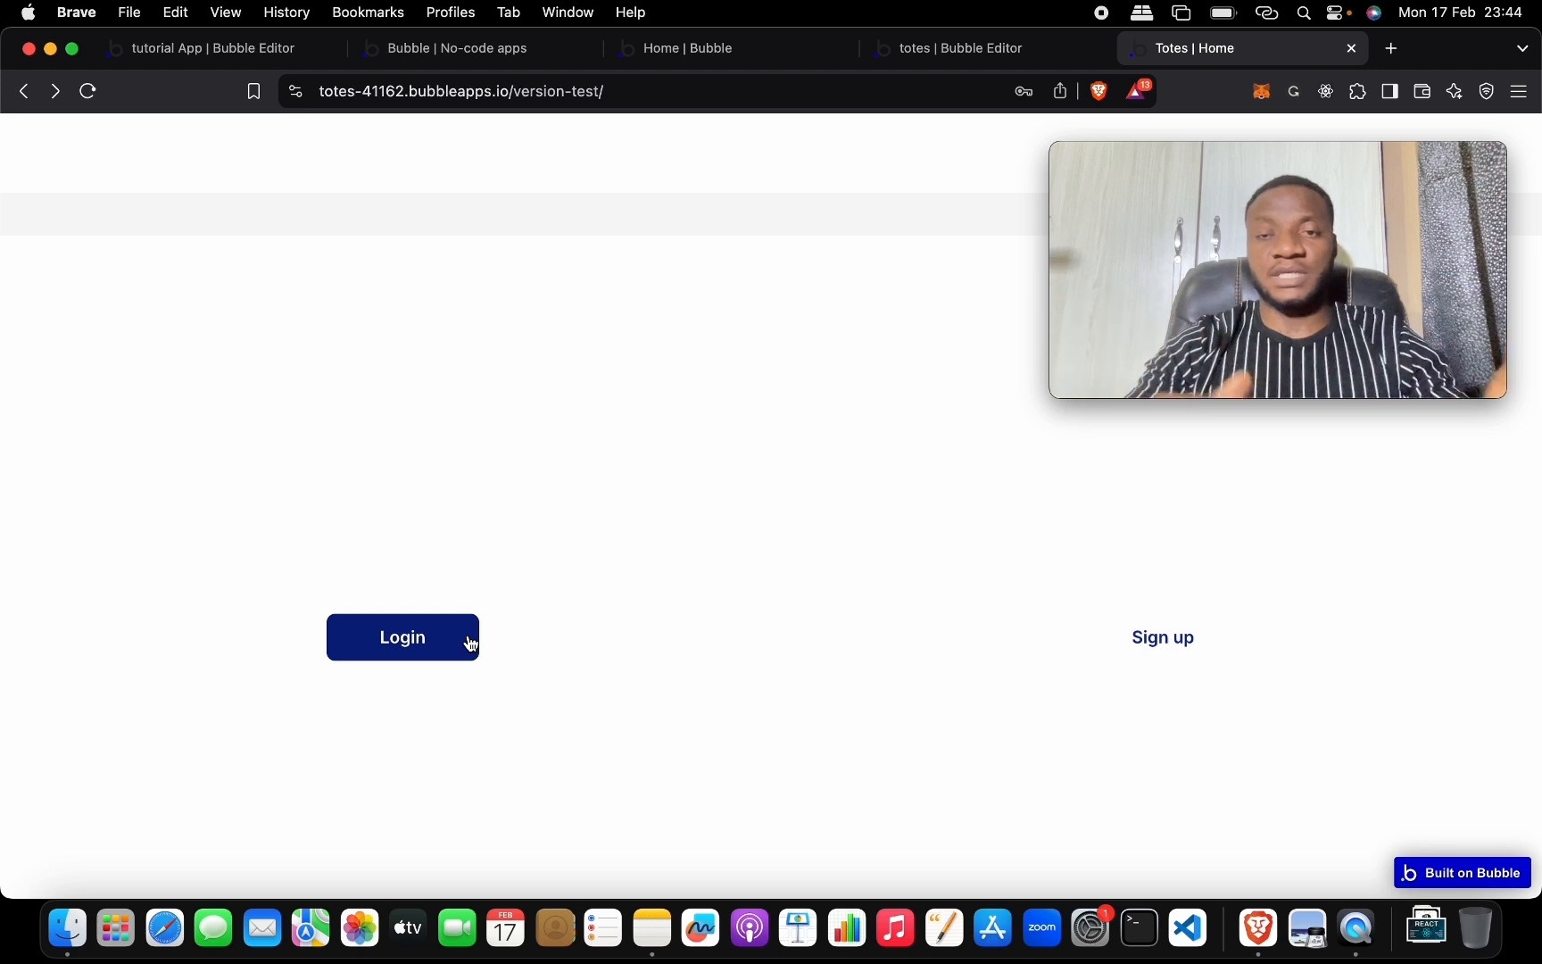
Log into Totes with the account email and the browser's saved password.
{"action": "left_click", "coordinate": [433, 636]}
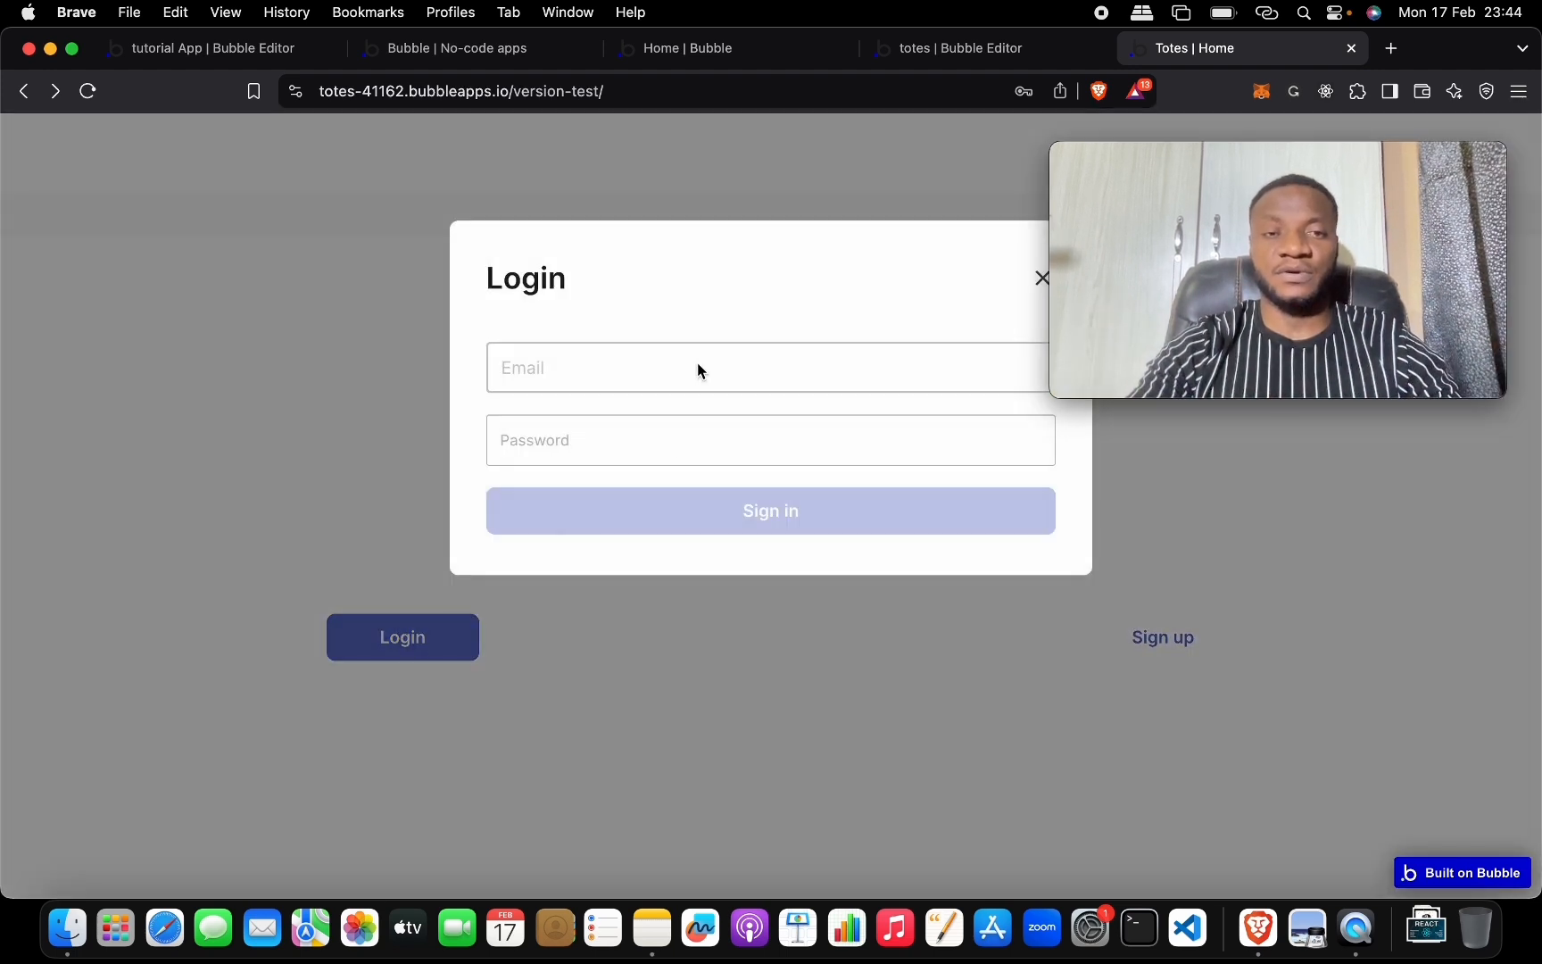
{"action": "left_click", "coordinate": [697, 368]}
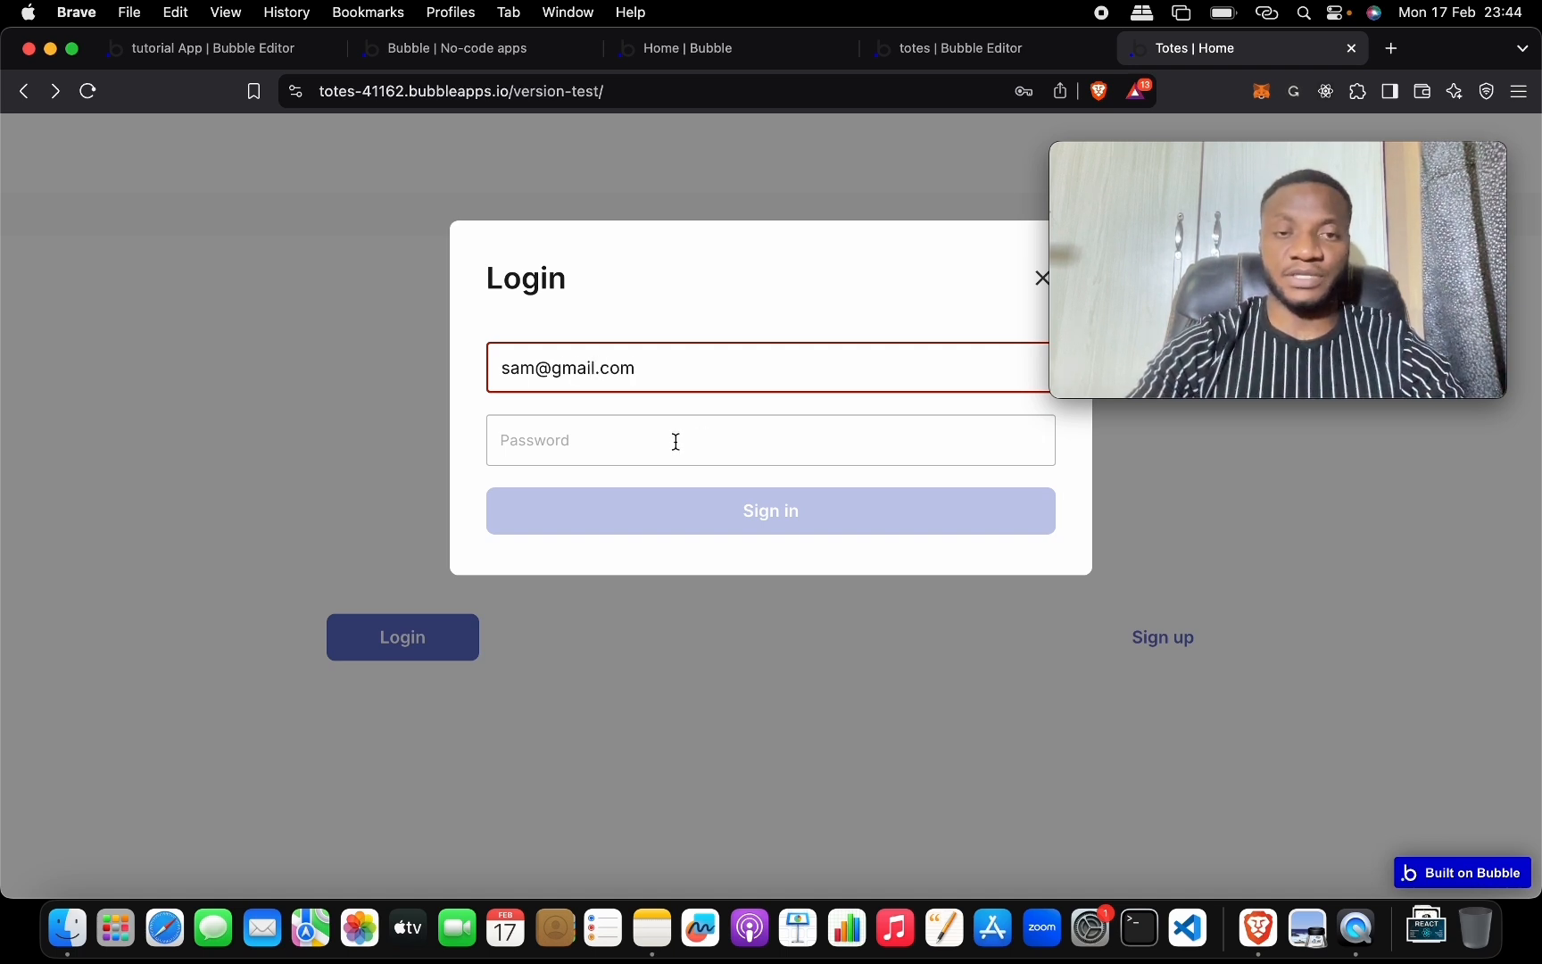
{"action": "left_click", "coordinate": [676, 442]}
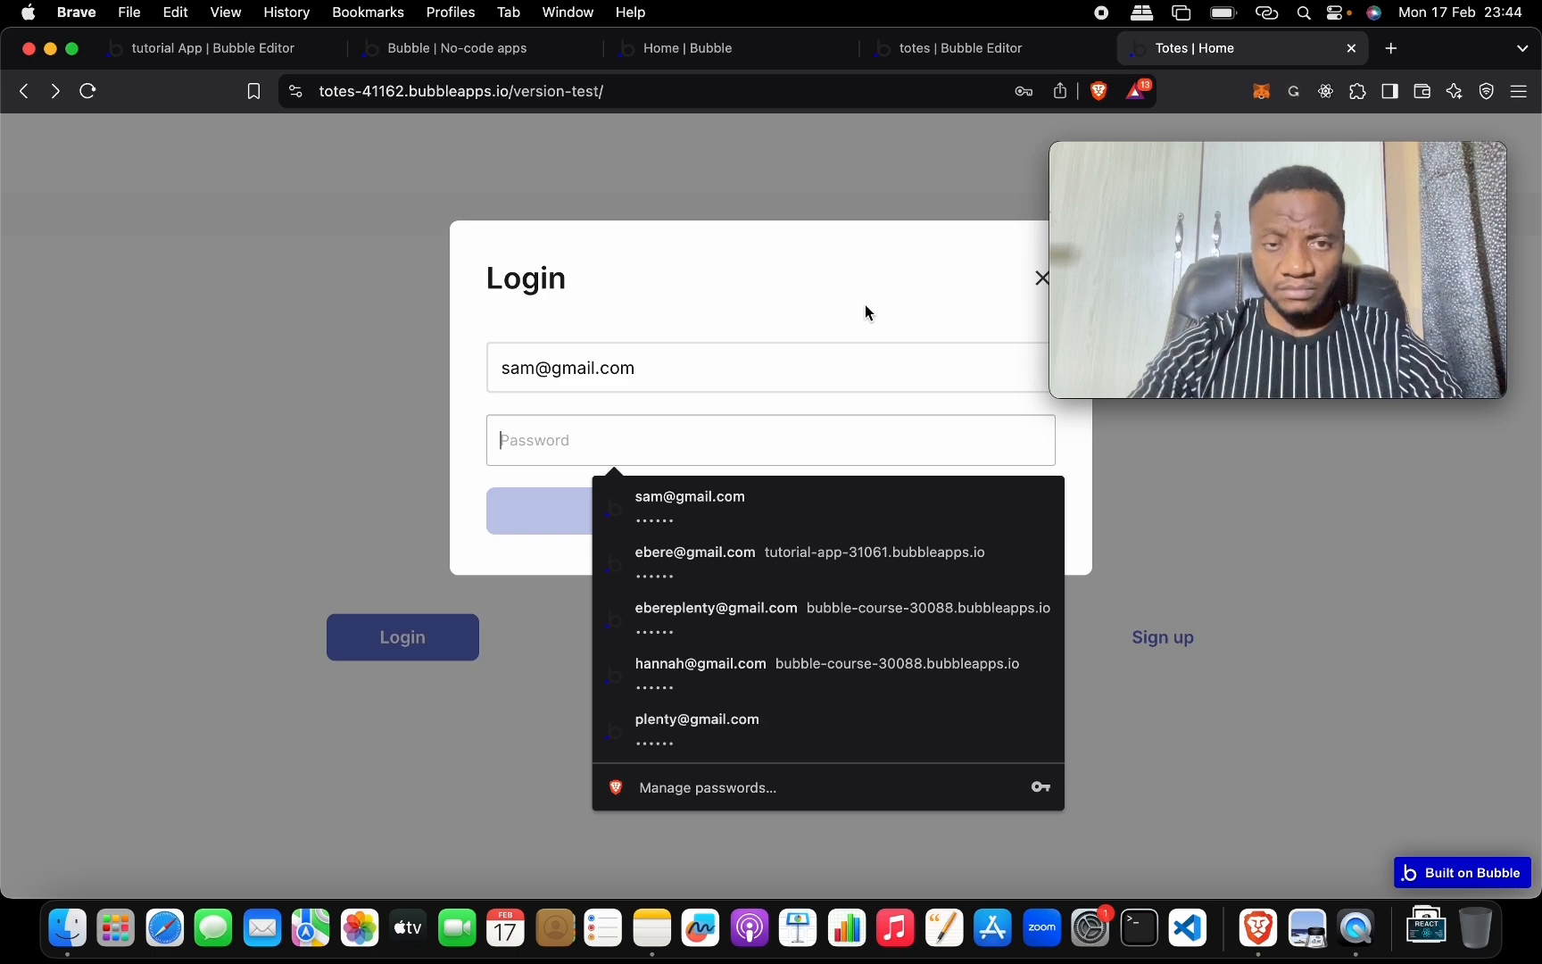
{"action": "left_click", "coordinate": [646, 509]}
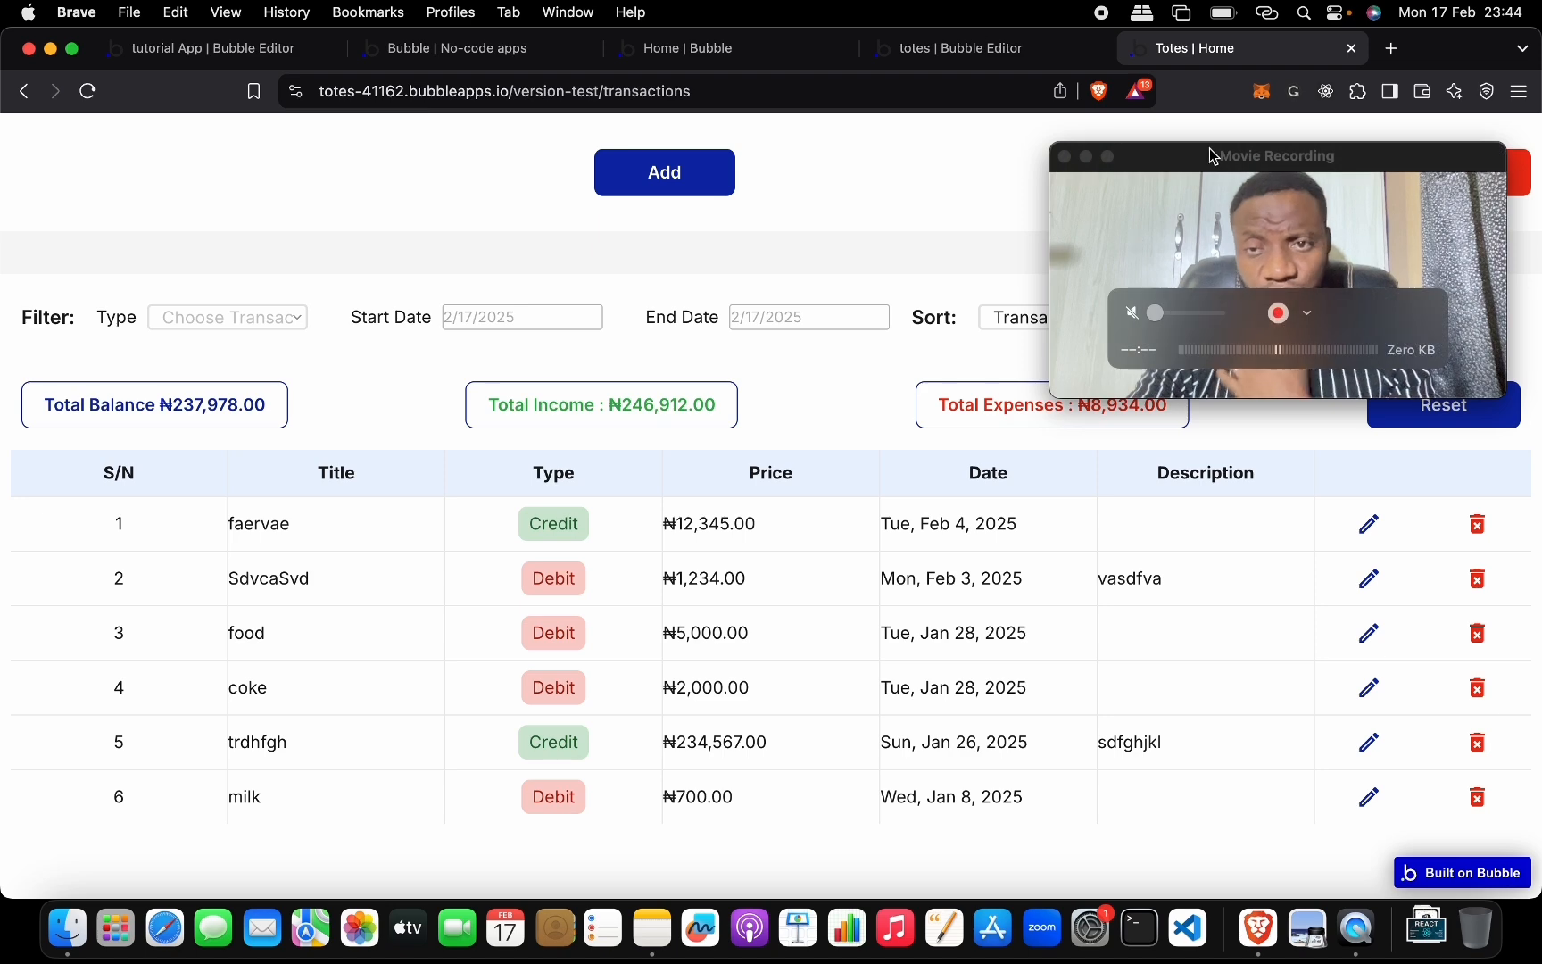
Filter transactions by type Credit (two entries), then by Debit (four entries).
{"action": "left_click_drag", "start_coordinate": [1218, 158], "coordinate": [1230, 522]}
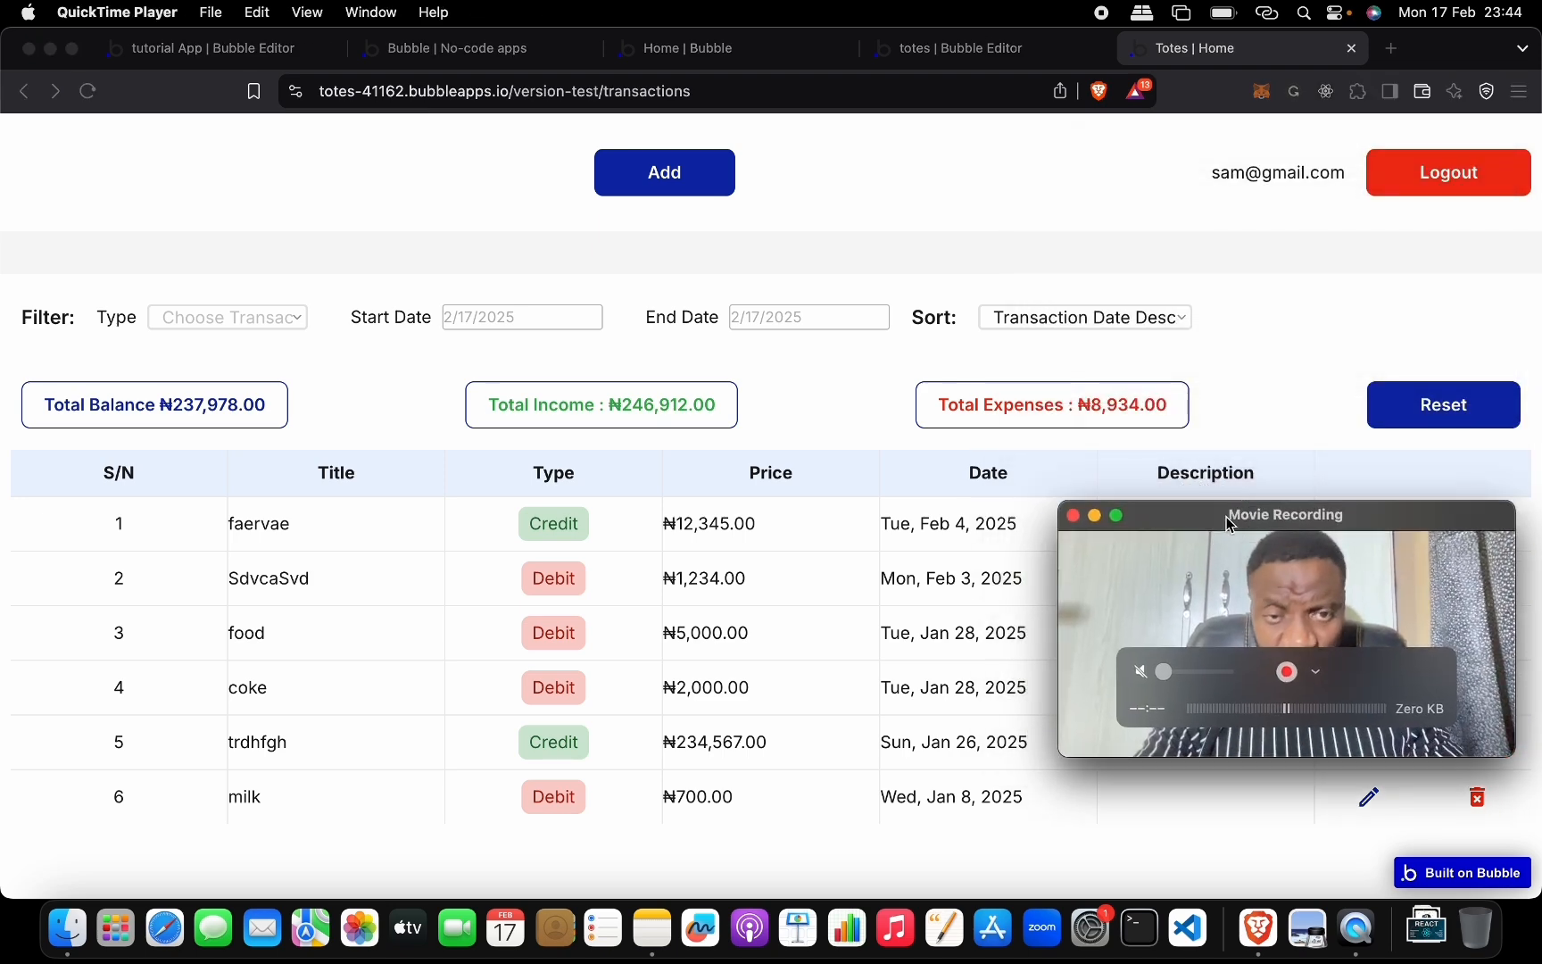
{"action": "scroll", "coordinate": [716, 639], "scroll_direction": "down", "scroll_amount": 5}
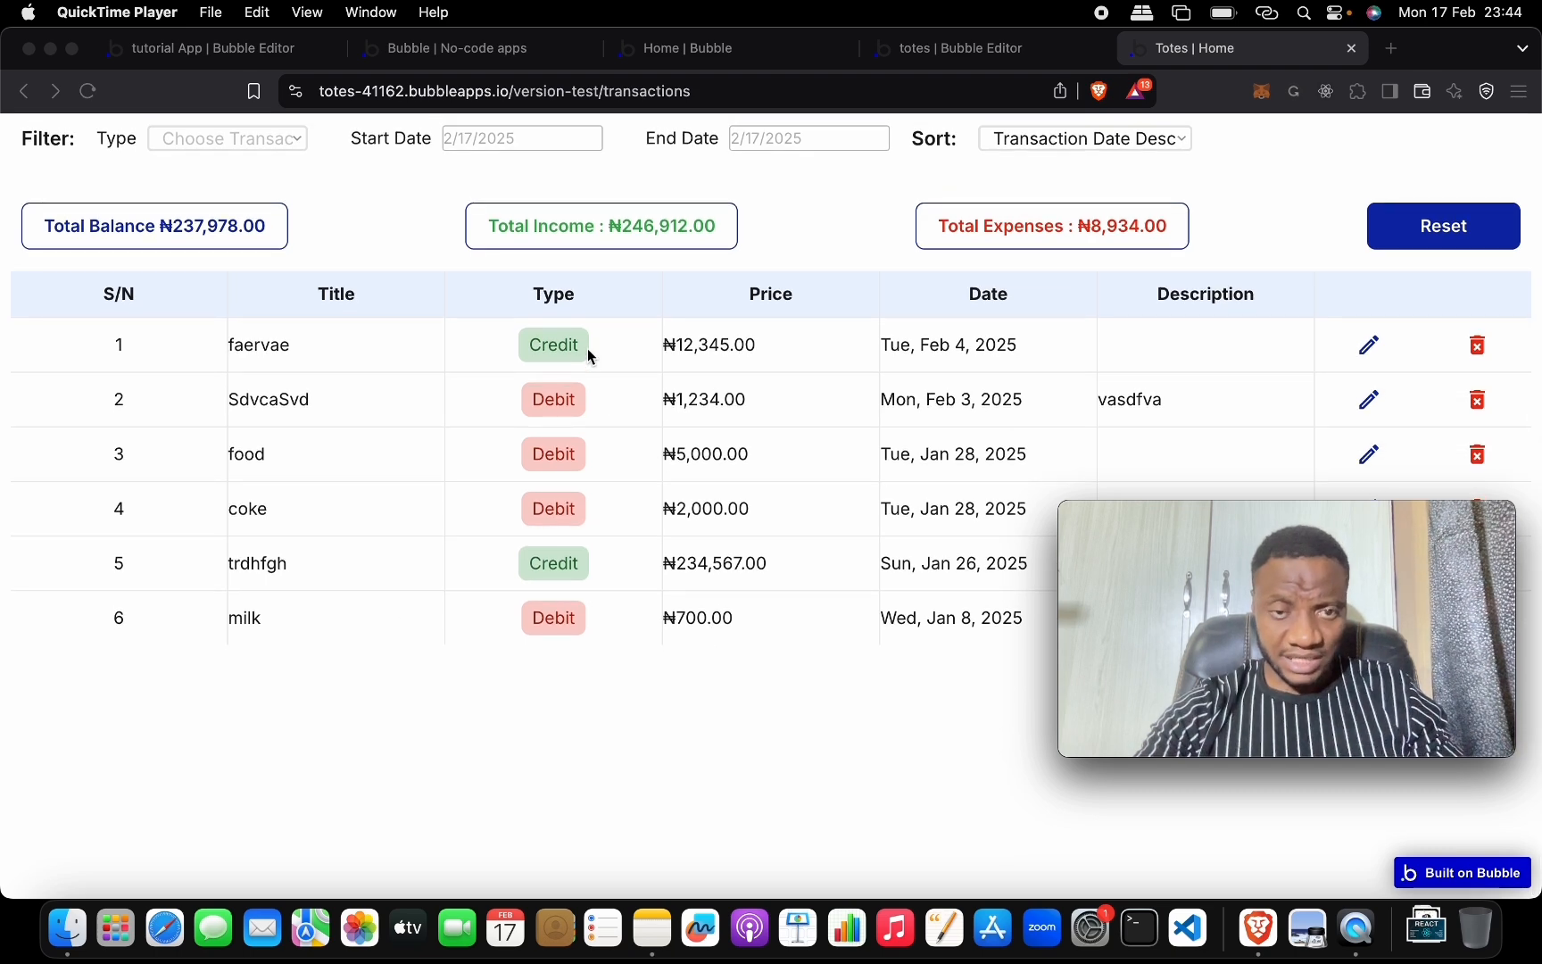
{"action": "scroll", "coordinate": [588, 357], "scroll_direction": "up", "scroll_amount": 5}
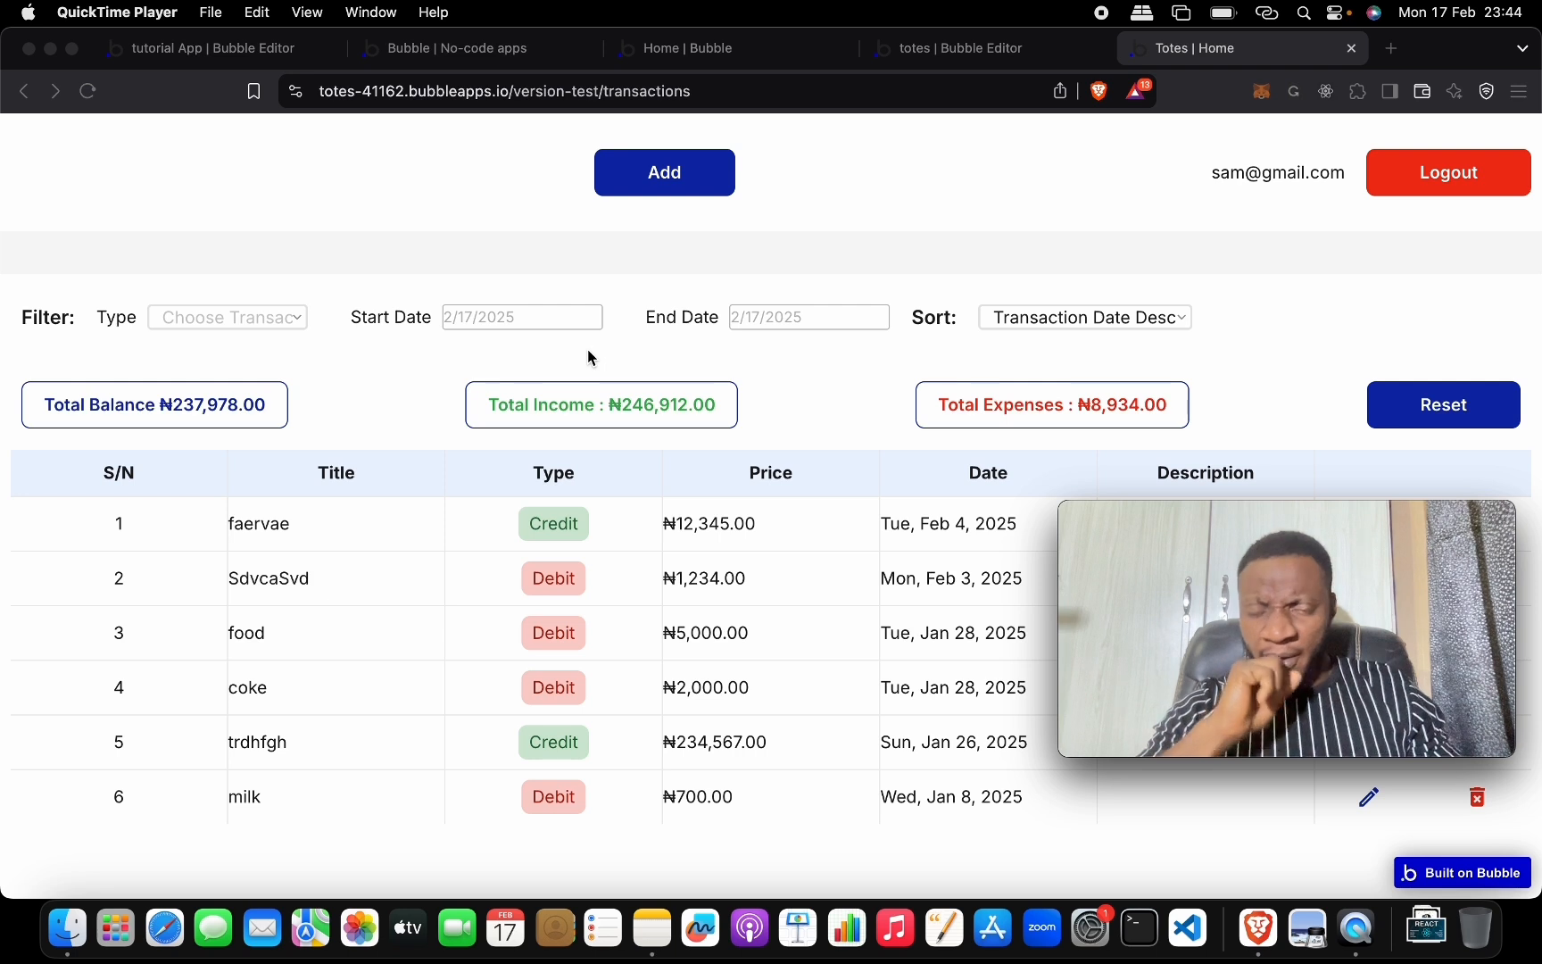
{"action": "left_click", "coordinate": [267, 321]}
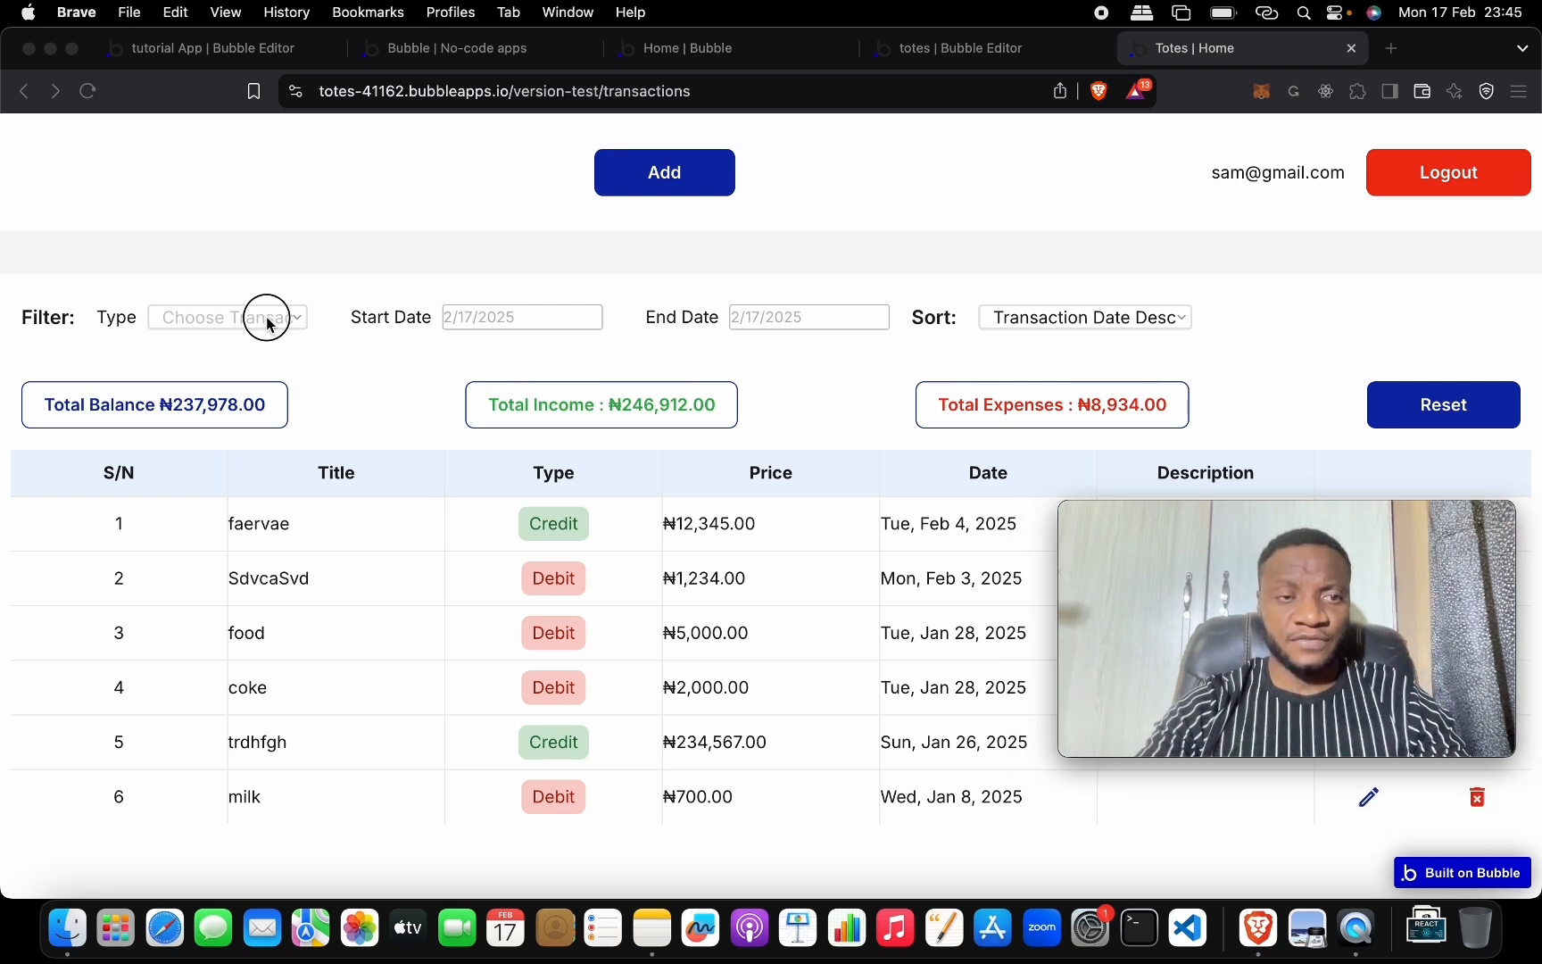
{"action": "left_click", "coordinate": [267, 321]}
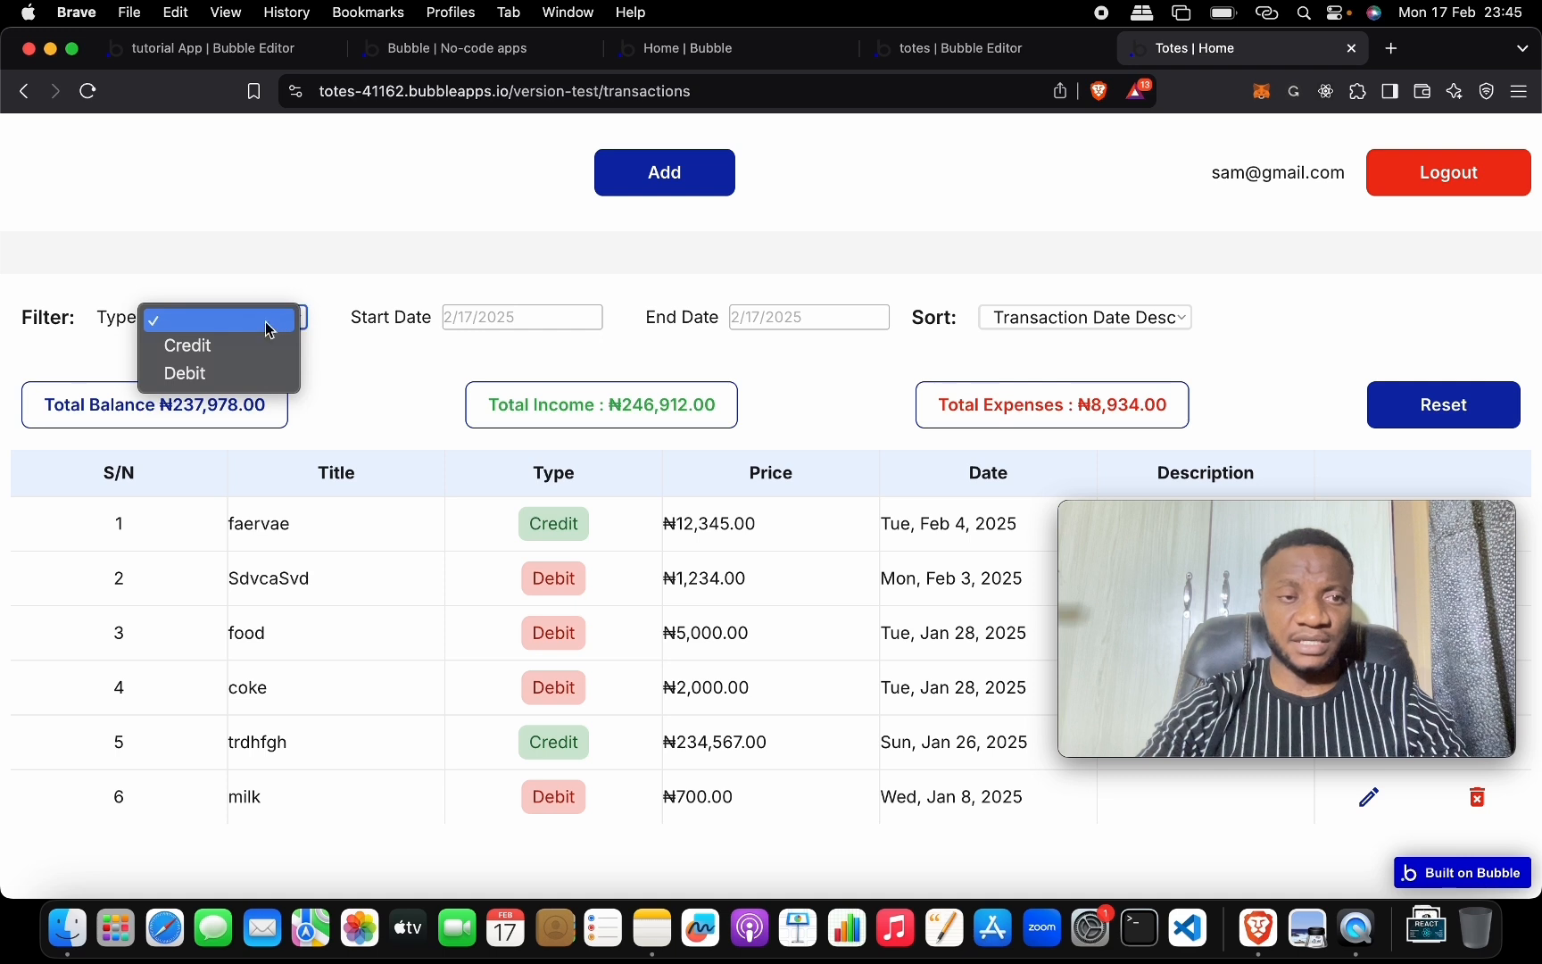
{"action": "left_click", "coordinate": [255, 345]}
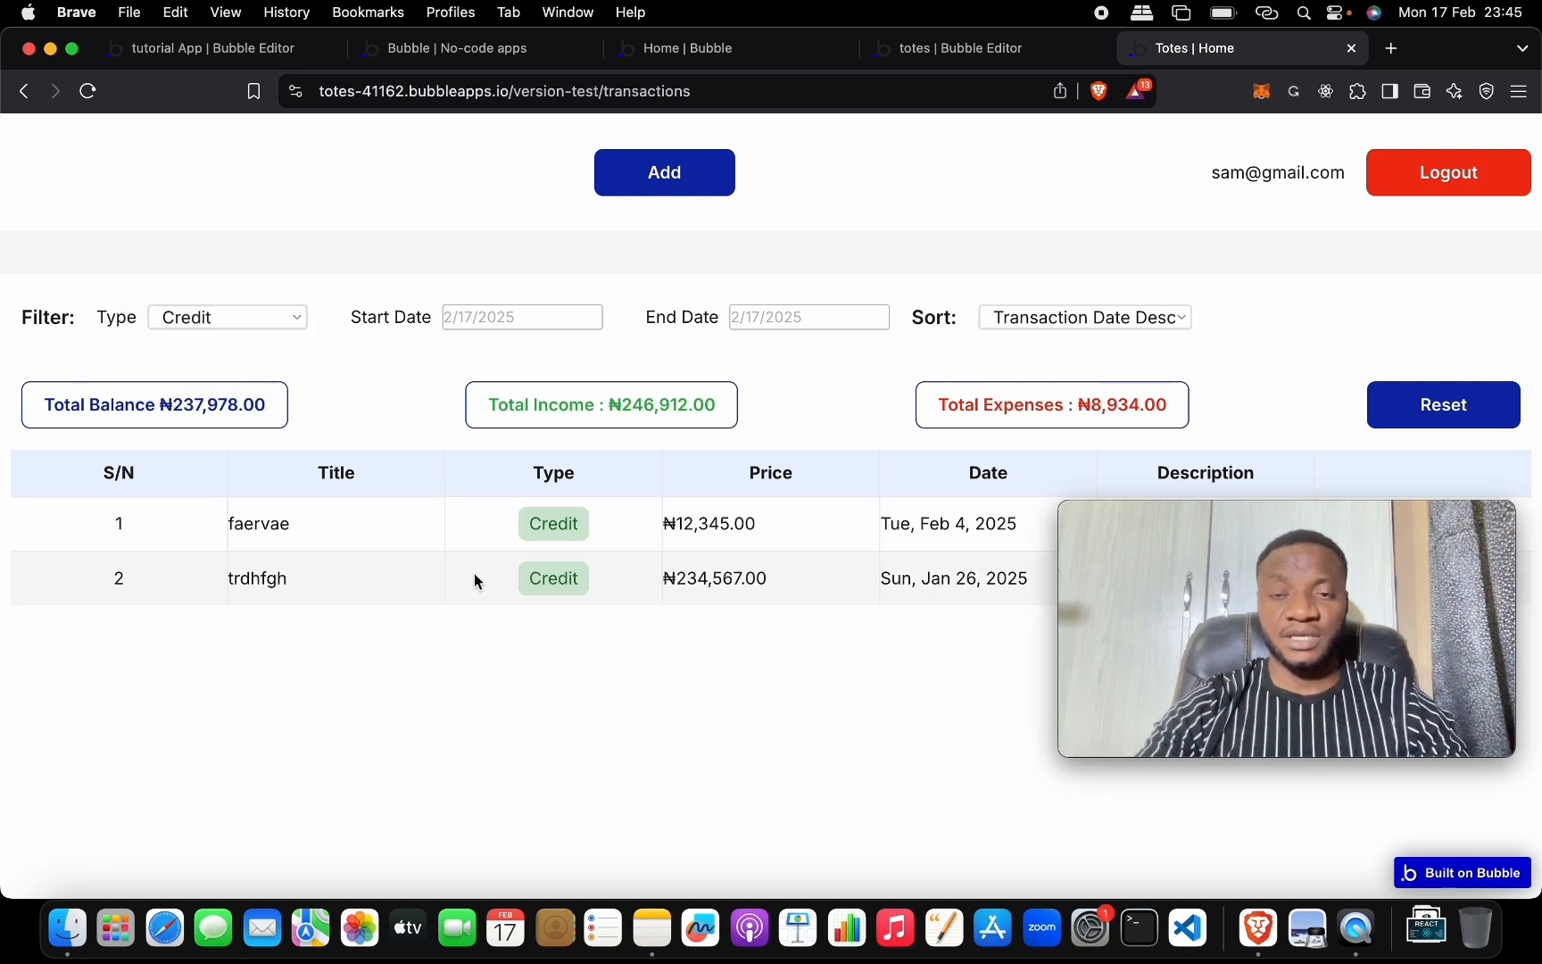
{"action": "left_click", "coordinate": [268, 319]}
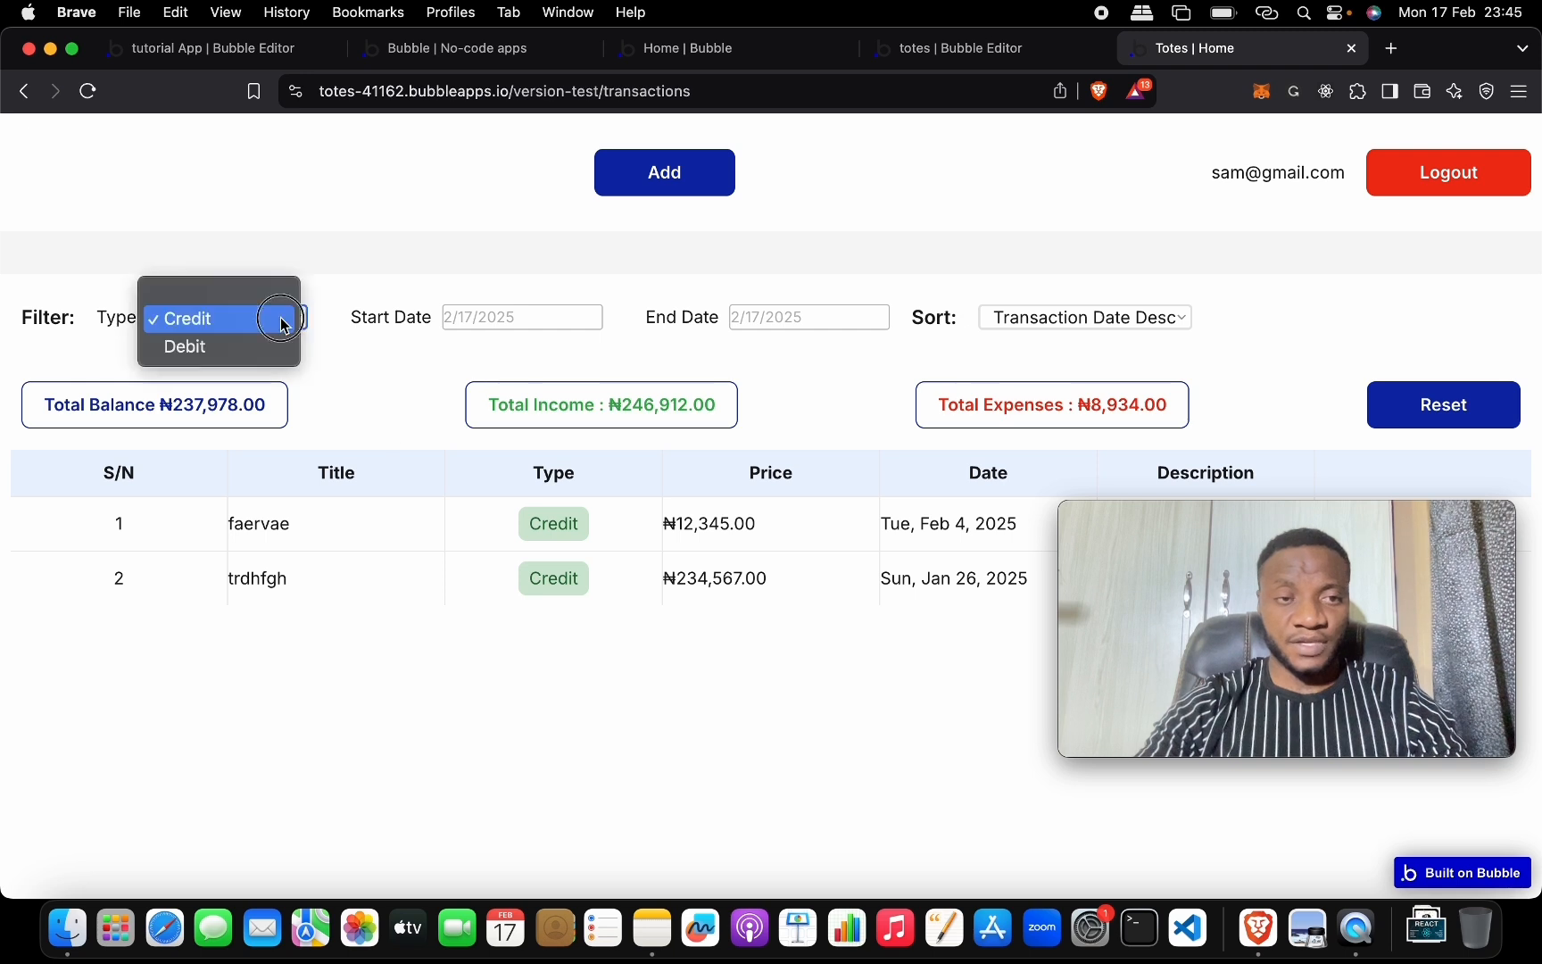
{"action": "left_click", "coordinate": [274, 347]}
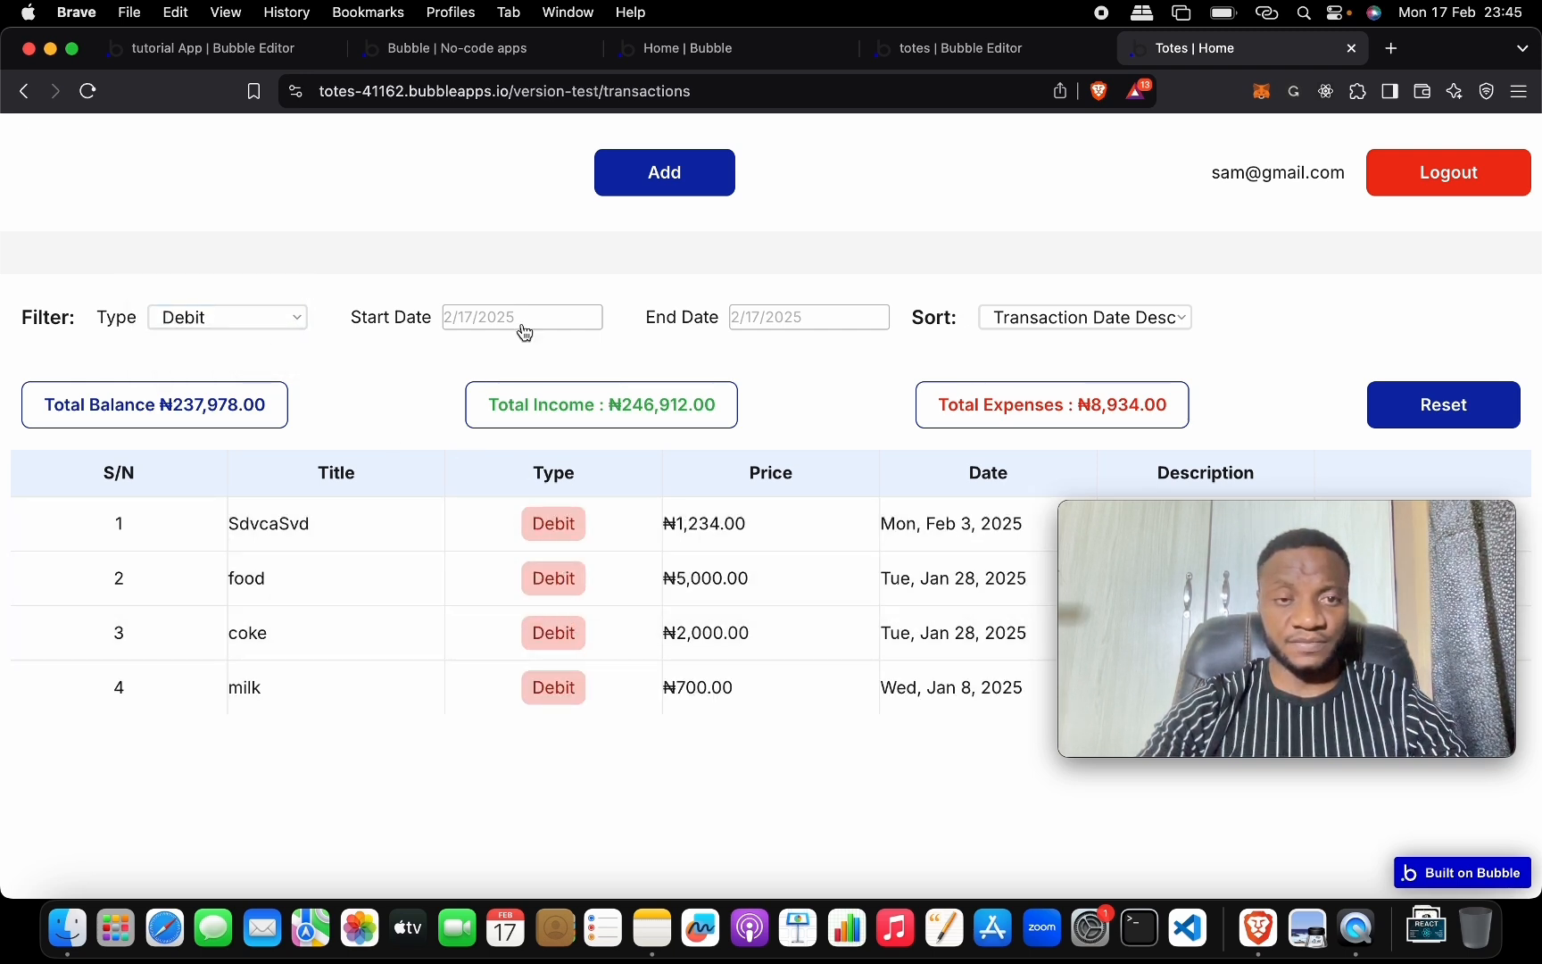
Clear the type filter to list all six transactions and open the start-date calendar.
{"action": "left_click", "coordinate": [296, 318]}
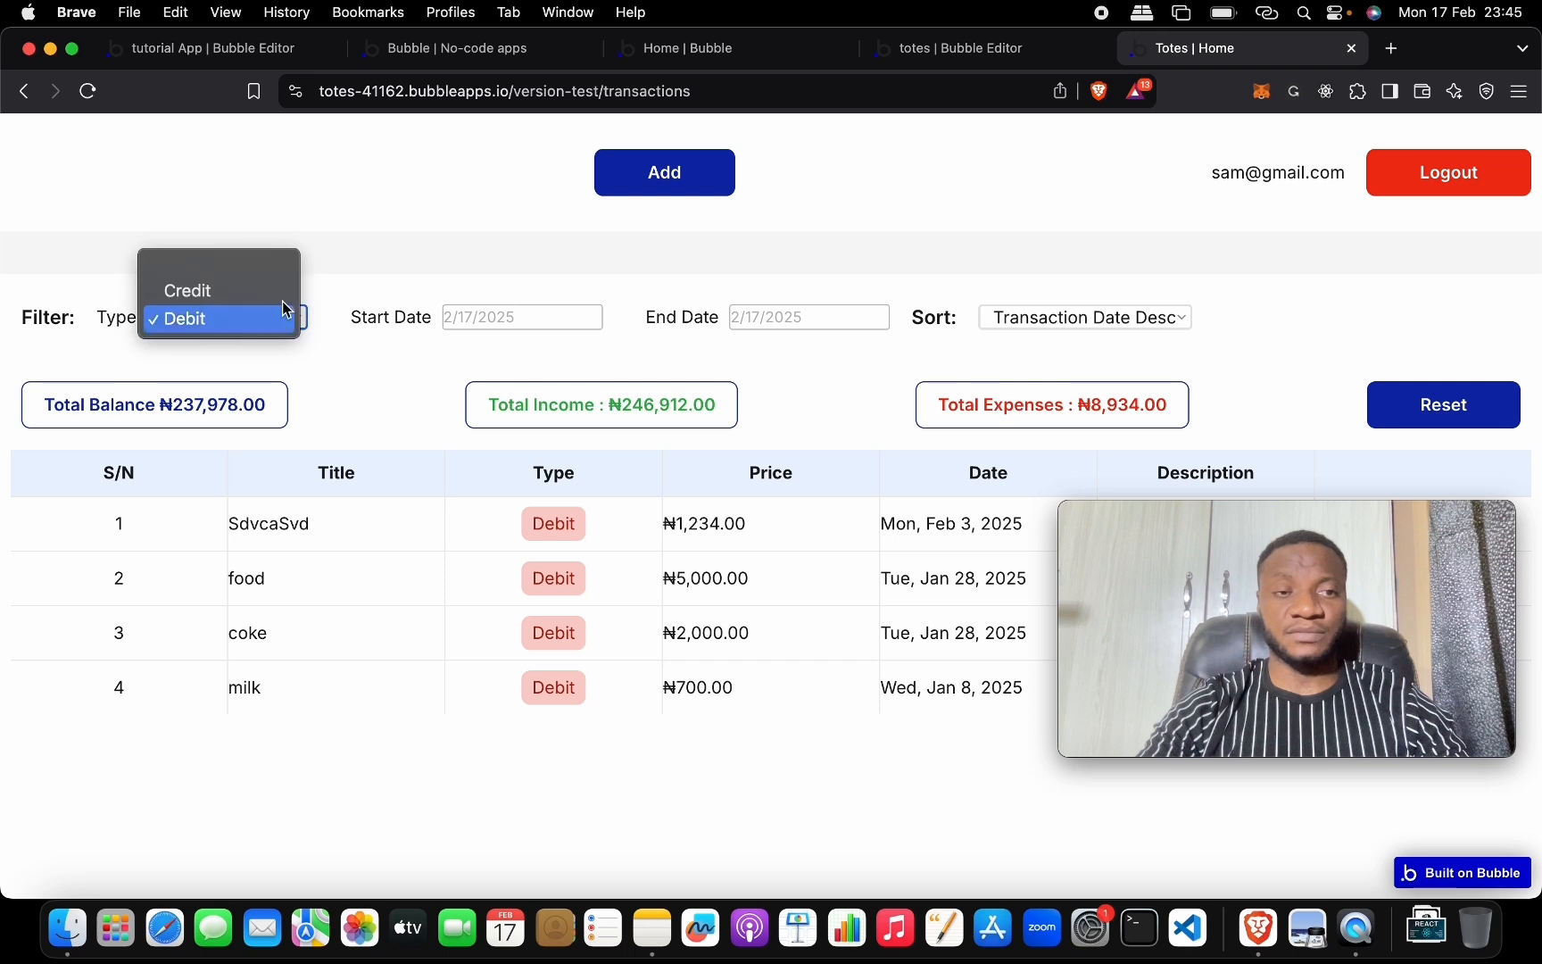
{"action": "left_click", "coordinate": [277, 261]}
{"action": "left_click", "coordinate": [531, 327]}
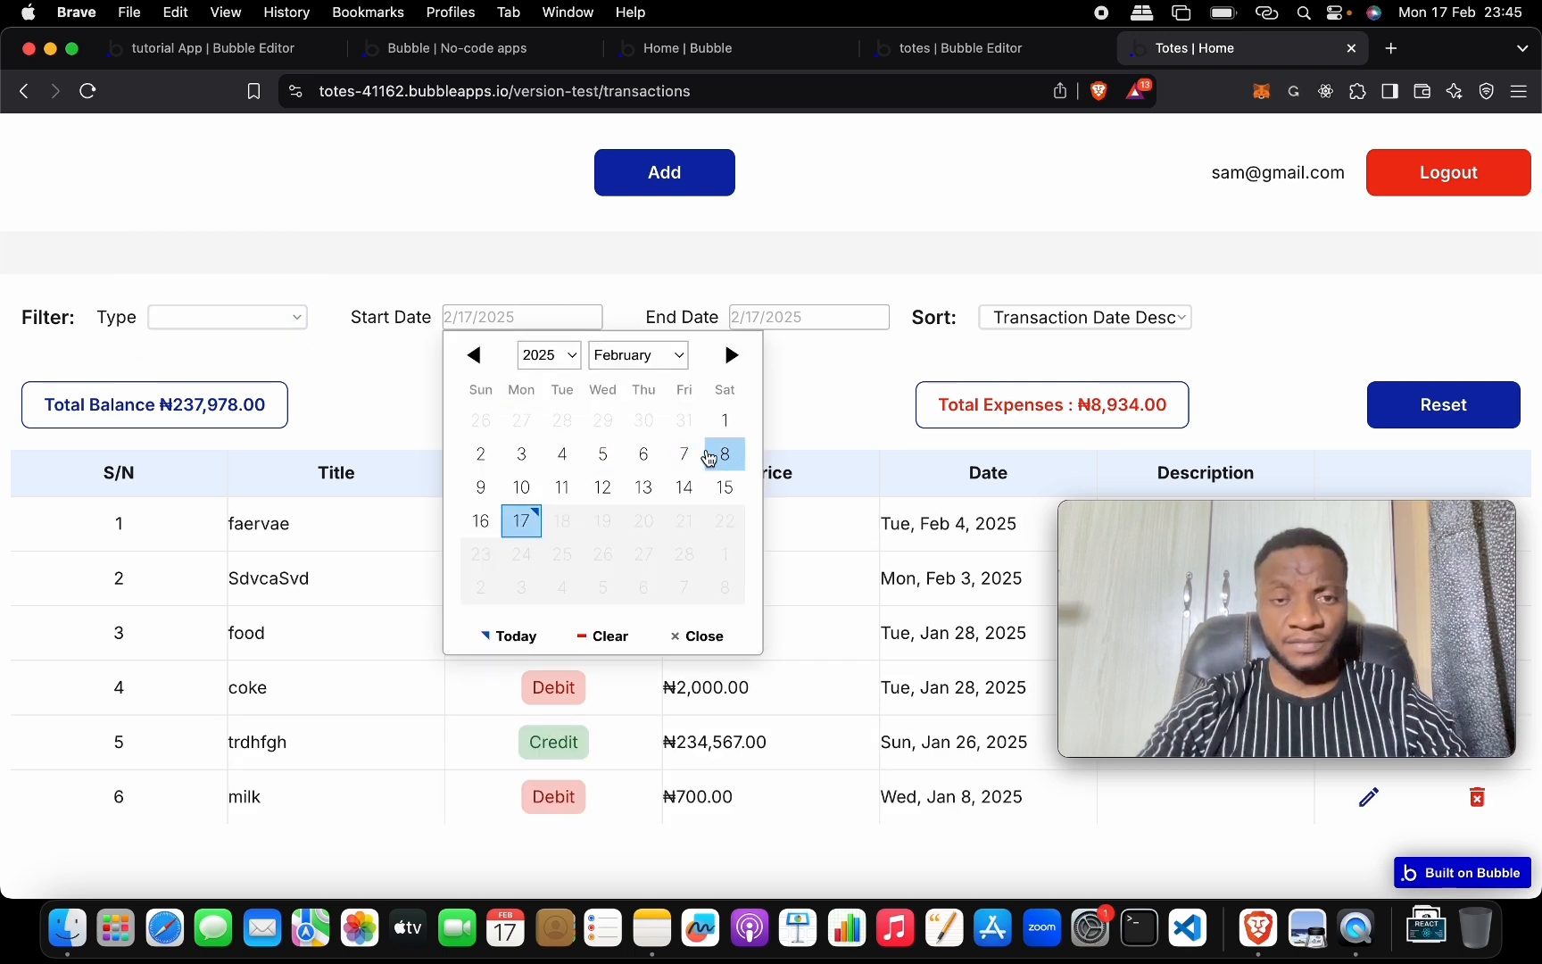
Set the date range 1/29/2025 to 2/17/2025 and try the Credit and Debit filters.
{"action": "left_click", "coordinate": [614, 421]}
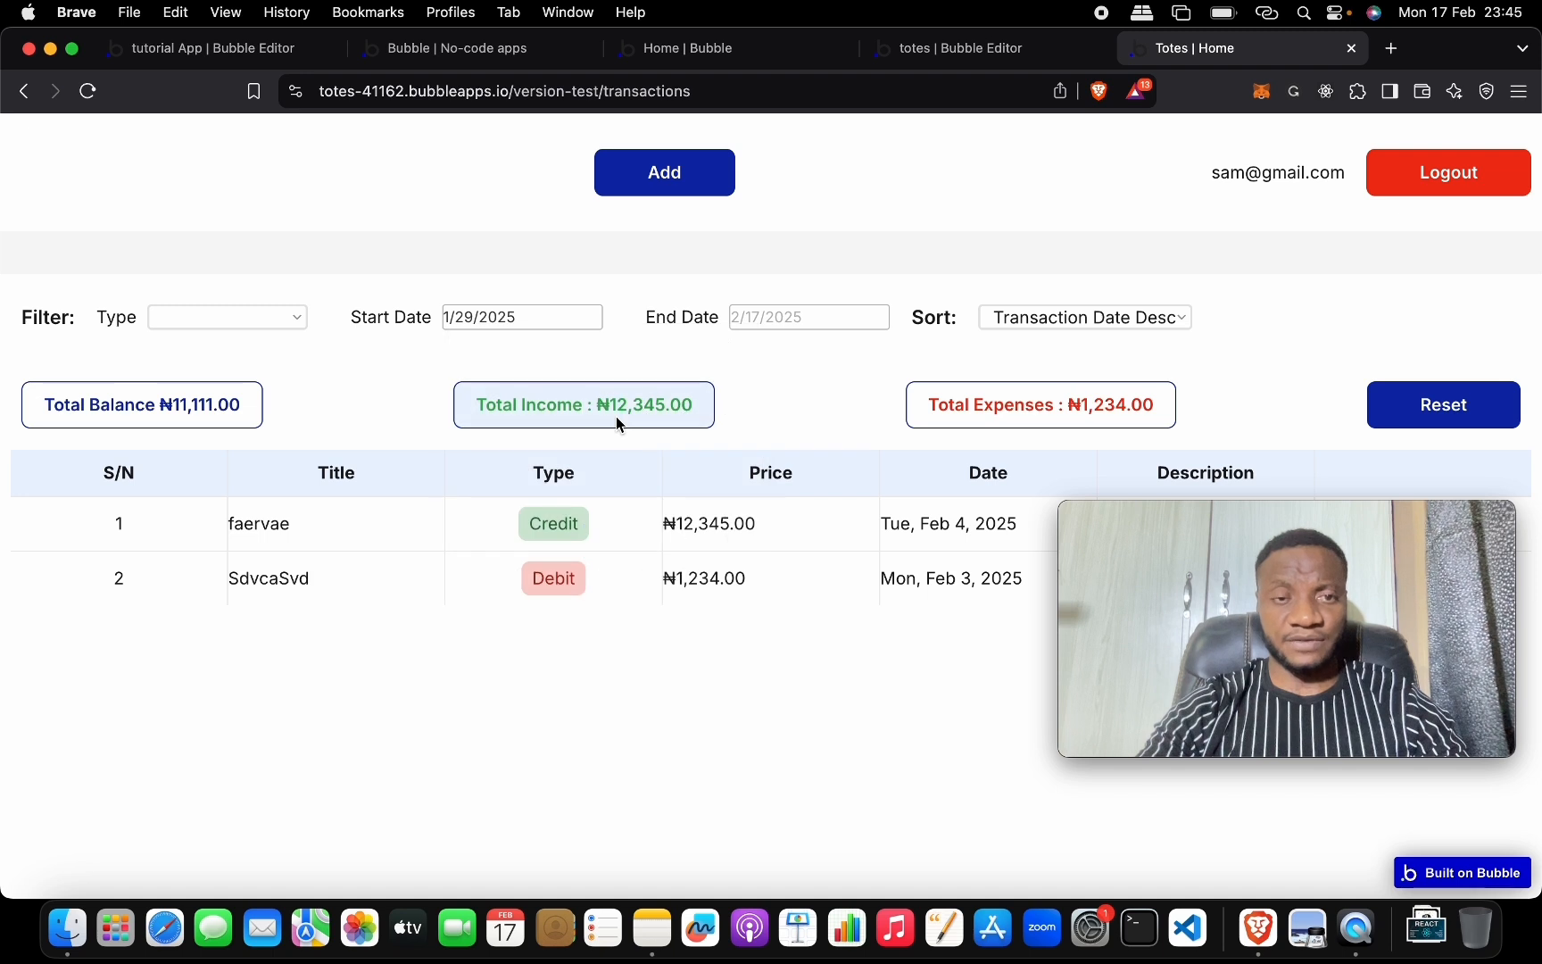
{"action": "left_click", "coordinate": [776, 320]}
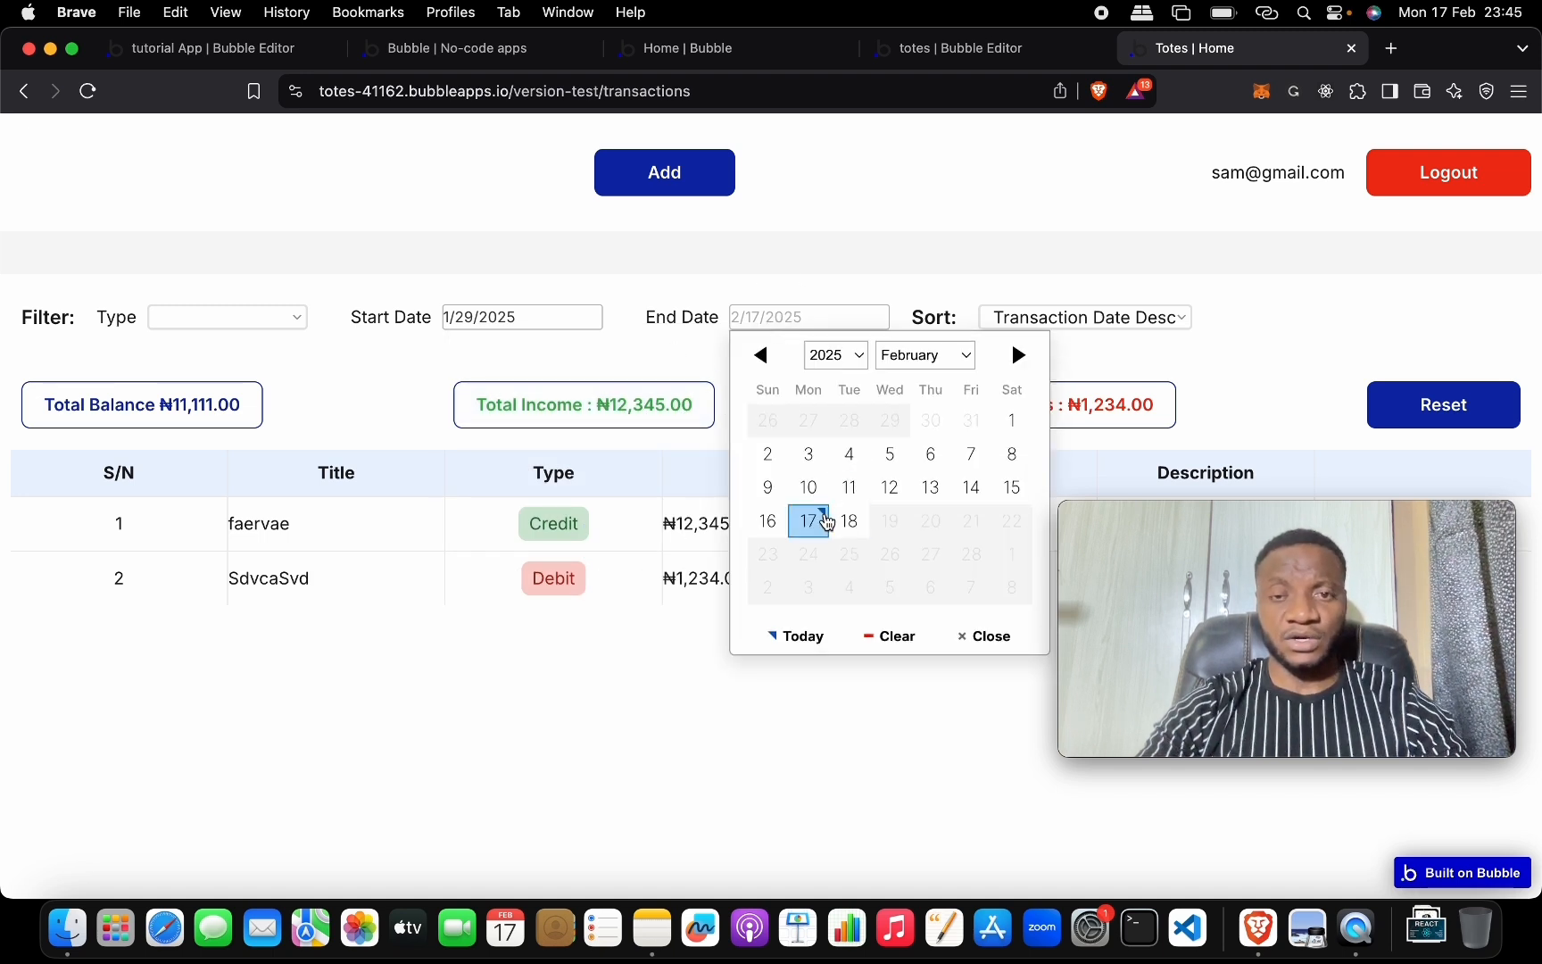
{"action": "left_click", "coordinate": [814, 521]}
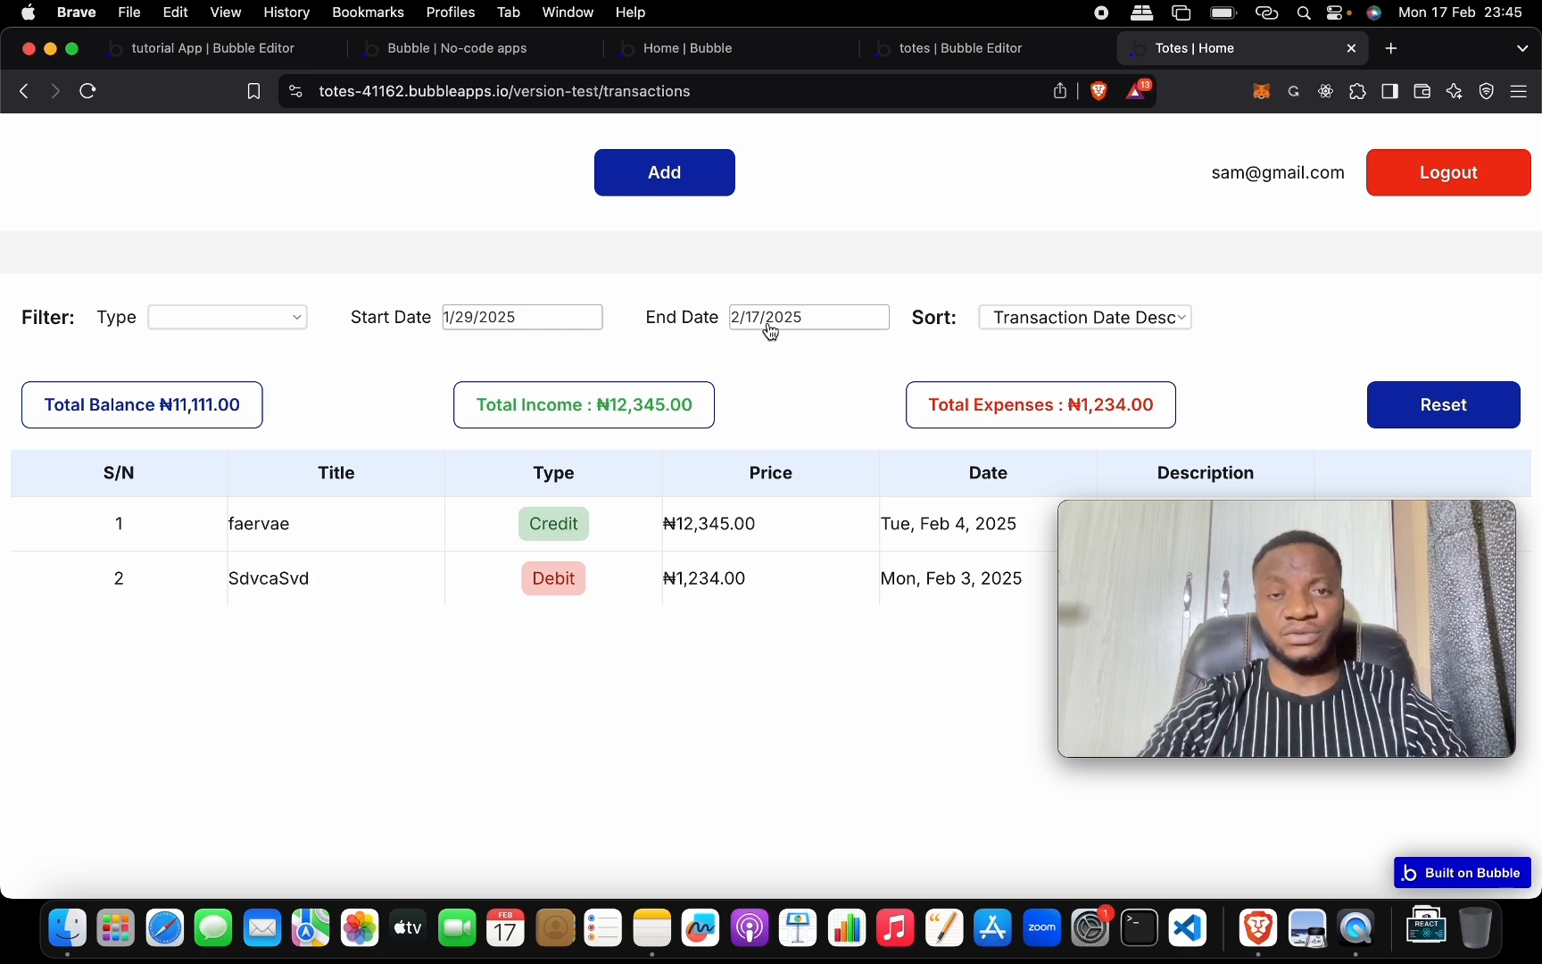
{"action": "left_click", "coordinate": [253, 314]}
{"action": "left_click", "coordinate": [251, 347]}
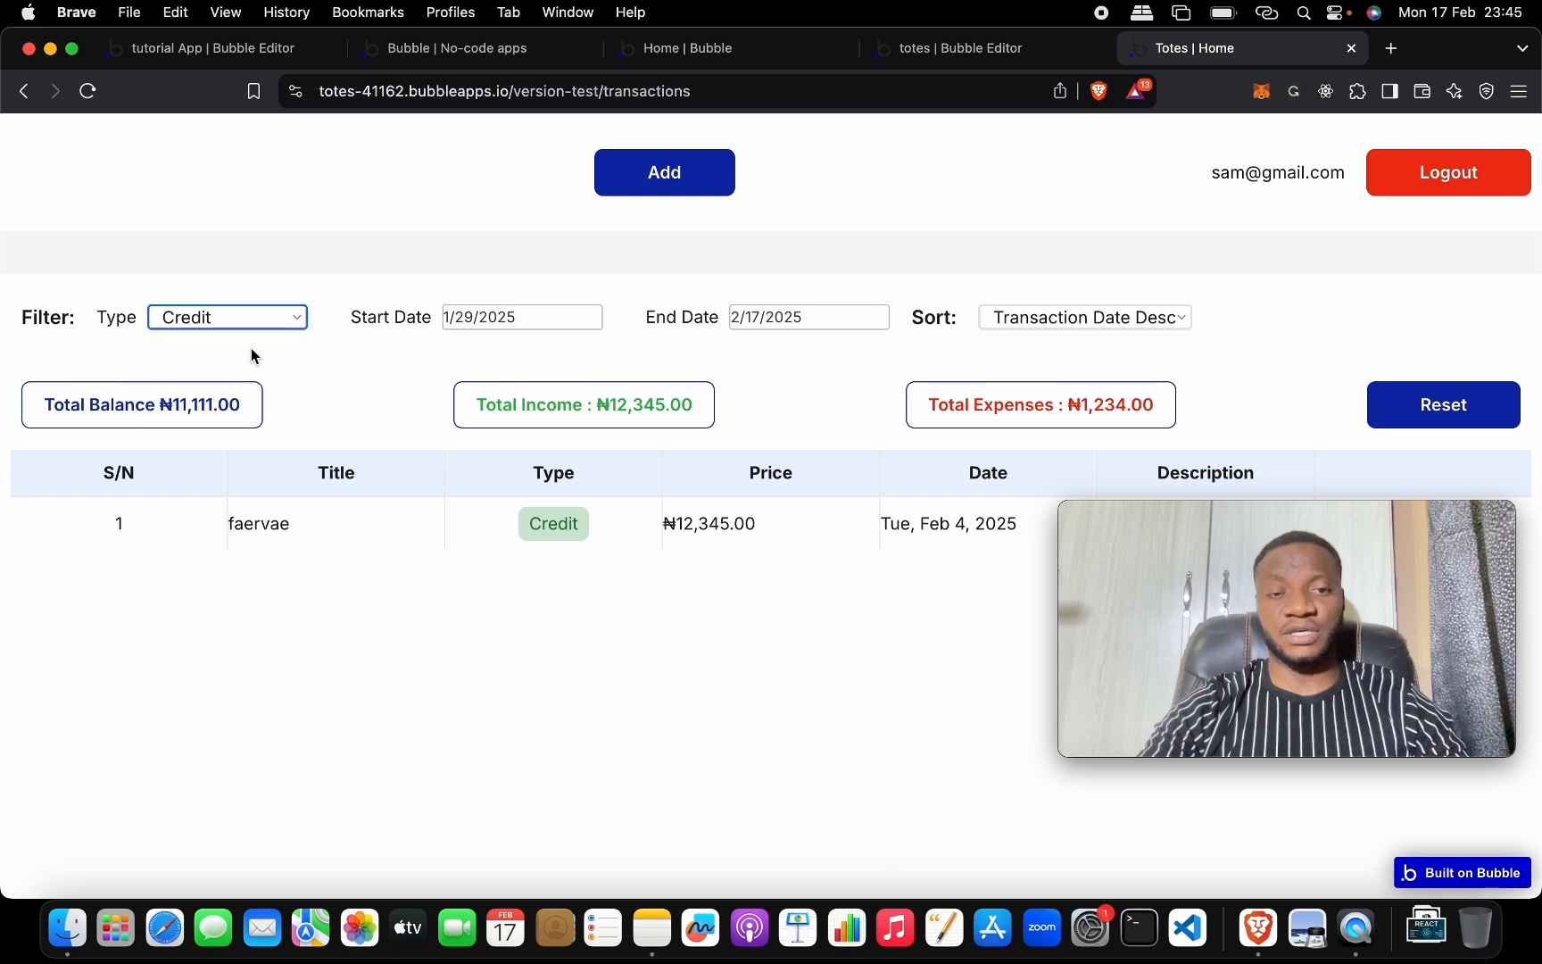
{"action": "left_click", "coordinate": [256, 316]}
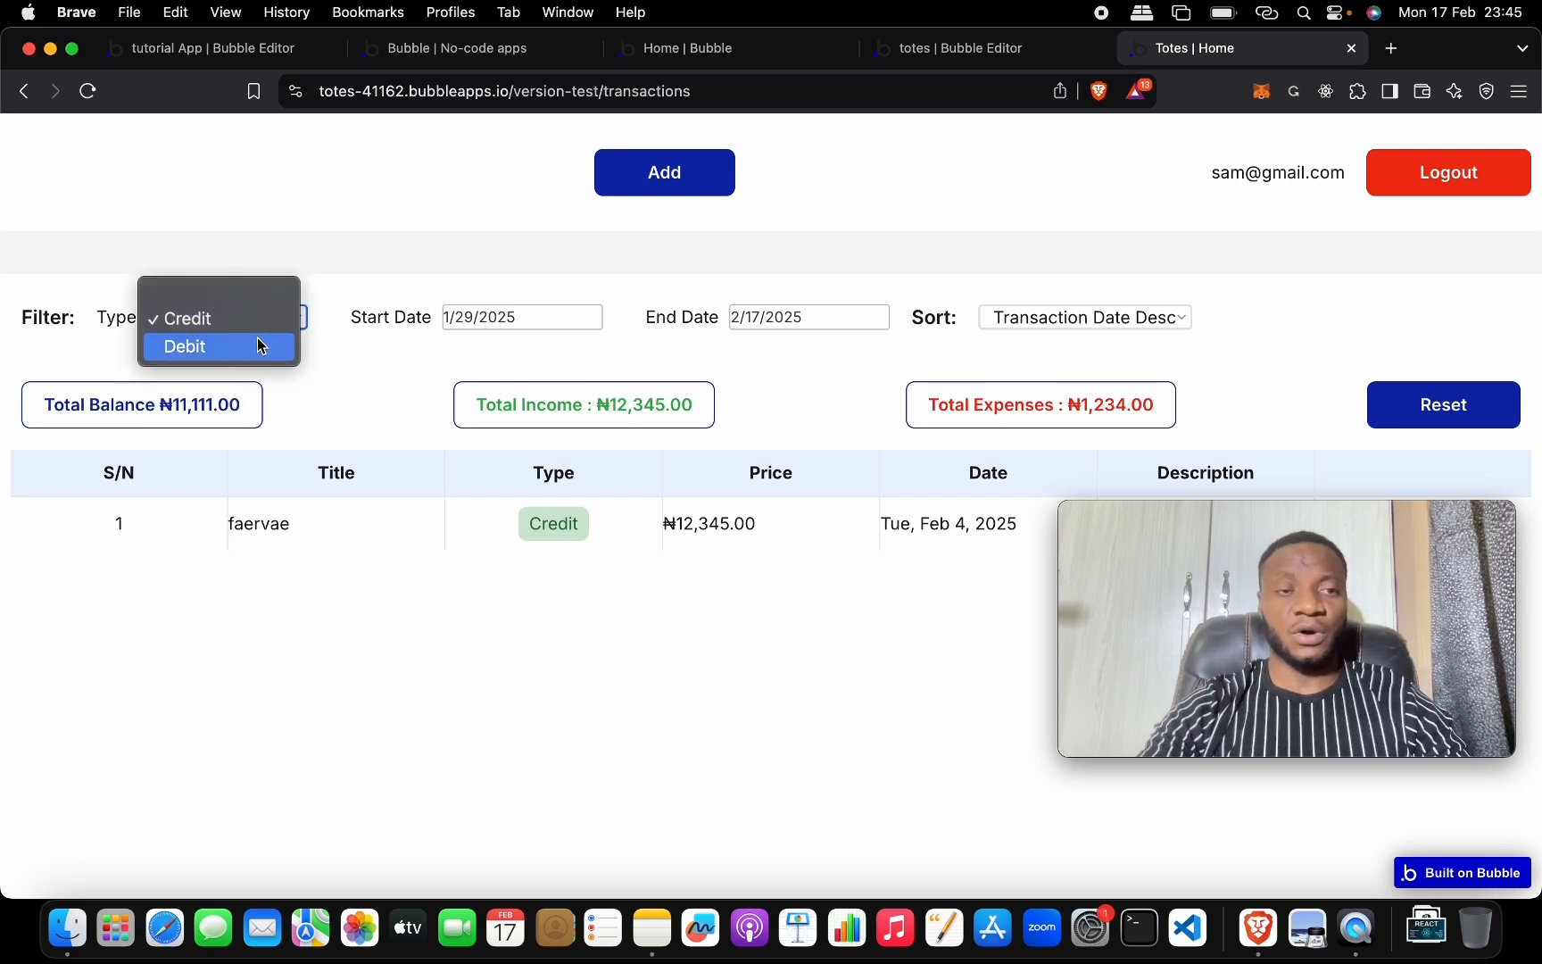
{"action": "left_click", "coordinate": [257, 340]}
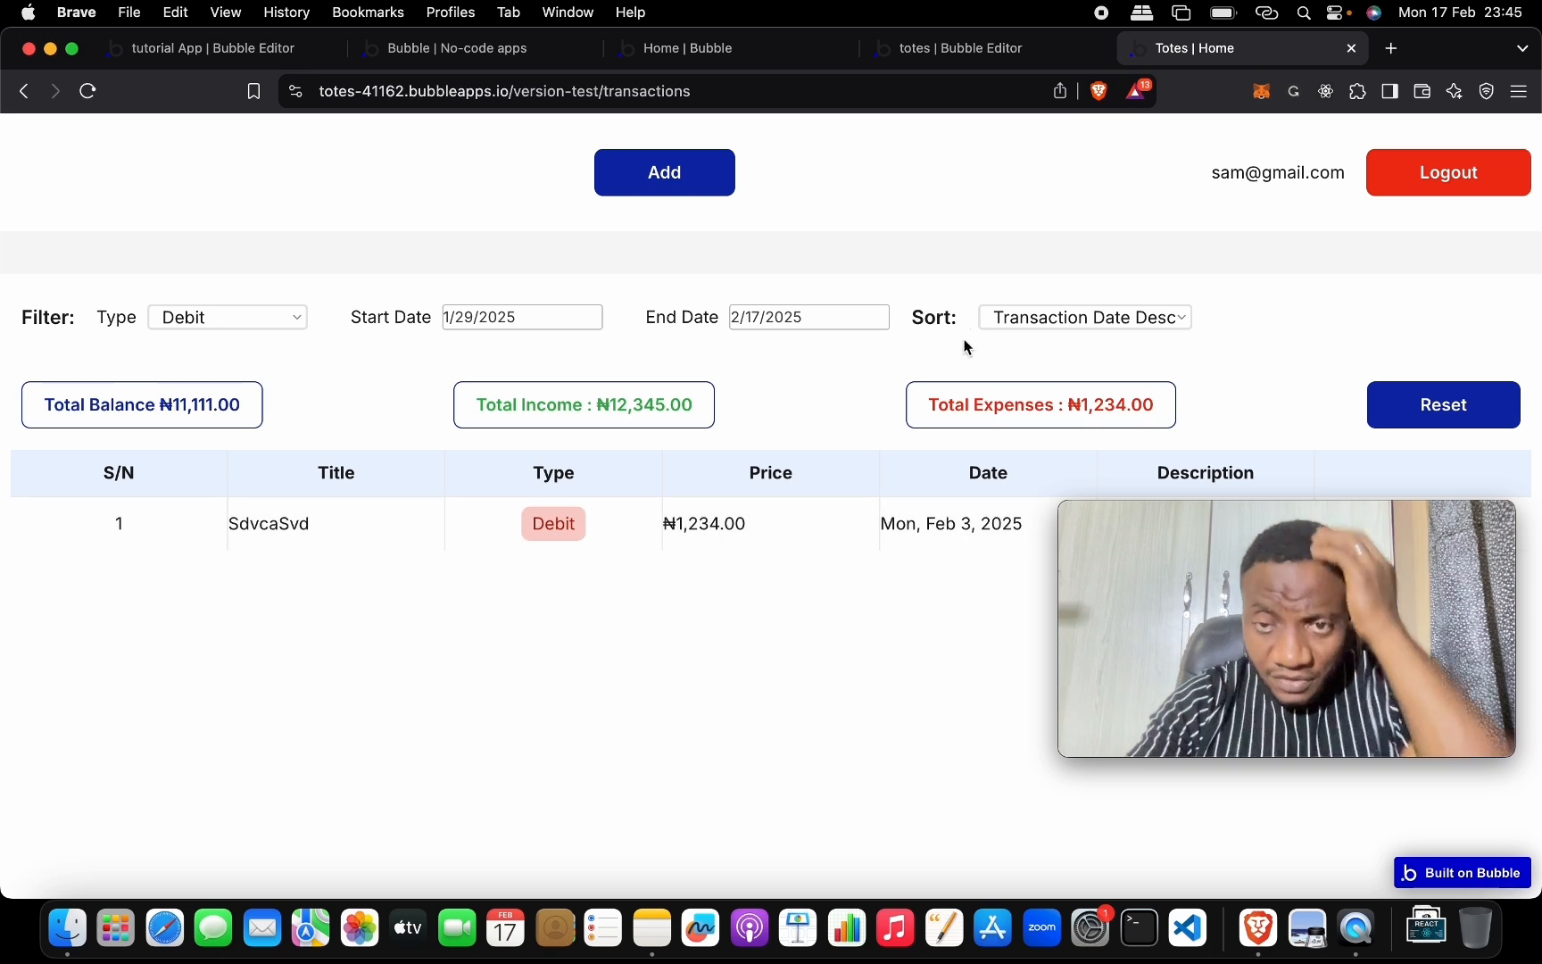
Reset all filters, filter to the two Credit entries, then to the four Debit entries.
{"action": "left_click", "coordinate": [1412, 421]}
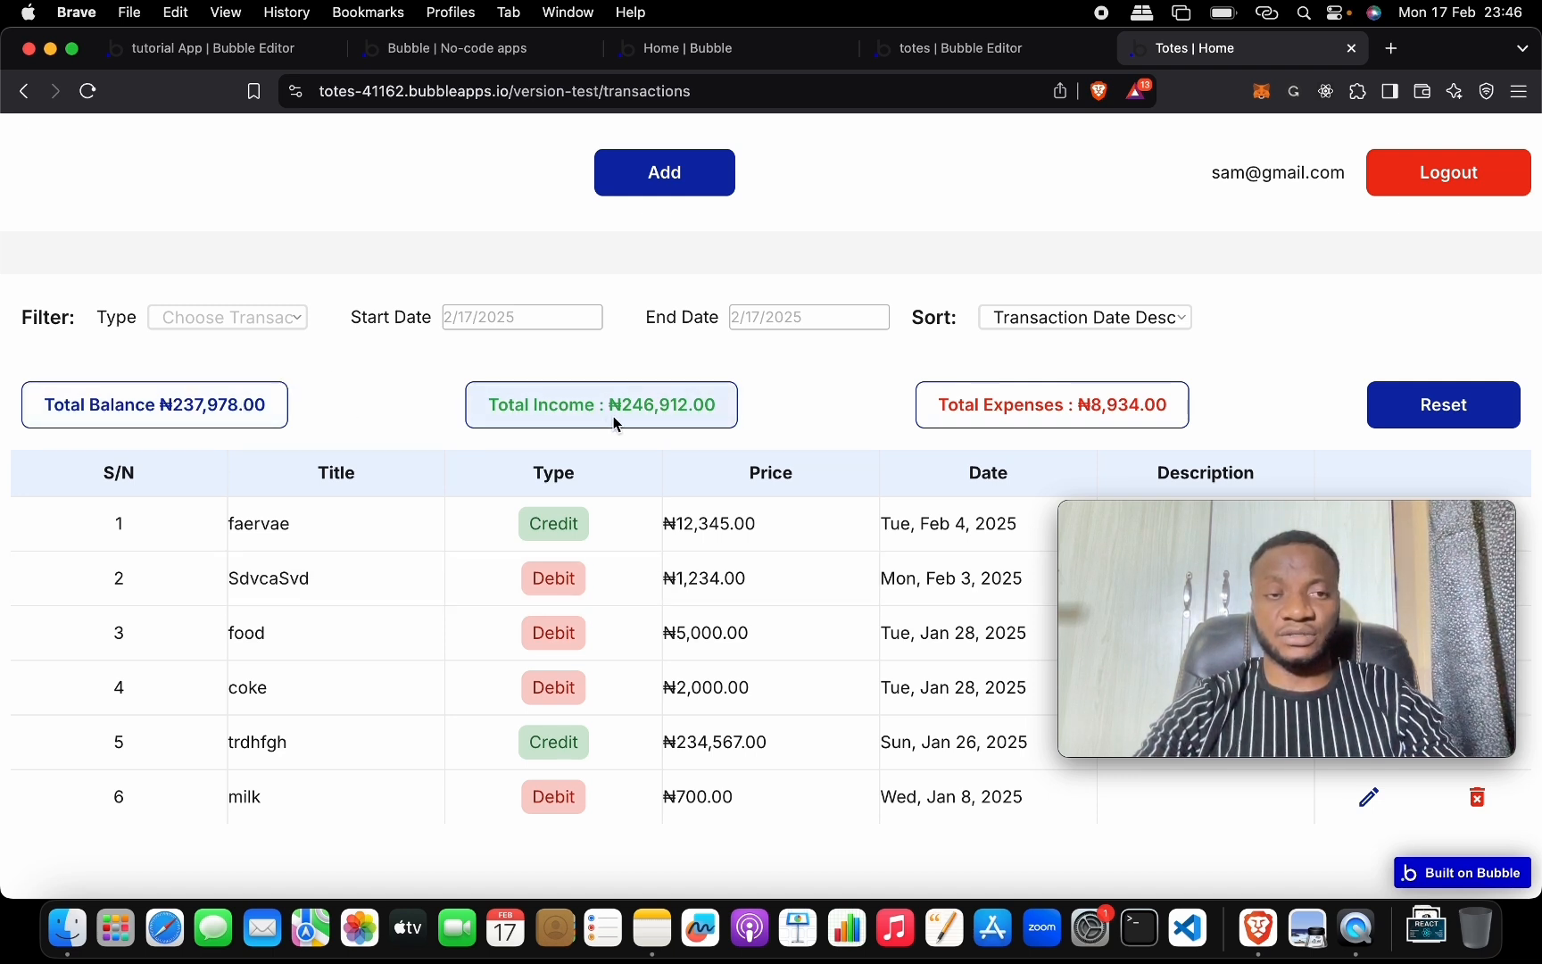
{"action": "left_click", "coordinate": [282, 318]}
{"action": "left_click", "coordinate": [283, 348]}
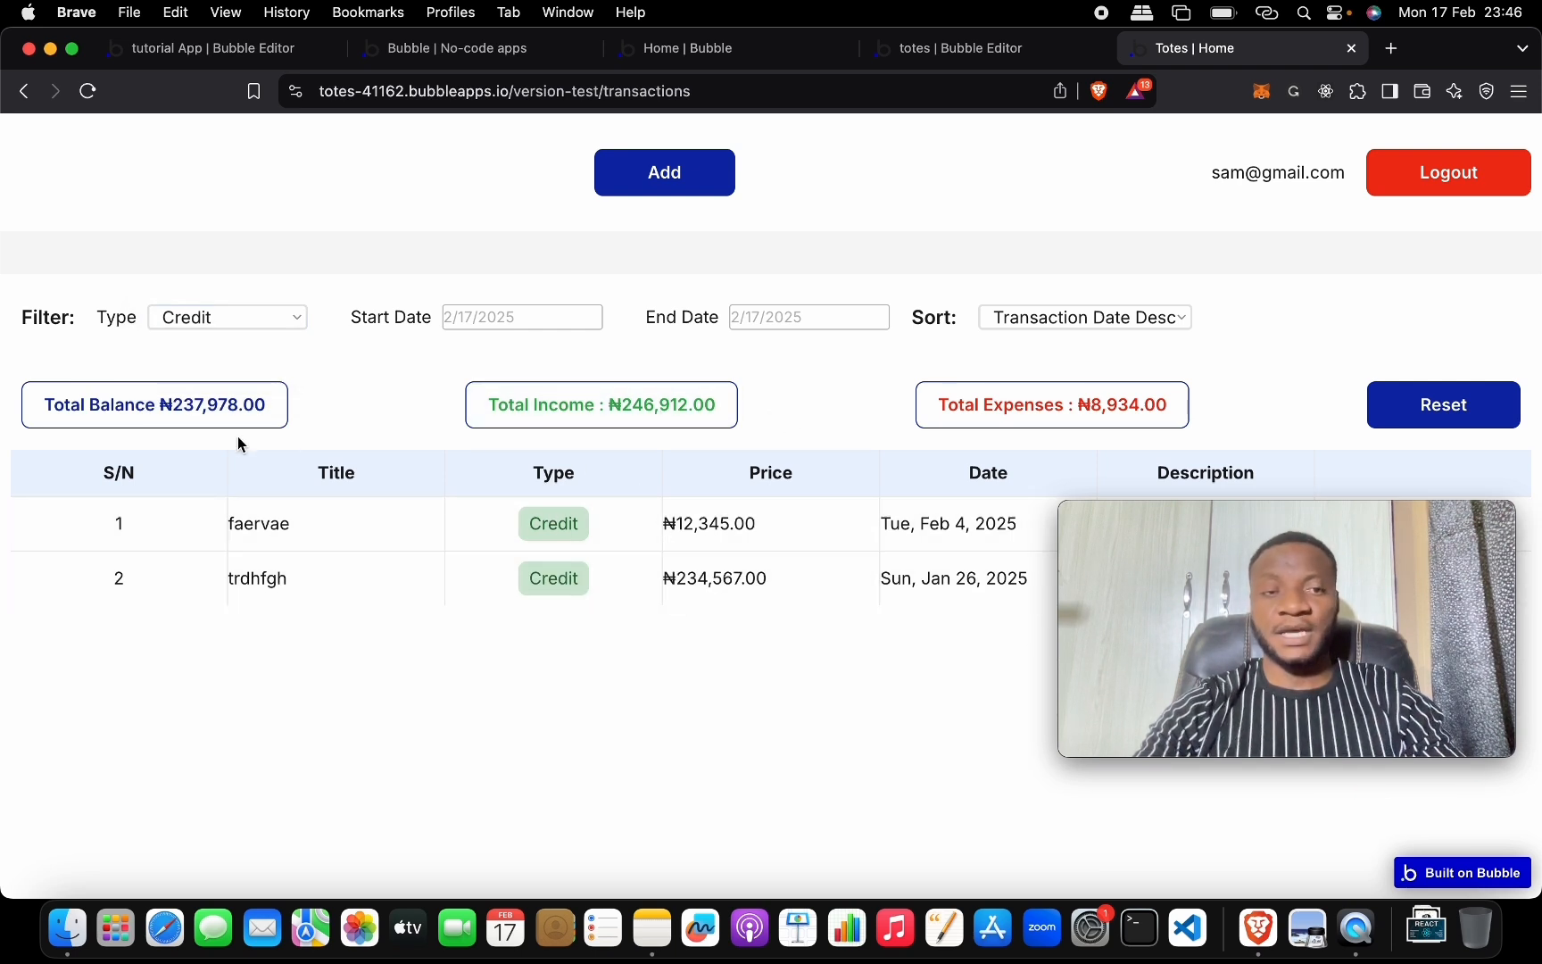
{"action": "left_click", "coordinate": [225, 330]}
{"action": "left_click", "coordinate": [225, 346]}
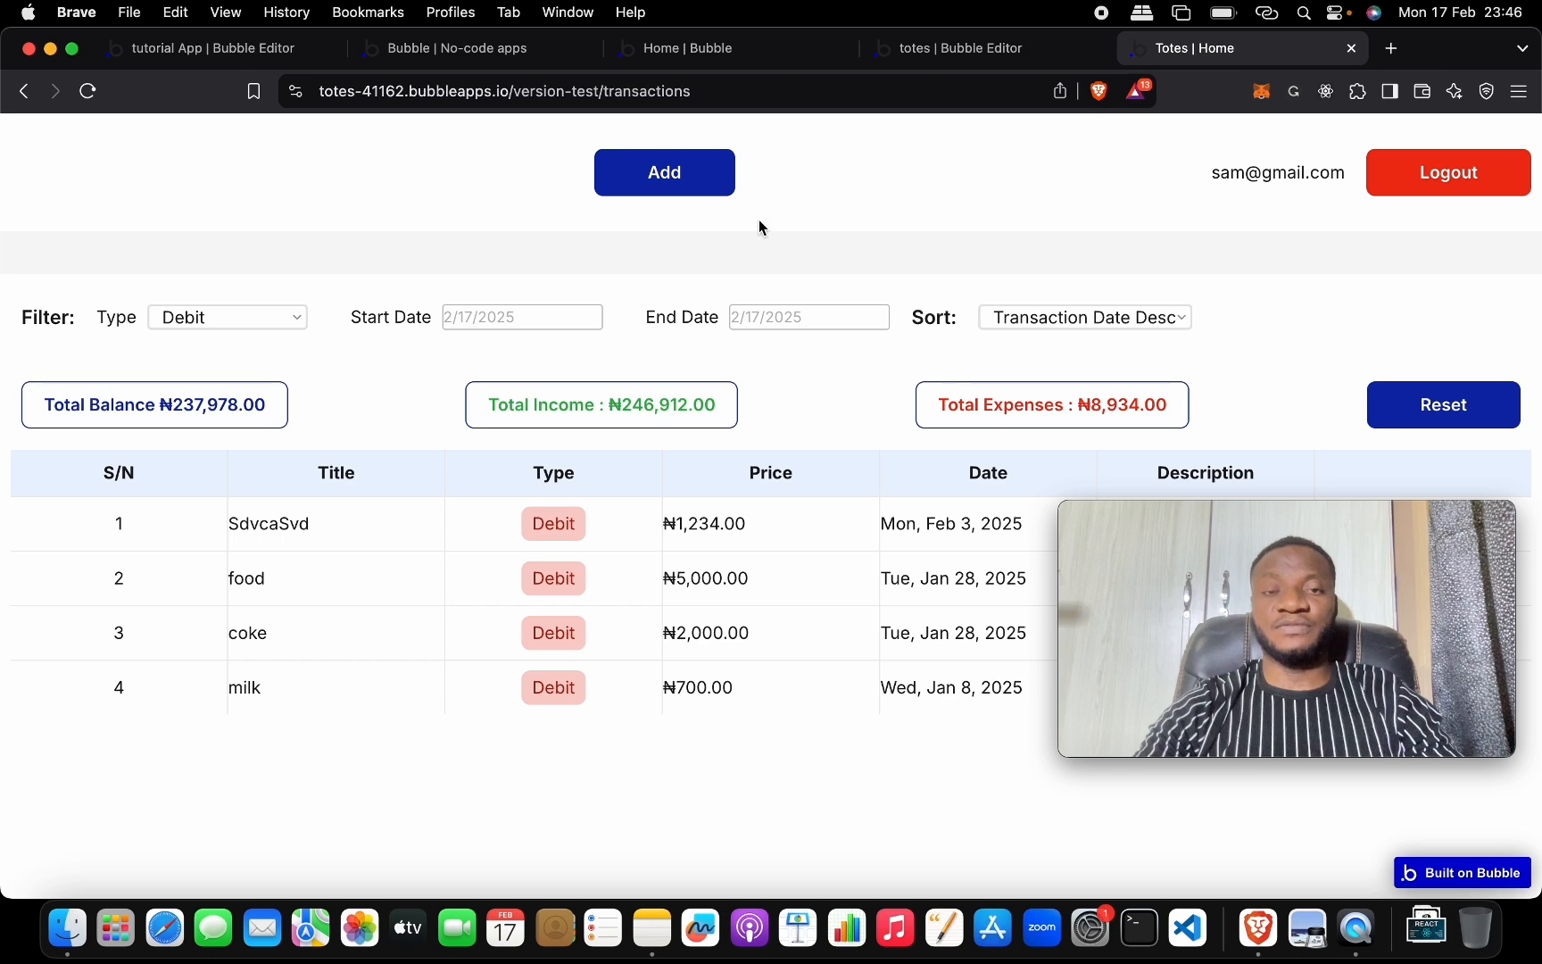
In the Add Transaction form, enter title Transport, type Debit and price 2,000.
{"action": "left_click", "coordinate": [717, 186]}
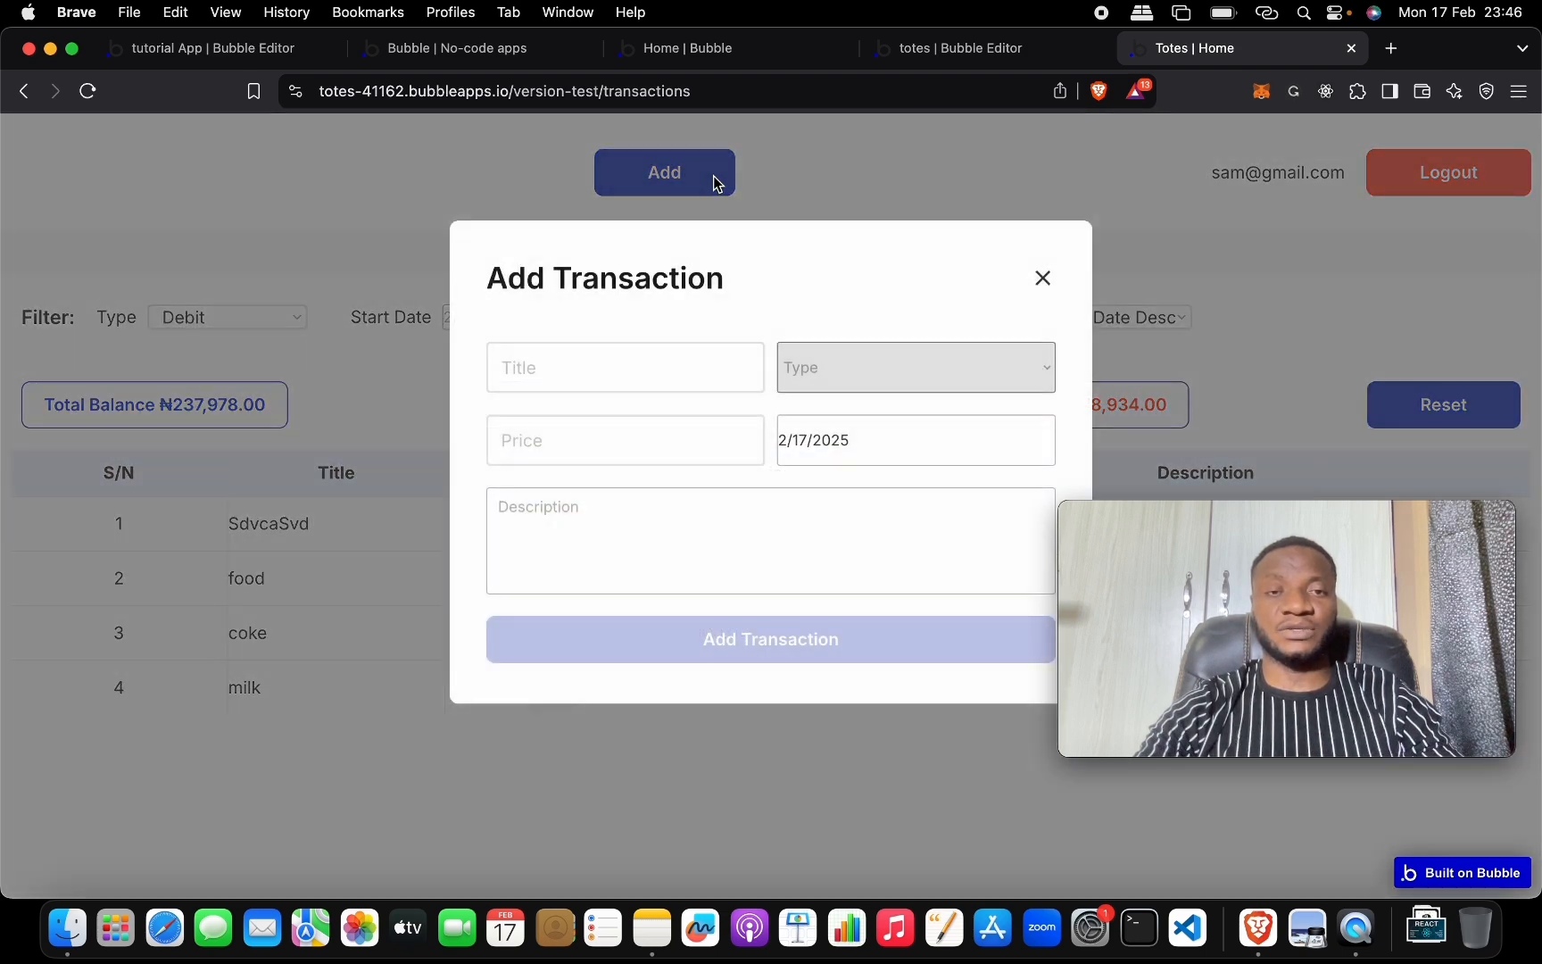
{"action": "left_click", "coordinate": [721, 366]}
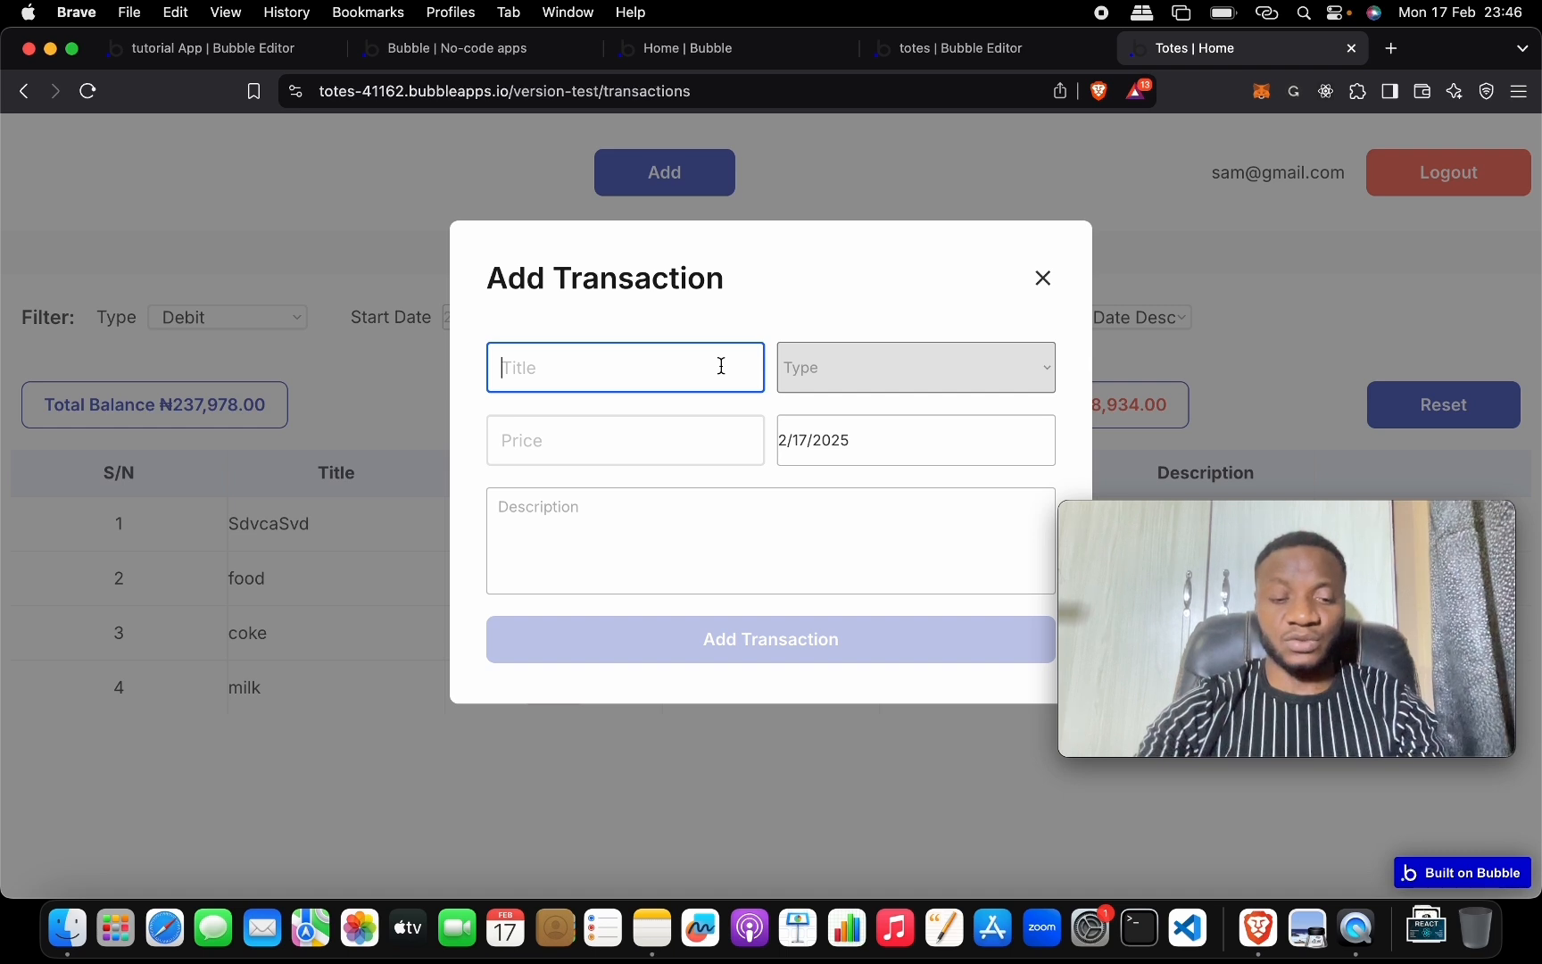
{"action": "type", "text": "Tran"}
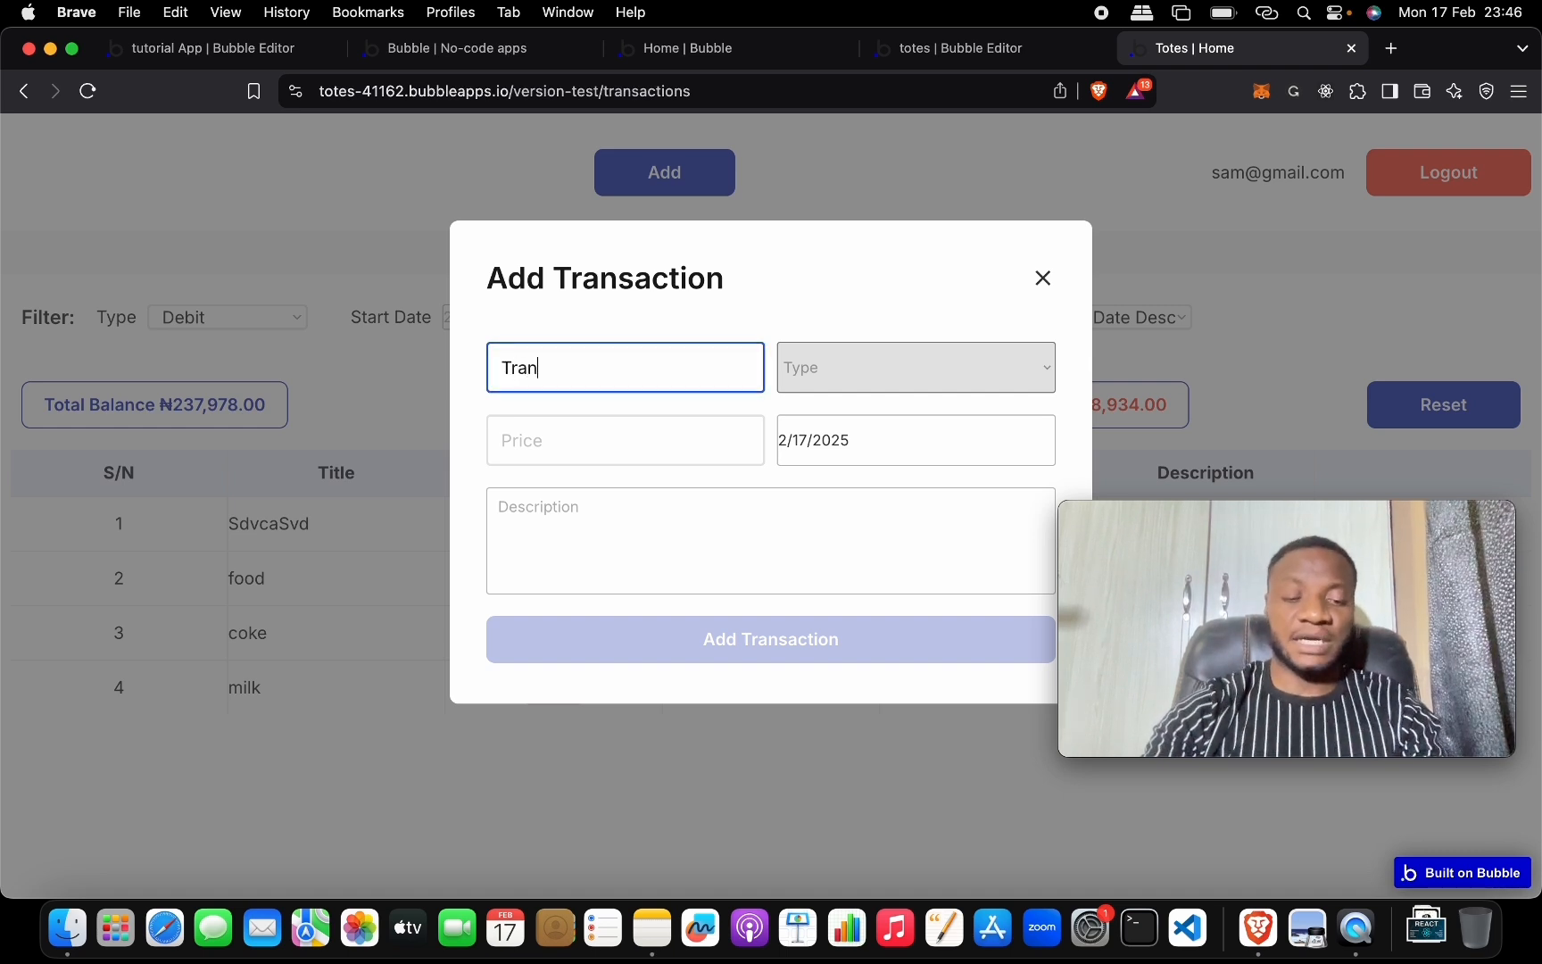
{"action": "type", "text": "sport"}
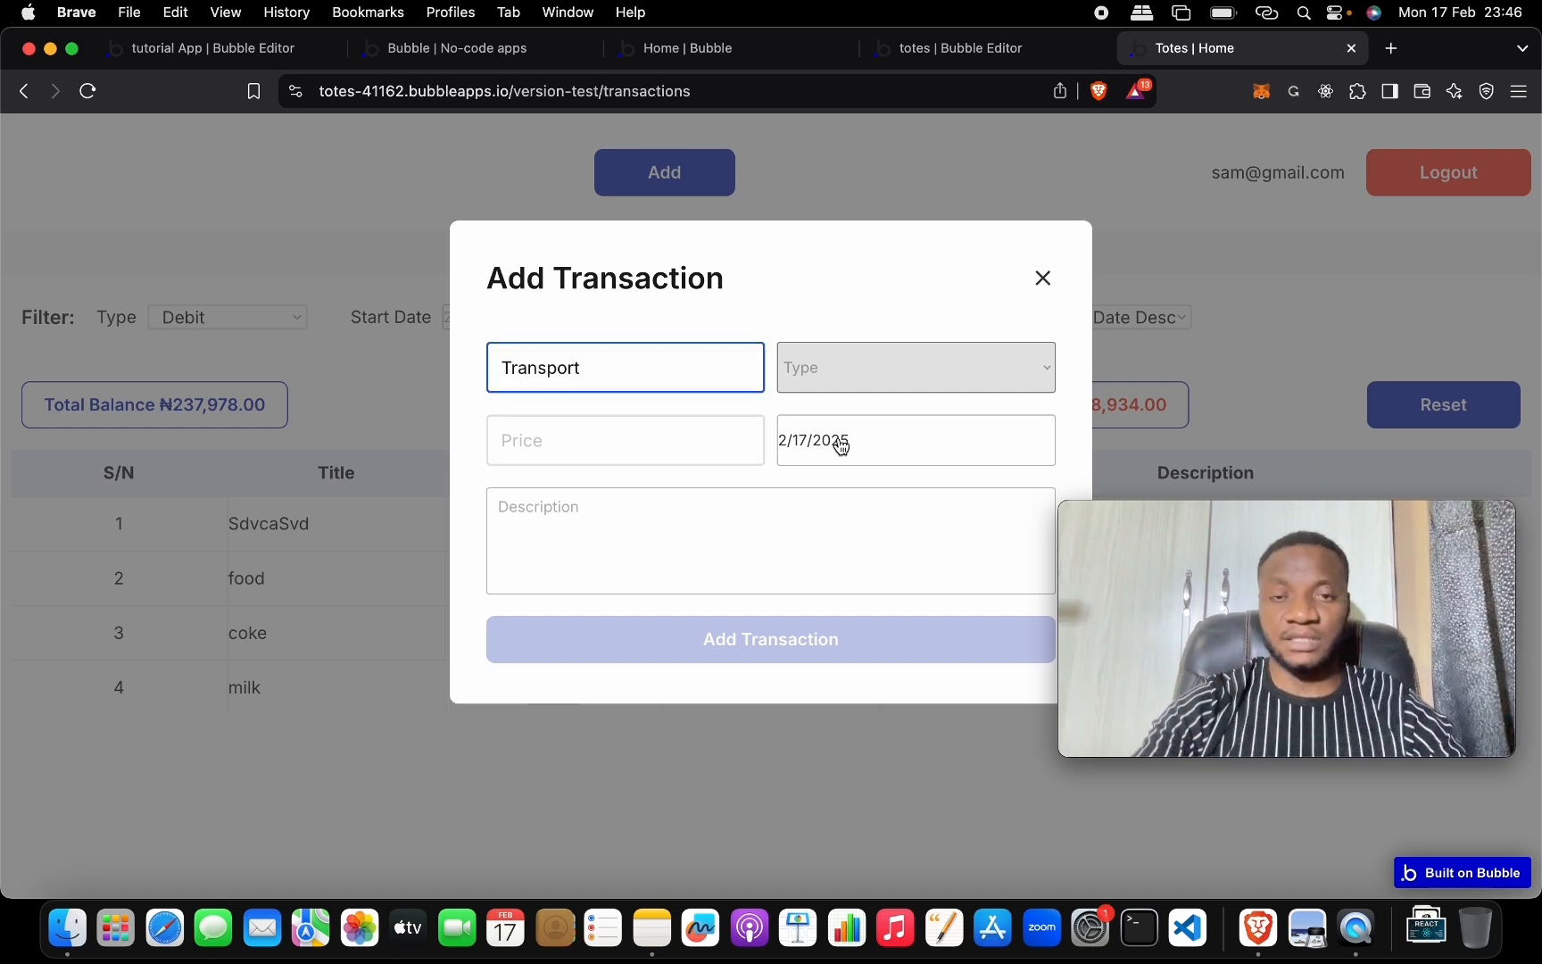
{"action": "left_click", "coordinate": [803, 369]}
{"action": "left_click", "coordinate": [823, 368]}
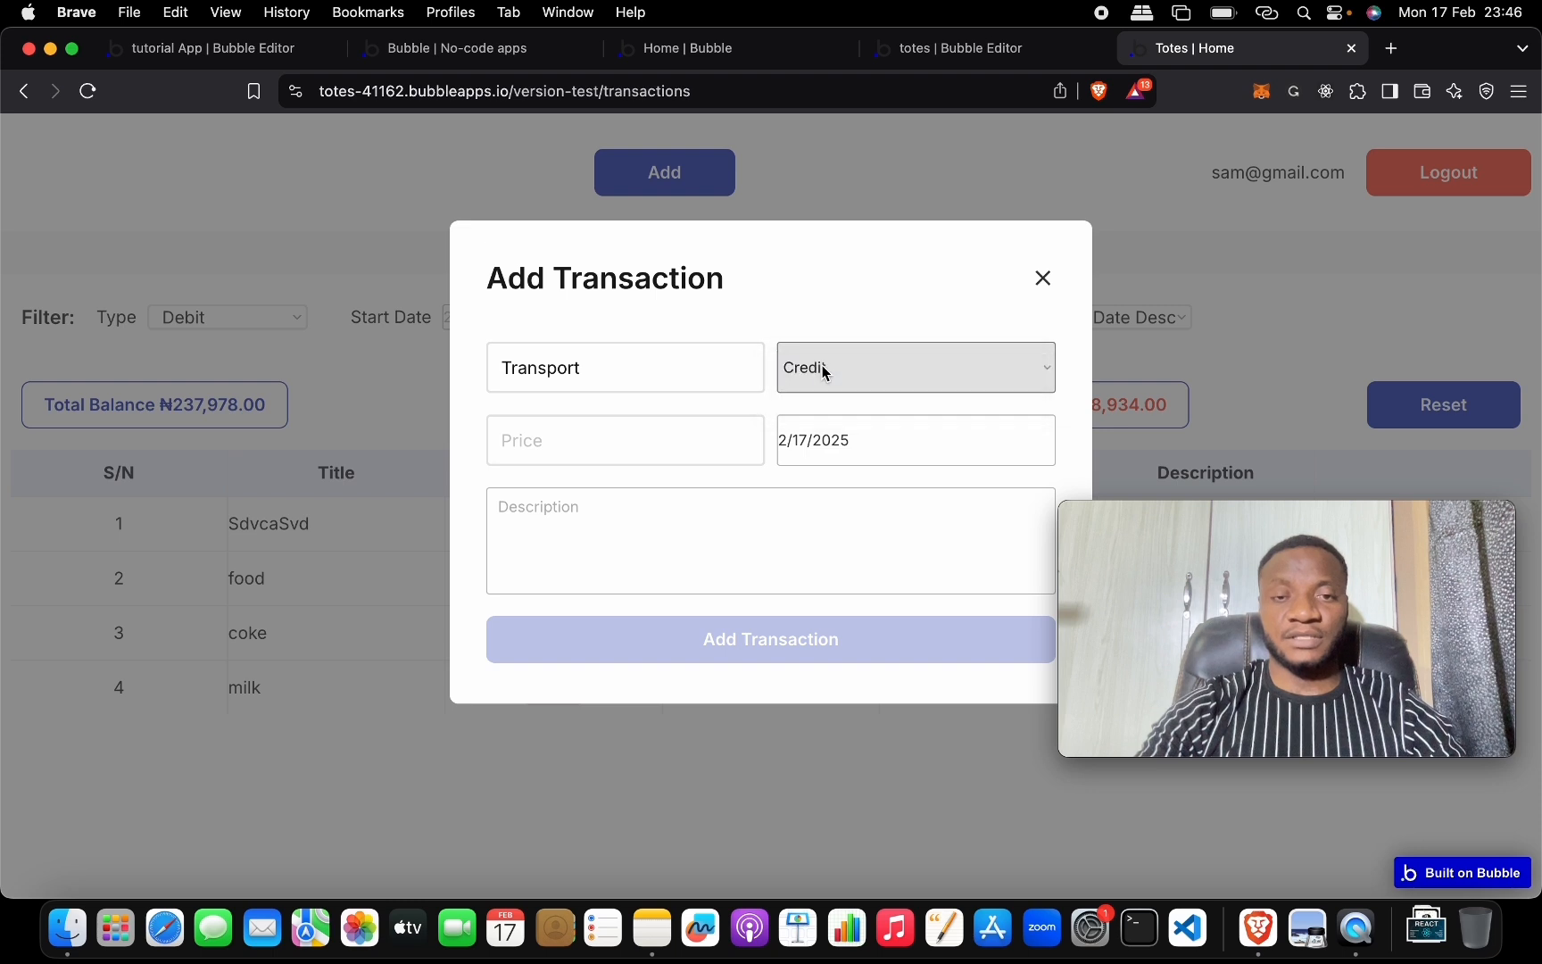
{"action": "left_click", "coordinate": [822, 366]}
{"action": "left_click", "coordinate": [826, 398]}
{"action": "left_click", "coordinate": [670, 444]}
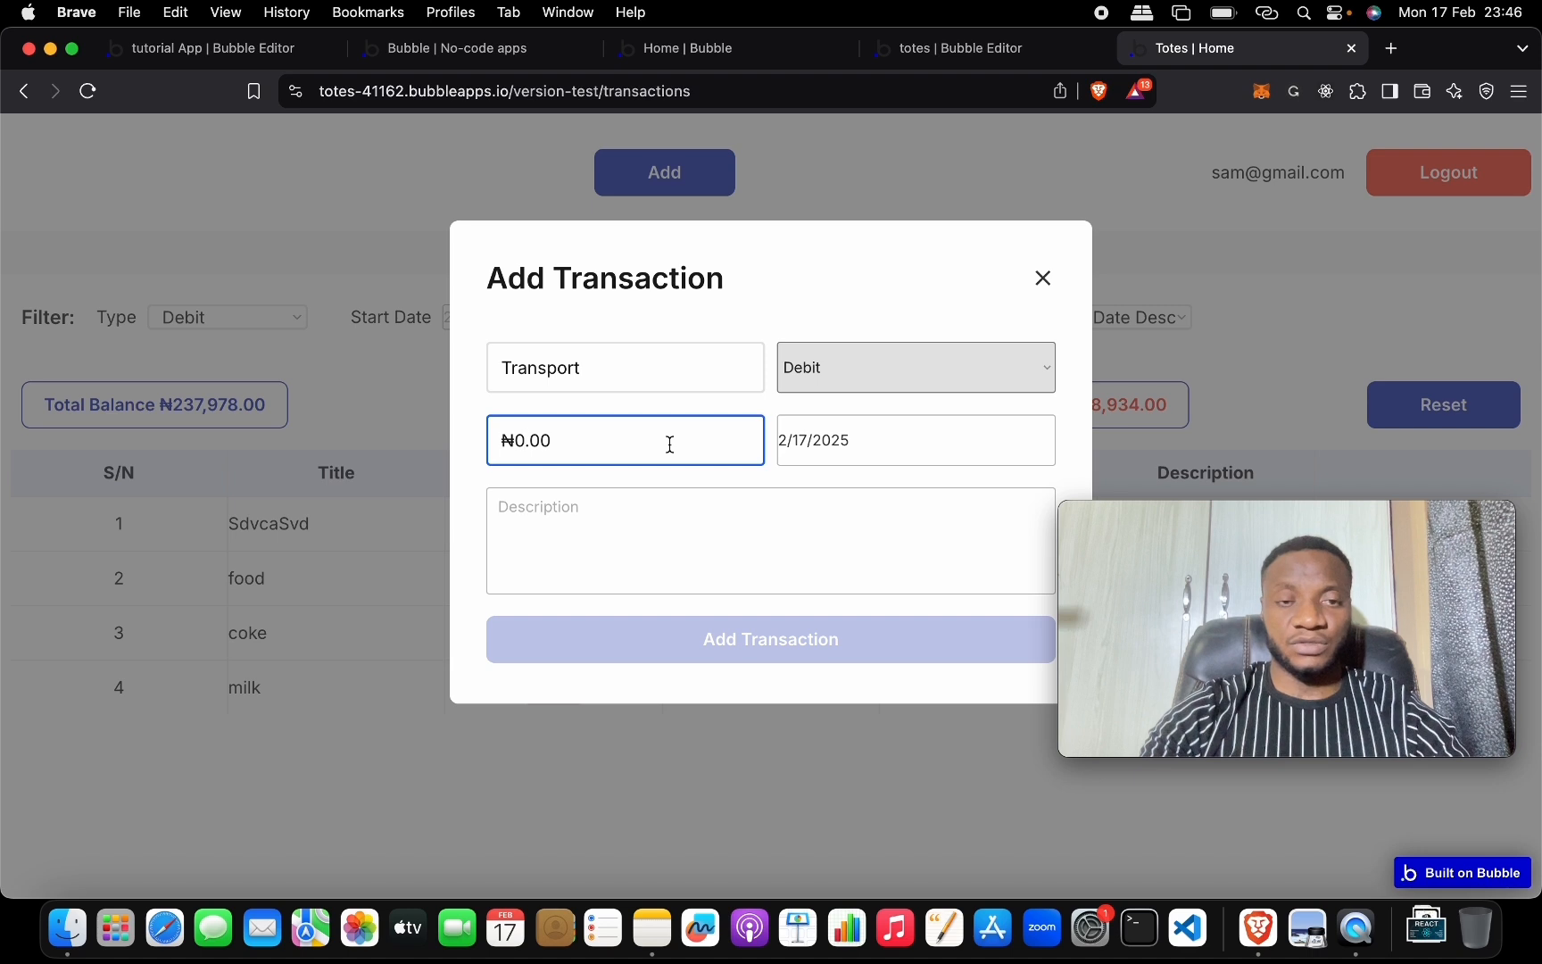
{"action": "key", "text": "BackSpace"}
{"action": "type", "text": "2,00"}
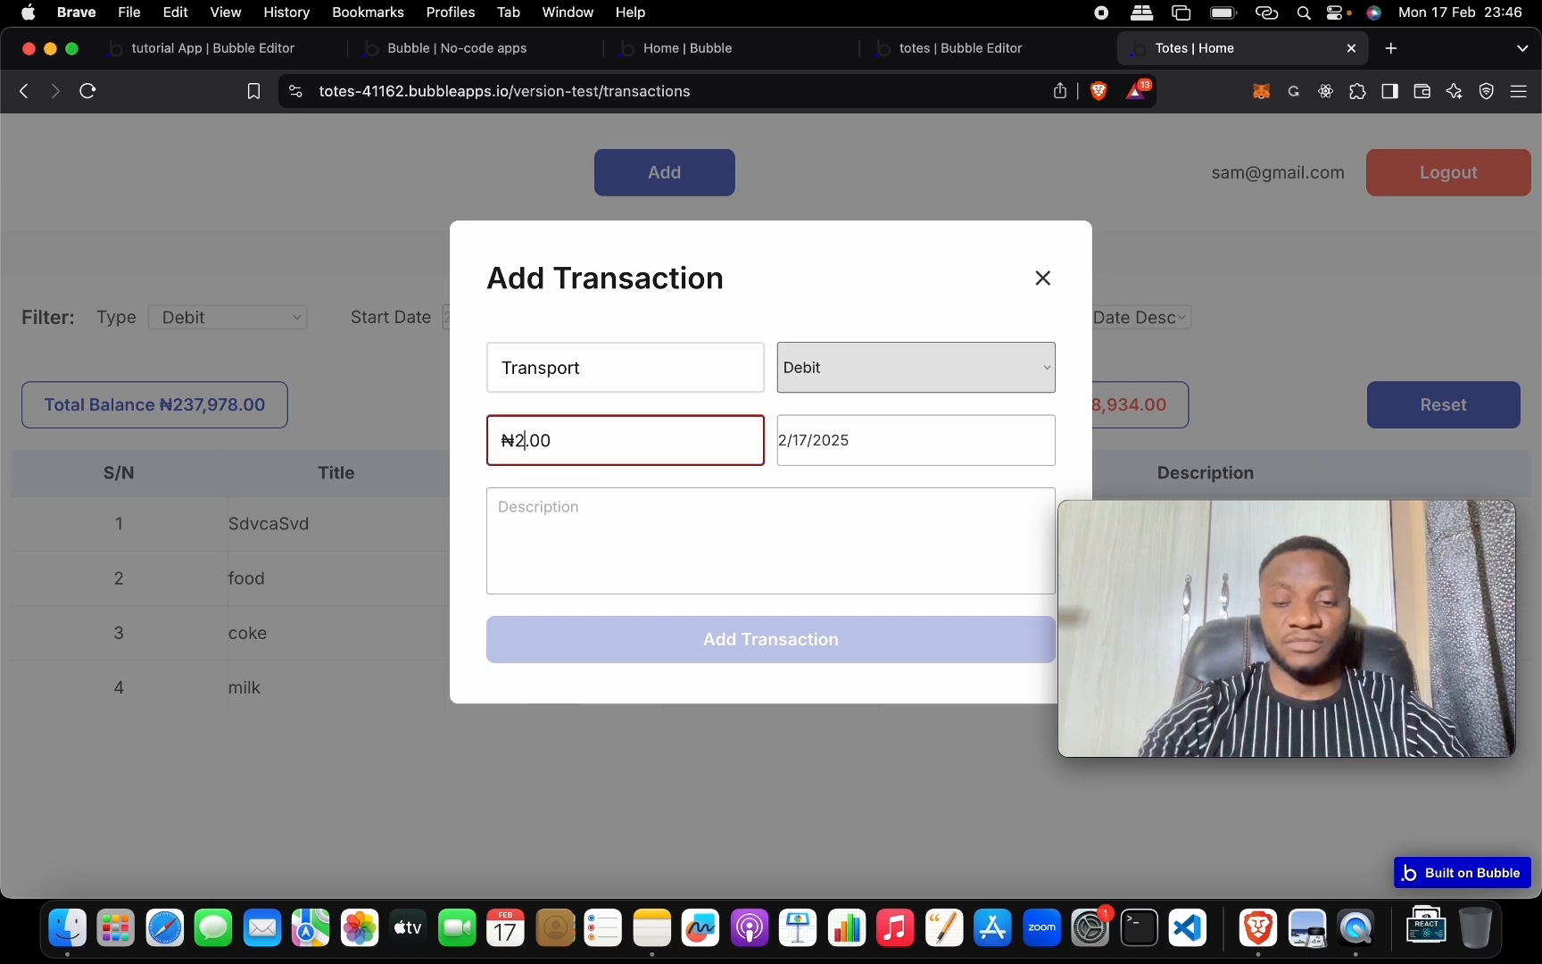
{"action": "type", "text": "0"}
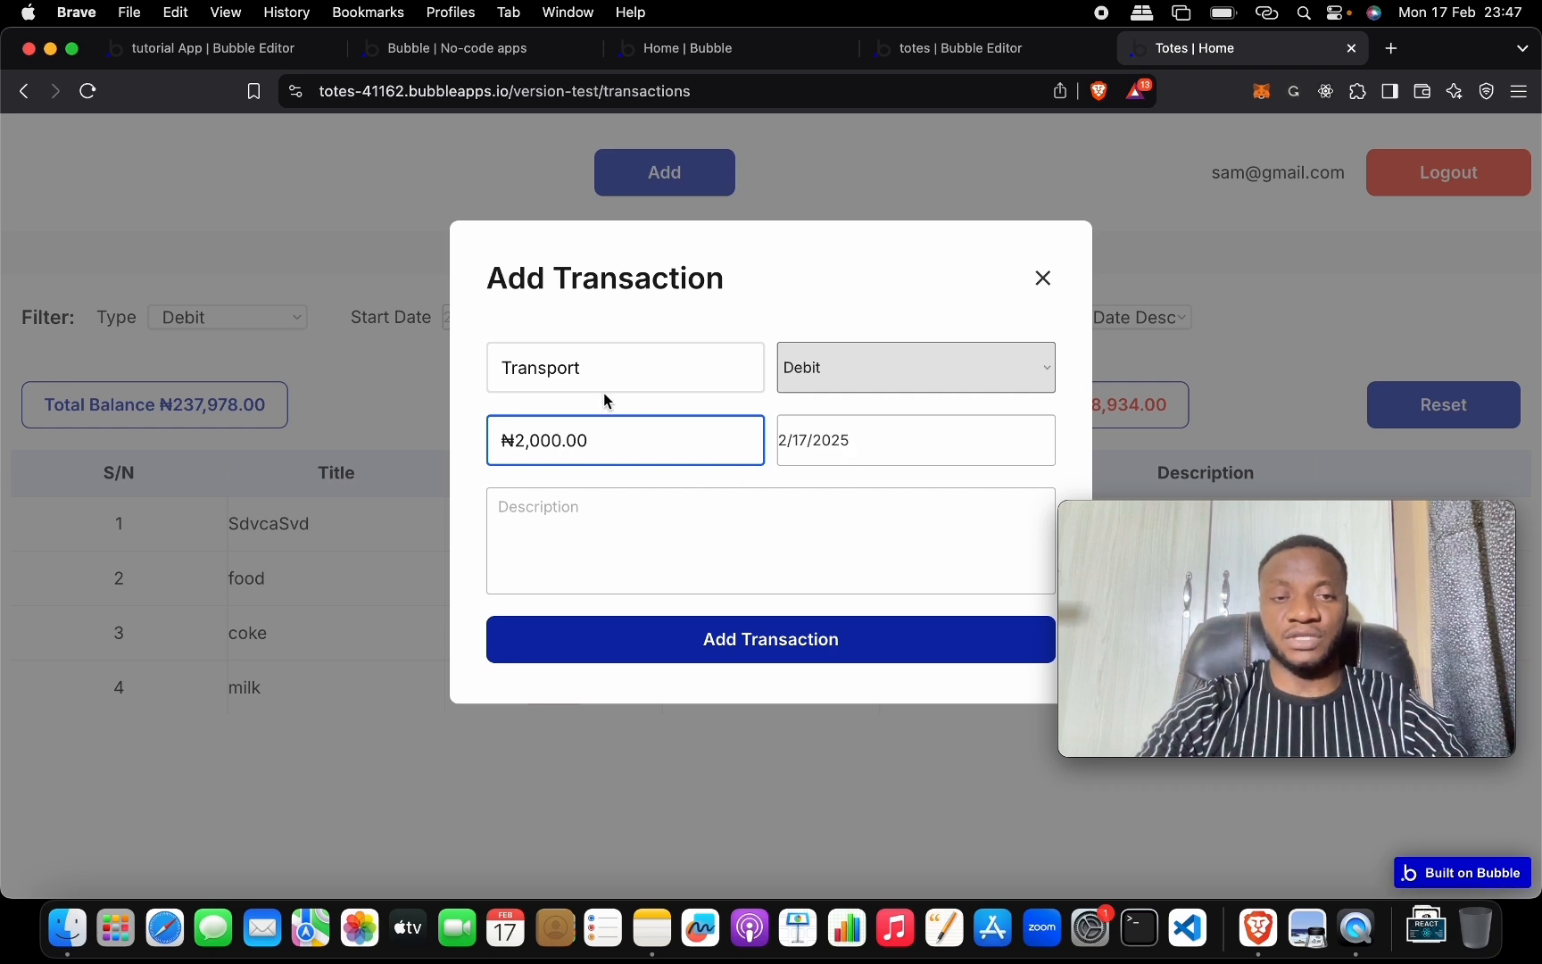
Copy the title Transport into the Description field and save the transaction.
{"action": "left_click", "coordinate": [553, 367]}
{"action": "double_click", "coordinate": [561, 373]}
{"action": "key", "text": "super+c"}
{"action": "left_click", "coordinate": [591, 523]}
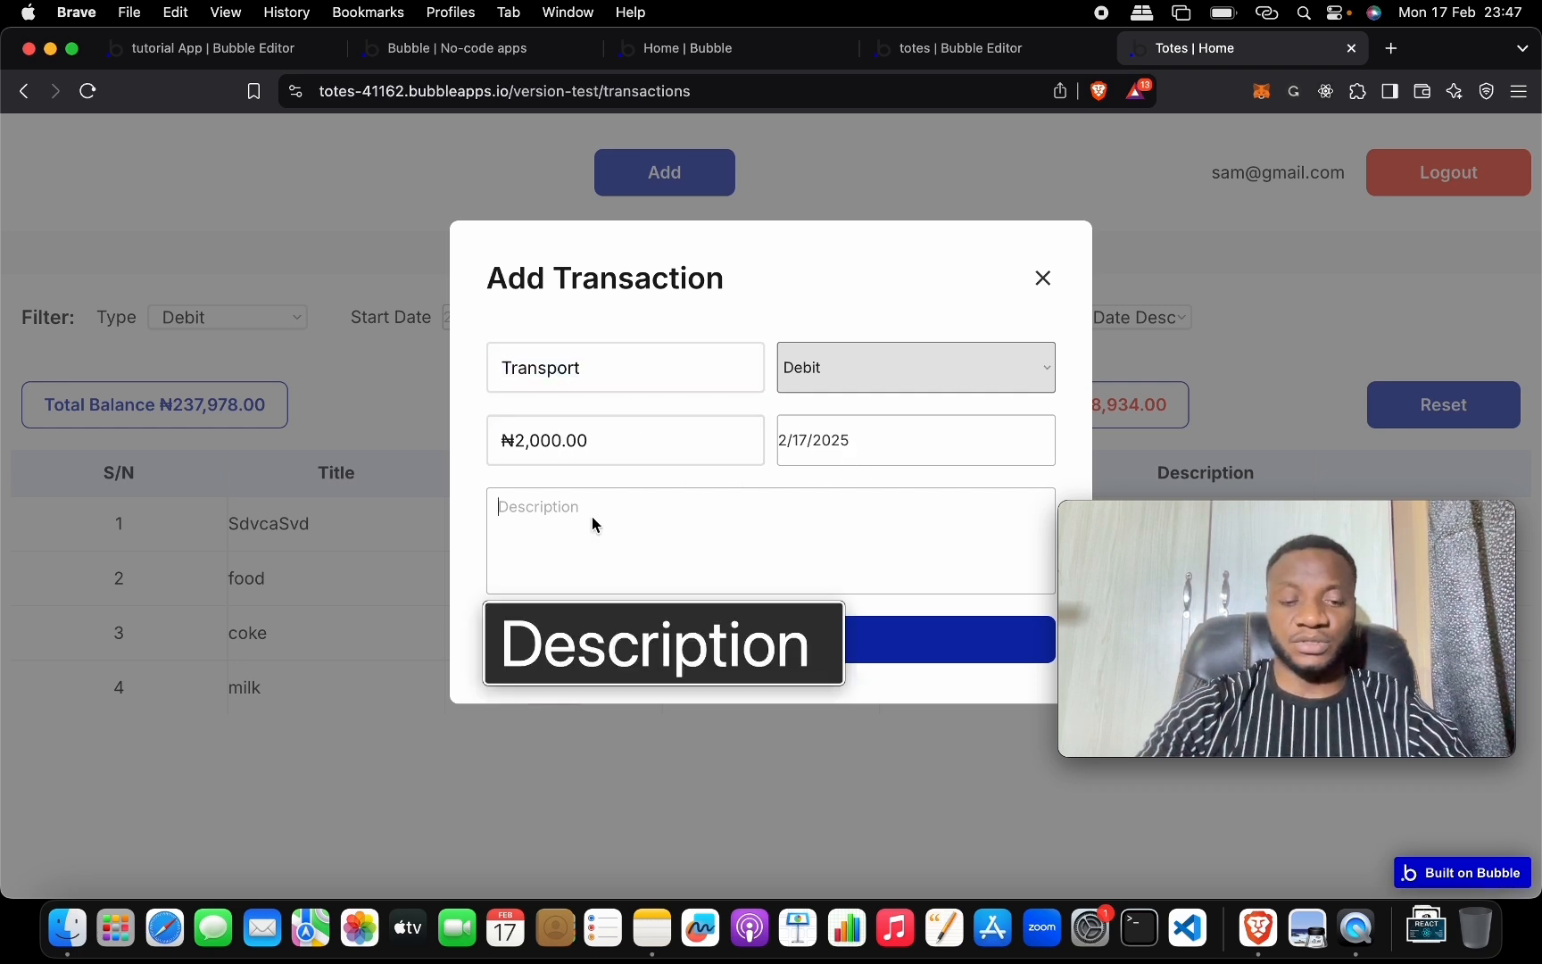
{"action": "key", "text": "super+v"}
{"action": "left_click", "coordinate": [719, 639]}
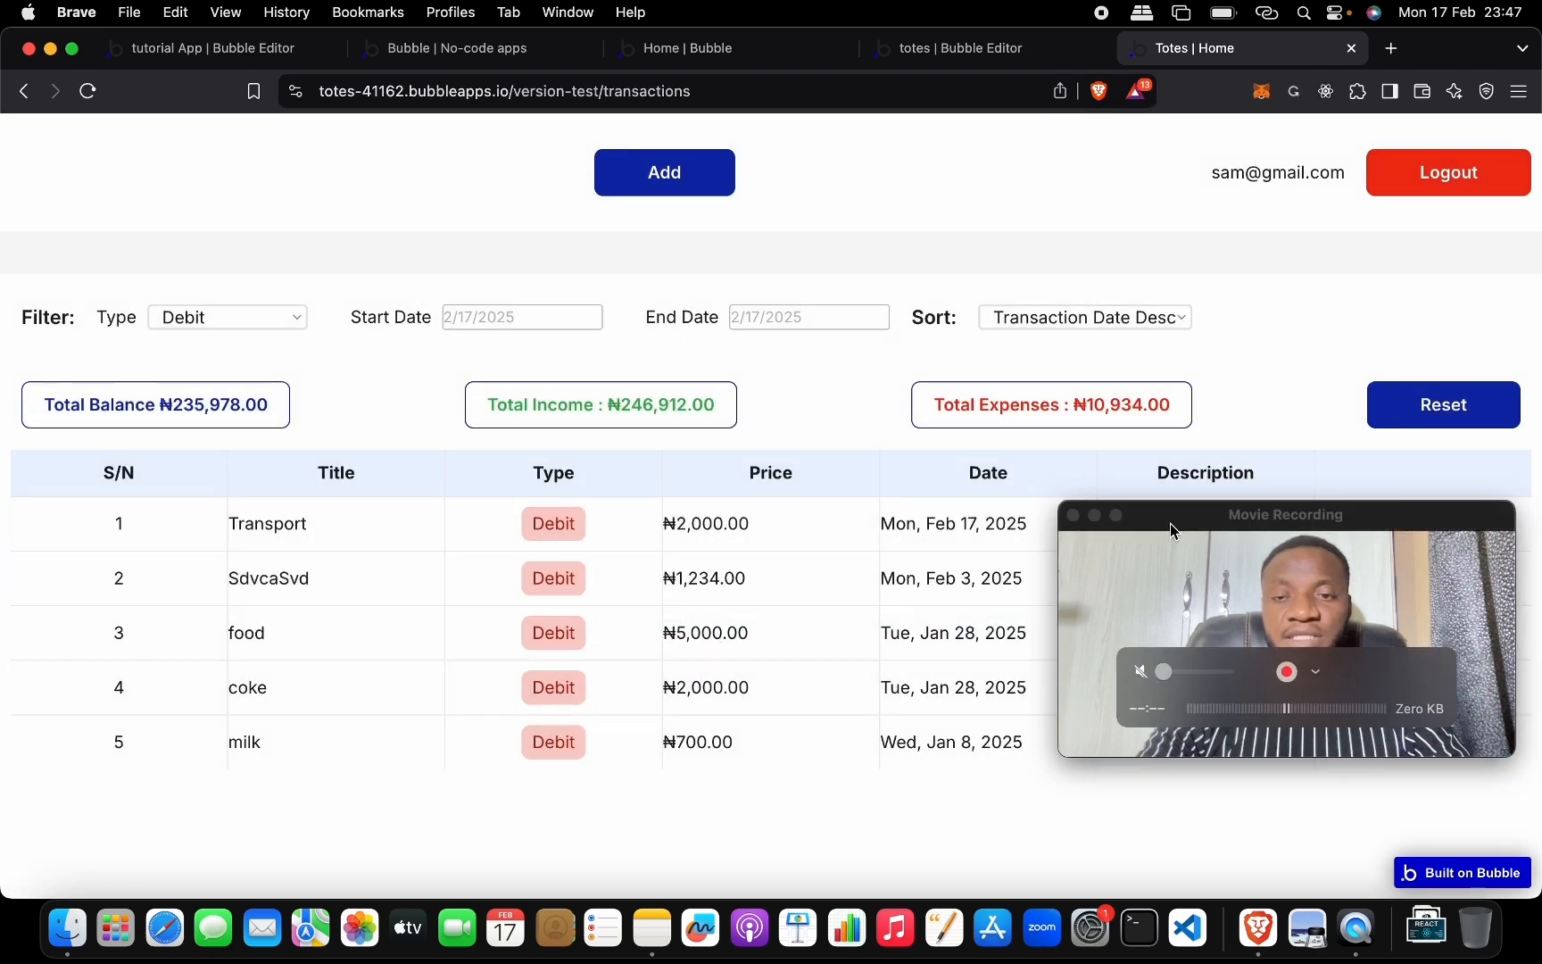
Open and close the Transport row's edit form, then delete the row, confirming Yes.
{"action": "left_click_drag", "start_coordinate": [1172, 517], "coordinate": [1196, 154]}
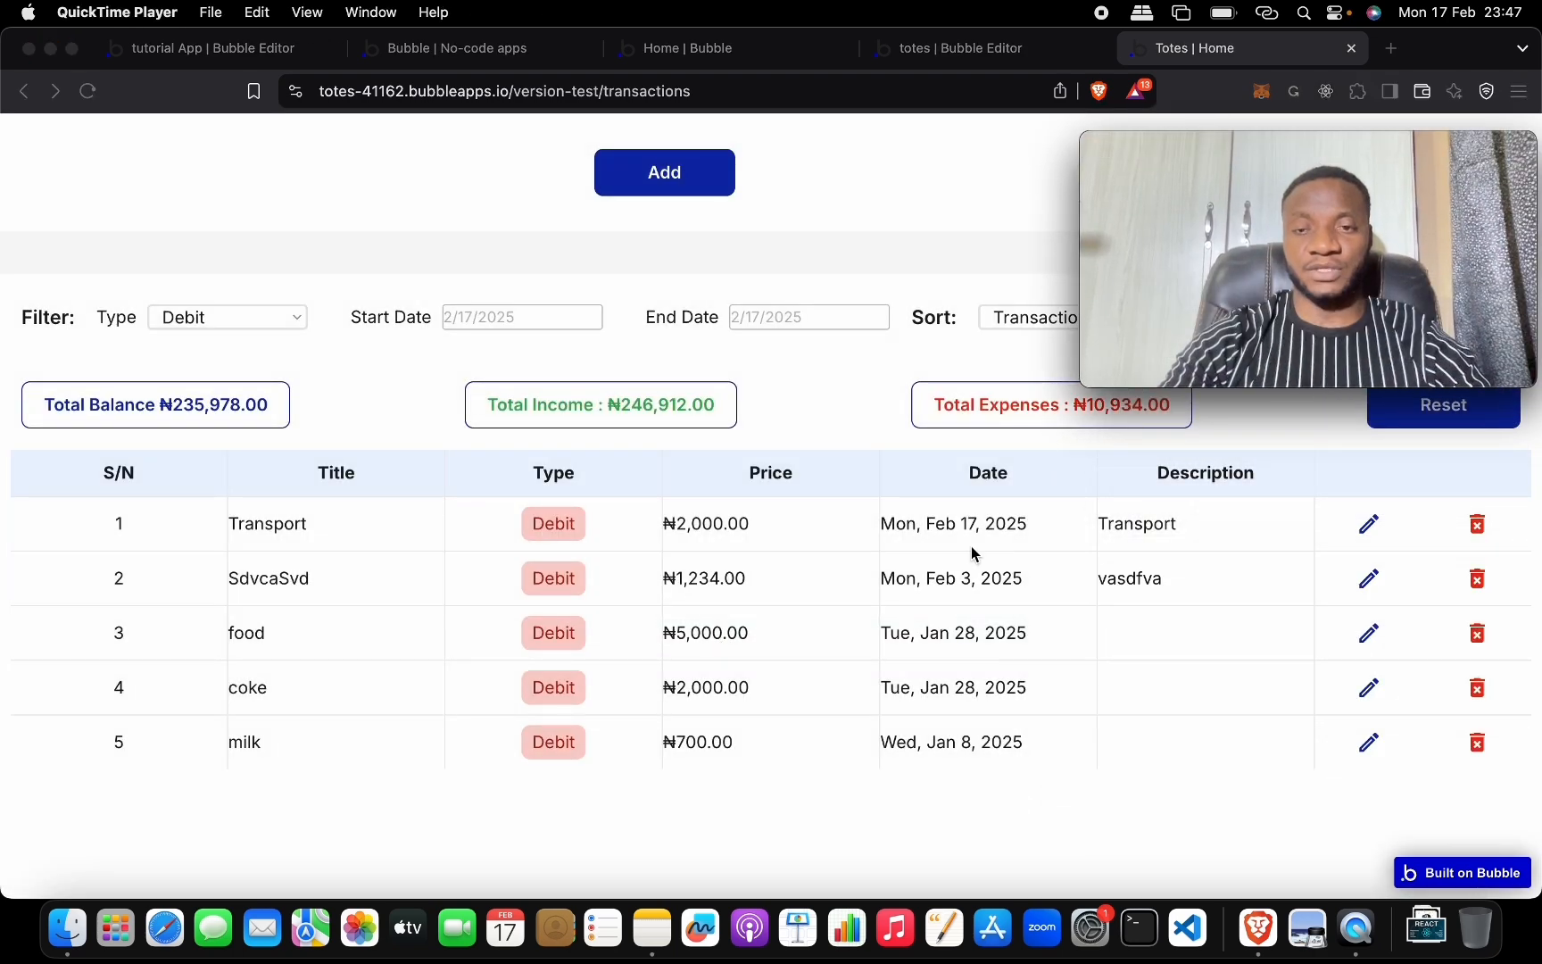
{"action": "left_click", "coordinate": [1368, 526]}
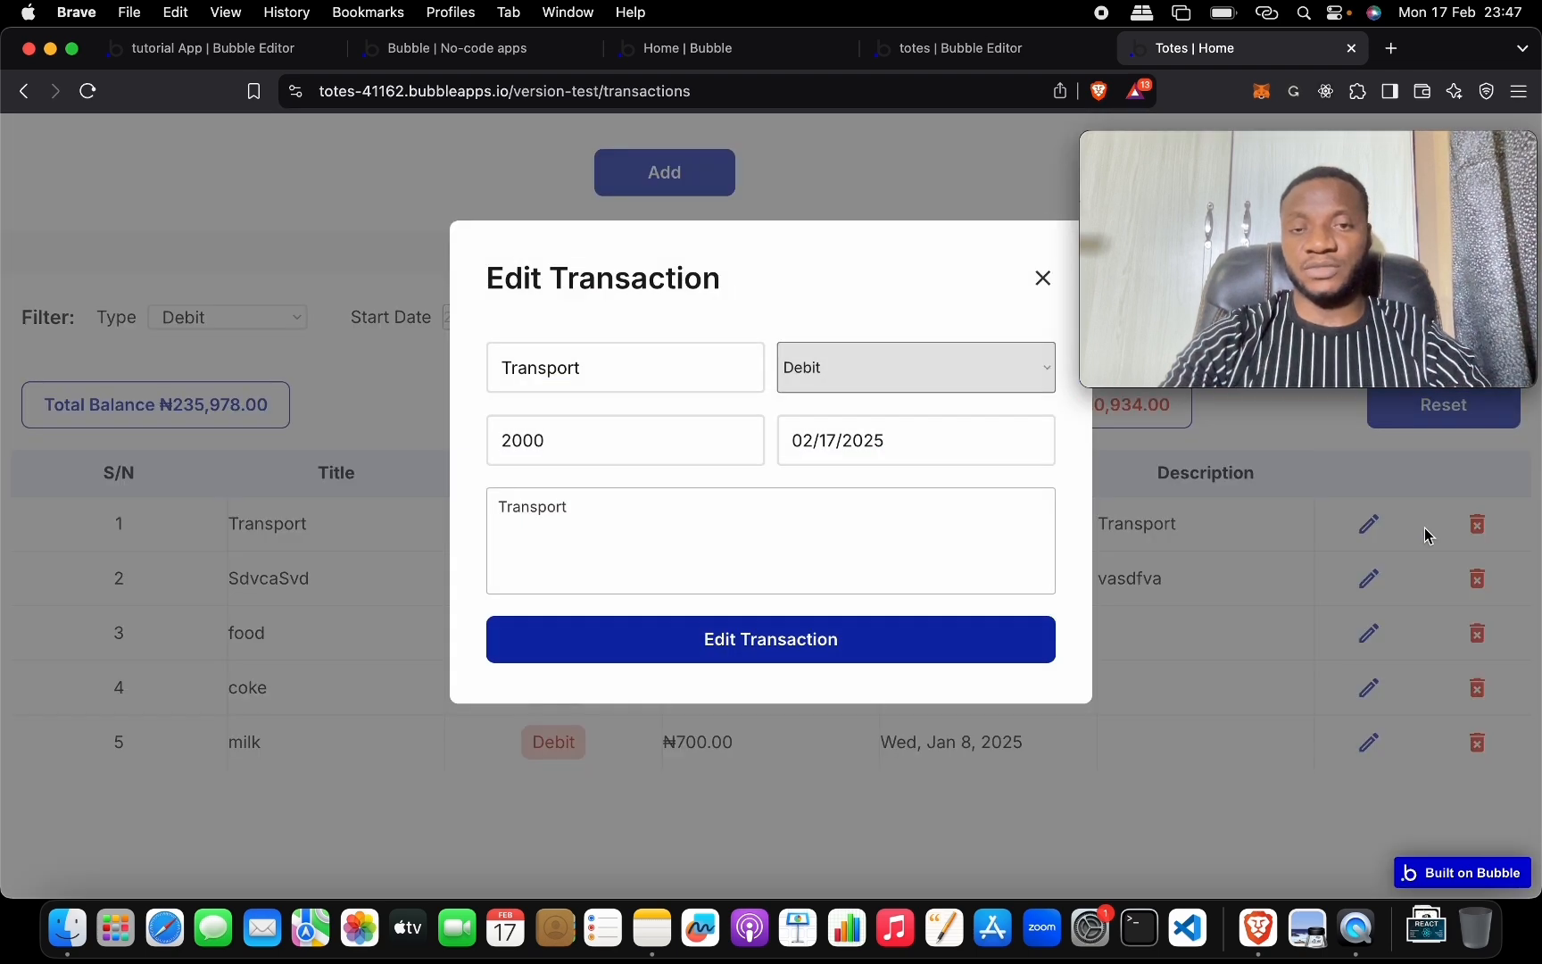
{"action": "left_click", "coordinate": [1463, 527]}
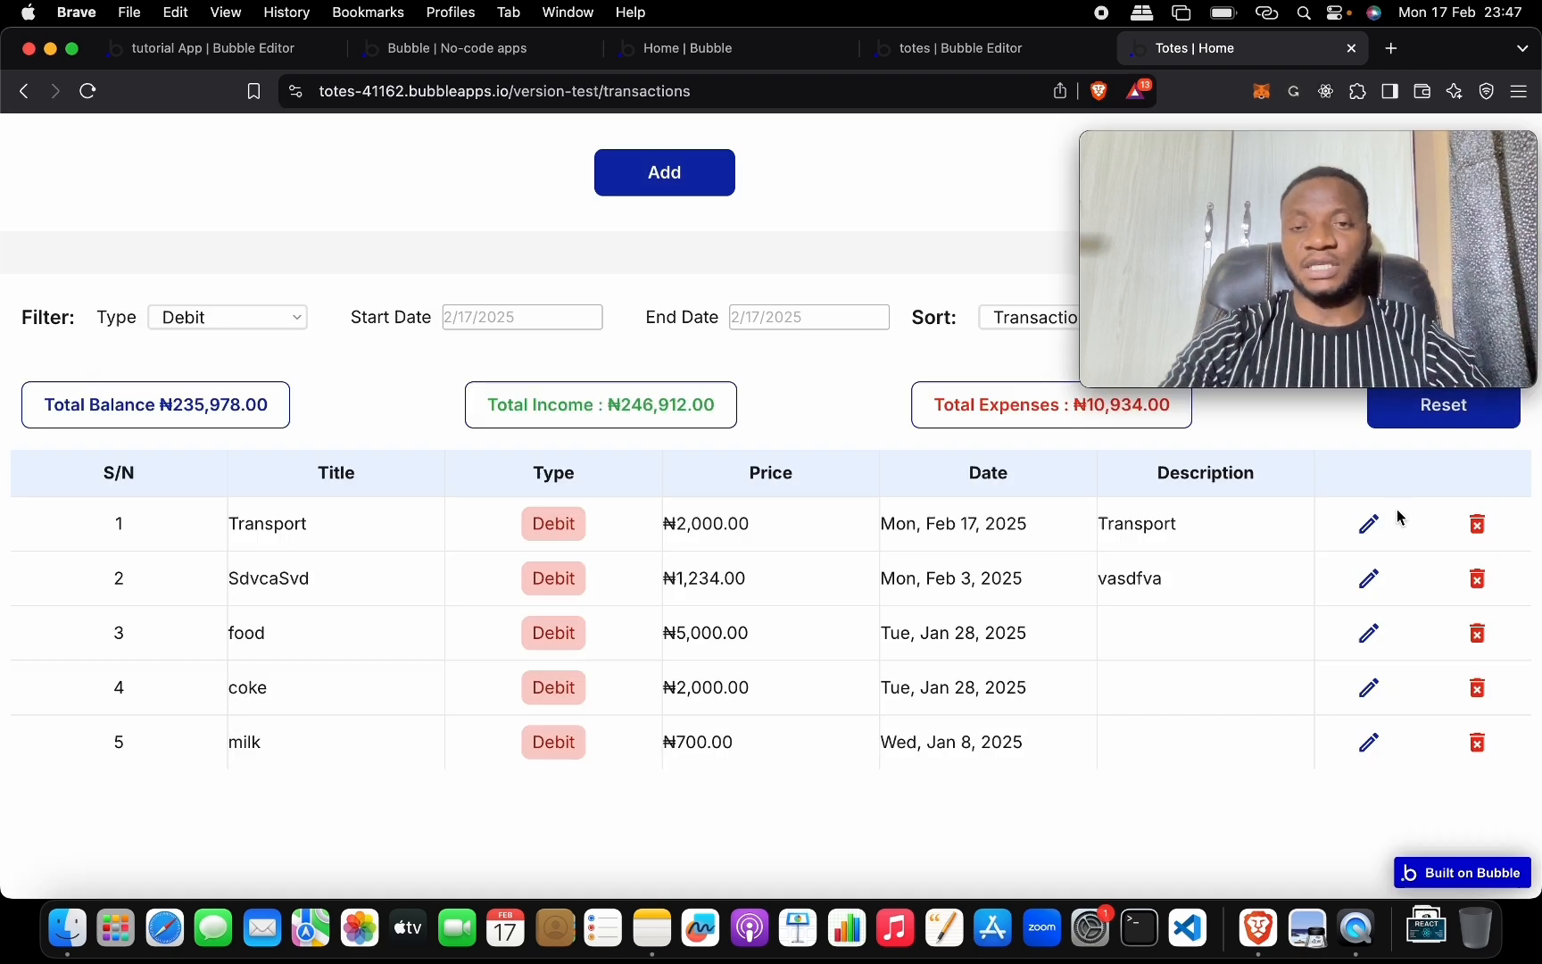
{"action": "left_click", "coordinate": [1484, 532]}
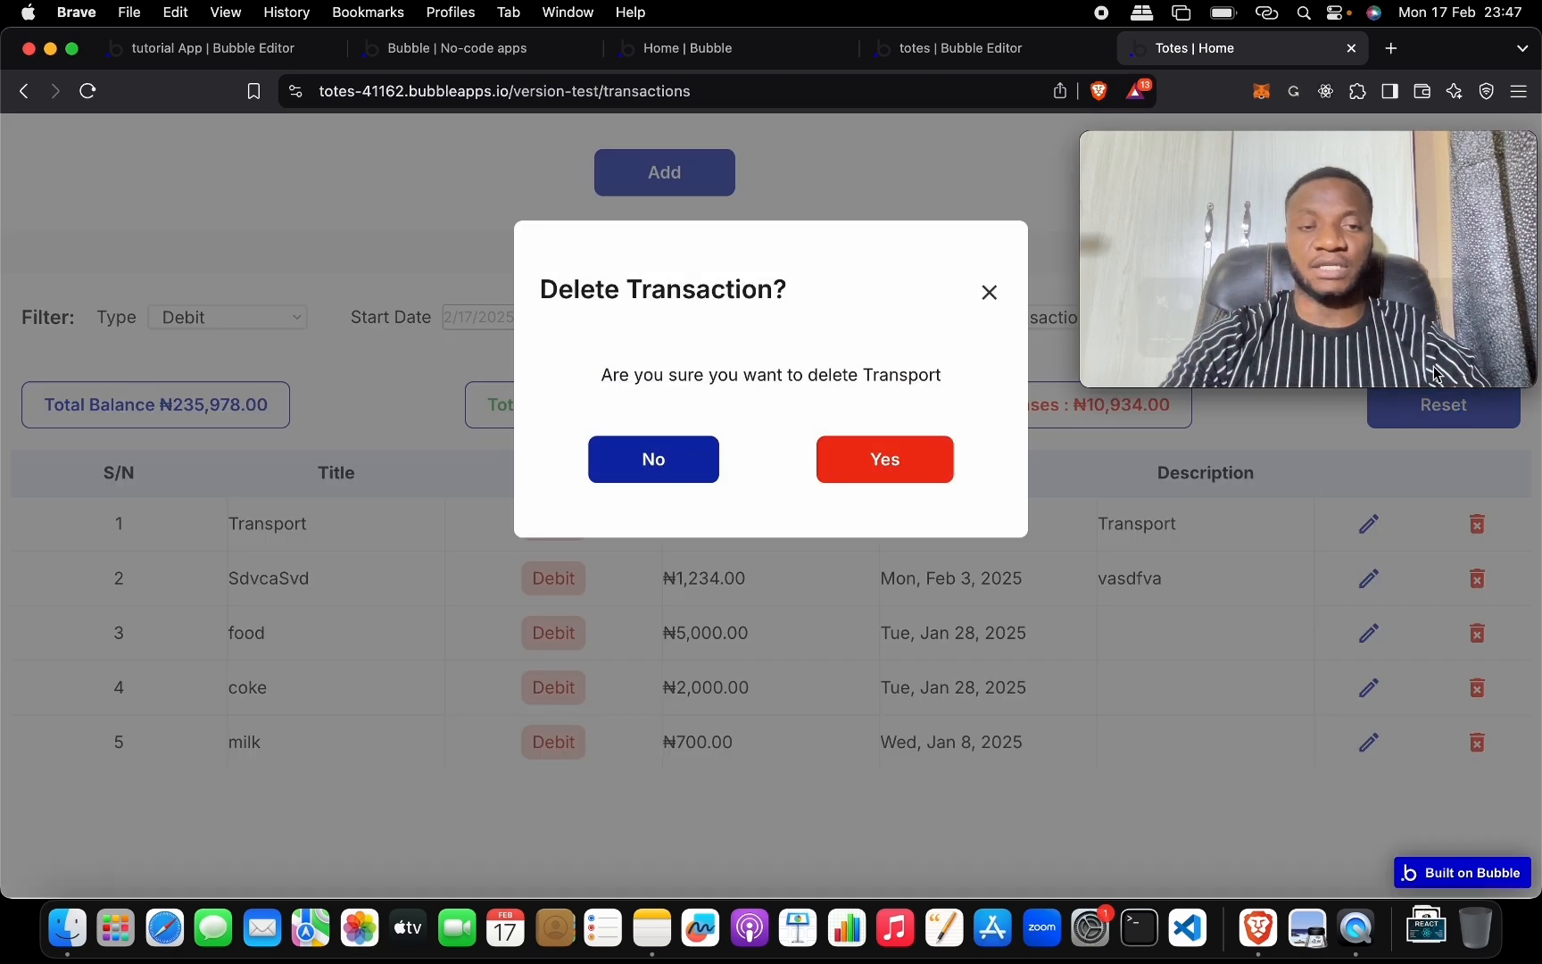
{"action": "left_click", "coordinate": [888, 467]}
{"action": "left_click_drag", "start_coordinate": [1301, 157], "coordinate": [1302, 671]}
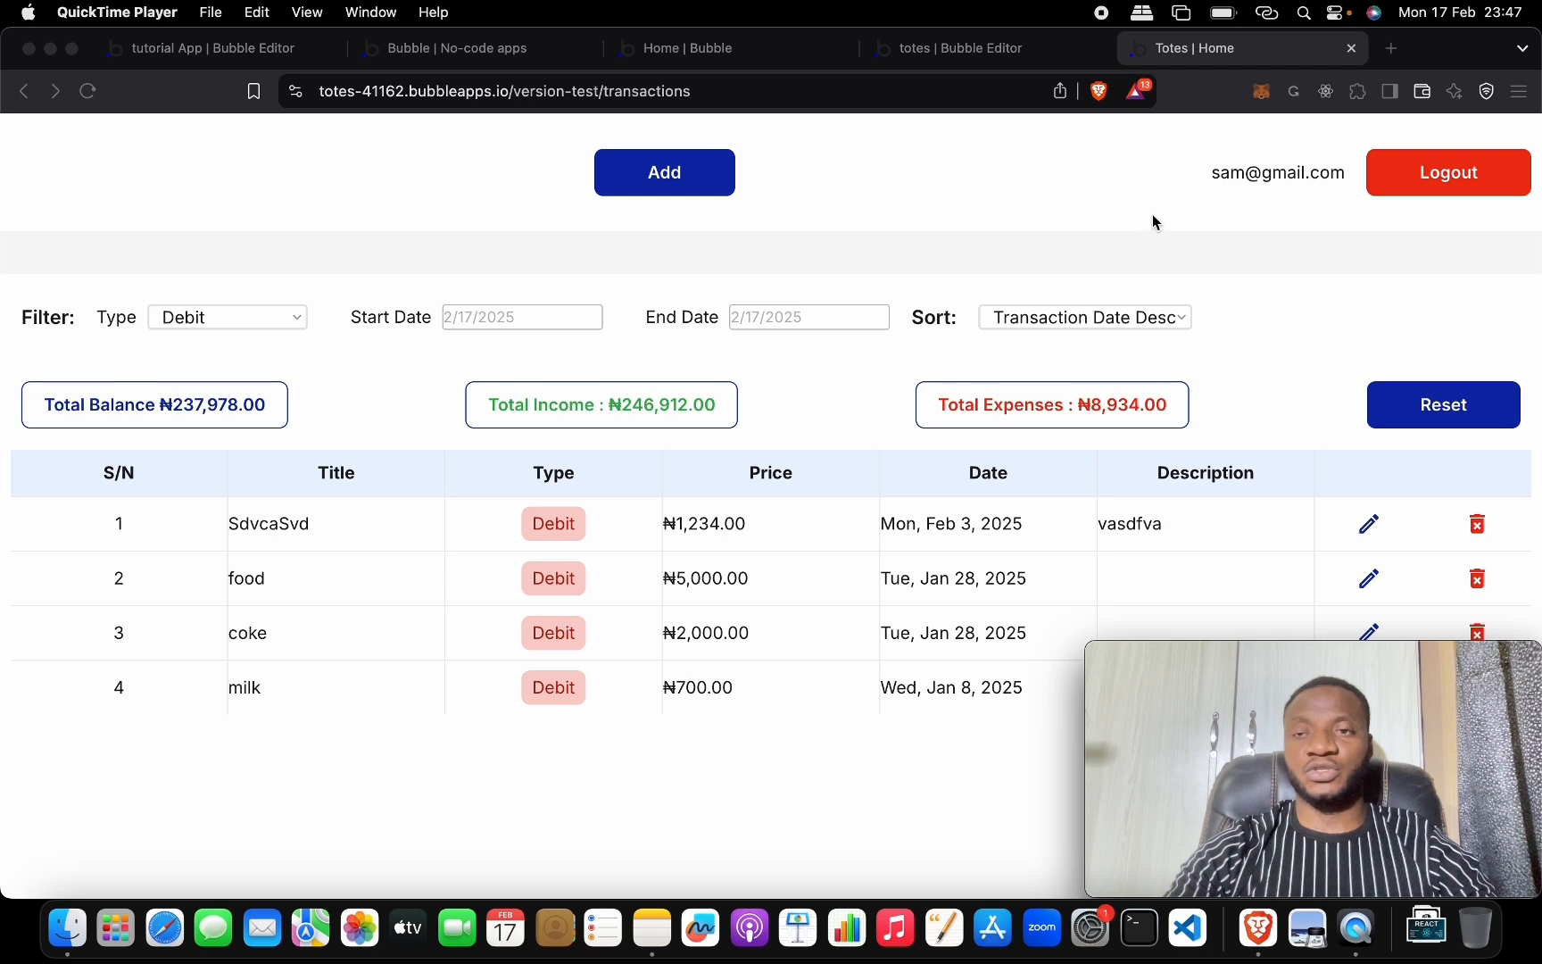
Log out of Totes and go to the Bubble home dashboard from the tutorial App tab.
{"action": "left_click", "coordinate": [1451, 173]}
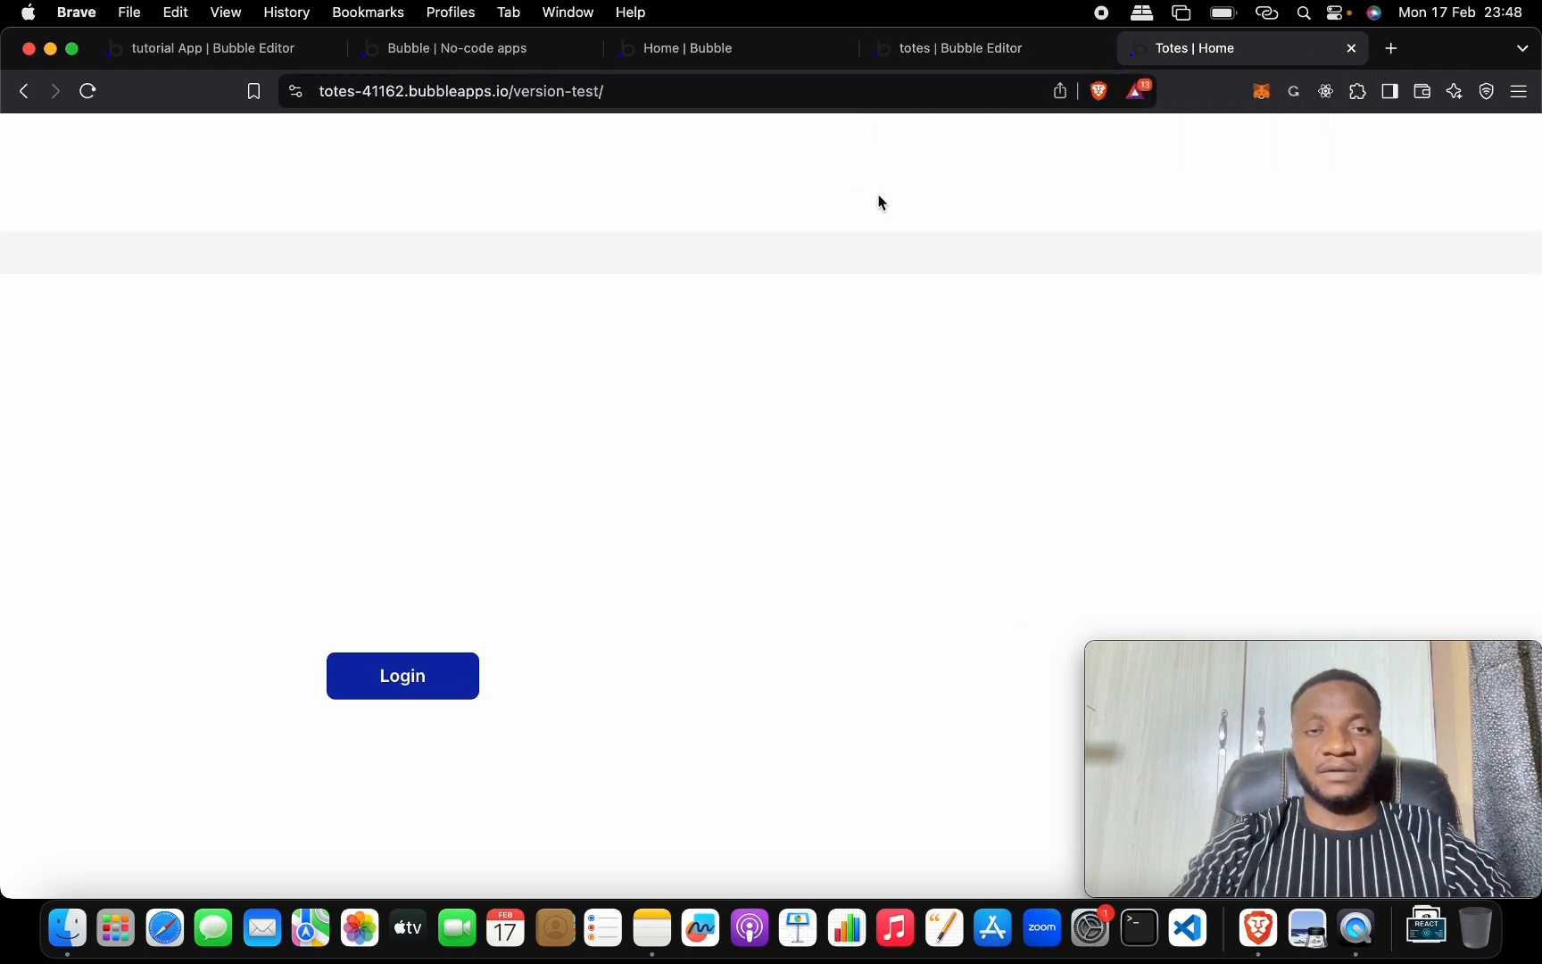
{"action": "left_click", "coordinate": [718, 61]}
{"action": "left_click", "coordinate": [526, 59]}
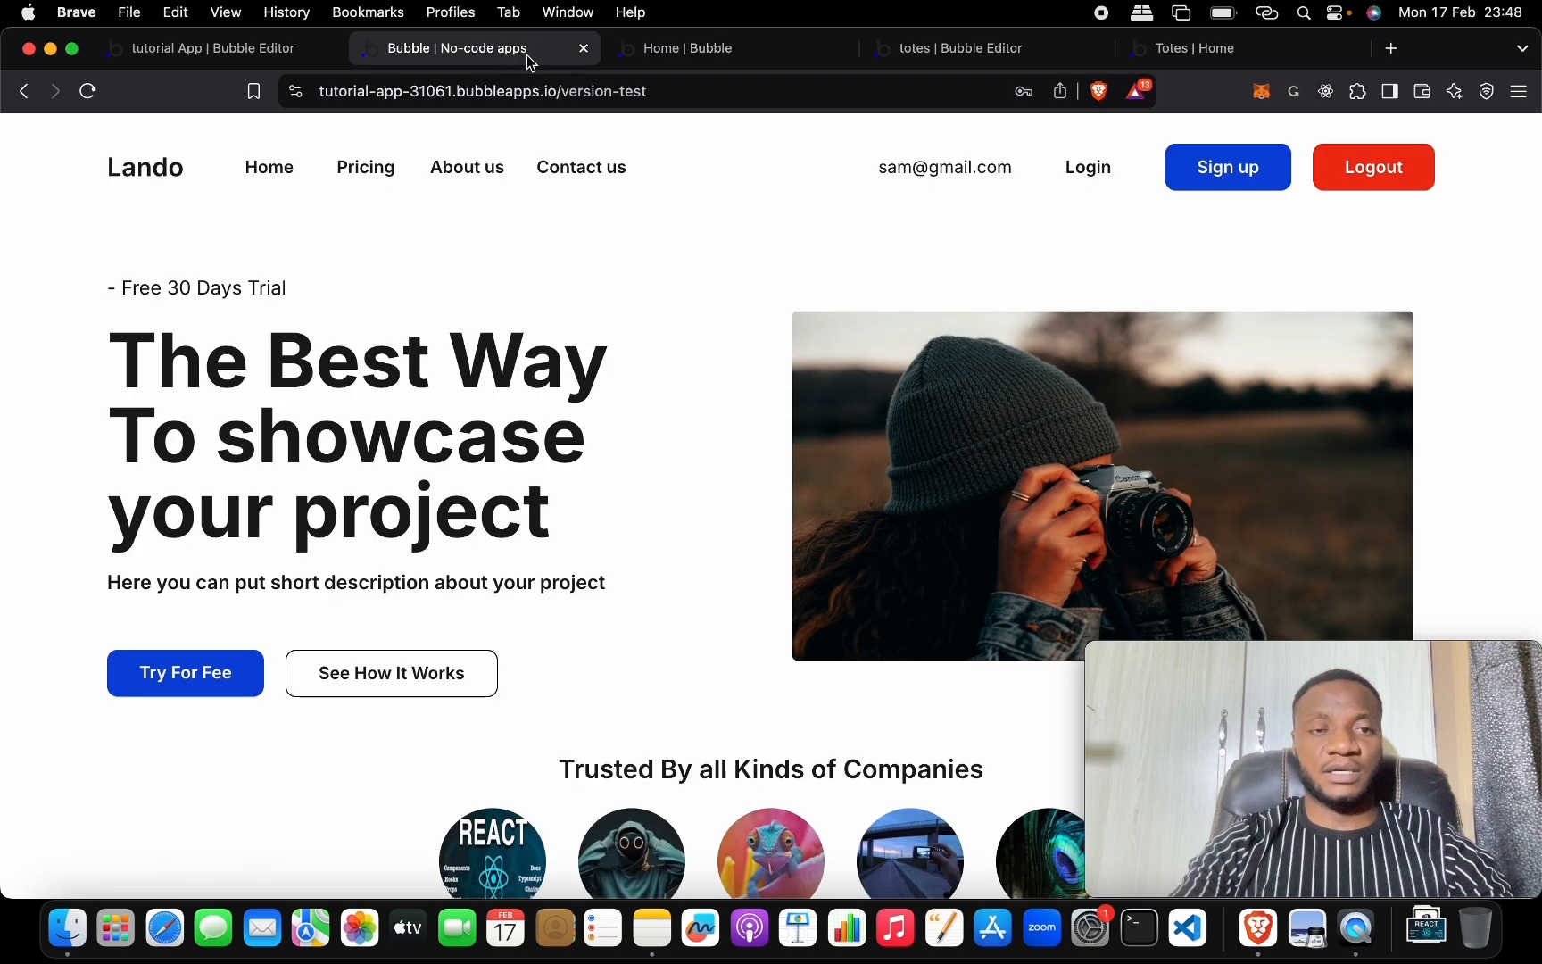
{"action": "left_click", "coordinate": [267, 58]}
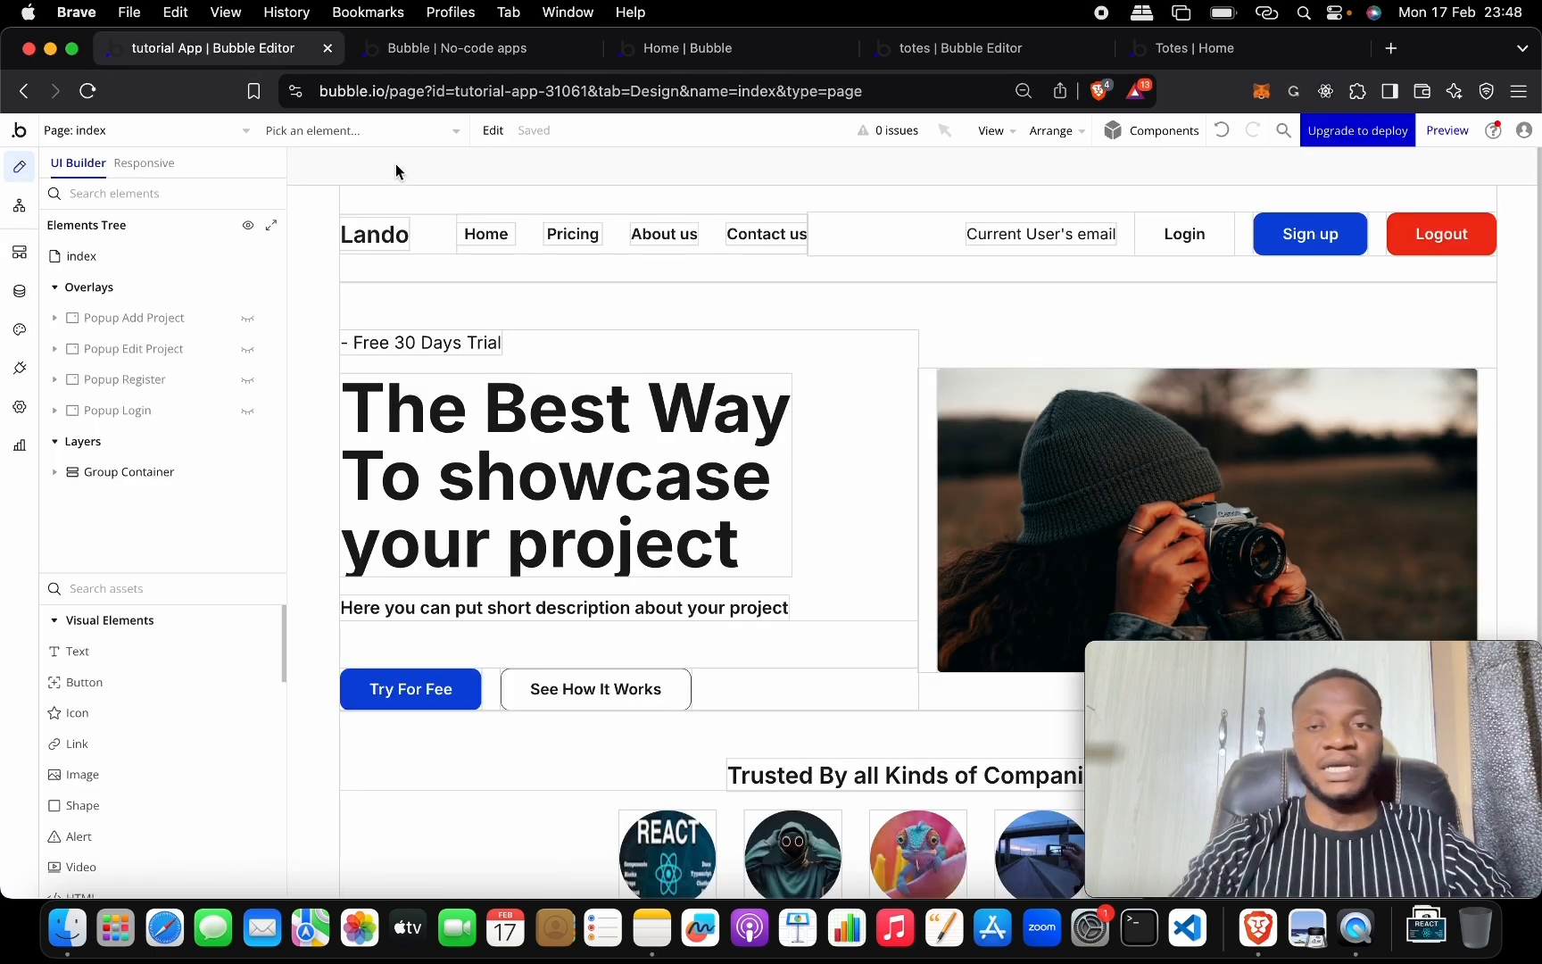
{"action": "left_click", "coordinate": [24, 134]}
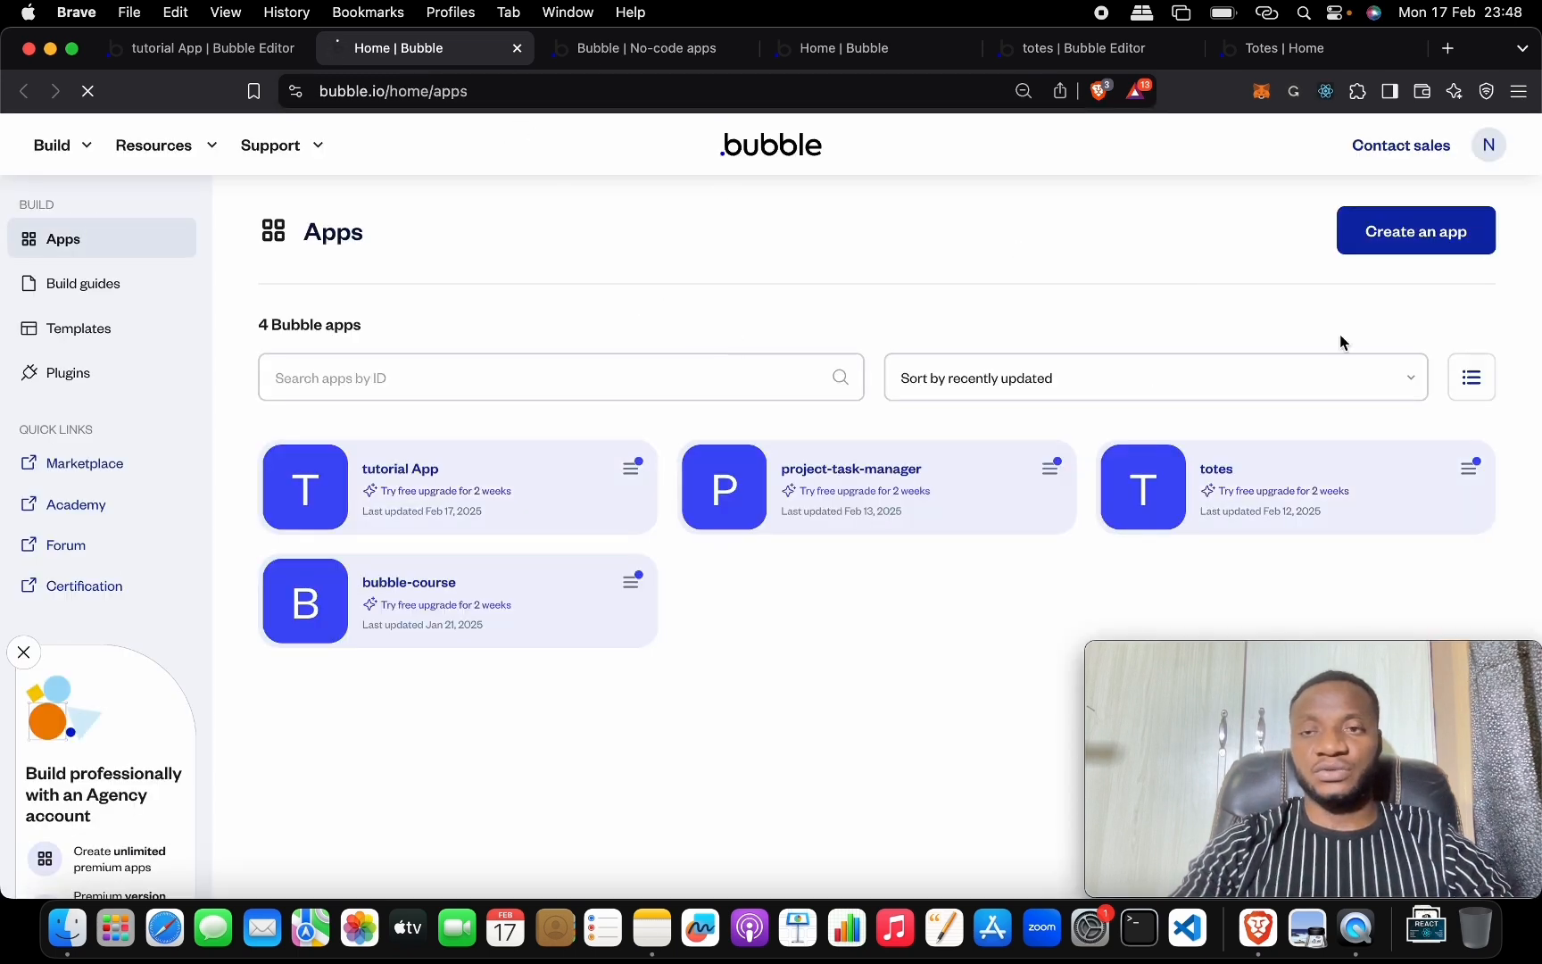
Name a new app 'Biz Transaction Tracker', skip the template choices and create it.
{"action": "left_click", "coordinate": [1410, 237]}
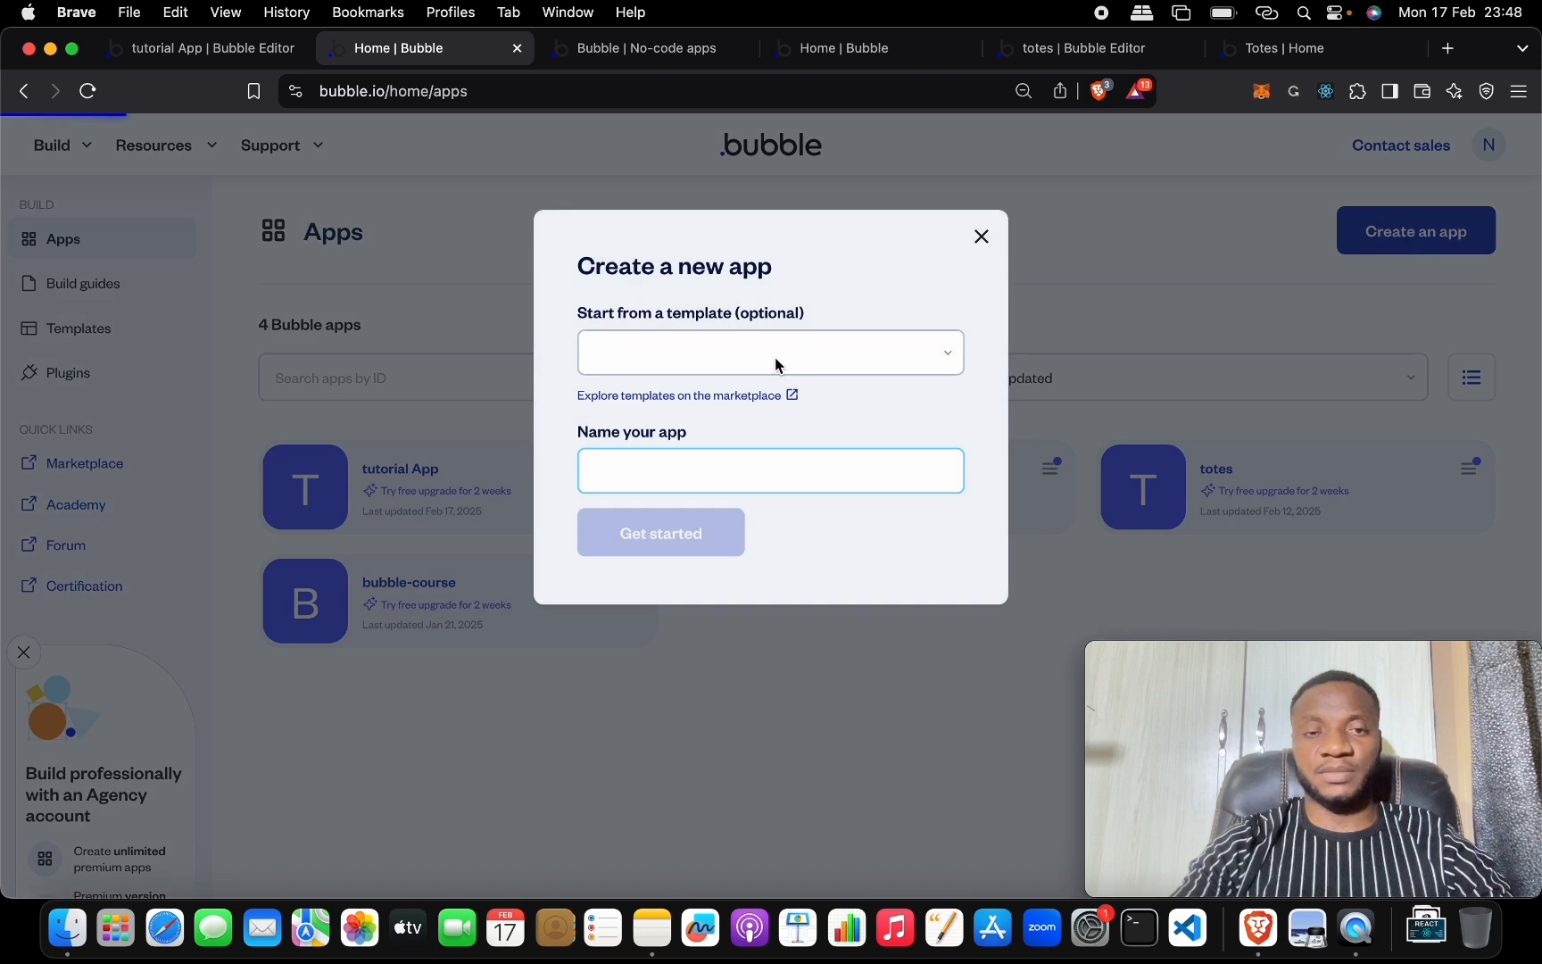
{"action": "left_click", "coordinate": [677, 459]}
{"action": "type", "text": "iz Transaction Tracker"}
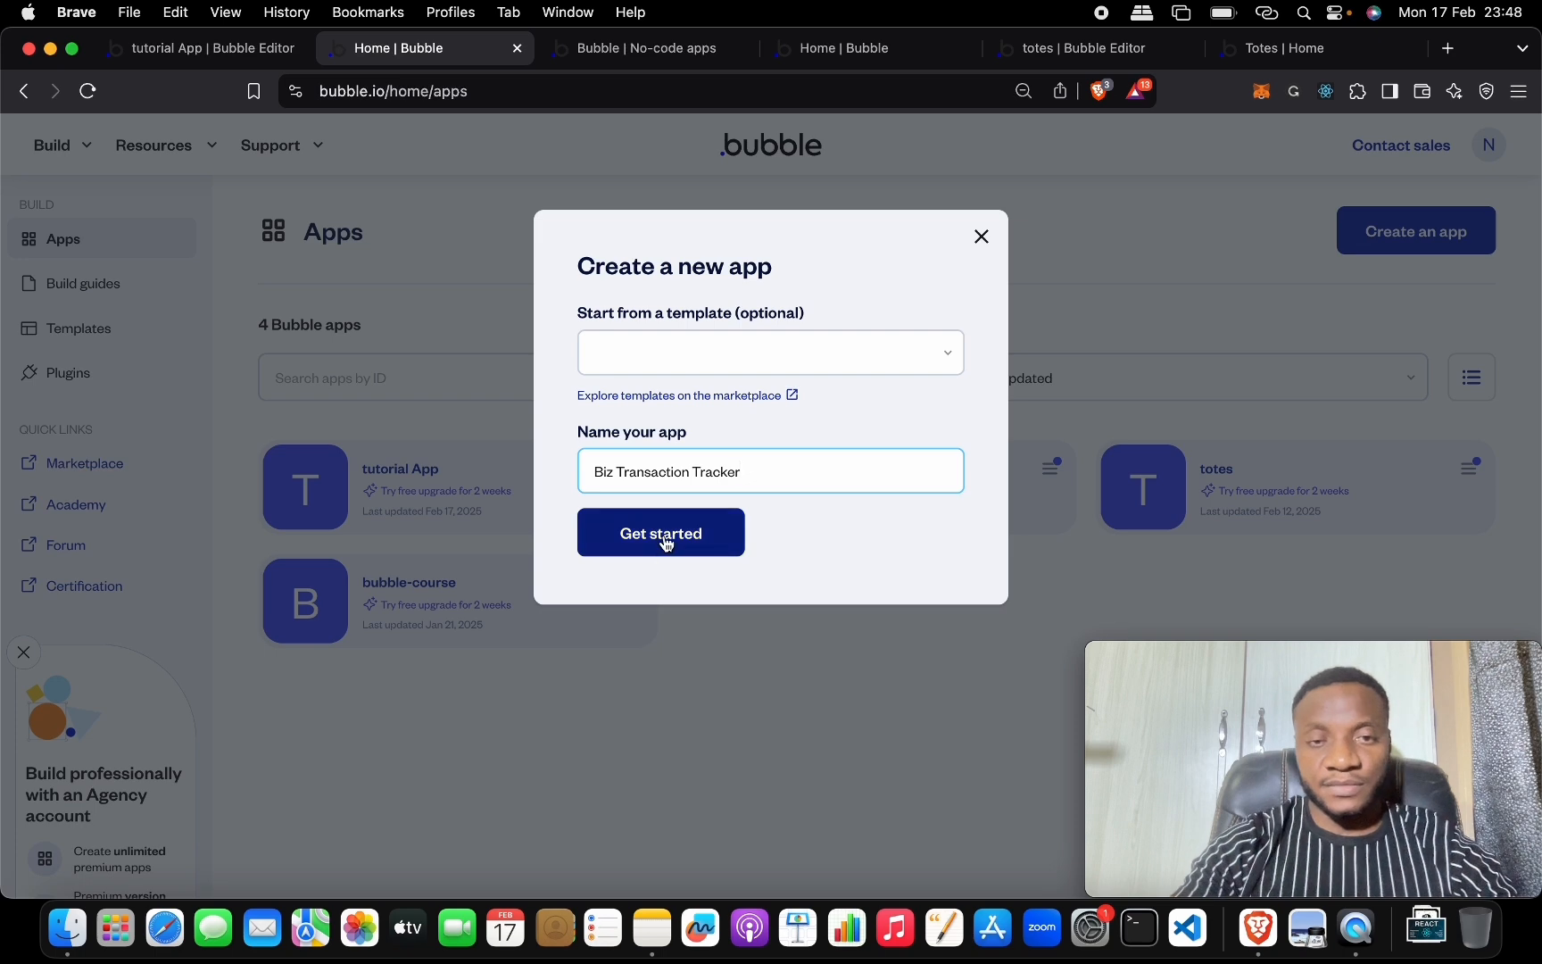
{"action": "left_click", "coordinate": [740, 352]}
{"action": "left_click", "coordinate": [581, 321]}
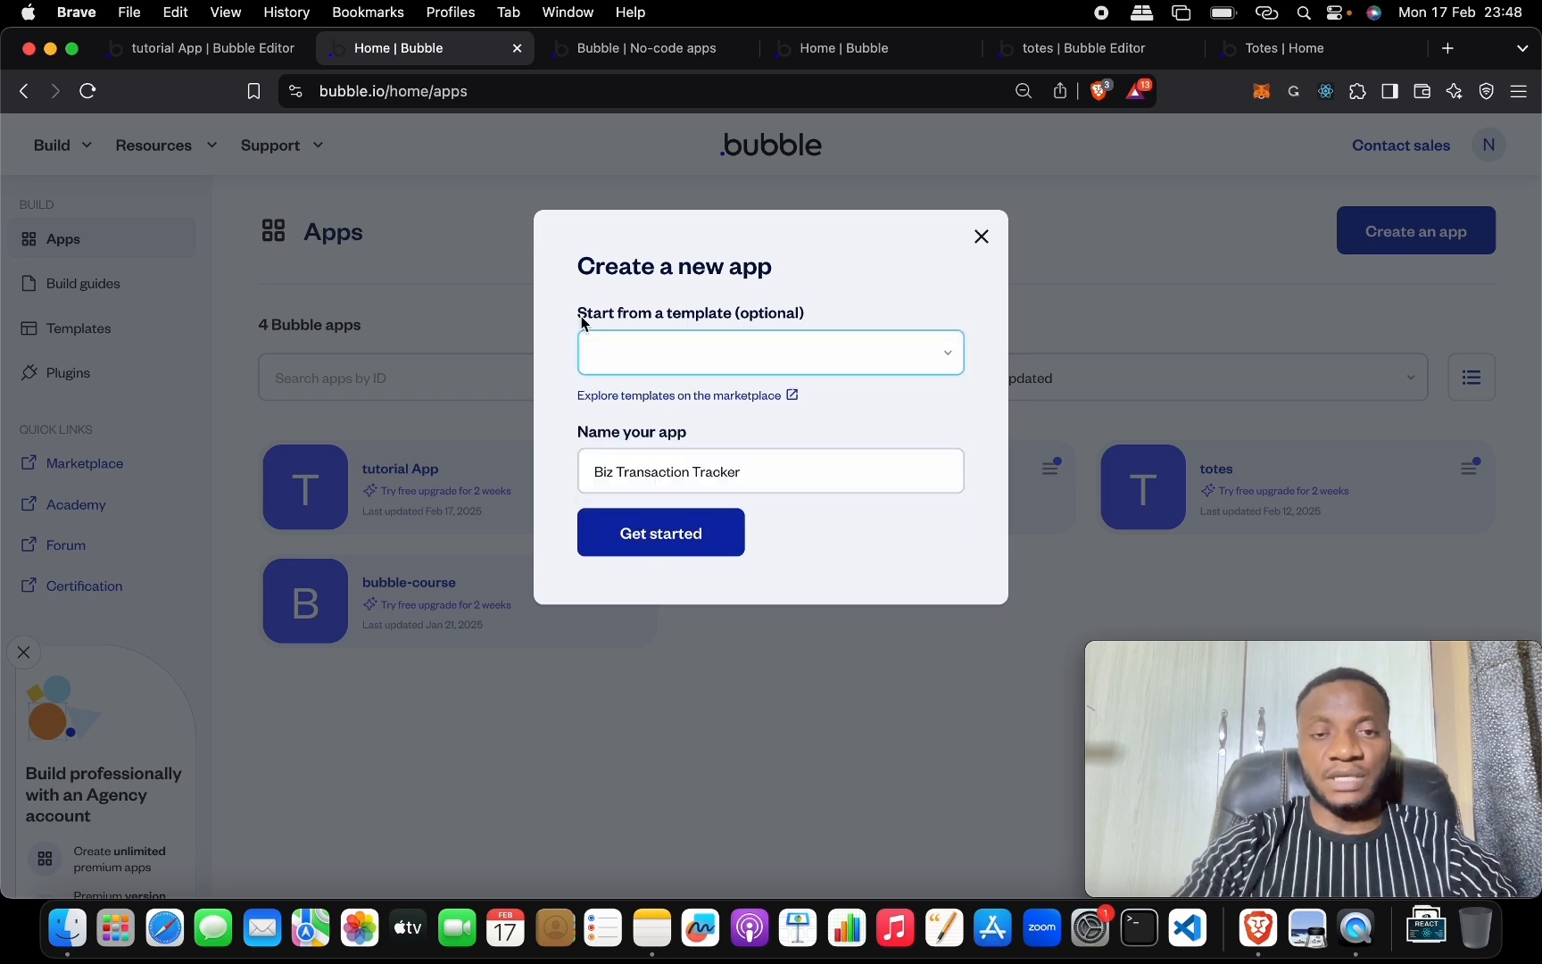
{"action": "left_click", "coordinate": [665, 534]}
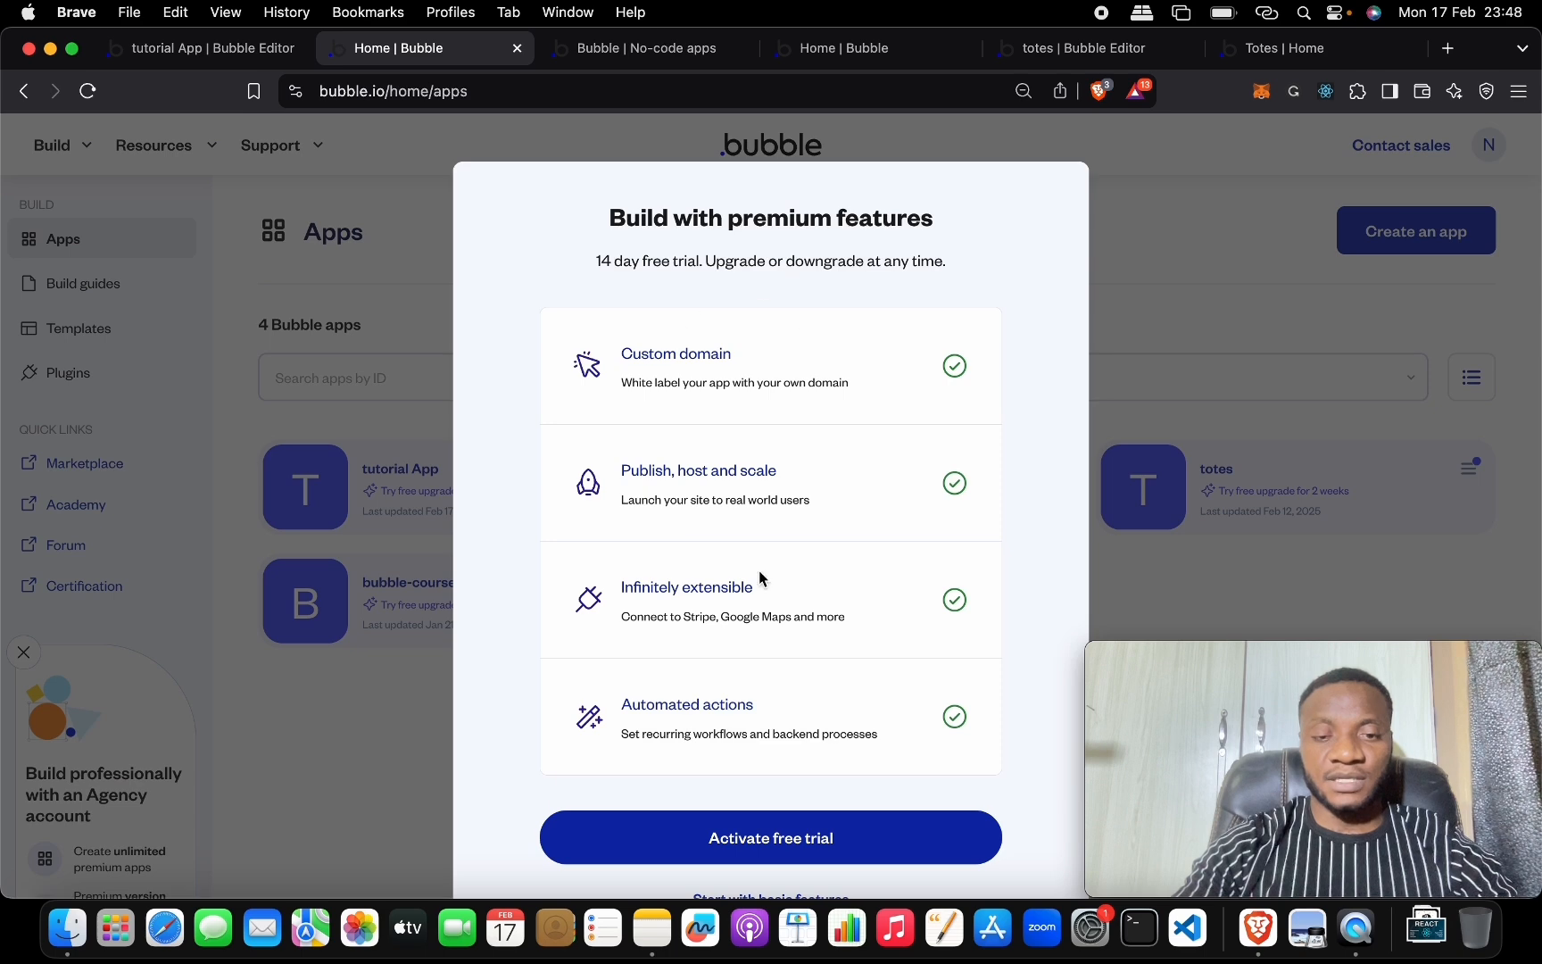
Choose Start with basic features instead of the trial, then view the Lando preview tab.
{"action": "scroll", "coordinate": [759, 570], "scroll_direction": "down", "scroll_amount": 3}
{"action": "left_click", "coordinate": [807, 785]}
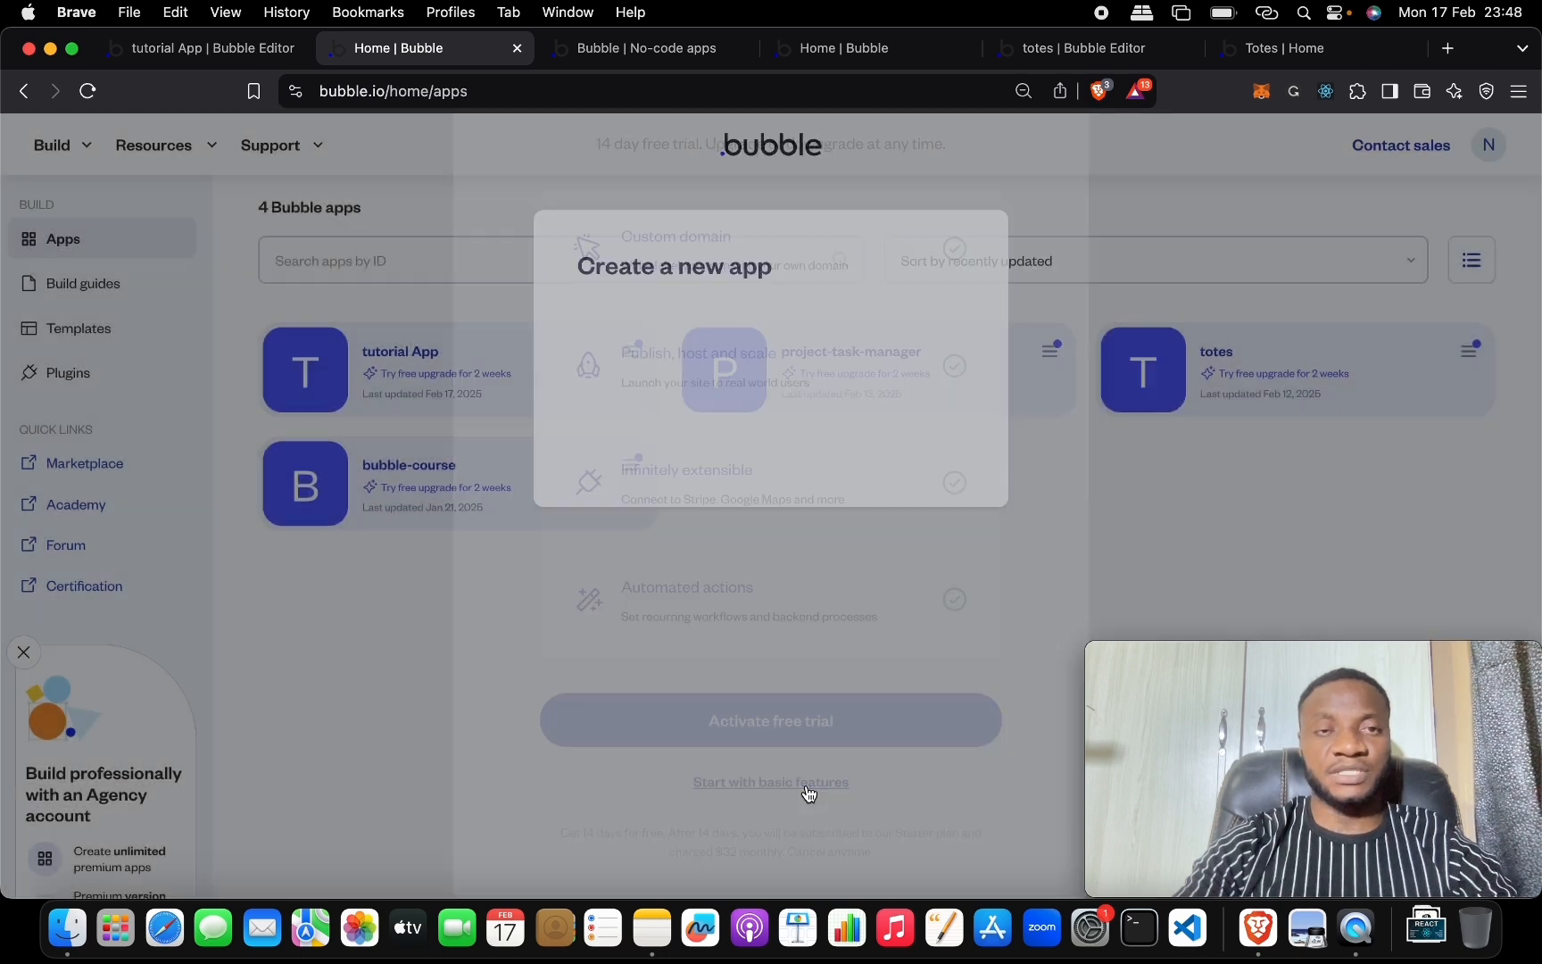
{"action": "left_click", "coordinate": [606, 48]}
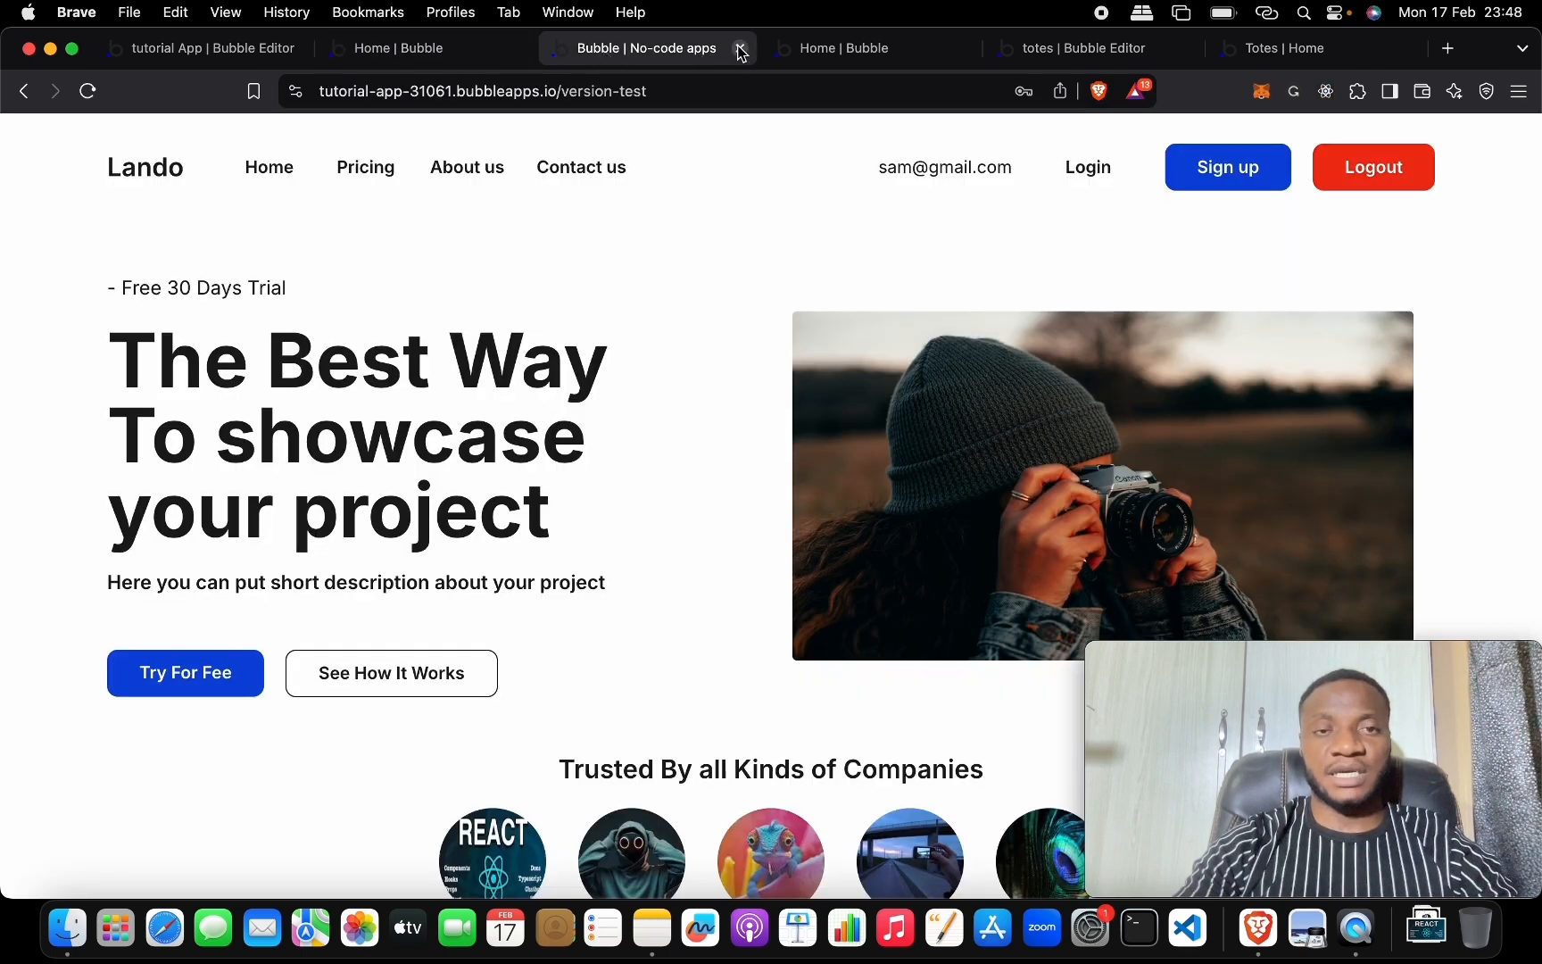
Close the Lando preview, tutorial App editor, Bubble dashboard and totes editor tabs.
{"action": "left_click", "coordinate": [740, 48]}
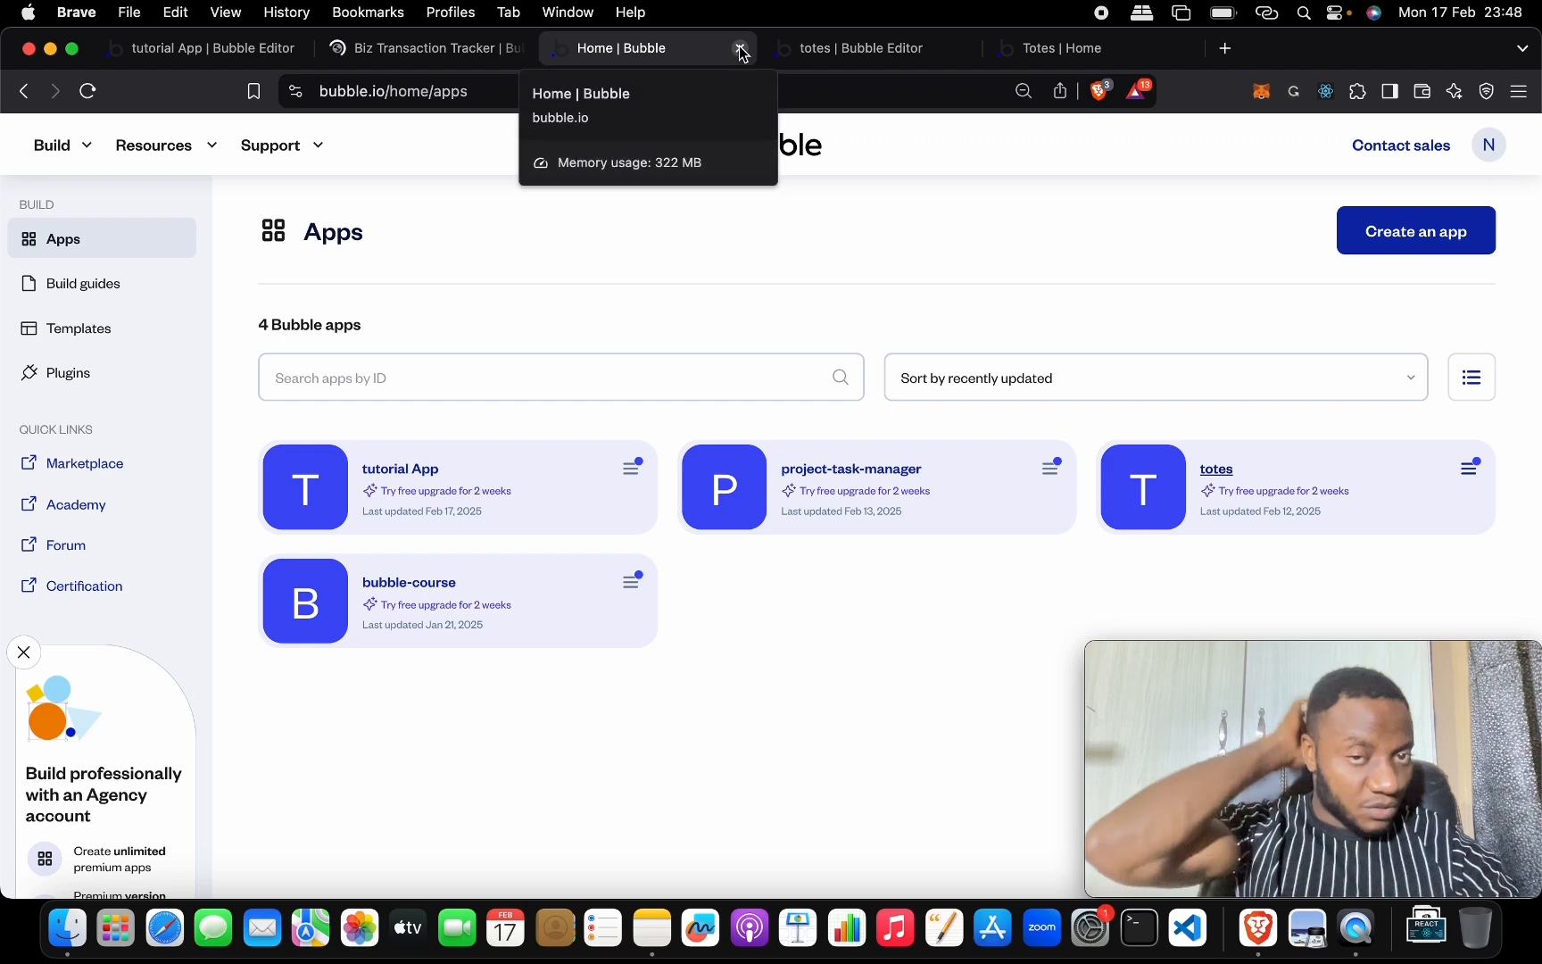
{"action": "left_click", "coordinate": [186, 48]}
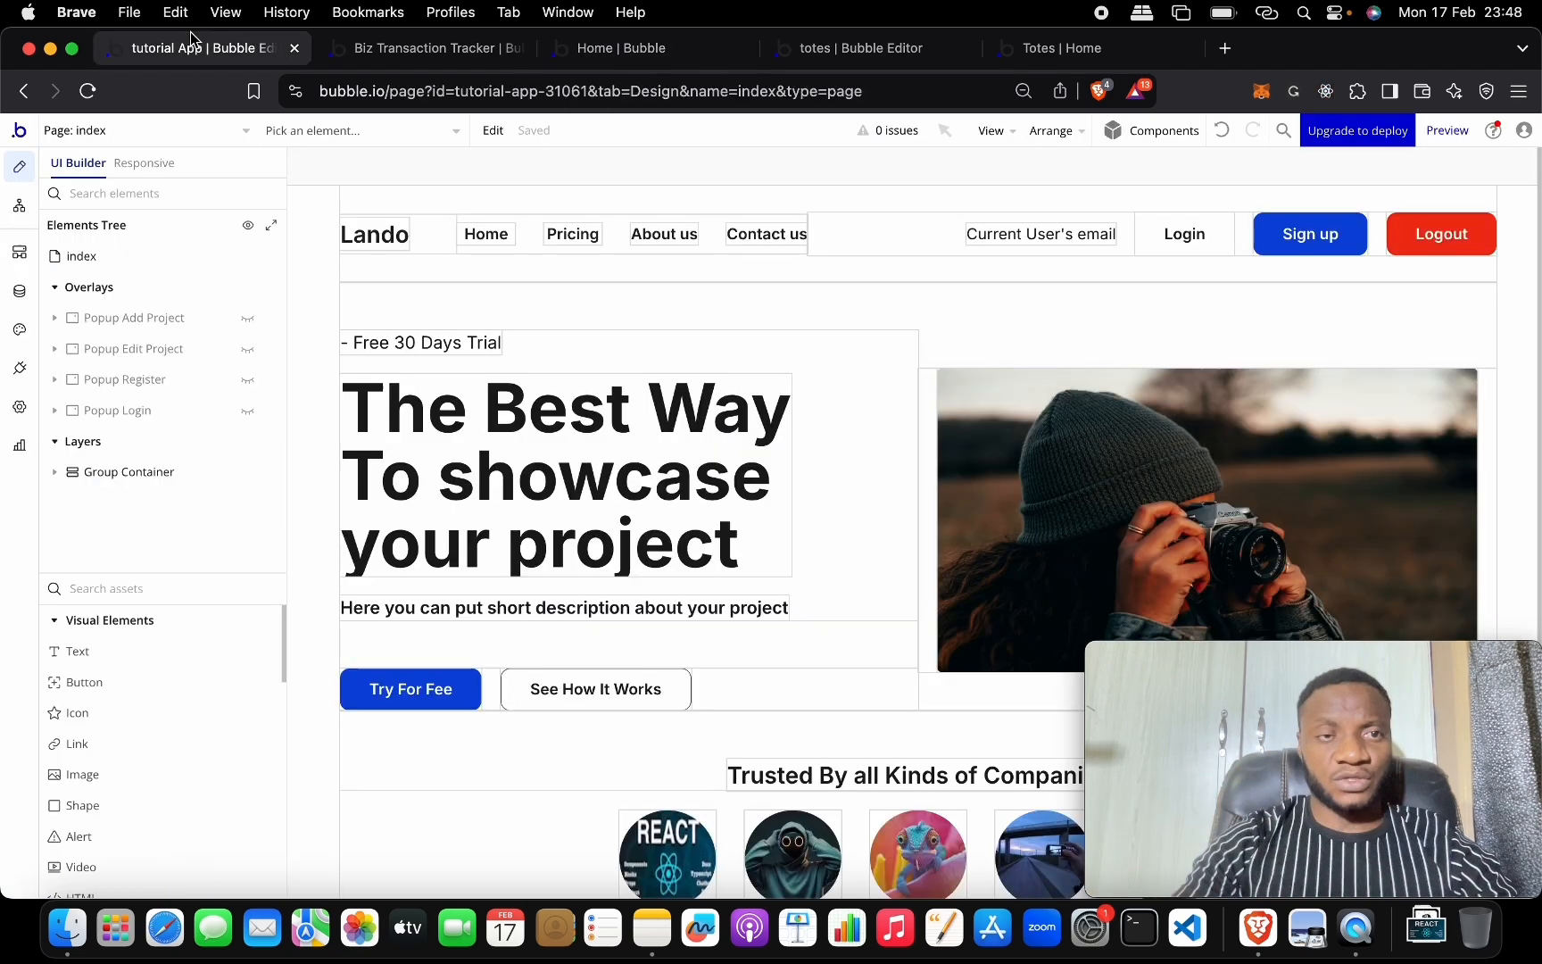
{"action": "left_click", "coordinate": [294, 48]}
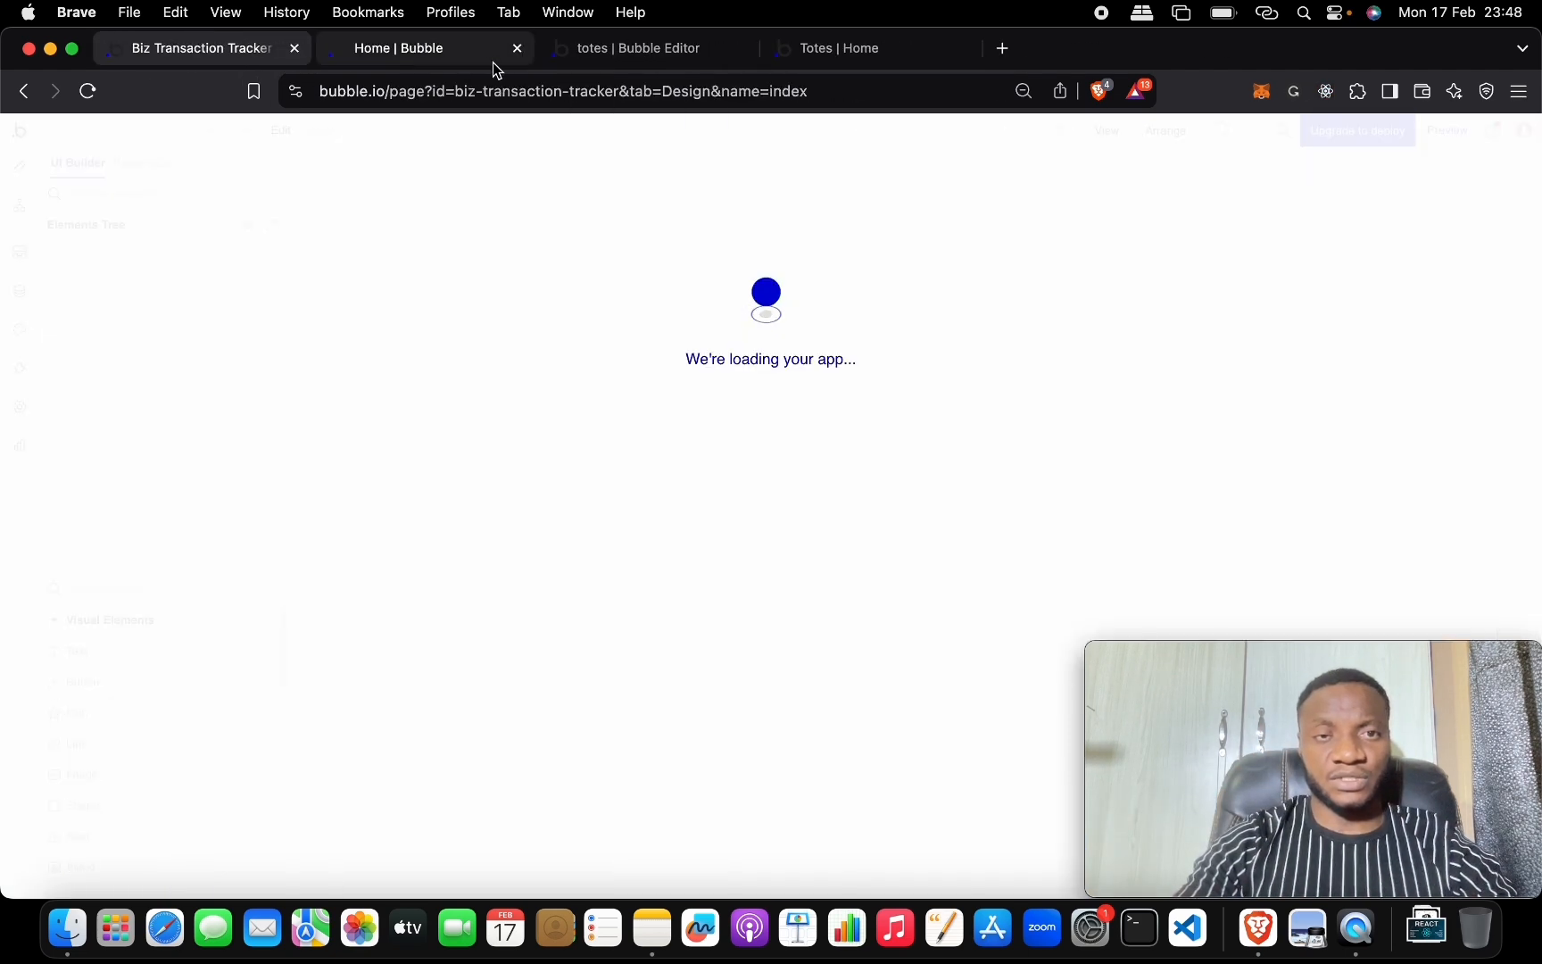
{"action": "left_click", "coordinate": [468, 62]}
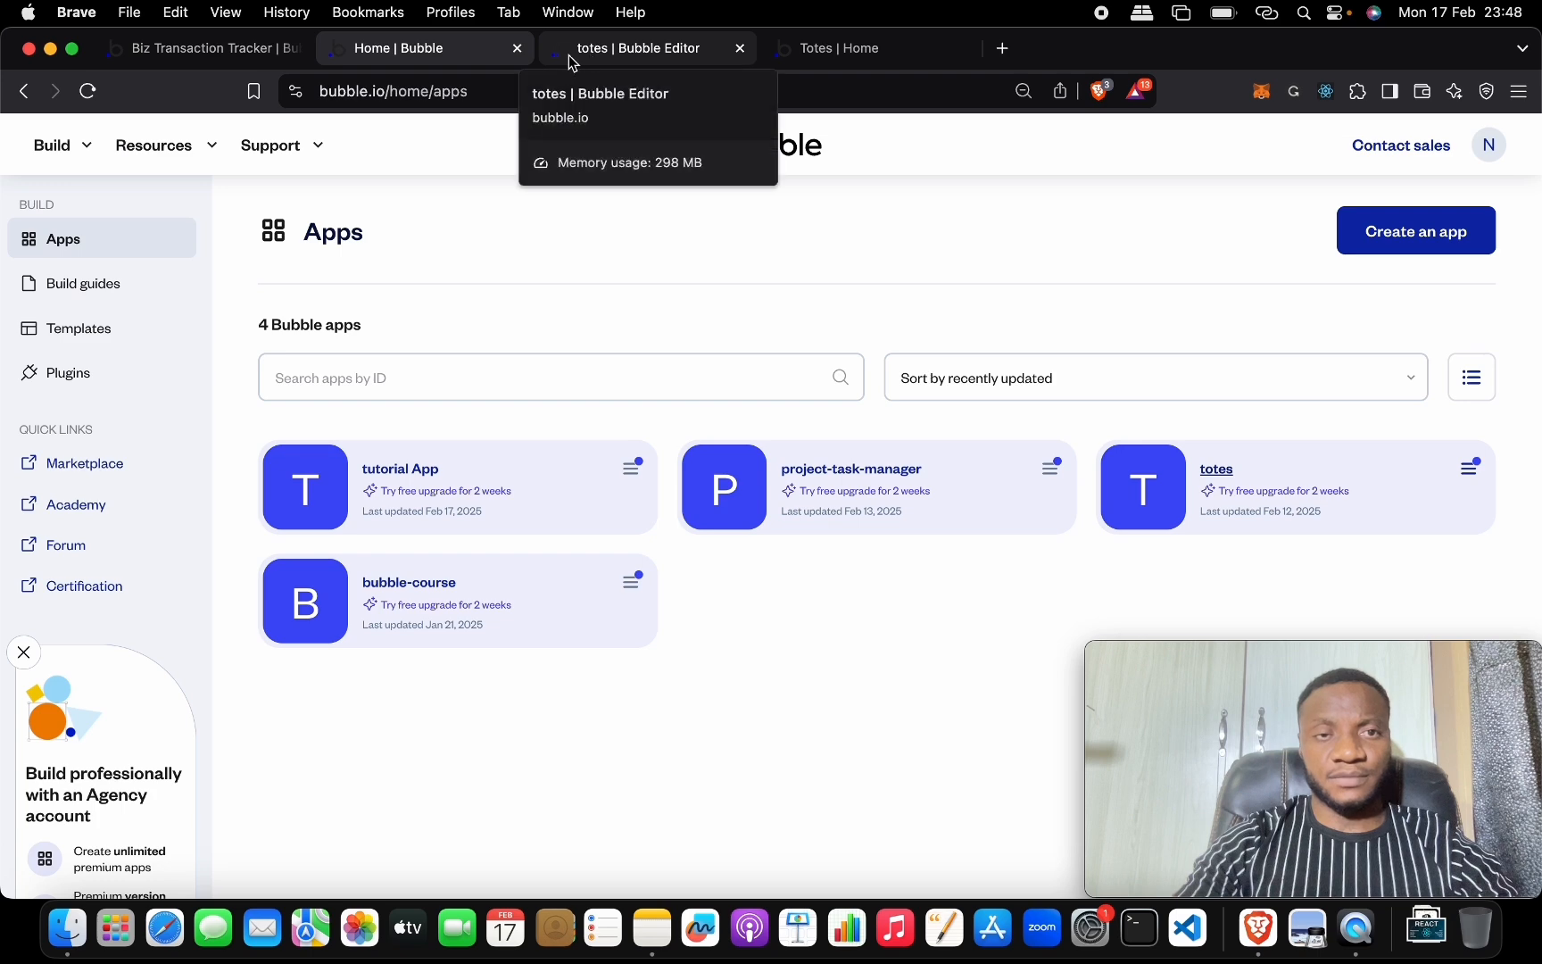
{"action": "left_click", "coordinate": [517, 49]}
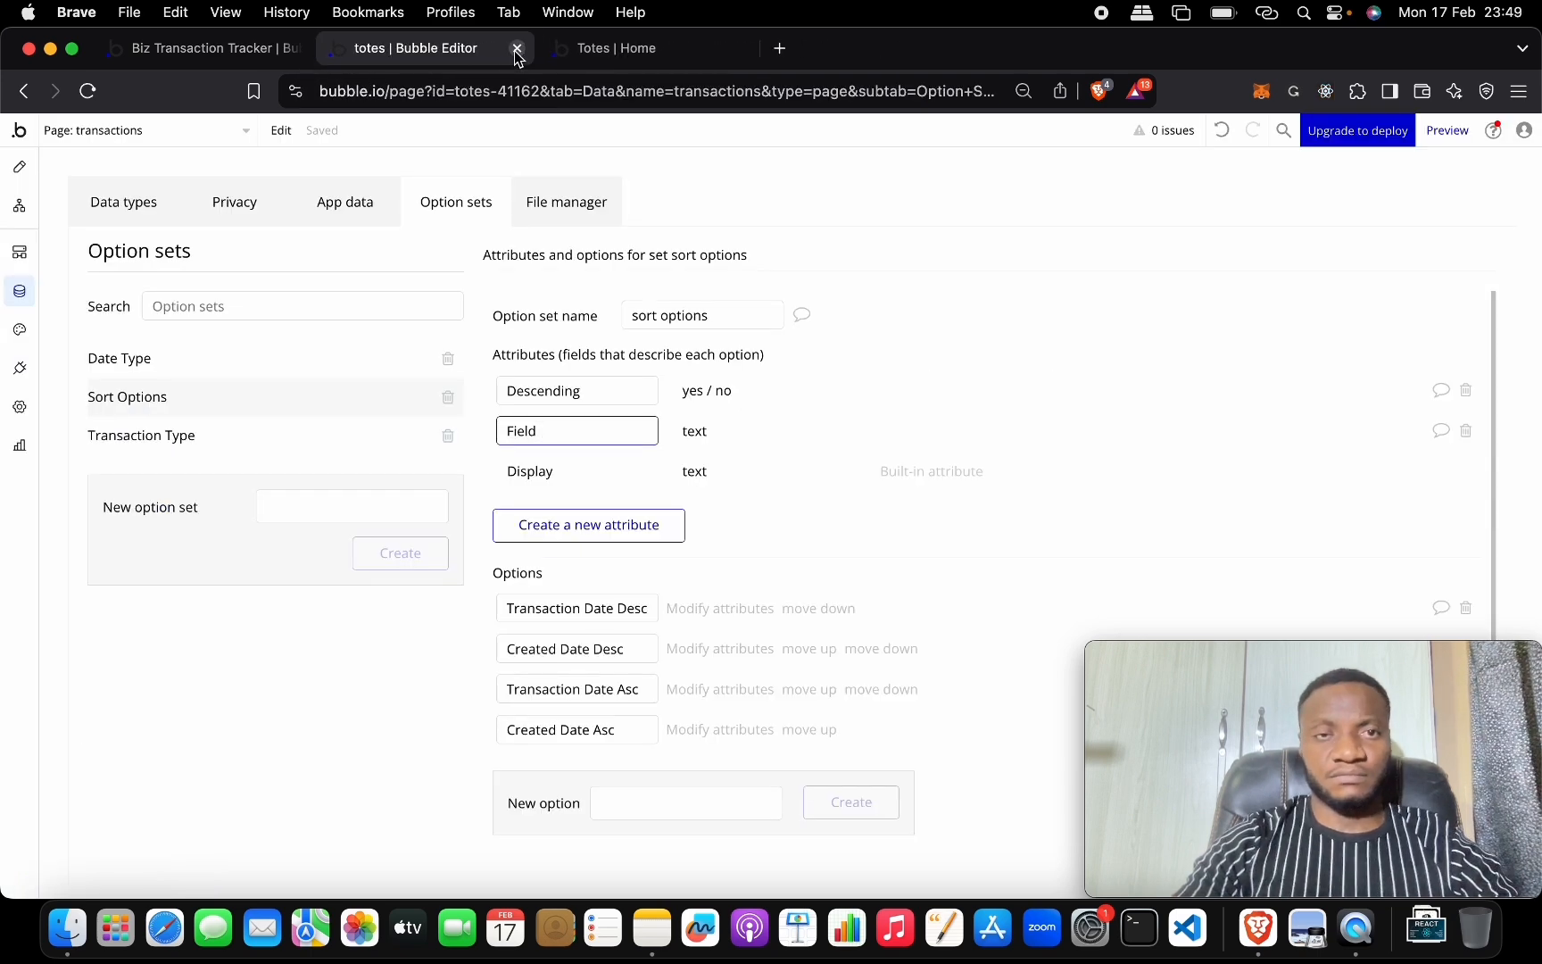
{"action": "left_click", "coordinate": [517, 52]}
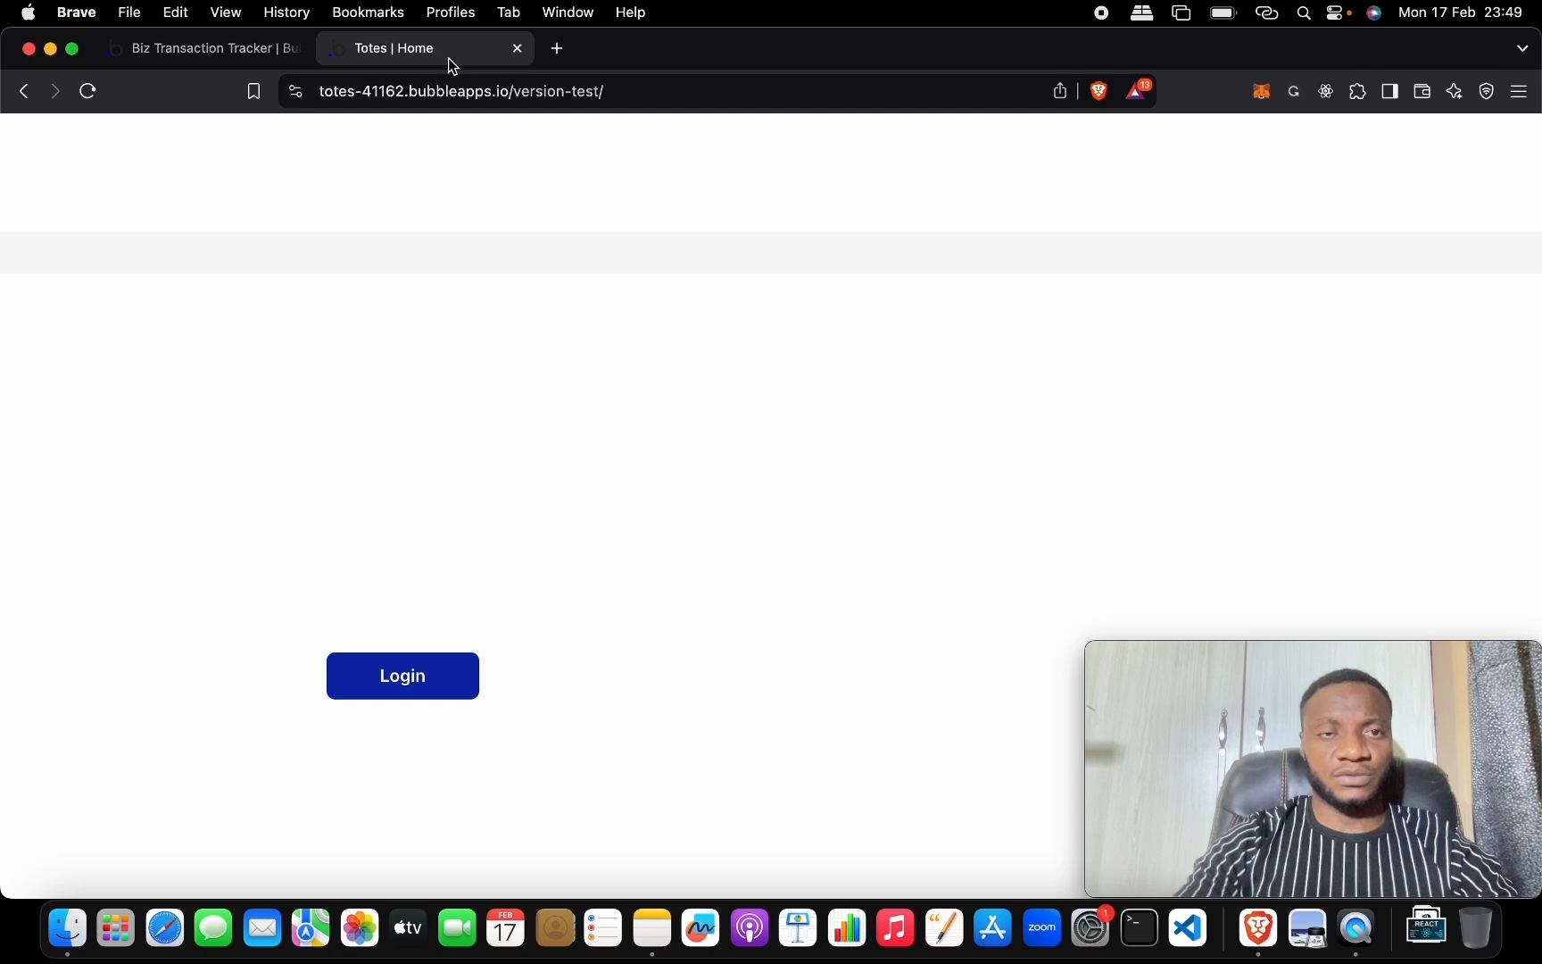
Move the Totes page into its own maximized window and return to the Biz Transaction Tracker editor.
{"action": "left_click_drag", "start_coordinate": [500, 392], "coordinate": [499, 386]}
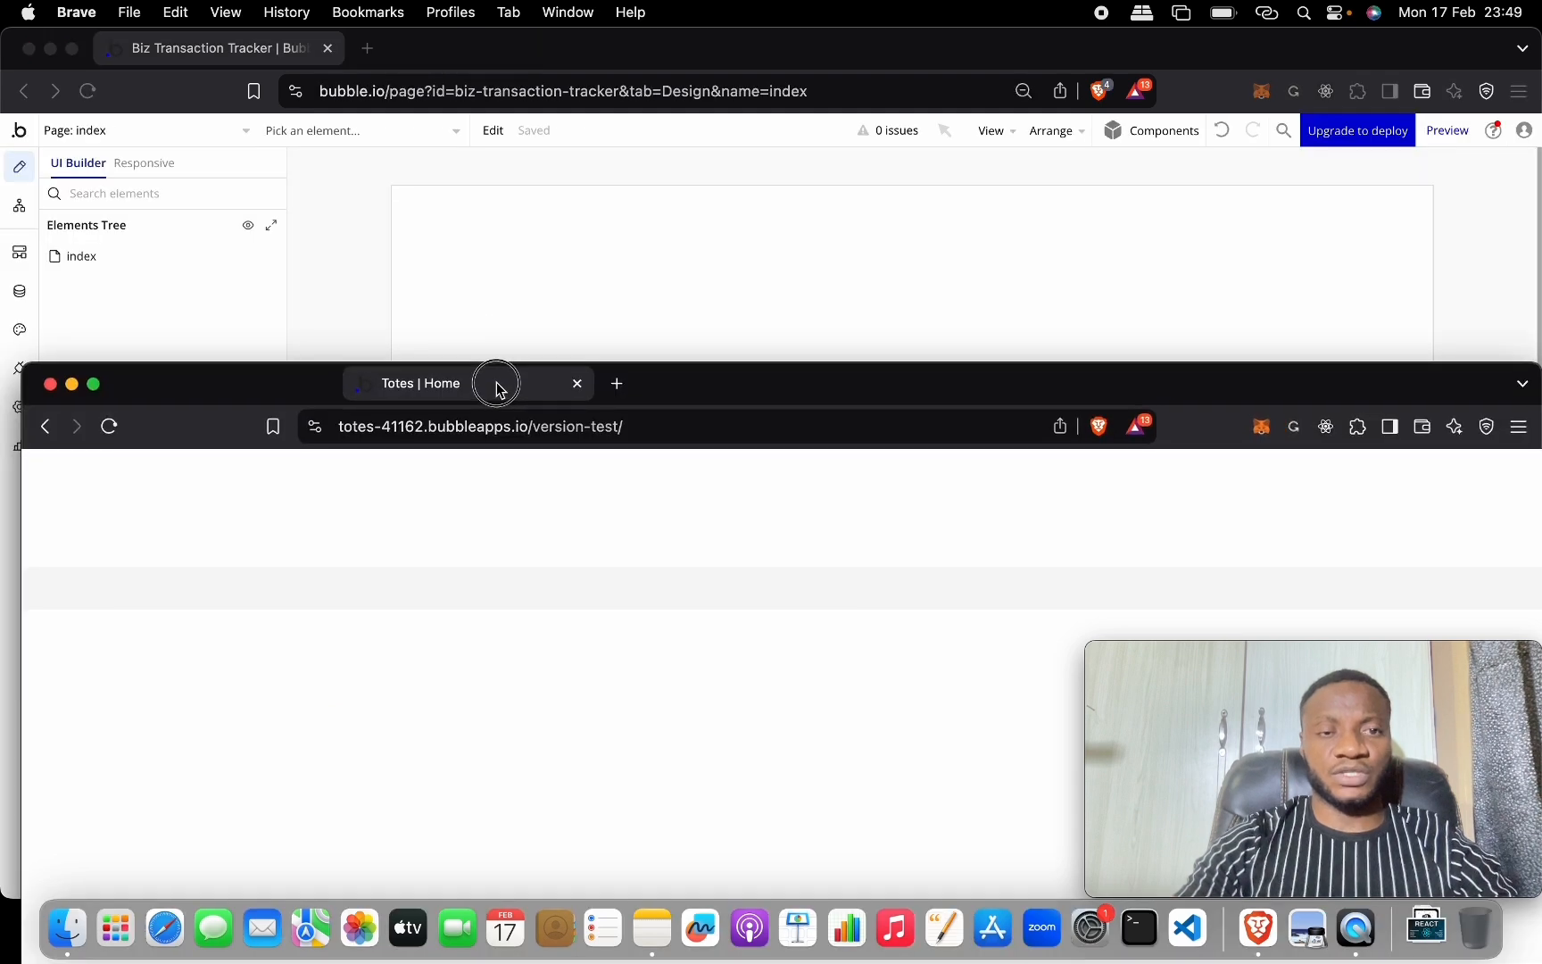
{"action": "left_click", "coordinate": [94, 383]}
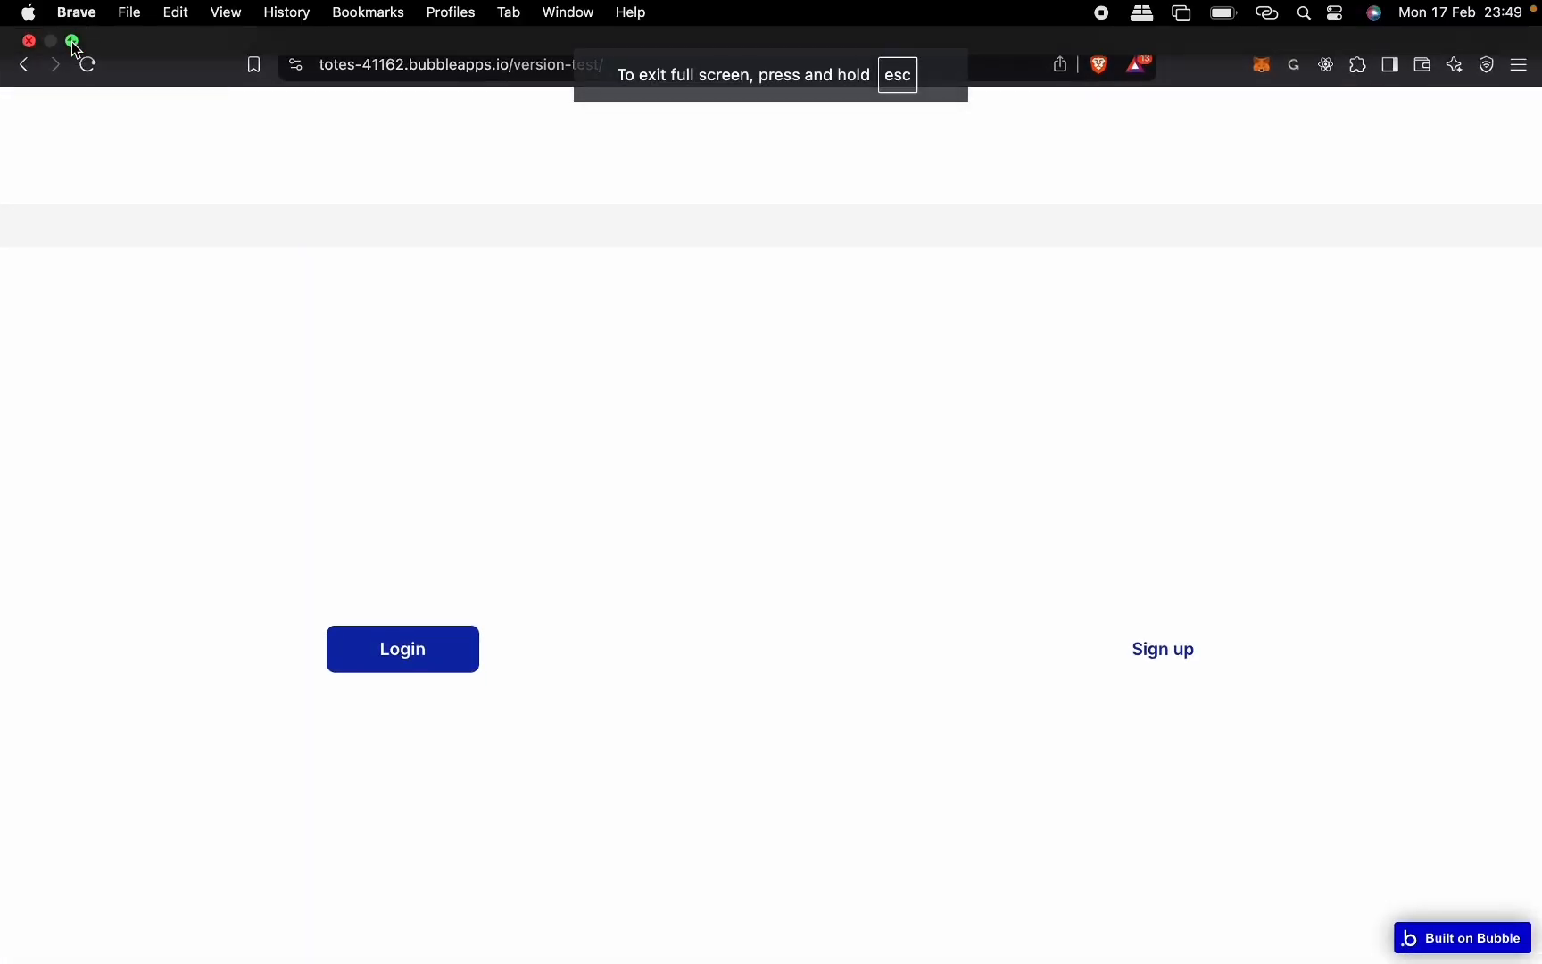
{"action": "left_click", "coordinate": [73, 41]}
{"action": "double_click", "coordinate": [482, 141]}
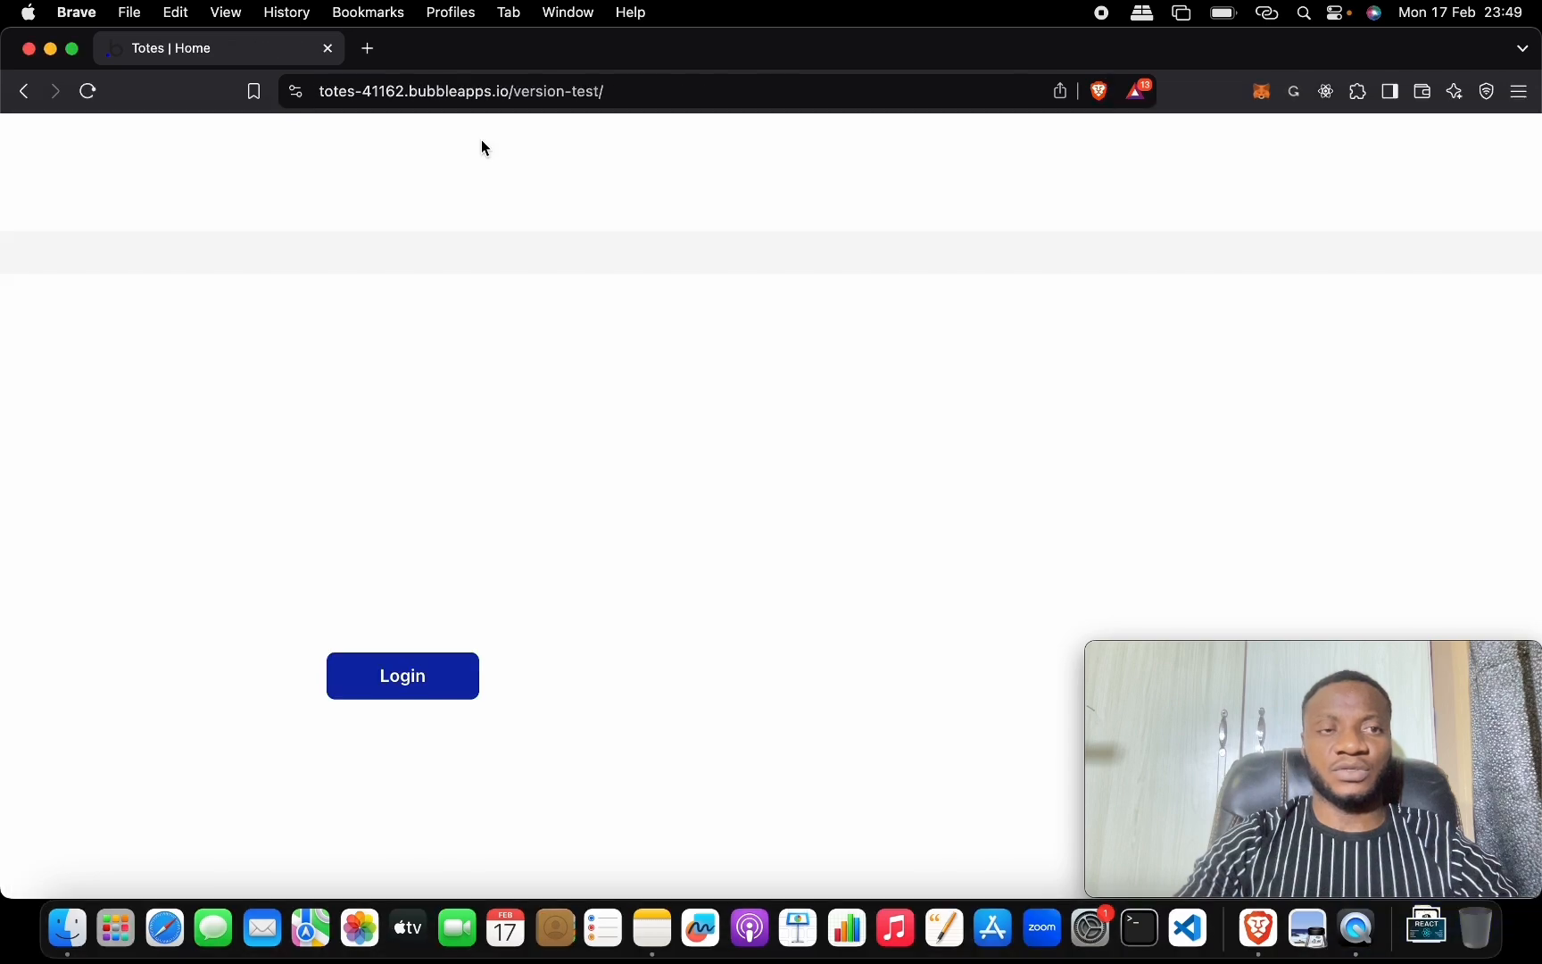
{"action": "key", "text": "ctrl+Up"}
{"action": "left_click", "coordinate": [600, 595]}
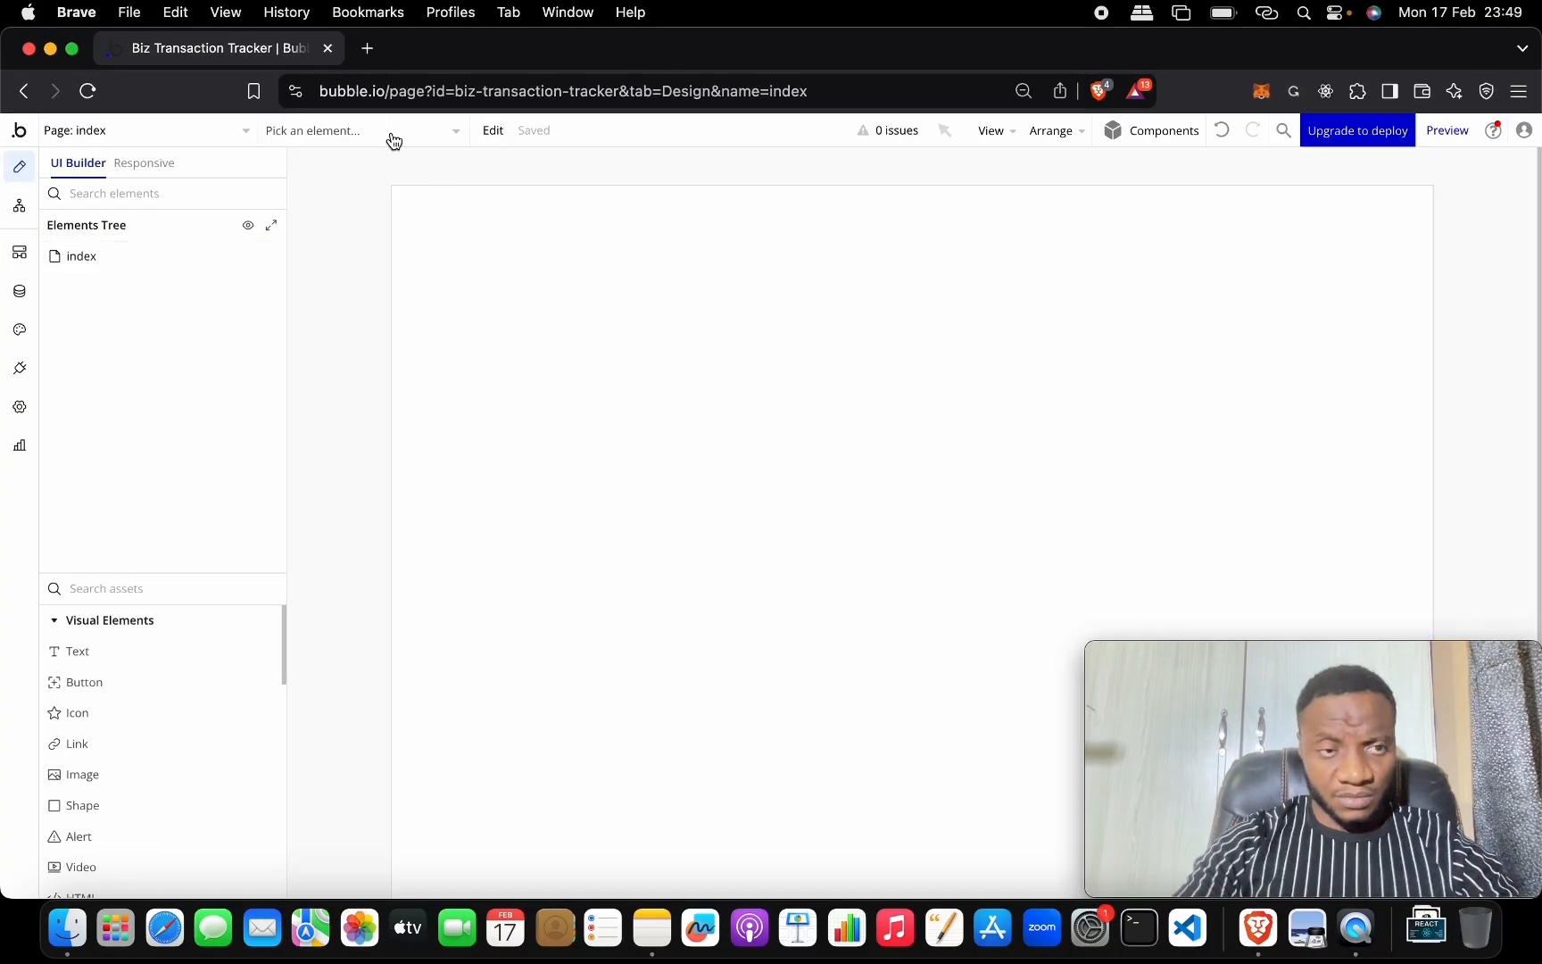
{"action": "key", "text": "ctrl+Up"}
Open the Bubble Project note, enlarge its text, and place the caret after Build Auth UI.
{"action": "left_click", "coordinate": [306, 192]}
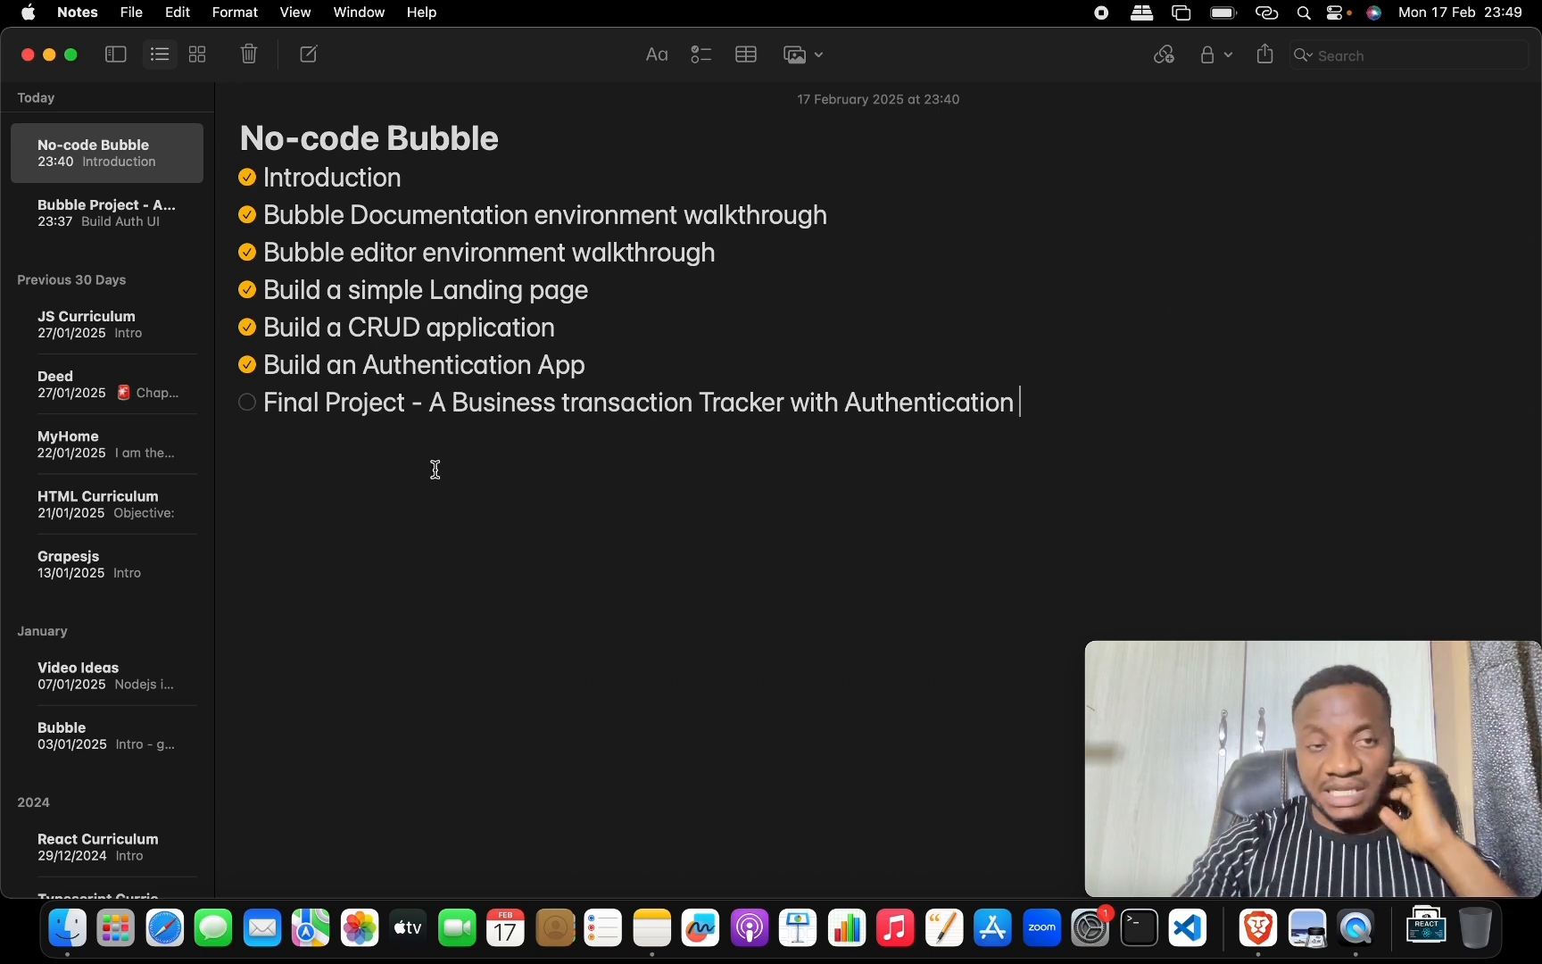
{"action": "left_click", "coordinate": [163, 228]}
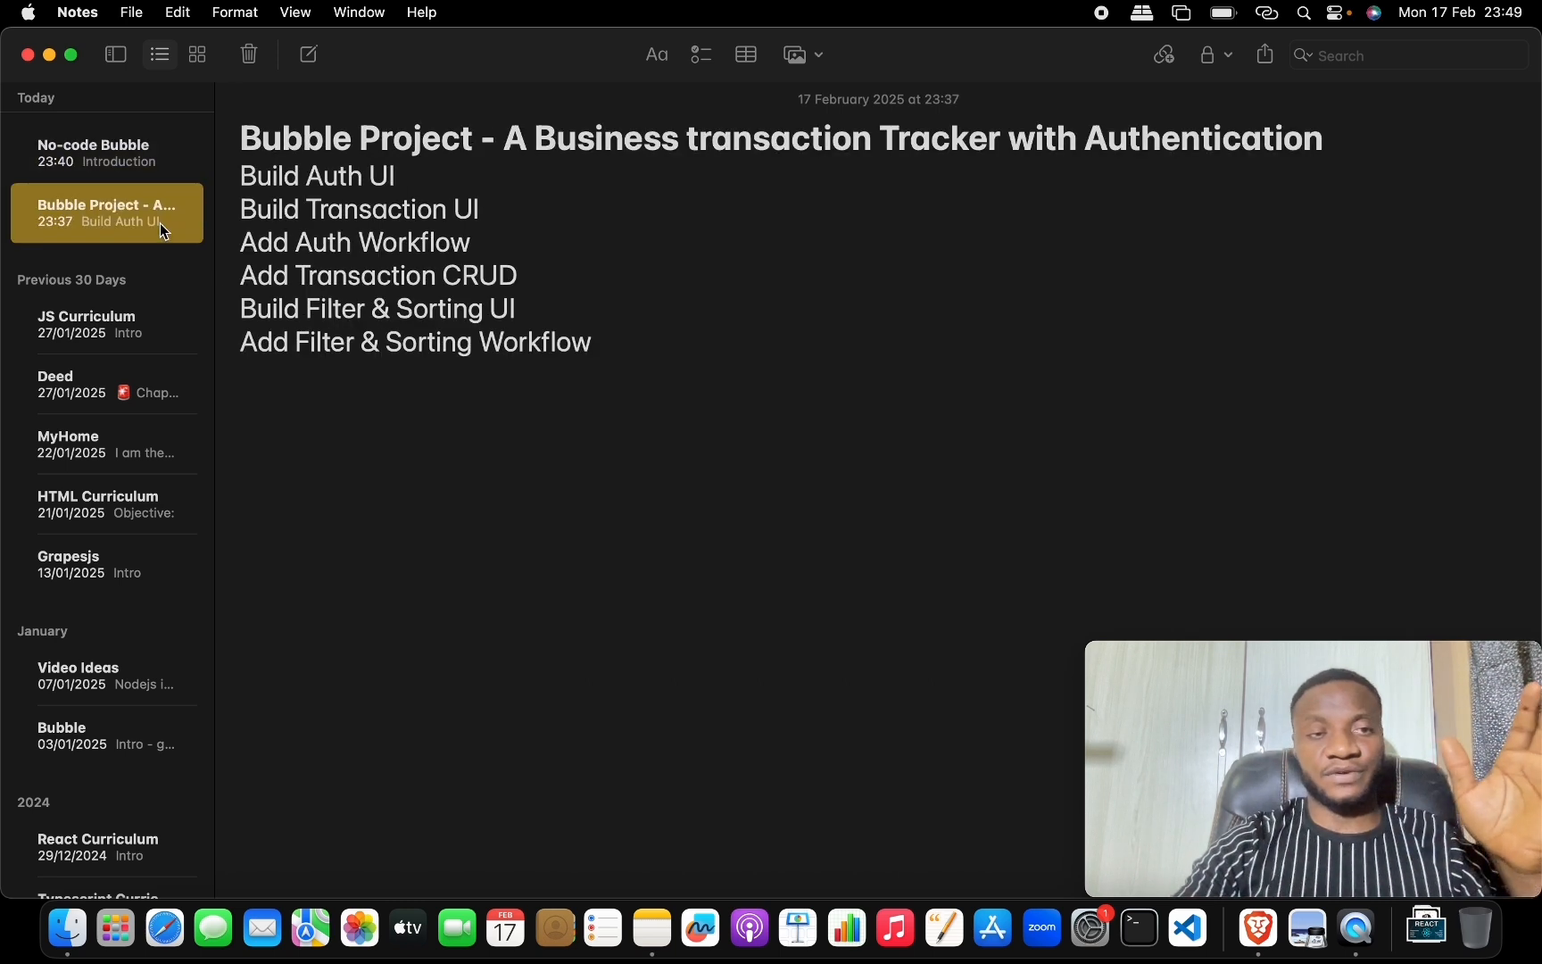
{"action": "left_click", "coordinate": [616, 344]}
{"action": "key", "text": "super+a"}
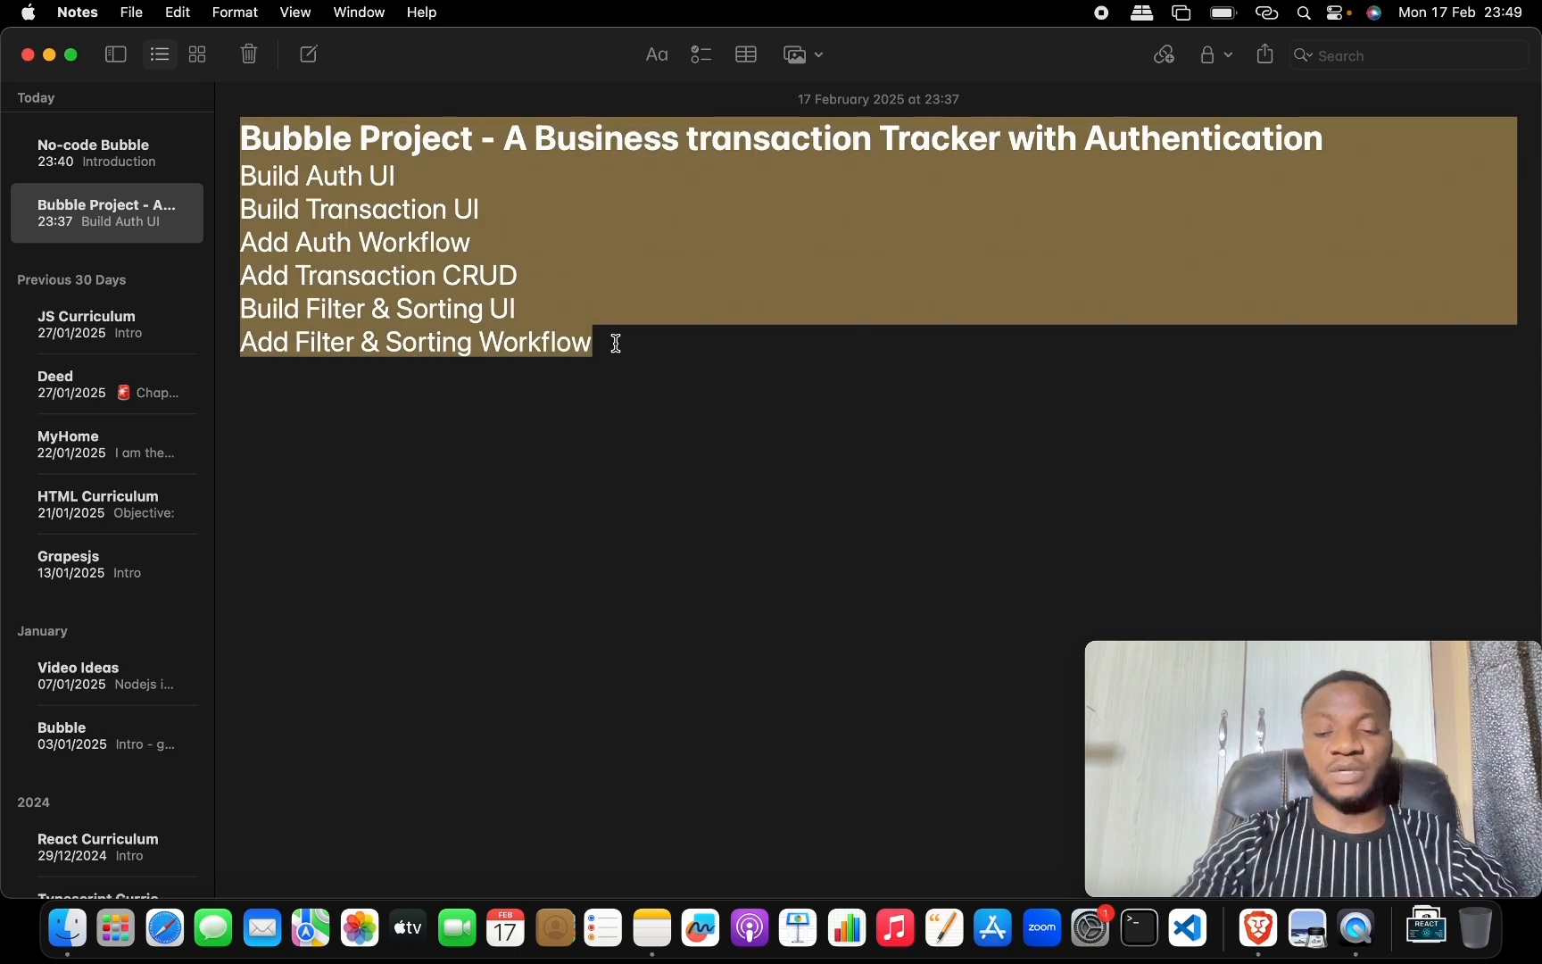
{"action": "key", "text": "super+plus"}
{"action": "key", "text": "super+plus"}
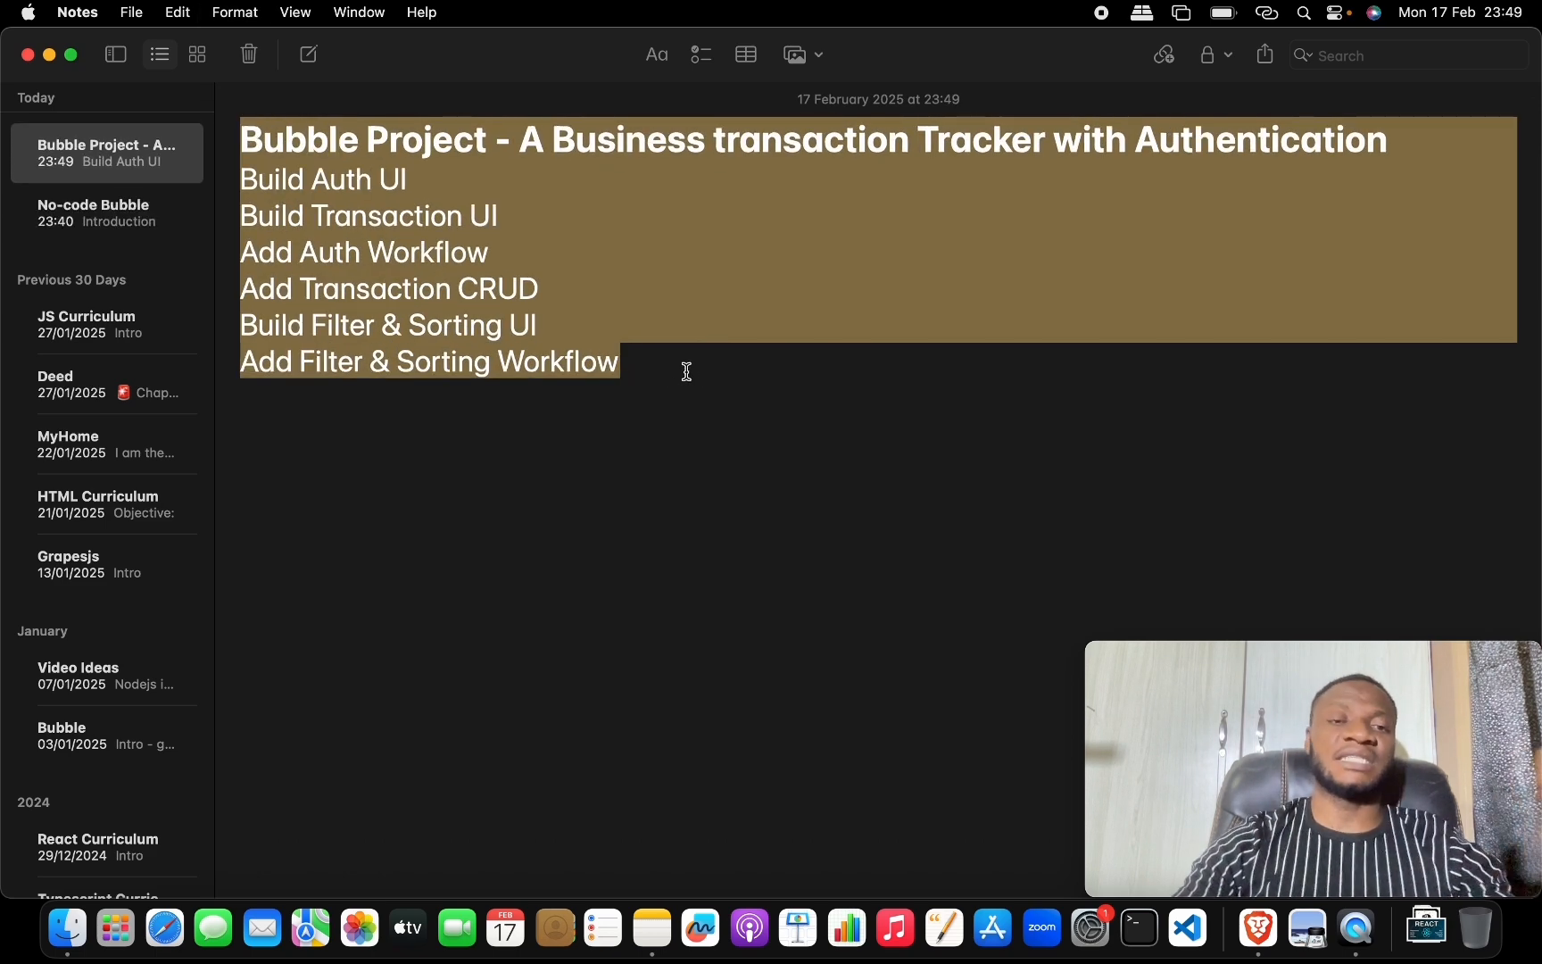
{"action": "left_click", "coordinate": [686, 371]}
{"action": "left_click", "coordinate": [429, 183]}
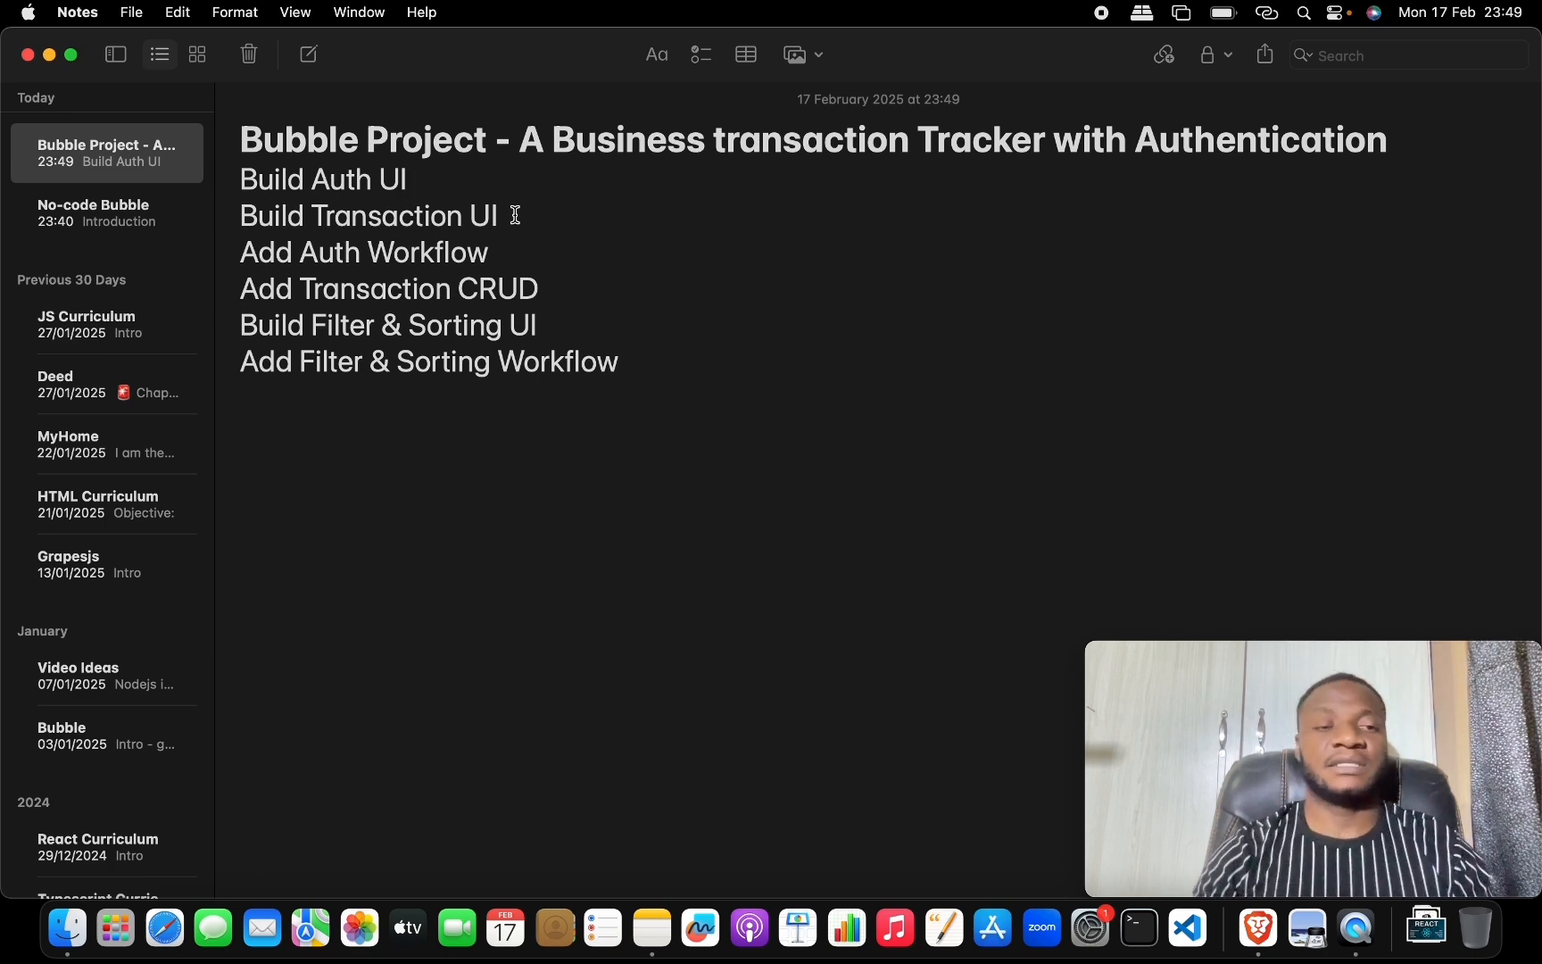
Bring the project notes to the front again through Mission Control.
{"action": "key", "text": "ctrl+Up"}
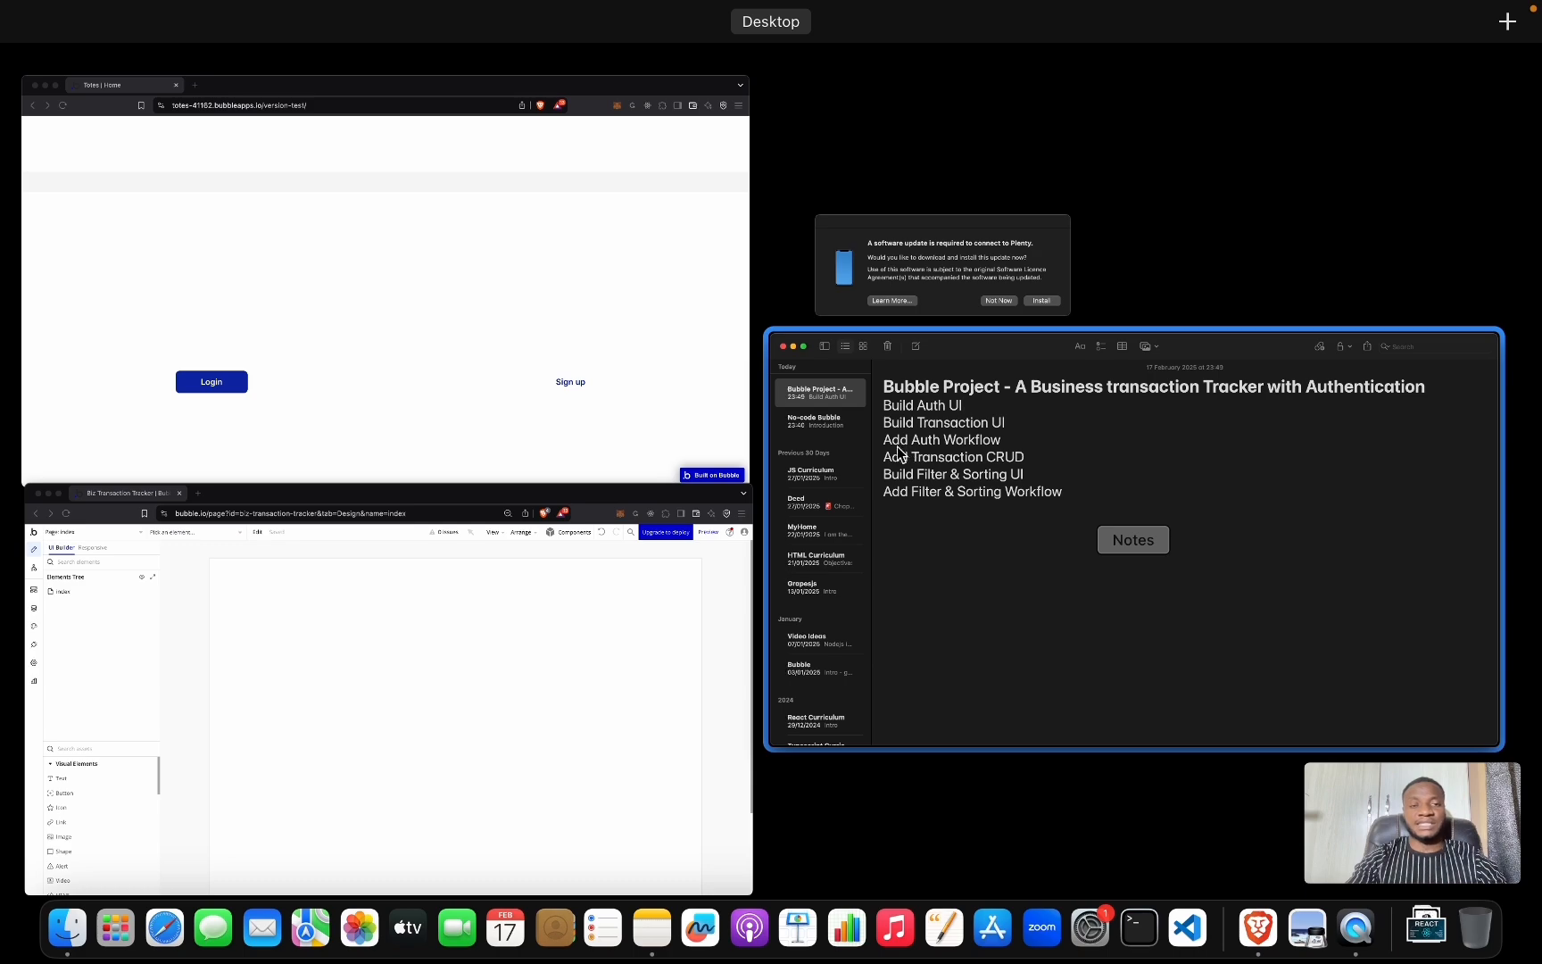
{"action": "left_click", "coordinate": [881, 456]}
{"action": "key", "text": "ctrl+Up"}
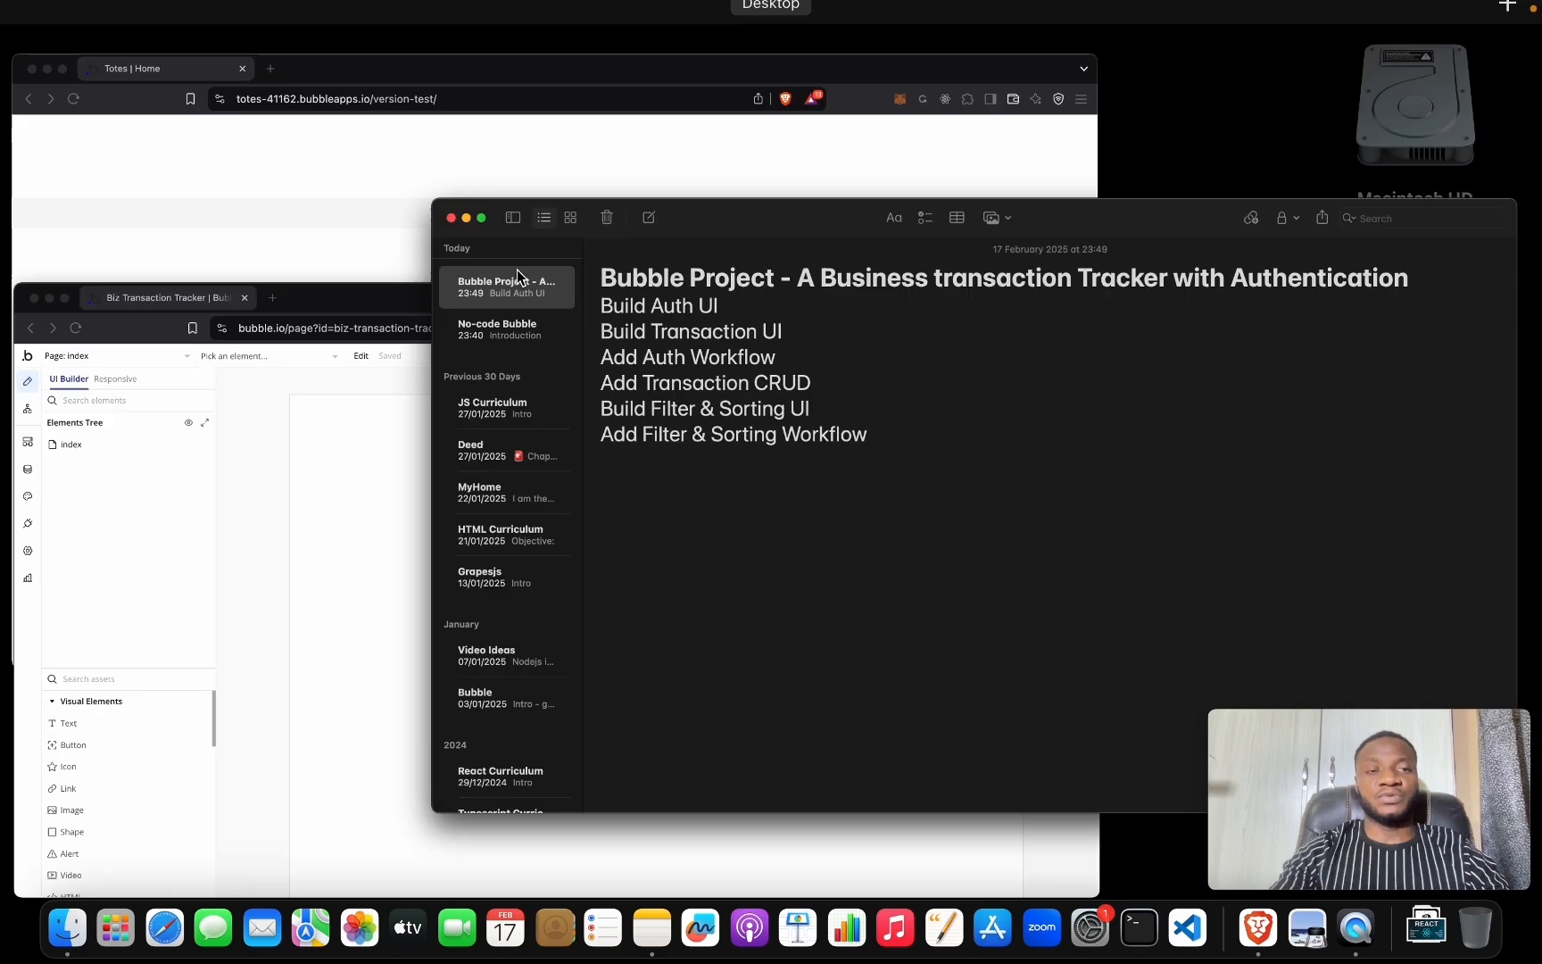
Select the index page and set its container layout to Column, after briefly trying Row.
{"action": "left_click", "coordinate": [306, 584]}
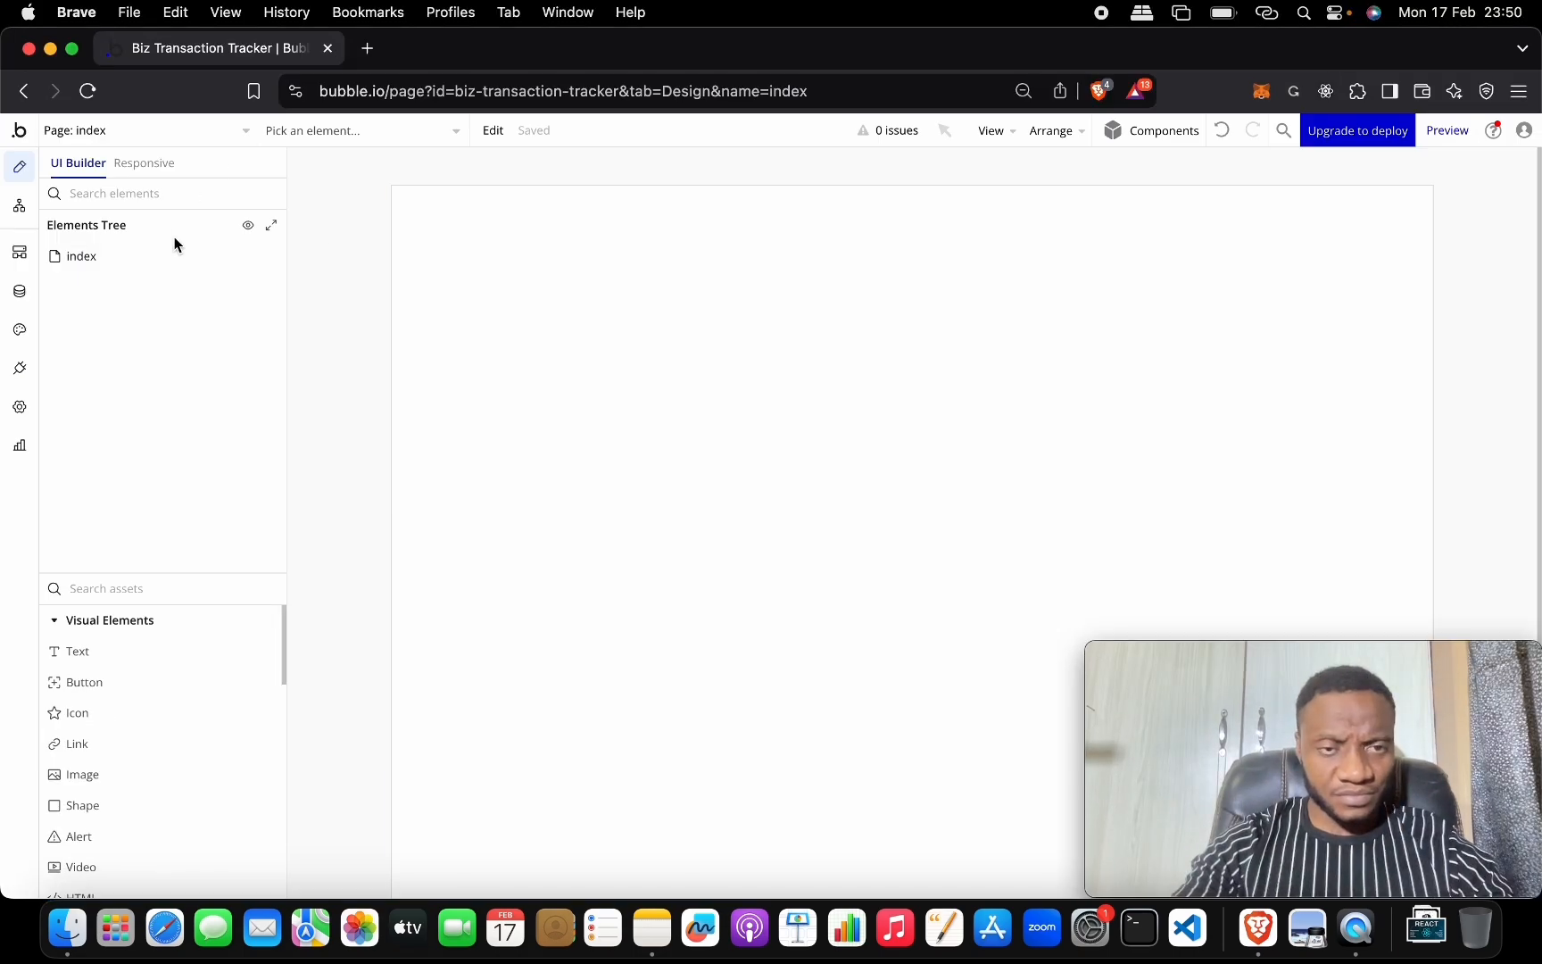
{"action": "left_click", "coordinate": [484, 252]}
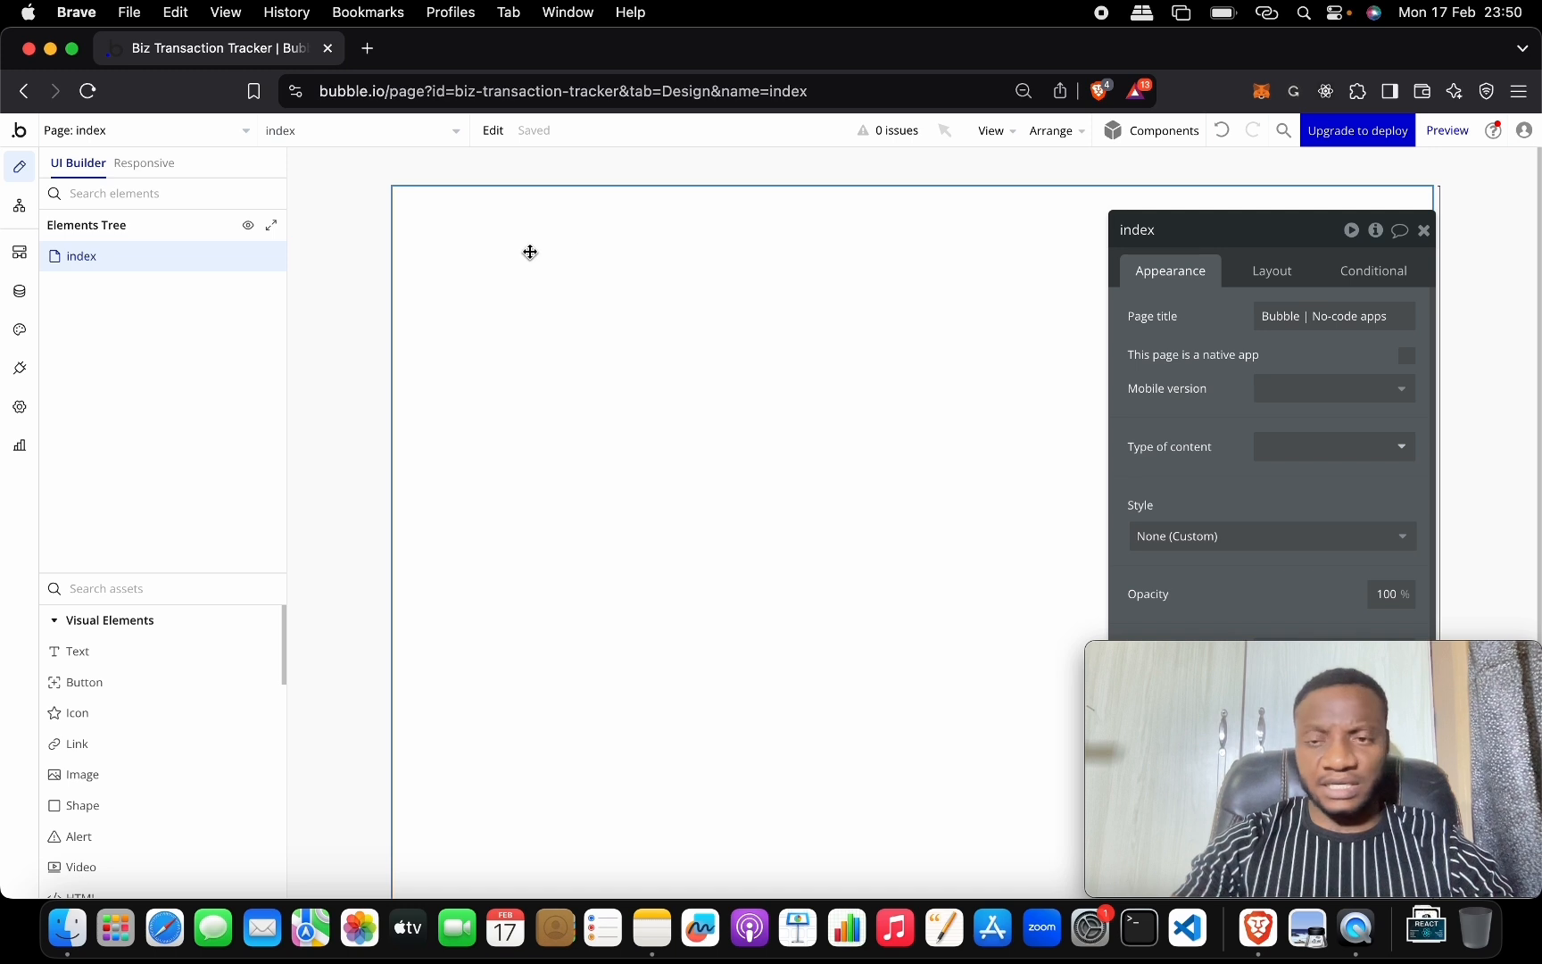
{"action": "left_click_drag", "start_coordinate": [1178, 230], "coordinate": [516, 211]}
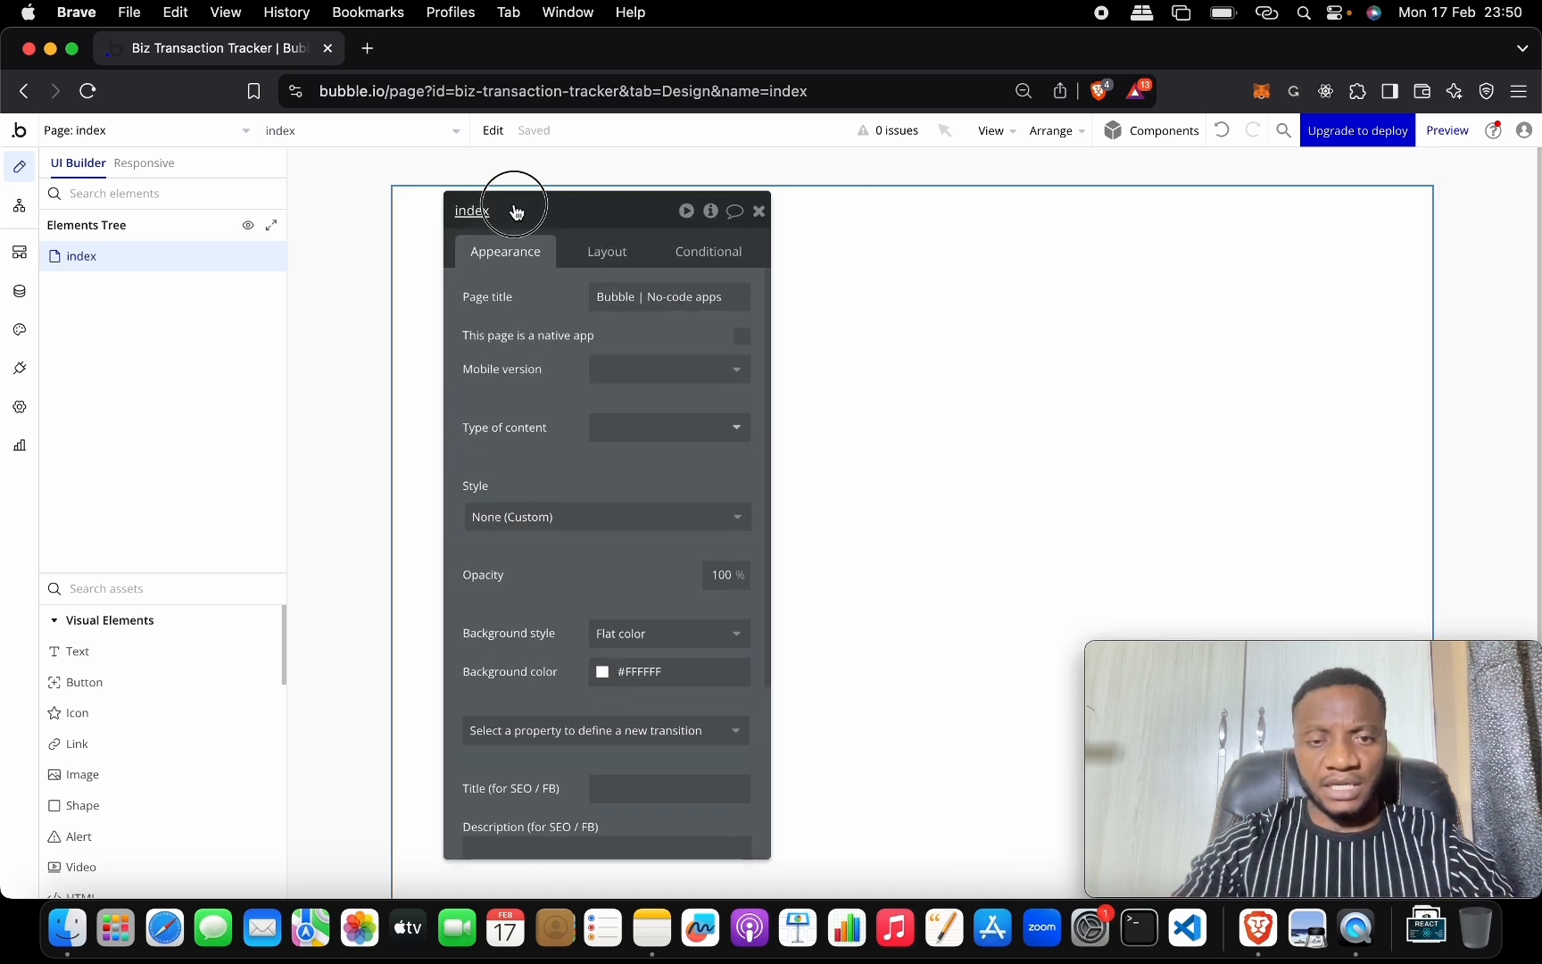
{"action": "left_click", "coordinate": [617, 252]}
{"action": "left_click", "coordinate": [662, 298]}
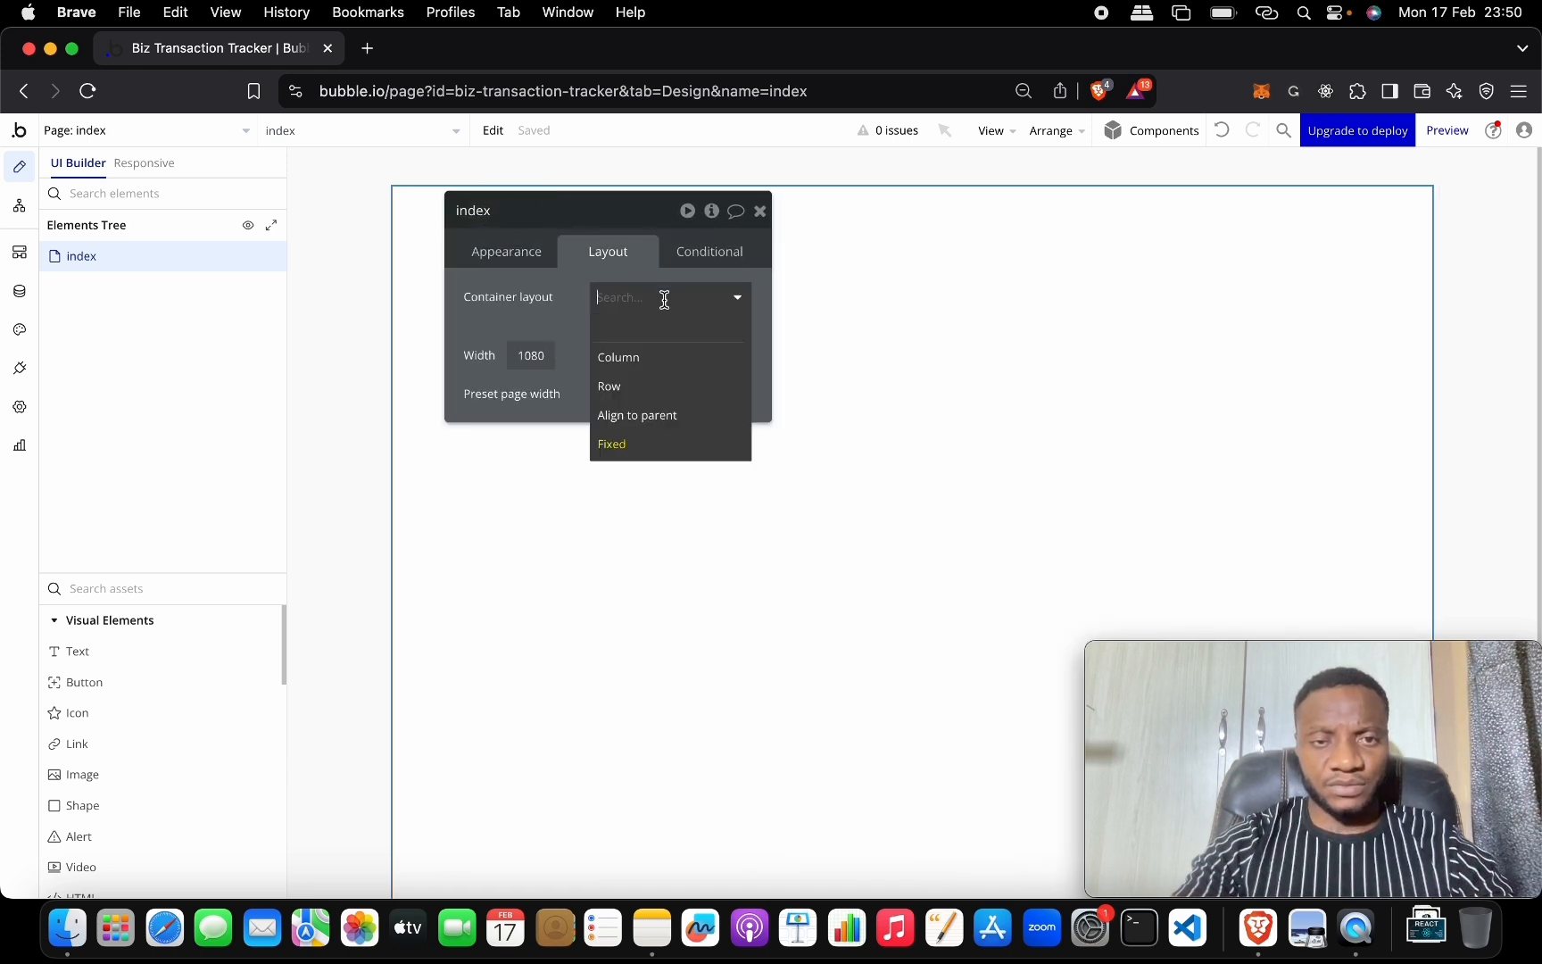
{"action": "left_click", "coordinate": [665, 356]}
{"action": "left_click", "coordinate": [654, 304]}
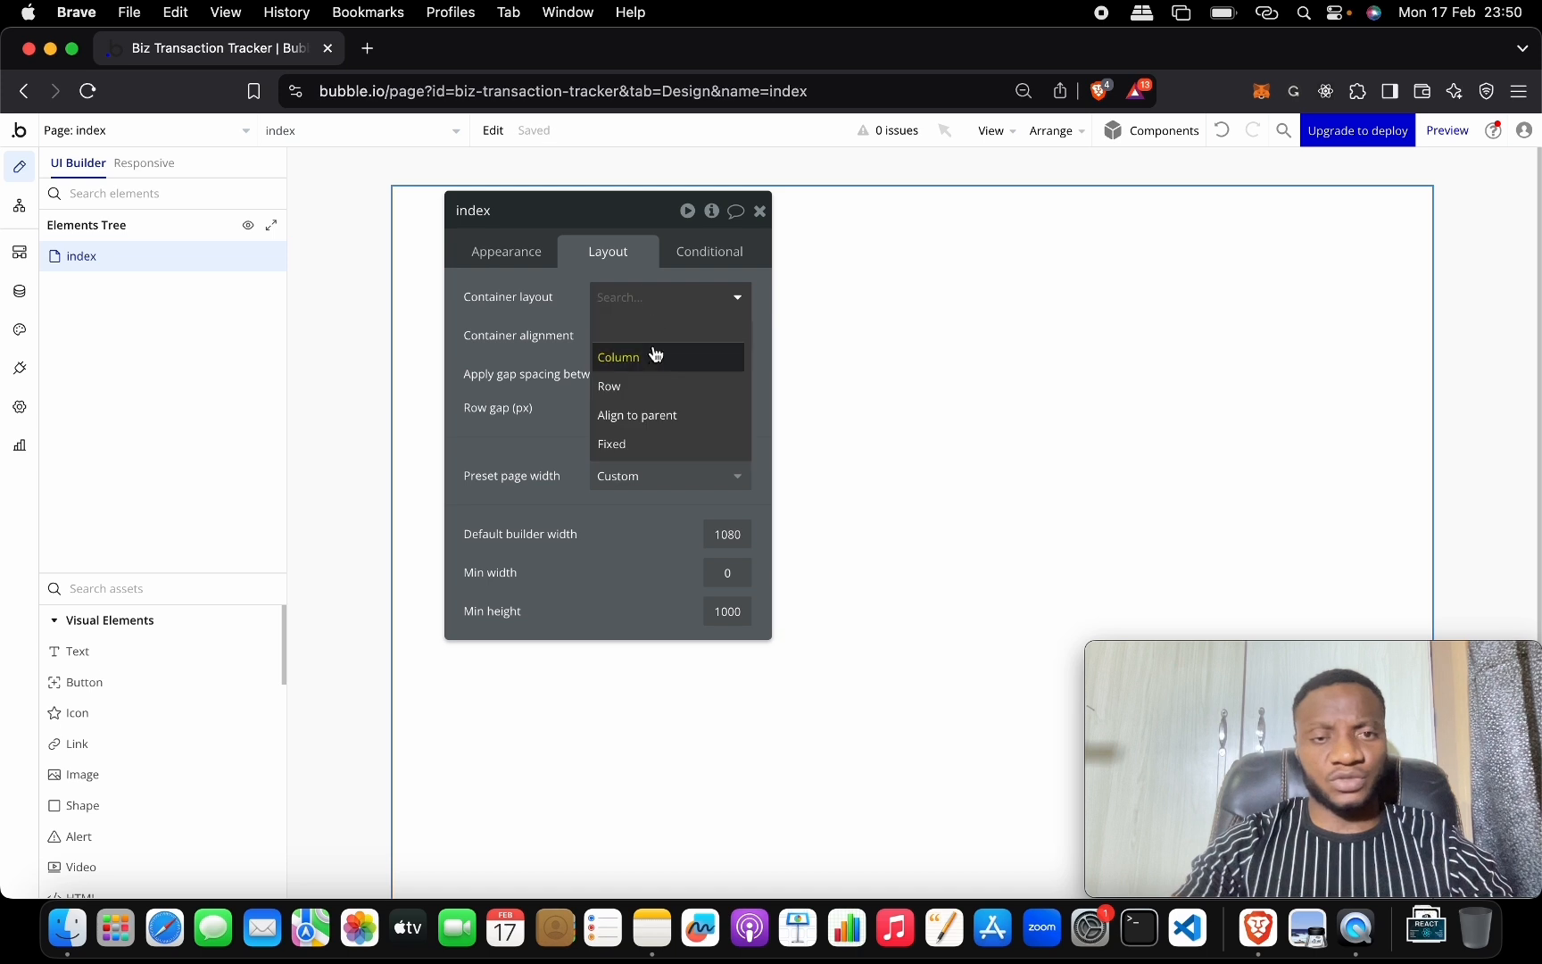
{"action": "left_click", "coordinate": [654, 385]}
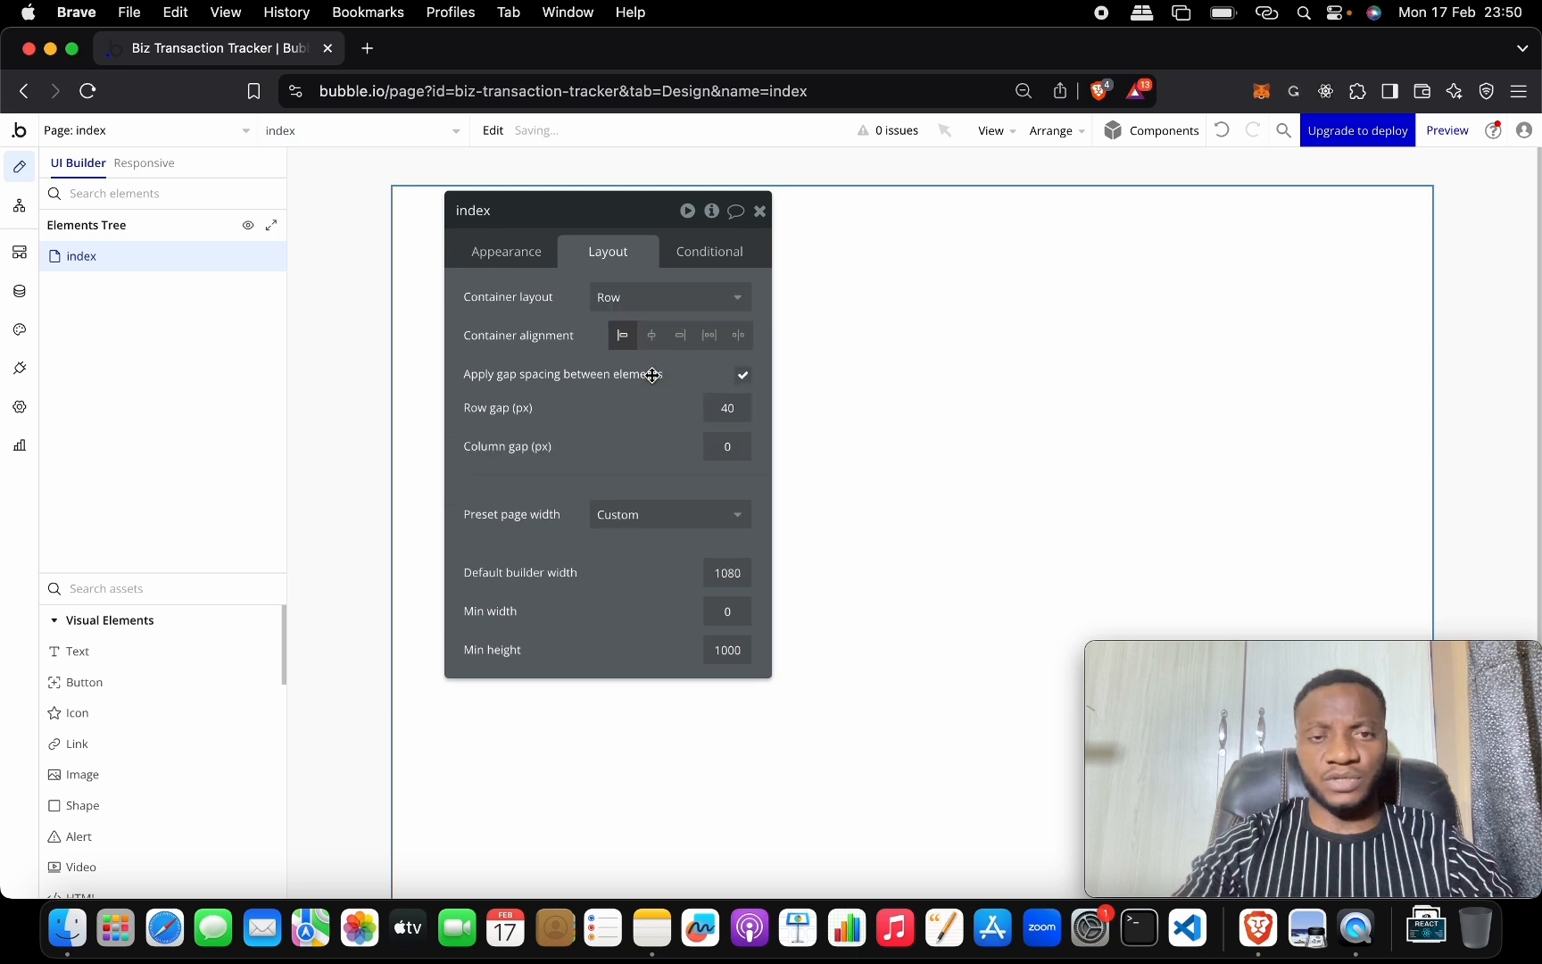
{"action": "left_click", "coordinate": [671, 303]}
{"action": "left_click", "coordinate": [679, 358]}
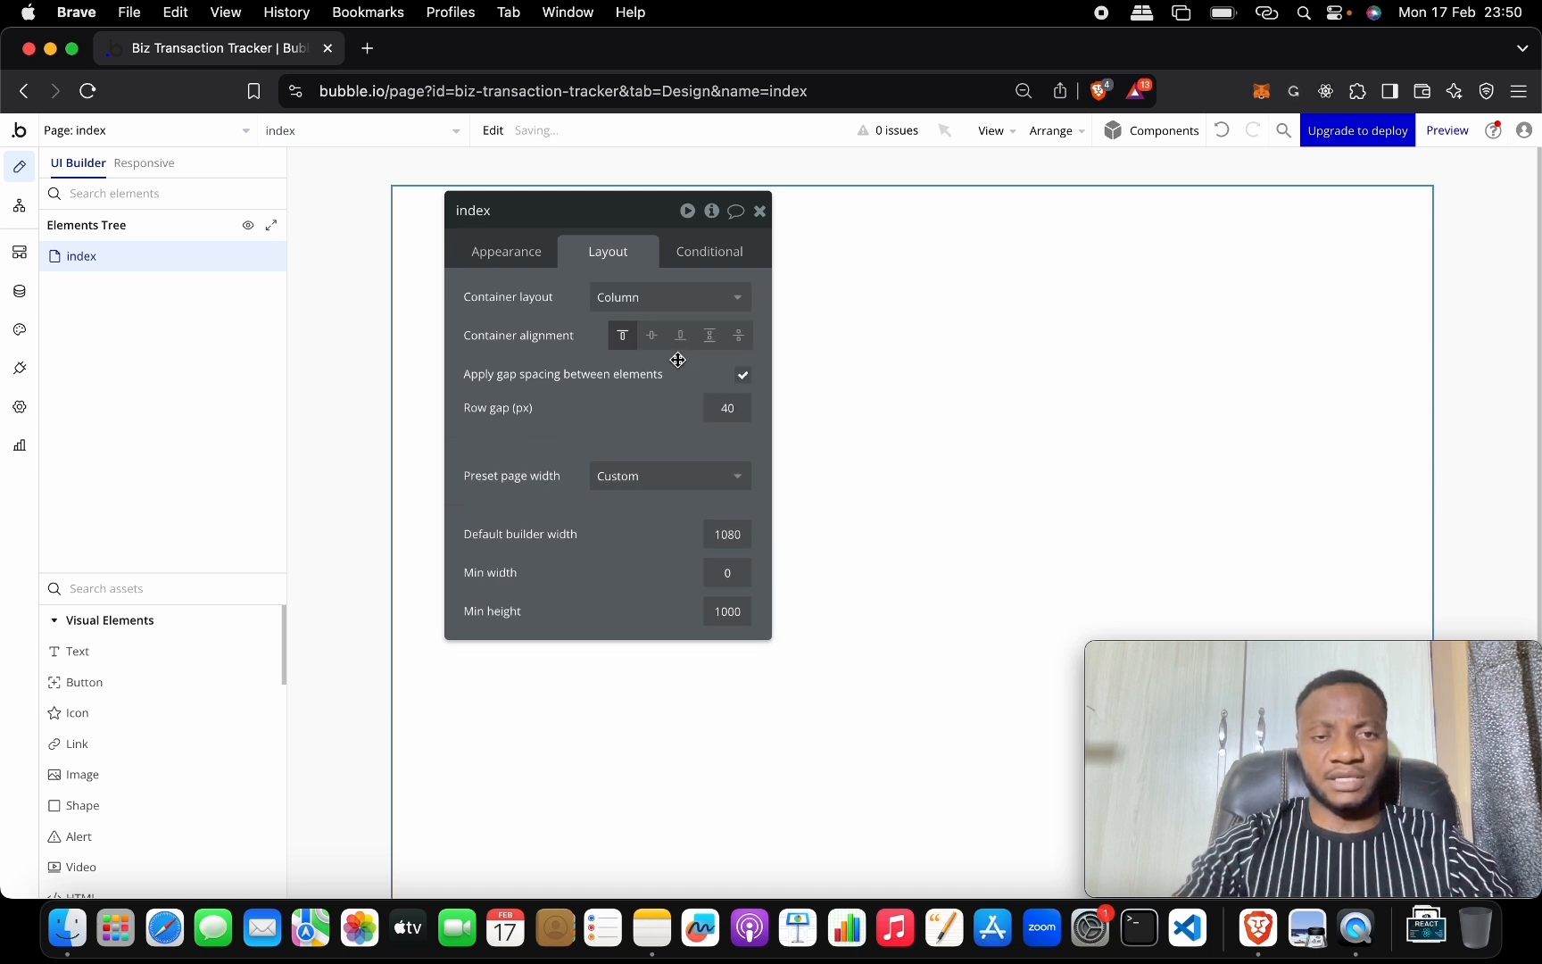
Set the default builder width to 1400, uncheck Apply gap spacing, and close the properties panel.
{"action": "left_click", "coordinate": [730, 535]}
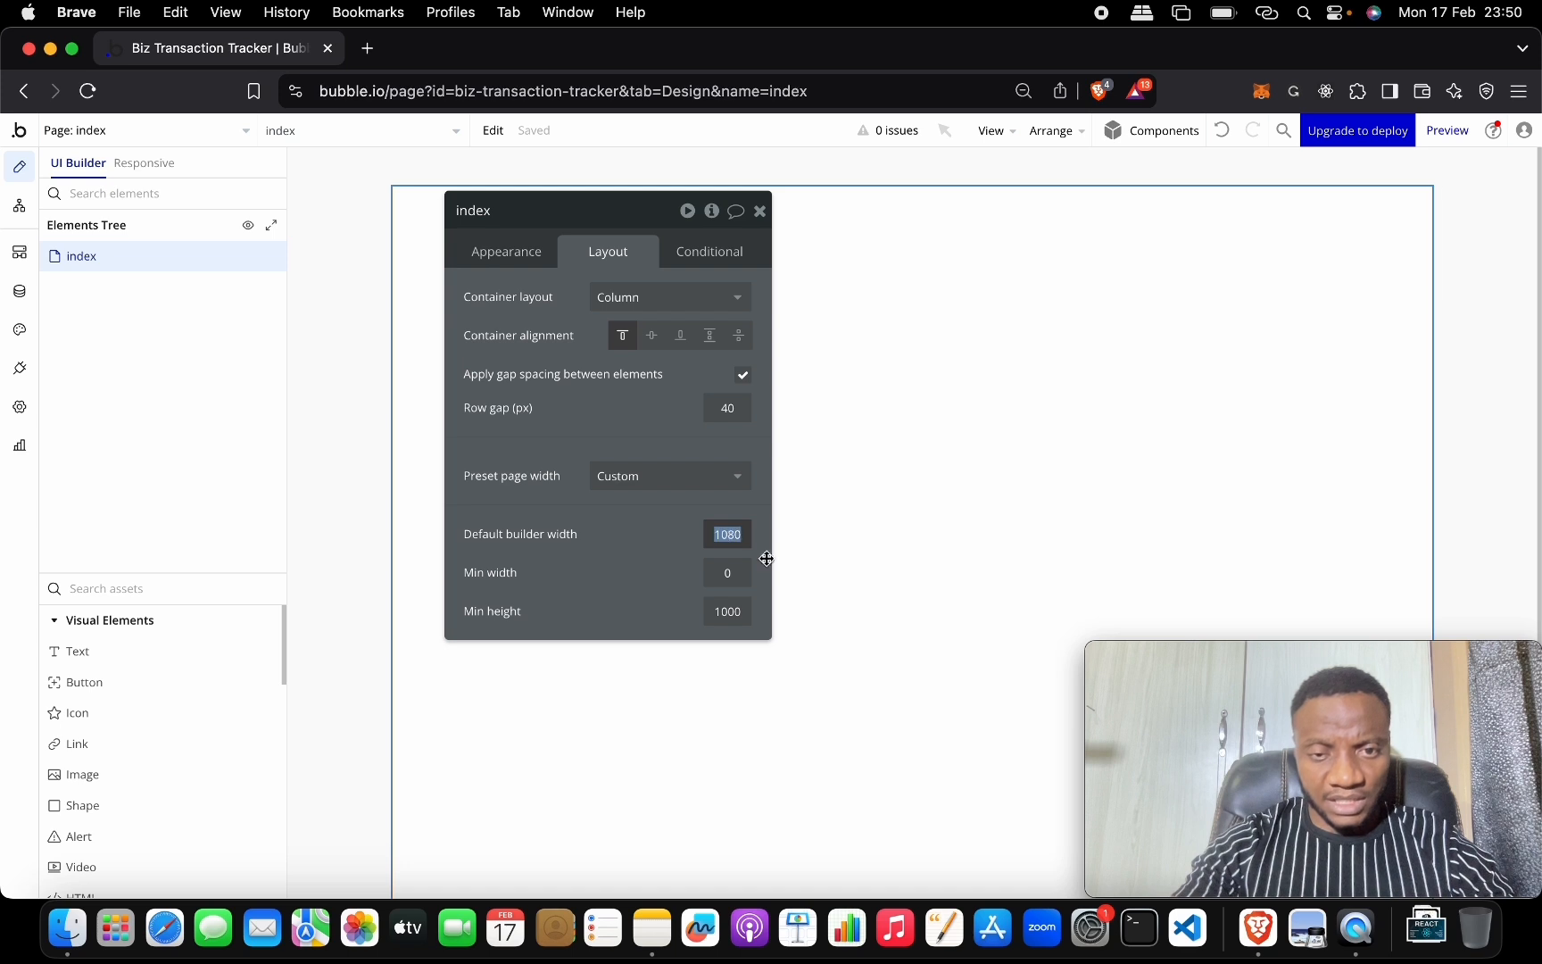
{"action": "type", "text": "1400"}
{"action": "key", "text": "Return"}
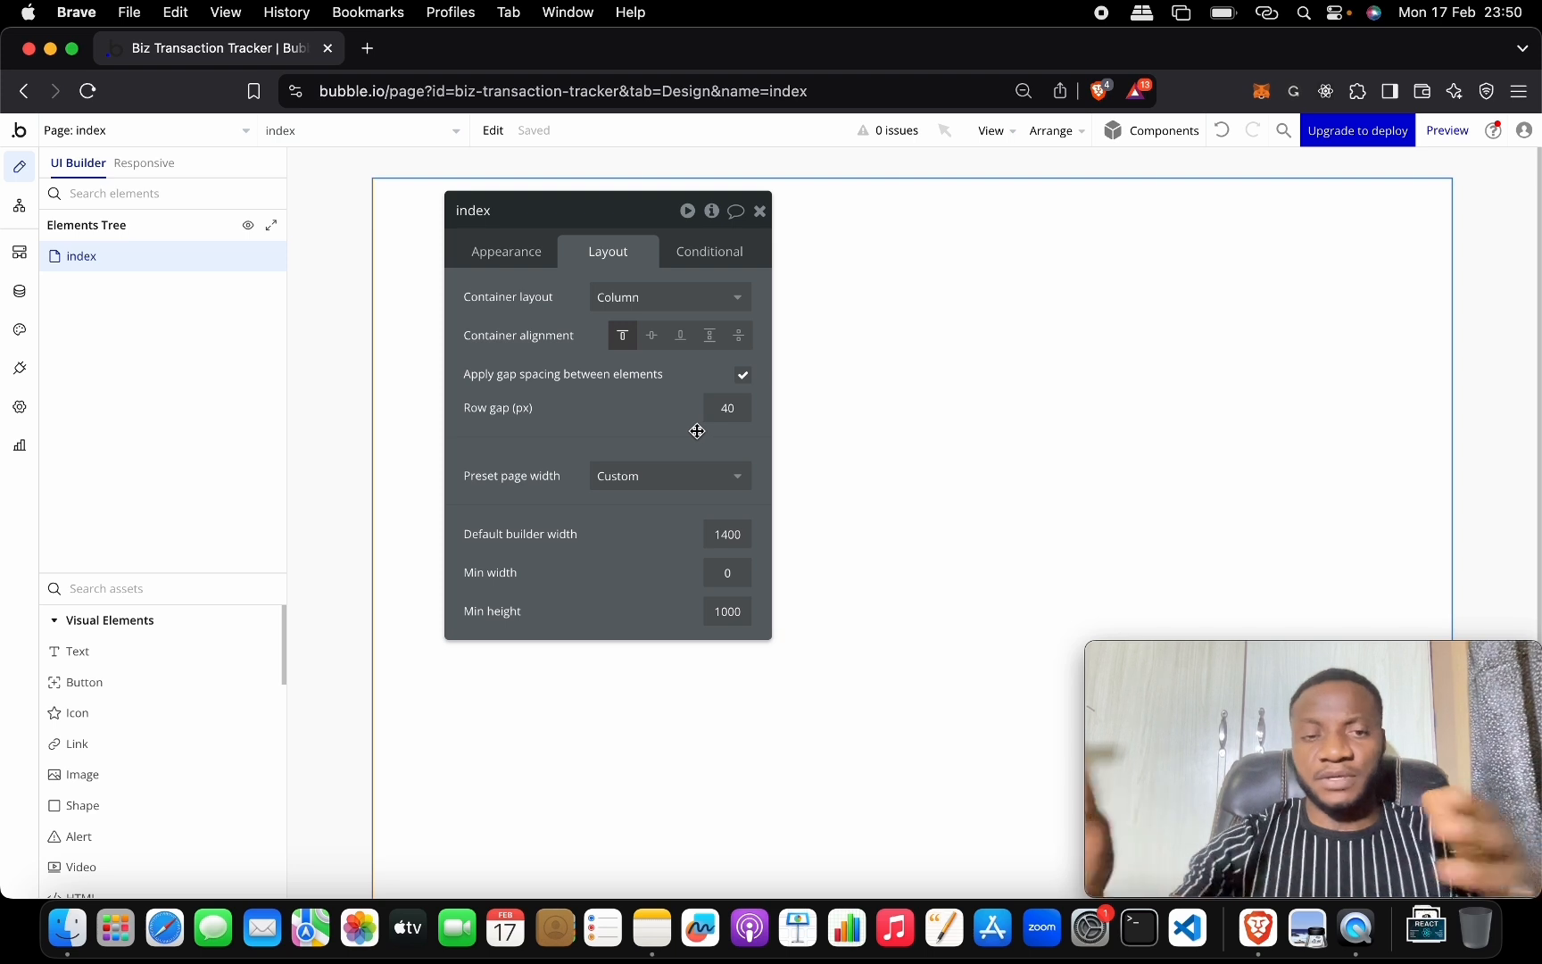
{"action": "left_click", "coordinate": [742, 375]}
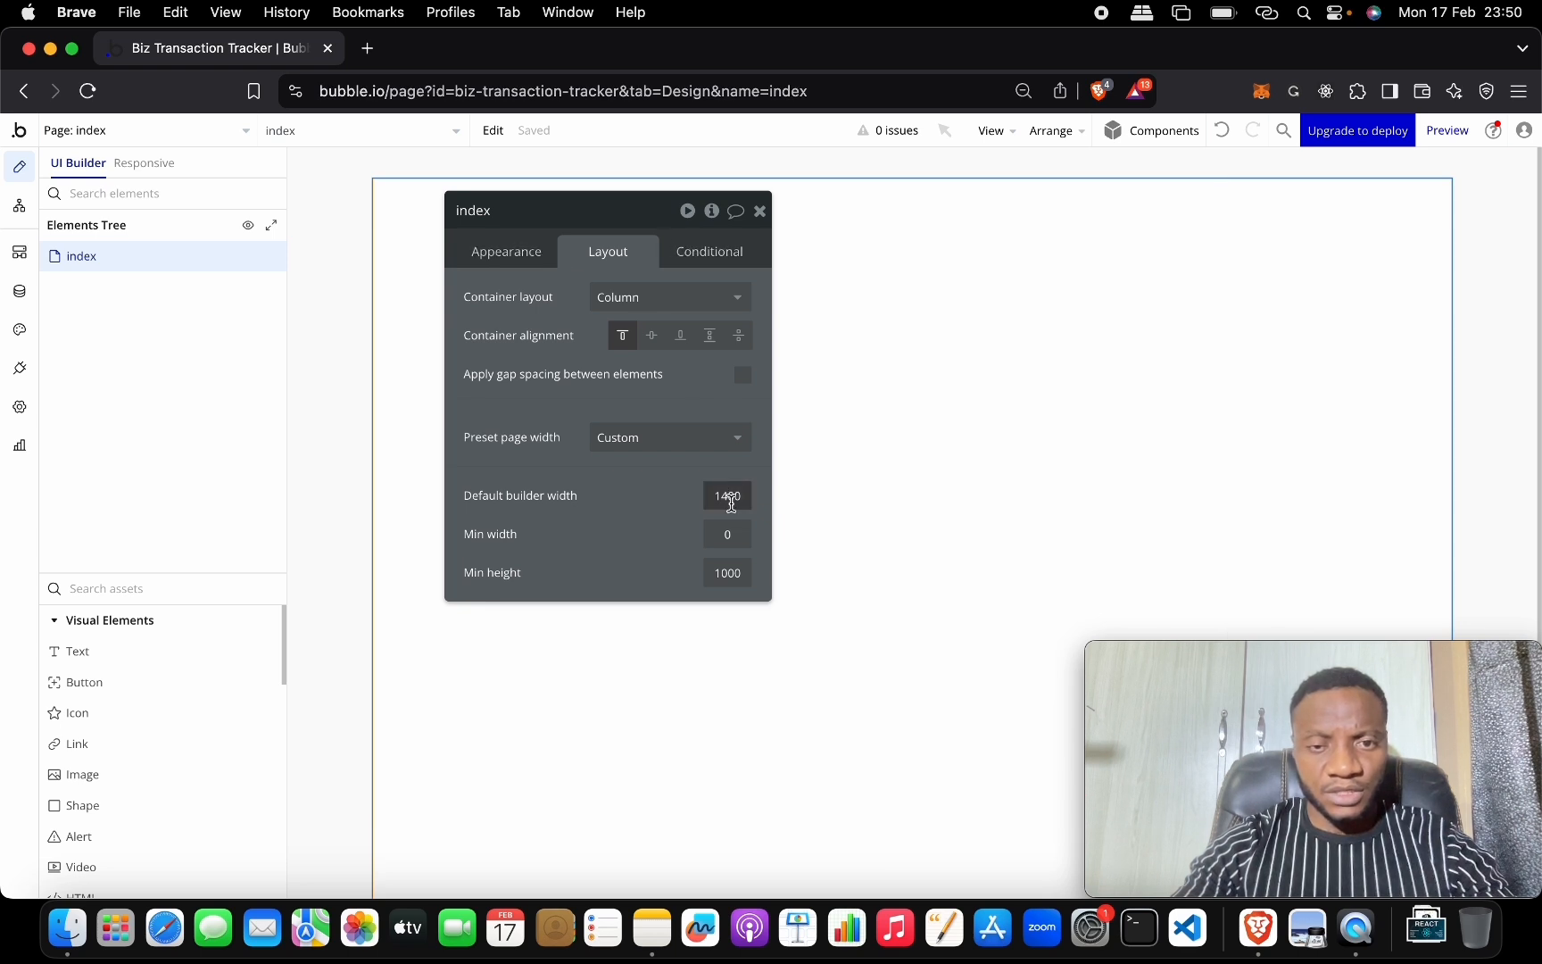
{"action": "scroll", "coordinate": [939, 480], "scroll_direction": "down", "scroll_amount": 1}
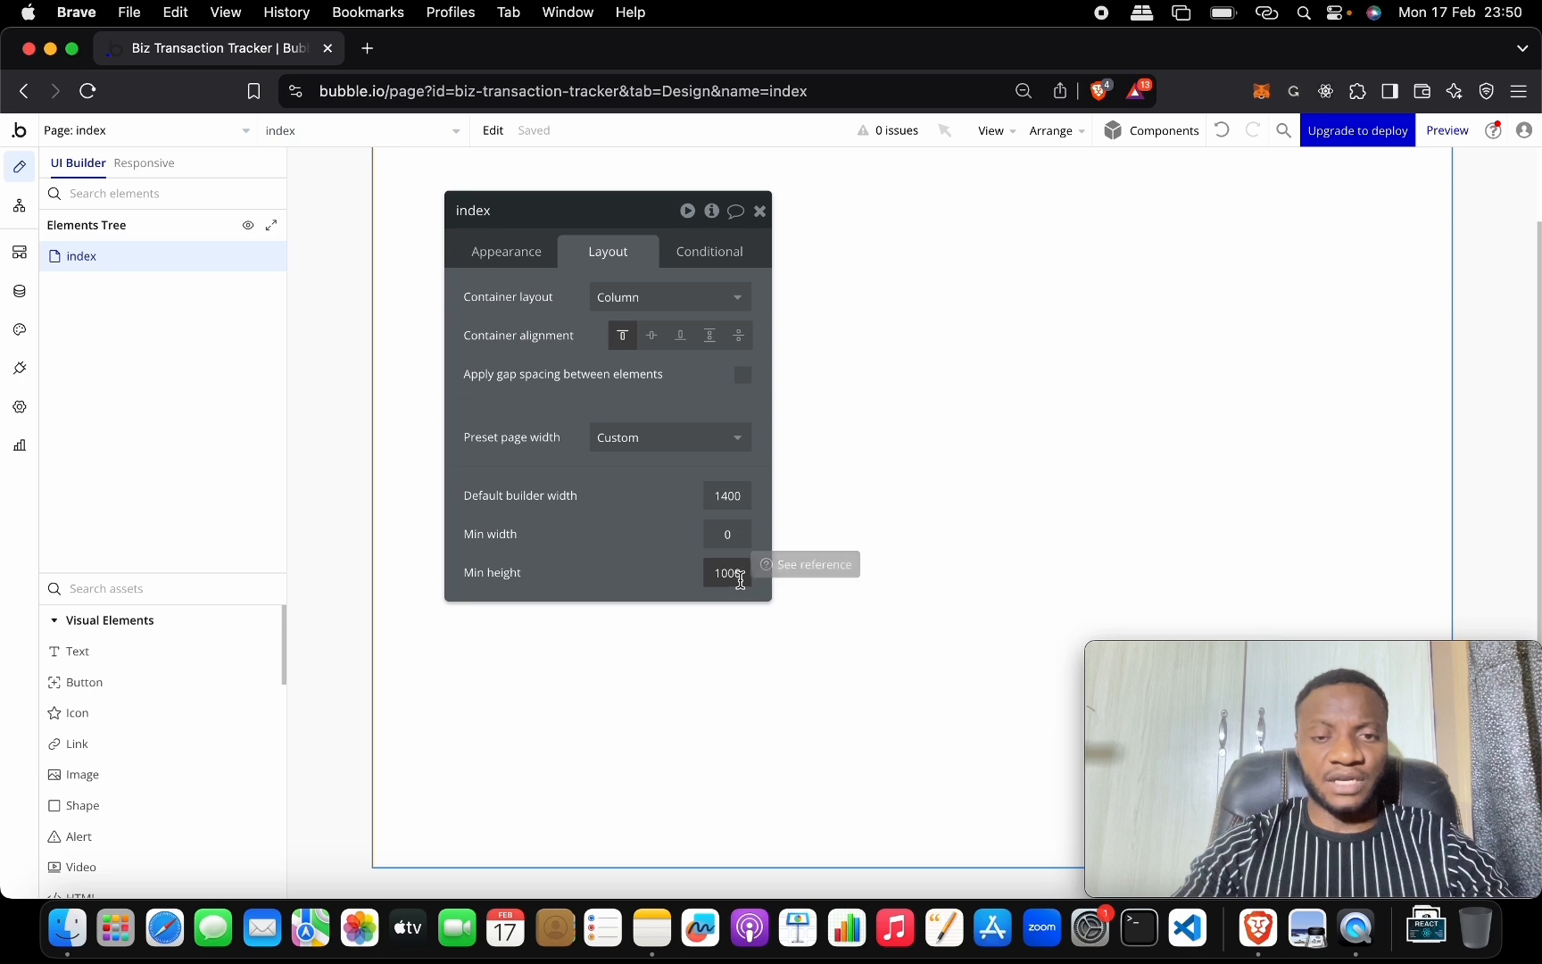
{"action": "scroll", "coordinate": [1041, 413], "scroll_direction": "up", "scroll_amount": 2}
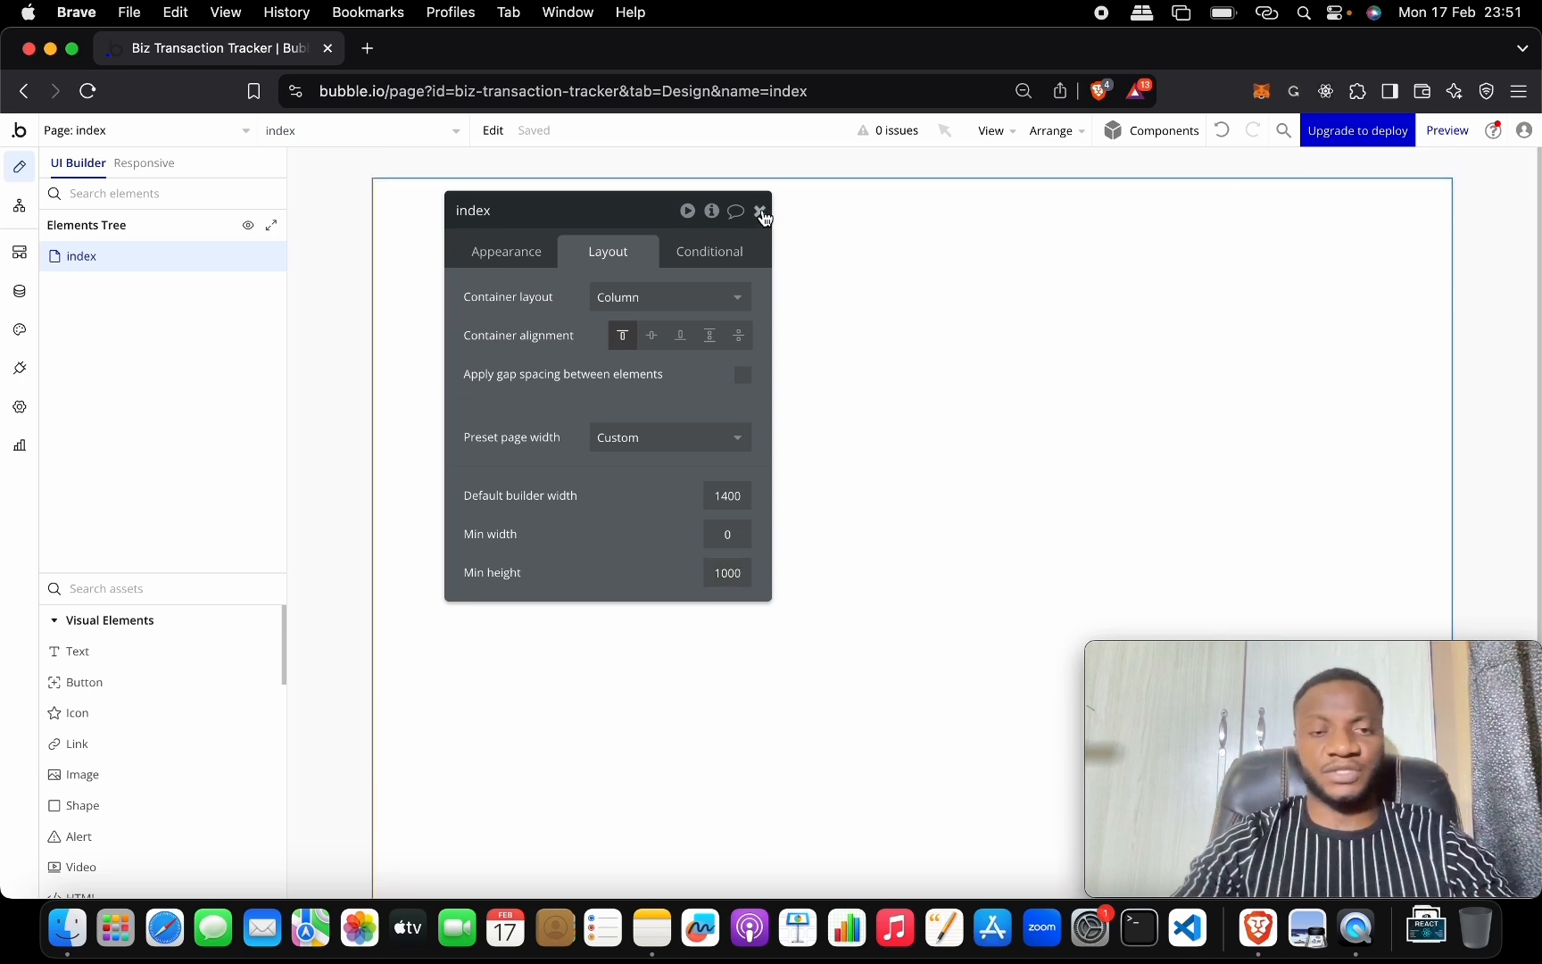
{"action": "left_click", "coordinate": [759, 212]}
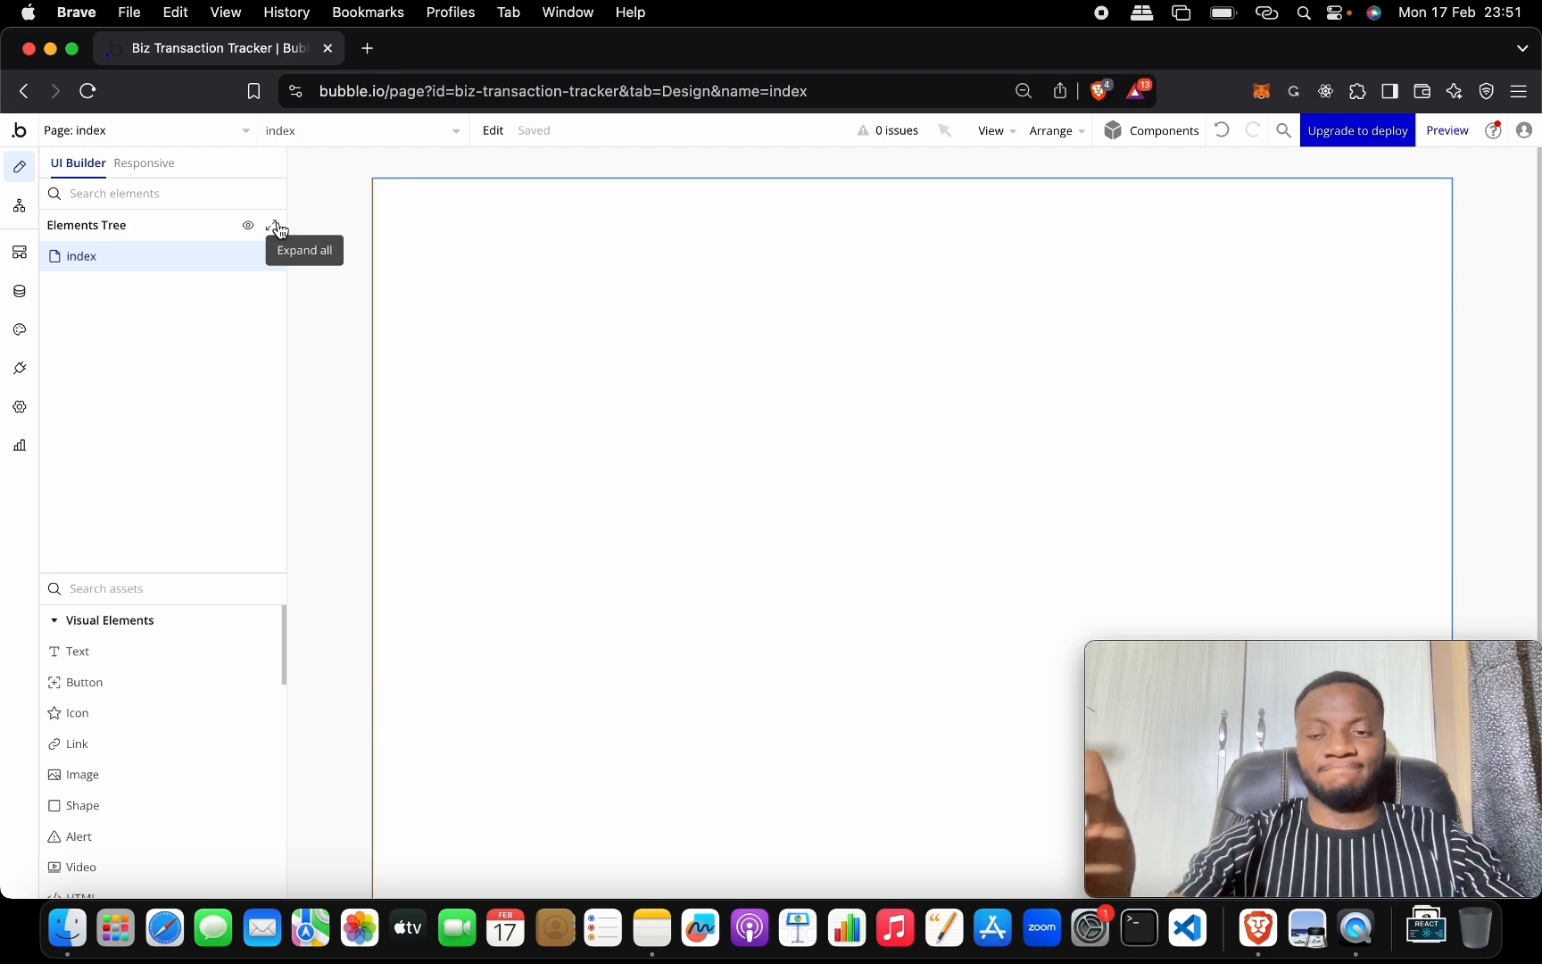
{"action": "key", "text": "ctrl+Up"}
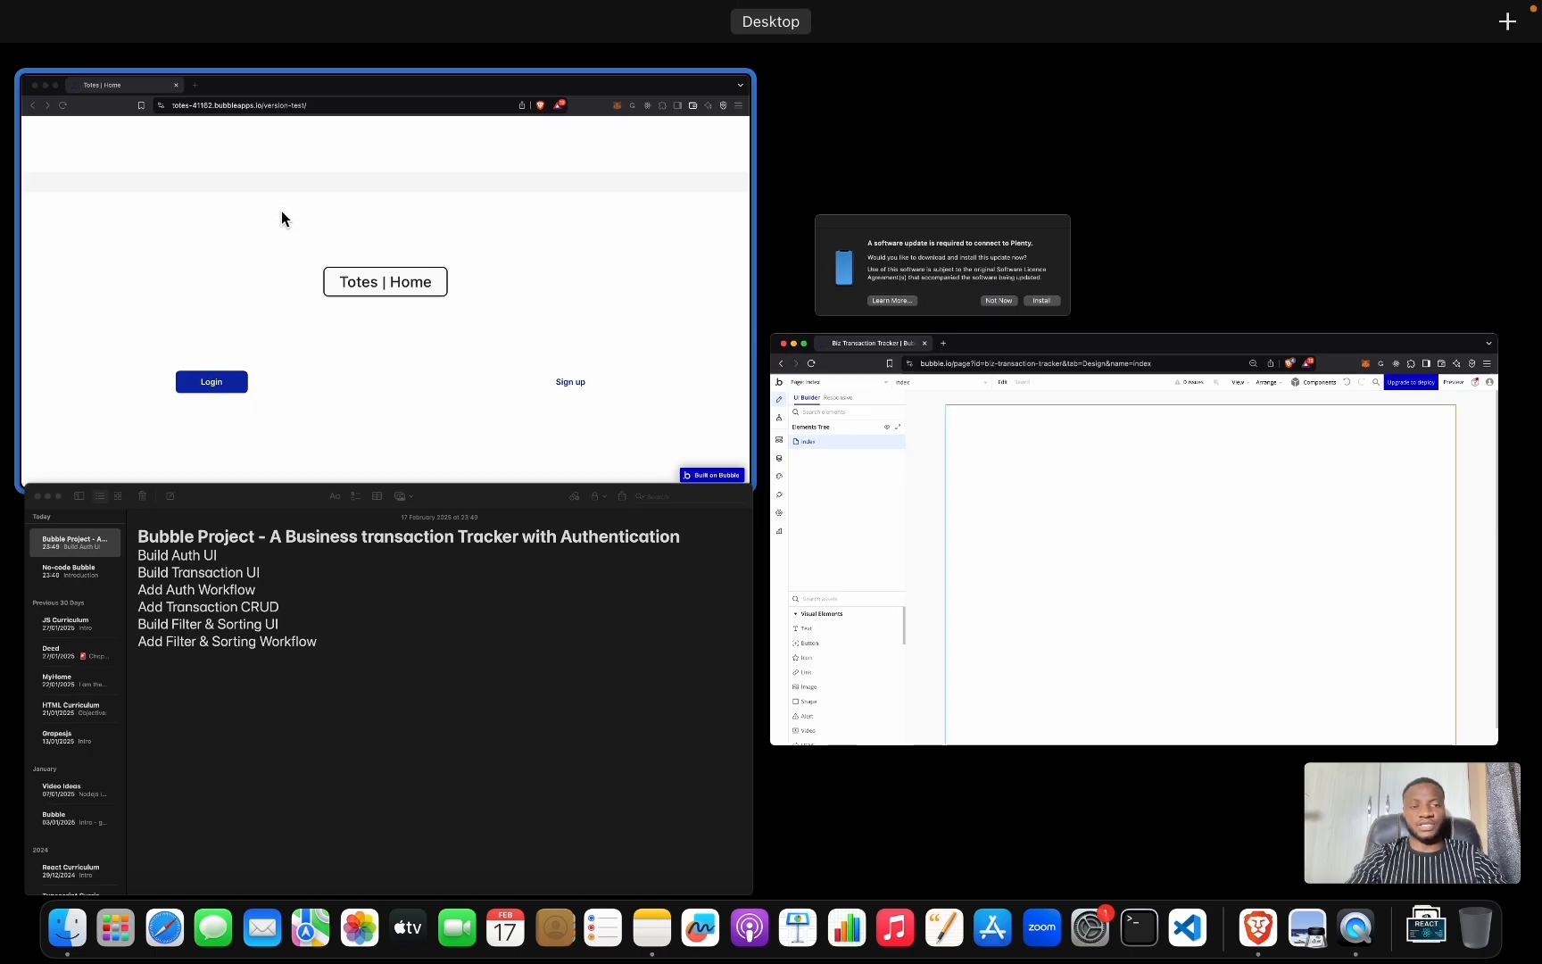
{"action": "left_click", "coordinate": [354, 406]}
{"action": "scroll", "coordinate": [592, 348], "scroll_direction": "down", "scroll_amount": 3}
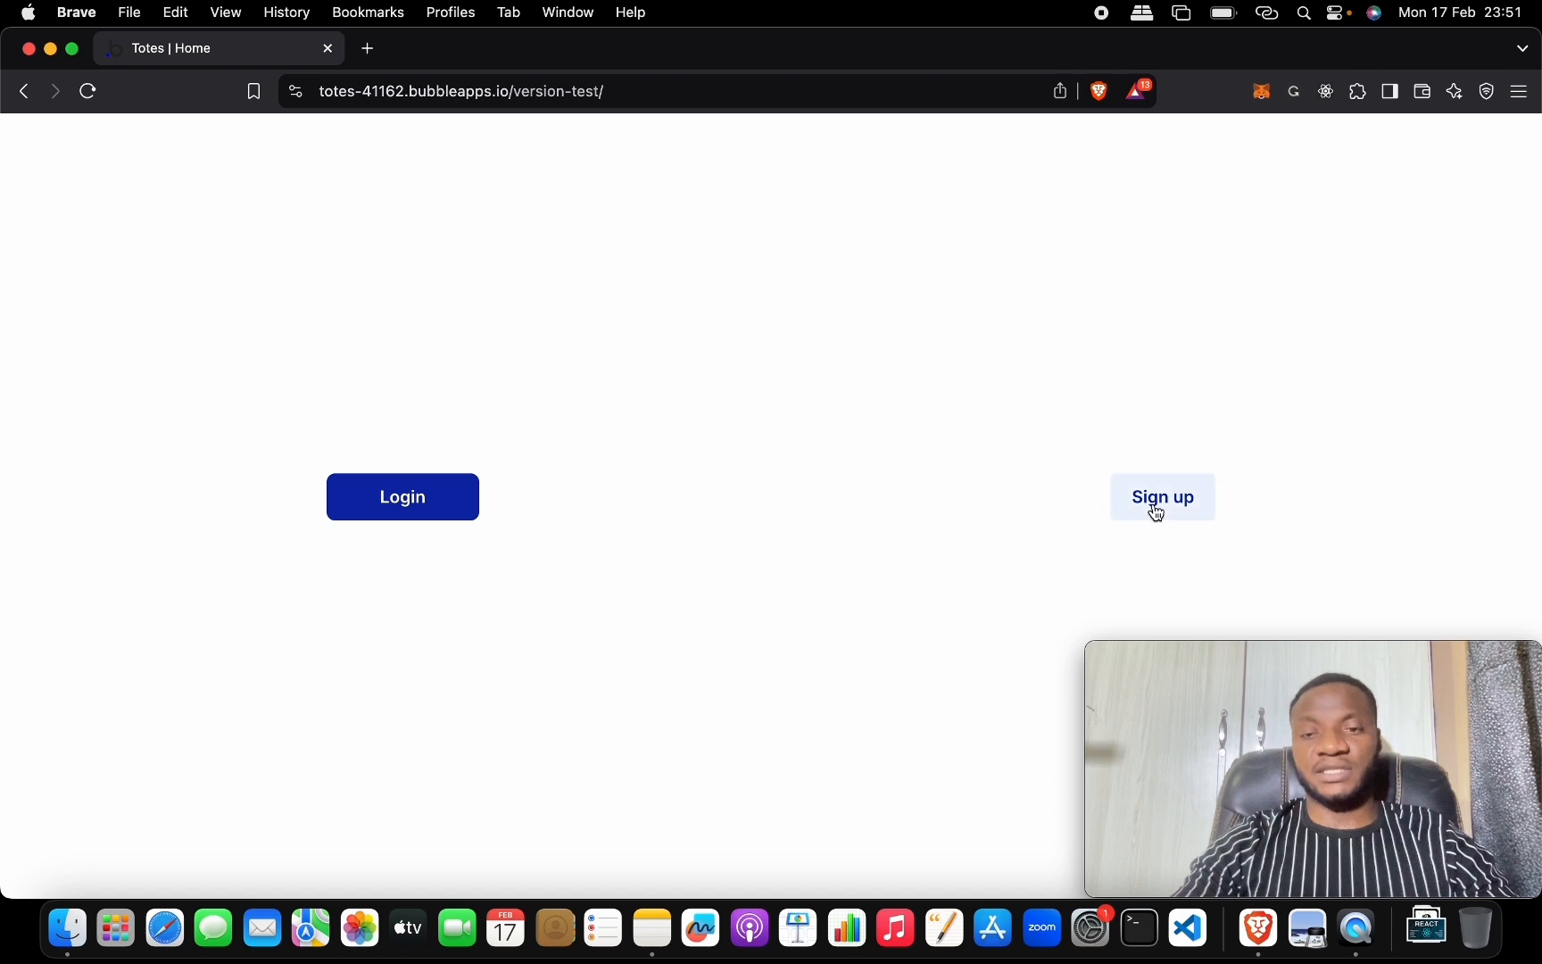
{"action": "left_click", "coordinate": [390, 511]}
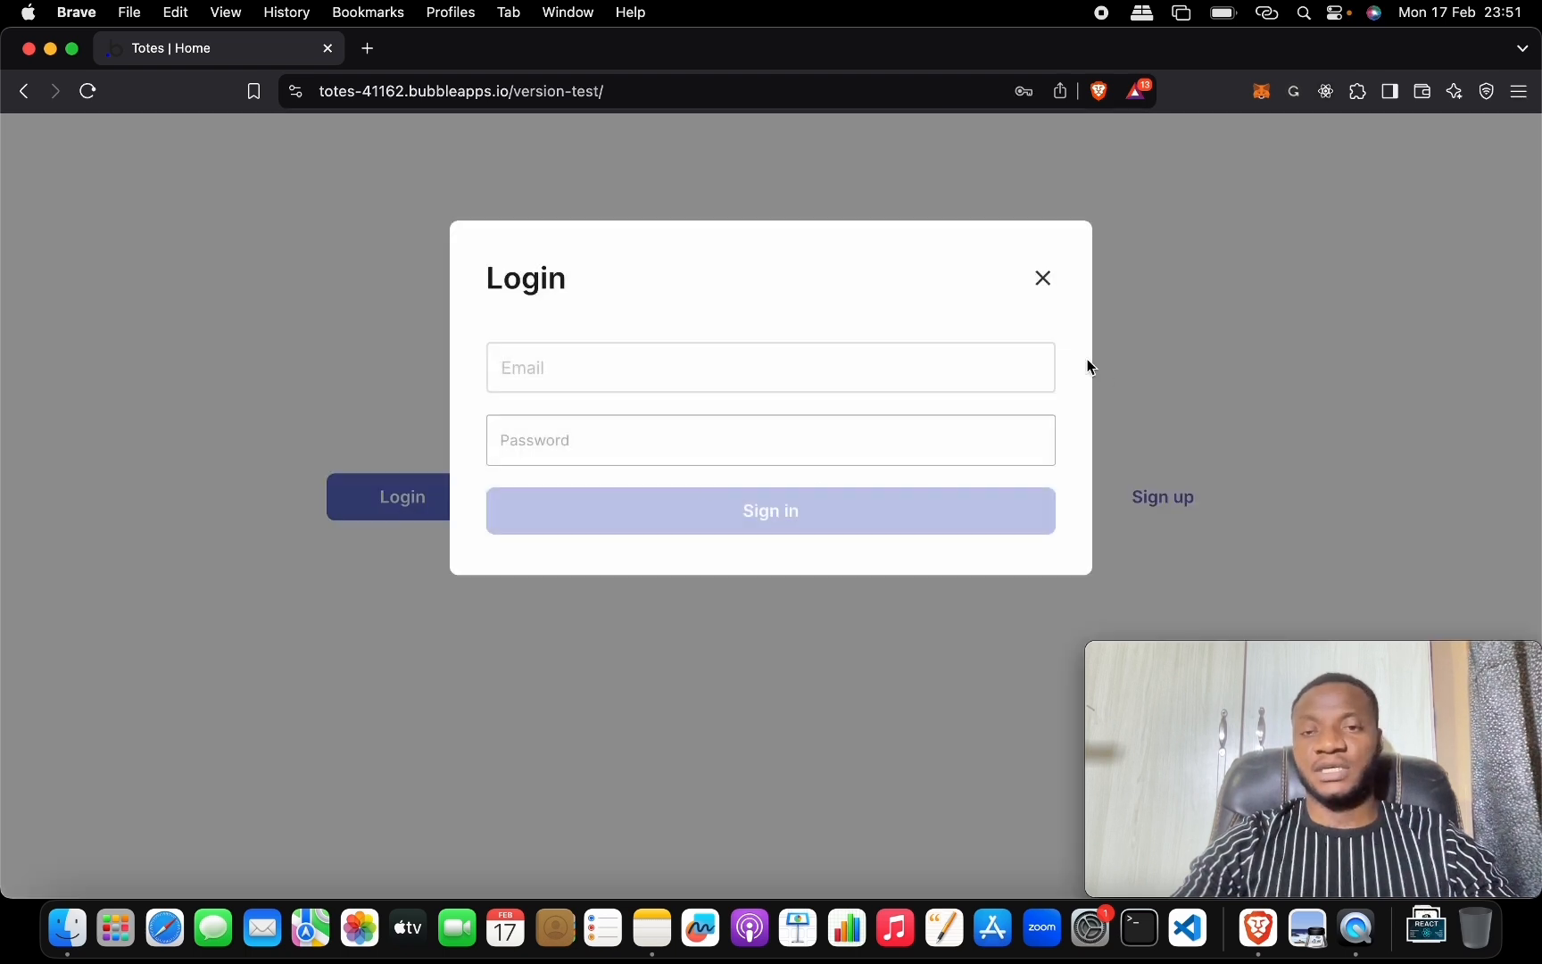
{"action": "left_click", "coordinate": [1043, 277]}
{"action": "left_click", "coordinate": [1156, 493]}
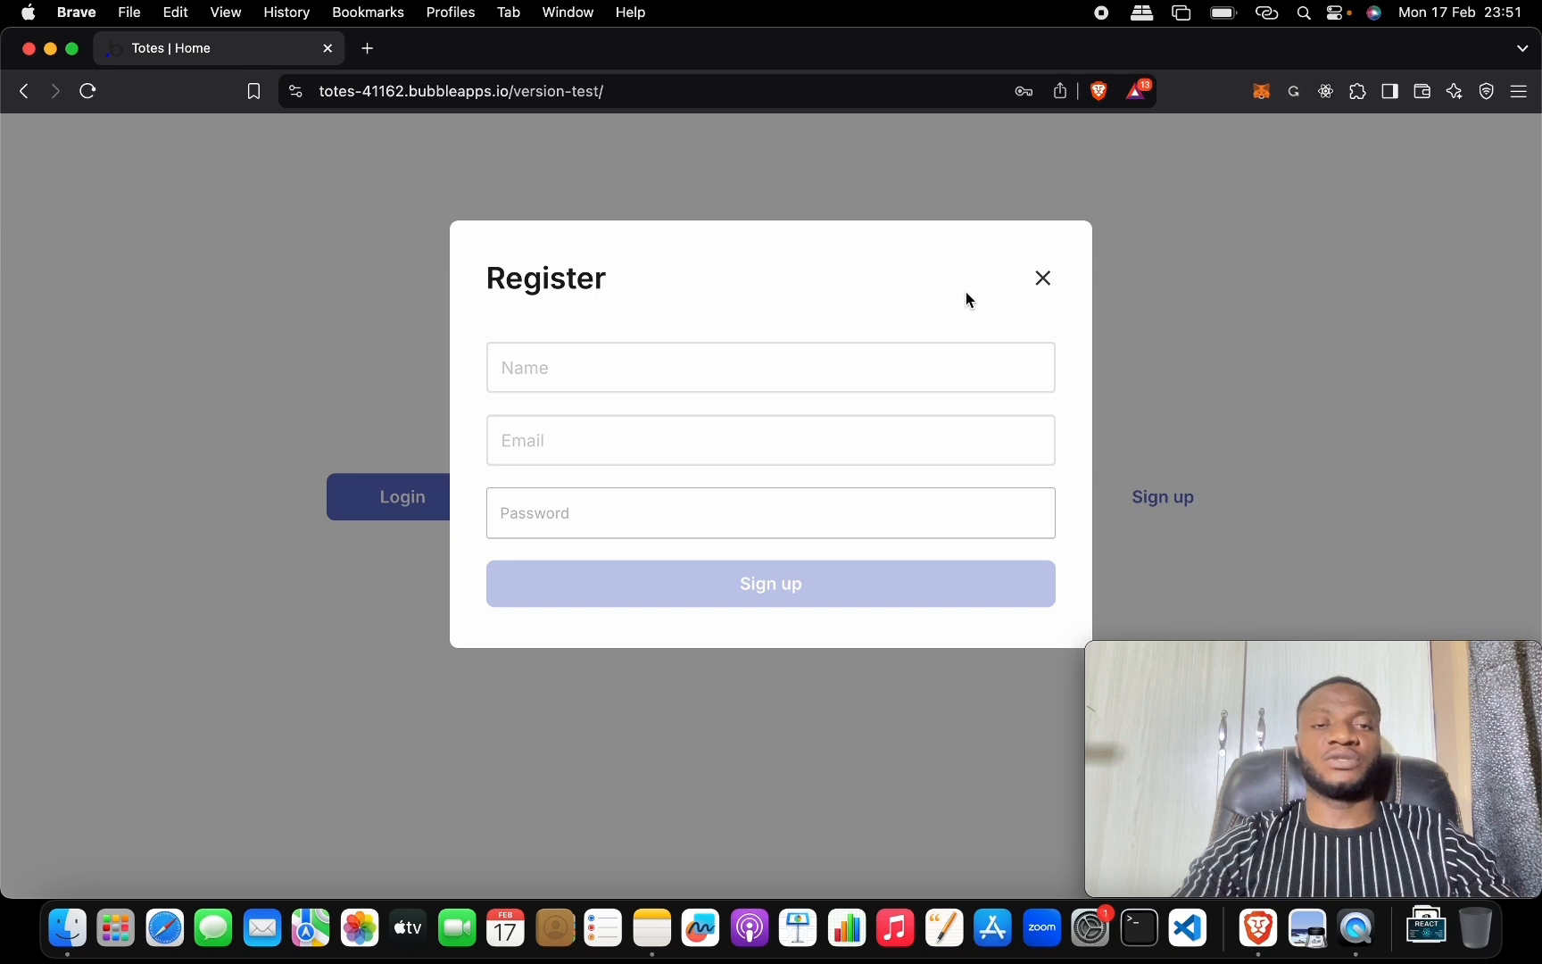
{"action": "left_click", "coordinate": [1043, 278]}
{"action": "key", "text": "ctrl+Up"}
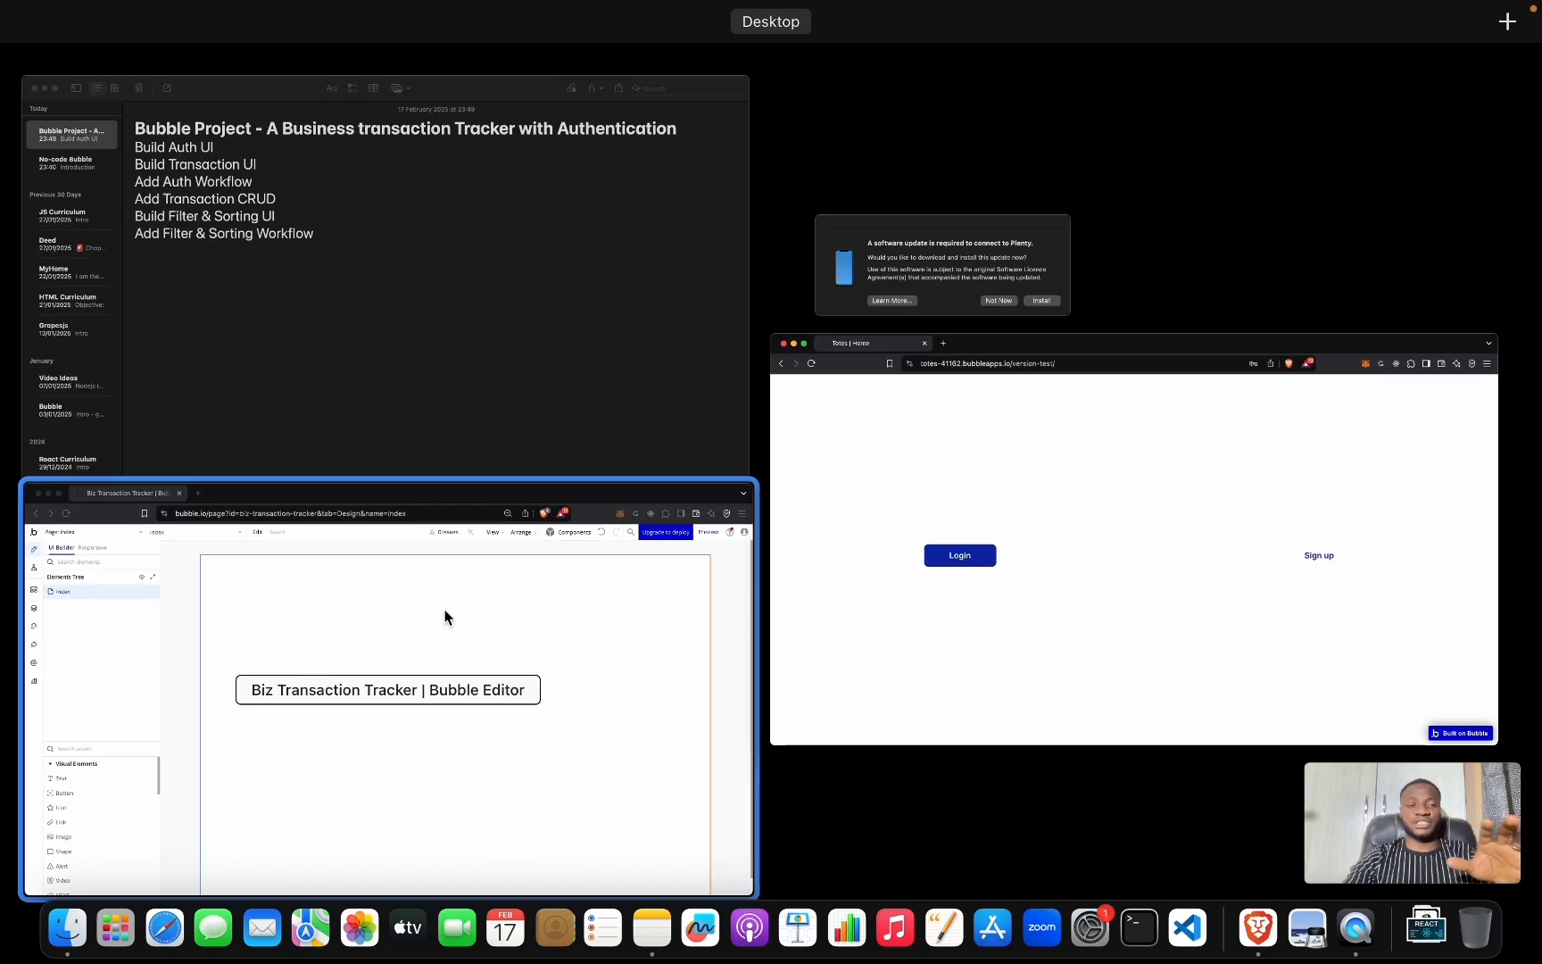
{"action": "left_click", "coordinate": [447, 661]}
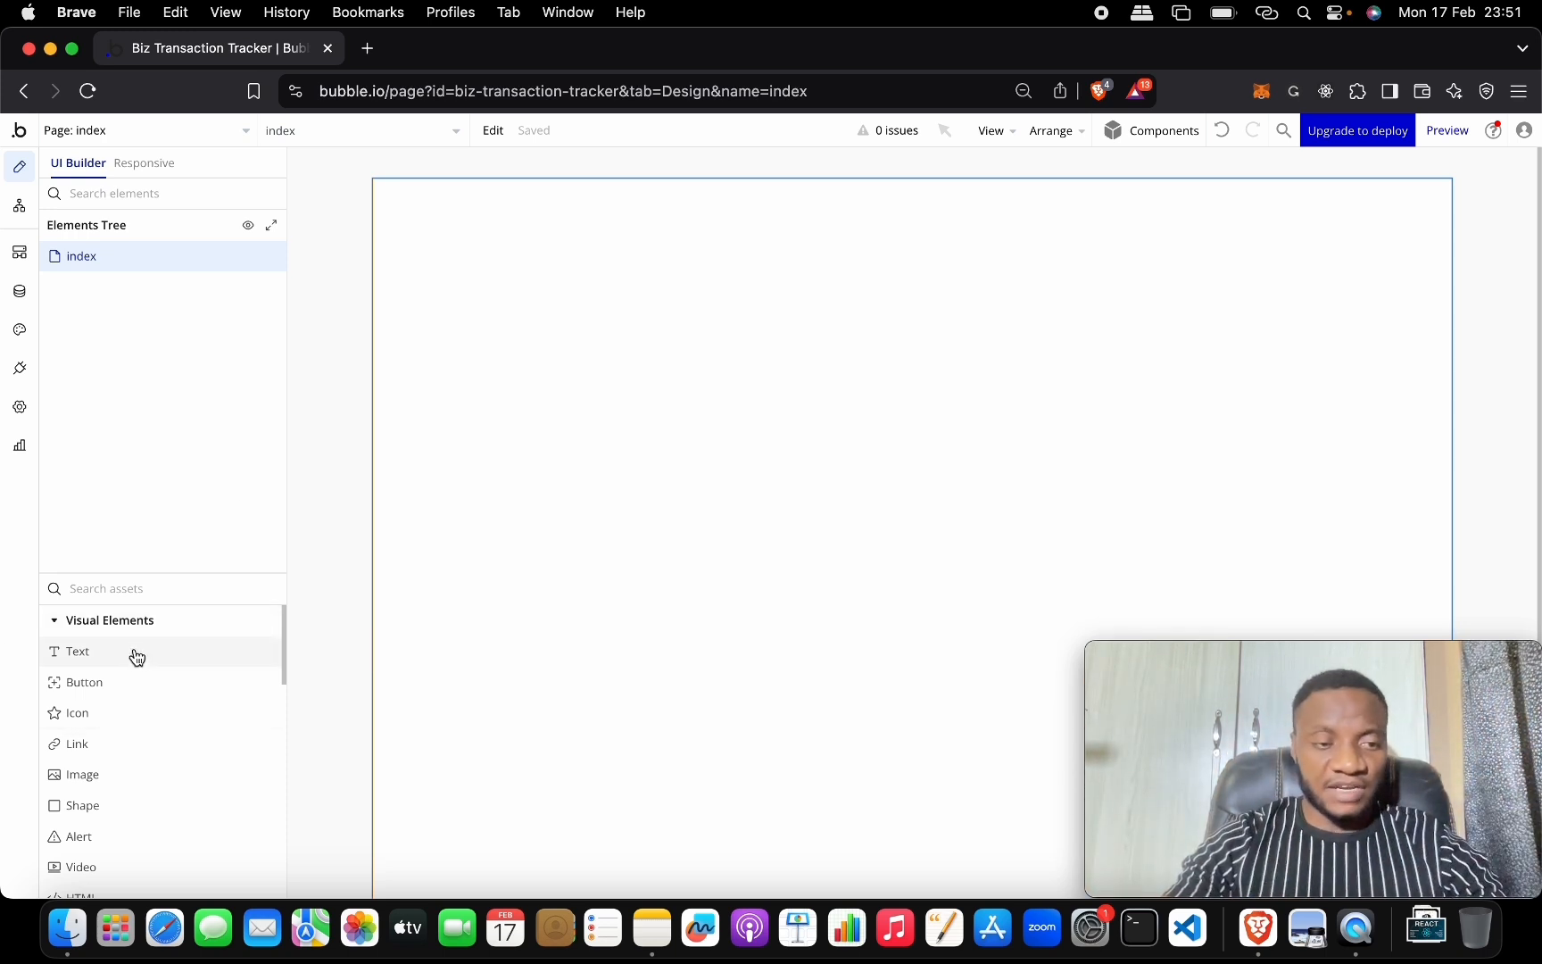
Search the elements for 'gr' and drop a Group across the top of the page.
{"action": "scroll", "coordinate": [145, 722], "scroll_direction": "down", "scroll_amount": 10}
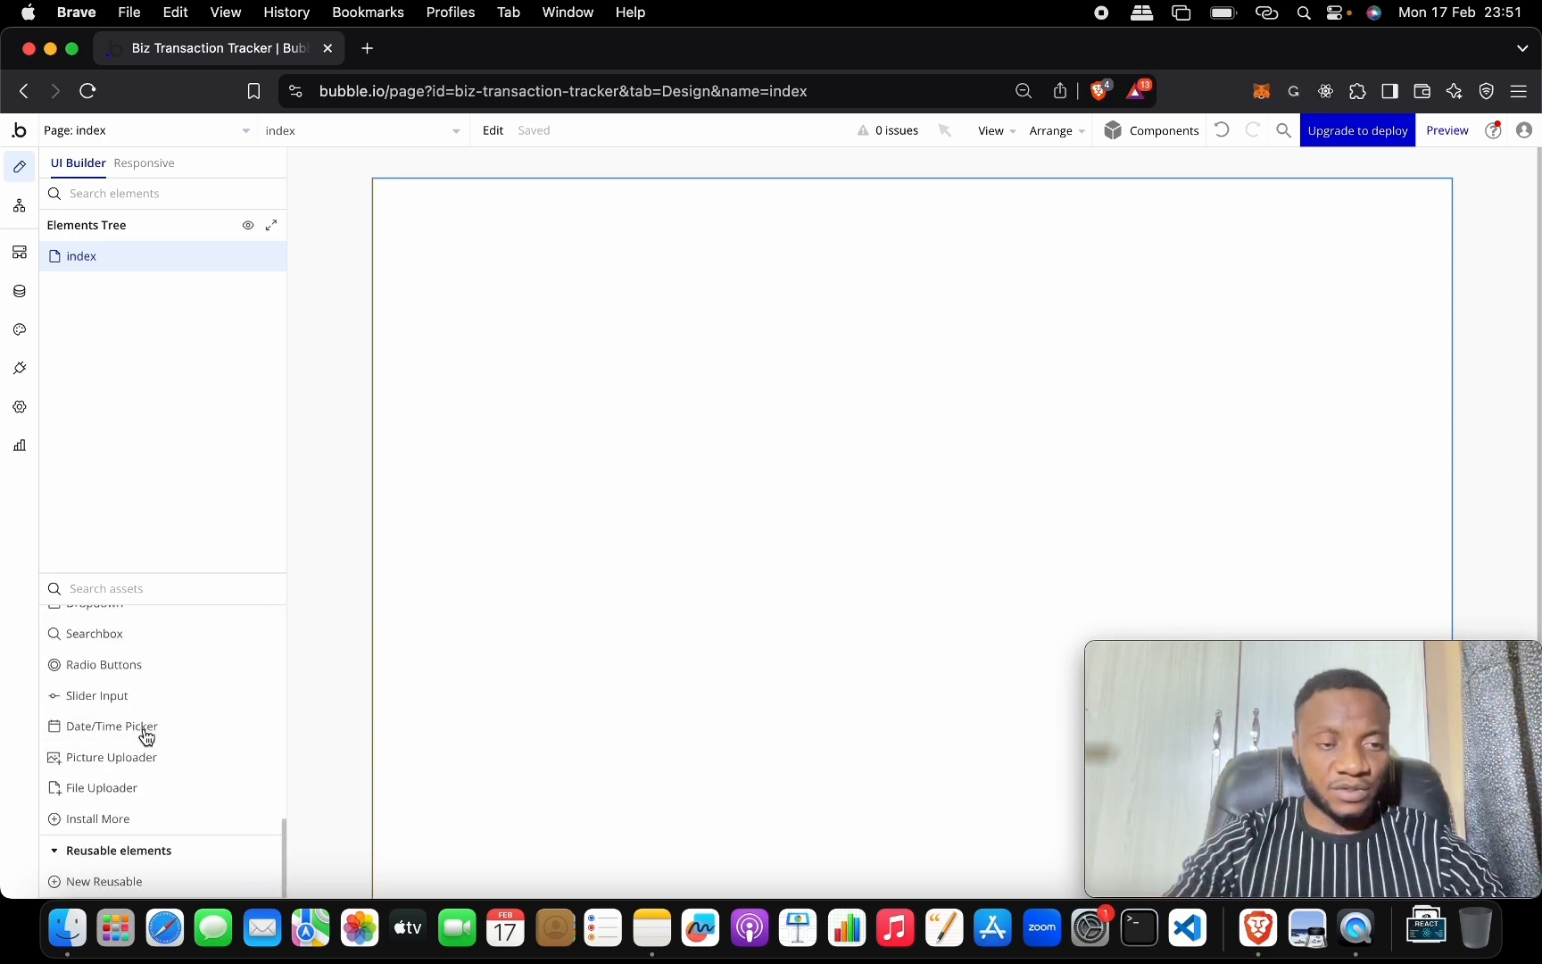
{"action": "left_click", "coordinate": [178, 588]}
{"action": "type", "text": "grou"}
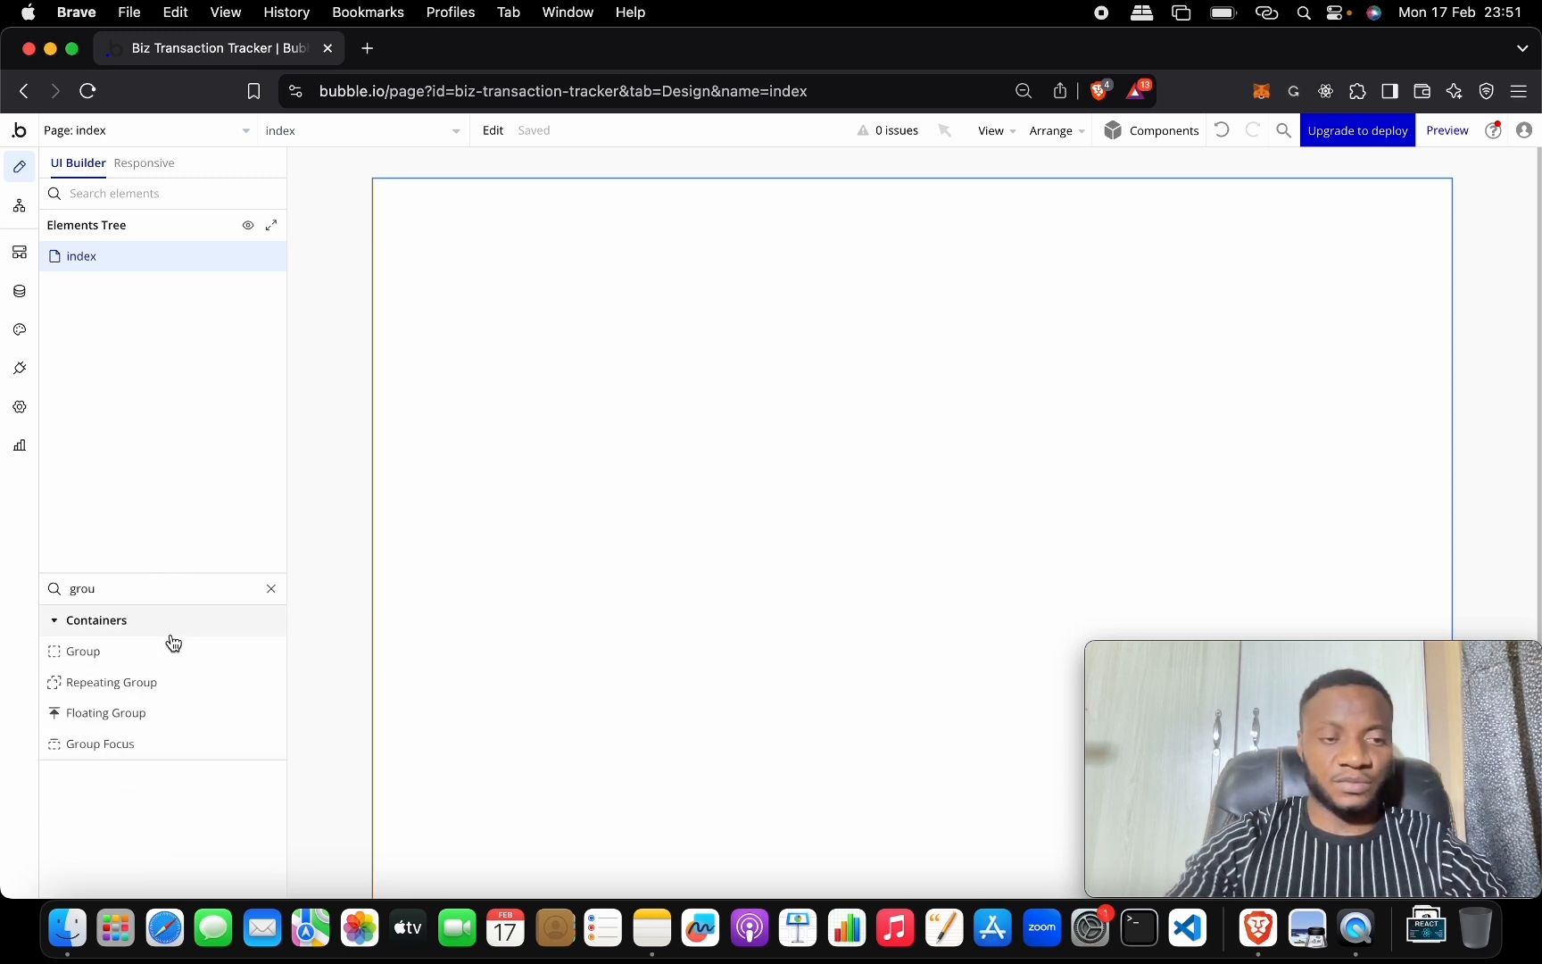
{"action": "left_click_drag", "start_coordinate": [168, 645], "coordinate": [678, 287]}
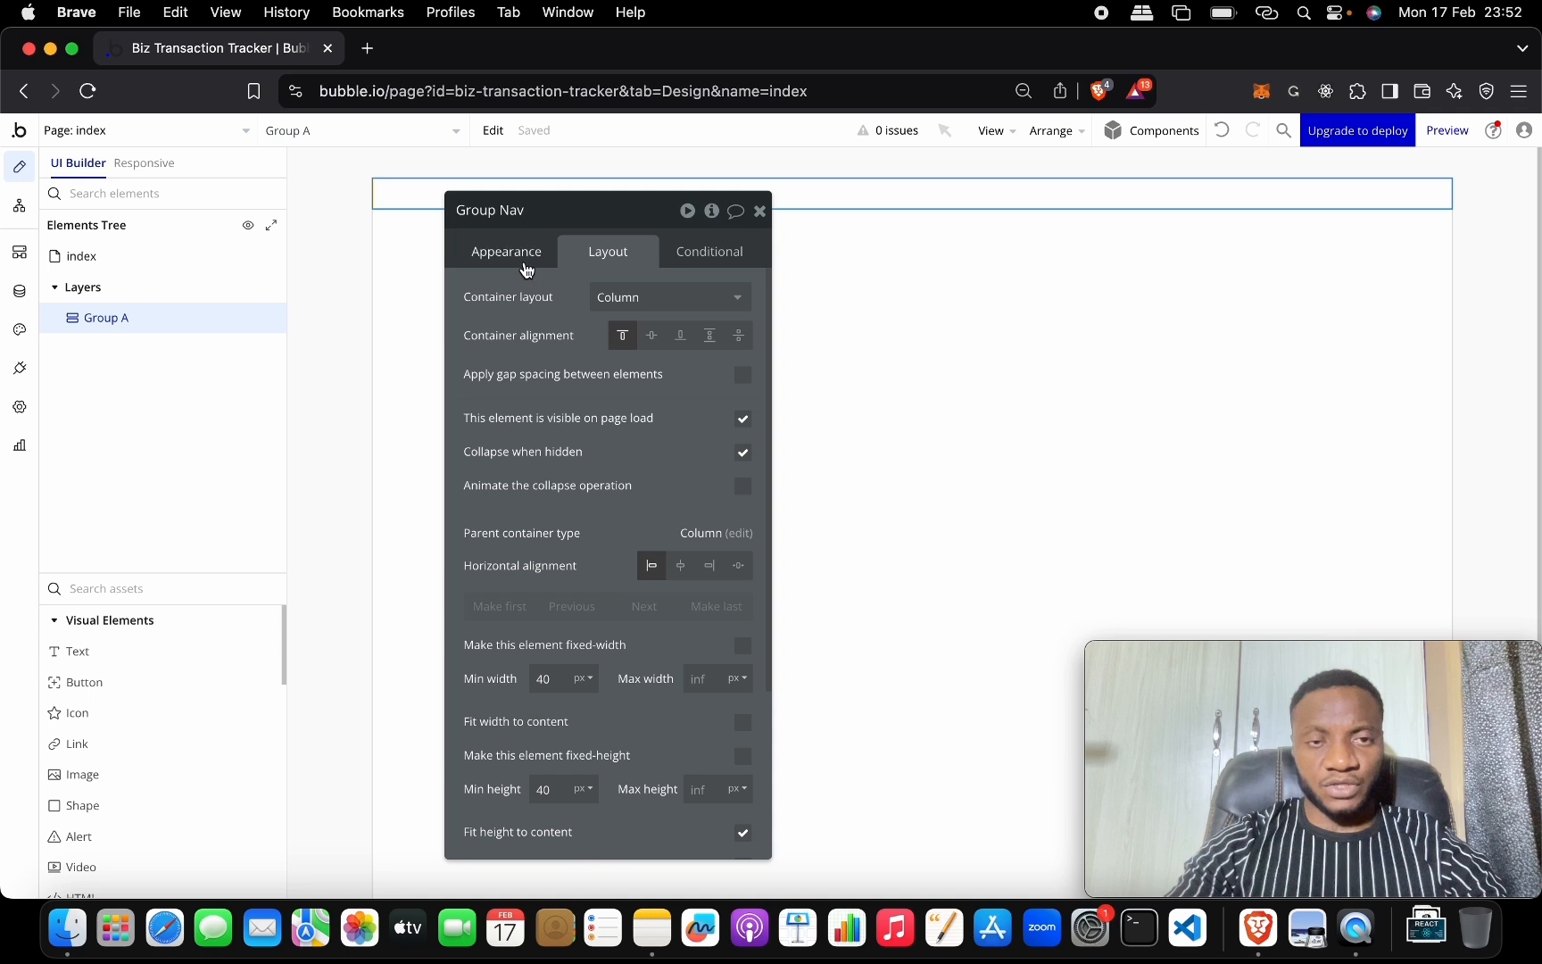
Make Group Nav a fixed-height element with a height of 100 px.
{"action": "scroll", "coordinate": [575, 643], "scroll_direction": "down", "scroll_amount": 5}
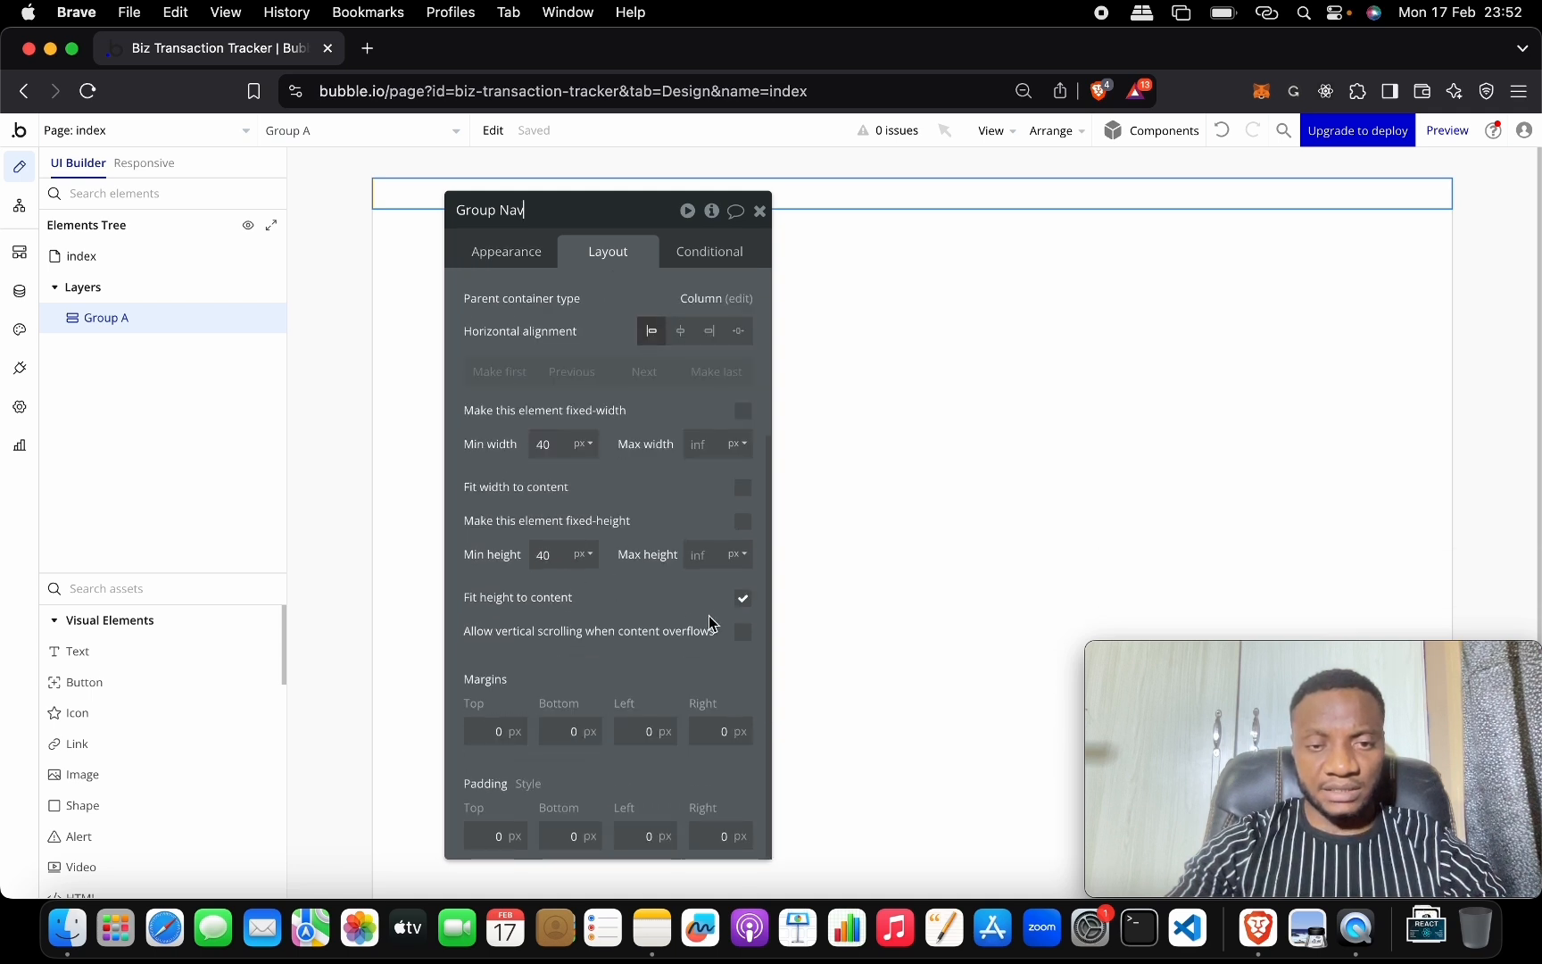
{"action": "left_click", "coordinate": [743, 599]}
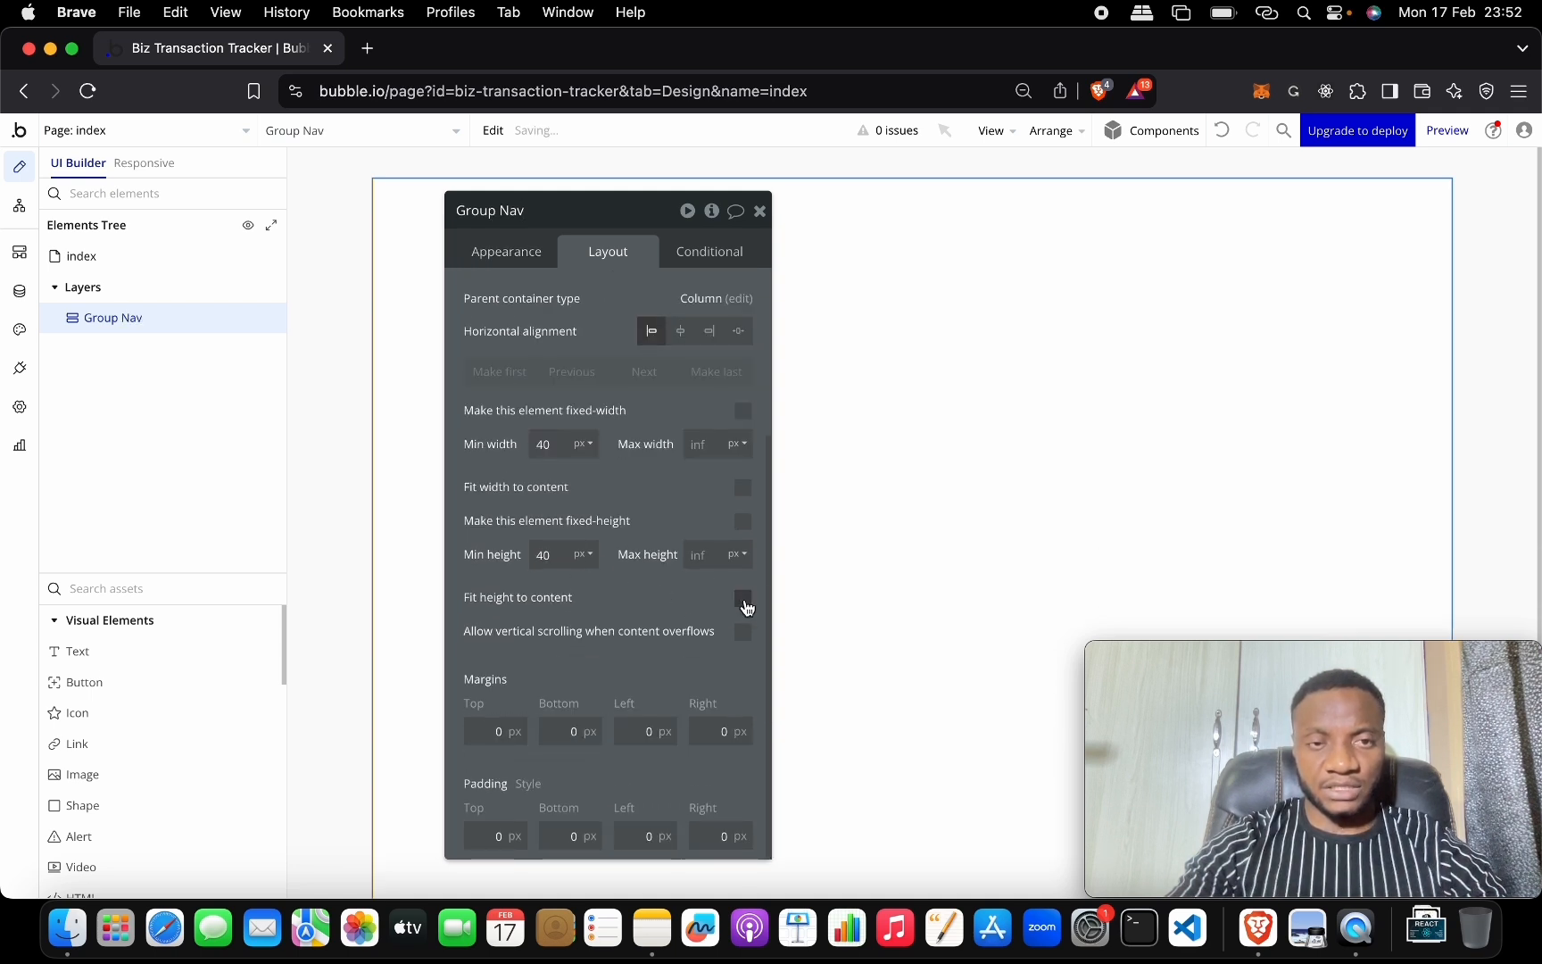
{"action": "left_click", "coordinate": [744, 598]}
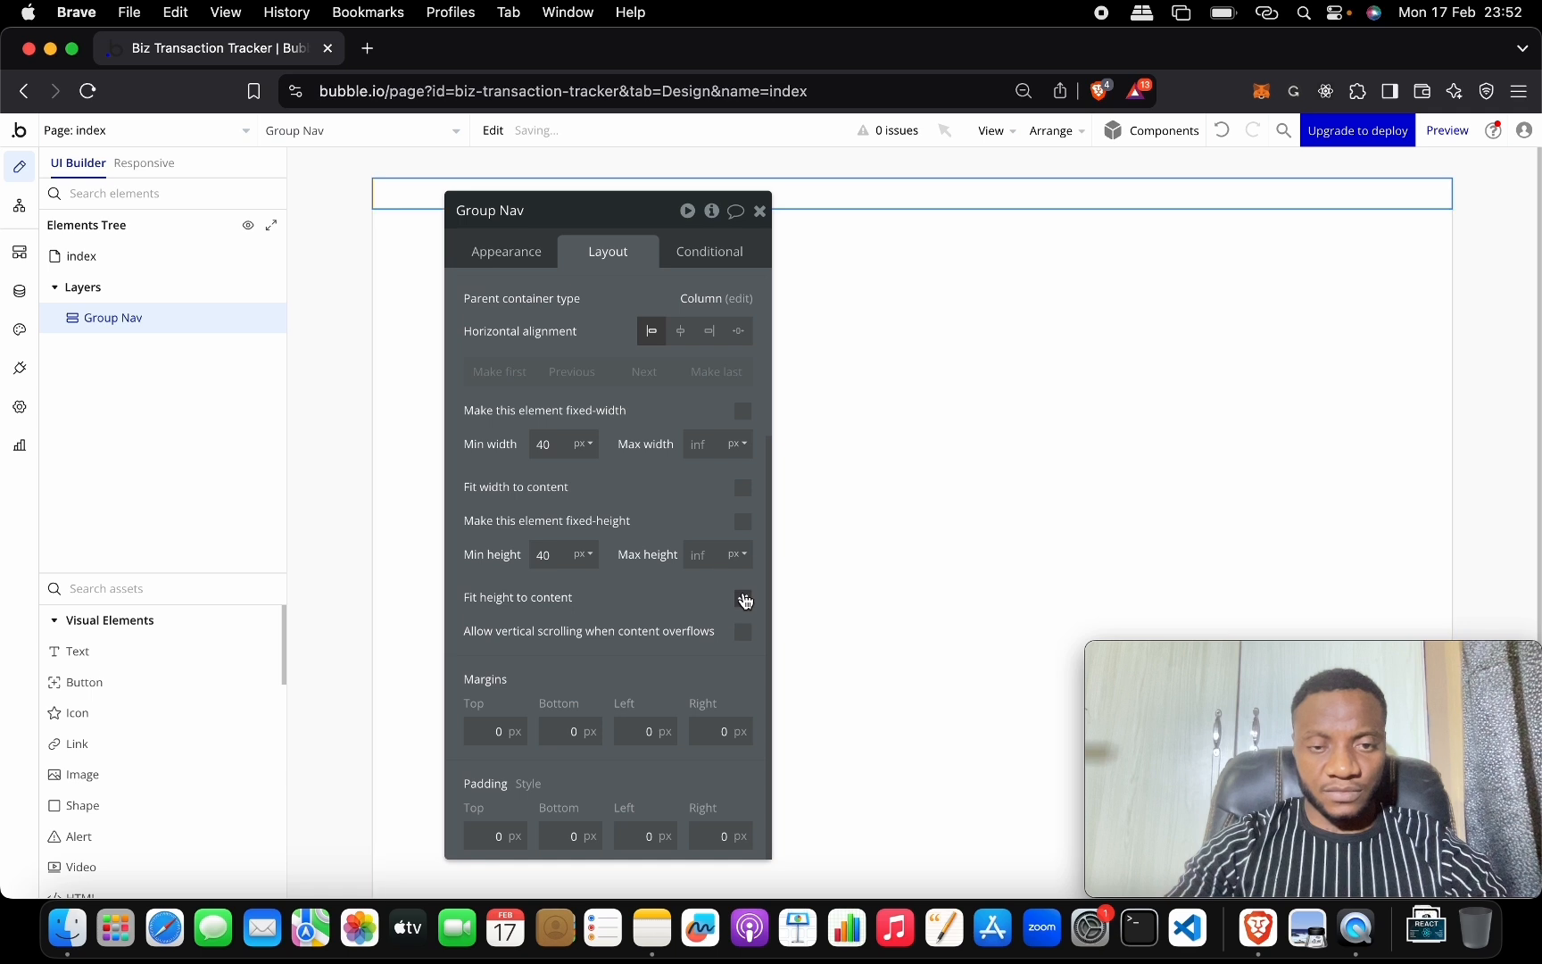
{"action": "left_click", "coordinate": [564, 555]}
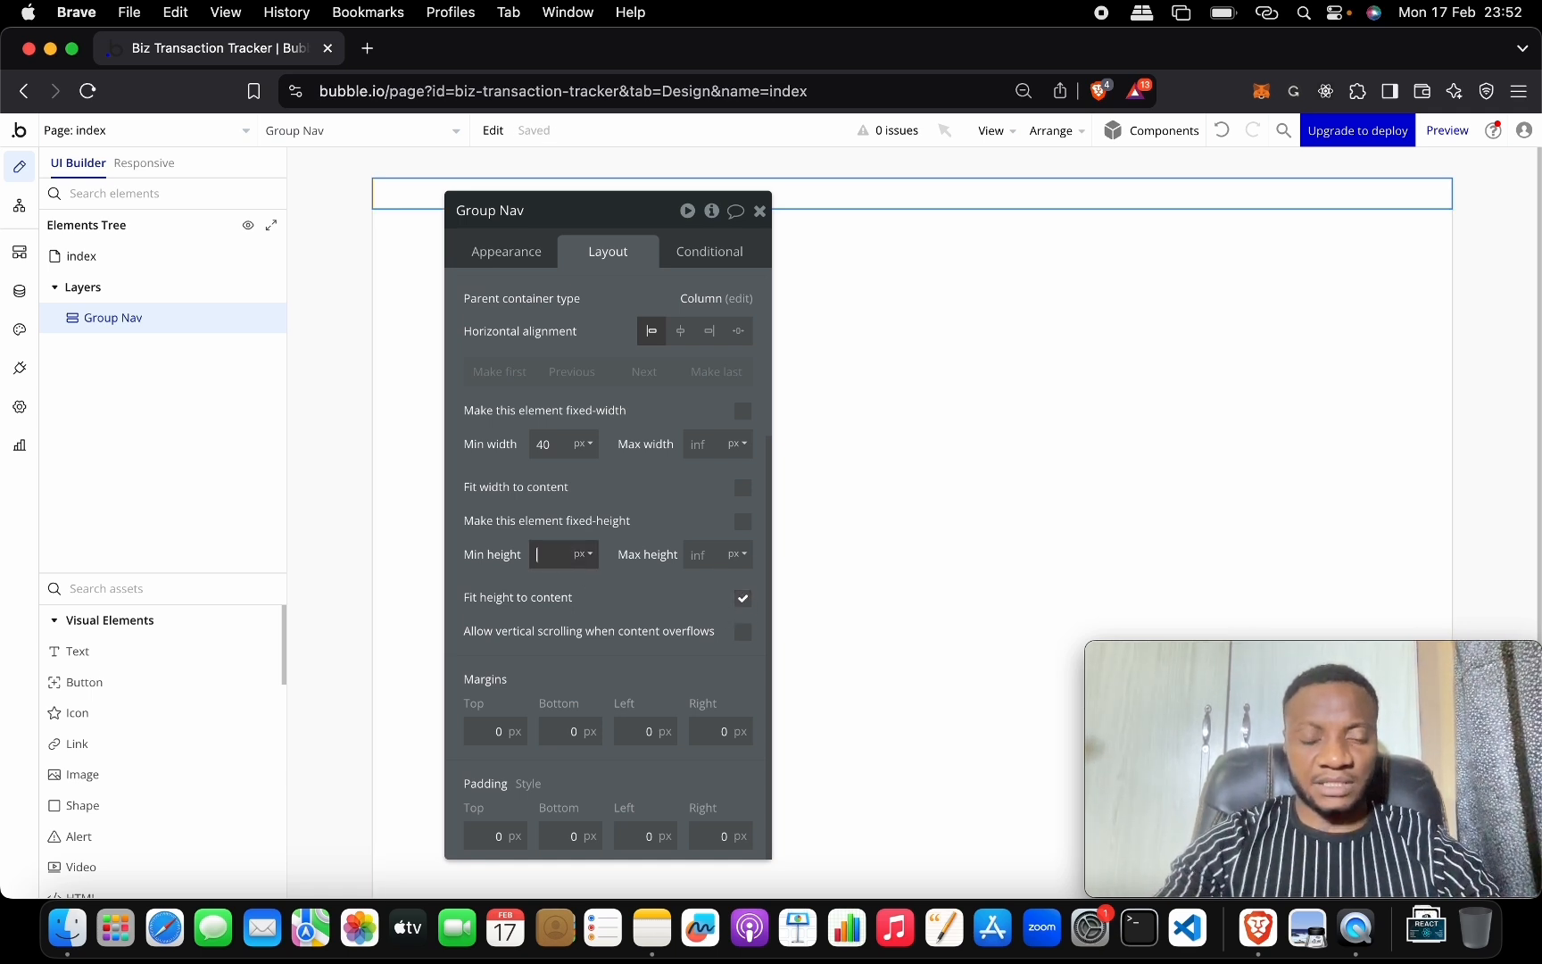
{"action": "left_click", "coordinate": [744, 522]}
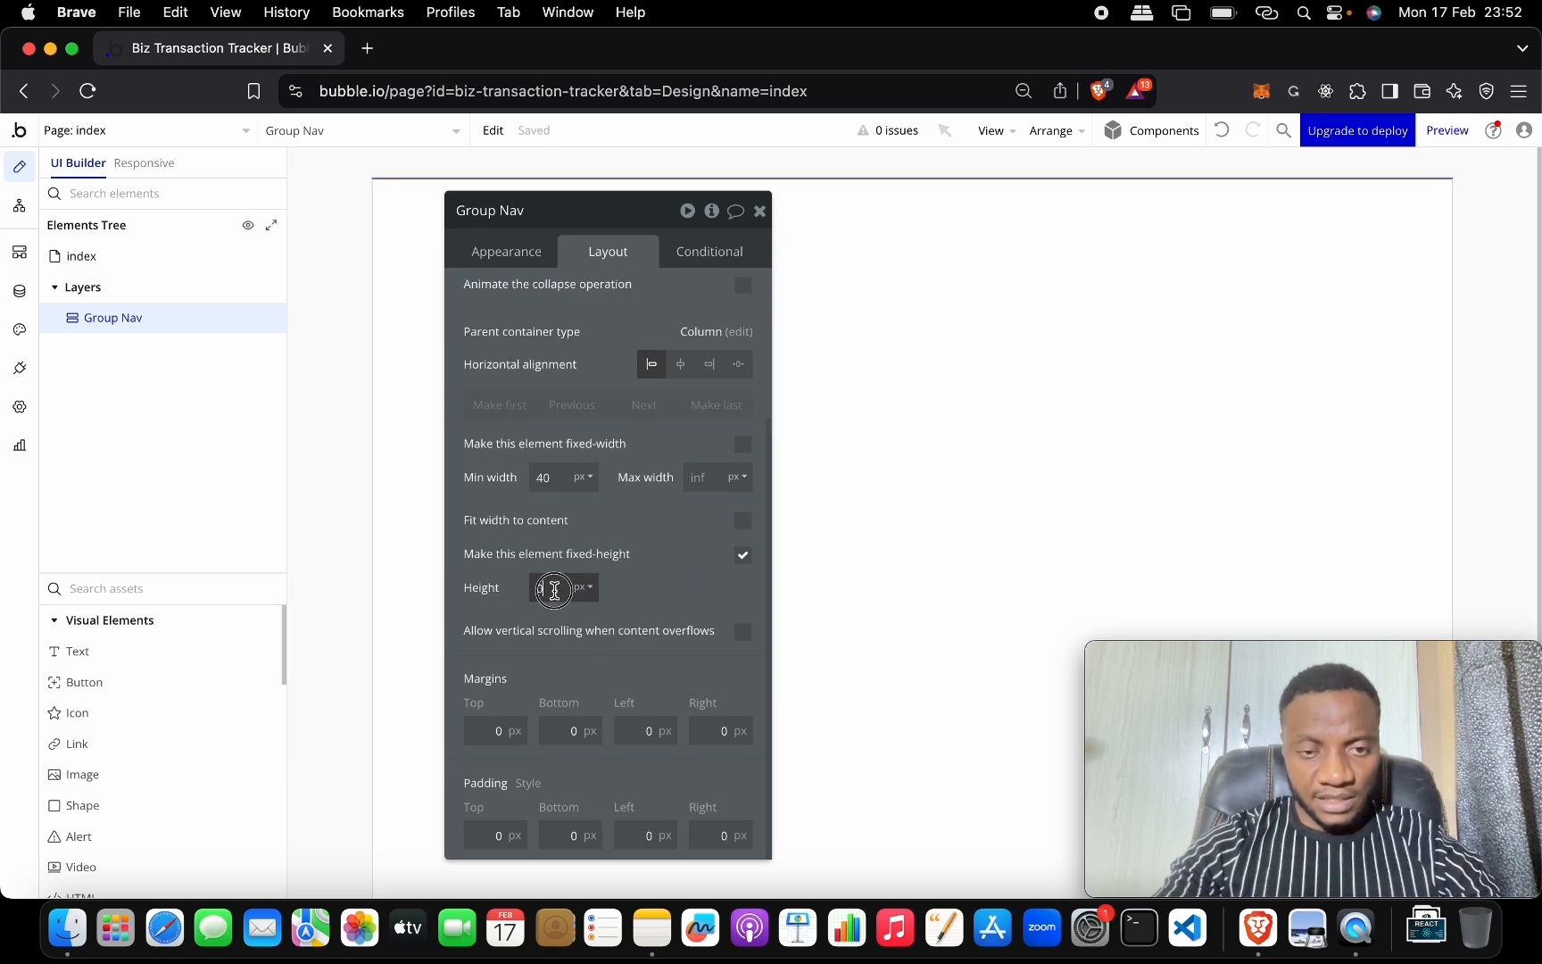
{"action": "type", "text": "00"}
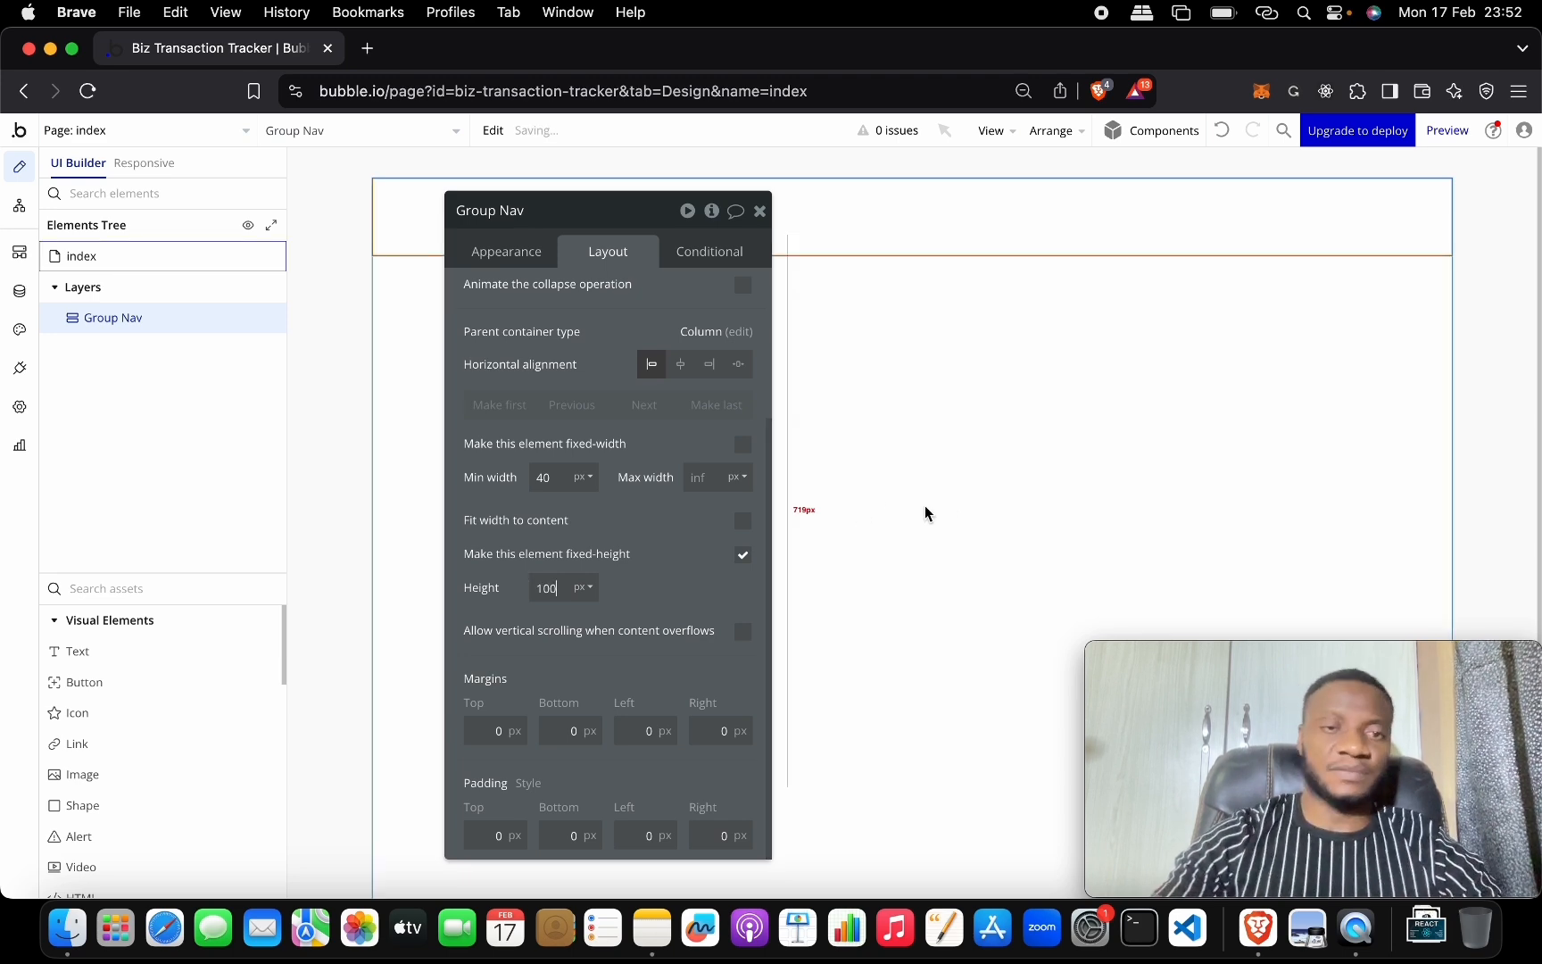
Add an Image element inside Group Nav.
{"action": "left_click_drag", "start_coordinate": [587, 212], "coordinate": [750, 296]}
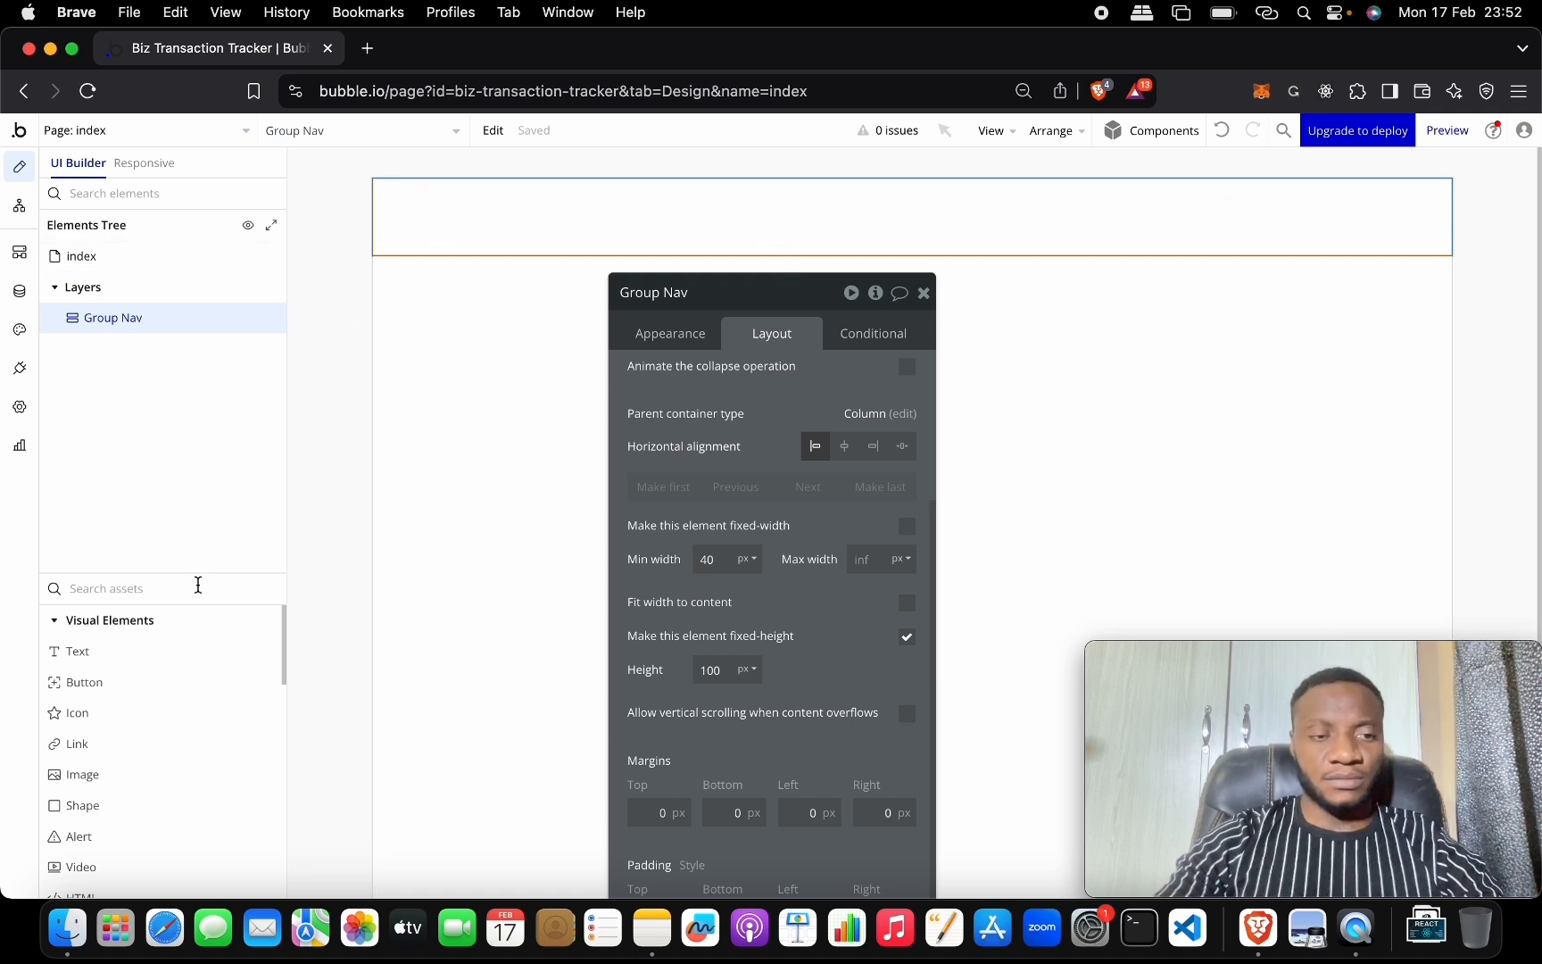
{"action": "left_click_drag", "start_coordinate": [198, 573], "coordinate": [200, 417]}
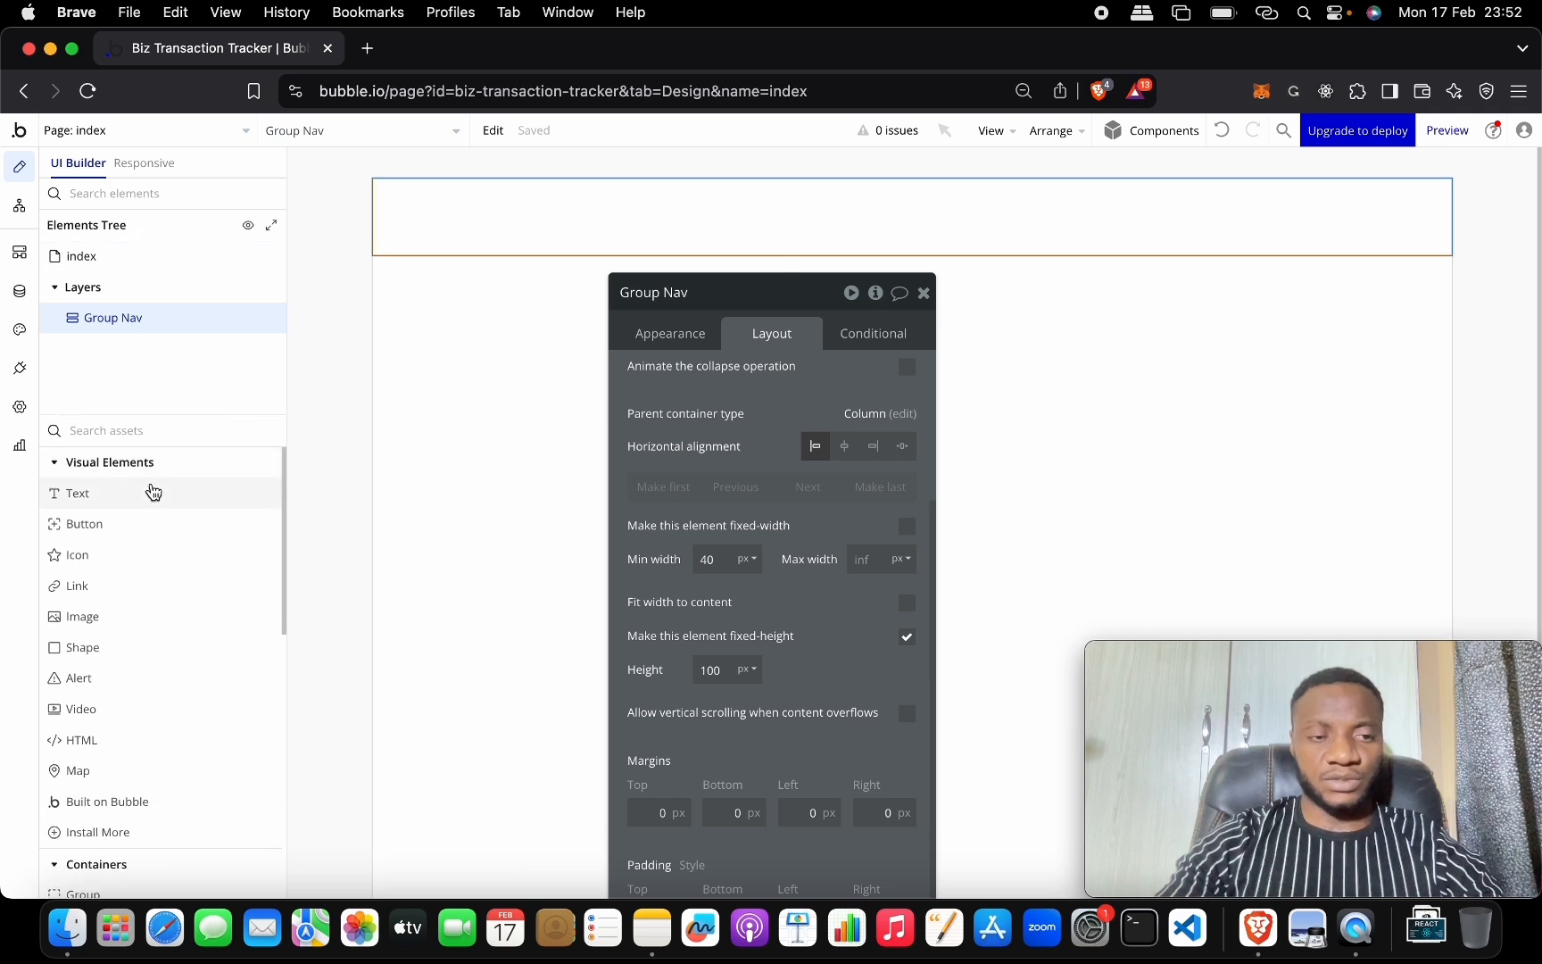
{"action": "left_click_drag", "start_coordinate": [149, 623], "coordinate": [451, 219]}
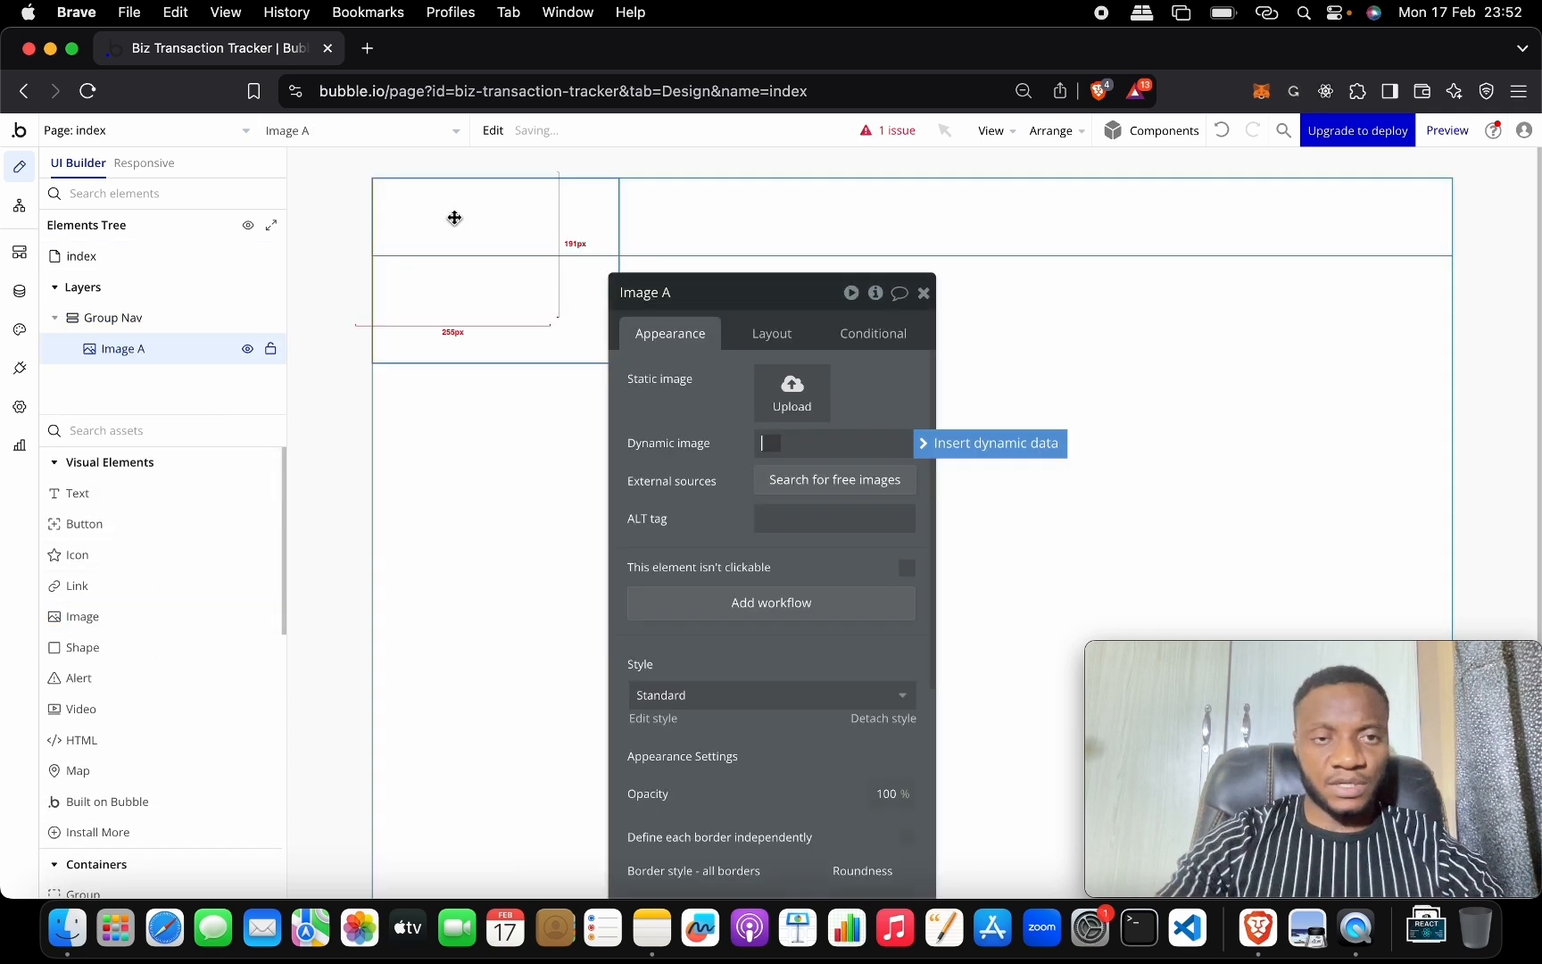
Rename Image A to Image Brand and upload ts.png from Downloads as its static image.
{"action": "left_click", "coordinate": [695, 292]}
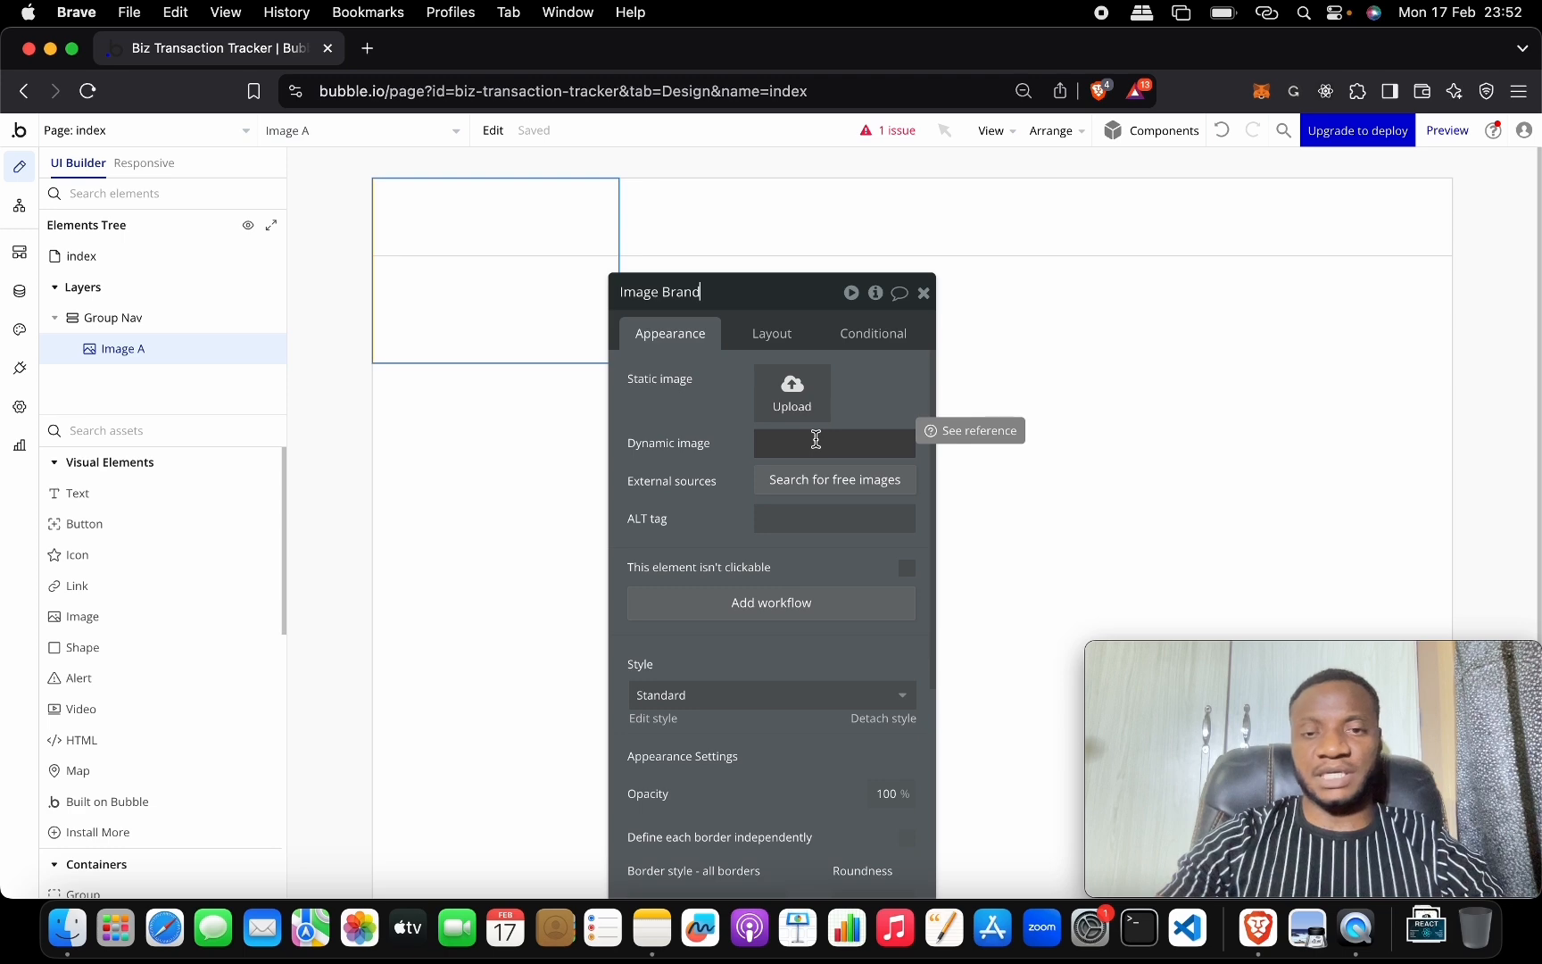
{"action": "left_click", "coordinate": [790, 389]}
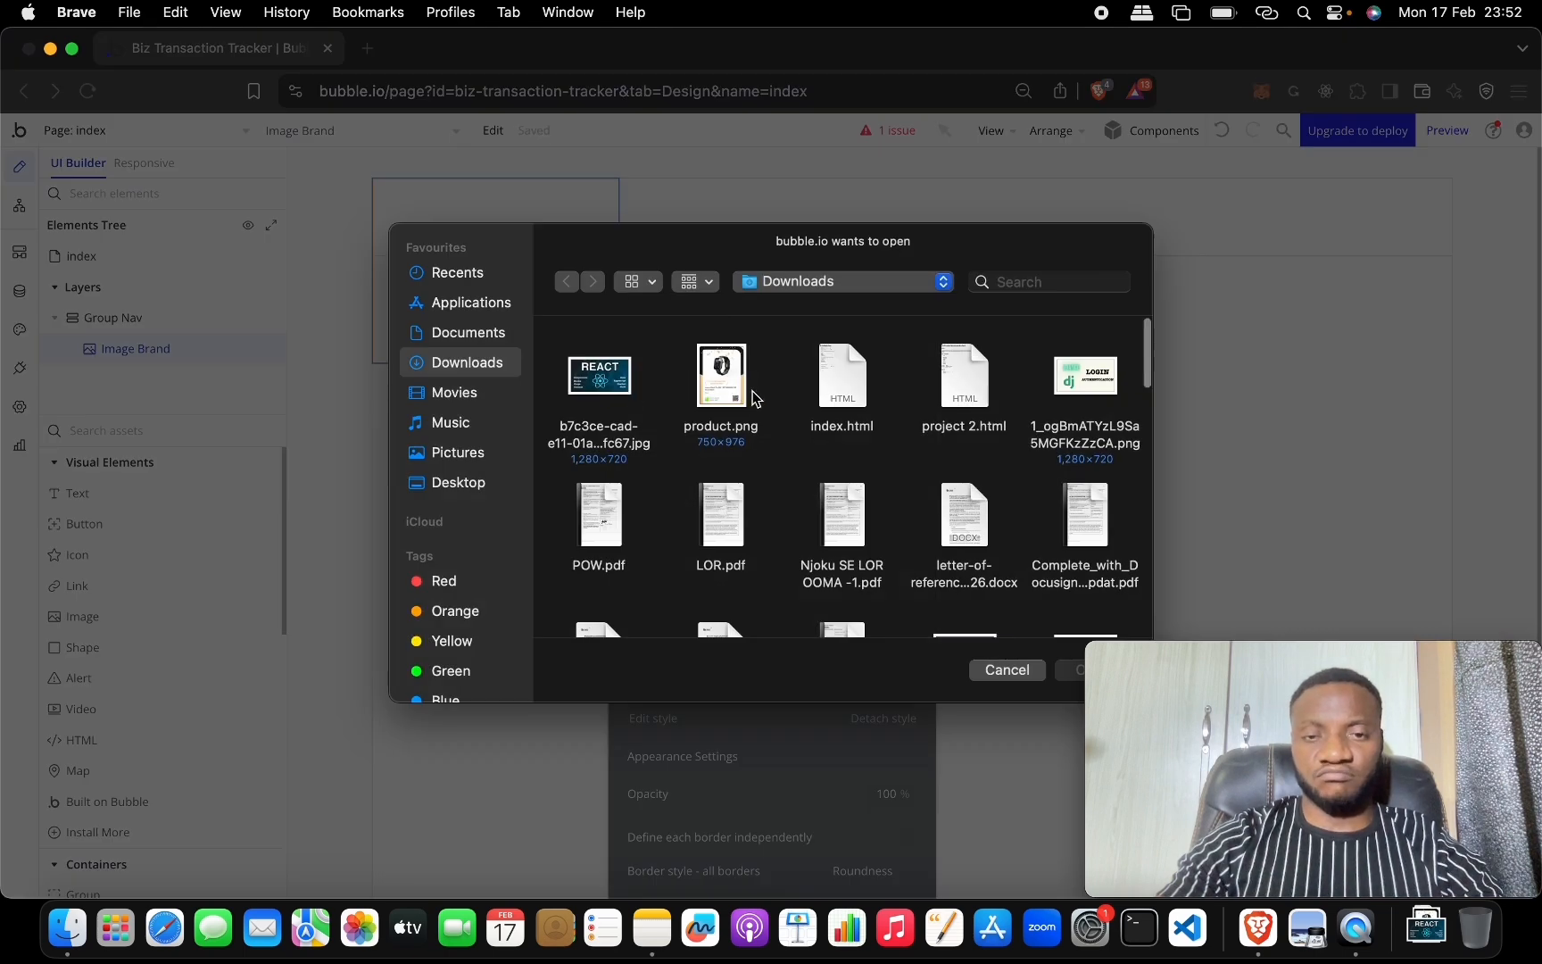
{"action": "scroll", "coordinate": [739, 393], "scroll_direction": "up", "scroll_amount": 5}
{"action": "double_click", "coordinate": [610, 378]}
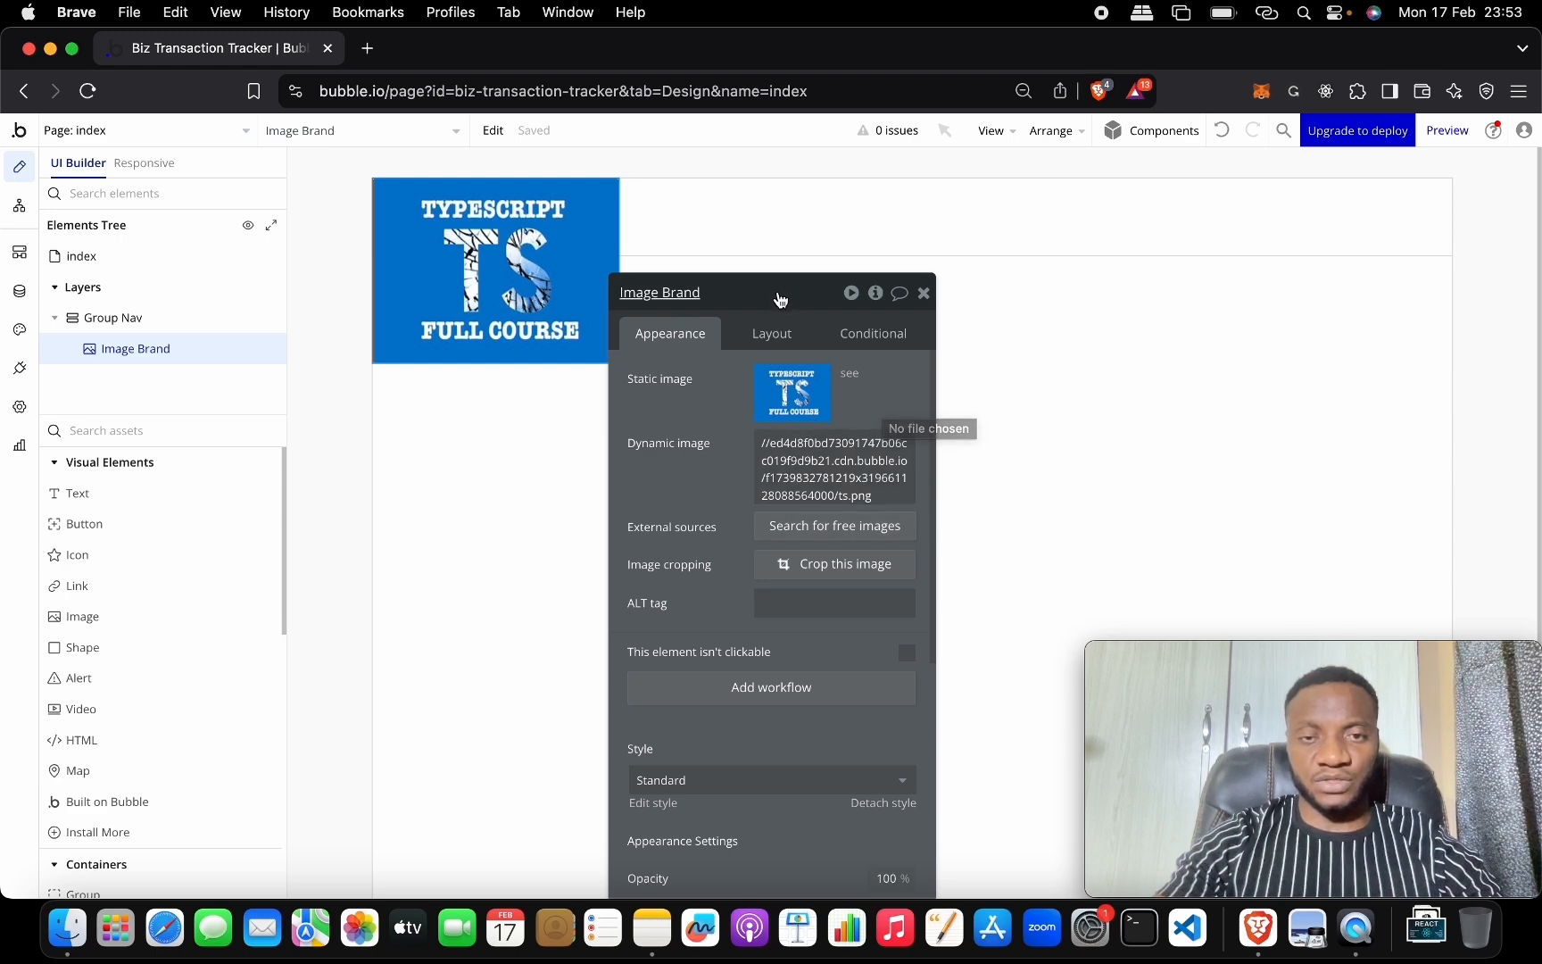
{"action": "left_click_drag", "start_coordinate": [778, 294], "coordinate": [815, 113]}
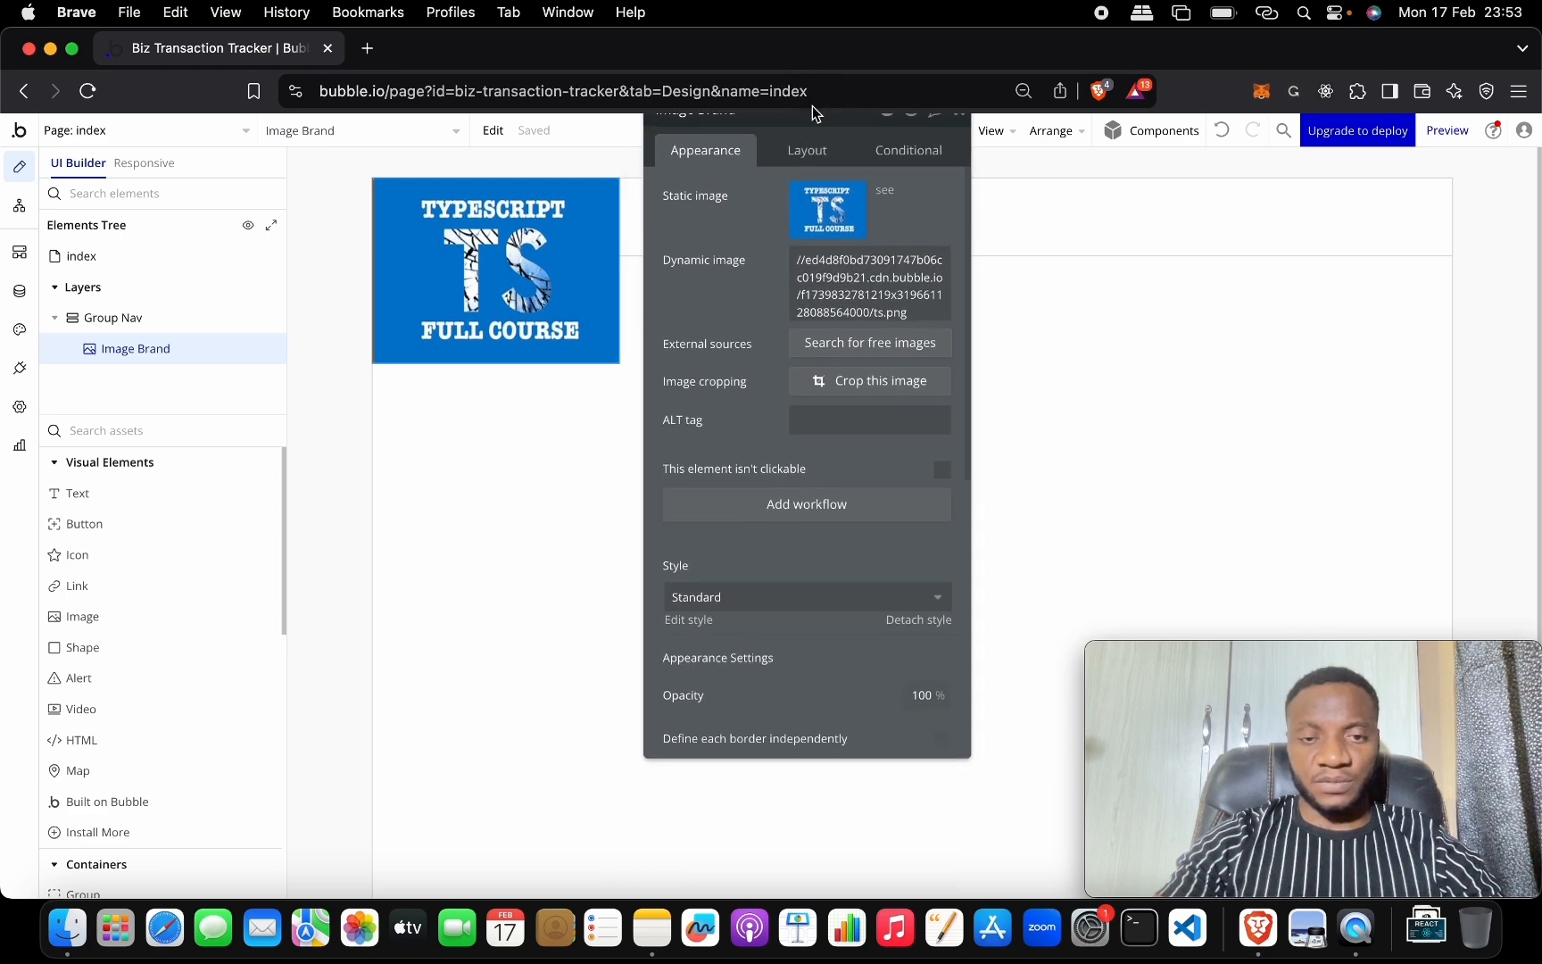
Set Image Brand's width to 100 and tick fixed-height with a height of 100.
{"action": "left_click", "coordinate": [842, 152]}
{"action": "double_click", "coordinate": [763, 407]}
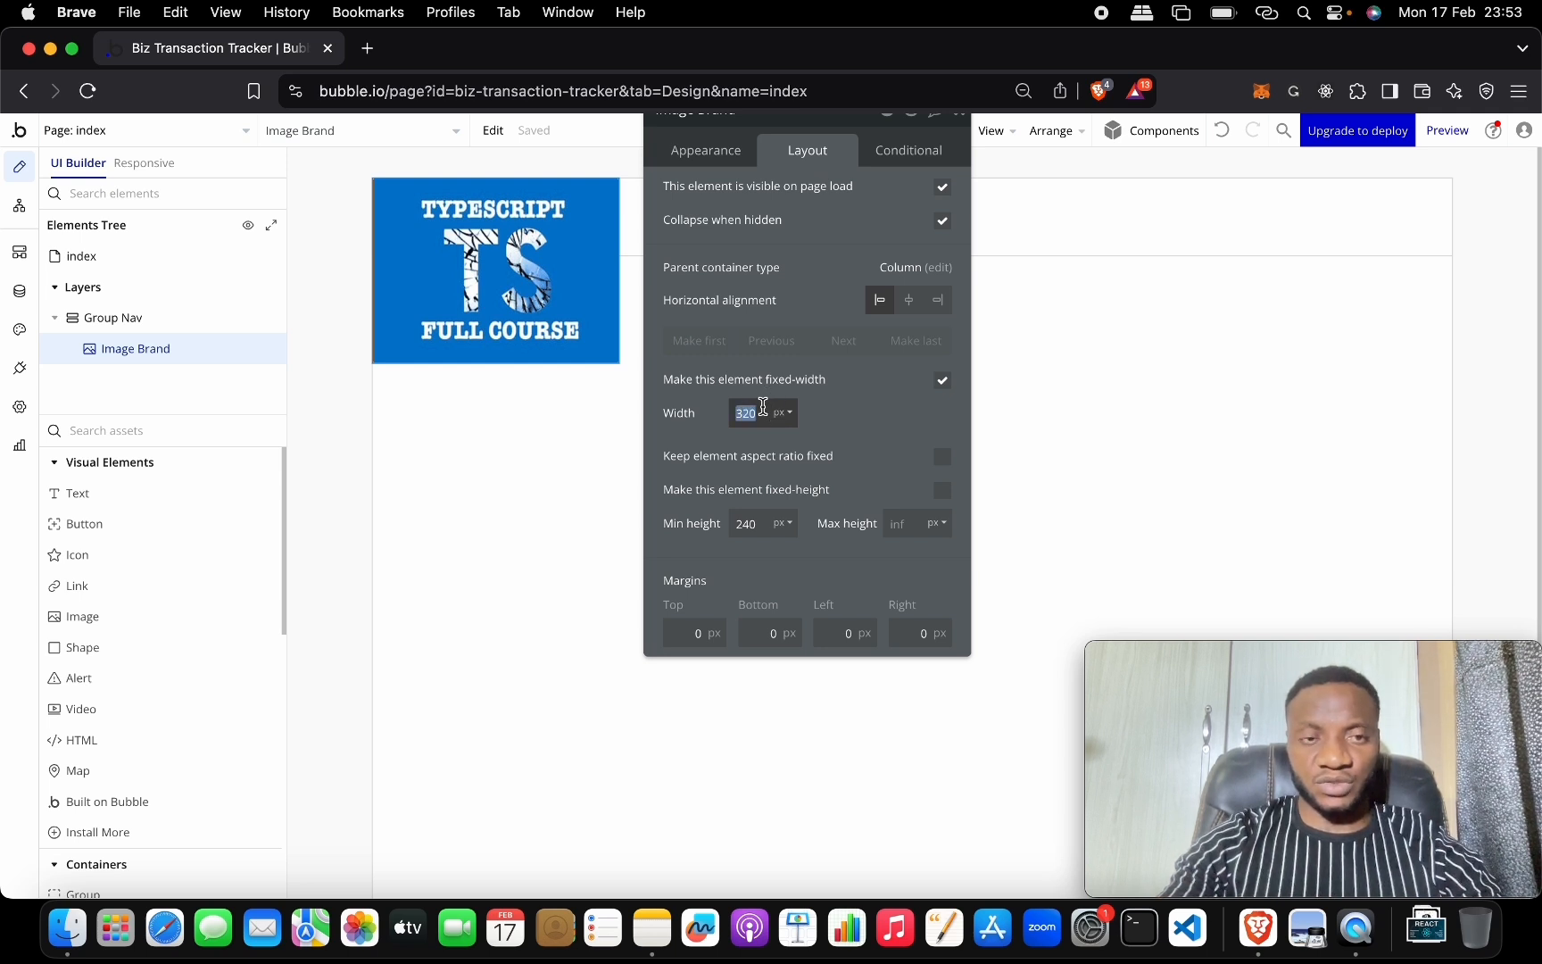
{"action": "type", "text": "100"}
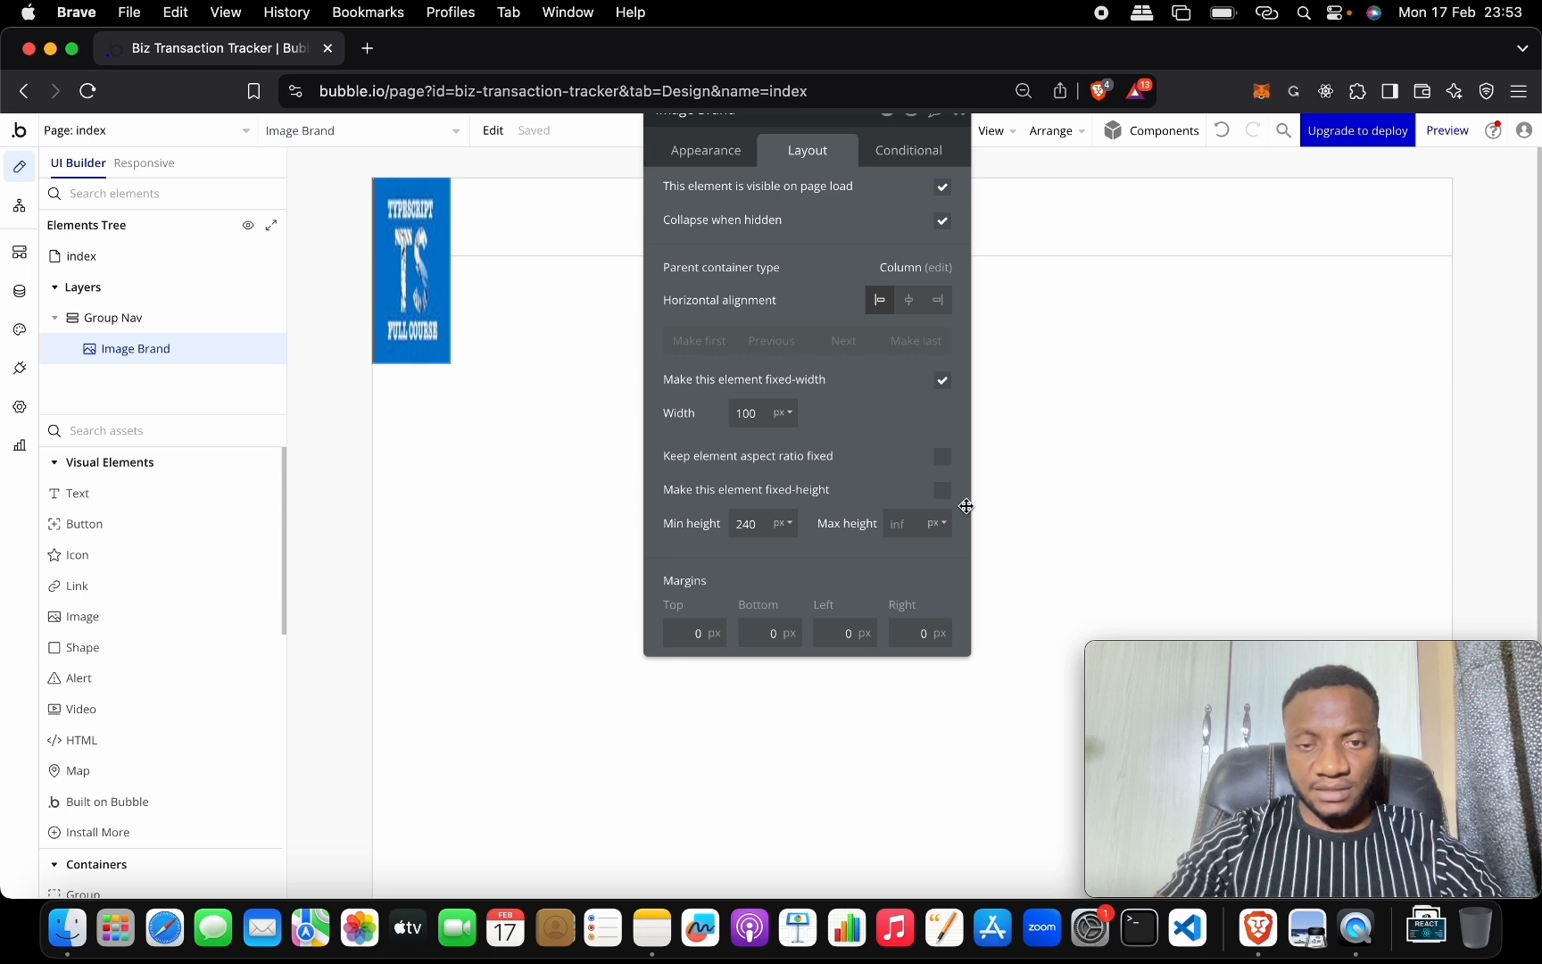
{"action": "left_click", "coordinate": [945, 491]}
{"action": "double_click", "coordinate": [759, 521]}
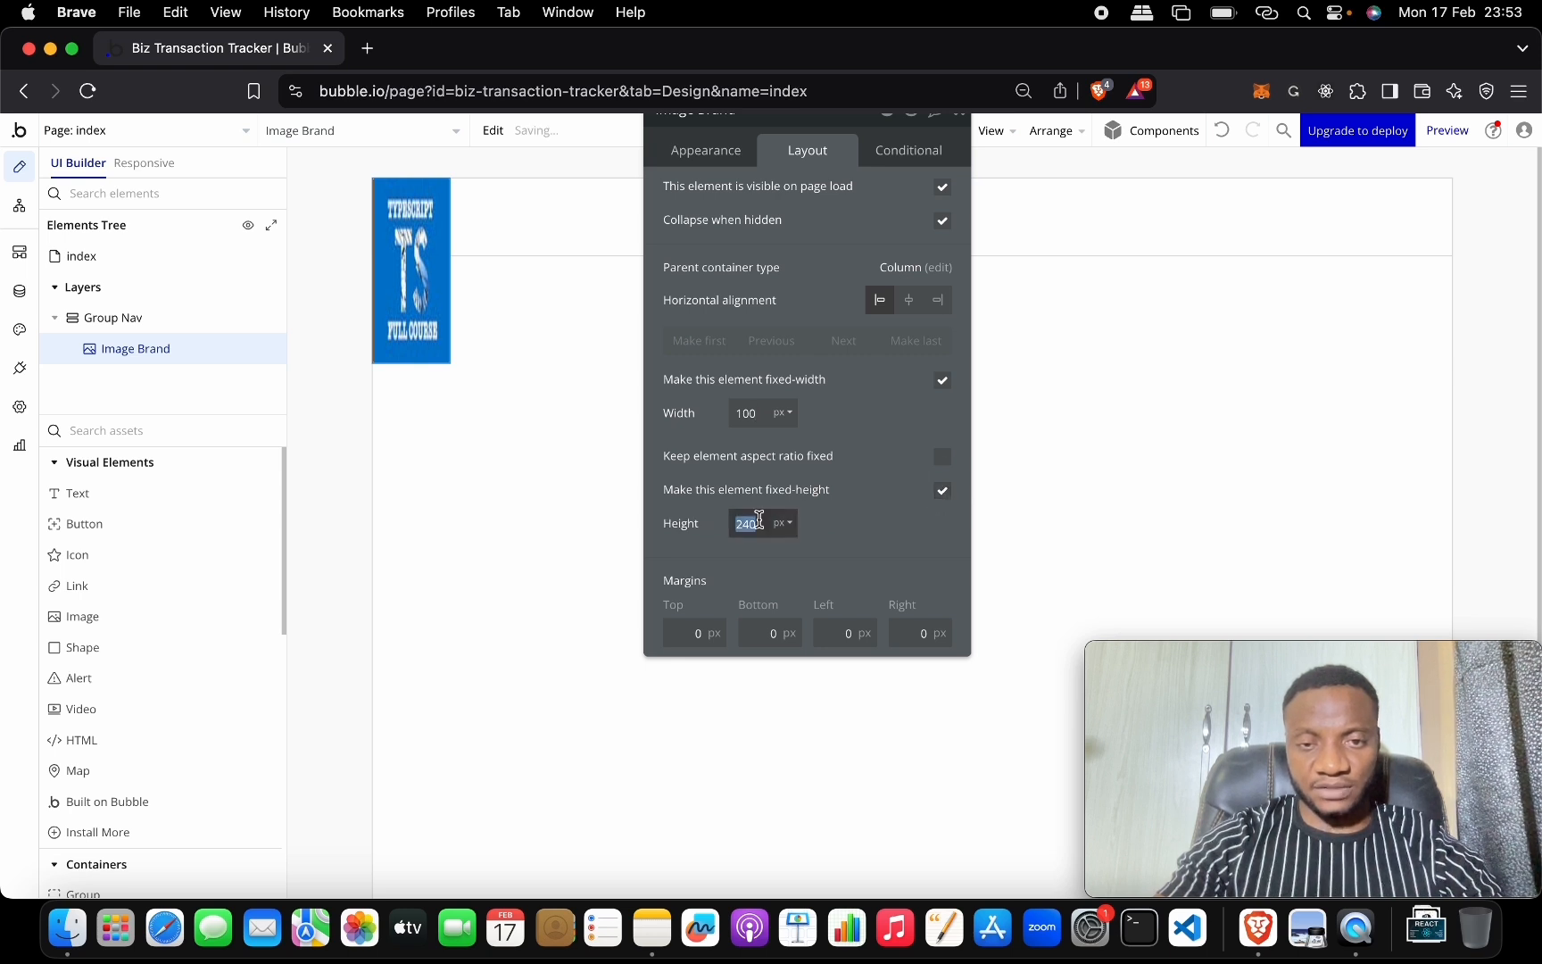
{"action": "type", "text": "19"}
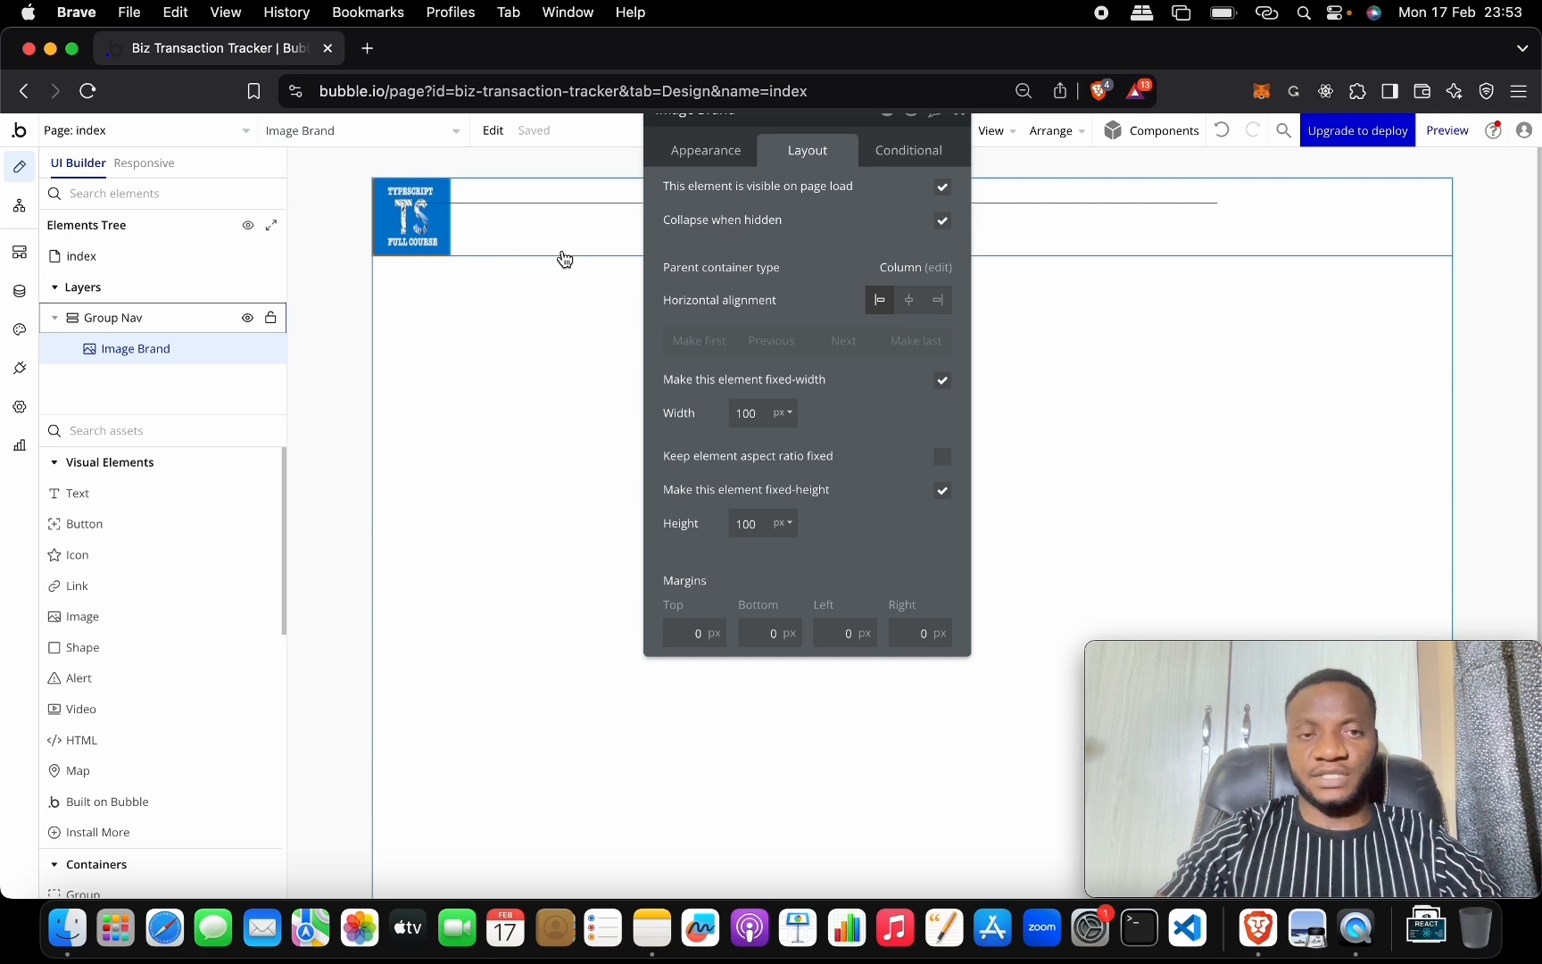
{"action": "left_click", "coordinate": [587, 234]}
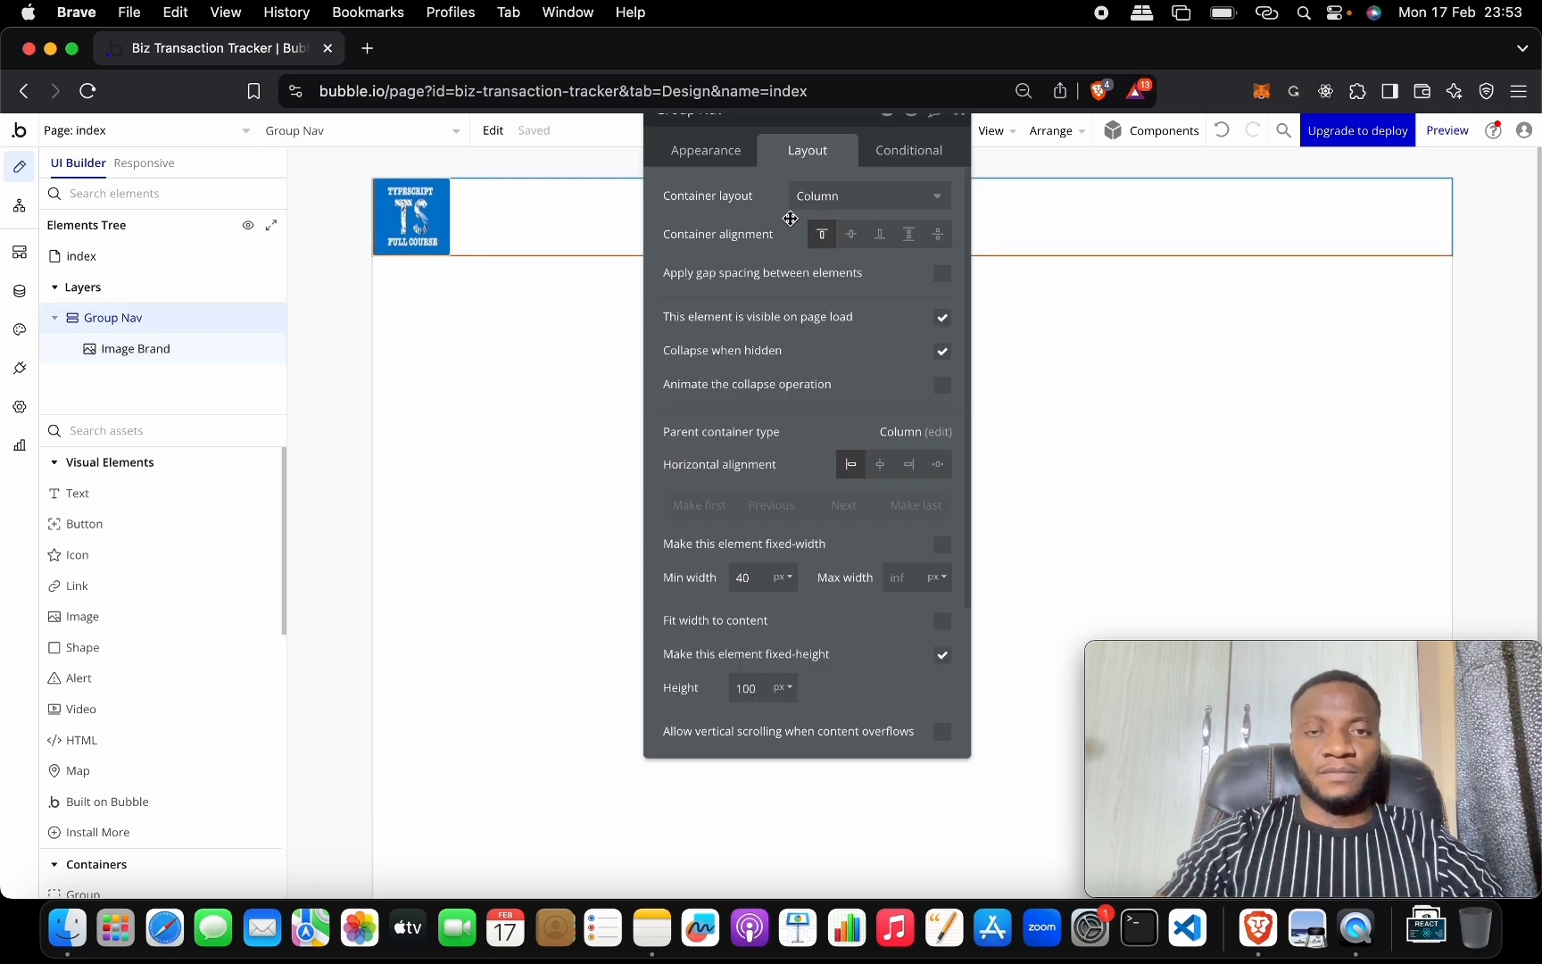
Enter 20 px padding for Group Nav's top, bottom, left and right.
{"action": "left_click_drag", "start_coordinate": [819, 114], "coordinate": [826, 170]}
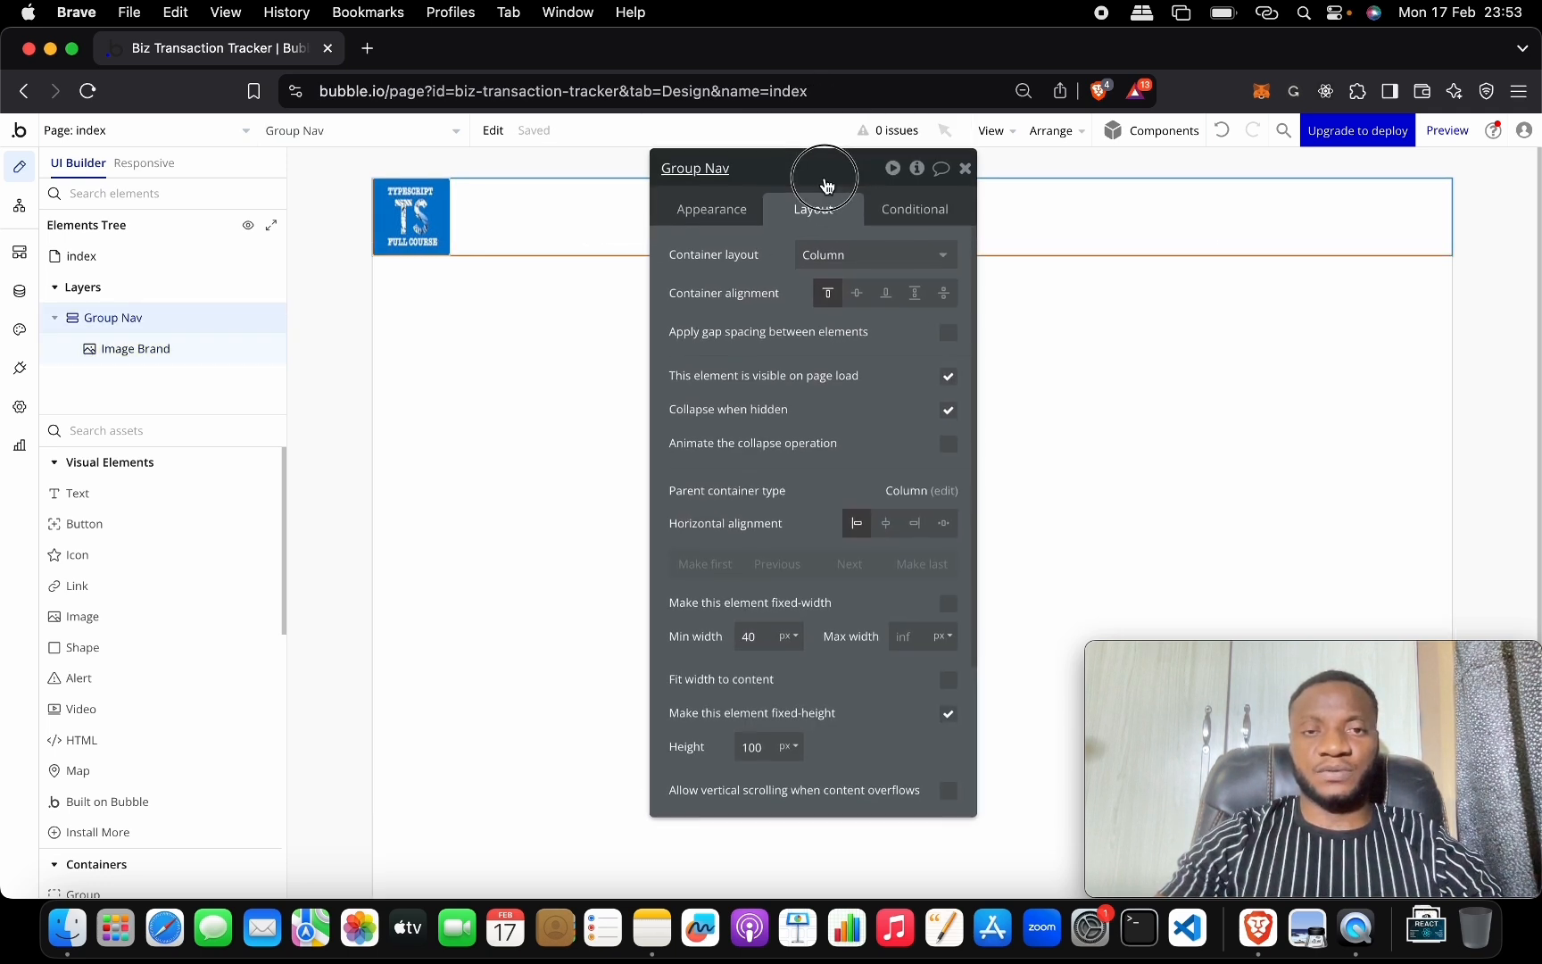
{"action": "scroll", "coordinate": [826, 504], "scroll_direction": "down", "scroll_amount": 3}
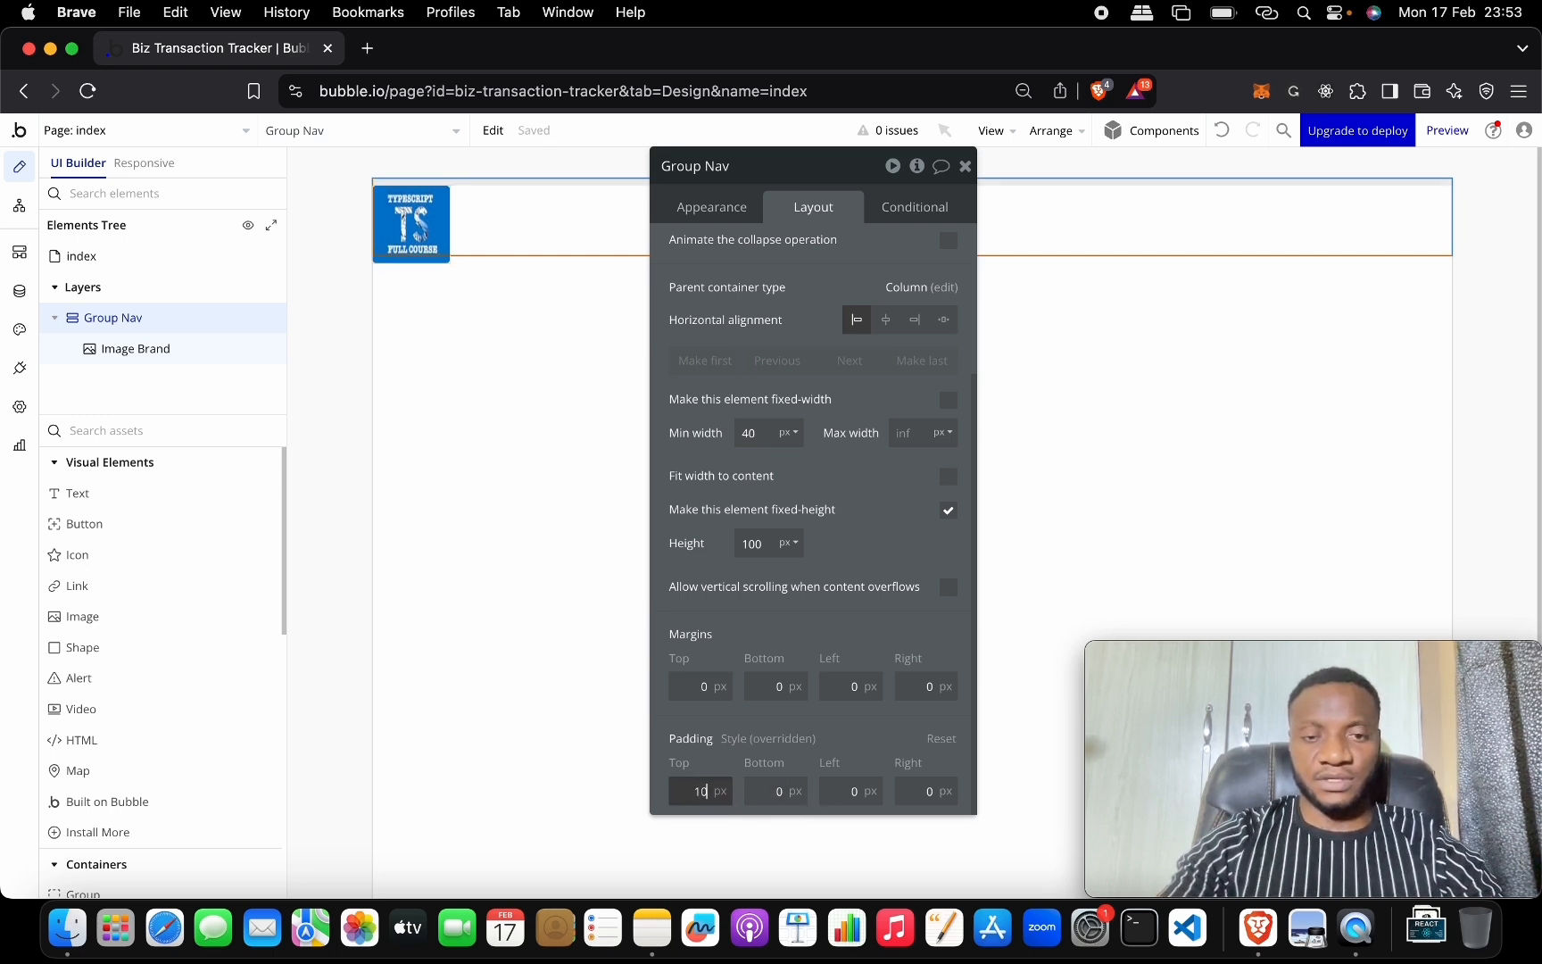
{"action": "type", "text": "20"}
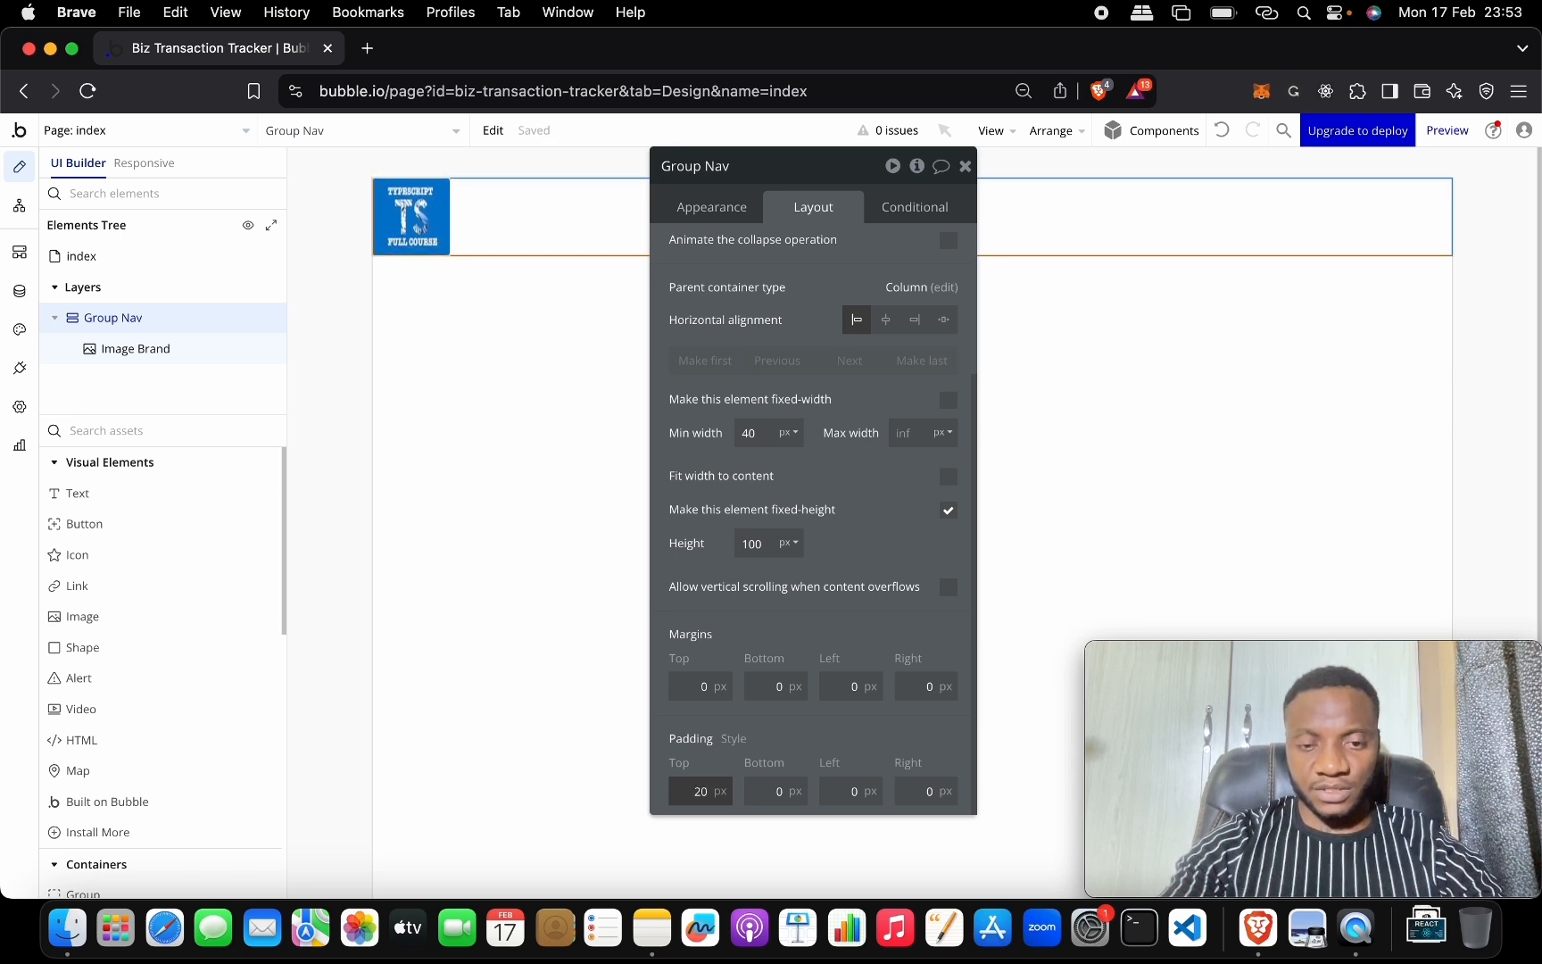
{"action": "key", "text": "Tab"}
{"action": "type", "text": "2"}
{"action": "key", "text": "Tab"}
{"action": "type", "text": "20"}
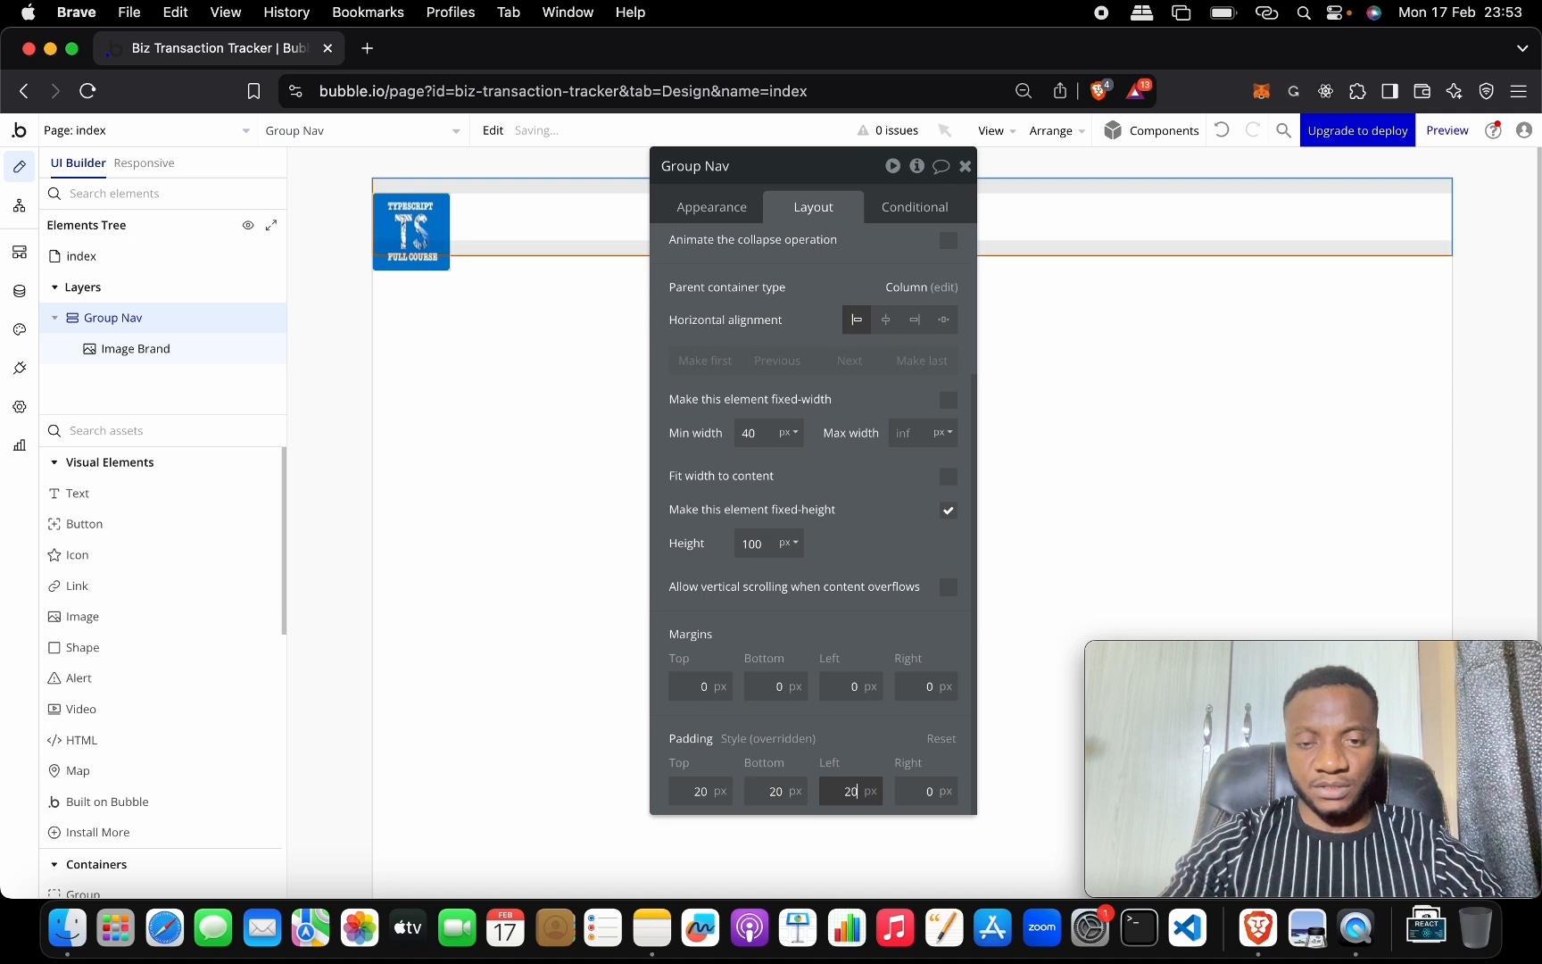
{"action": "key", "text": "Tab"}
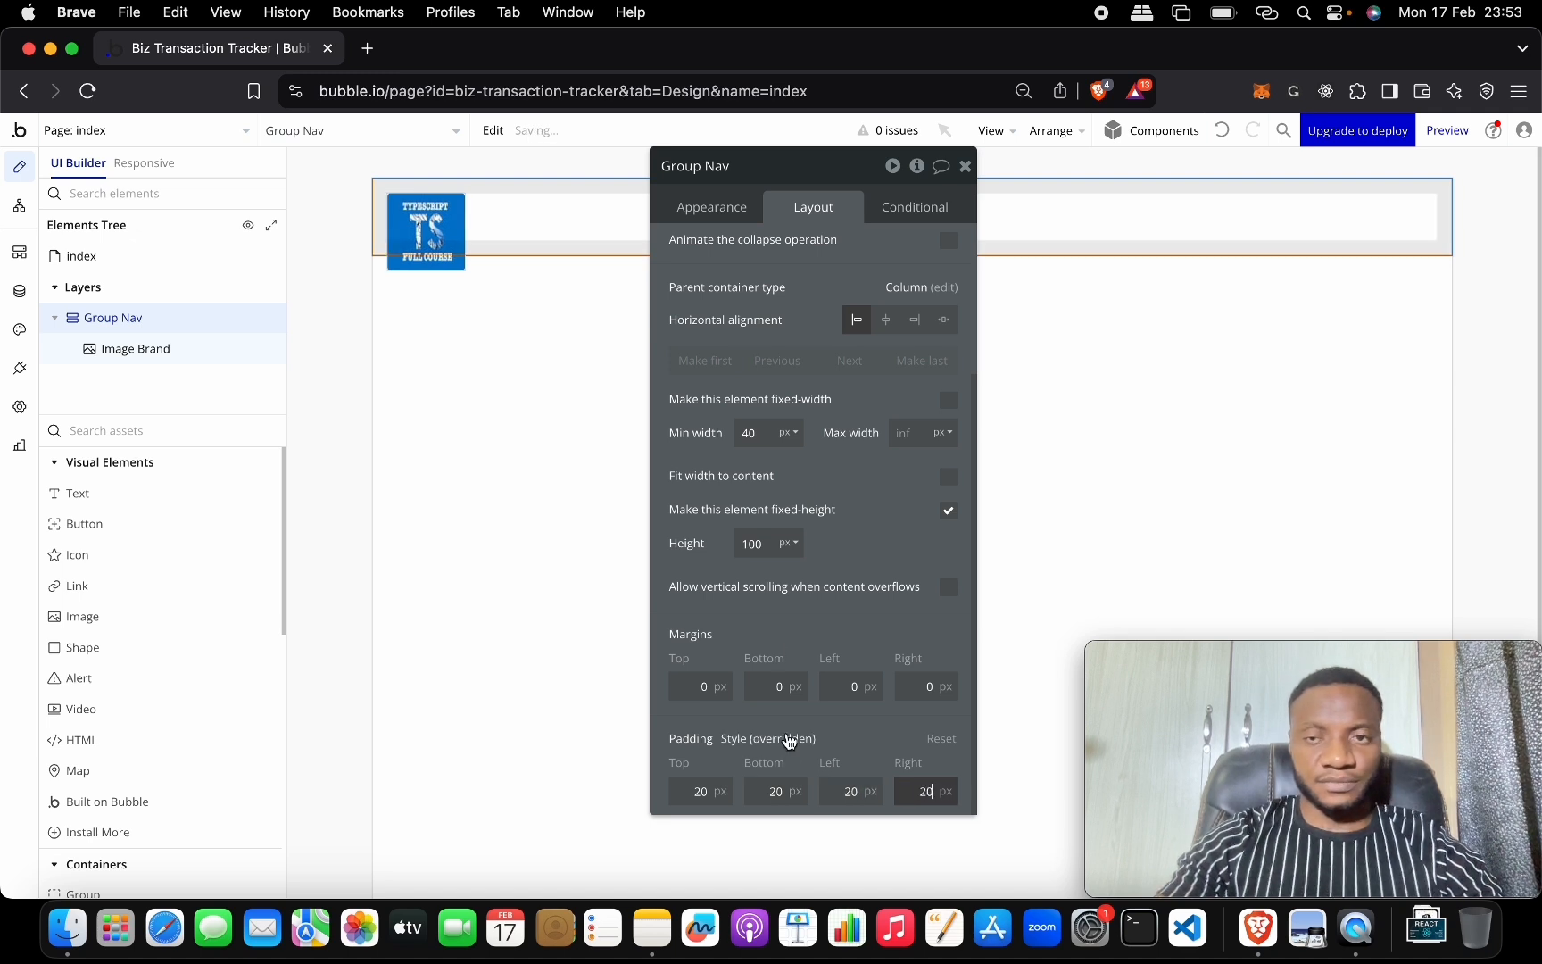
{"action": "left_click", "coordinate": [445, 222]}
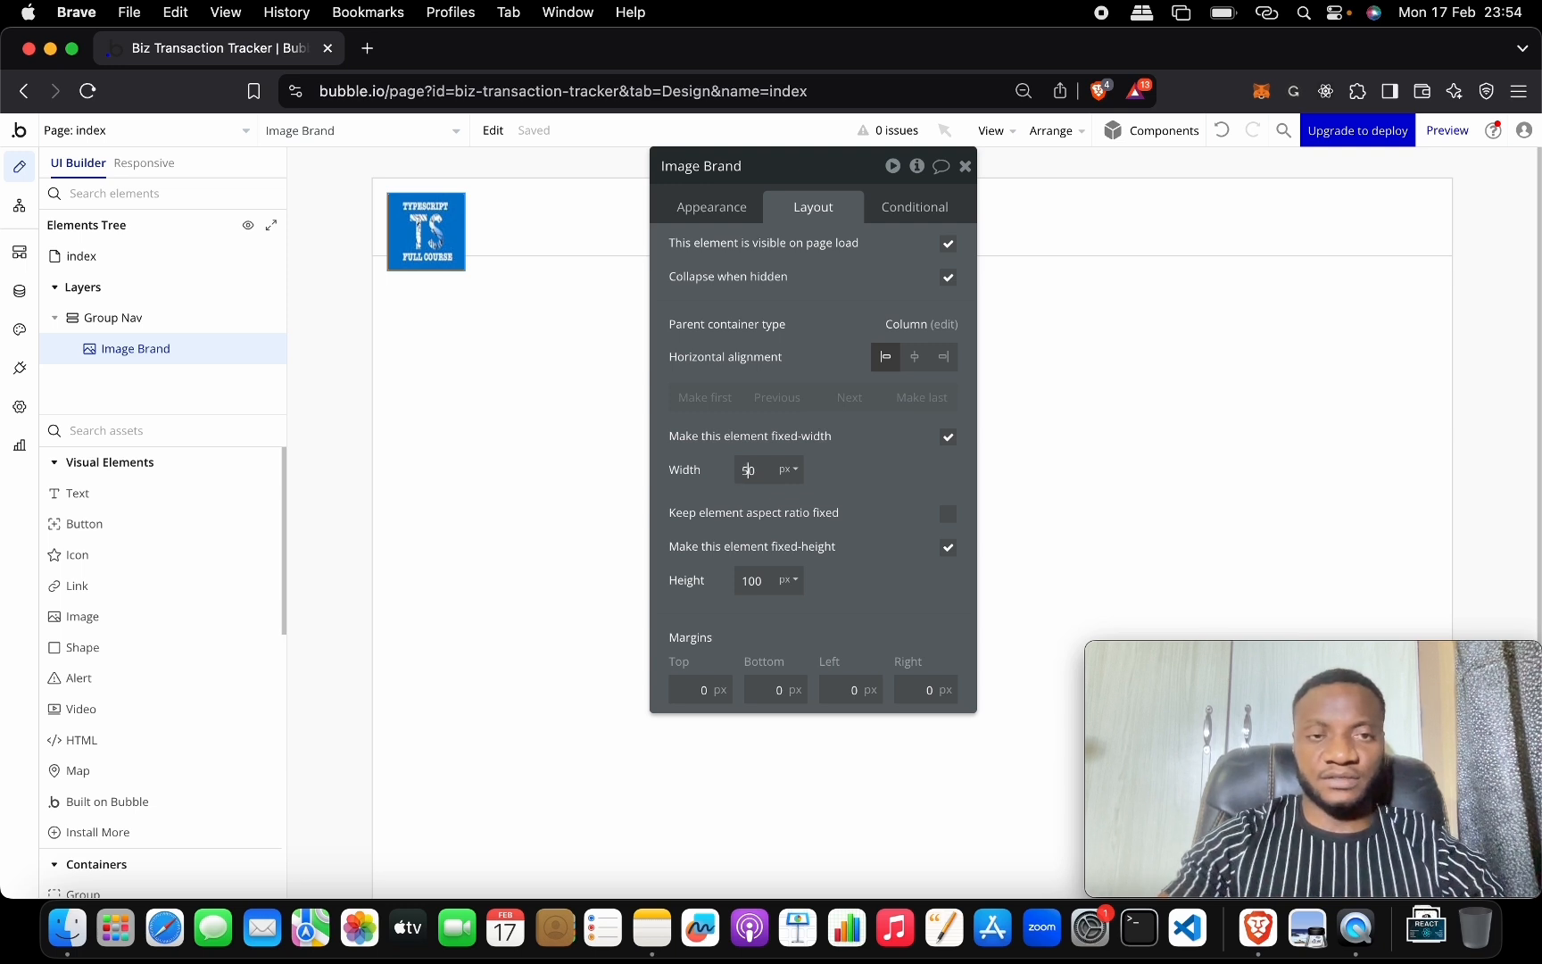
Resize Image Brand to 50 by 50 px.
{"action": "left_click", "coordinate": [764, 582]}
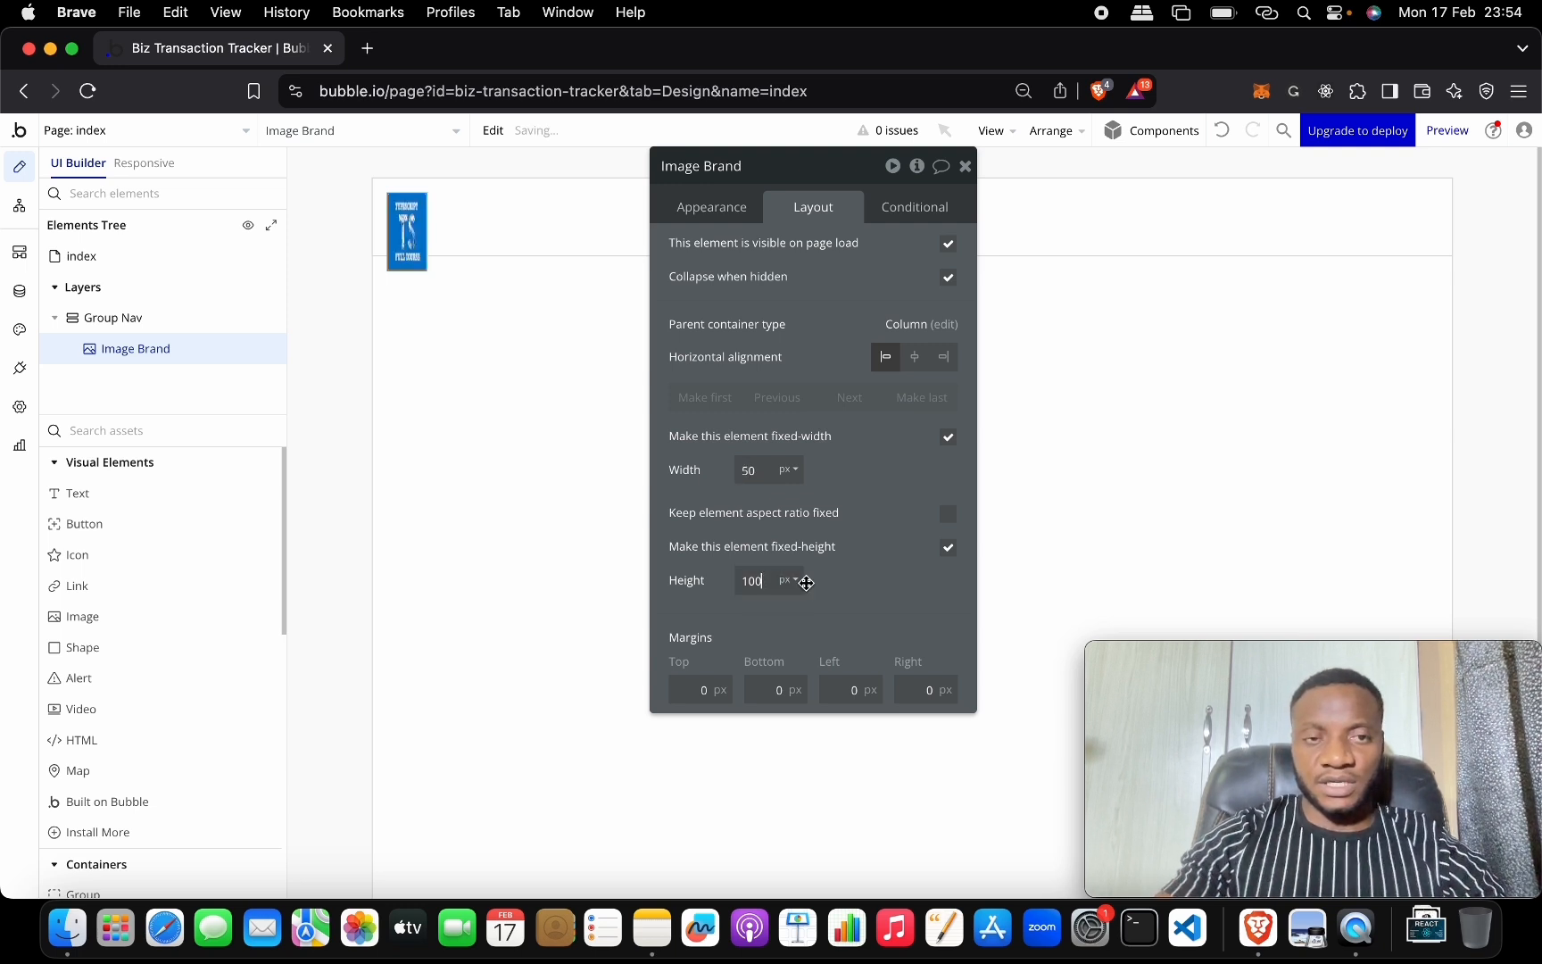
{"action": "key", "text": "BackSpace"}
{"action": "key", "text": "BackSpace"}
{"action": "key", "text": "BackSpace"}
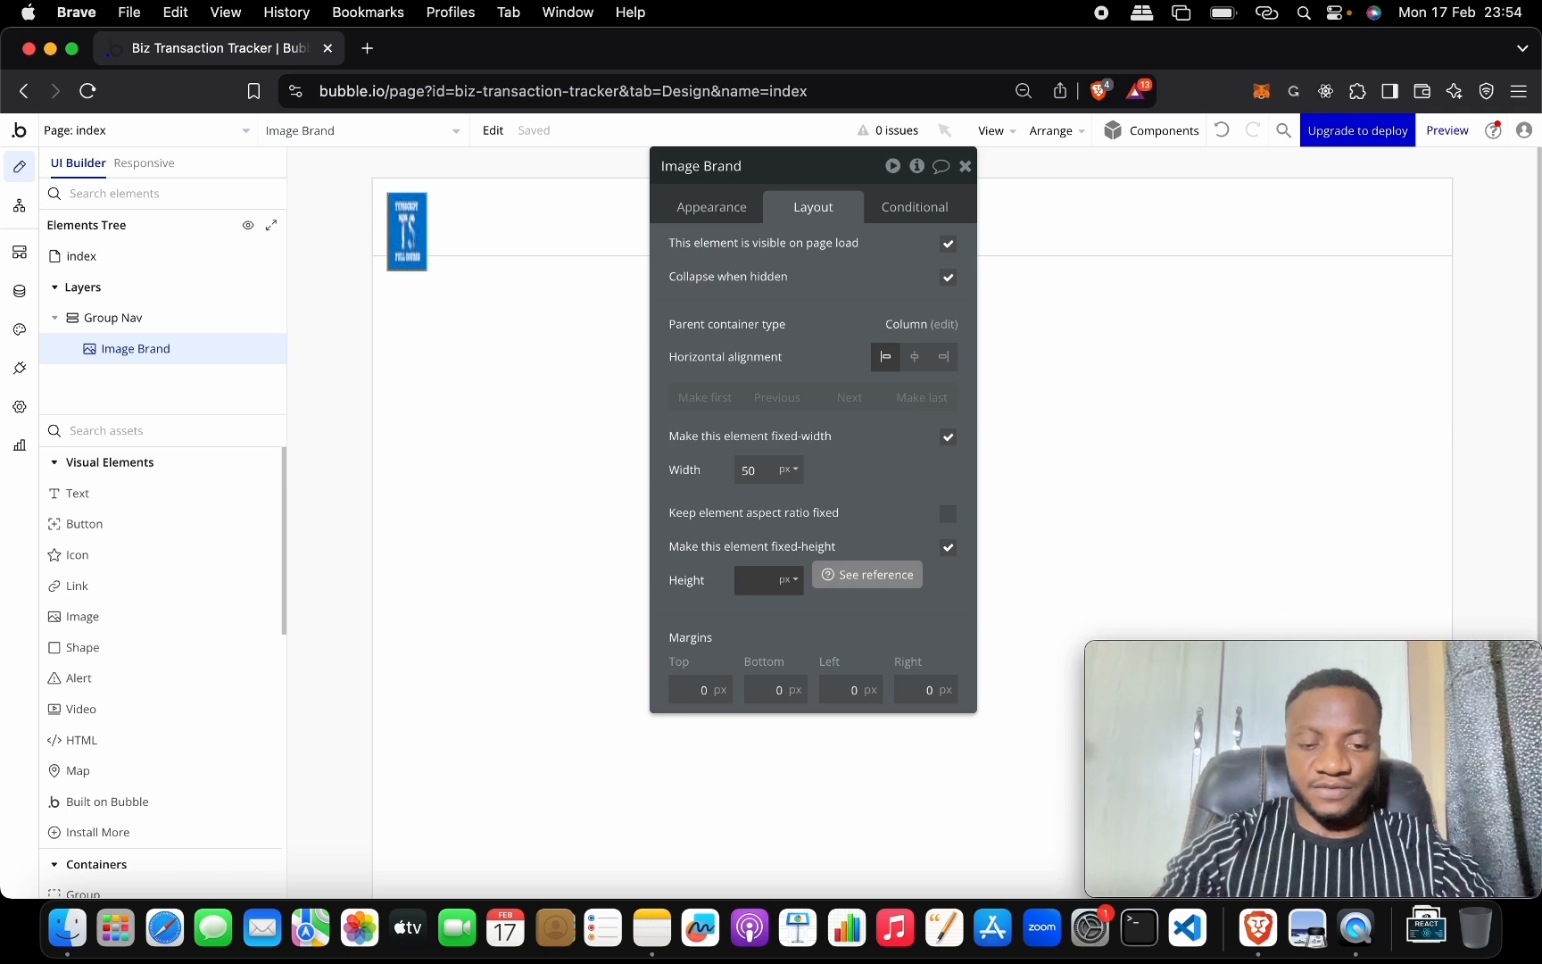
{"action": "type", "text": "50"}
{"action": "left_click", "coordinate": [852, 582]}
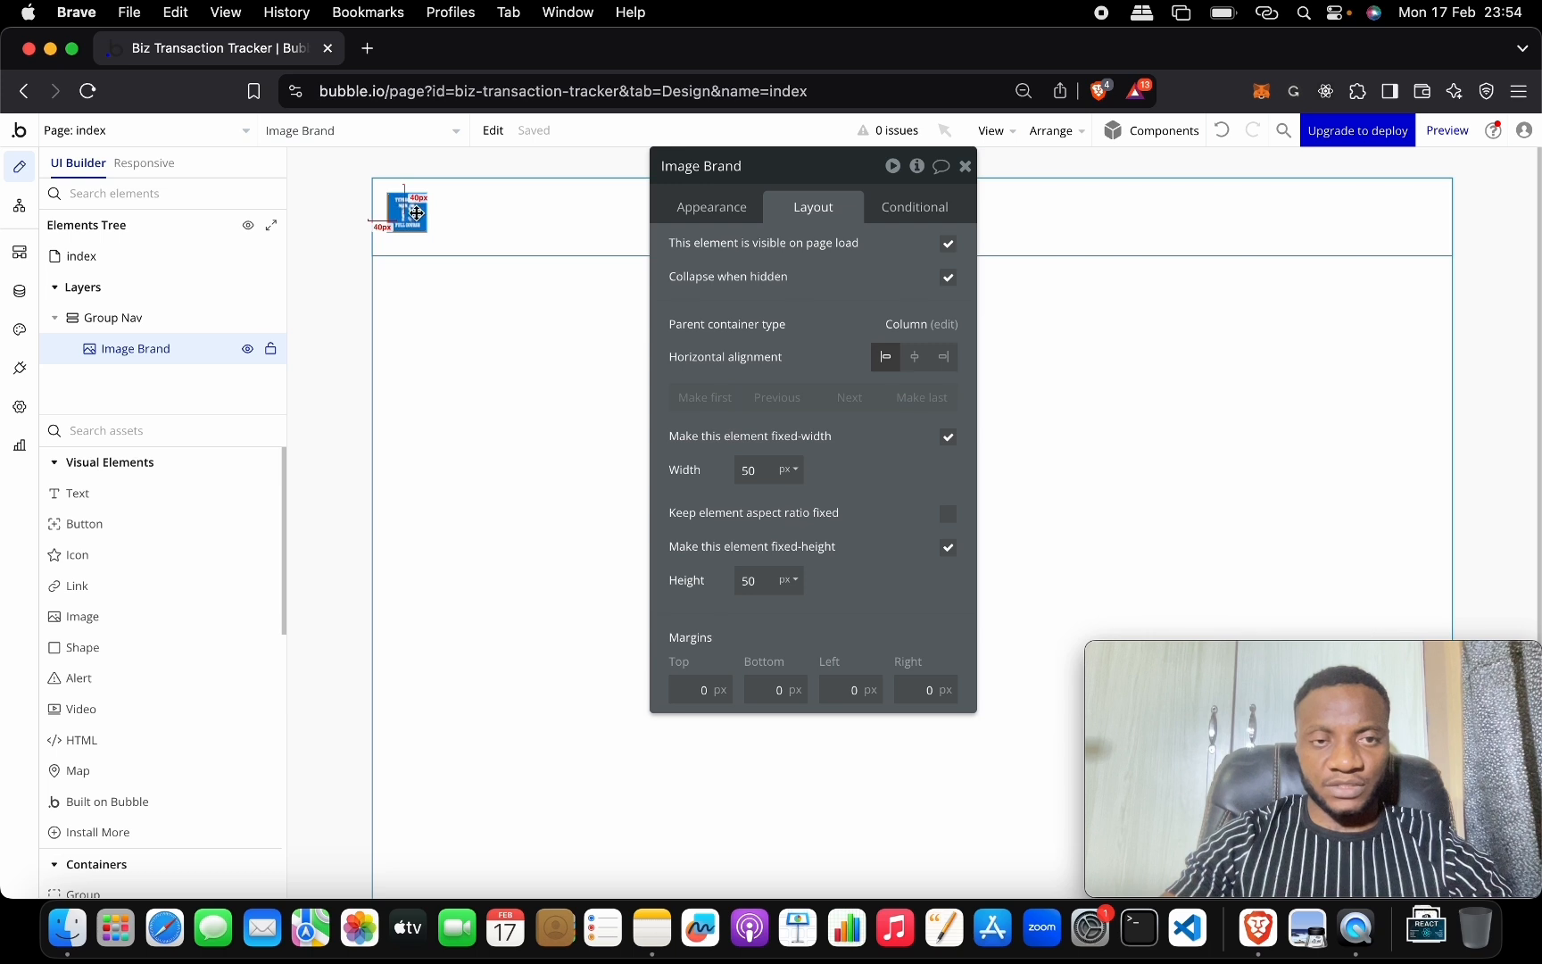
{"action": "left_click", "coordinate": [915, 356]}
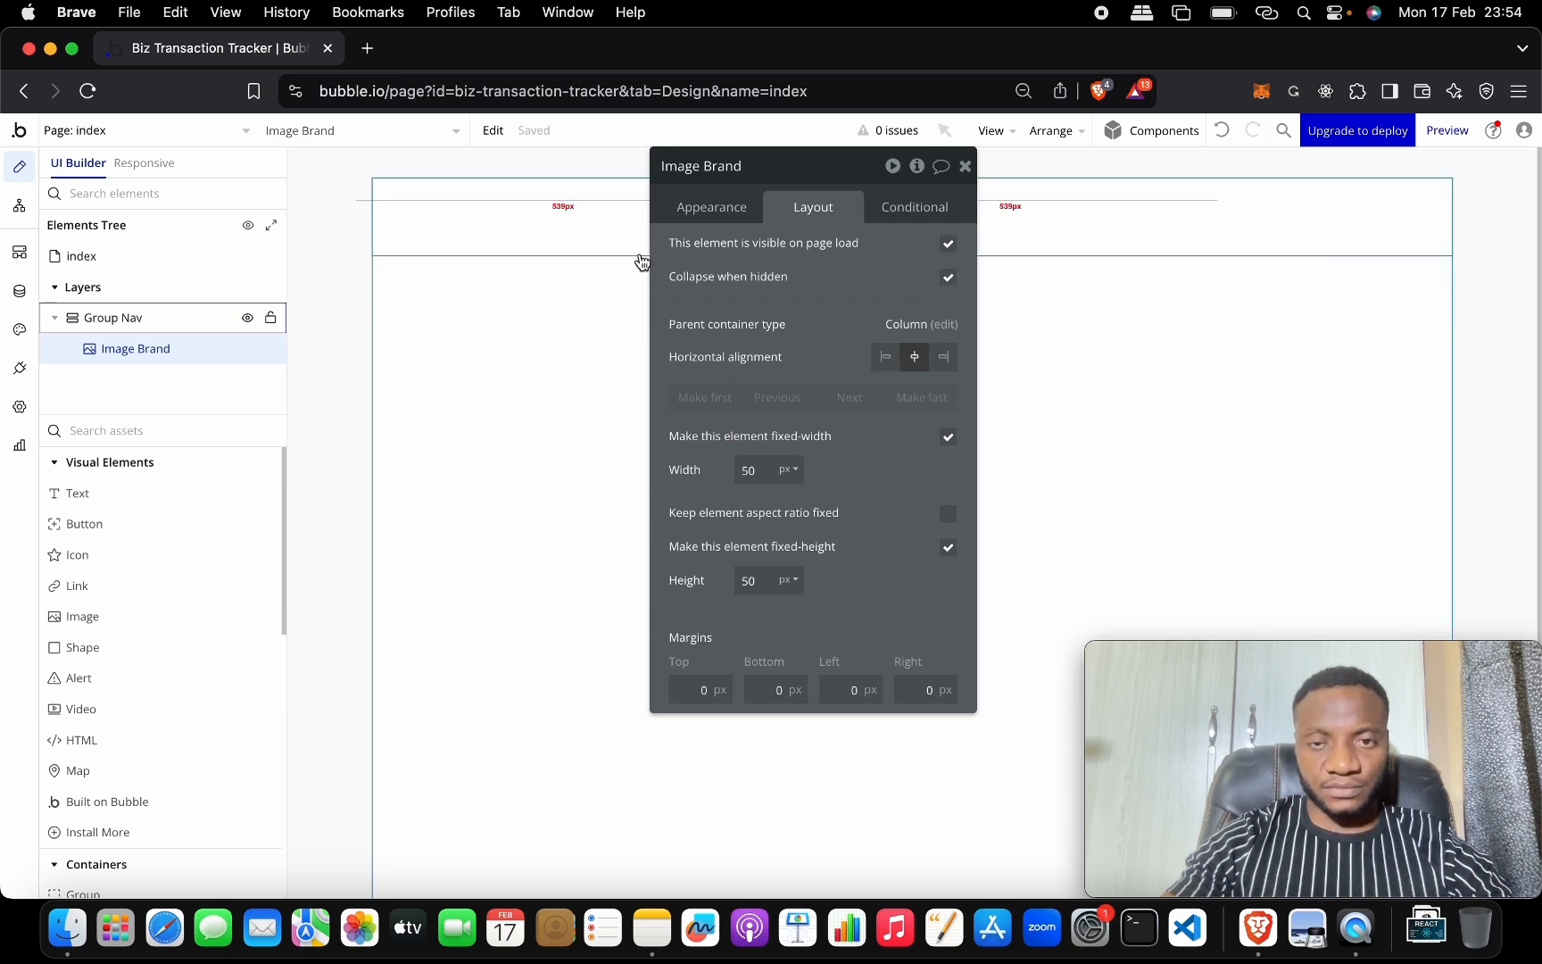
Undo the horizontal centring and set Group Nav's container alignment to centre.
{"action": "left_click", "coordinate": [443, 212]}
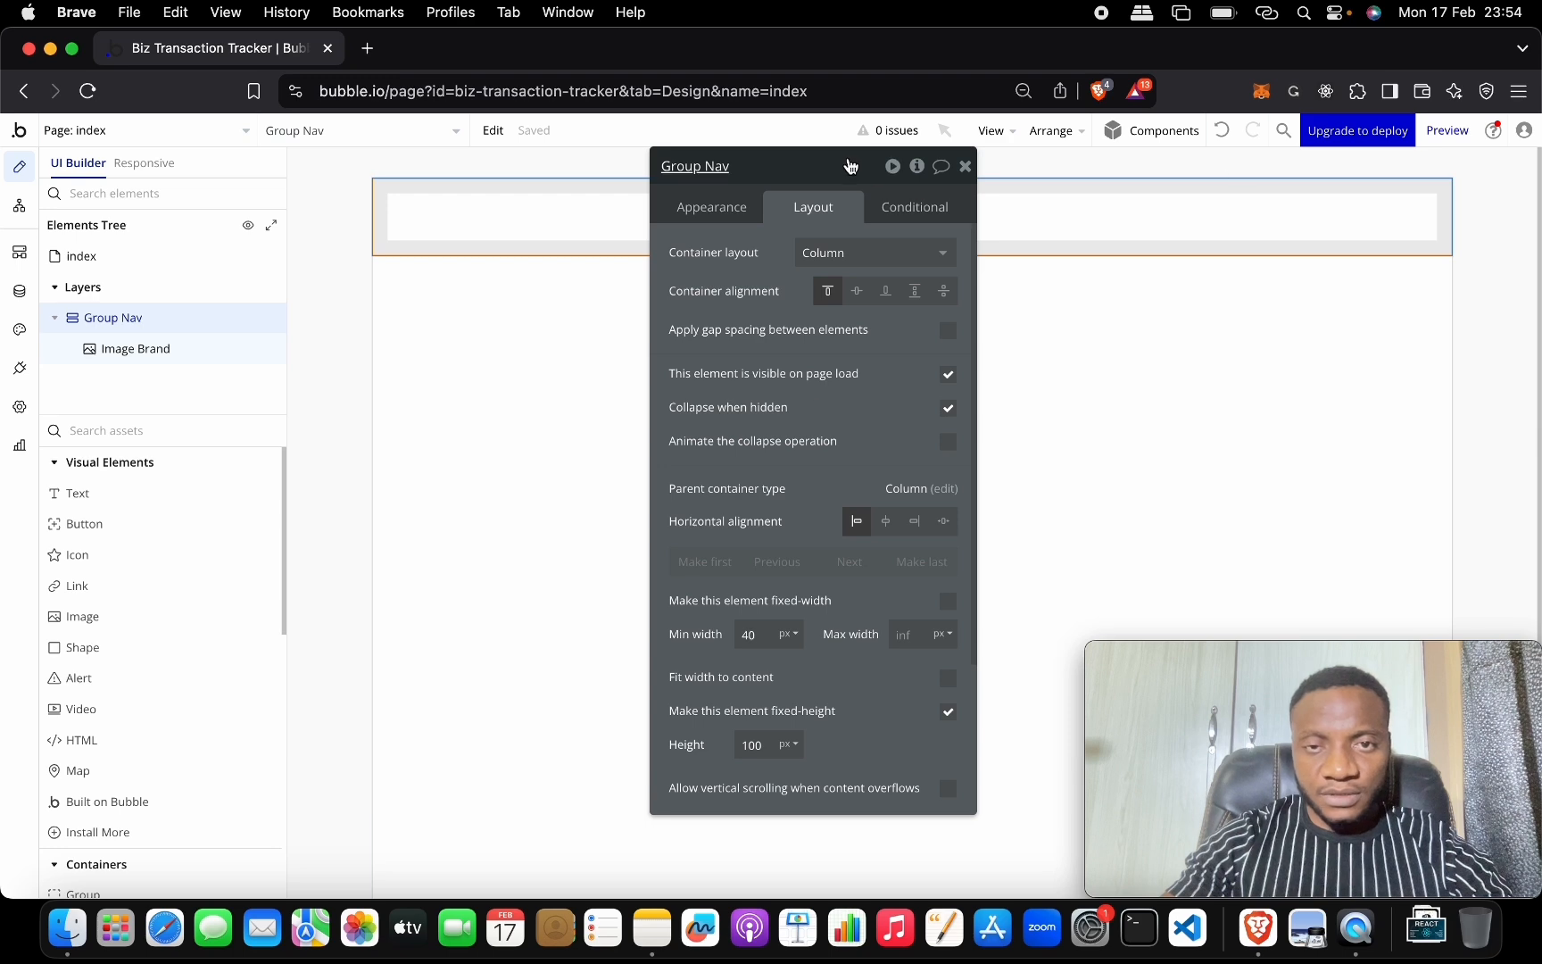
{"action": "left_click_drag", "start_coordinate": [852, 167], "coordinate": [809, 261]}
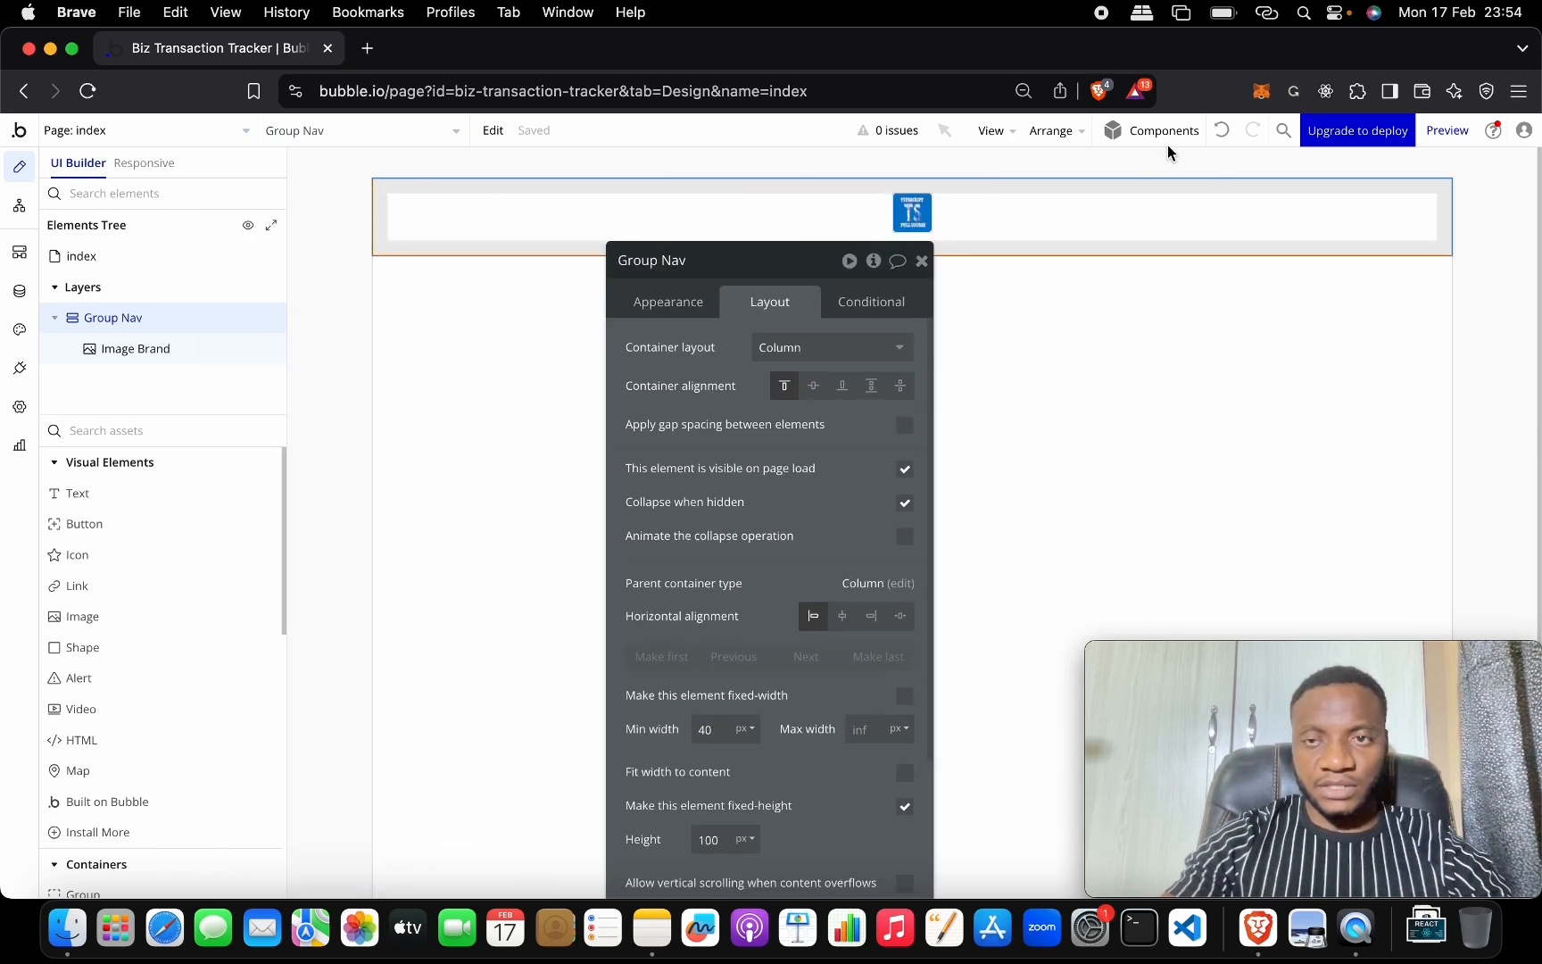
{"action": "left_click", "coordinate": [1222, 130]}
{"action": "left_click", "coordinate": [425, 217]}
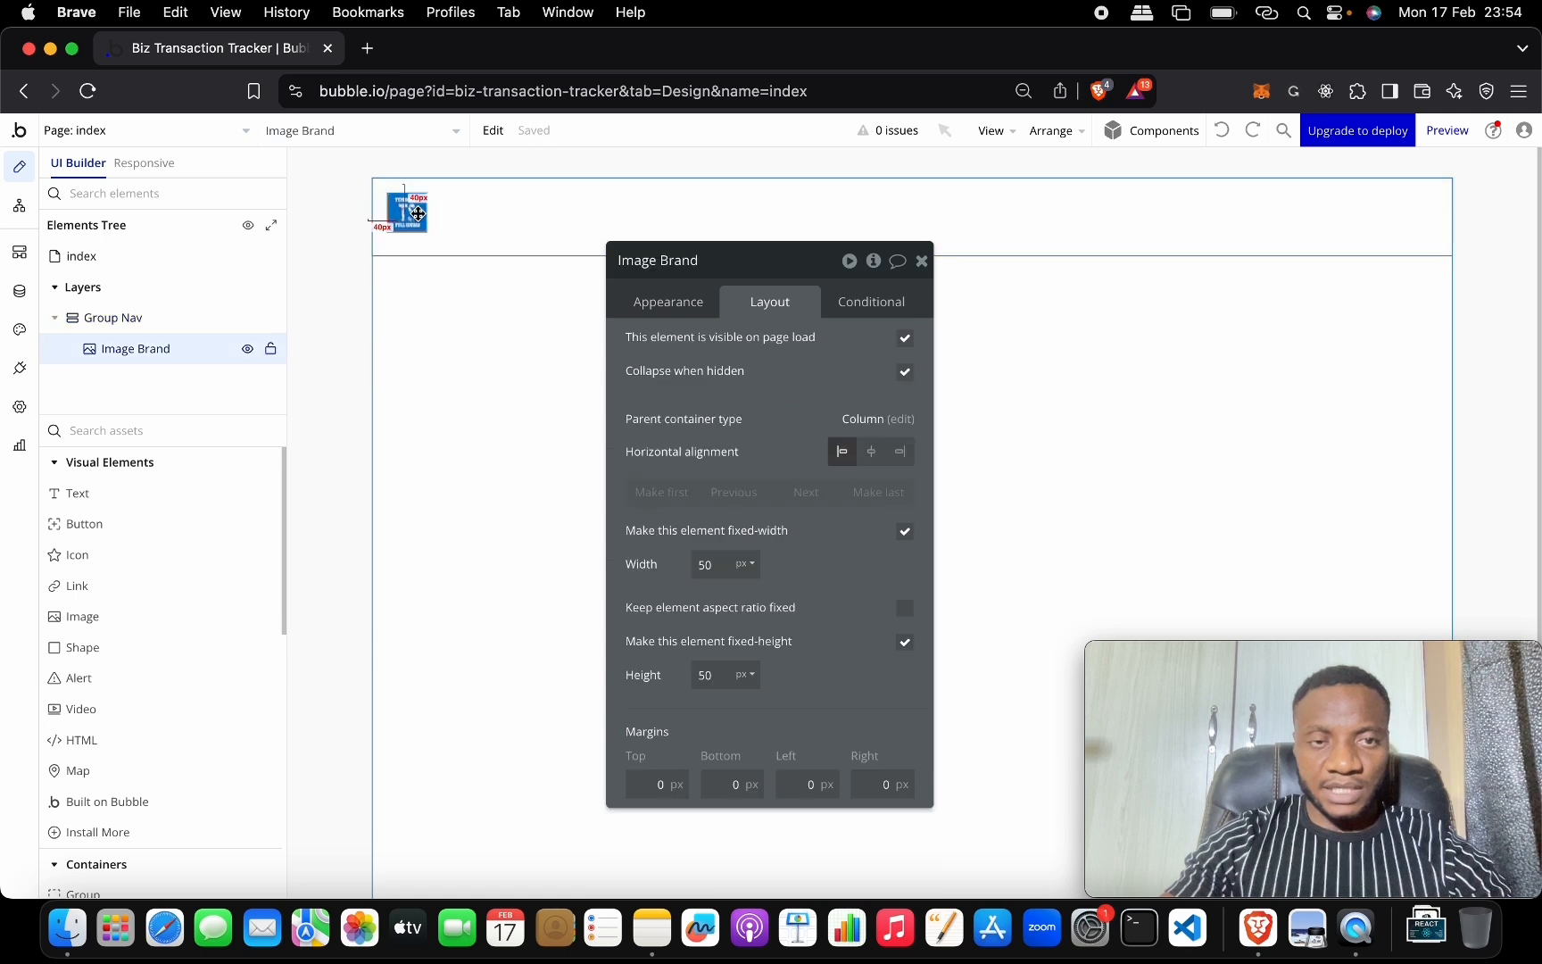
{"action": "left_click", "coordinate": [872, 418]}
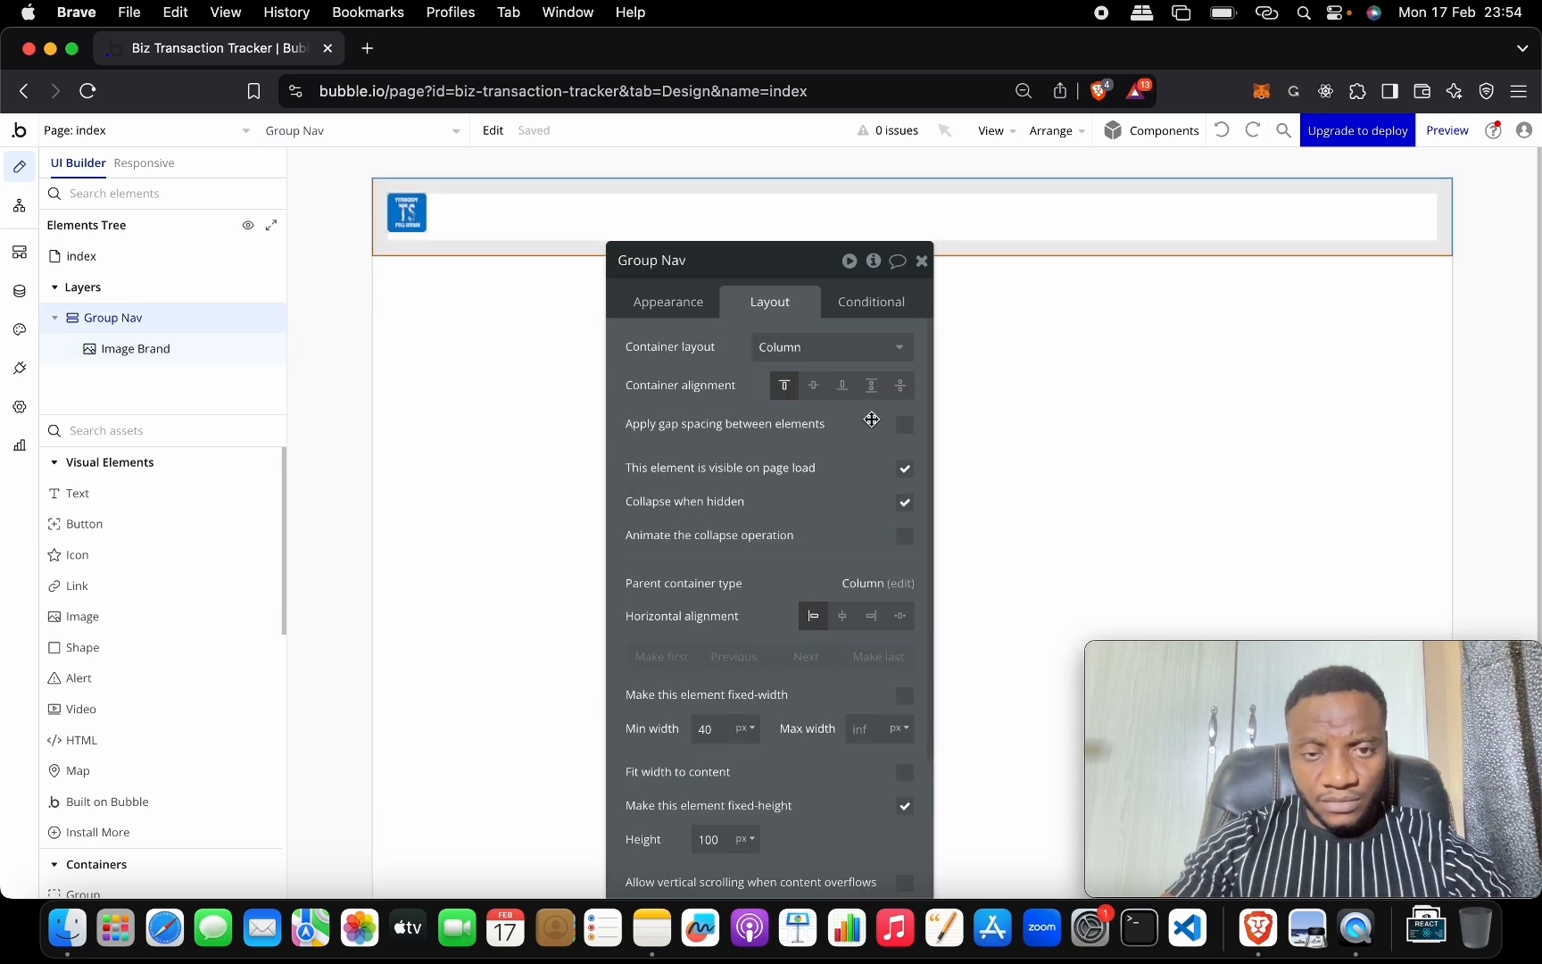
{"action": "left_click", "coordinate": [844, 348]}
{"action": "left_click", "coordinate": [716, 384]}
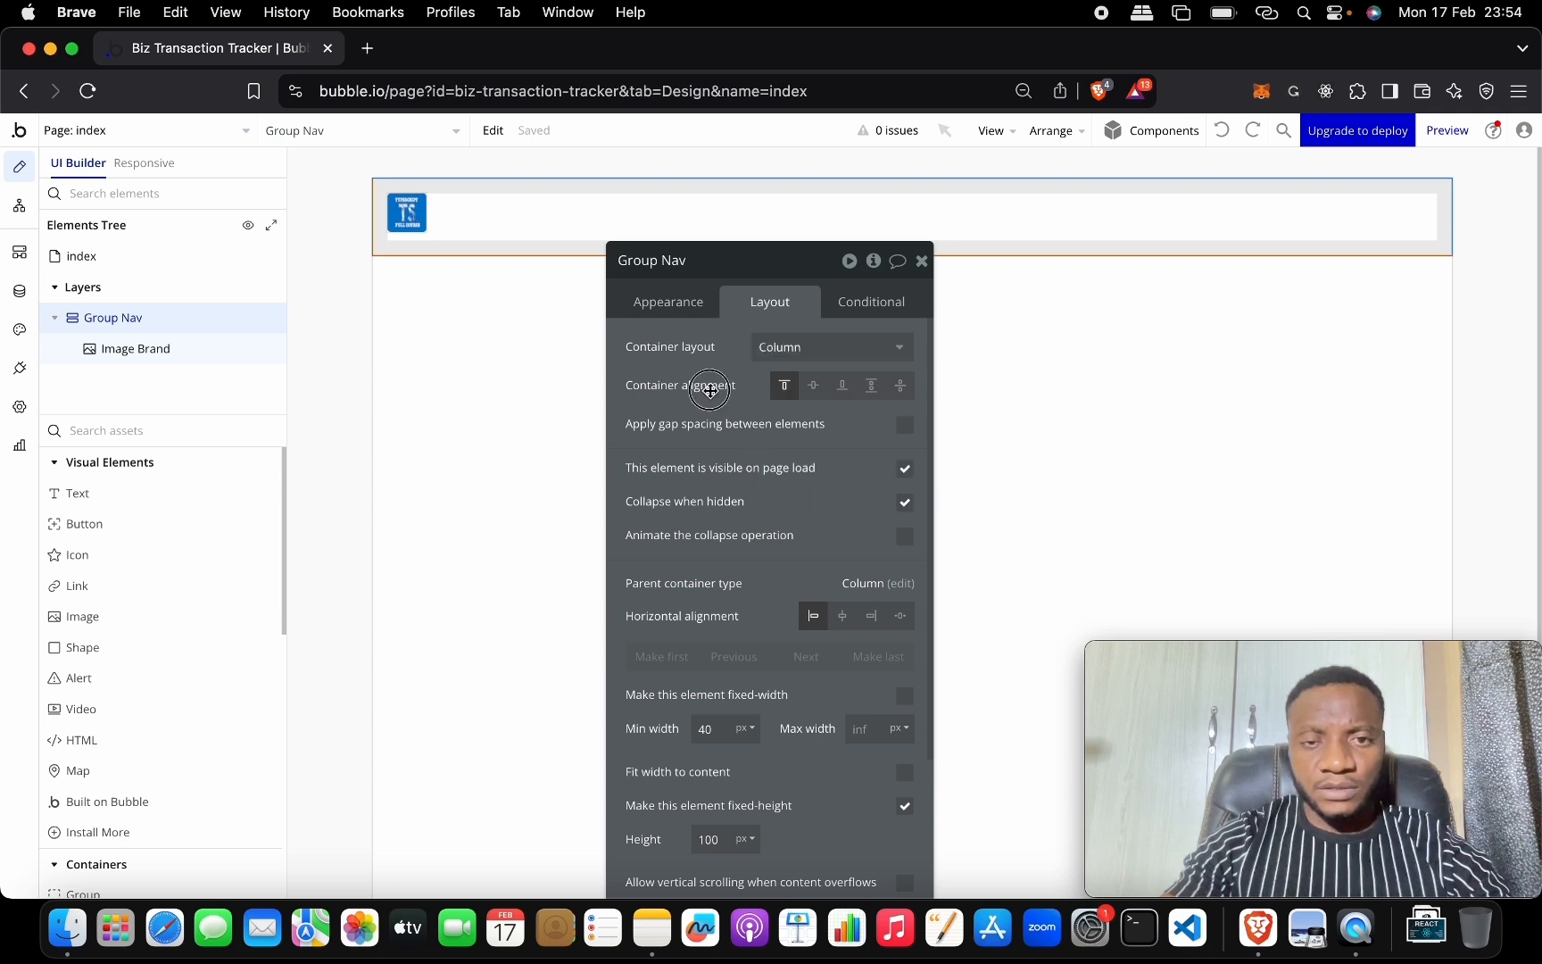
{"action": "left_click", "coordinate": [822, 397]}
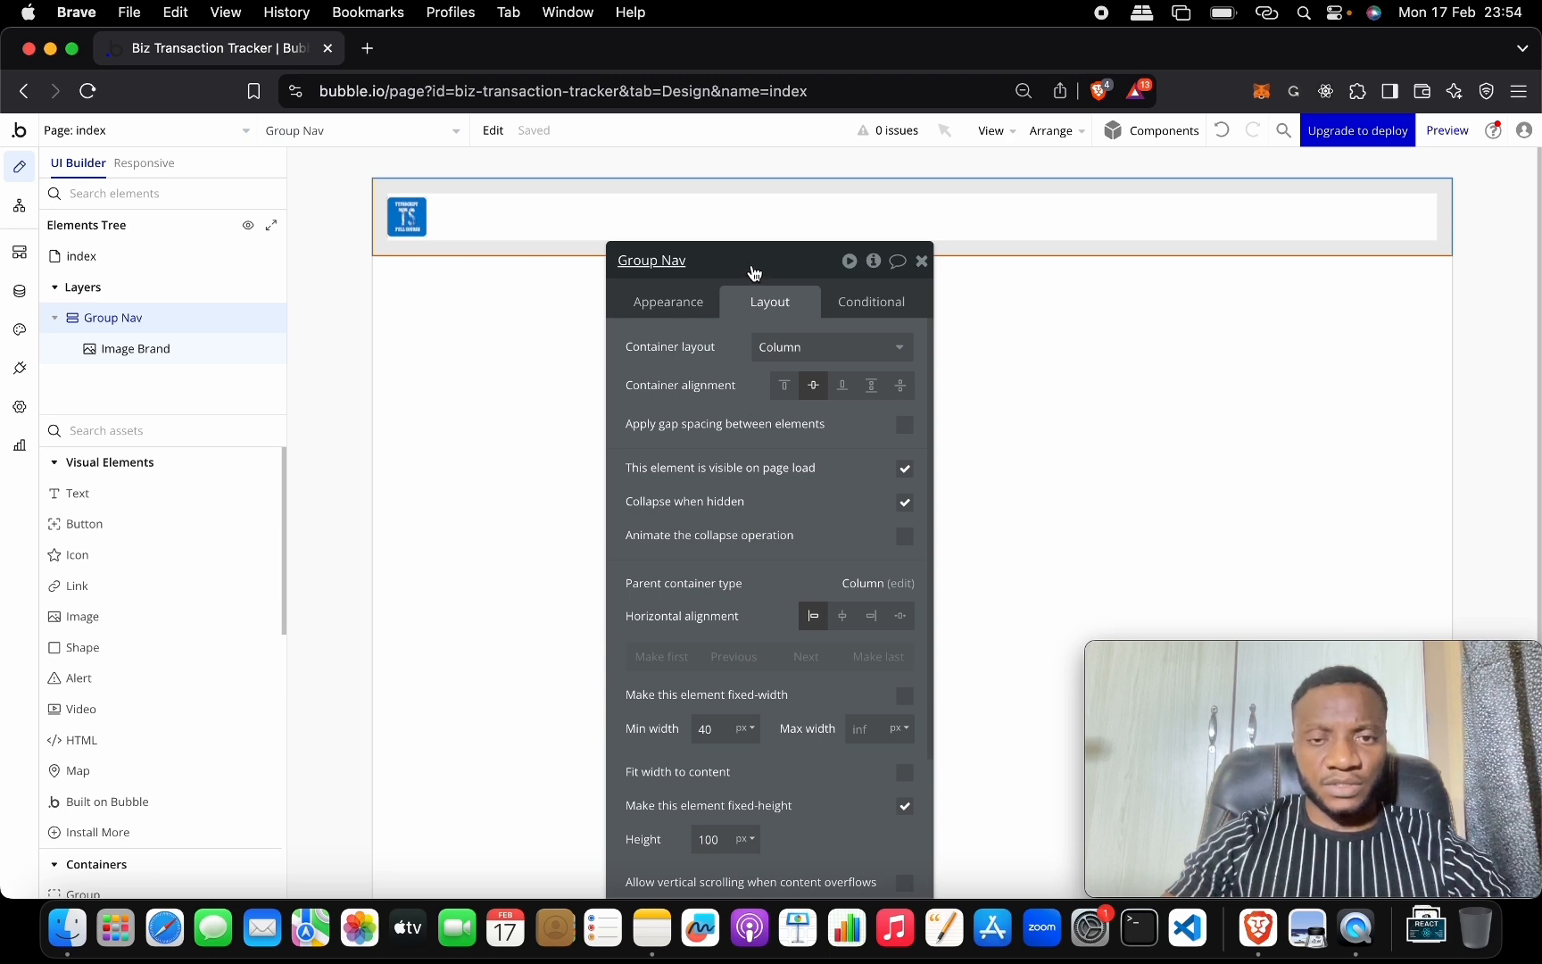
{"action": "left_click_drag", "start_coordinate": [752, 271], "coordinate": [840, 173]}
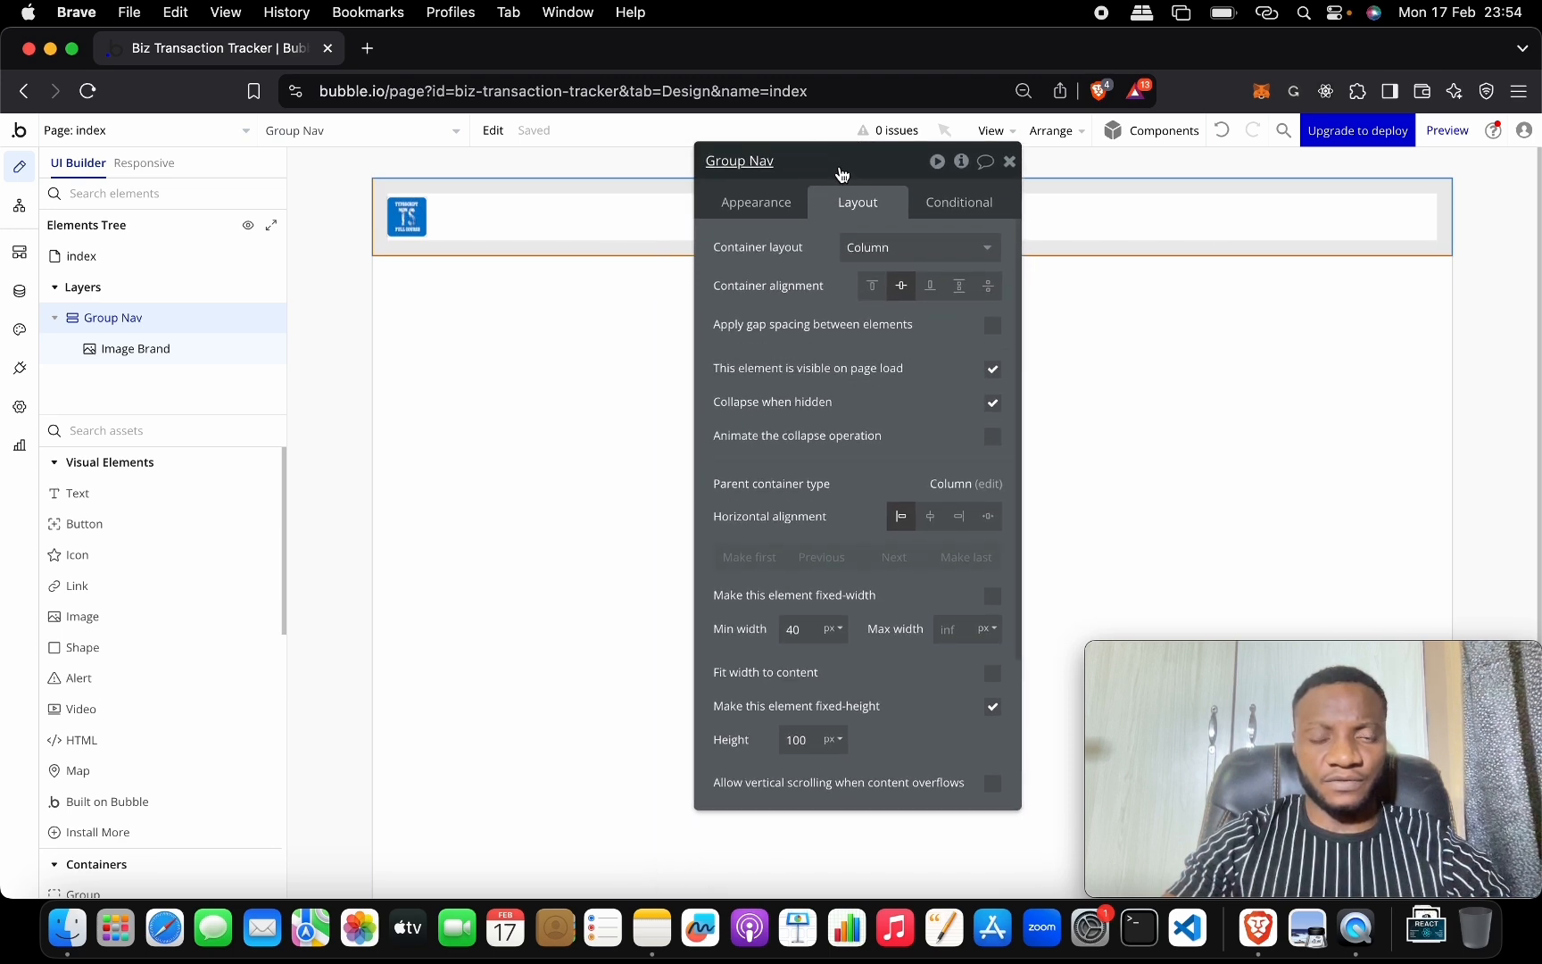
{"action": "left_click", "coordinate": [523, 318]}
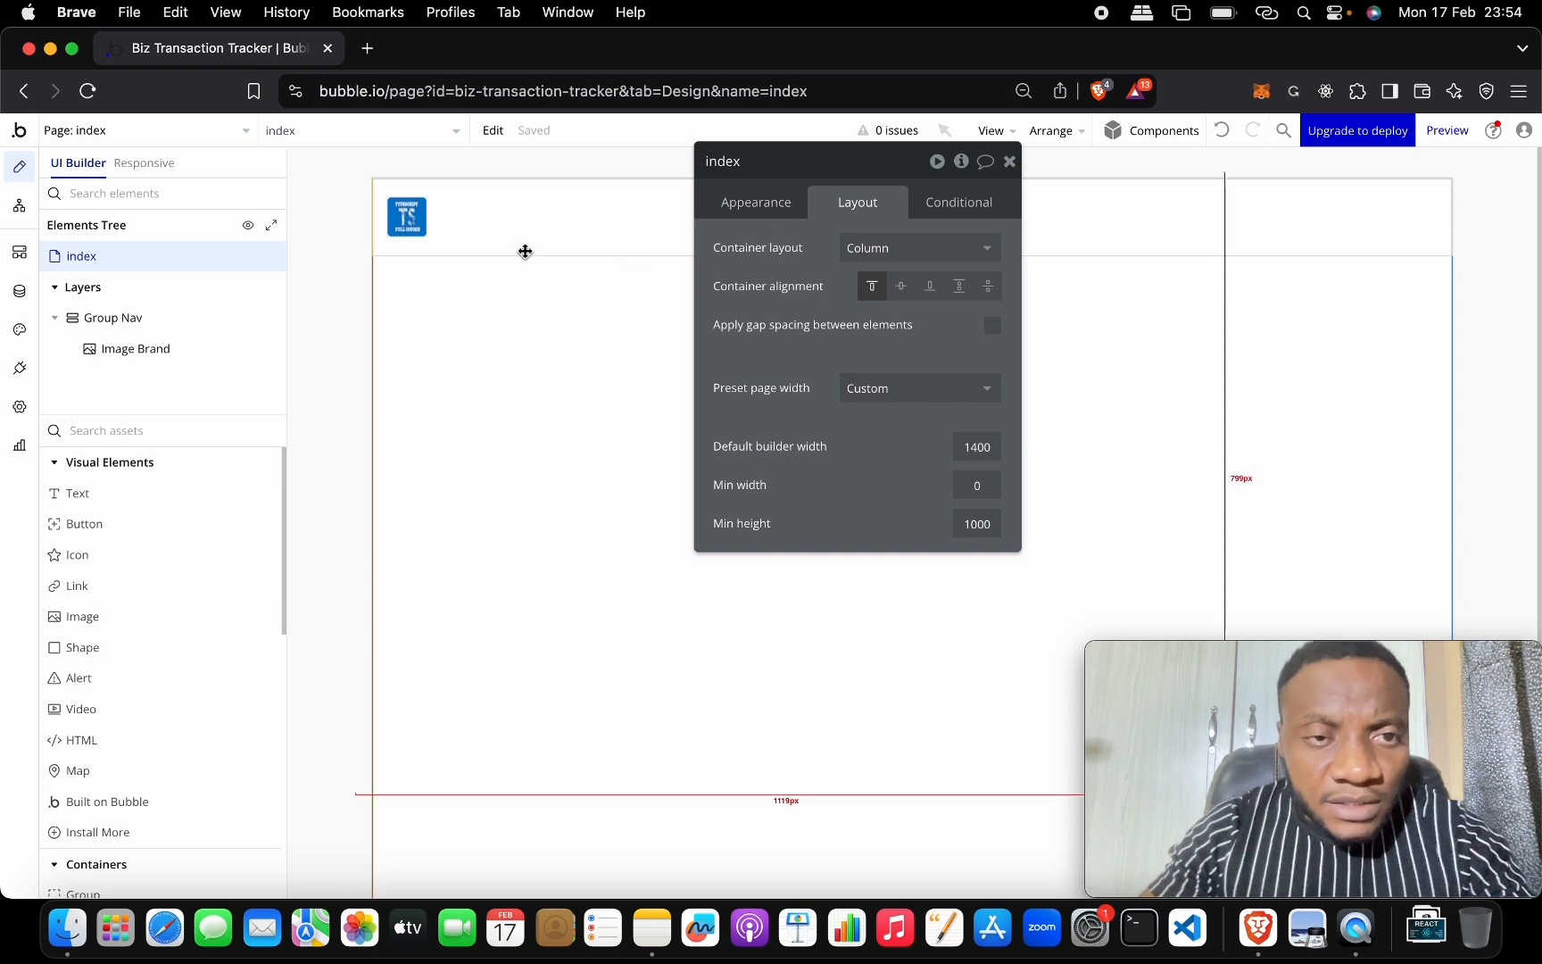
{"action": "left_click", "coordinate": [407, 217]}
{"action": "left_click", "coordinate": [760, 199]}
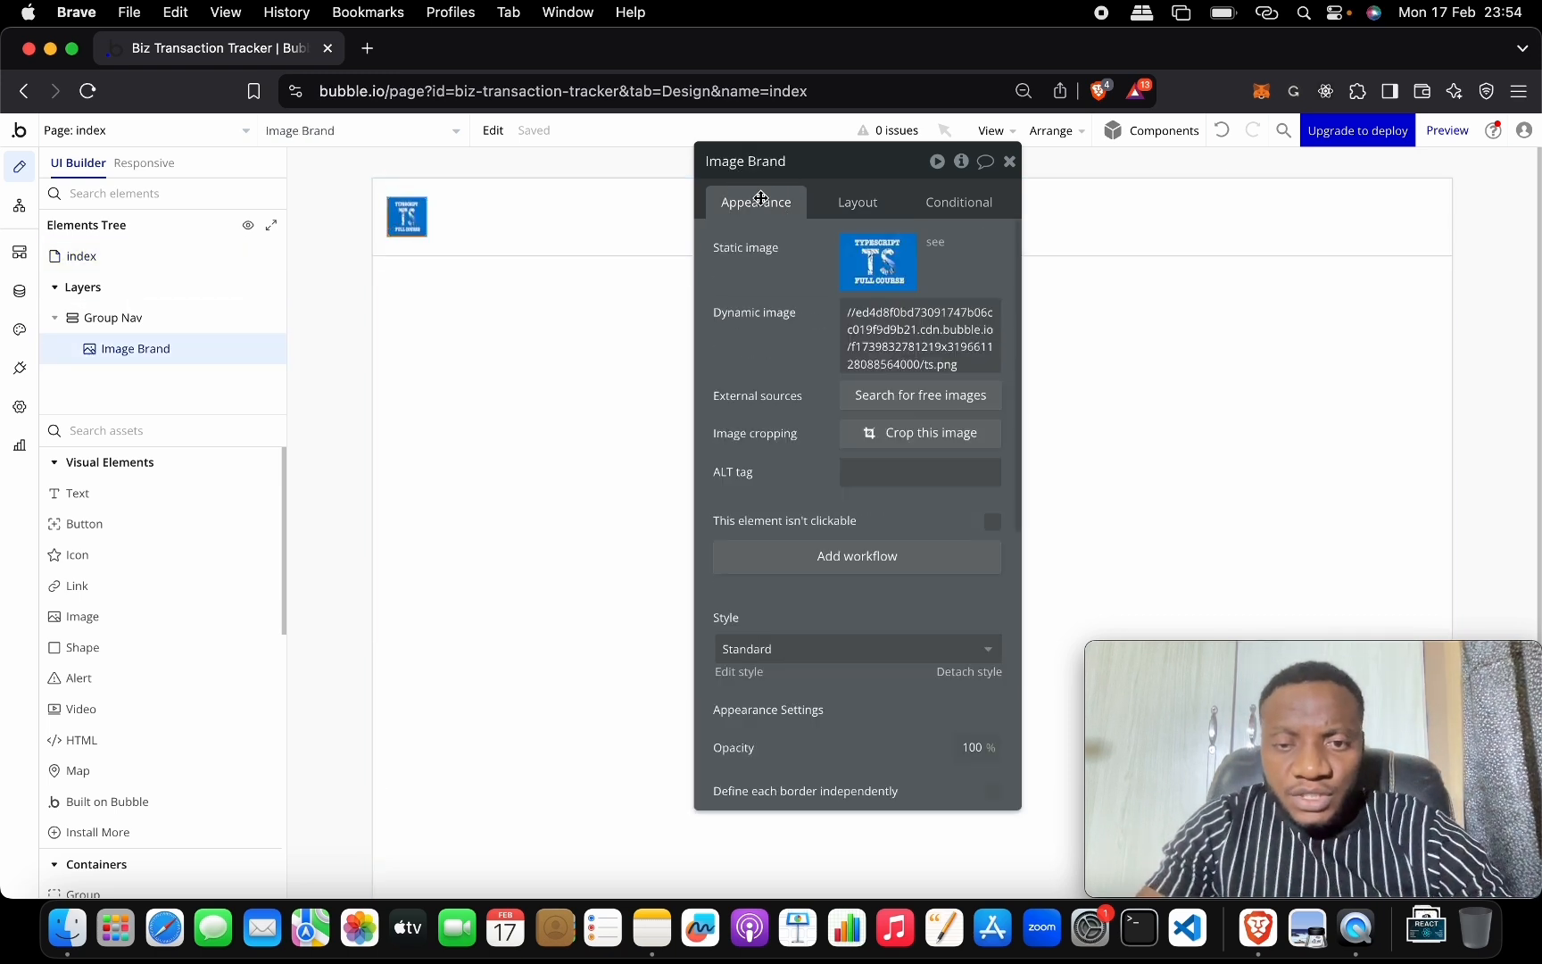
{"action": "scroll", "coordinate": [903, 473], "scroll_direction": "down", "scroll_amount": 10}
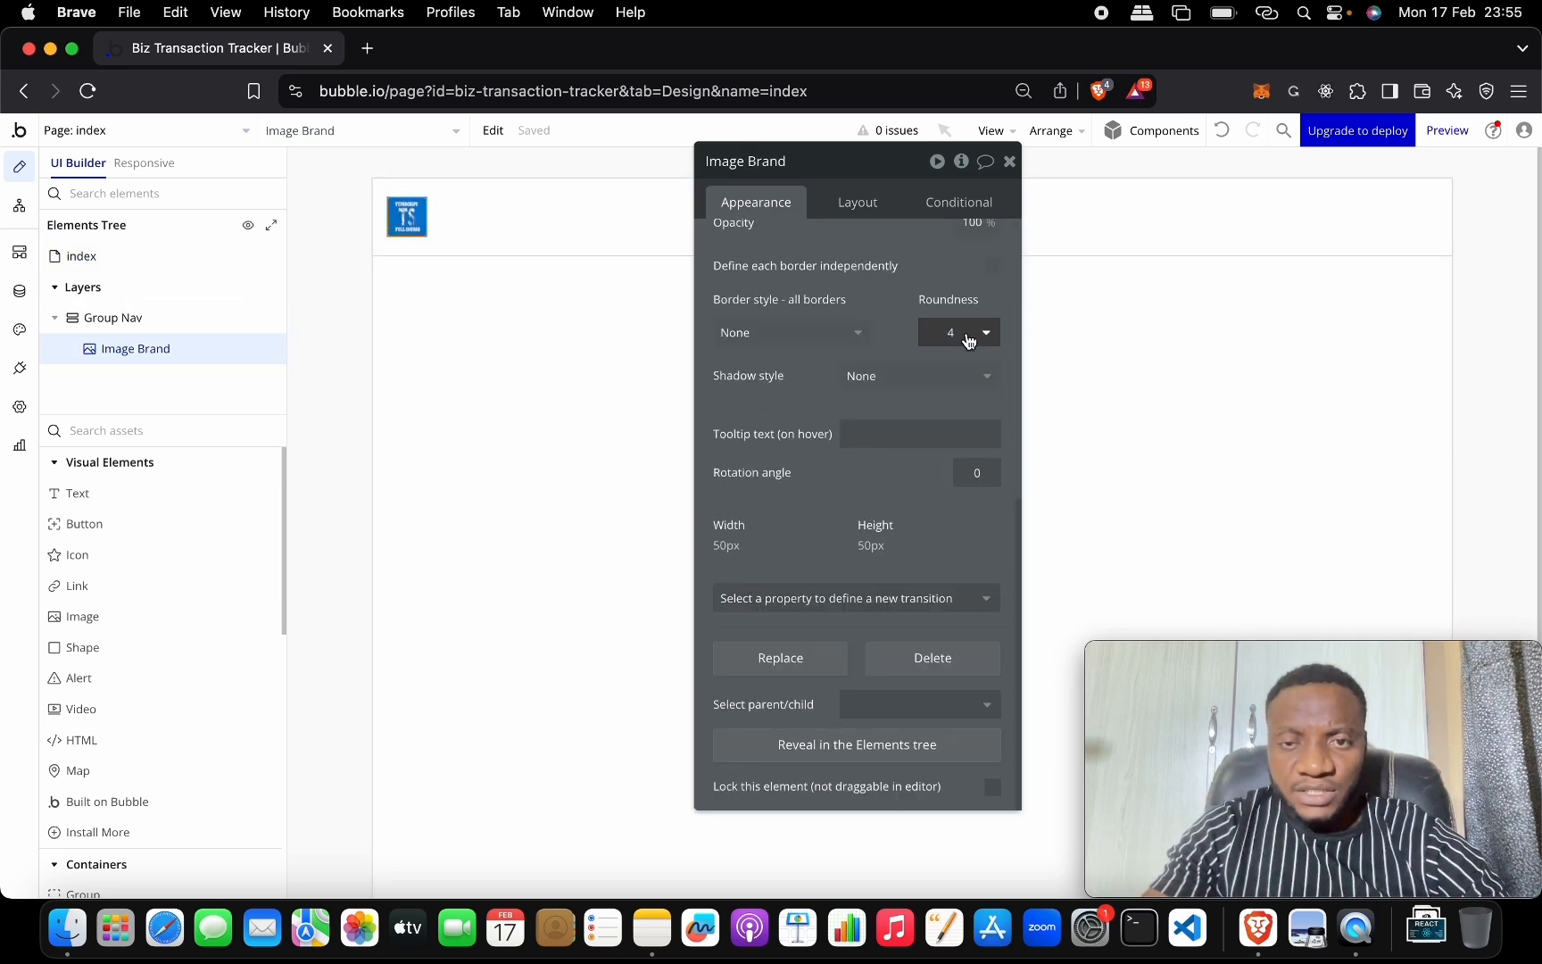
{"action": "left_click", "coordinate": [983, 337]}
{"action": "type", "text": "1"}
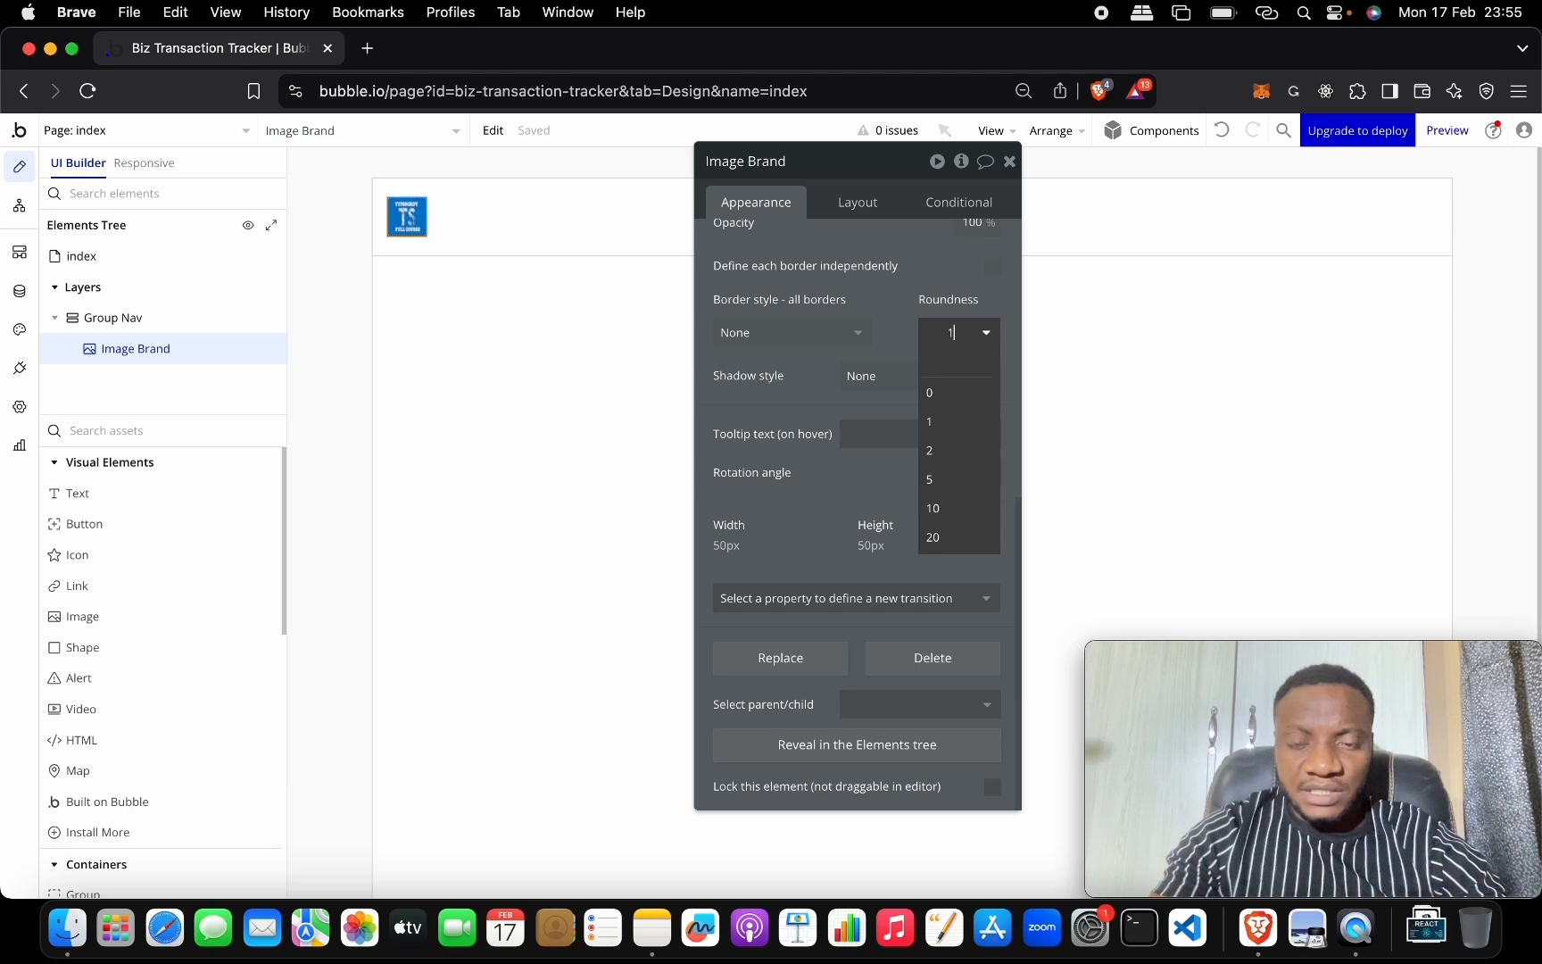
{"action": "type", "text": "0"}
{"action": "key", "text": "Return"}
{"action": "left_click", "coordinate": [548, 305]}
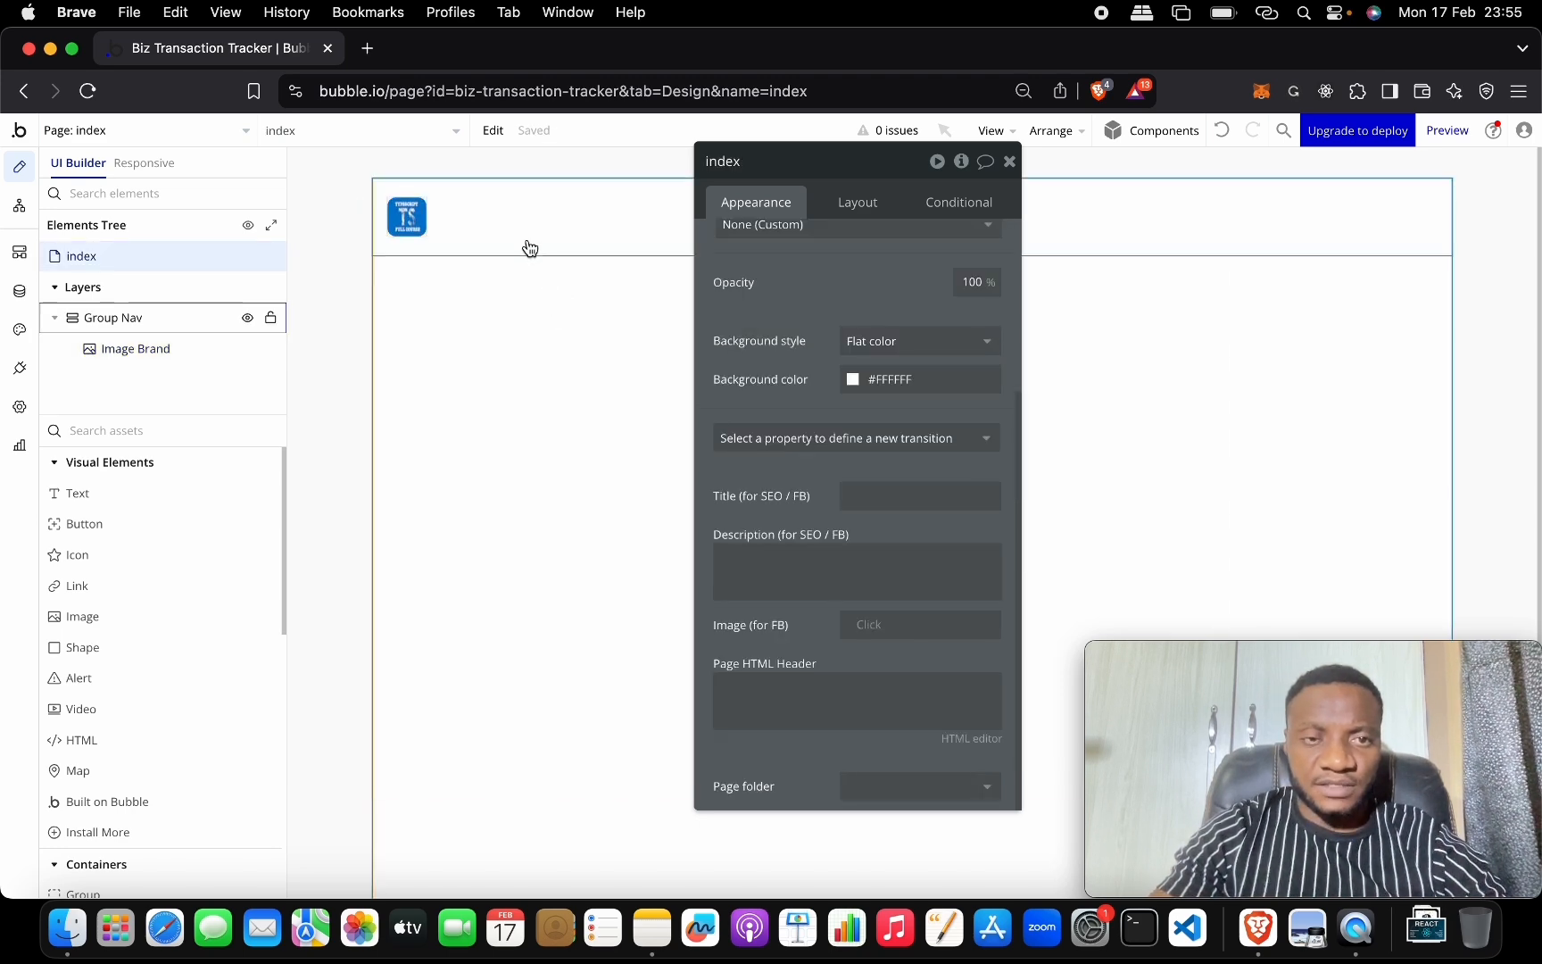
{"action": "left_click_drag", "start_coordinate": [839, 176], "coordinate": [340, 230]}
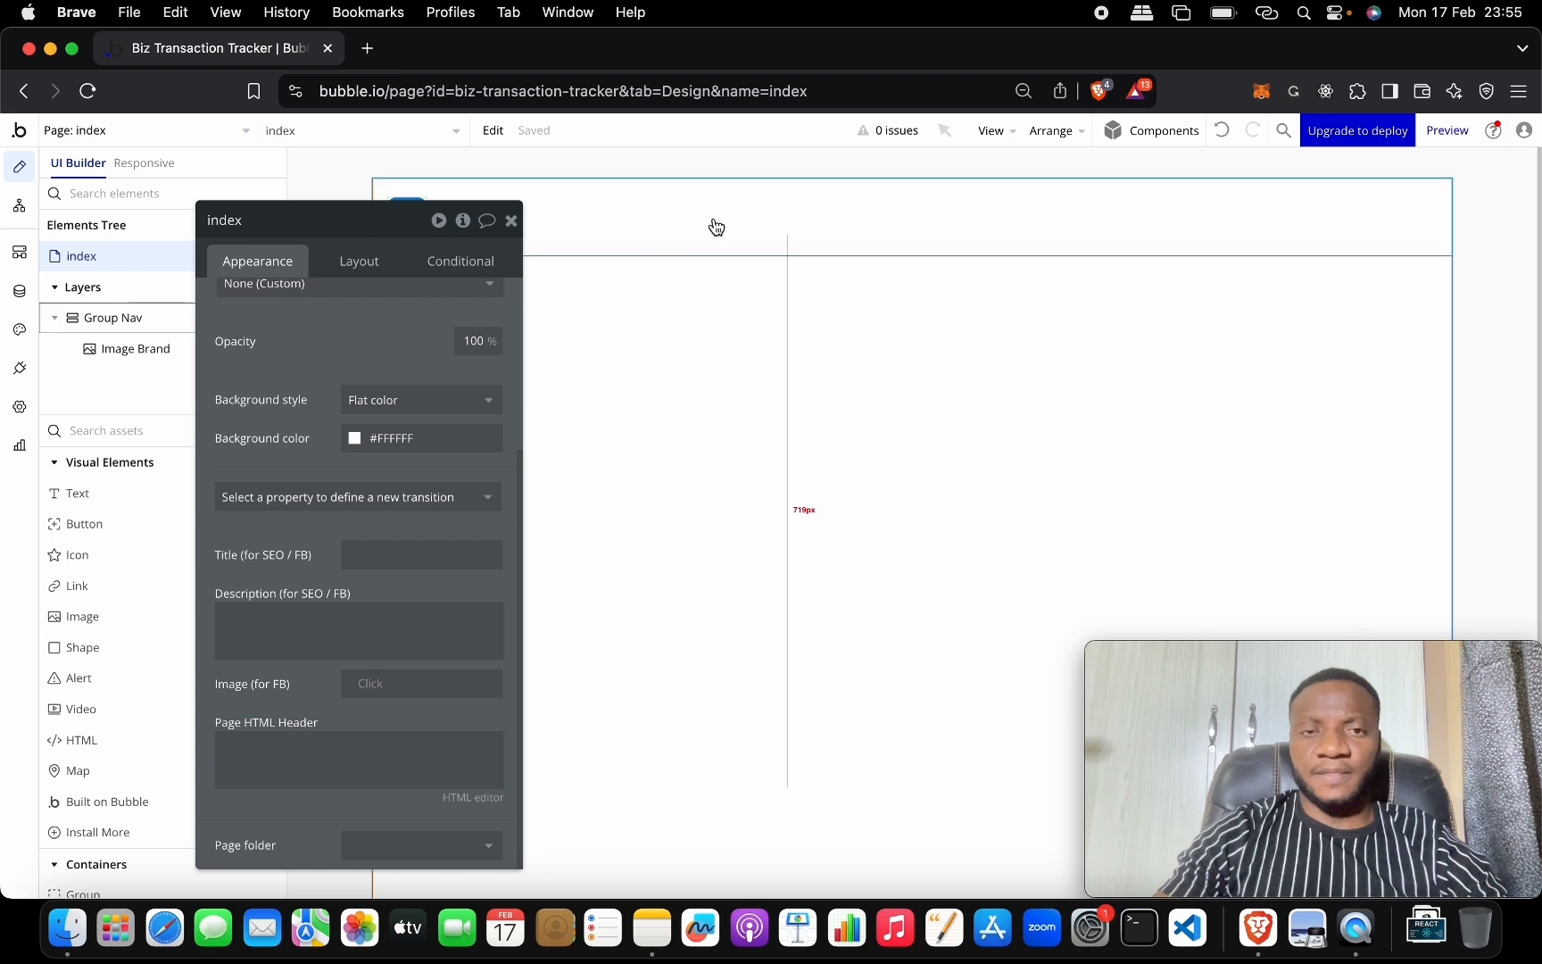
{"action": "scroll", "coordinate": [773, 398], "scroll_direction": "down", "scroll_amount": 2}
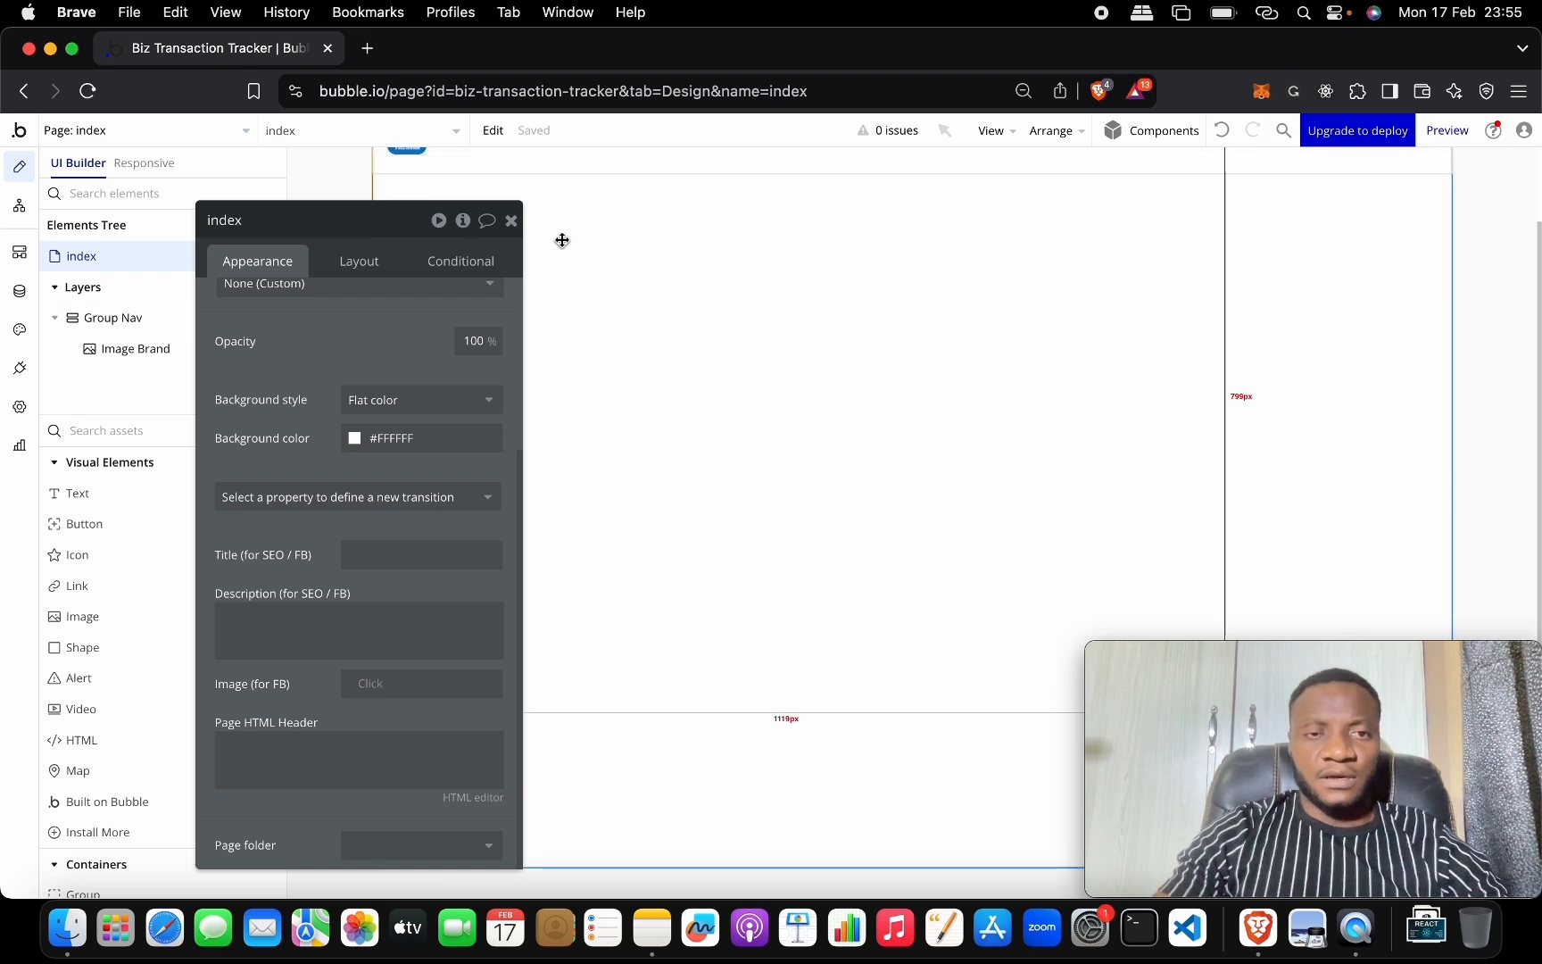
{"action": "left_click", "coordinate": [514, 221]}
{"action": "scroll", "coordinate": [627, 232], "scroll_direction": "up", "scroll_amount": 2}
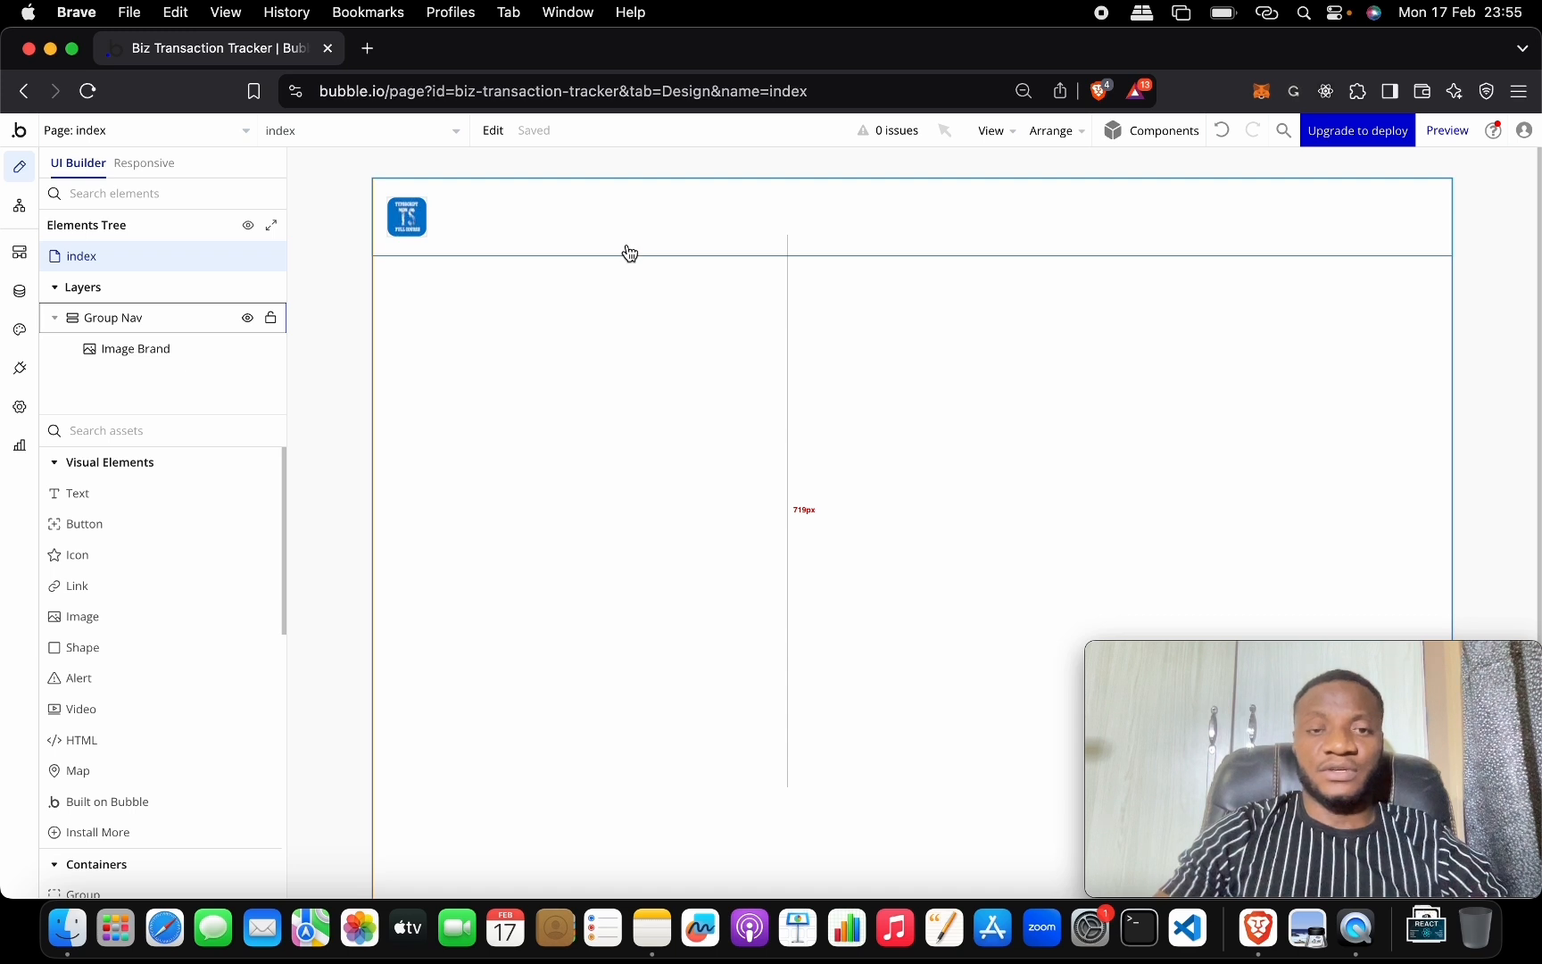
{"action": "scroll", "coordinate": [660, 330], "scroll_direction": "down", "scroll_amount": 2}
{"action": "double_click", "coordinate": [920, 751]}
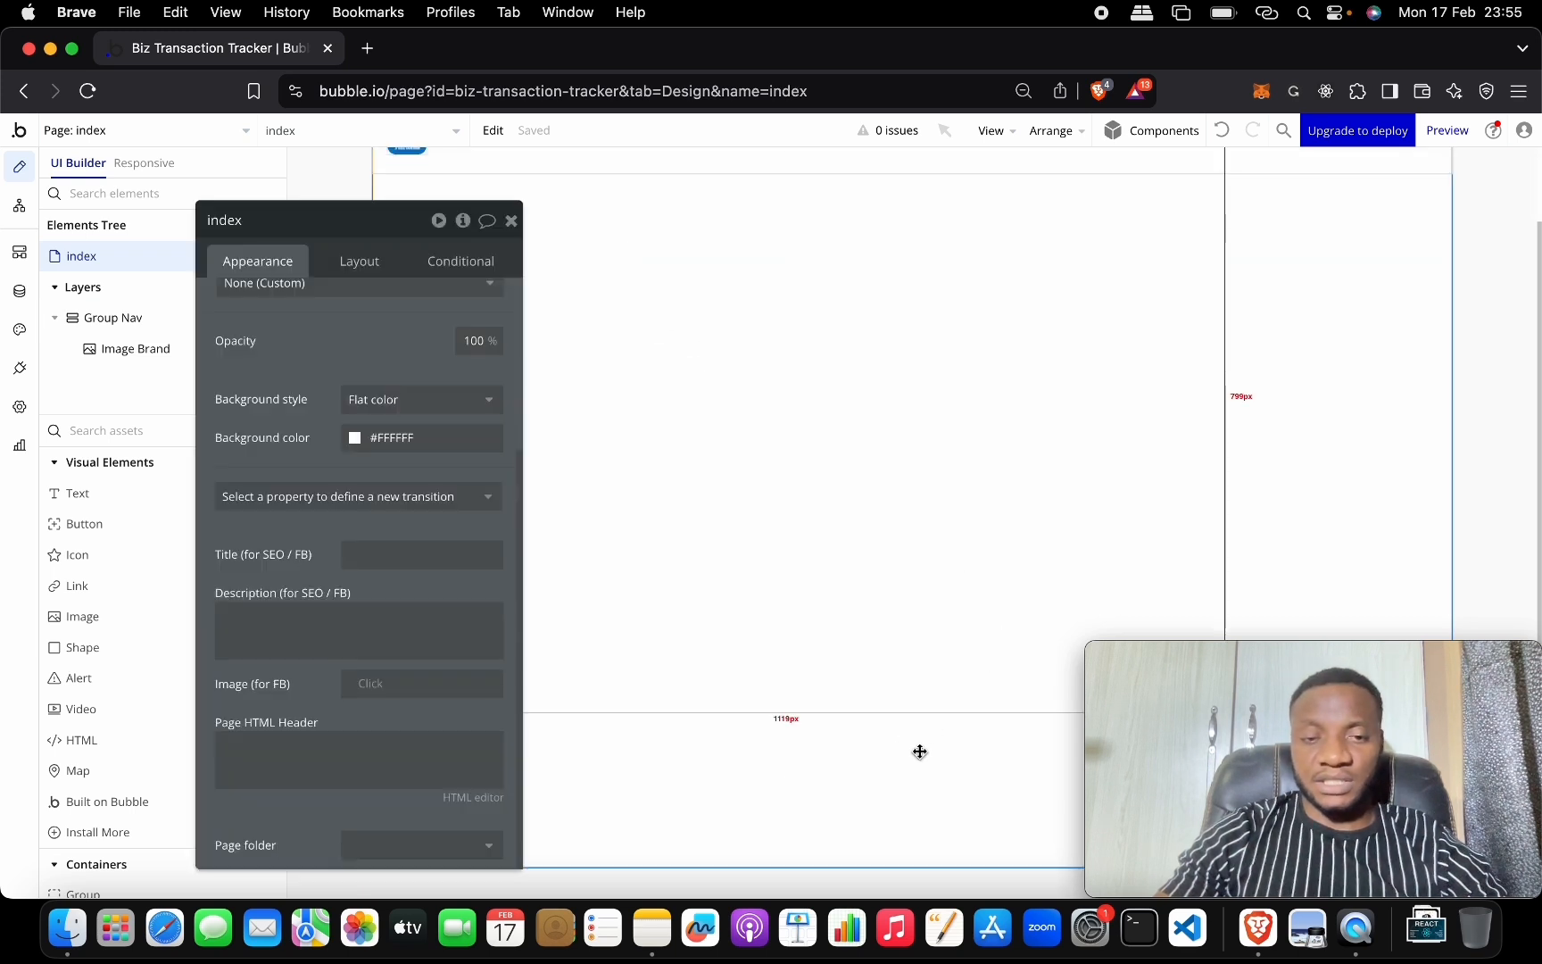
{"action": "left_click", "coordinate": [511, 220]}
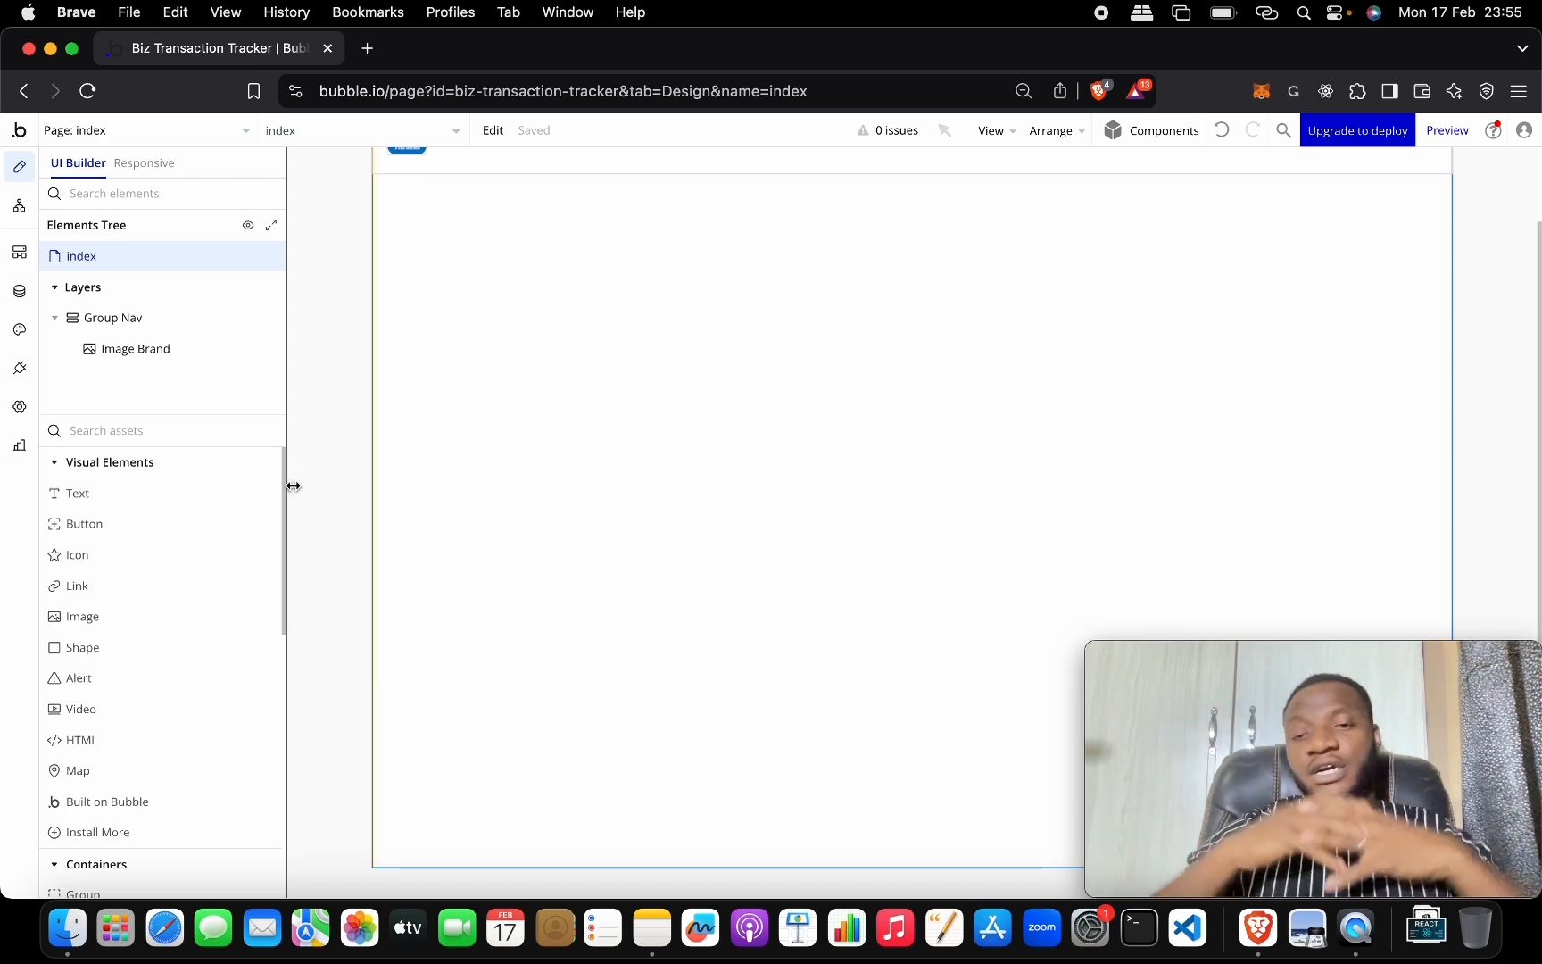
{"action": "scroll", "coordinate": [604, 384], "scroll_direction": "up", "scroll_amount": 2}
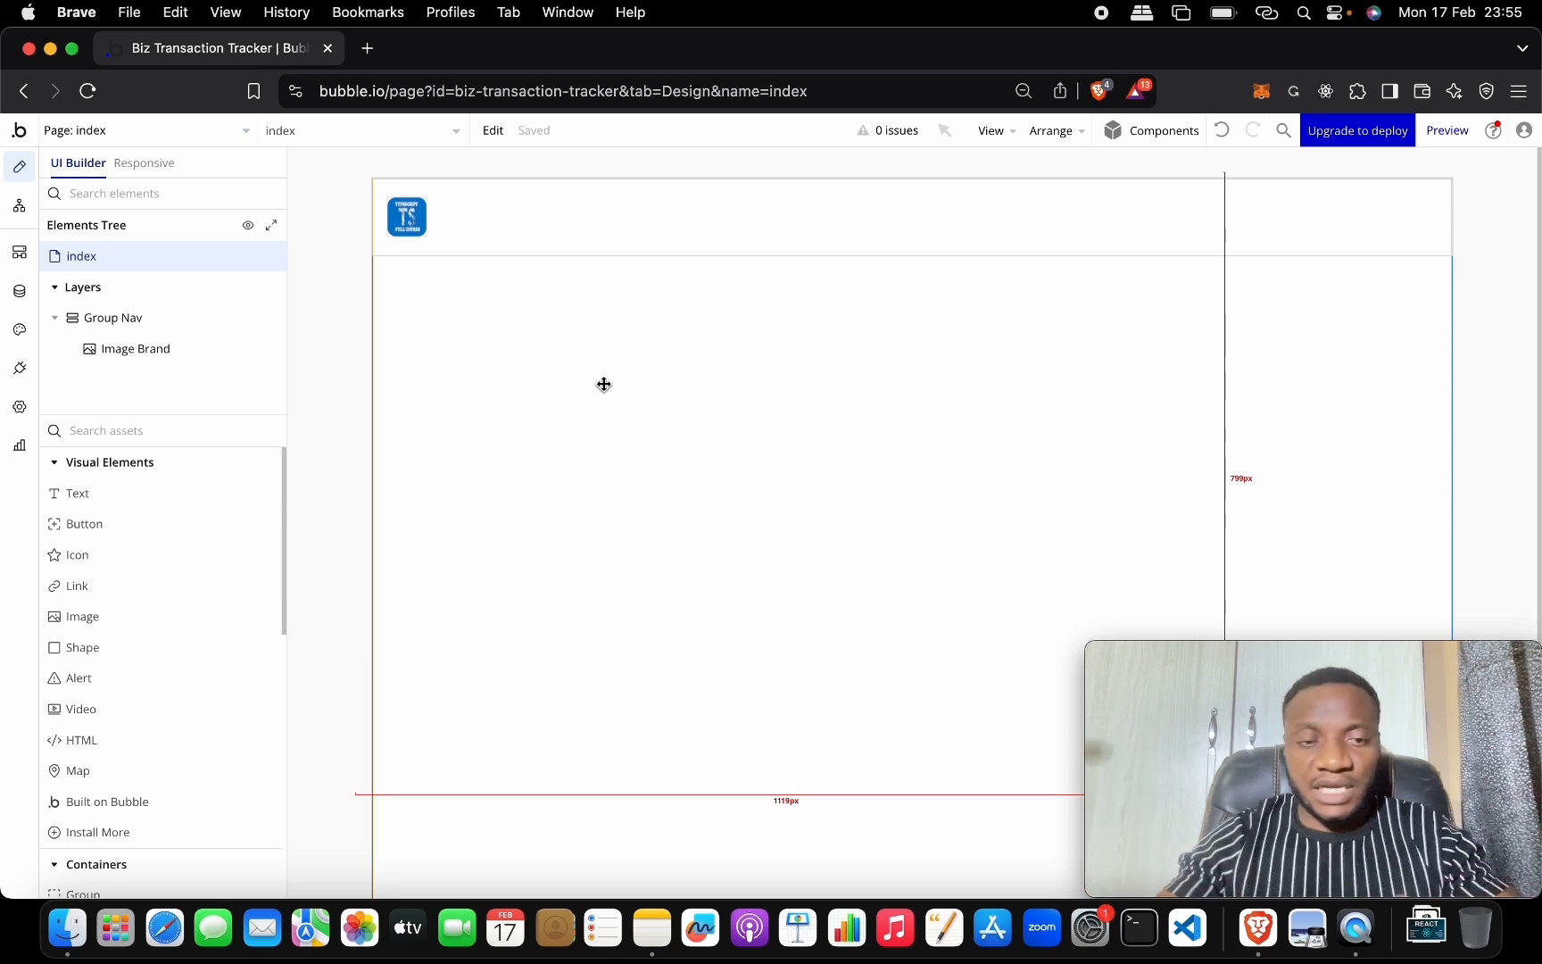
{"action": "scroll", "coordinate": [147, 589], "scroll_direction": "down", "scroll_amount": 5}
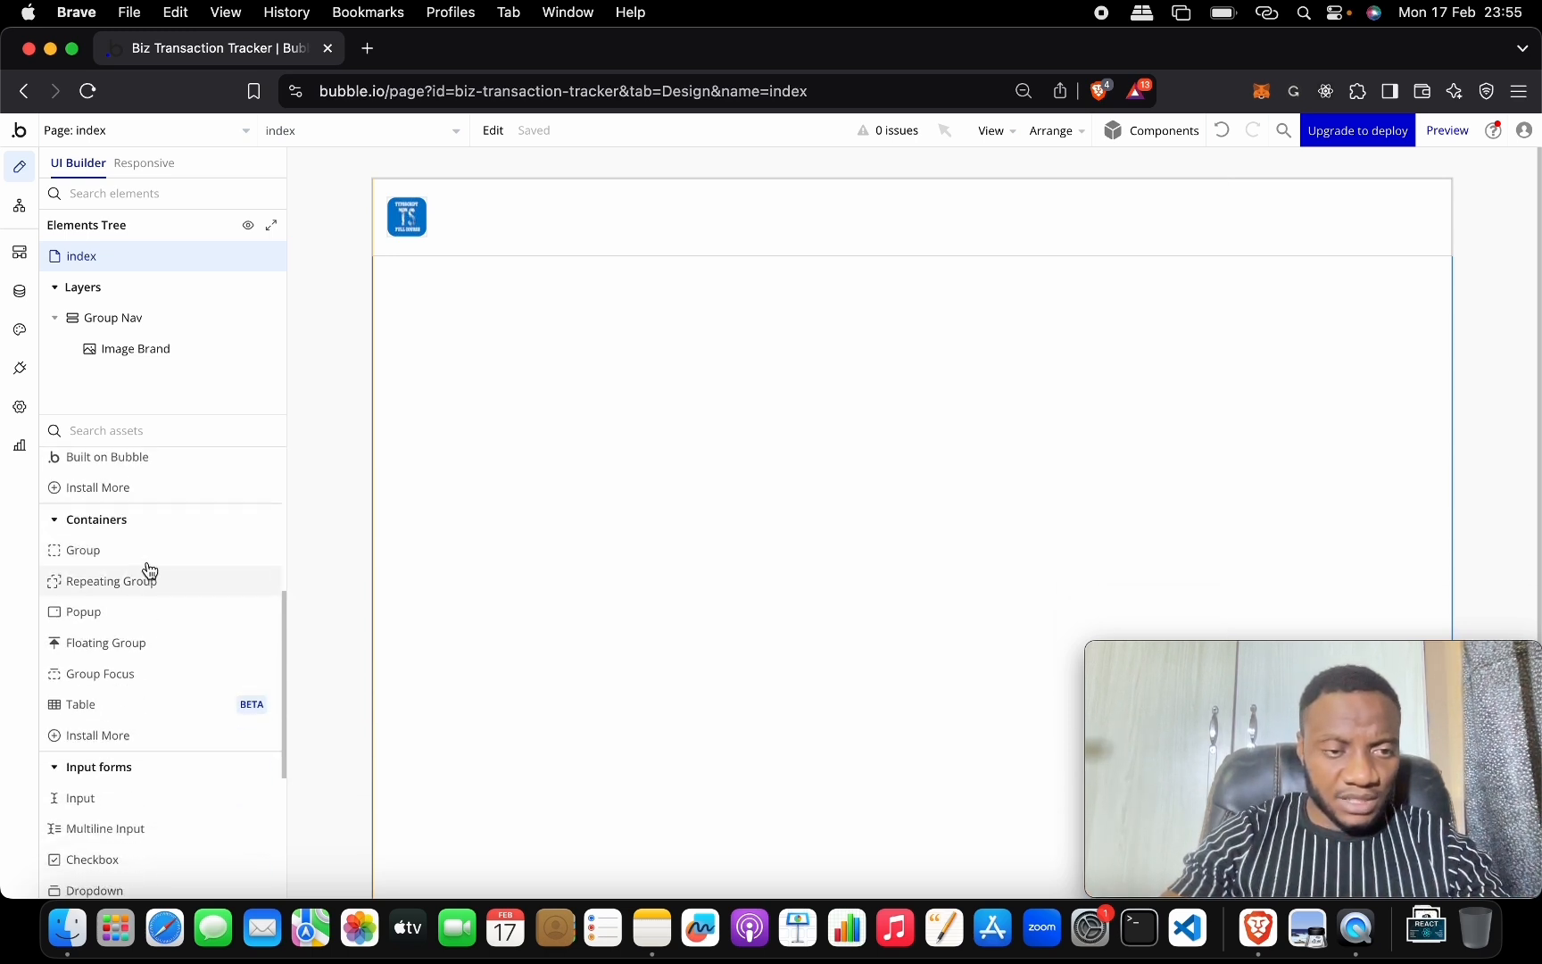
Place a Group below Group Nav named Group Auth, and delete the extra Group C.
{"action": "left_click", "coordinate": [148, 551]}
{"action": "left_click", "coordinate": [679, 423]}
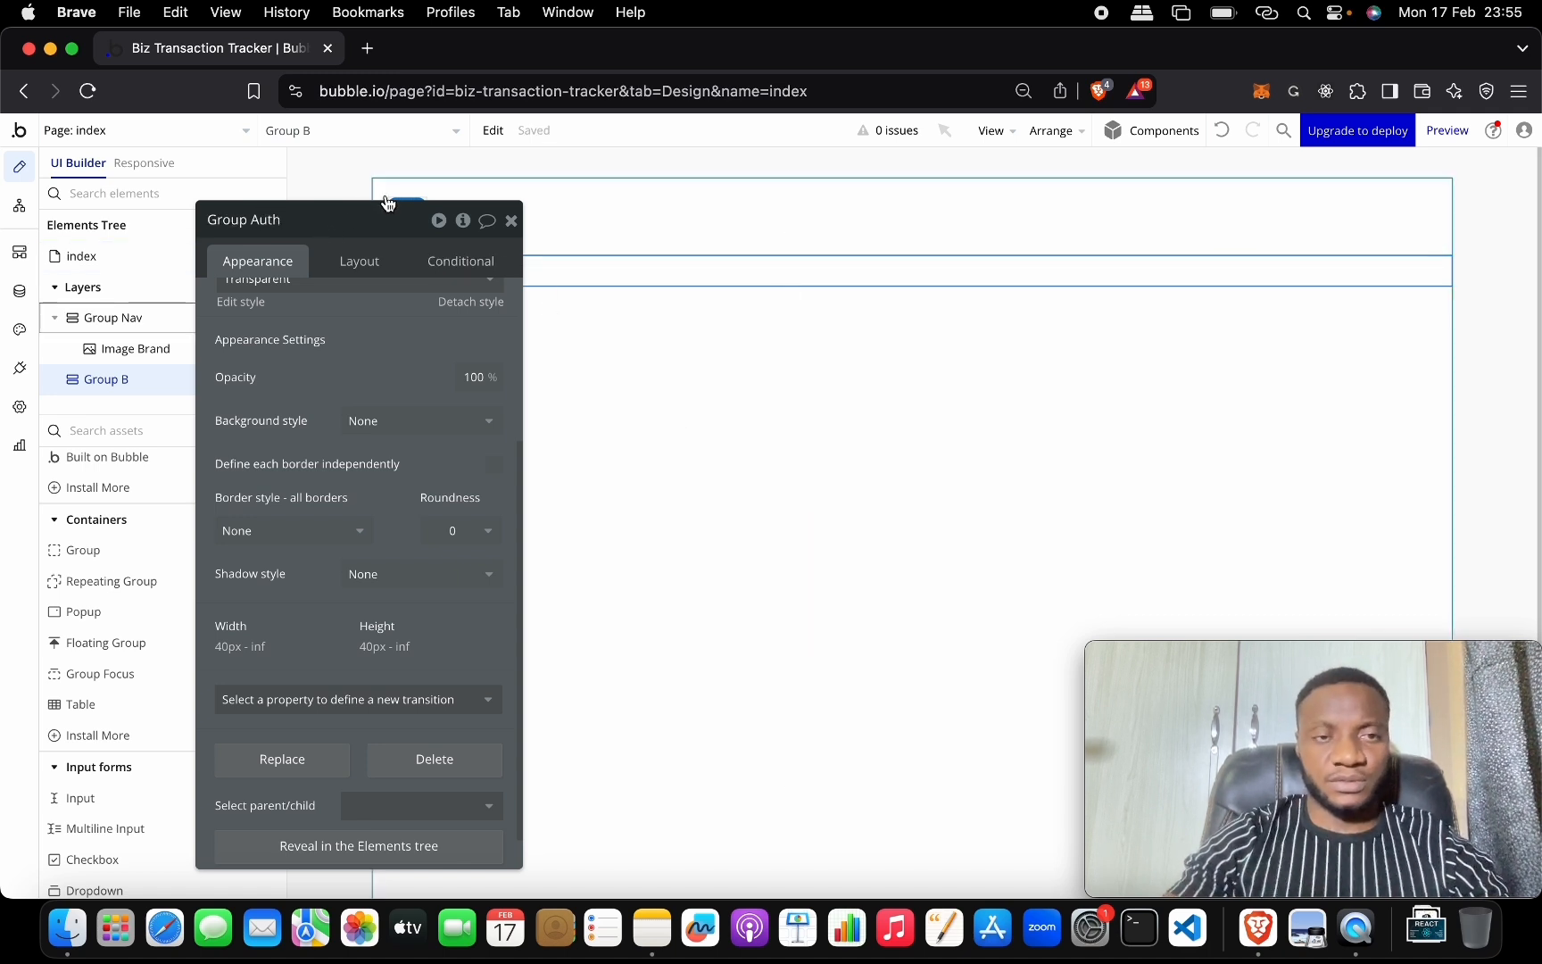
{"action": "left_click", "coordinate": [529, 265]}
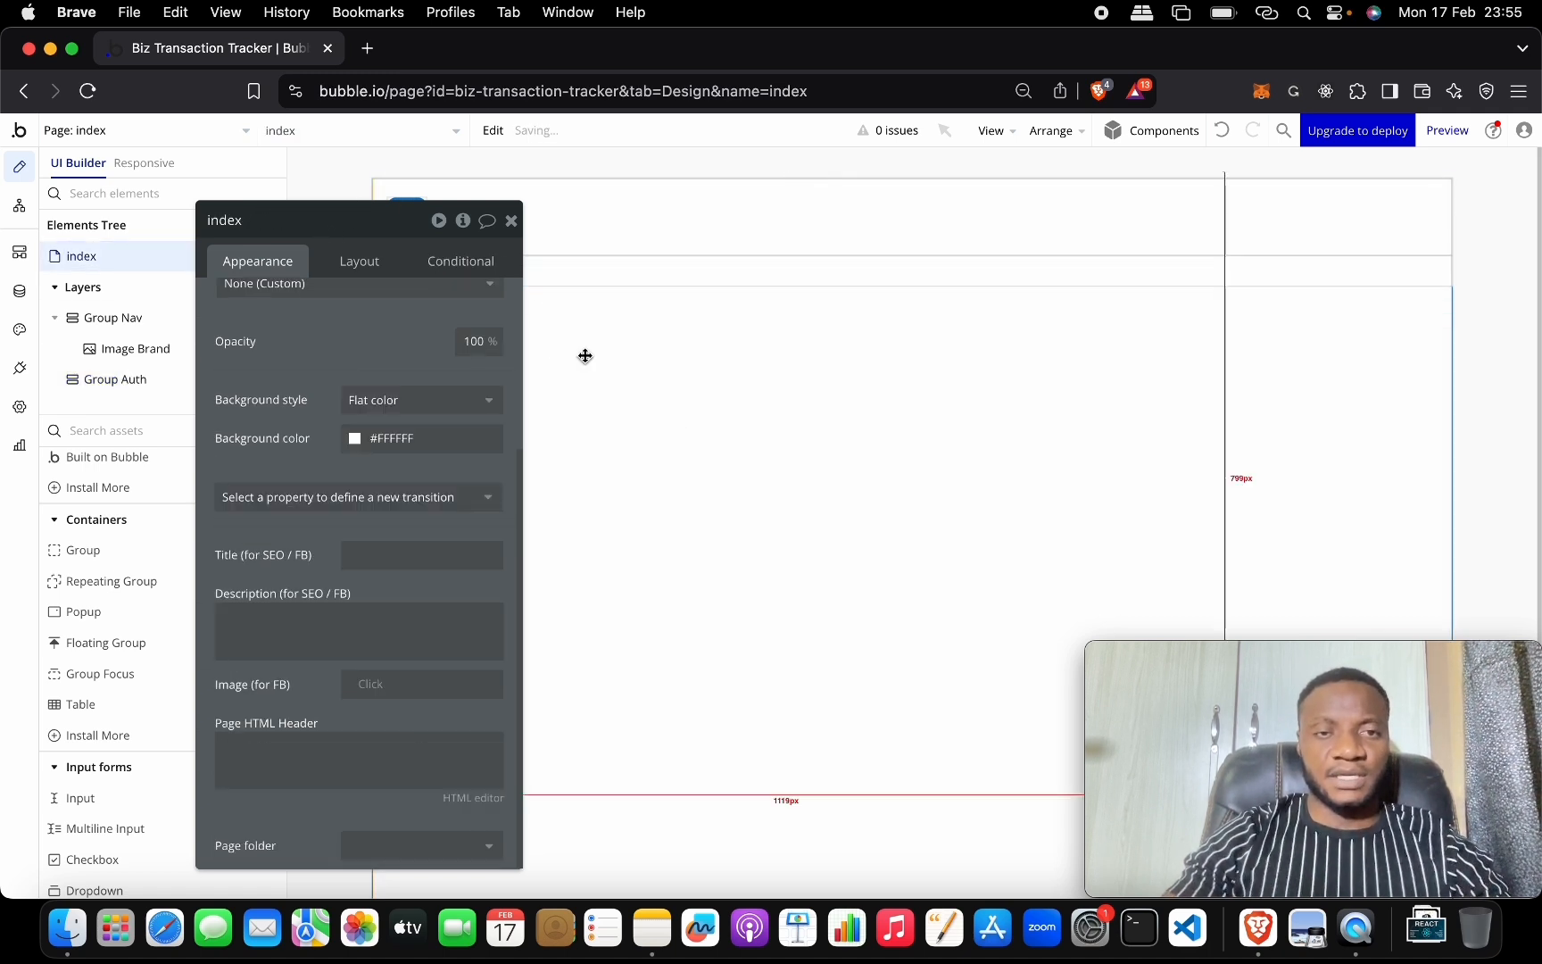
{"action": "left_click", "coordinate": [511, 221]}
{"action": "double_click", "coordinate": [538, 277]}
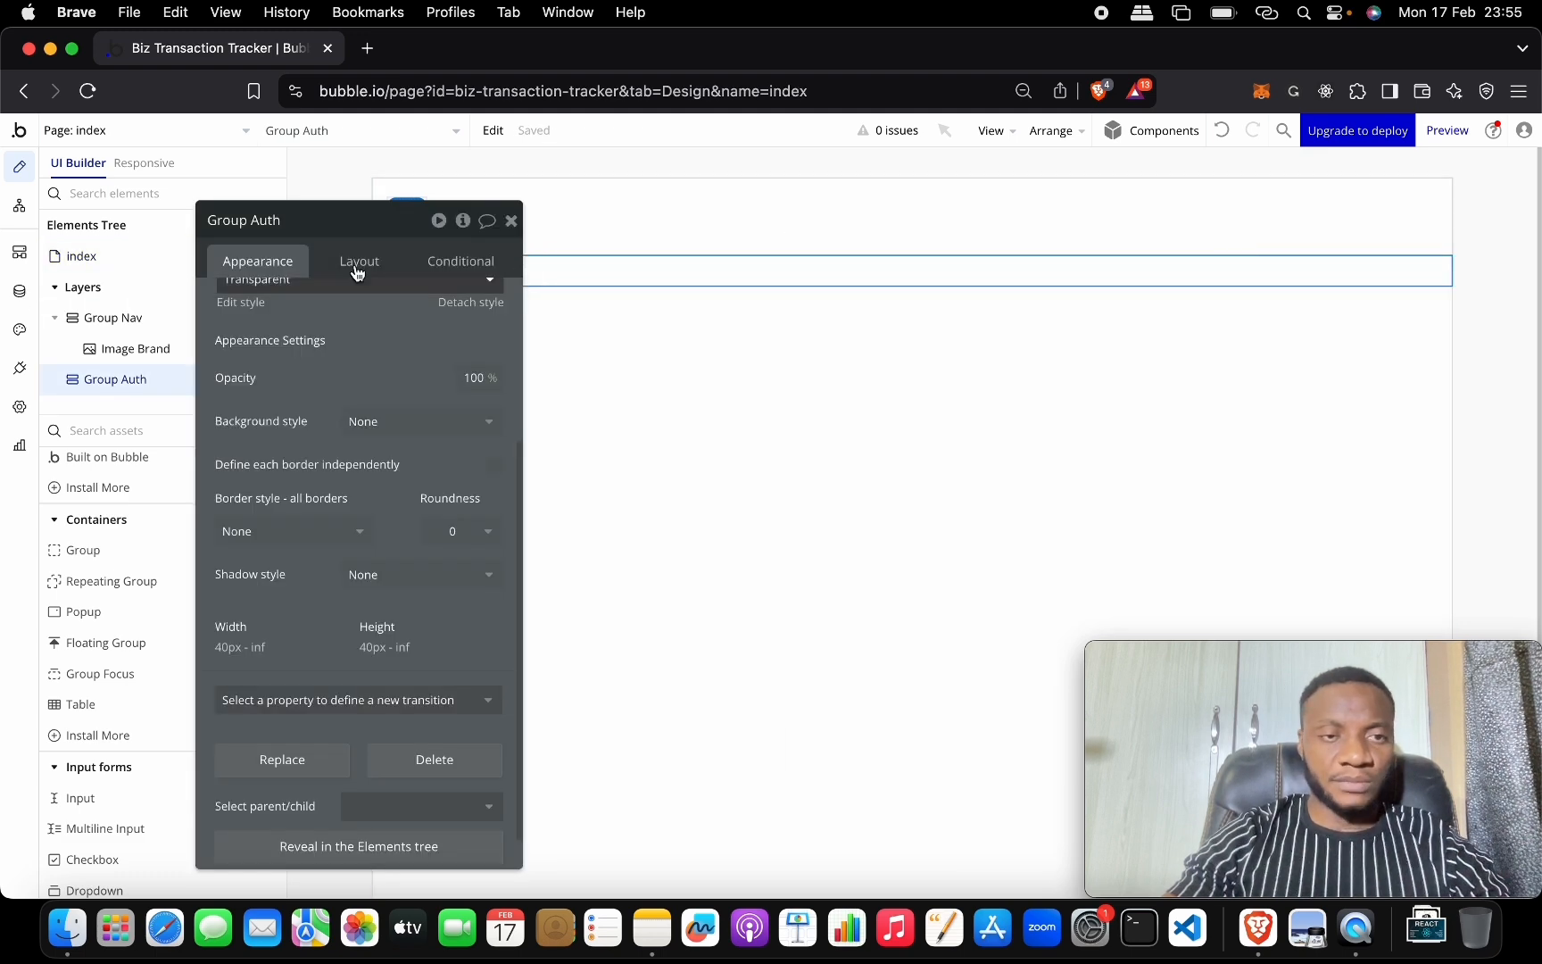
{"action": "left_click_drag", "start_coordinate": [362, 225], "coordinate": [926, 260]}
{"action": "left_click", "coordinate": [181, 558]}
{"action": "left_click_drag", "start_coordinate": [181, 558], "coordinate": [557, 308]}
{"action": "scroll", "coordinate": [803, 375], "scroll_direction": "down", "scroll_amount": 5}
{"action": "left_click", "coordinate": [982, 750]}
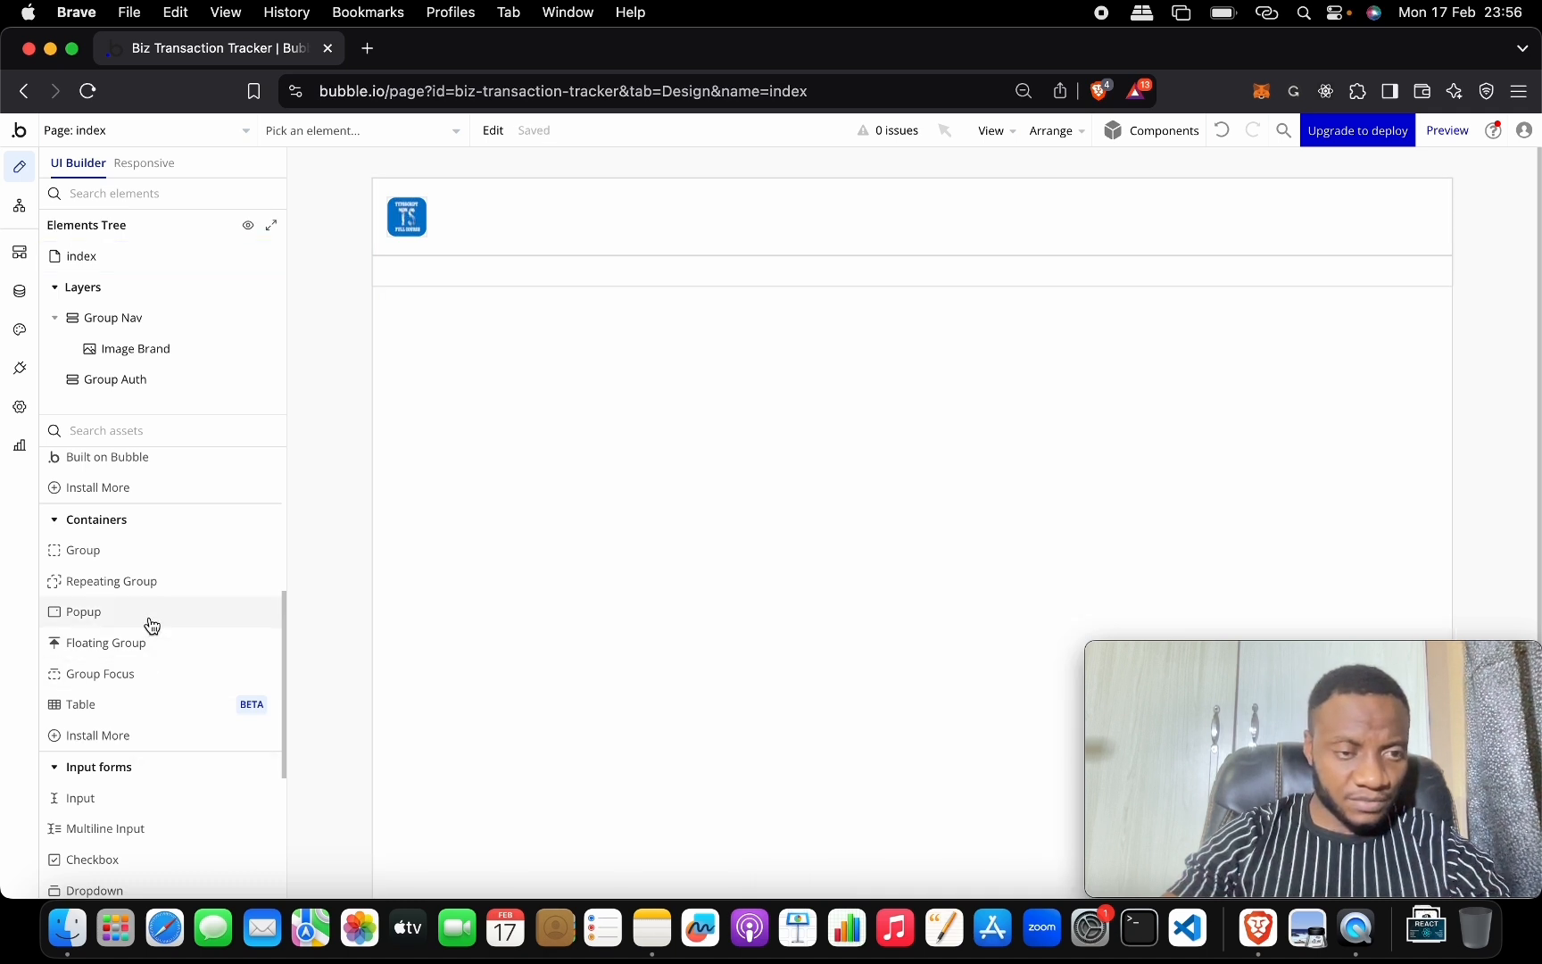
Place another Group below the header and drag its Group C layer into Group Auth.
{"action": "left_click", "coordinate": [156, 548]}
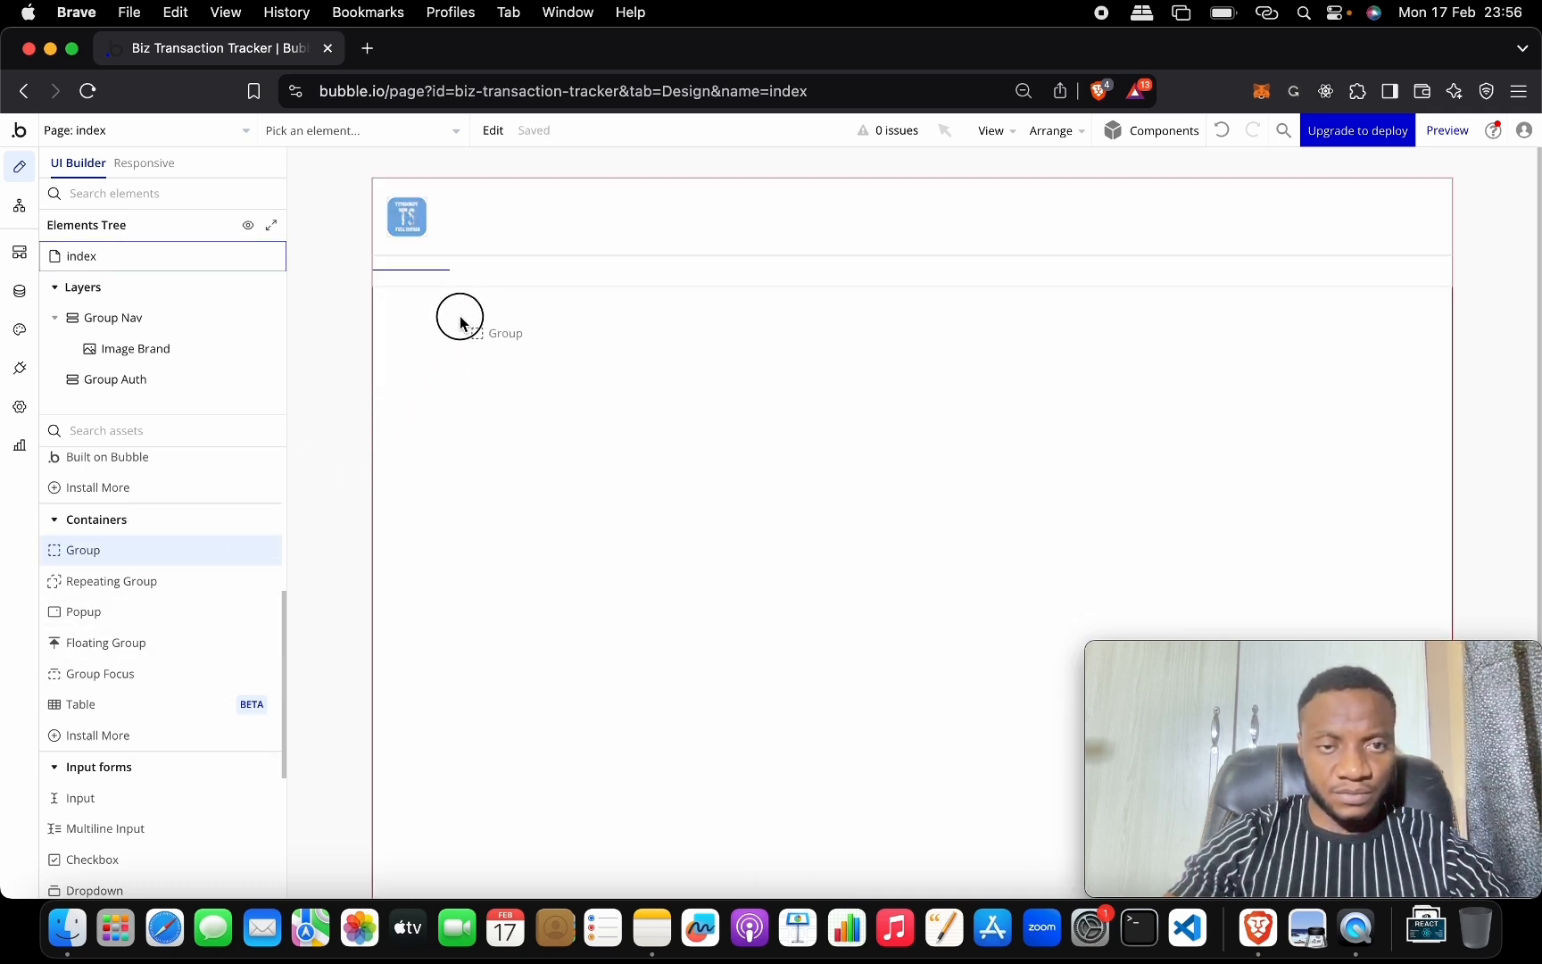
{"action": "left_click", "coordinate": [482, 285]}
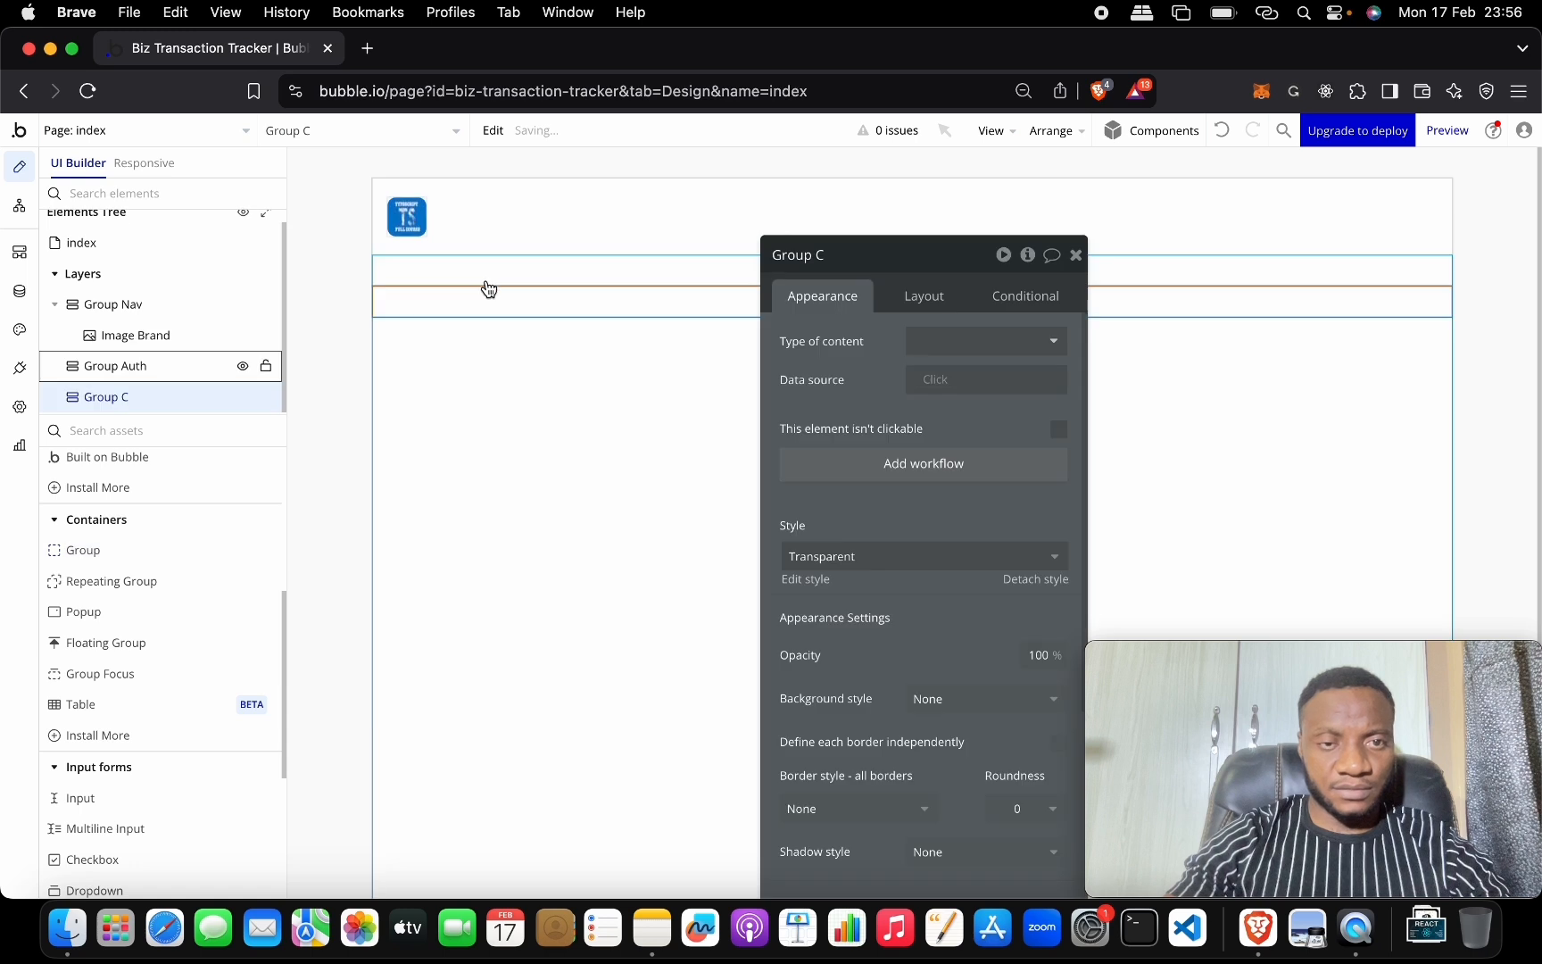
{"action": "left_click_drag", "start_coordinate": [163, 396], "coordinate": [162, 365]}
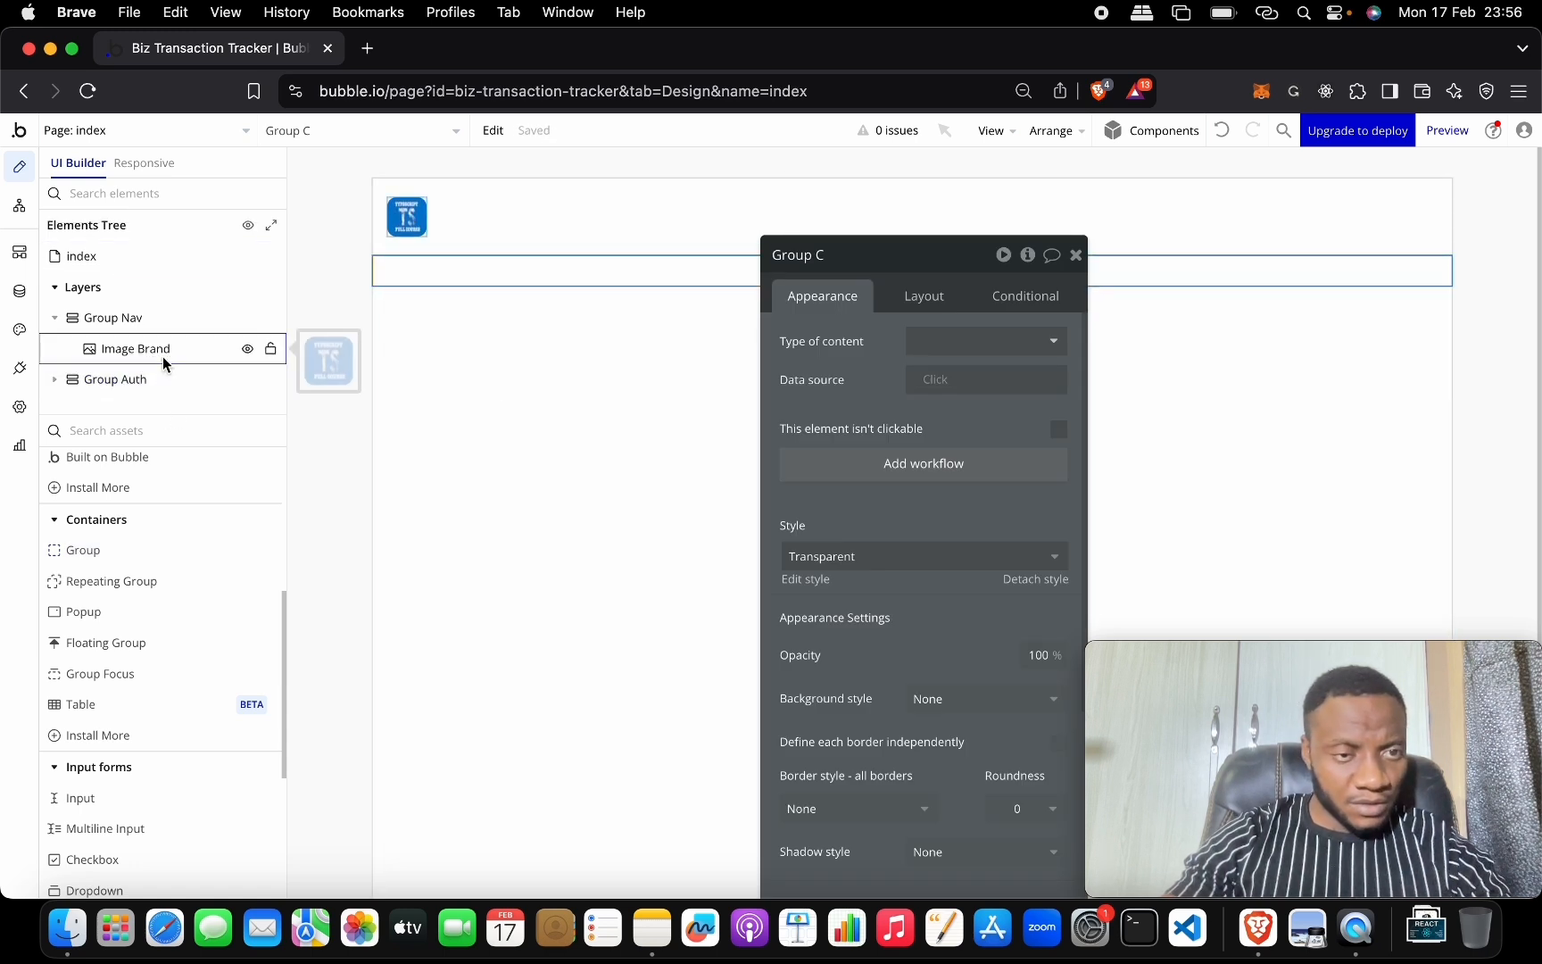
{"action": "left_click", "coordinate": [56, 379]}
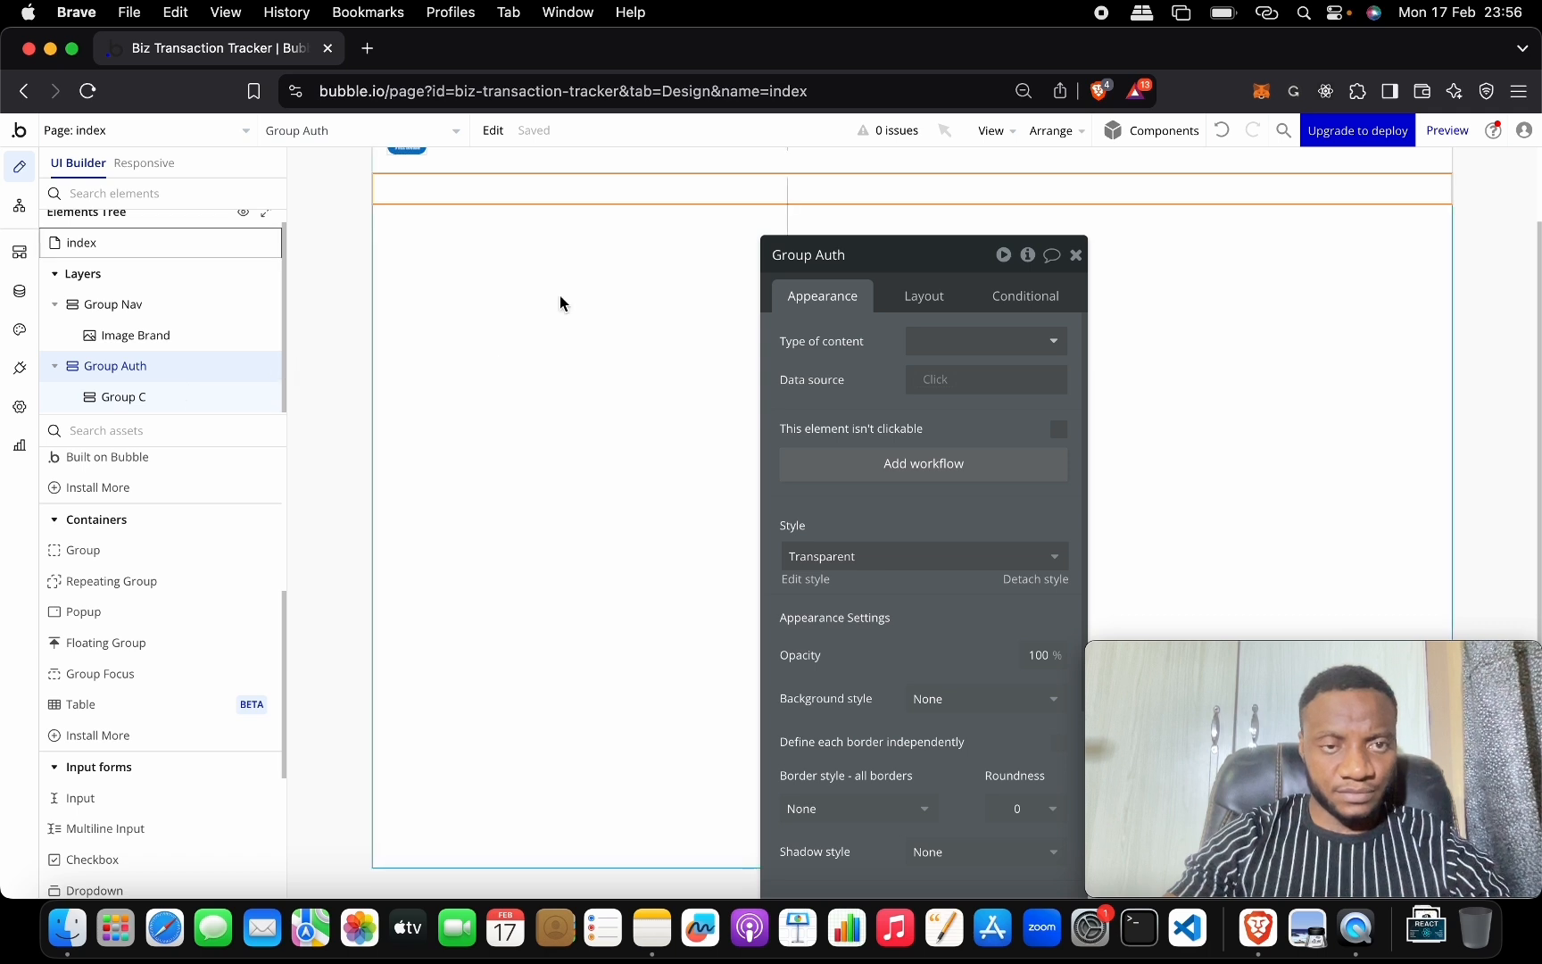
{"action": "scroll", "coordinate": [571, 293], "scroll_direction": "up", "scroll_amount": 1}
{"action": "left_click_drag", "start_coordinate": [909, 262], "coordinate": [758, 416]}
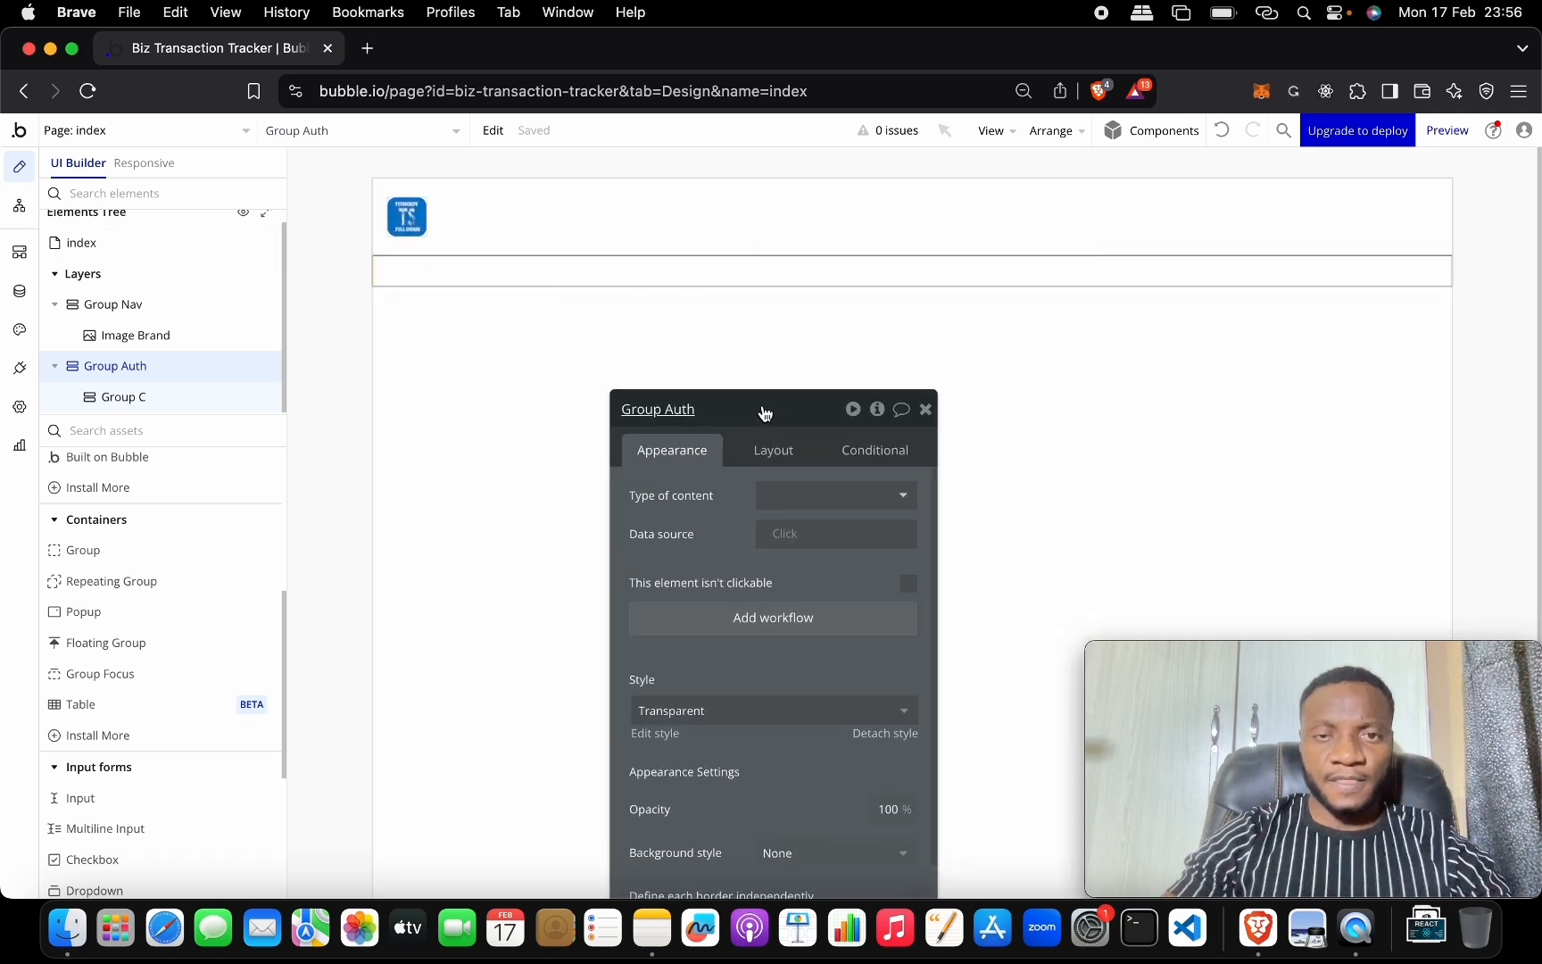
Rename Group C to Group Login, tick fixed-width, and set its width to 50 %.
{"action": "left_click", "coordinate": [145, 400]}
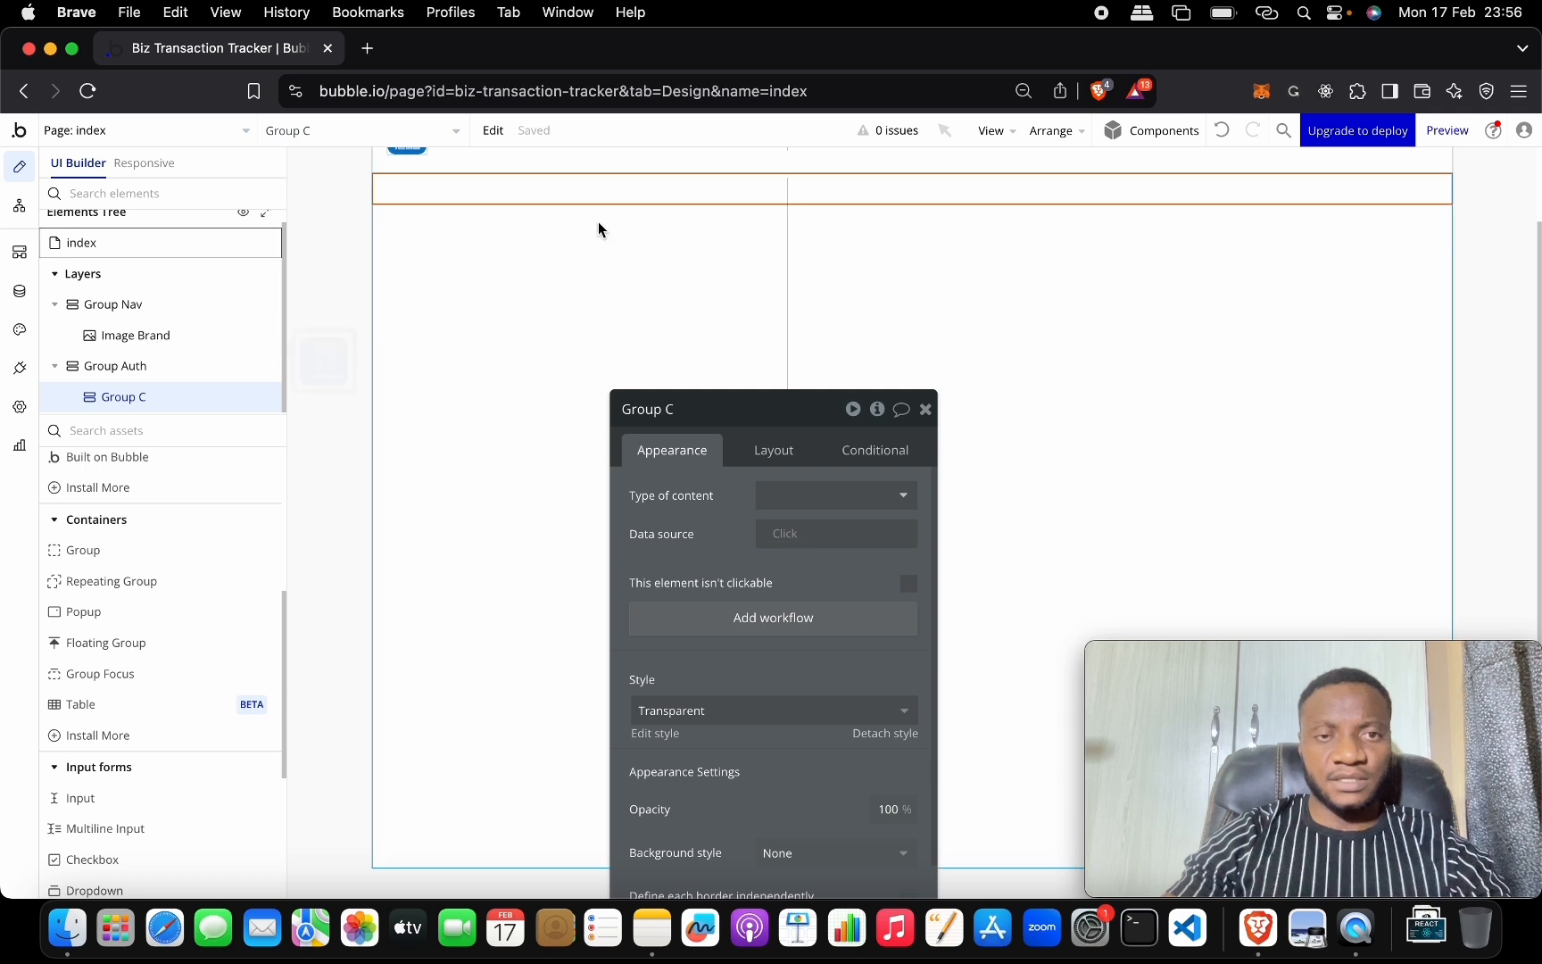
{"action": "left_click", "coordinate": [721, 408]}
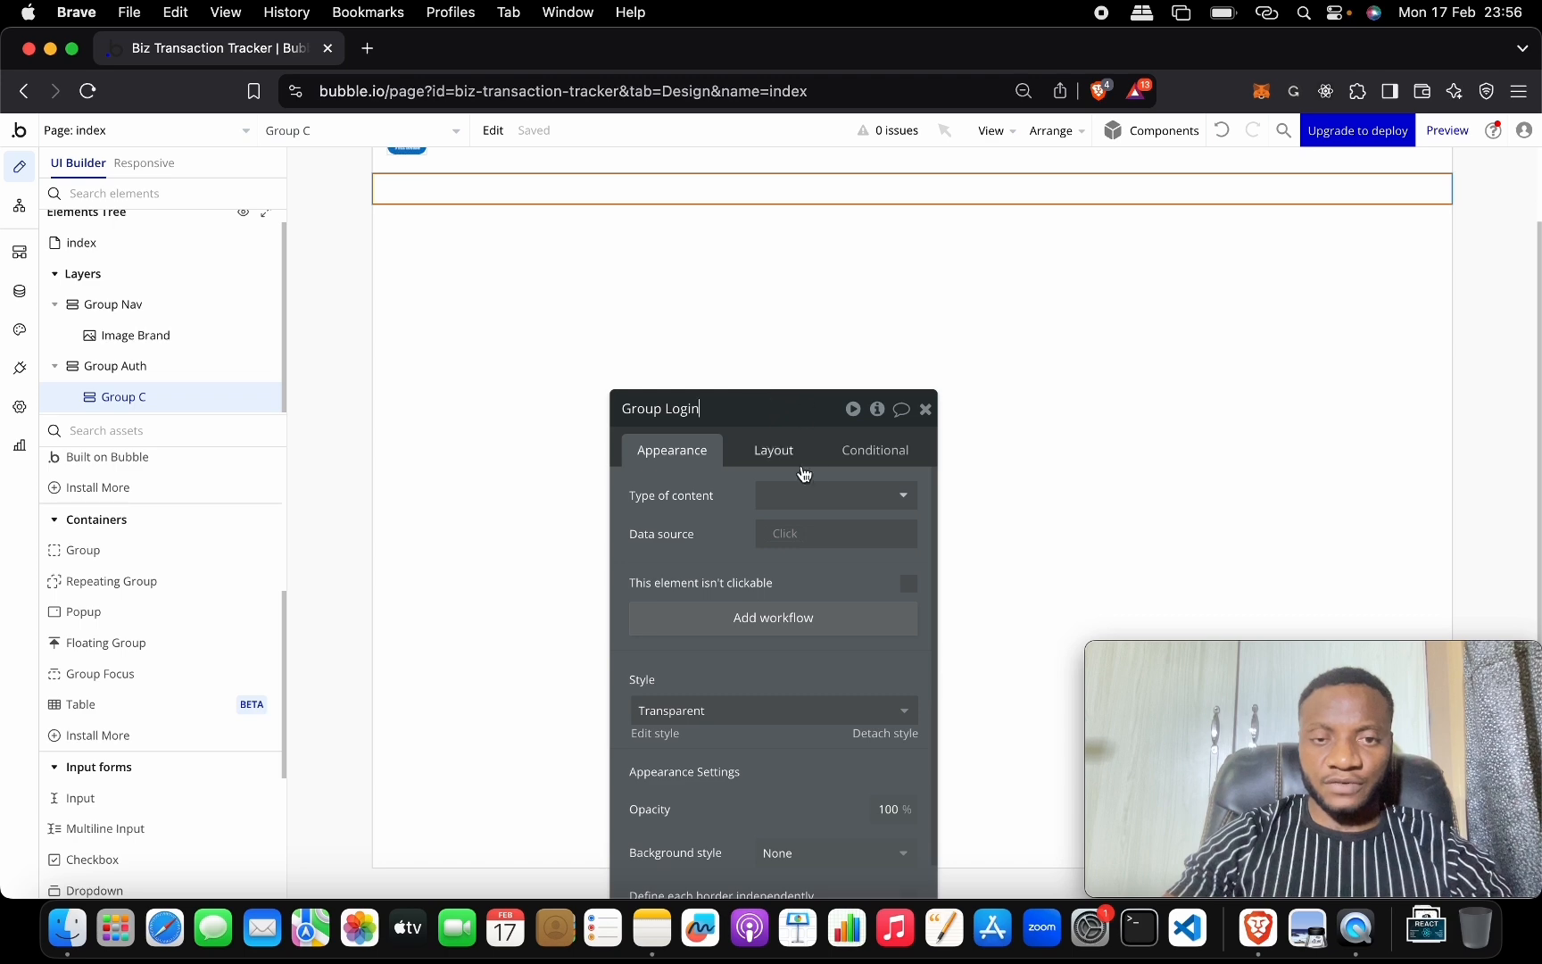
{"action": "left_click", "coordinate": [773, 450]}
{"action": "left_click_drag", "start_coordinate": [766, 408], "coordinate": [813, 183]}
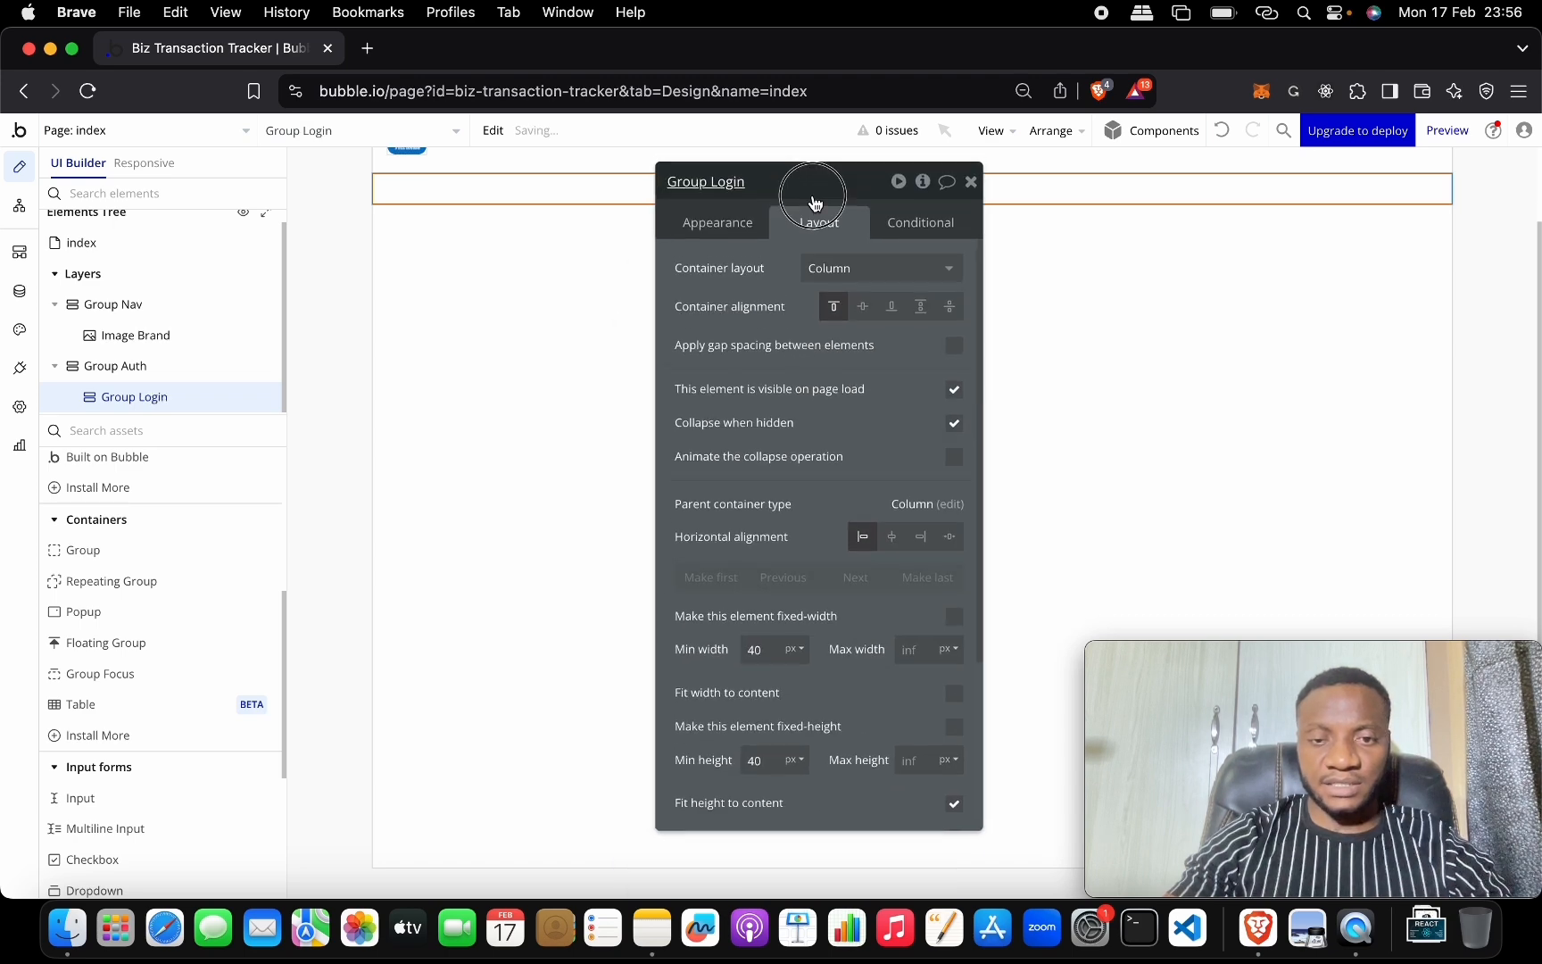
{"action": "left_click", "coordinate": [770, 648]}
{"action": "left_click", "coordinate": [954, 617]}
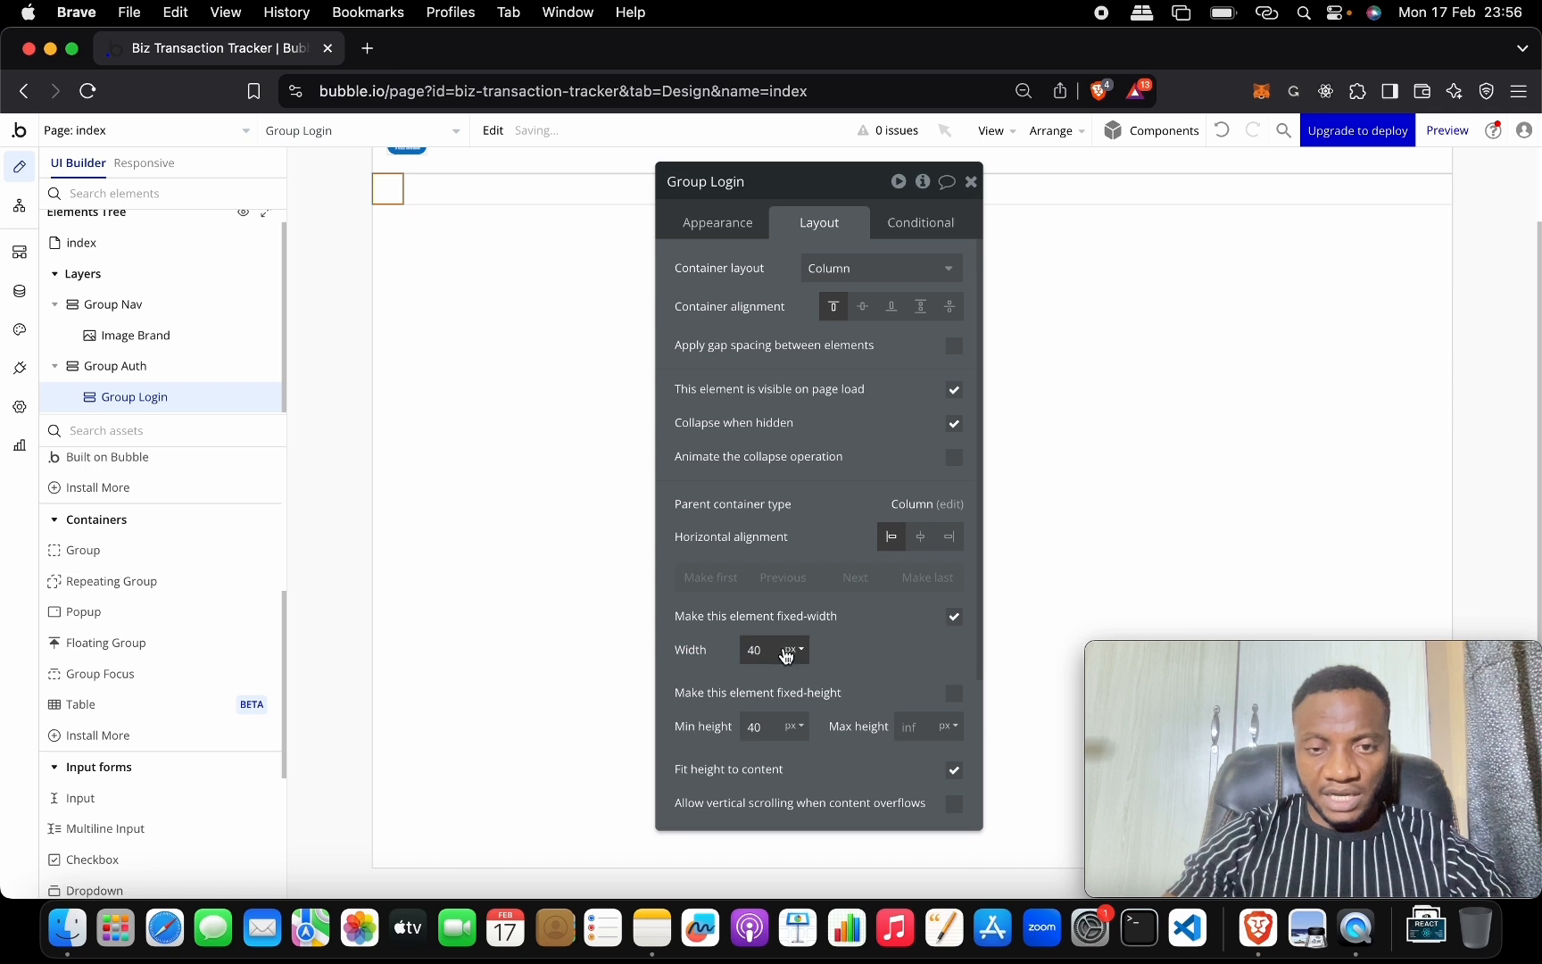
{"action": "type", "text": "50"}
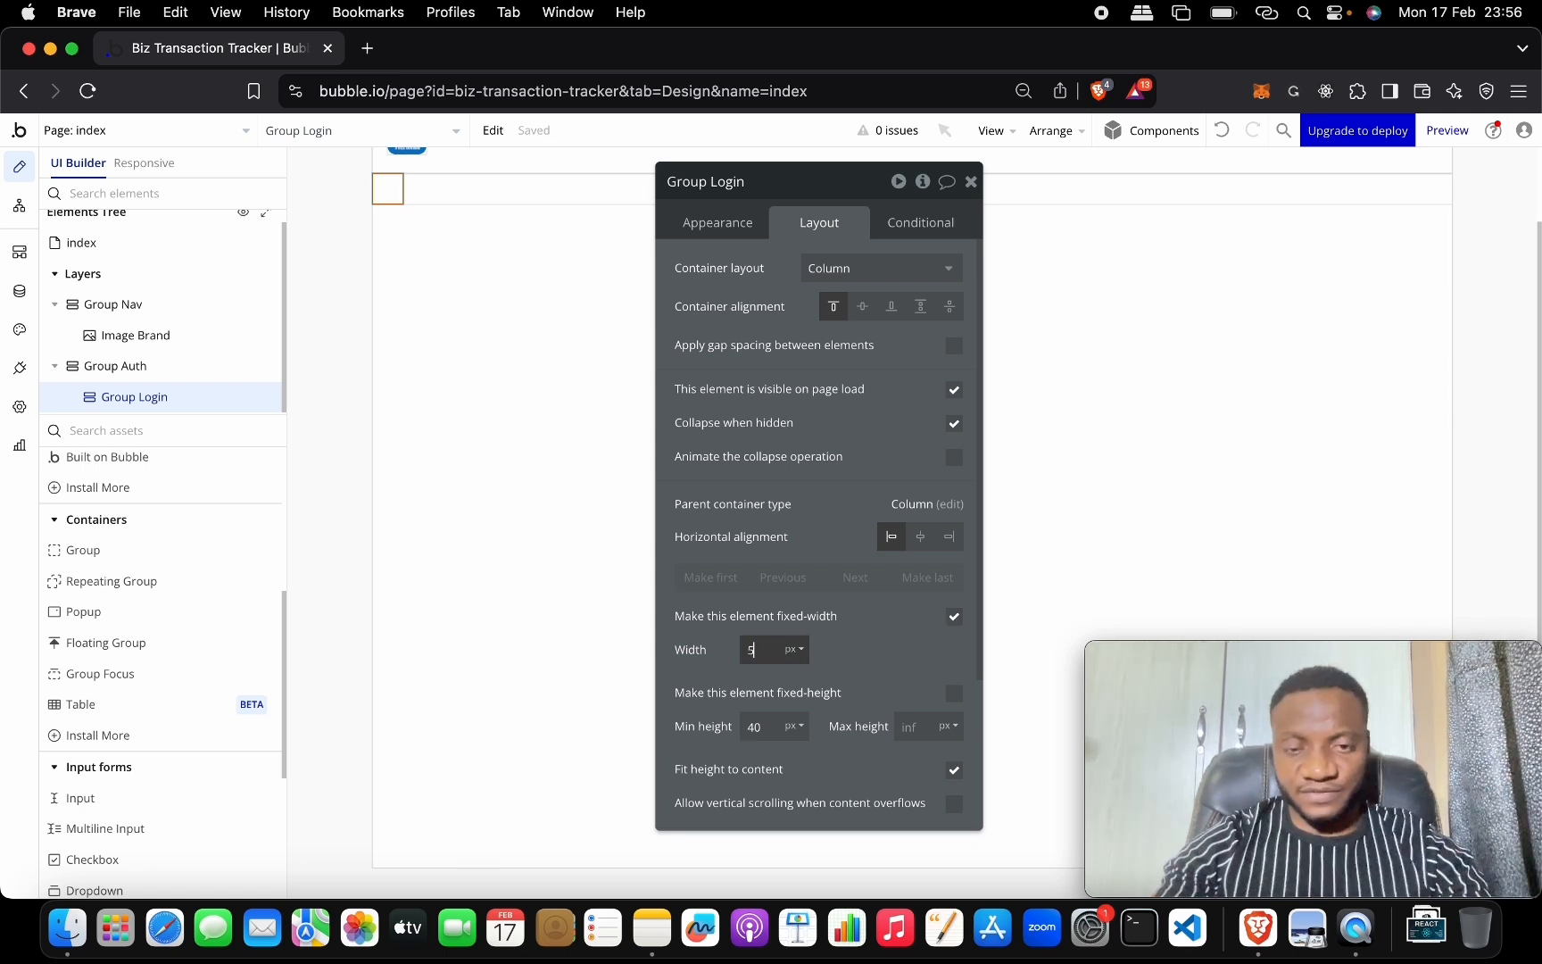
{"action": "left_click", "coordinate": [795, 649]}
{"action": "left_click", "coordinate": [794, 710]}
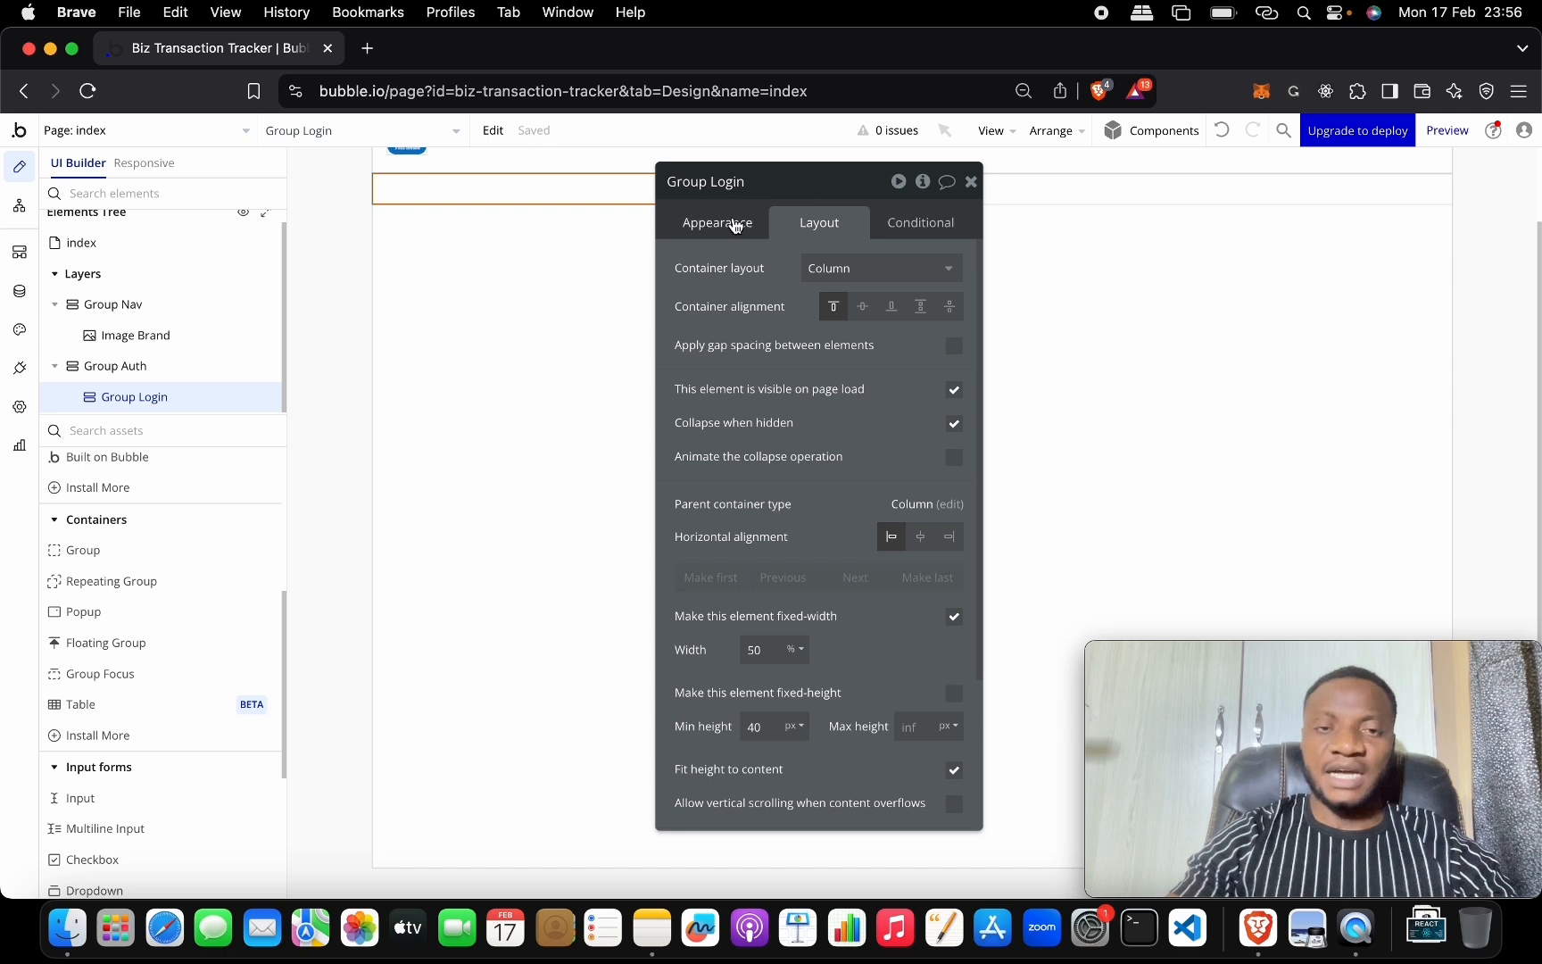
Give Group Login a flat colour background at 30% opacity.
{"action": "left_click", "coordinate": [714, 225]}
{"action": "left_click", "coordinate": [874, 483]}
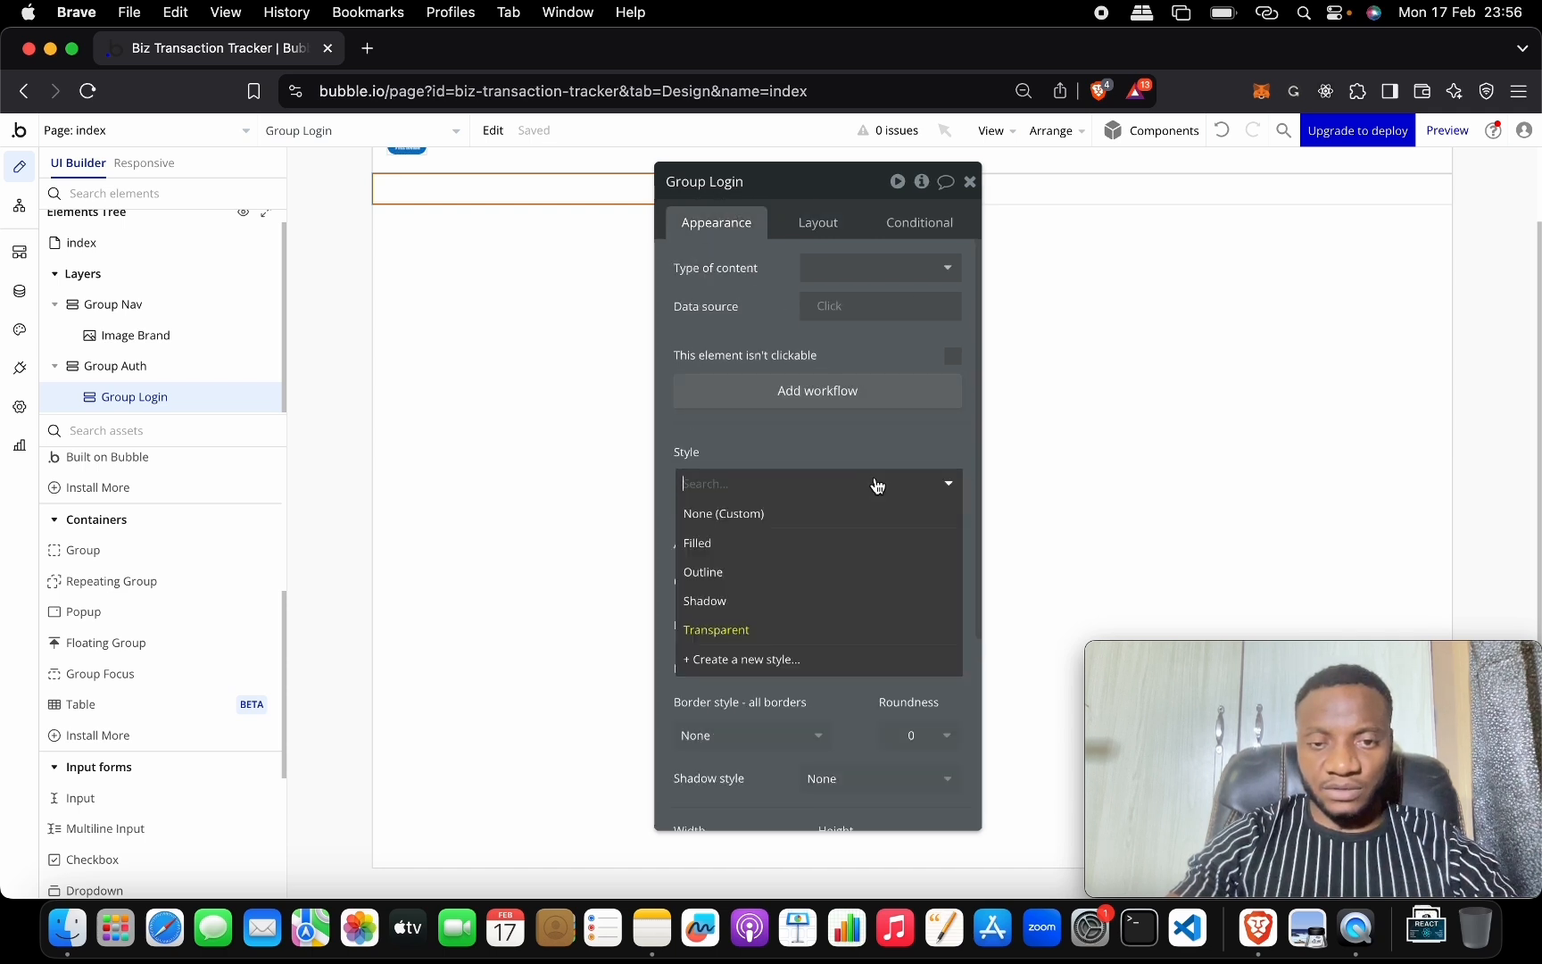
{"action": "scroll", "coordinate": [875, 482], "scroll_direction": "down", "scroll_amount": 5}
{"action": "left_click", "coordinate": [846, 284]}
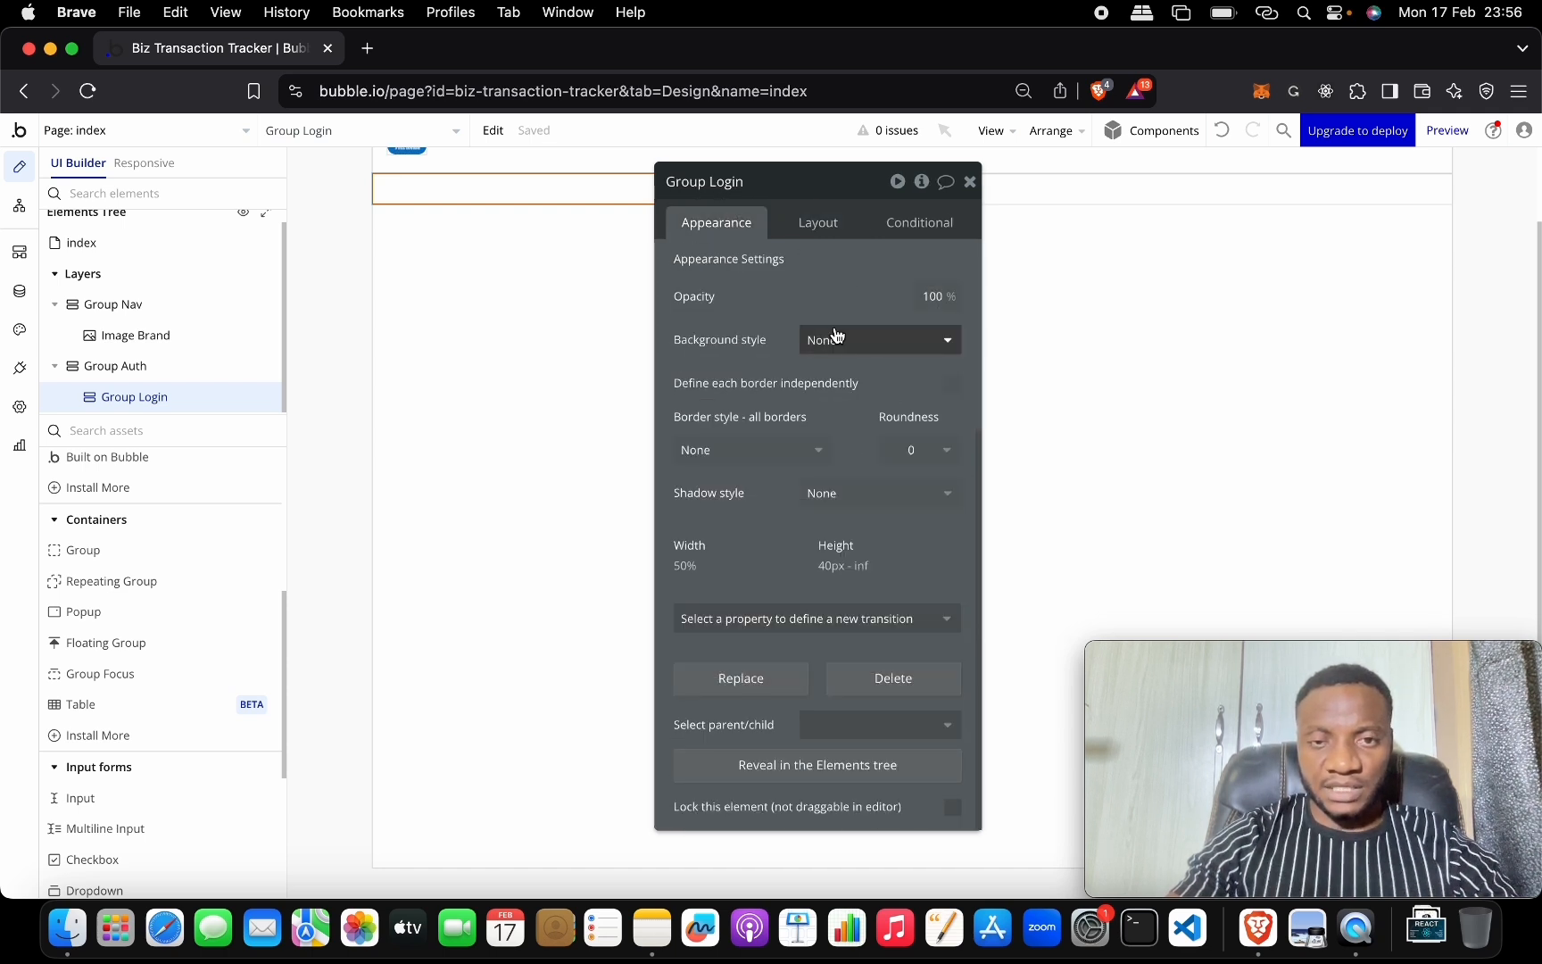
{"action": "left_click", "coordinate": [833, 339]}
{"action": "left_click", "coordinate": [843, 427]}
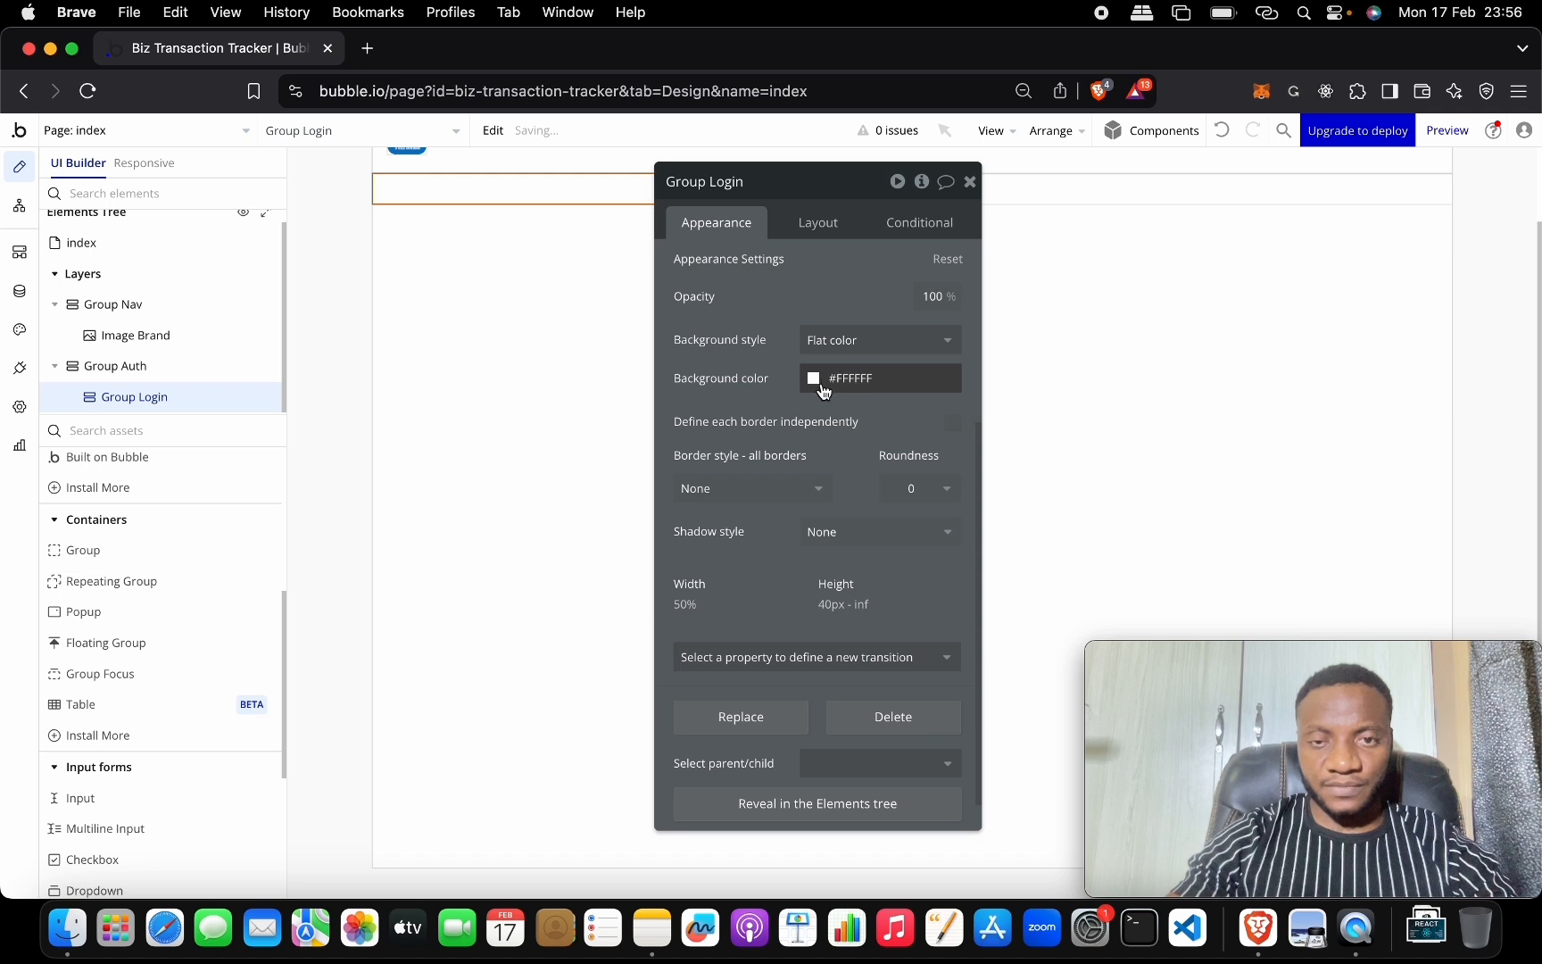
{"action": "left_click", "coordinate": [814, 382]}
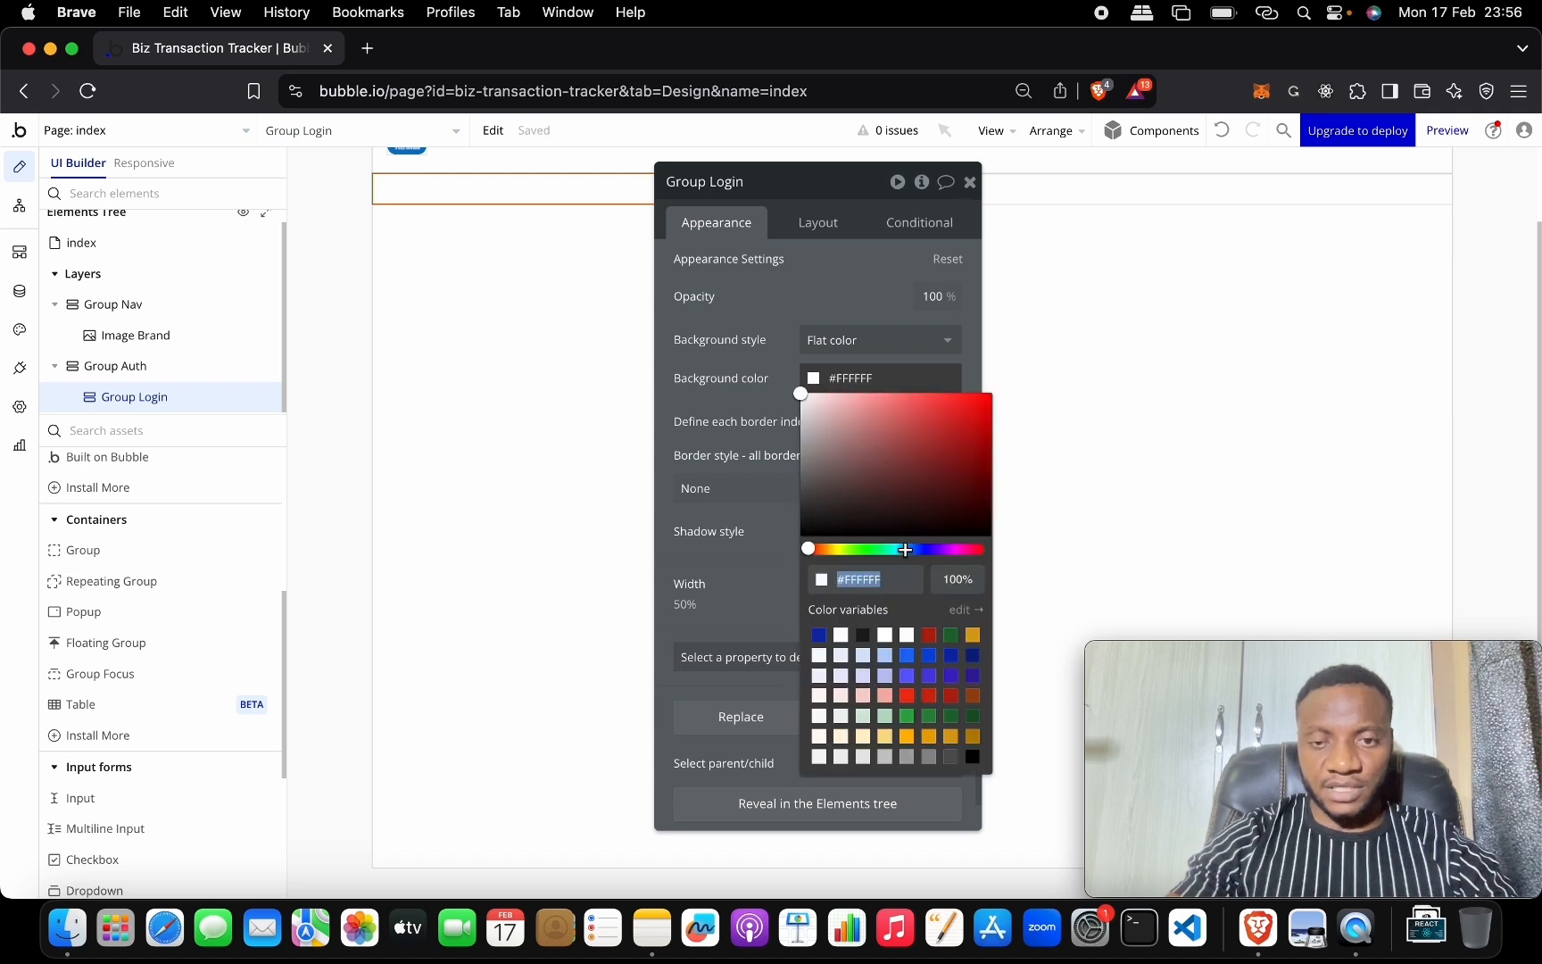
{"action": "left_click", "coordinate": [905, 549]}
{"action": "left_click", "coordinate": [963, 580]}
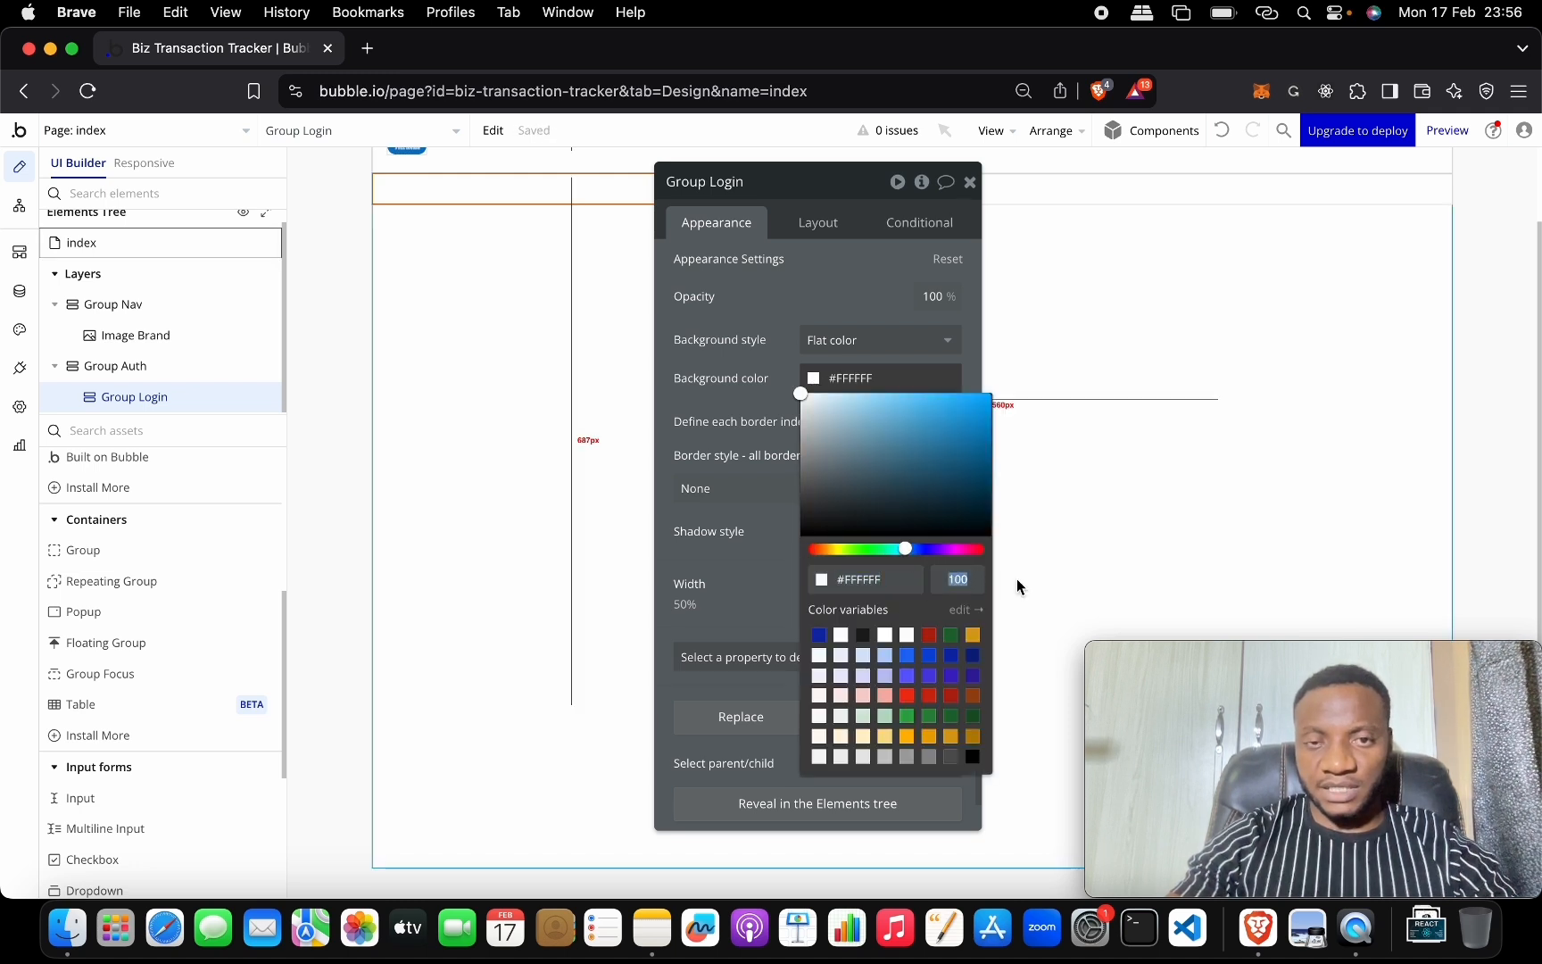
{"action": "type", "text": "30"}
{"action": "key", "text": "Return"}
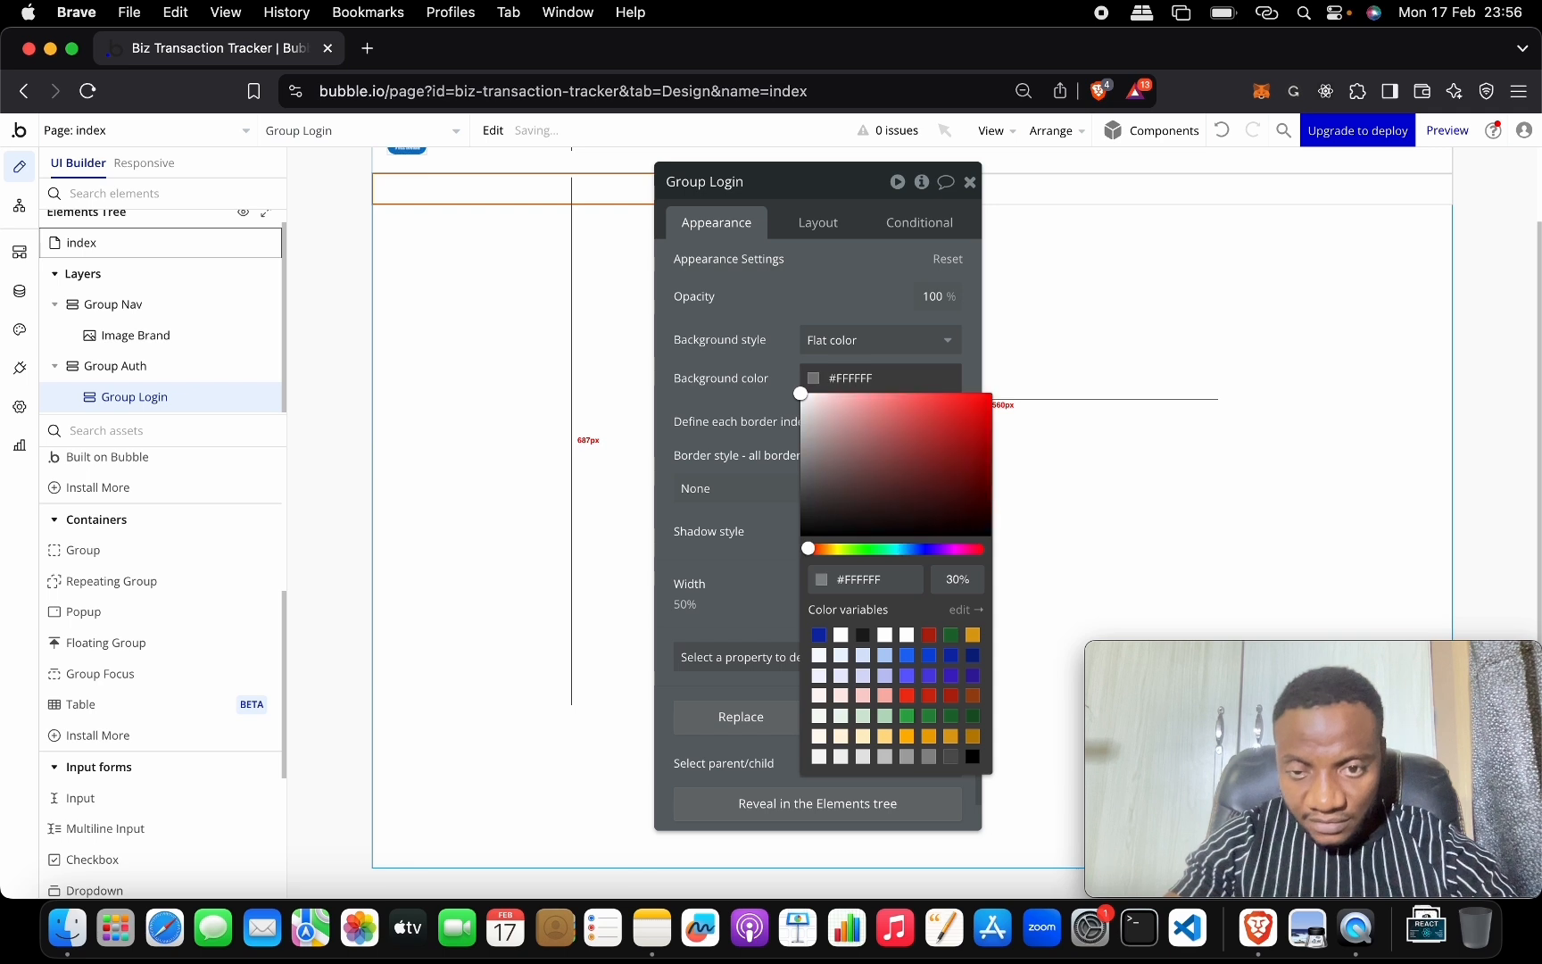
Tune Group Login's background colour to blue #3152B0.
{"action": "left_click_drag", "start_coordinate": [827, 179], "coordinate": [799, 298]}
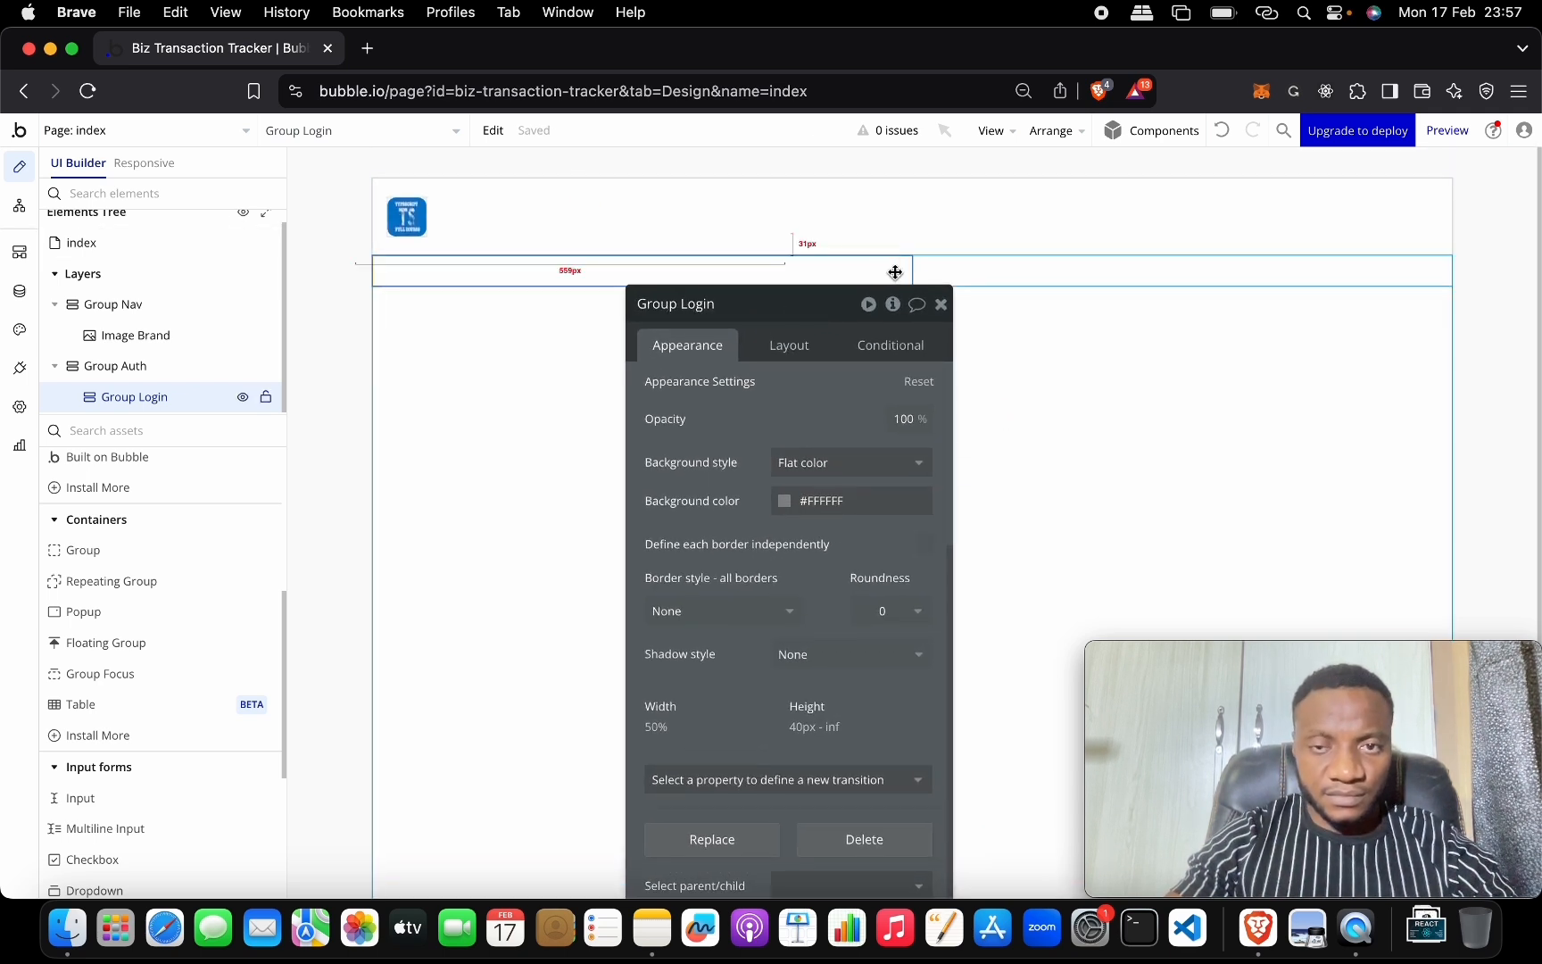
{"action": "left_click", "coordinate": [1019, 273]}
{"action": "left_click", "coordinate": [895, 272]}
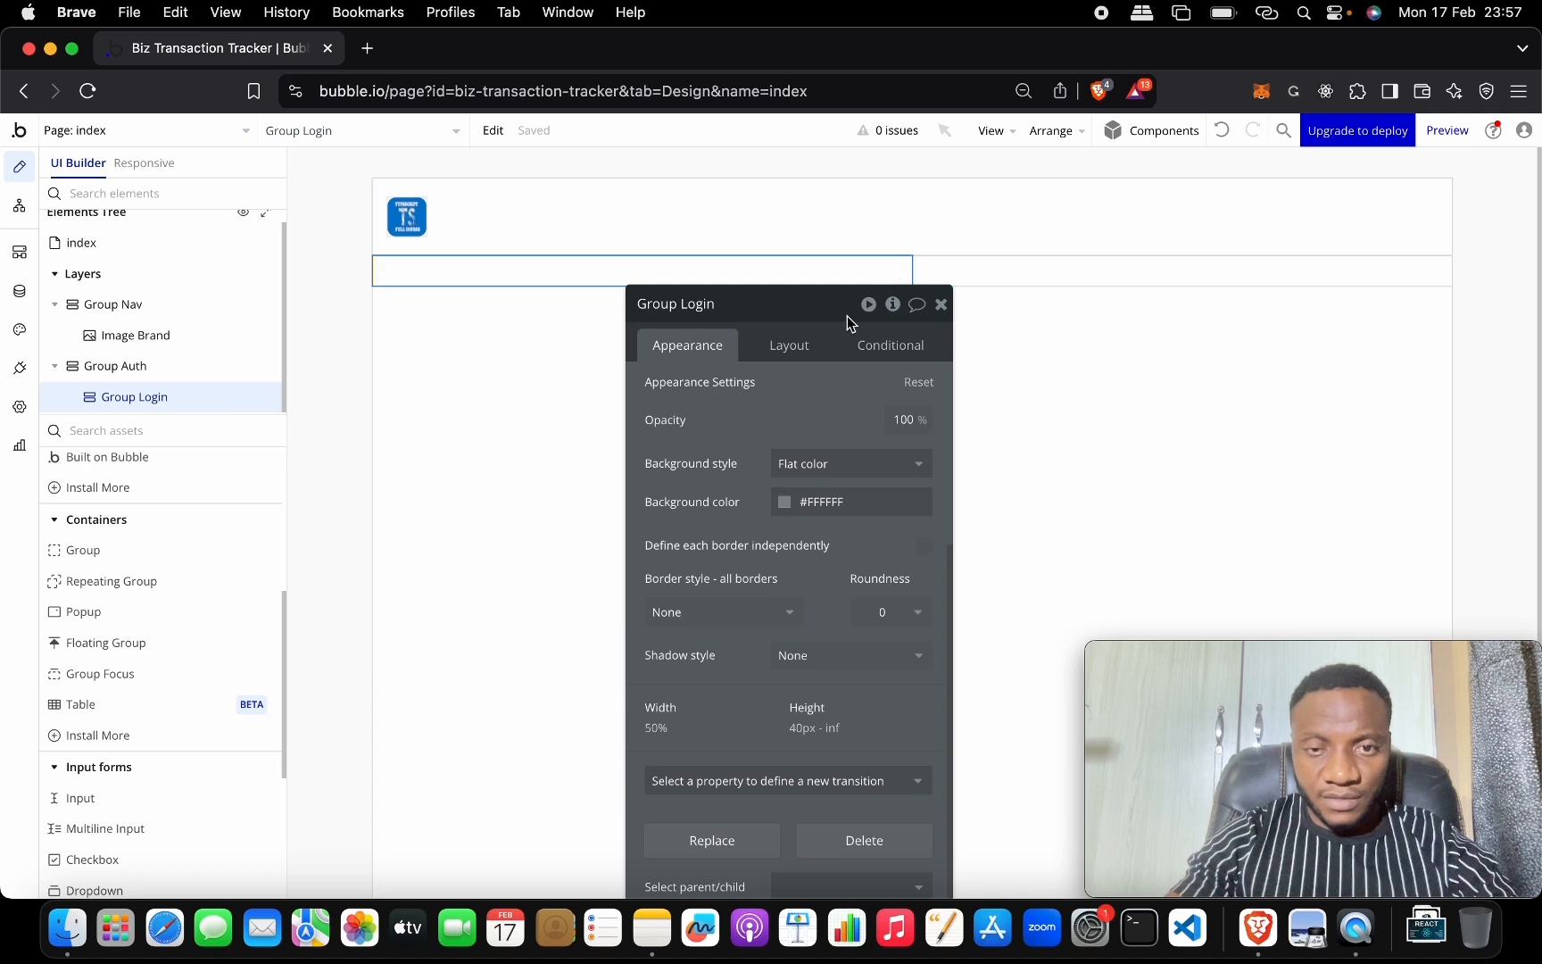
{"action": "left_click_drag", "start_coordinate": [847, 316], "coordinate": [870, 192]}
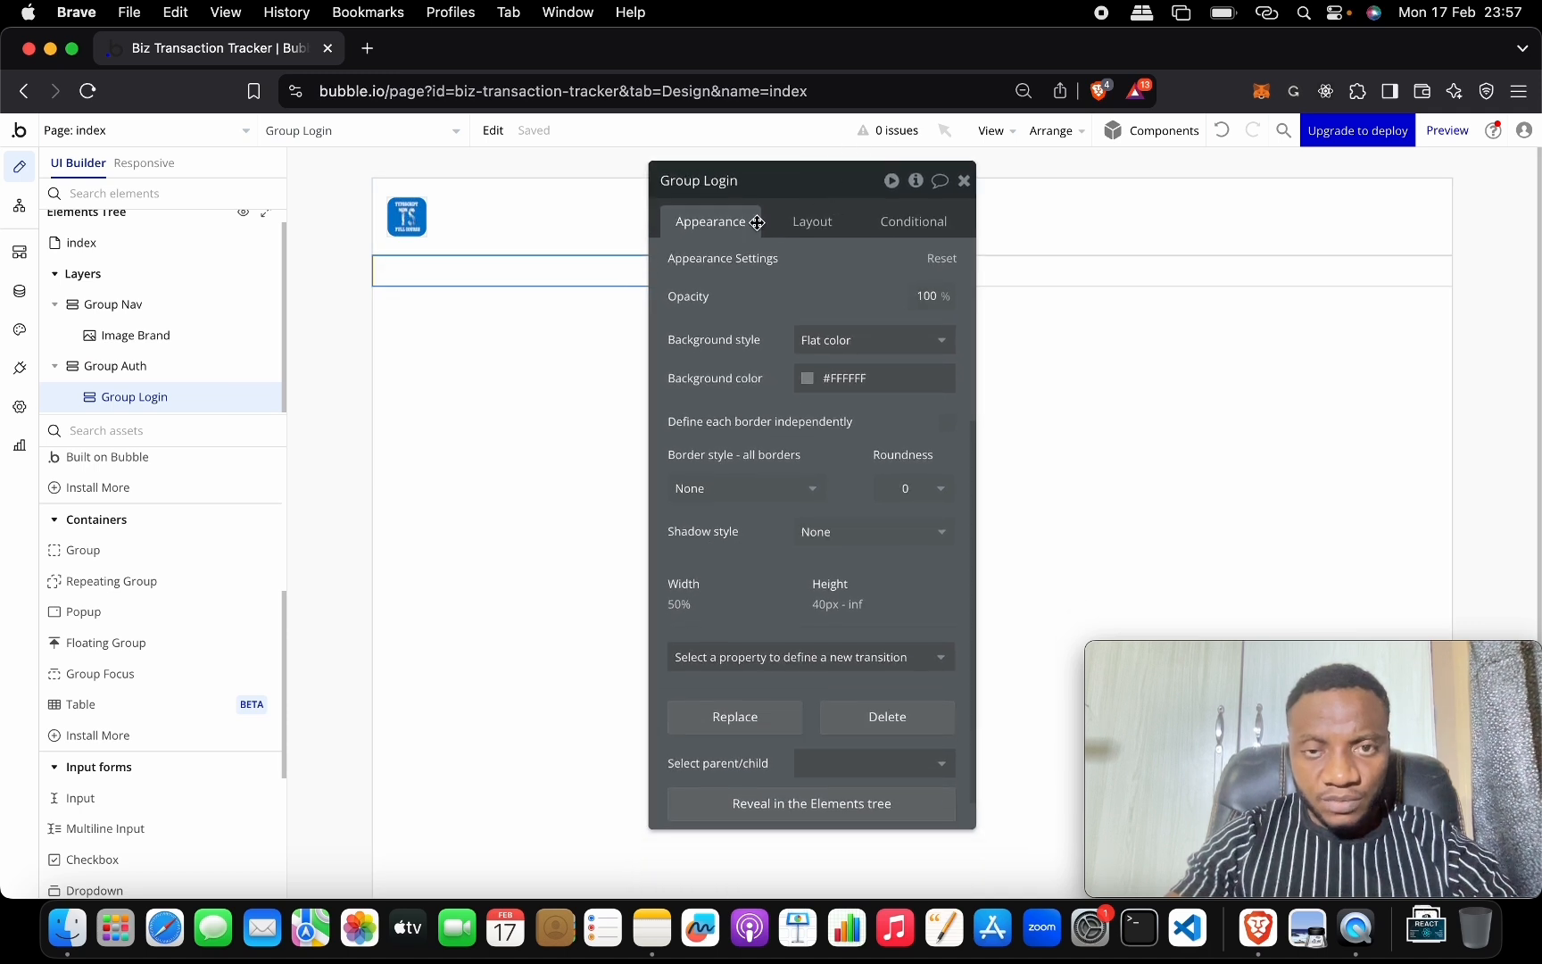
{"action": "scroll", "coordinate": [809, 323], "scroll_direction": "down", "scroll_amount": 1}
{"action": "left_click", "coordinate": [807, 339]}
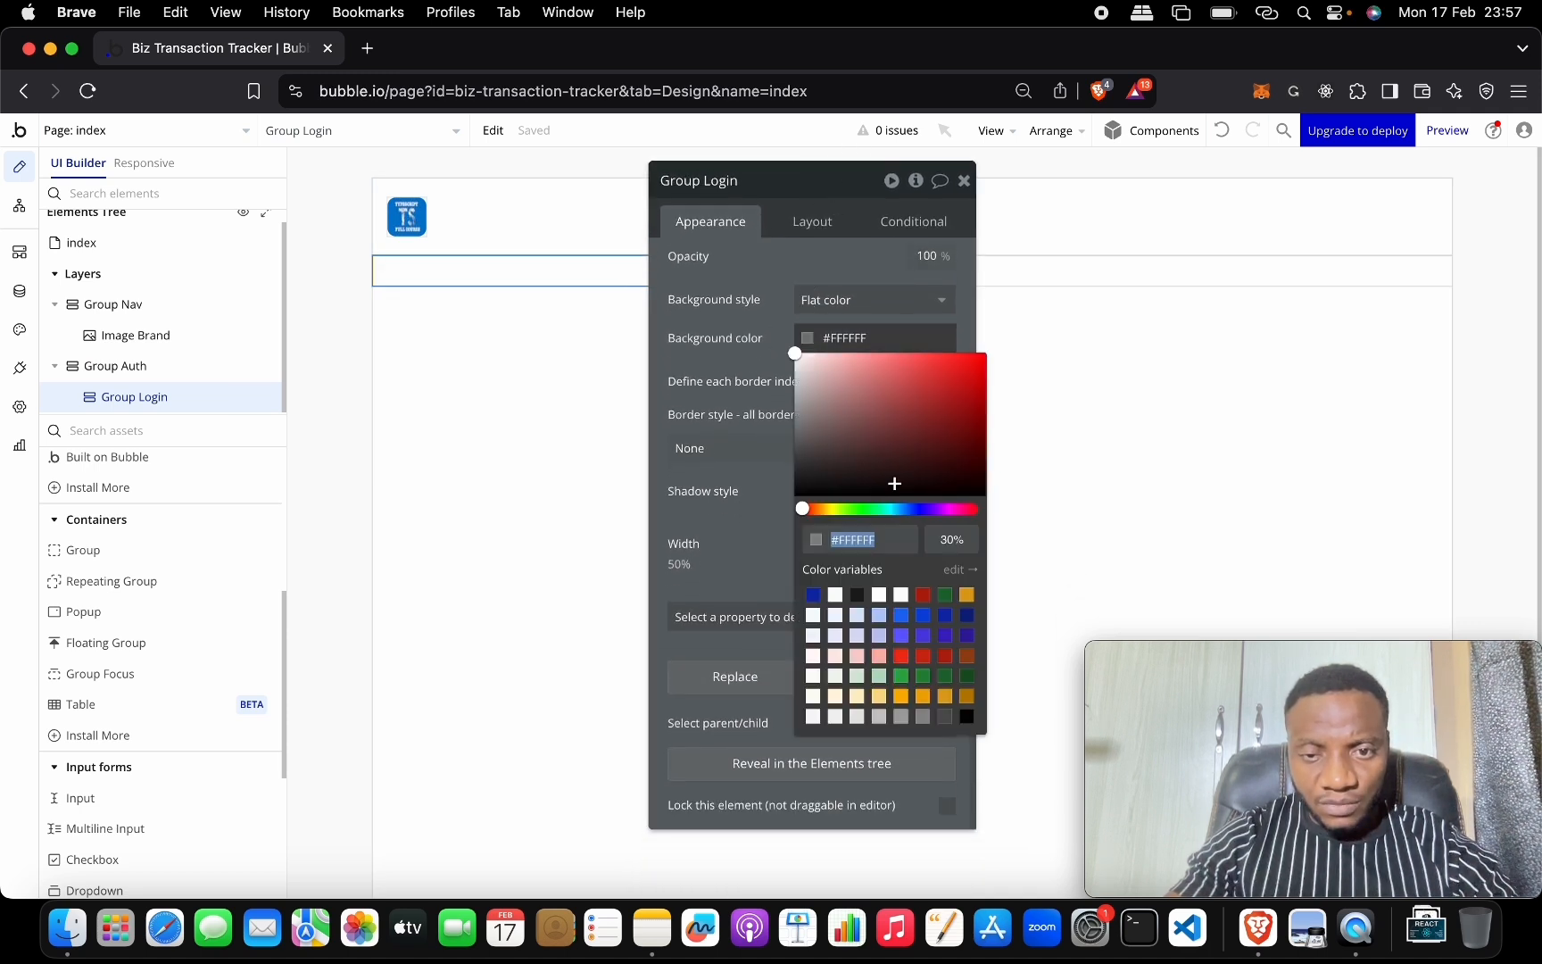
{"action": "left_click", "coordinate": [907, 508]}
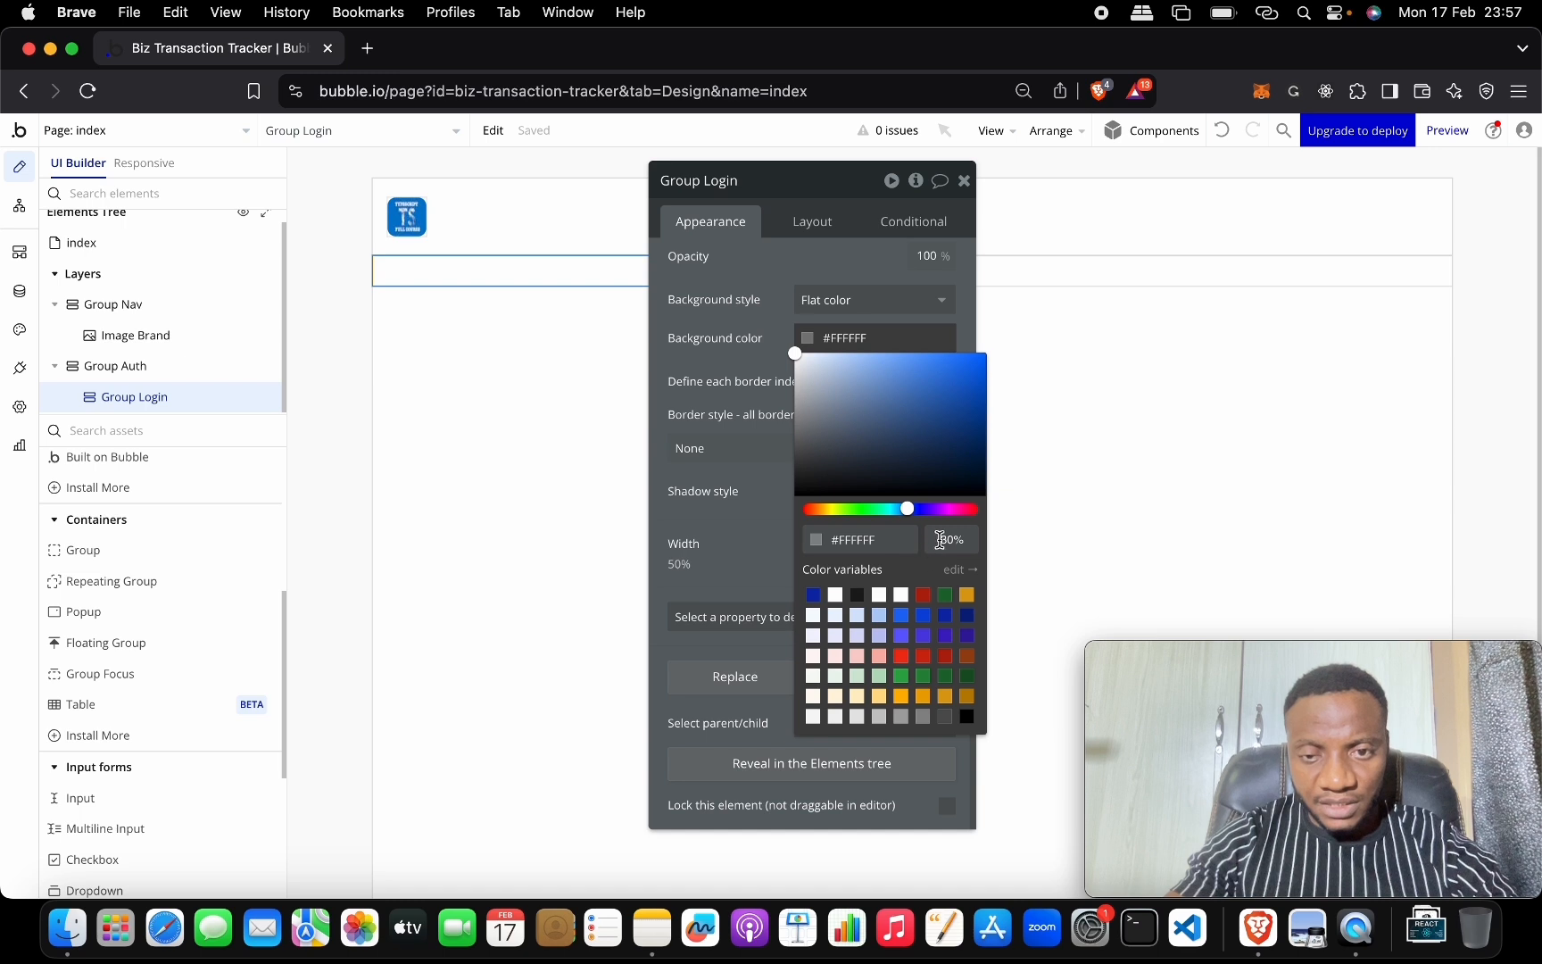
{"action": "left_click", "coordinate": [934, 421]}
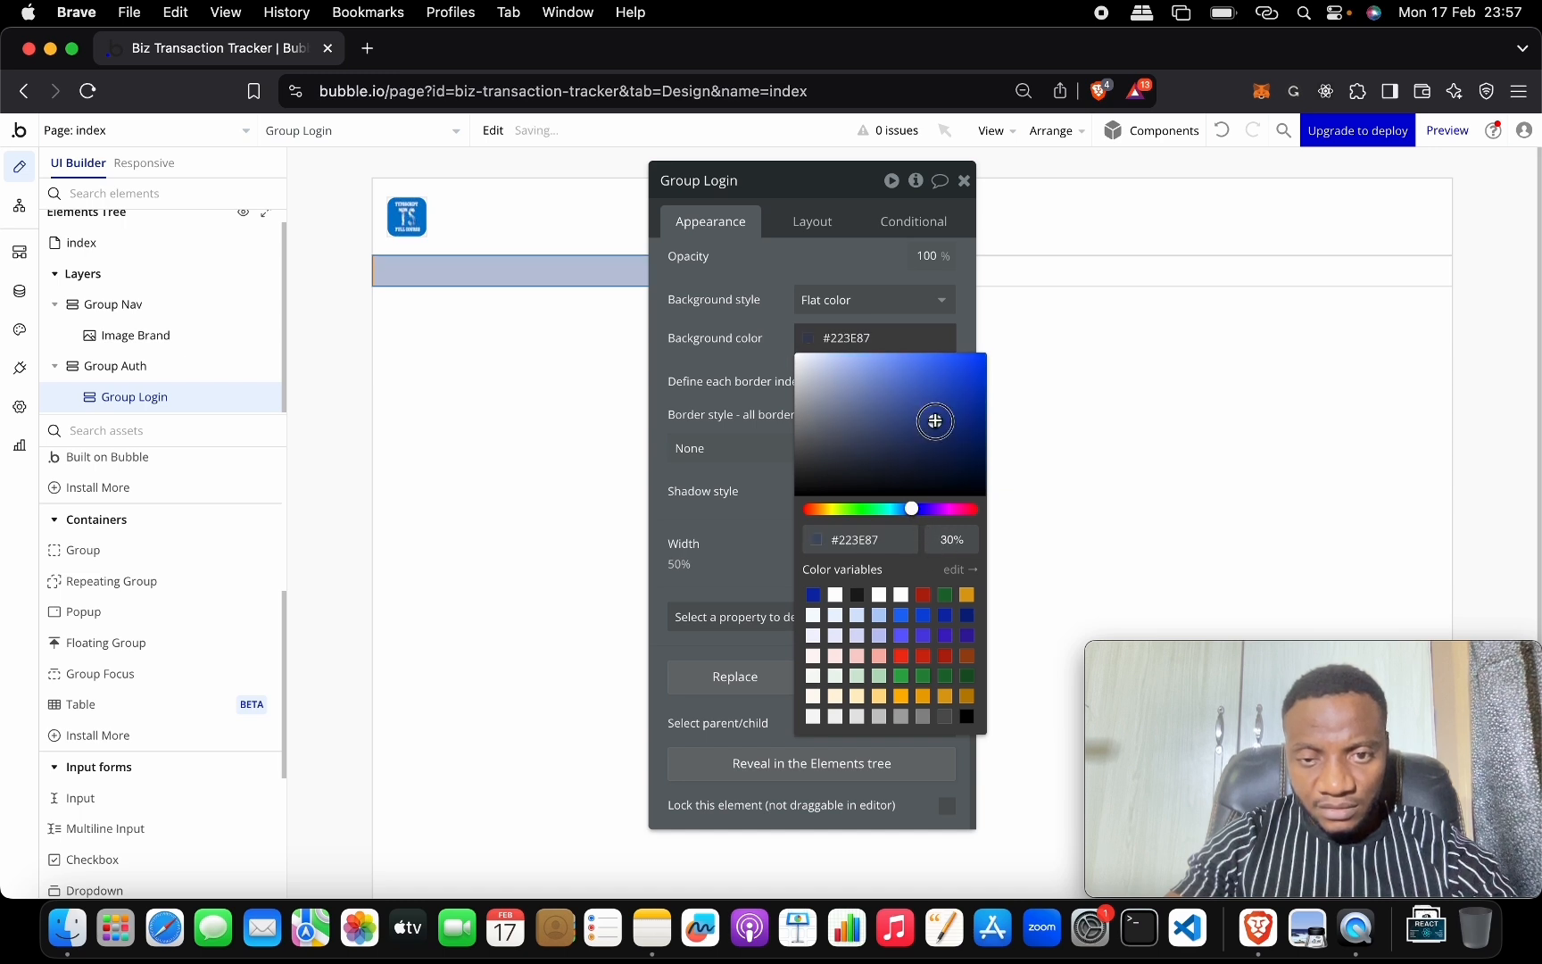
{"action": "left_click", "coordinate": [955, 386]}
{"action": "left_click", "coordinate": [882, 407]}
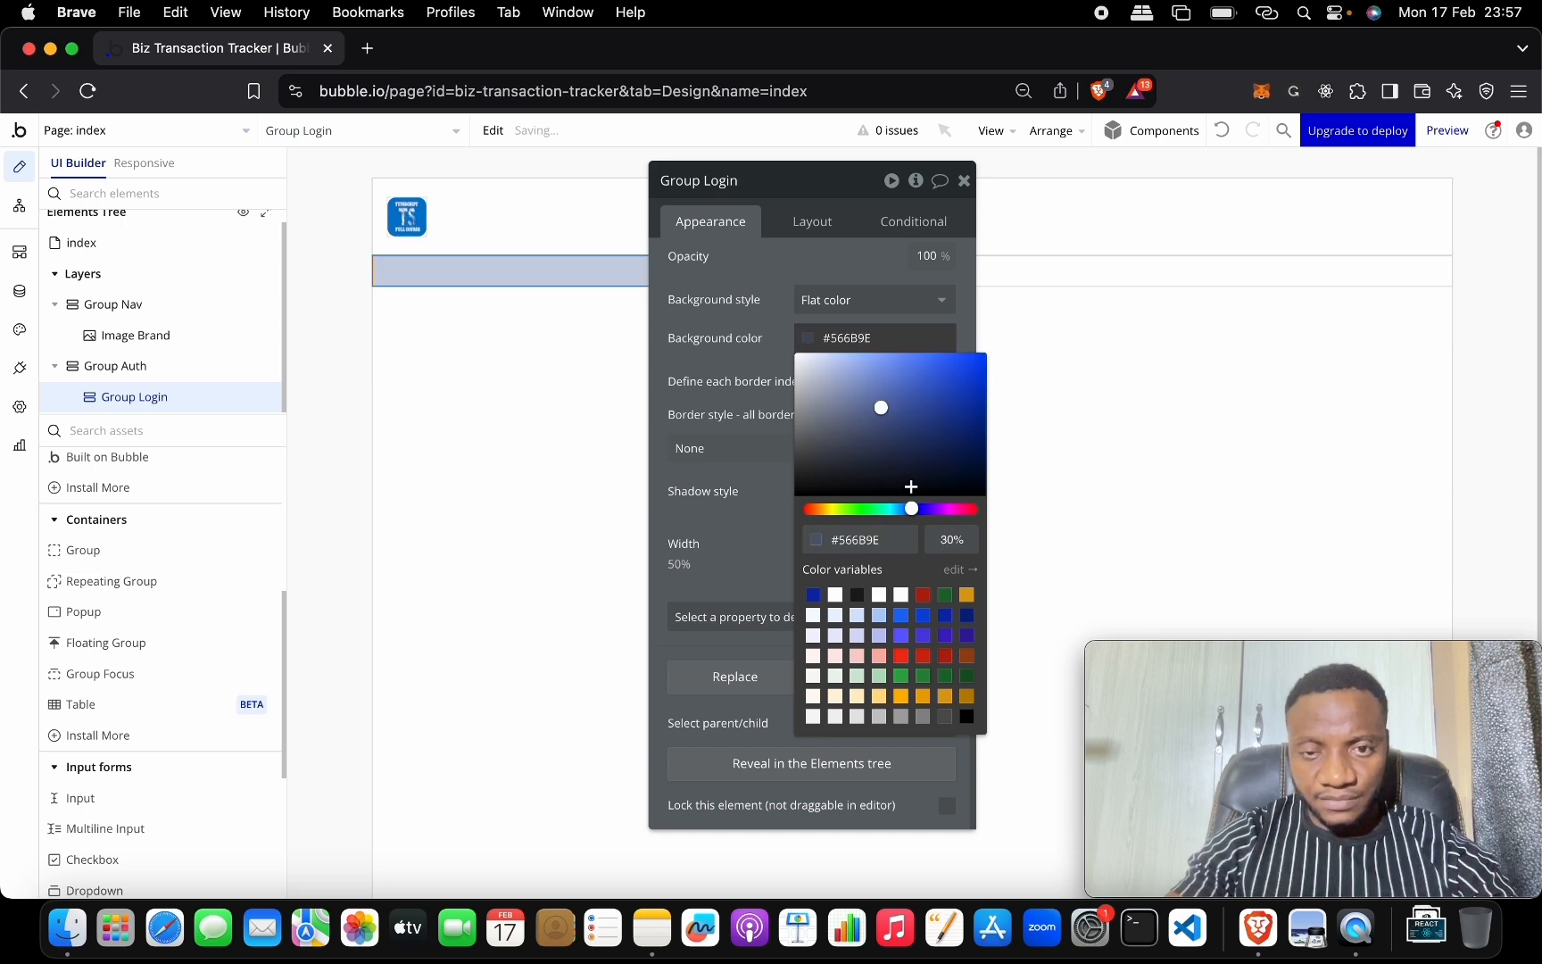
{"action": "left_click", "coordinate": [932, 397]}
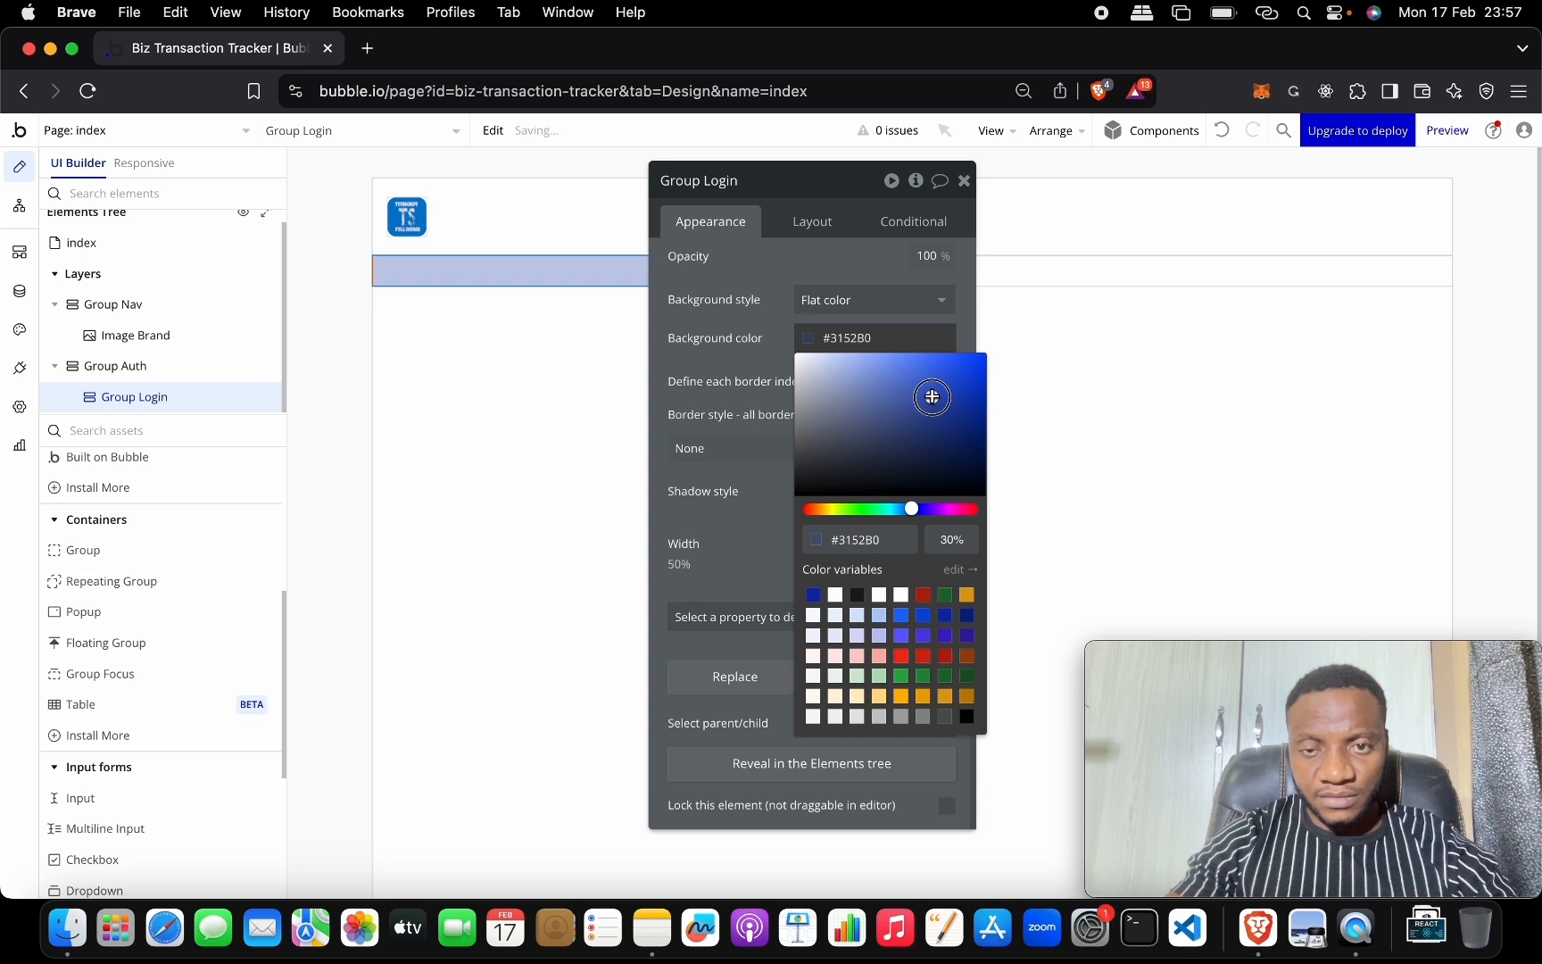
{"action": "left_click", "coordinate": [766, 446]}
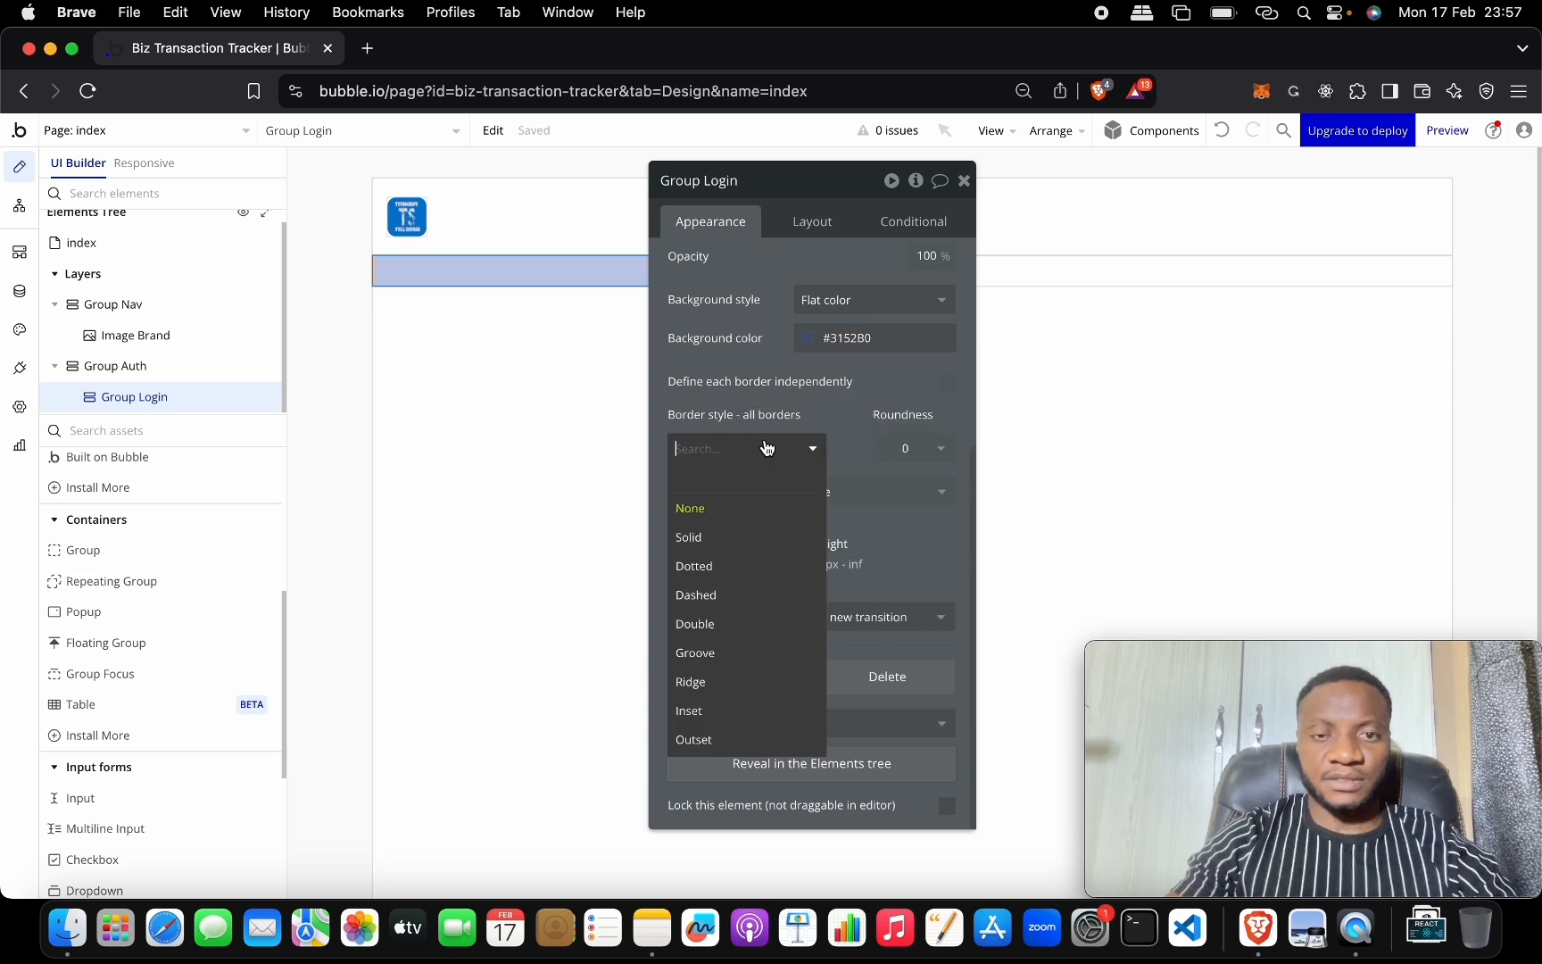
{"action": "left_click", "coordinate": [848, 423]}
{"action": "left_click", "coordinate": [964, 181]}
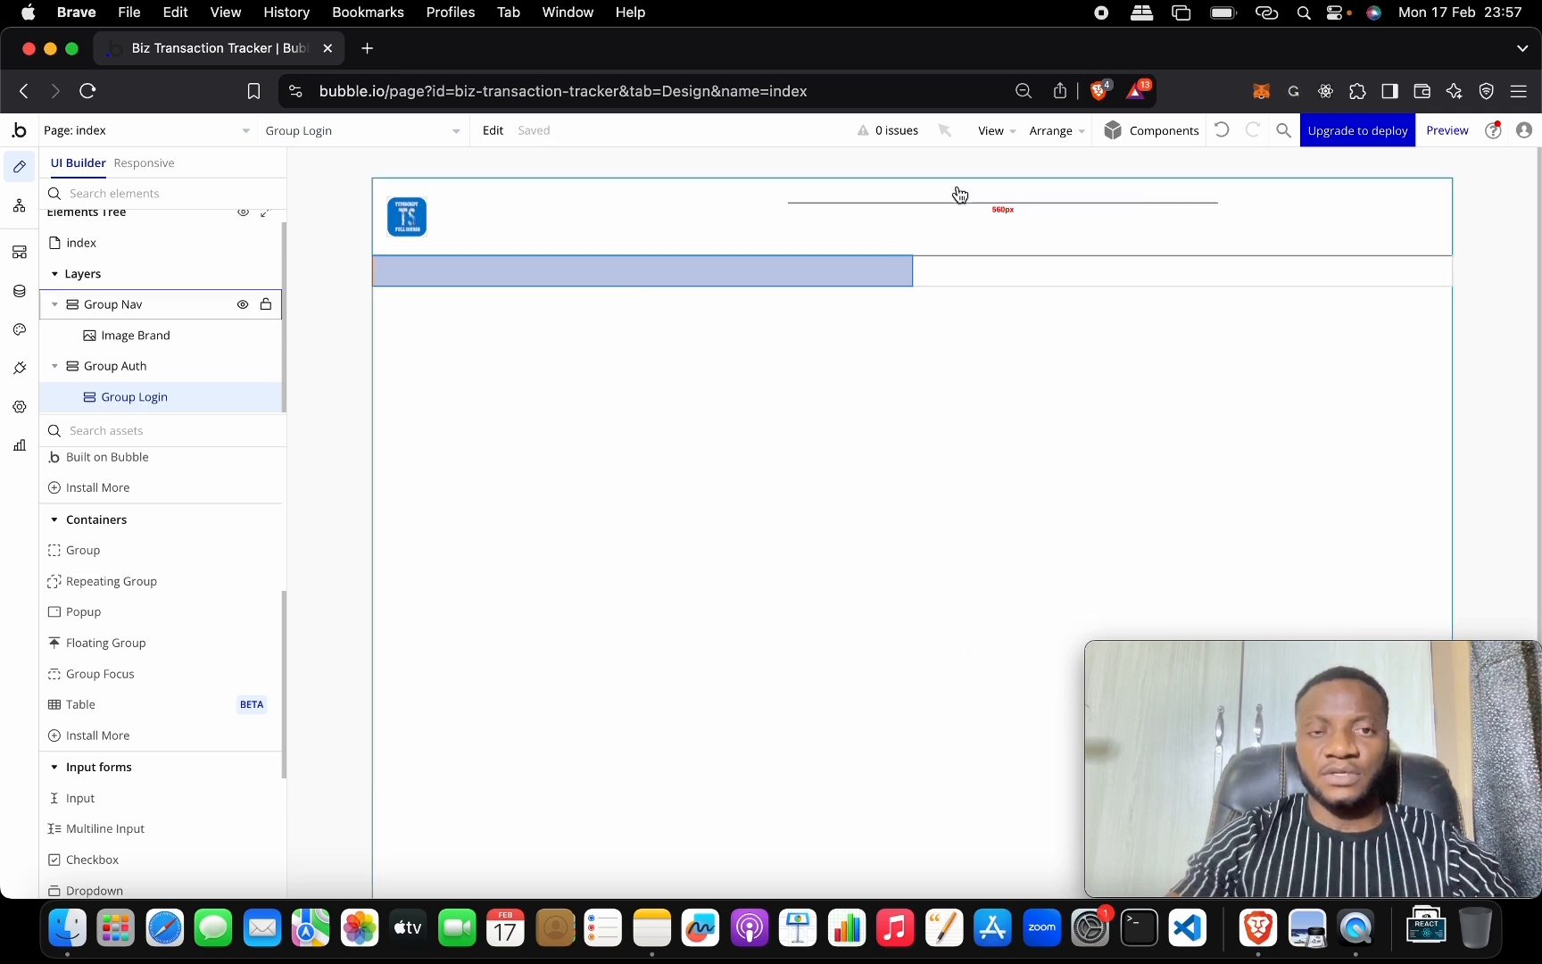
Duplicate Group Login with Cmd+D and rename the copy Group Sign up.
{"action": "double_click", "coordinate": [827, 273]}
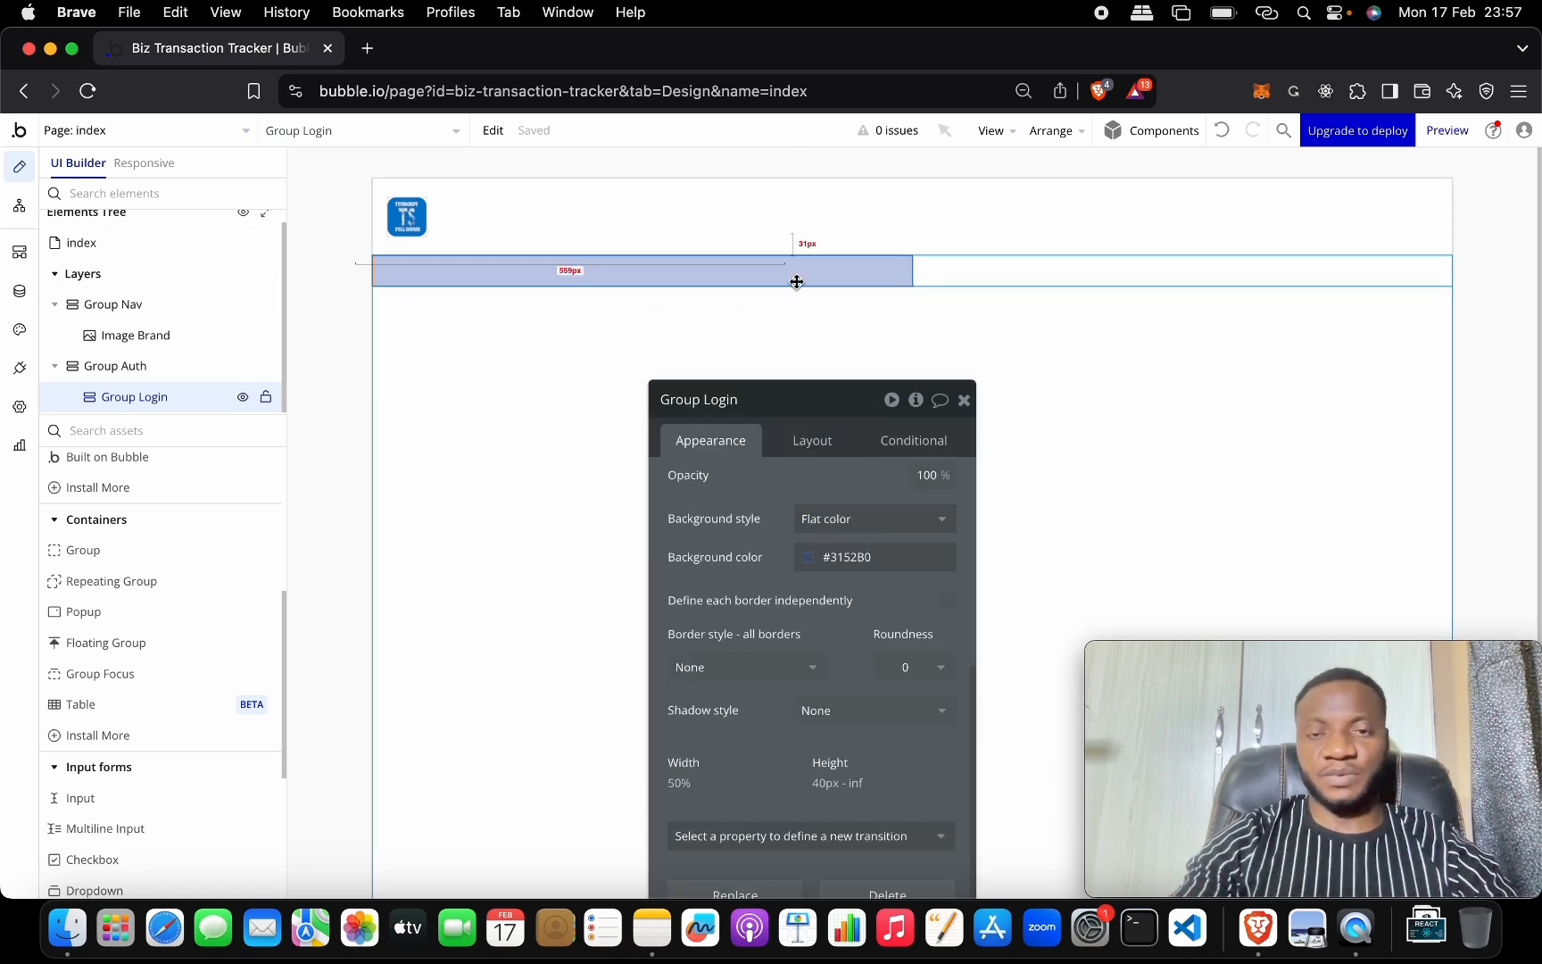
{"action": "key", "text": "super+d"}
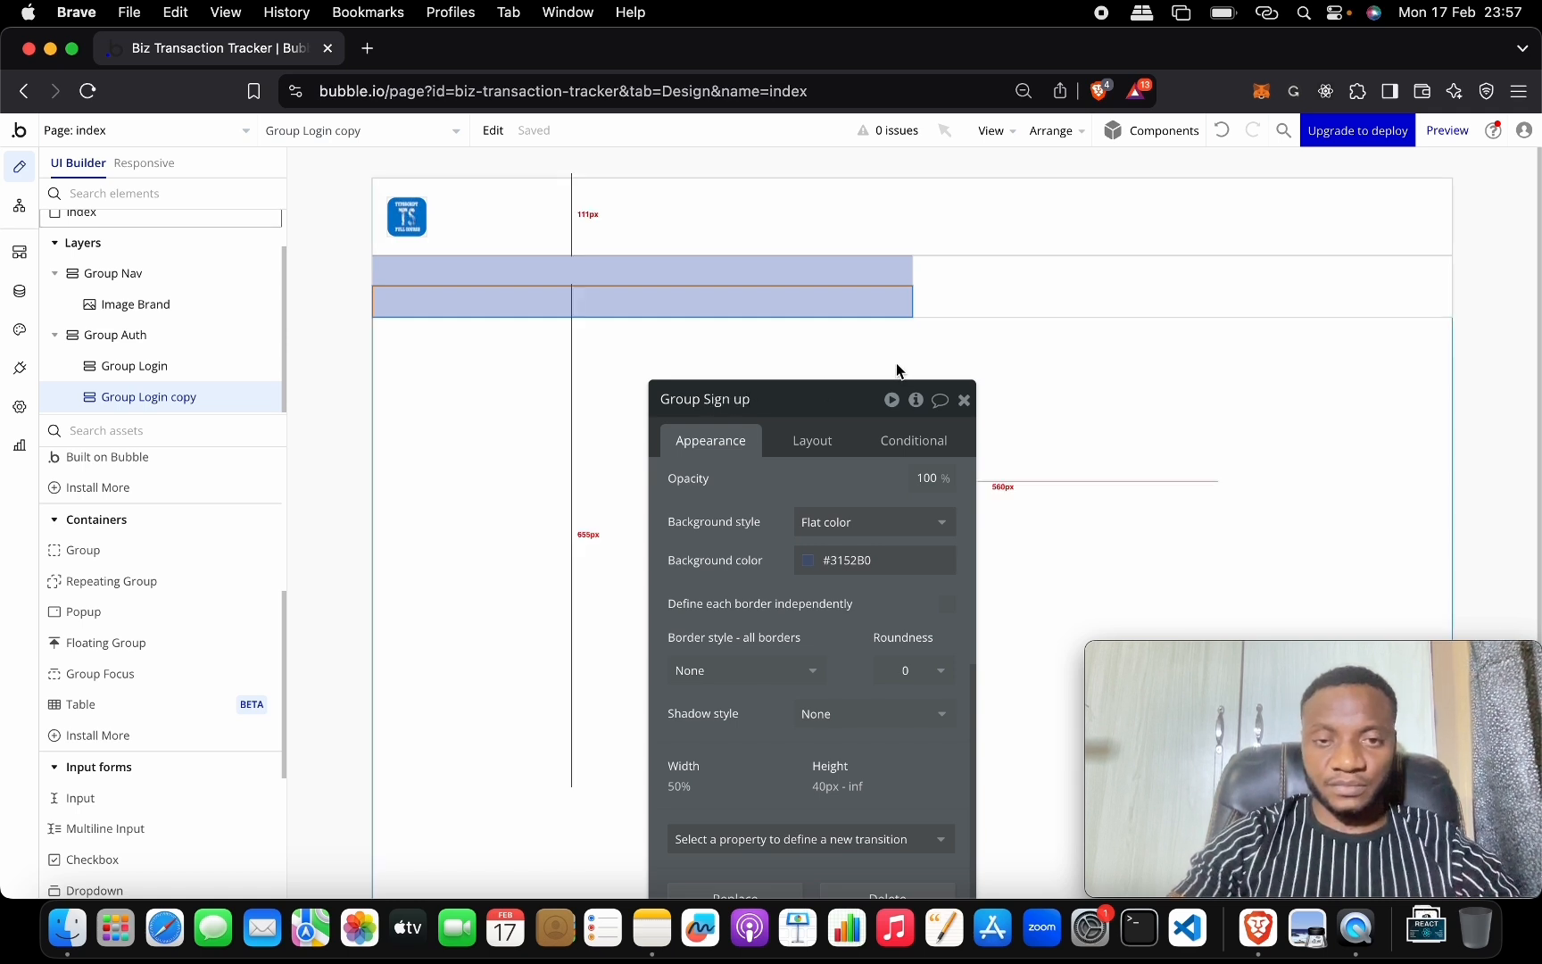
{"action": "left_click_drag", "start_coordinate": [833, 398], "coordinate": [888, 213]}
{"action": "left_click", "coordinate": [821, 406]}
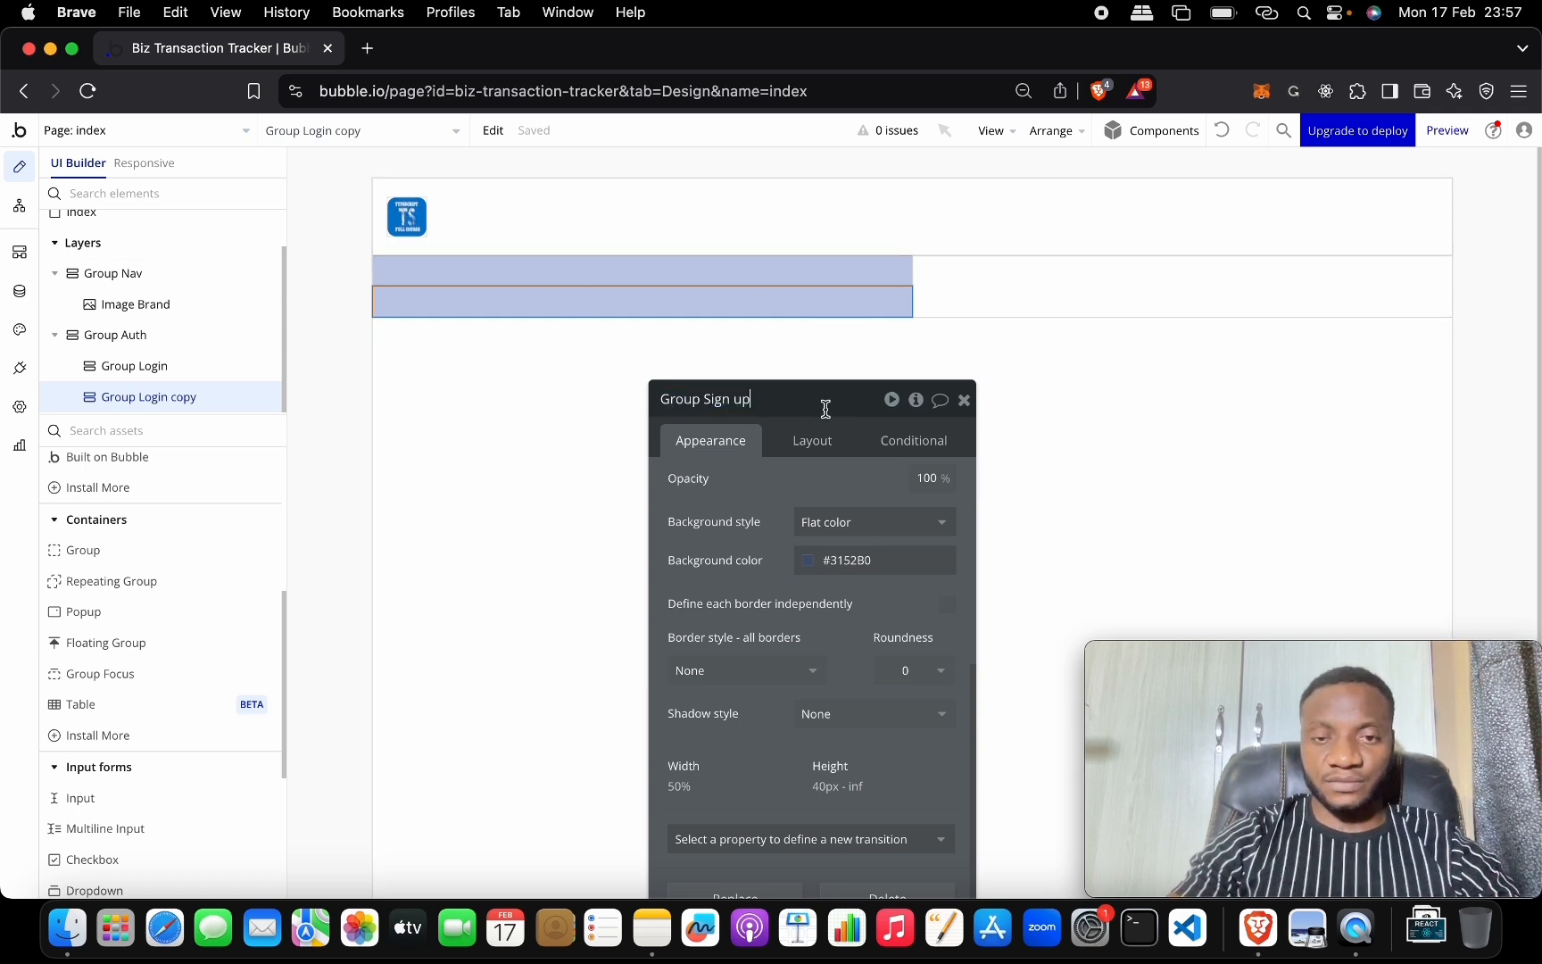
{"action": "left_click", "coordinate": [812, 440]}
Set Group Sign up's background colour to tan #AF8E31.
{"action": "left_click_drag", "start_coordinate": [826, 402], "coordinate": [914, 161]}
{"action": "left_click", "coordinate": [842, 188]}
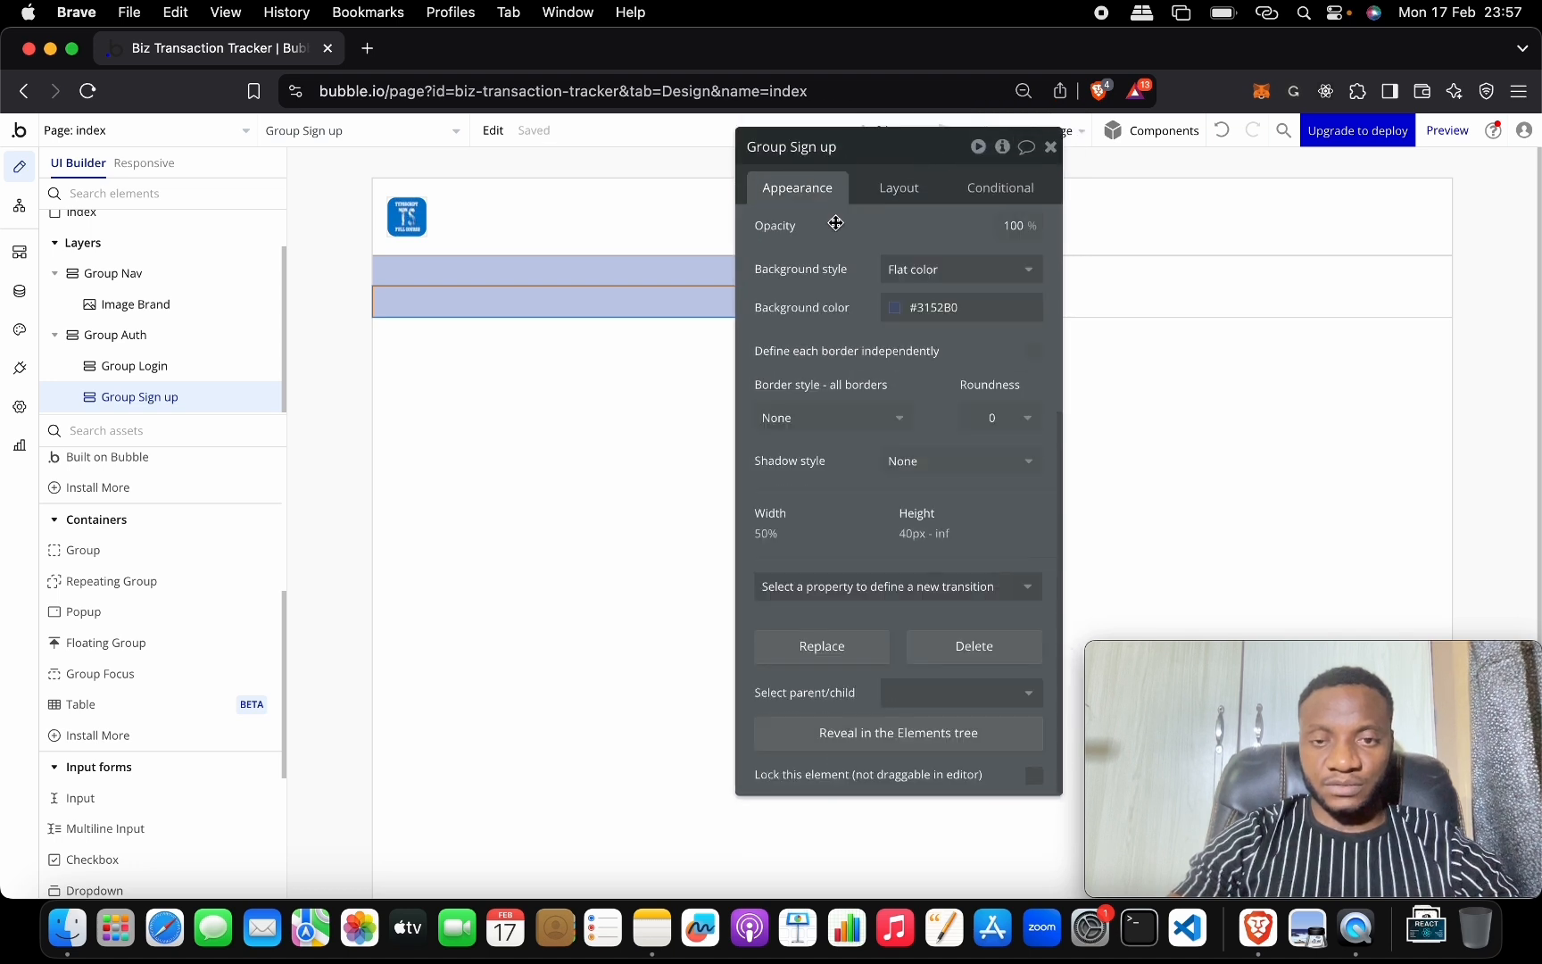
{"action": "left_click", "coordinate": [897, 305]}
{"action": "left_click", "coordinate": [911, 478]}
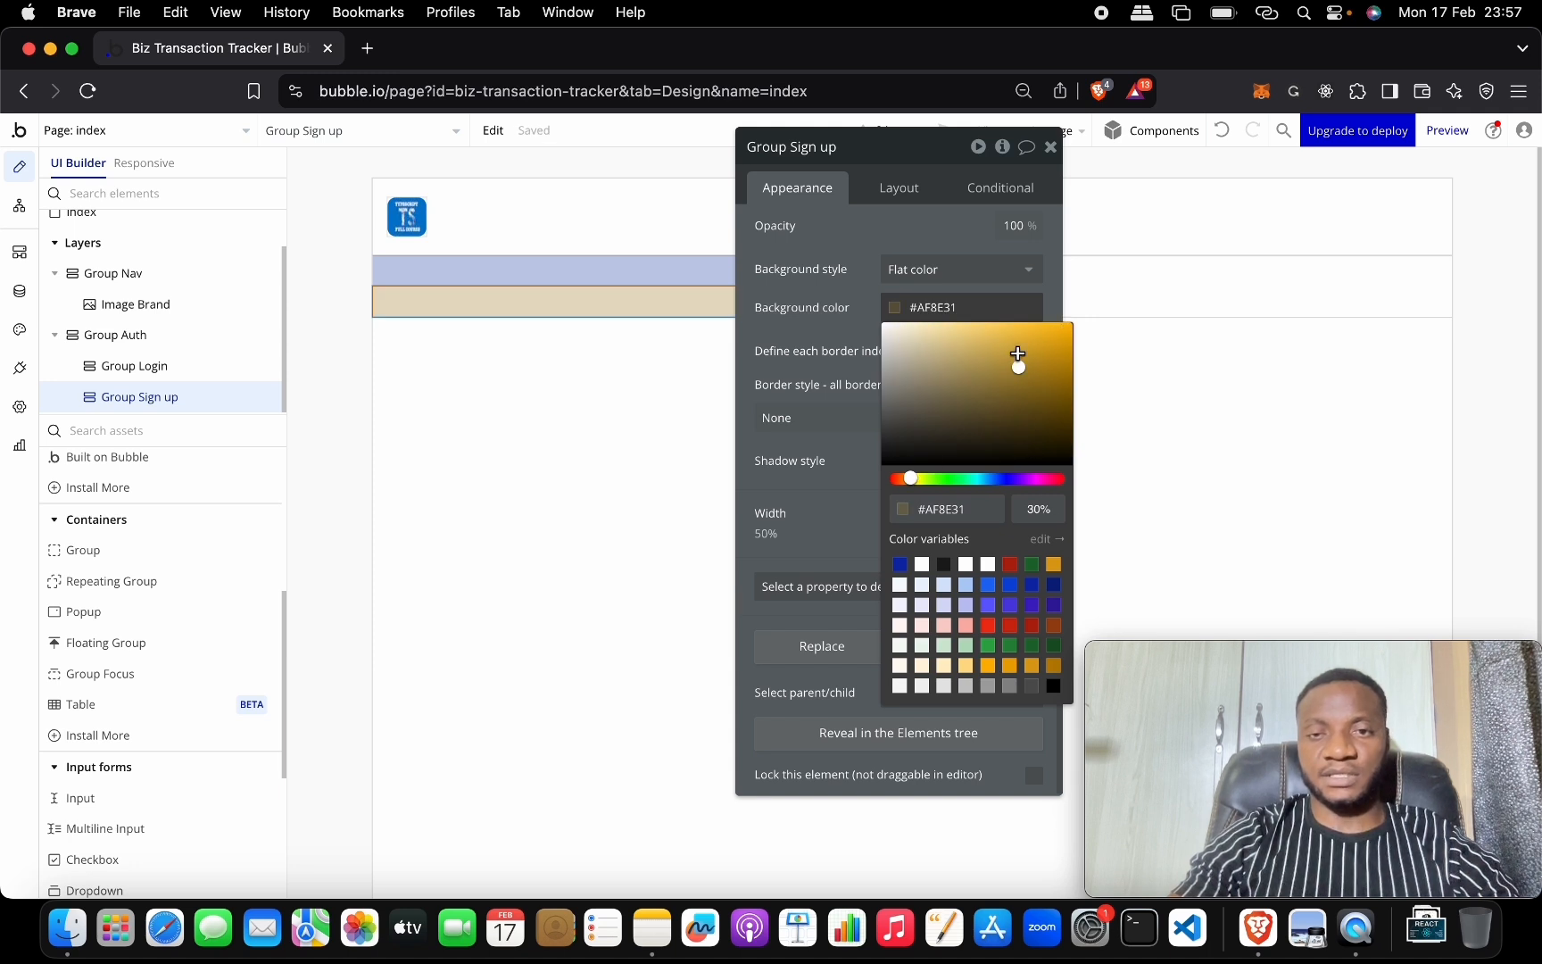
{"action": "left_click", "coordinate": [872, 287]}
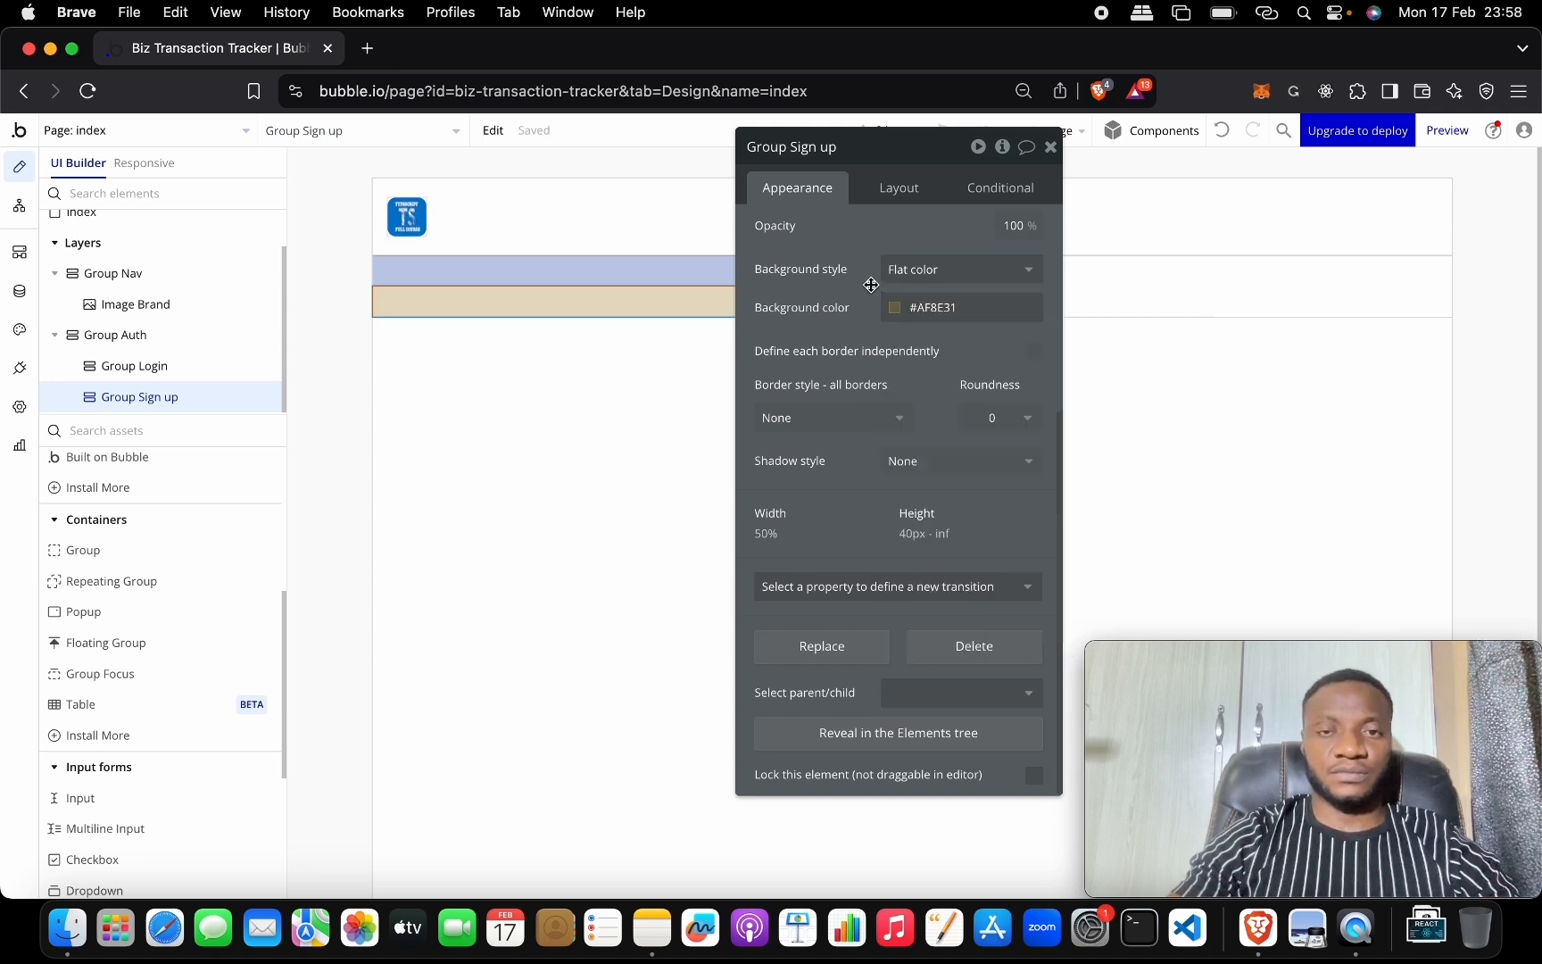
{"action": "left_click", "coordinate": [1050, 146]}
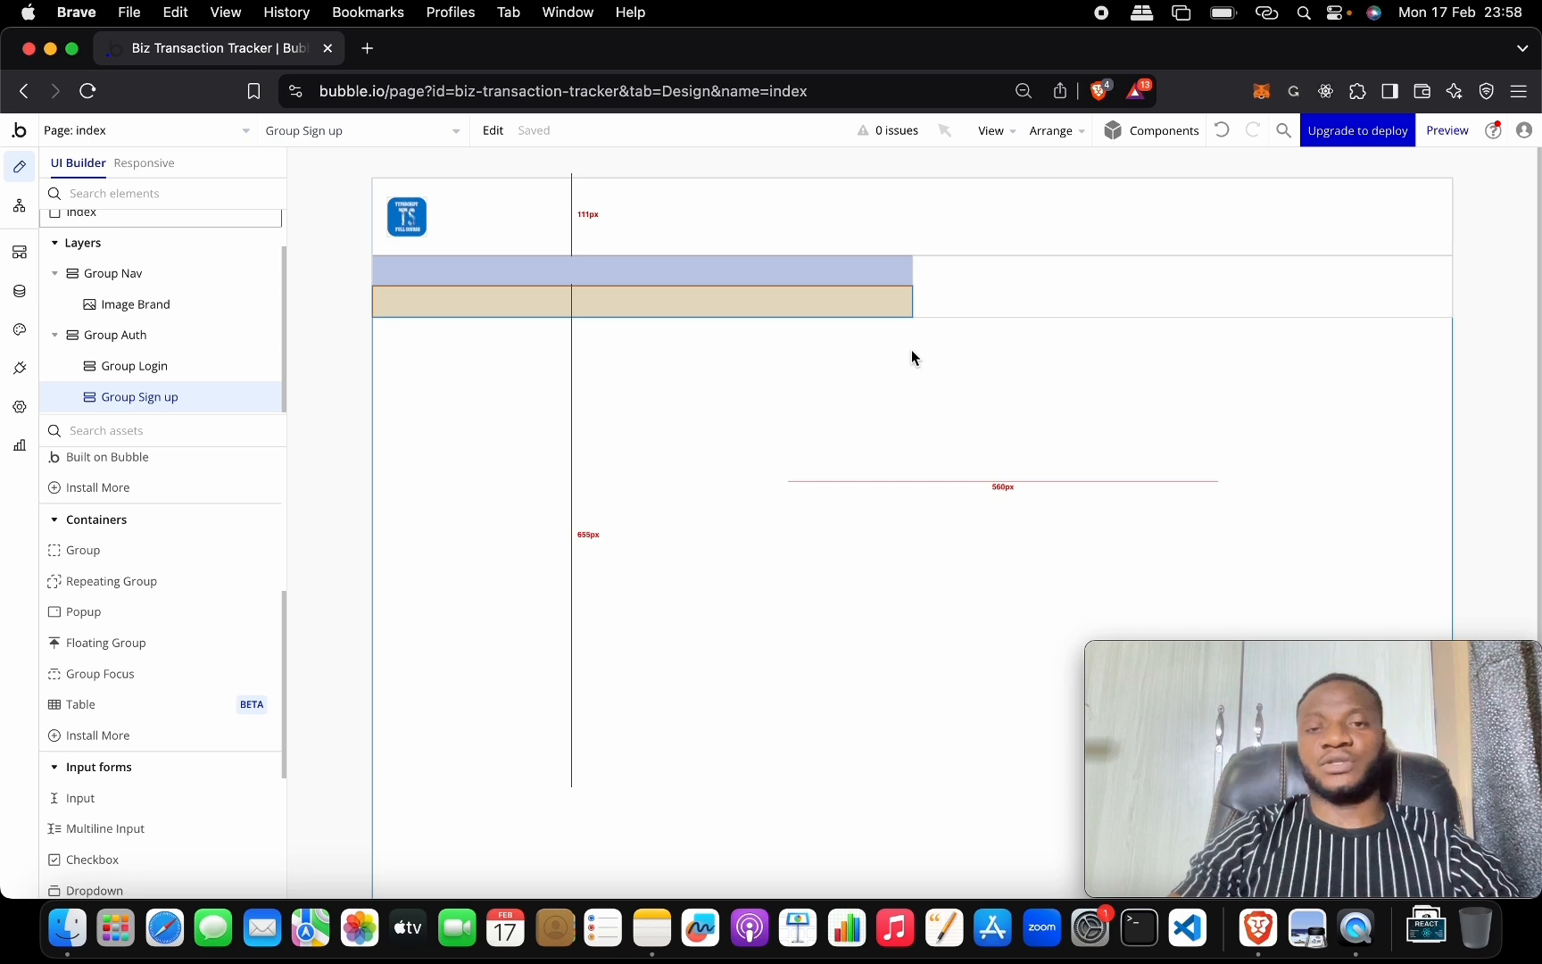
Change Group Auth's container layout to Row so the Login and Sign up groups align horizontally.
{"action": "double_click", "coordinate": [998, 300]}
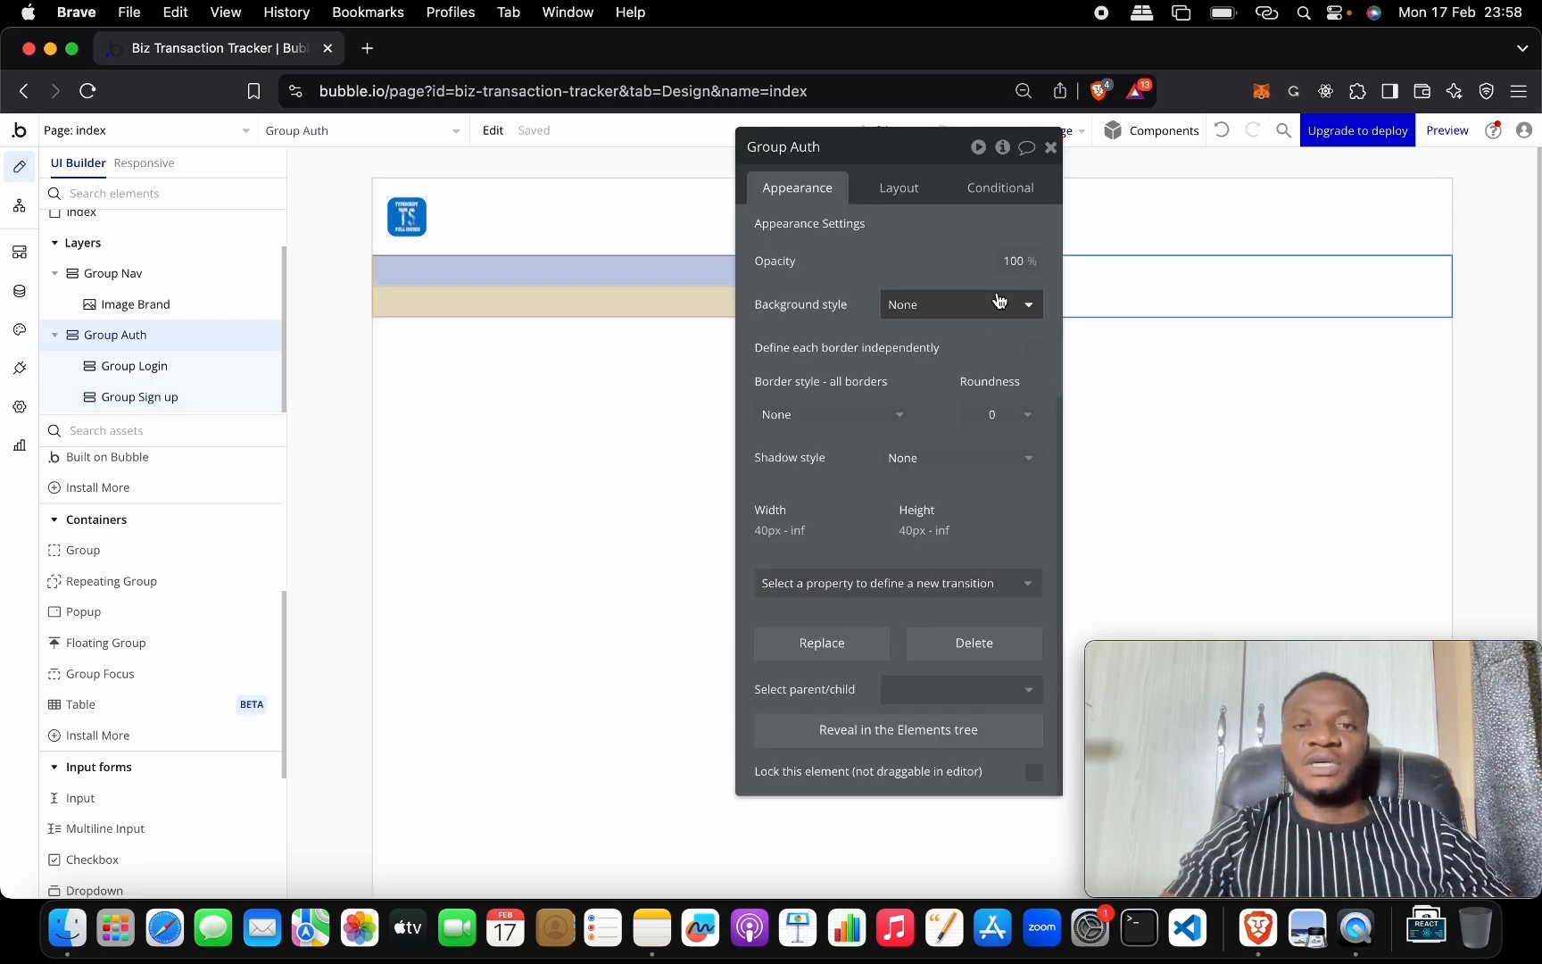
{"action": "left_click", "coordinate": [899, 187]}
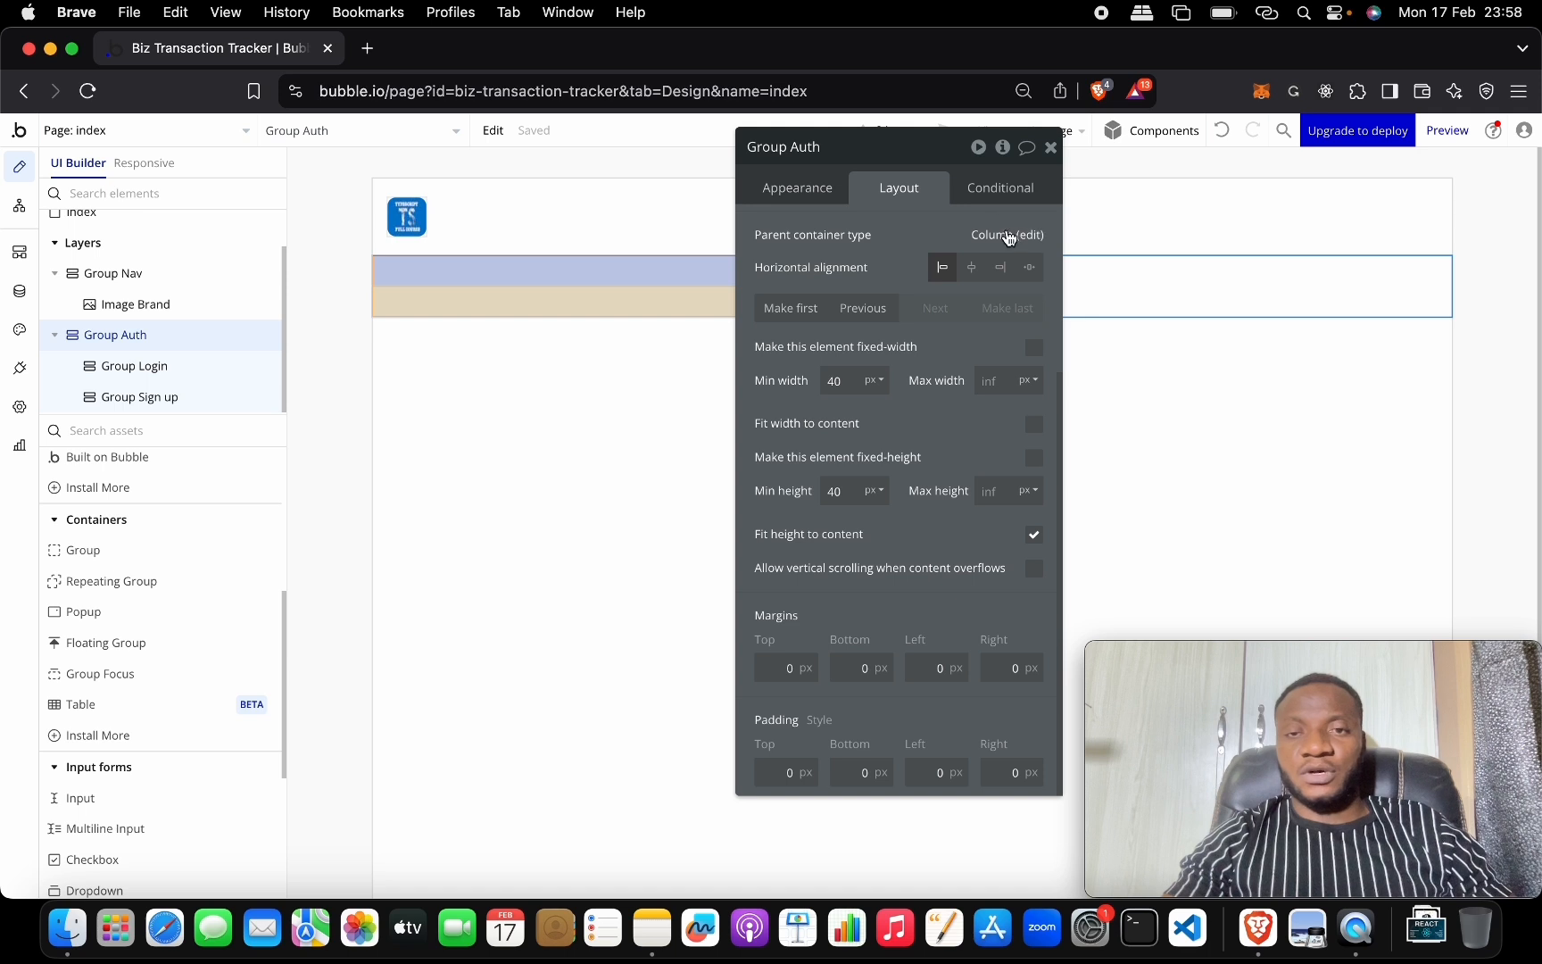
{"action": "scroll", "coordinate": [960, 250], "scroll_direction": "up", "scroll_amount": 3}
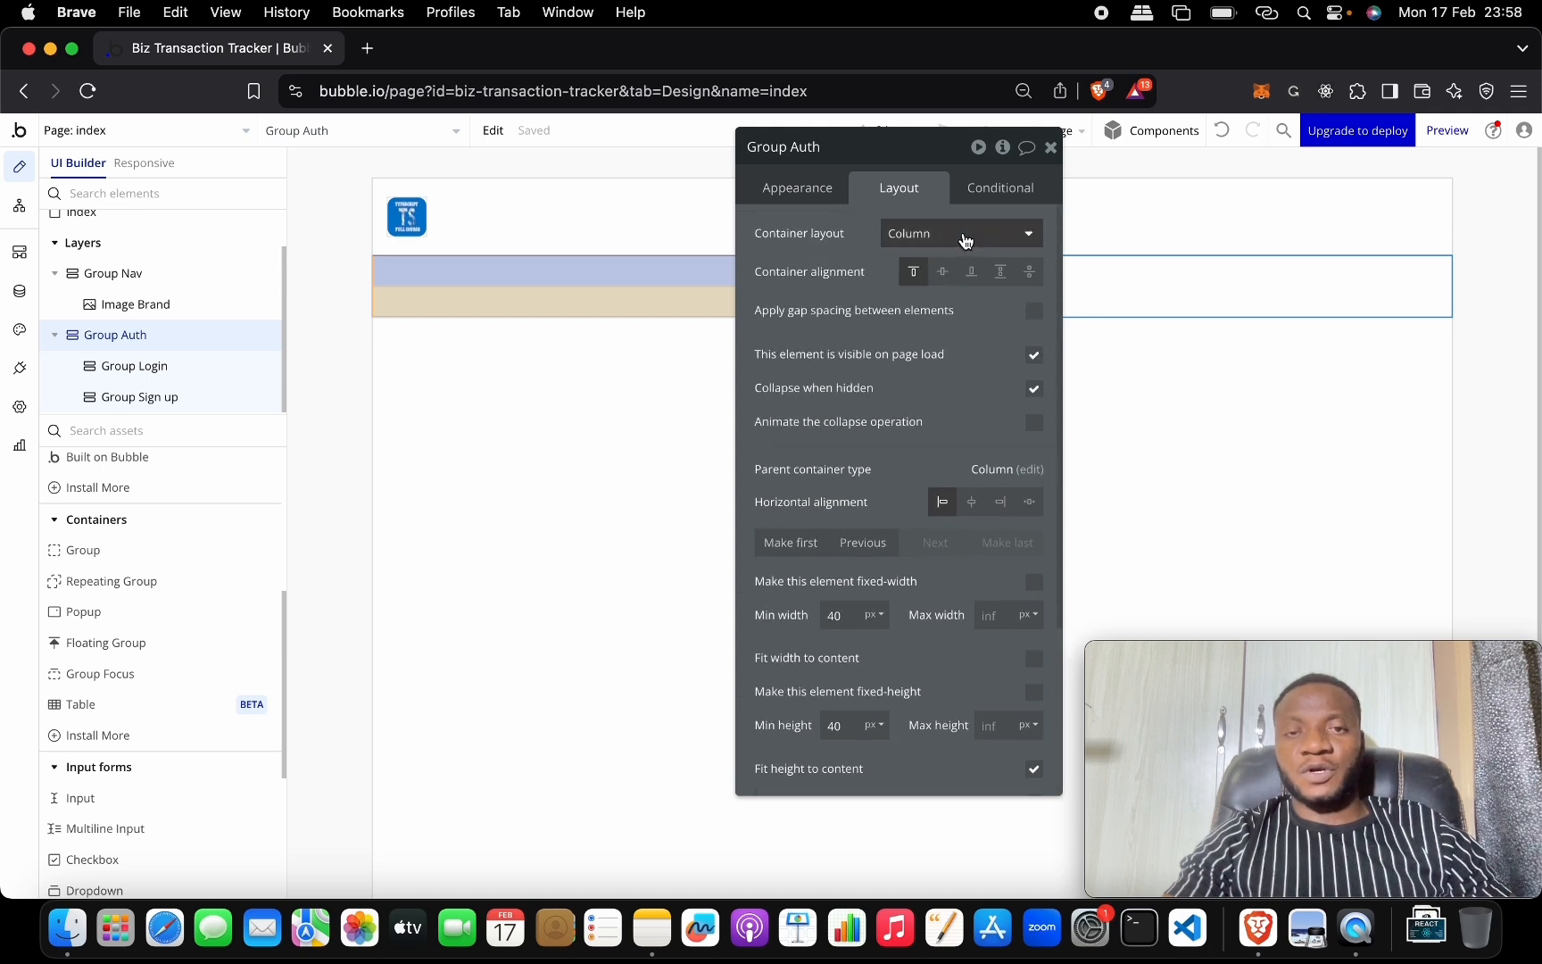
{"action": "left_click", "coordinate": [965, 239]}
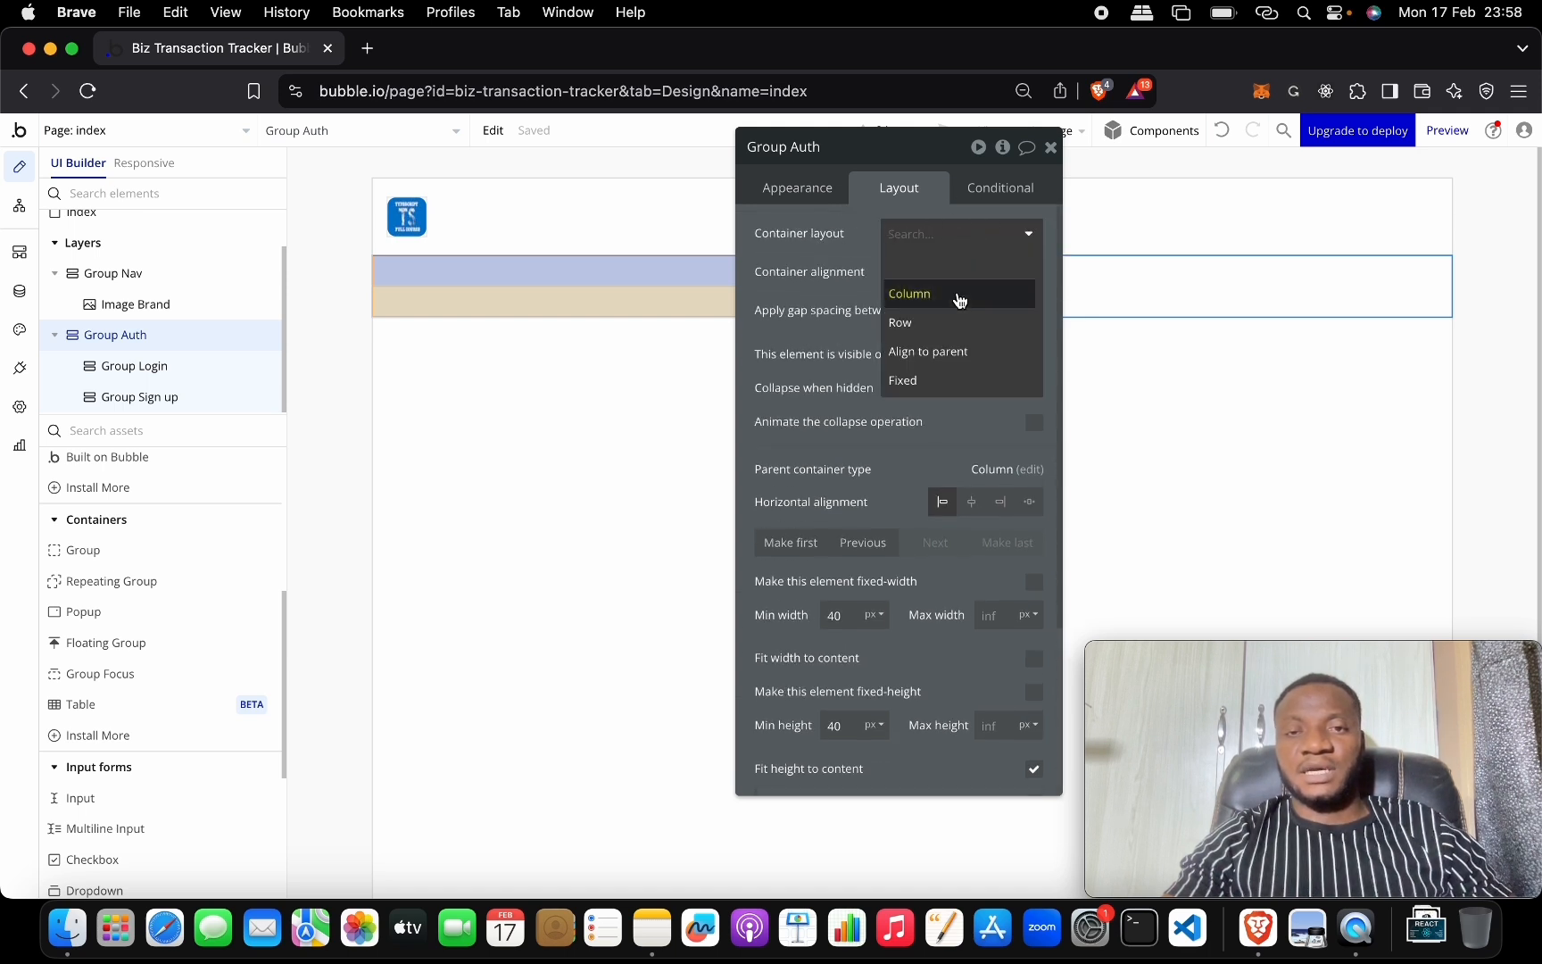
{"action": "left_click", "coordinate": [955, 321]}
{"action": "left_click", "coordinate": [1050, 147]}
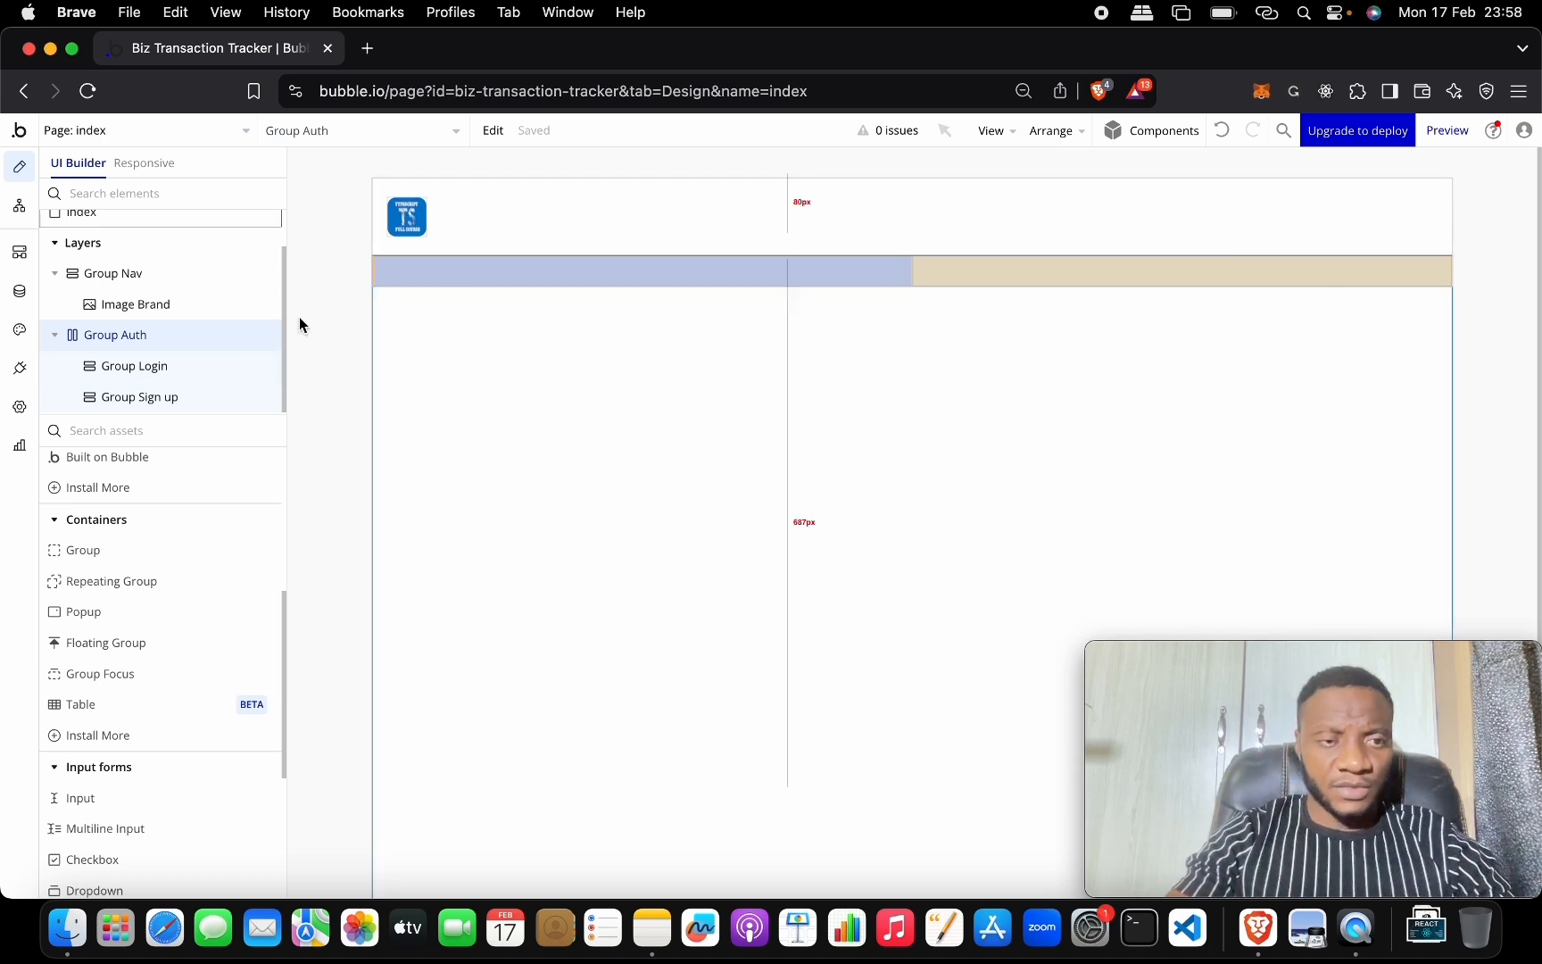
Drag a Text element into Group Login and replace its placeholder with 'Sign in'.
{"action": "scroll", "coordinate": [200, 616], "scroll_direction": "down", "scroll_amount": 2}
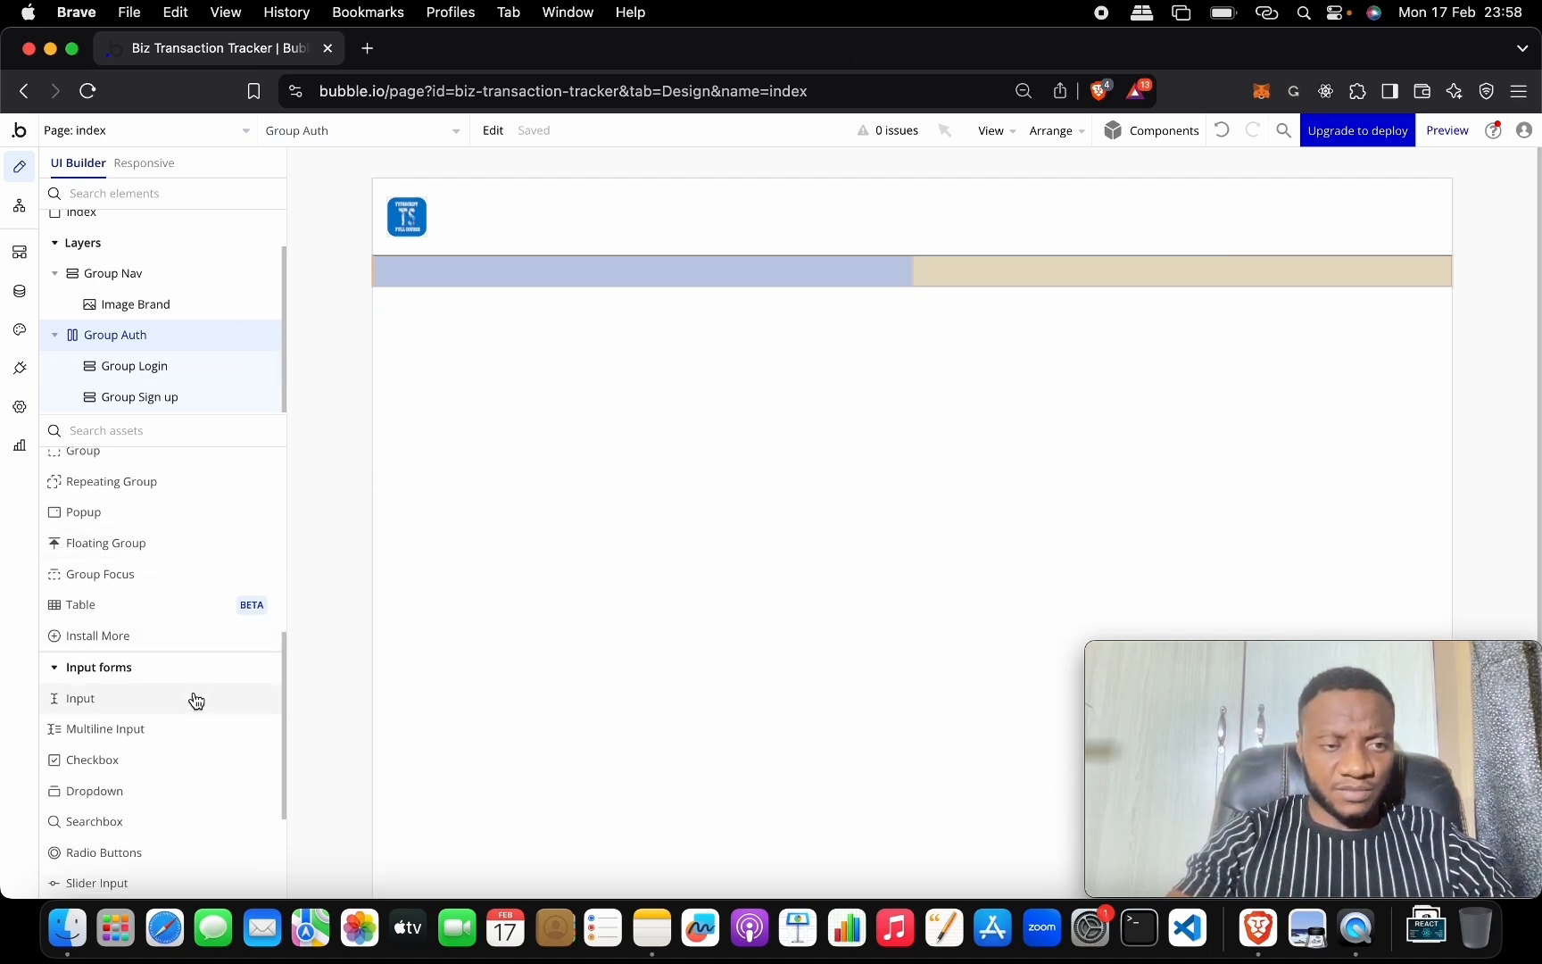
{"action": "scroll", "coordinate": [188, 643], "scroll_direction": "up", "scroll_amount": 9}
{"action": "left_click_drag", "start_coordinate": [170, 500], "coordinate": [419, 264]}
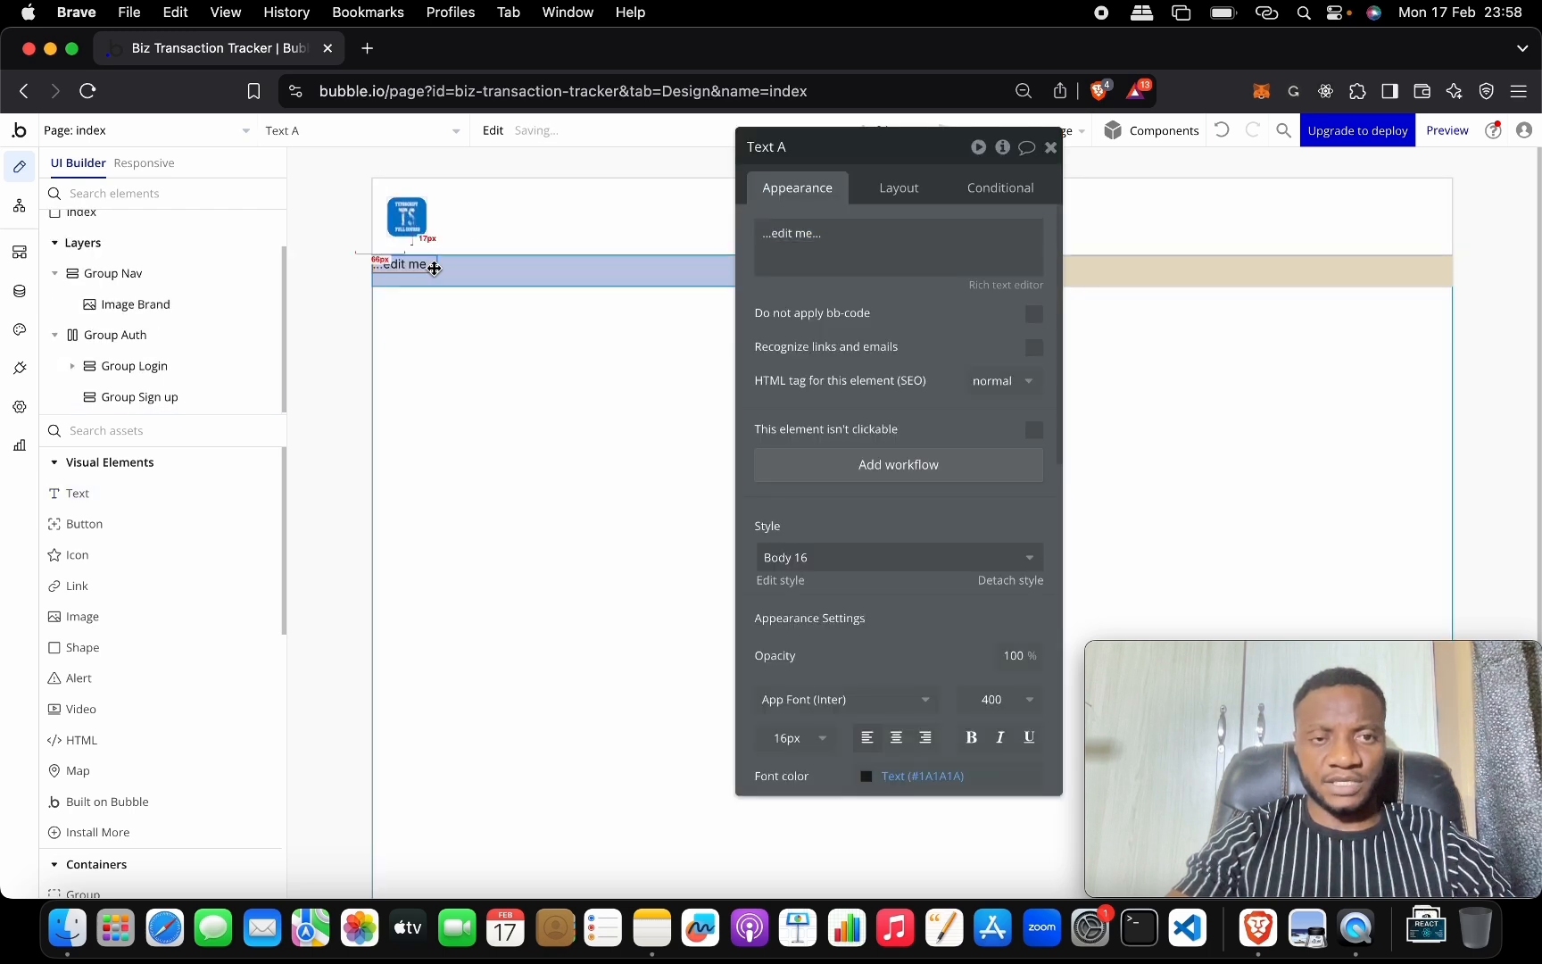
{"action": "triple_click", "coordinate": [840, 242]}
{"action": "type", "text": "Lo"}
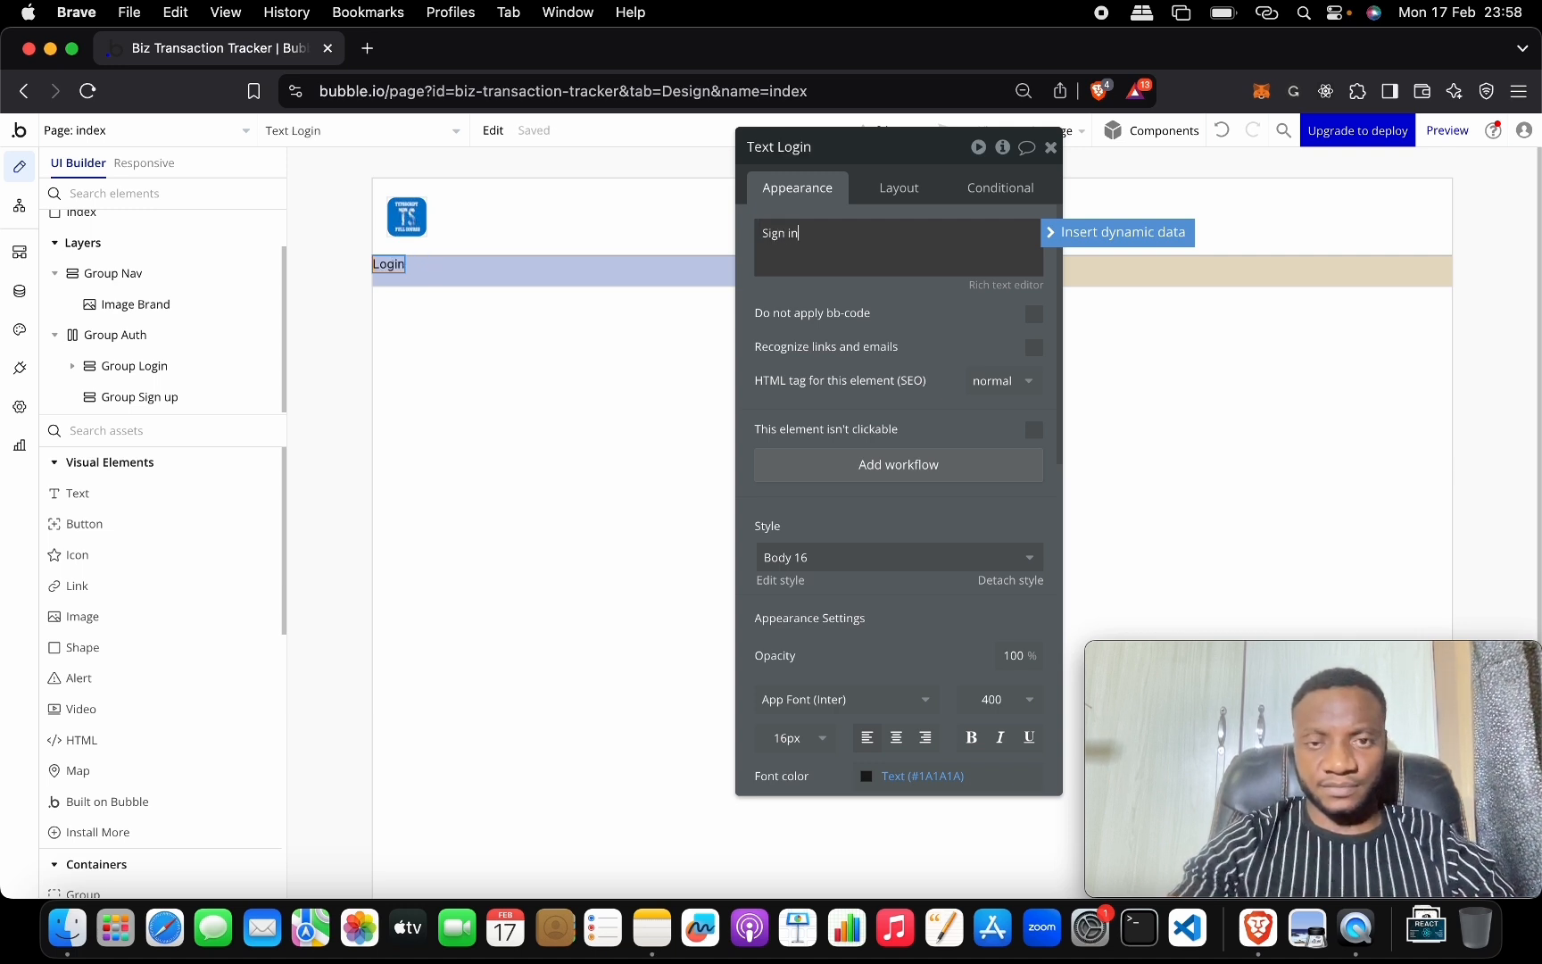
Apply the Heading 4 style to the Sign in text and center it in its box.
{"action": "scroll", "coordinate": [915, 522], "scroll_direction": "down", "scroll_amount": 2}
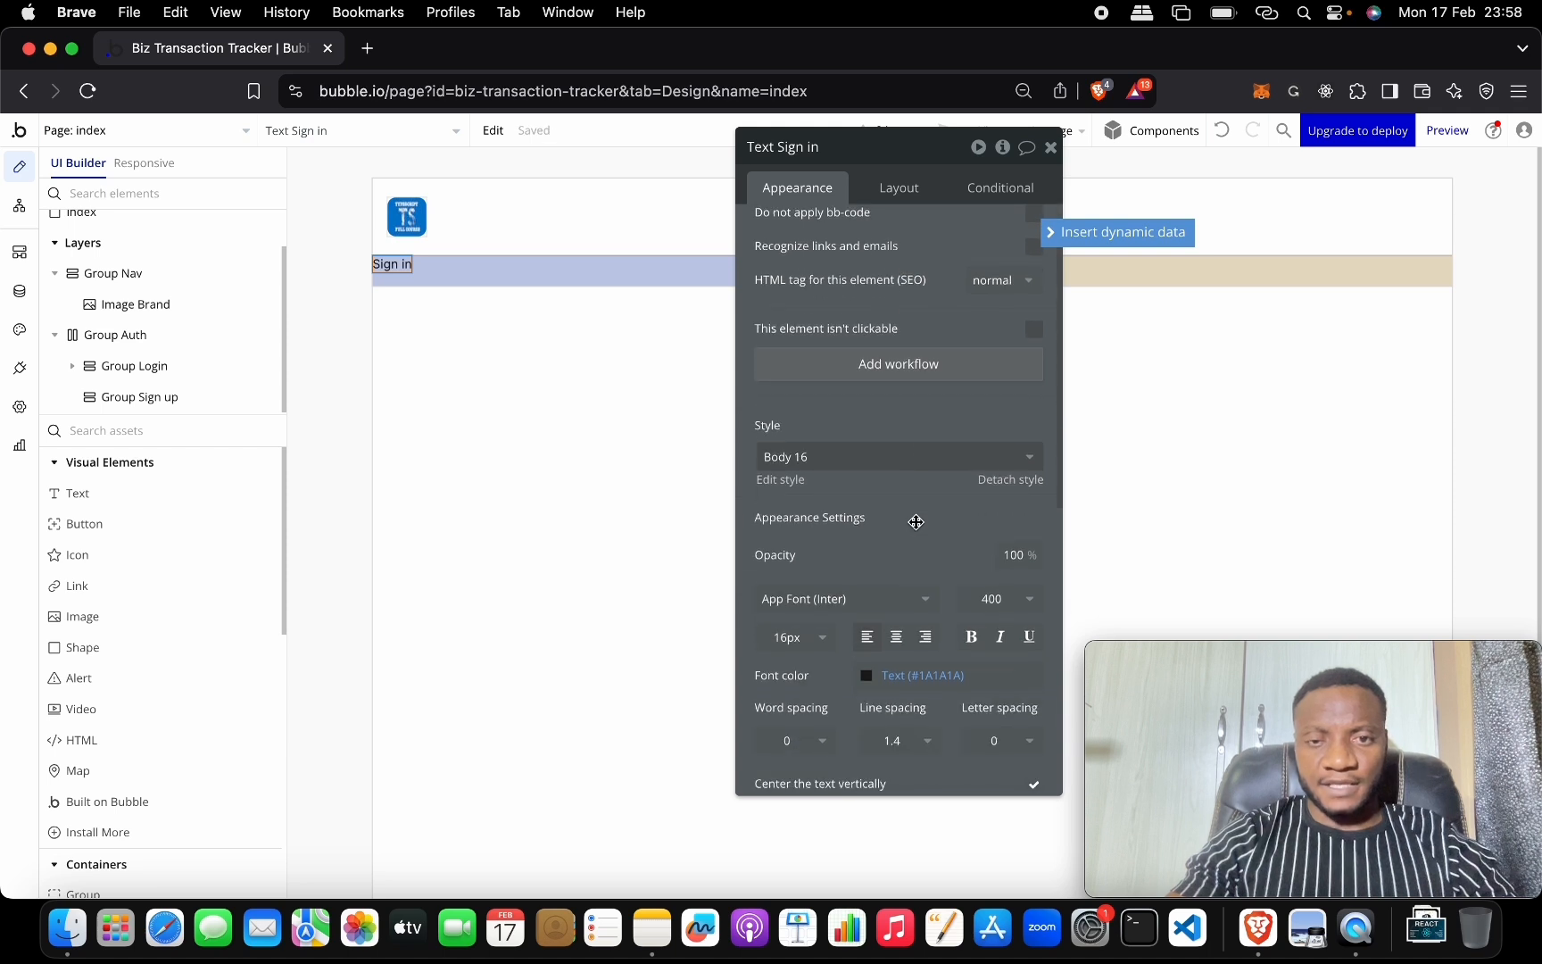
{"action": "left_click", "coordinate": [902, 455]}
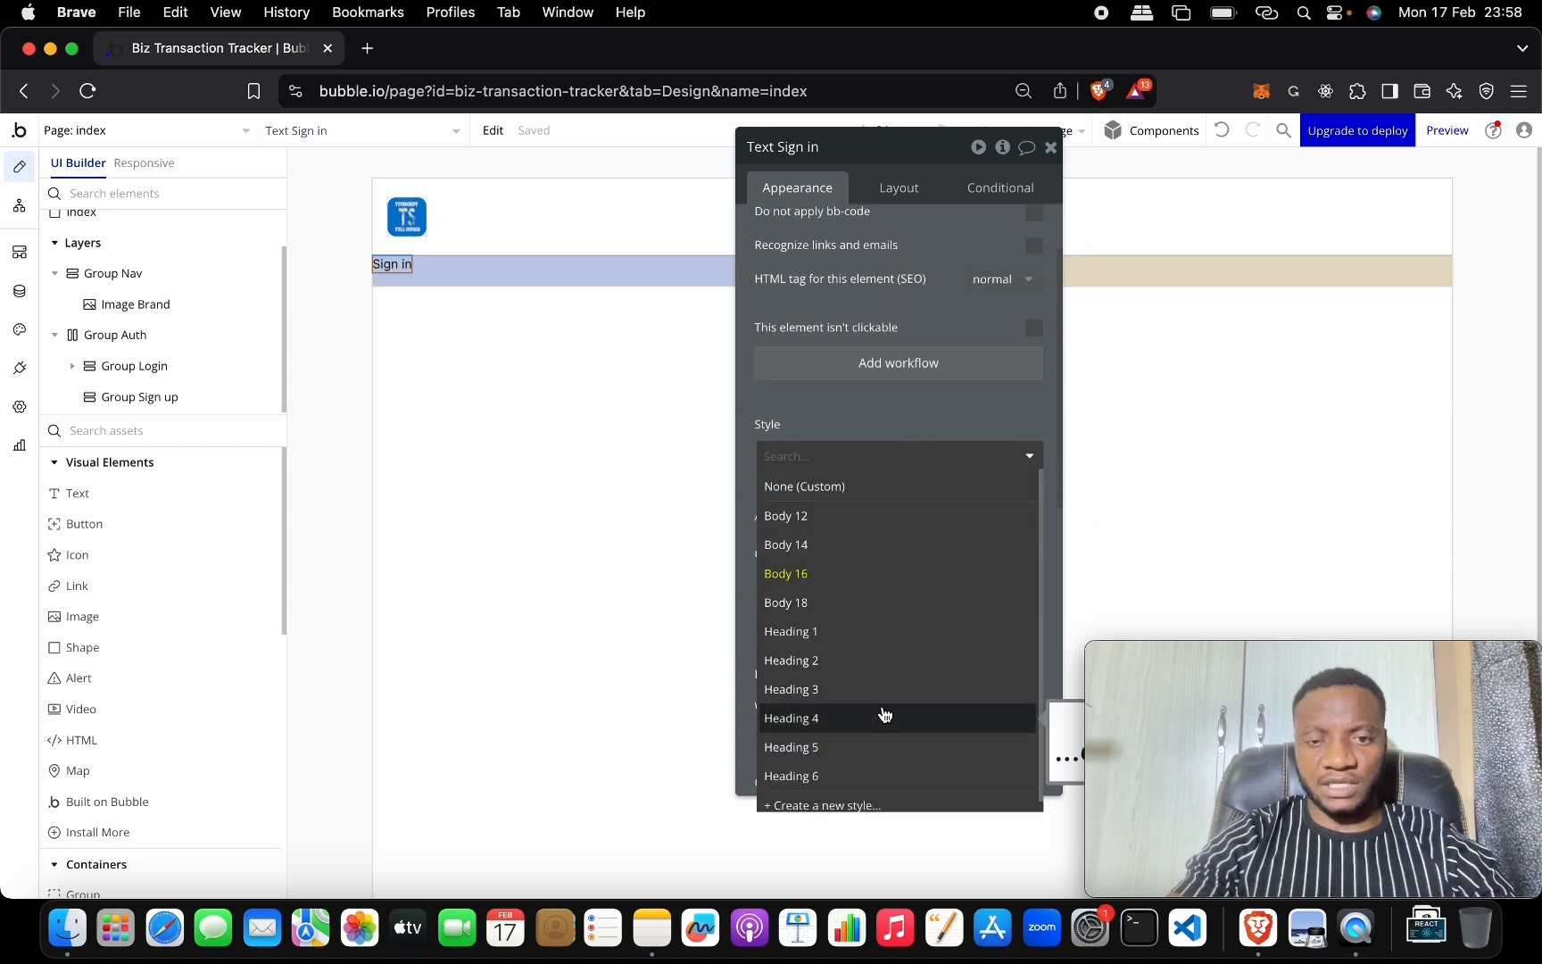
{"action": "left_click", "coordinate": [885, 716]}
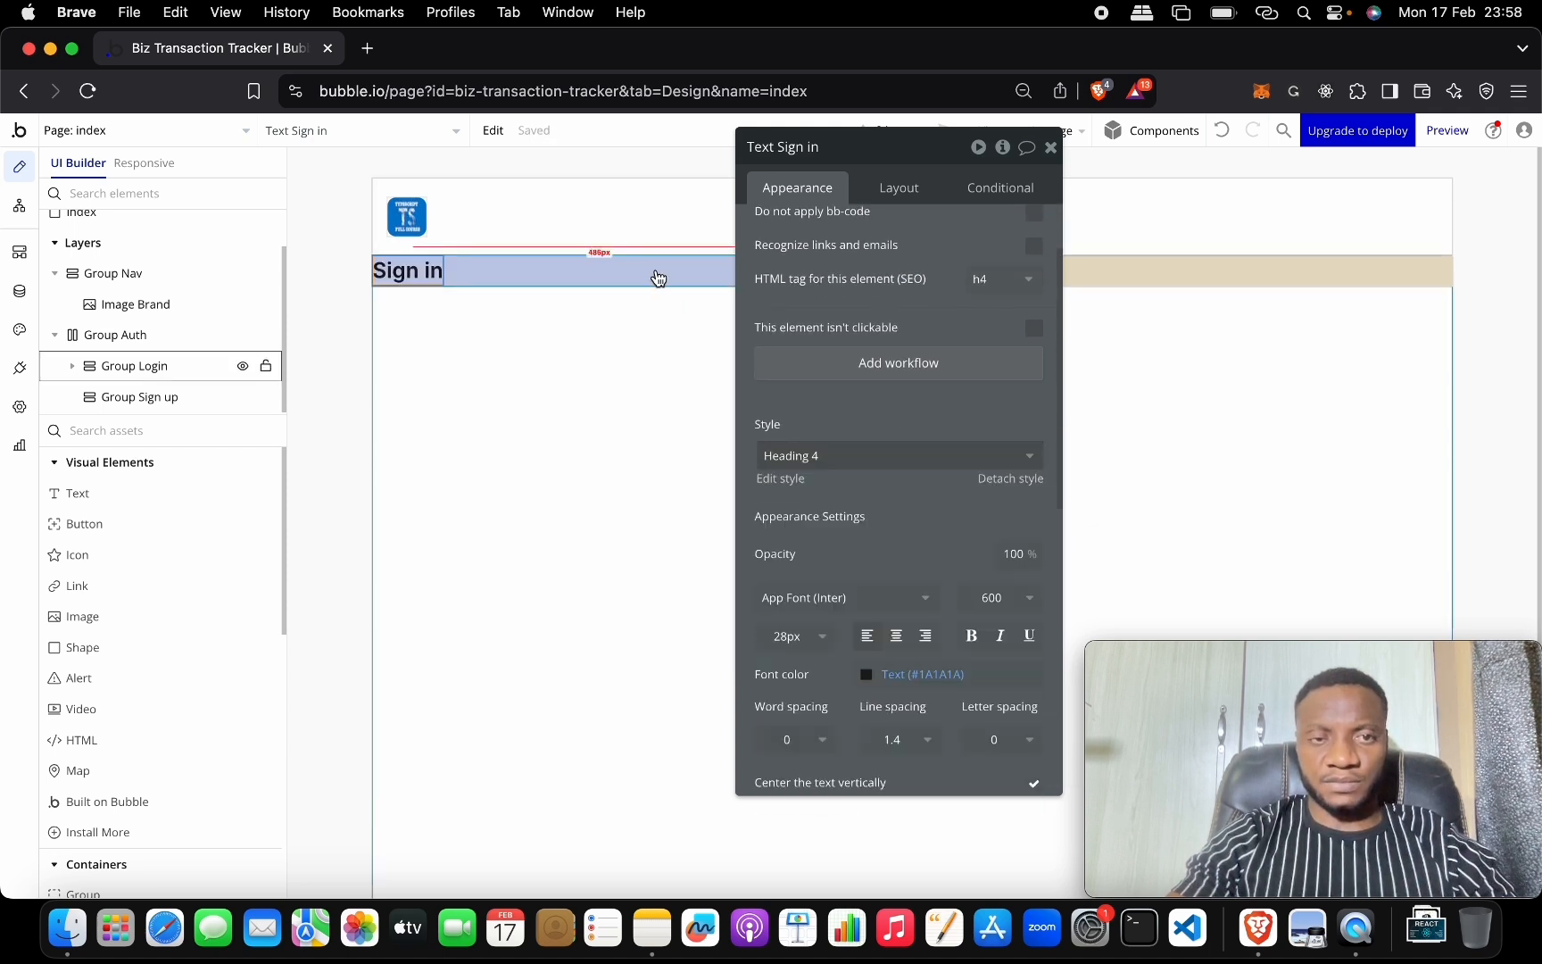
{"action": "left_click_drag", "start_coordinate": [890, 157], "coordinate": [860, 328]}
{"action": "left_click", "coordinate": [405, 277]}
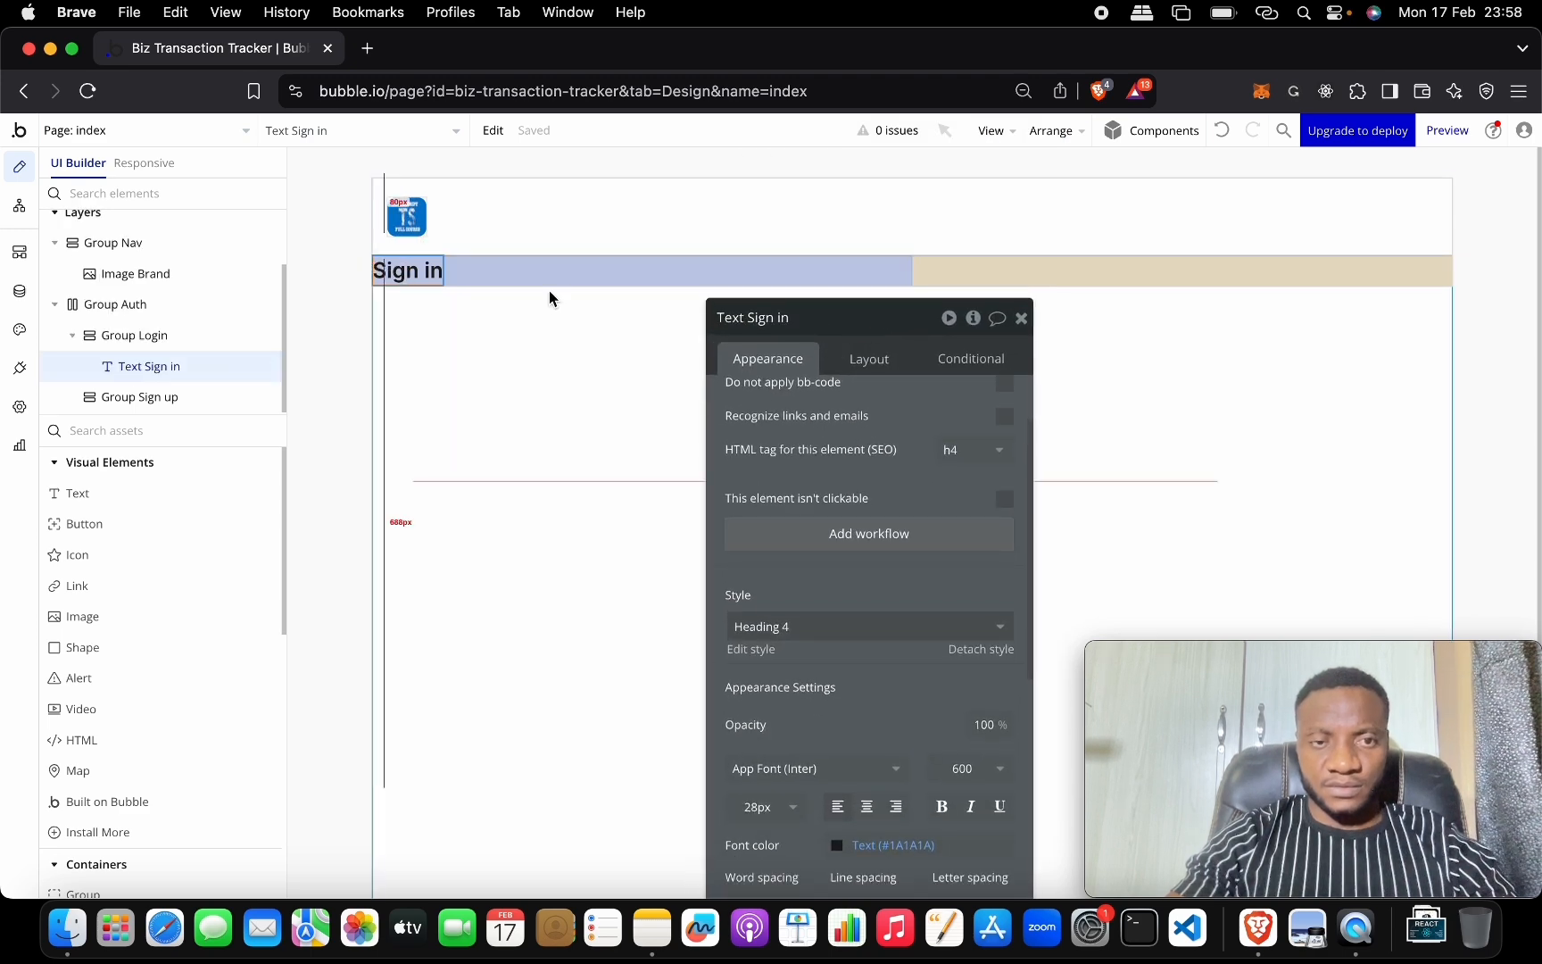
{"action": "left_click_drag", "start_coordinate": [862, 338], "coordinate": [866, 196]}
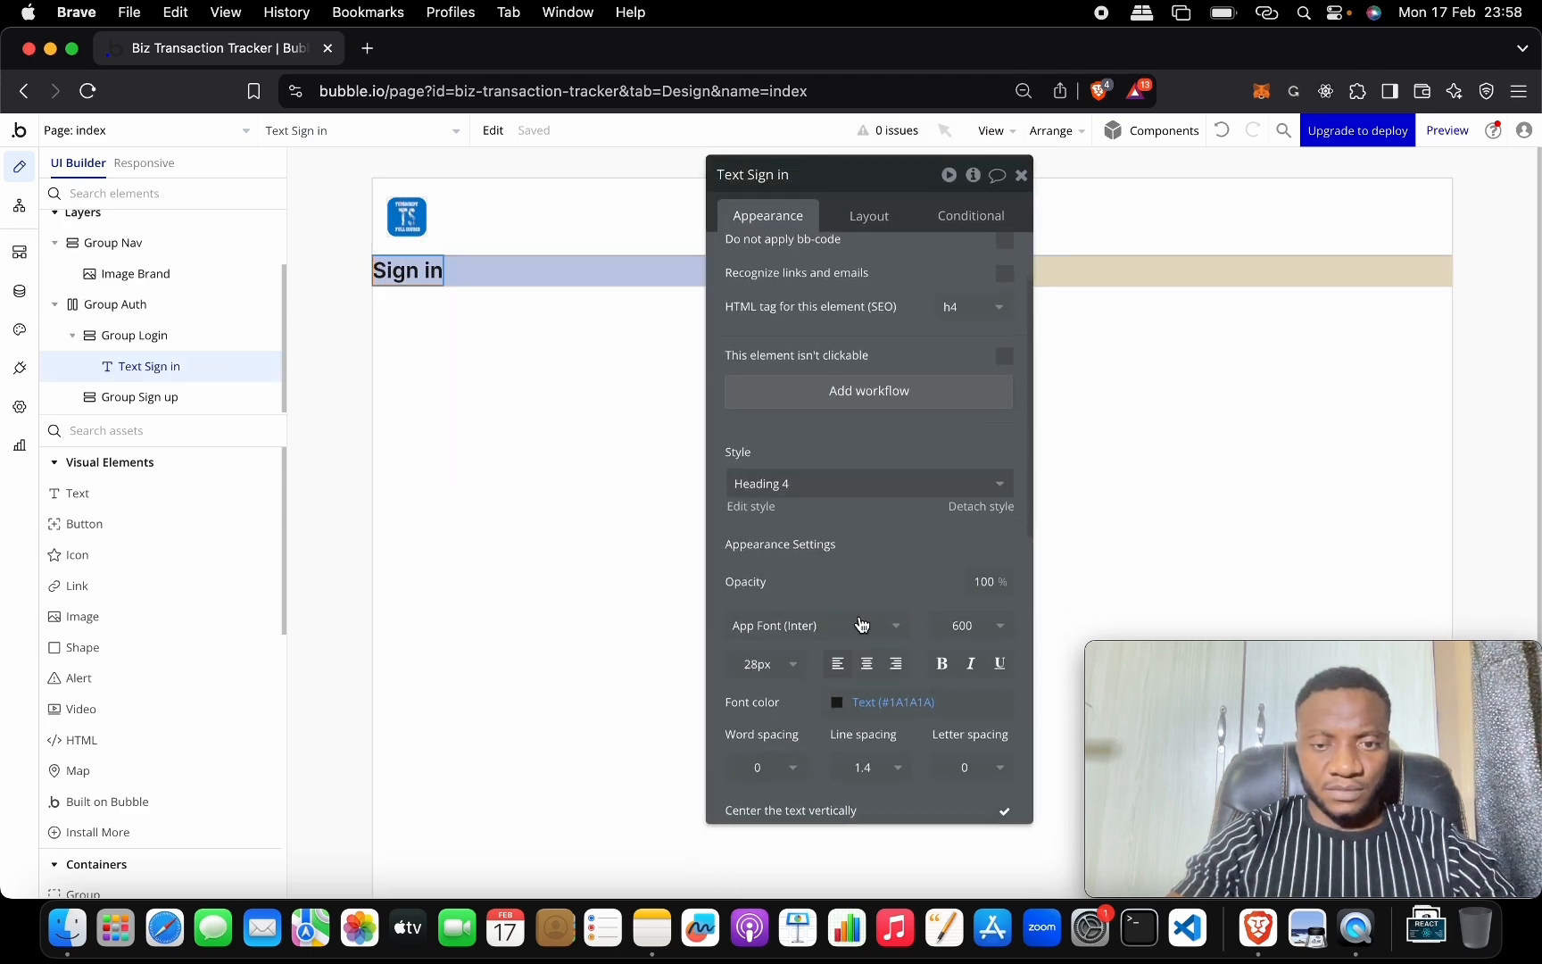
{"action": "left_click", "coordinate": [866, 663]}
Set Group Login's container layout to Row with centered container alignment.
{"action": "left_click", "coordinate": [581, 272]}
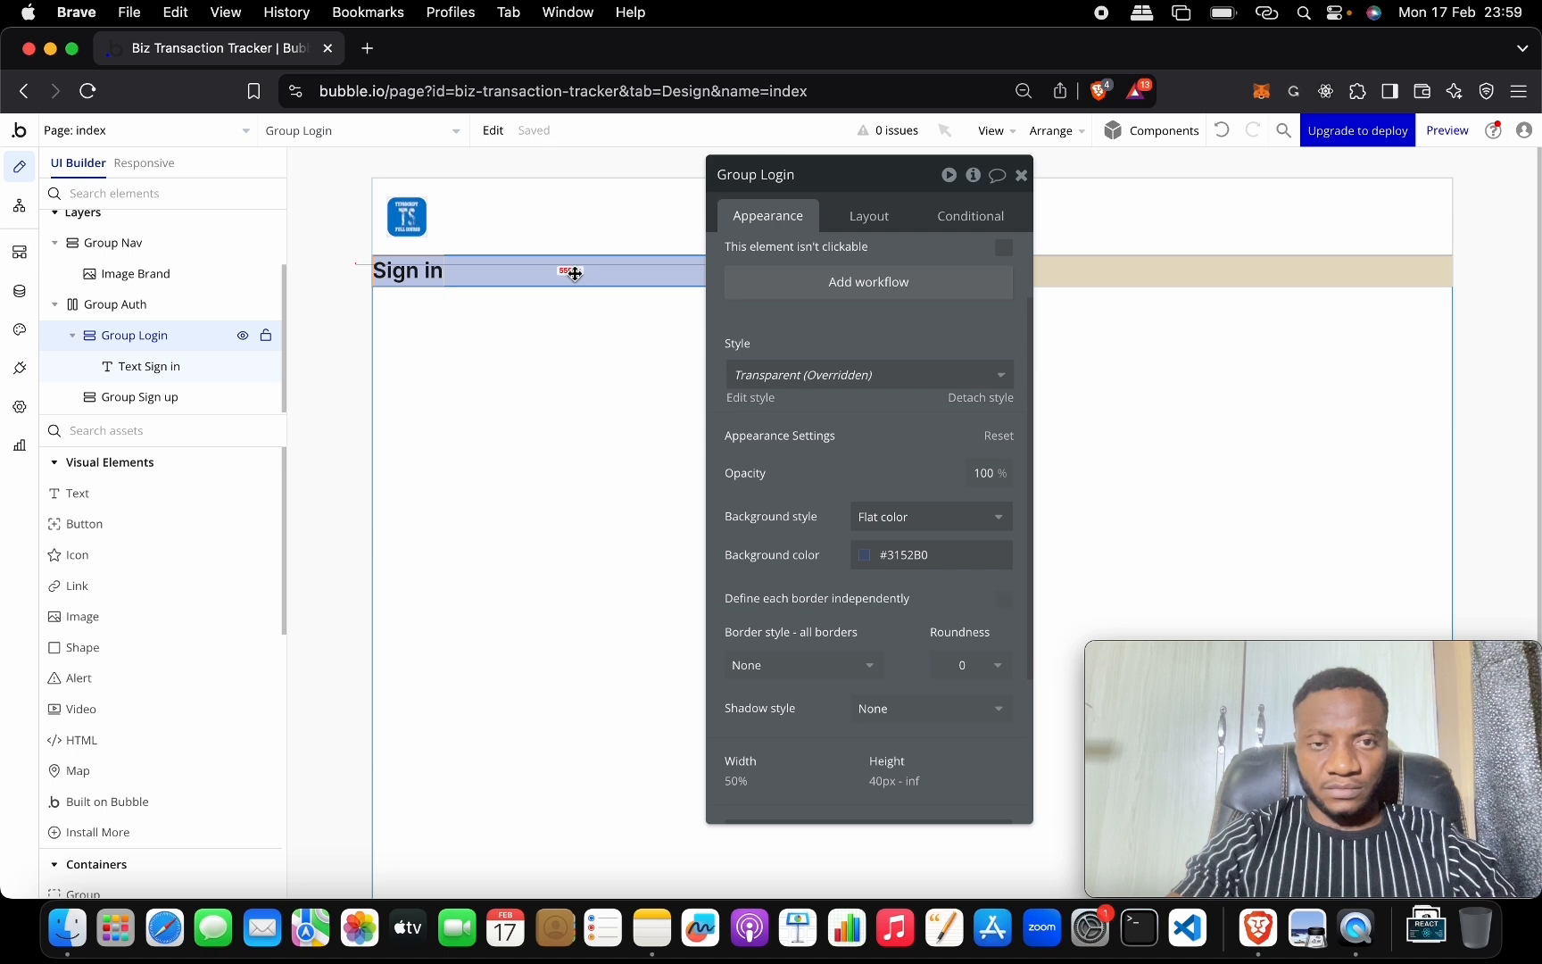
{"action": "left_click", "coordinate": [403, 270]}
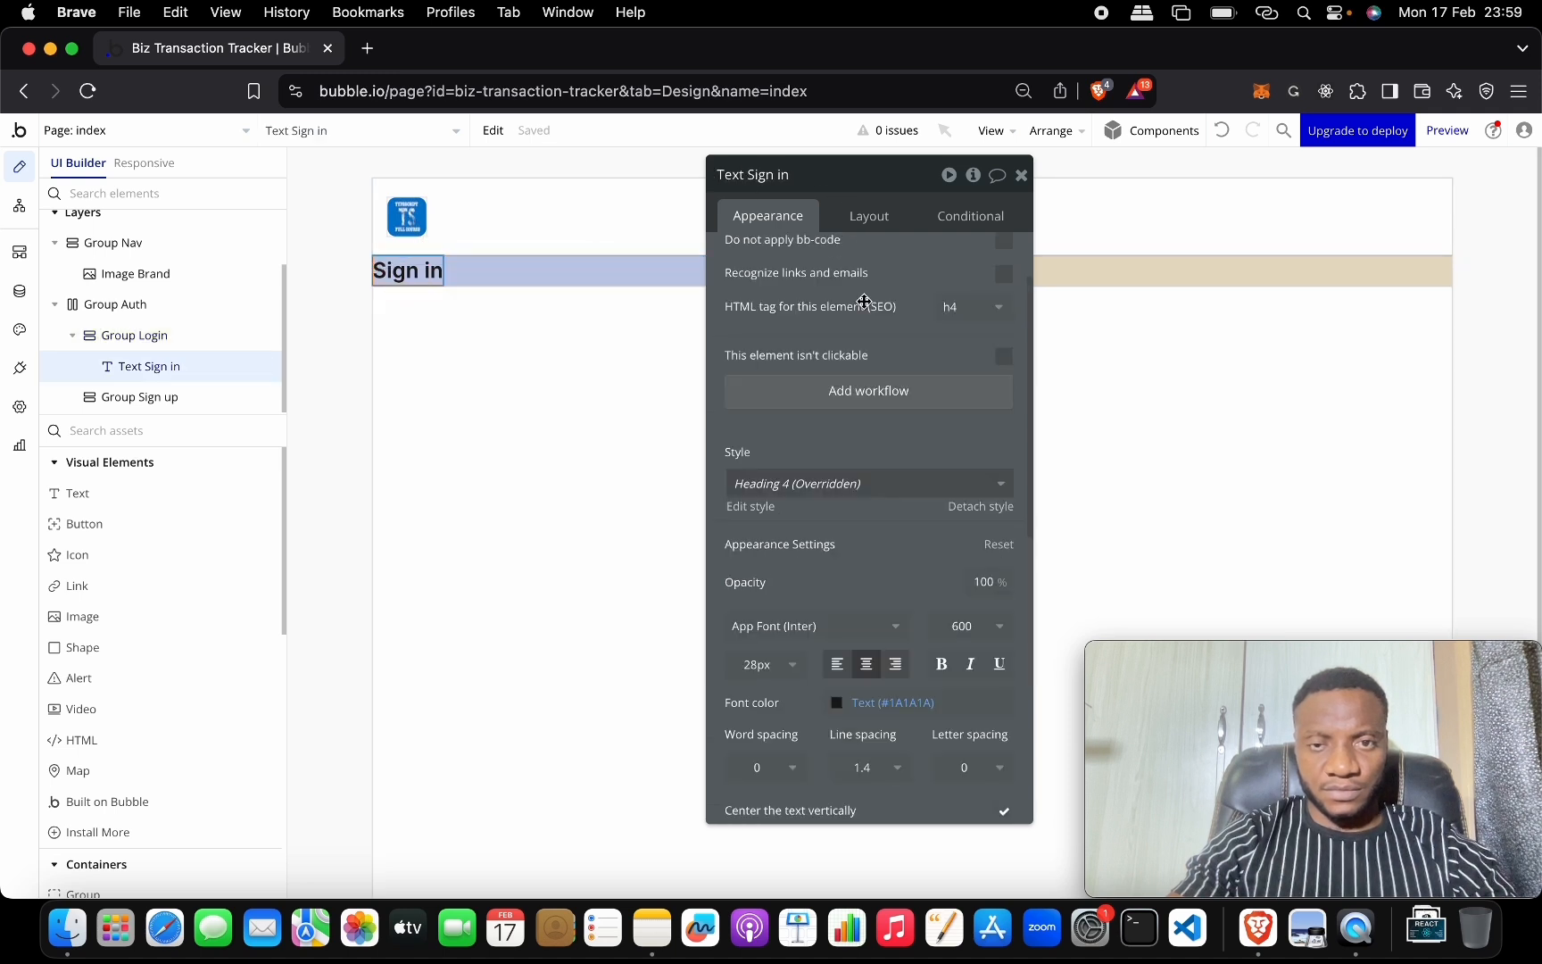
{"action": "left_click", "coordinate": [873, 216]}
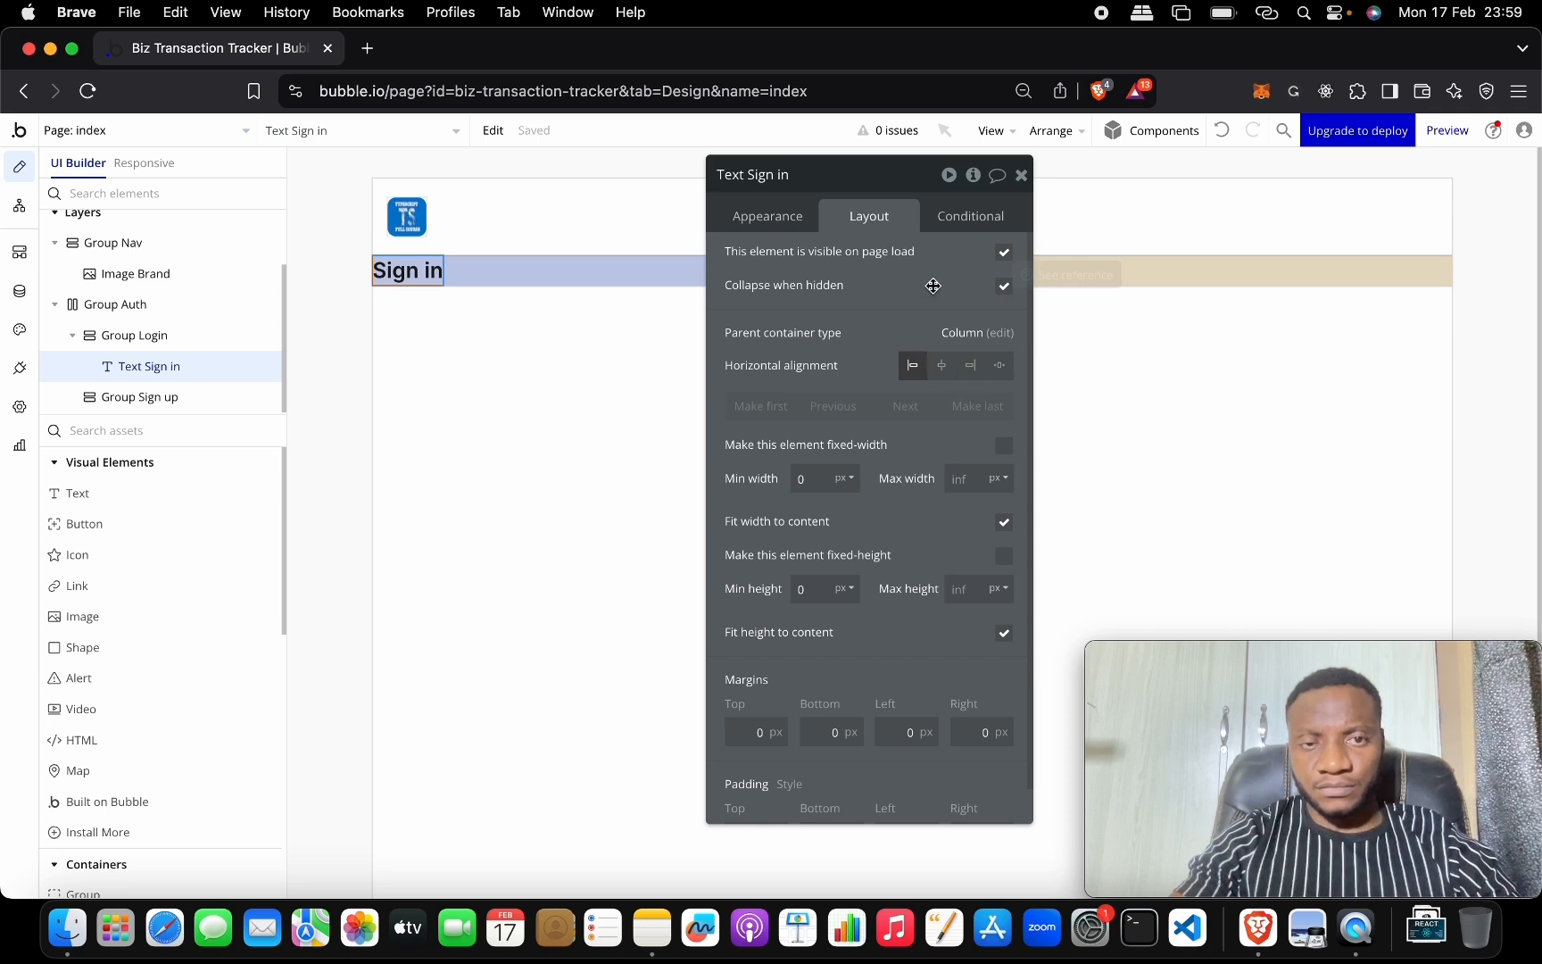
{"action": "left_click", "coordinate": [613, 265]}
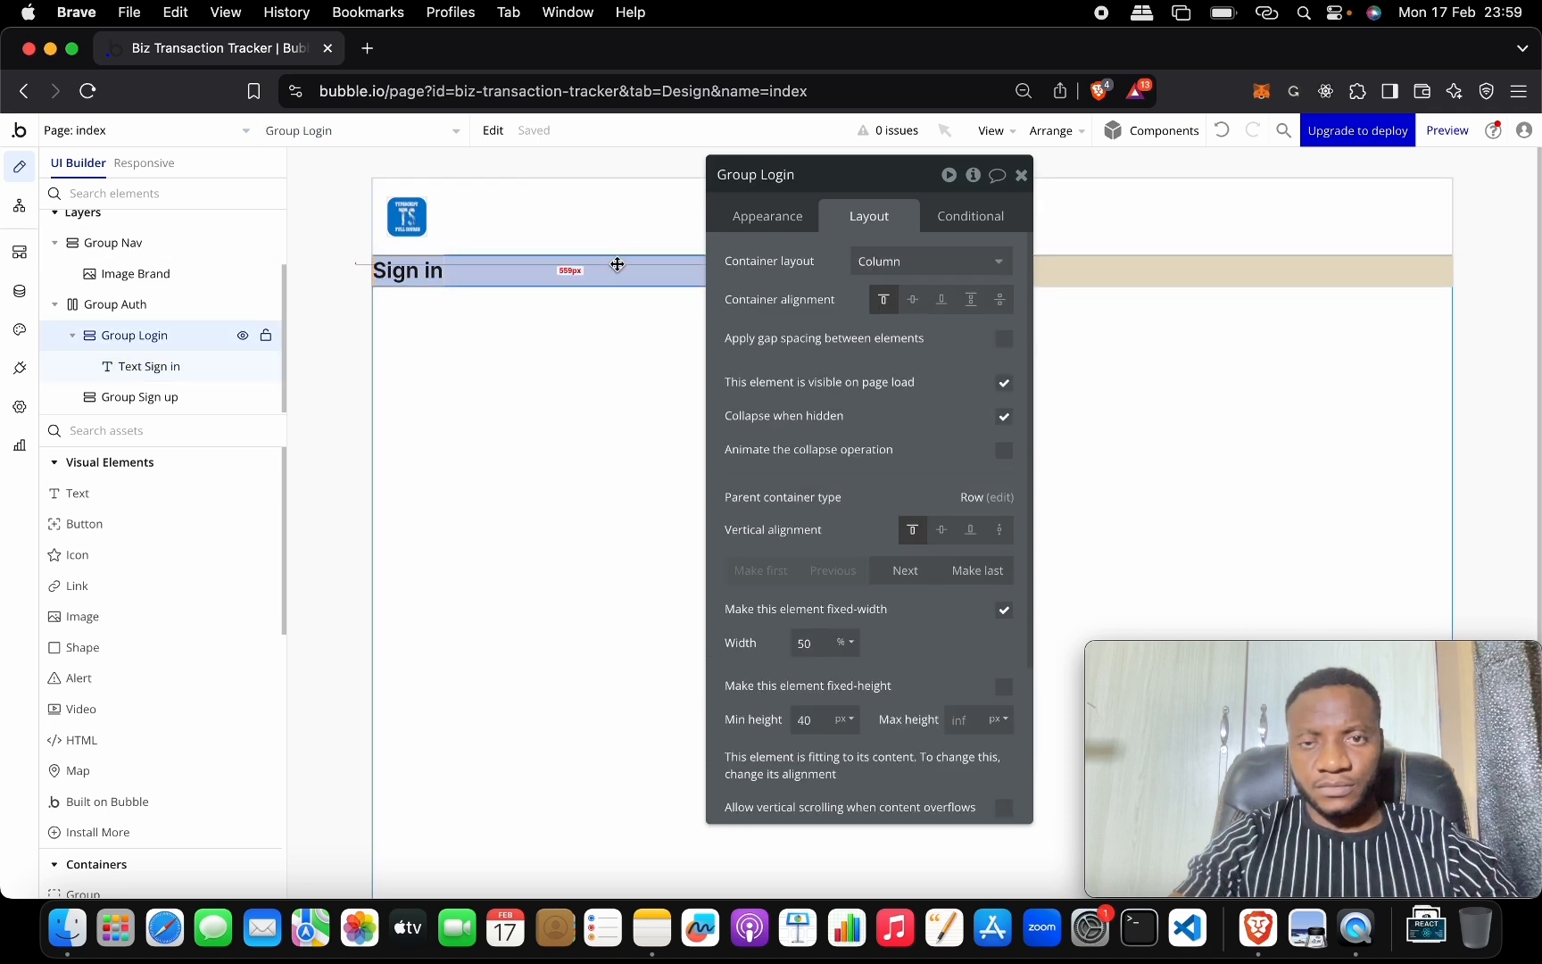
{"action": "left_click", "coordinate": [908, 266]}
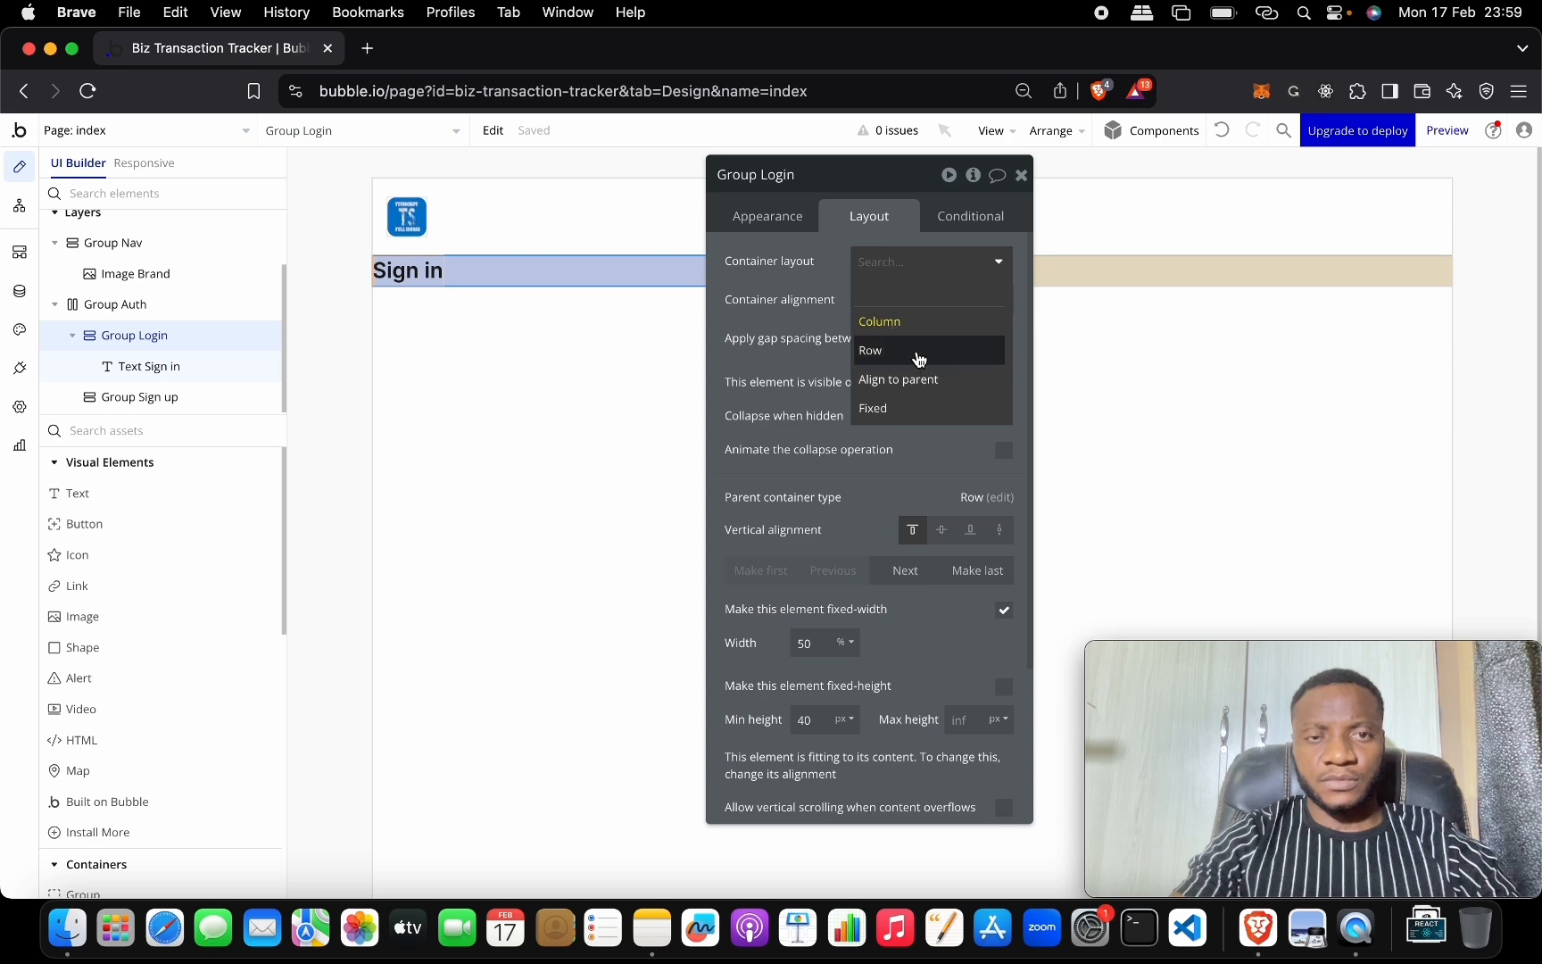
{"action": "left_click", "coordinate": [914, 353]}
{"action": "left_click", "coordinate": [913, 300]}
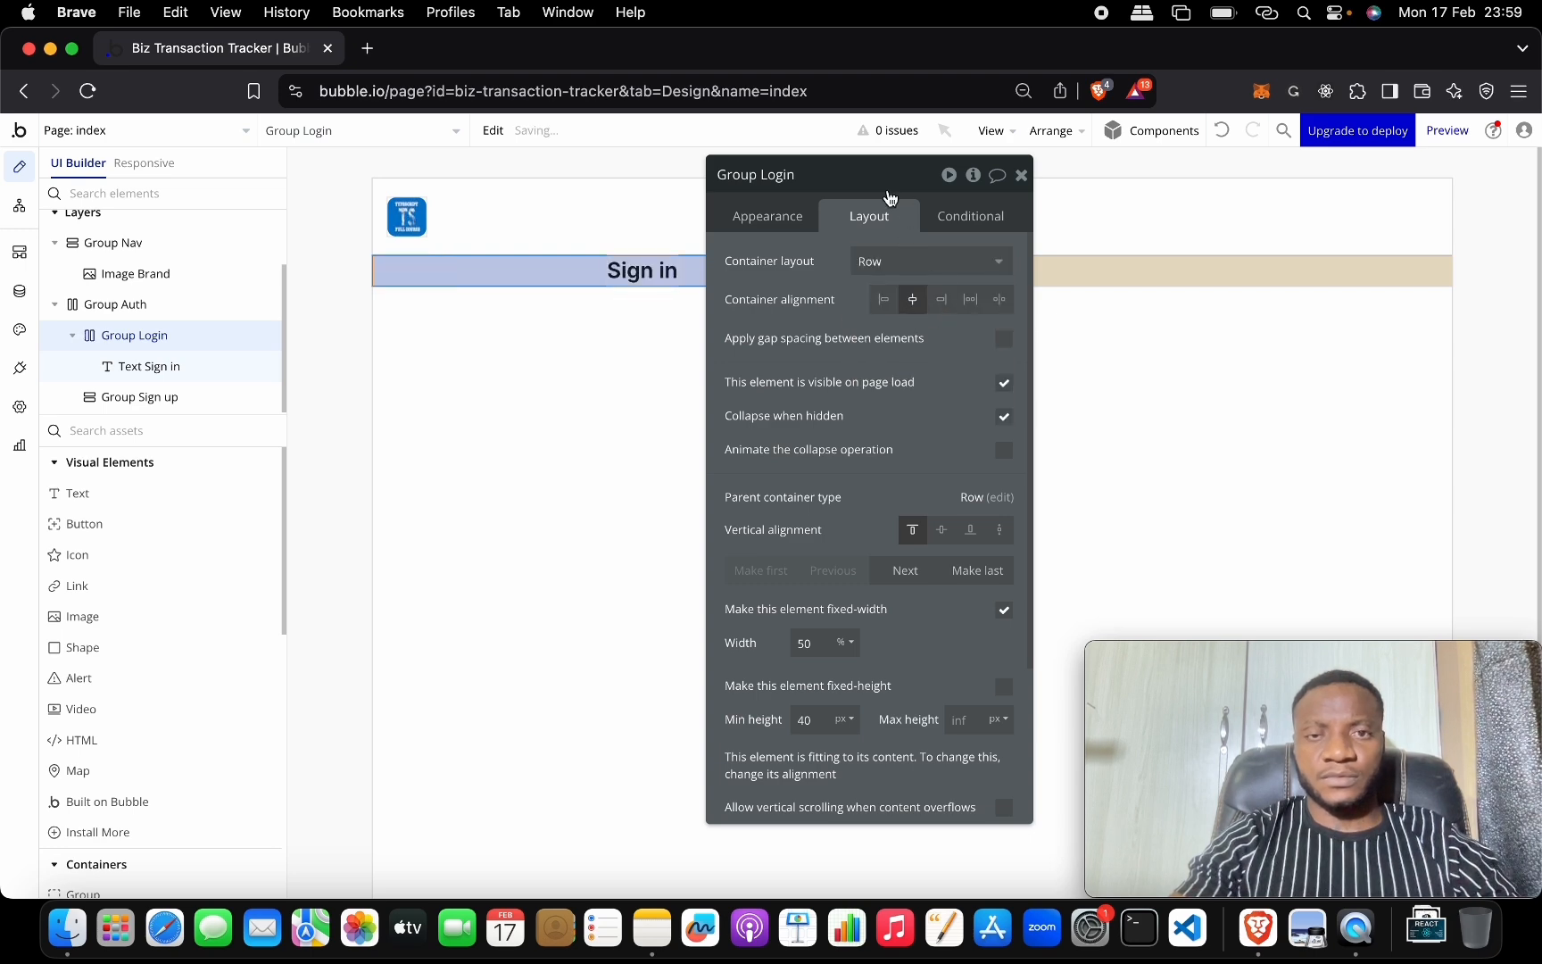
Move the property editor aside and scroll the elements palette to Input forms.
{"action": "left_click_drag", "start_coordinate": [890, 196], "coordinate": [1054, 226]}
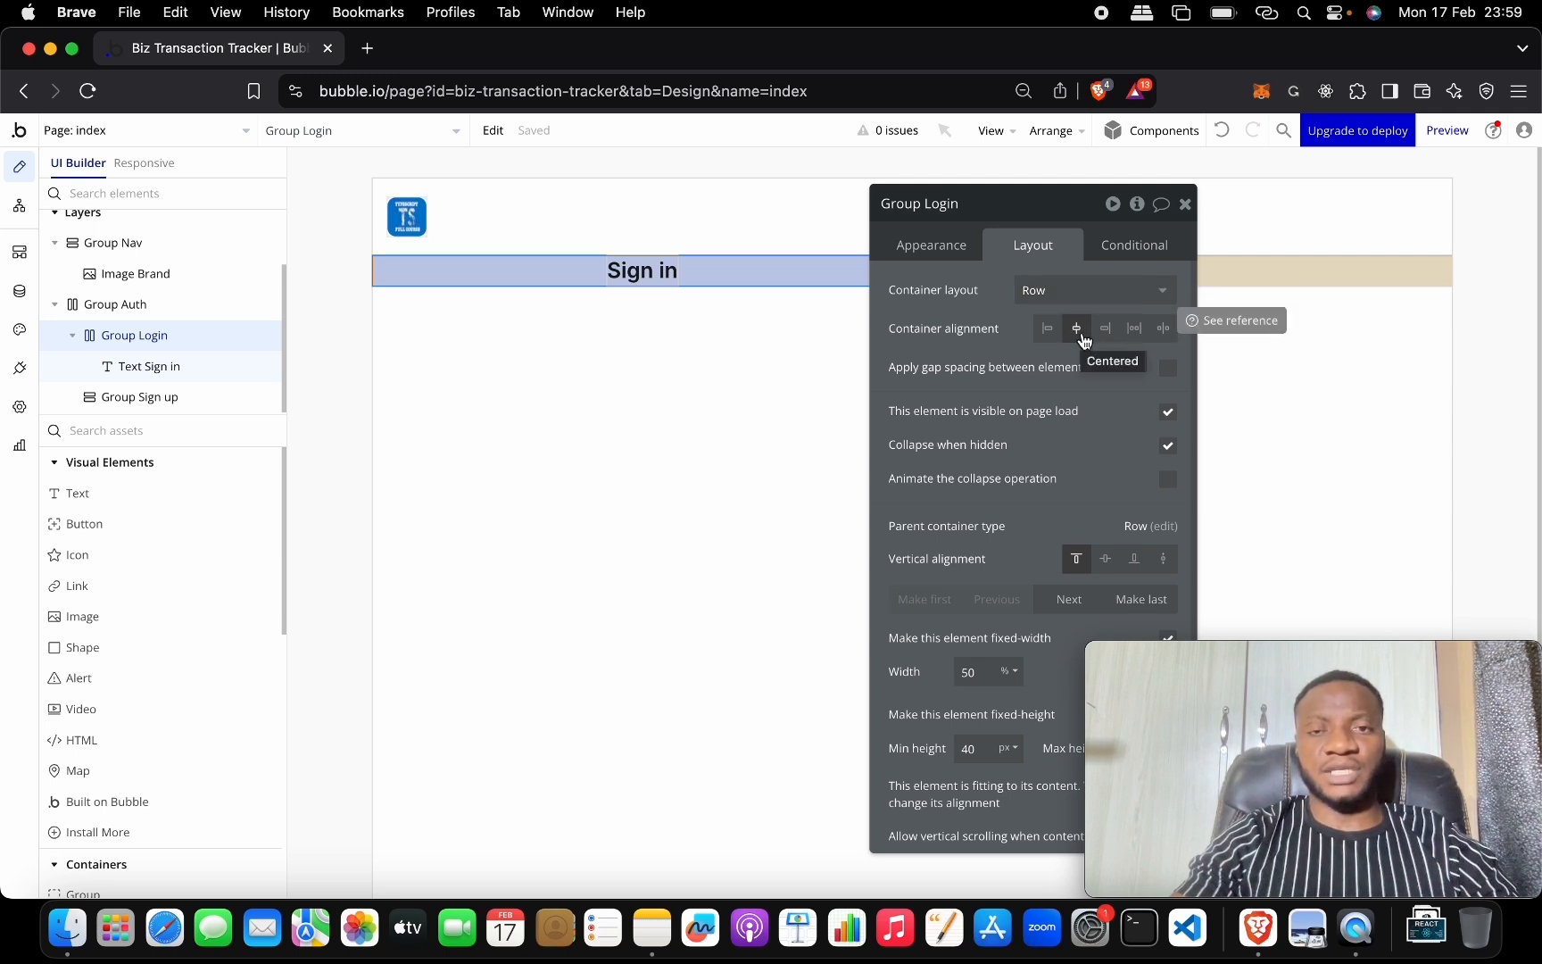
{"action": "left_click_drag", "start_coordinate": [1008, 220], "coordinate": [1243, 230]}
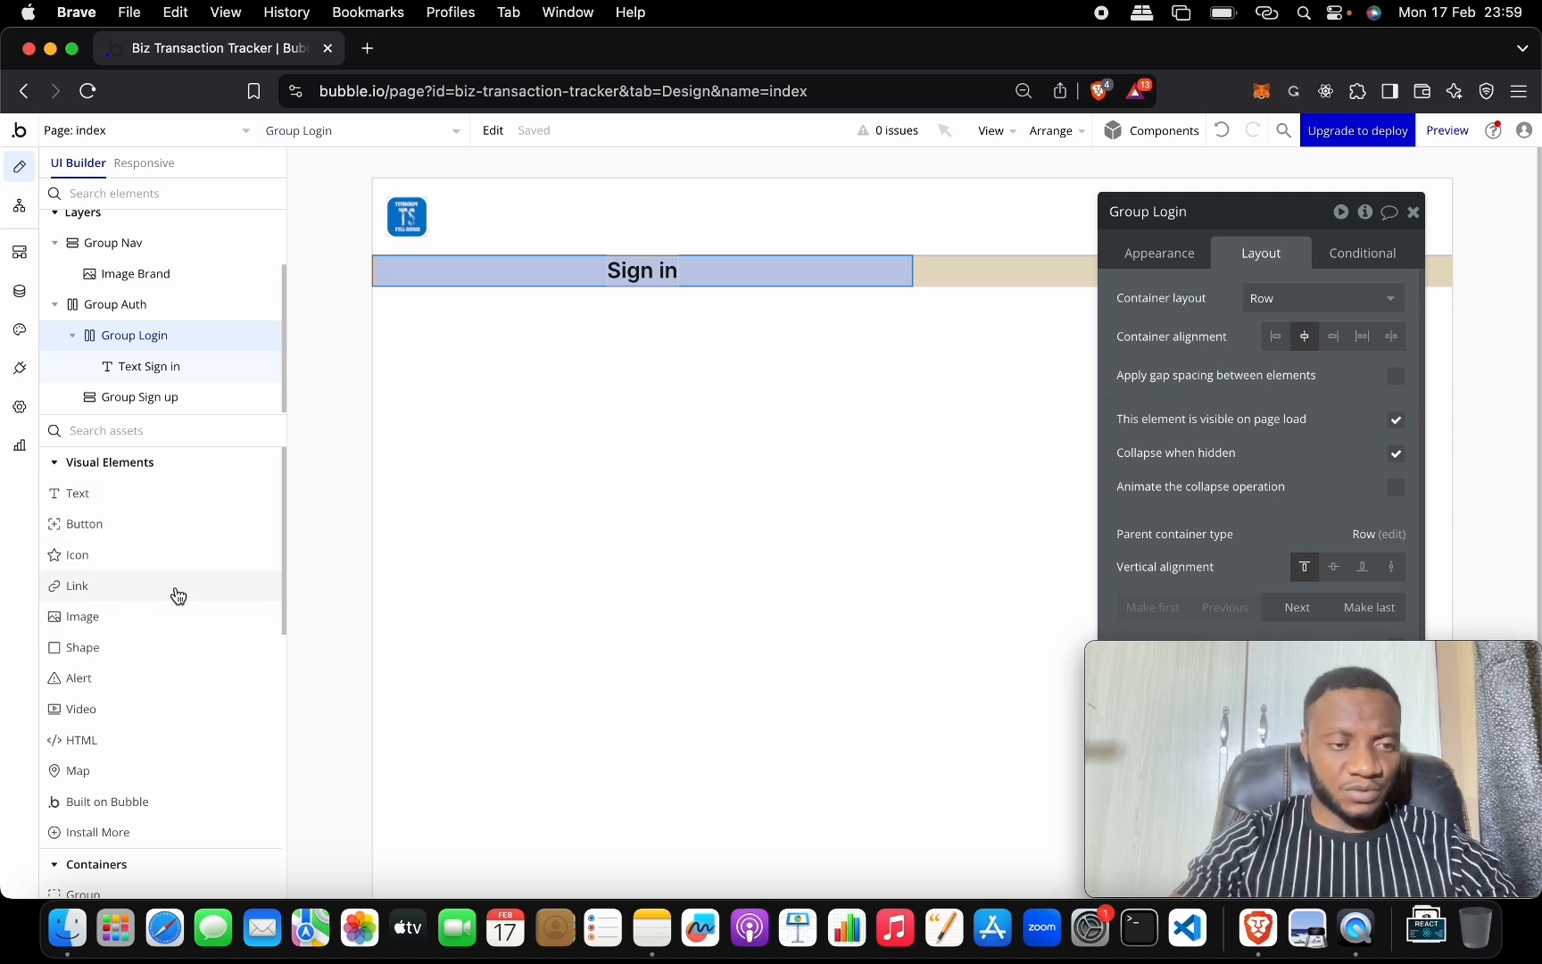
{"action": "scroll", "coordinate": [172, 616], "scroll_direction": "down", "scroll_amount": 2}
{"action": "scroll", "coordinate": [172, 614], "scroll_direction": "down", "scroll_amount": 4}
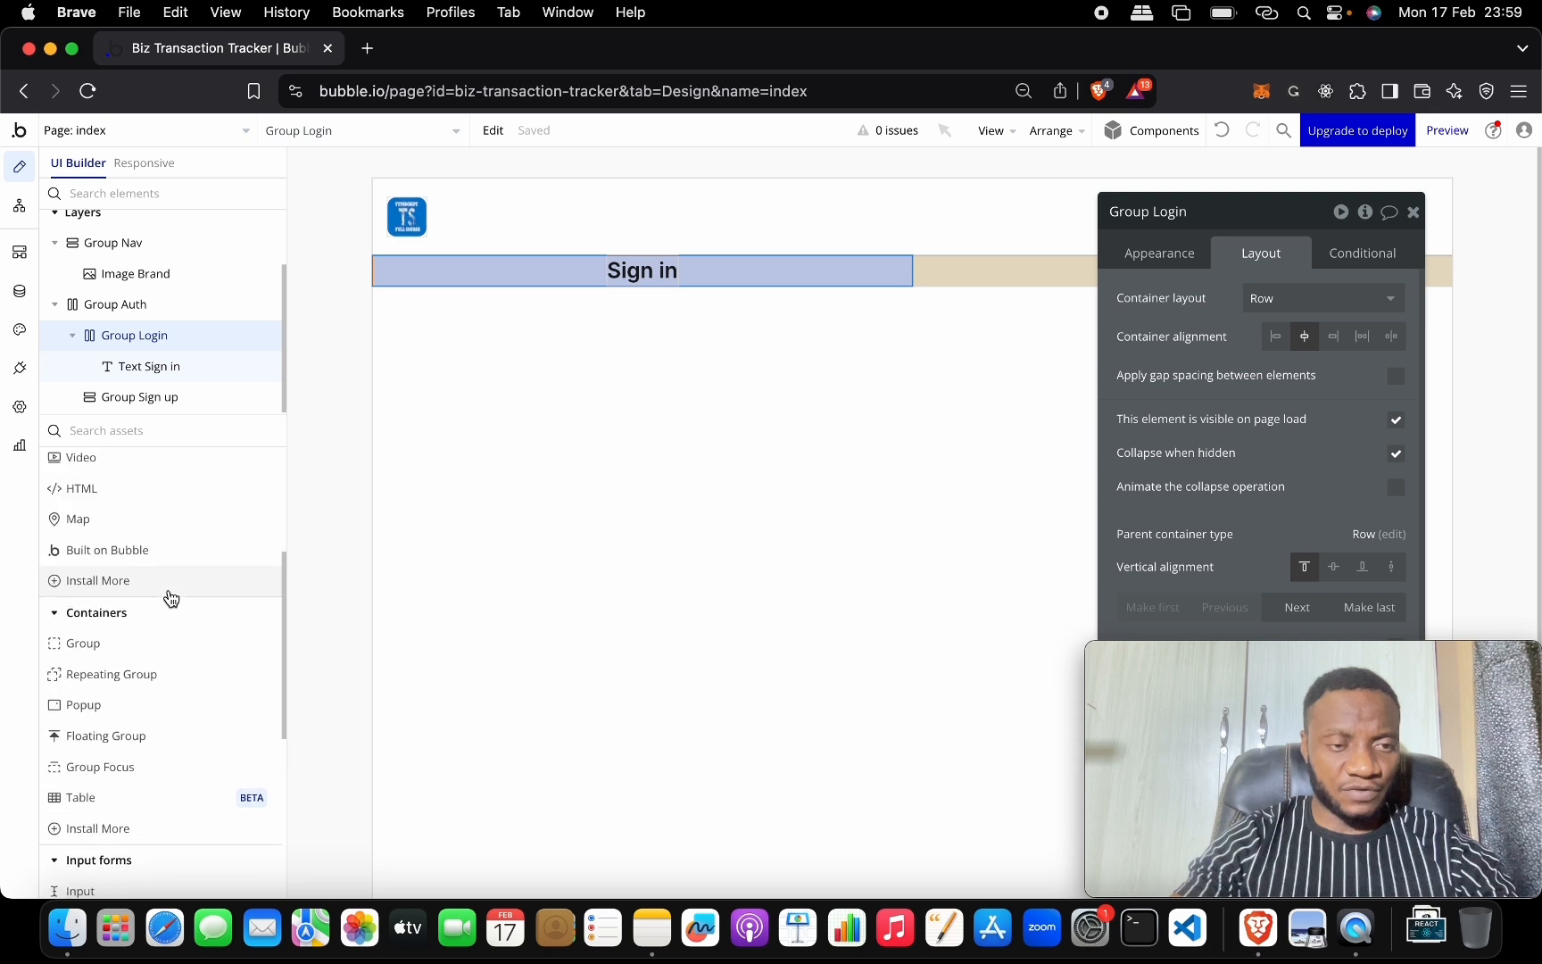
{"action": "scroll", "coordinate": [172, 596], "scroll_direction": "up", "scroll_amount": 5}
{"action": "scroll", "coordinate": [170, 539], "scroll_direction": "down", "scroll_amount": 12}
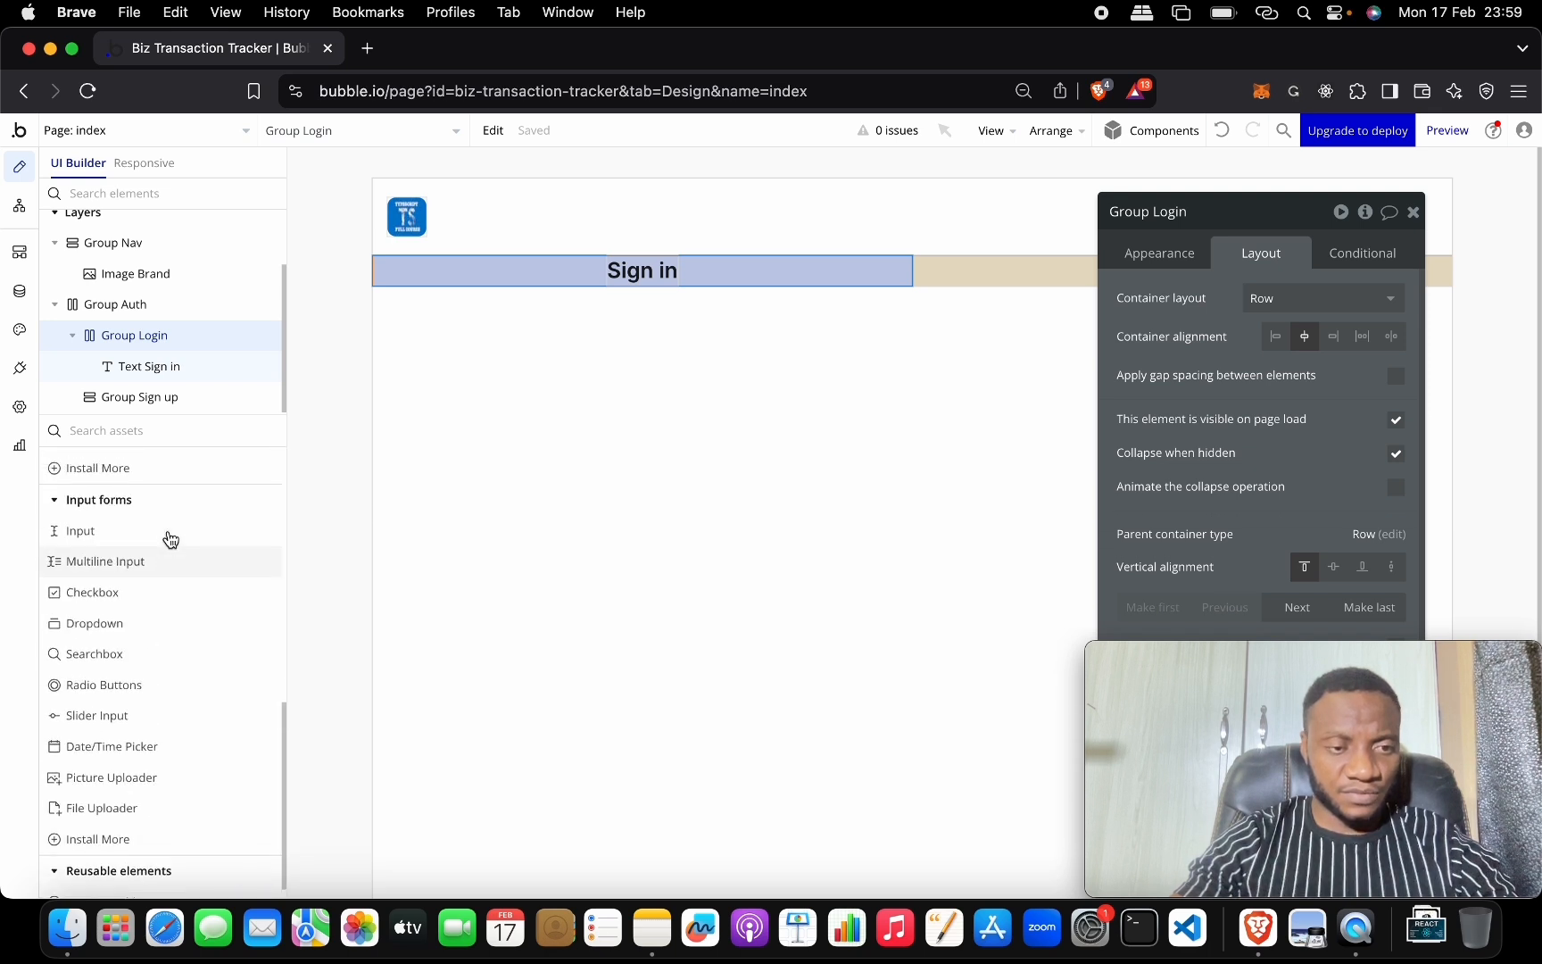
Try adding an input field to Group Login, then undo the misplaced attempt.
{"action": "left_click", "coordinate": [159, 595]}
{"action": "left_click", "coordinate": [492, 271]}
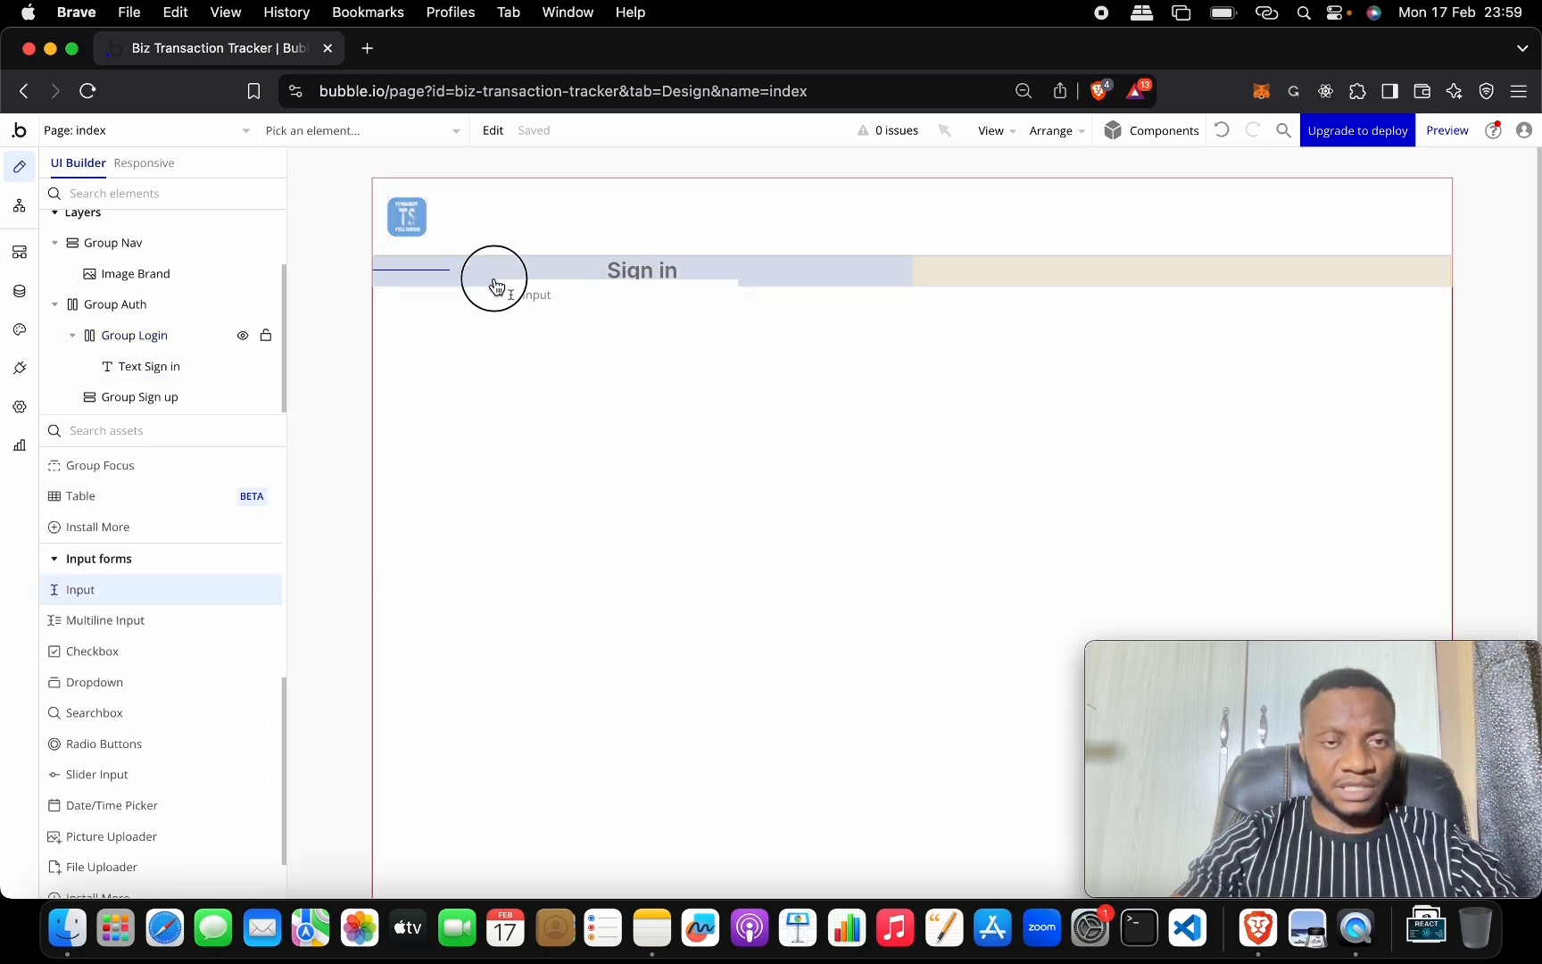
{"action": "left_click_drag", "start_coordinate": [525, 317], "coordinate": [524, 283]}
{"action": "left_click_drag", "start_coordinate": [147, 367], "coordinate": [147, 336]}
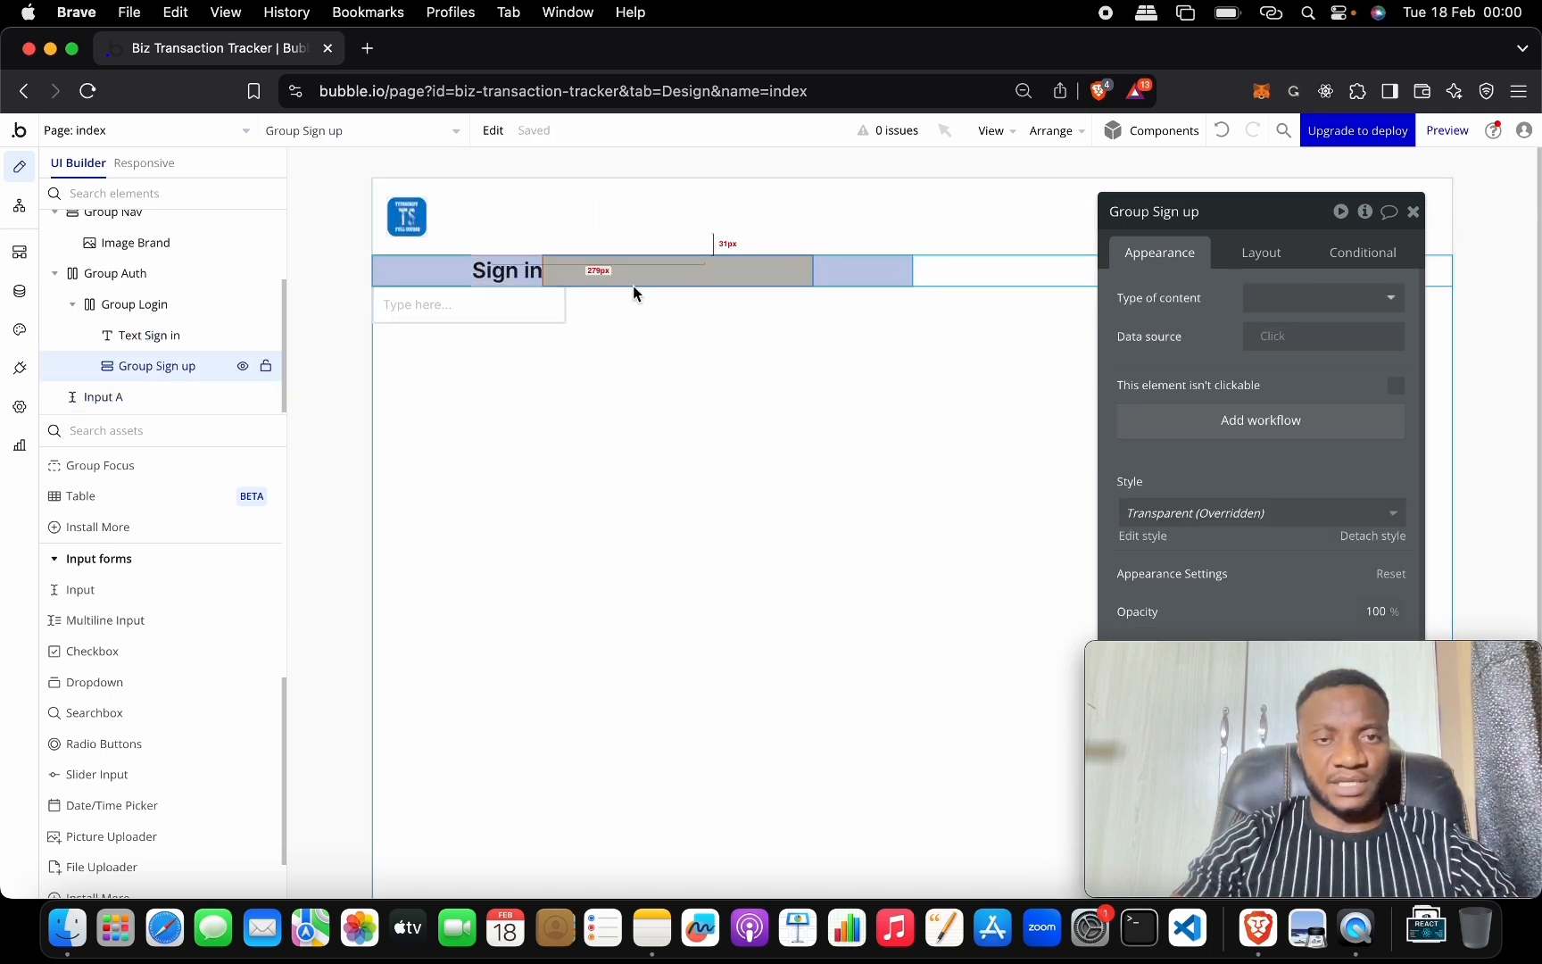
{"action": "left_click", "coordinate": [523, 303]}
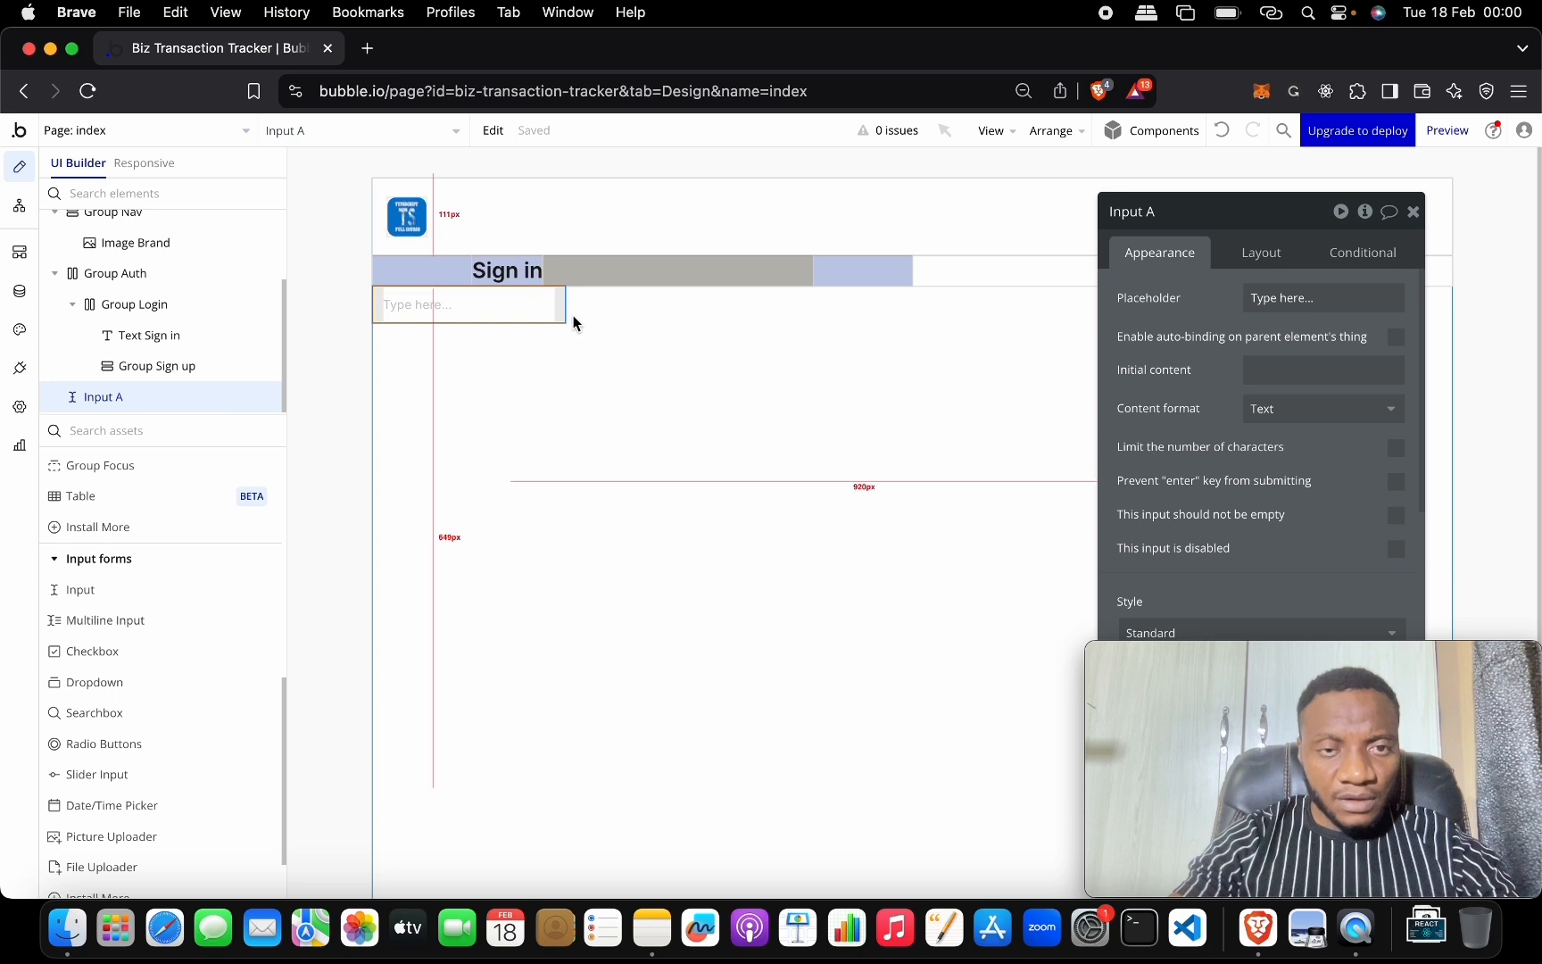
{"action": "left_click_drag", "start_coordinate": [1231, 223], "coordinate": [729, 217]}
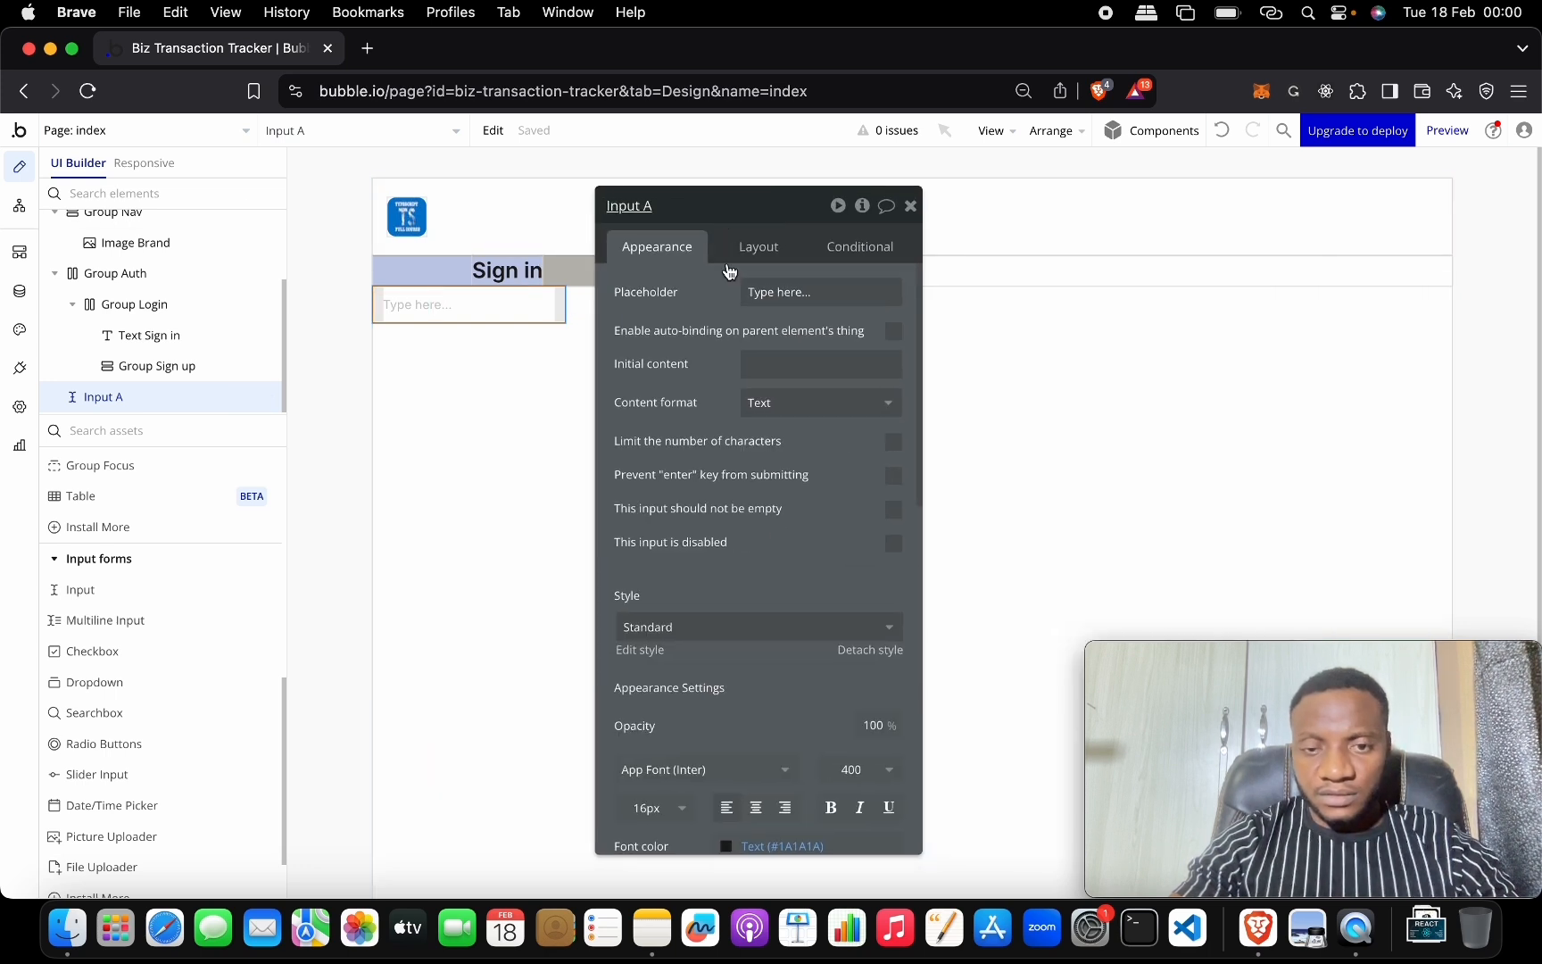
{"action": "left_click", "coordinate": [1221, 131]}
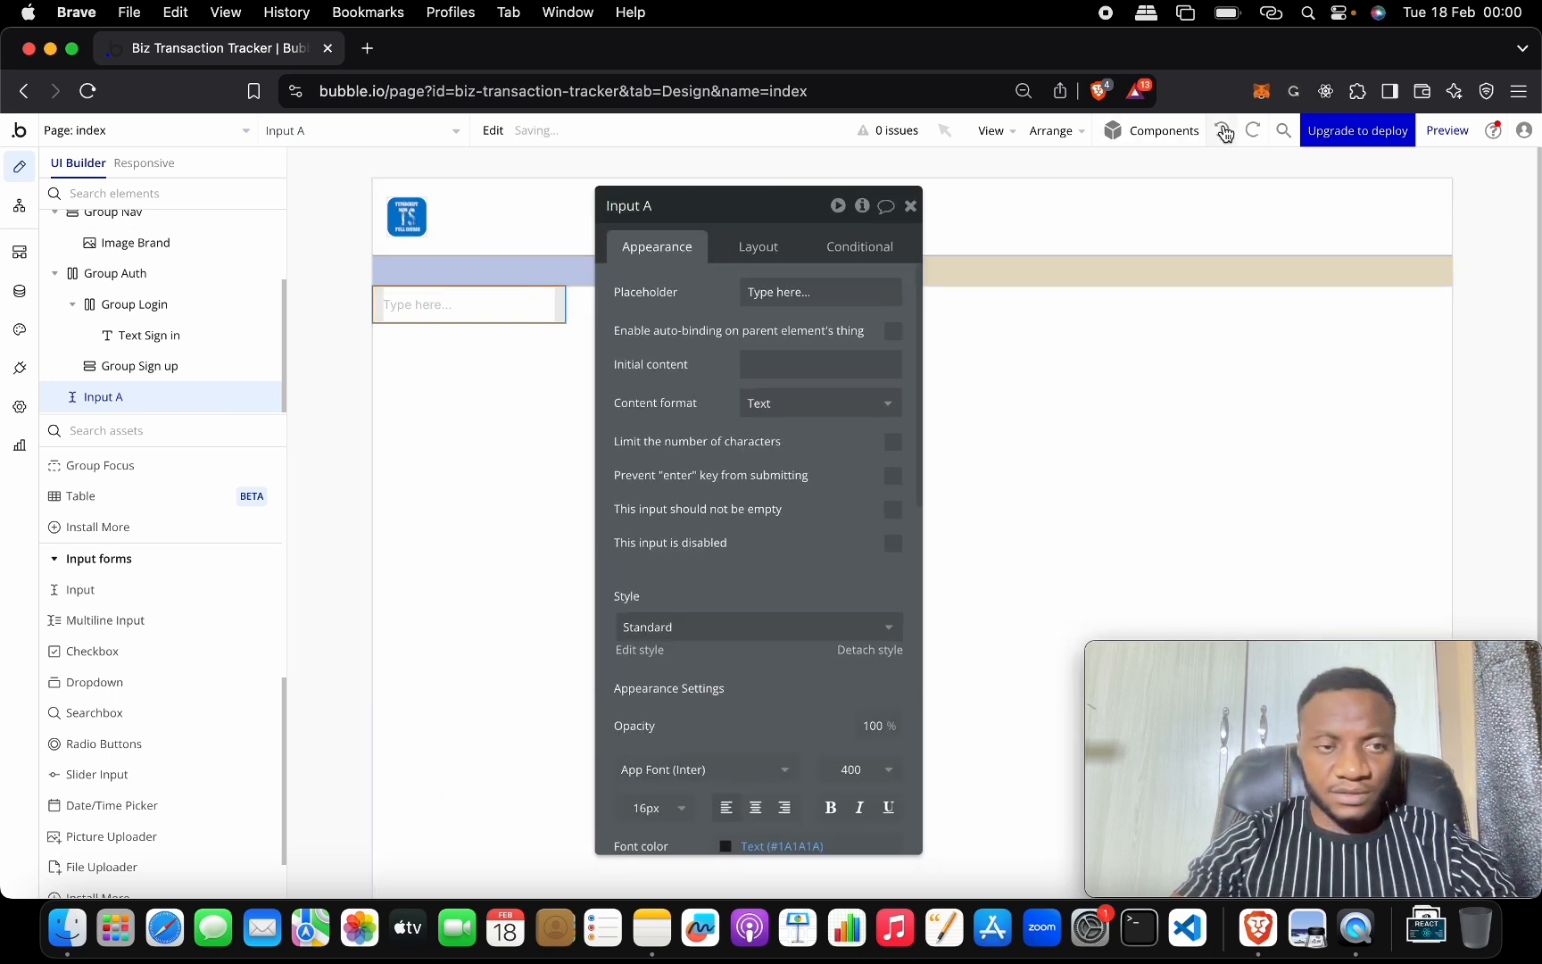
{"action": "left_click", "coordinate": [1221, 133]}
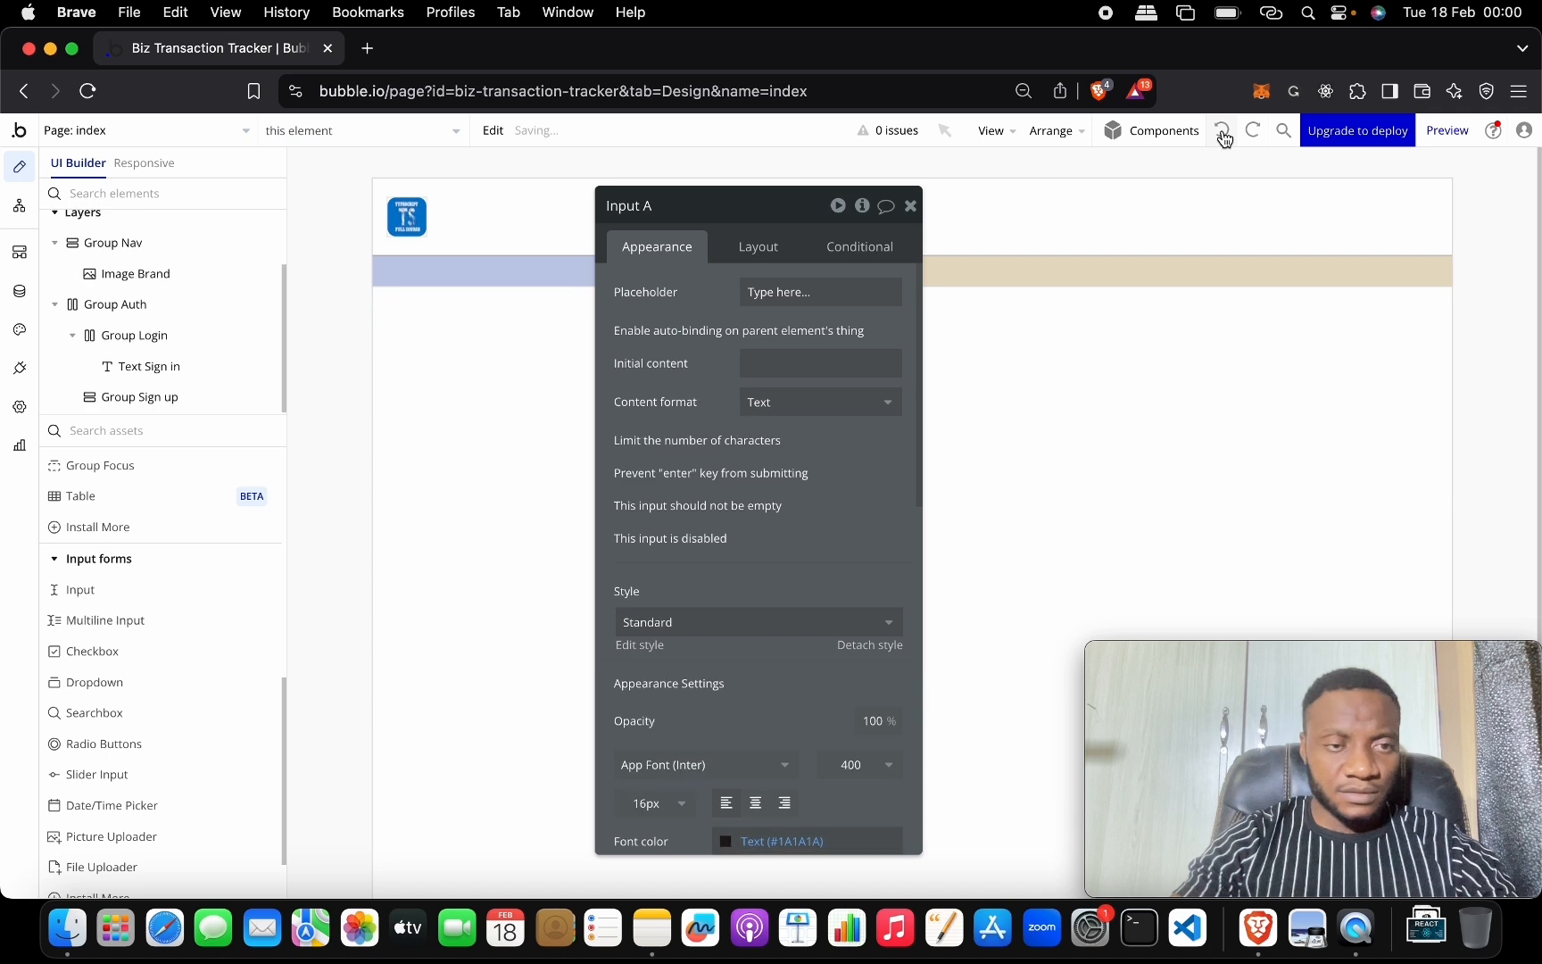
Drag a new input, Input A, into Group Login beside the Sign in heading.
{"action": "left_click", "coordinate": [366, 464]}
{"action": "left_click_drag", "start_coordinate": [730, 206], "coordinate": [1062, 221]}
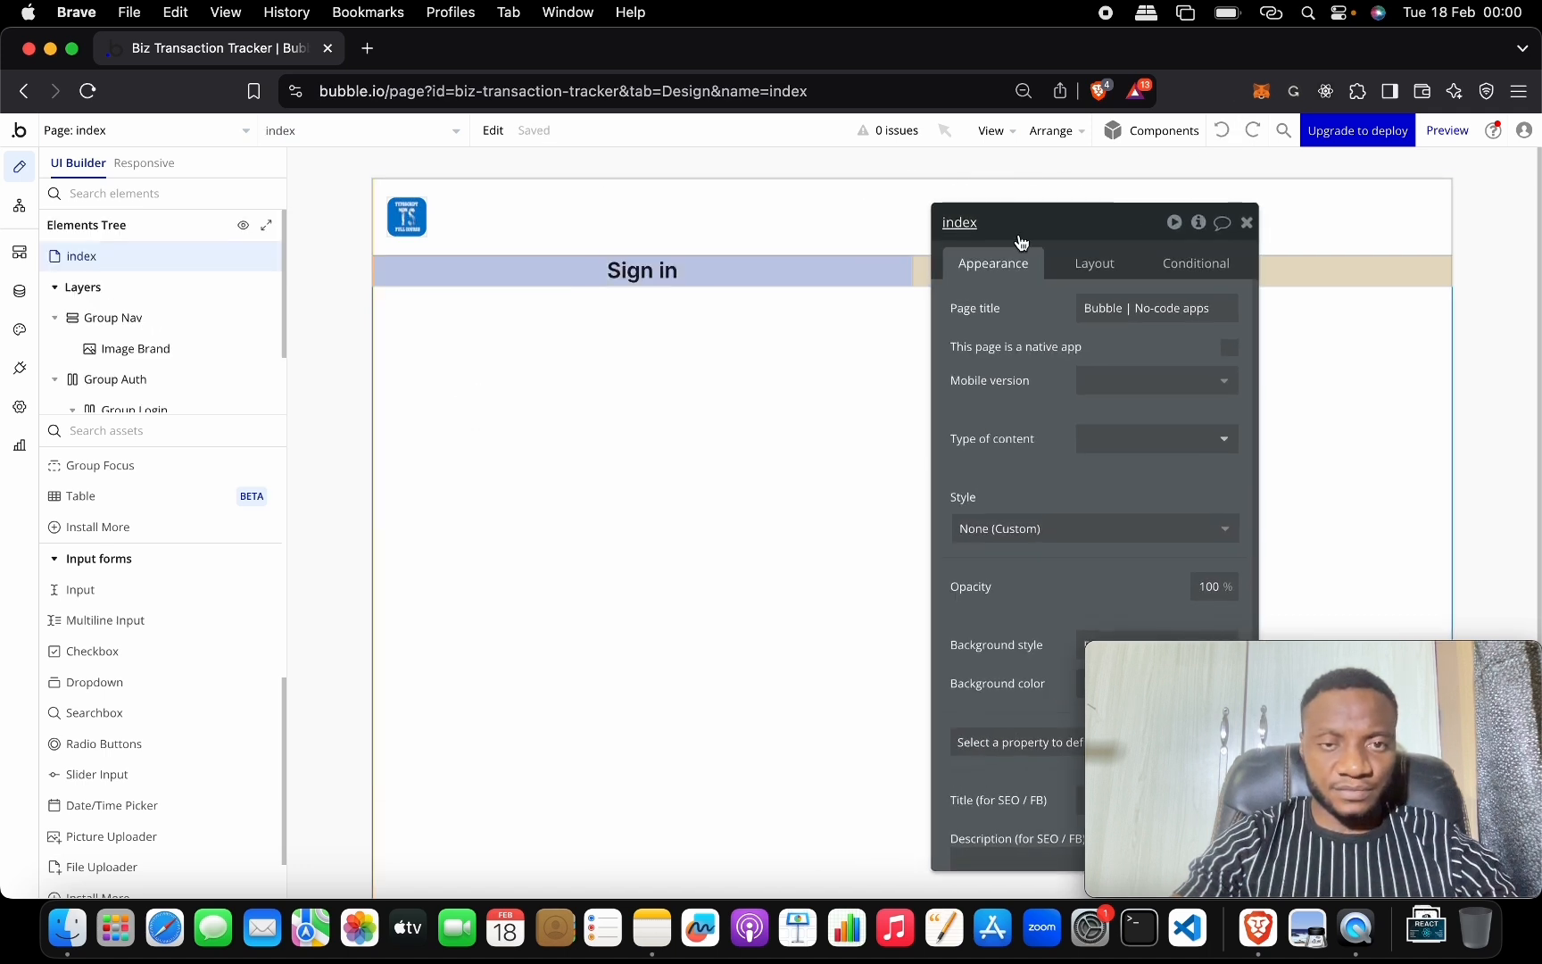
{"action": "left_click_drag", "start_coordinate": [137, 596], "coordinate": [523, 293]}
{"action": "left_click_drag", "start_coordinate": [410, 320], "coordinate": [125, 340]}
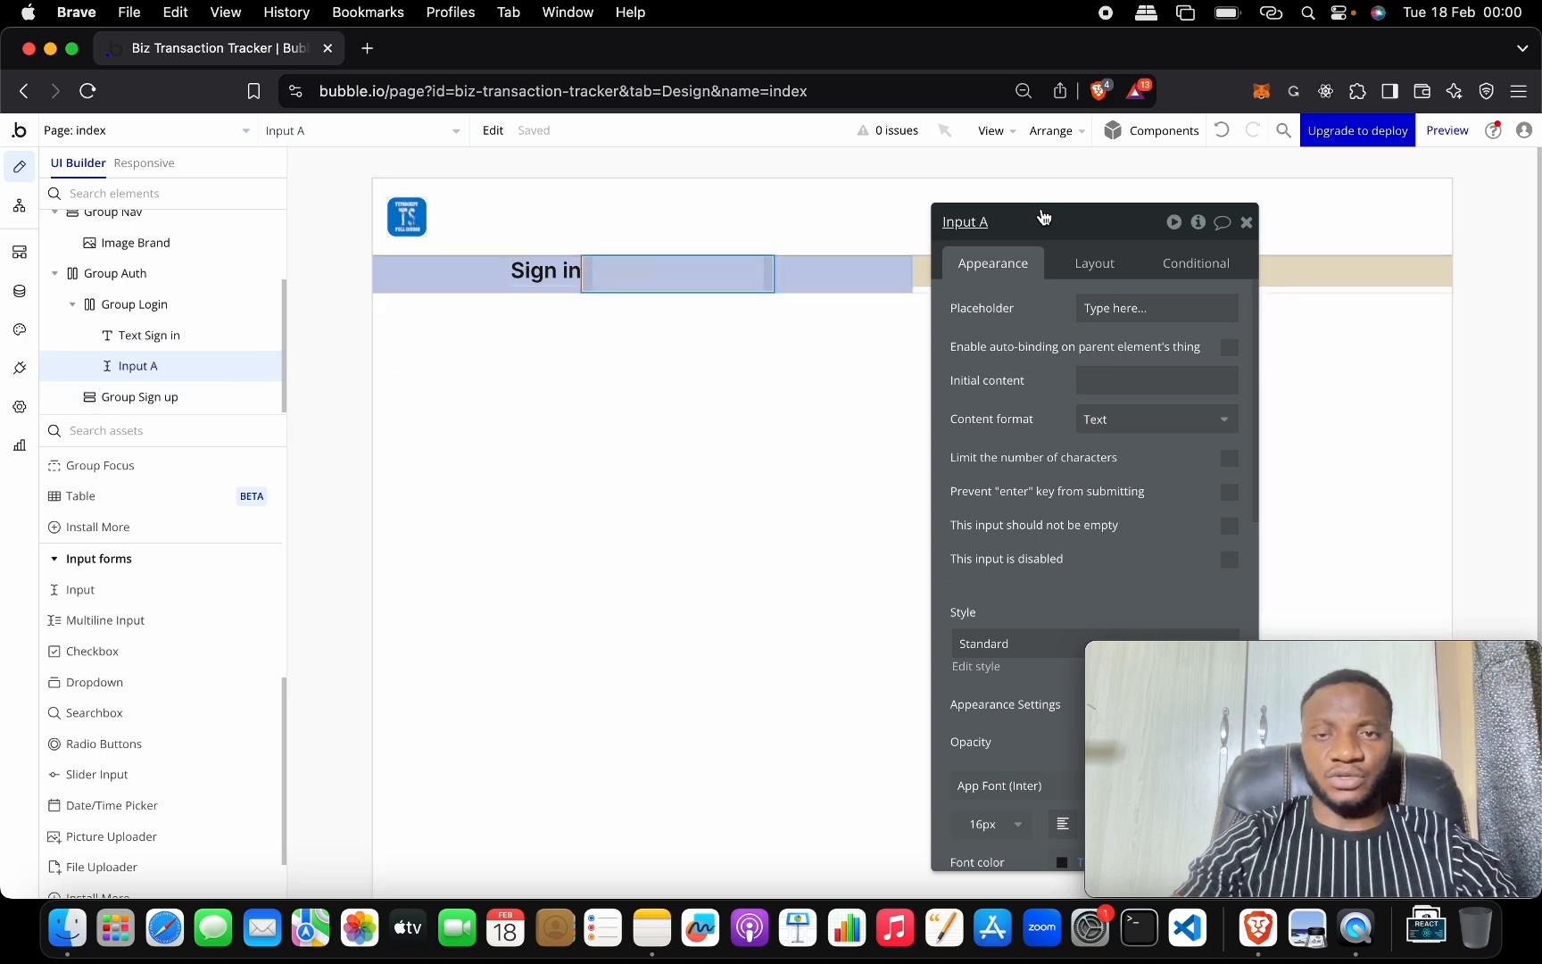
{"action": "left_click_drag", "start_coordinate": [1040, 221], "coordinate": [1235, 222]}
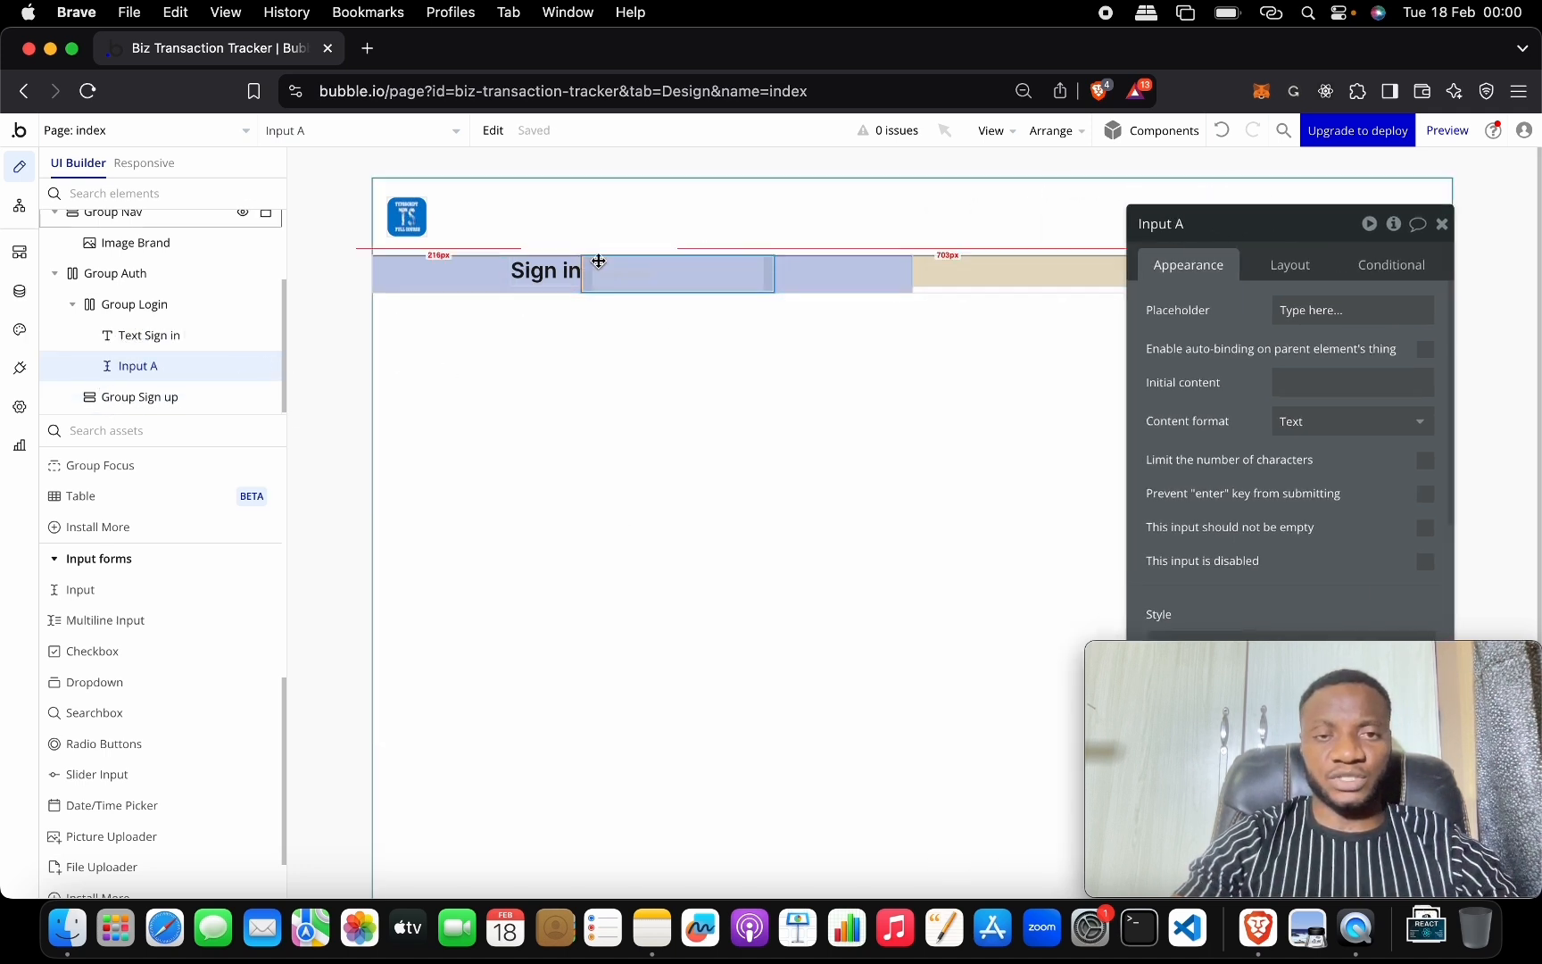
{"action": "left_click", "coordinate": [465, 253]}
{"action": "left_click", "coordinate": [485, 272]}
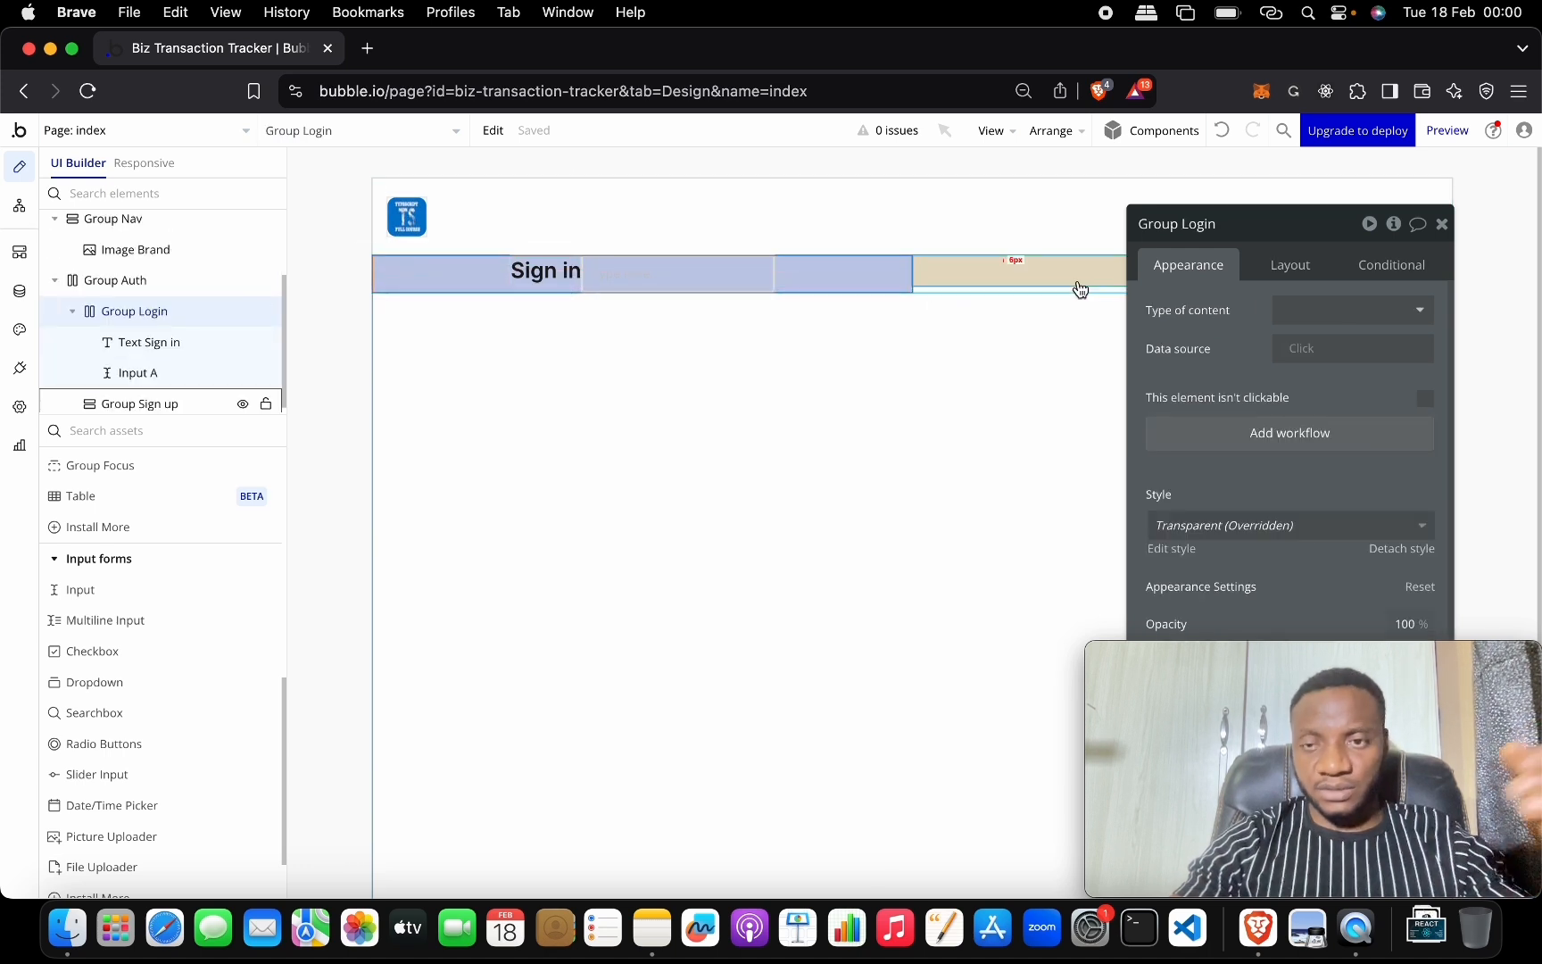
Switch Group Login's container layout from Row to Column so Input A stacks below Sign in.
{"action": "left_click", "coordinate": [1290, 265]}
{"action": "left_click", "coordinate": [1341, 310]}
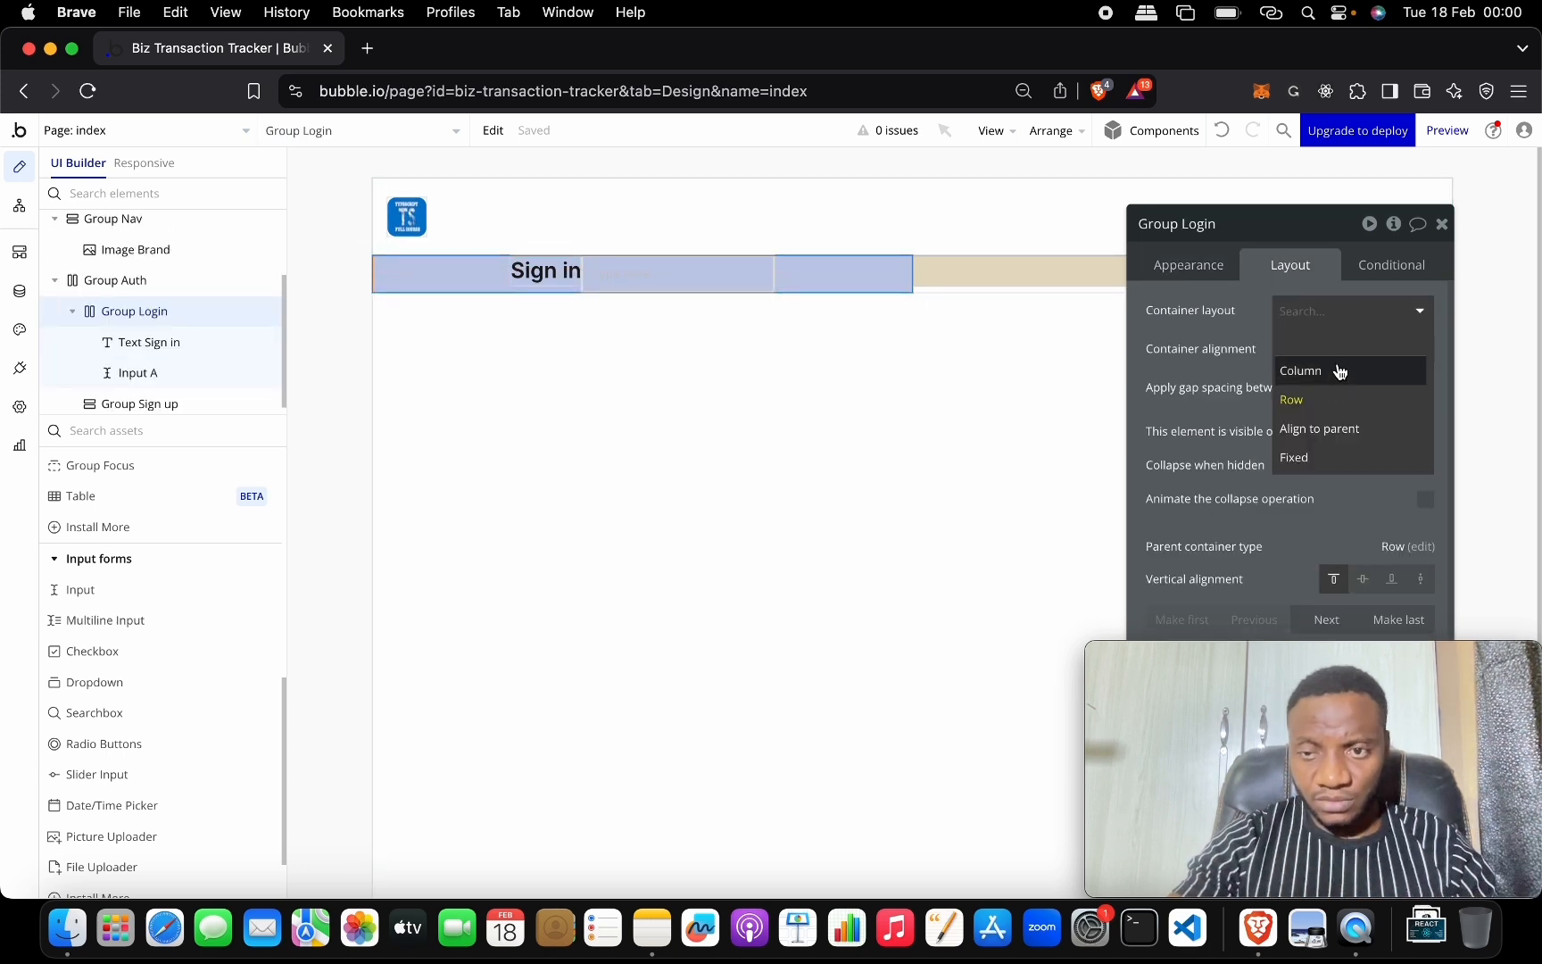
{"action": "left_click", "coordinate": [1331, 370]}
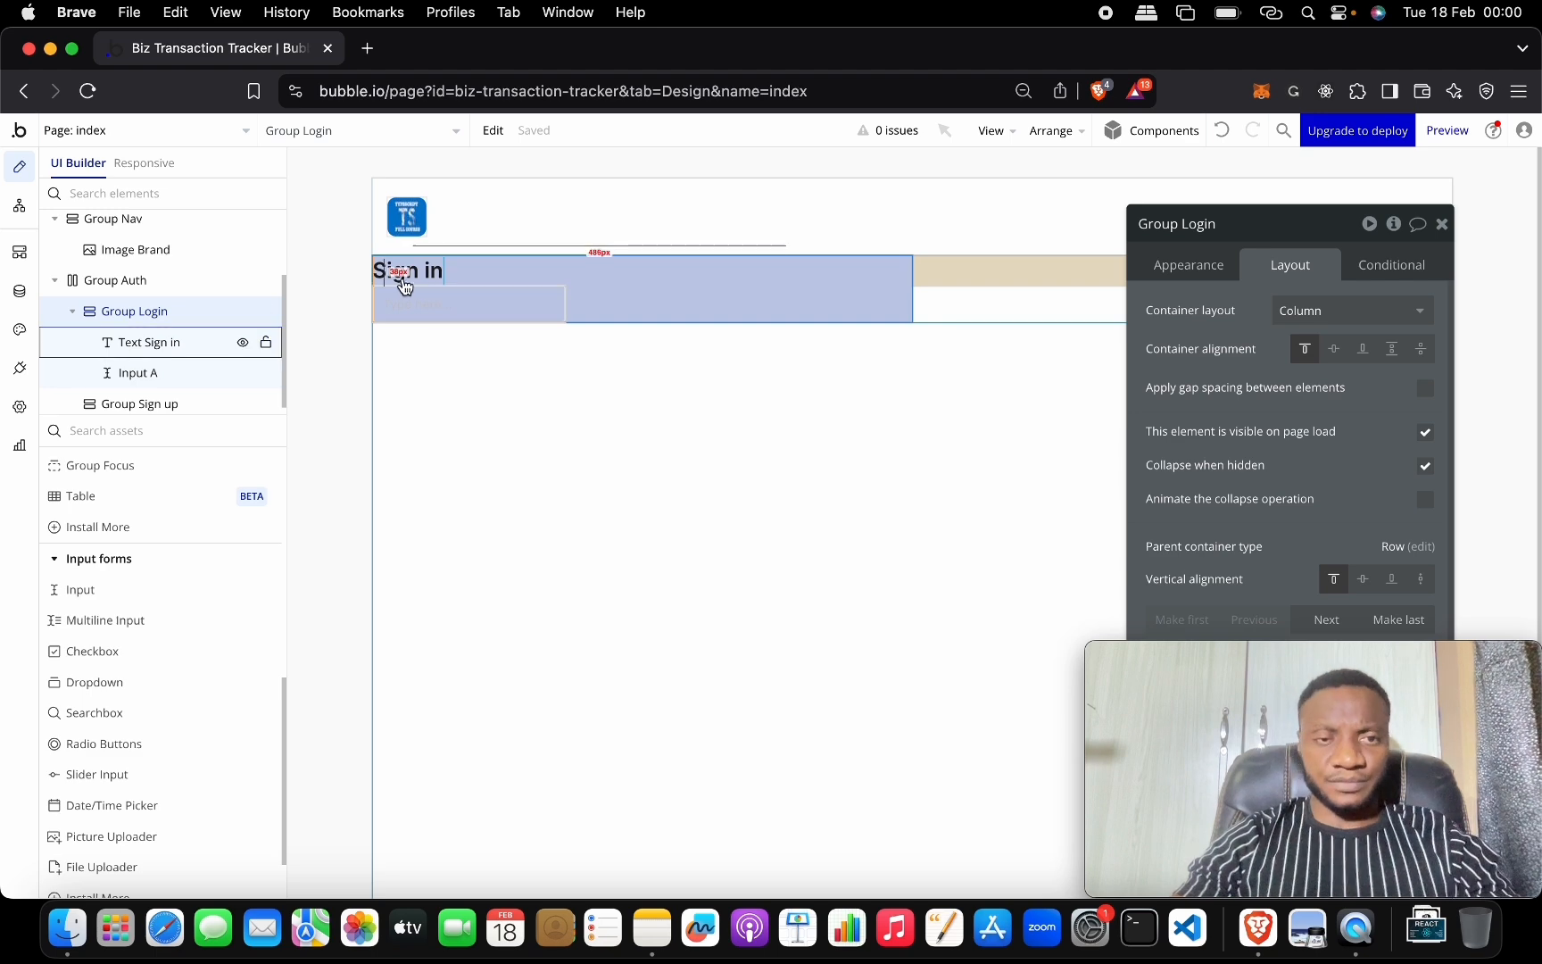
{"action": "left_click", "coordinate": [428, 265]}
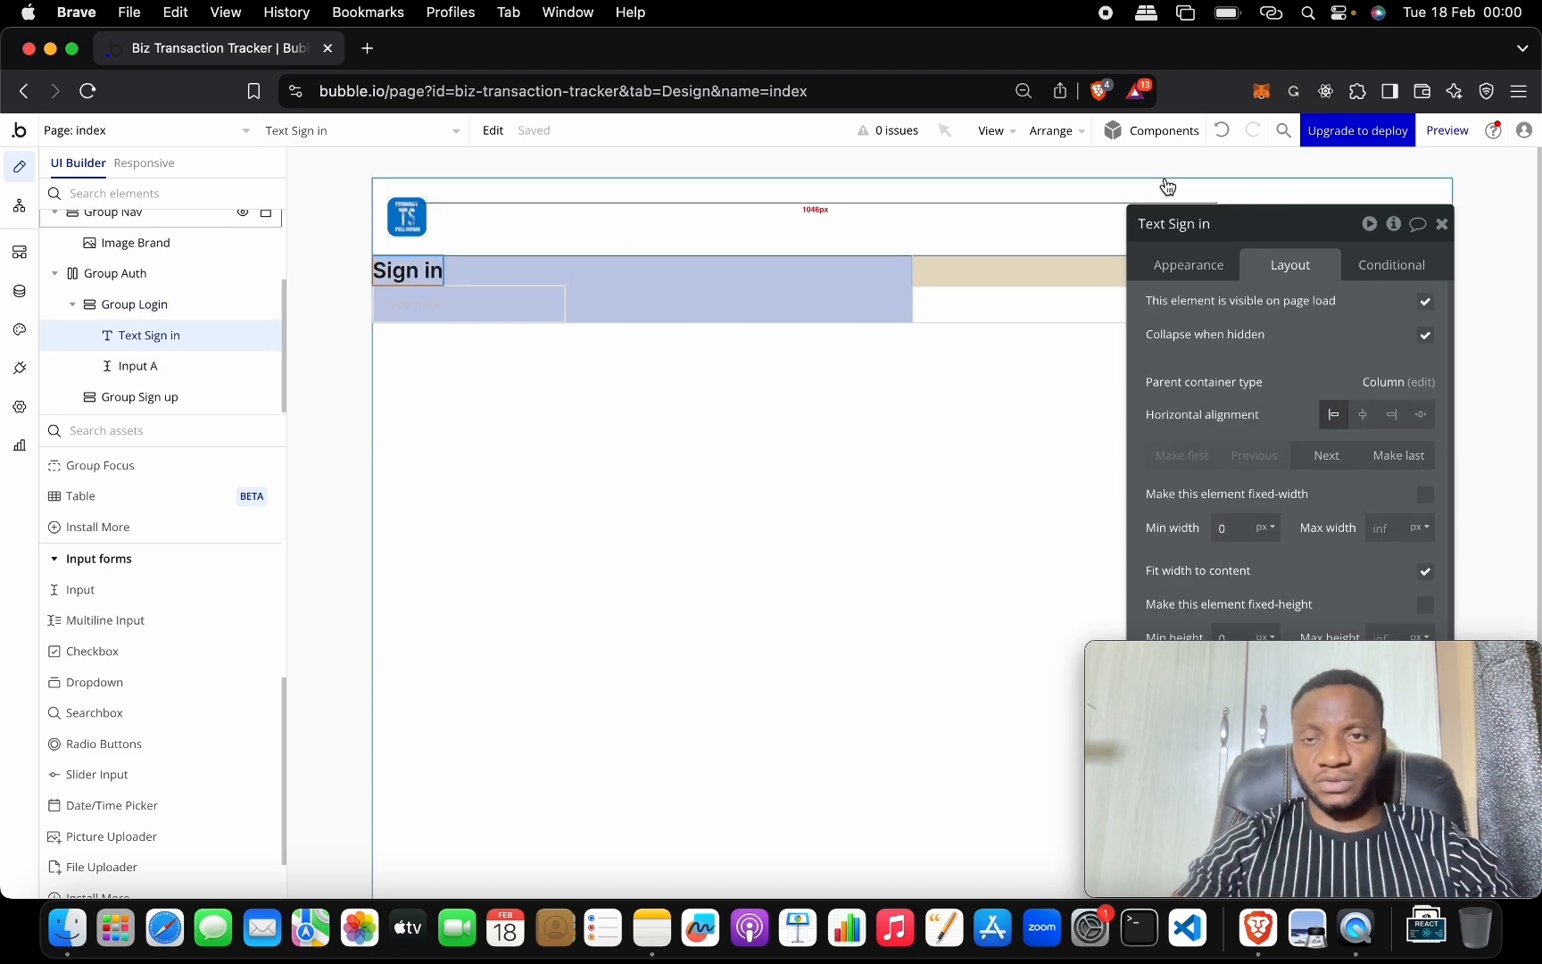
{"action": "left_click_drag", "start_coordinate": [1307, 223], "coordinate": [925, 241]}
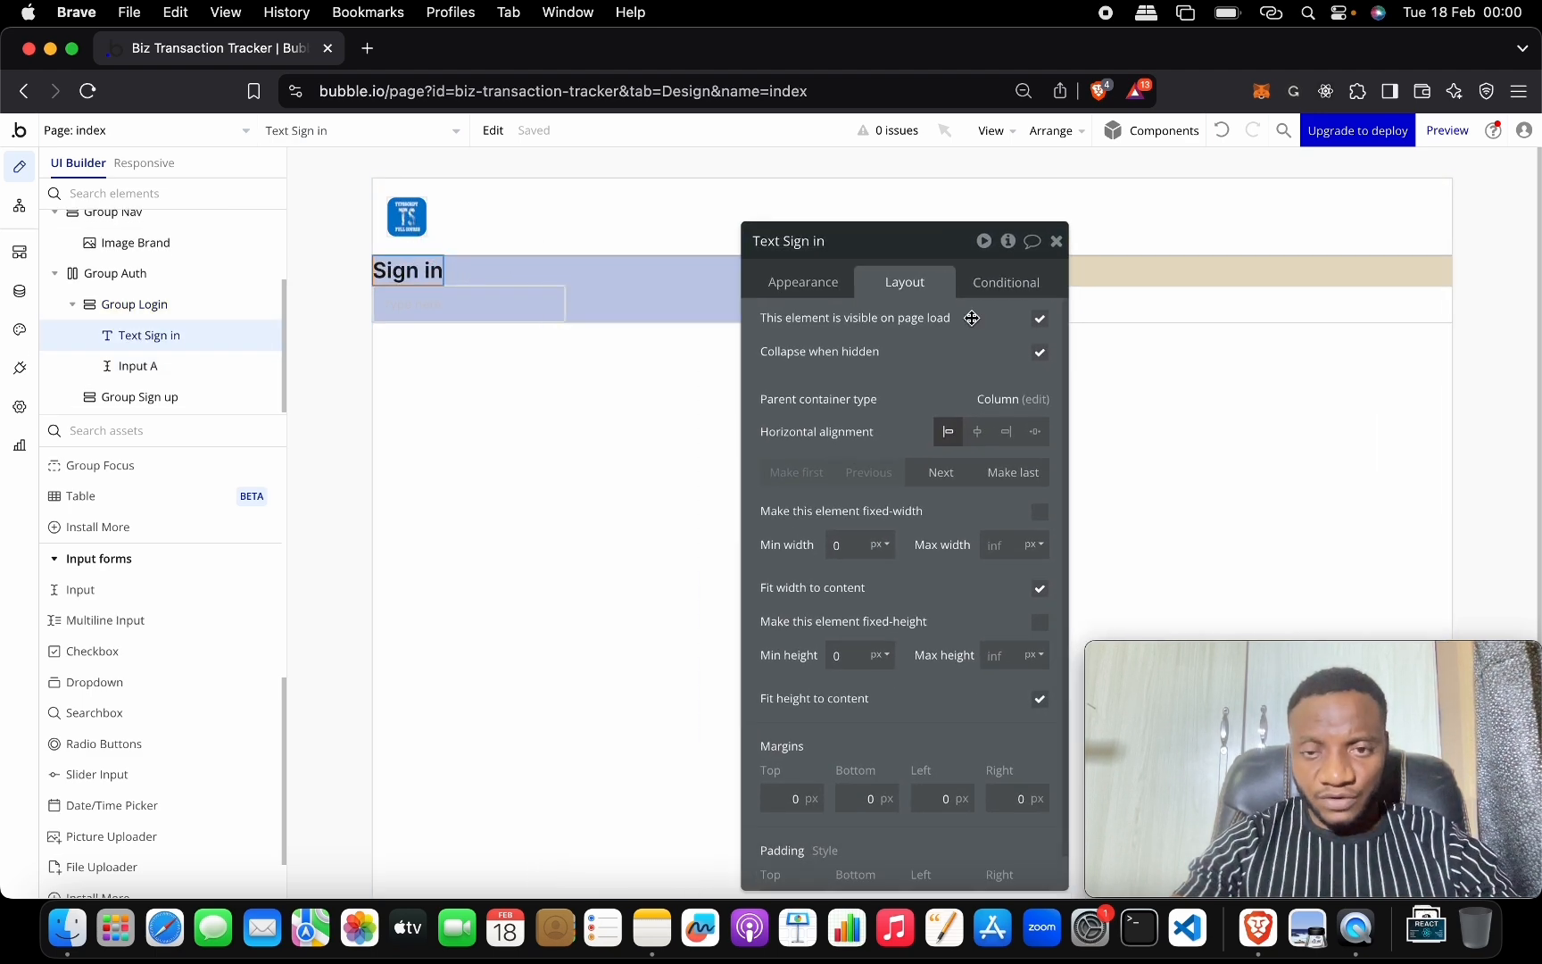
Inspect the Sign in heading's appearance and layout settings and reselect it.
{"action": "left_click", "coordinate": [997, 402]}
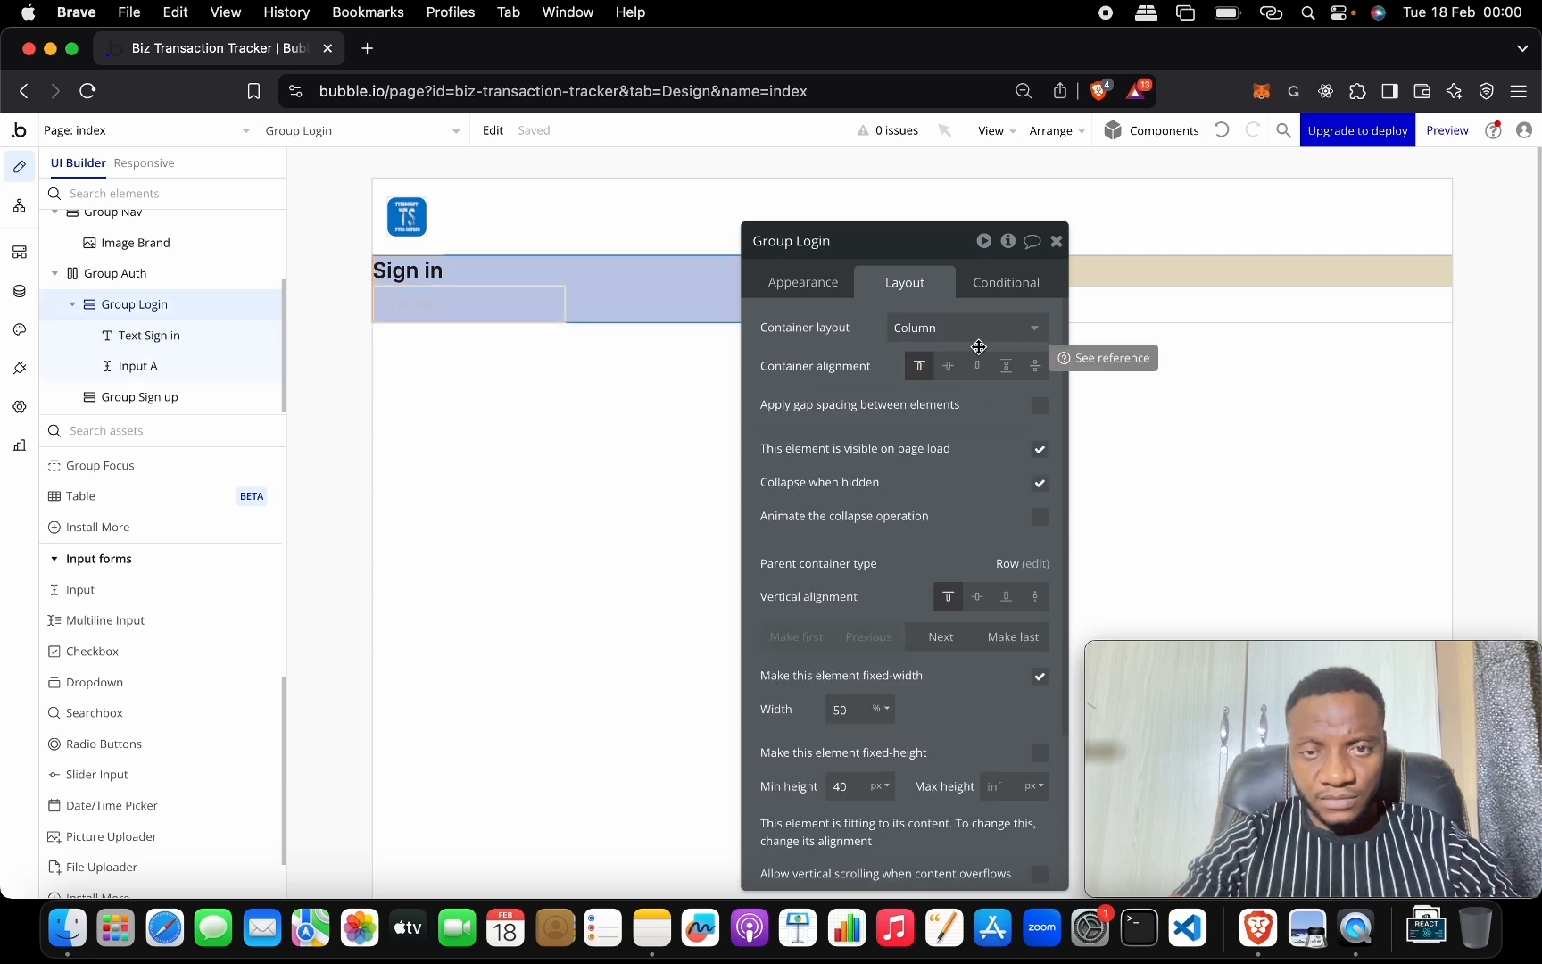
{"action": "left_click", "coordinate": [408, 271]}
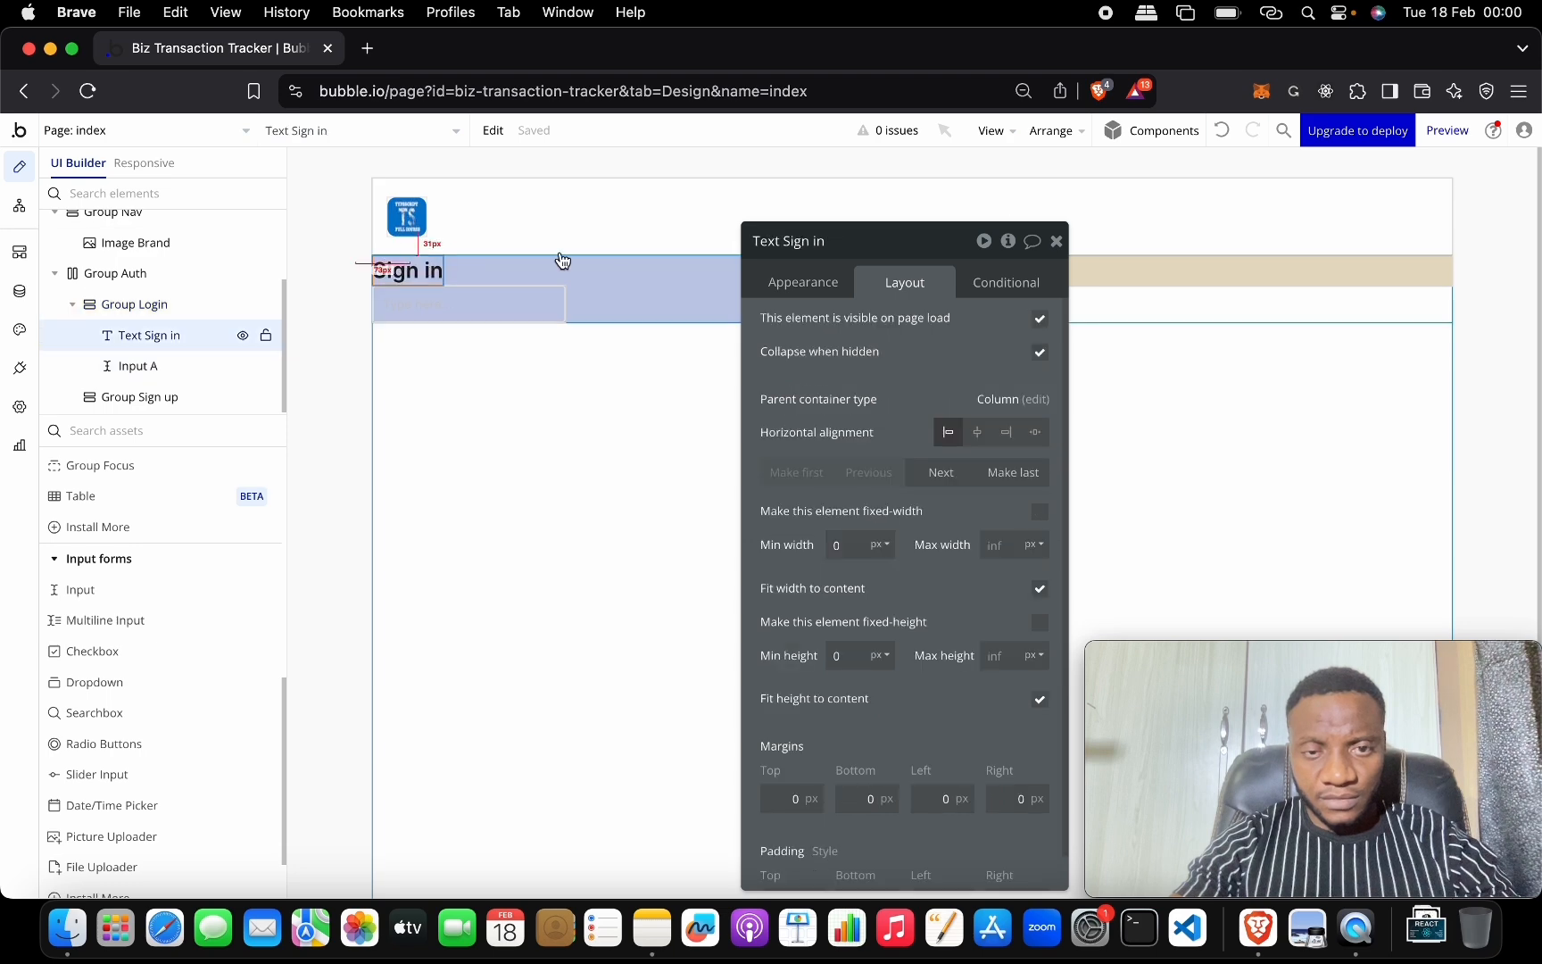
{"action": "left_click", "coordinate": [778, 284]}
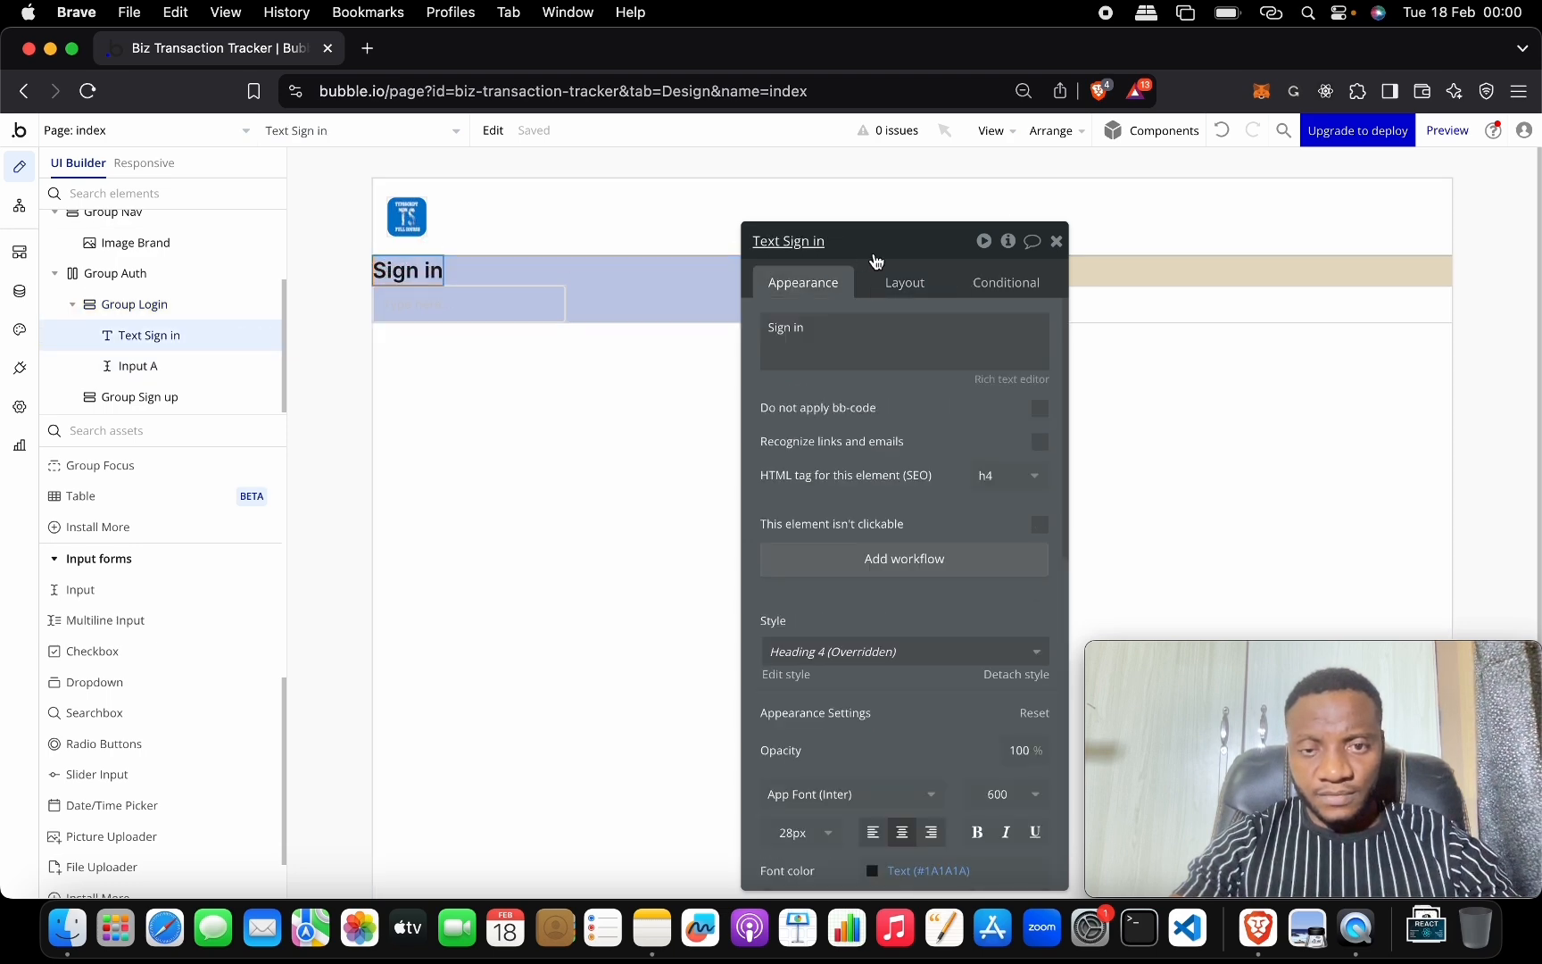
{"action": "left_click_drag", "start_coordinate": [881, 246], "coordinate": [894, 180]}
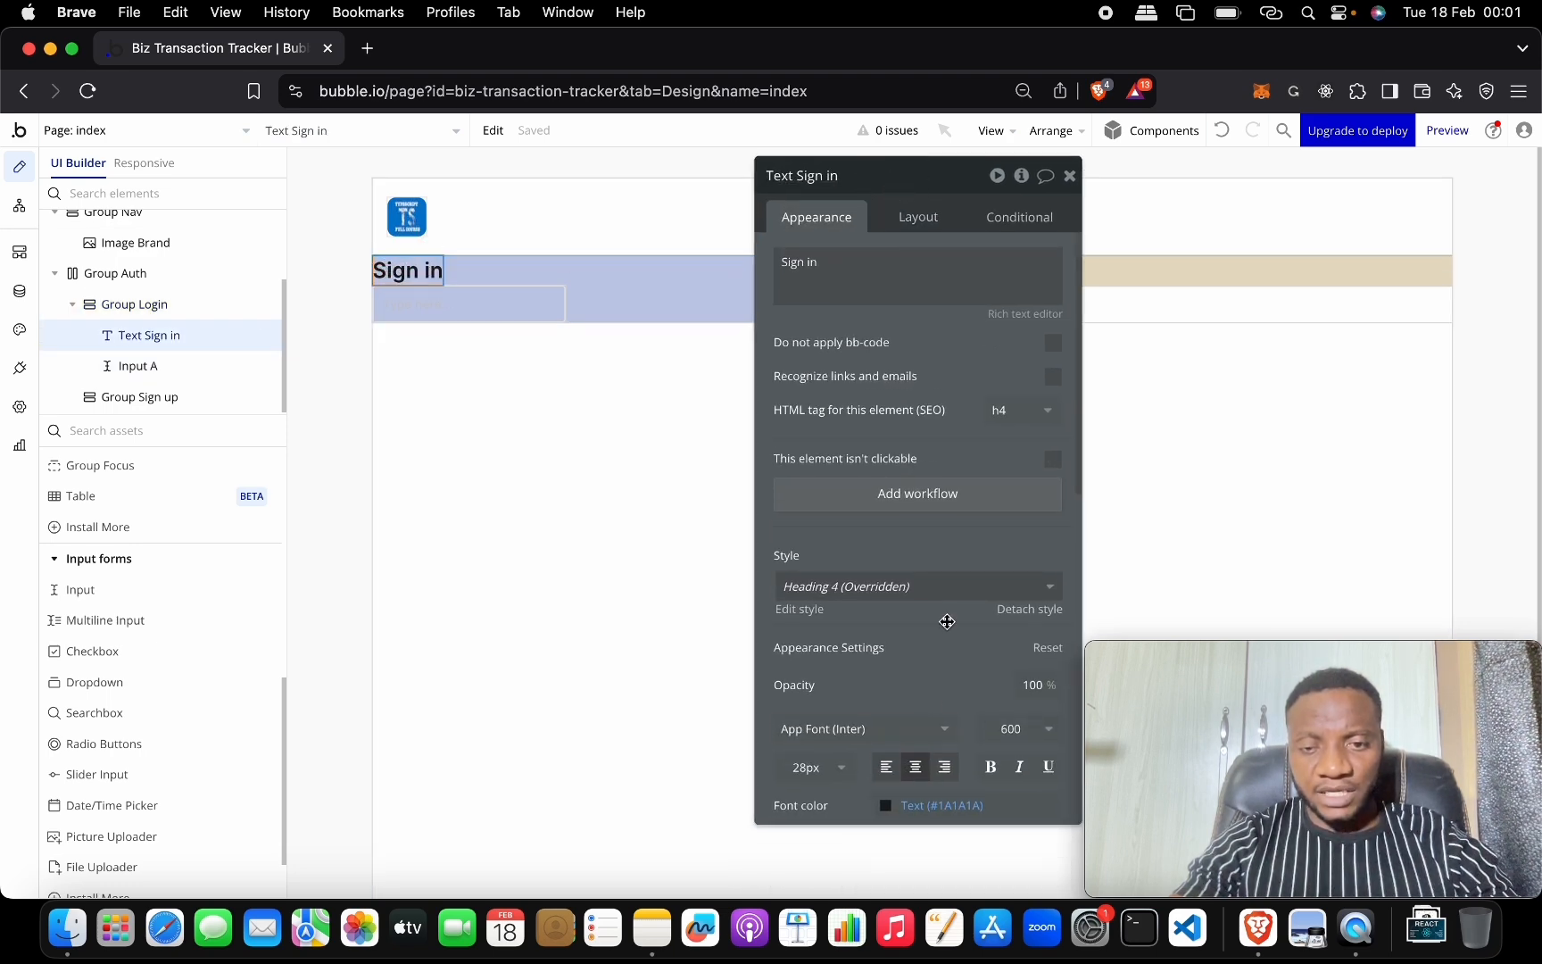
{"action": "left_click", "coordinate": [925, 216]}
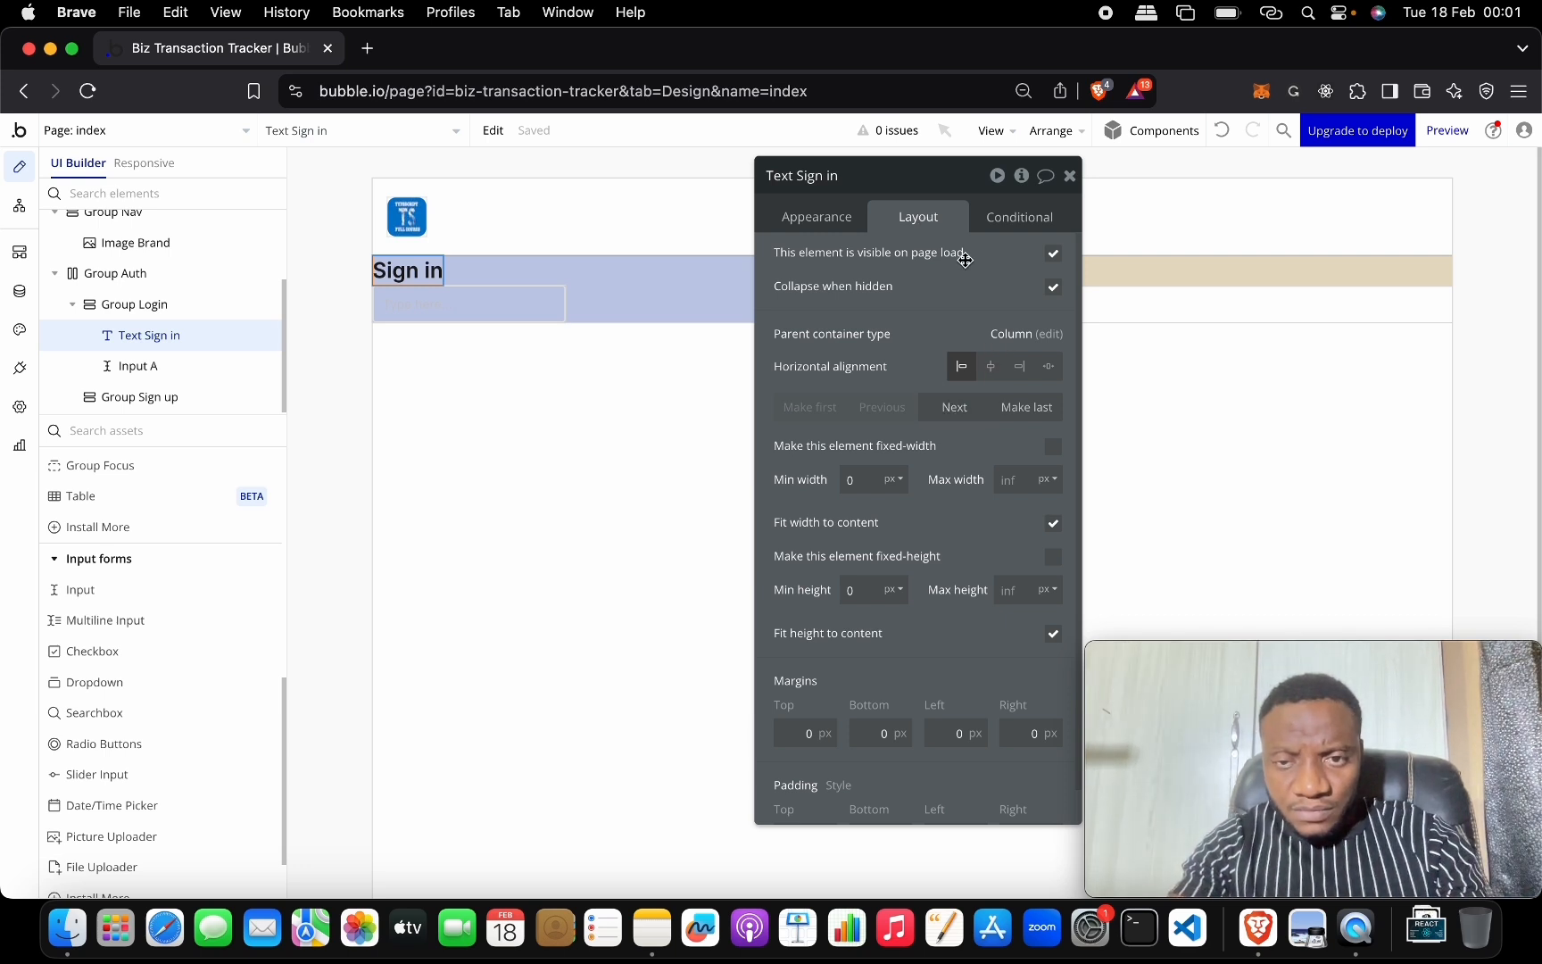
{"action": "scroll", "coordinate": [957, 465], "scroll_direction": "down", "scroll_amount": 1}
{"action": "scroll", "coordinate": [957, 465], "scroll_direction": "up", "scroll_amount": 1}
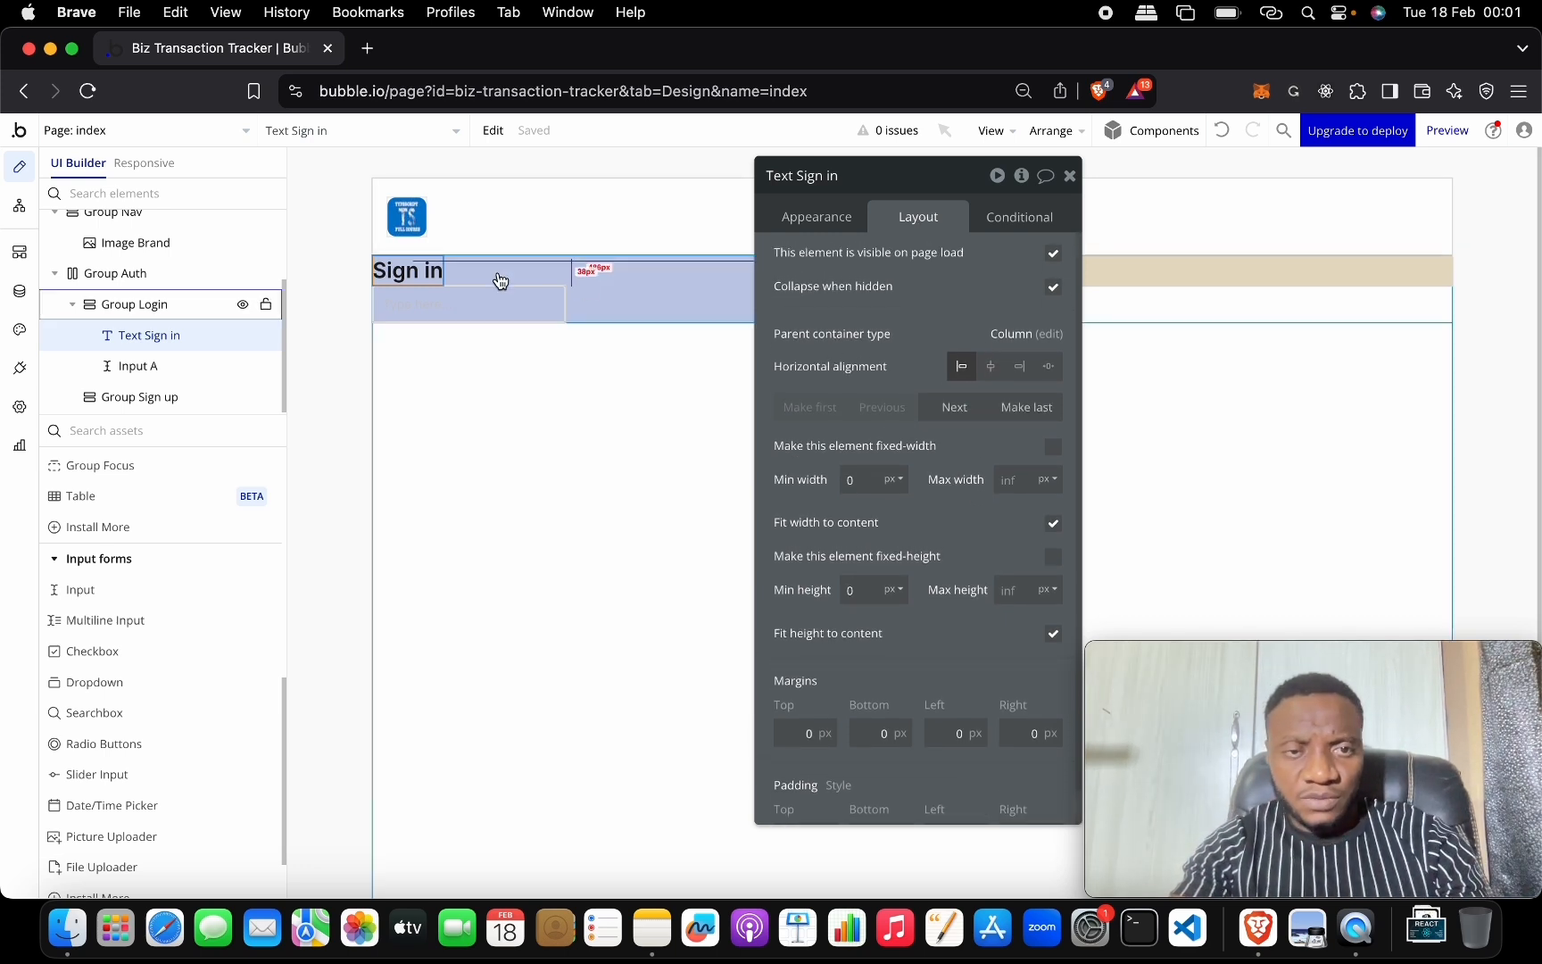
{"action": "left_click", "coordinate": [429, 264]}
Group the Sign in text into a Row container named Group Heading with centered alignment.
{"action": "right_click", "coordinate": [415, 274]}
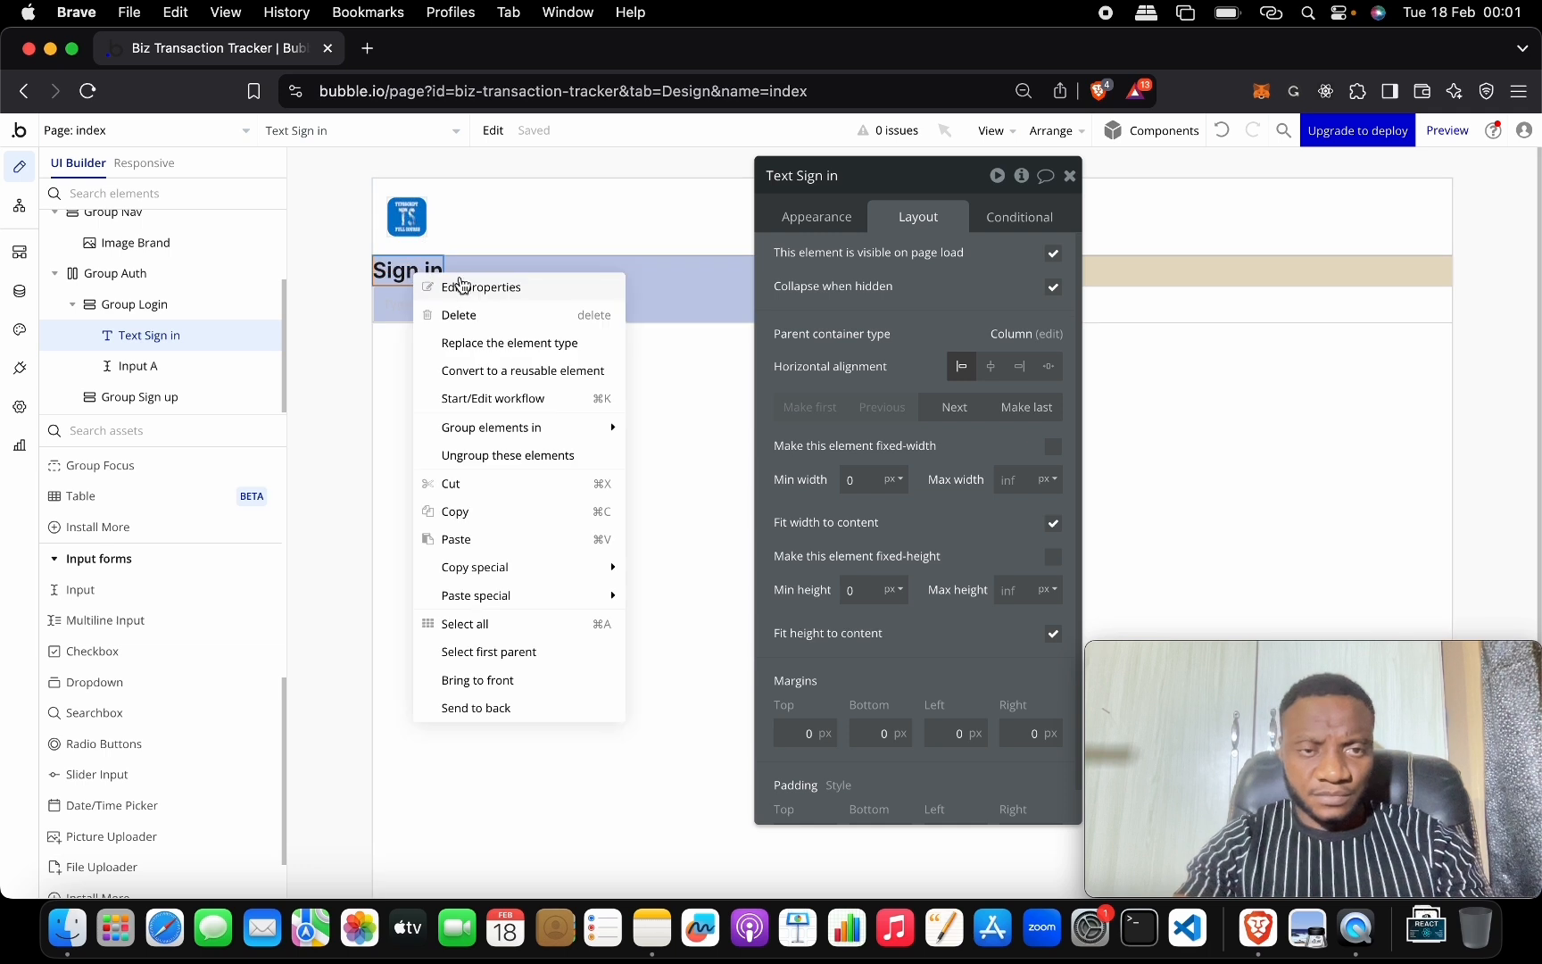
{"action": "mouse_move", "coordinate": [558, 427]}
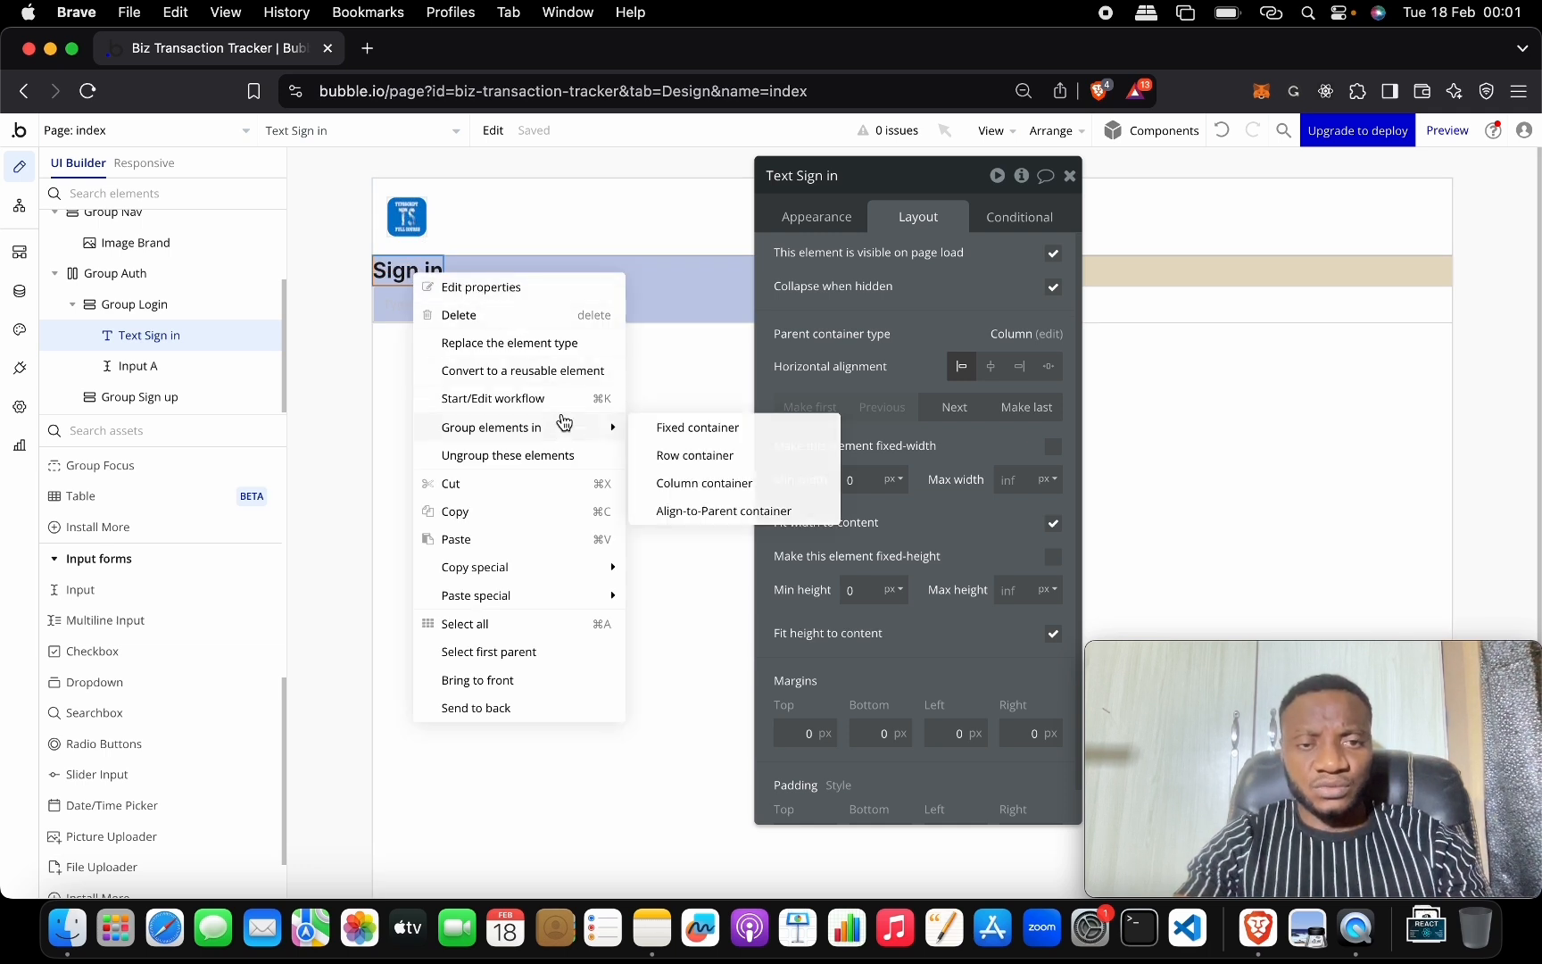
{"action": "left_click", "coordinate": [727, 462]}
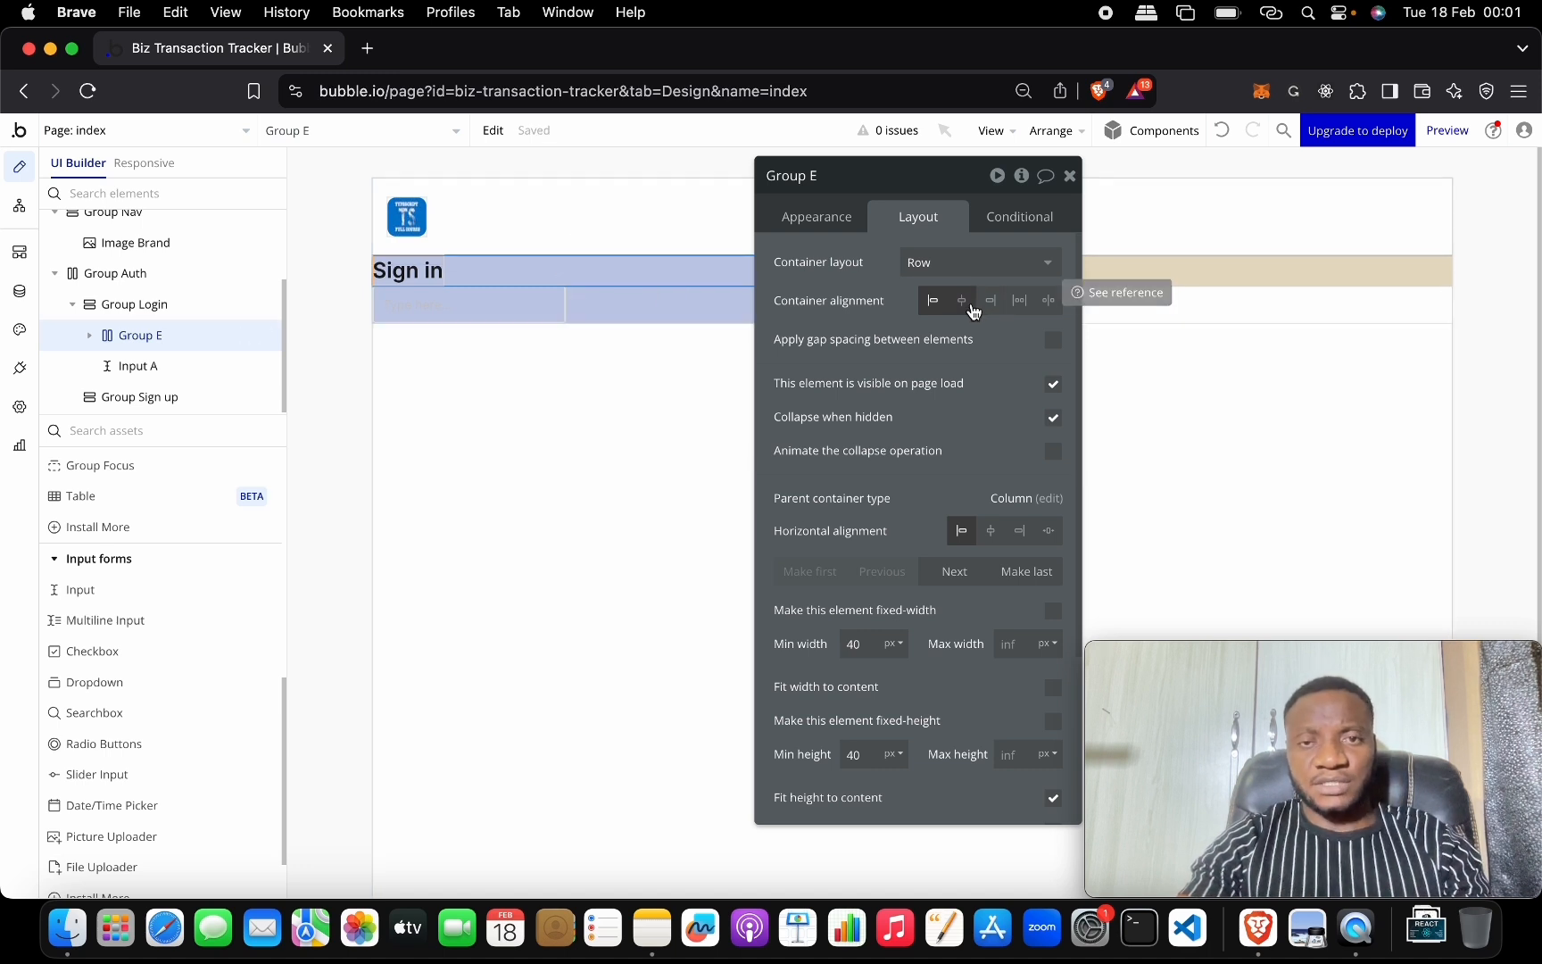
{"action": "left_click", "coordinate": [888, 184]}
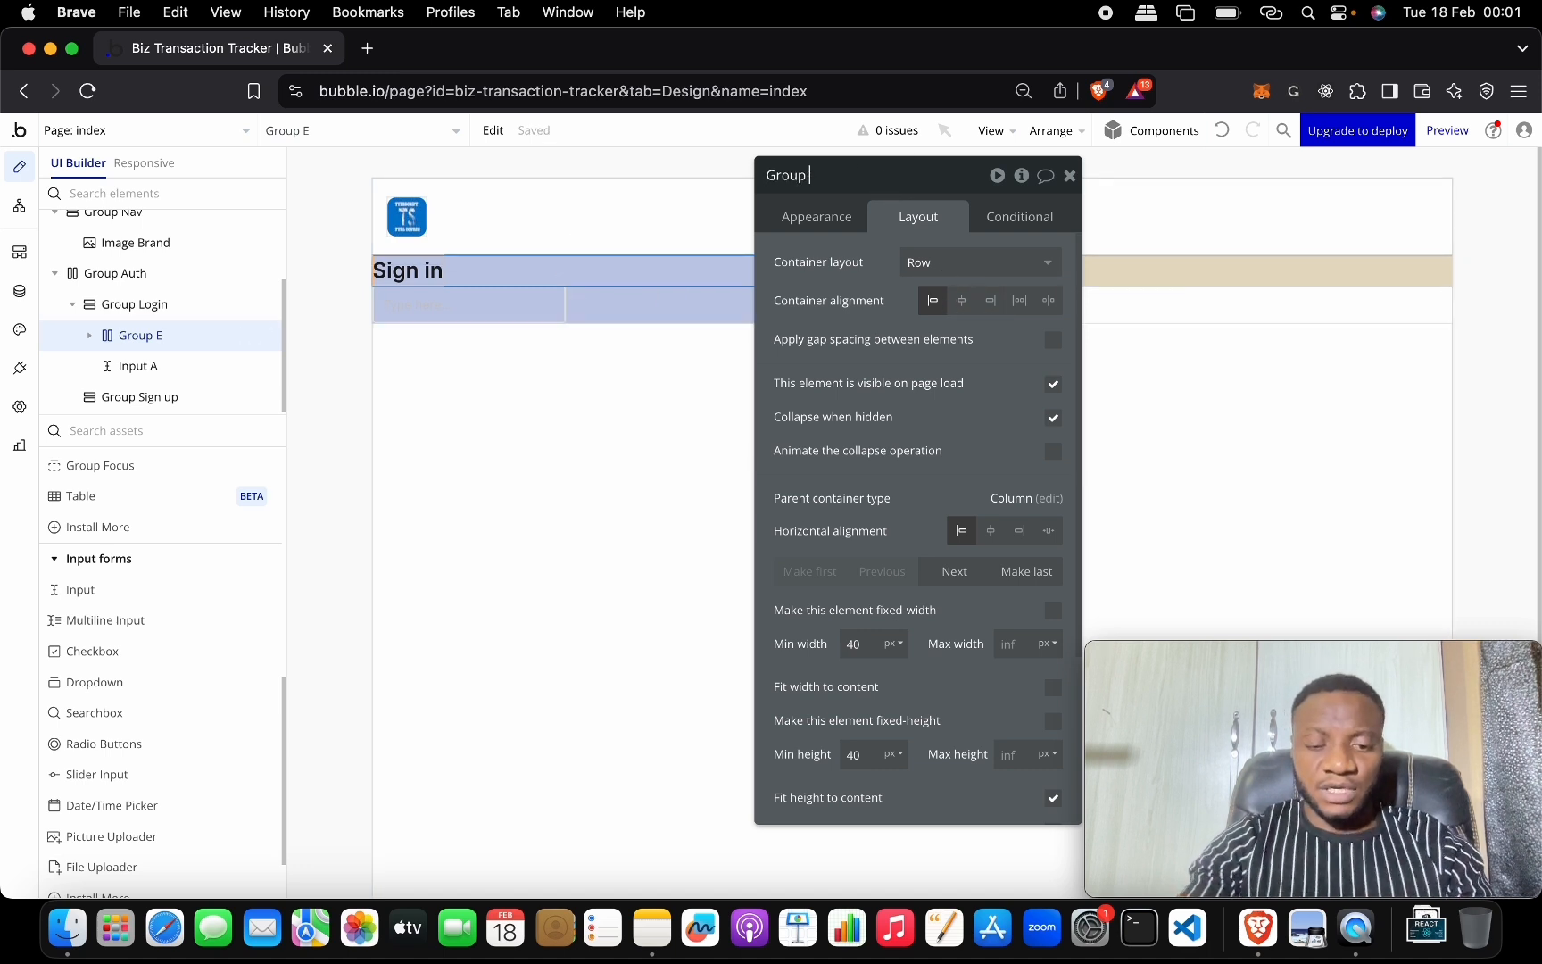
{"action": "key", "text": "Return"}
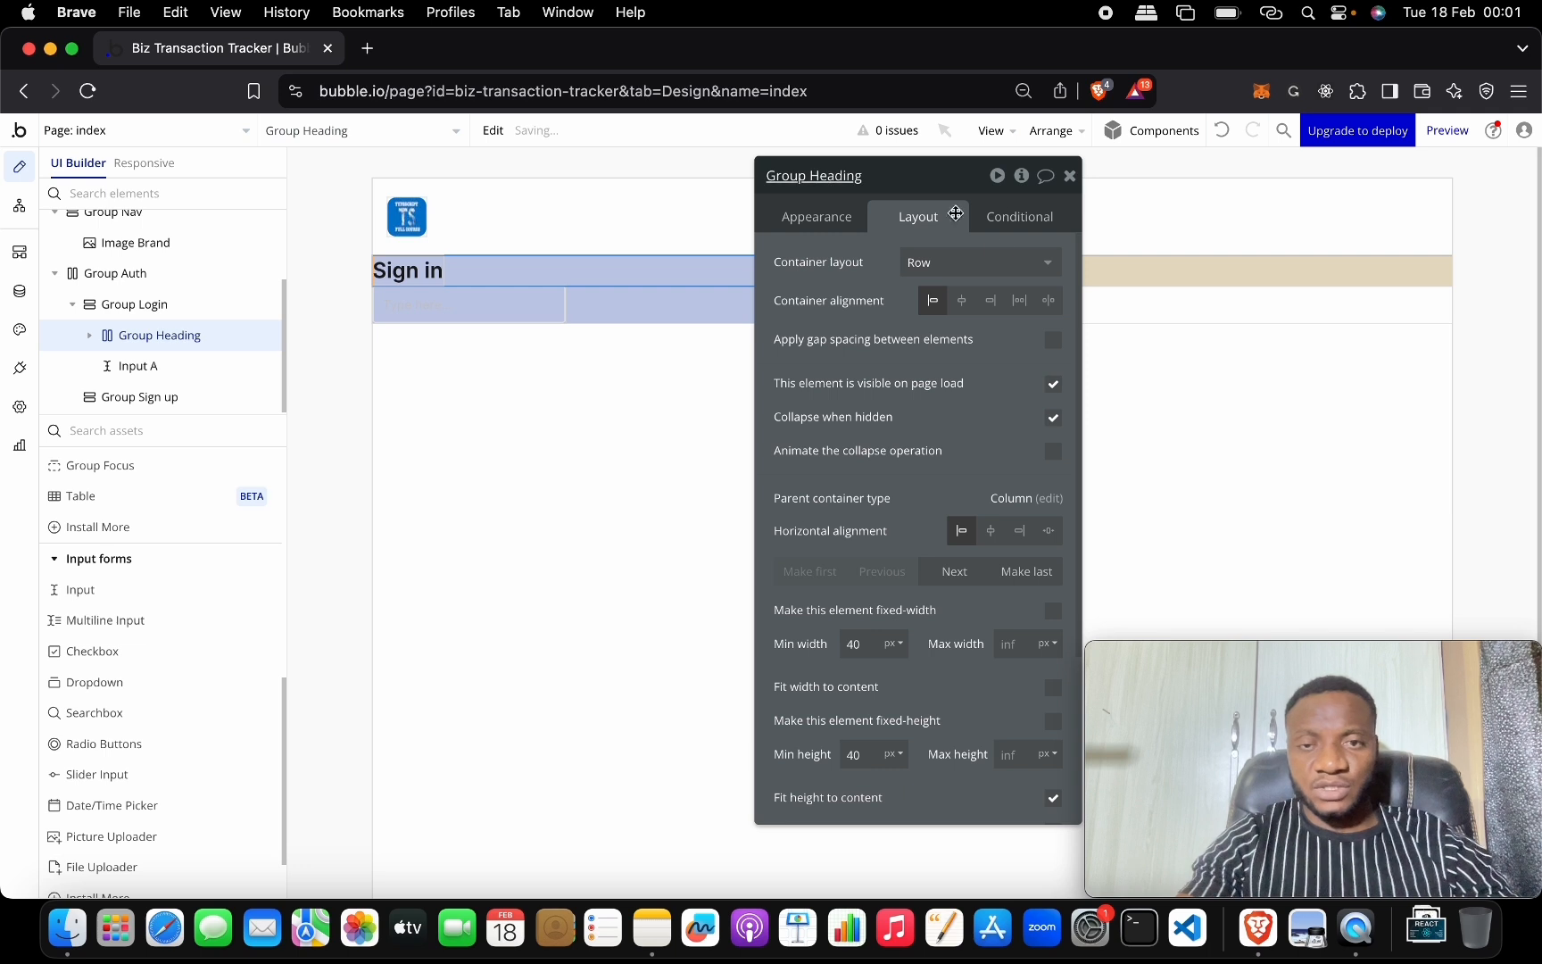
{"action": "left_click", "coordinate": [964, 304]}
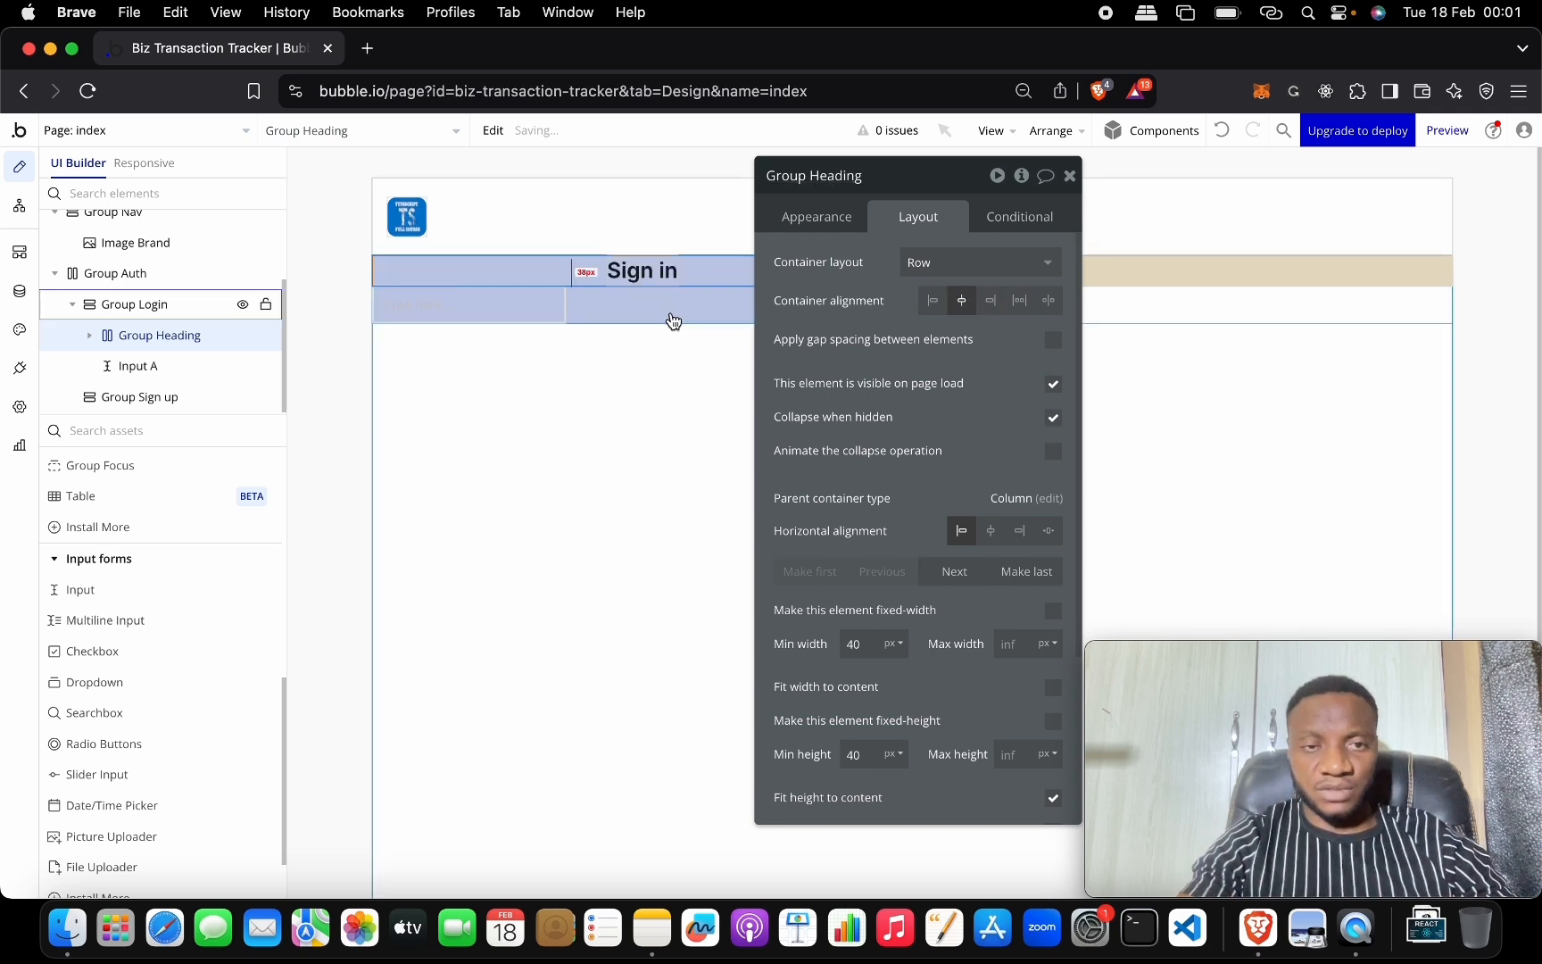
{"action": "left_click", "coordinate": [667, 313]}
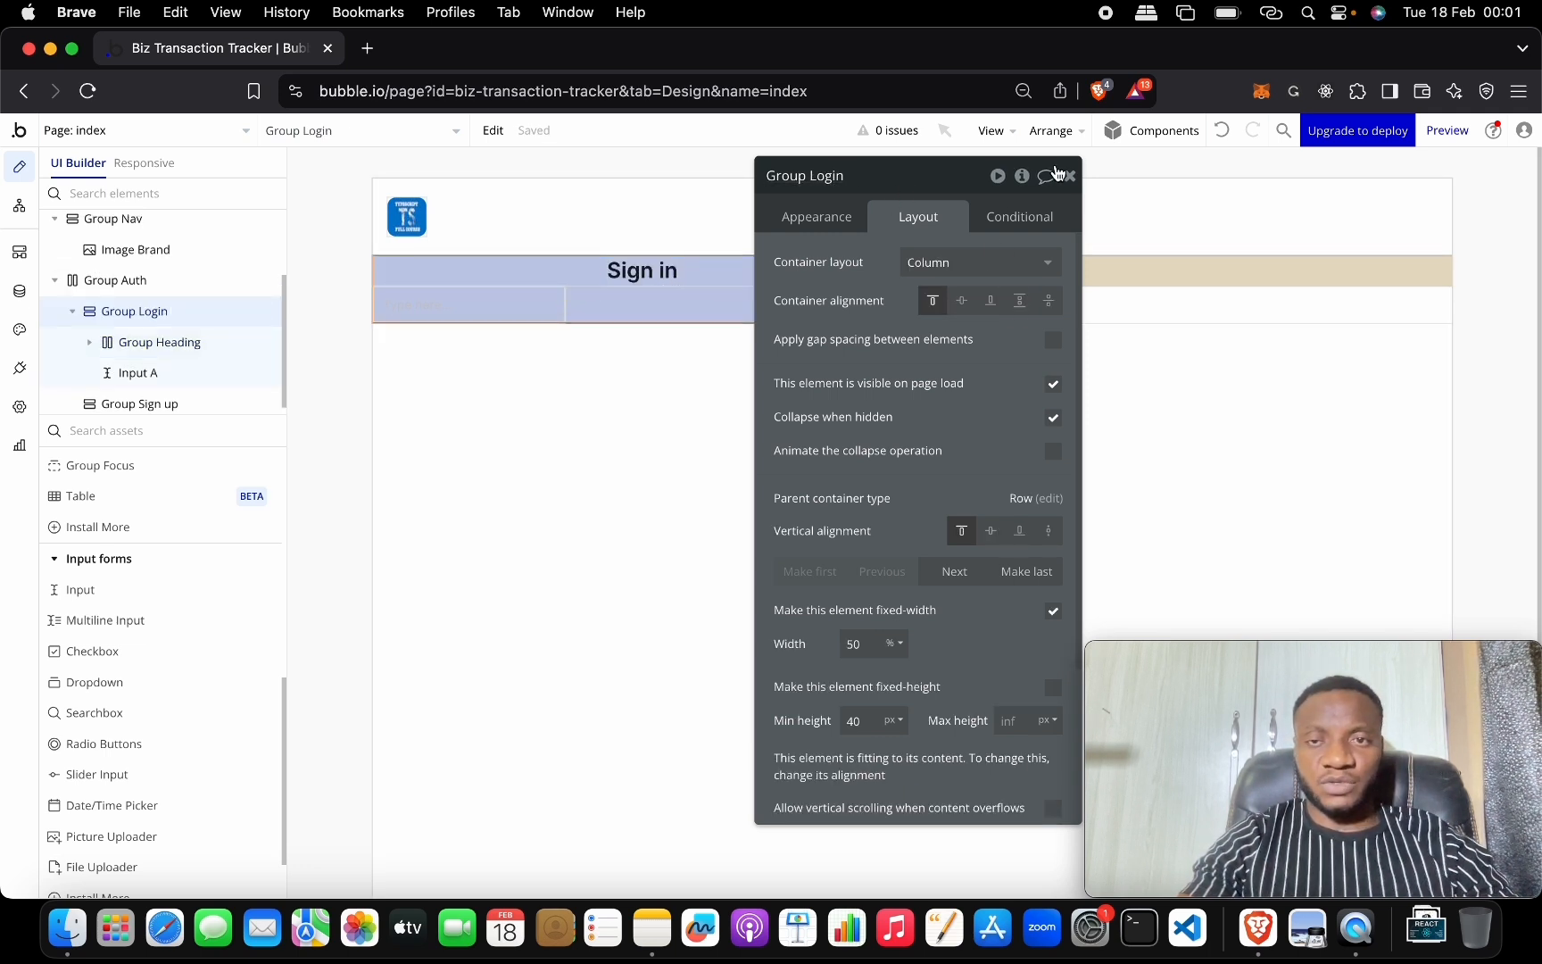
Set Group Login's Background style to None, removing its blue fill.
{"action": "left_click", "coordinate": [706, 327]}
{"action": "left_click", "coordinate": [723, 321]}
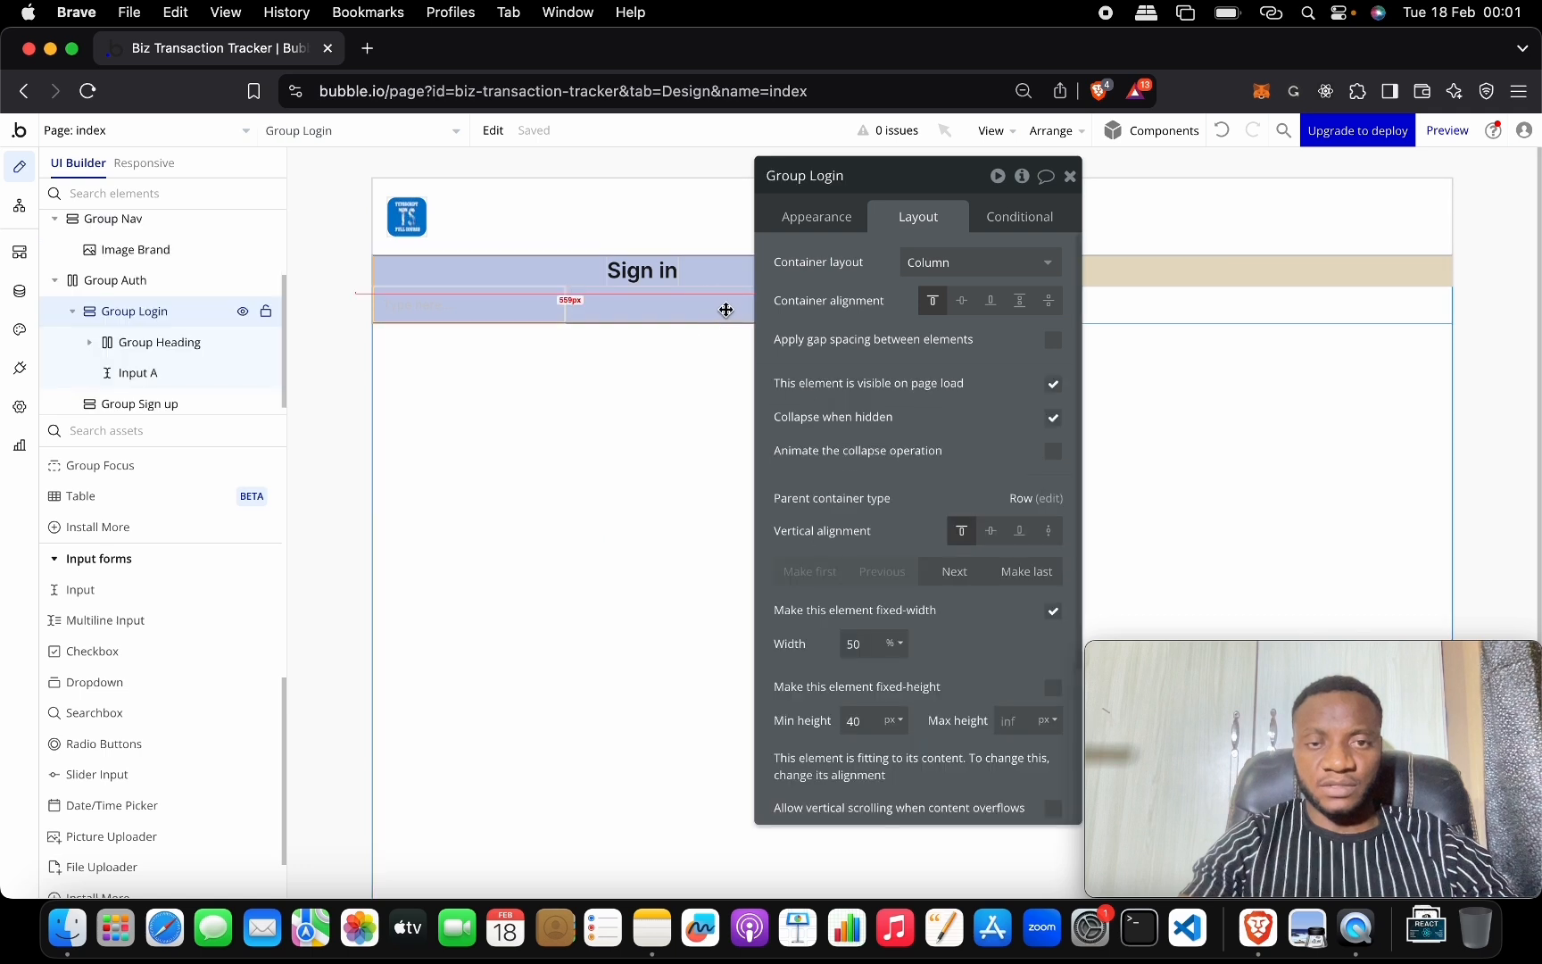
{"action": "left_click", "coordinate": [835, 225]}
{"action": "scroll", "coordinate": [942, 433], "scroll_direction": "down", "scroll_amount": 5}
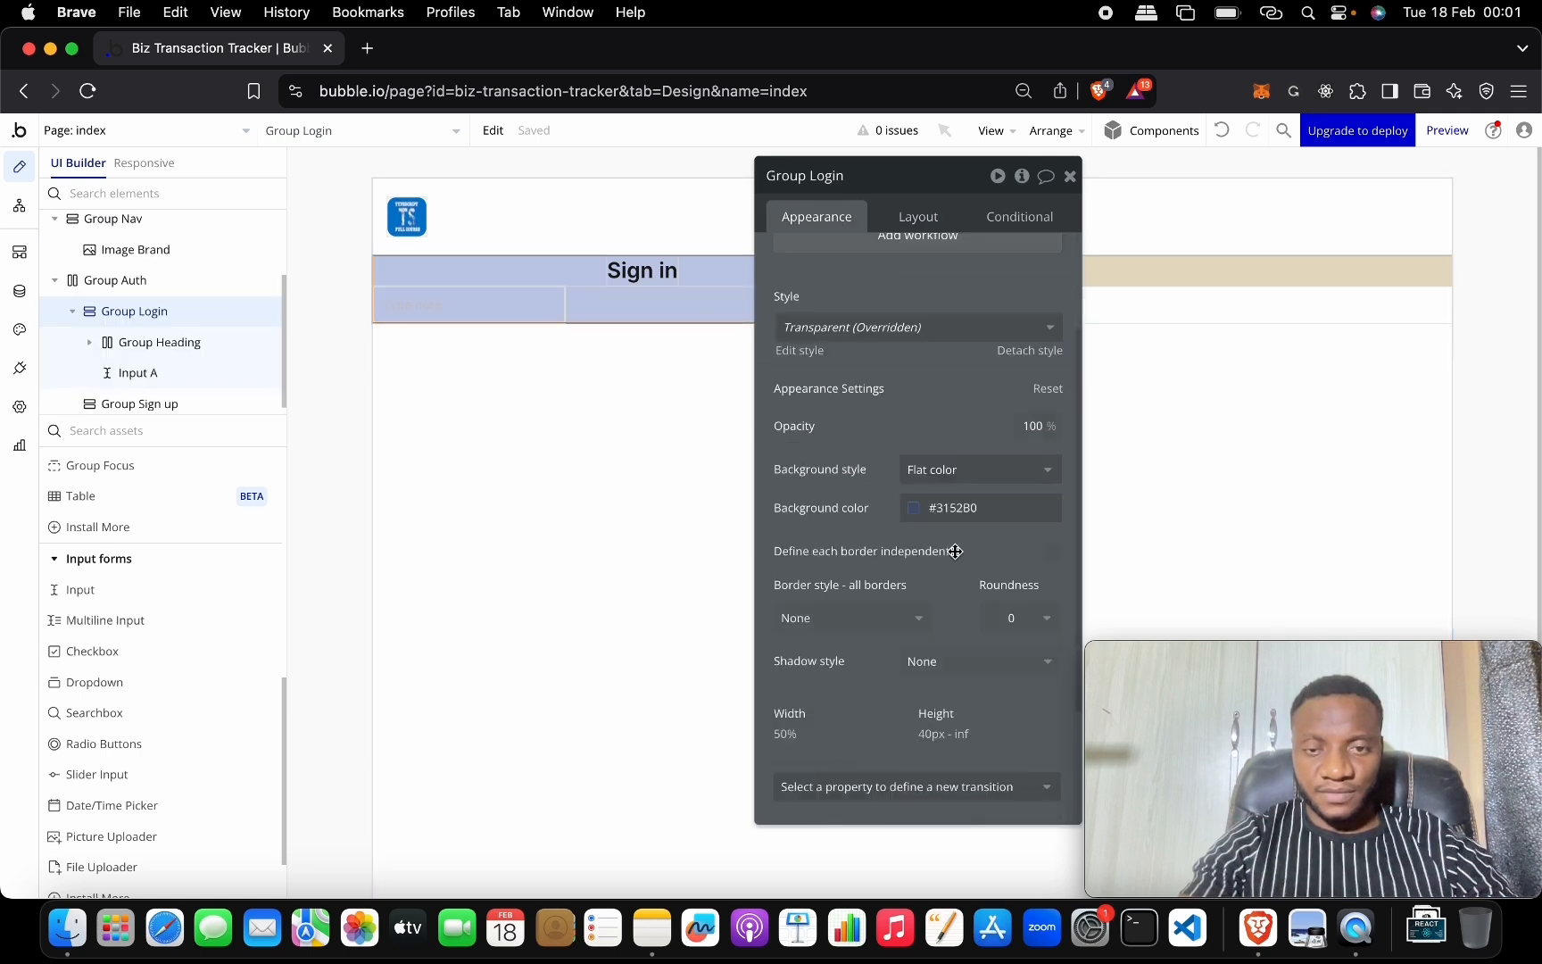
{"action": "left_click", "coordinate": [971, 293]}
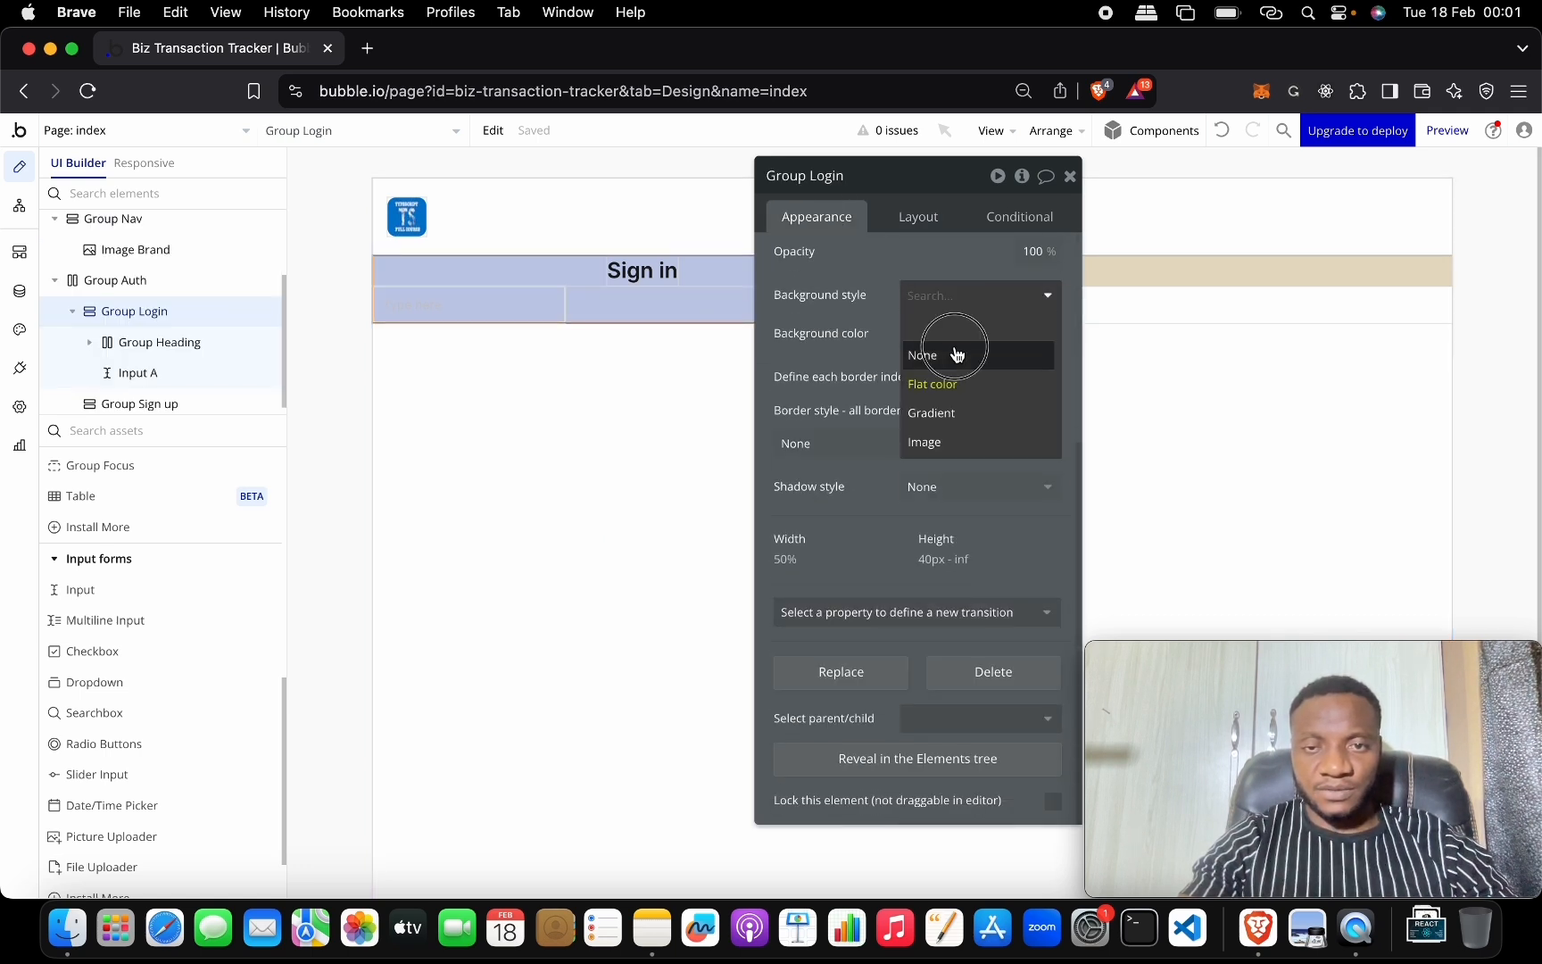
{"action": "left_click", "coordinate": [951, 347]}
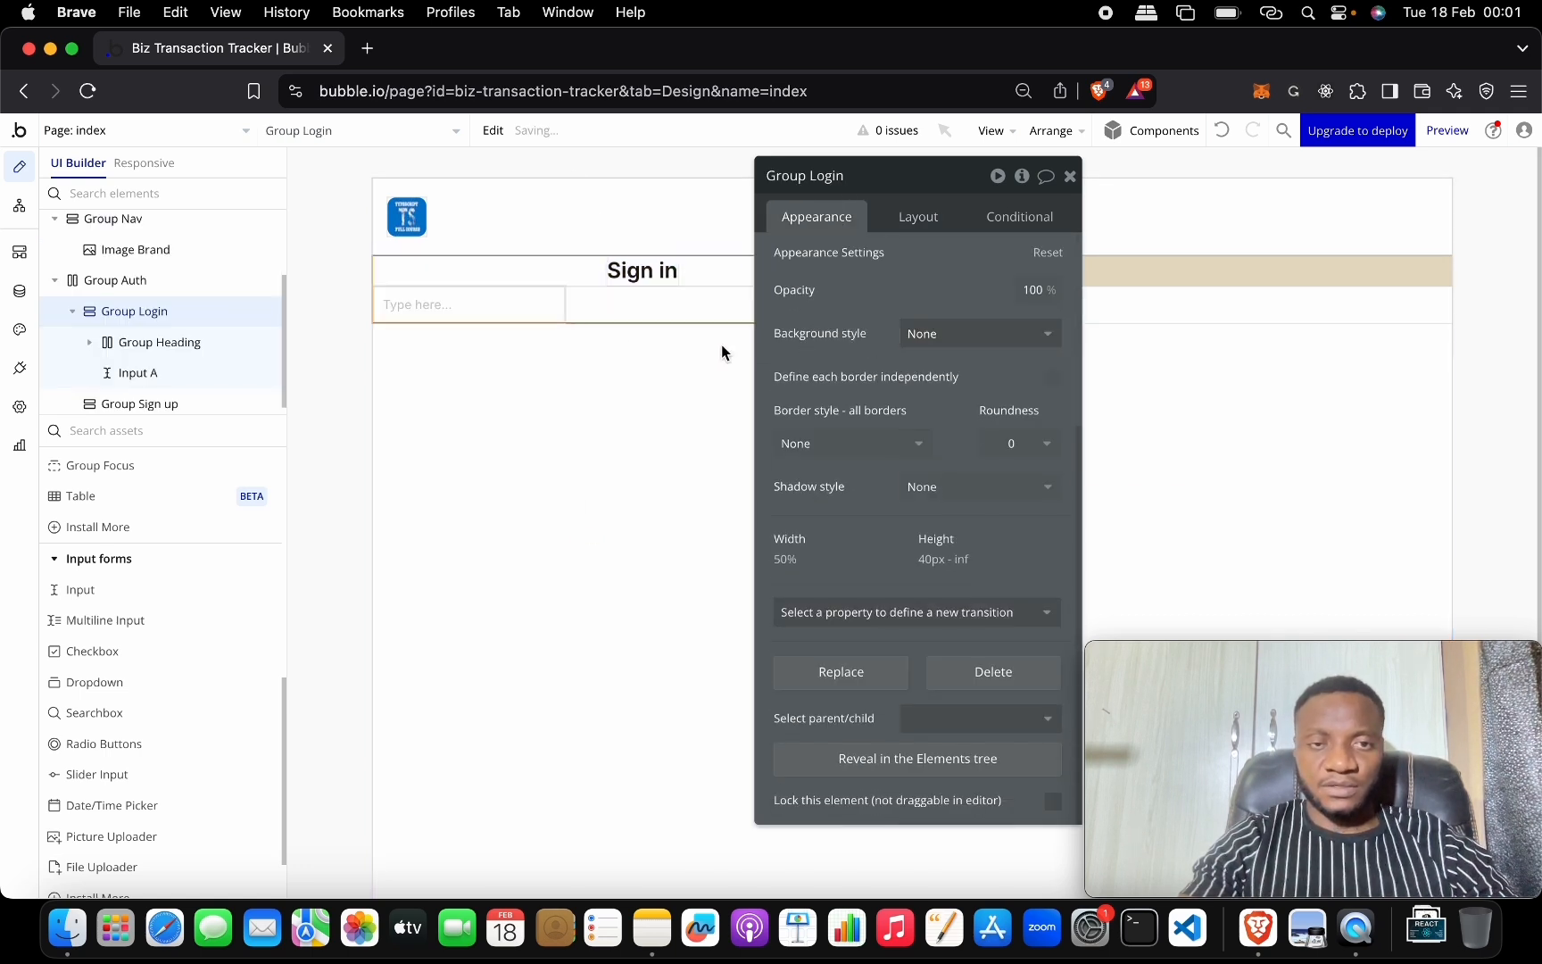
{"action": "left_click", "coordinate": [1071, 177]}
{"action": "double_click", "coordinate": [516, 304]}
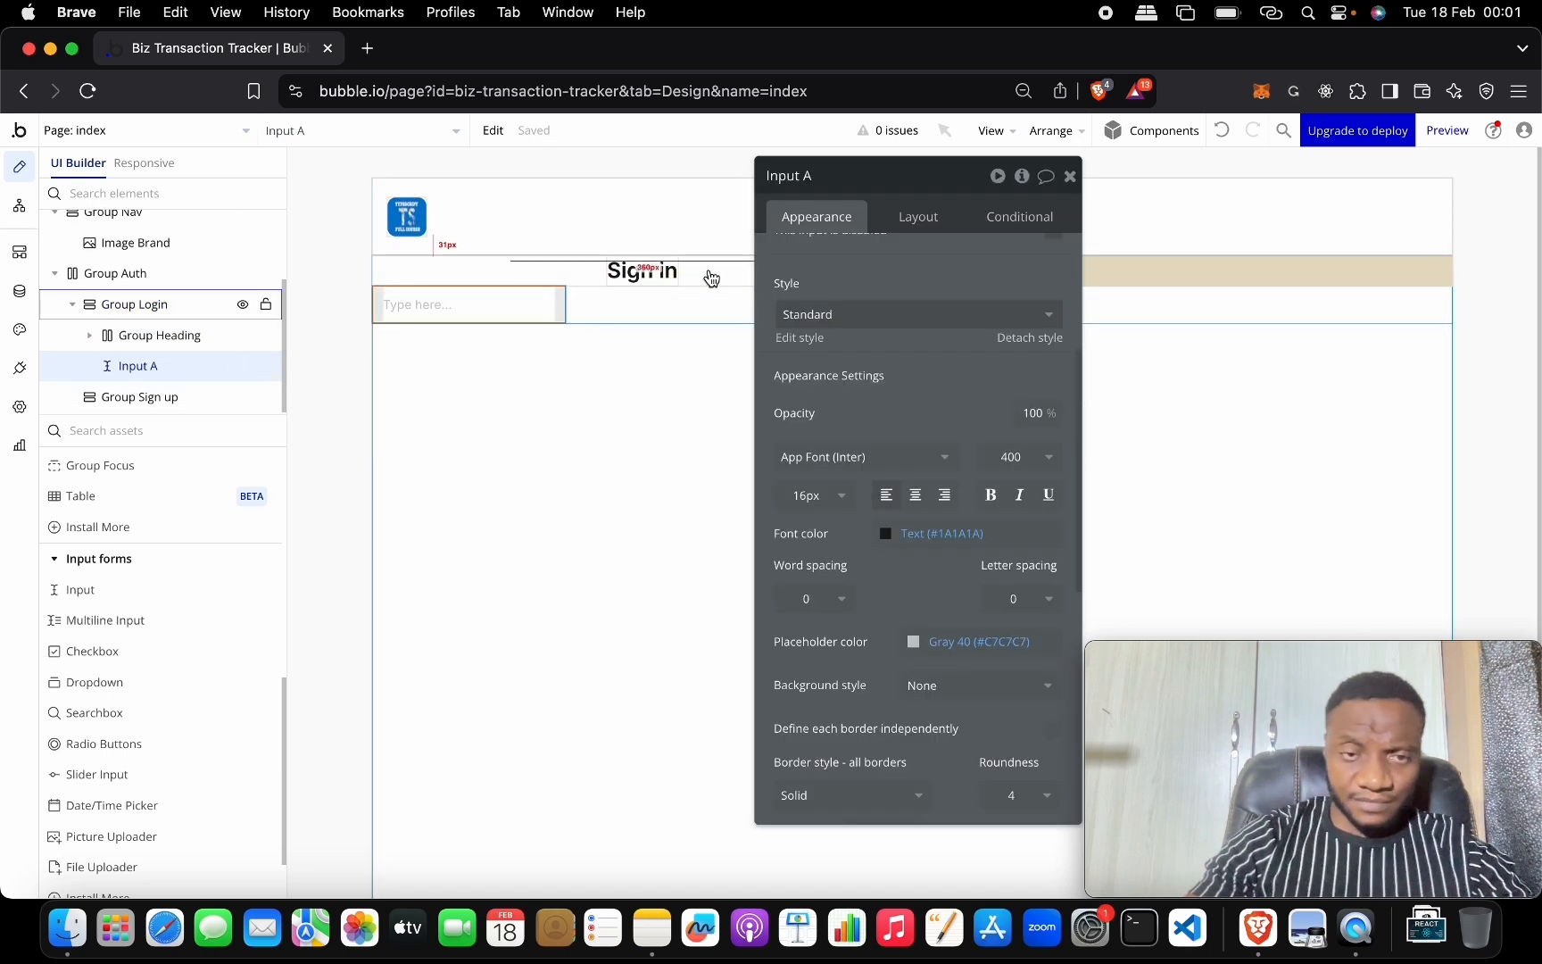
Replace Input A's 'Type here...' placeholder with 'Email', making it Input Email.
{"action": "left_click_drag", "start_coordinate": [859, 184], "coordinate": [1074, 476]}
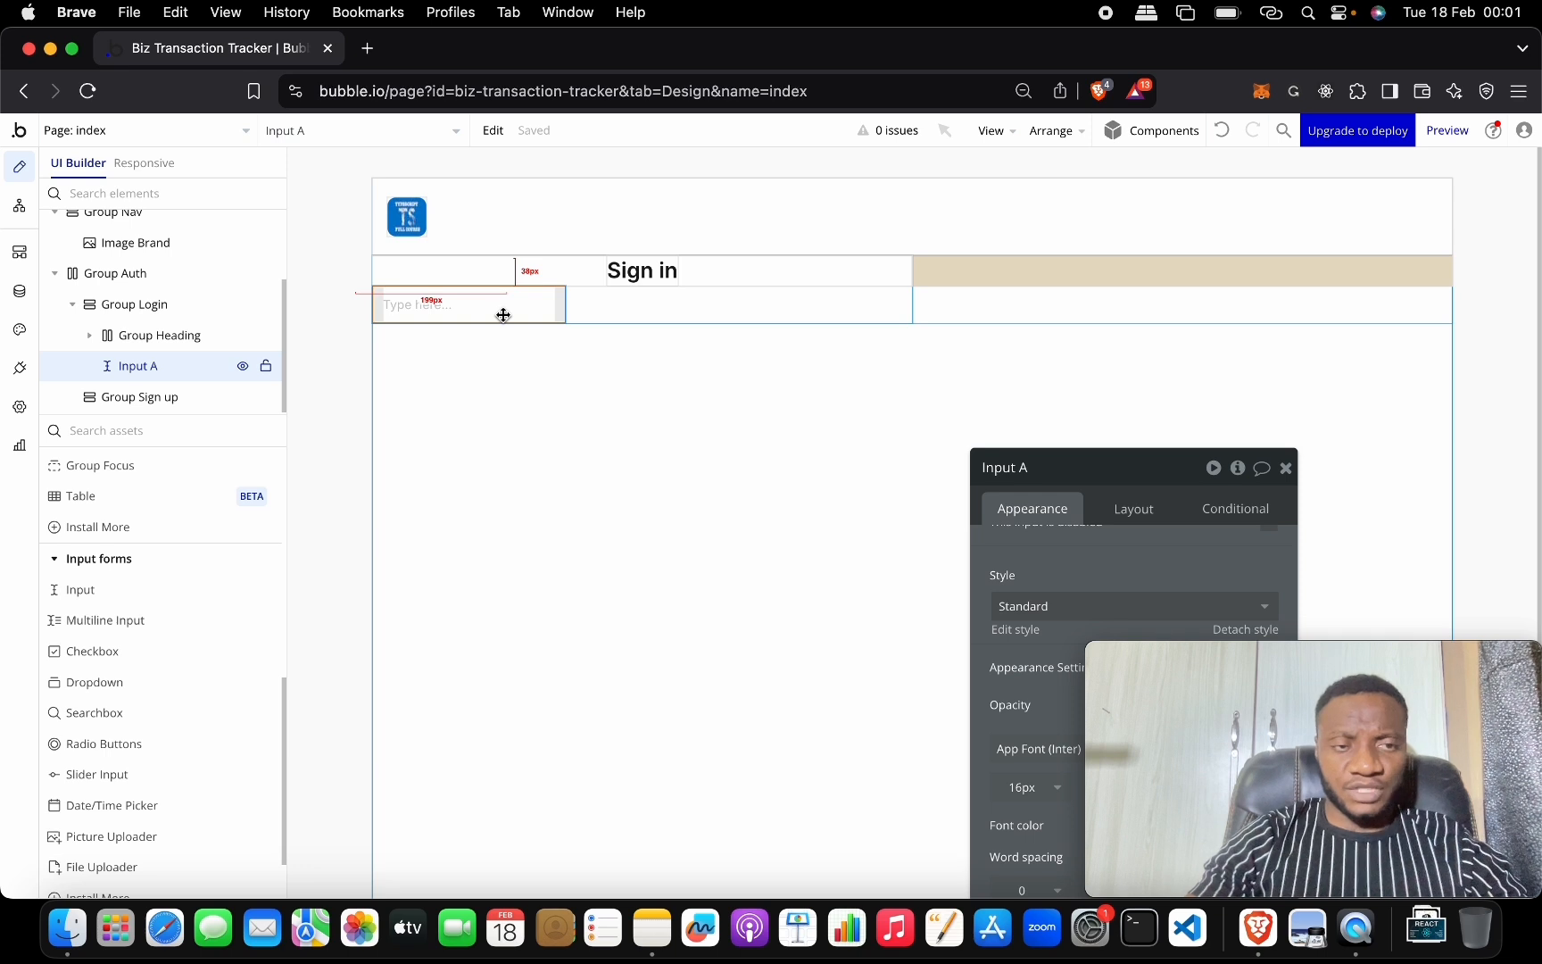
{"action": "left_click_drag", "start_coordinate": [1110, 457], "coordinate": [1018, 202]}
{"action": "scroll", "coordinate": [959, 329], "scroll_direction": "up", "scroll_amount": 4}
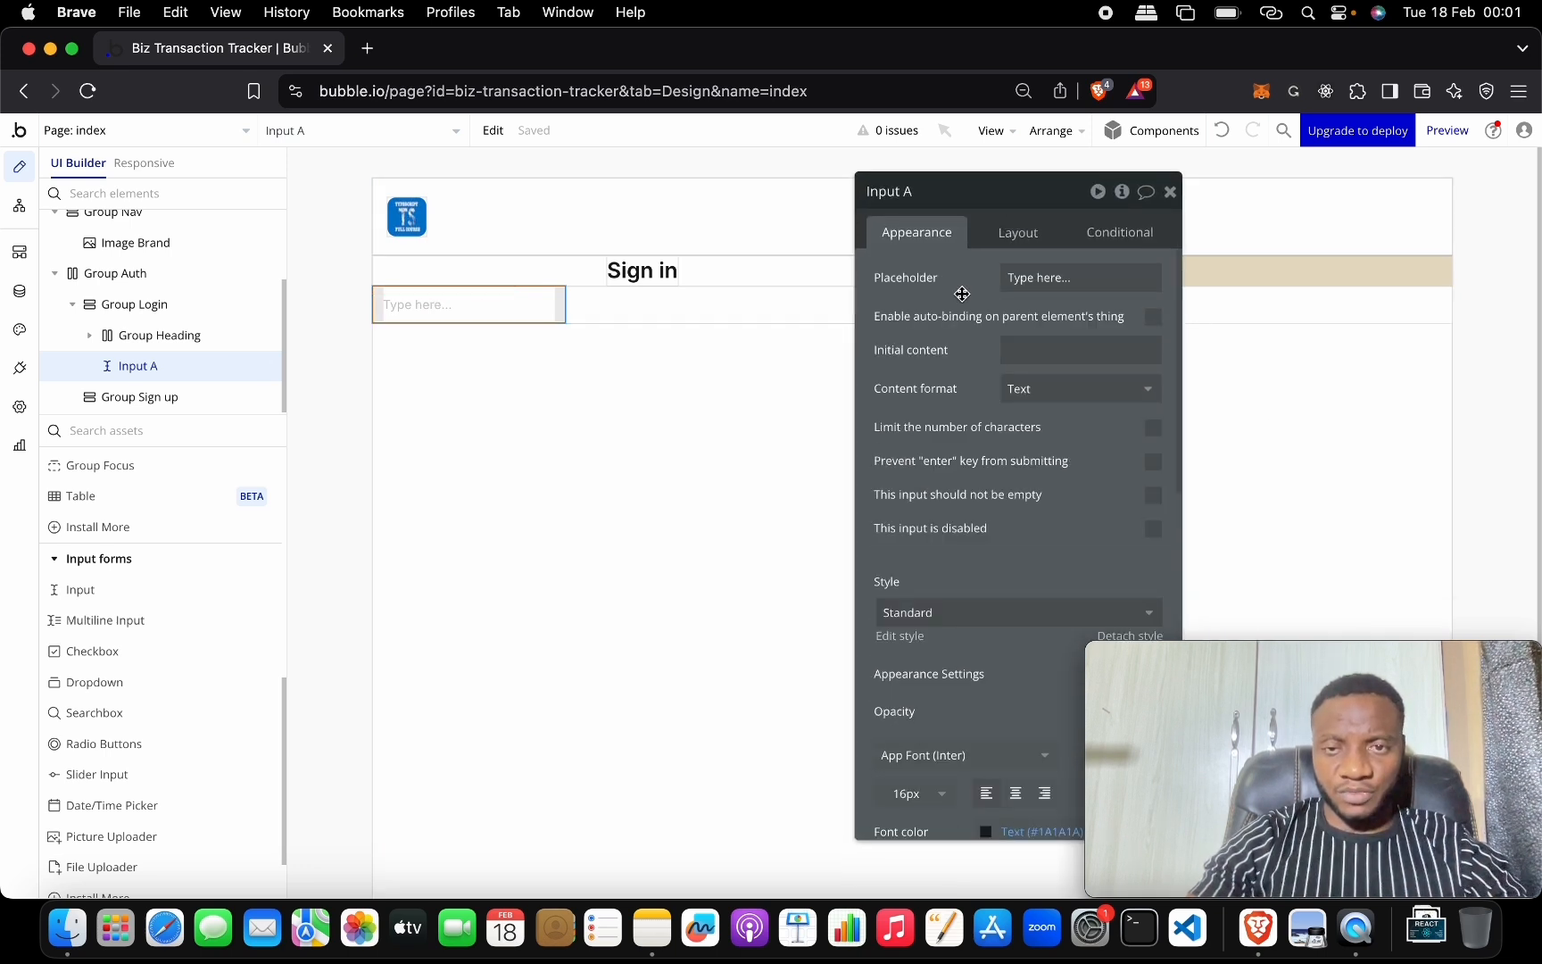
{"action": "left_click", "coordinate": [1039, 284]}
{"action": "type", "text": "Em"}
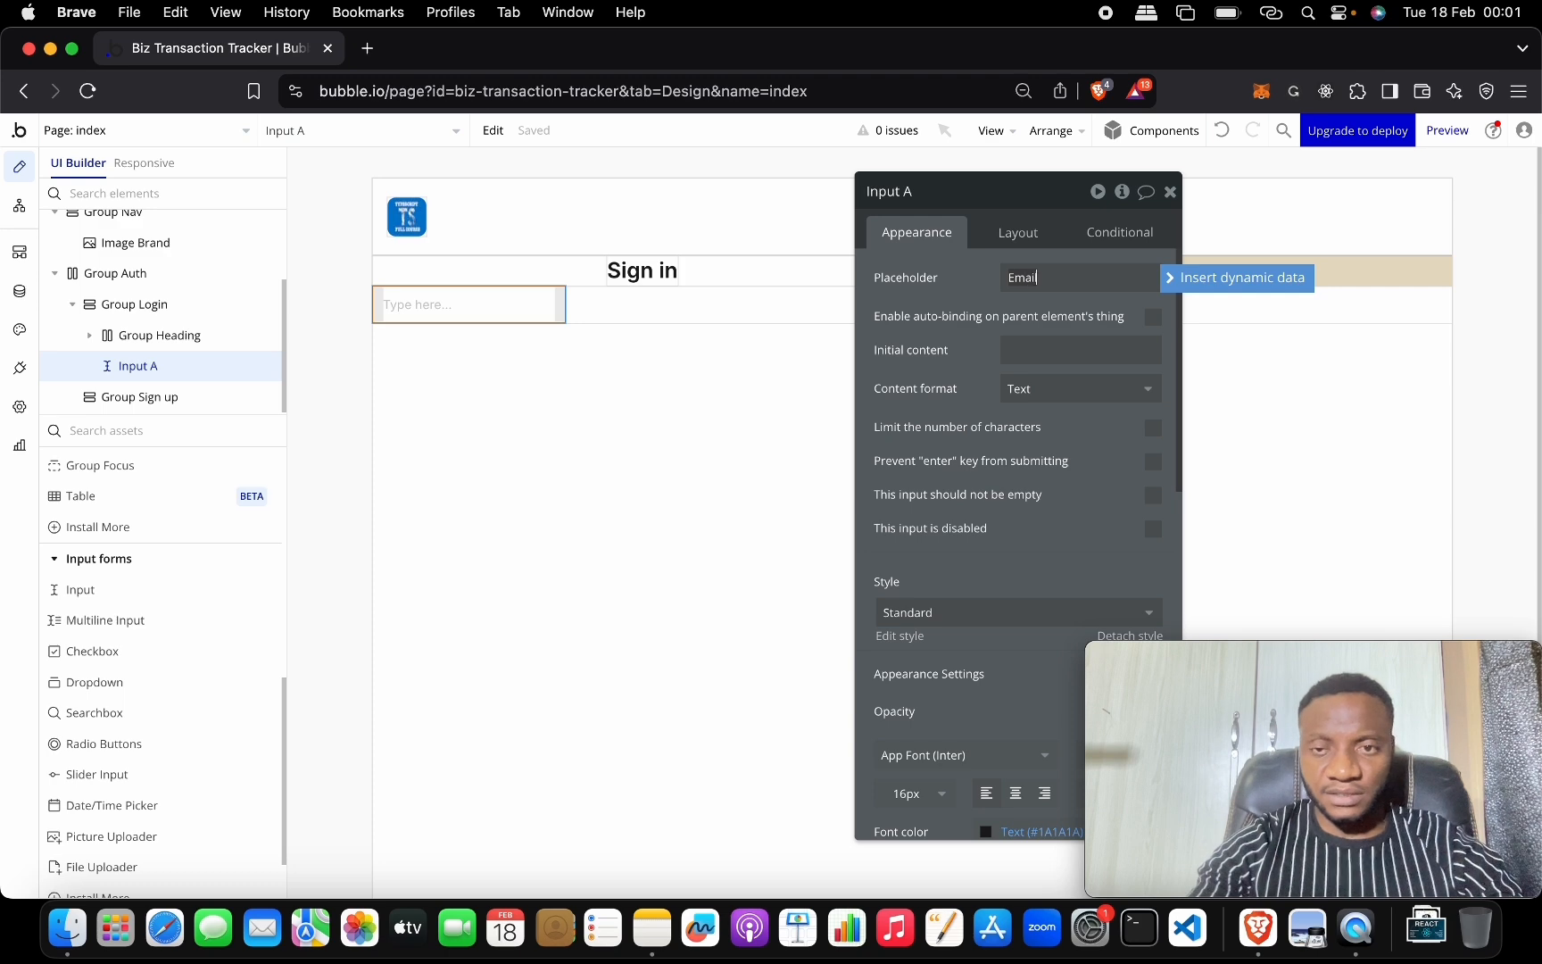
{"action": "type", "text": "ail"}
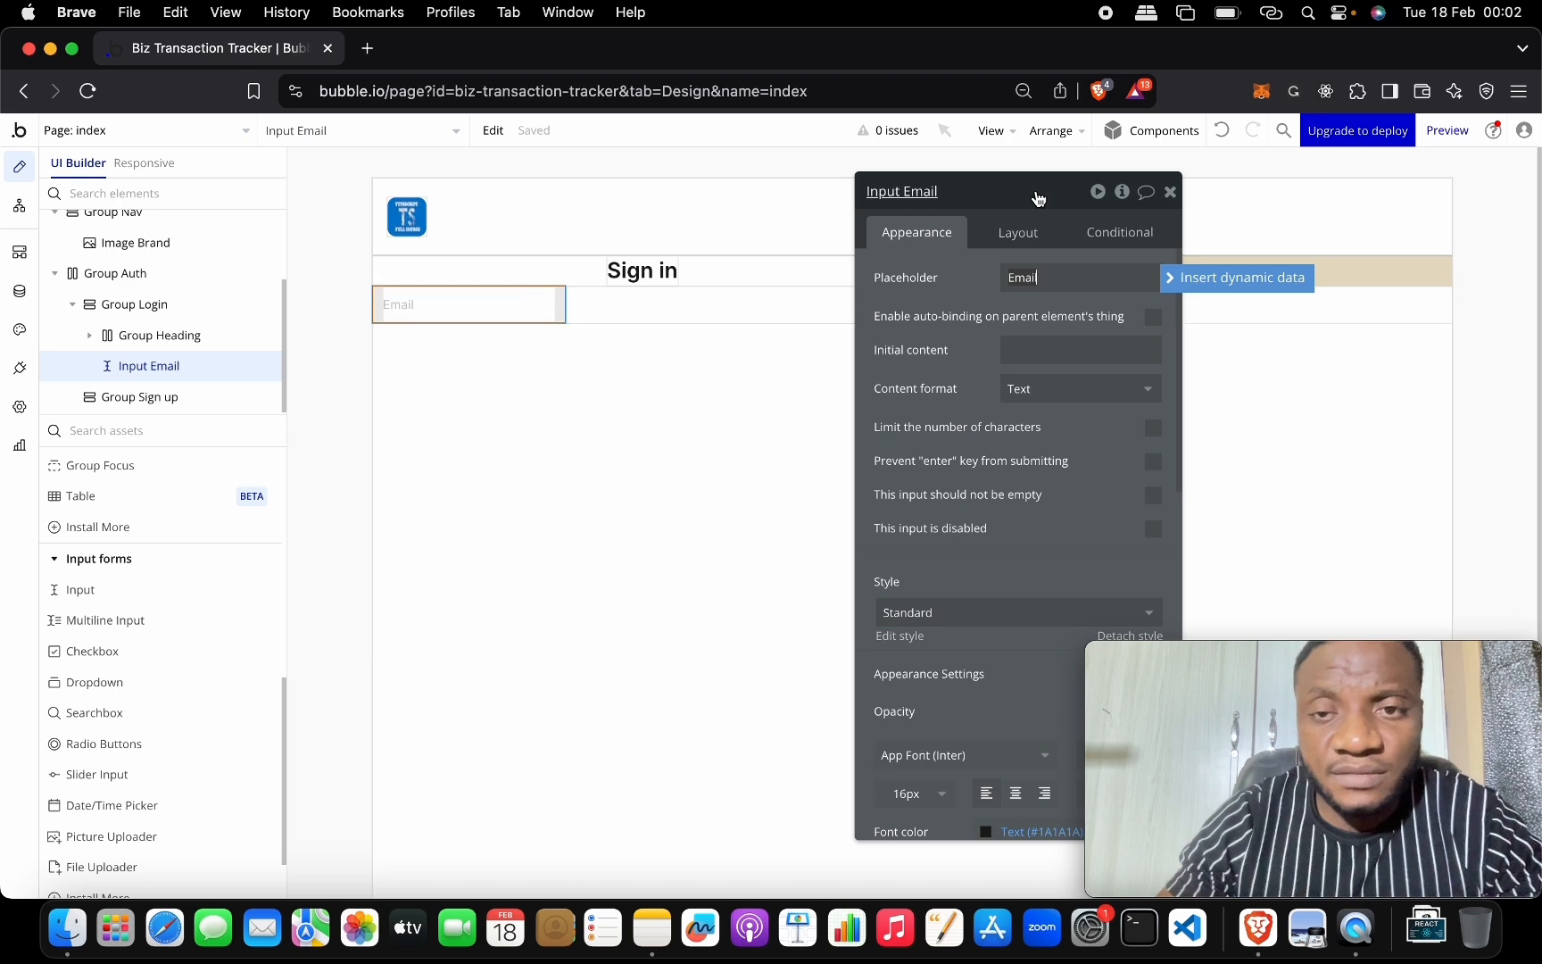
{"action": "left_click_drag", "start_coordinate": [1037, 192], "coordinate": [1294, 239]}
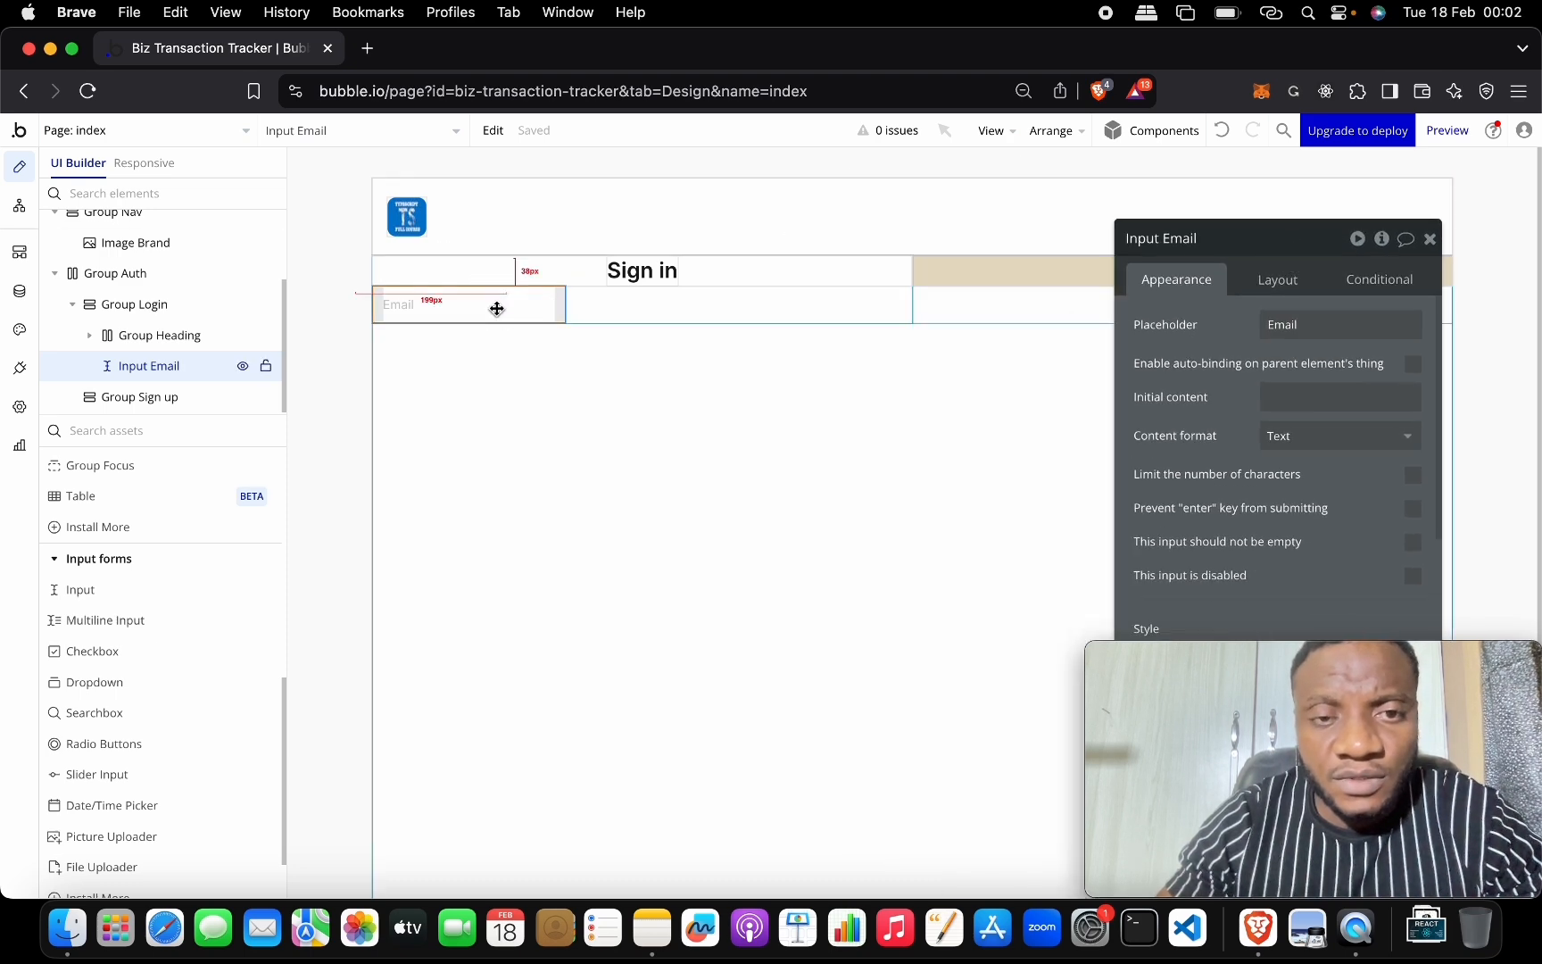
{"action": "left_click_drag", "start_coordinate": [1312, 245], "coordinate": [1143, 85]}
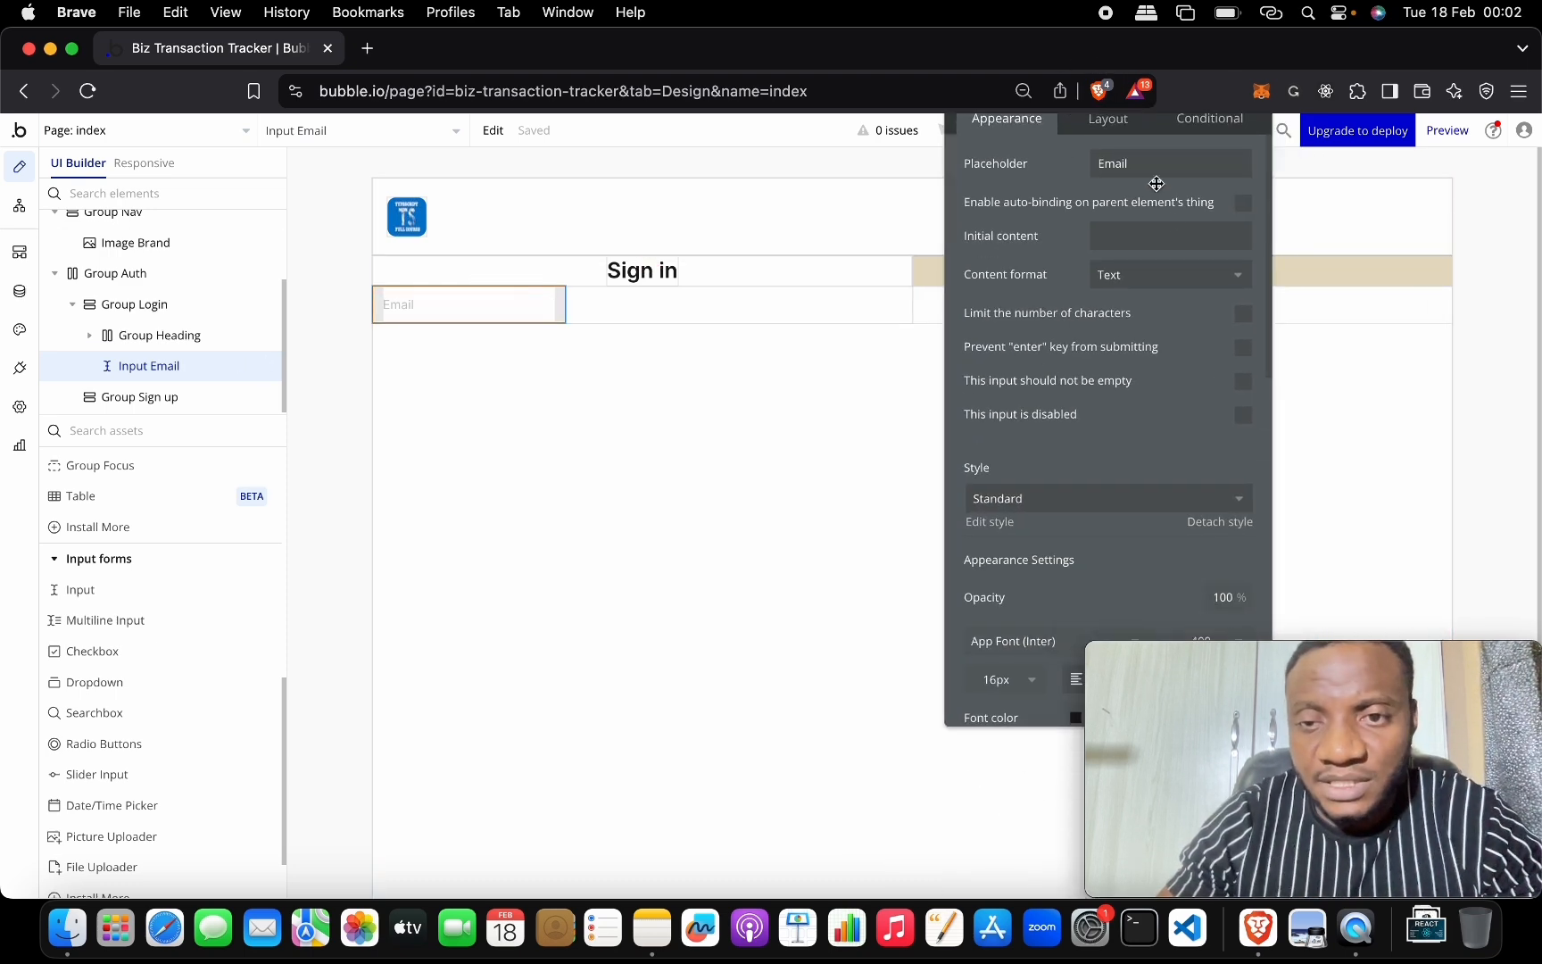
Uncheck 'Make this element fixed-width' on Input Email so it stretches across Group Login.
{"action": "left_click", "coordinate": [1109, 125]}
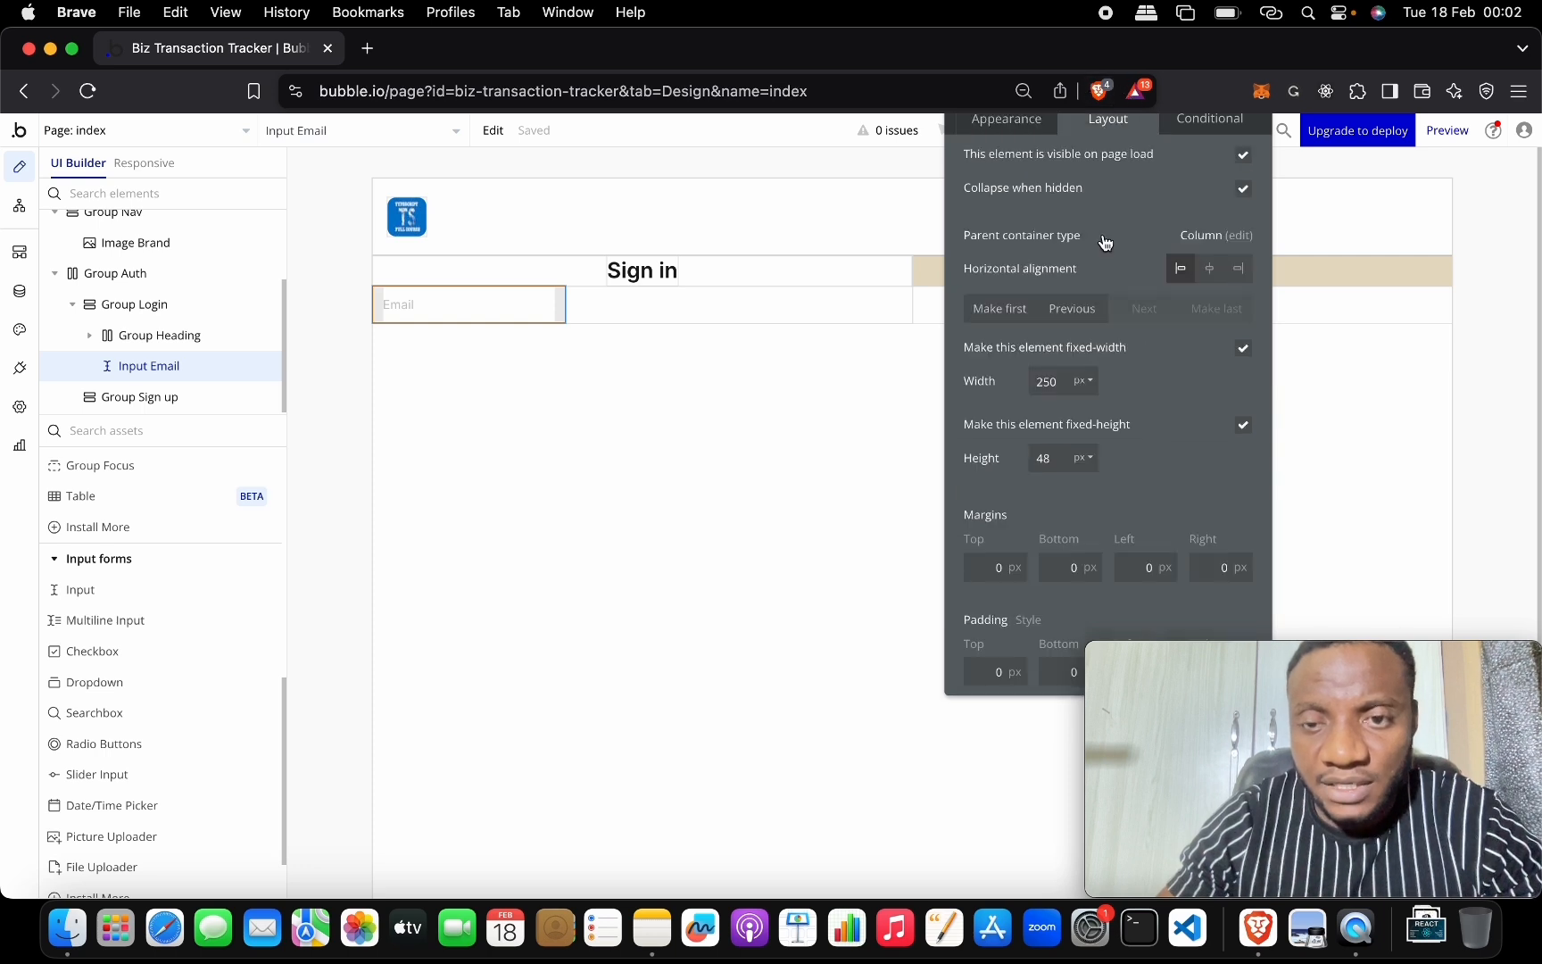
{"action": "left_click", "coordinate": [1243, 348]}
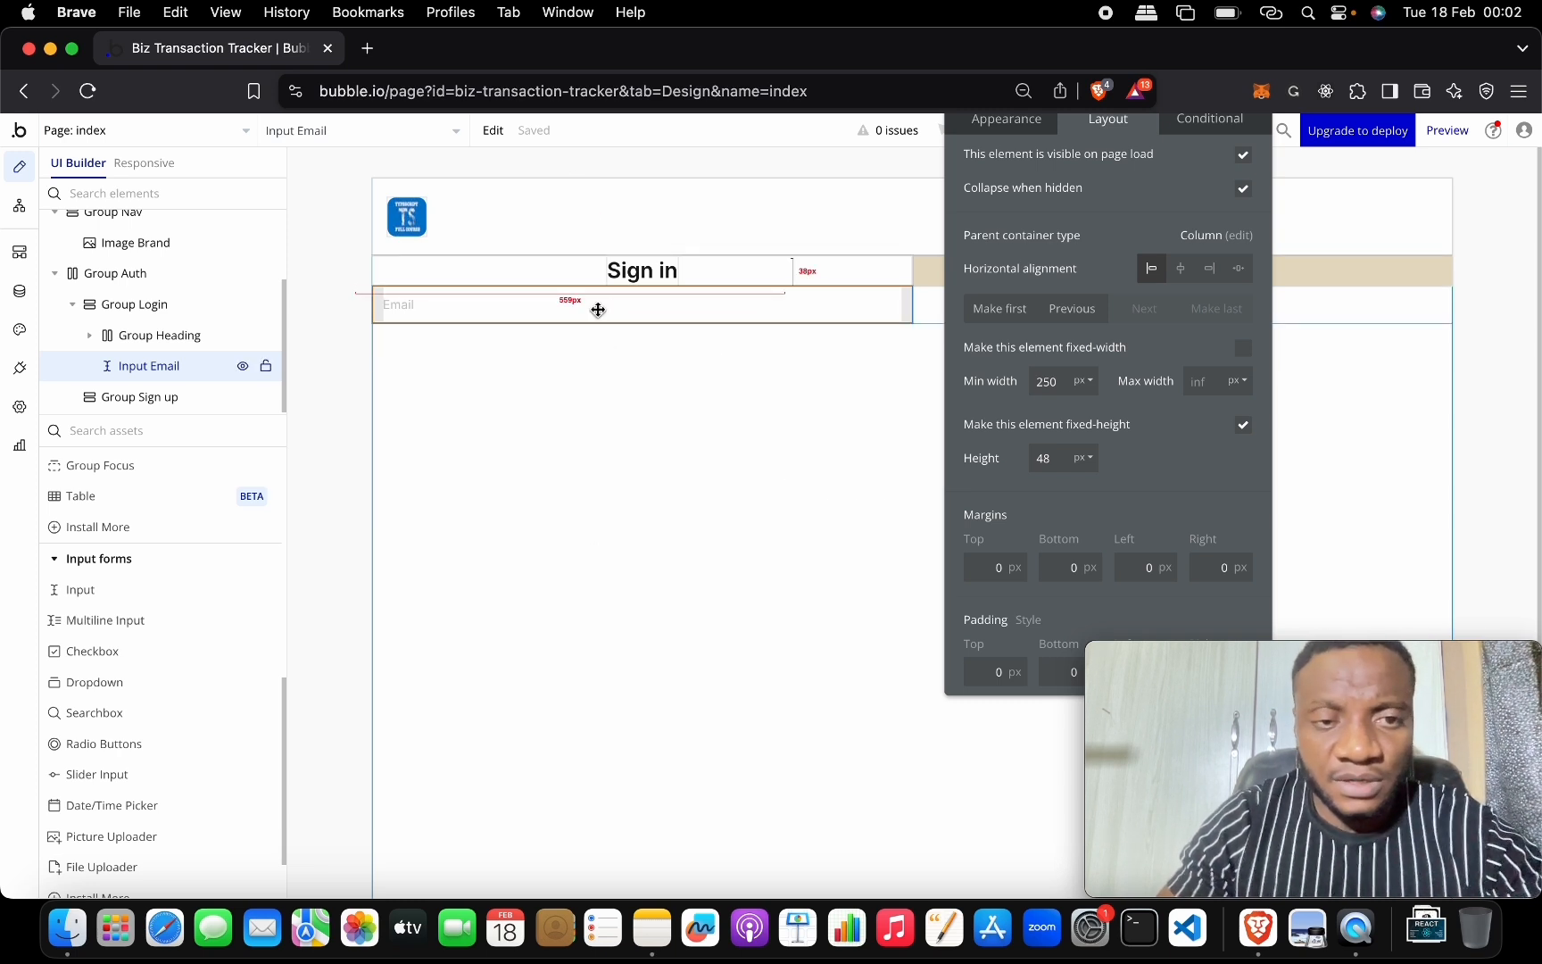
Duplicate Input Email with Cmd+D and rename the copy Input Password.
{"action": "key", "text": "super+d"}
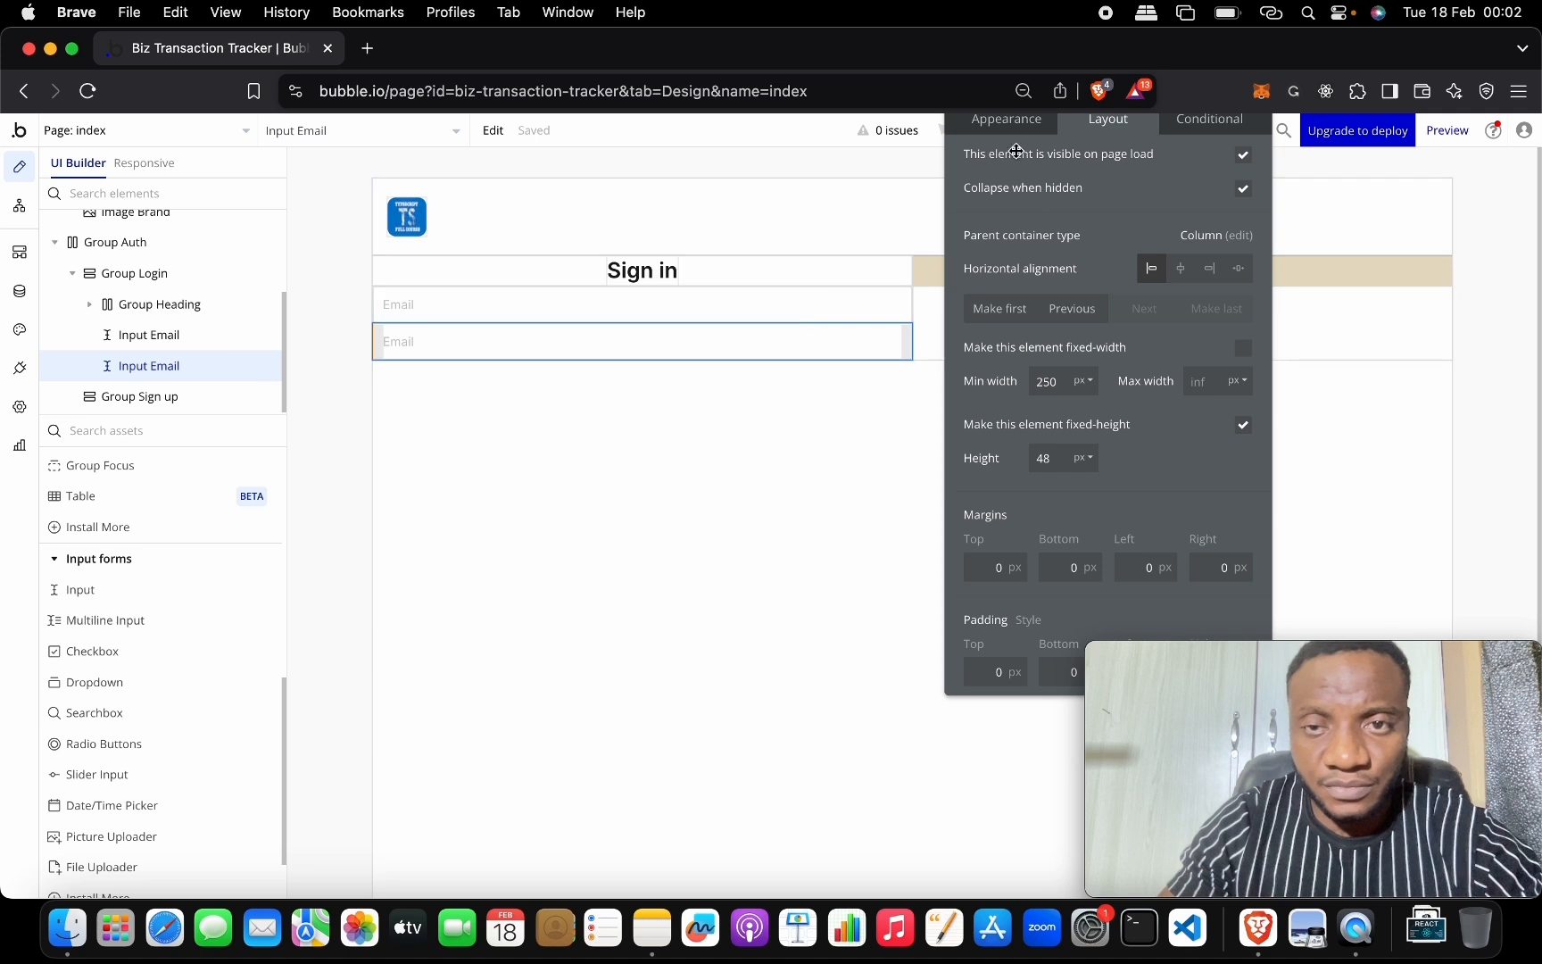
{"action": "left_click_drag", "start_coordinate": [1088, 121], "coordinate": [1091, 217]}
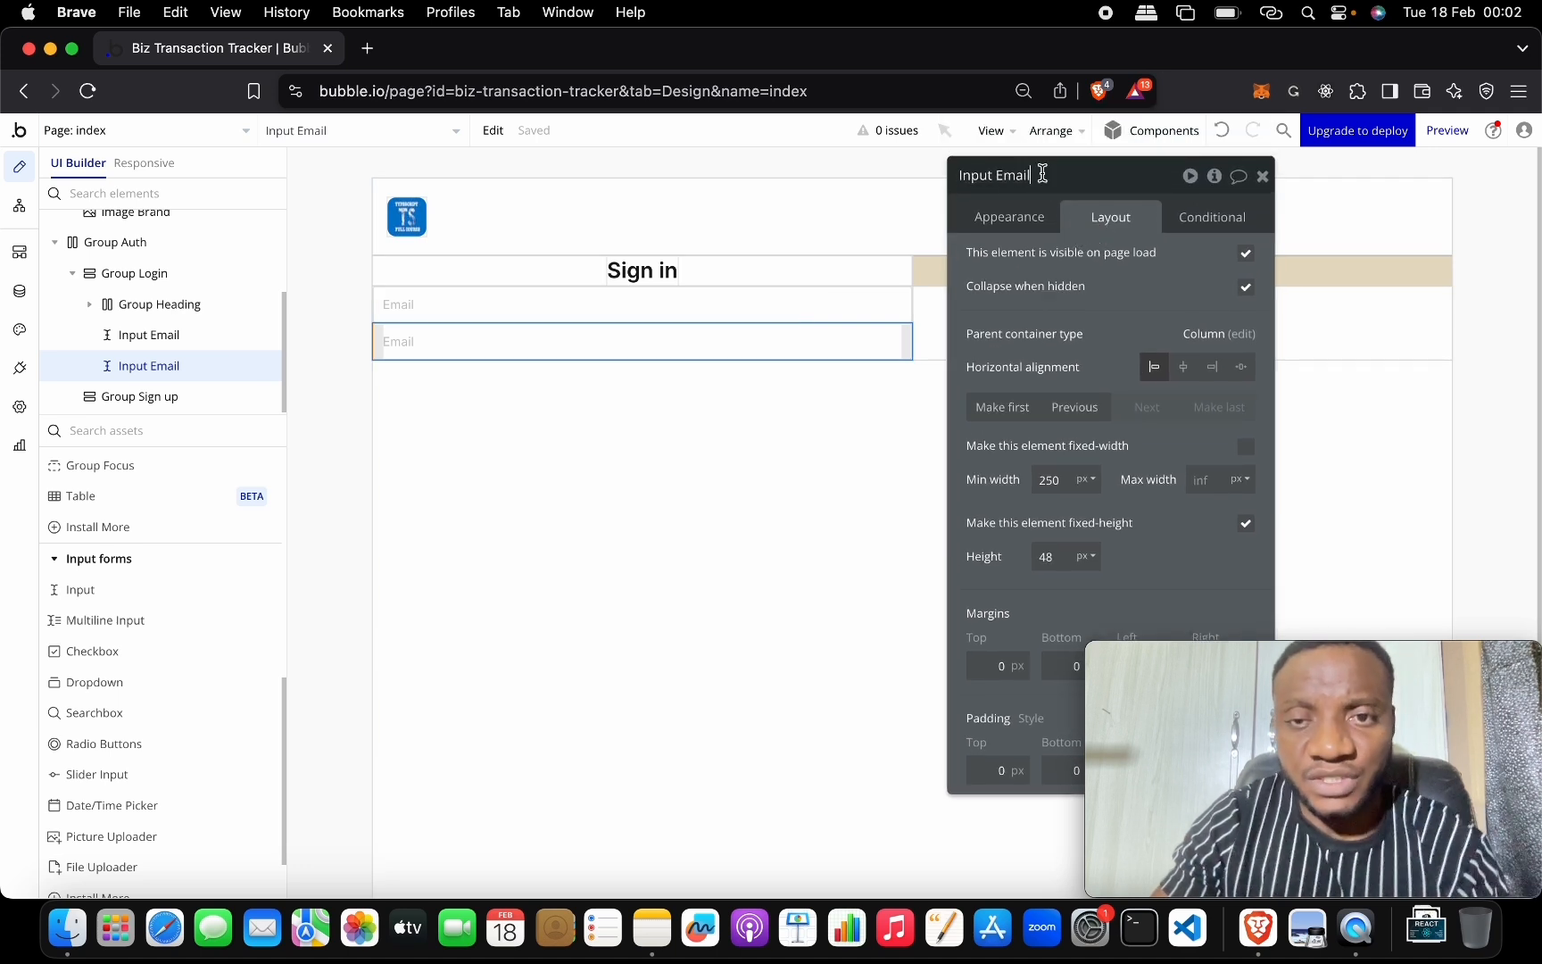
{"action": "double_click", "coordinate": [1010, 173]}
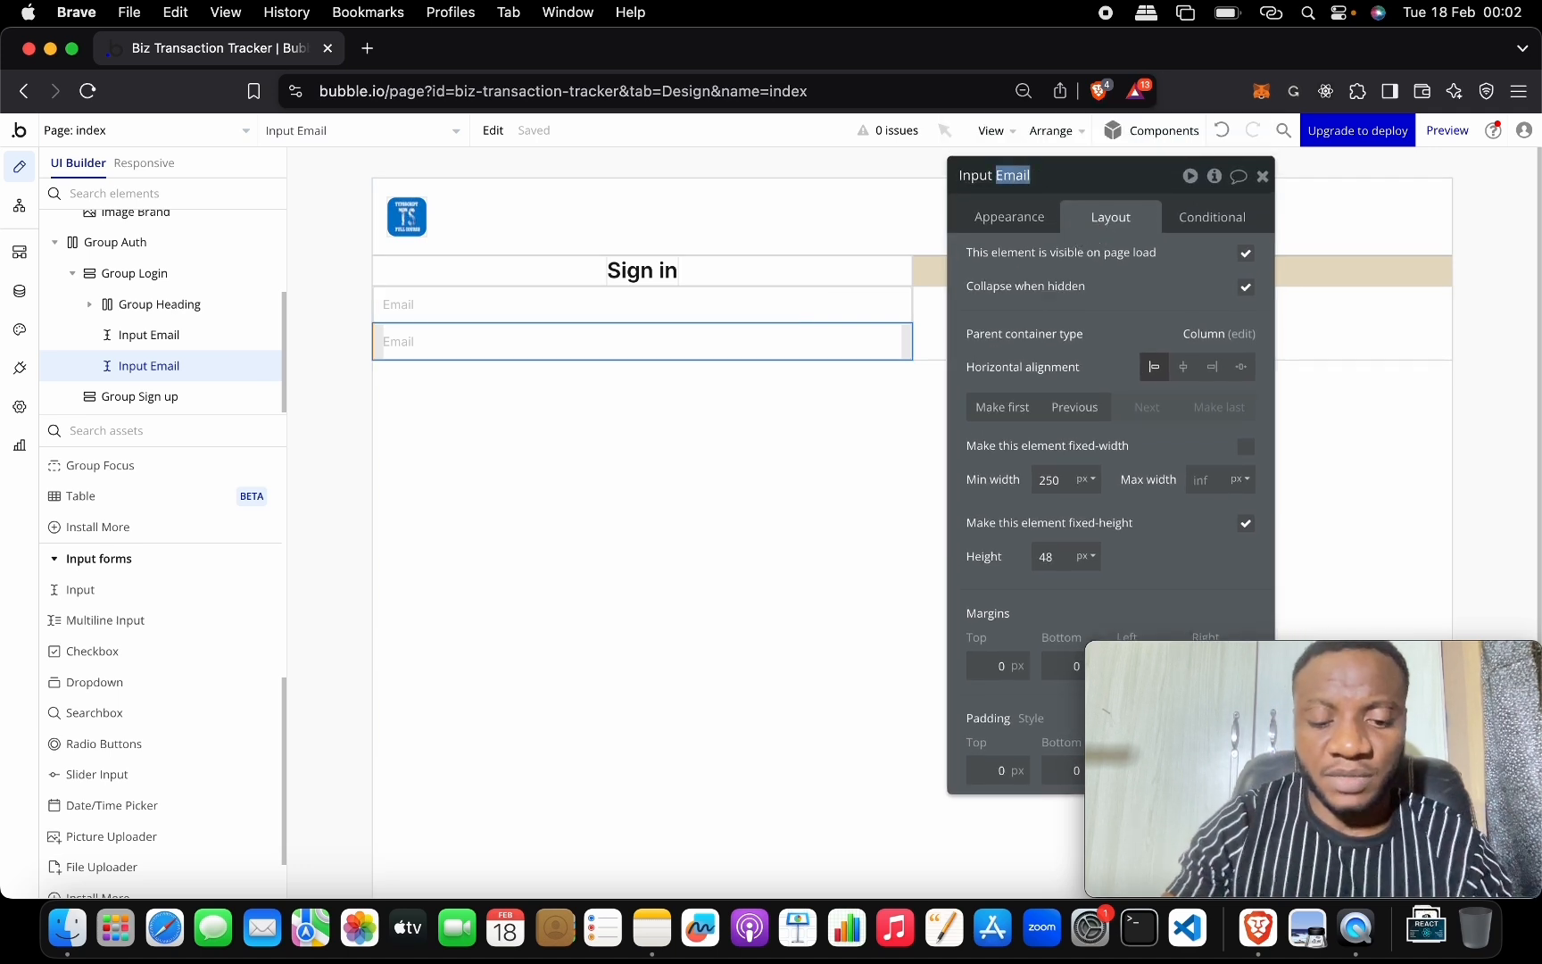
{"action": "type", "text": "Password"}
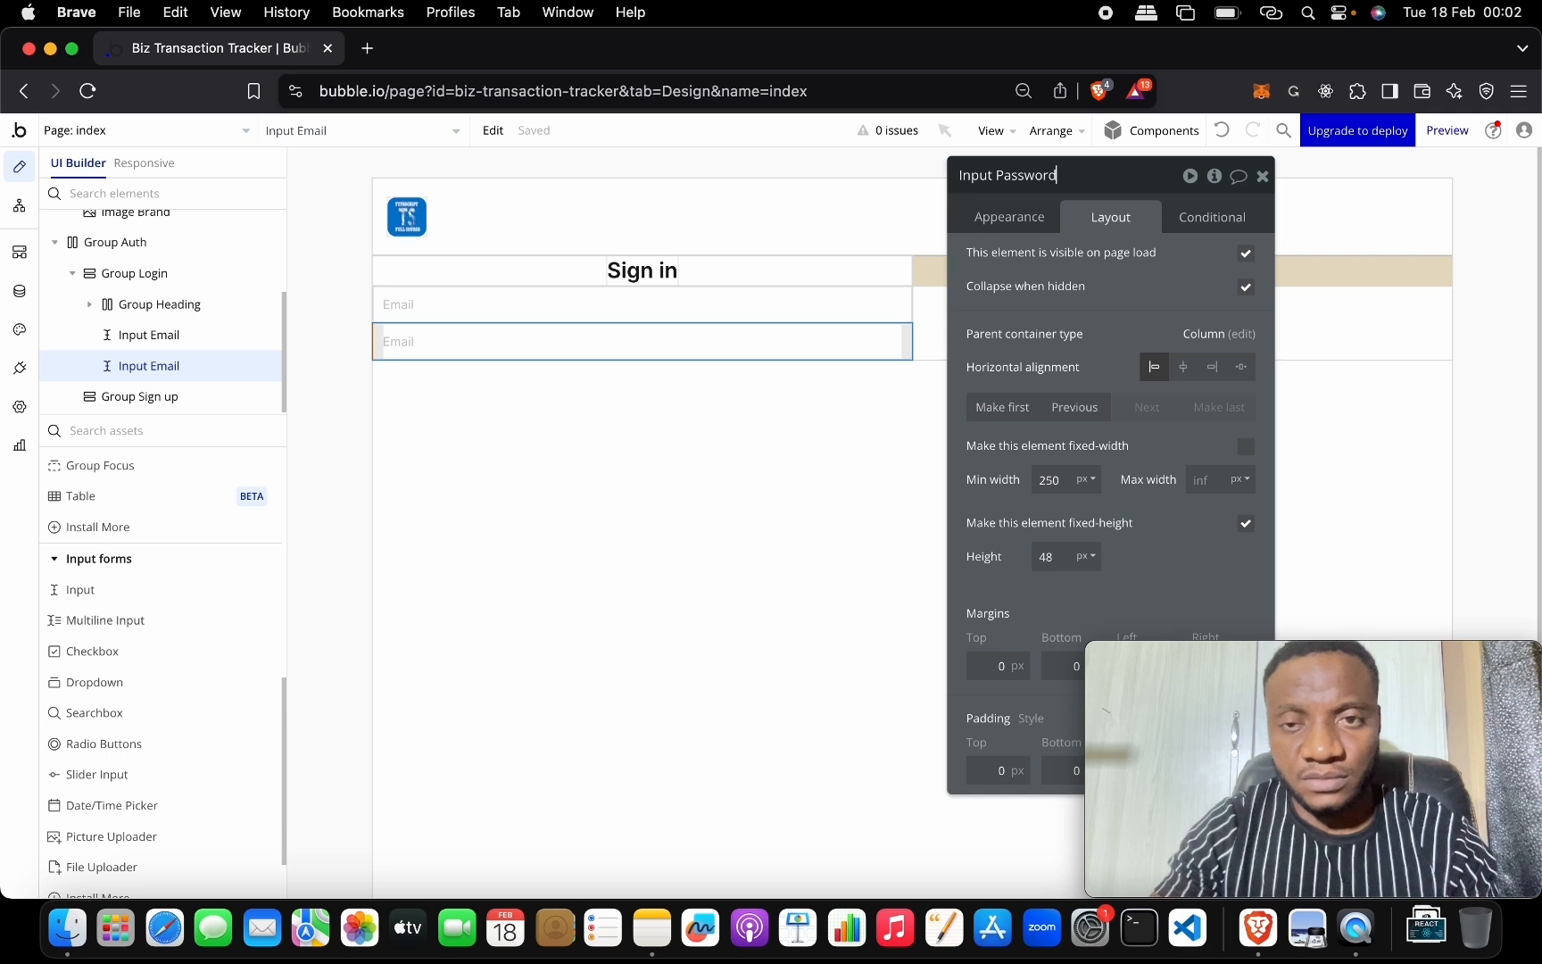
{"action": "double_click", "coordinate": [1021, 172]}
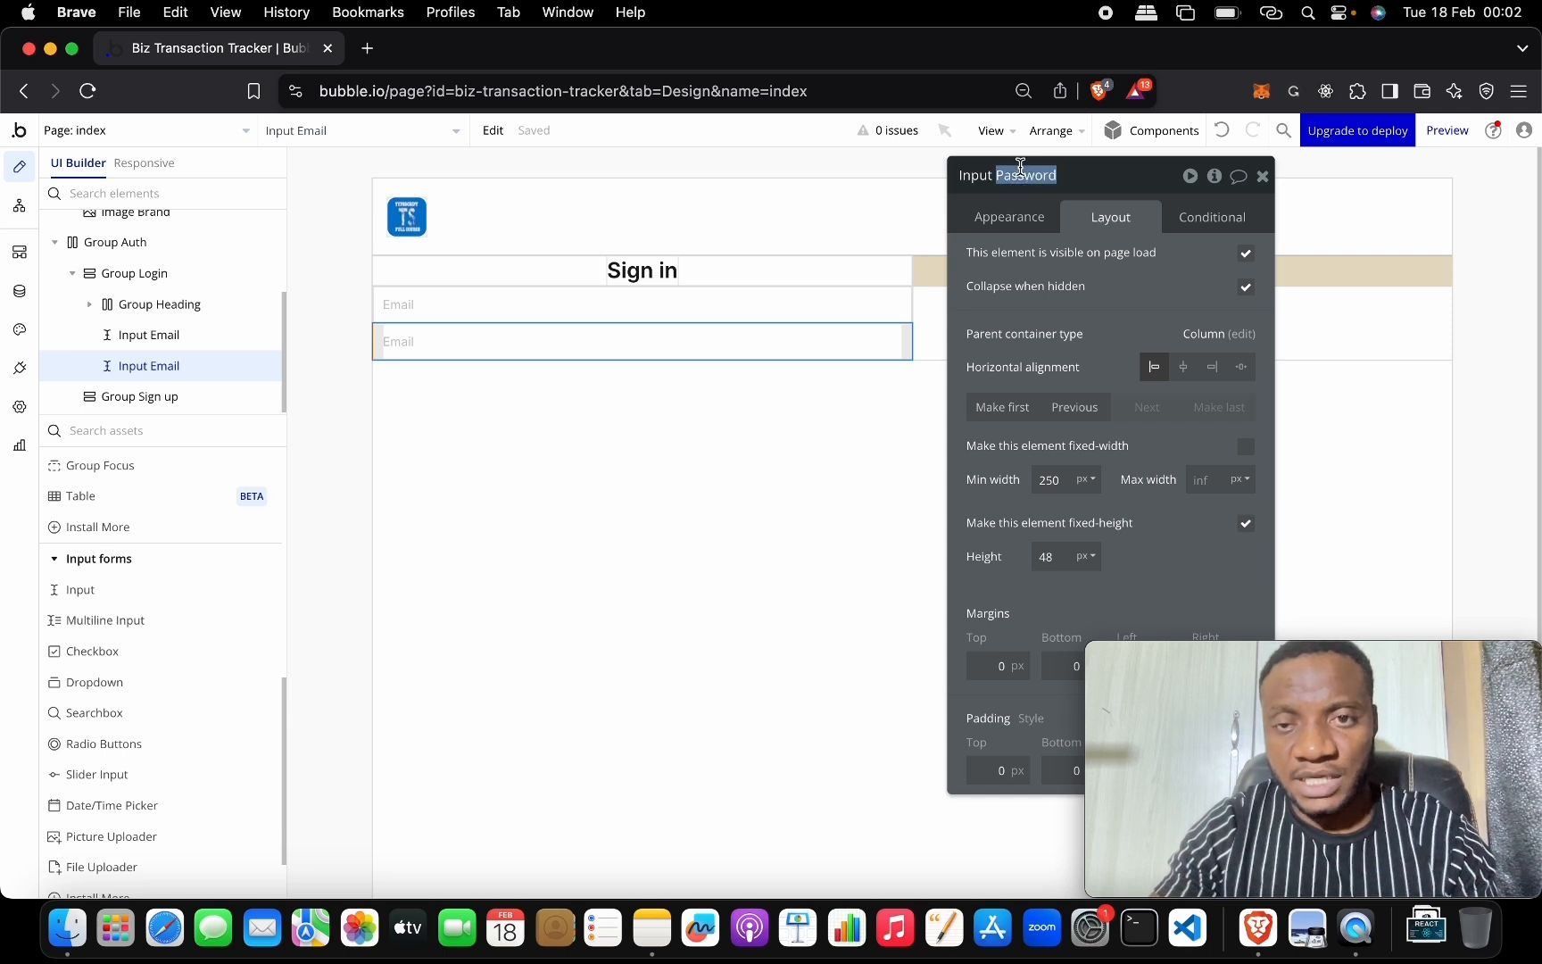
Set Input Password's placeholder text to 'Password'.
{"action": "left_click", "coordinate": [1019, 220]}
{"action": "left_click", "coordinate": [1112, 261]}
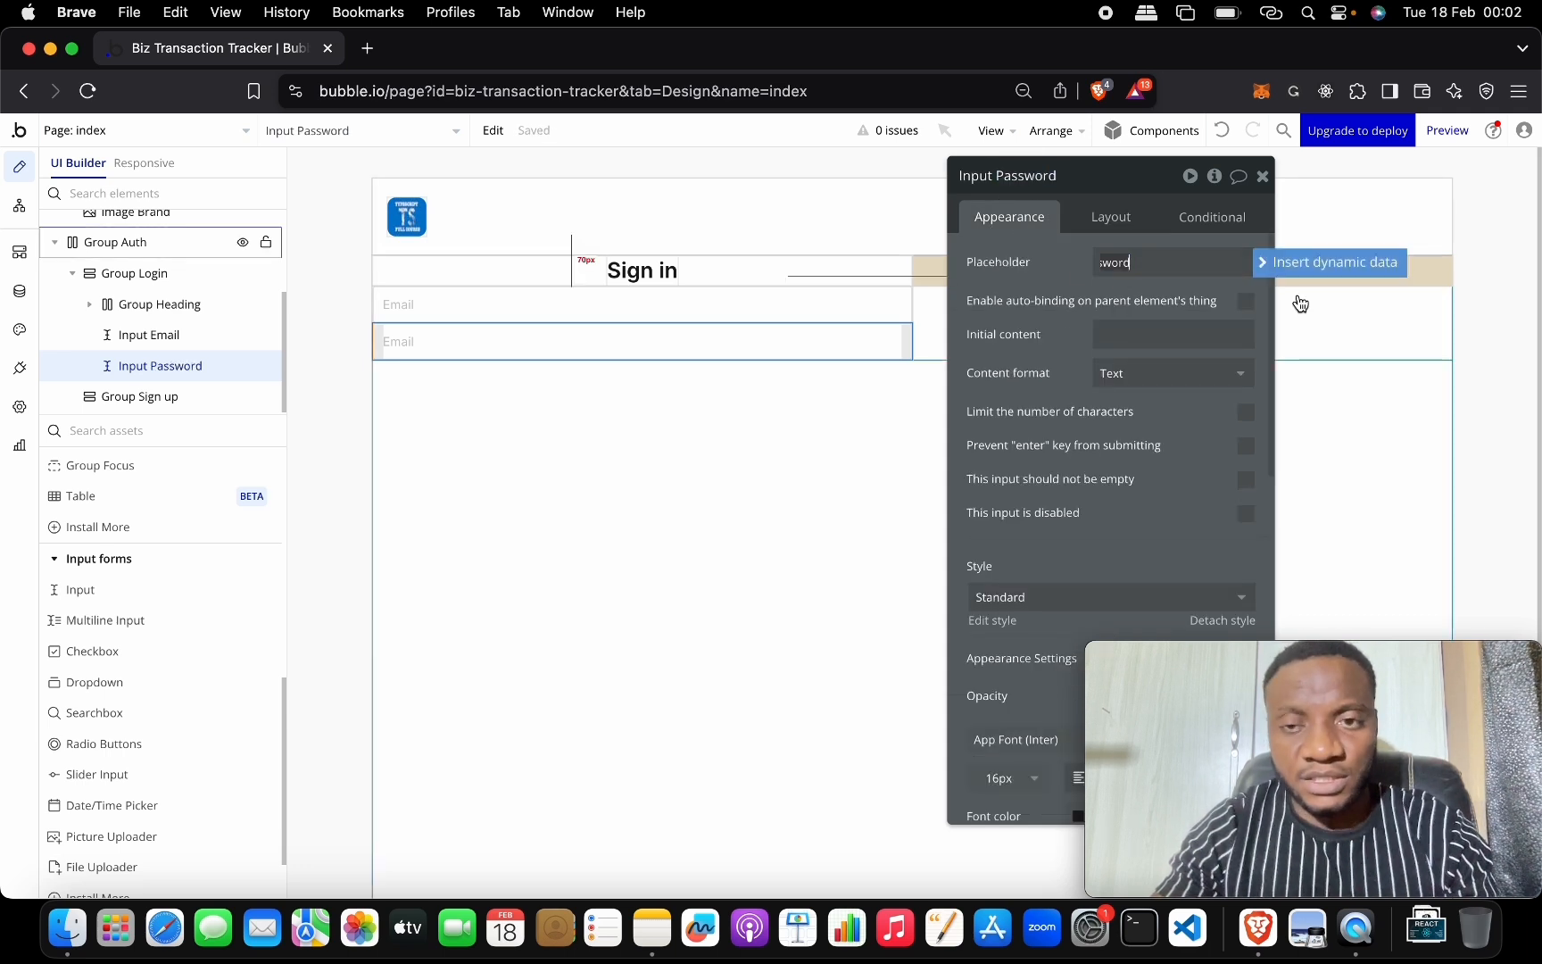
{"action": "key", "text": "Return"}
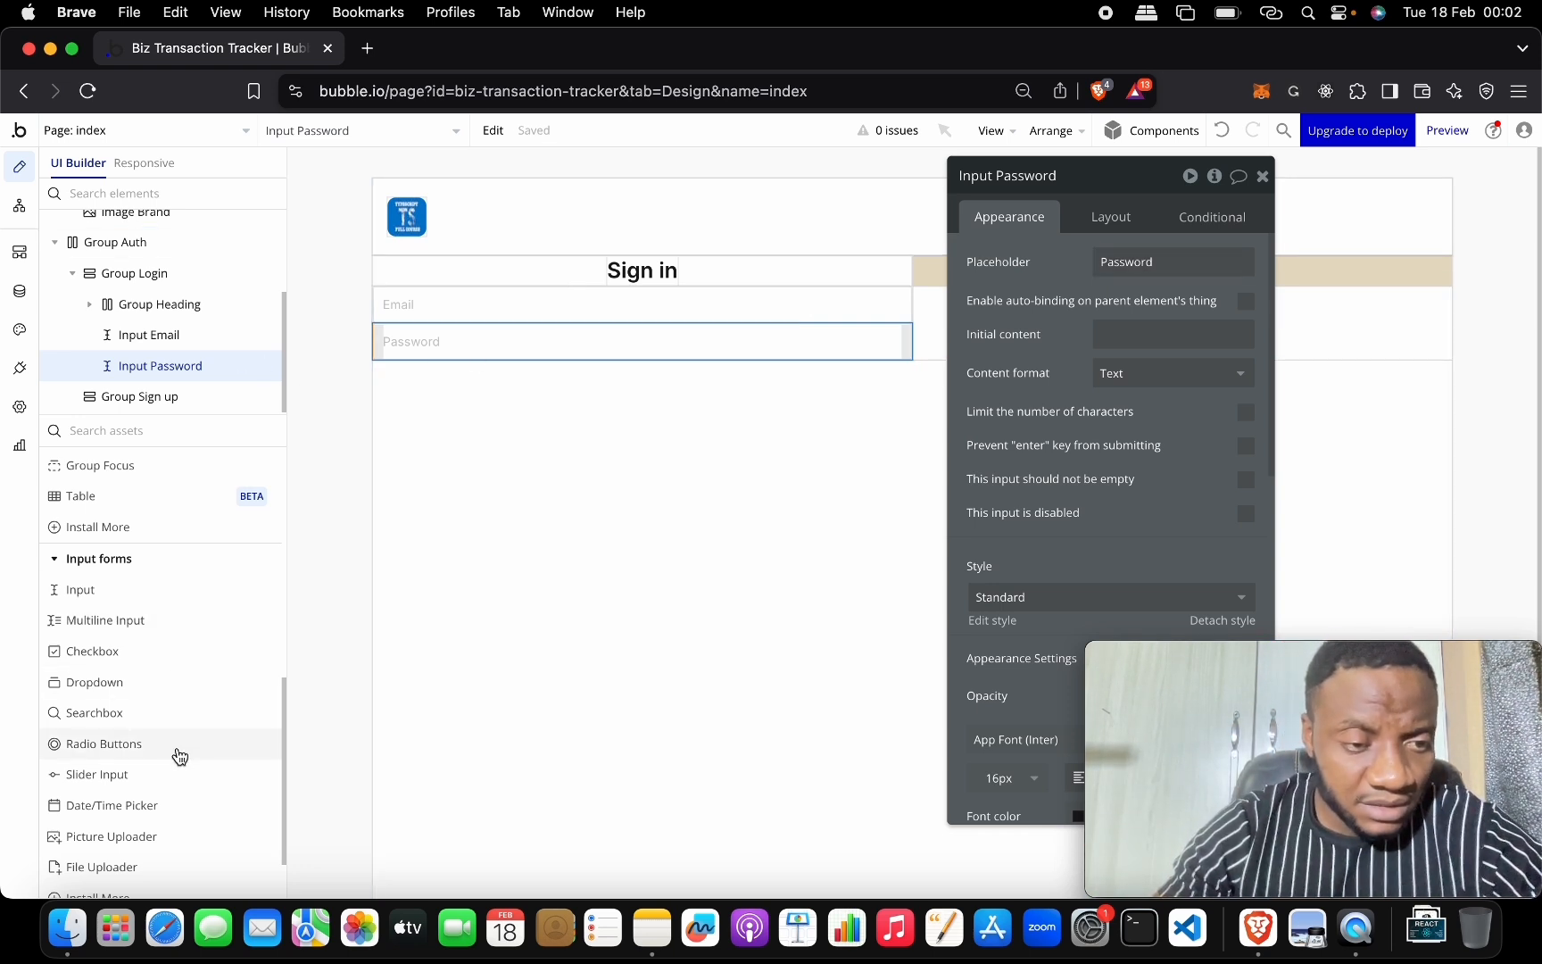
{"action": "scroll", "coordinate": [177, 772], "scroll_direction": "up", "scroll_amount": 3}
{"action": "scroll", "coordinate": [178, 763], "scroll_direction": "down", "scroll_amount": 4}
{"action": "scroll", "coordinate": [179, 706], "scroll_direction": "up", "scroll_amount": 7}
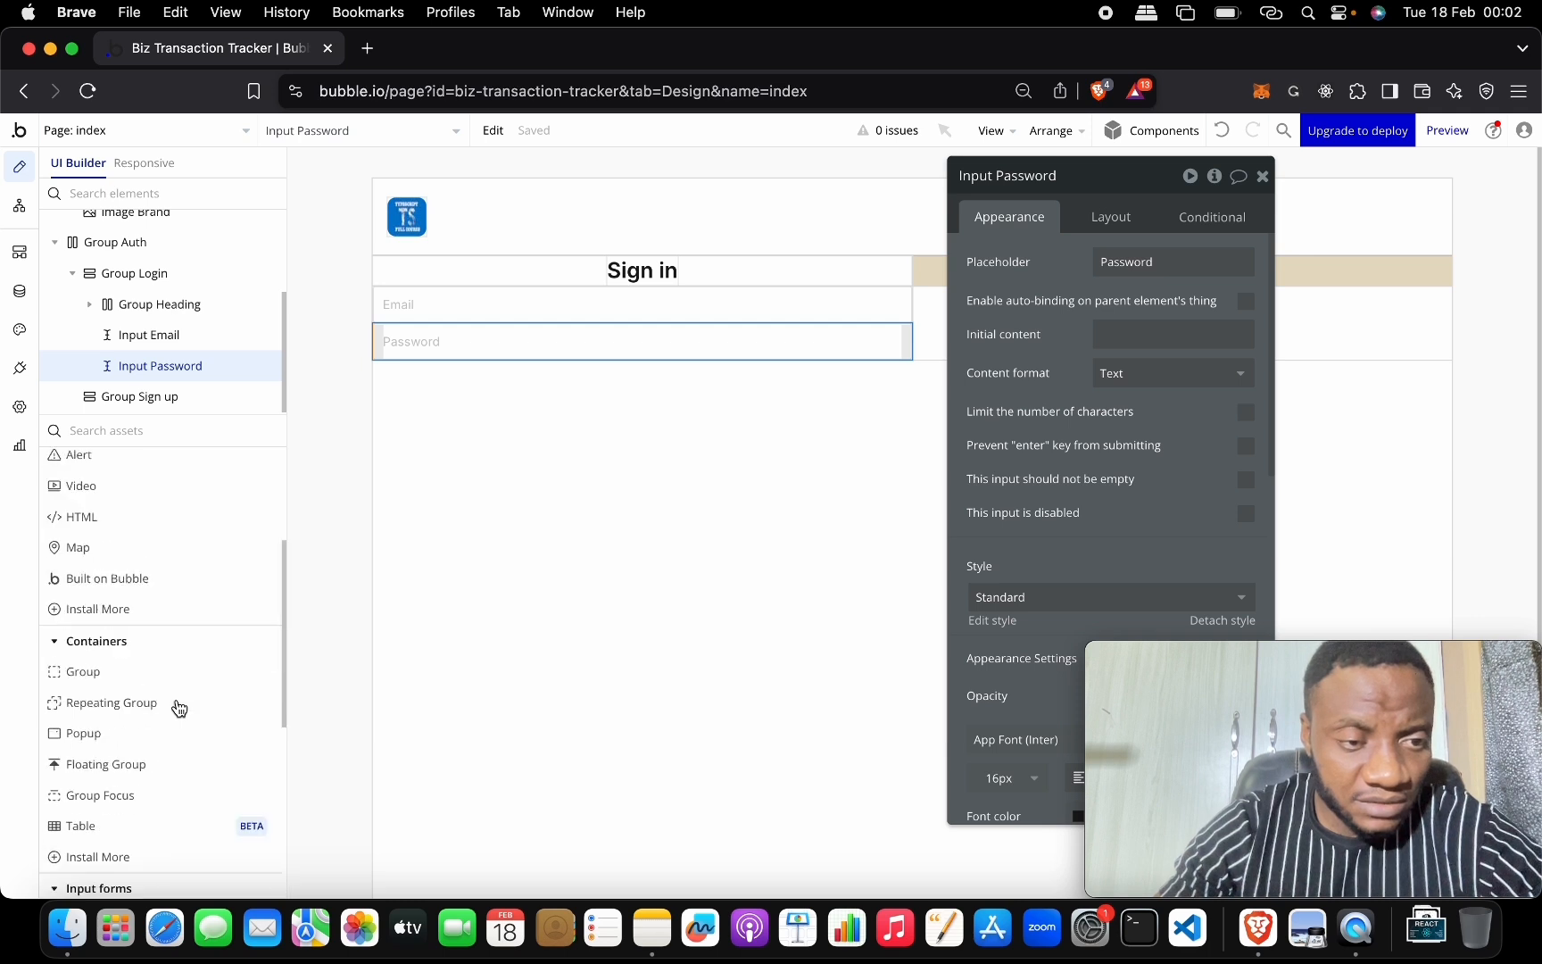
Place a Button under Input Password in the Sign in column and name it Button Login.
{"action": "left_click_drag", "start_coordinate": [178, 531], "coordinate": [451, 326]}
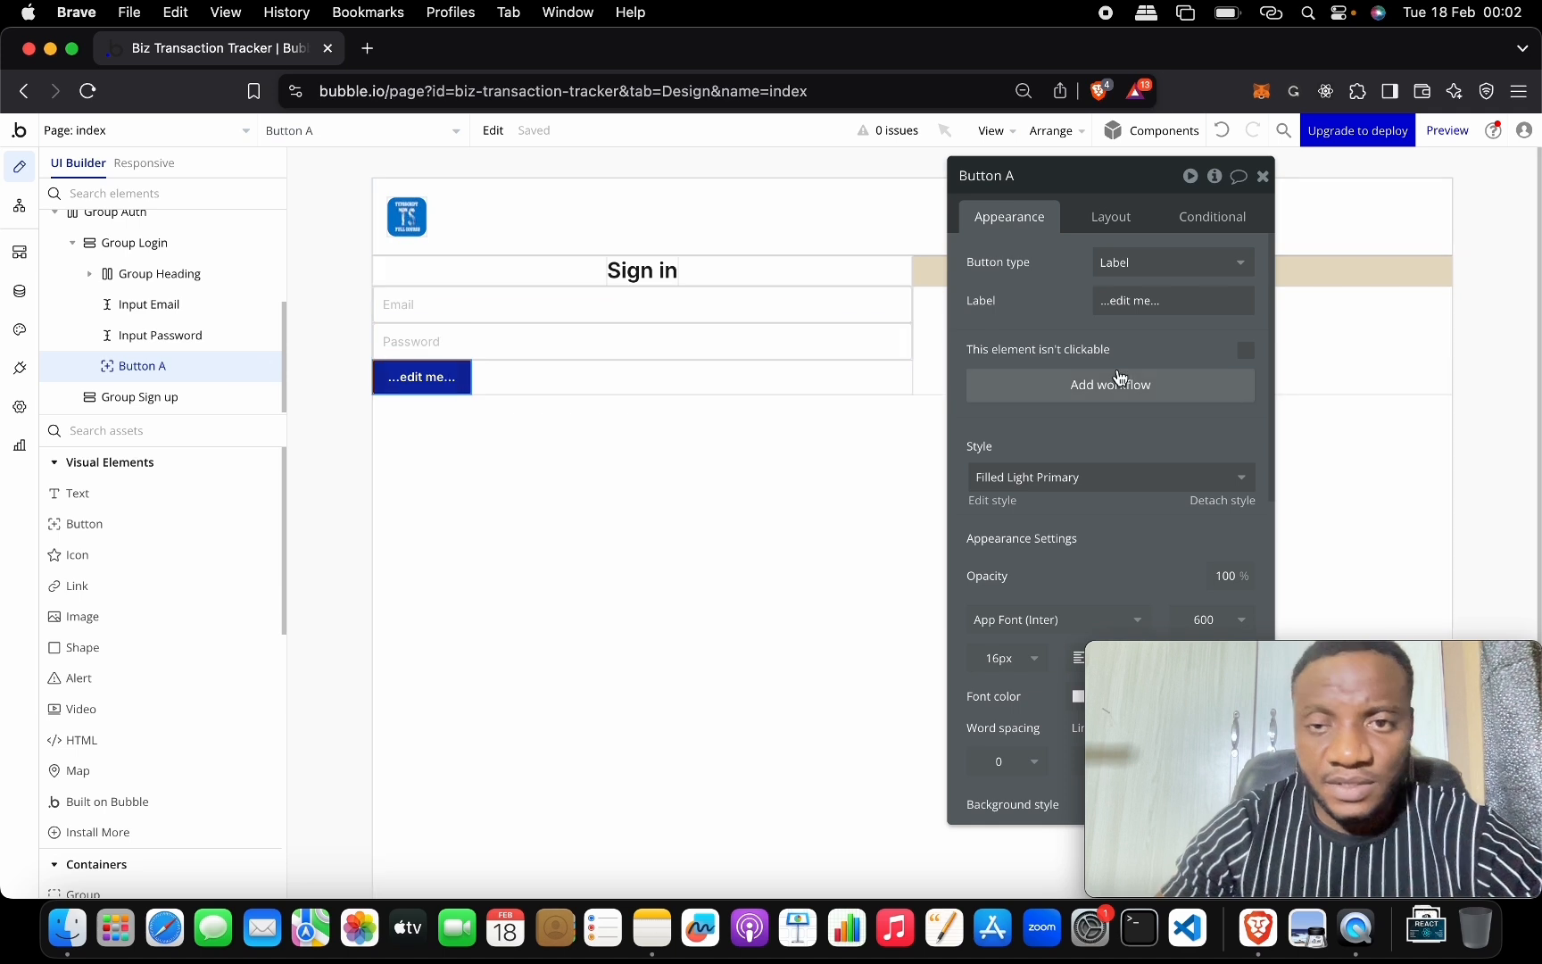
{"action": "left_click", "coordinate": [1060, 170]}
{"action": "key", "text": "BackSpace"}
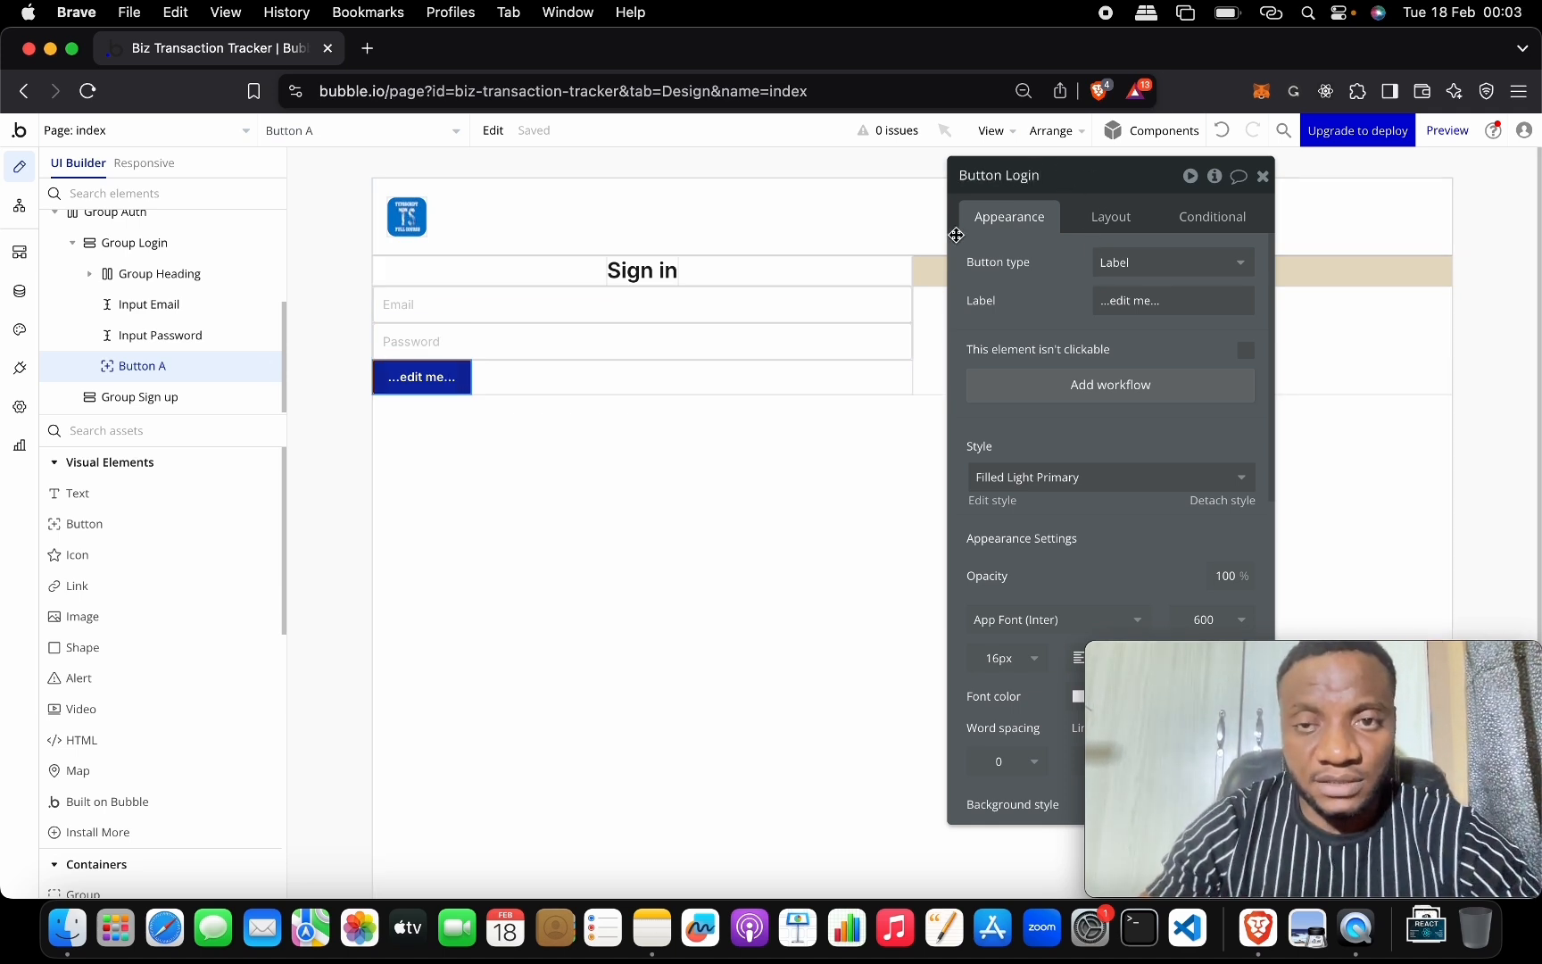
{"action": "left_click", "coordinate": [1155, 263]}
Set the button's label to 'Login' and uncheck 'Fit width to content' so it spans the column.
{"action": "left_click", "coordinate": [1051, 260]}
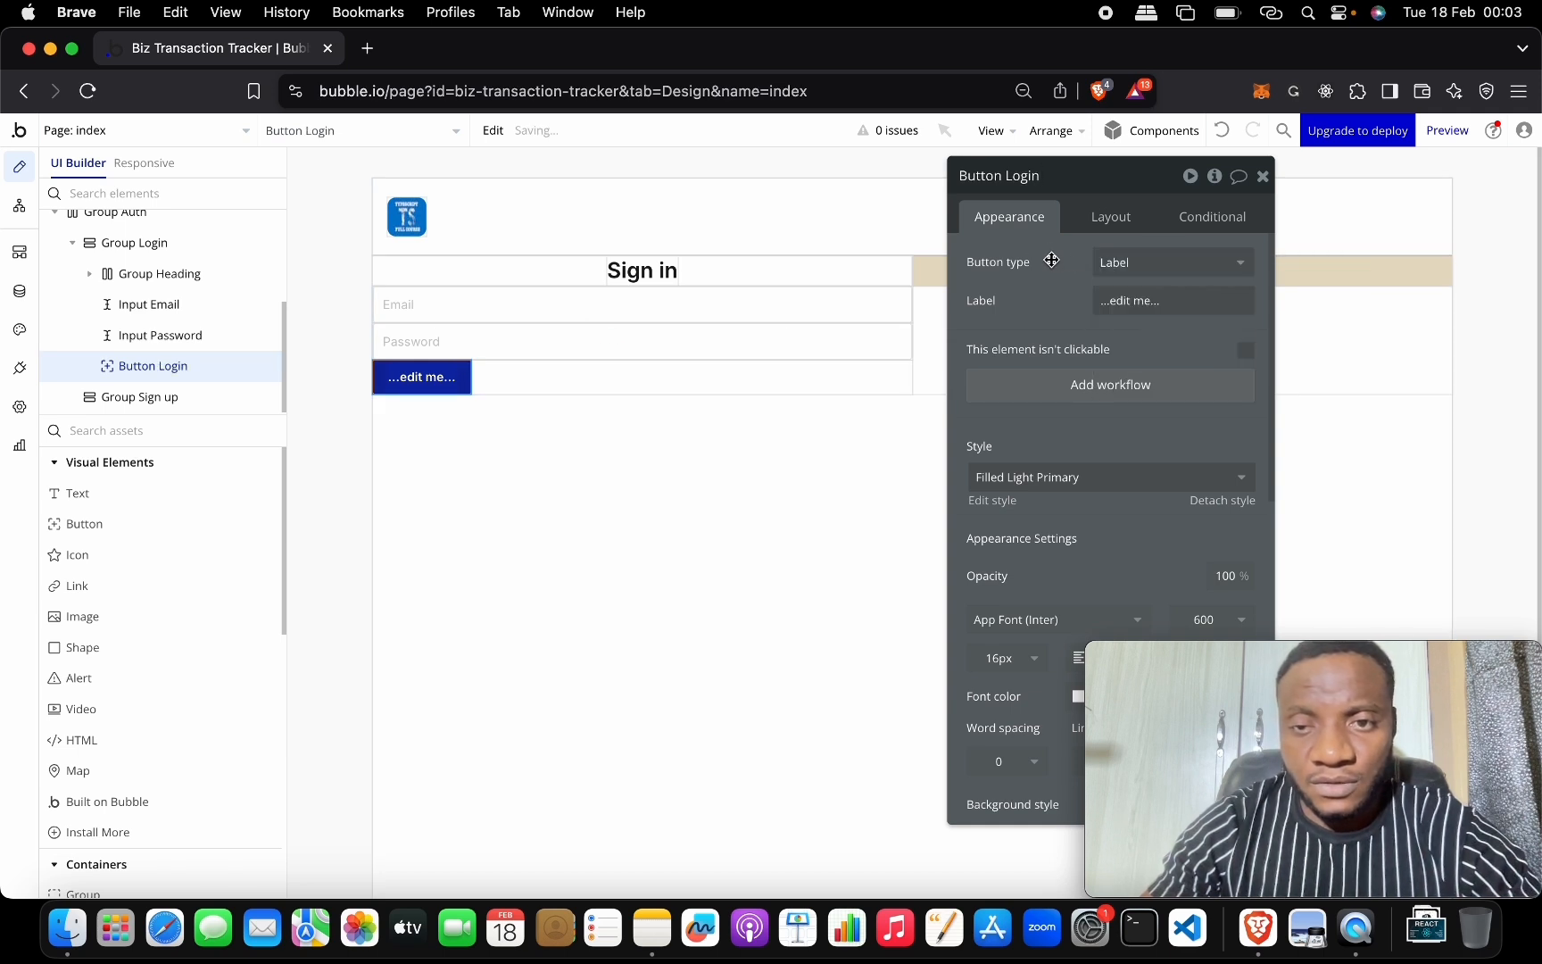
{"action": "left_click", "coordinate": [1143, 303]}
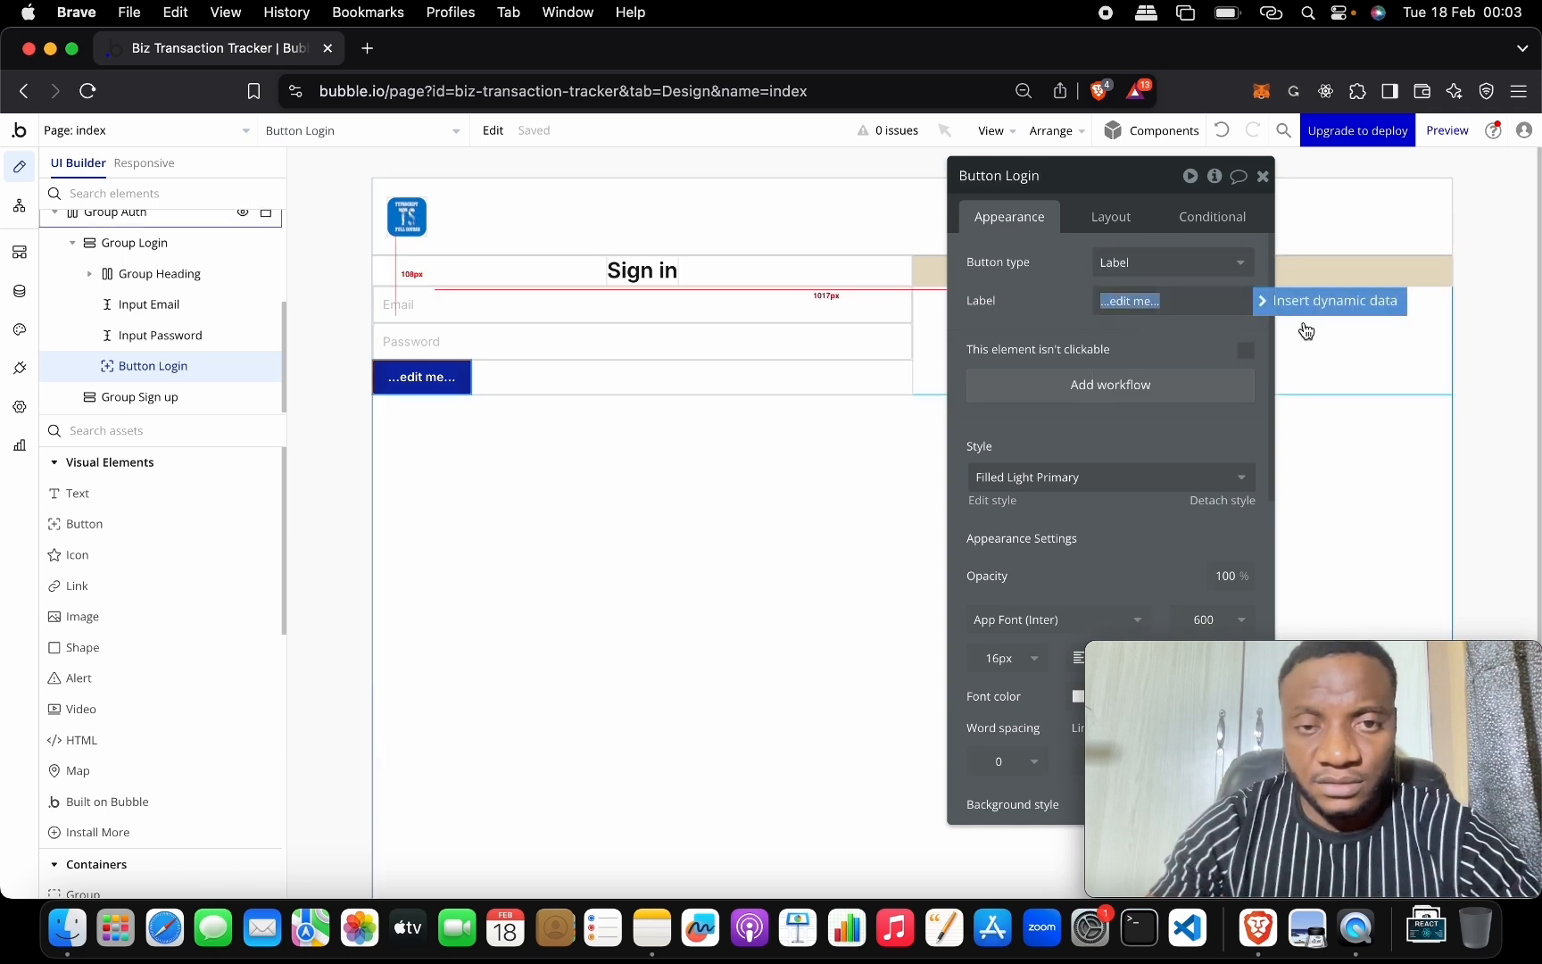
{"action": "type", "text": "S"}
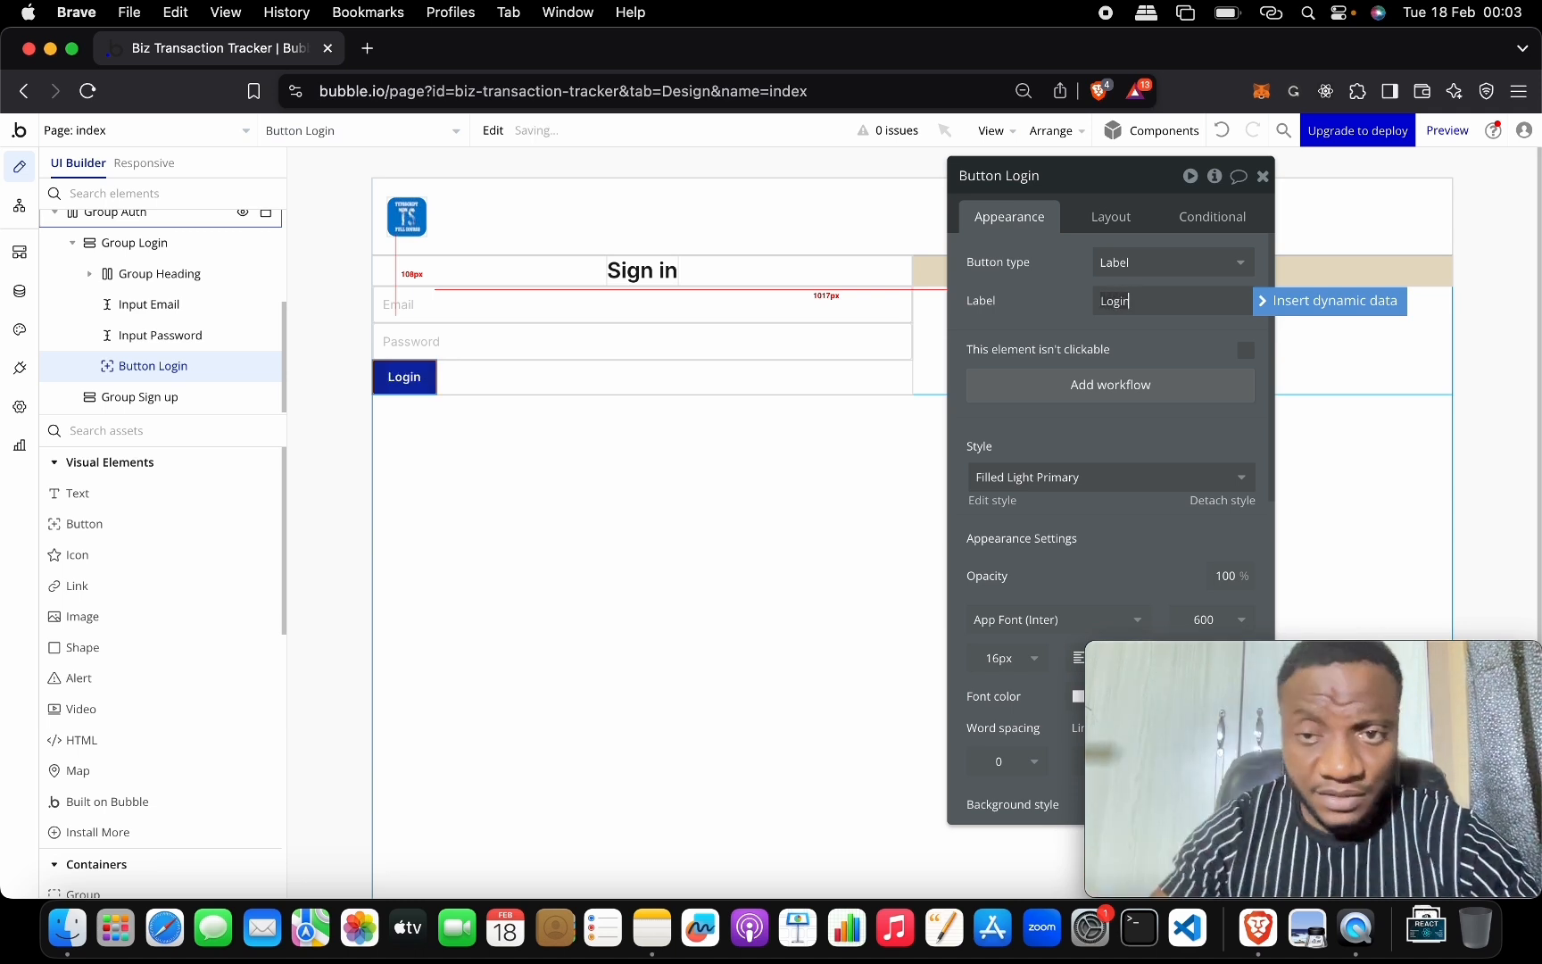
{"action": "left_click", "coordinate": [1132, 216]}
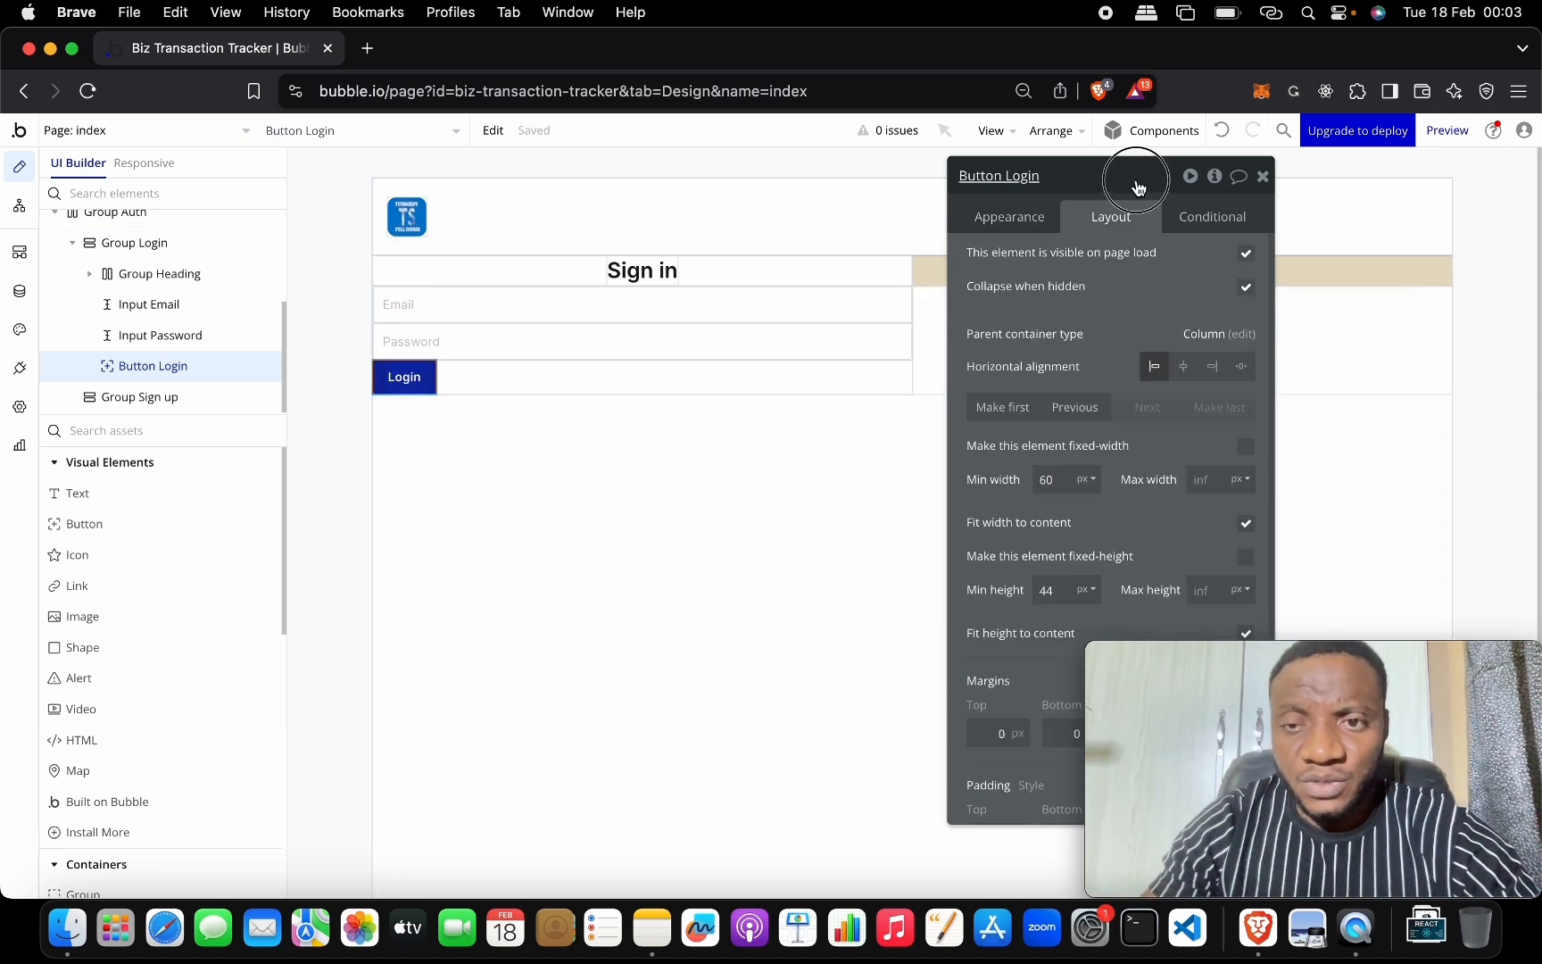
{"action": "scroll", "coordinate": [1147, 375], "scroll_direction": "down", "scroll_amount": 2}
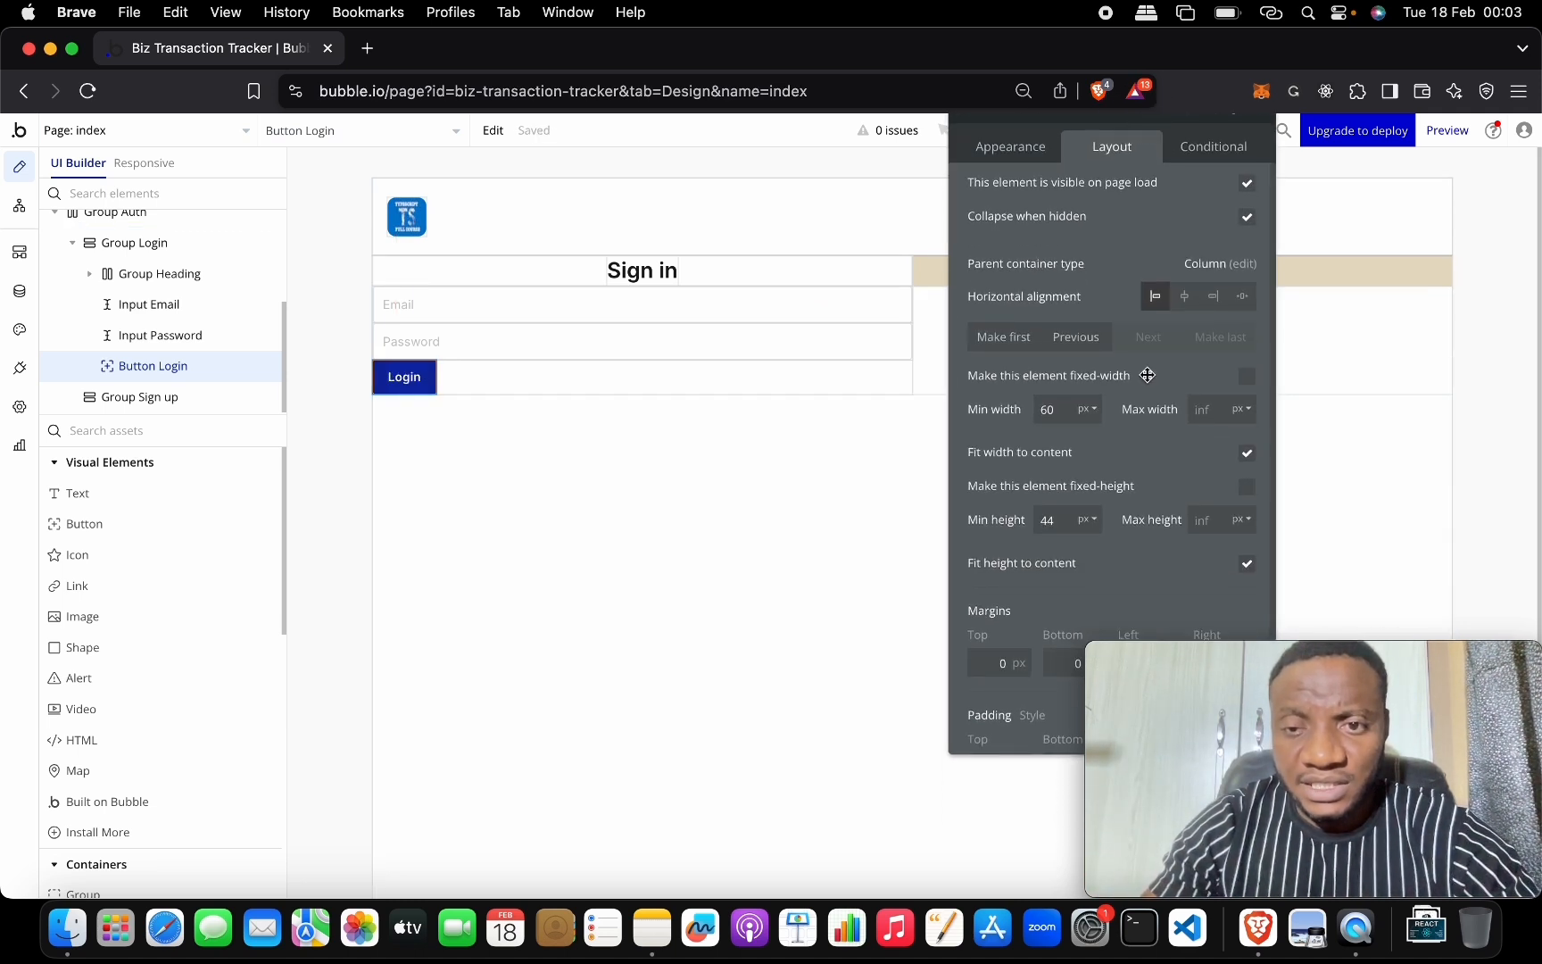
{"action": "left_click", "coordinate": [1247, 452]}
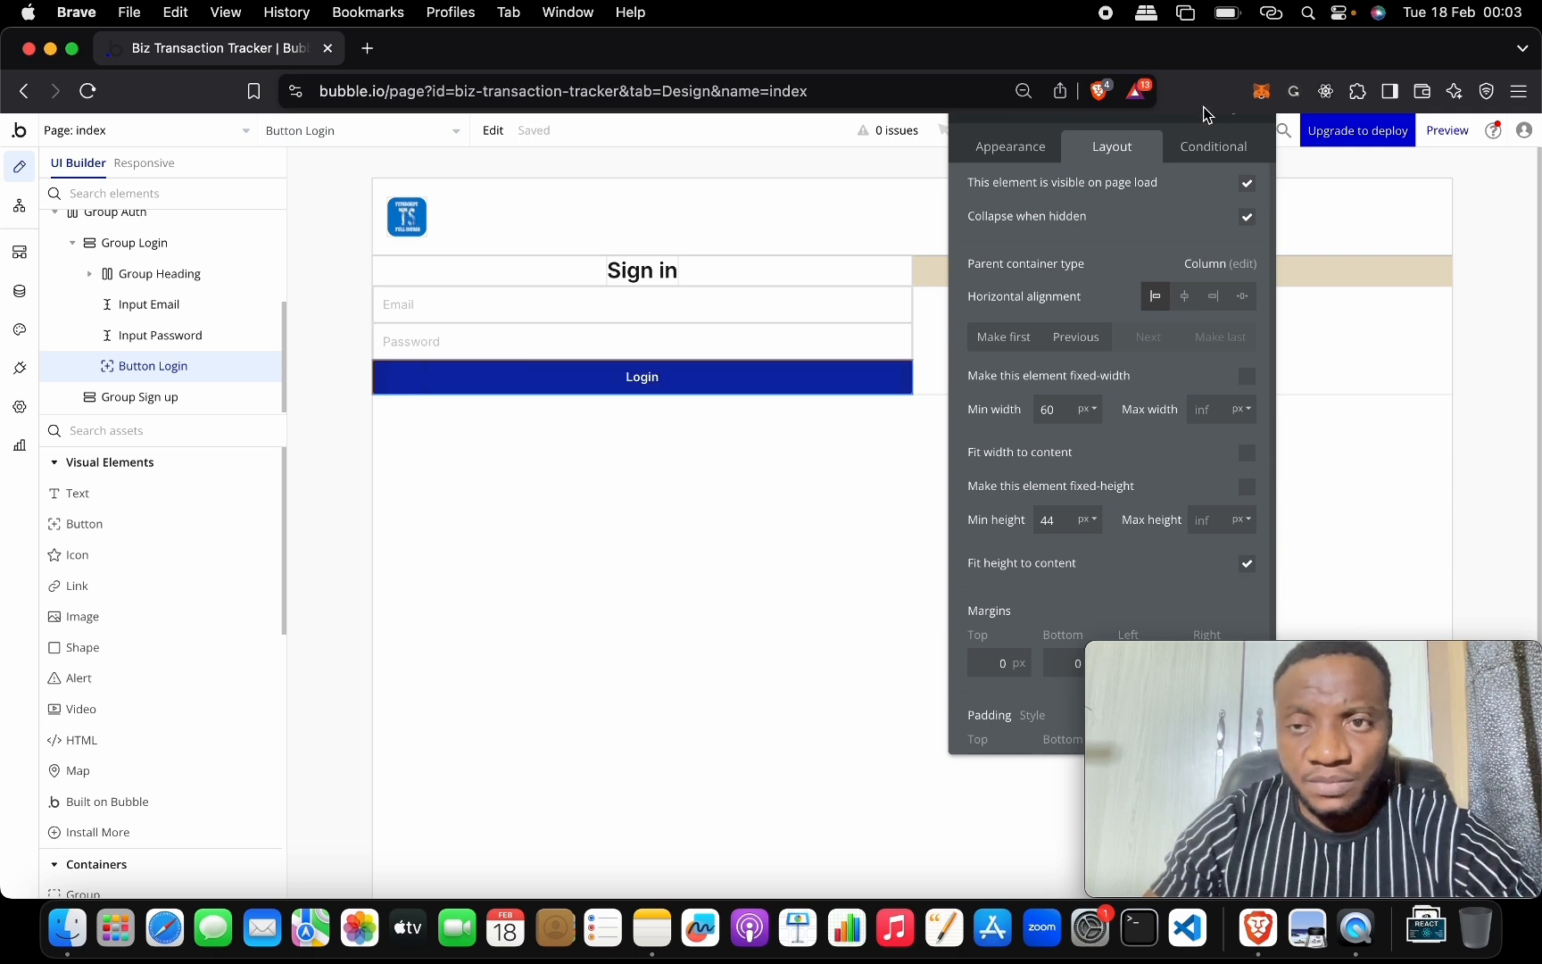
{"action": "left_click_drag", "start_coordinate": [1184, 131], "coordinate": [1330, 154]}
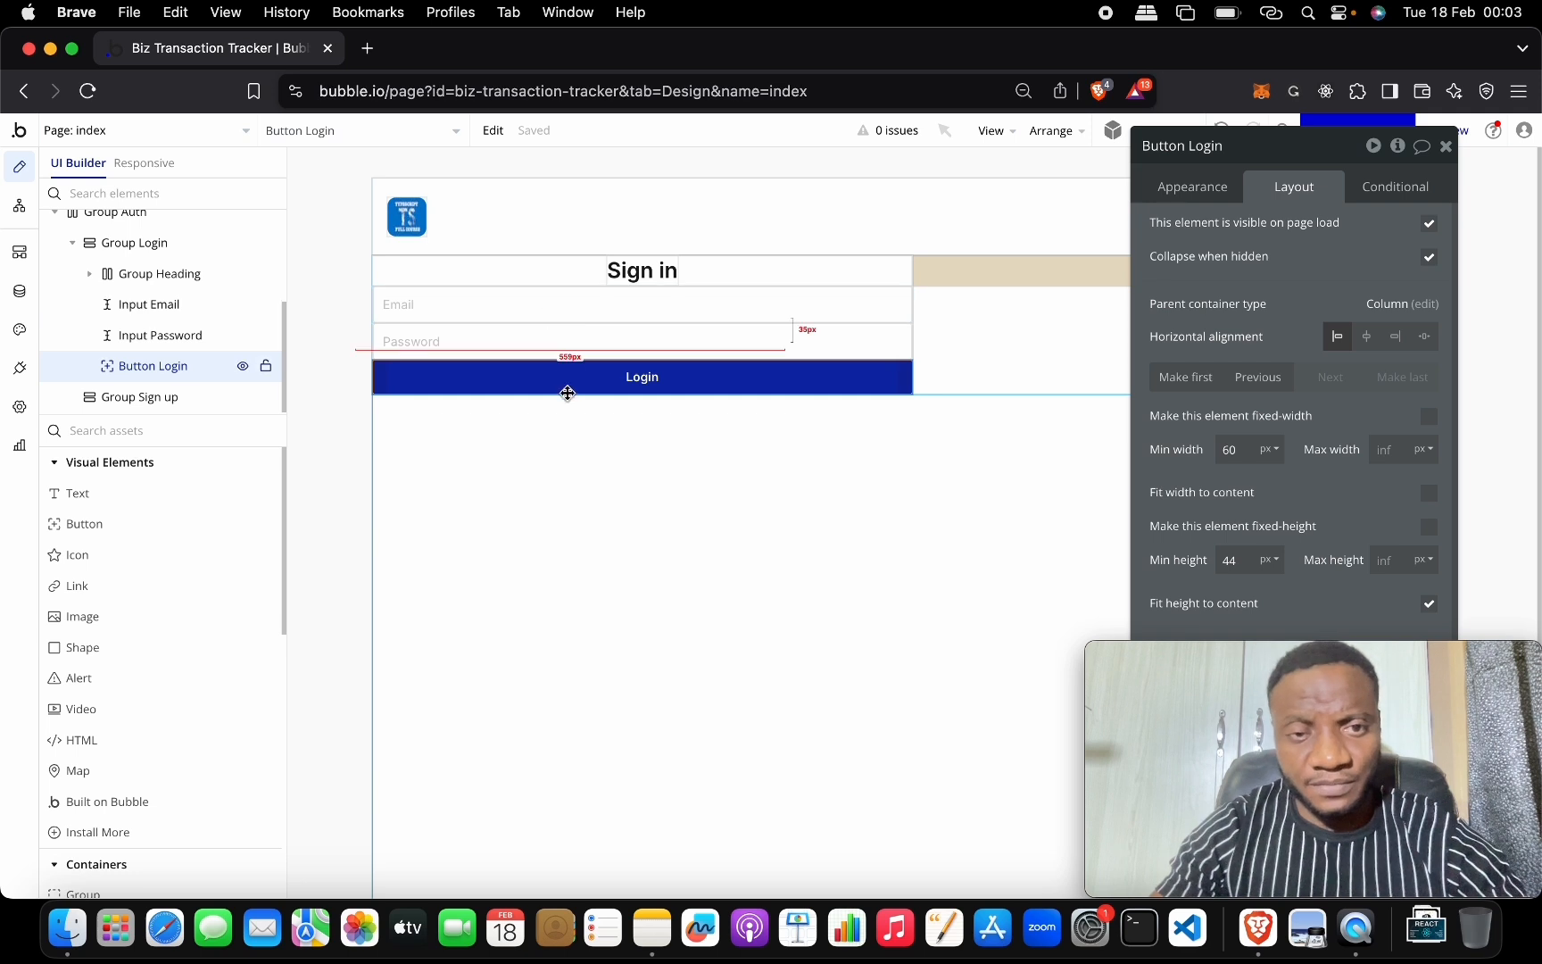
Group the Email, Password and Login elements into a Column container.
{"action": "left_click", "coordinate": [650, 297]}
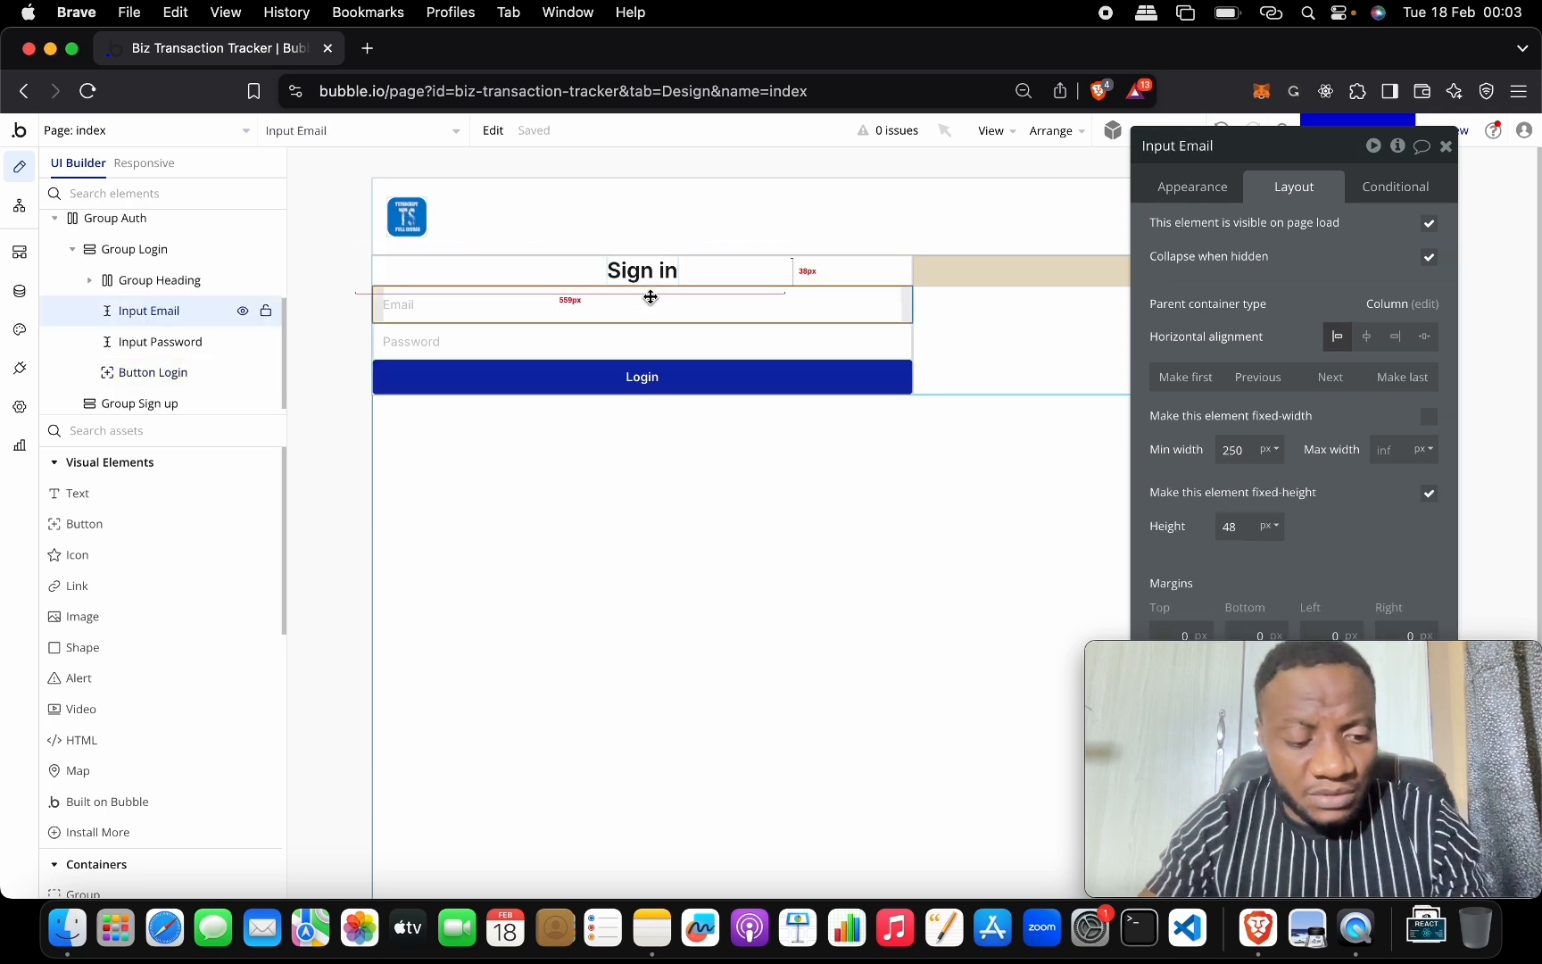
{"action": "left_click", "coordinate": [648, 341], "text": "shift"}
{"action": "left_click", "coordinate": [654, 378], "text": "shift"}
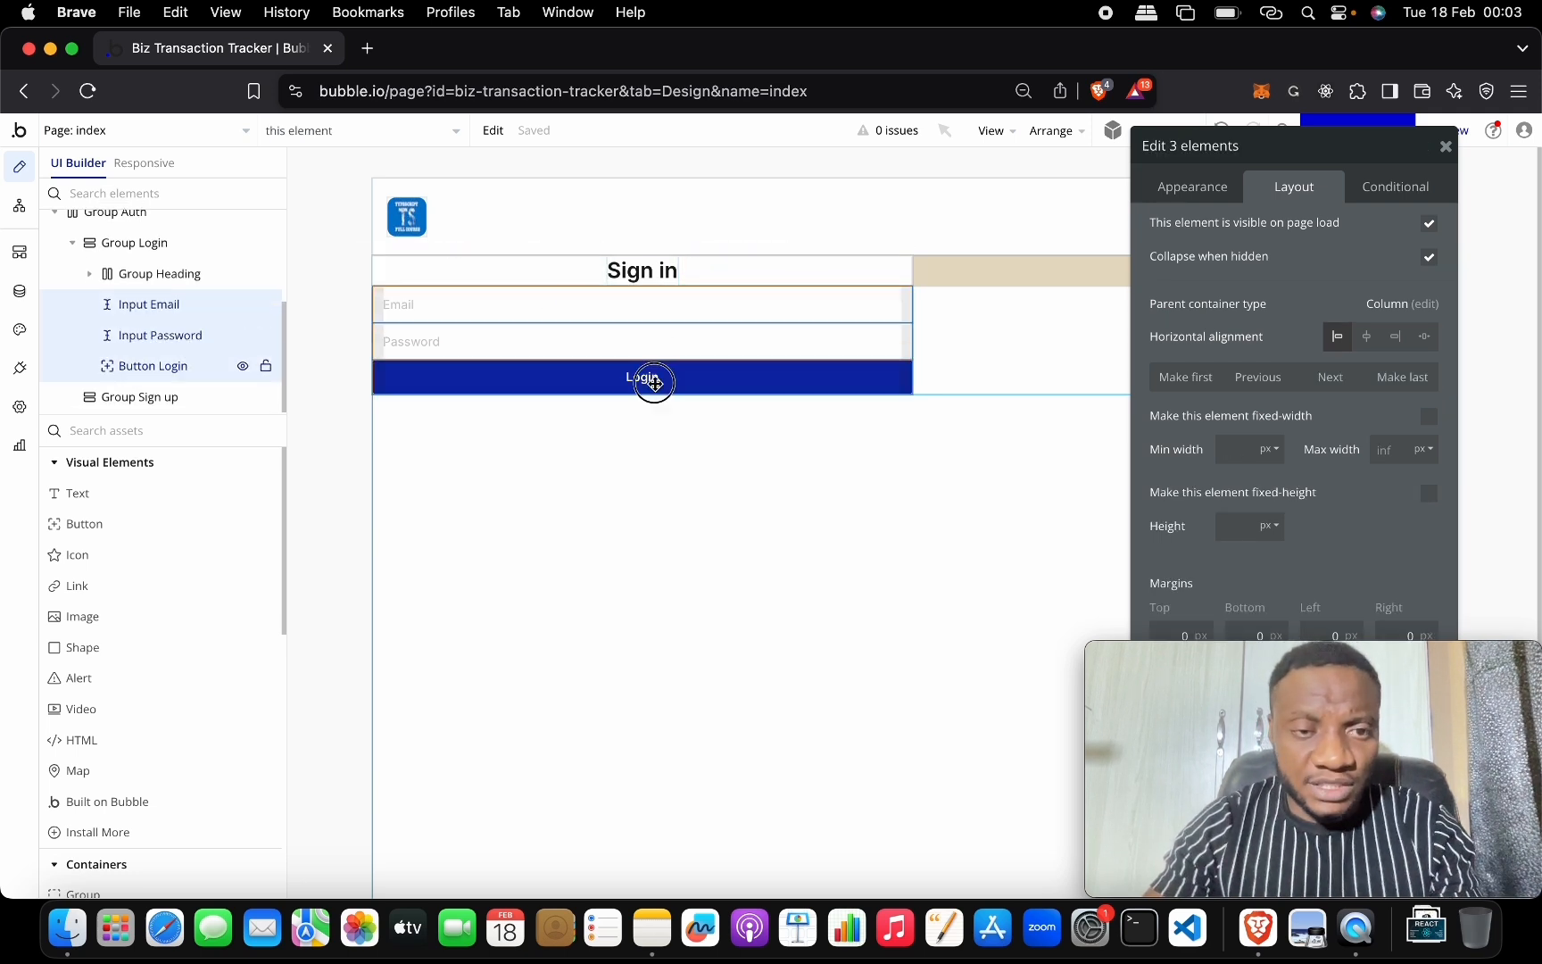
{"action": "right_click", "coordinate": [701, 354]}
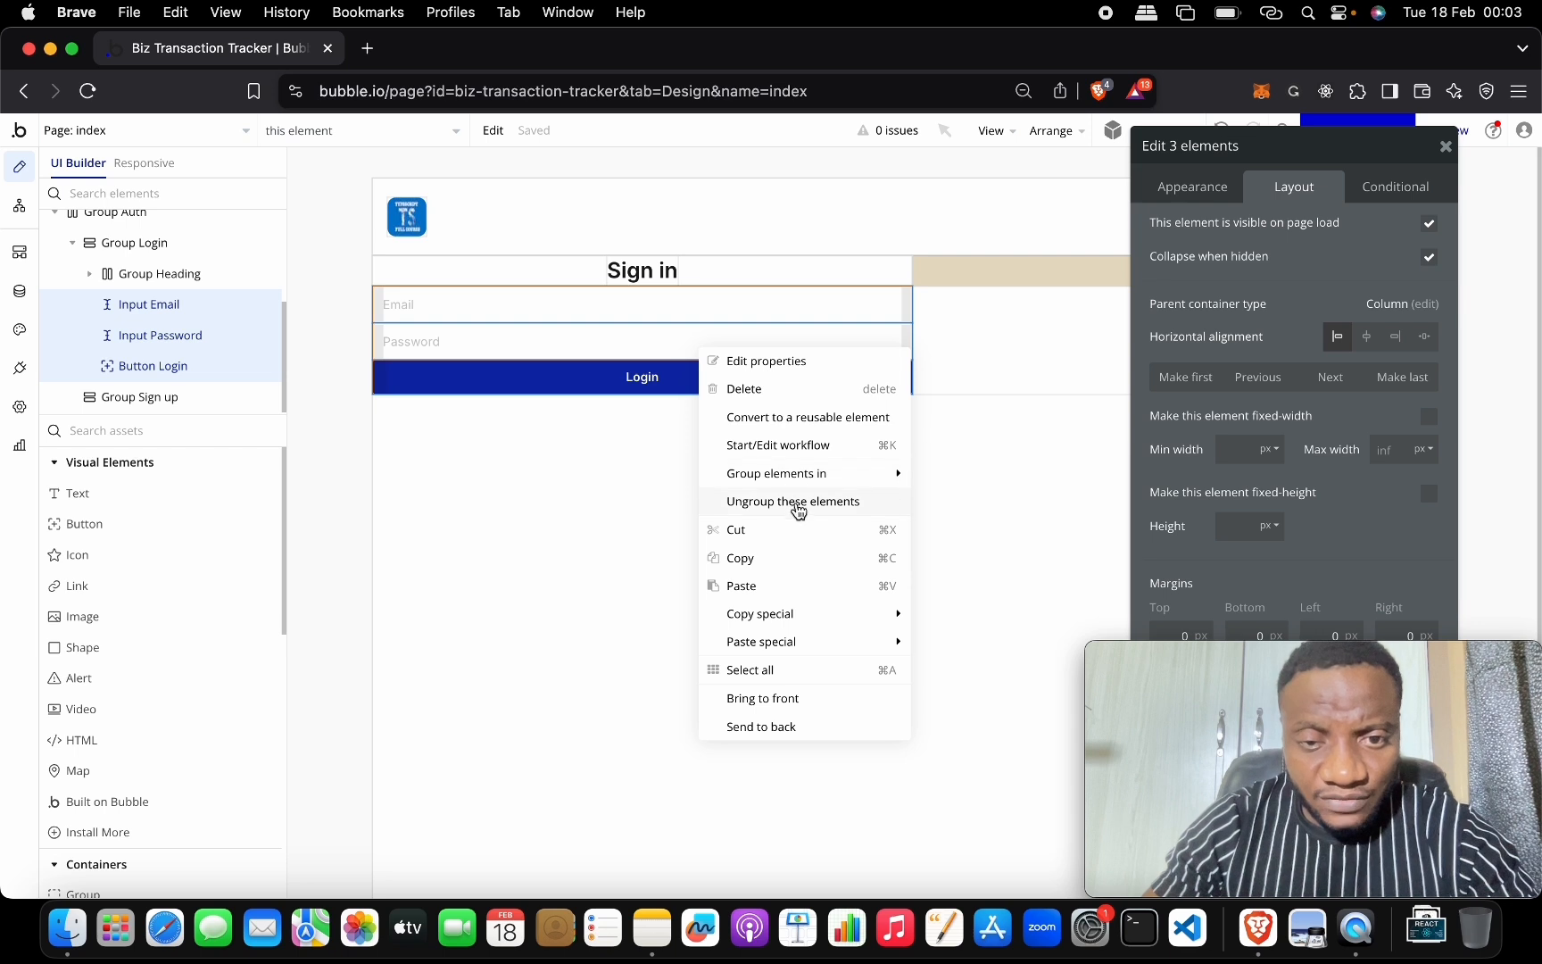
{"action": "mouse_move", "coordinate": [825, 484]}
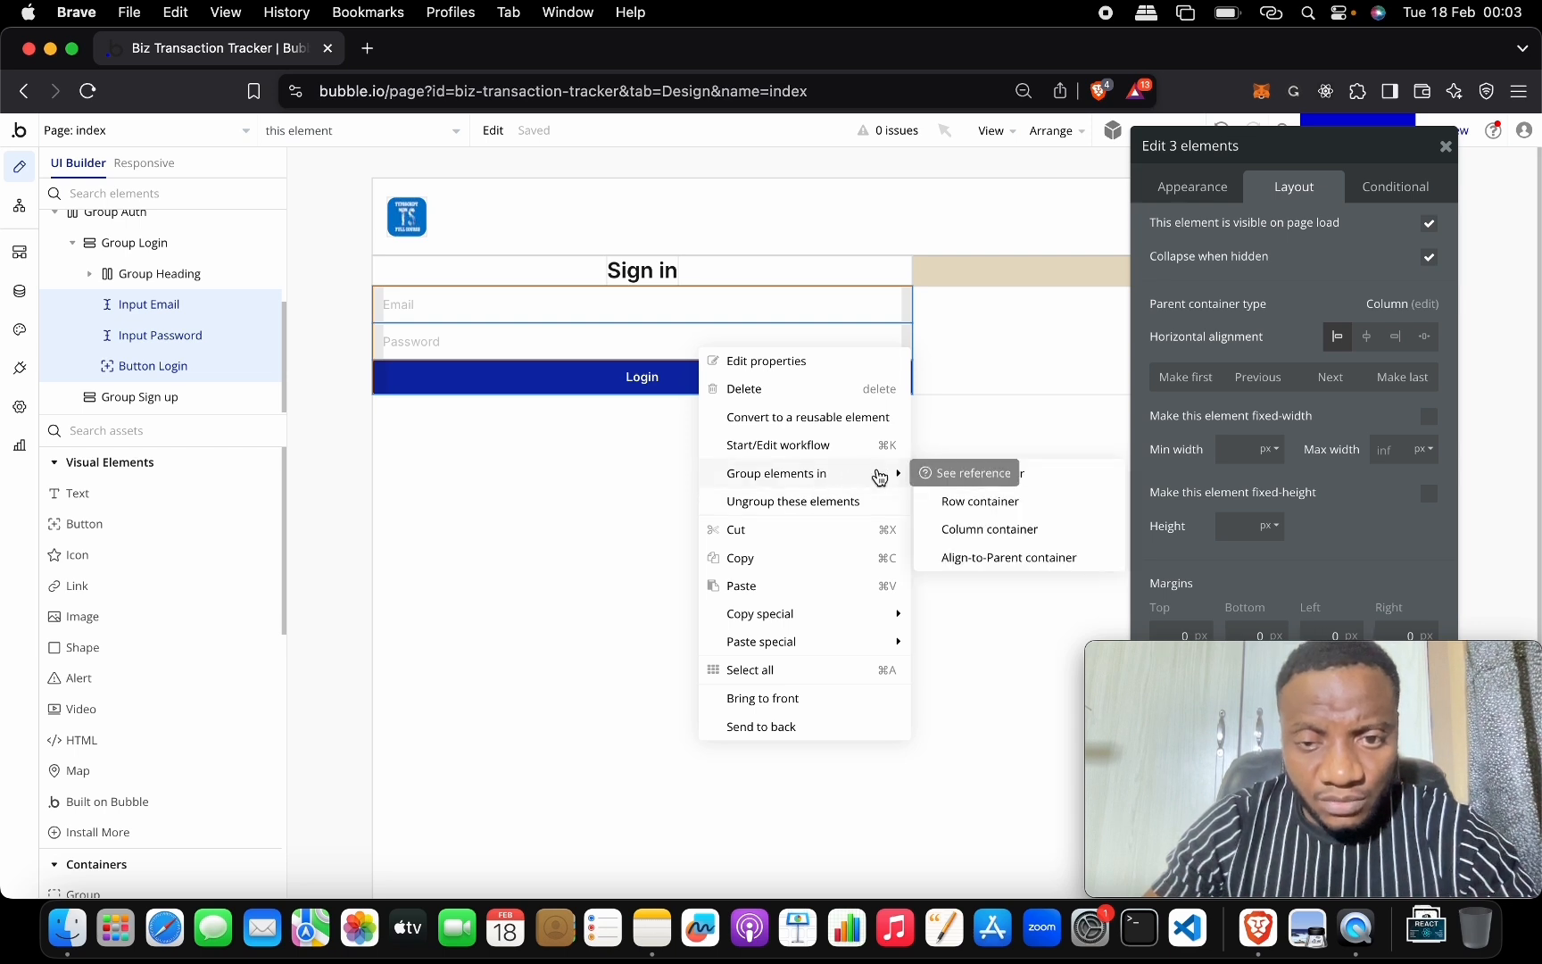
{"action": "left_click", "coordinate": [1024, 530]}
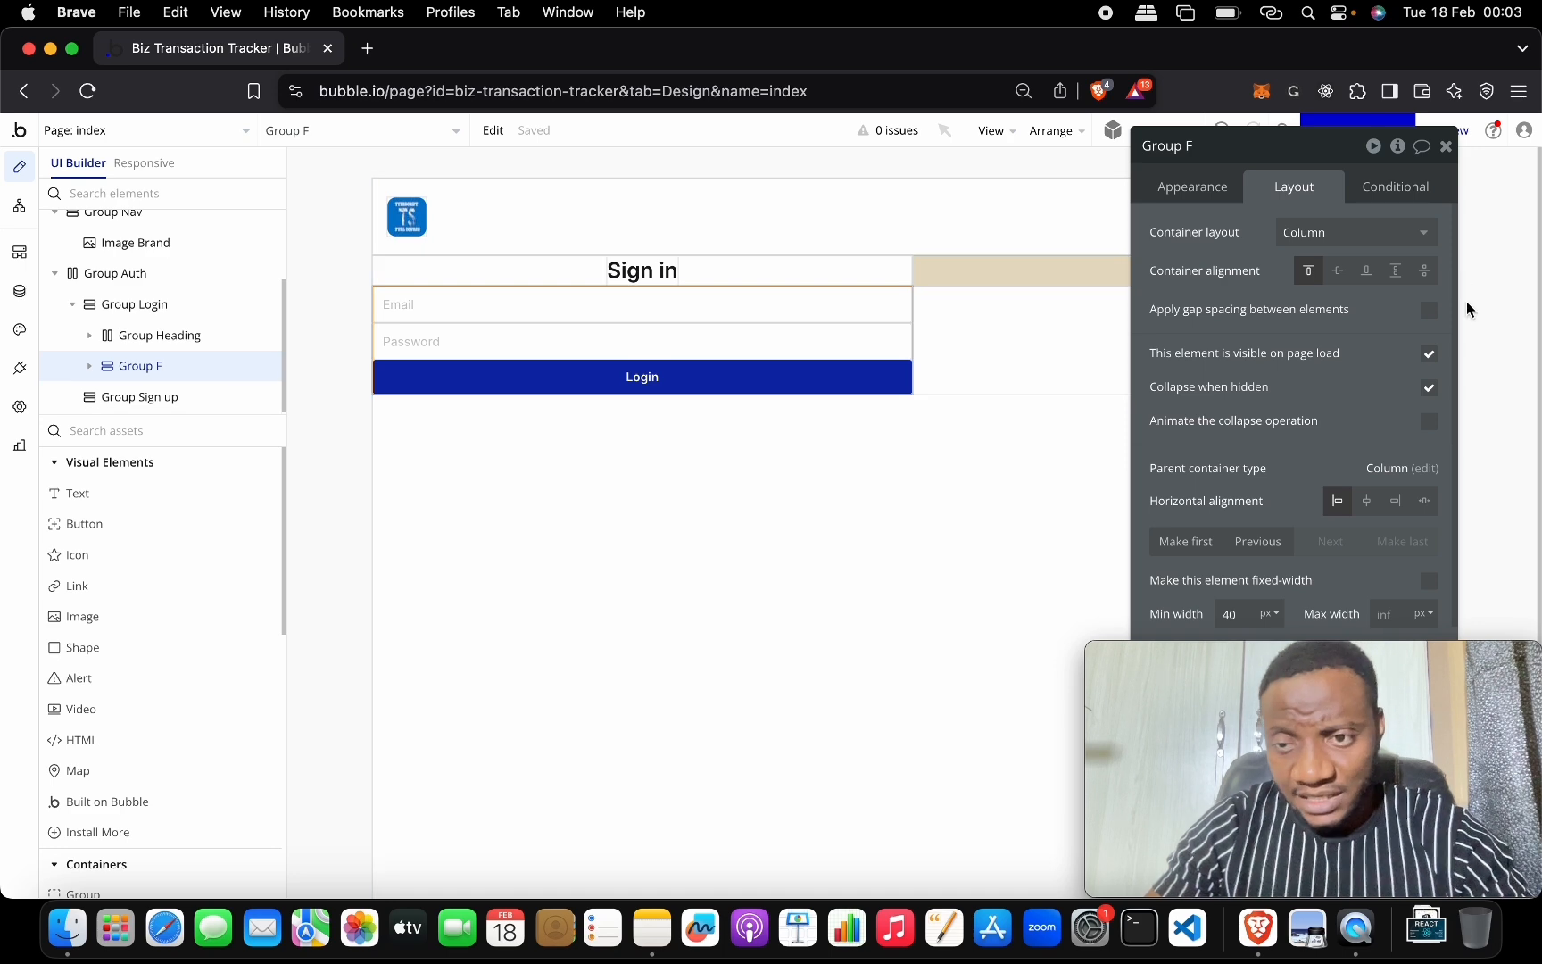
Name the new group Group Form and apply a 20px row gap between its elements.
{"action": "left_click_drag", "start_coordinate": [1302, 163], "coordinate": [904, 155]}
{"action": "left_click", "coordinate": [903, 152]}
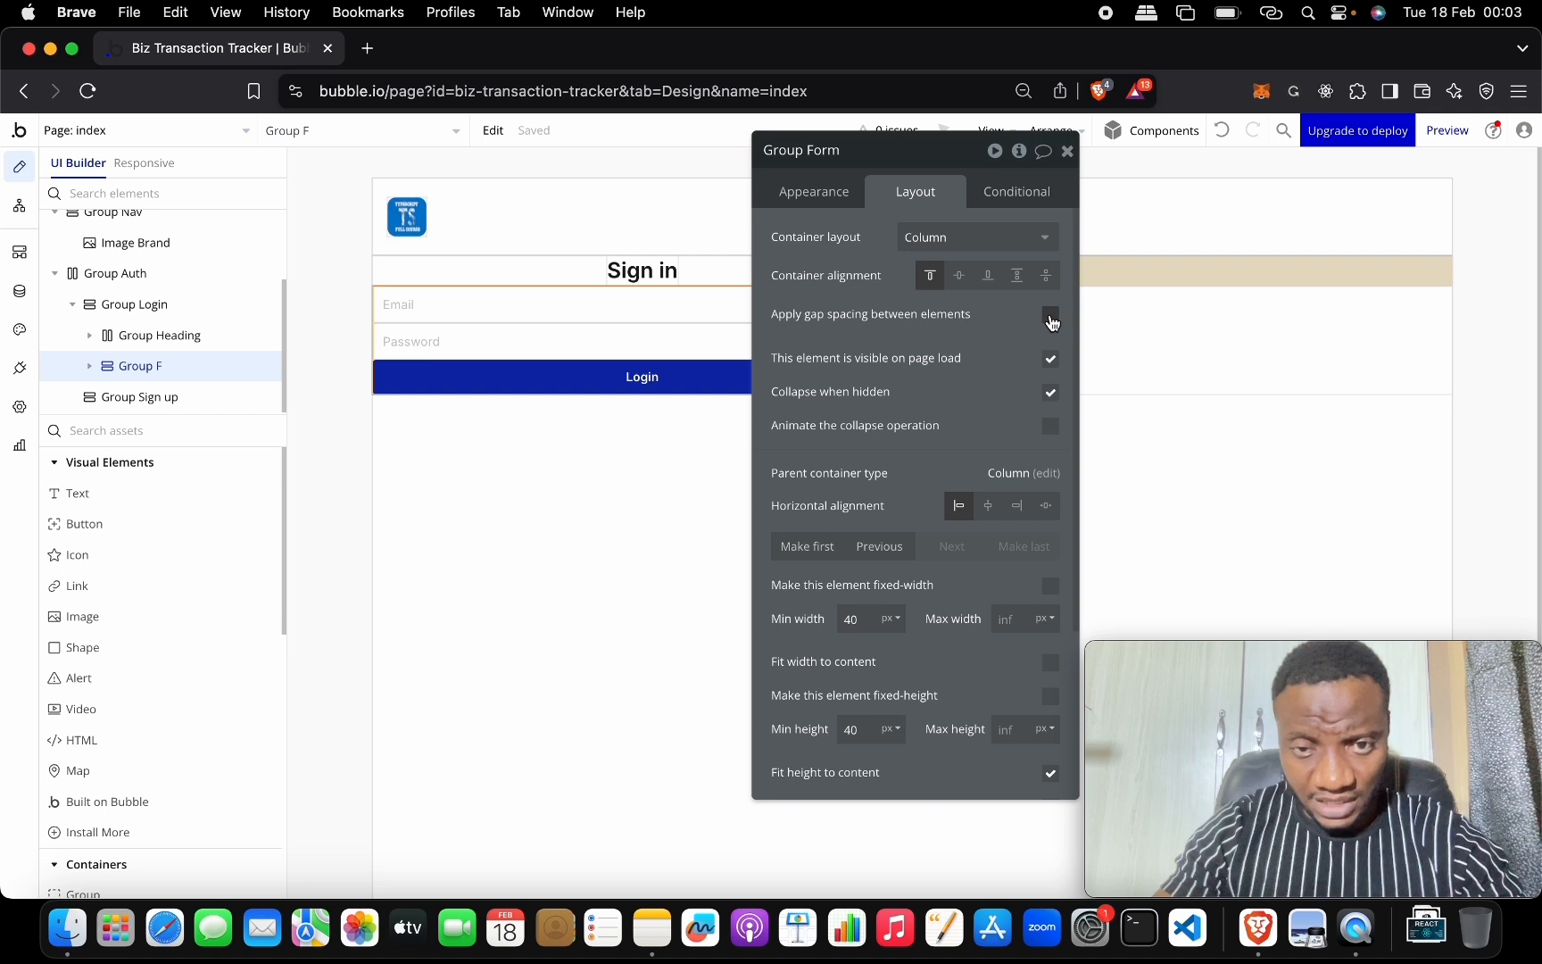
{"action": "left_click", "coordinate": [1051, 315]}
{"action": "left_click", "coordinate": [1047, 342]}
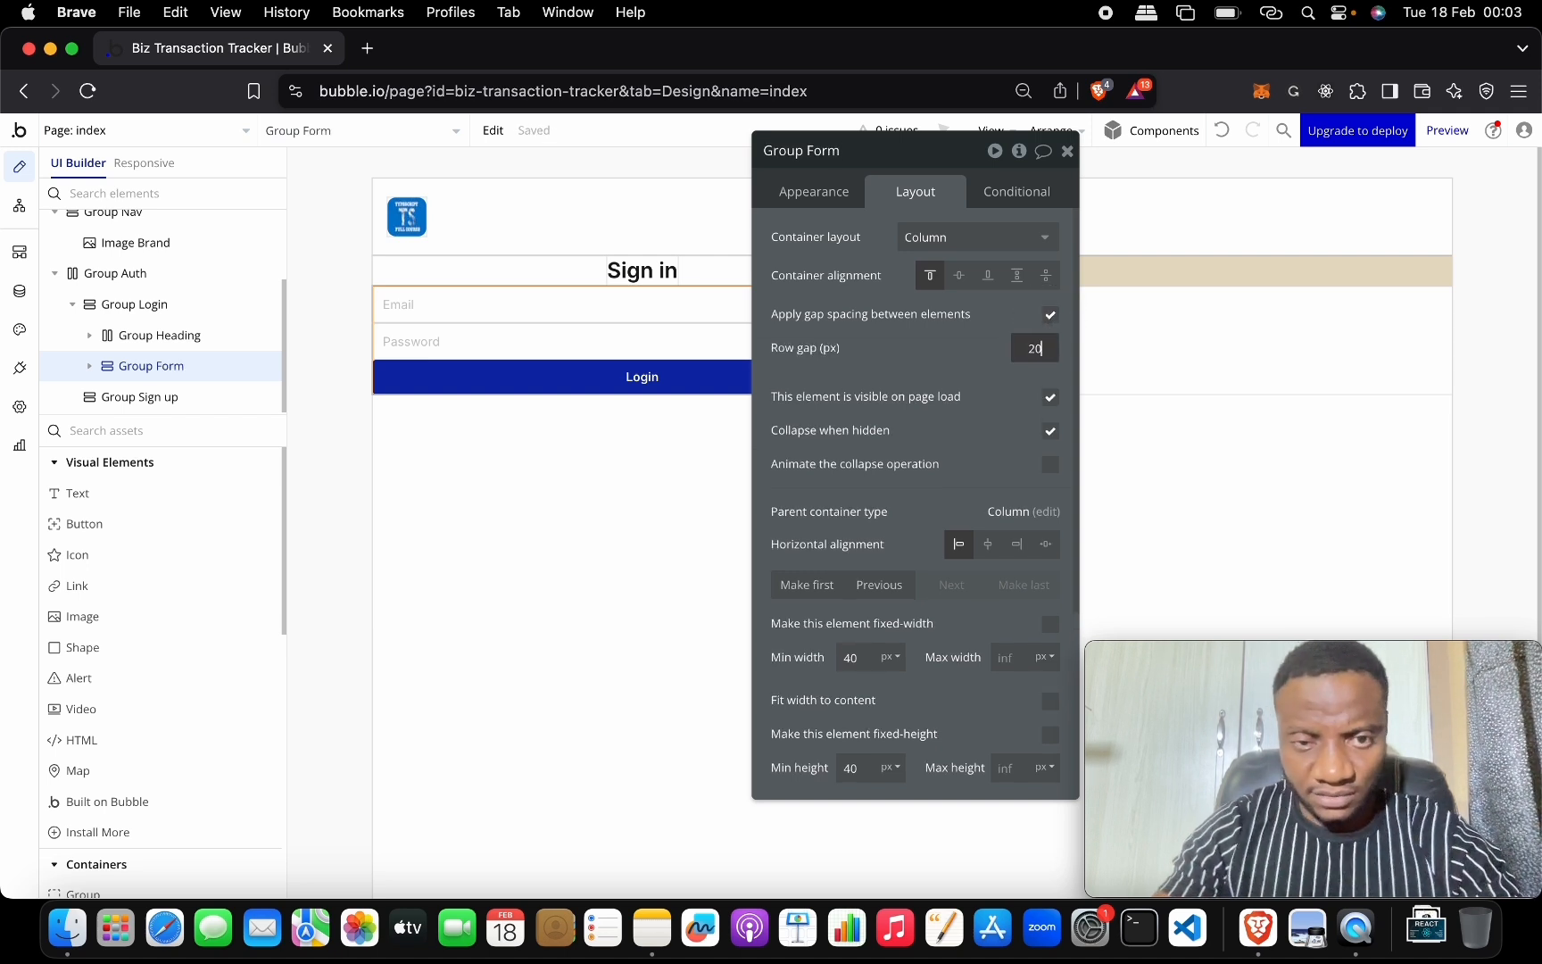
{"action": "left_click", "coordinate": [813, 346]}
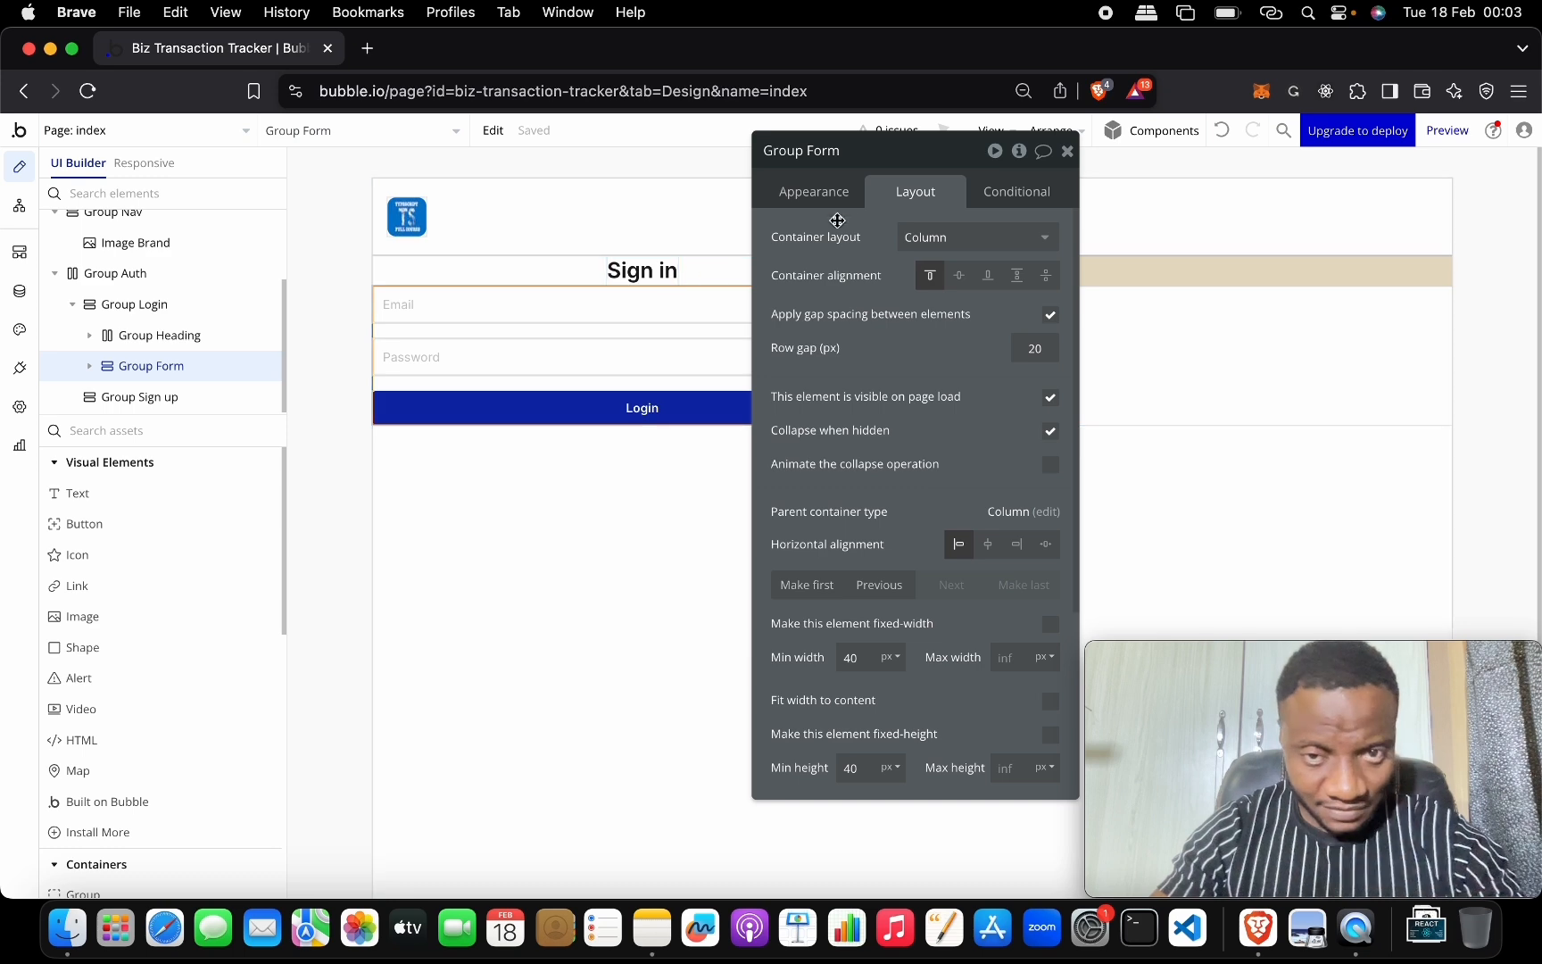
{"action": "left_click_drag", "start_coordinate": [881, 154], "coordinate": [885, 365]}
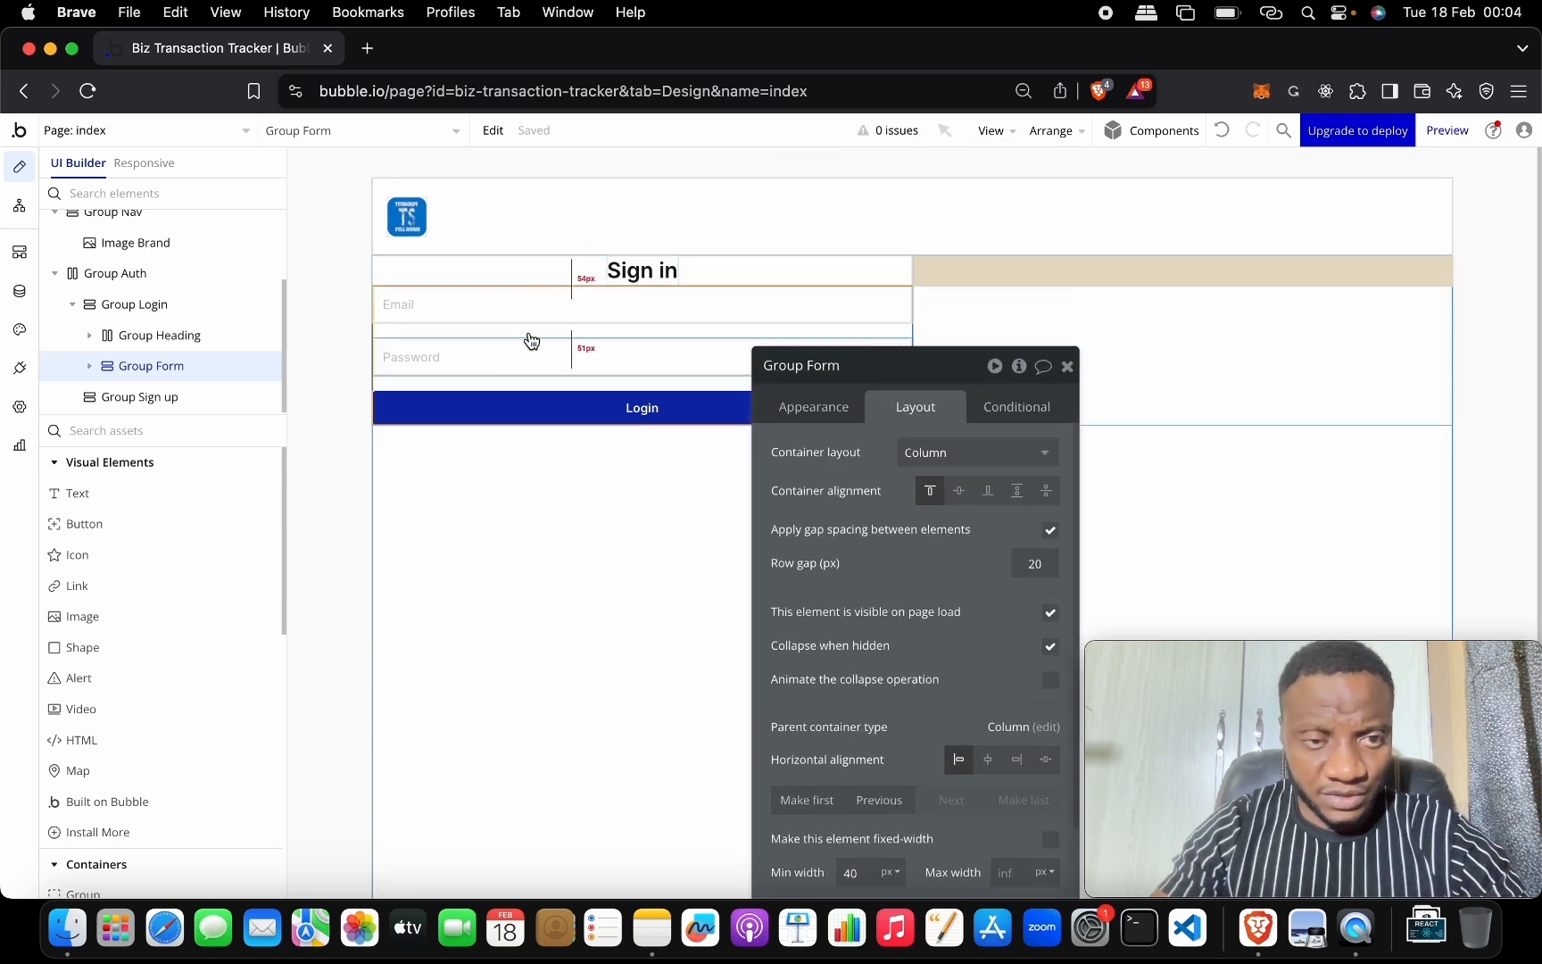
Turn on gap spacing in Group Login and set its row gap to 30px.
{"action": "left_click", "coordinate": [120, 306]}
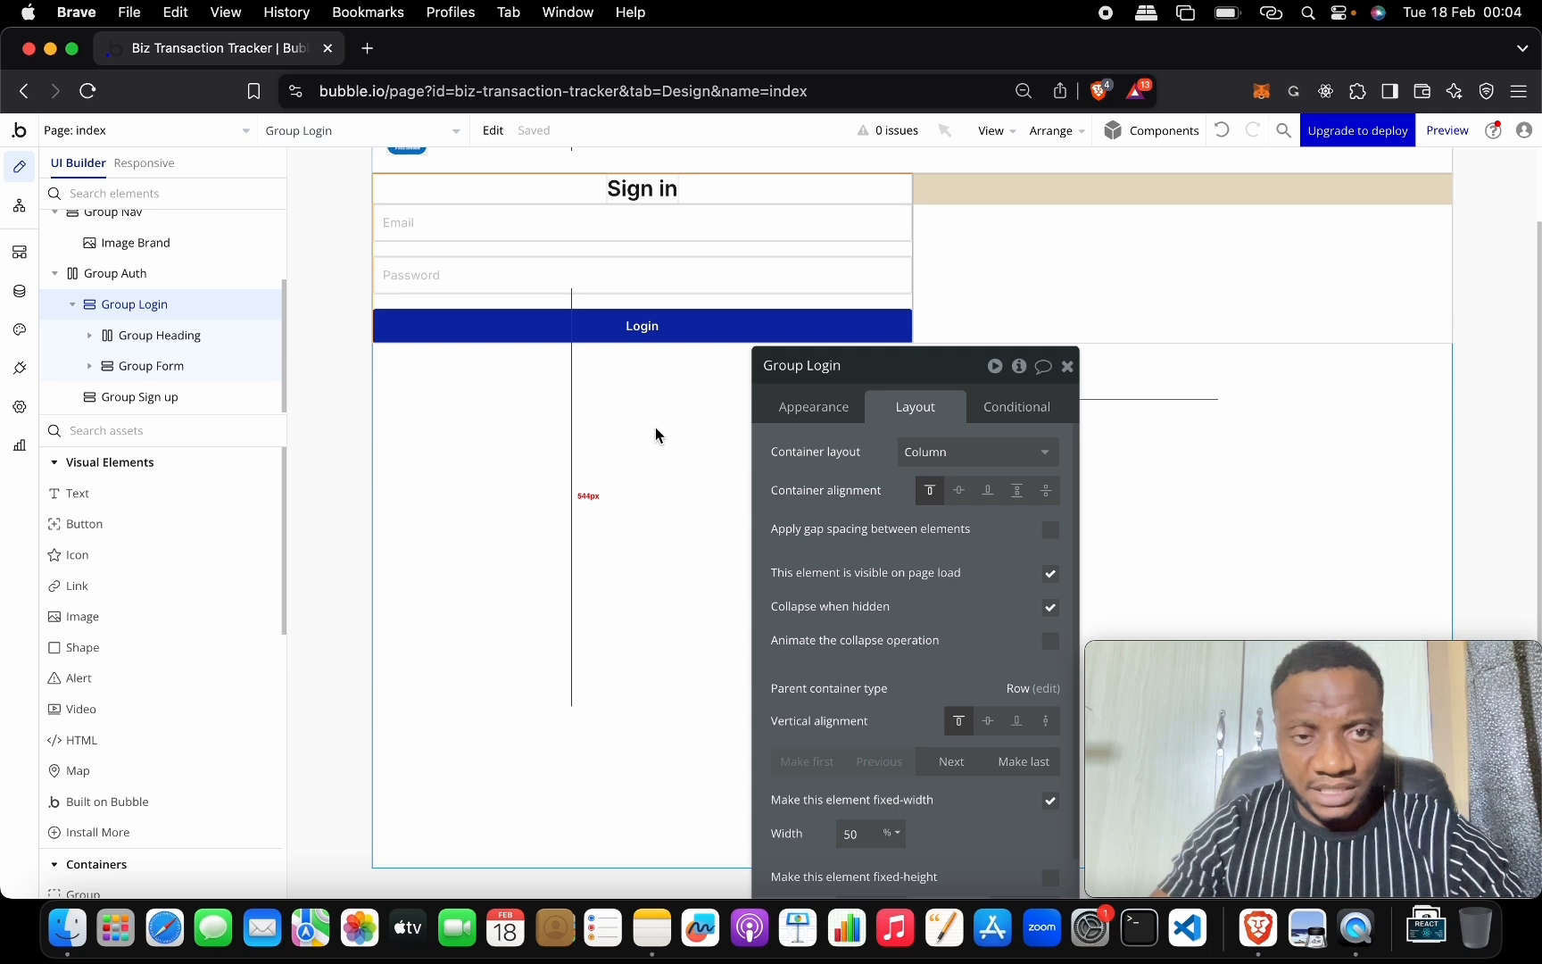
{"action": "scroll", "coordinate": [655, 429], "scroll_direction": "up", "scroll_amount": 2}
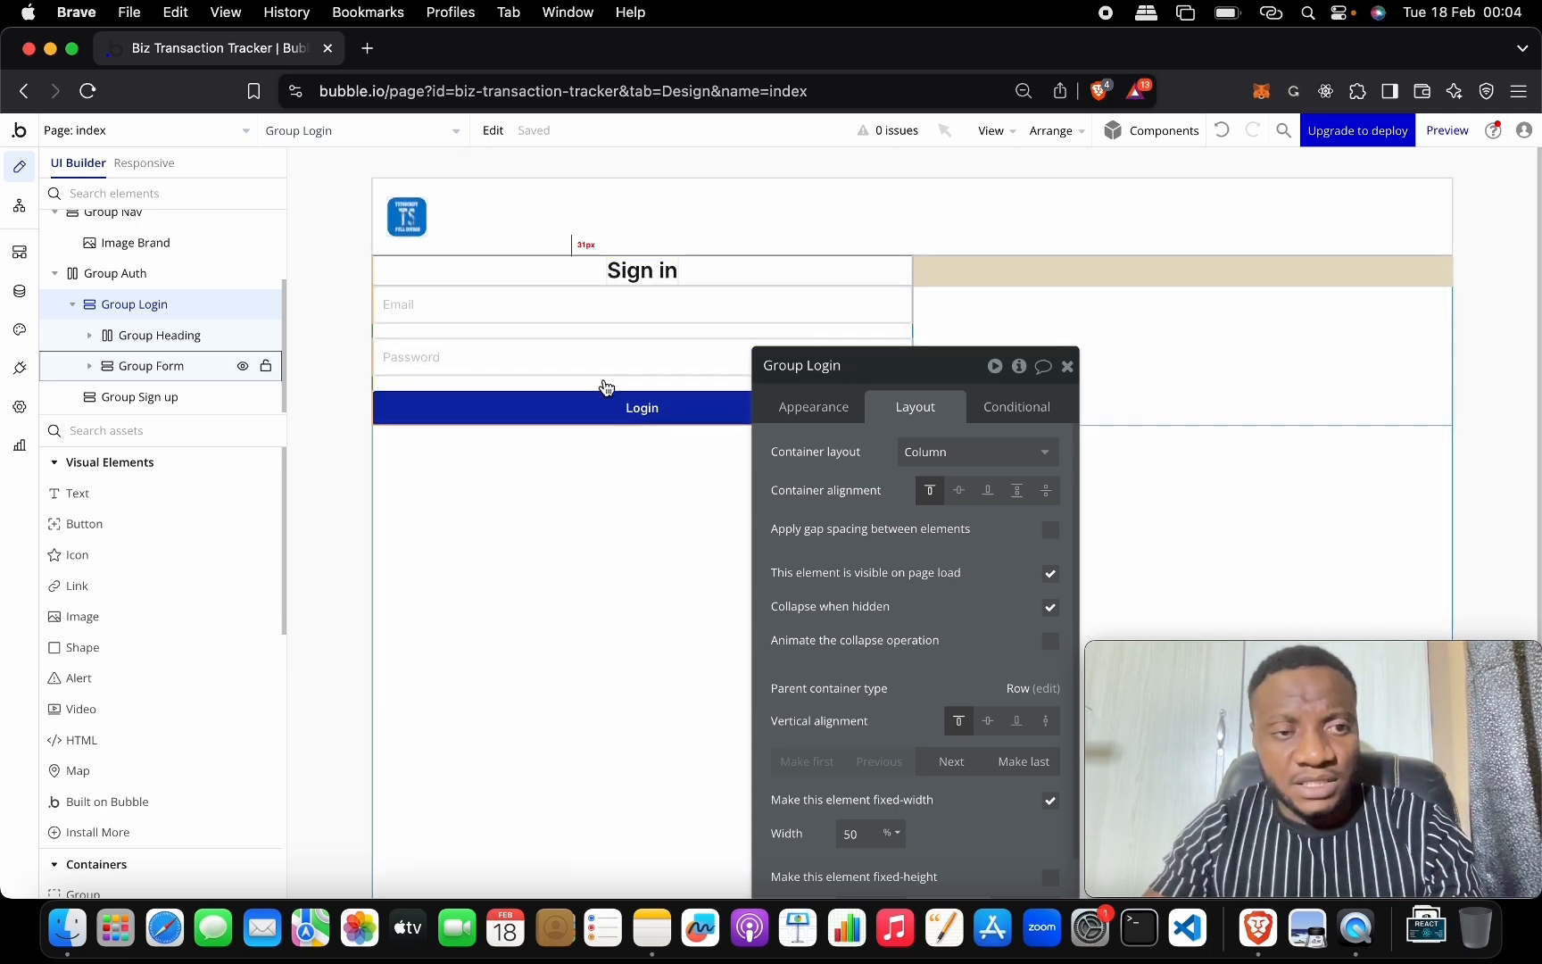
{"action": "left_click", "coordinate": [1051, 531]}
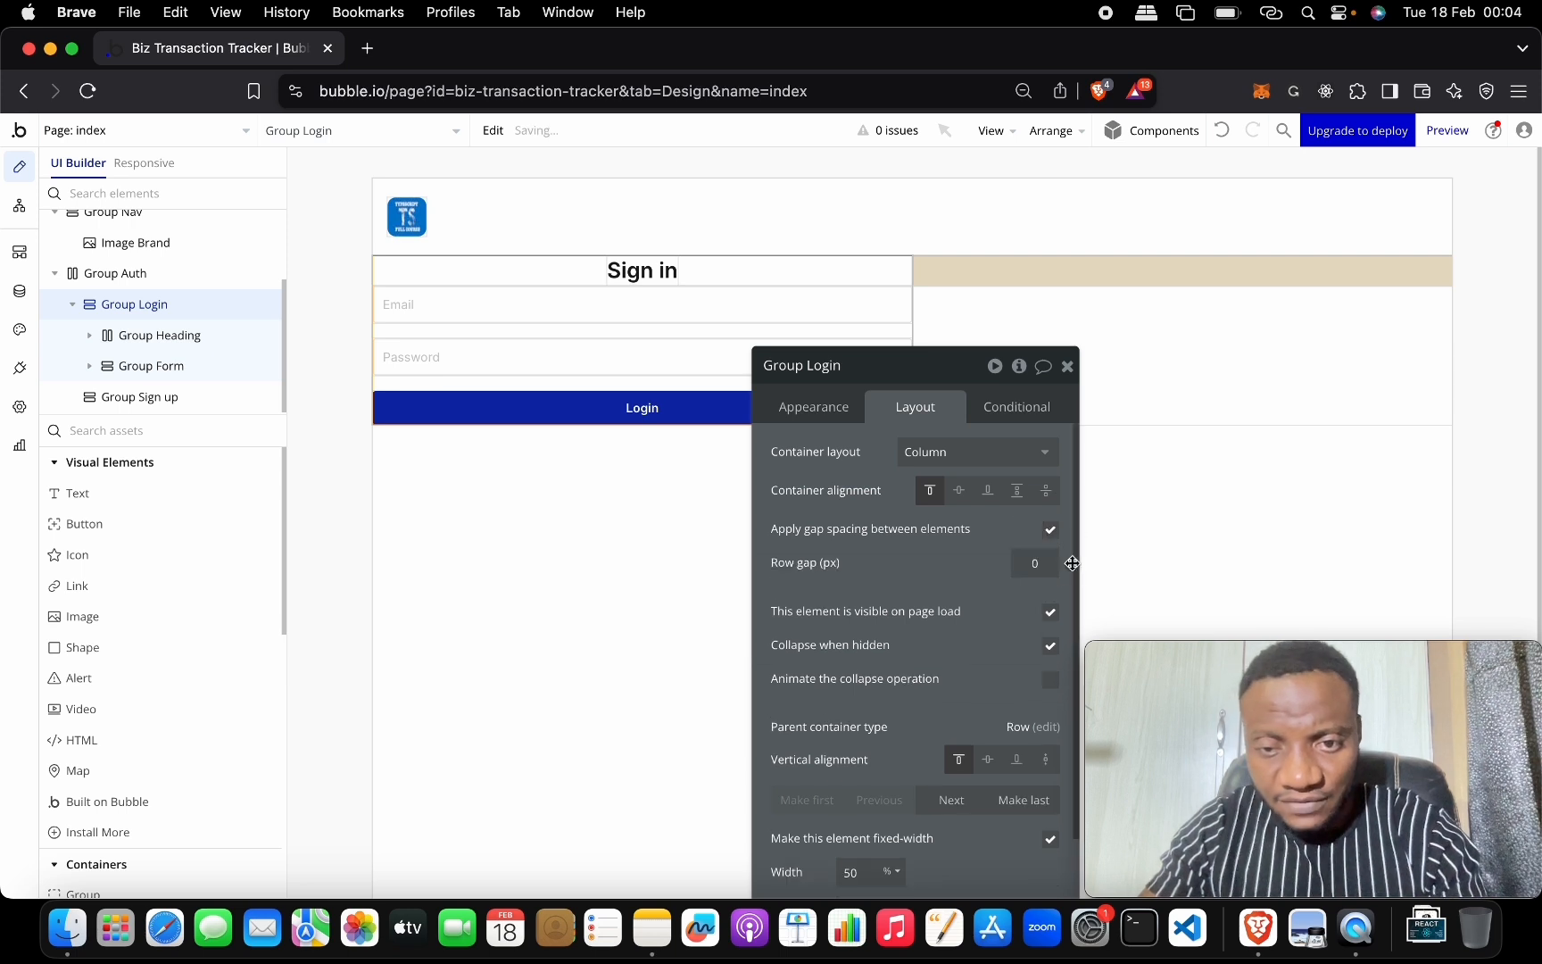
{"action": "left_click", "coordinate": [1050, 564]}
{"action": "type", "text": "30"}
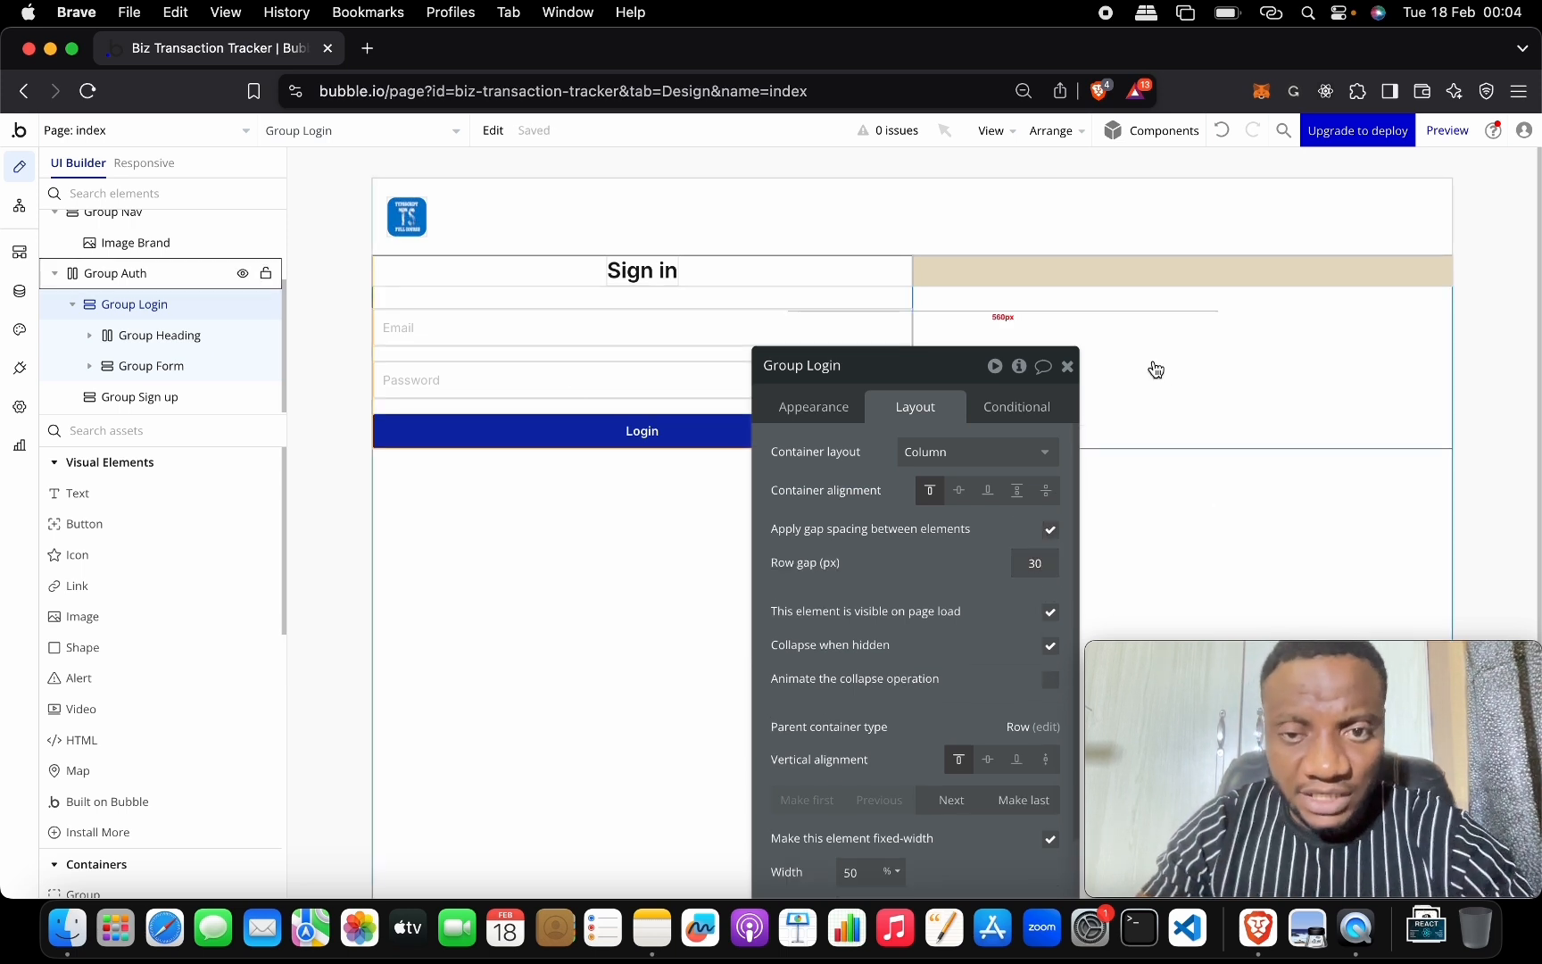
{"action": "left_click", "coordinate": [991, 367]}
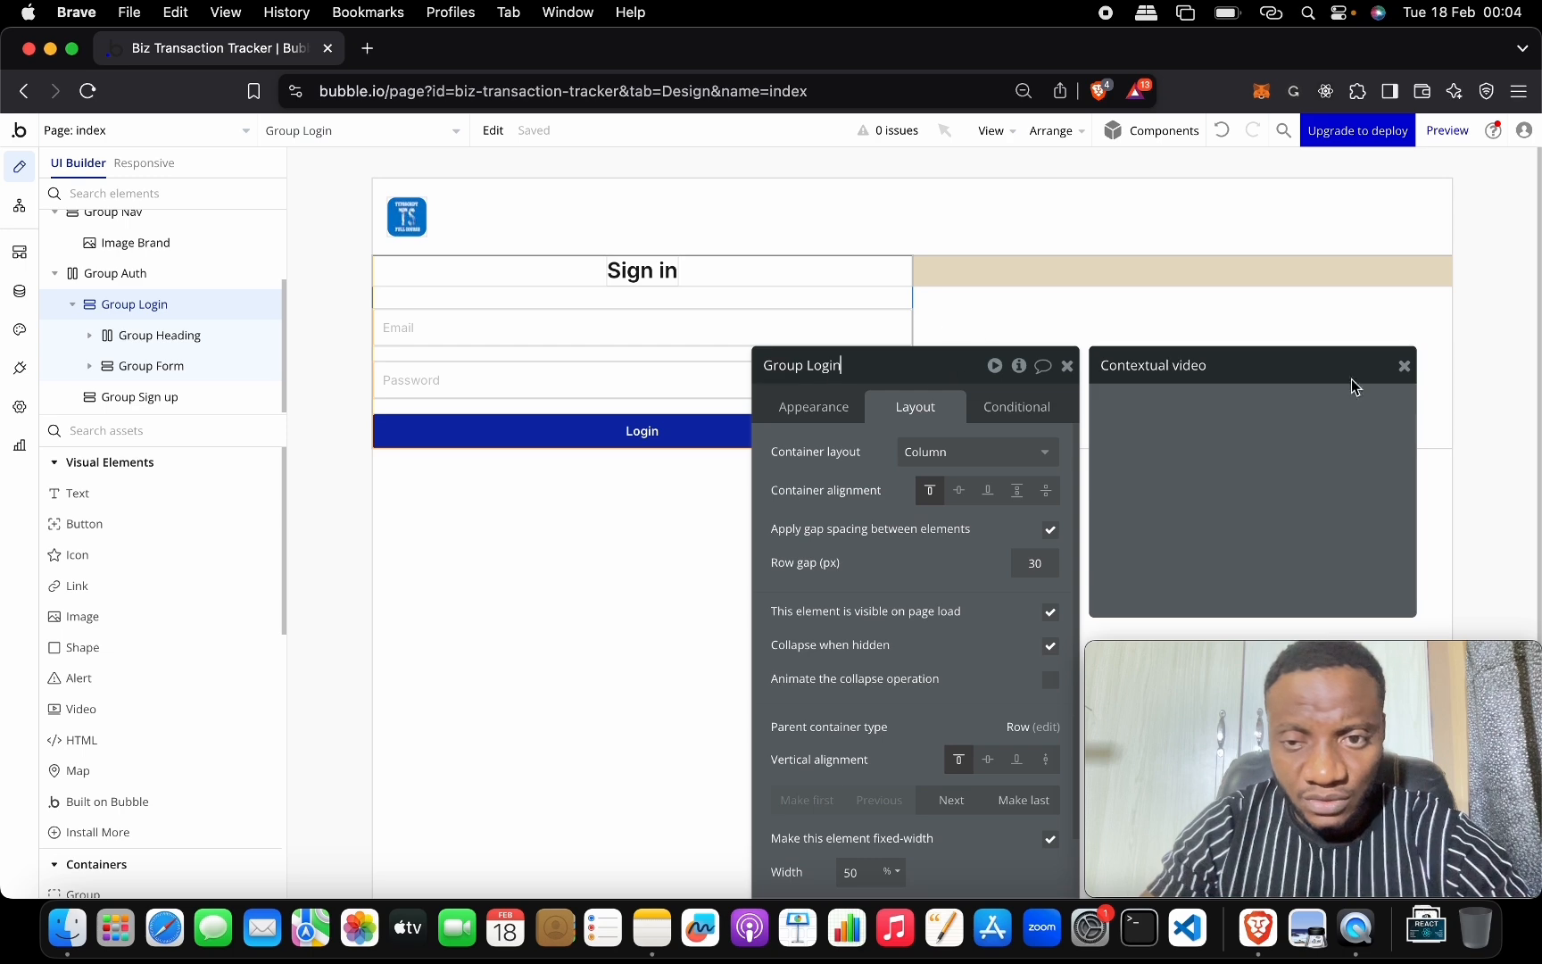
{"action": "left_click", "coordinate": [1403, 366]}
{"action": "left_click_drag", "start_coordinate": [912, 396], "coordinate": [1252, 375]}
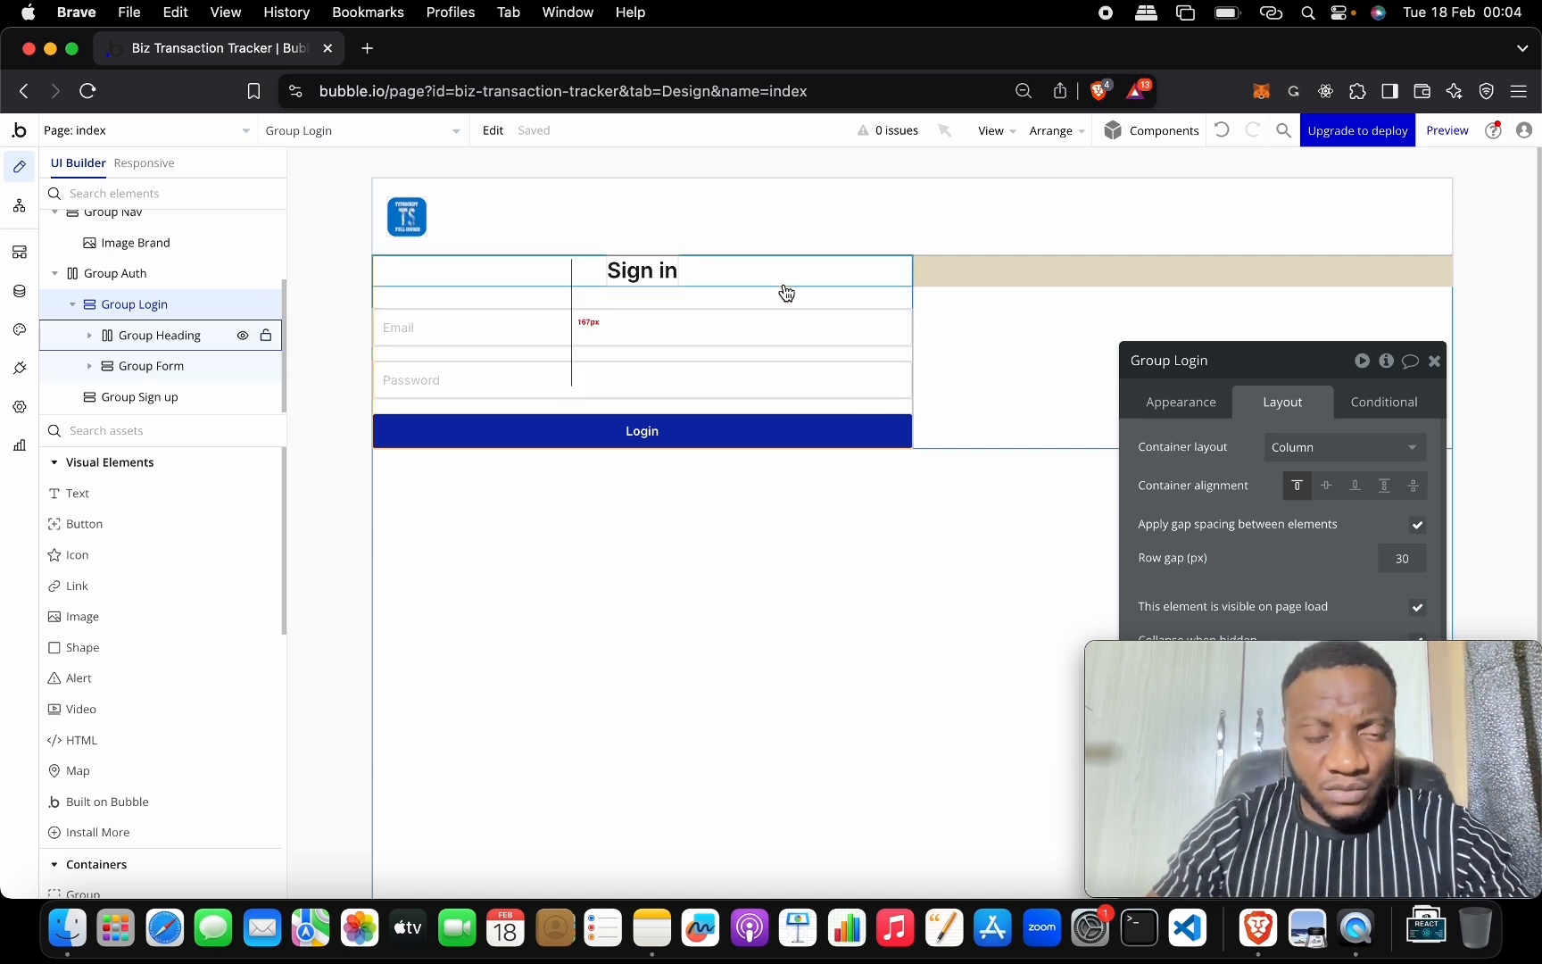
{"action": "left_click", "coordinate": [160, 306]}
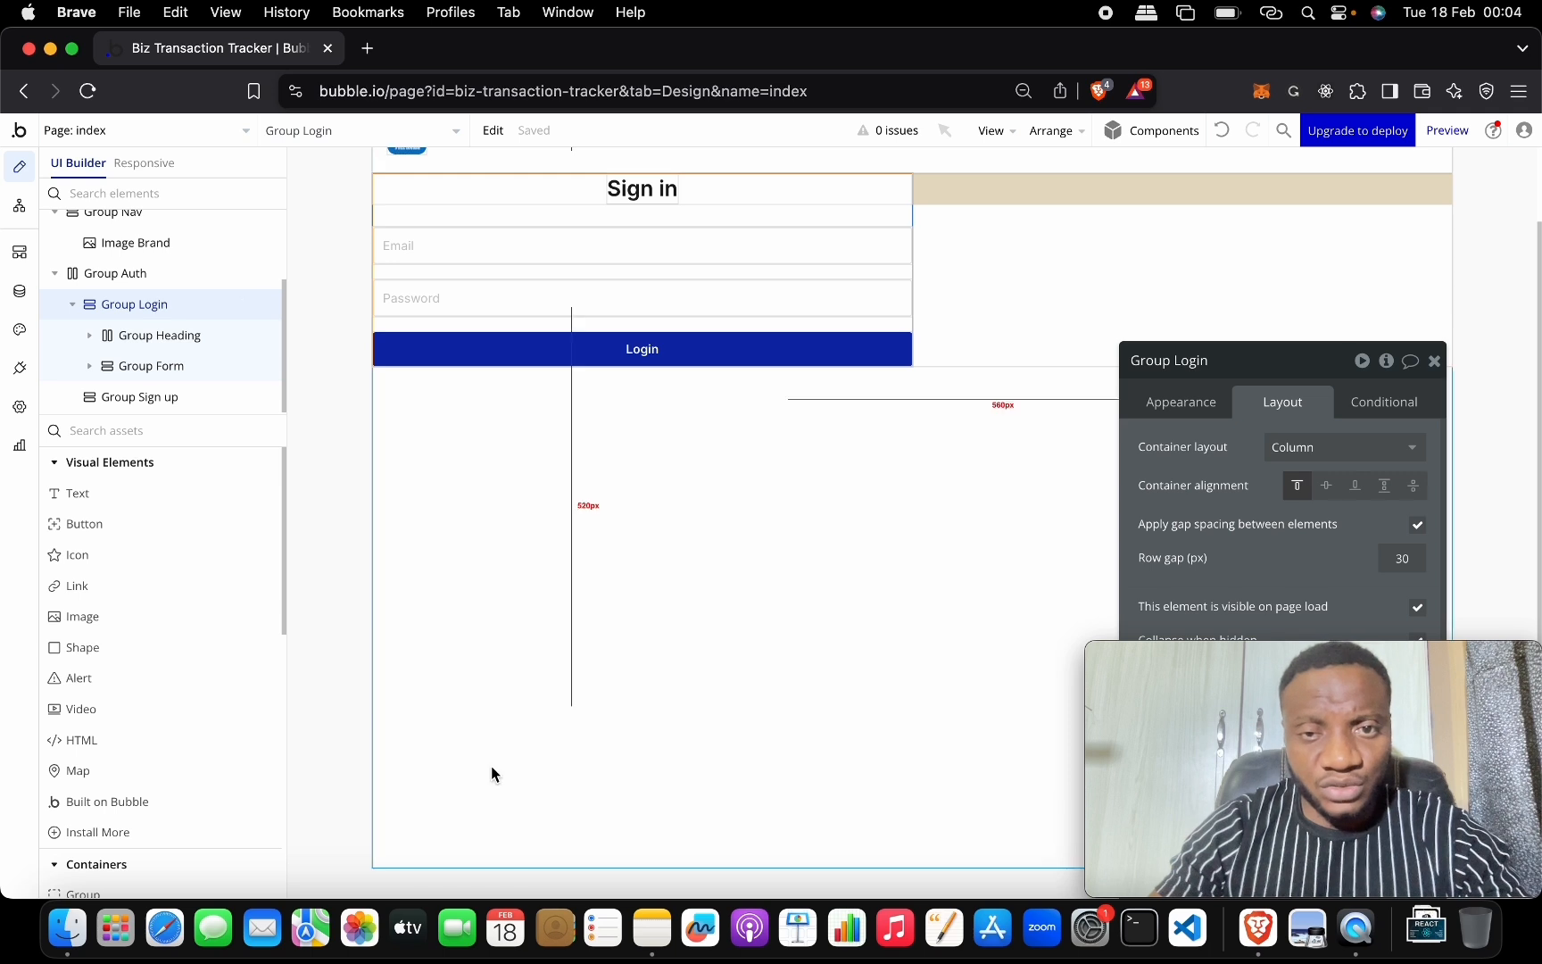
{"action": "scroll", "coordinate": [491, 774], "scroll_direction": "up", "scroll_amount": 2}
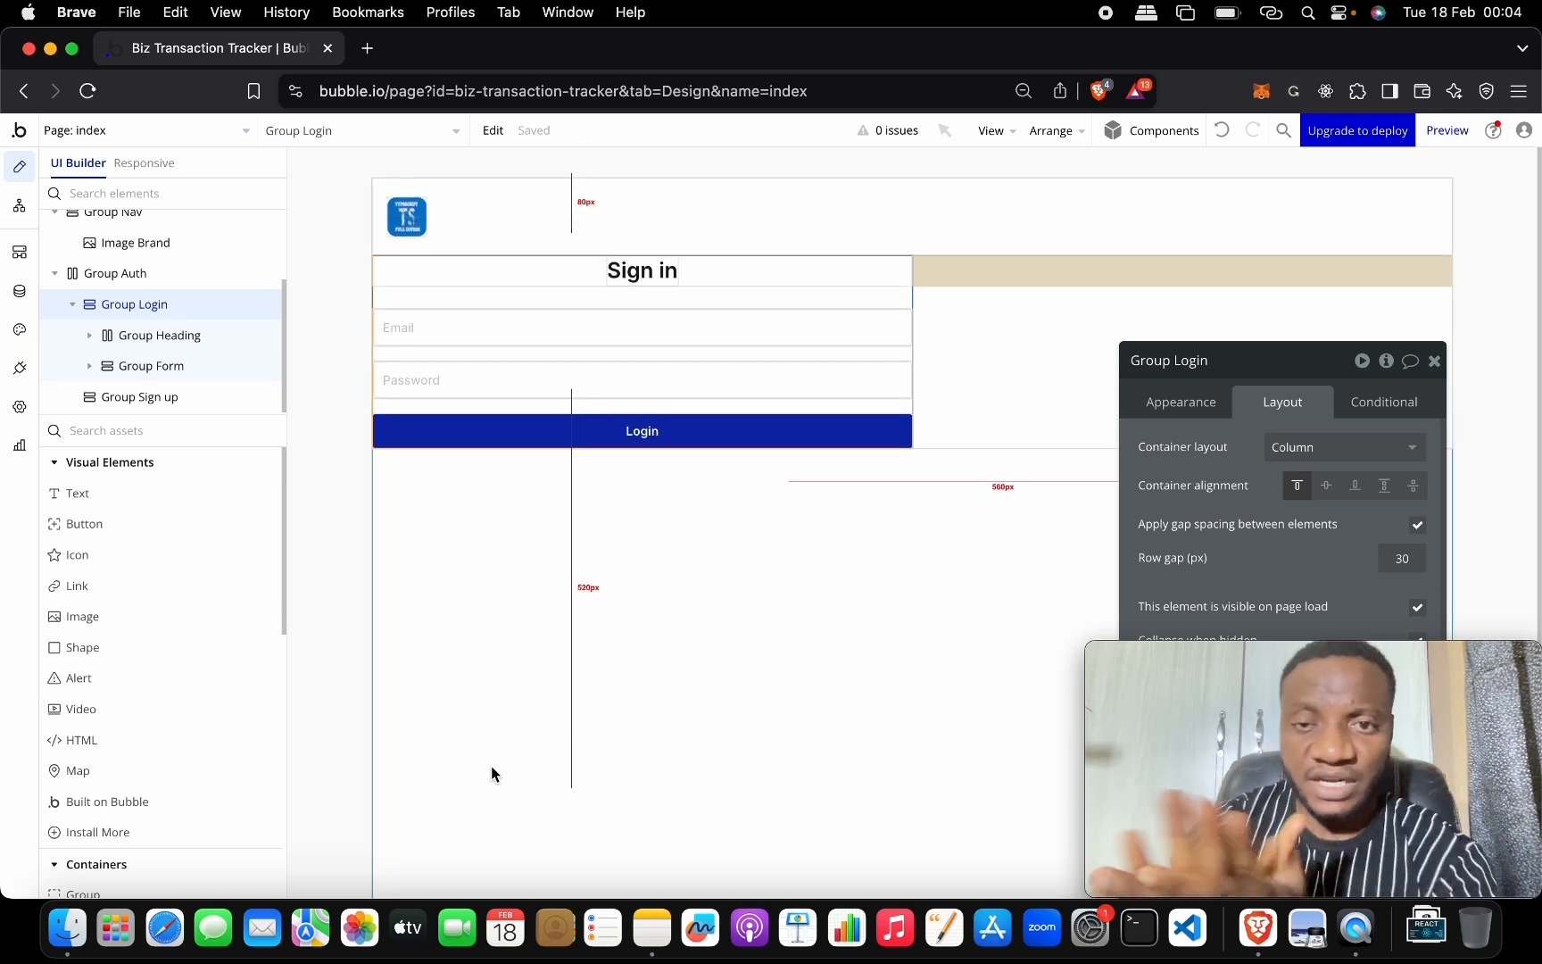
Duplicate Group Login with Cmd+D and delete the beige sign-up placeholder group.
{"action": "left_click", "coordinate": [182, 304]}
{"action": "key", "text": "super+d"}
{"action": "scroll", "coordinate": [473, 419], "scroll_direction": "up", "scroll_amount": 2}
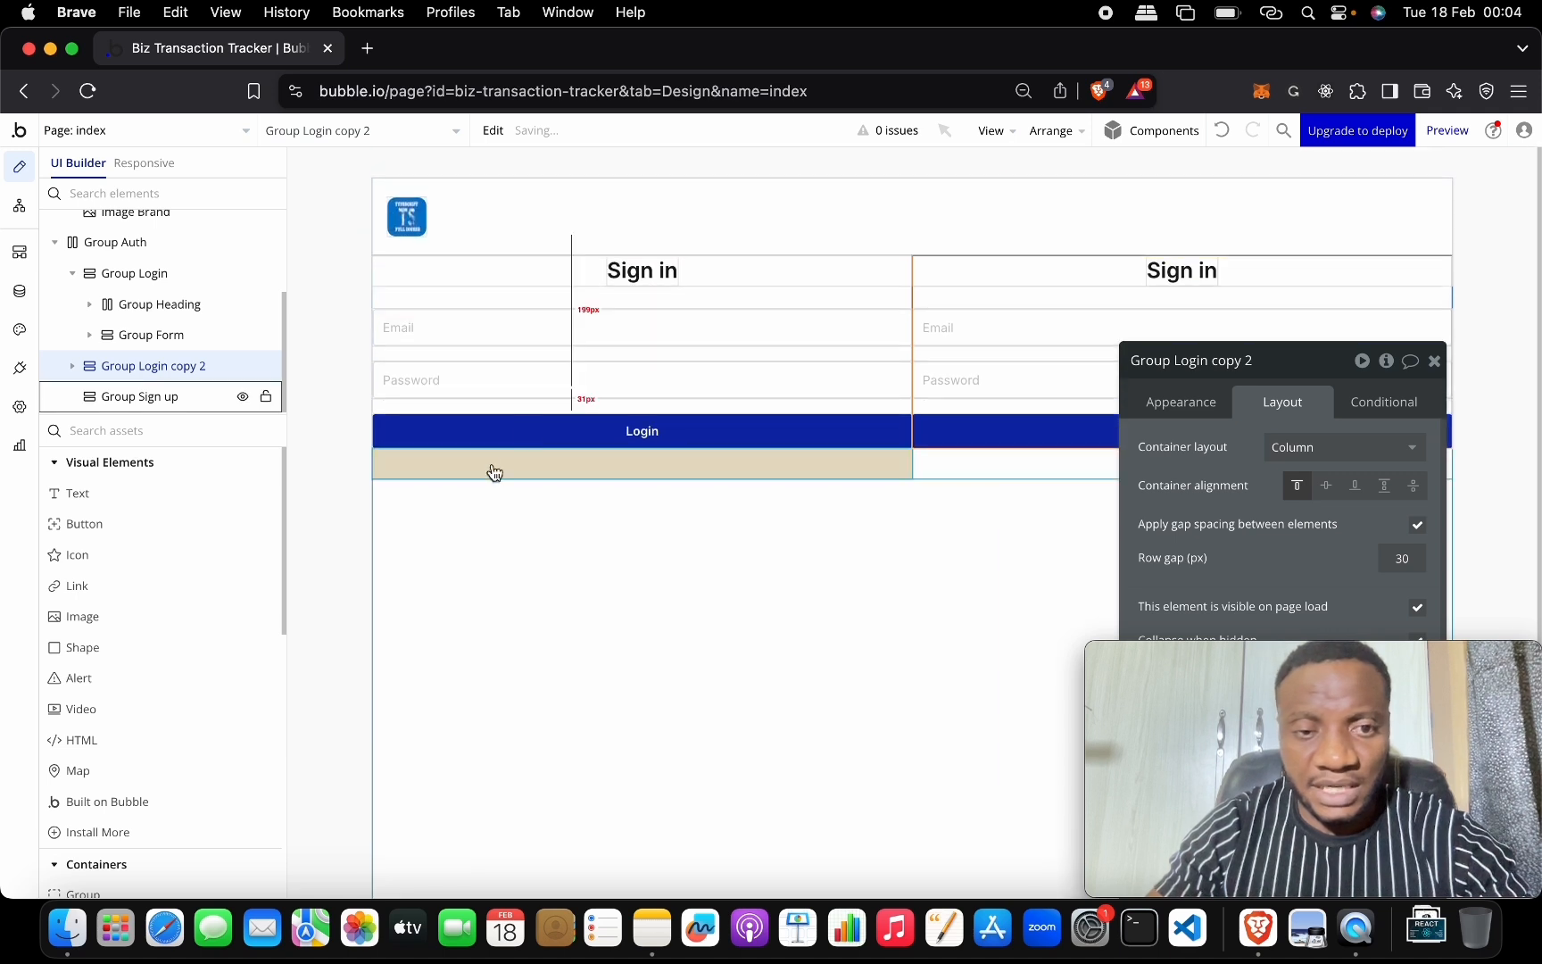
{"action": "left_click", "coordinate": [537, 472]}
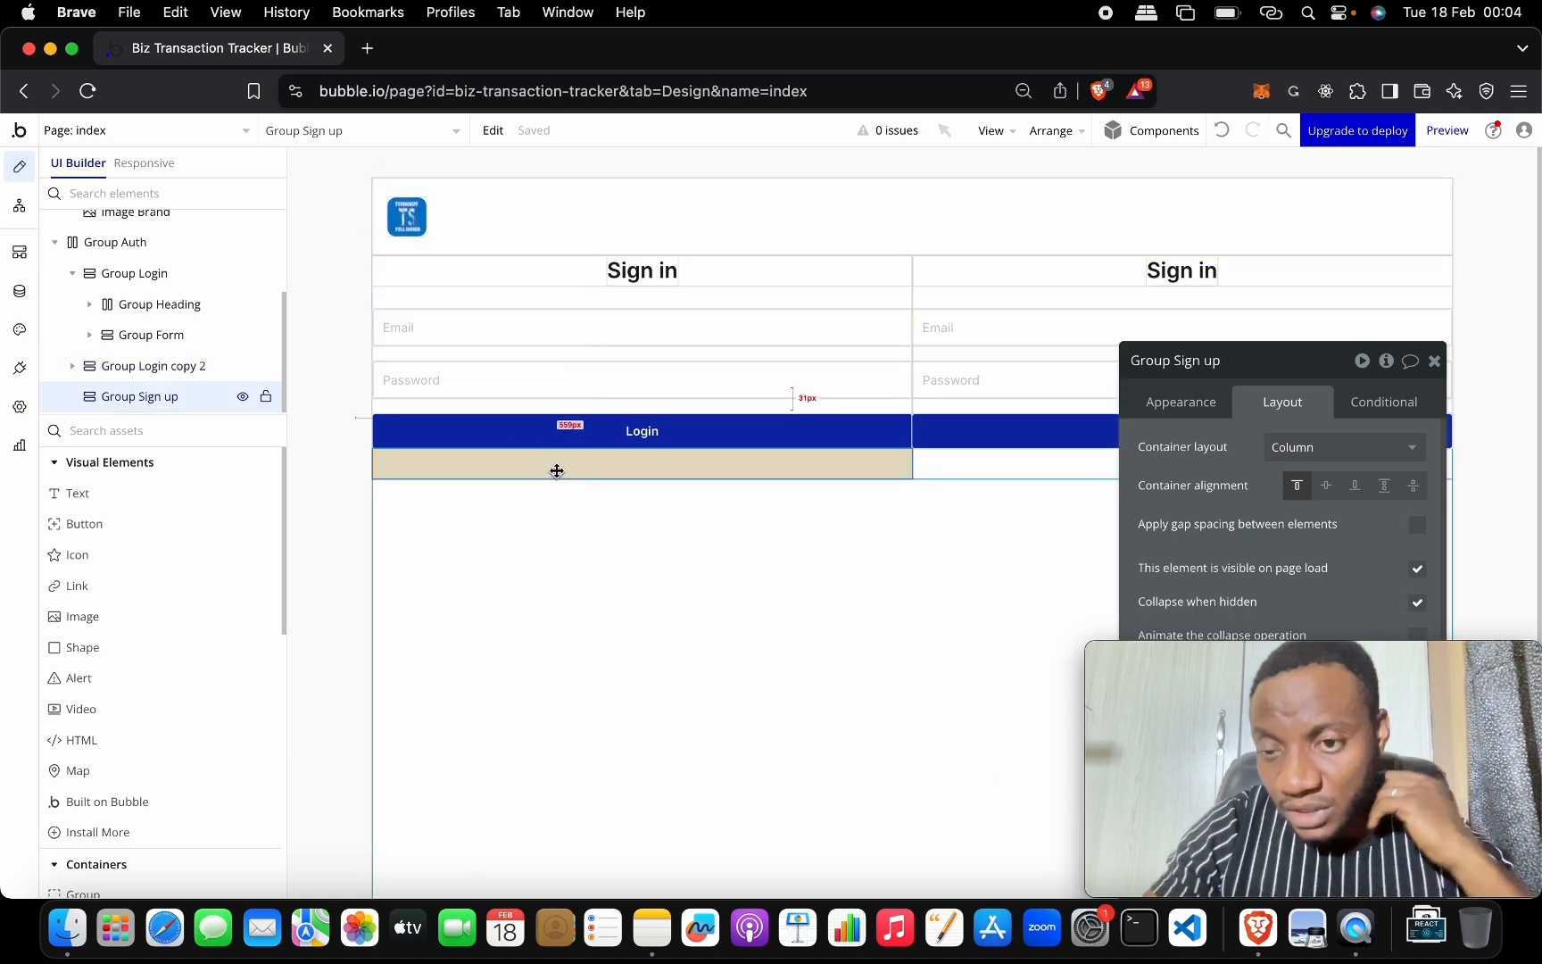
{"action": "key", "text": "BackSpace"}
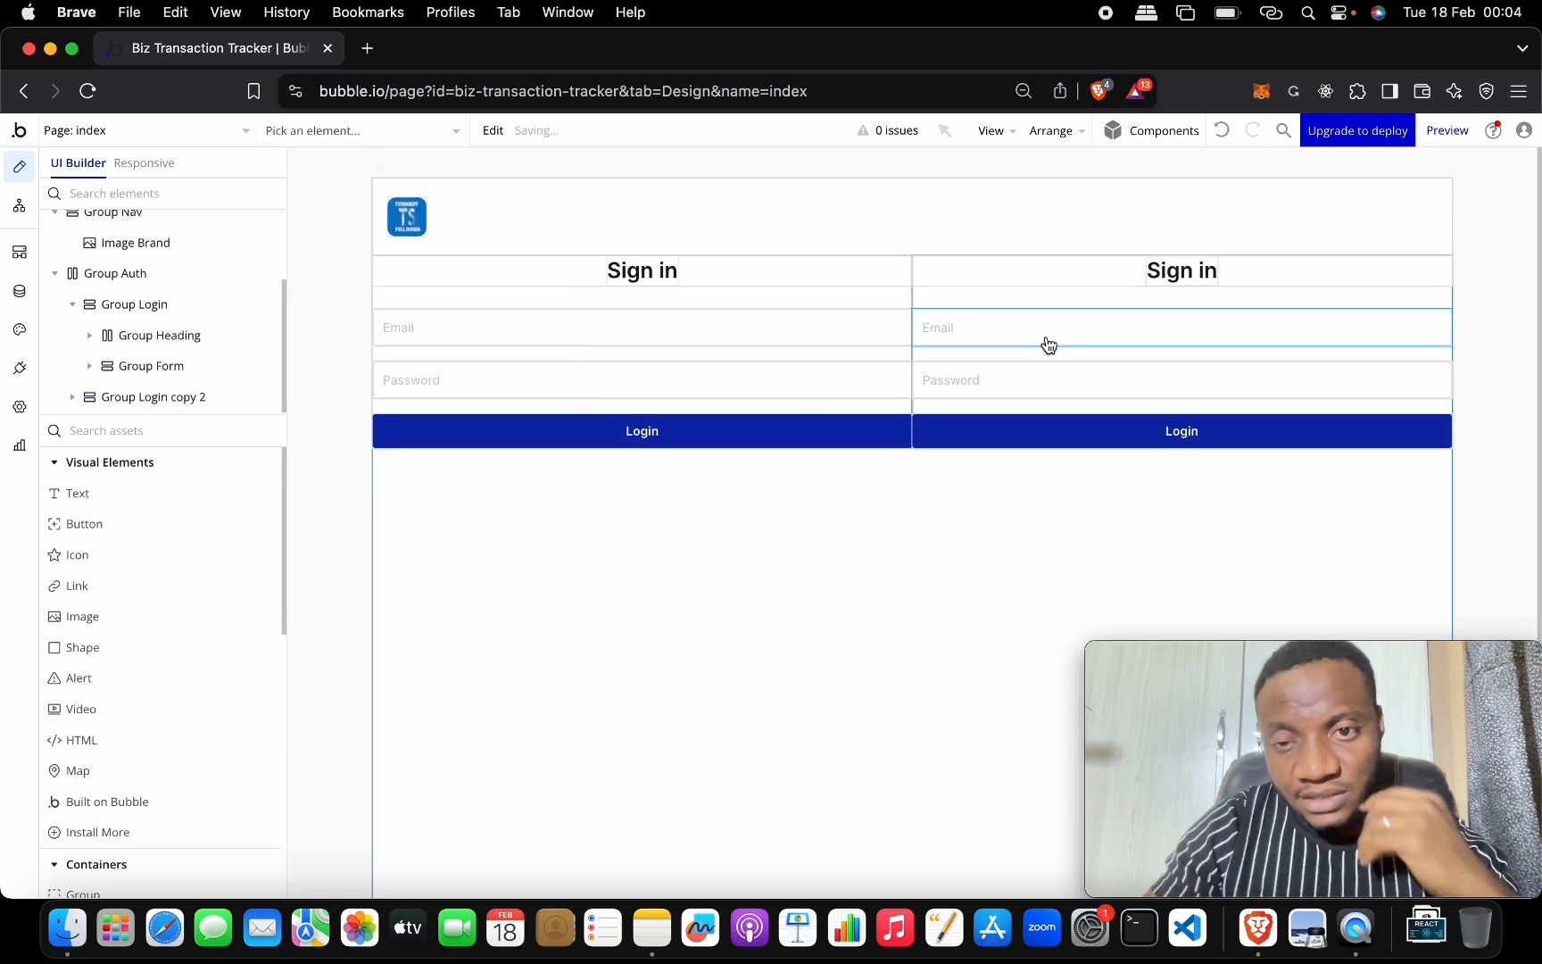
Rename the copied column group to Group Sign up.
{"action": "left_click", "coordinate": [1180, 269]}
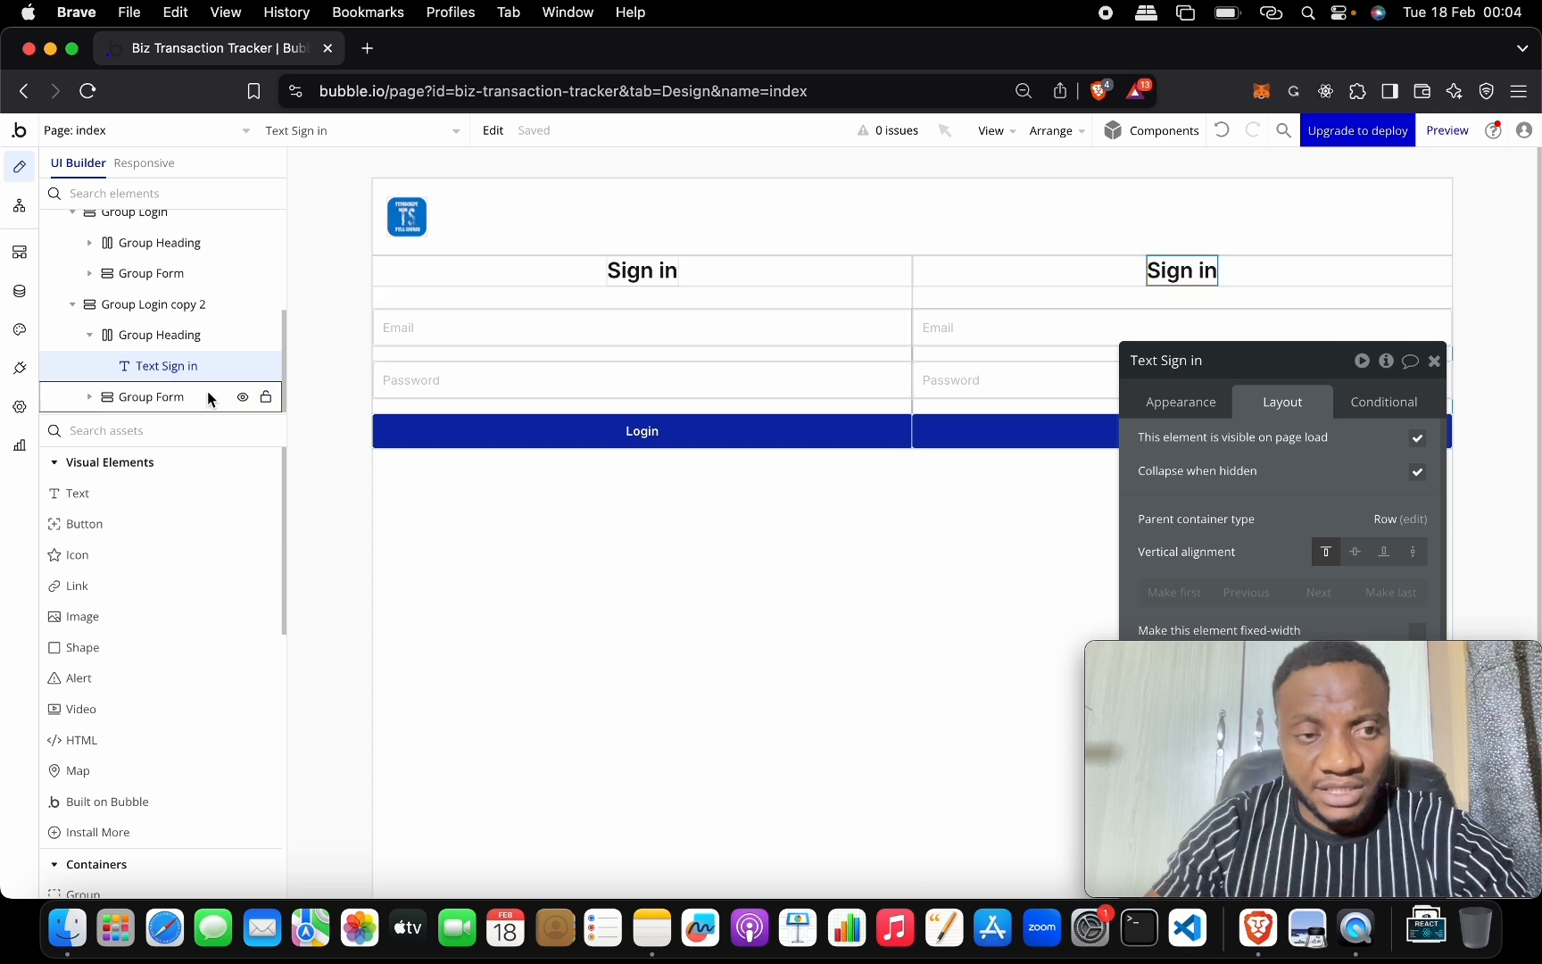
{"action": "scroll", "coordinate": [207, 390], "scroll_direction": "up", "scroll_amount": 3}
{"action": "scroll", "coordinate": [204, 257], "scroll_direction": "down", "scroll_amount": 2}
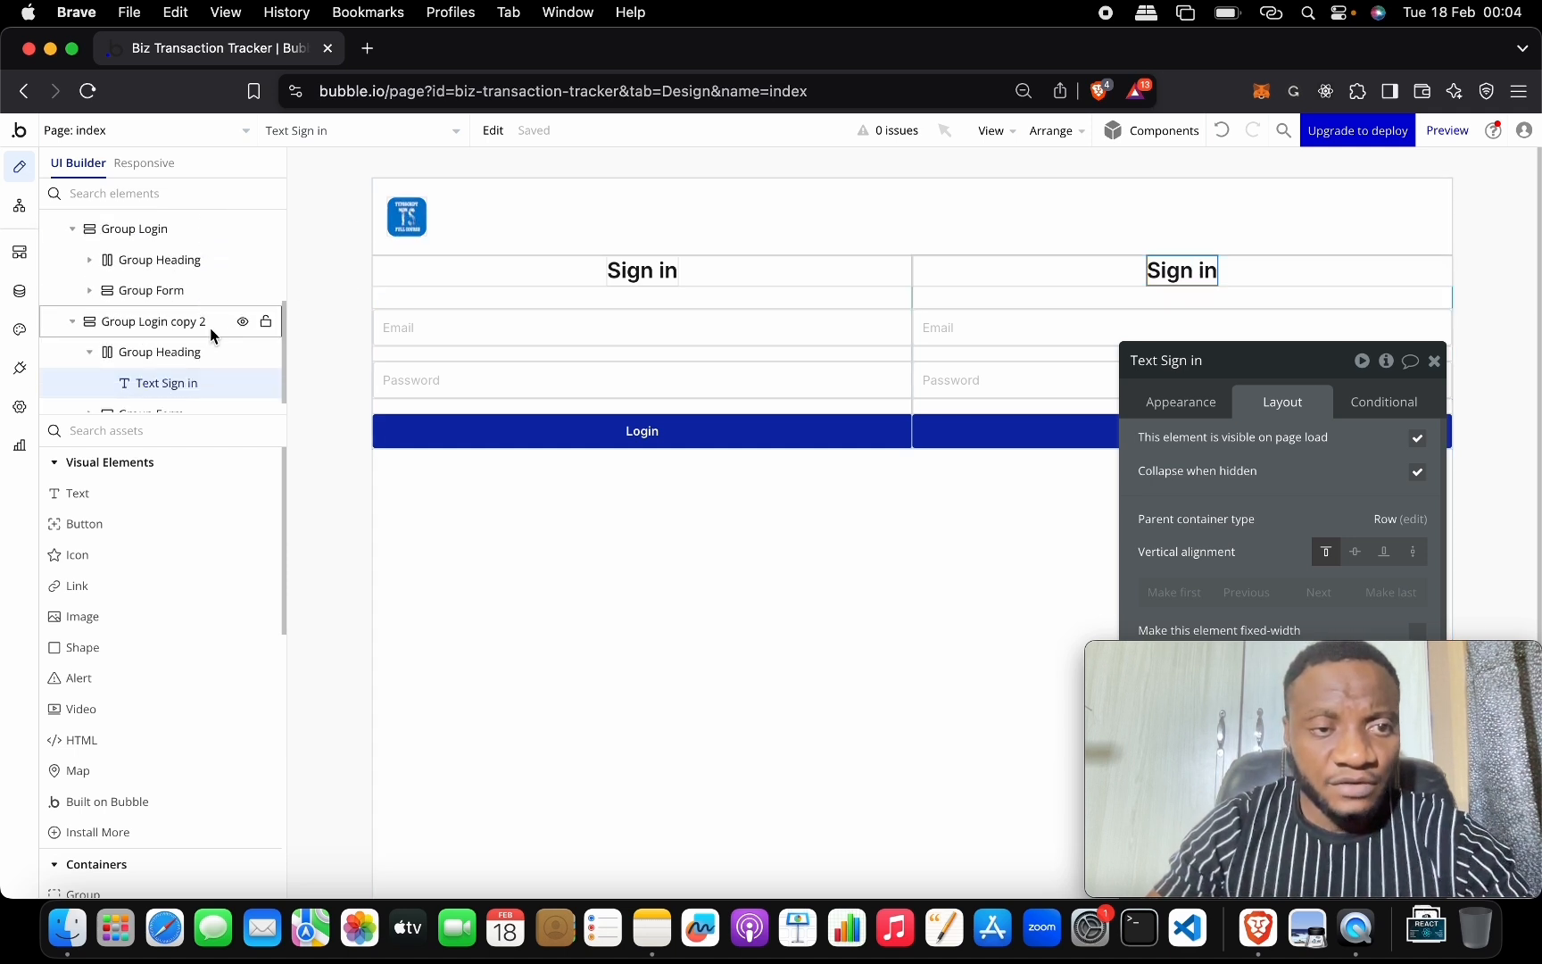
{"action": "left_click", "coordinate": [210, 327]}
{"action": "left_click", "coordinate": [1297, 360]}
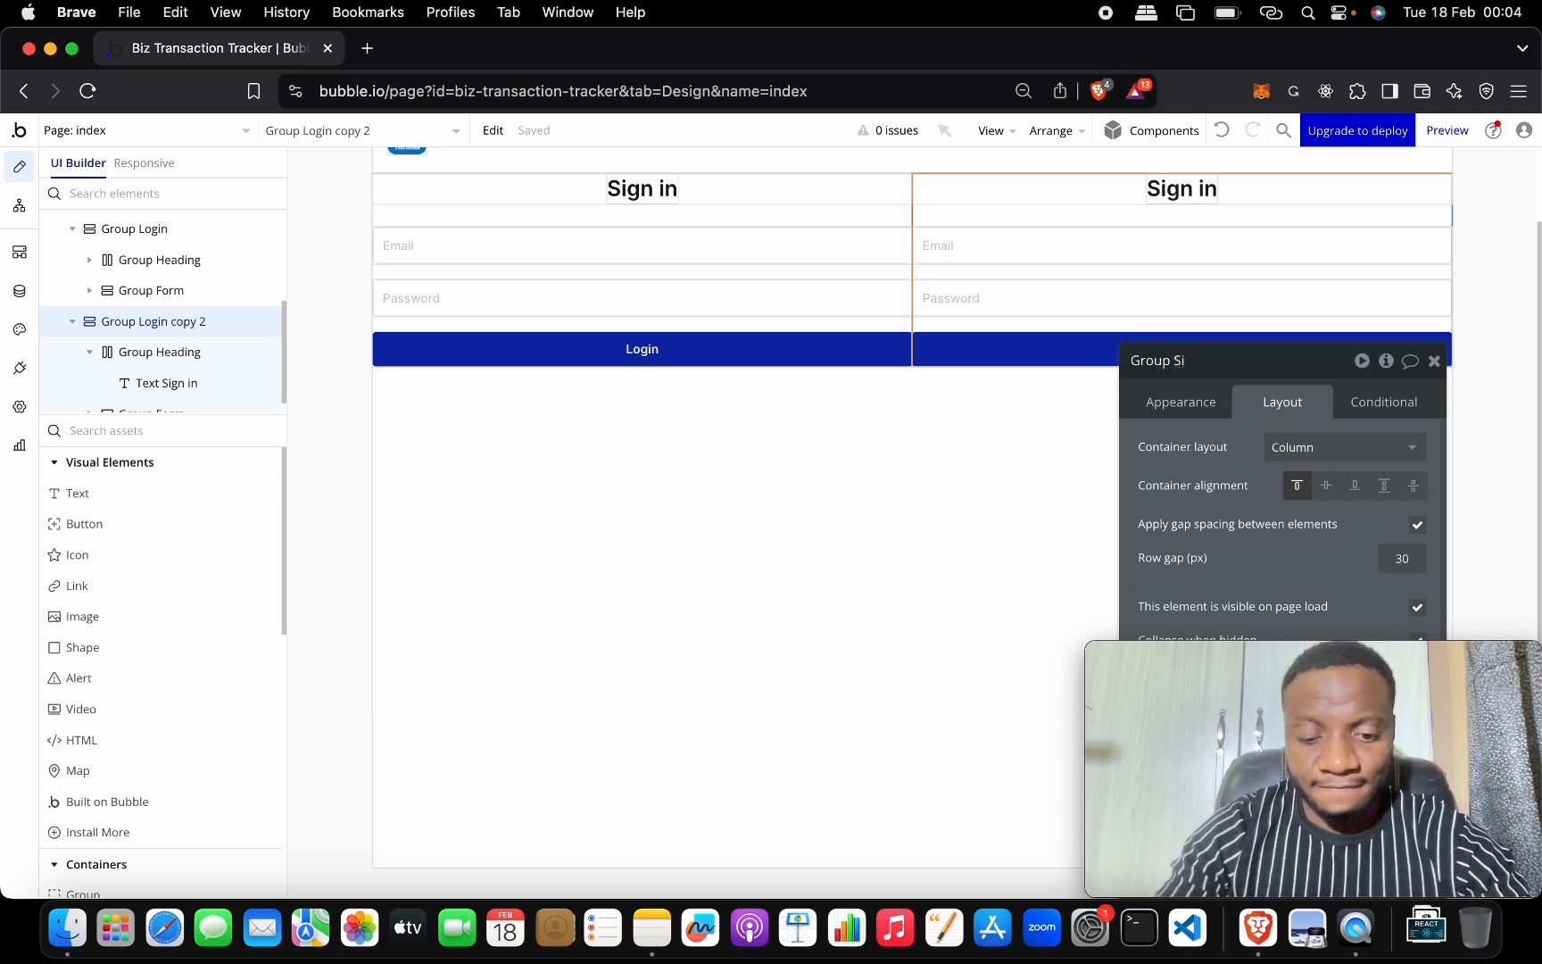
{"action": "type", "text": "Sign up"}
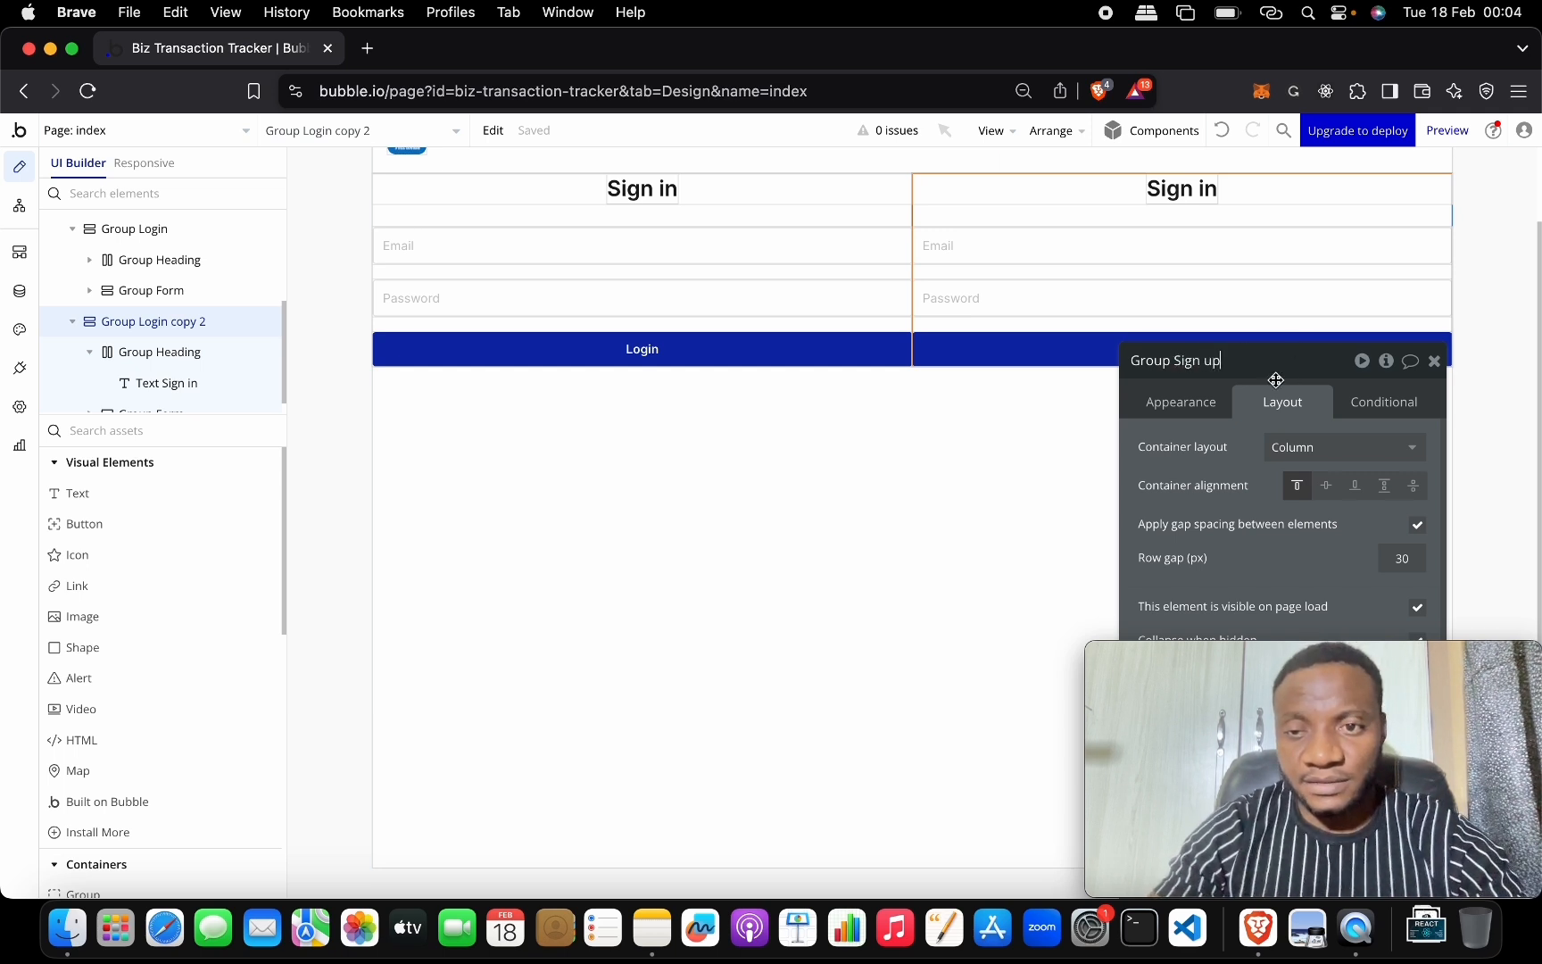
{"action": "left_click_drag", "start_coordinate": [1219, 360], "coordinate": [1174, 360]}
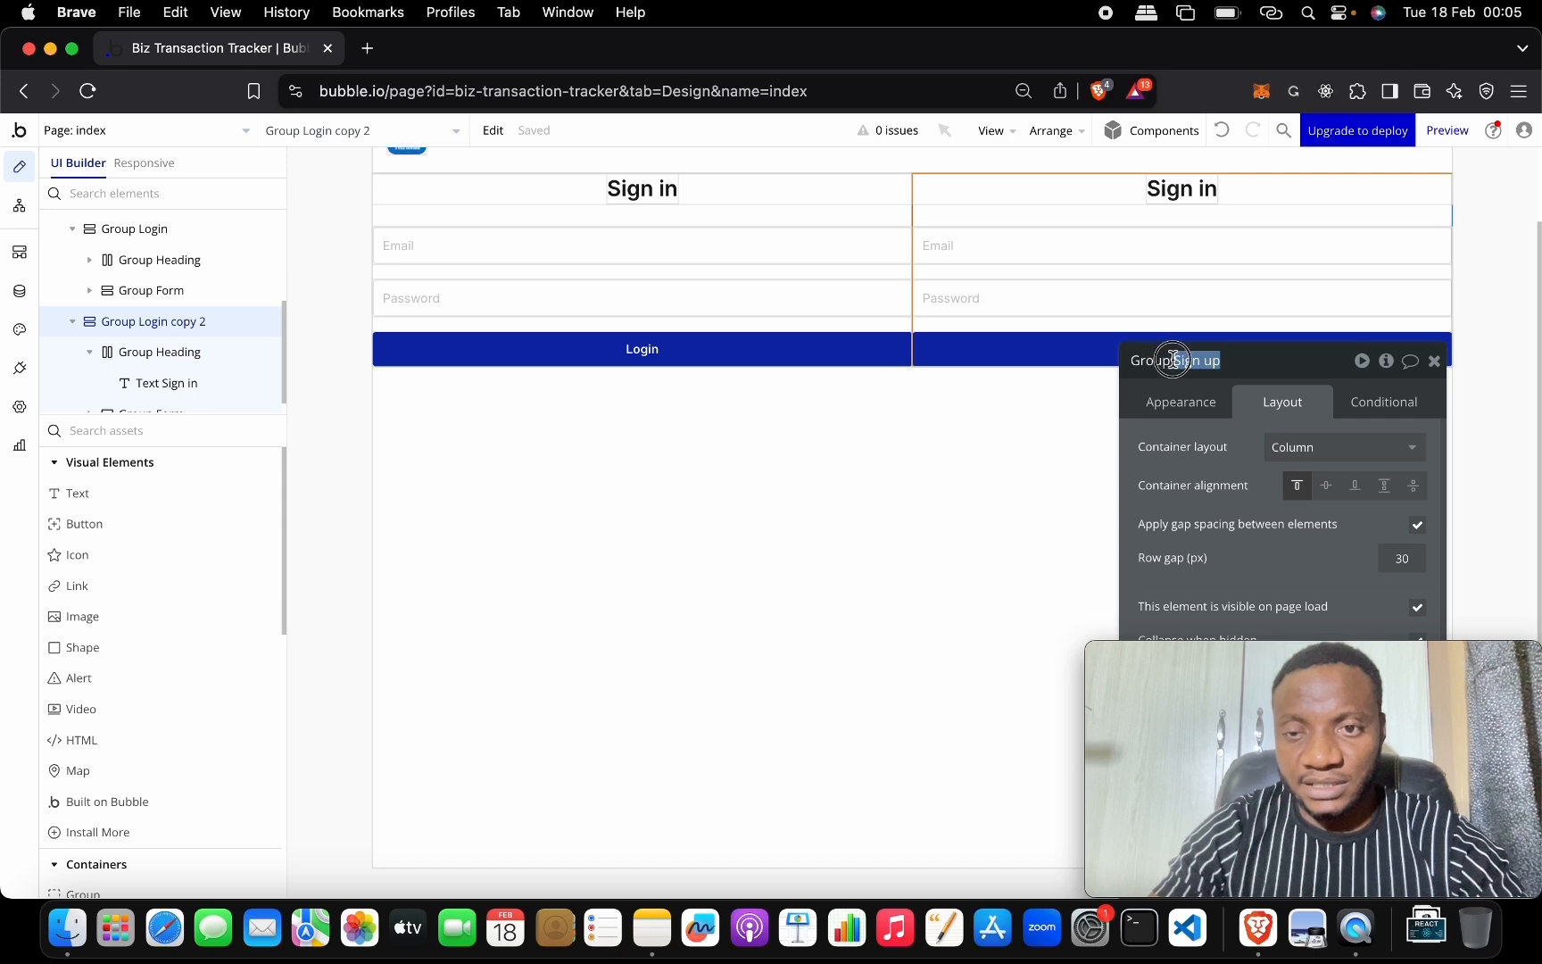
{"action": "left_click", "coordinate": [1180, 189]}
Change the right column's heading text from Sign in to Sign up.
{"action": "left_click_drag", "start_coordinate": [1245, 367], "coordinate": [549, 267]}
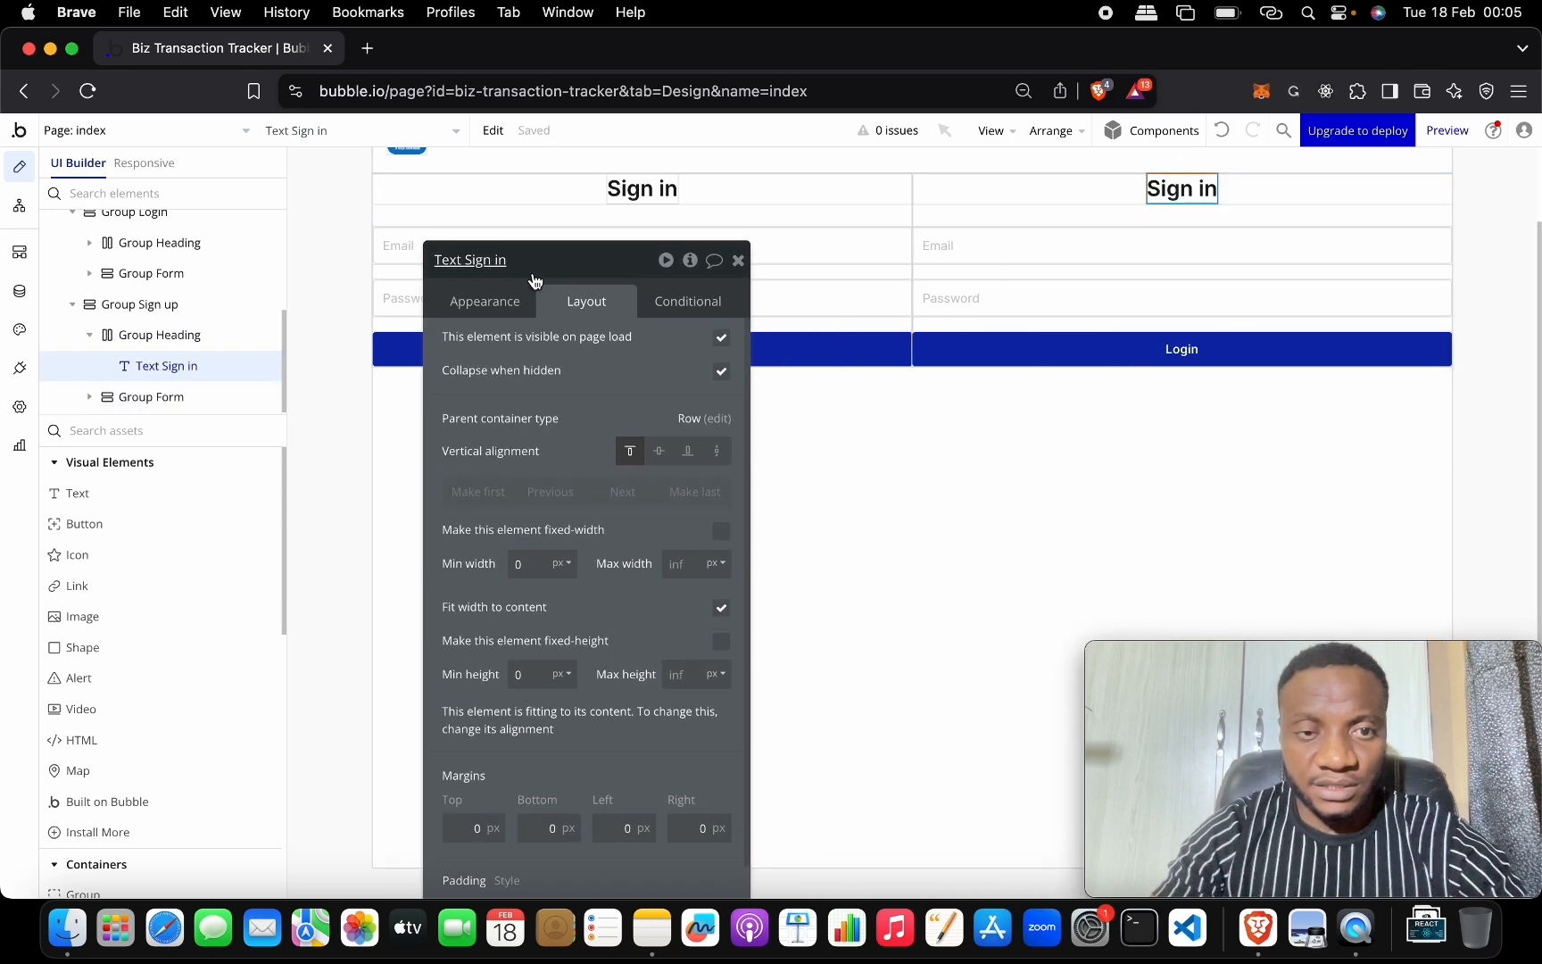
{"action": "left_click", "coordinate": [527, 302]}
{"action": "triple_click", "coordinate": [608, 369]}
{"action": "type", "text": "Sign up"}
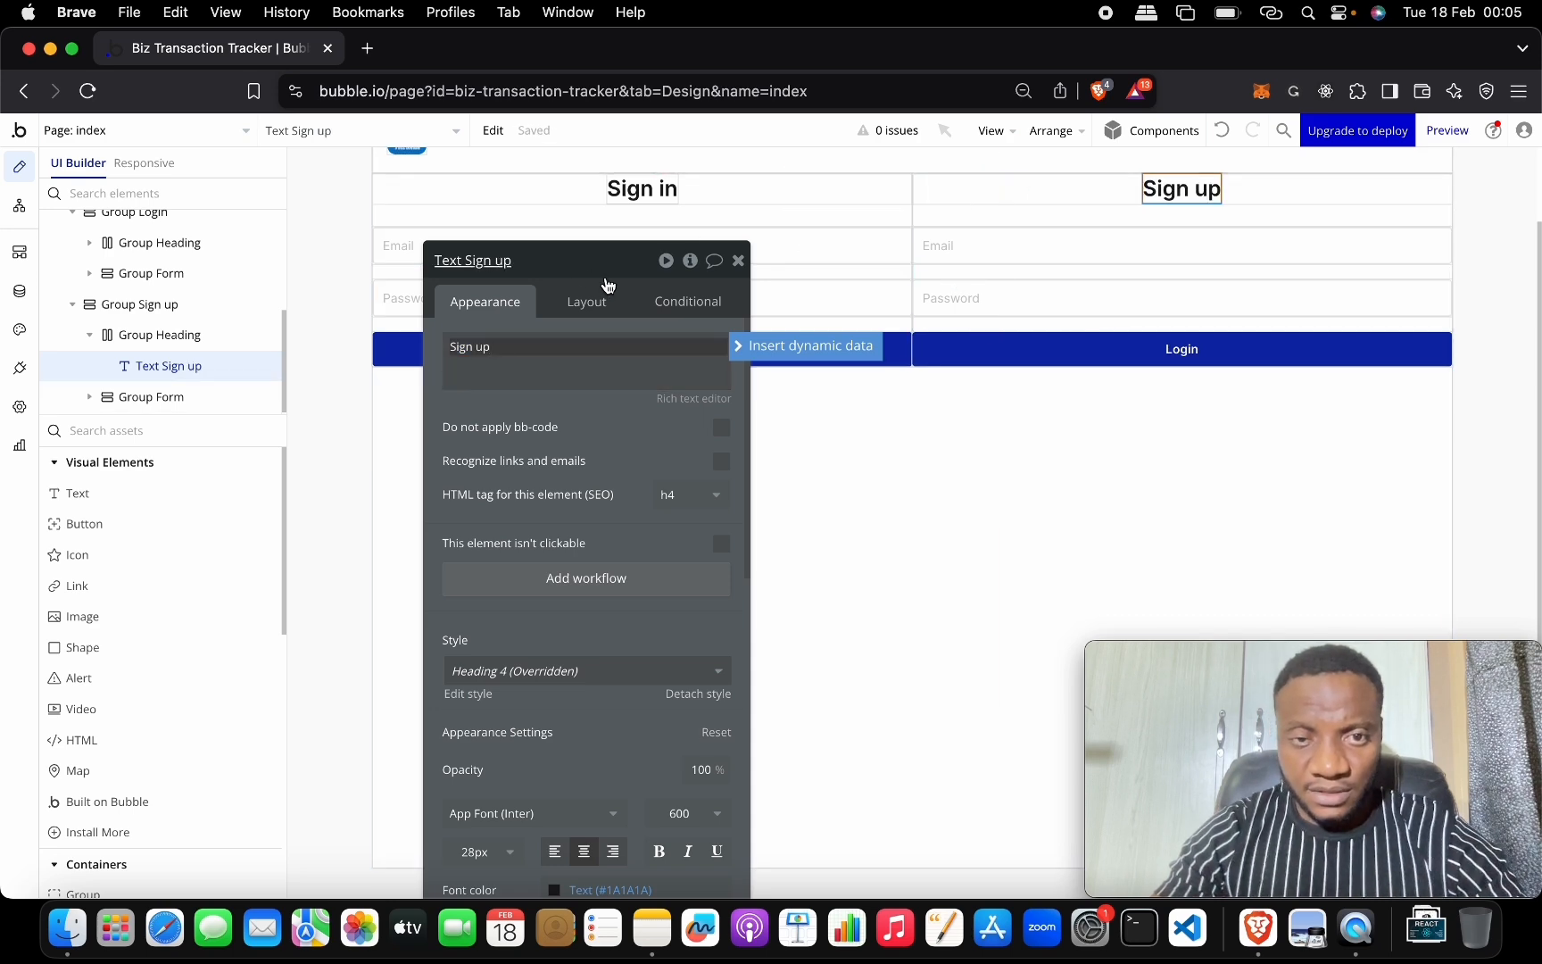
{"action": "left_click_drag", "start_coordinate": [571, 266], "coordinate": [457, 364]}
Duplicate the right column's Email input and rename the top copy Input Name.
{"action": "left_click", "coordinate": [1096, 243]}
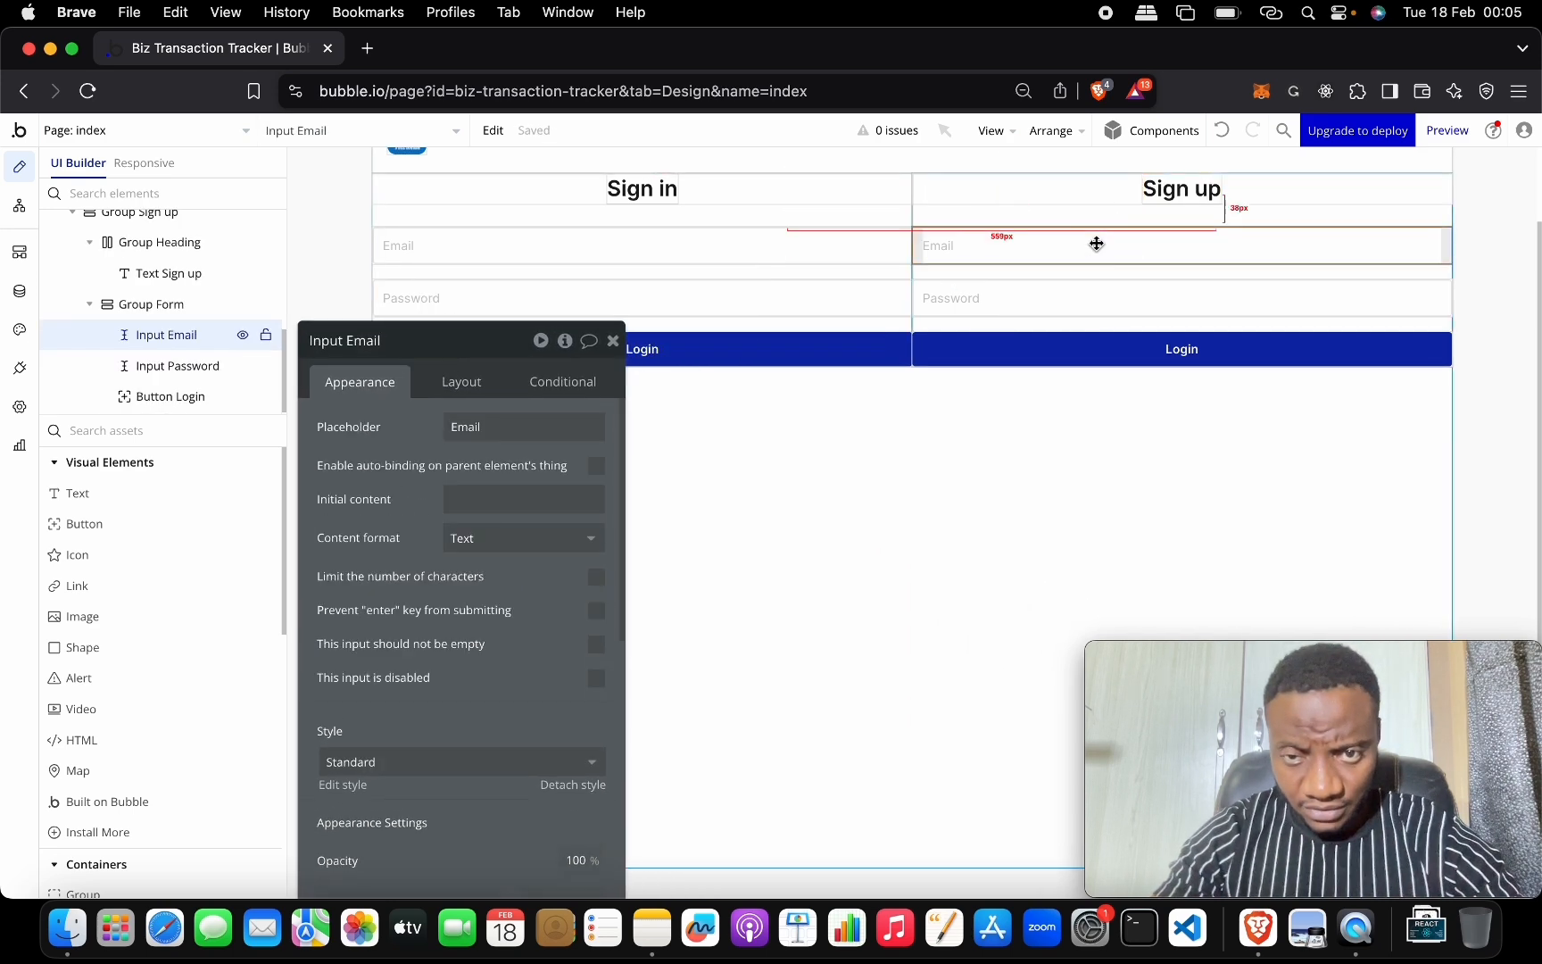
{"action": "key", "text": "super+d"}
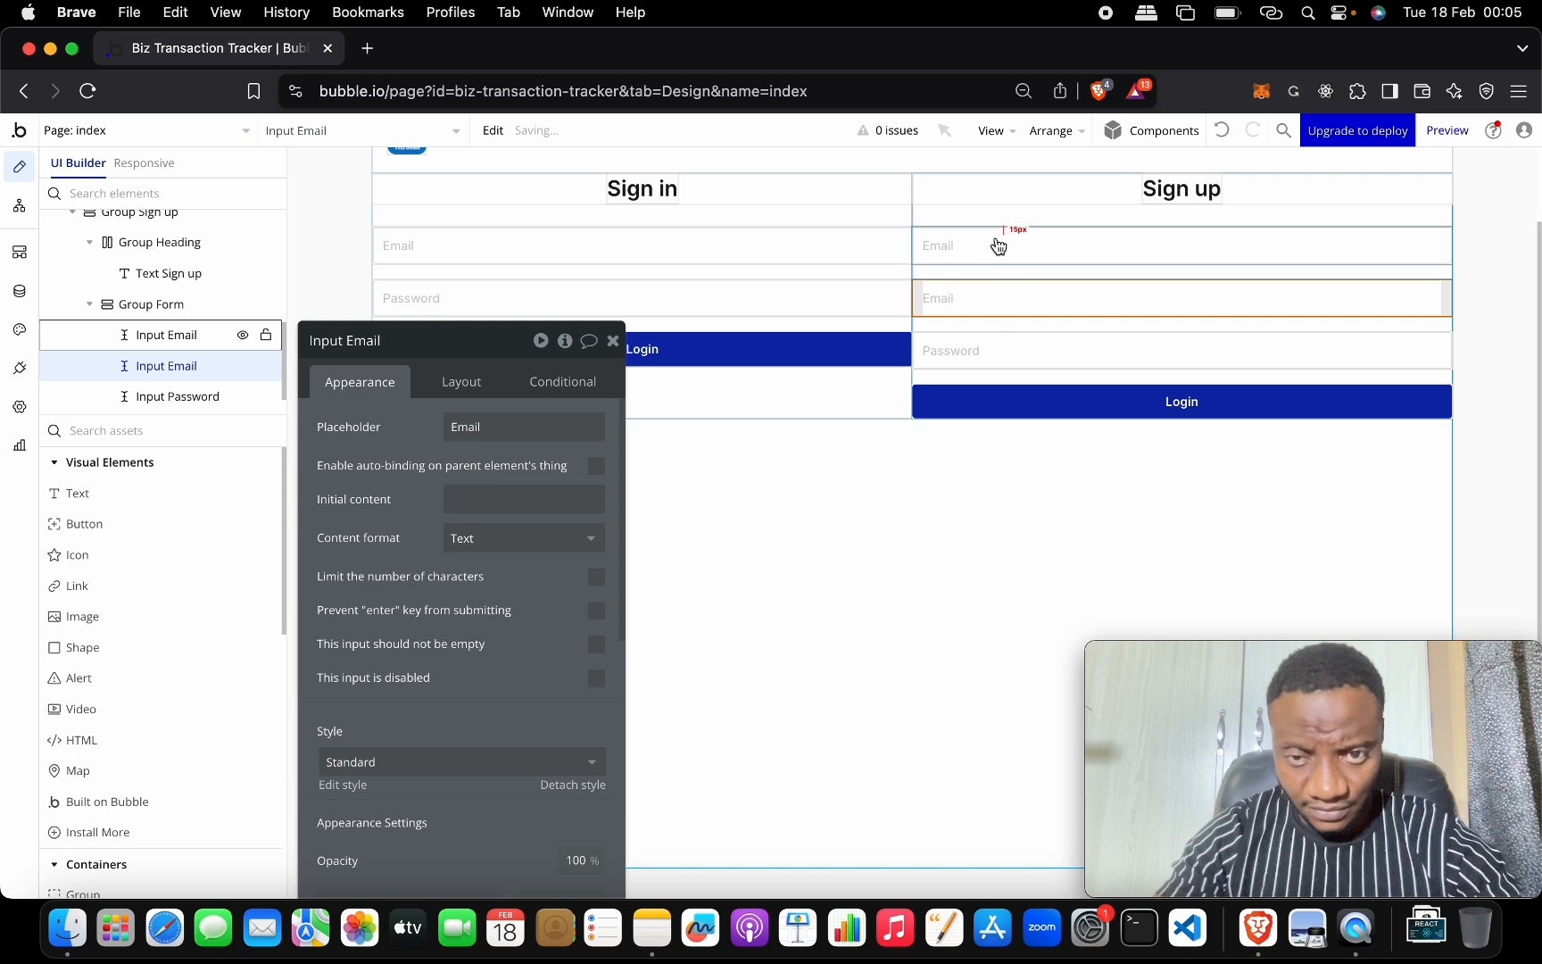
{"action": "left_click", "coordinate": [398, 340]}
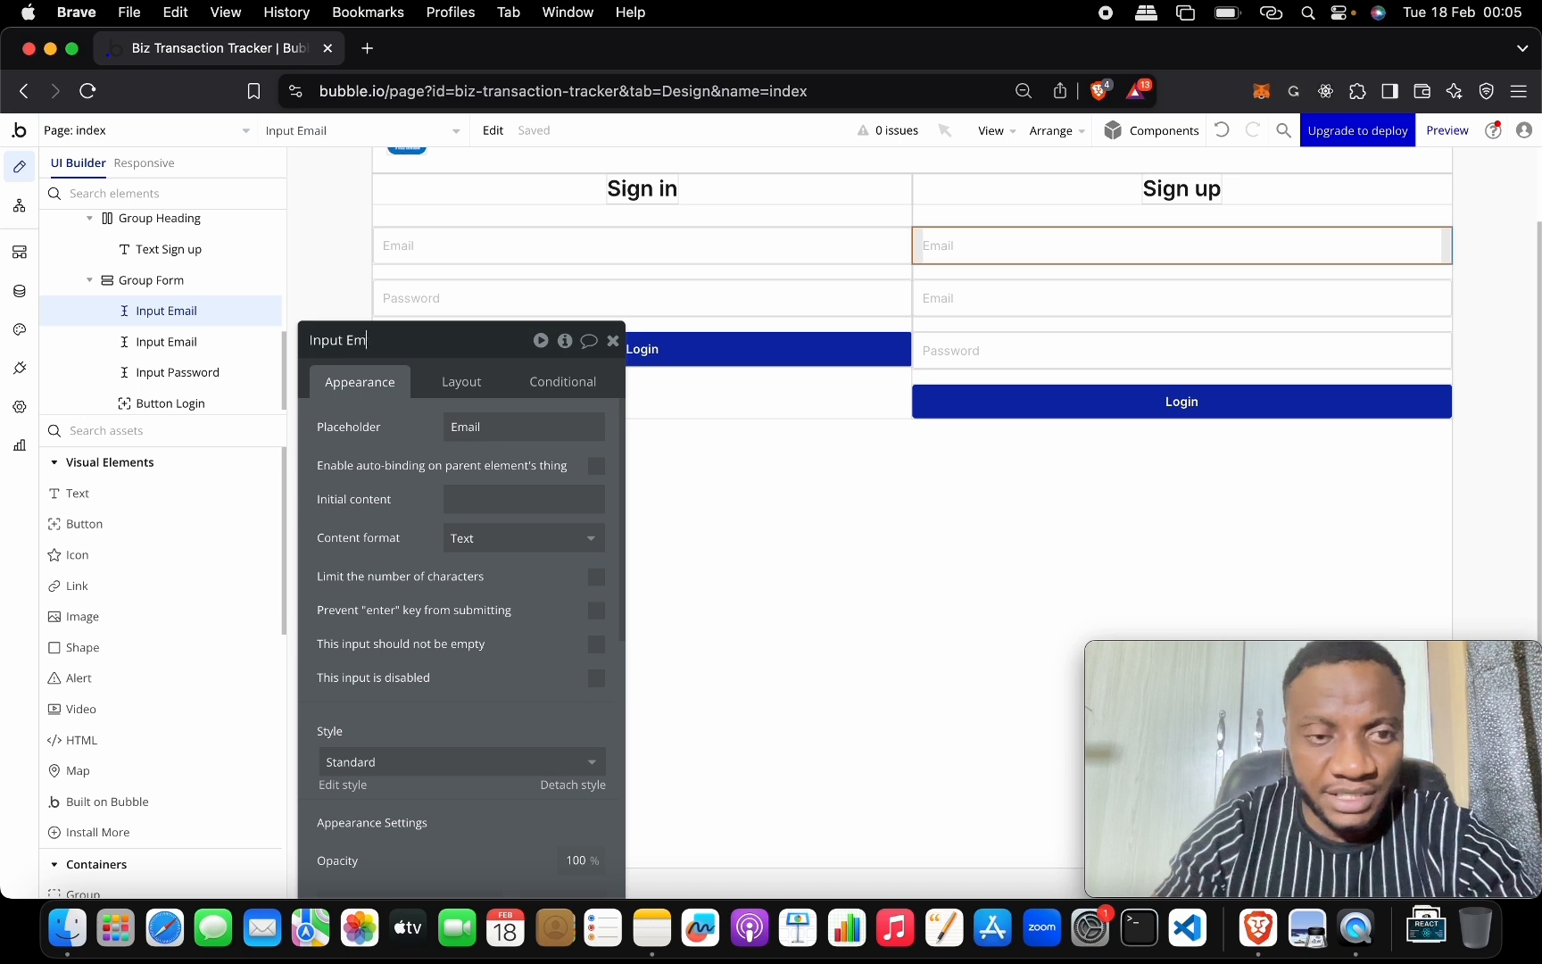
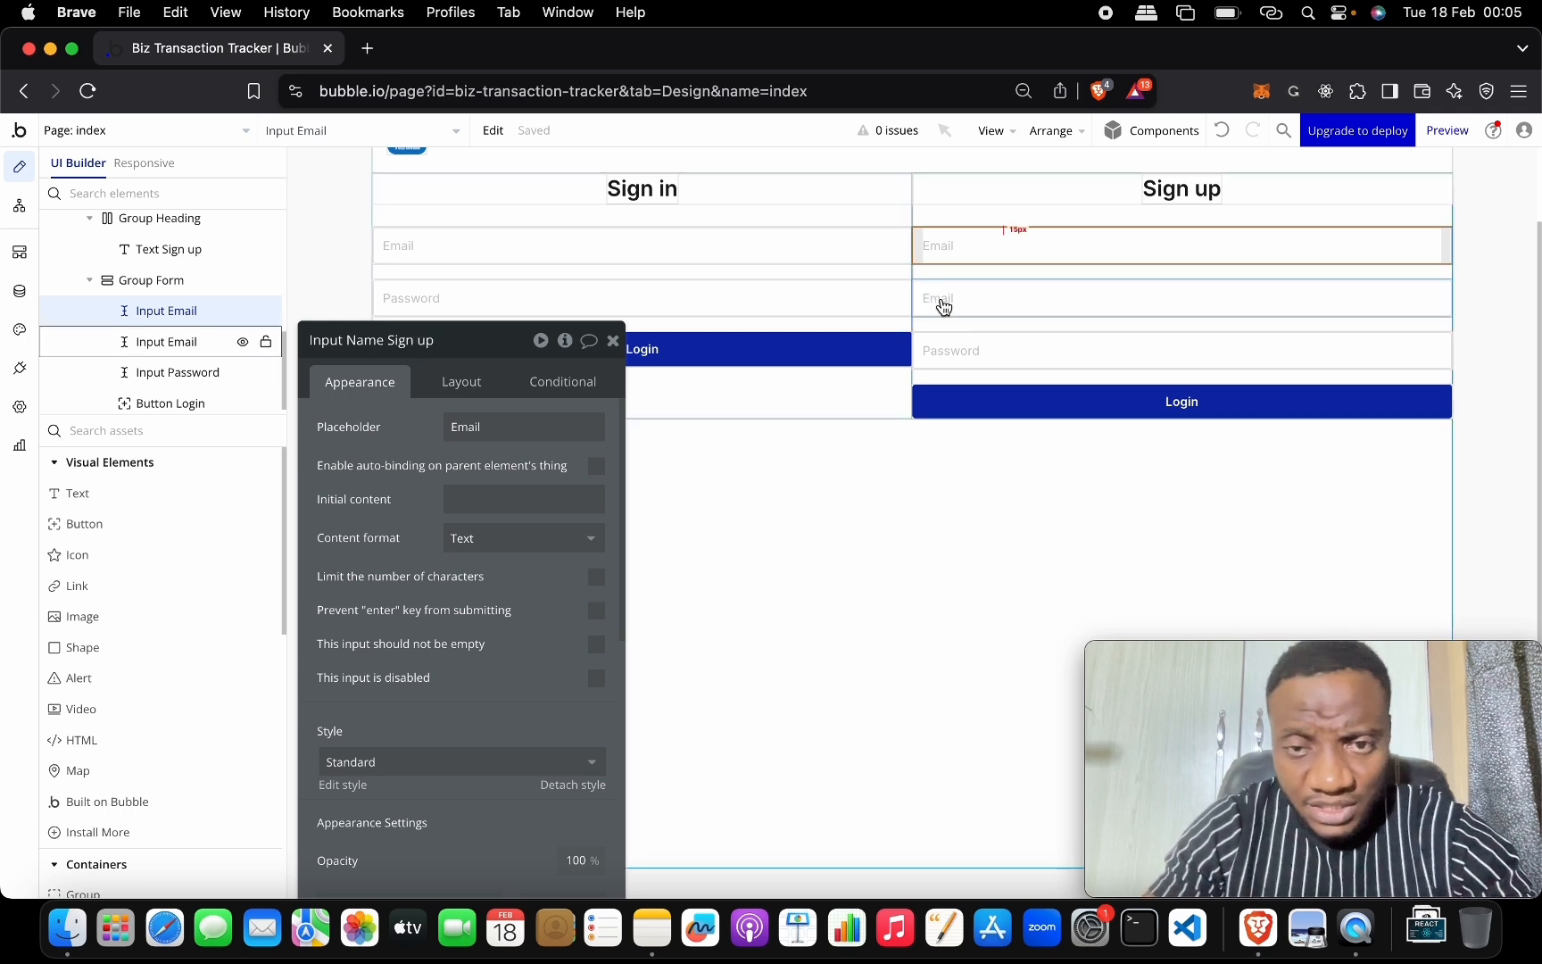
Rename the sign-up inputs to Input Name, Input Email and Input Password Sign up.
{"action": "left_click", "coordinate": [407, 341]}
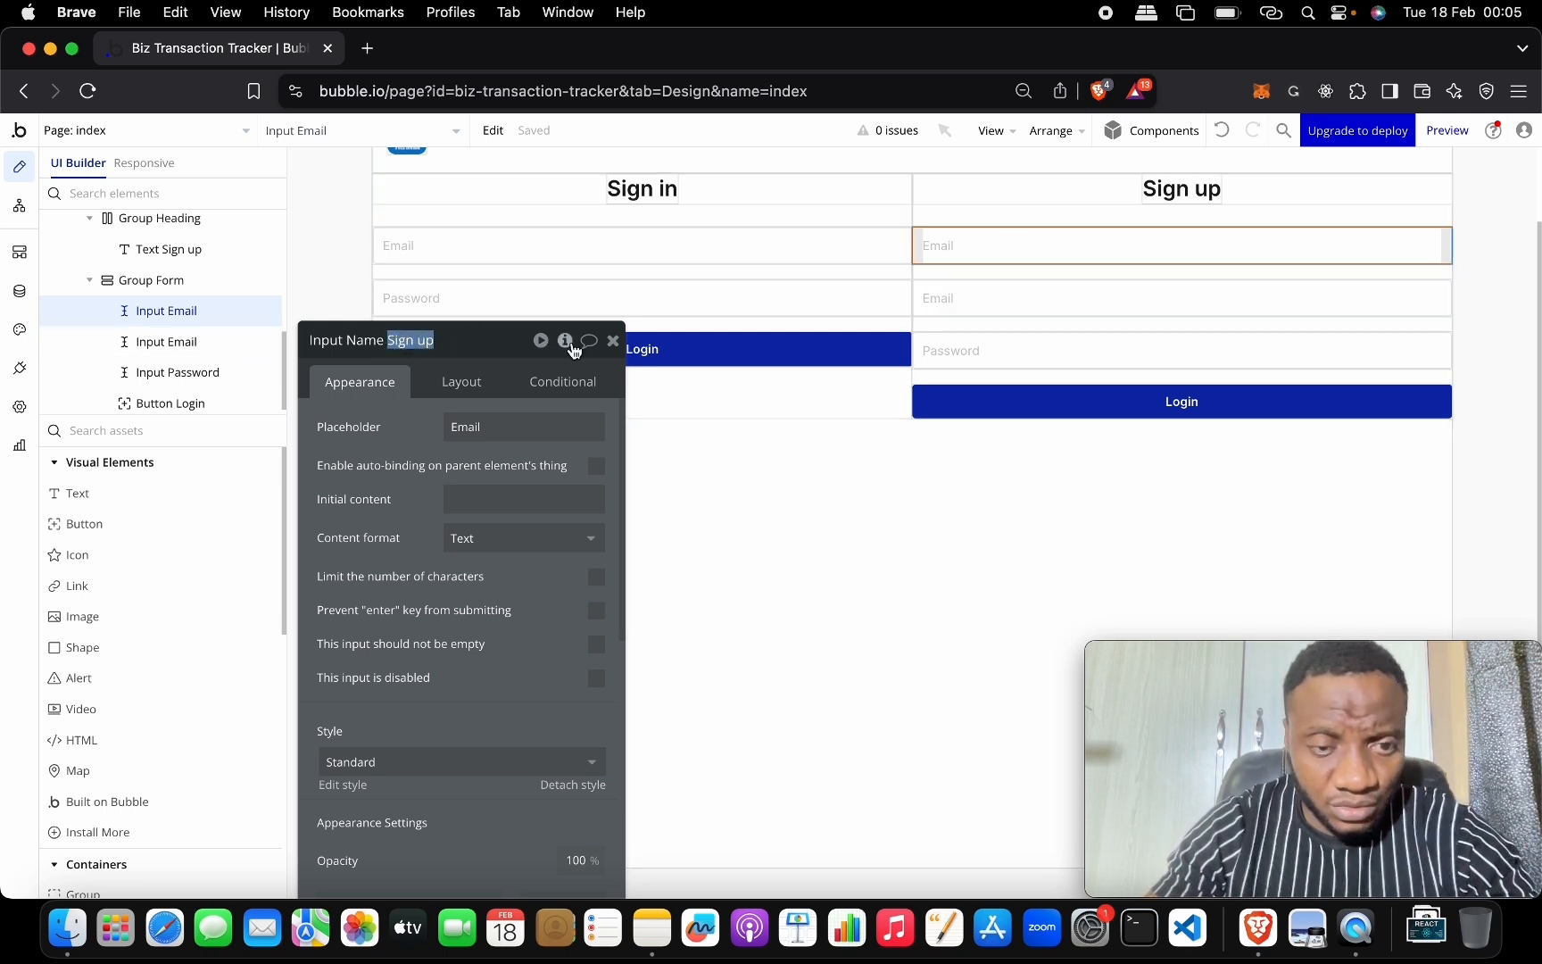
{"action": "left_click", "coordinate": [962, 290]}
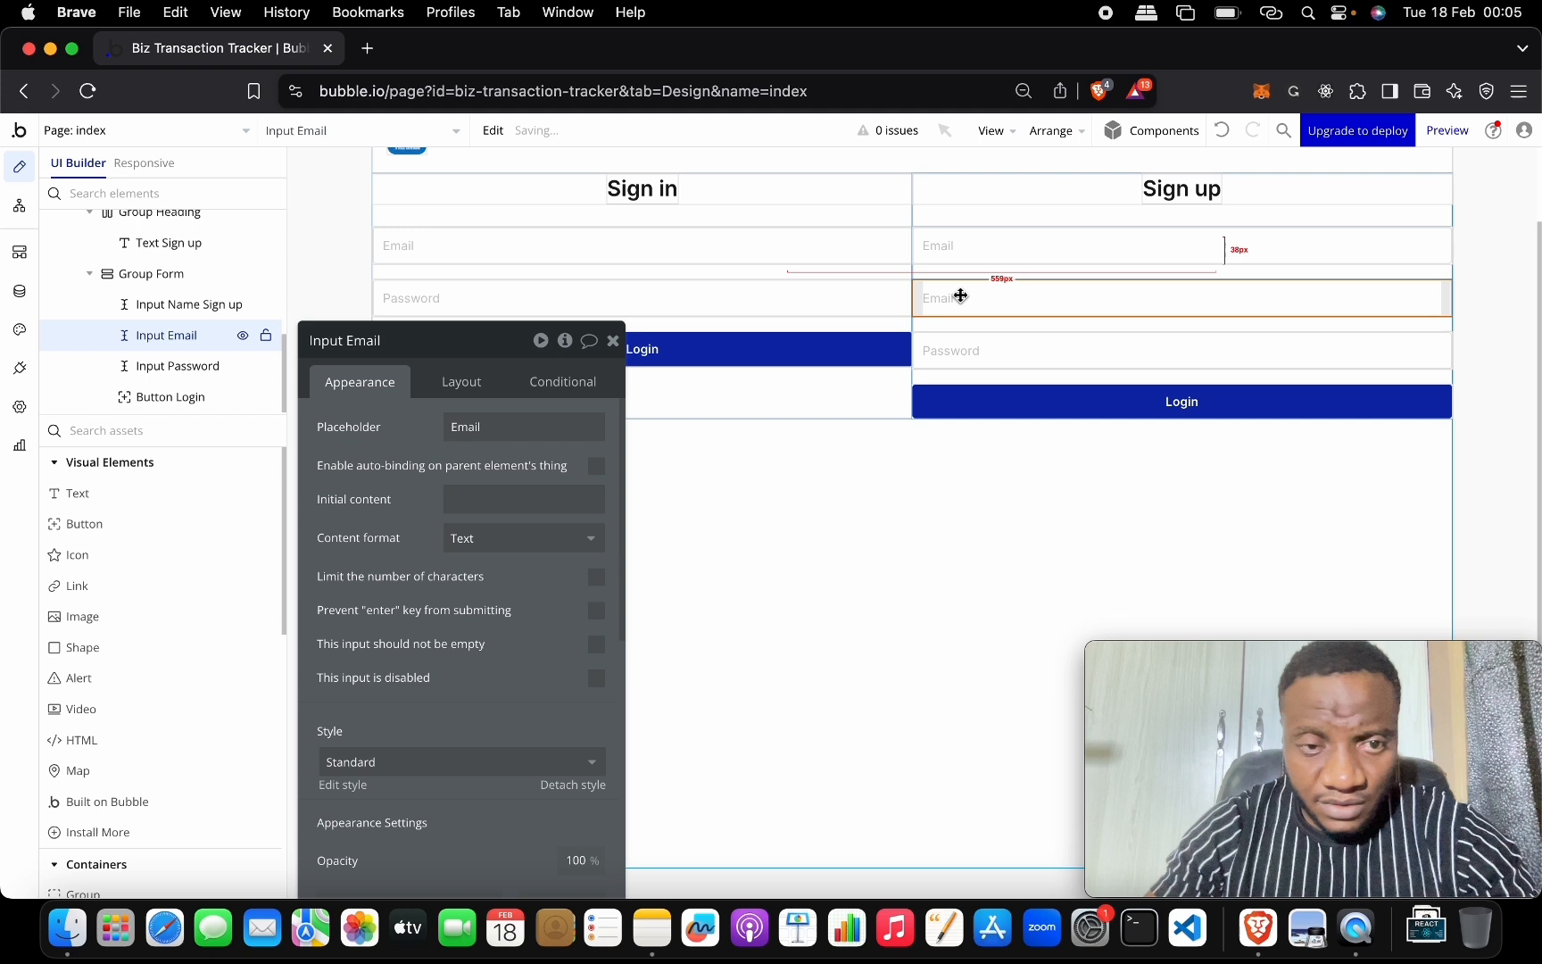
{"action": "left_click", "coordinate": [410, 343]}
{"action": "left_click", "coordinate": [998, 350]}
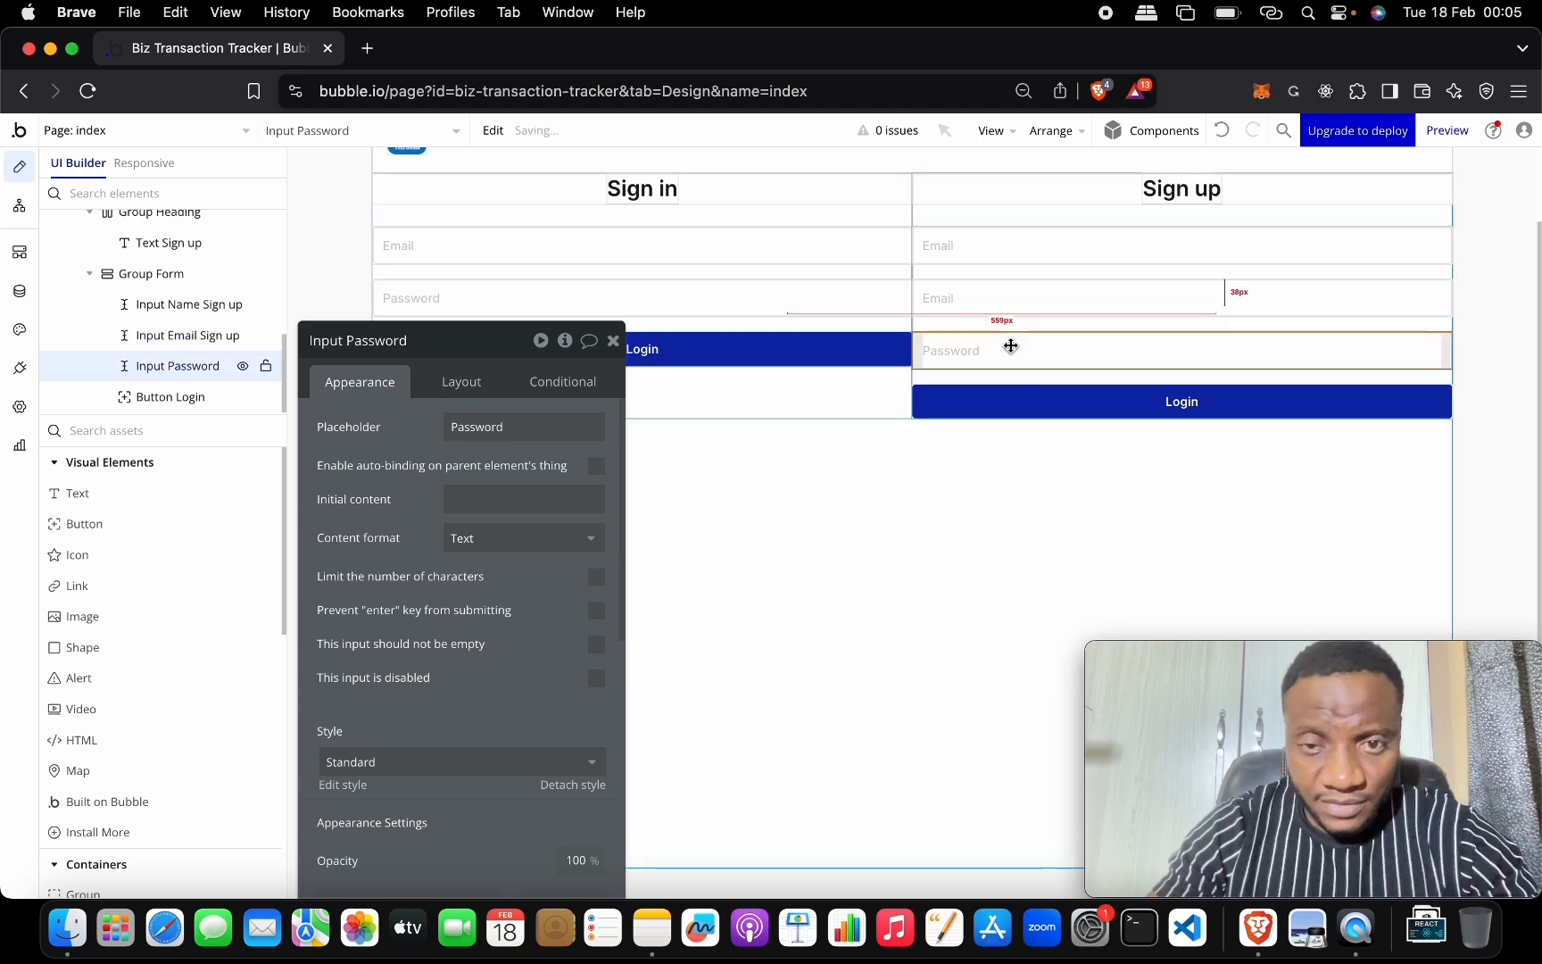
{"action": "left_click", "coordinate": [473, 340]}
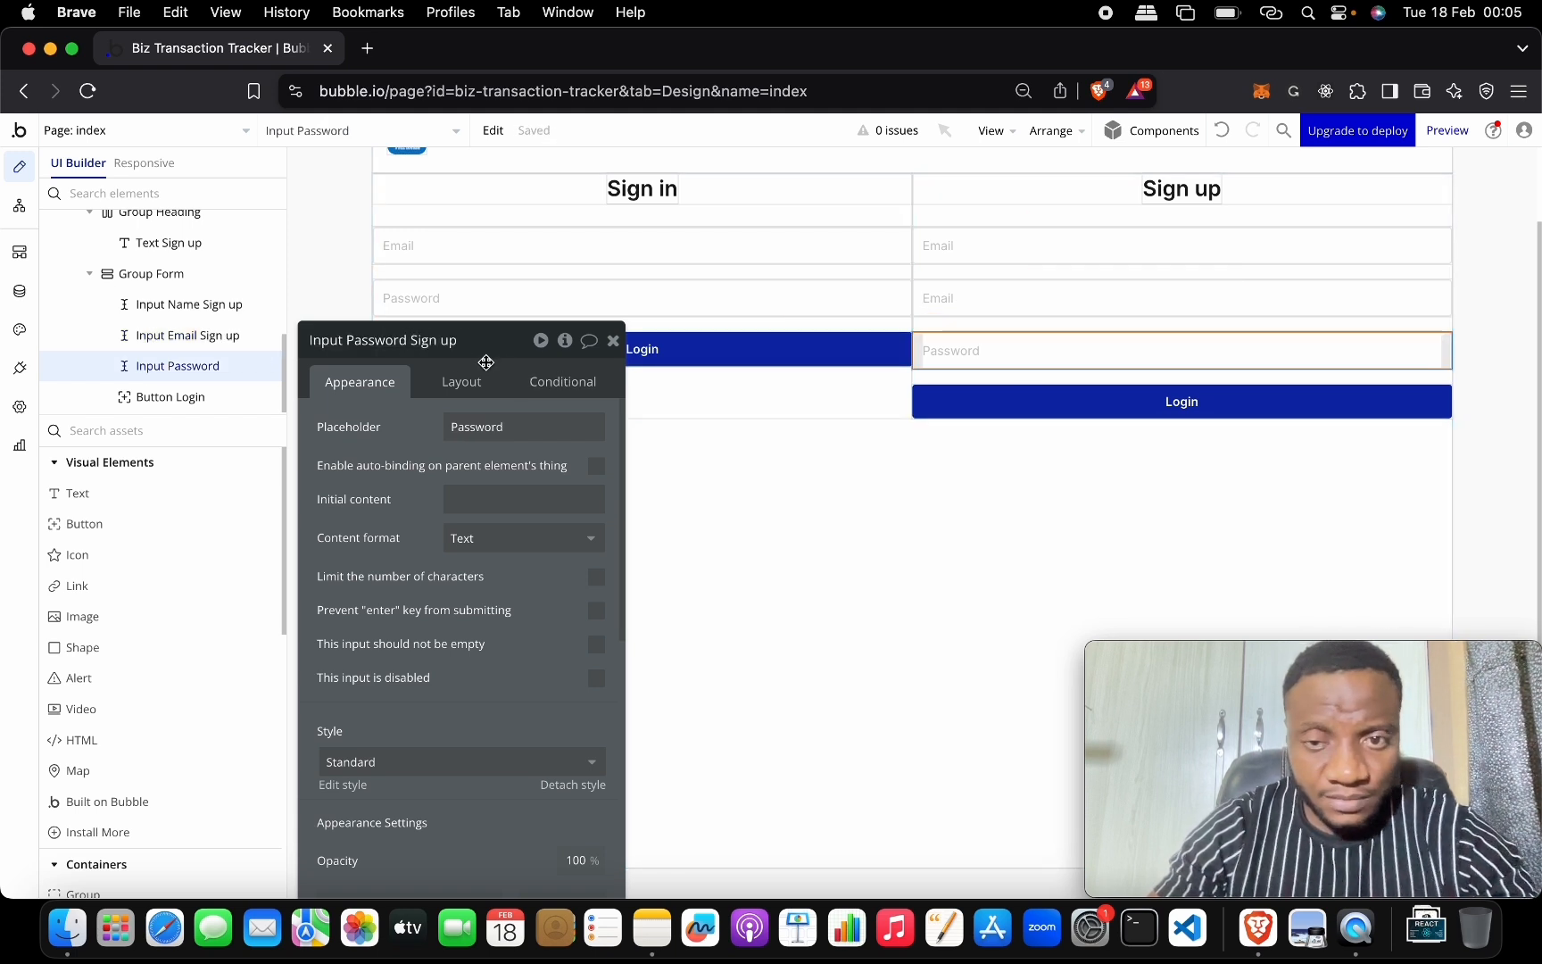
{"action": "type", "text": "Sign up"}
Set the sign-up button's label to Register.
{"action": "left_click", "coordinate": [1181, 401]}
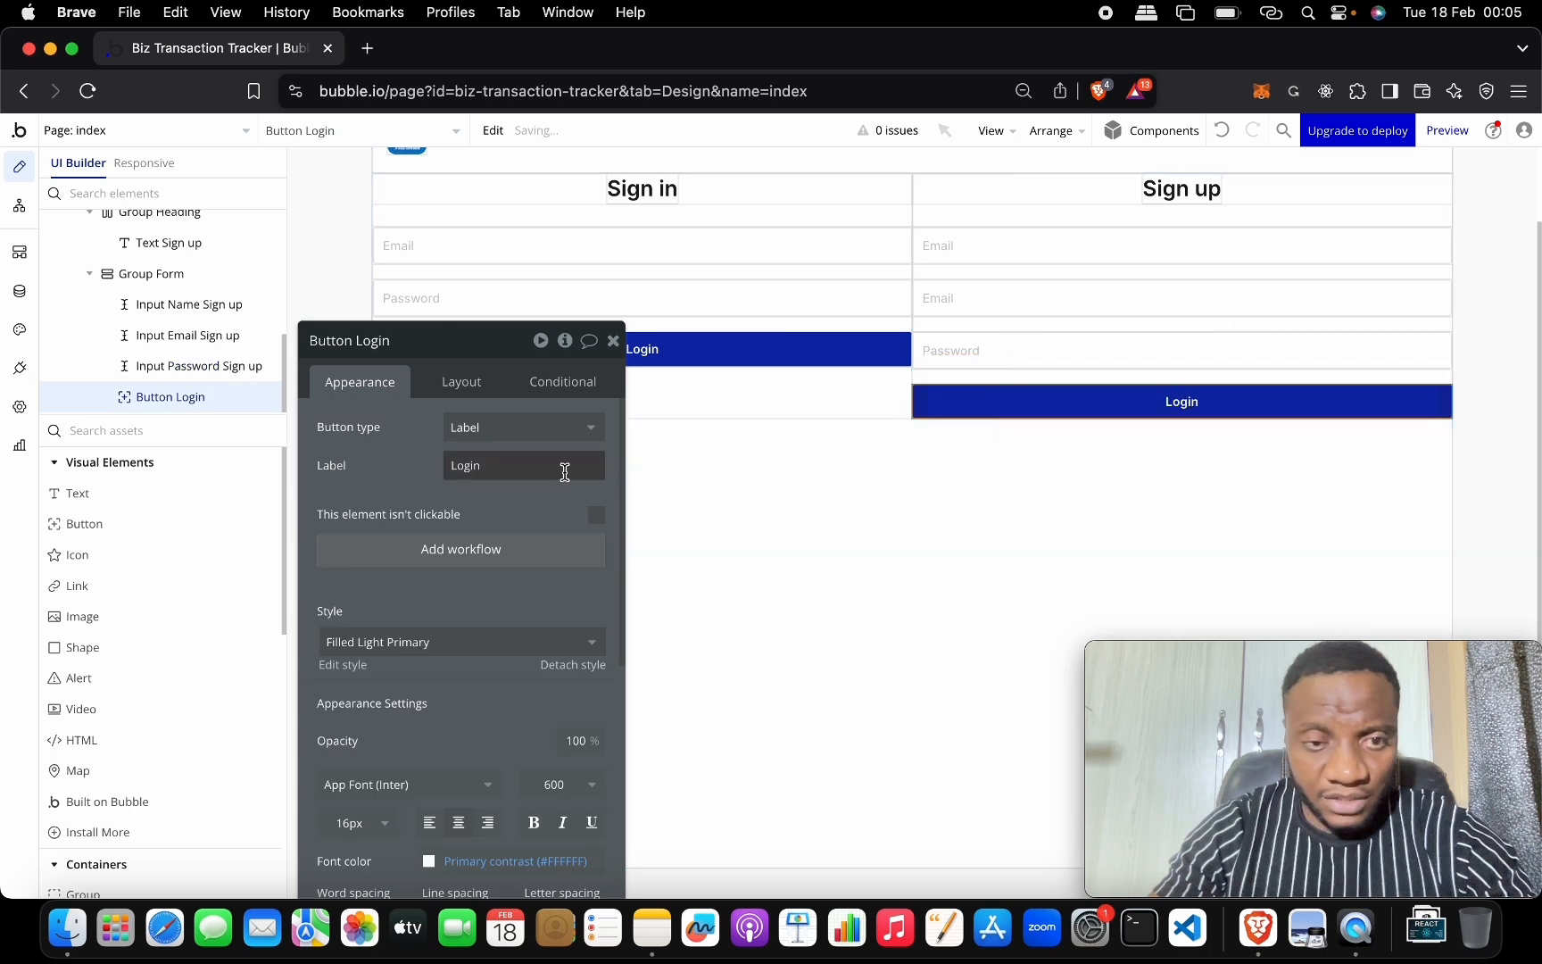
{"action": "left_click", "coordinate": [533, 456]}
{"action": "type", "text": "Reg"}
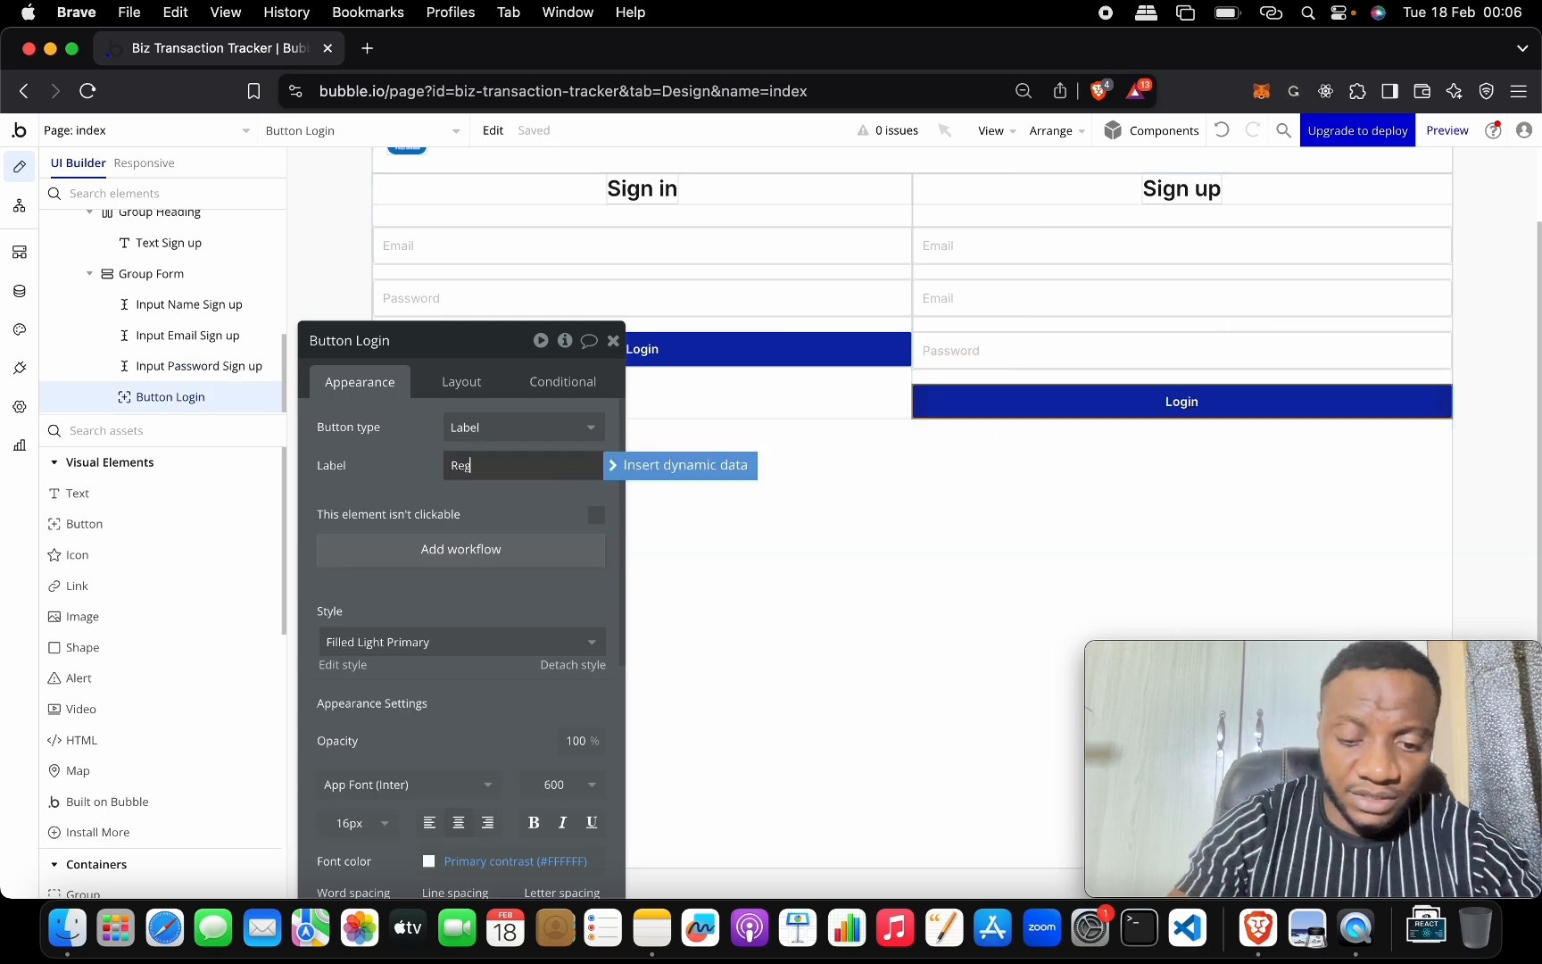
{"action": "type", "text": "ister"}
{"action": "left_click_drag", "start_coordinate": [465, 354], "coordinate": [371, 582]}
{"action": "scroll", "coordinate": [660, 504], "scroll_direction": "up", "scroll_amount": 2}
Select both form groups and give them 10 px left and right padding.
{"action": "left_click", "coordinate": [686, 495]}
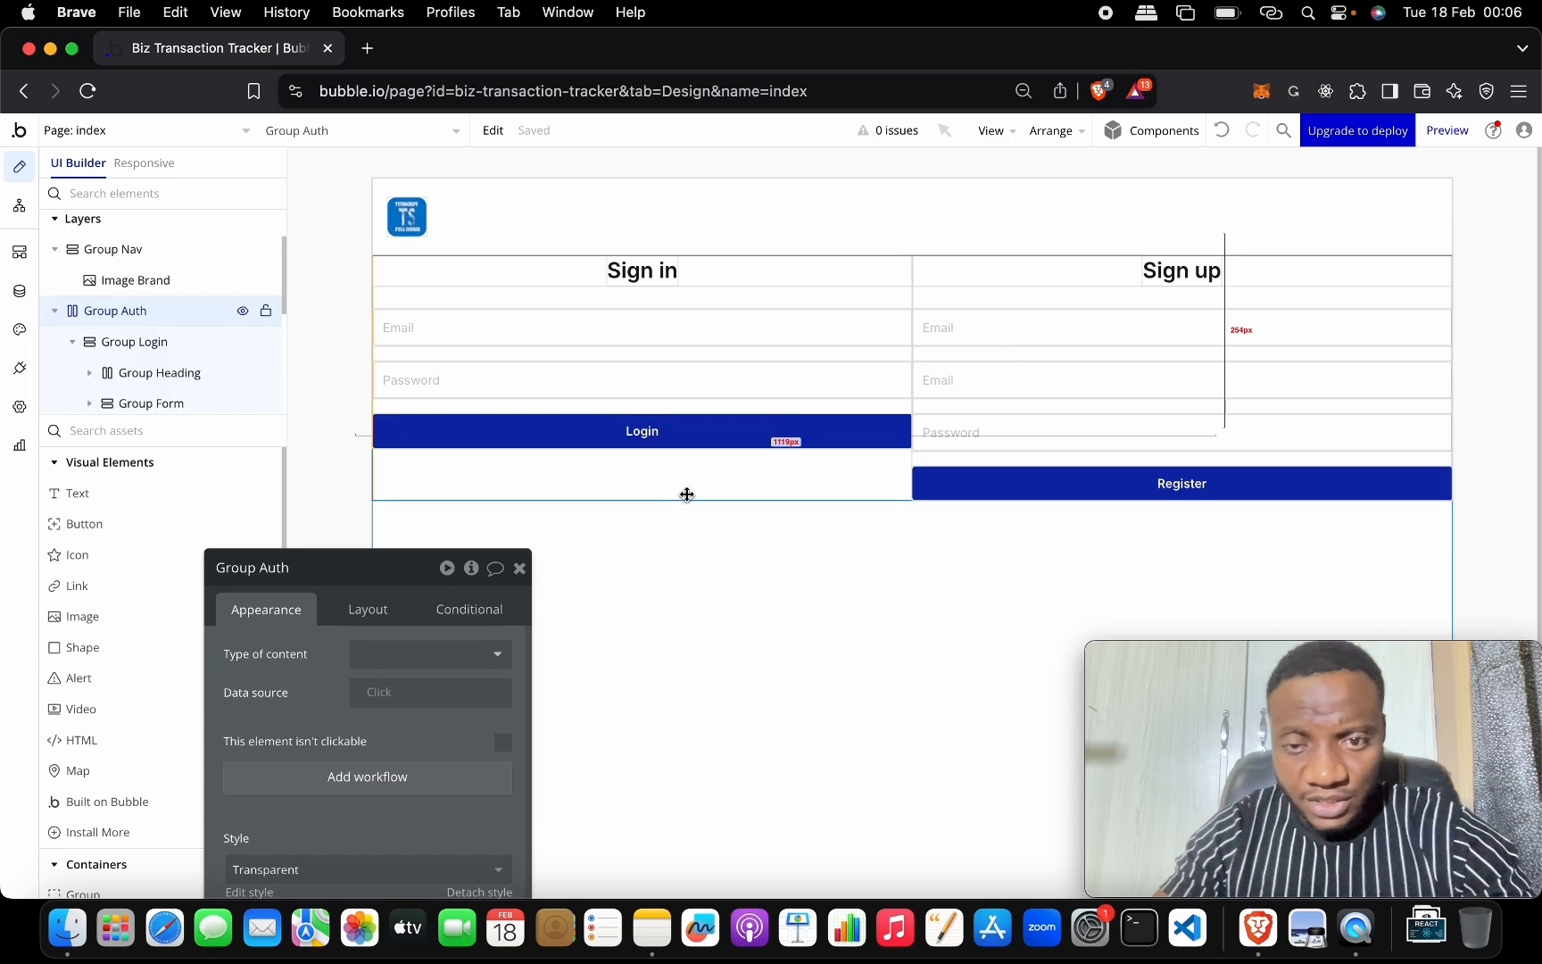
{"action": "left_click", "coordinate": [941, 460], "text": "shift"}
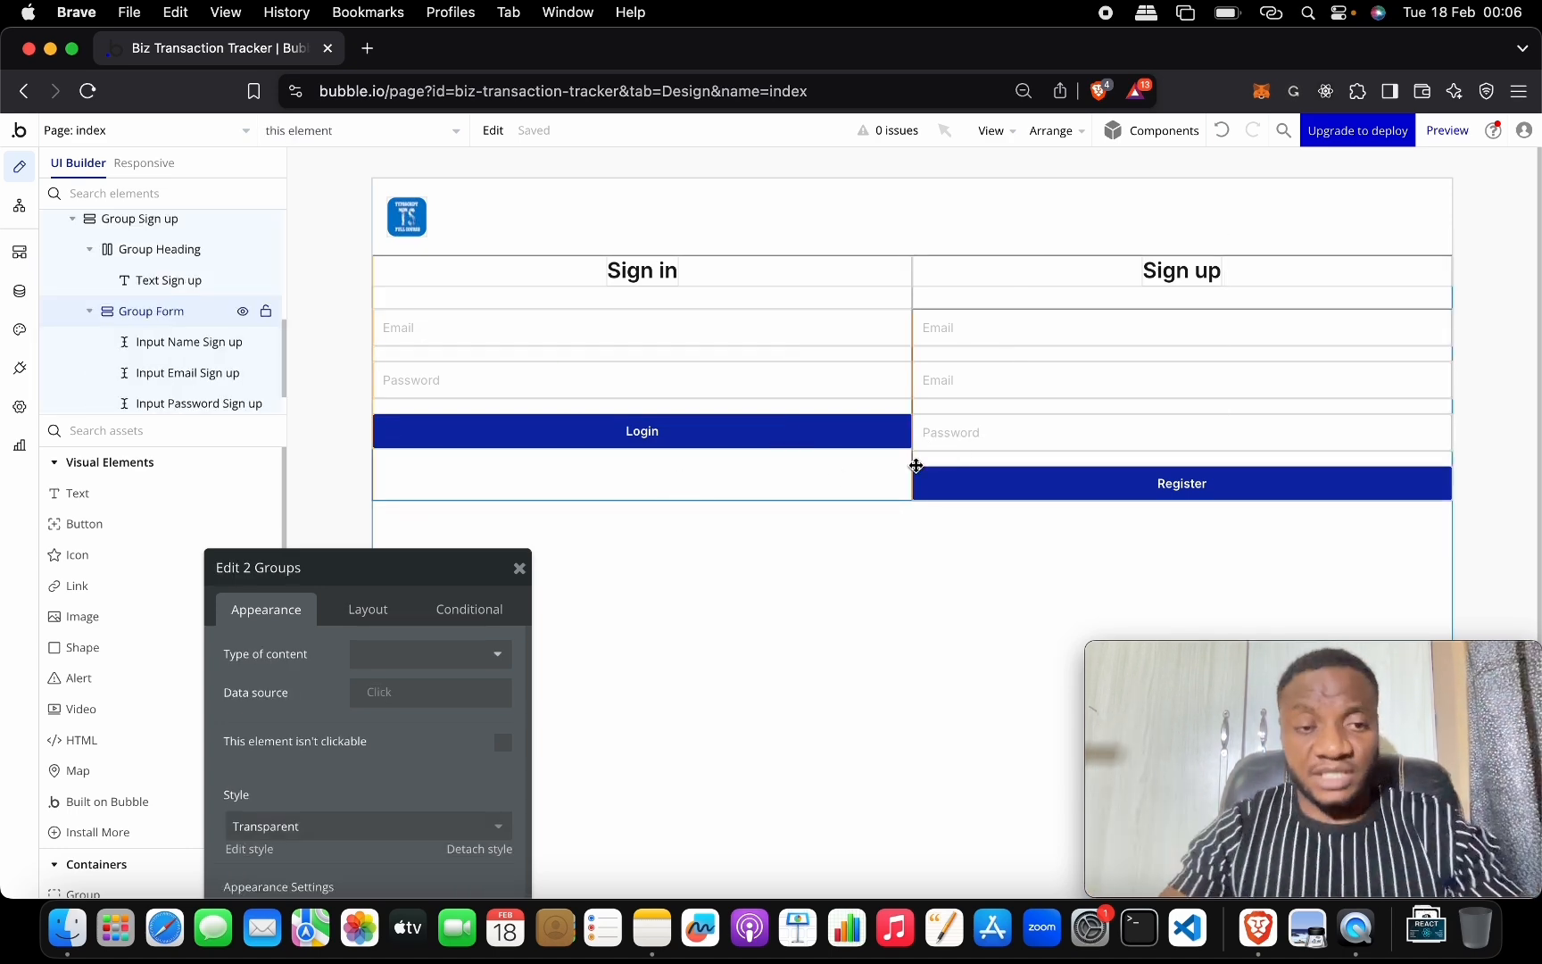
{"action": "left_click_drag", "start_coordinate": [455, 560], "coordinate": [341, 163]}
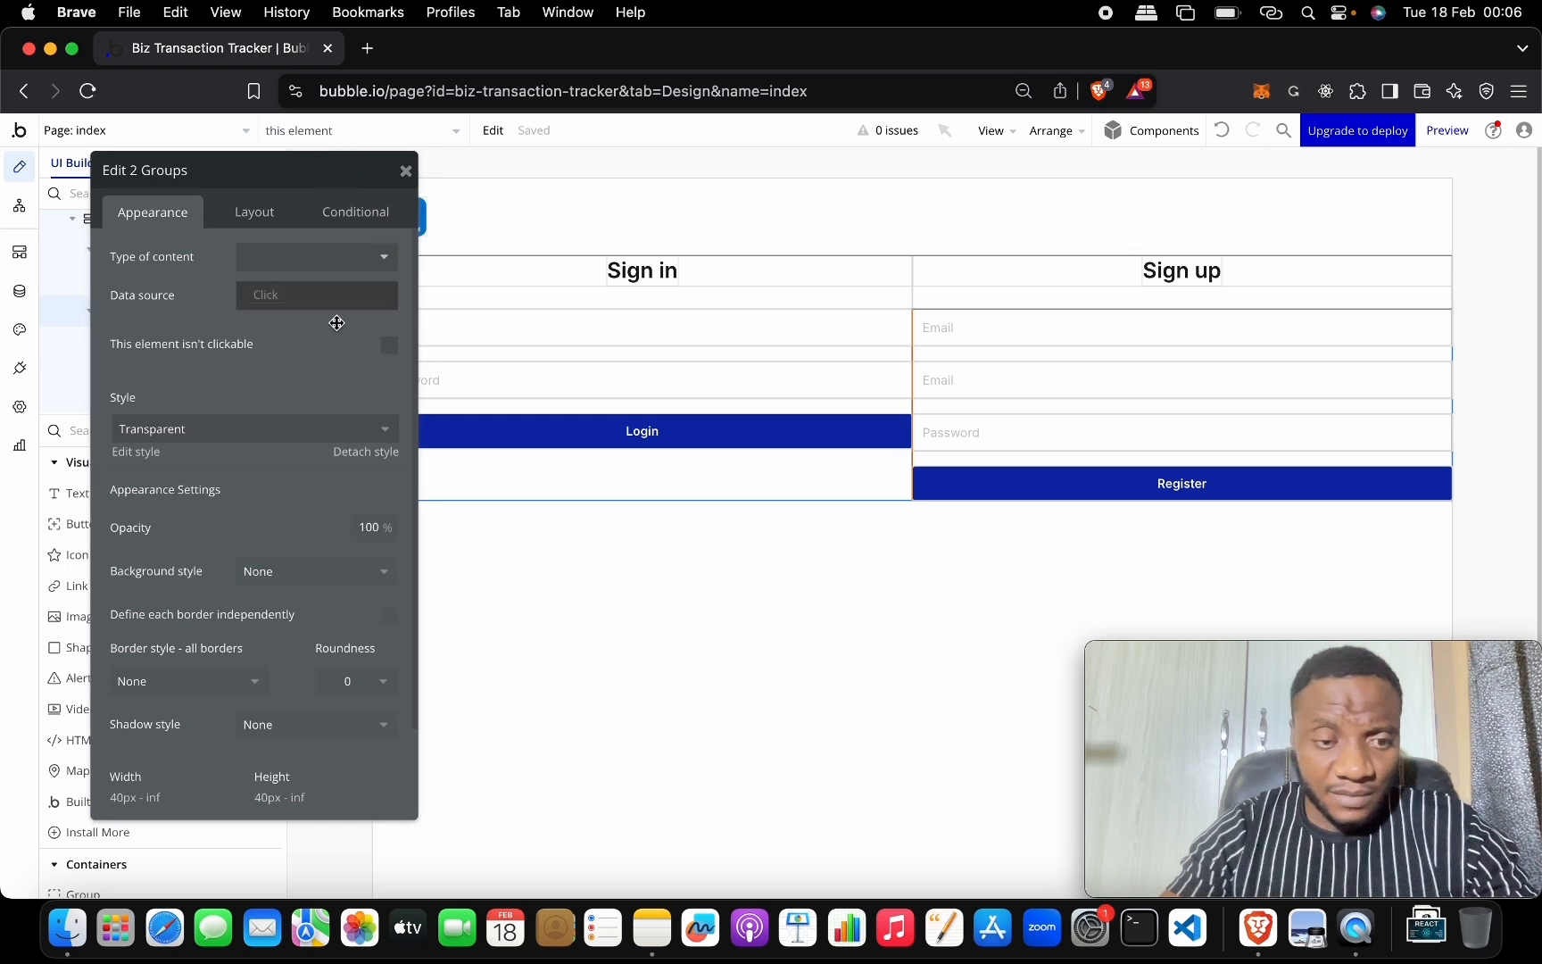
{"action": "left_click", "coordinate": [255, 214]}
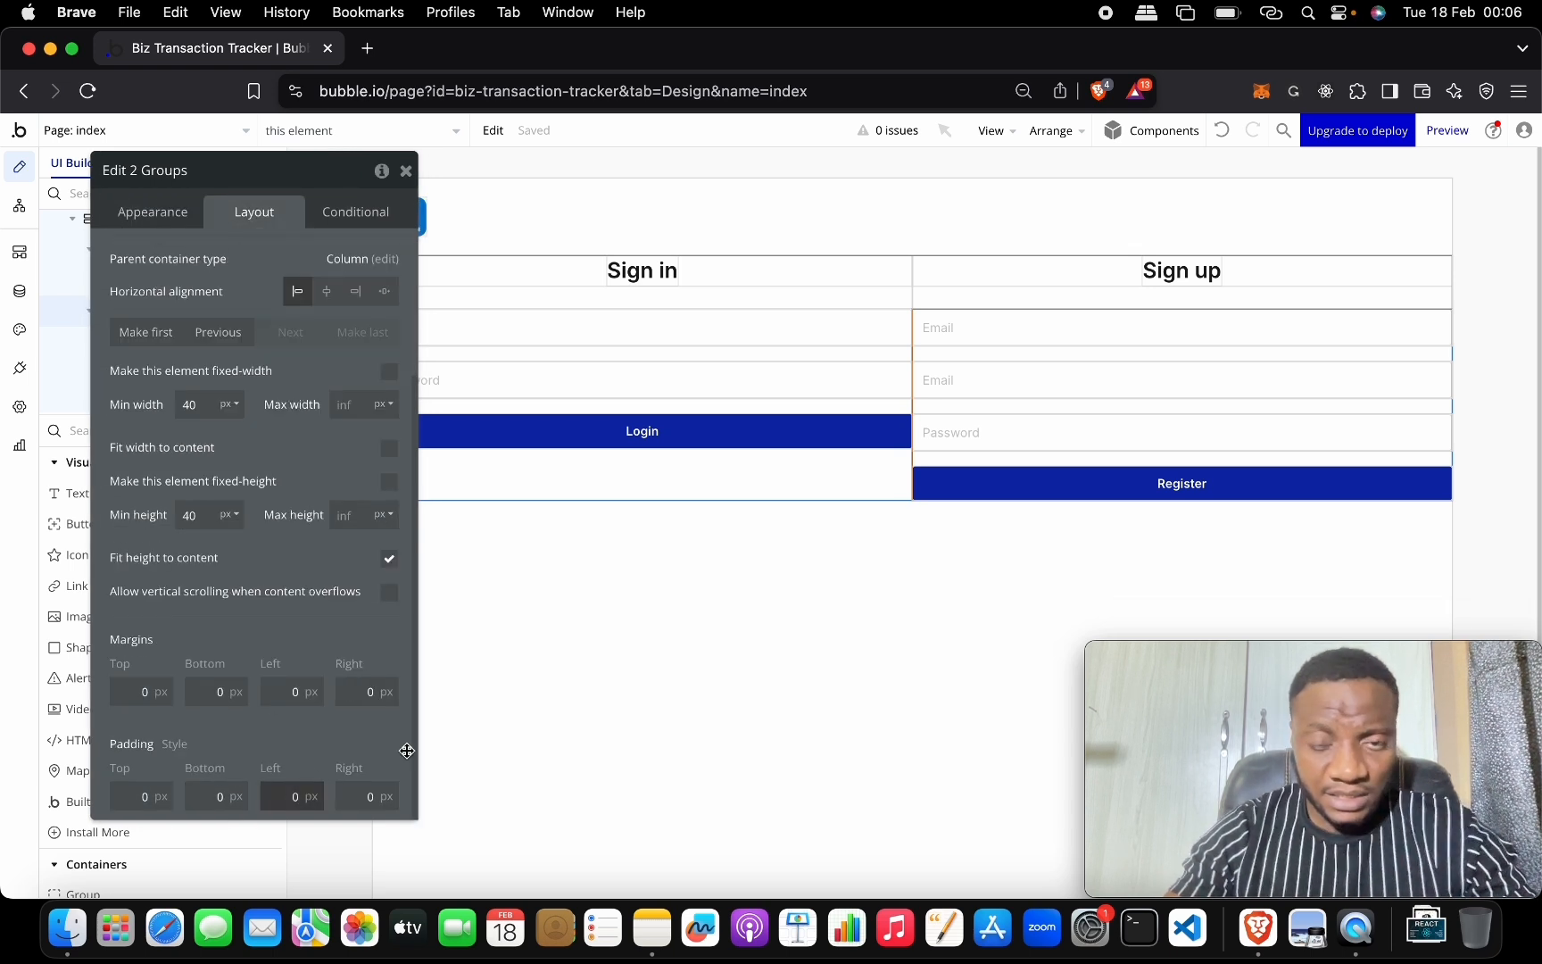
{"action": "key", "text": "Tab"}
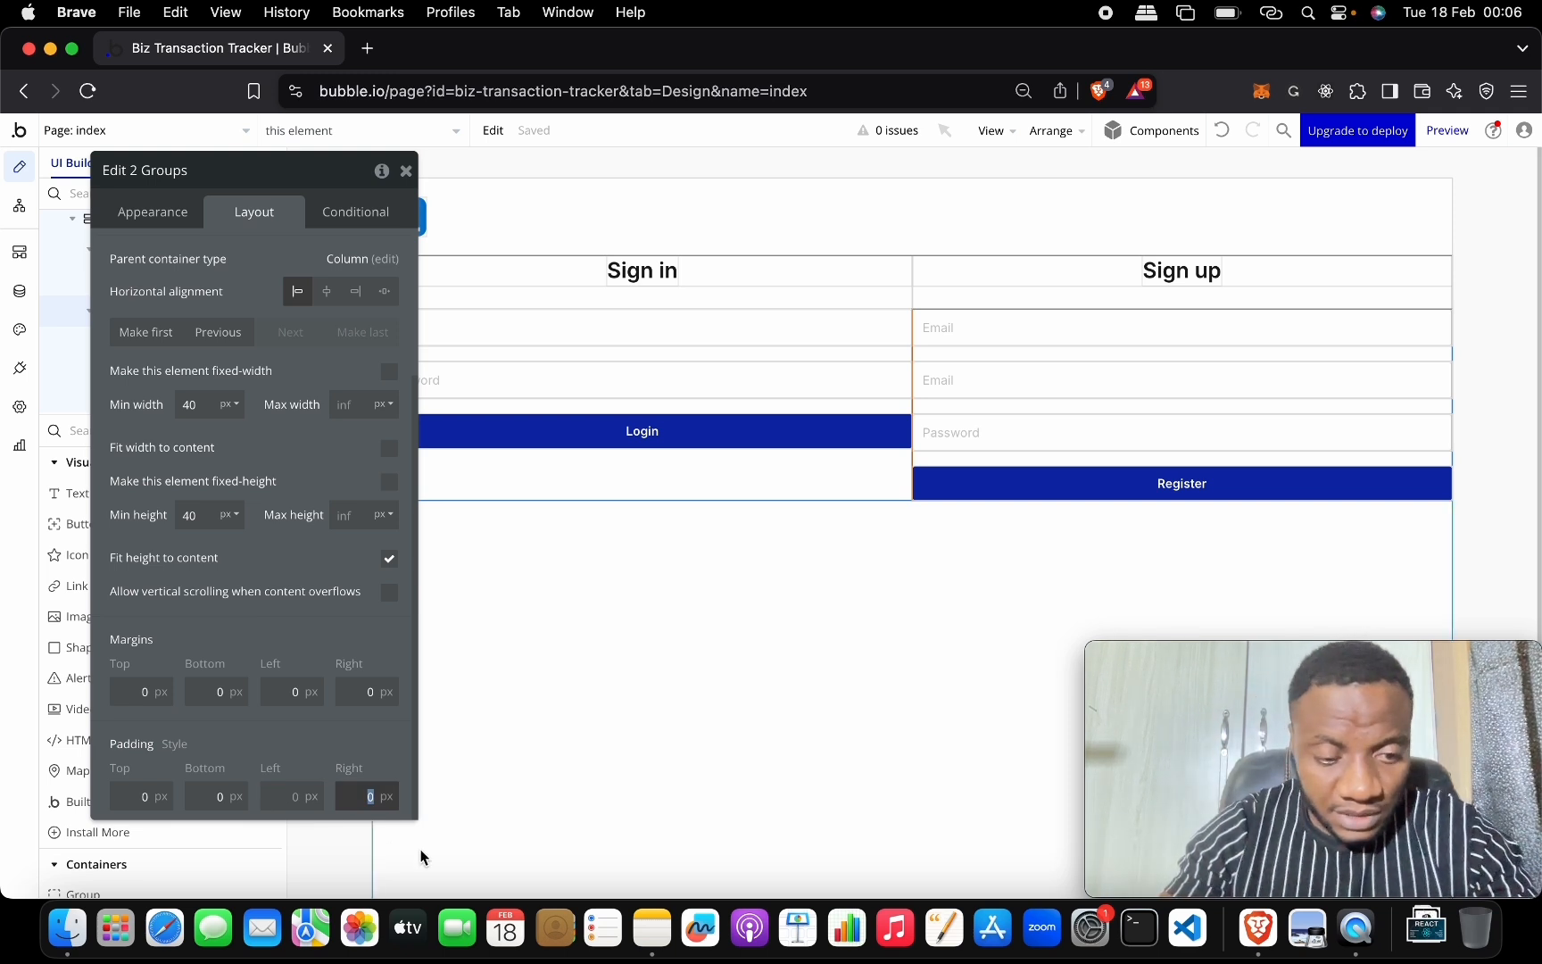
{"action": "key", "text": "shift+Tab"}
{"action": "type", "text": "10"}
{"action": "key", "text": "Return"}
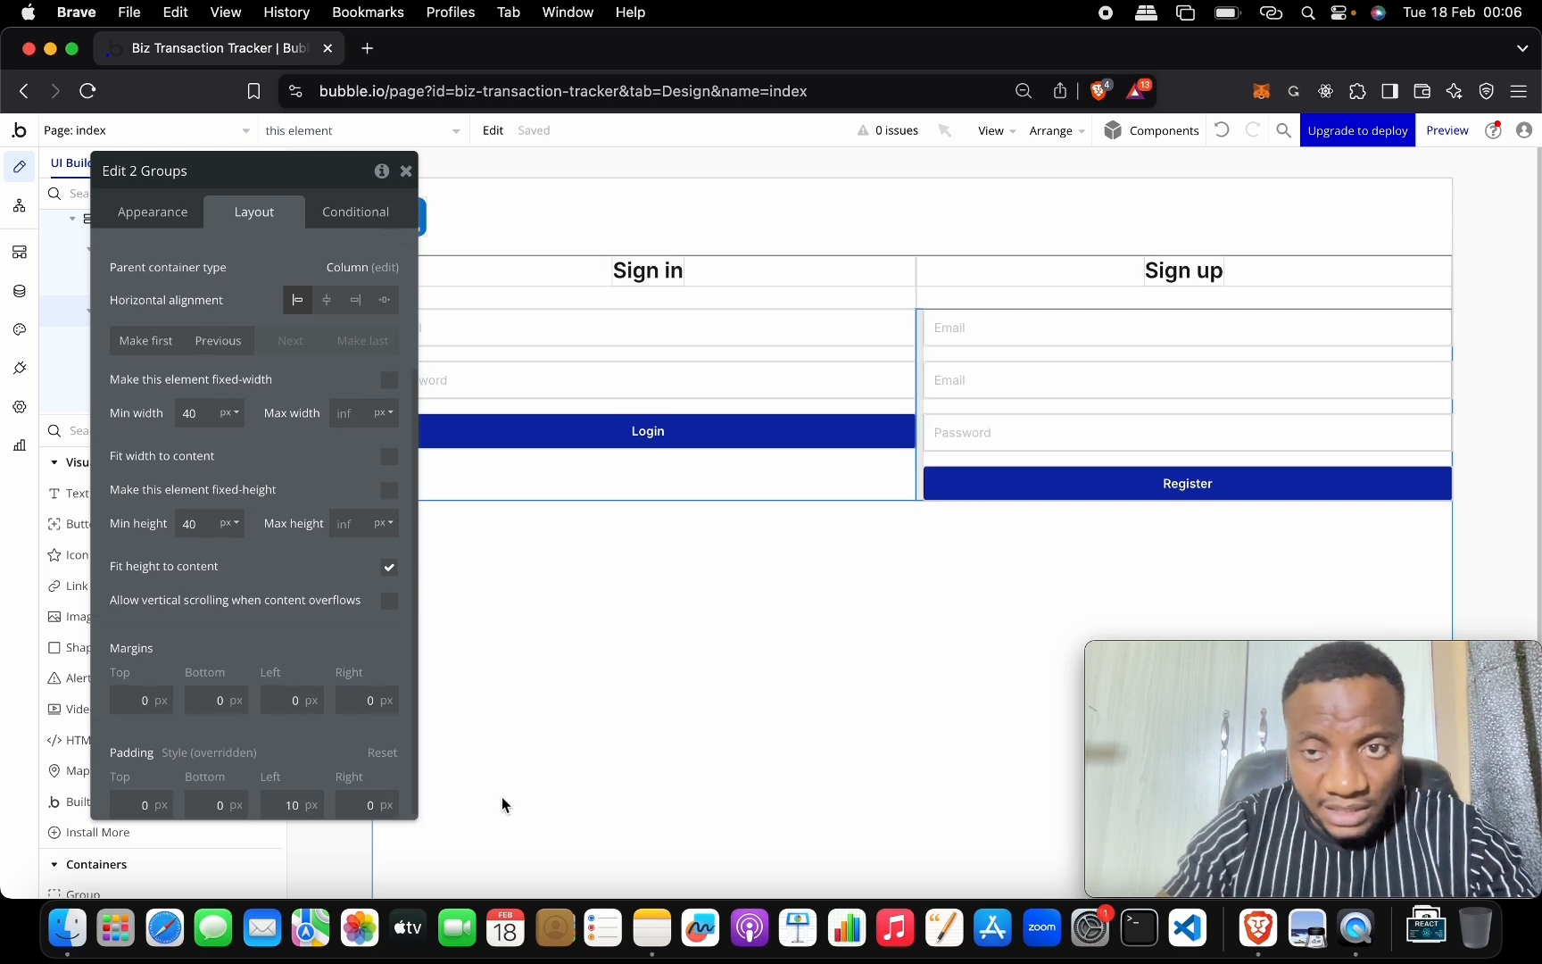
{"action": "left_click", "coordinate": [366, 805]}
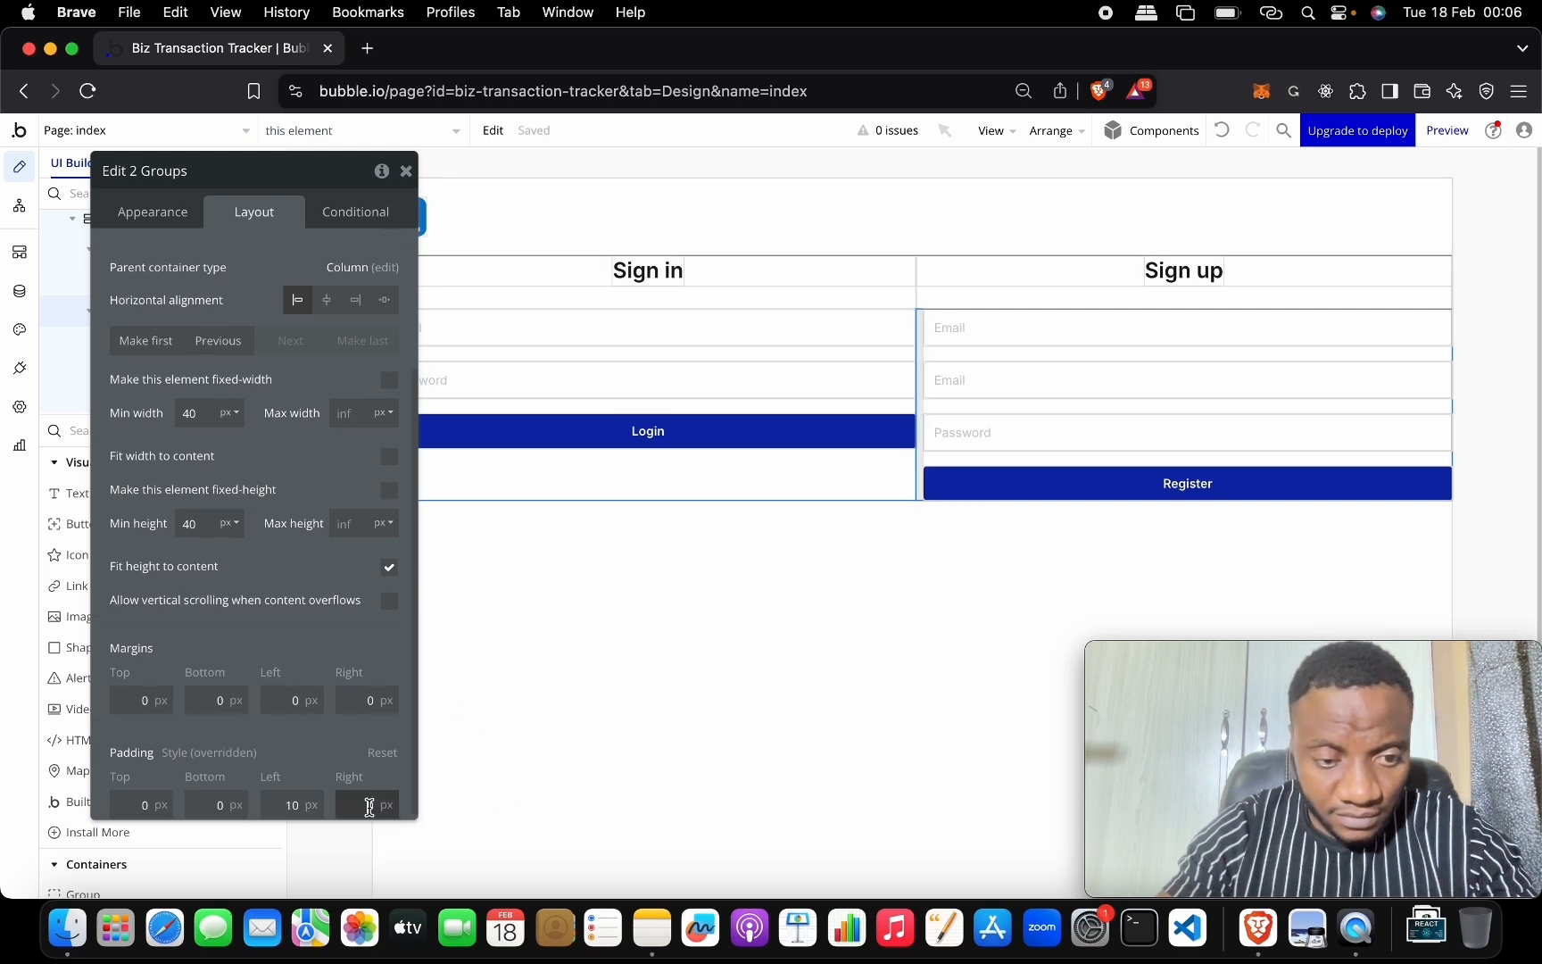
{"action": "key", "text": "Return"}
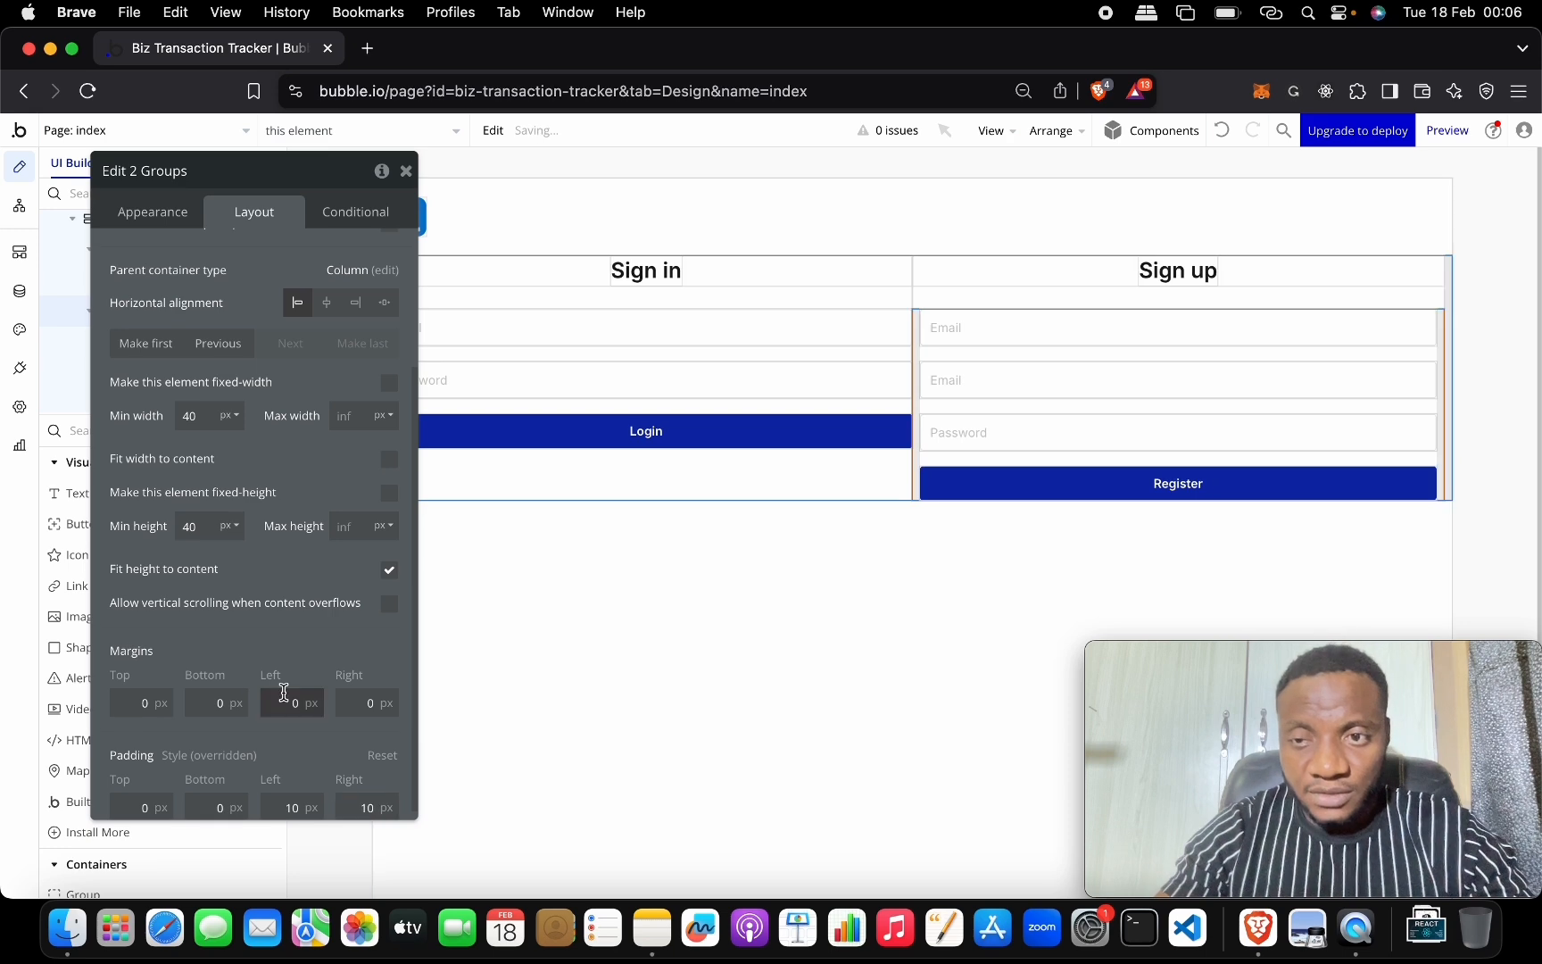
Raise both form groups' left and right padding to 20 px.
{"action": "left_click_drag", "start_coordinate": [259, 171], "coordinate": [827, 172]}
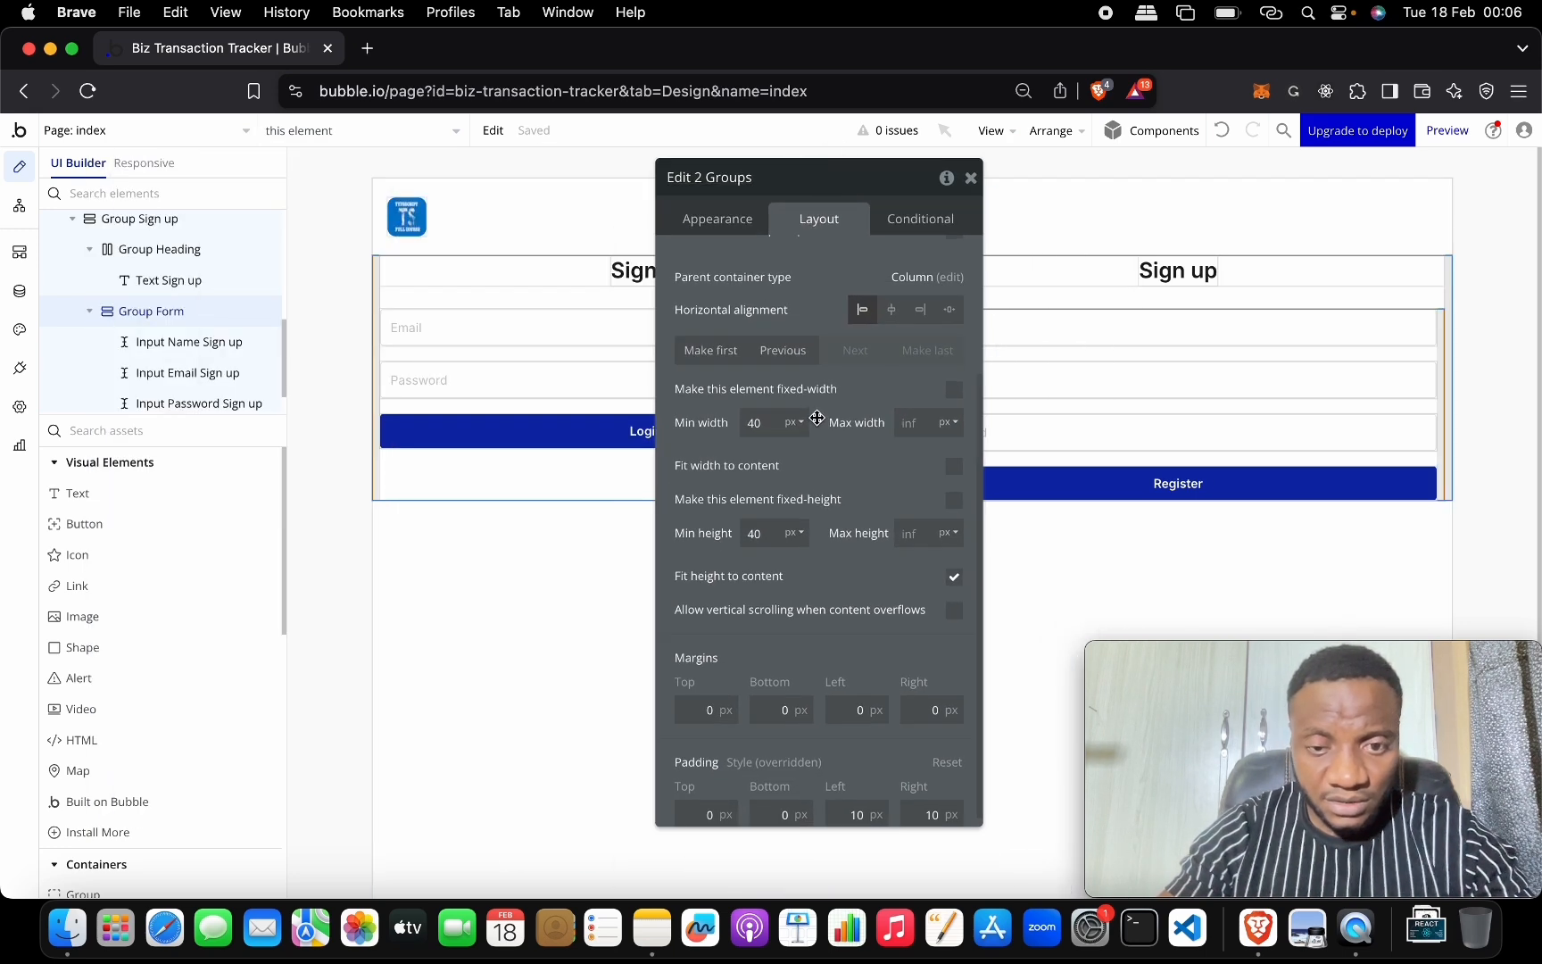
{"action": "left_click", "coordinate": [855, 814]}
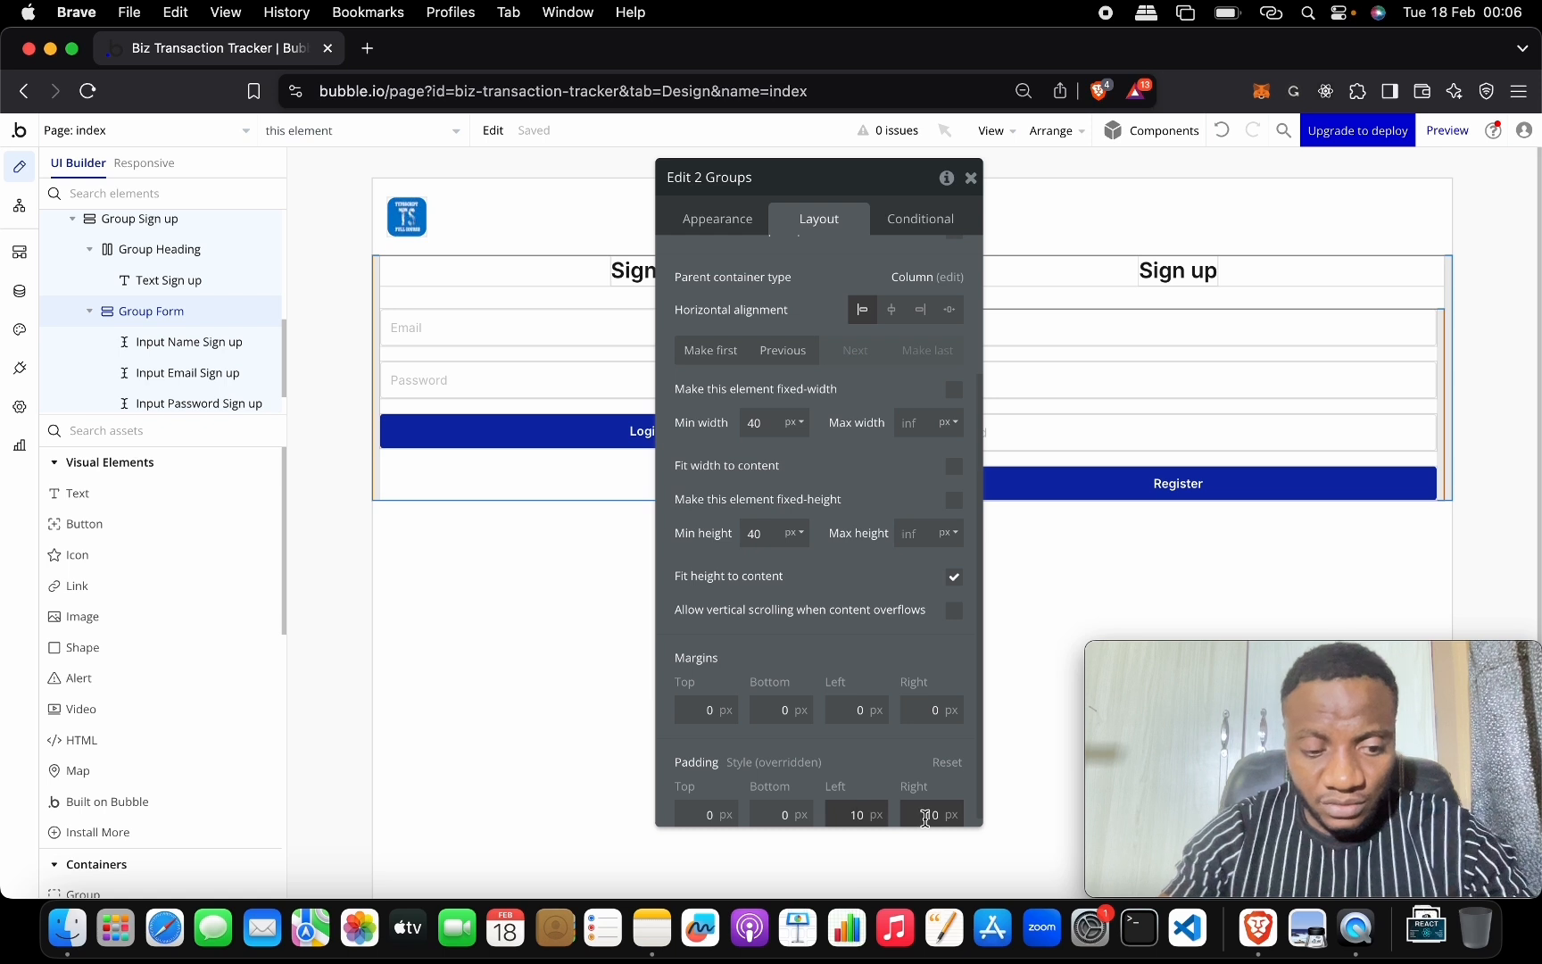
{"action": "key", "text": "BackSpace"}
{"action": "type", "text": "2"}
{"action": "key", "text": "Tab"}
{"action": "key", "text": "Tab"}
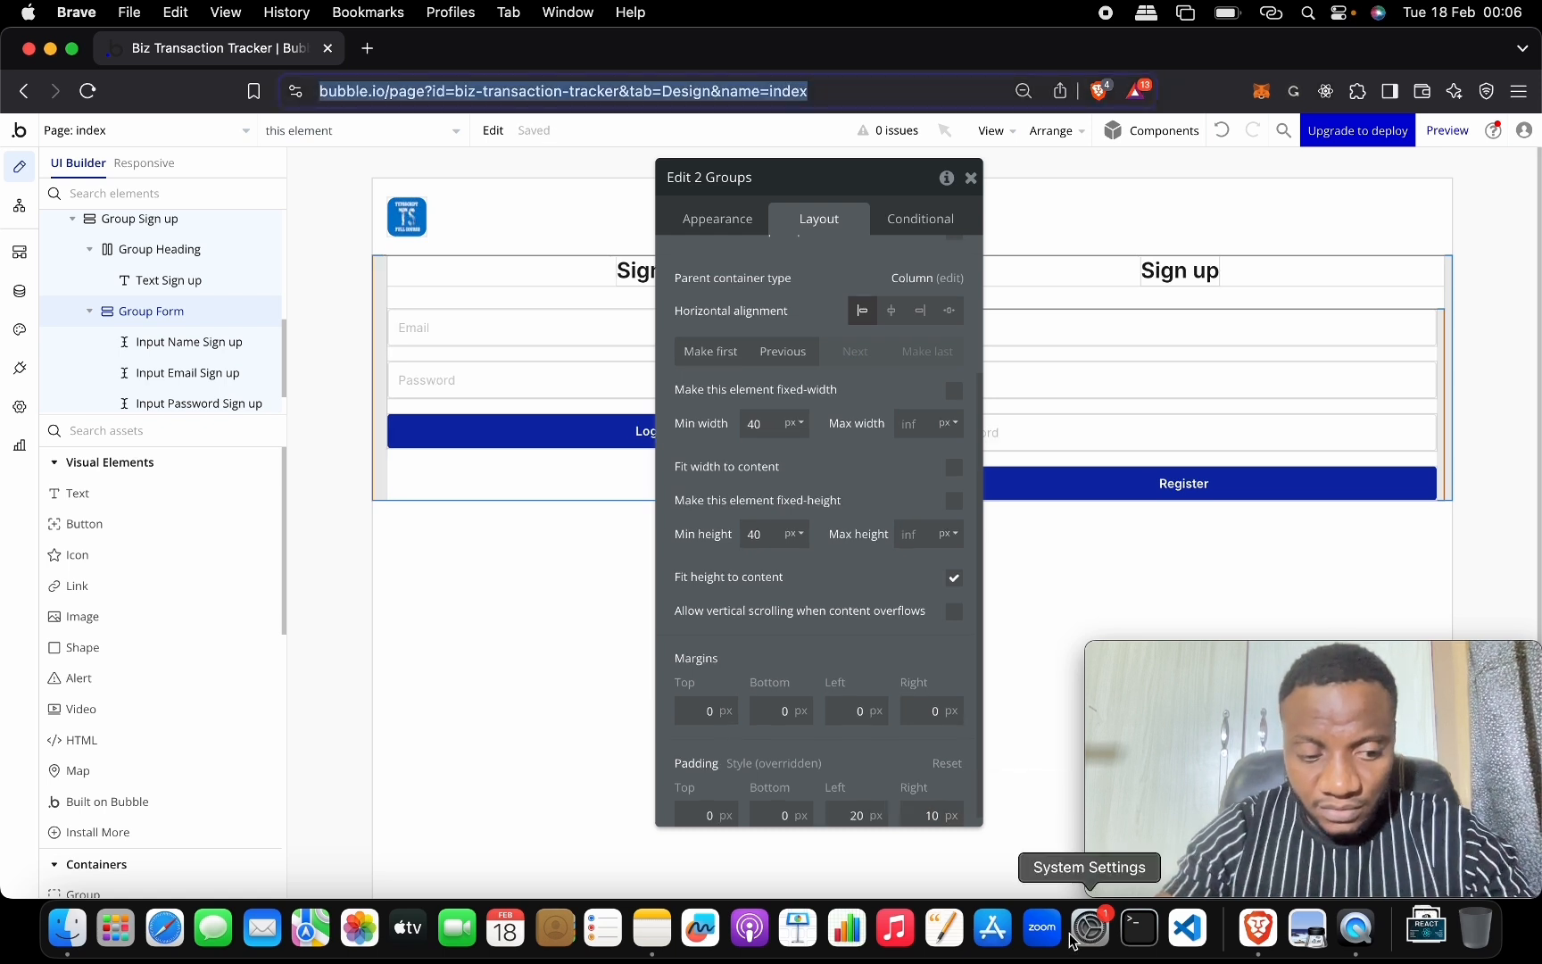
{"action": "left_click", "coordinate": [927, 805]}
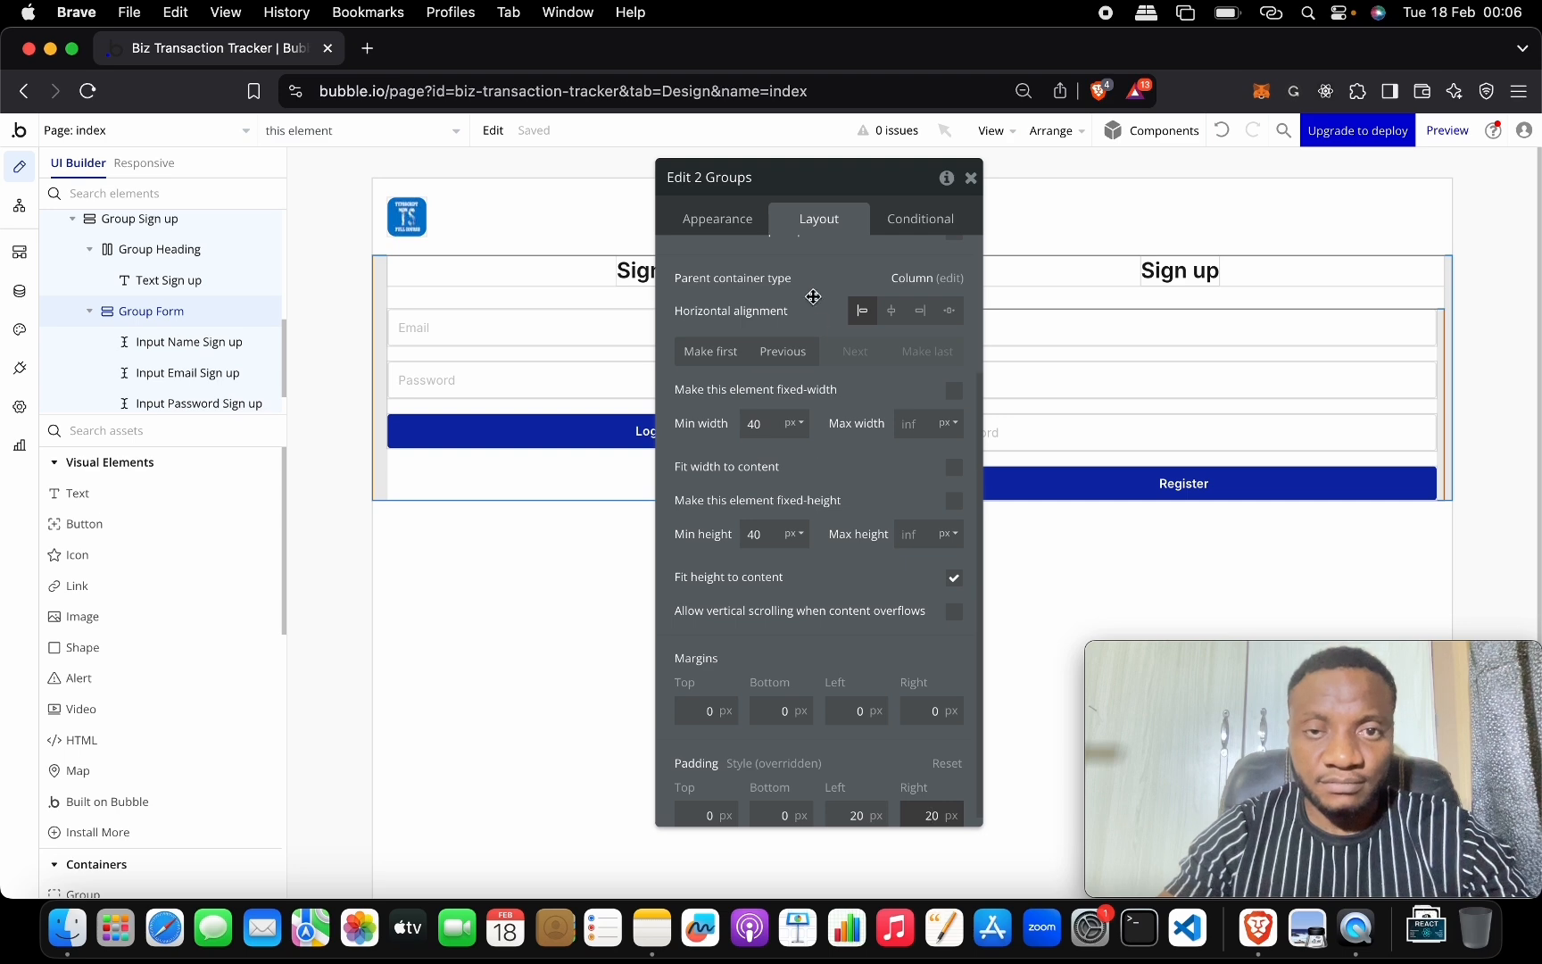
{"action": "type", "text": "2"}
{"action": "left_click_drag", "start_coordinate": [814, 193], "coordinate": [834, 572]}
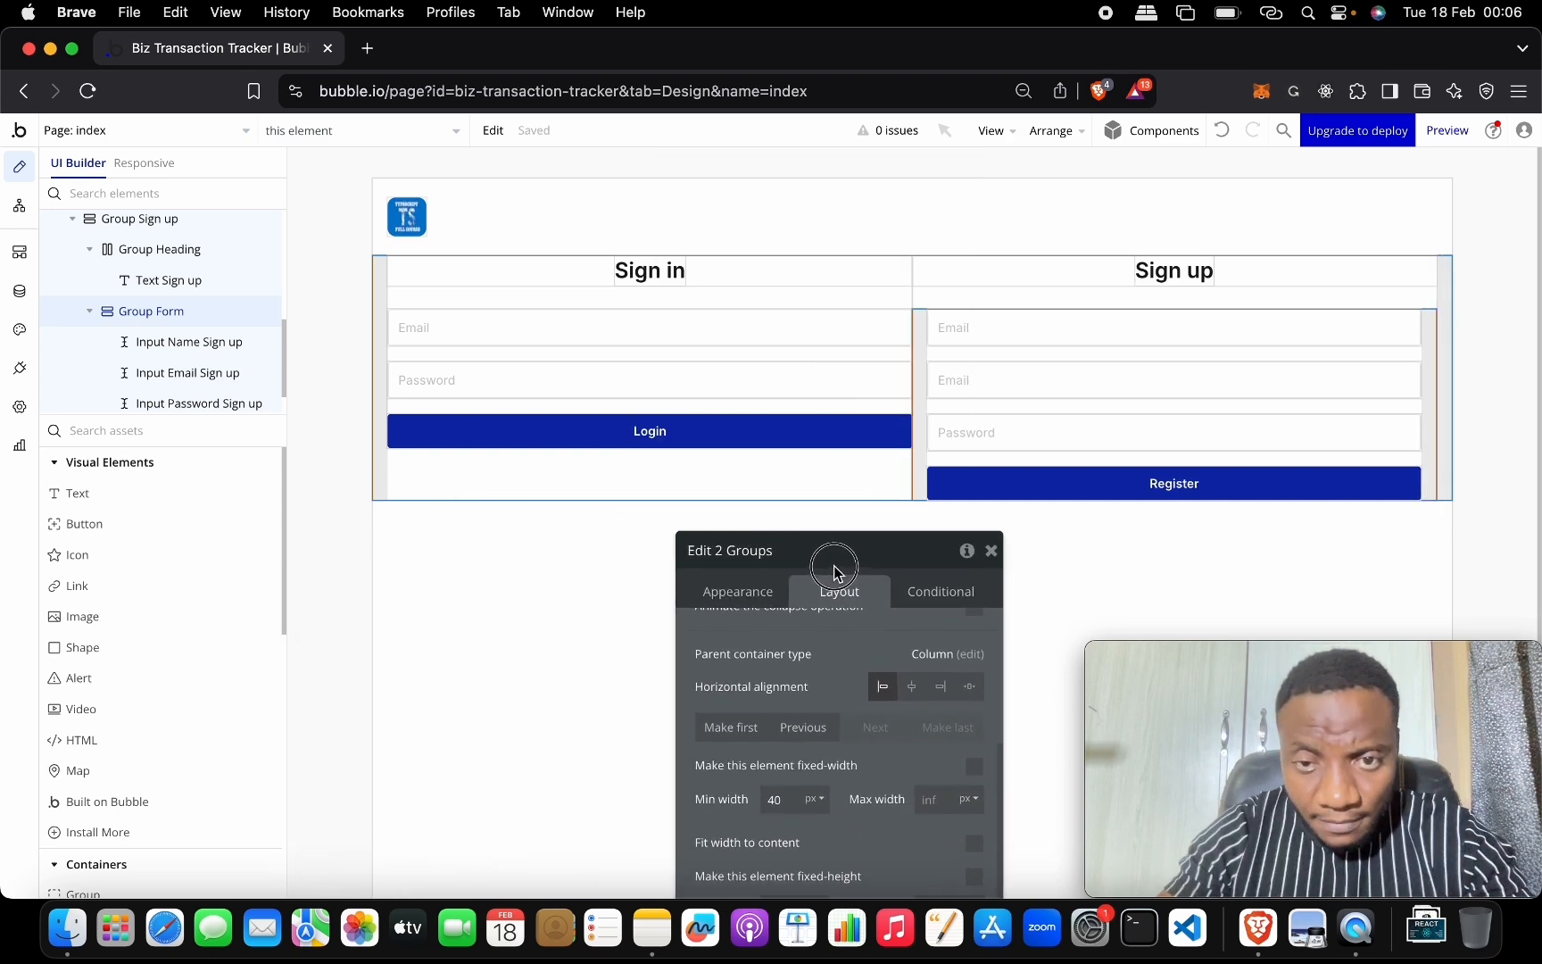
Inspect the sign-up inputs, Group Form and Group Sign up, then collapse Group Login and Group Auth.
{"action": "left_click", "coordinate": [821, 461]}
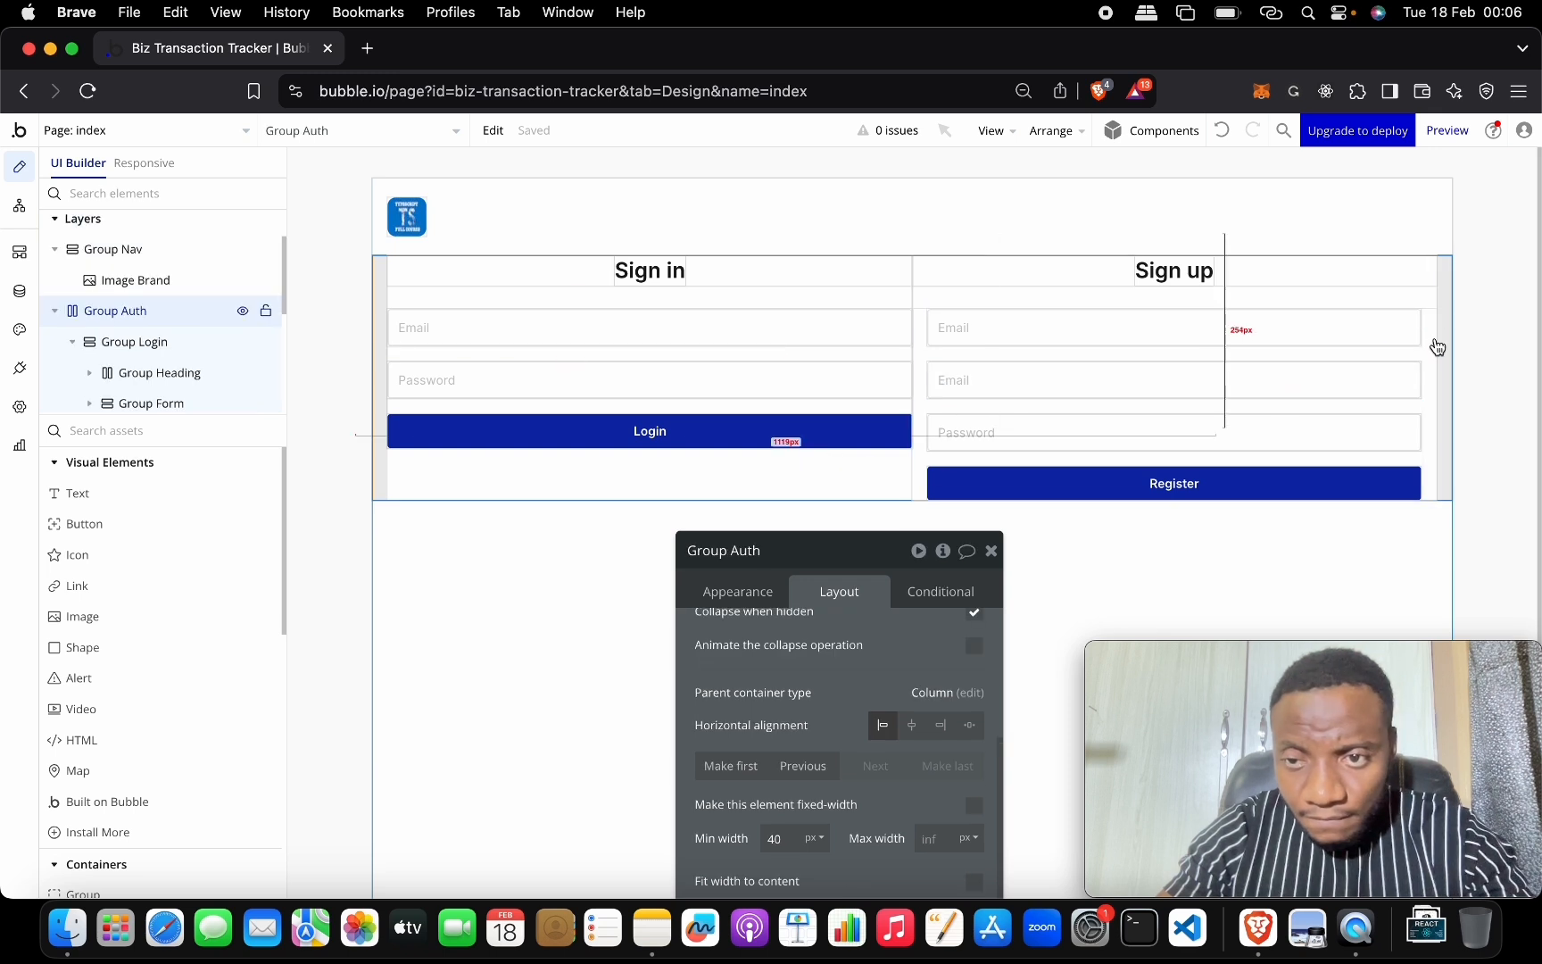
{"action": "left_click", "coordinate": [1398, 340]}
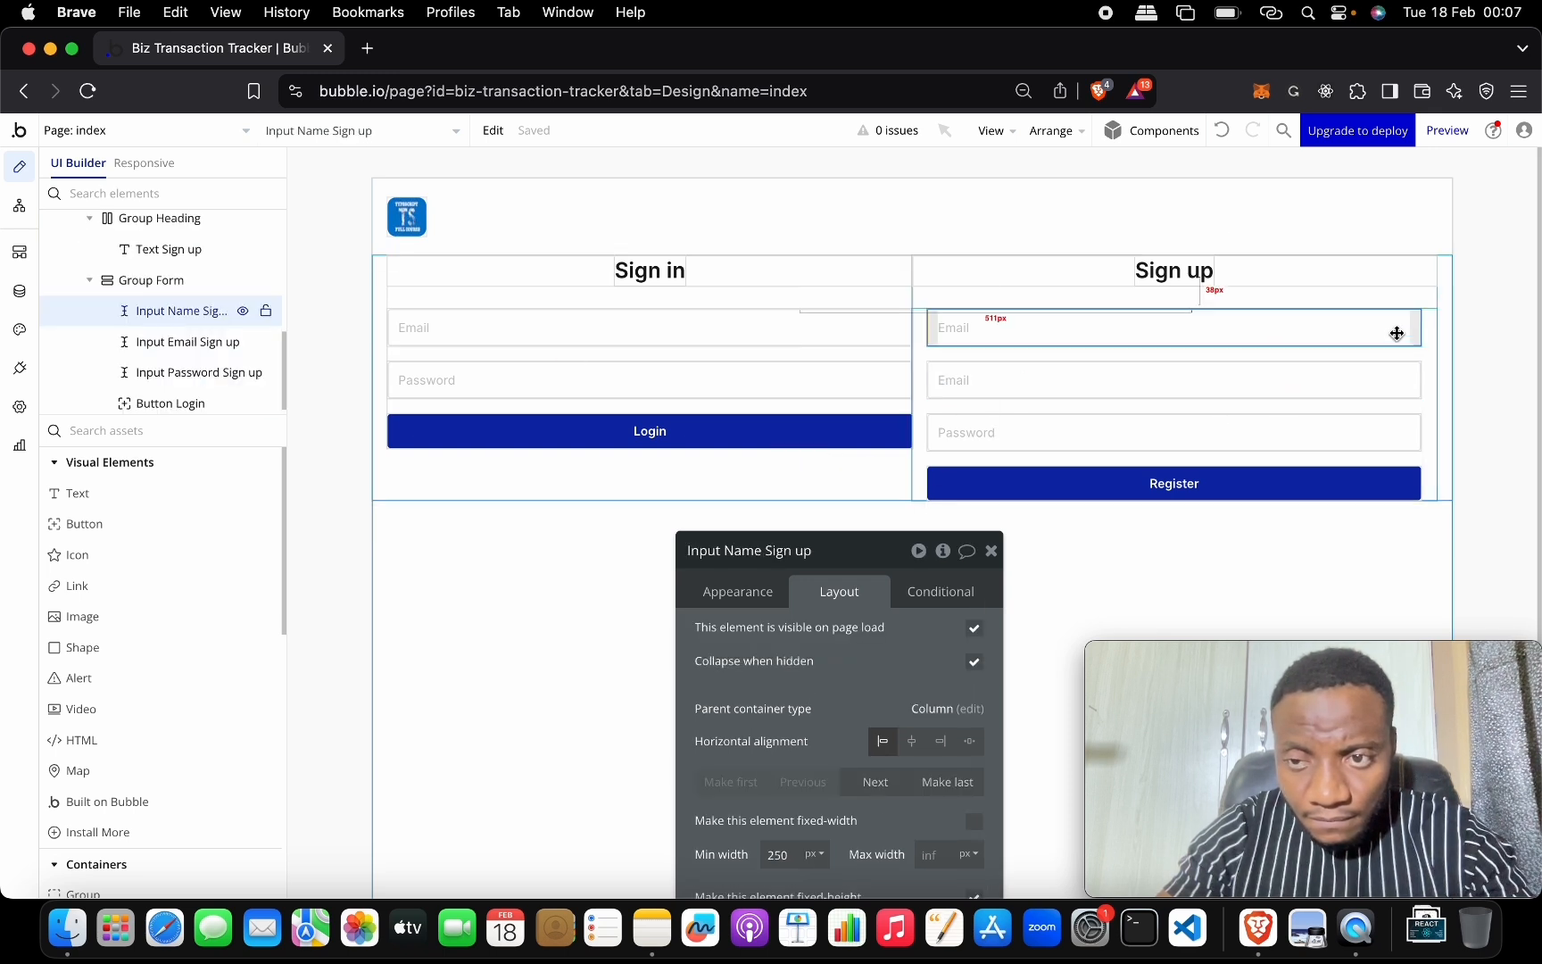
{"action": "left_click", "coordinate": [1392, 382]}
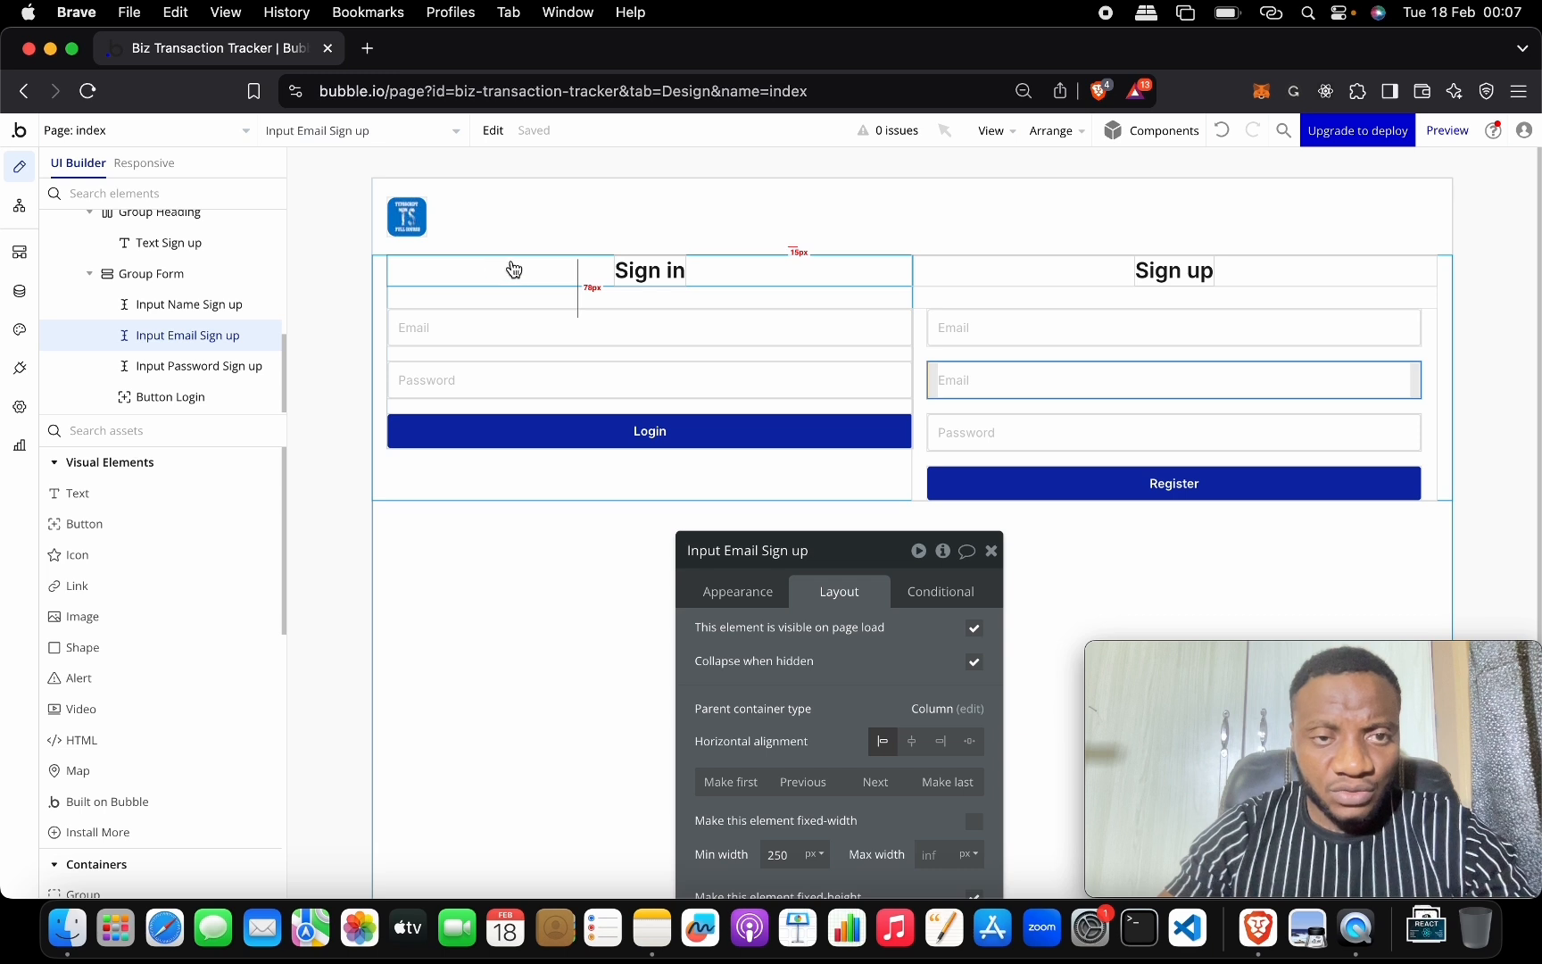
{"action": "left_click", "coordinate": [188, 275]}
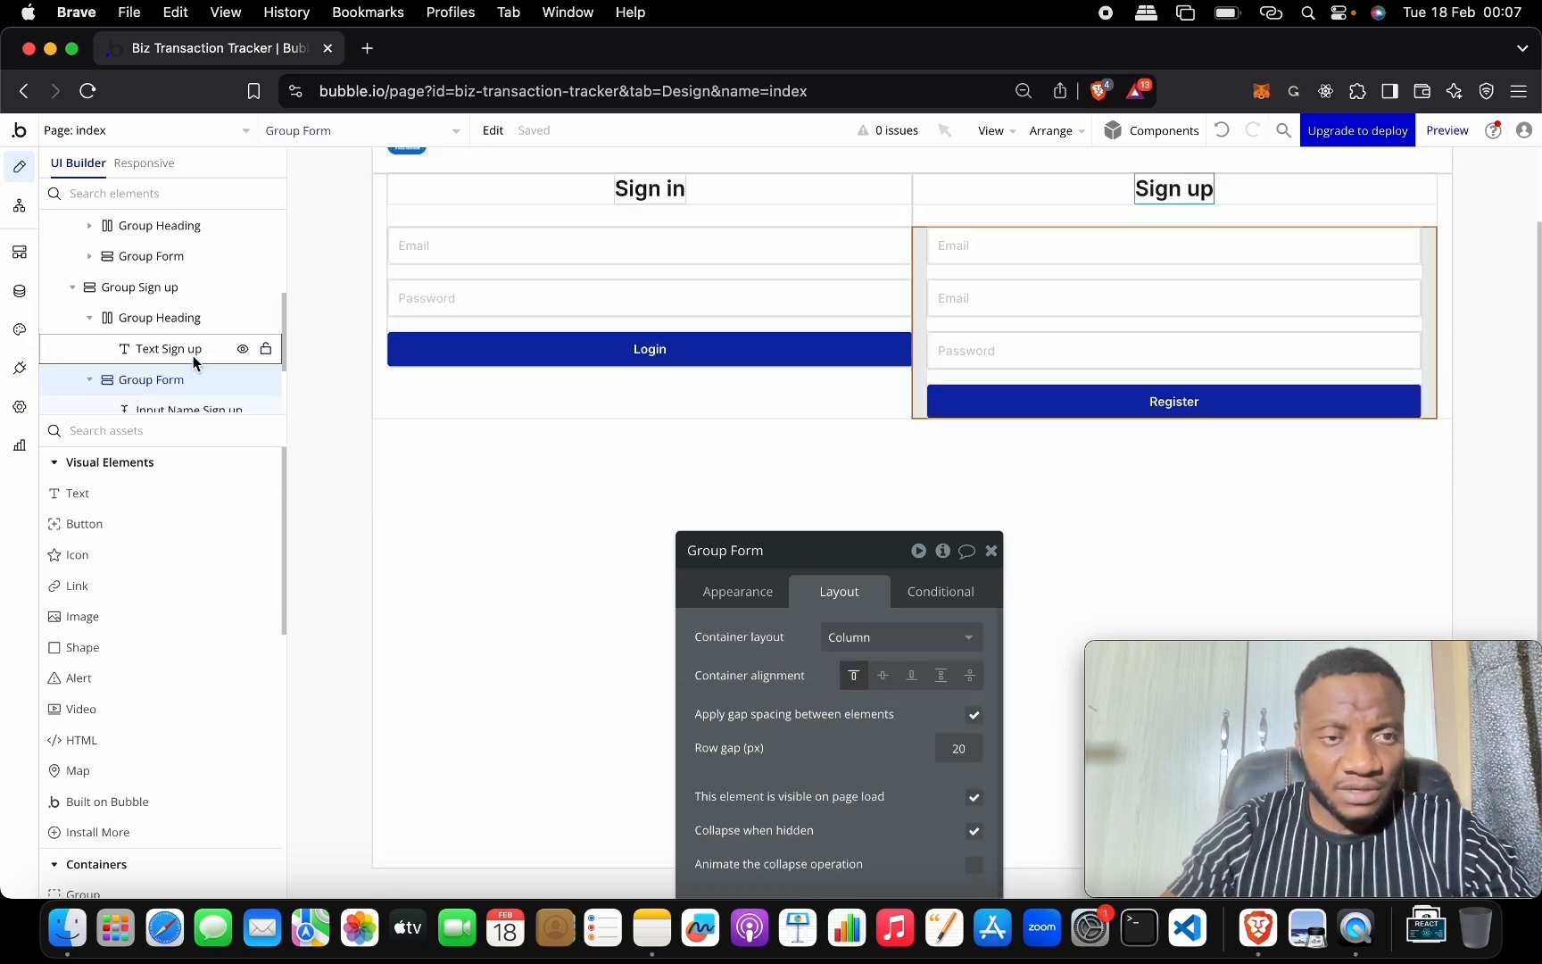
{"action": "left_click_drag", "start_coordinate": [192, 355], "coordinate": [190, 321]}
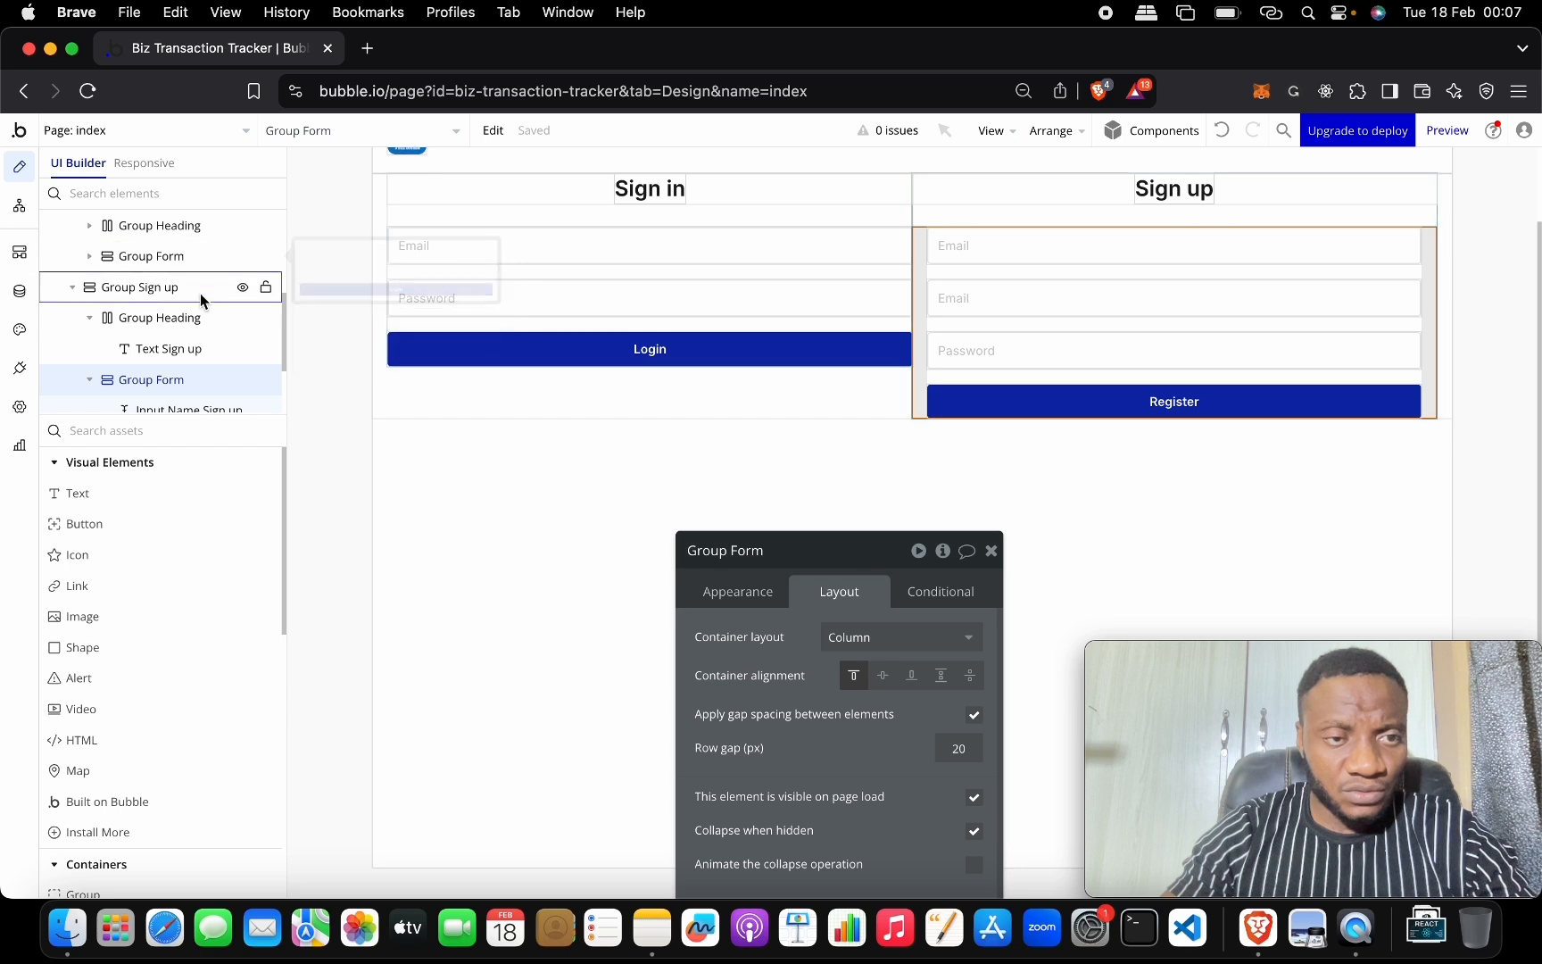
{"action": "left_click", "coordinate": [199, 289]}
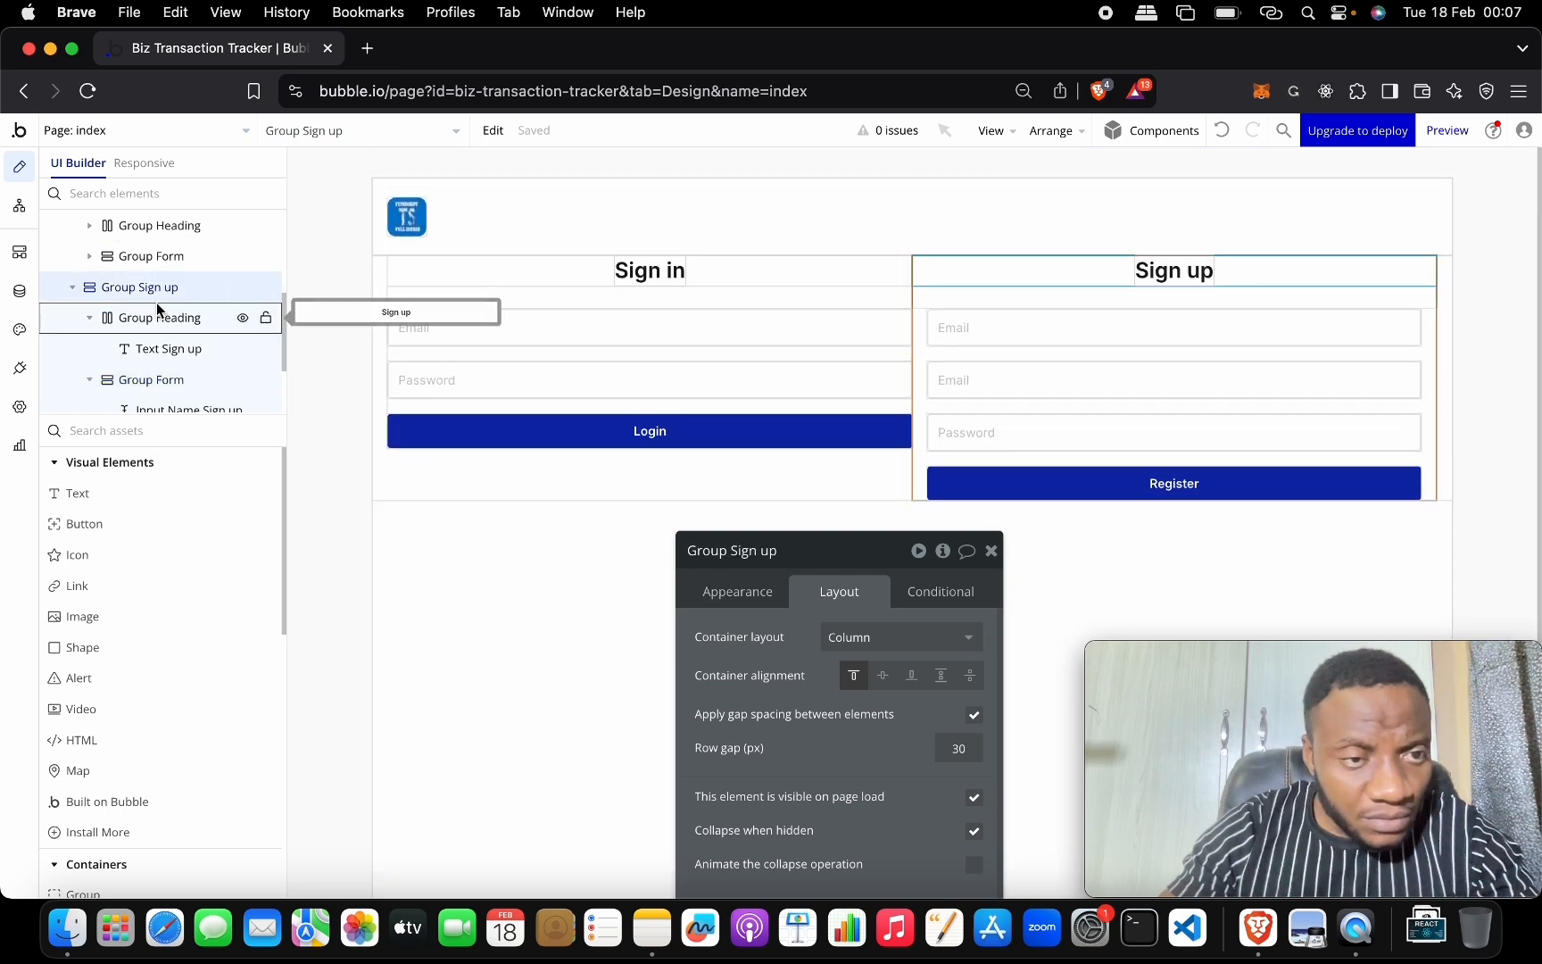
{"action": "scroll", "coordinate": [92, 294], "scroll_direction": "up", "scroll_amount": 3}
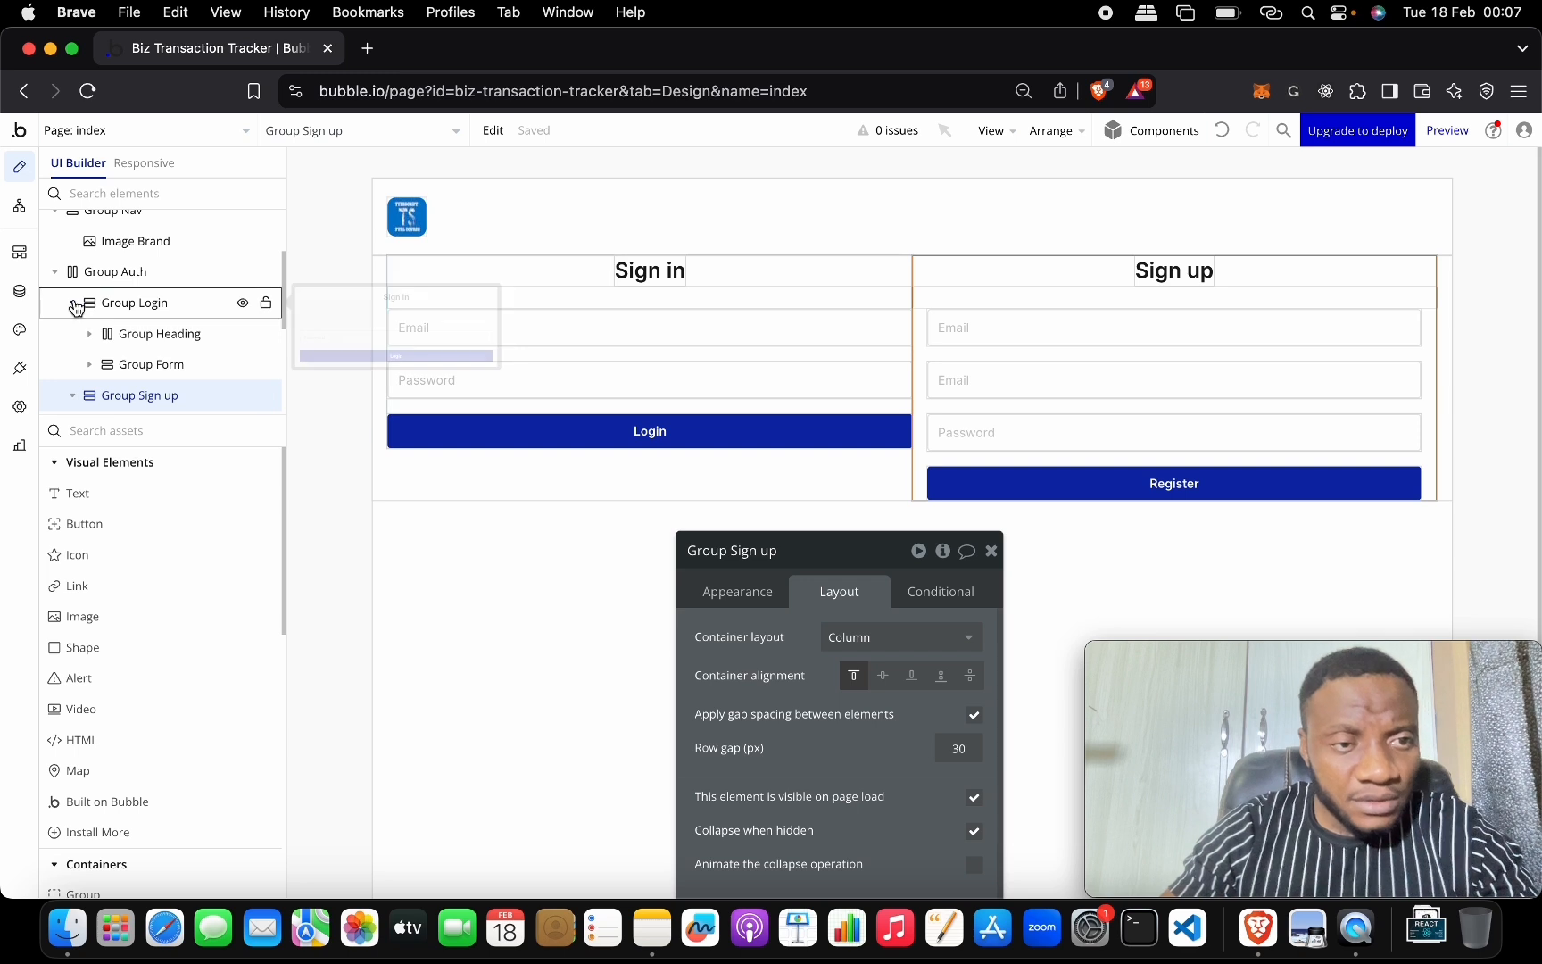
{"action": "left_click", "coordinate": [76, 305]}
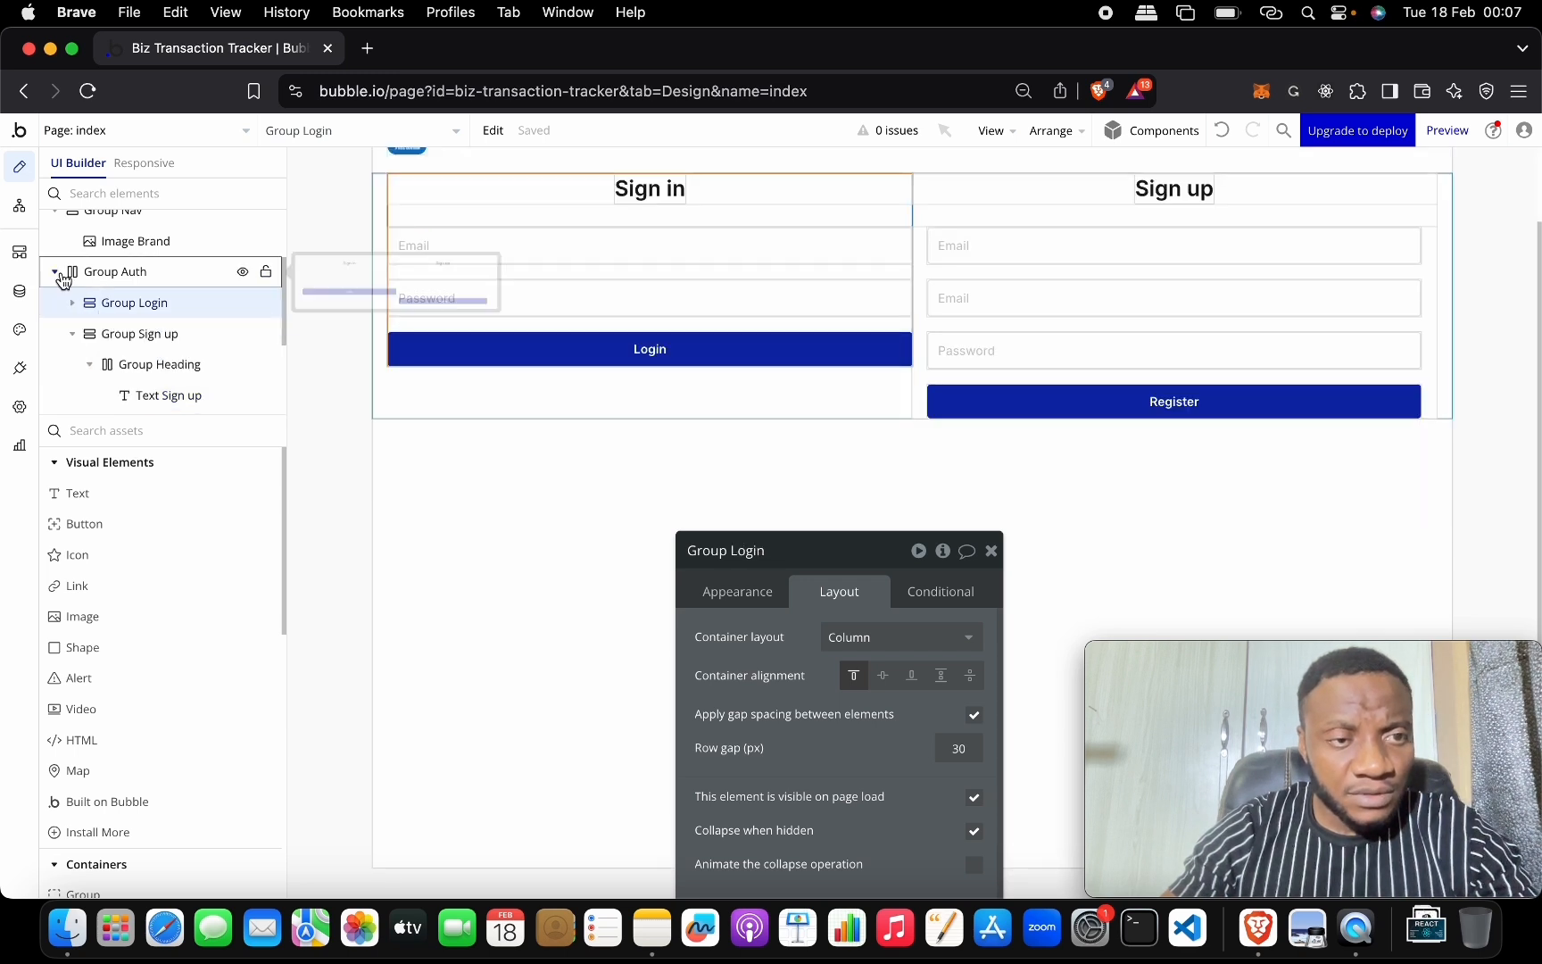
{"action": "left_click", "coordinate": [56, 272]}
{"action": "scroll", "coordinate": [437, 404], "scroll_direction": "up", "scroll_amount": 2}
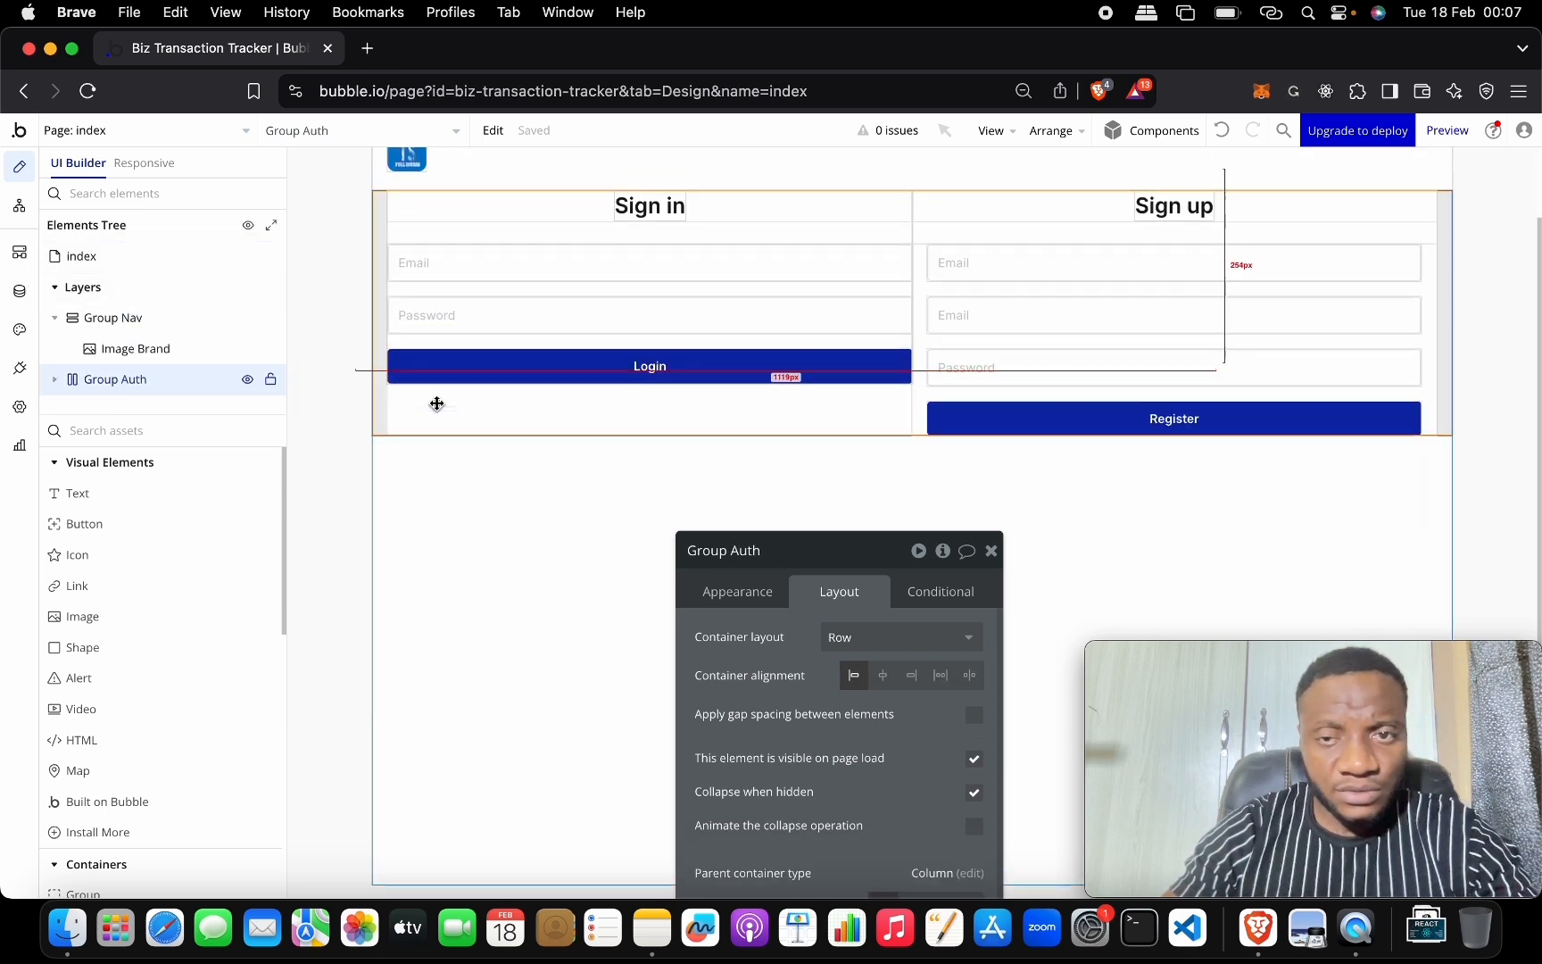
Give Group Auth 20 px top and bottom padding and preview the index page.
{"action": "left_click_drag", "start_coordinate": [827, 550], "coordinate": [844, 198]}
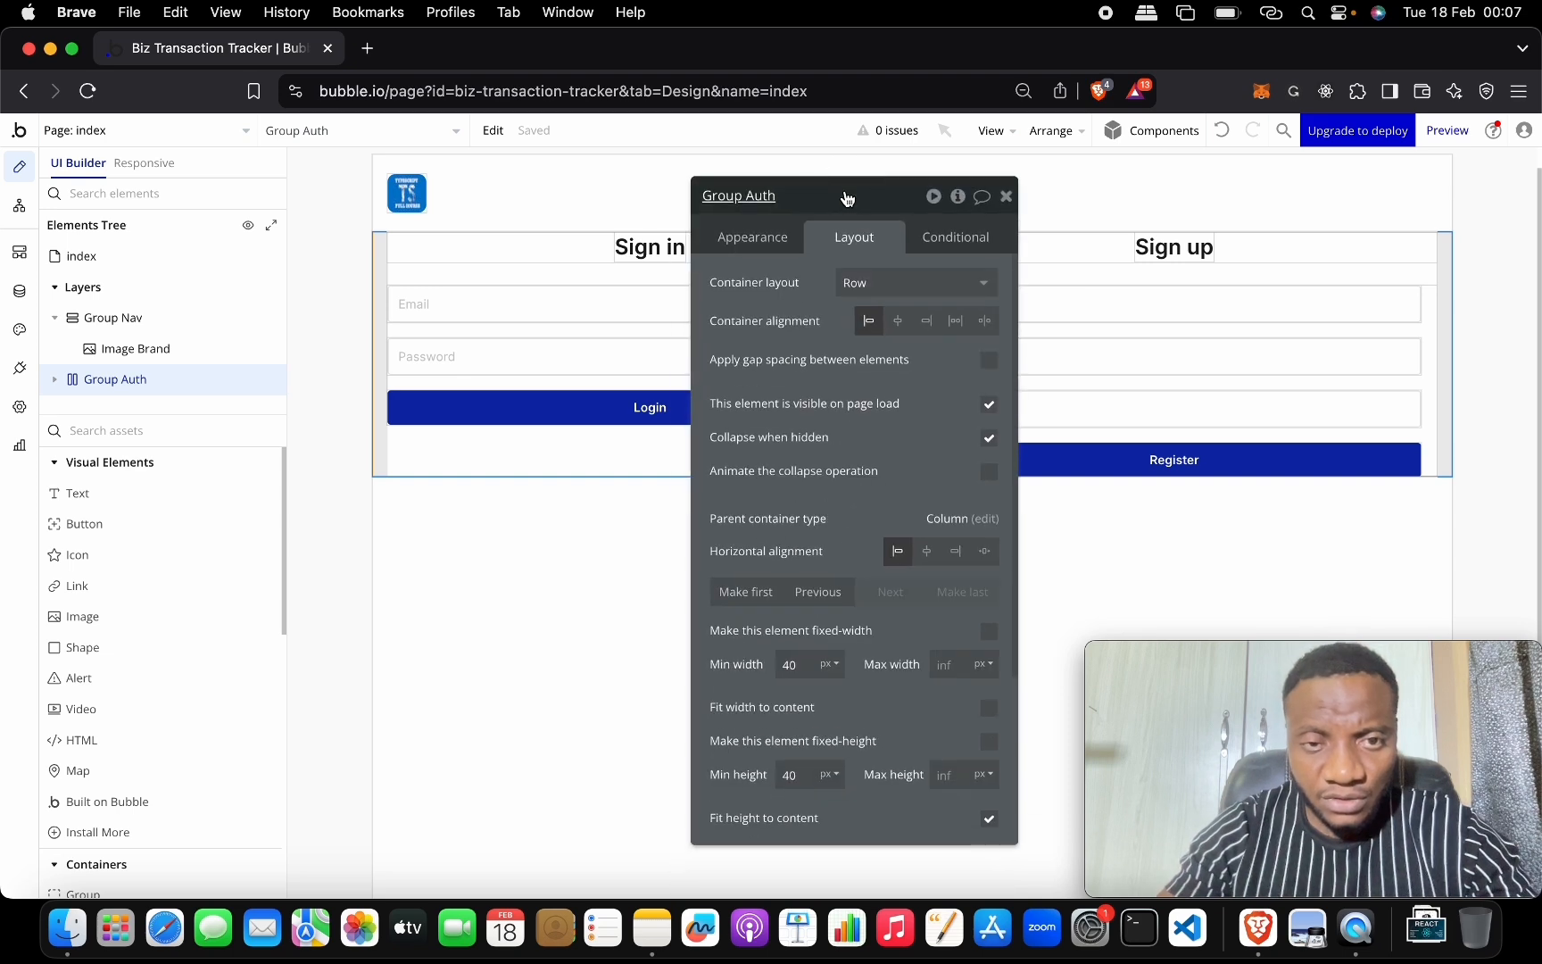
{"action": "scroll", "coordinate": [895, 446], "scroll_direction": "down", "scroll_amount": 5}
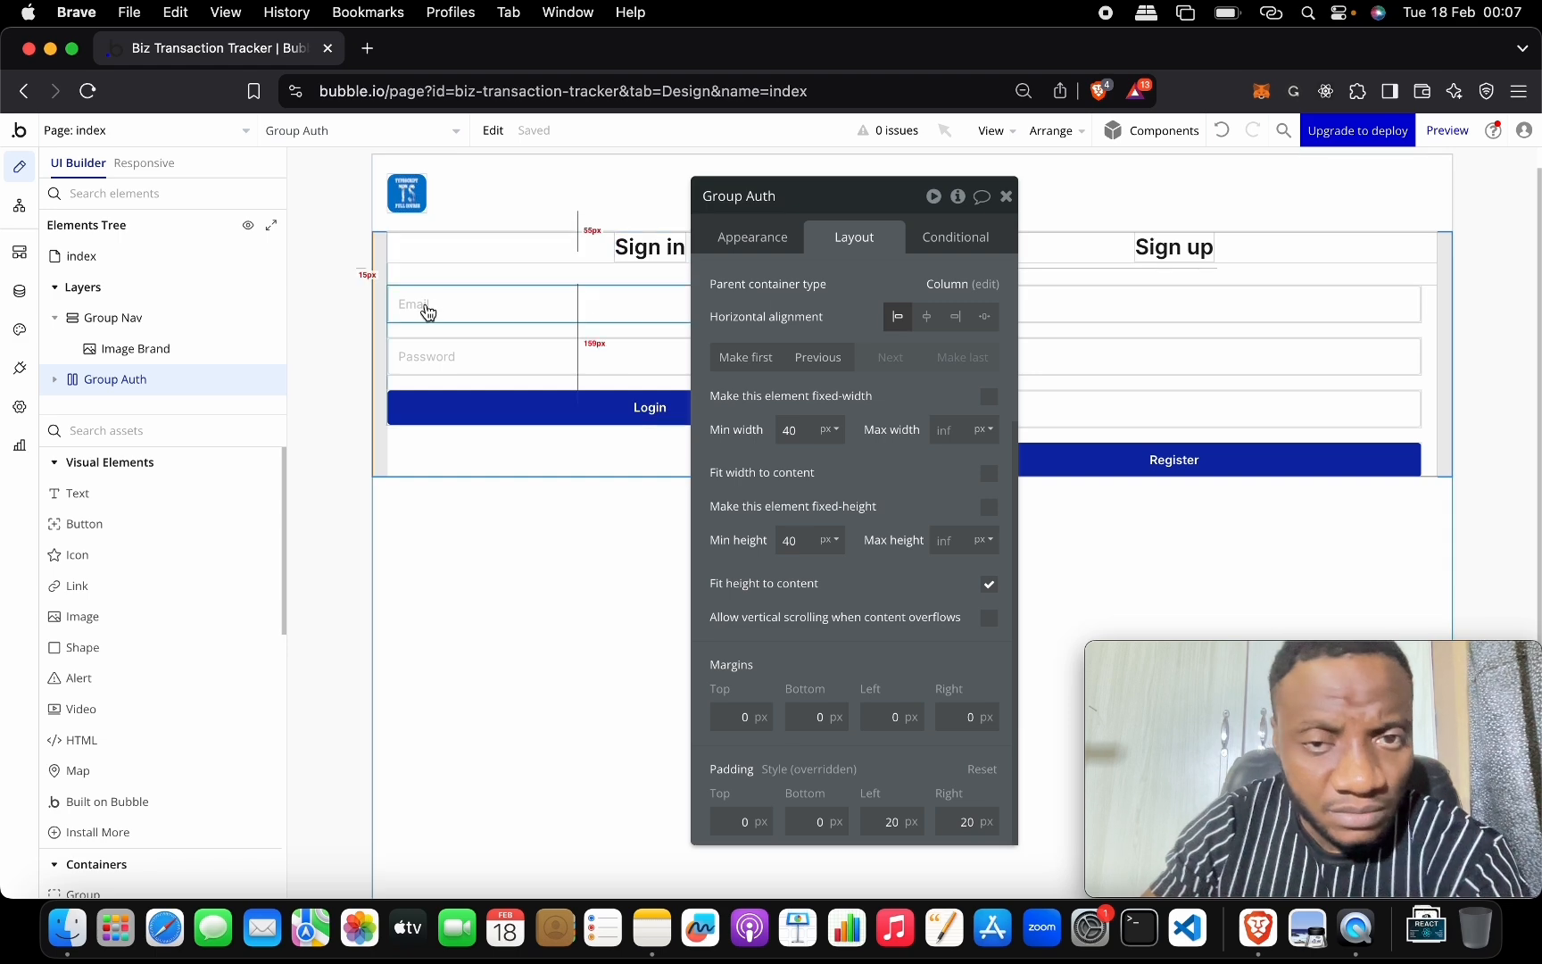
{"action": "left_click_drag", "start_coordinate": [845, 194], "coordinate": [879, 209]}
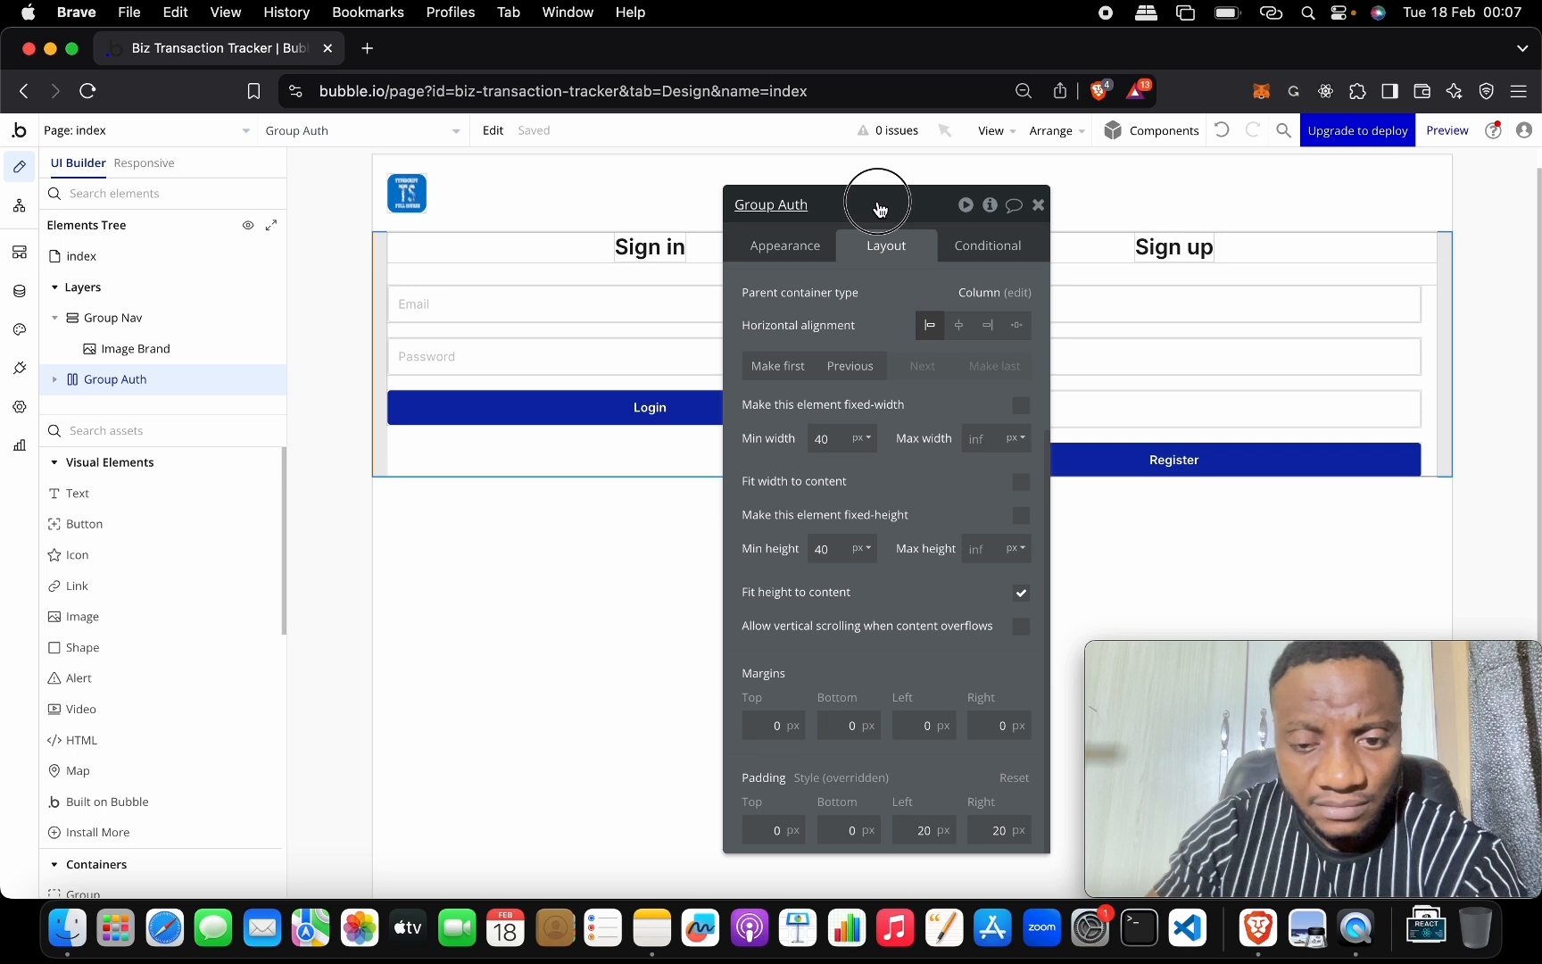
{"action": "left_click_drag", "start_coordinate": [879, 209], "coordinate": [879, 209]}
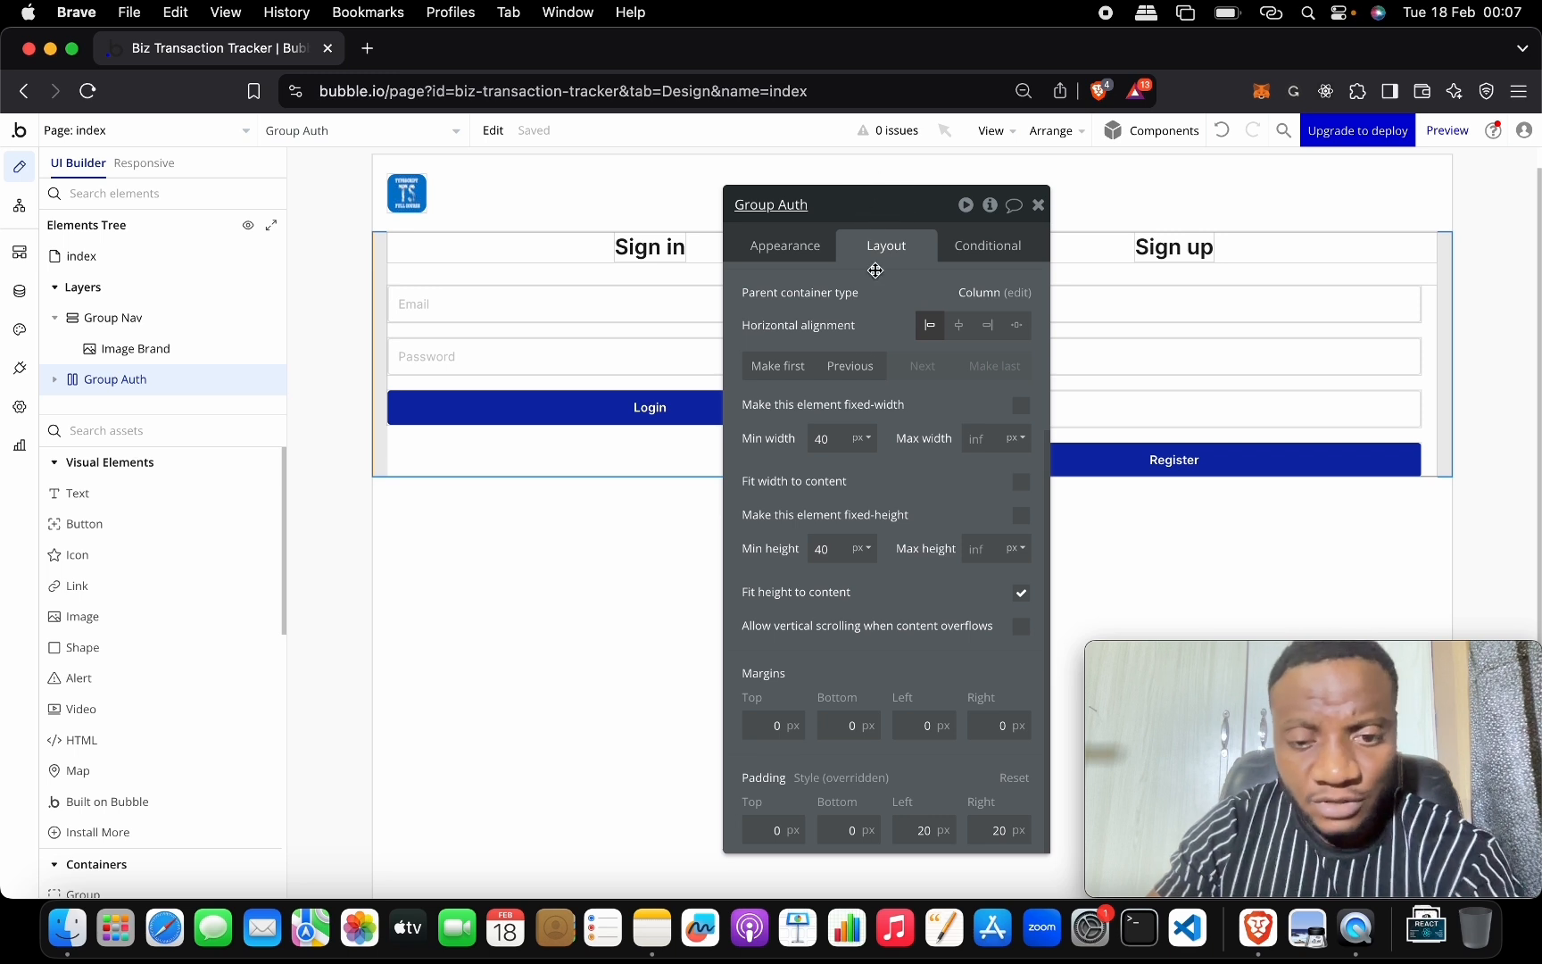
{"action": "left_click", "coordinate": [782, 830]}
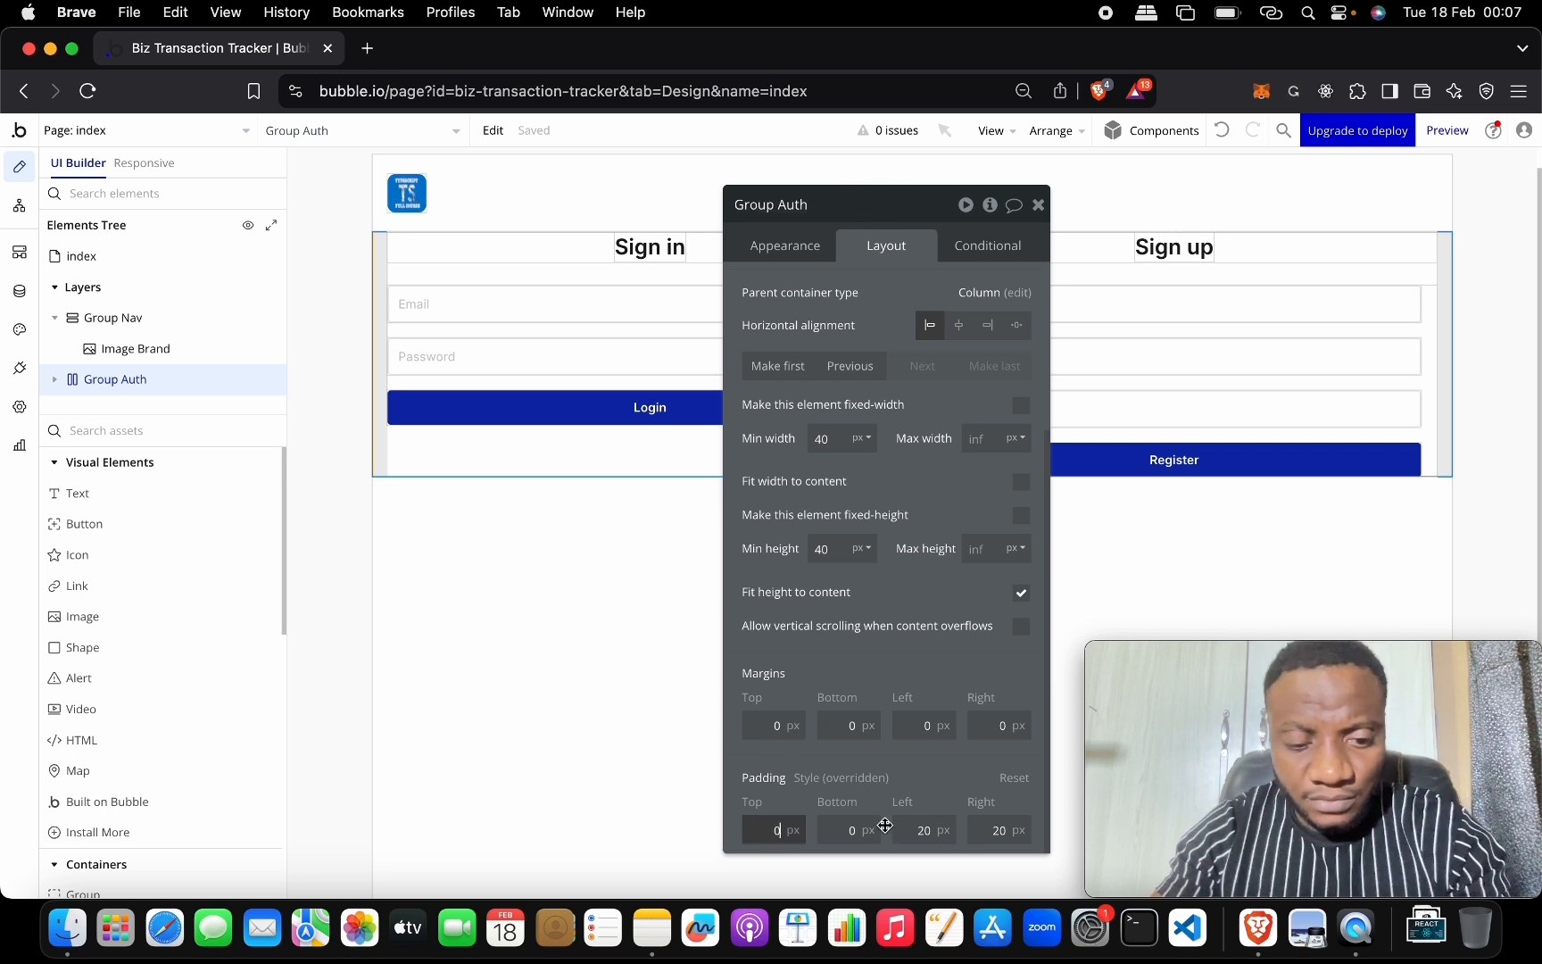
{"action": "type", "text": "10"}
{"action": "key", "text": "Return"}
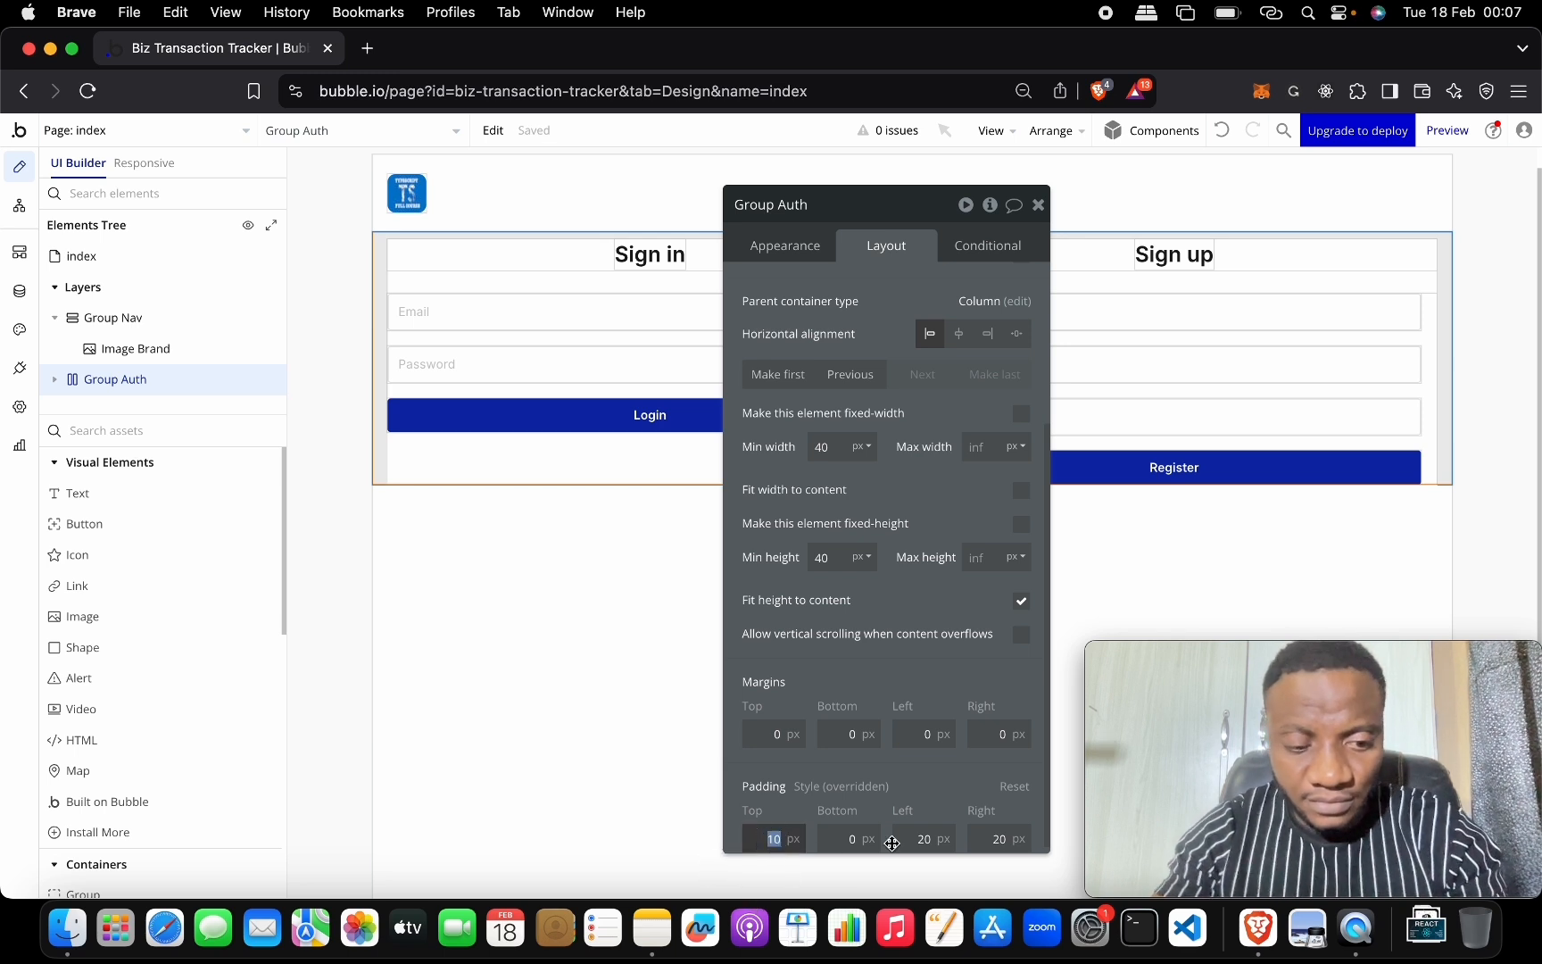
{"action": "key", "text": "Tab"}
{"action": "type", "text": "20"}
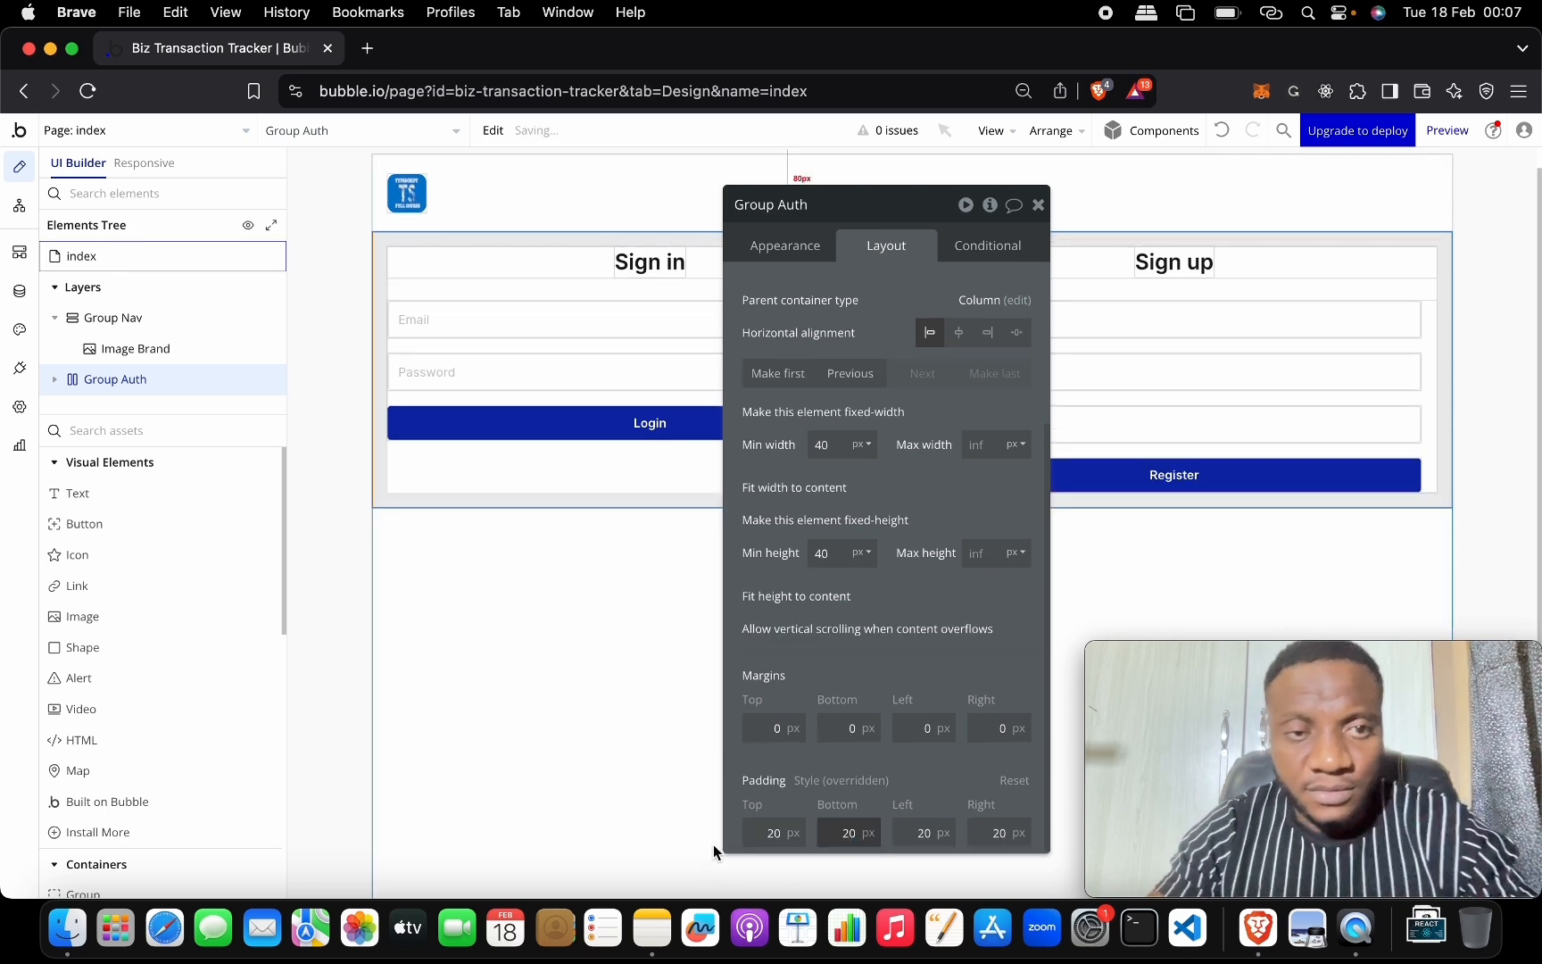
{"action": "left_click", "coordinate": [550, 679]}
{"action": "left_click", "coordinate": [1447, 130]}
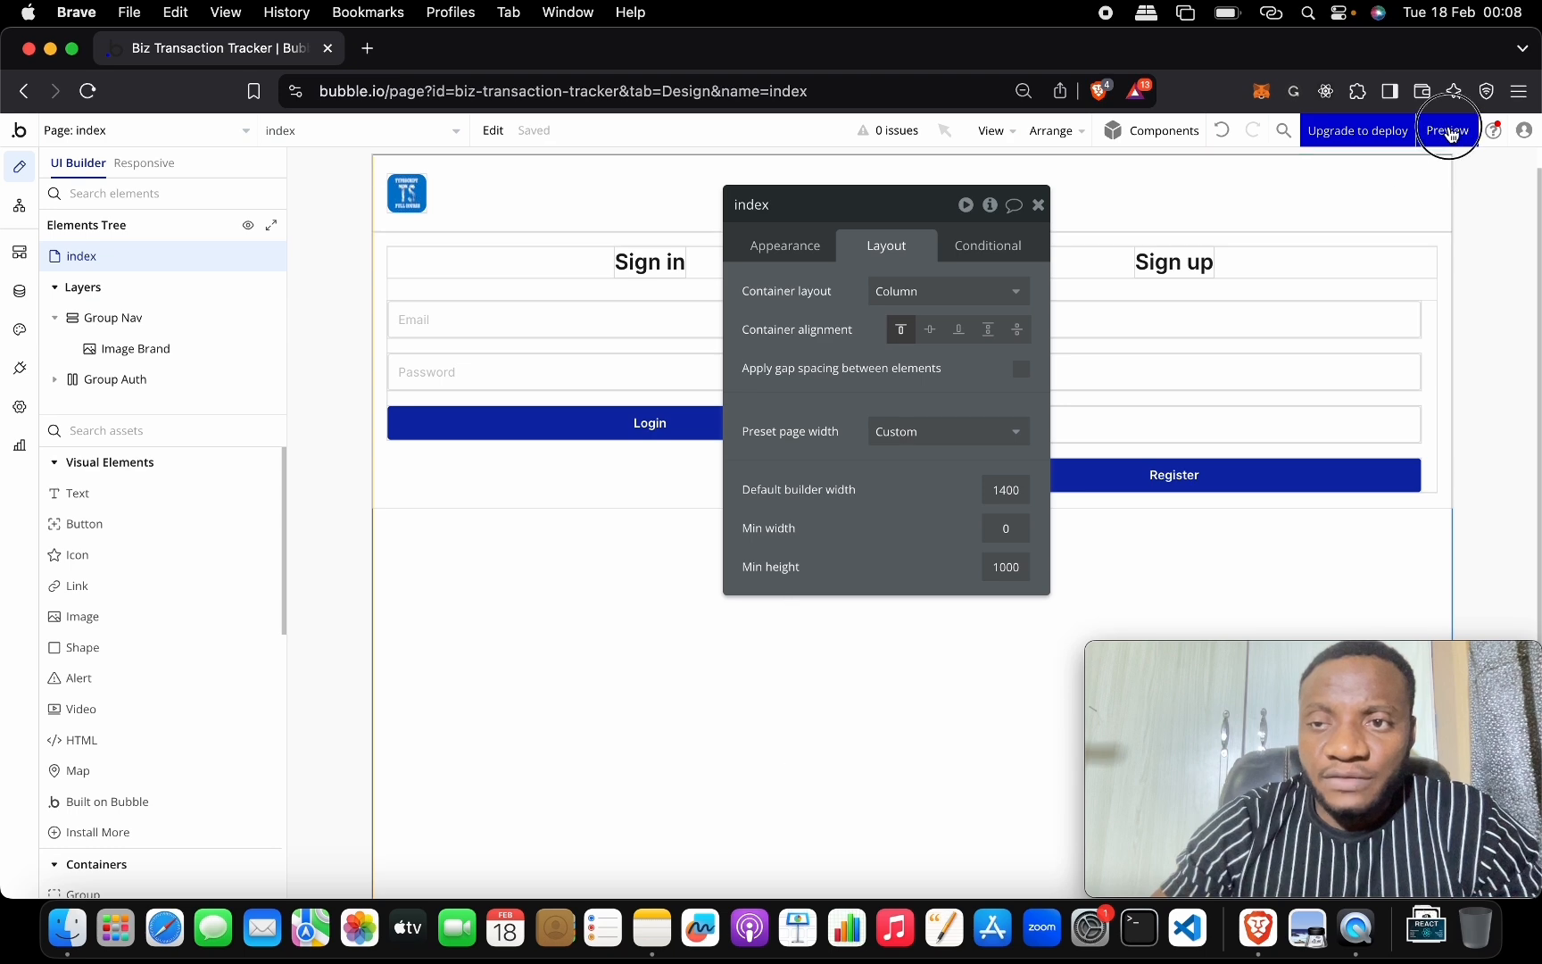
Check the padded Sign in/Sign up forms in the preview and disable debugger mode.
{"action": "left_click", "coordinate": [217, 57]}
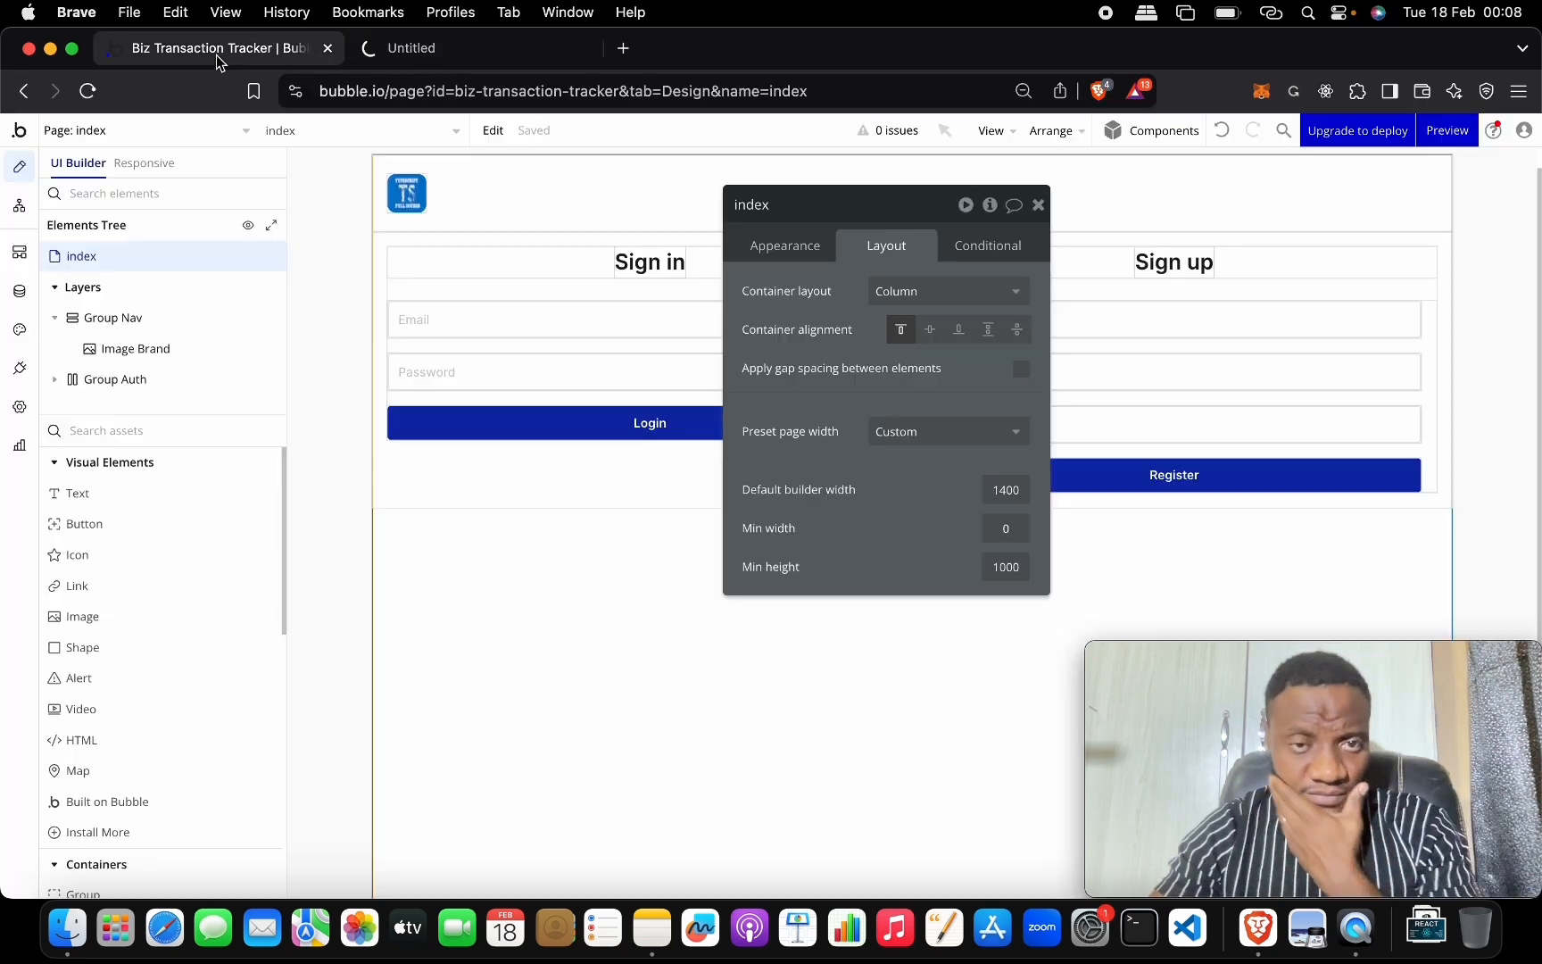
{"action": "left_click", "coordinate": [501, 52]}
{"action": "left_click", "coordinate": [234, 62]}
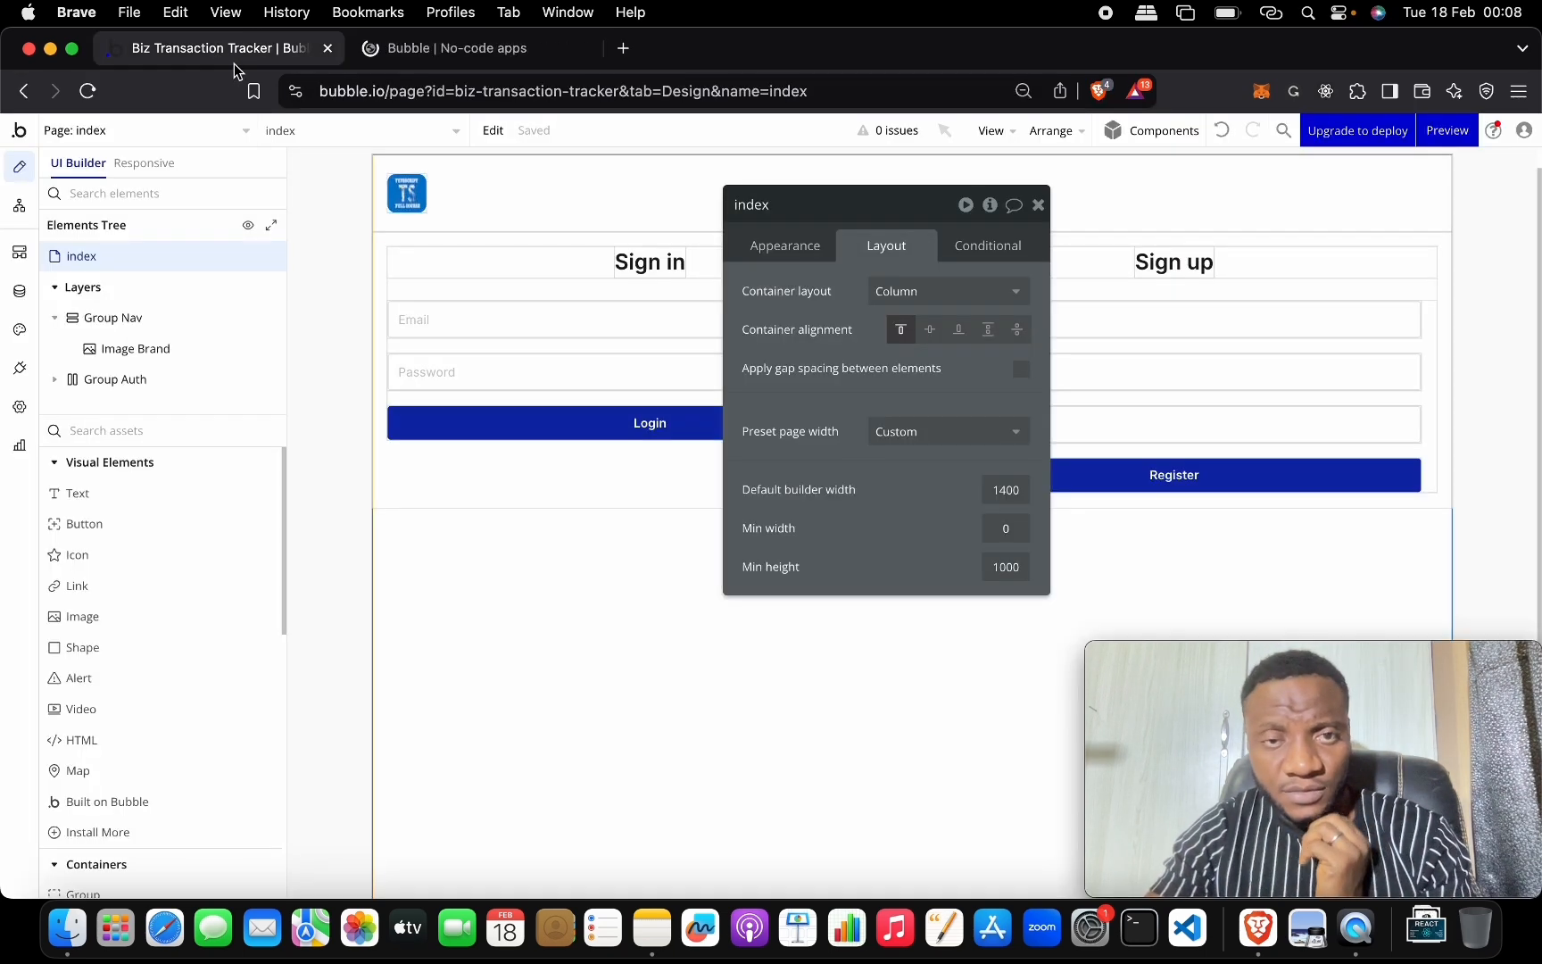
{"action": "left_click", "coordinate": [415, 48]}
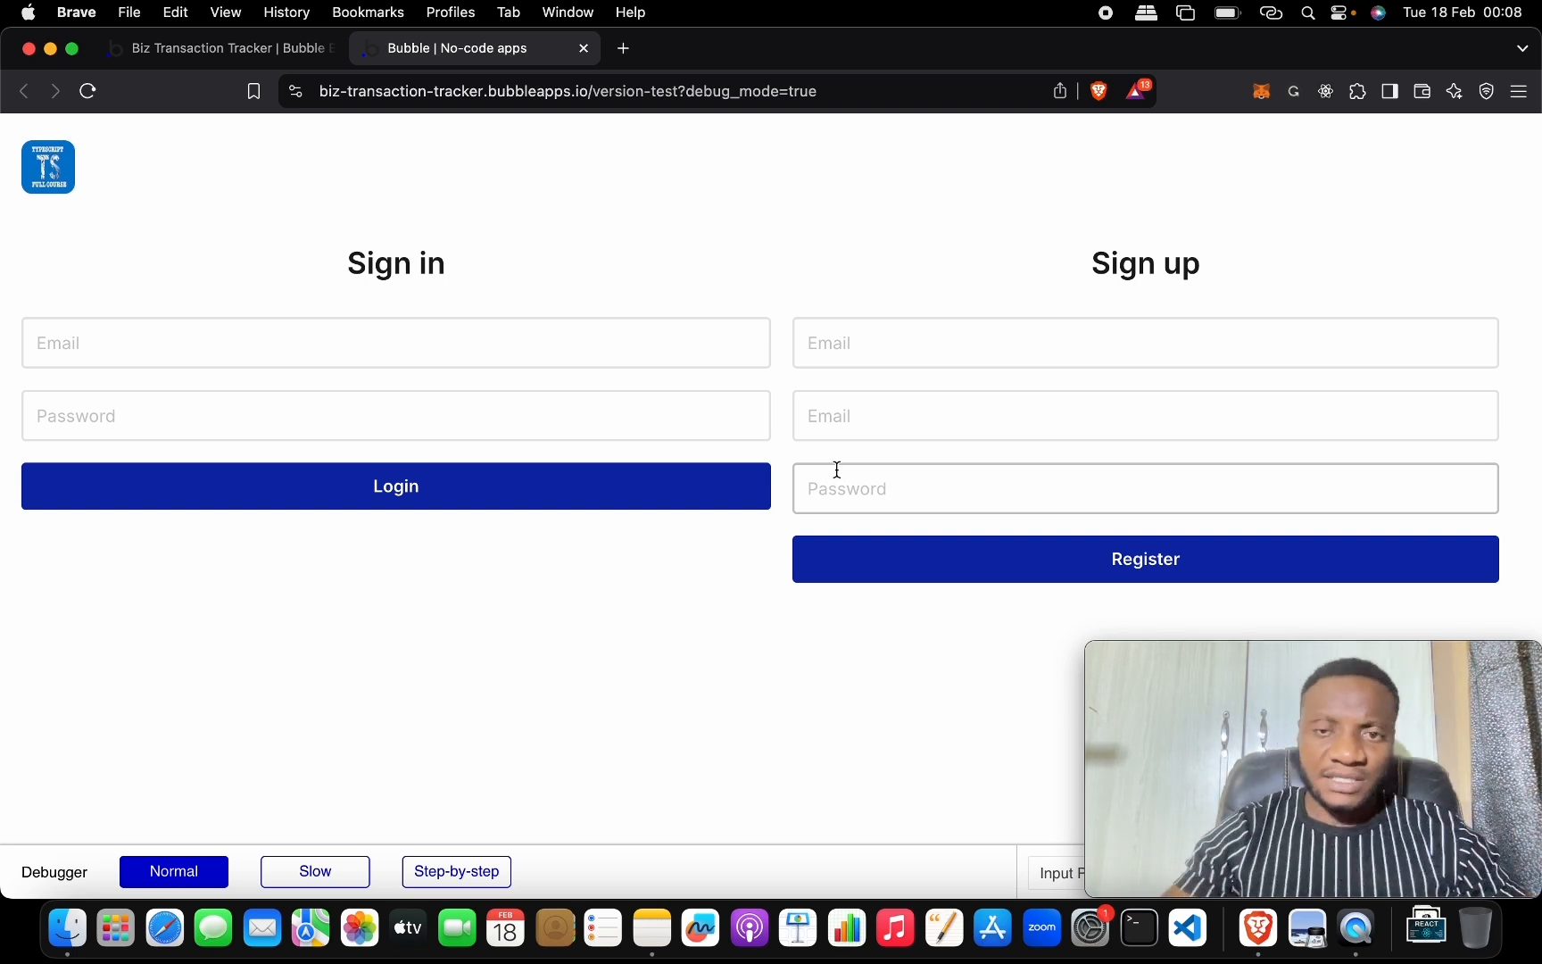
{"action": "left_click_drag", "start_coordinate": [806, 661], "coordinate": [358, 609]}
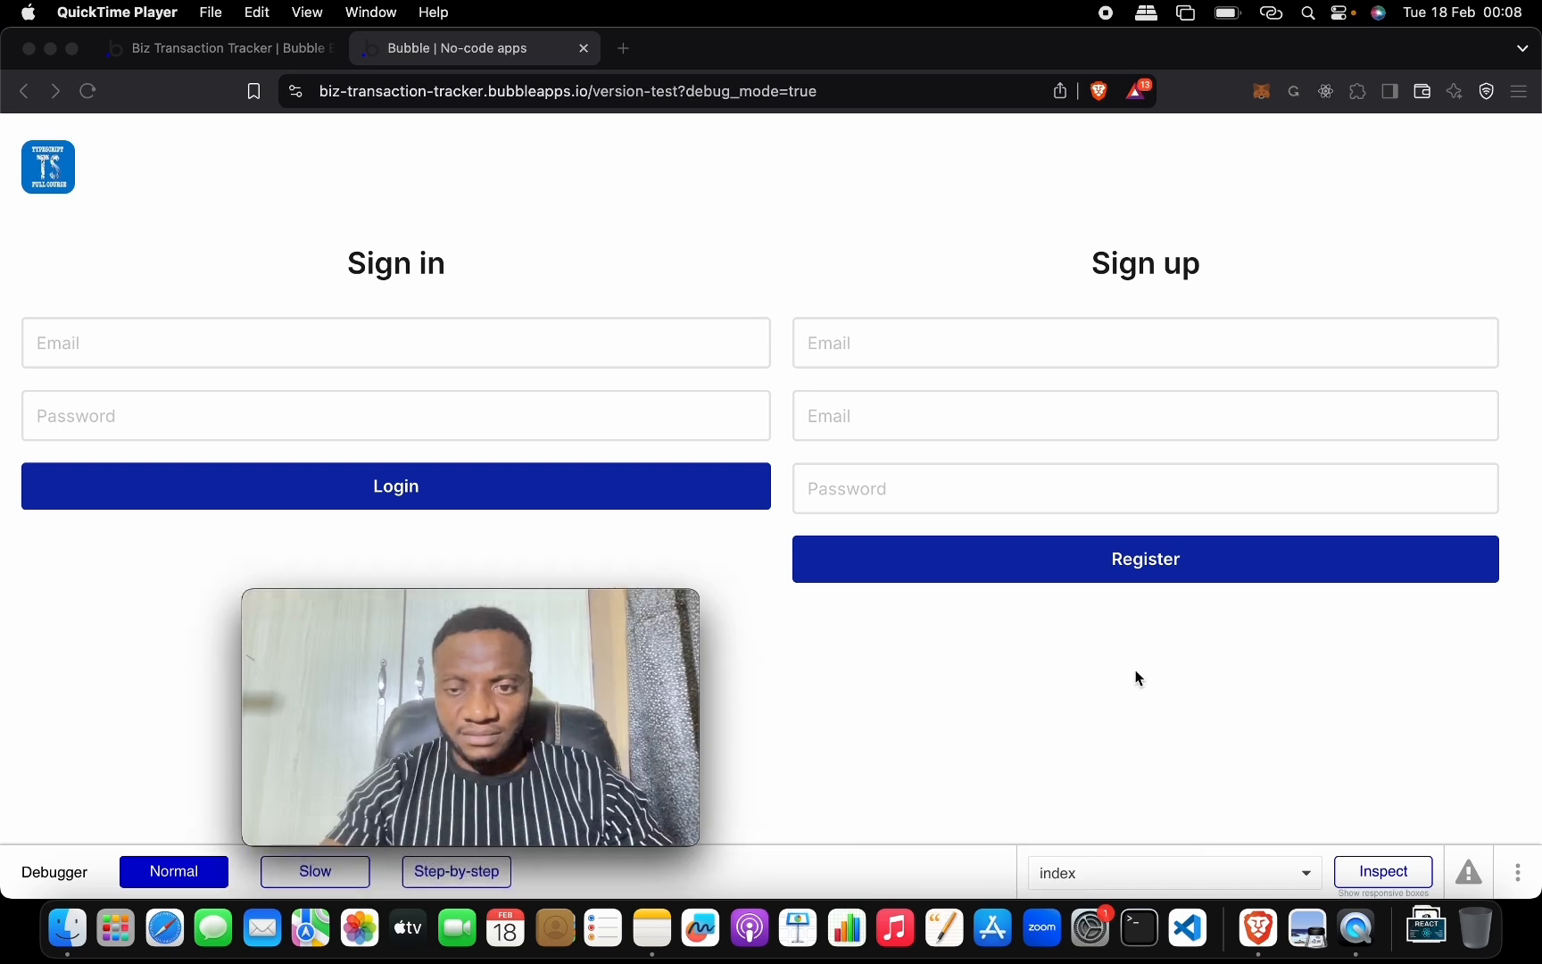
{"action": "left_click", "coordinate": [1522, 879]}
{"action": "left_click", "coordinate": [1523, 879]}
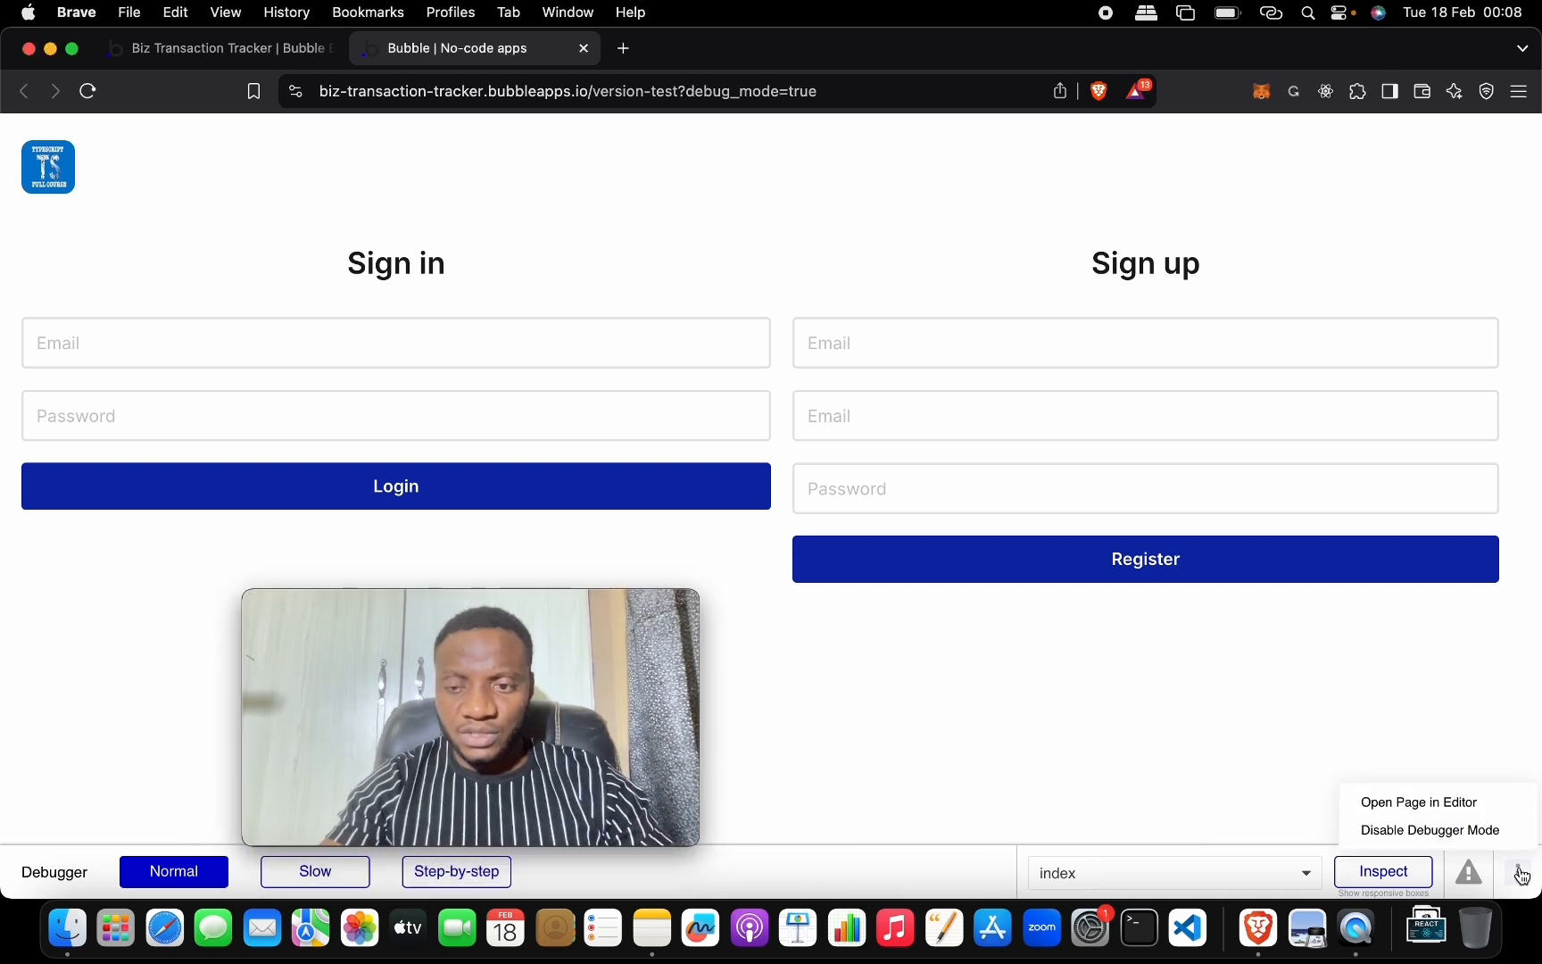
{"action": "left_click", "coordinate": [1509, 832]}
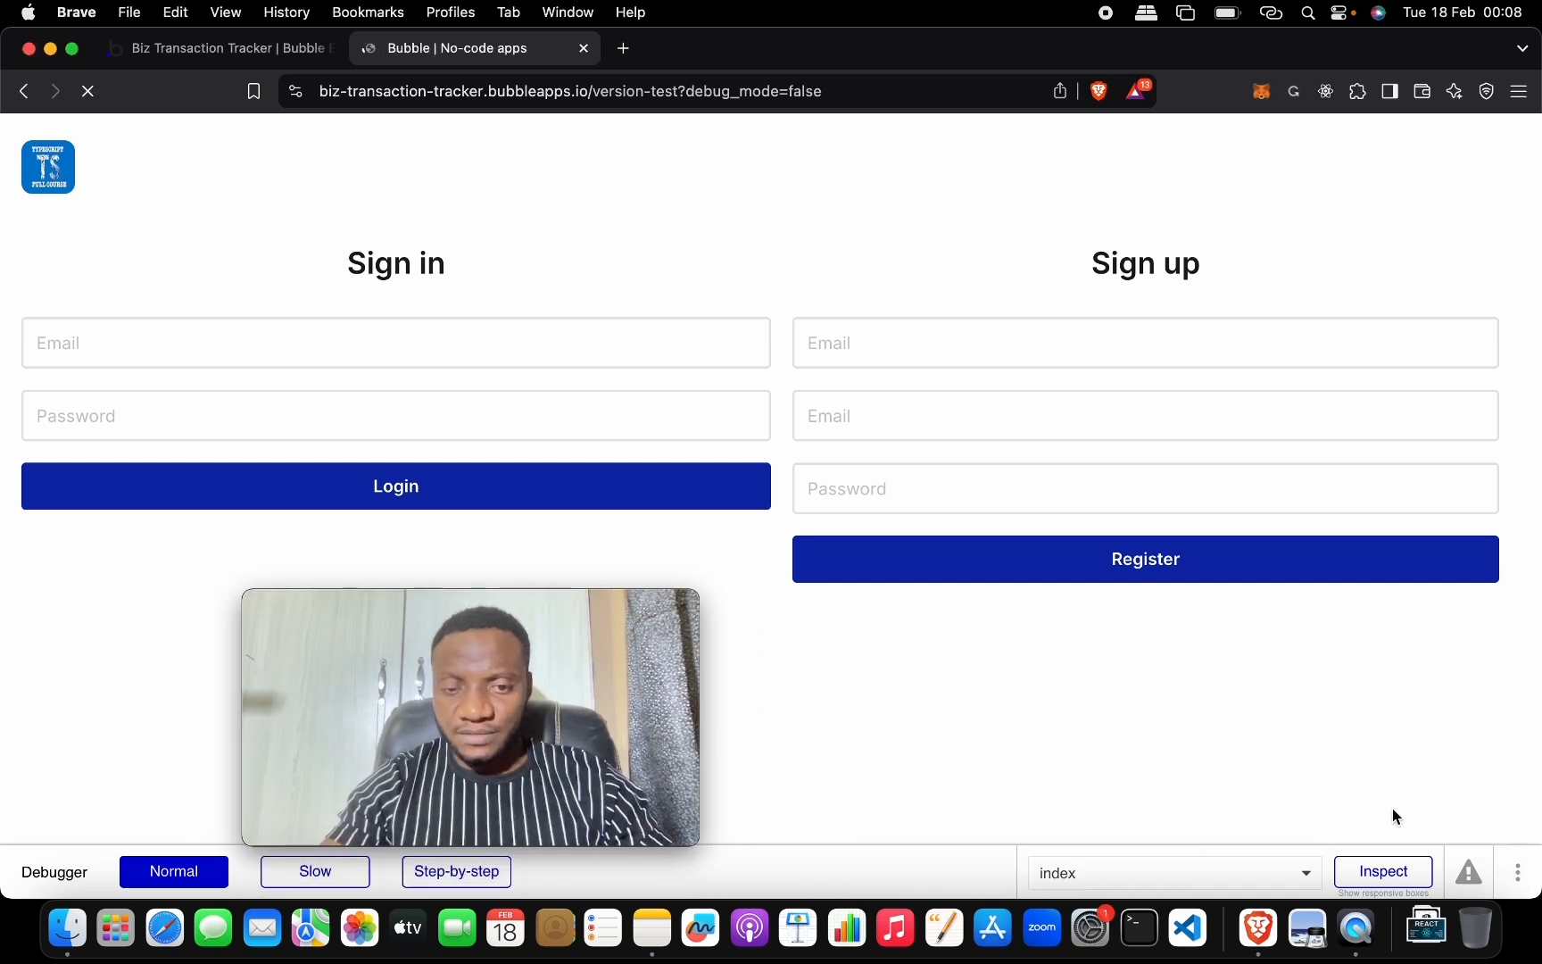
{"action": "left_click_drag", "start_coordinate": [646, 601], "coordinate": [1496, 625]}
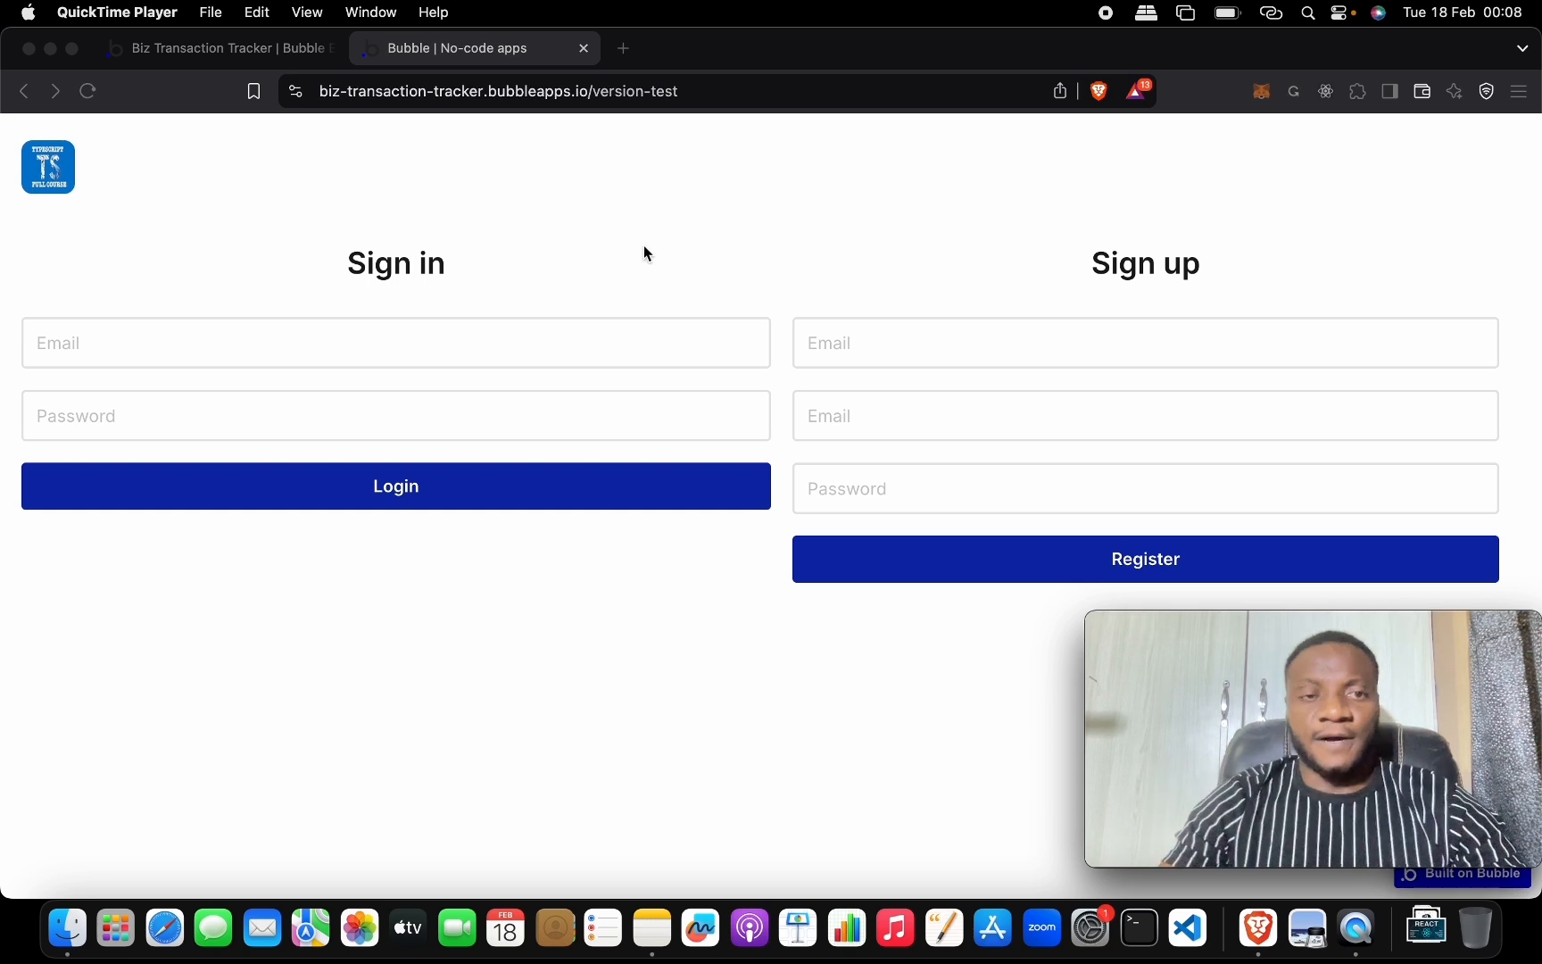
Back in the editor, close the index and Group Nav settings and show the page list.
{"action": "left_click", "coordinate": [269, 51]}
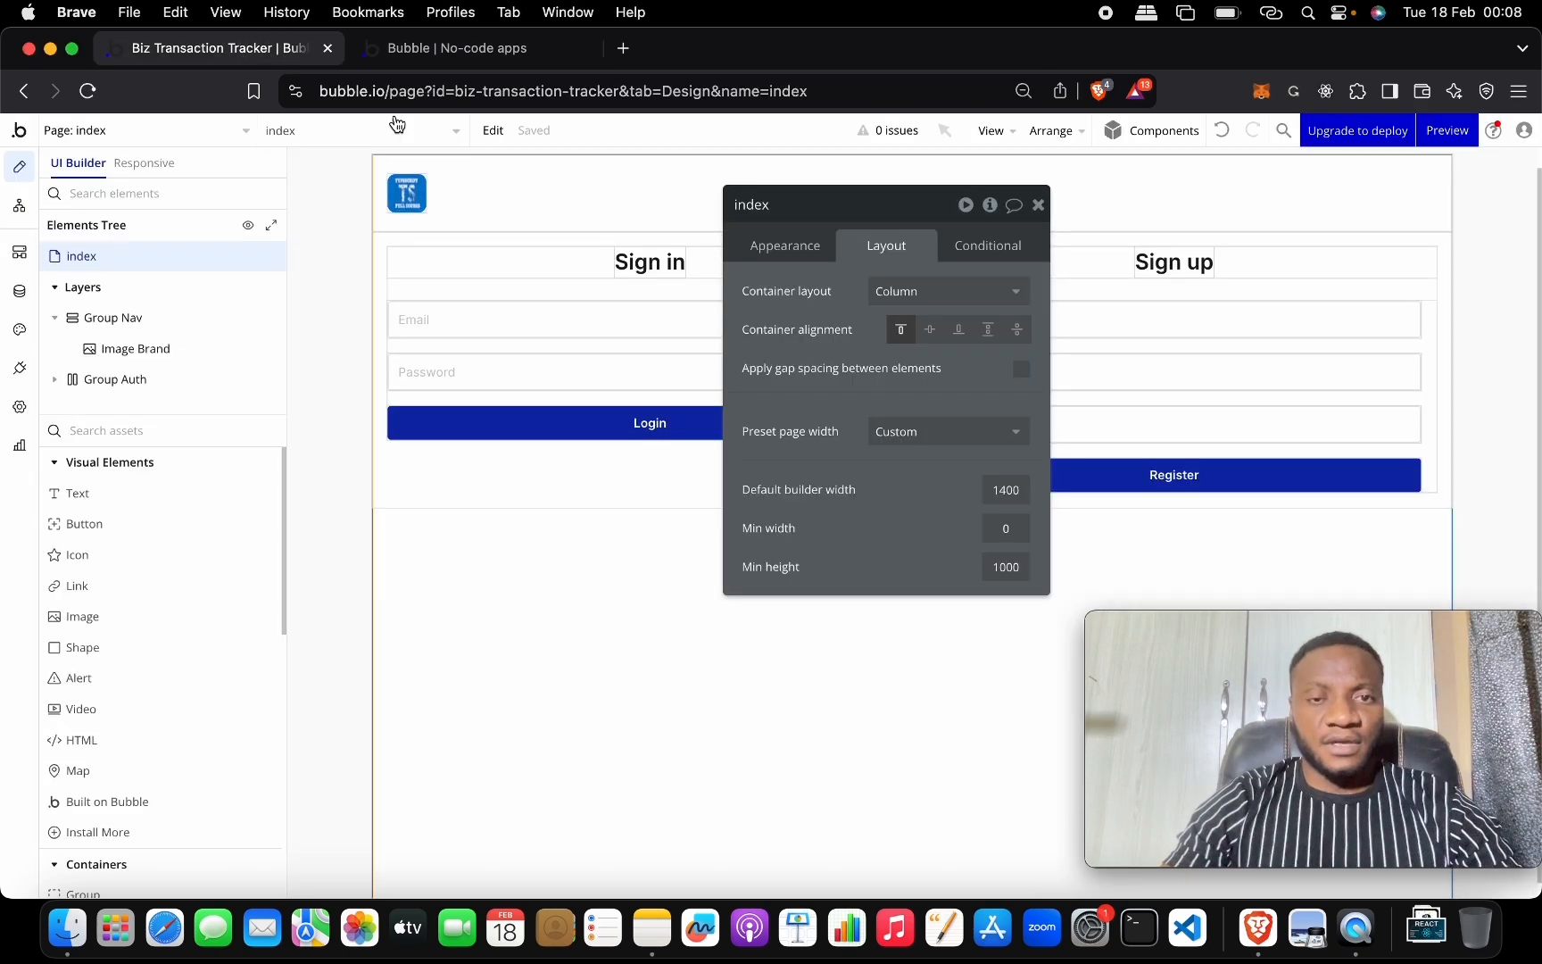
{"action": "left_click", "coordinate": [1038, 202]}
{"action": "left_click", "coordinate": [1038, 205]}
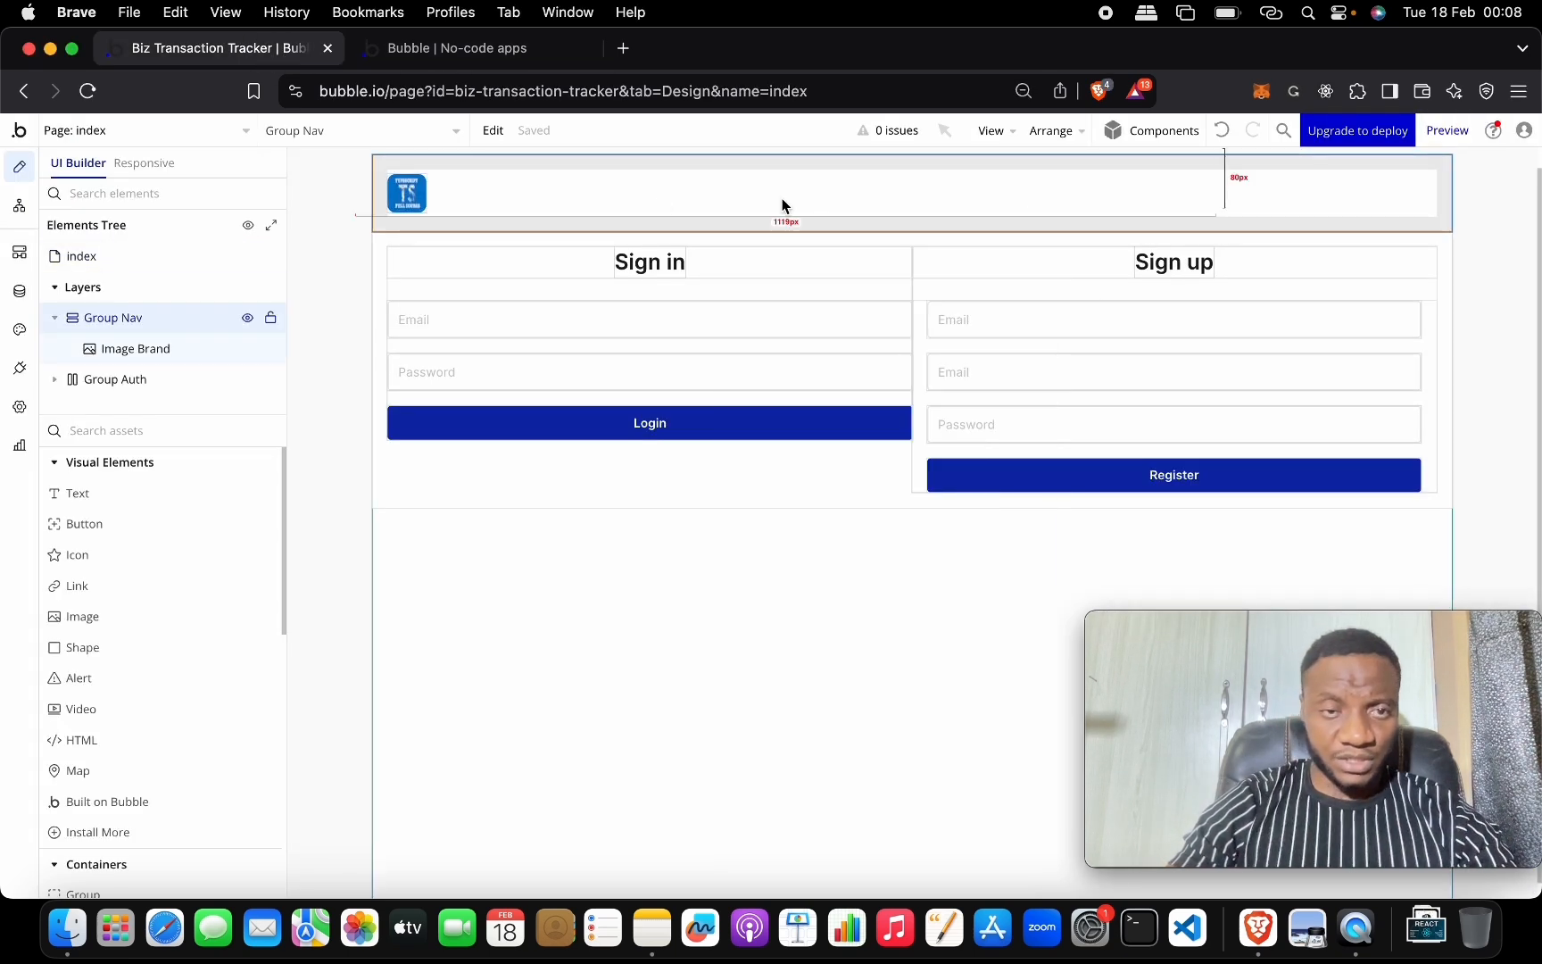
{"action": "left_click", "coordinate": [166, 127]}
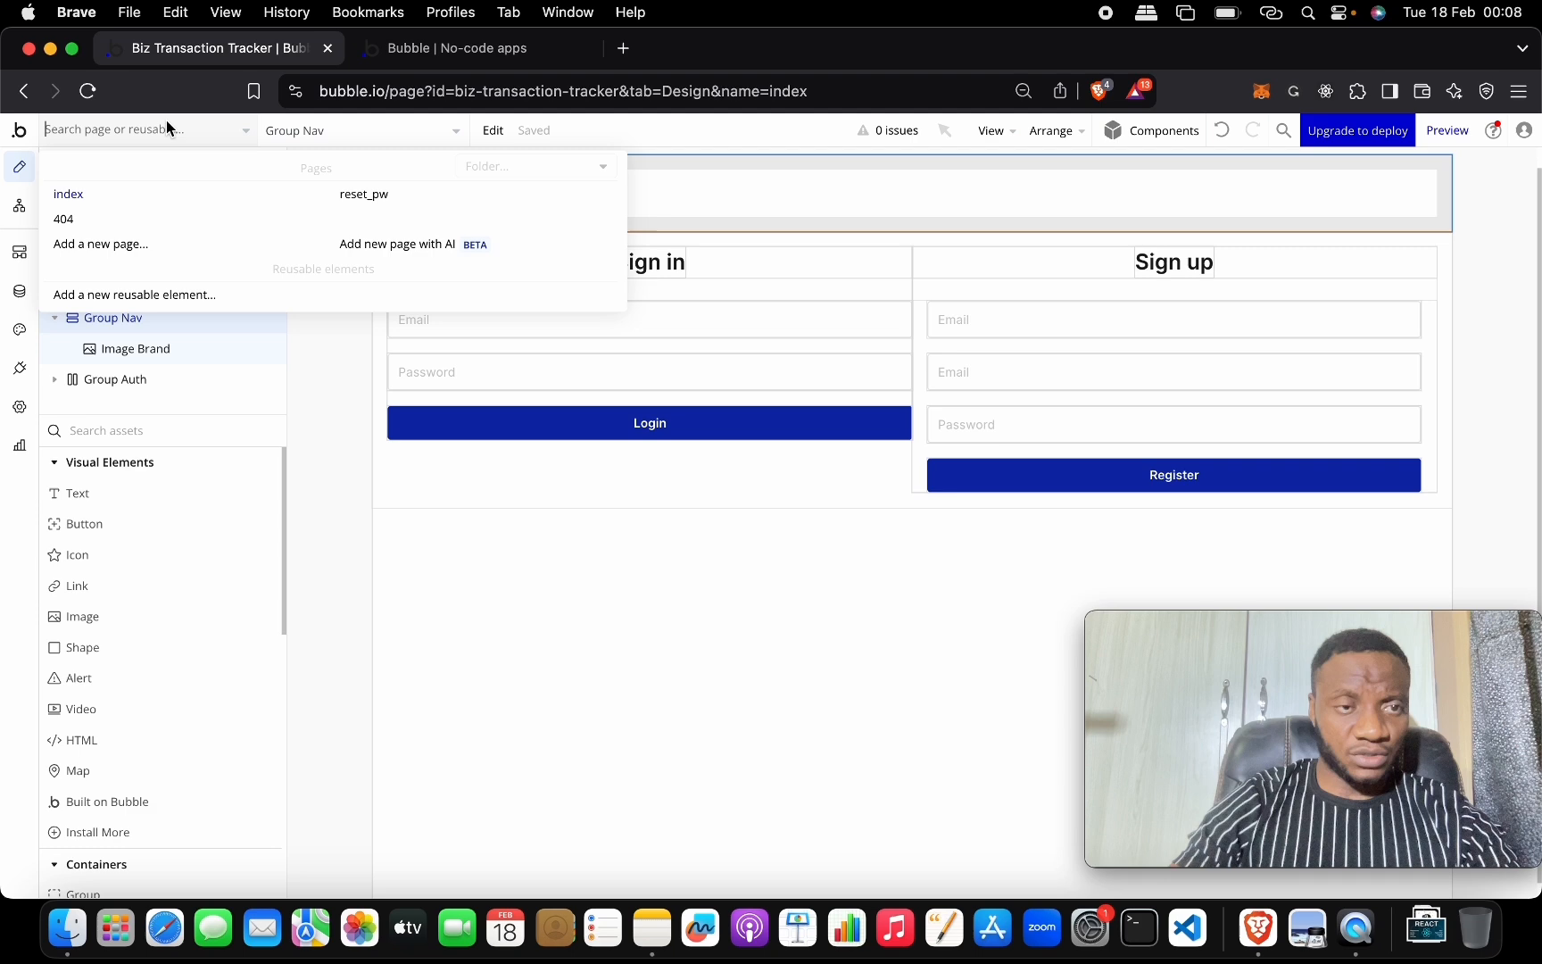
Create a new page named transaction.
{"action": "left_click", "coordinate": [190, 244]}
{"action": "type", "text": "transaction"}
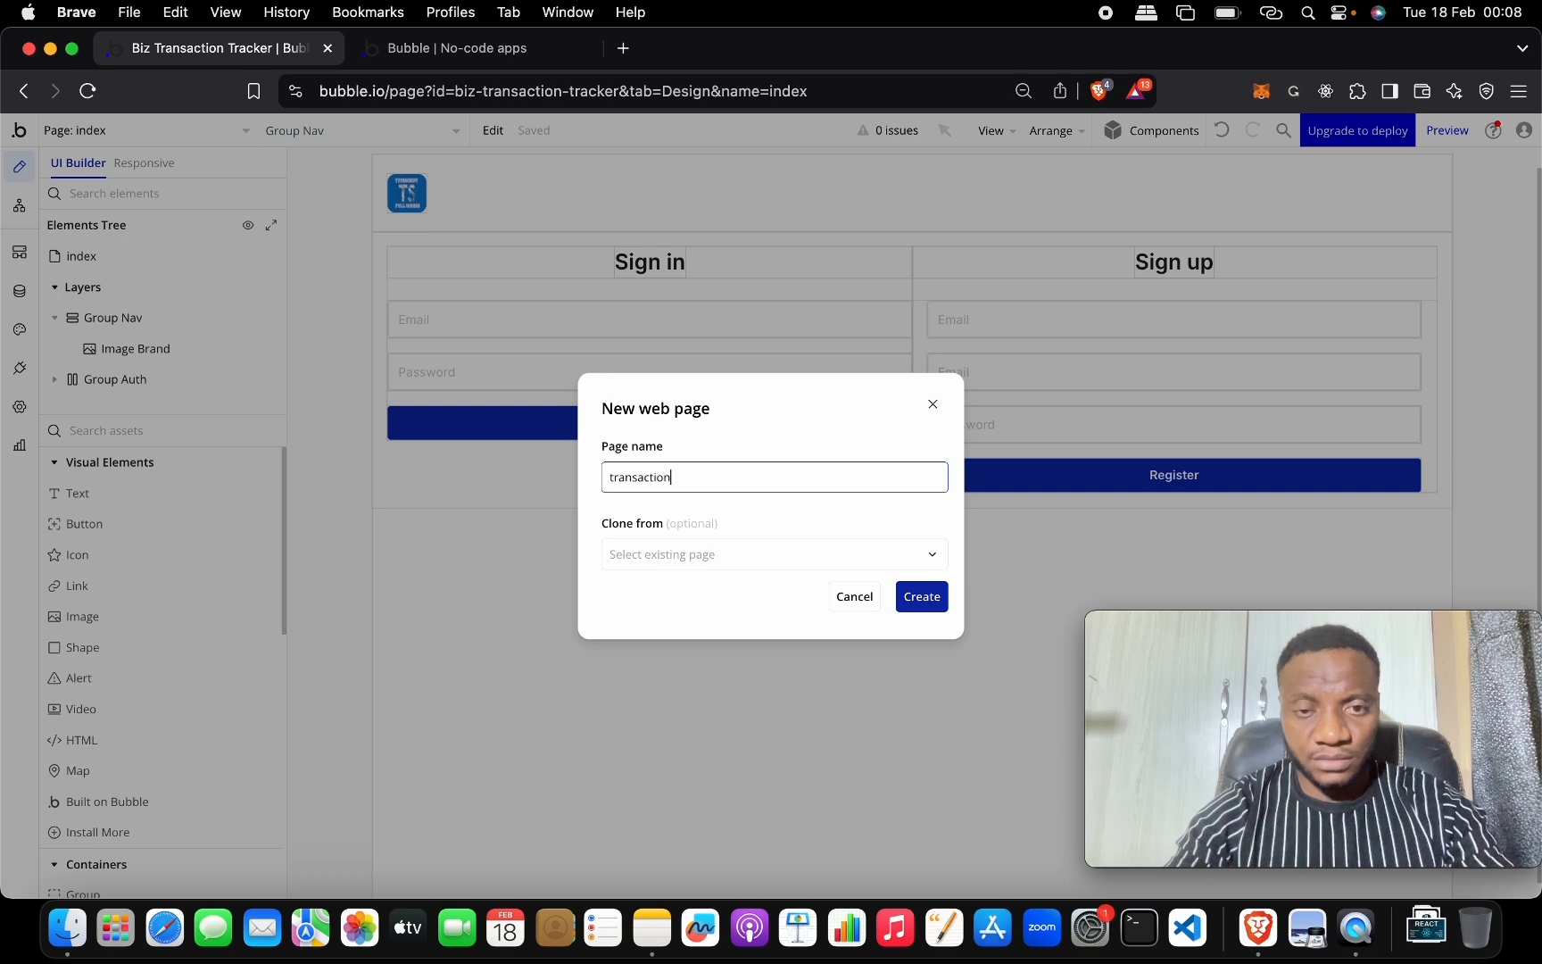
{"action": "left_click", "coordinate": [923, 597]}
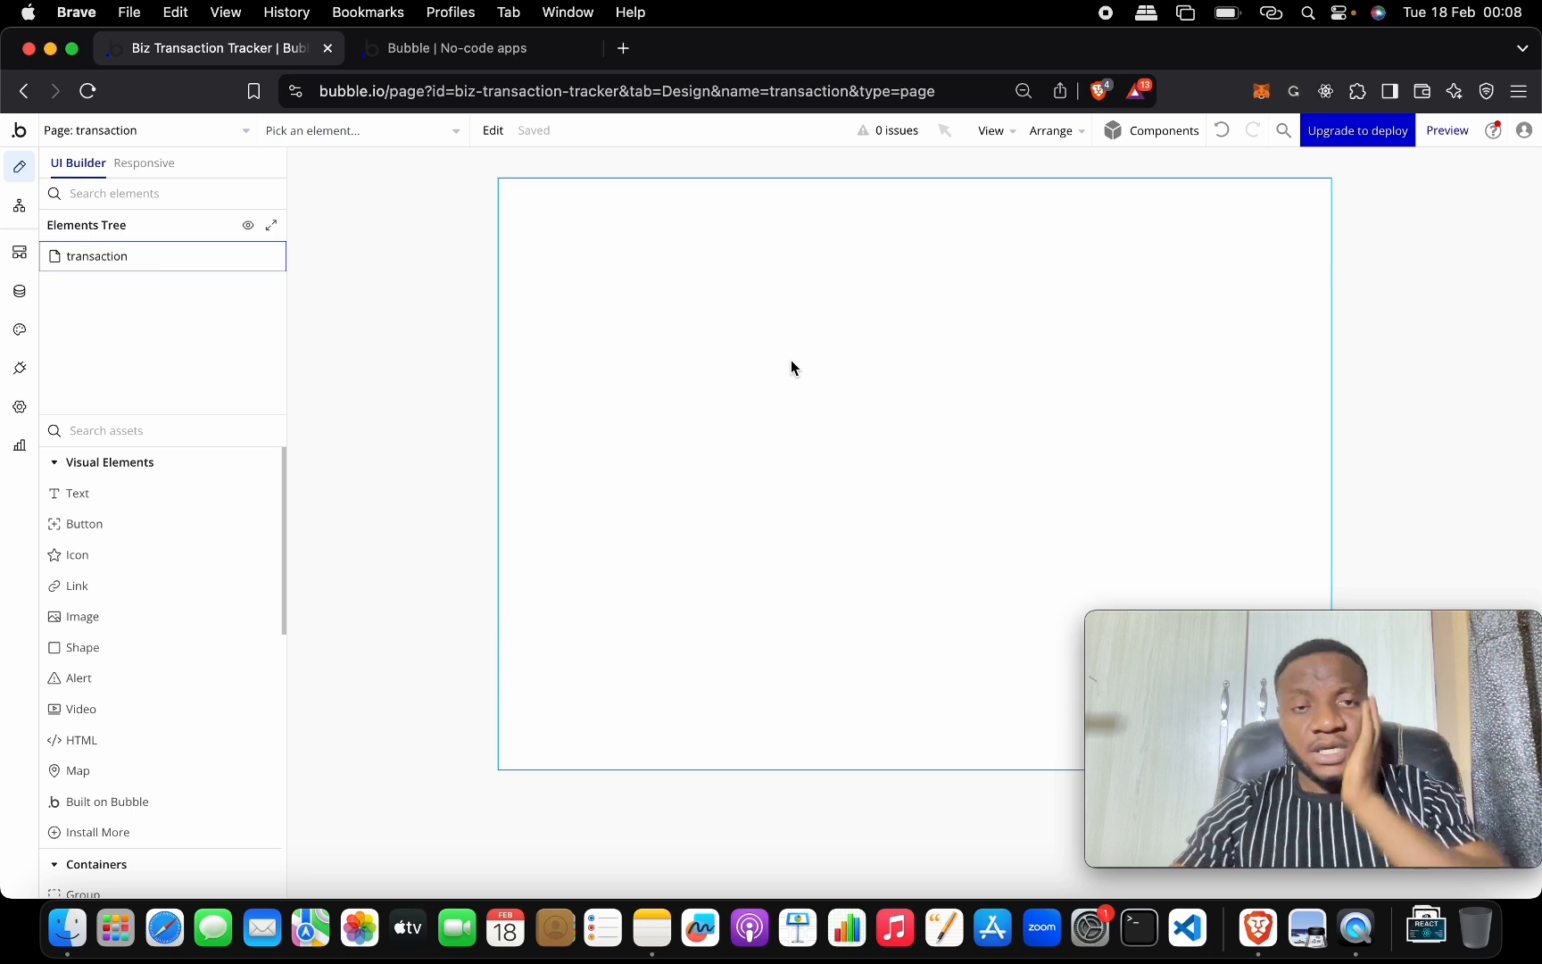
Set the transaction page to a Column layout, 1400 builder width and 1000 minimum height.
{"action": "right_click", "coordinate": [791, 361]}
{"action": "left_click", "coordinate": [764, 311]}
{"action": "left_click", "coordinate": [912, 299]}
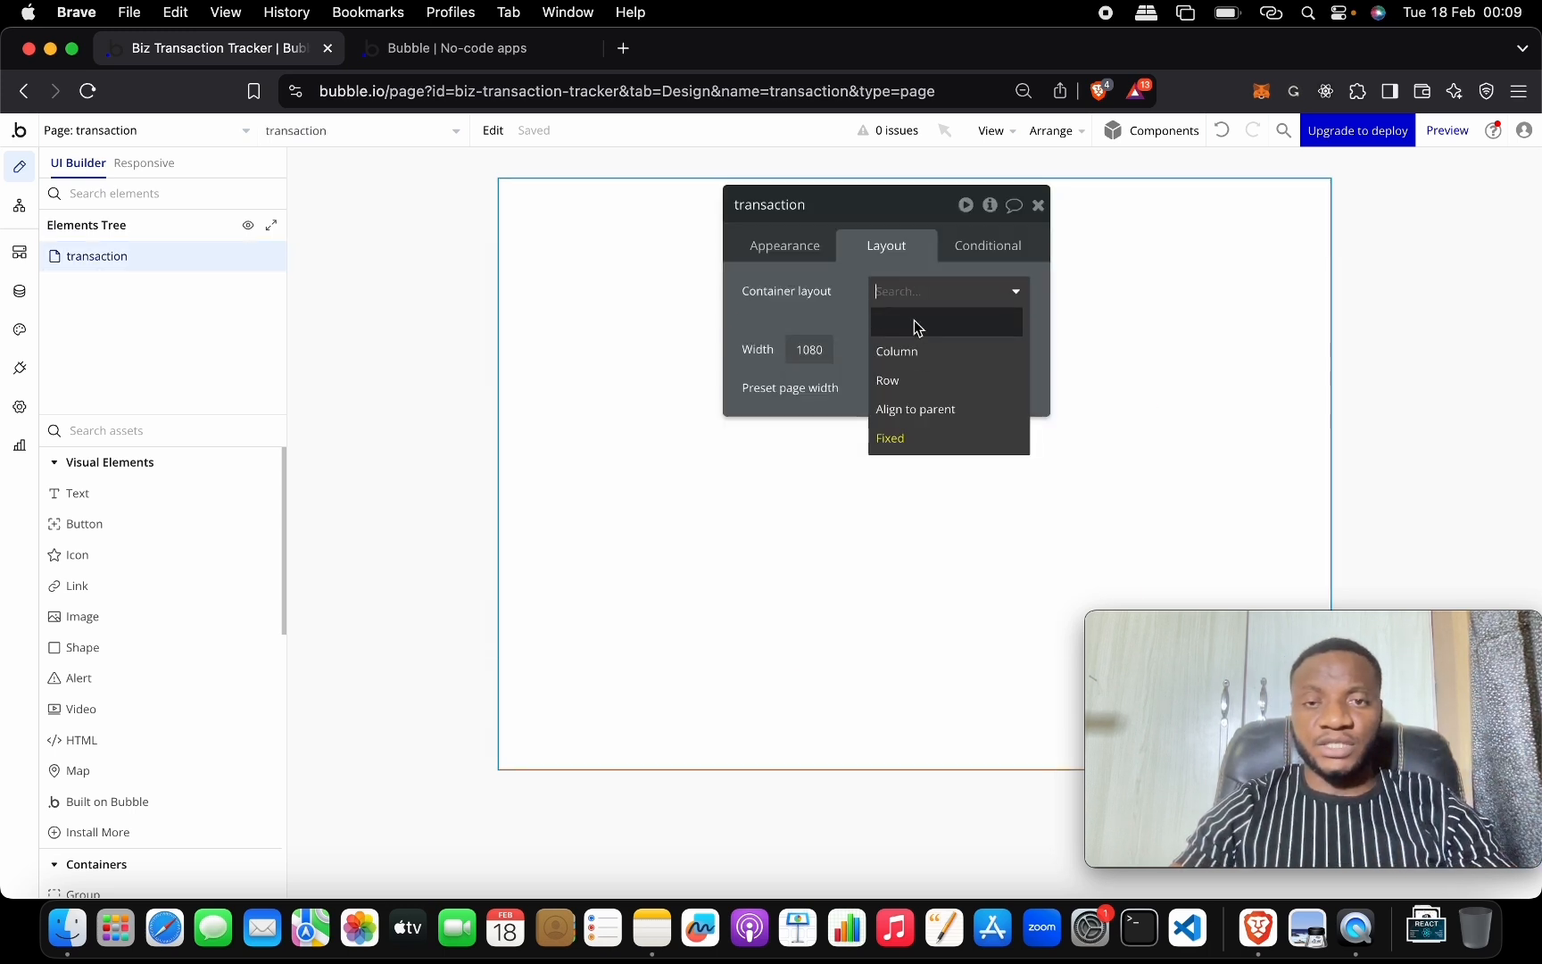
{"action": "left_click", "coordinate": [919, 350]}
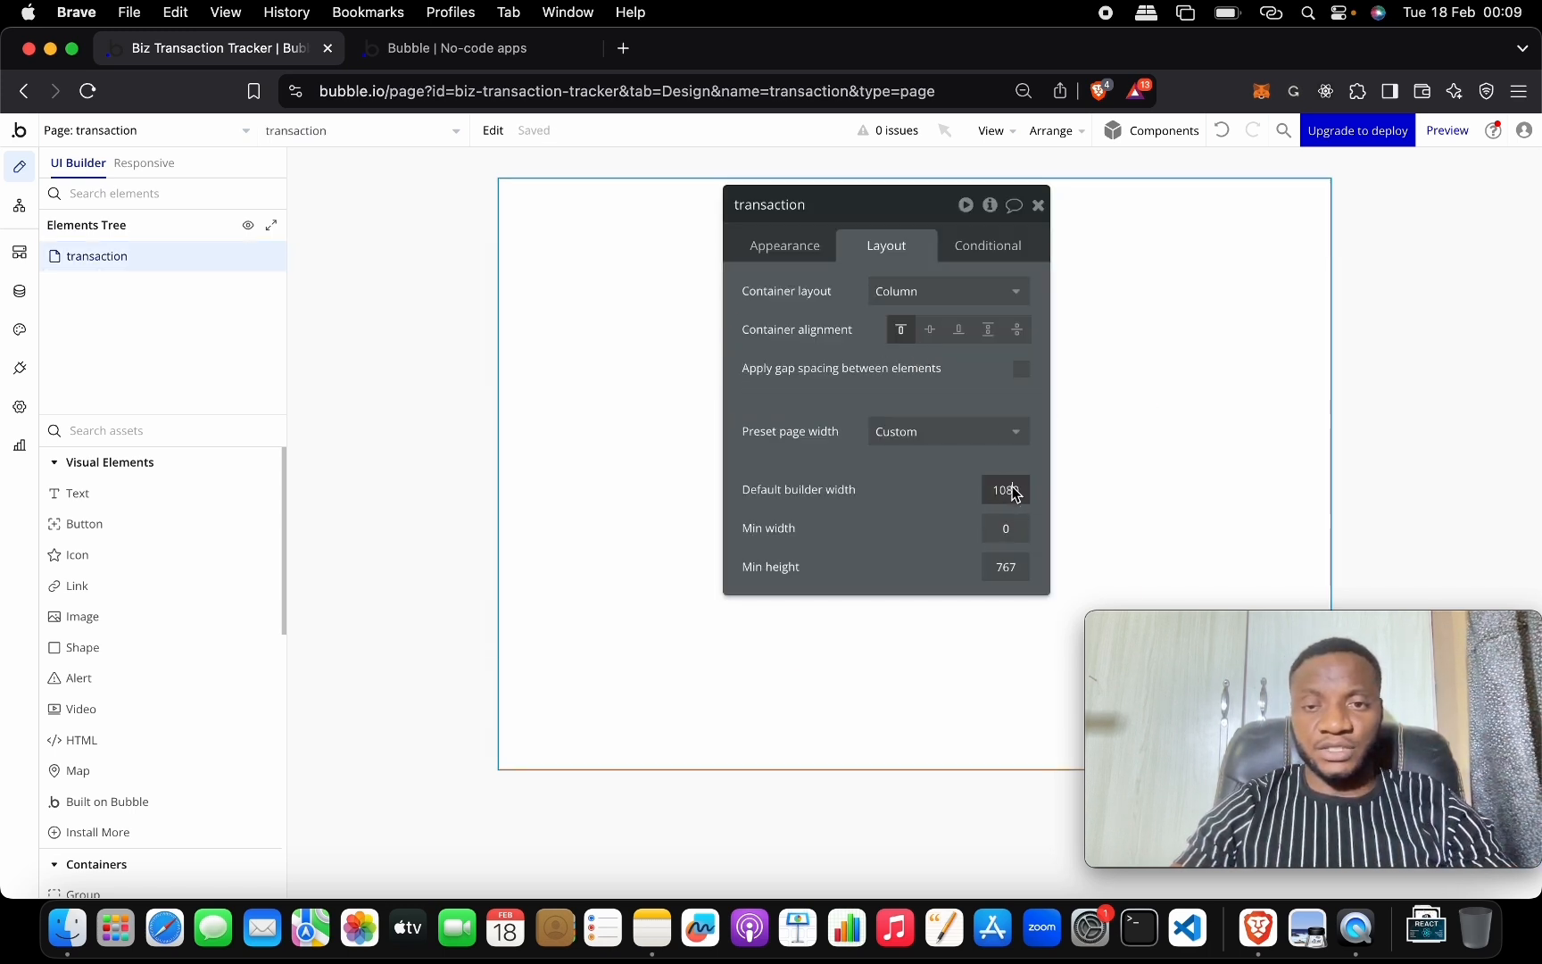
{"action": "type", "text": "1400"}
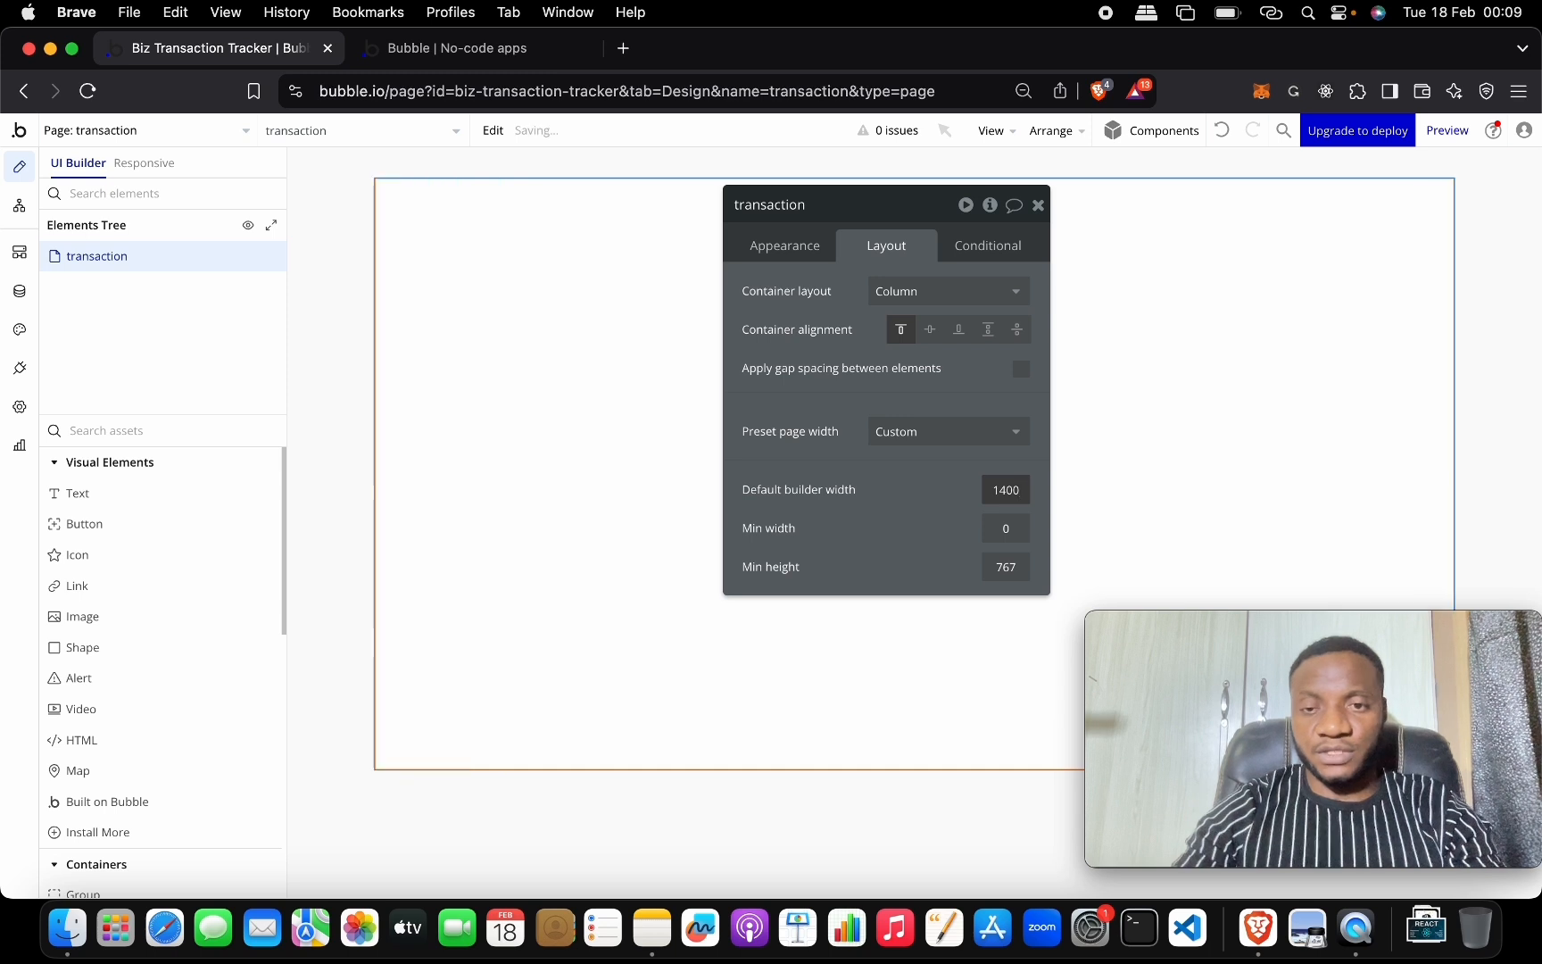
{"action": "left_click", "coordinate": [1006, 567]}
{"action": "mouse_move", "coordinate": [1142, 615]}
{"action": "type", "text": "100"}
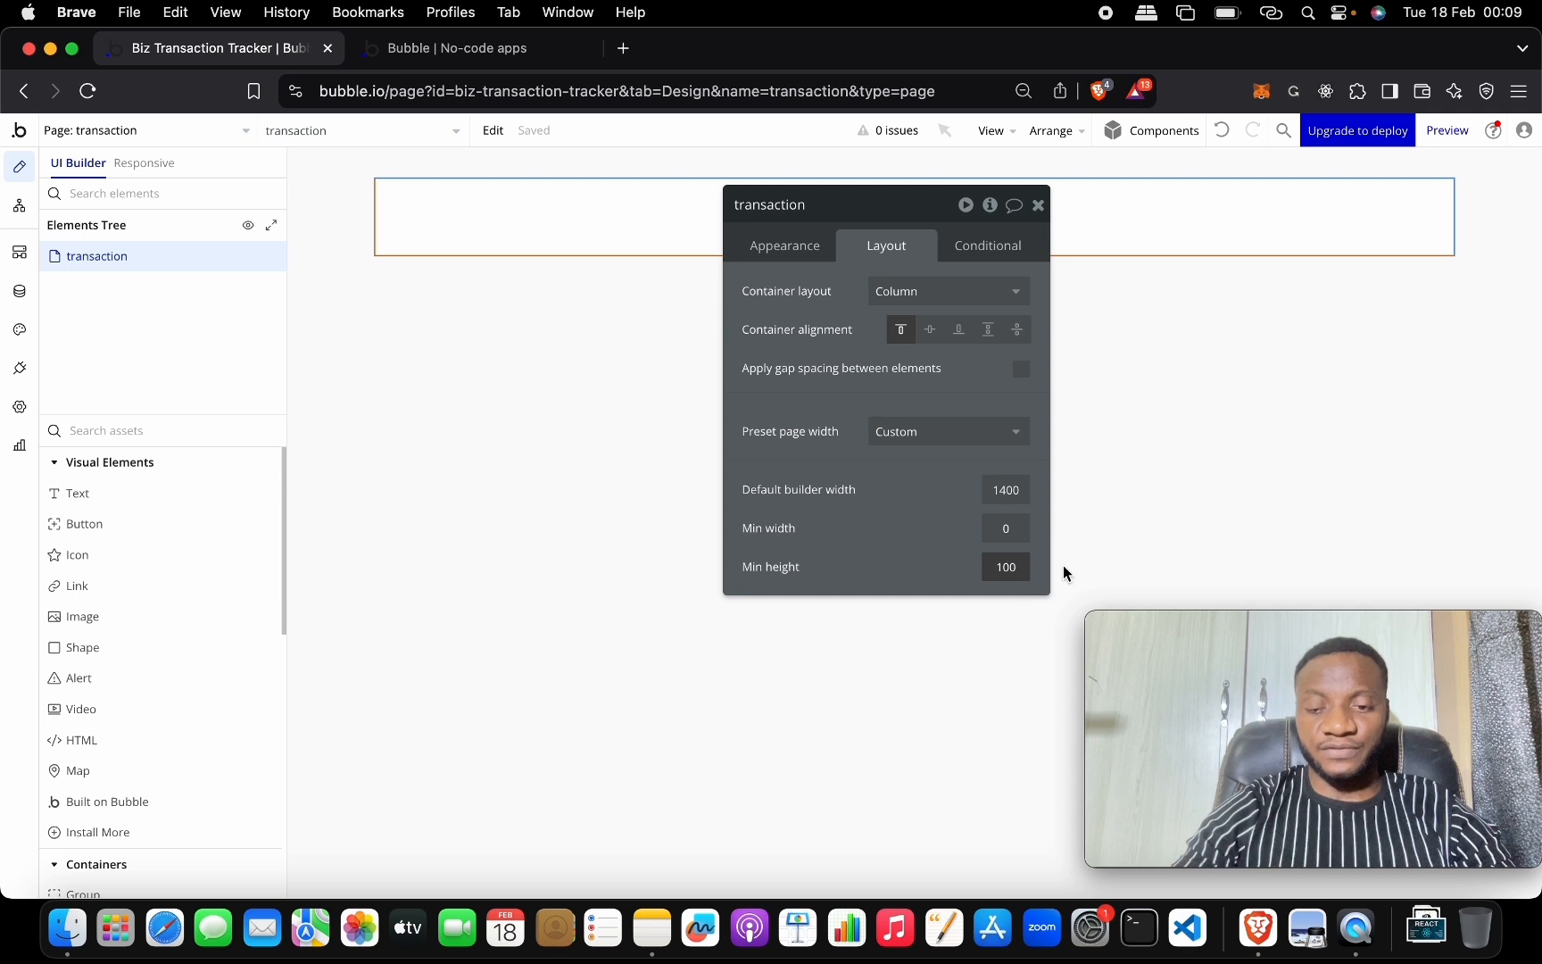
{"action": "type", "text": "0"}
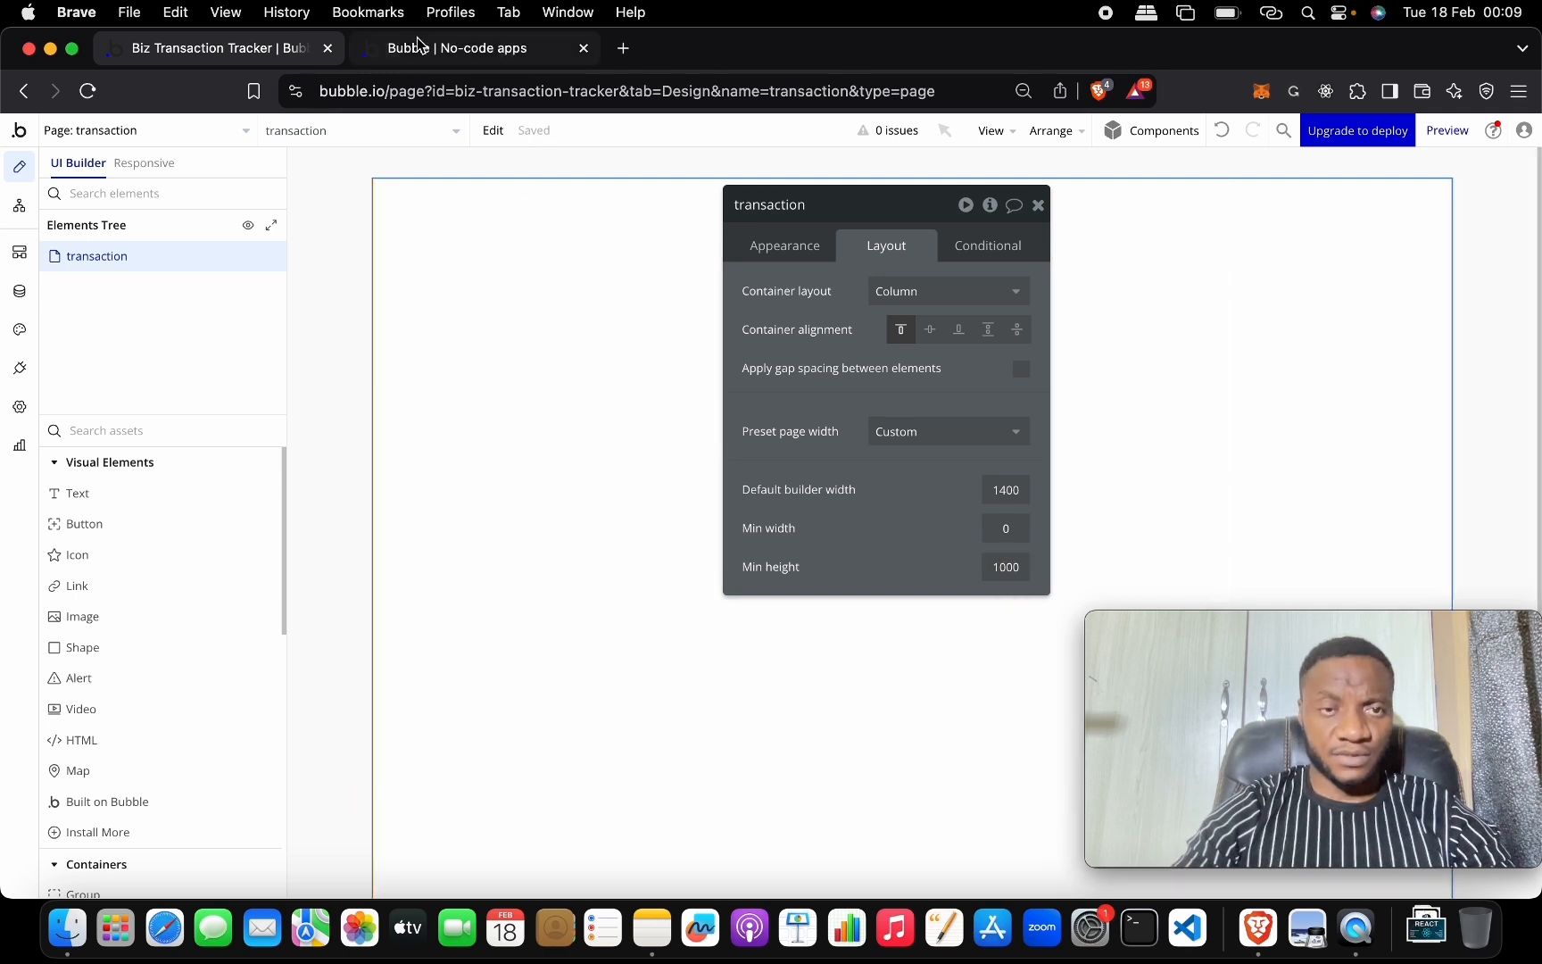
Copy Group Nav from the index page and switch to the transaction page to paste it.
{"action": "left_click", "coordinate": [192, 140]}
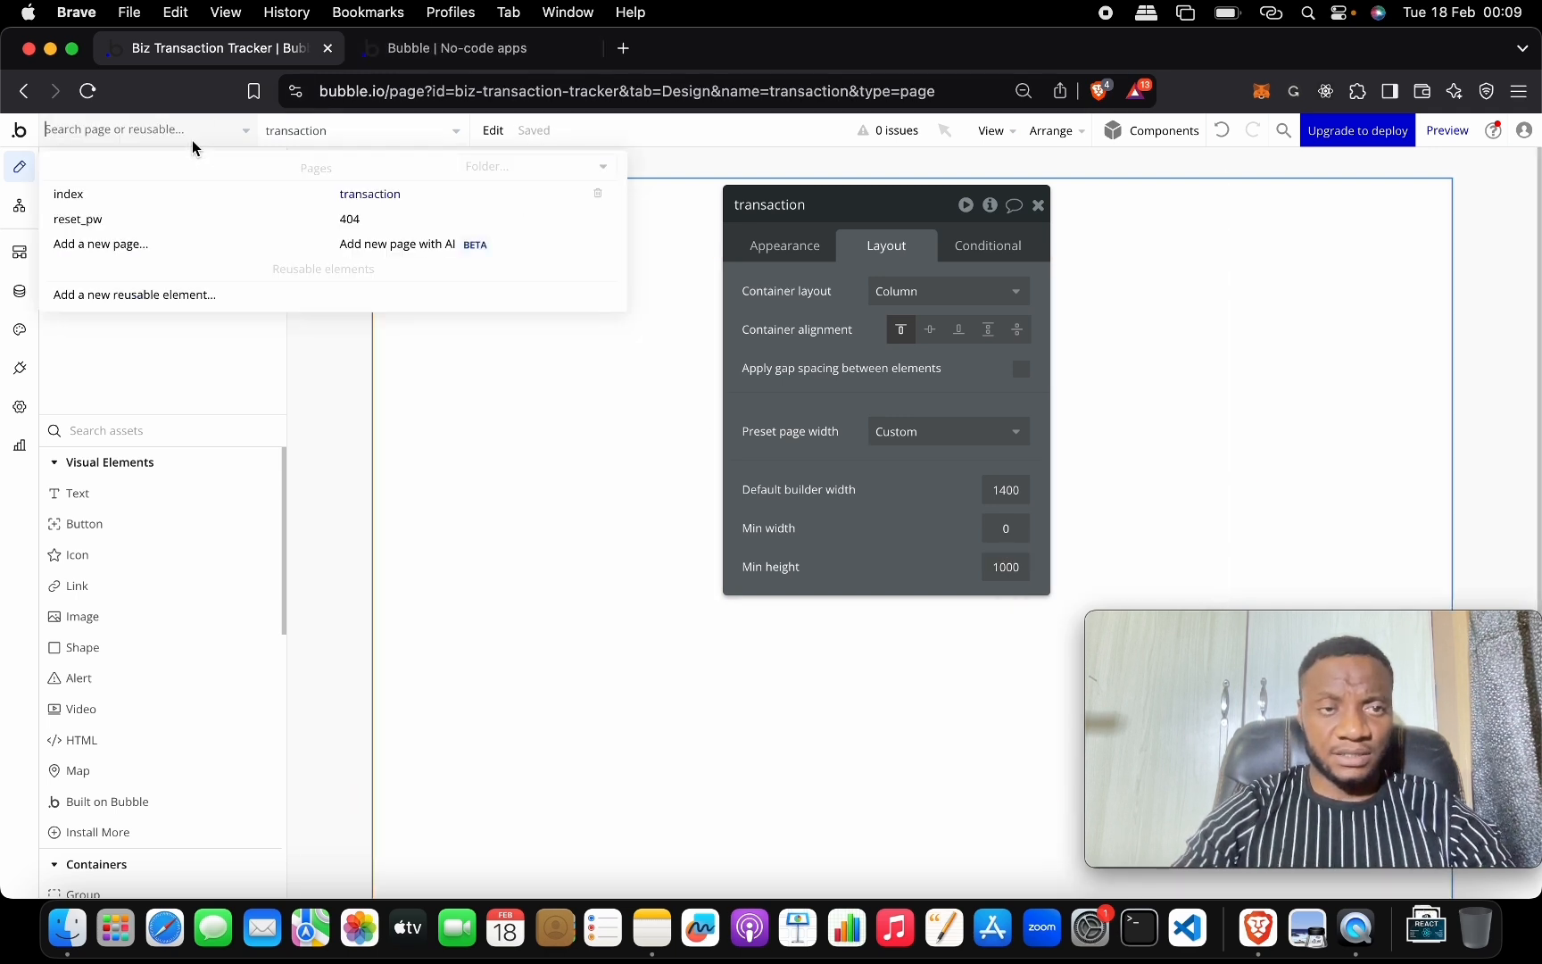
{"action": "left_click", "coordinate": [227, 203]}
{"action": "left_click", "coordinate": [506, 232]}
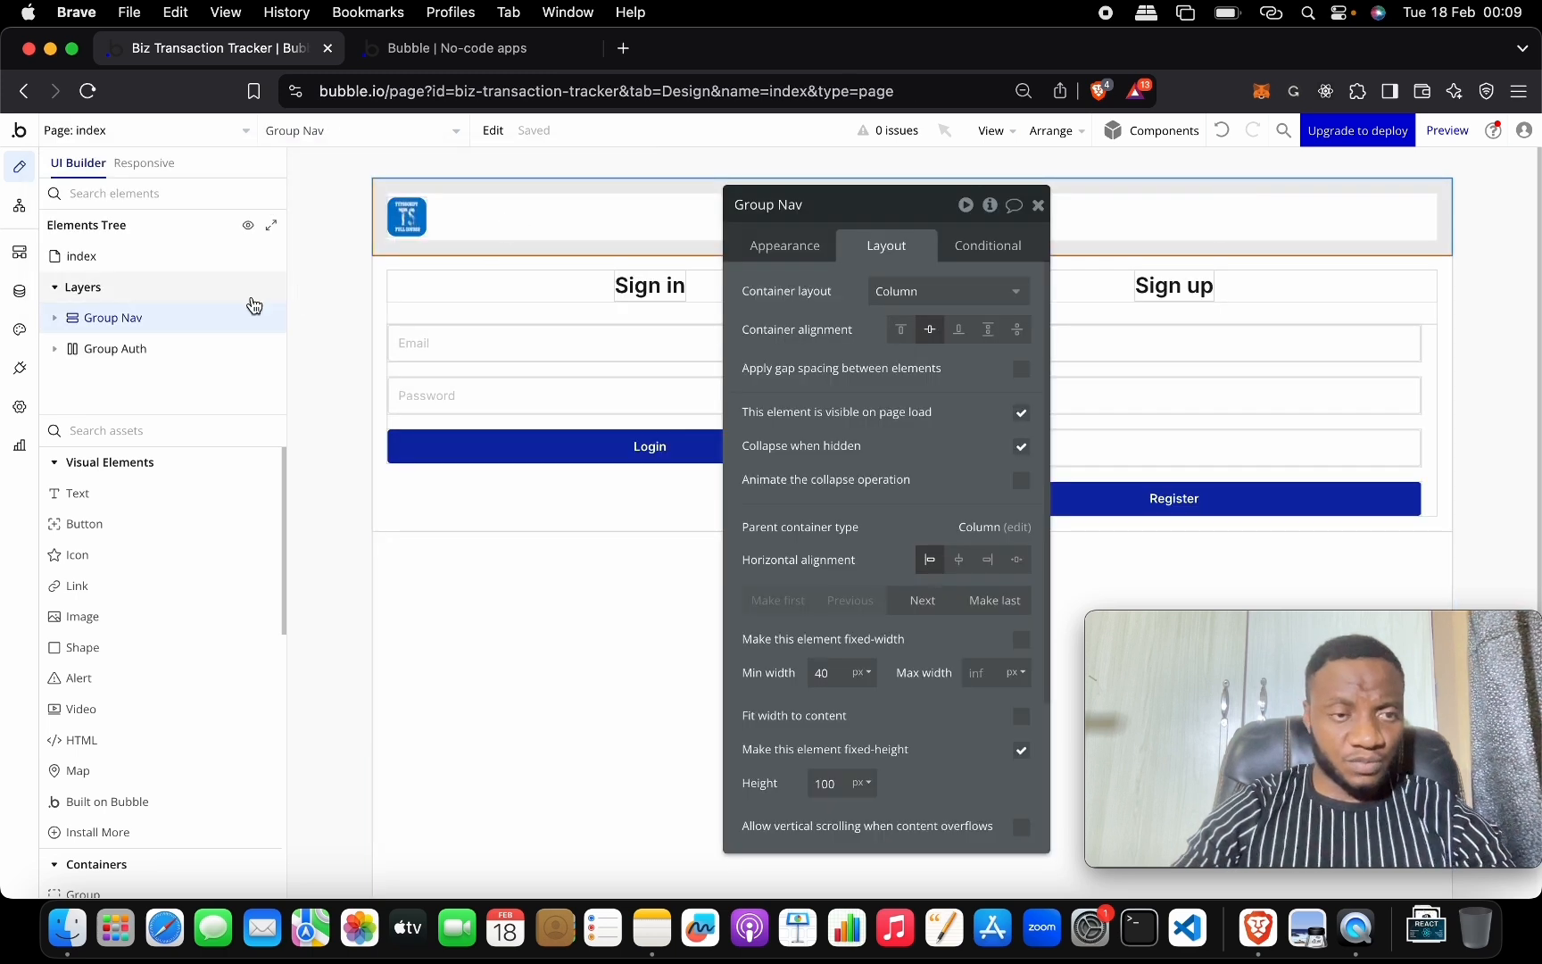
{"action": "right_click", "coordinate": [182, 309]}
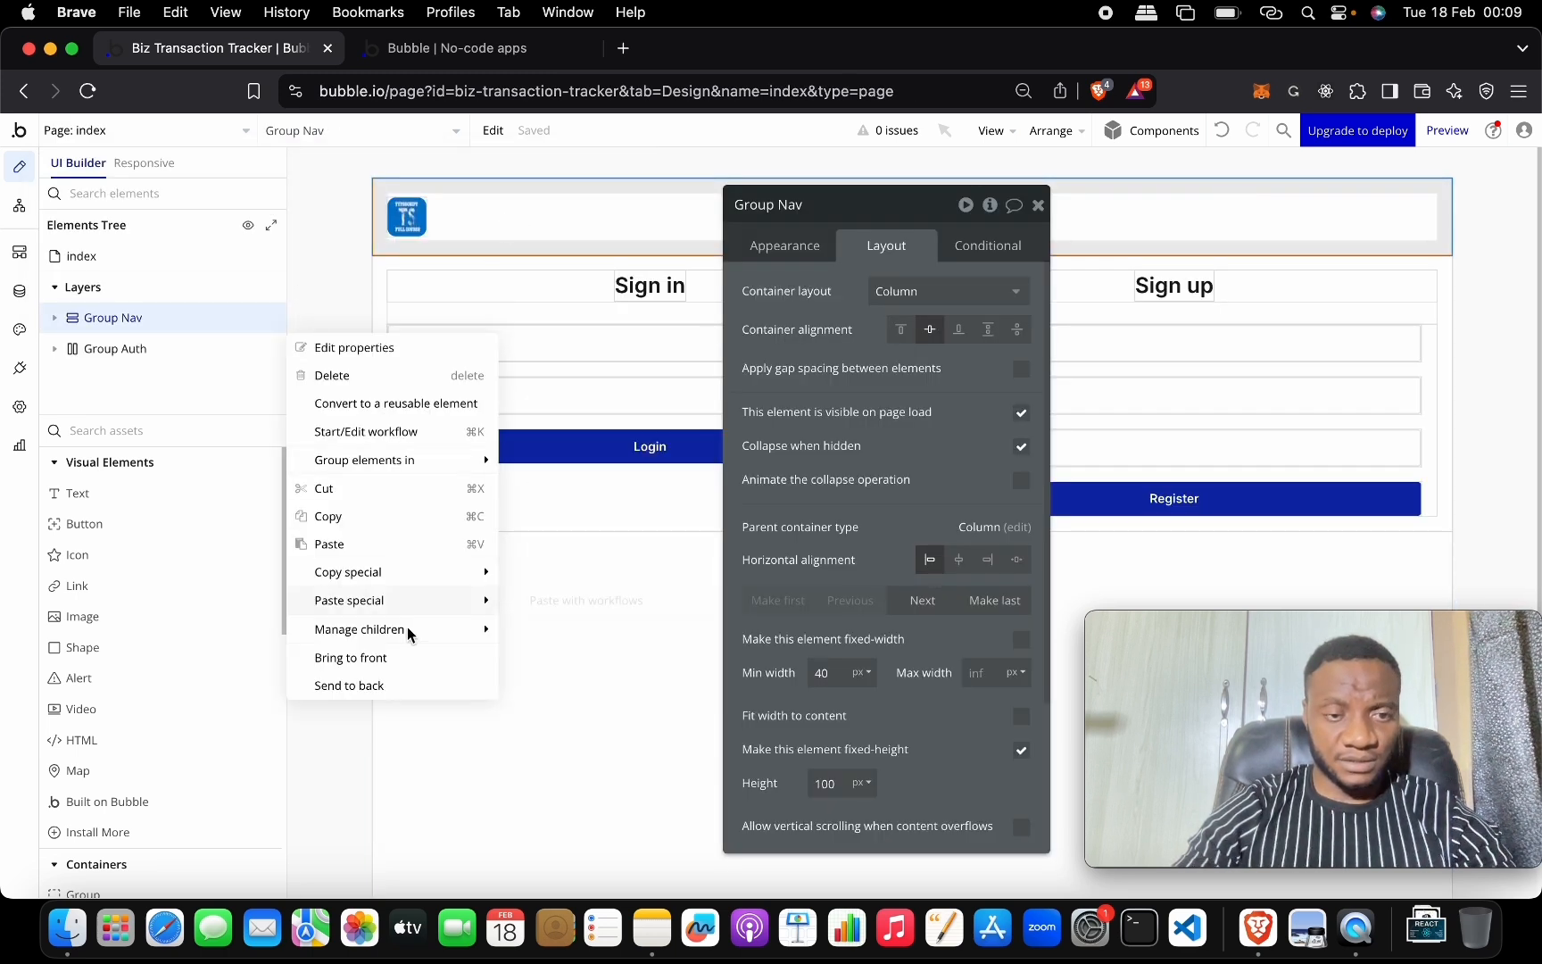
{"action": "left_click", "coordinate": [386, 530]}
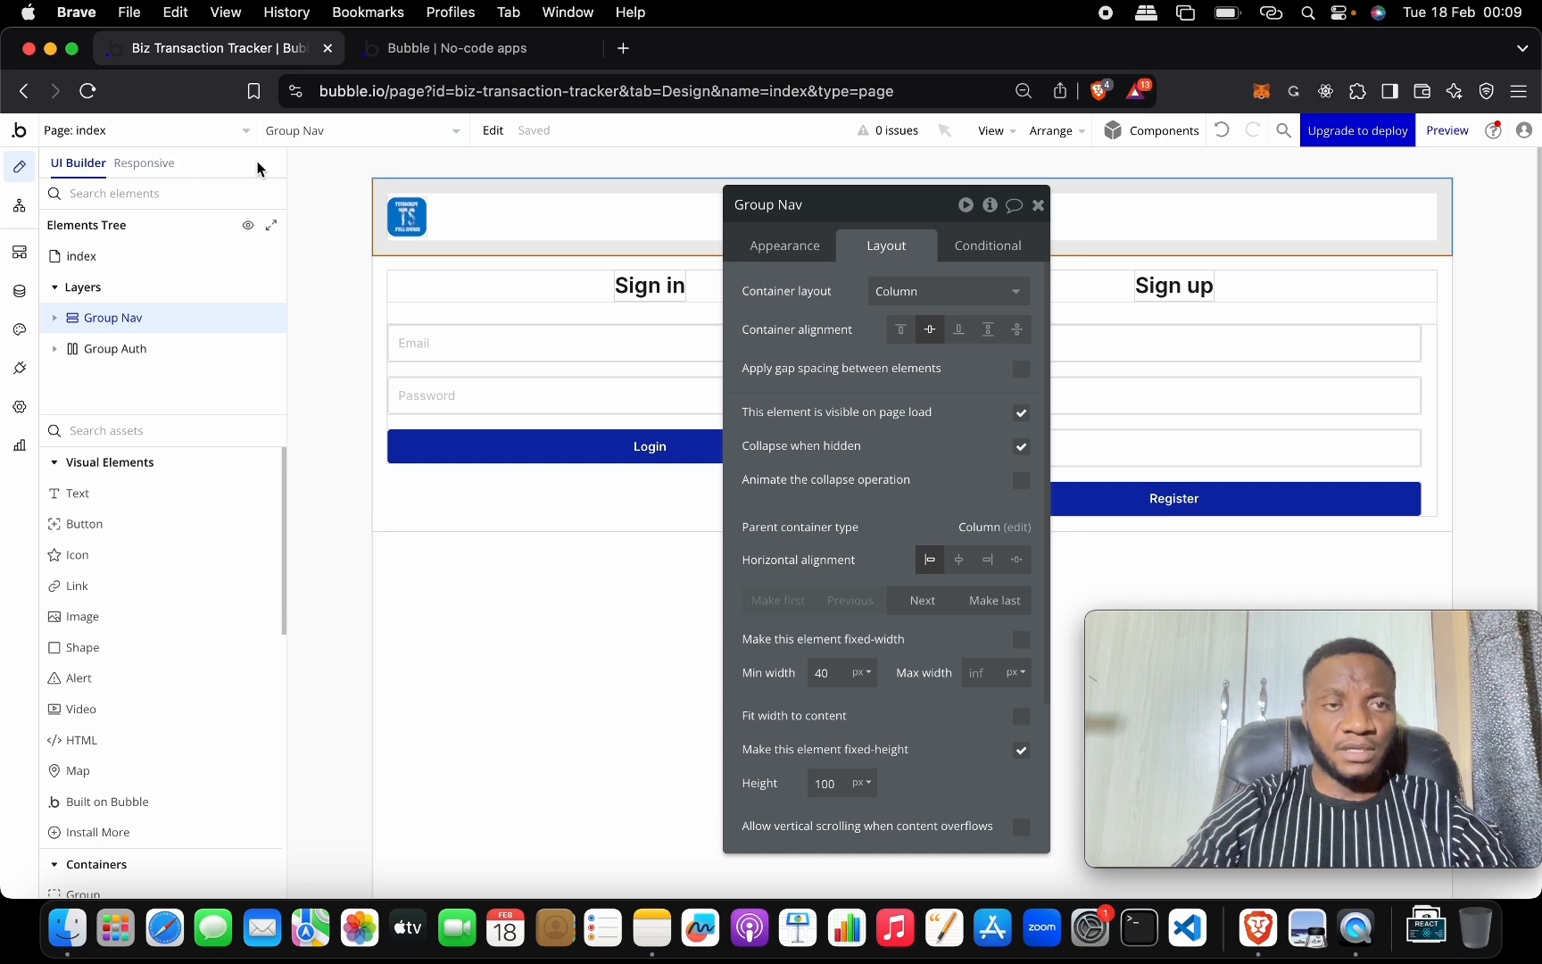
{"action": "left_click", "coordinate": [208, 132]}
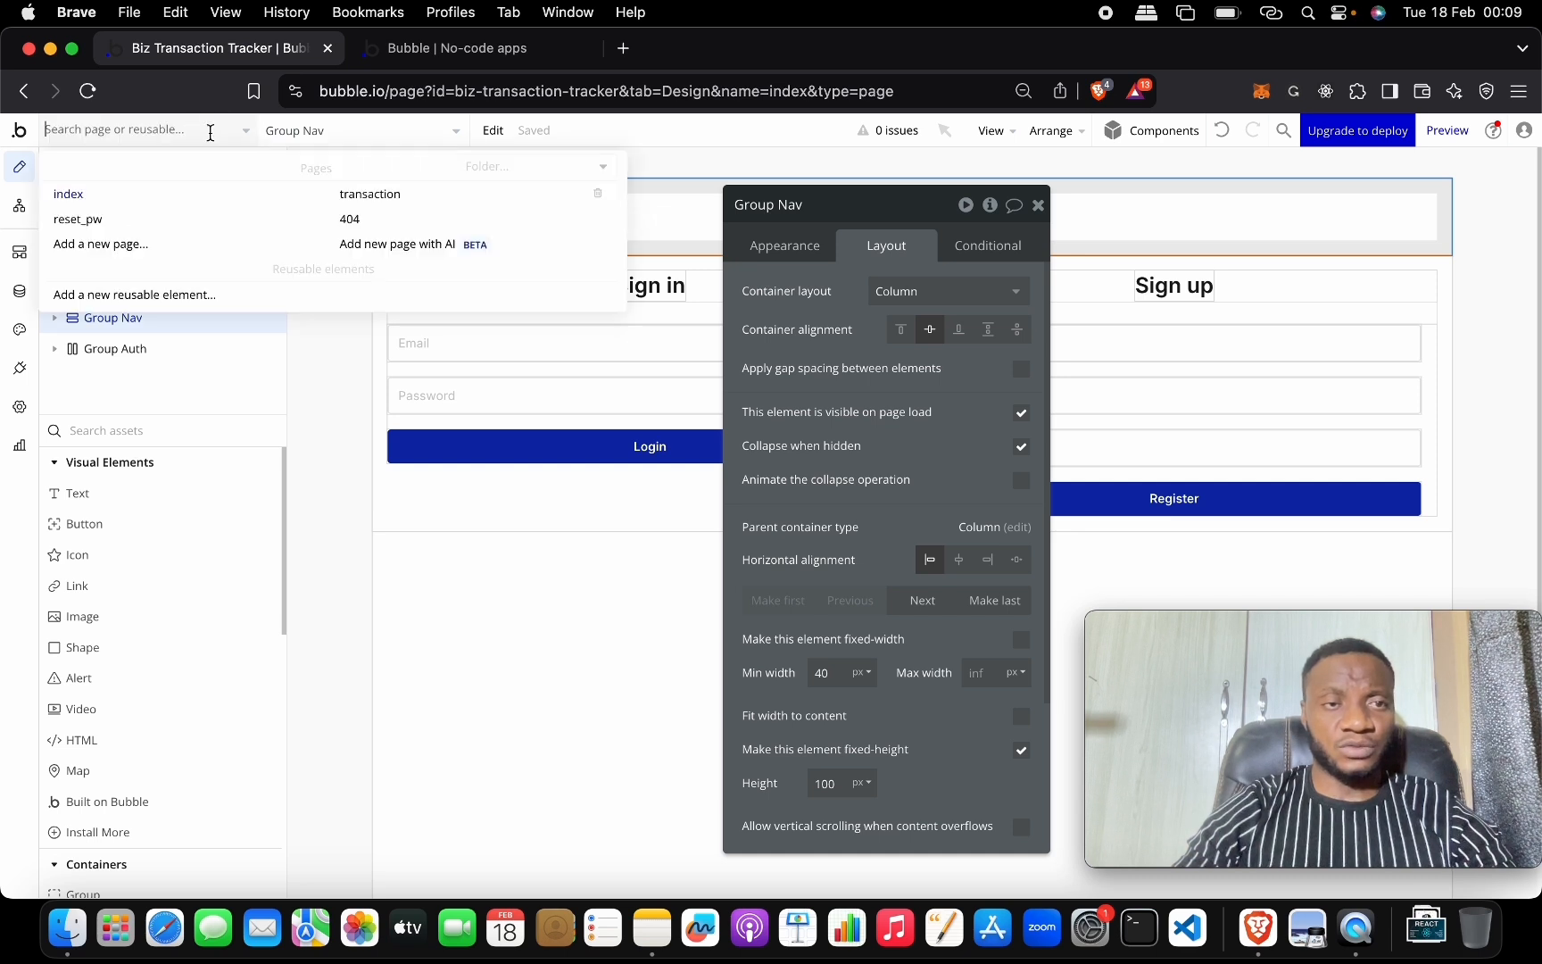
{"action": "left_click", "coordinate": [362, 195]}
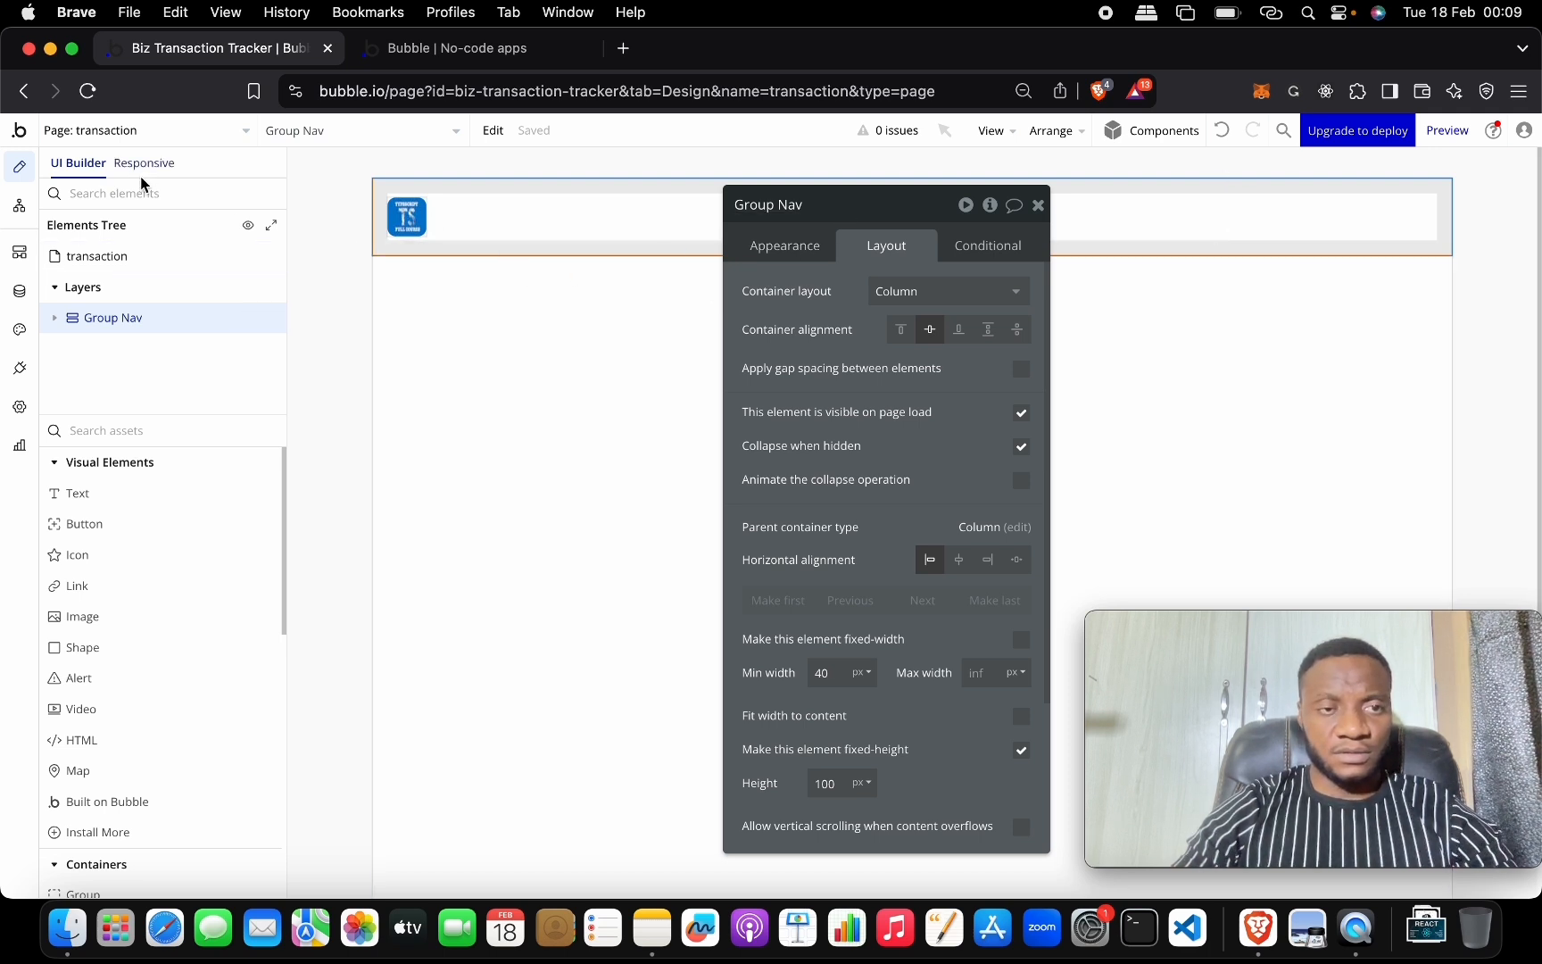
Set the transaction page's title to Transactions.
{"action": "left_click", "coordinate": [259, 256]}
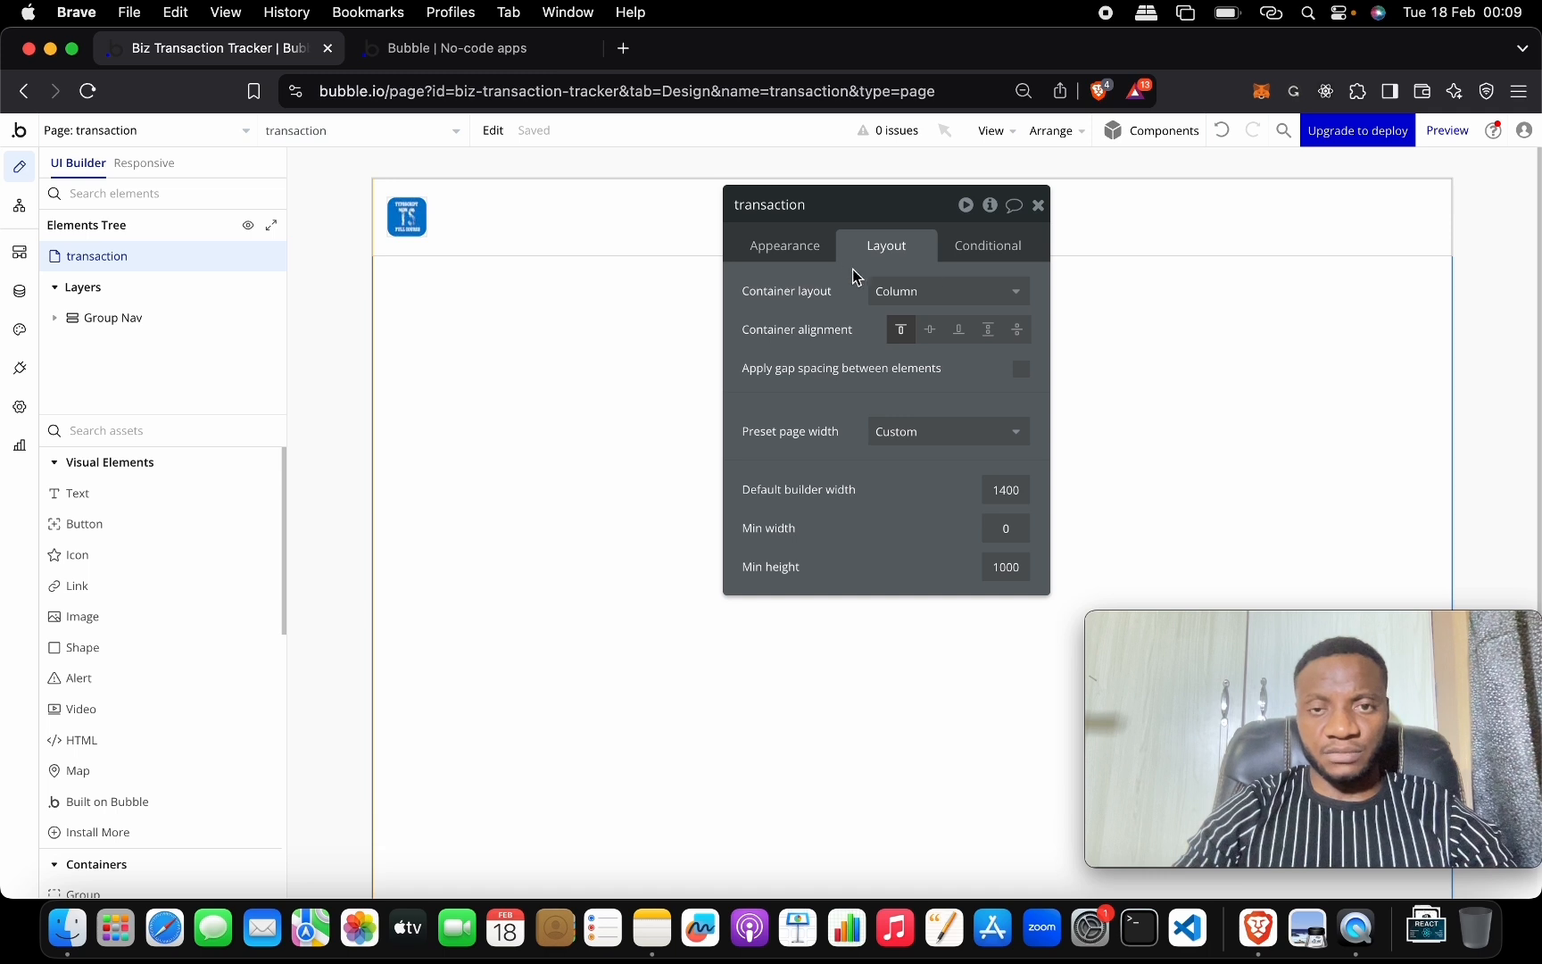
{"action": "left_click", "coordinate": [785, 248]}
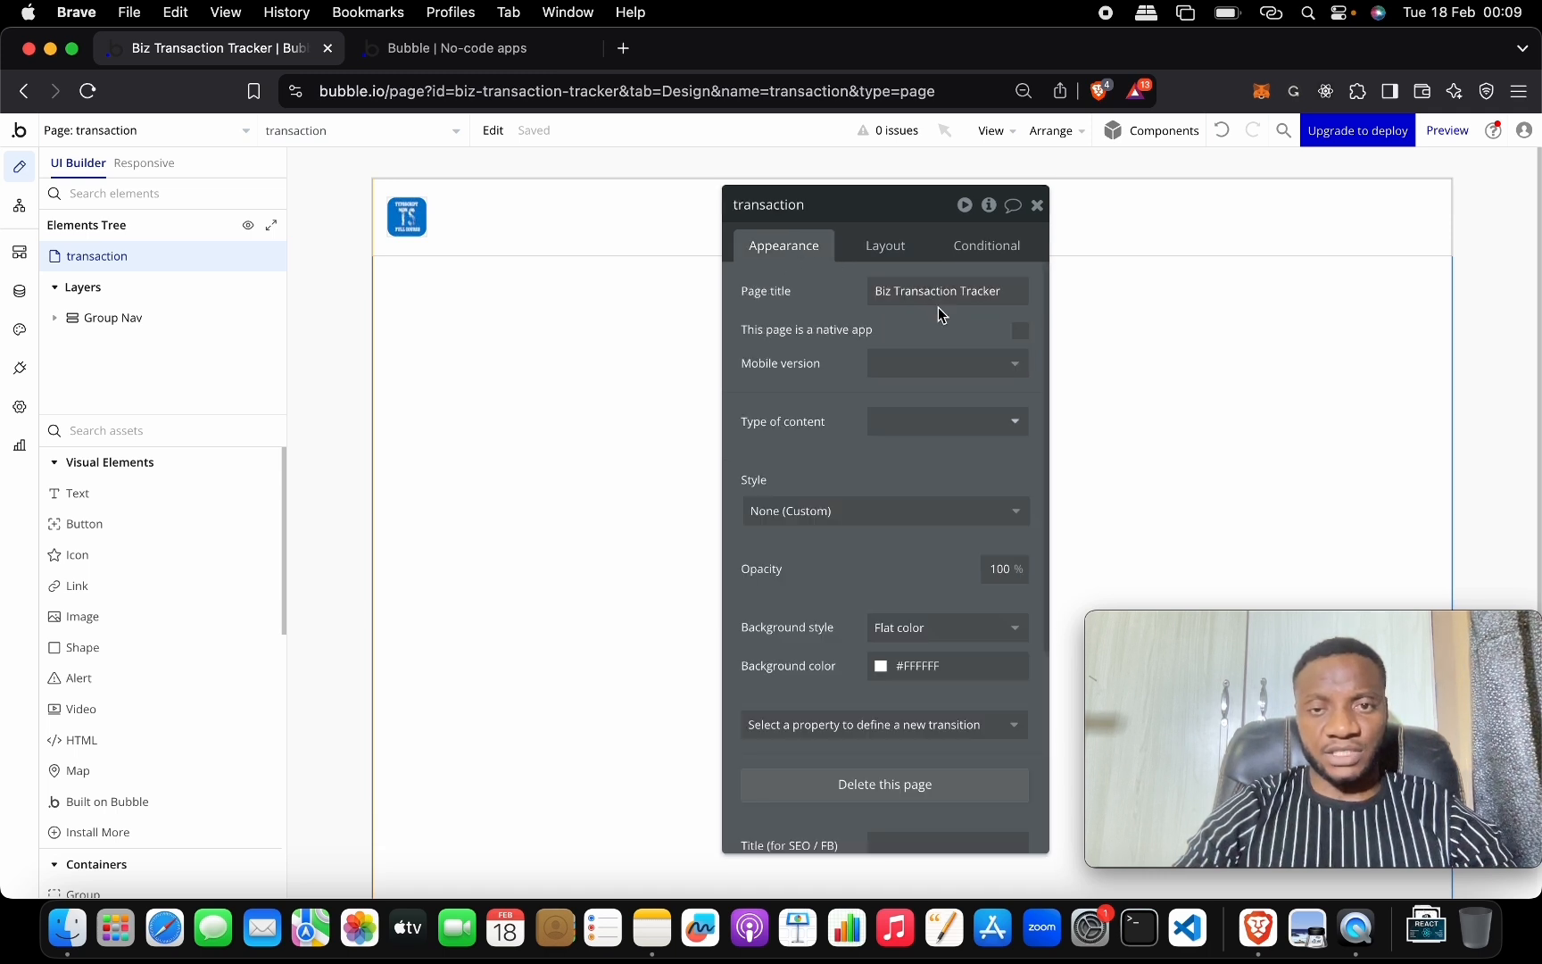
{"action": "triple_click", "coordinate": [998, 291]}
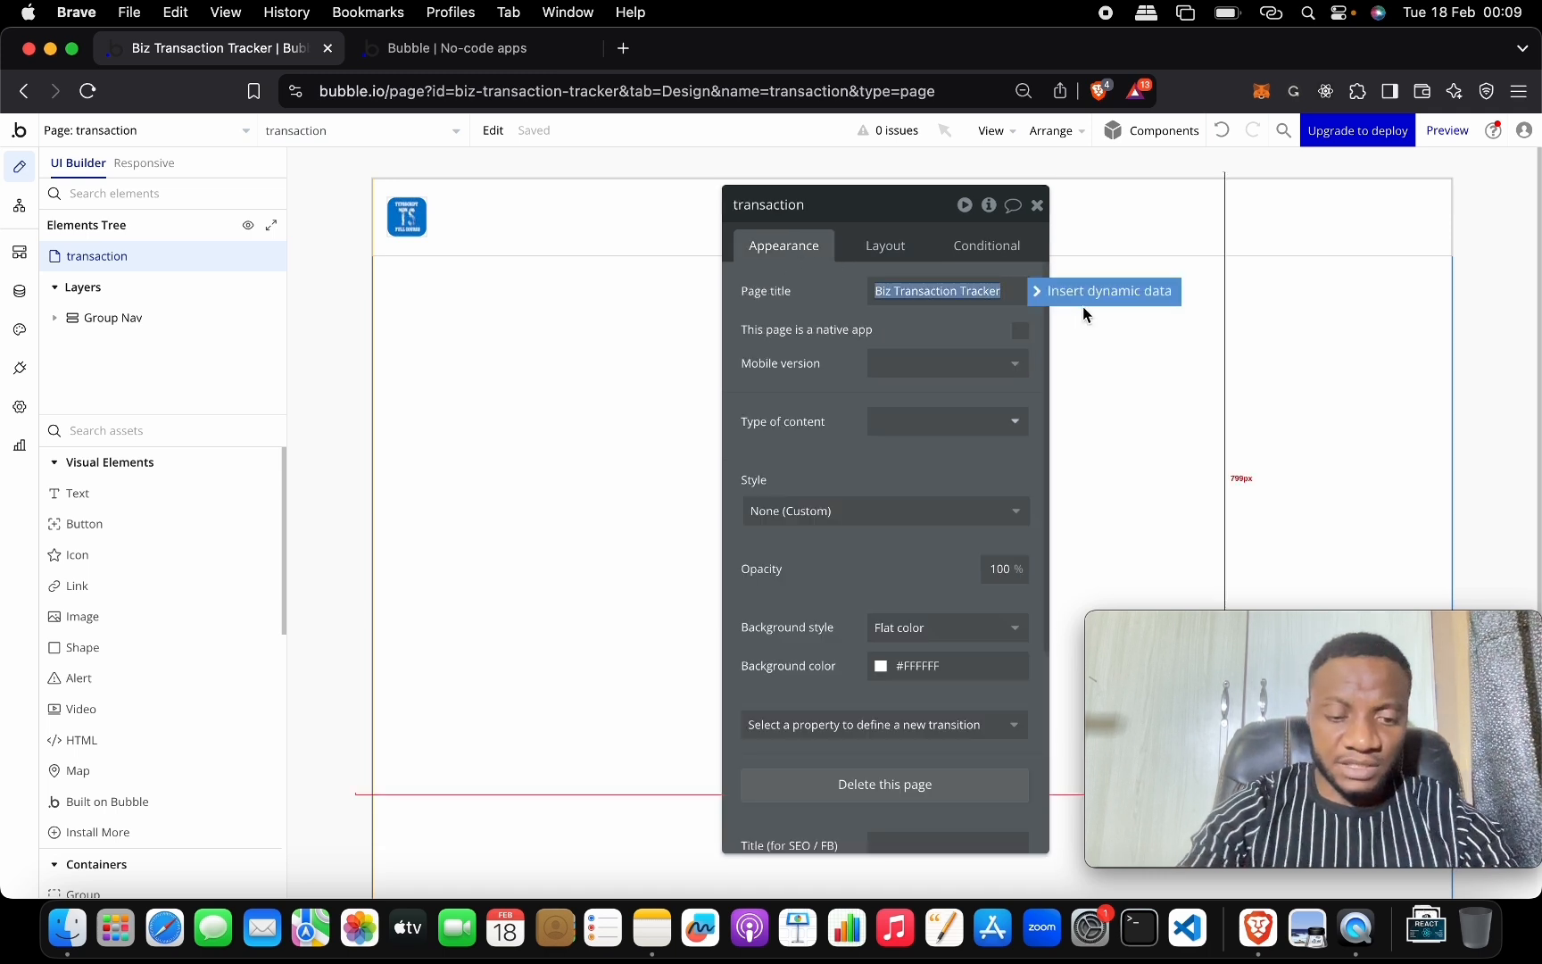
{"action": "type", "text": "Transactio"}
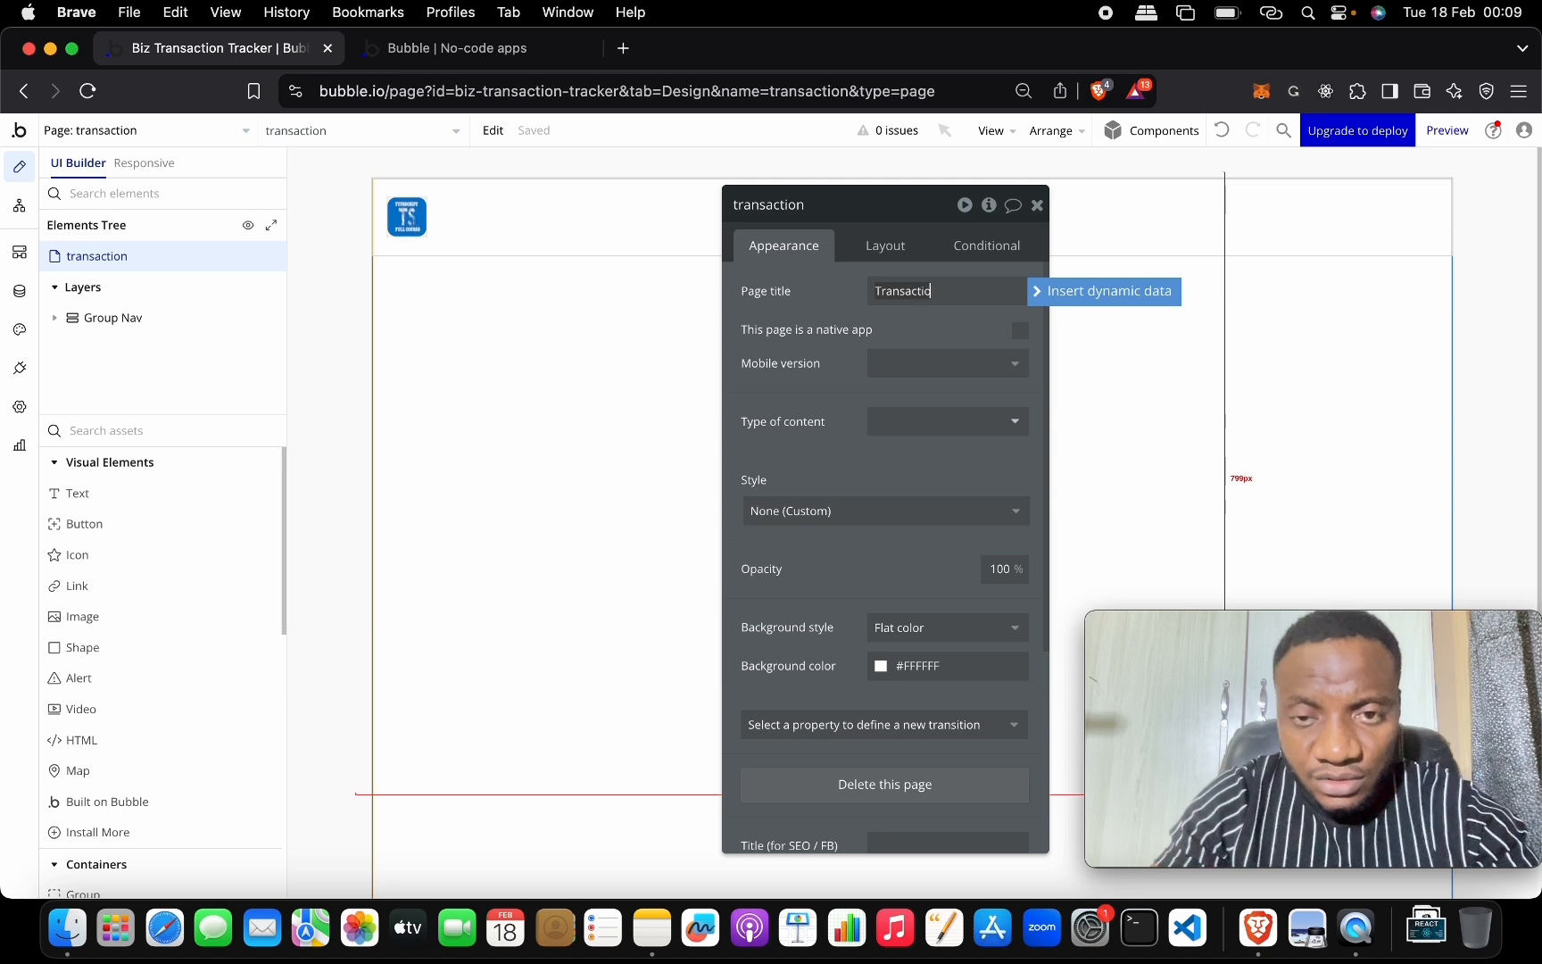
{"action": "type", "text": "ns"}
{"action": "left_click", "coordinate": [961, 318]}
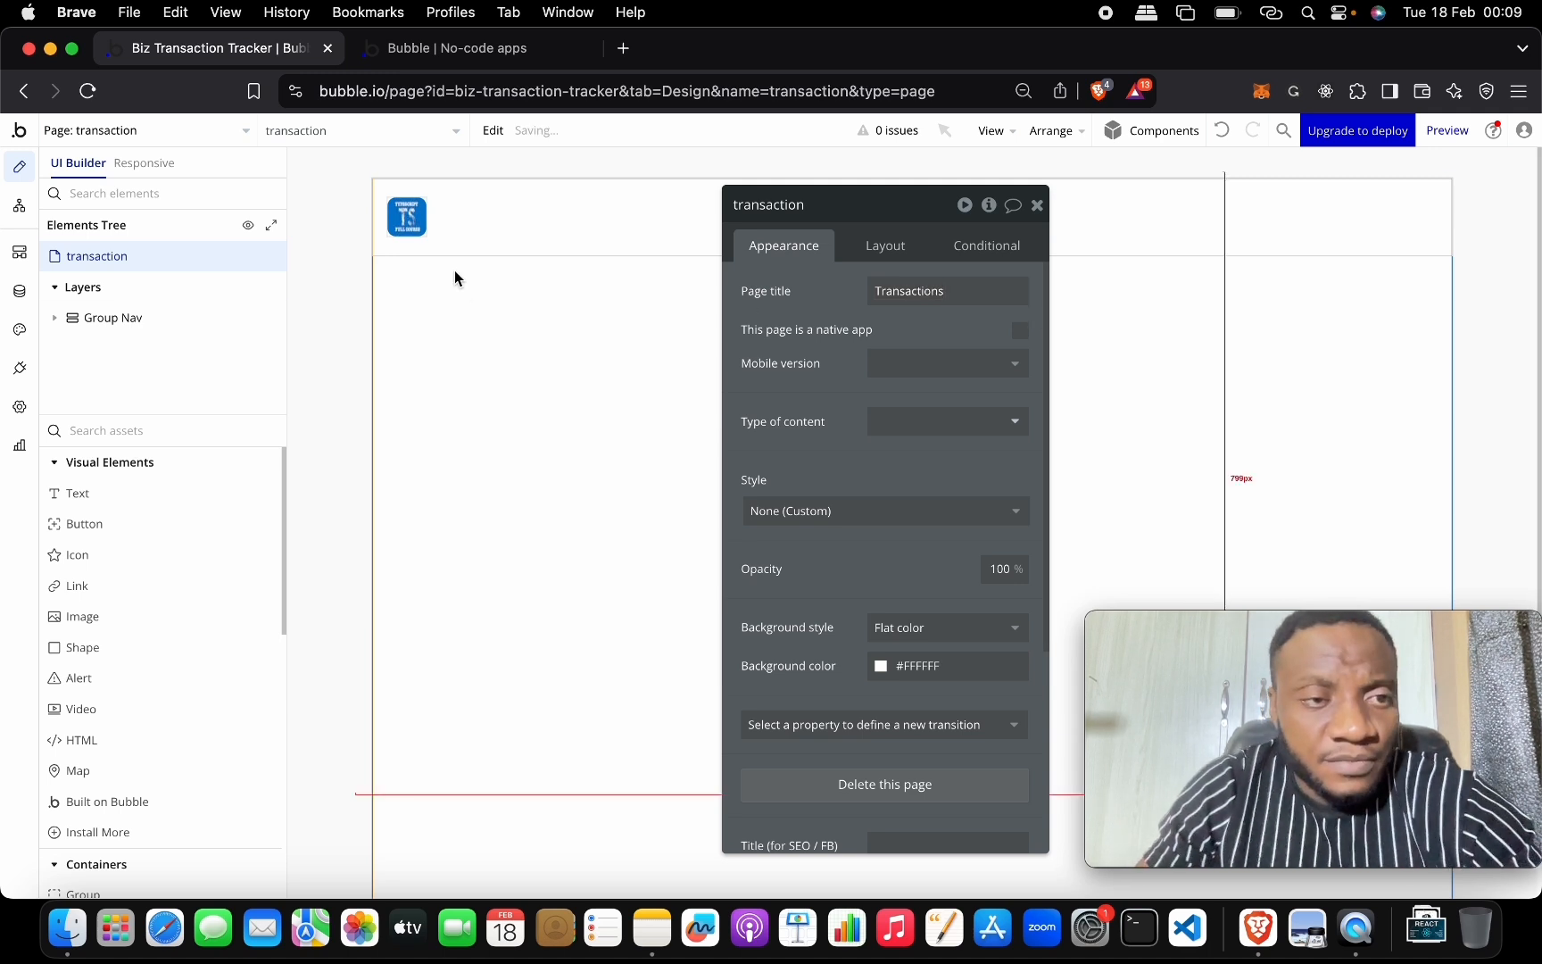
Set the index page's title to Home.
{"action": "left_click", "coordinate": [247, 131]}
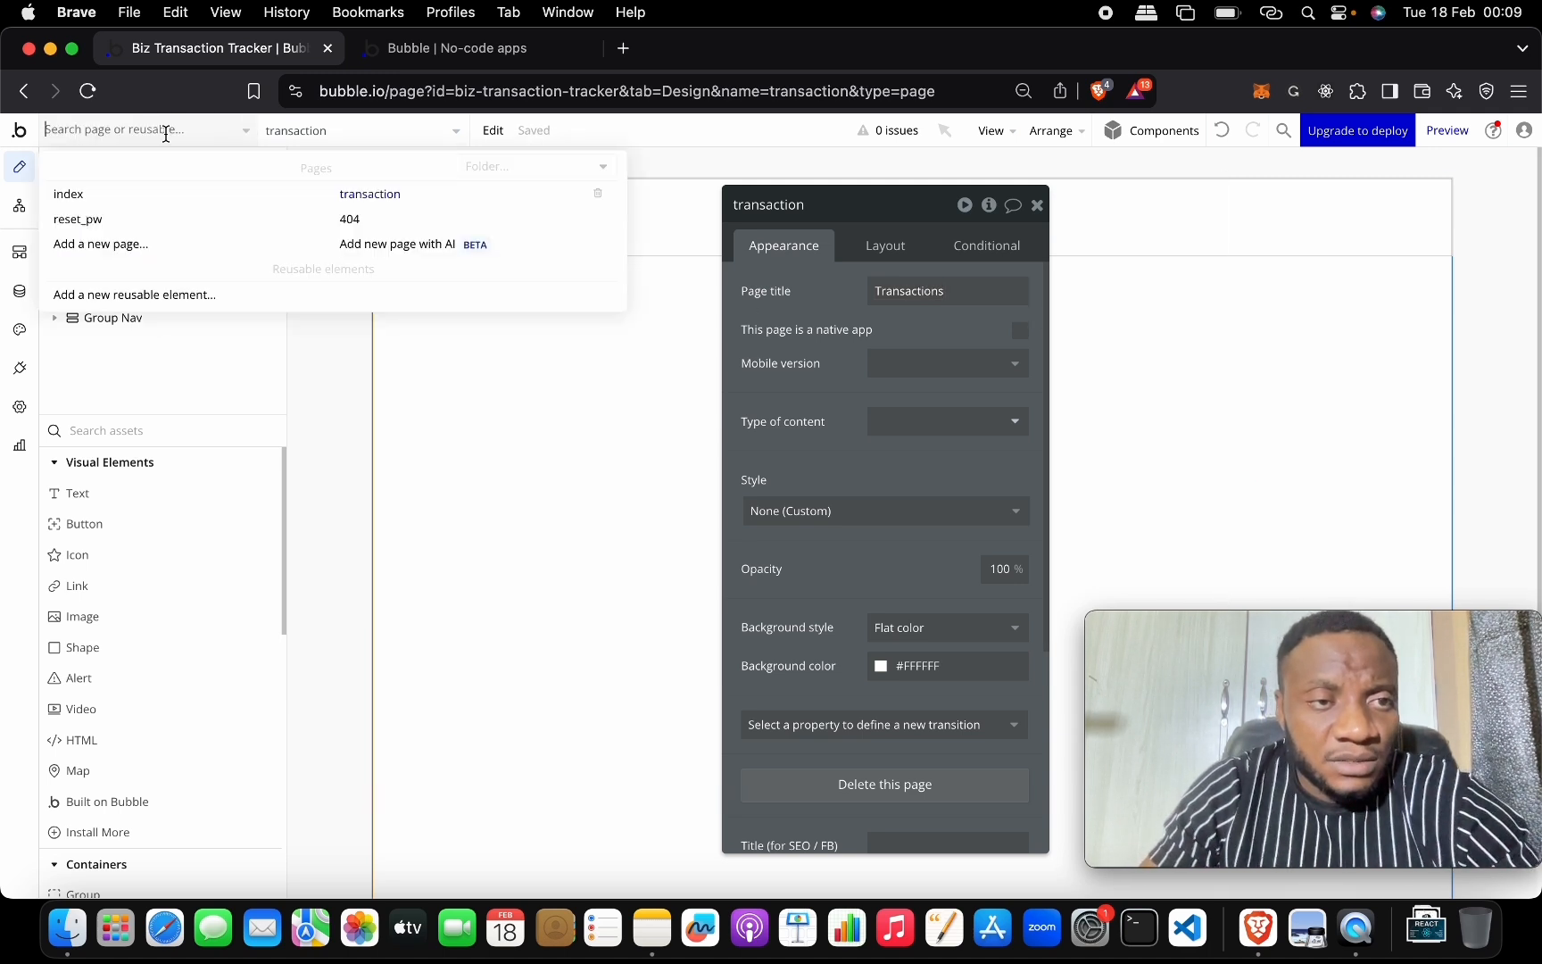
{"action": "left_click", "coordinate": [154, 196]}
{"action": "left_click", "coordinate": [510, 625]}
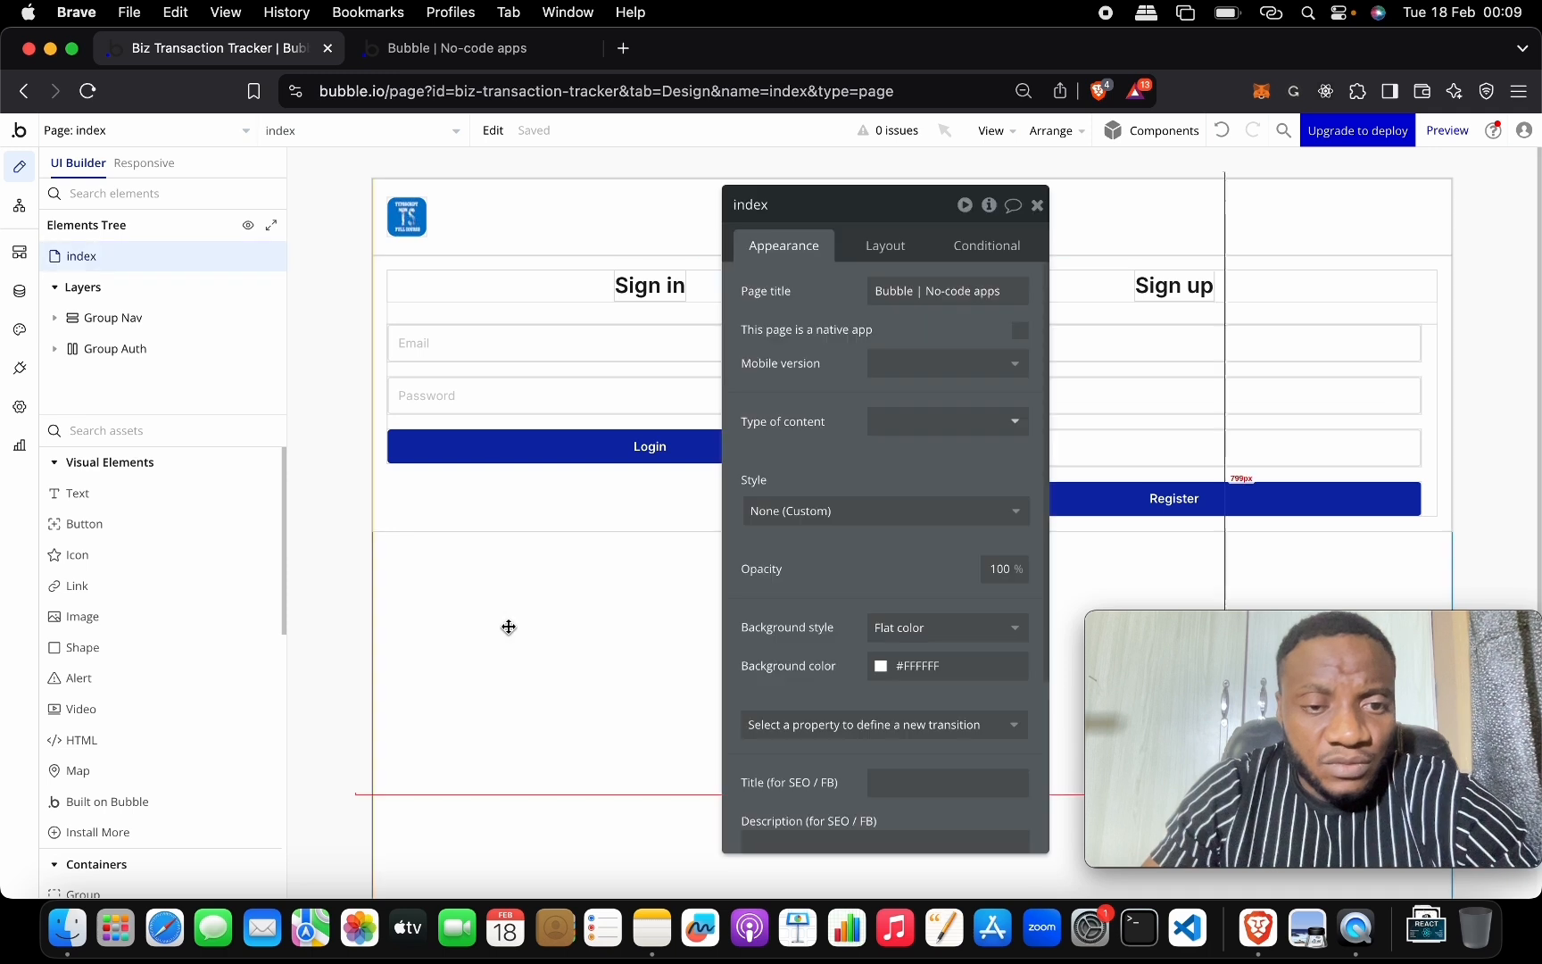
{"action": "triple_click", "coordinate": [946, 291]}
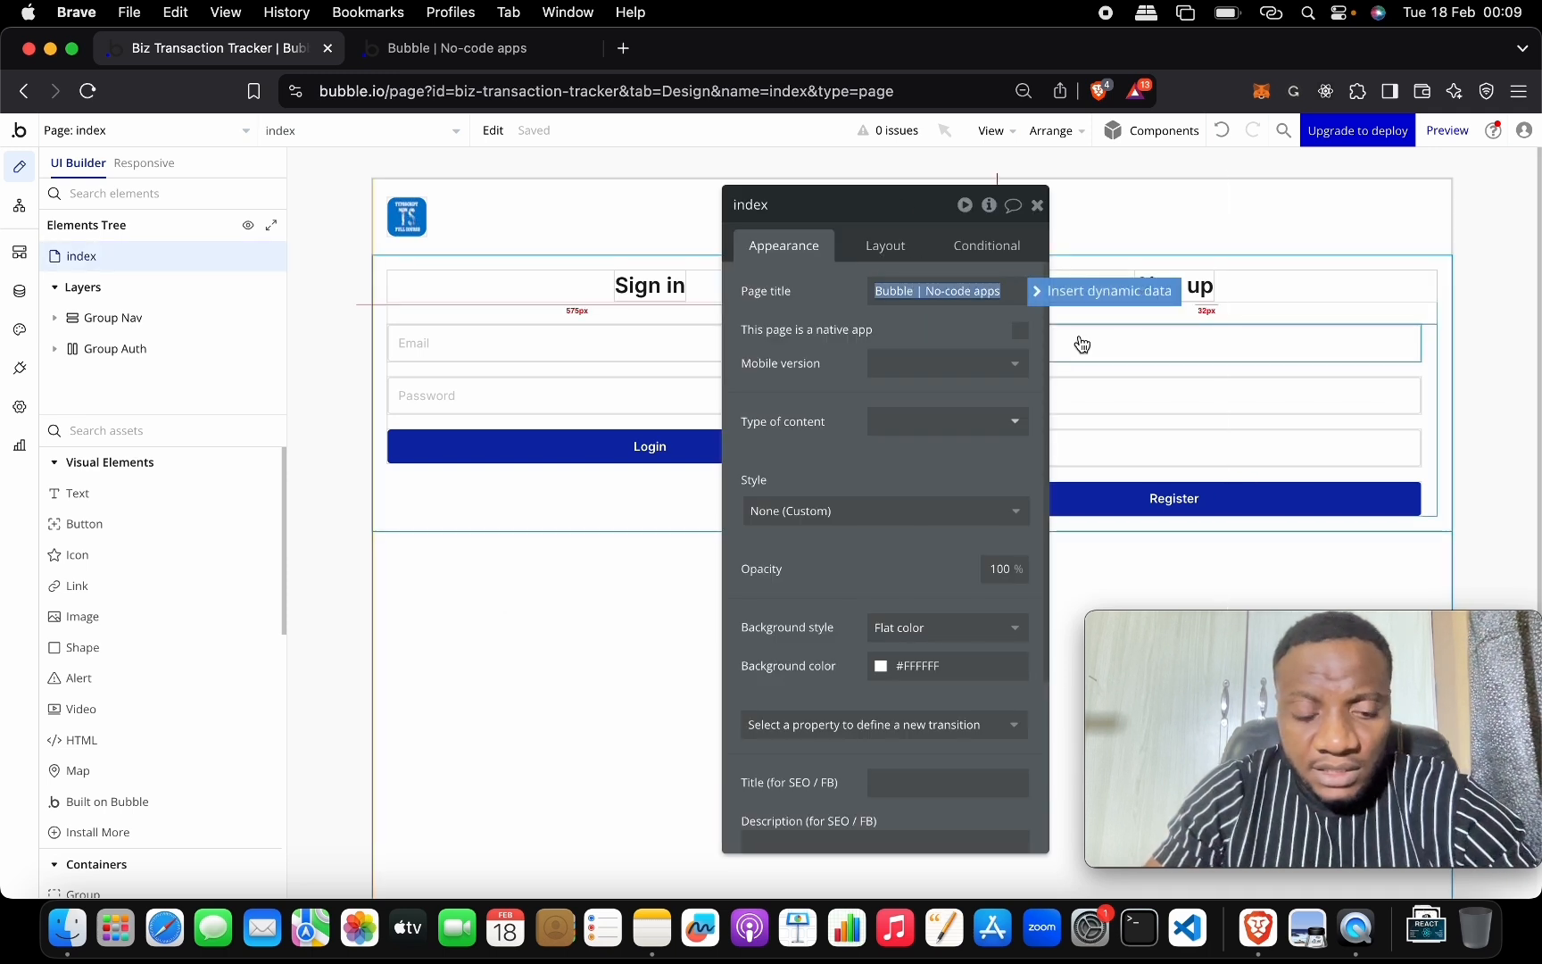
{"action": "type", "text": "Home"}
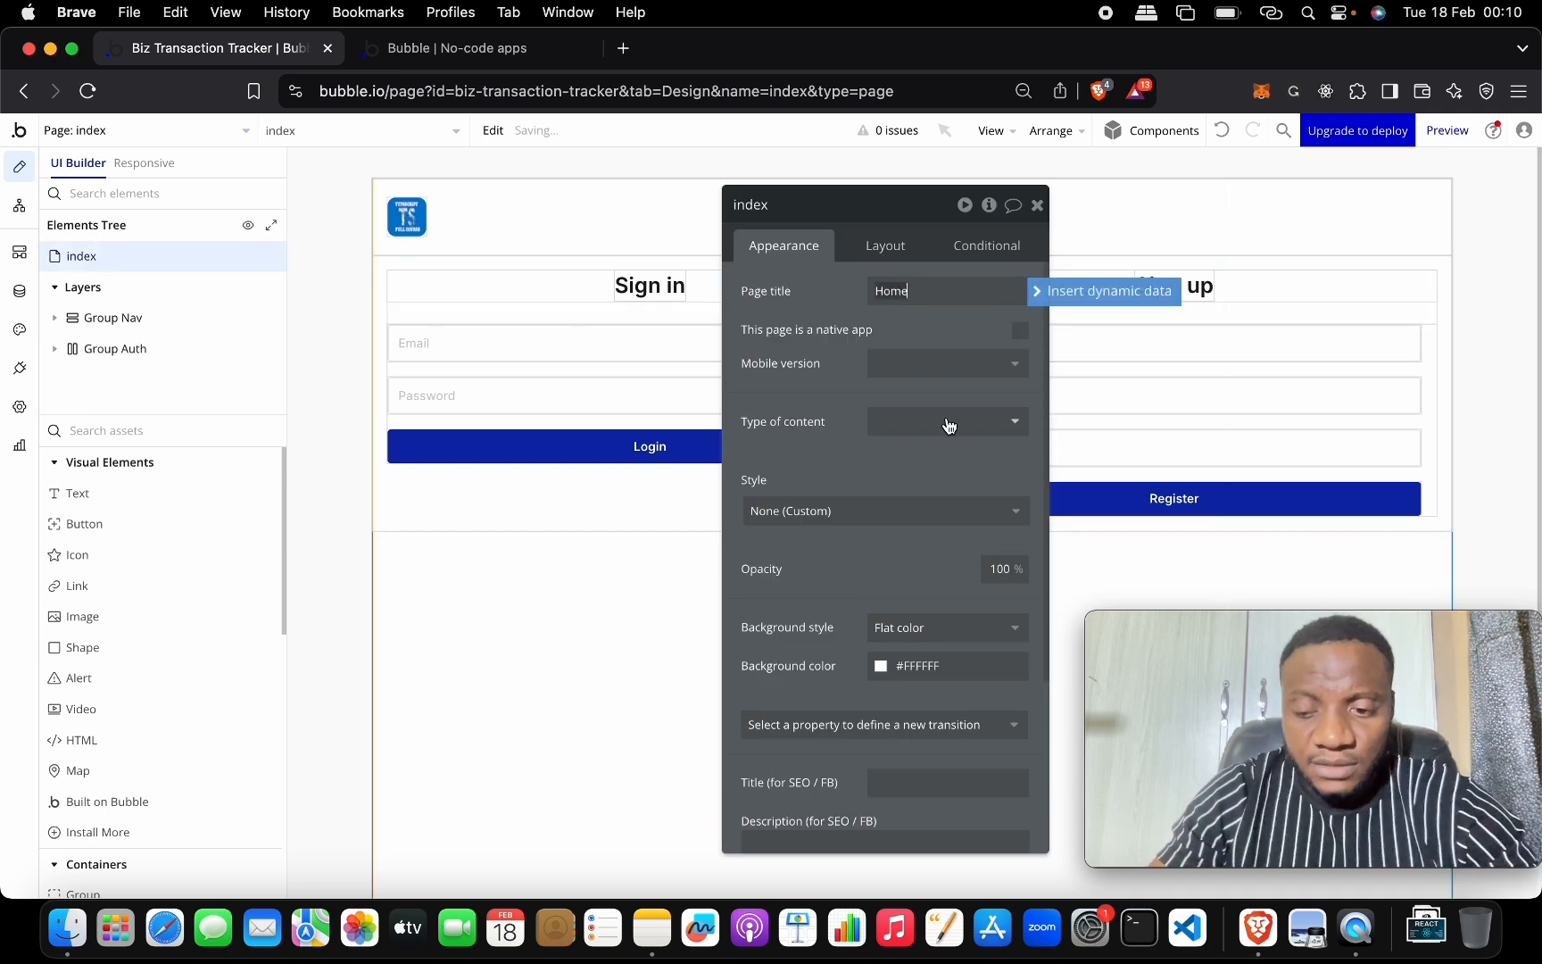
{"action": "left_click", "coordinate": [572, 561]}
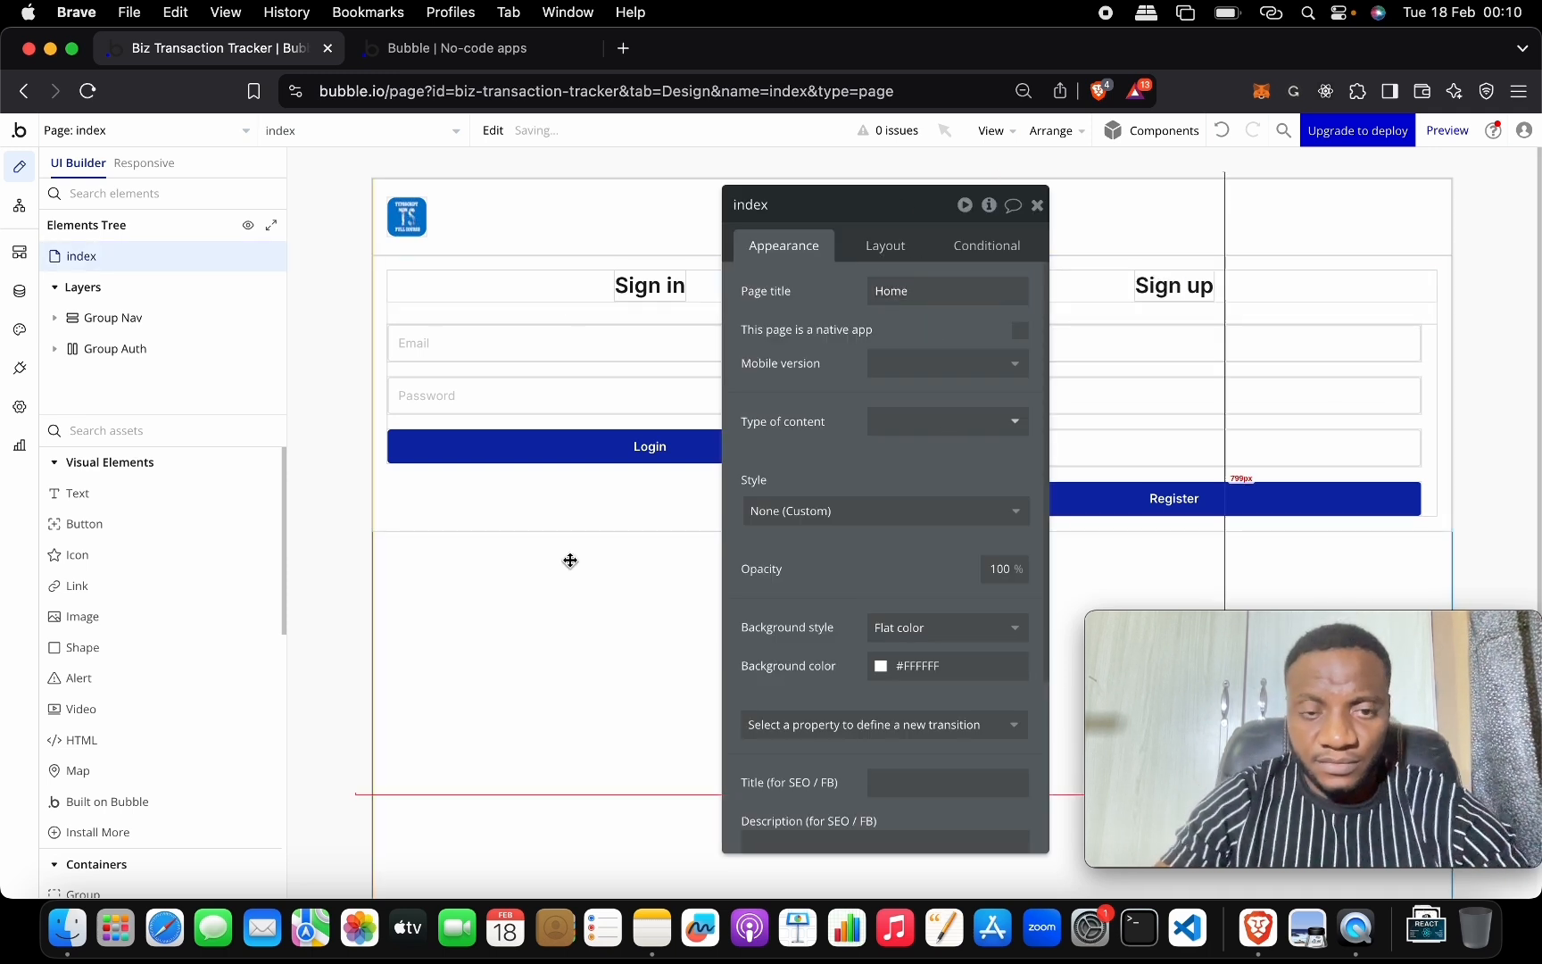
{"action": "left_click", "coordinate": [1037, 205]}
{"action": "left_click", "coordinate": [703, 601]}
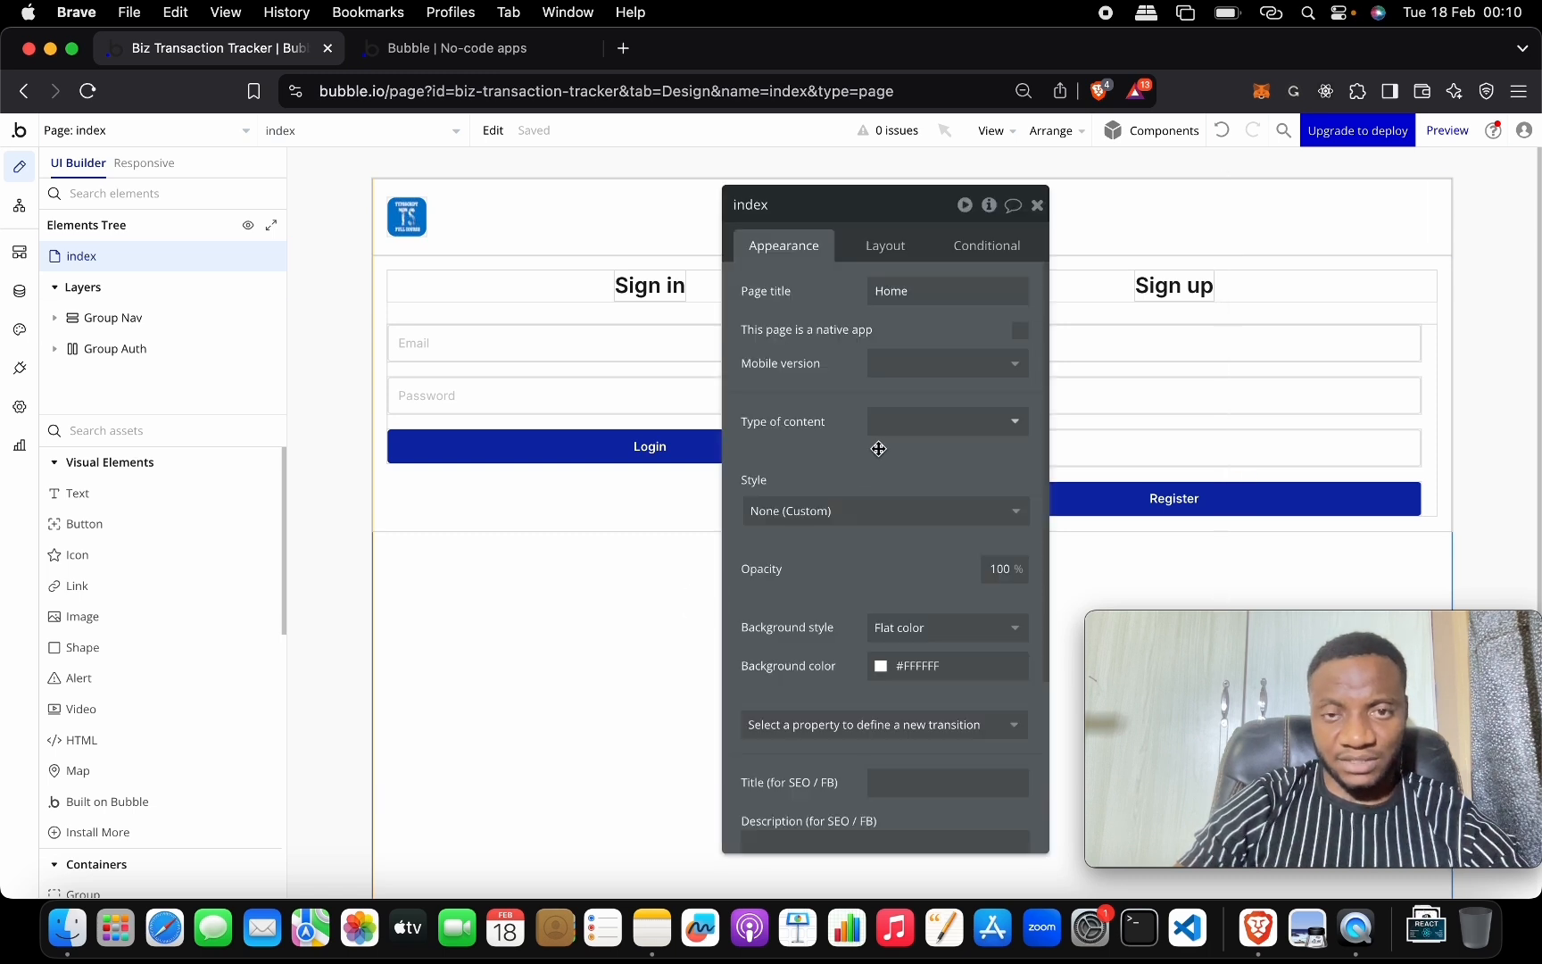
Set the index page's minimum height to 0.
{"action": "left_click", "coordinate": [884, 248]}
{"action": "double_click", "coordinate": [1020, 565]}
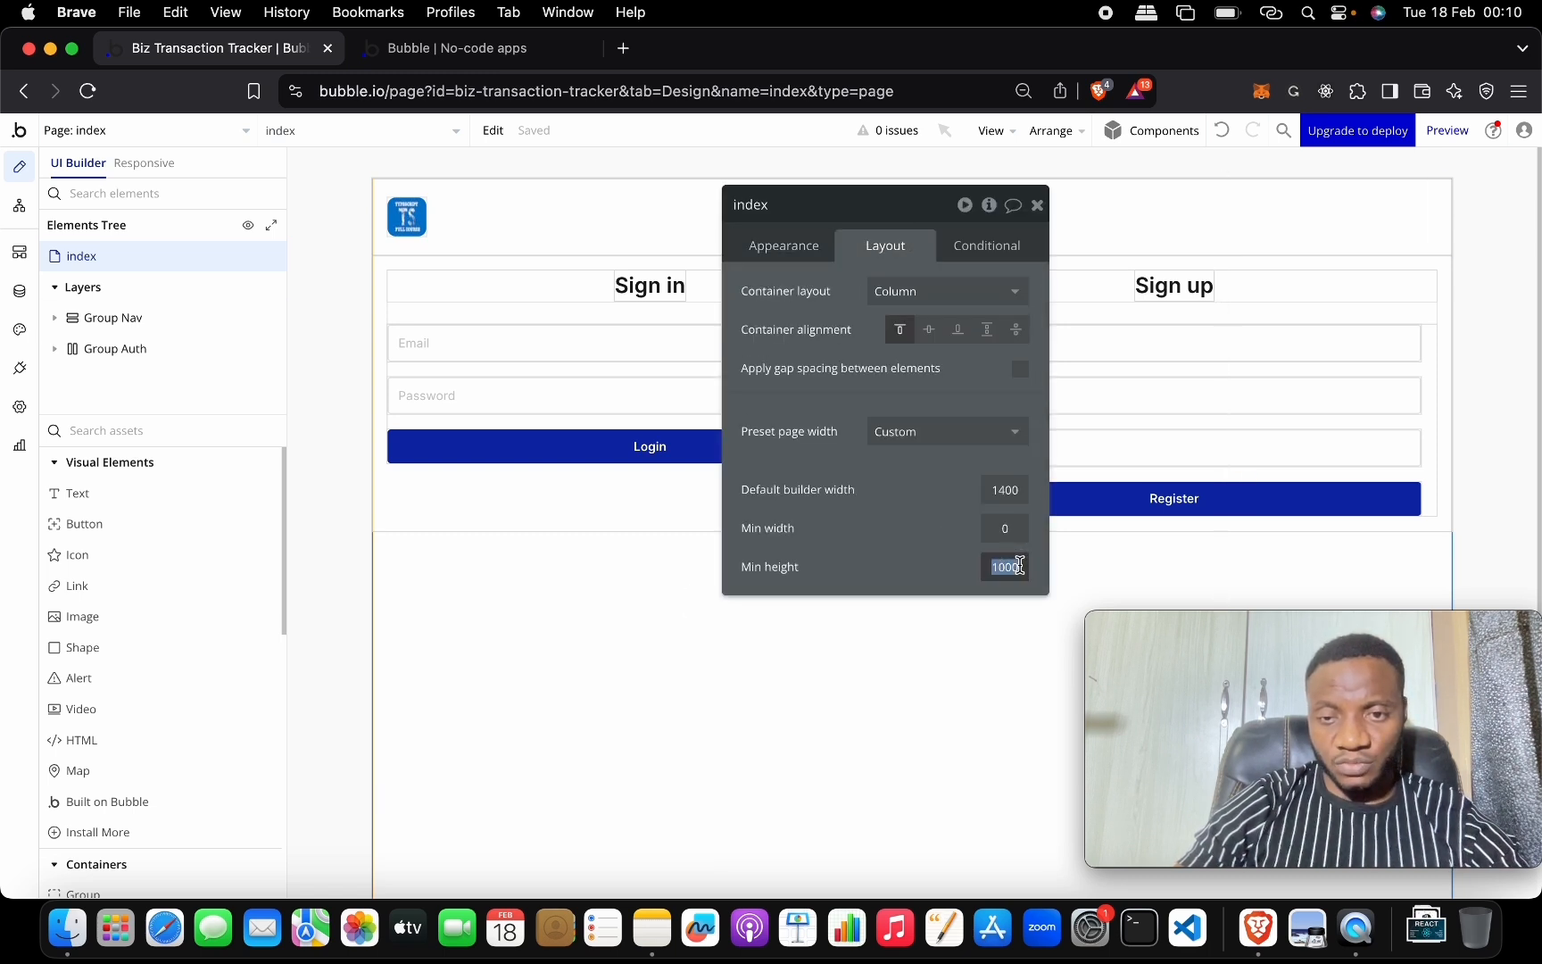
{"action": "type", "text": "0"}
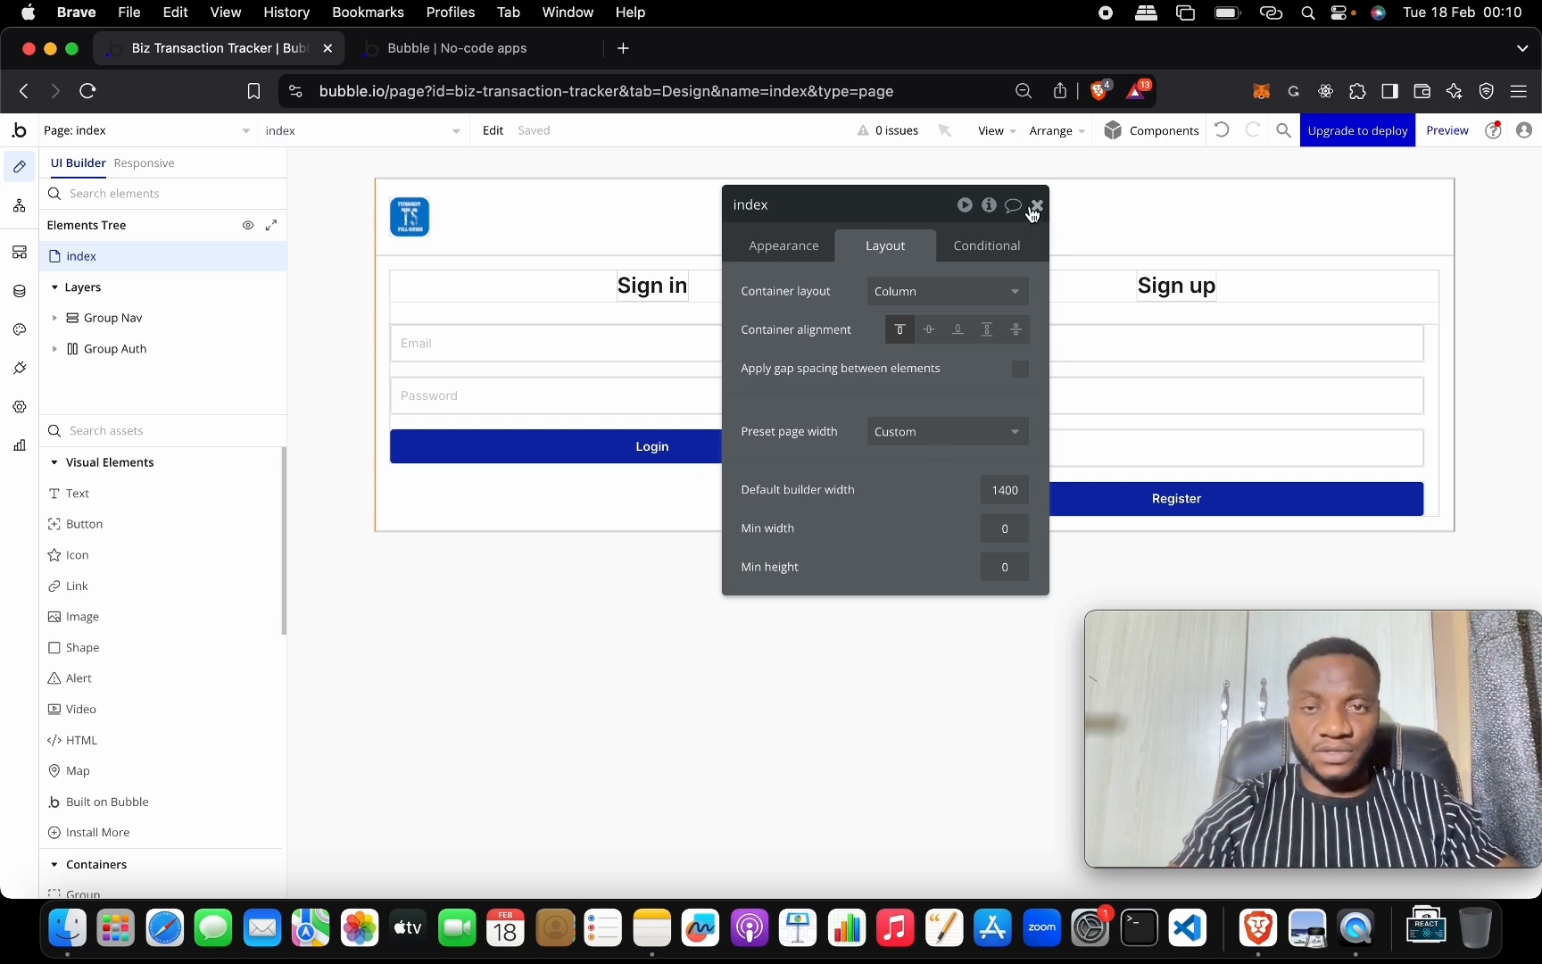
{"action": "left_click", "coordinate": [1036, 206]}
Reload the live app to check it, then open Button Login's properties.
{"action": "left_click", "coordinate": [501, 51]}
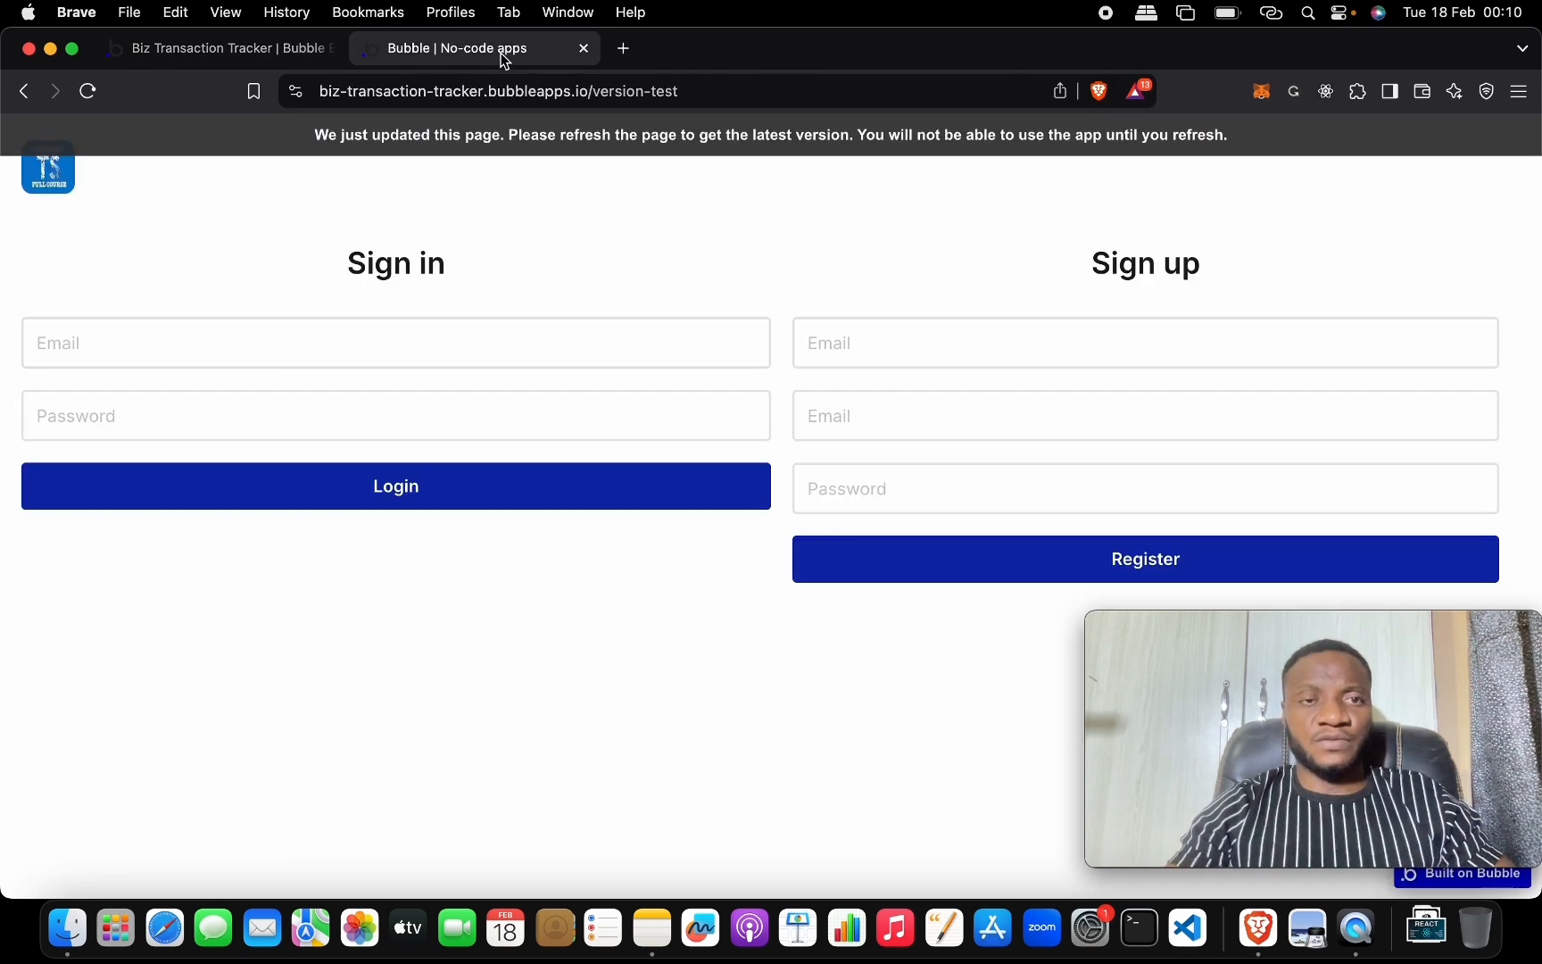
{"action": "key", "text": "super+r"}
{"action": "left_click", "coordinate": [240, 49]}
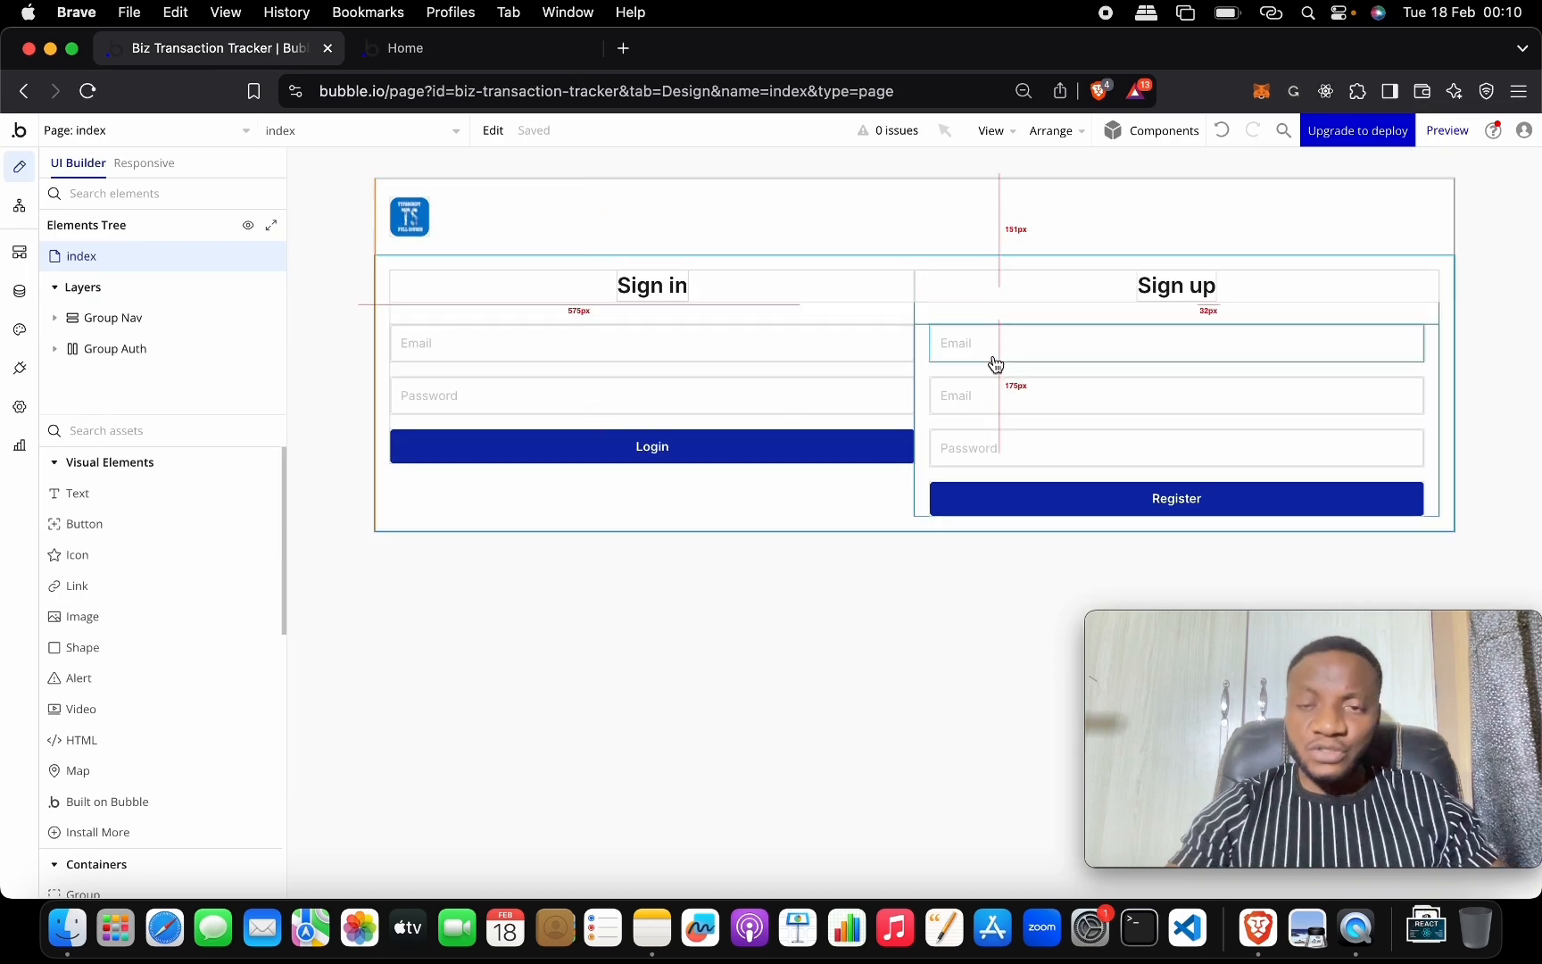
{"action": "double_click", "coordinate": [1059, 506]}
{"action": "left_click", "coordinate": [806, 259]}
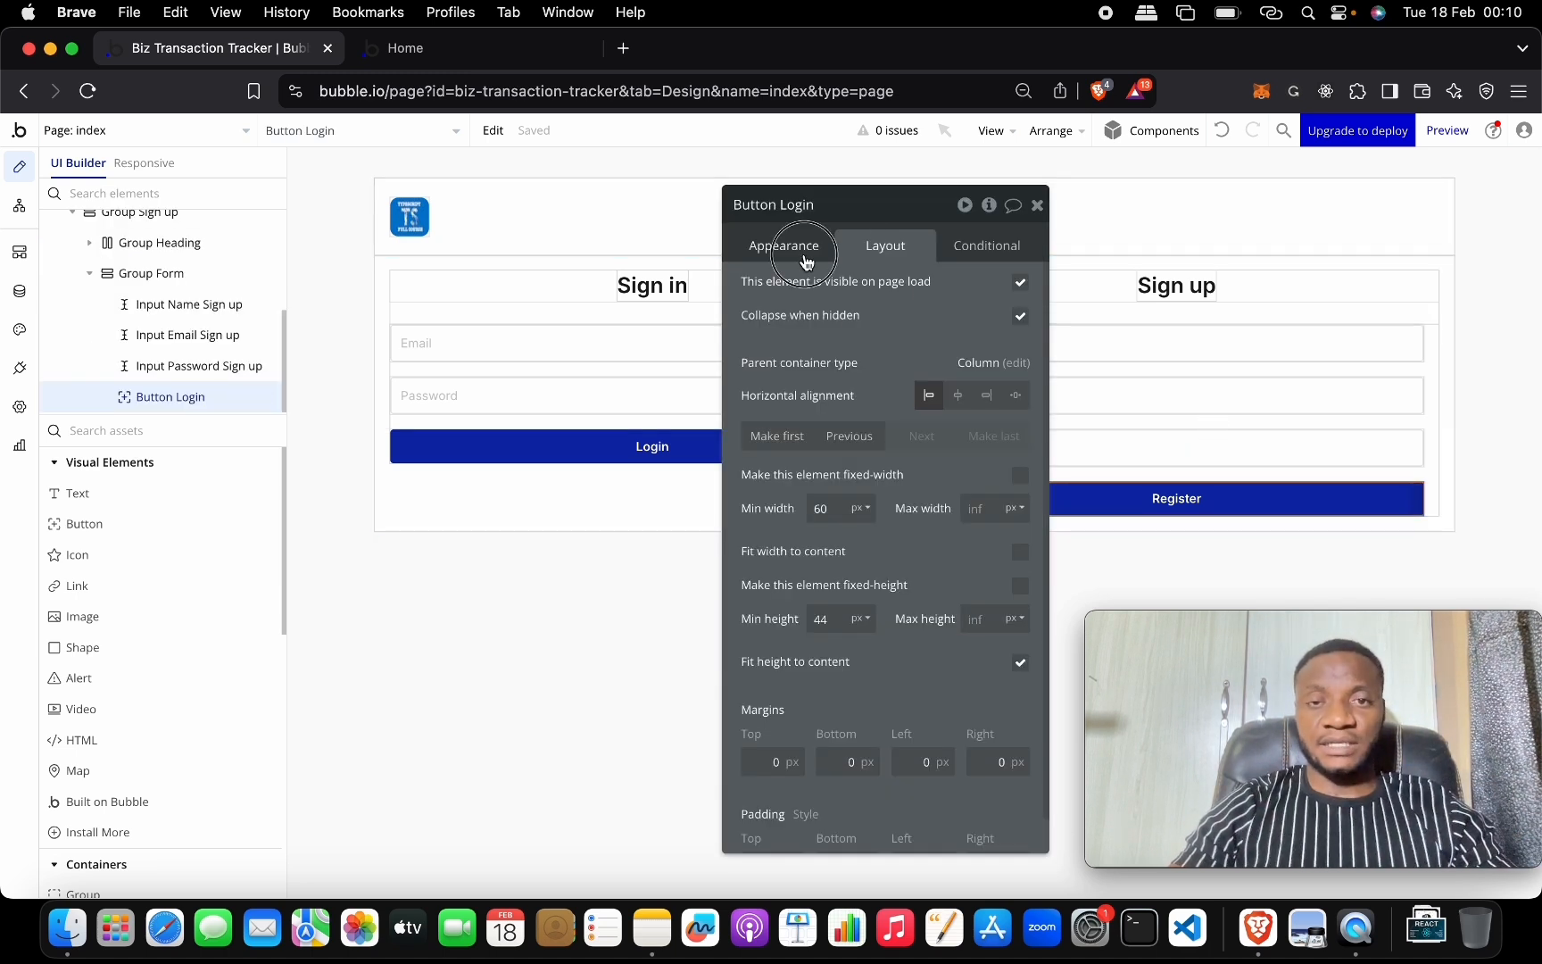
Start a Button Login click workflow with a Sign the user up action.
{"action": "left_click", "coordinate": [884, 414]}
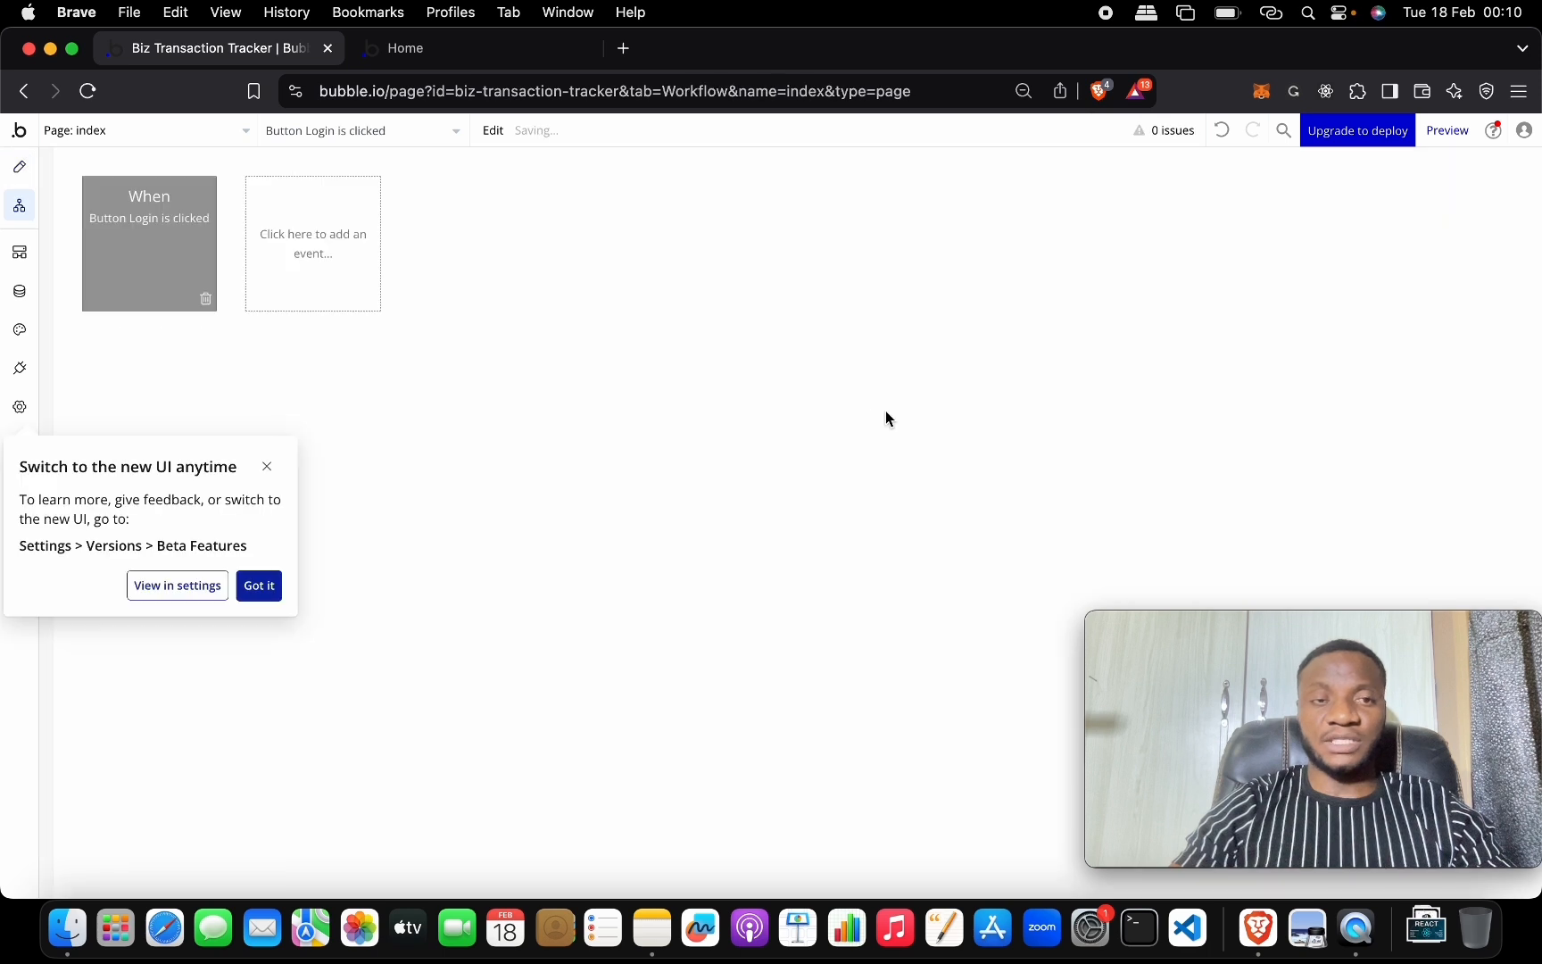
{"action": "left_click", "coordinate": [266, 466]}
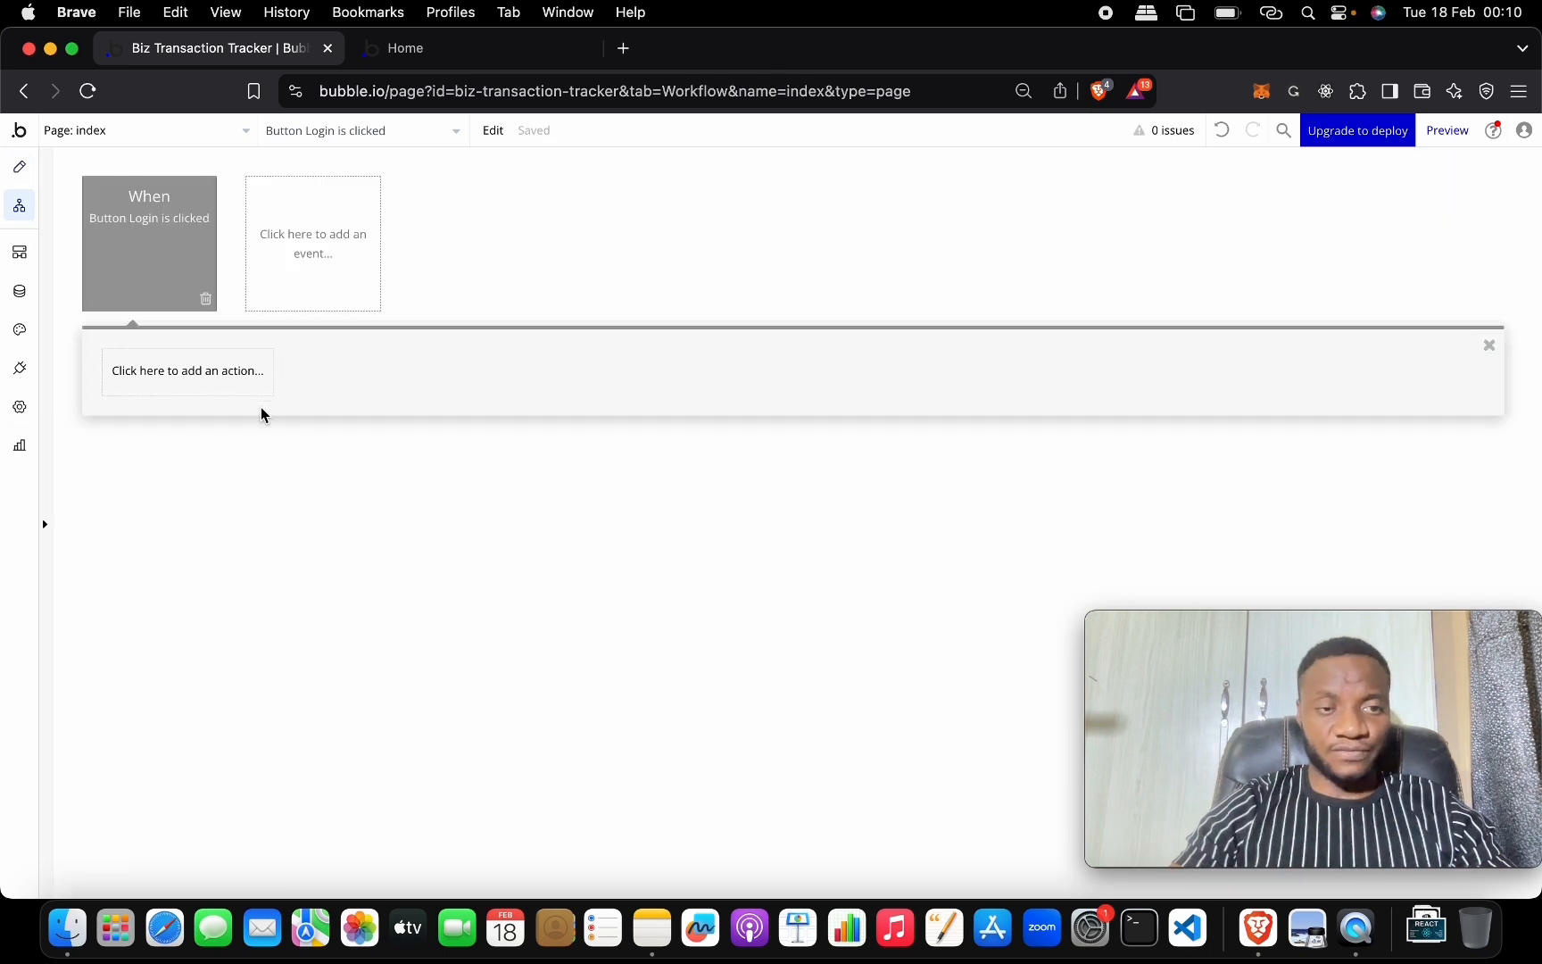
{"action": "left_click", "coordinate": [237, 381]}
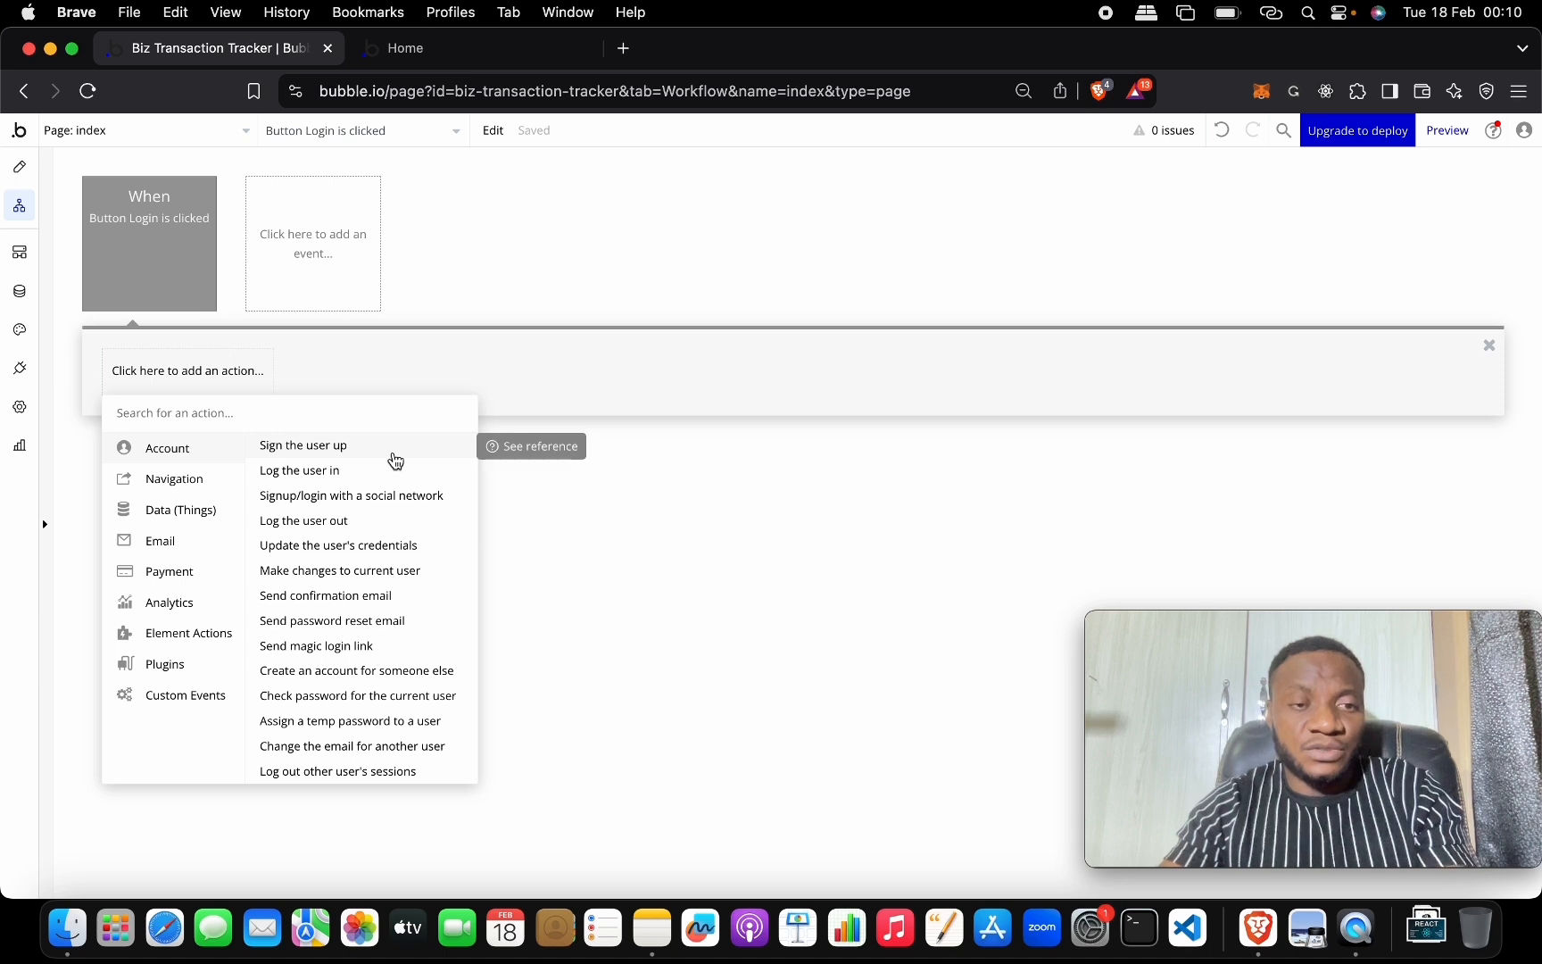
{"action": "left_click", "coordinate": [392, 453]}
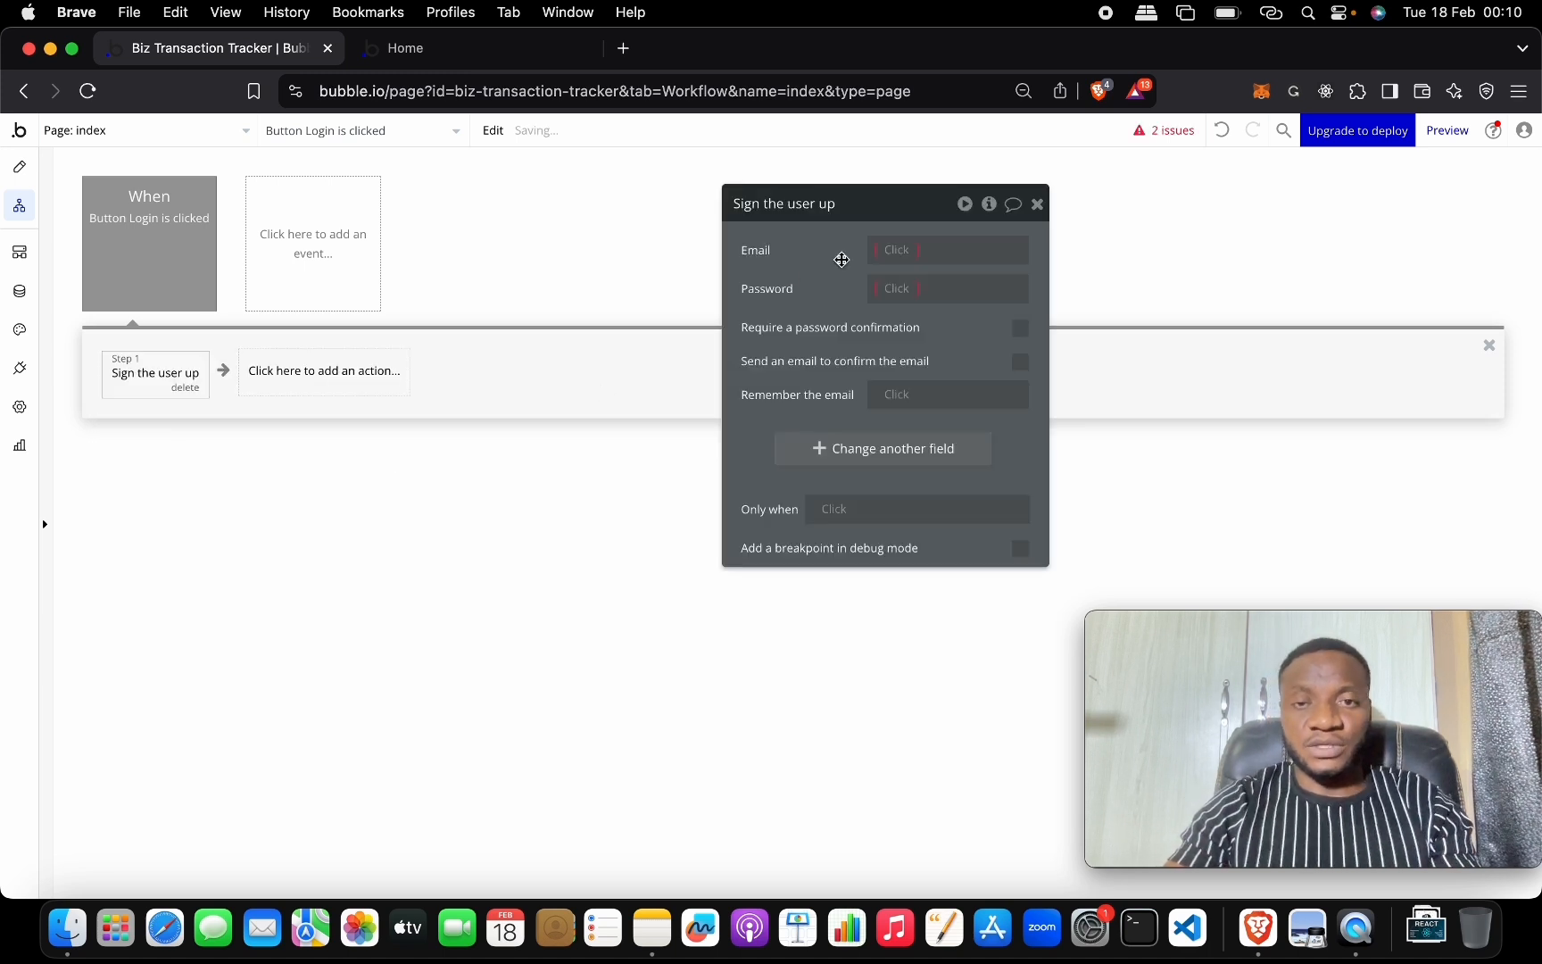
Fill the sign-up email and password from Input Email Sign up and Input Password Sign up values.
{"action": "left_click", "coordinate": [897, 254]}
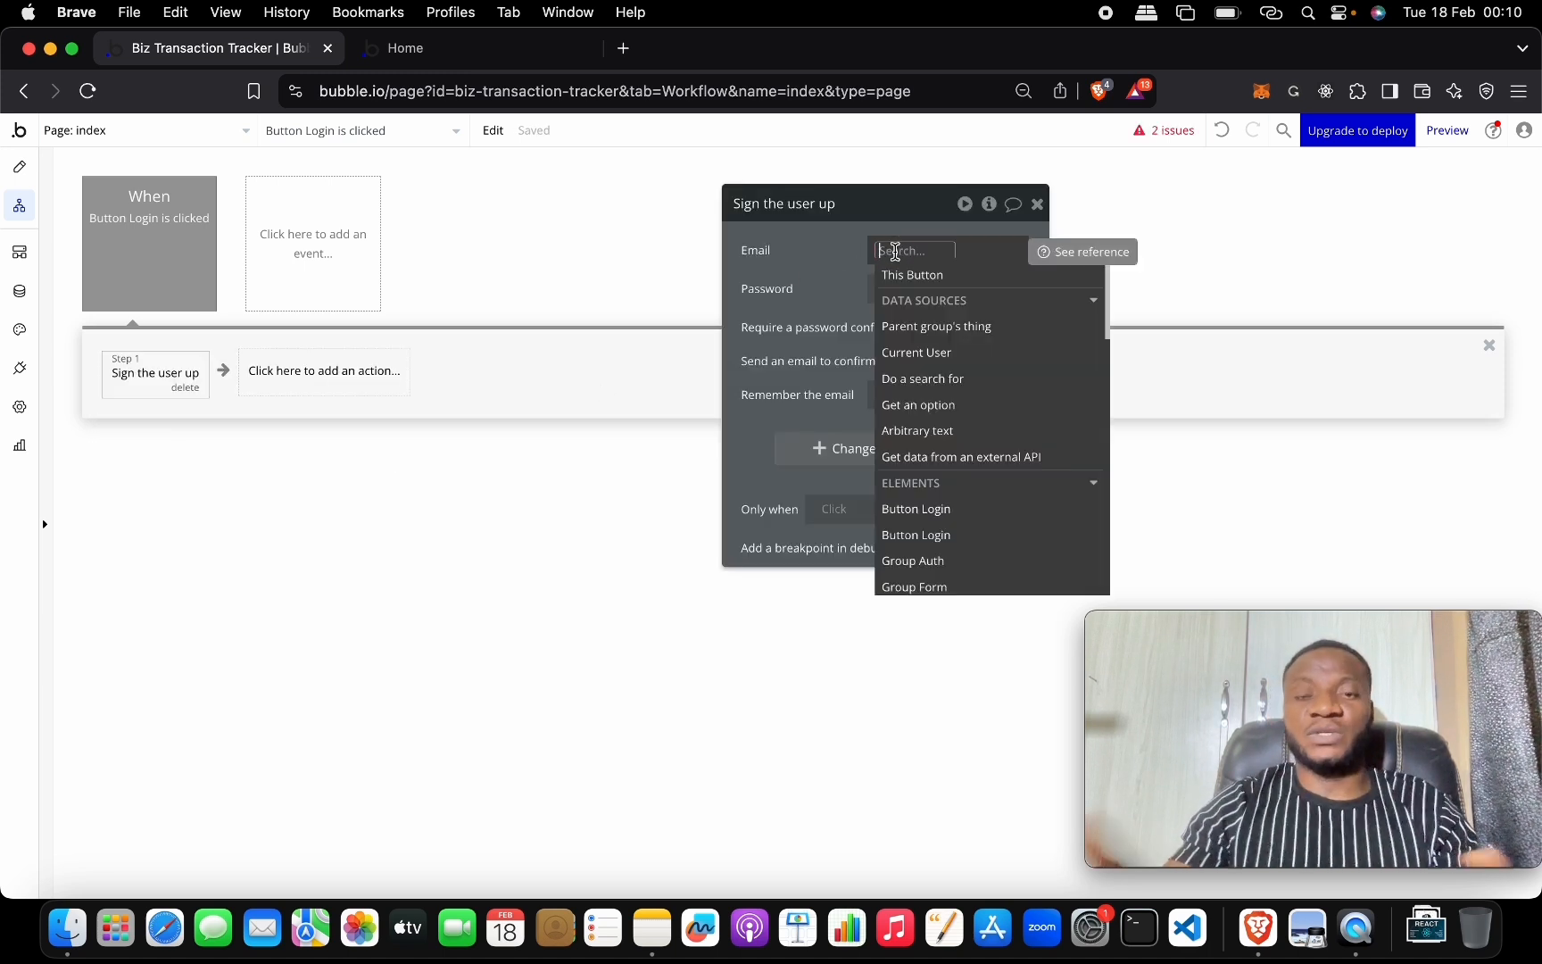
{"action": "type", "text": "ema"}
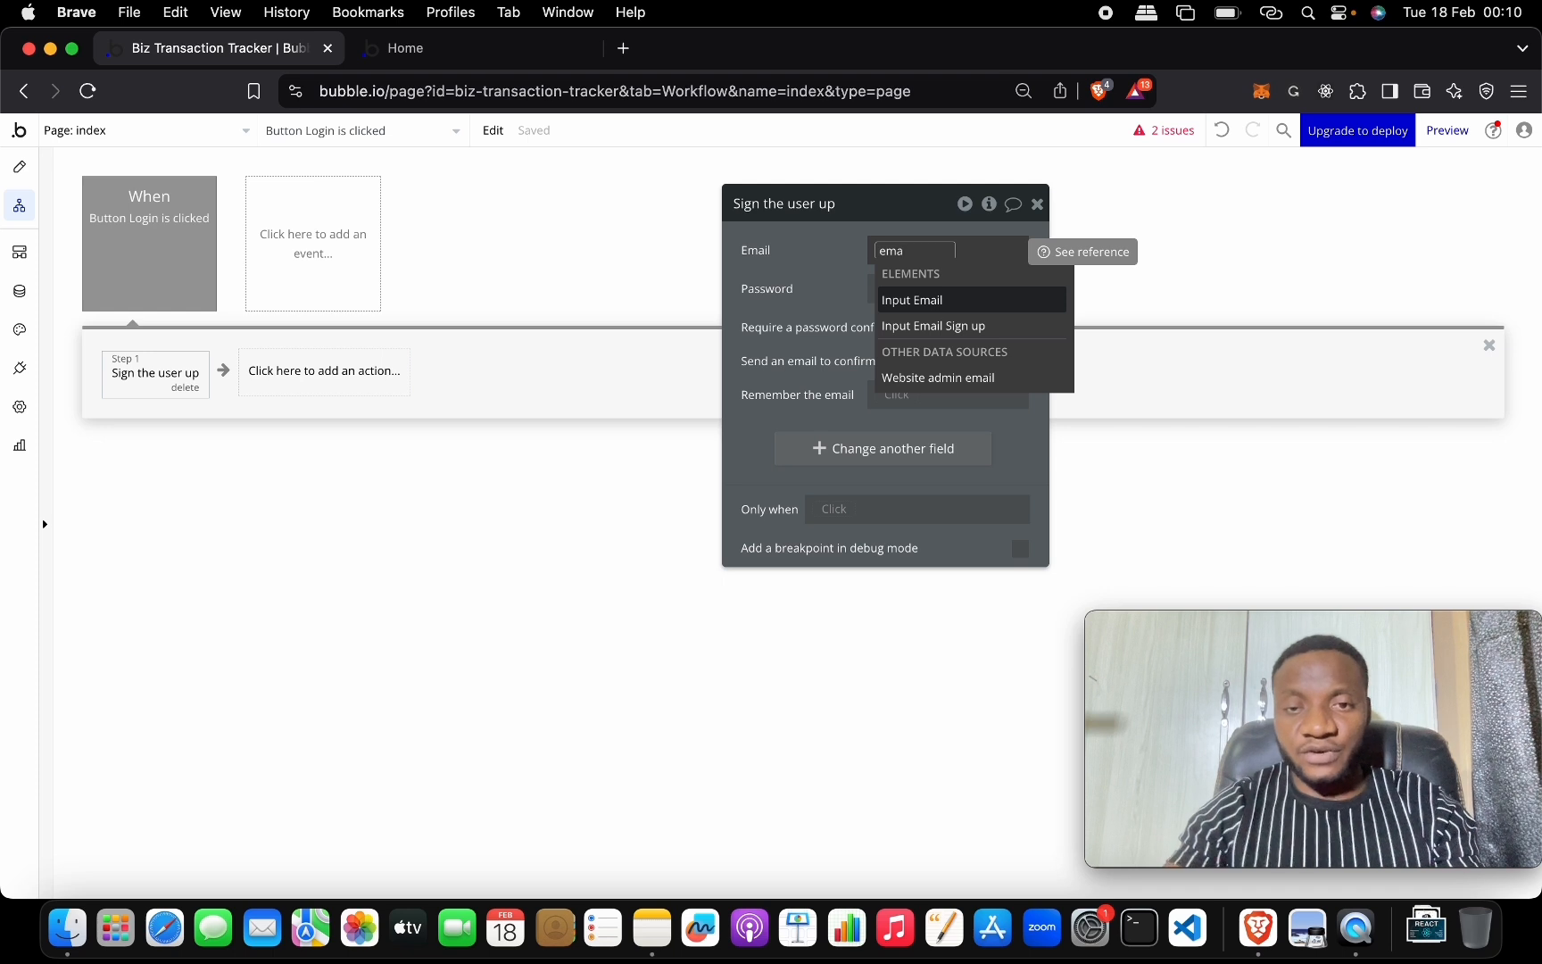
{"action": "key", "text": "Down"}
{"action": "key", "text": "Return"}
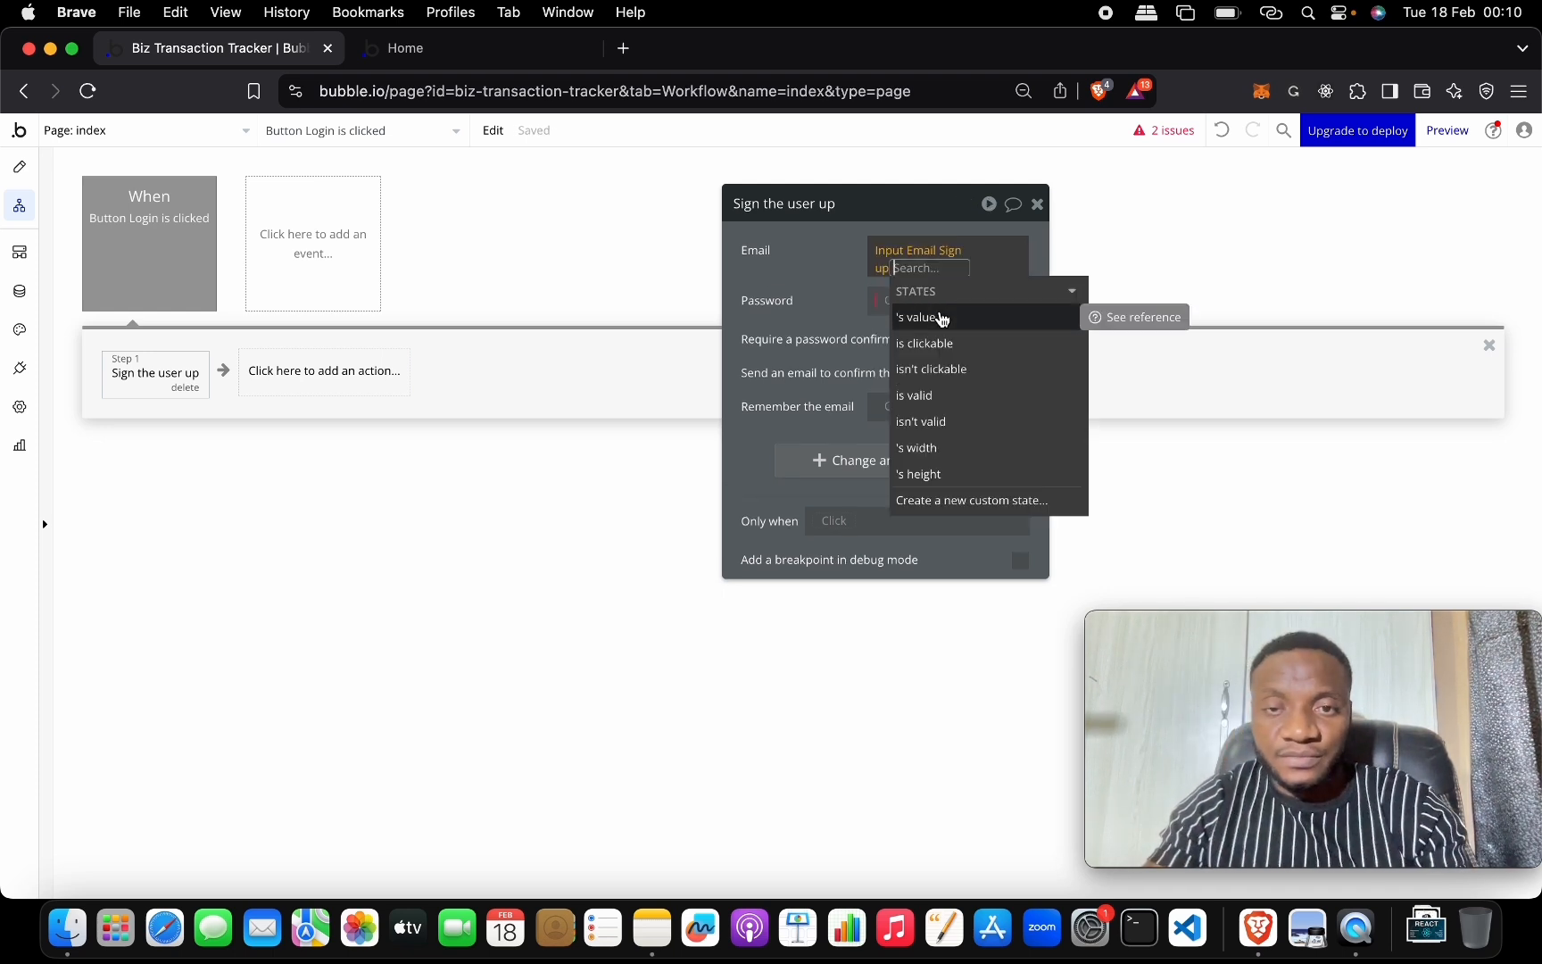
{"action": "left_click", "coordinate": [942, 319]}
{"action": "left_click", "coordinate": [900, 299]}
{"action": "left_click", "coordinate": [893, 294]}
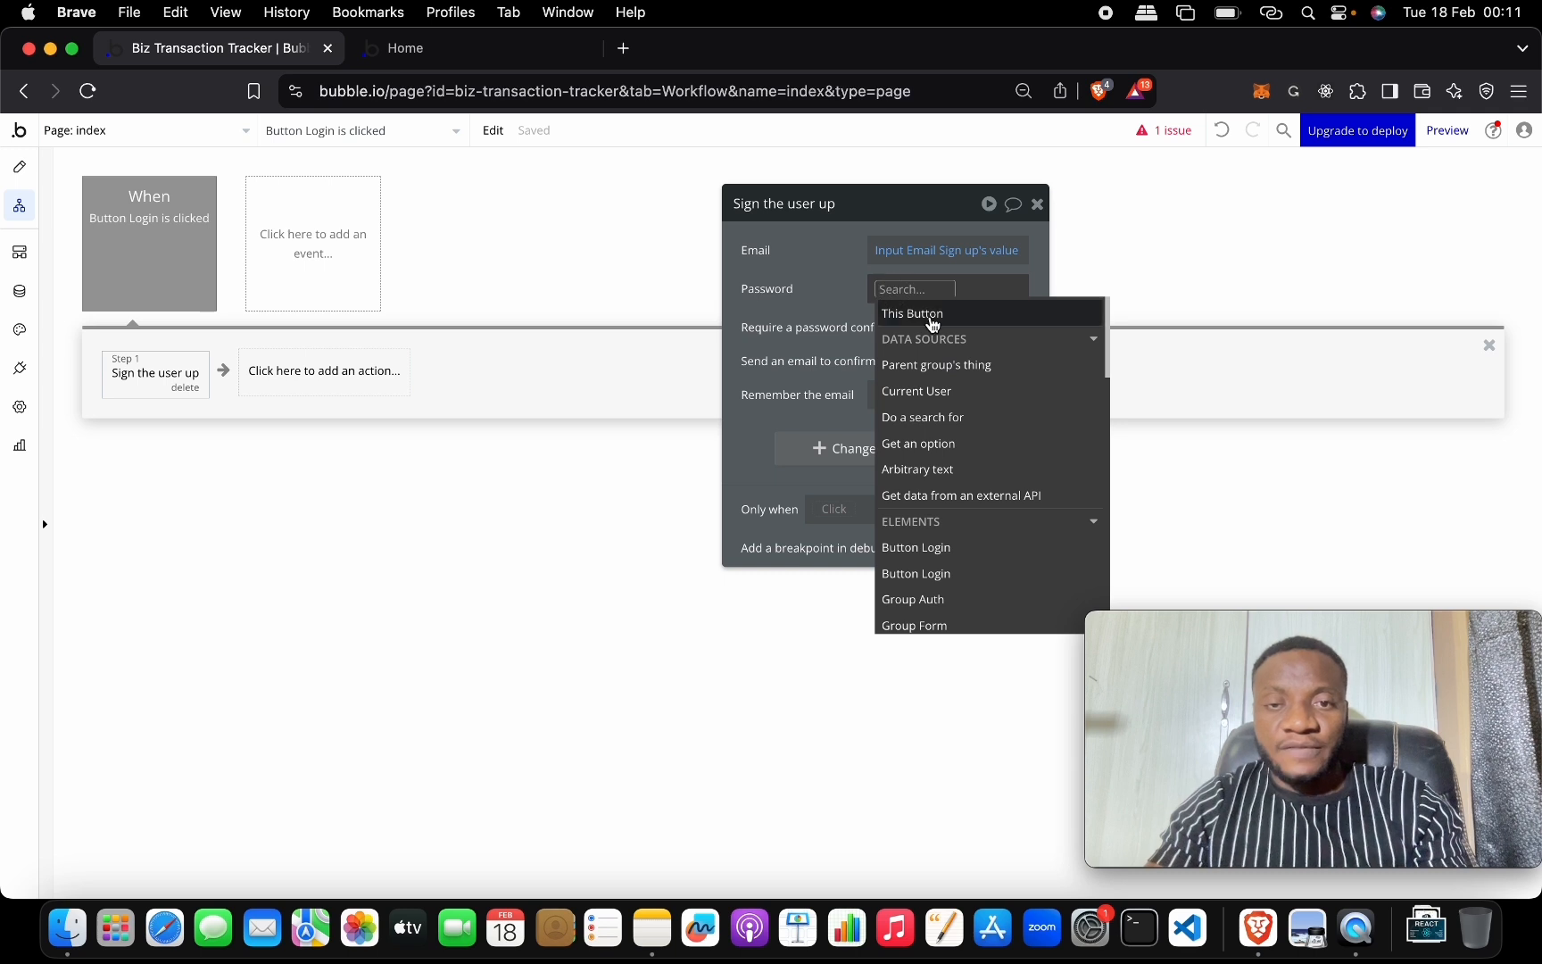
{"action": "type", "text": "pass"}
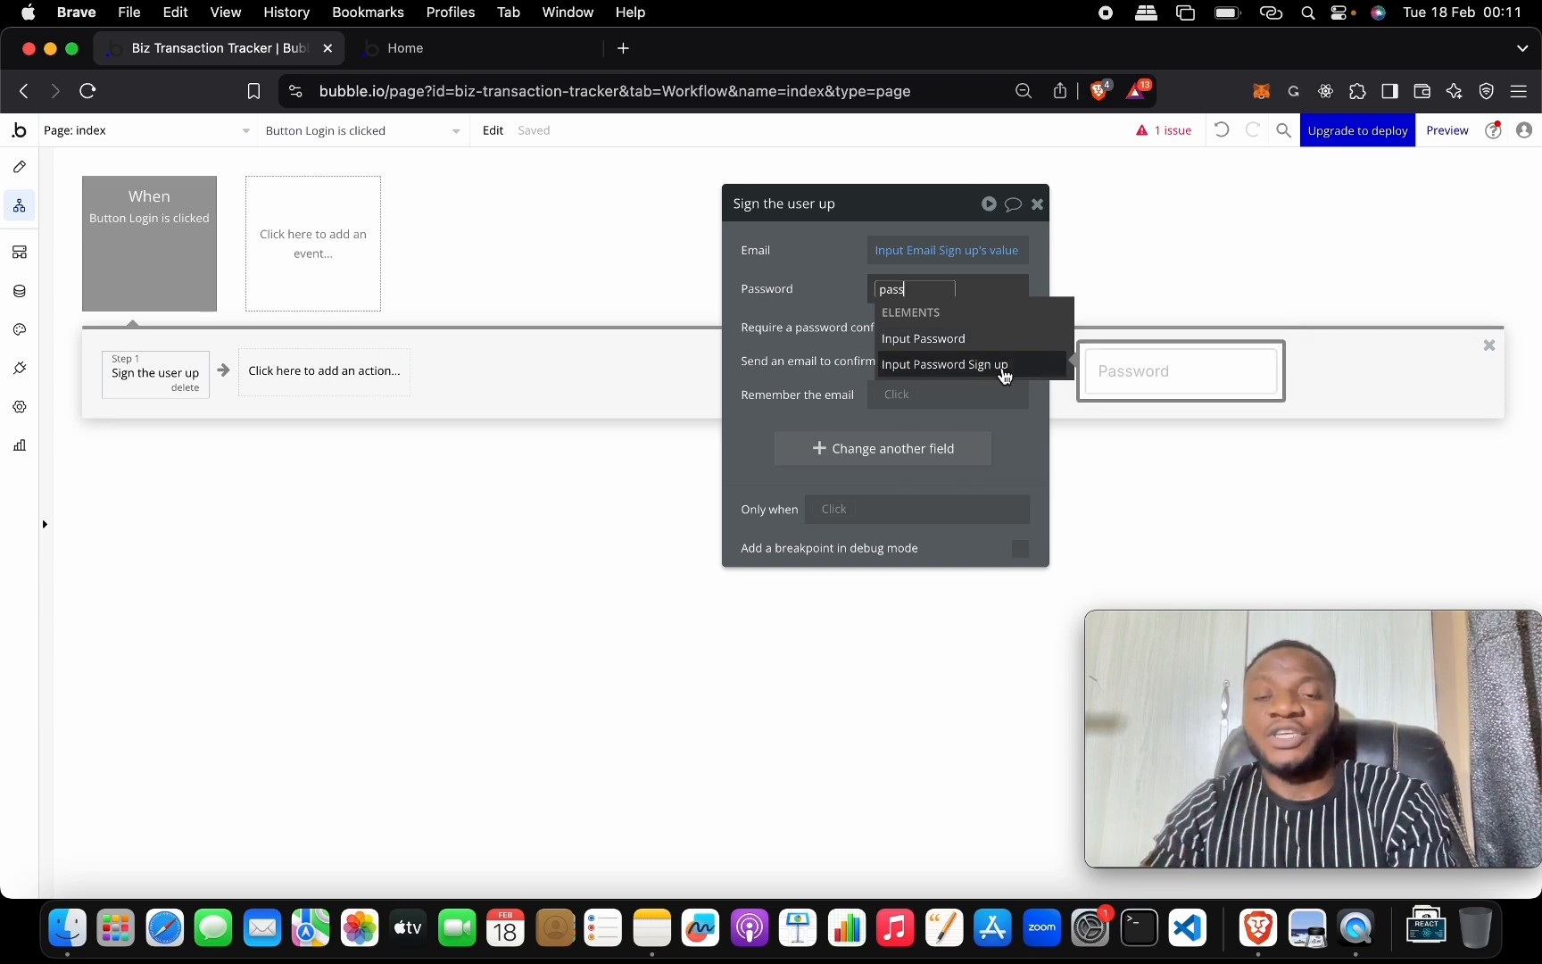
{"action": "left_click", "coordinate": [1004, 366]}
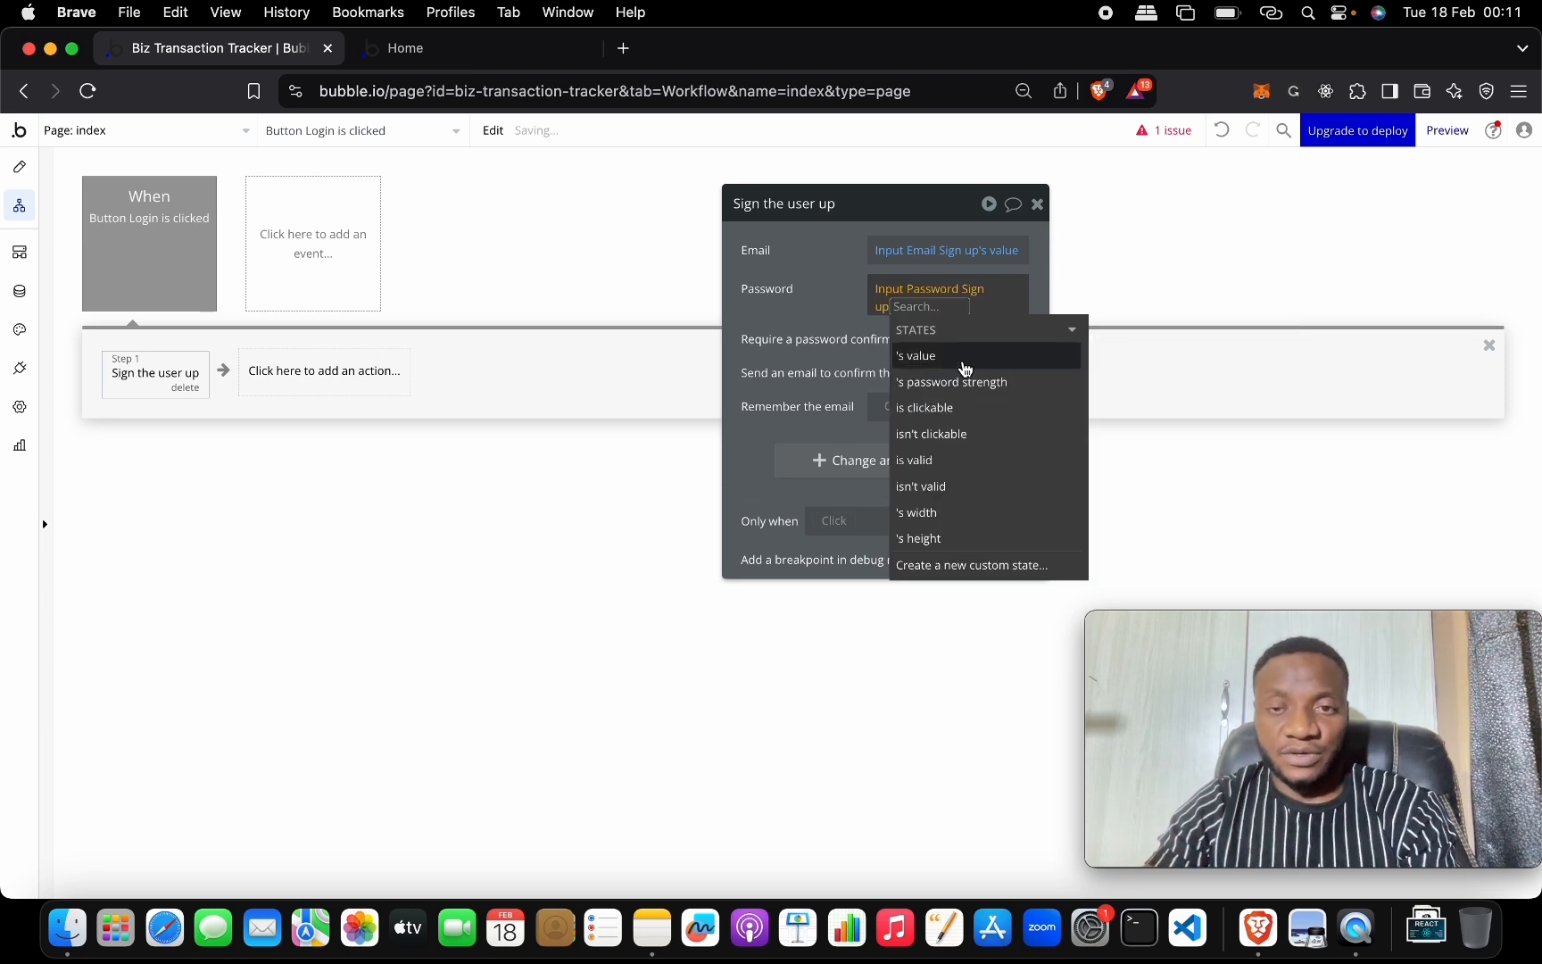
{"action": "left_click", "coordinate": [828, 292]}
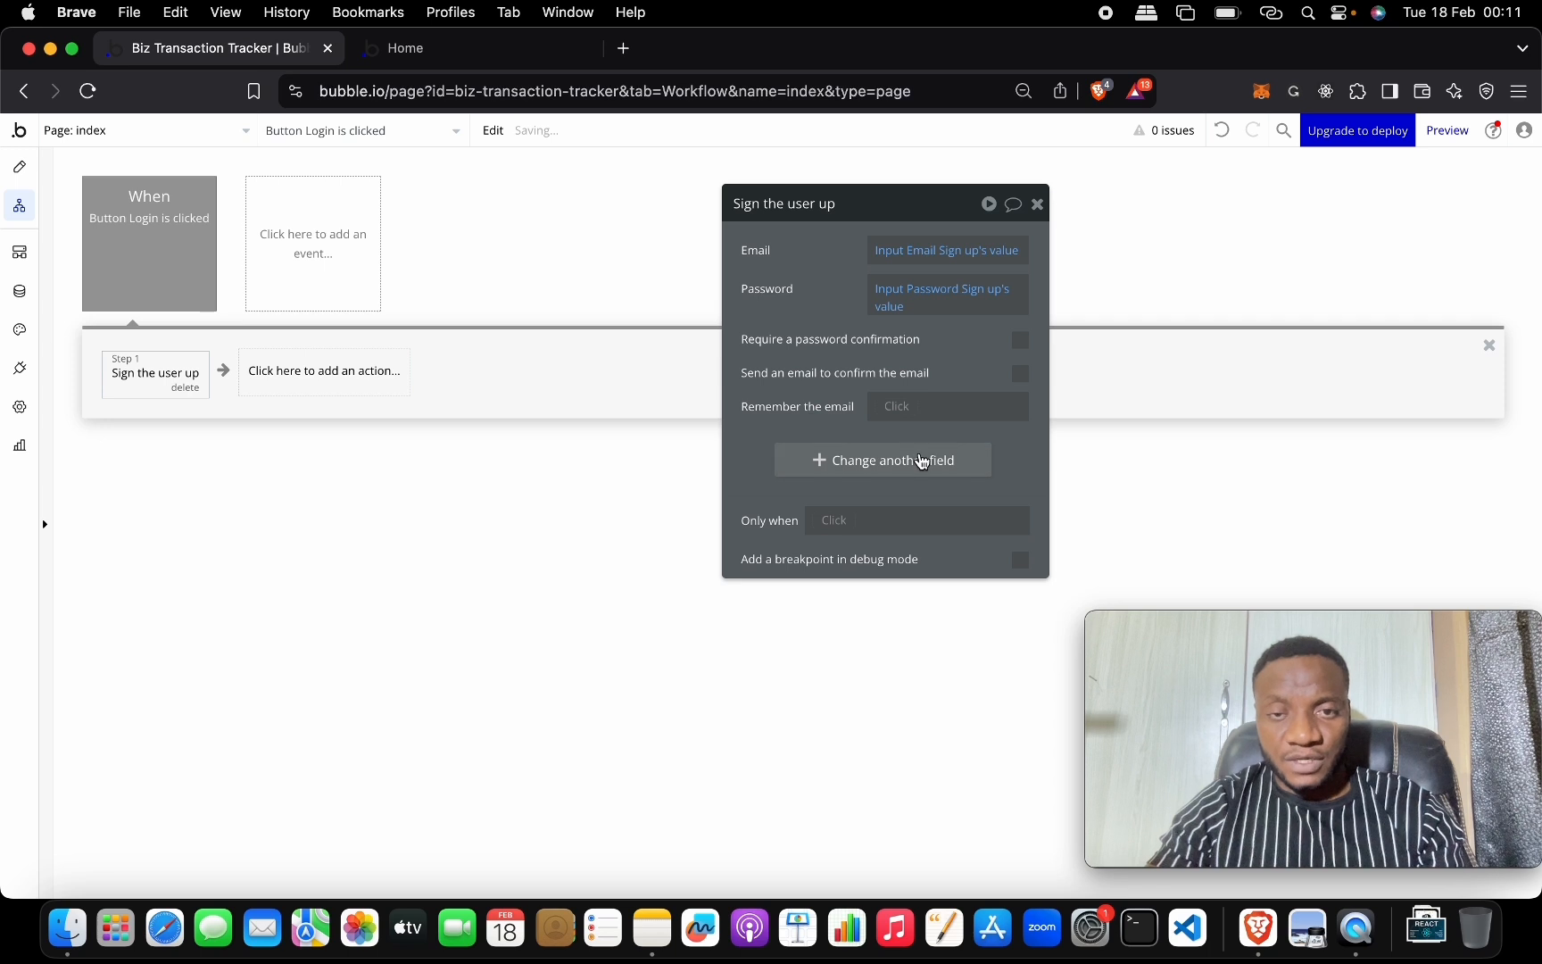
Add a new text user field 'name' set to Input Name Sign up's value.
{"action": "left_click", "coordinate": [921, 460]}
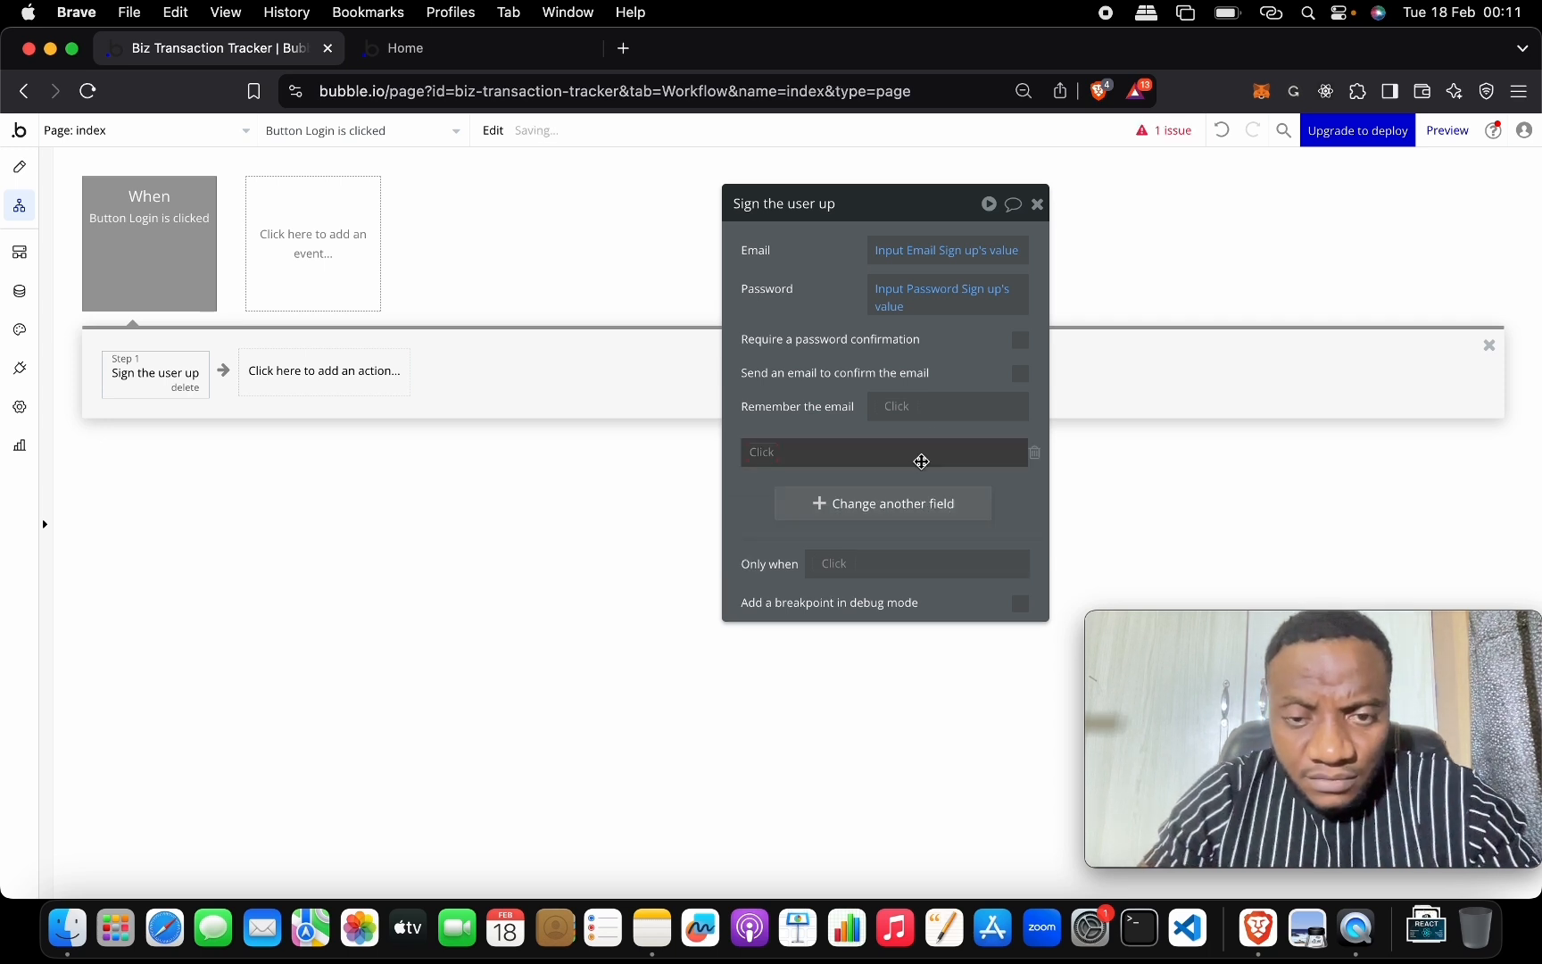
{"action": "left_click", "coordinate": [770, 454]}
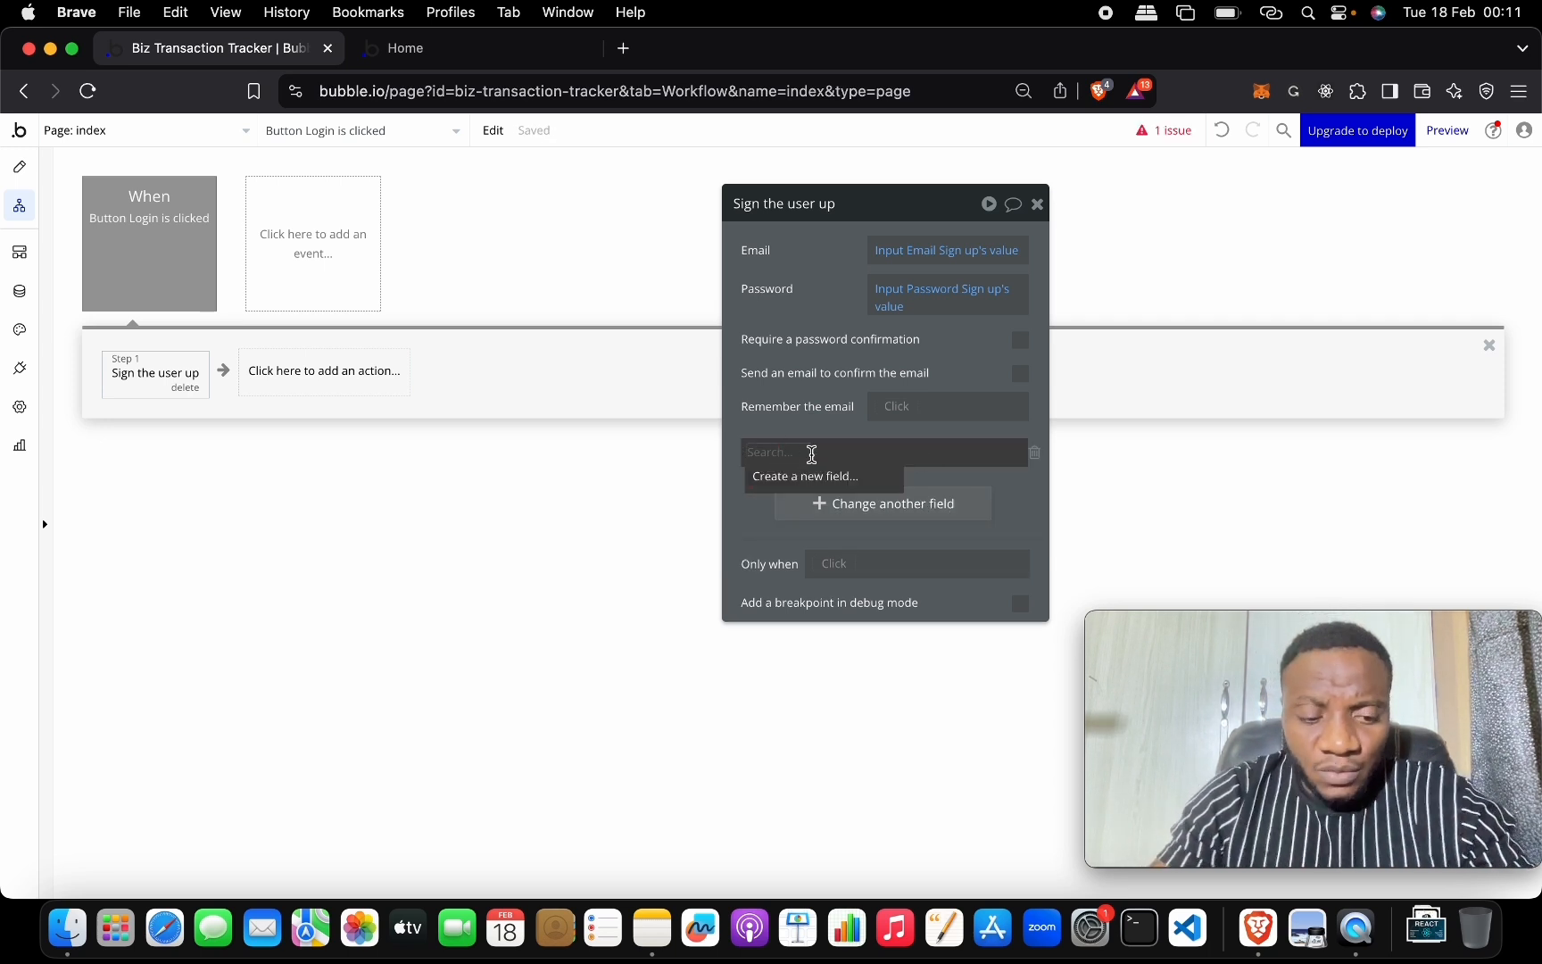
{"action": "type", "text": "name"}
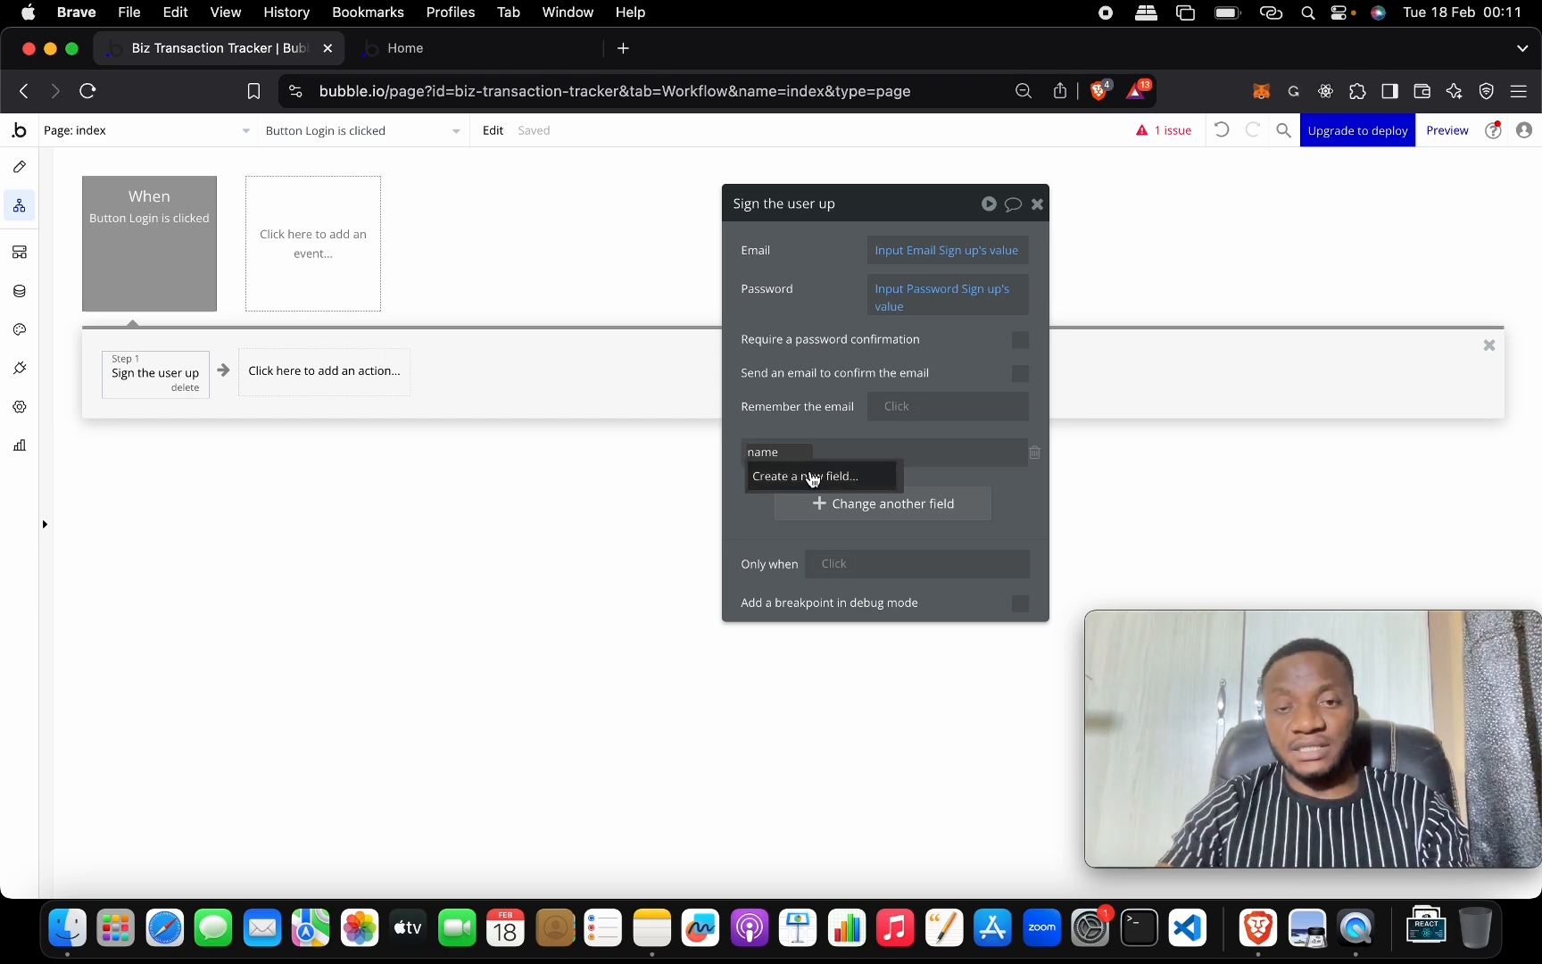
{"action": "left_click", "coordinate": [812, 477]}
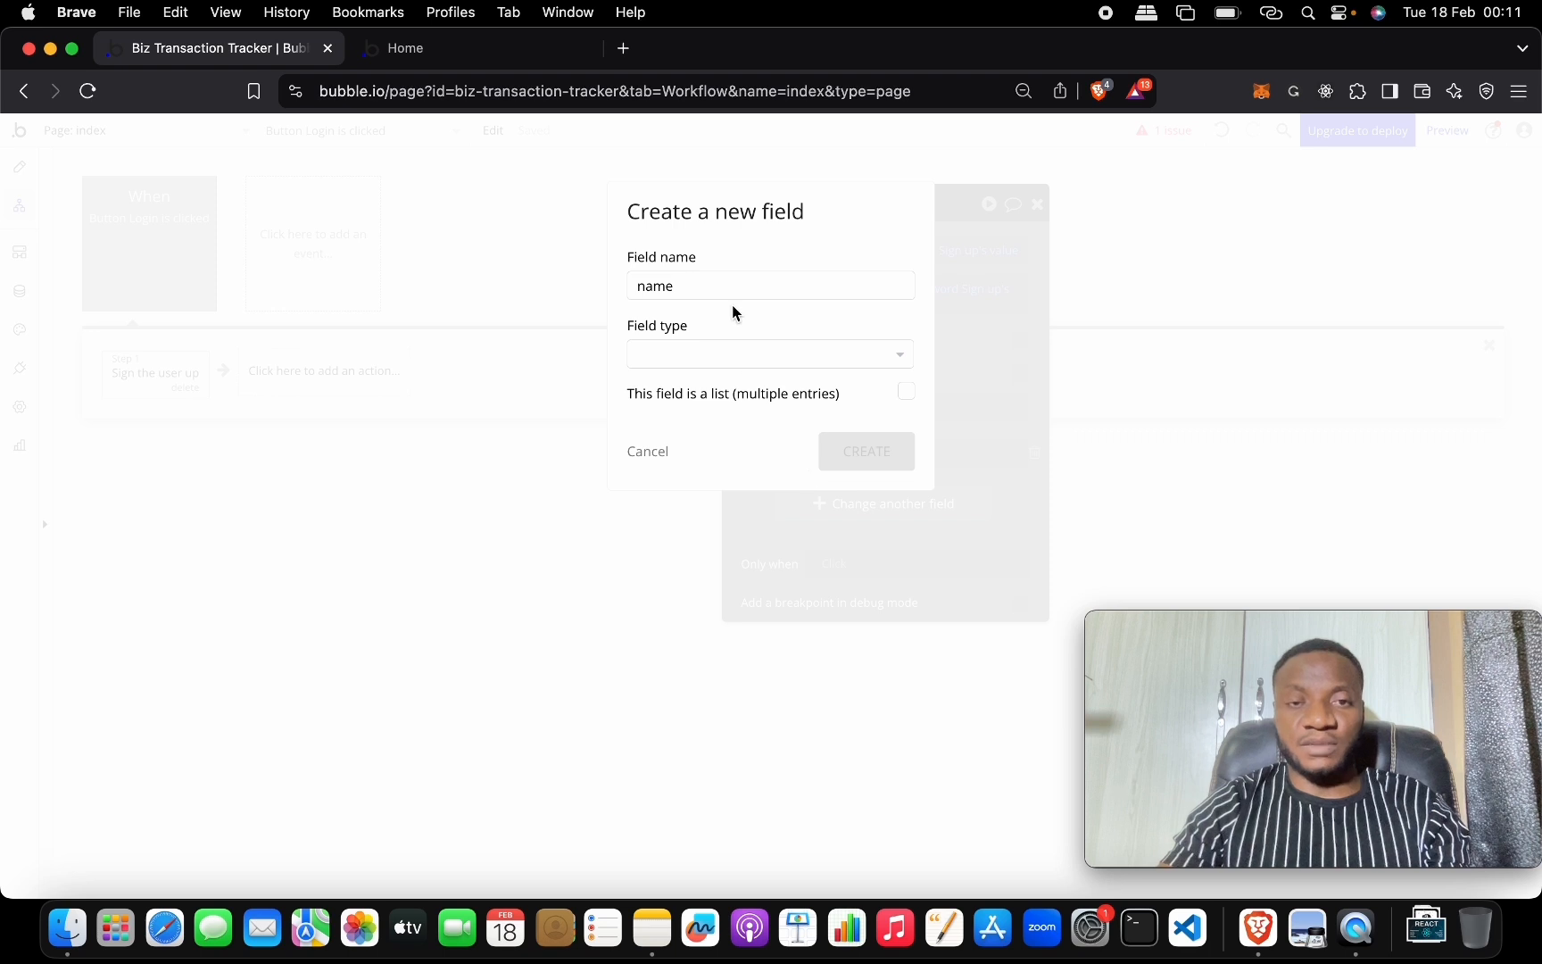
{"action": "left_click", "coordinate": [754, 355]}
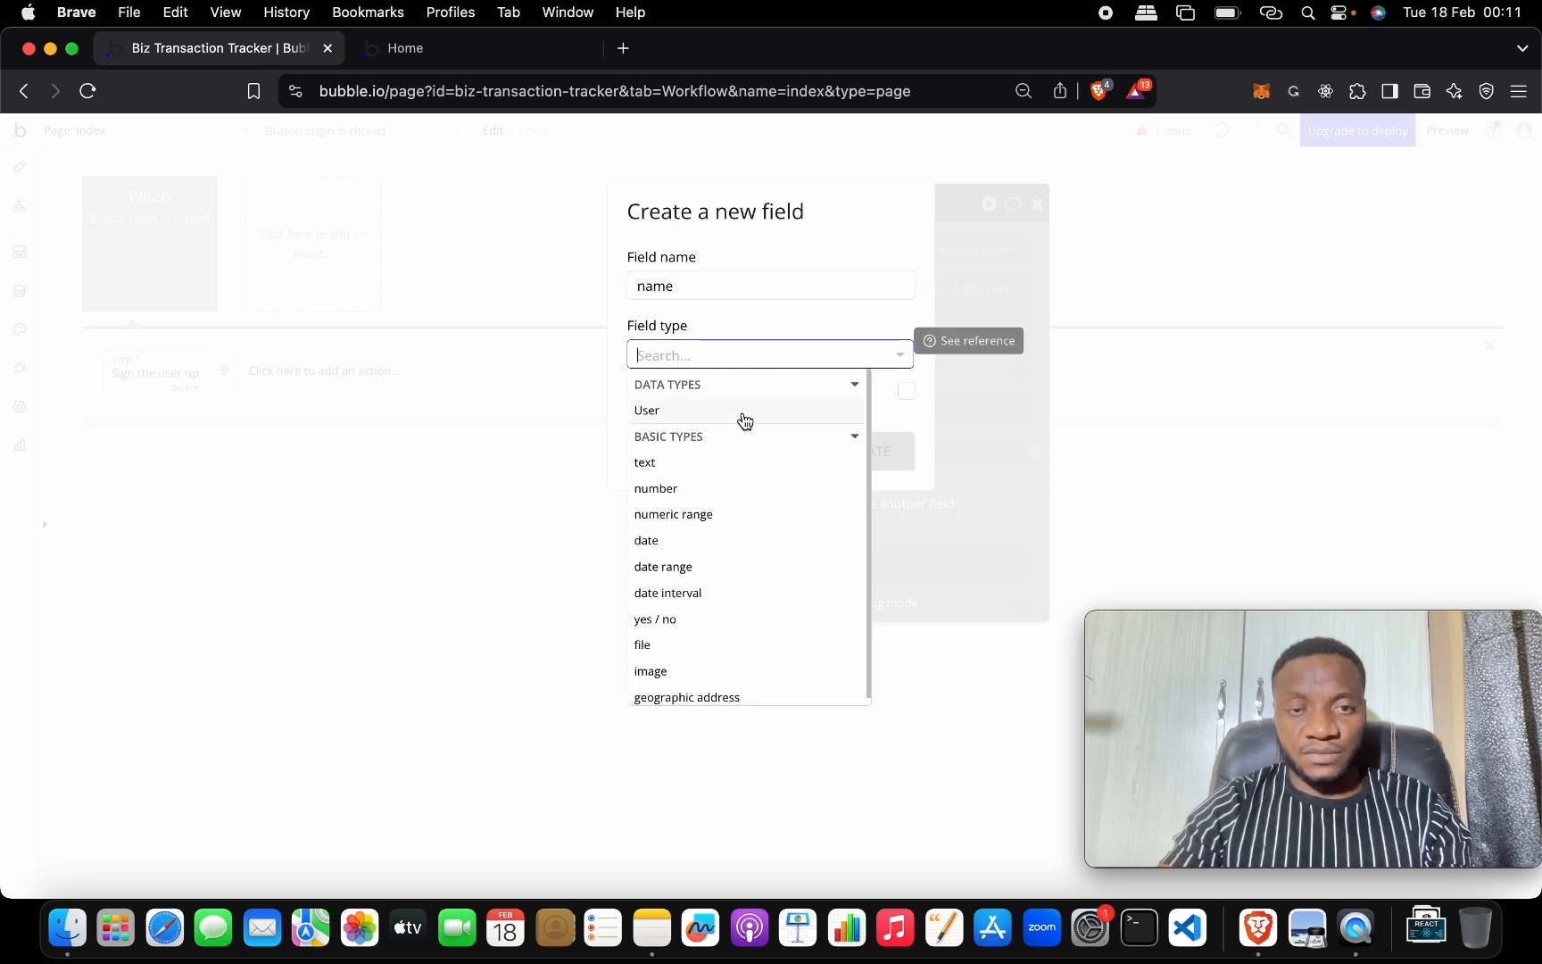
{"action": "left_click", "coordinate": [747, 464]}
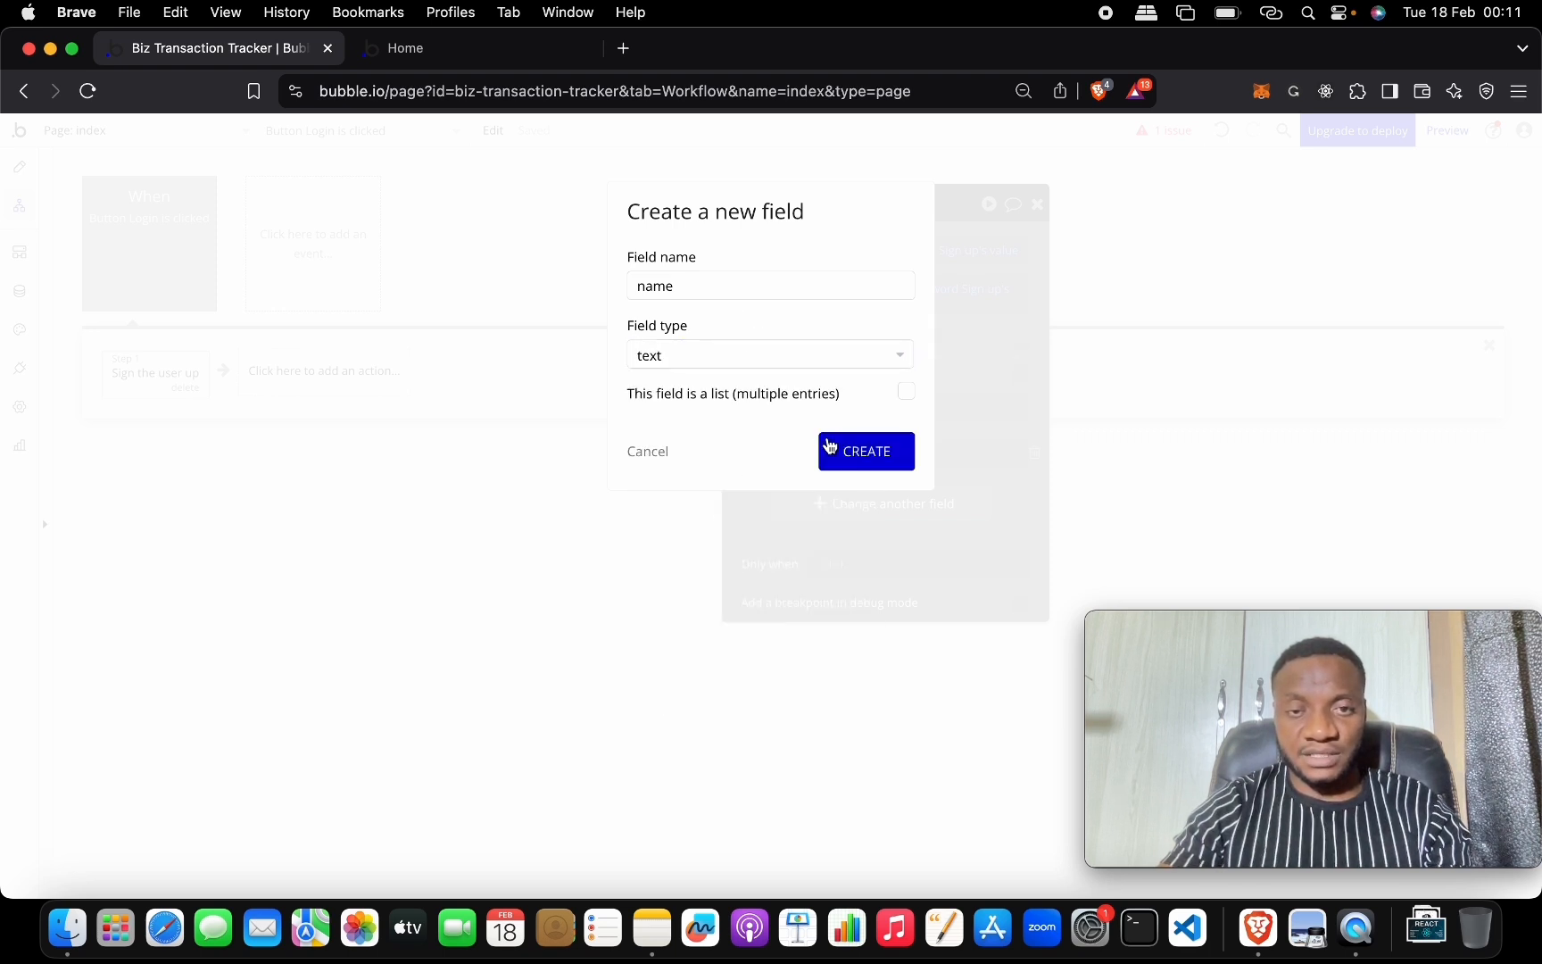
{"action": "left_click", "coordinate": [835, 452]}
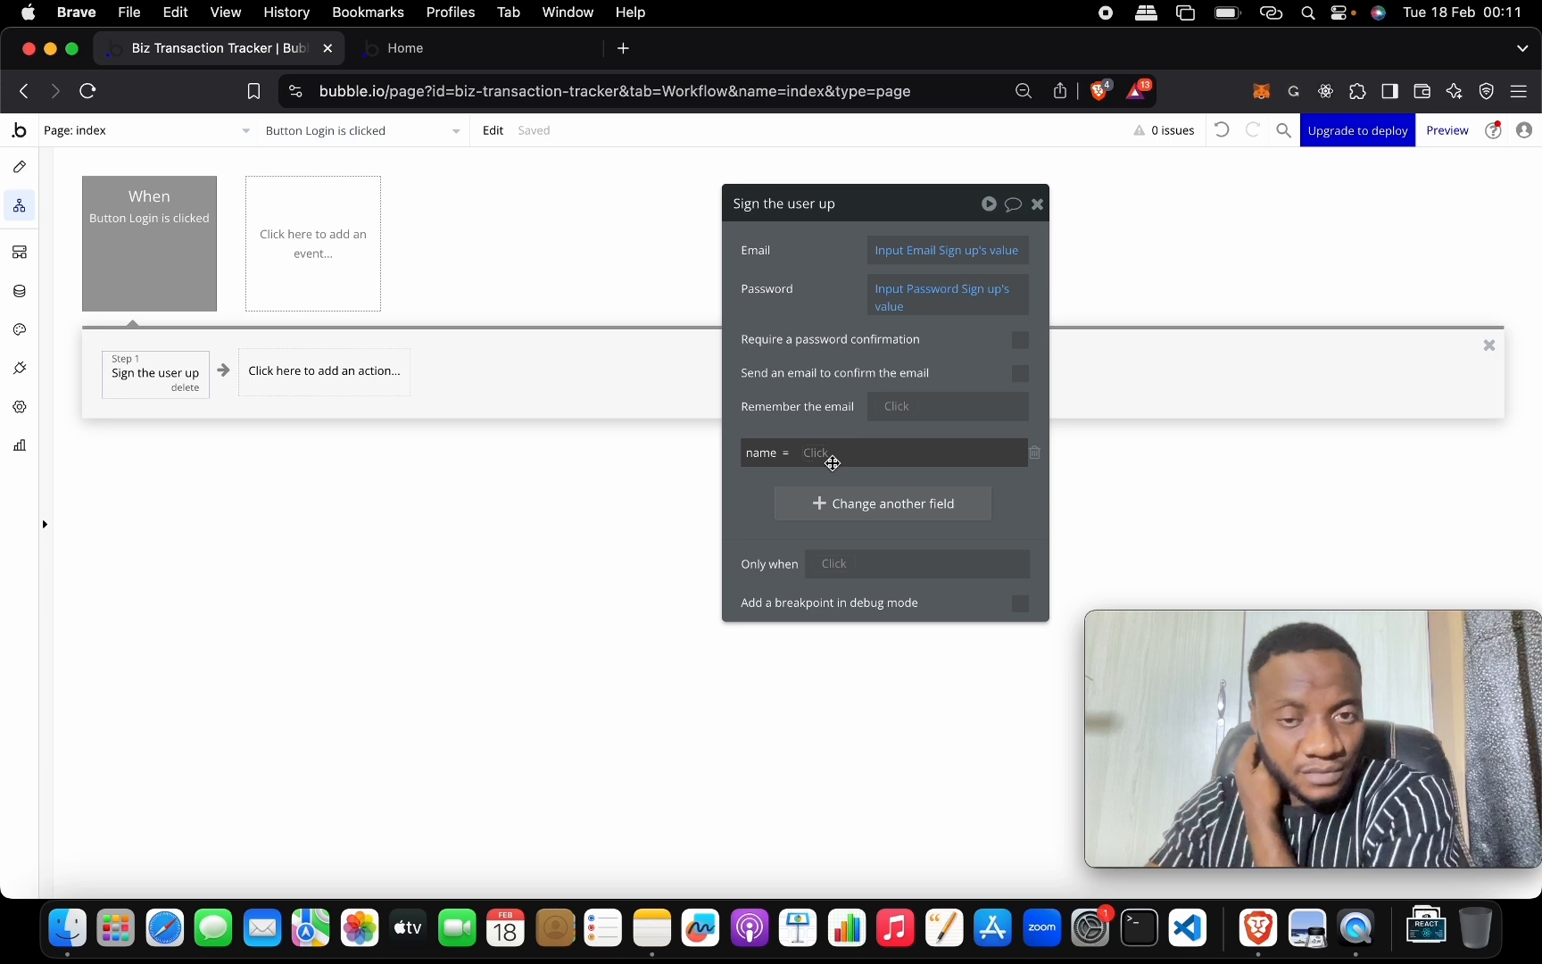
{"action": "left_click", "coordinate": [836, 452]}
{"action": "type", "text": "name"}
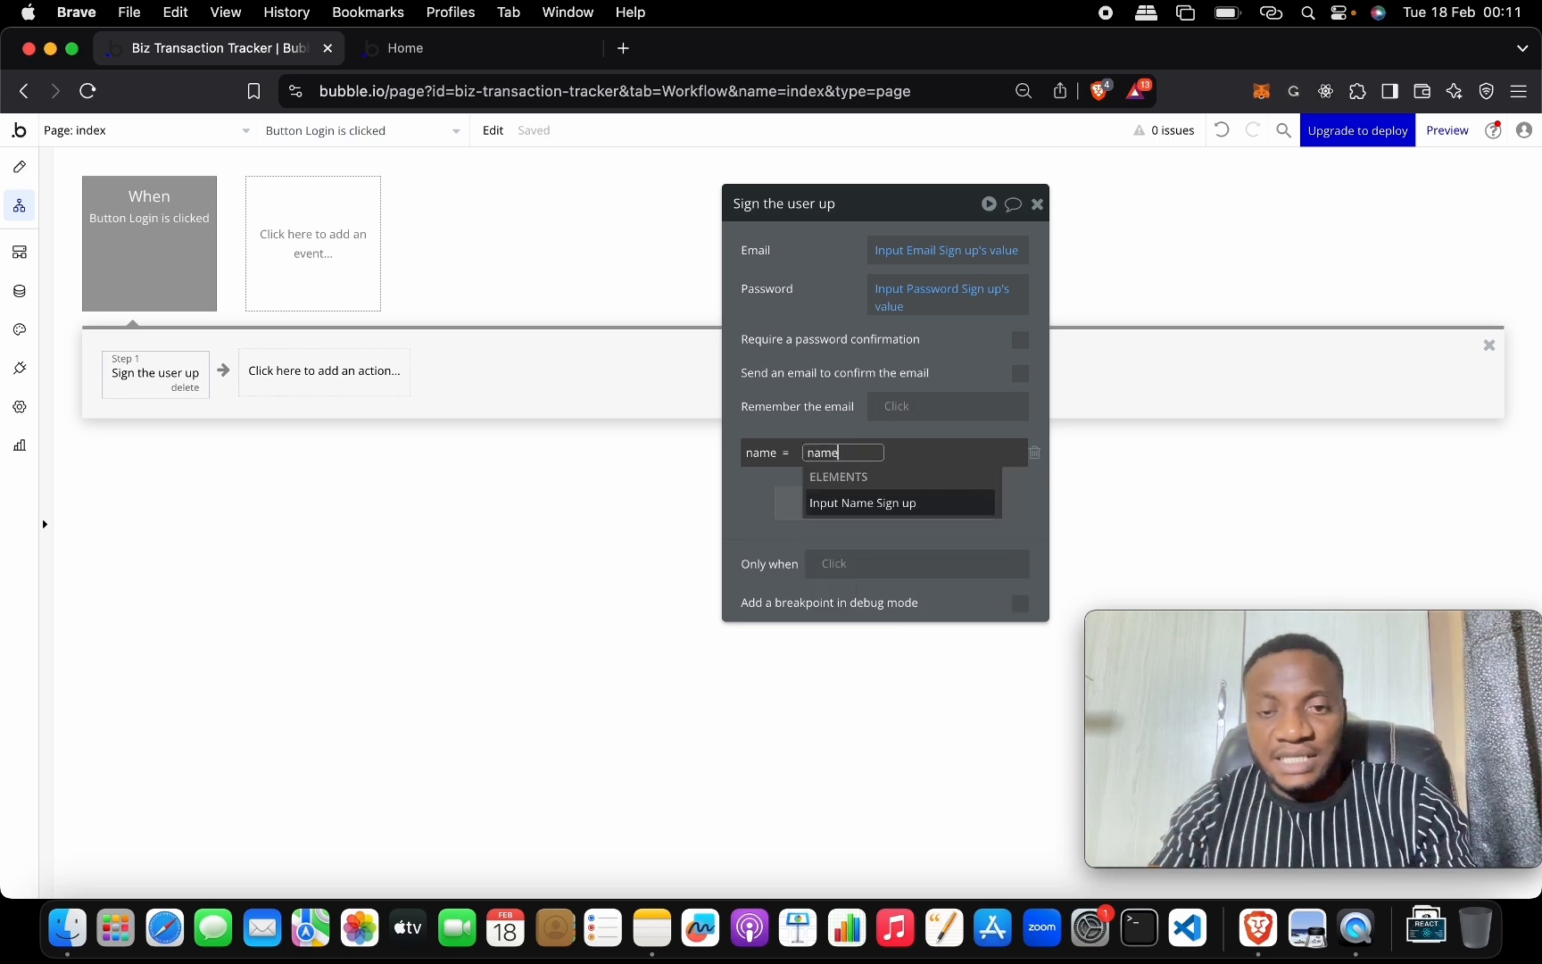
{"action": "left_click", "coordinate": [910, 503]}
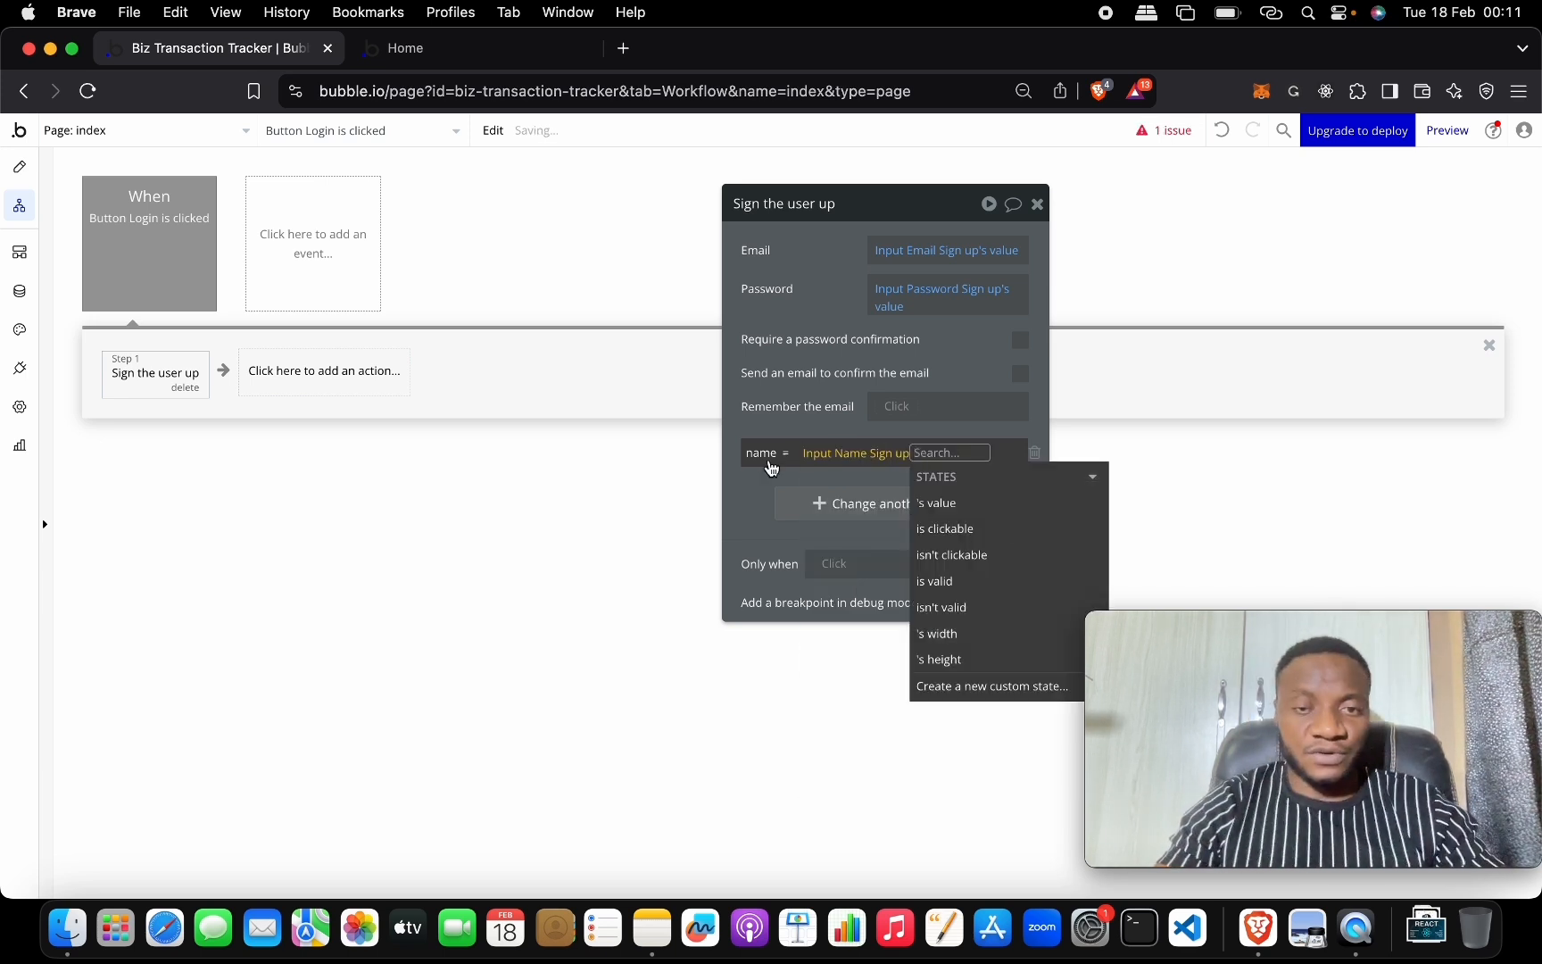
{"action": "left_click", "coordinate": [972, 504]}
{"action": "left_click", "coordinate": [745, 509]}
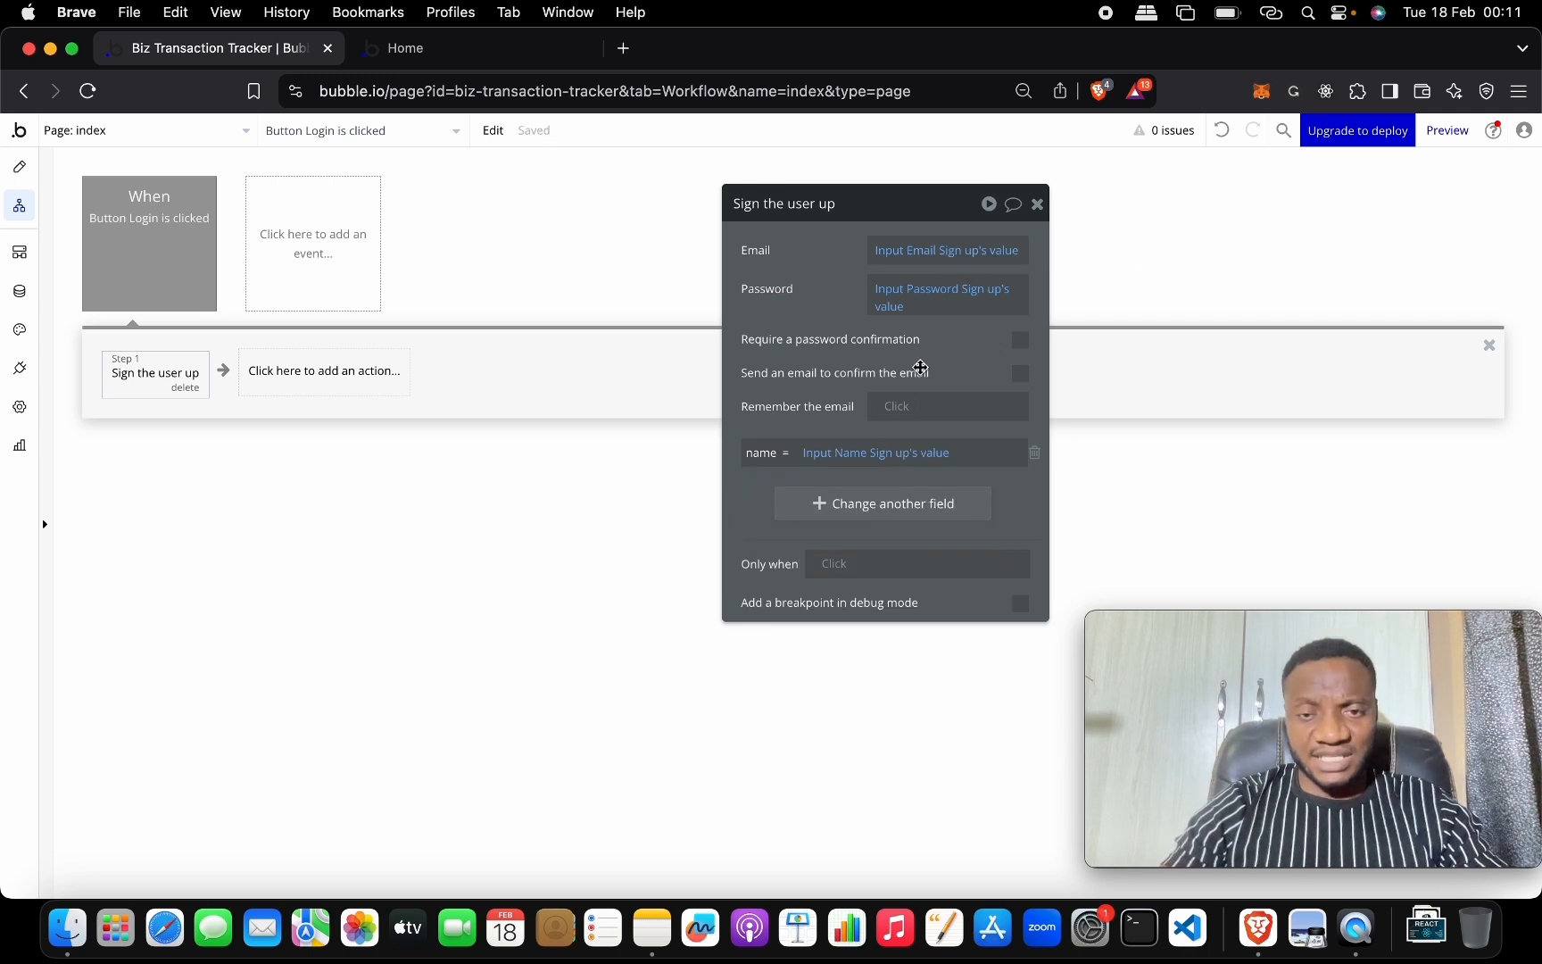
{"action": "left_click", "coordinate": [1037, 204]}
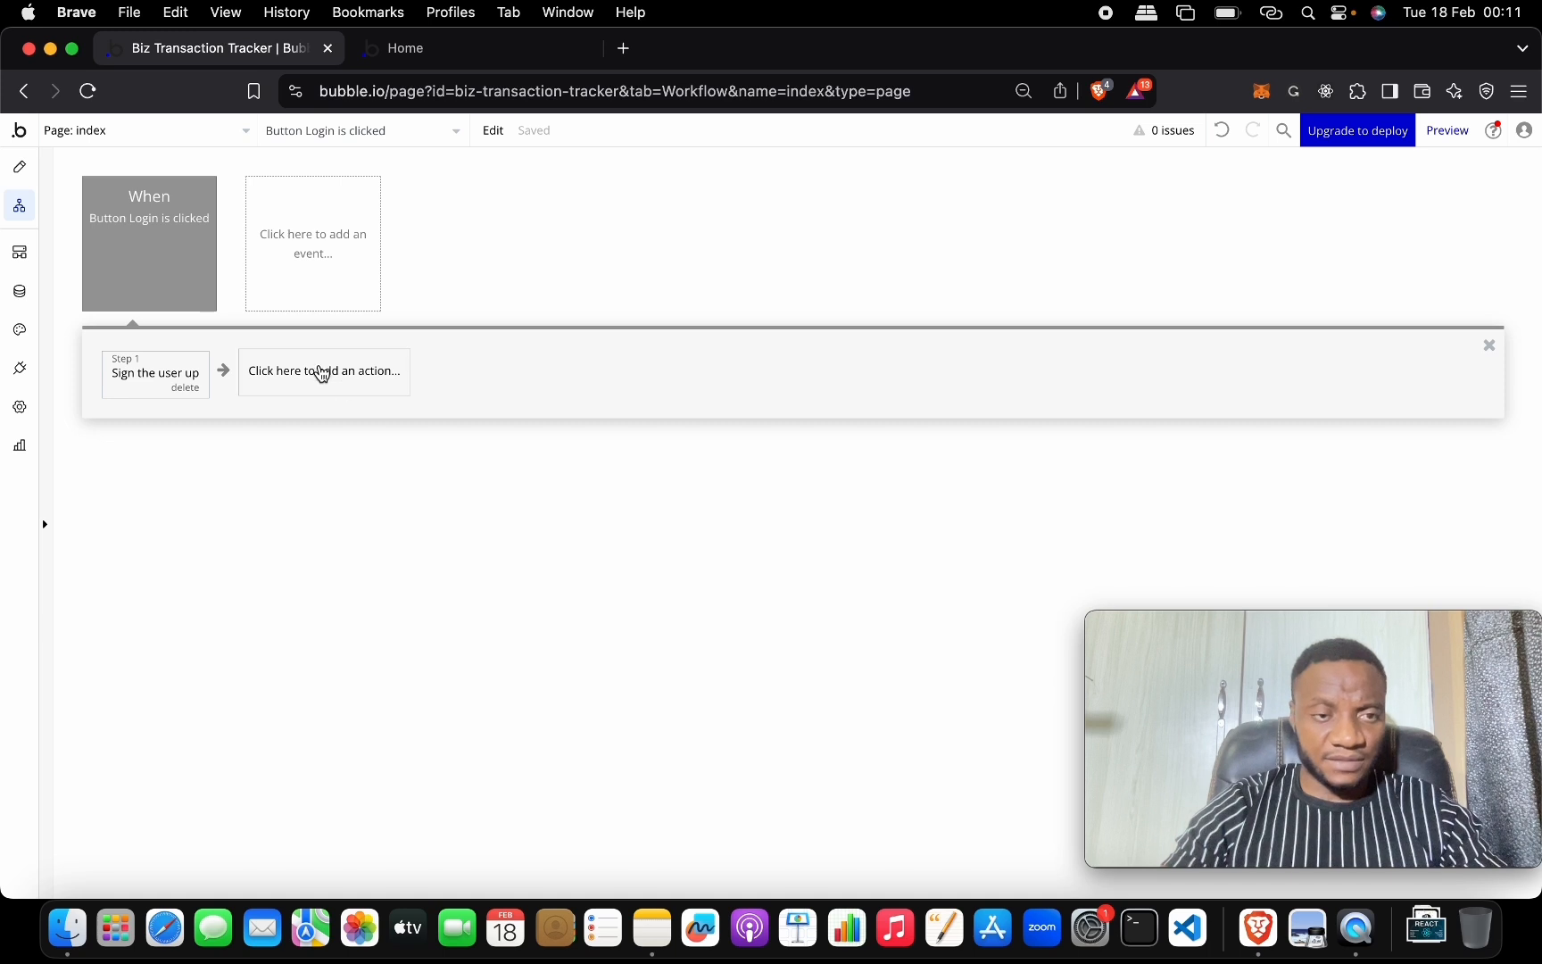
Add a Go to page step after sign-up with Destination set to transaction.
{"action": "left_click", "coordinate": [322, 374]}
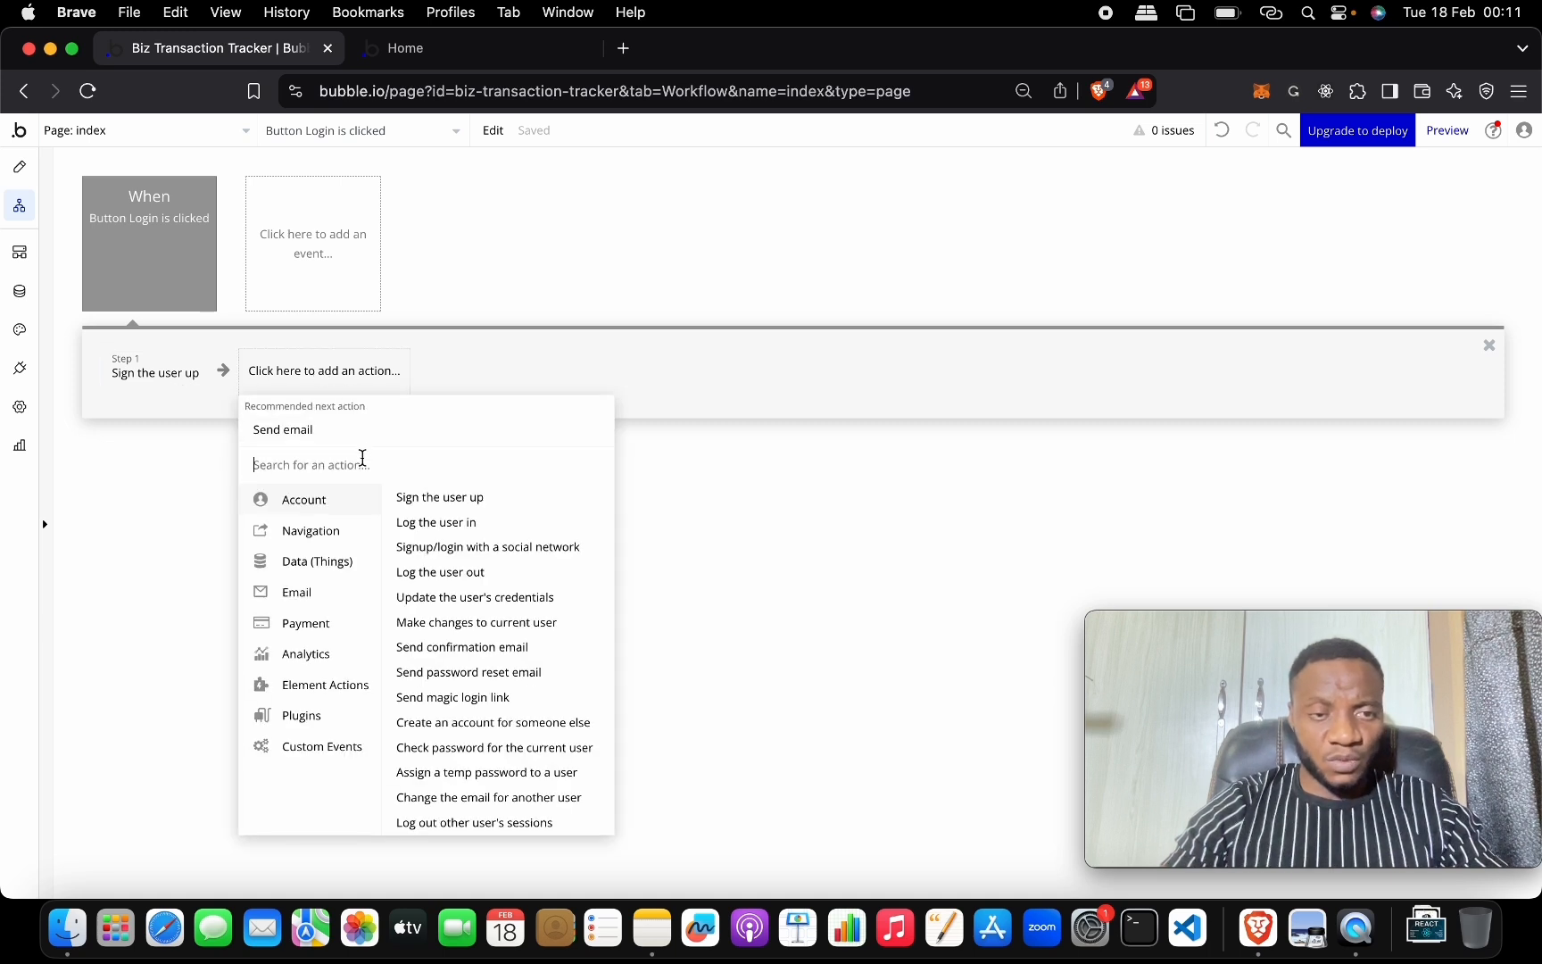
{"action": "mouse_move", "coordinate": [354, 534]}
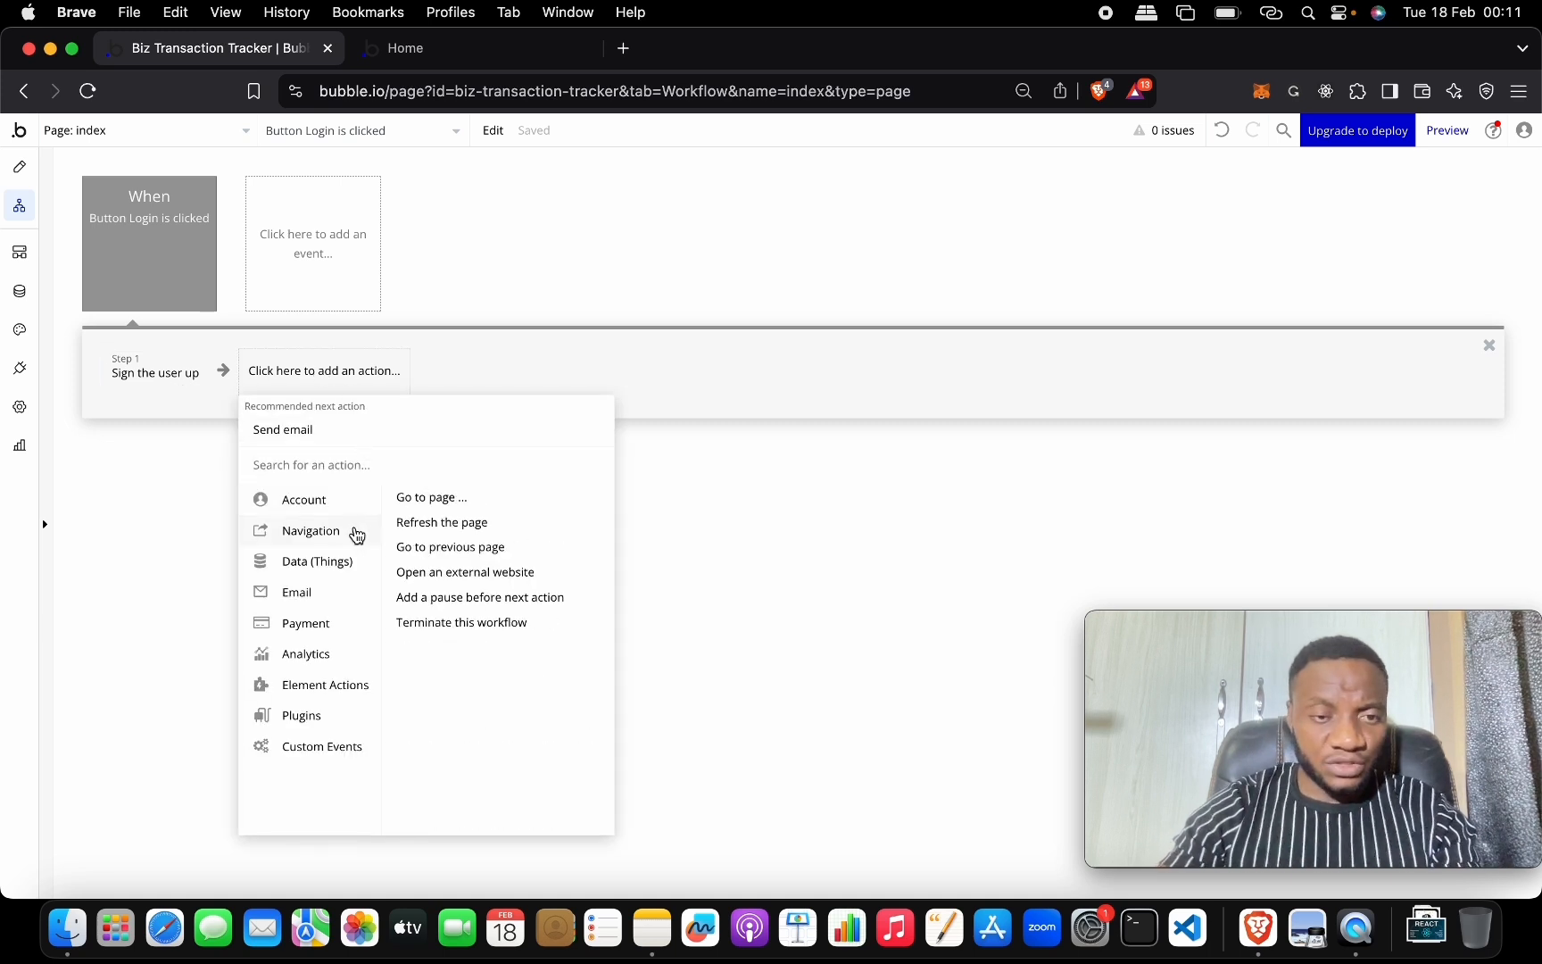
{"action": "left_click", "coordinate": [416, 505]}
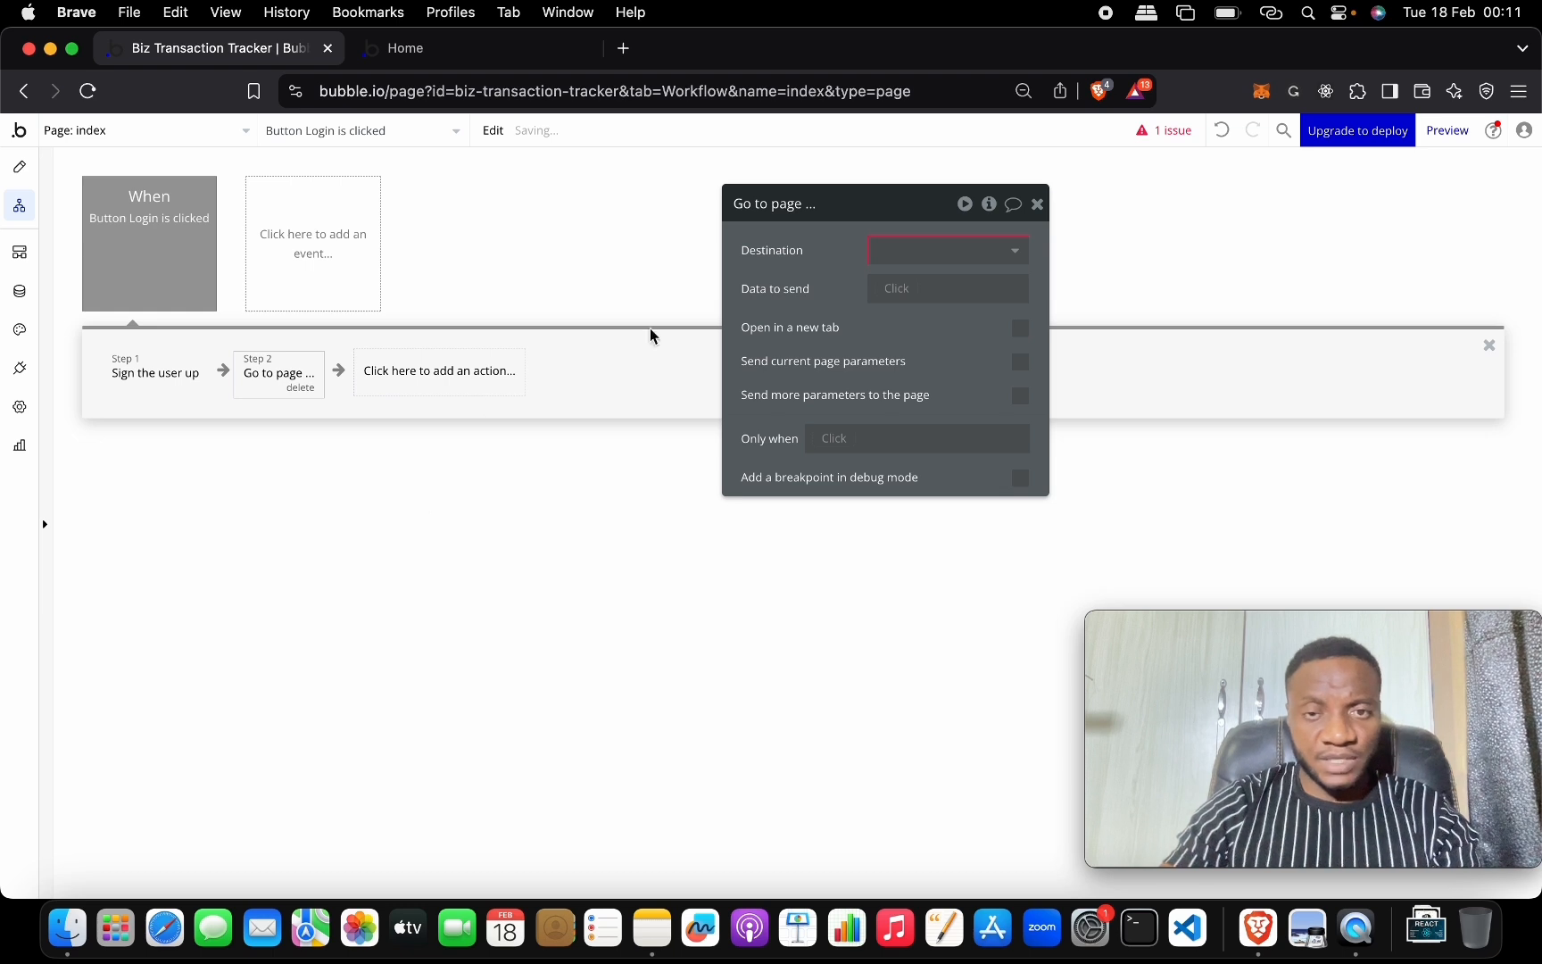
{"action": "left_click", "coordinate": [880, 252]}
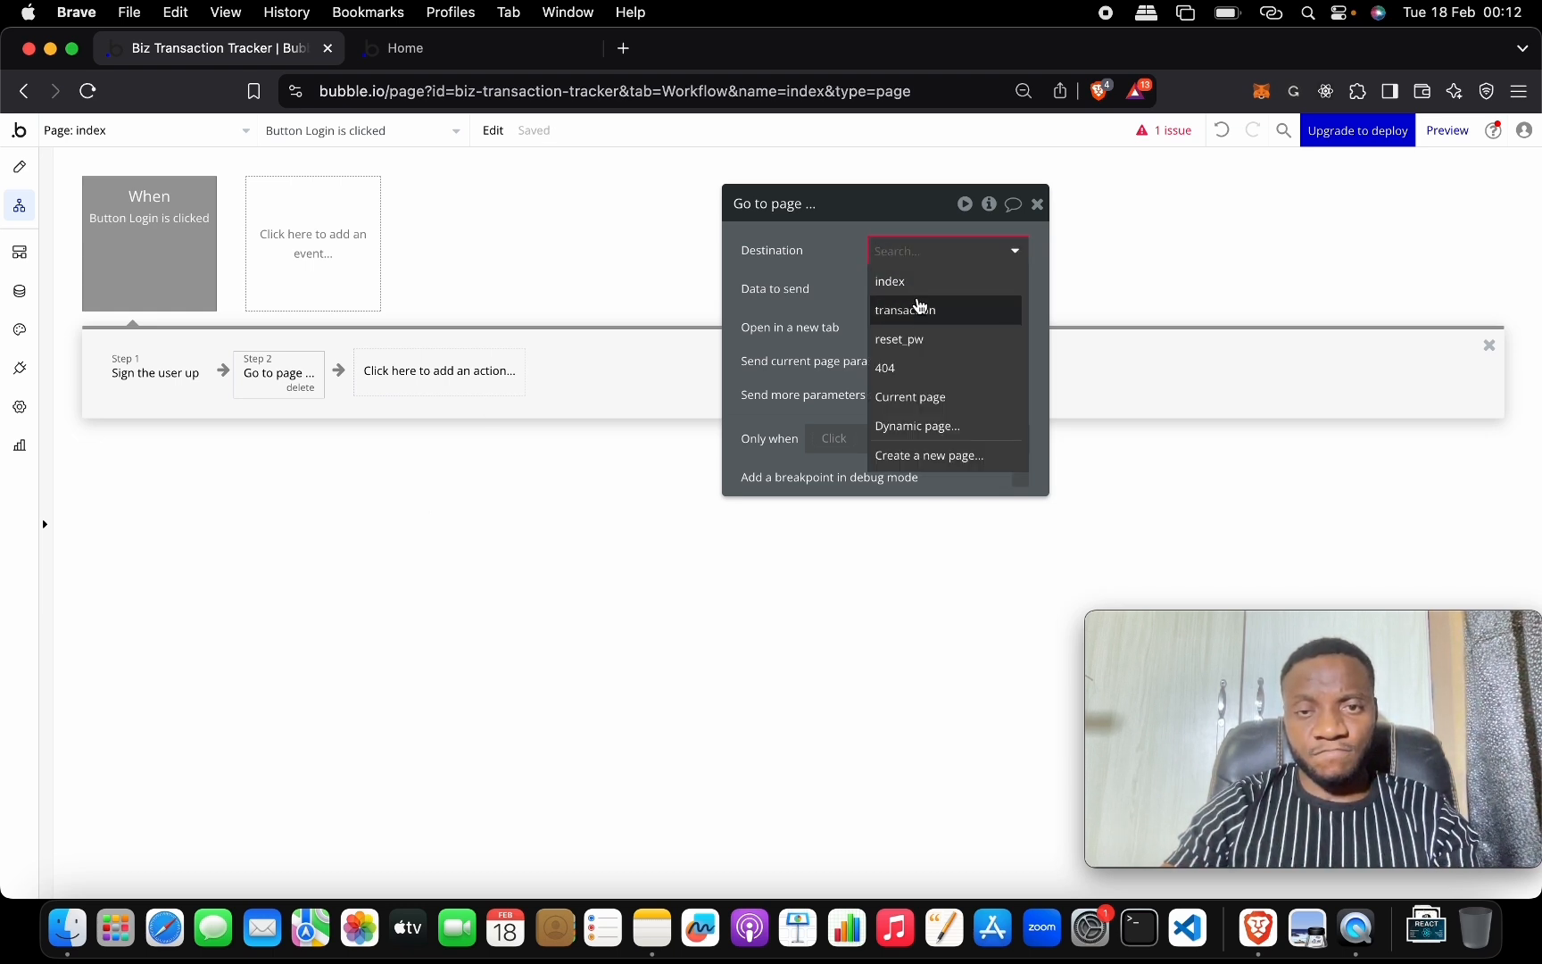
{"action": "left_click", "coordinate": [923, 310]}
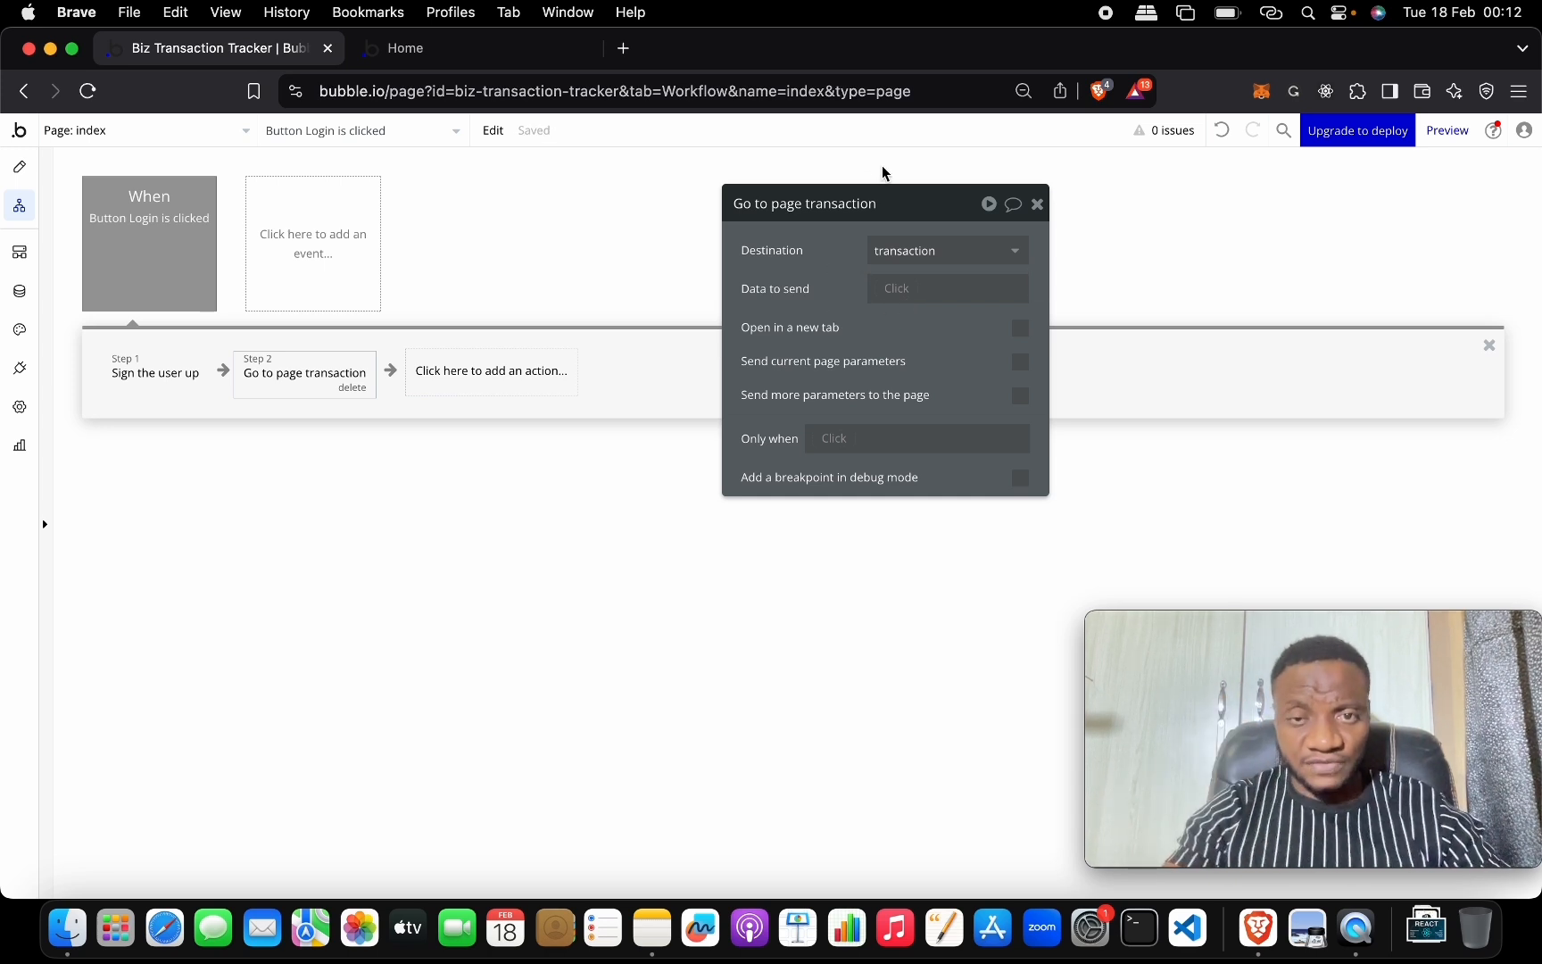
{"action": "left_click", "coordinate": [1037, 207]}
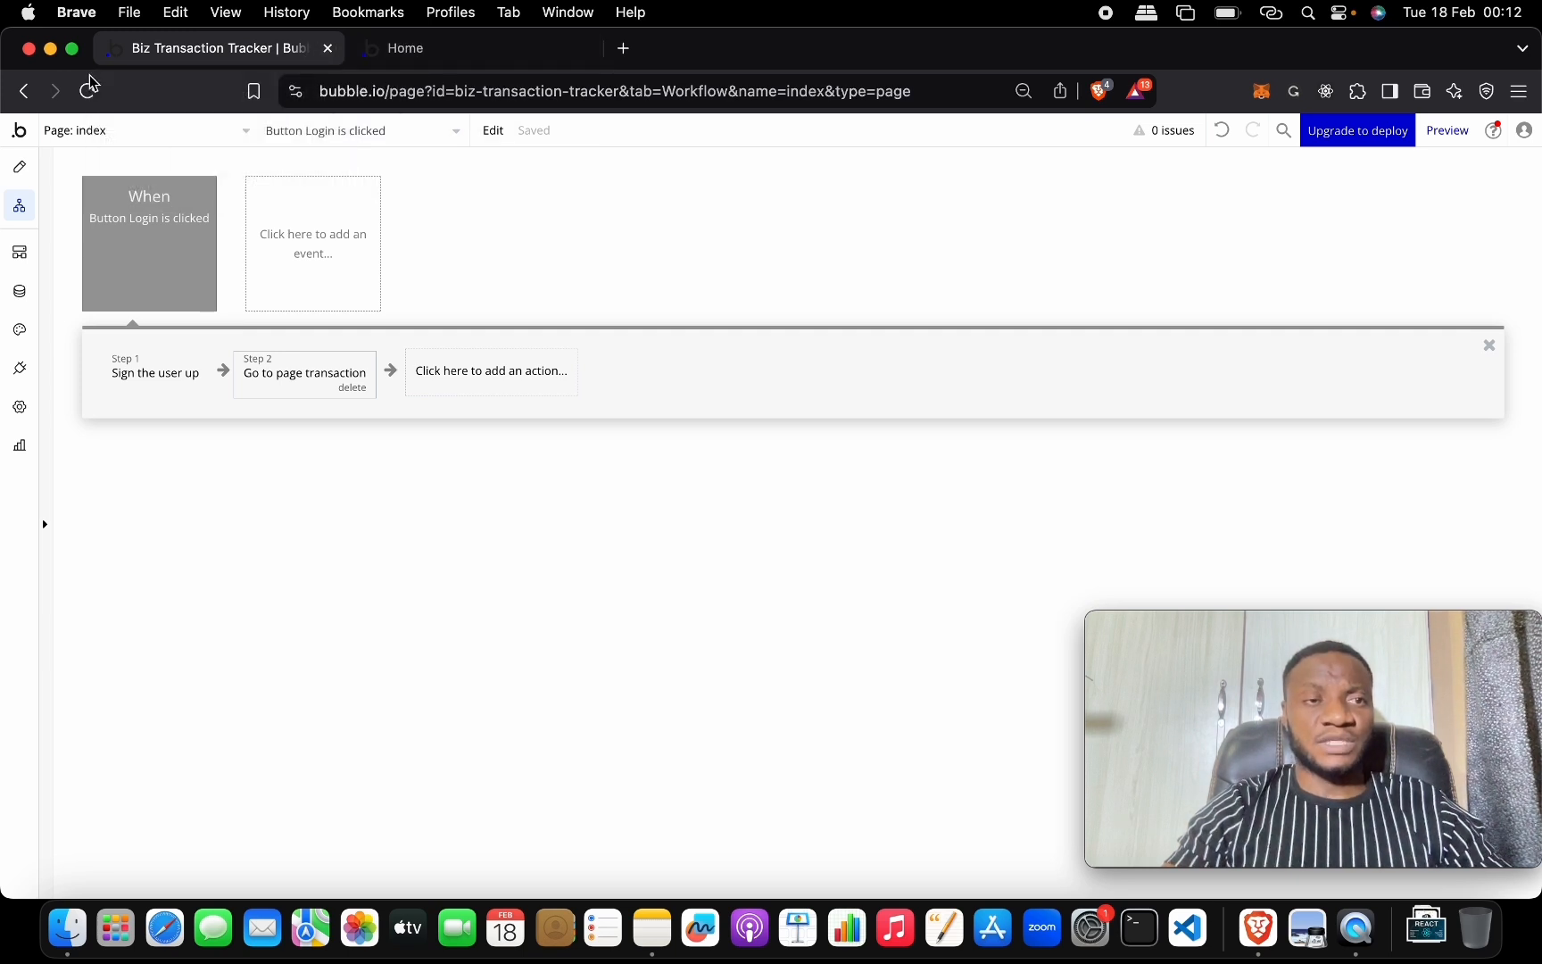
Check the live sign-in page, then open the transaction page in the Design editor.
{"action": "left_click", "coordinate": [379, 50]}
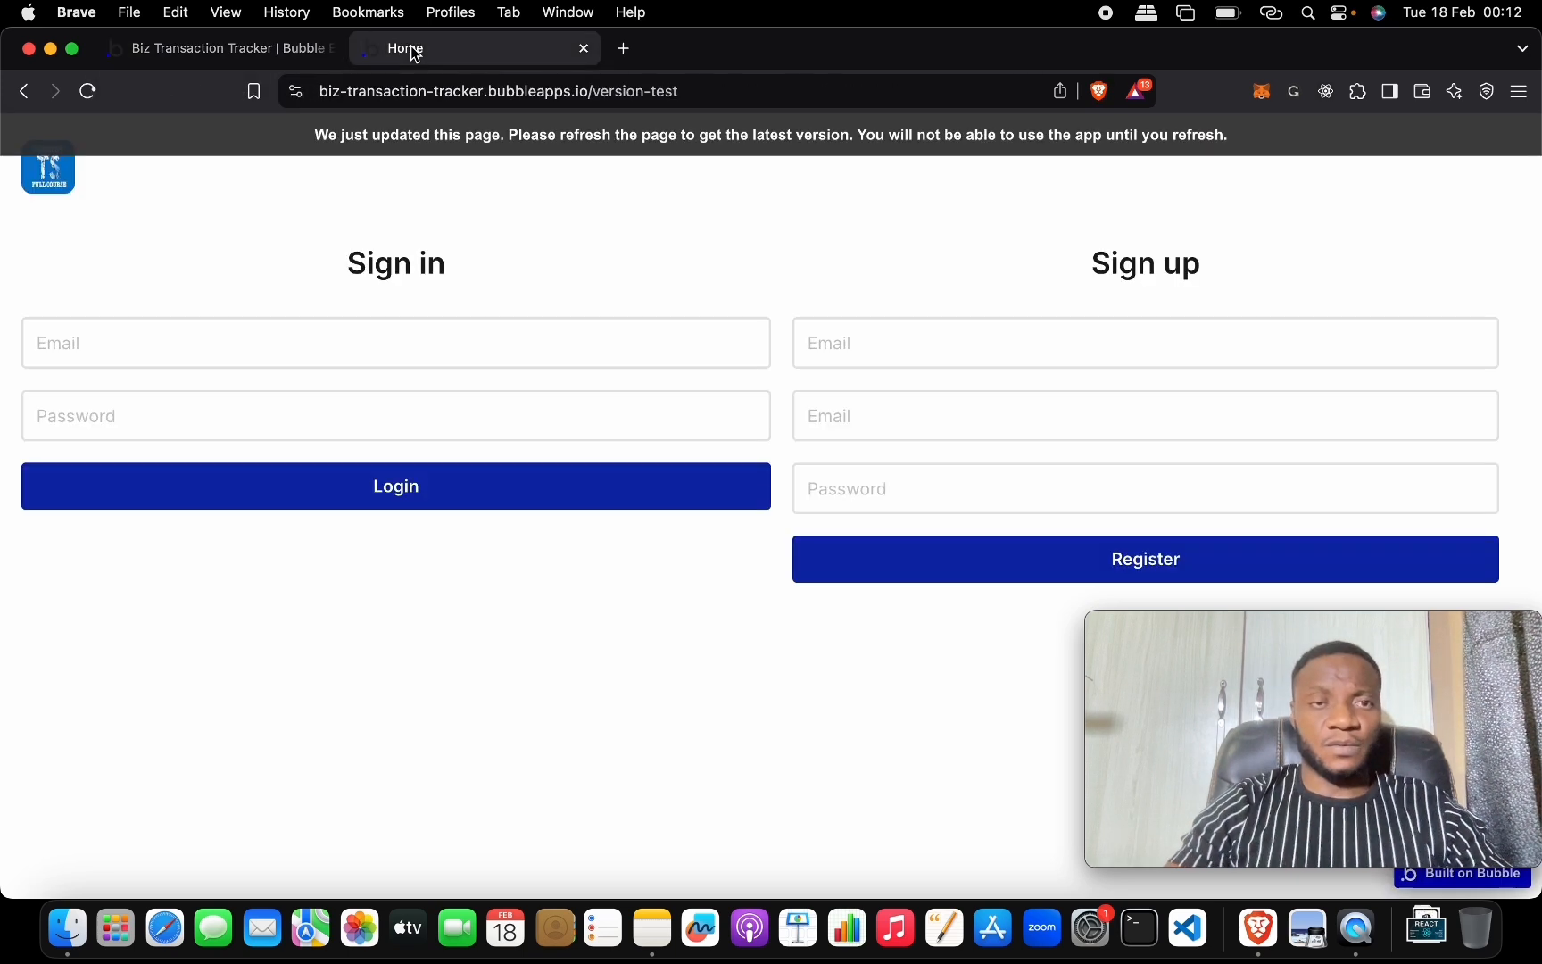
{"action": "left_click", "coordinate": [217, 49]}
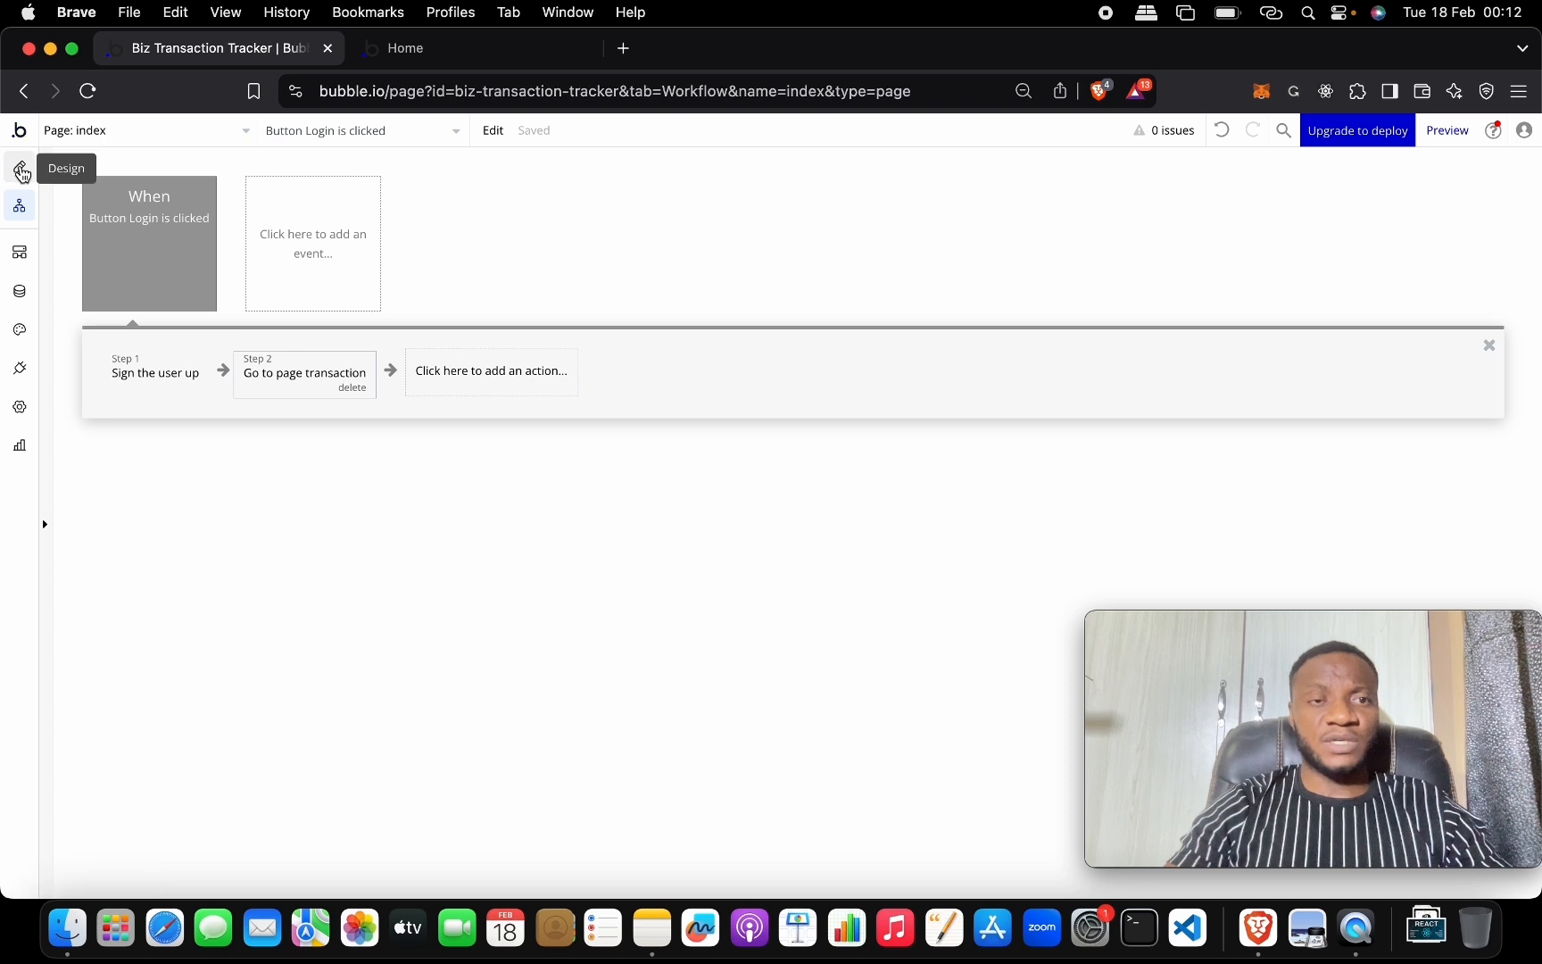
{"action": "left_click", "coordinate": [19, 167]}
{"action": "left_click", "coordinate": [159, 140]}
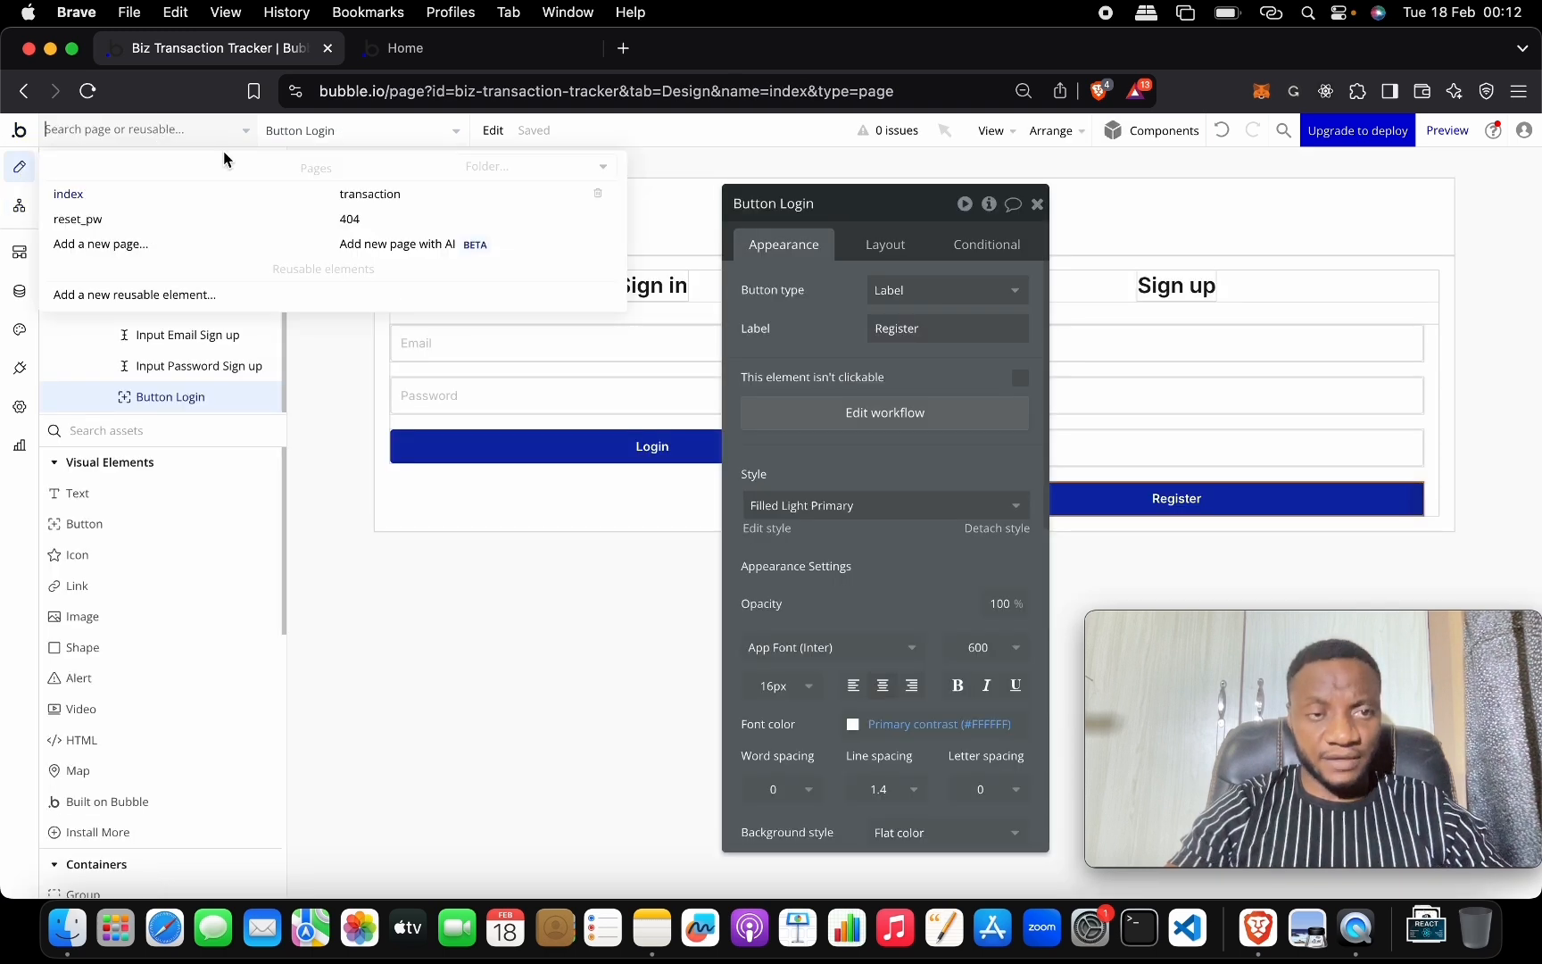
{"action": "left_click", "coordinate": [375, 194]}
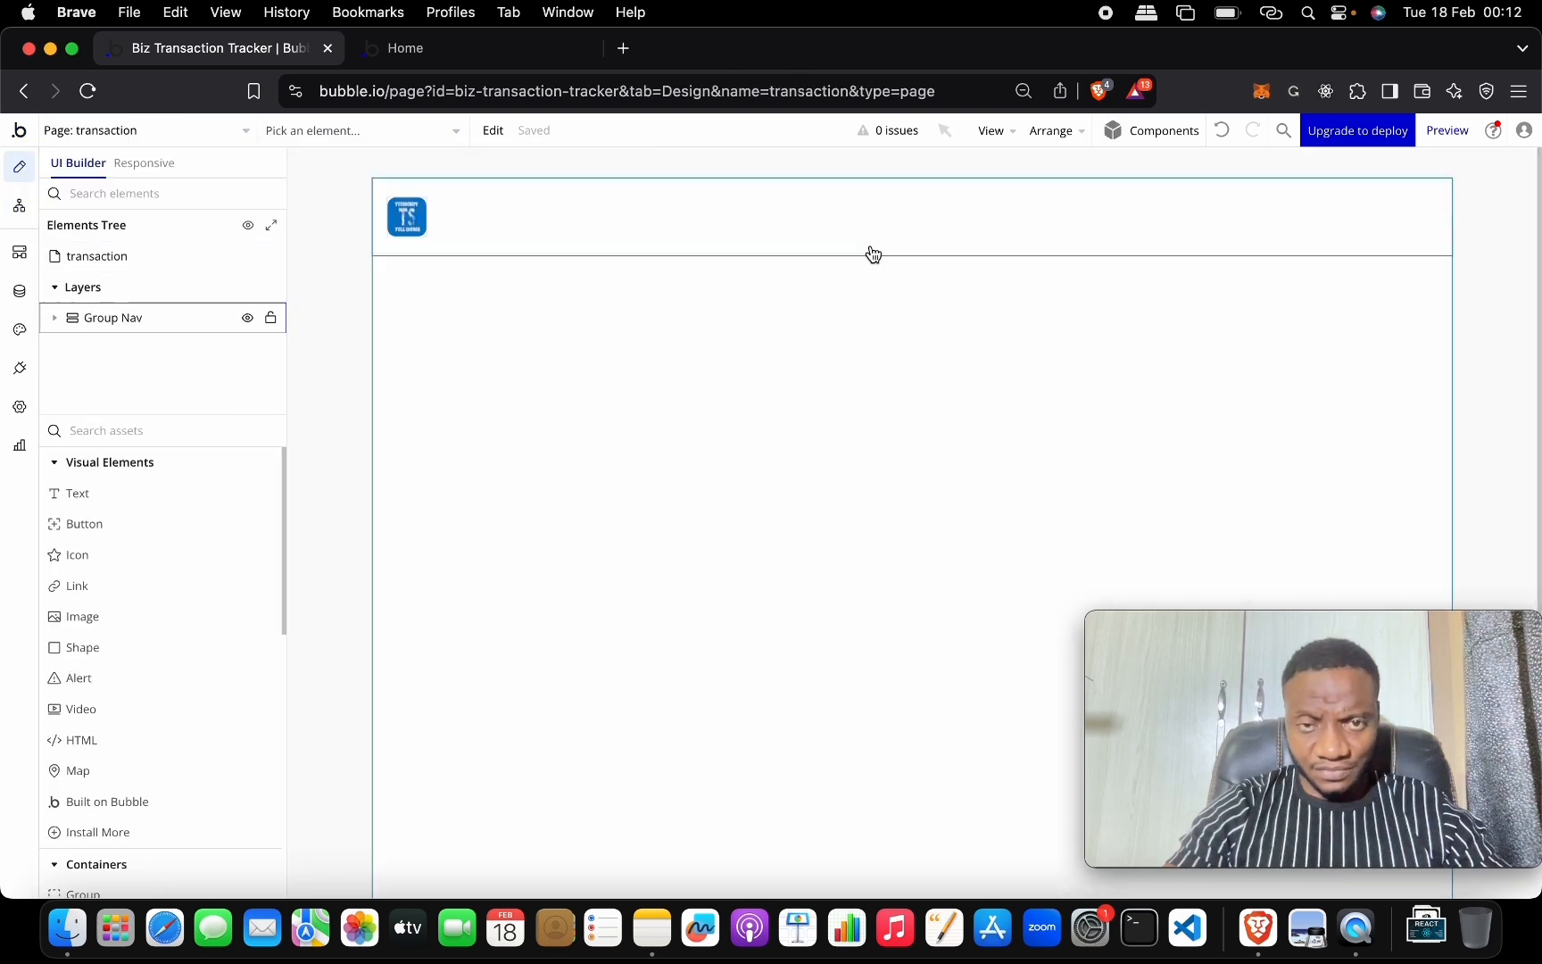
Add a text to the header, set Group Nav to a Row layout, and centre the logo vertically.
{"action": "left_click", "coordinate": [133, 496]}
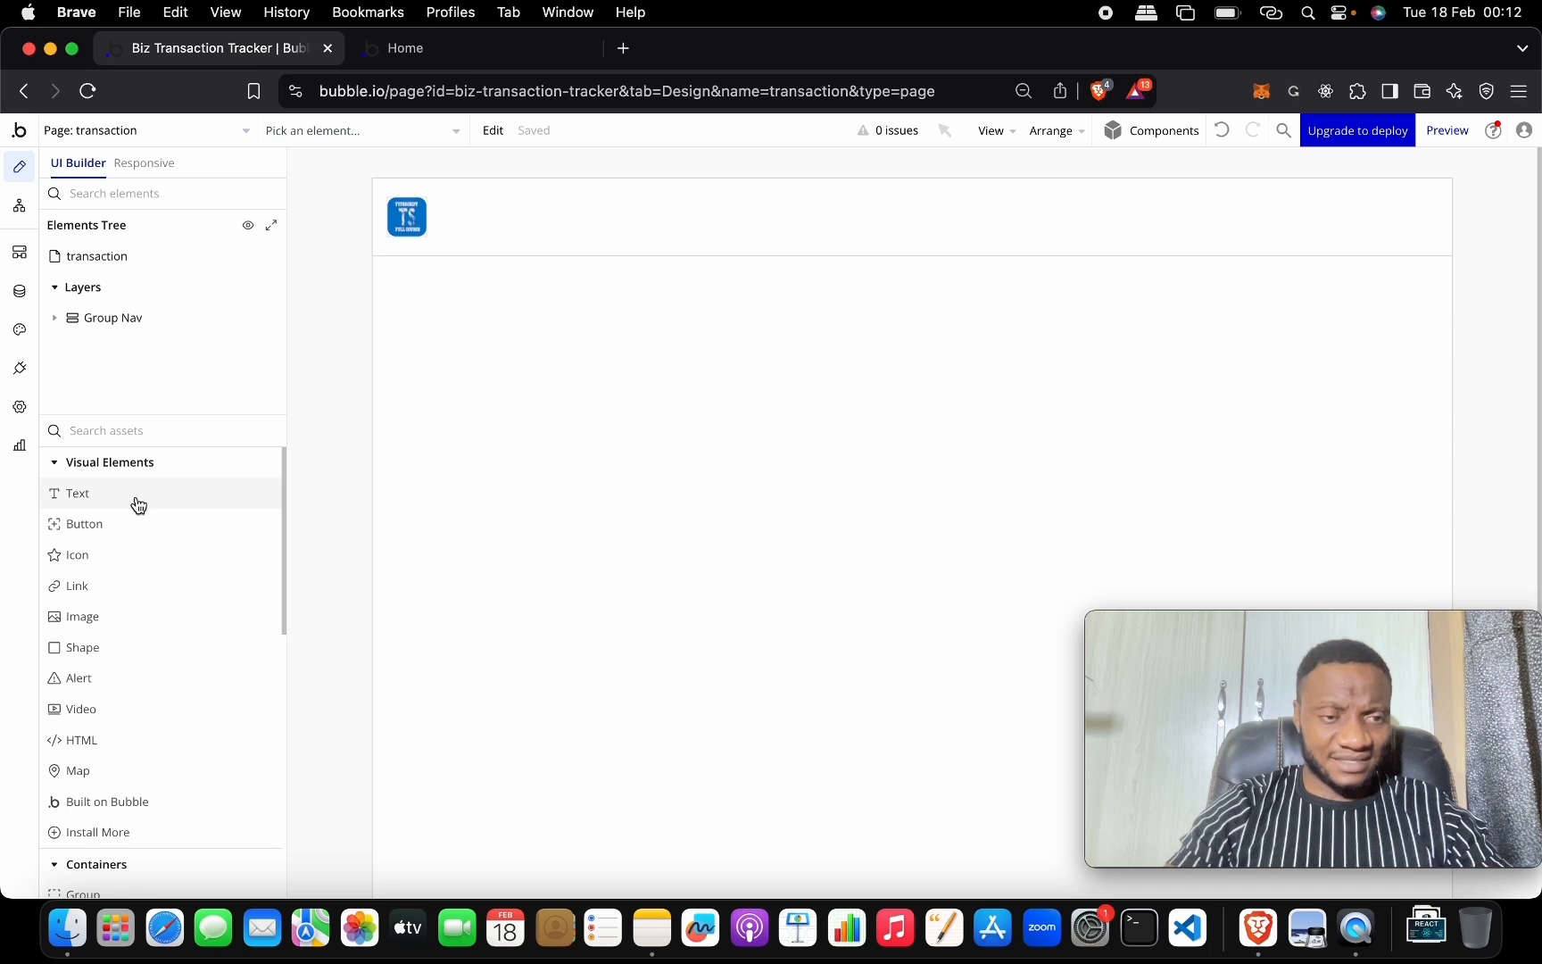
{"action": "left_click", "coordinate": [674, 226]}
{"action": "left_click", "coordinate": [654, 215]}
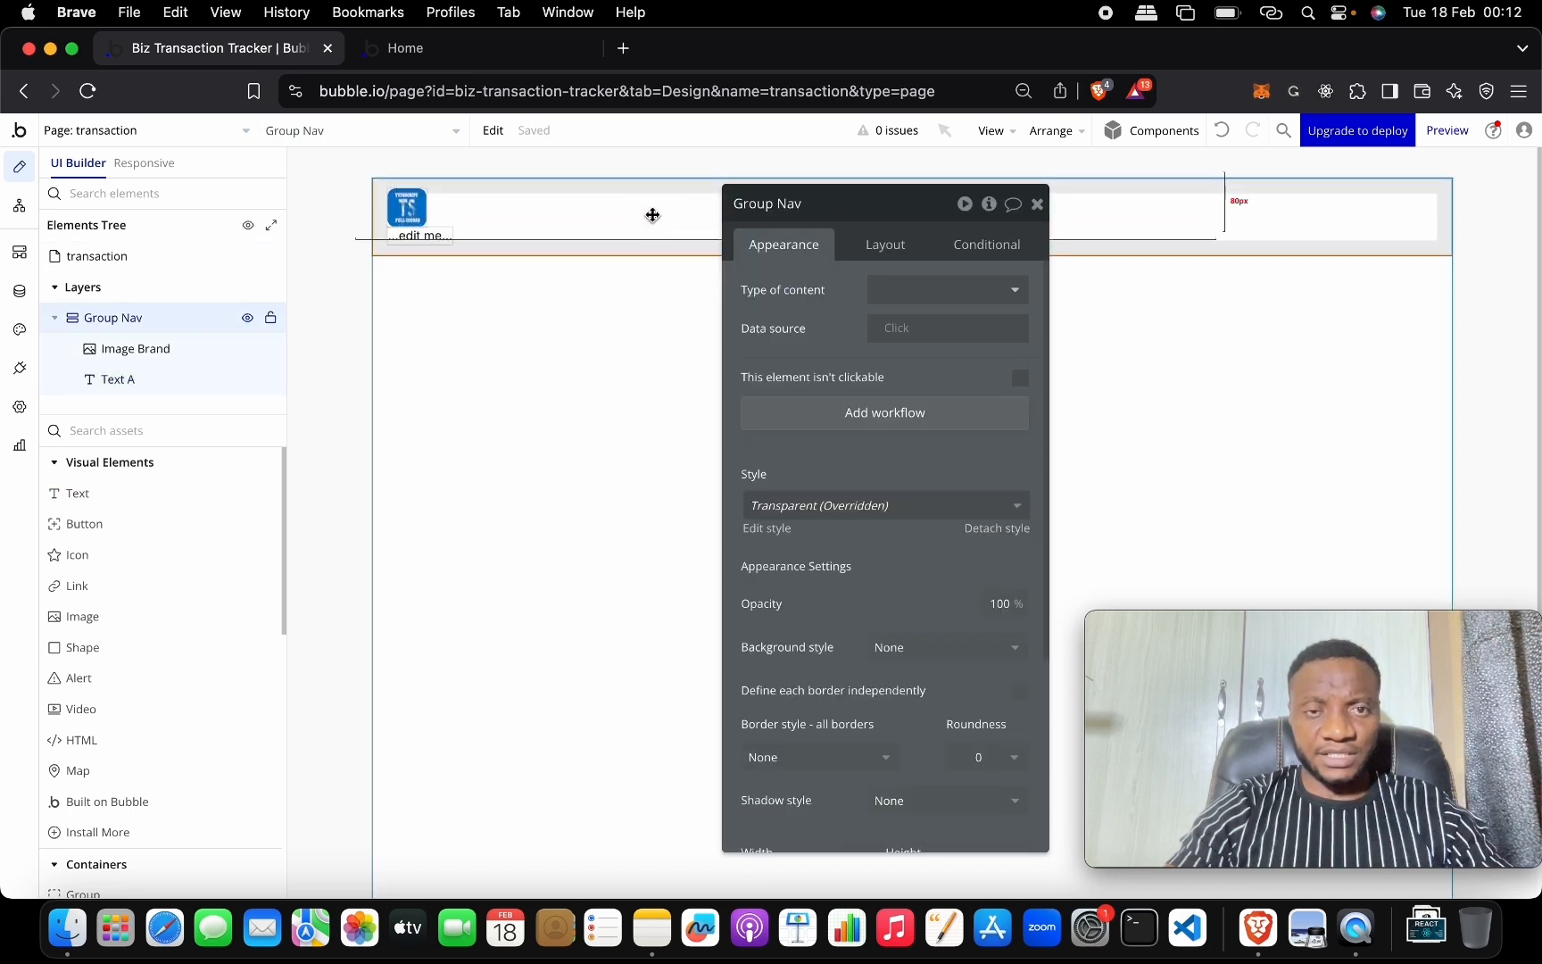
{"action": "left_click", "coordinate": [897, 244]}
{"action": "left_click", "coordinate": [944, 290]}
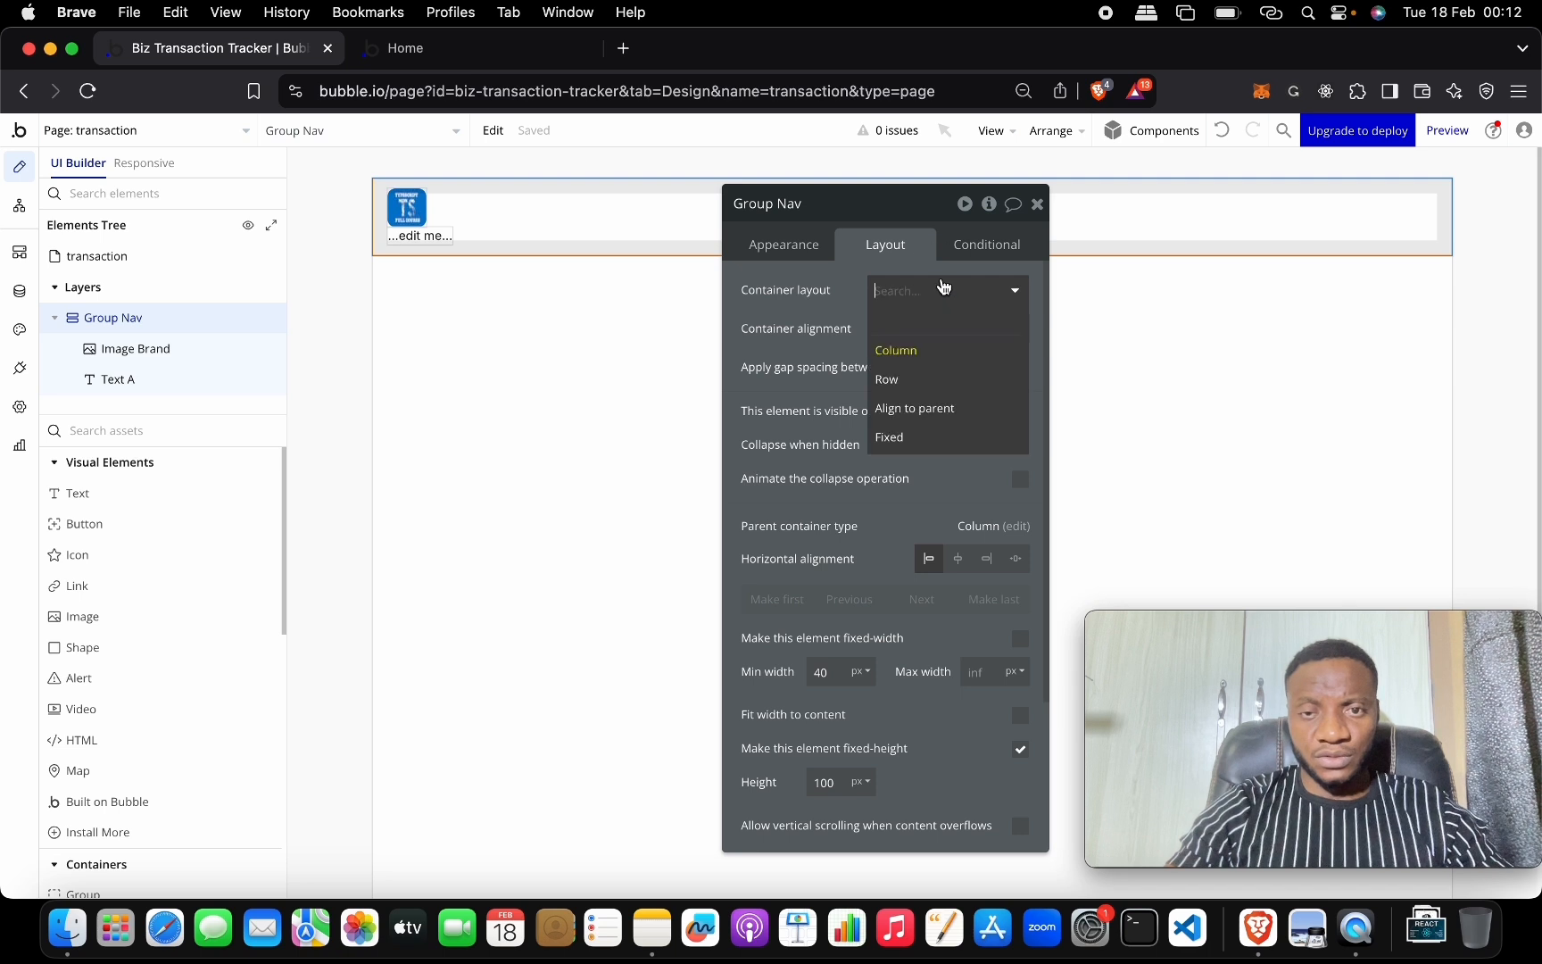
{"action": "left_click", "coordinate": [903, 375]}
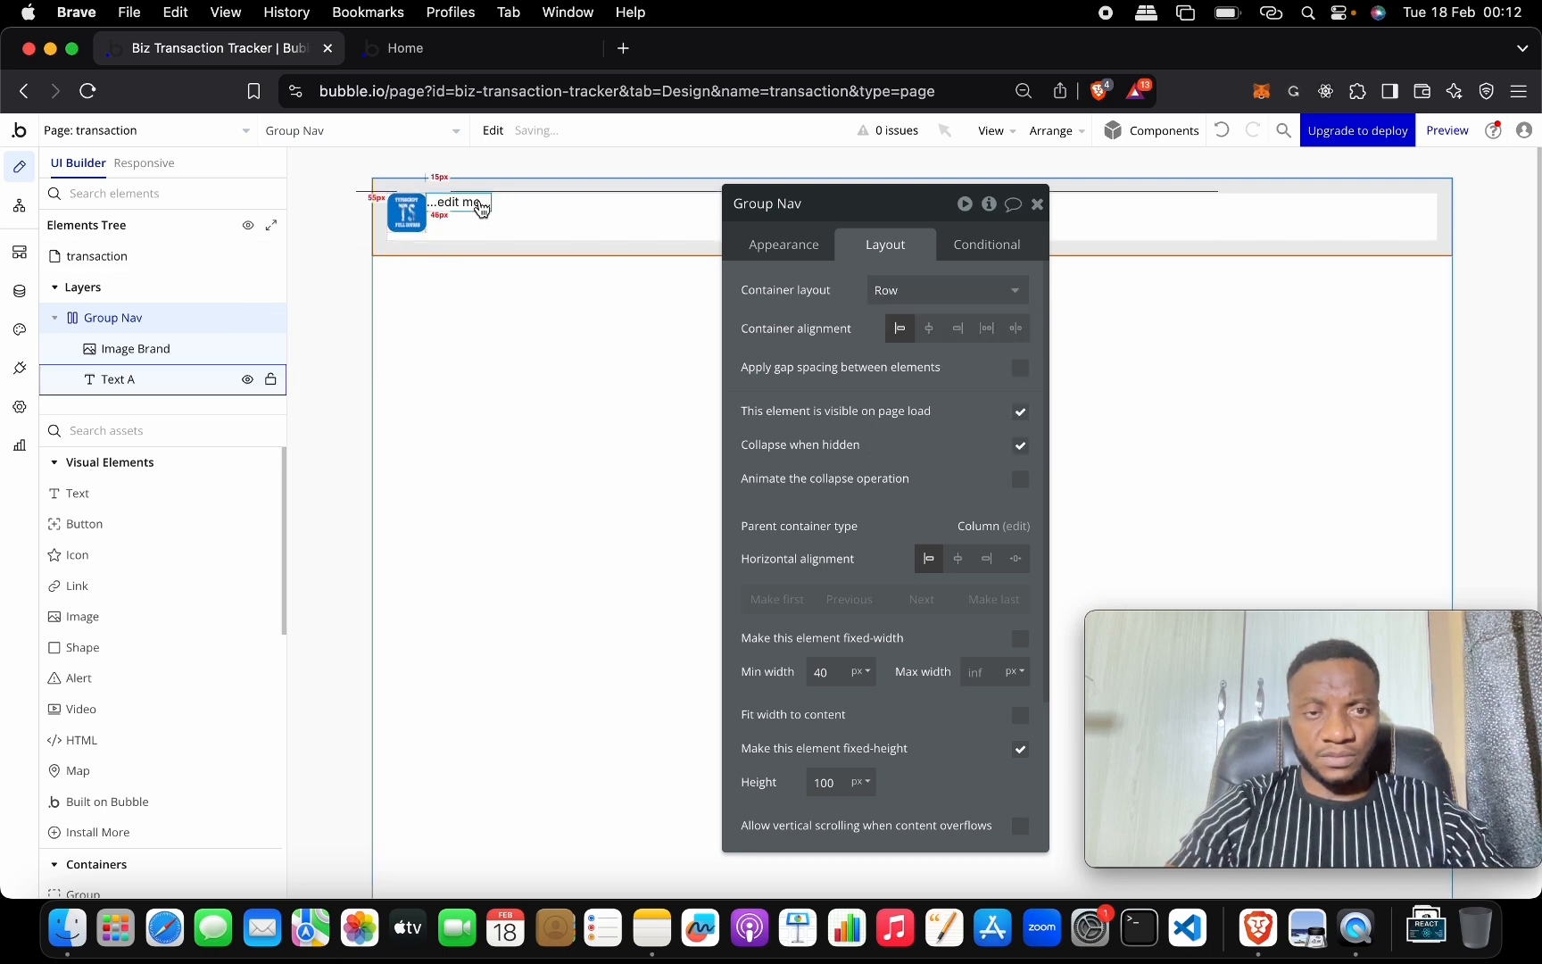
{"action": "left_click", "coordinate": [408, 222]}
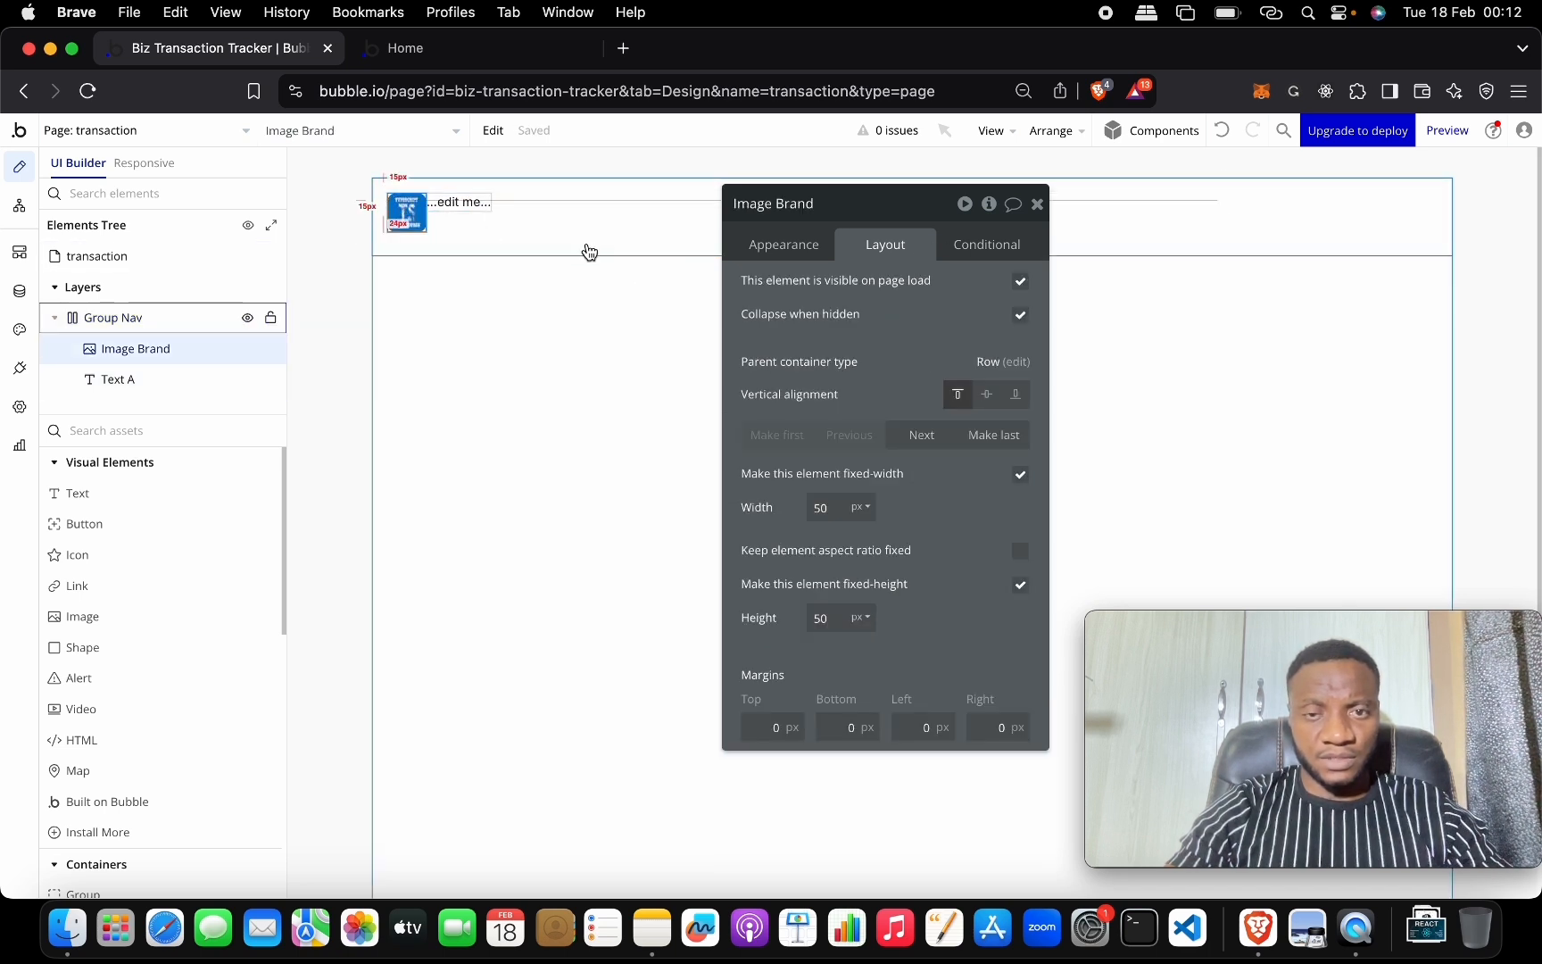
{"action": "left_click", "coordinate": [987, 394]}
{"action": "left_click", "coordinate": [463, 203]}
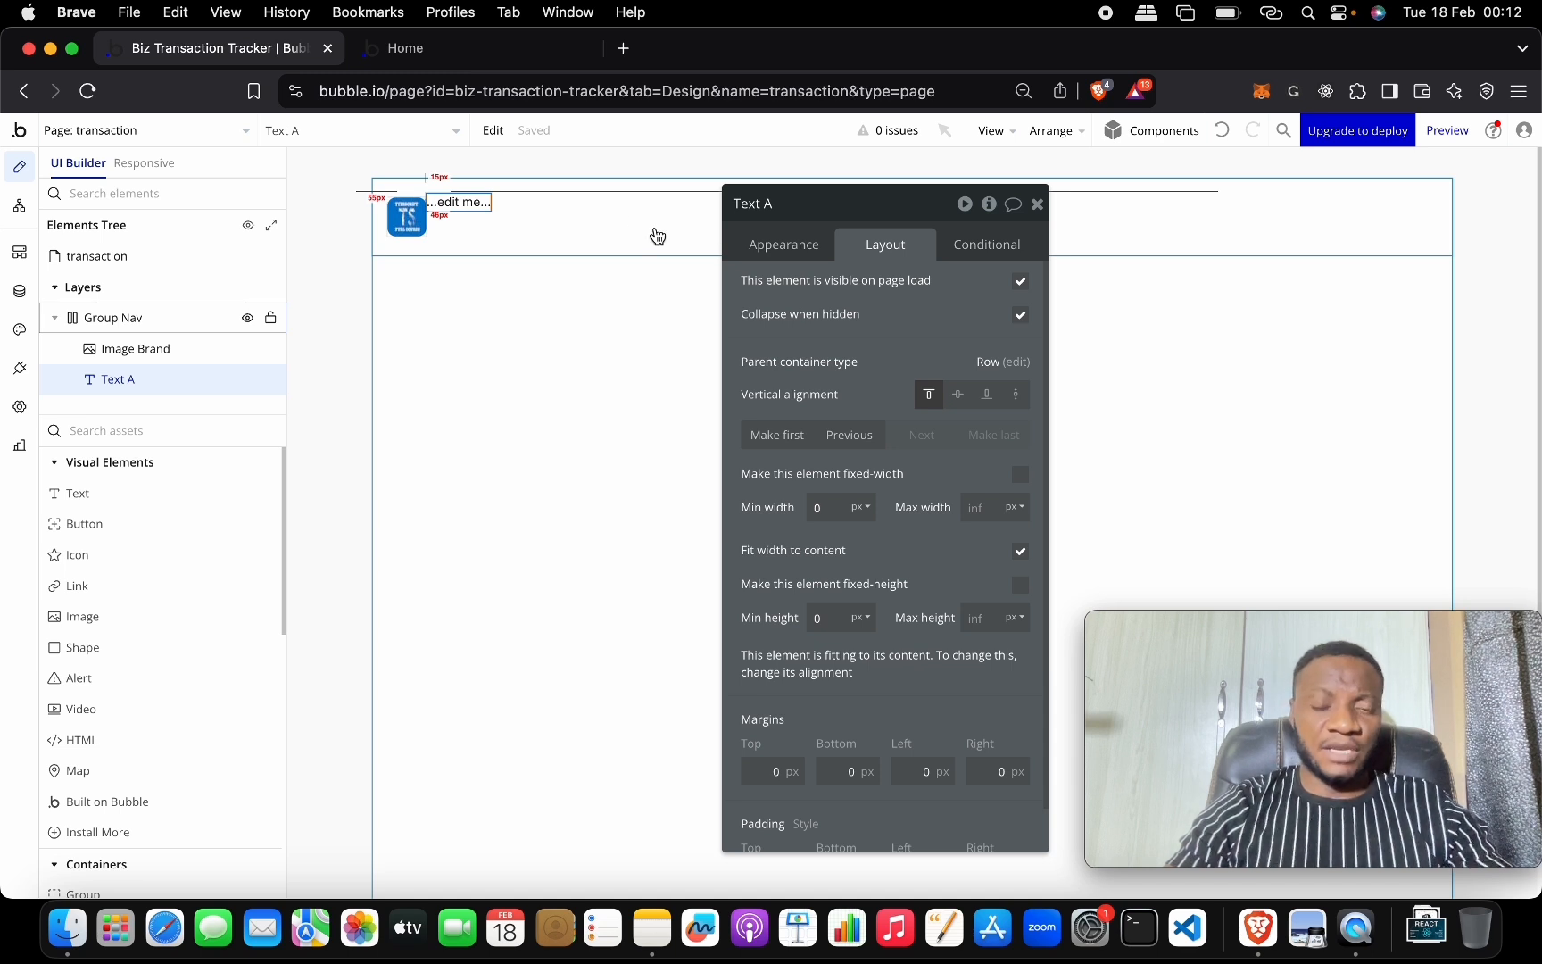
{"action": "left_click", "coordinate": [796, 245]}
{"action": "triple_click", "coordinate": [846, 297]}
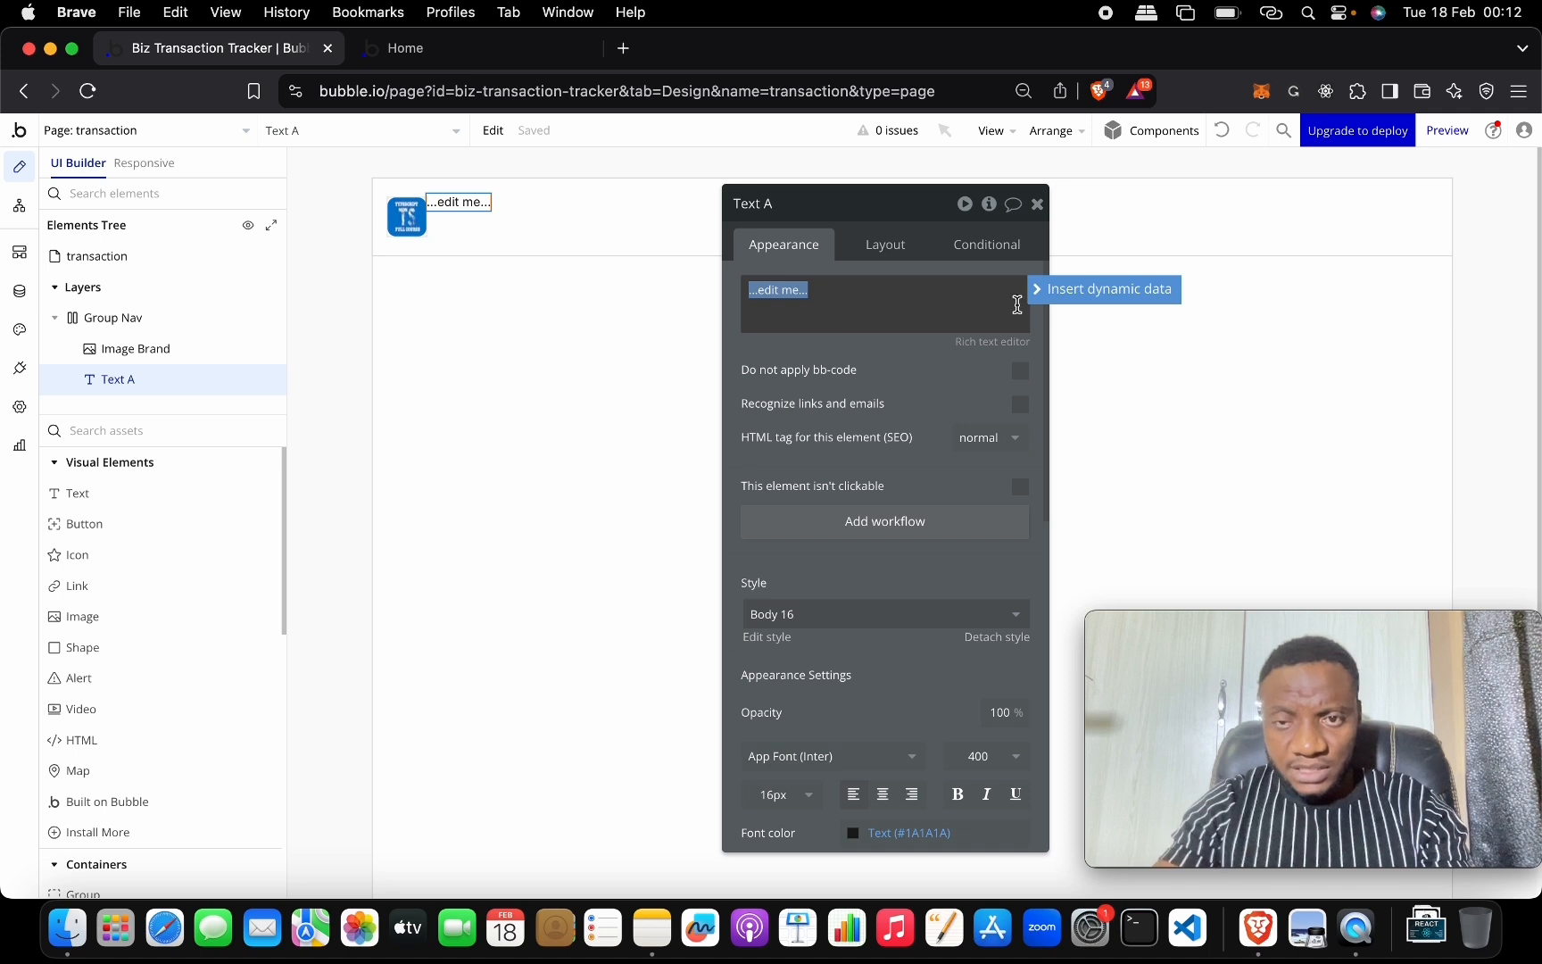
{"action": "left_click", "coordinate": [1050, 295]}
{"action": "left_click", "coordinate": [878, 361]}
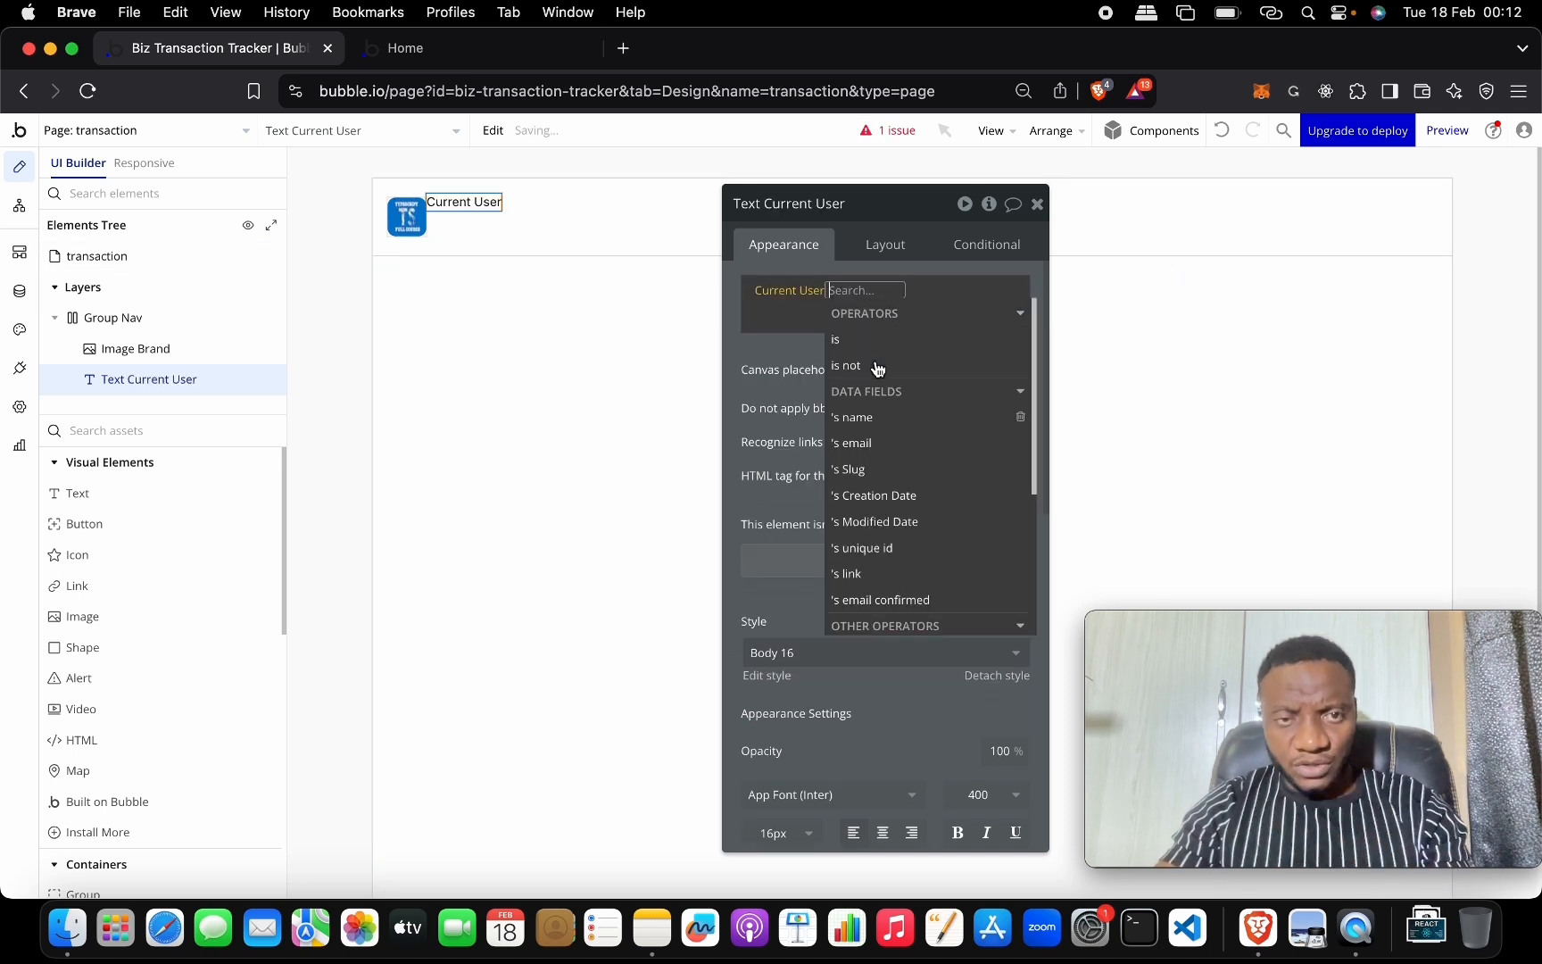
{"action": "left_click", "coordinate": [897, 442]}
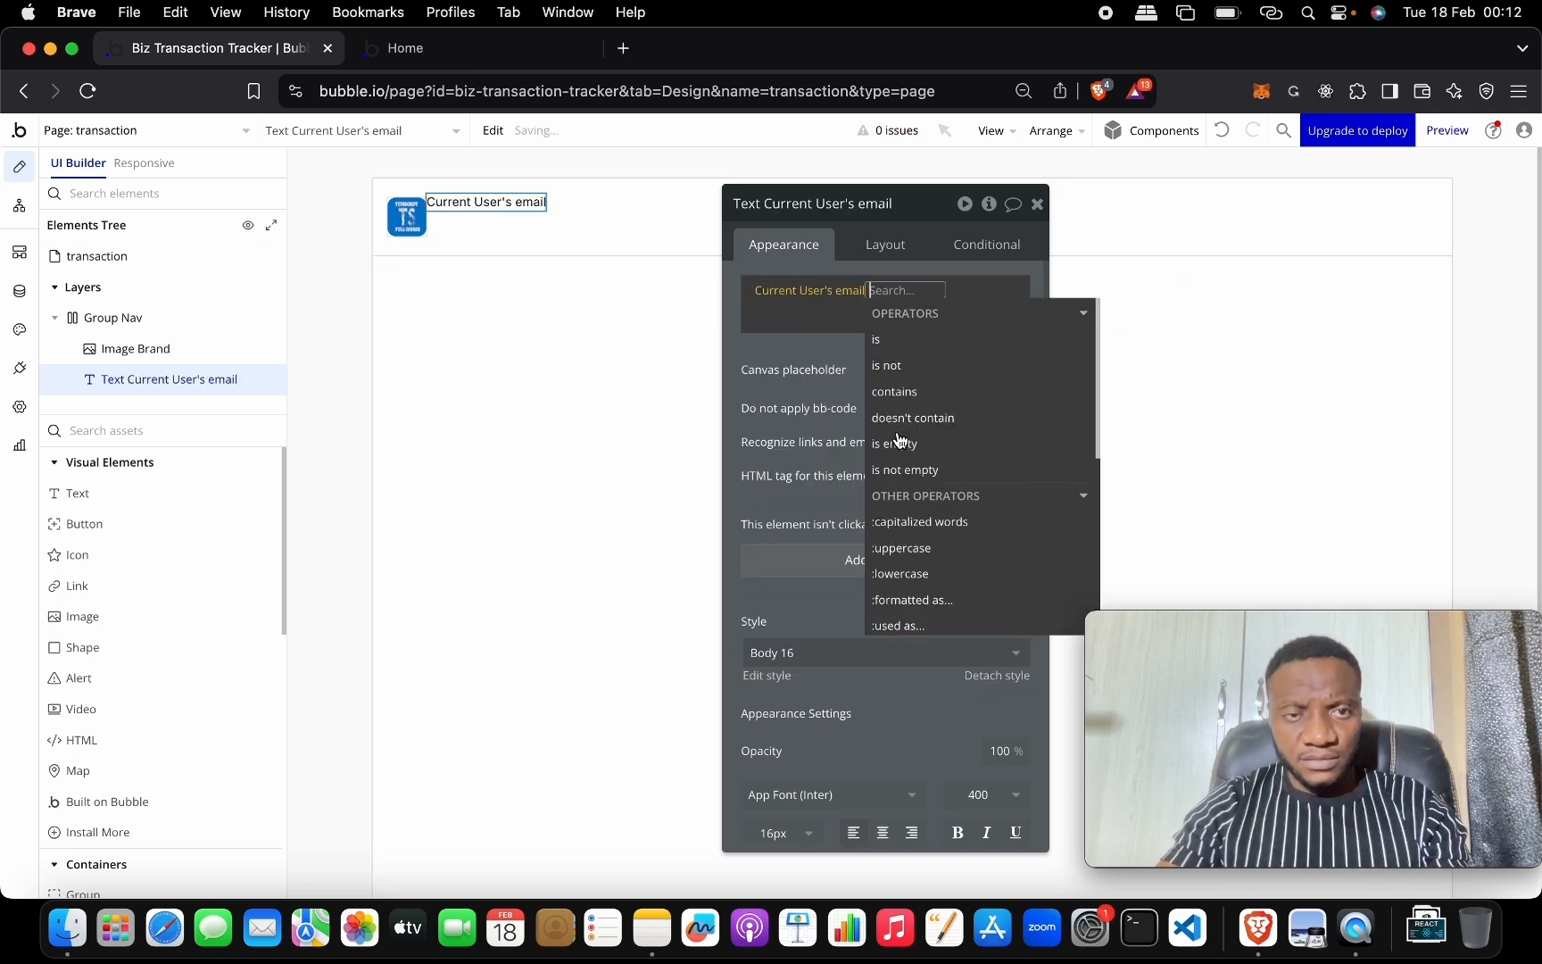
{"action": "left_click", "coordinate": [782, 312]}
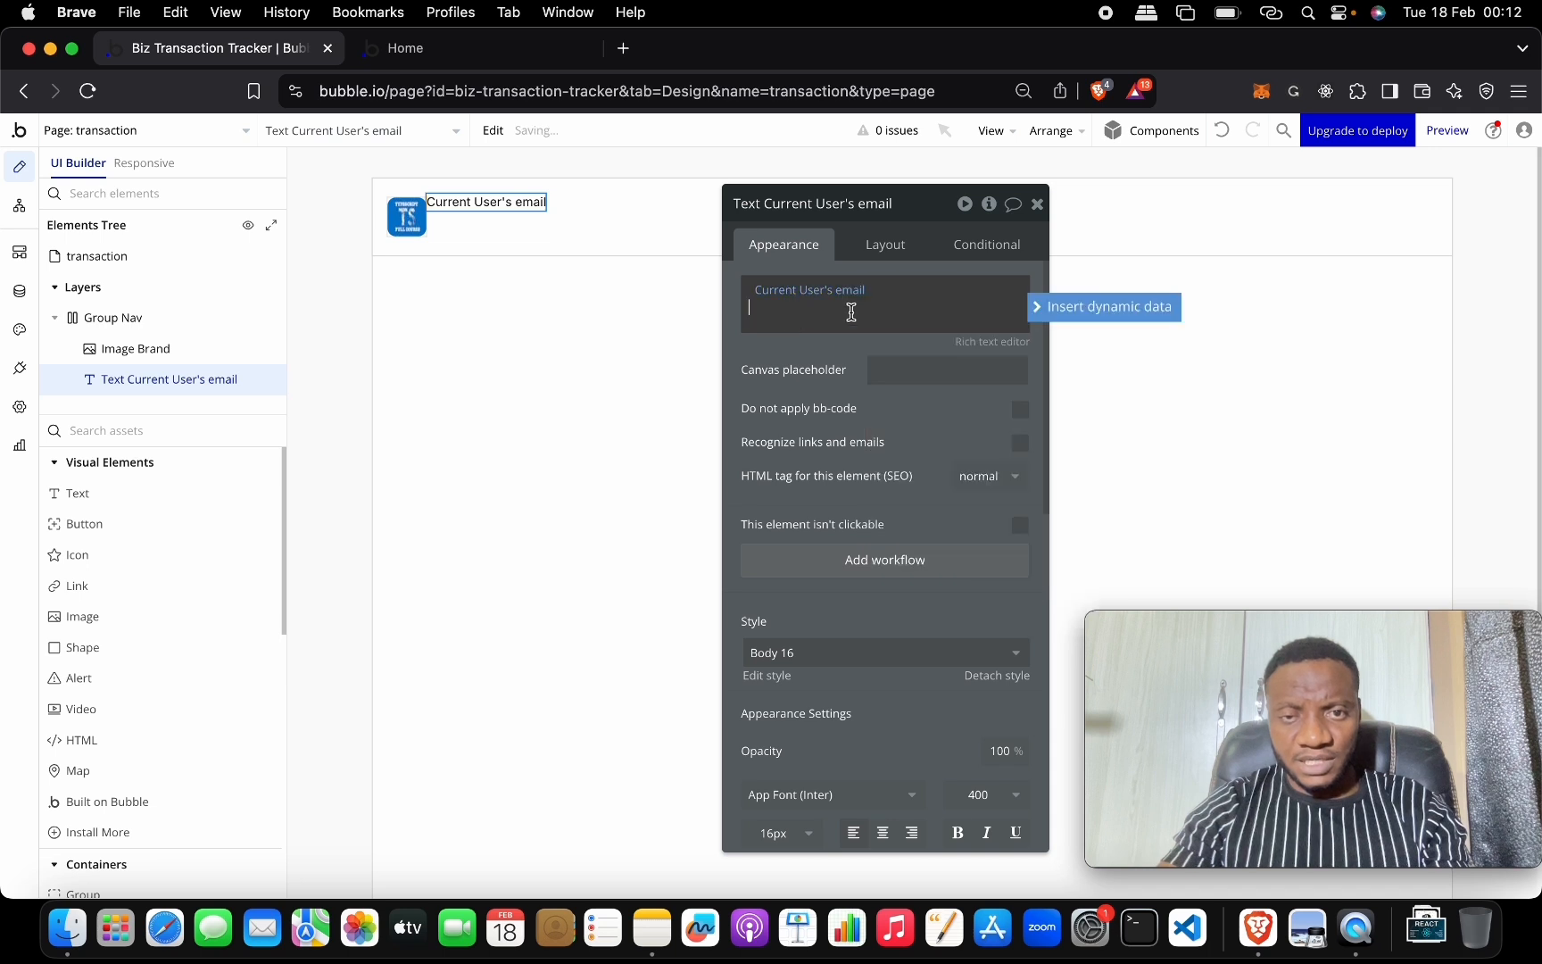
Spread Group Nav items to opposite ends, with the email right-aligned and vertically centred.
{"action": "left_click", "coordinate": [605, 213]}
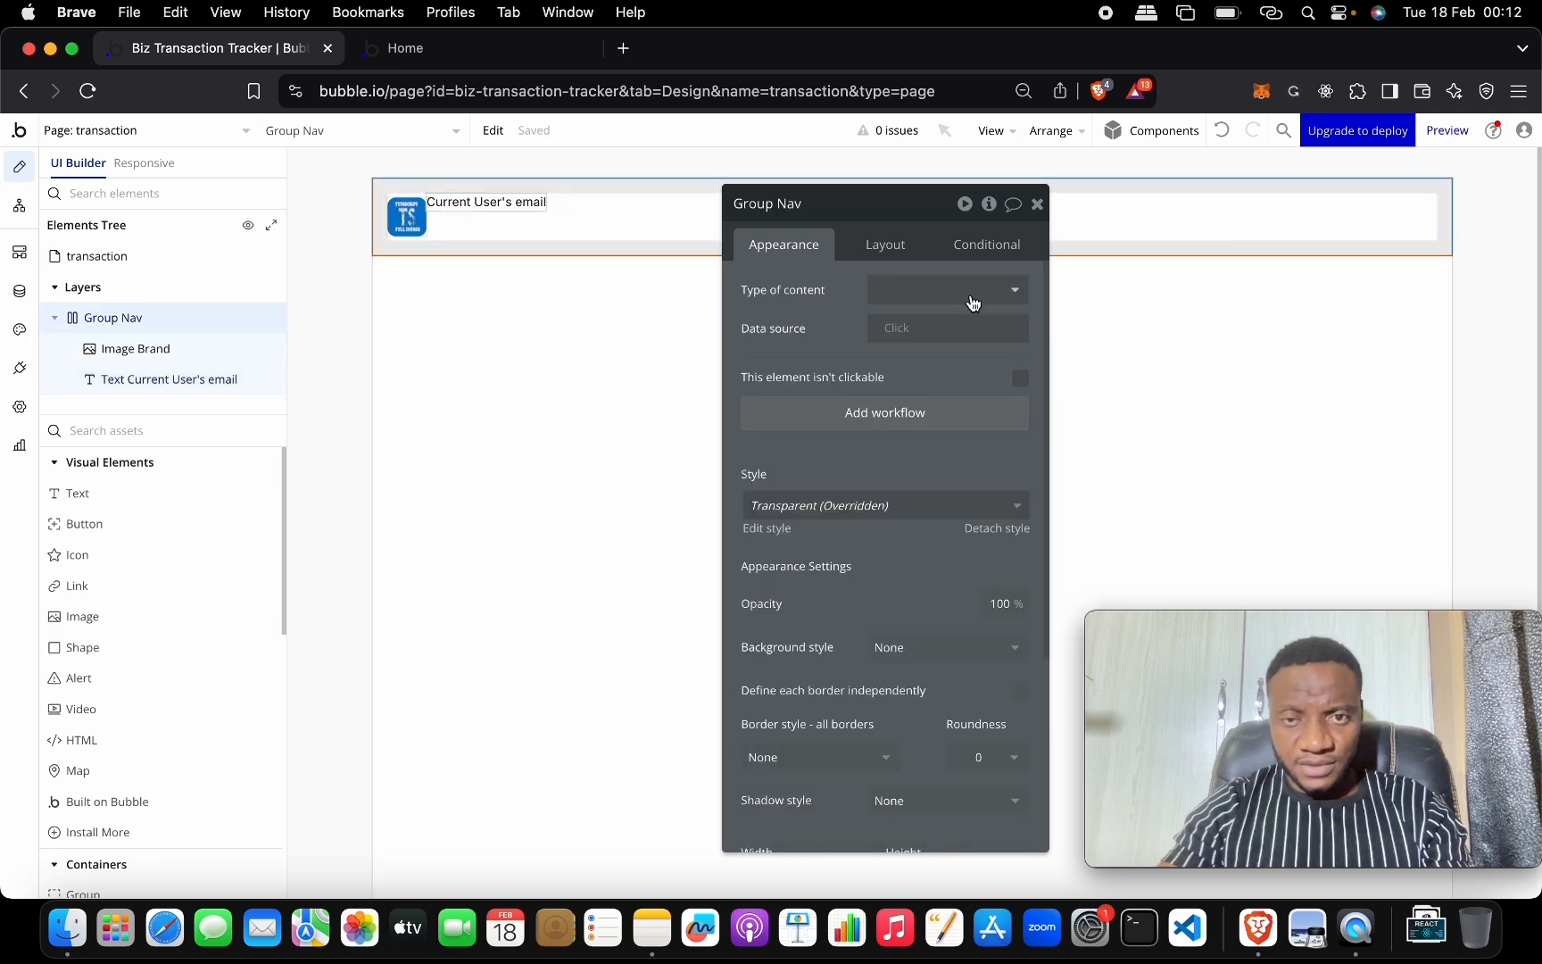
{"action": "left_click", "coordinate": [891, 244]}
{"action": "left_click", "coordinate": [1019, 336]}
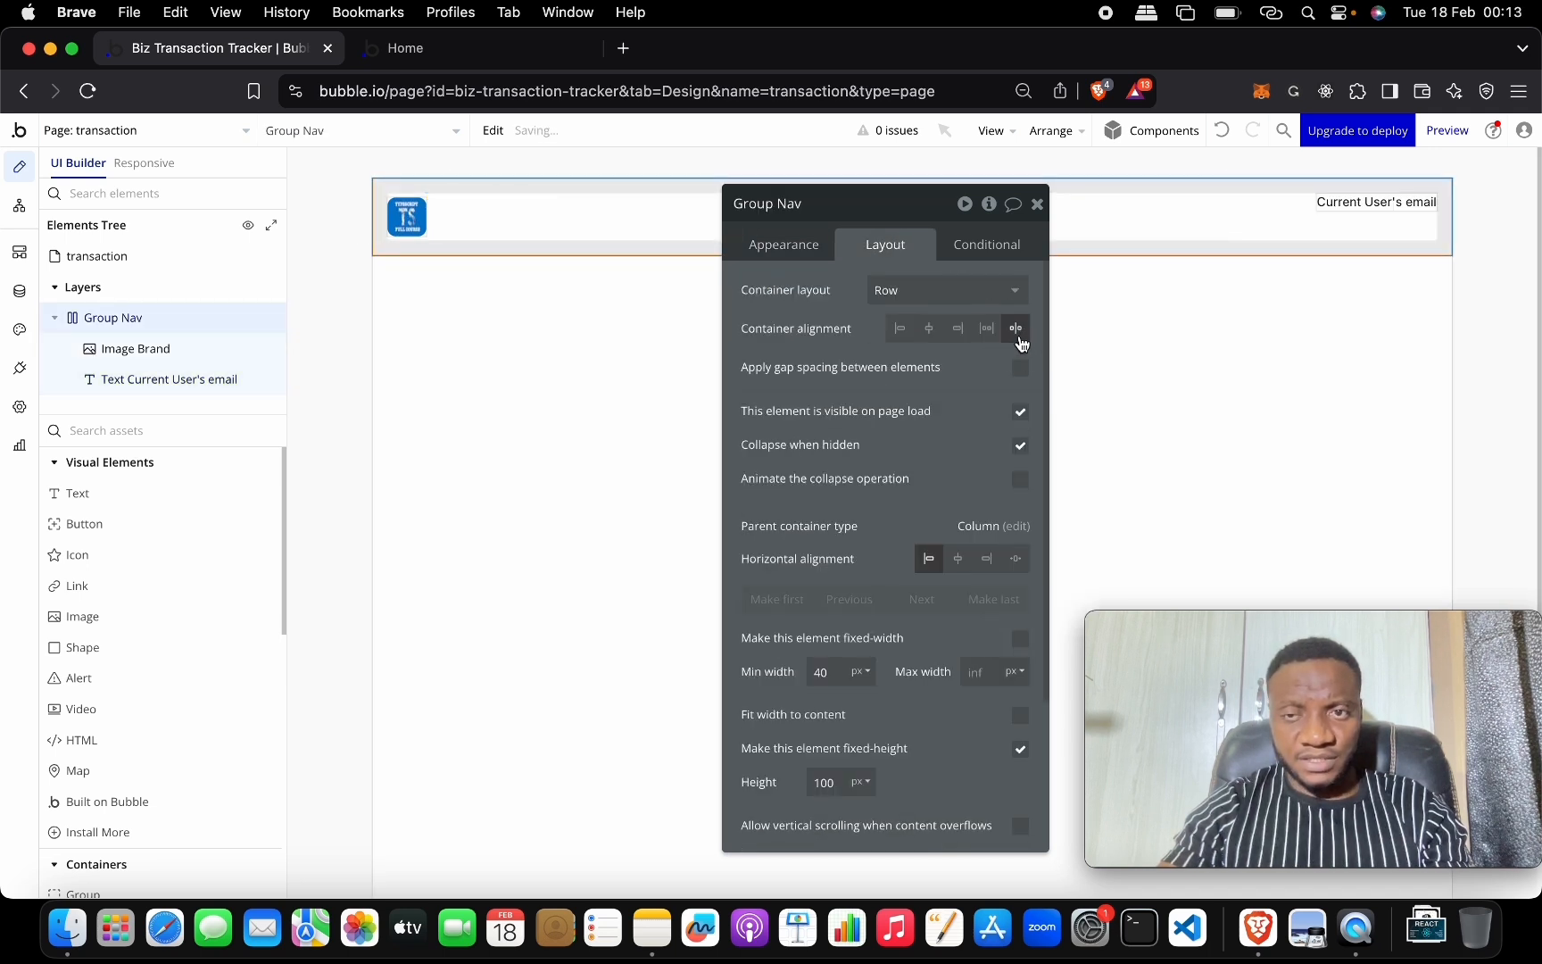
{"action": "left_click", "coordinate": [1379, 201]}
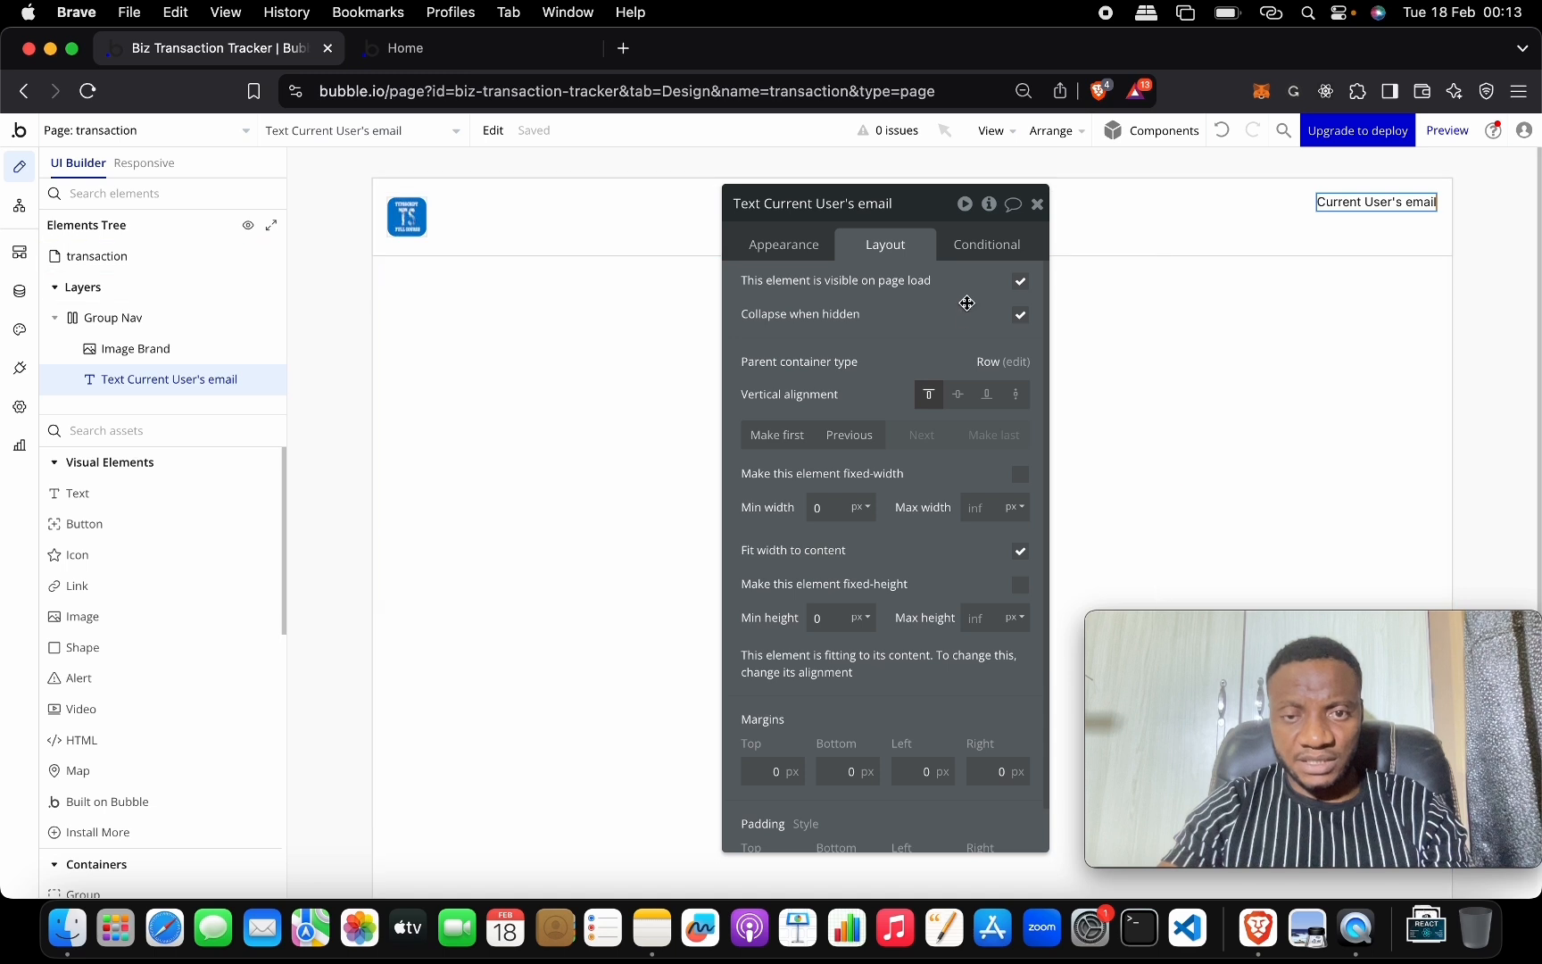
{"action": "left_click", "coordinate": [958, 394]}
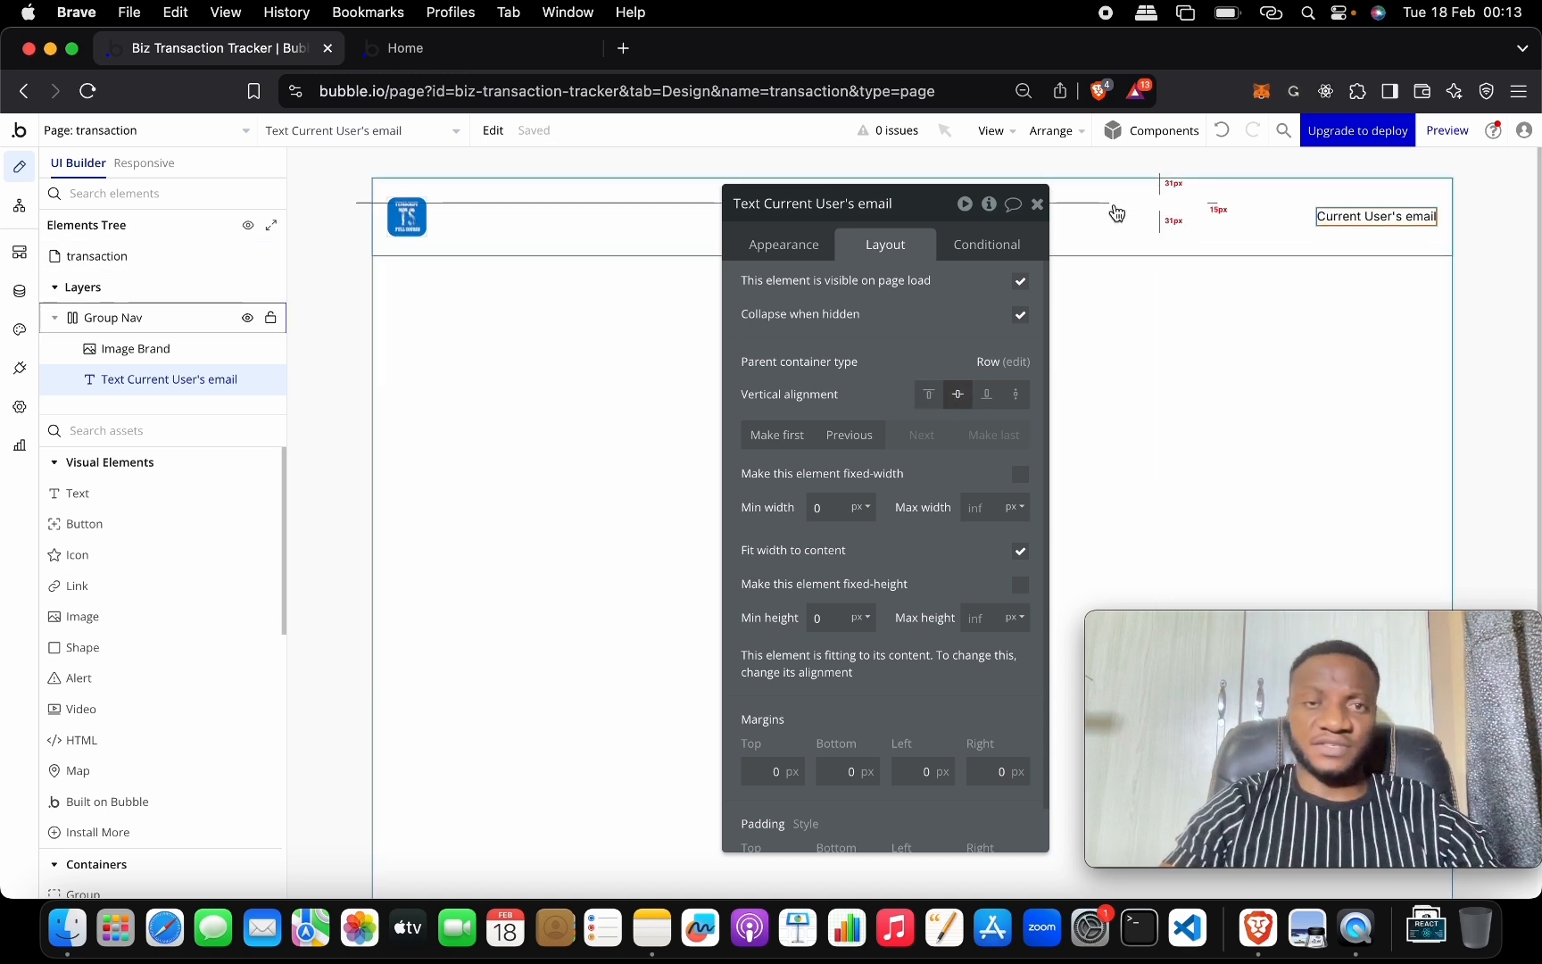
{"action": "left_click", "coordinate": [1037, 205]}
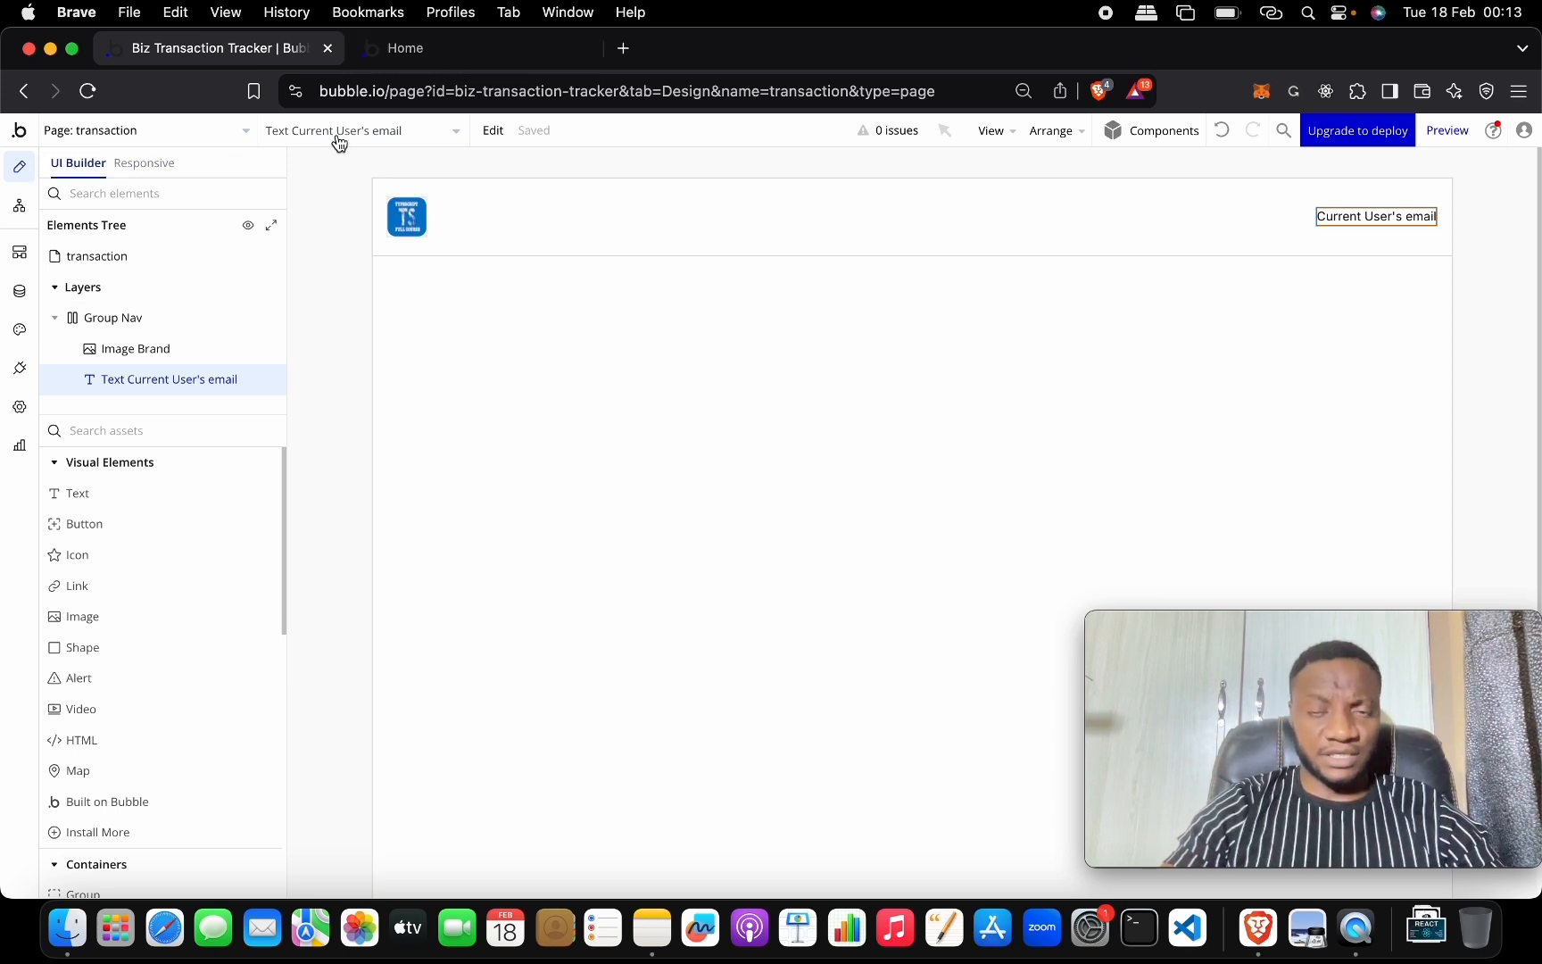
On the index page, create a click workflow for Button Login.
{"action": "left_click", "coordinate": [116, 132]}
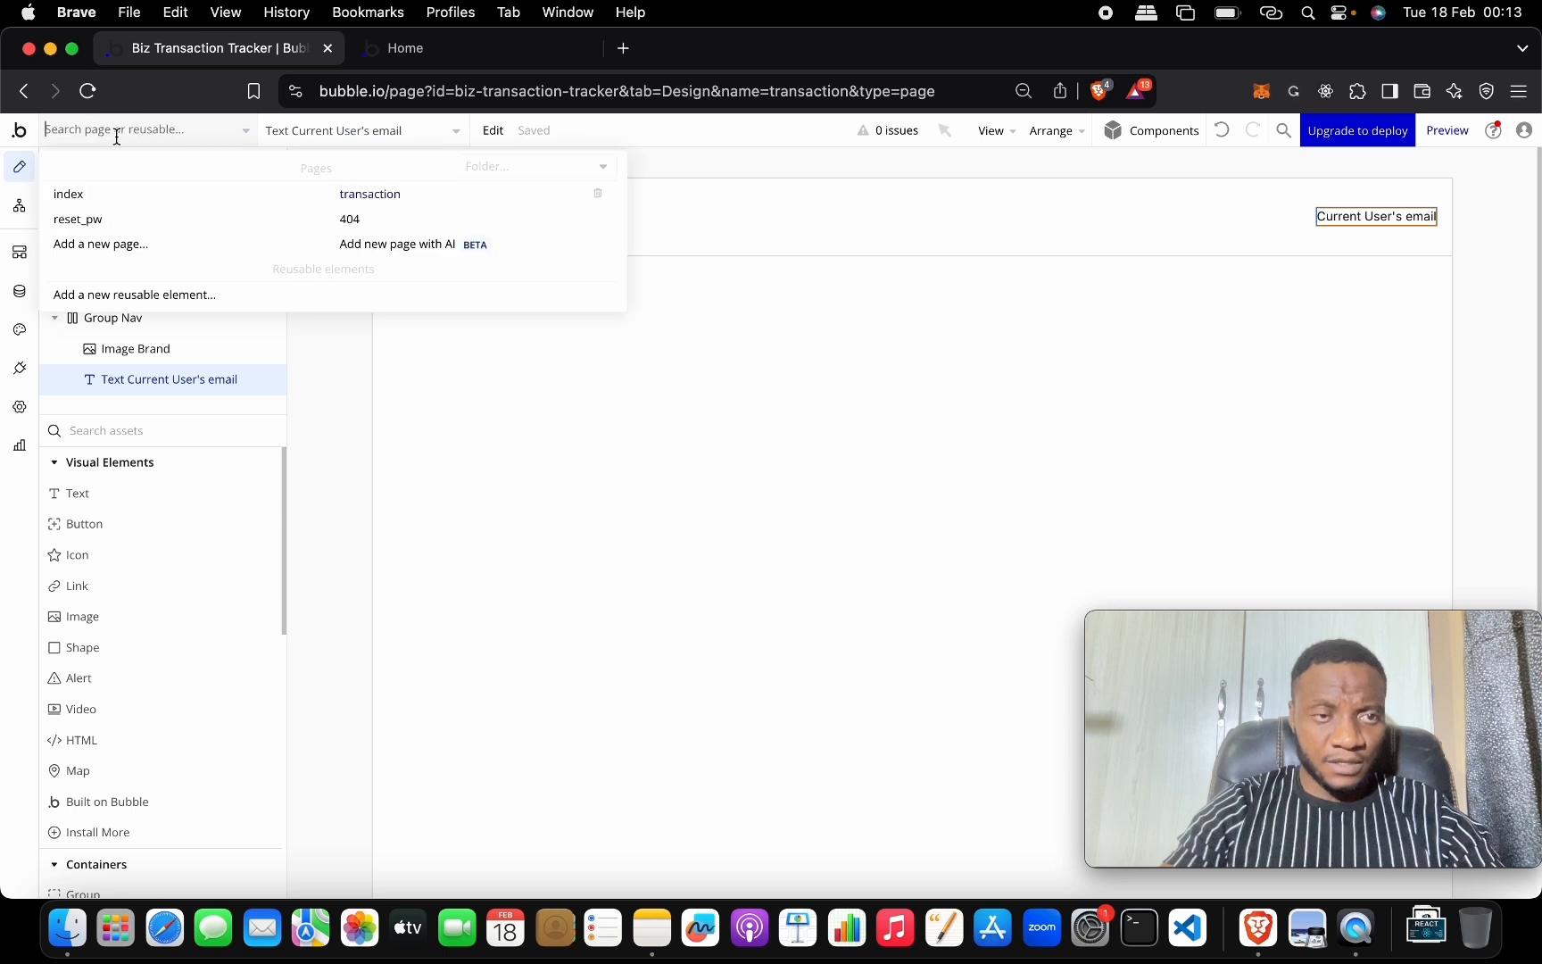
{"action": "left_click", "coordinate": [119, 195]}
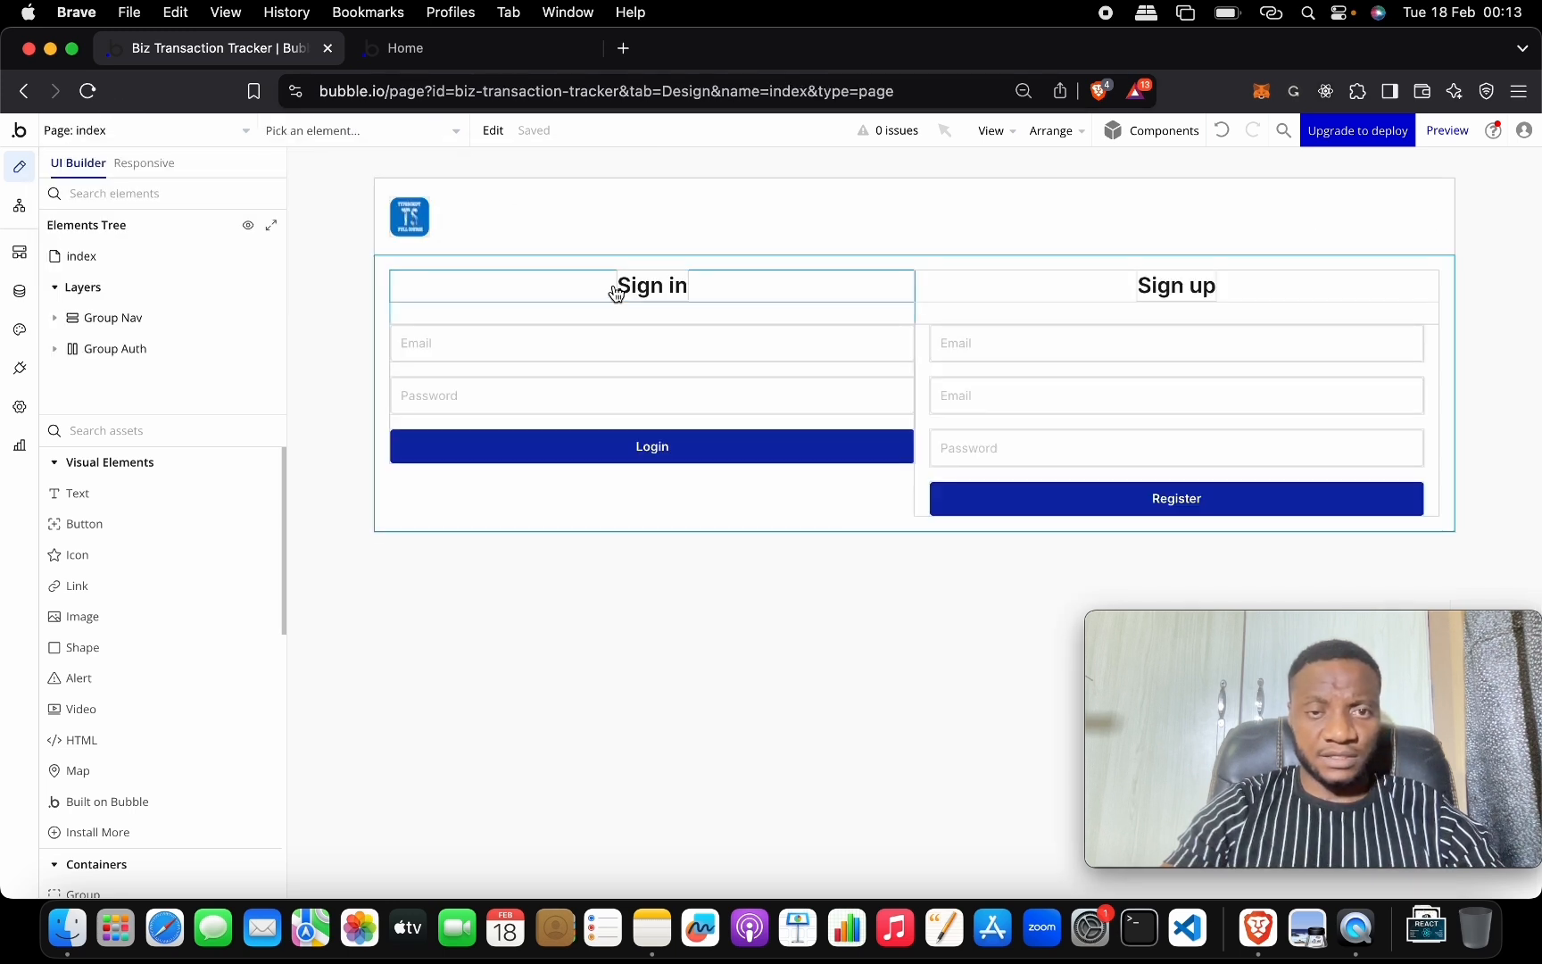
{"action": "double_click", "coordinate": [566, 442]}
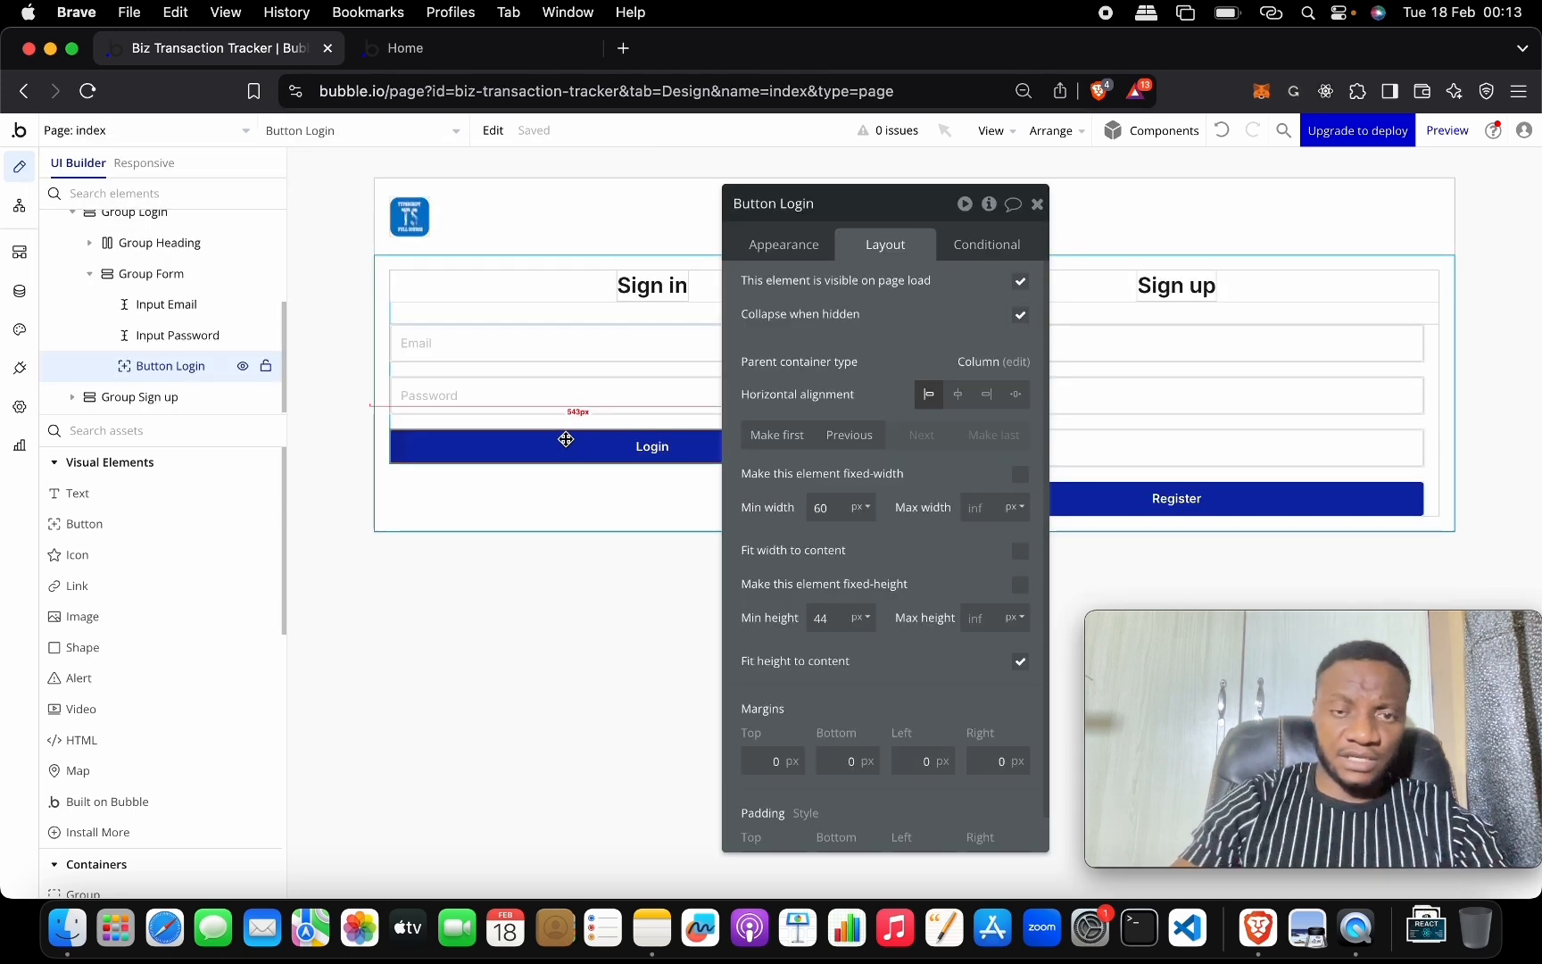
{"action": "left_click", "coordinate": [807, 241]}
{"action": "left_click", "coordinate": [866, 416]}
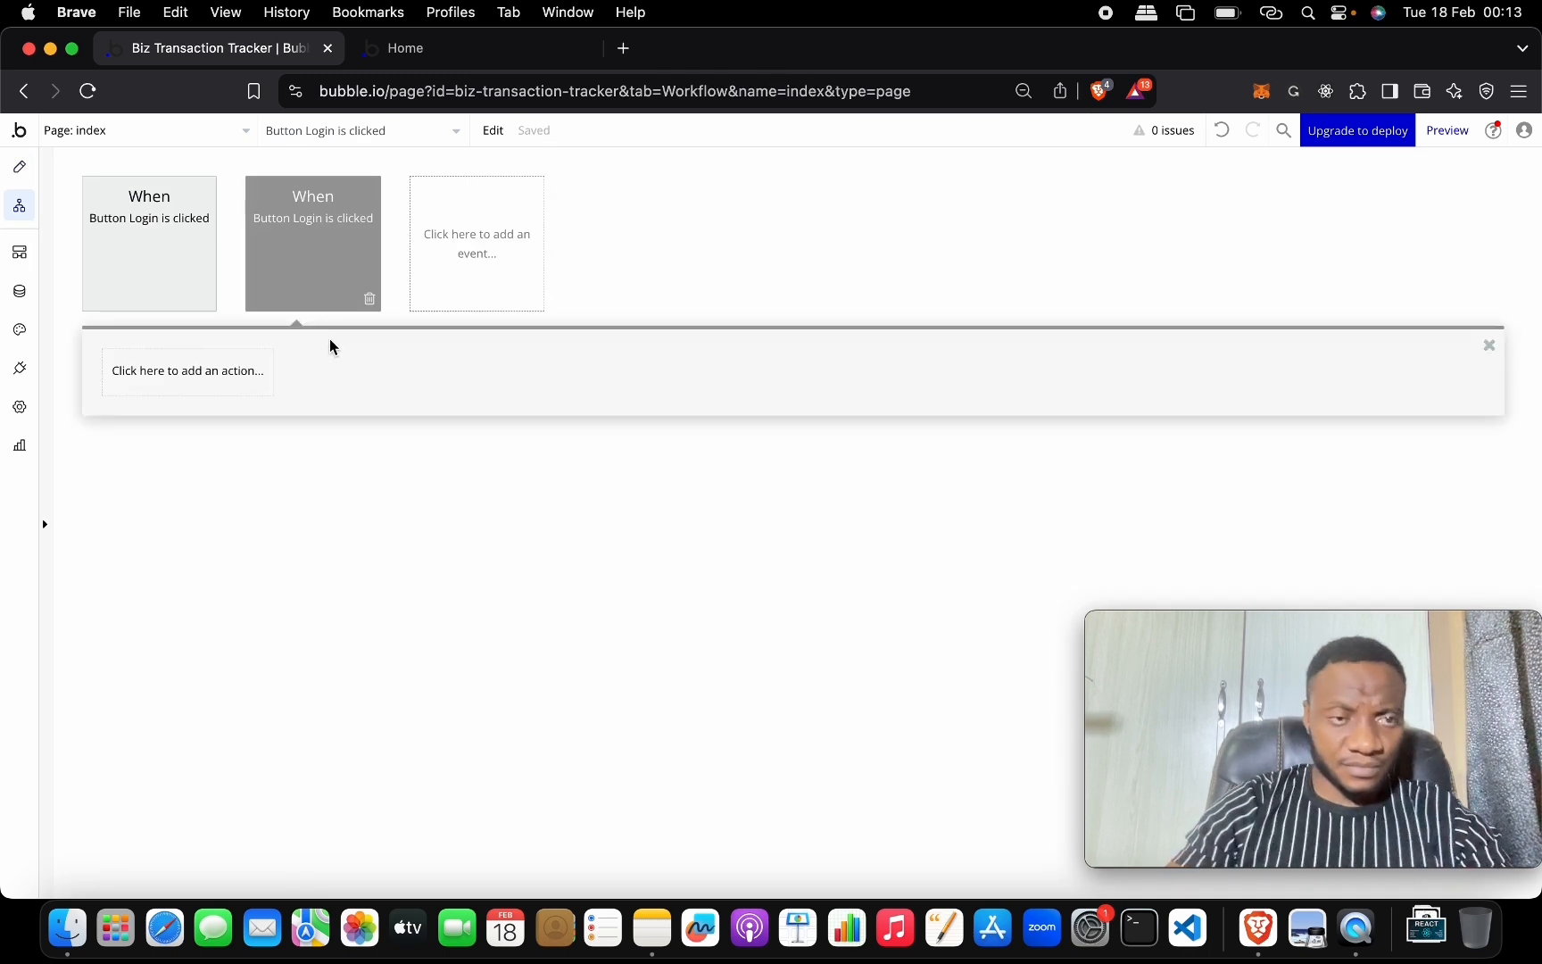
Add a Log the user in action using Input Email's value and Input Password's value.
{"action": "left_click", "coordinate": [223, 376]}
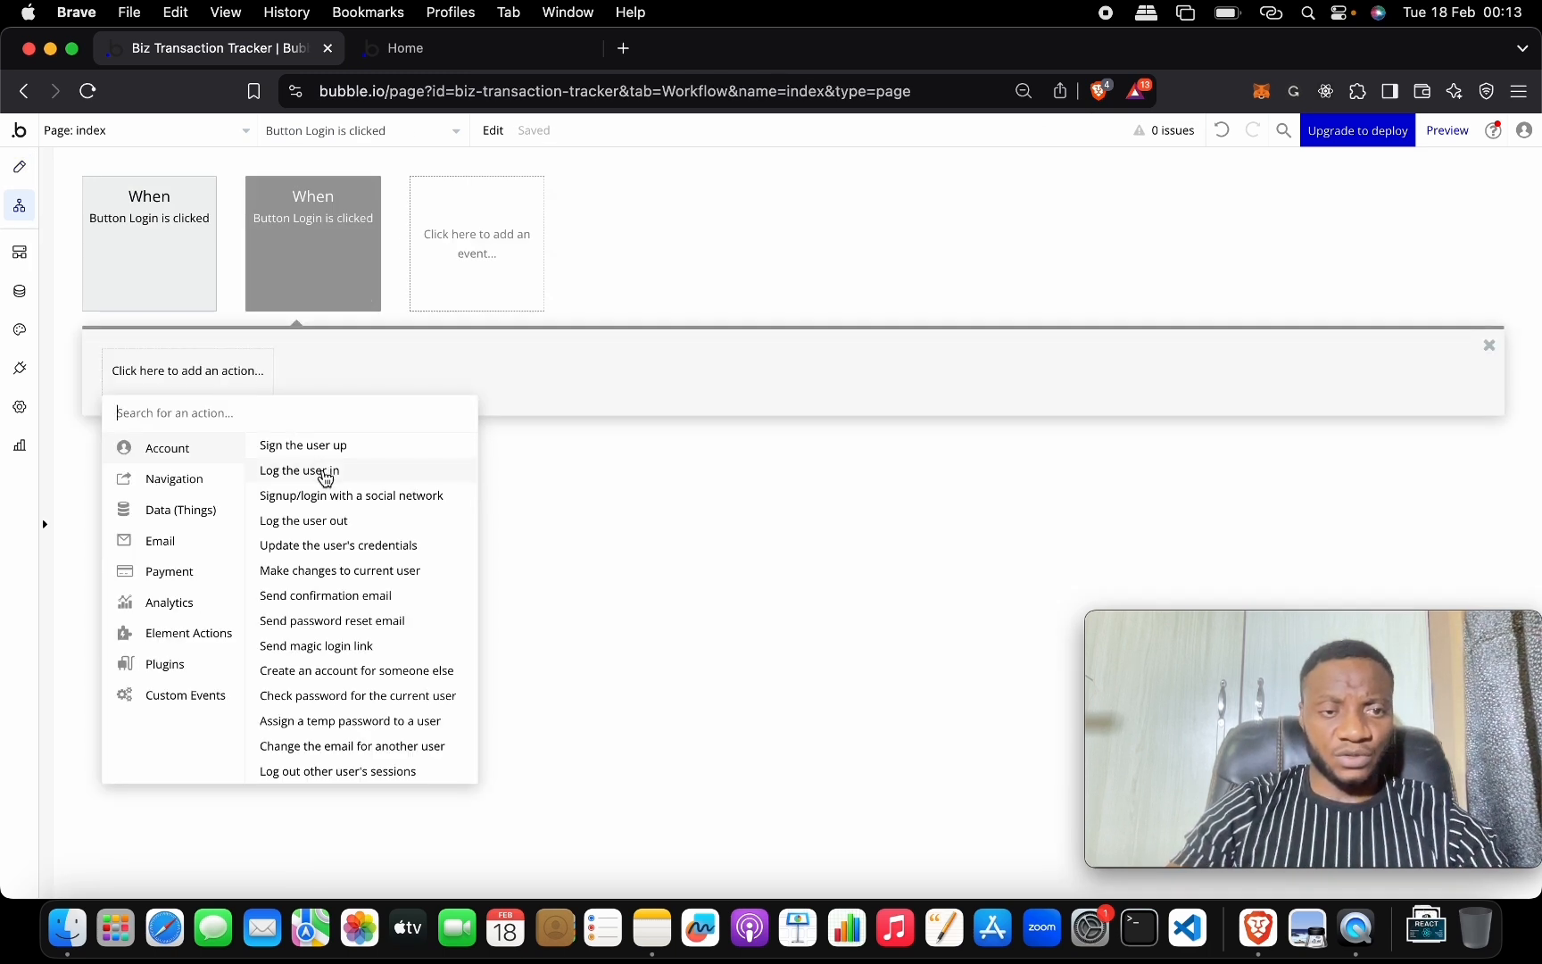
{"action": "left_click", "coordinate": [303, 471]}
{"action": "left_click", "coordinate": [903, 251]}
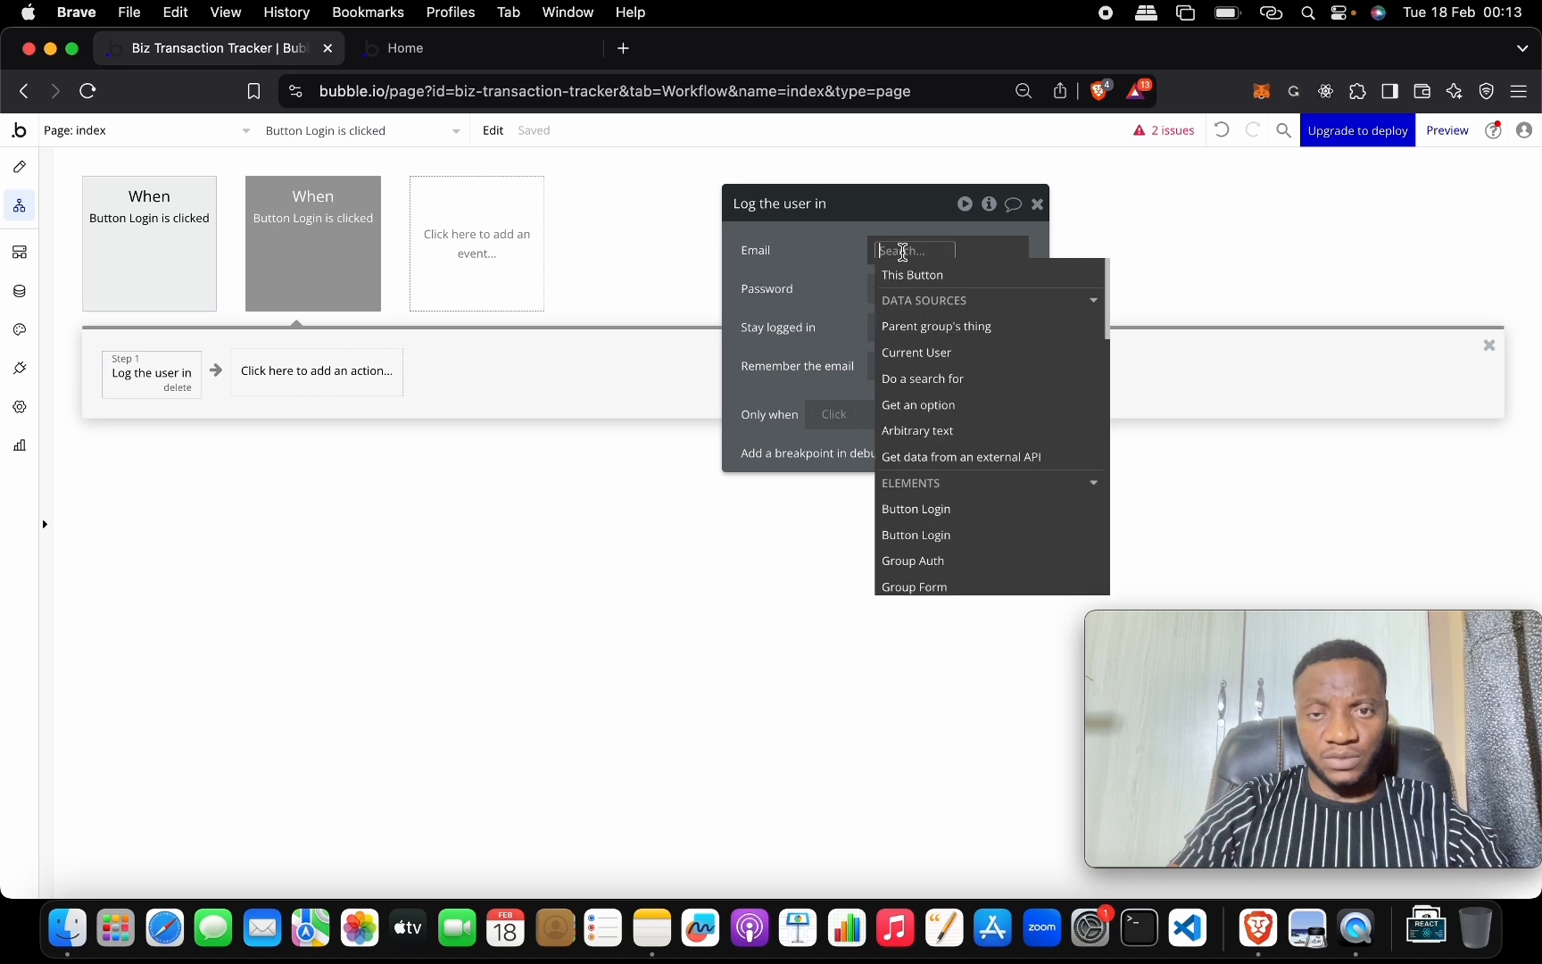
{"action": "type", "text": "em"}
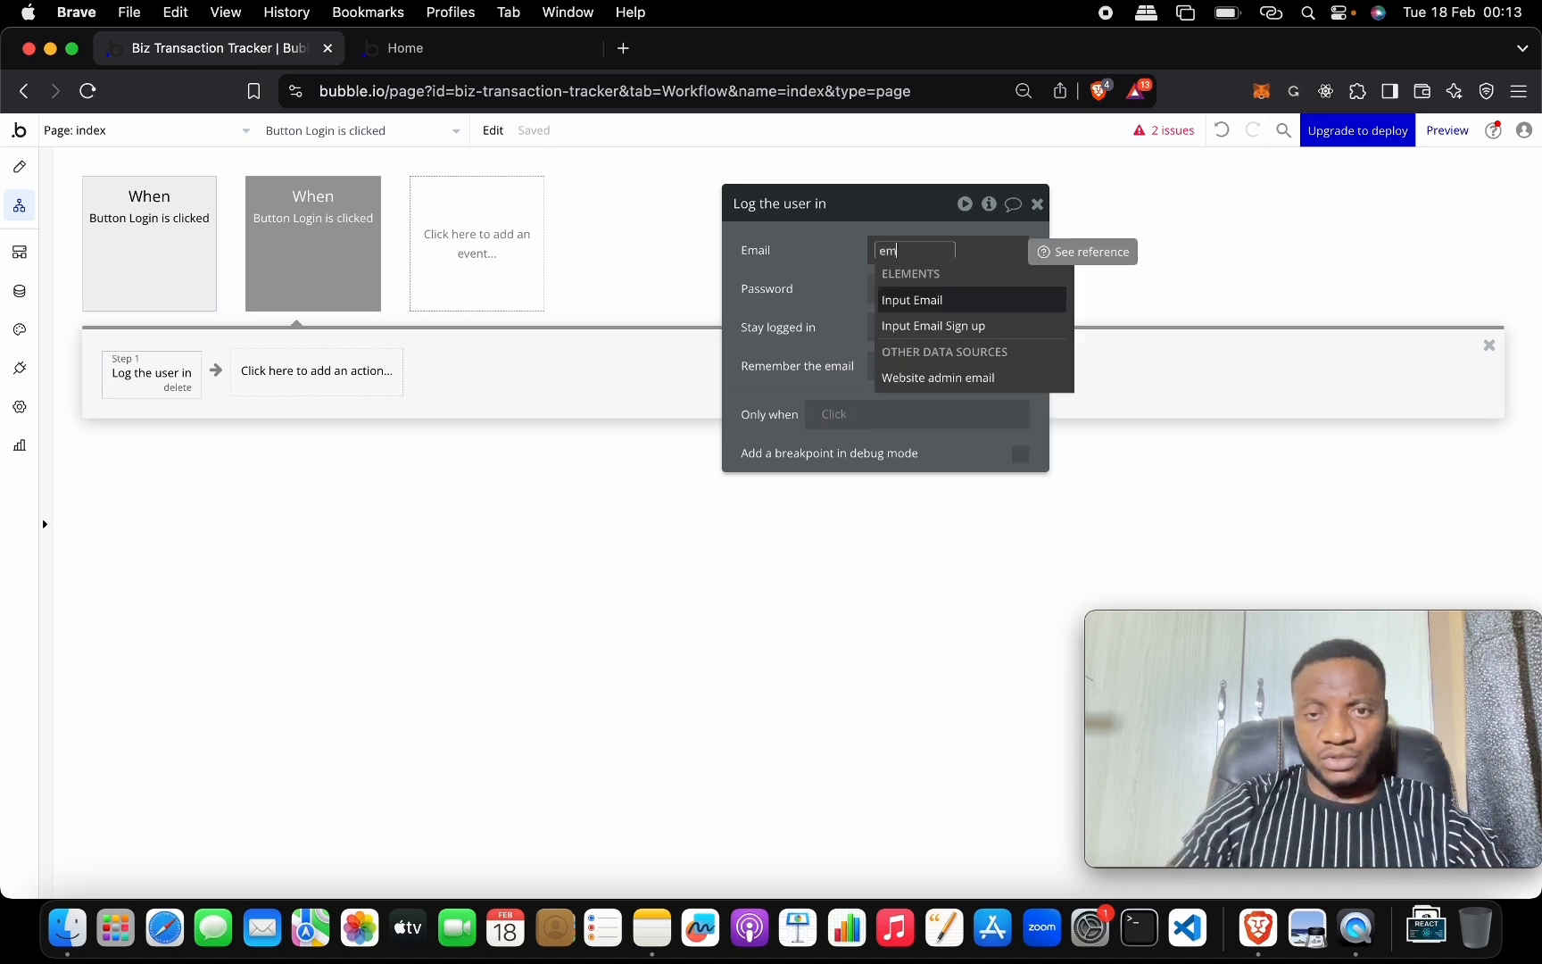
{"action": "key", "text": "Return"}
{"action": "left_click", "coordinate": [992, 301]}
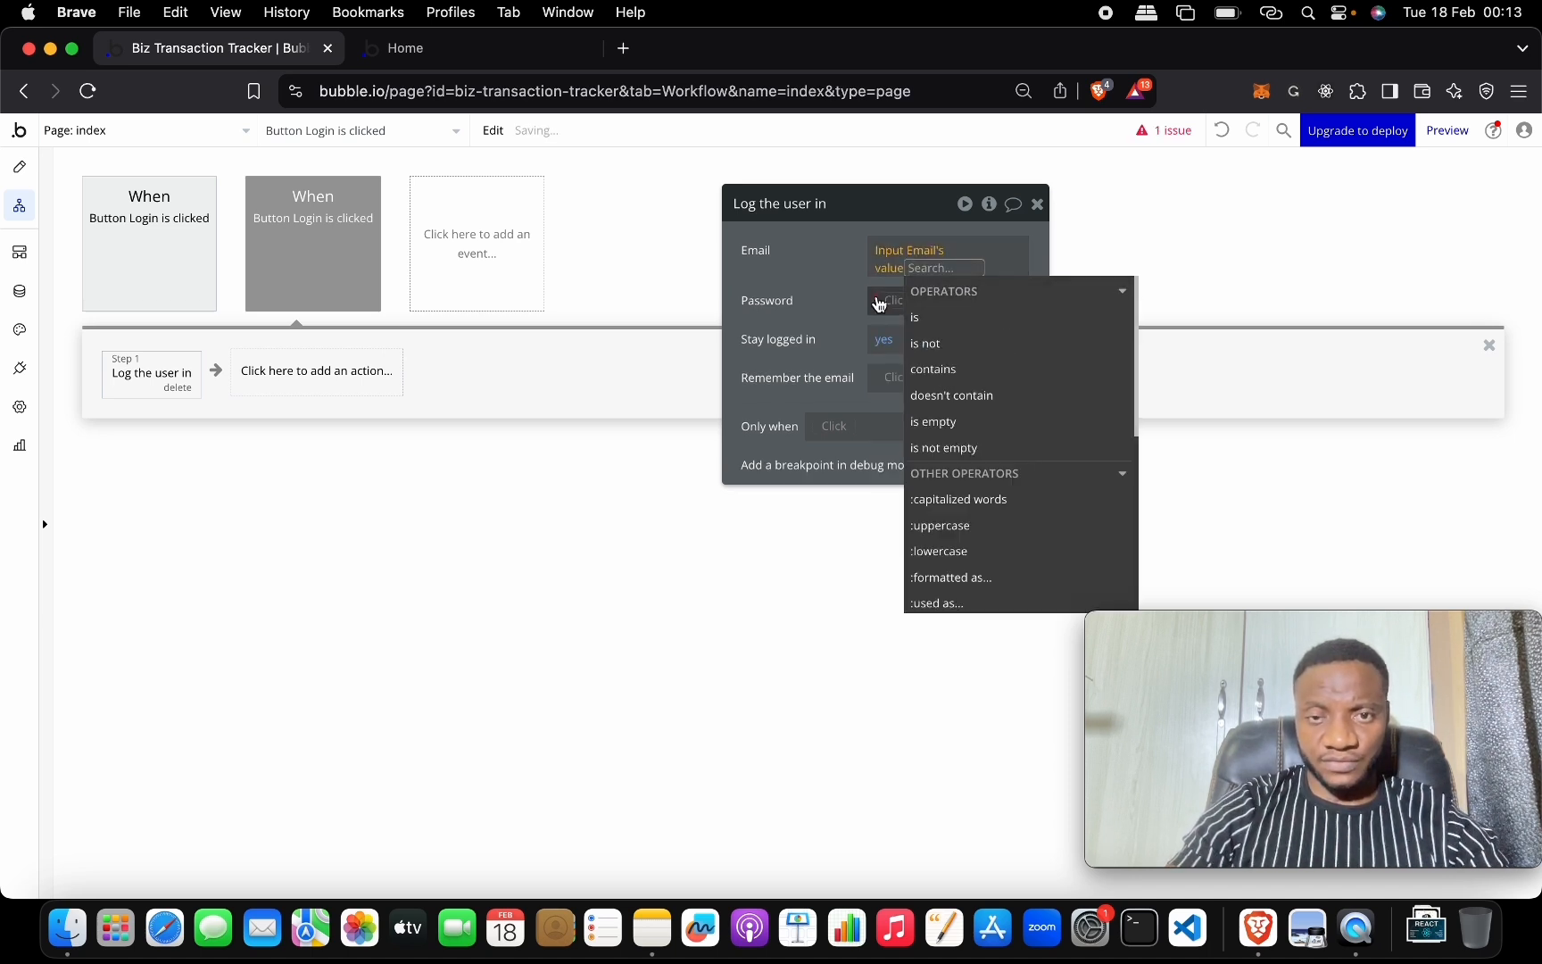
{"action": "left_click", "coordinate": [882, 303]}
{"action": "type", "text": "pass"}
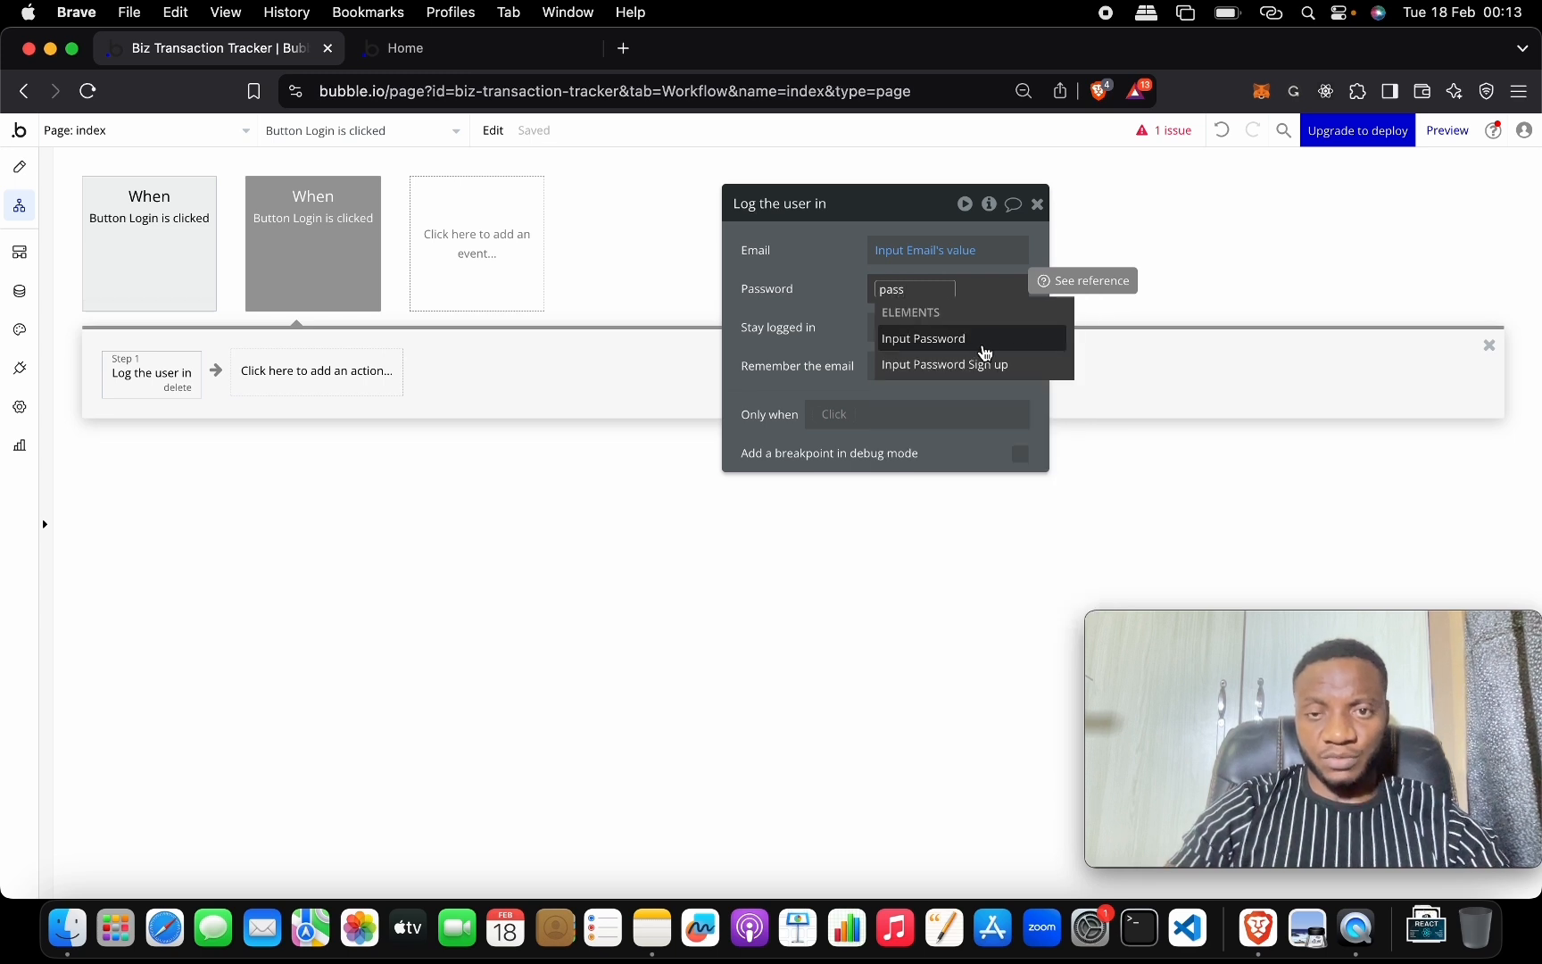
{"action": "left_click", "coordinate": [983, 347]}
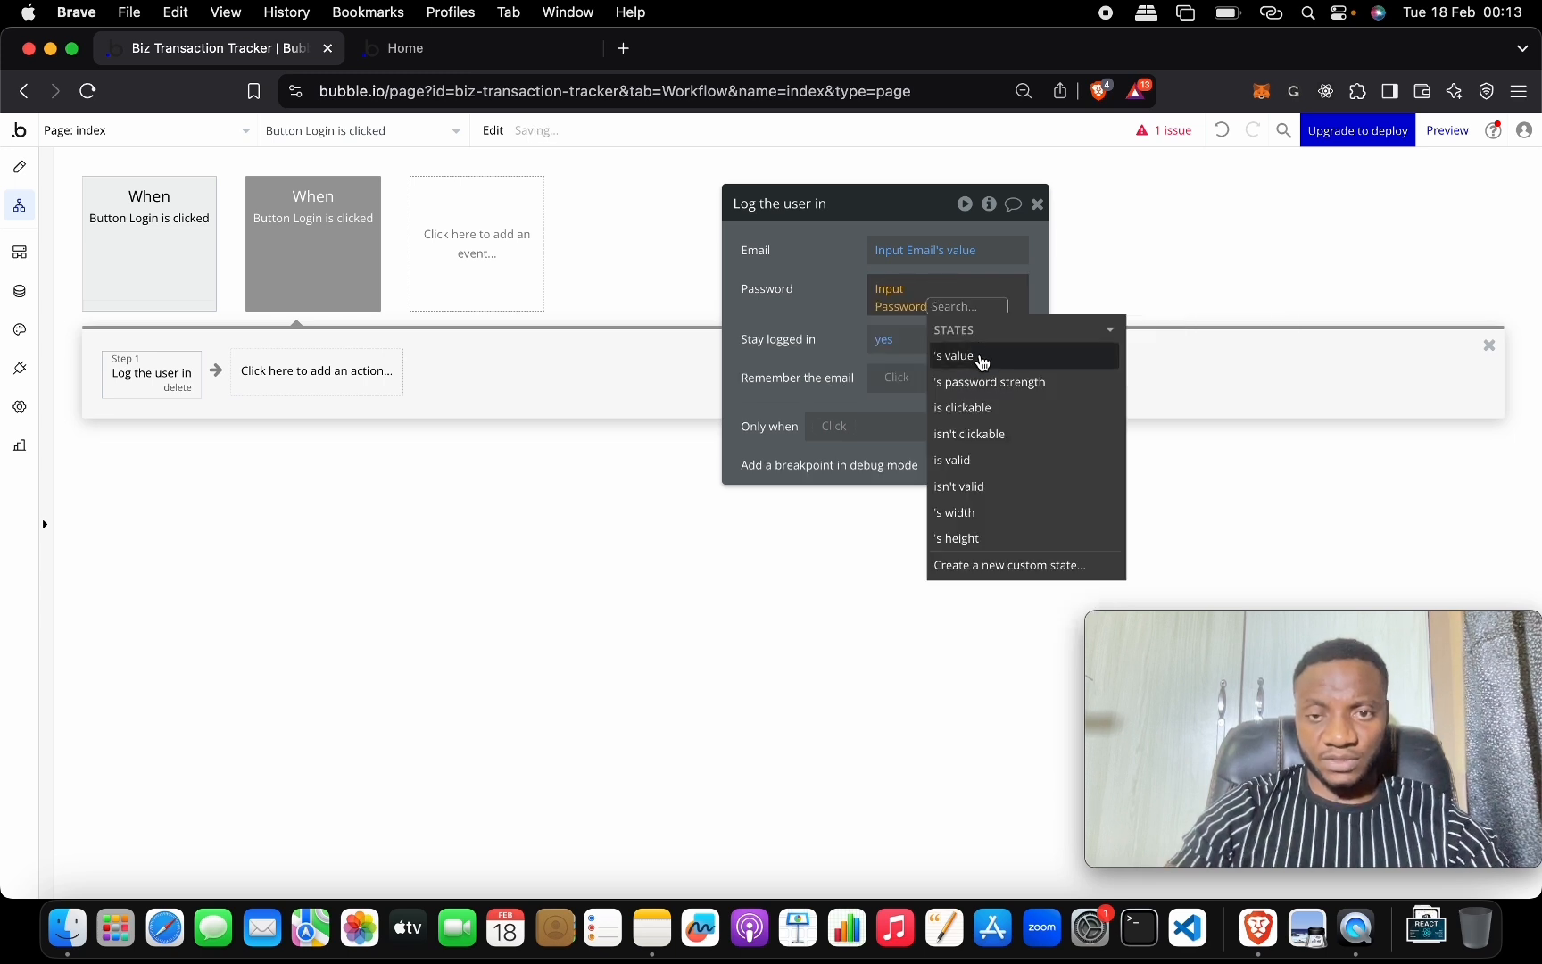
{"action": "left_click", "coordinate": [981, 353]}
{"action": "left_click", "coordinate": [828, 309]}
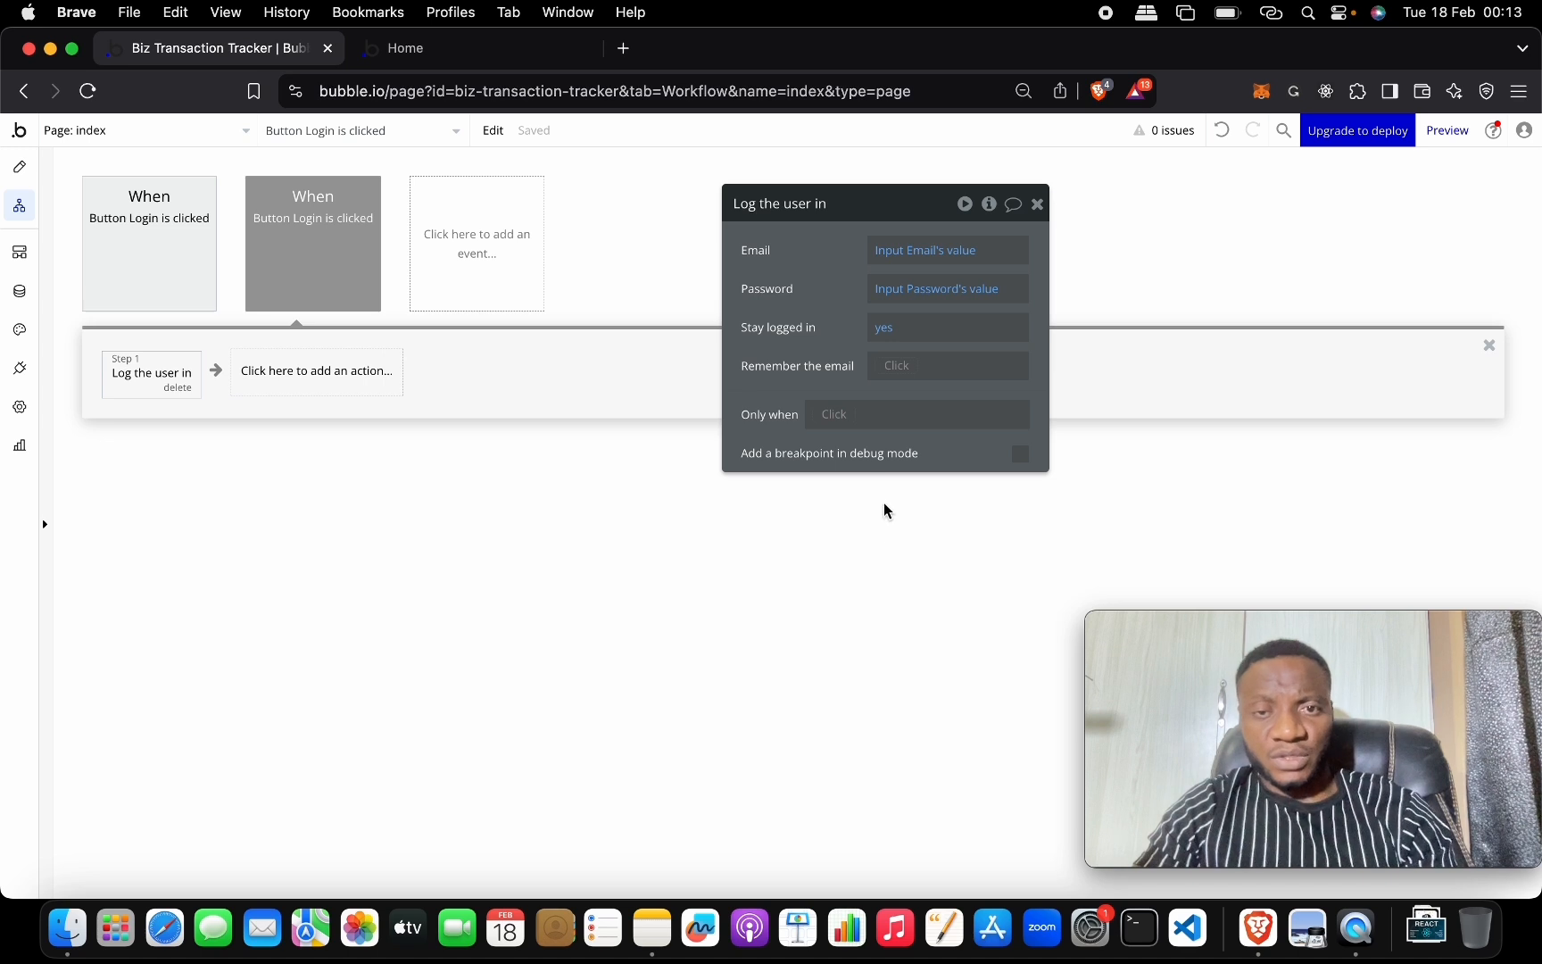
Add a Go to page step sending the user to the transaction page.
{"action": "left_click", "coordinate": [357, 374]}
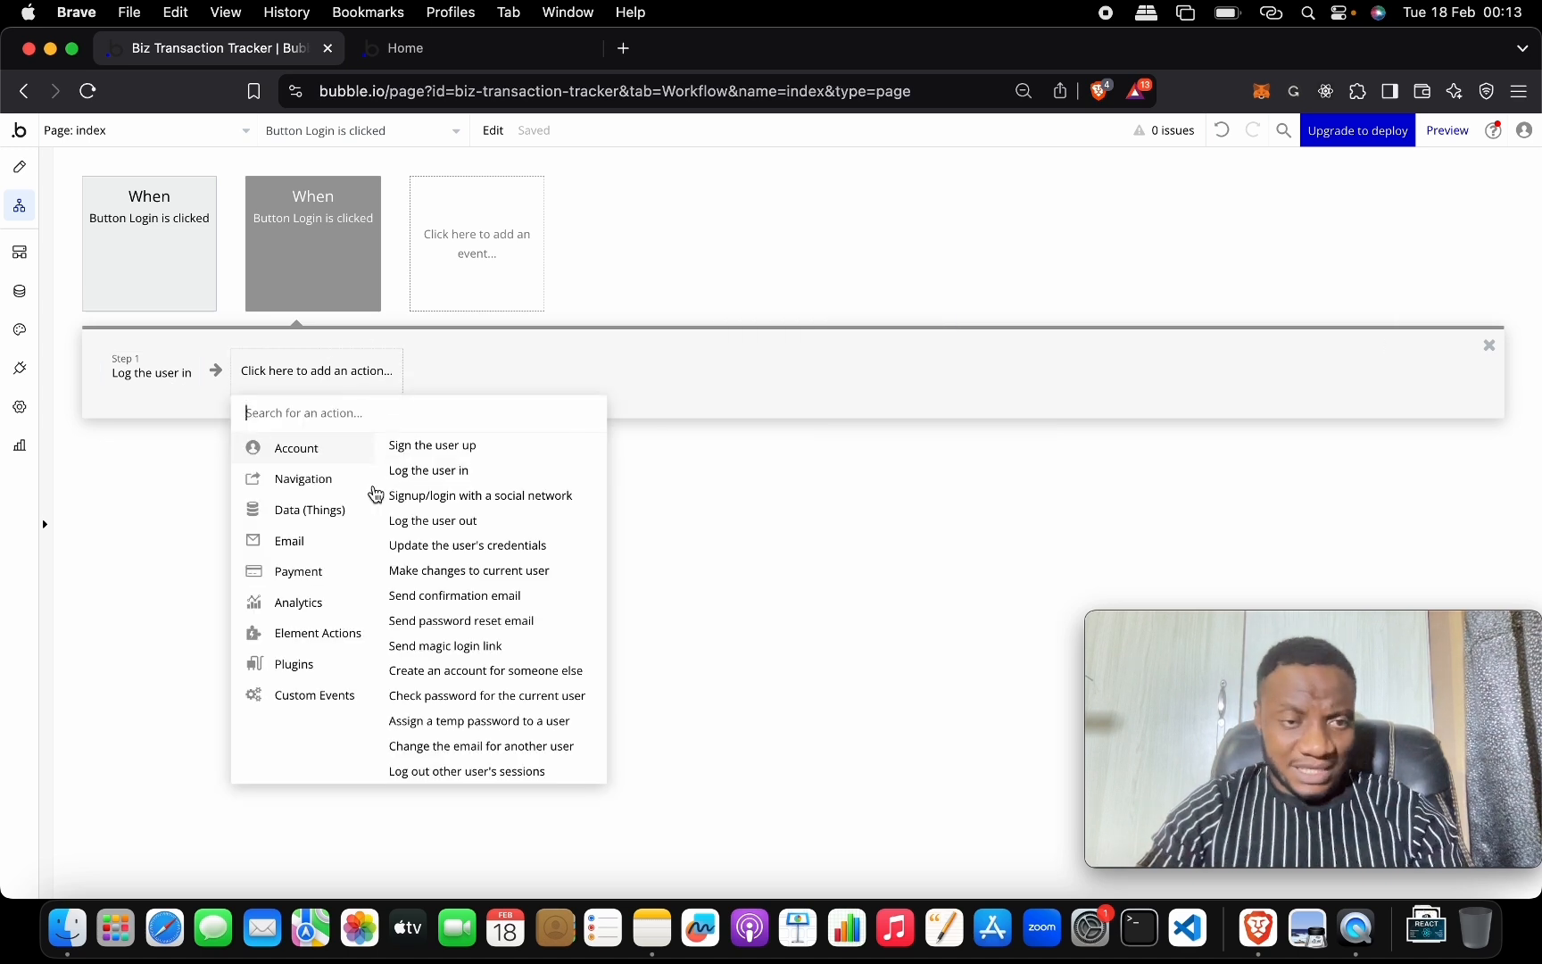
{"action": "mouse_move", "coordinate": [369, 489]}
{"action": "left_click", "coordinate": [461, 444]}
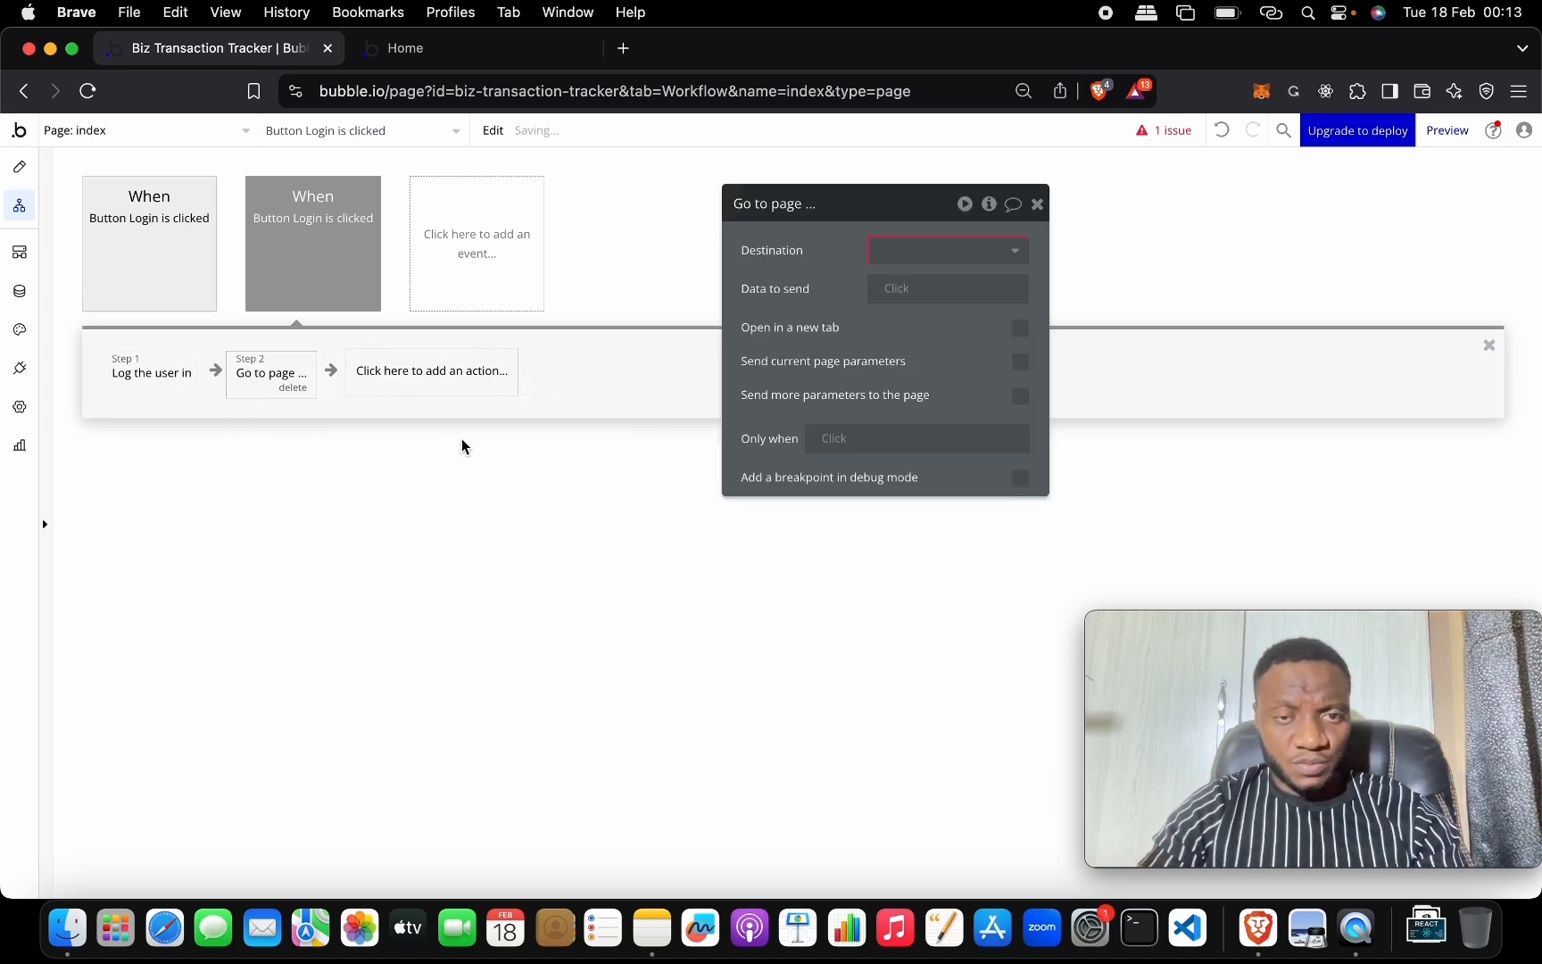
{"action": "left_click", "coordinate": [971, 250]}
{"action": "left_click", "coordinate": [964, 314]}
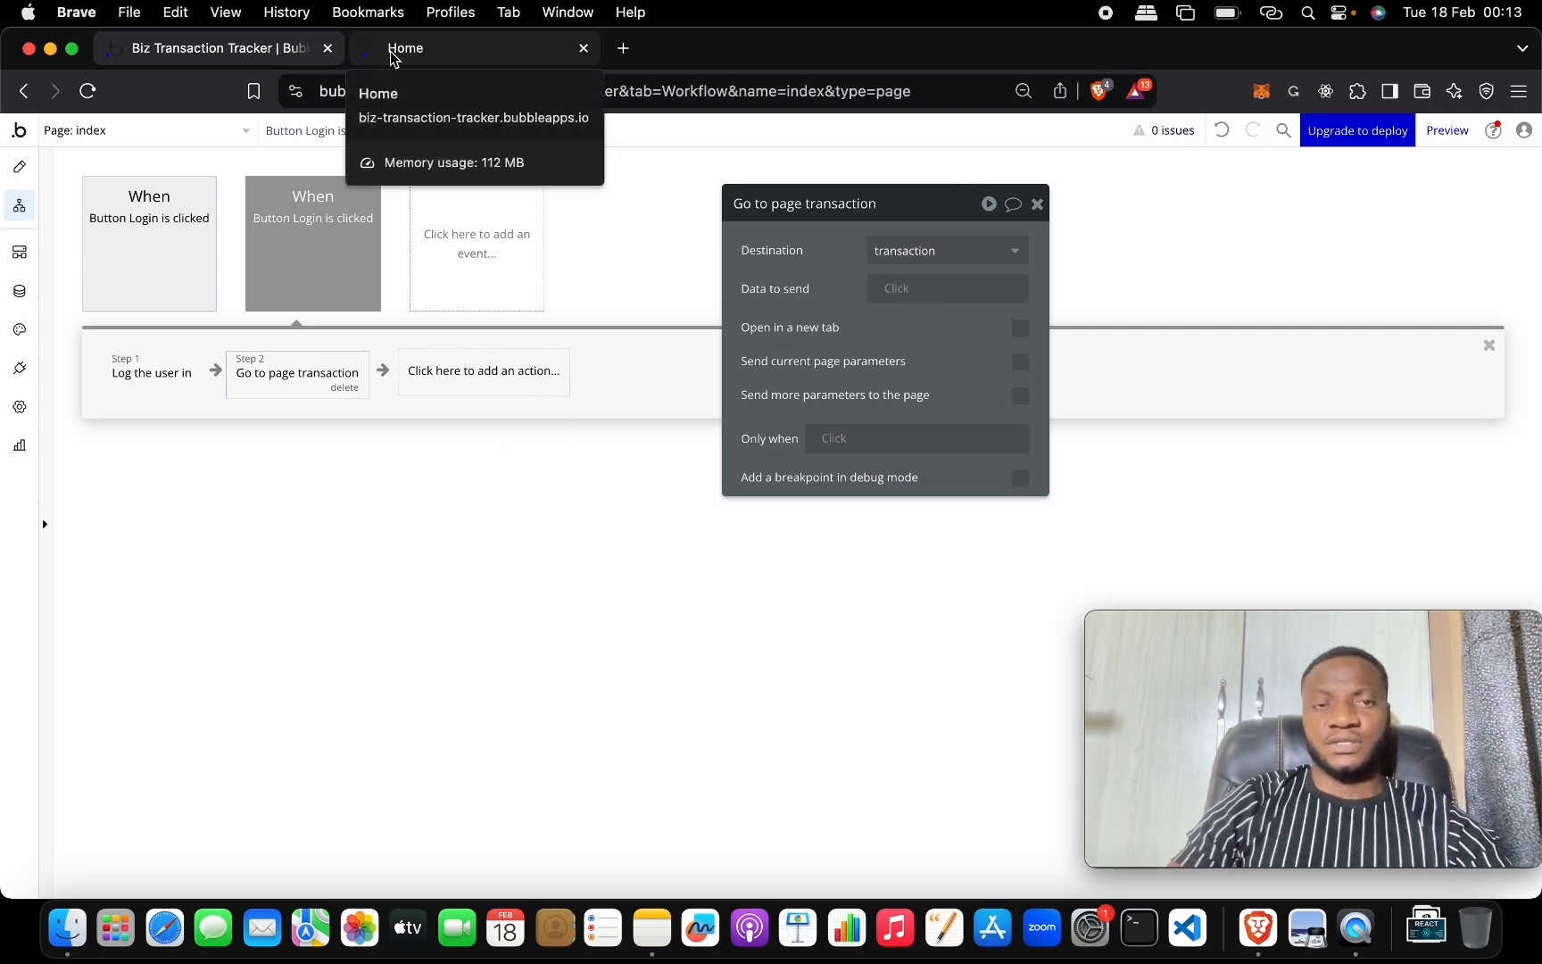
On the transaction page, put a new button inside Group Nav at its right end.
{"action": "left_click", "coordinate": [21, 168]}
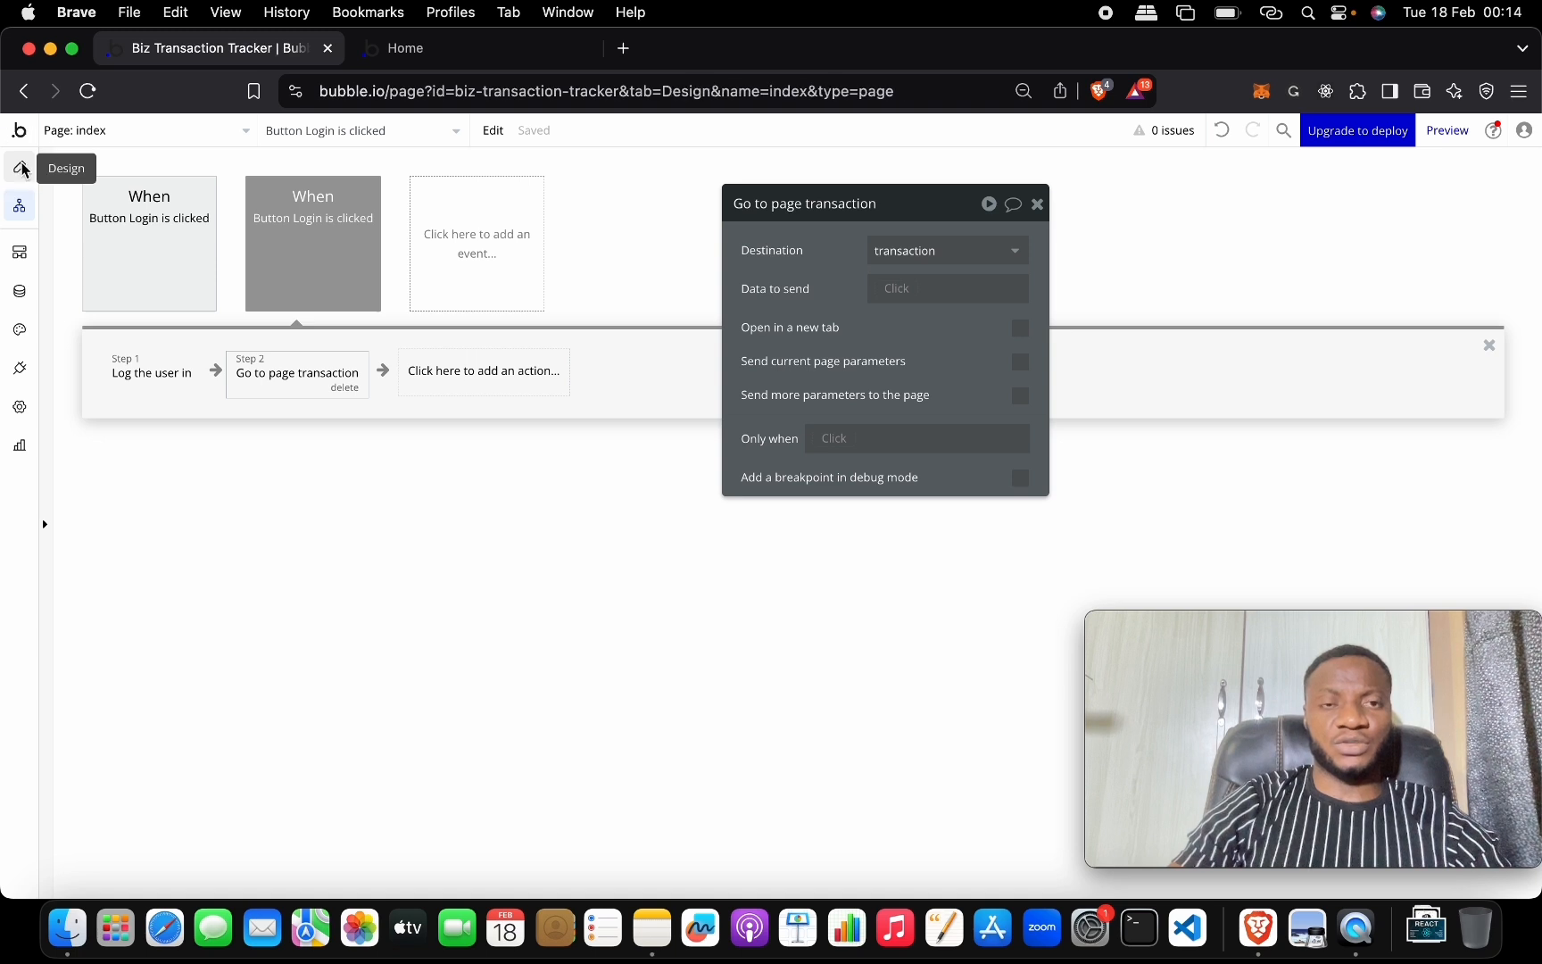
{"action": "left_click", "coordinate": [154, 129]}
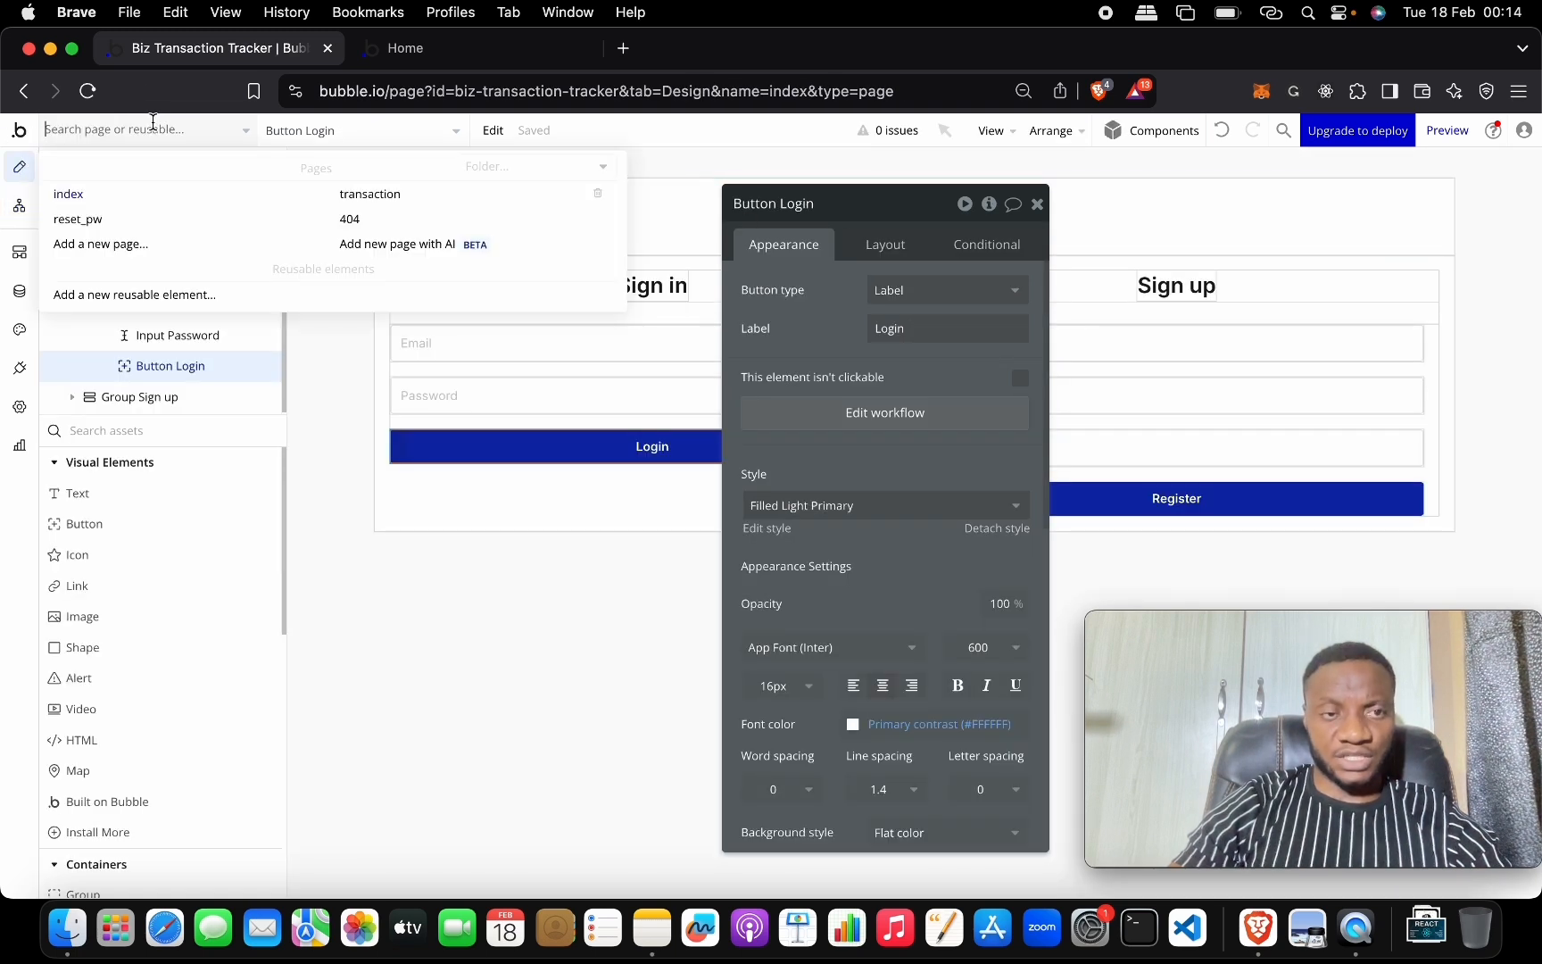
{"action": "left_click", "coordinate": [350, 197]}
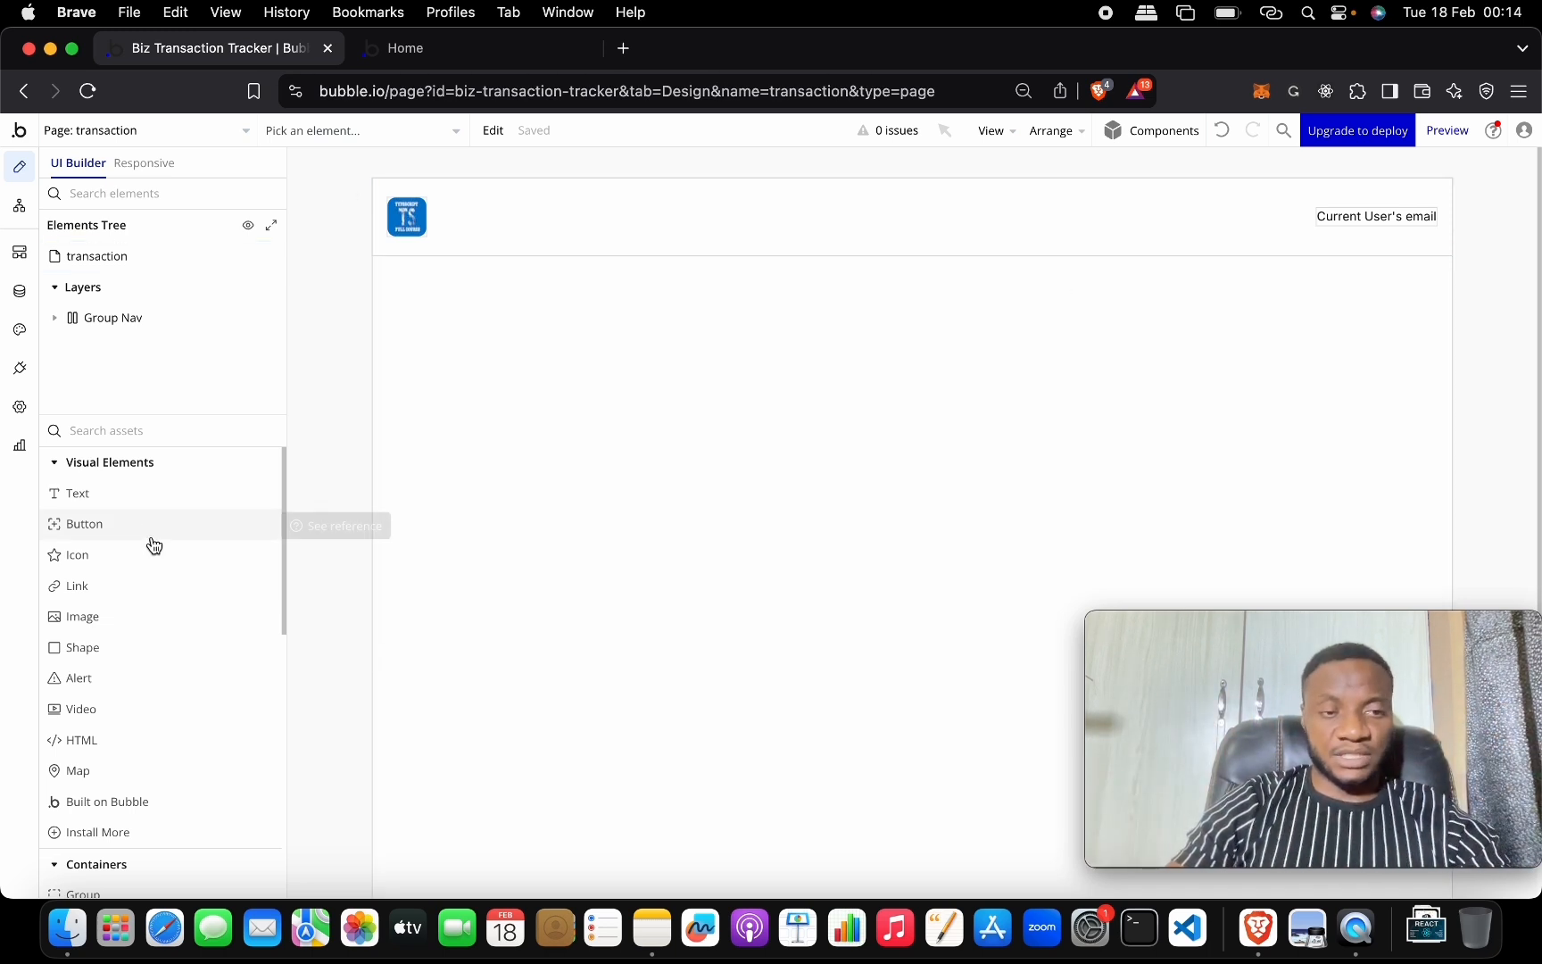
{"action": "left_click_drag", "start_coordinate": [153, 533], "coordinate": [1223, 234]}
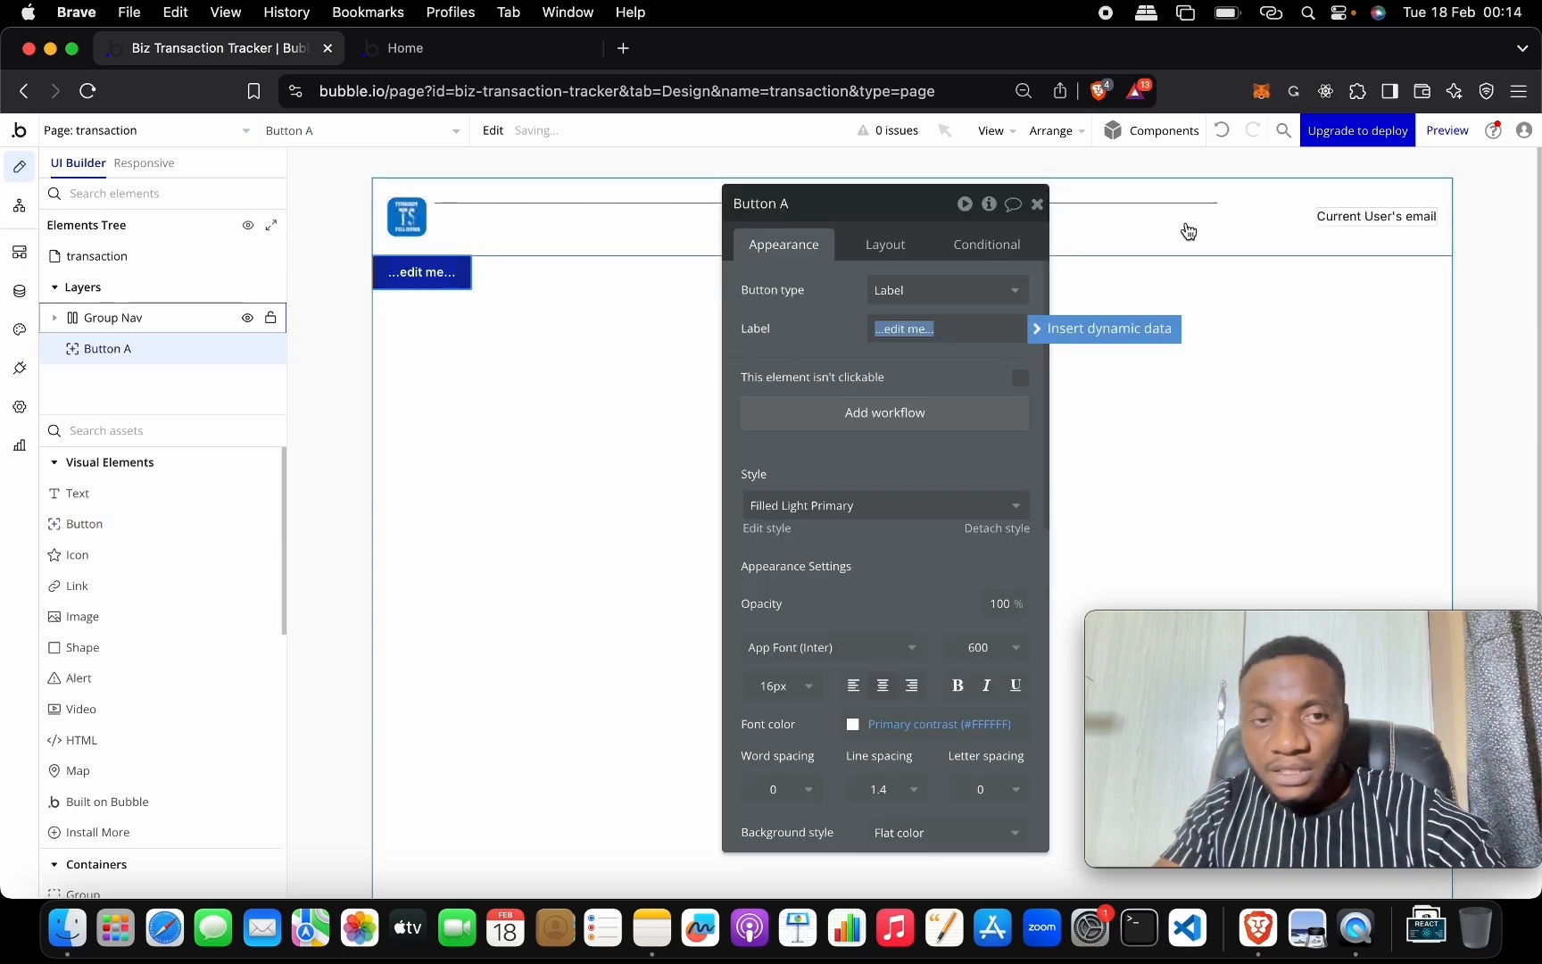
{"action": "left_click_drag", "start_coordinate": [422, 272], "coordinate": [692, 214]}
{"action": "left_click_drag", "start_coordinate": [909, 214], "coordinate": [778, 437]}
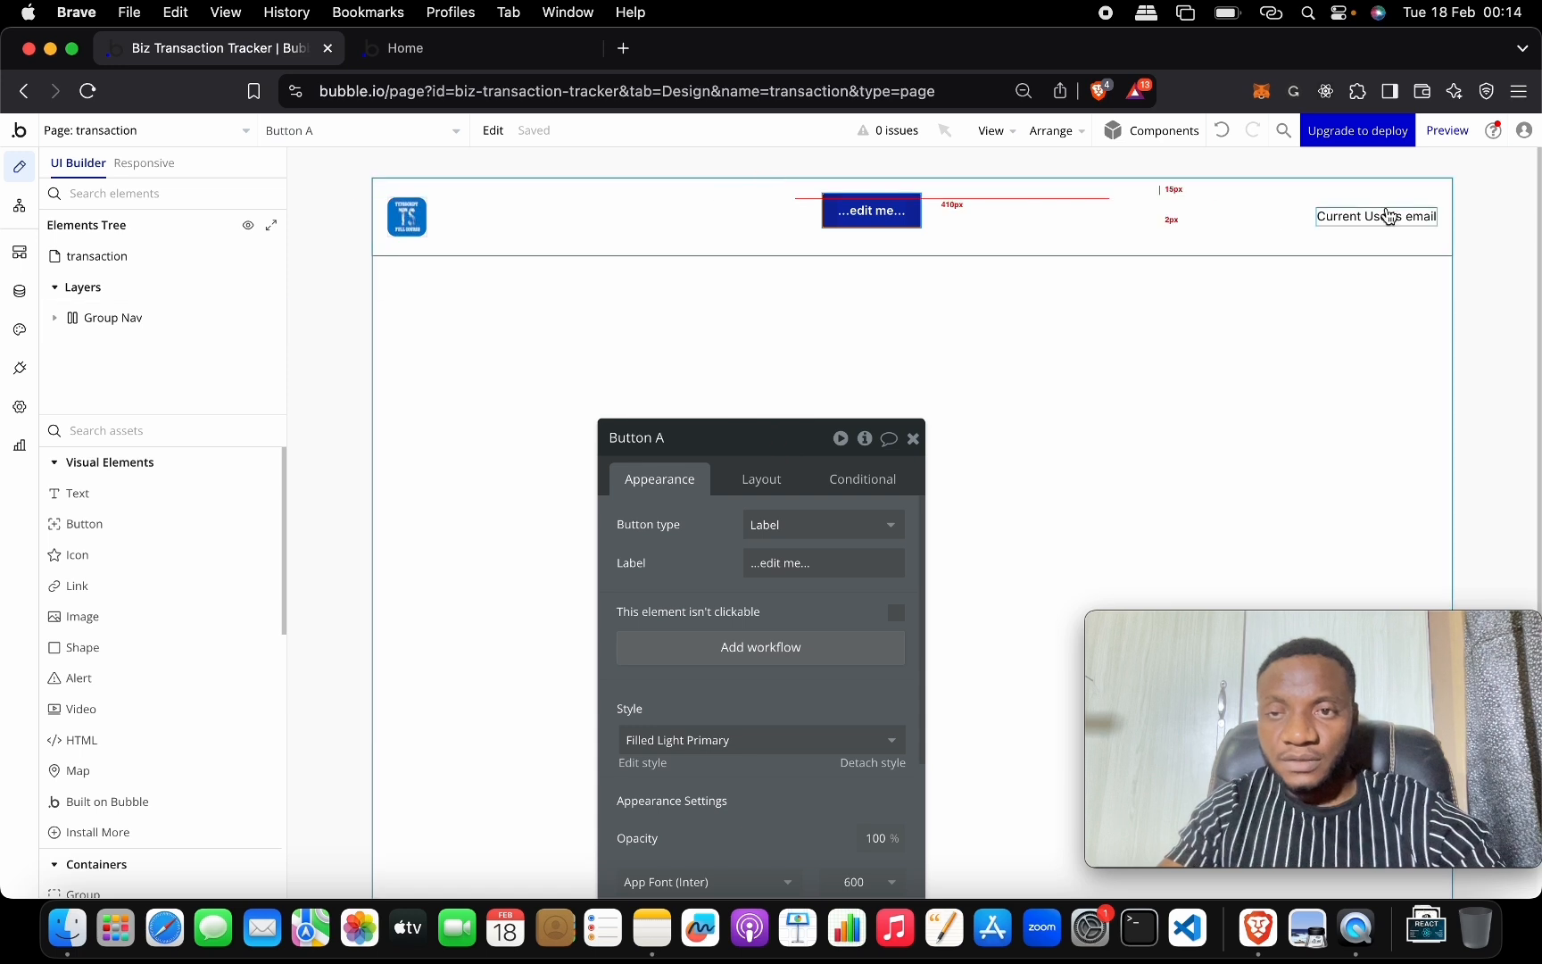
{"action": "left_click", "coordinate": [880, 207]}
{"action": "left_click_drag", "start_coordinate": [881, 207], "coordinate": [1365, 208]}
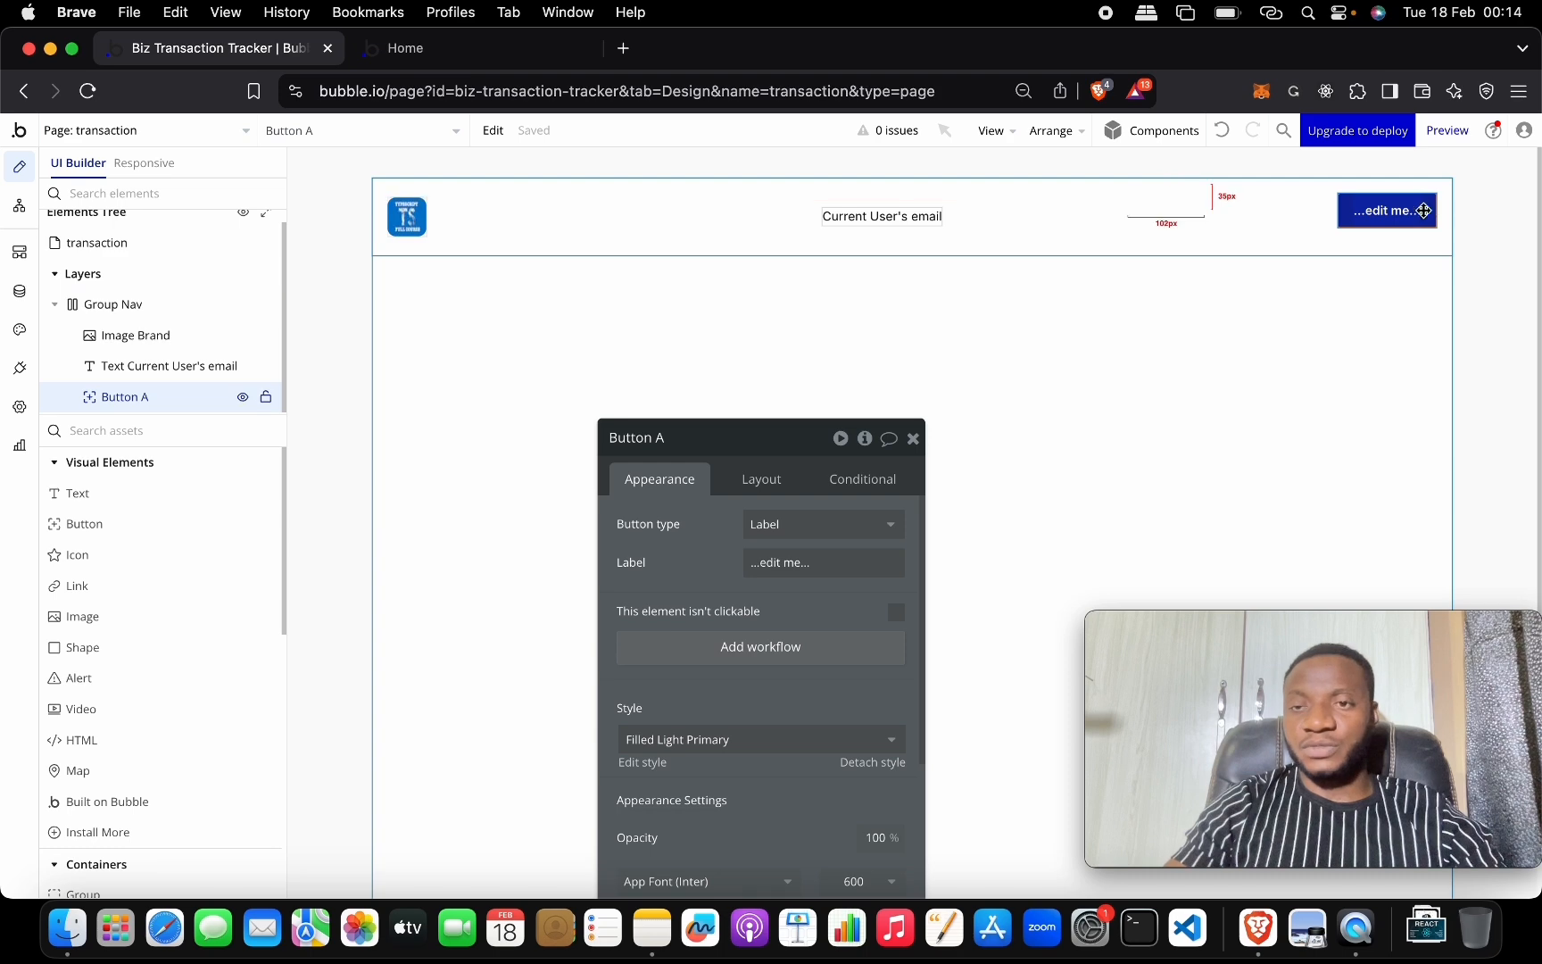
{"action": "left_click_drag", "start_coordinate": [718, 437], "coordinate": [527, 132]}
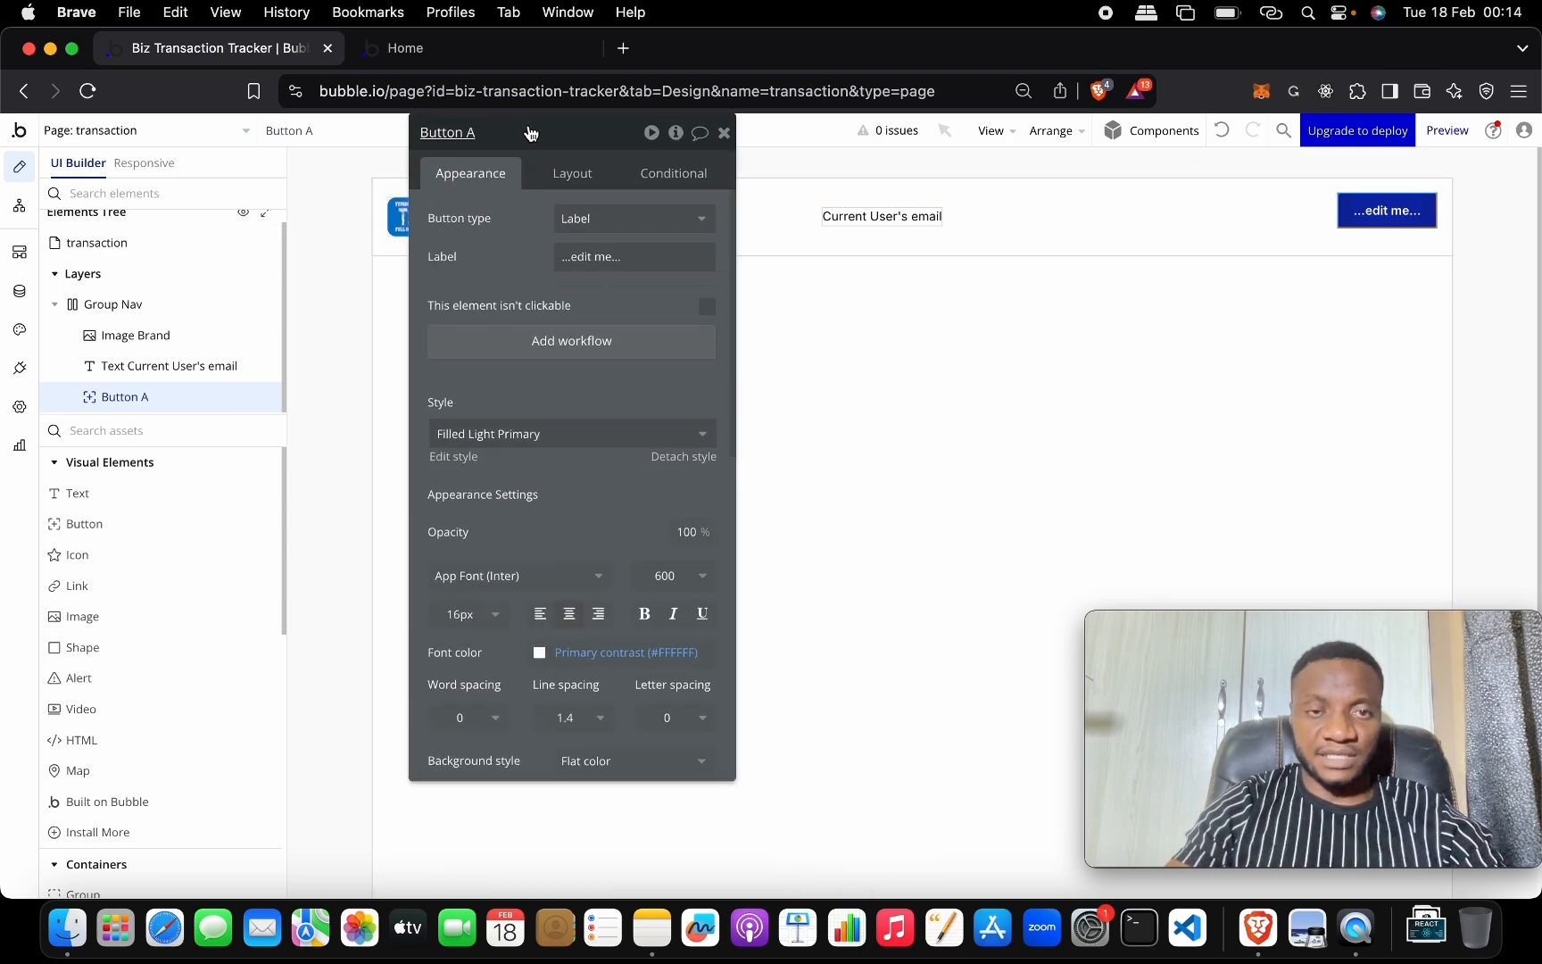
Label the button Logout and give it the Filled Light Destructive style.
{"action": "left_click", "coordinate": [625, 258]}
{"action": "type", "text": "Logout"}
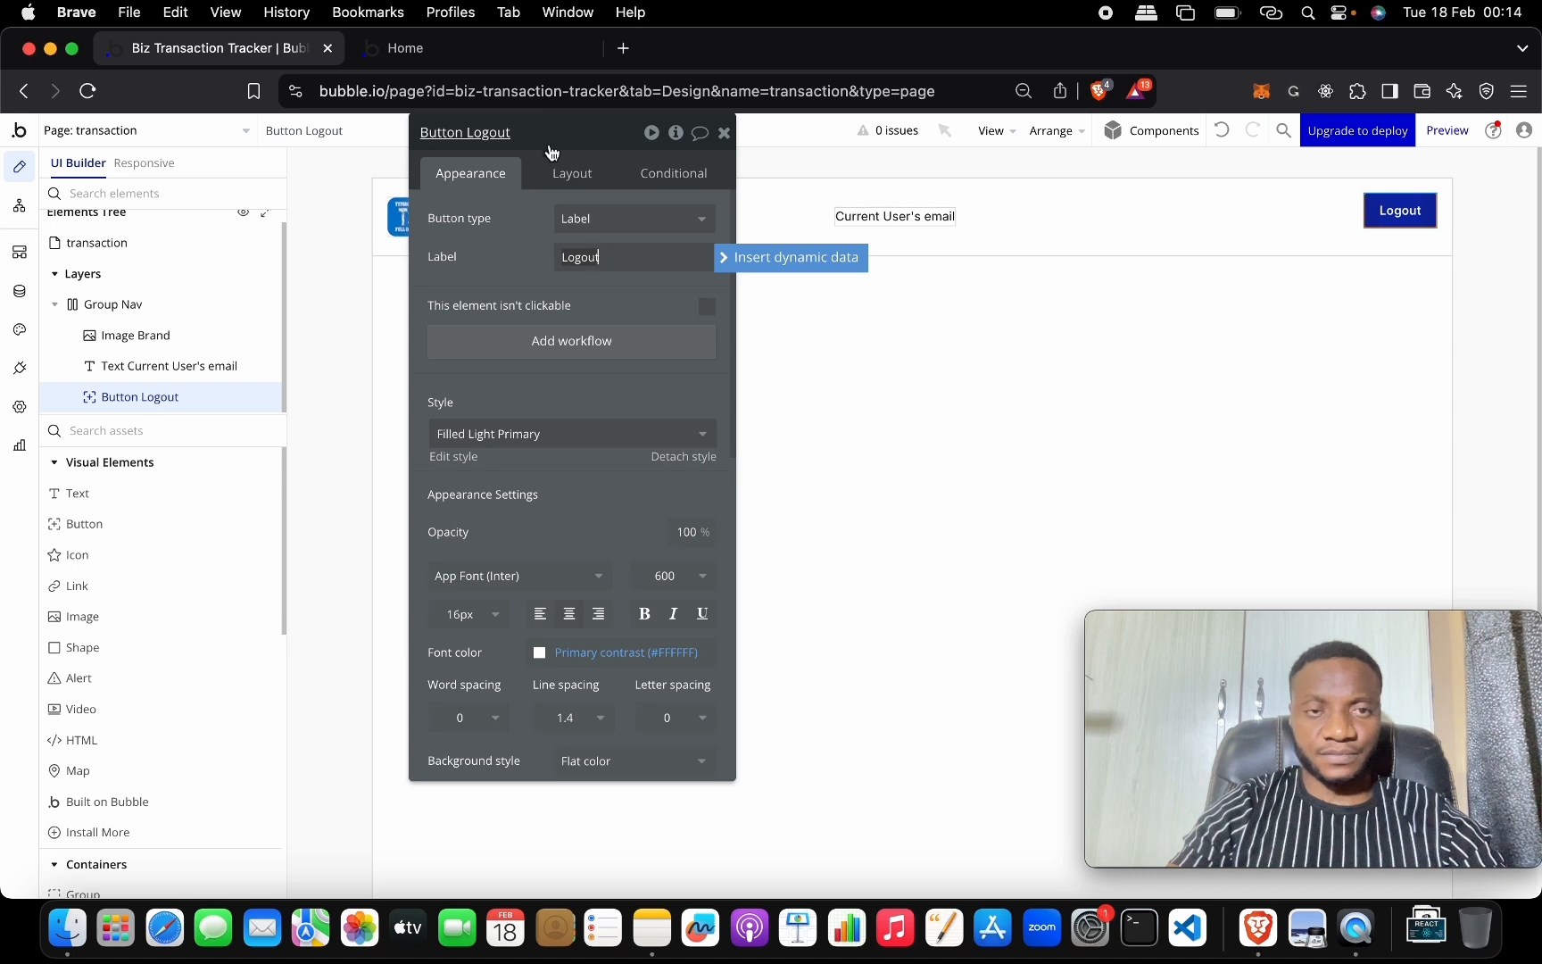
{"action": "left_click", "coordinate": [555, 434]}
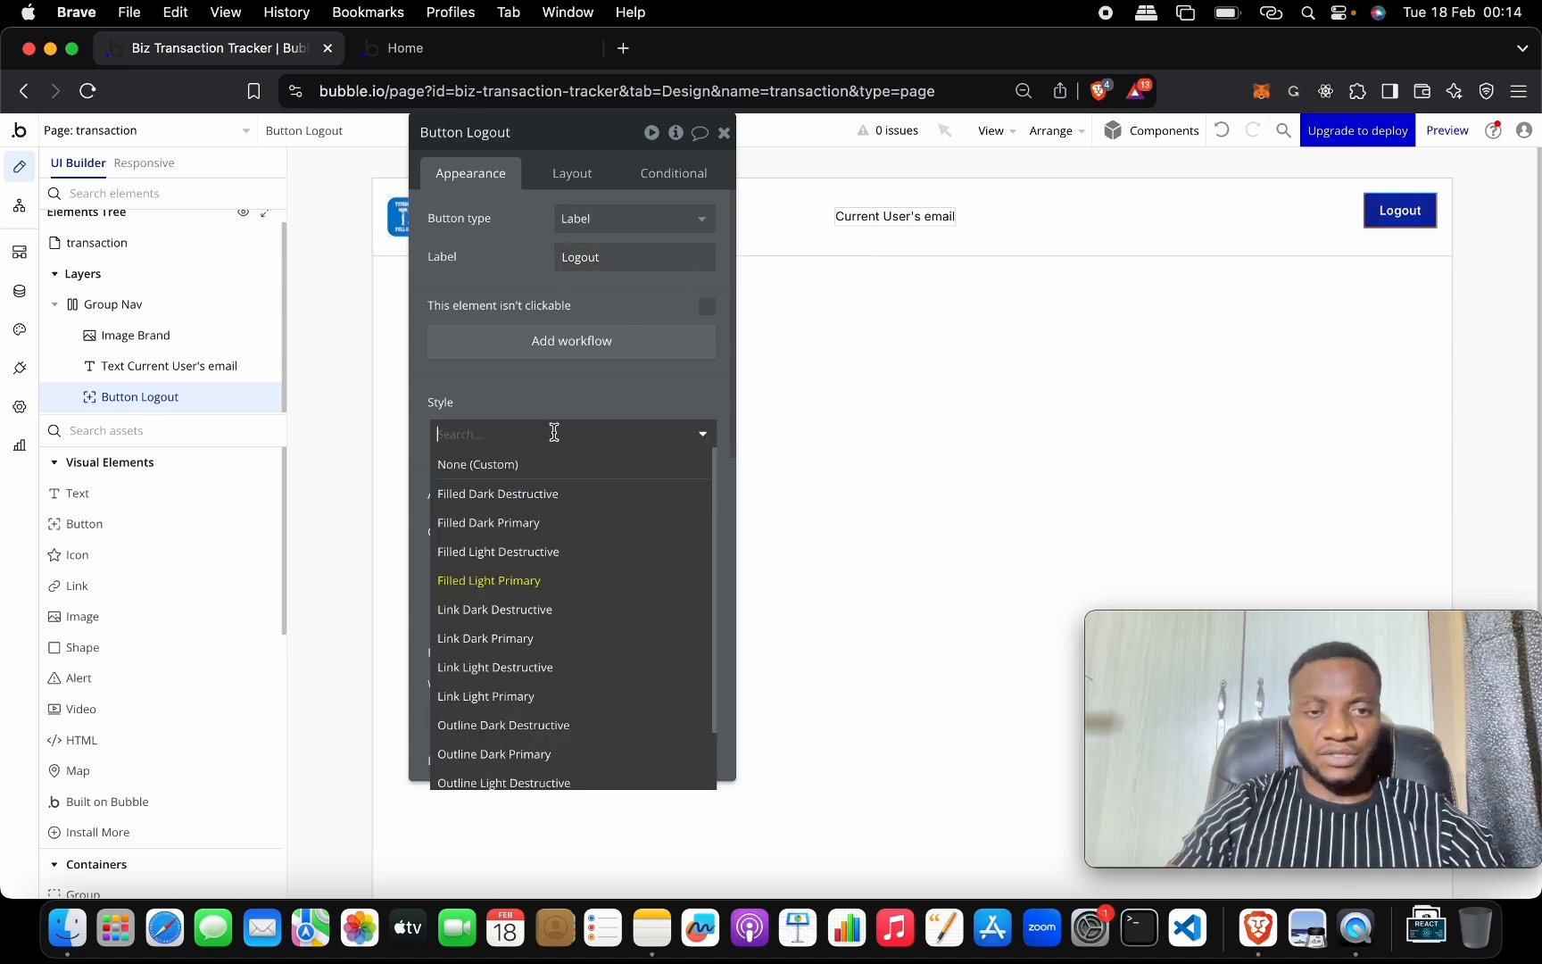
{"action": "left_click", "coordinate": [559, 498]}
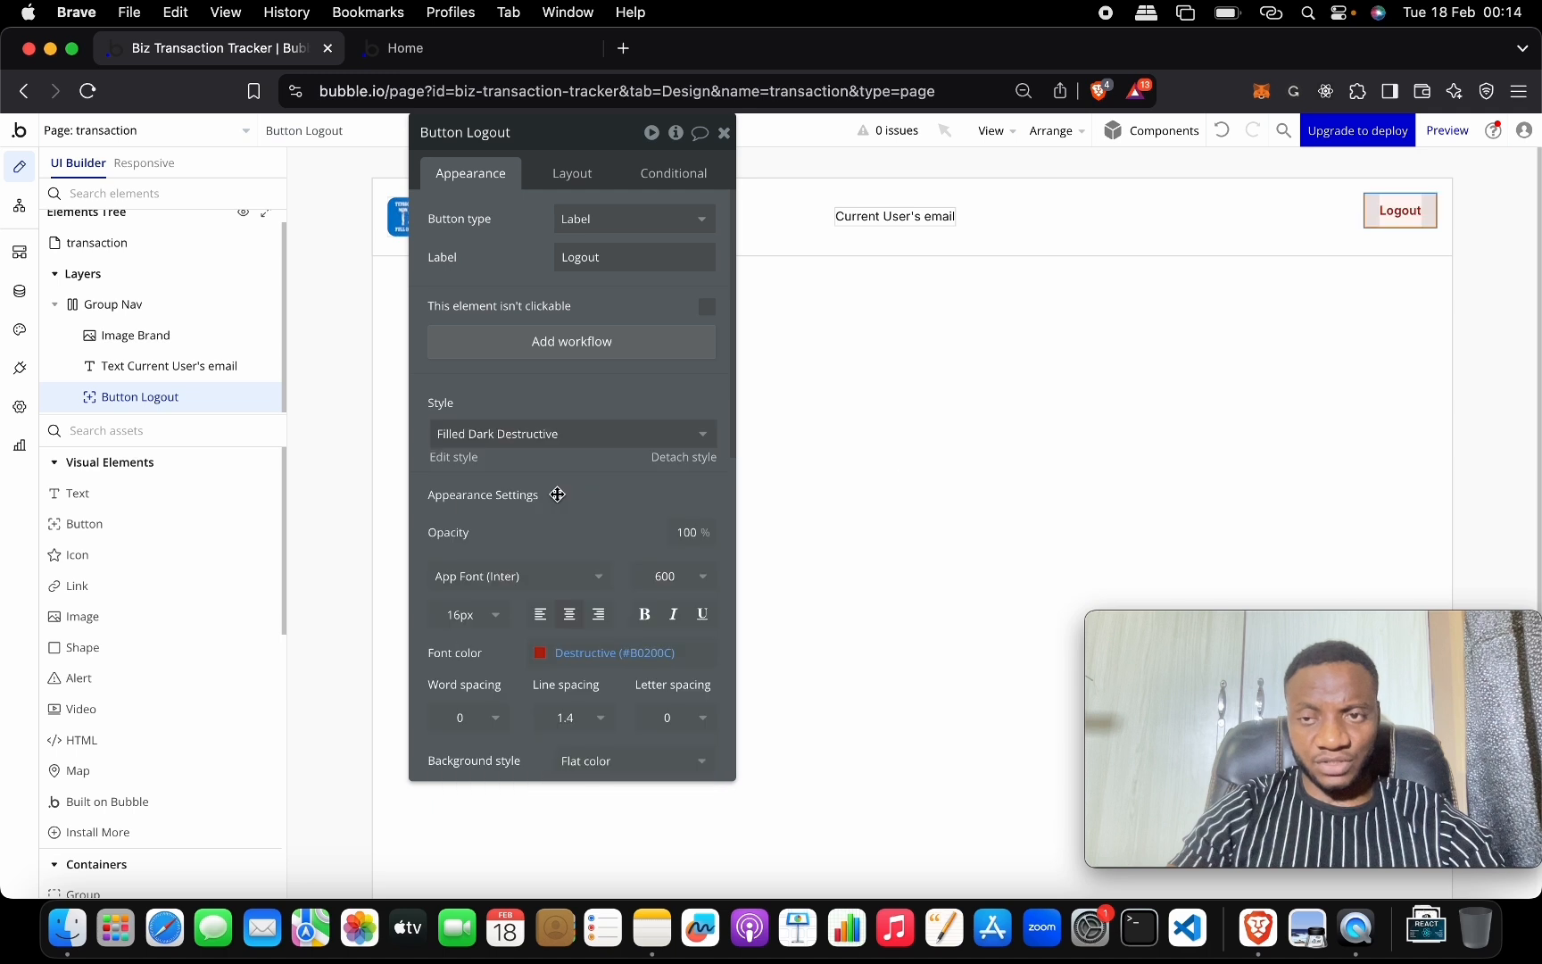
{"action": "left_click", "coordinate": [602, 438]}
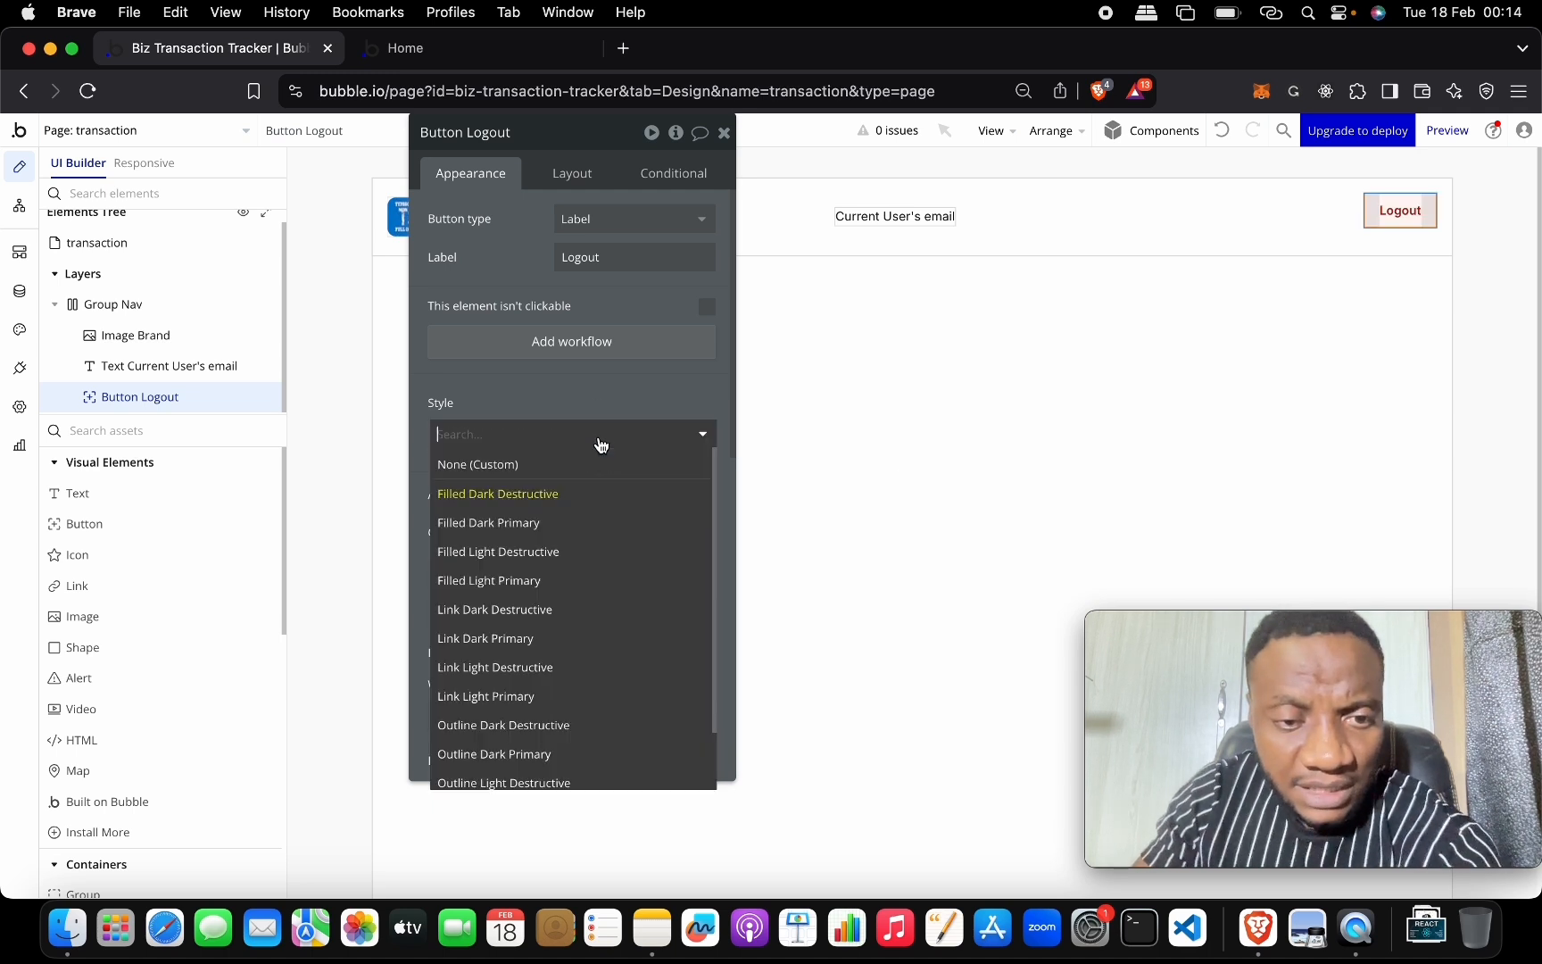
{"action": "left_click", "coordinate": [606, 553]}
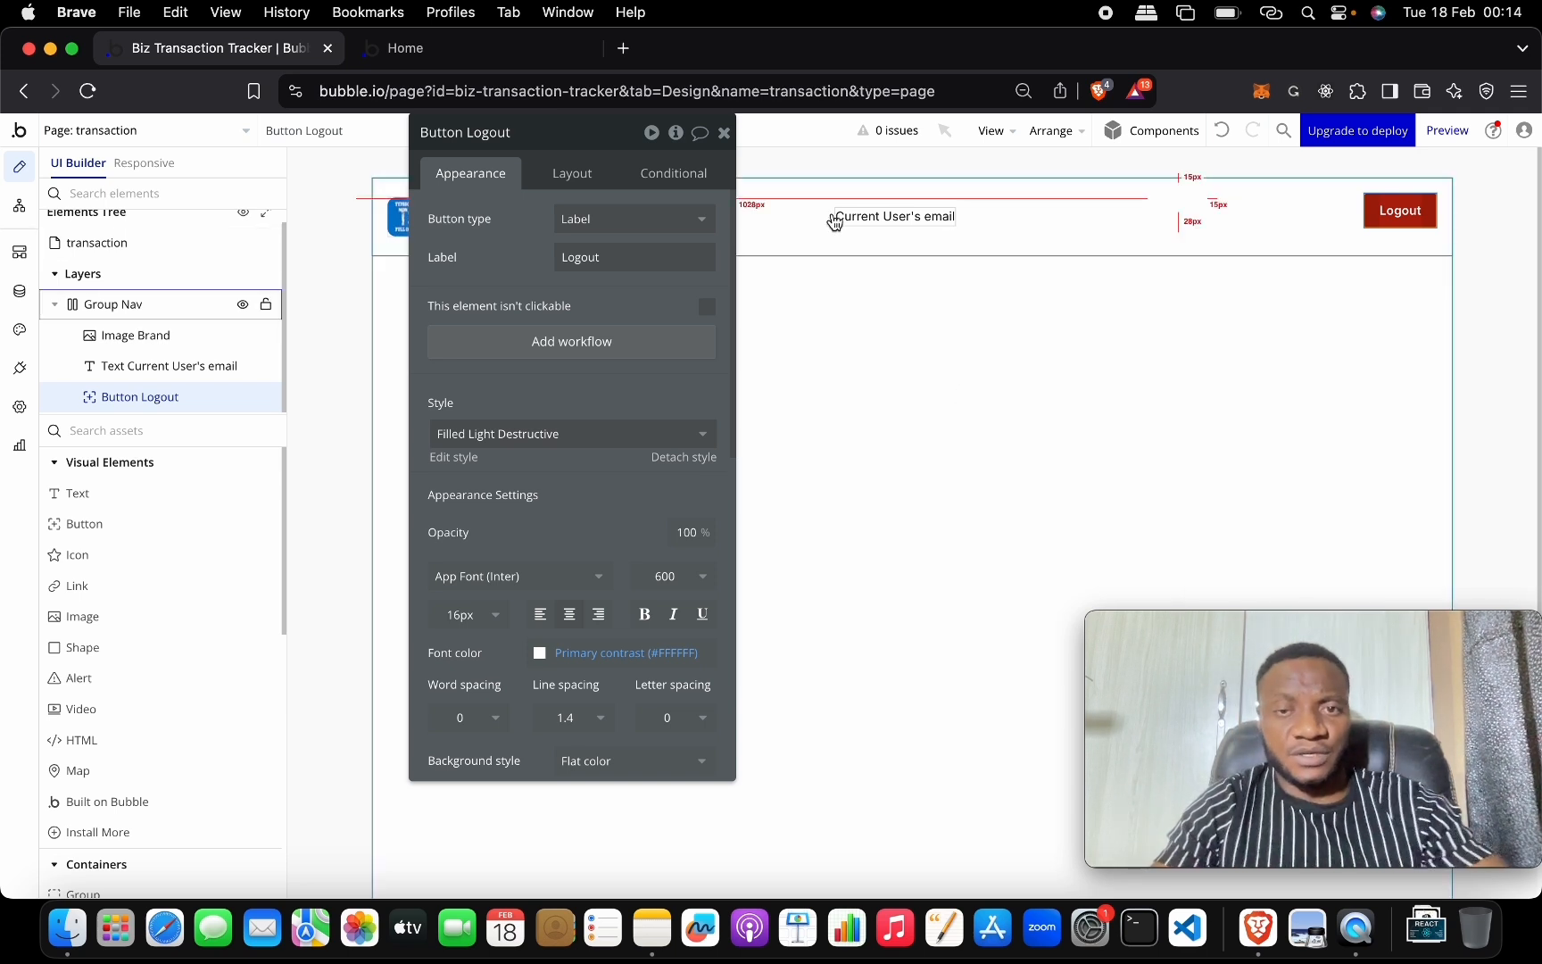
{"action": "left_click", "coordinate": [723, 132]}
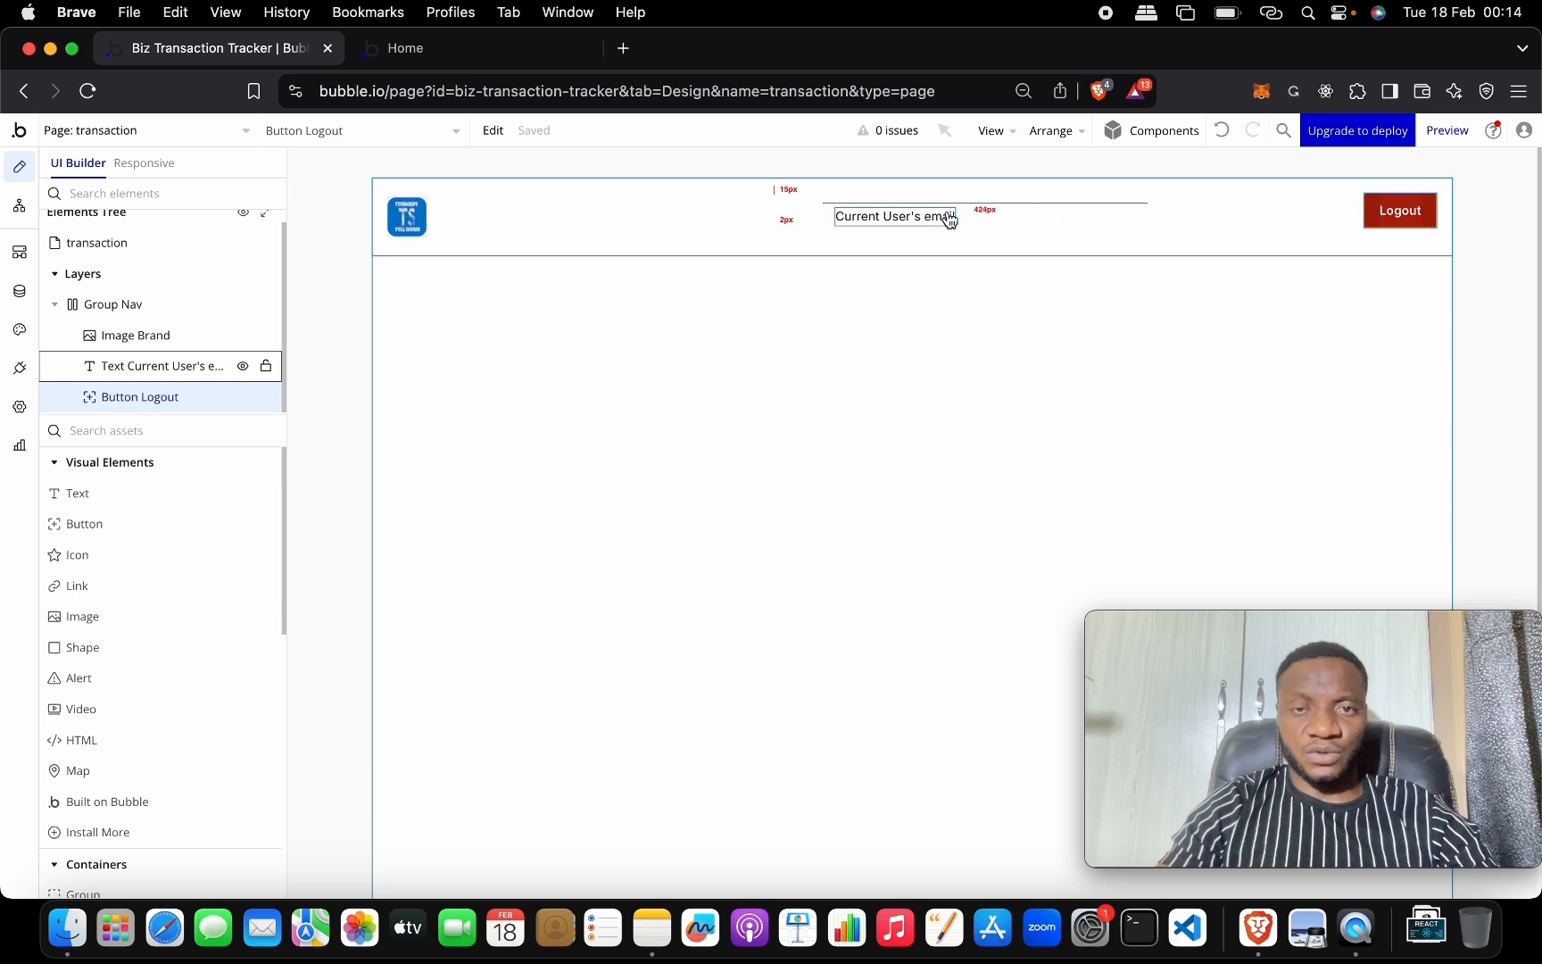
{"action": "double_click", "coordinate": [1401, 215]}
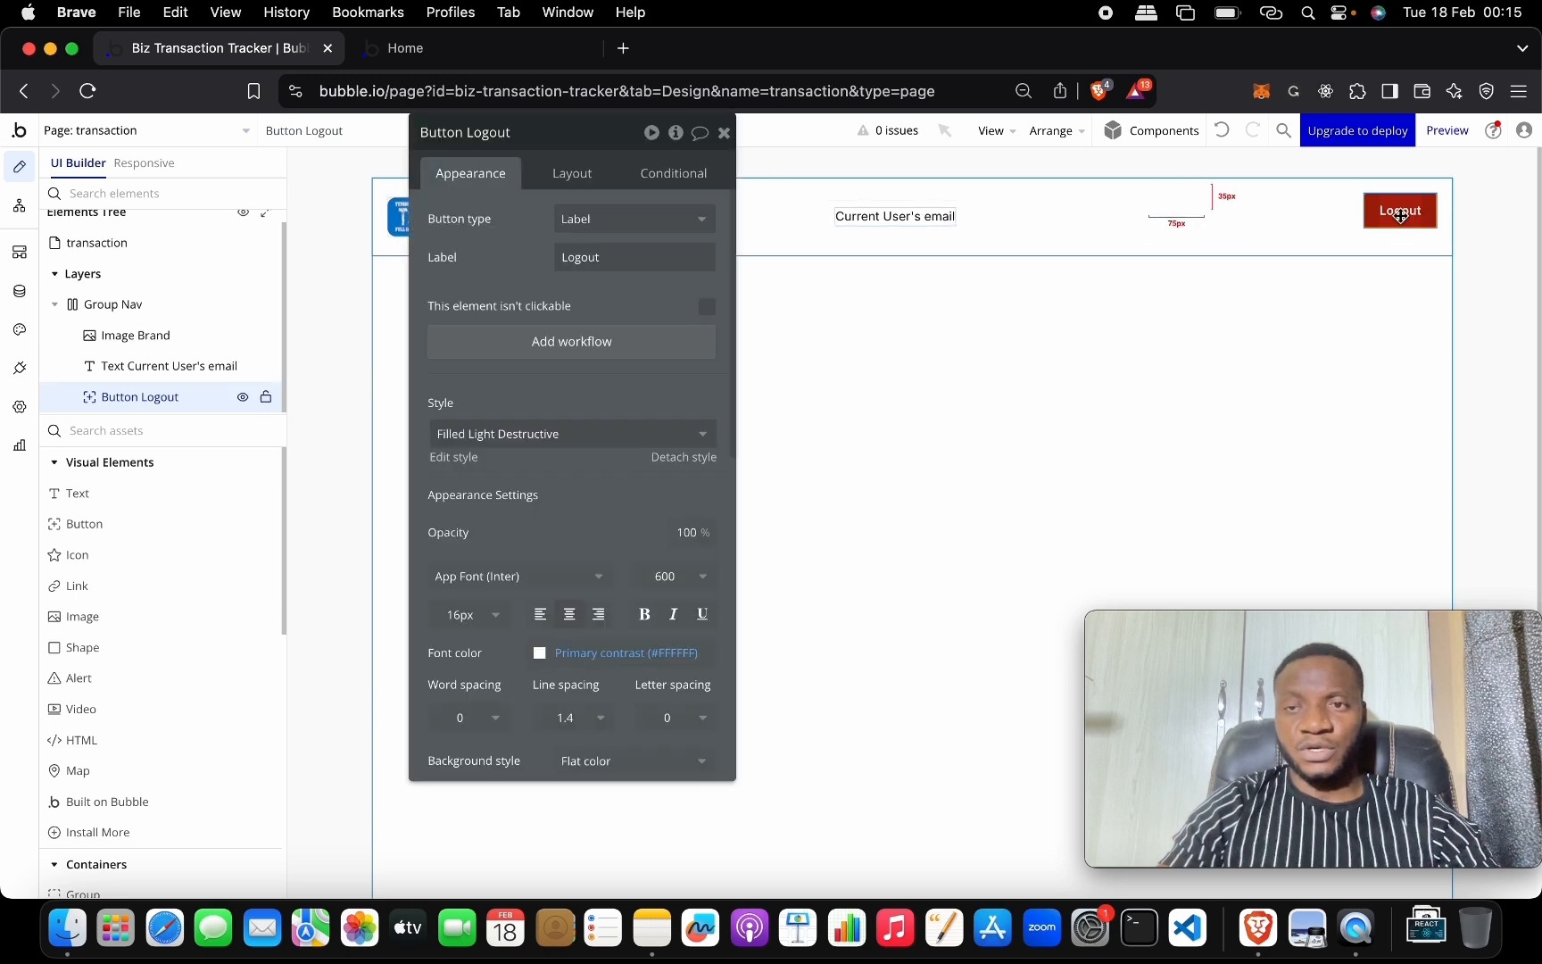
Create the Logout click workflow with a Log the user out action.
{"action": "left_click", "coordinate": [571, 342]}
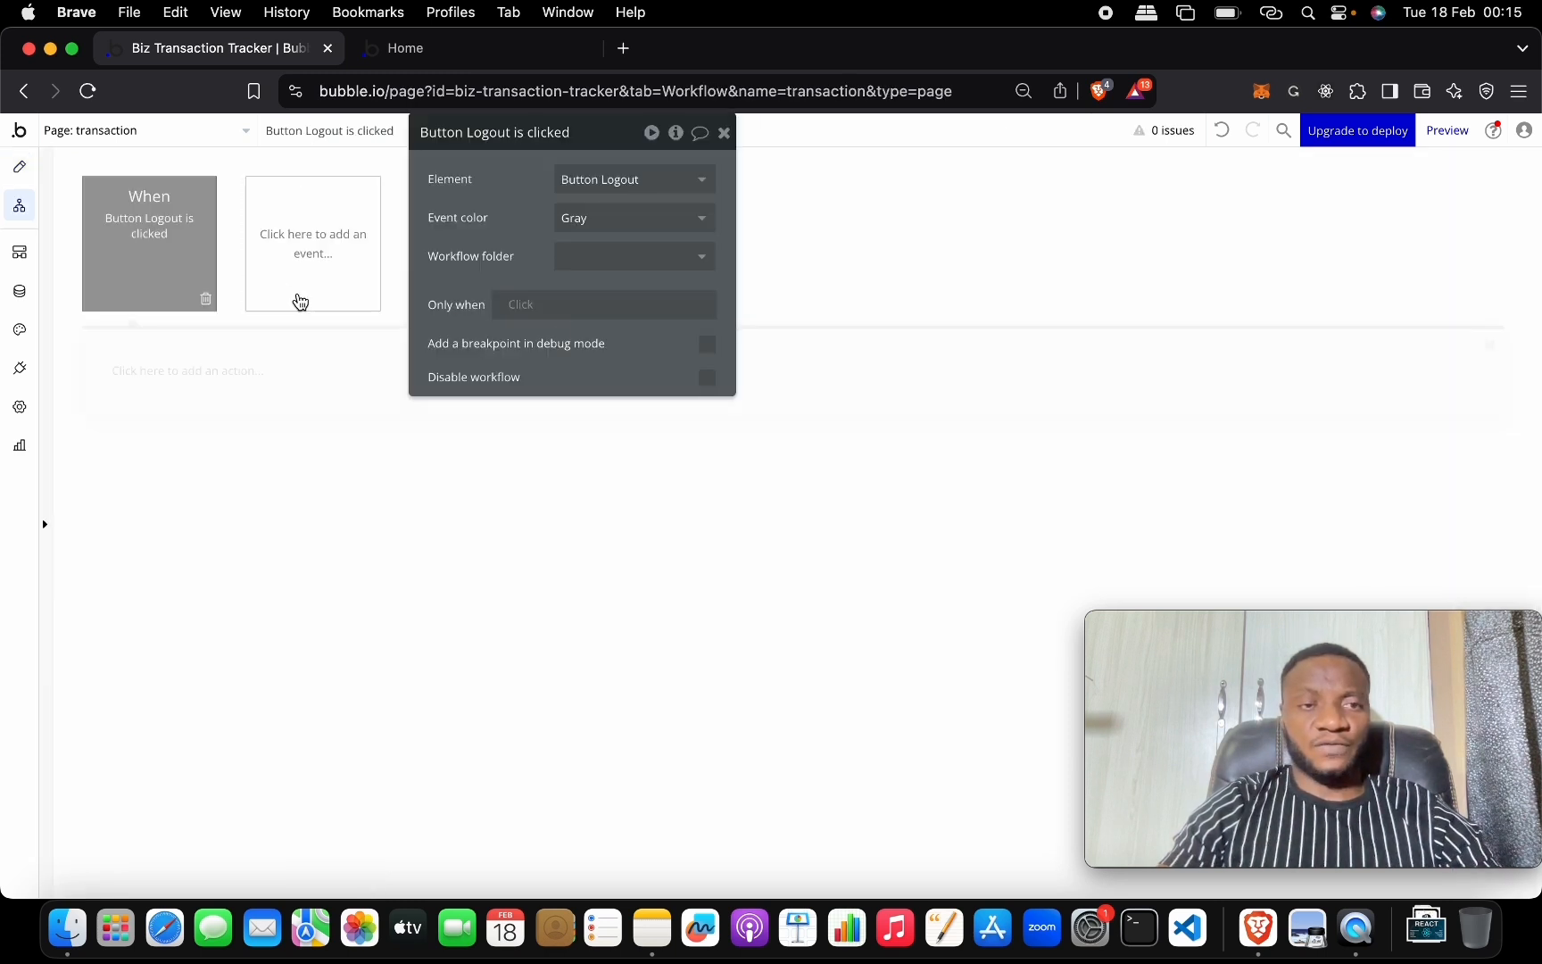
{"action": "left_click", "coordinate": [206, 384]}
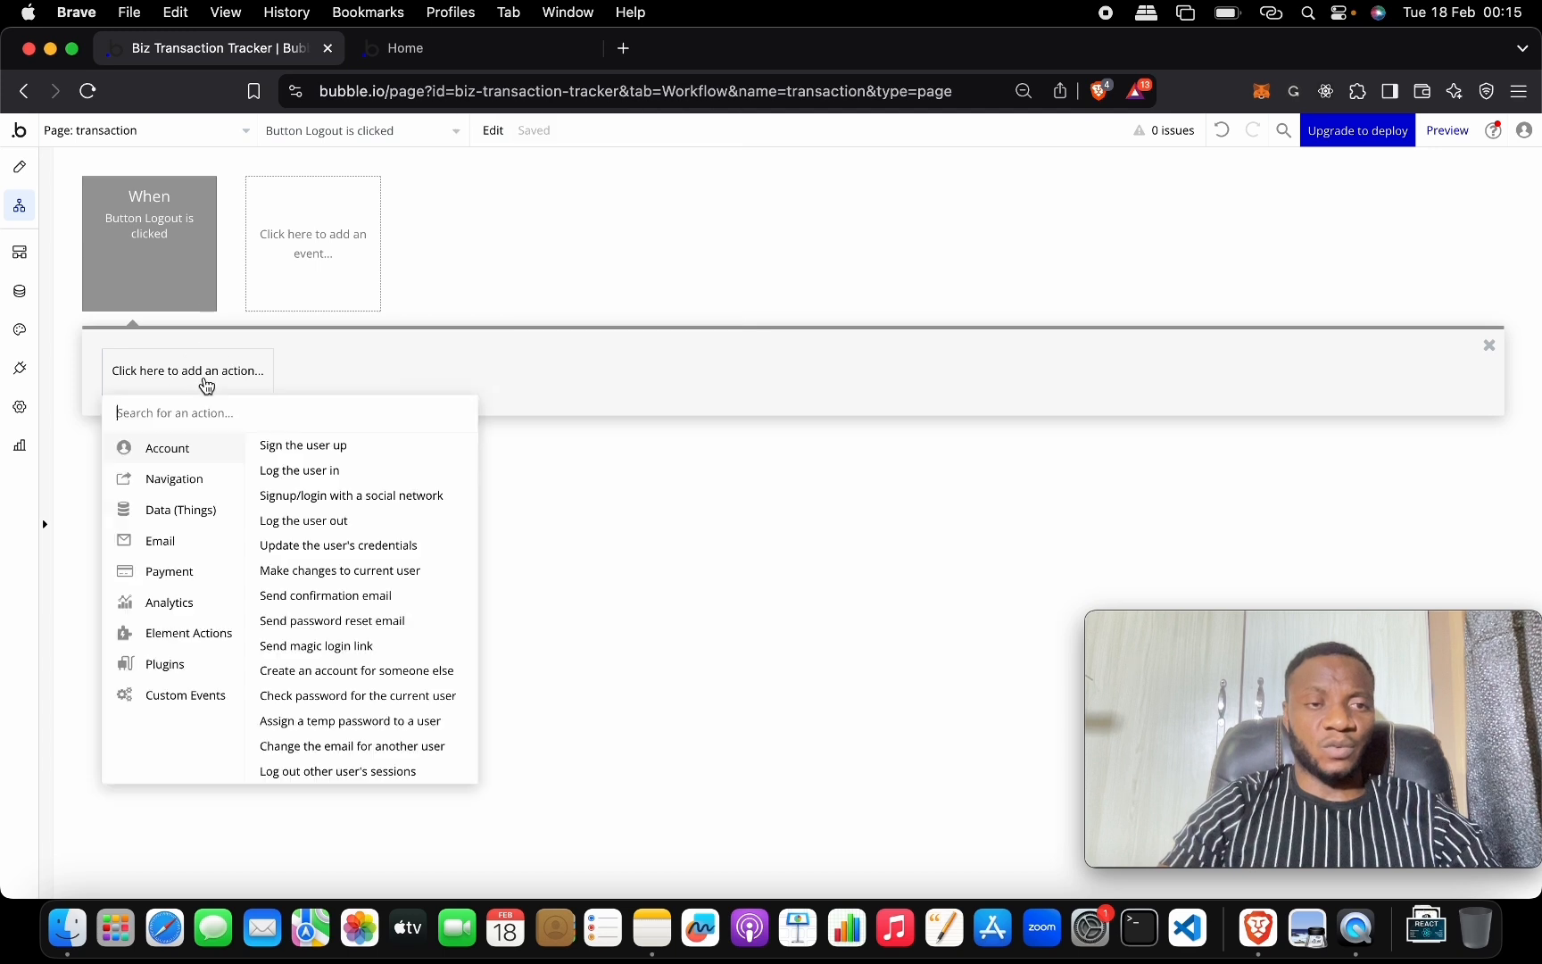
{"action": "left_click", "coordinate": [303, 520]}
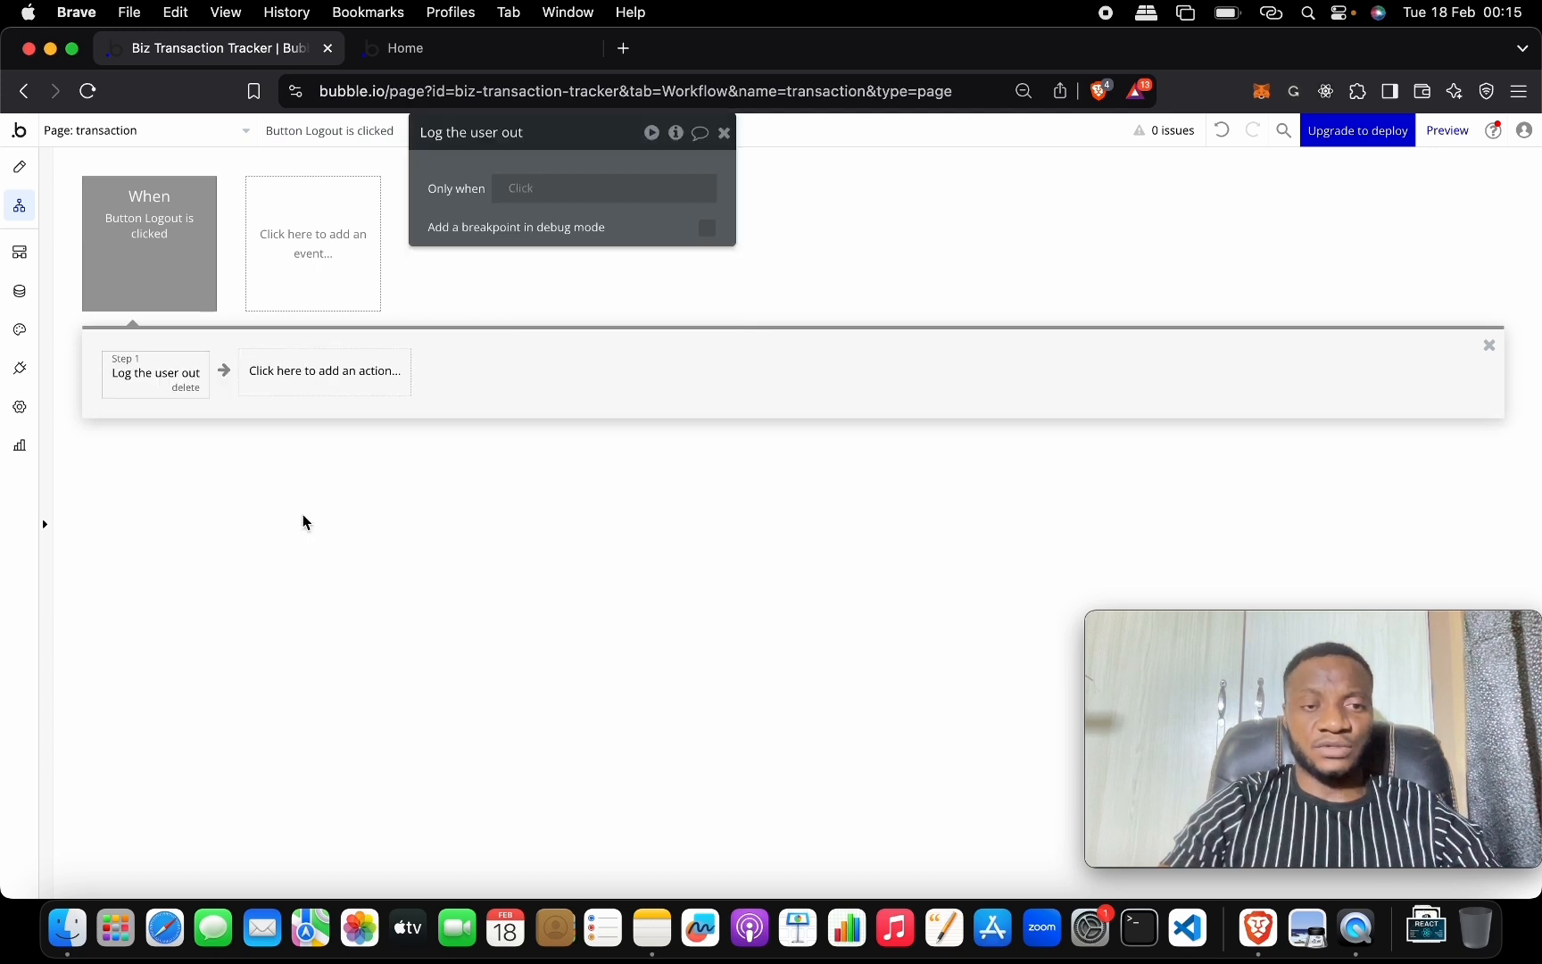
{"action": "left_click", "coordinate": [725, 134]}
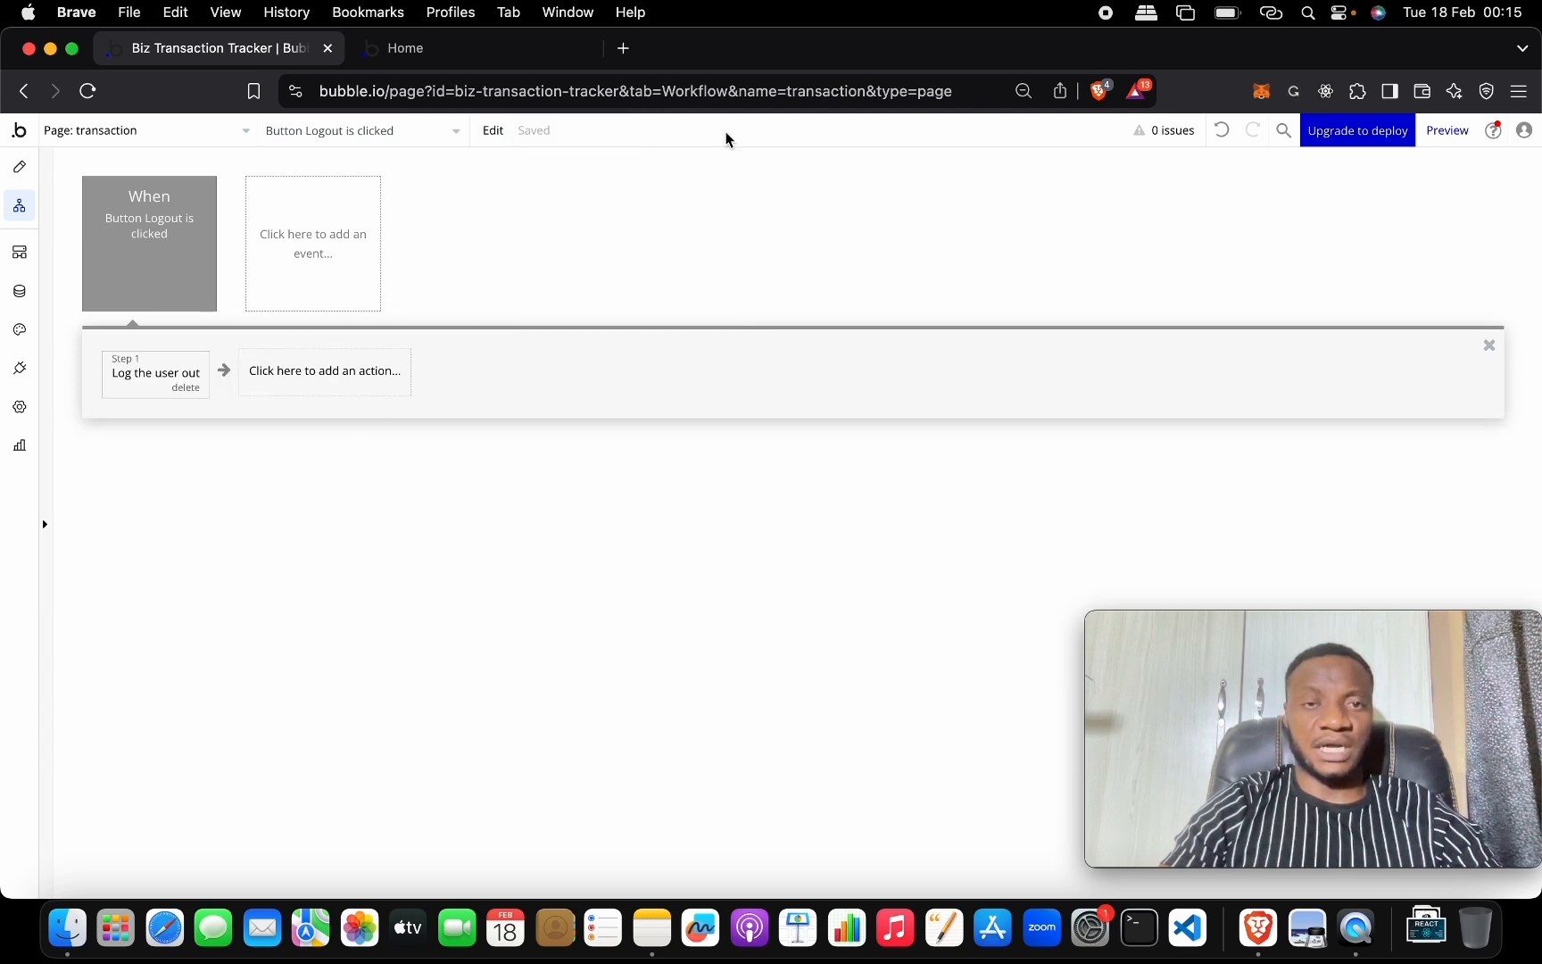
Add a Go to page step sending the user to the index page.
{"action": "left_click", "coordinate": [287, 375]}
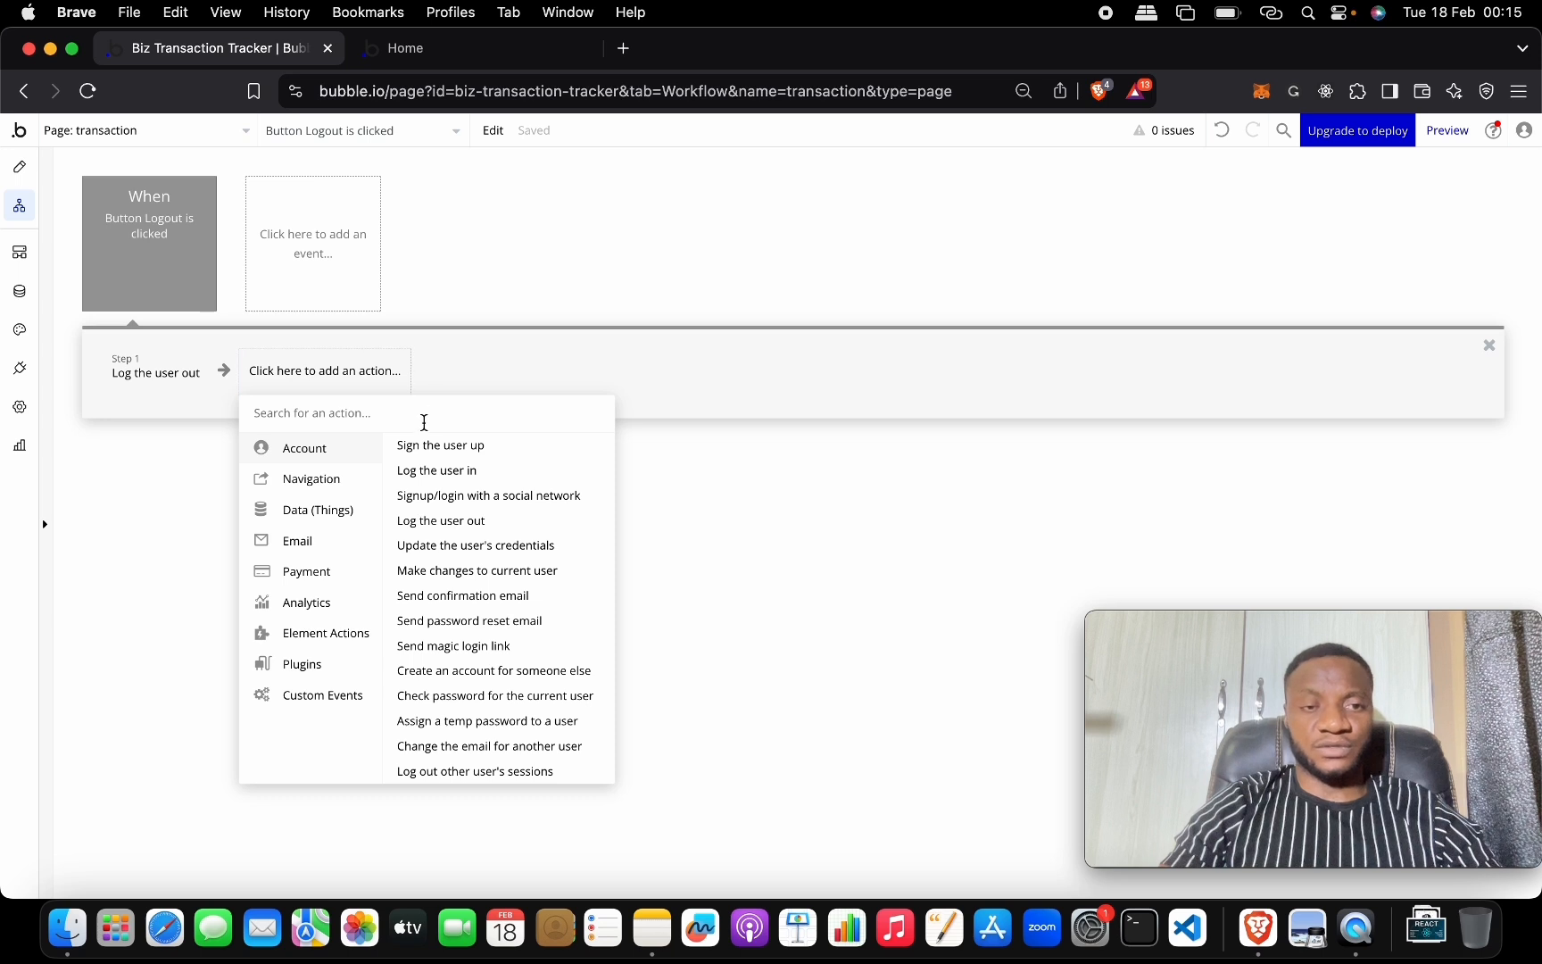
{"action": "mouse_move", "coordinate": [355, 482]}
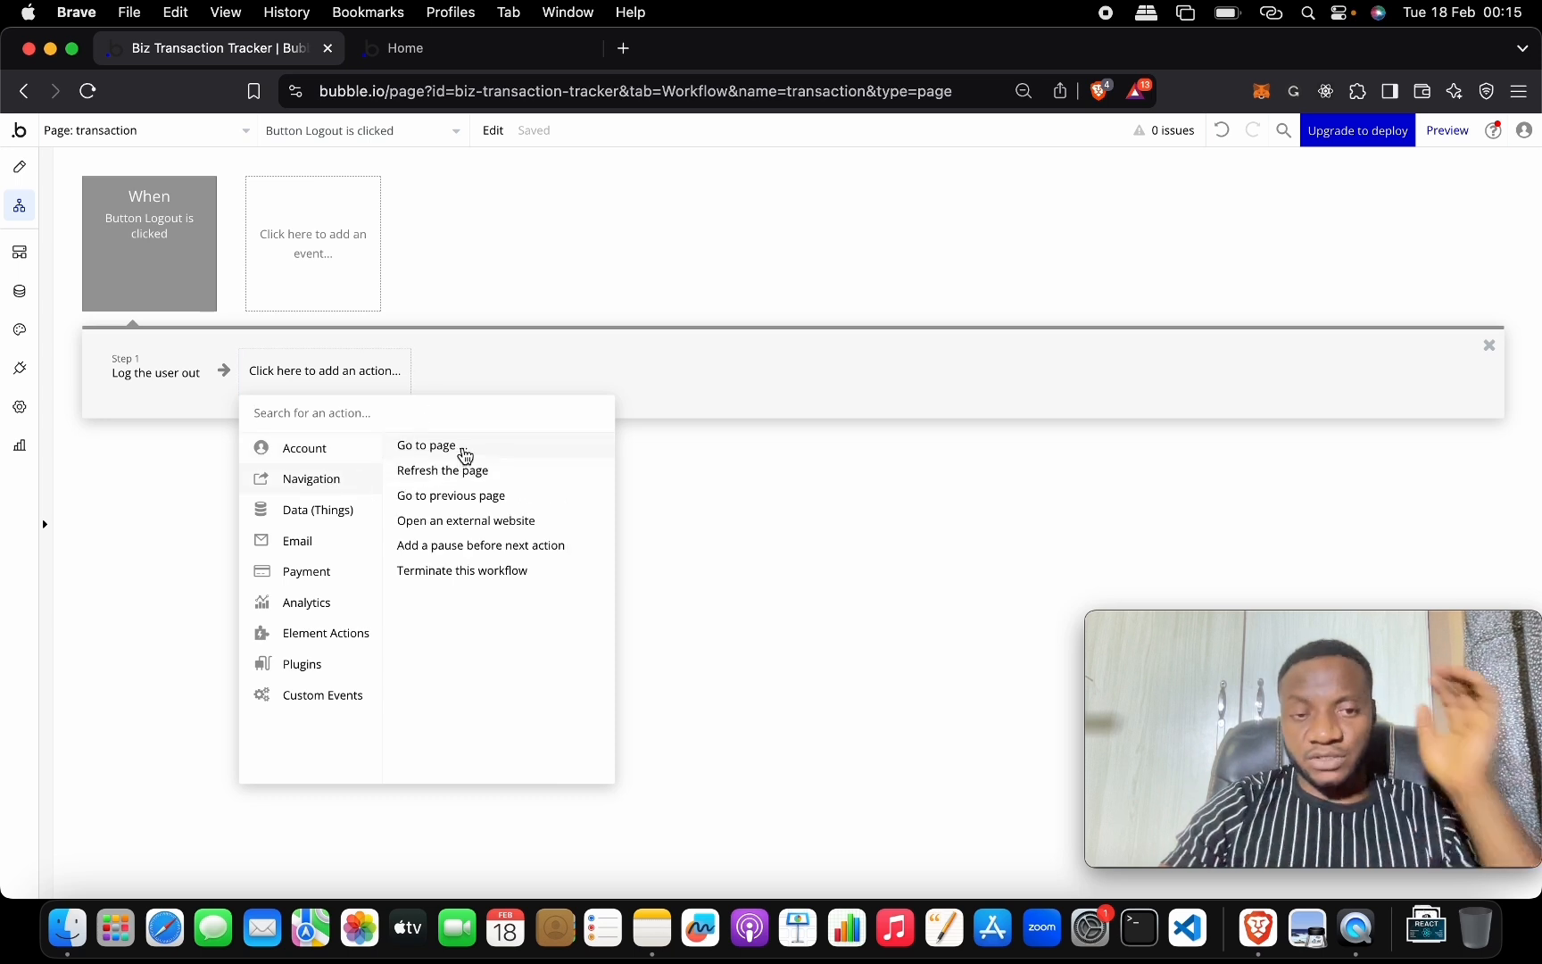
{"action": "left_click", "coordinate": [426, 445]}
{"action": "left_click", "coordinate": [623, 186]}
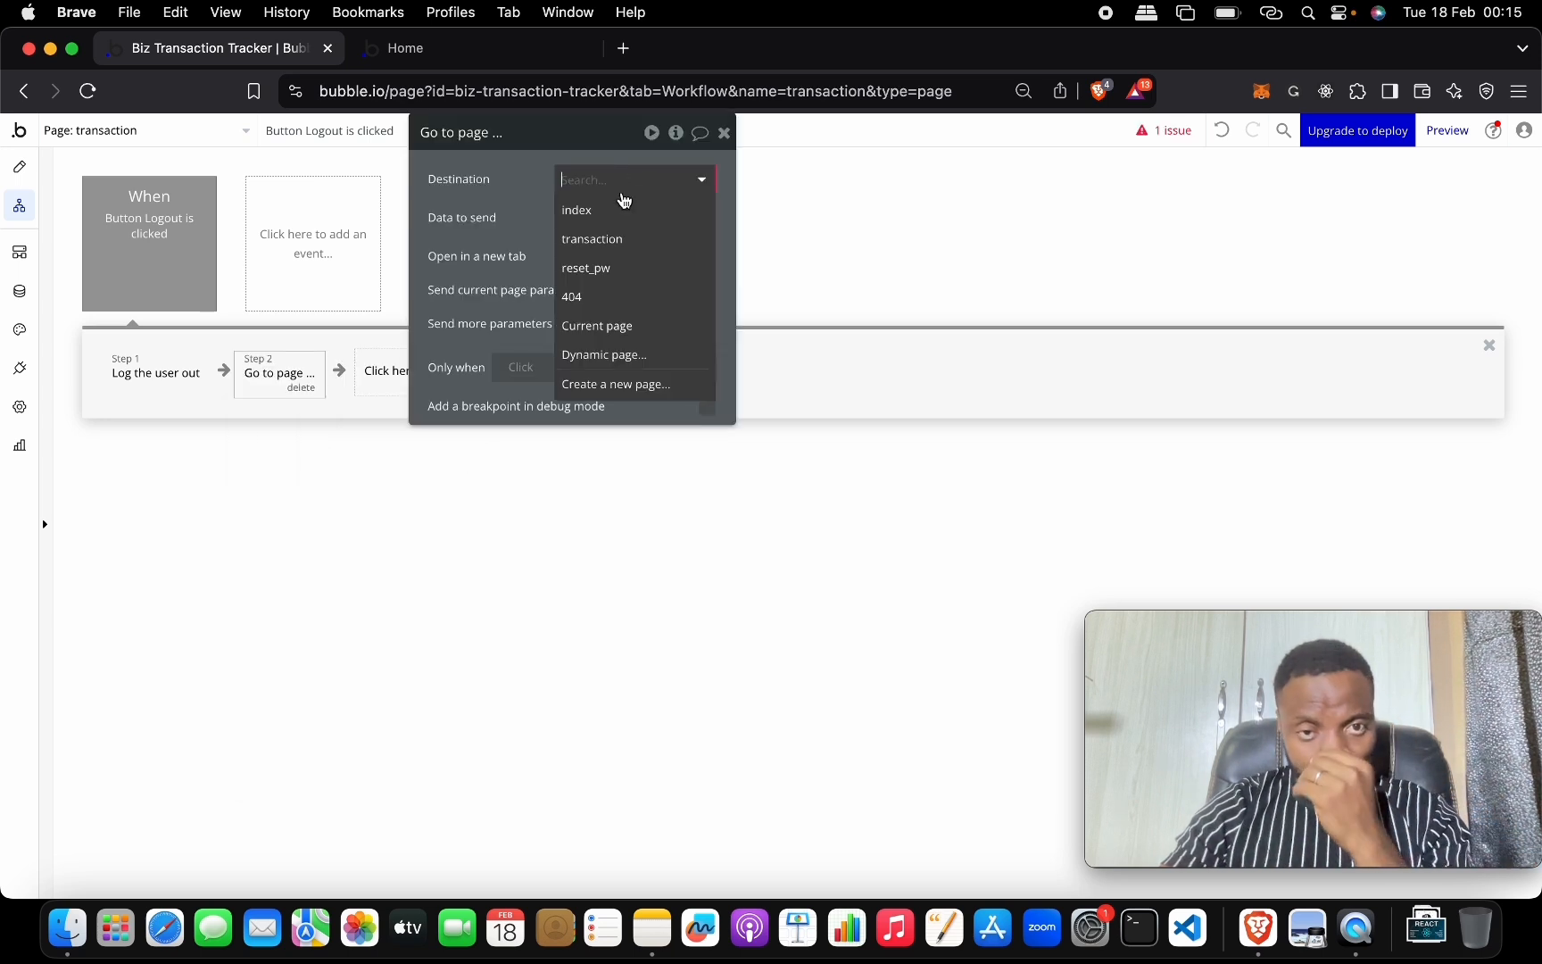
{"action": "left_click", "coordinate": [623, 200]}
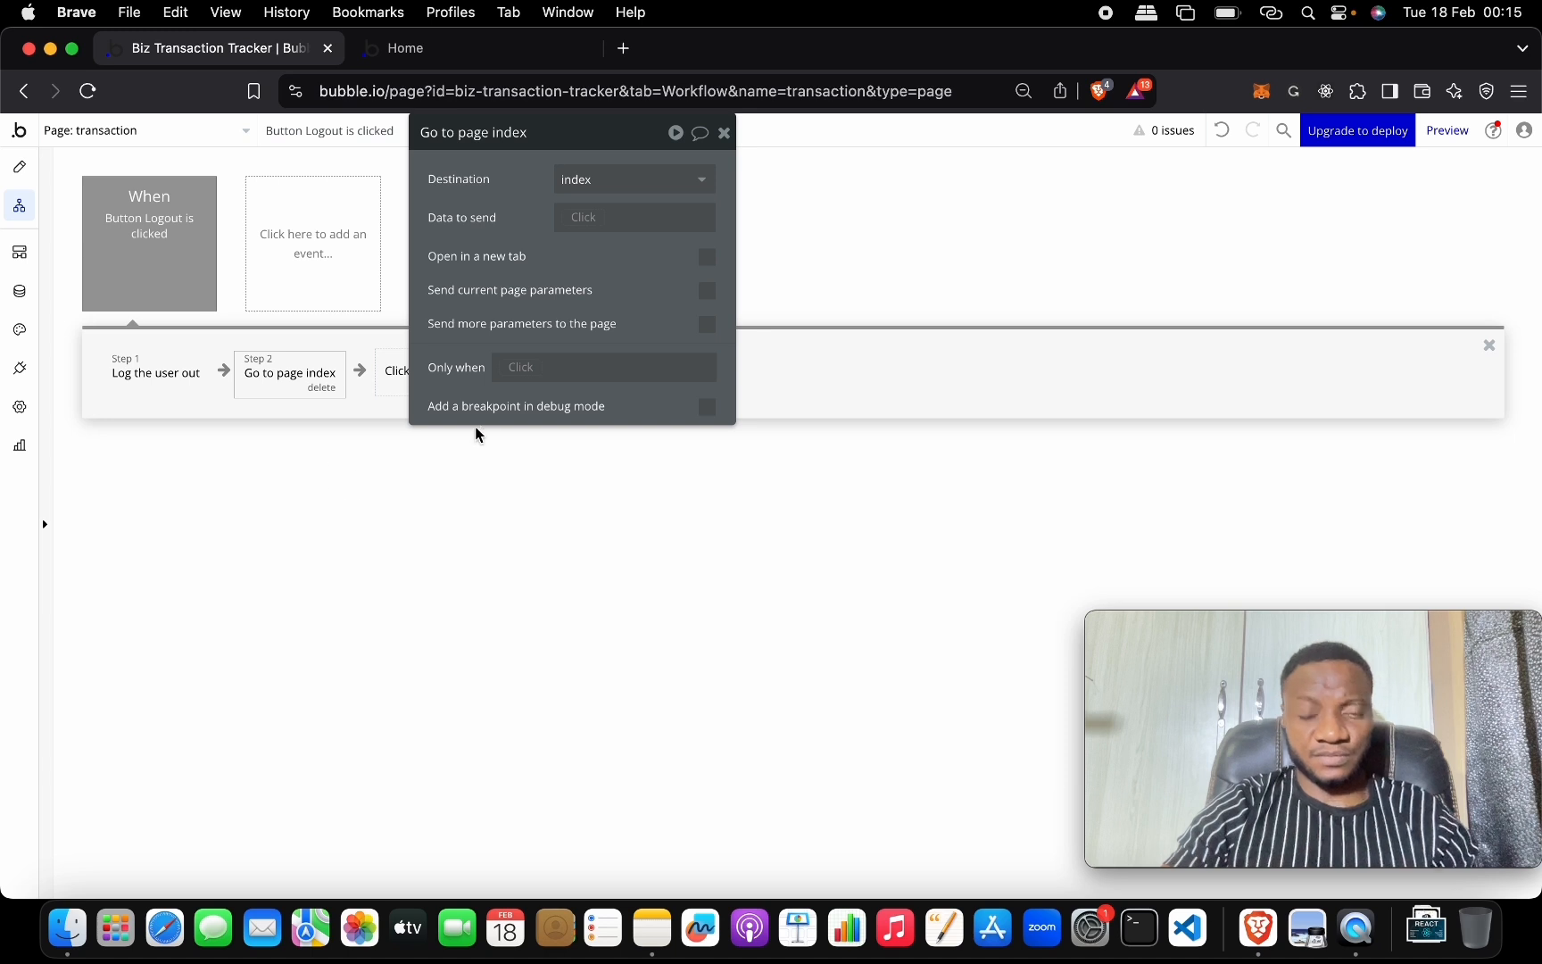
{"action": "left_click", "coordinate": [724, 132]}
Check the stored user records under Data > App data.
{"action": "left_click", "coordinate": [441, 56]}
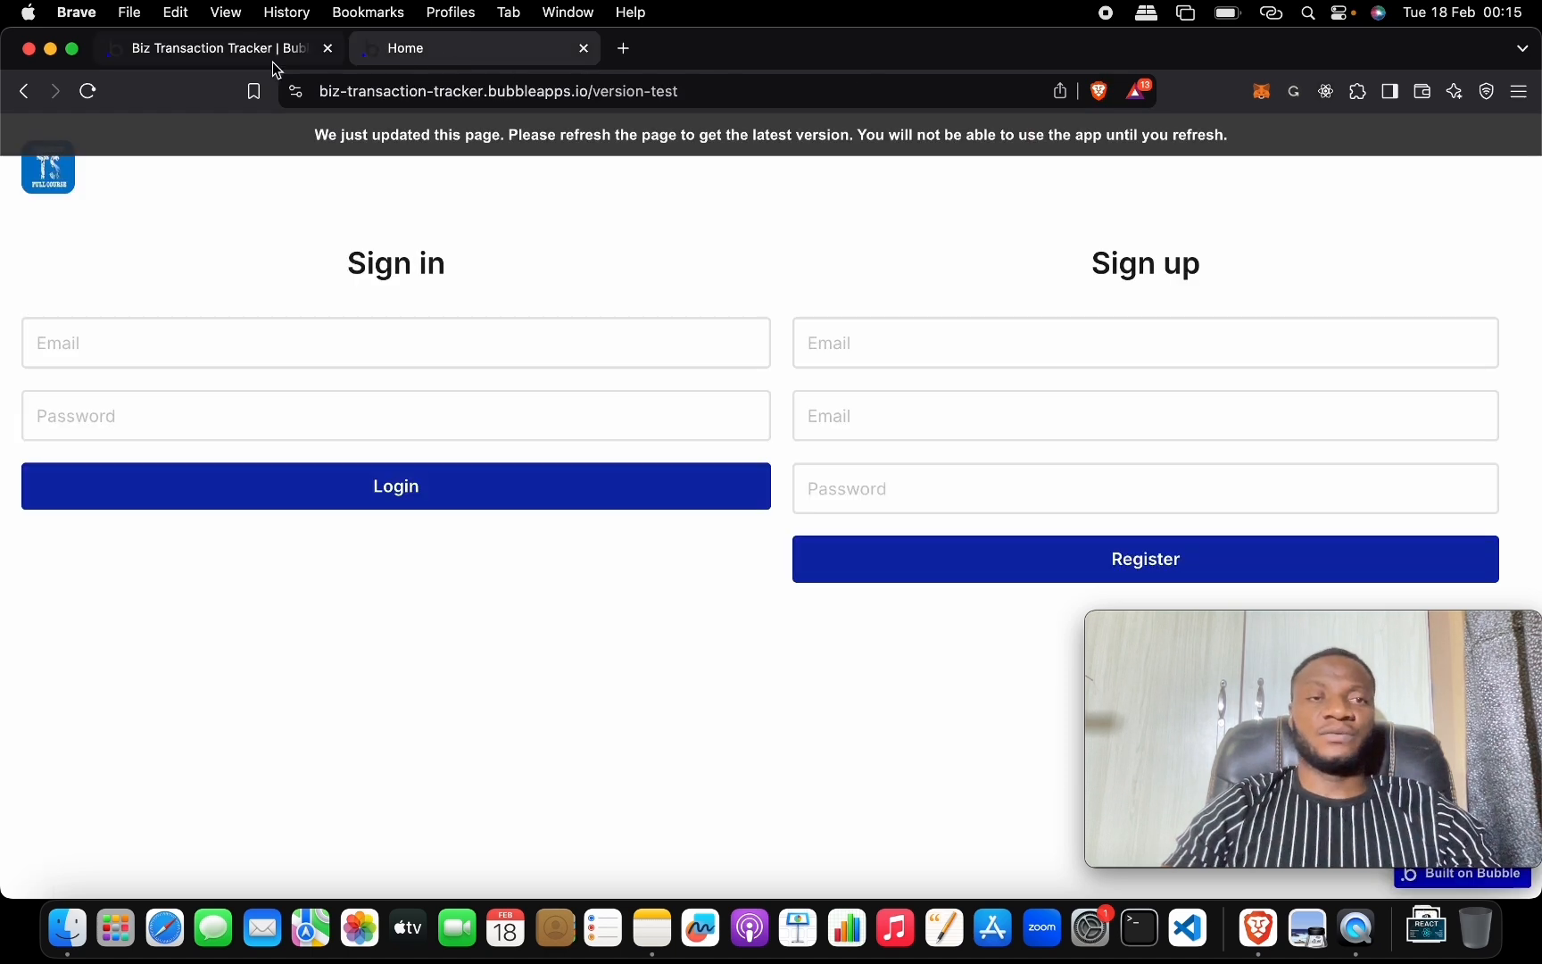
{"action": "left_click", "coordinate": [241, 55]}
{"action": "left_click", "coordinate": [20, 167]}
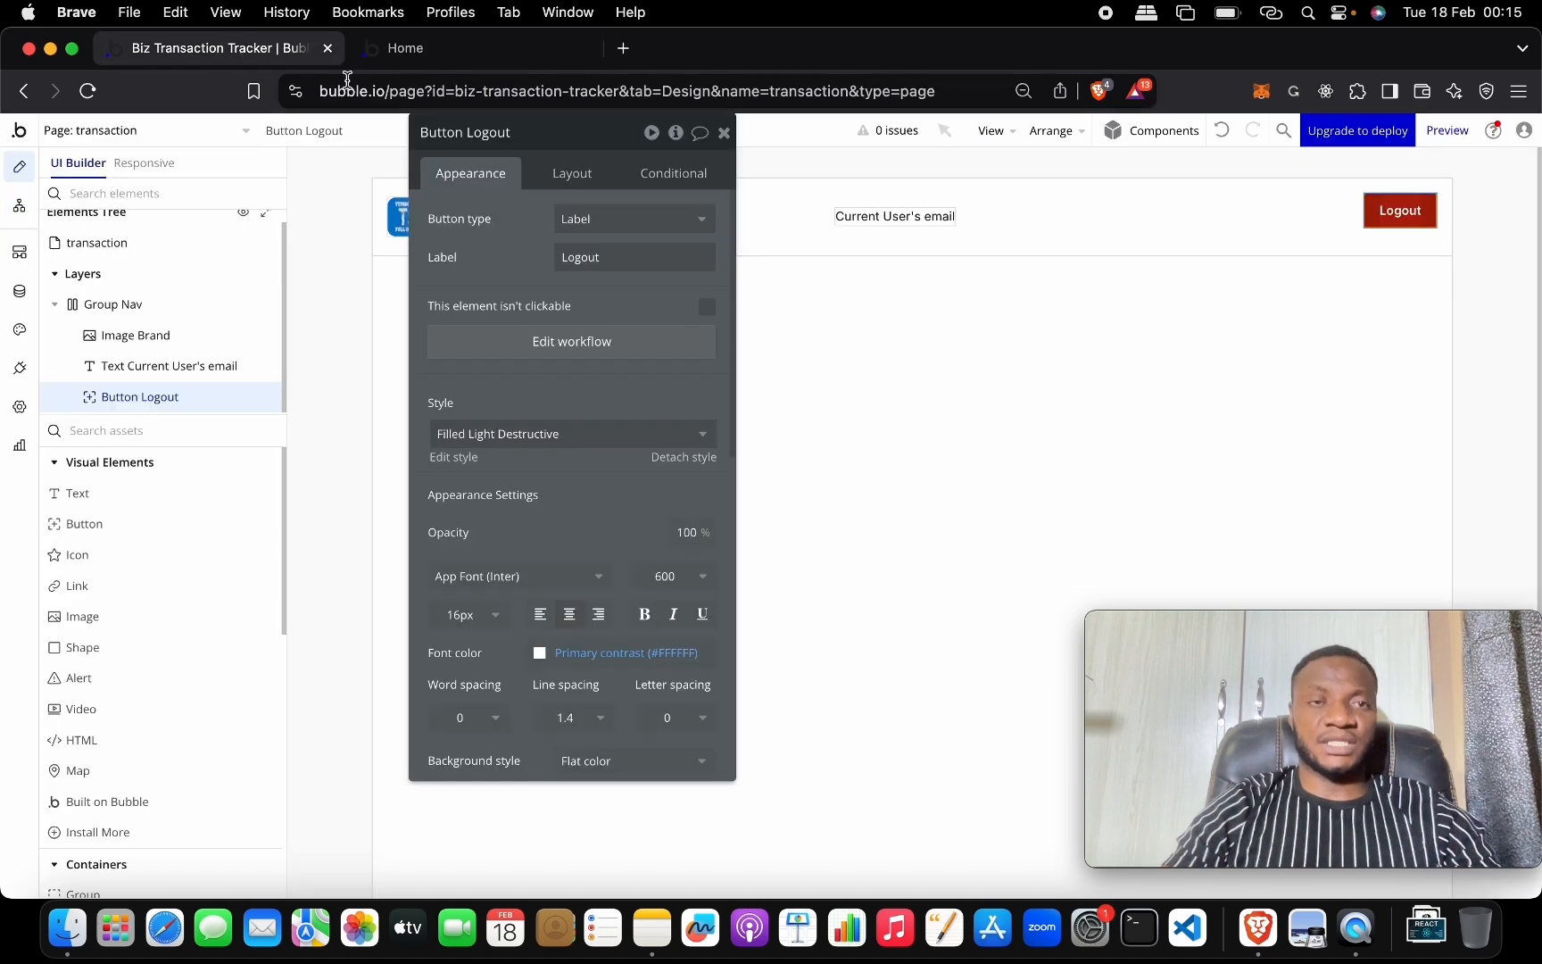
{"action": "left_click", "coordinate": [398, 49]}
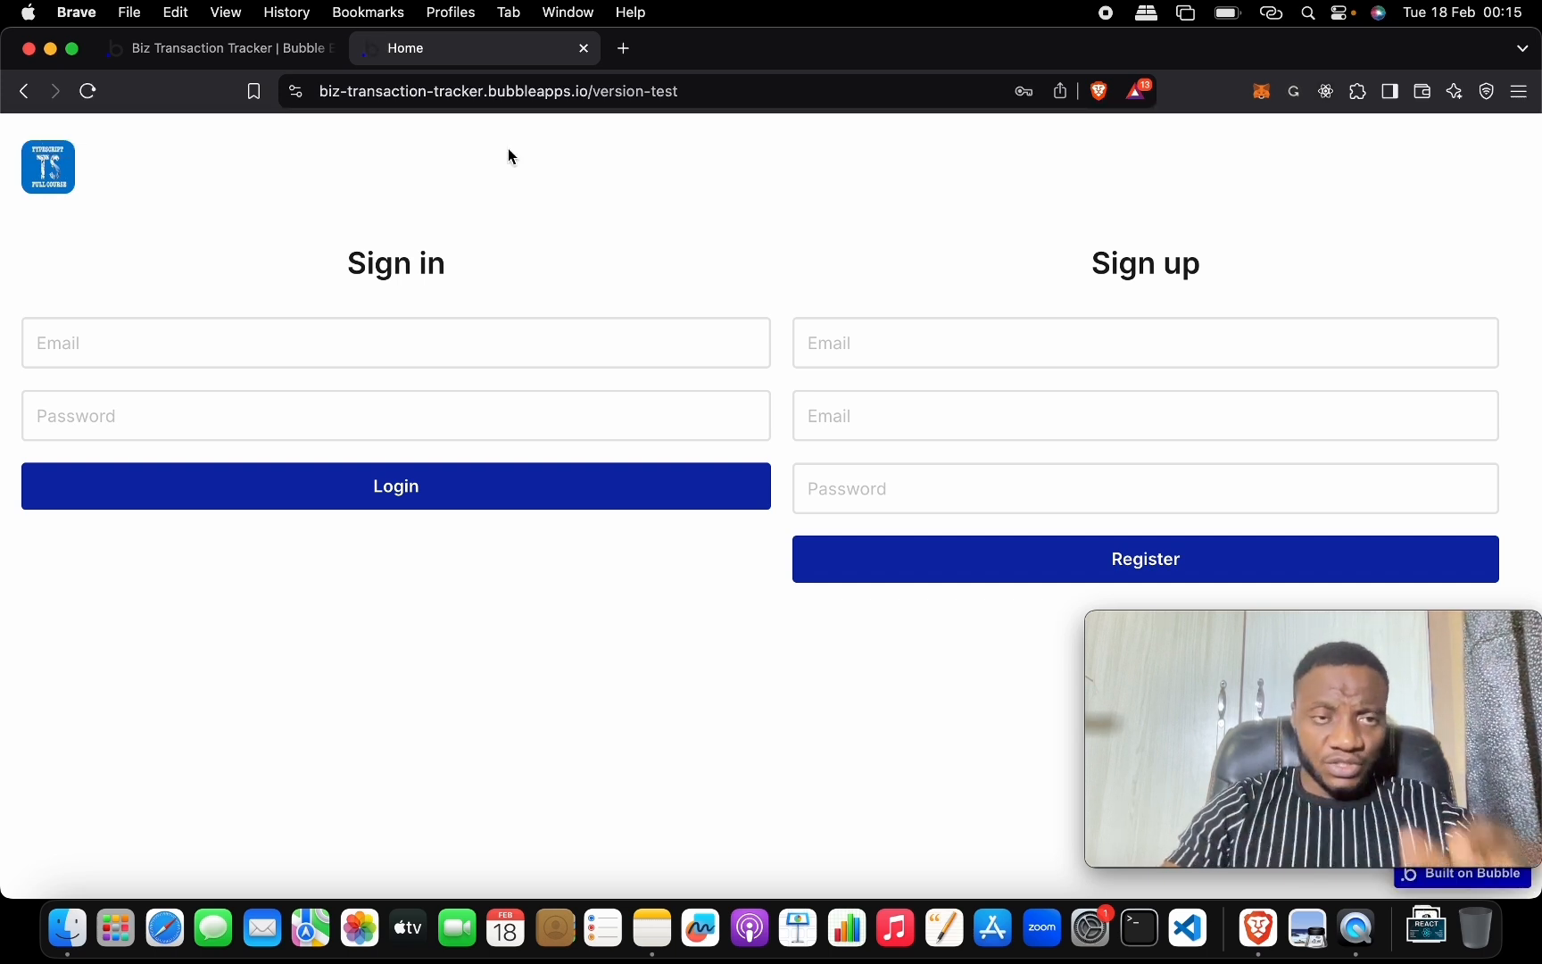
{"action": "left_click", "coordinate": [835, 344]}
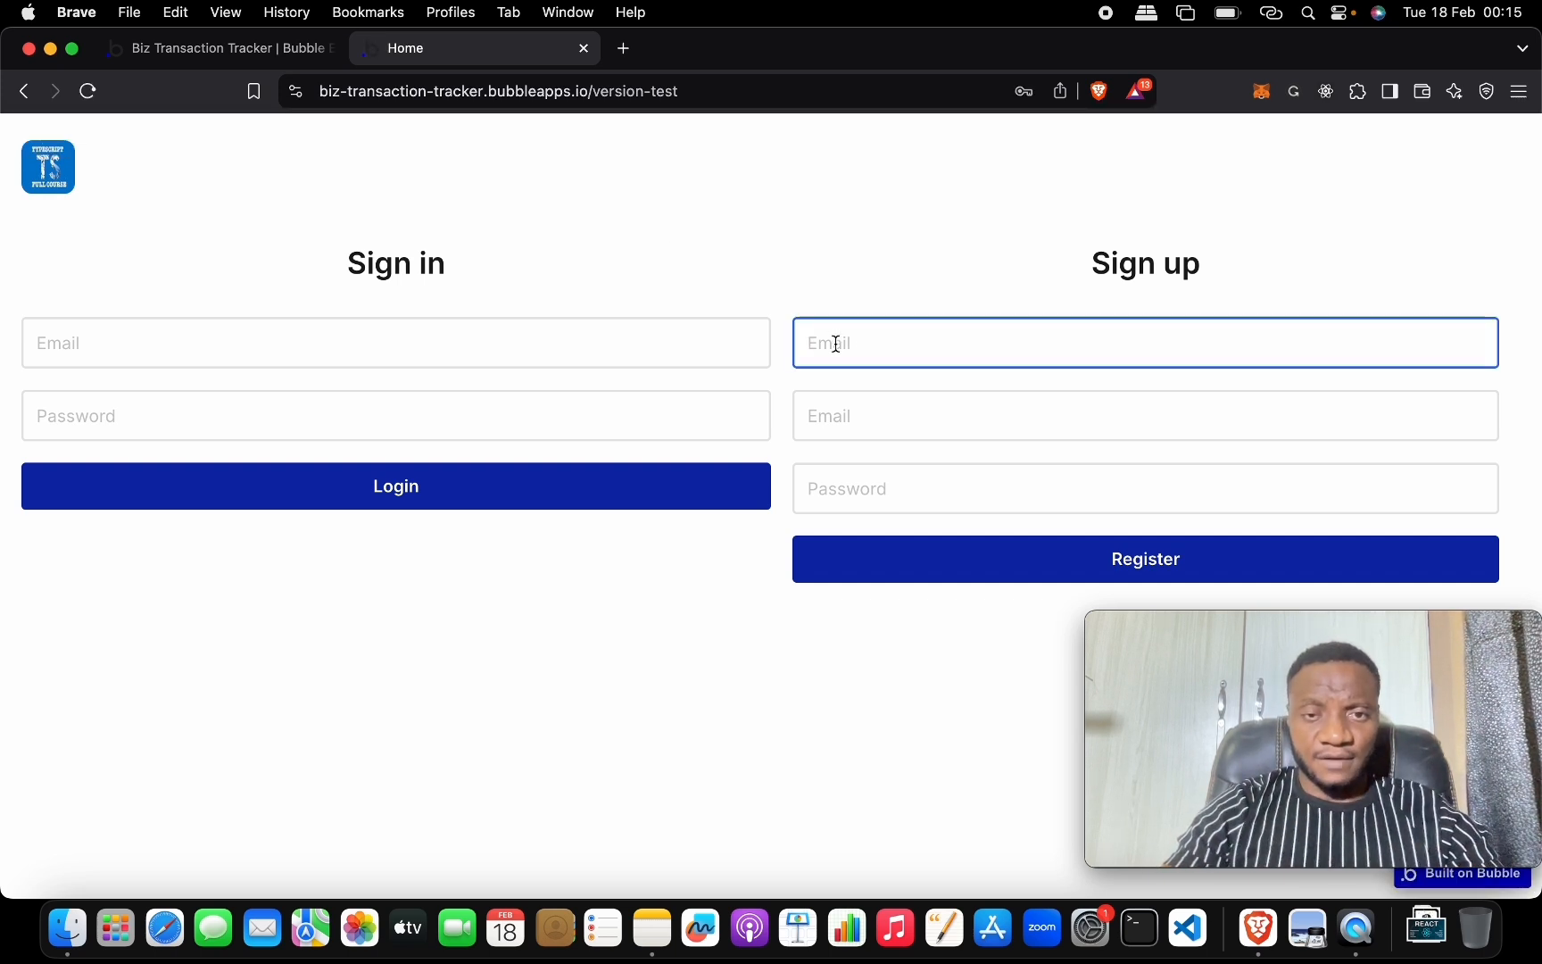
{"action": "left_click", "coordinate": [285, 48]}
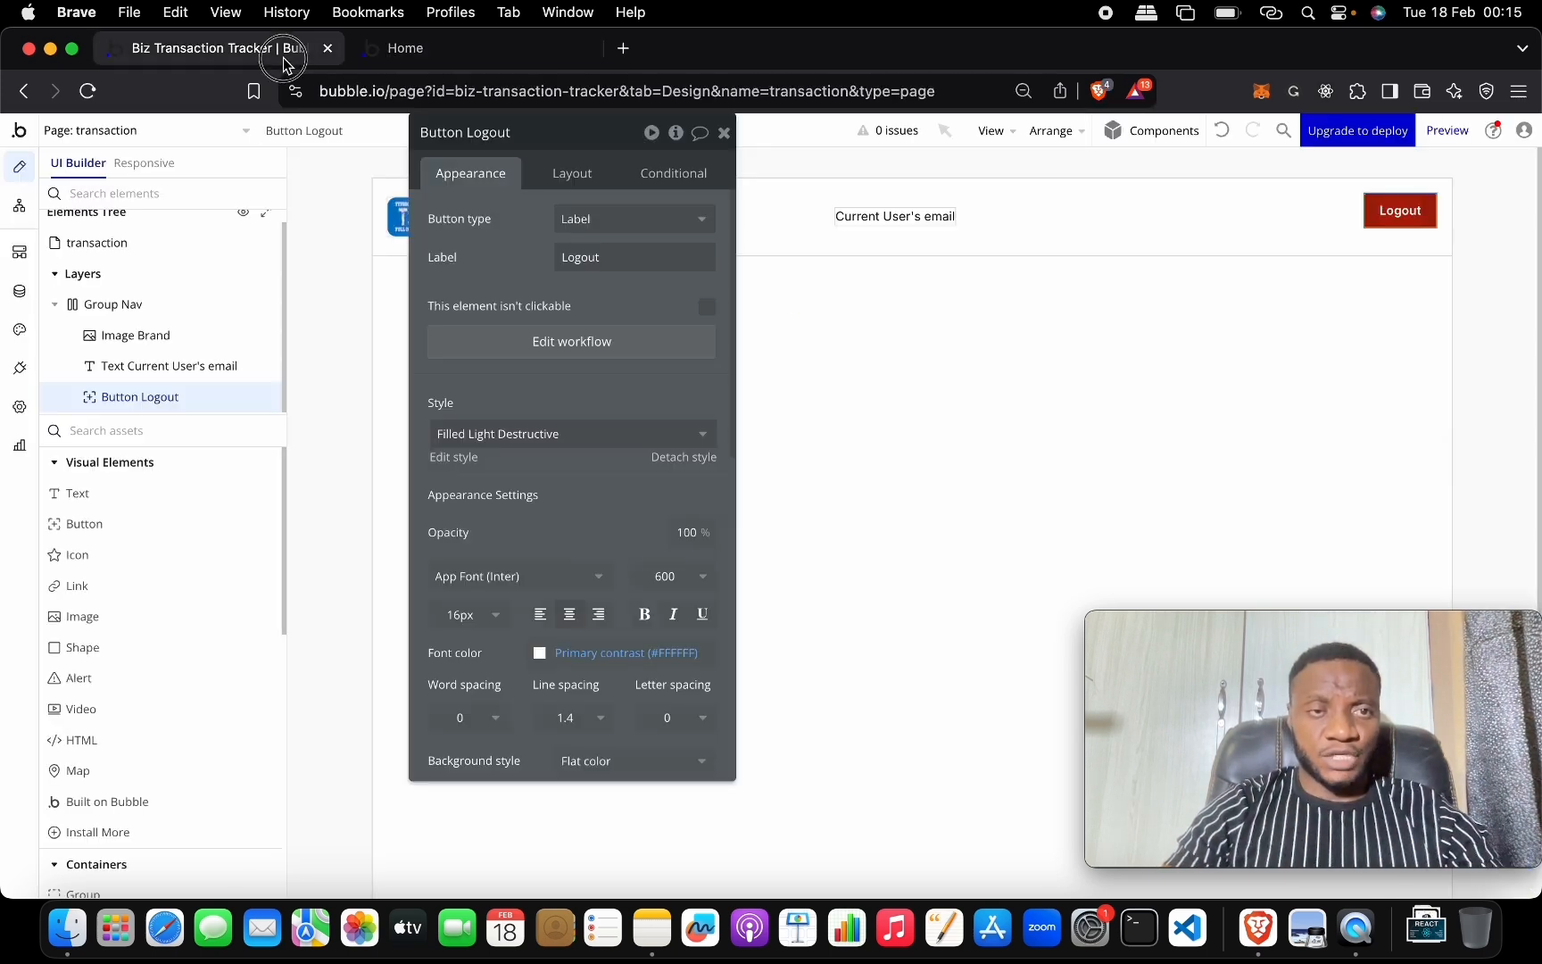
{"action": "left_click", "coordinate": [19, 290]}
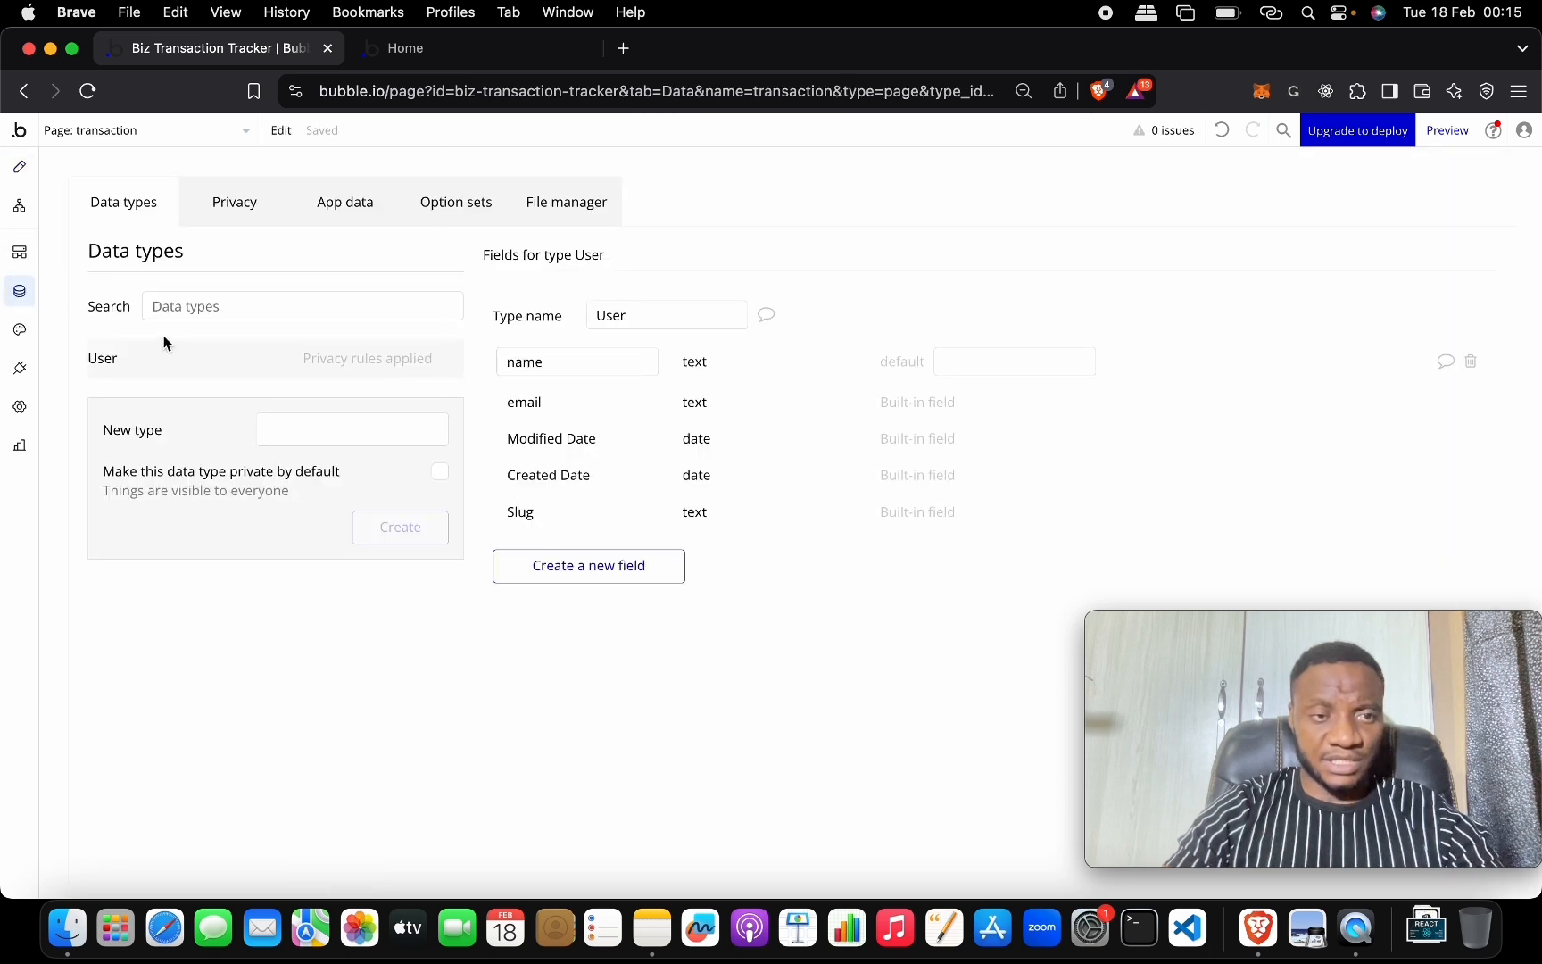
{"action": "left_click", "coordinate": [344, 200]}
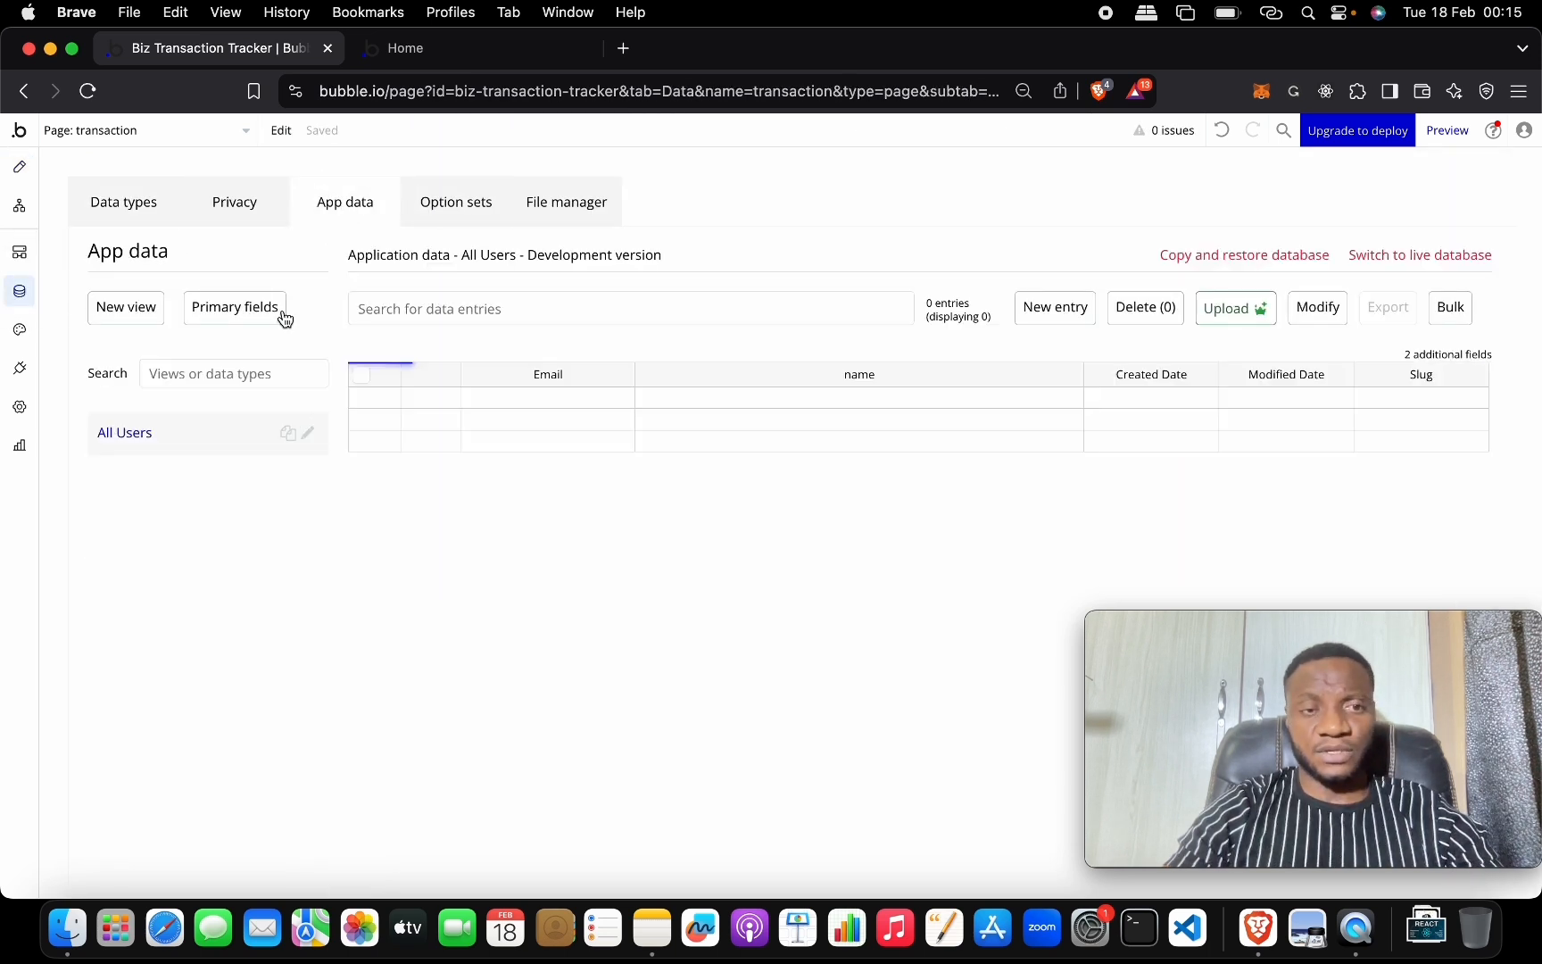
In the preview's sign-up form, enter the test user's name and e-mail address.
{"action": "left_click", "coordinate": [429, 65]}
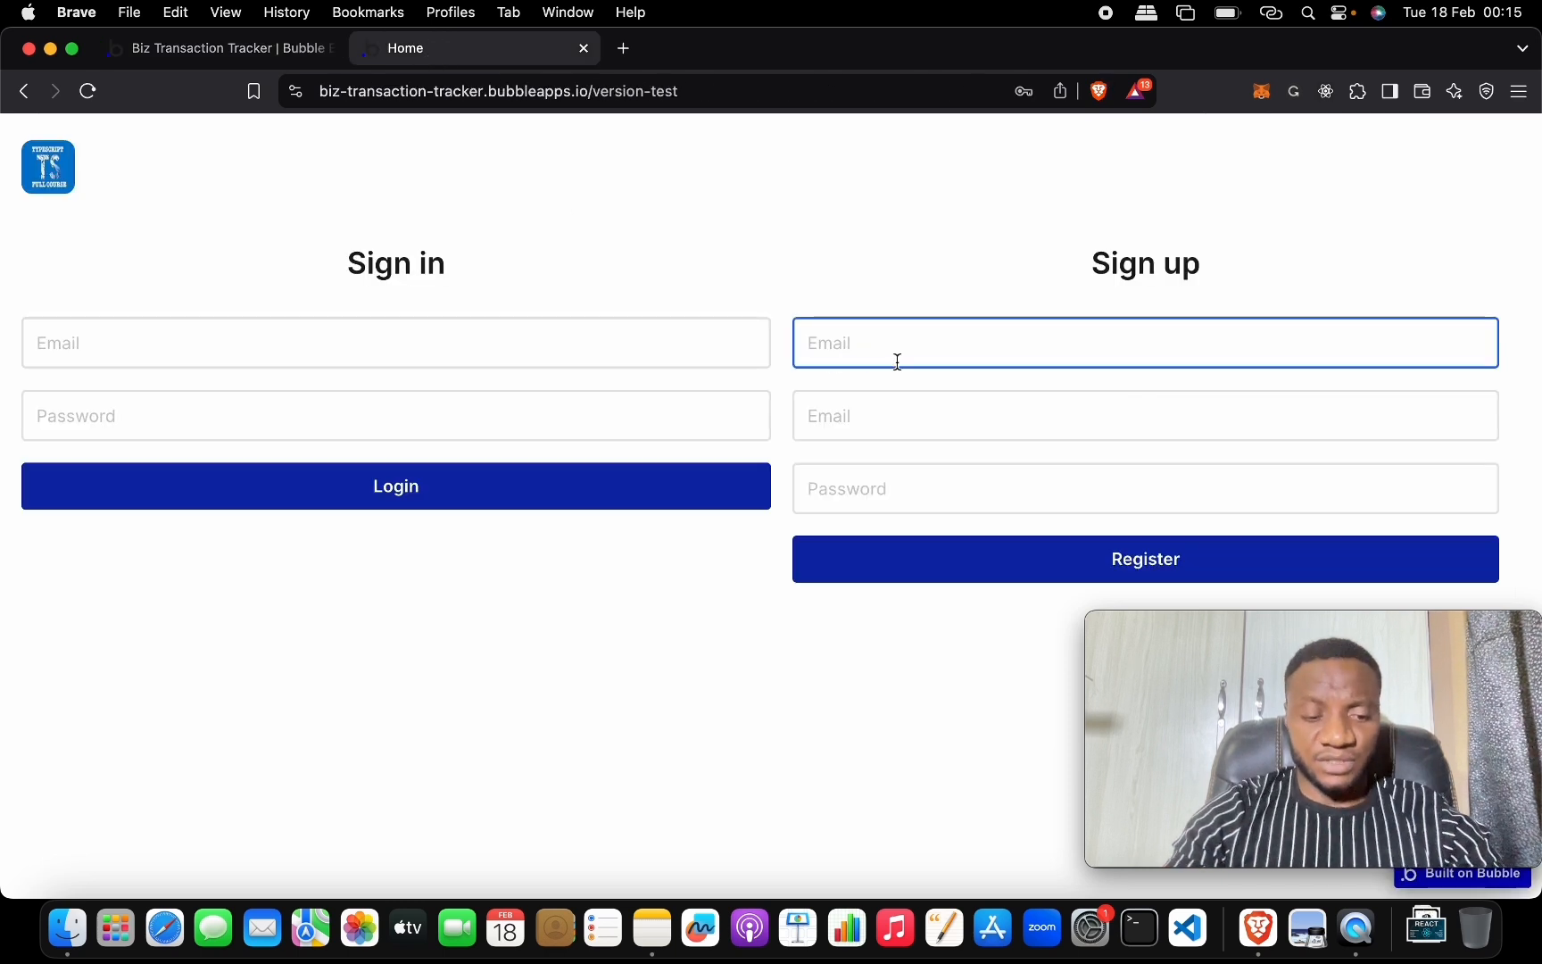
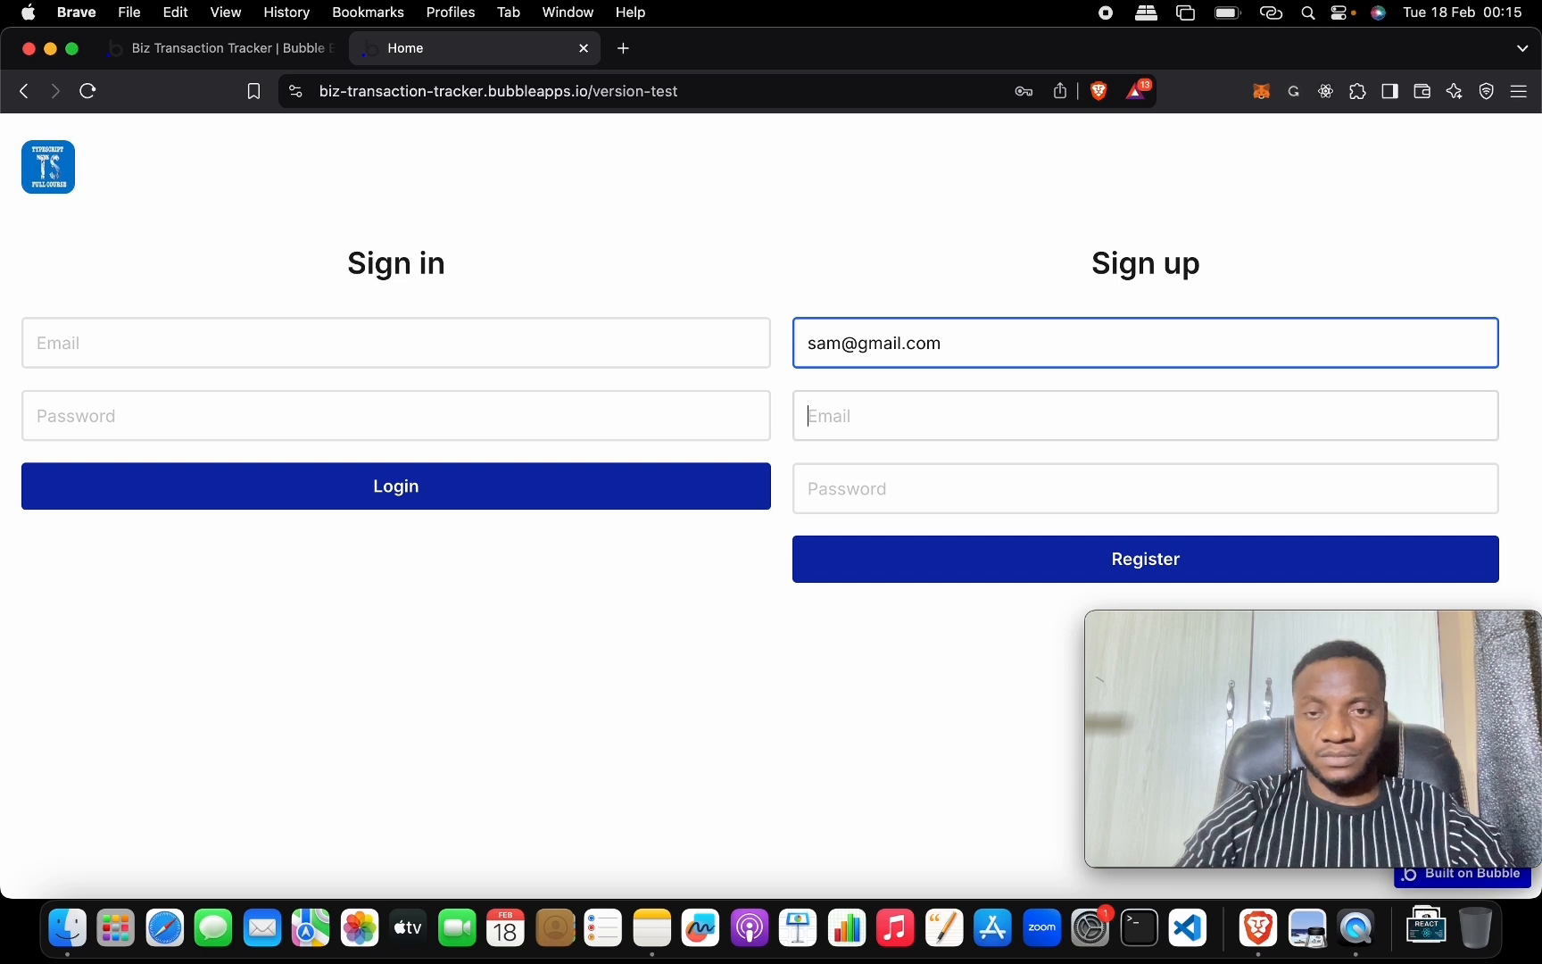
{"action": "left_click", "coordinate": [808, 416]}
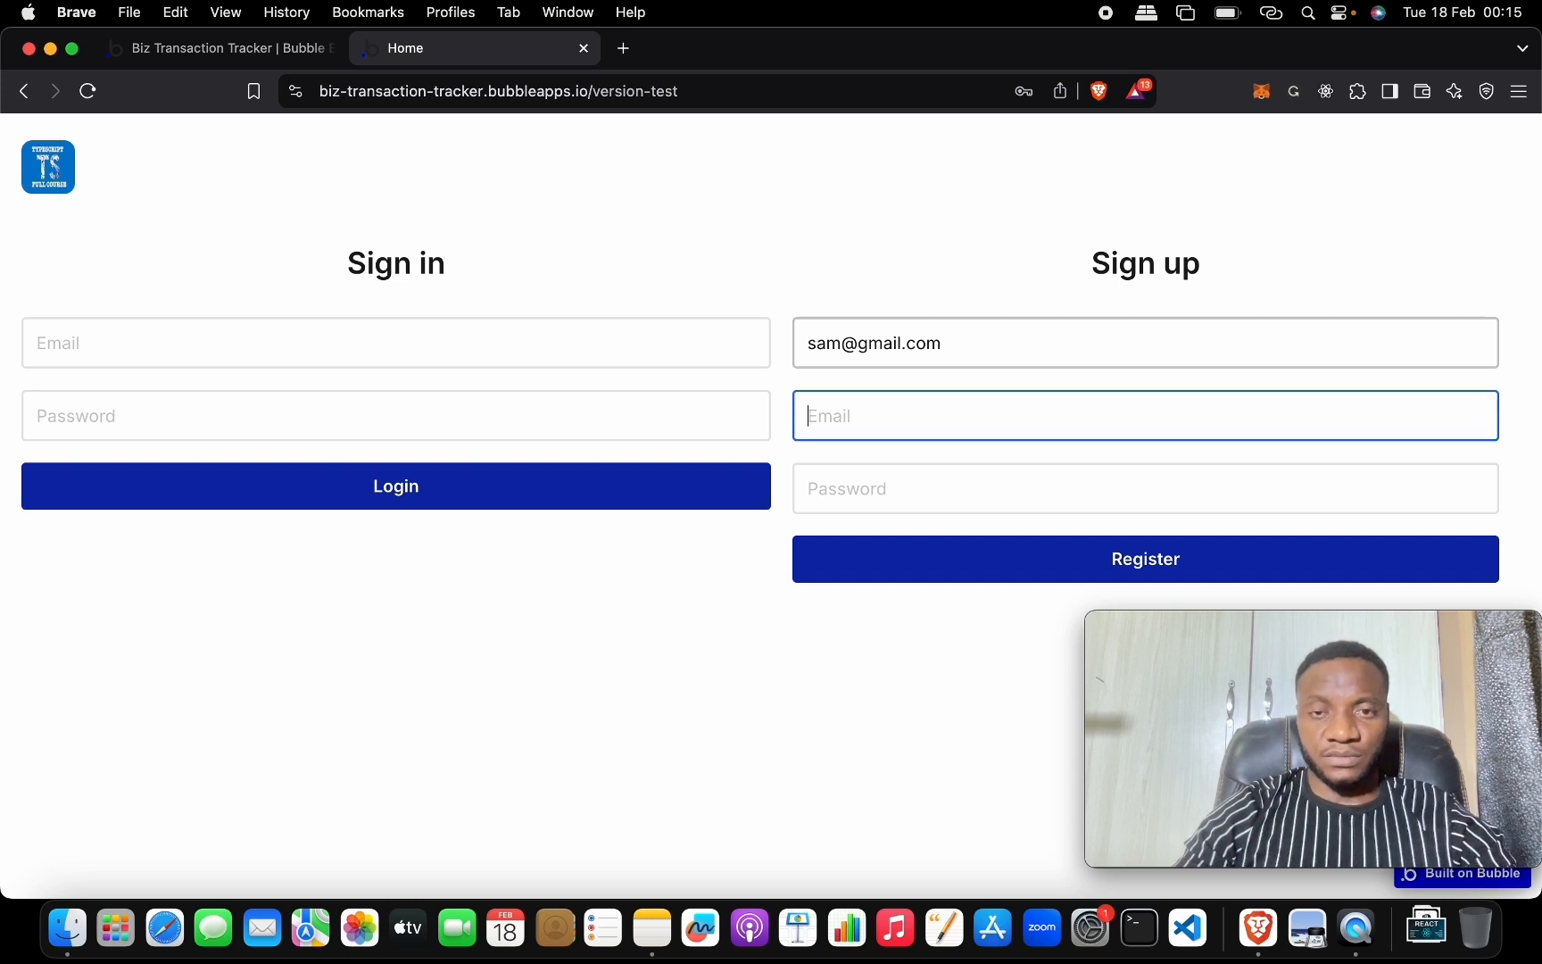
{"action": "key", "text": "shift+Tab"}
{"action": "key", "text": "super+x"}
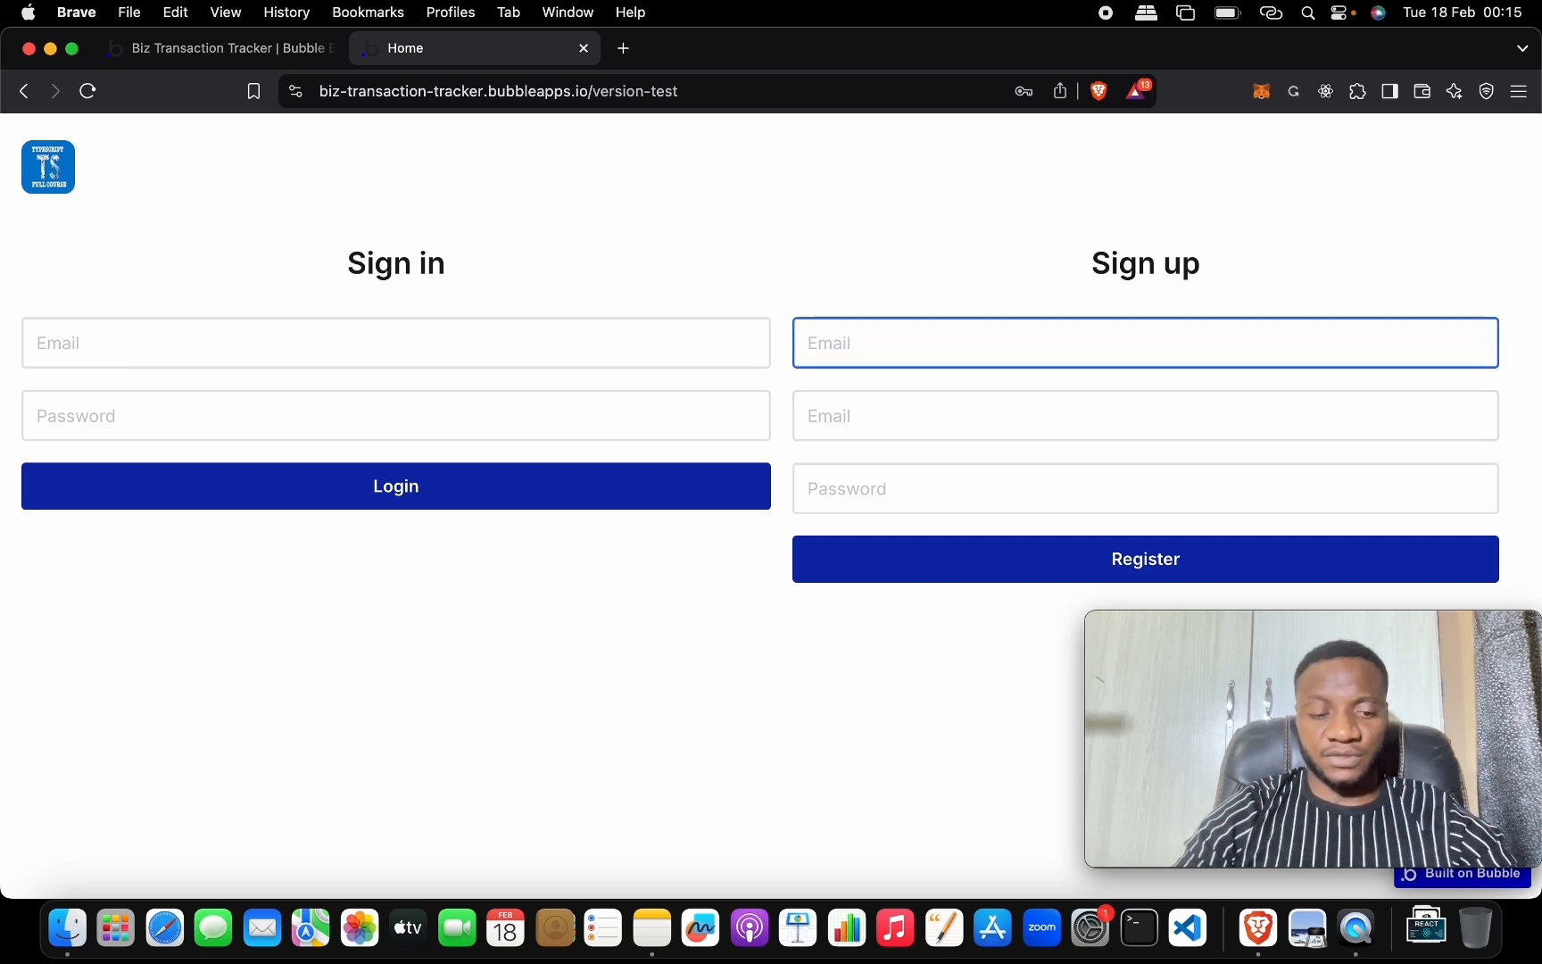
{"action": "type", "text": "Sam"}
{"action": "key", "text": "Tab"}
{"action": "key", "text": "super+v"}
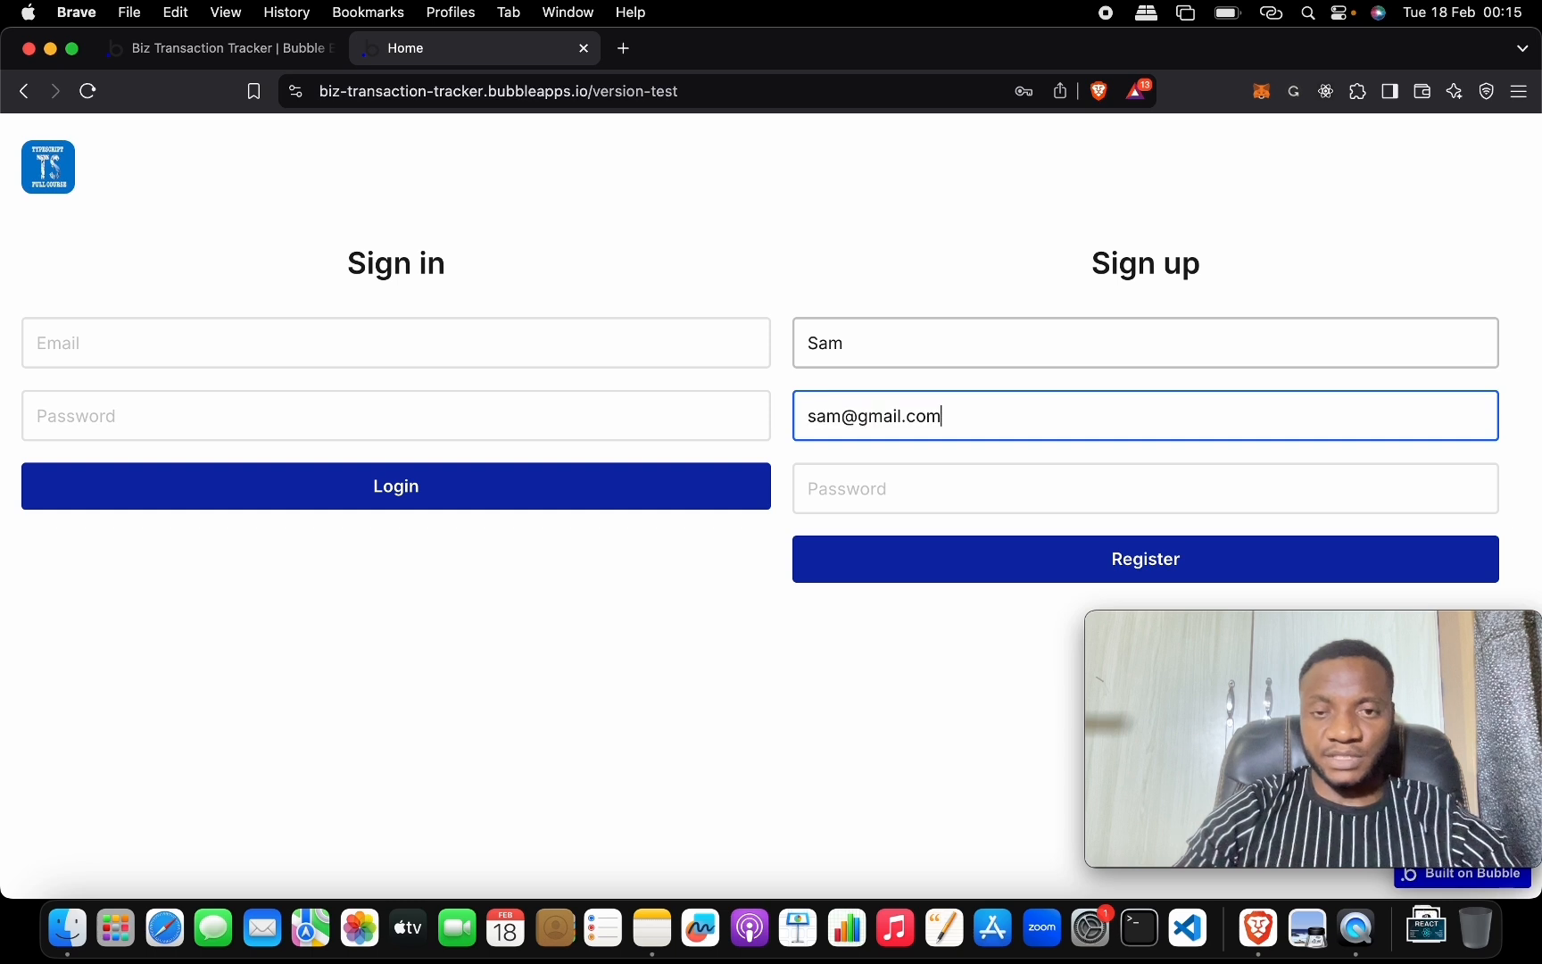
Enter a password, register, and select the email shown on the Transactions page.
{"action": "left_click", "coordinate": [930, 491]}
{"action": "type", "text": "12"}
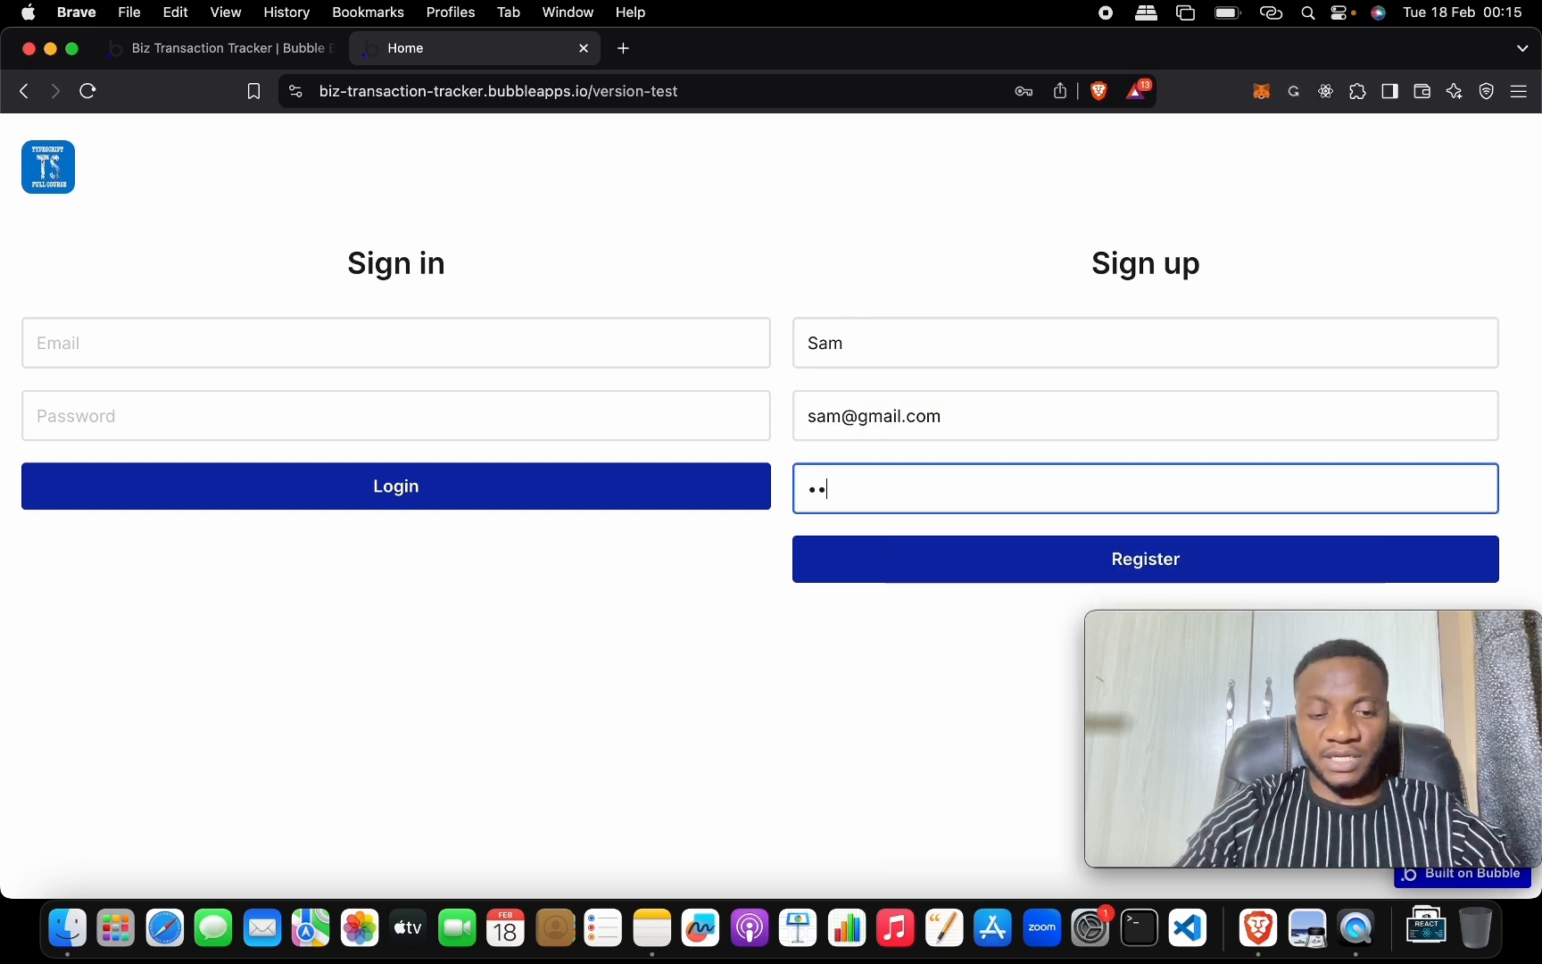
{"action": "left_click", "coordinate": [951, 551]}
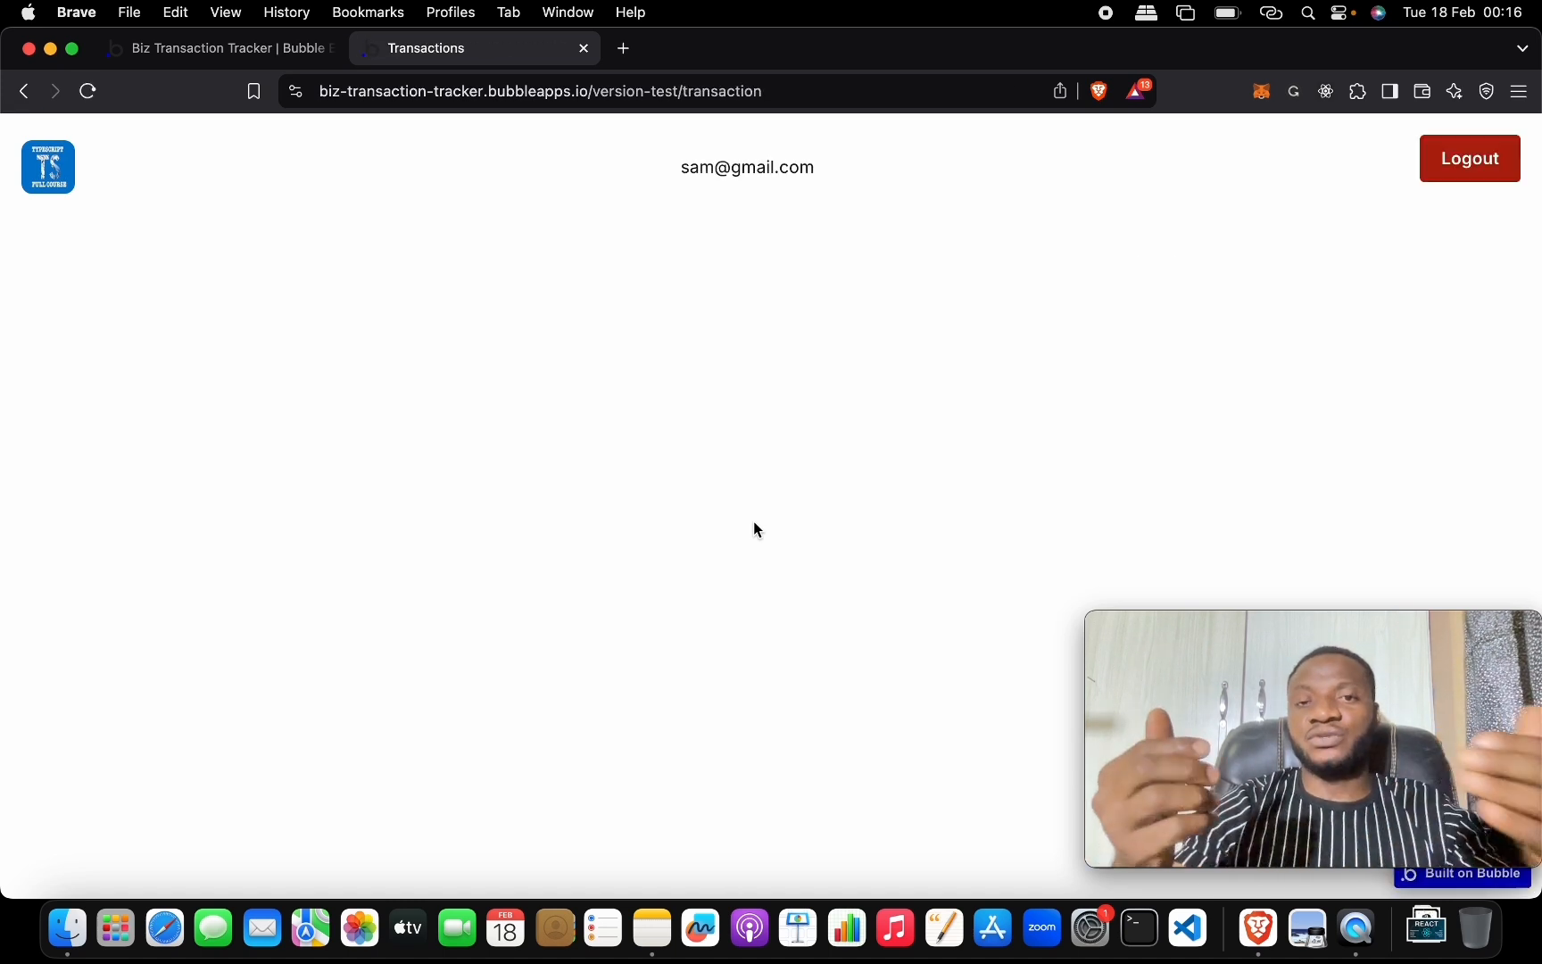
{"action": "left_click_drag", "start_coordinate": [683, 167], "coordinate": [839, 181]}
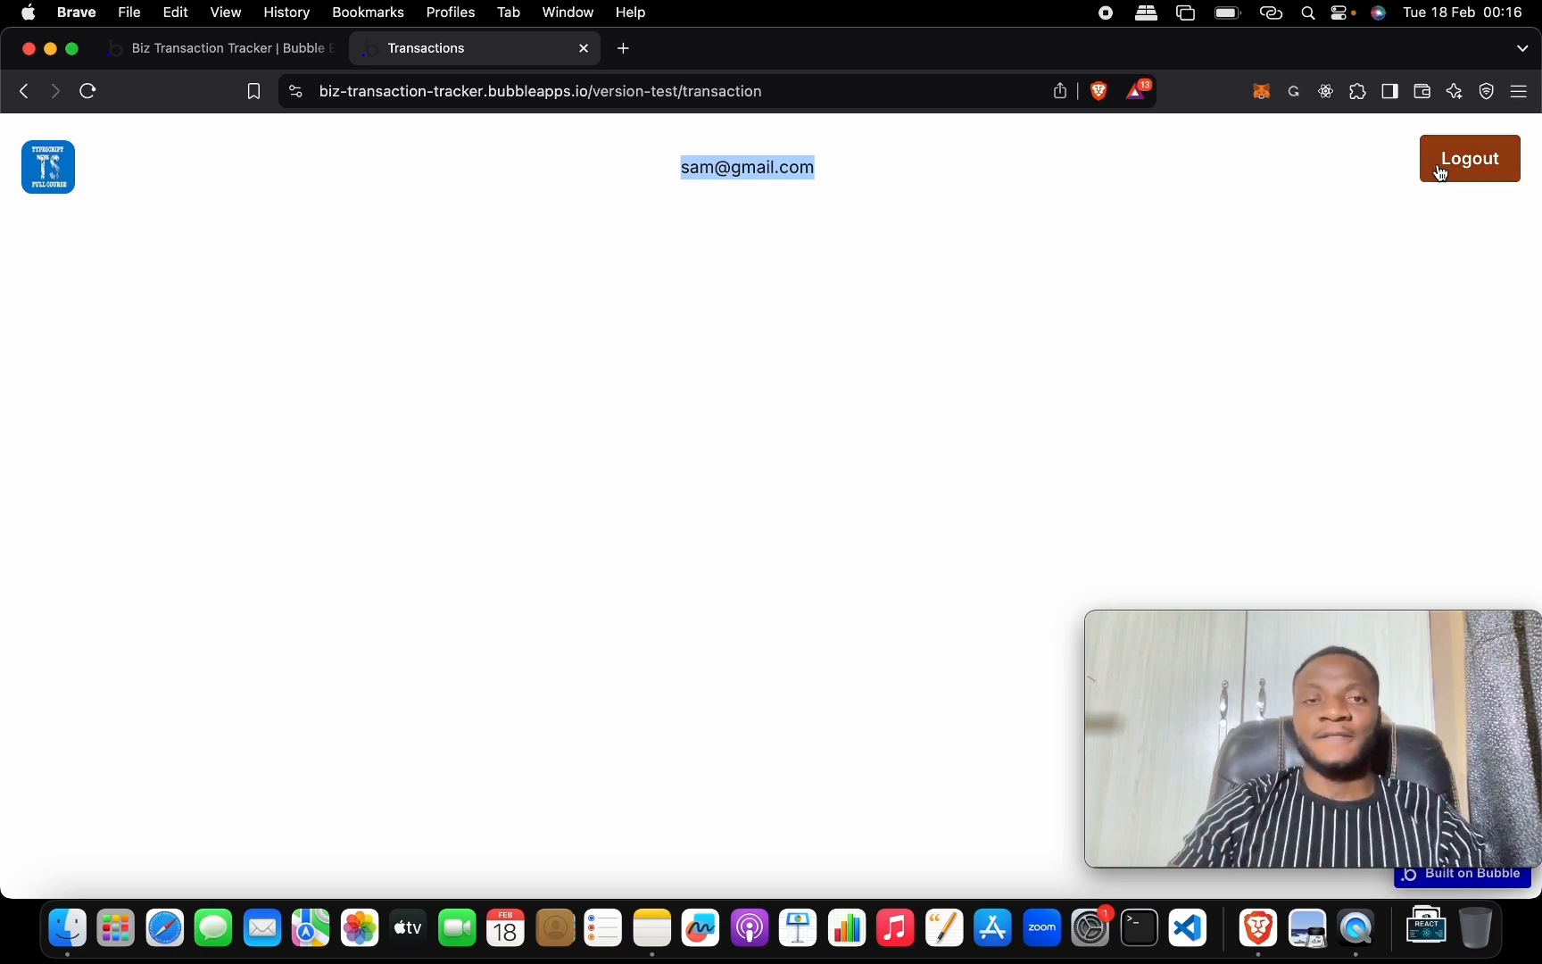
{"action": "left_click", "coordinate": [1484, 176]}
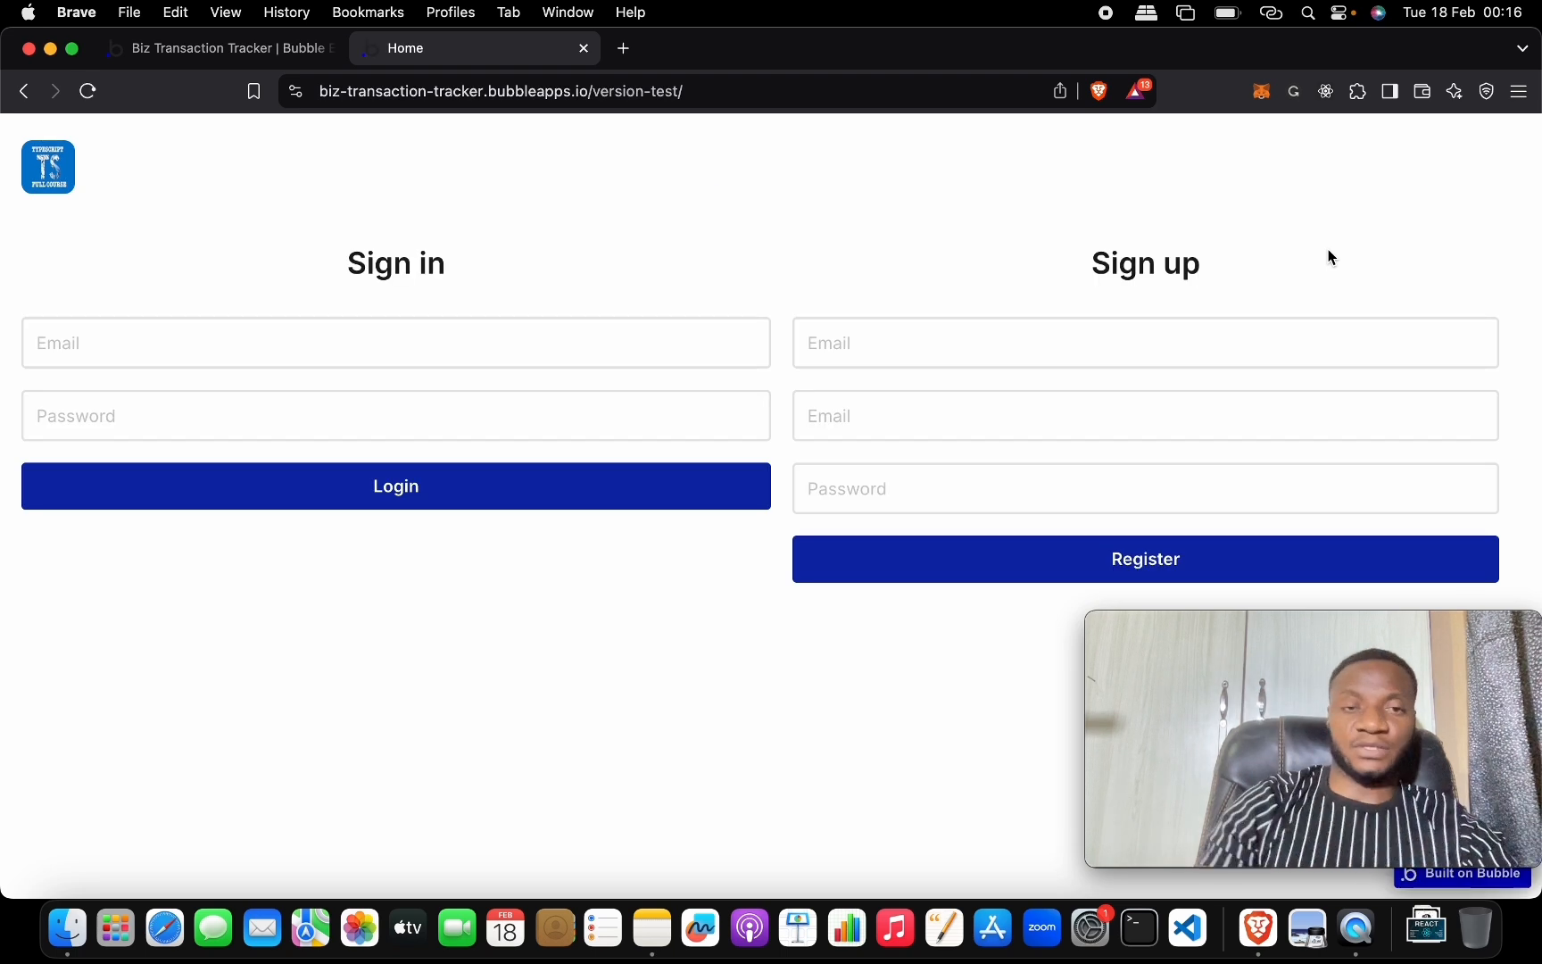
{"action": "left_click", "coordinate": [561, 345]}
{"action": "key", "text": "super+v"}
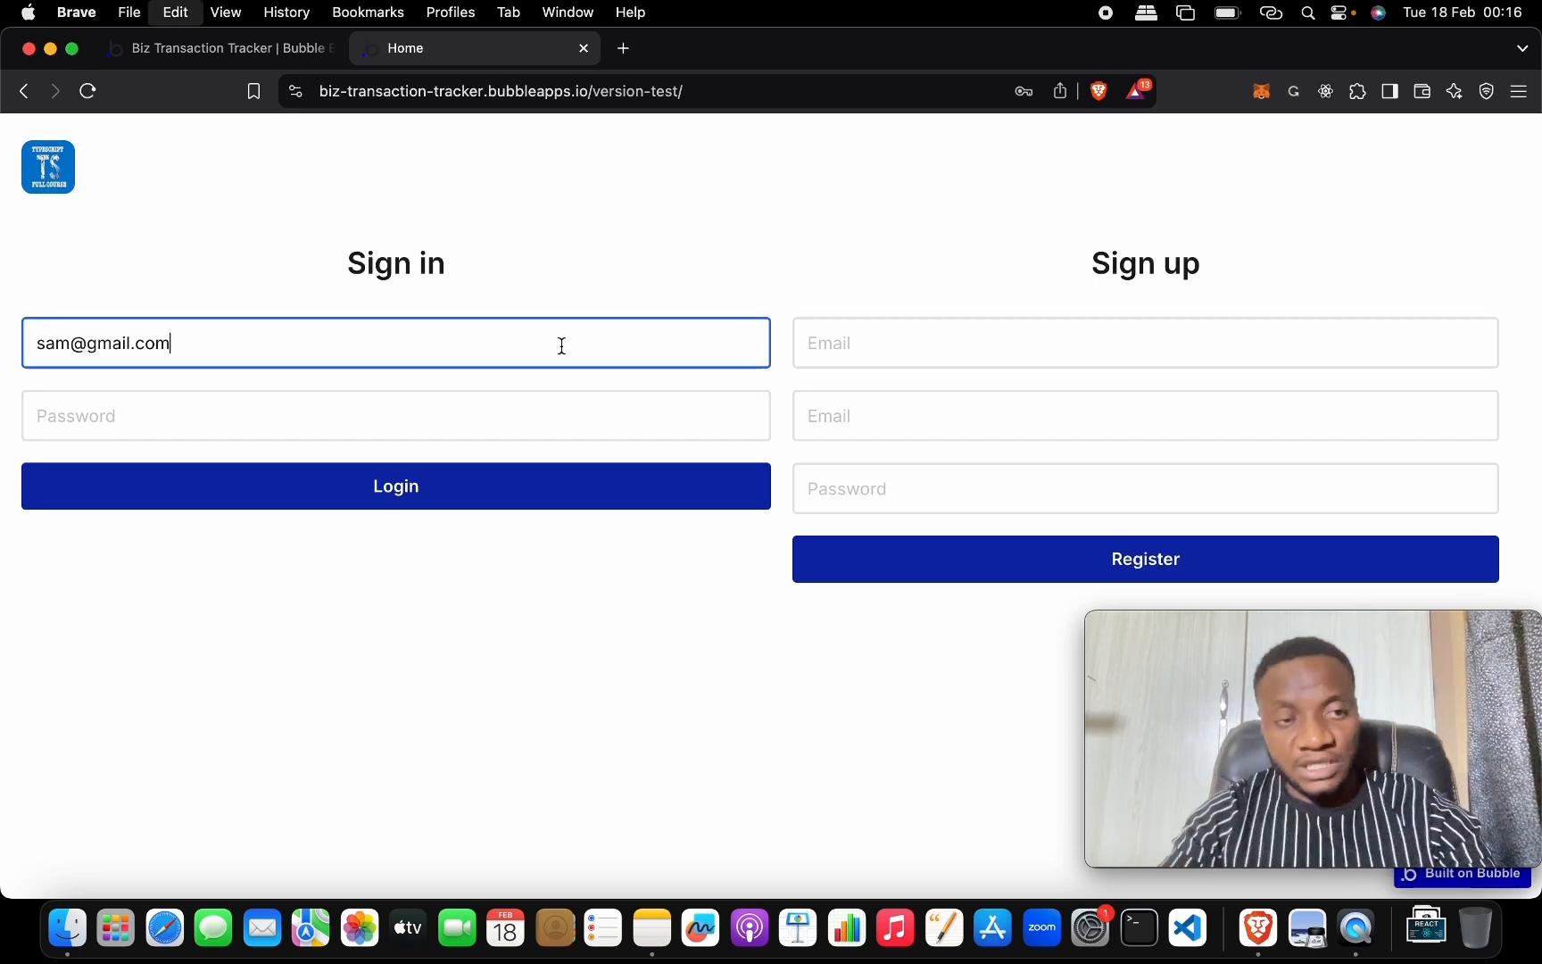
{"action": "key", "text": "Tab"}
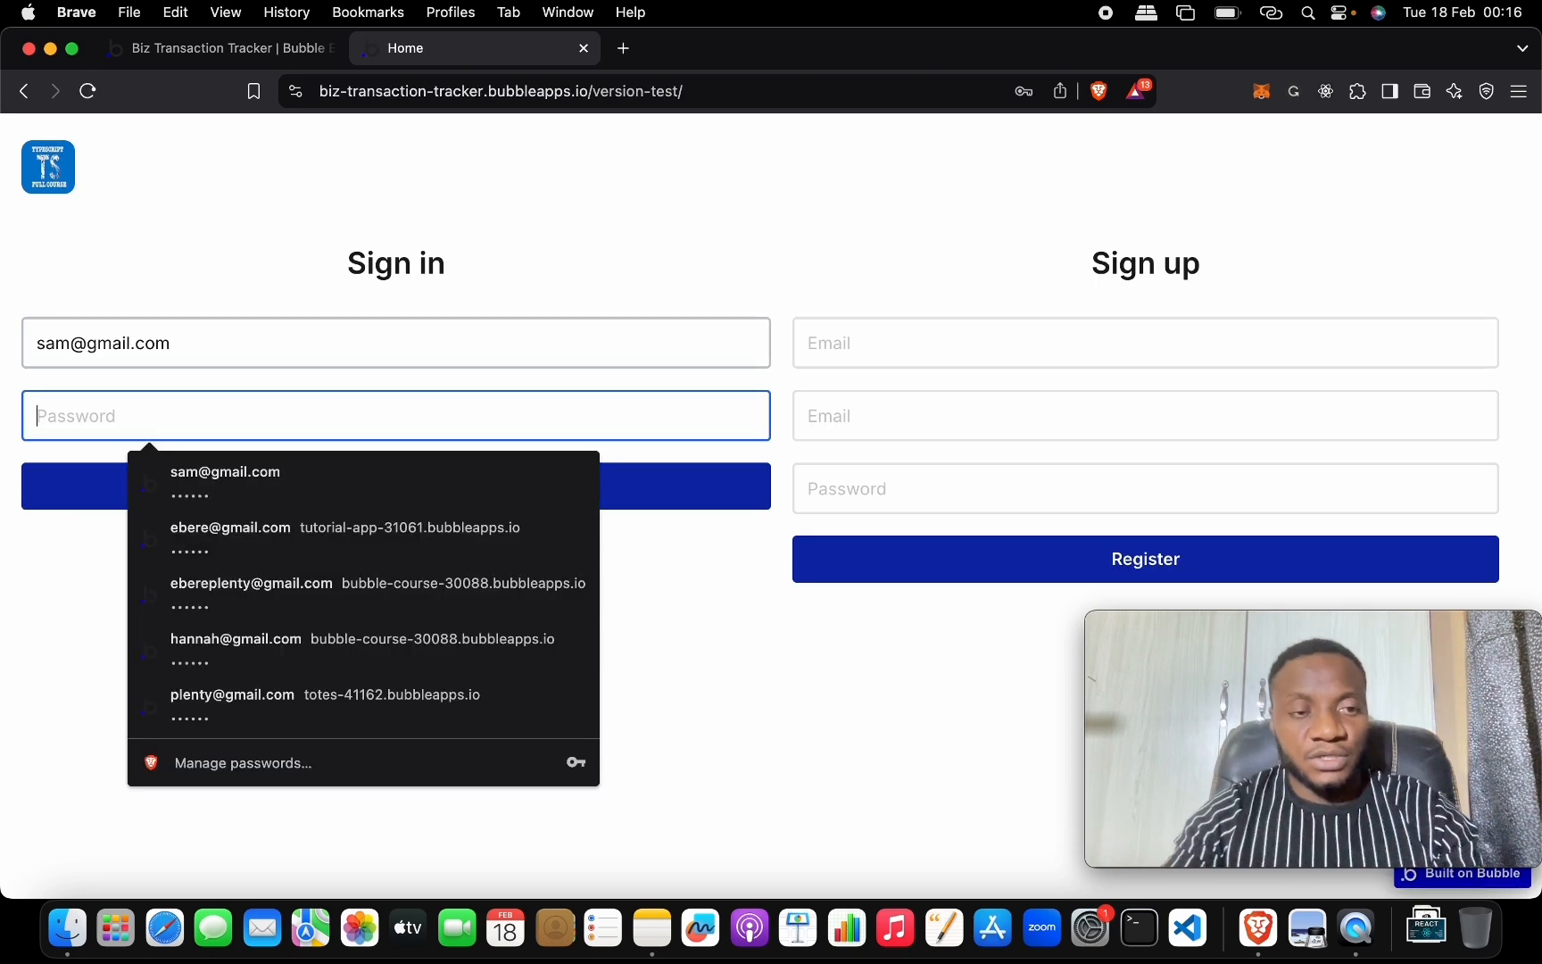
{"action": "type", "text": "1"}
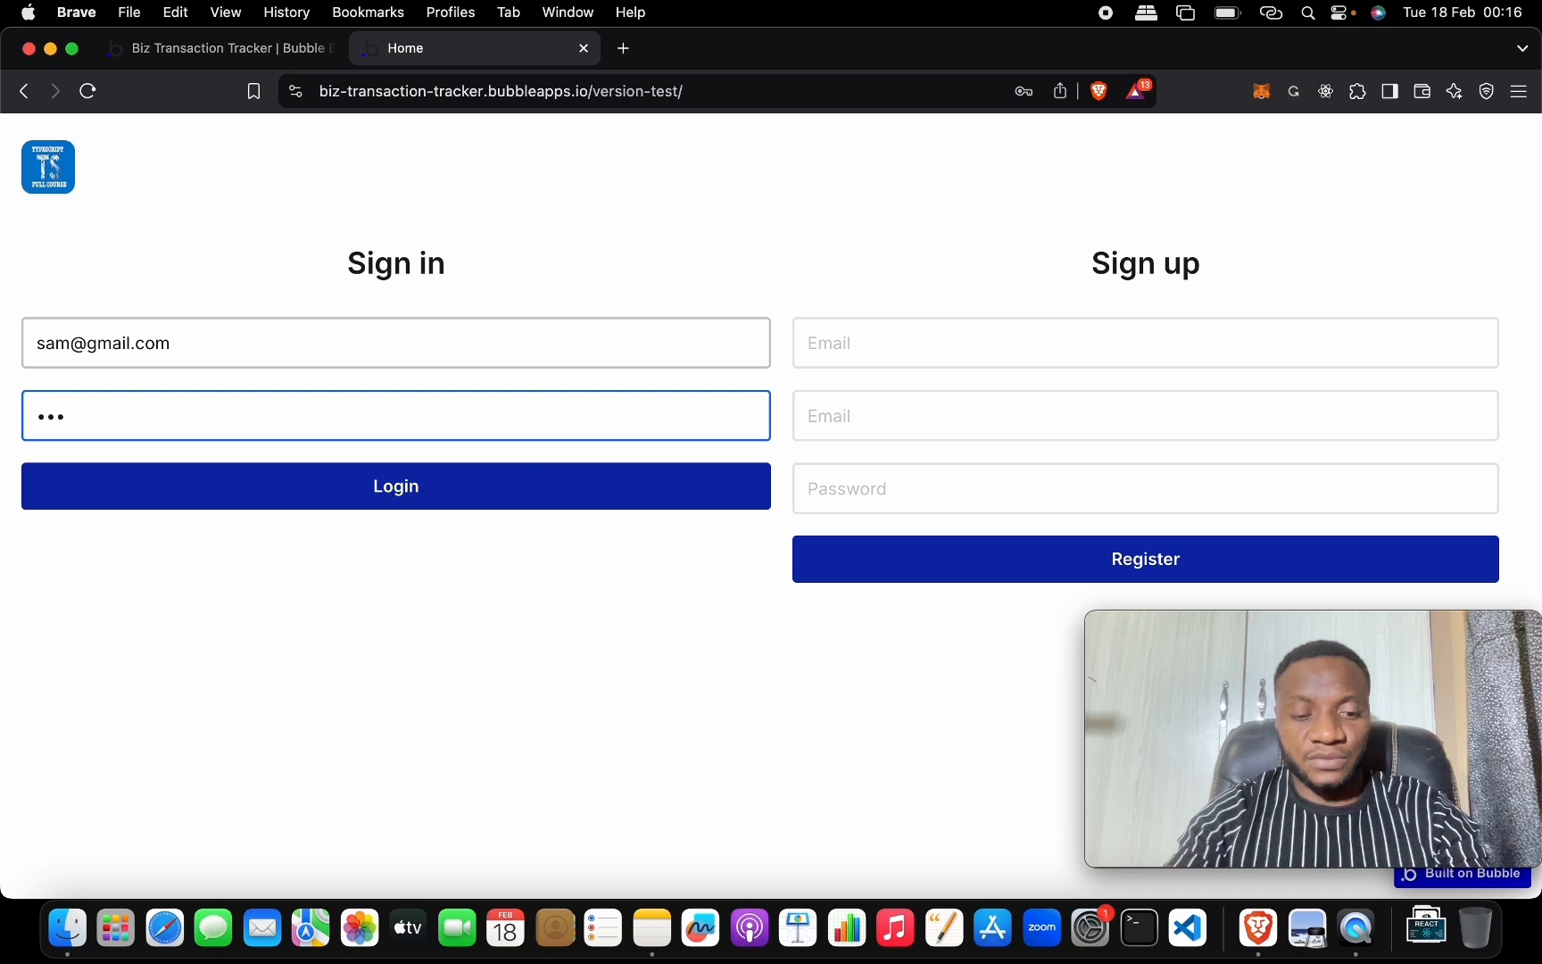
{"action": "left_click", "coordinate": [501, 494]}
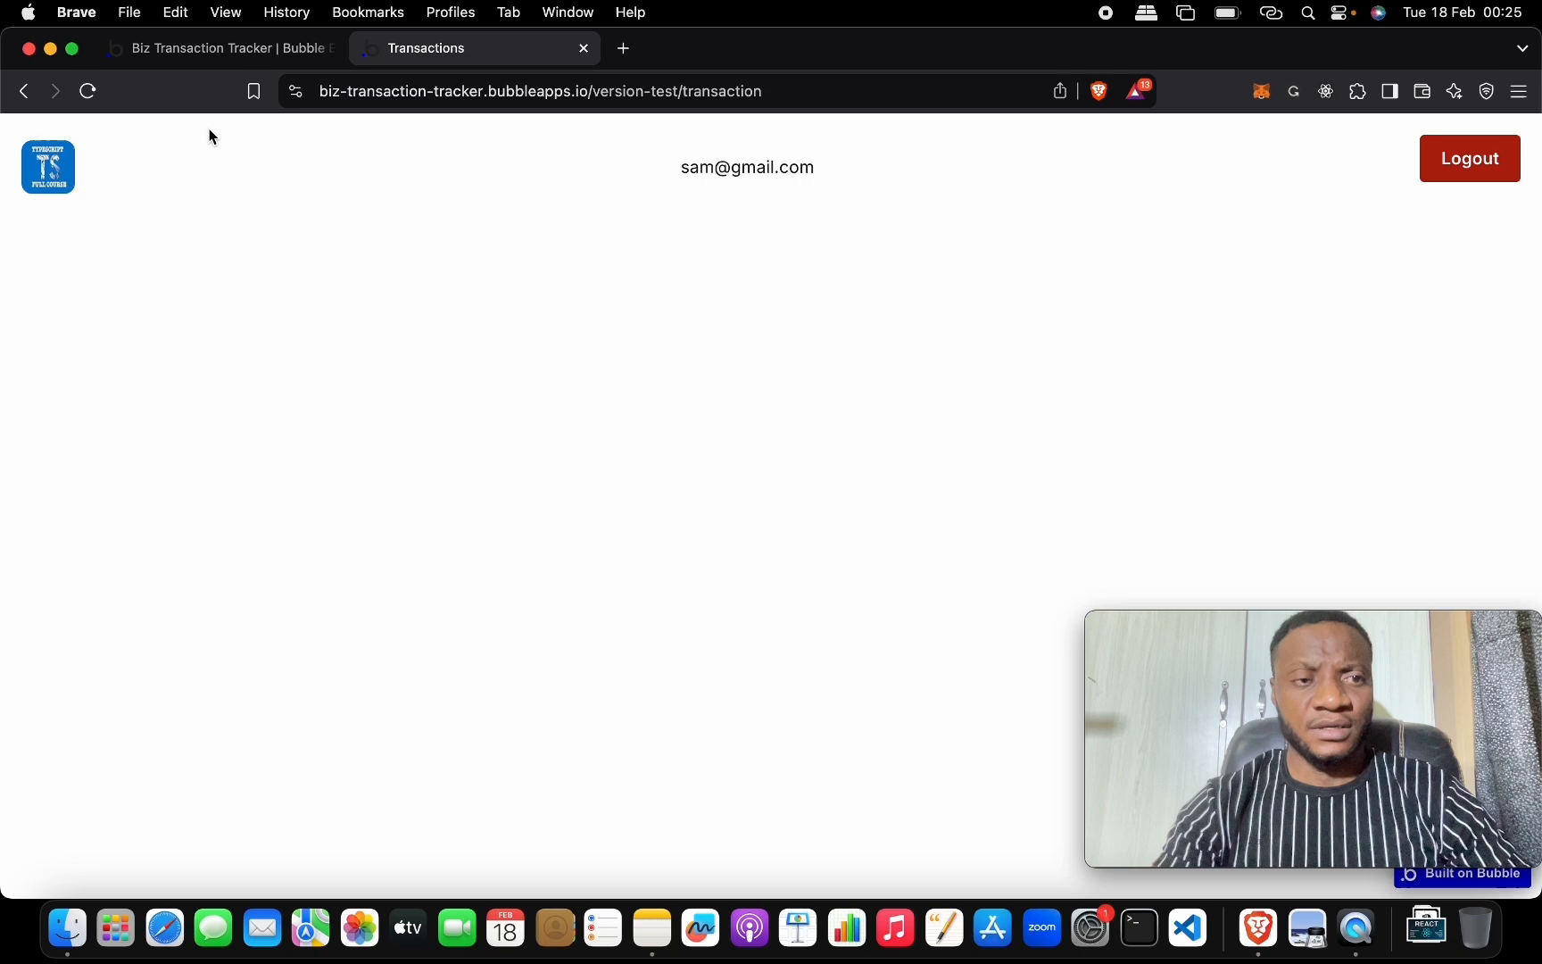
Review the project task list in Notes, then bring back the Transaction Tracker browser window.
{"action": "key", "text": "ctrl+Up"}
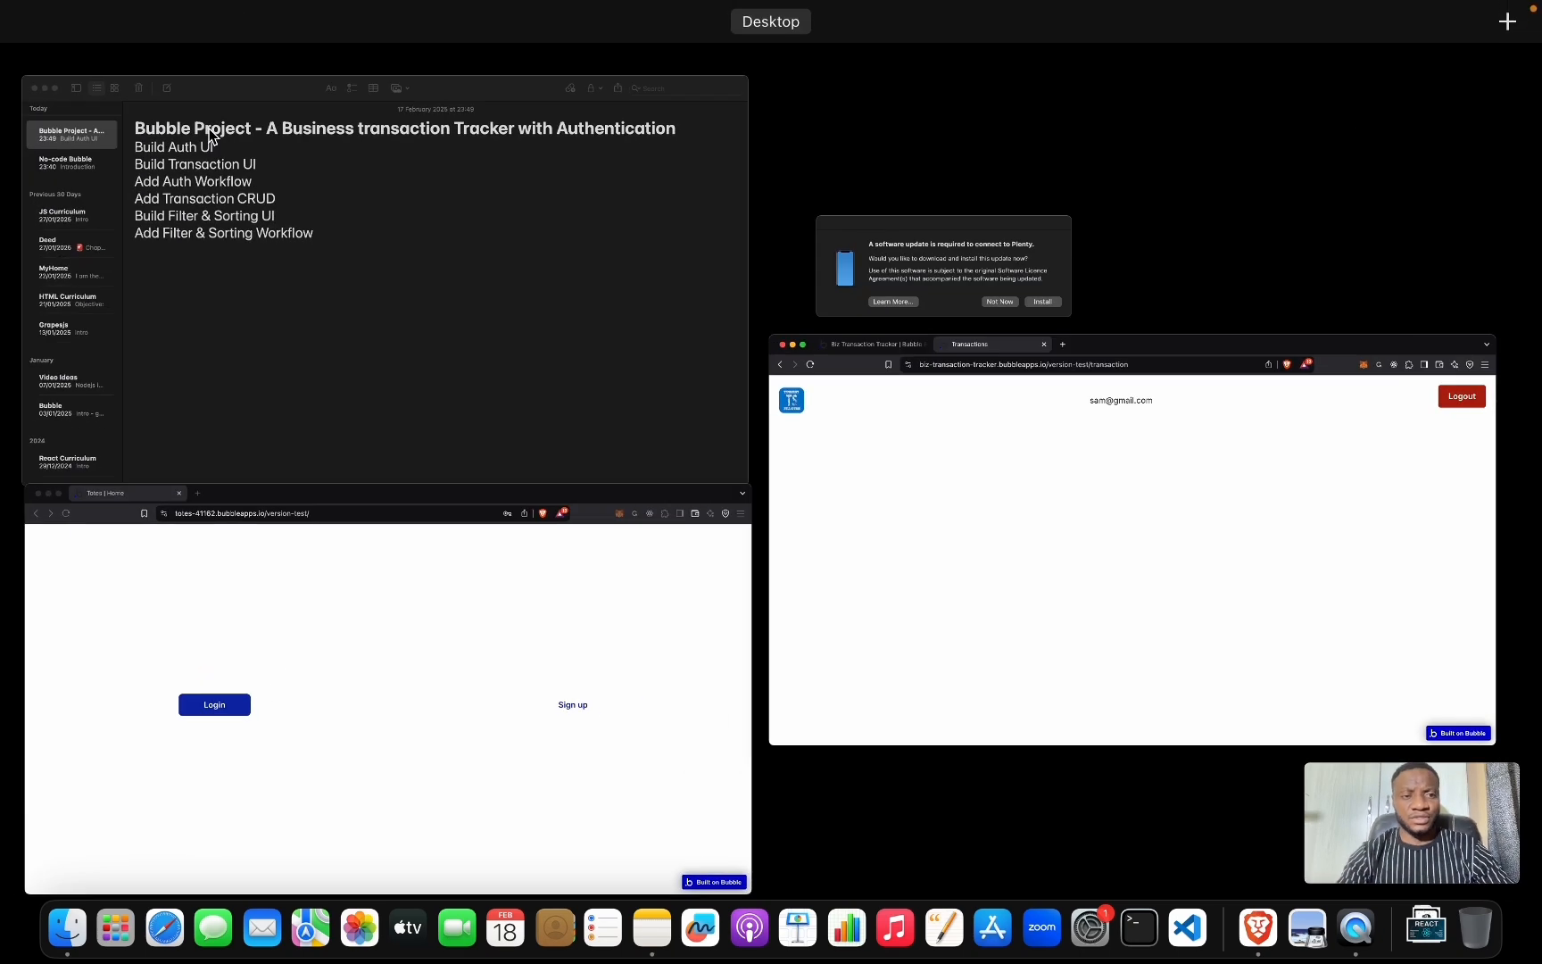
{"action": "left_click", "coordinate": [172, 258]}
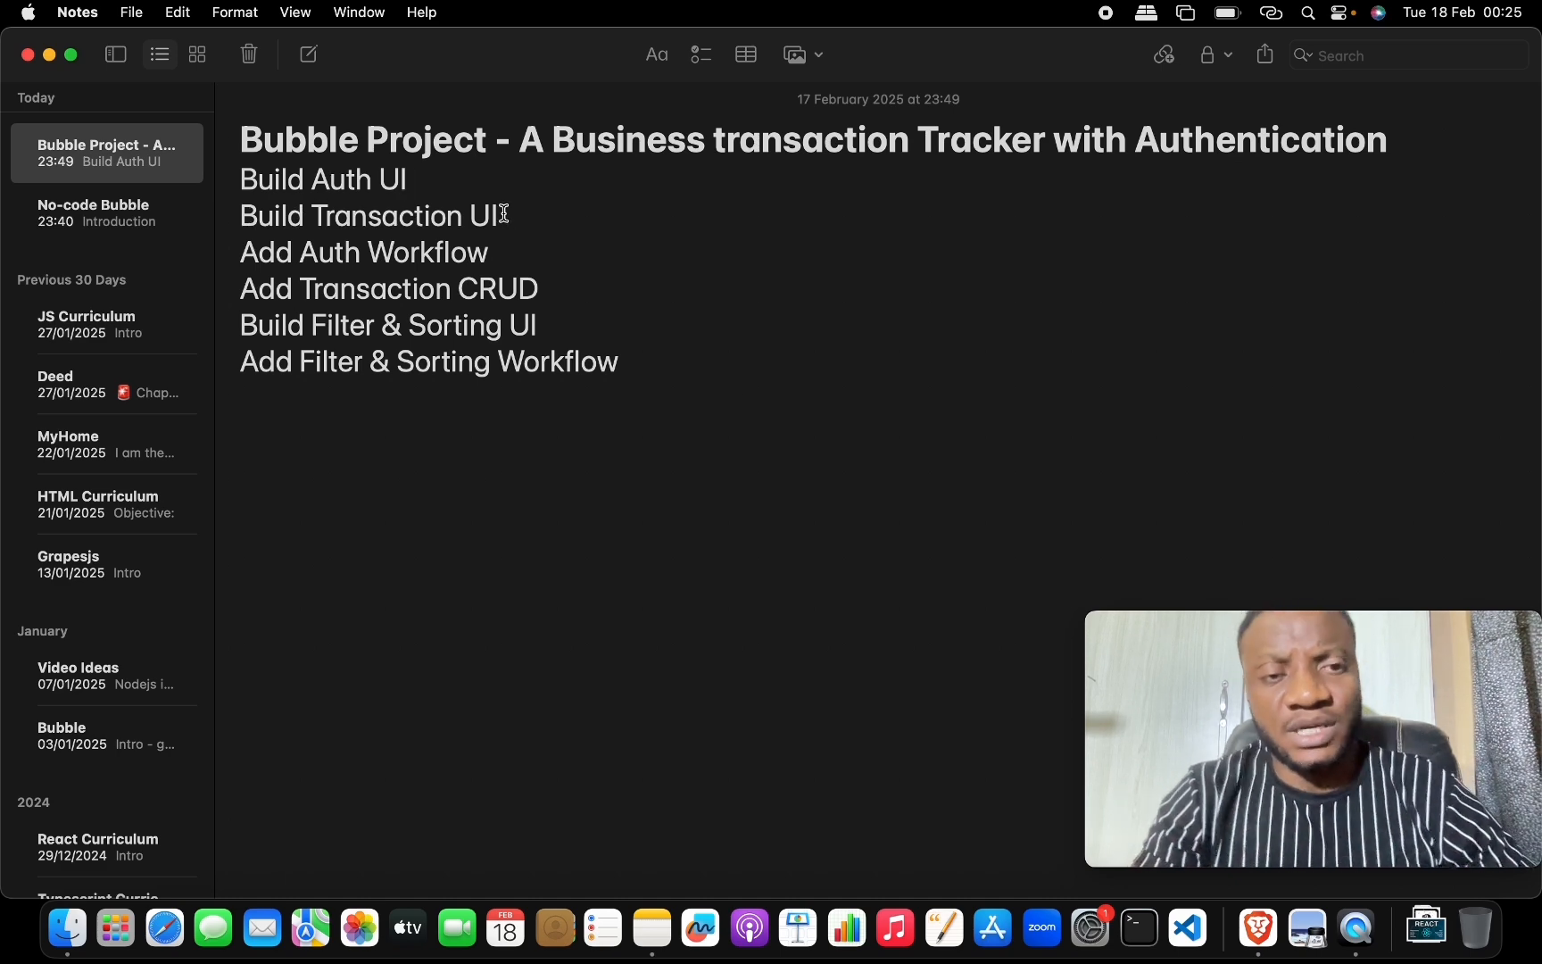
{"action": "key", "text": "ctrl+Up"}
{"action": "left_click", "coordinate": [505, 567]}
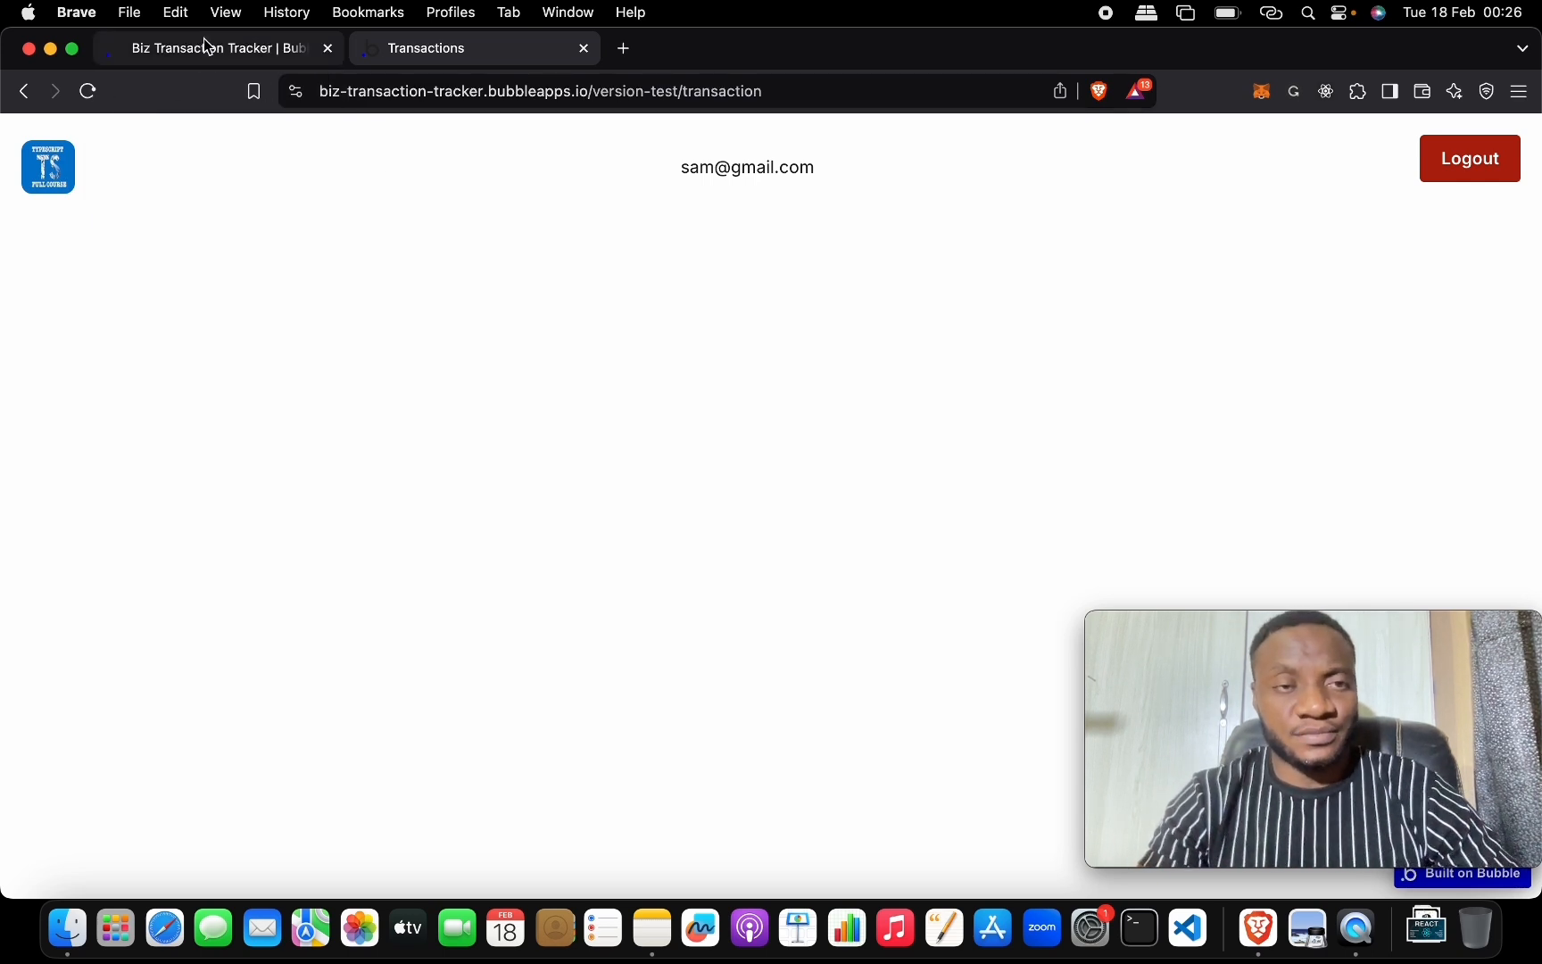
Place an 'Add Transaction' button in Group Nav beside Logout and select both buttons.
{"action": "left_click", "coordinate": [239, 47]}
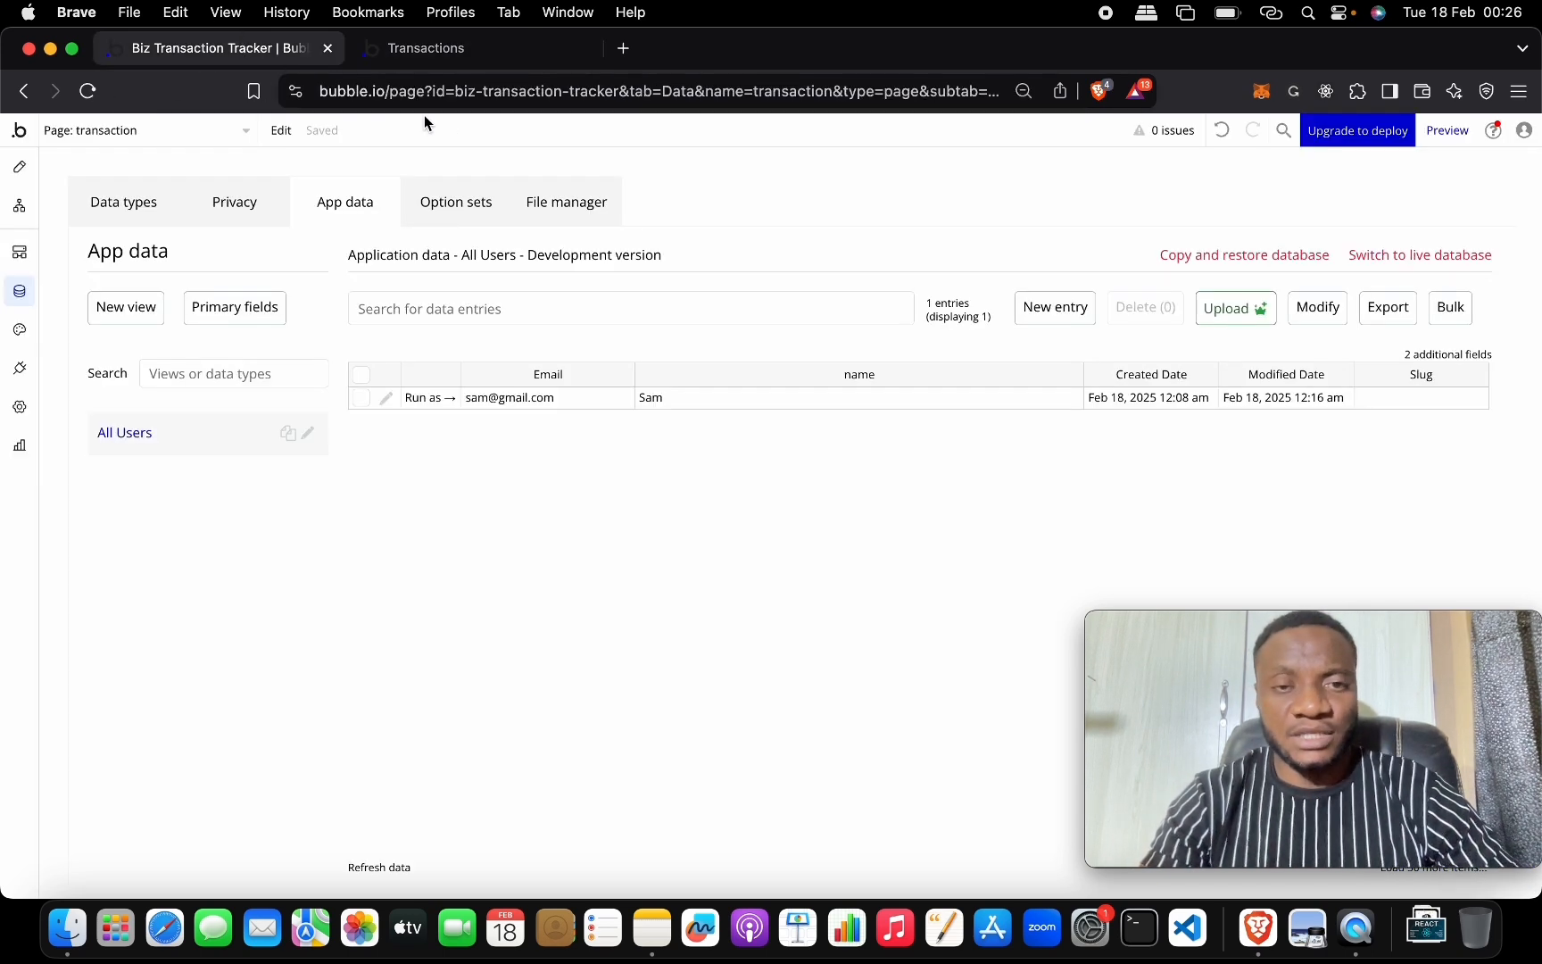
{"action": "left_click", "coordinate": [21, 168]}
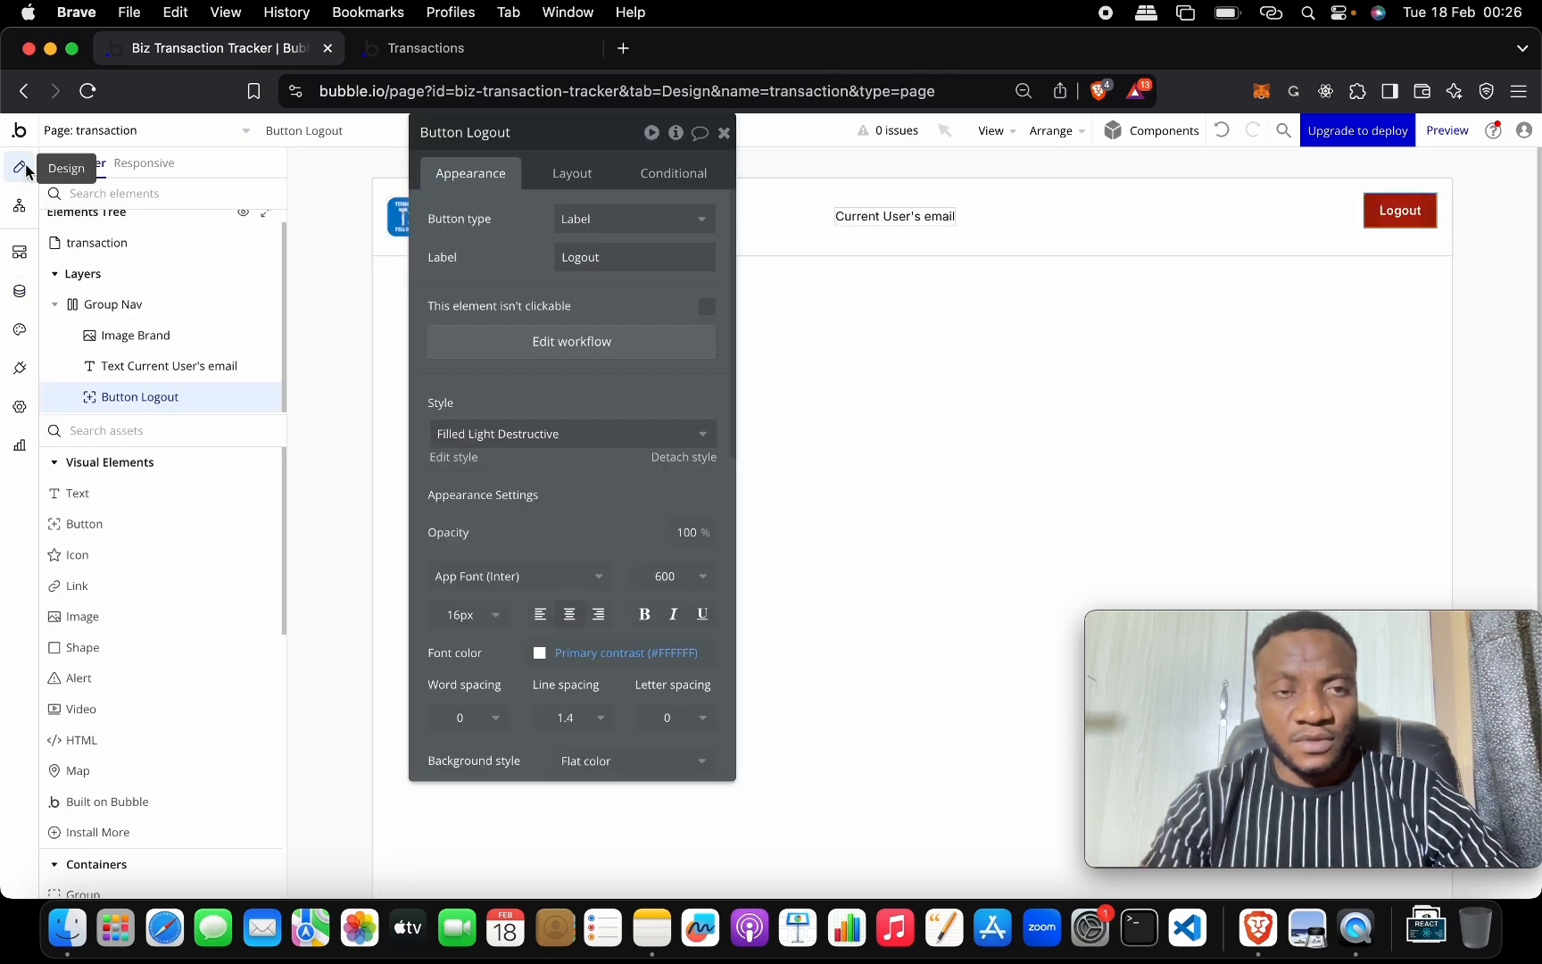
{"action": "left_click", "coordinate": [724, 132]}
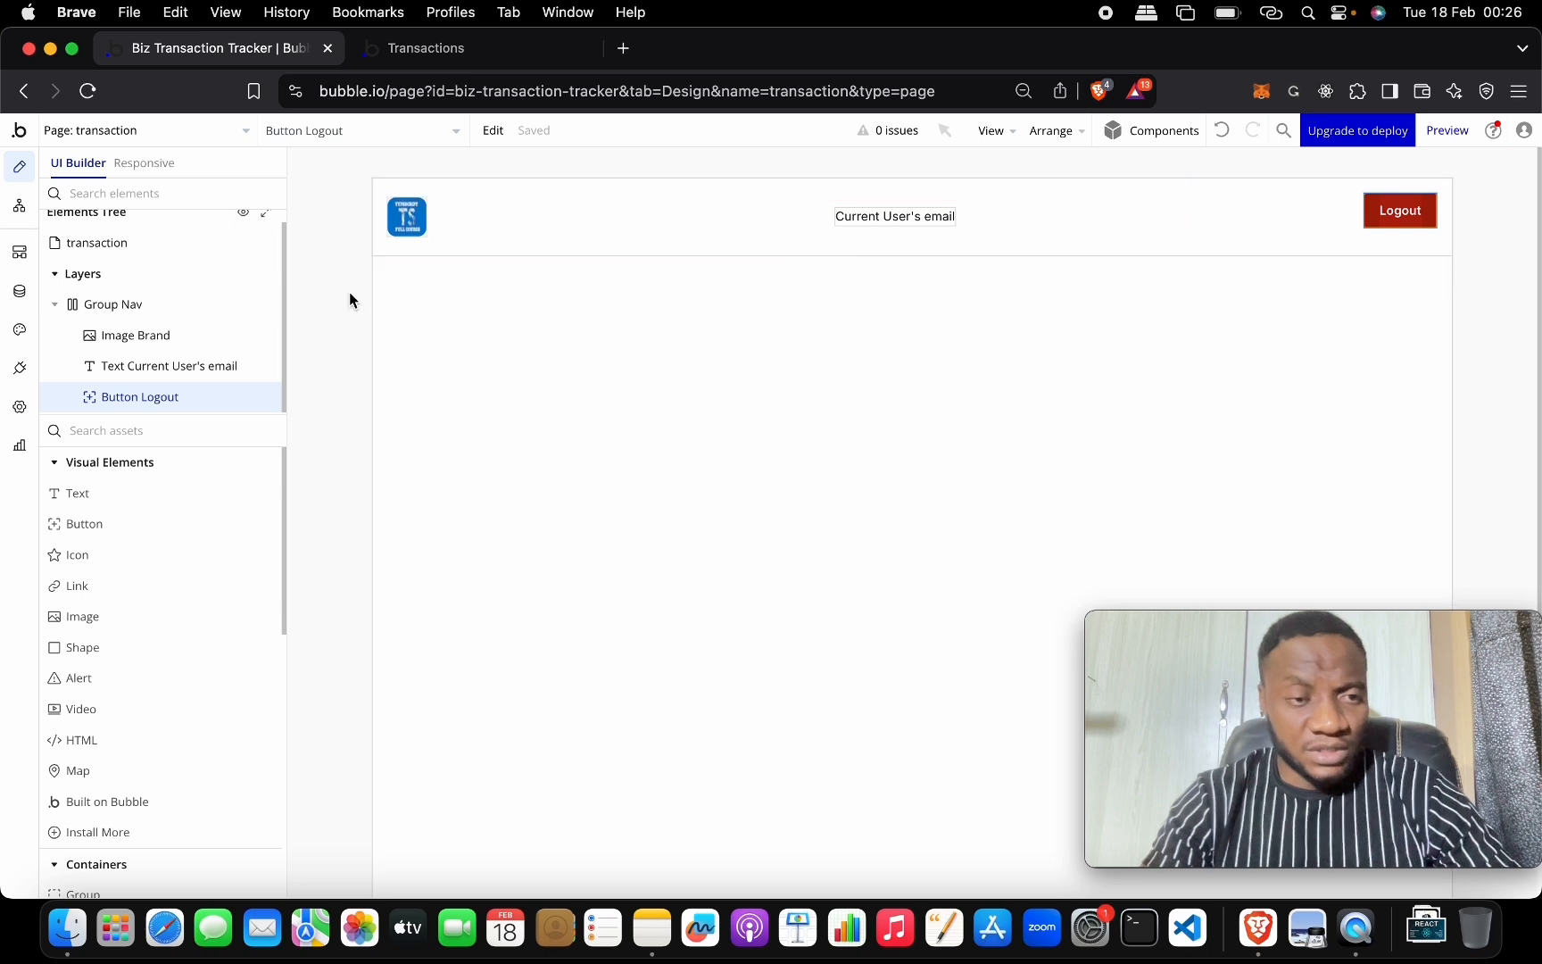
{"action": "left_click", "coordinate": [124, 523]}
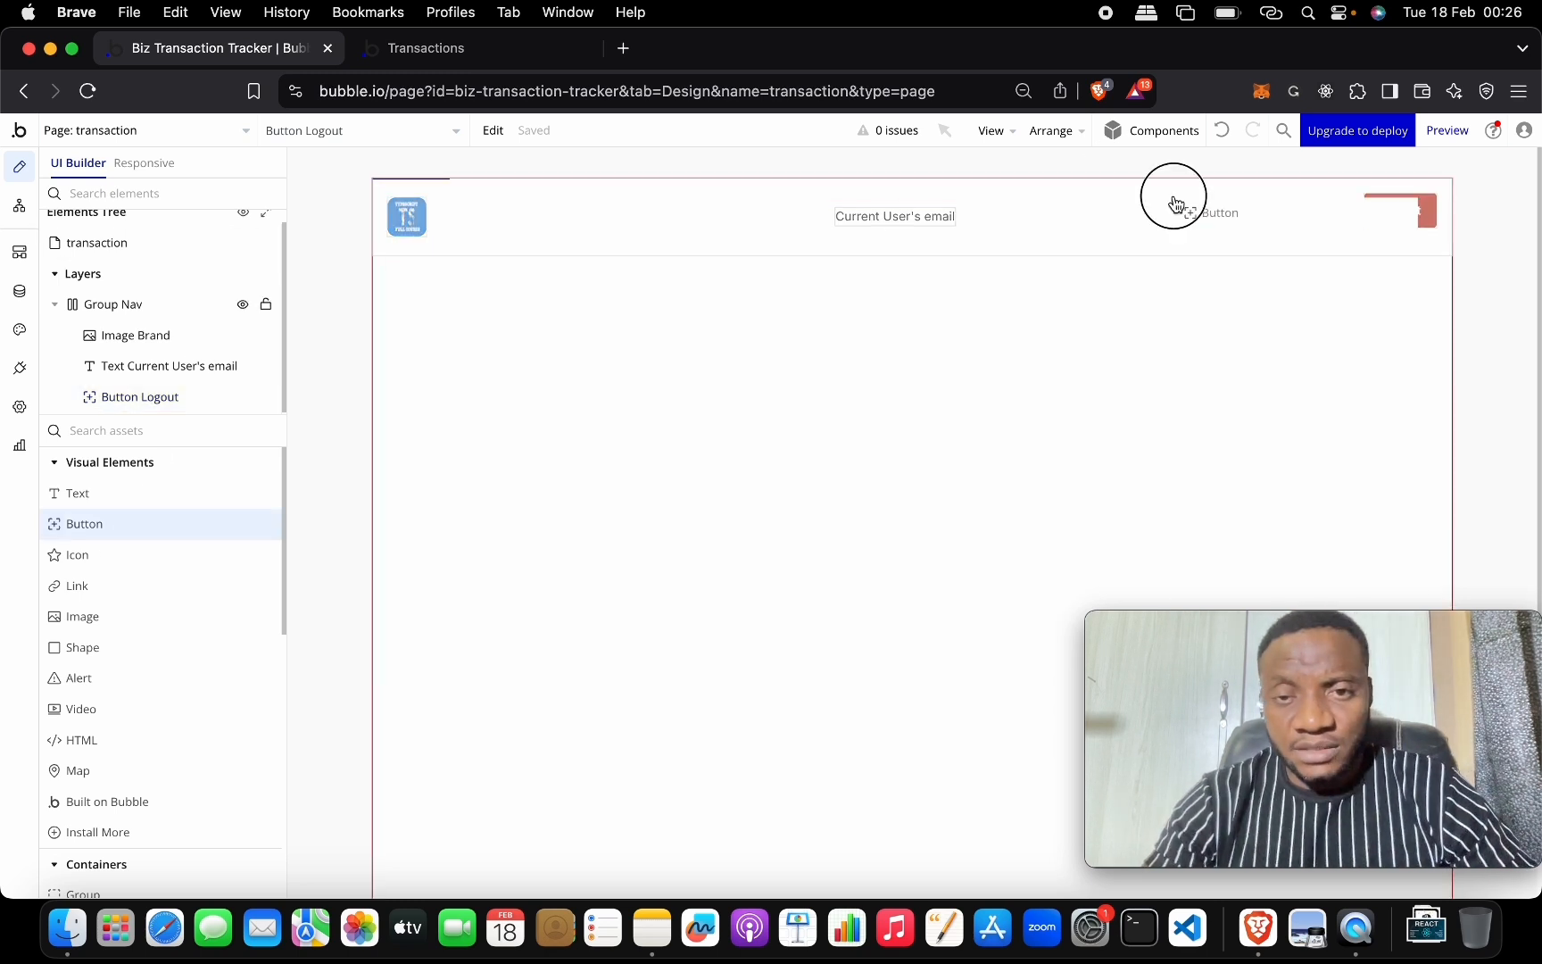
{"action": "left_click", "coordinate": [1028, 218]}
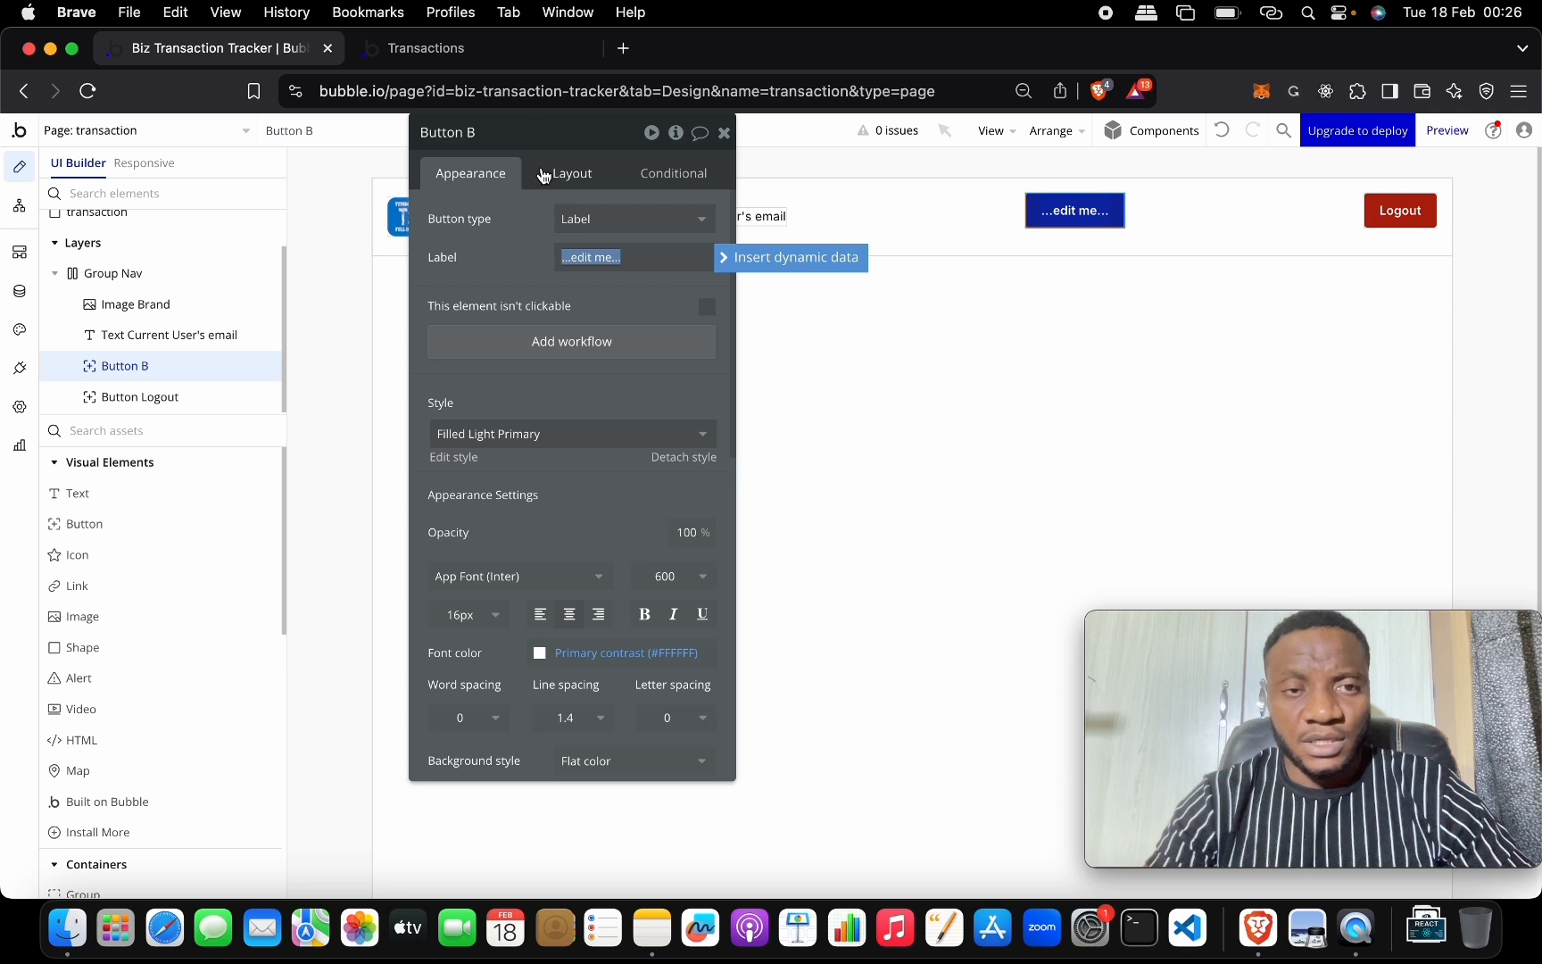
{"action": "type", "text": "Add Tr"}
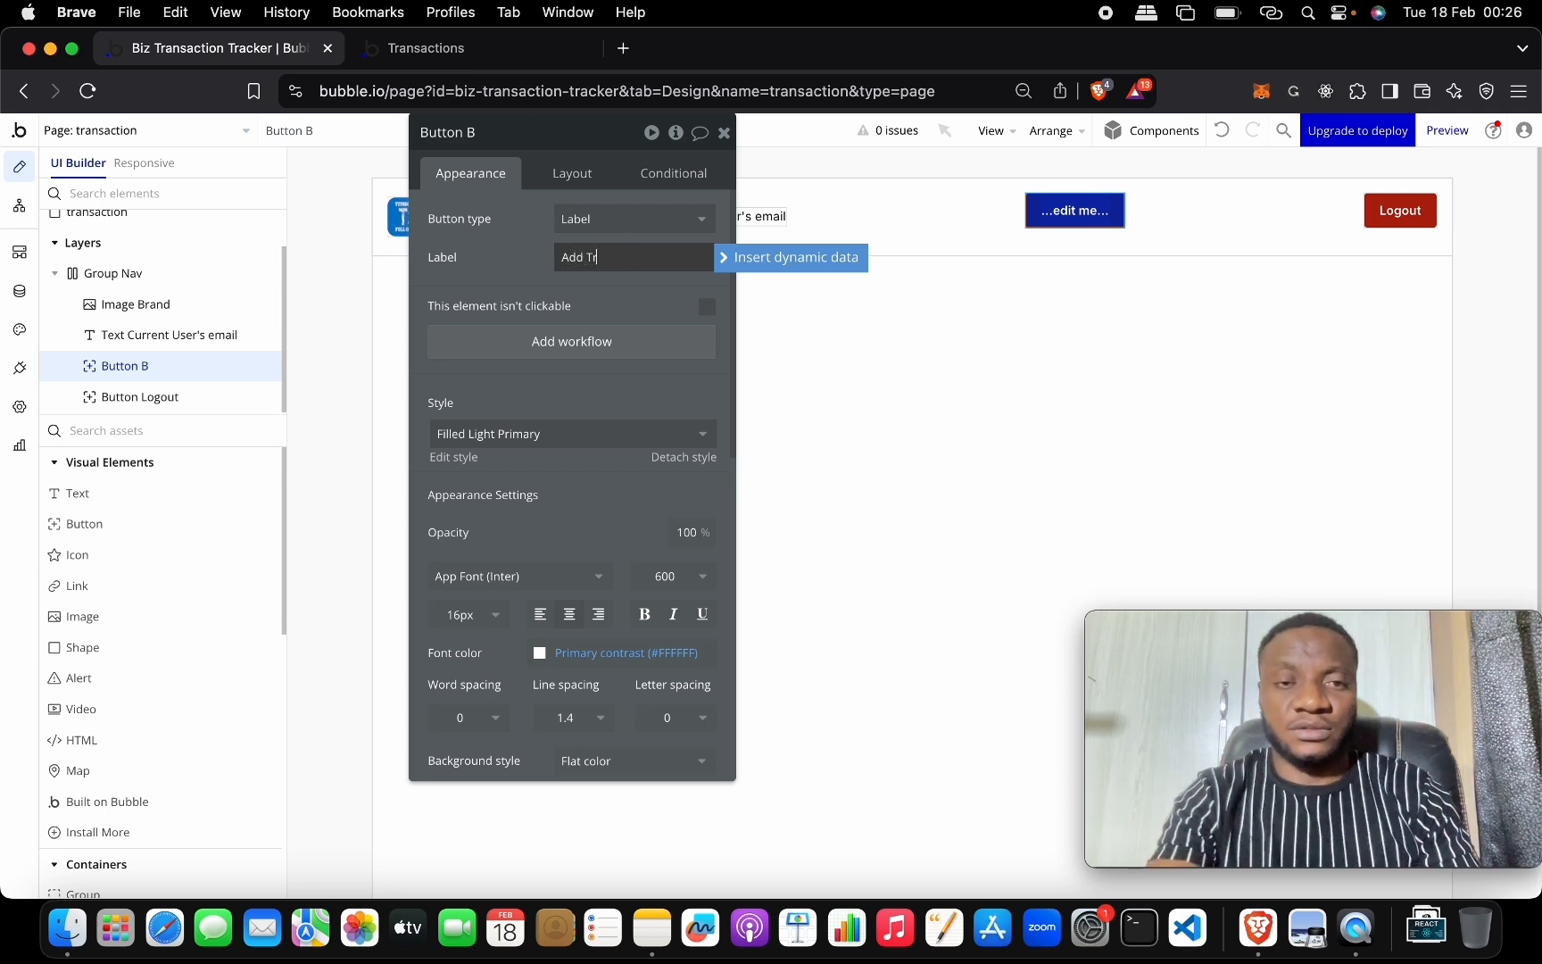
{"action": "type", "text": "ansaction"}
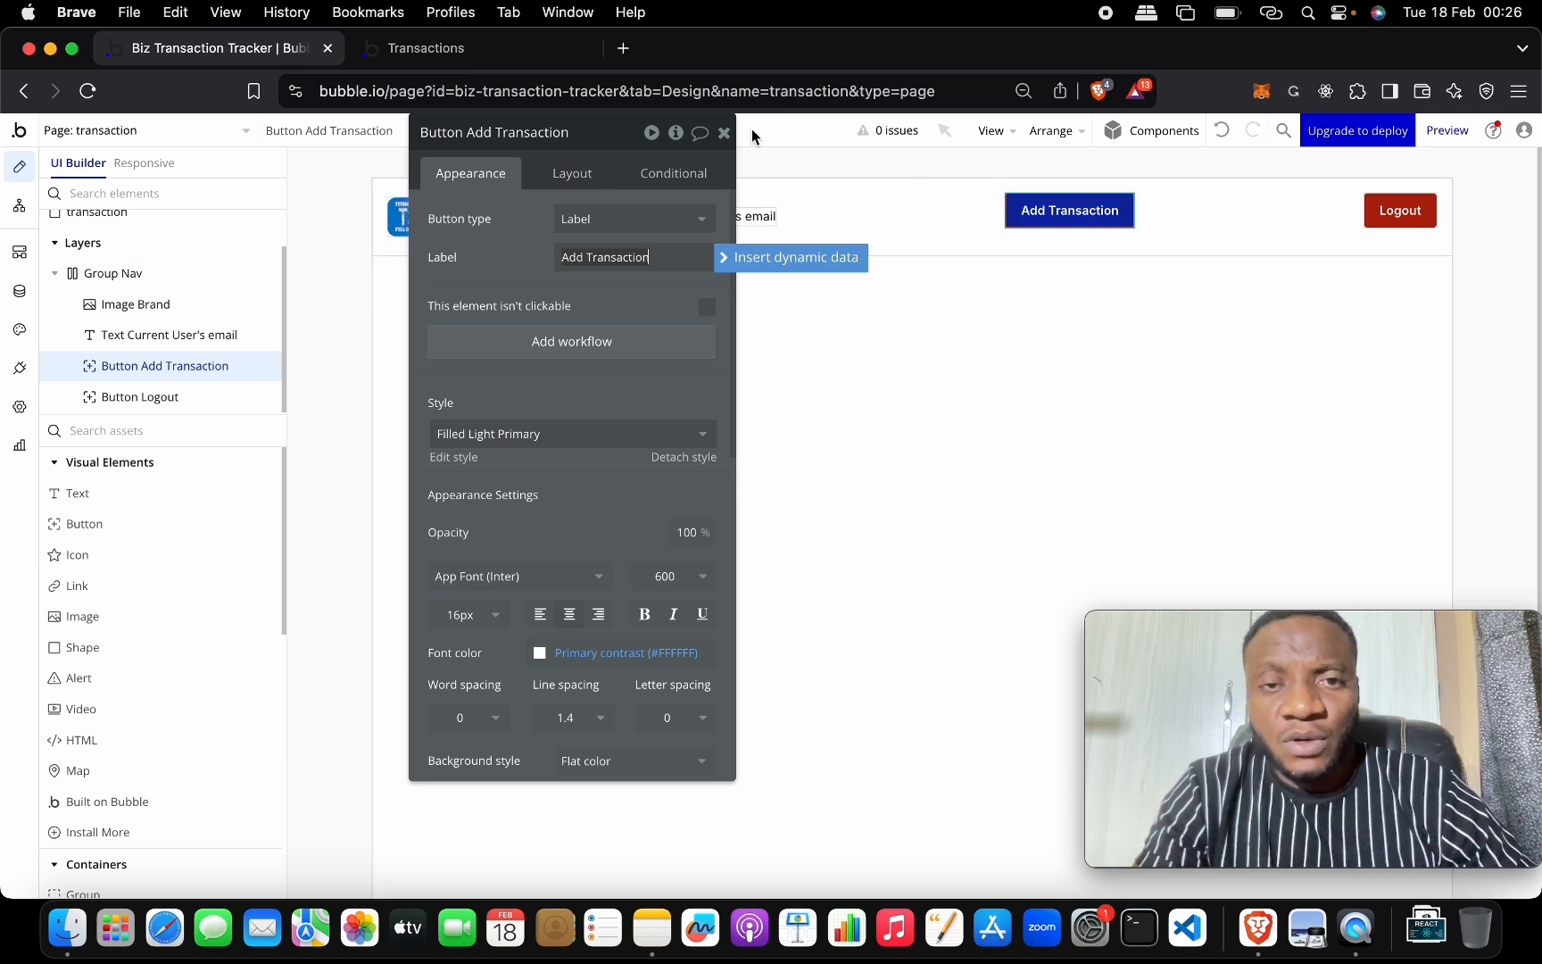
{"action": "left_click", "coordinate": [726, 131]}
{"action": "left_click", "coordinate": [1050, 210]}
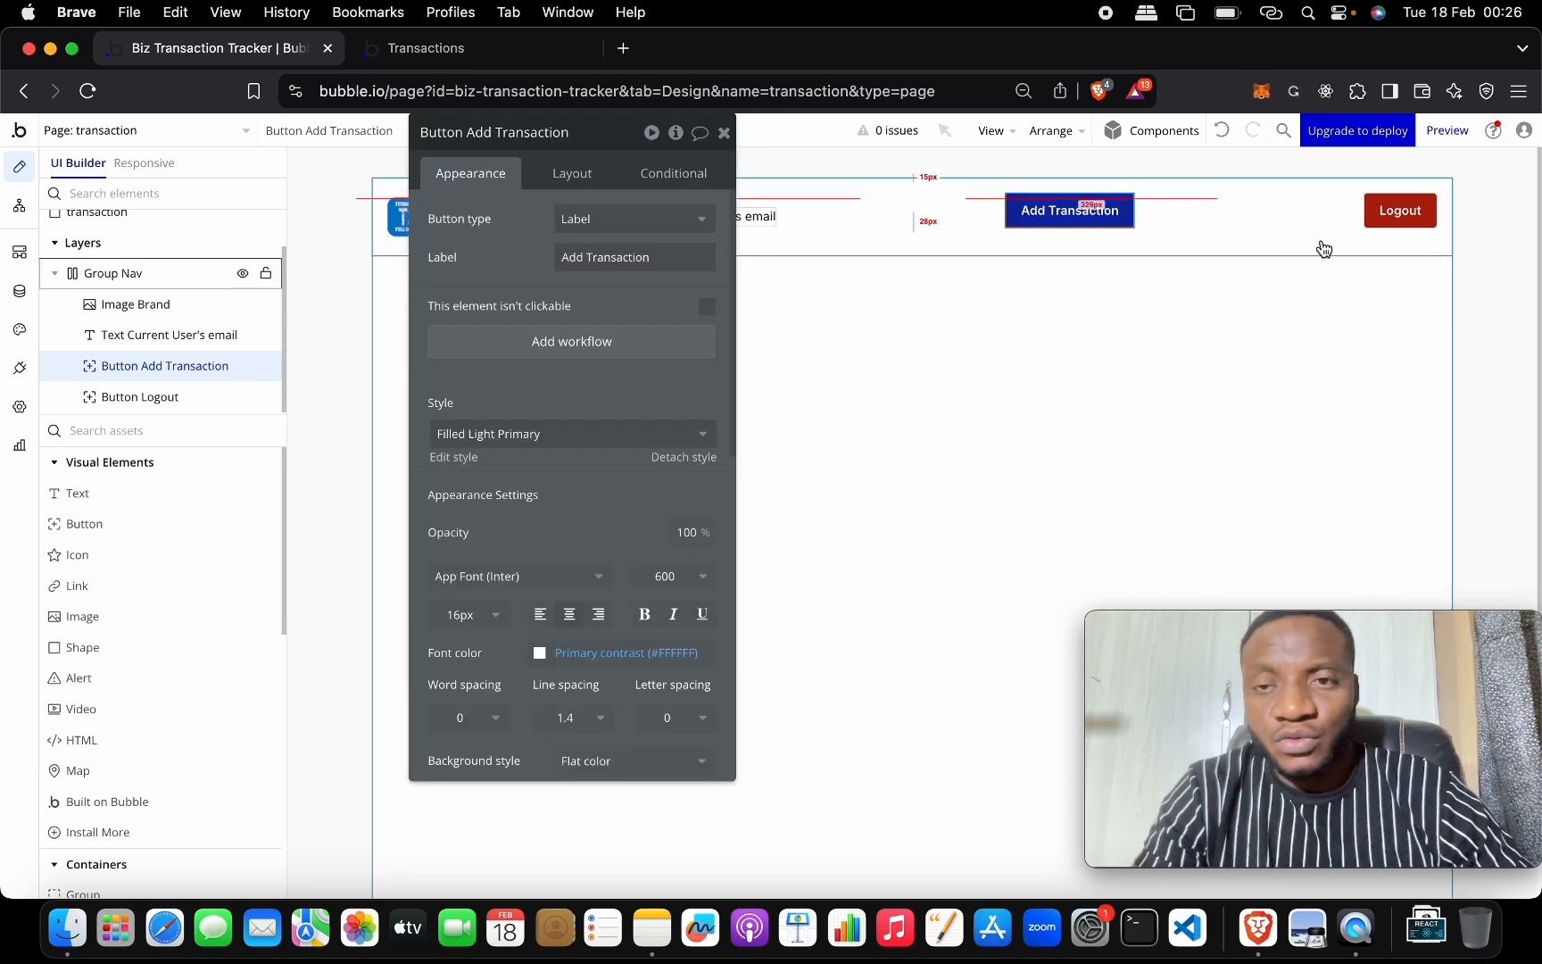
{"action": "left_click", "coordinate": [1379, 227], "text": "shift"}
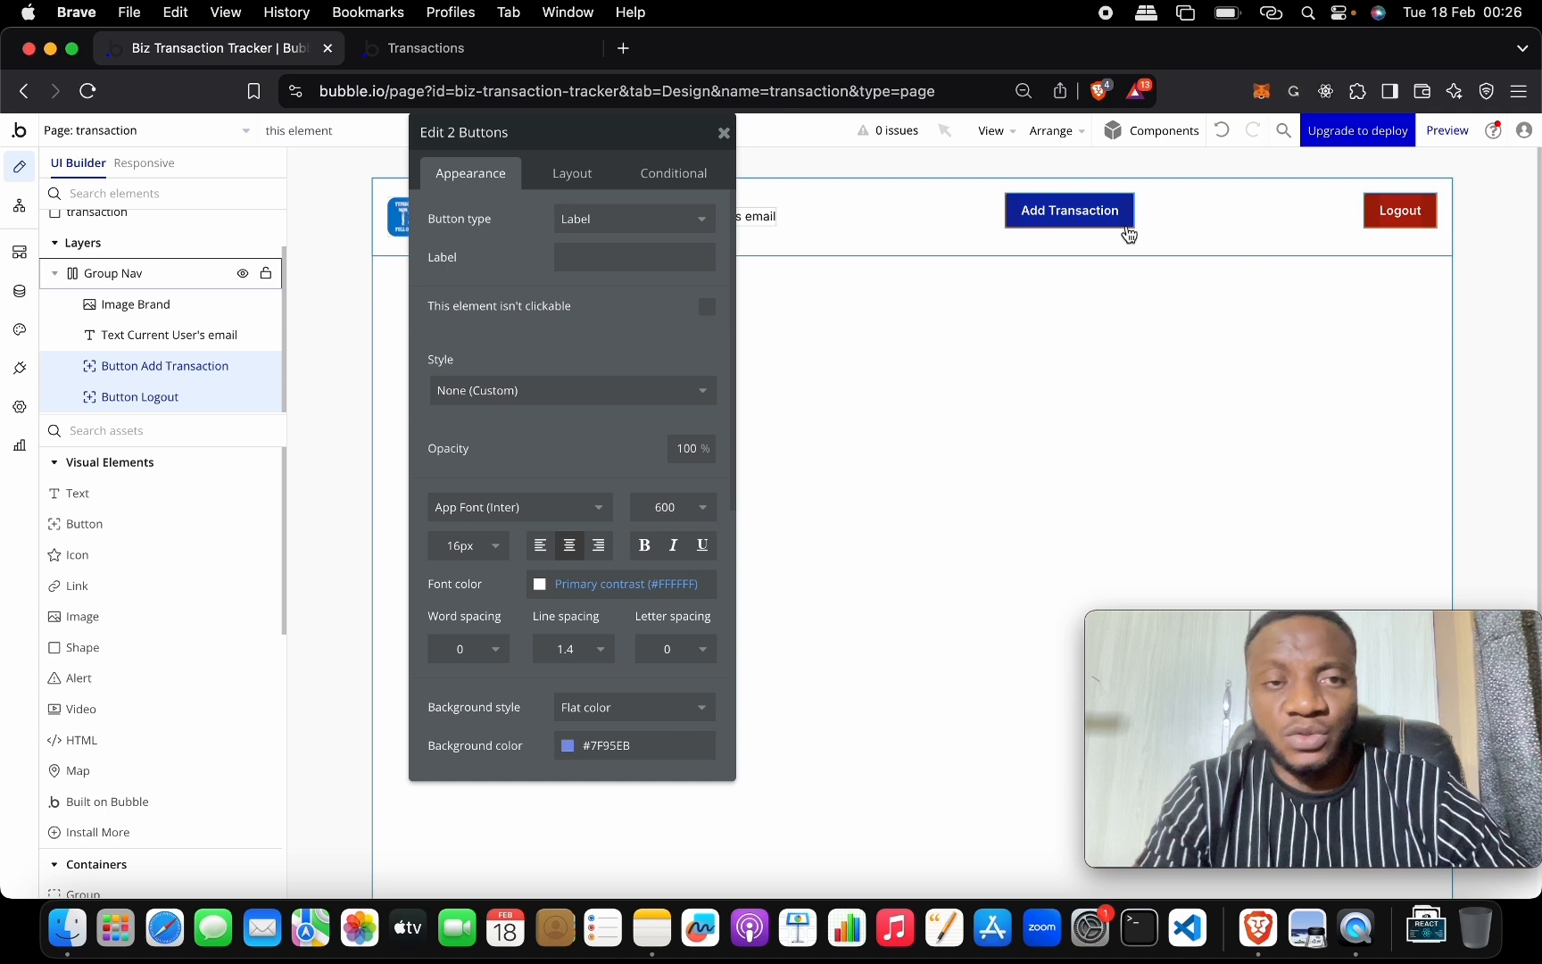
Group both buttons in a Row container named Group Btns.
{"action": "right_click", "coordinate": [1047, 214]}
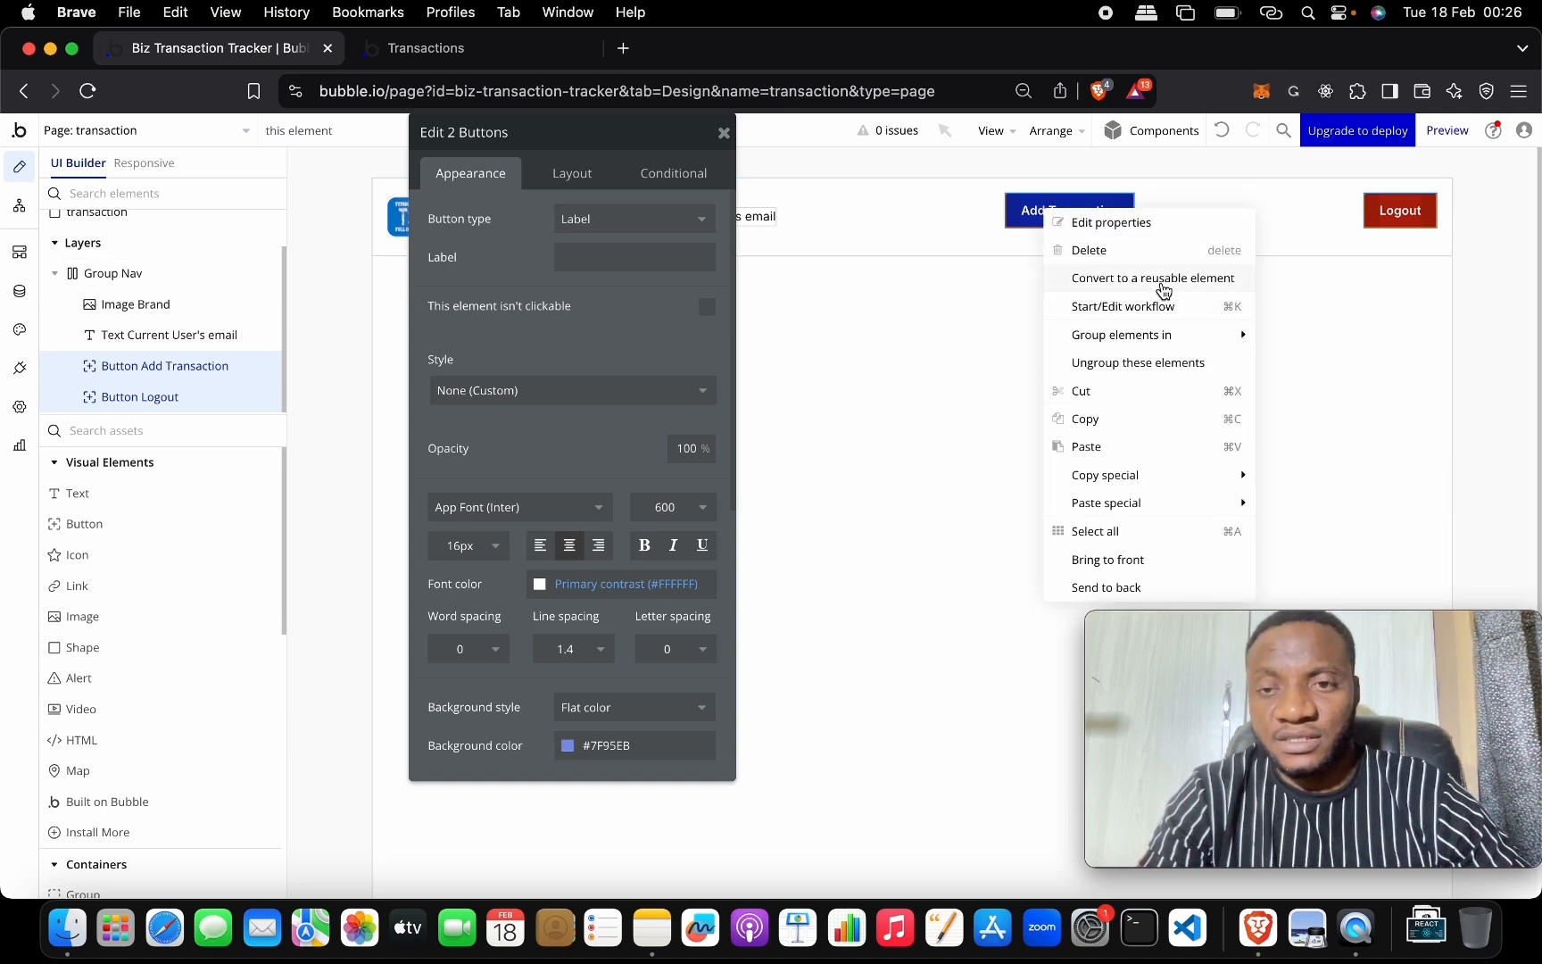
{"action": "mouse_move", "coordinate": [1160, 336]}
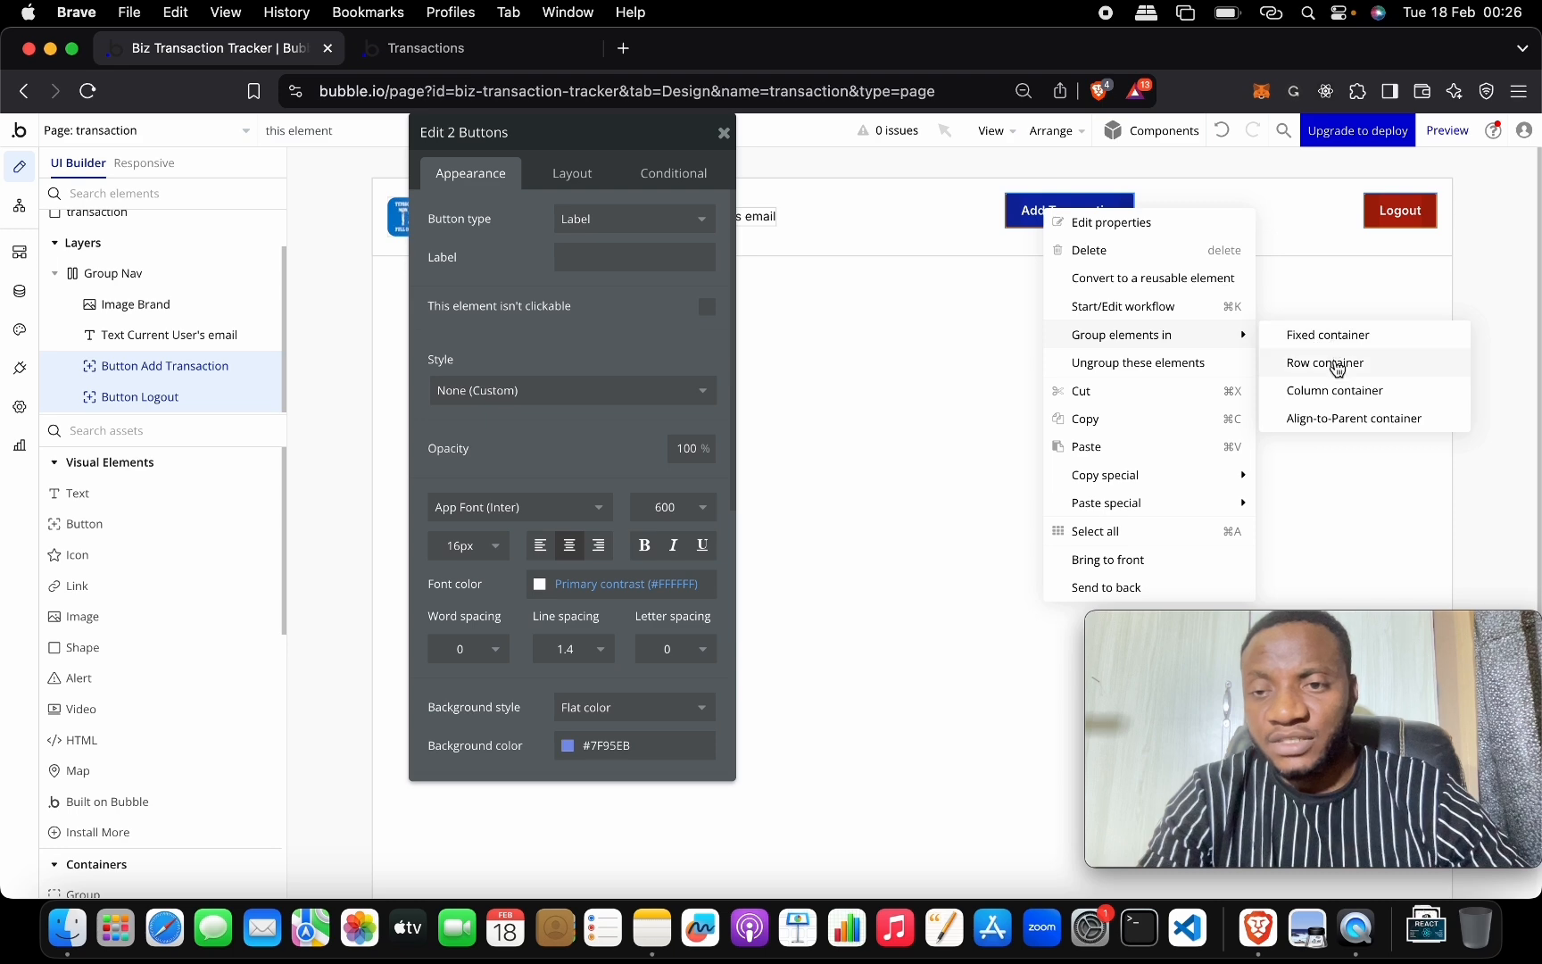
{"action": "left_click", "coordinate": [1329, 363]}
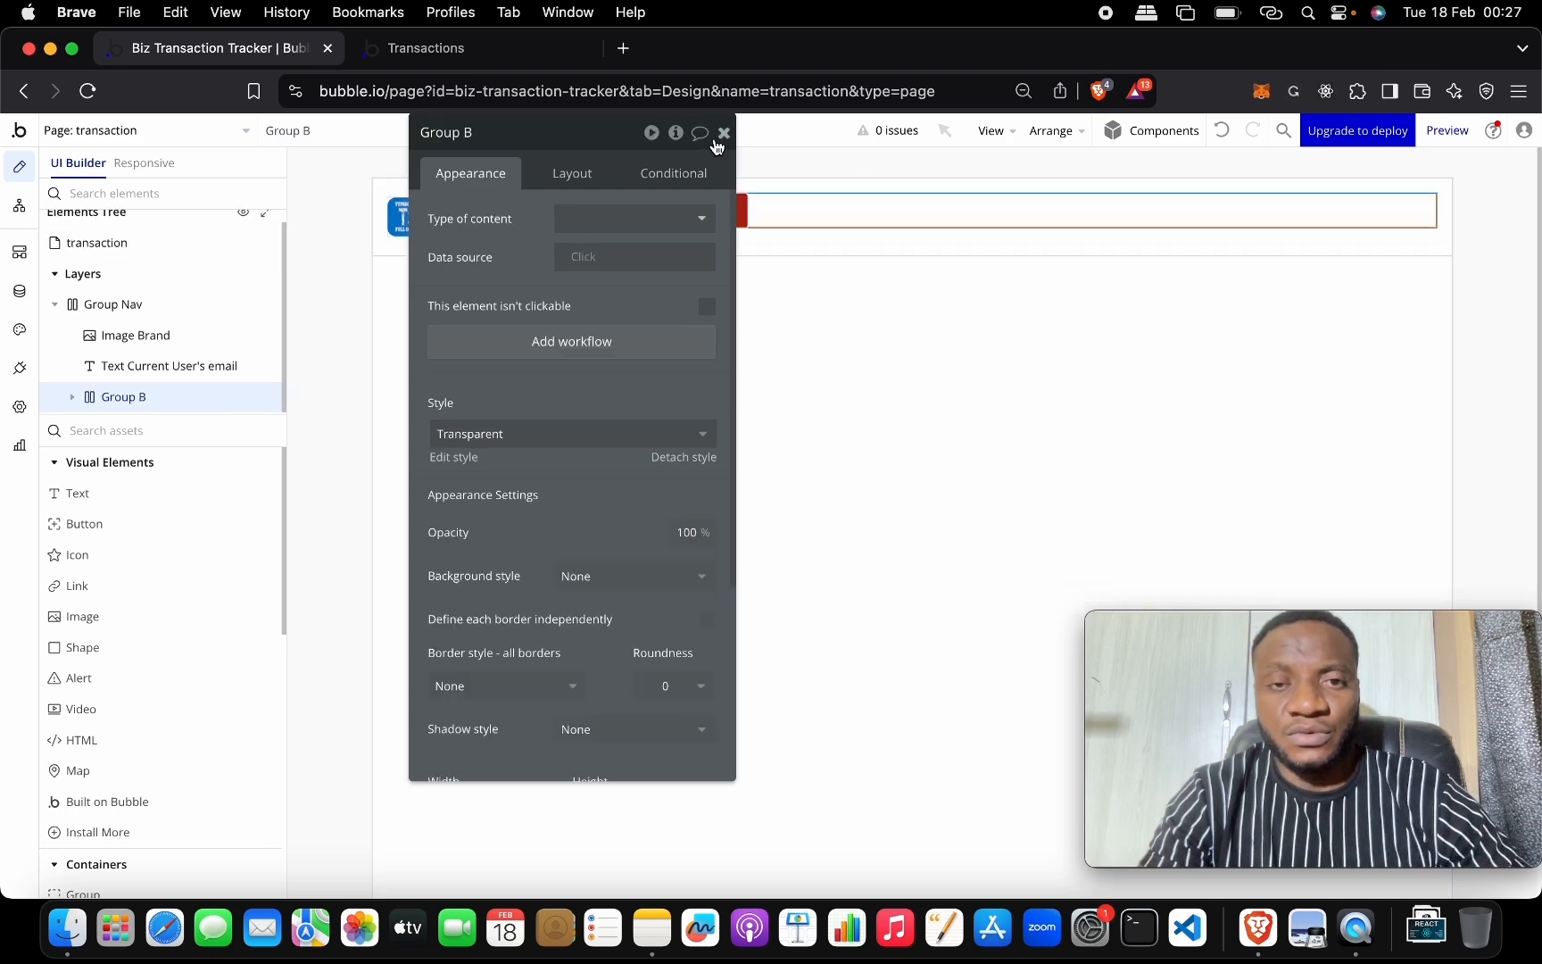
{"action": "left_click_drag", "start_coordinate": [542, 133], "coordinate": [238, 206]}
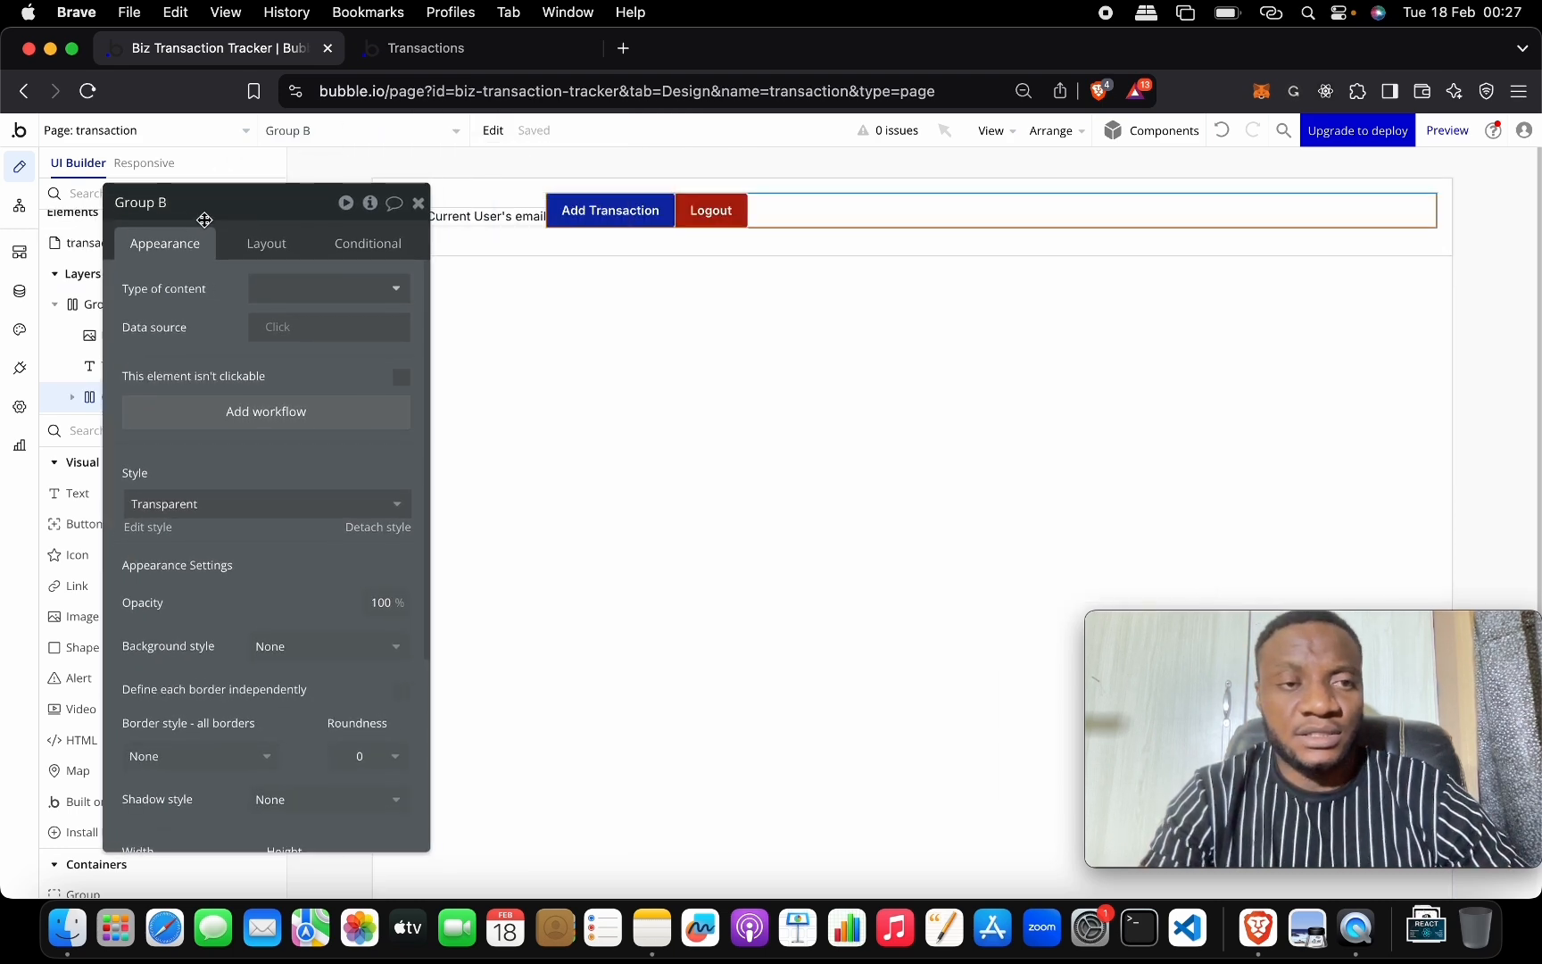
{"action": "left_click", "coordinate": [180, 203]}
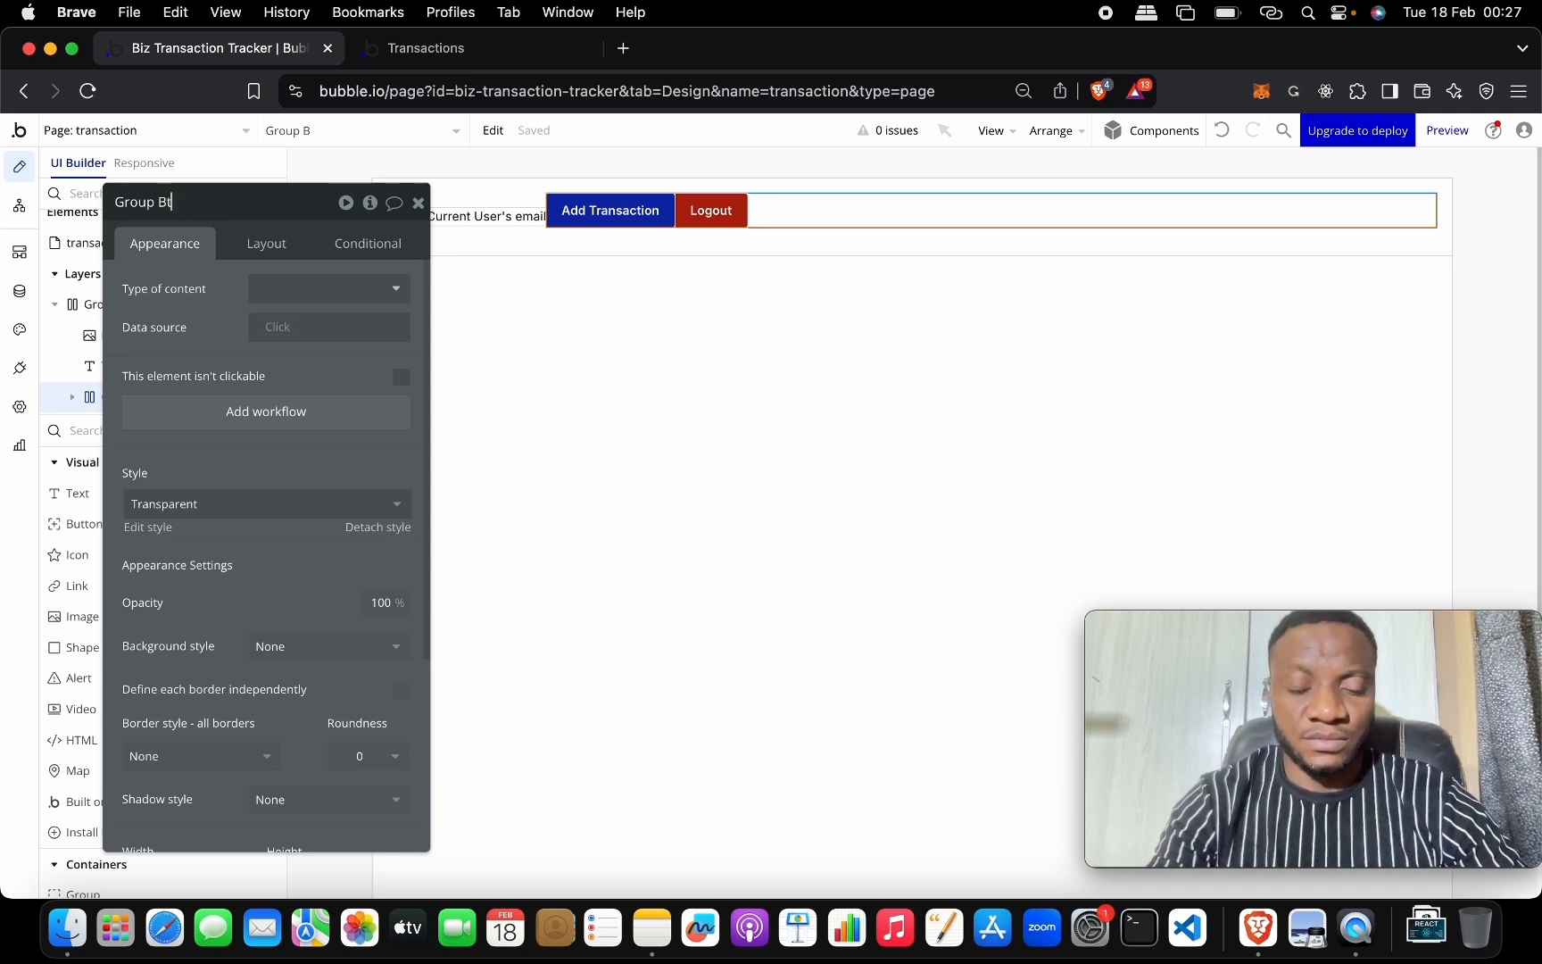
{"action": "key", "text": "Return"}
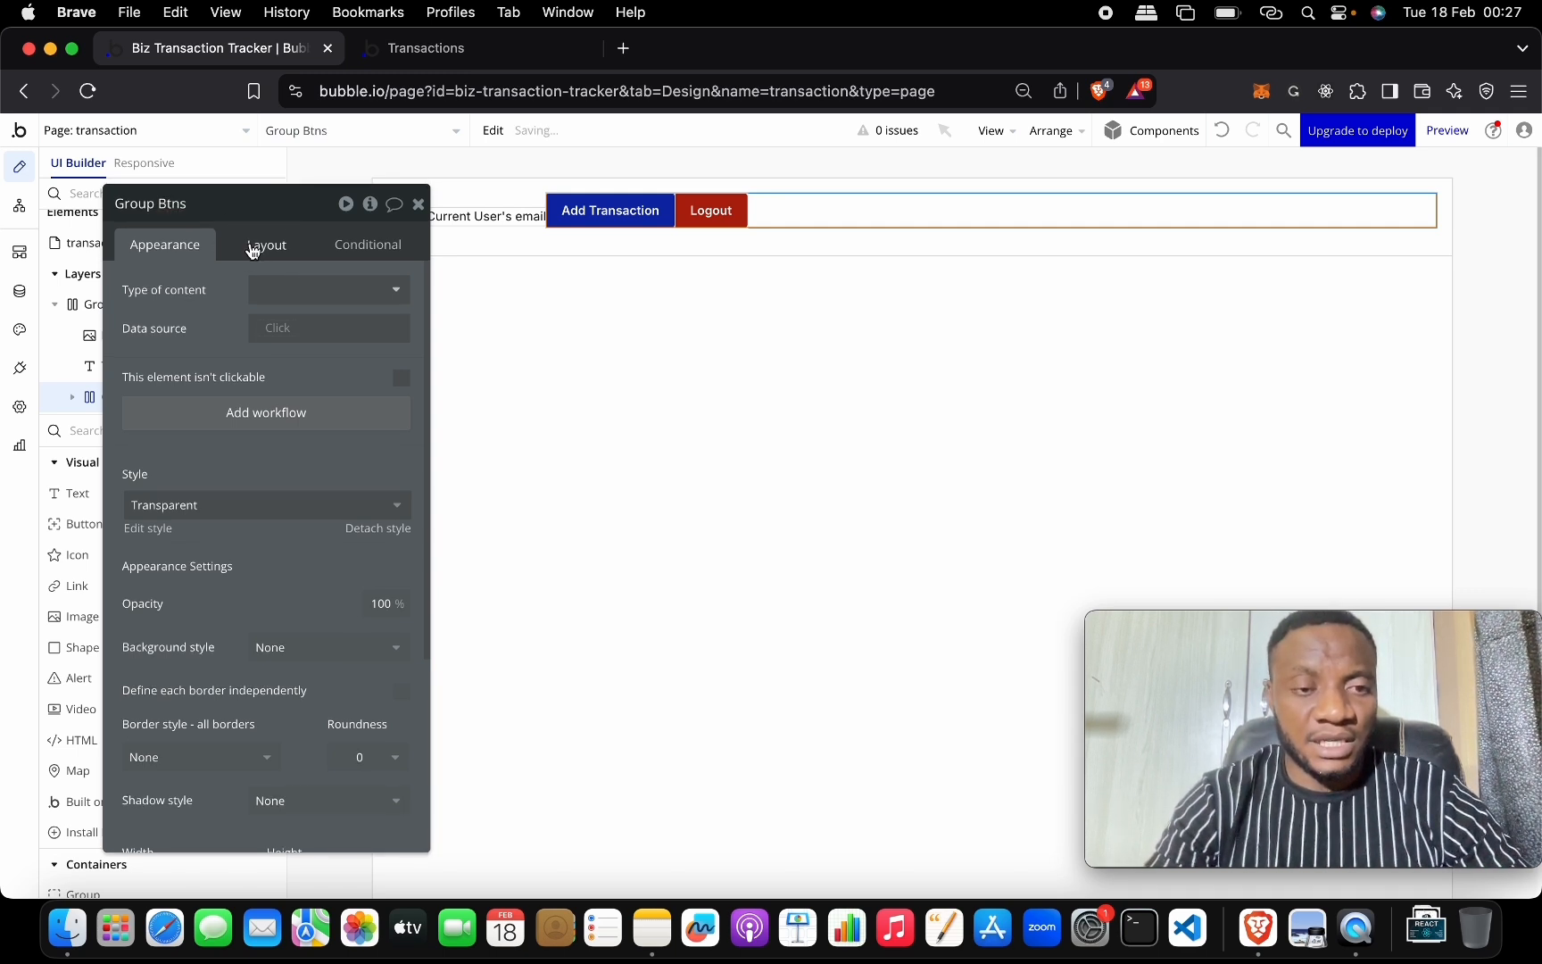
Make Group Btns fit its content width, with a 20 px column gap and centred buttons.
{"action": "left_click", "coordinate": [262, 246]}
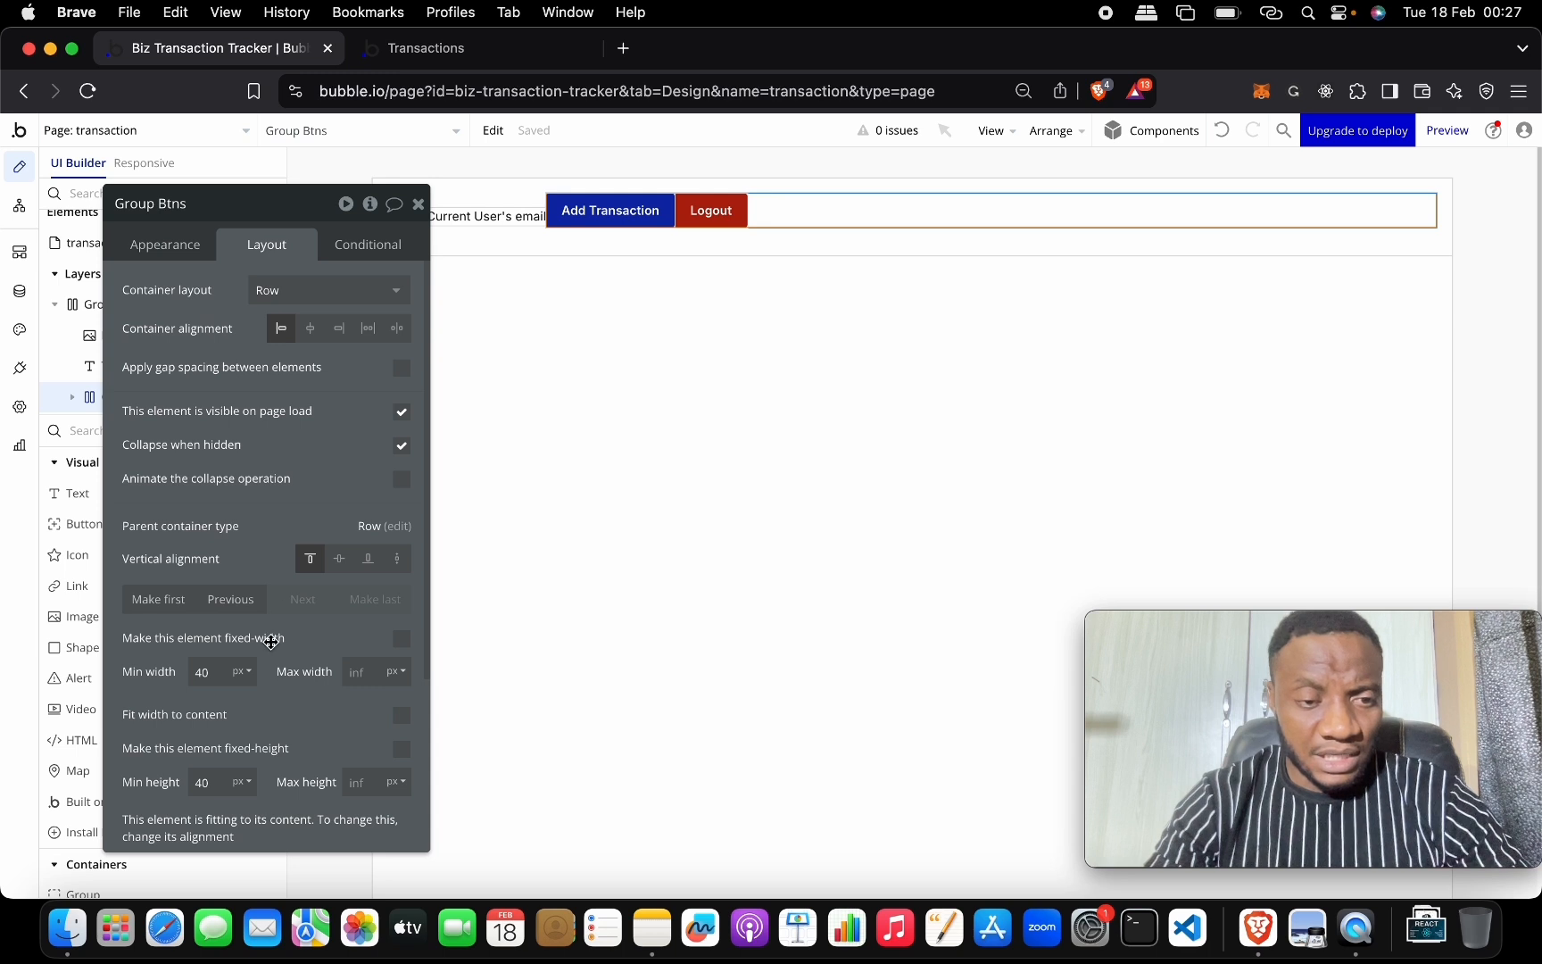
{"action": "scroll", "coordinate": [268, 625], "scroll_direction": "down", "scroll_amount": 5}
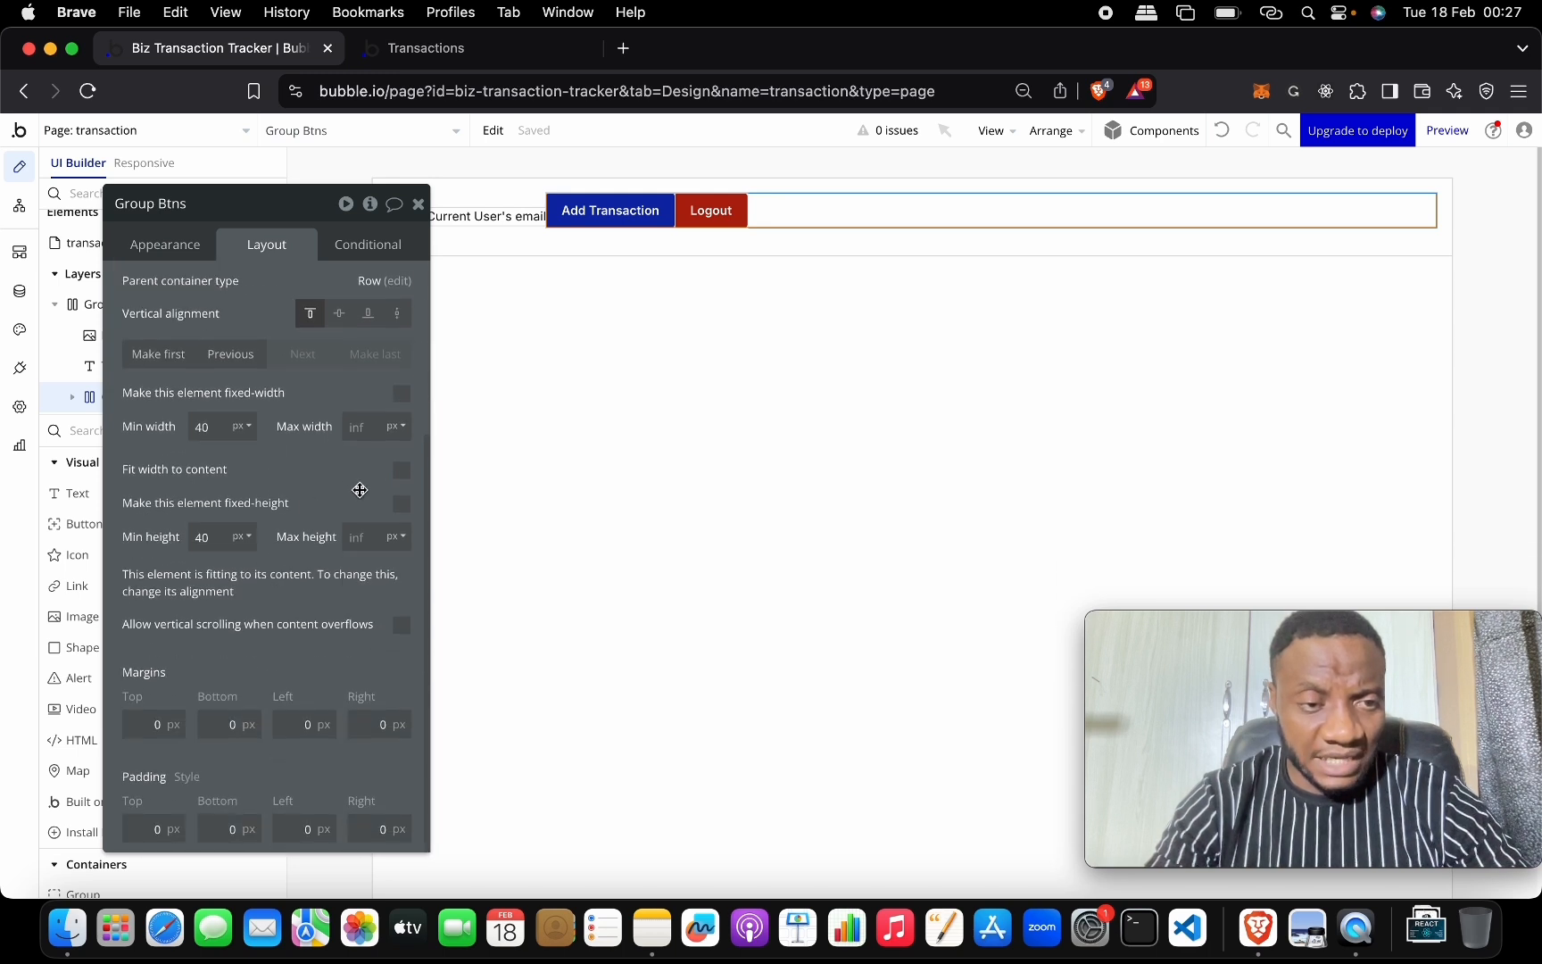
{"action": "left_click", "coordinate": [401, 469]}
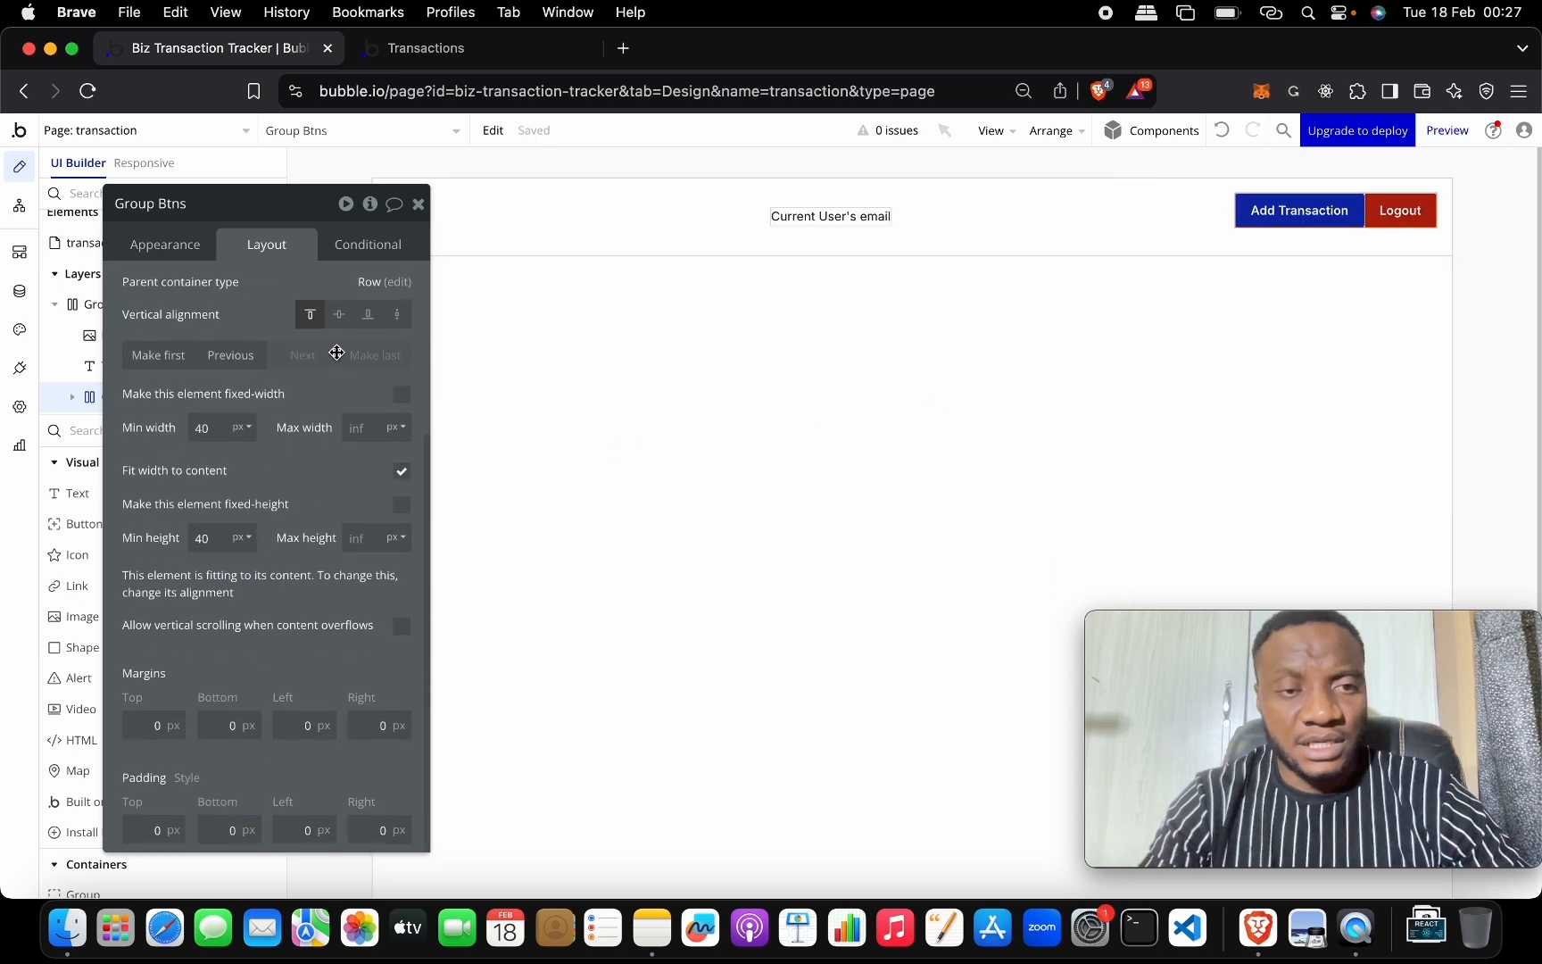
{"action": "scroll", "coordinate": [393, 375], "scroll_direction": "up", "scroll_amount": 6}
{"action": "left_click", "coordinate": [402, 367]}
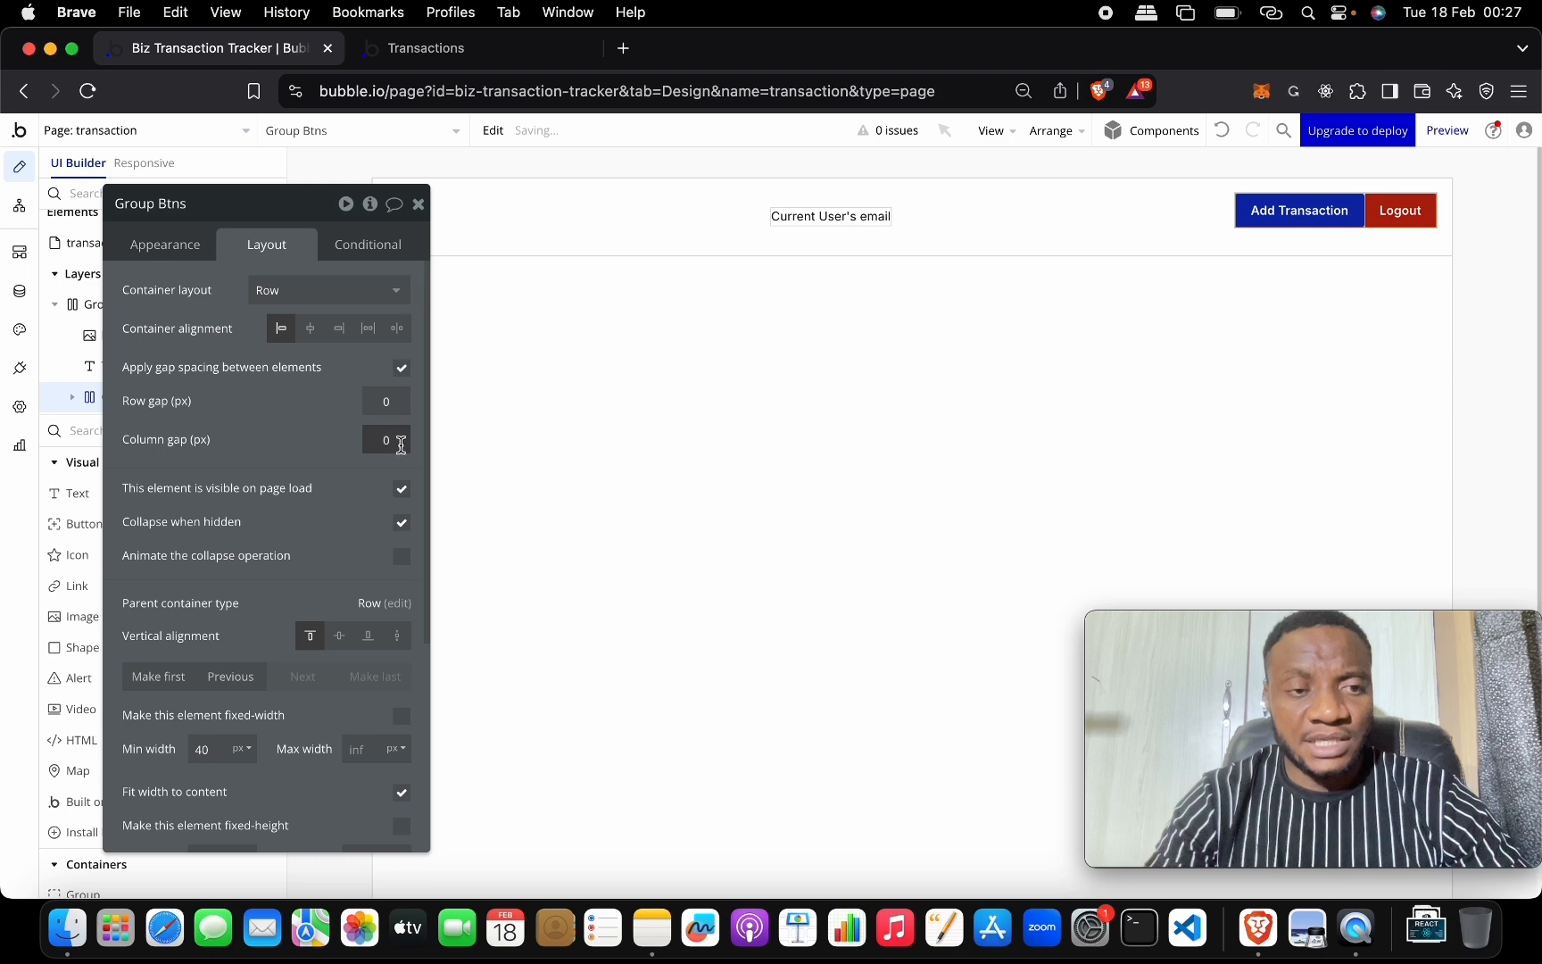
{"action": "left_click", "coordinate": [385, 439]}
{"action": "type", "text": "20"}
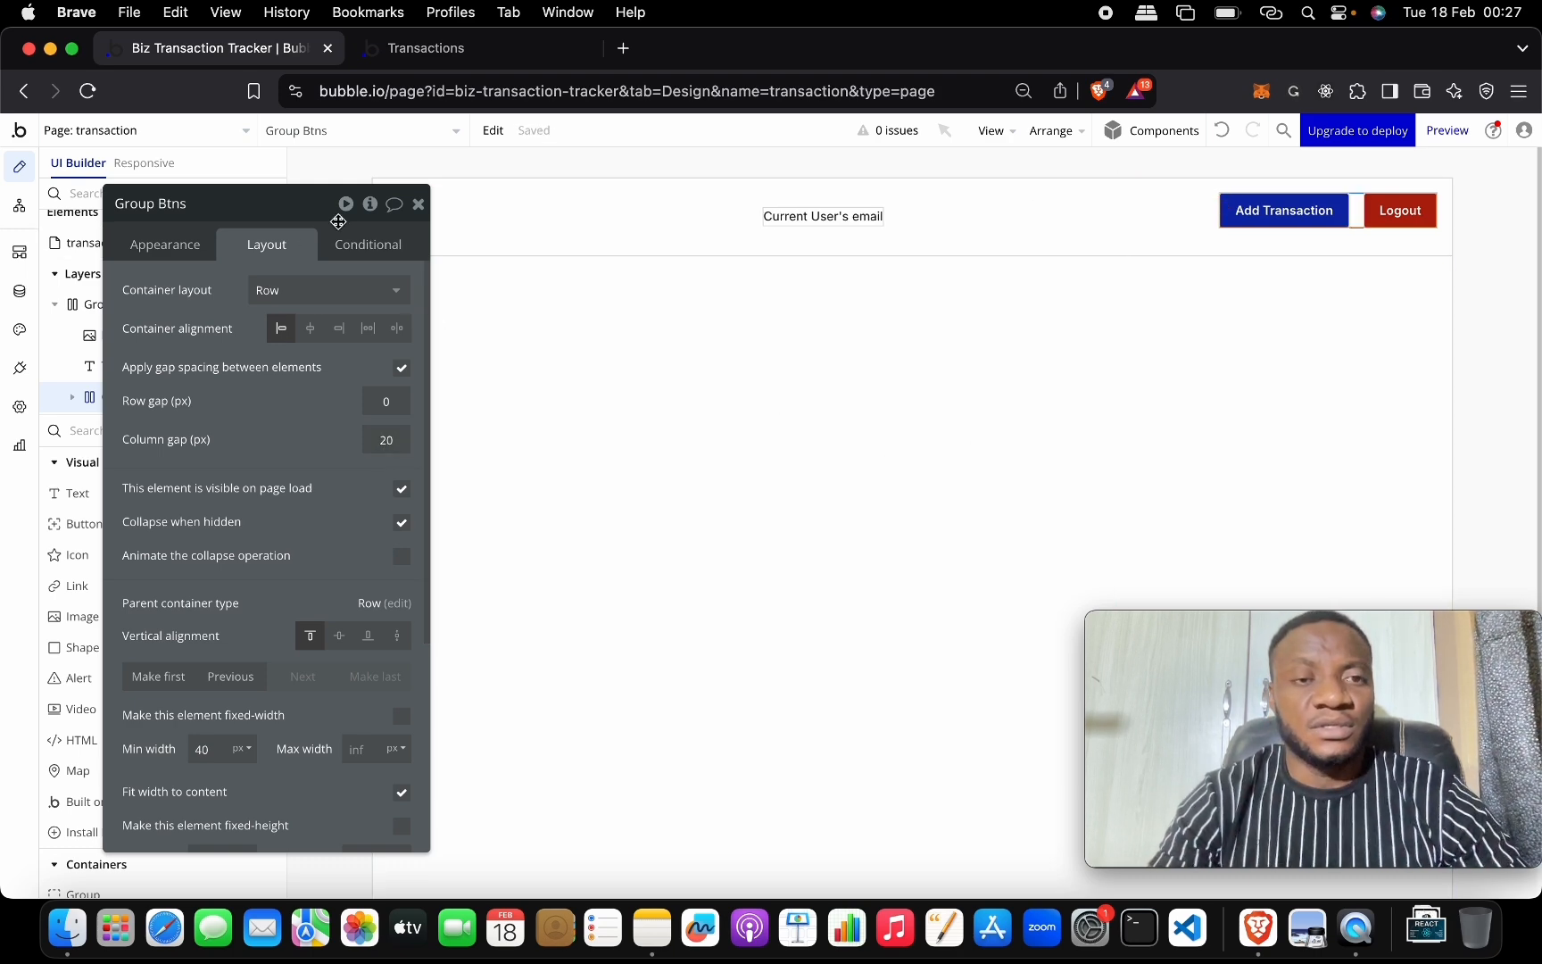
{"action": "left_click", "coordinate": [251, 204]}
{"action": "left_click_drag", "start_coordinate": [251, 204], "coordinate": [838, 343]}
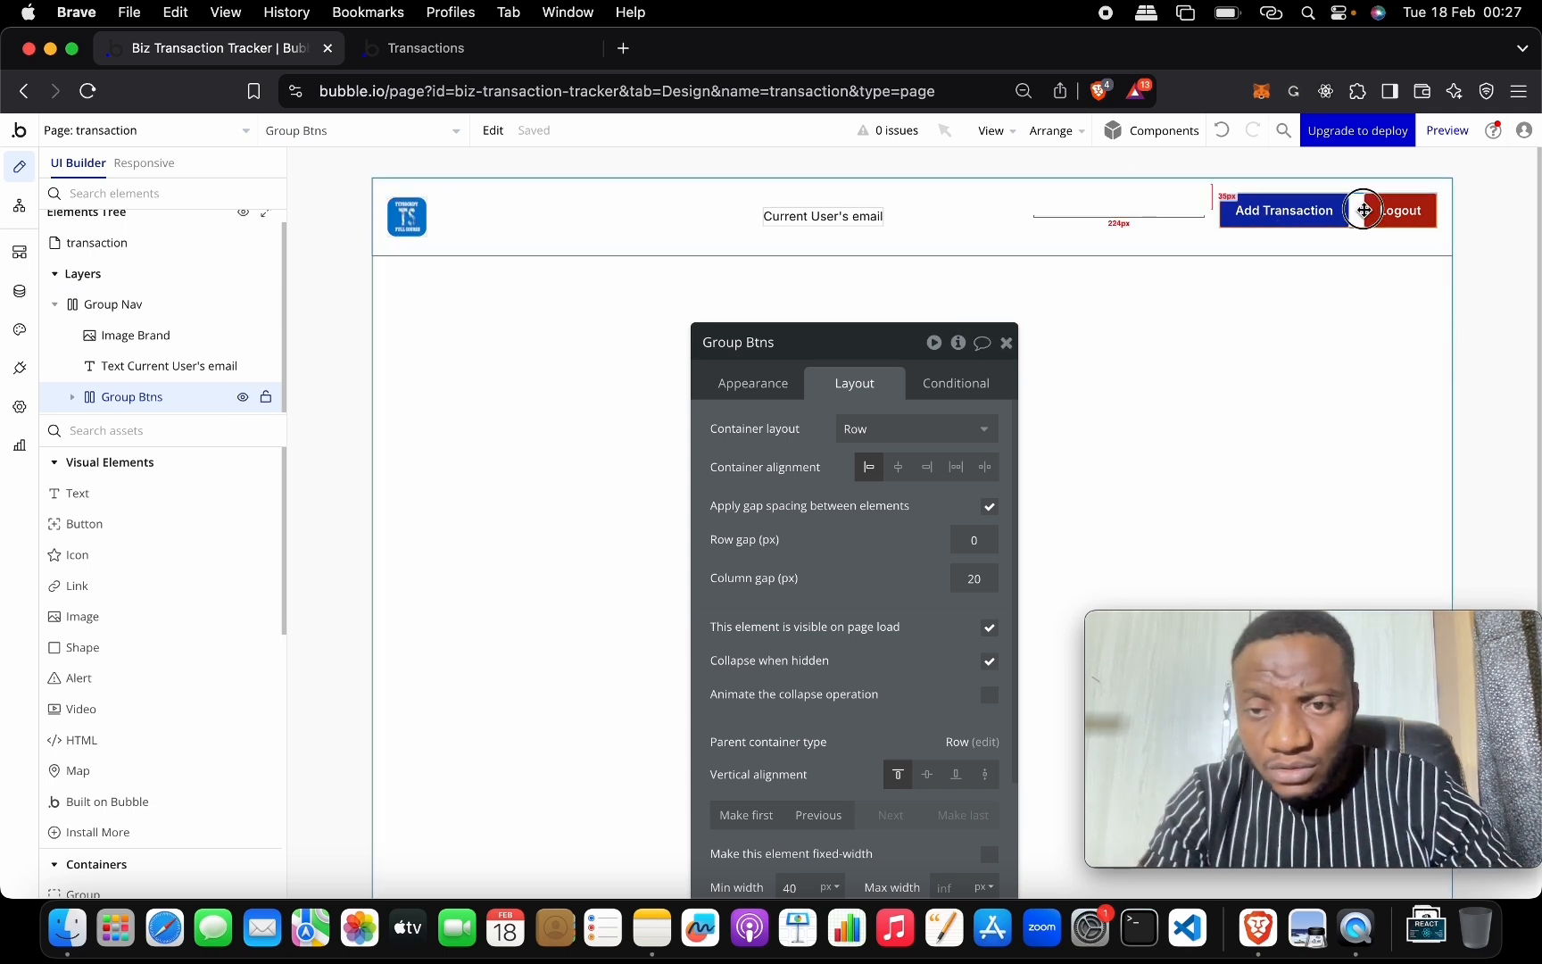
{"action": "left_click", "coordinate": [899, 468]}
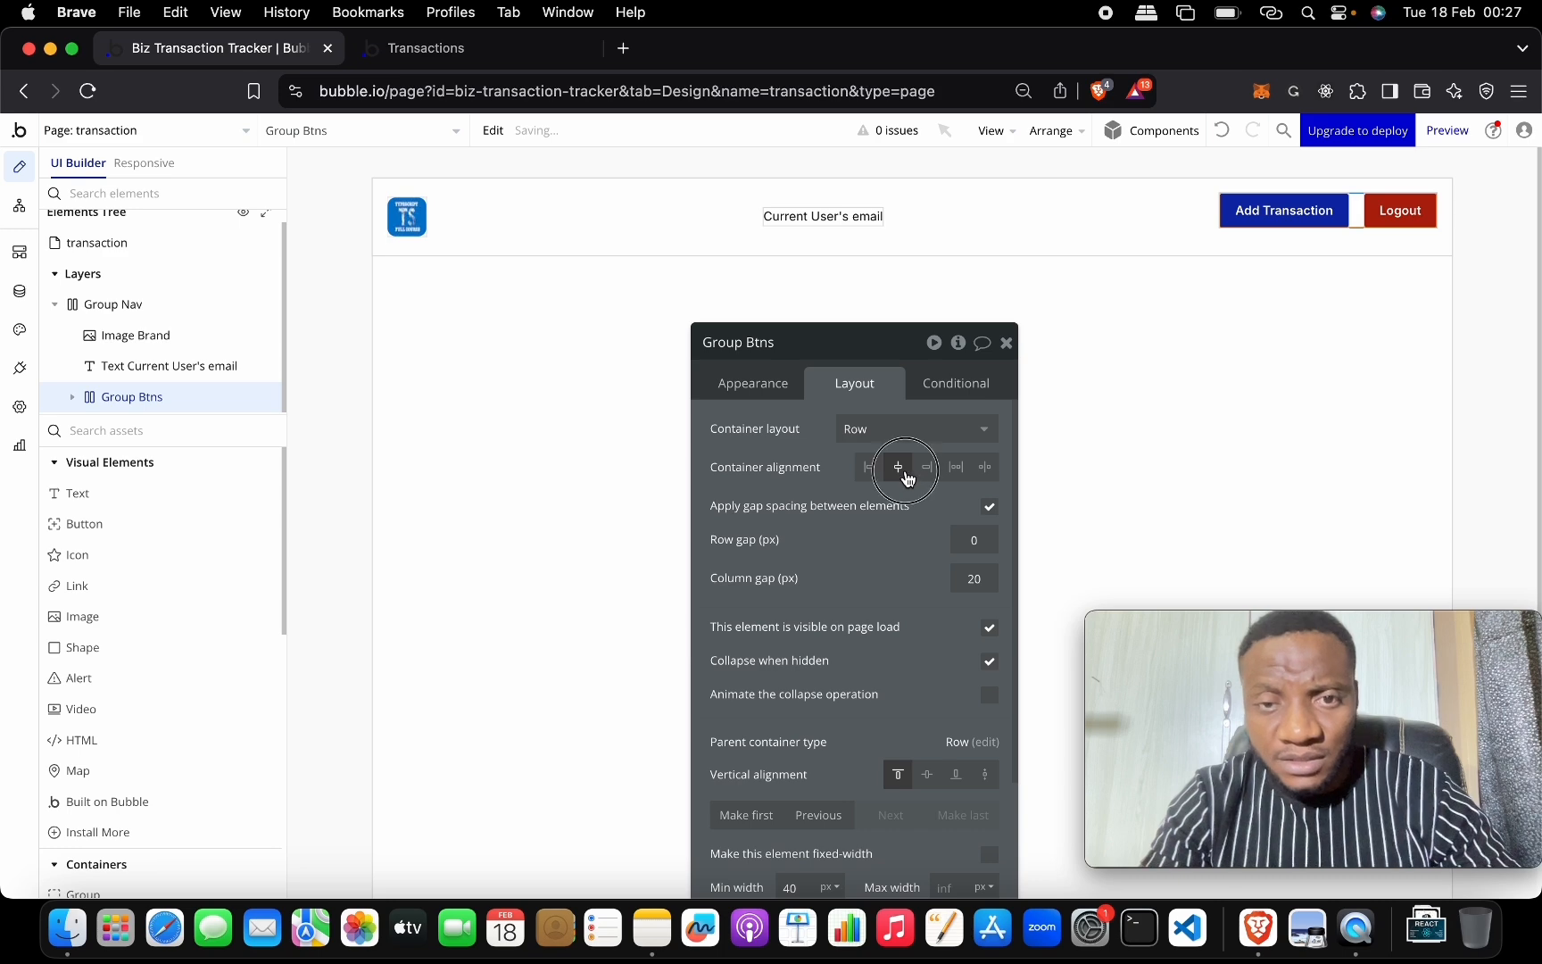
{"action": "left_click", "coordinate": [1136, 211]}
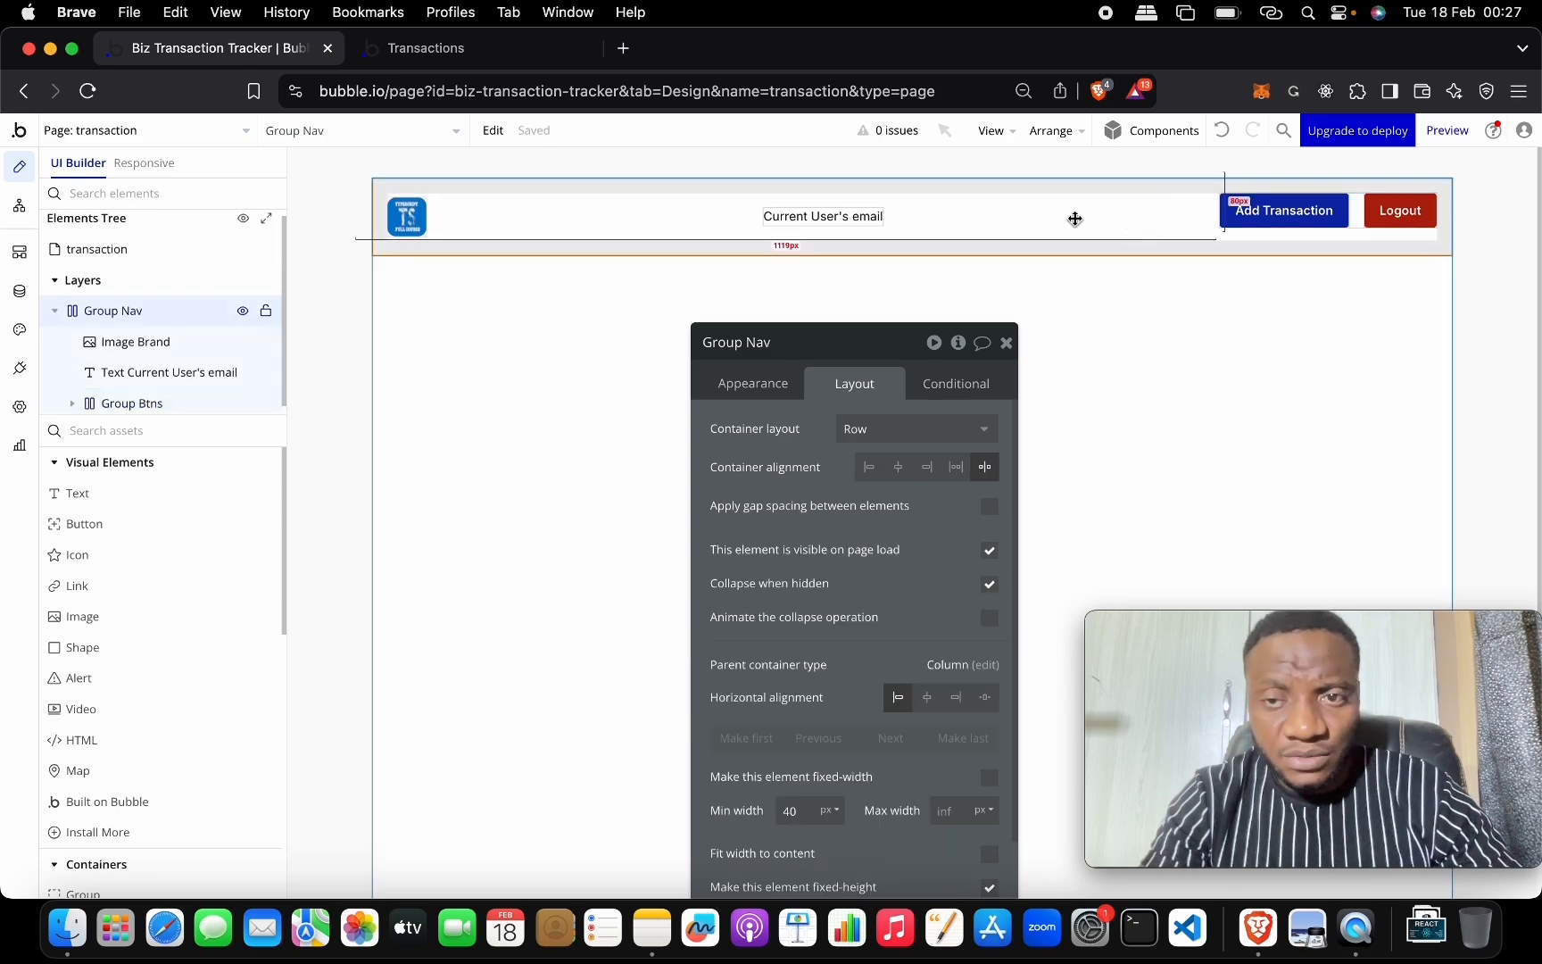
Keep Group Btns as a Row, centre it vertically in the nav bar, and close its settings.
{"action": "left_click_drag", "start_coordinate": [871, 348], "coordinate": [616, 244]}
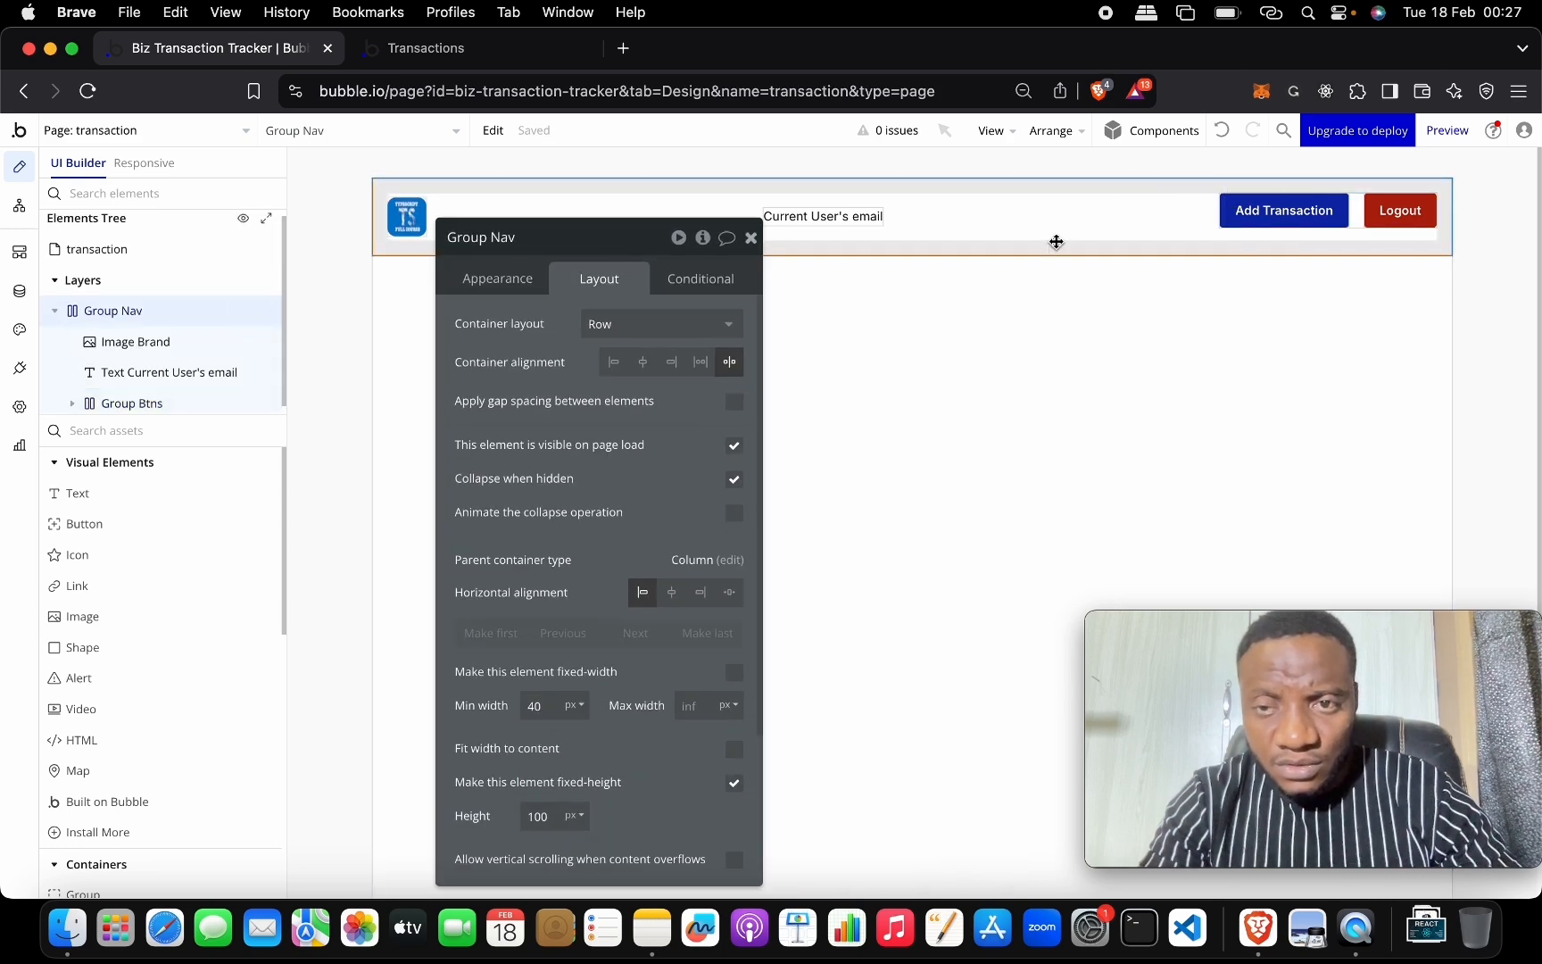
{"action": "left_click", "coordinate": [1360, 217]}
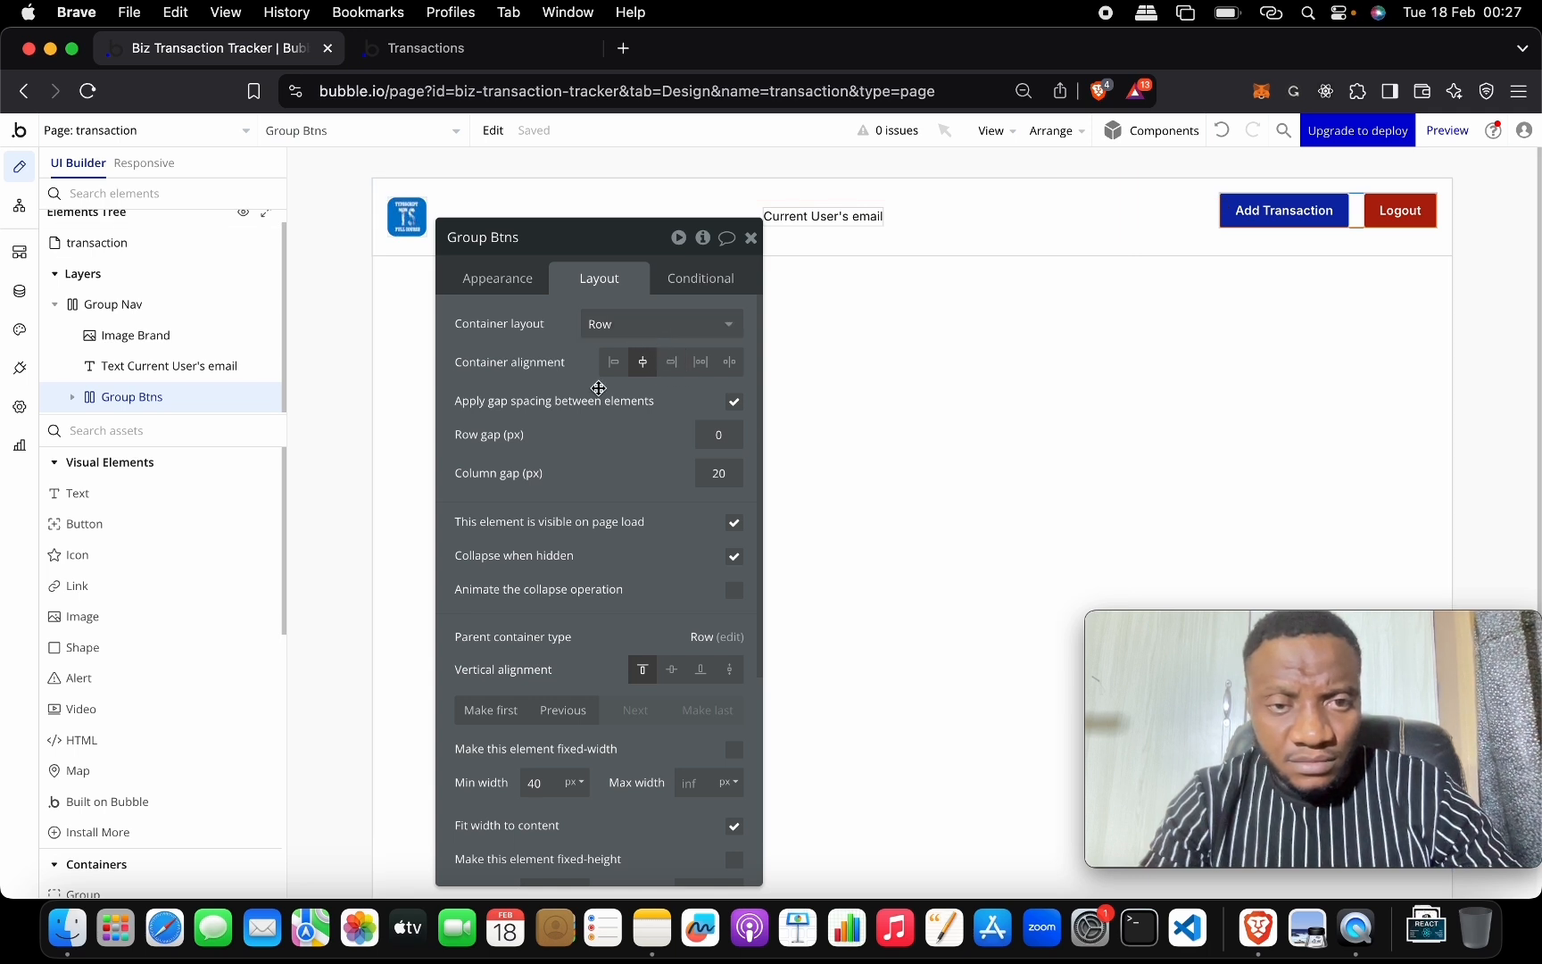
{"action": "left_click", "coordinate": [625, 324]}
{"action": "left_click", "coordinate": [577, 332]}
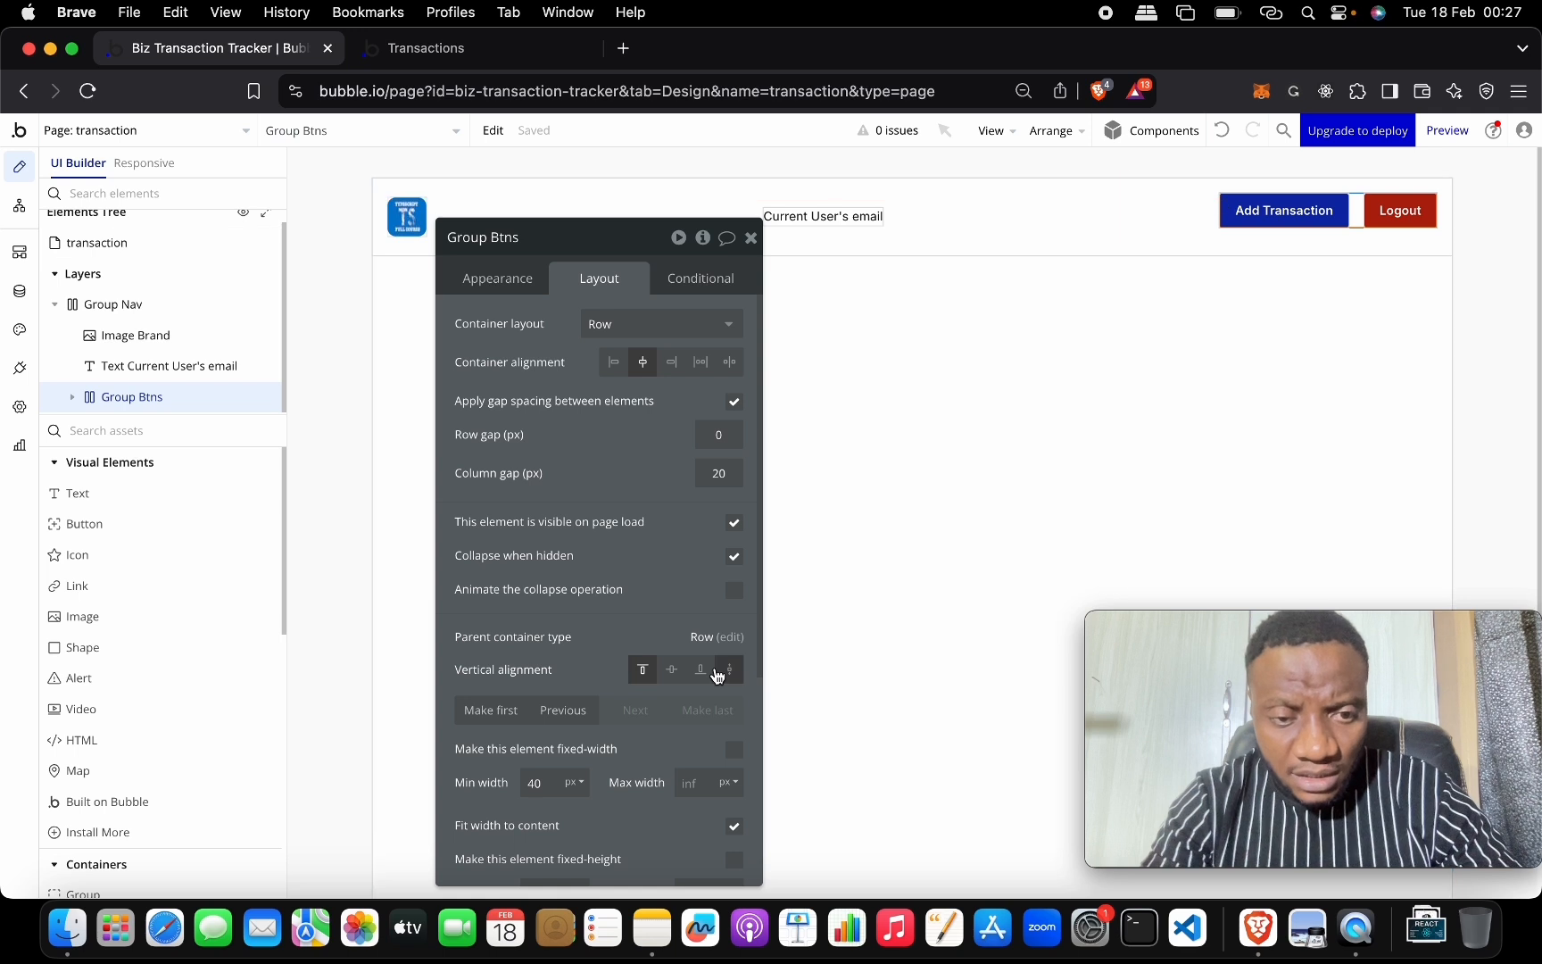
{"action": "left_click", "coordinate": [673, 671]}
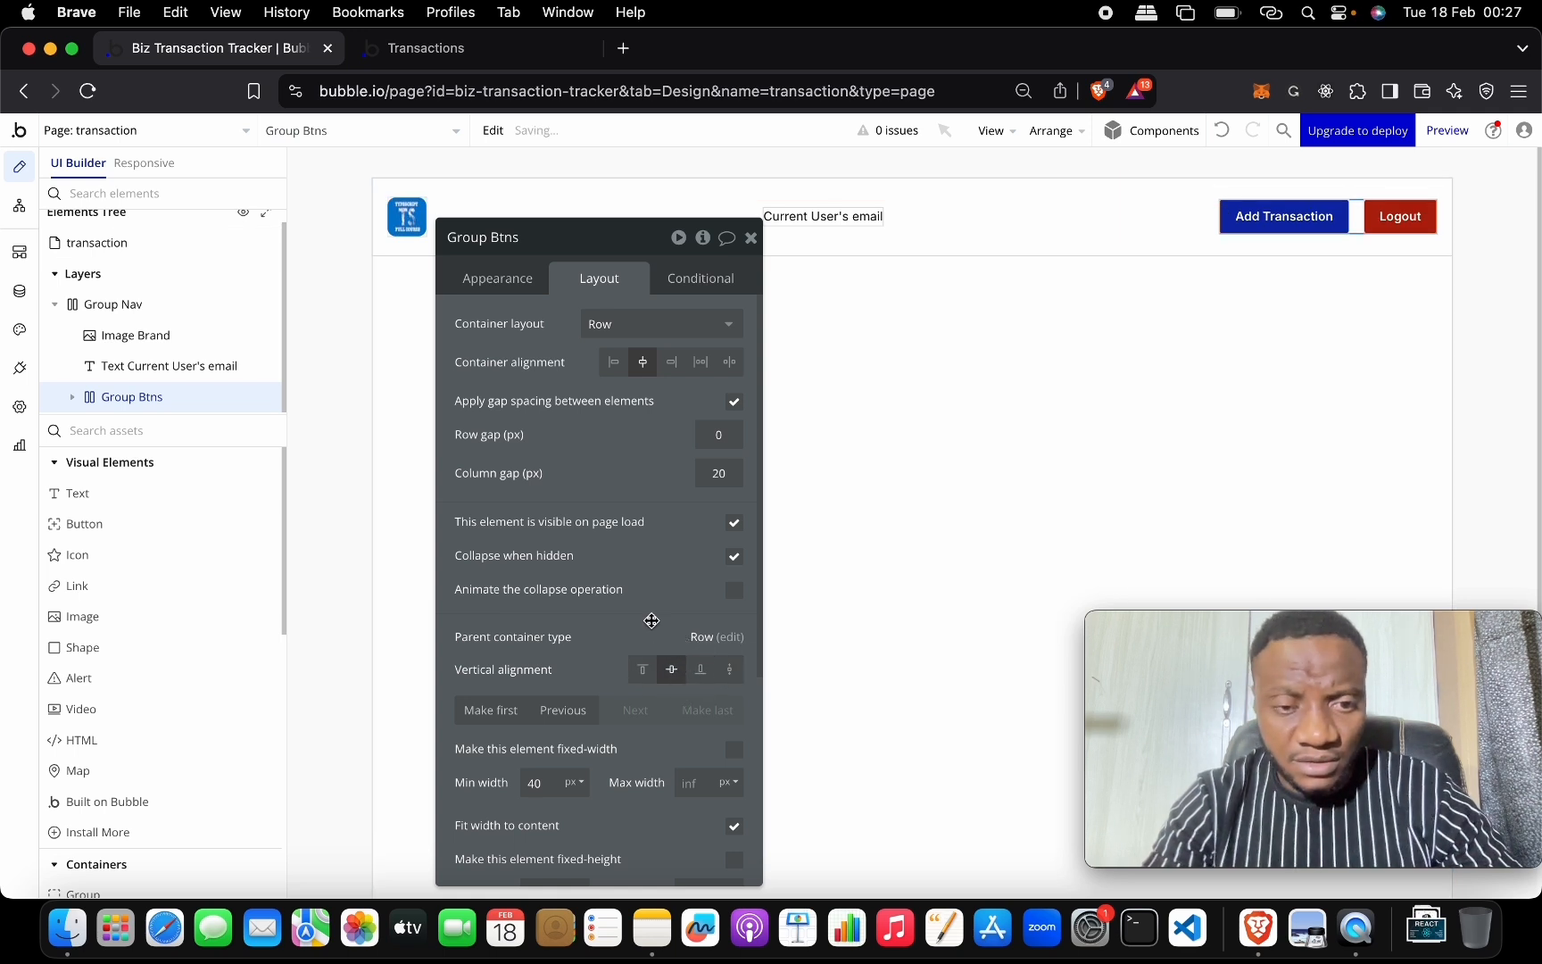
{"action": "scroll", "coordinate": [678, 625], "scroll_direction": "down", "scroll_amount": 3}
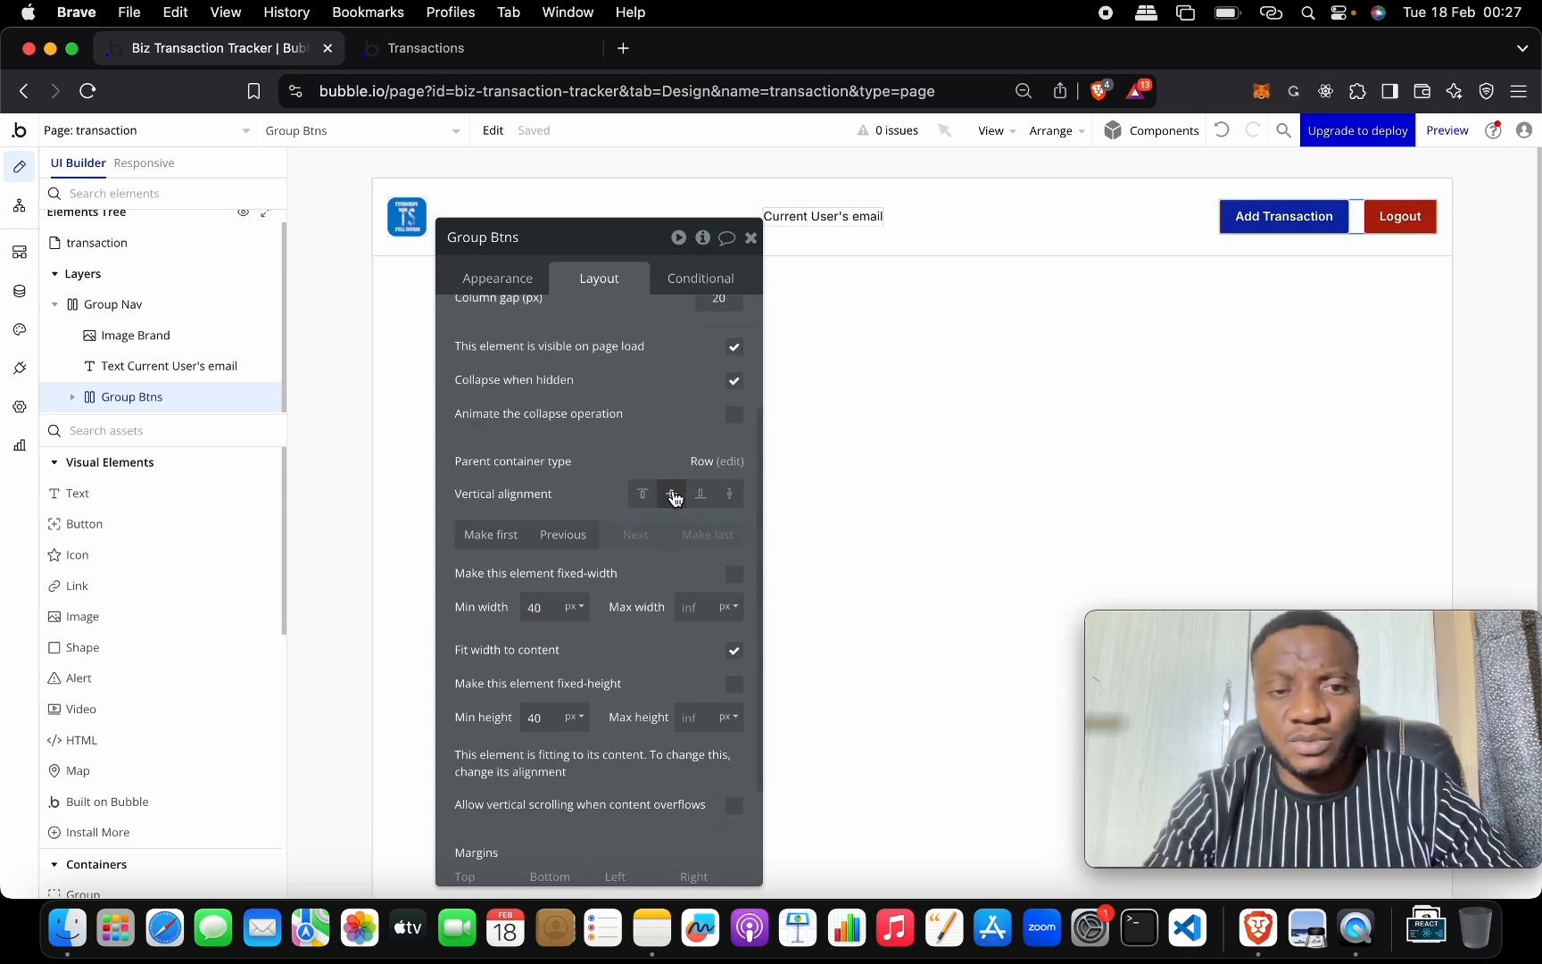
{"action": "left_click", "coordinate": [752, 238]}
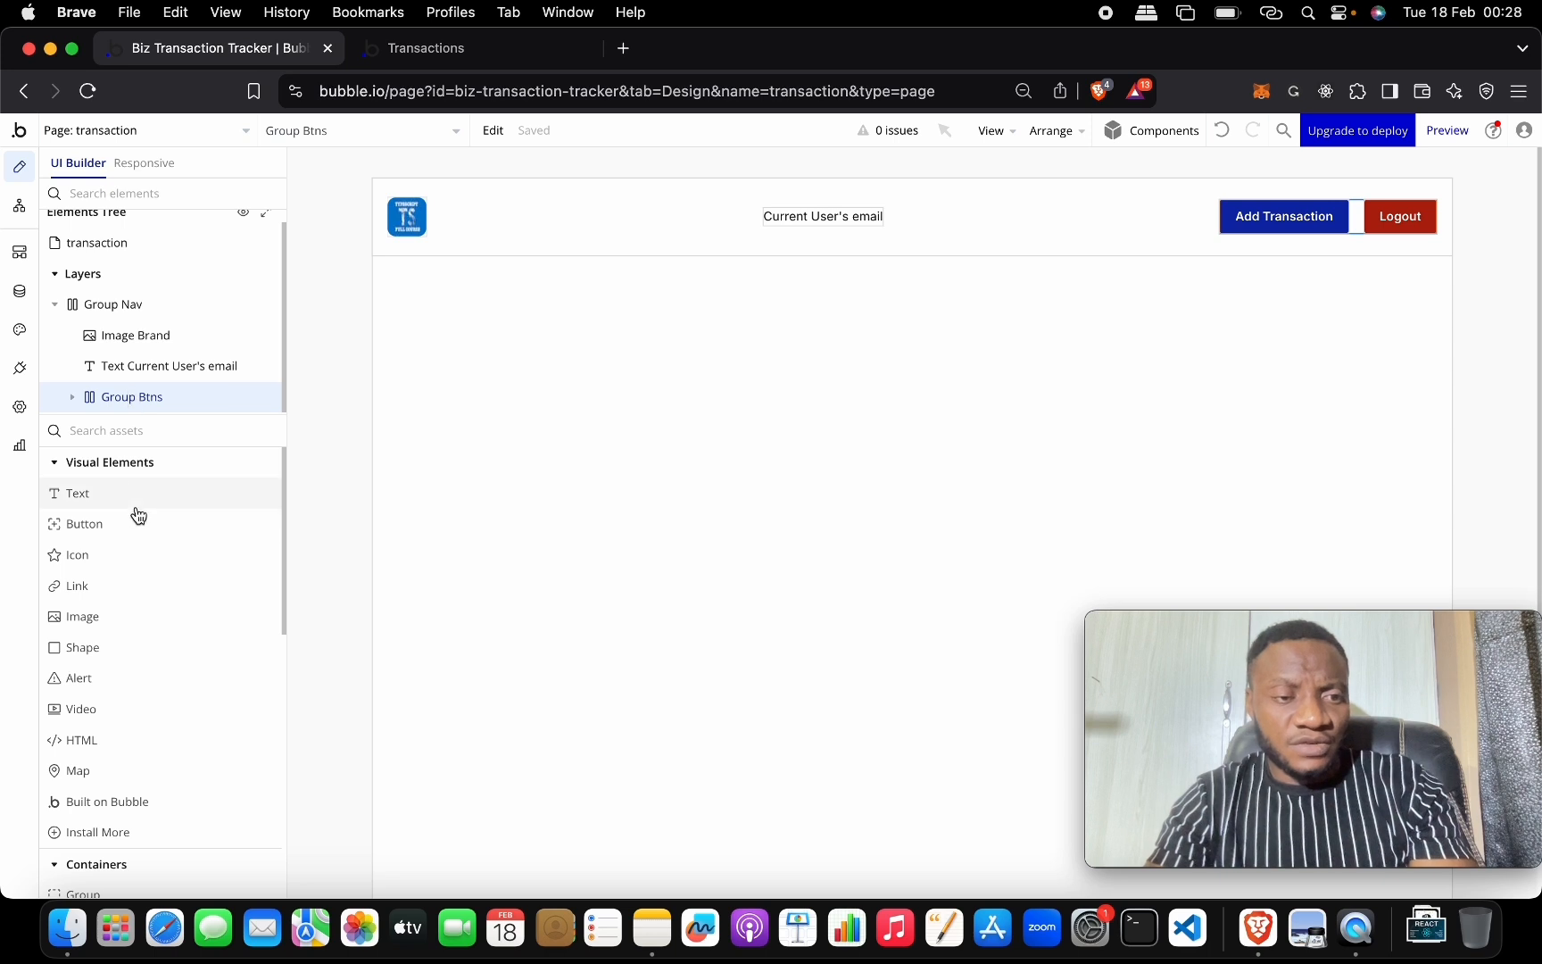
Search the elements for Popup and drag a new popup onto the transaction page.
{"action": "left_click", "coordinate": [148, 432]}
{"action": "type", "text": "popo"}
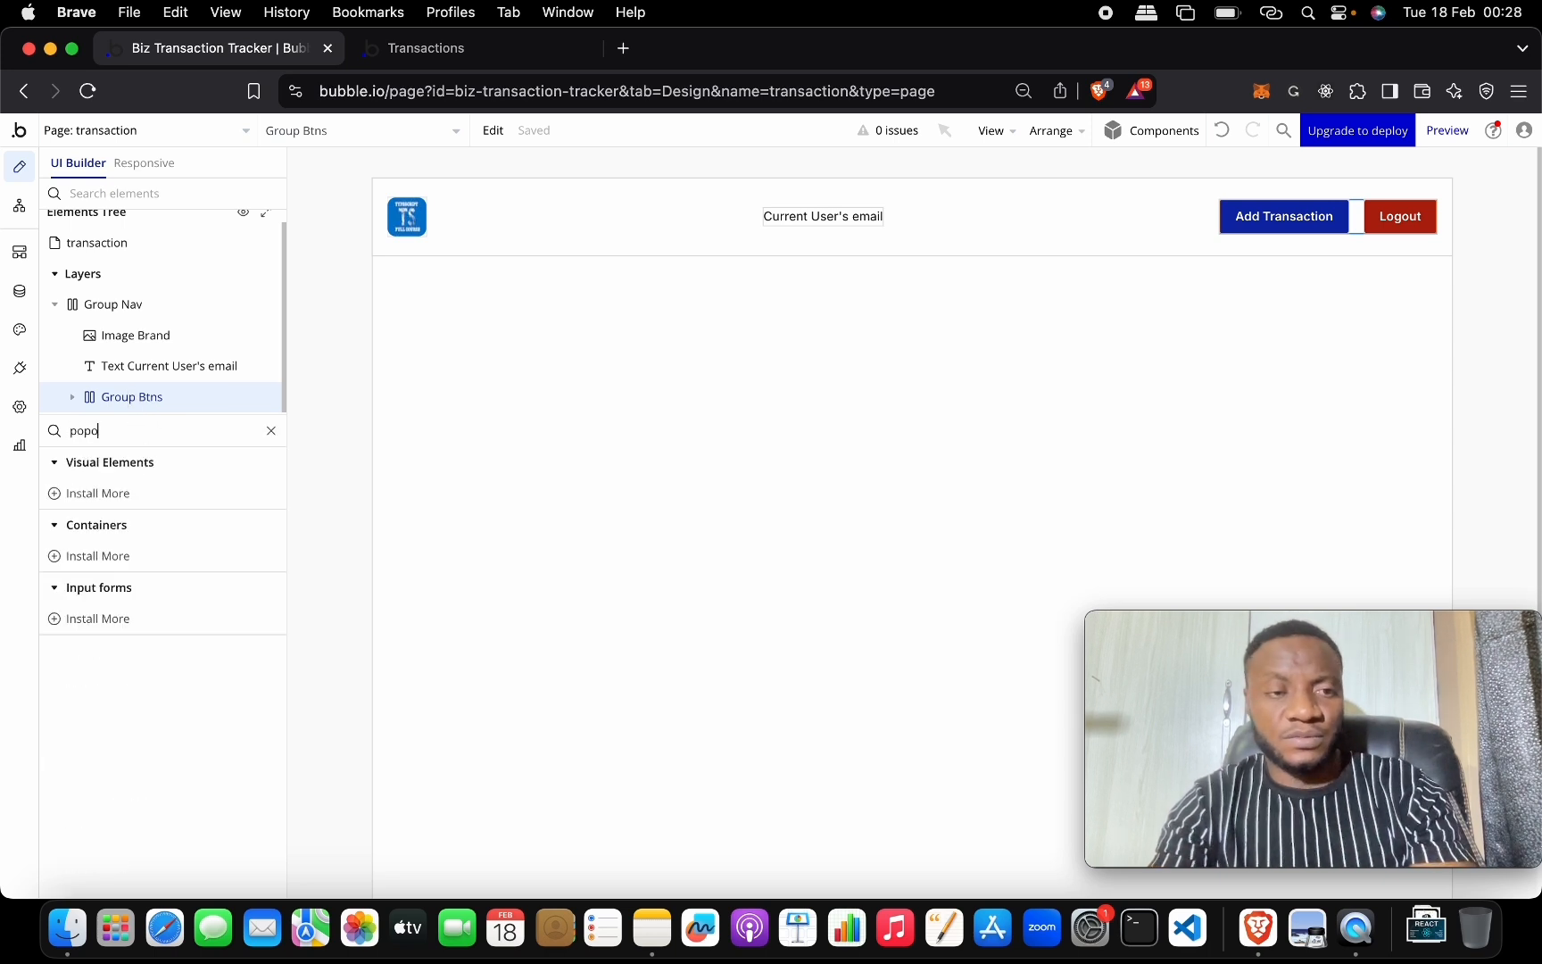
{"action": "key", "text": "BackSpace"}
{"action": "left_click_drag", "start_coordinate": [193, 500], "coordinate": [950, 293]}
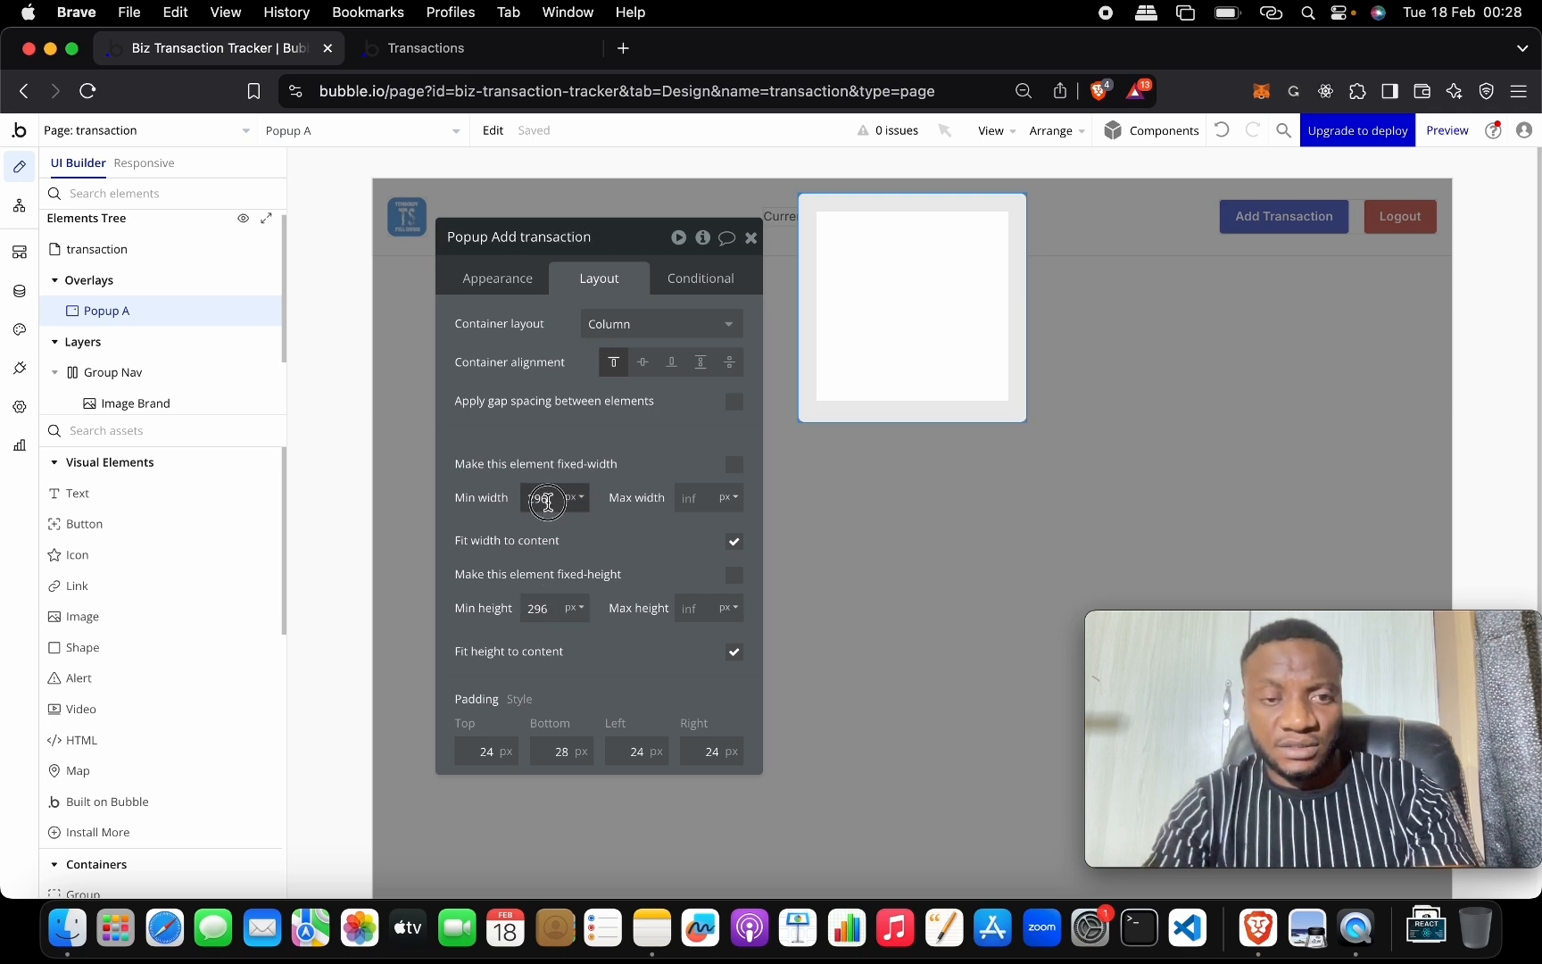
Set the popup's minimum width to 480 px and close its settings.
{"action": "key", "text": "BackSpace"}
{"action": "key", "text": "BackSpace"}
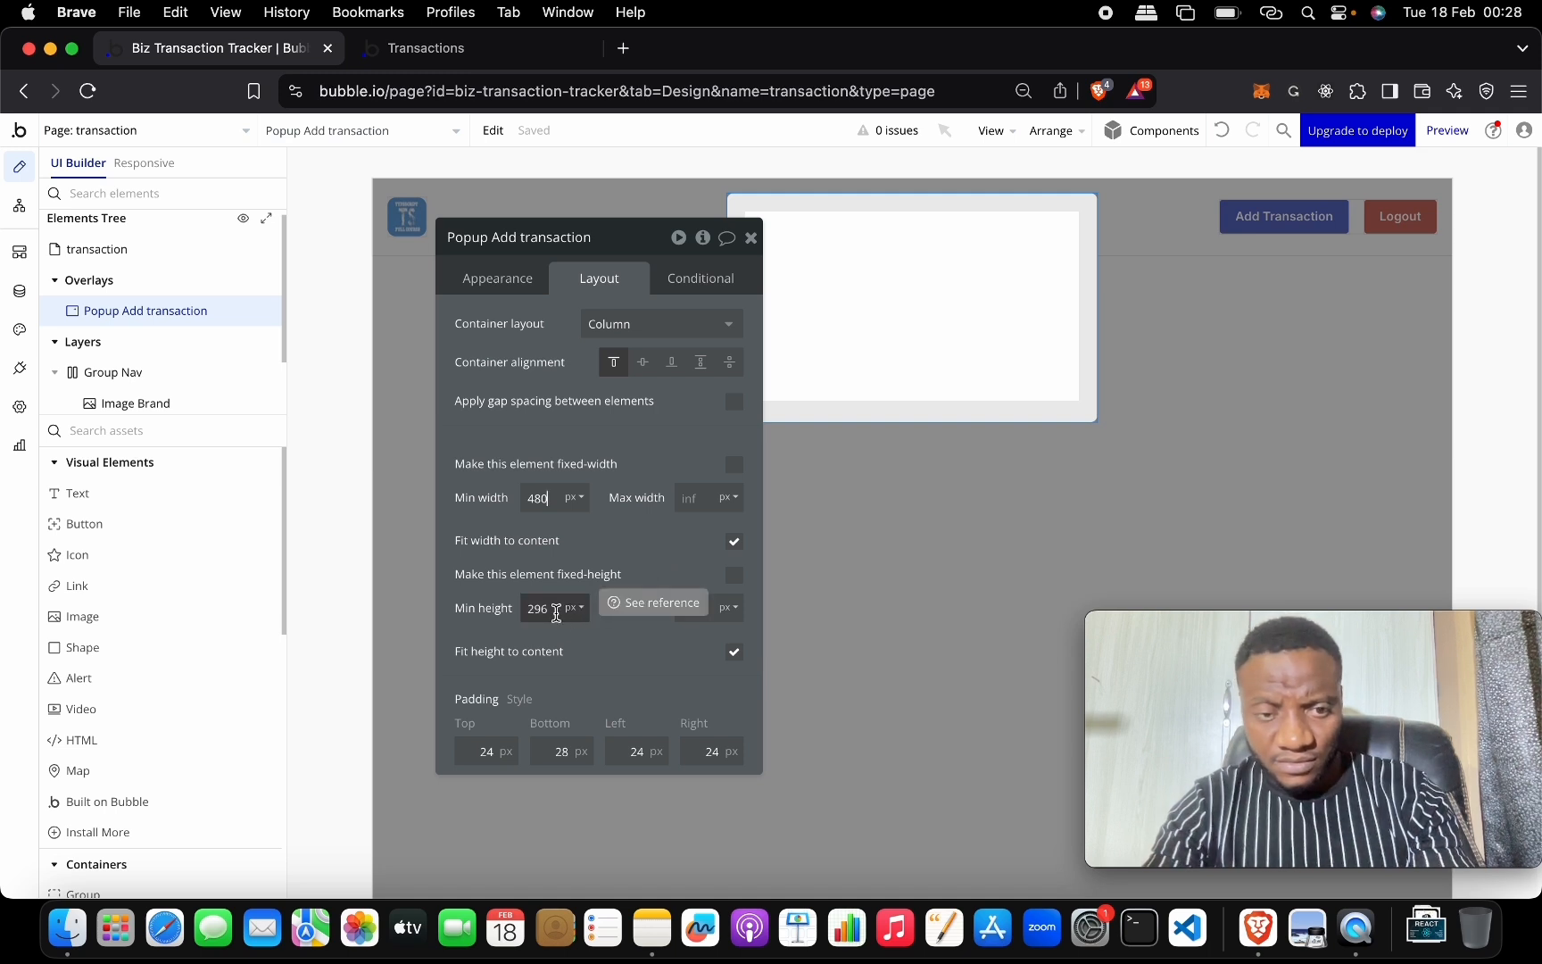
{"action": "left_click", "coordinate": [734, 654]}
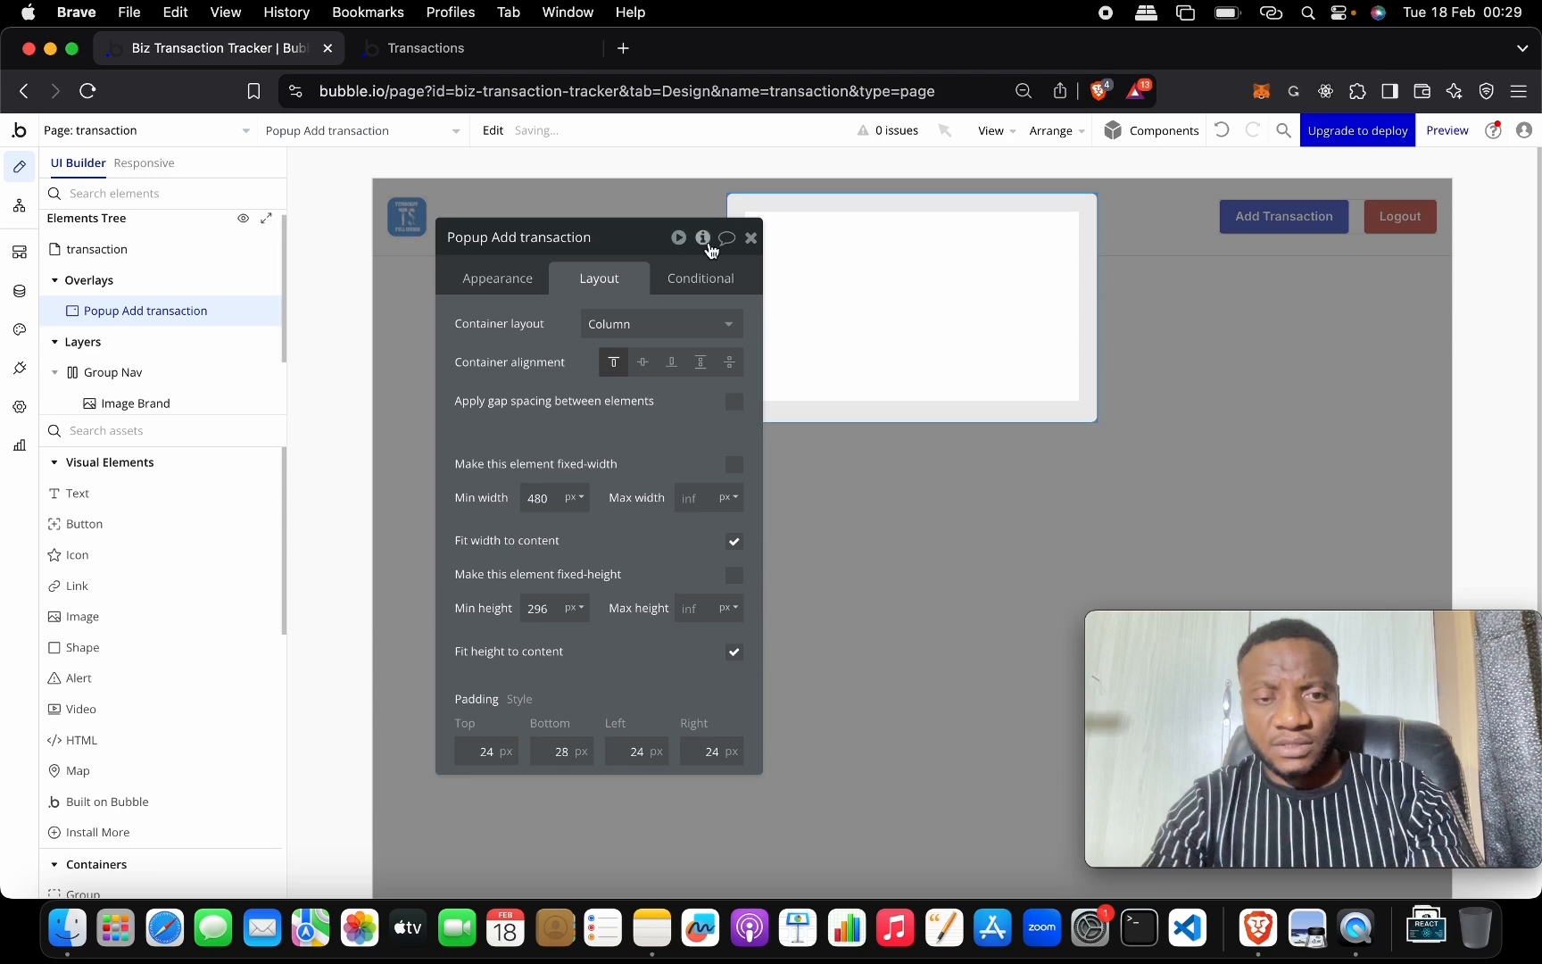
{"action": "left_click", "coordinate": [617, 239]}
{"action": "left_click_drag", "start_coordinate": [618, 239], "coordinate": [436, 334]}
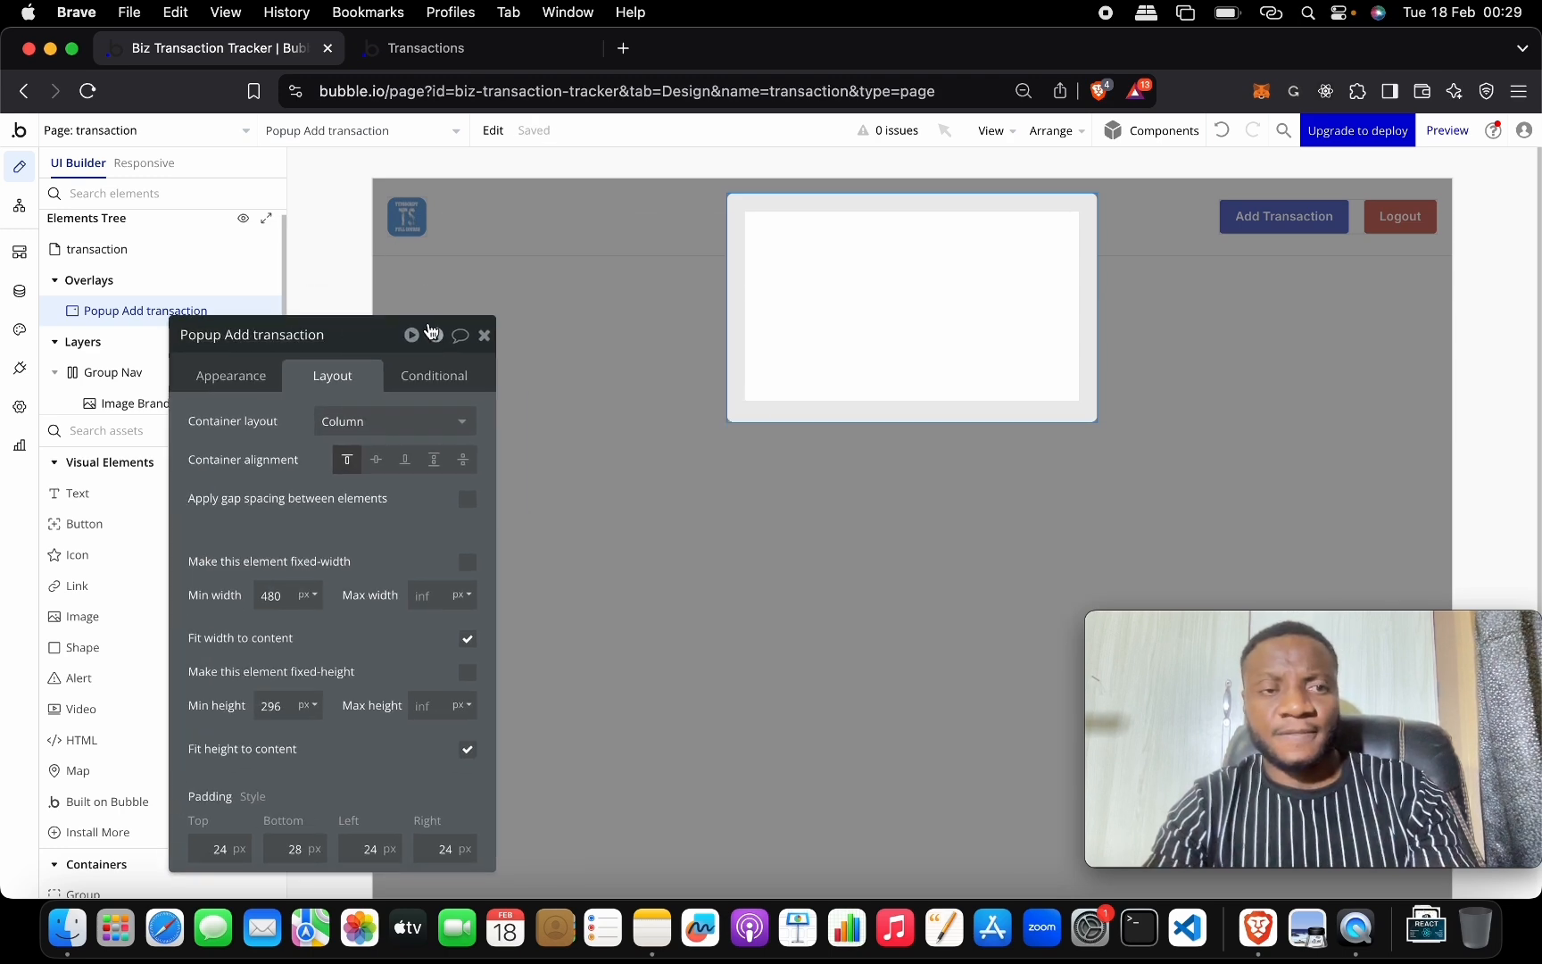
{"action": "left_click", "coordinate": [481, 335]}
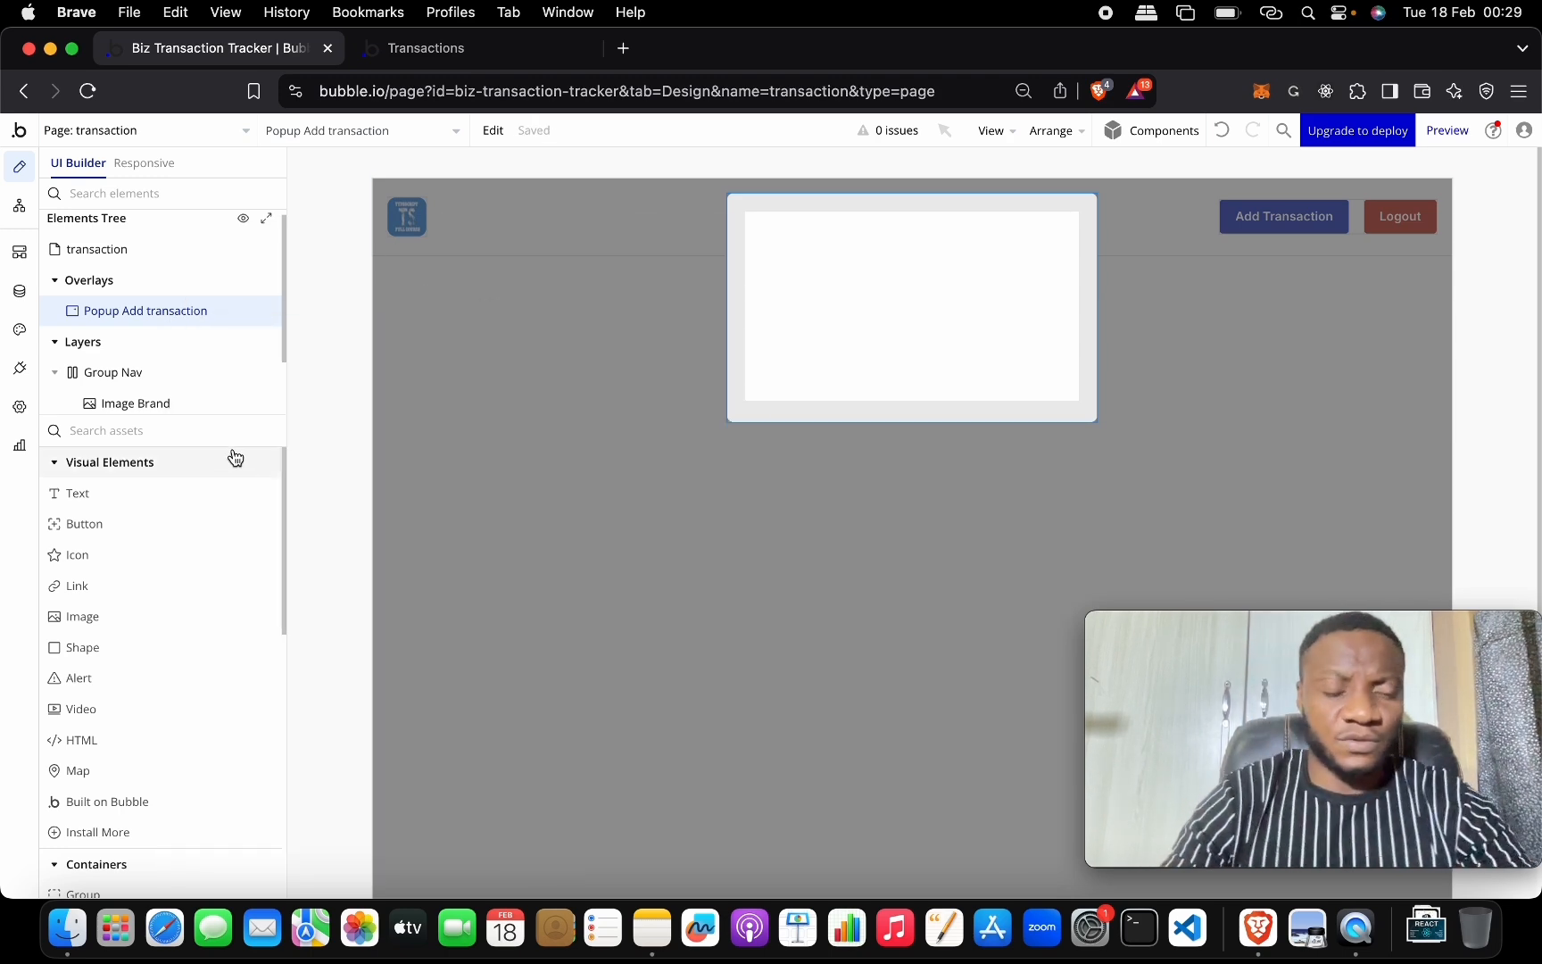
Place a Text element reading 'Add Transaction' in the popup, styled Heading 6.
{"action": "left_click_drag", "start_coordinate": [197, 500], "coordinate": [878, 276]}
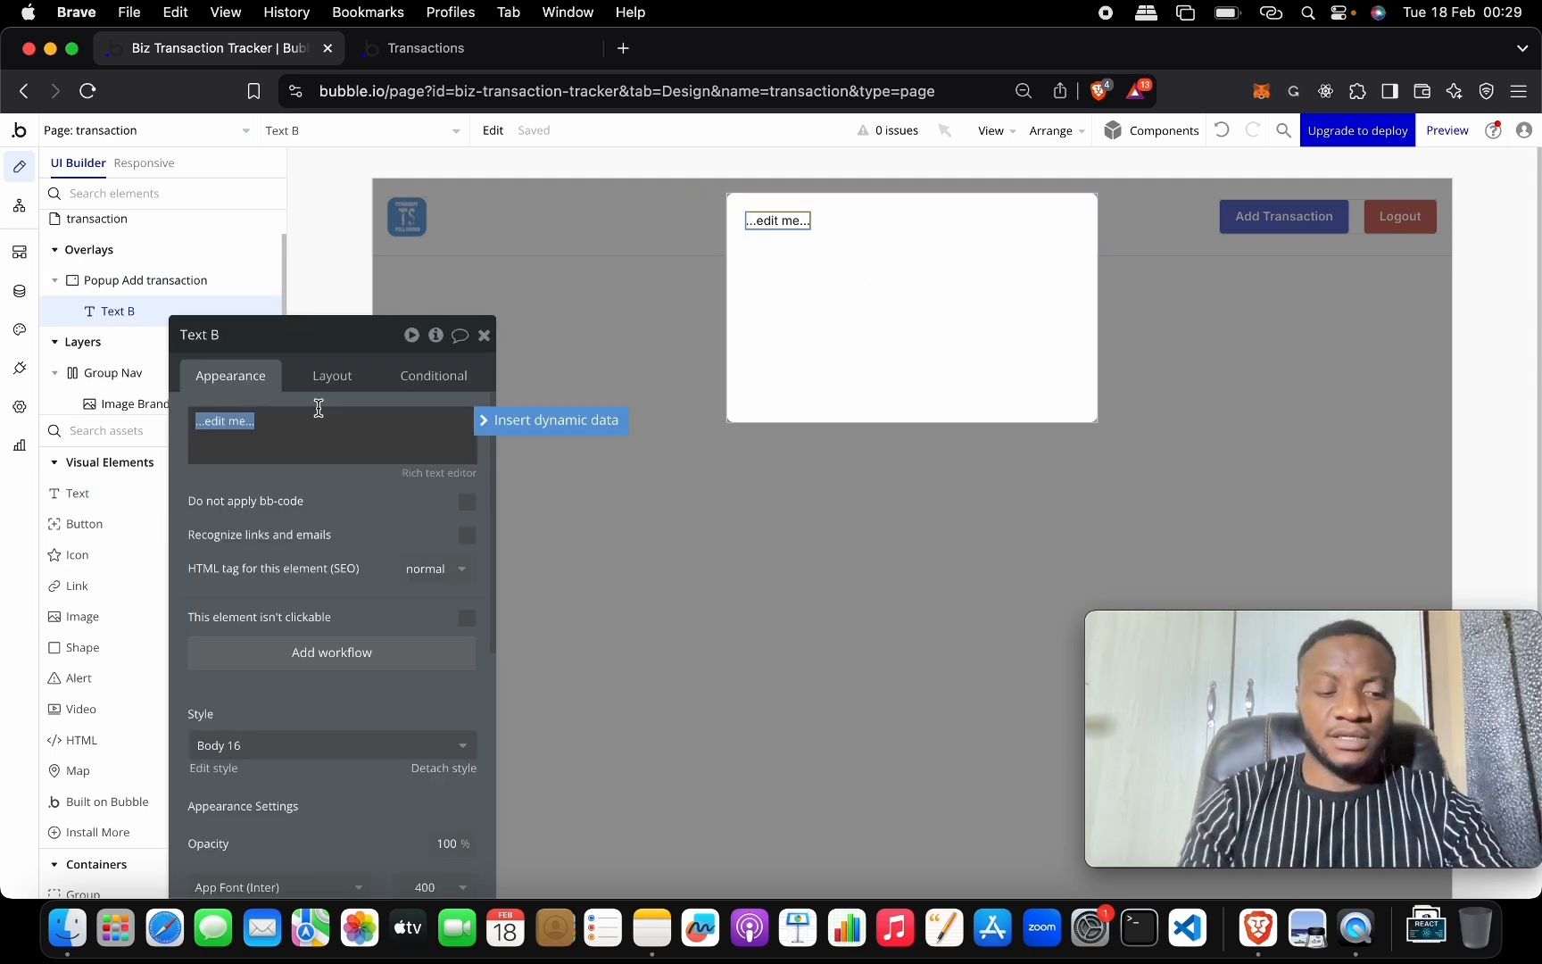
{"action": "type", "text": "Add Tra"}
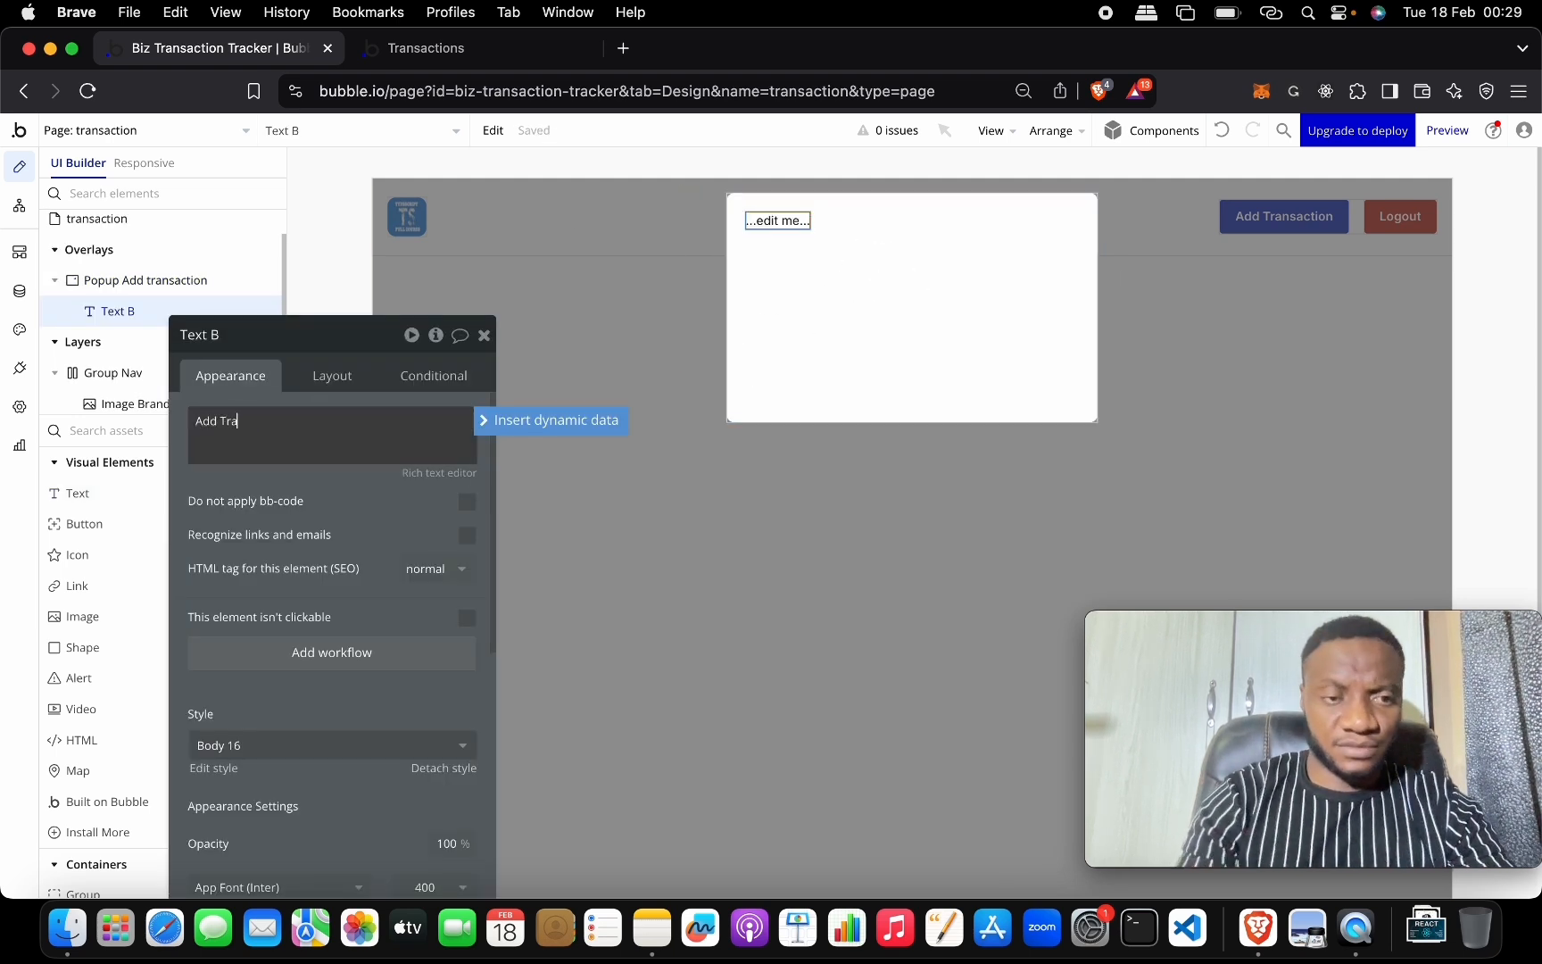
{"action": "type", "text": "nsac"}
{"action": "type", "text": "tion"}
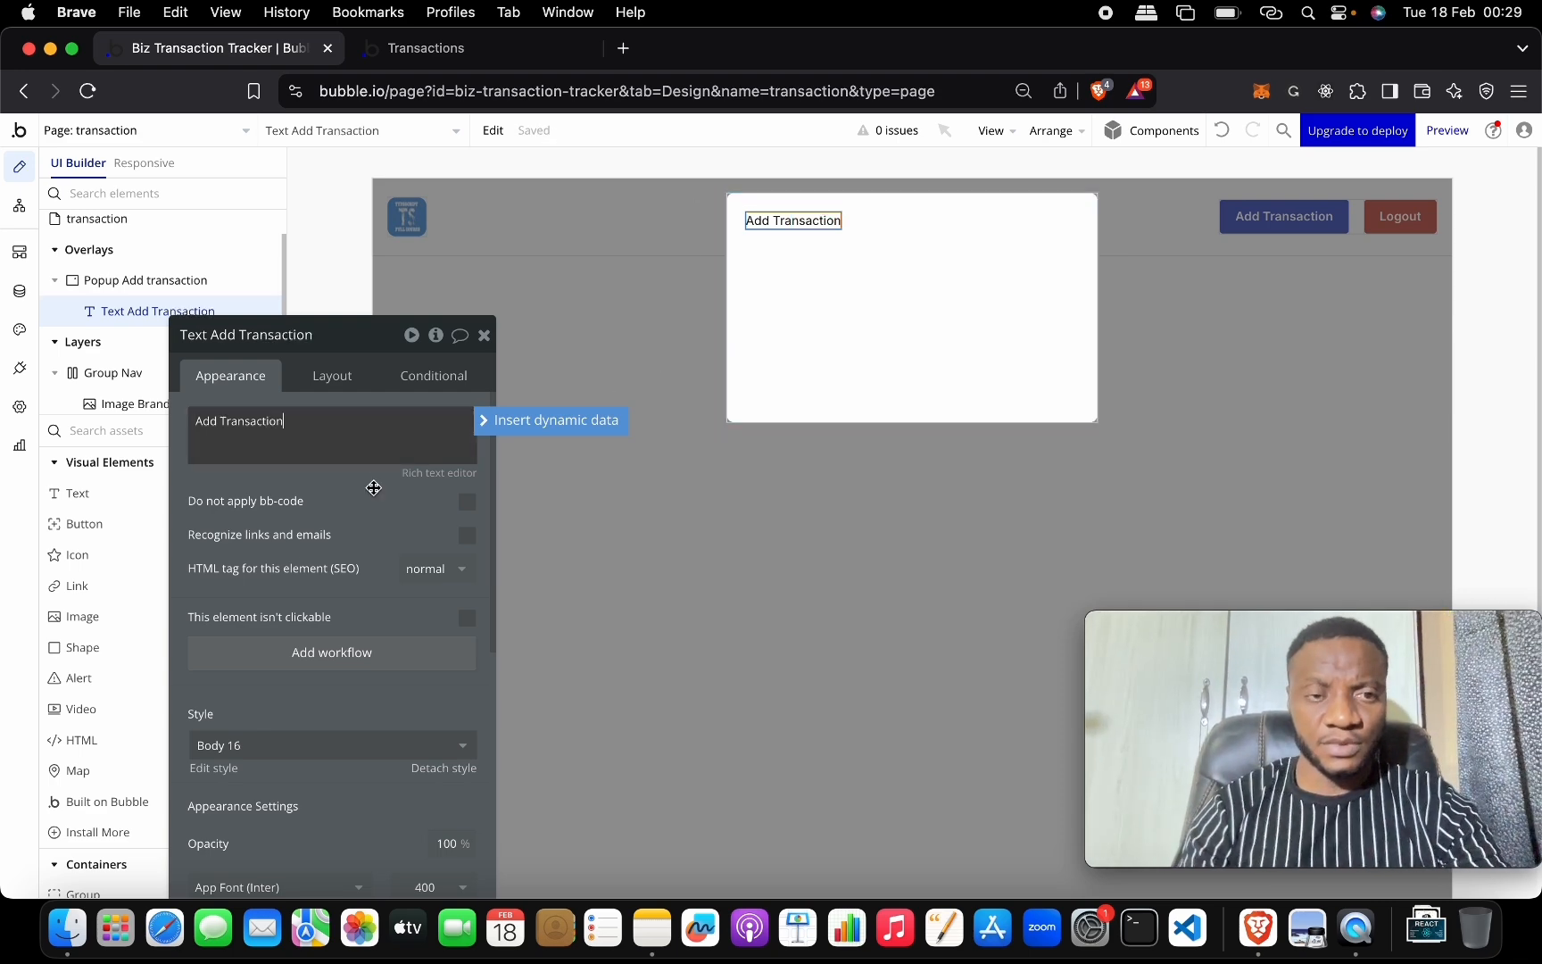
{"action": "left_click_drag", "start_coordinate": [365, 332], "coordinate": [371, 159]}
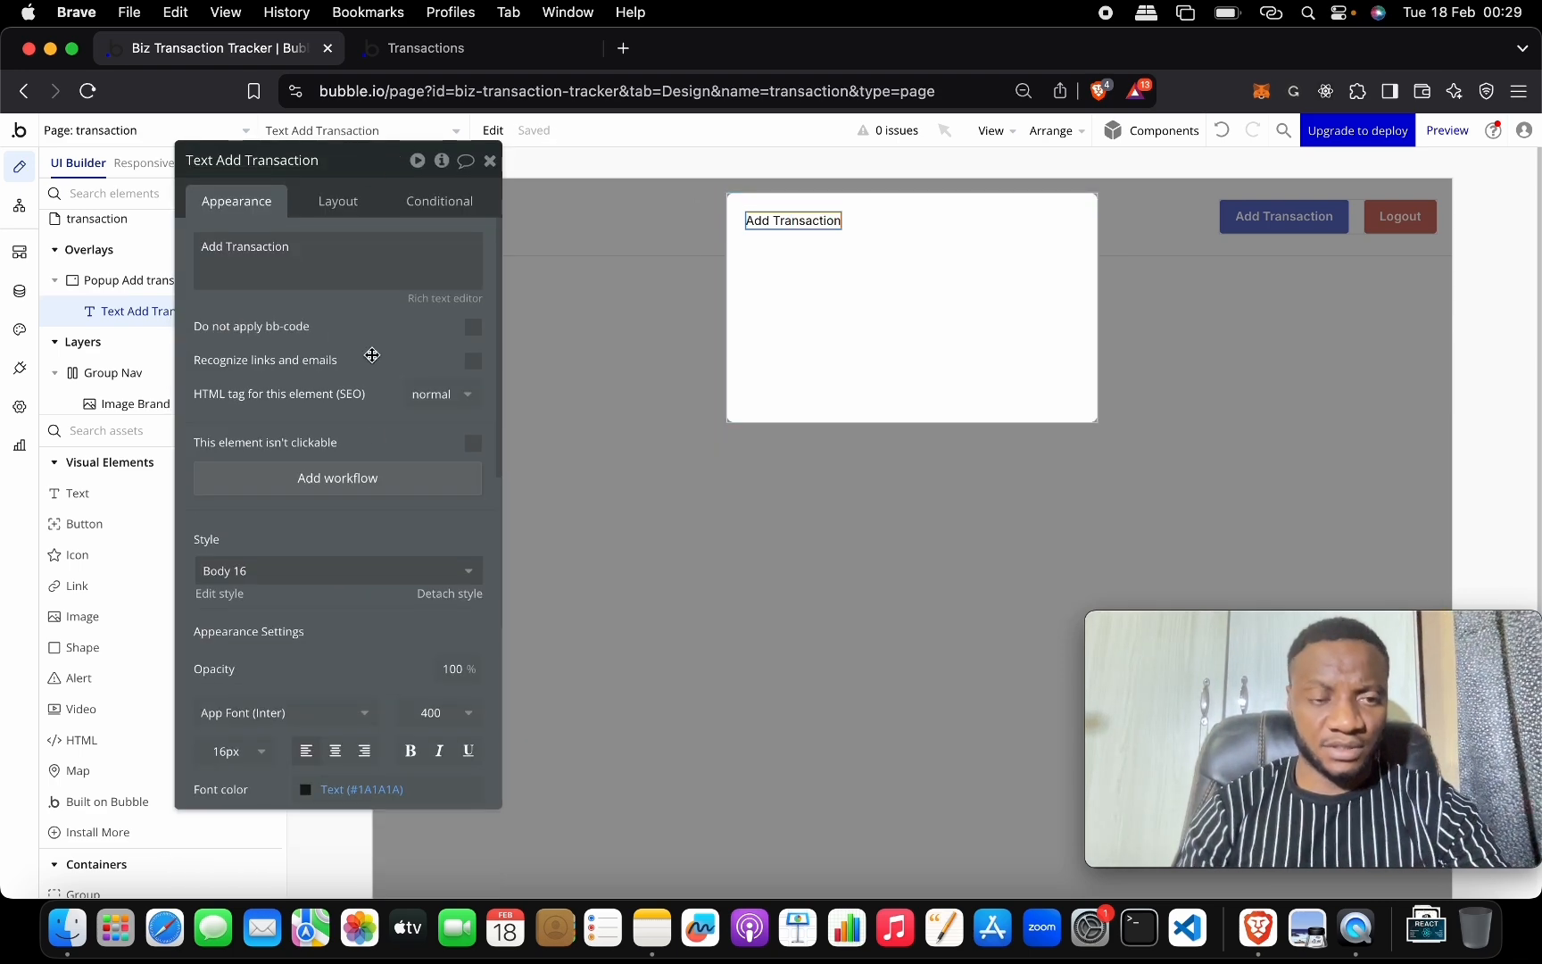
{"action": "left_click", "coordinate": [364, 571]}
{"action": "scroll", "coordinate": [348, 848], "scroll_direction": "down", "scroll_amount": 2}
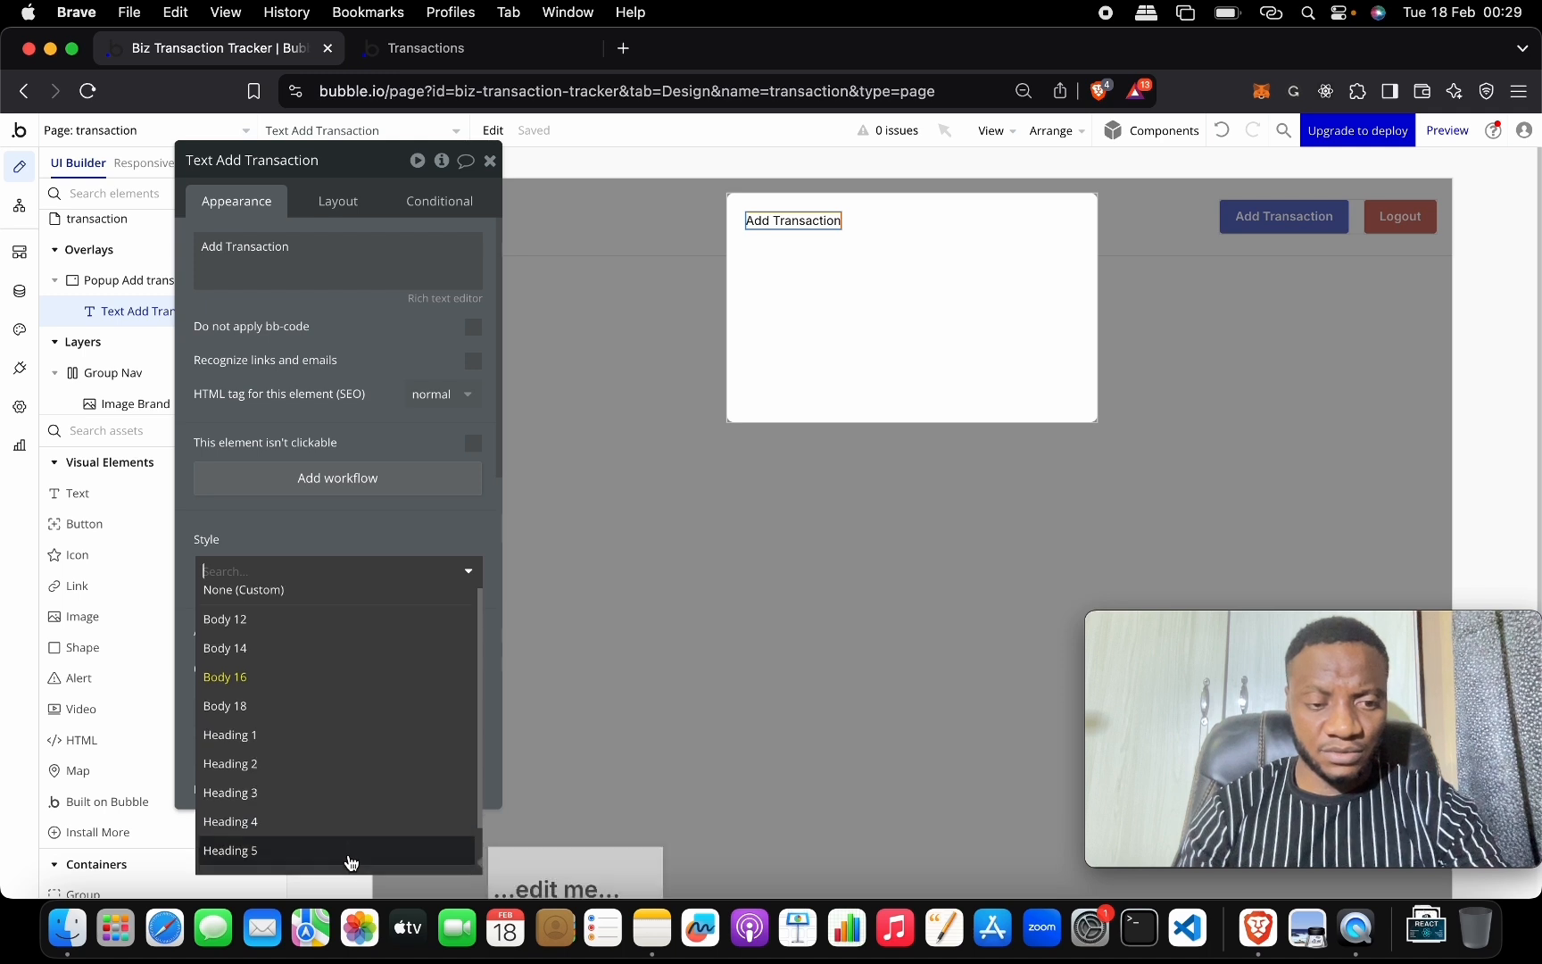
{"action": "left_click", "coordinate": [348, 826]}
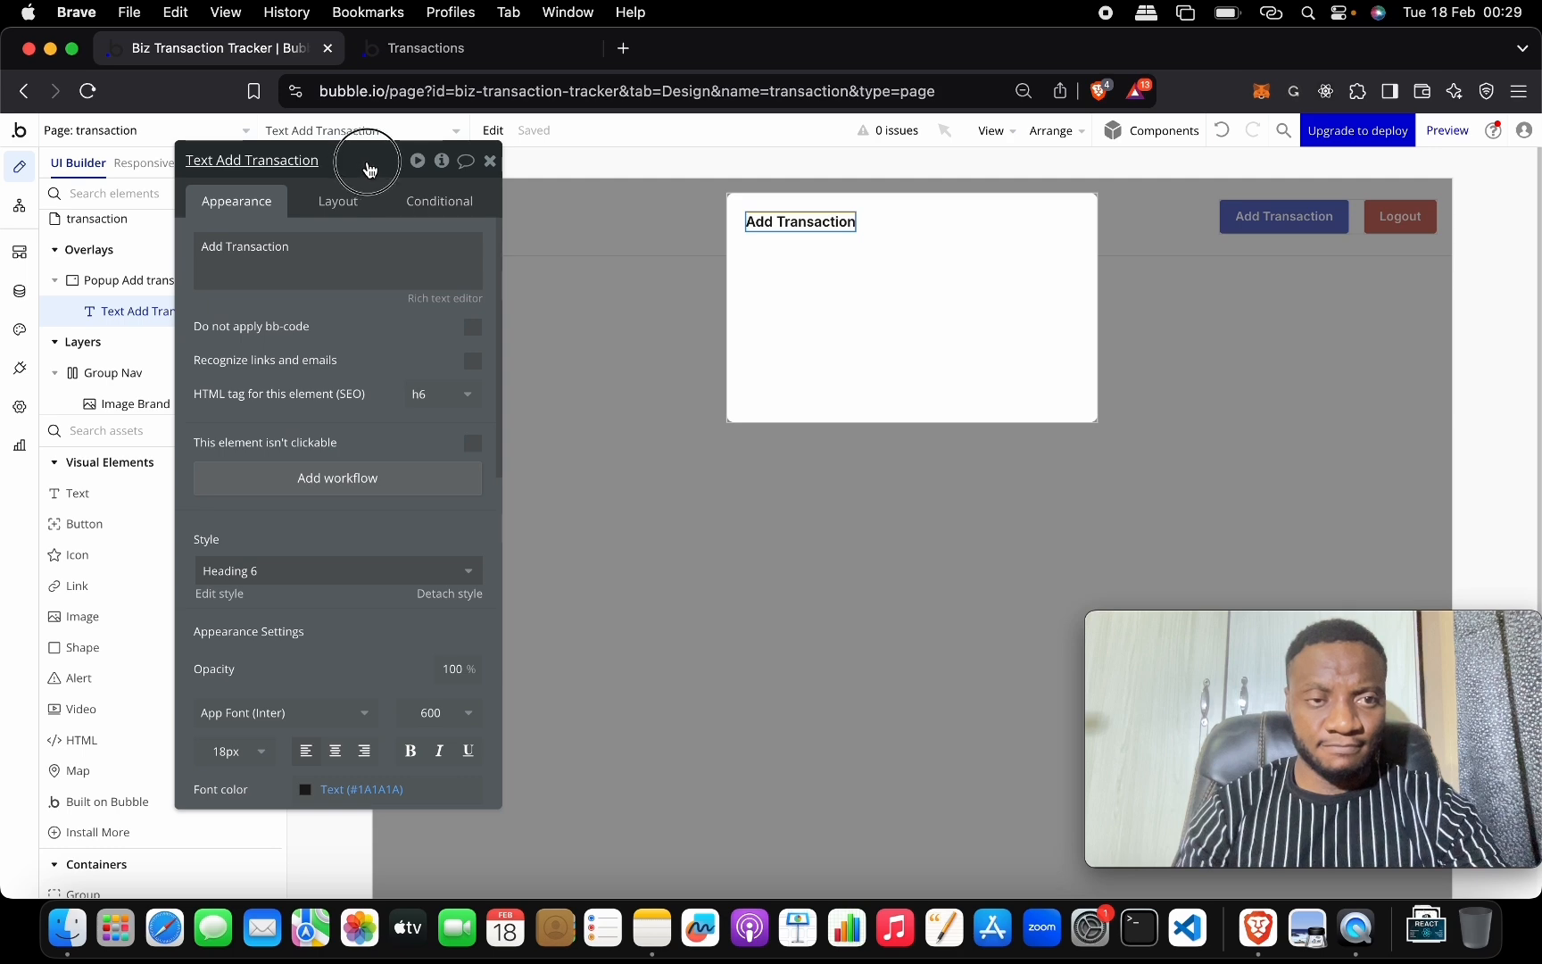
{"action": "left_click_drag", "start_coordinate": [369, 162], "coordinate": [633, 155]}
Search the visual elements for a Material icon element.
{"action": "scroll", "coordinate": [209, 645], "scroll_direction": "down", "scroll_amount": 6}
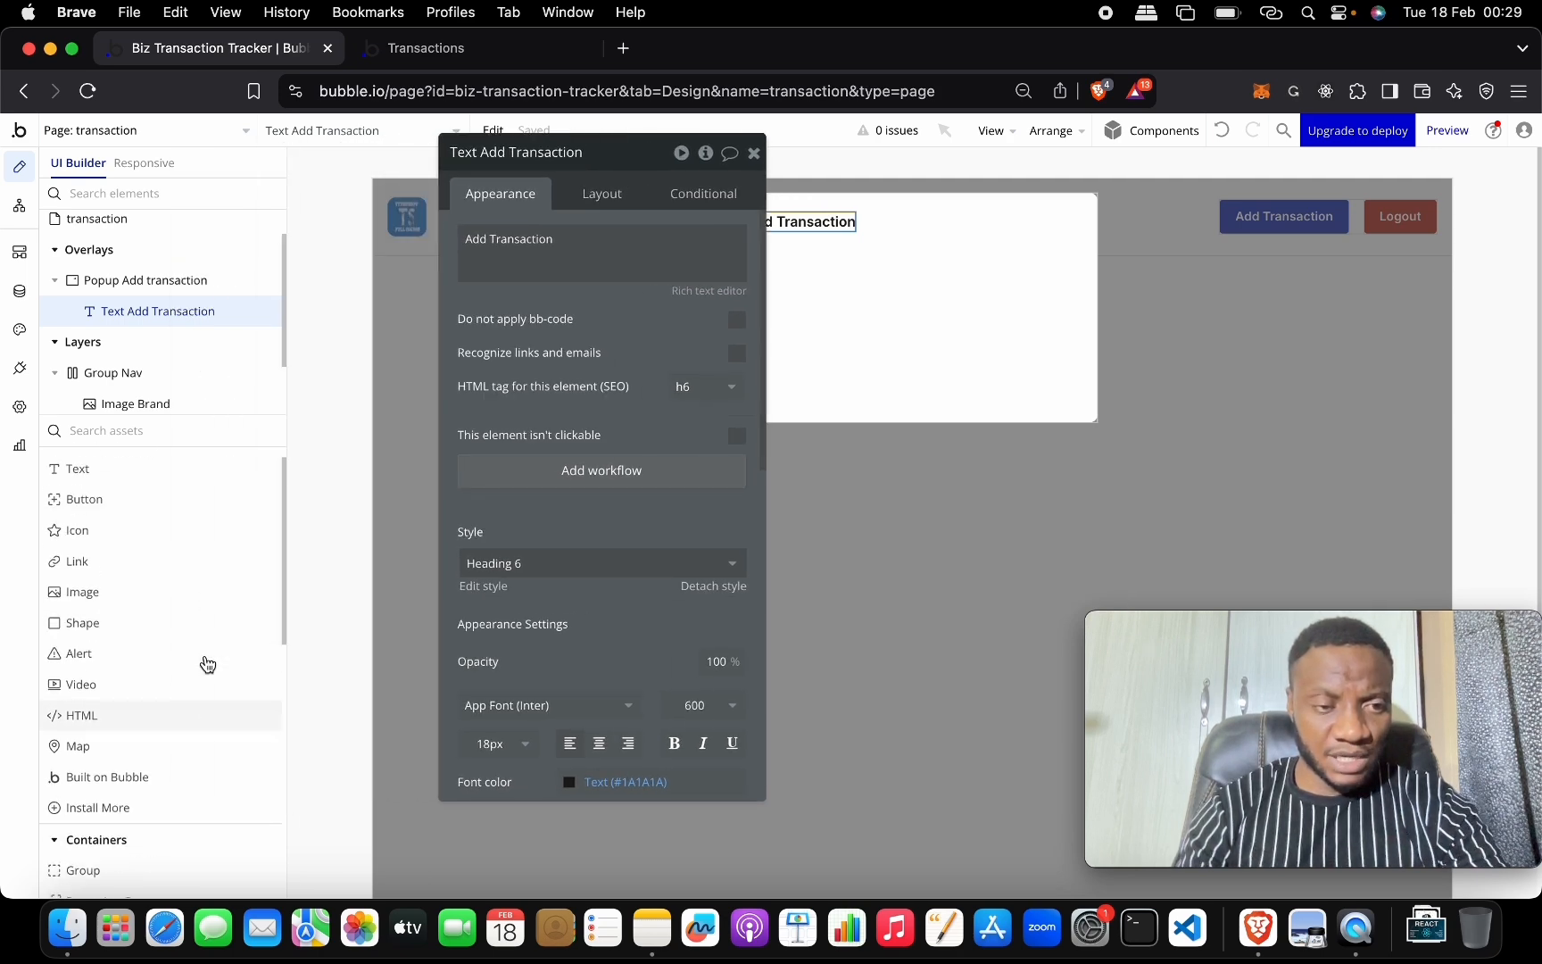
{"action": "scroll", "coordinate": [207, 663], "scroll_direction": "down", "scroll_amount": 2}
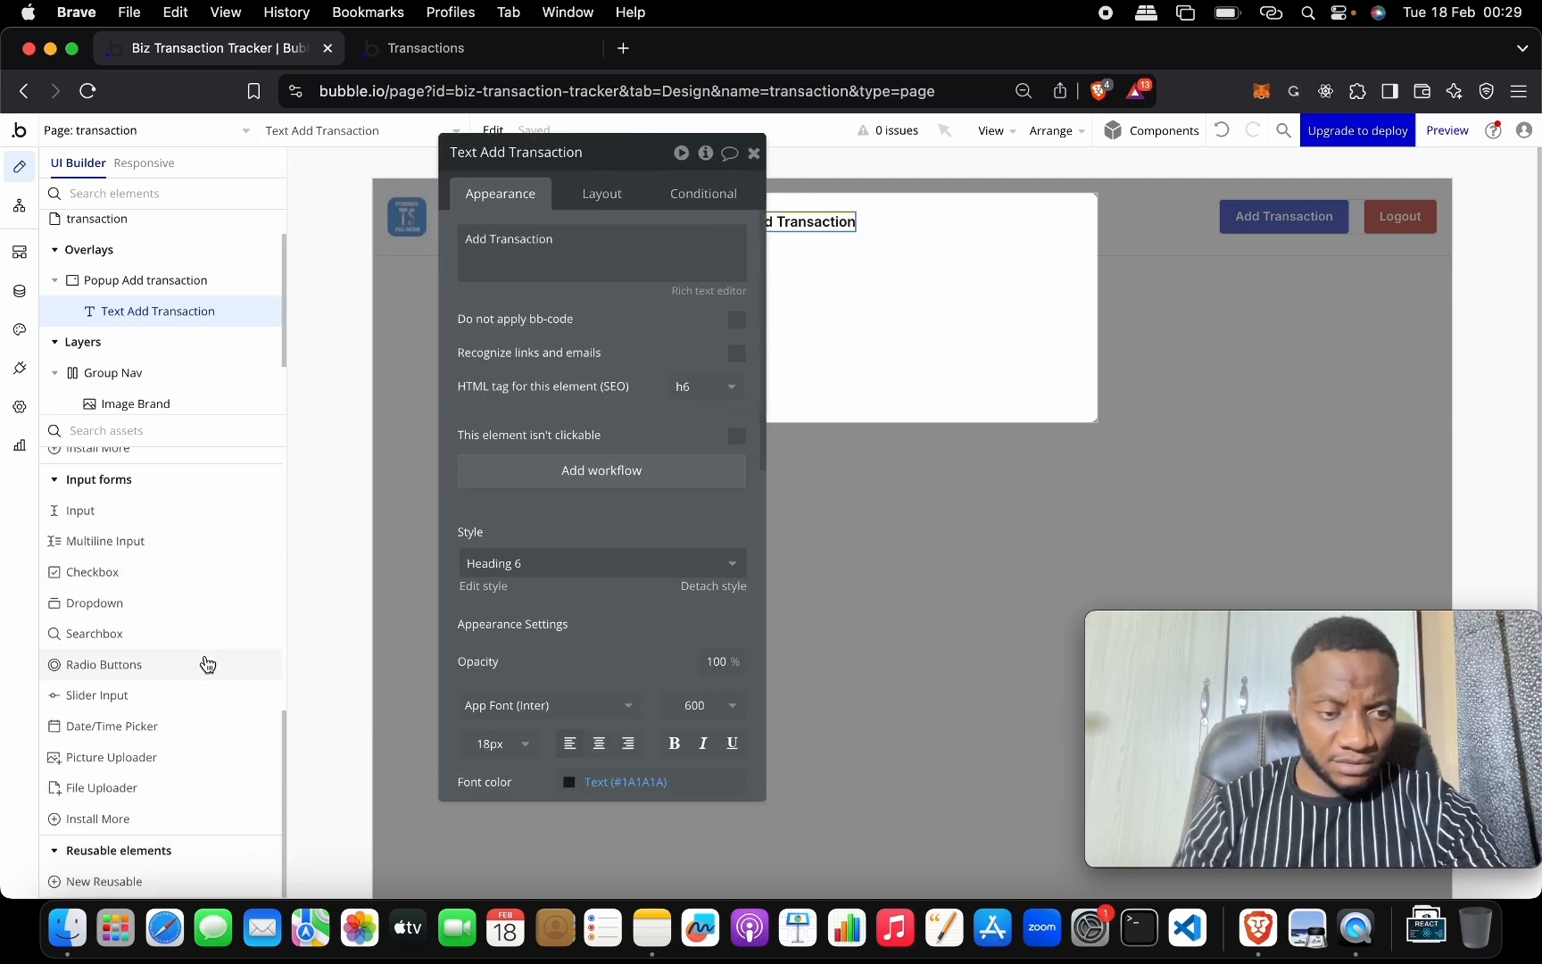
{"action": "scroll", "coordinate": [207, 663], "scroll_direction": "up", "scroll_amount": 8}
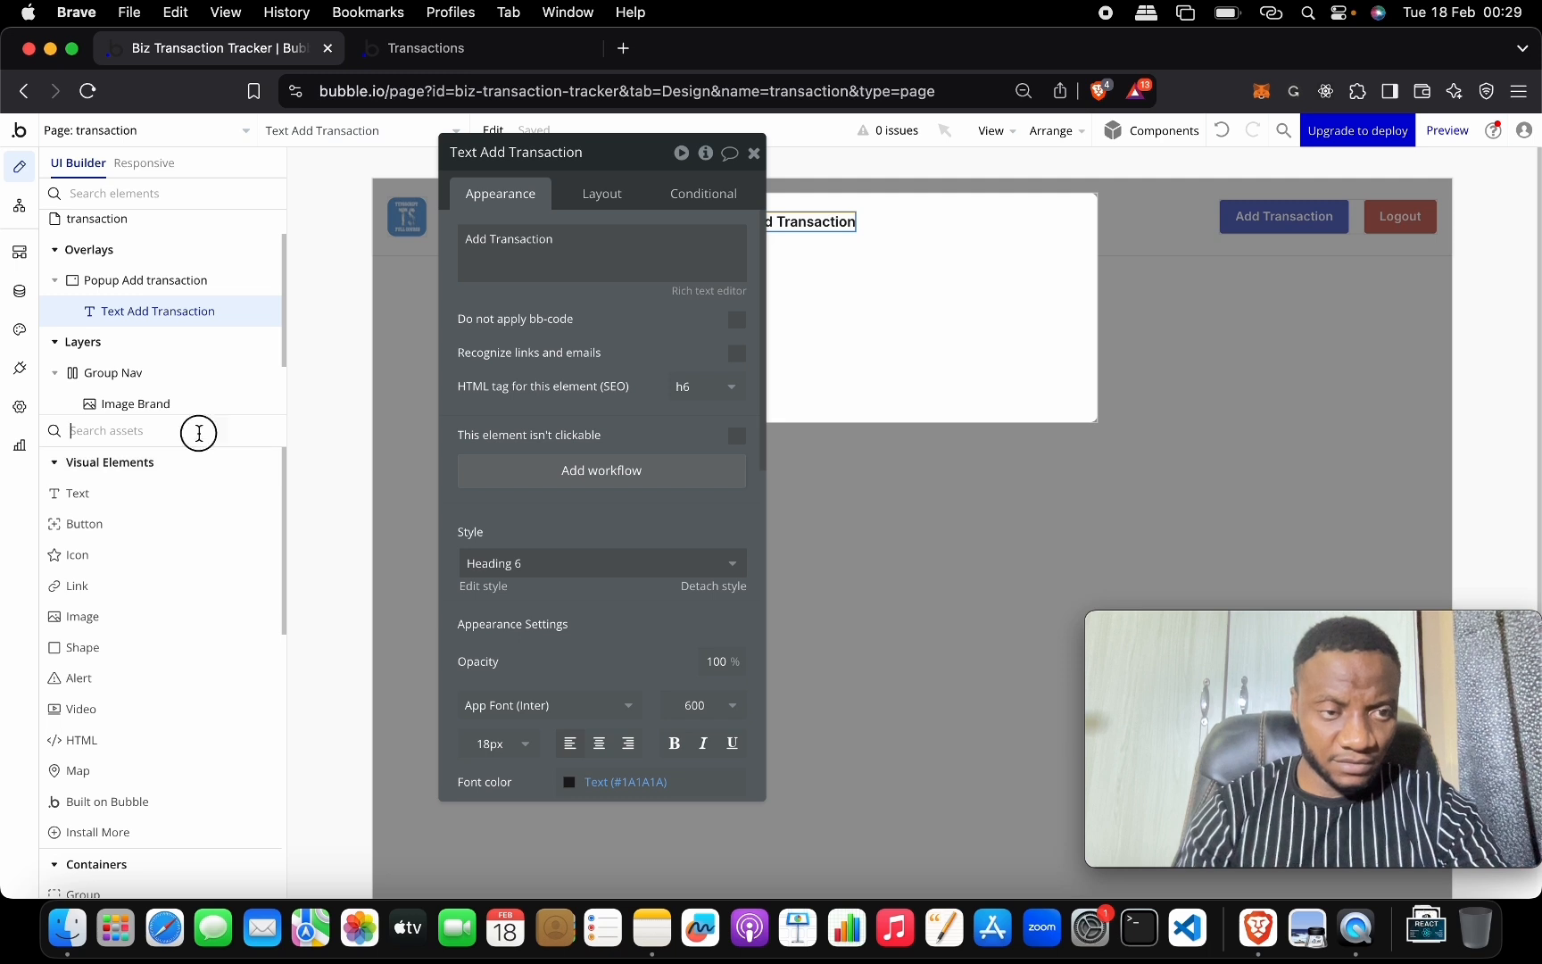
{"action": "left_click", "coordinate": [199, 433]}
{"action": "type", "text": "mate"}
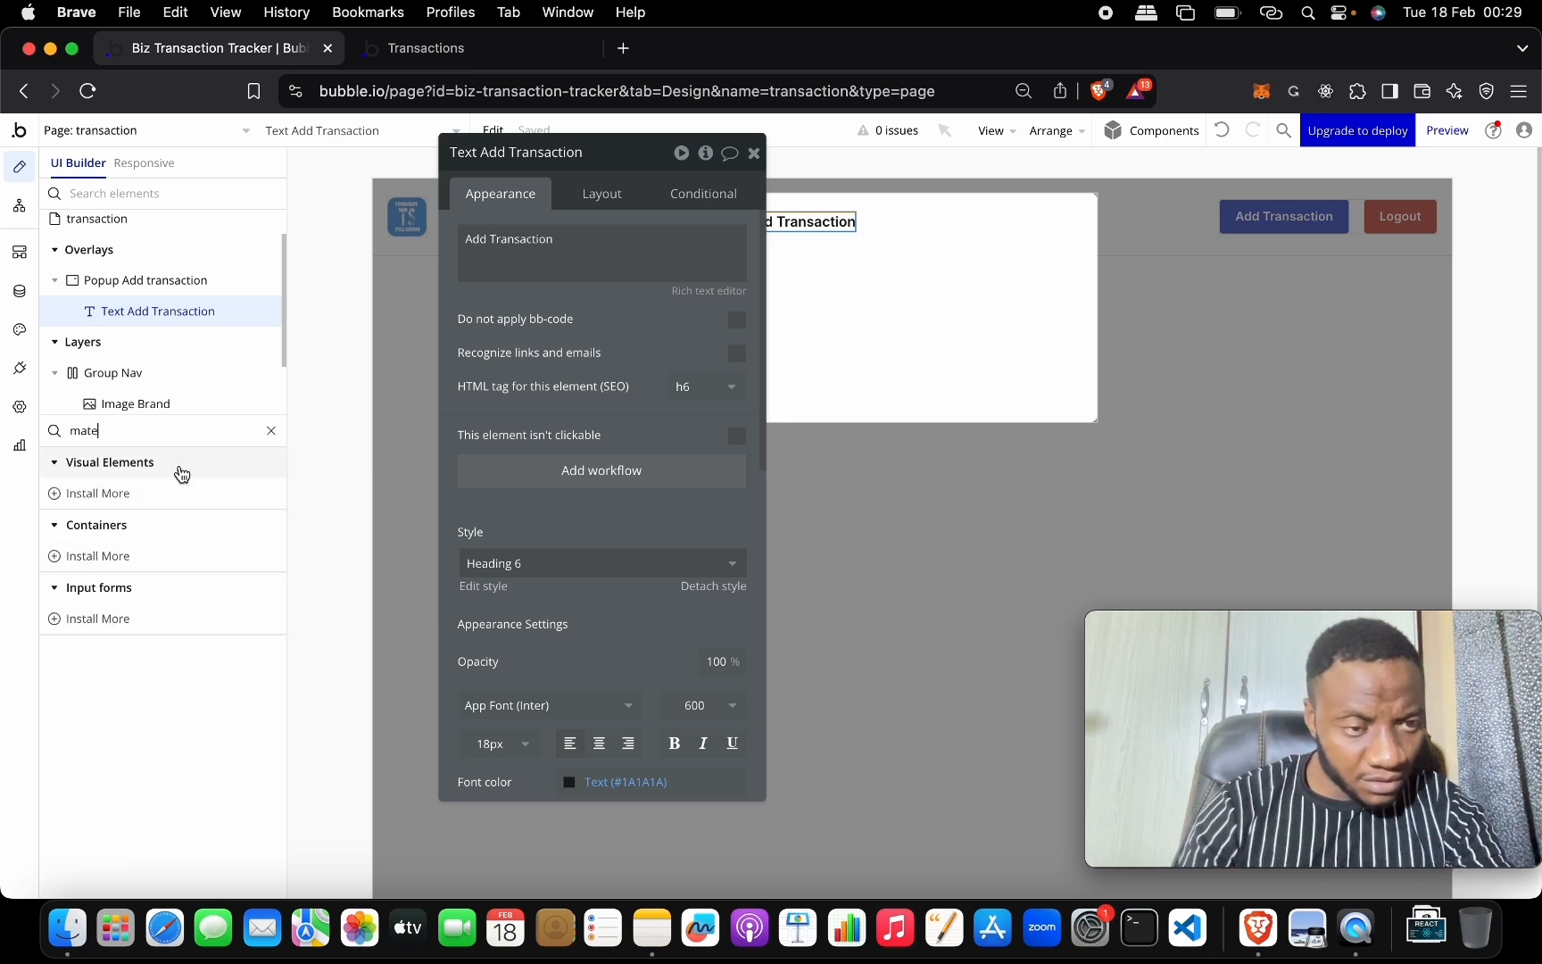
{"action": "key", "text": "BackSpace"}
{"action": "key", "text": "BackSpace"}
{"action": "key", "text": "BackSpace"}
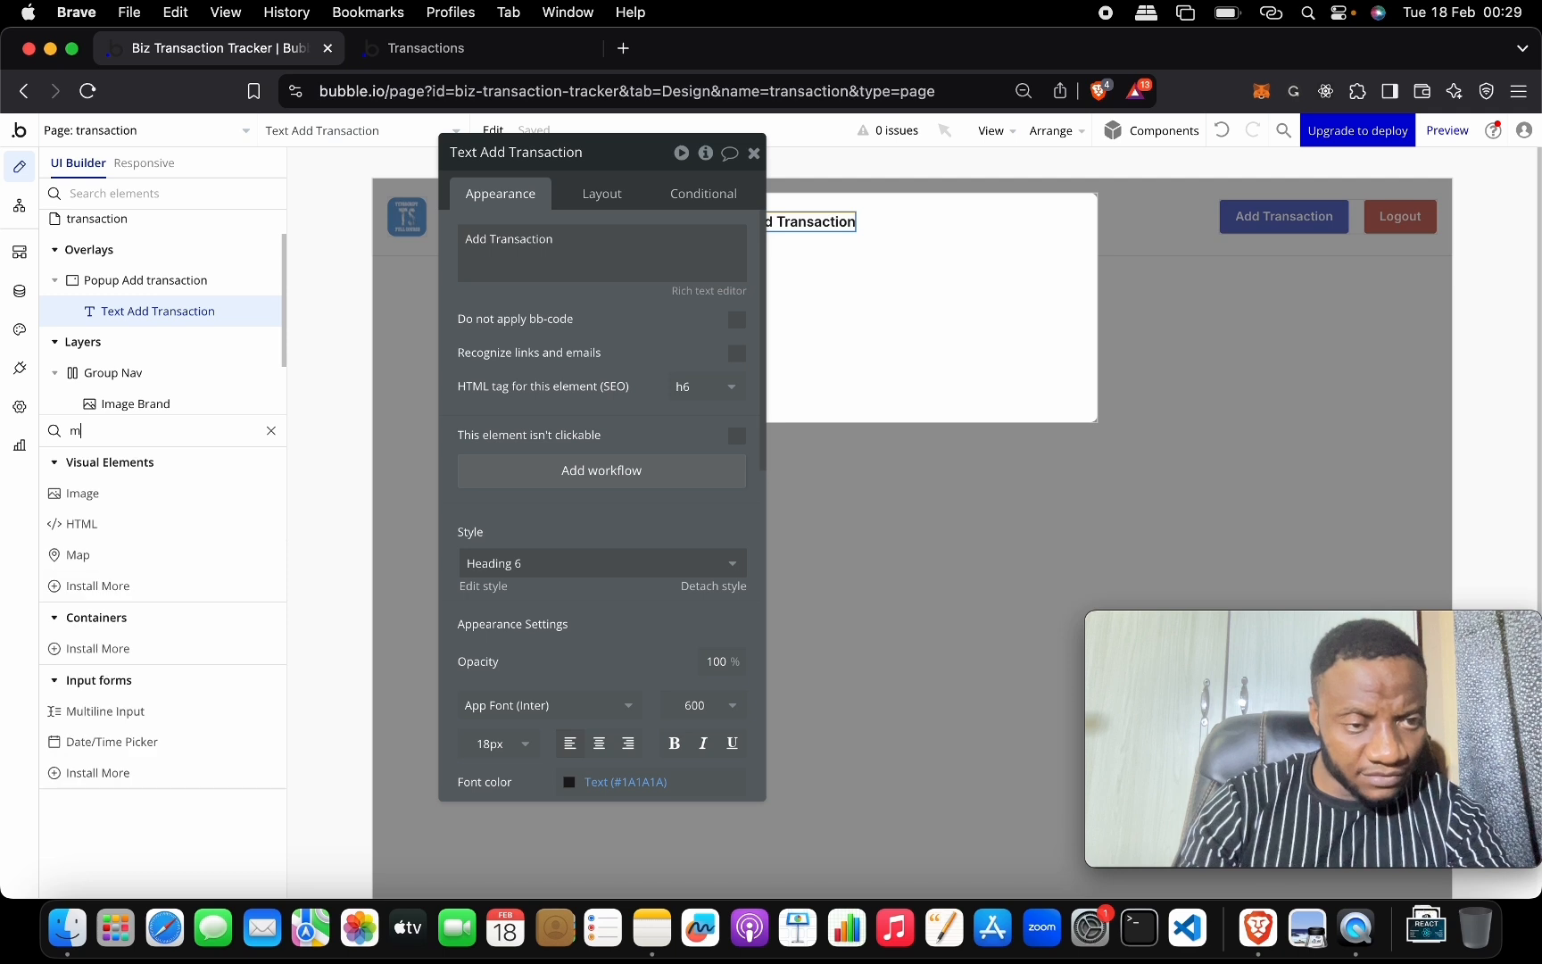
{"action": "key", "text": "BackSpace"}
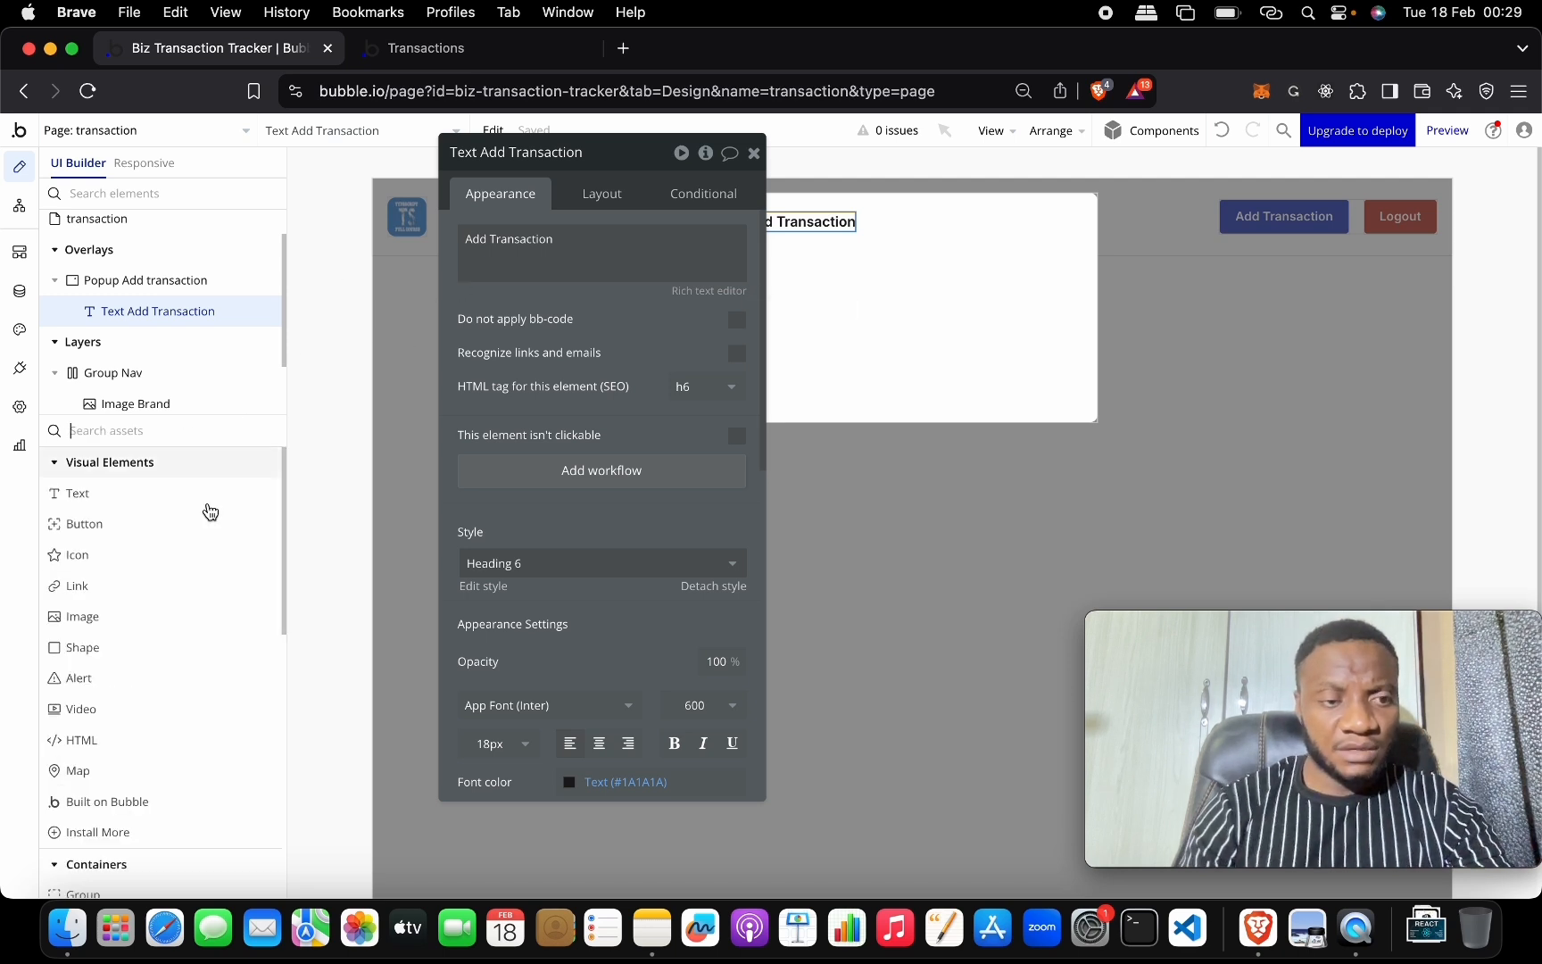
{"action": "scroll", "coordinate": [197, 580], "scroll_direction": "down", "scroll_amount": 5}
{"action": "scroll", "coordinate": [192, 619], "scroll_direction": "up", "scroll_amount": 5}
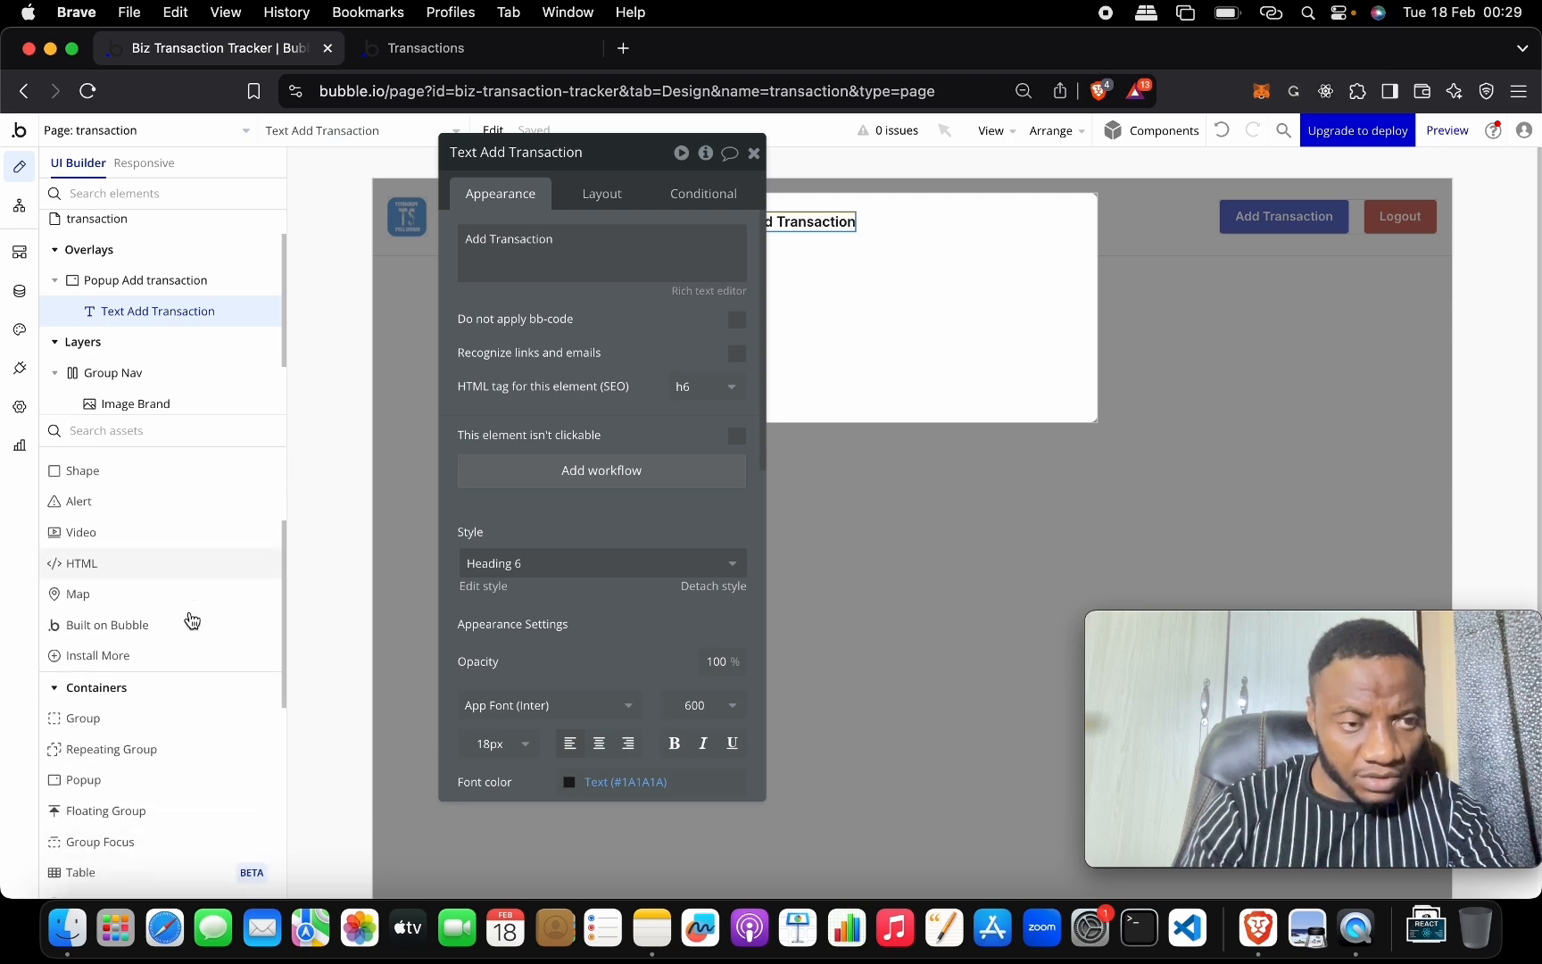
{"action": "scroll", "coordinate": [192, 620], "scroll_direction": "down", "scroll_amount": 1}
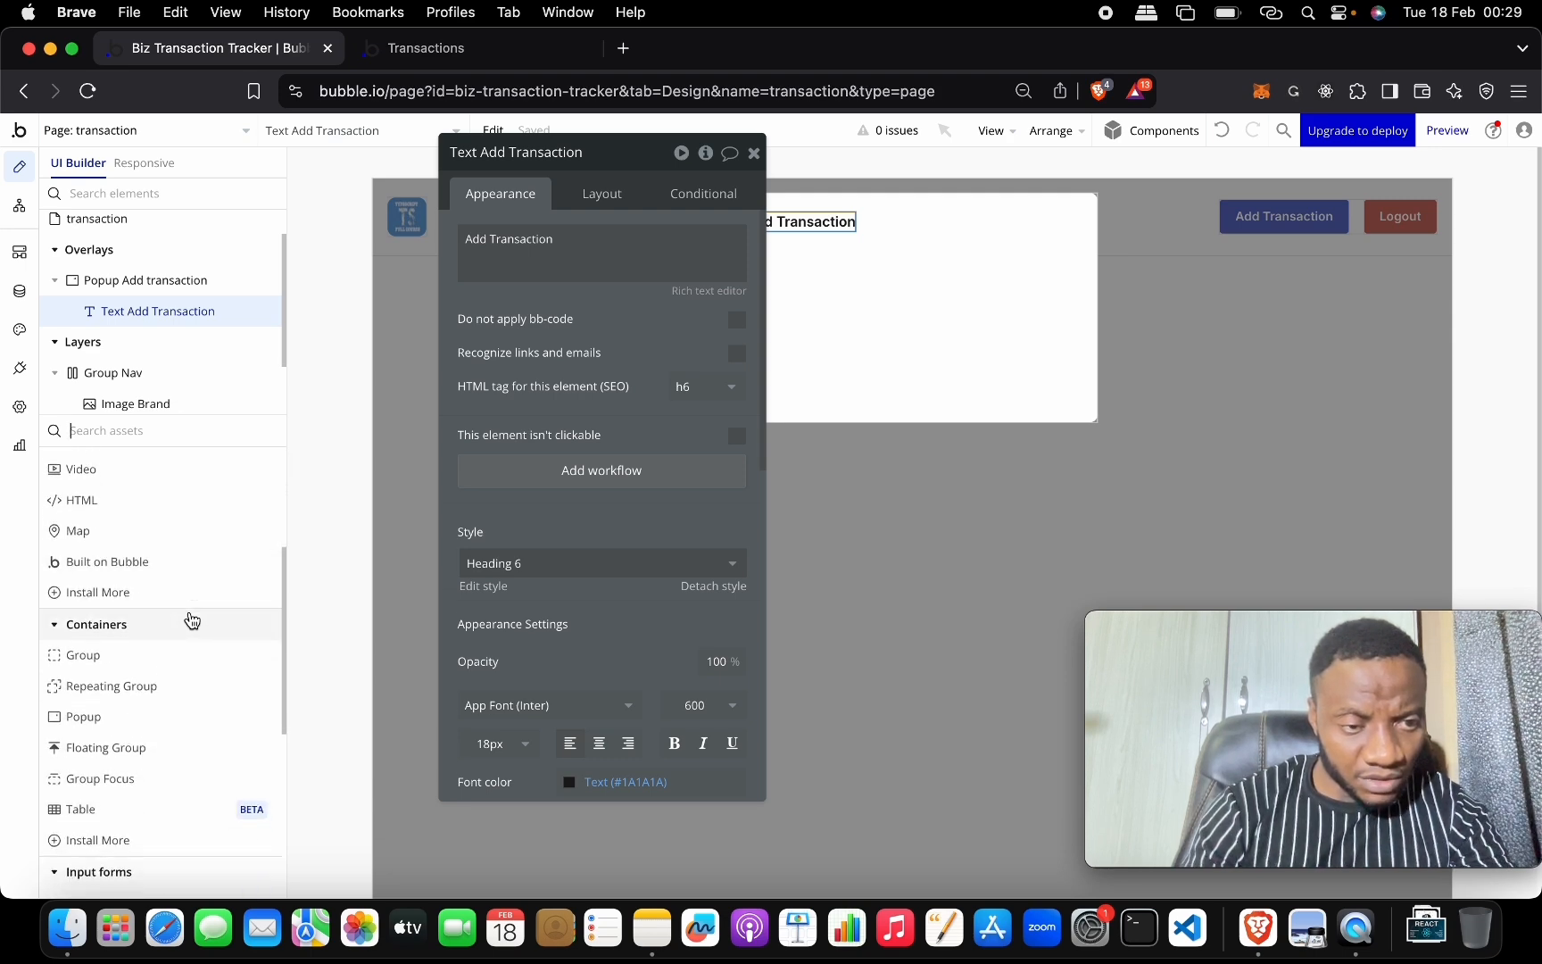
Install the Google Material Icons plugin from the plugin marketplace.
{"action": "left_click", "coordinate": [186, 598]}
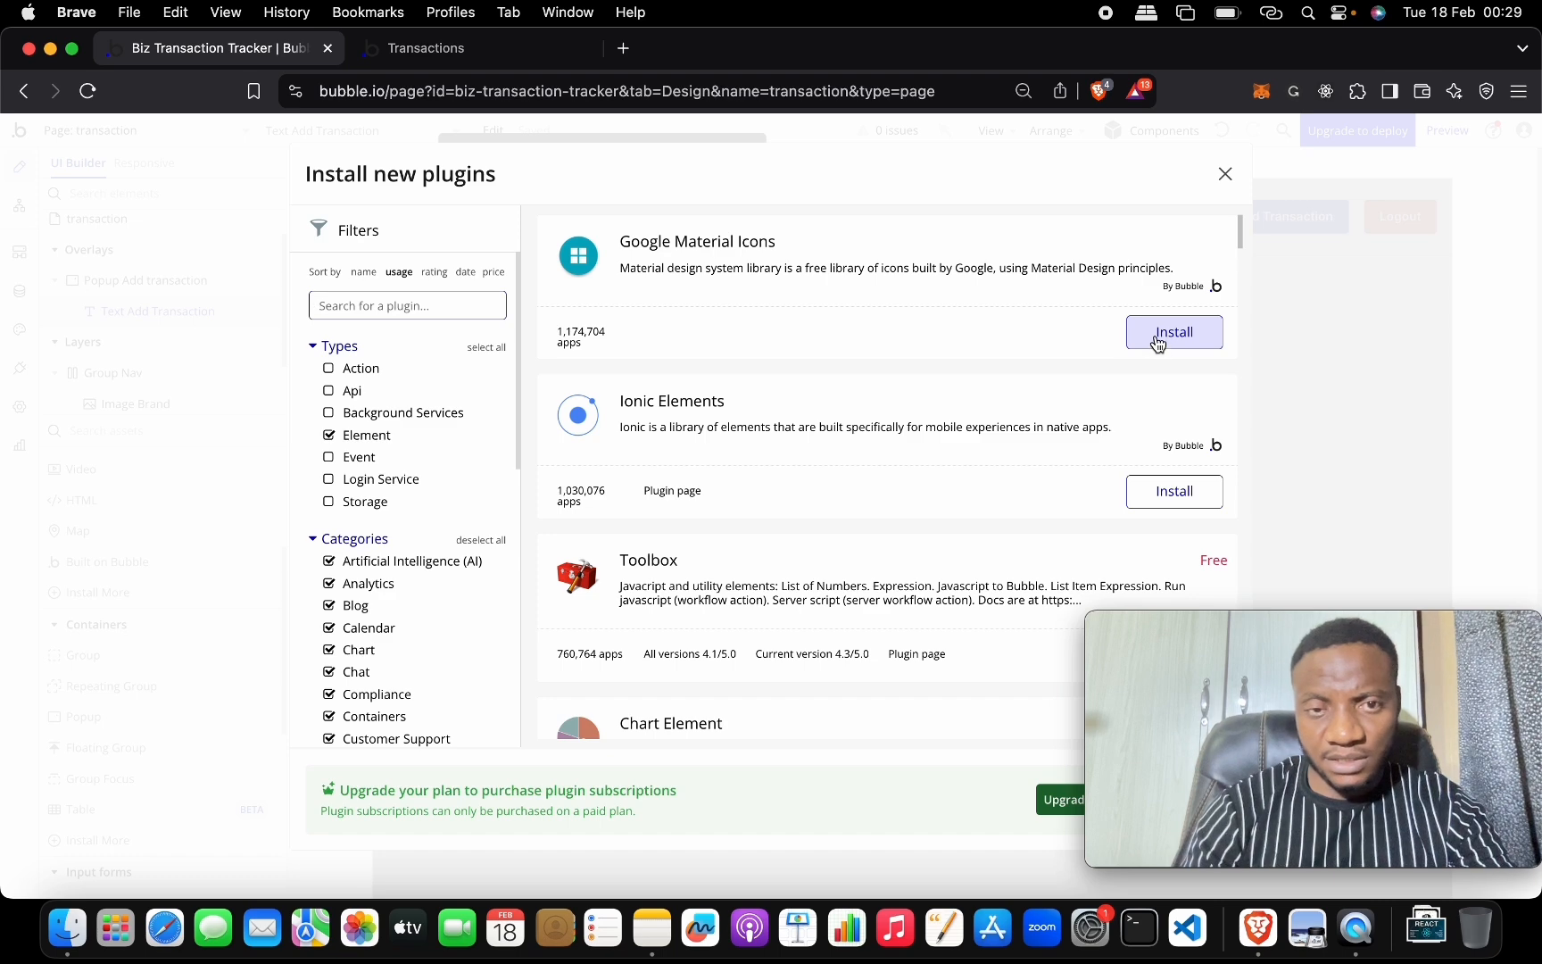
{"action": "left_click", "coordinate": [1157, 337]}
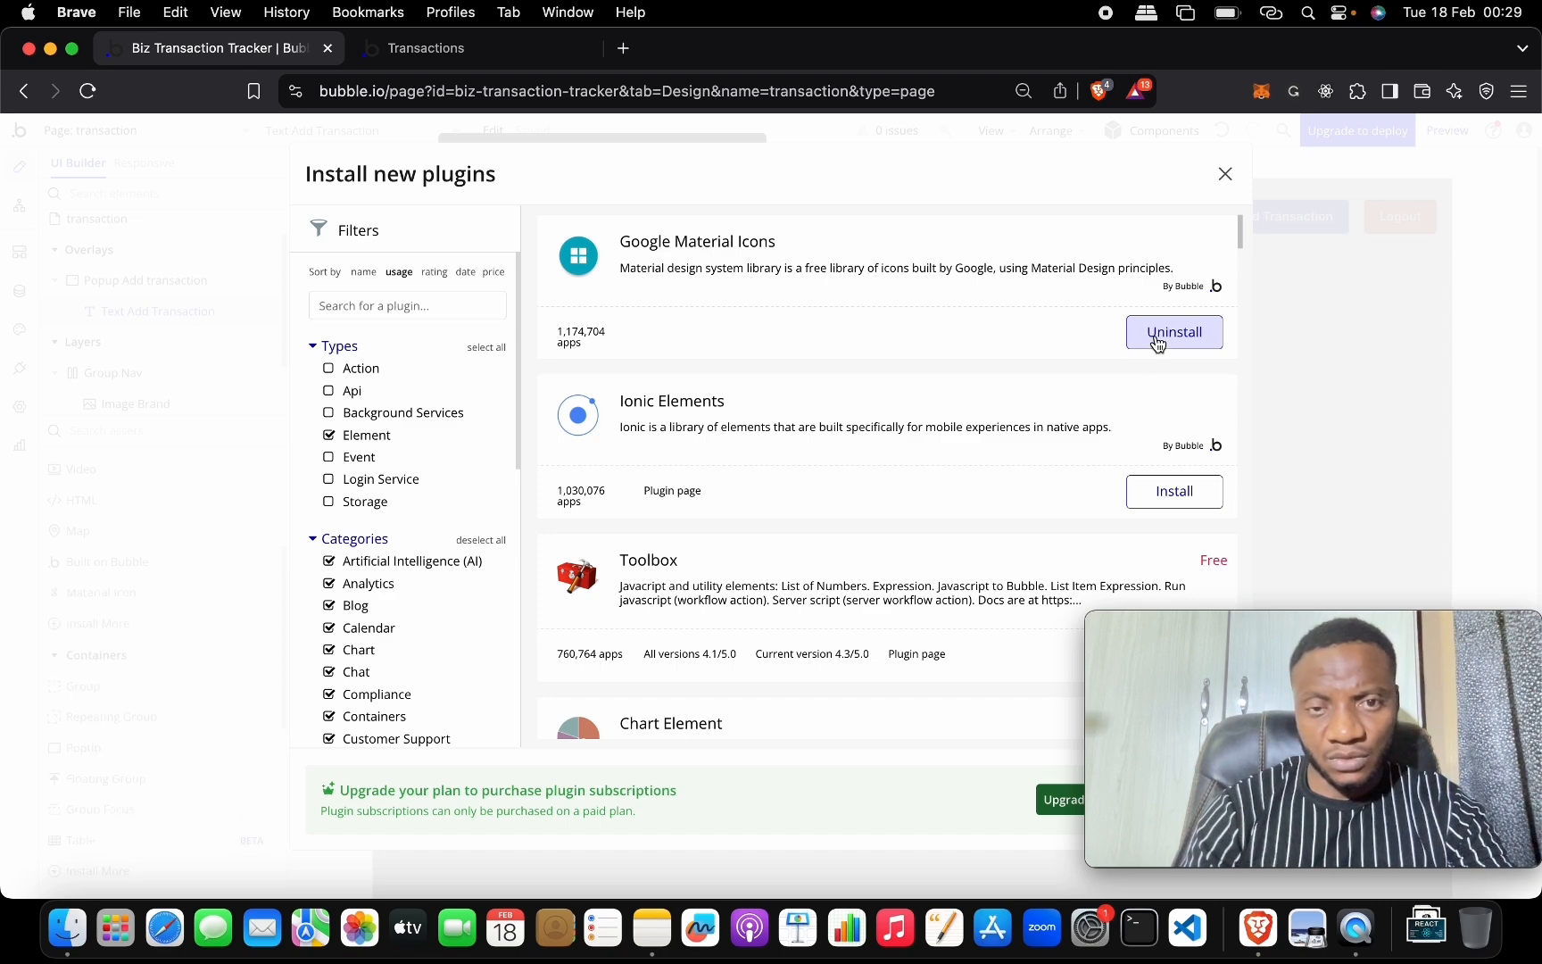
{"action": "left_click", "coordinate": [1226, 177]}
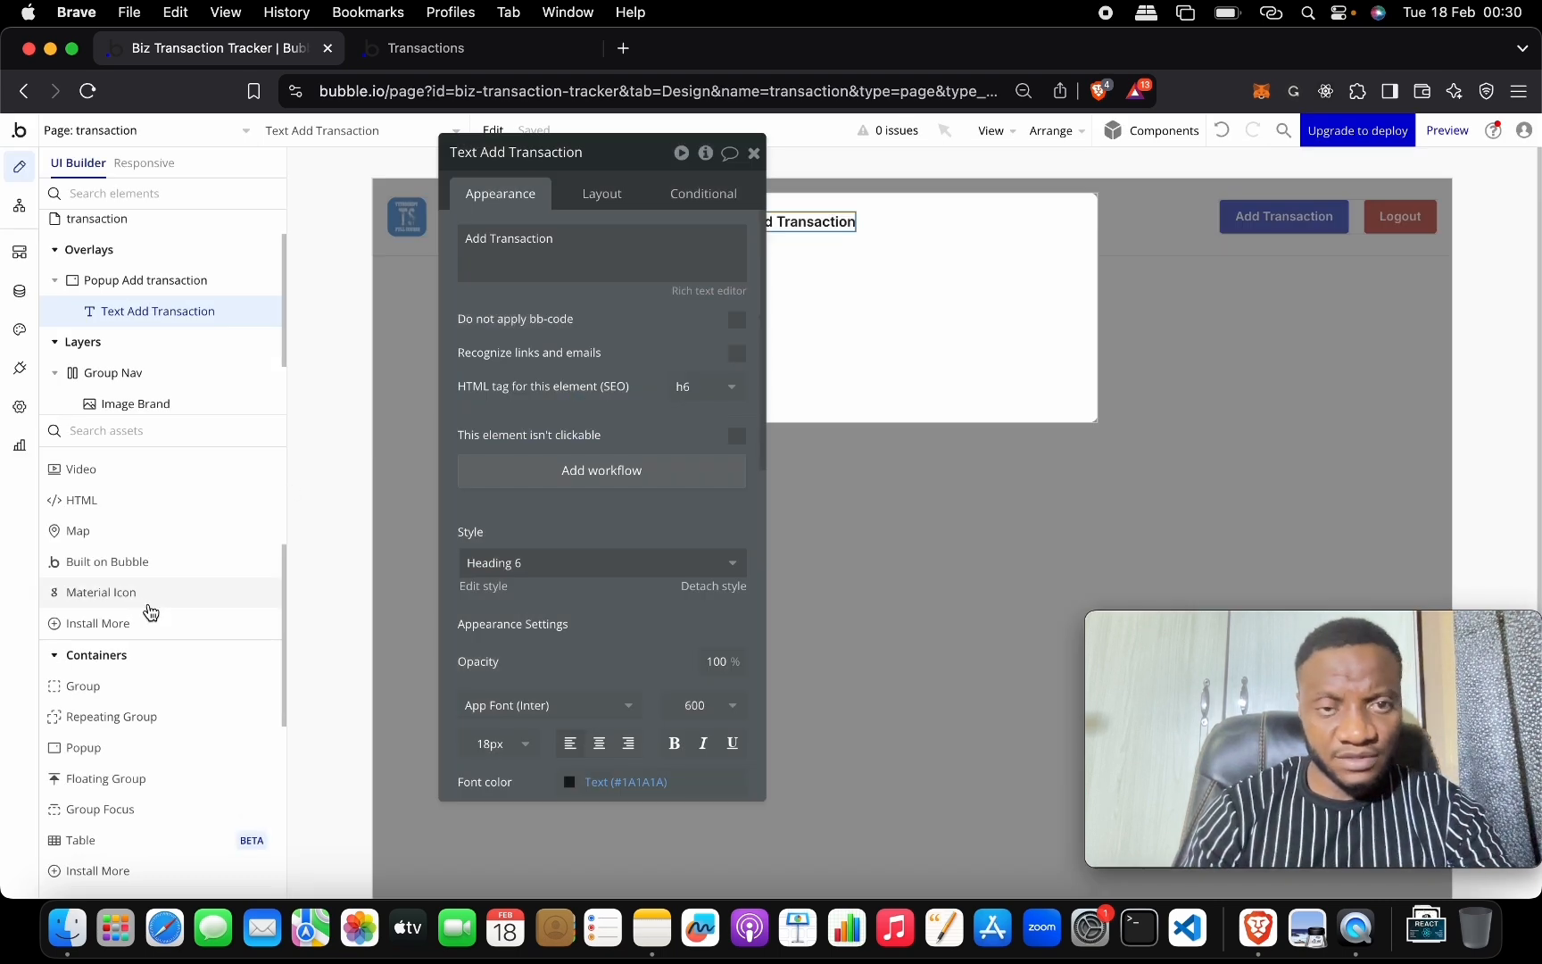
Add a Material Icon showing the close X symbol to the popup, sized 24 × 24 px.
{"action": "left_click_drag", "start_coordinate": [150, 610], "coordinate": [789, 347]}
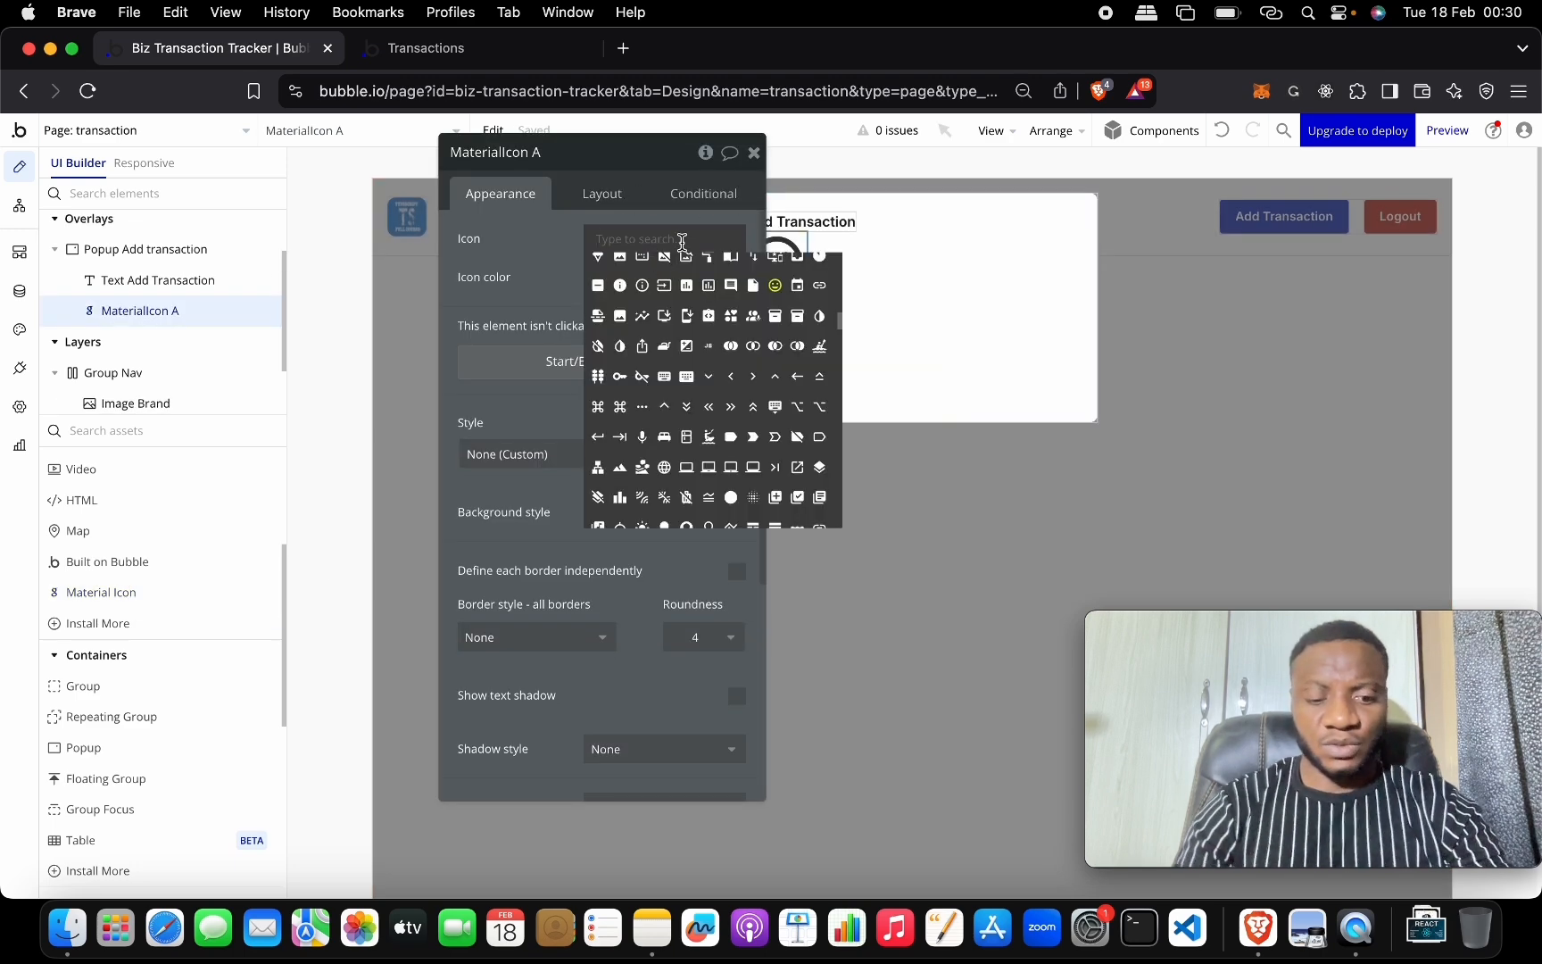
{"action": "type", "text": "close"}
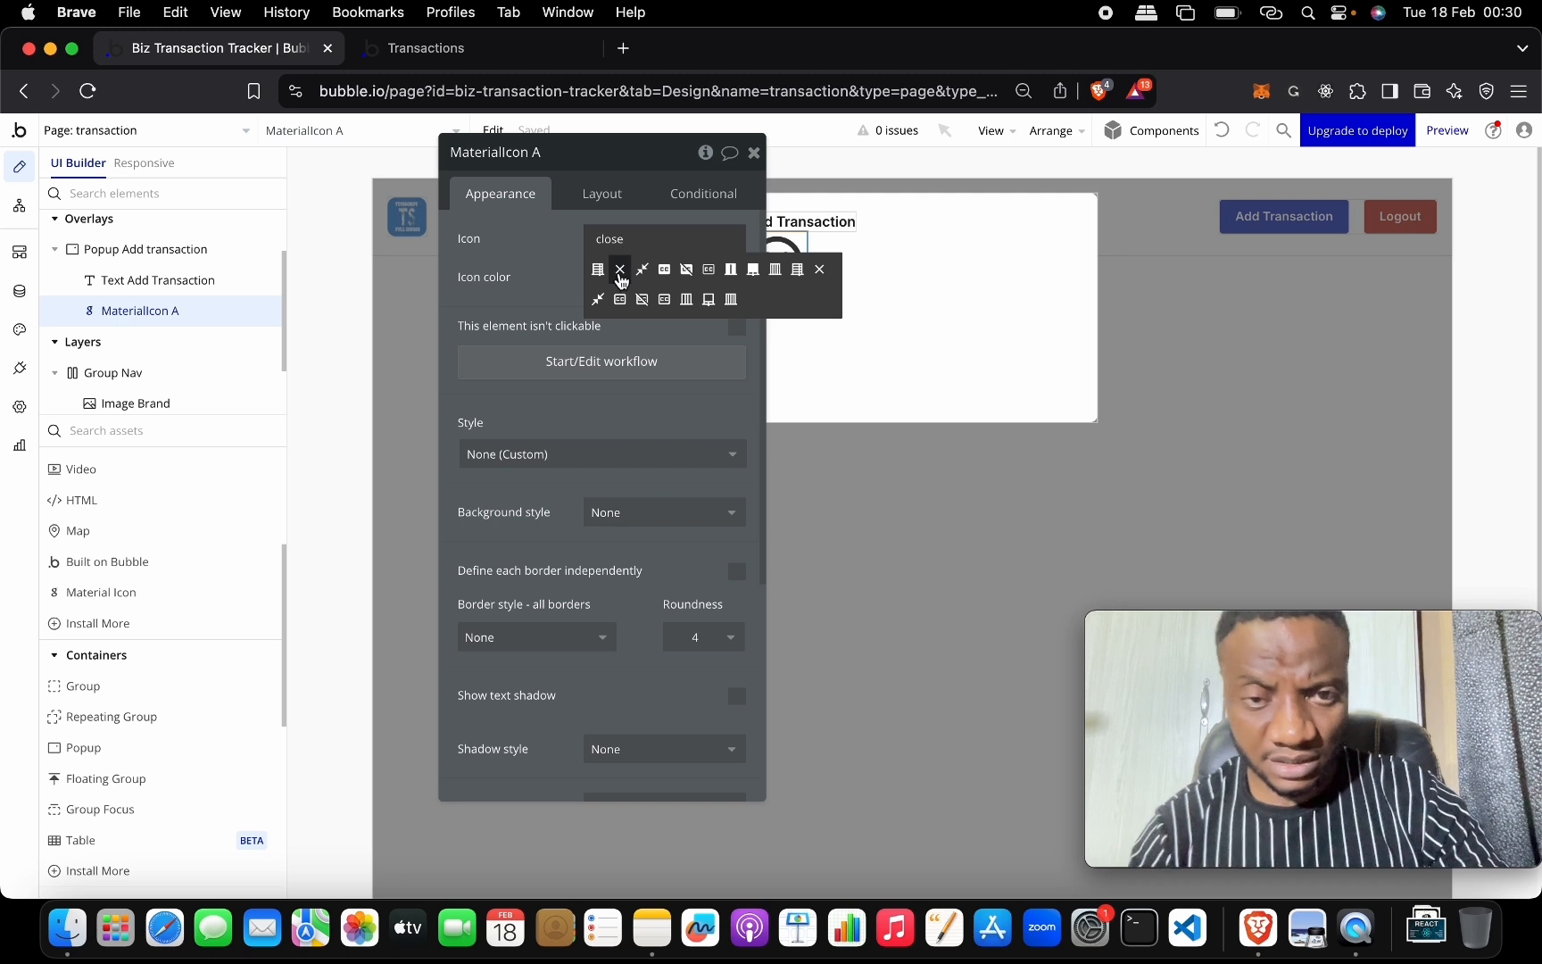
{"action": "left_click", "coordinate": [620, 277]}
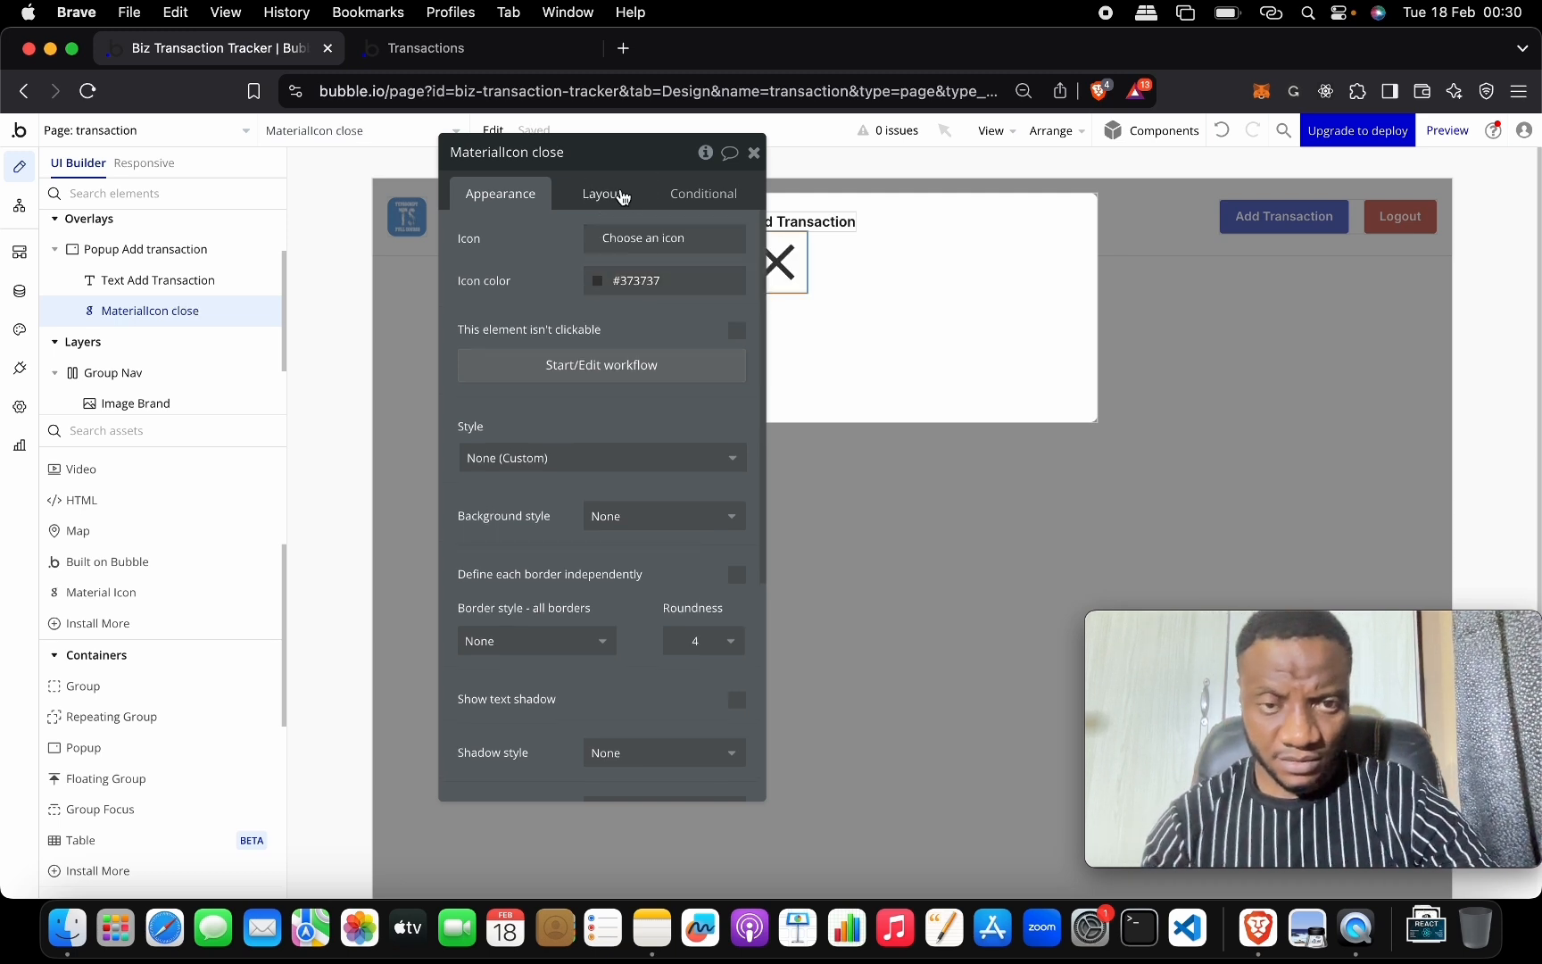
{"action": "left_click", "coordinate": [620, 193]}
{"action": "double_click", "coordinate": [543, 455]}
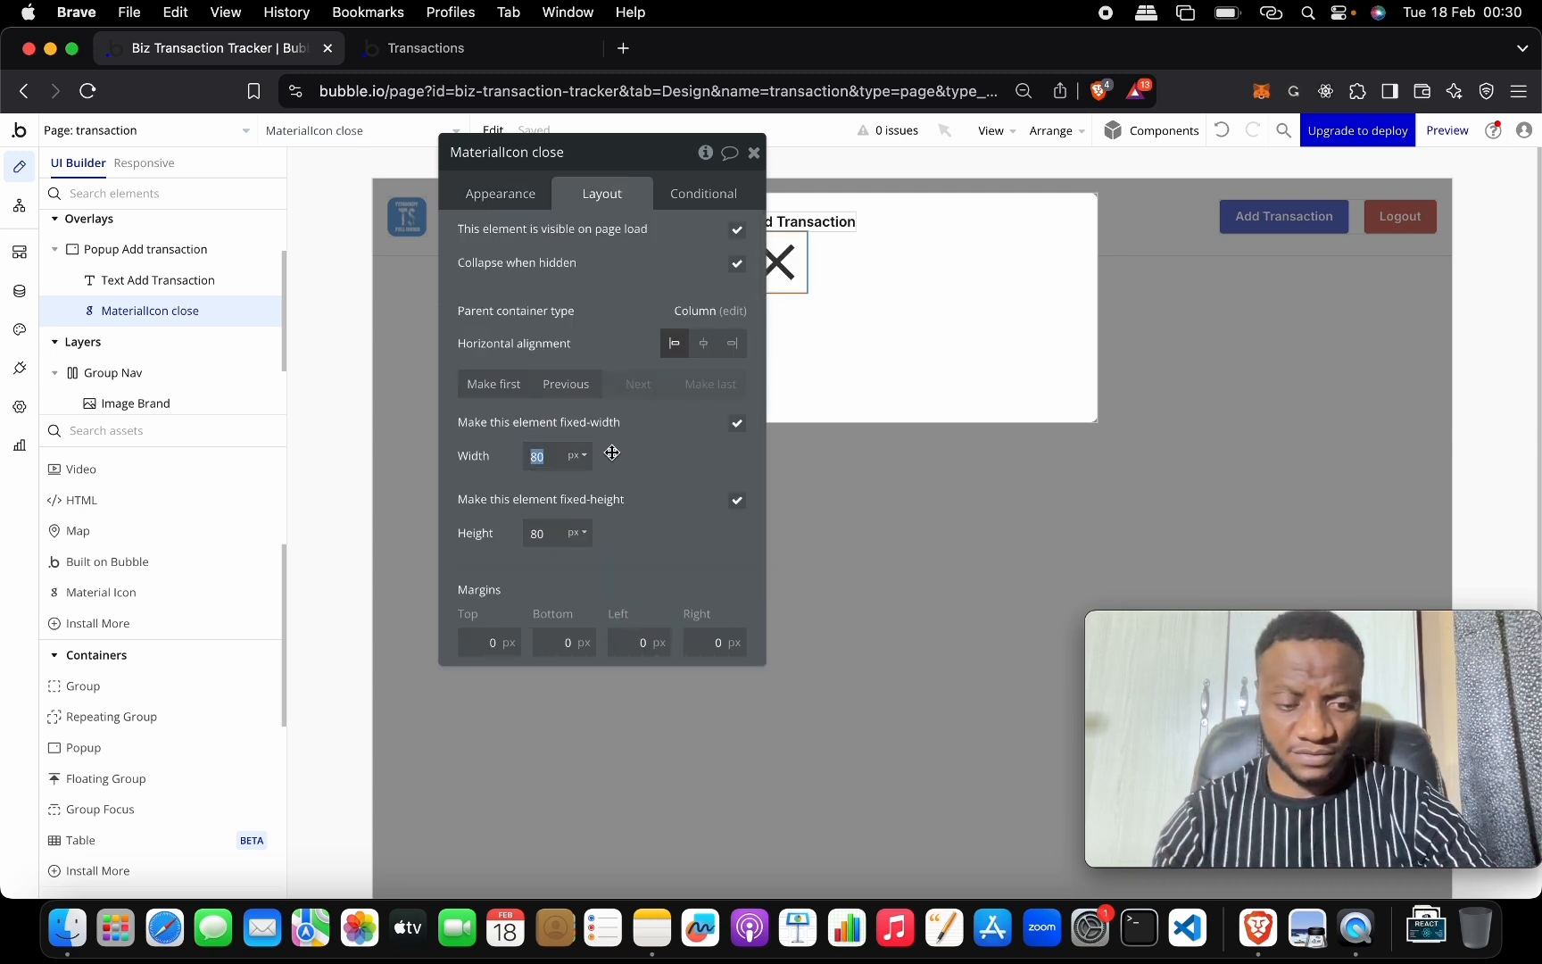
{"action": "key", "text": "Tab"}
{"action": "key", "text": "Tab"}
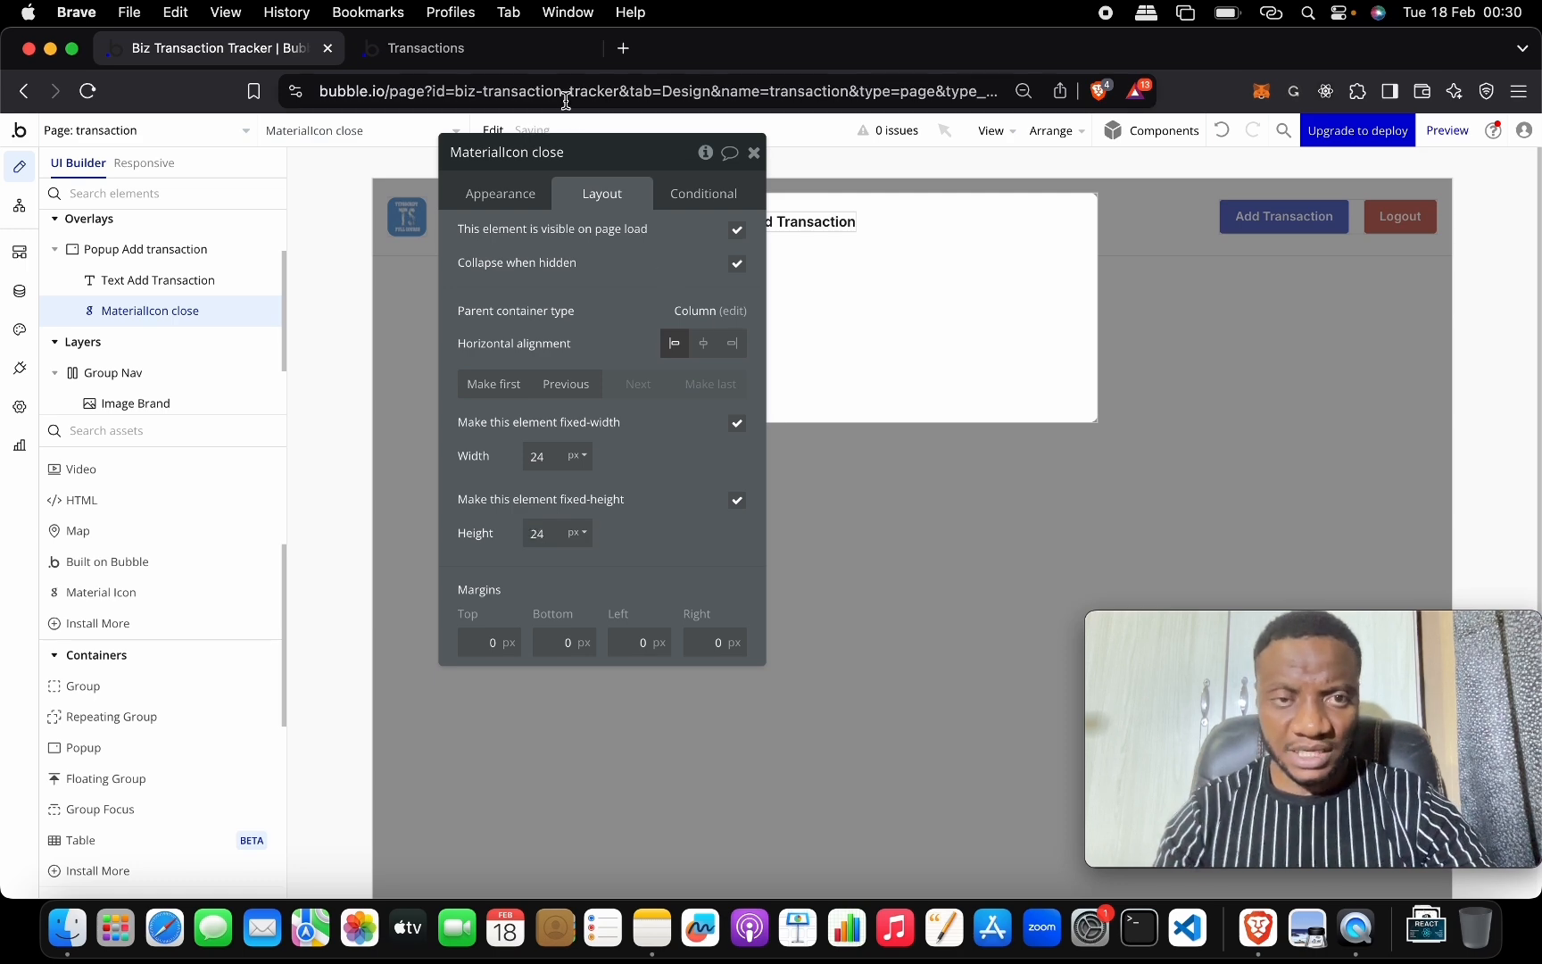
{"action": "left_click", "coordinate": [860, 255]}
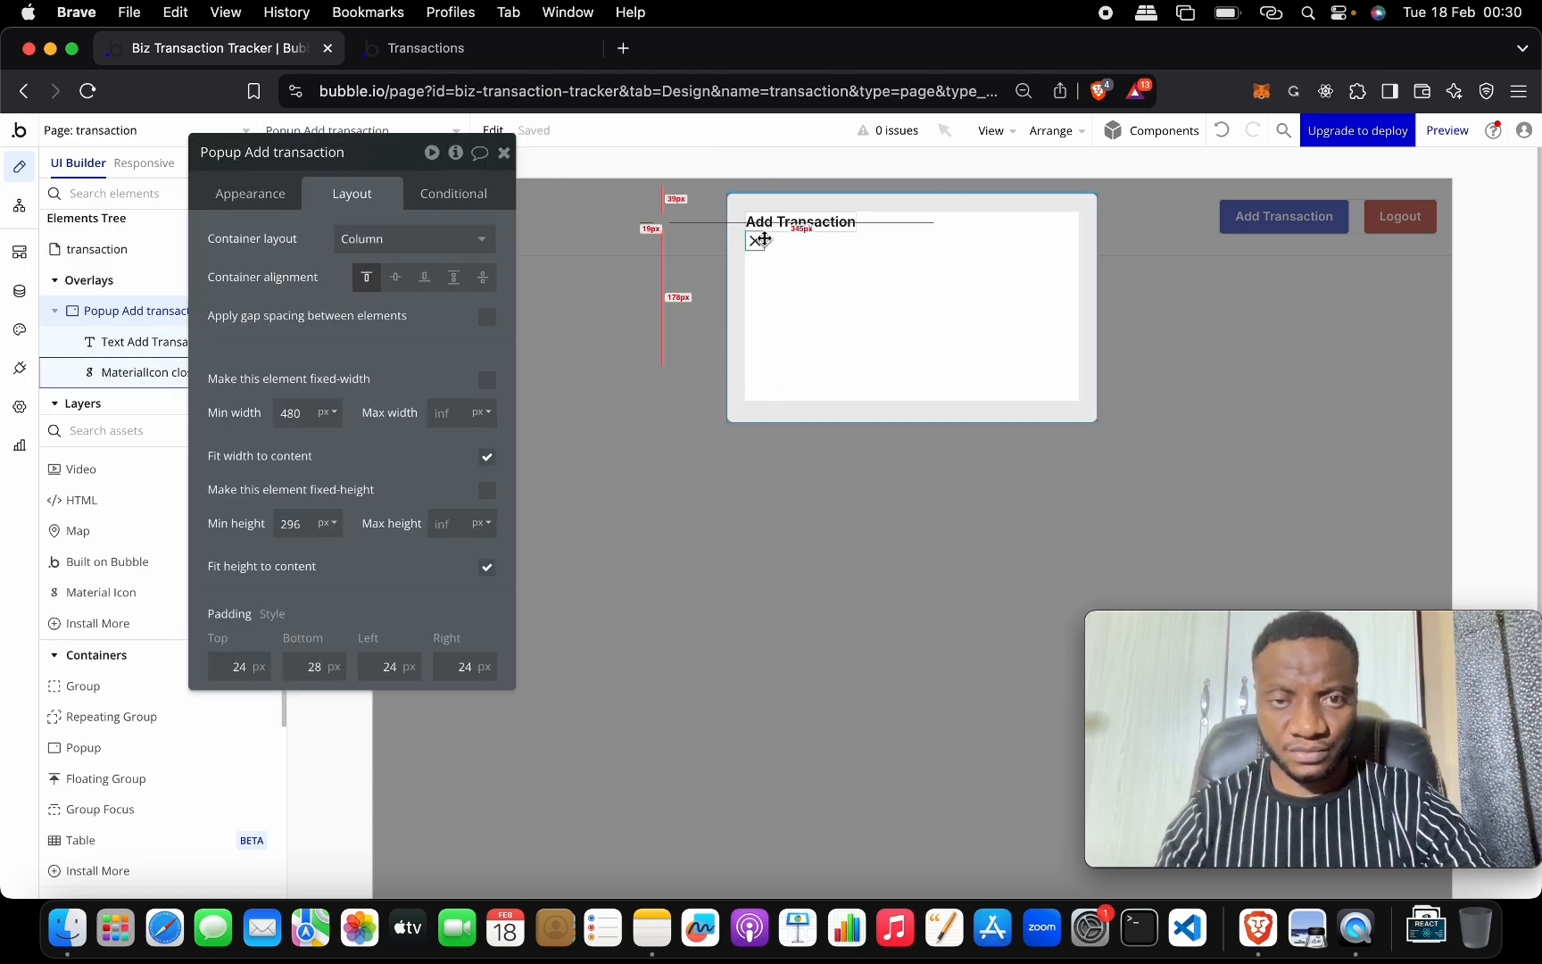
Group the Add Transaction heading and close icon into a row container.
{"action": "left_click", "coordinate": [761, 224]}
{"action": "left_click", "coordinate": [755, 241], "text": "shift"}
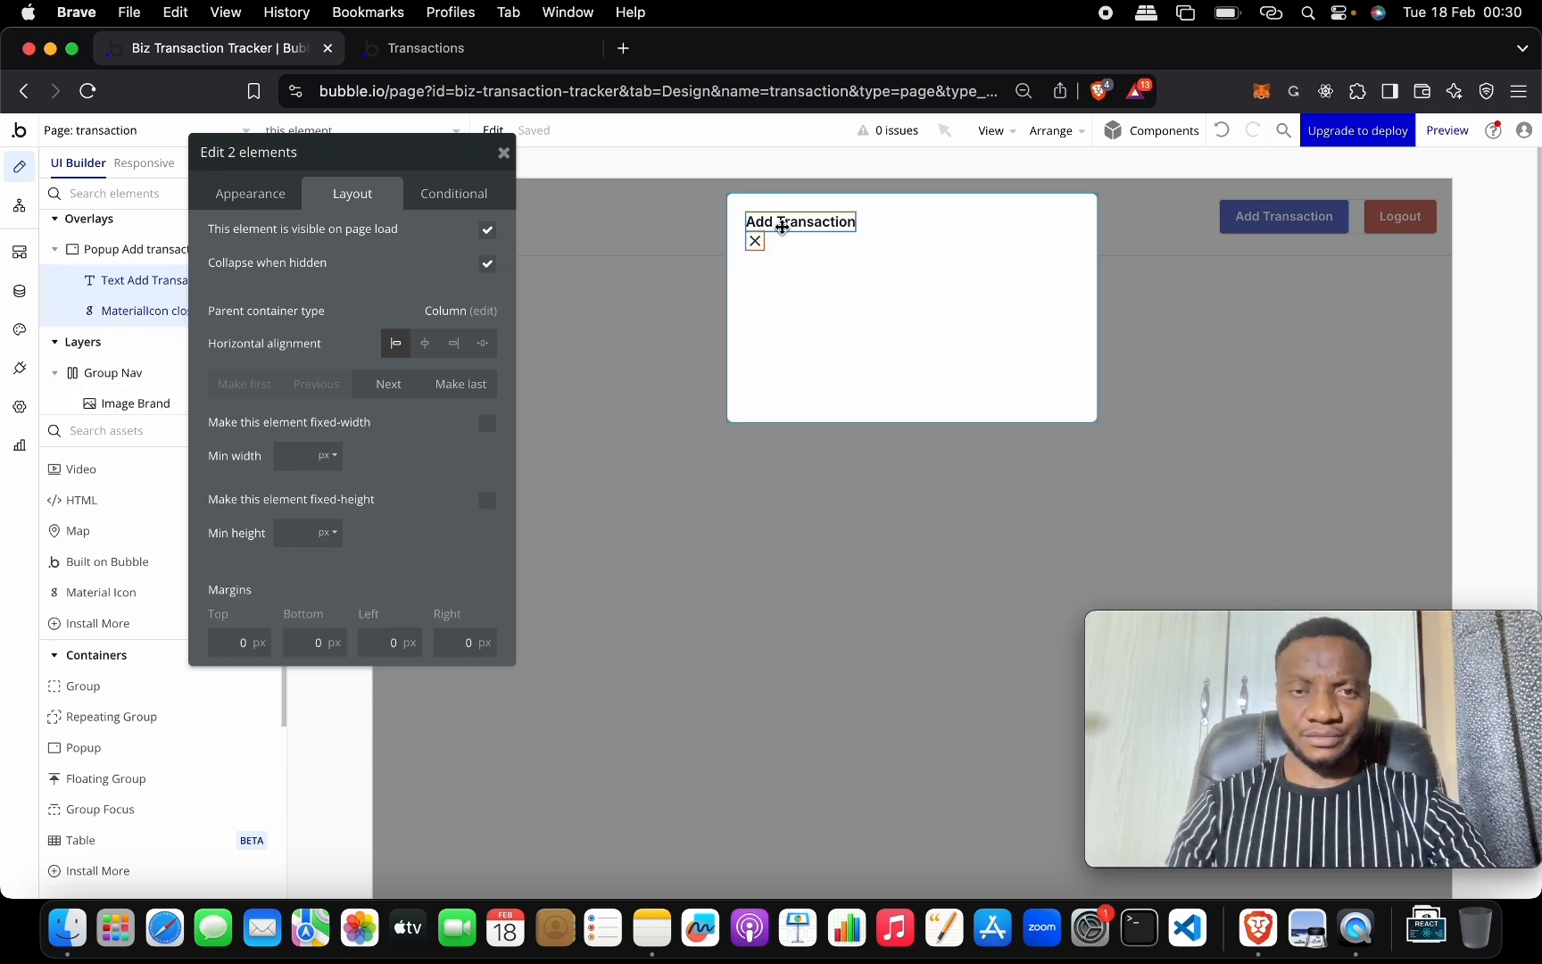
{"action": "right_click", "coordinate": [782, 226]}
{"action": "mouse_move", "coordinate": [929, 348]}
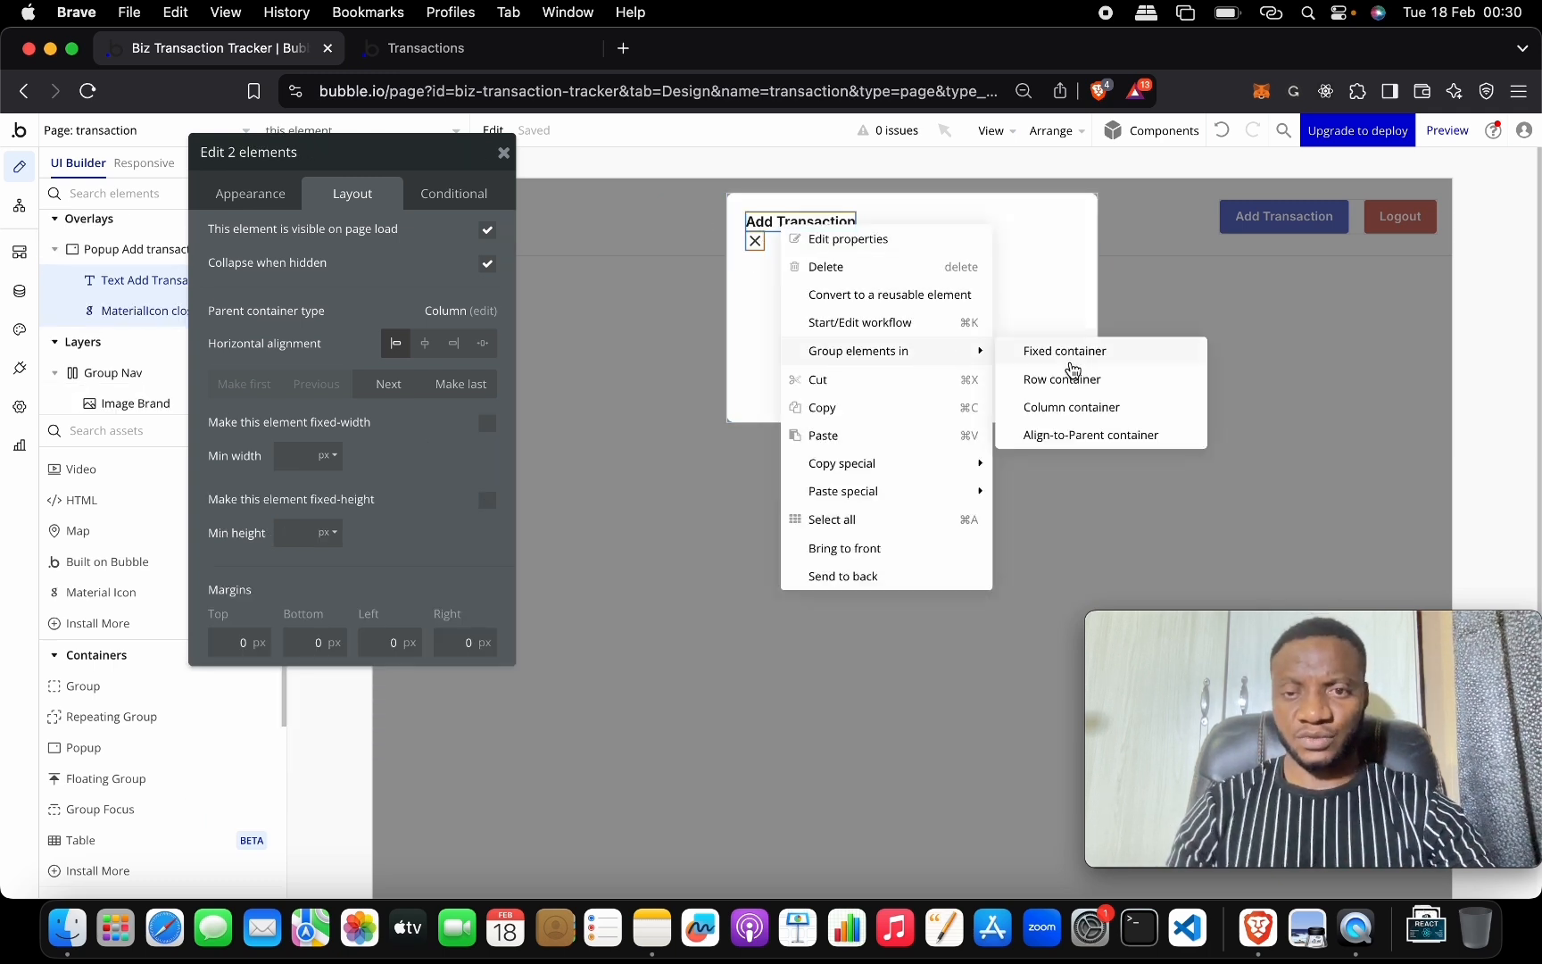
{"action": "left_click", "coordinate": [1082, 389]}
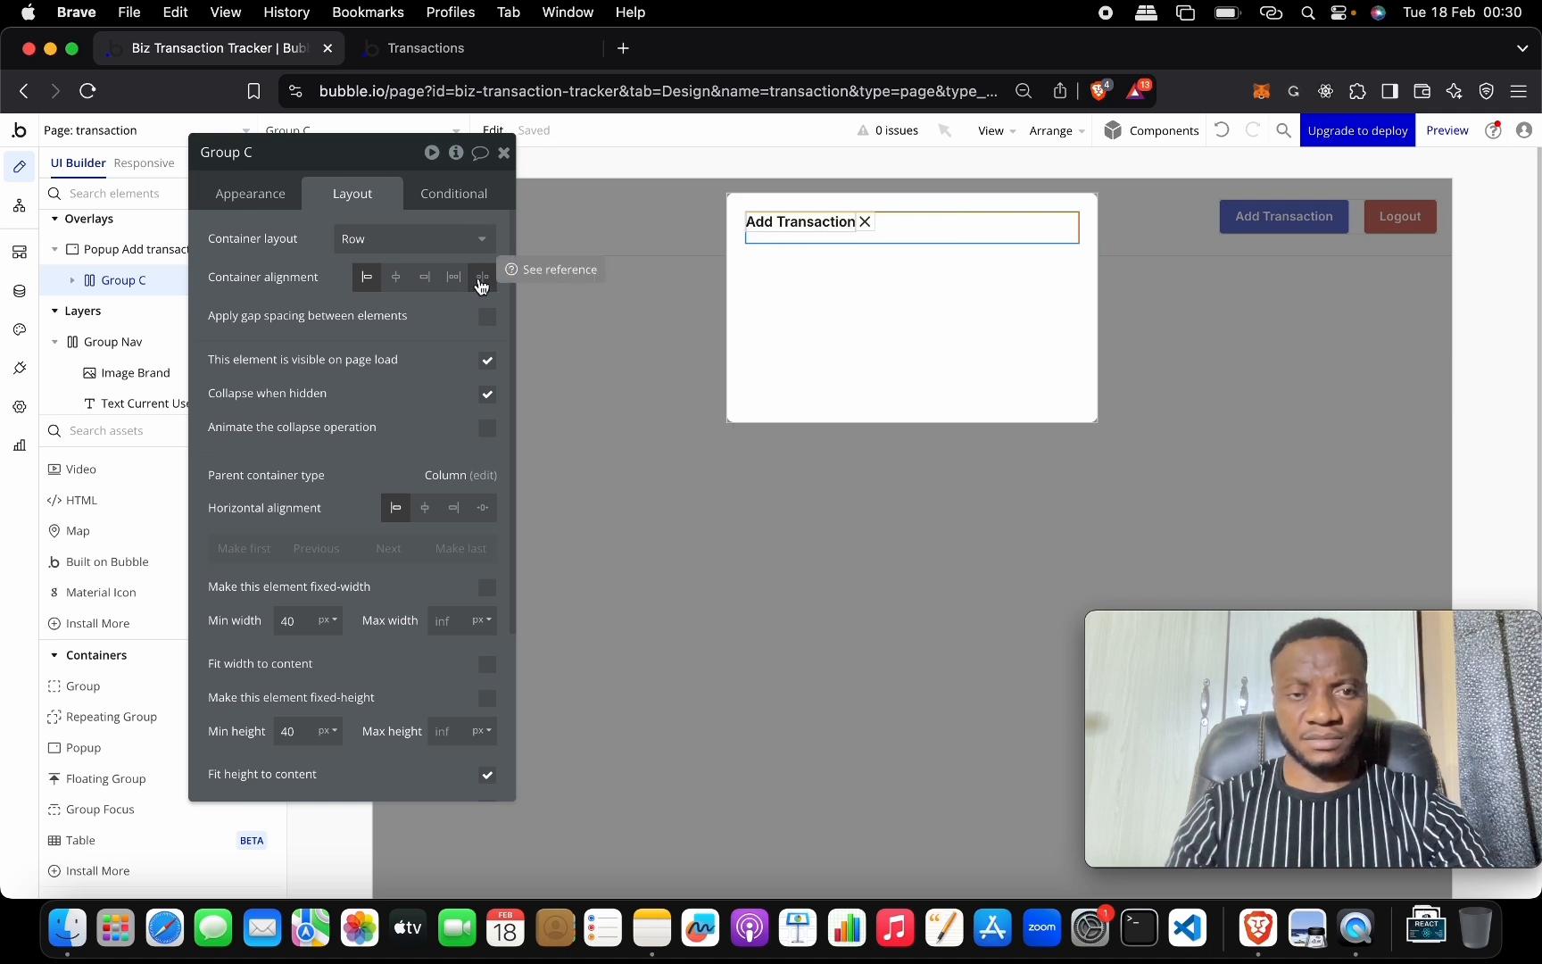
Spread the title and icon to opposite ends and centre both vertically.
{"action": "left_click", "coordinate": [482, 278]}
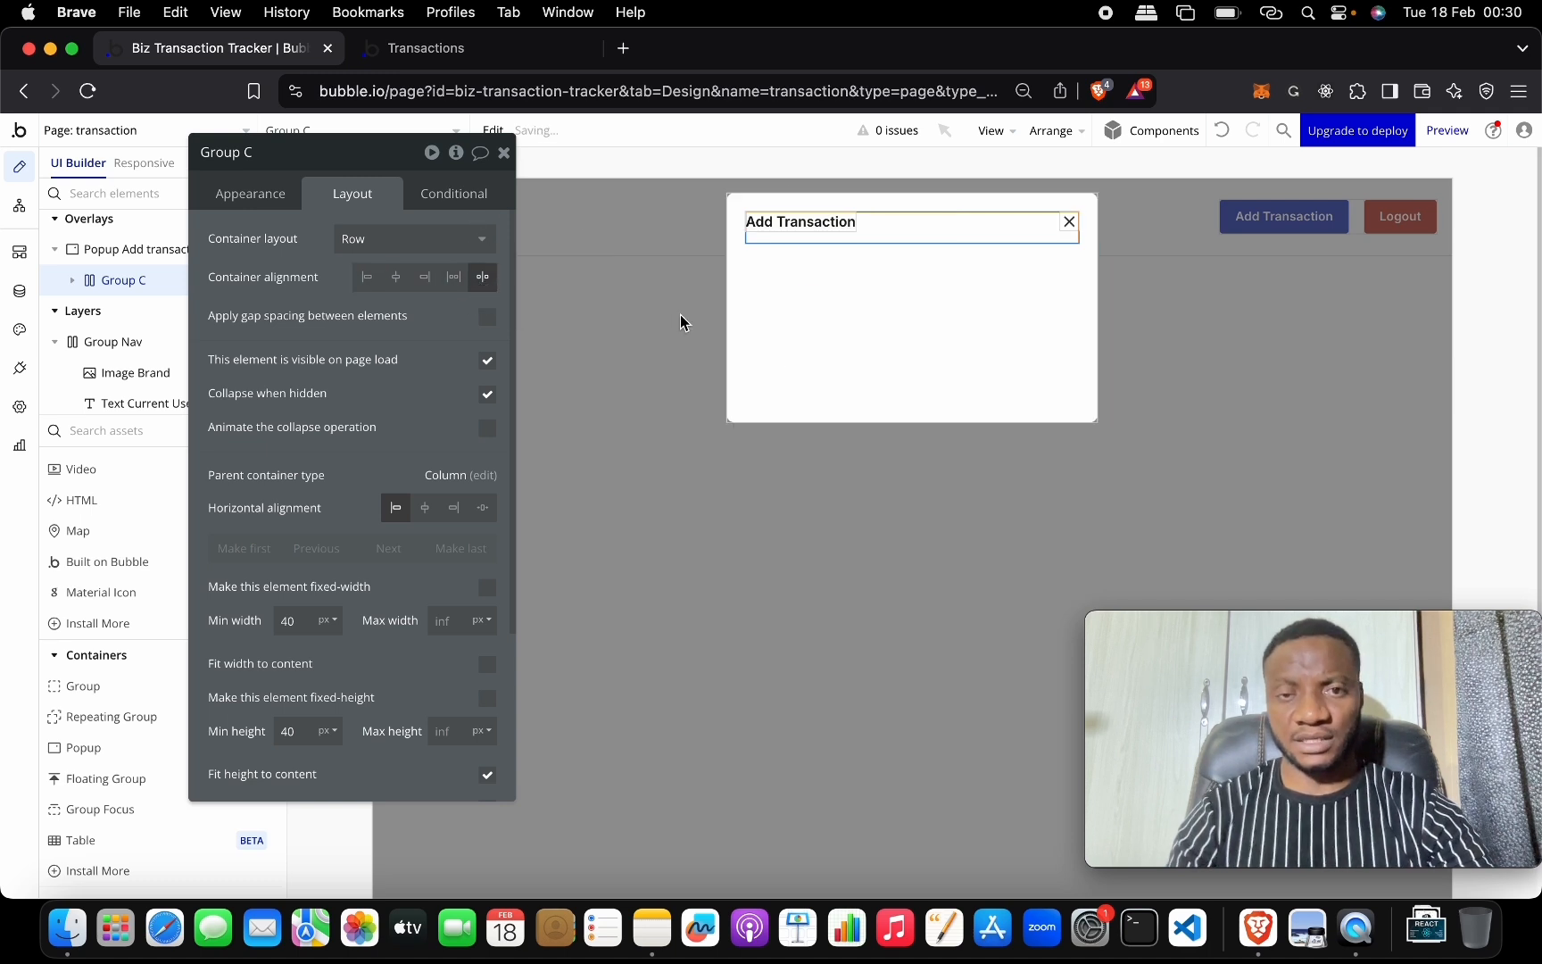
{"action": "left_click", "coordinate": [785, 223]}
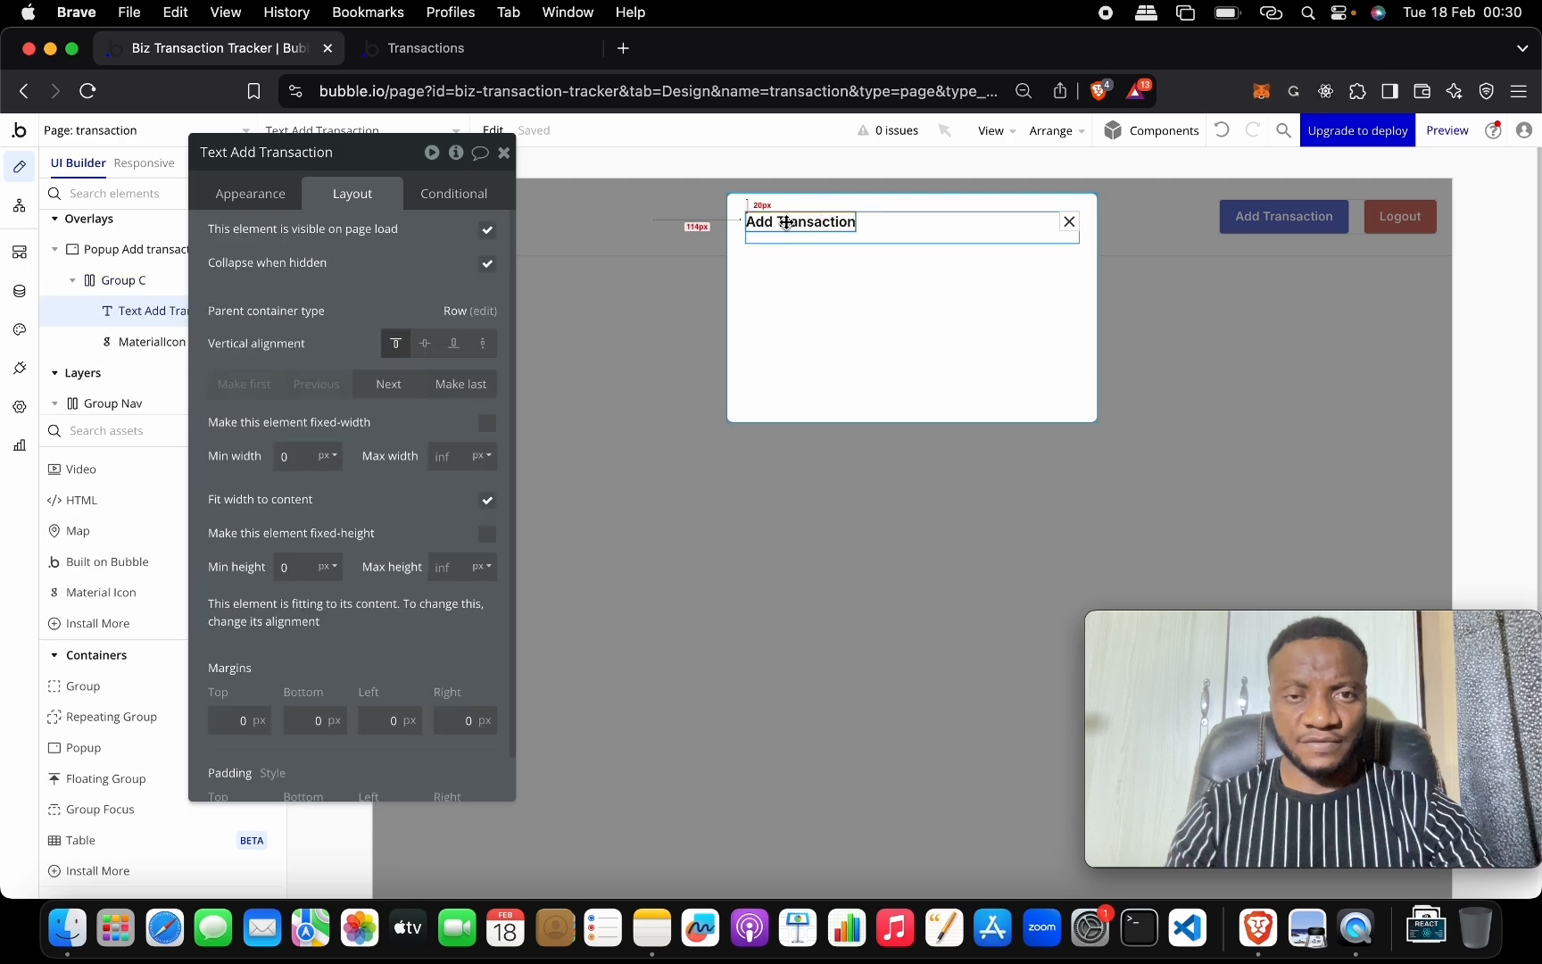
{"action": "left_click", "coordinate": [428, 343]}
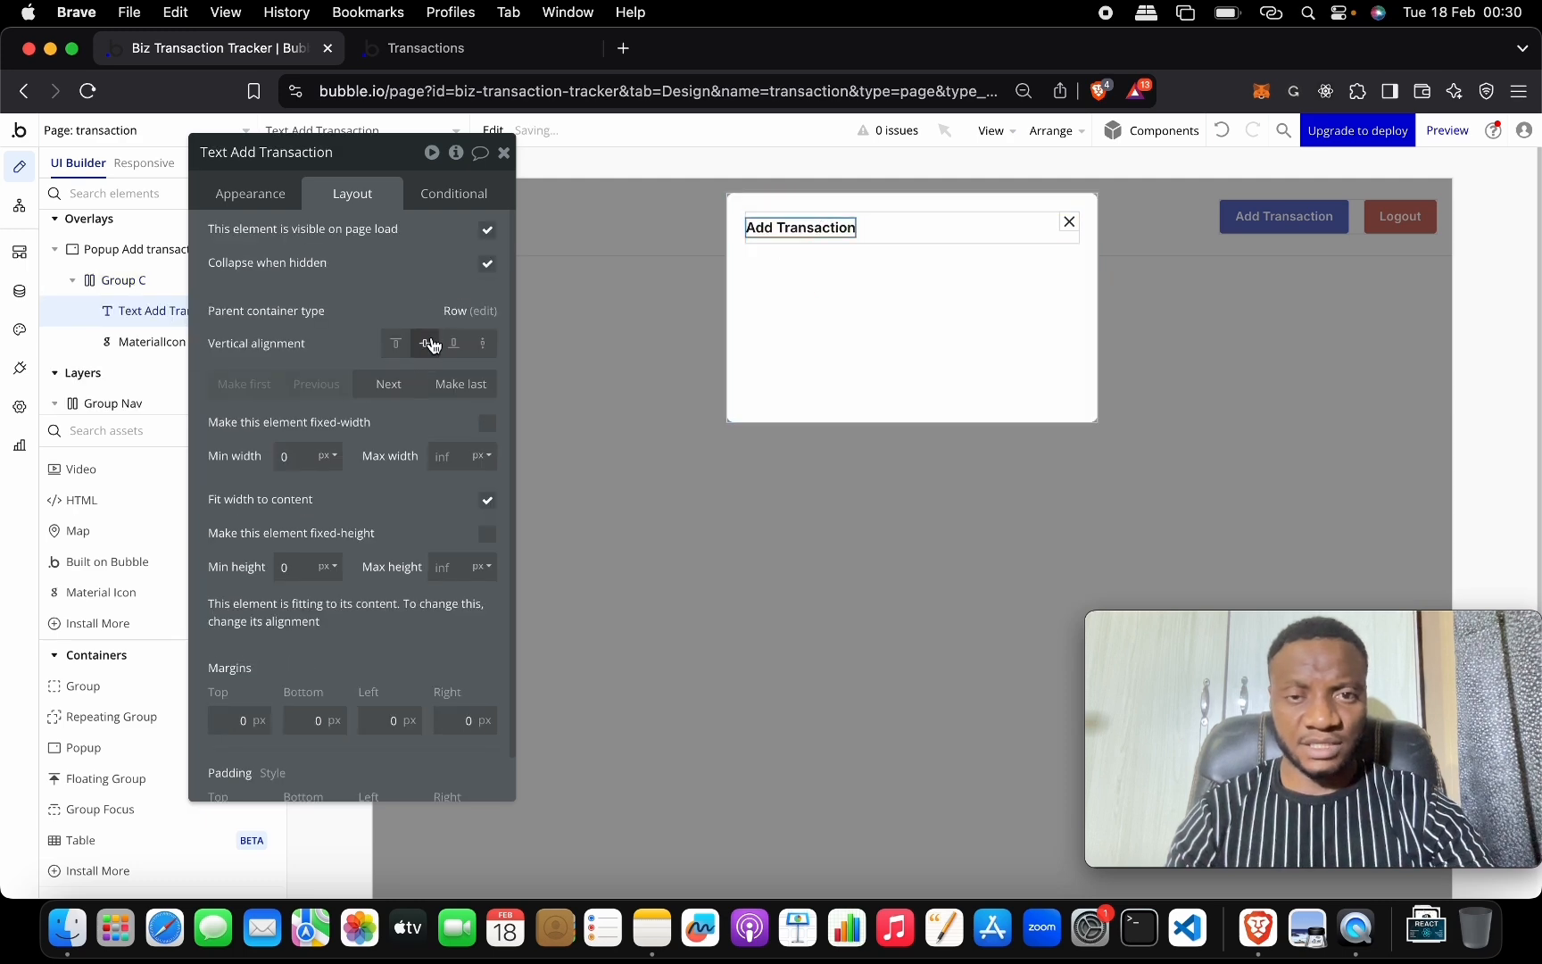
{"action": "left_click", "coordinate": [1068, 223]}
{"action": "left_click", "coordinate": [453, 344]}
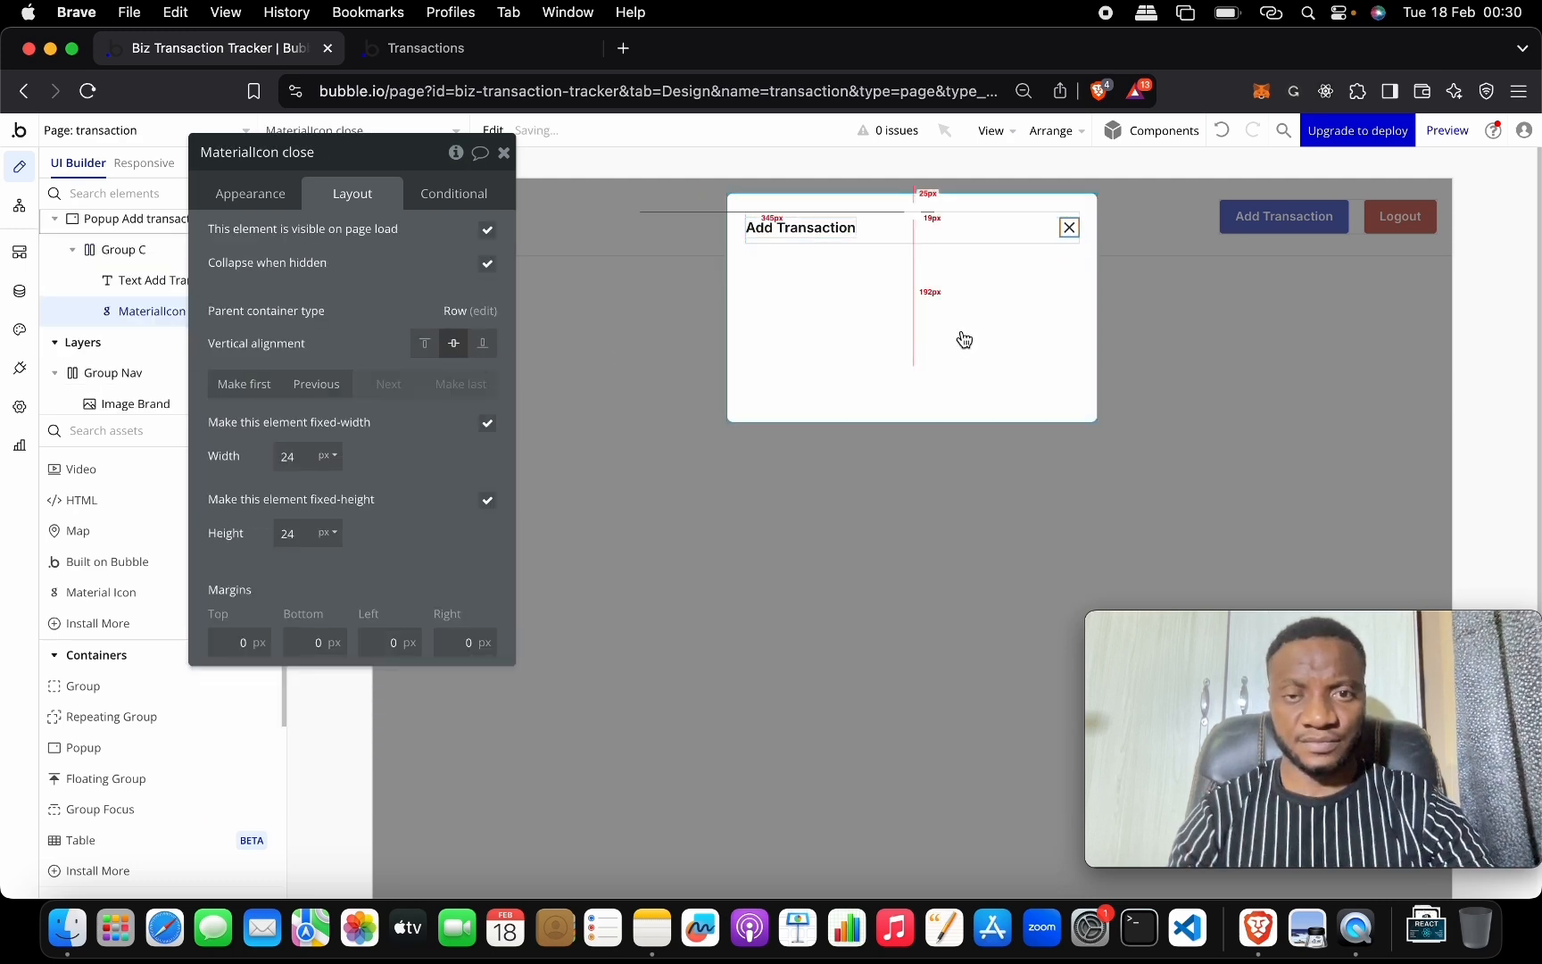
{"action": "left_click", "coordinate": [963, 331]}
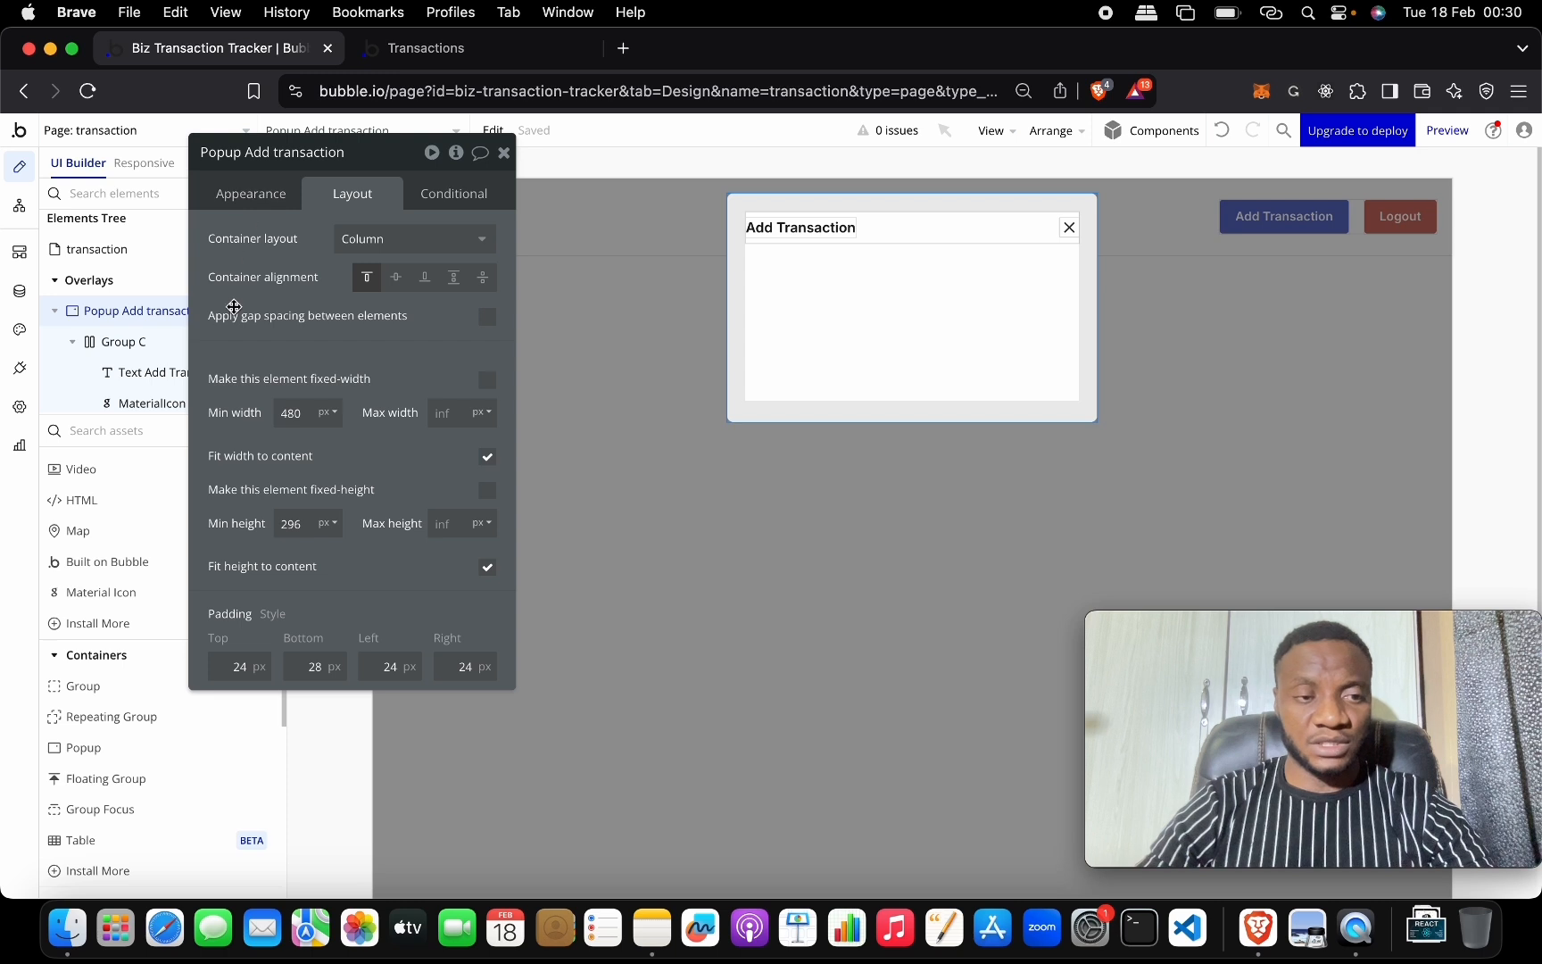
Add an Input to the popup with the placeholder 'Title'.
{"action": "scroll", "coordinate": [134, 708], "scroll_direction": "down", "scroll_amount": 3}
{"action": "scroll", "coordinate": [134, 708], "scroll_direction": "down", "scroll_amount": 6}
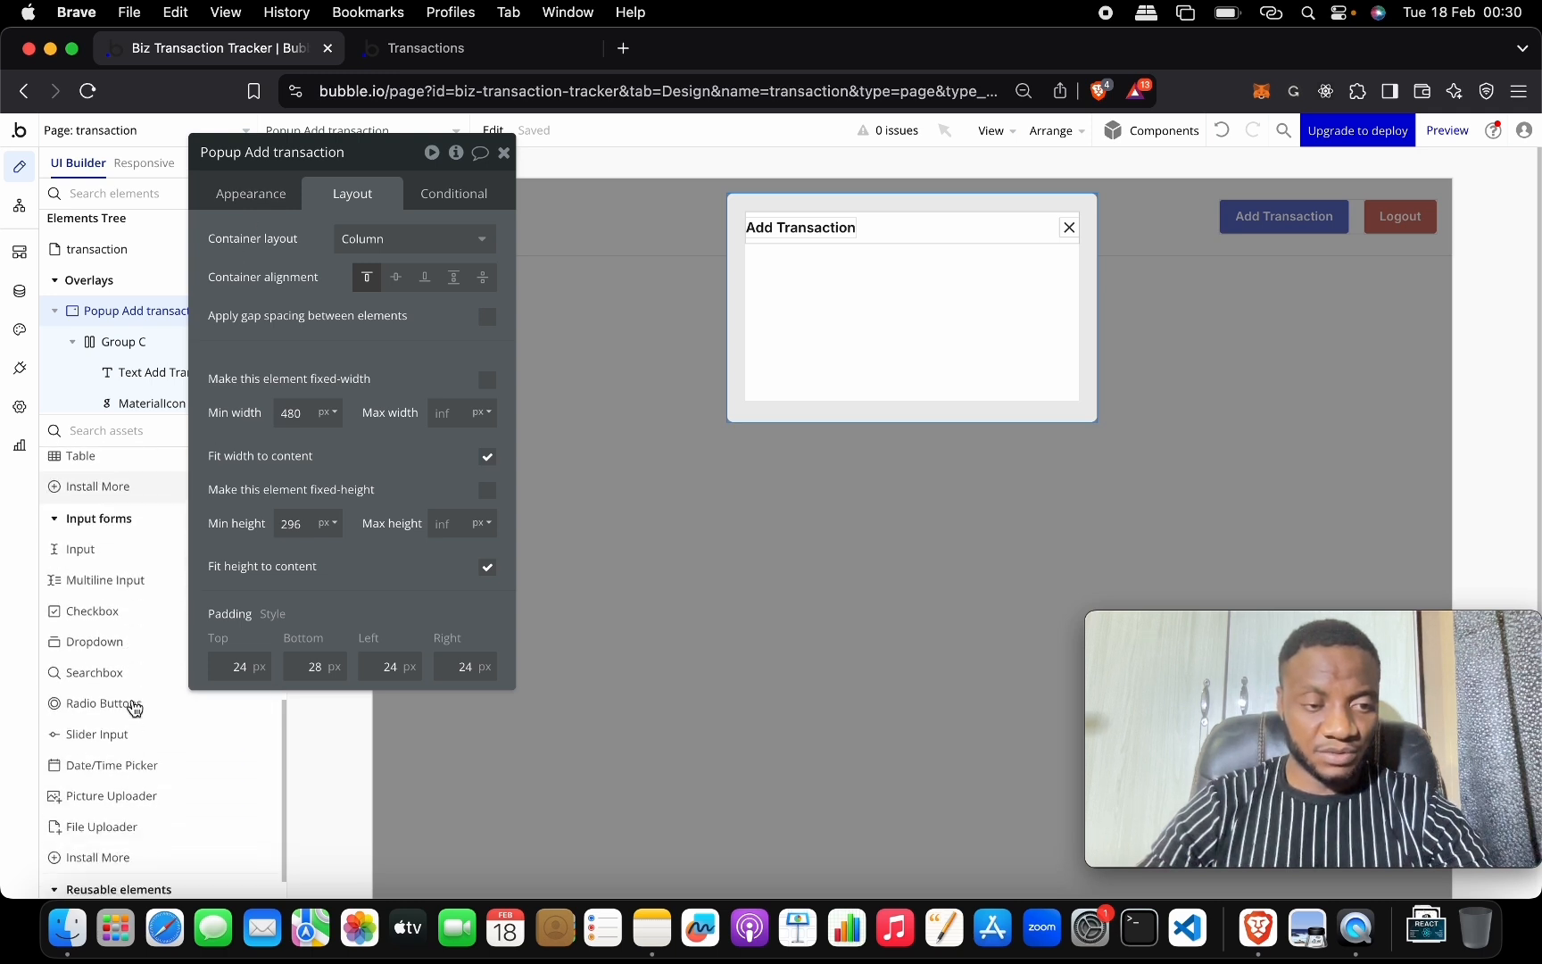
{"action": "left_click_drag", "start_coordinate": [123, 524], "coordinate": [828, 269]}
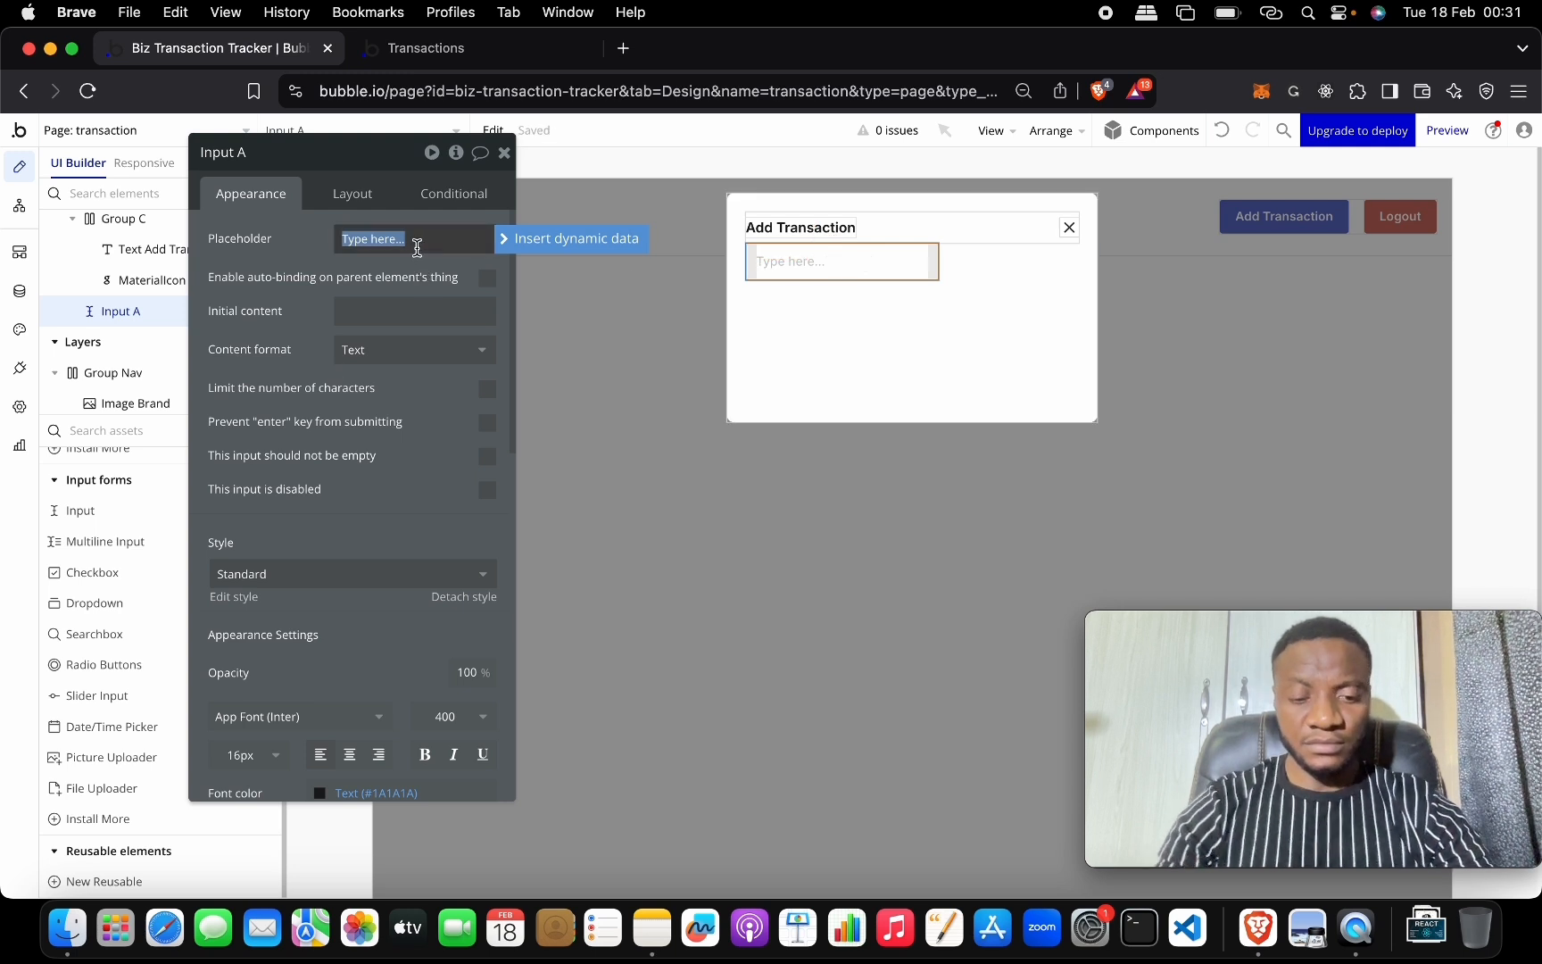
{"action": "type", "text": "T"}
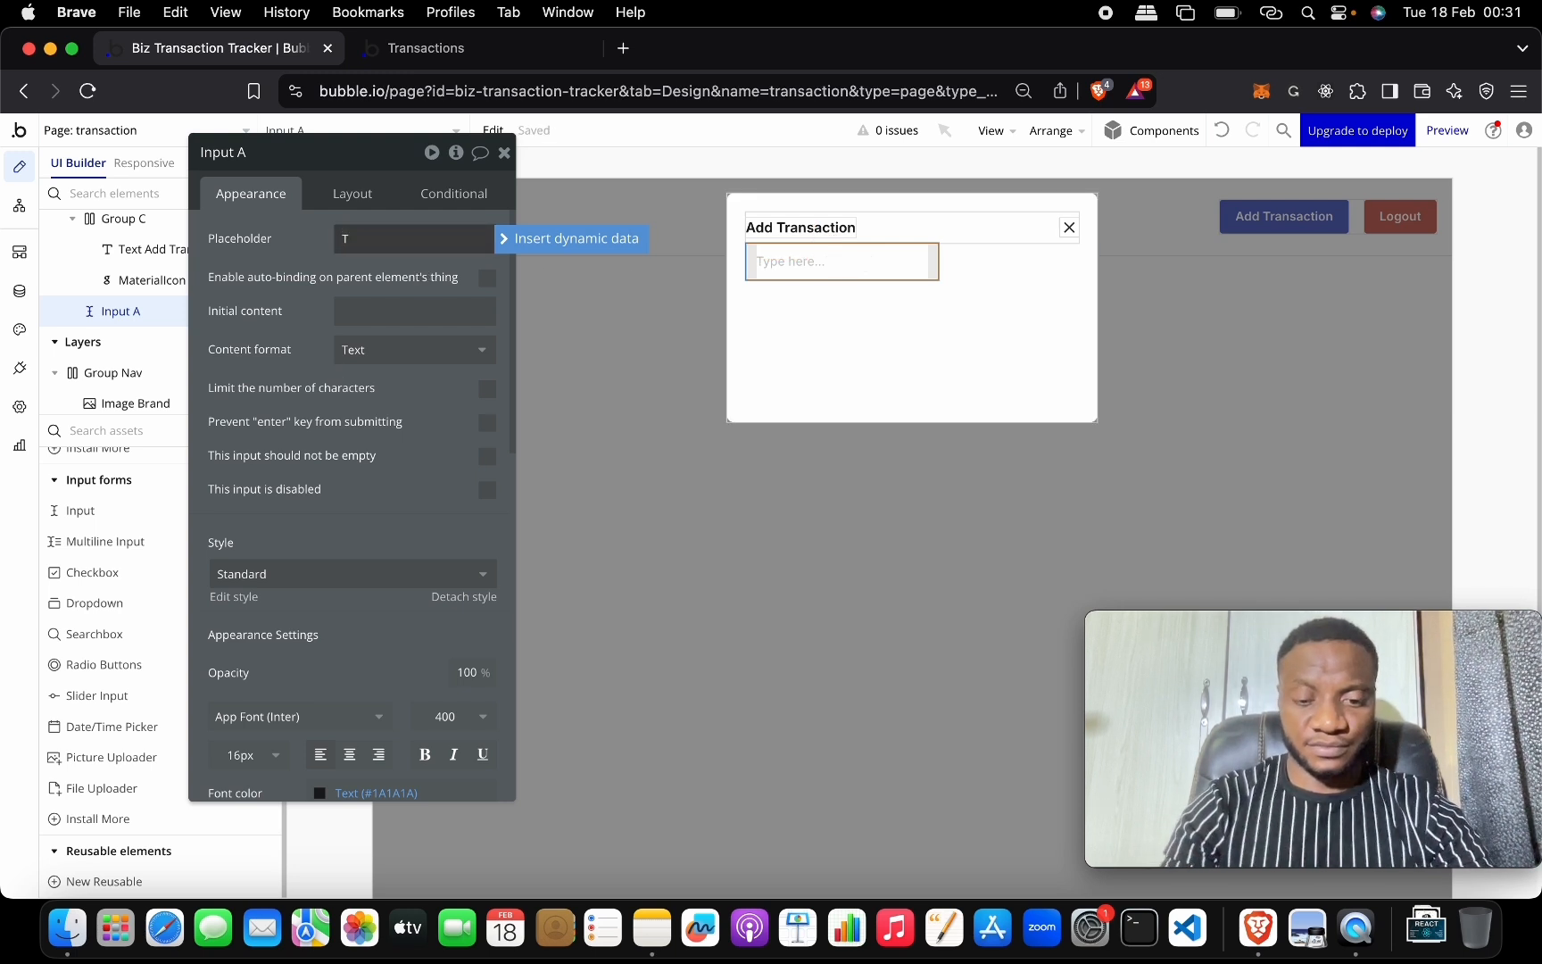
{"action": "type", "text": "il"}
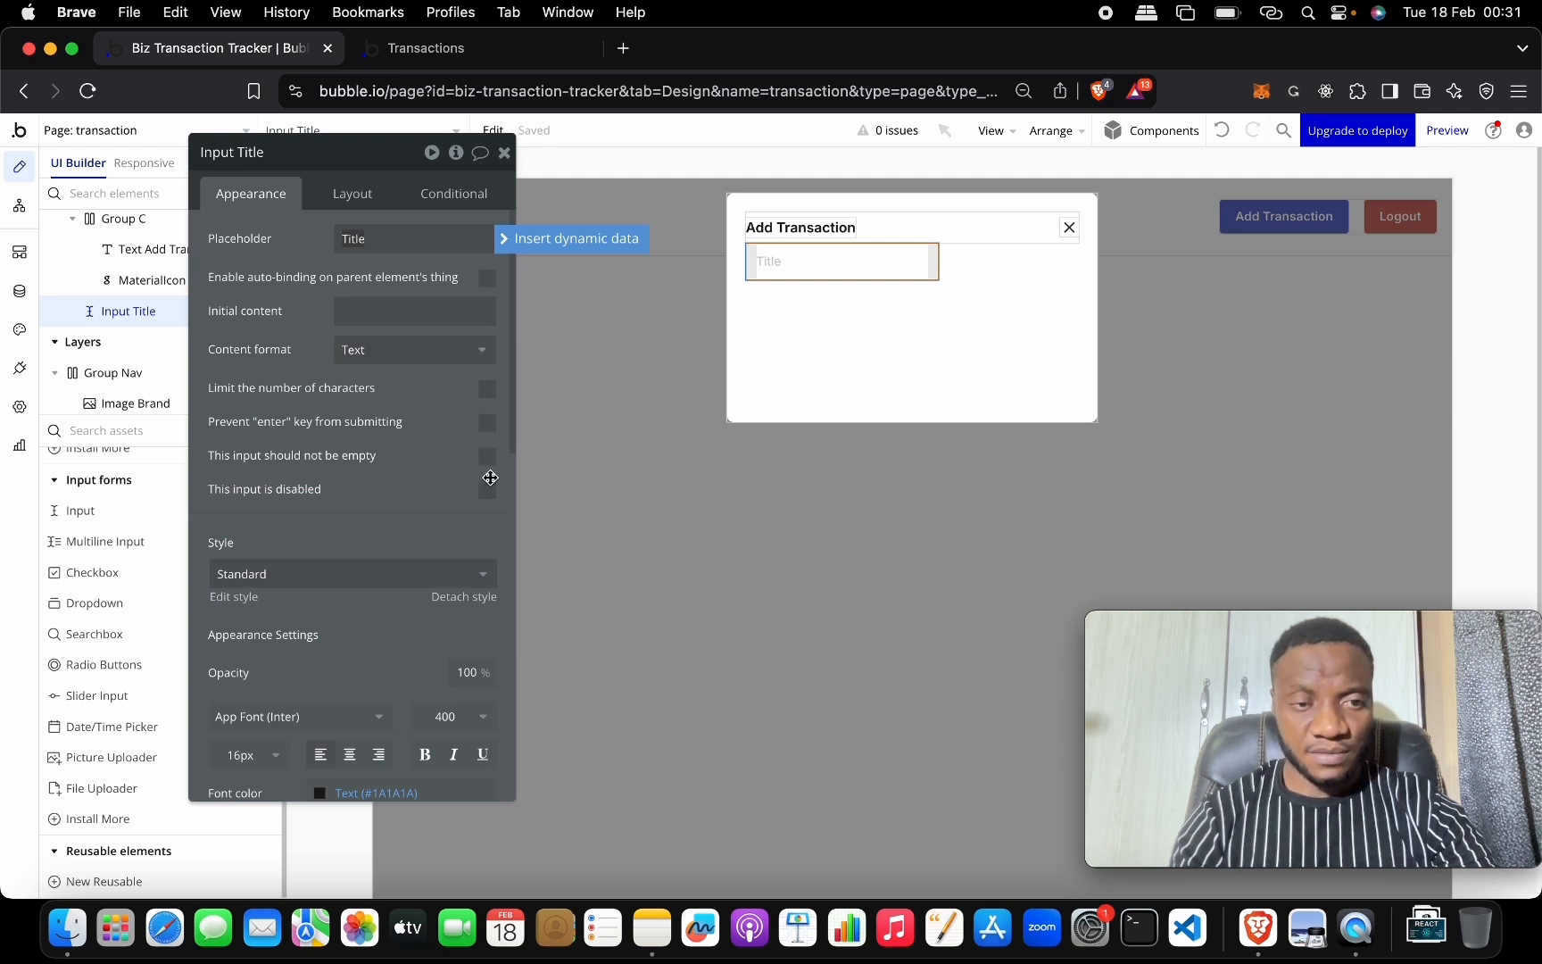
{"action": "scroll", "coordinate": [464, 536], "scroll_direction": "down", "scroll_amount": 8}
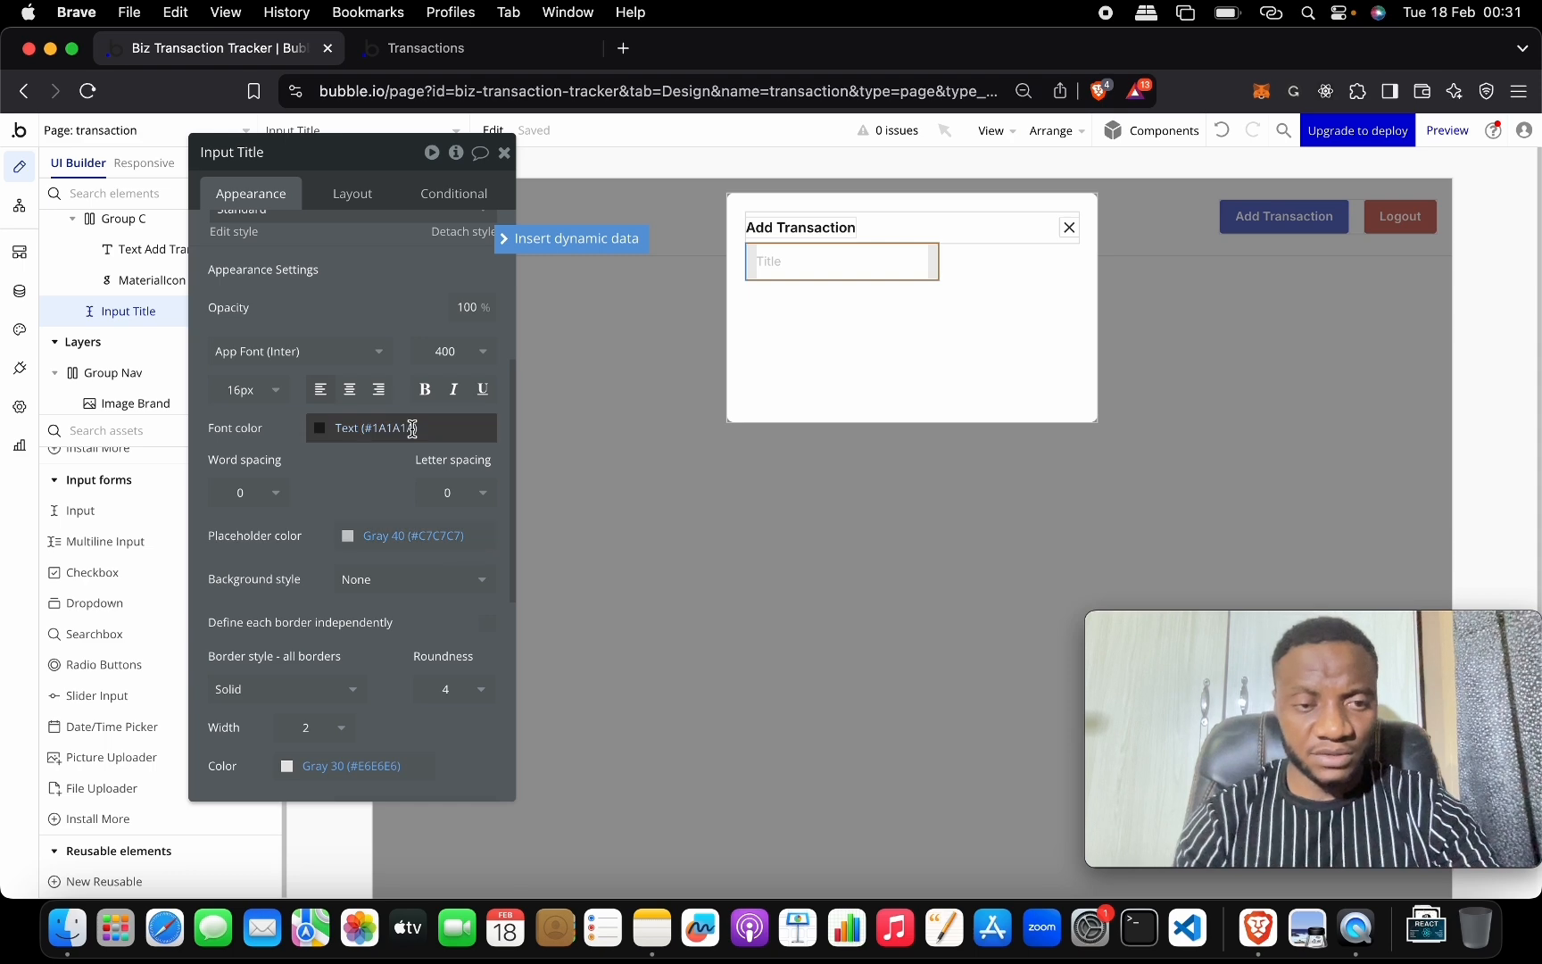
{"action": "scroll", "coordinate": [412, 429], "scroll_direction": "up", "scroll_amount": 8}
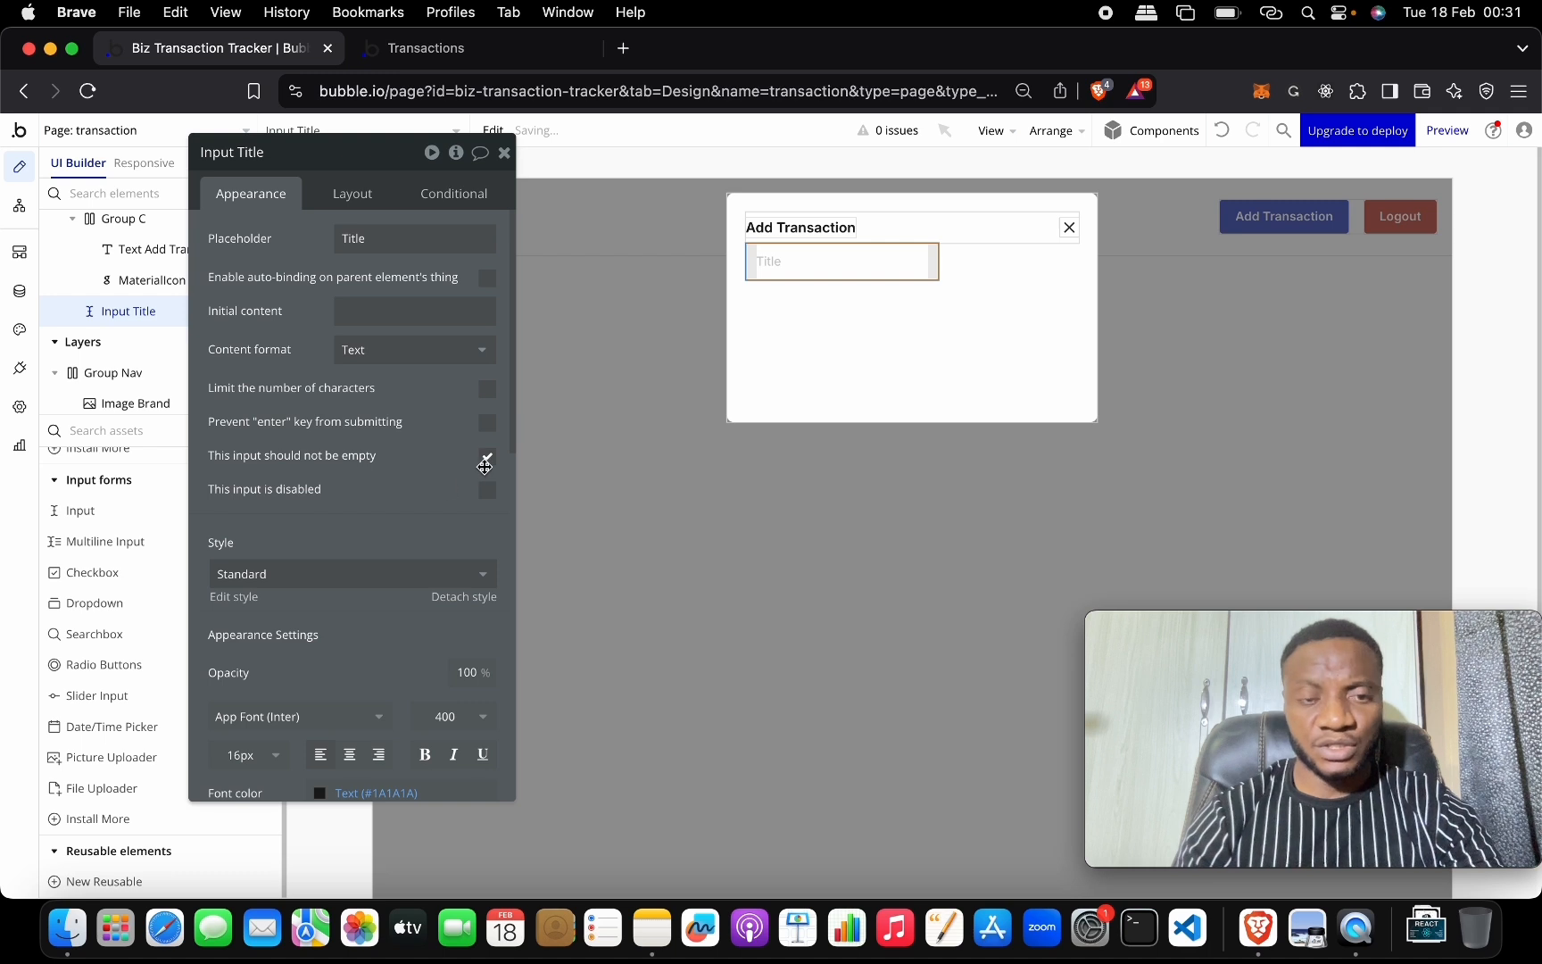
Make the Title input required and full width, then duplicate it into four stacked inputs.
{"action": "left_click", "coordinate": [488, 457]}
{"action": "left_click", "coordinate": [364, 189]}
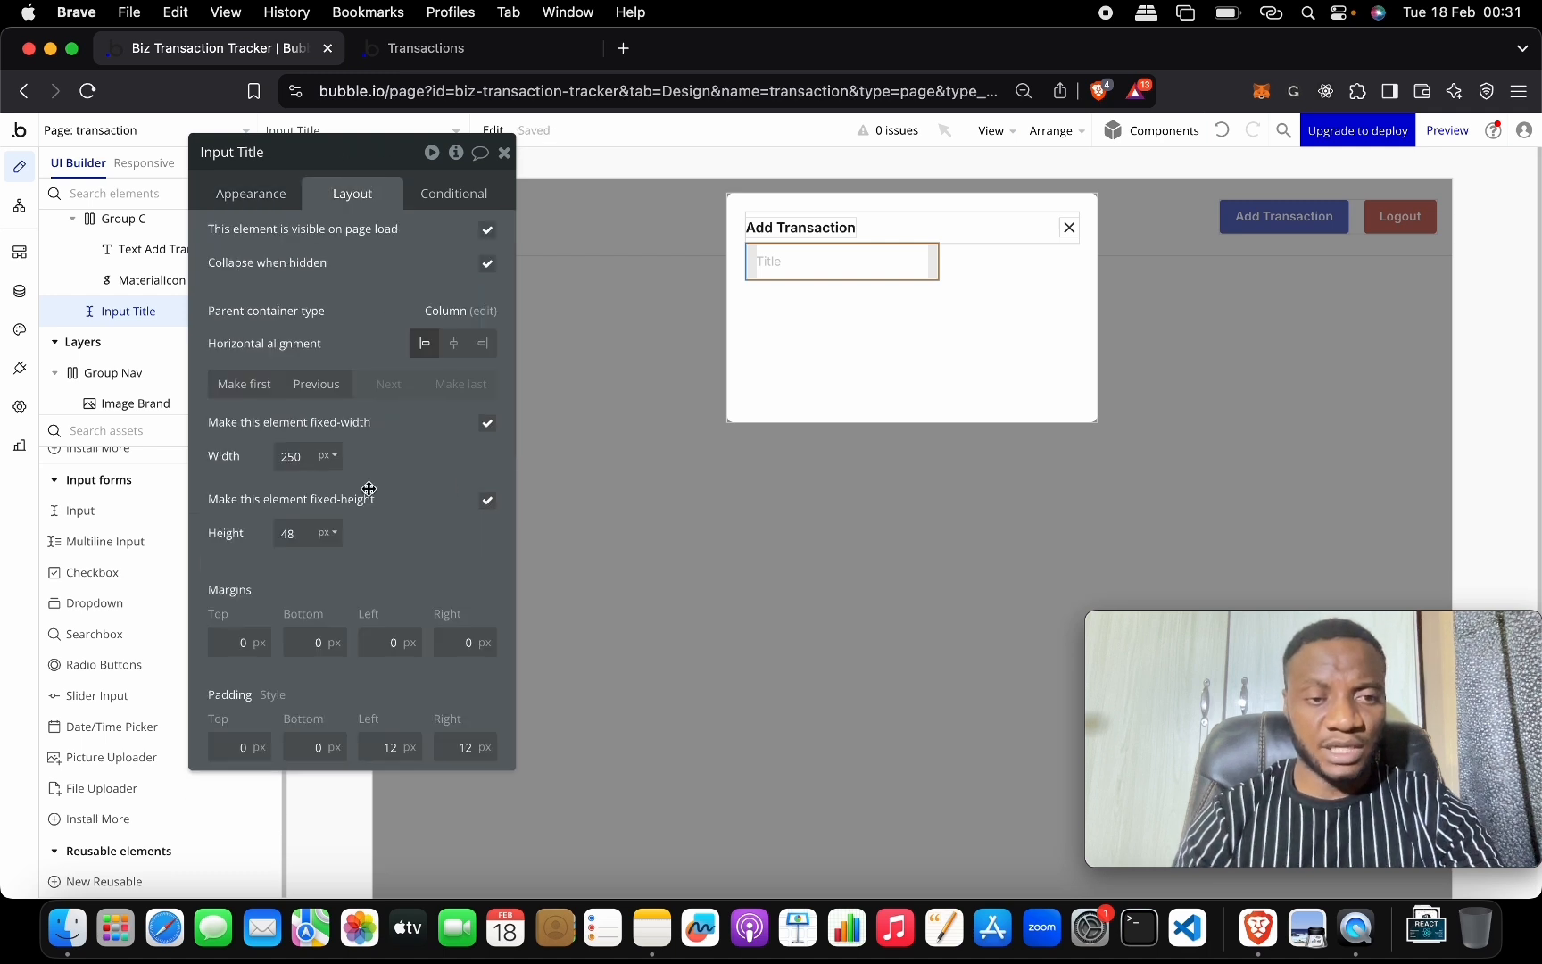
{"action": "left_click", "coordinate": [486, 425]}
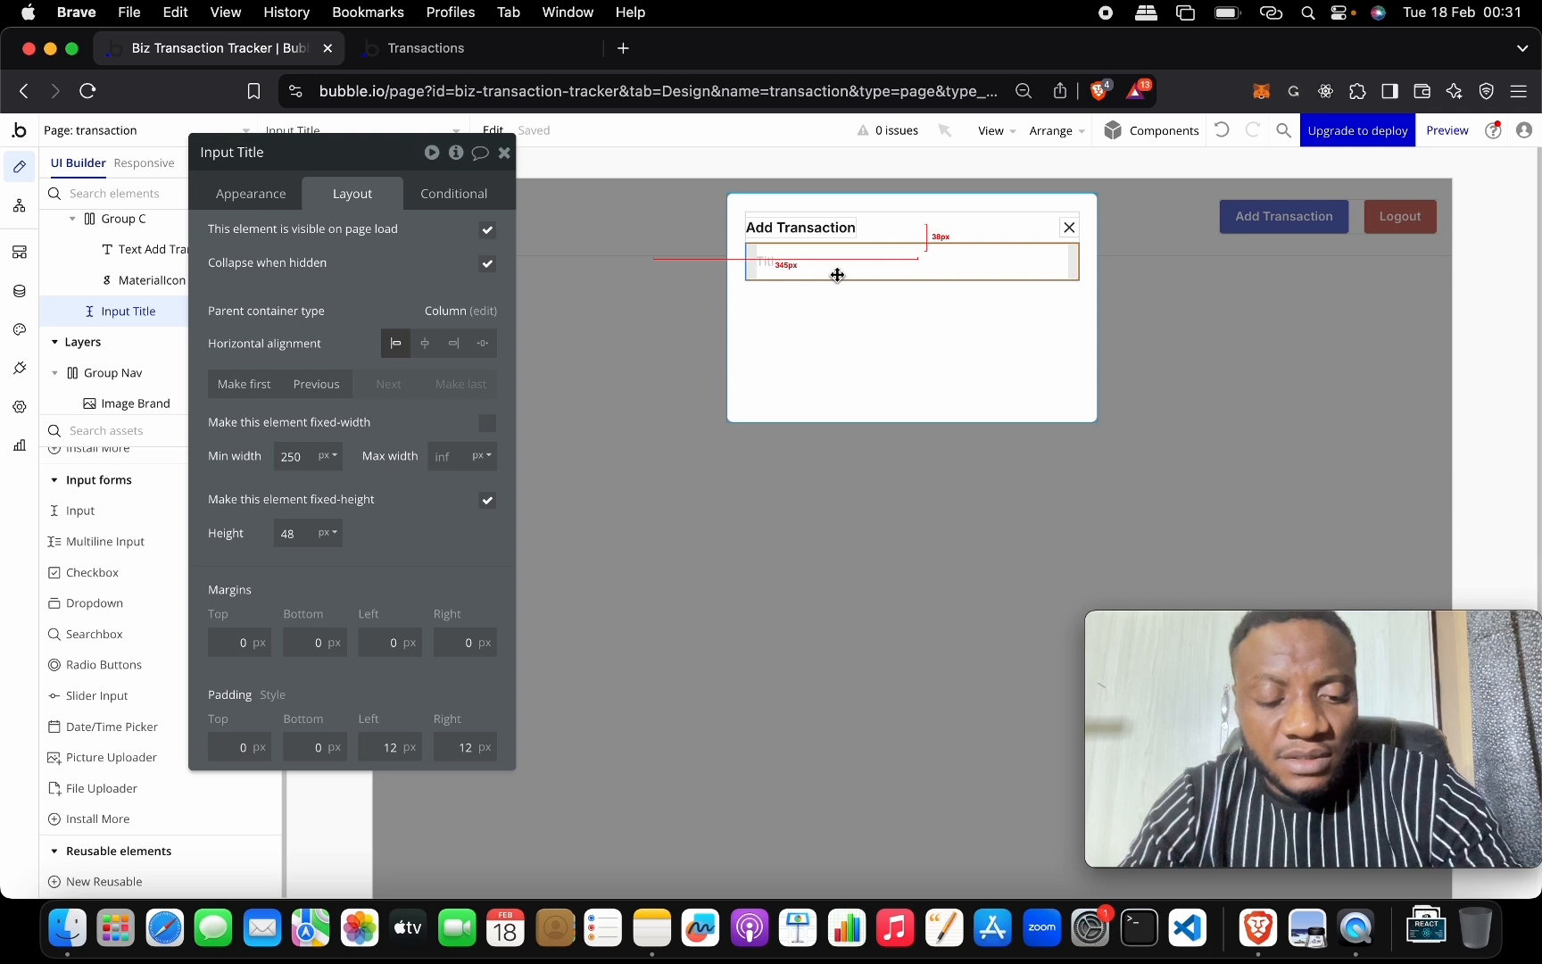
{"action": "key", "text": "super+d"}
{"action": "key", "text": "super+d"}
{"action": "key", "text": "super+d"}
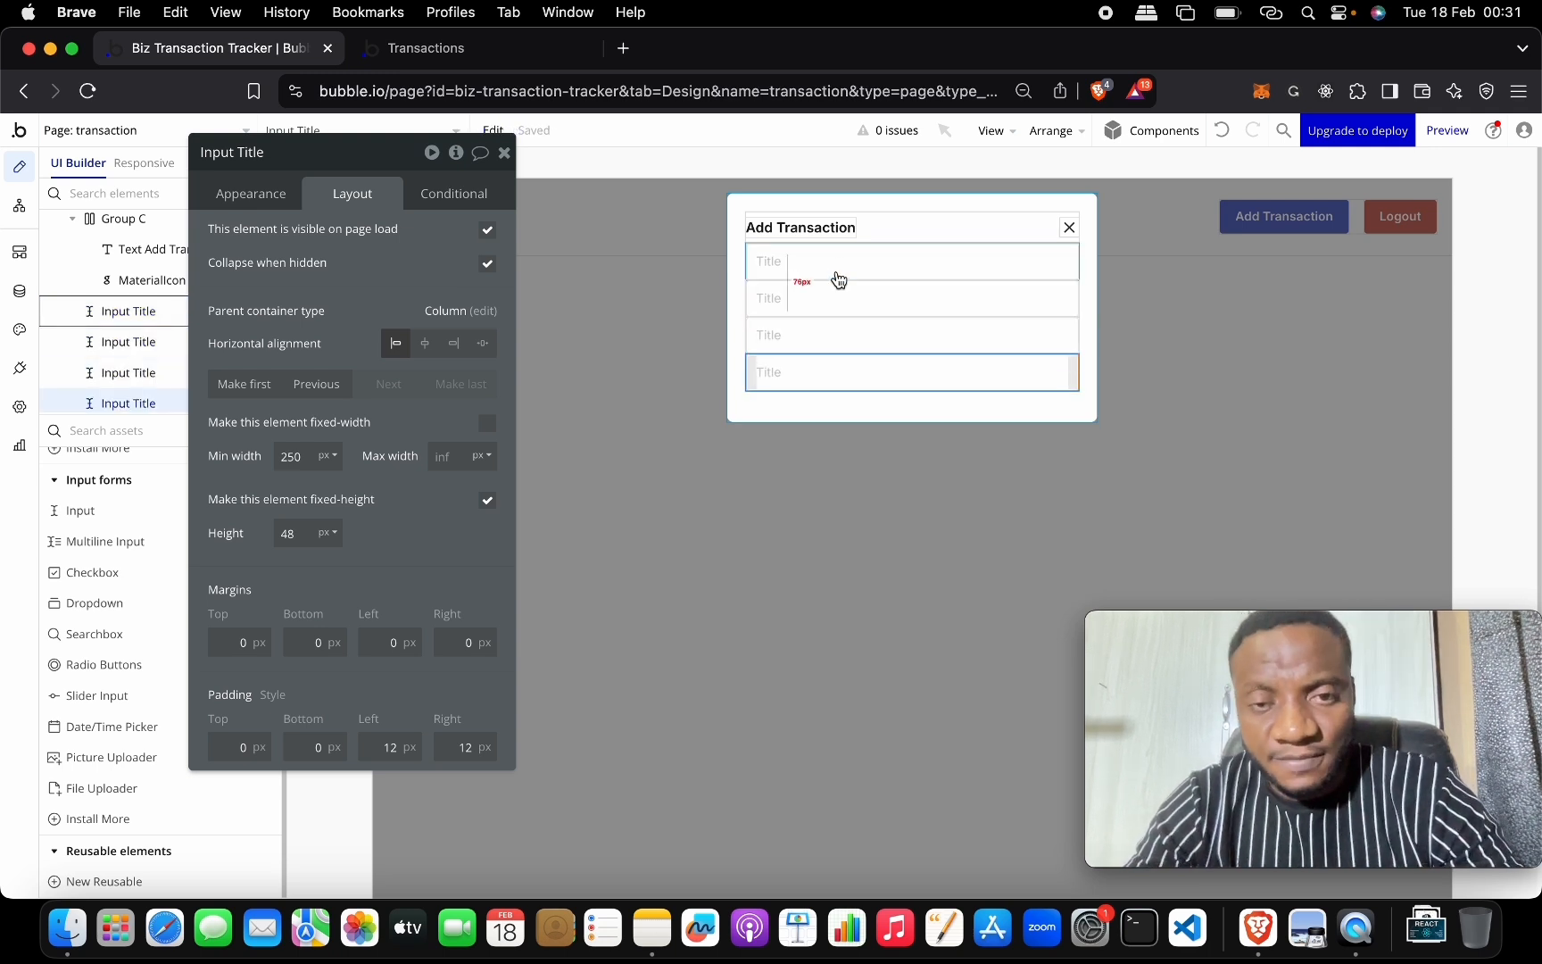
{"action": "left_click", "coordinate": [792, 298]}
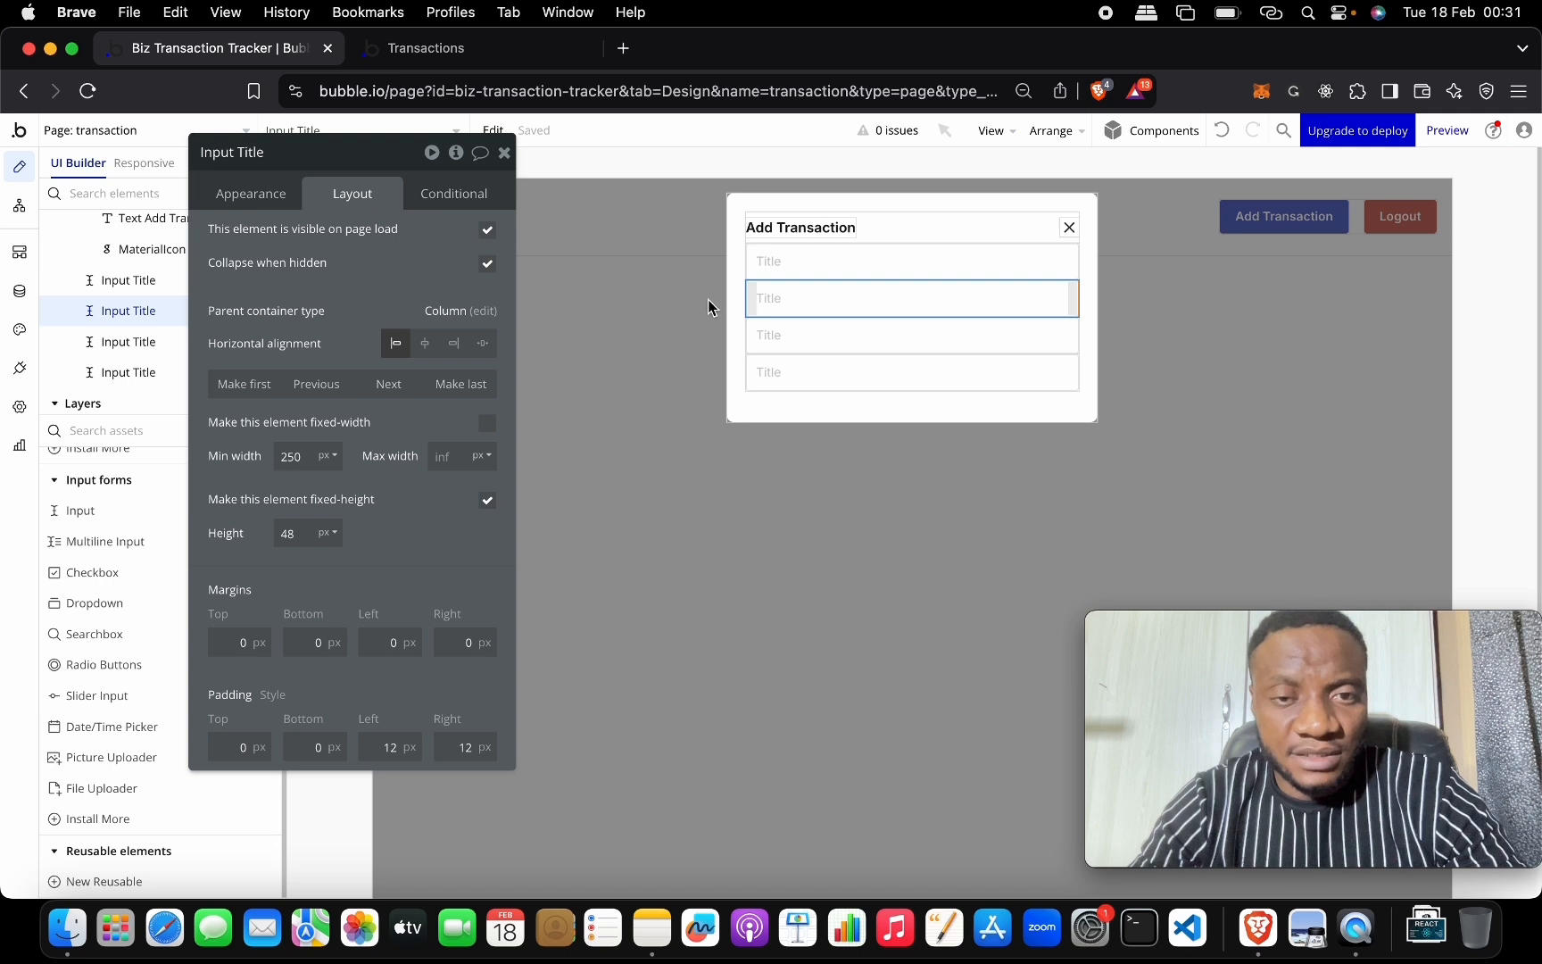
Give the second input Currency format, placeholder 'Price' and a ₦ currency prefix.
{"action": "left_click", "coordinate": [268, 189]}
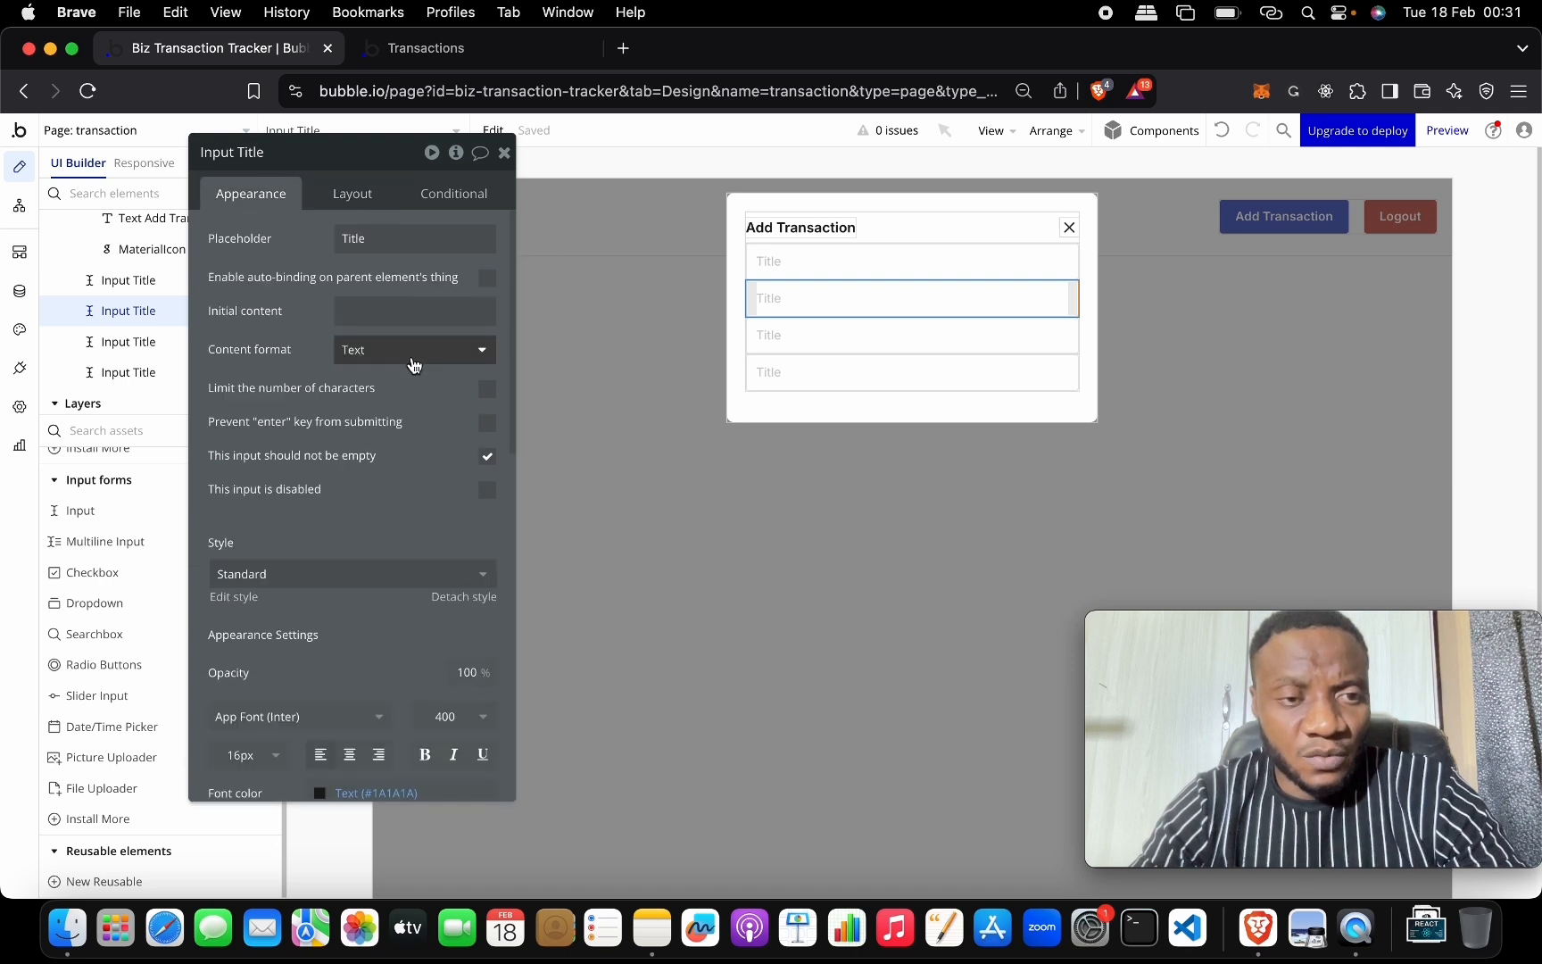
{"action": "left_click", "coordinate": [412, 354]}
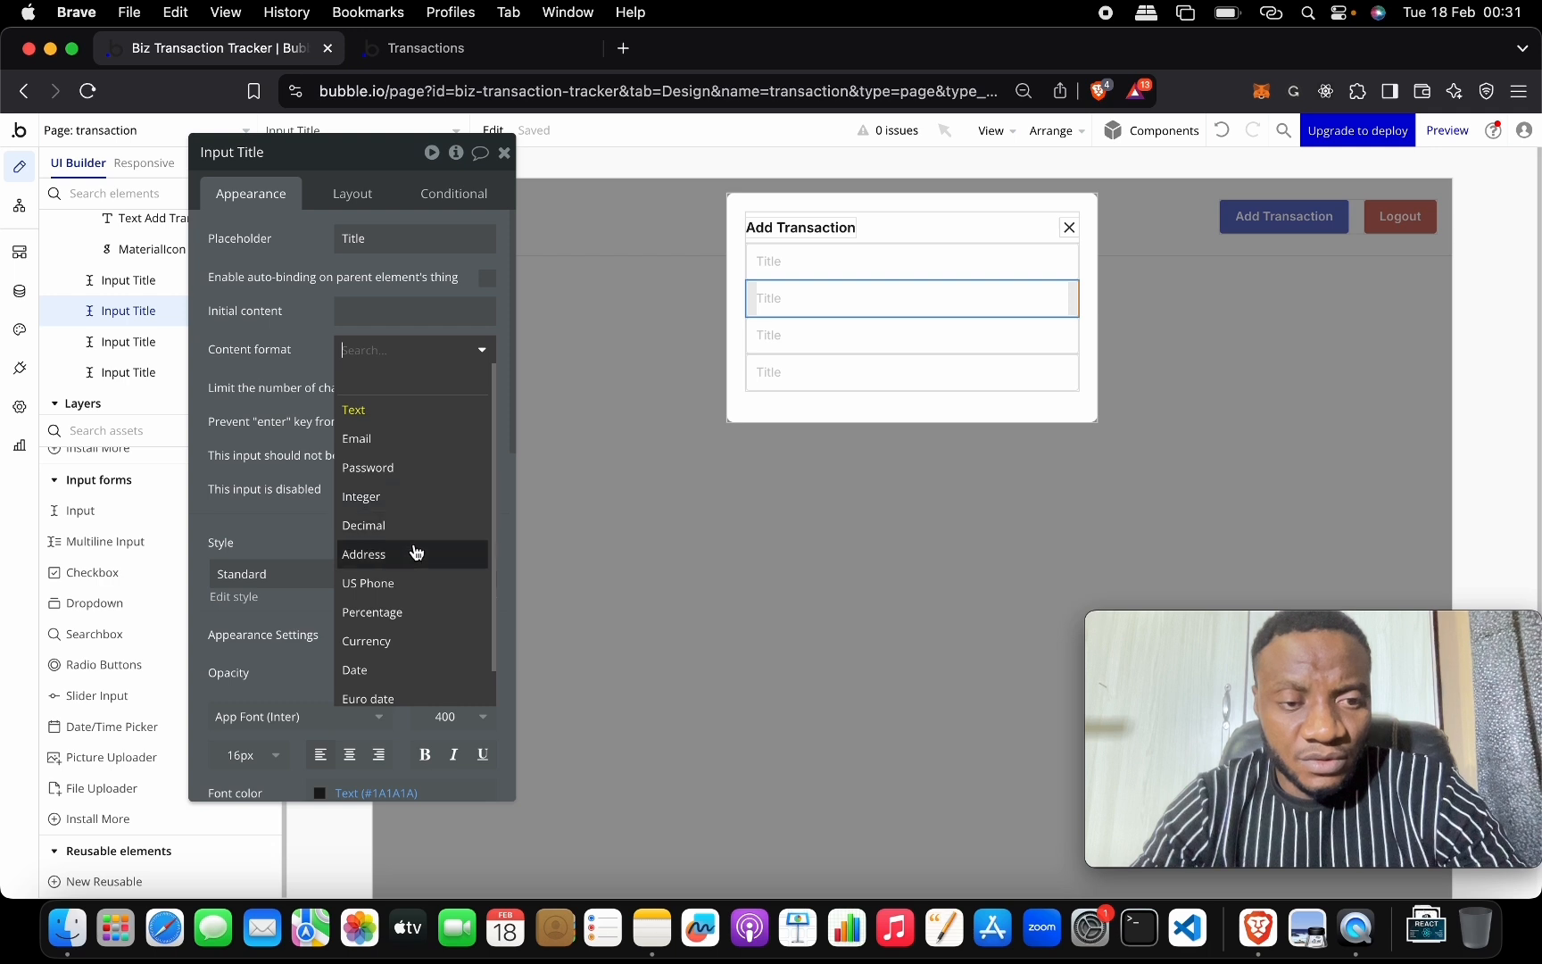
{"action": "scroll", "coordinate": [413, 555], "scroll_direction": "down", "scroll_amount": 1}
{"action": "left_click", "coordinate": [412, 605]}
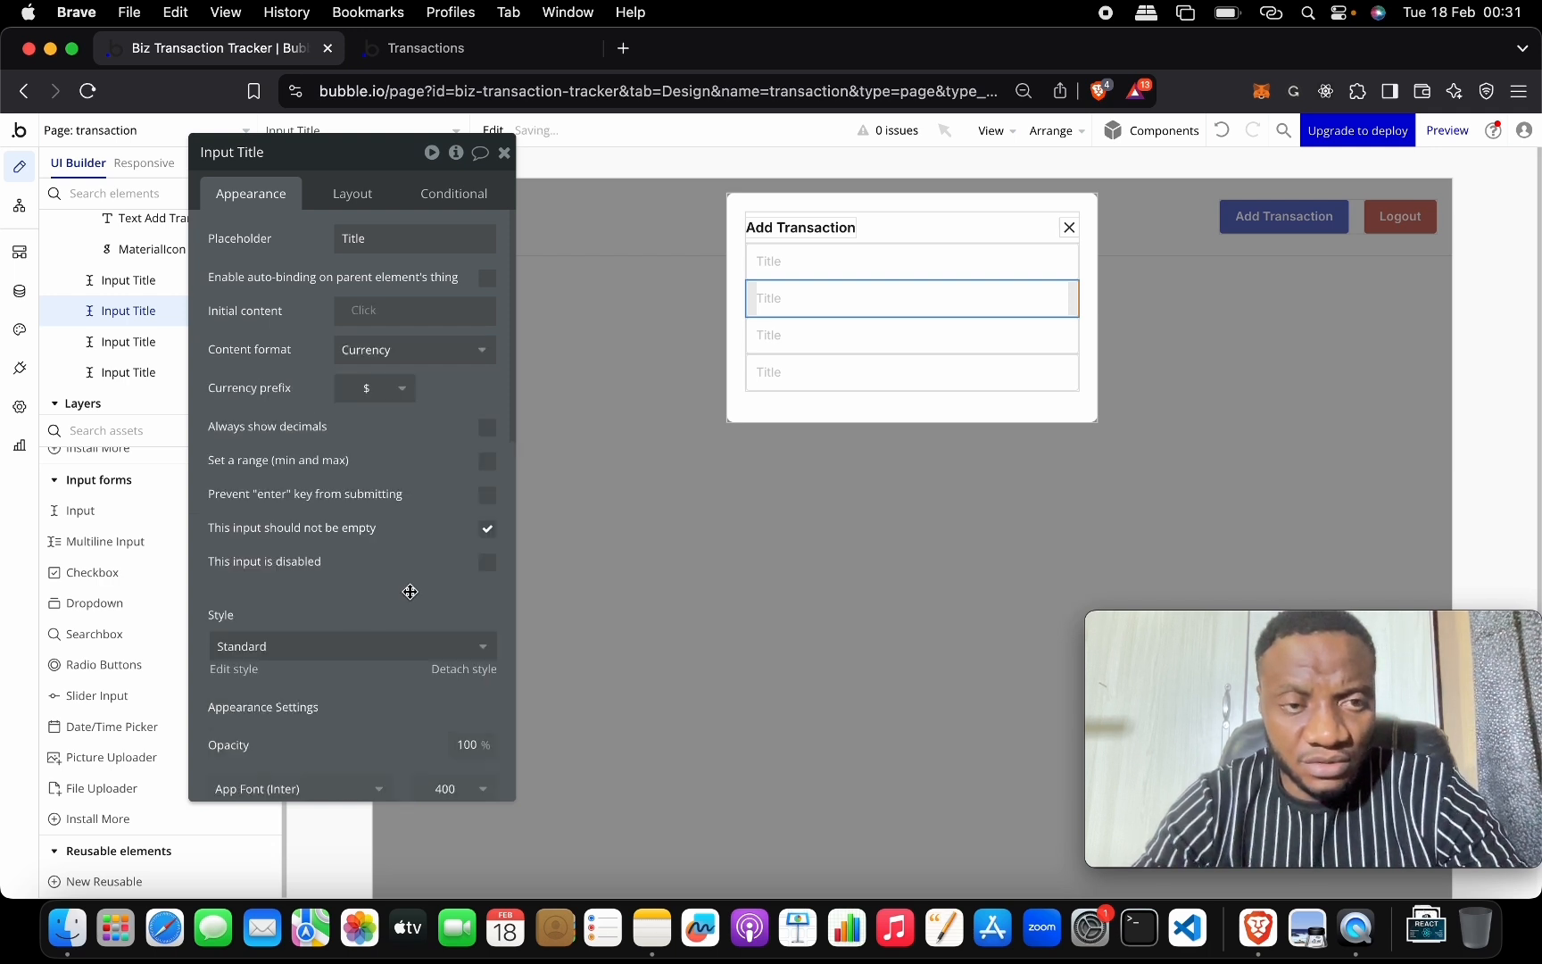
{"action": "double_click", "coordinate": [376, 241]}
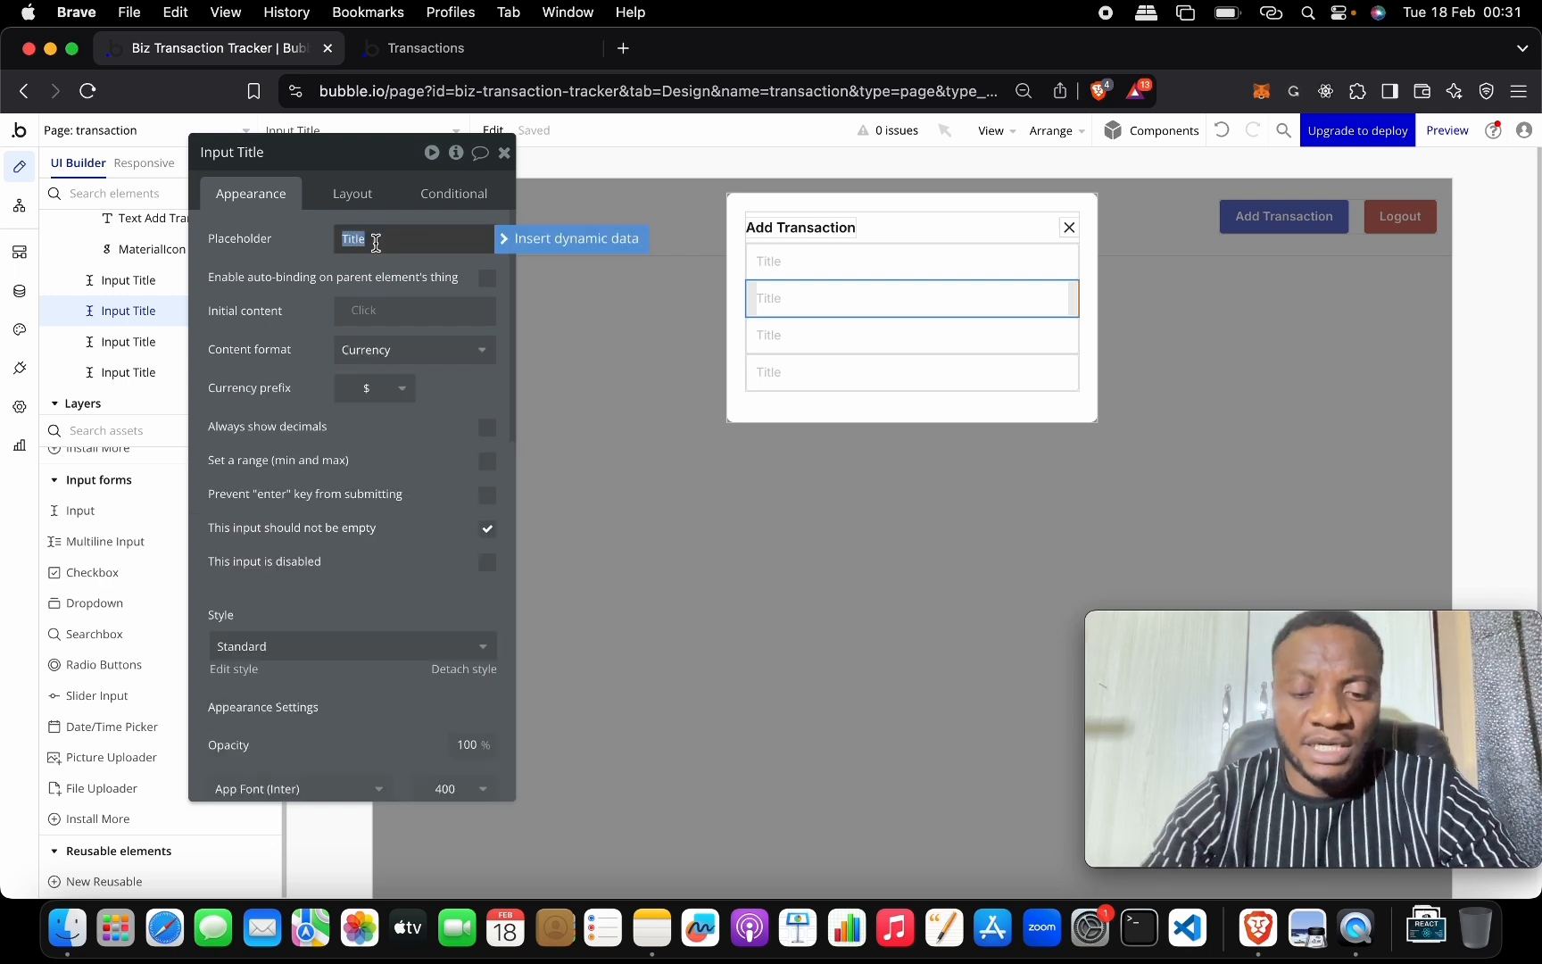
{"action": "type", "text": "Price"}
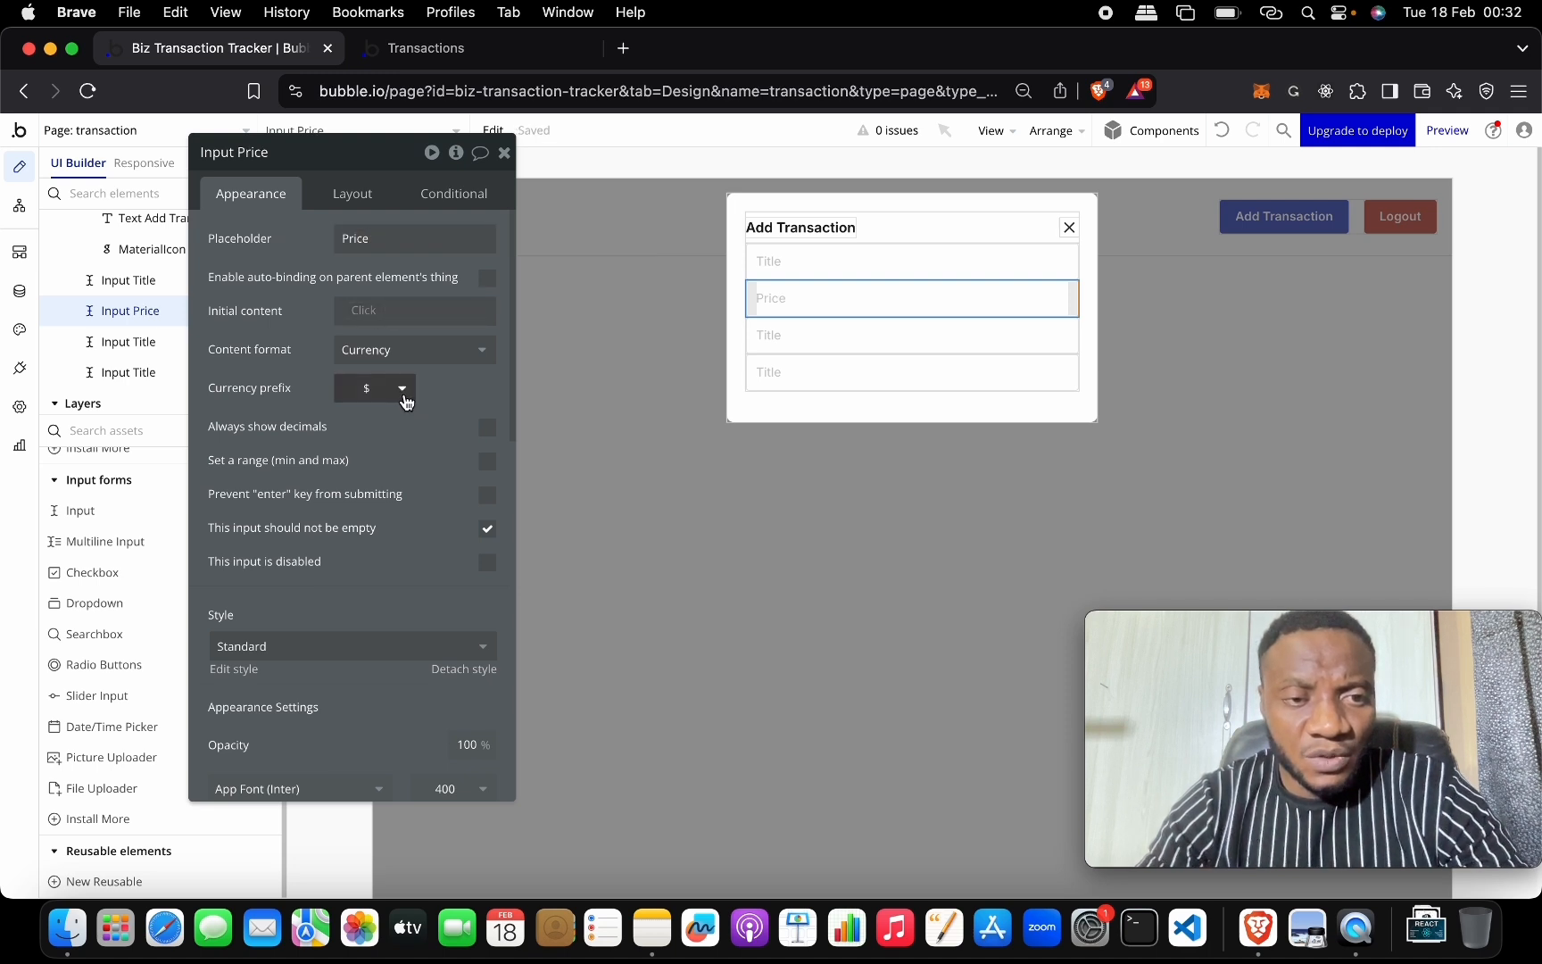
{"action": "left_click", "coordinate": [403, 389]}
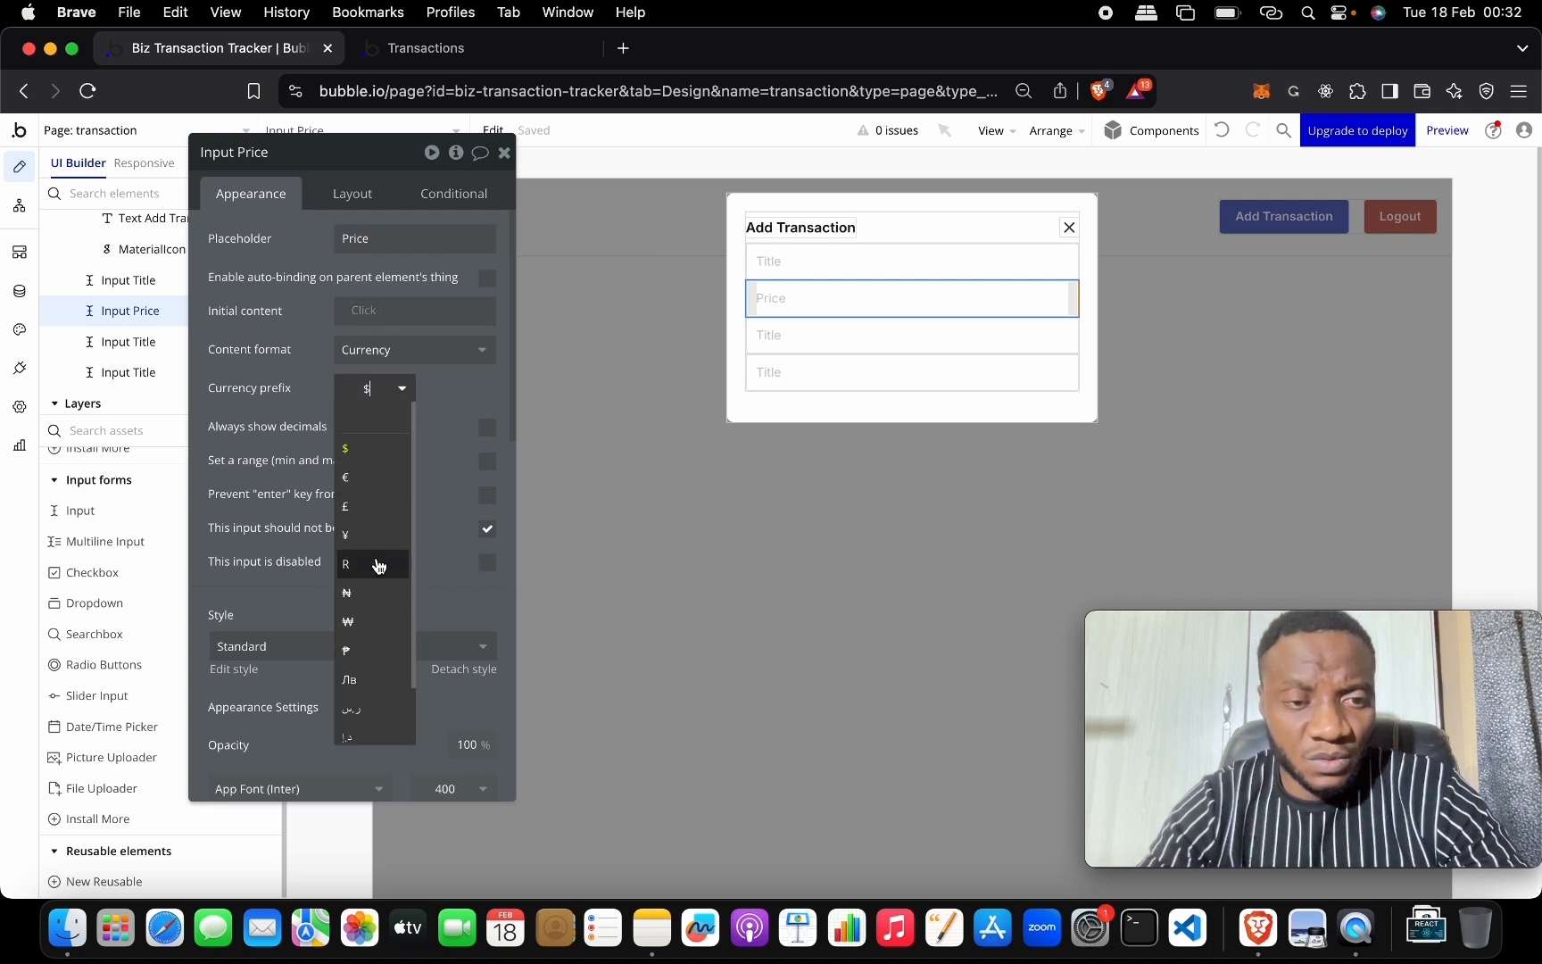
{"action": "left_click", "coordinate": [376, 593]}
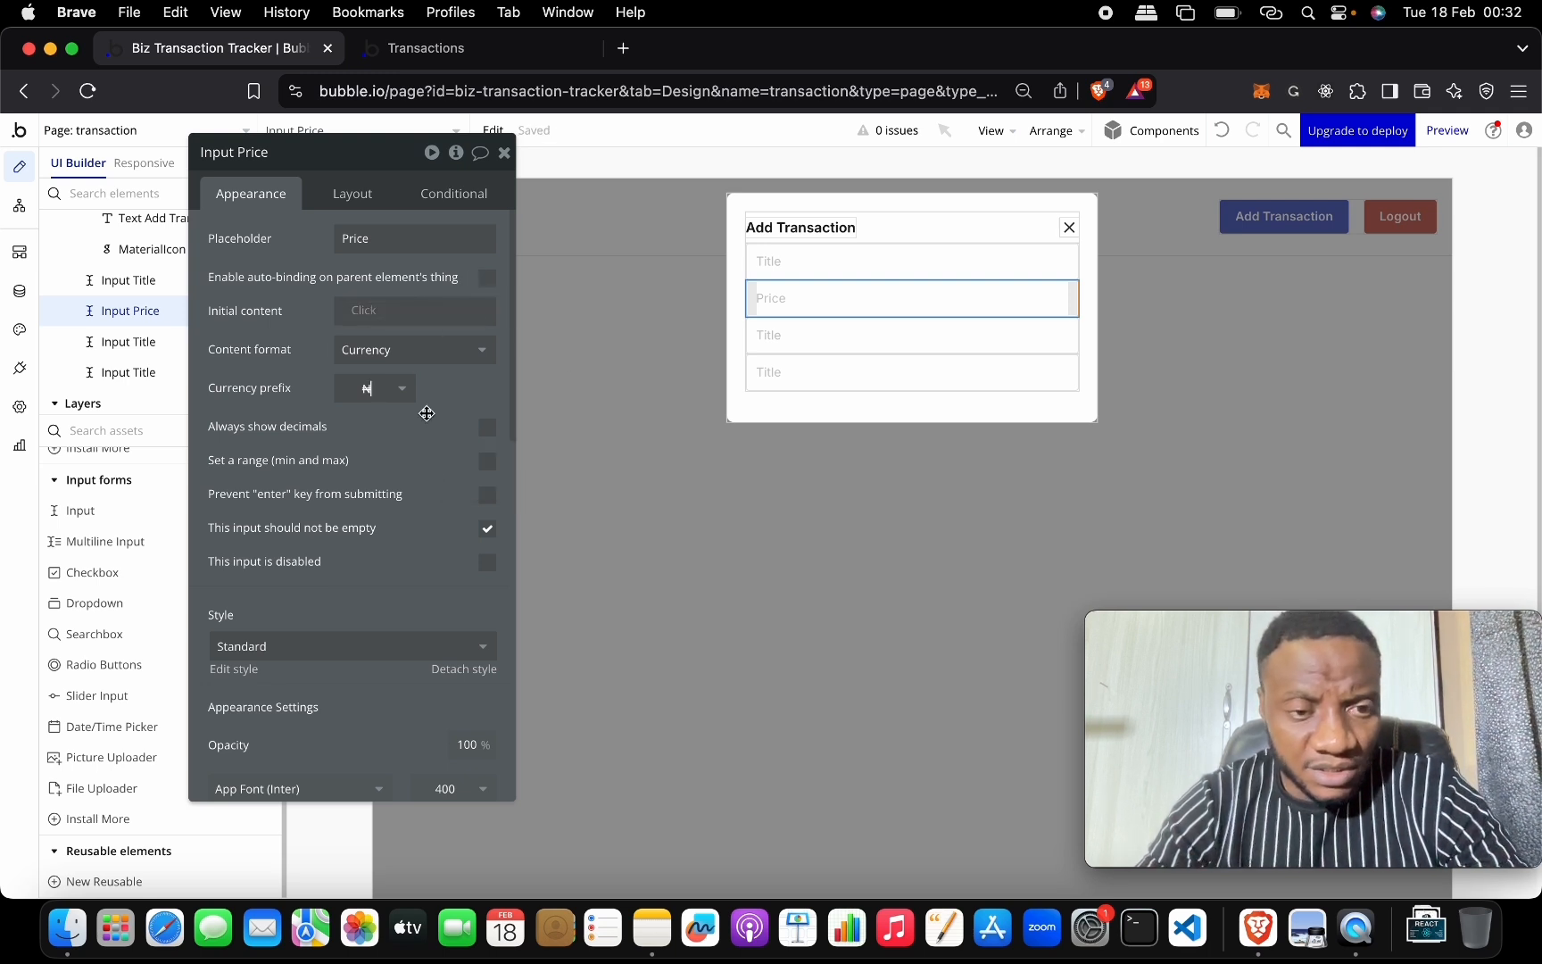
{"action": "scroll", "coordinate": [426, 572], "scroll_direction": "down", "scroll_amount": 1}
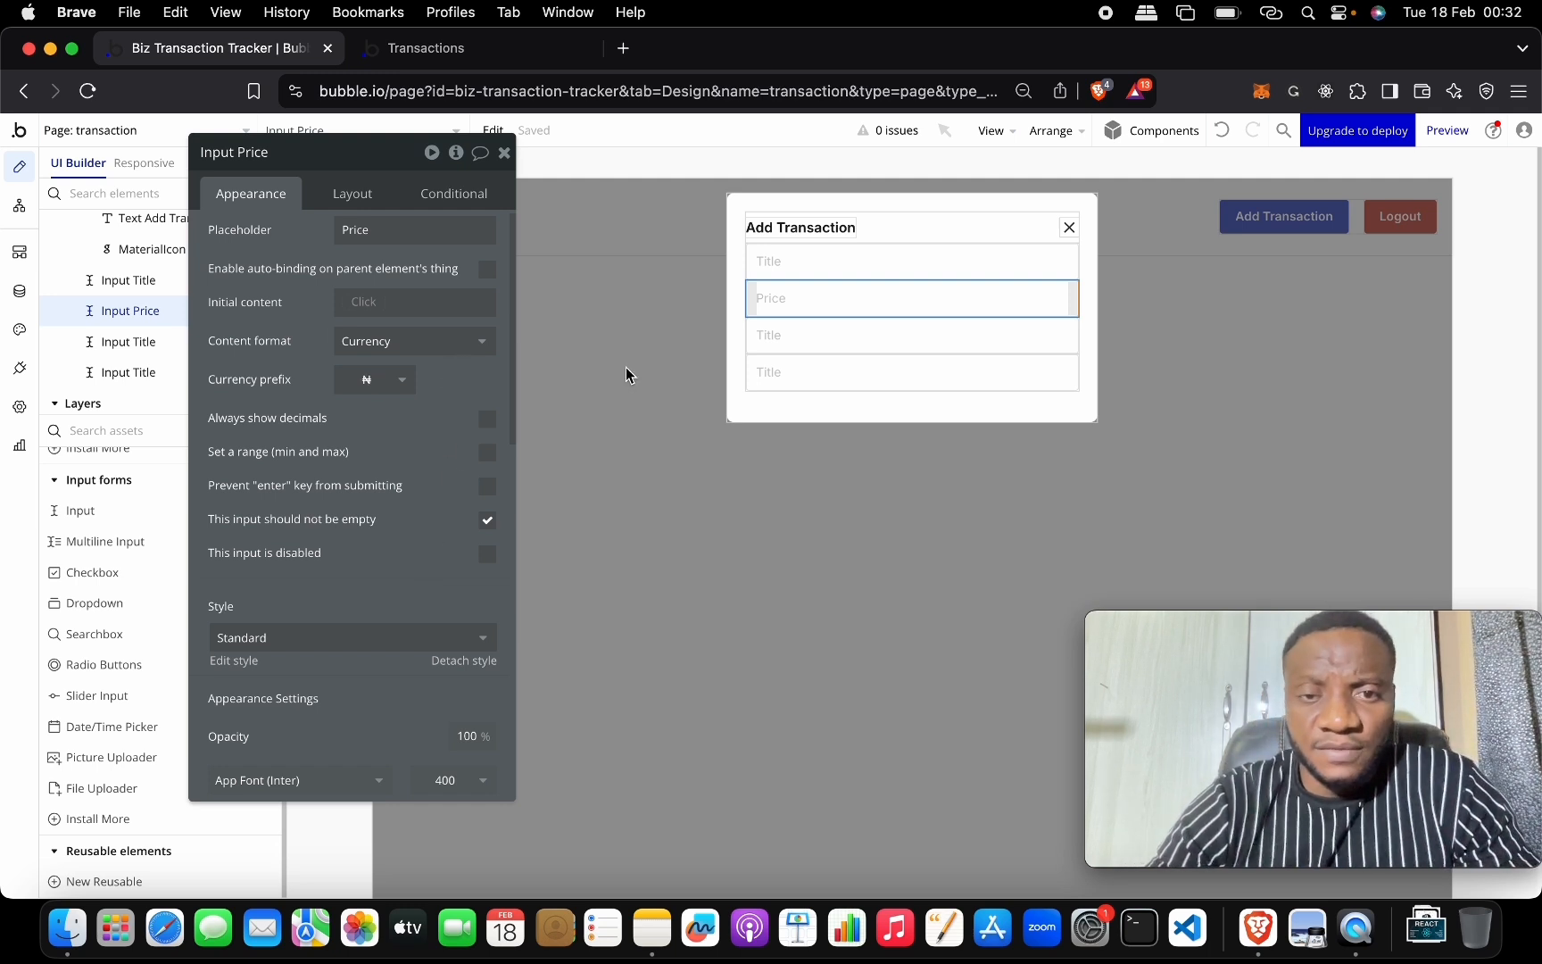
{"action": "left_click", "coordinate": [809, 337]}
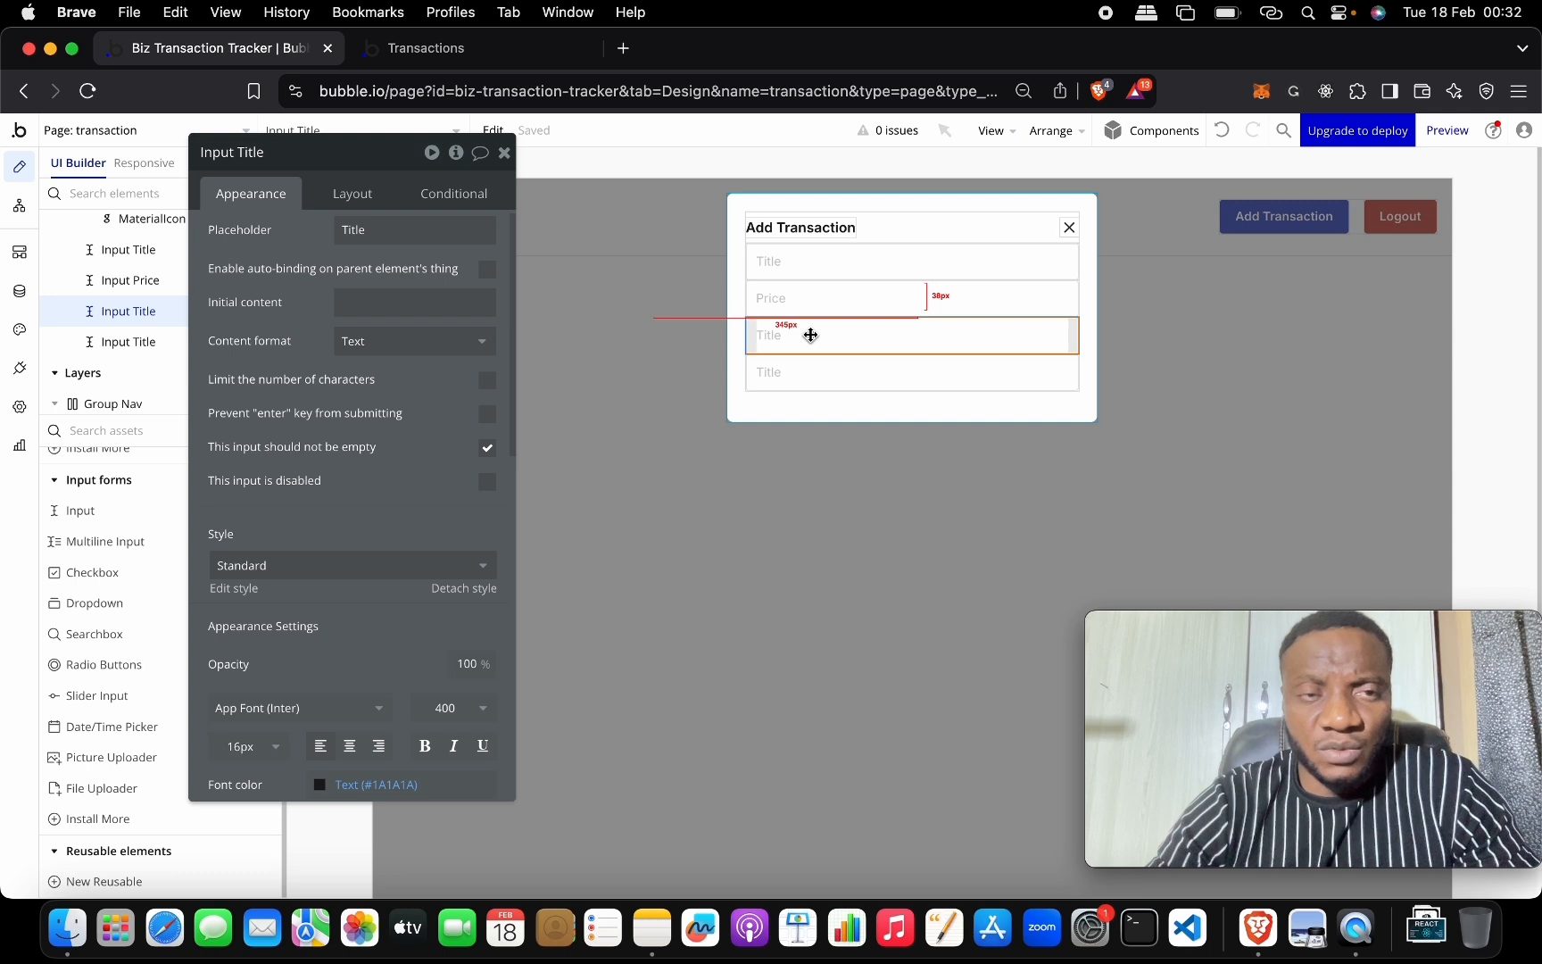
Replace the third Title input with a Dropdown element.
{"action": "mouse_move", "coordinate": [810, 335]}
{"action": "left_mouse_down"}
{"action": "mouse_move", "coordinate": [812, 298]}
{"action": "mouse_move", "coordinate": [805, 327]}
{"action": "left_mouse_up"}
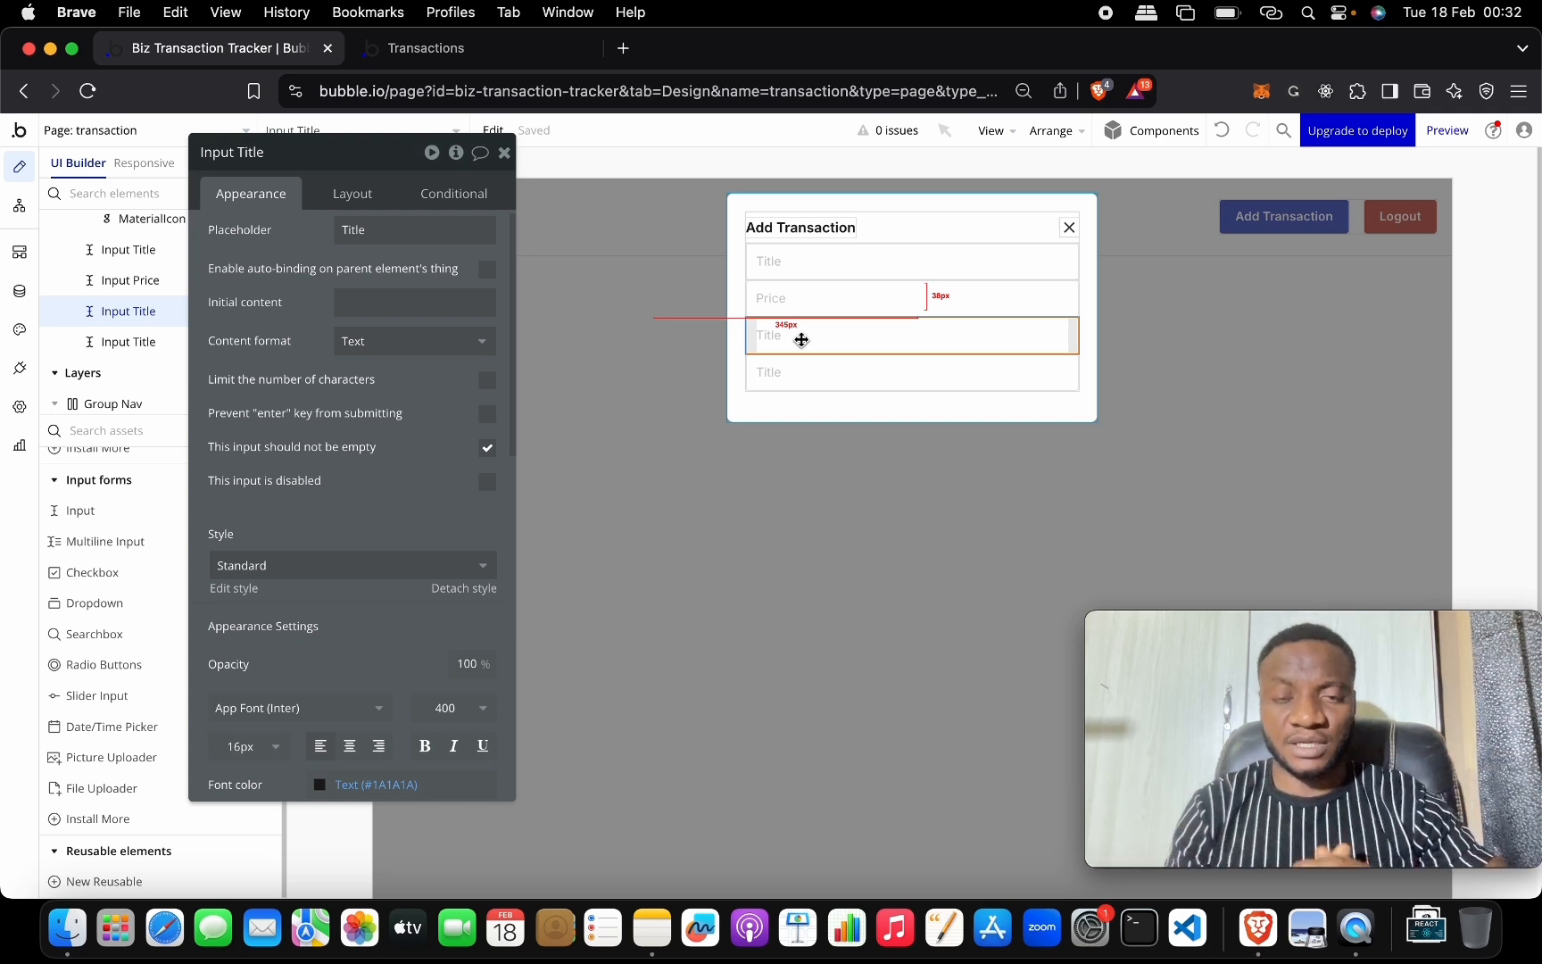
{"action": "scroll", "coordinate": [430, 342], "scroll_direction": "up", "scroll_amount": 1}
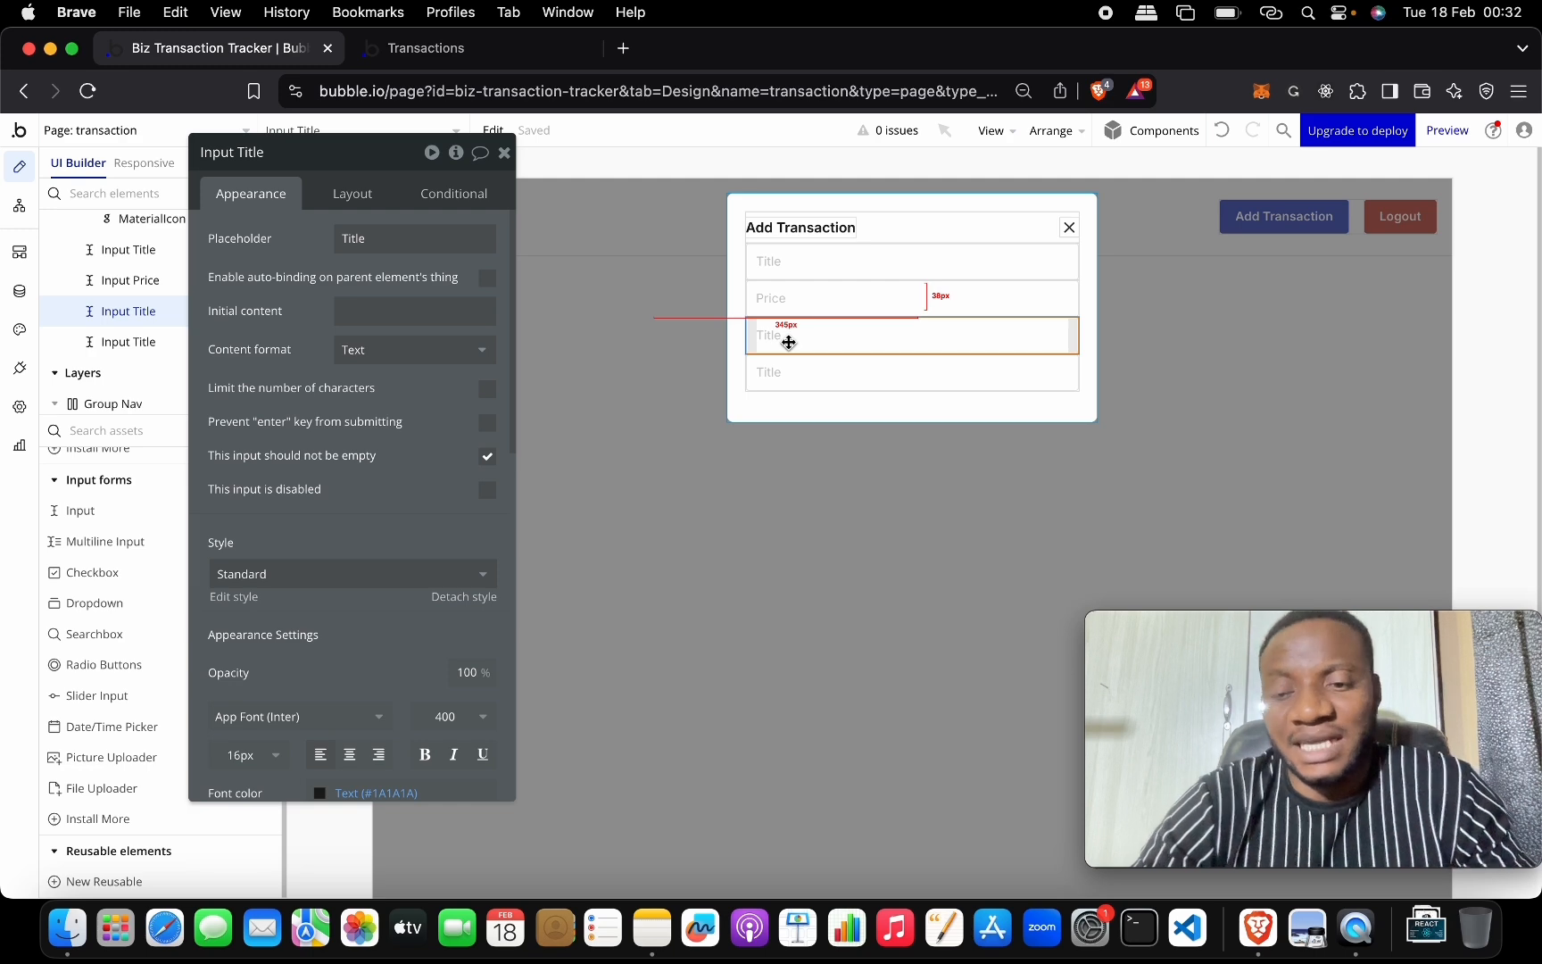
{"action": "right_click", "coordinate": [789, 343]}
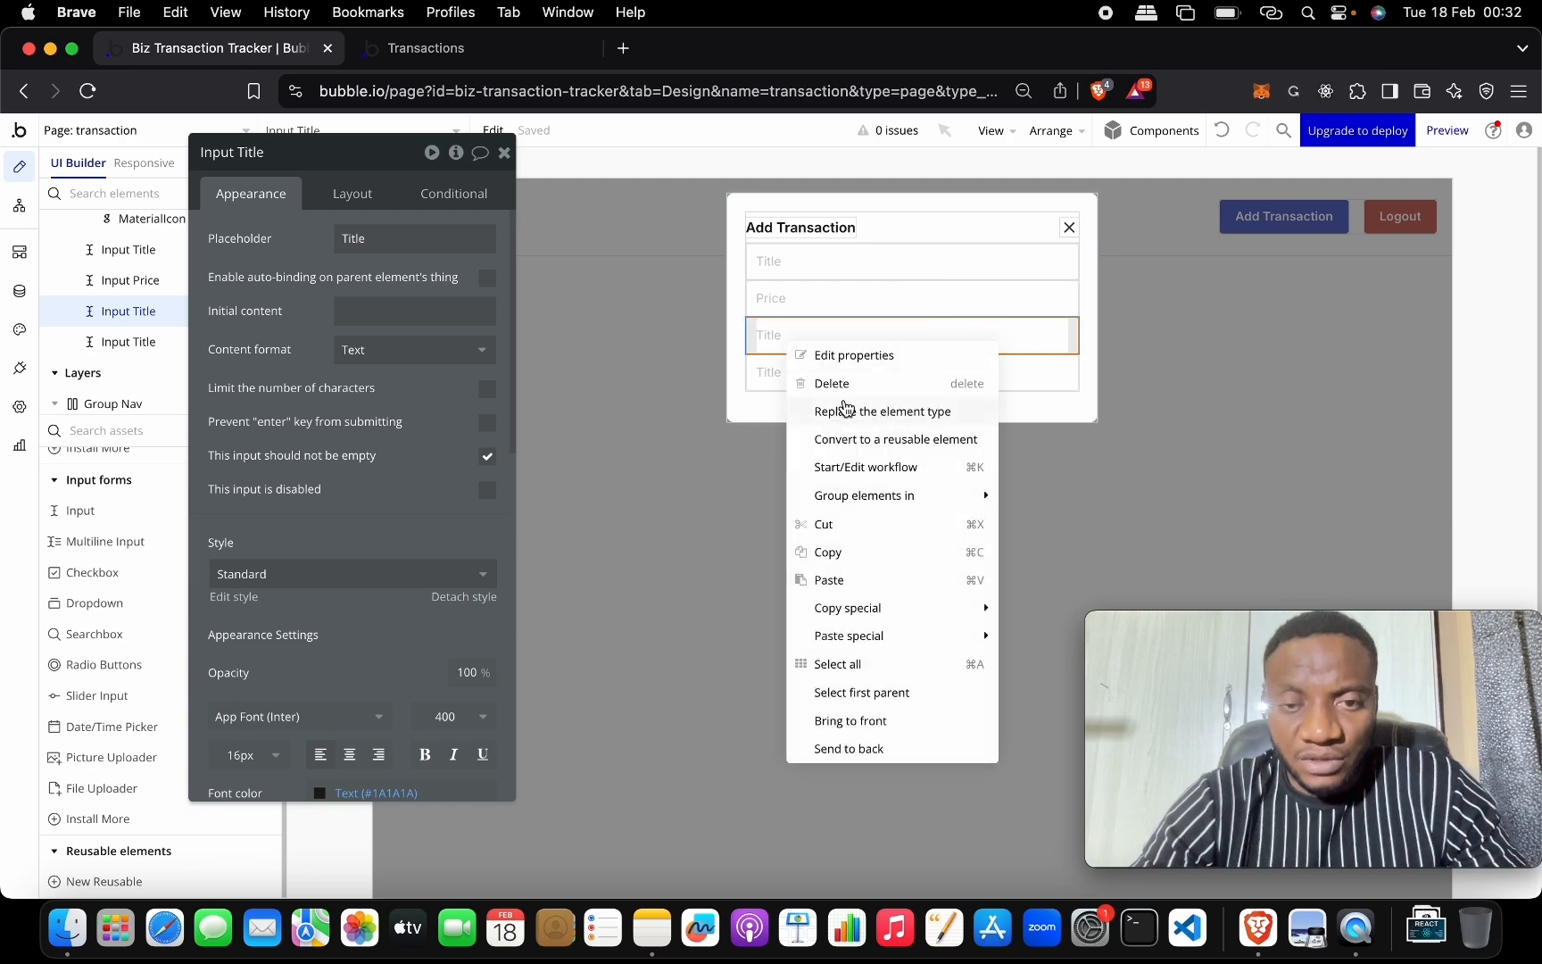
{"action": "left_click", "coordinate": [892, 411]}
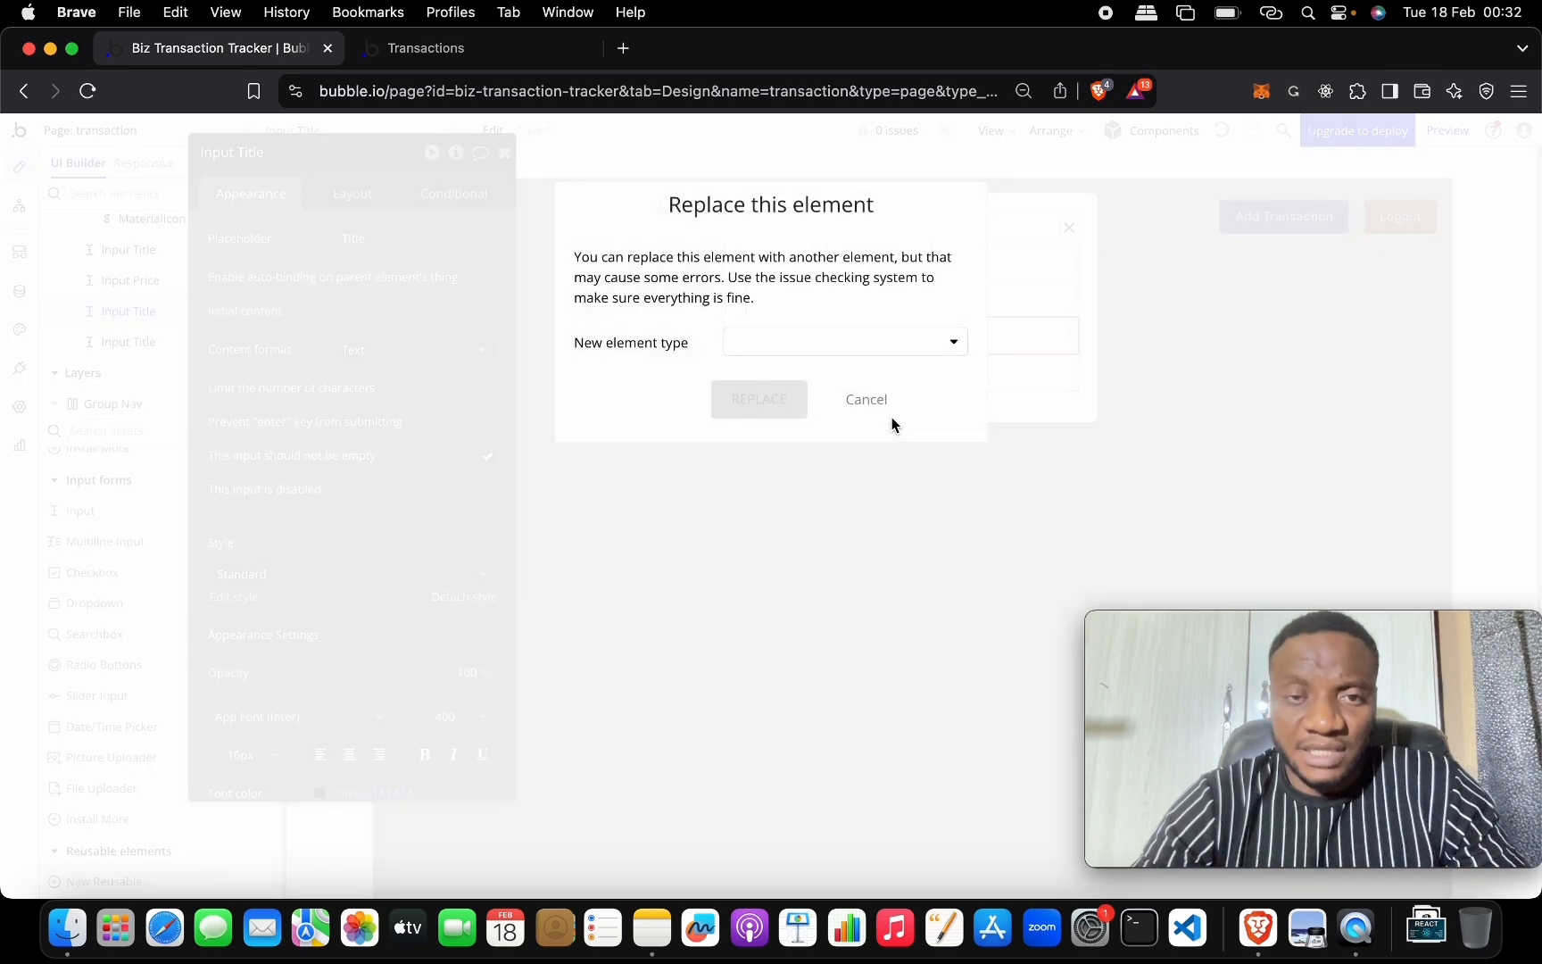
{"action": "left_click", "coordinate": [858, 345]}
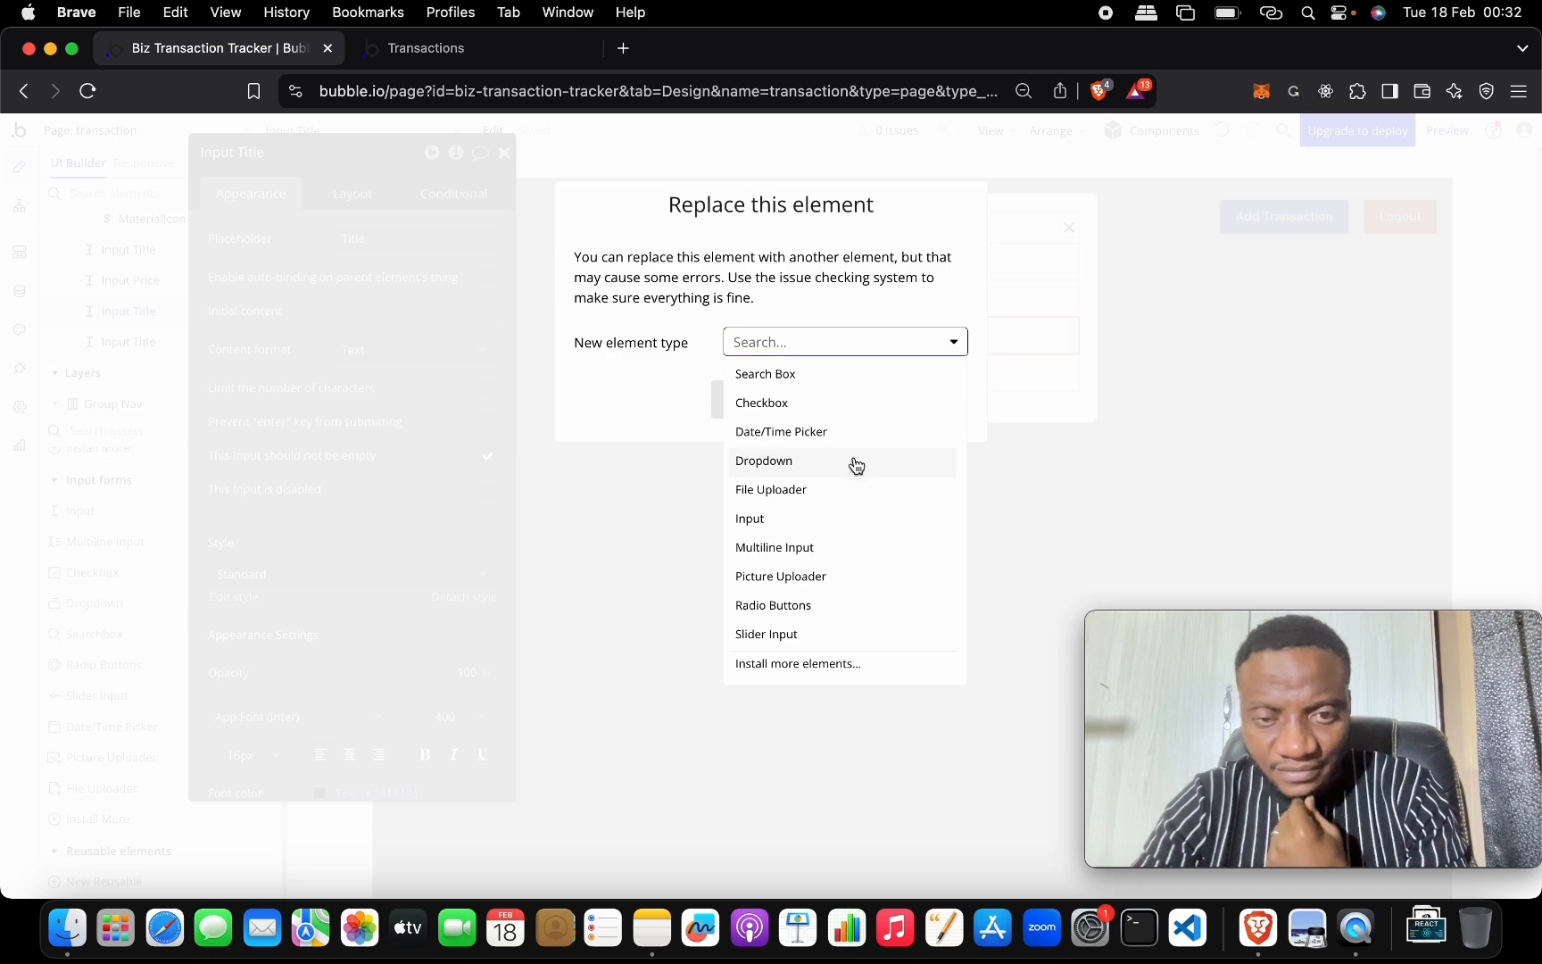
{"action": "left_click", "coordinate": [855, 466]}
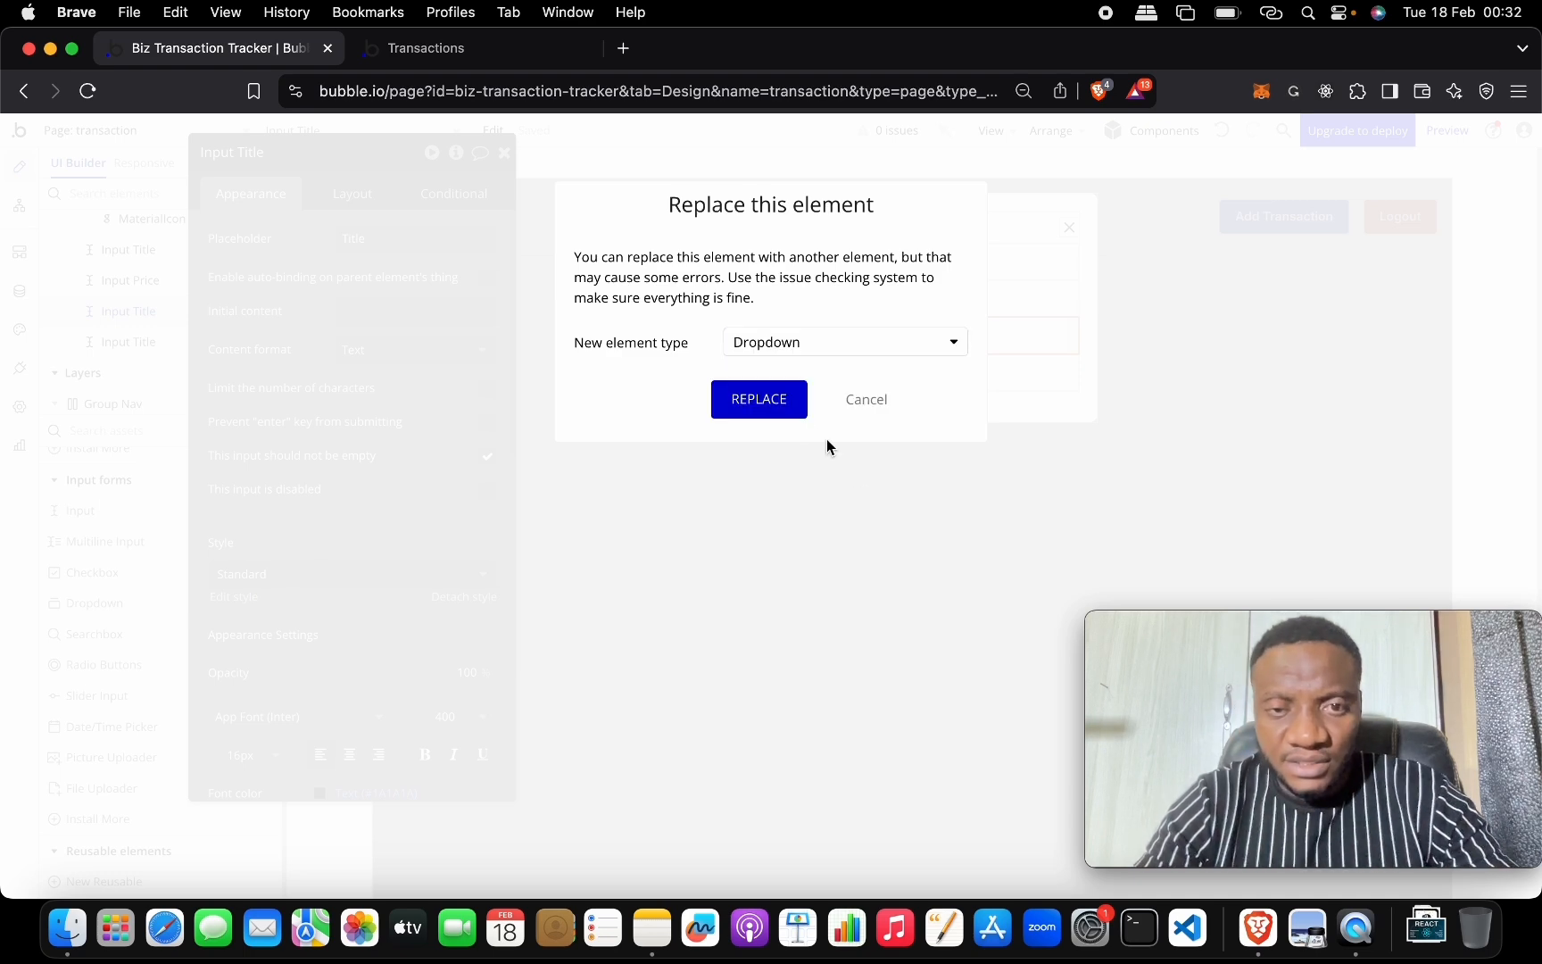
{"action": "left_click", "coordinate": [769, 401]}
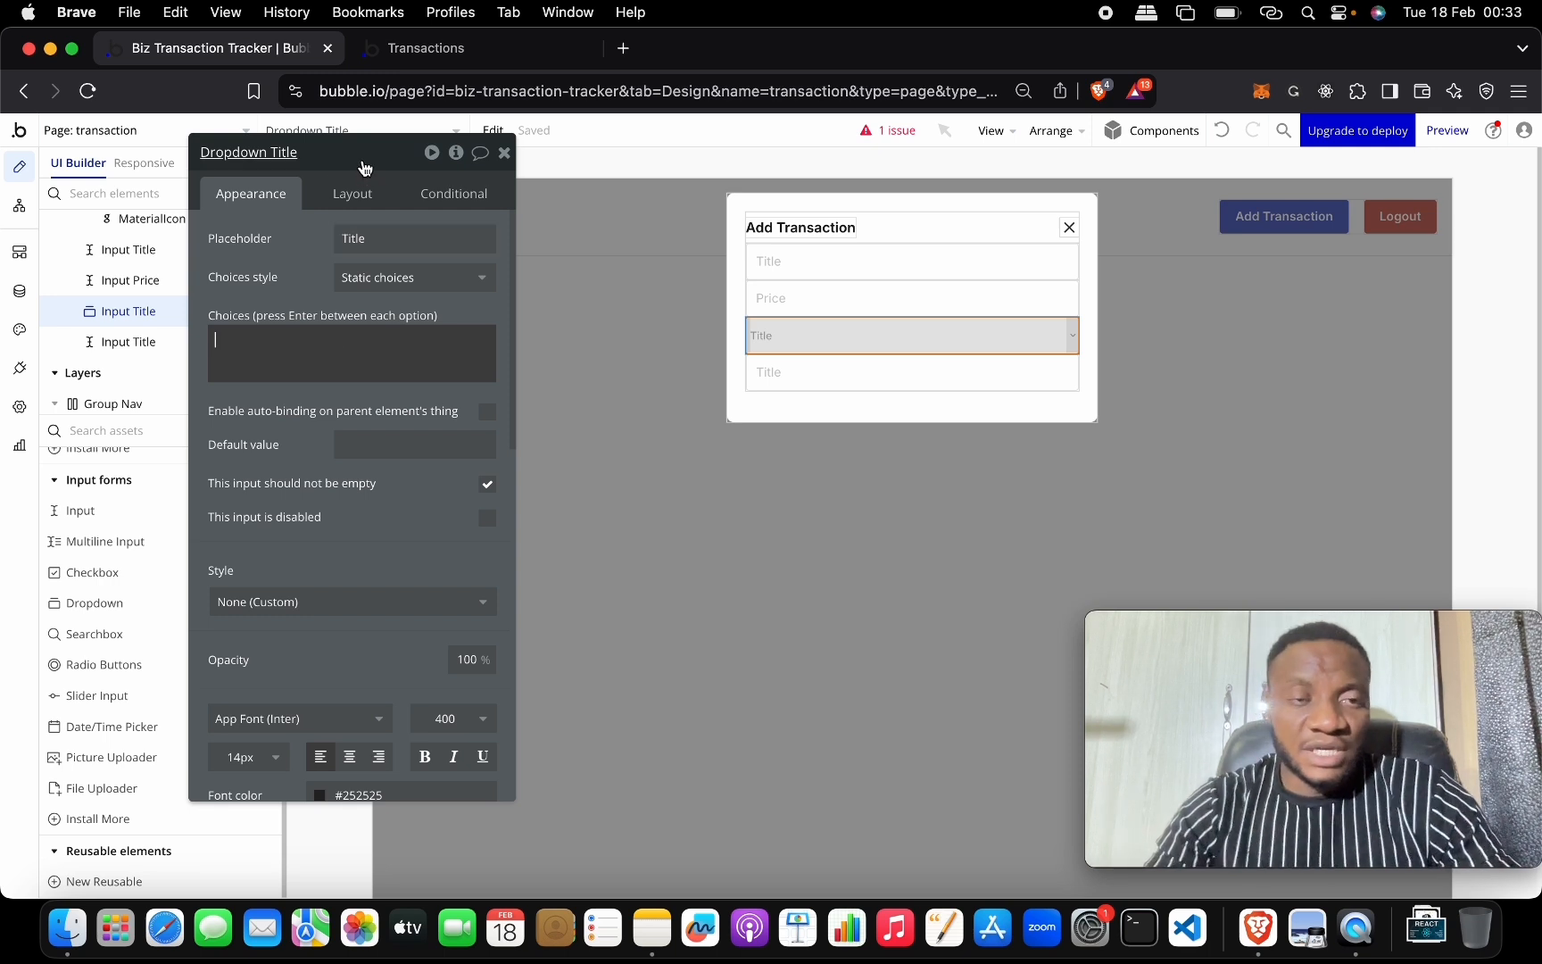
{"action": "left_click_drag", "start_coordinate": [365, 161], "coordinate": [679, 163]}
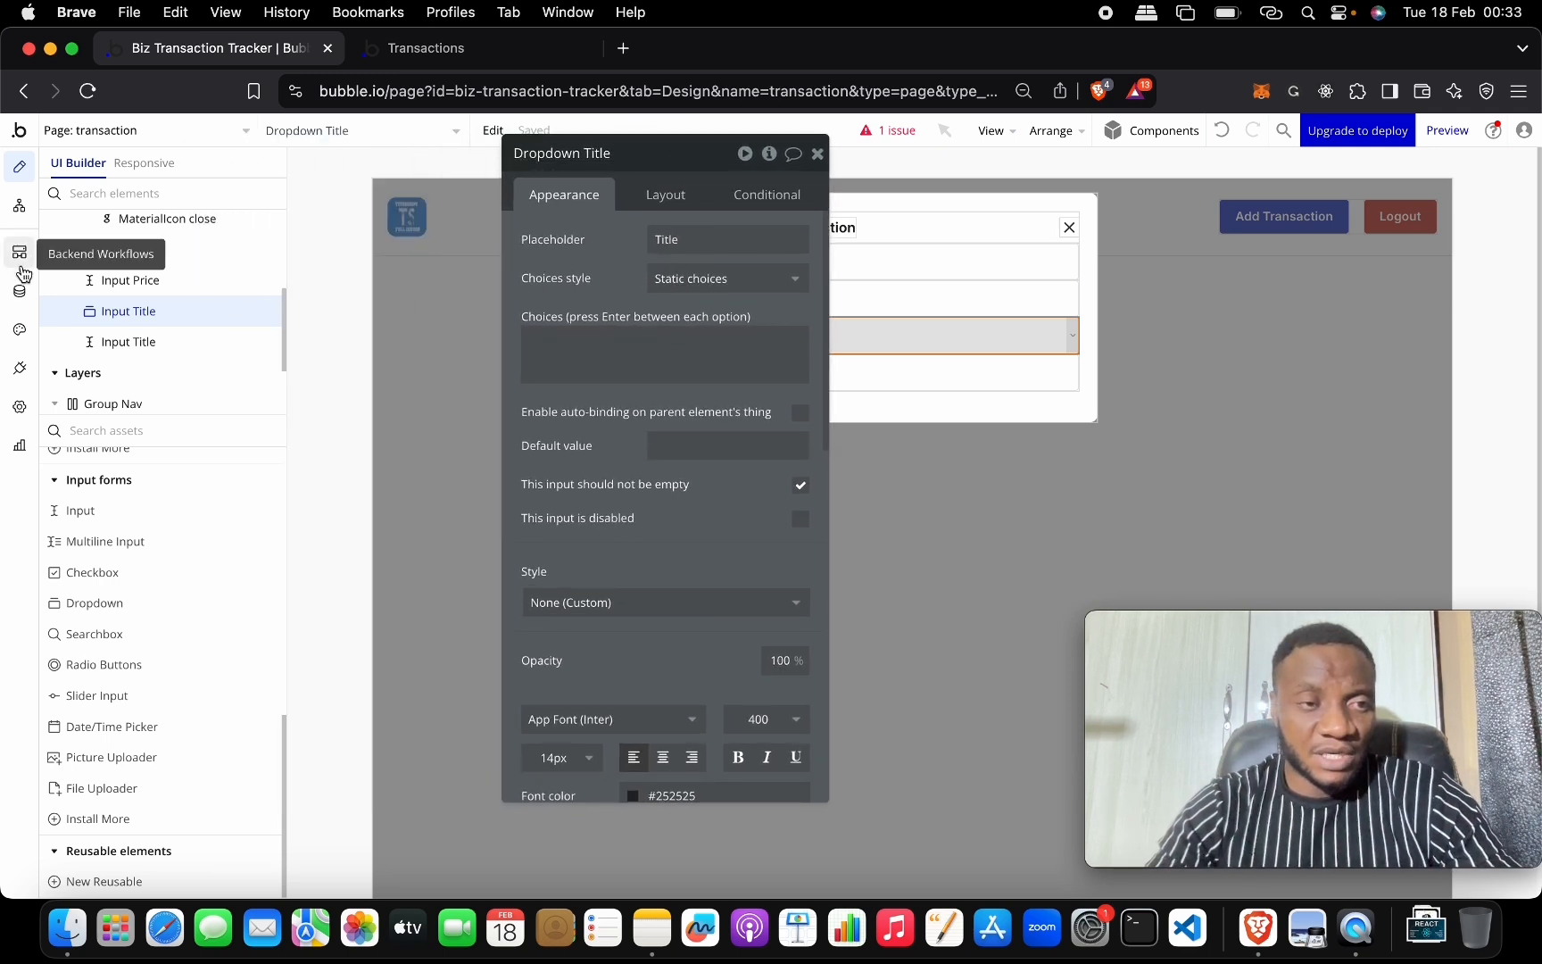
Create a new option set named 'Transaction Type' in the Data section.
{"action": "left_click", "coordinate": [19, 294]}
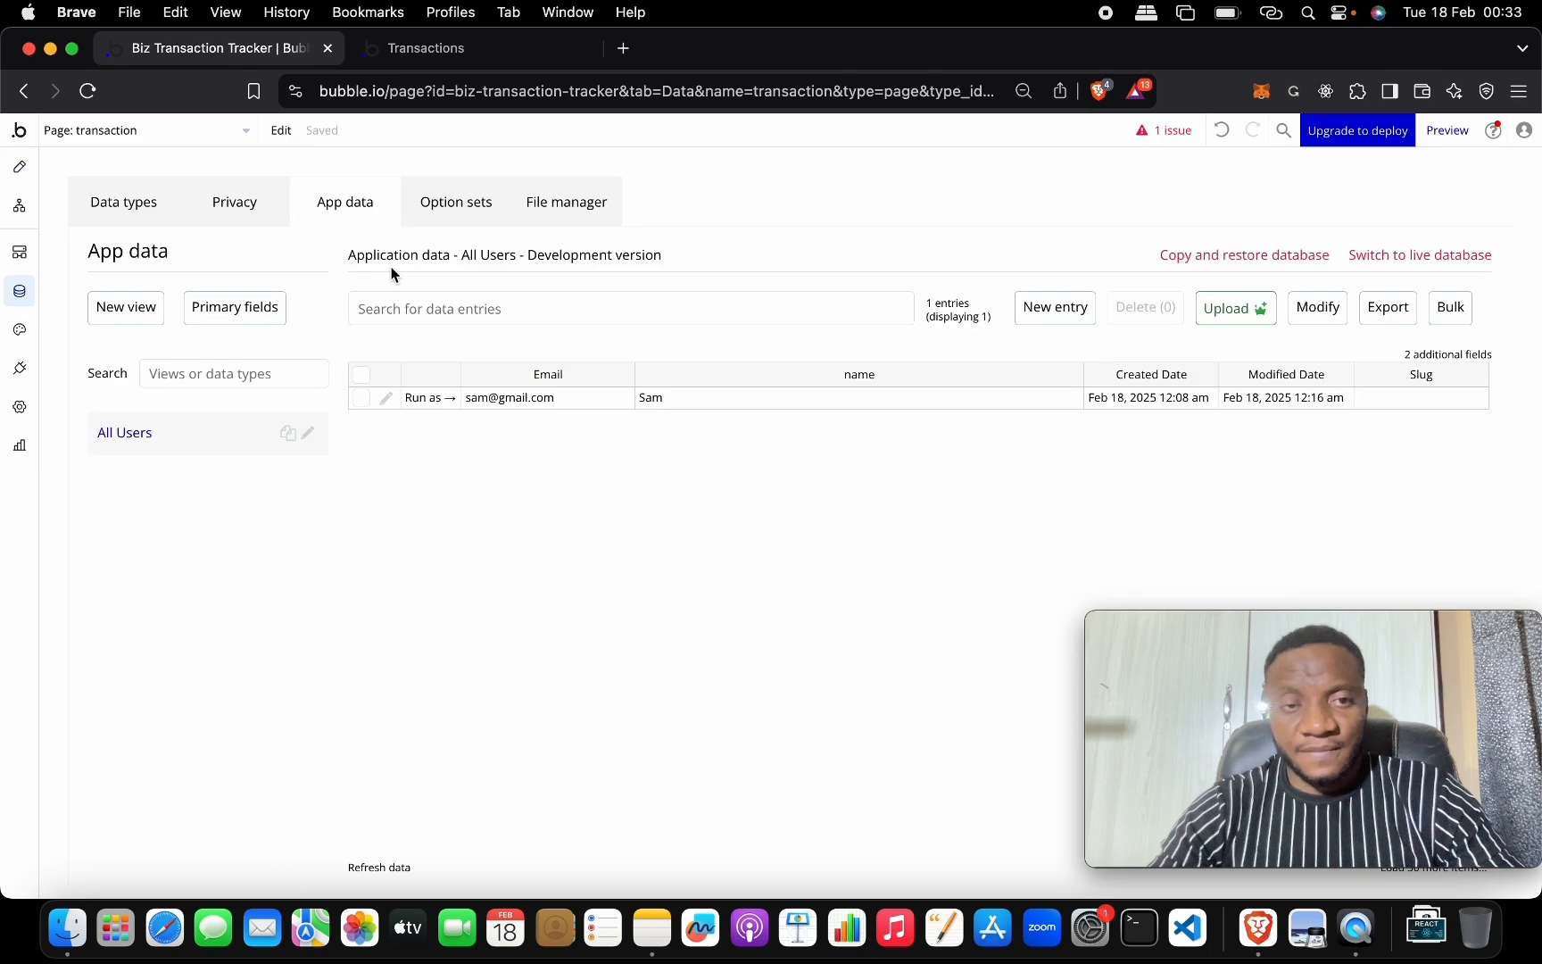
{"action": "left_click", "coordinate": [465, 200]}
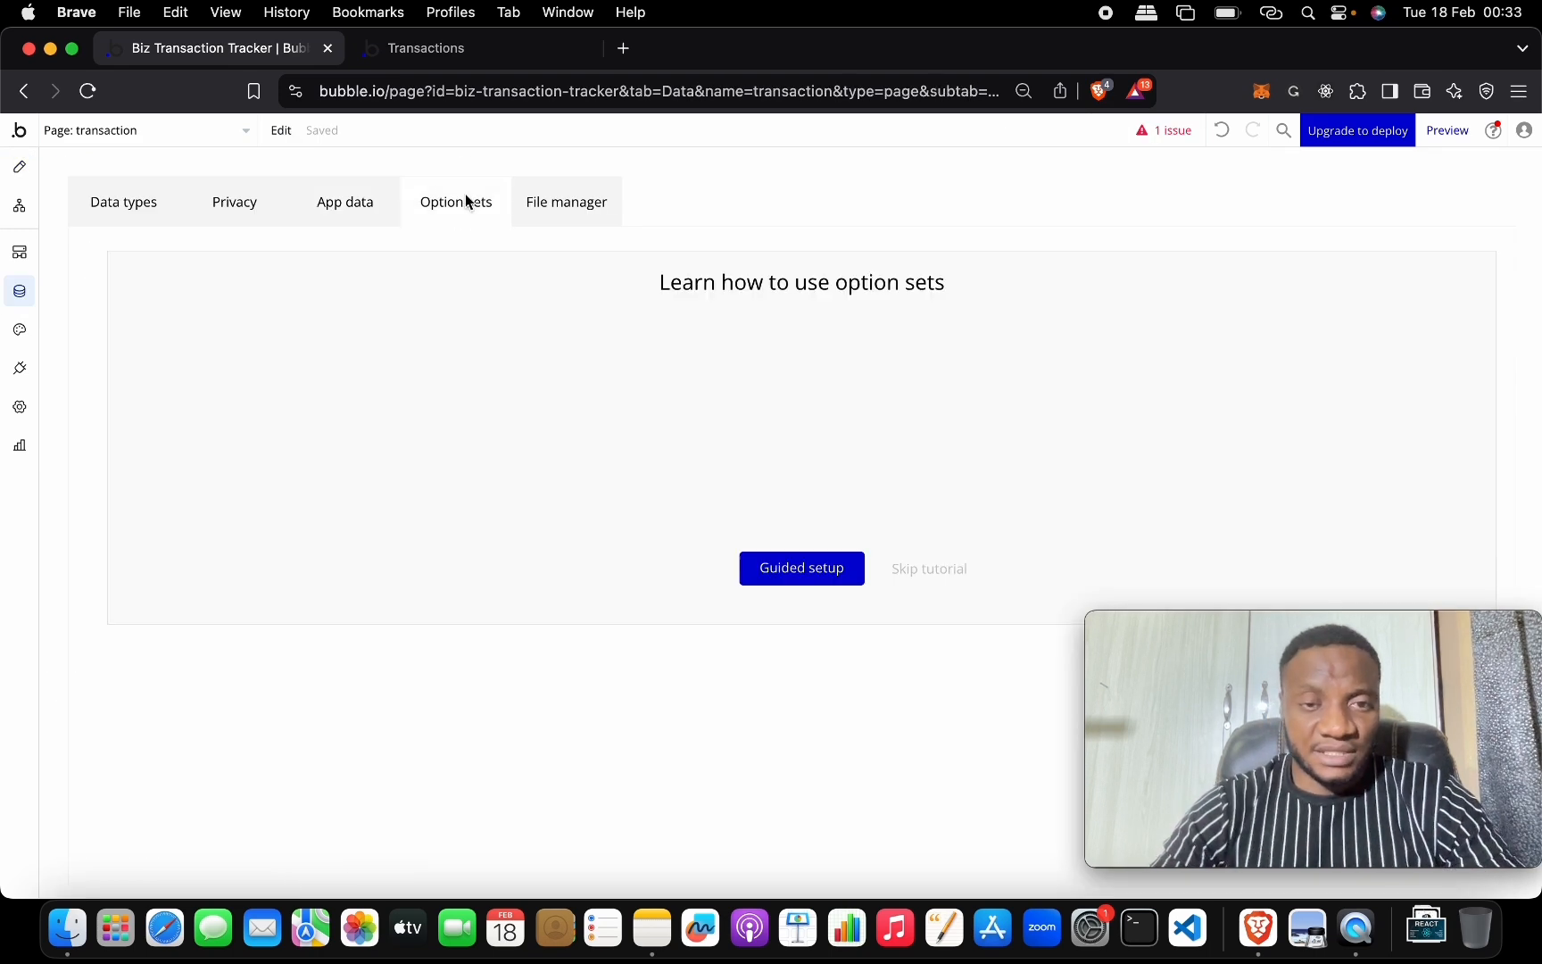
{"action": "left_click", "coordinate": [931, 569]}
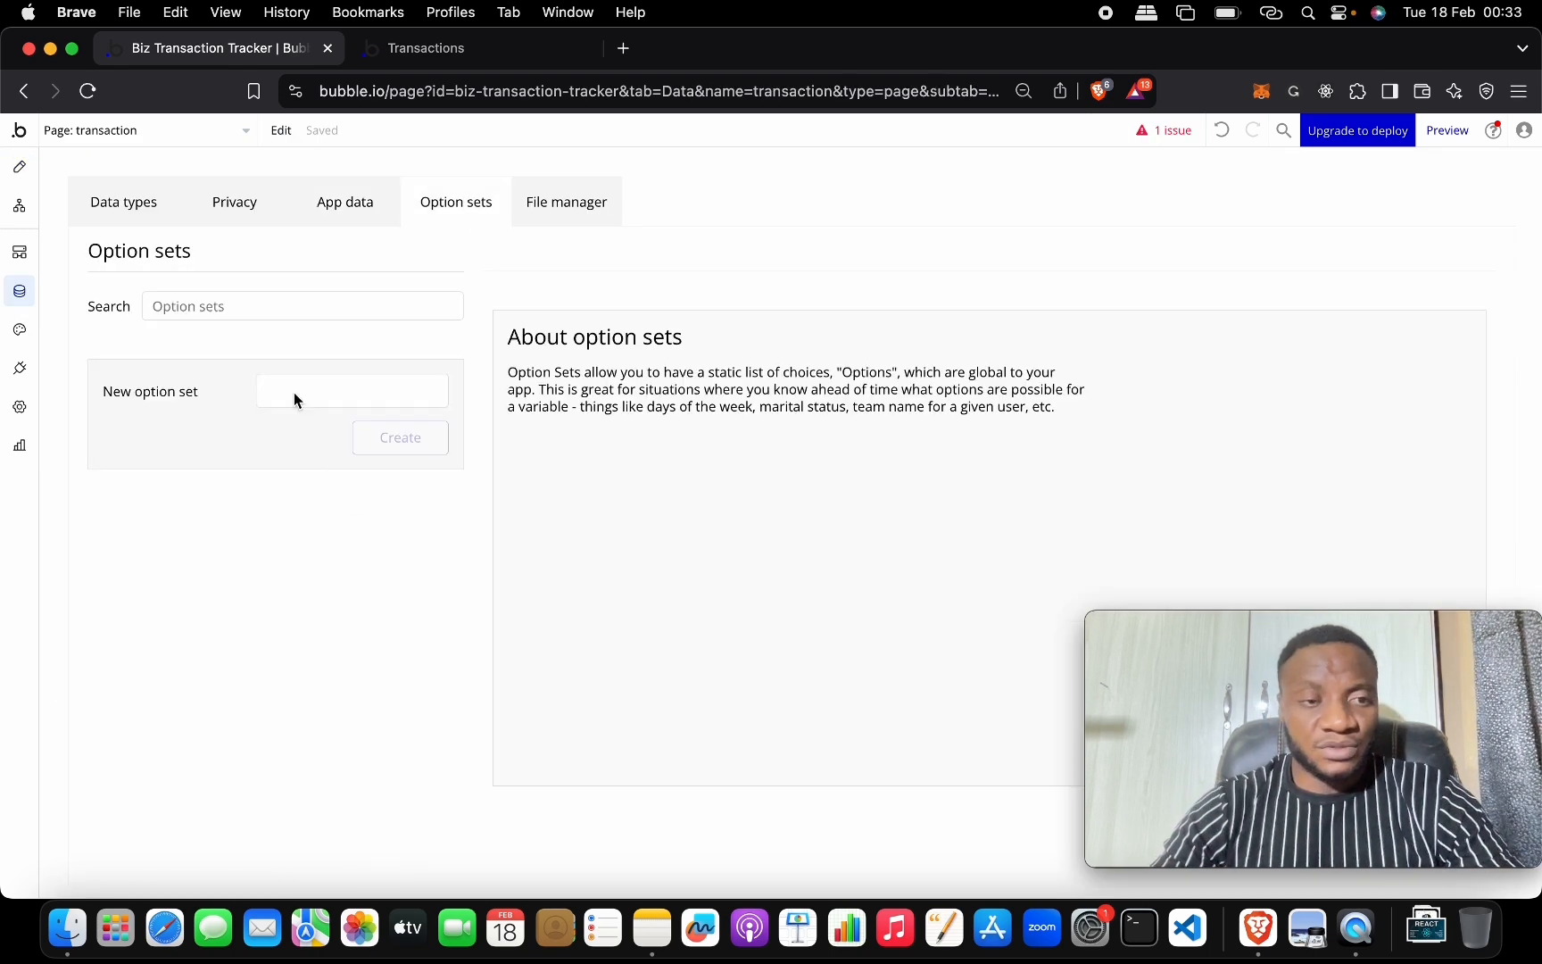
{"action": "left_click", "coordinate": [324, 398]}
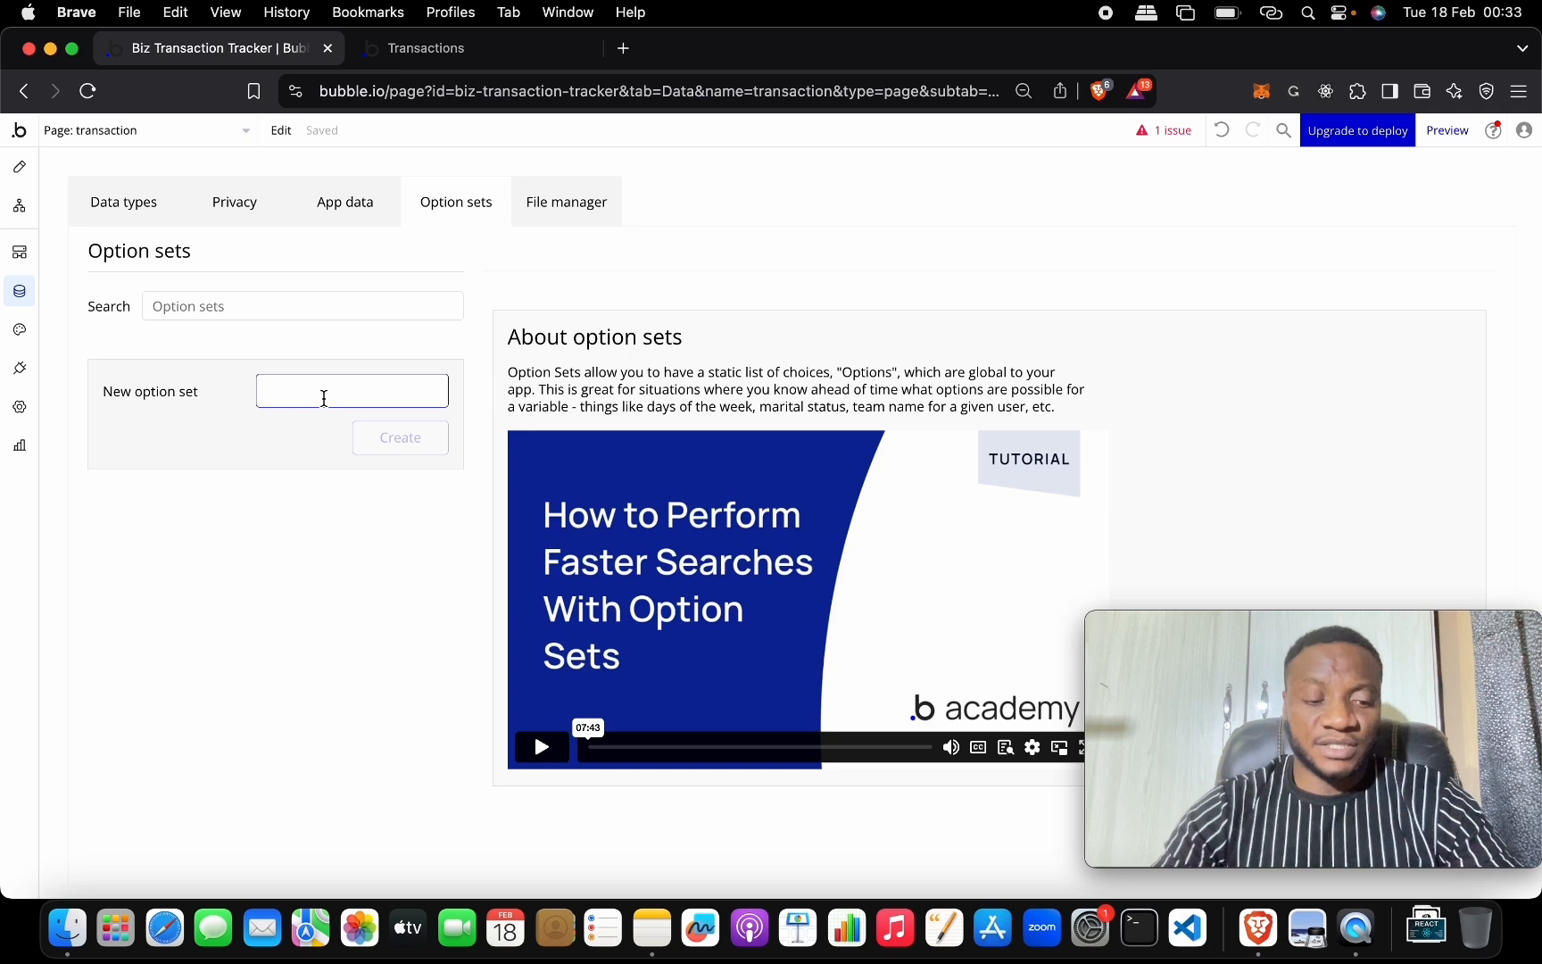
{"action": "type", "text": "Transaction Type"}
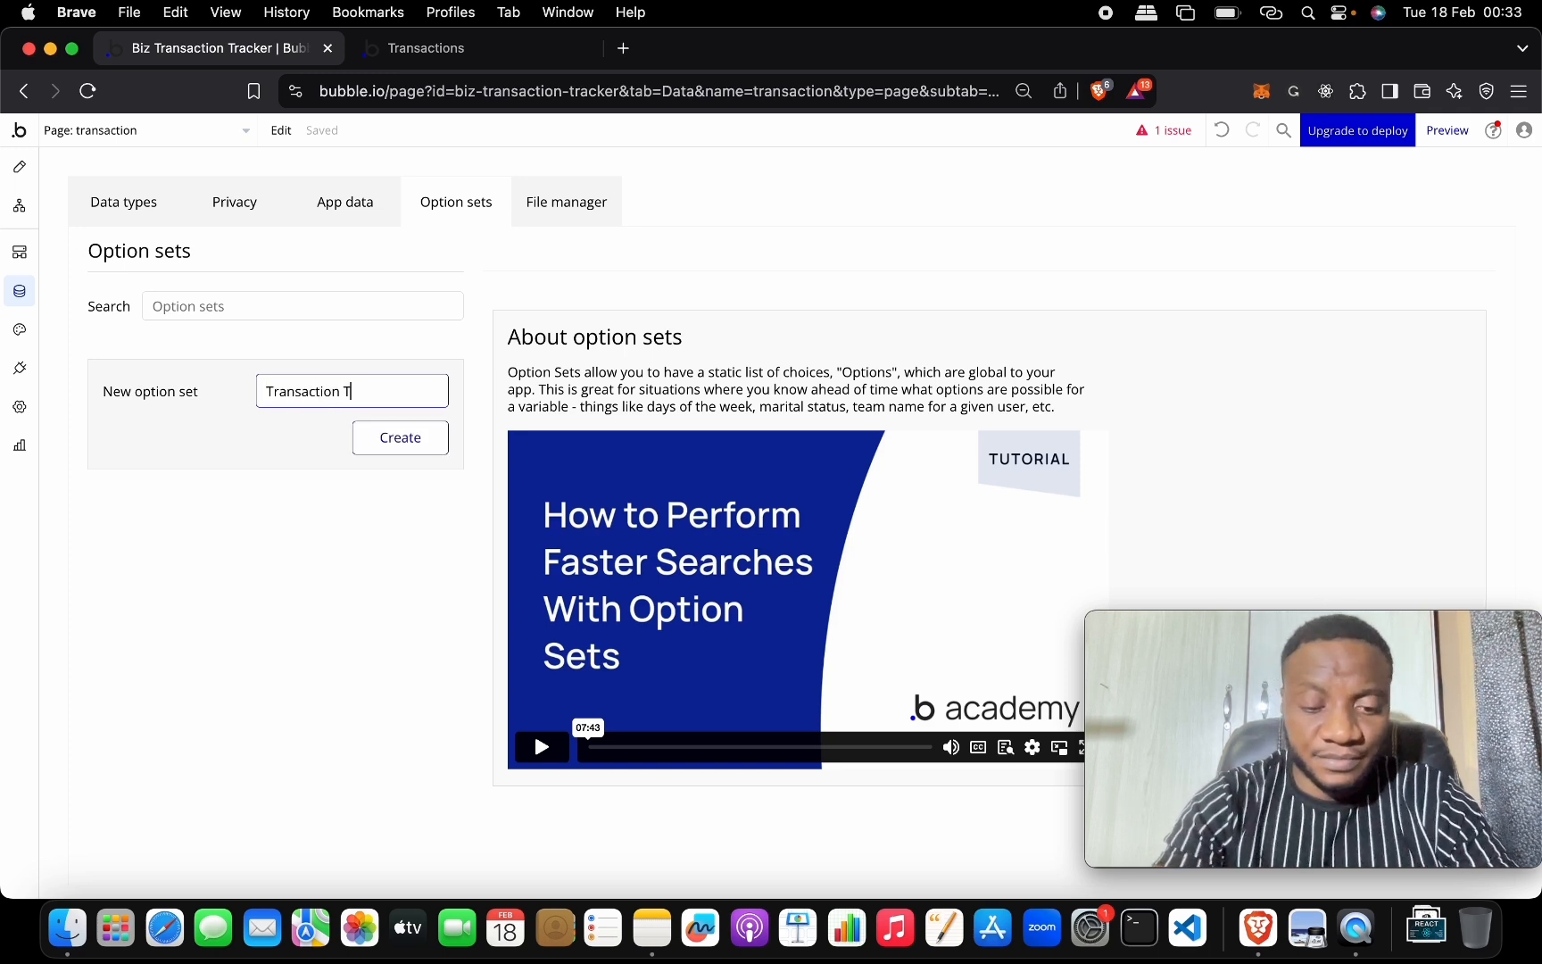
{"action": "left_click", "coordinate": [398, 437]}
Add the options 'Debit' and 'Credit' to it and return to the Design view.
{"action": "left_click", "coordinate": [601, 553]}
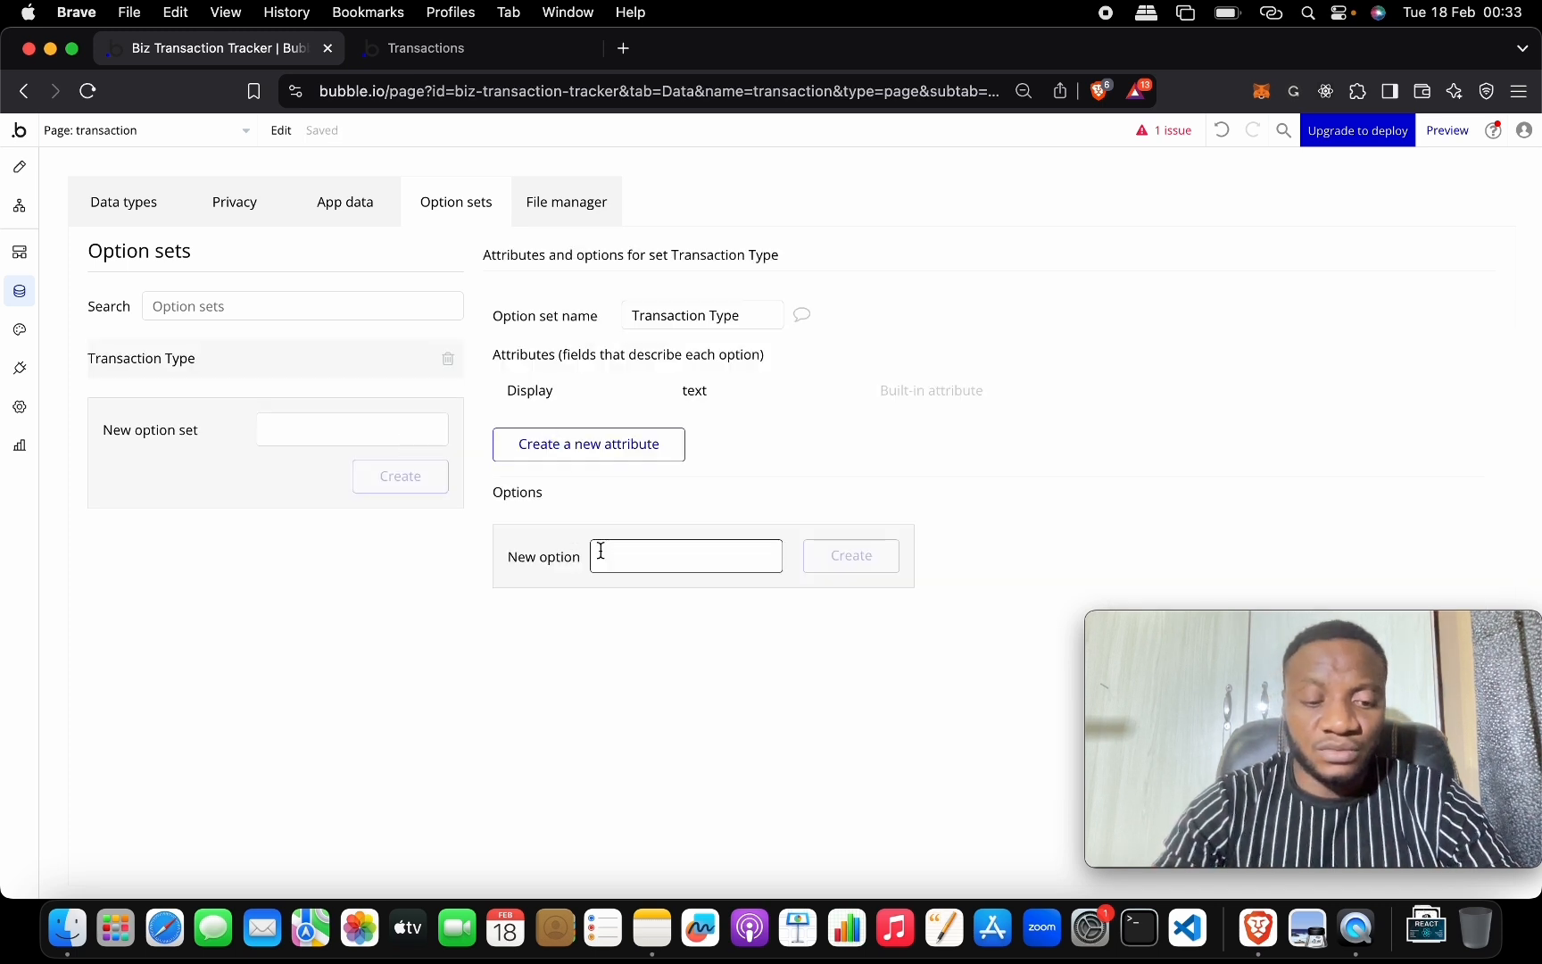
{"action": "type", "text": "Debit"}
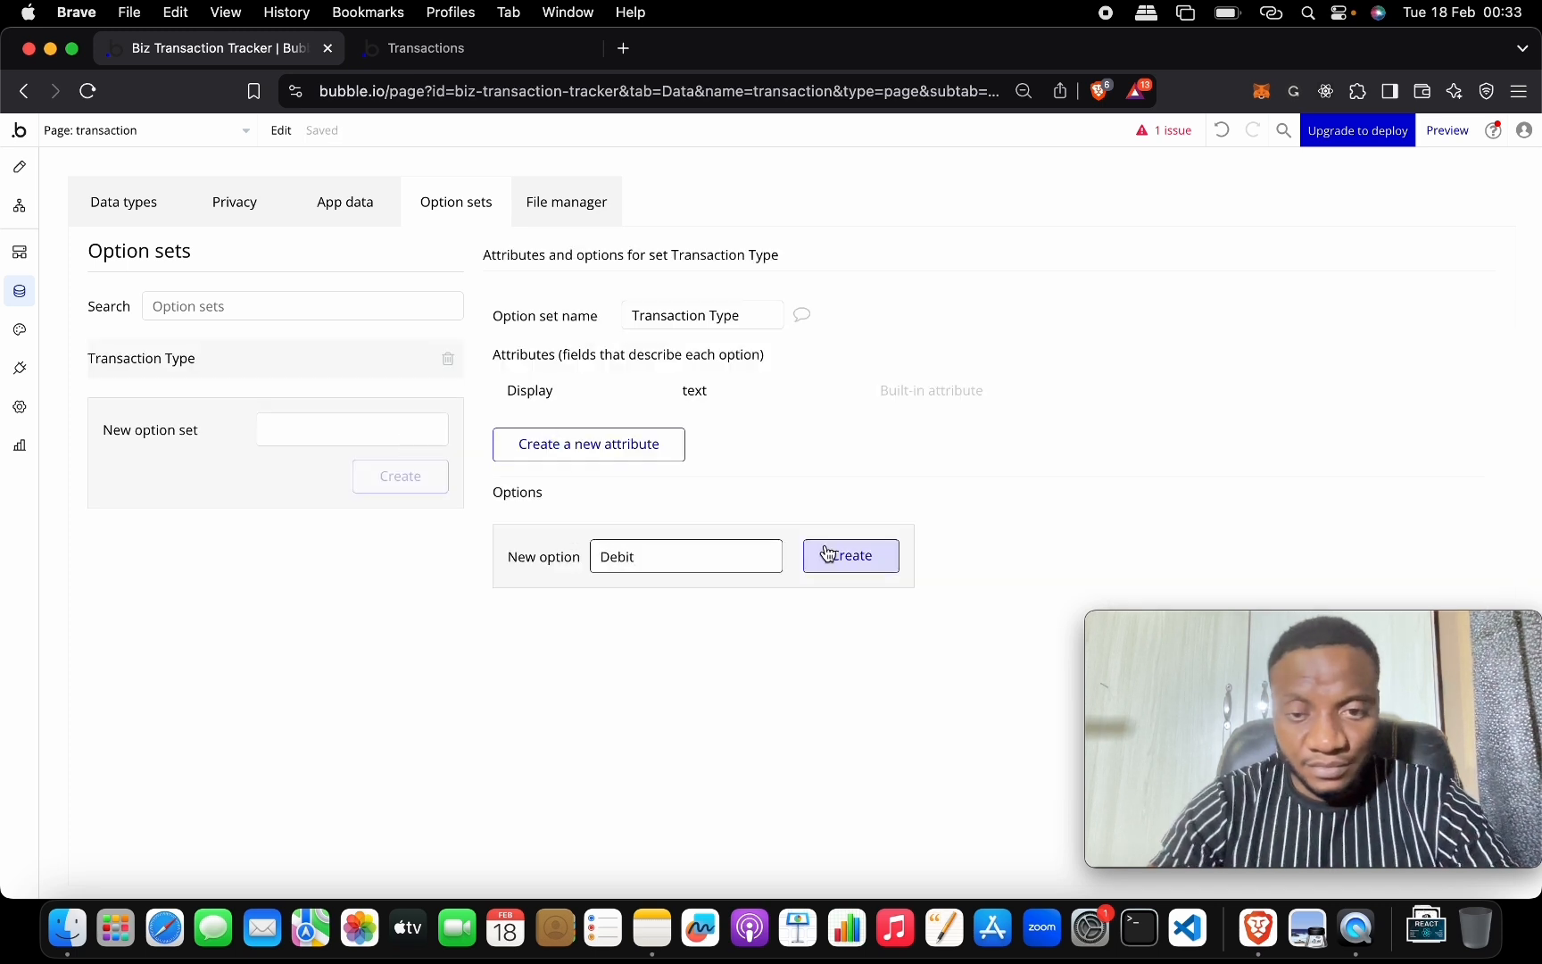
{"action": "left_click", "coordinate": [827, 556]}
{"action": "left_click", "coordinate": [639, 591]}
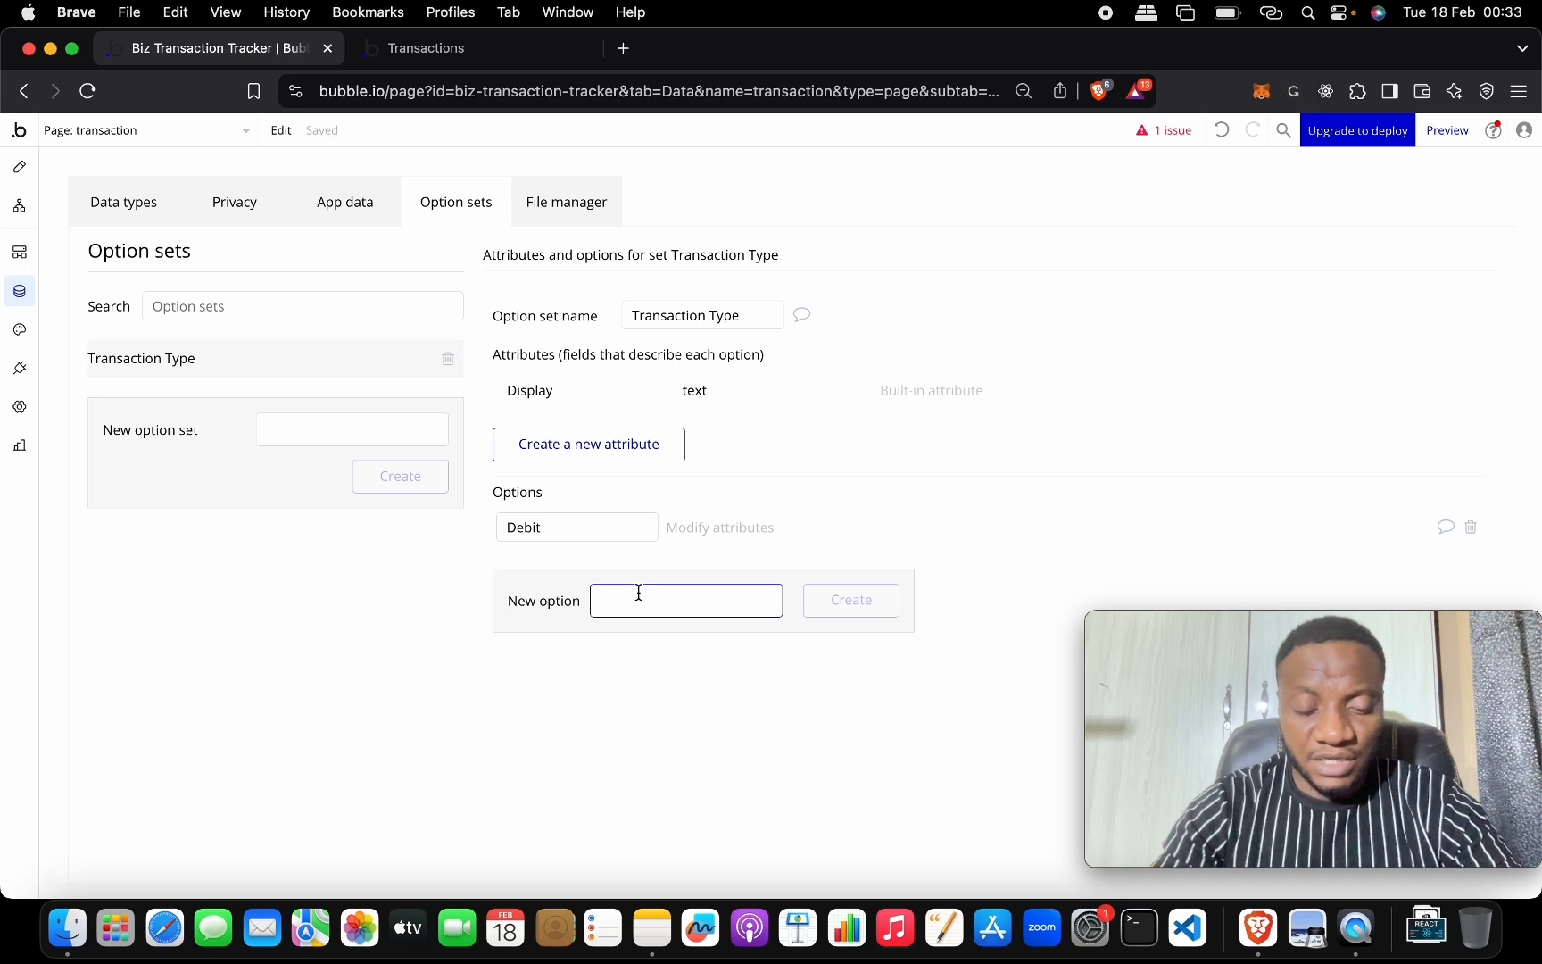
{"action": "type", "text": "Credit"}
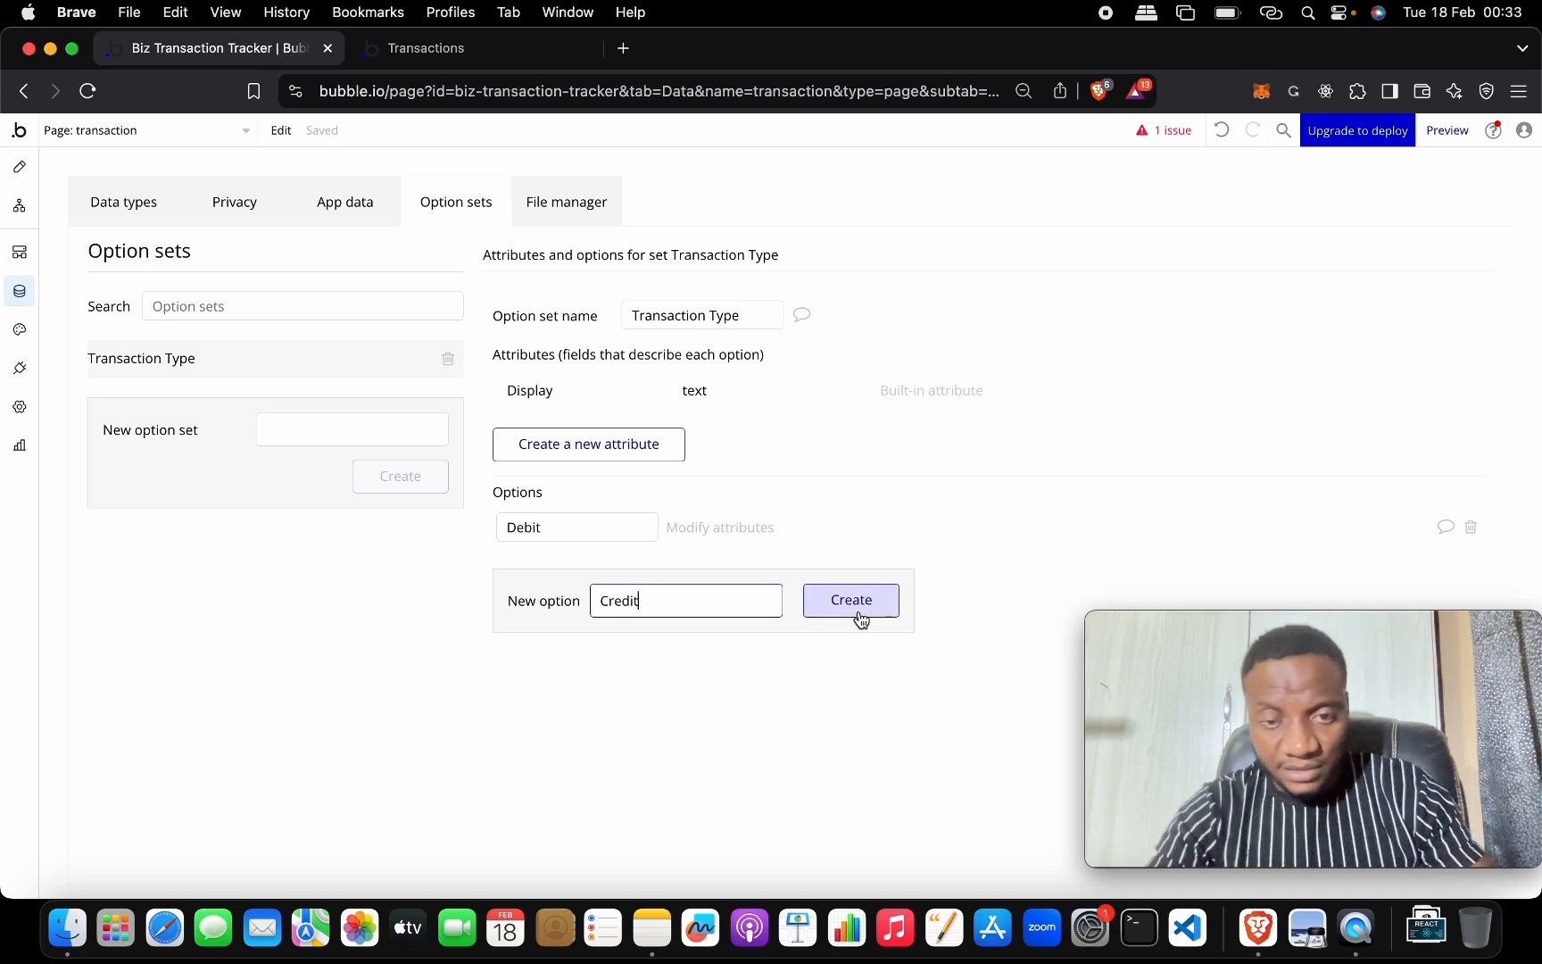
{"action": "left_click", "coordinate": [859, 616]}
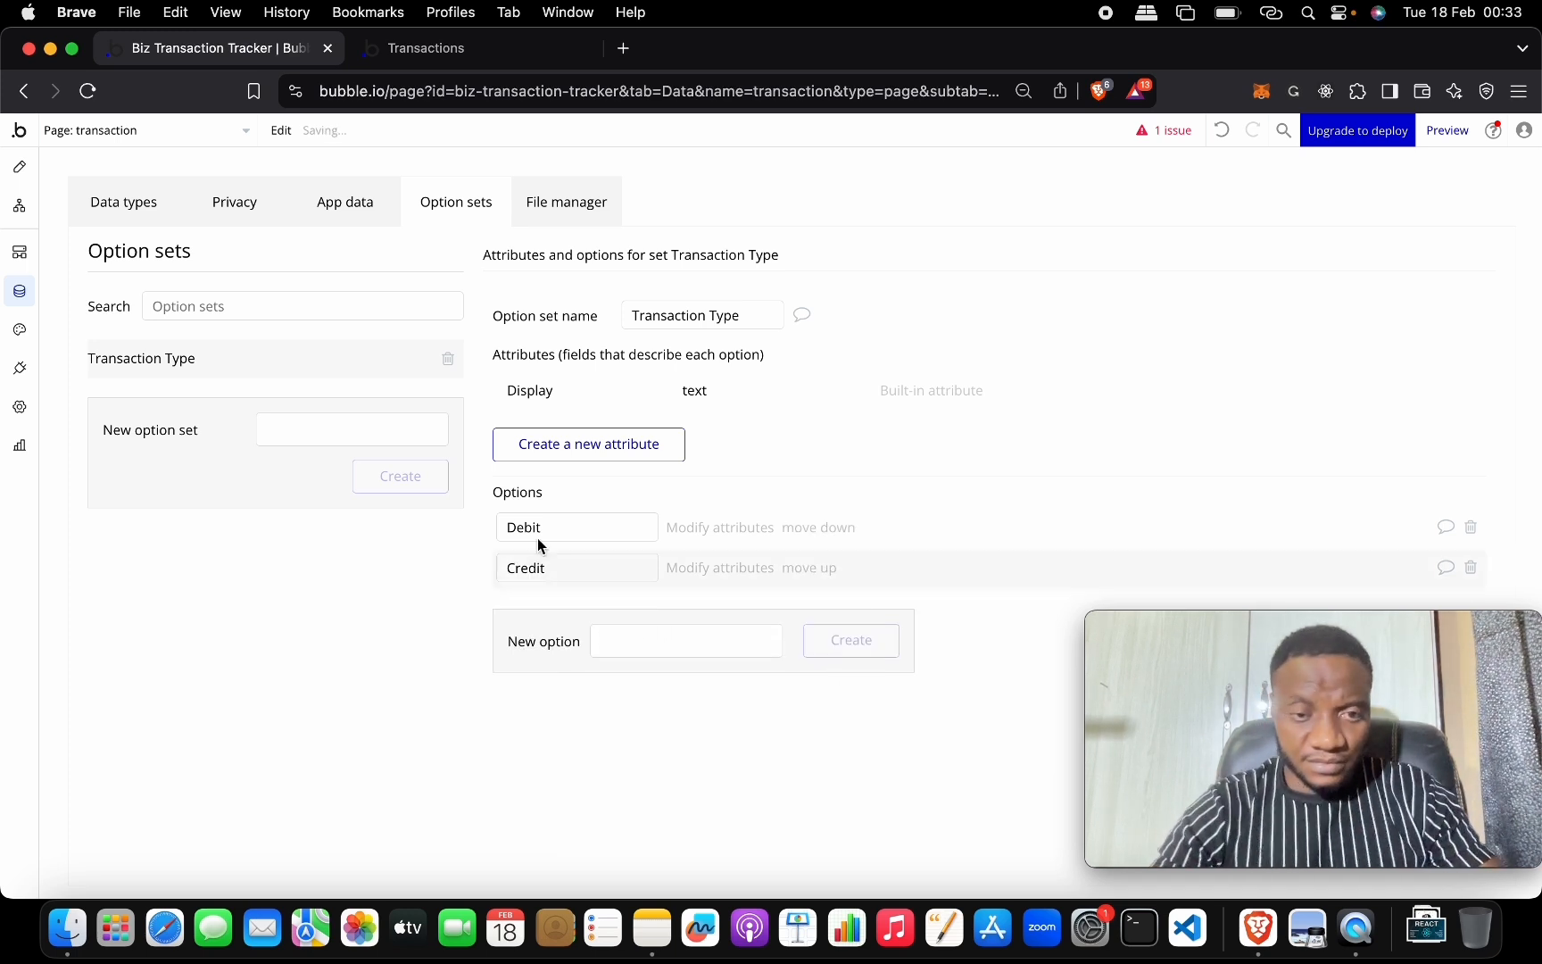
{"action": "left_click", "coordinate": [21, 169]}
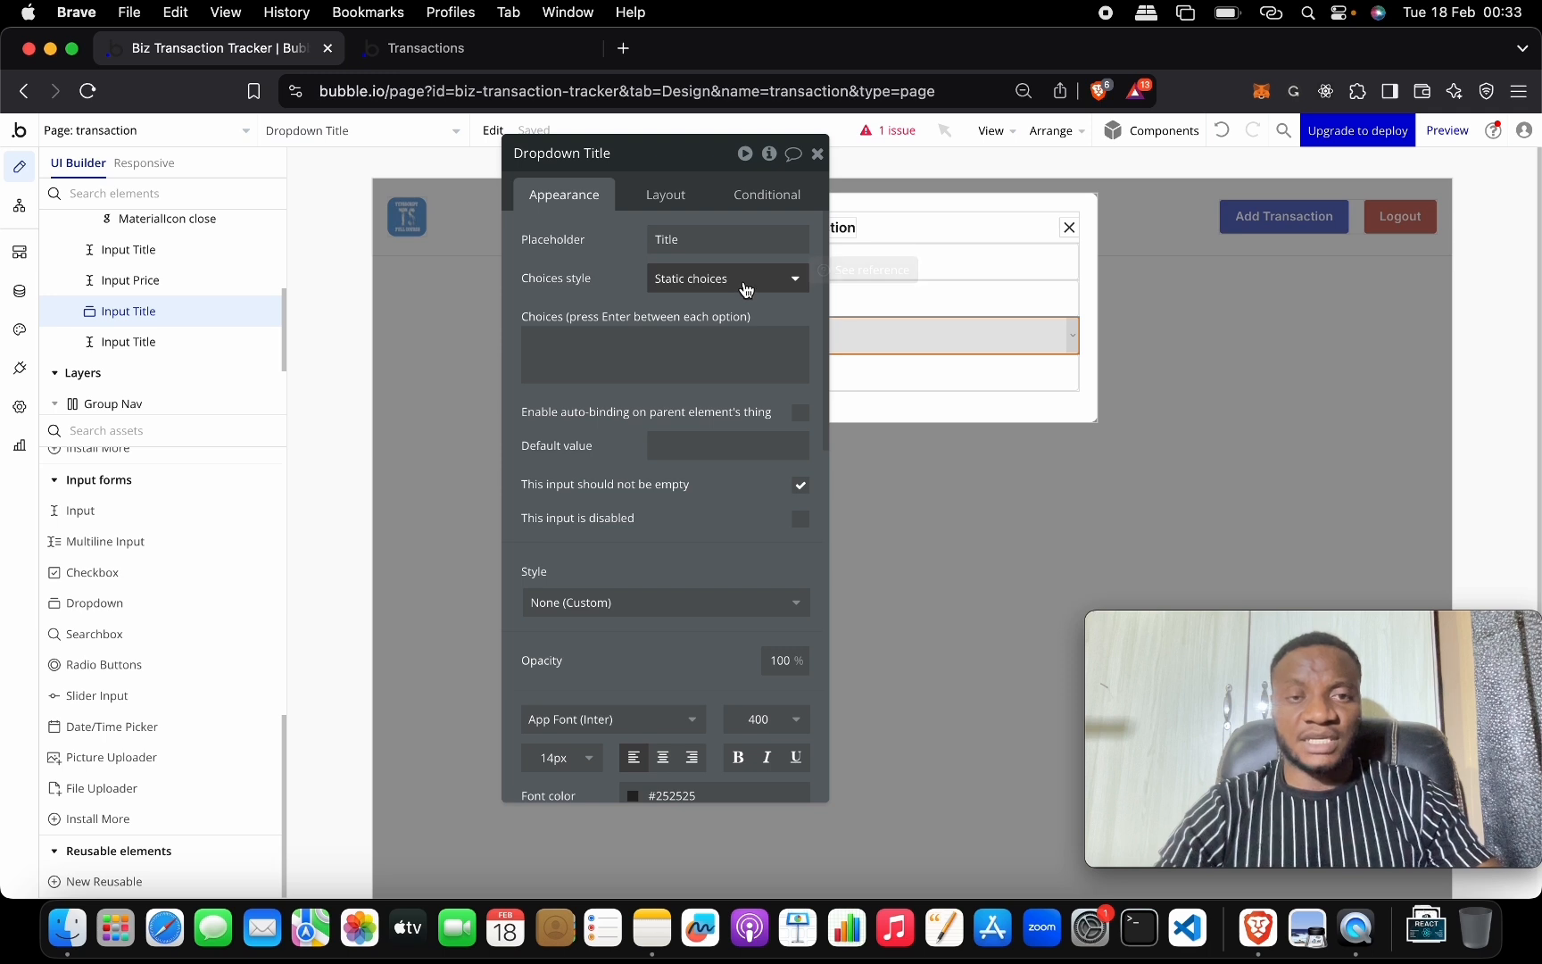
Set the dropdown to dynamic Transaction Type choices captioned by the current option's Display.
{"action": "left_click", "coordinate": [745, 281]}
{"action": "left_click", "coordinate": [743, 370]}
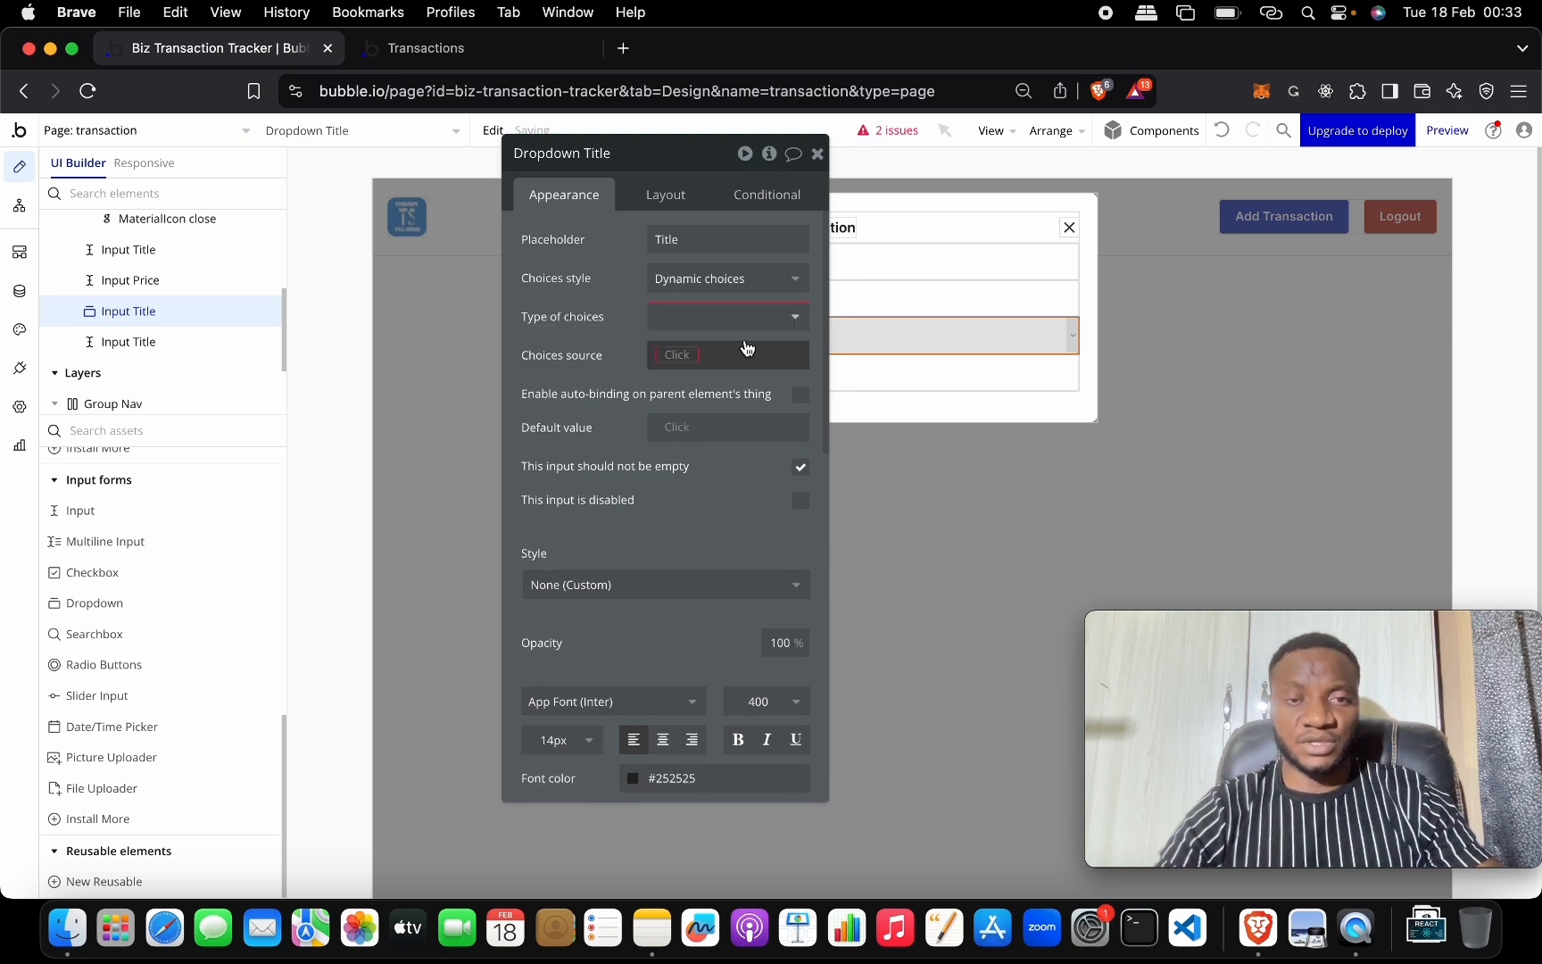
{"action": "left_click", "coordinate": [751, 318]}
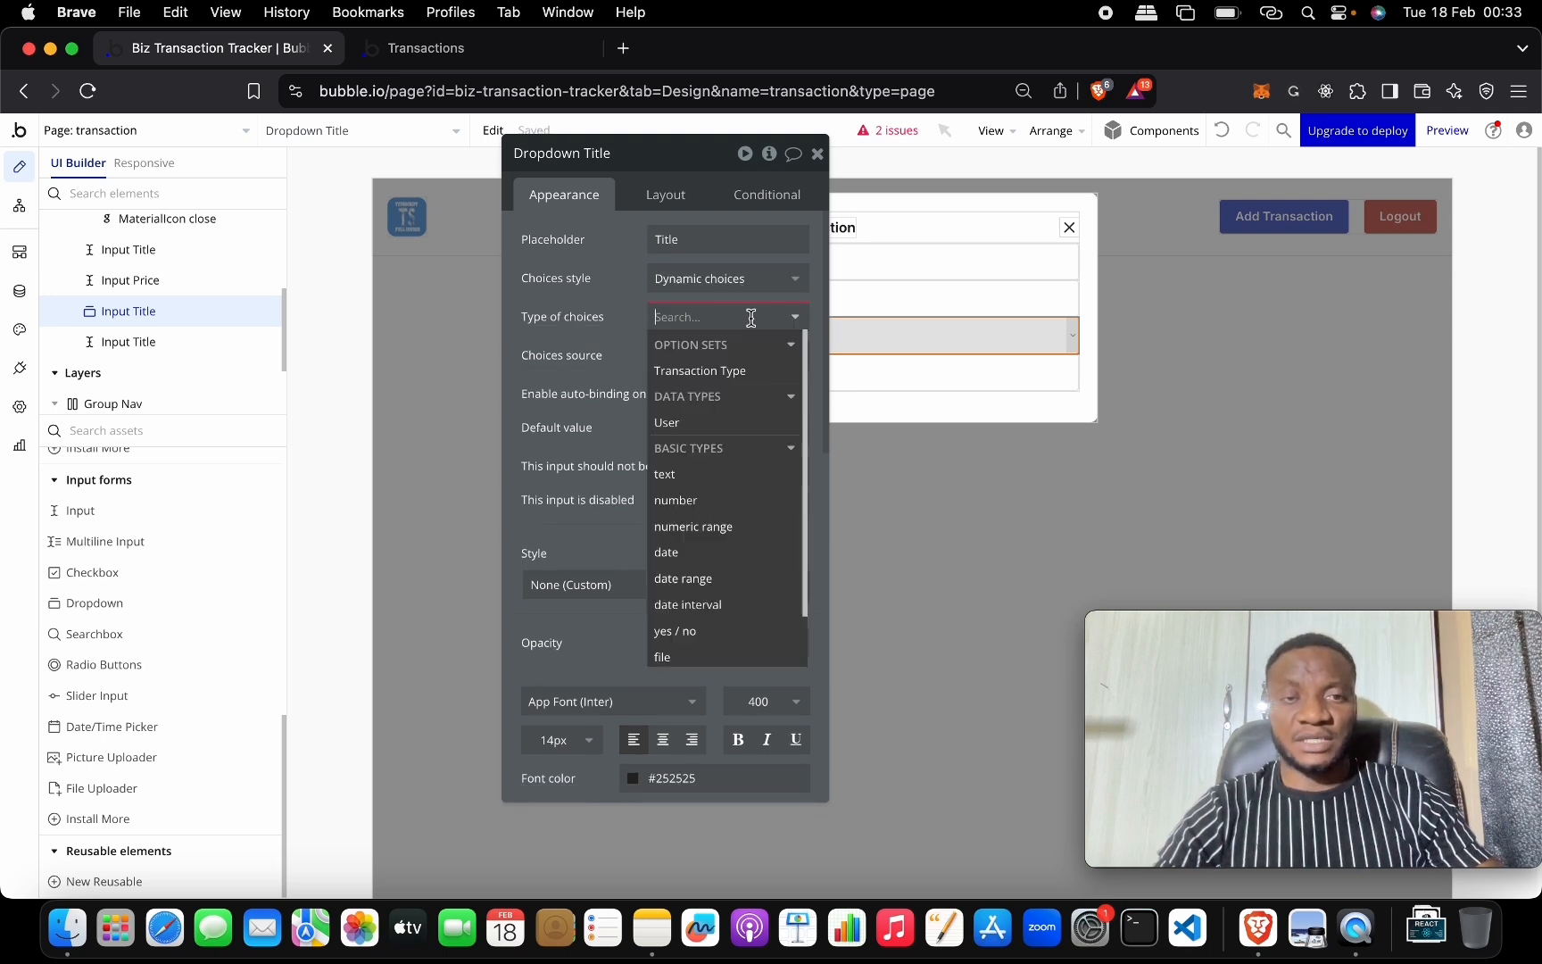
{"action": "left_click", "coordinate": [727, 370]}
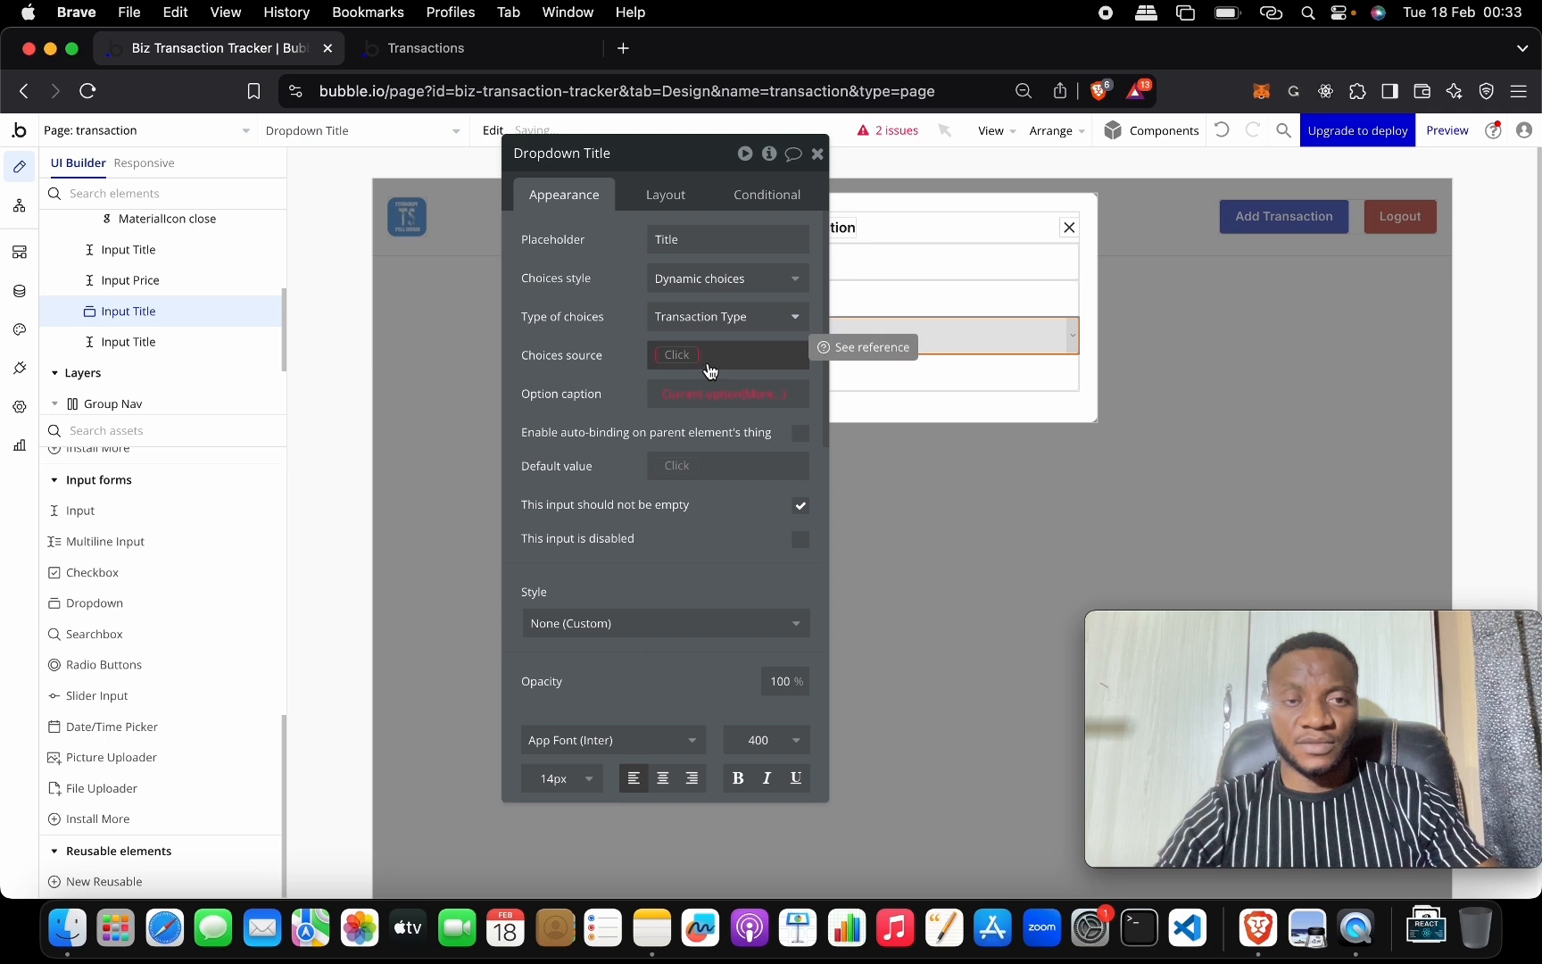
{"action": "left_click", "coordinate": [687, 393]}
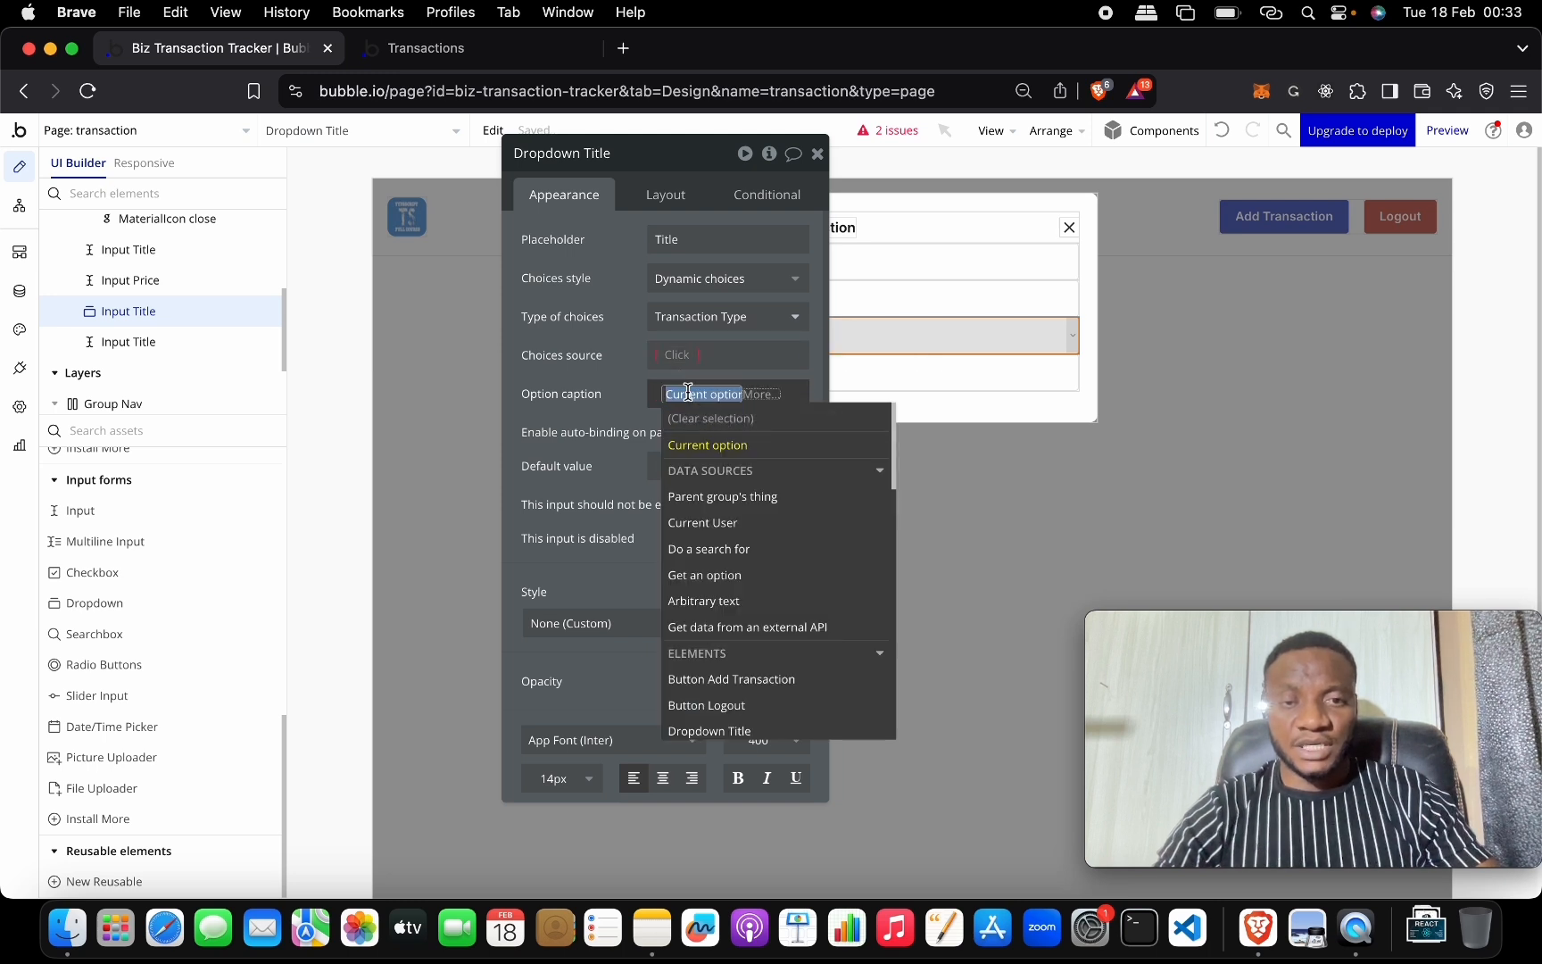
{"action": "left_click", "coordinate": [795, 448]}
{"action": "left_click", "coordinate": [795, 460]}
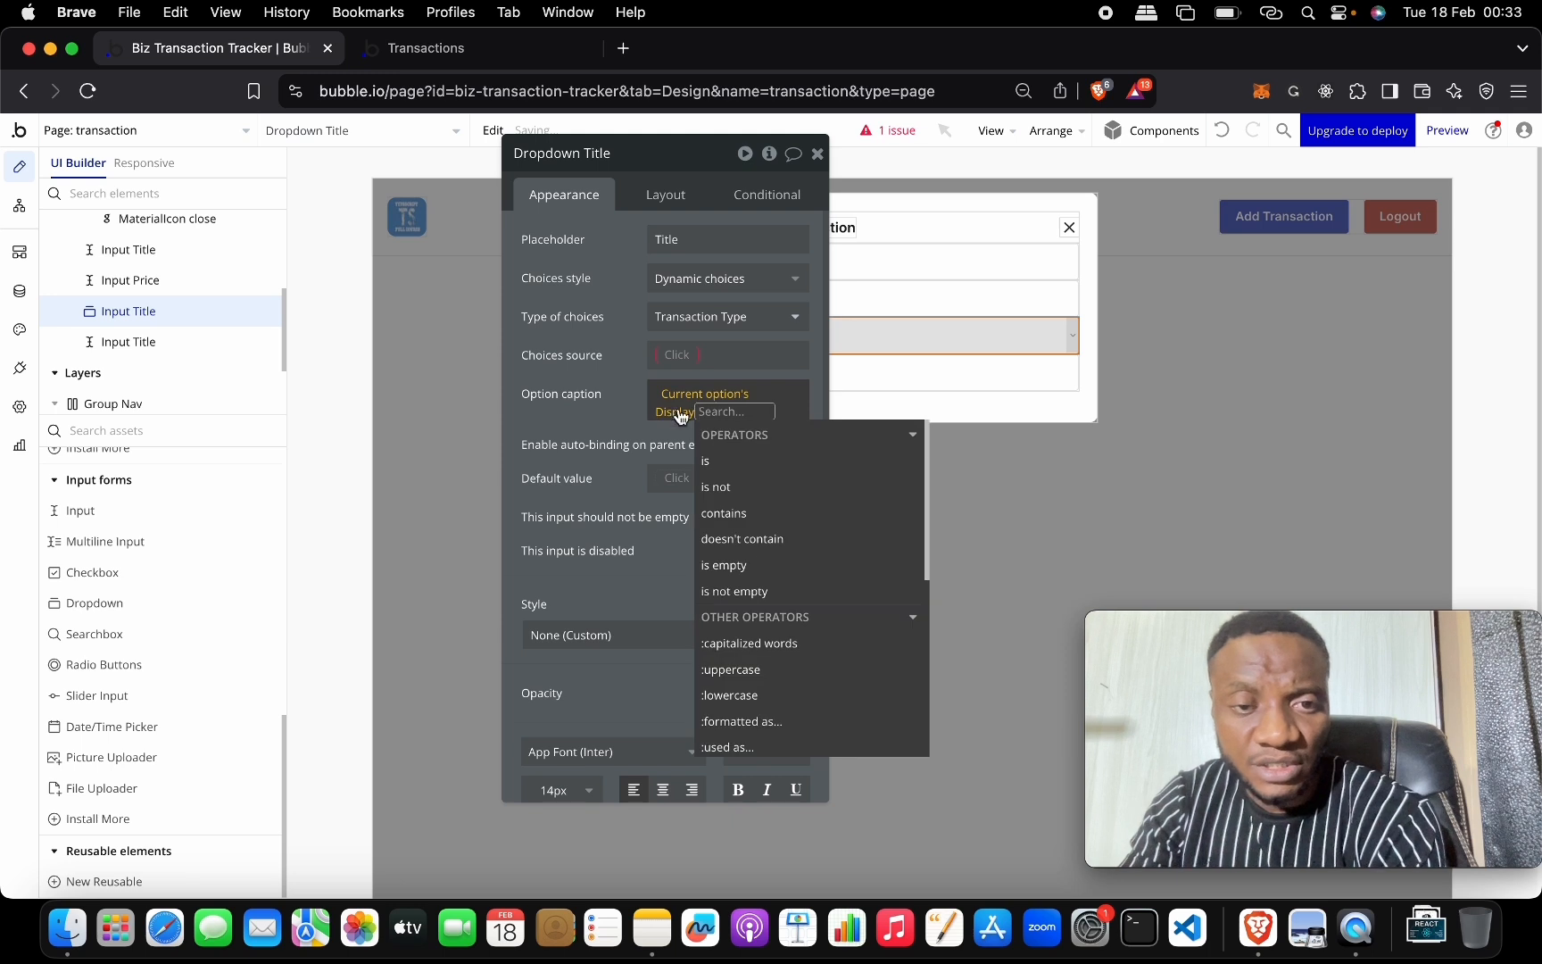
{"action": "left_click", "coordinate": [632, 385]}
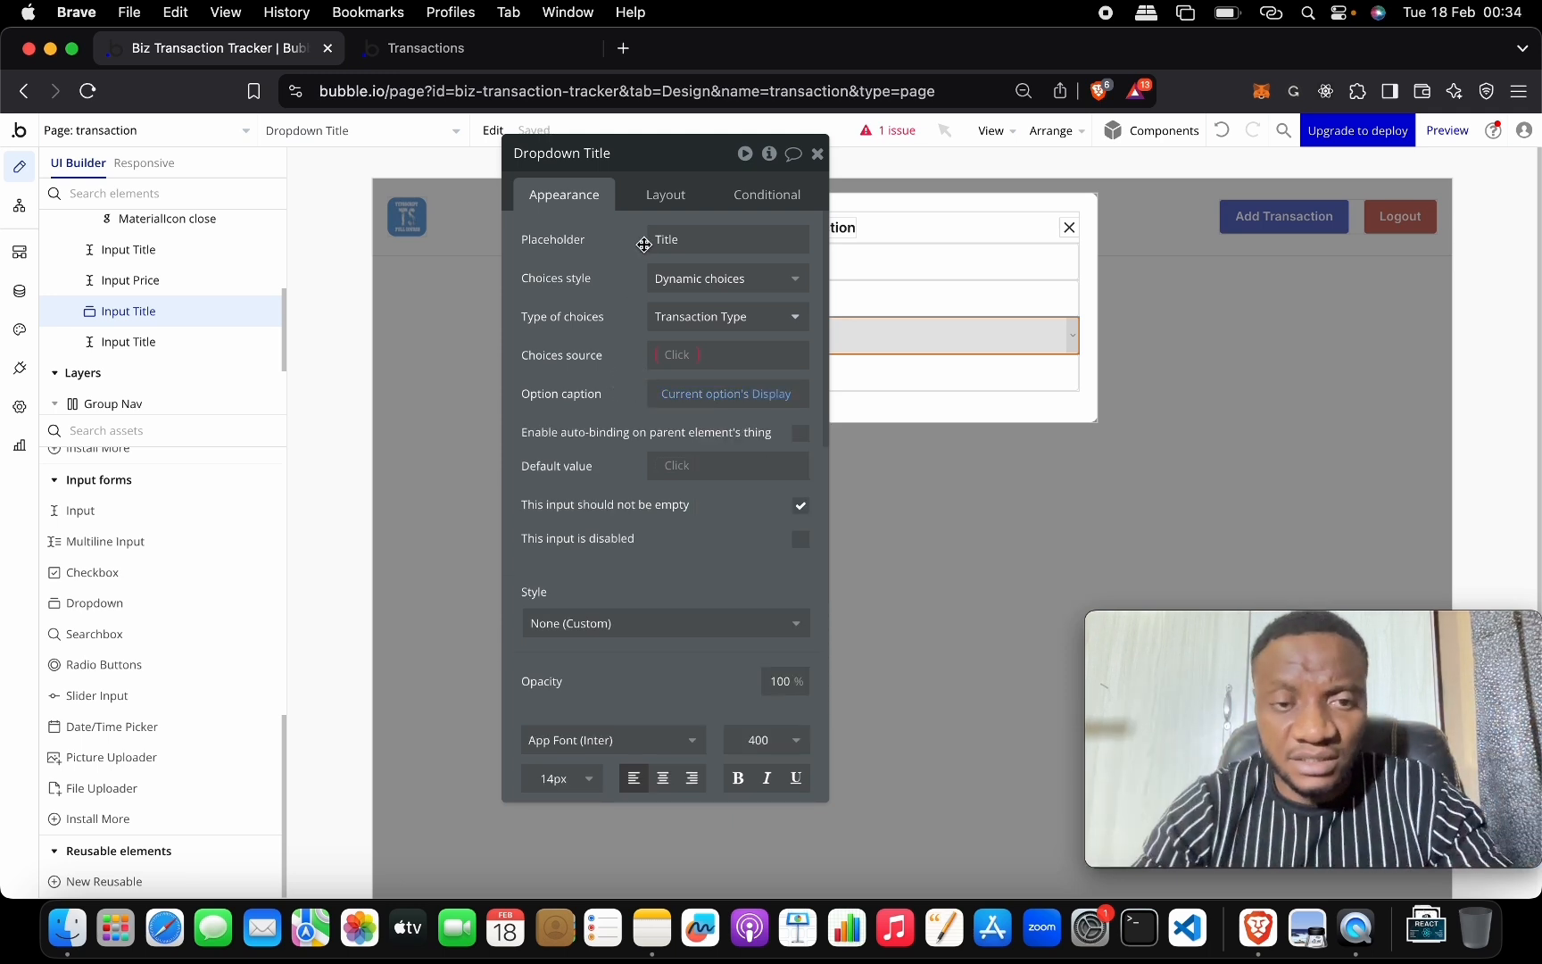
Change the placeholder to 'Select Type' and use All Transaction Type as the choices source.
{"action": "left_click", "coordinate": [671, 239]}
{"action": "double_click", "coordinate": [672, 239]}
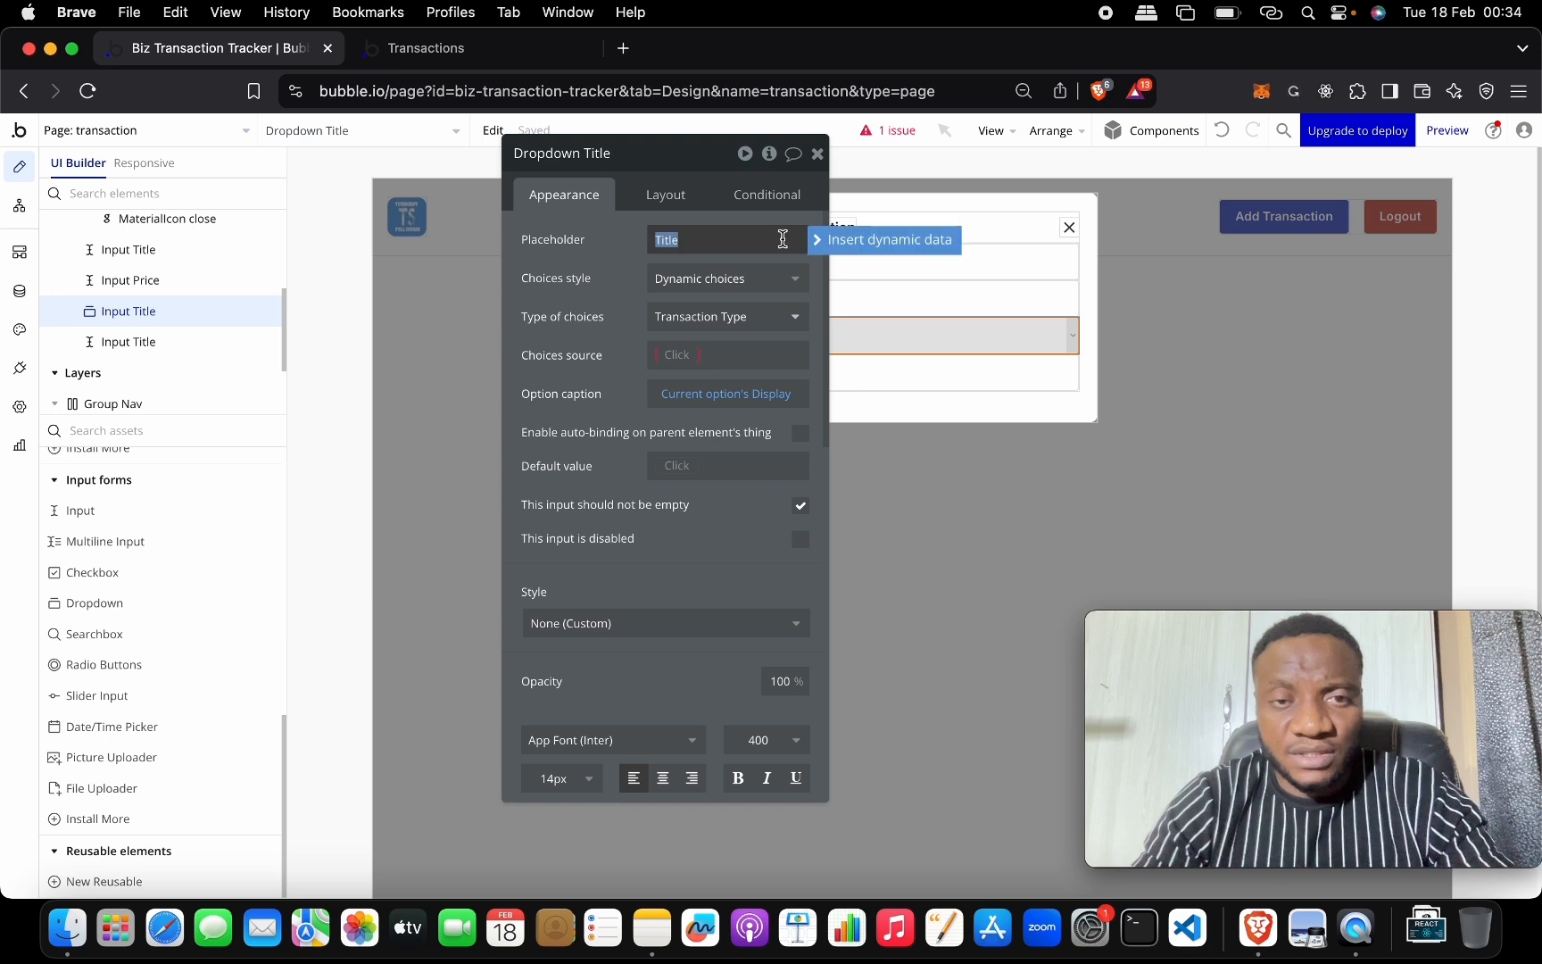
{"action": "key", "text": "BackSpace"}
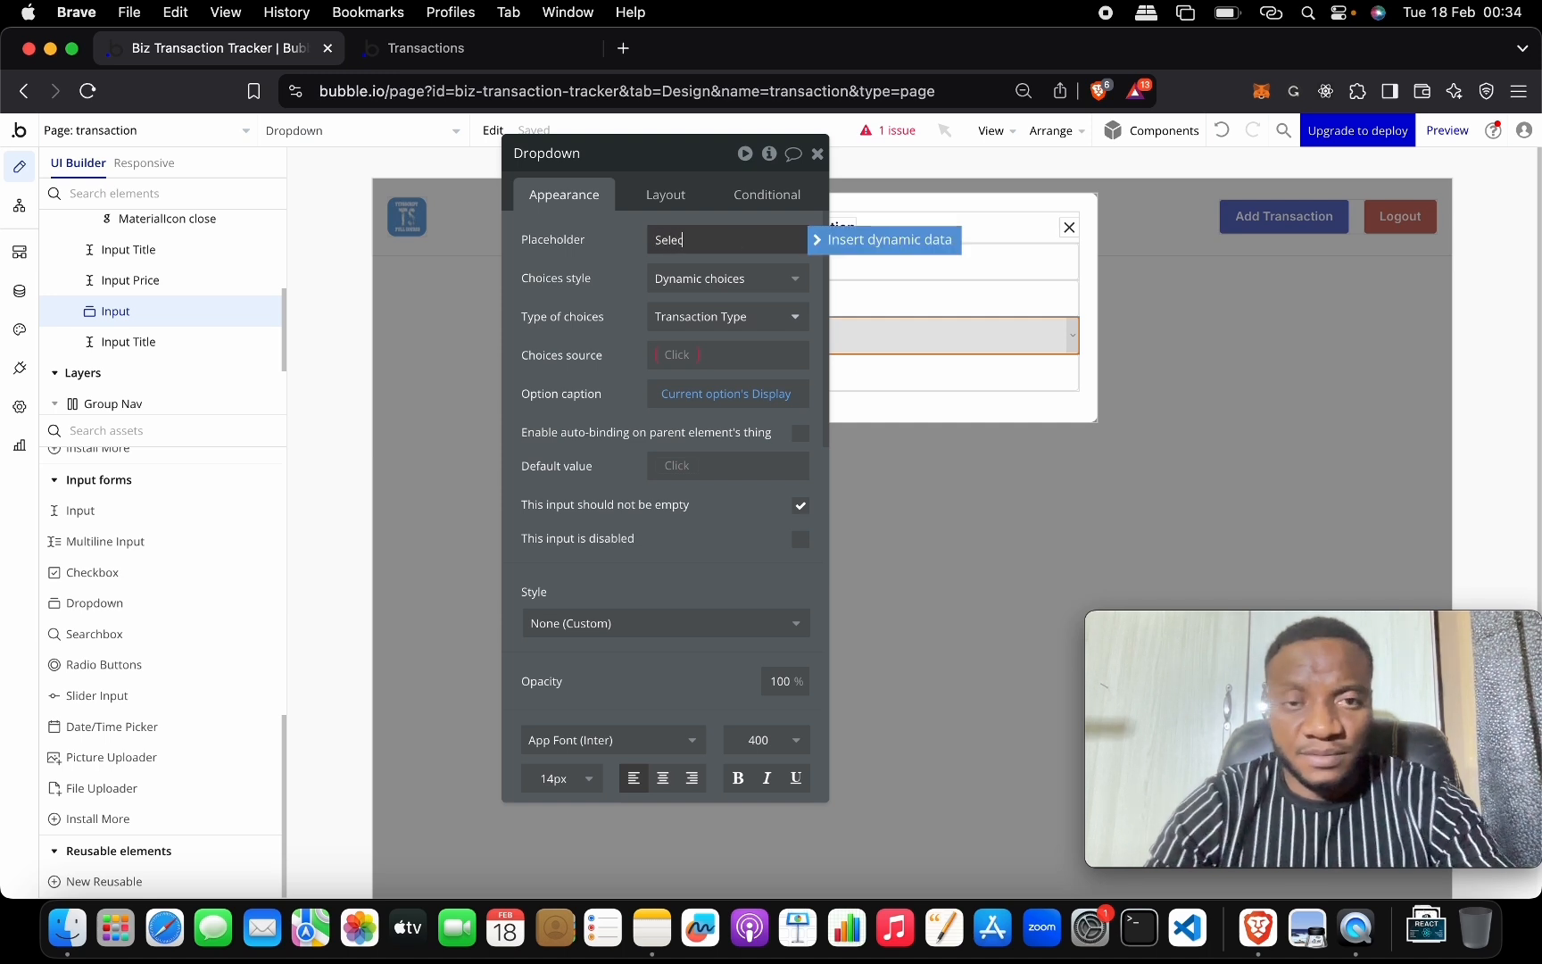
{"action": "type", "text": "Select Typ"}
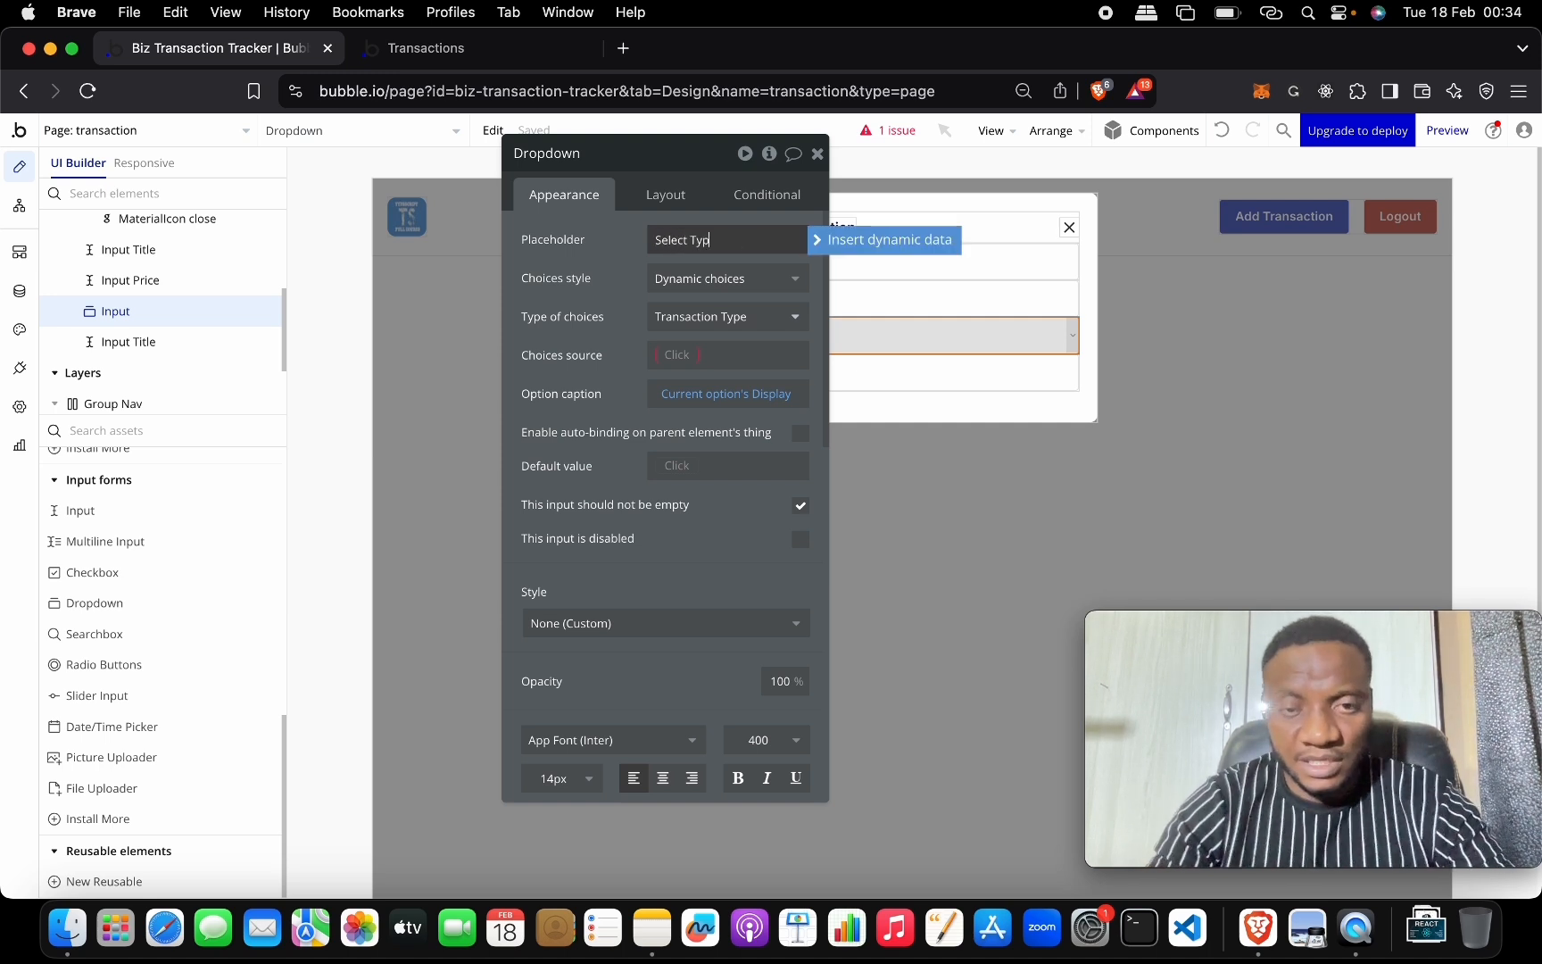
{"action": "type", "text": "e"}
{"action": "left_click", "coordinate": [676, 356]}
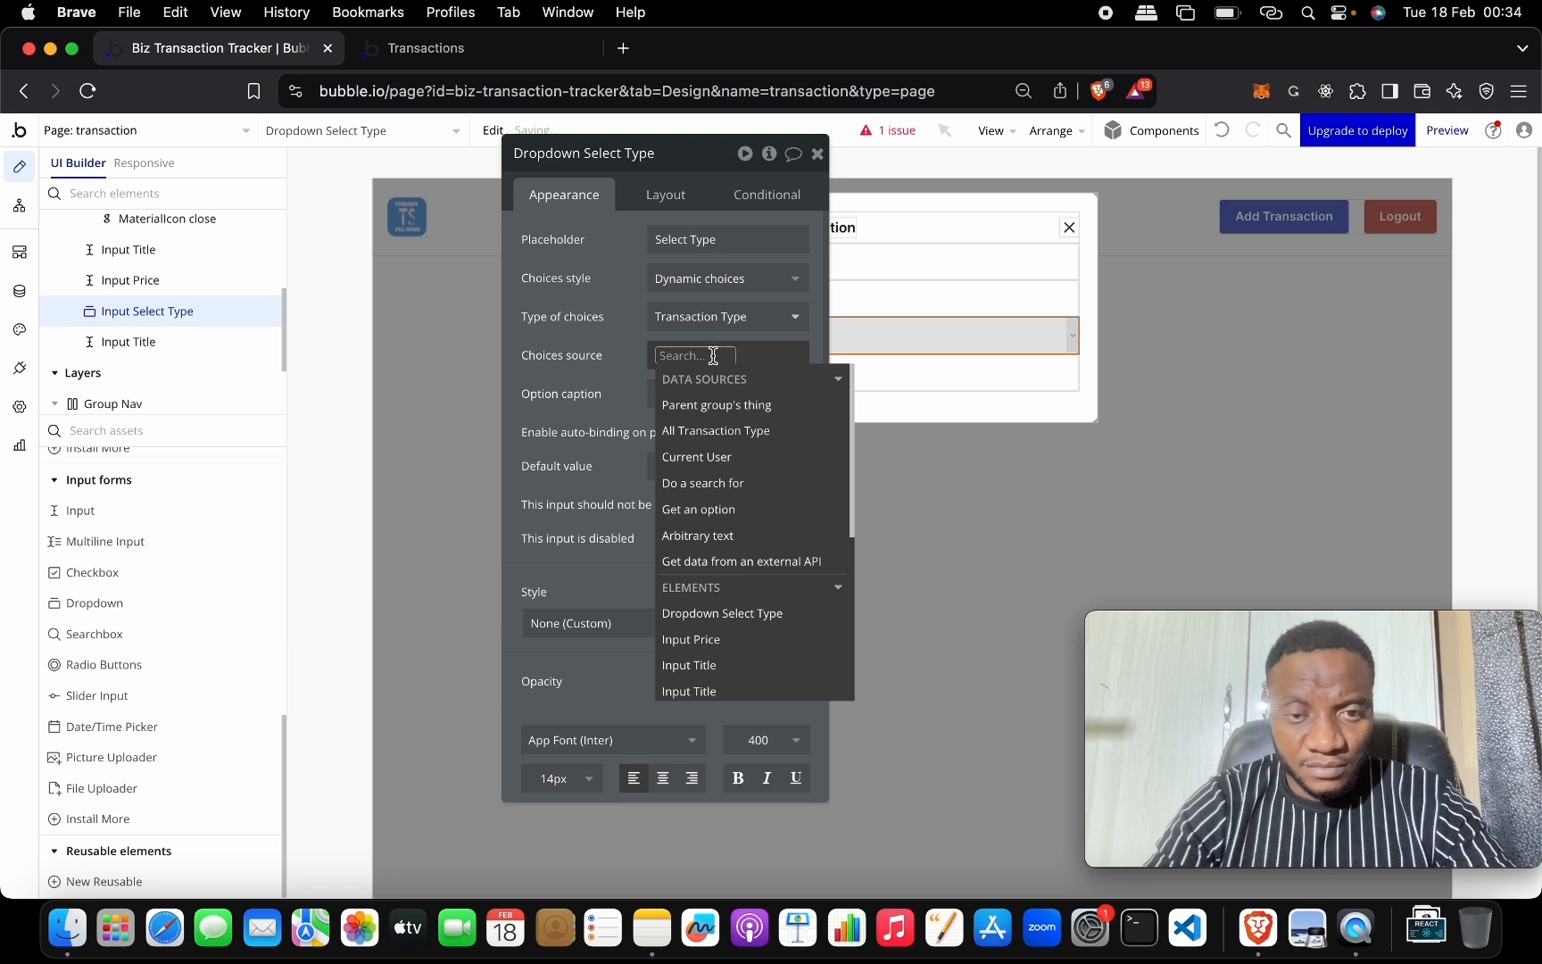
{"action": "left_click", "coordinate": [754, 430]}
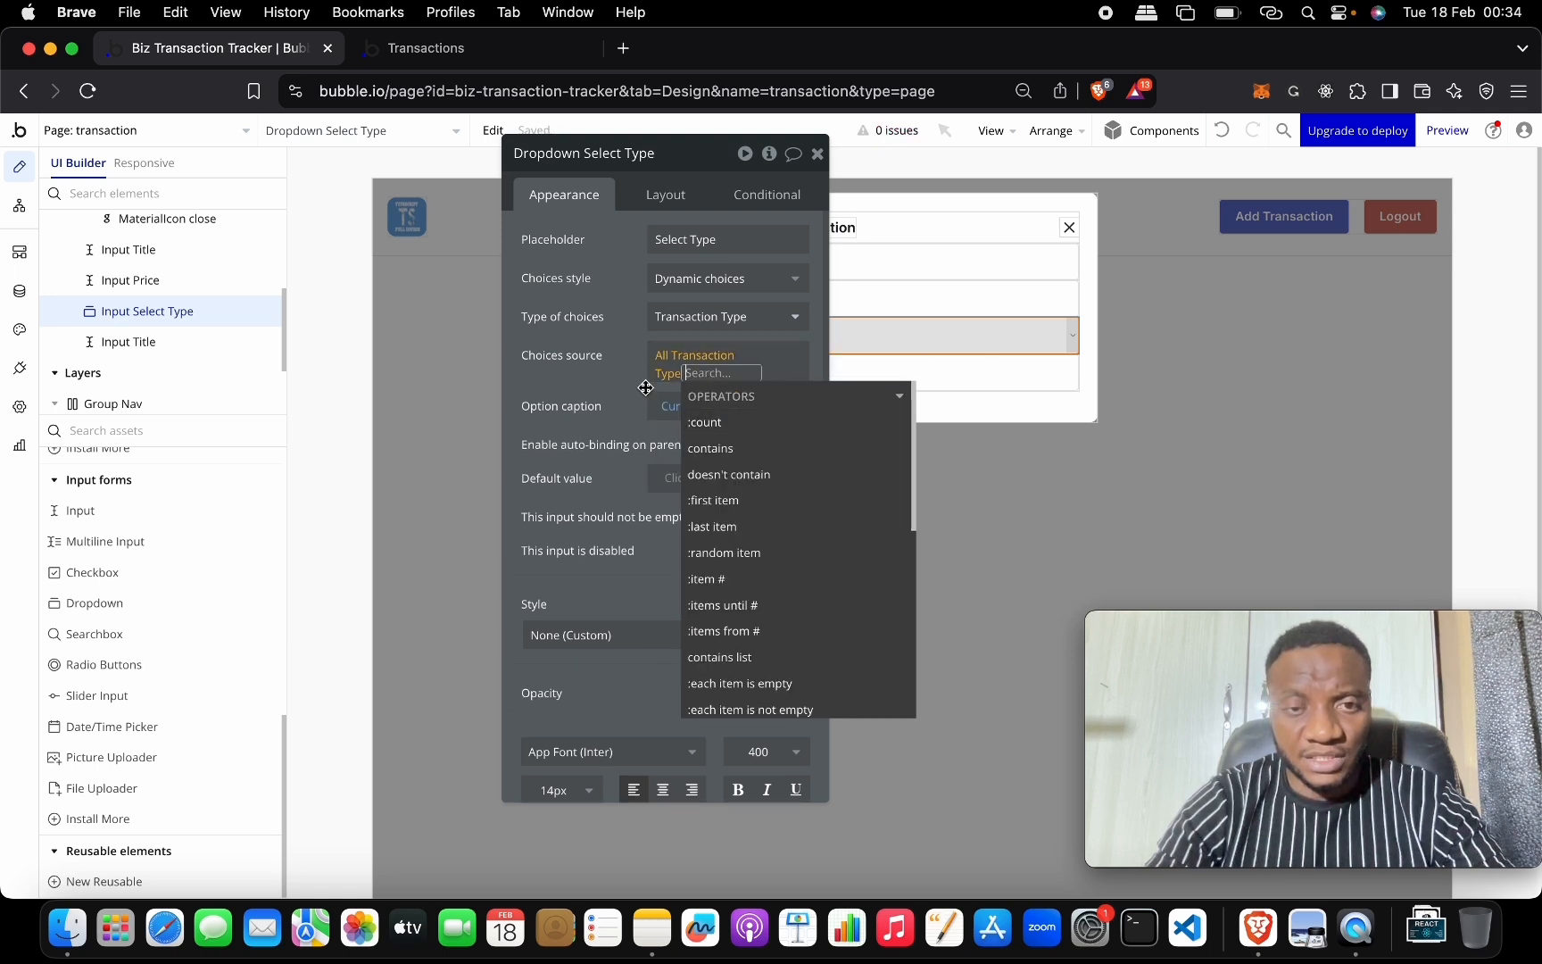
{"action": "left_click", "coordinate": [623, 365]}
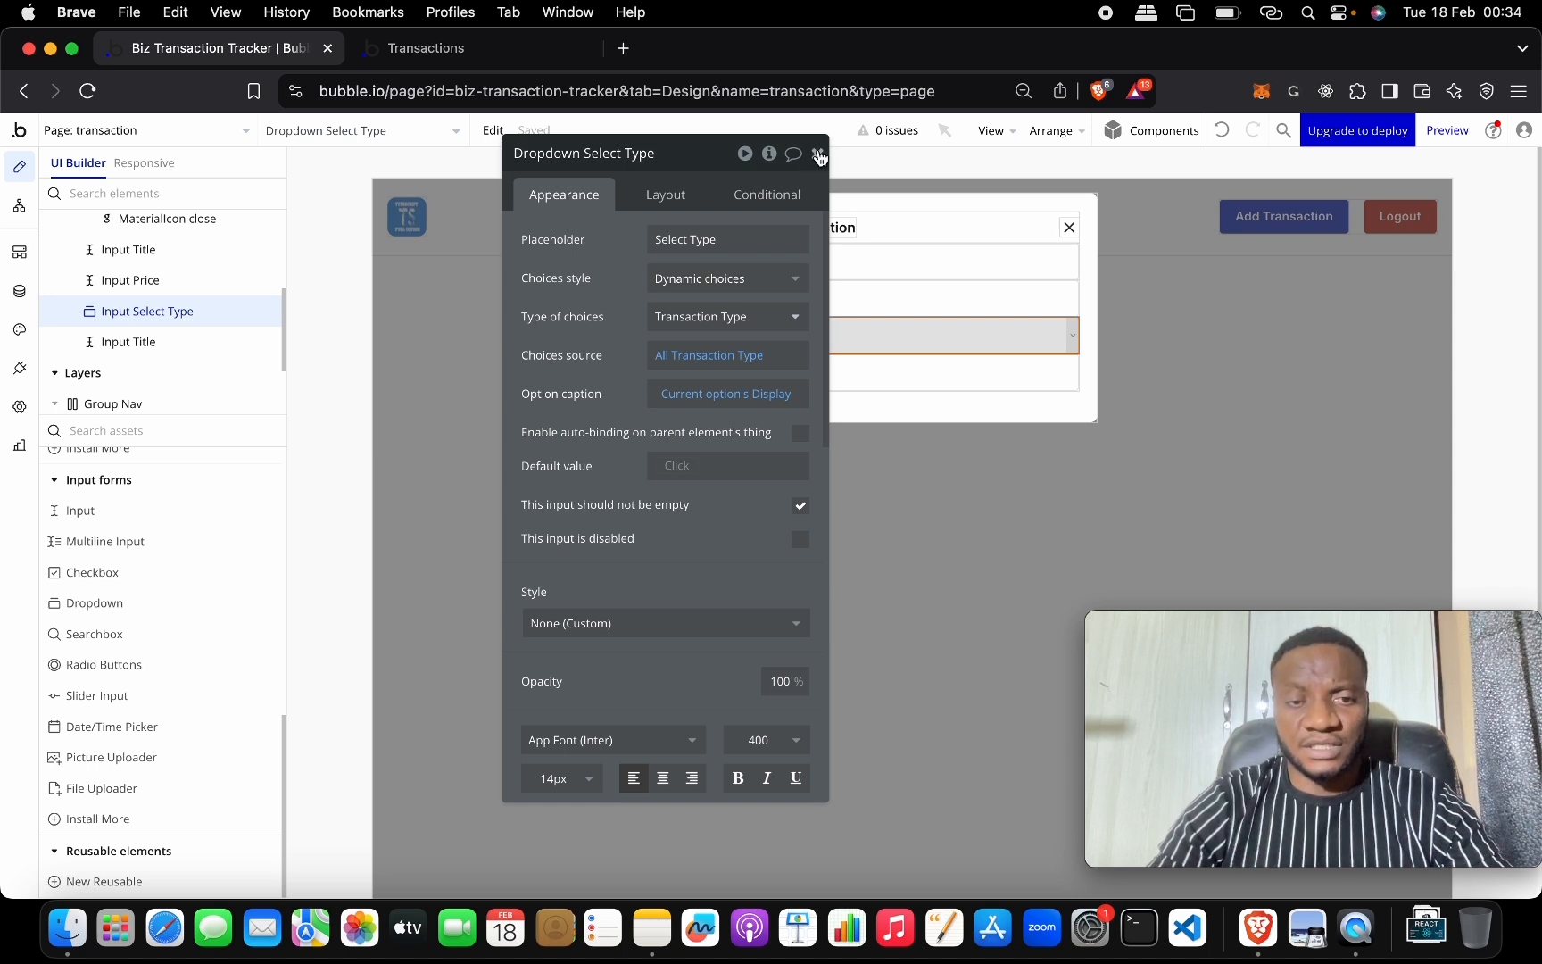
{"action": "left_click", "coordinate": [818, 156]}
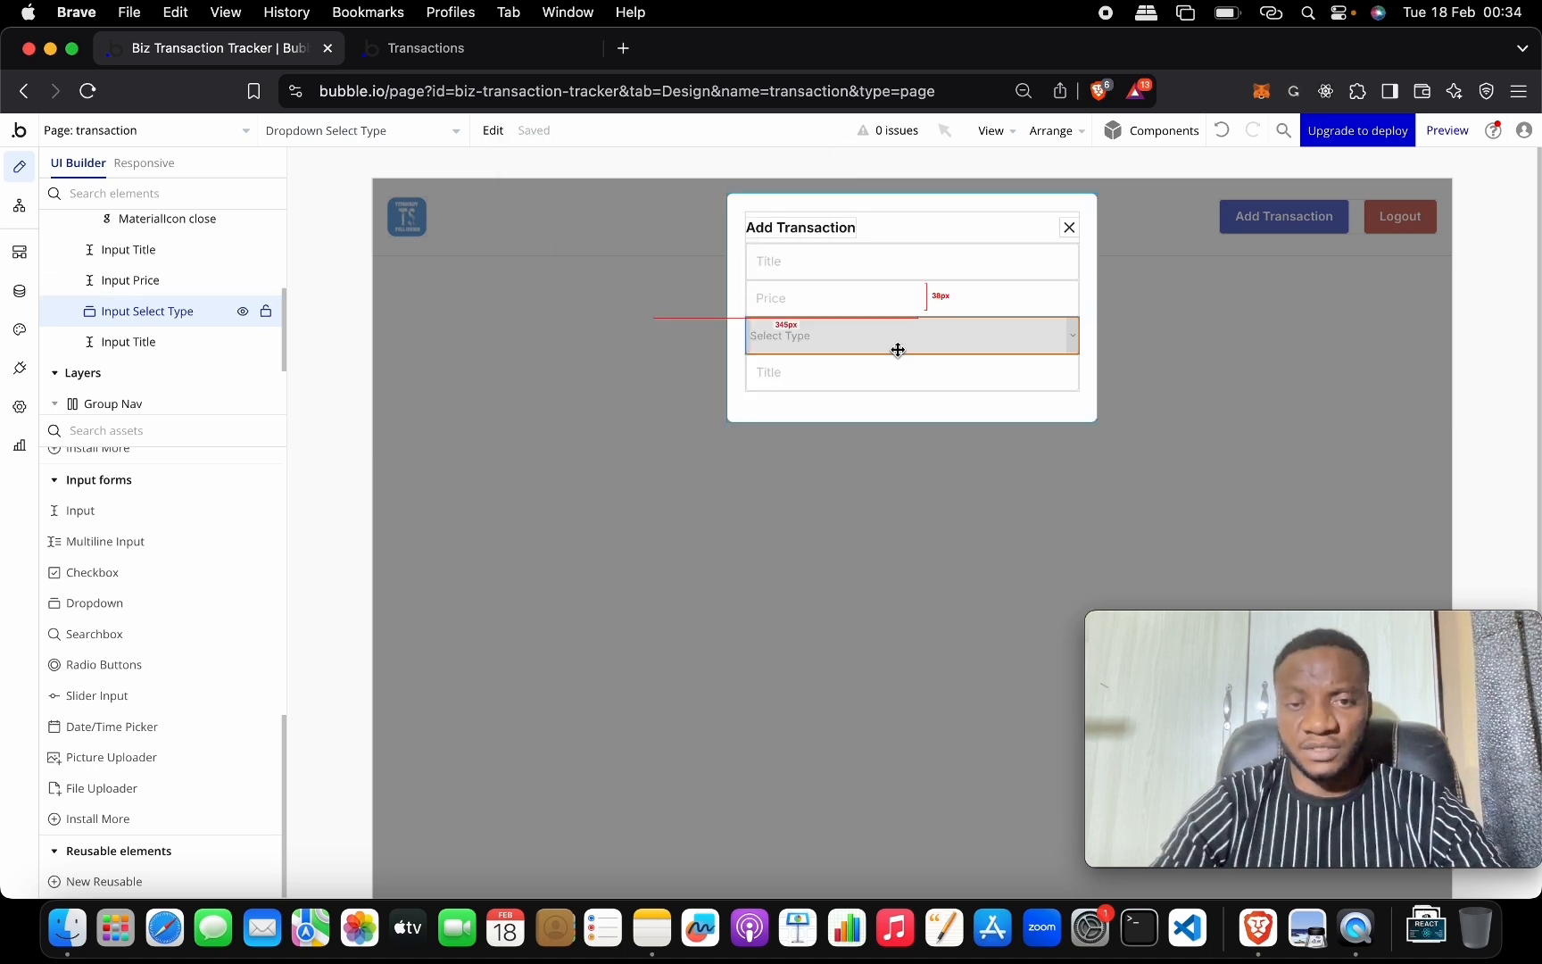
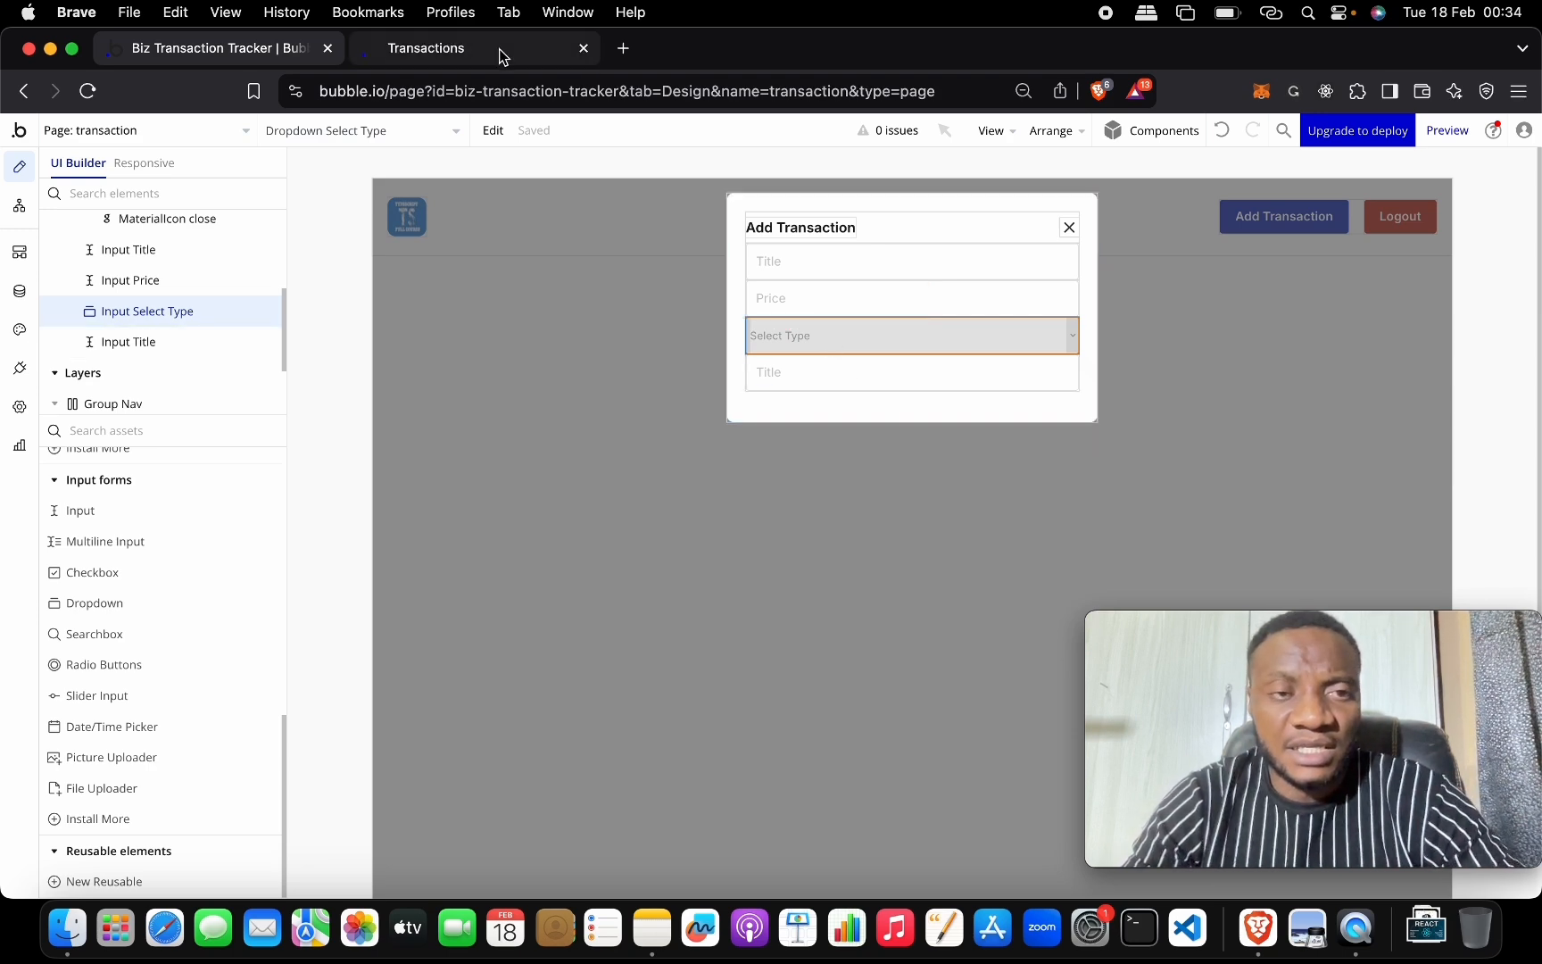
Sign in to the Totes demo app and view its Add Transaction form for reference.
{"action": "key", "text": "ctrl+Up"}
{"action": "left_click", "coordinate": [341, 441]}
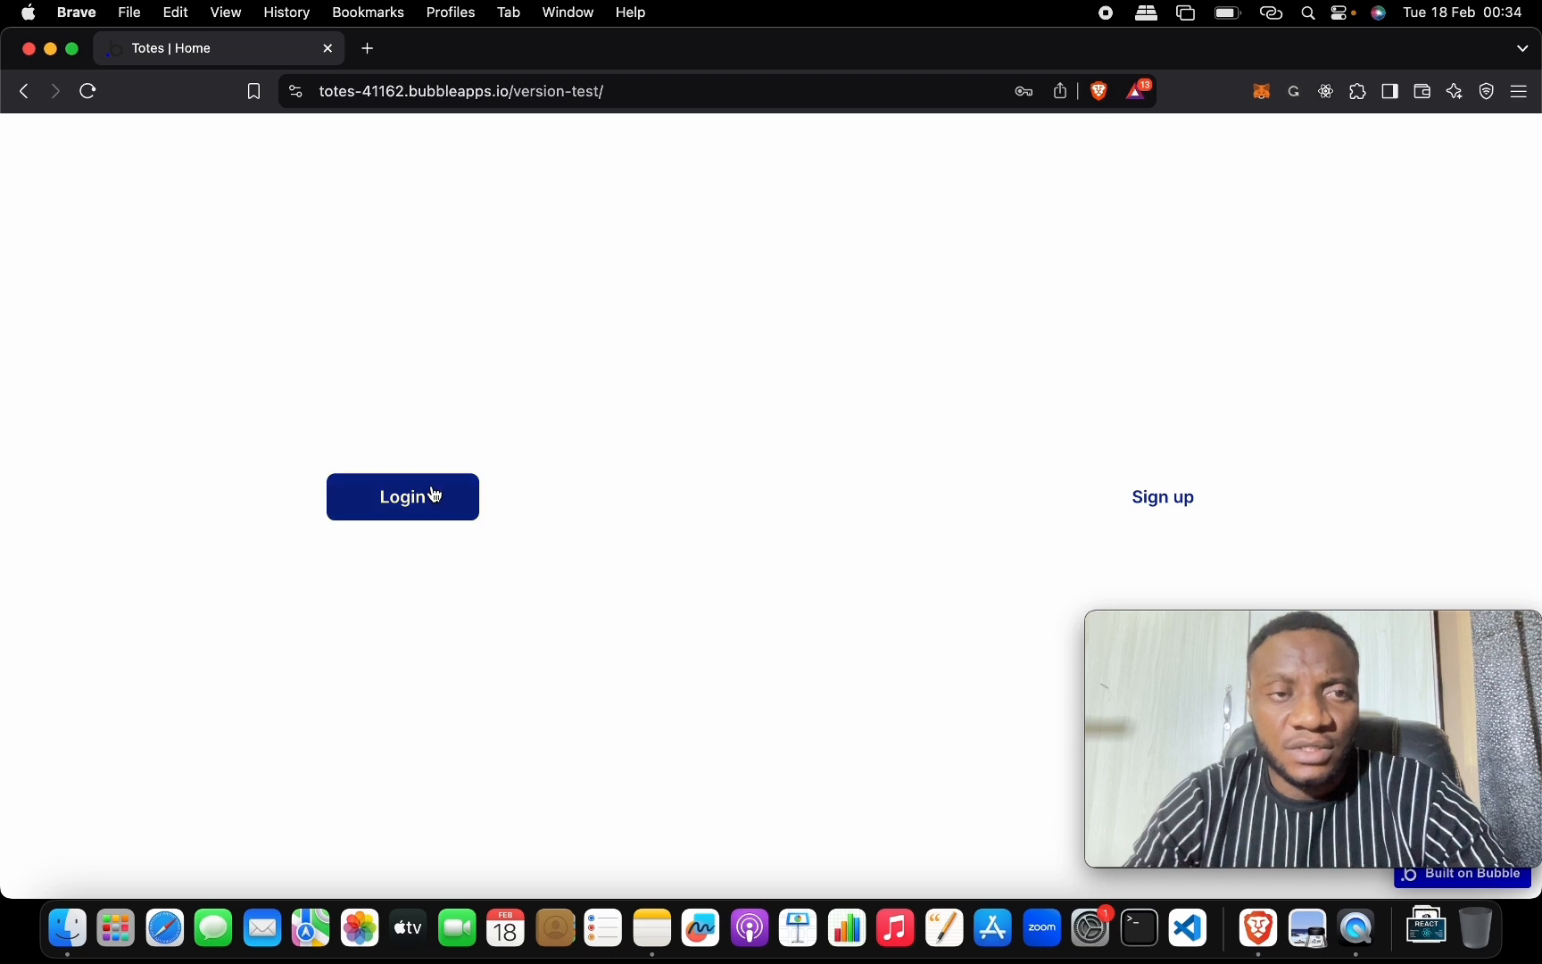
{"action": "left_click", "coordinate": [435, 494]}
{"action": "left_click", "coordinate": [618, 357]}
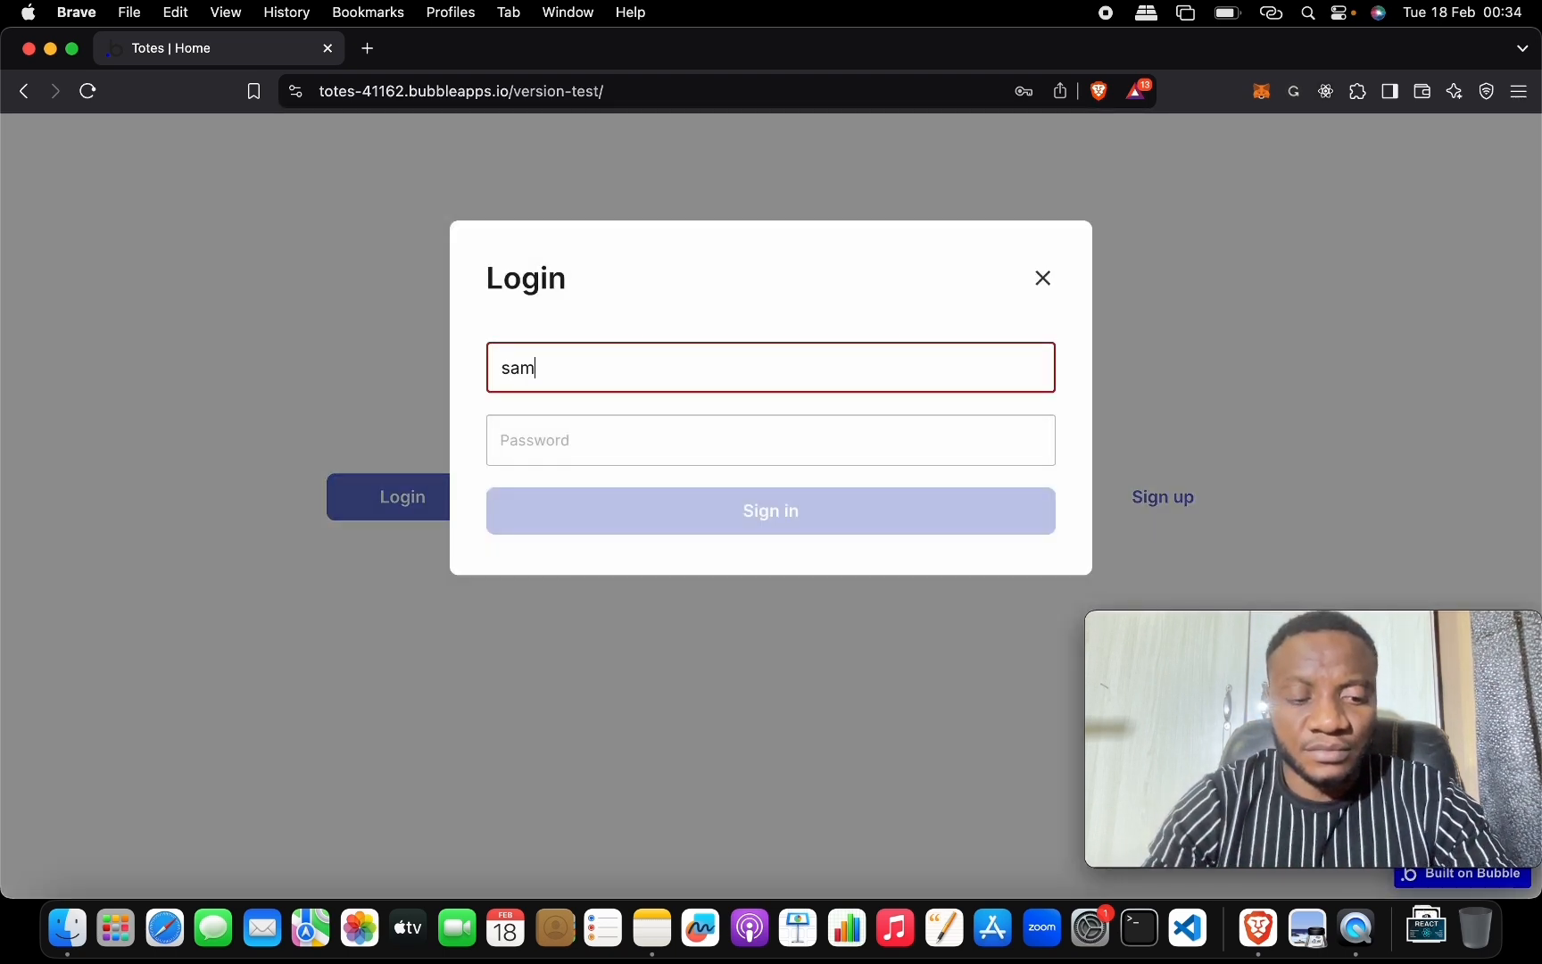
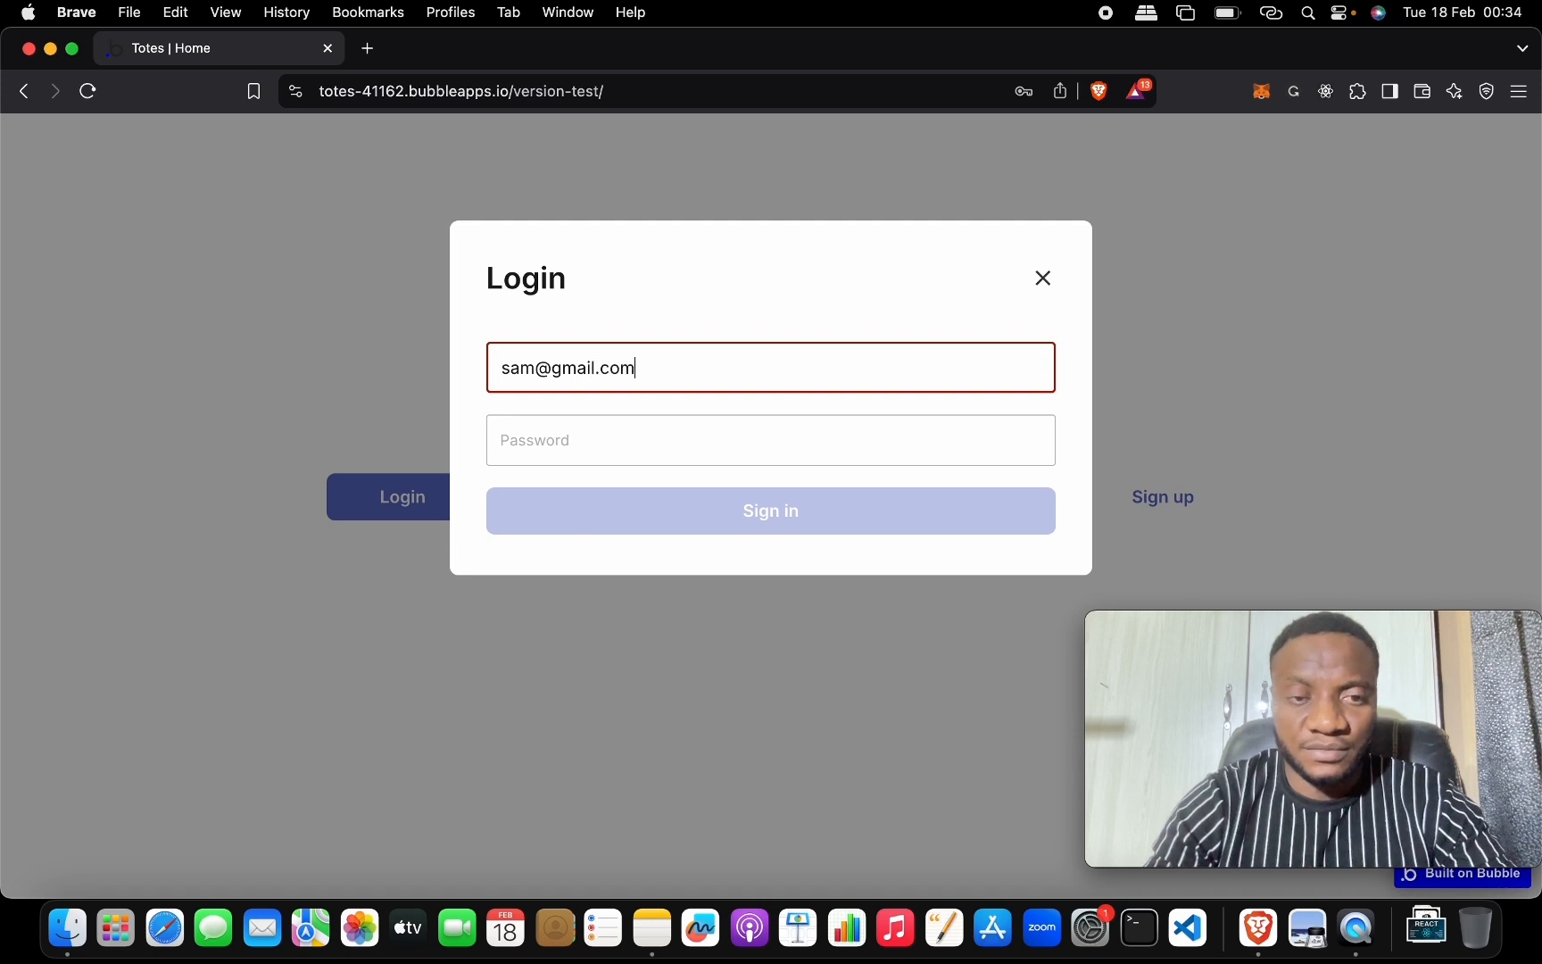
{"action": "key", "text": "Tab"}
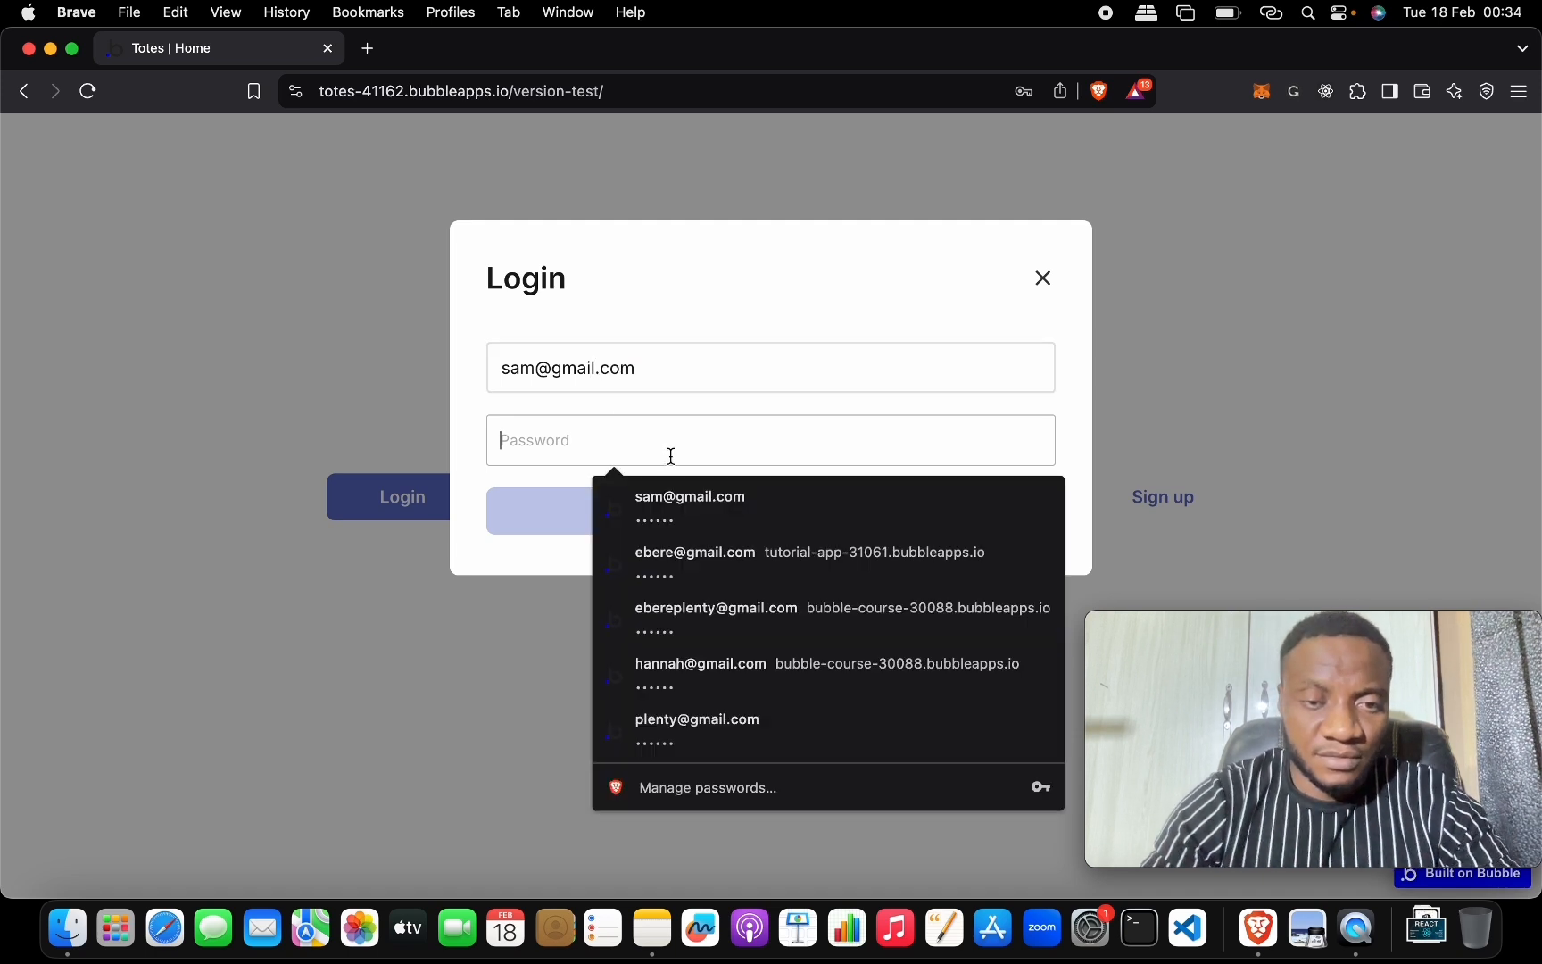
{"action": "left_click", "coordinate": [675, 505]}
{"action": "left_click", "coordinate": [665, 512]}
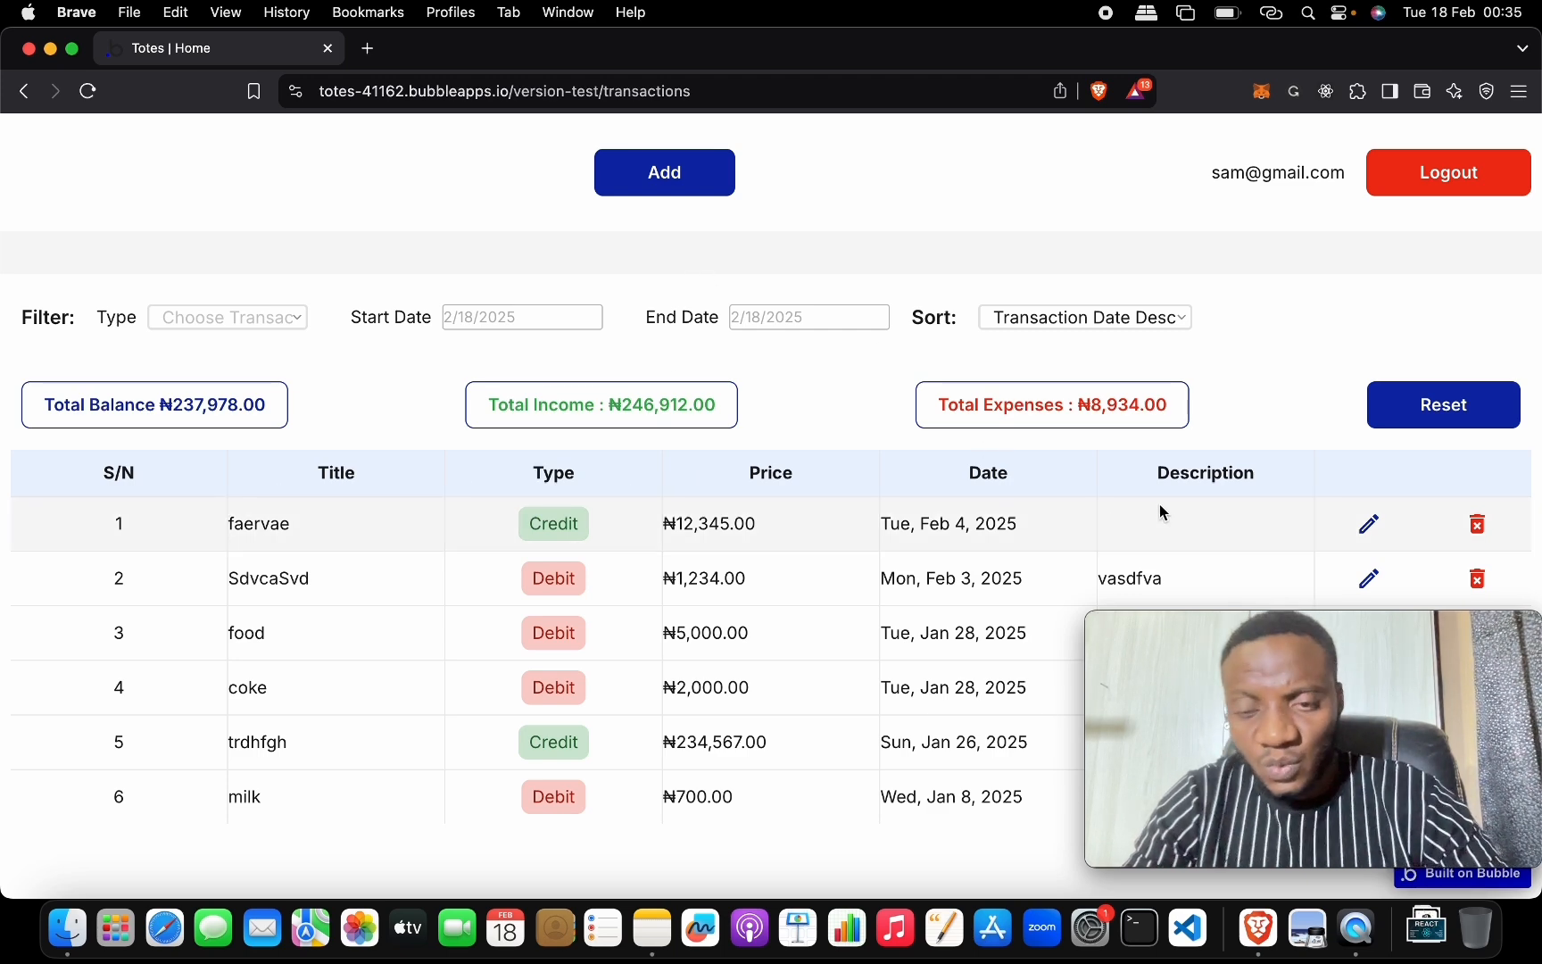
{"action": "scroll", "coordinate": [1159, 506], "scroll_direction": "down", "scroll_amount": 2}
{"action": "scroll", "coordinate": [1026, 433], "scroll_direction": "up", "scroll_amount": 2}
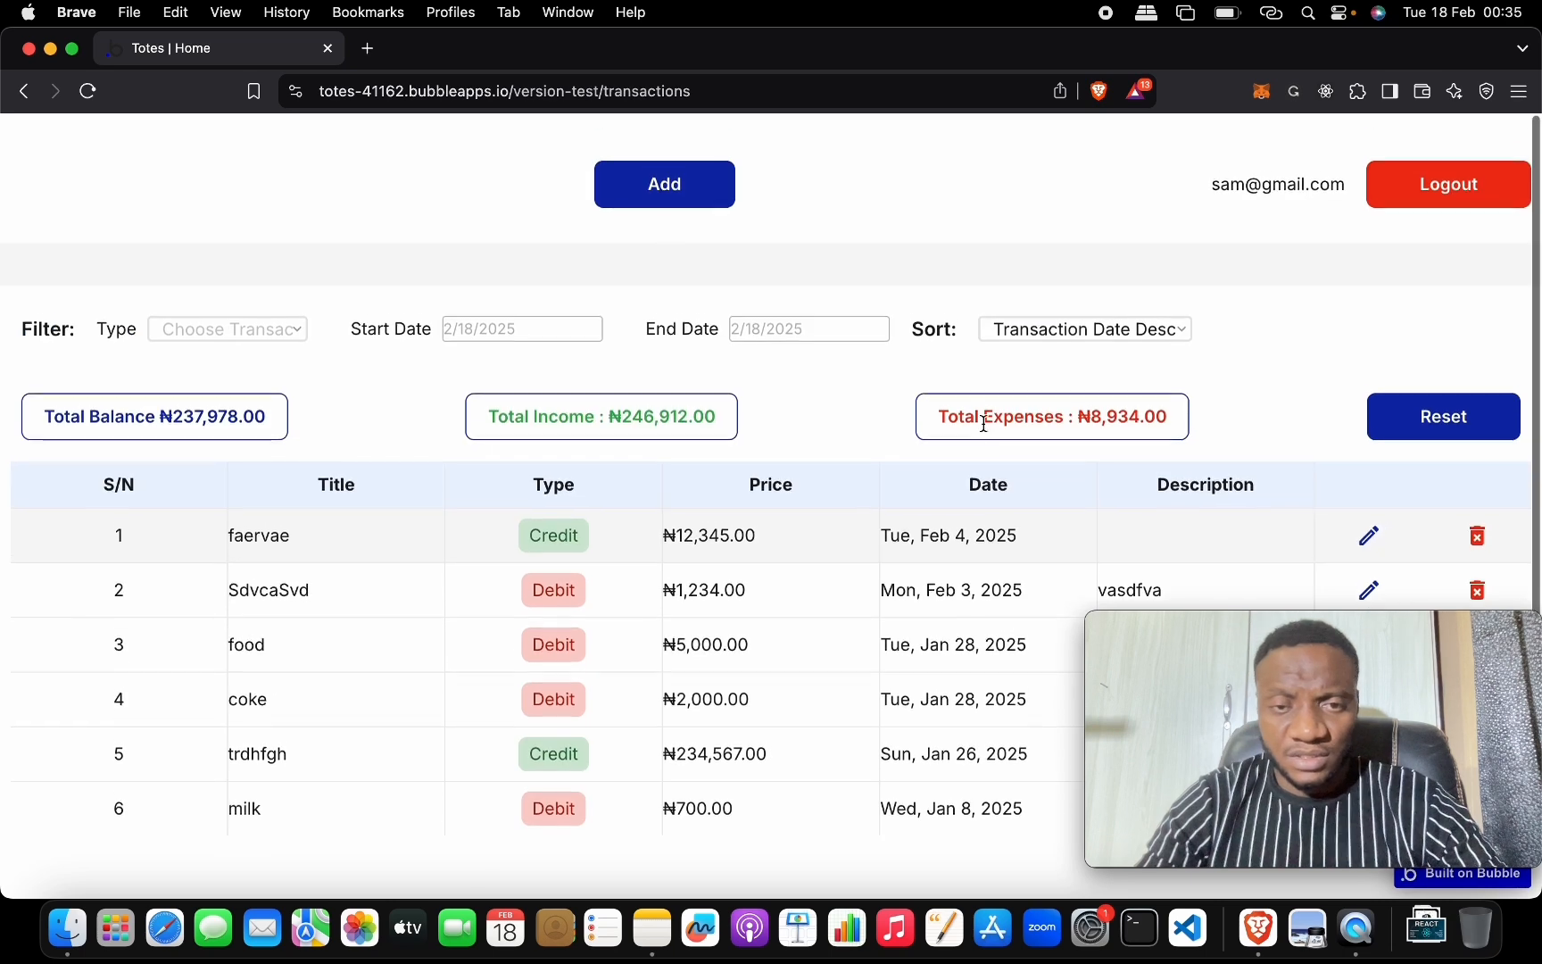
{"action": "left_click", "coordinate": [718, 172]}
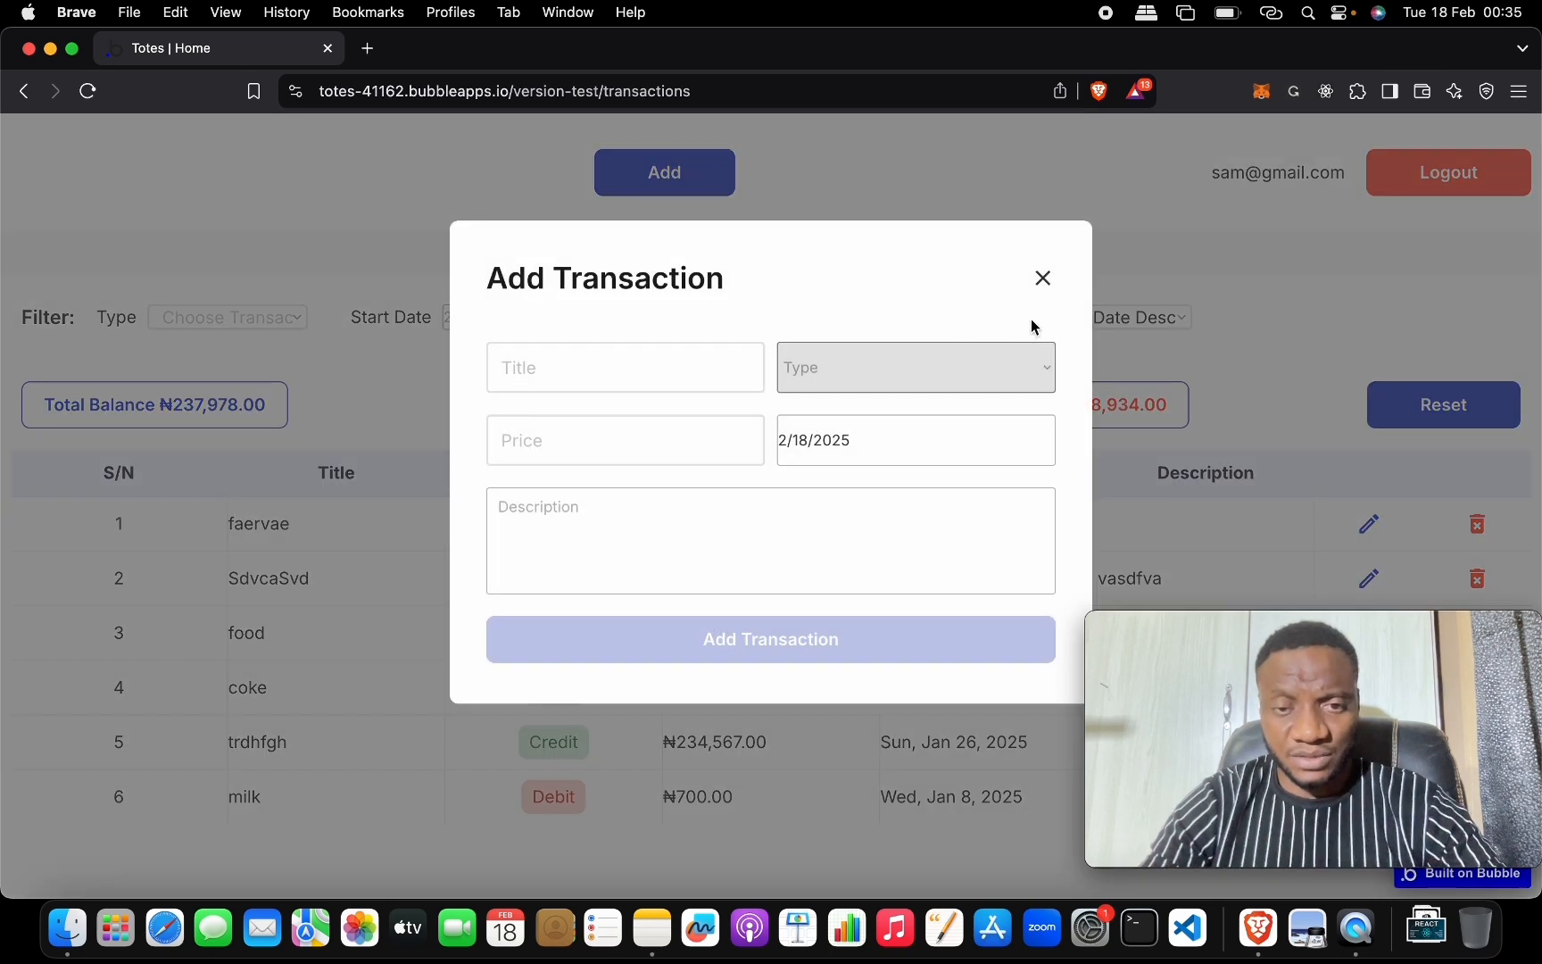
{"action": "left_click", "coordinate": [1044, 278]}
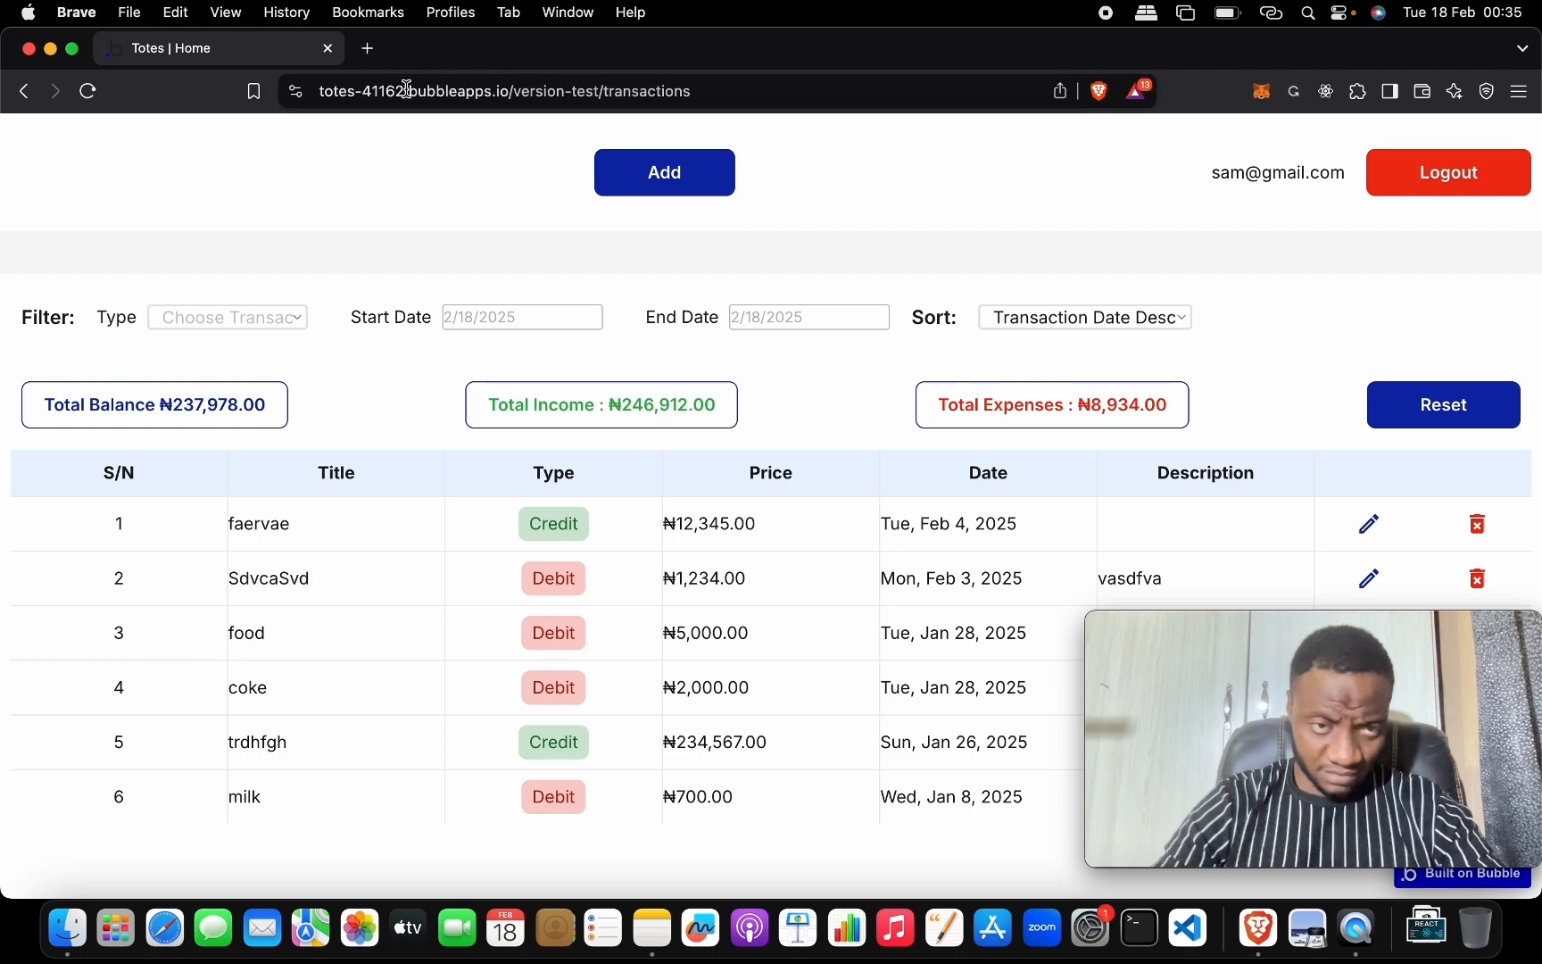
Back in Bubble, delete the duplicate fourth Title input from the Add Transaction popup.
{"action": "key", "text": "ctrl+Up"}
{"action": "left_click", "coordinate": [502, 692]}
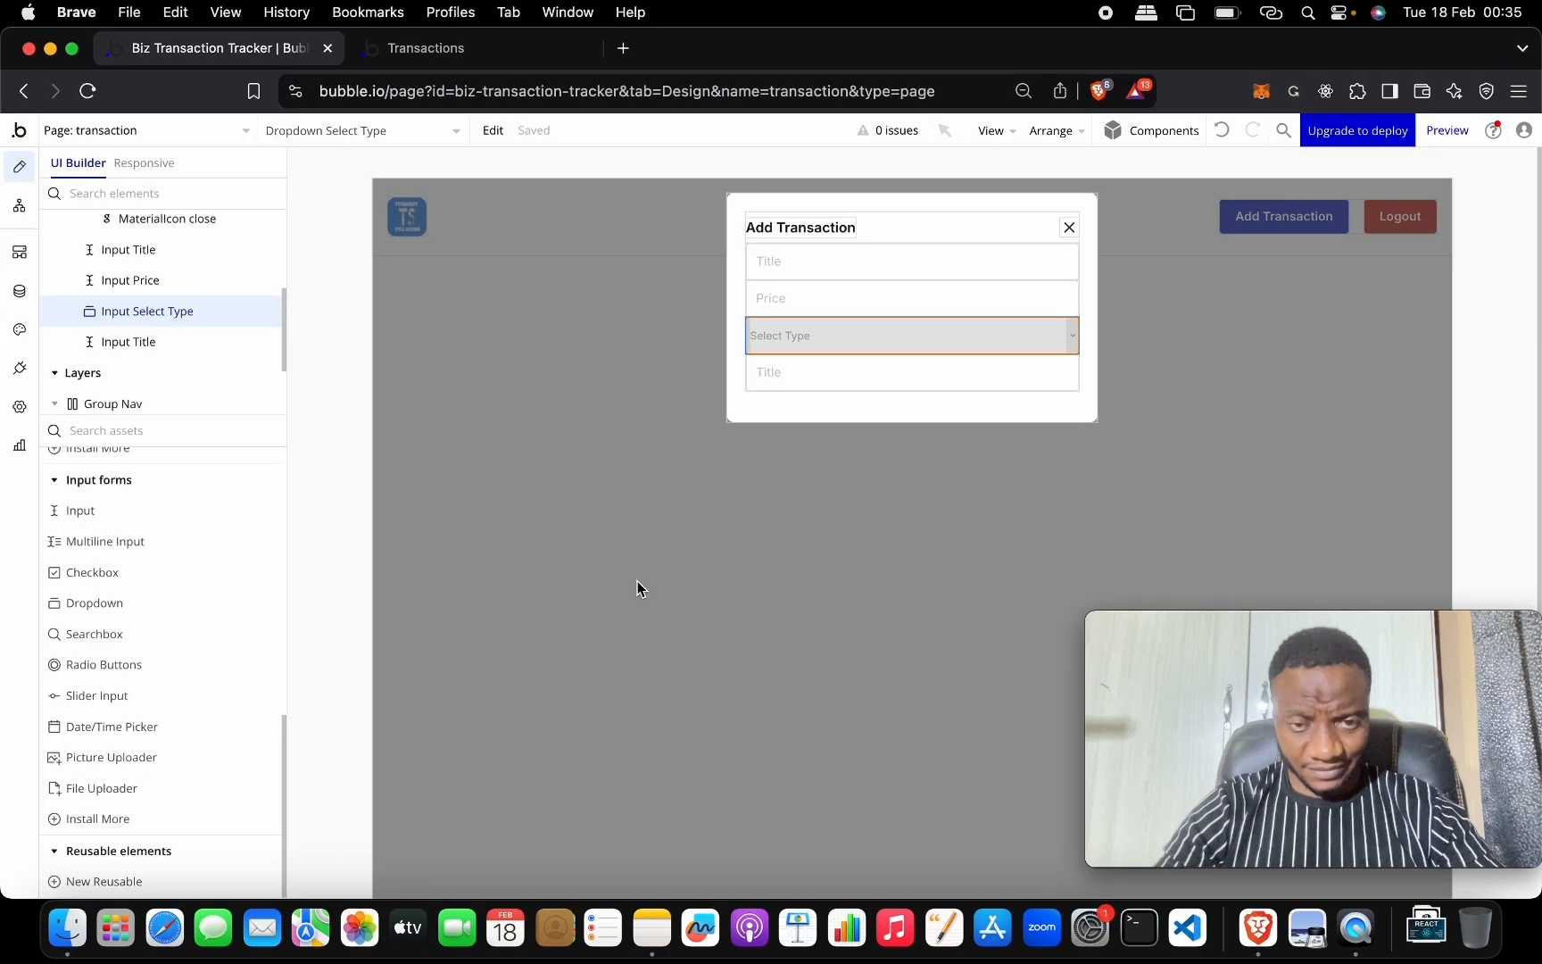
{"action": "double_click", "coordinate": [772, 389]}
{"action": "key", "text": "ctrl+Up"}
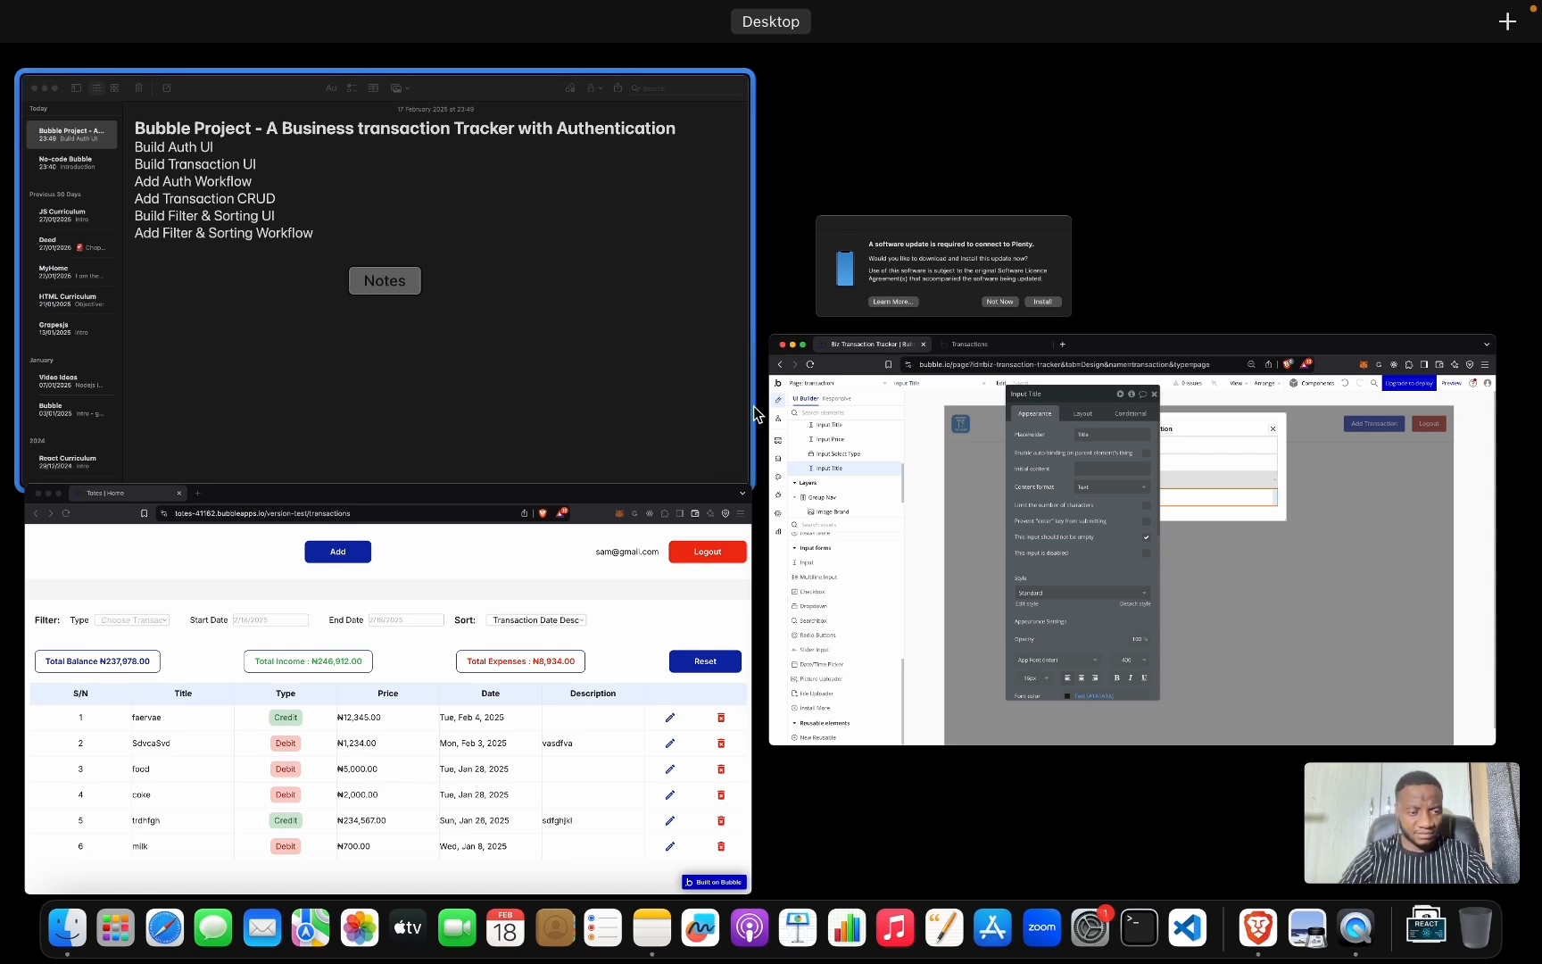
{"action": "left_click", "coordinate": [887, 433]}
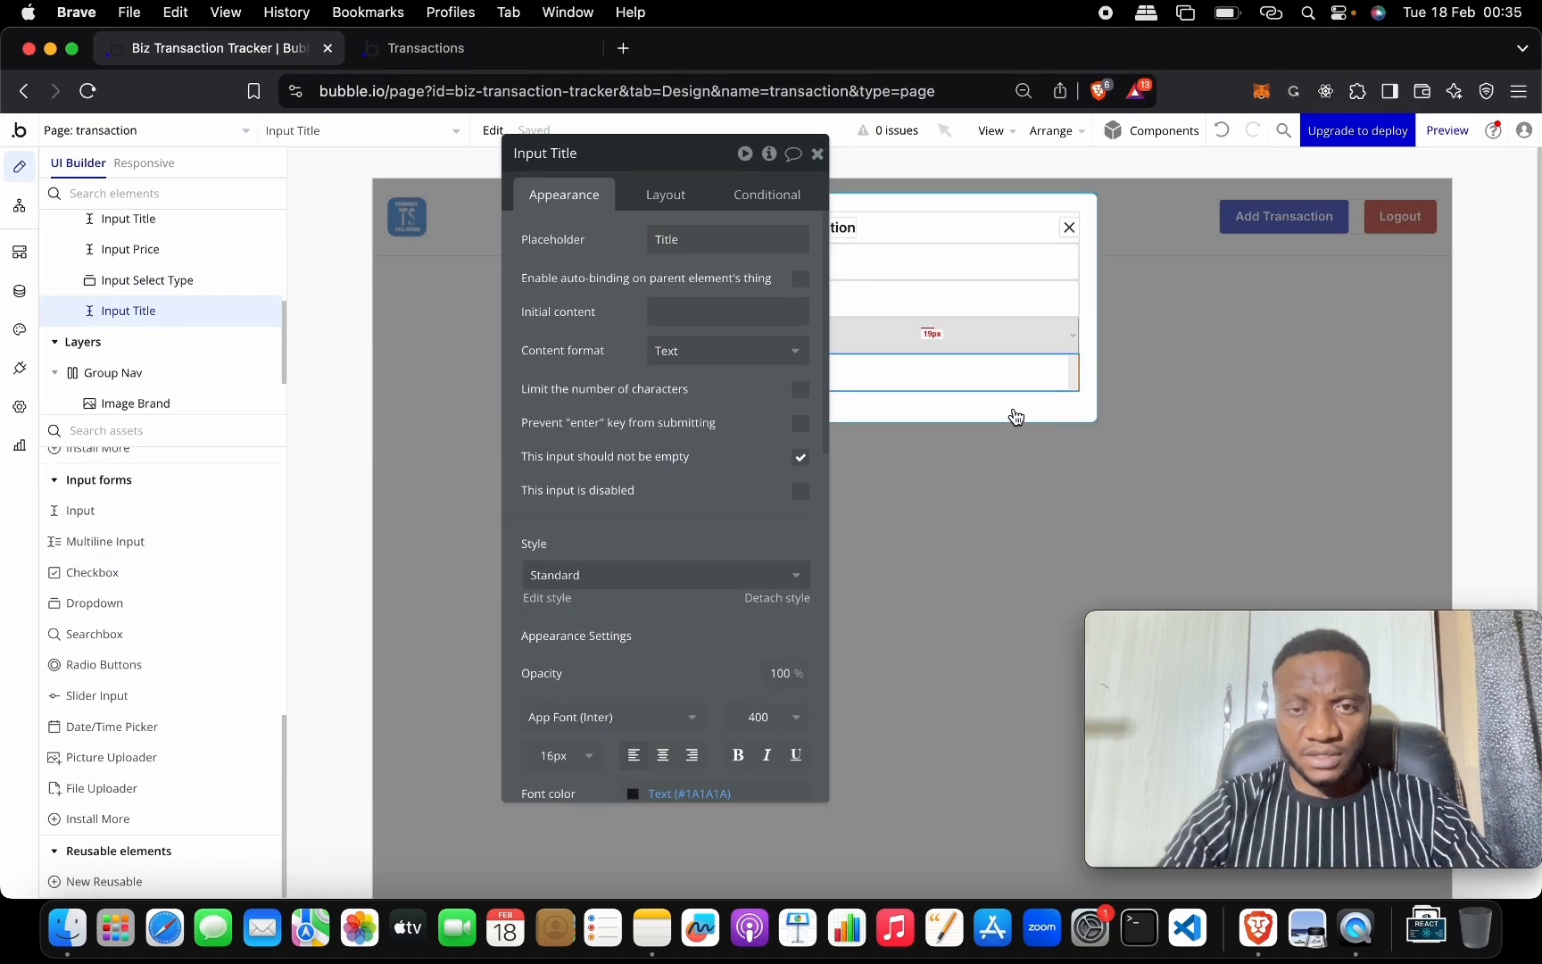
{"action": "left_click", "coordinate": [821, 153]}
{"action": "double_click", "coordinate": [877, 369]}
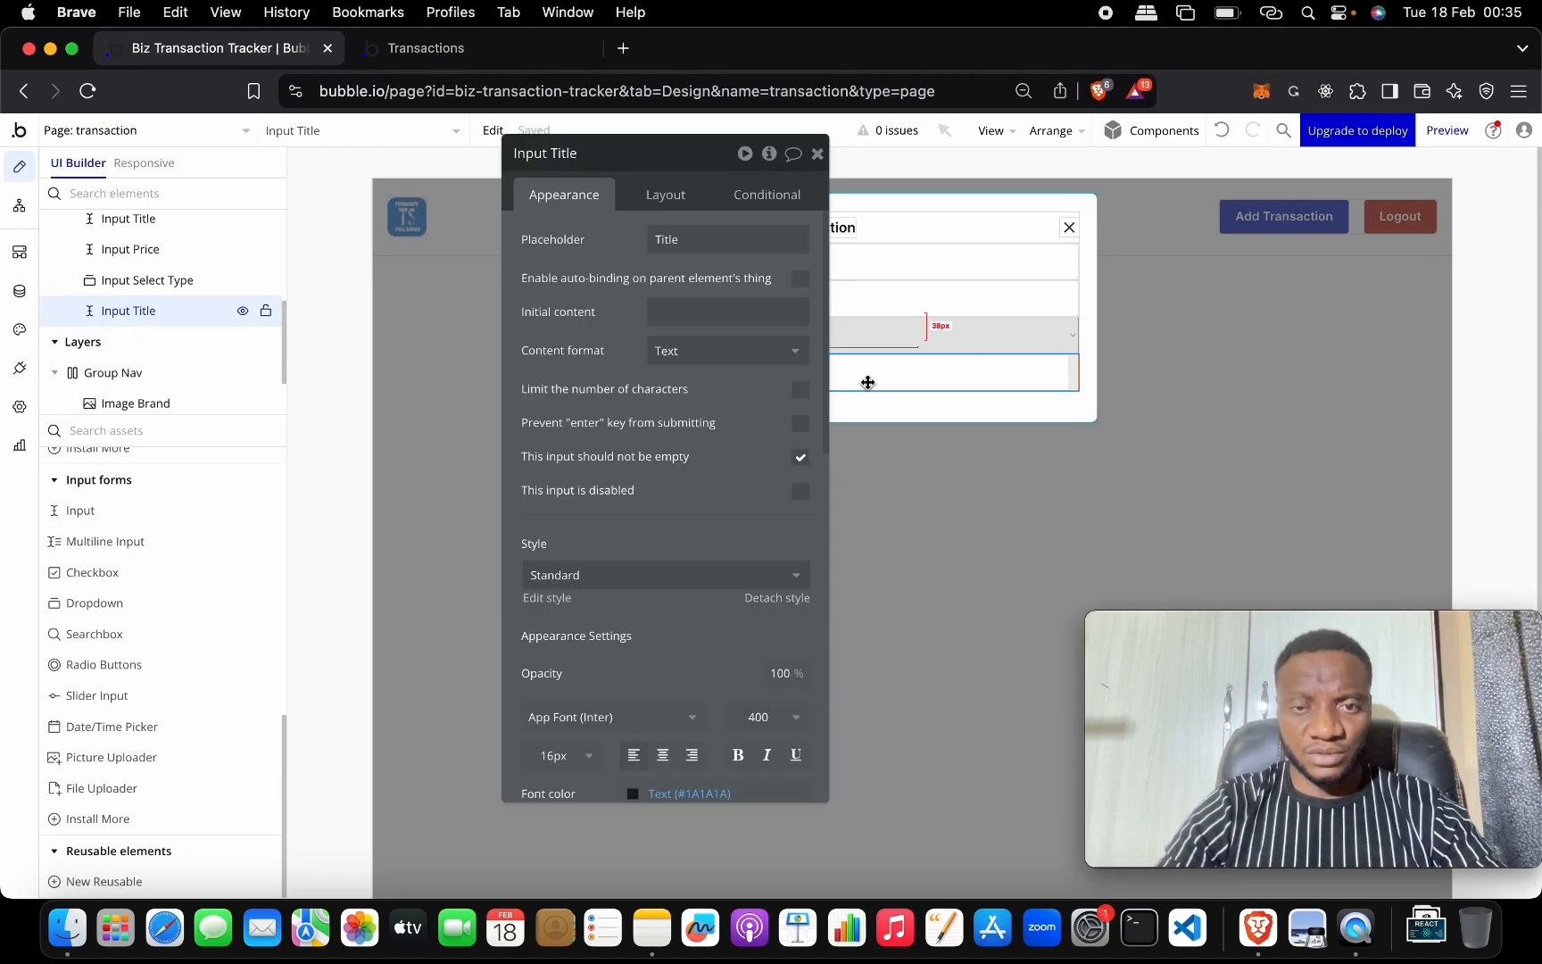
{"action": "scroll", "coordinate": [670, 568], "scroll_direction": "down", "scroll_amount": 10}
{"action": "key", "text": "BackSpace"}
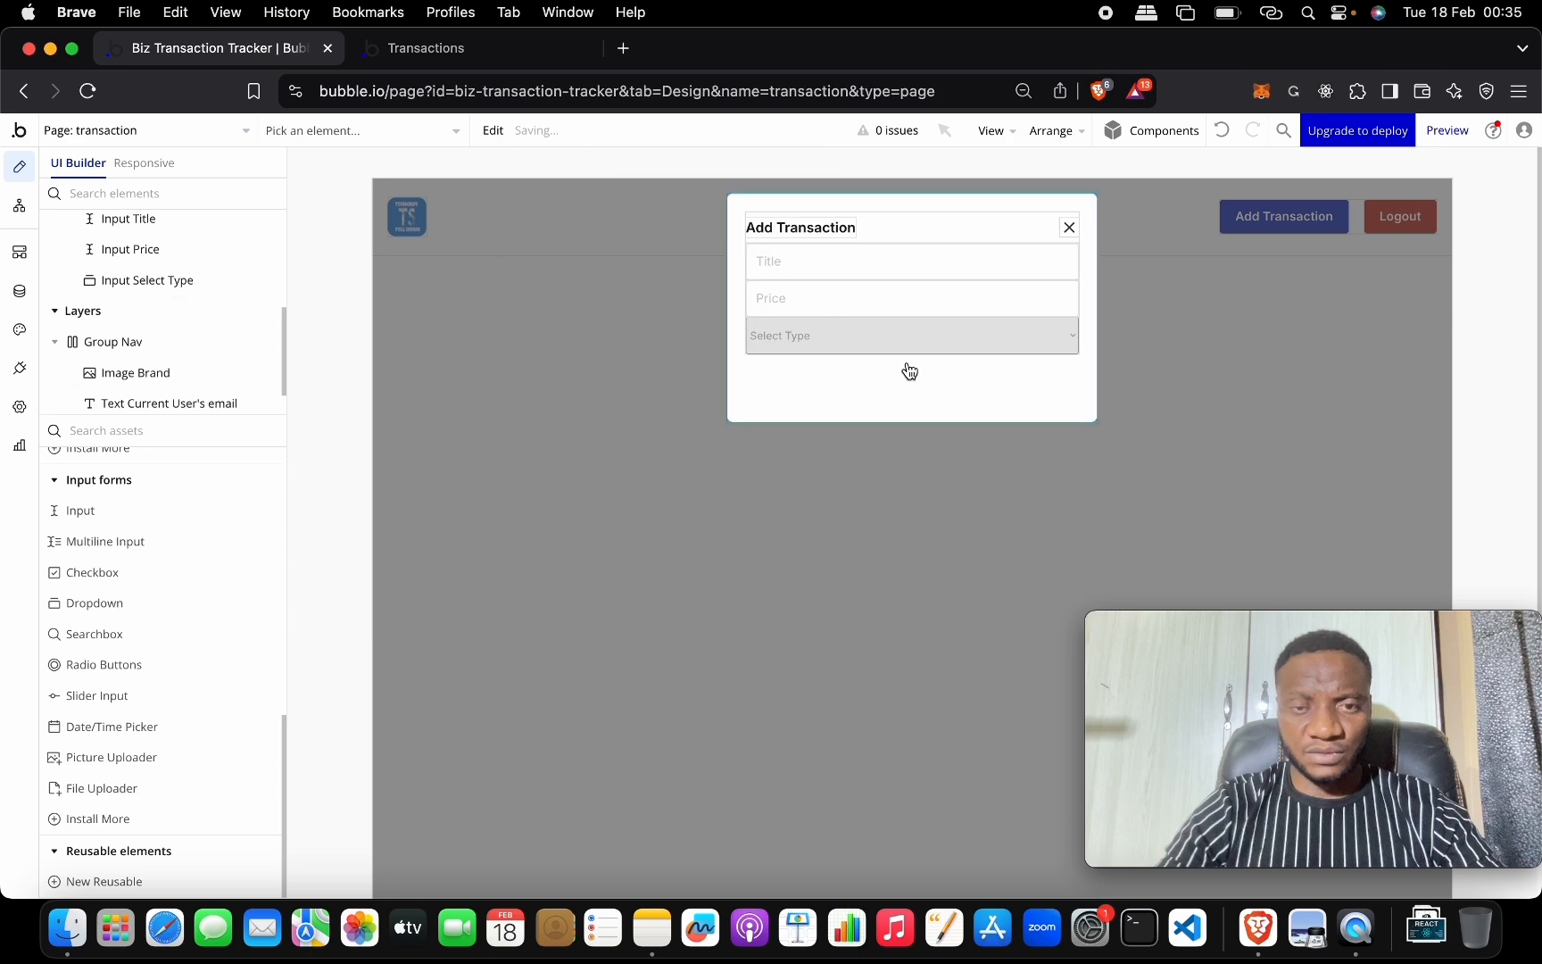
Check the settings of the Title, Price and Select Type elements in the popup.
{"action": "double_click", "coordinate": [787, 268]}
{"action": "left_click", "coordinate": [920, 299]}
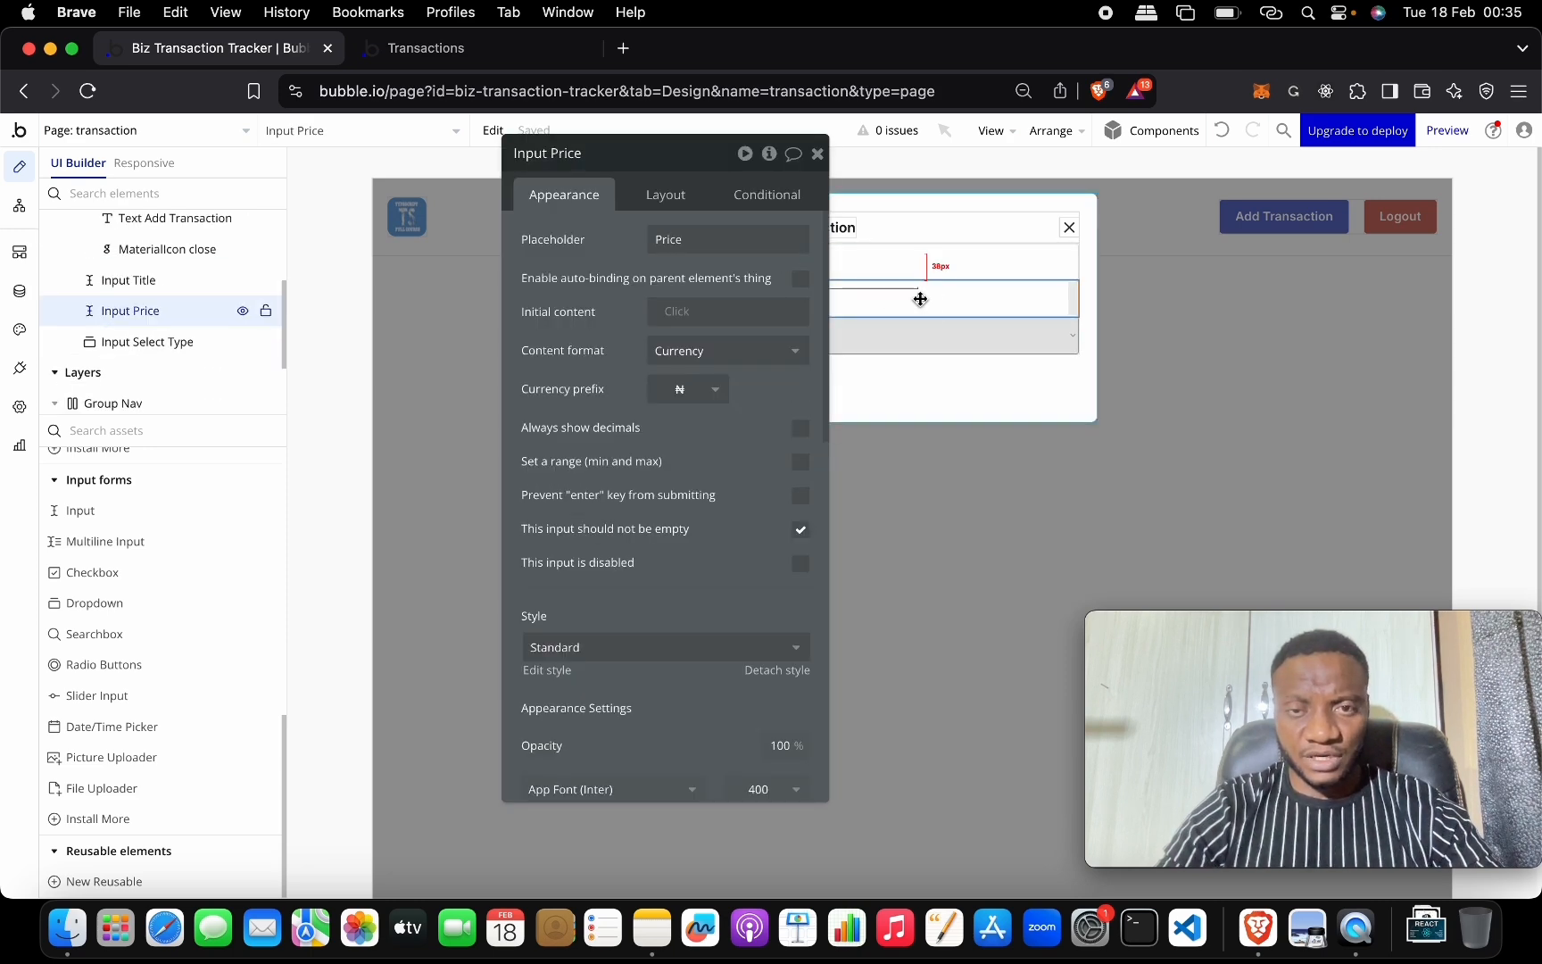
{"action": "left_click", "coordinate": [929, 338]}
{"action": "left_click_drag", "start_coordinate": [705, 160], "coordinate": [480, 255]}
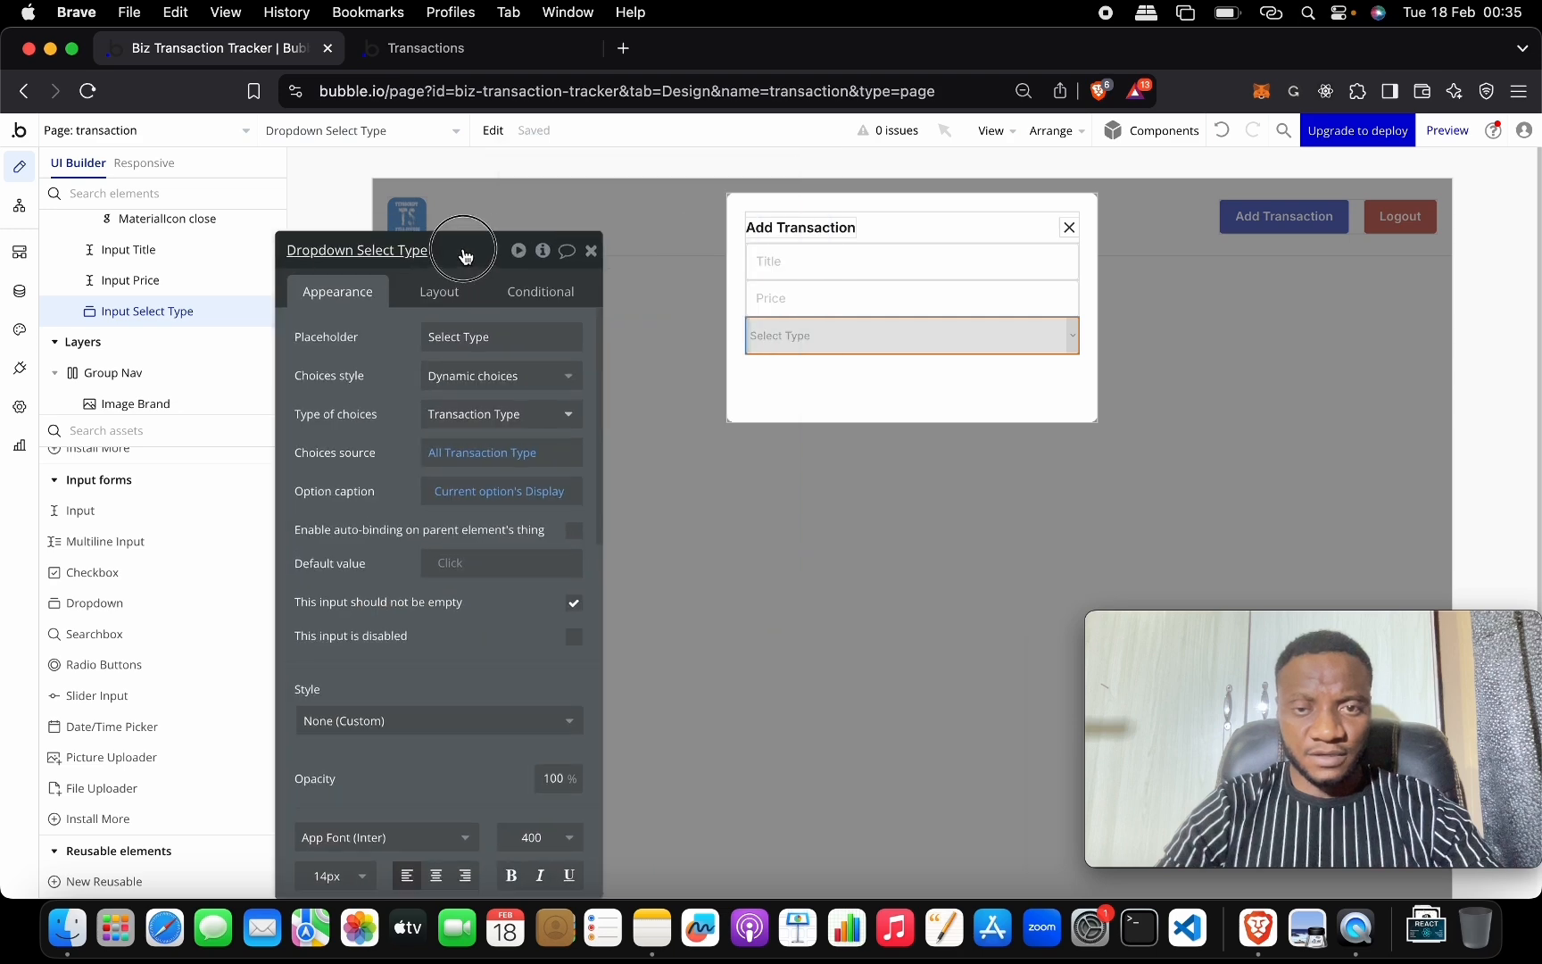
{"action": "scroll", "coordinate": [156, 527], "scroll_direction": "up", "scroll_amount": 10}
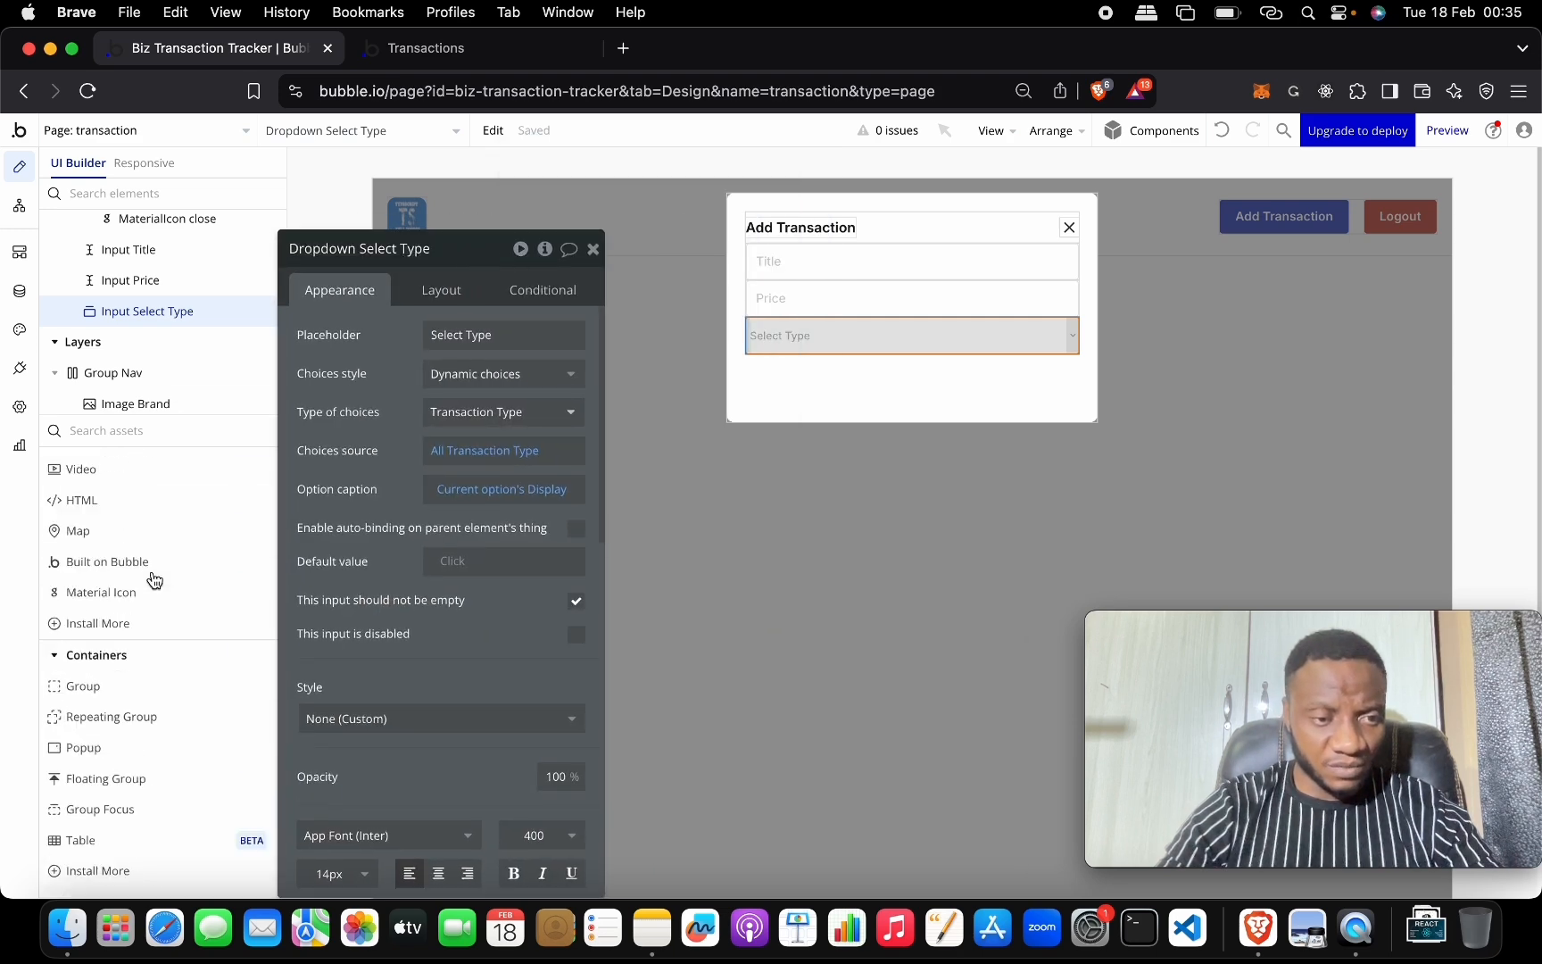
{"action": "key", "text": "Escape"}
{"action": "left_click", "coordinate": [162, 529]}
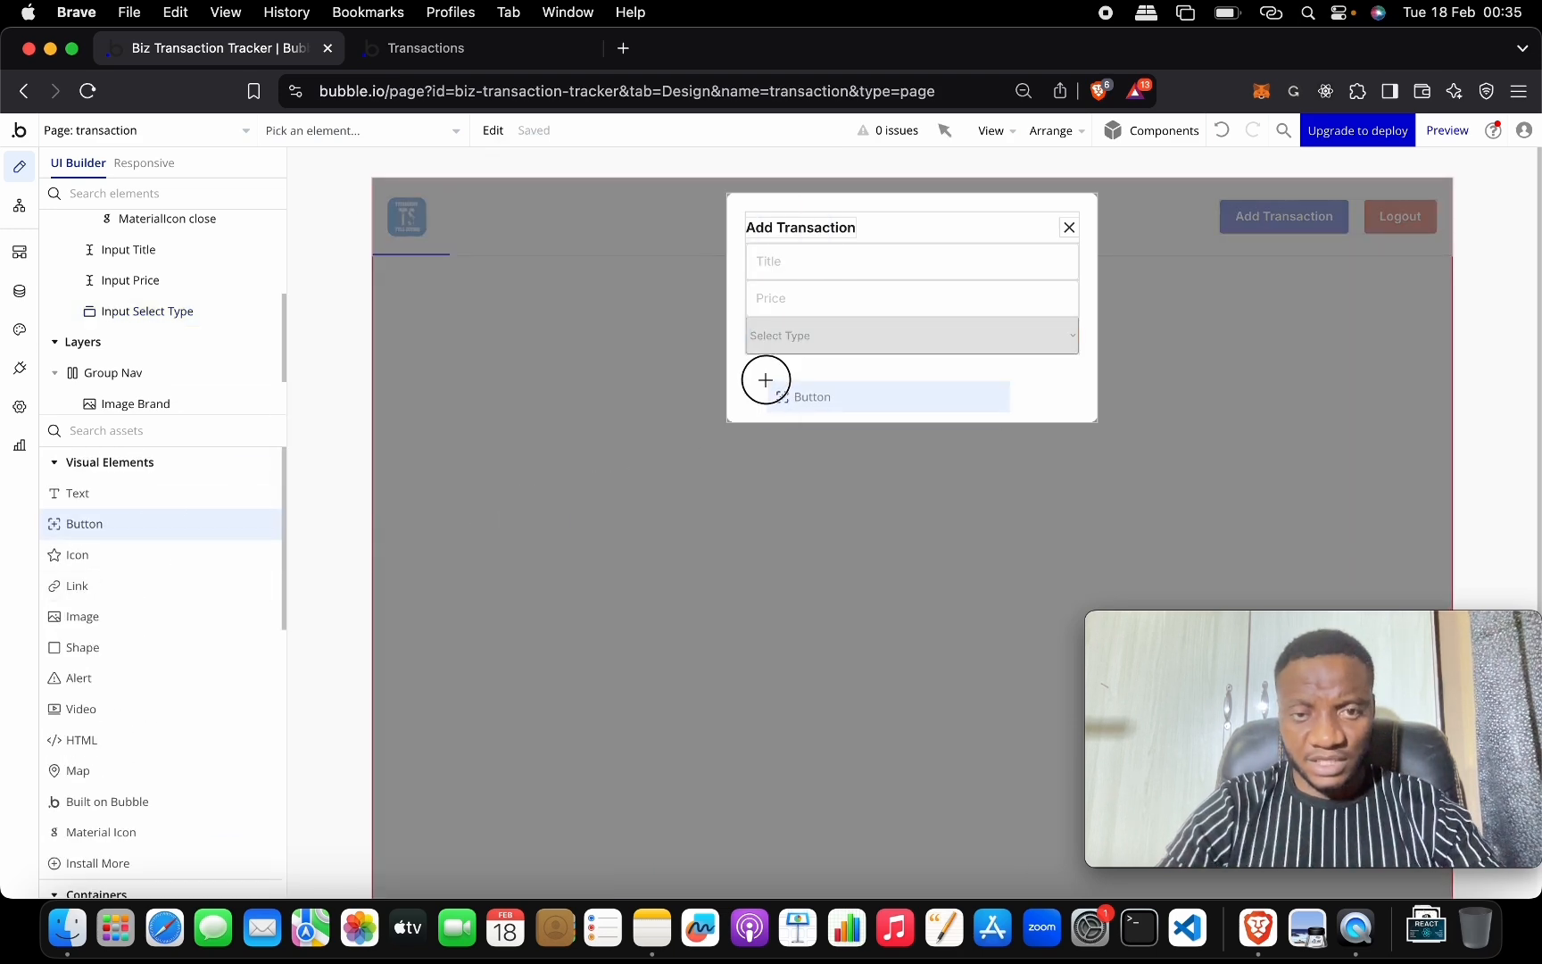
Undo the misplaced button and delete the restored fourth Title input again.
{"action": "left_click", "coordinate": [773, 363]}
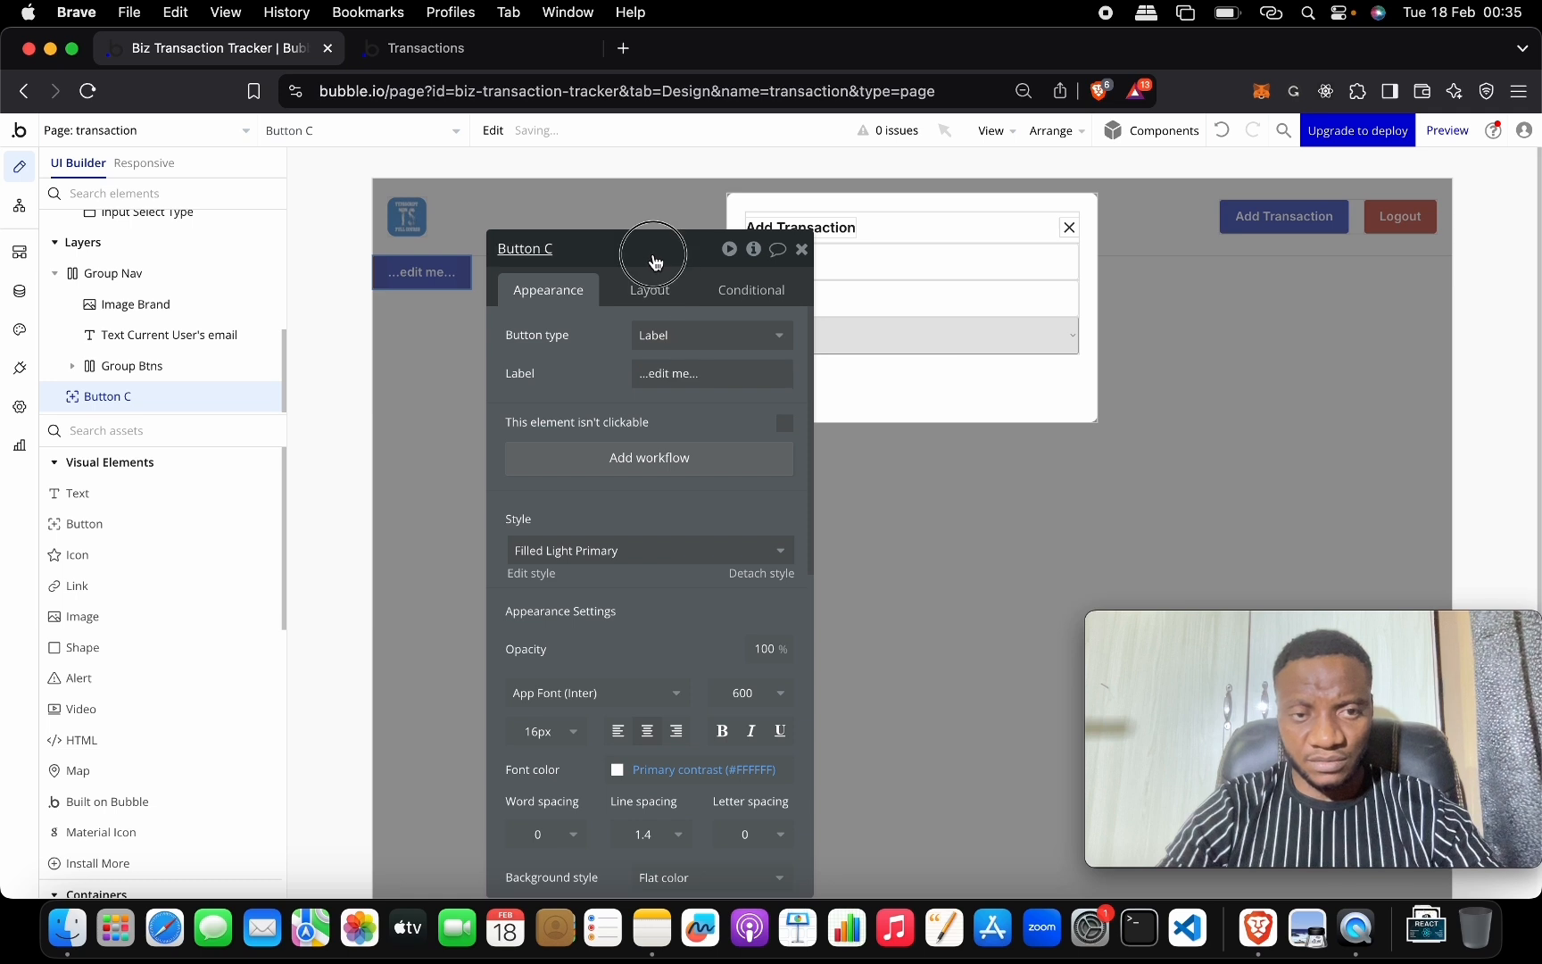
{"action": "left_click_drag", "start_coordinate": [654, 255], "coordinate": [393, 473]}
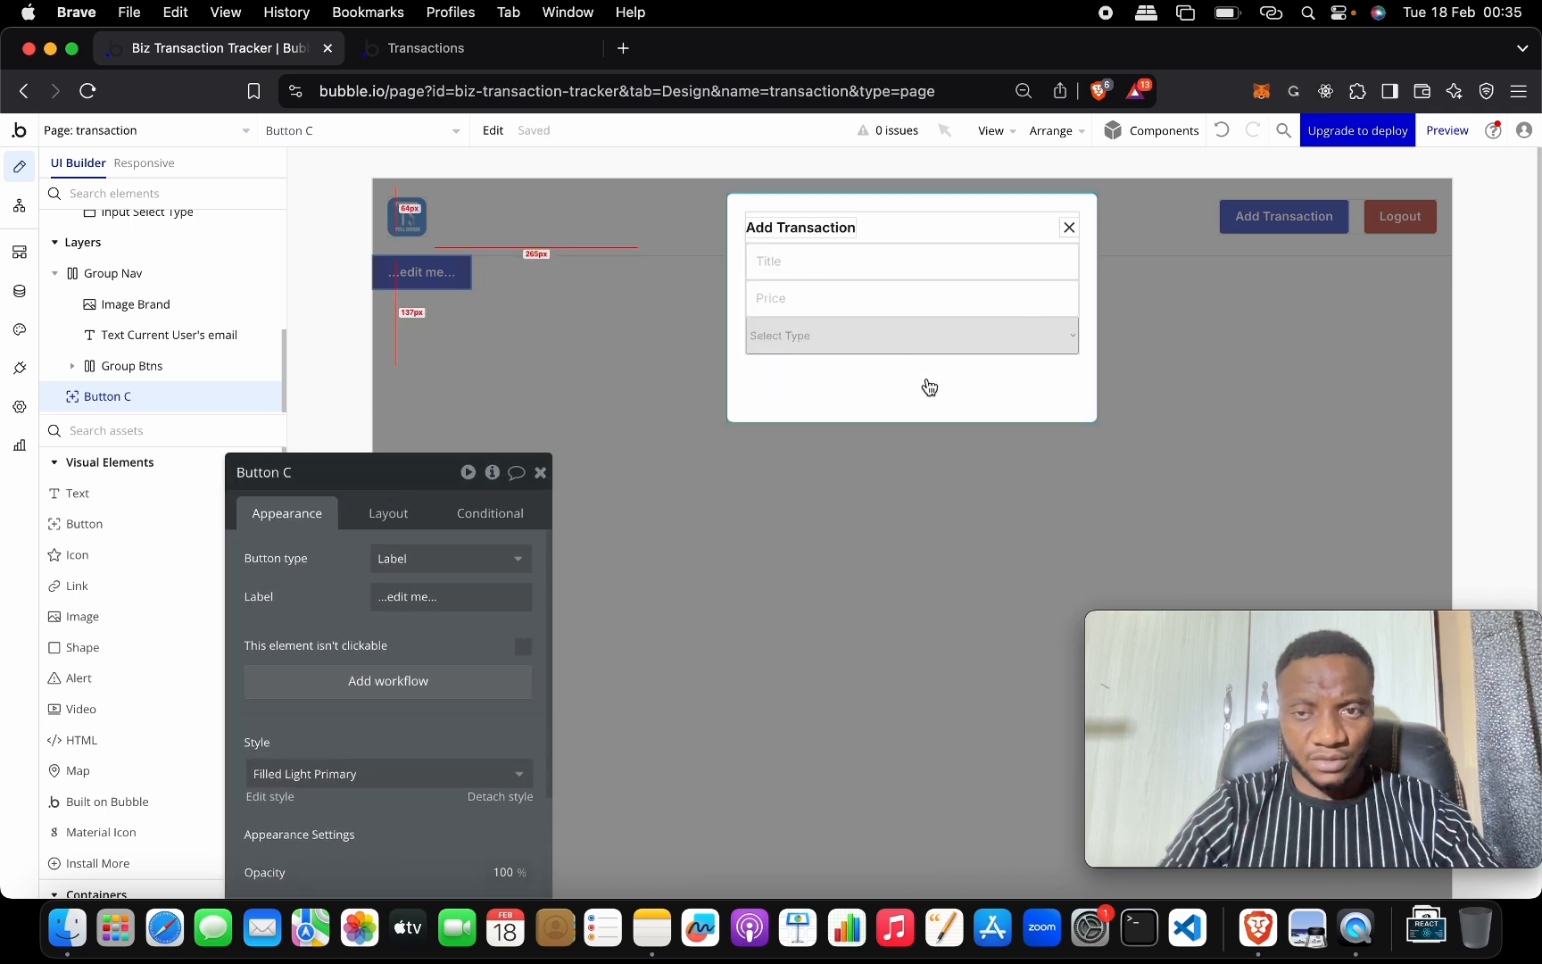
{"action": "left_click", "coordinate": [1226, 132]}
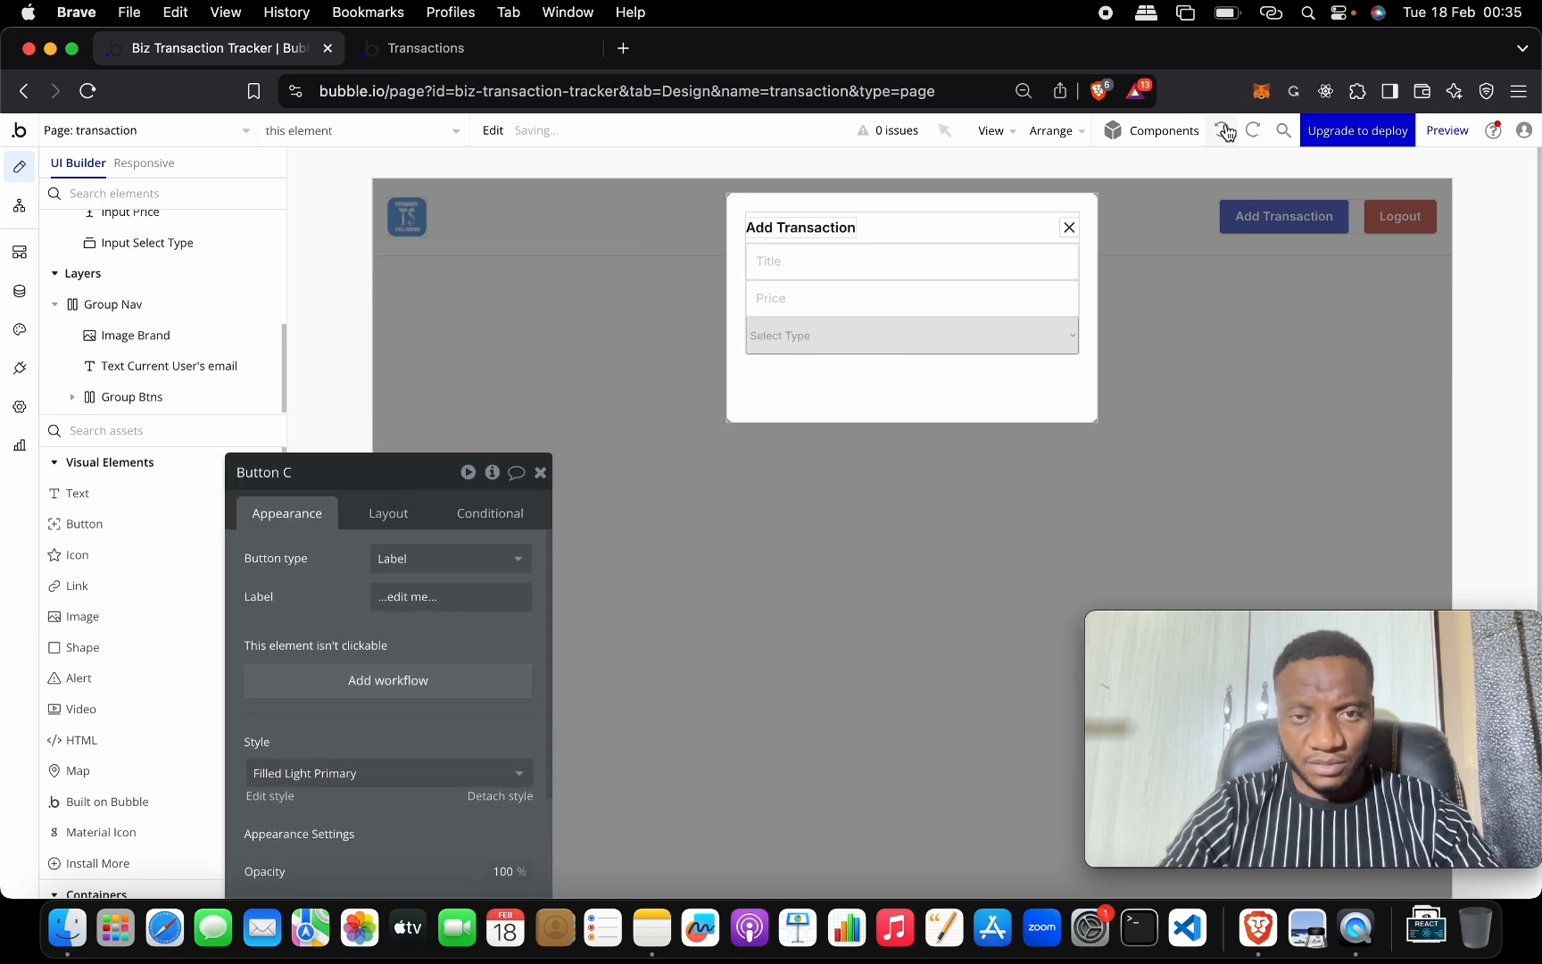
{"action": "left_click", "coordinate": [1226, 132]}
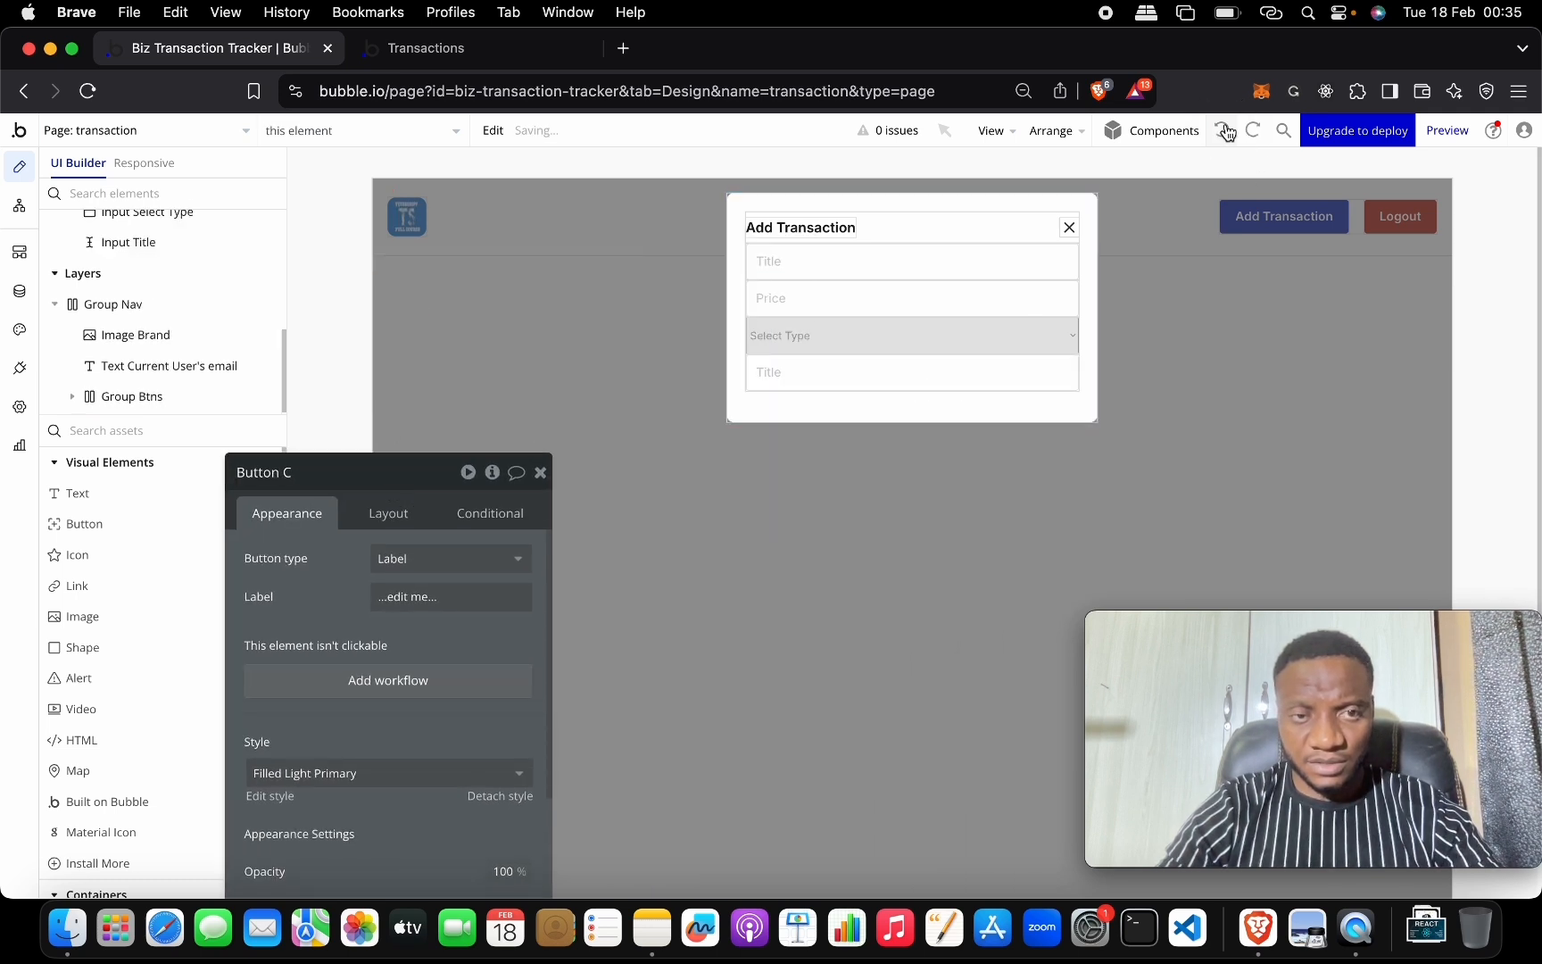
{"action": "left_click", "coordinate": [888, 380]}
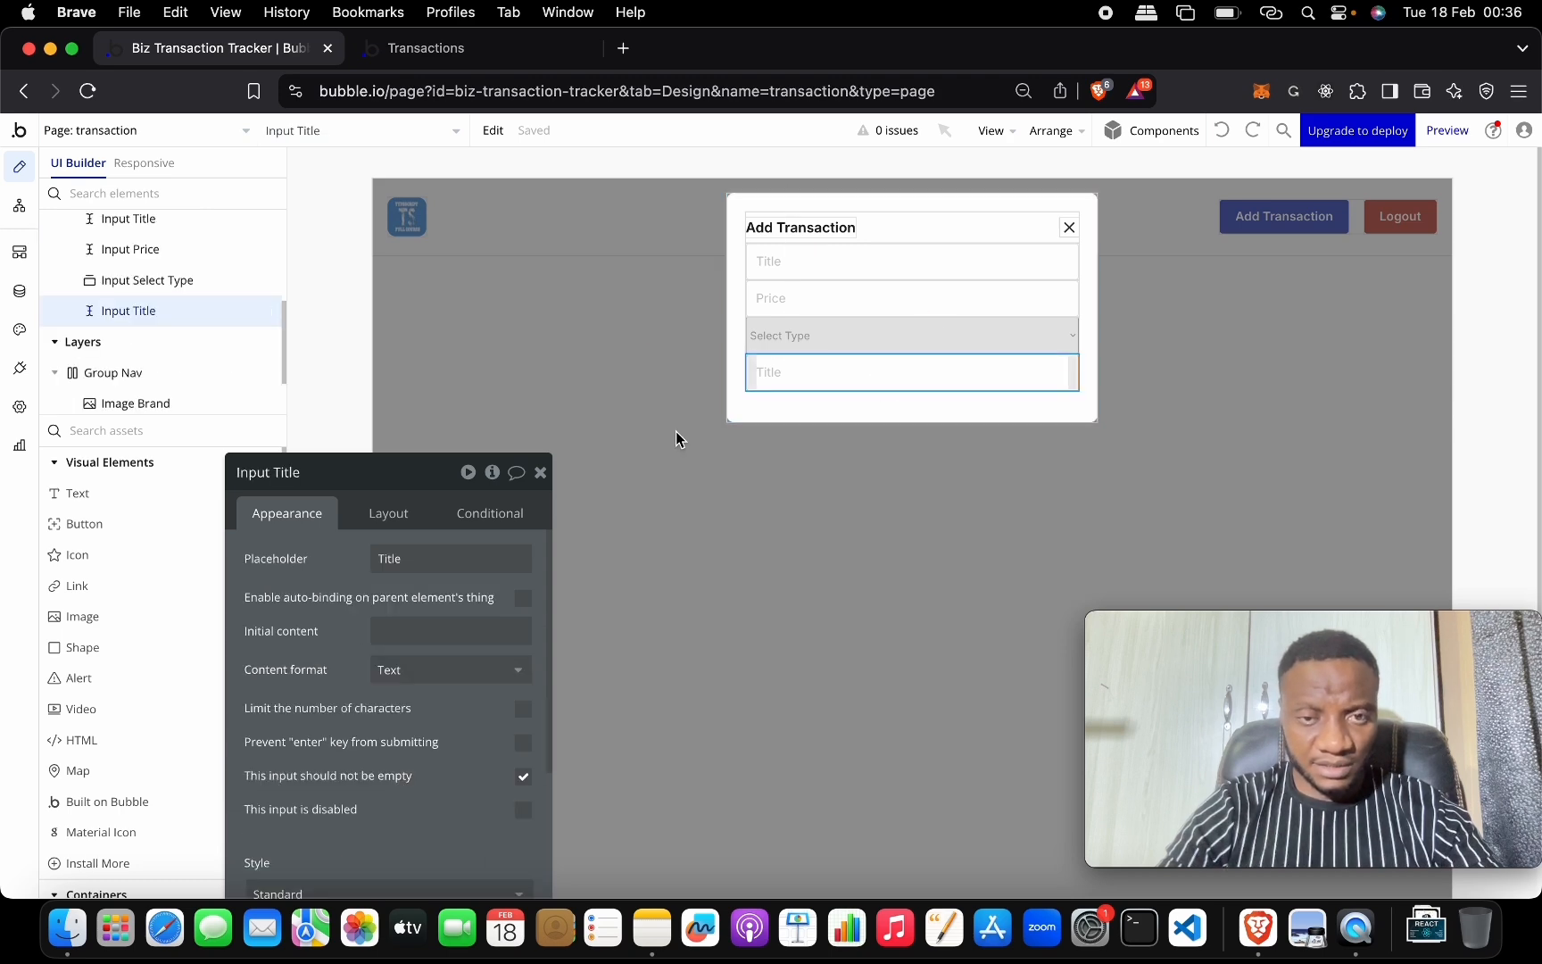
{"action": "left_click", "coordinate": [419, 473]}
{"action": "left_click_drag", "start_coordinate": [421, 480], "coordinate": [514, 152]}
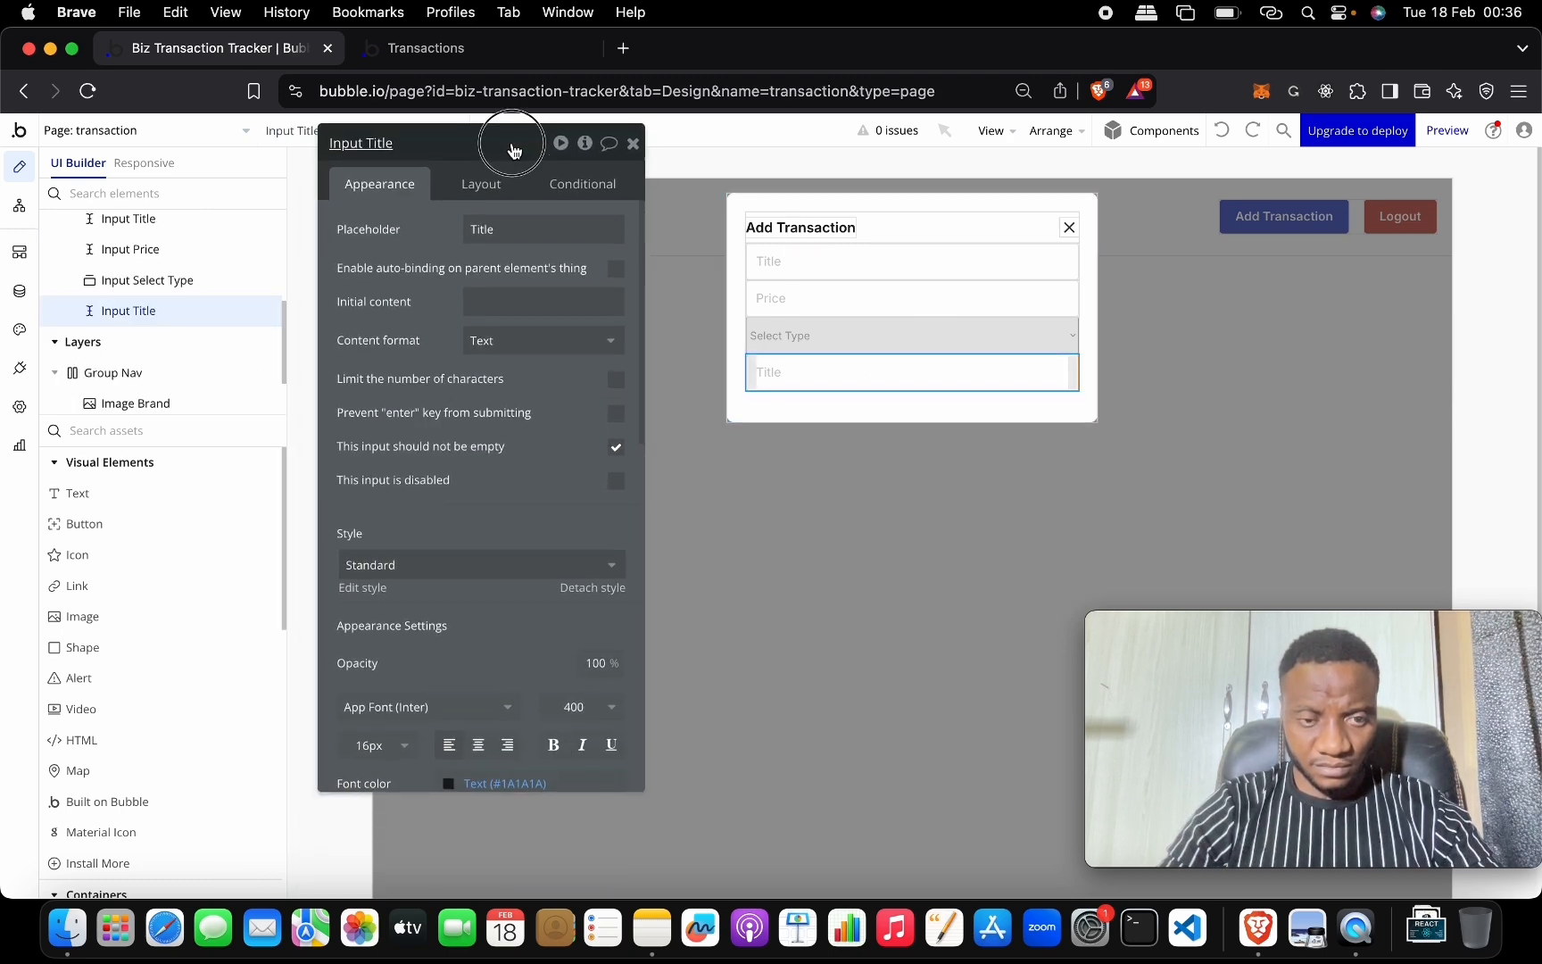
{"action": "scroll", "coordinate": [534, 598], "scroll_direction": "down", "scroll_amount": 10}
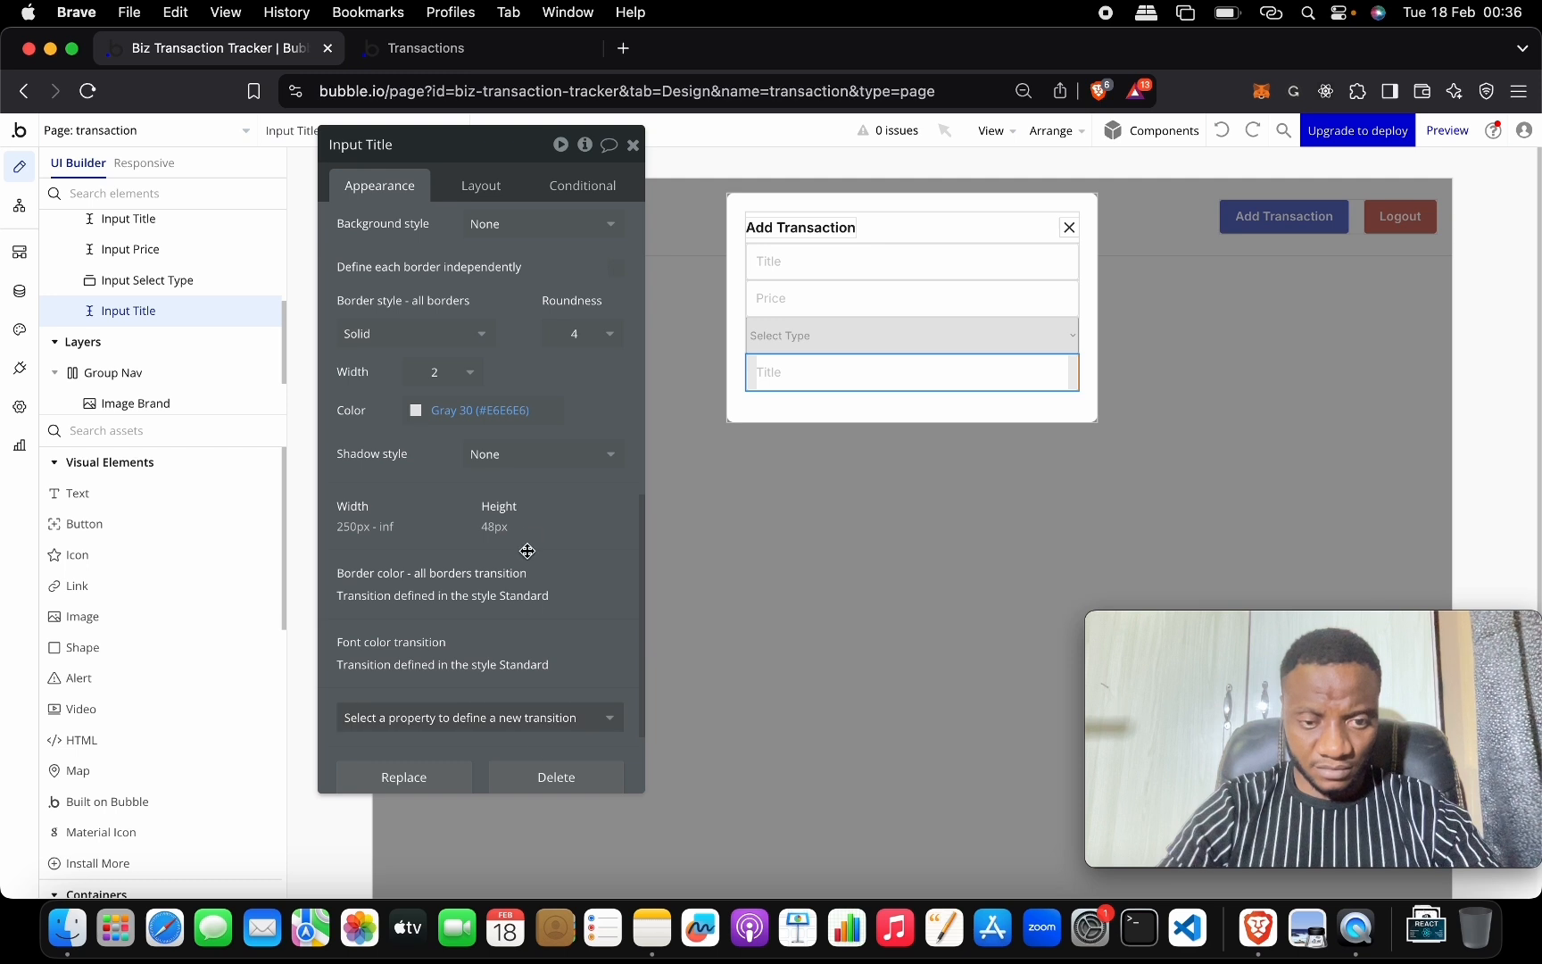
{"action": "scroll", "coordinate": [527, 714], "scroll_direction": "down", "scroll_amount": 3}
{"action": "left_click", "coordinate": [540, 642]}
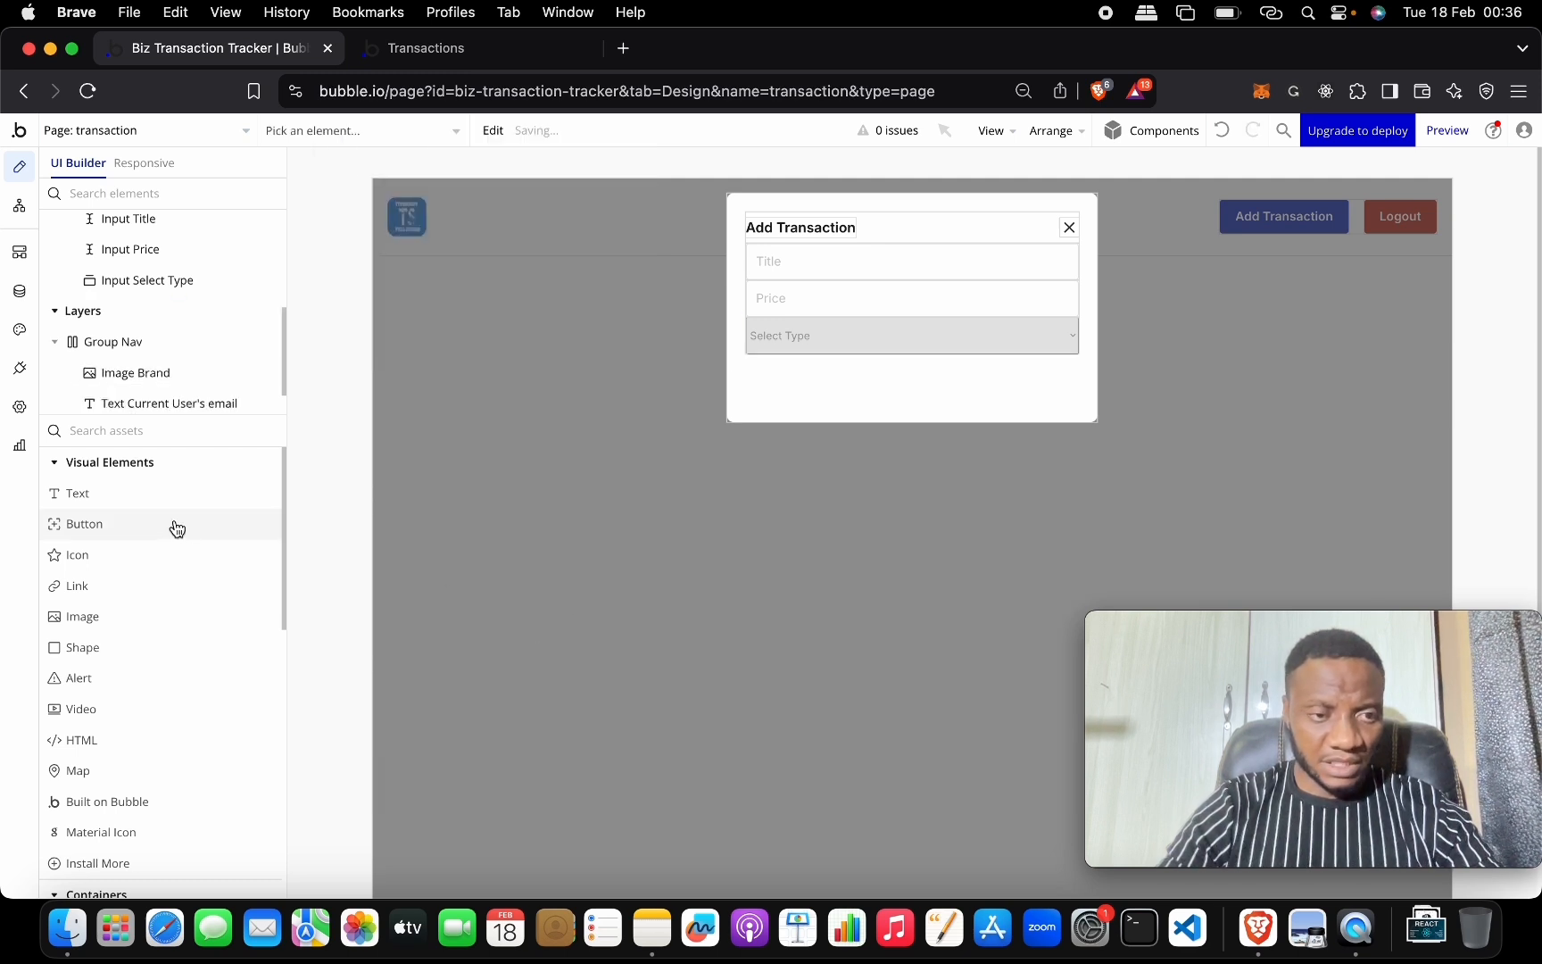
Place a full-width button labelled 'Add' below the Select Type dropdown.
{"action": "left_click_drag", "start_coordinate": [175, 524], "coordinate": [839, 389]}
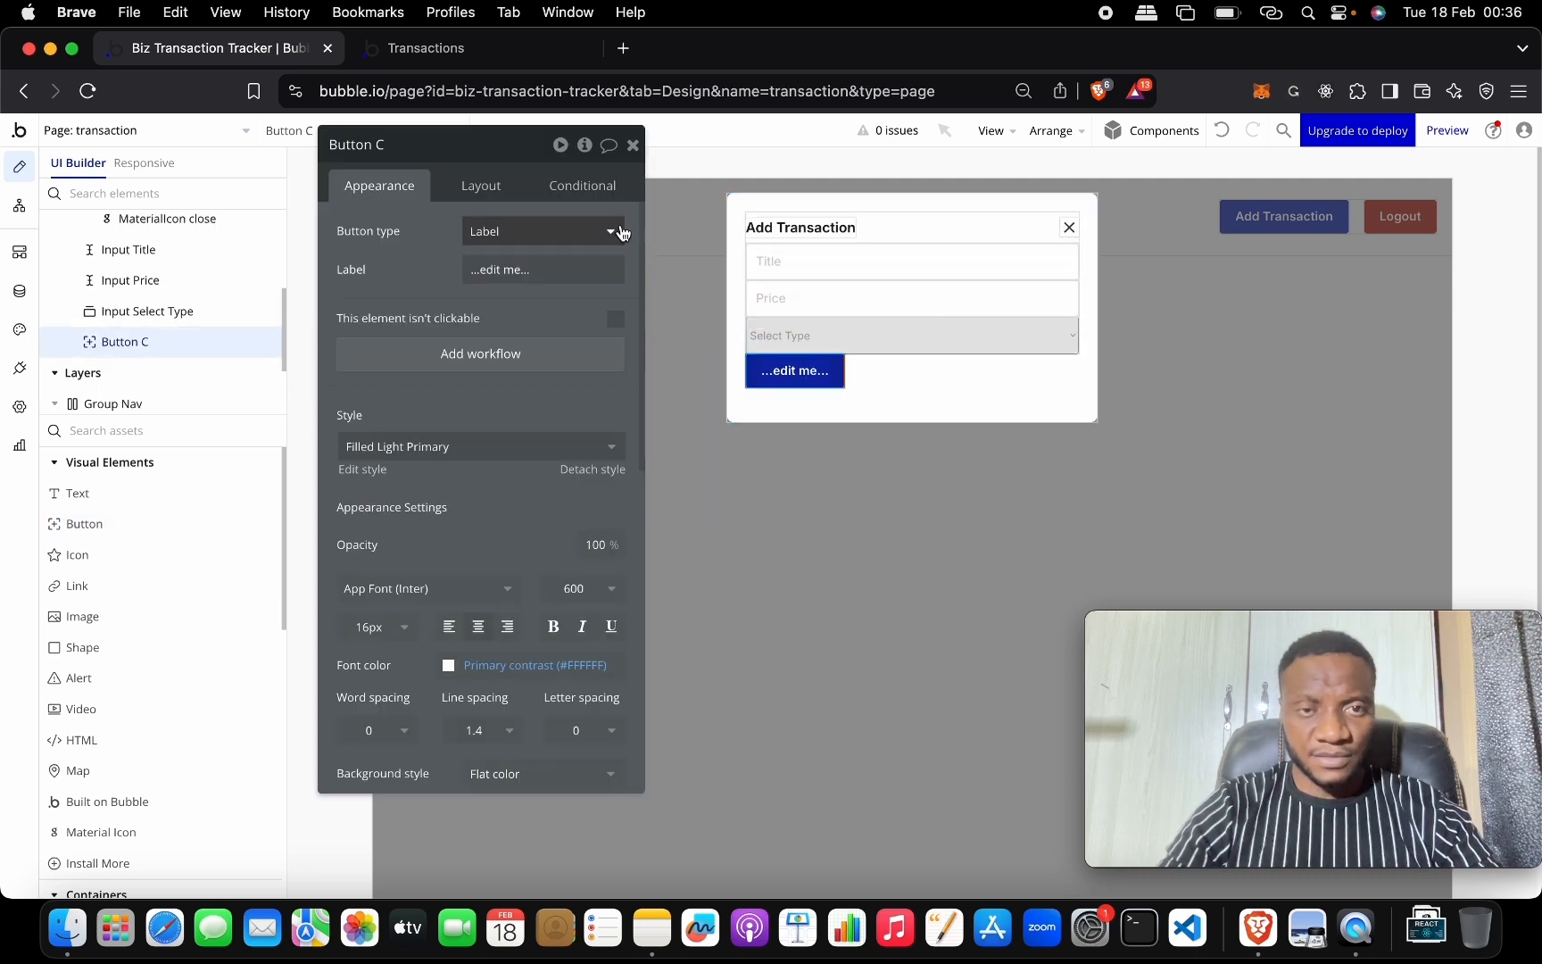
{"action": "left_click", "coordinate": [569, 269]}
{"action": "type", "text": "Add"}
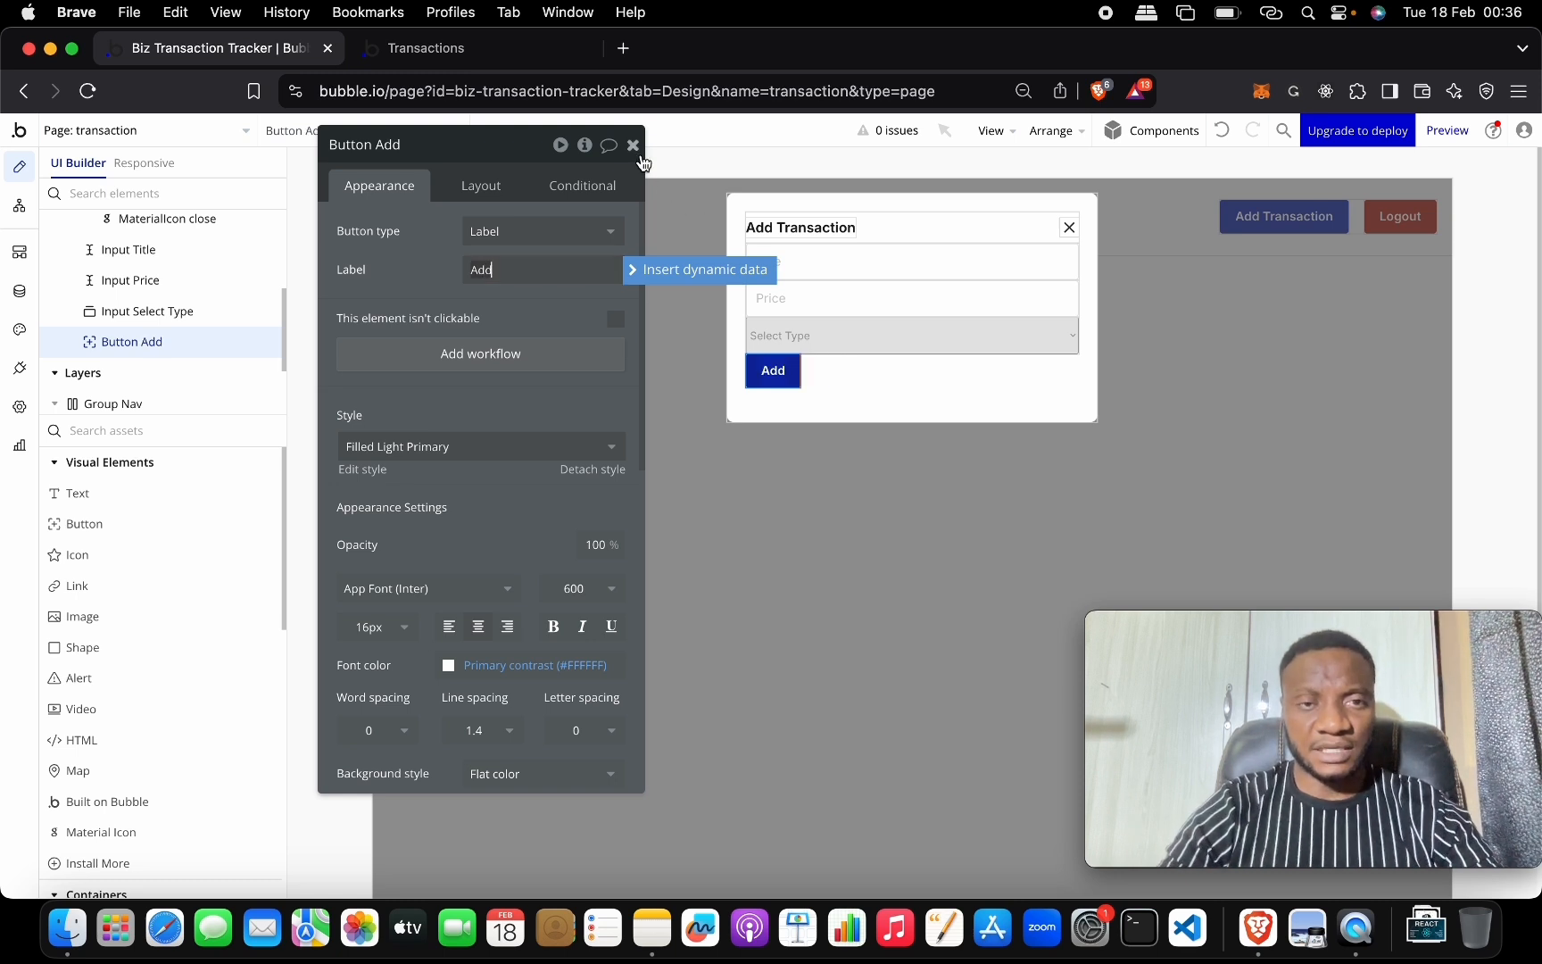
{"action": "left_click", "coordinate": [486, 191]}
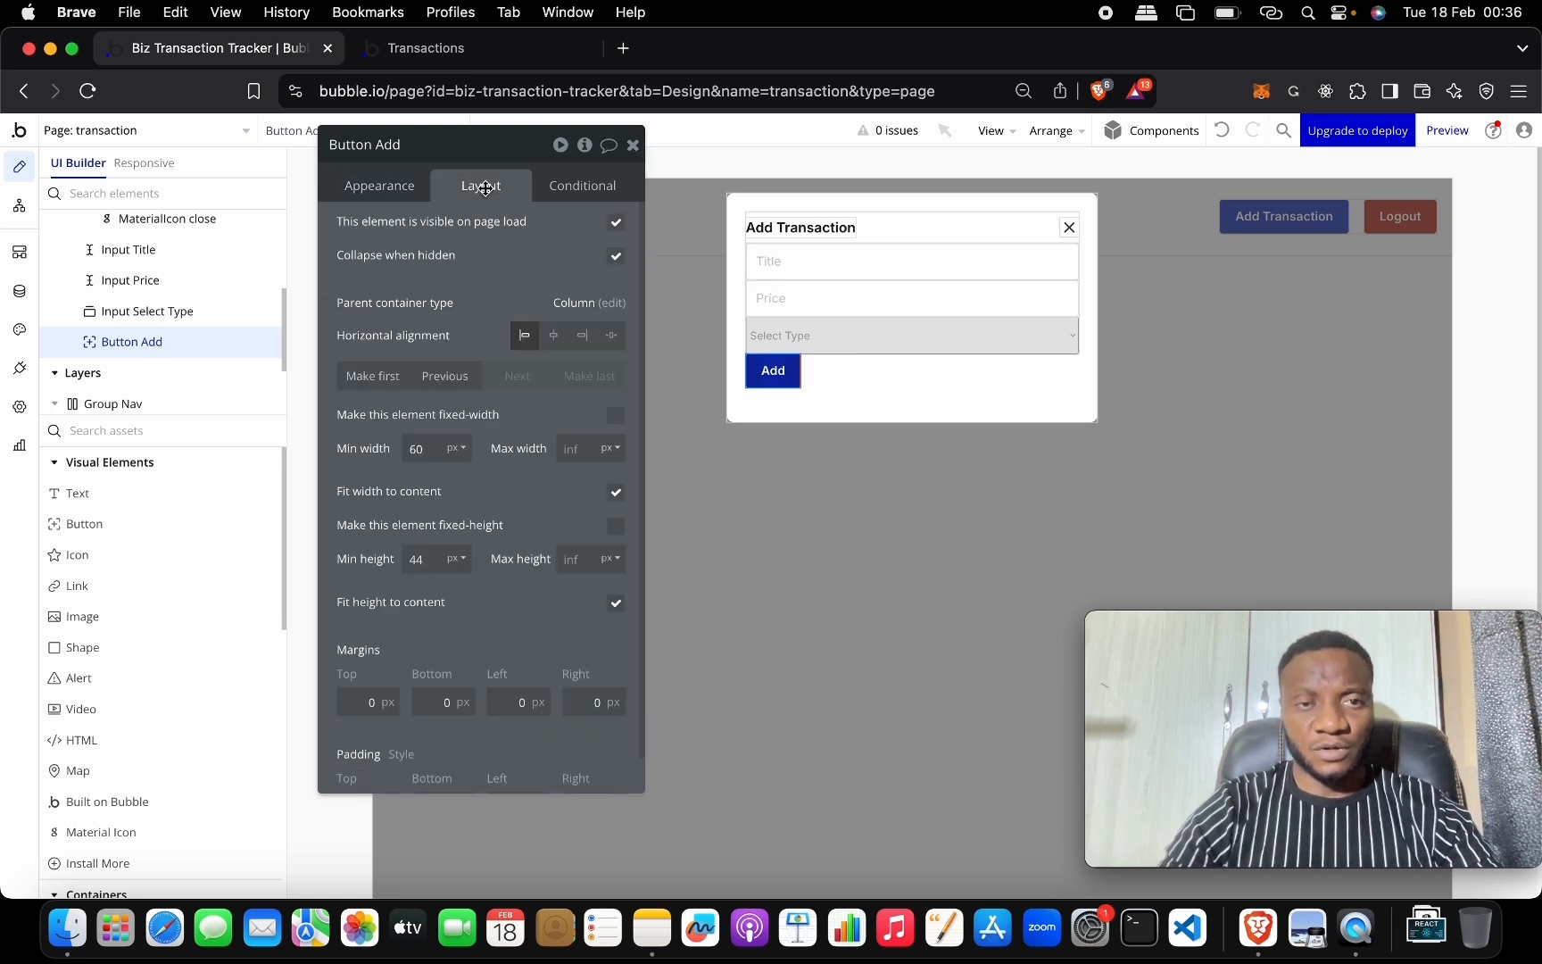
{"action": "left_click", "coordinate": [616, 492]}
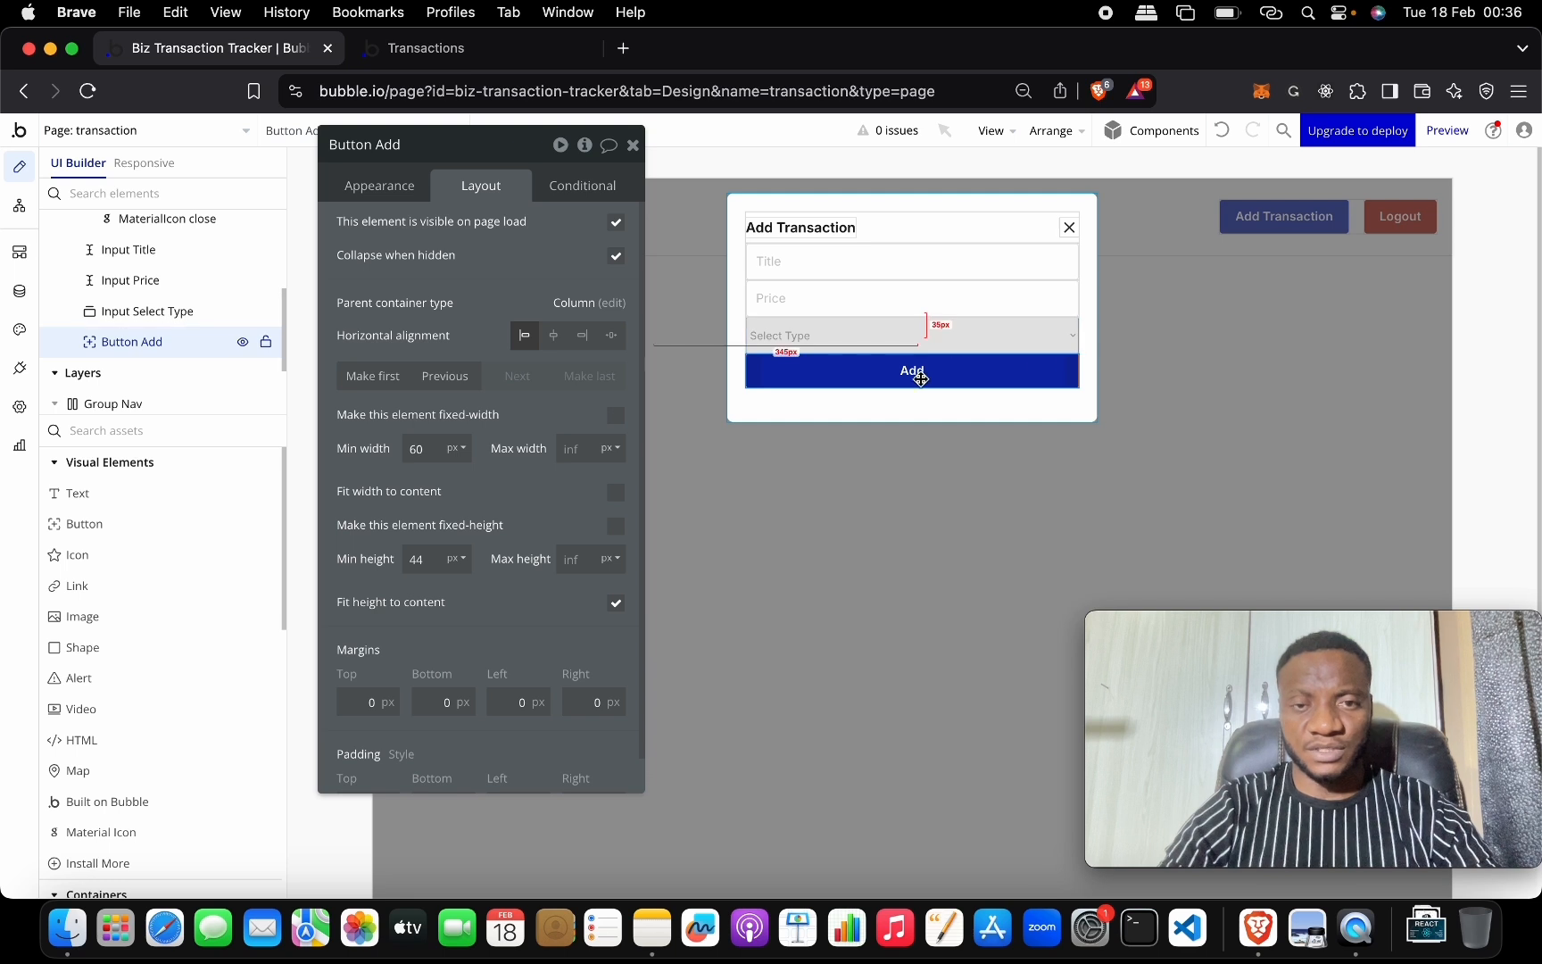
{"action": "left_click", "coordinate": [905, 337], "text": "shift"}
Group the Title, Price, Select Type and Add elements into a column container.
{"action": "left_click", "coordinate": [905, 297], "text": "shift"}
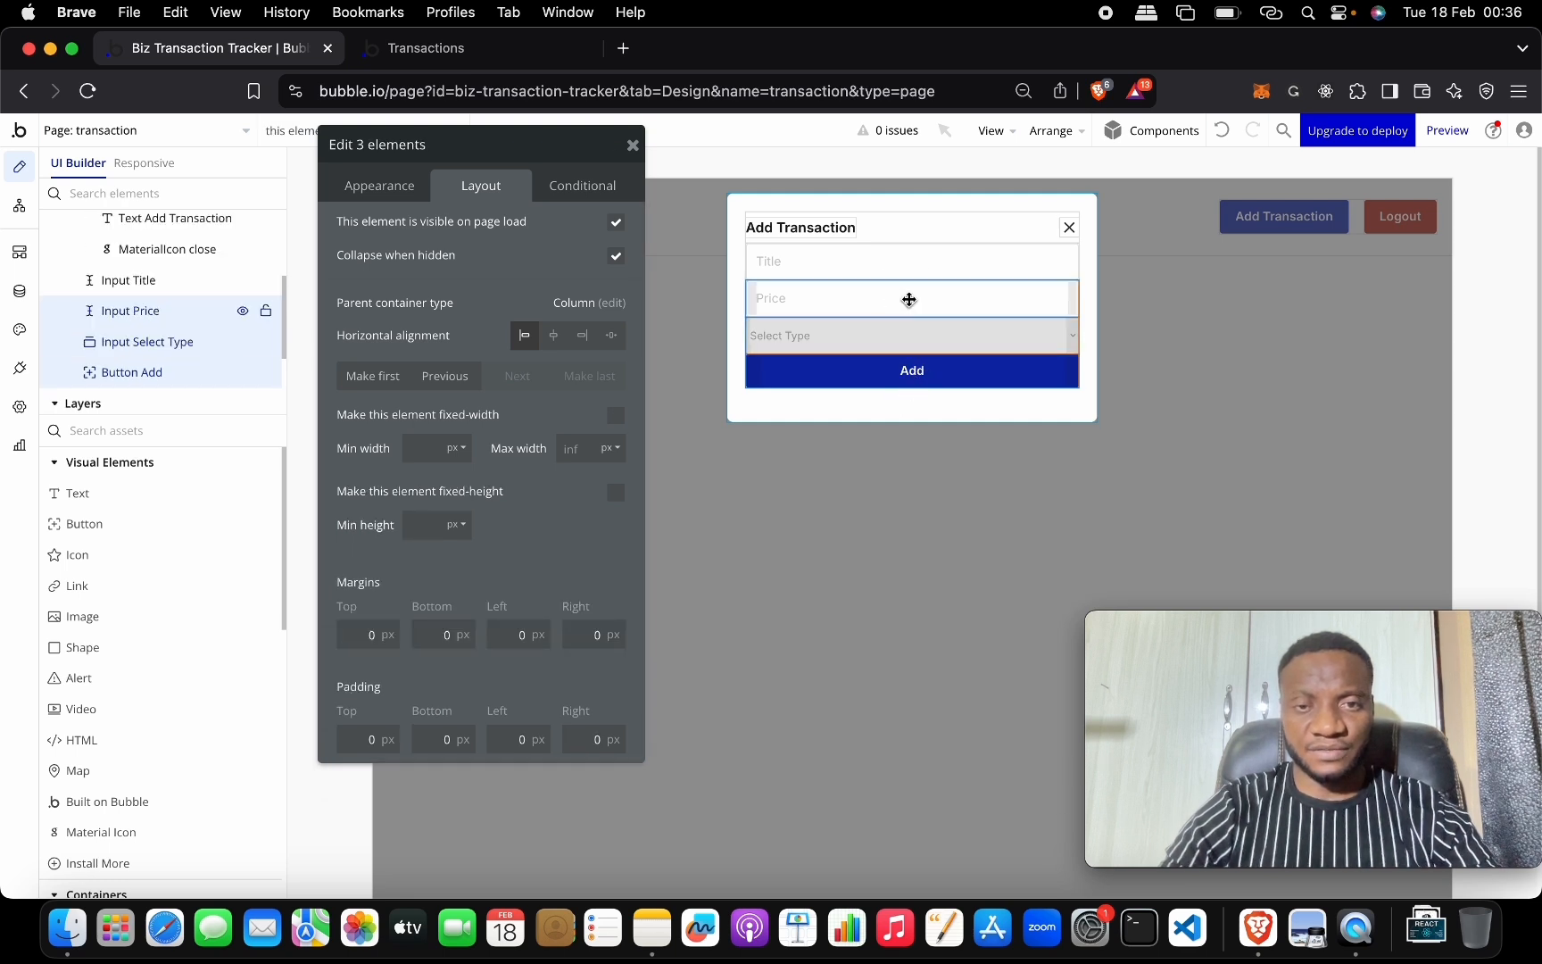
{"action": "left_click", "coordinate": [912, 265], "text": "shift"}
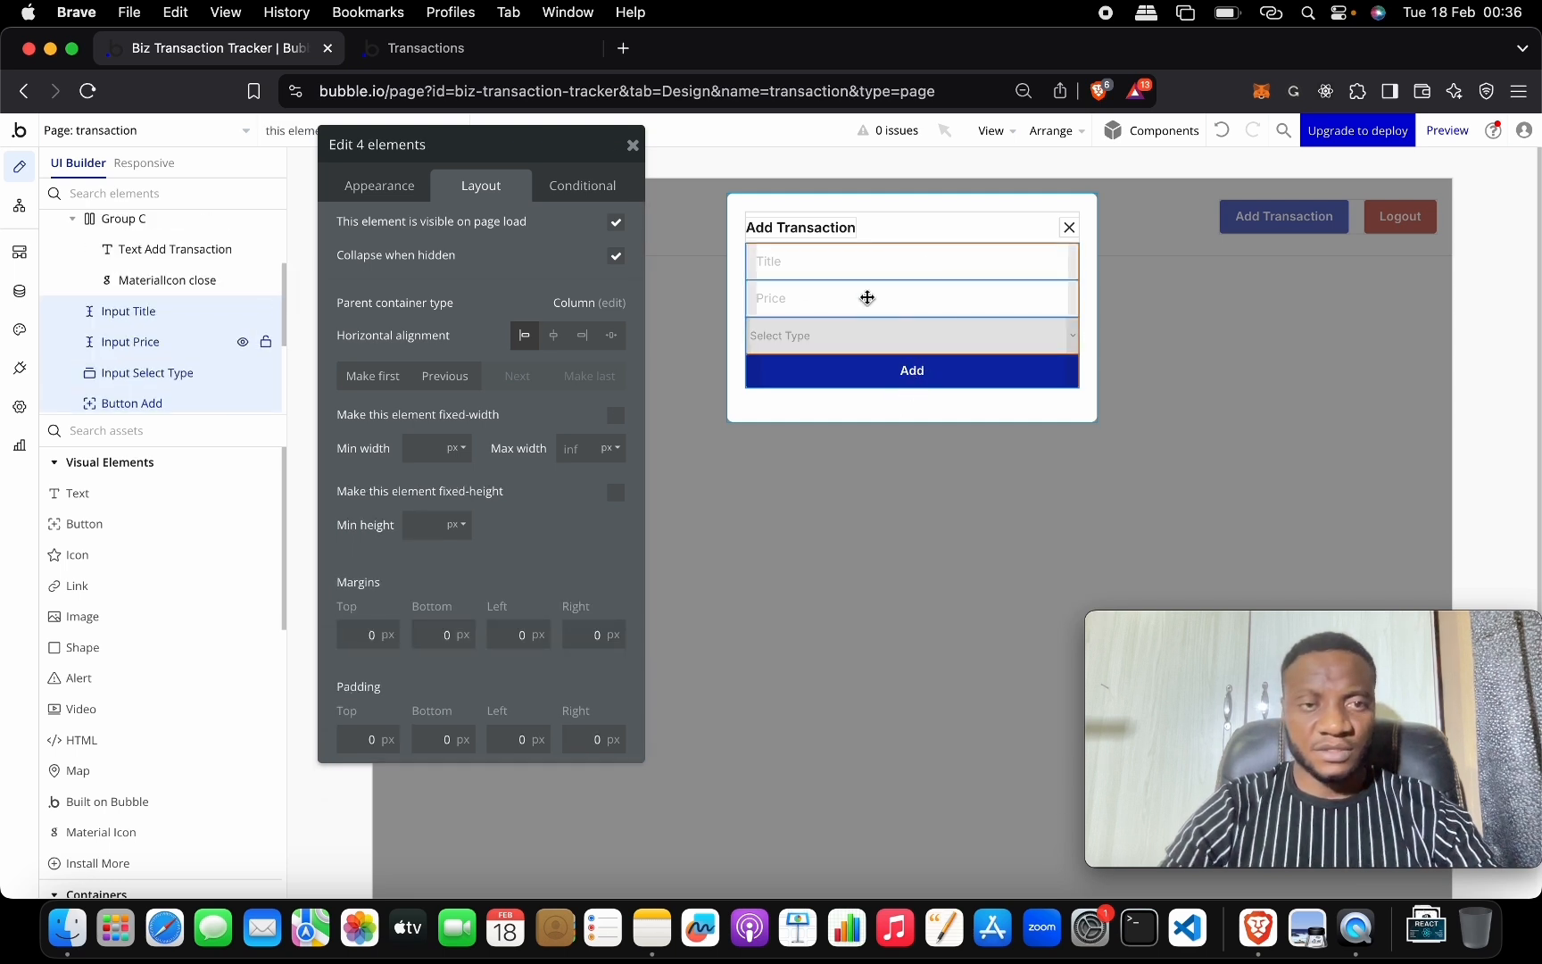
{"action": "right_click", "coordinate": [816, 307]}
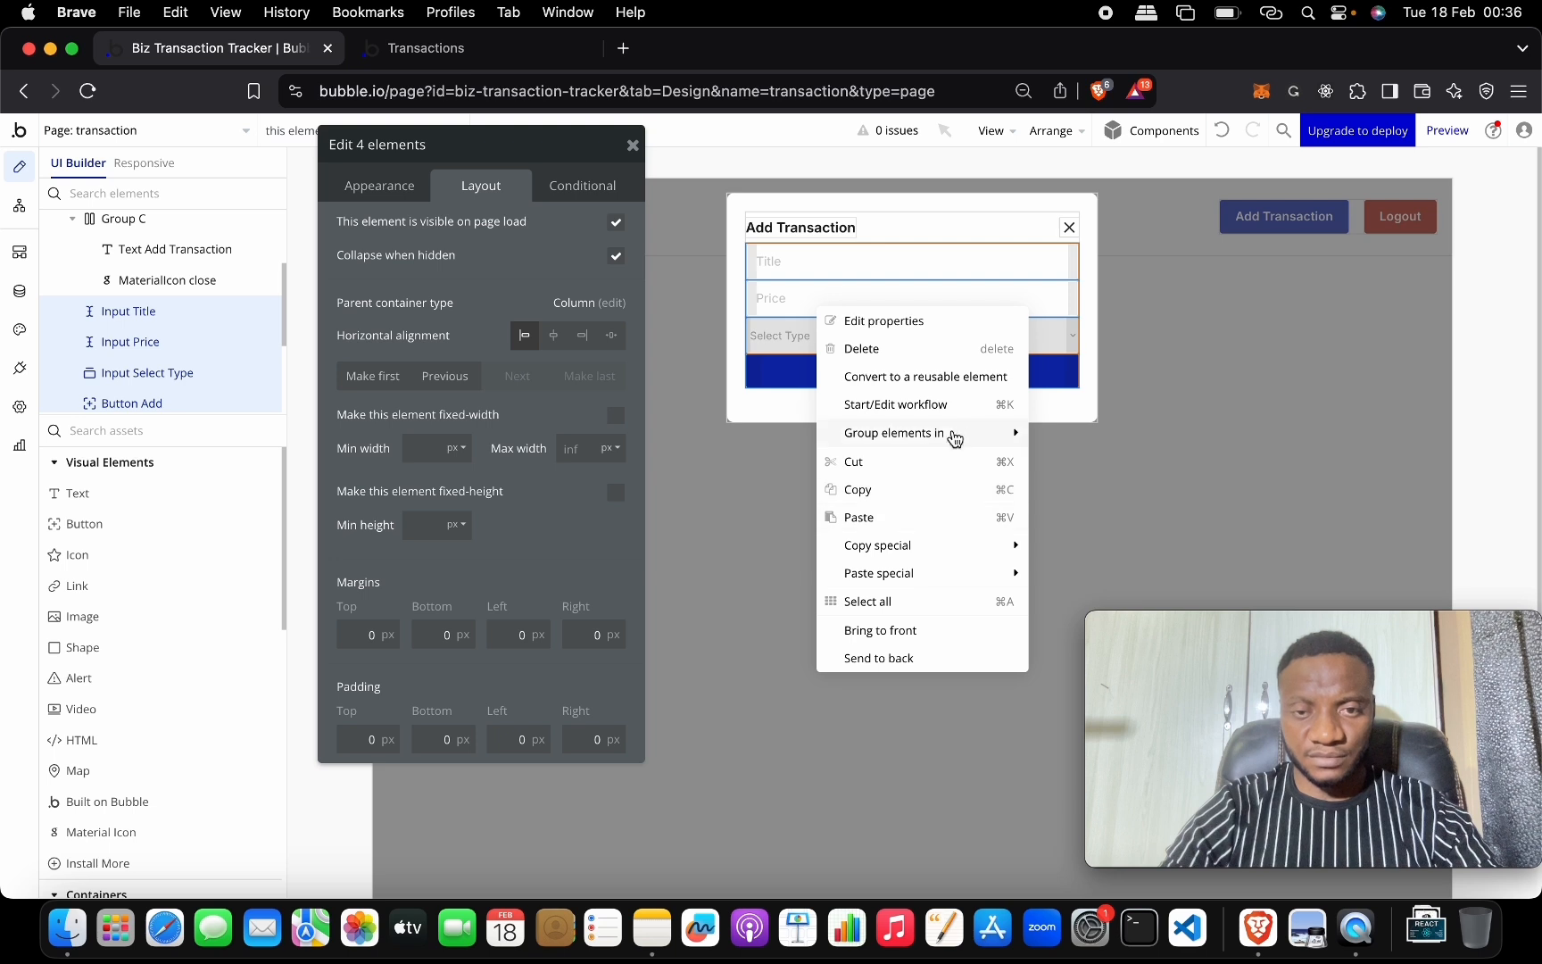
{"action": "mouse_move", "coordinate": [953, 434]}
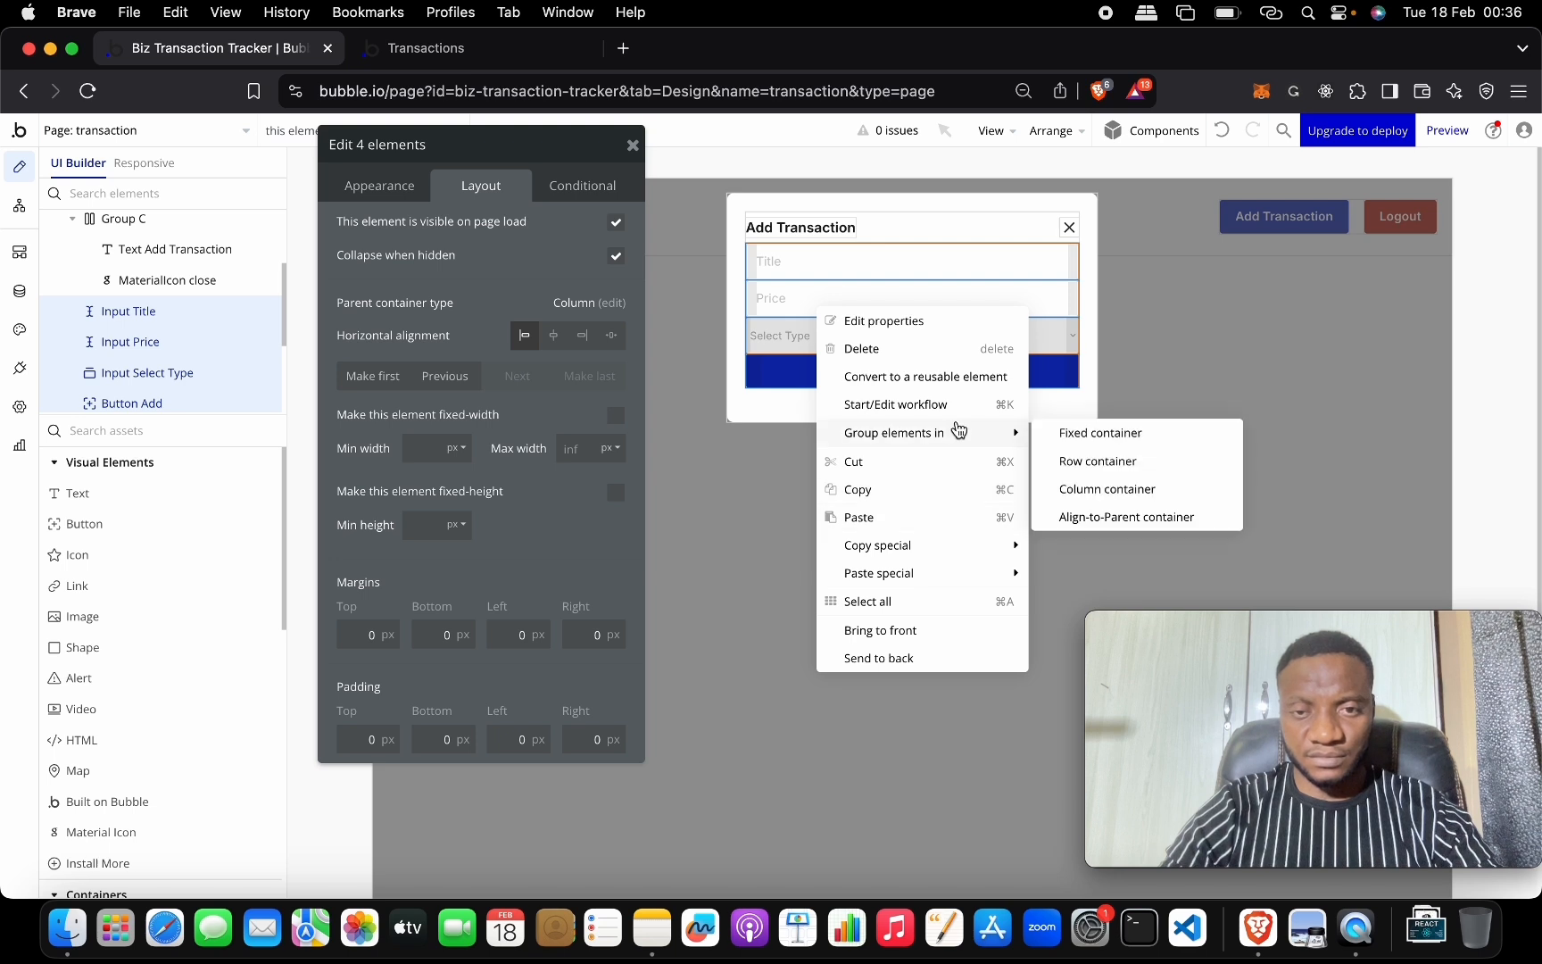
{"action": "left_click", "coordinate": [1115, 489]}
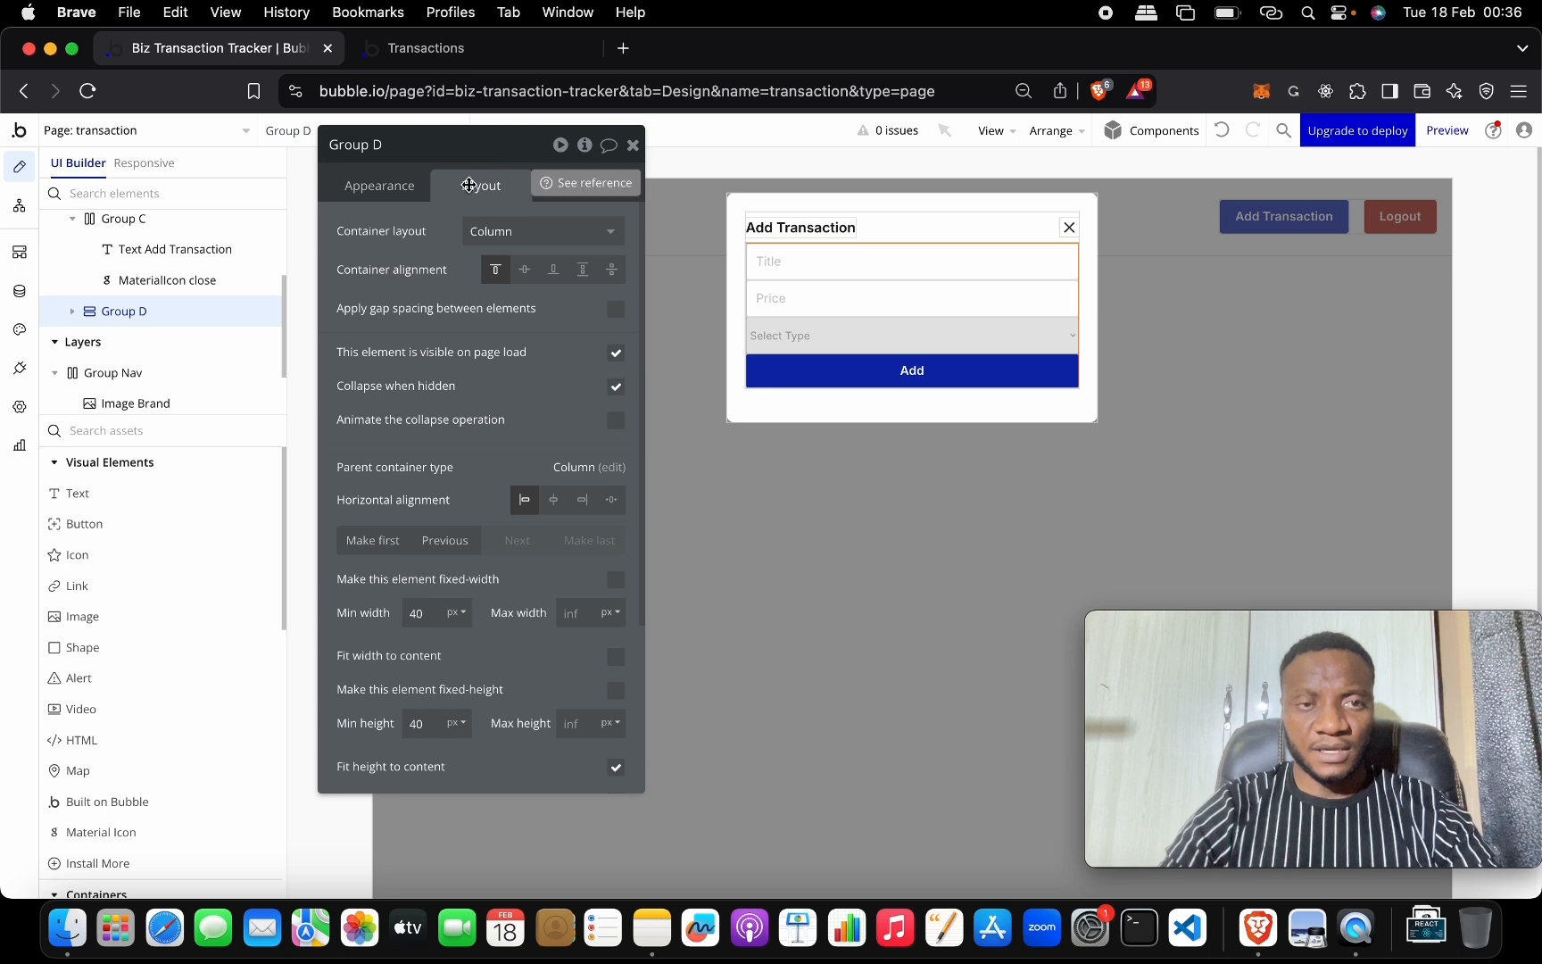
Name the group 'Group Form ADD' with 20px row gaps and 20px top padding.
{"action": "left_click", "coordinate": [423, 145]}
{"action": "key", "text": "BackSpace"}
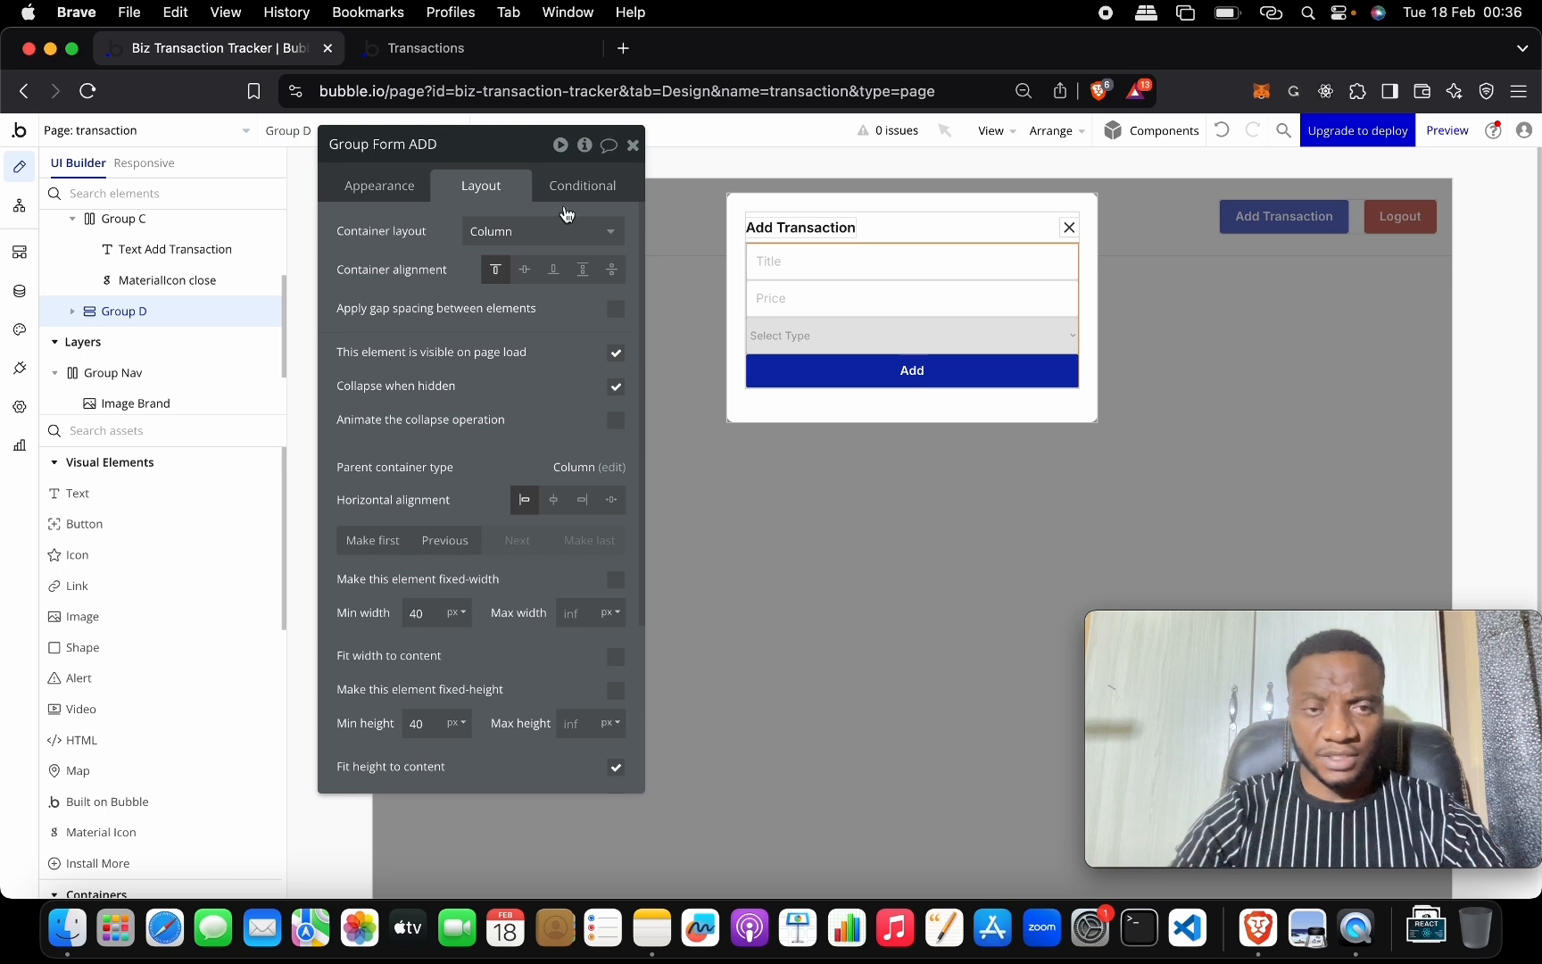
{"action": "left_click", "coordinate": [616, 310]}
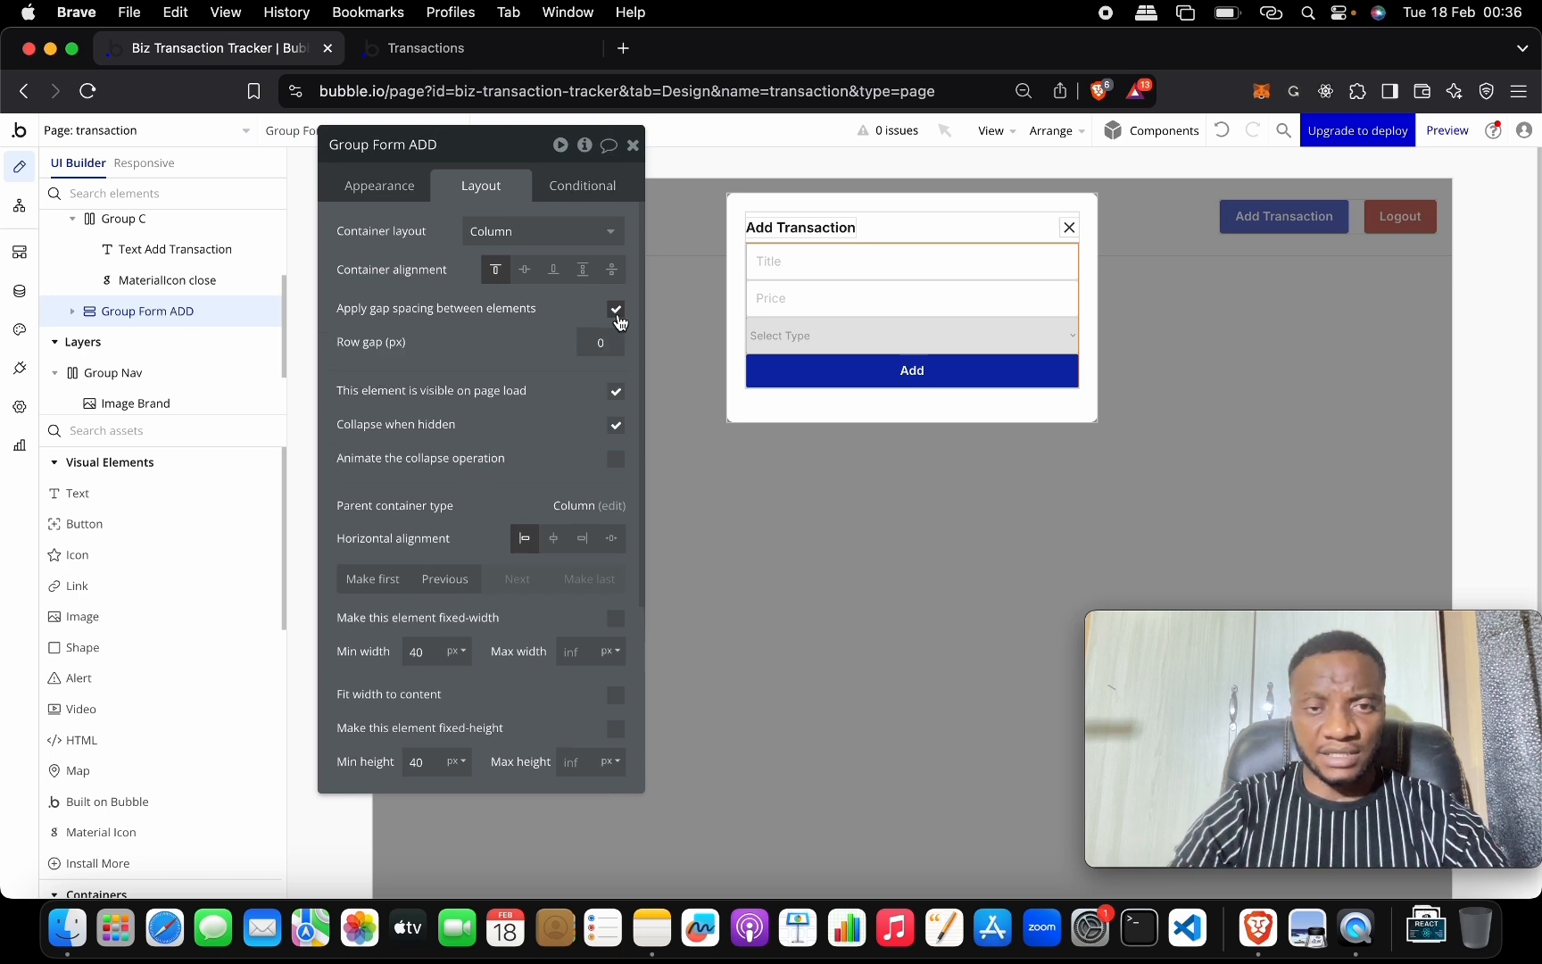
{"action": "type", "text": "20"}
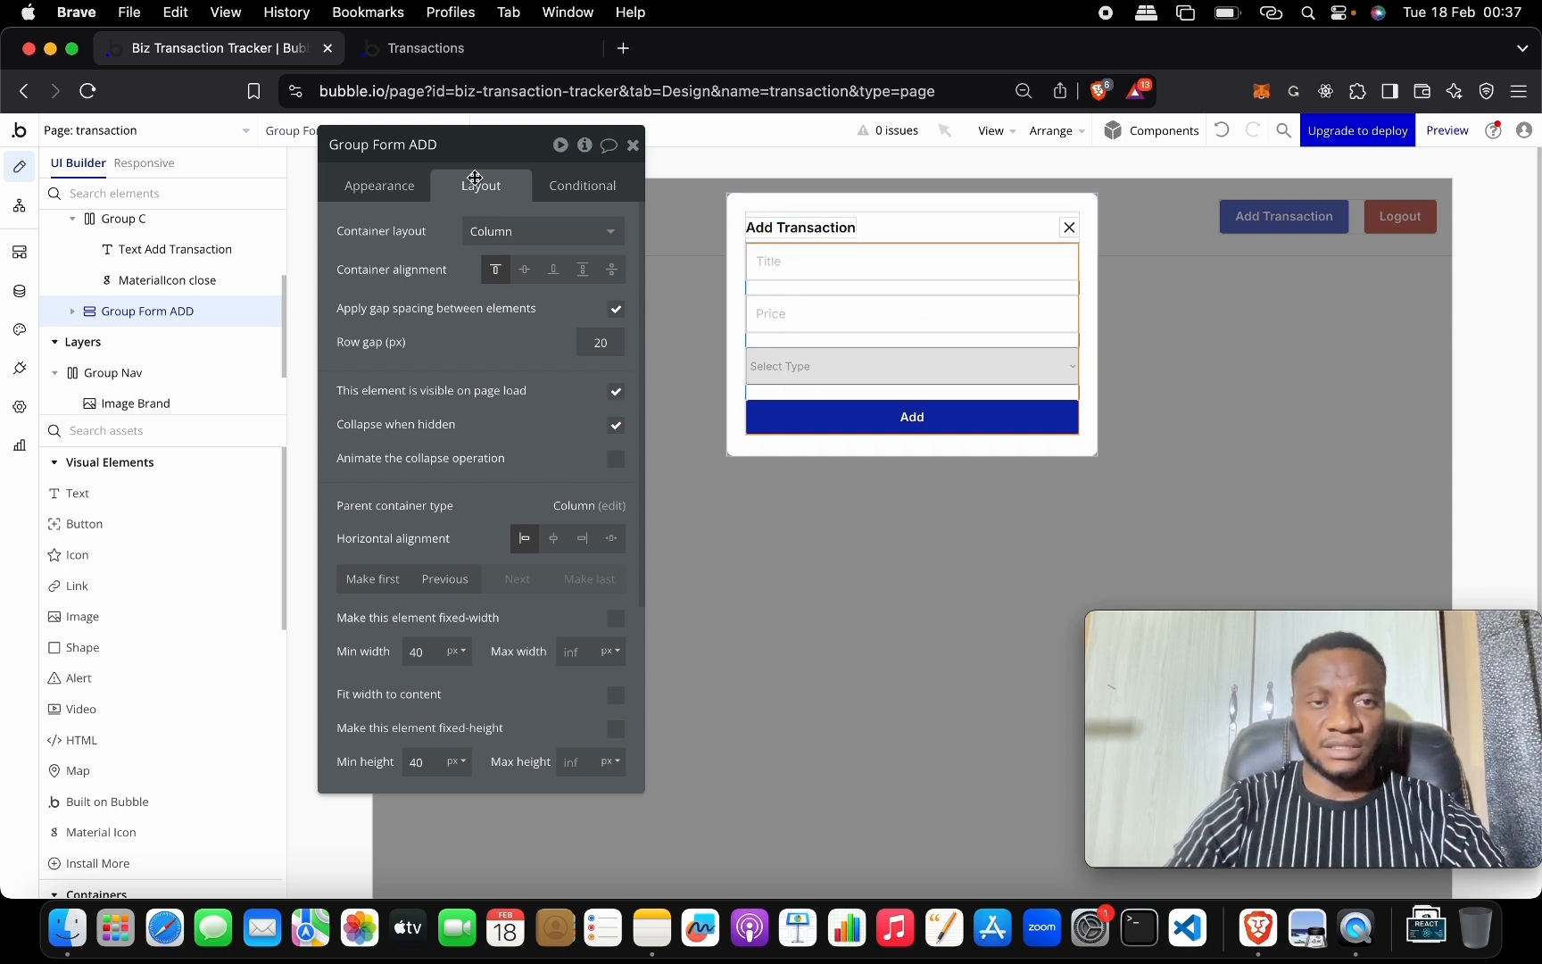
{"action": "scroll", "coordinate": [428, 500], "scroll_direction": "down", "scroll_amount": 3}
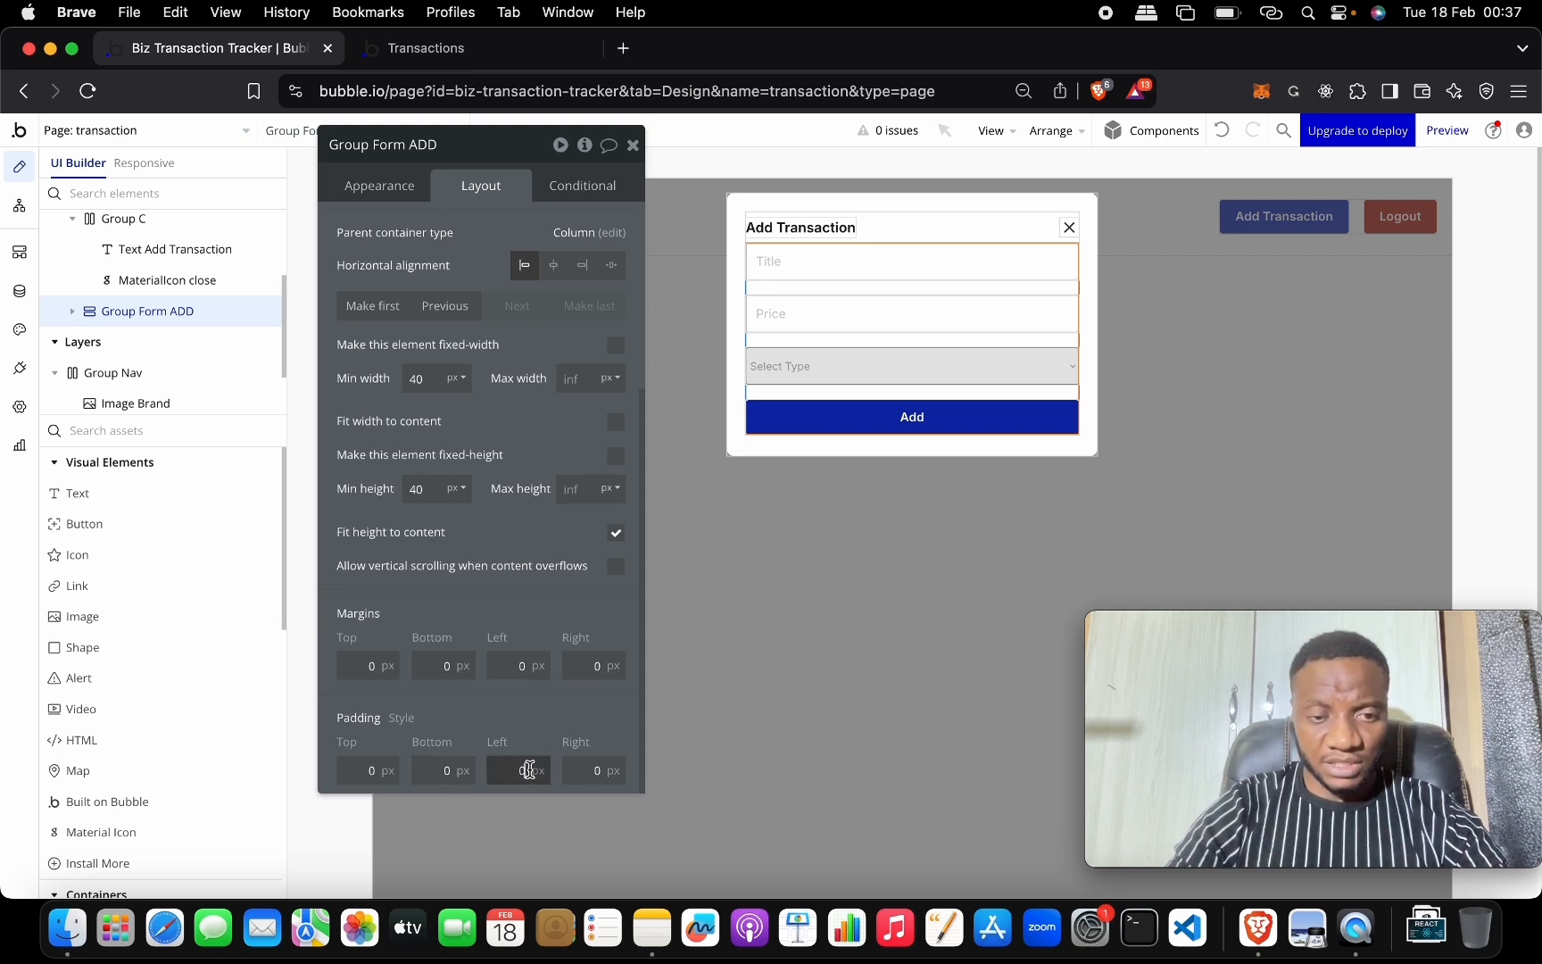
{"action": "left_click", "coordinate": [383, 762]}
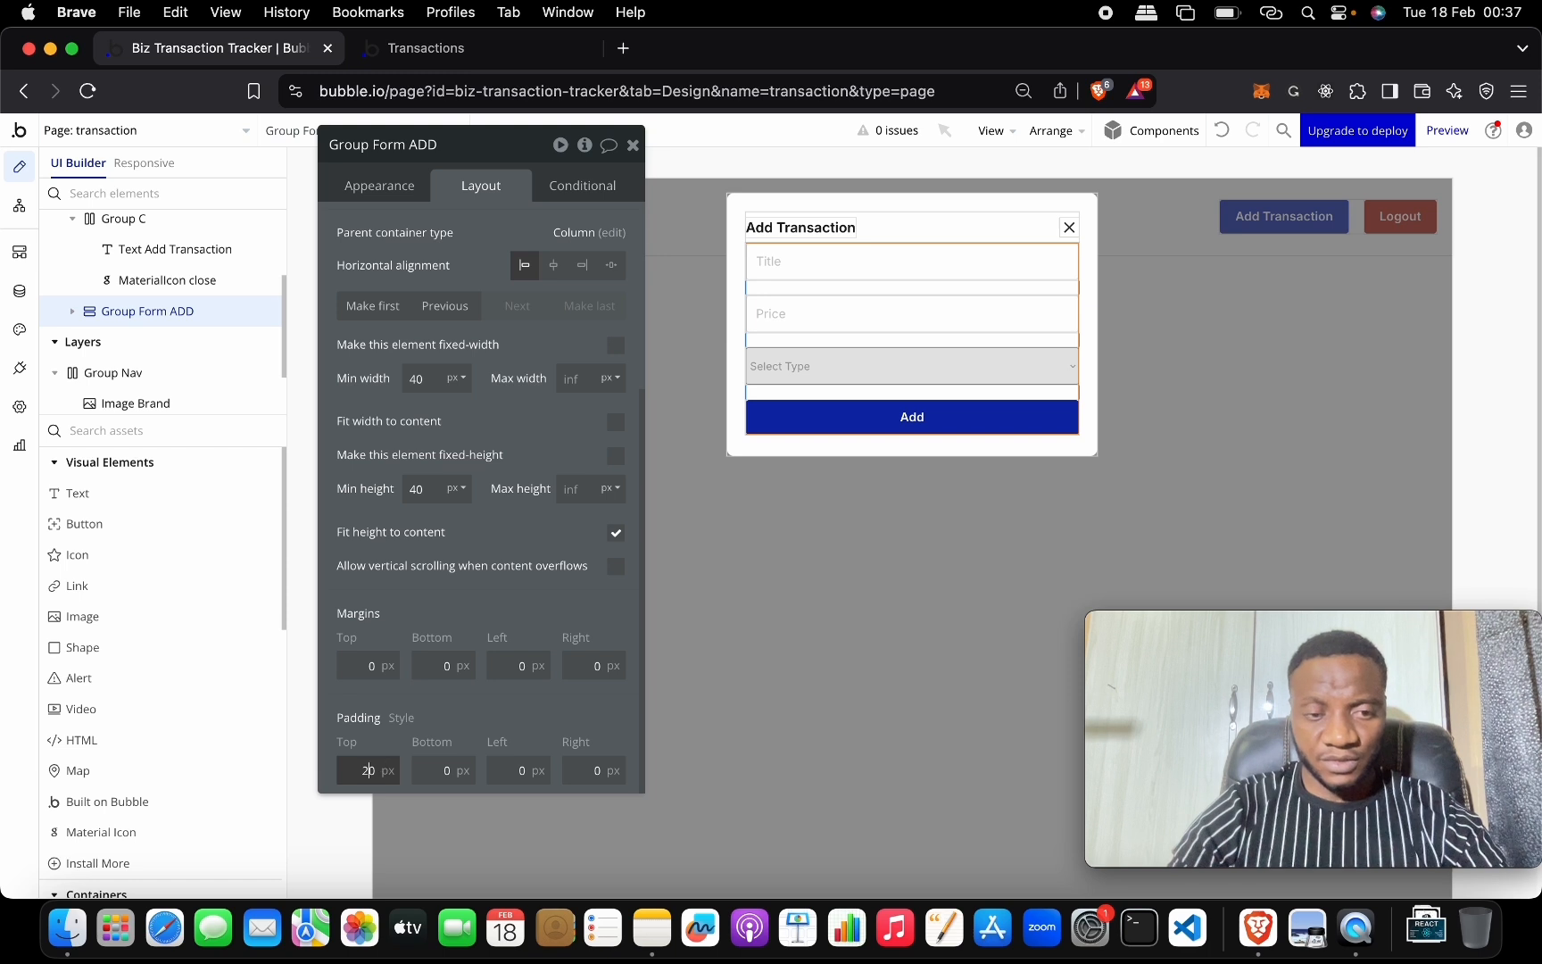
{"action": "key", "text": "Tab"}
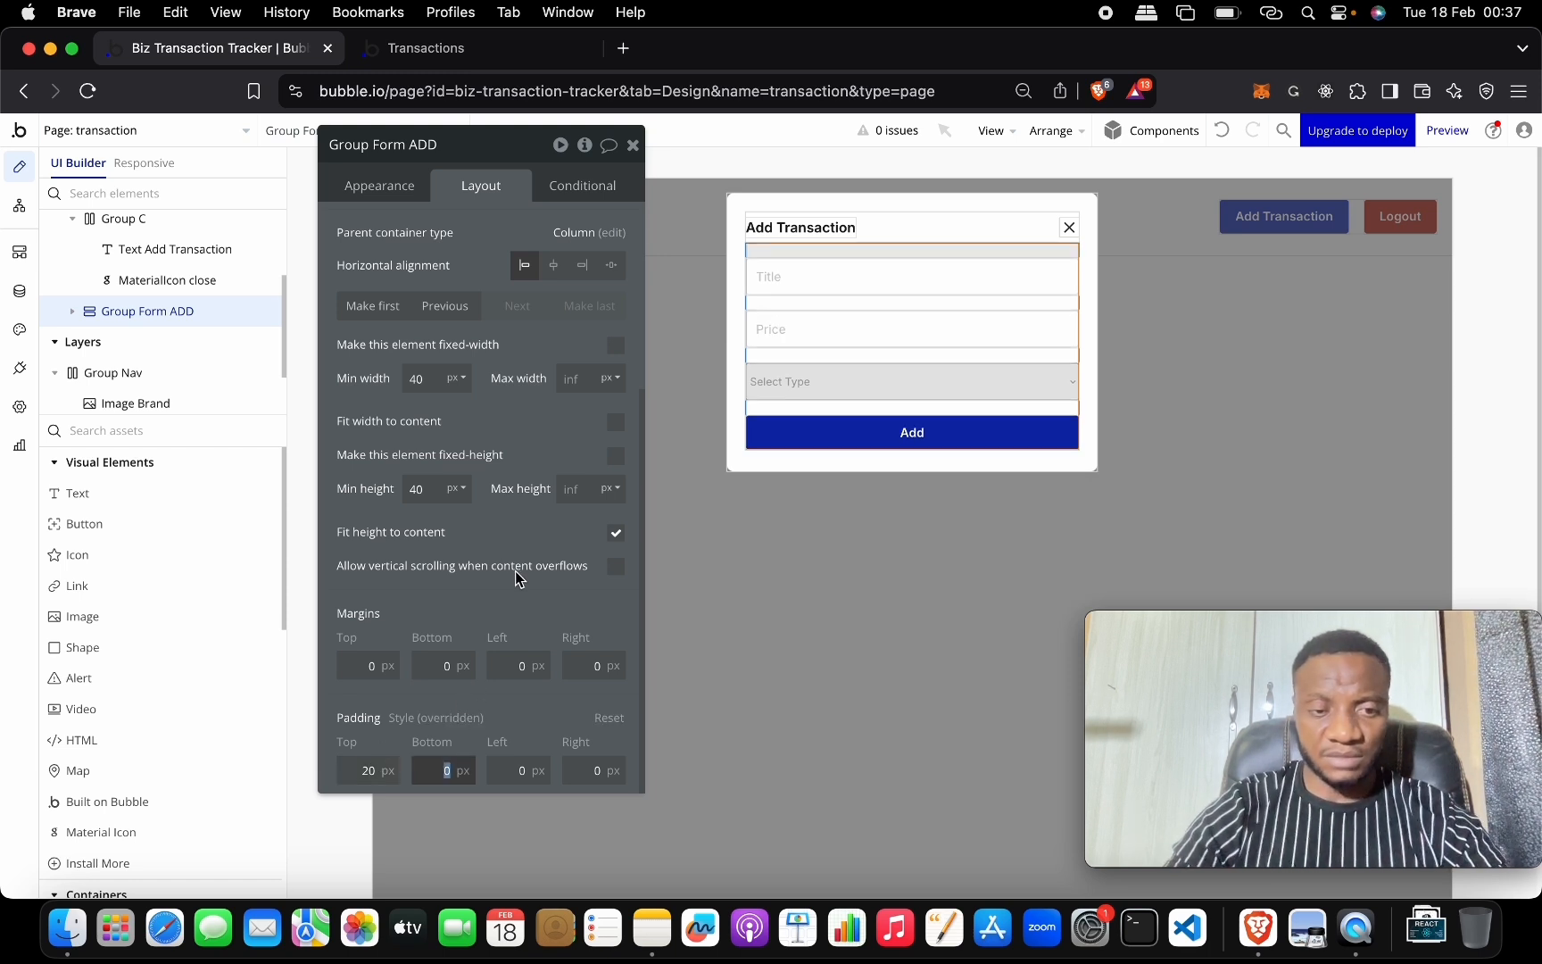
{"action": "left_click", "coordinate": [471, 596]}
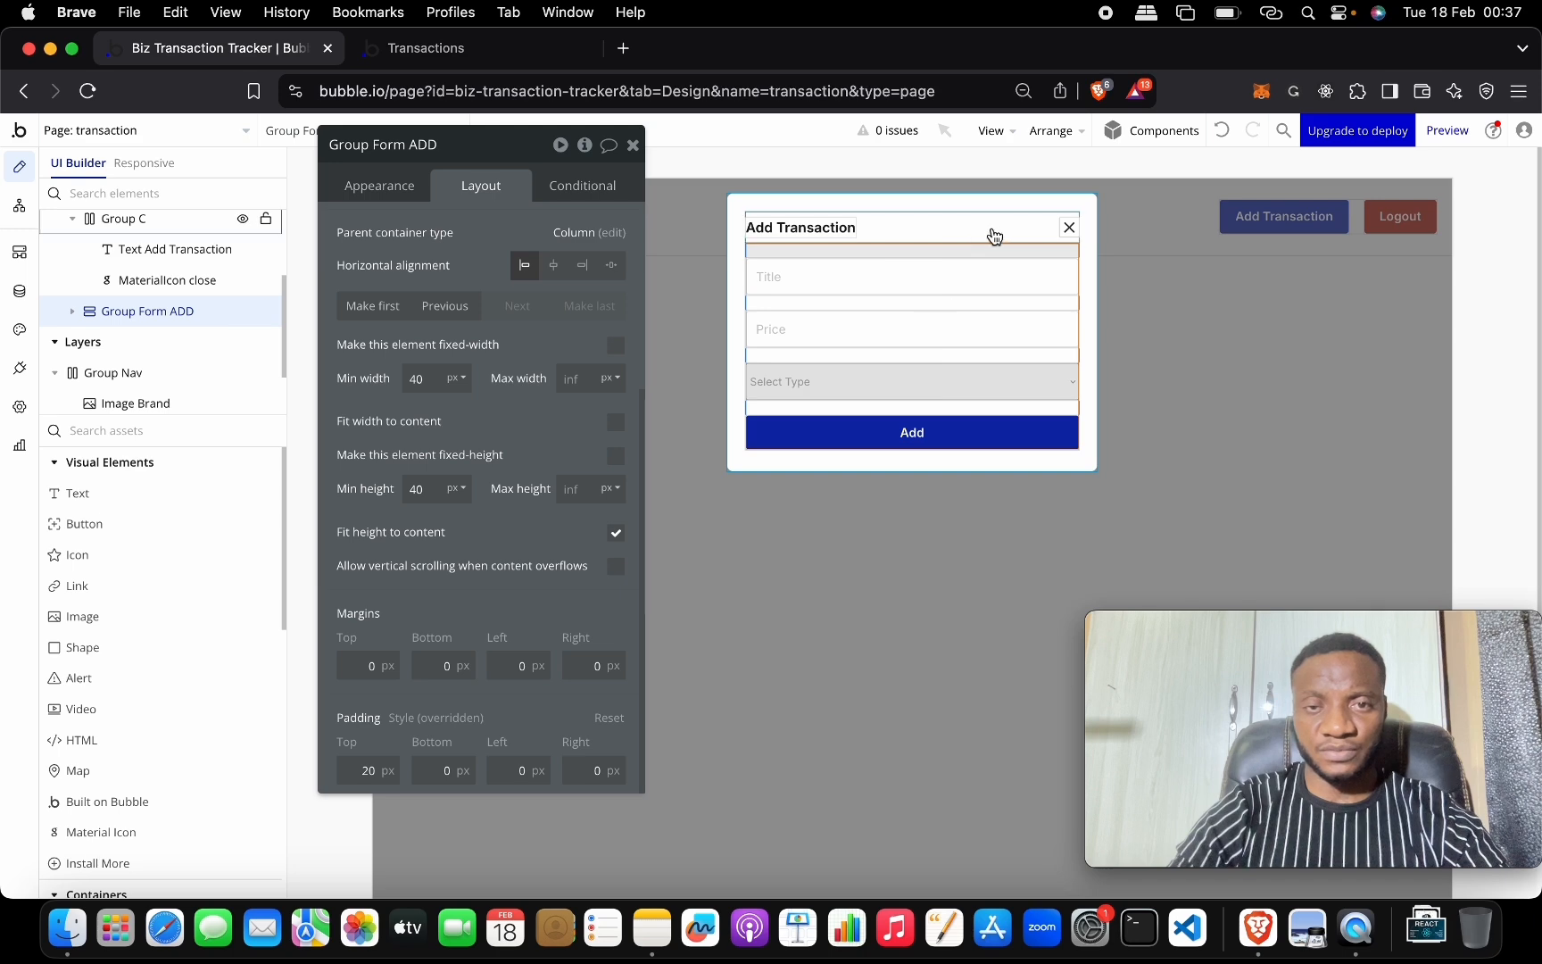
{"action": "left_click", "coordinate": [633, 145]}
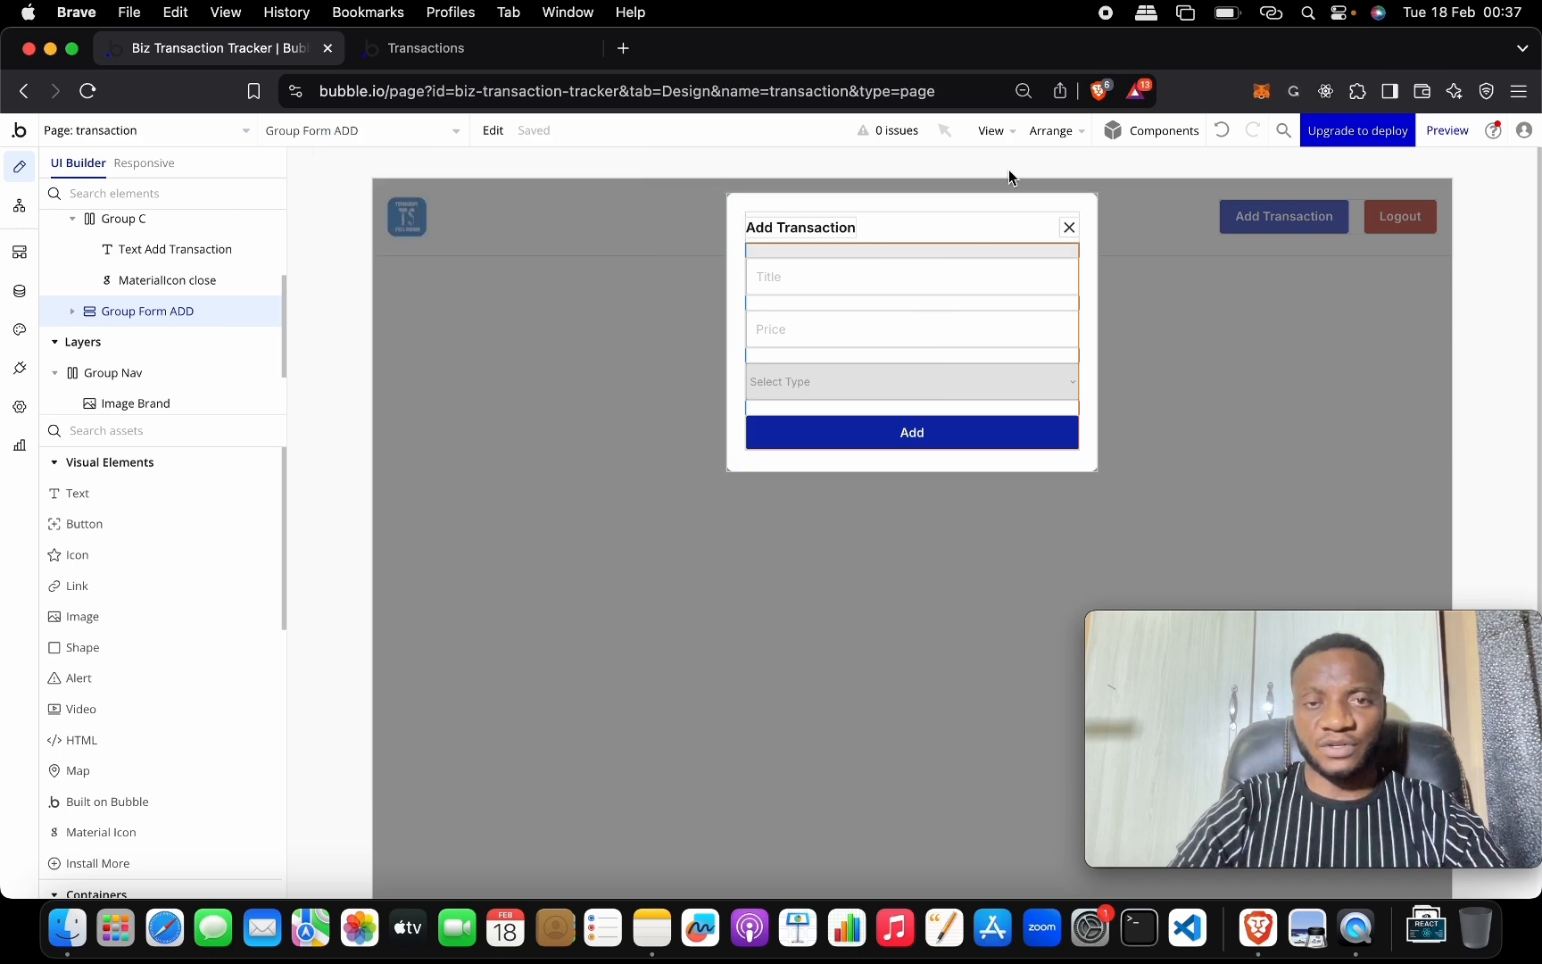
{"action": "double_click", "coordinate": [1068, 226]}
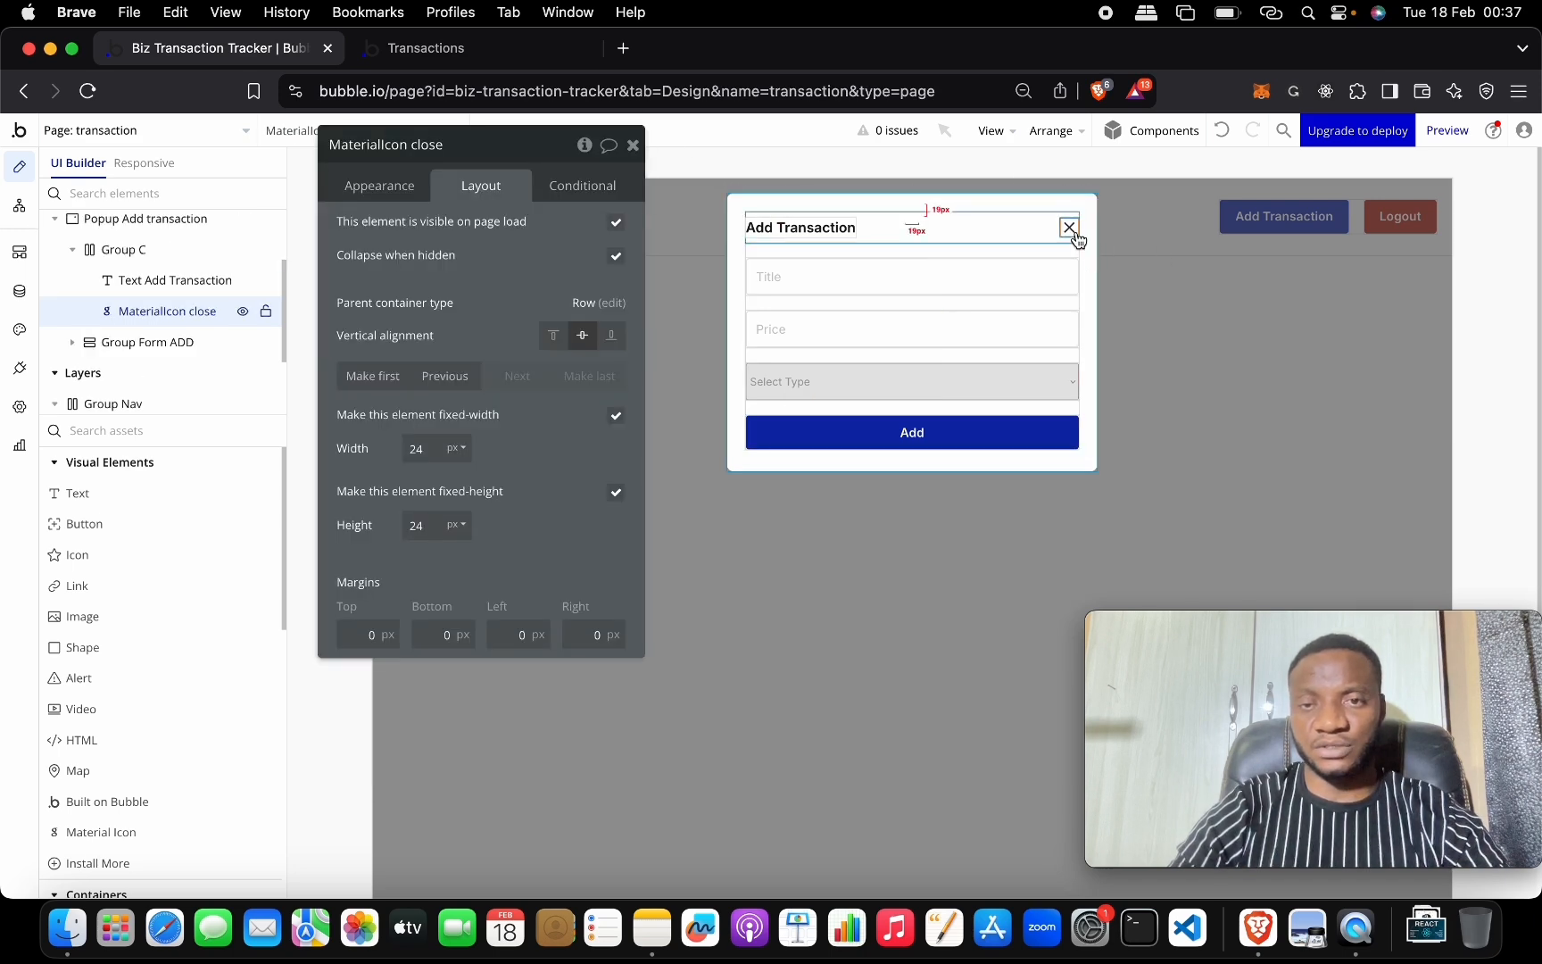
Give the Add Transaction button a click workflow that shows Popup Add transaction.
{"action": "left_click", "coordinate": [1233, 258]}
{"action": "double_click", "coordinate": [1256, 220]}
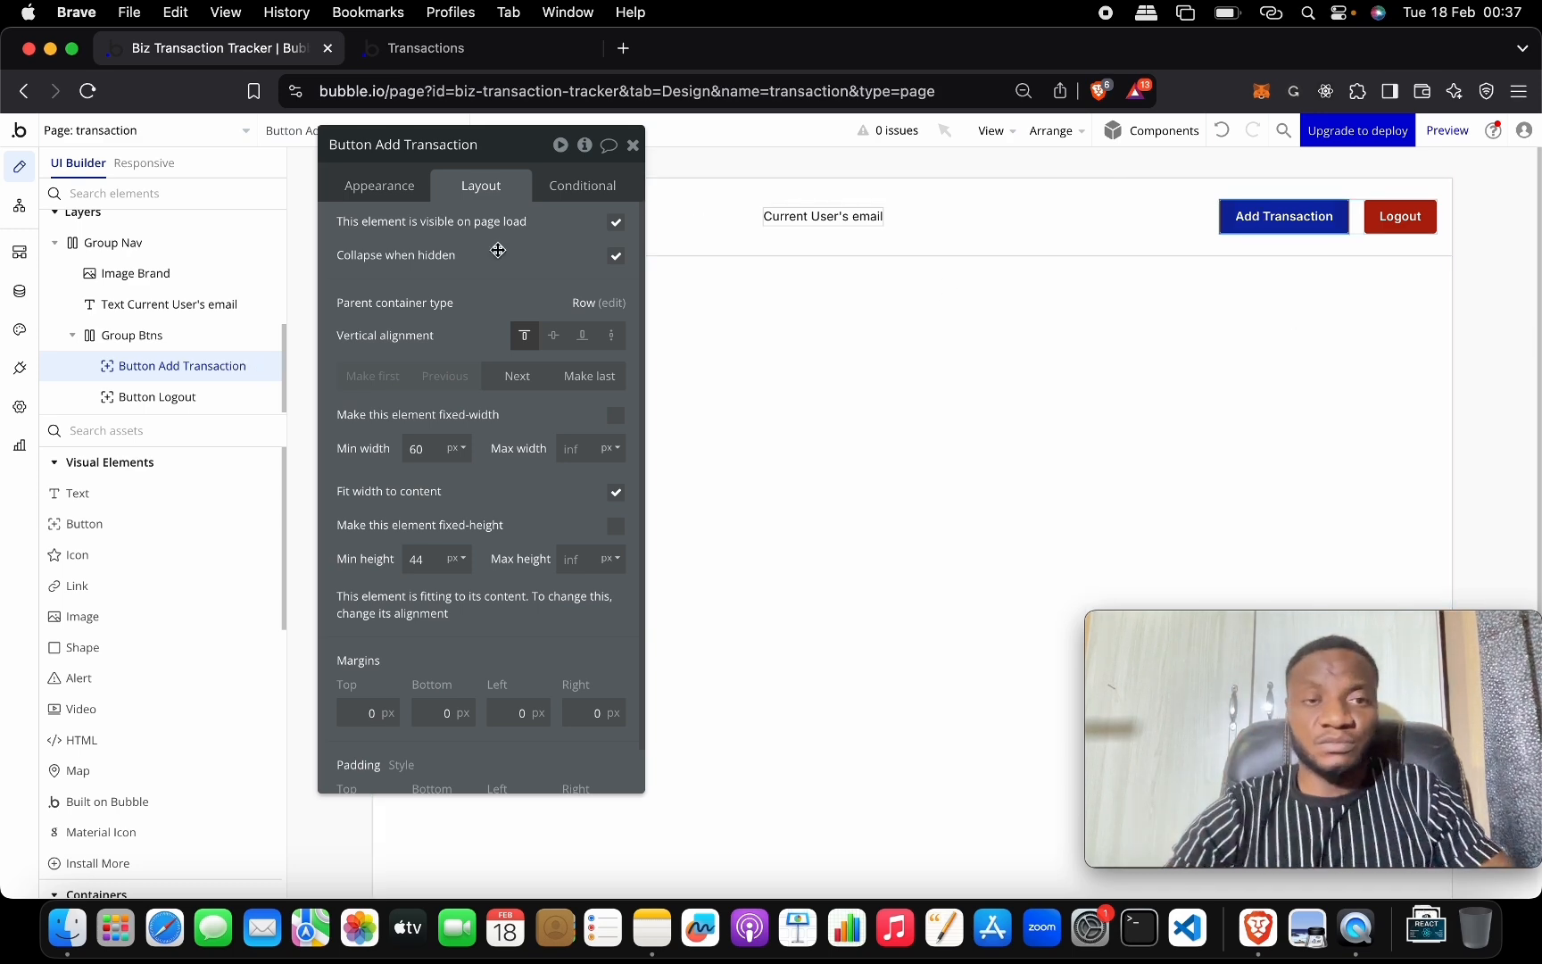
{"action": "left_click", "coordinate": [406, 198]}
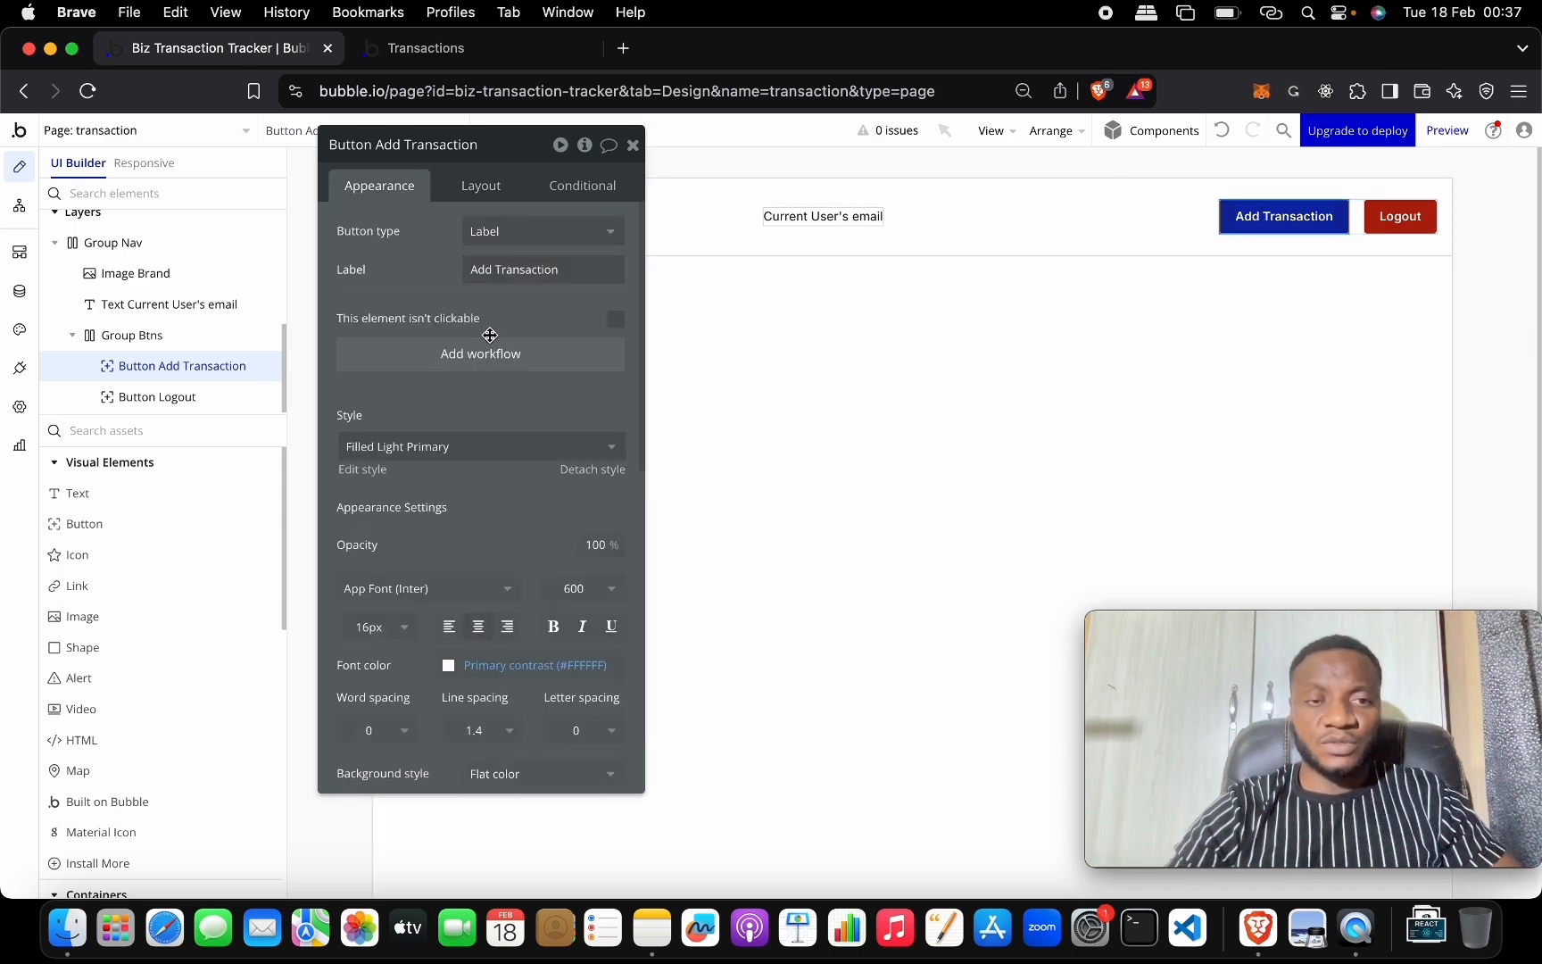
{"action": "left_click", "coordinate": [488, 353]}
{"action": "left_click", "coordinate": [240, 370]}
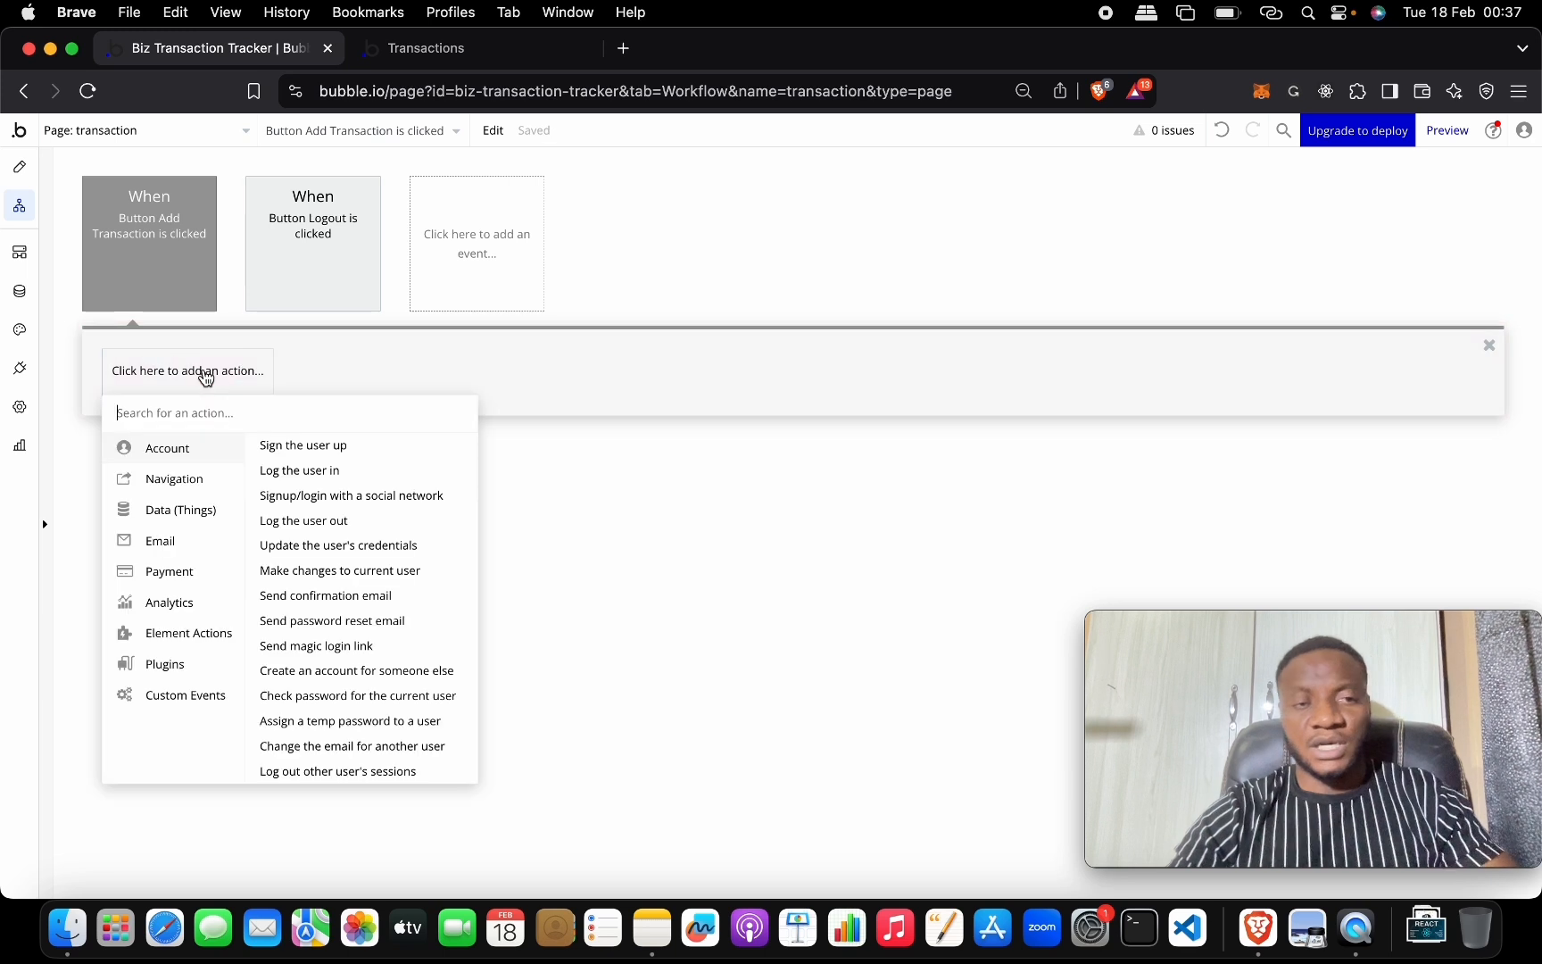
{"action": "type", "text": "sho"}
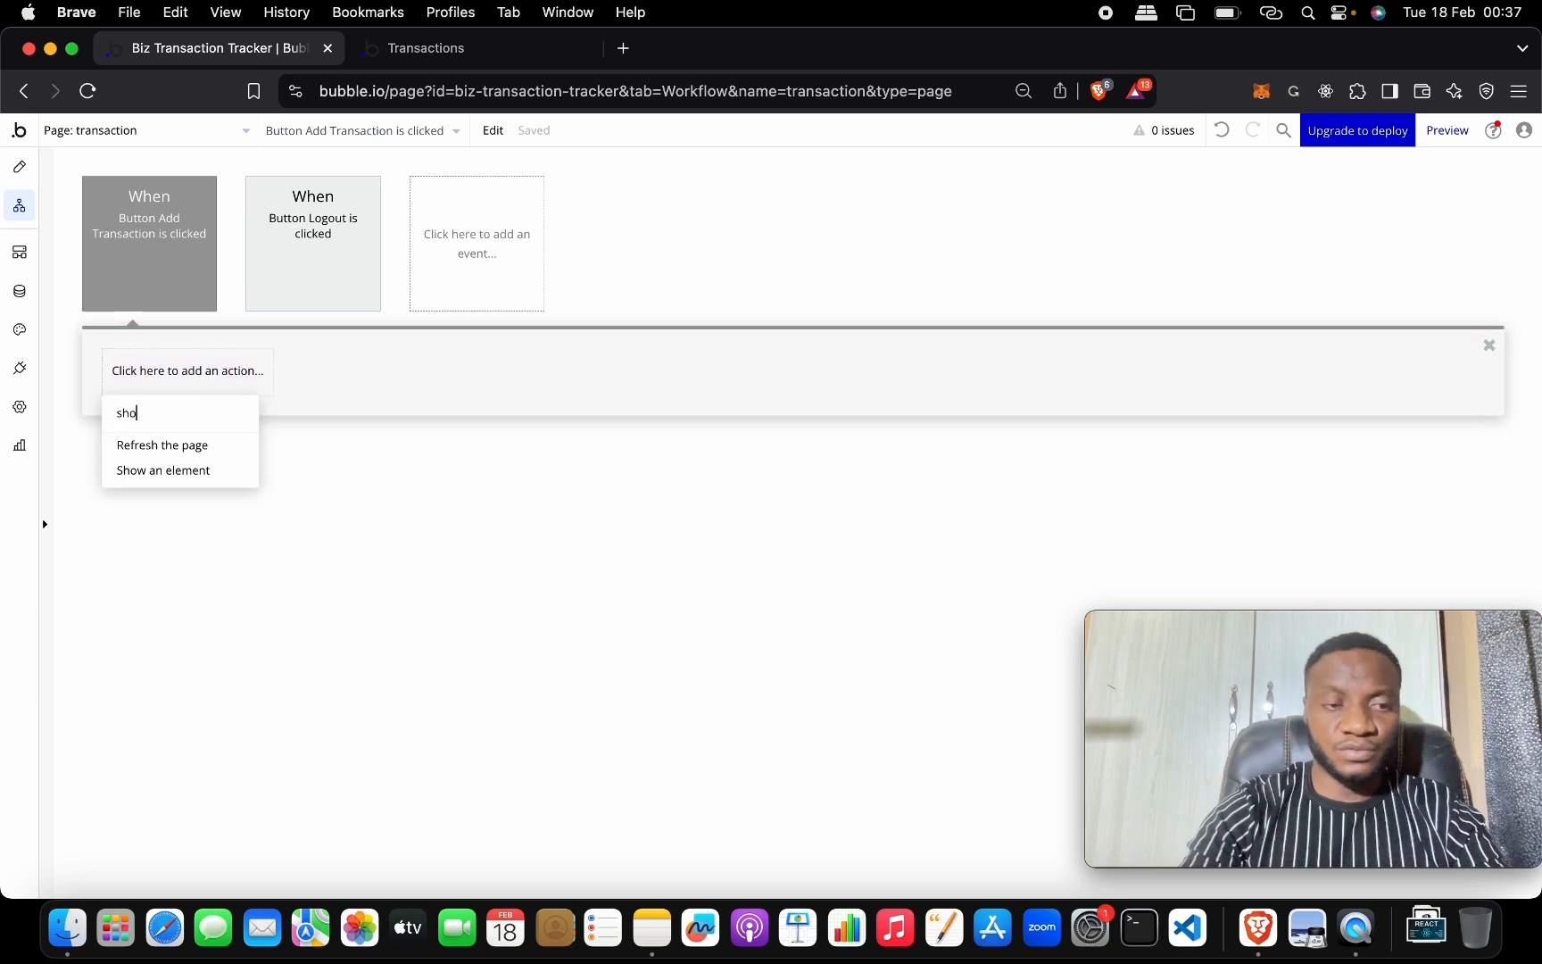
{"action": "left_click", "coordinate": [225, 453]}
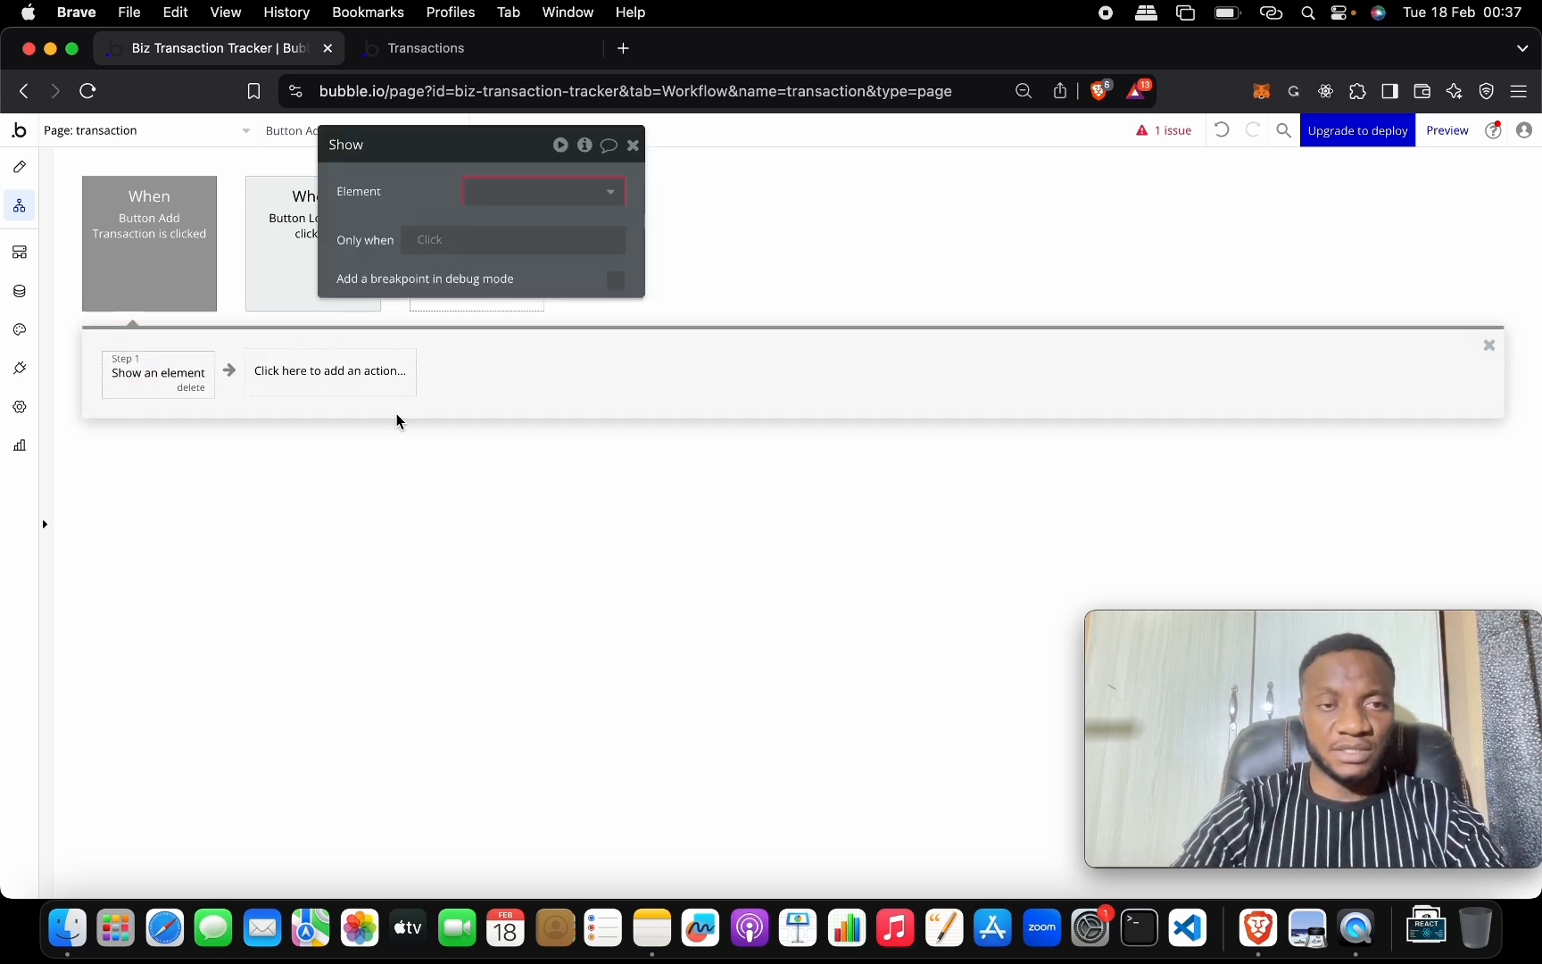
{"action": "left_click", "coordinate": [494, 198]}
{"action": "left_click", "coordinate": [527, 225]}
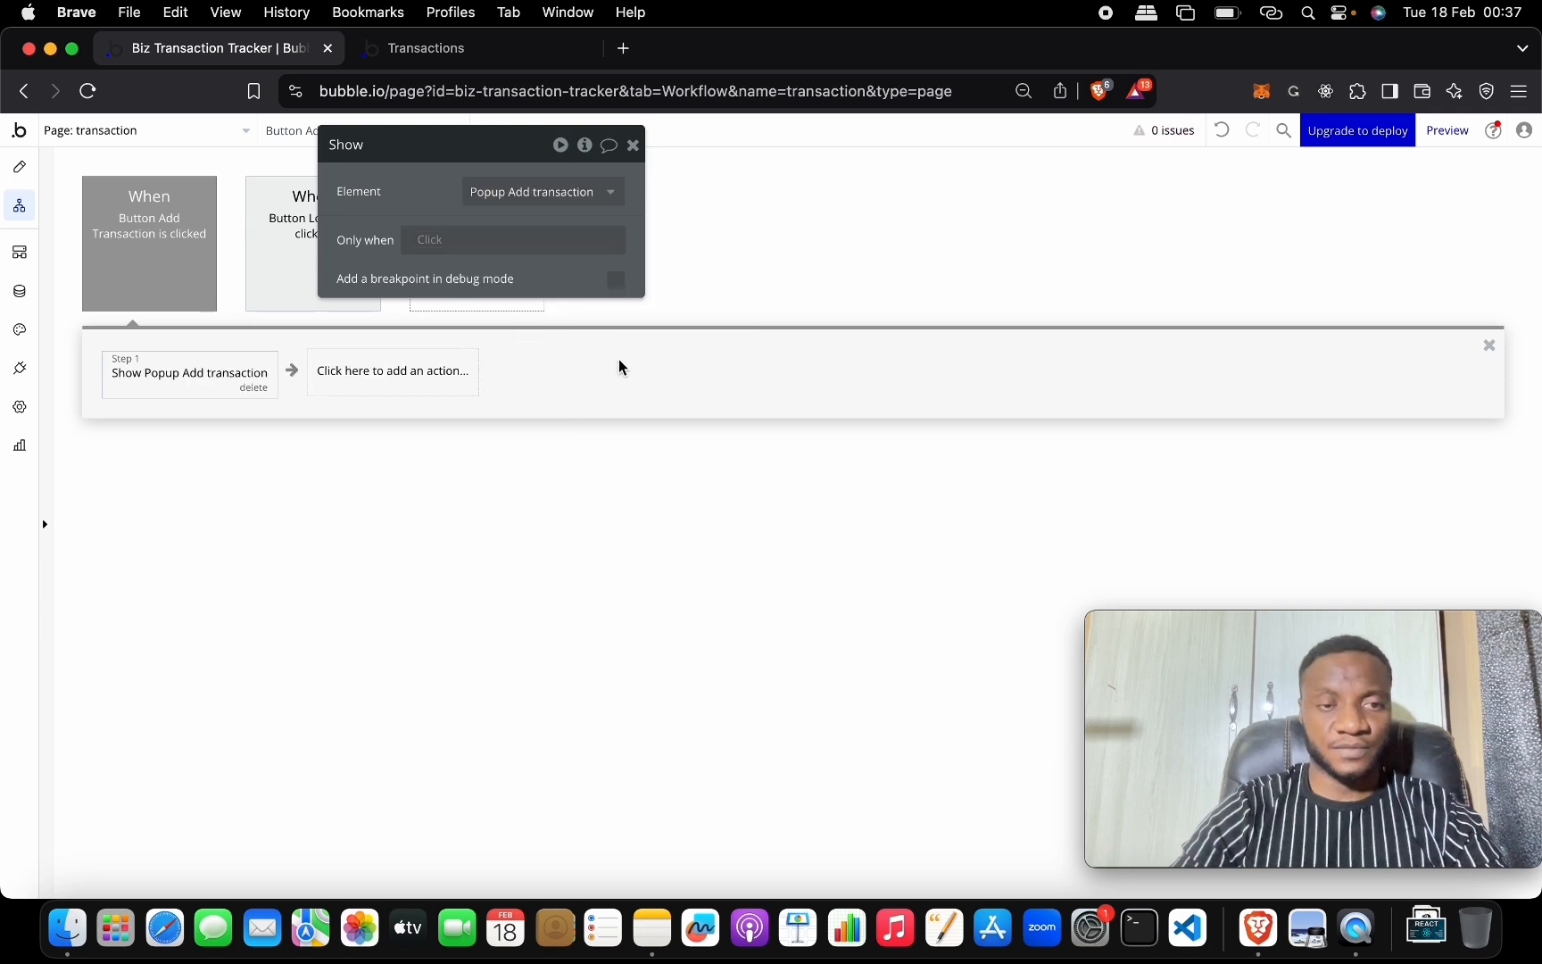
{"action": "left_click", "coordinate": [633, 146]}
{"action": "left_click", "coordinate": [540, 52]}
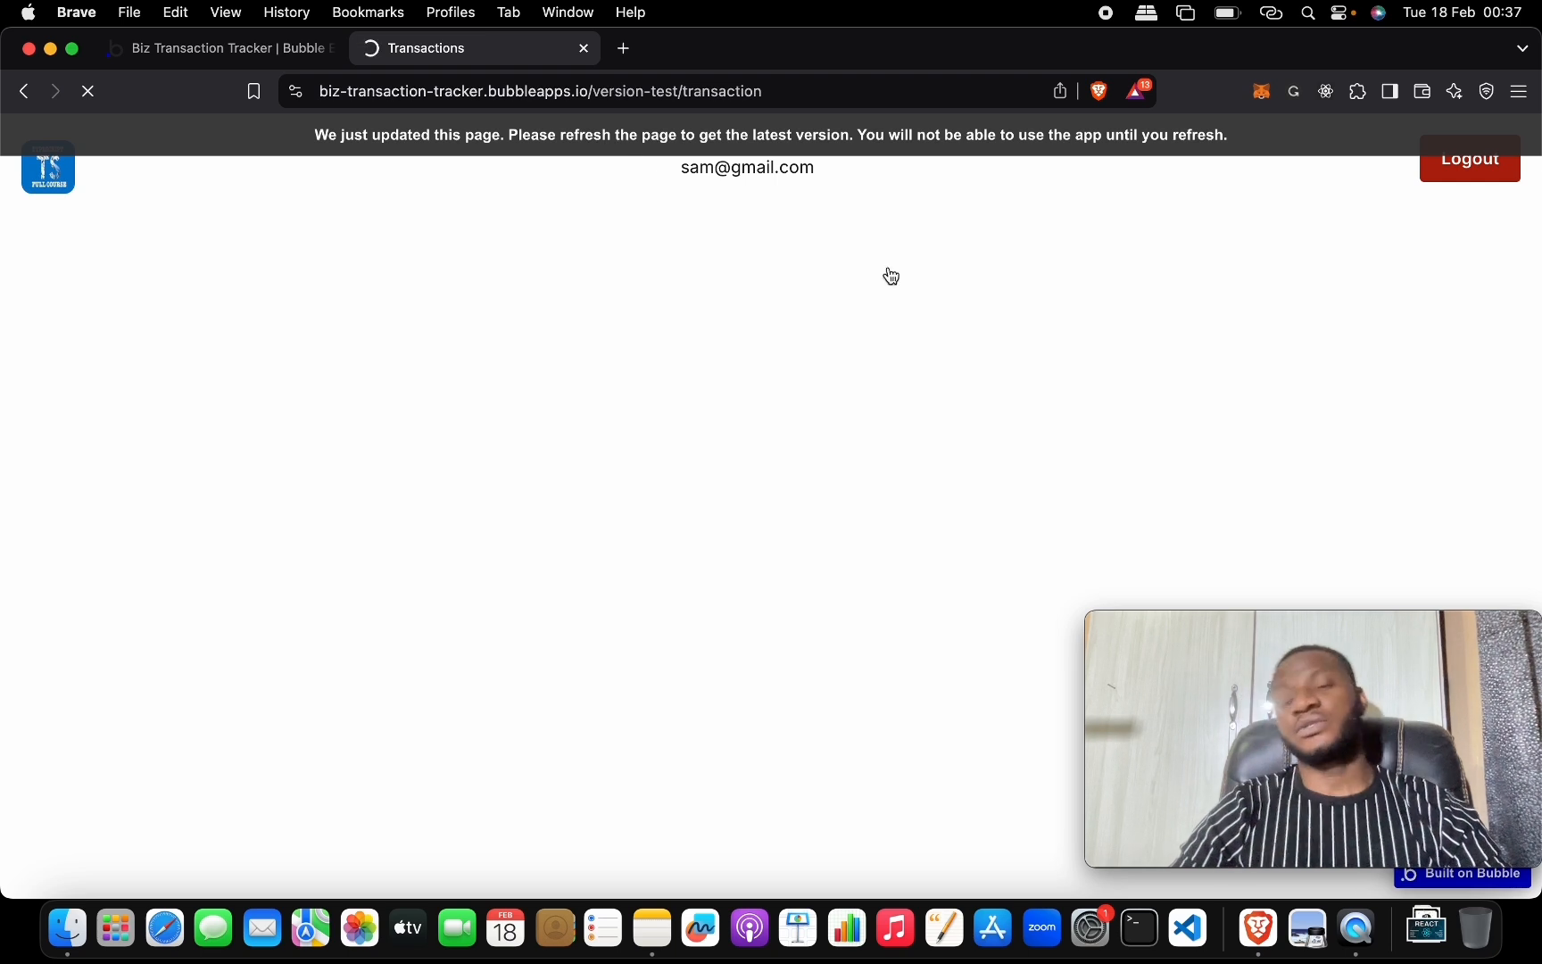
In the live app, open Add Transaction, choose Credit as type, and try closing the popup.
{"action": "left_click", "coordinate": [1253, 167]}
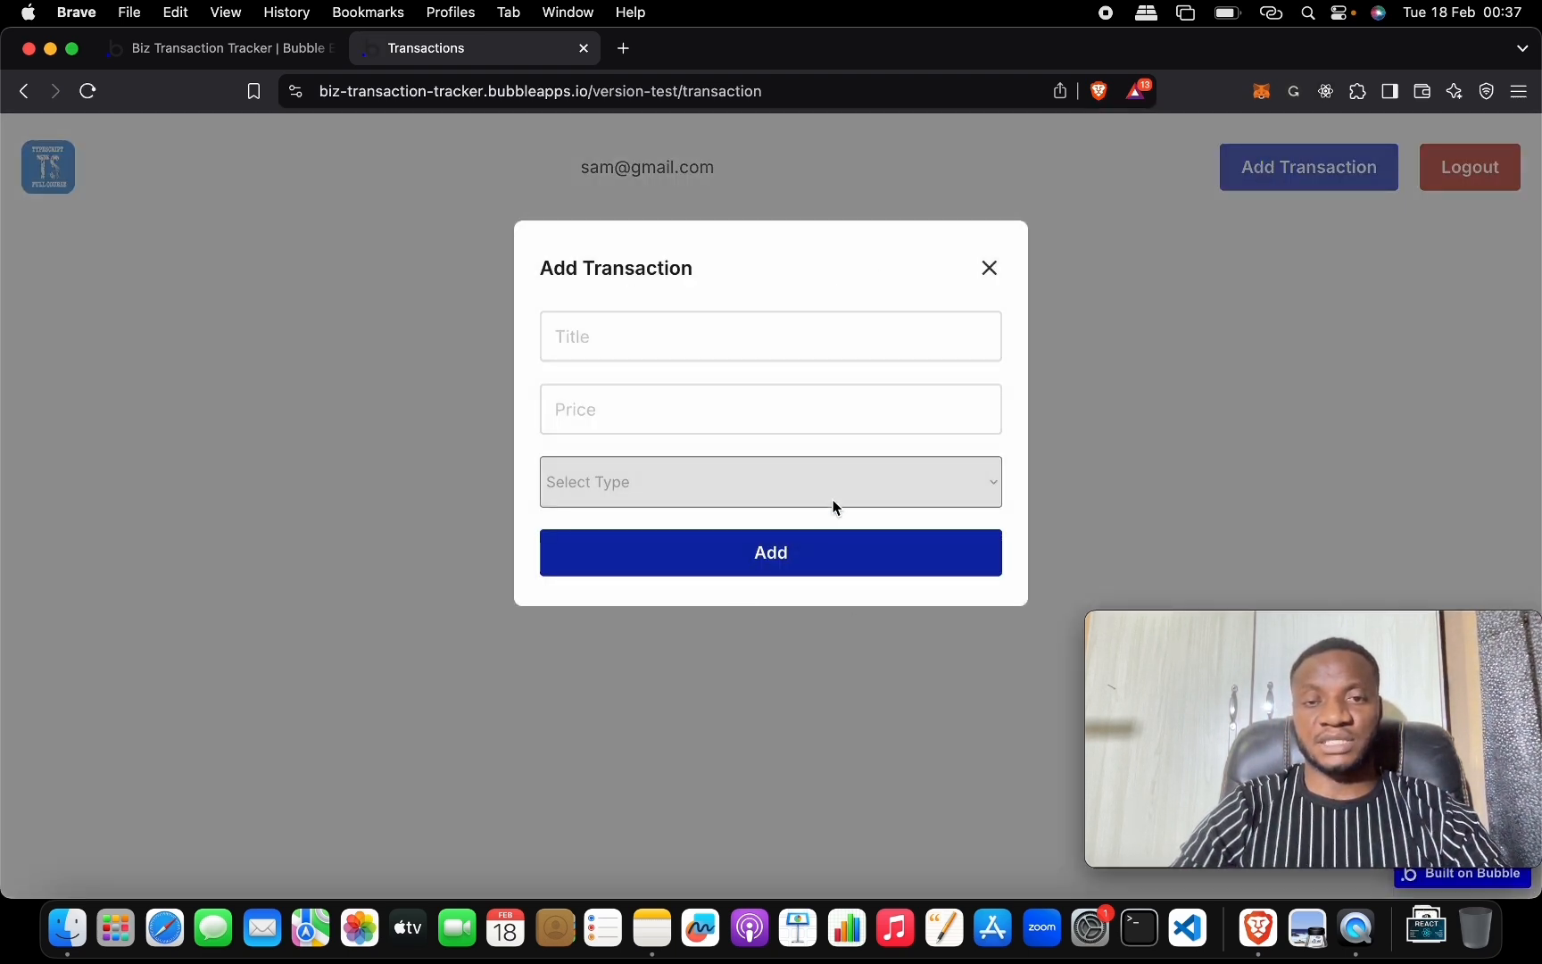
{"action": "left_click", "coordinate": [914, 497]}
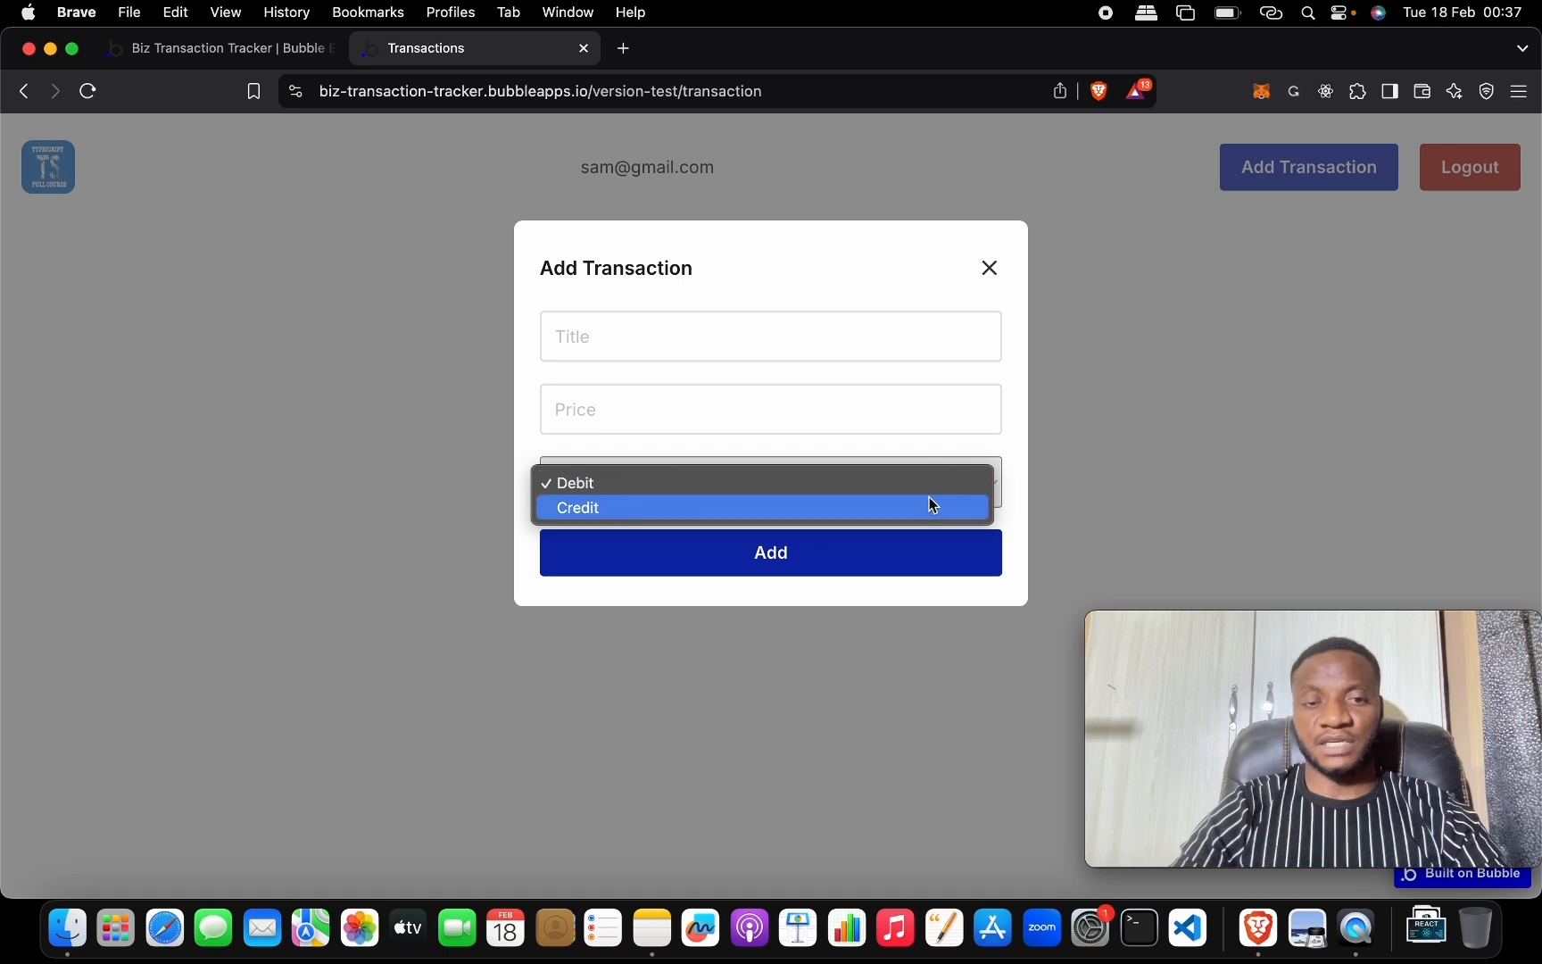
{"action": "left_click", "coordinate": [920, 490]}
{"action": "left_click", "coordinate": [918, 494]}
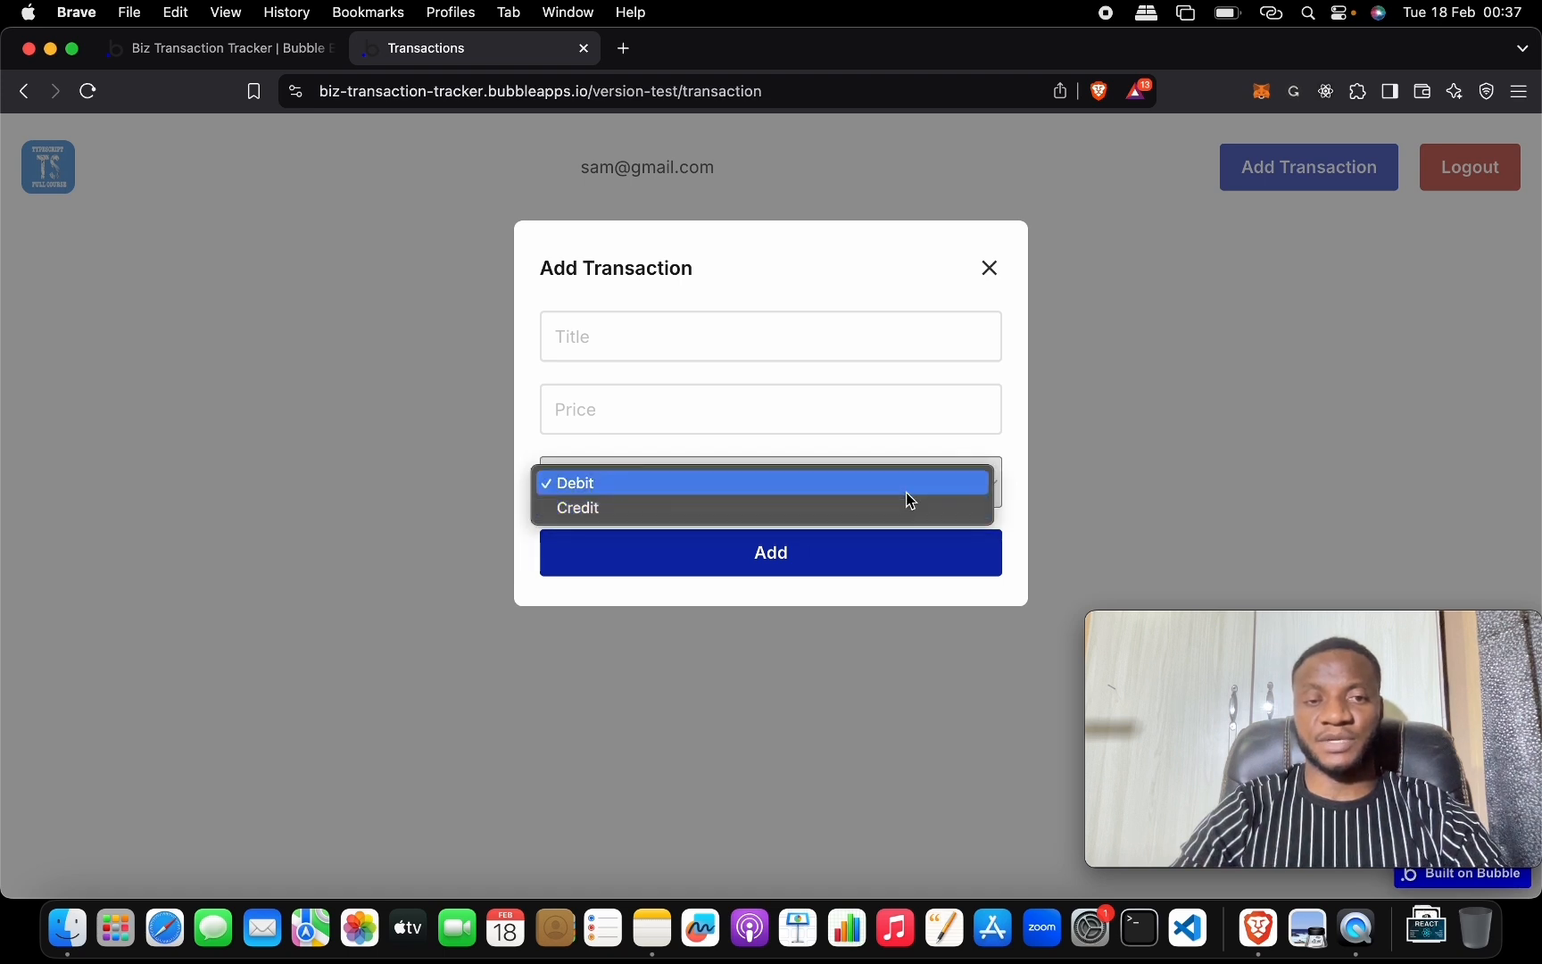
{"action": "left_click", "coordinate": [910, 505]}
{"action": "left_click", "coordinate": [908, 505]}
{"action": "left_click", "coordinate": [867, 338]}
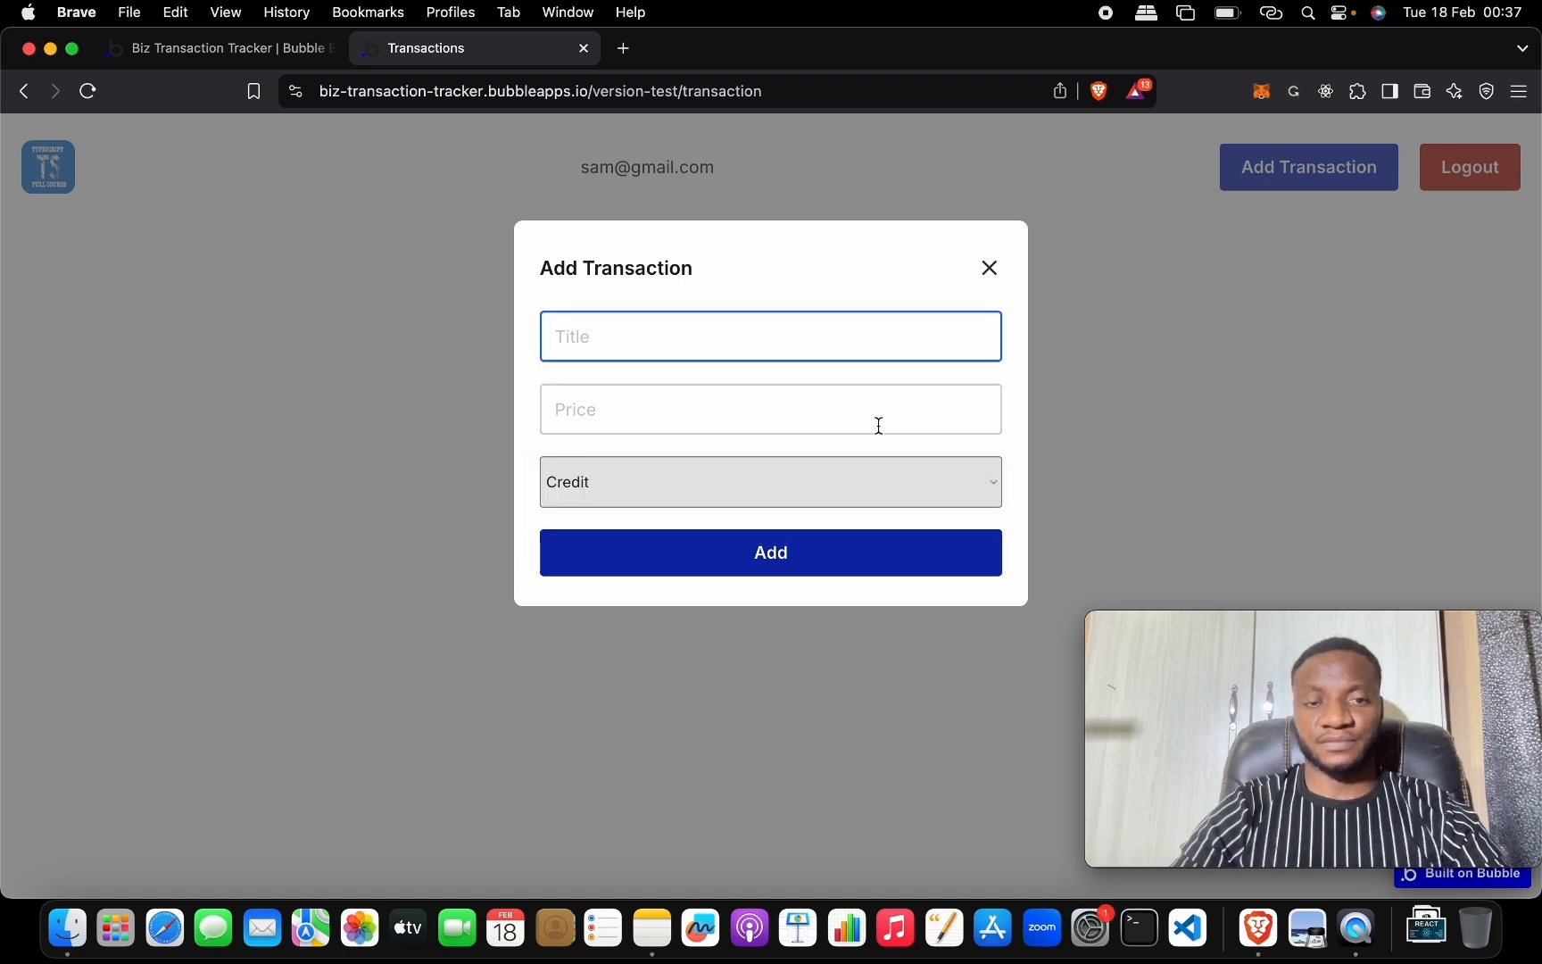
{"action": "left_click", "coordinate": [991, 269]}
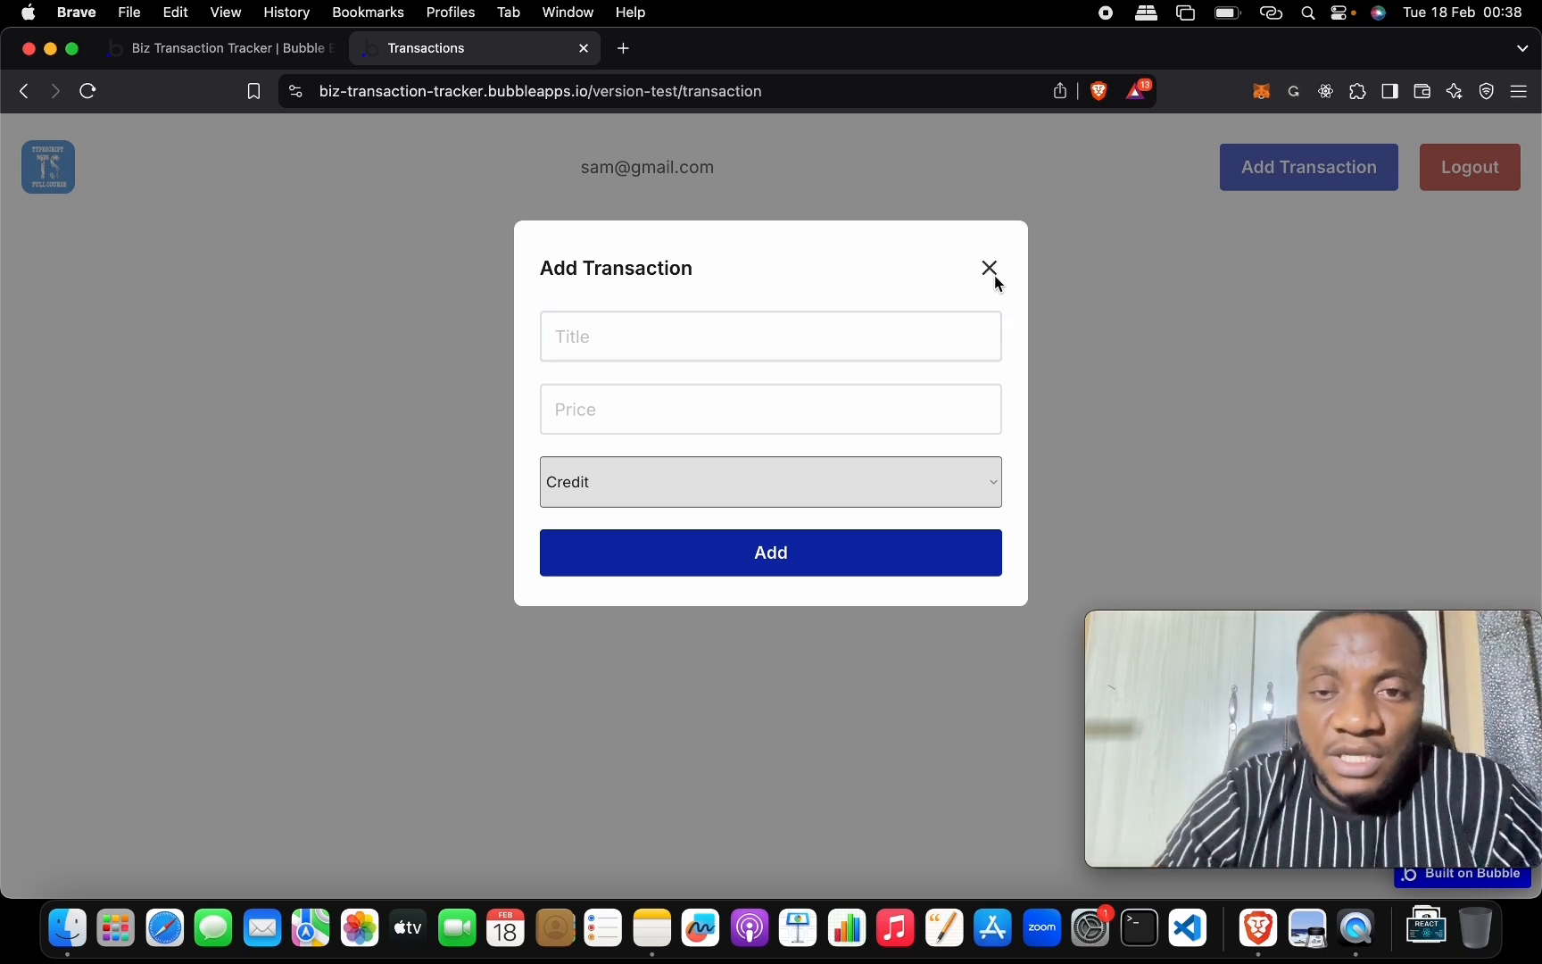
{"action": "left_click", "coordinate": [992, 270]}
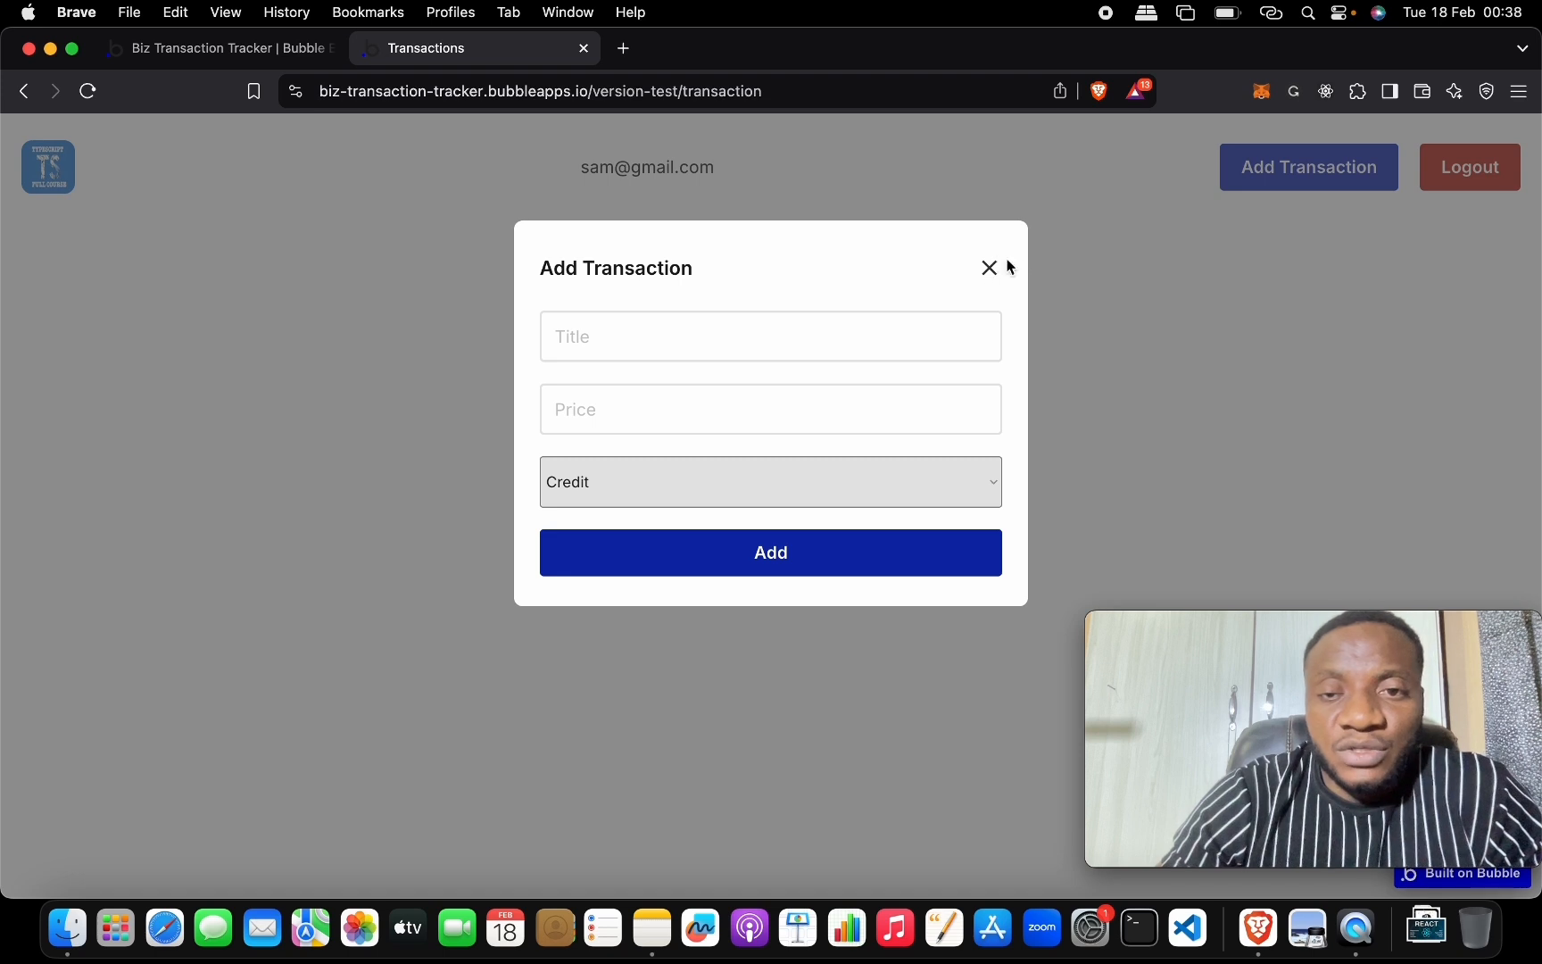
{"action": "left_click", "coordinate": [320, 50]}
Give the popup's close icon a click workflow that hides Popup Add transaction.
{"action": "left_click", "coordinate": [19, 167]}
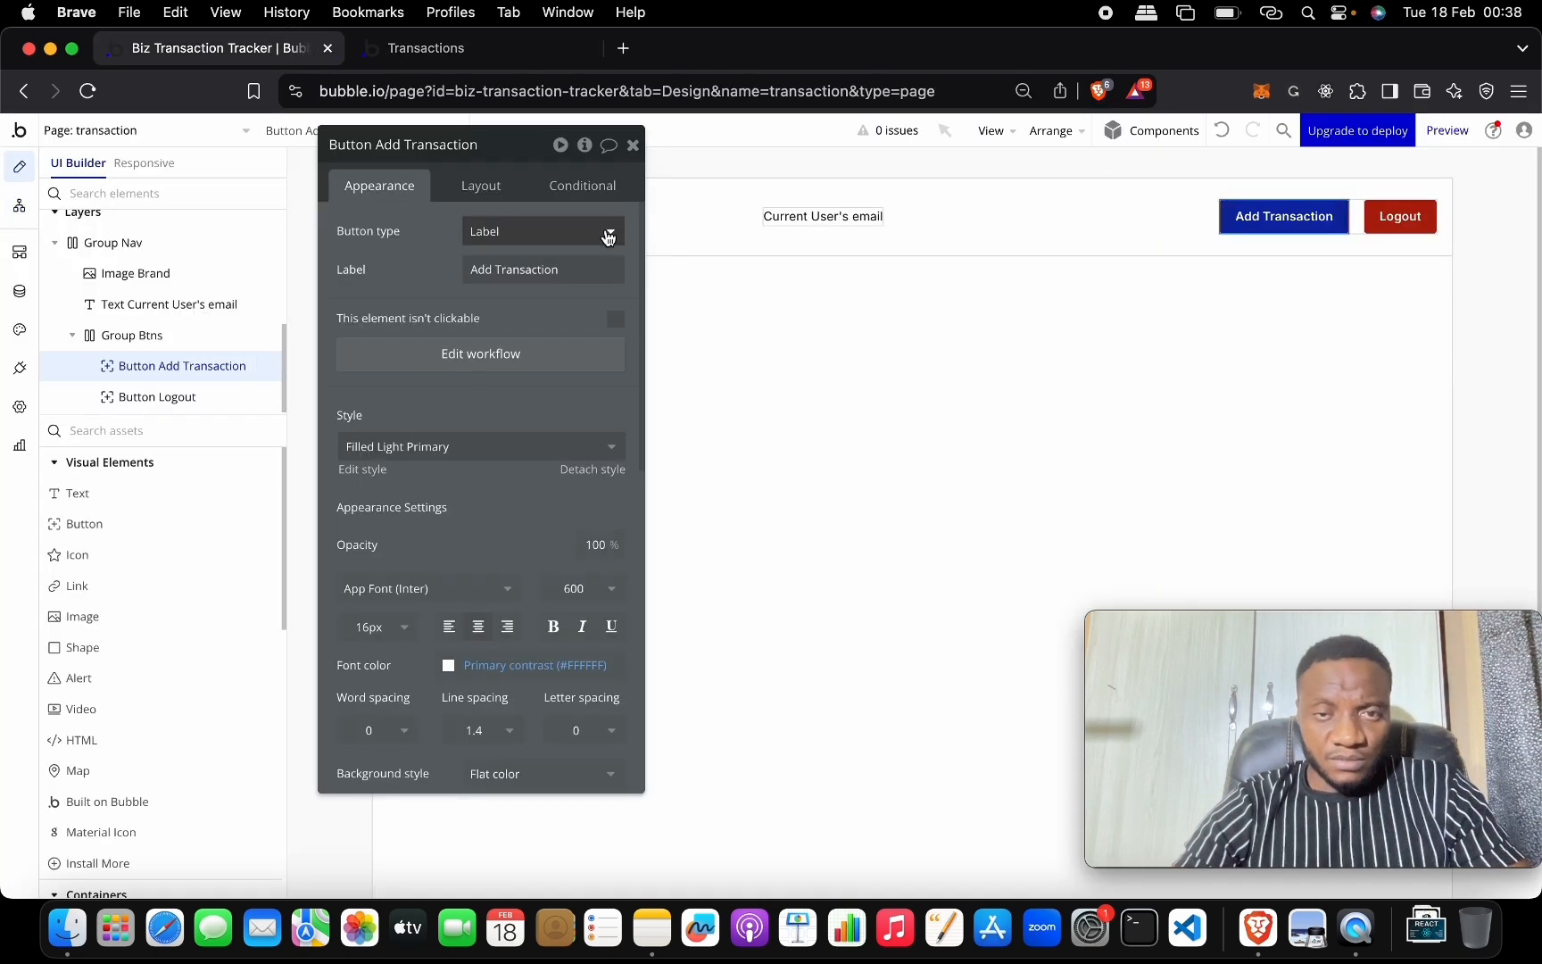
{"action": "left_click", "coordinate": [290, 130]}
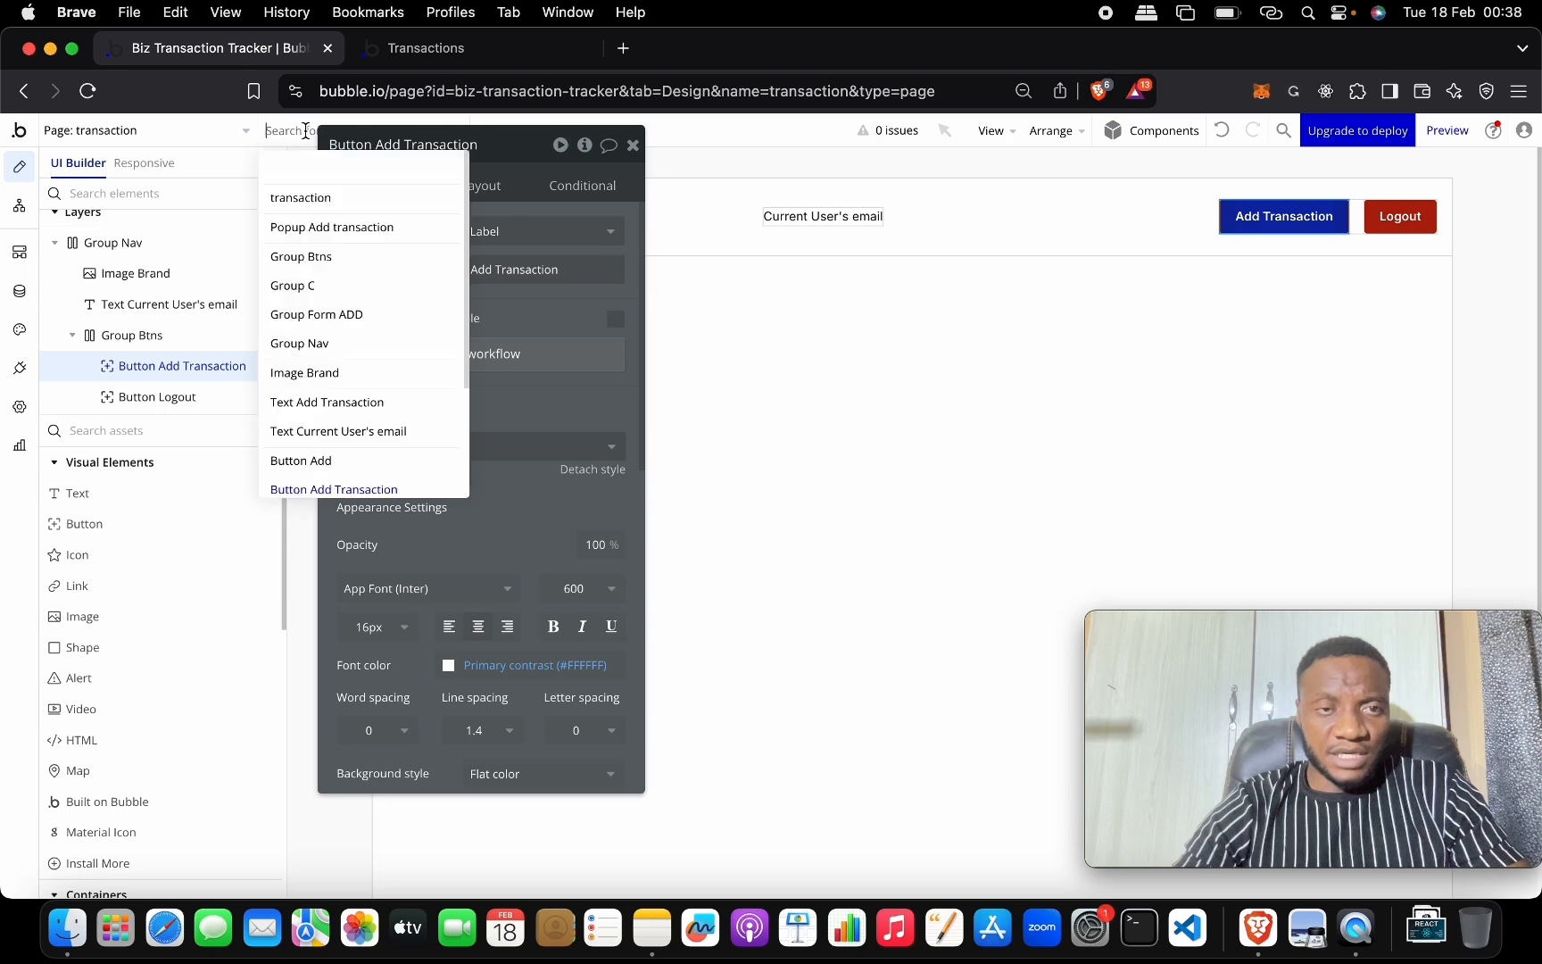
{"action": "left_click", "coordinate": [361, 229]}
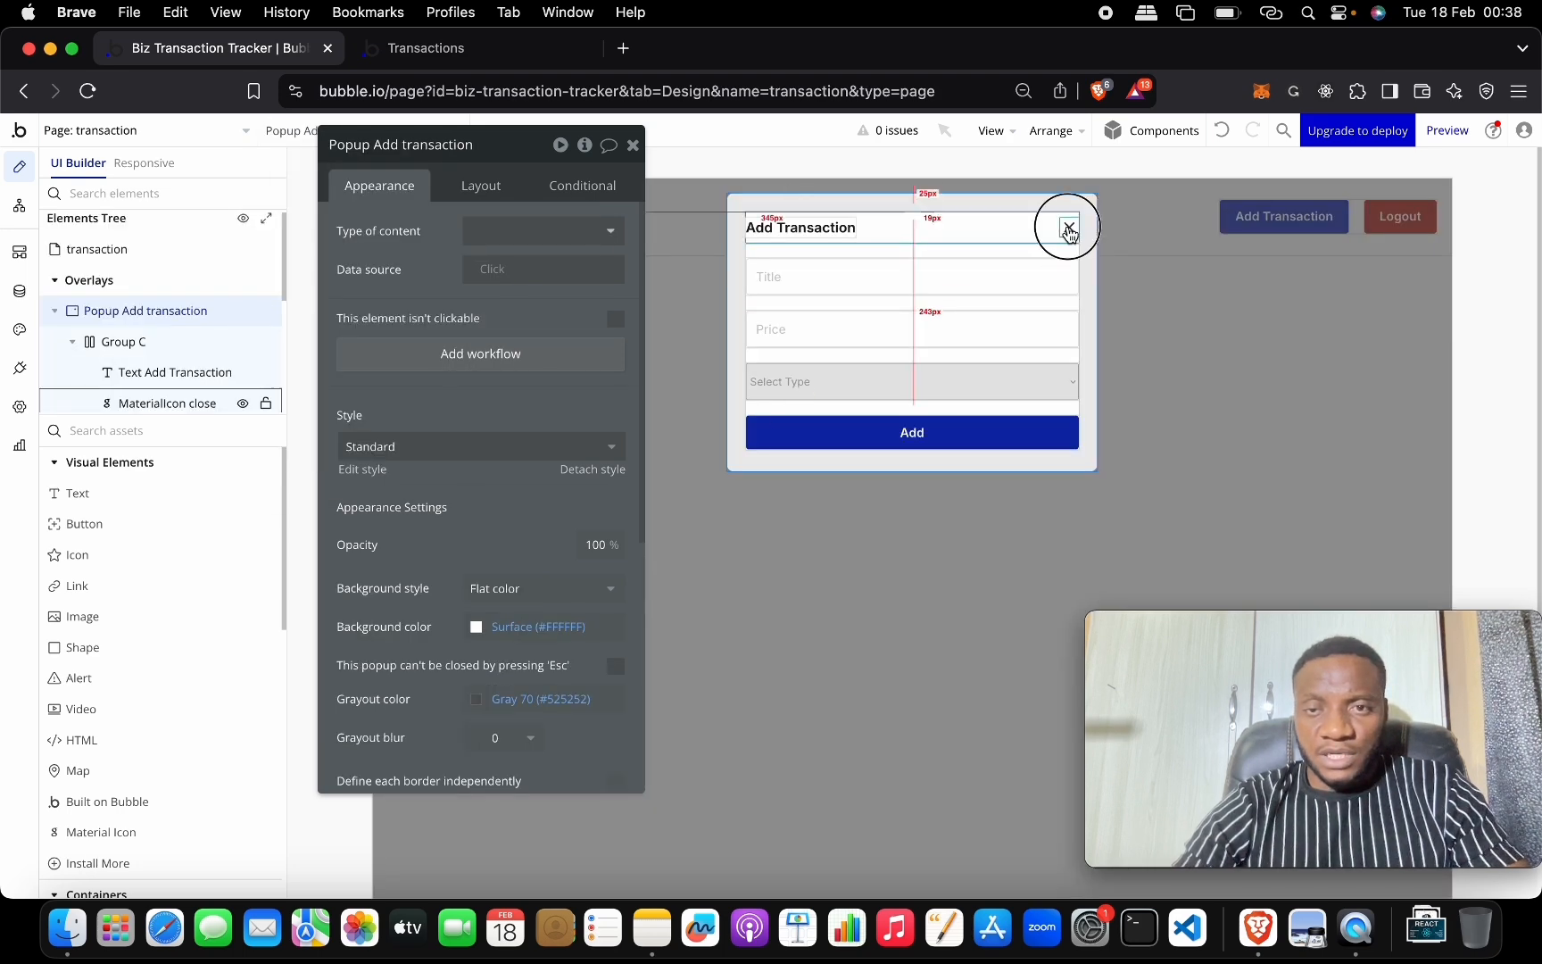
{"action": "left_click", "coordinate": [1069, 228]}
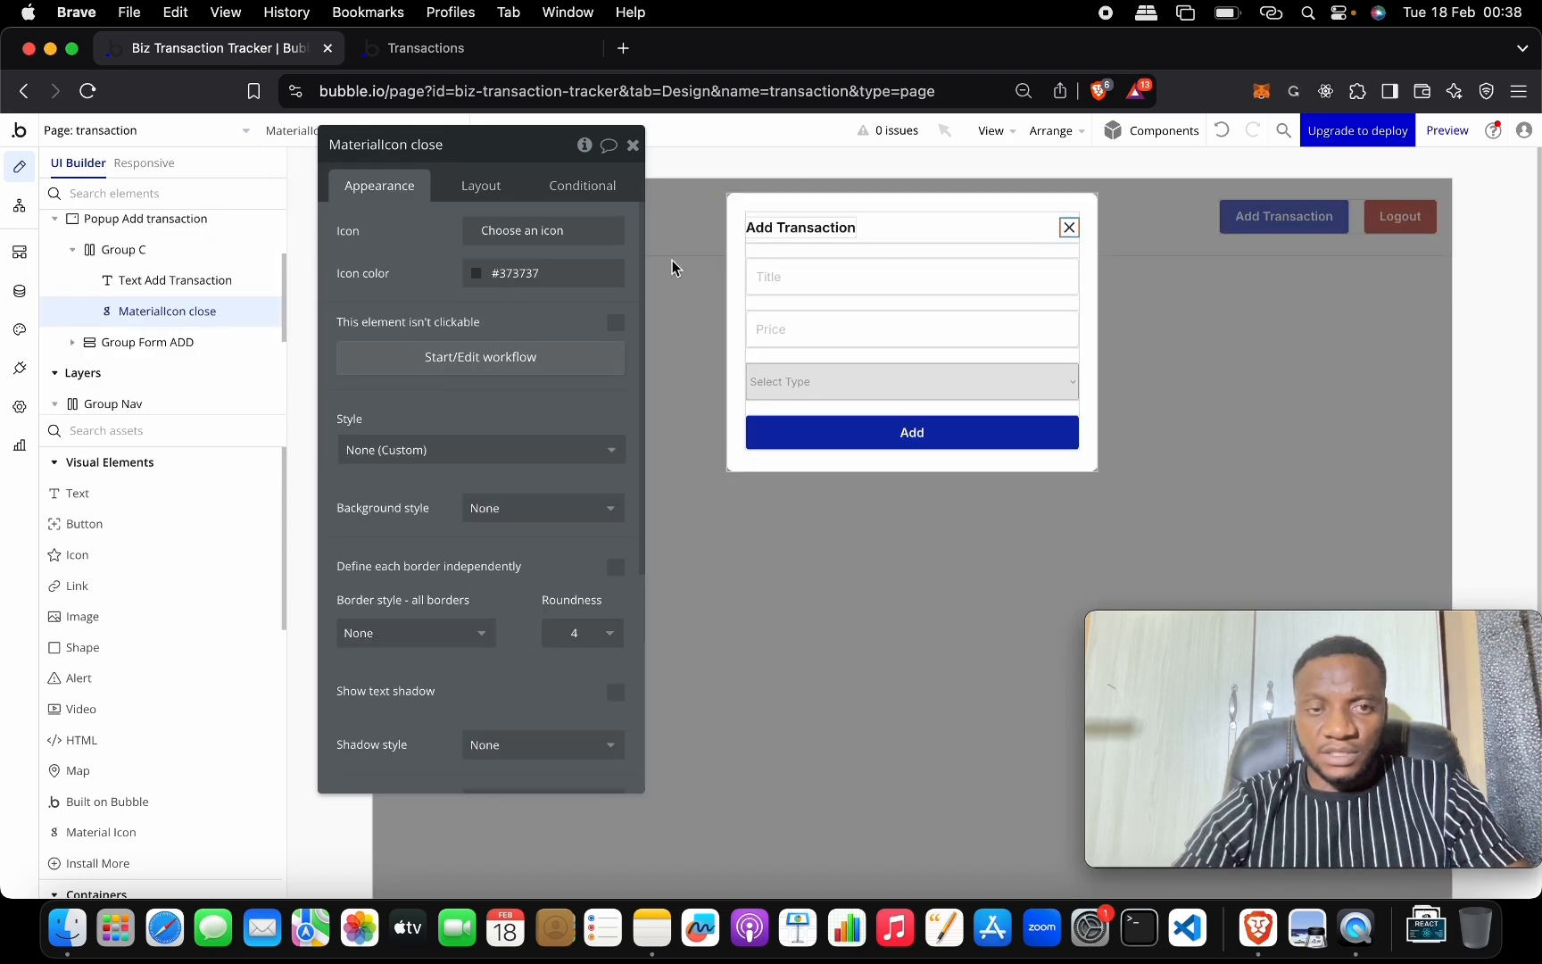
{"action": "left_click", "coordinate": [485, 371]}
{"action": "left_click", "coordinate": [230, 370]}
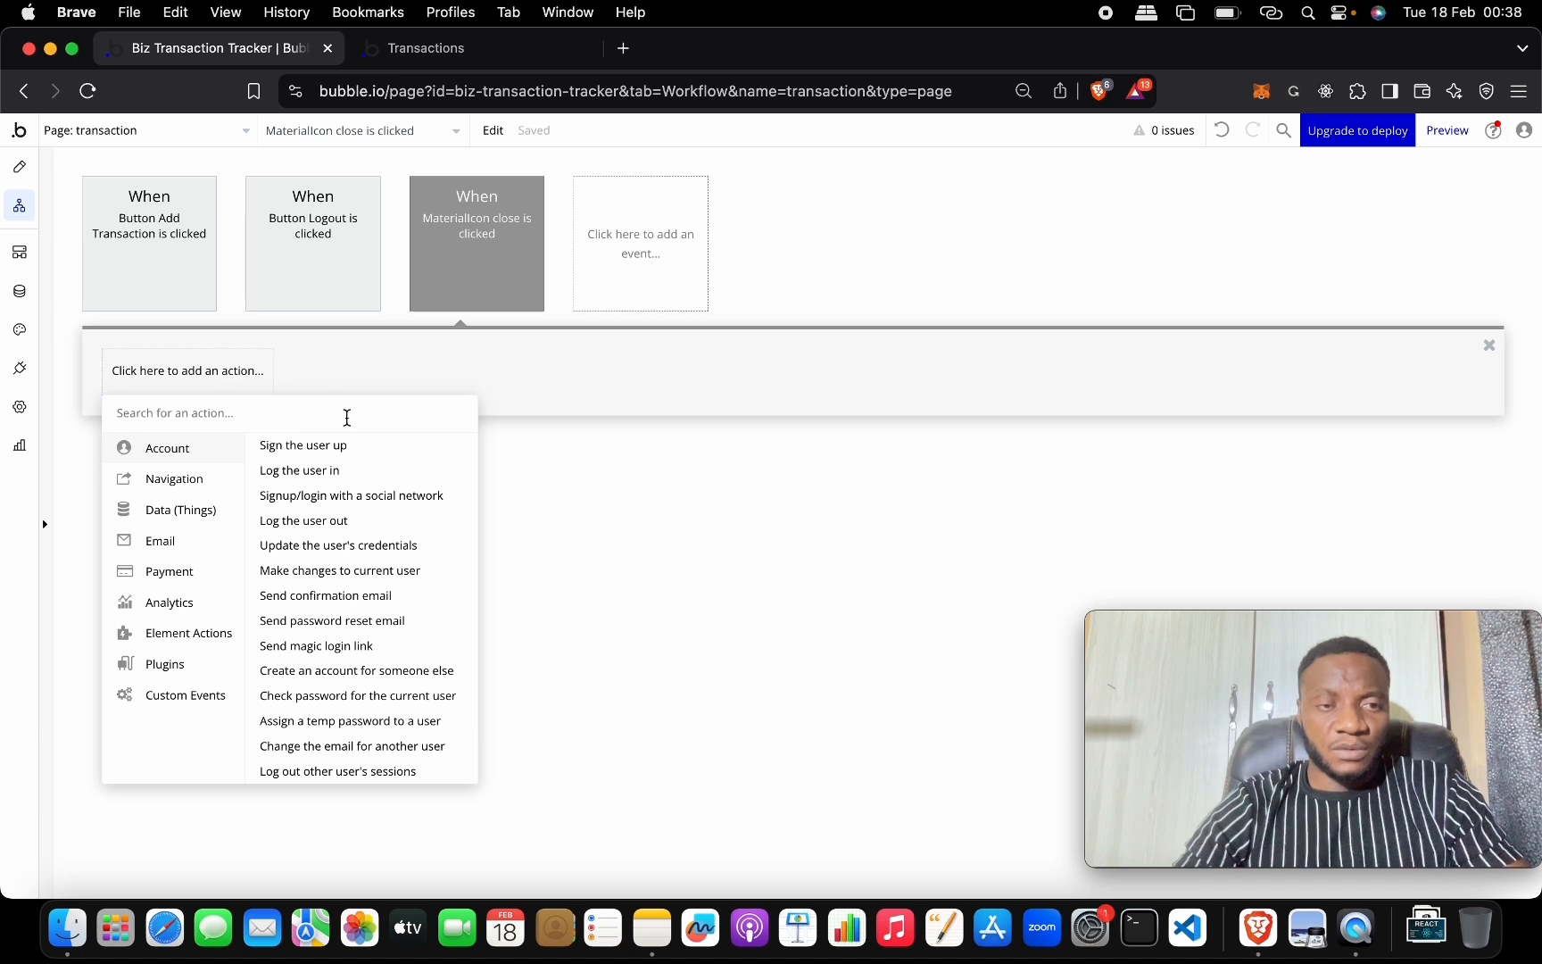
{"action": "type", "text": "hide"}
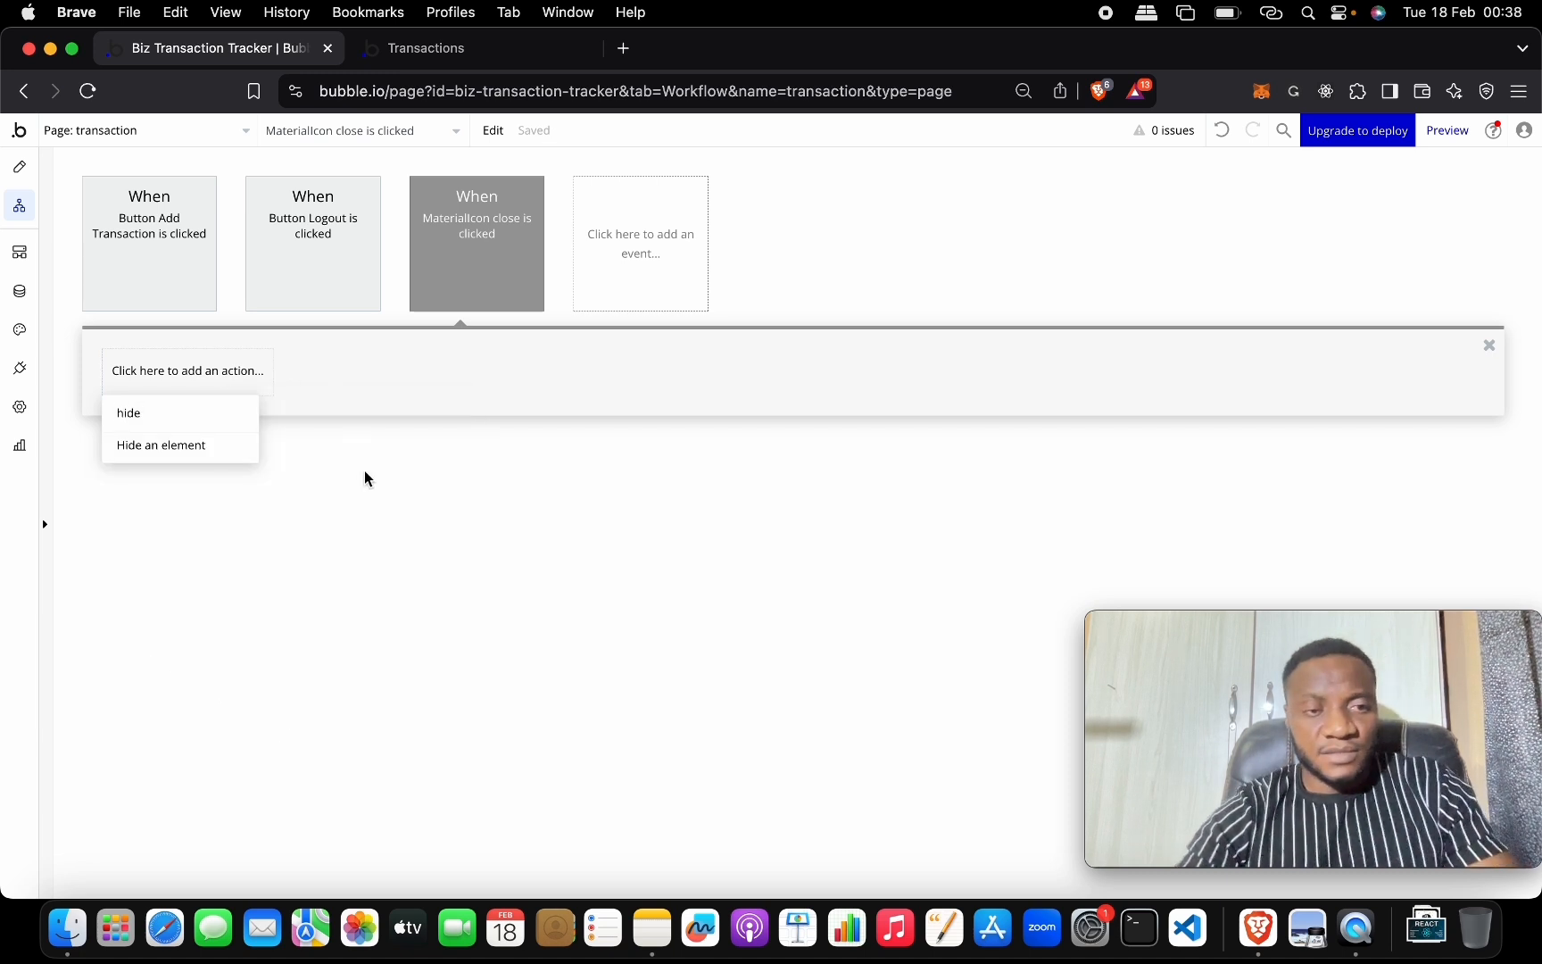
{"action": "left_click", "coordinate": [237, 445]}
{"action": "left_click", "coordinate": [515, 198]}
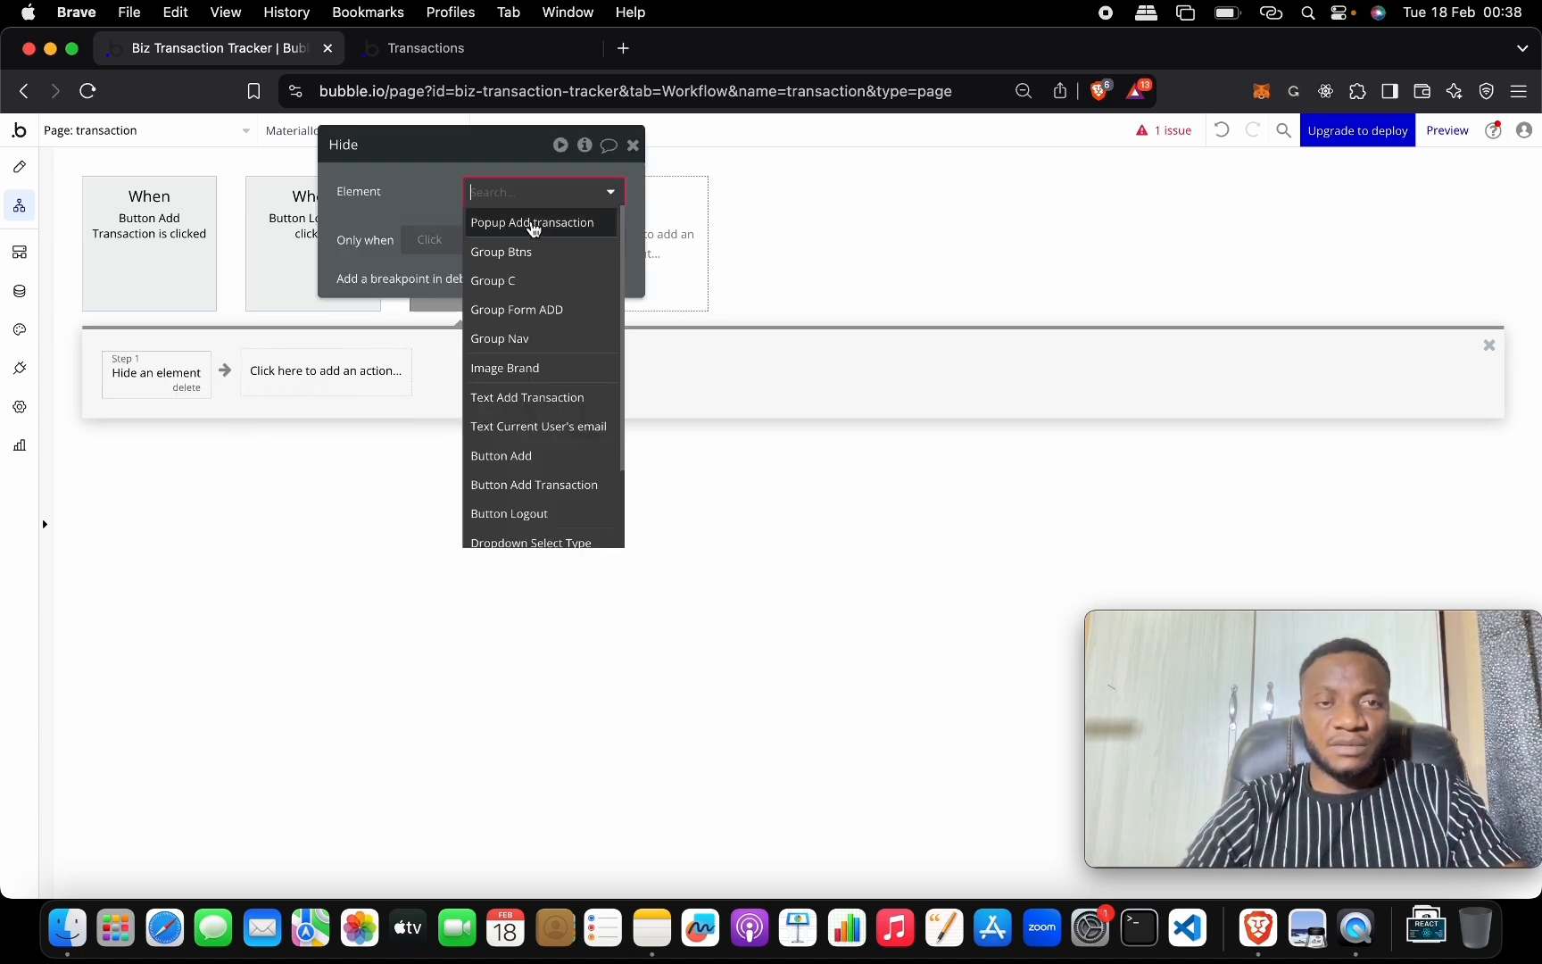
{"action": "left_click", "coordinate": [533, 225]}
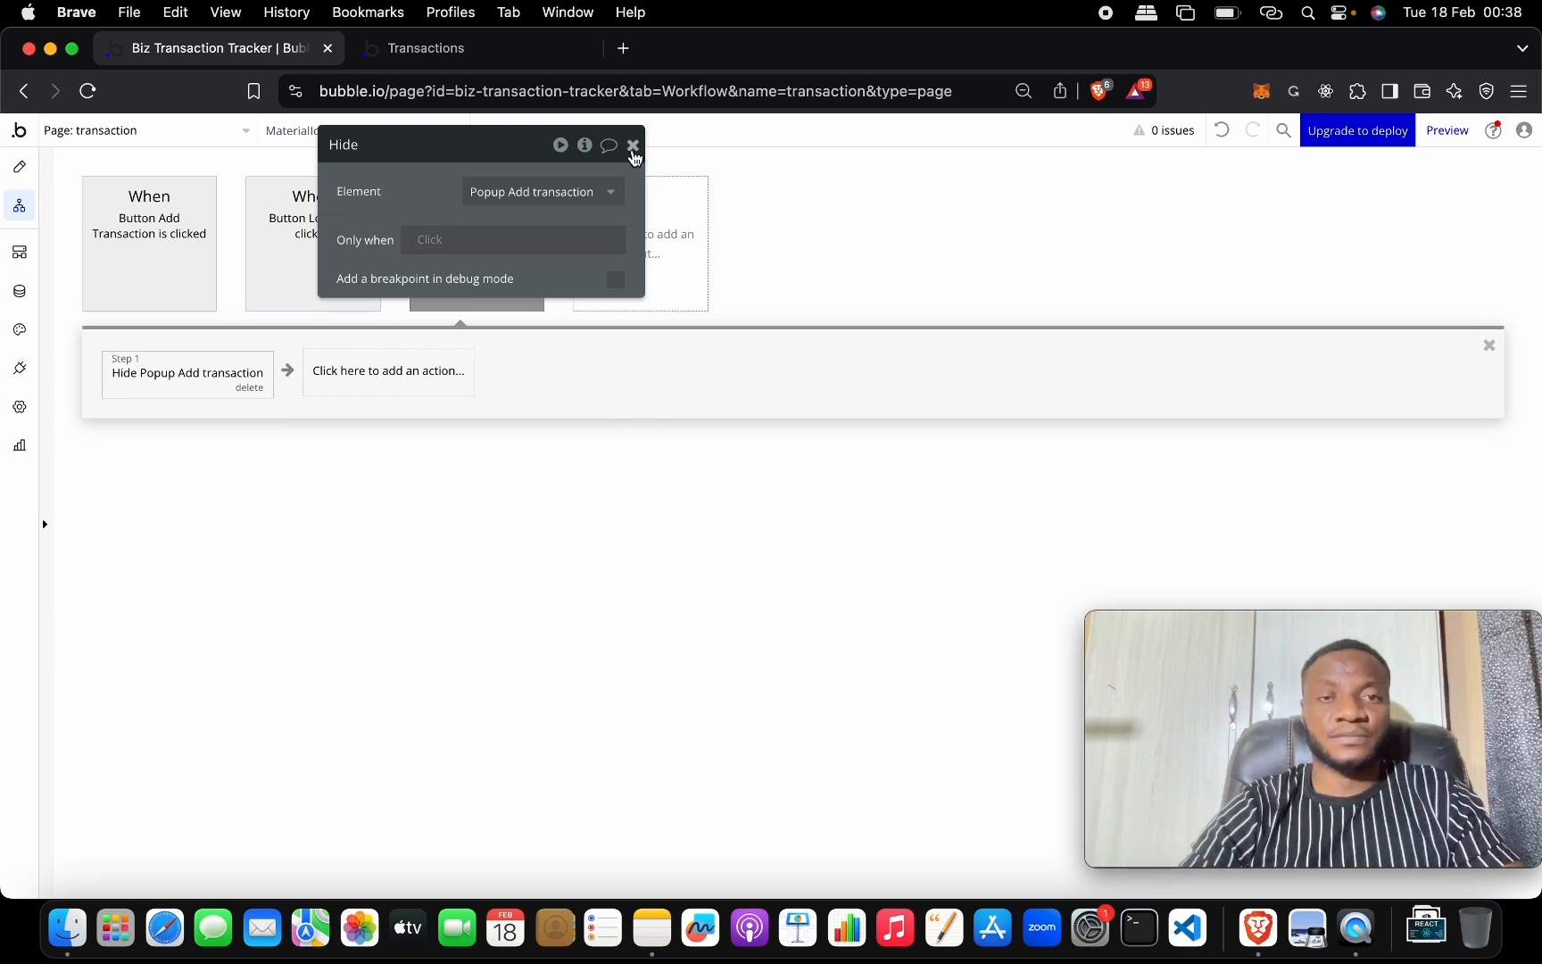
{"action": "left_click", "coordinate": [633, 145]}
Return to the design view and open the Add button's properties.
{"action": "left_click", "coordinate": [20, 167]}
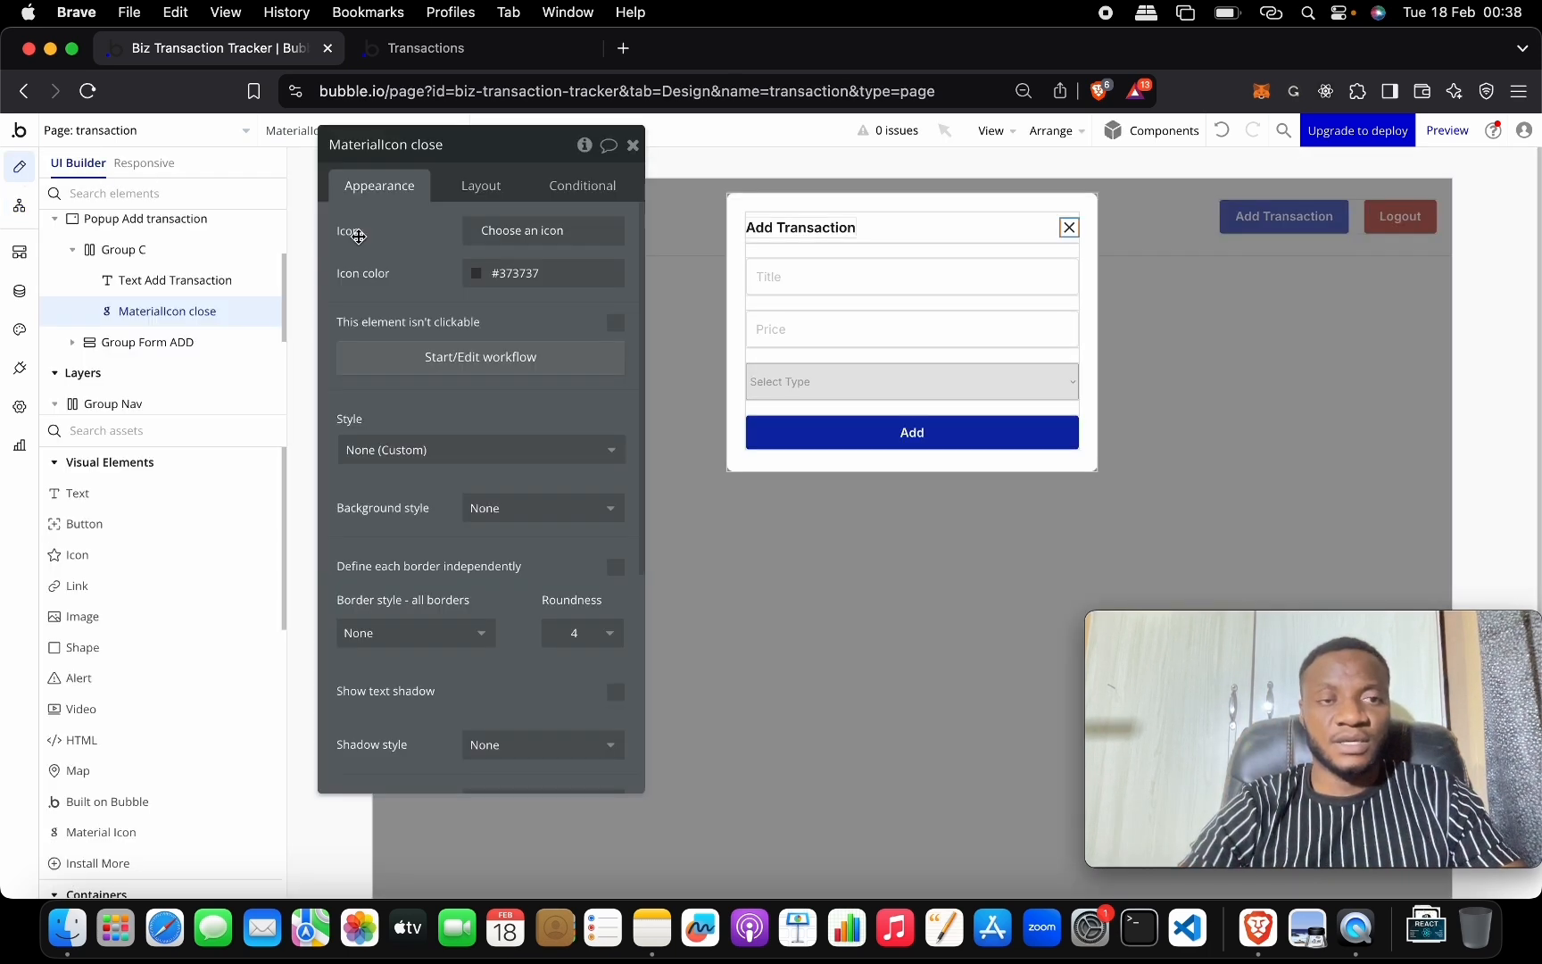
{"action": "left_click", "coordinate": [633, 146]}
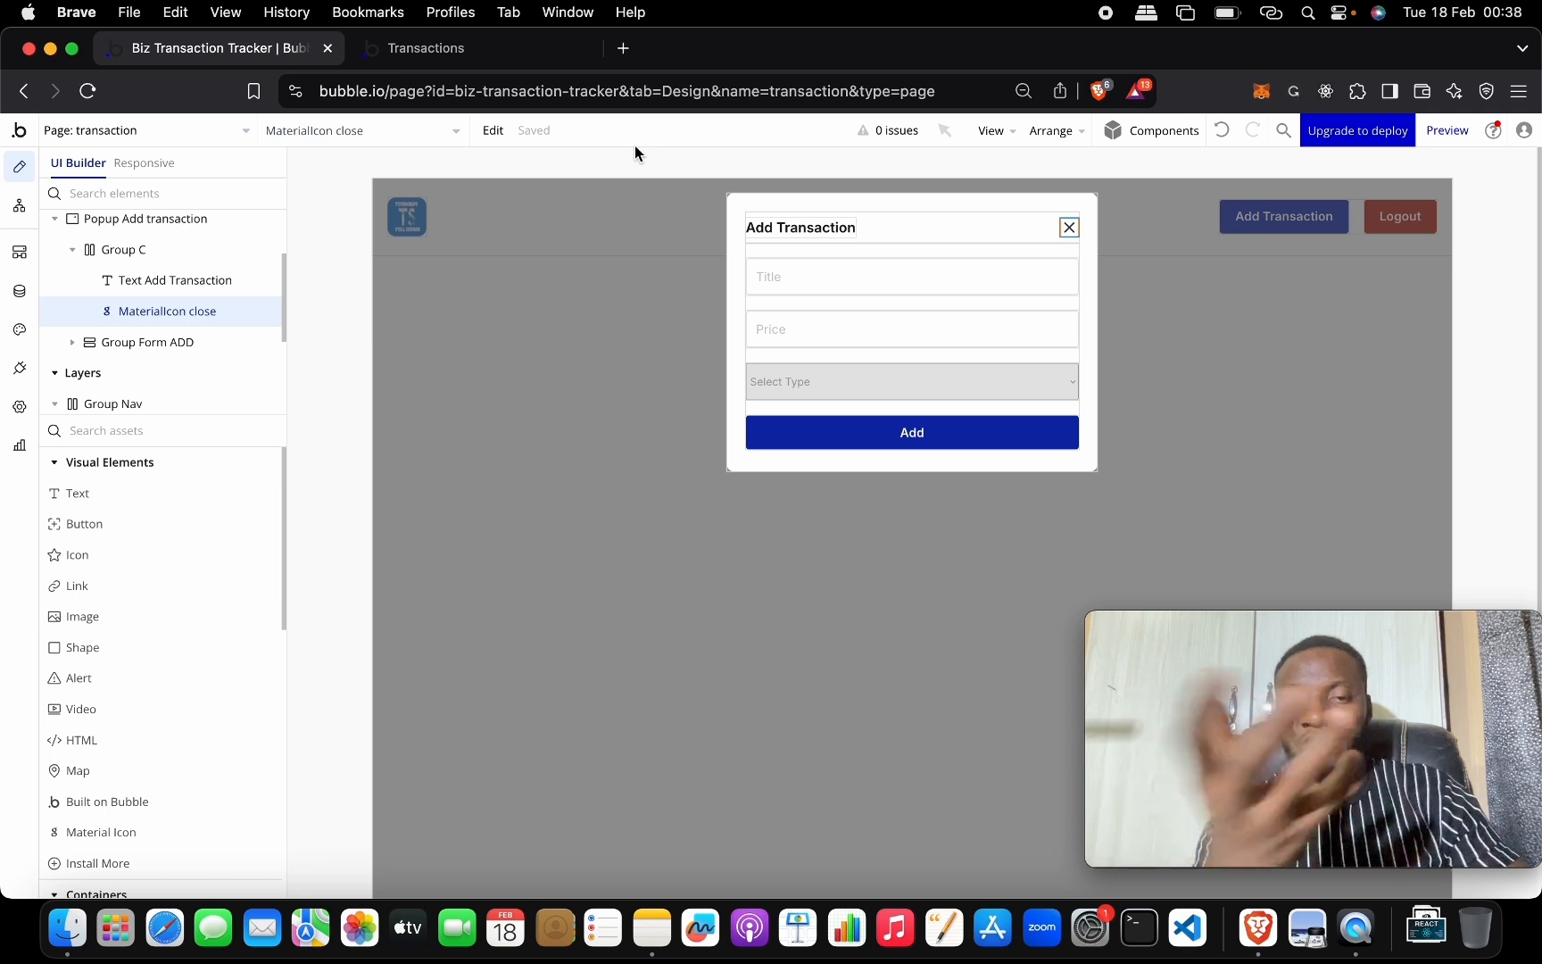
{"action": "double_click", "coordinate": [902, 432]}
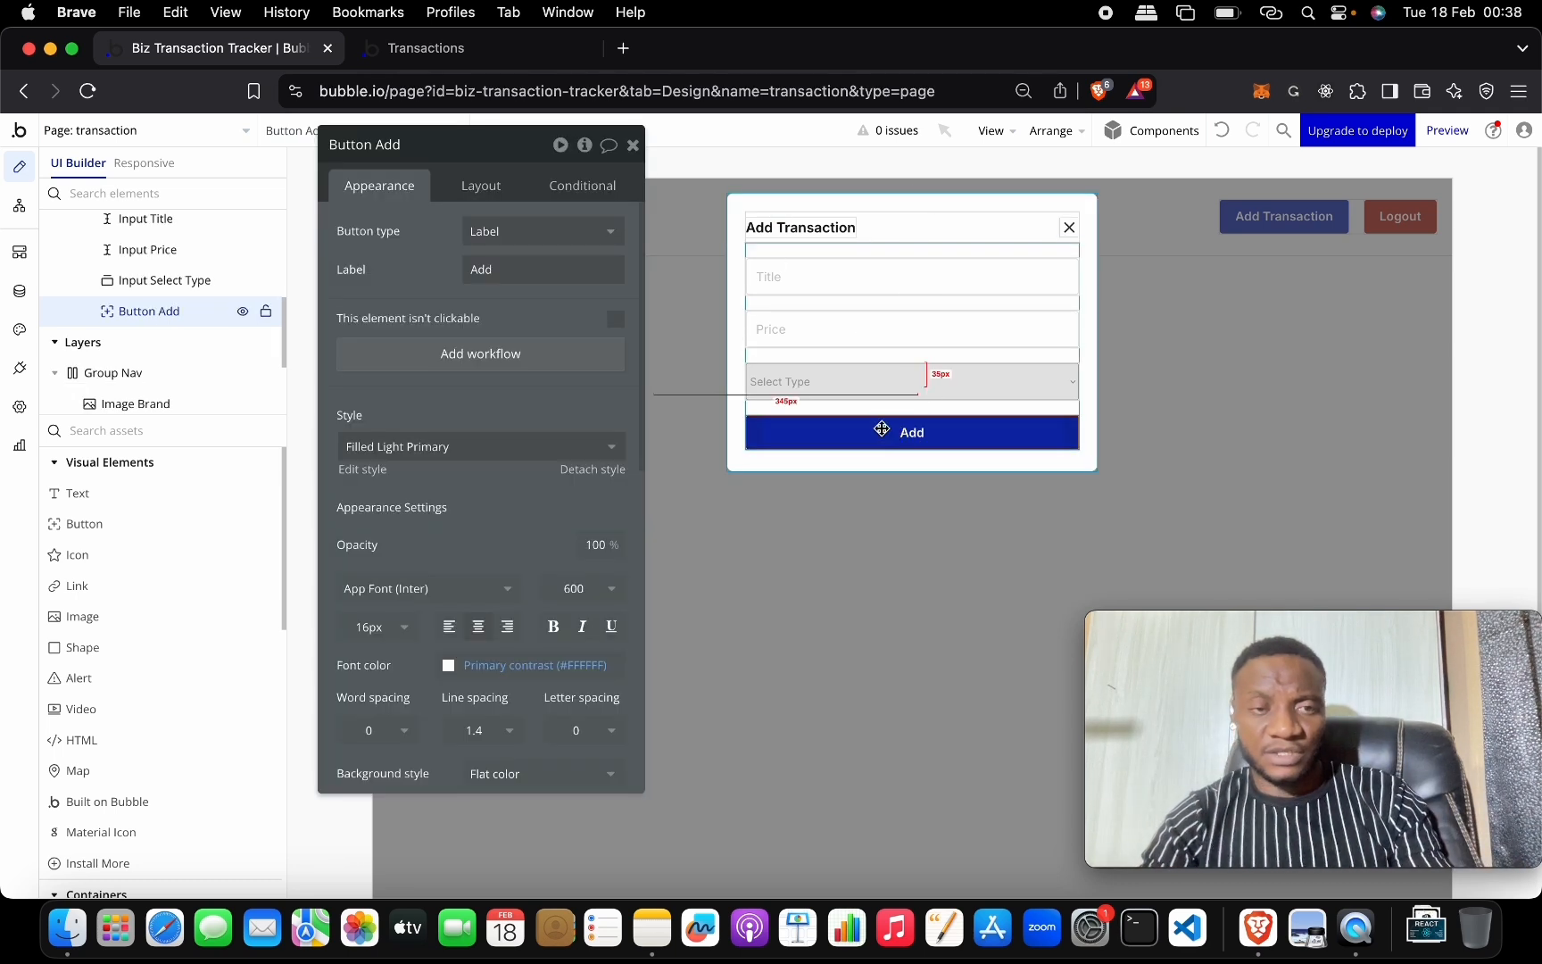
Start a click workflow on the Add button with a Create a new thing action.
{"action": "left_click", "coordinate": [497, 355]}
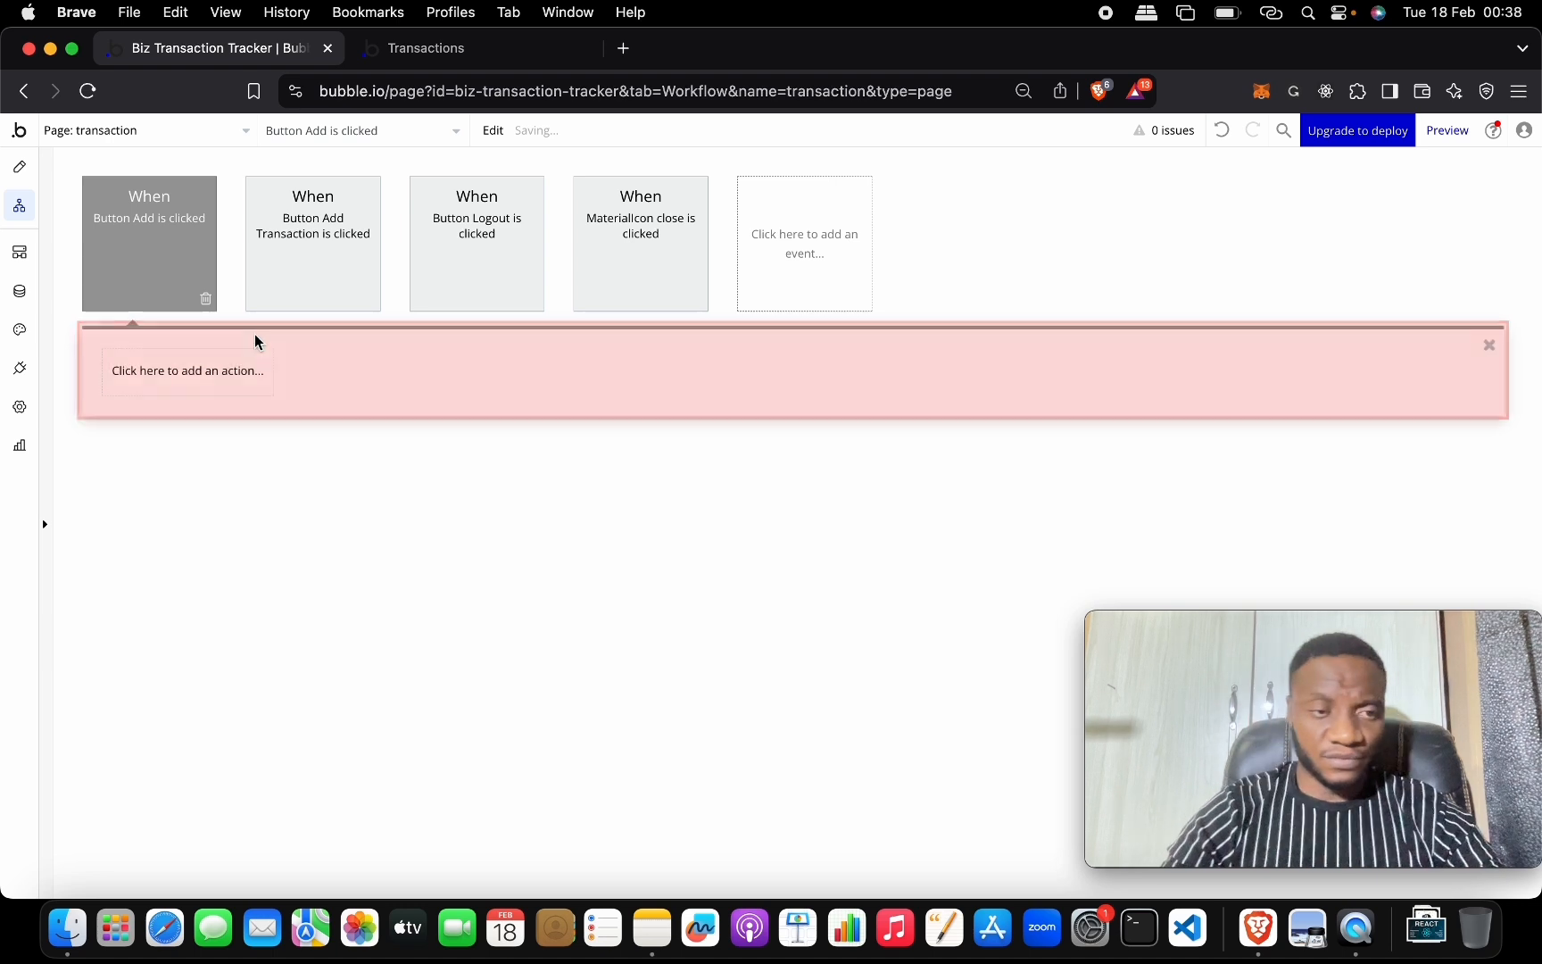
{"action": "left_click", "coordinate": [193, 371]}
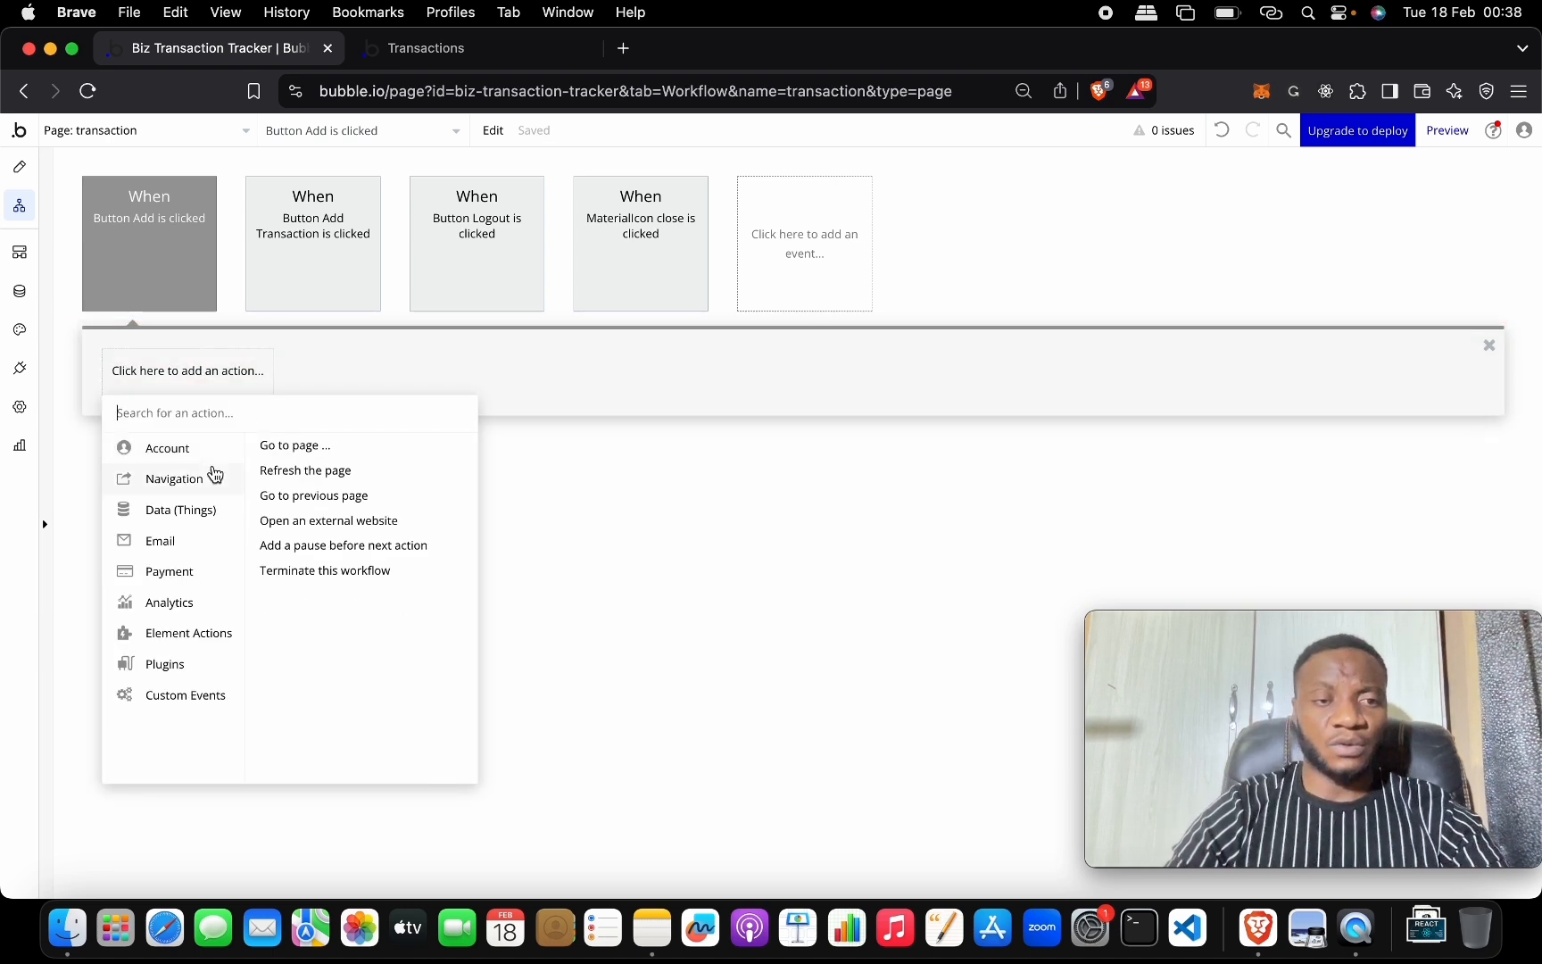
{"action": "mouse_move", "coordinate": [208, 515]}
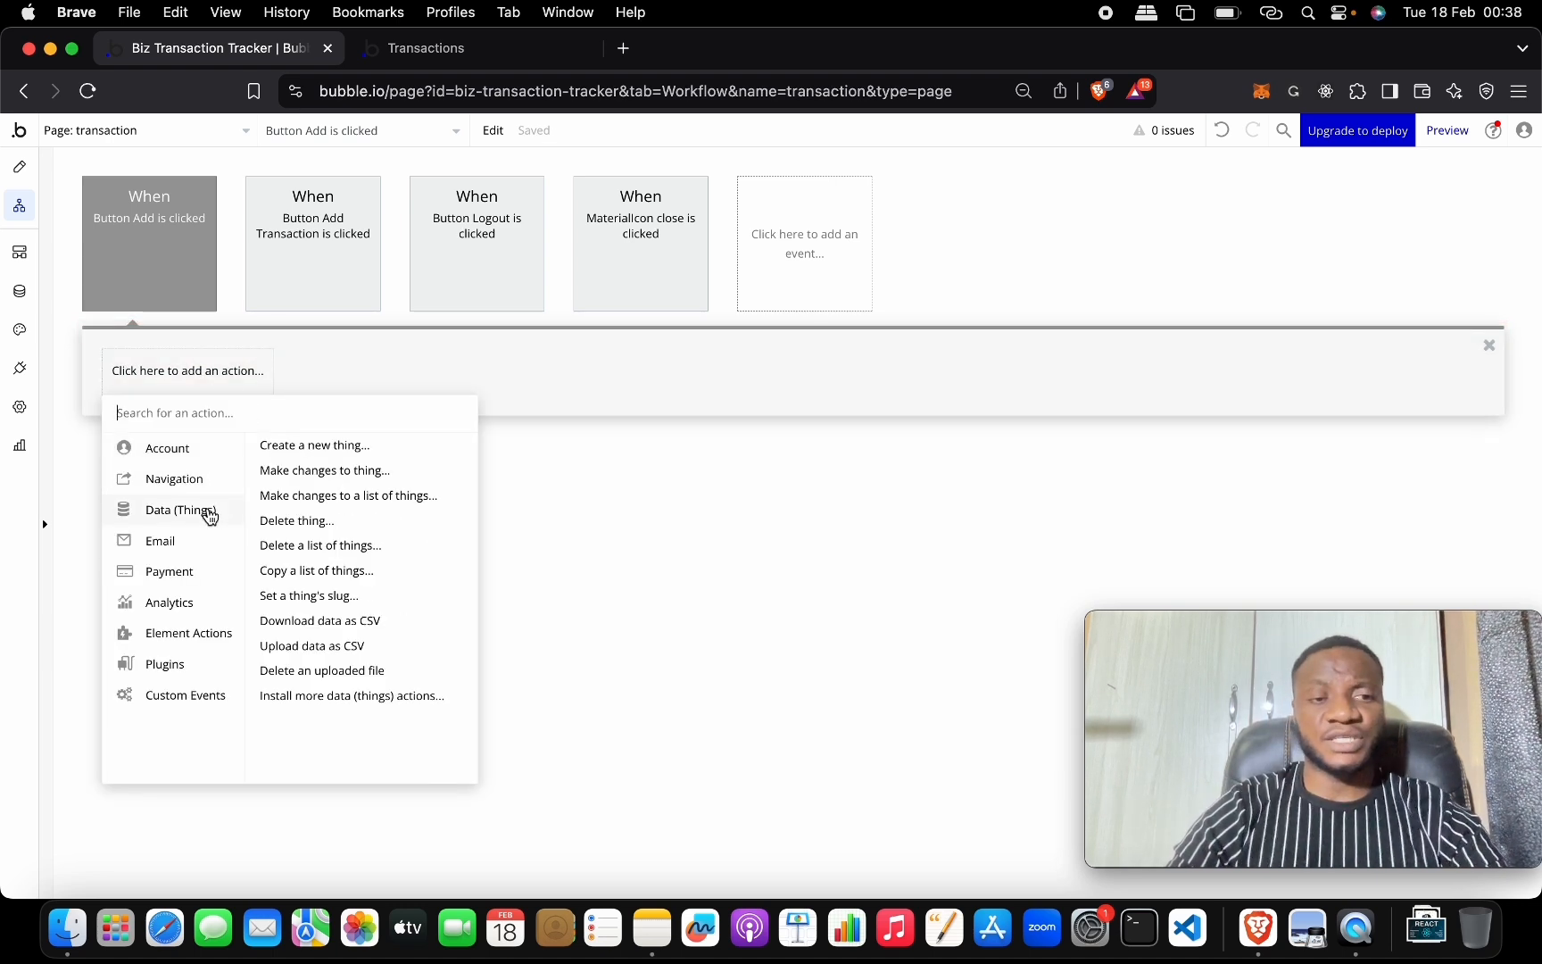
{"action": "left_click", "coordinate": [312, 444]}
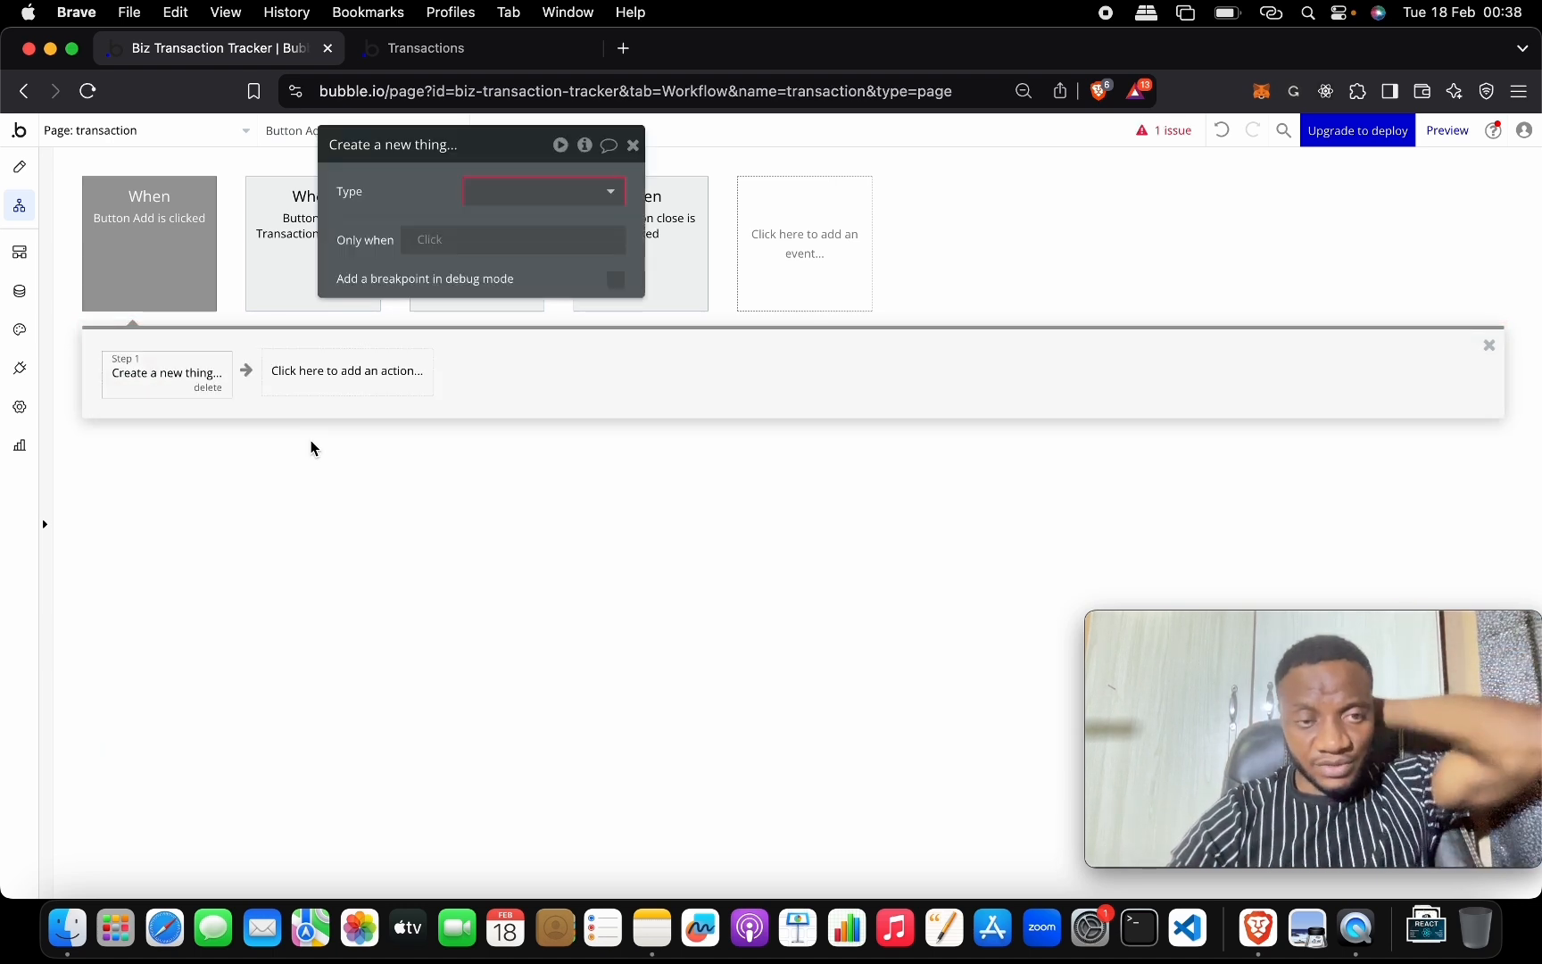
Create a new data type 'transactions' for the thing and add a field row to set.
{"action": "left_click", "coordinate": [544, 196]}
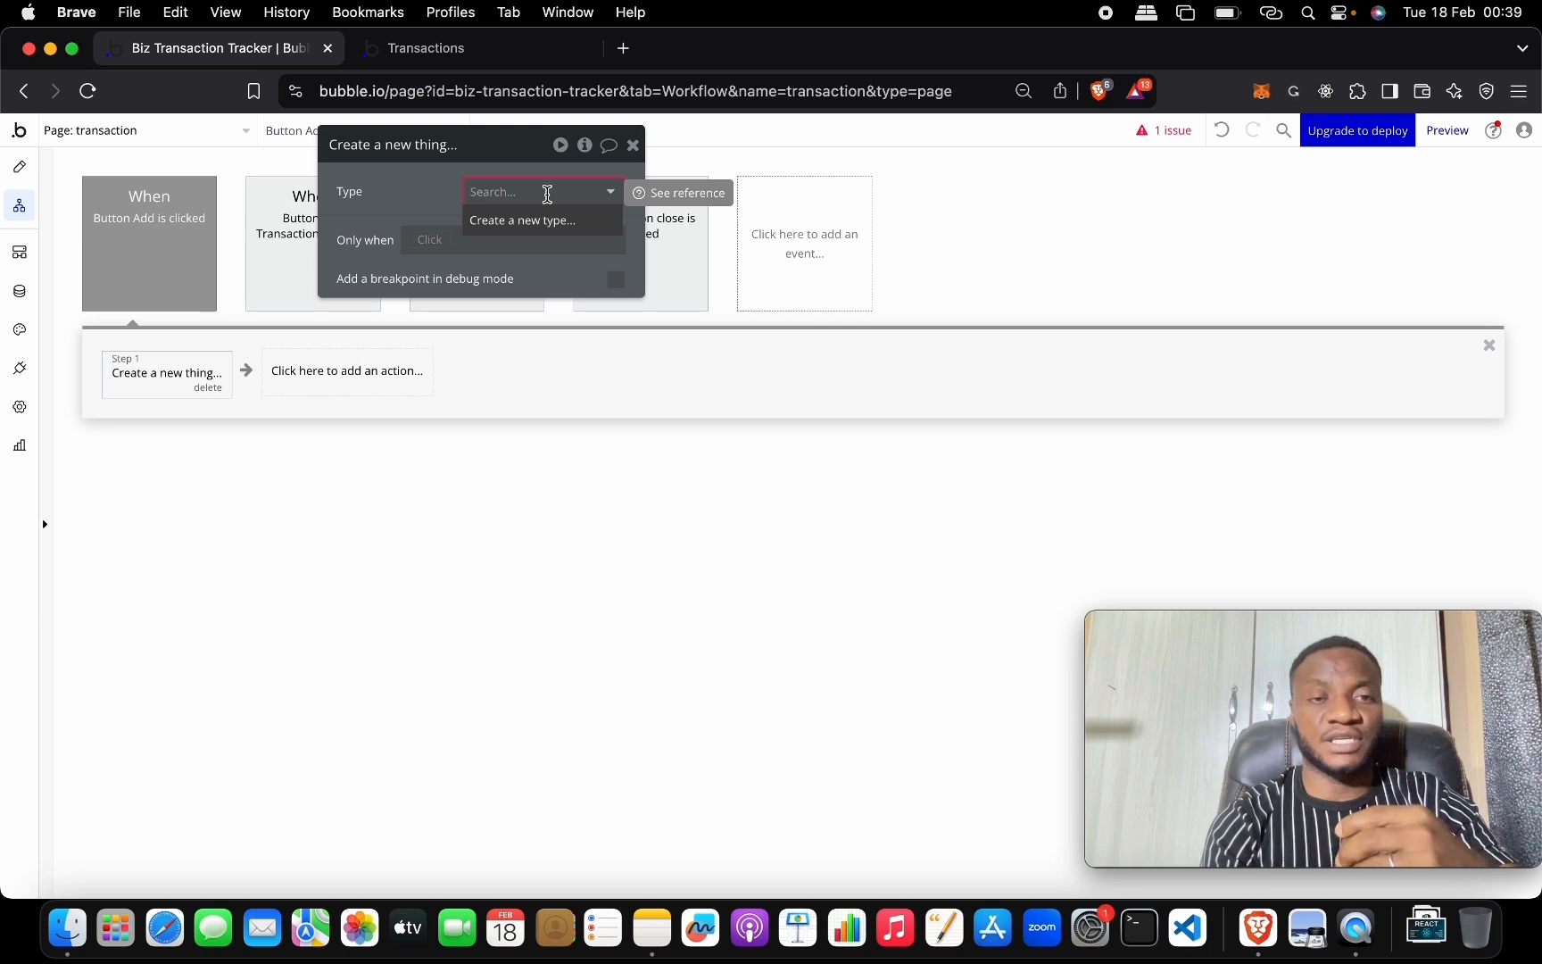
{"action": "left_click", "coordinate": [539, 223]}
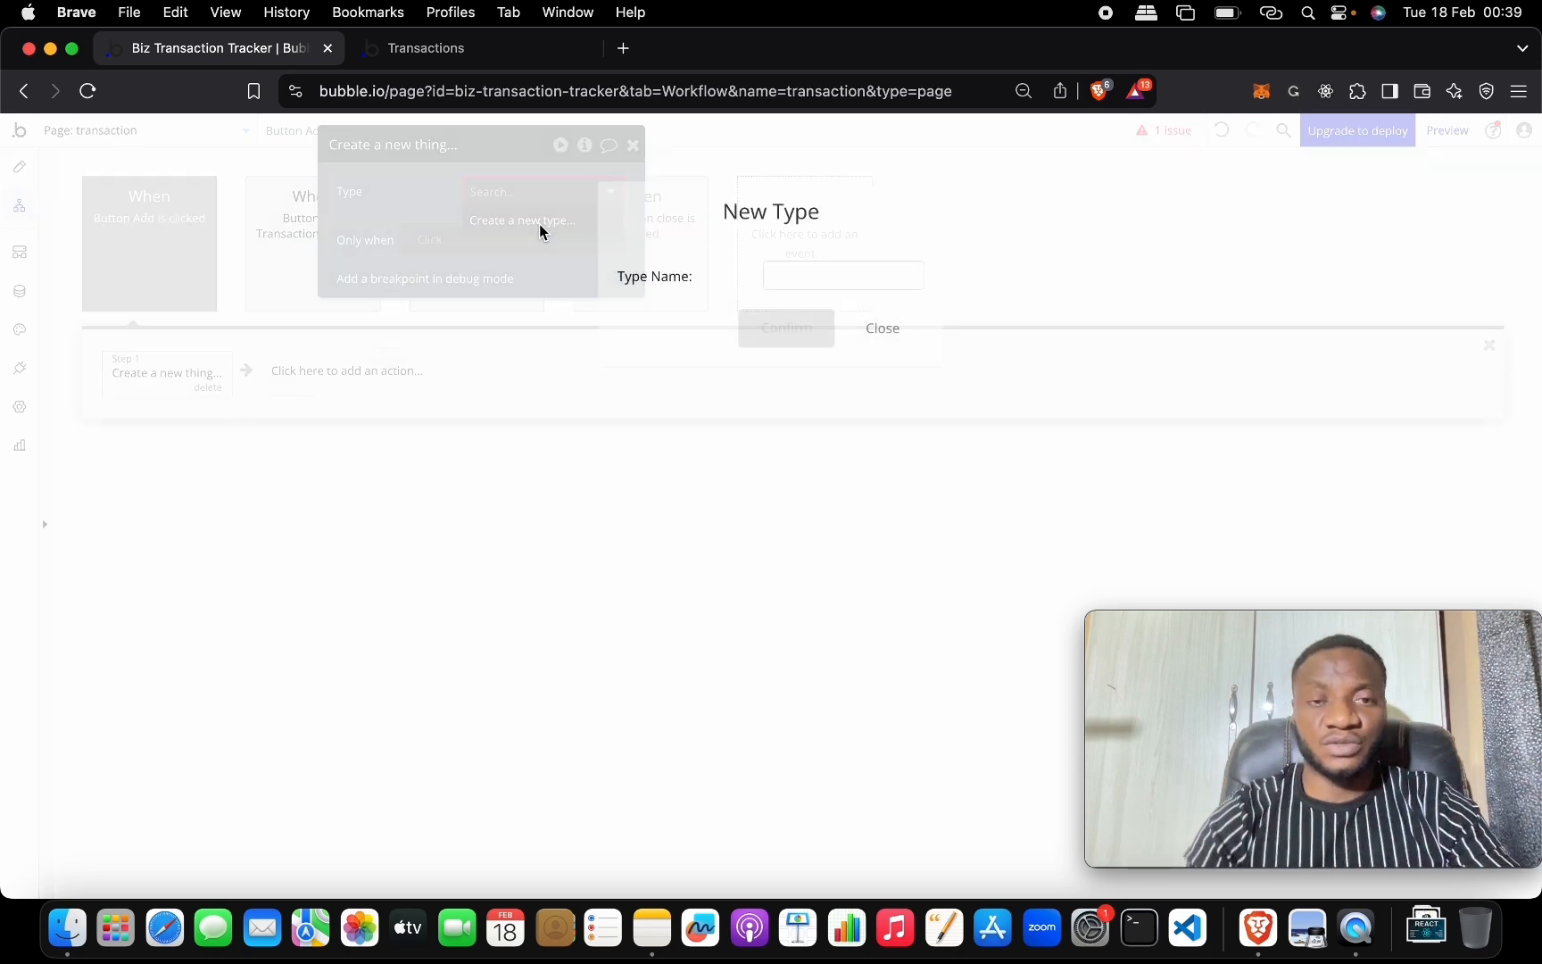
{"action": "left_click", "coordinate": [787, 277]}
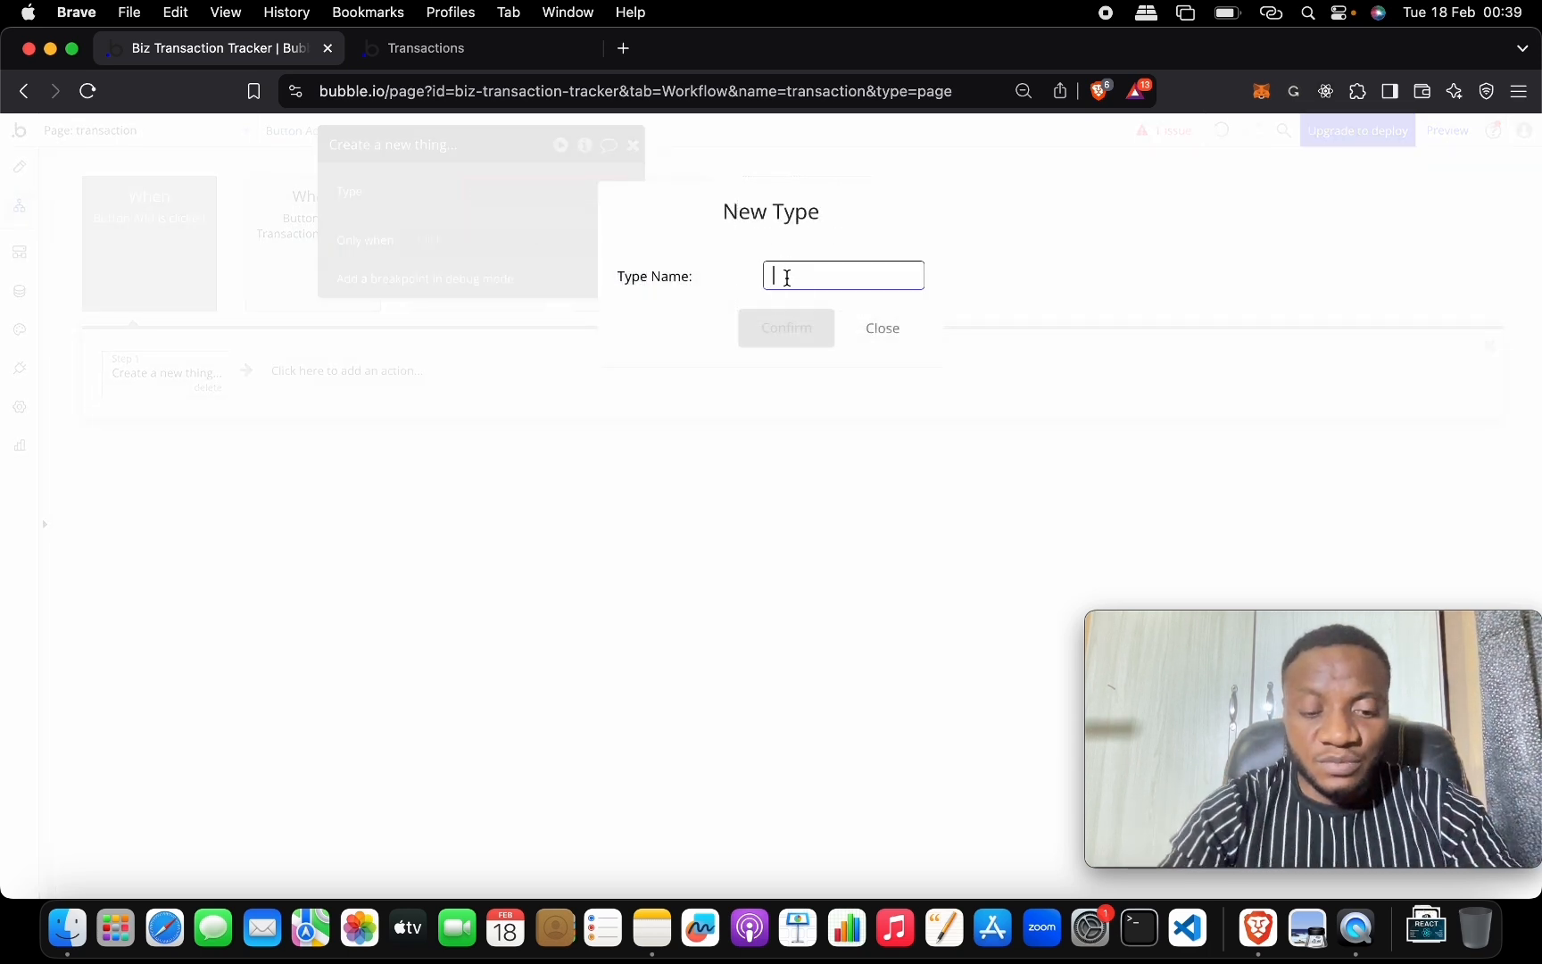
{"action": "type", "text": "transactions"}
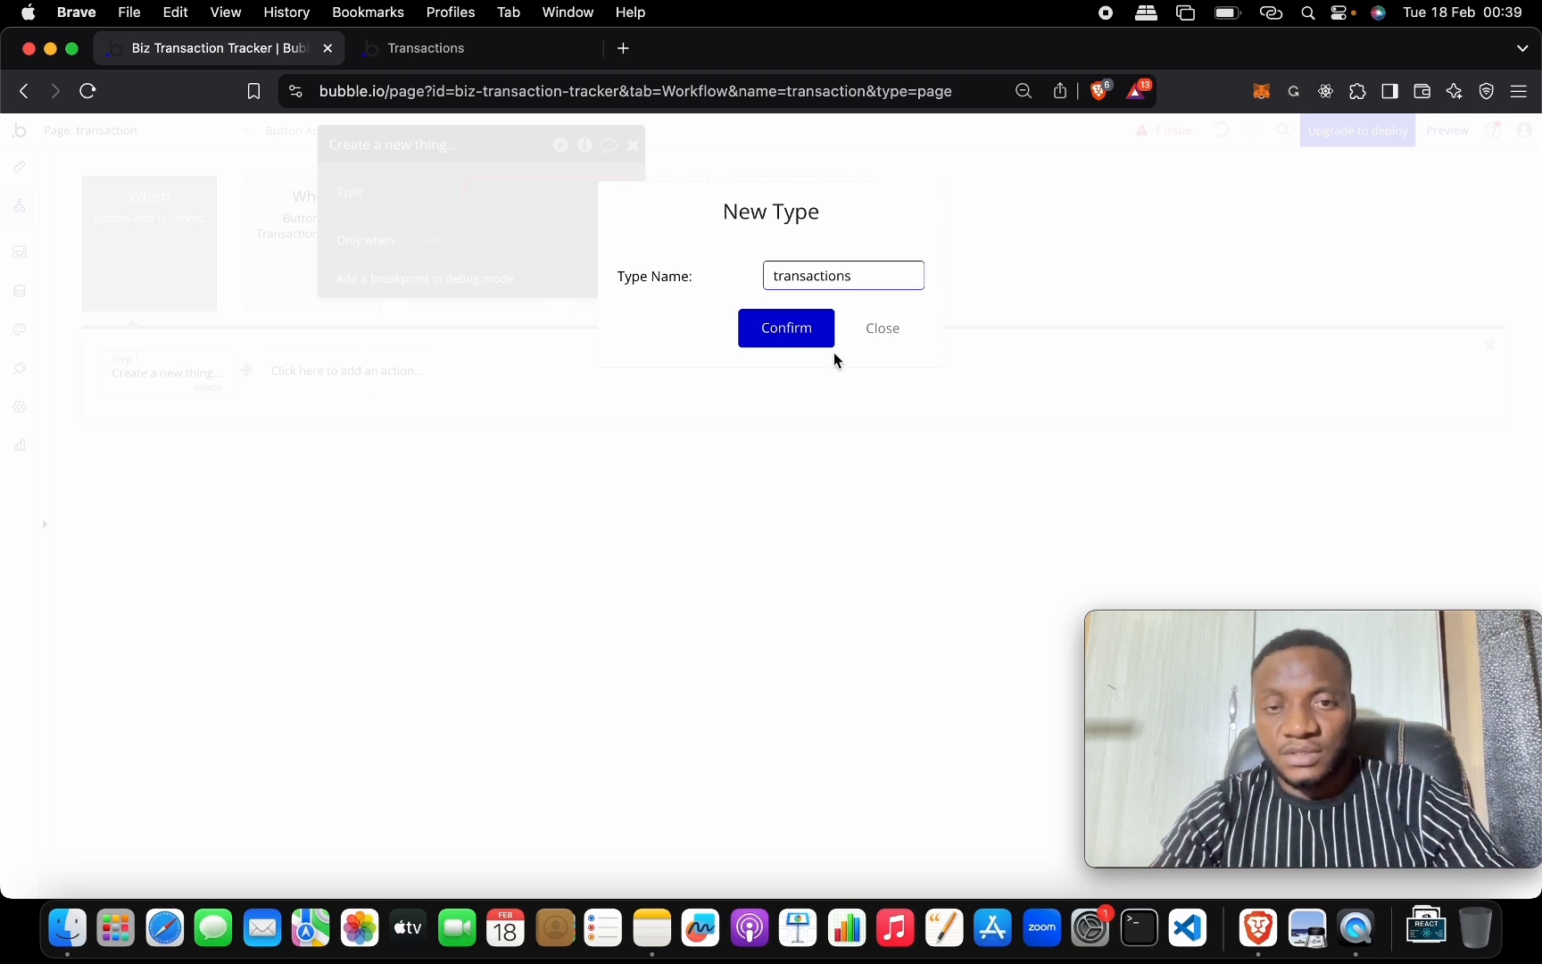
{"action": "left_click", "coordinate": [788, 326]}
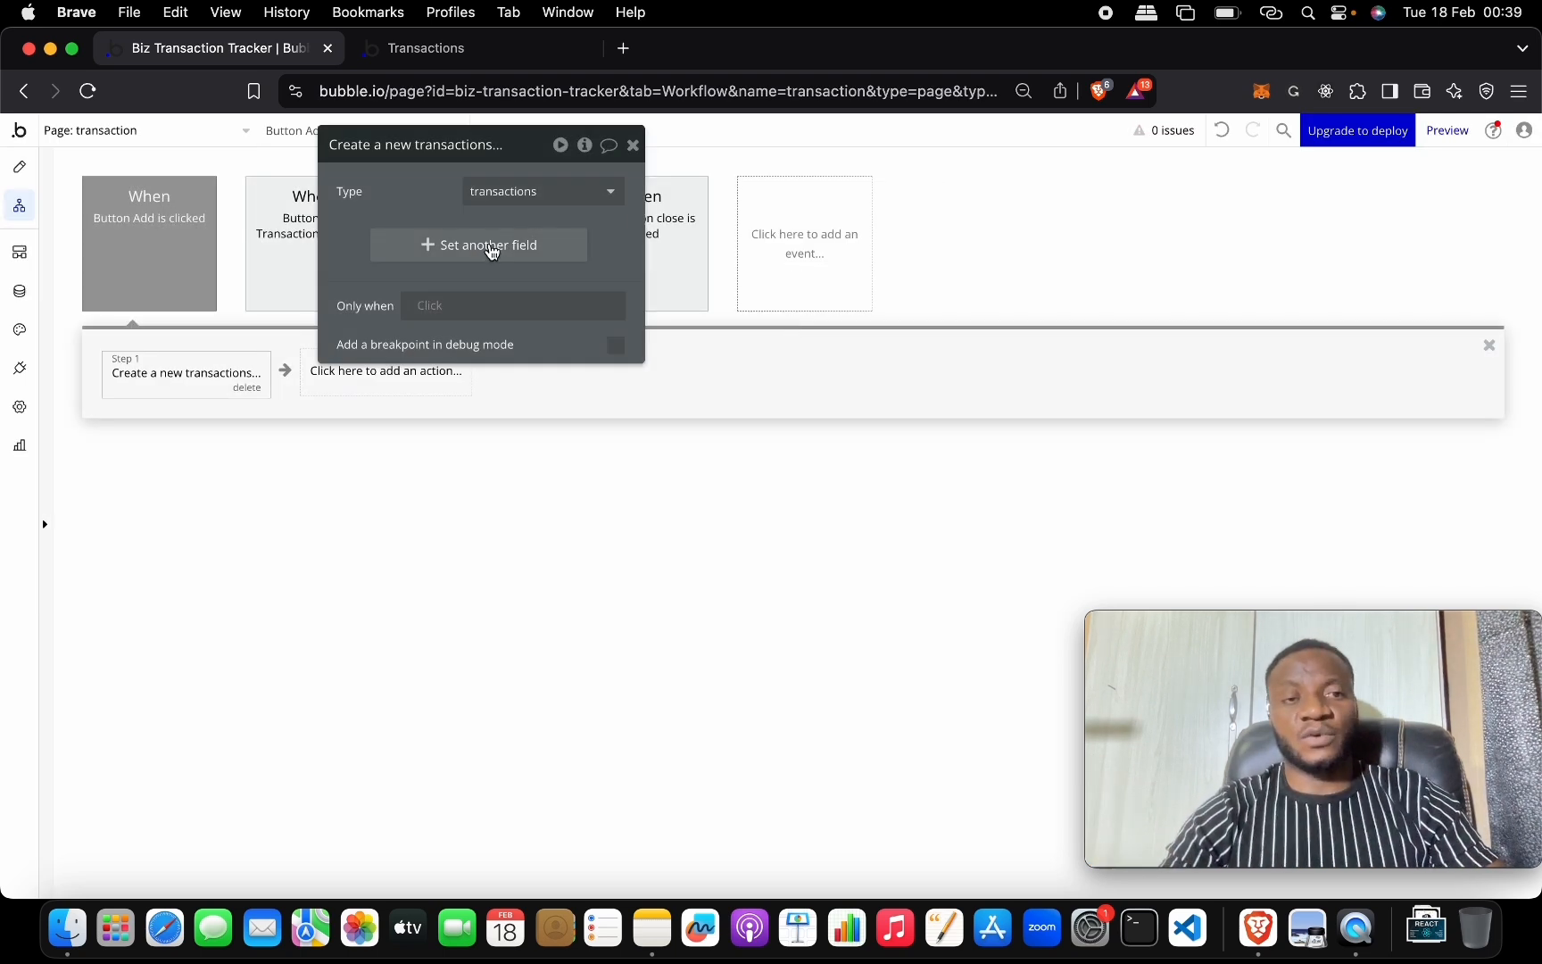
{"action": "left_click", "coordinate": [490, 244]}
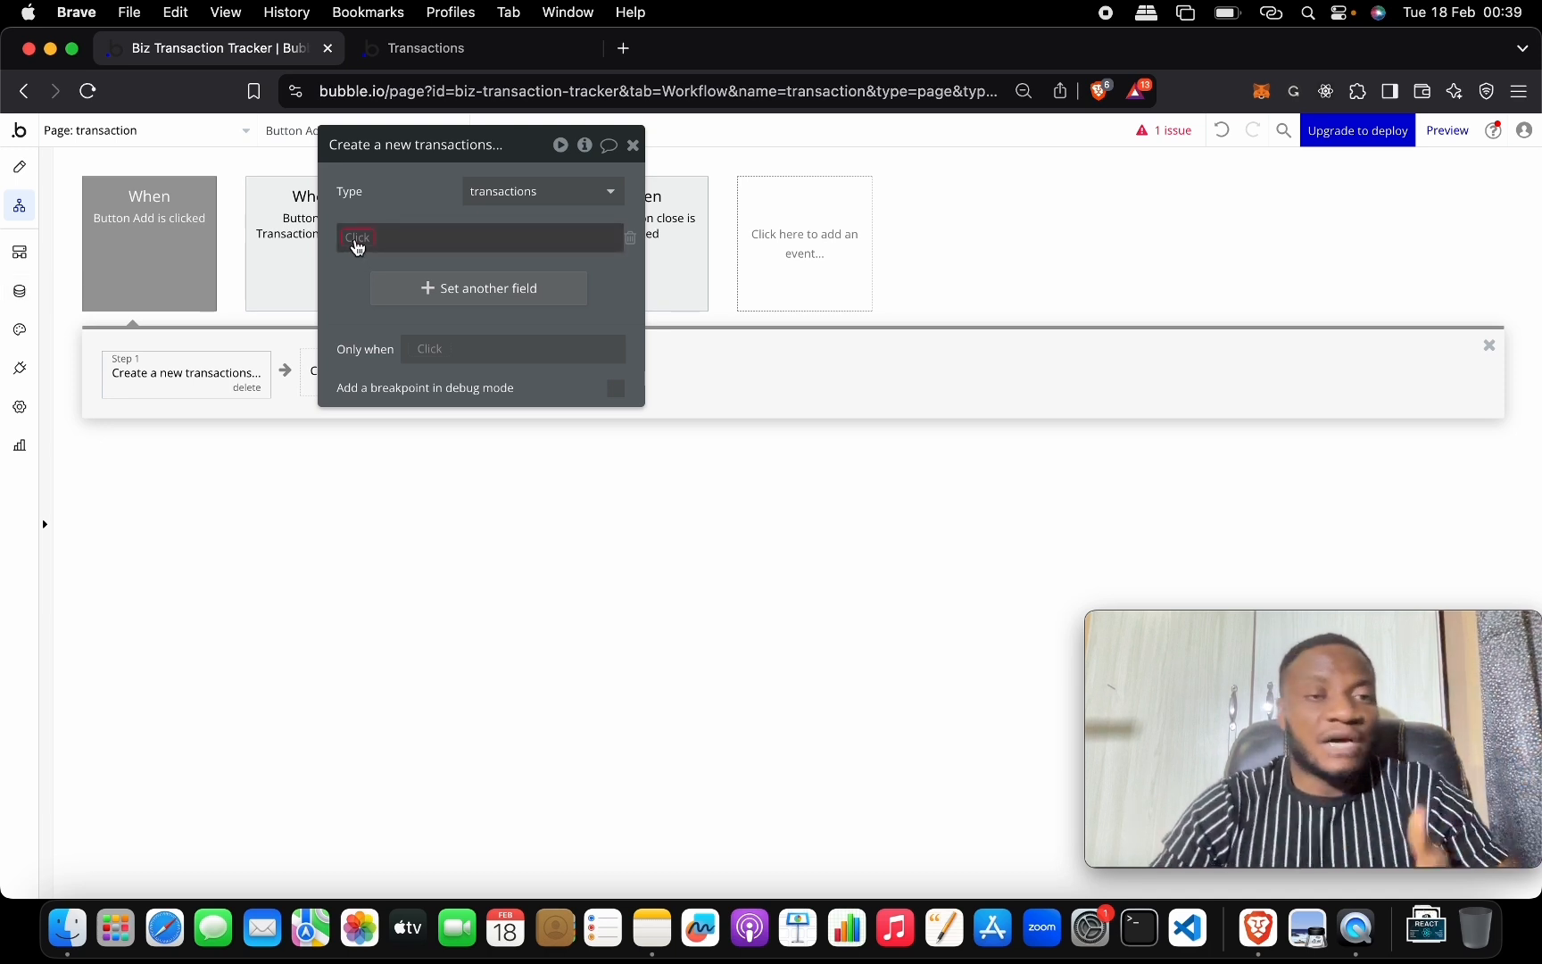
{"action": "left_click", "coordinate": [363, 241]}
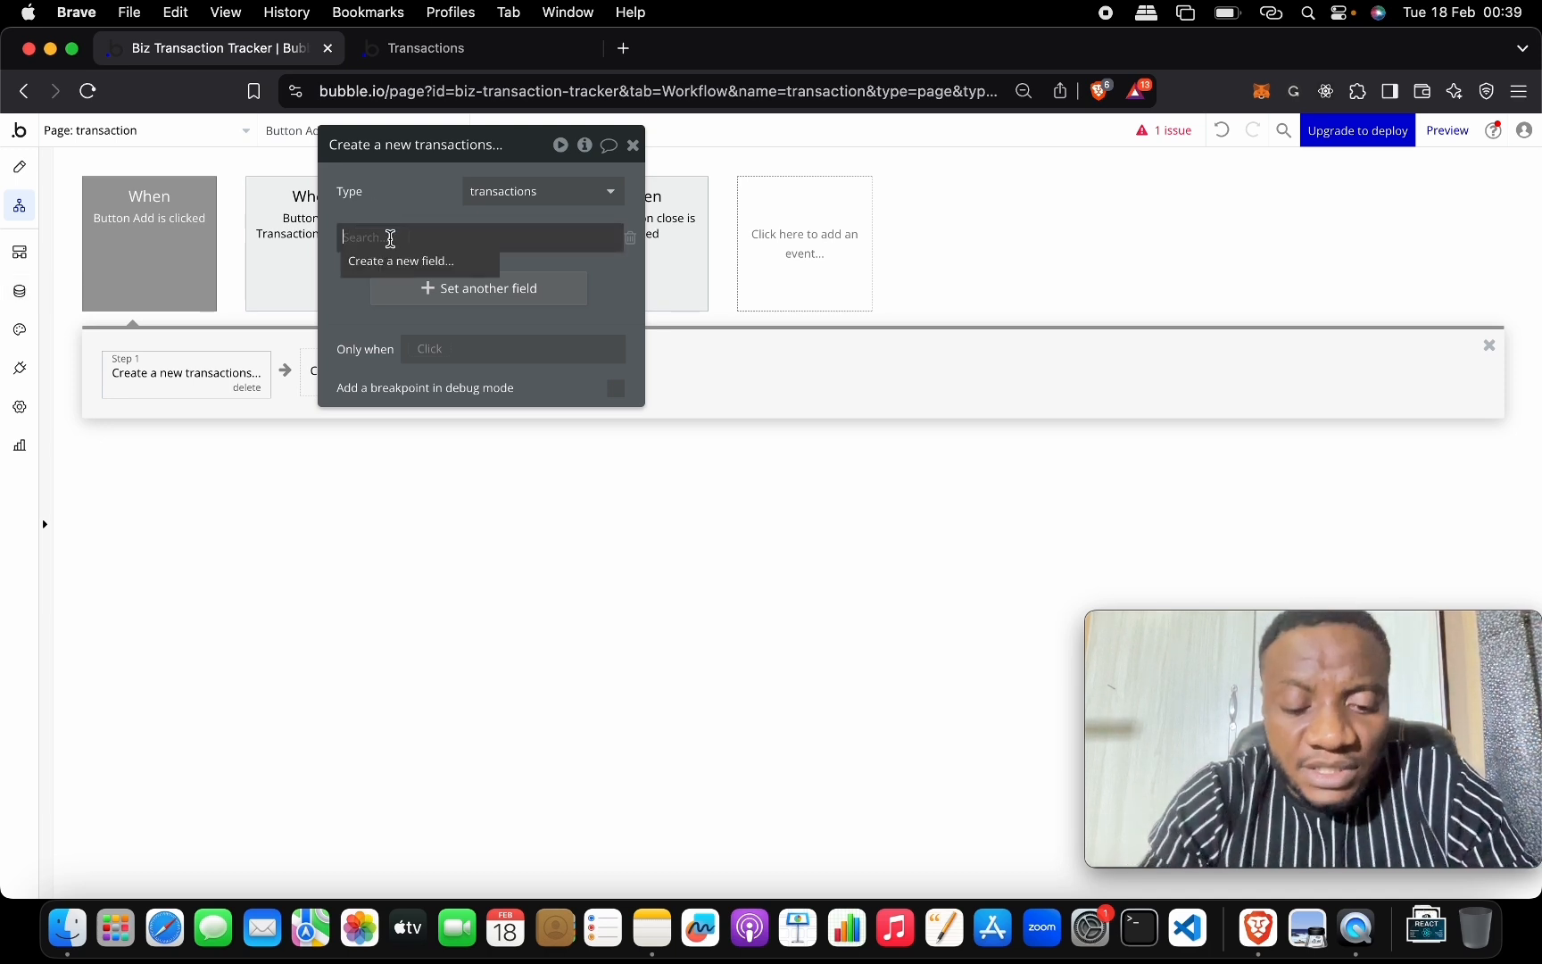
Create a text field 'title' filled from Input Title's value.
{"action": "left_click", "coordinate": [402, 261]}
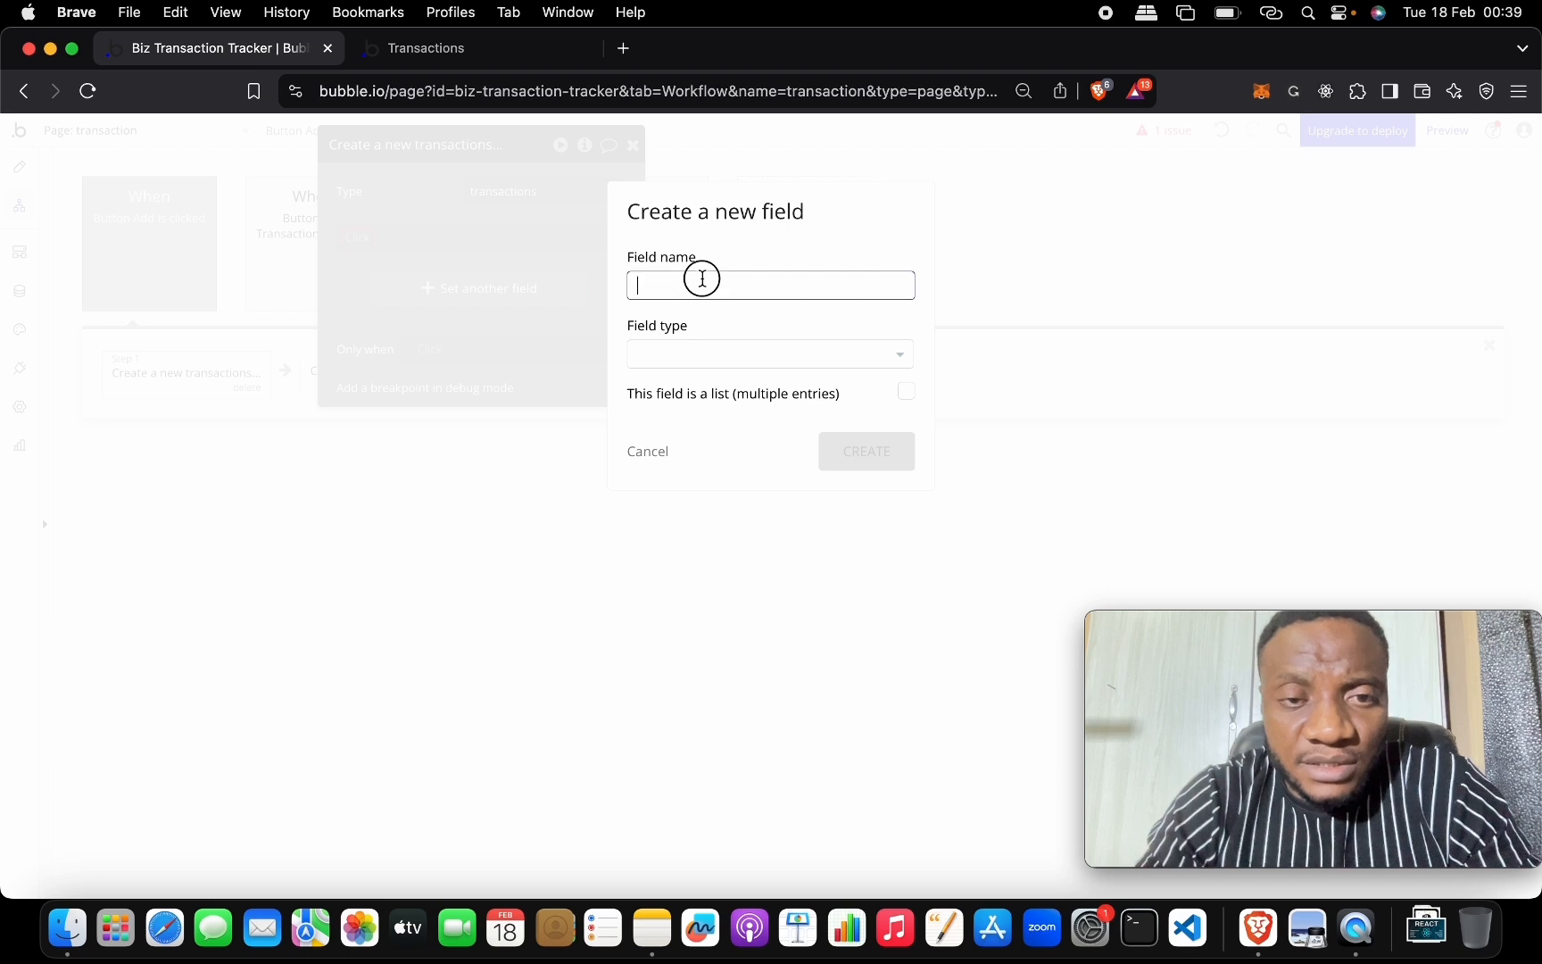
{"action": "left_click", "coordinate": [747, 354]}
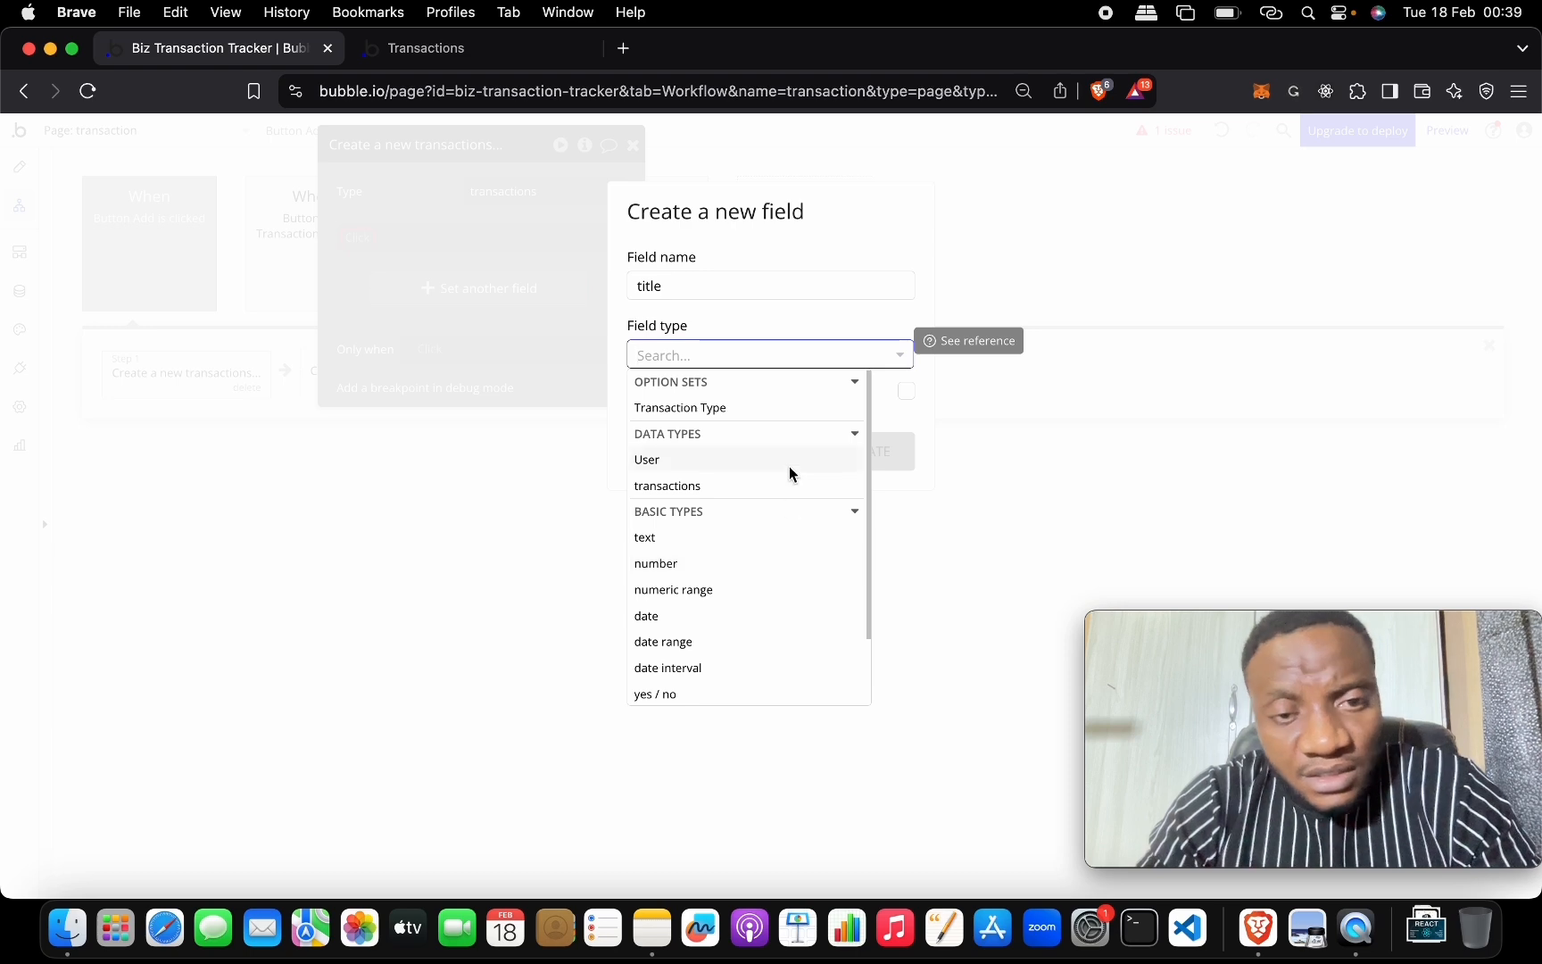
{"action": "left_click", "coordinate": [780, 540]}
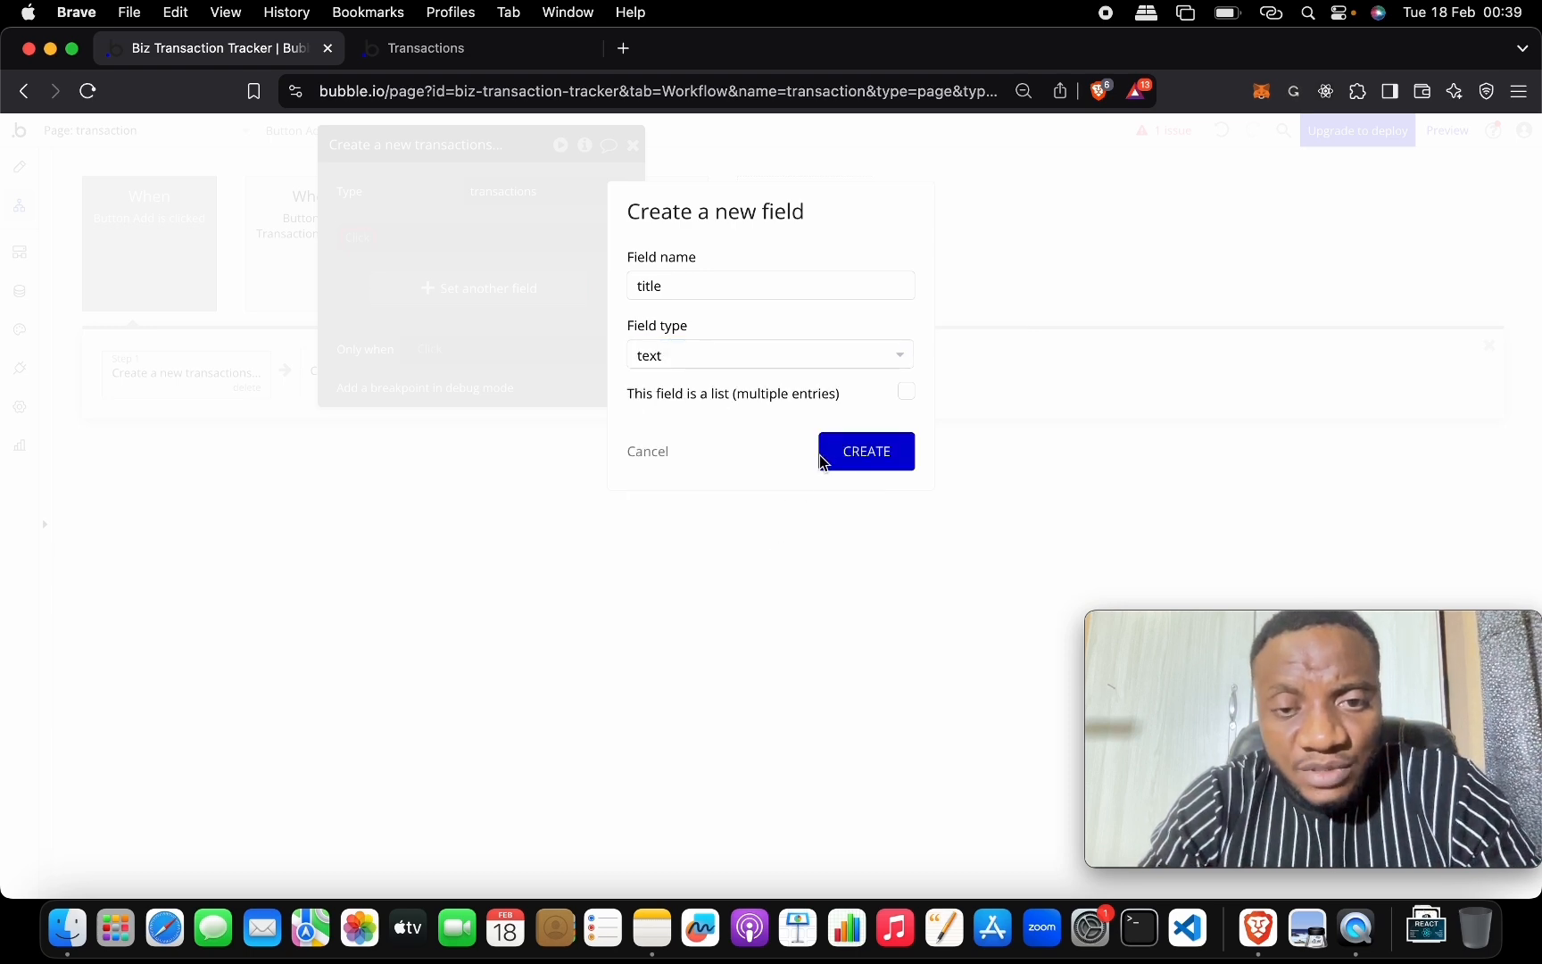
{"action": "left_click", "coordinate": [839, 451]}
{"action": "left_click", "coordinate": [403, 238]}
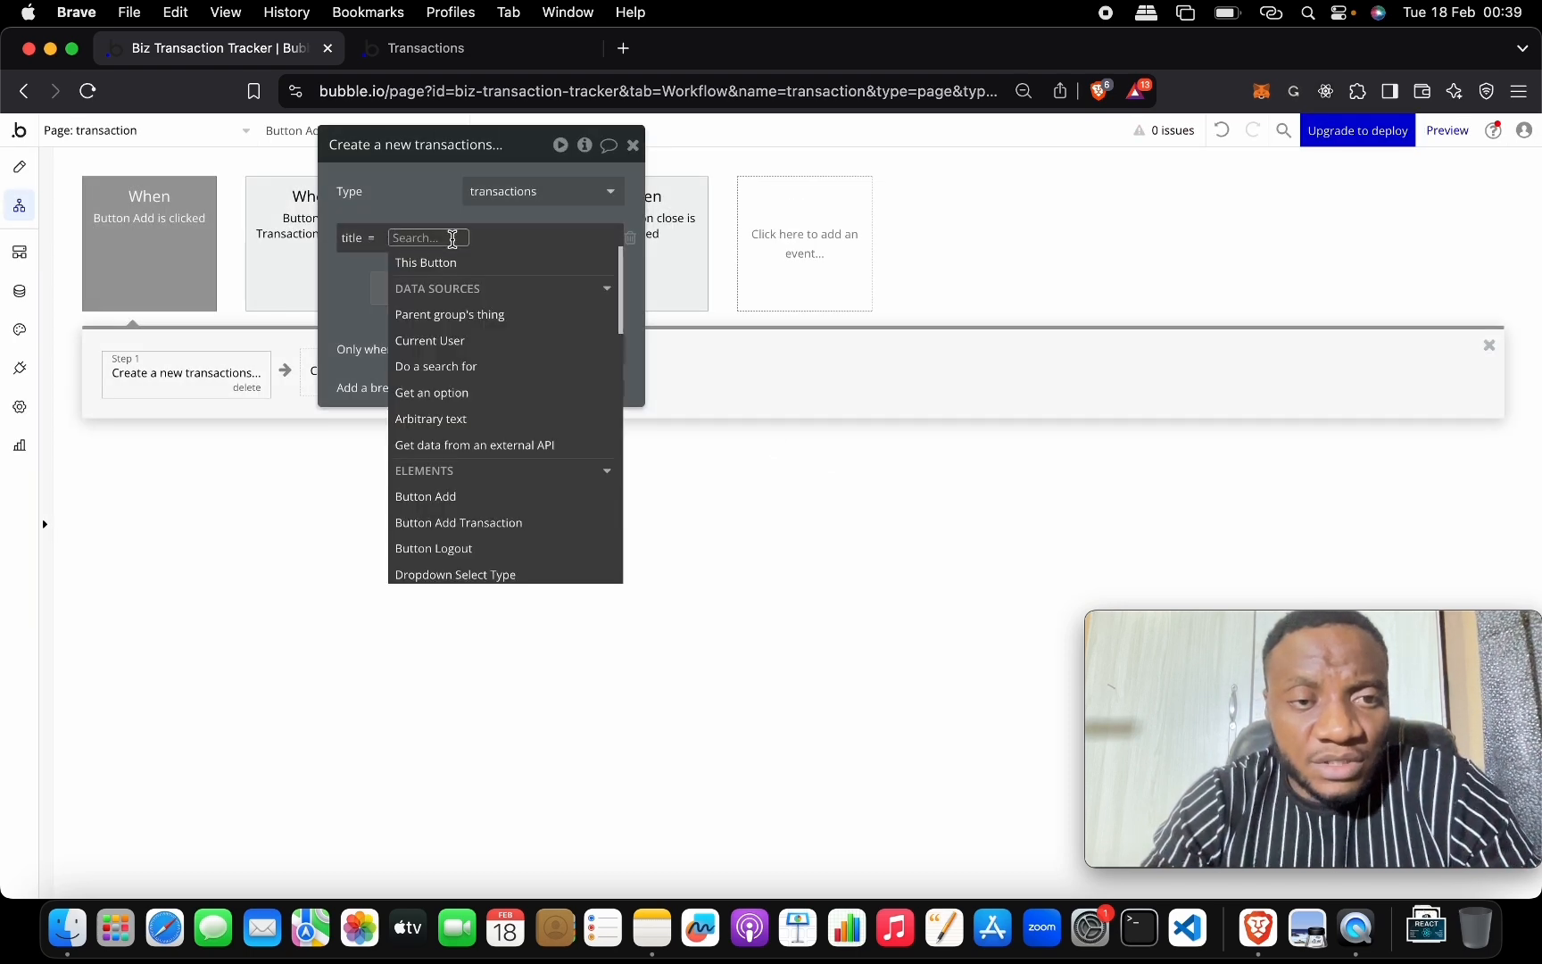
{"action": "type", "text": "tit"}
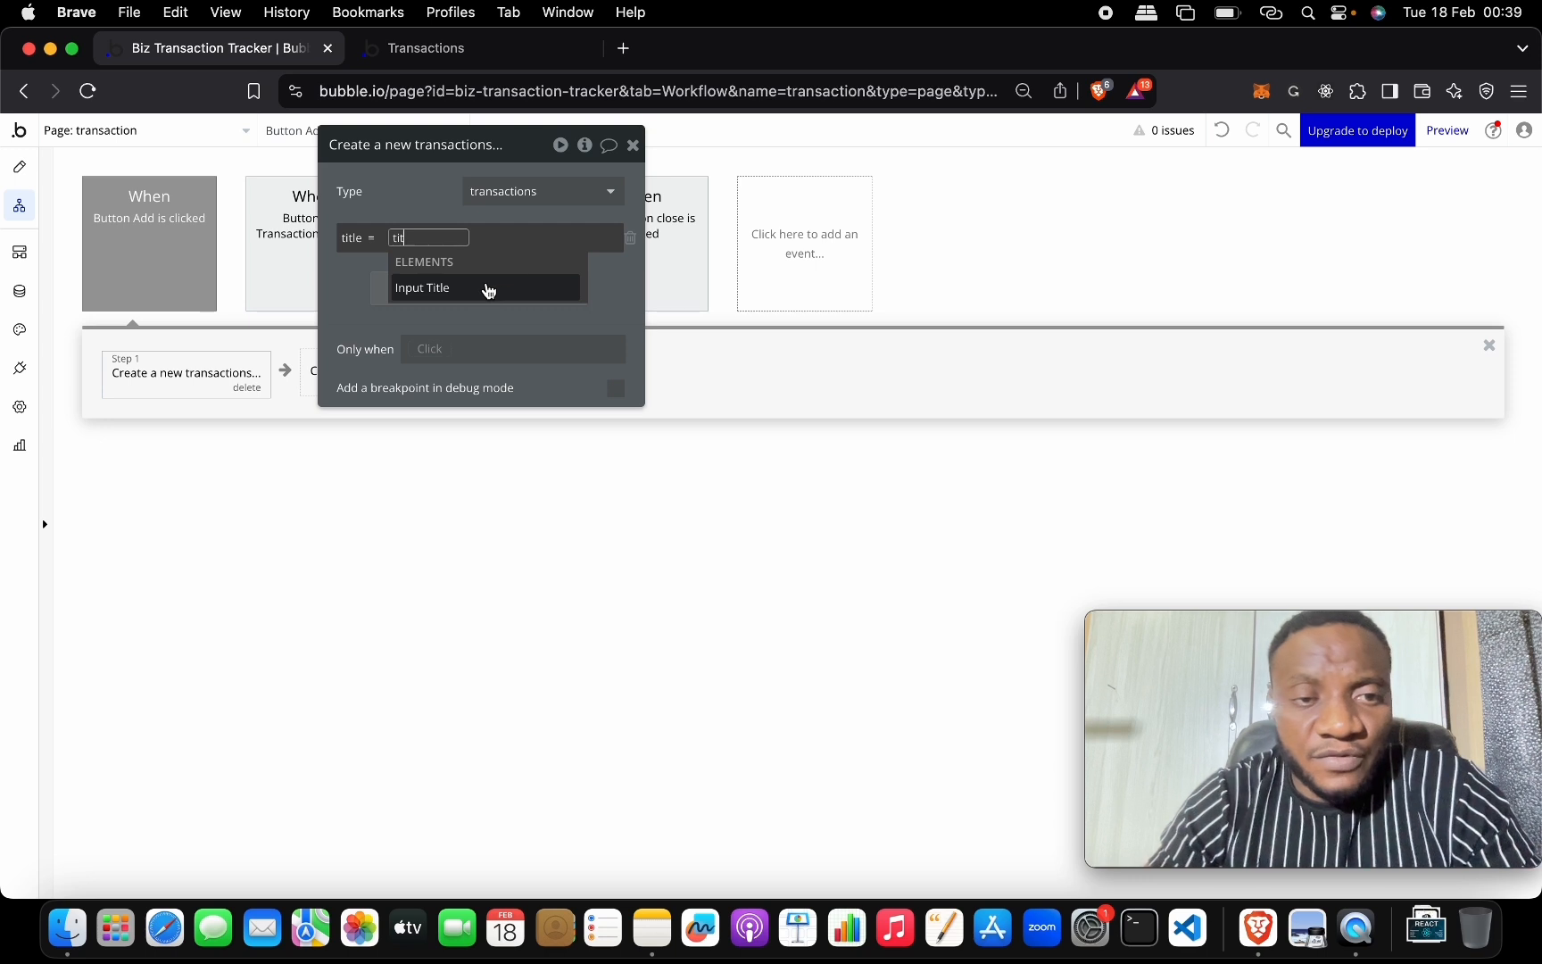
{"action": "left_click", "coordinate": [488, 287]}
{"action": "left_click", "coordinate": [471, 289]}
Add a second field row and search the field list for 'price'.
{"action": "left_click", "coordinate": [414, 287]}
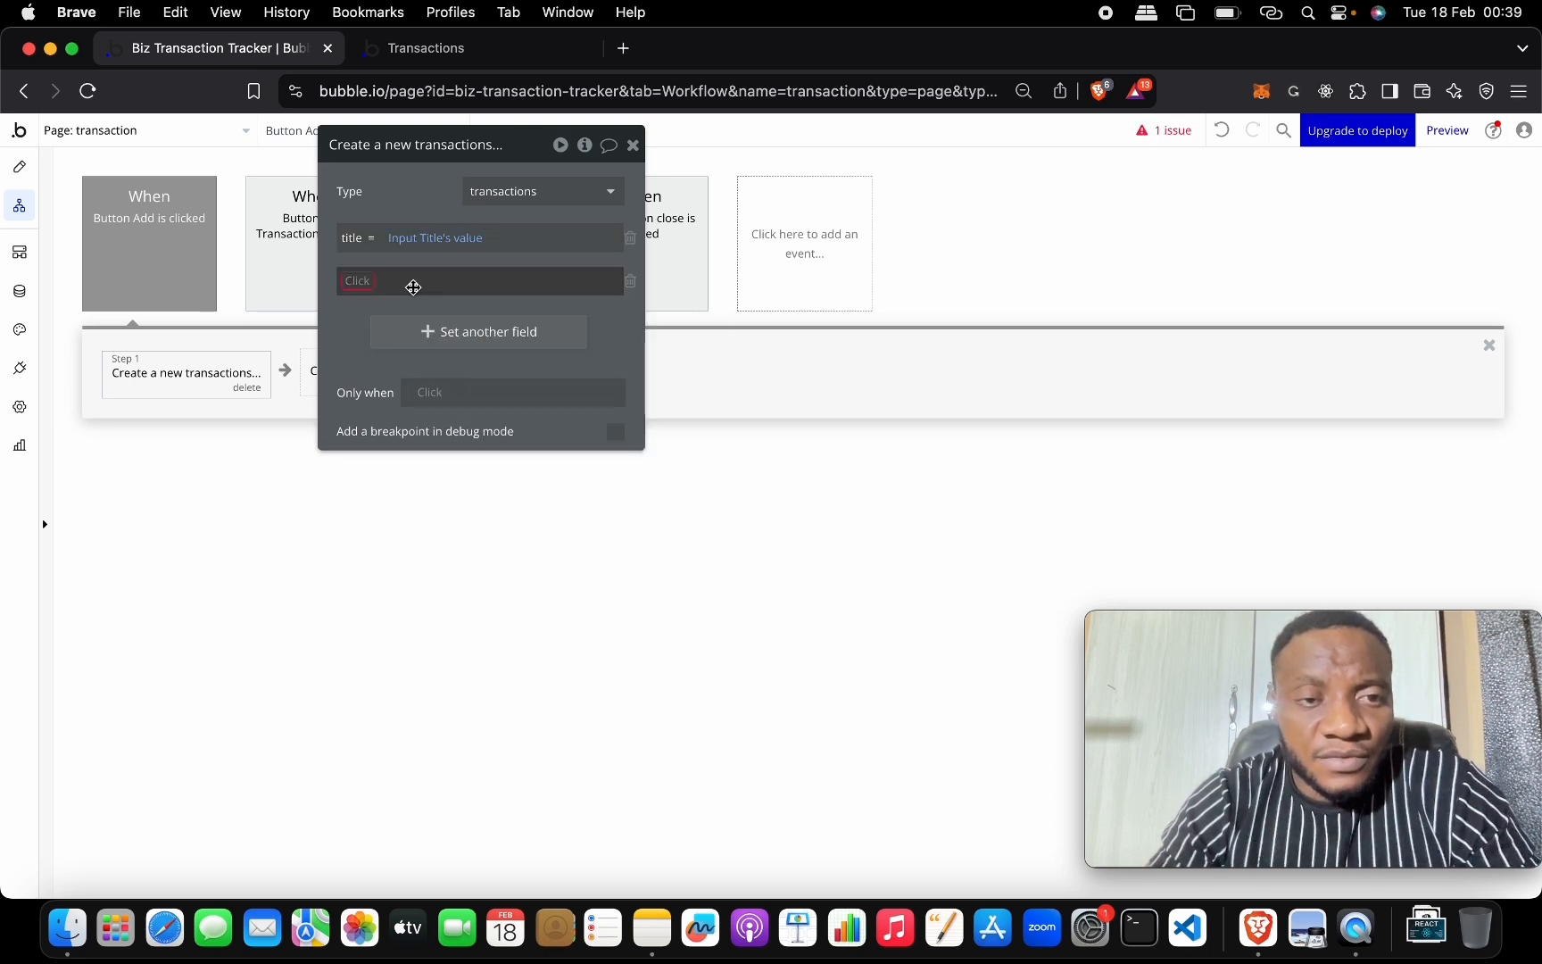
{"action": "left_click", "coordinate": [358, 280]}
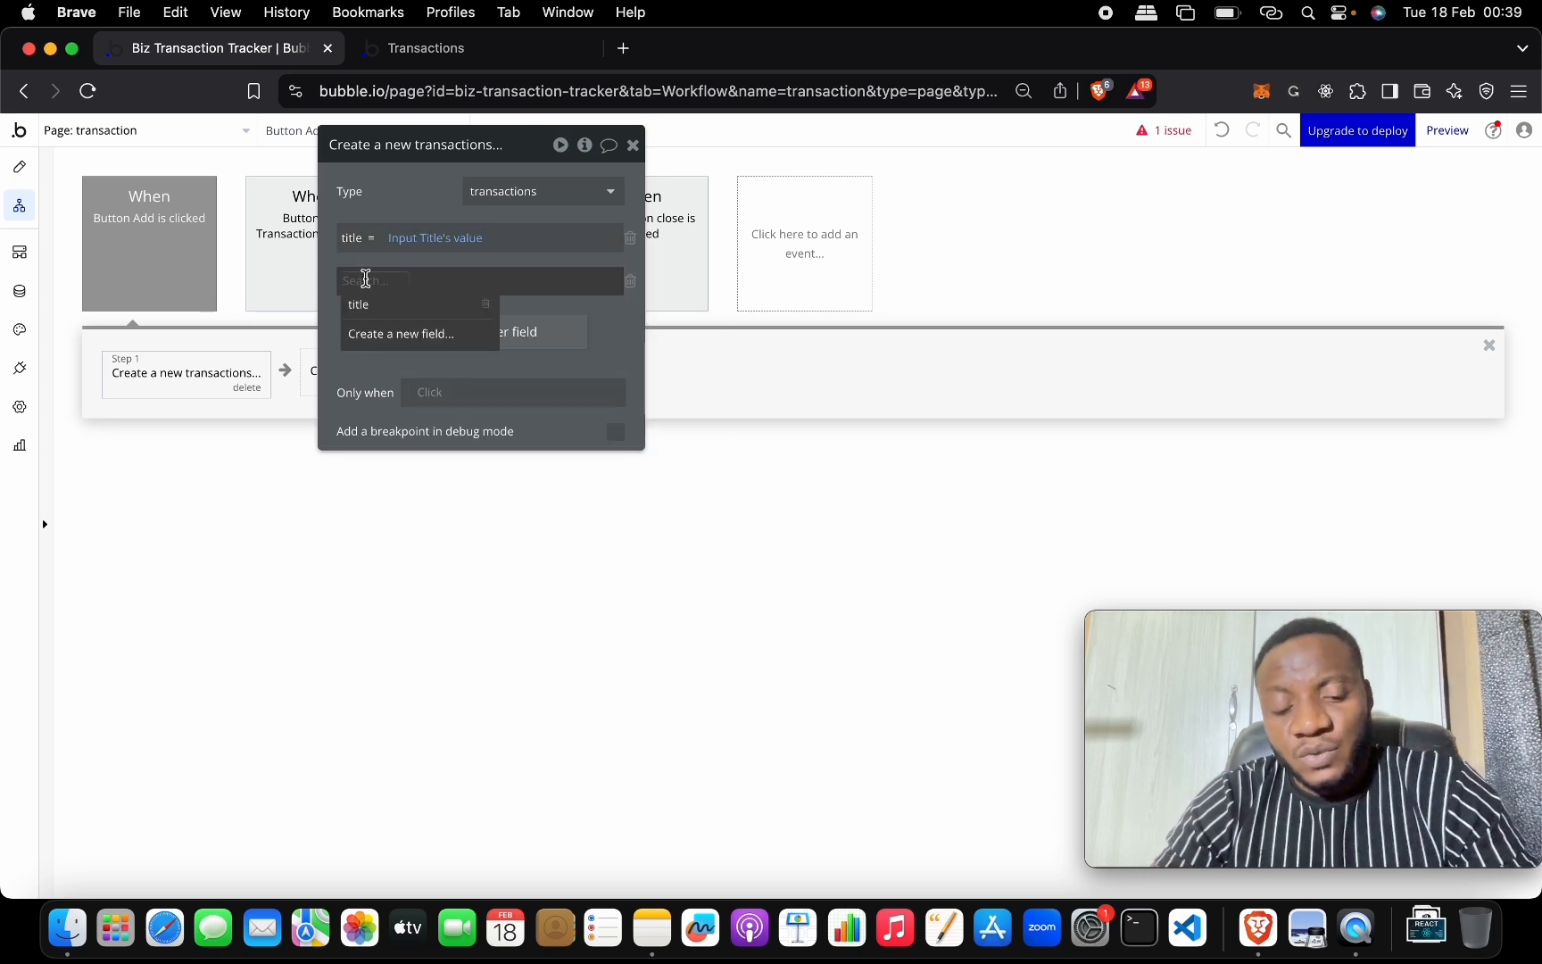
{"action": "type", "text": "pri"}
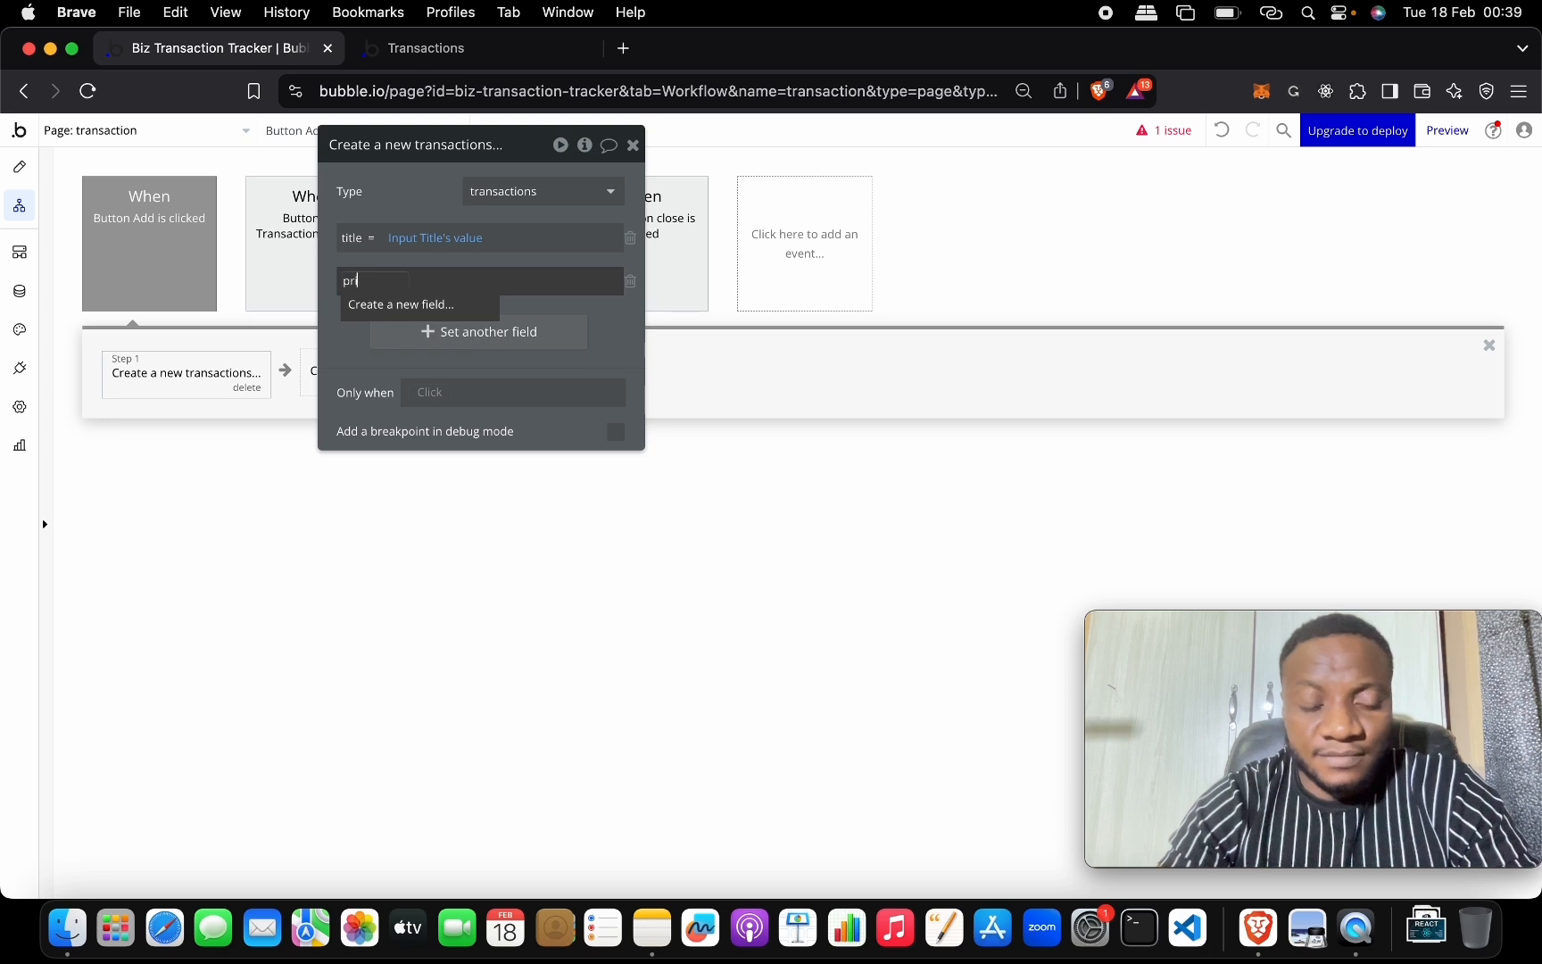
{"action": "type", "text": "ce"}
Create a number field 'price' filled from Input Price's value.
{"action": "left_click", "coordinate": [387, 308]}
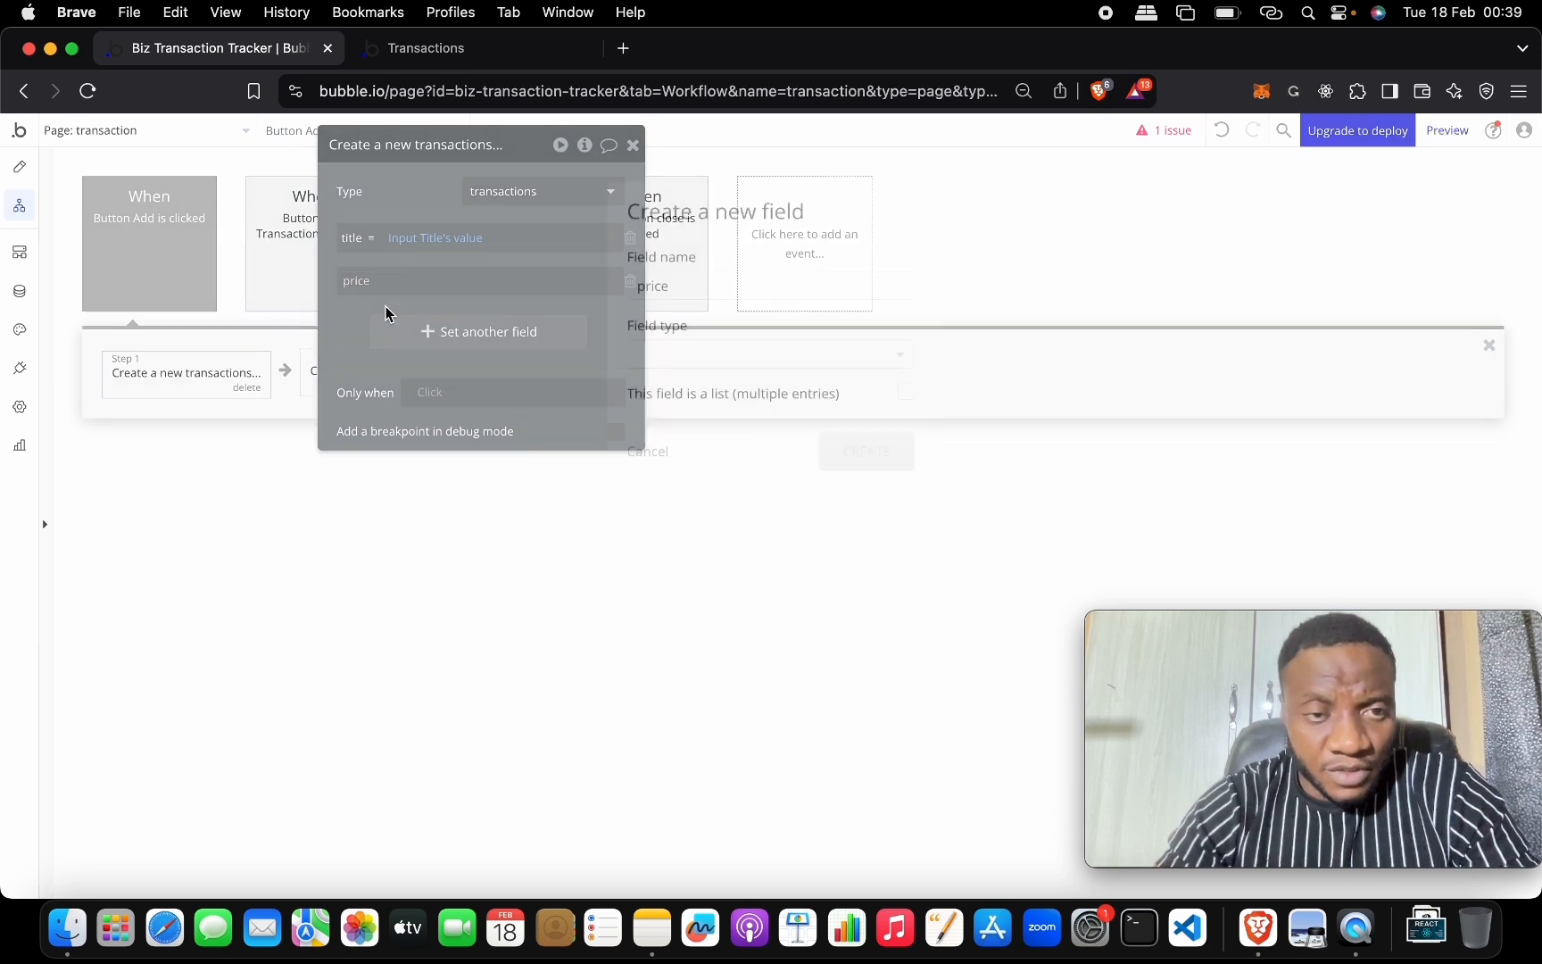
{"action": "left_click", "coordinate": [719, 348]}
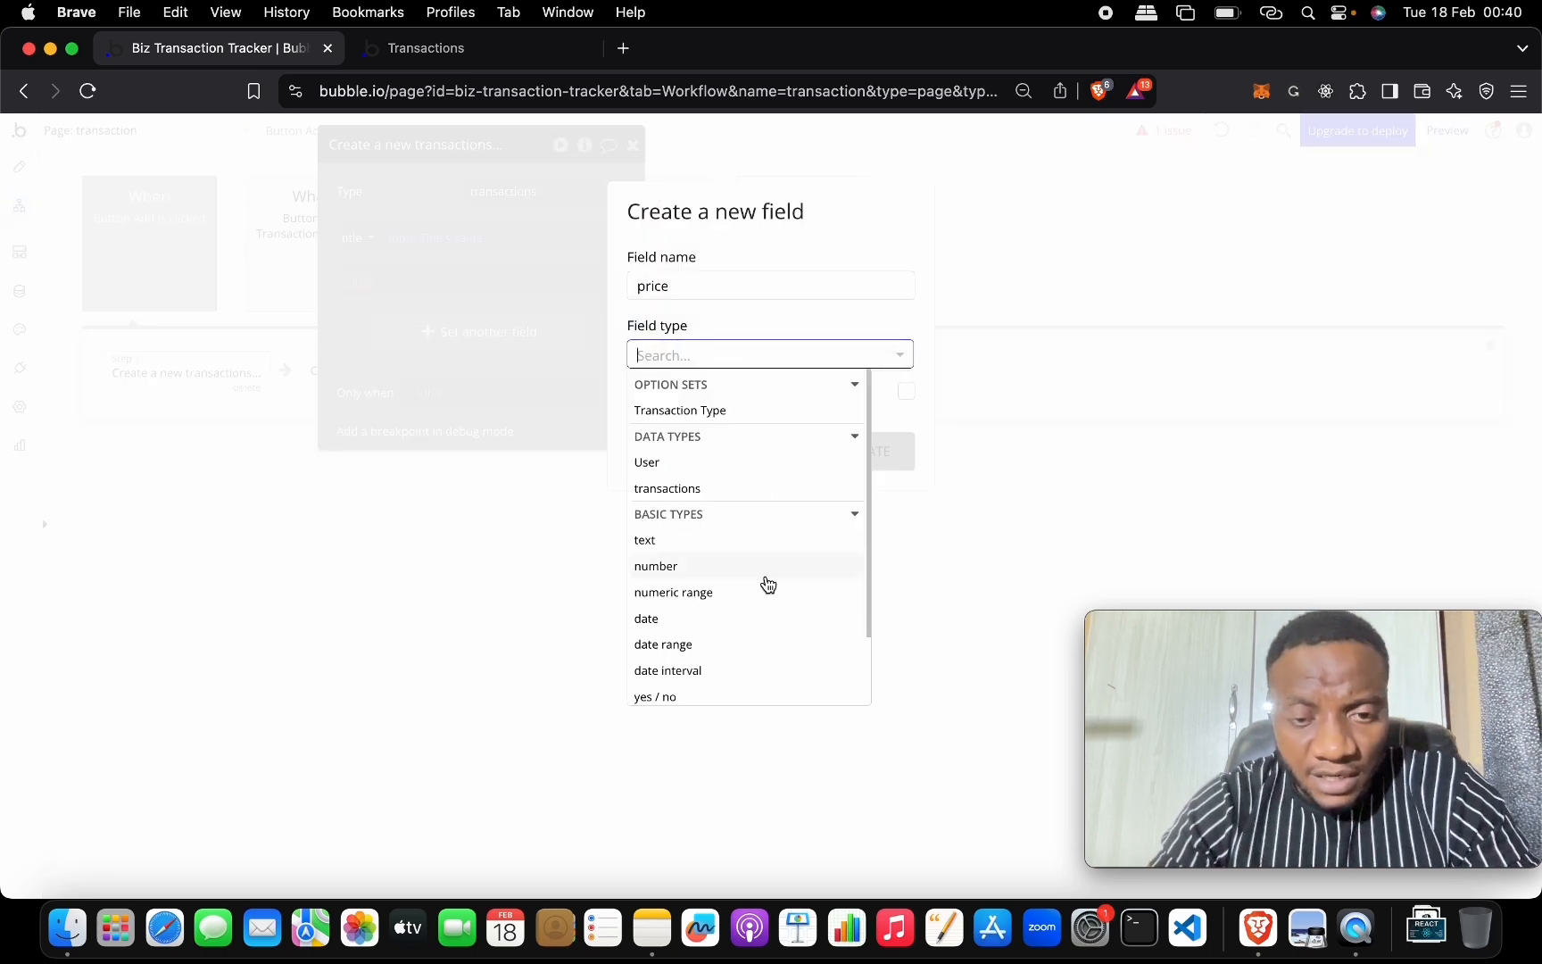
{"action": "scroll", "coordinate": [767, 584], "scroll_direction": "down", "scroll_amount": 2}
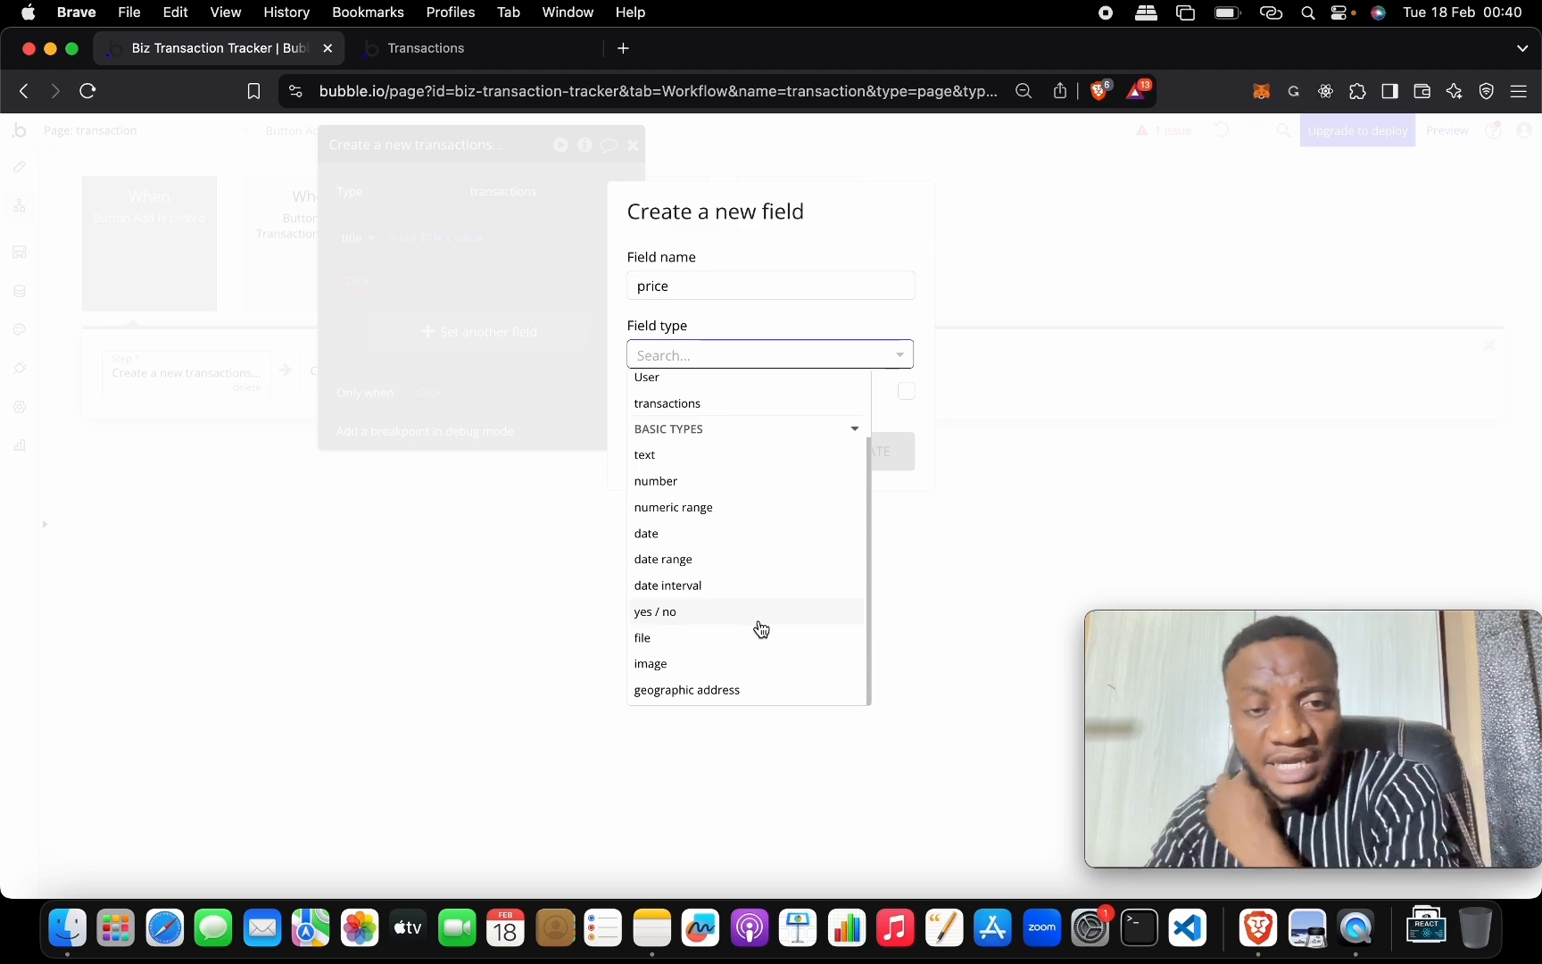
{"action": "left_click", "coordinate": [733, 484]}
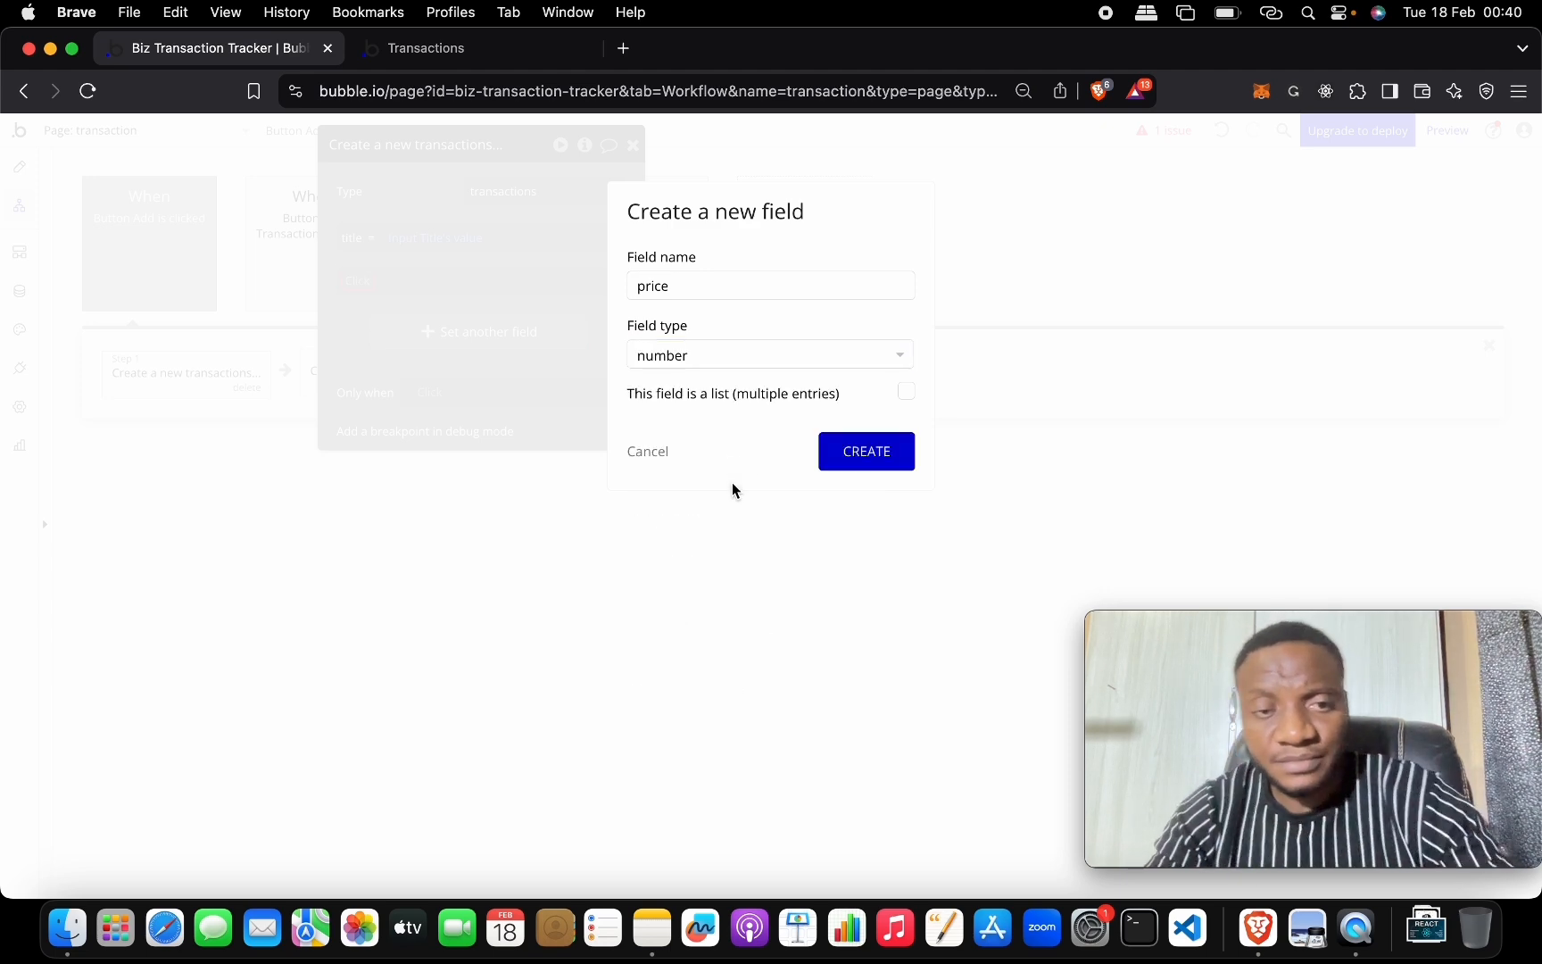
{"action": "left_click", "coordinate": [846, 453]}
{"action": "left_click", "coordinate": [408, 281]}
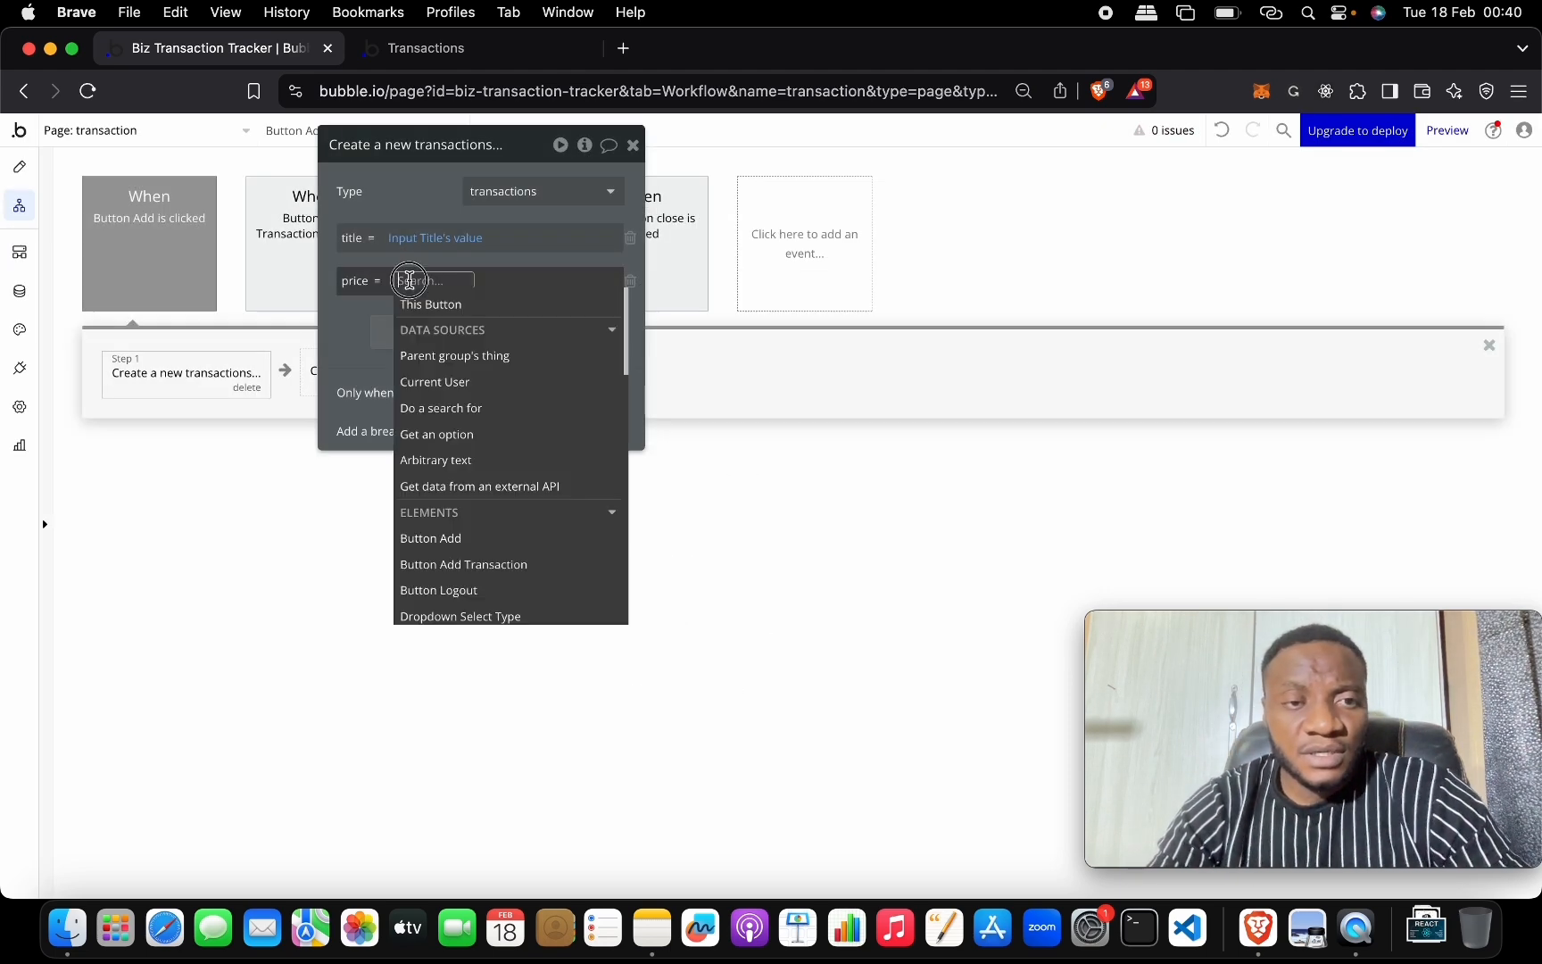
{"action": "type", "text": "prid"}
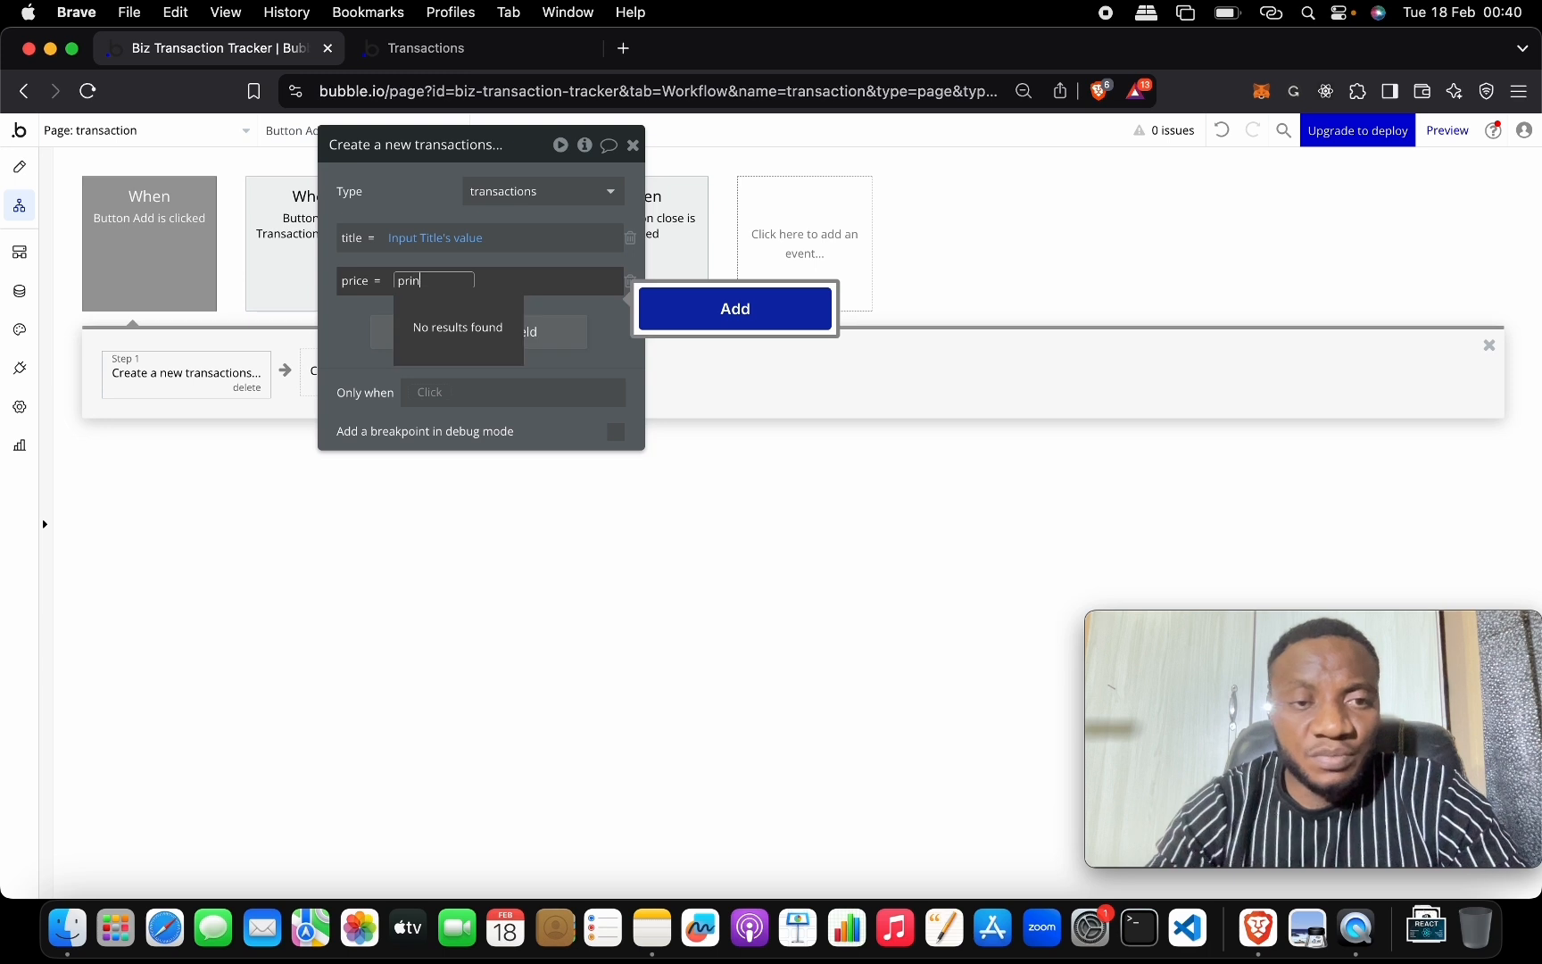
{"action": "key", "text": "BackSpace"}
{"action": "left_click", "coordinate": [498, 329]}
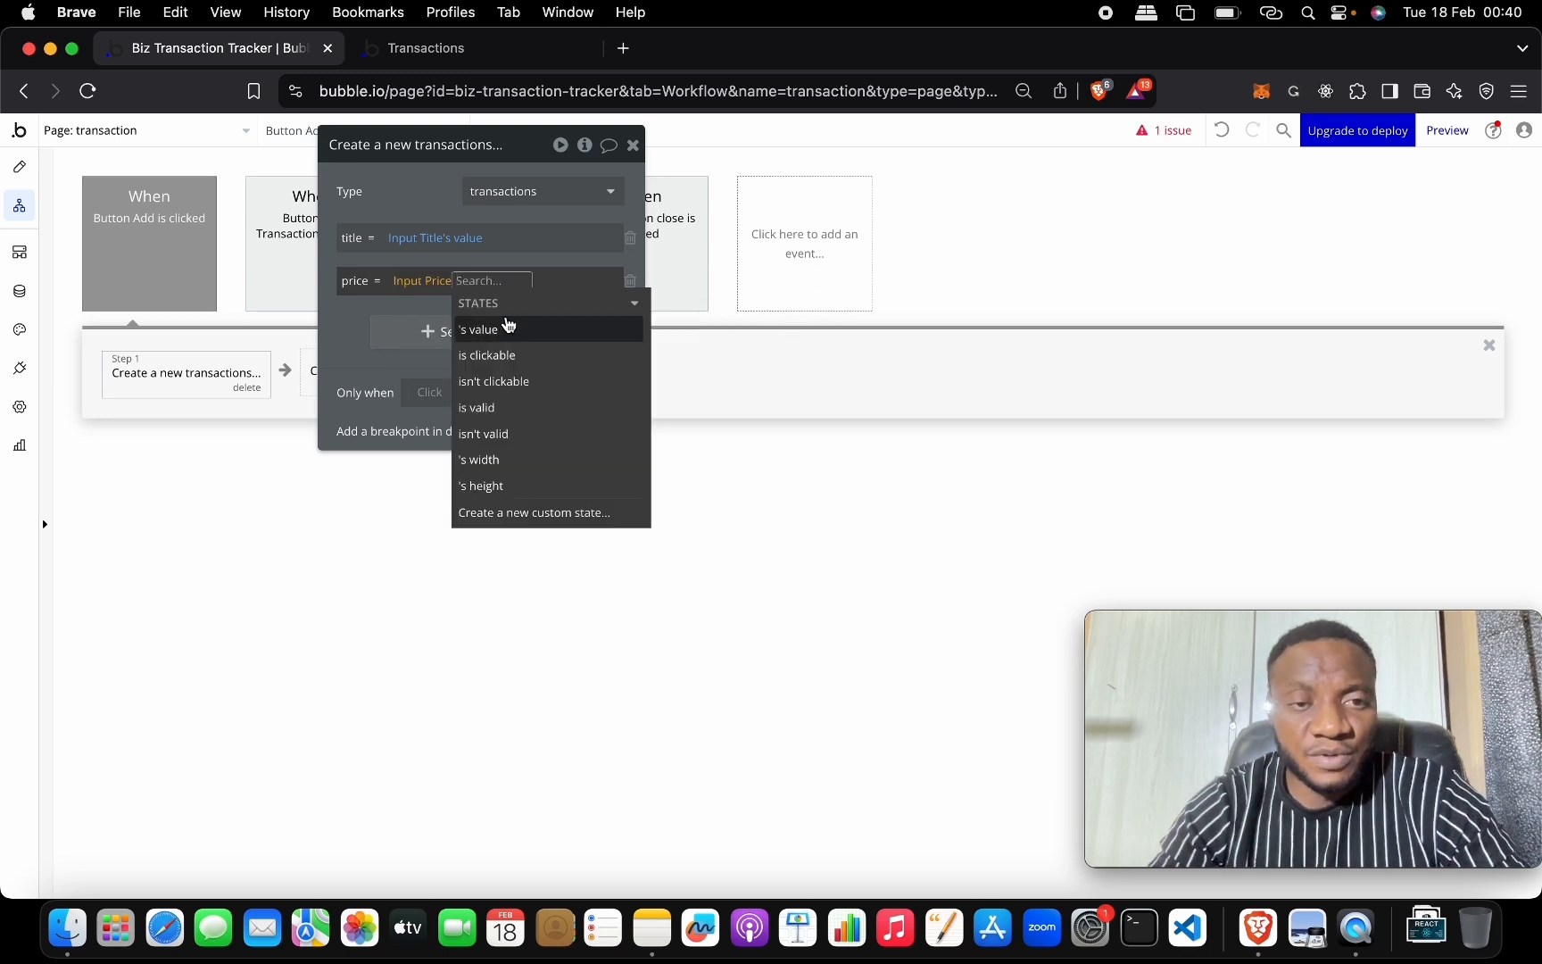
{"action": "left_click", "coordinate": [506, 327]}
Add a third field row, glancing at the live app before returning to the editor.
{"action": "left_click", "coordinate": [373, 330]}
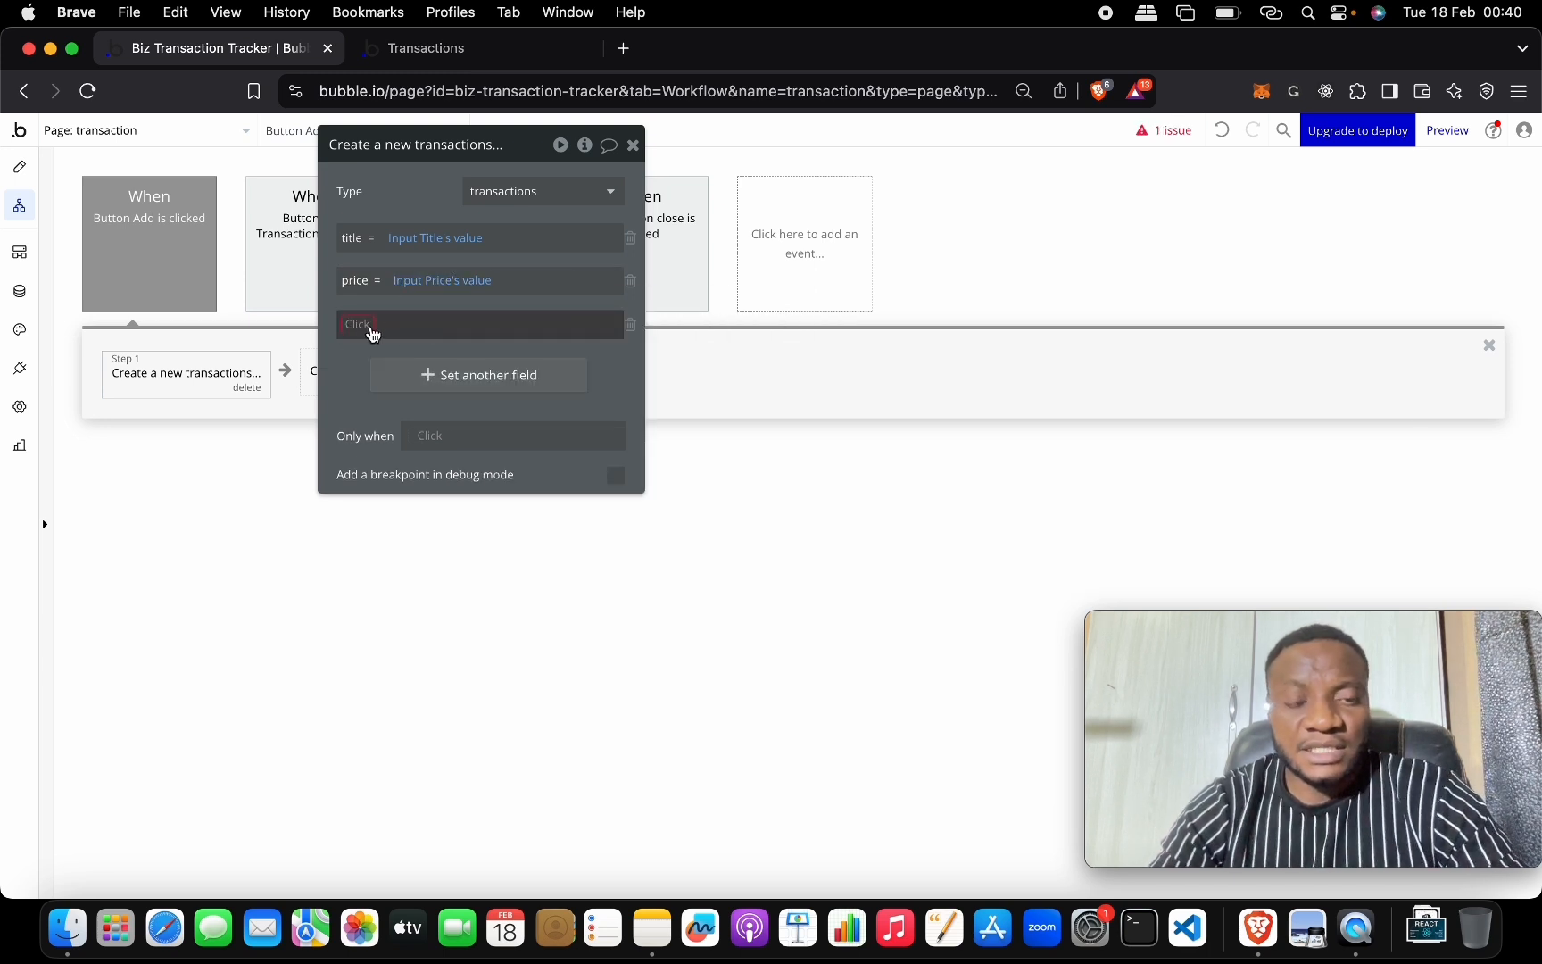
{"action": "left_click", "coordinate": [361, 331]}
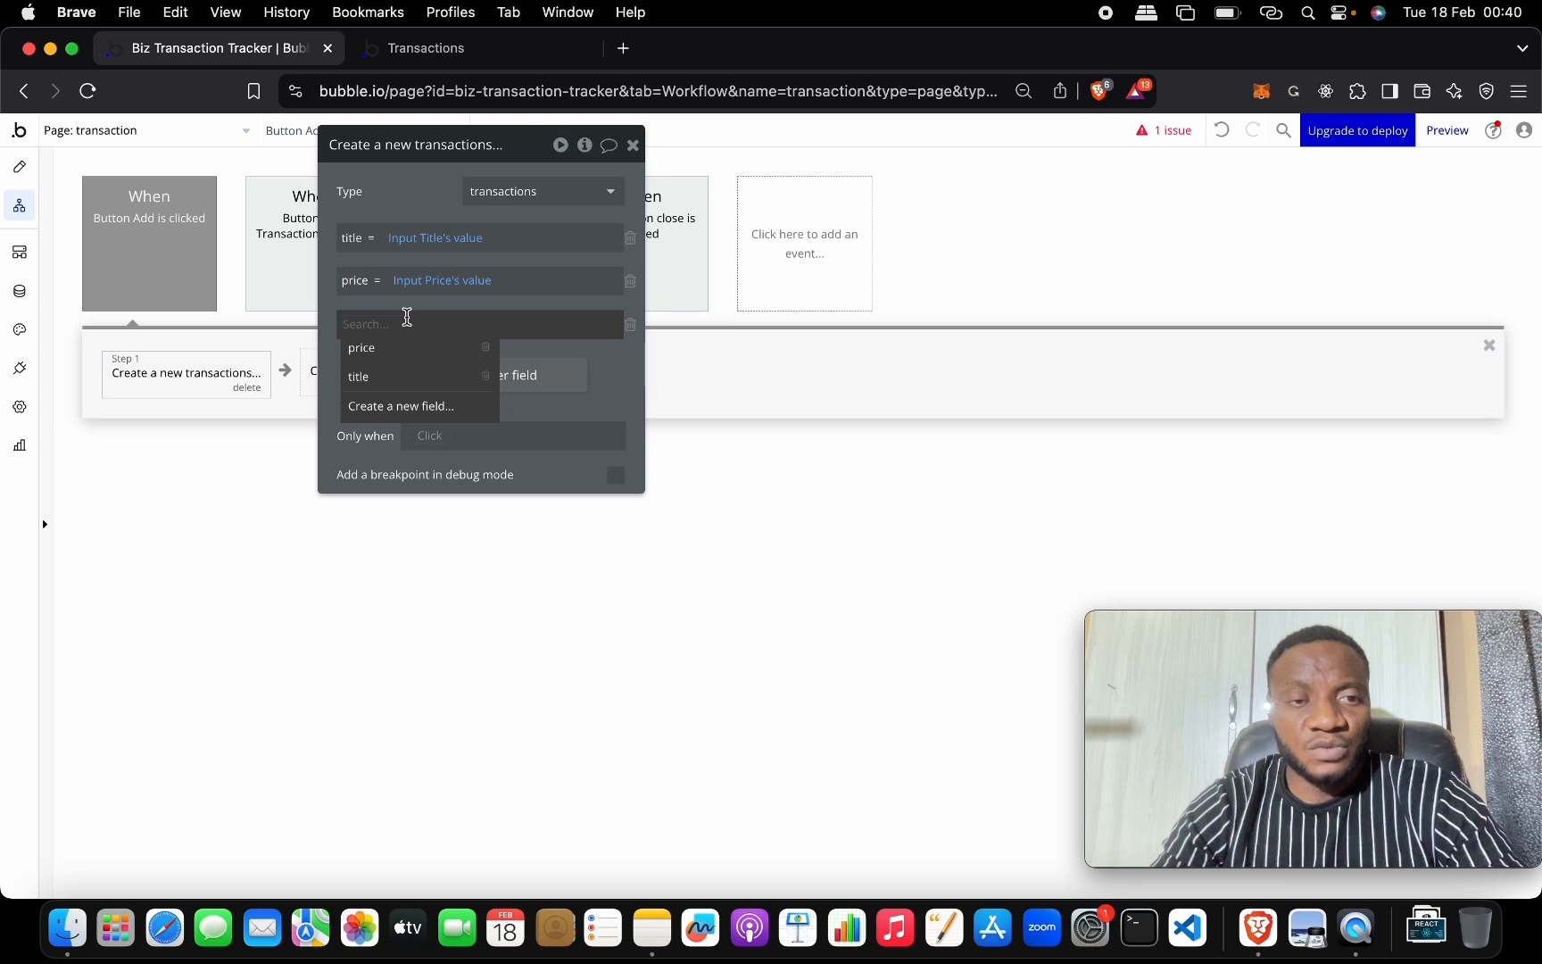
{"action": "left_click", "coordinate": [427, 59]}
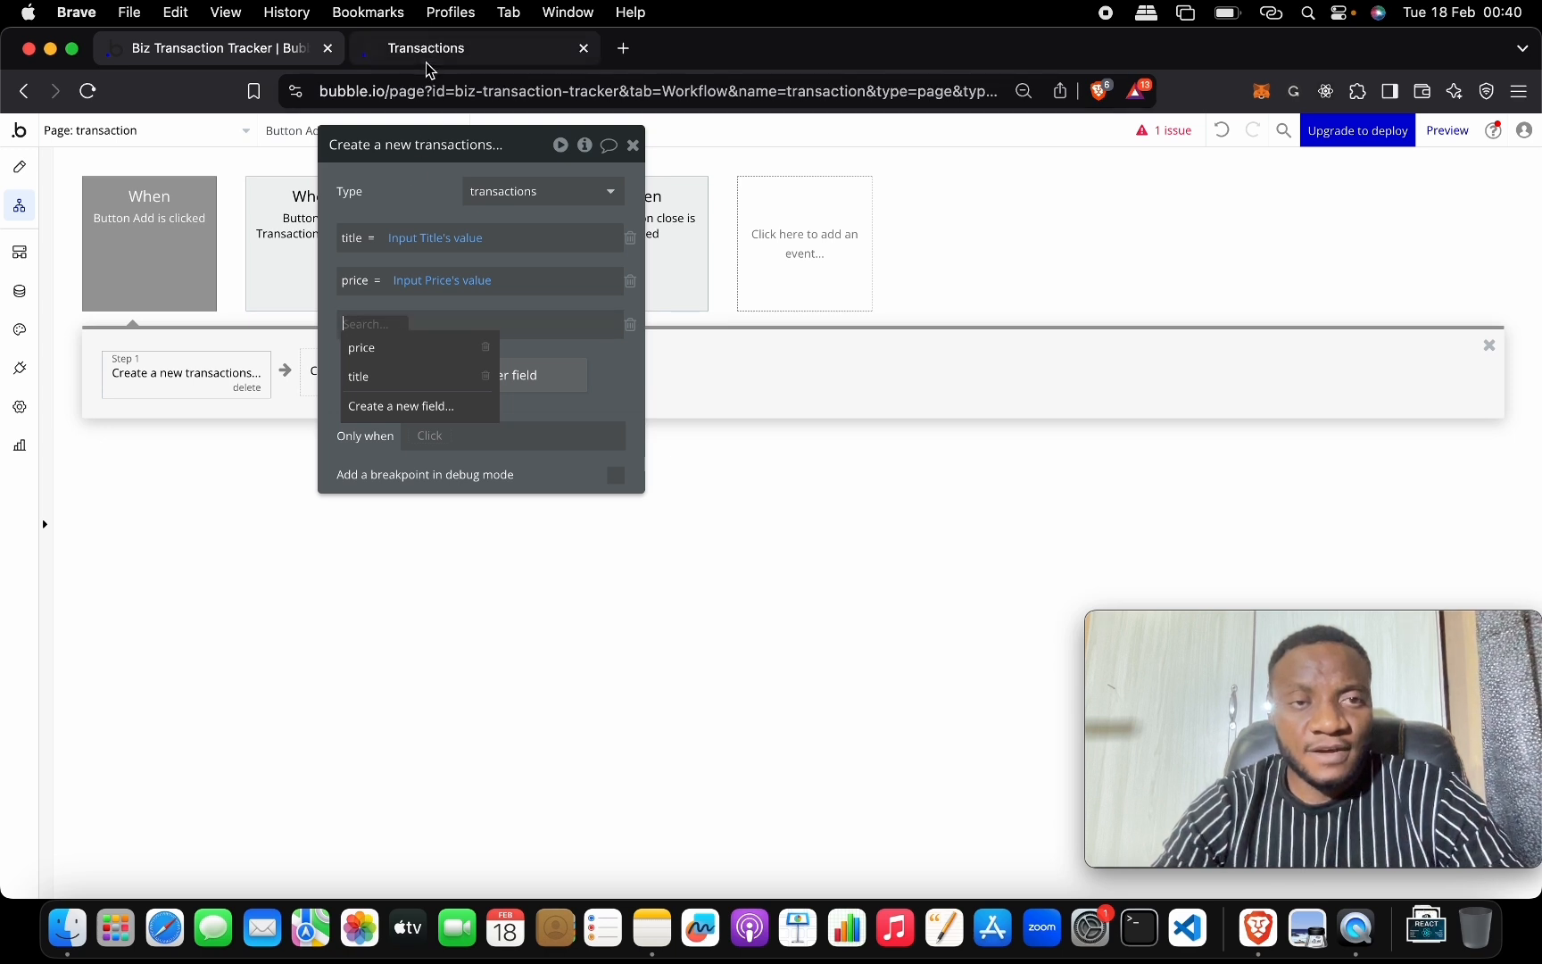
{"action": "left_click", "coordinate": [283, 49]}
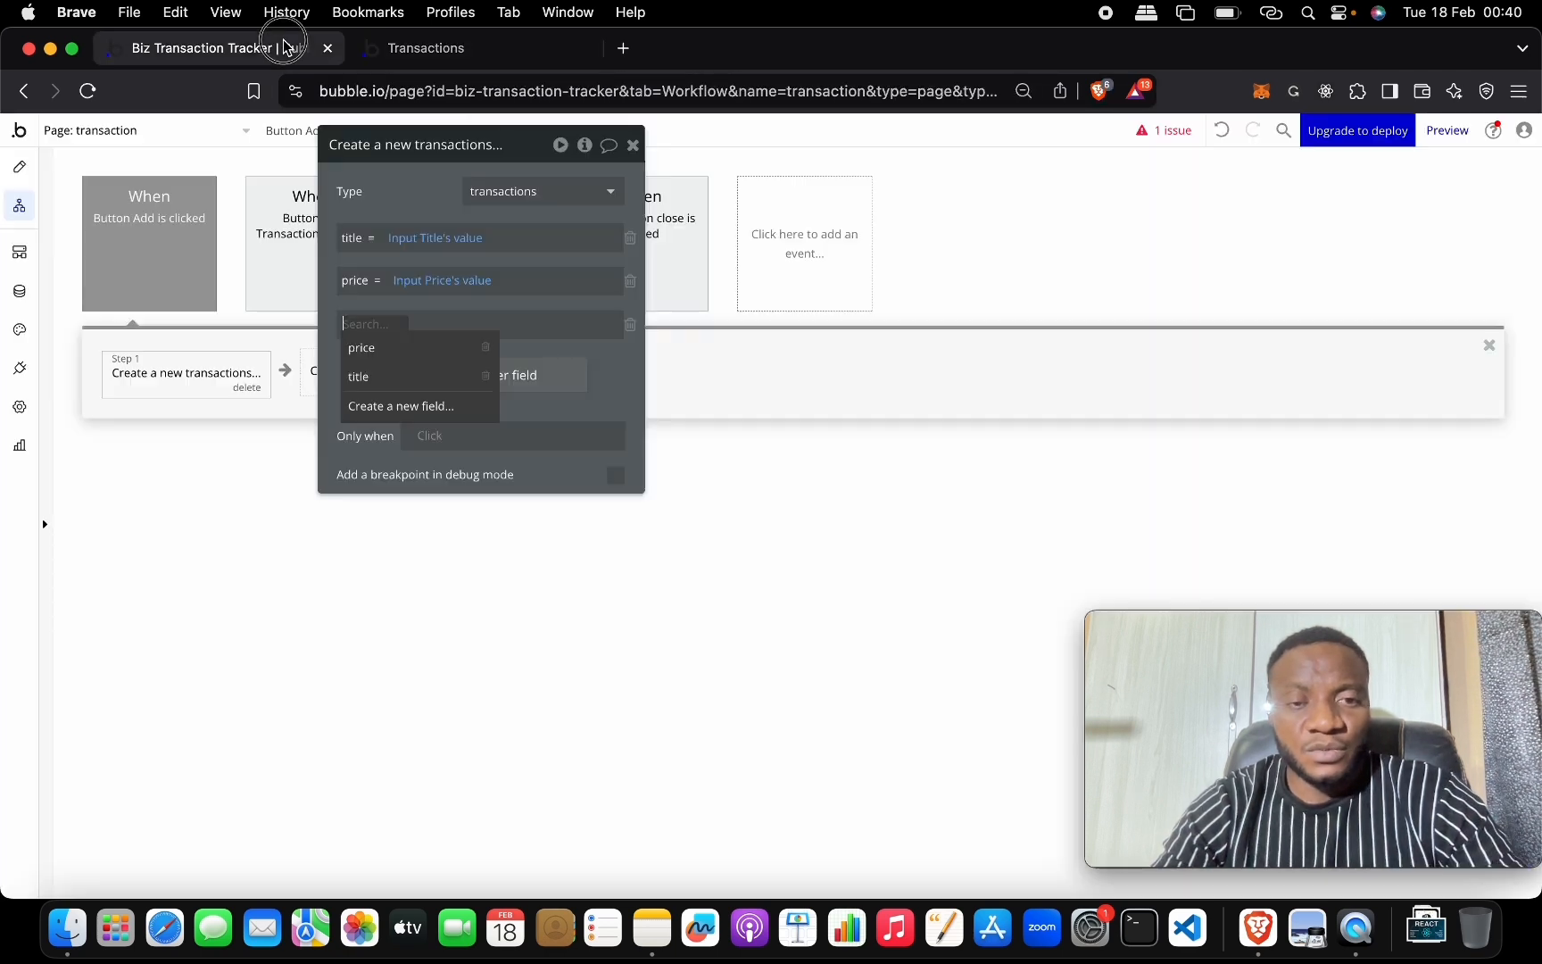
Create a new 'type' field on transactions that uses the Transaction Type option set.
{"action": "type", "text": "type"}
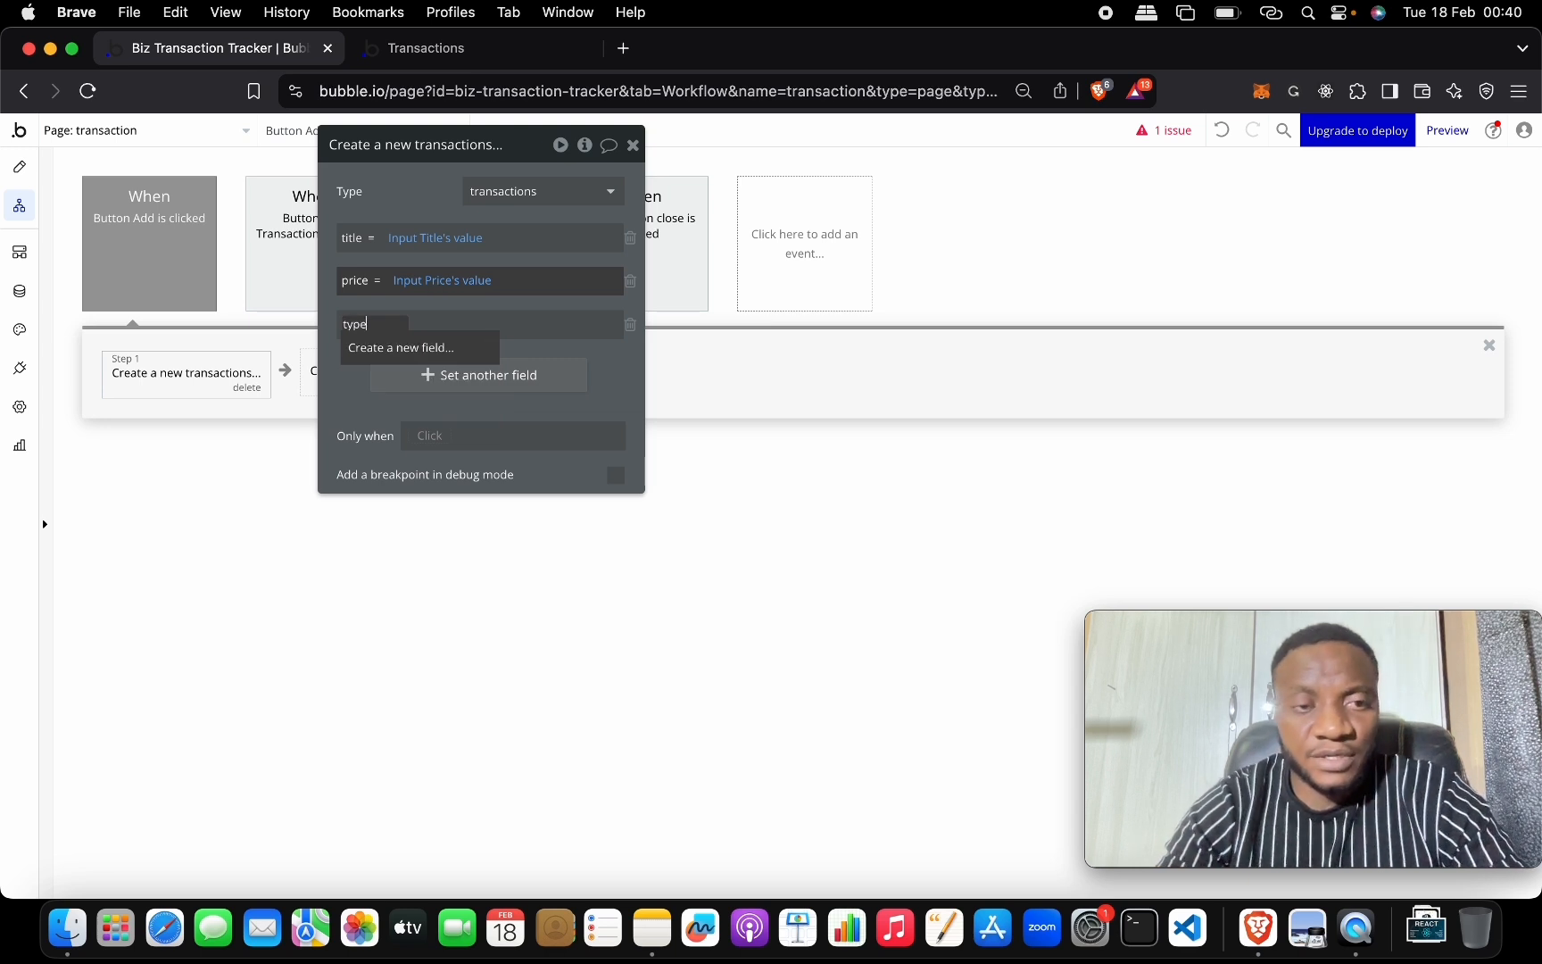
{"action": "left_click", "coordinate": [447, 345]}
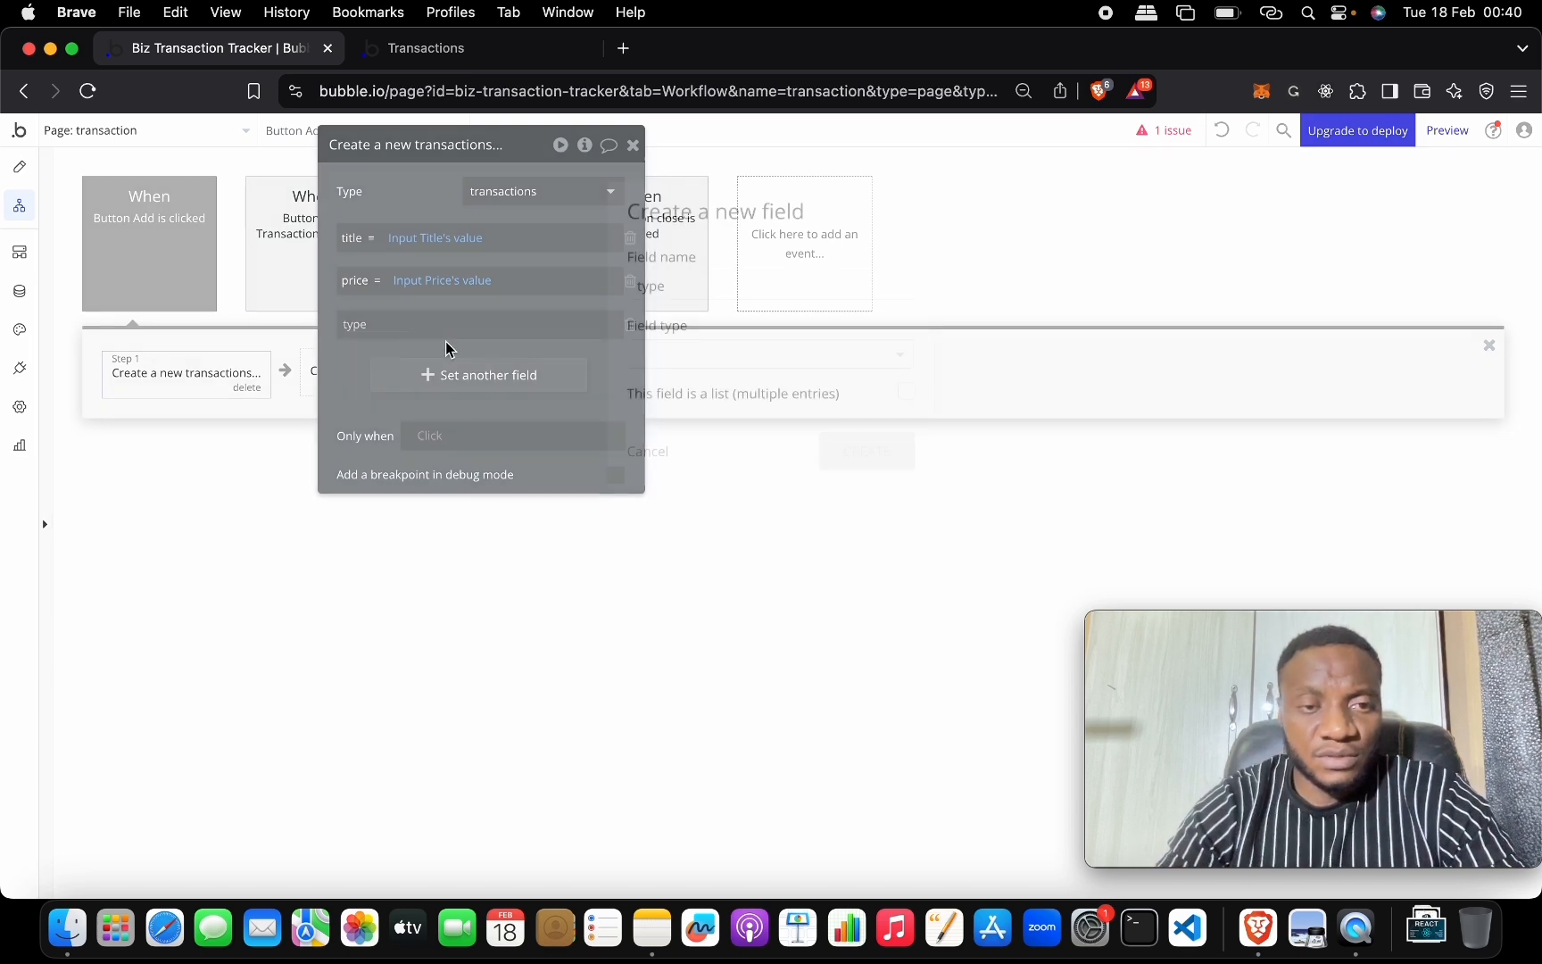
{"action": "left_click", "coordinate": [705, 351]}
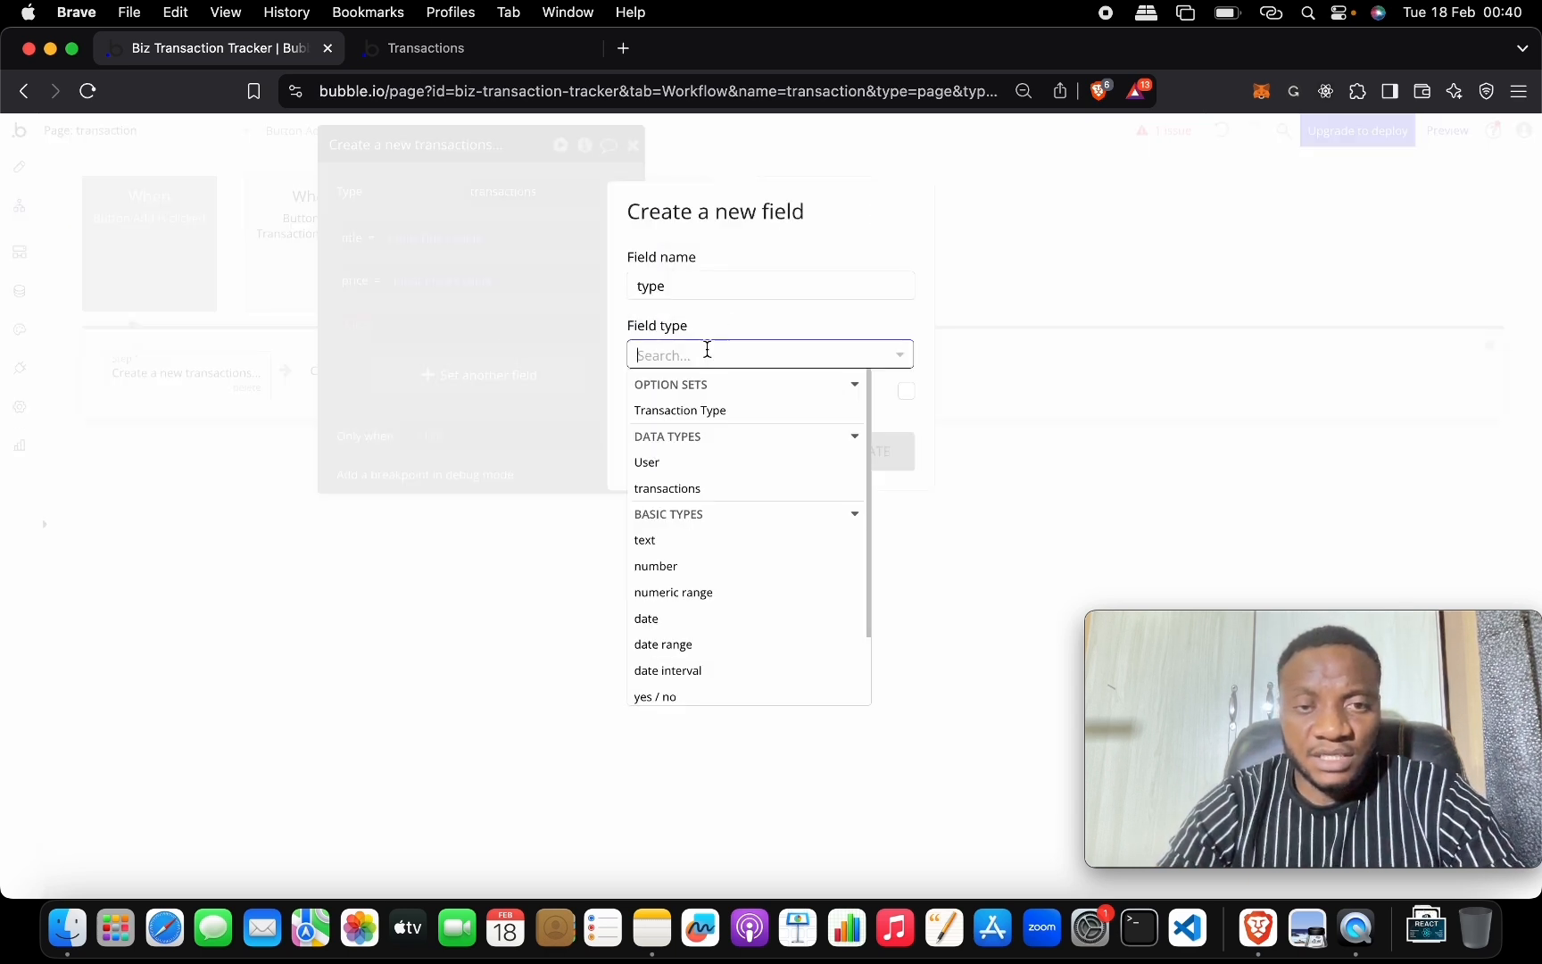
{"action": "left_click", "coordinate": [727, 410]}
{"action": "left_click", "coordinate": [870, 454]}
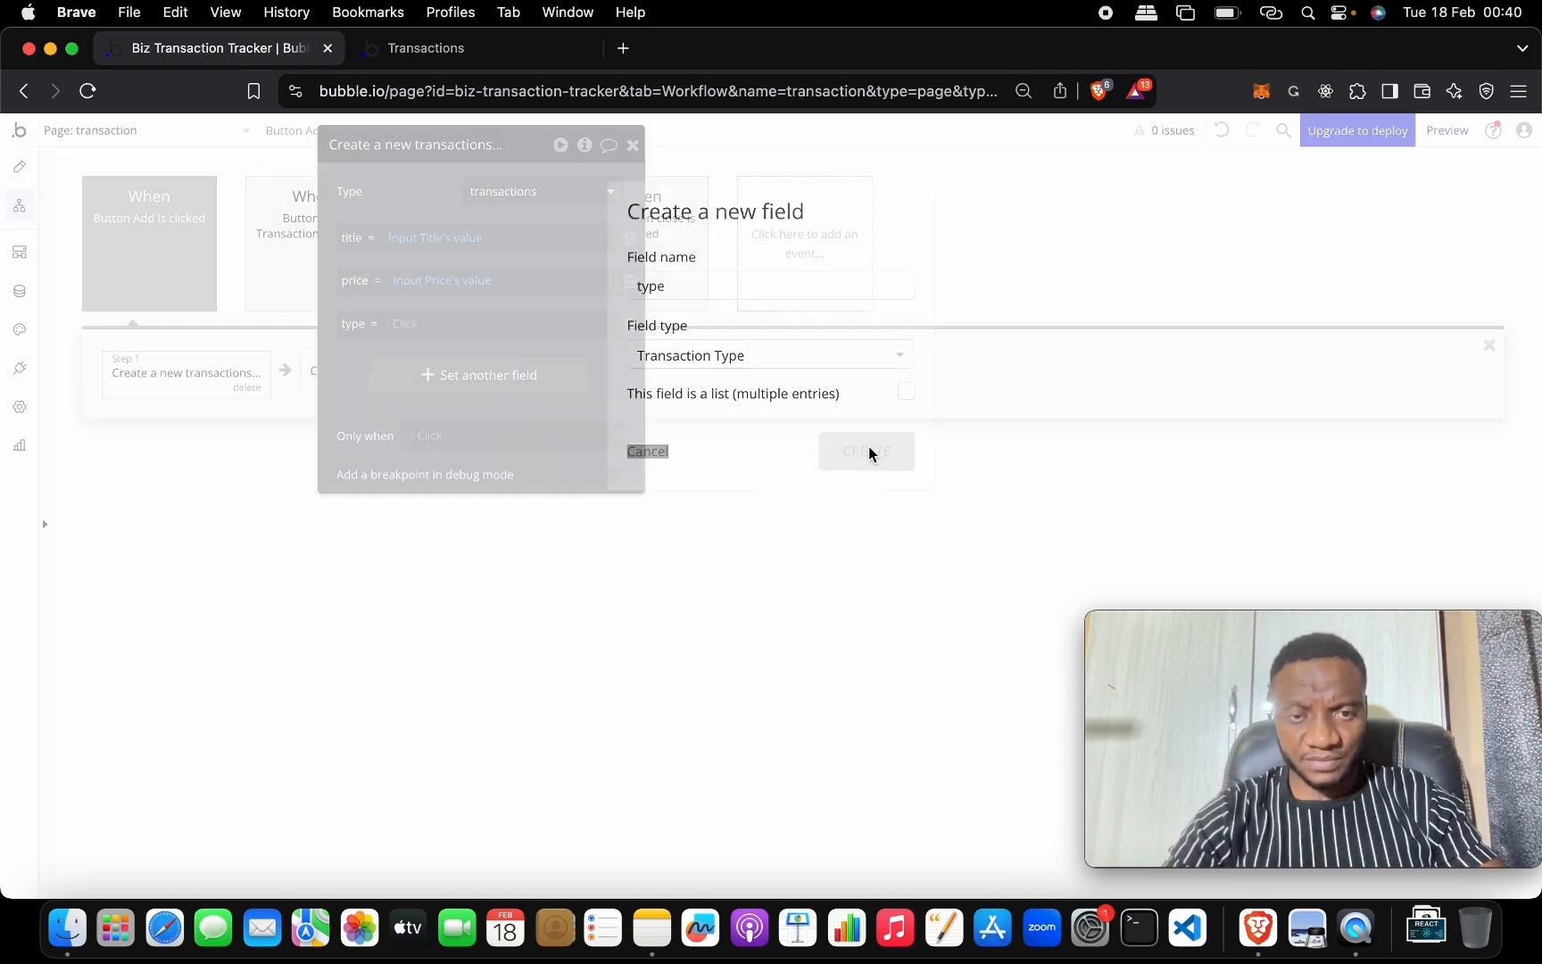
Set the new type field to Dropdown Select Type's value.
{"action": "left_click", "coordinate": [415, 329]}
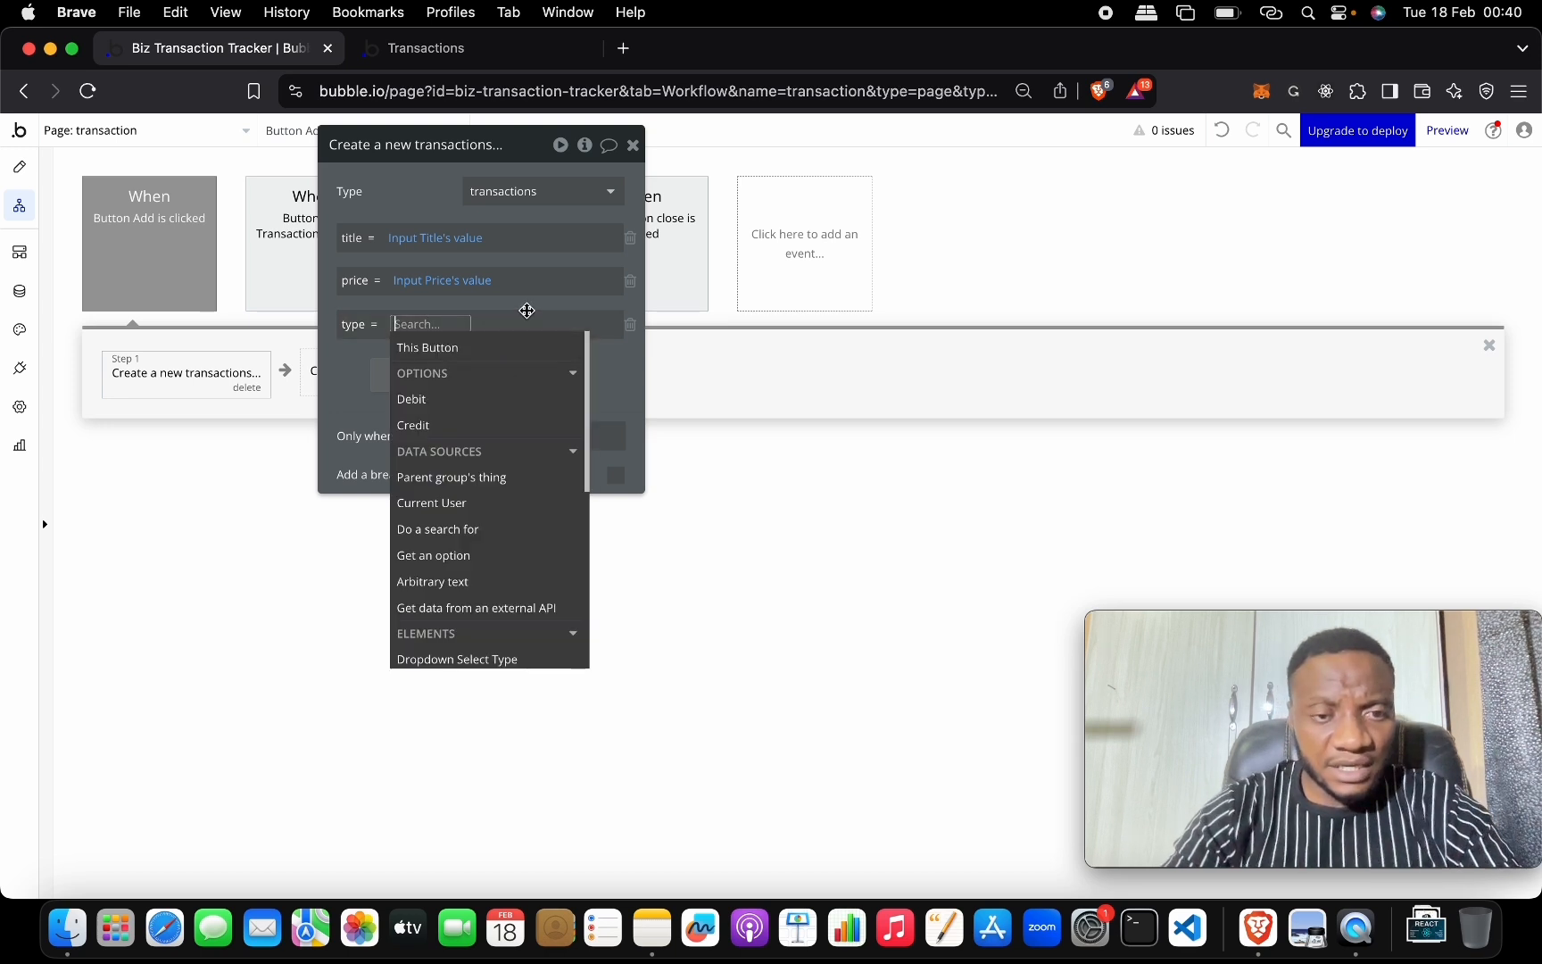
{"action": "type", "text": "tra"}
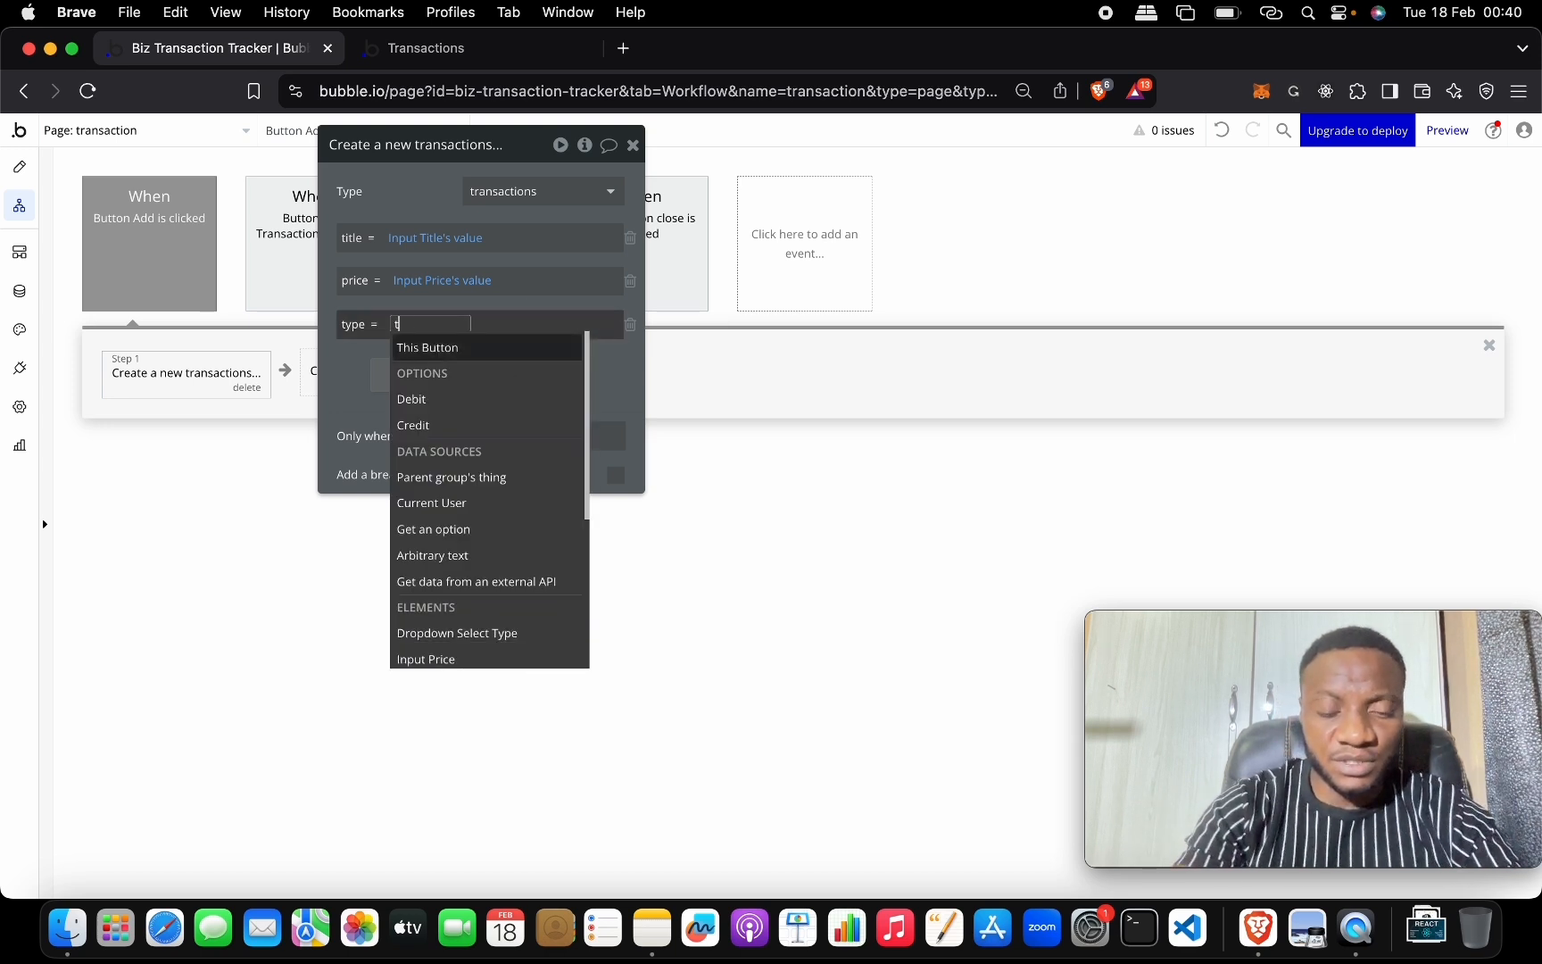
{"action": "key", "text": "BackSpace"}
{"action": "key", "text": "BackSpace"}
{"action": "key", "text": "BackSpace"}
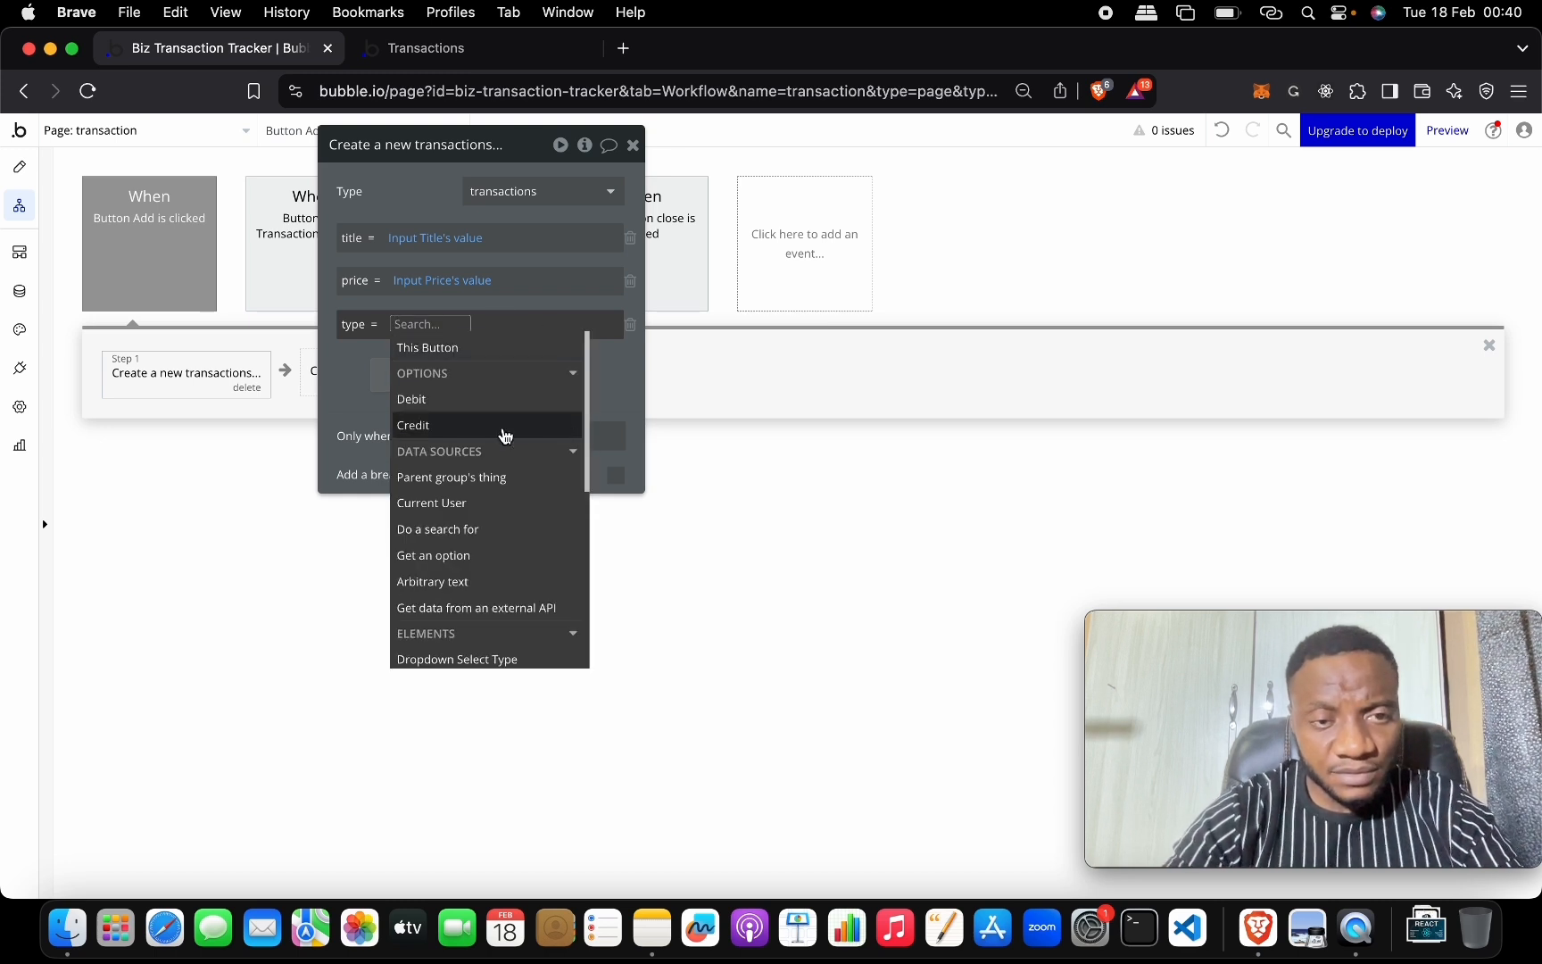
{"action": "type", "text": "inp"}
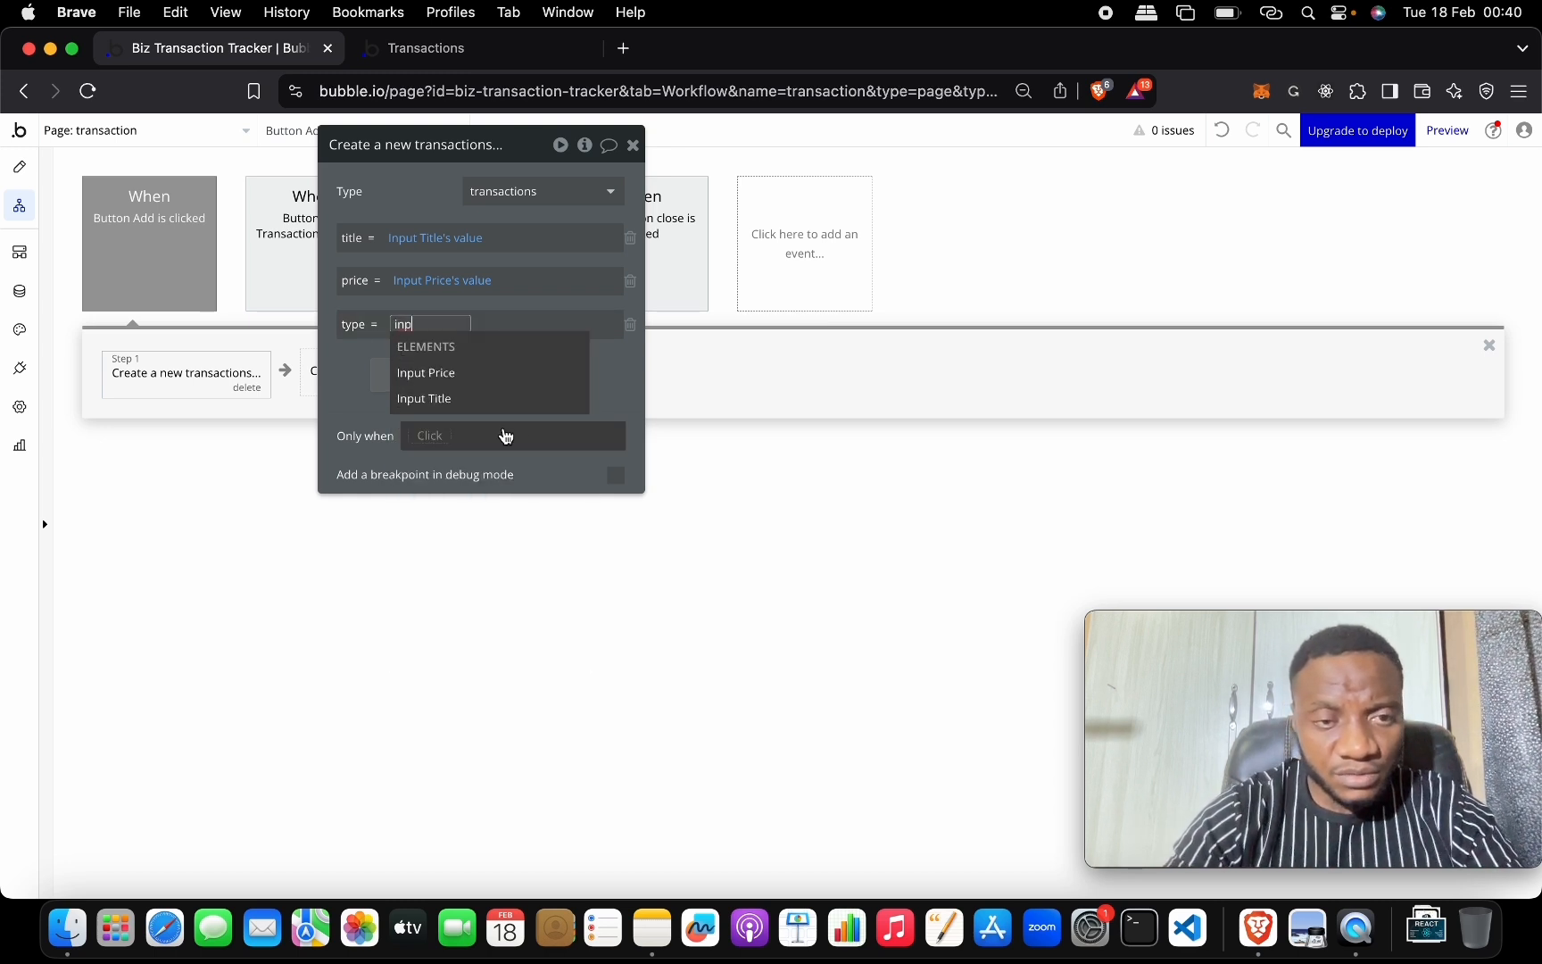
{"action": "key", "text": "BackSpace"}
{"action": "key", "text": "BackSpace"}
{"action": "key", "text": "BackSpace"}
{"action": "key", "text": "Escape"}
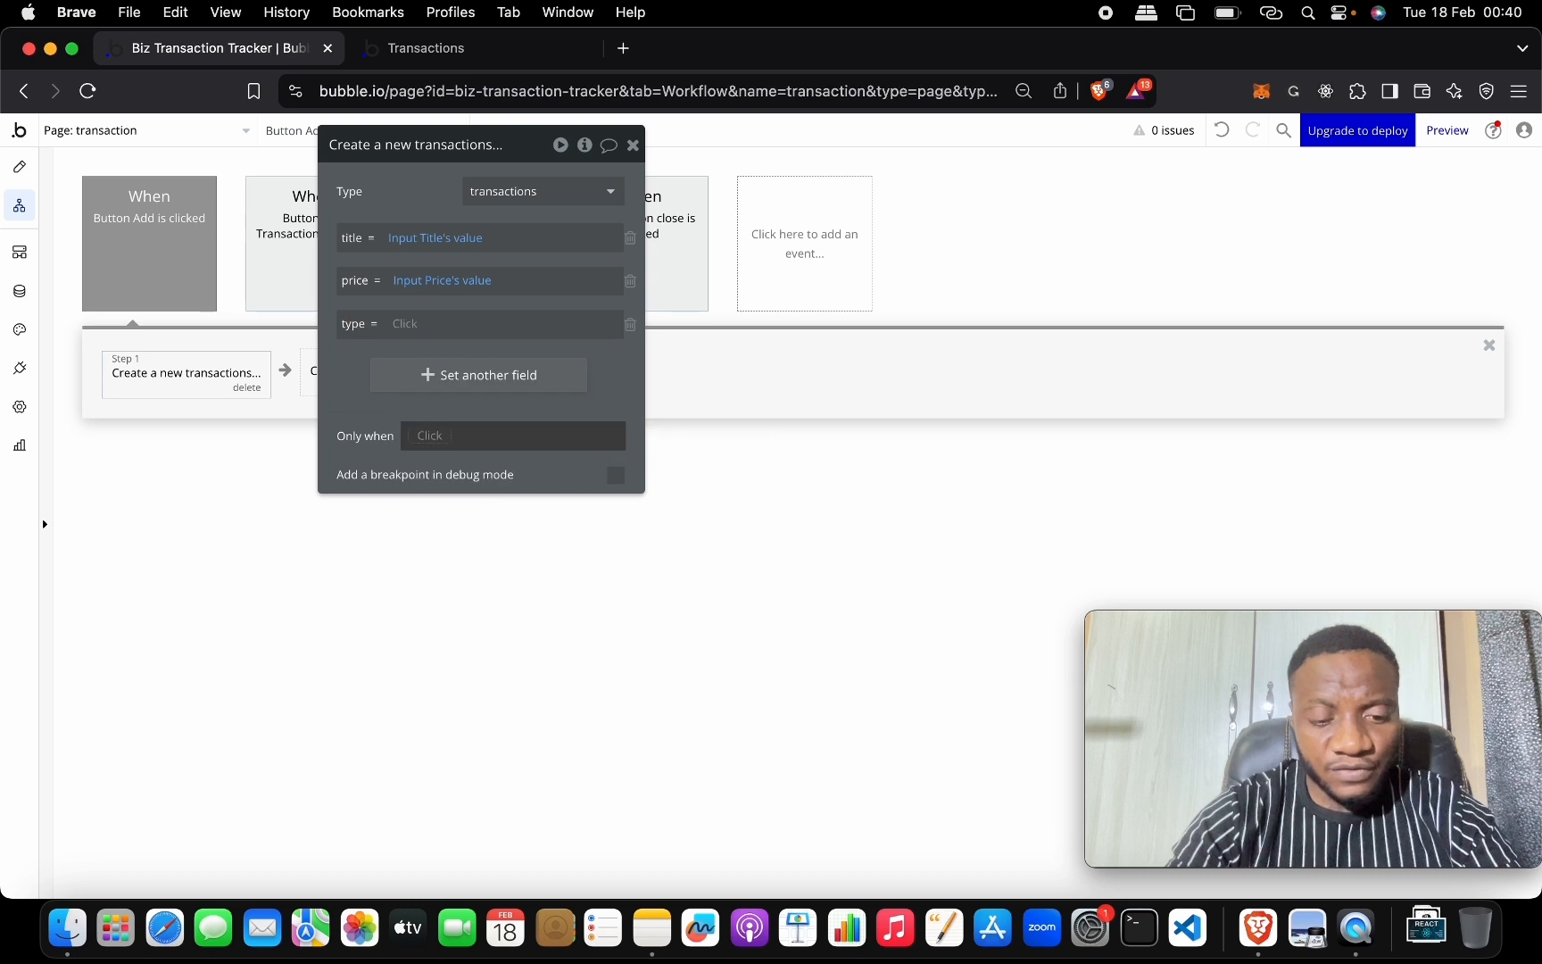
{"action": "left_click", "coordinate": [406, 323]}
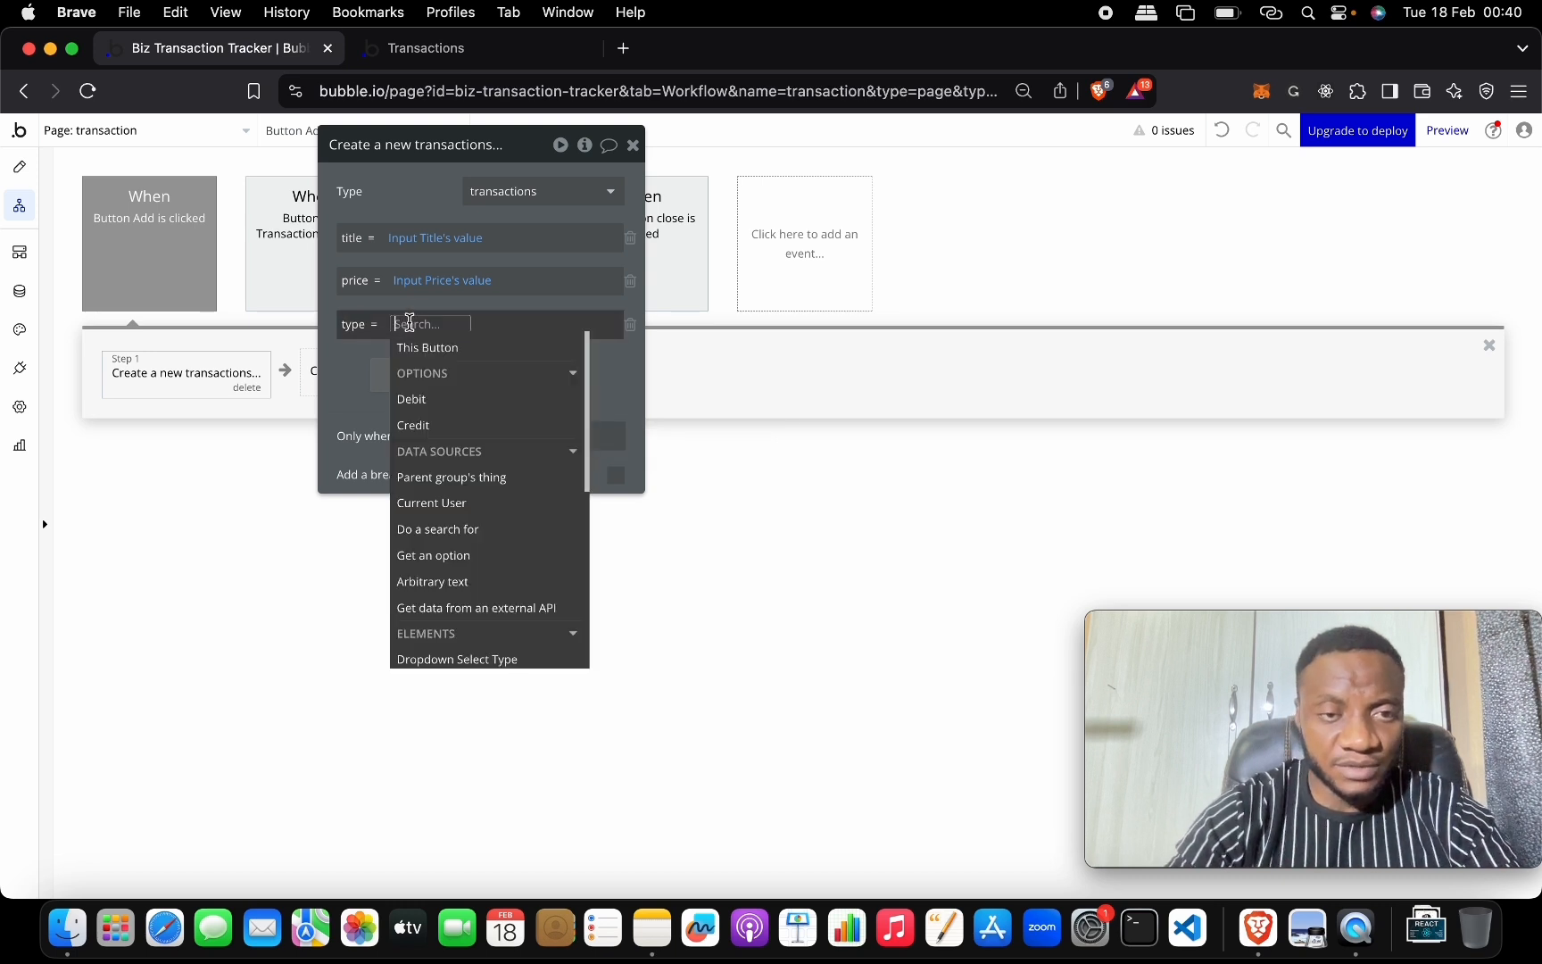
{"action": "type", "text": "drop"}
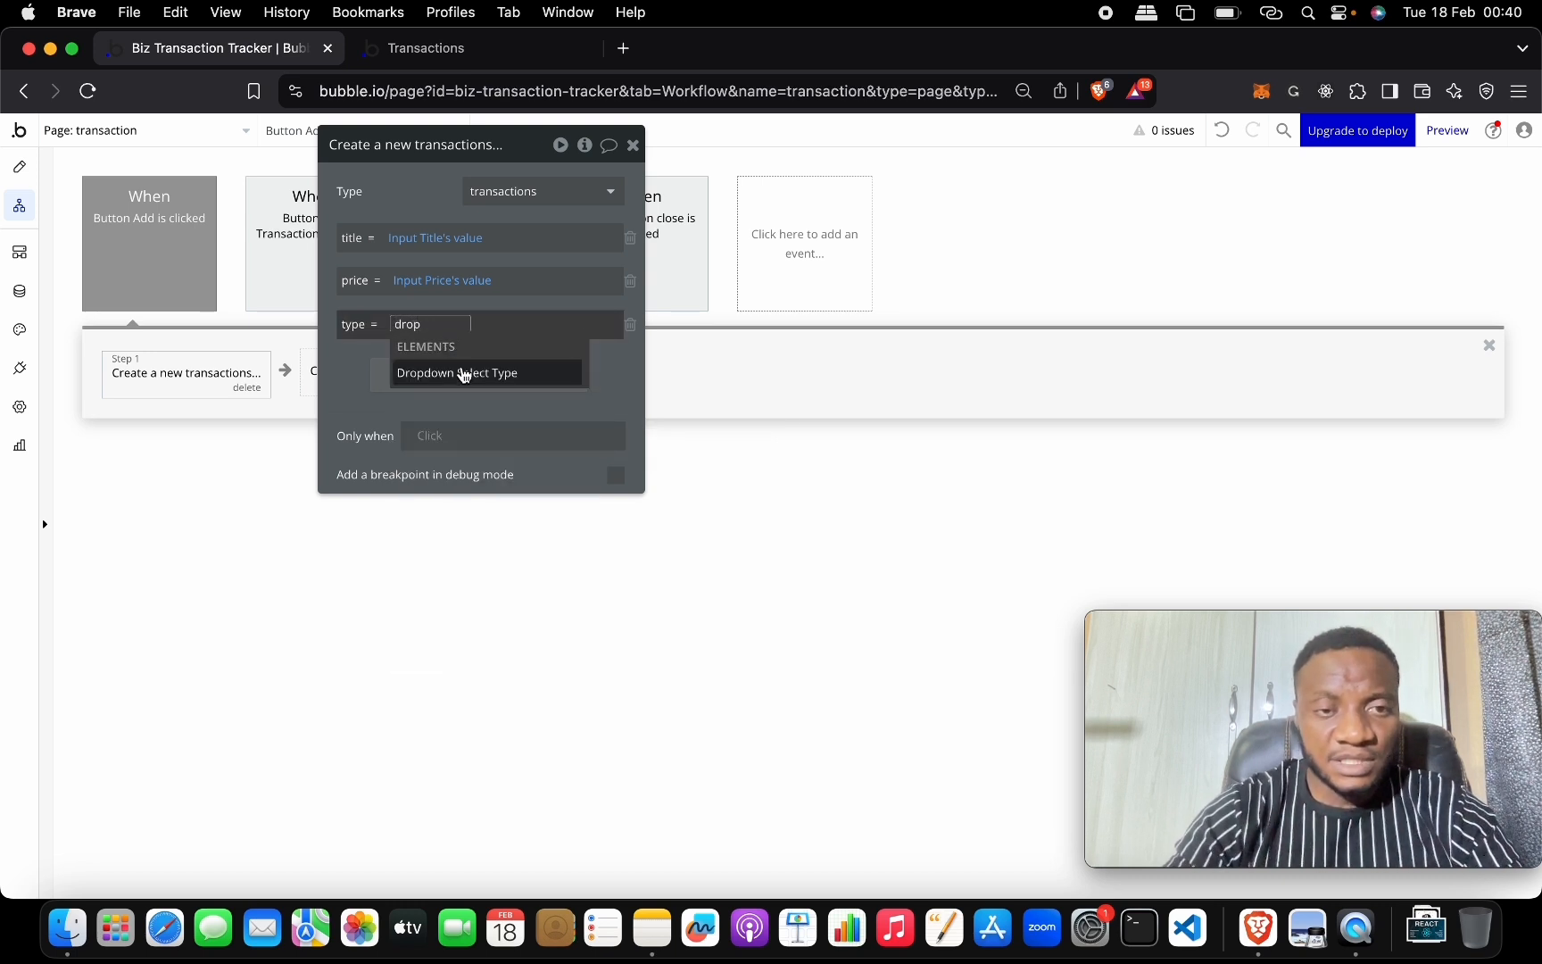
{"action": "left_click", "coordinate": [466, 375]}
{"action": "left_click", "coordinate": [559, 375]}
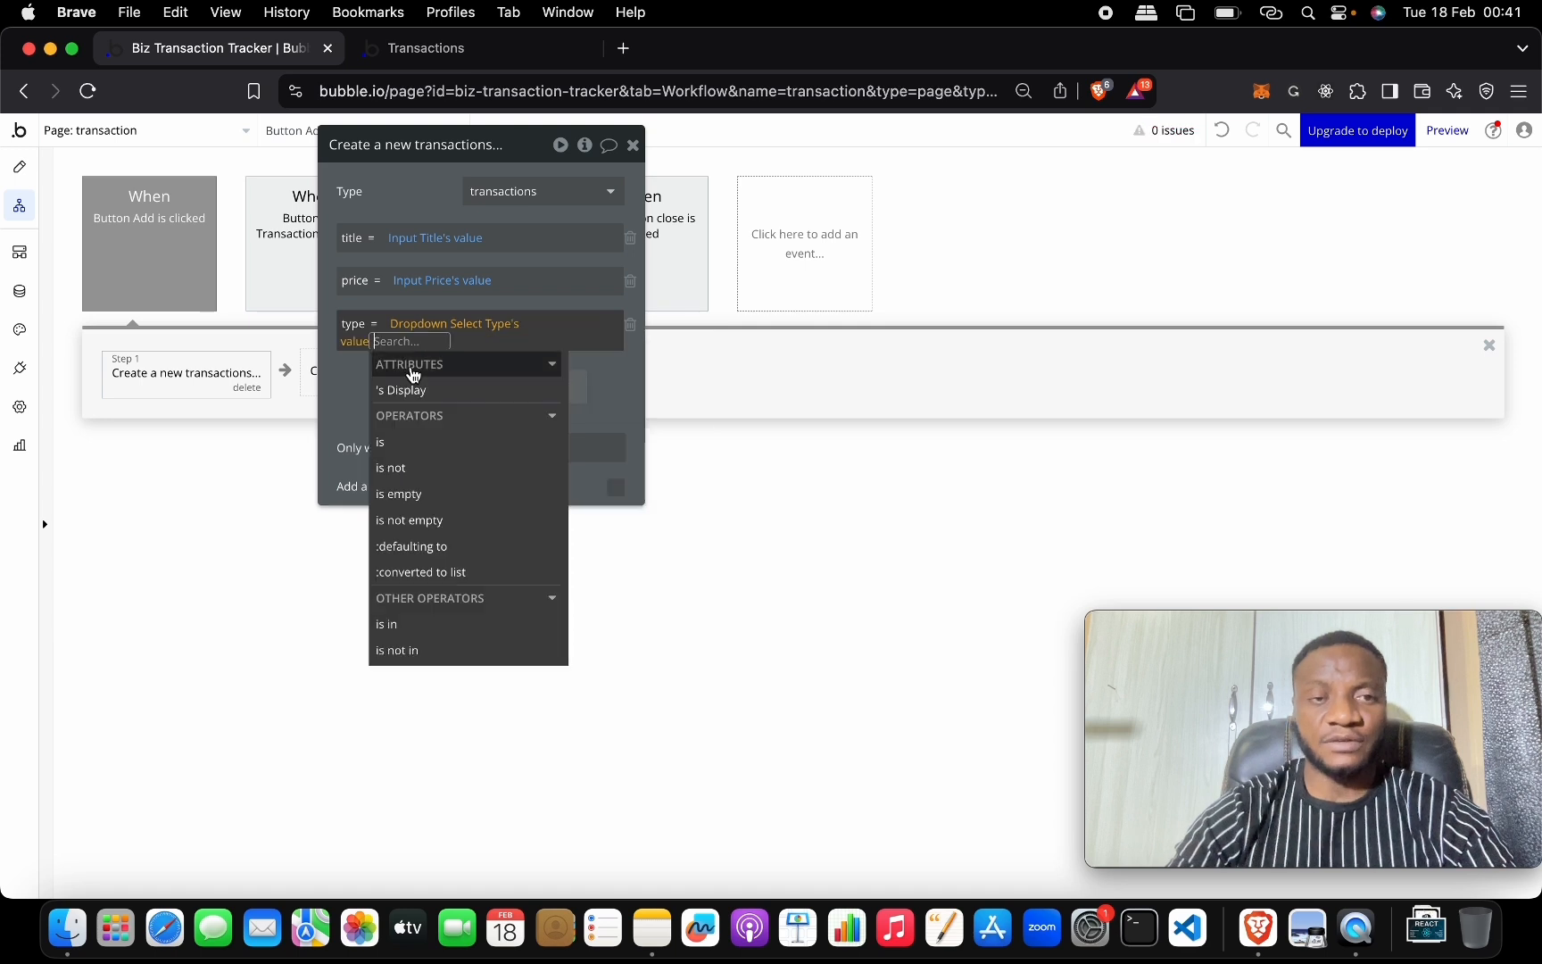
{"action": "left_click", "coordinate": [346, 384]}
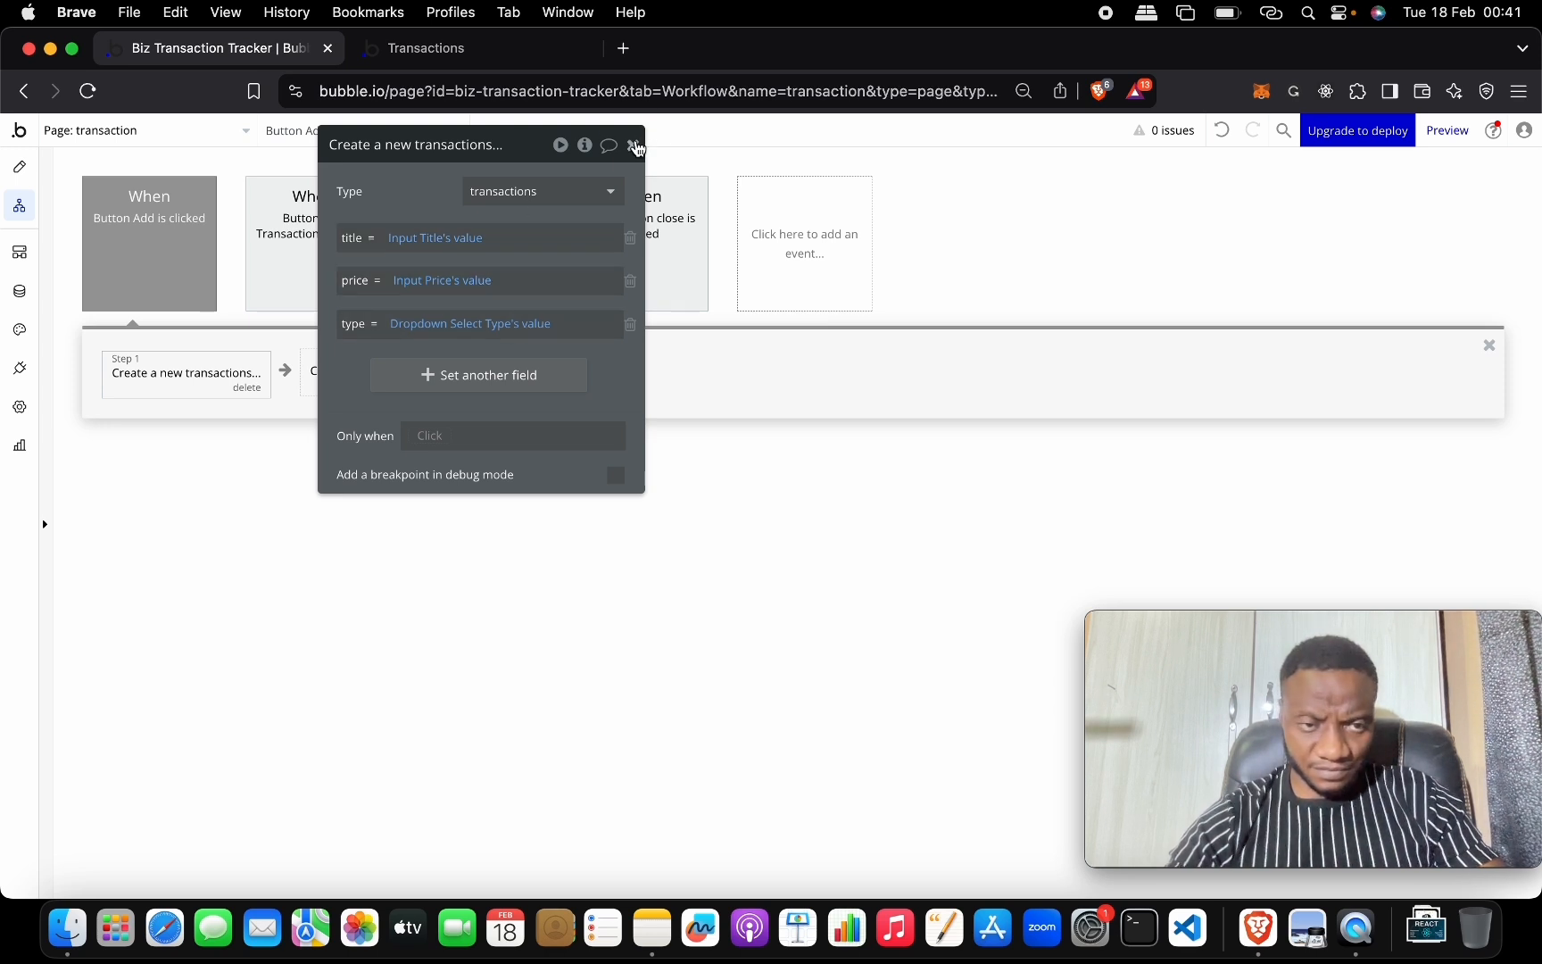
Add a 'Reset relevant inputs' action as step 2 of the workflow.
{"action": "left_click", "coordinate": [636, 145]}
{"action": "left_click", "coordinate": [389, 371]}
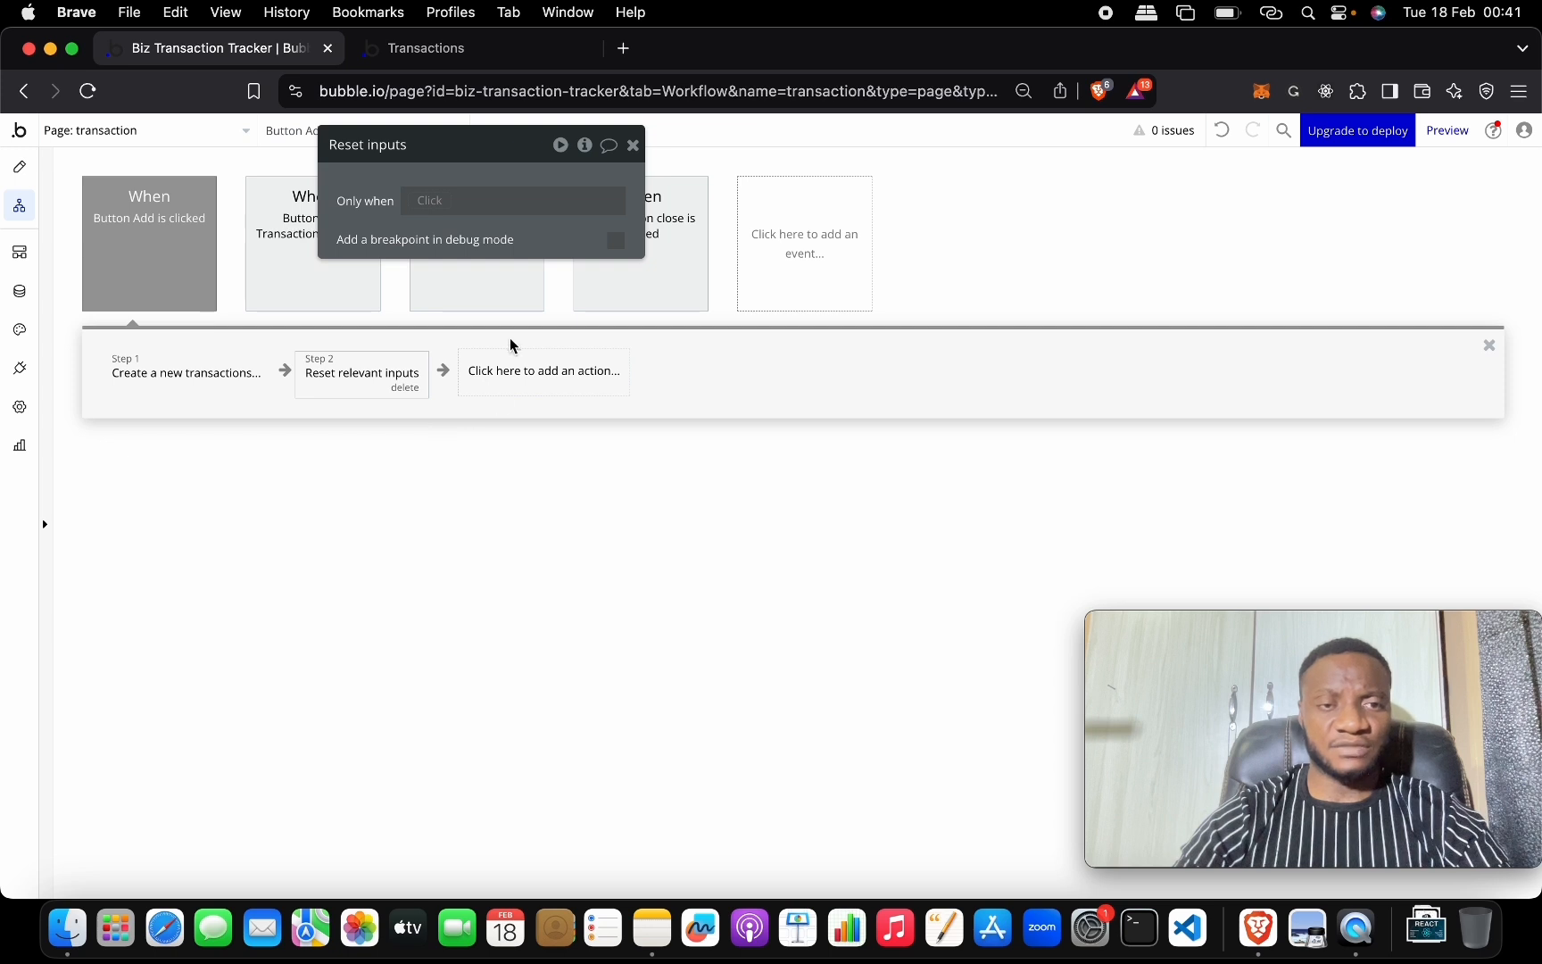
{"action": "left_click", "coordinate": [495, 371]}
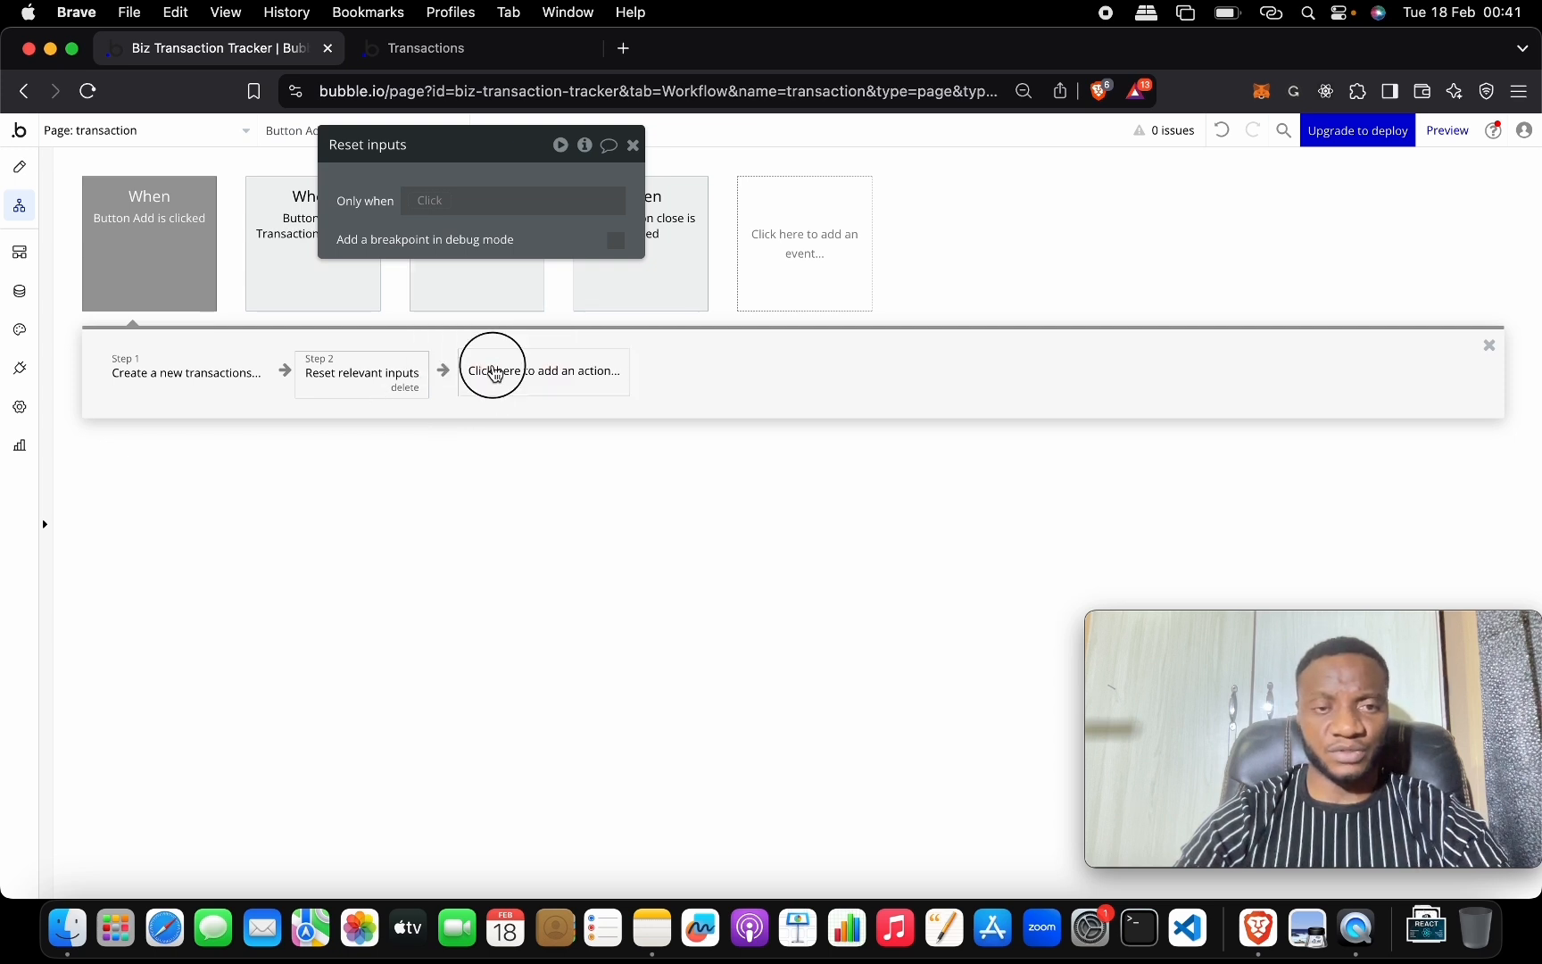
Add a 'Hide an element' step 3 that hides Popup Add transaction.
{"action": "type", "text": "hide"}
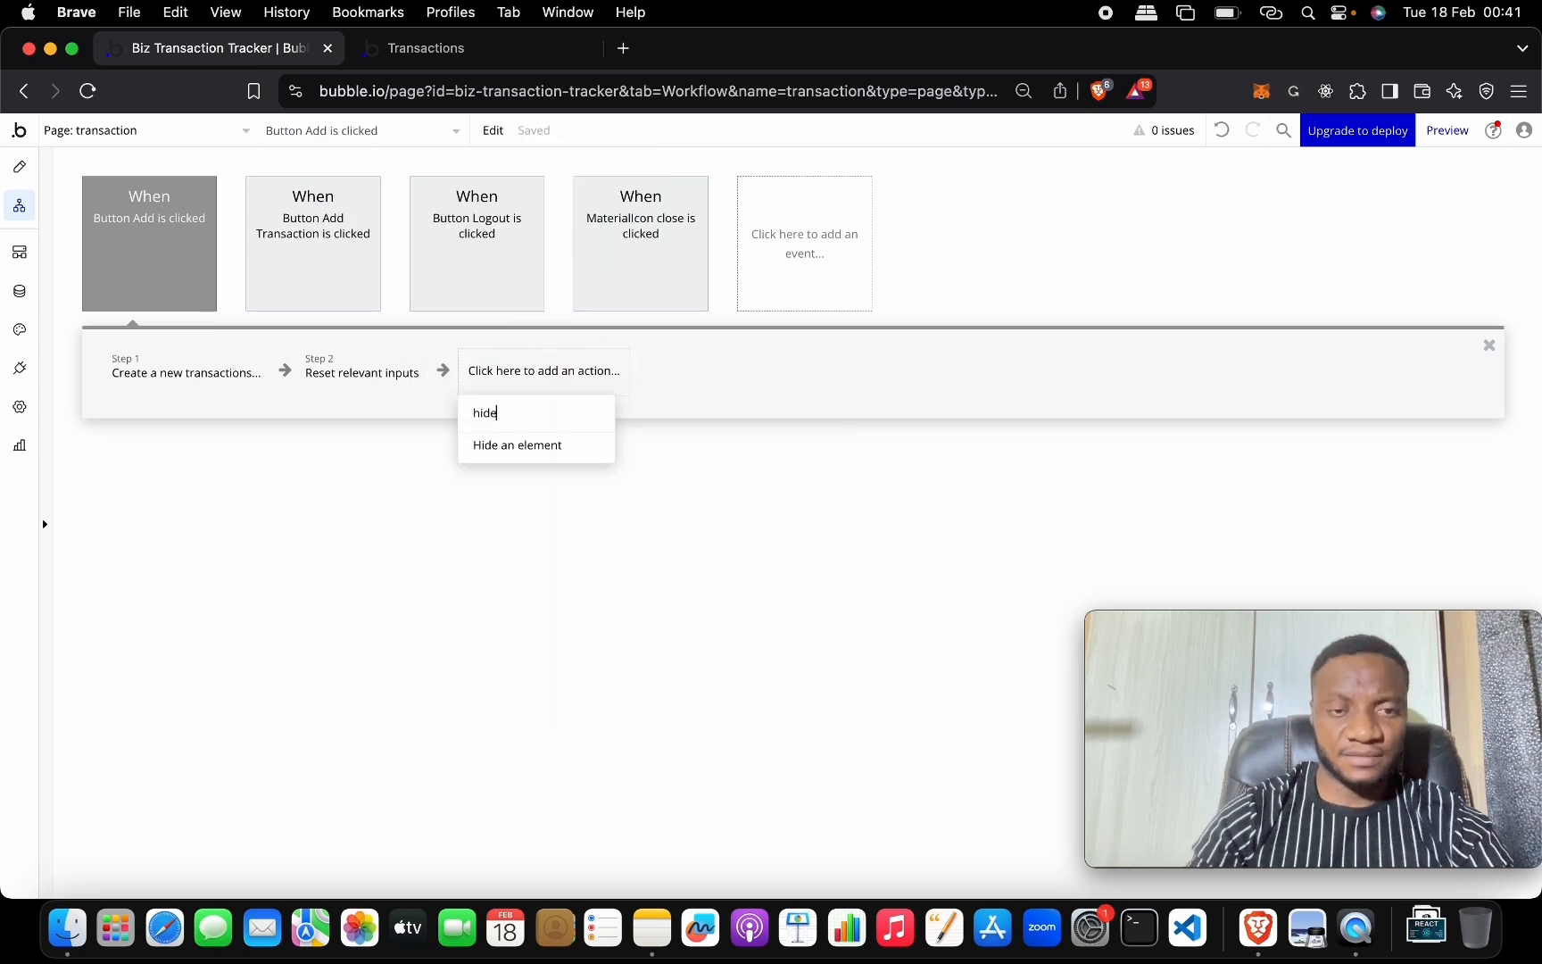
{"action": "left_click", "coordinate": [576, 445]}
{"action": "left_click", "coordinate": [558, 203]}
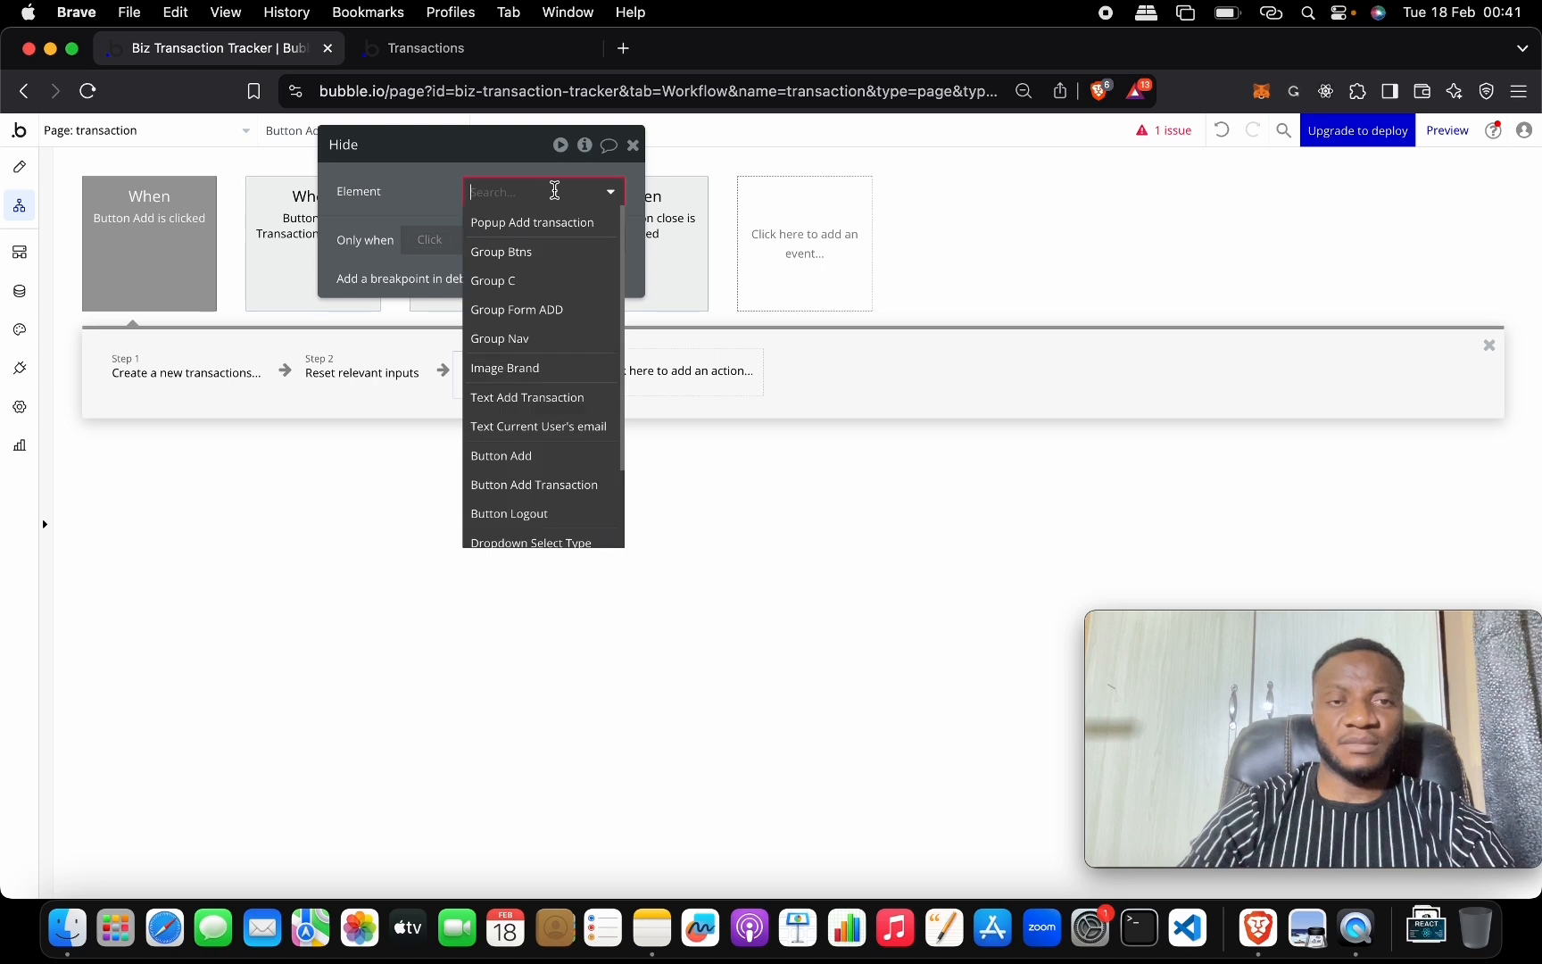
{"action": "left_click", "coordinate": [555, 220]}
{"action": "left_click", "coordinate": [470, 480]}
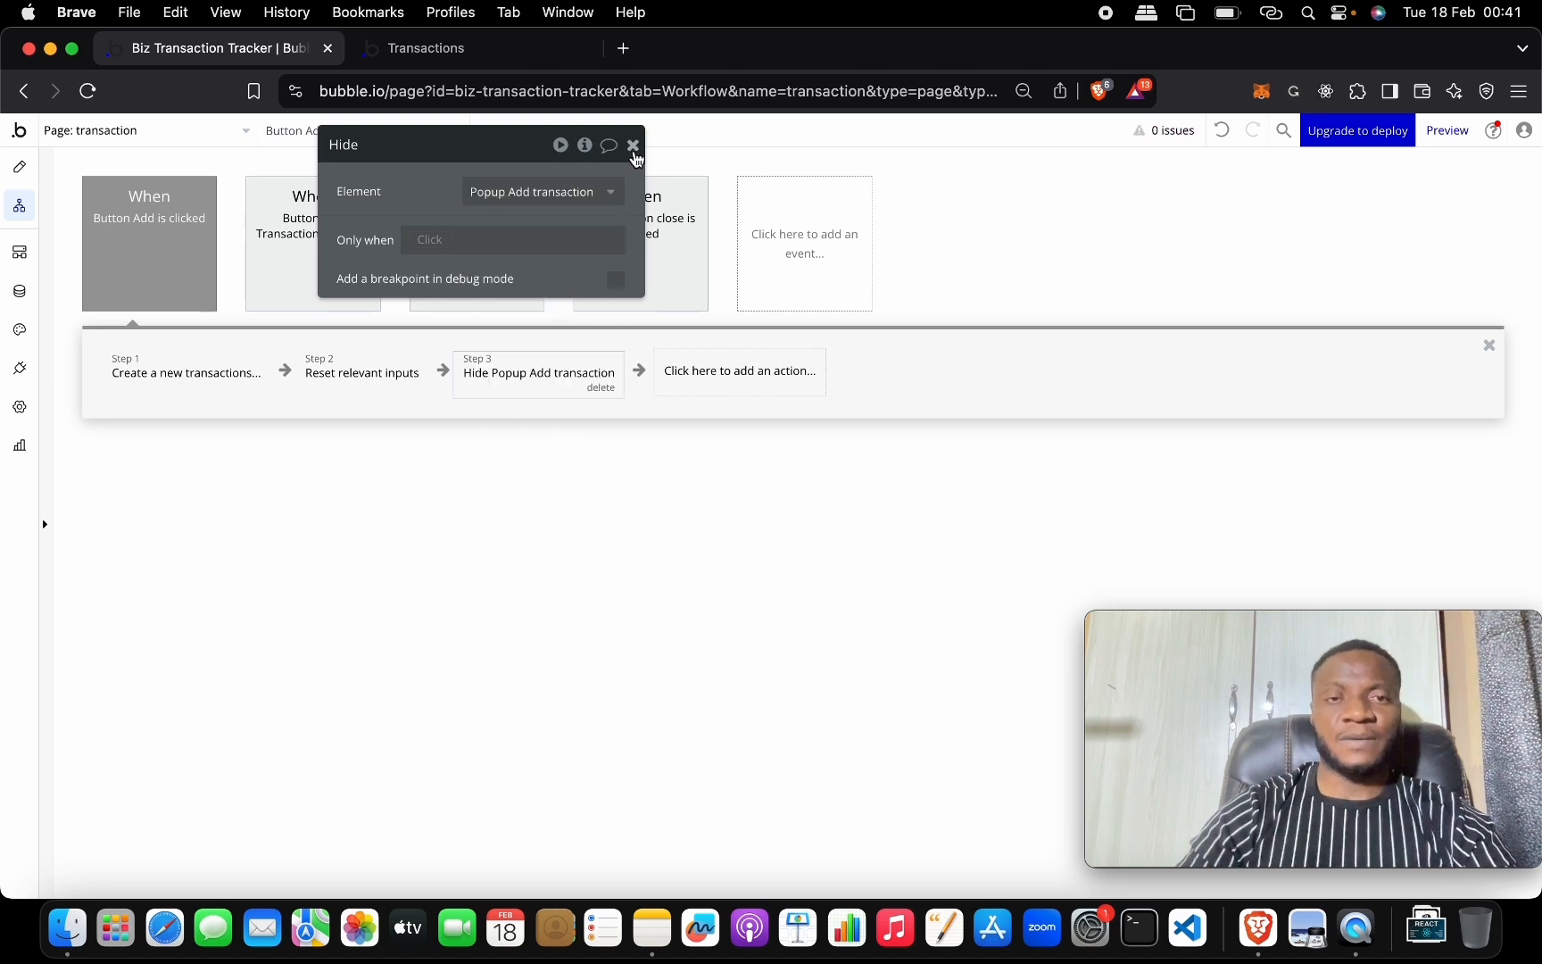
{"action": "left_click", "coordinate": [633, 146]}
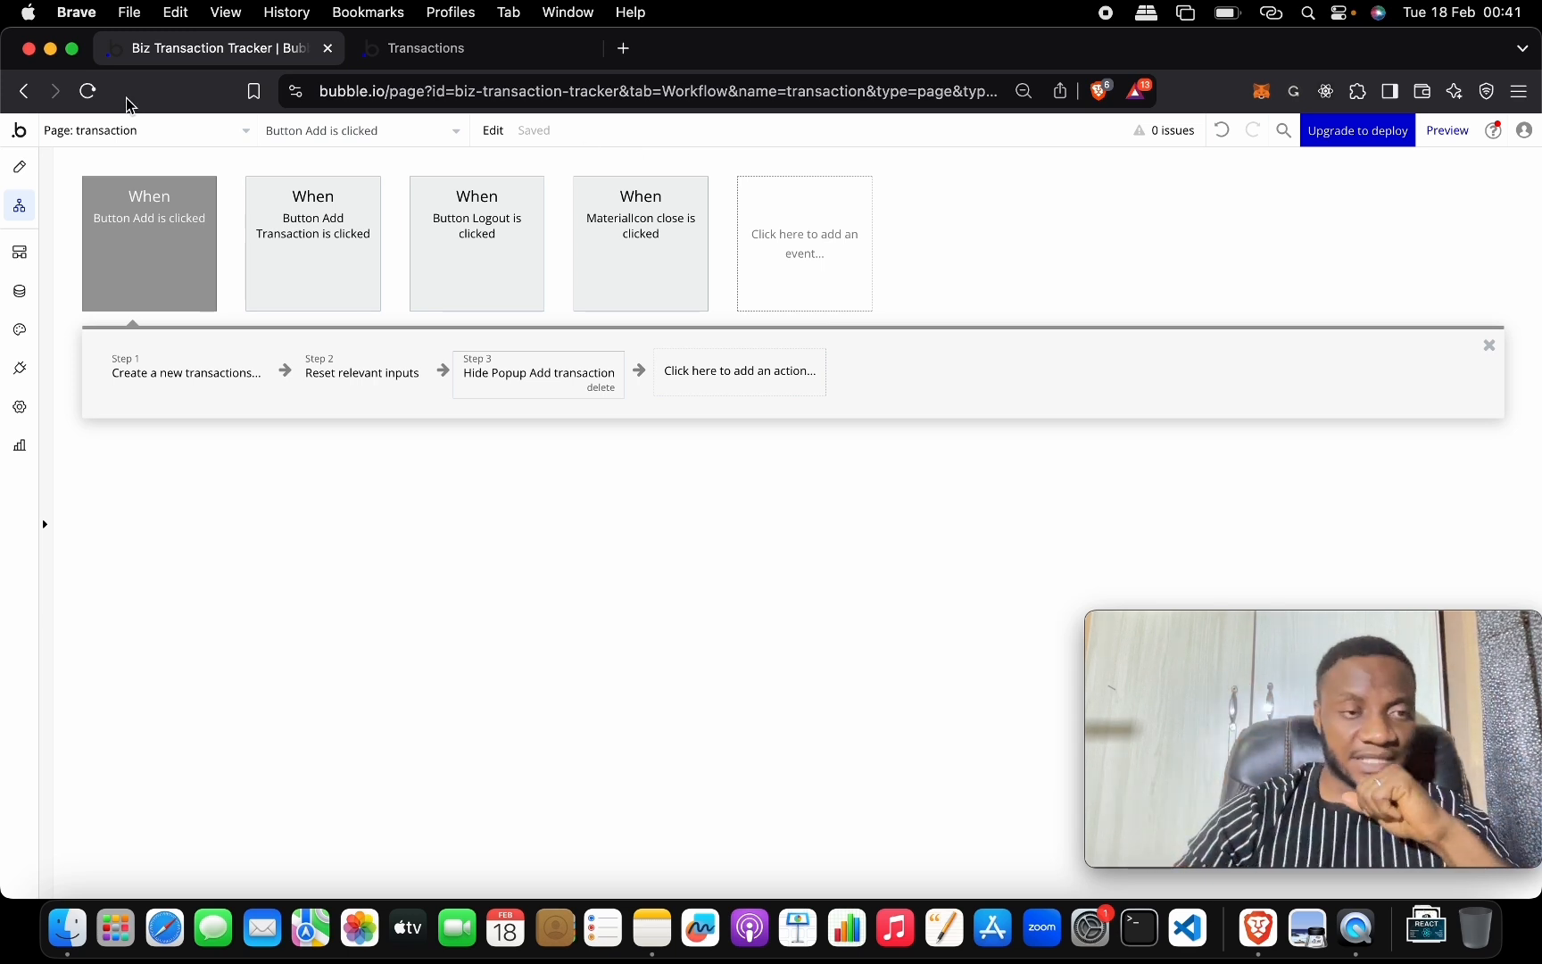
Review the transactions data type's price, title and type fields.
{"action": "left_click", "coordinate": [18, 291]}
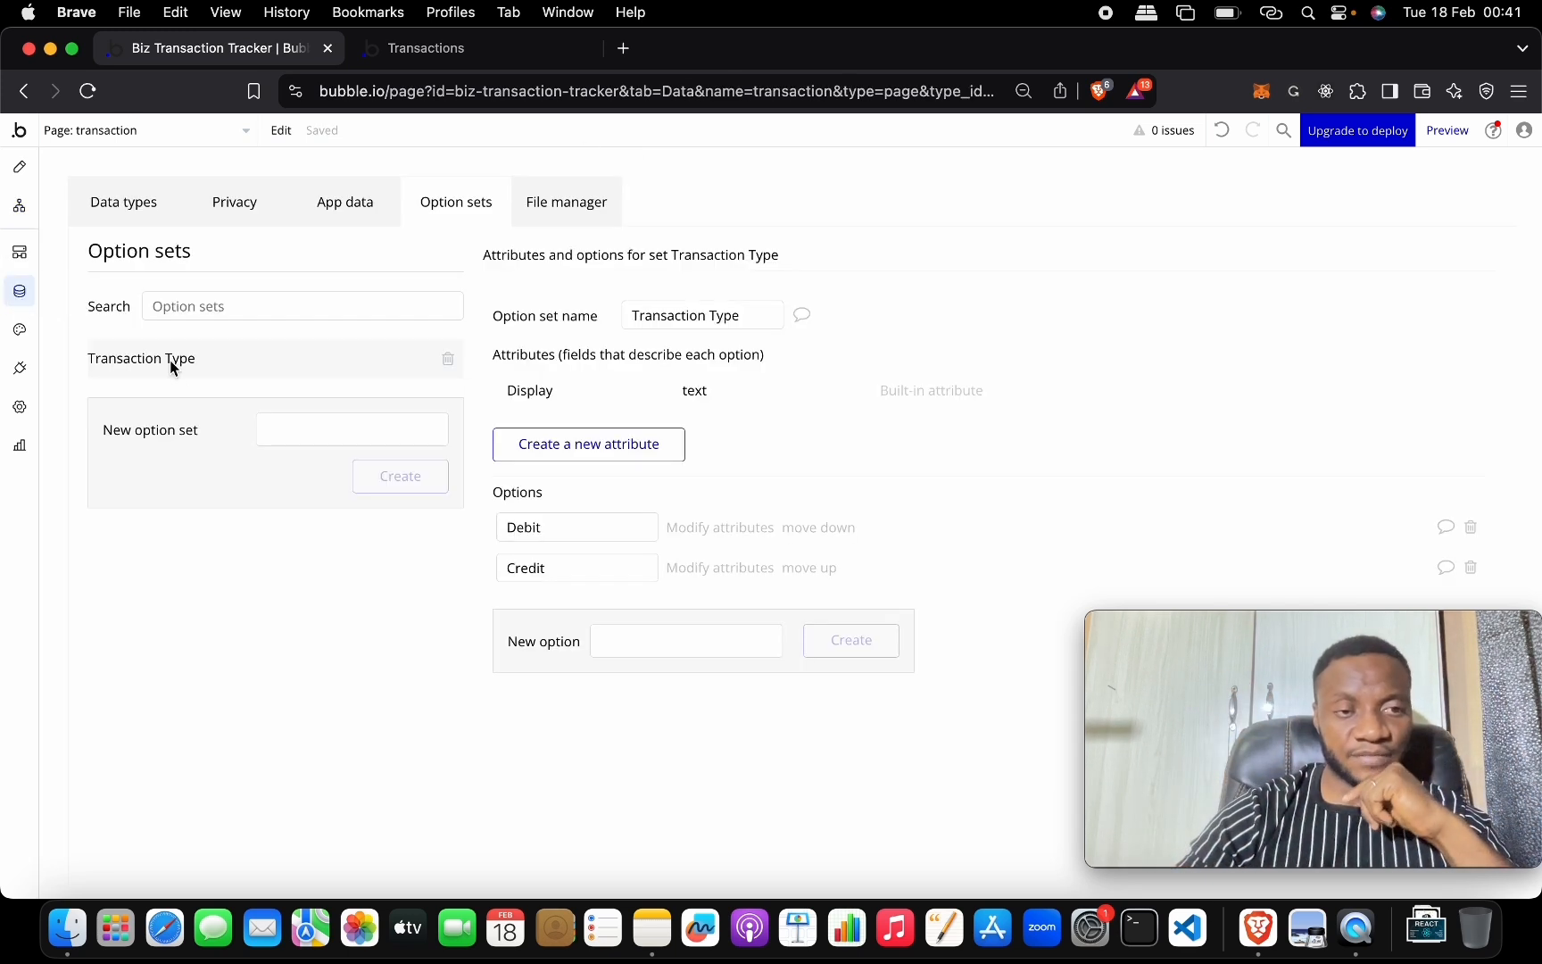
{"action": "left_click", "coordinate": [125, 202]}
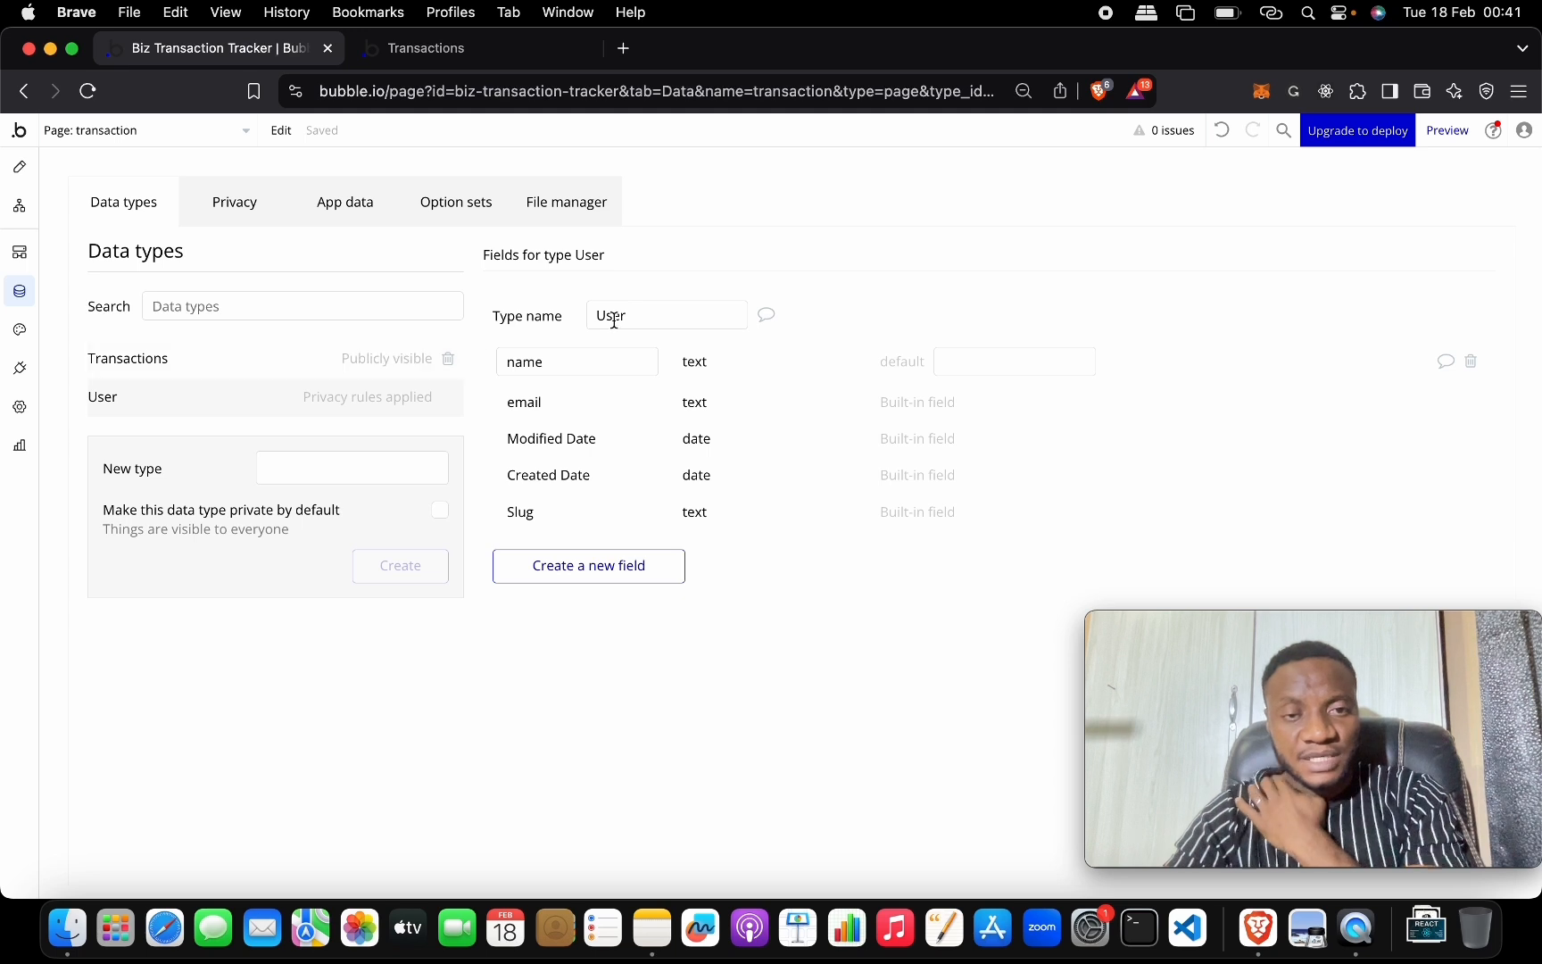
{"action": "left_click", "coordinate": [193, 362]}
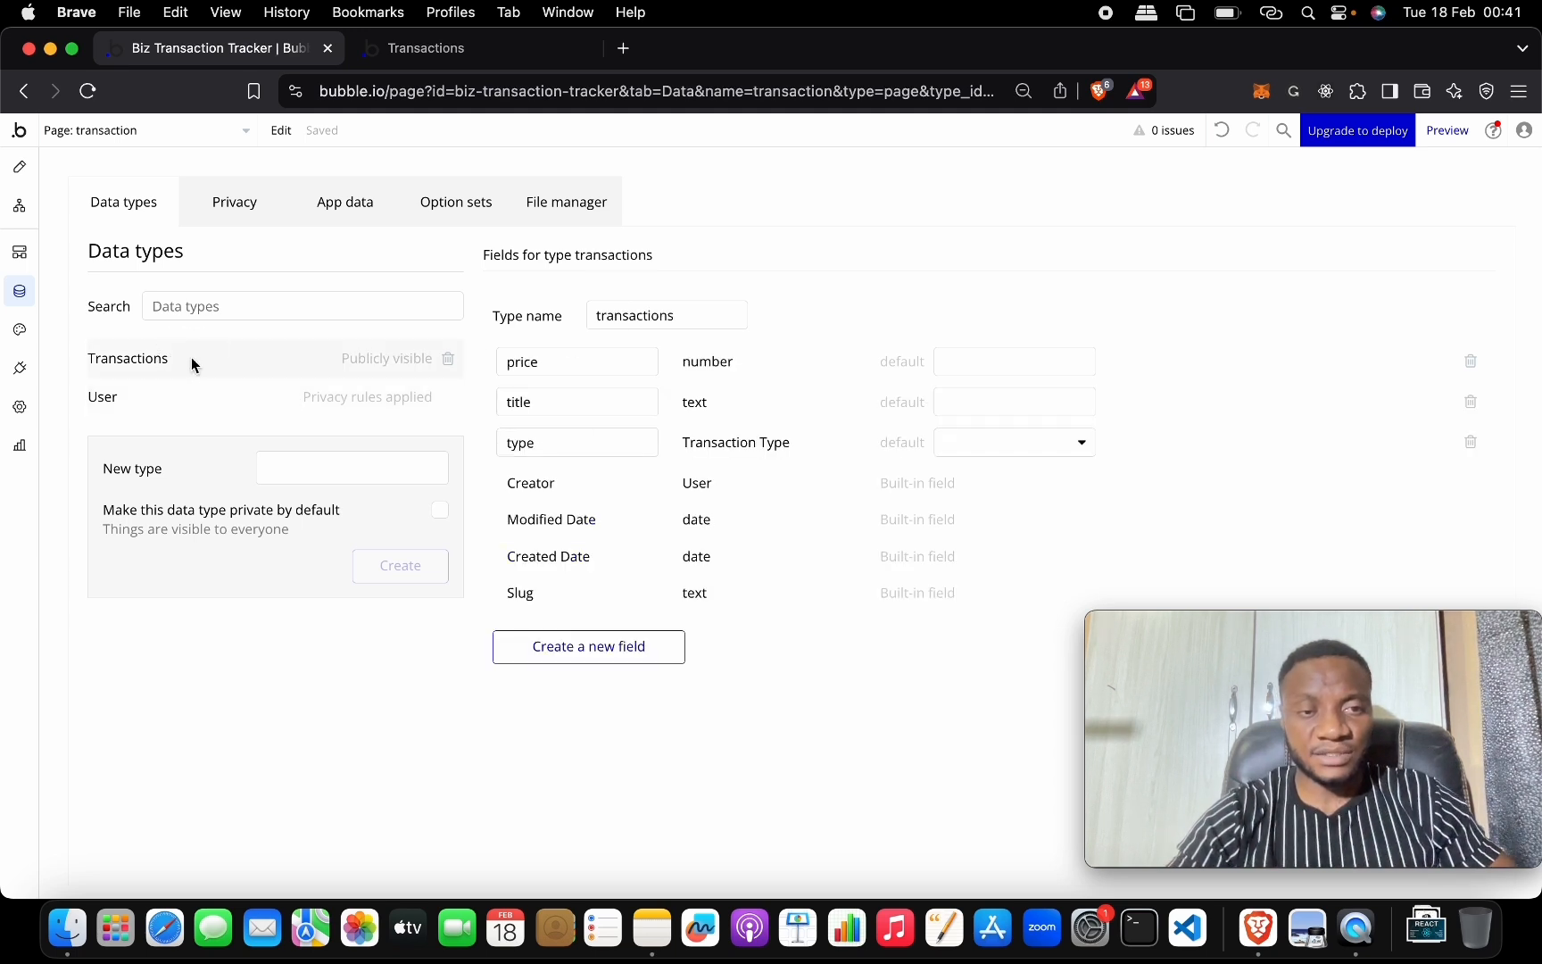
{"action": "left_click", "coordinate": [575, 369]}
{"action": "left_click", "coordinate": [585, 399]}
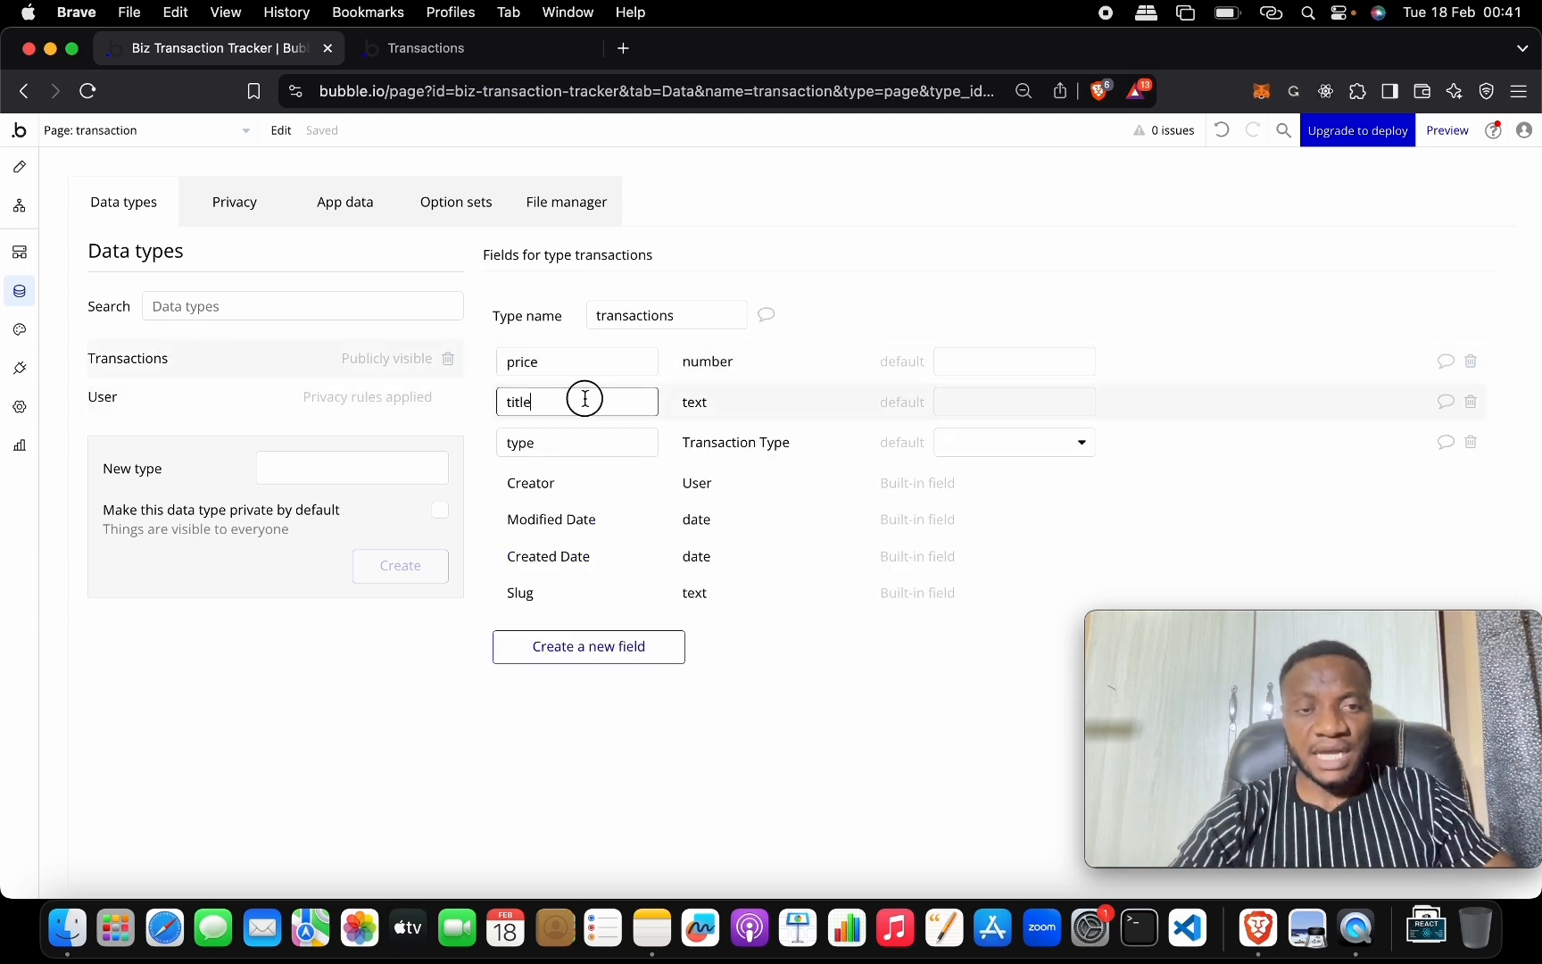
{"action": "left_click", "coordinate": [624, 437]}
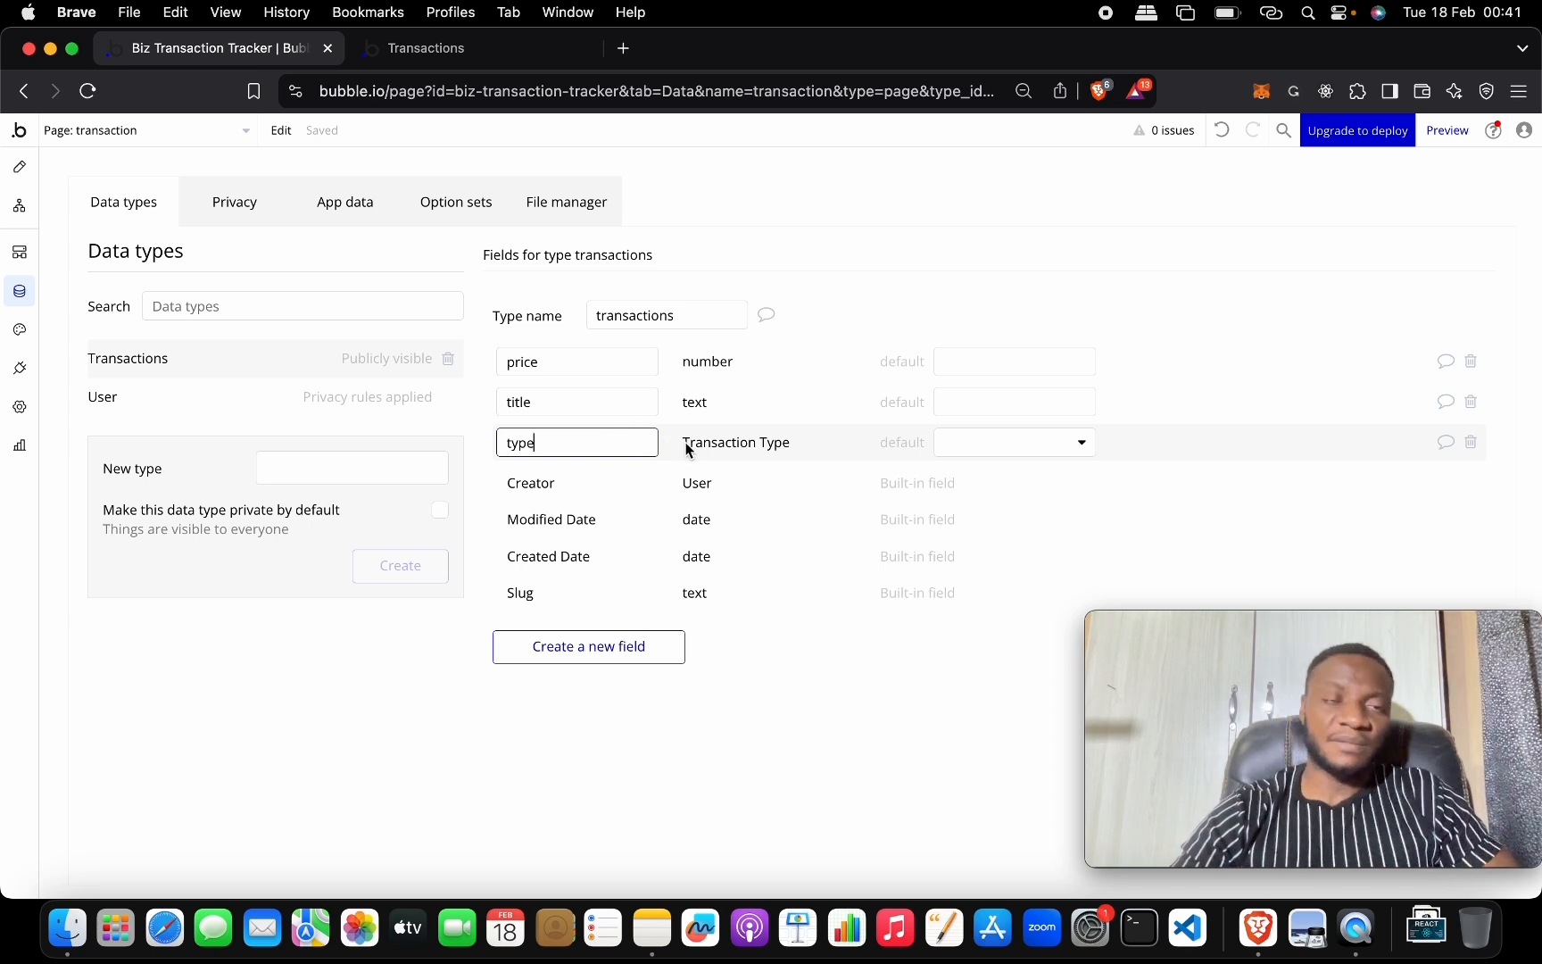
{"action": "mouse_move", "coordinate": [620, 398]}
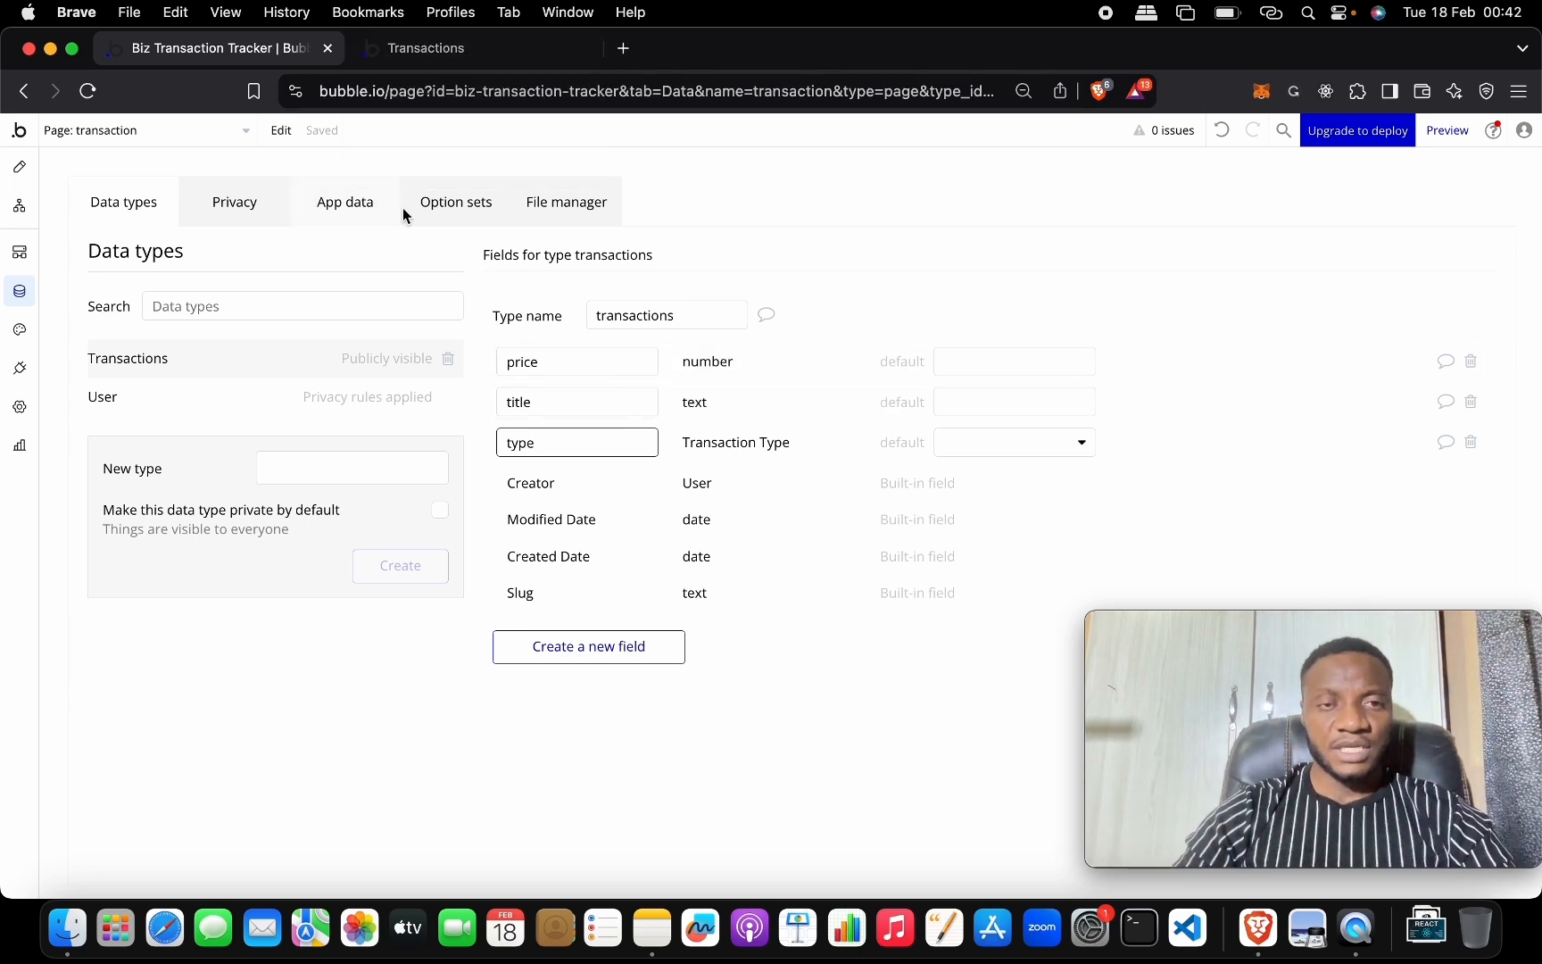
Browse the stored users and transactions in App data, then return to the live app.
{"action": "left_click", "coordinate": [364, 197]}
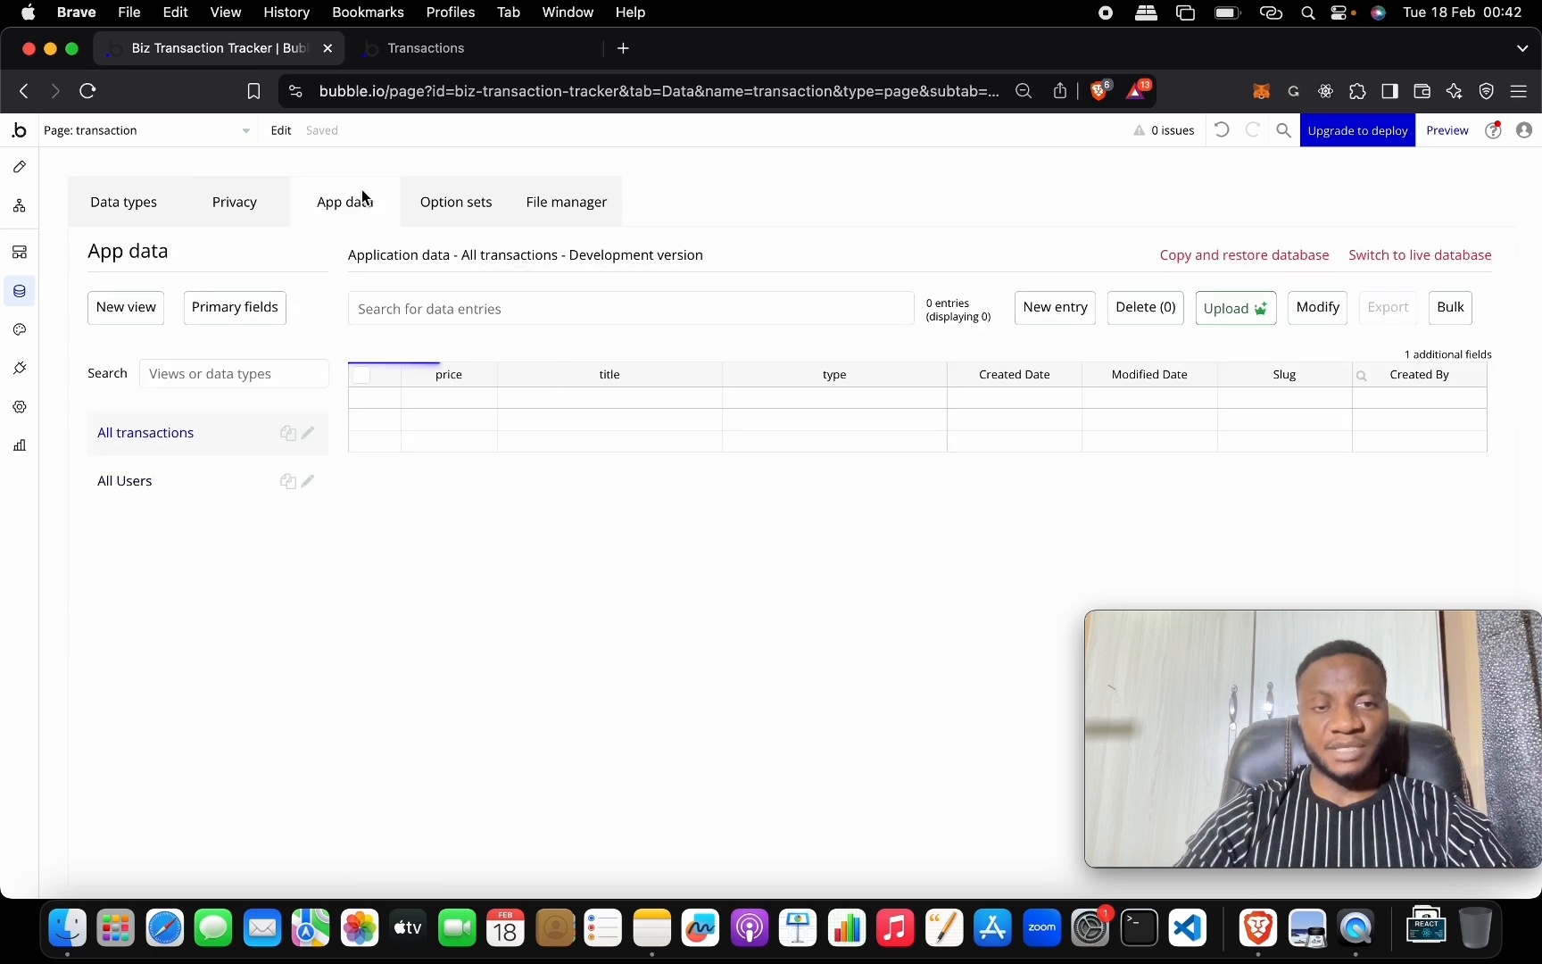
{"action": "left_click", "coordinate": [205, 478]}
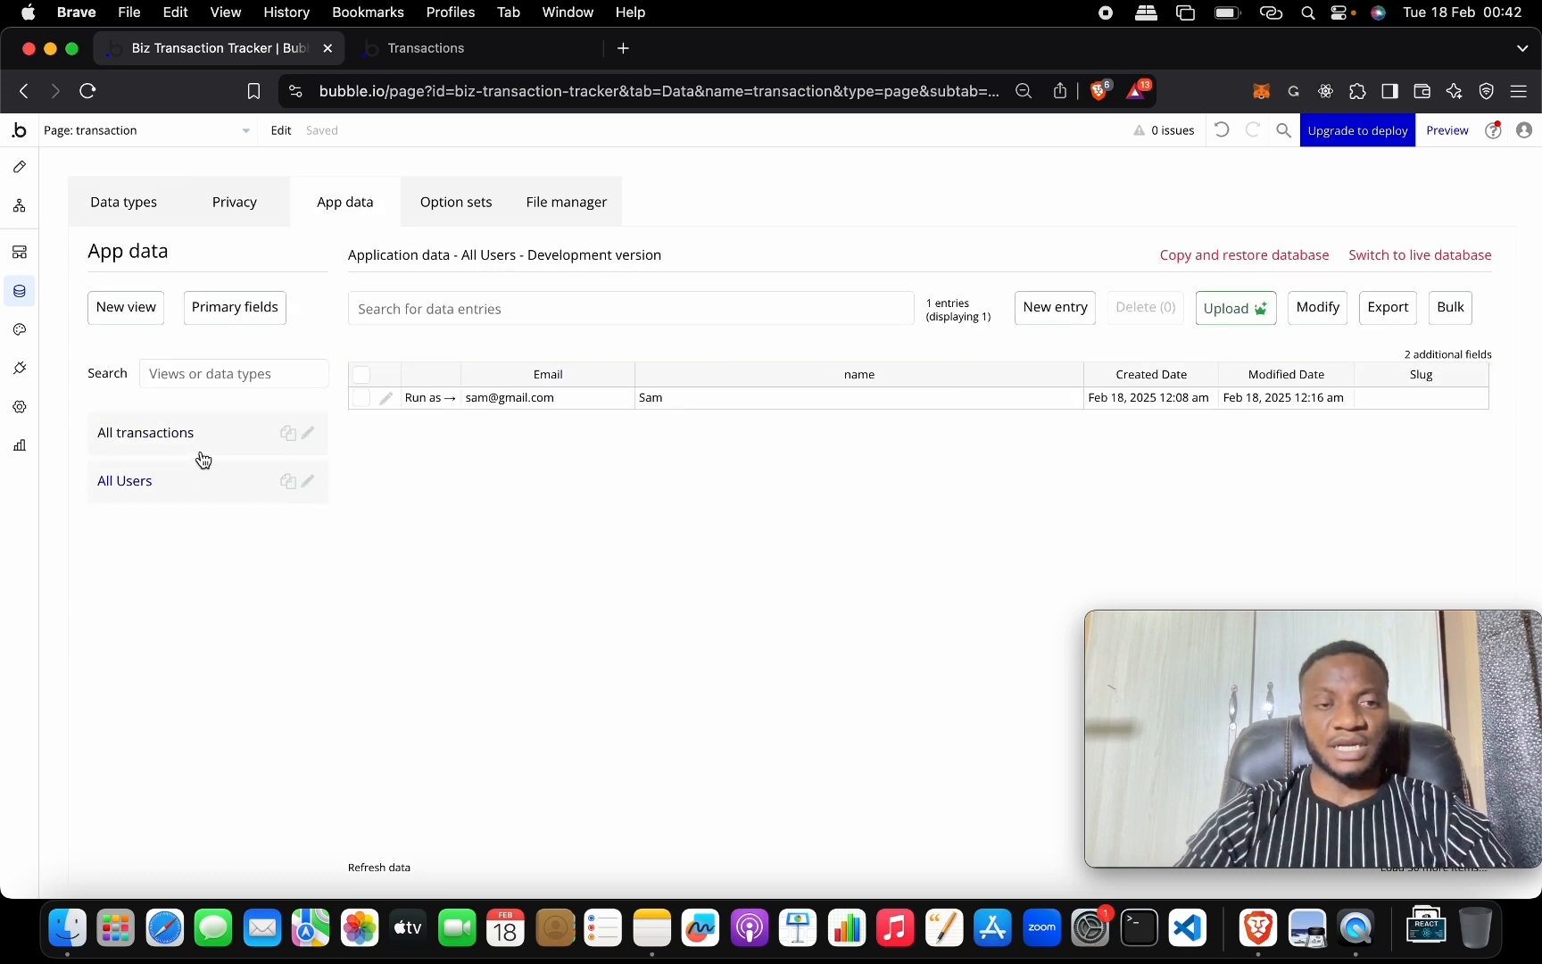
{"action": "left_click", "coordinate": [244, 436]}
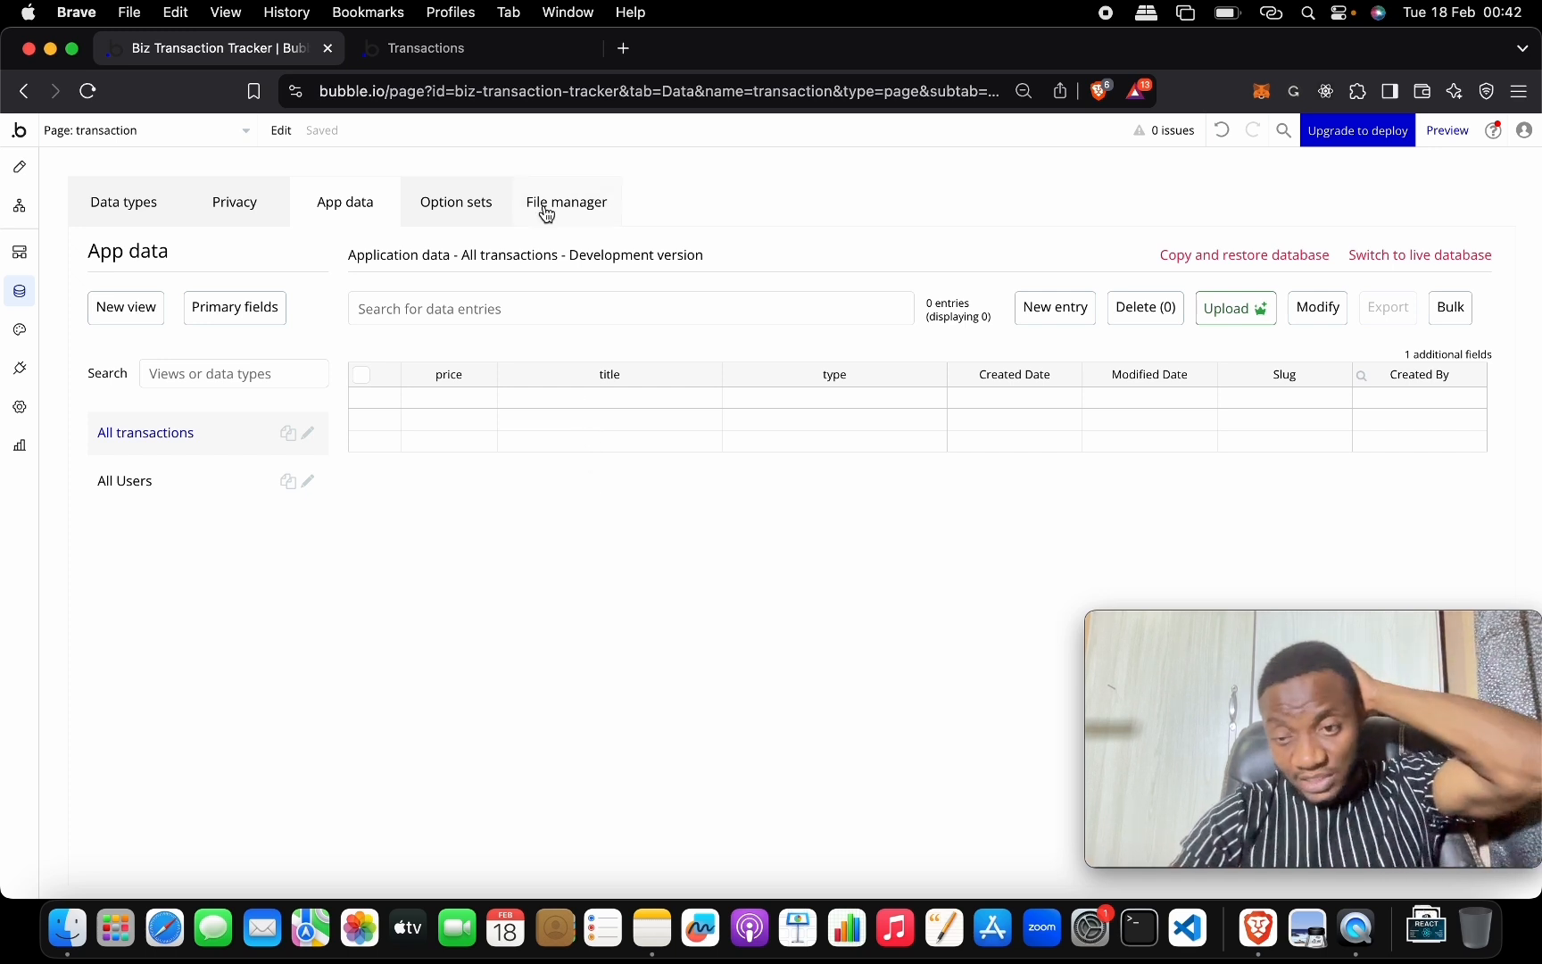
{"action": "left_click", "coordinate": [470, 47]}
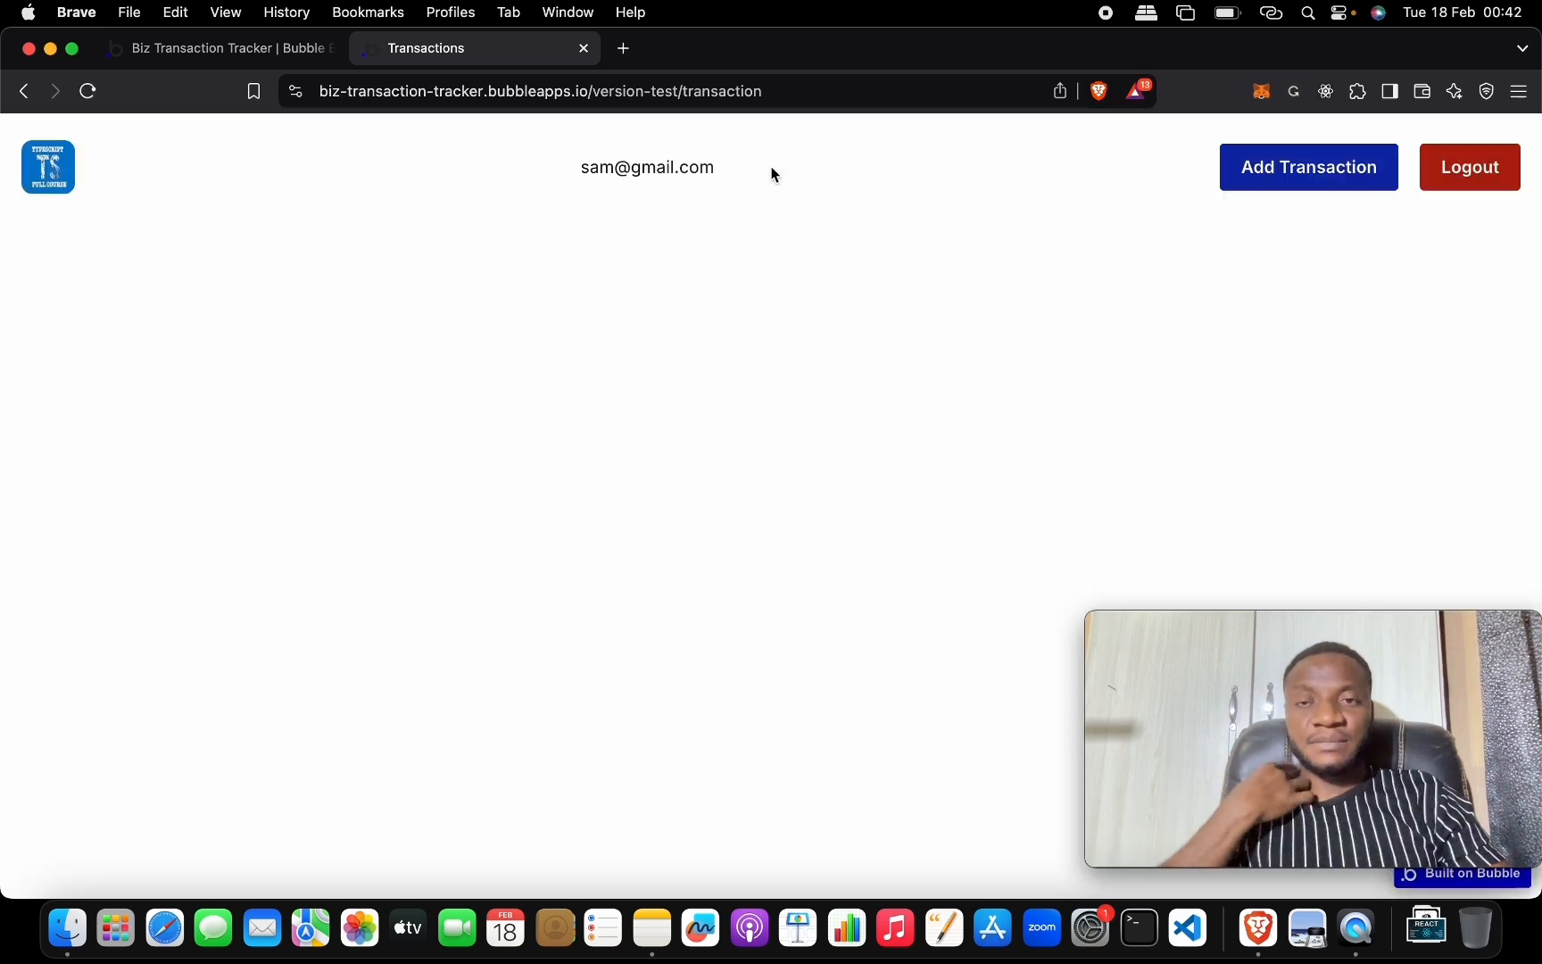
Submit a Bags transaction priced 100,000 as Credit through the app form, then check App data.
{"action": "left_click", "coordinate": [1287, 179]}
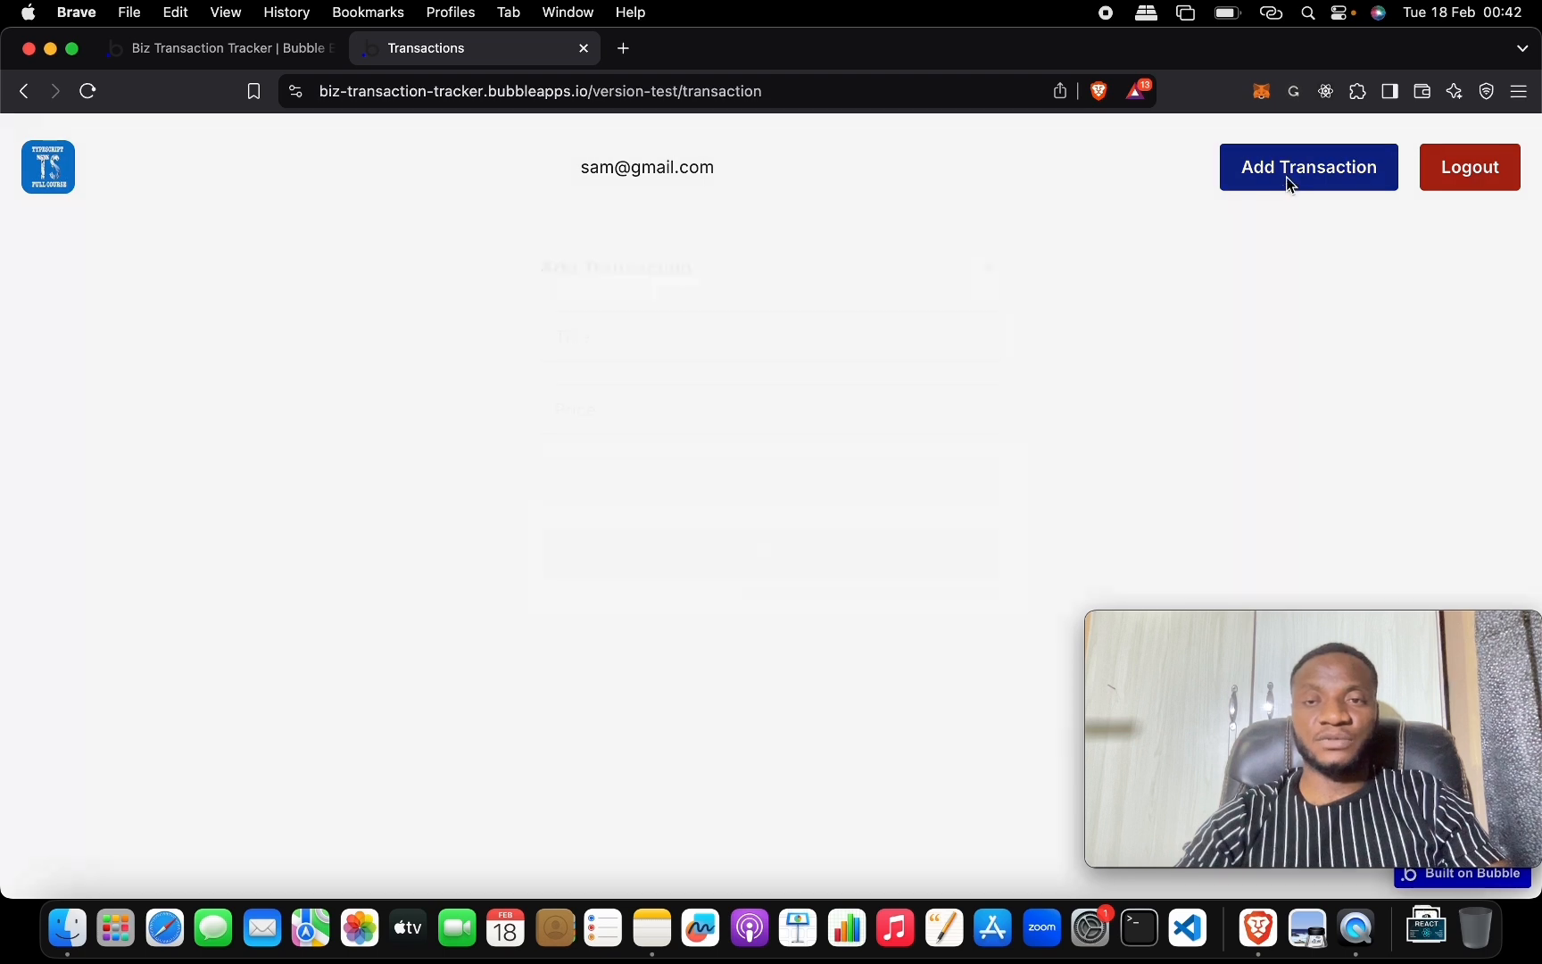
{"action": "left_click", "coordinate": [716, 331]}
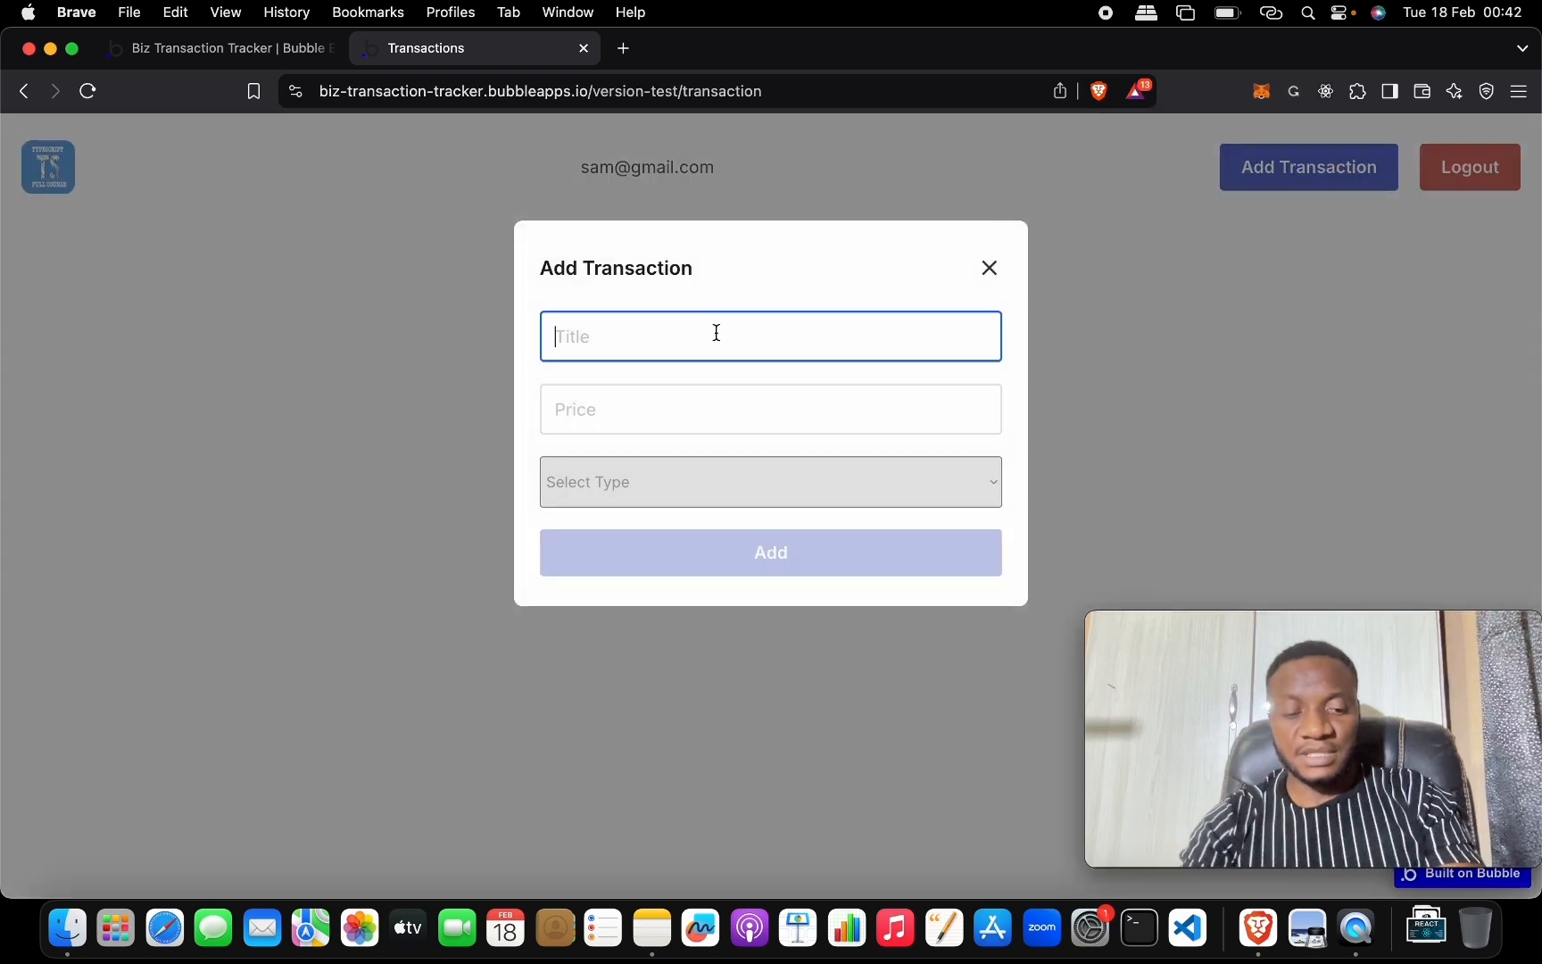
{"action": "type", "text": "Sol"}
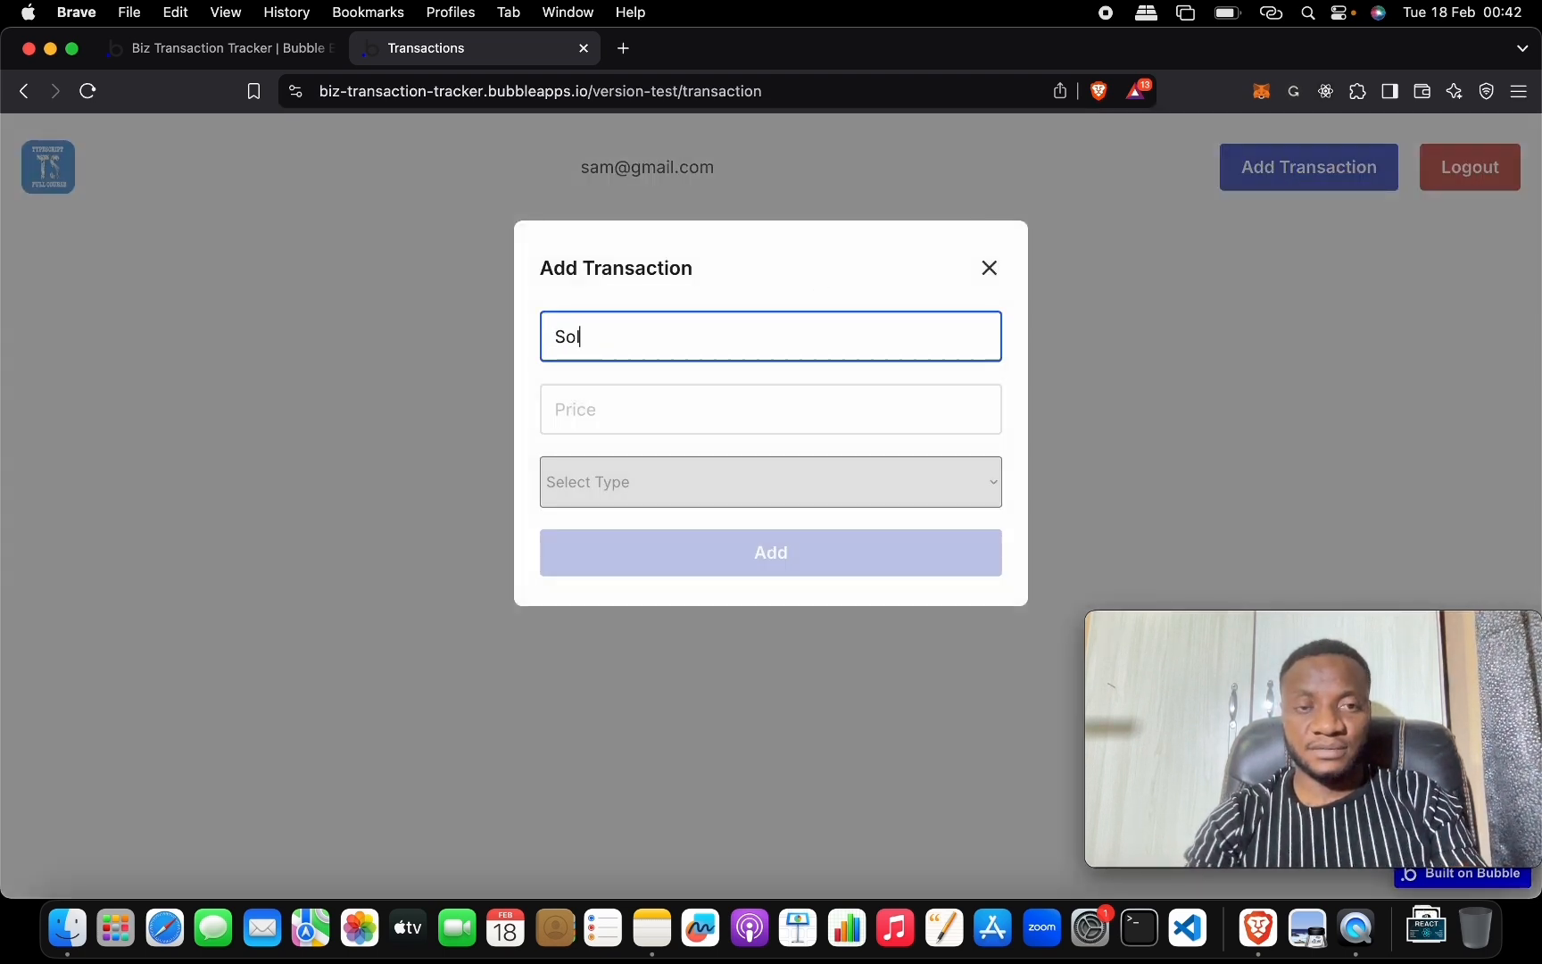
{"action": "key", "text": "BackSpace"}
{"action": "key", "text": "BackSpace"}
{"action": "key", "text": "BackSpace"}
{"action": "type", "text": "Bags"}
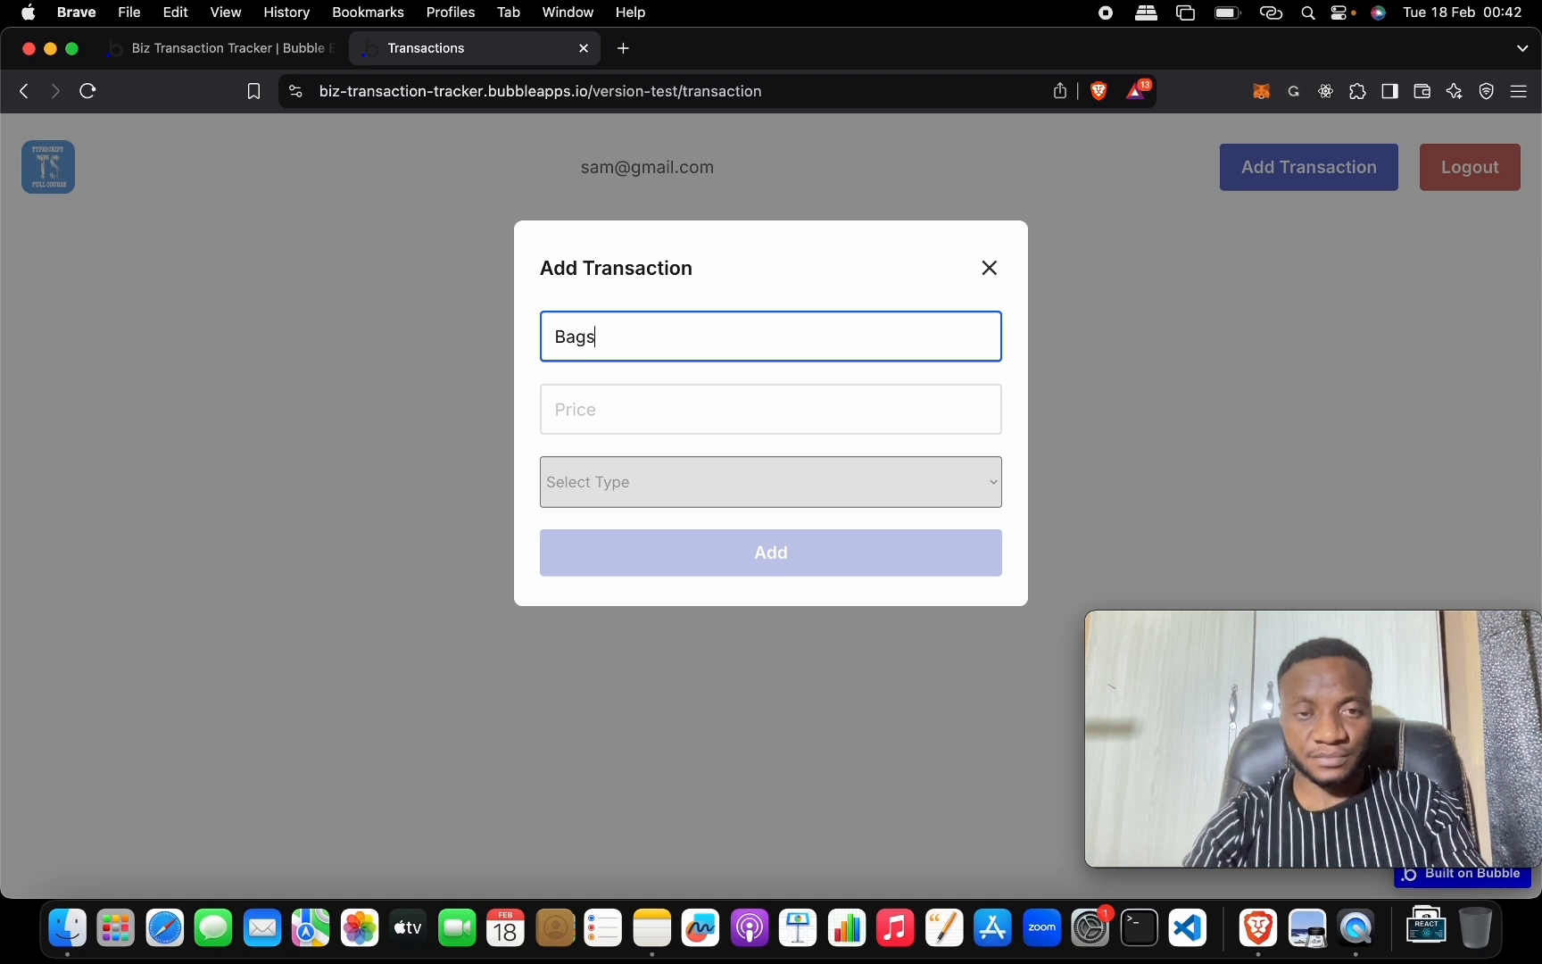
{"action": "left_click", "coordinate": [758, 408]}
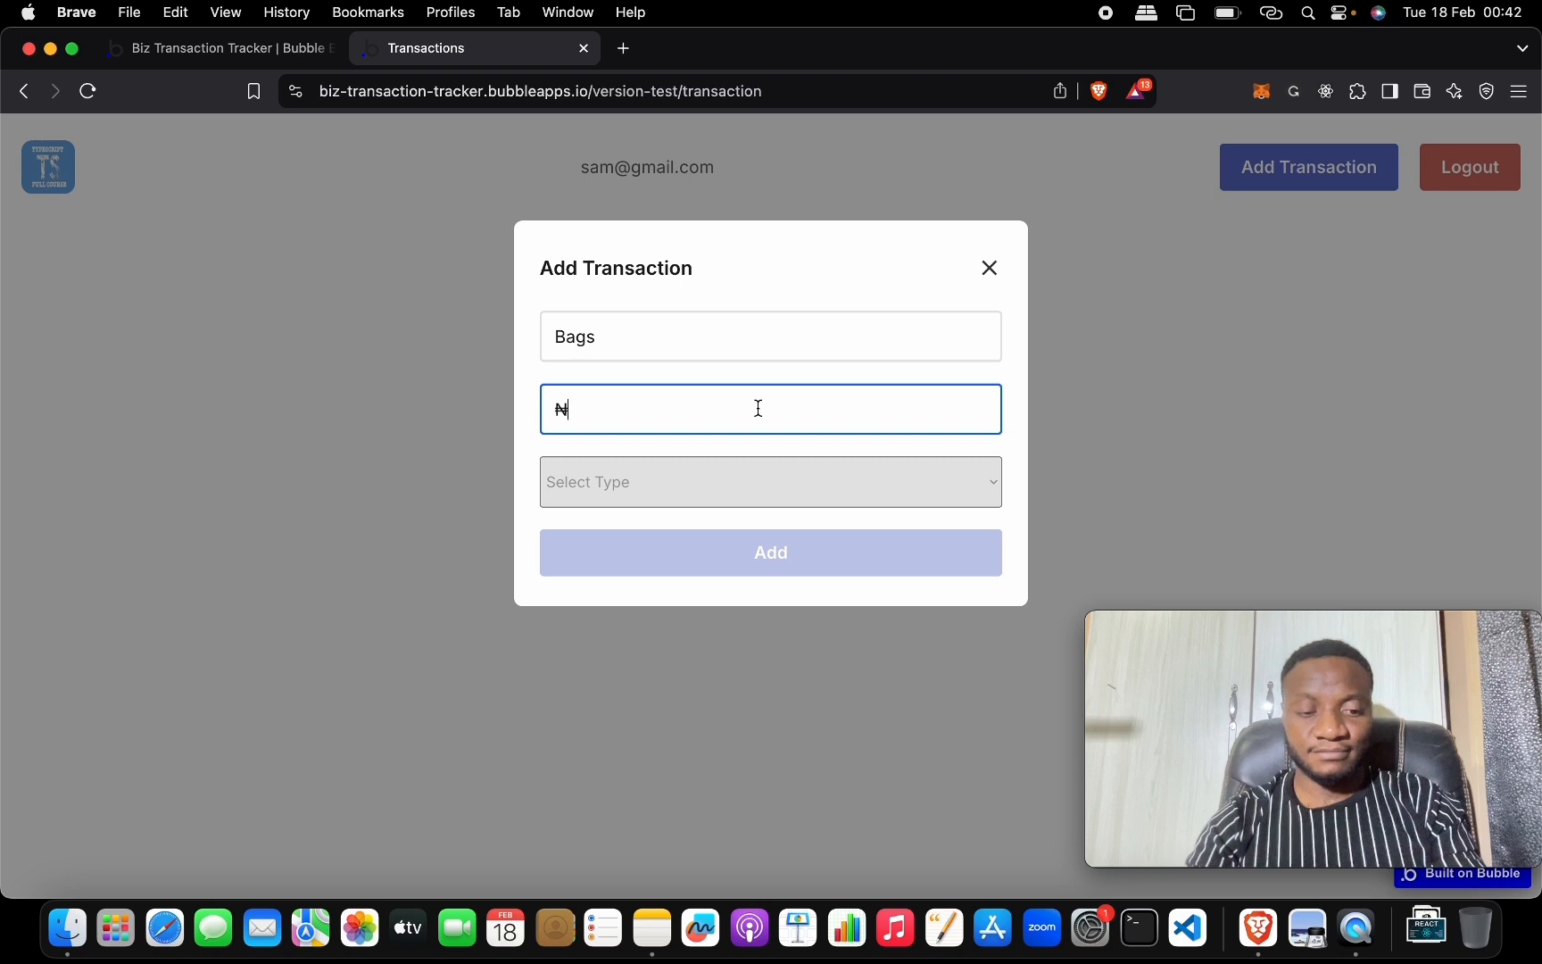
{"action": "type", "text": "100,000"}
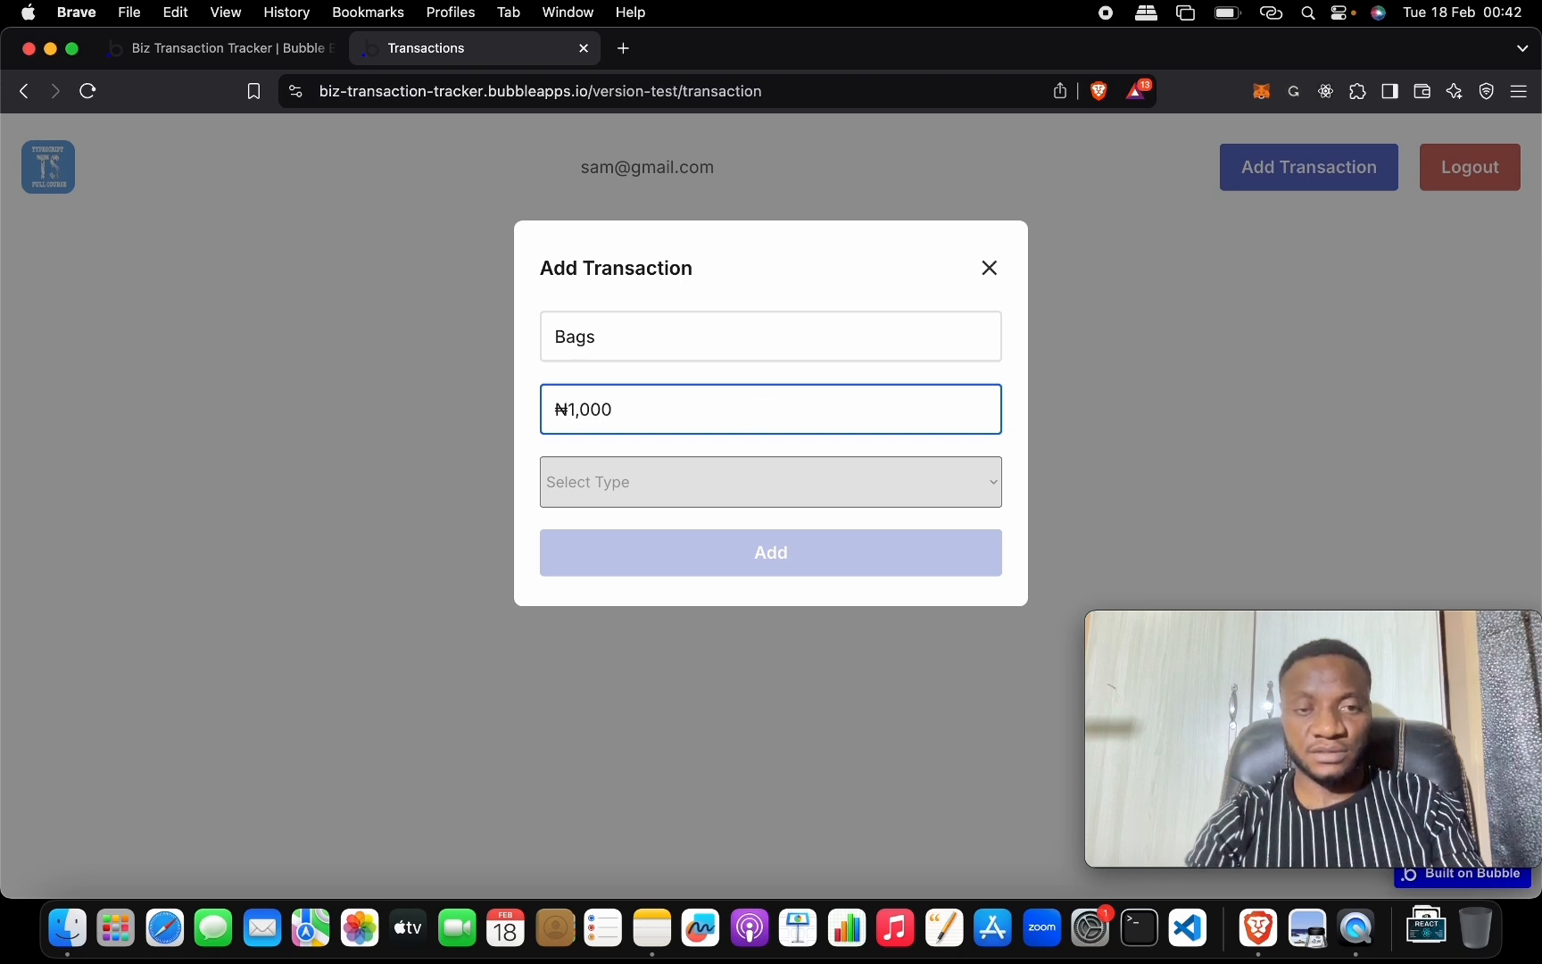
{"action": "left_click", "coordinate": [834, 489]}
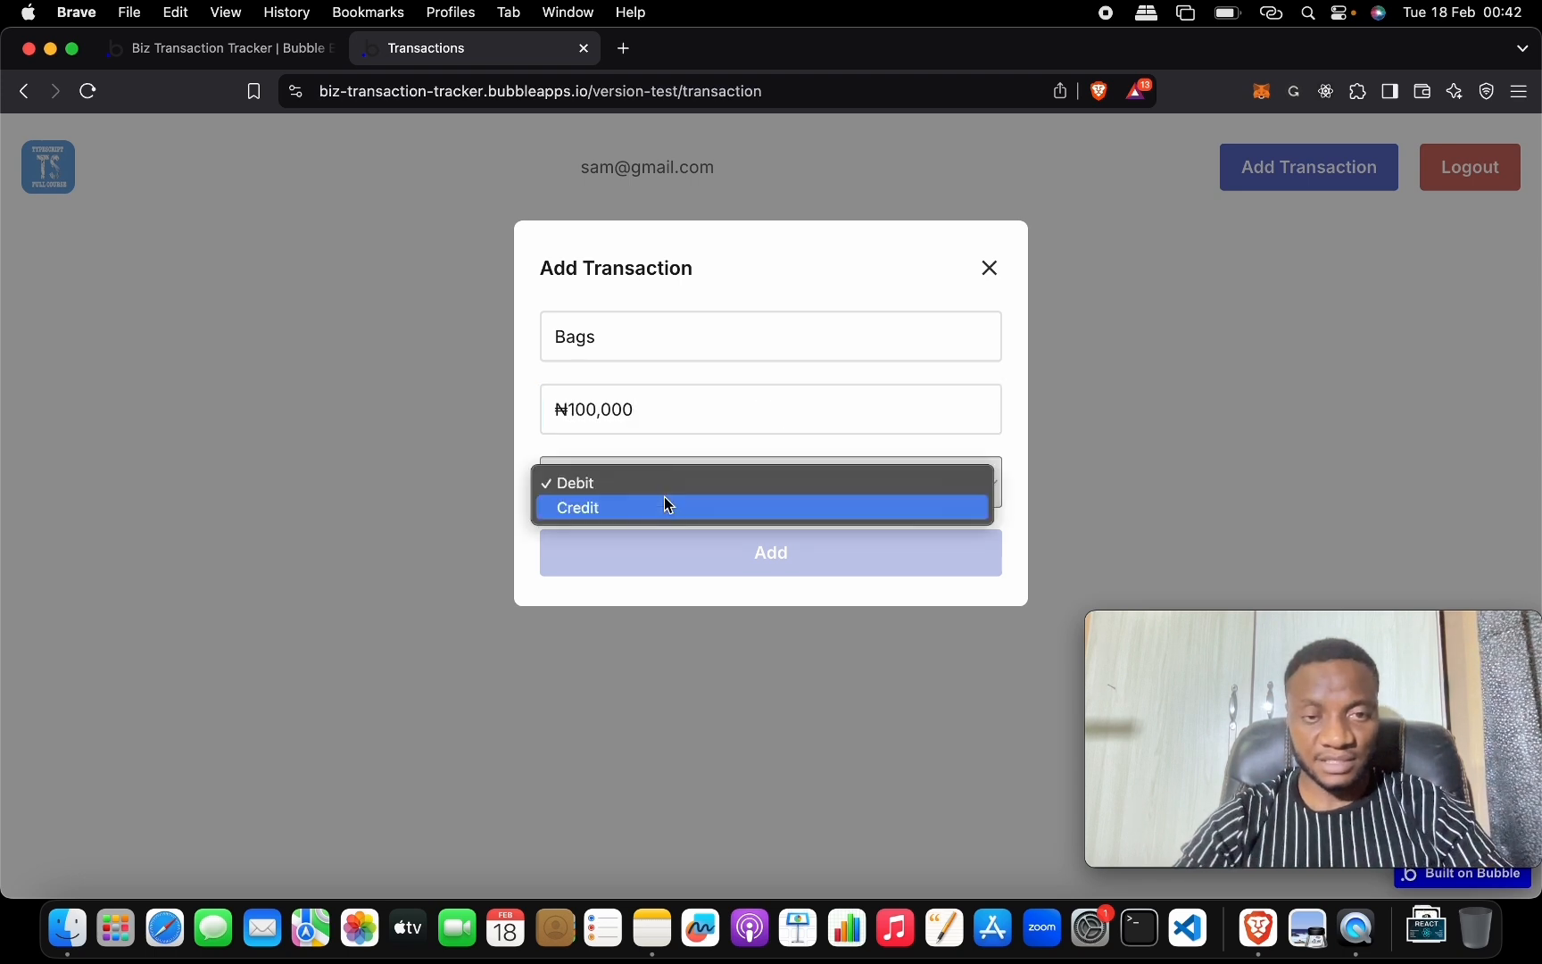
{"action": "left_click", "coordinate": [669, 505]}
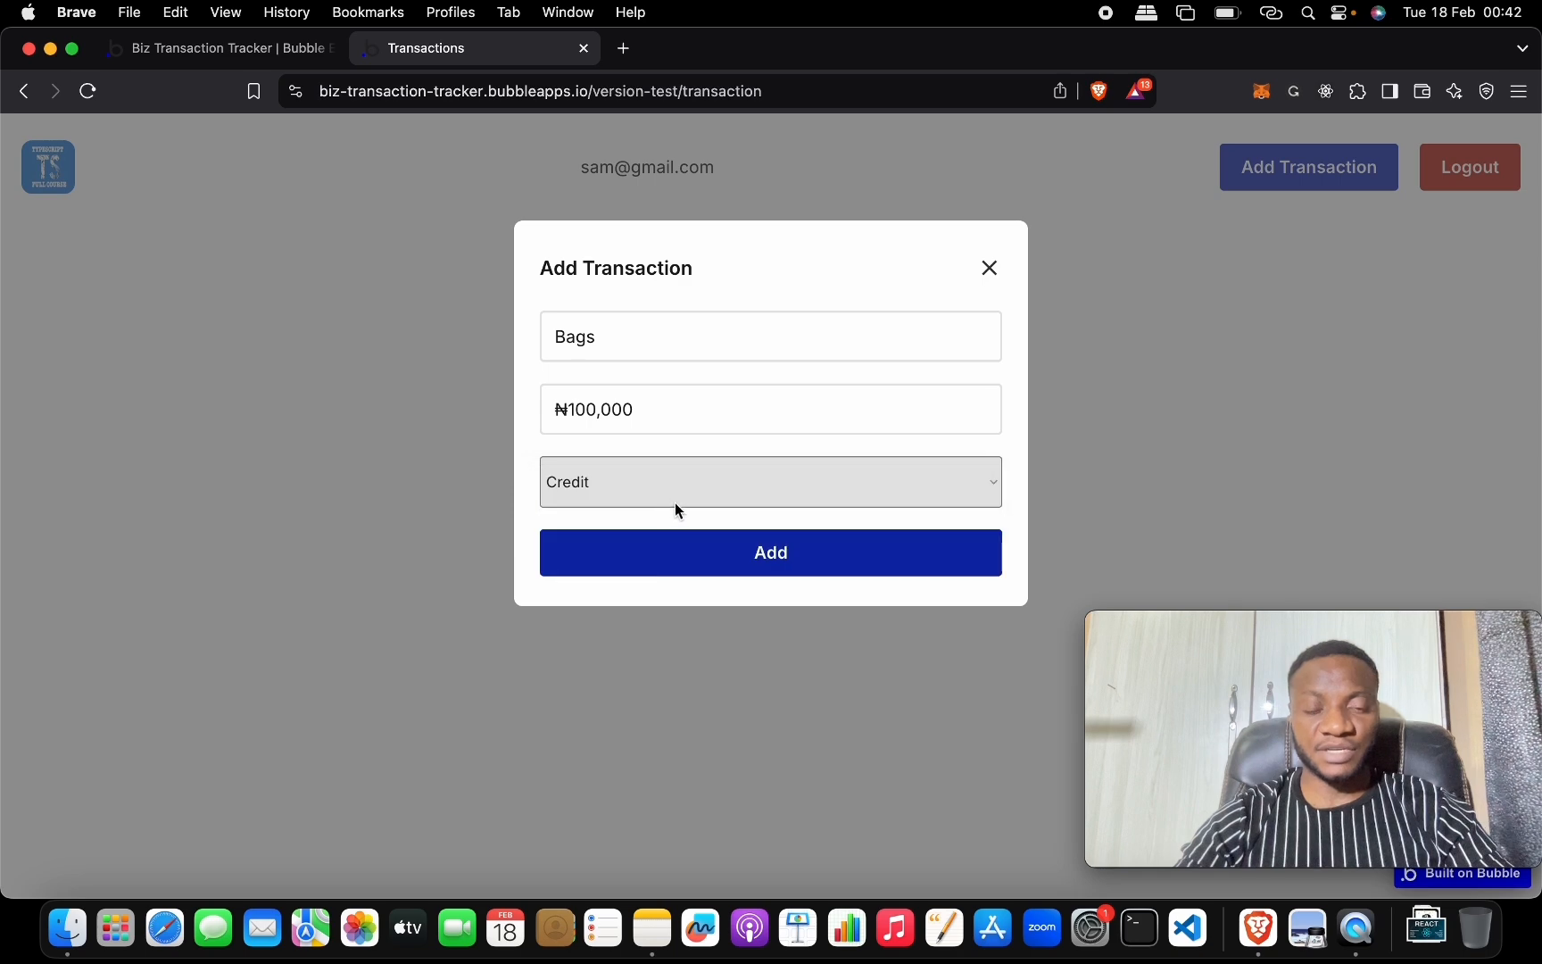
{"action": "left_click", "coordinate": [760, 560]}
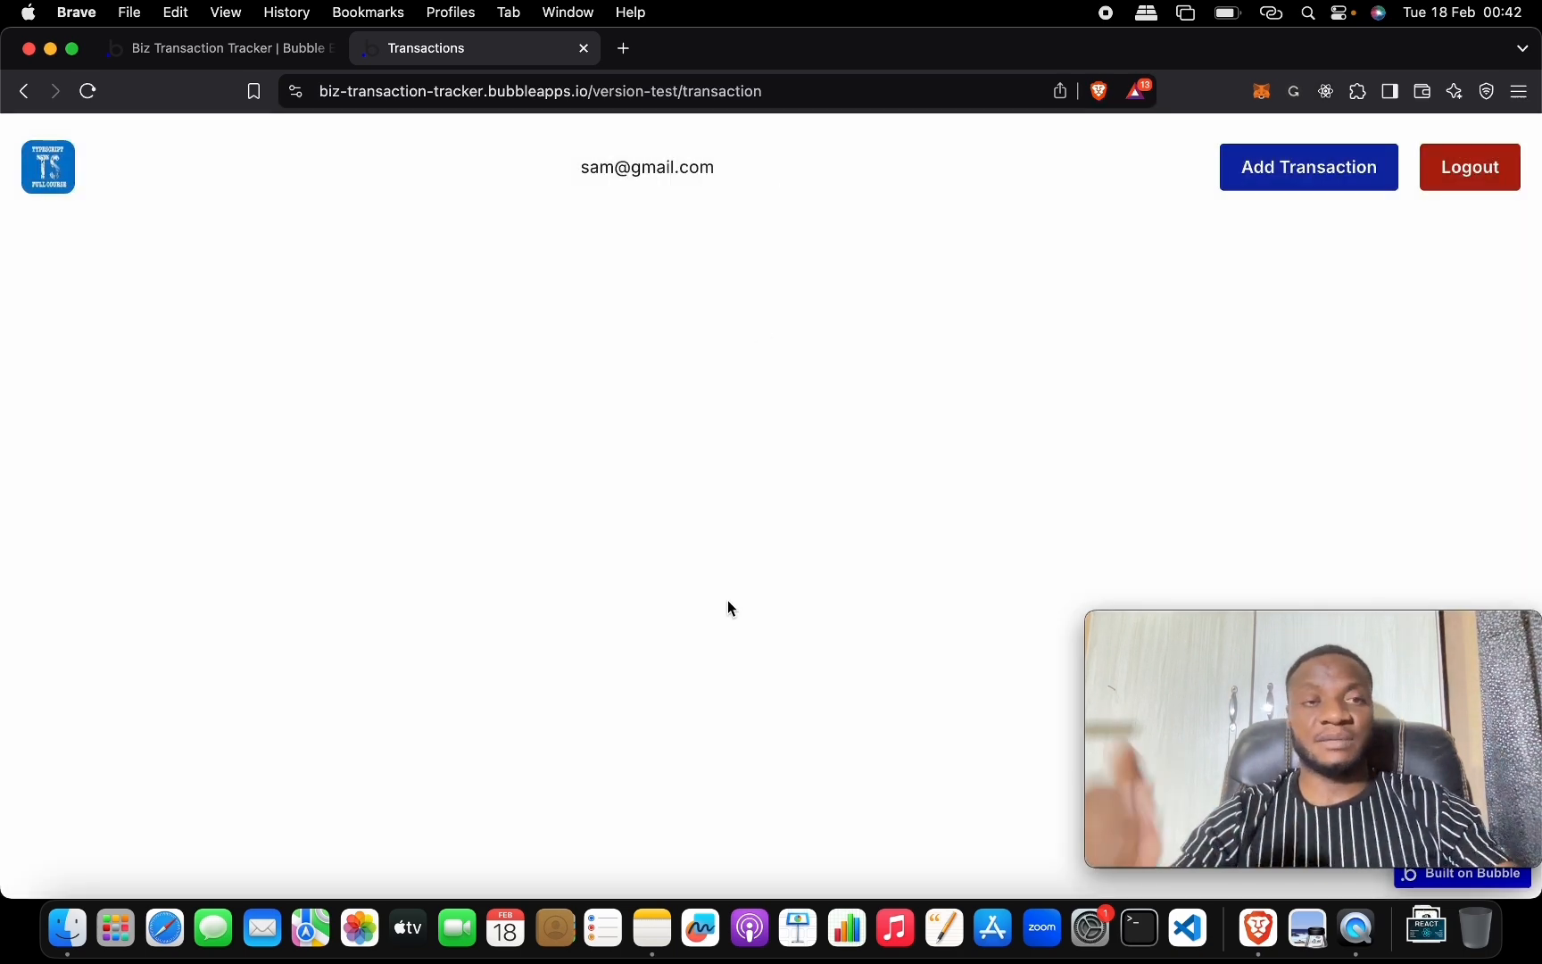
{"action": "left_click", "coordinate": [214, 48]}
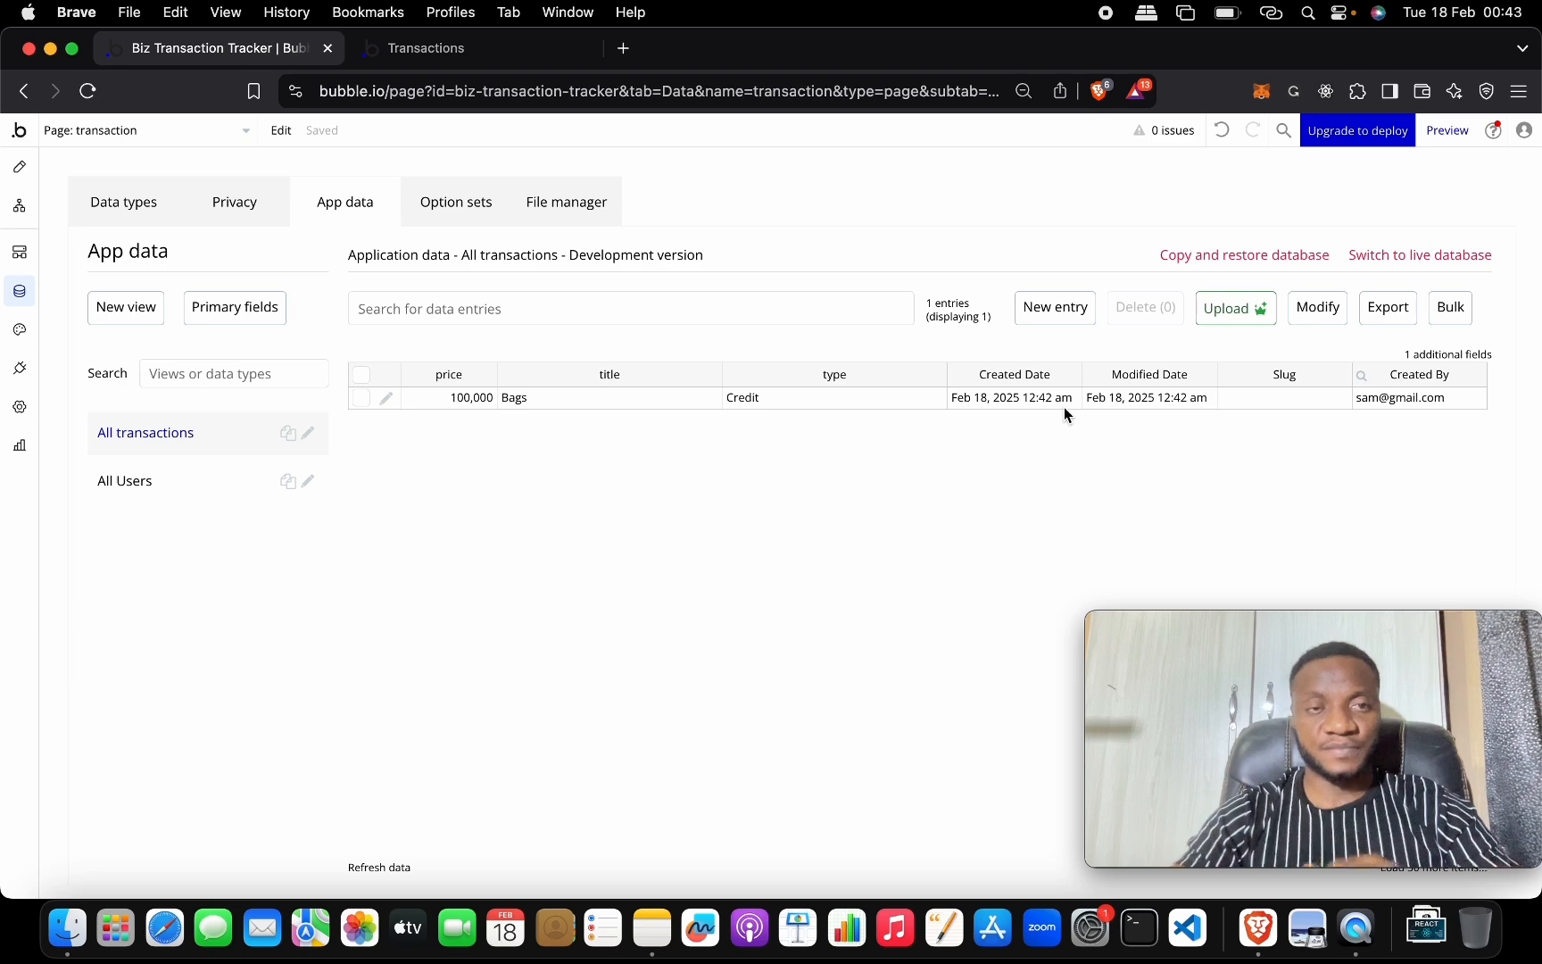
Add a Transport transaction priced 2000 as Debit through the app form.
{"action": "left_click", "coordinate": [546, 46]}
{"action": "left_click", "coordinate": [1290, 170]}
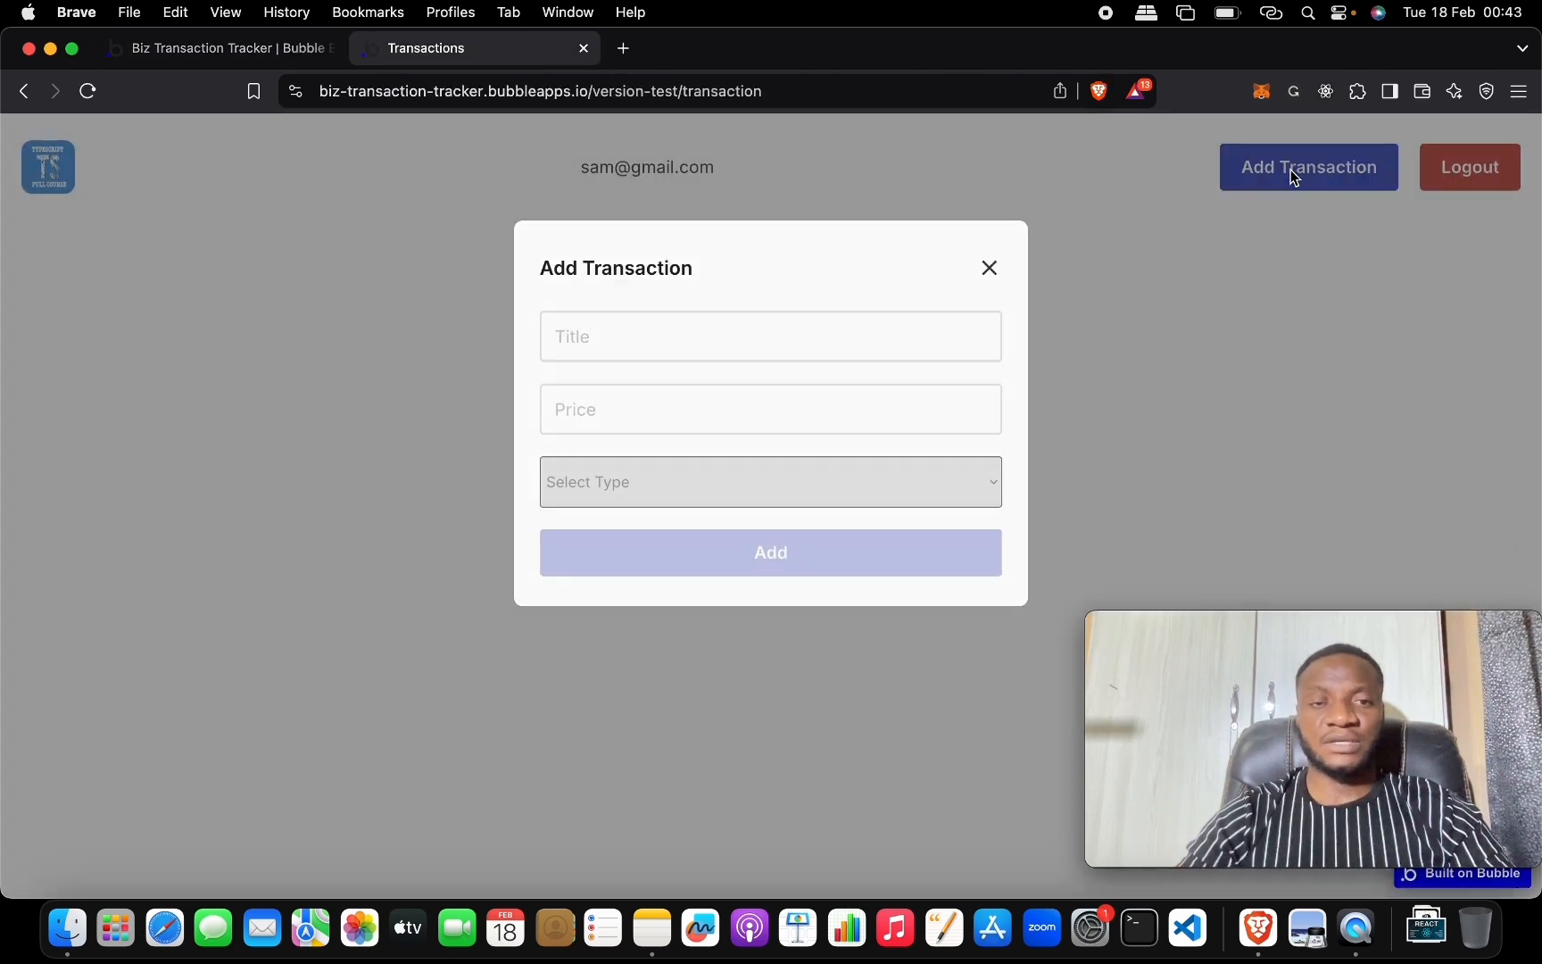
{"action": "left_click", "coordinate": [818, 332]}
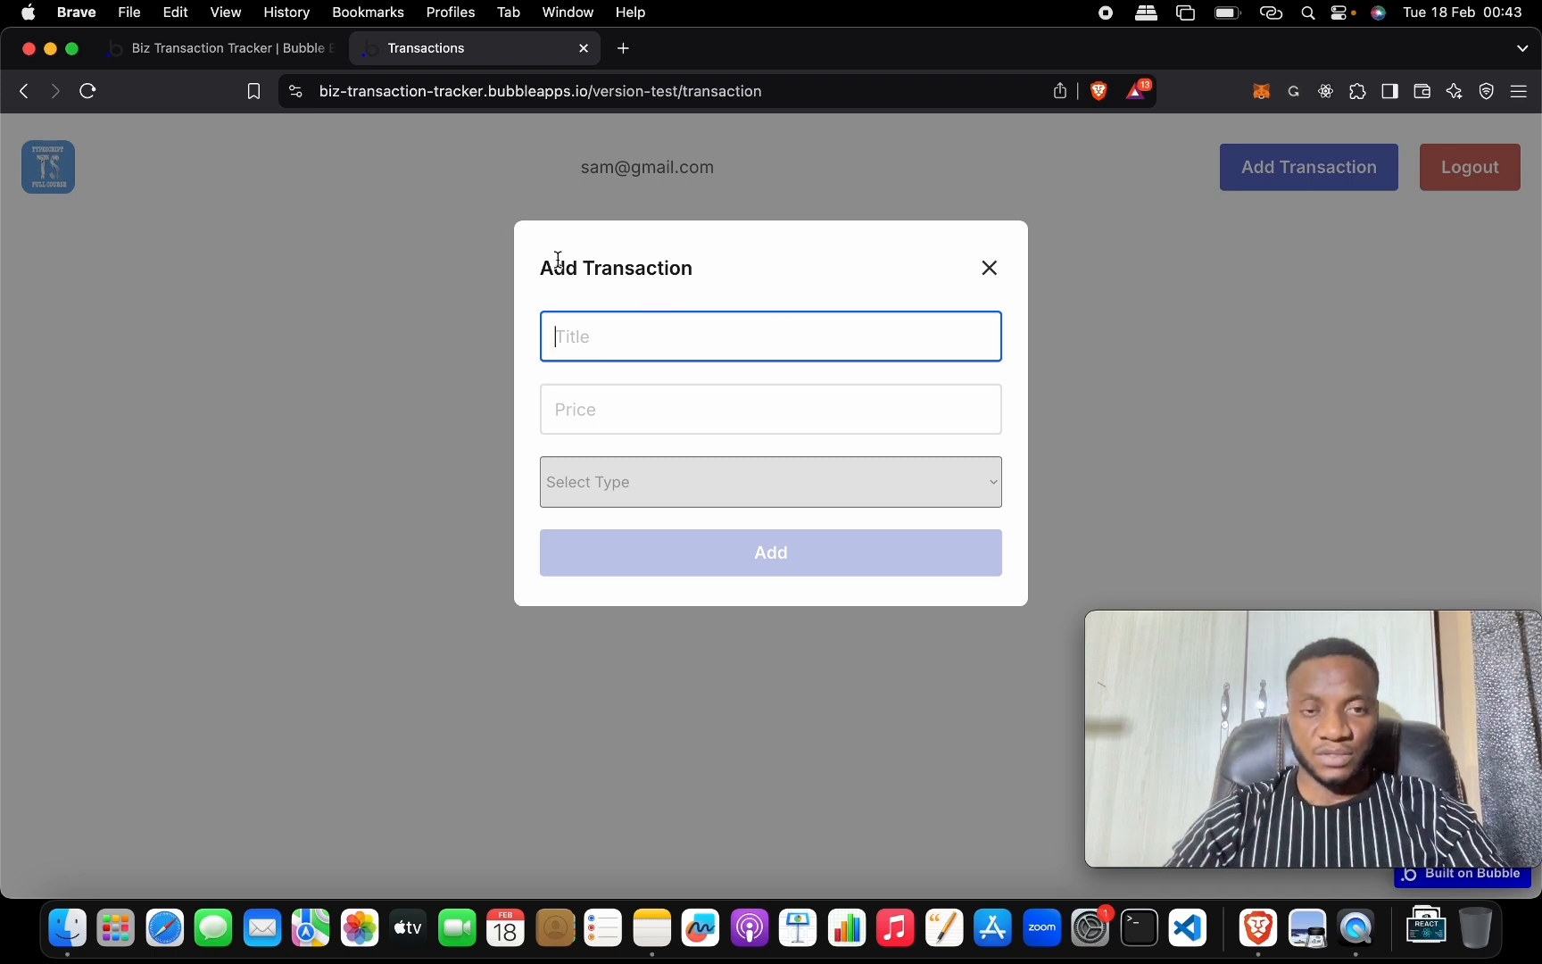
{"action": "type", "text": "Tra"}
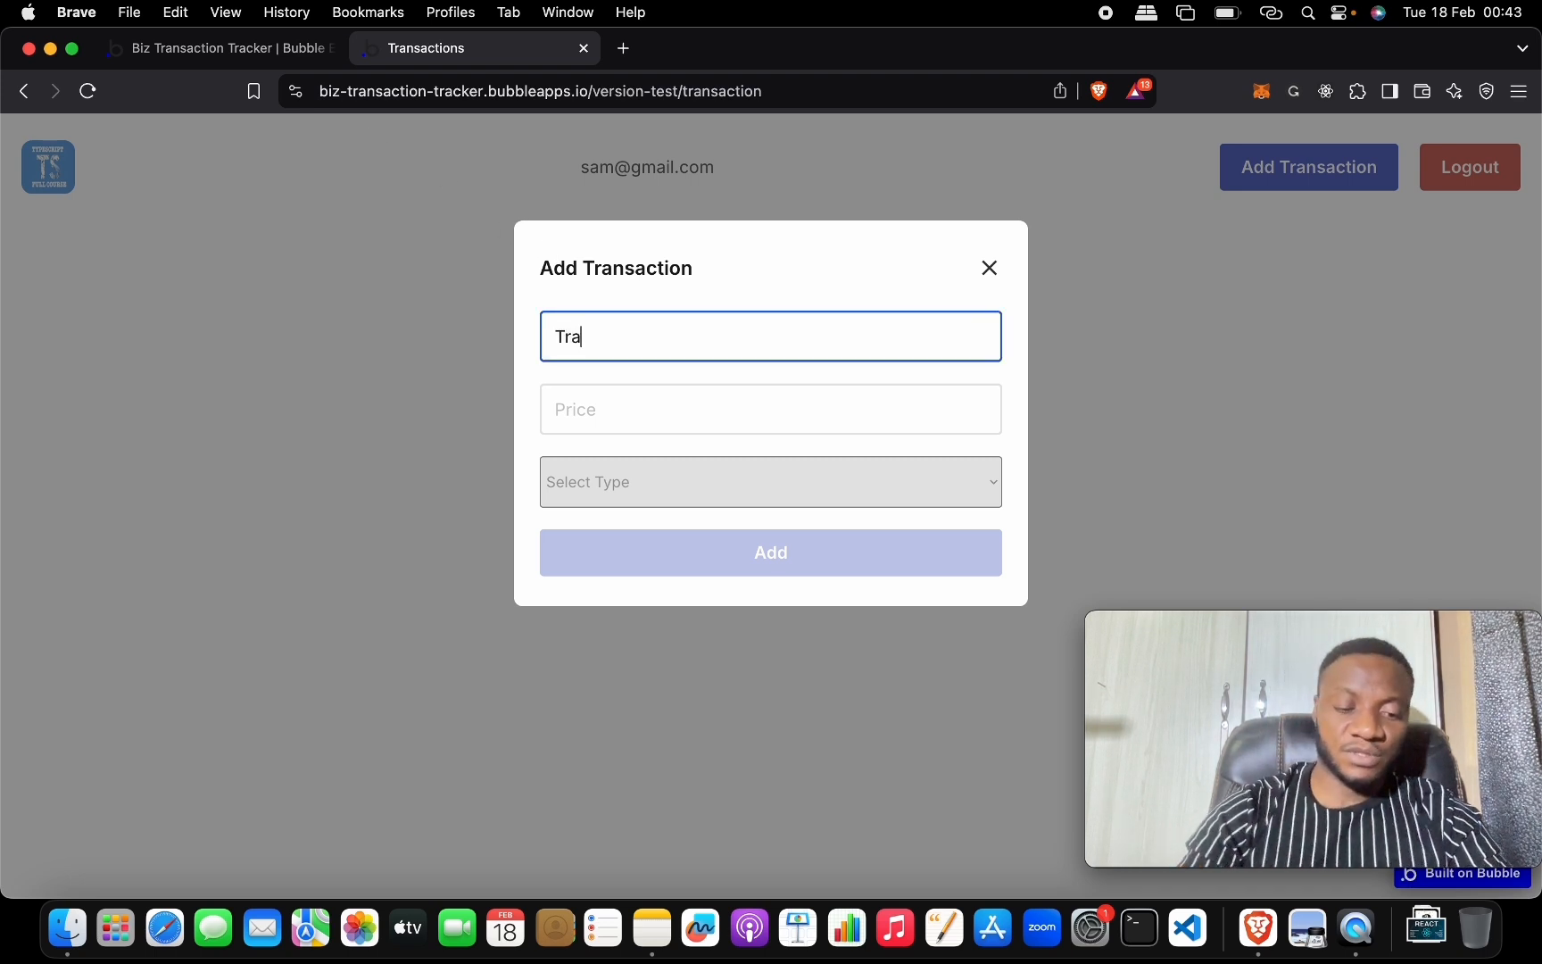
{"action": "type", "text": "nsport"}
{"action": "left_click", "coordinate": [638, 408]}
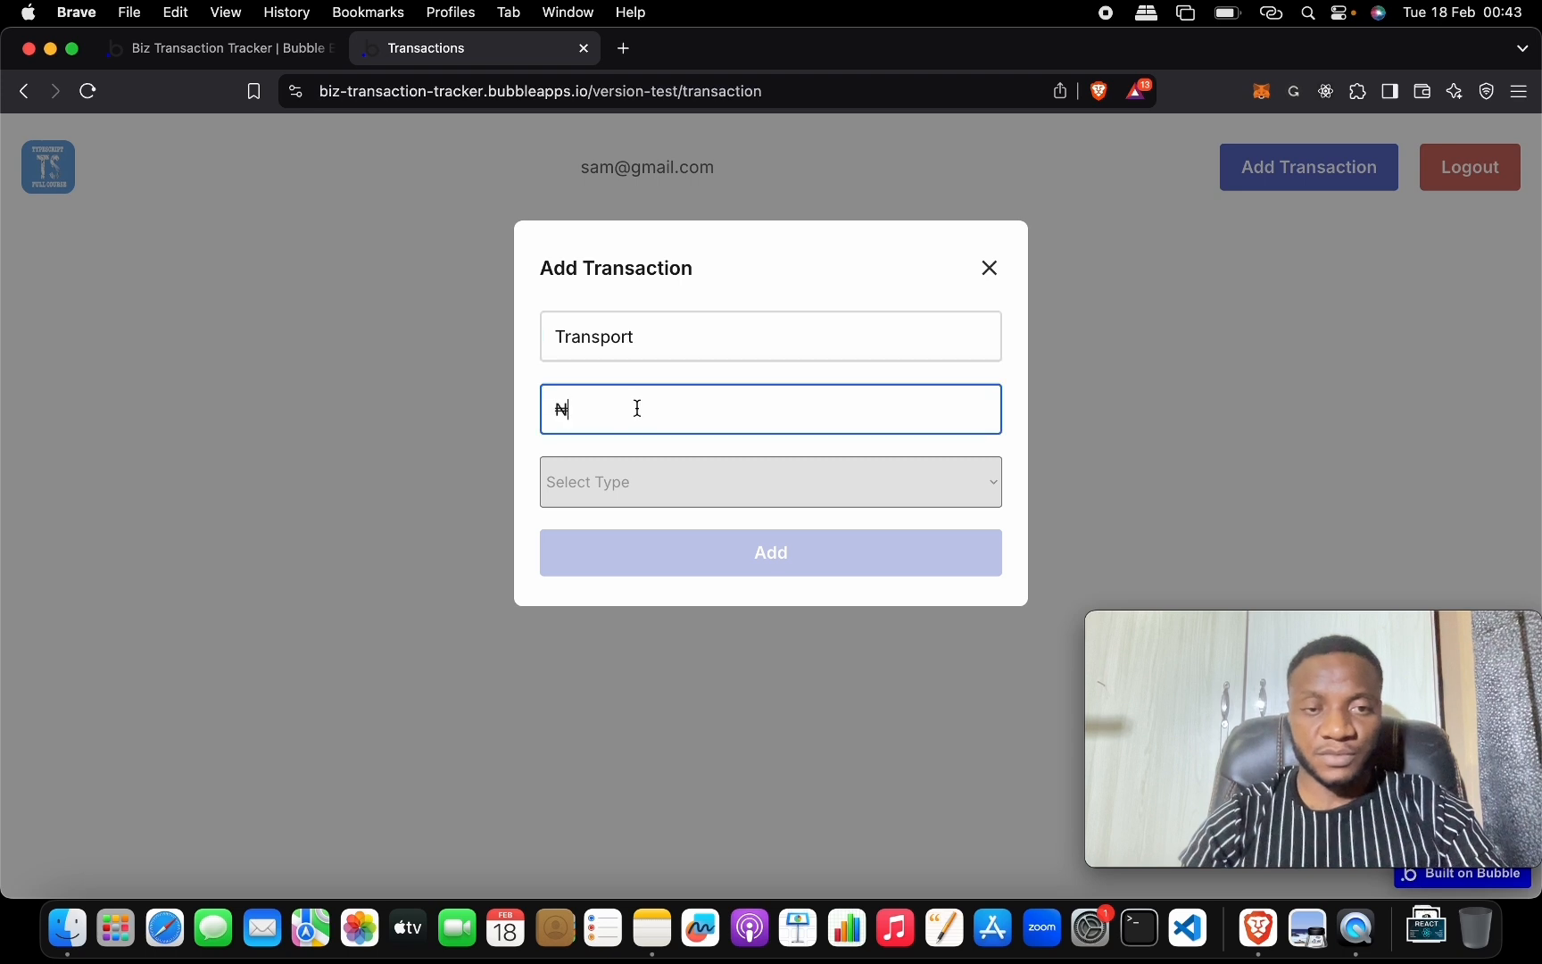
{"action": "type", "text": "2000"}
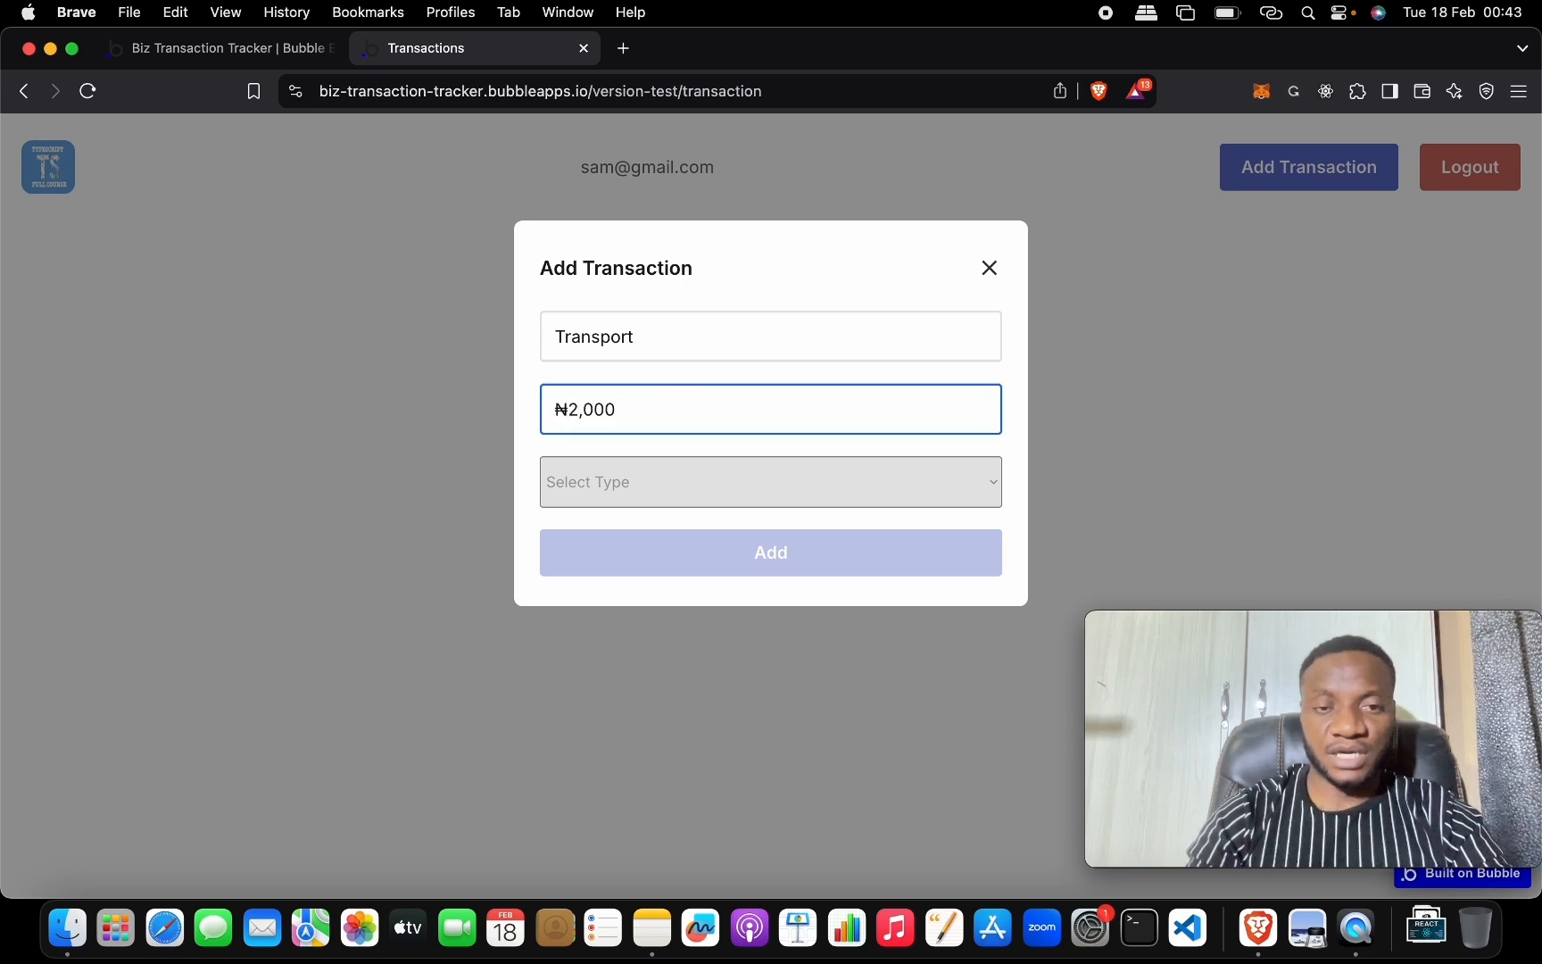
{"action": "left_click", "coordinate": [649, 482]}
{"action": "left_click", "coordinate": [653, 487]}
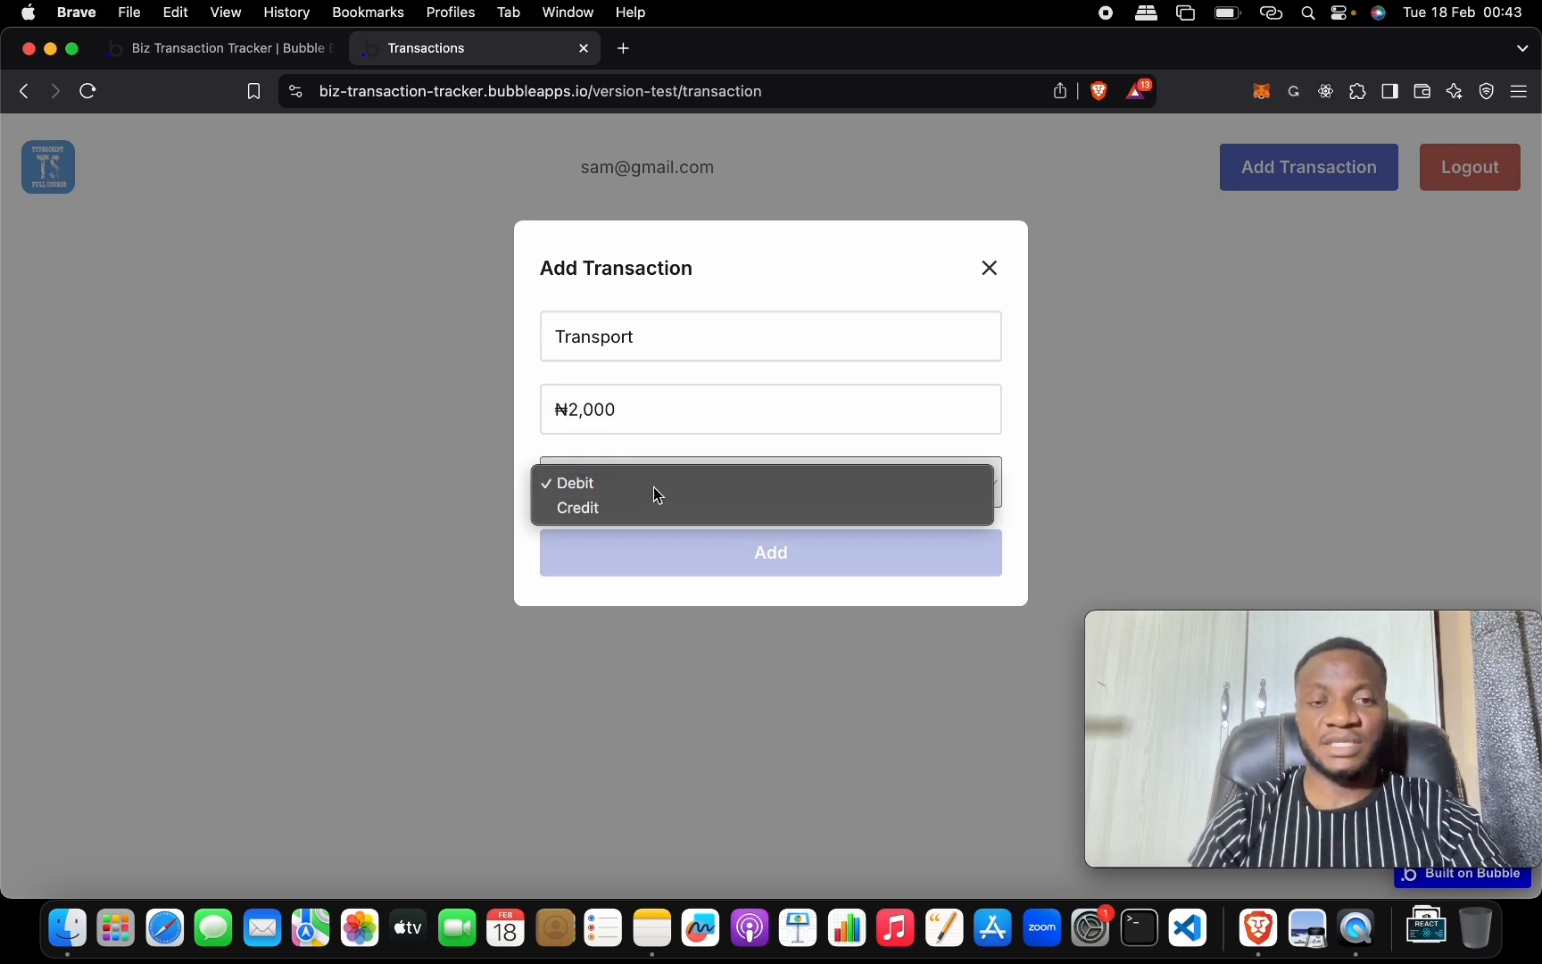
{"action": "left_click", "coordinate": [683, 557]}
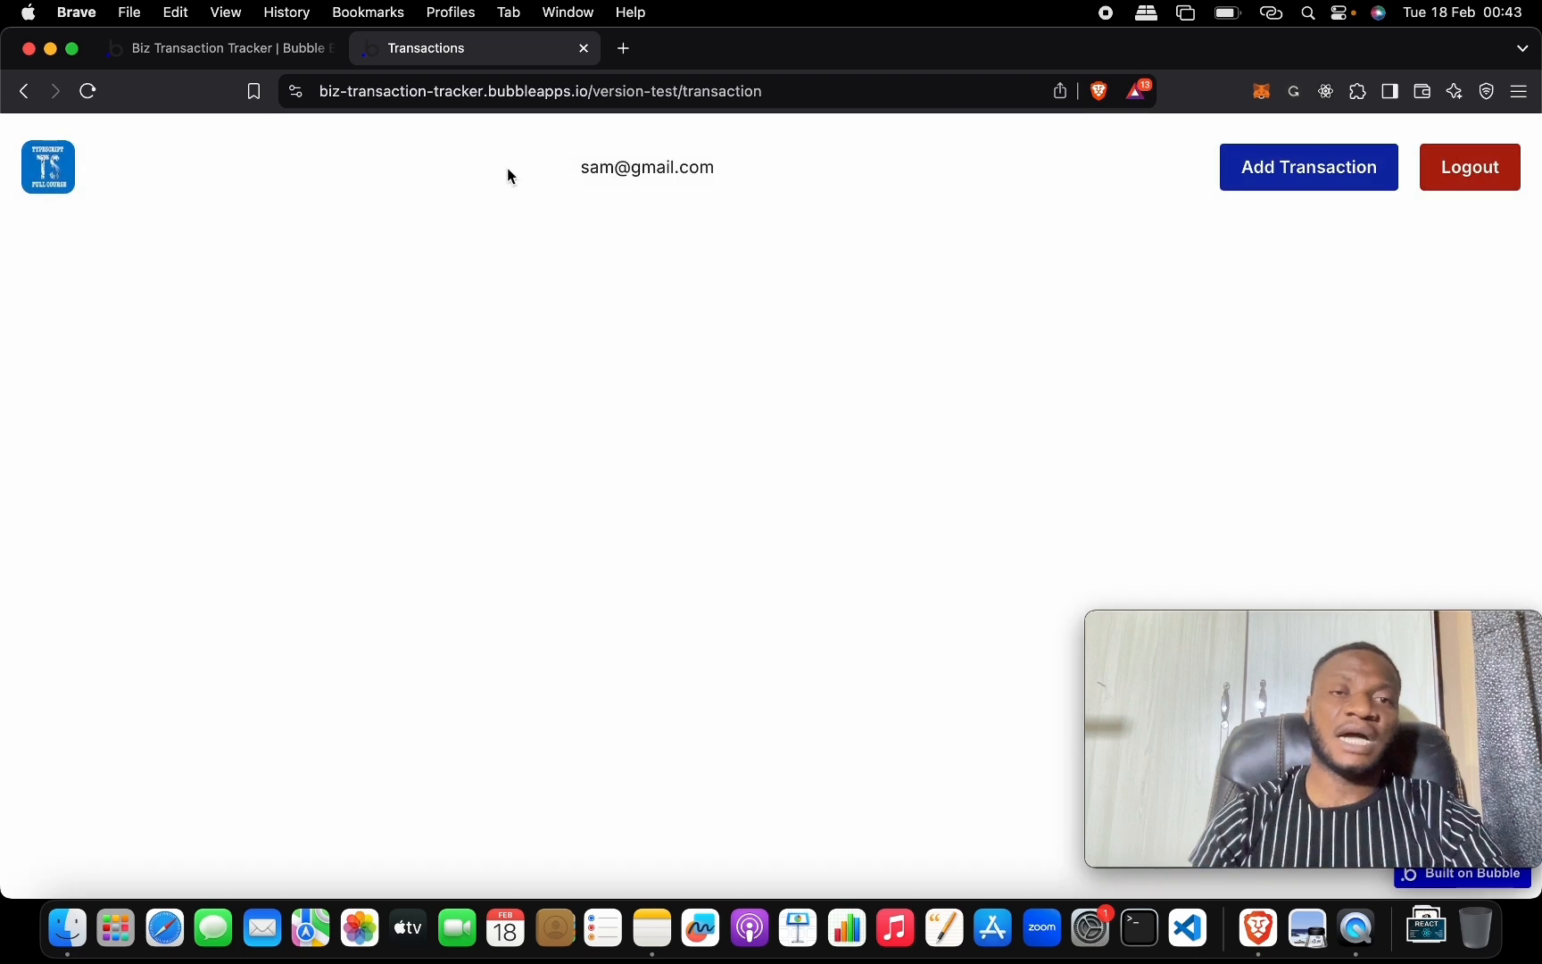
Confirm App data lists both transactions, then return the editor to page design.
{"action": "left_click", "coordinate": [290, 56]}
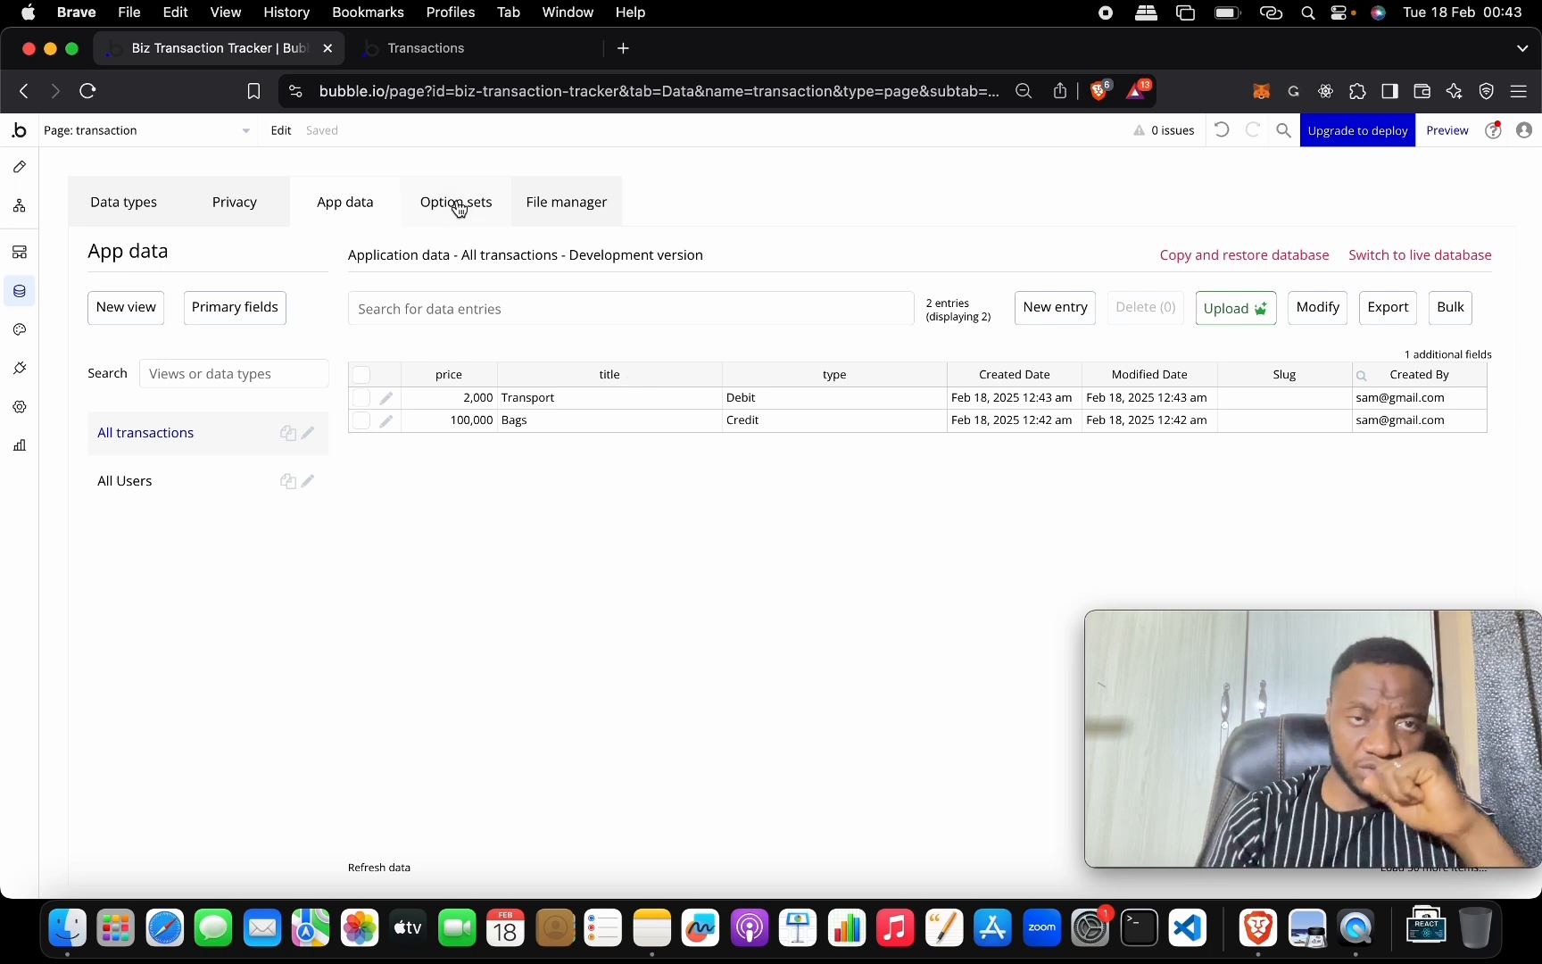
{"action": "left_click", "coordinate": [461, 56]}
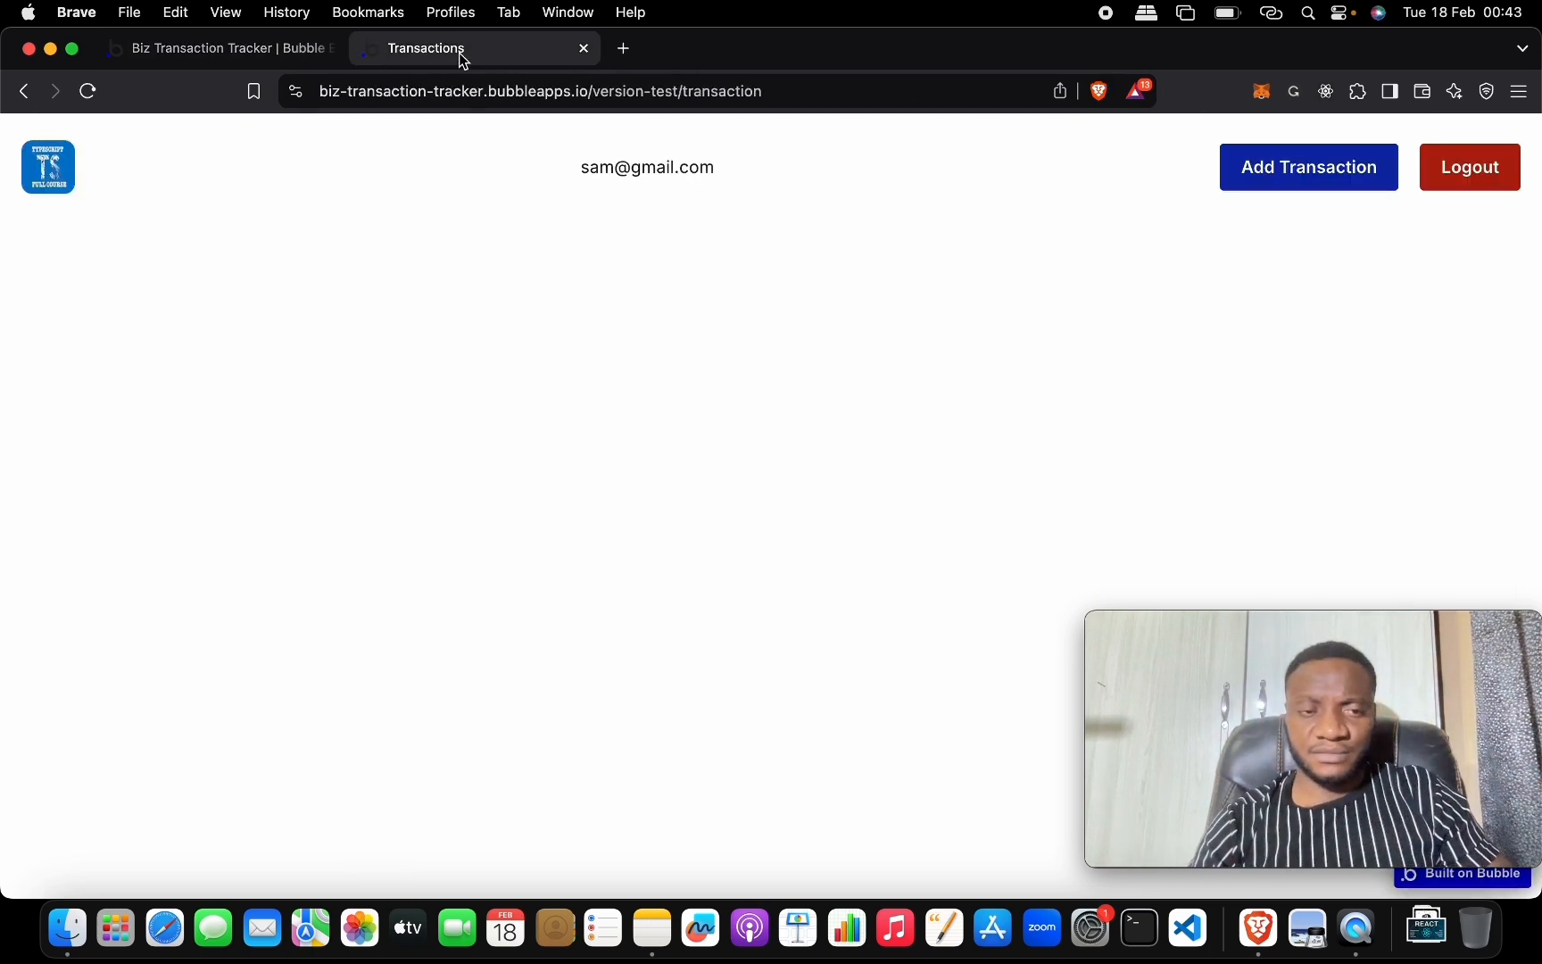
{"action": "left_click", "coordinate": [326, 56]}
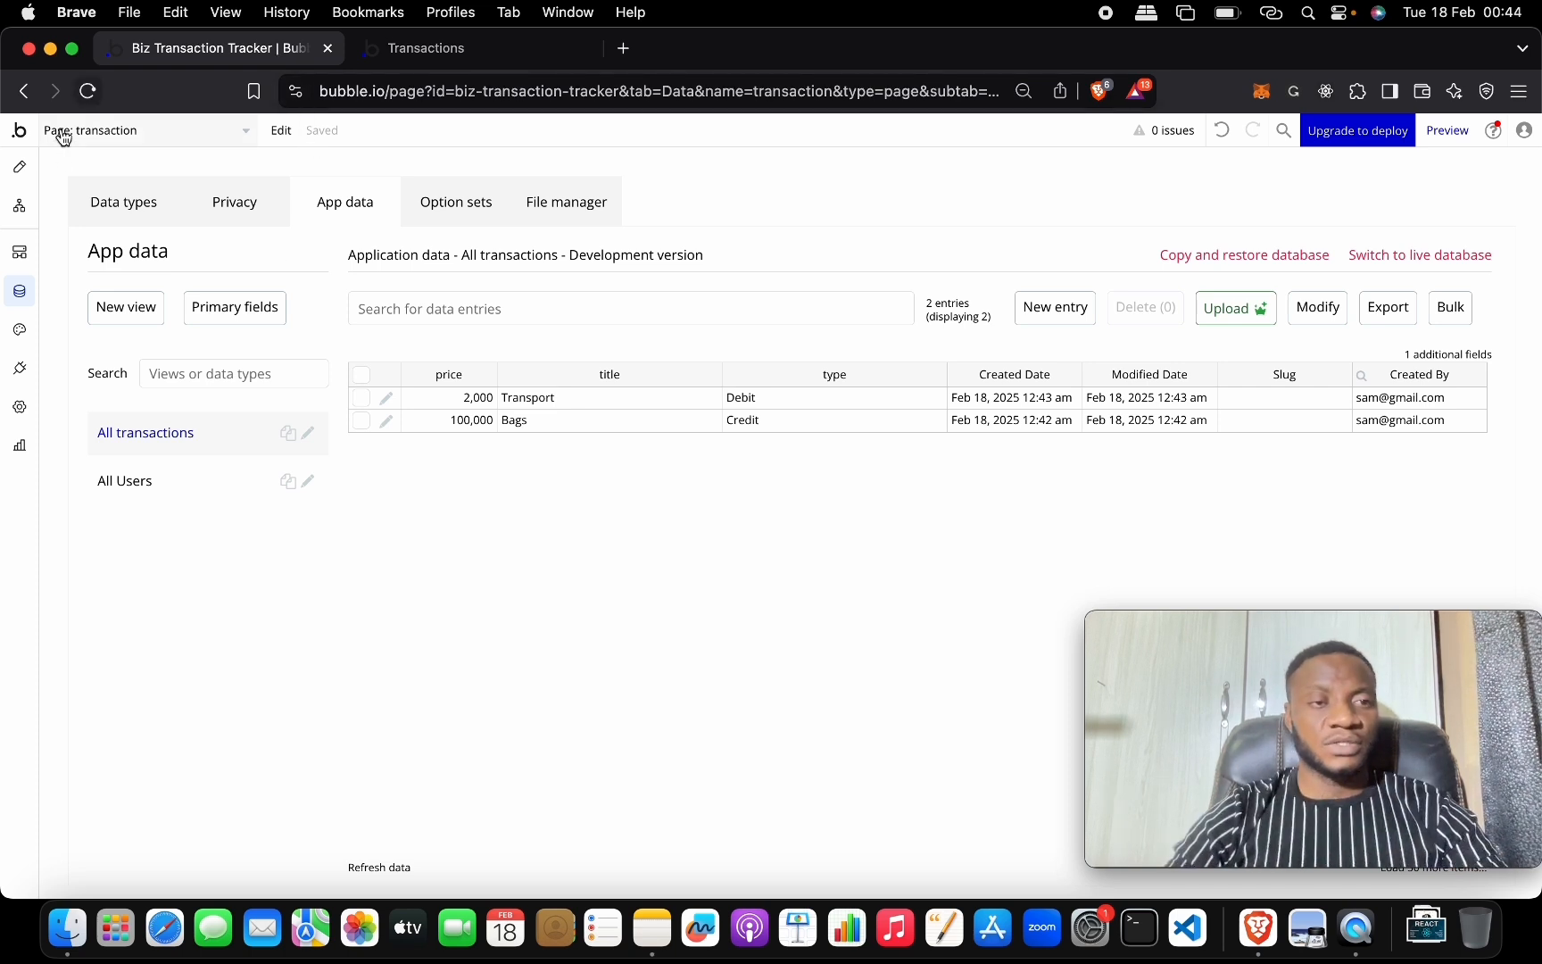
{"action": "left_click", "coordinate": [19, 167]}
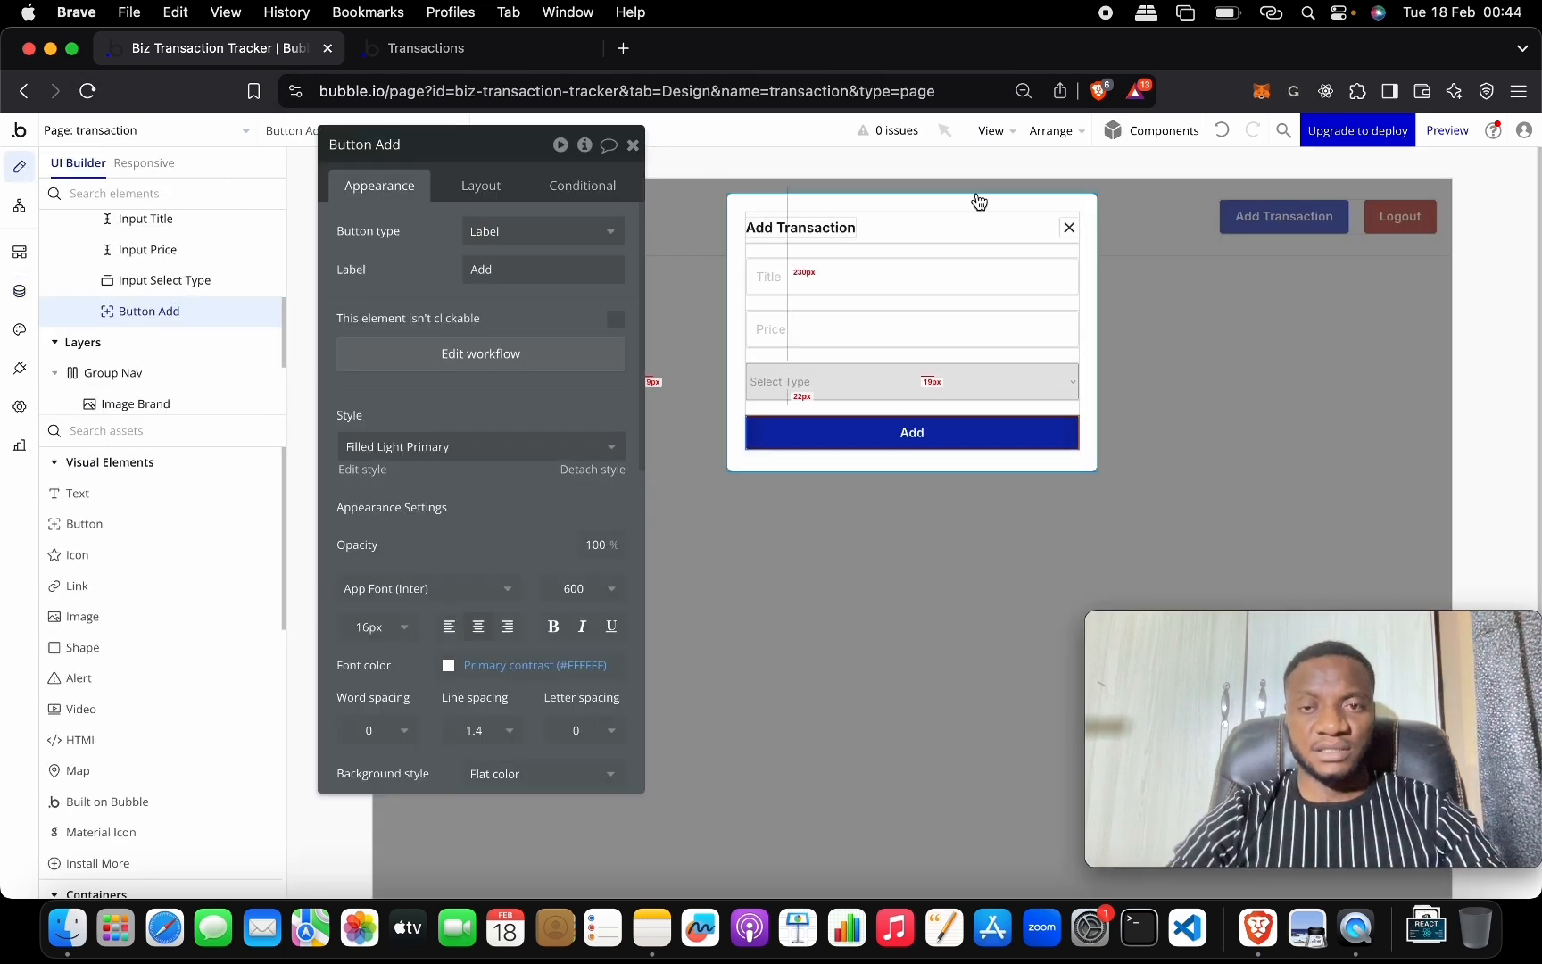
Drag a Table element onto the transaction page.
{"action": "left_click", "coordinate": [1178, 293]}
{"action": "left_click", "coordinate": [633, 144]}
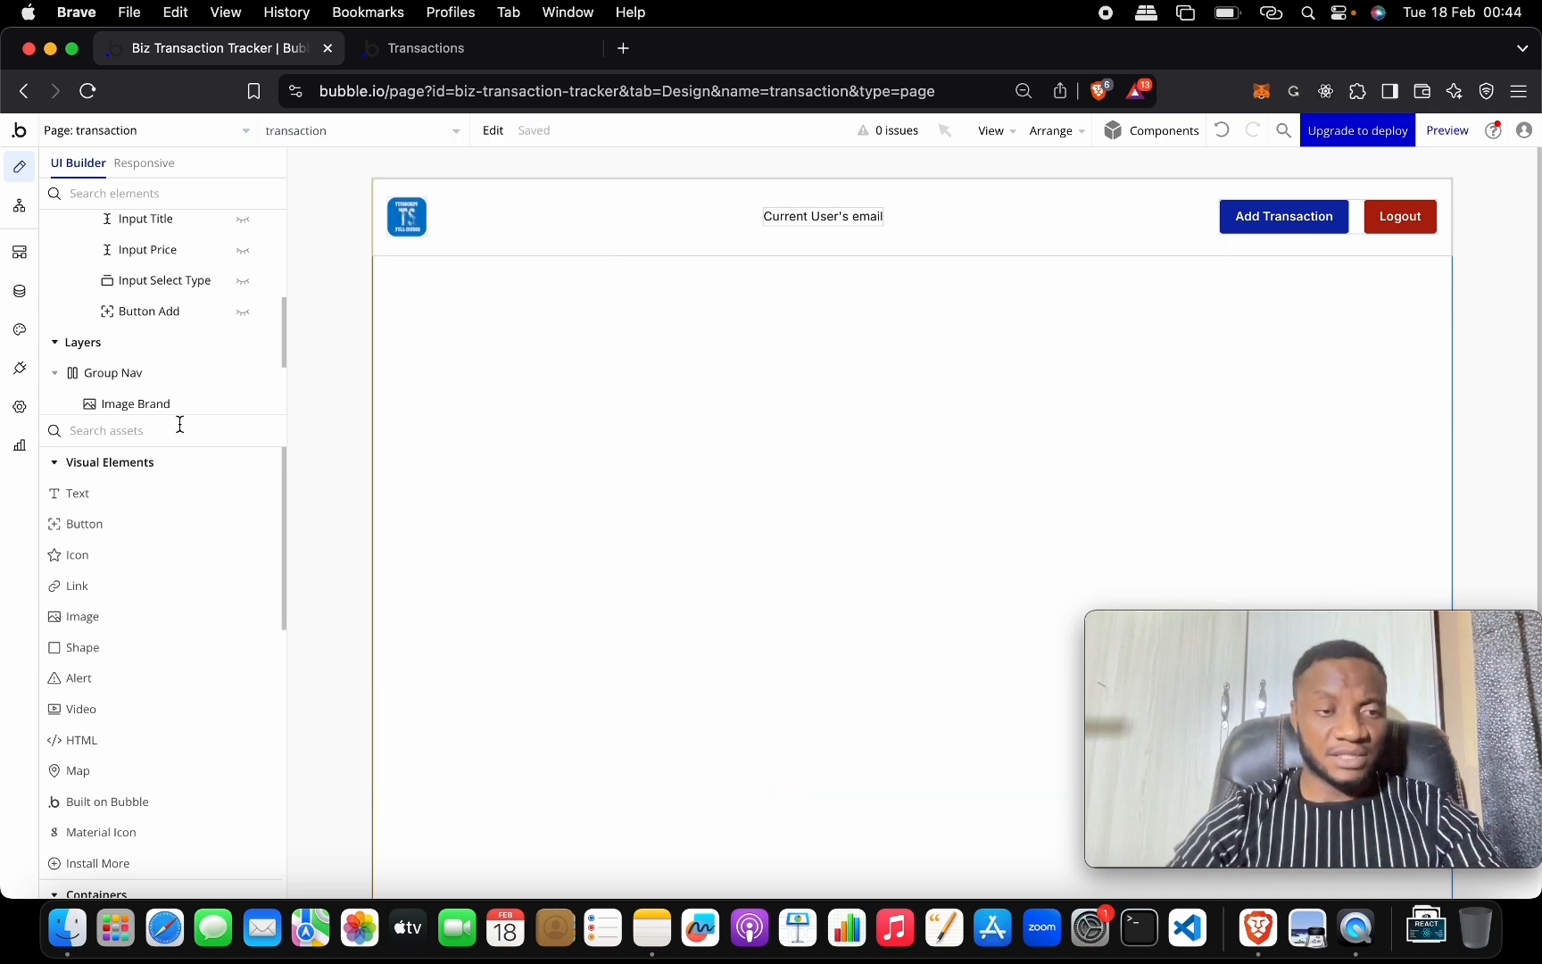
{"action": "scroll", "coordinate": [125, 665], "scroll_direction": "down", "scroll_amount": 7}
{"action": "scroll", "coordinate": [126, 665], "scroll_direction": "up", "scroll_amount": 4}
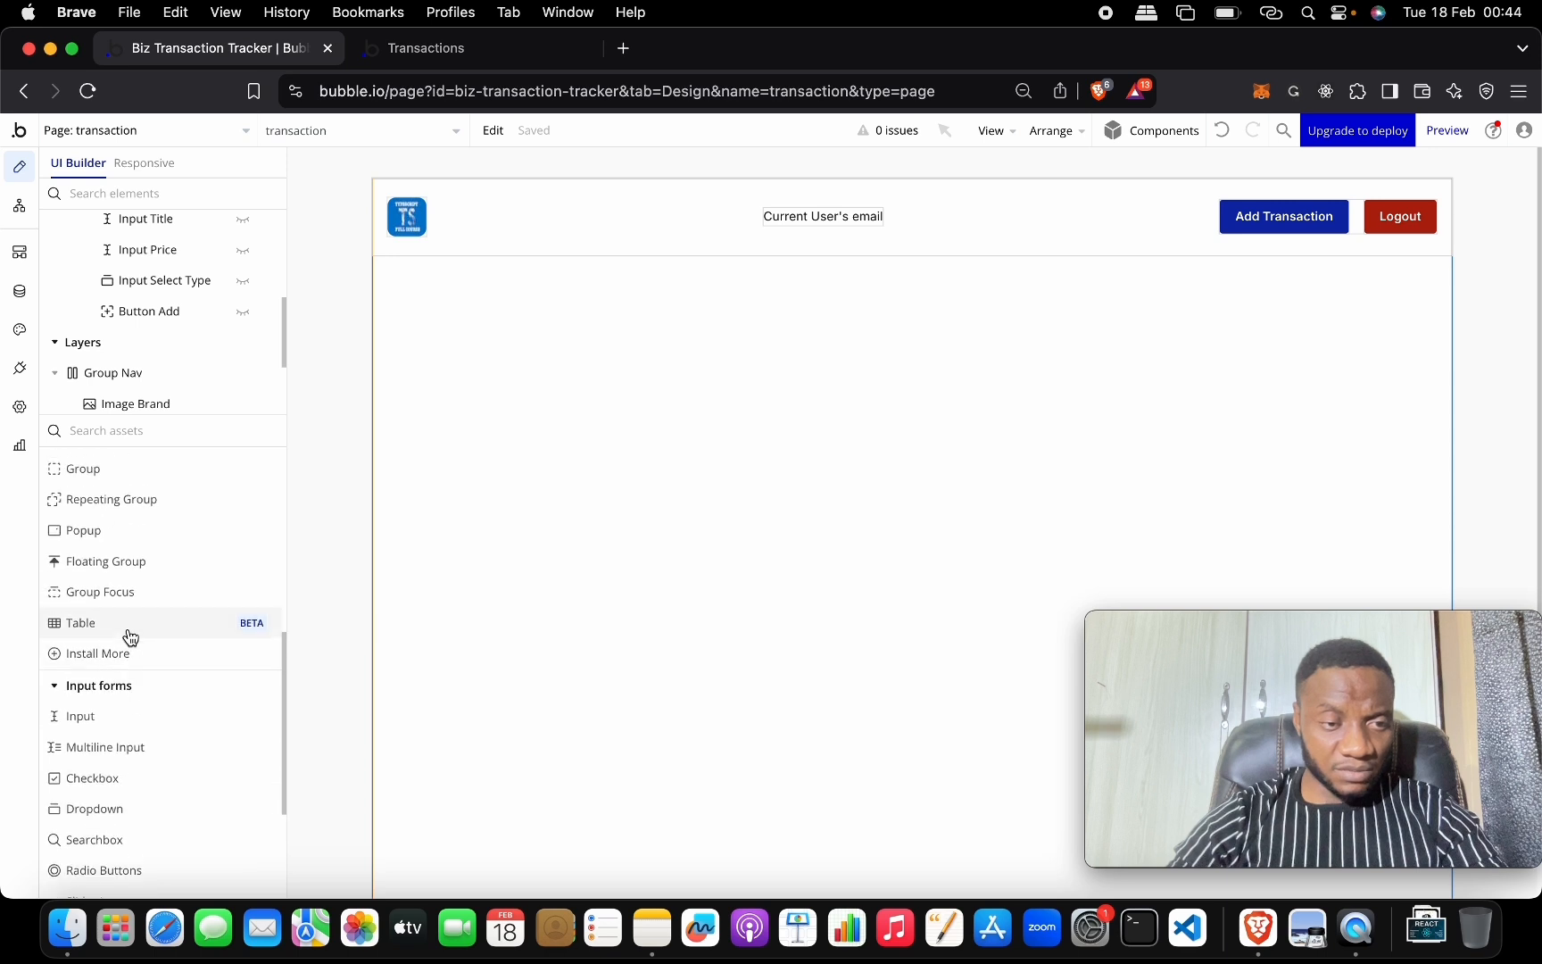
{"action": "left_click_drag", "start_coordinate": [128, 629], "coordinate": [541, 518]}
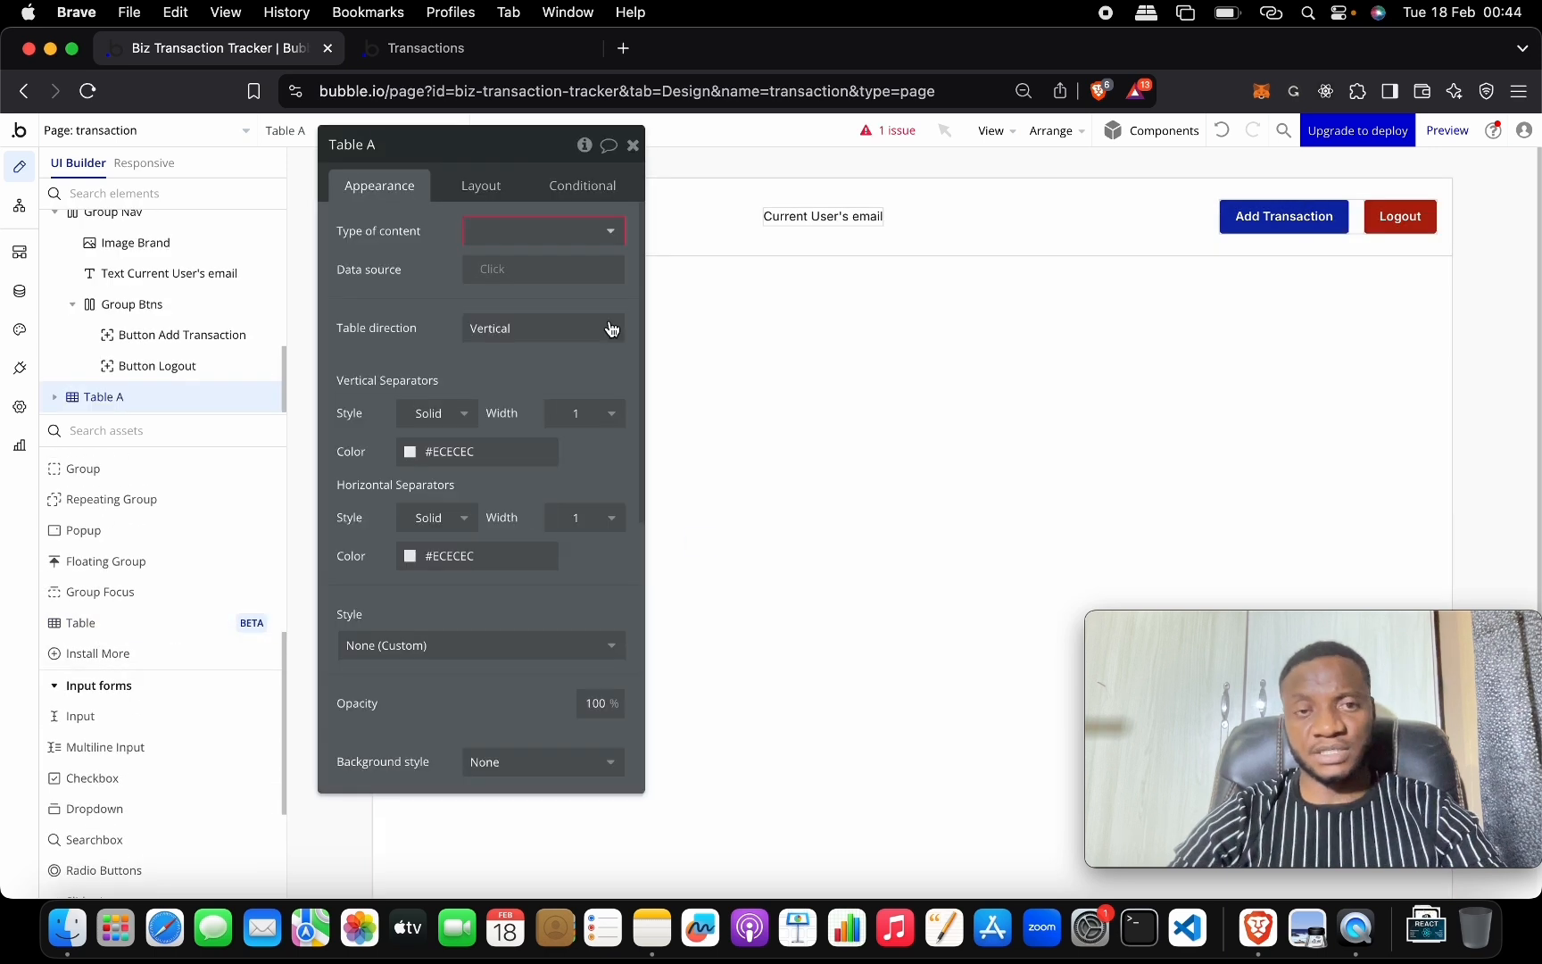
Set the table's content type to transactions and its data source to Do a search for transactions.
{"action": "left_click", "coordinate": [587, 240]}
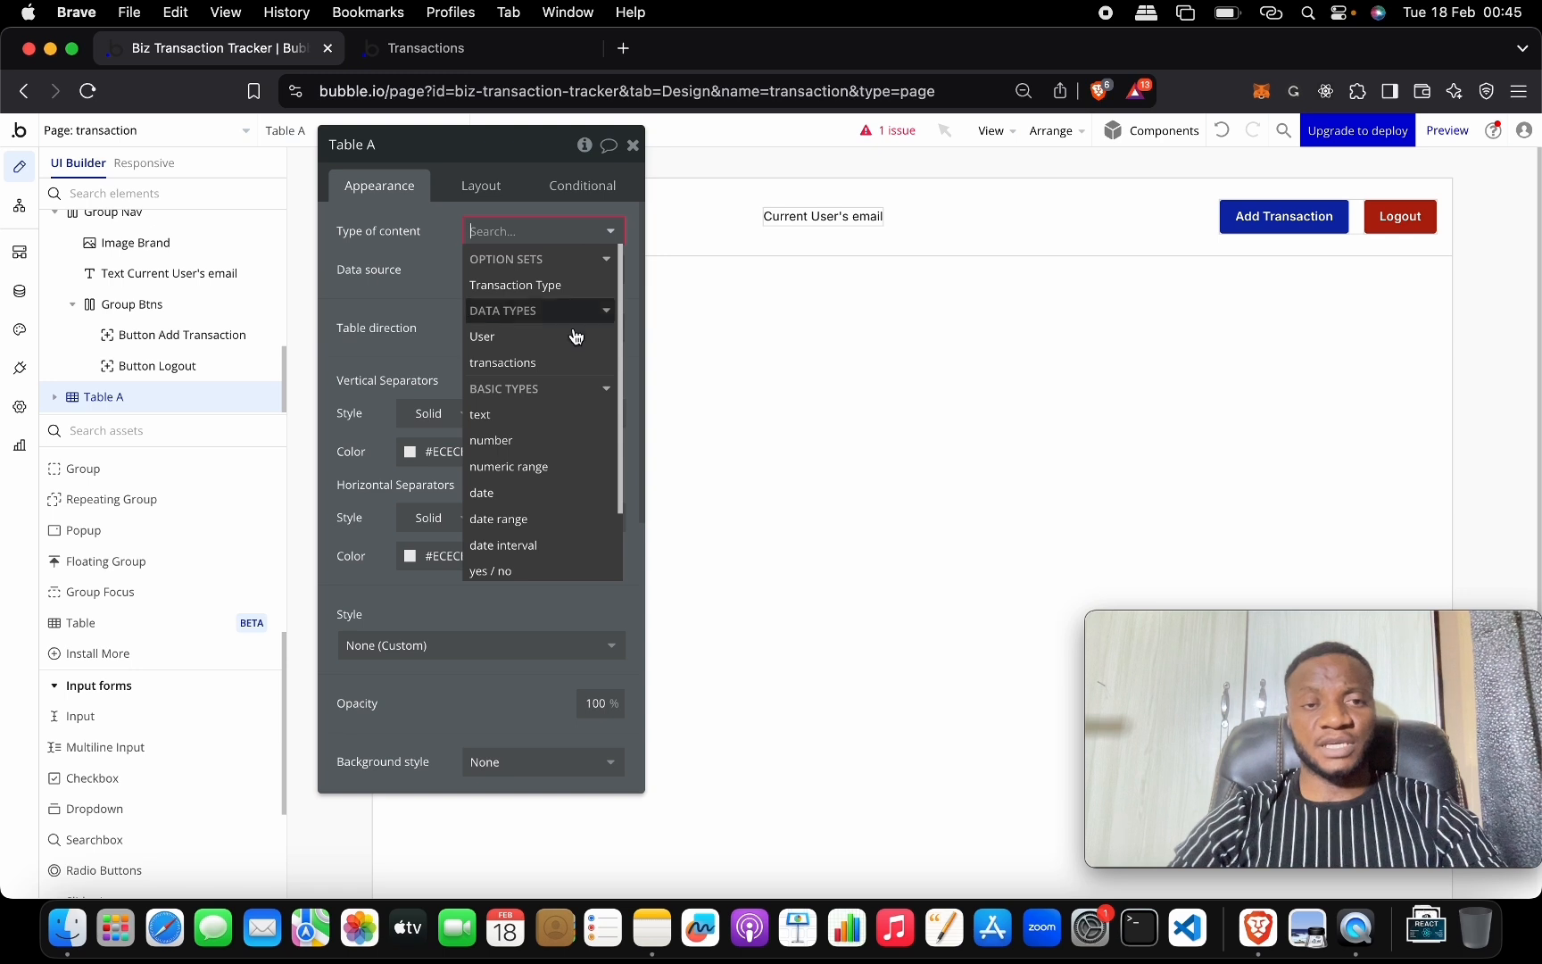
{"action": "left_click", "coordinate": [568, 369]}
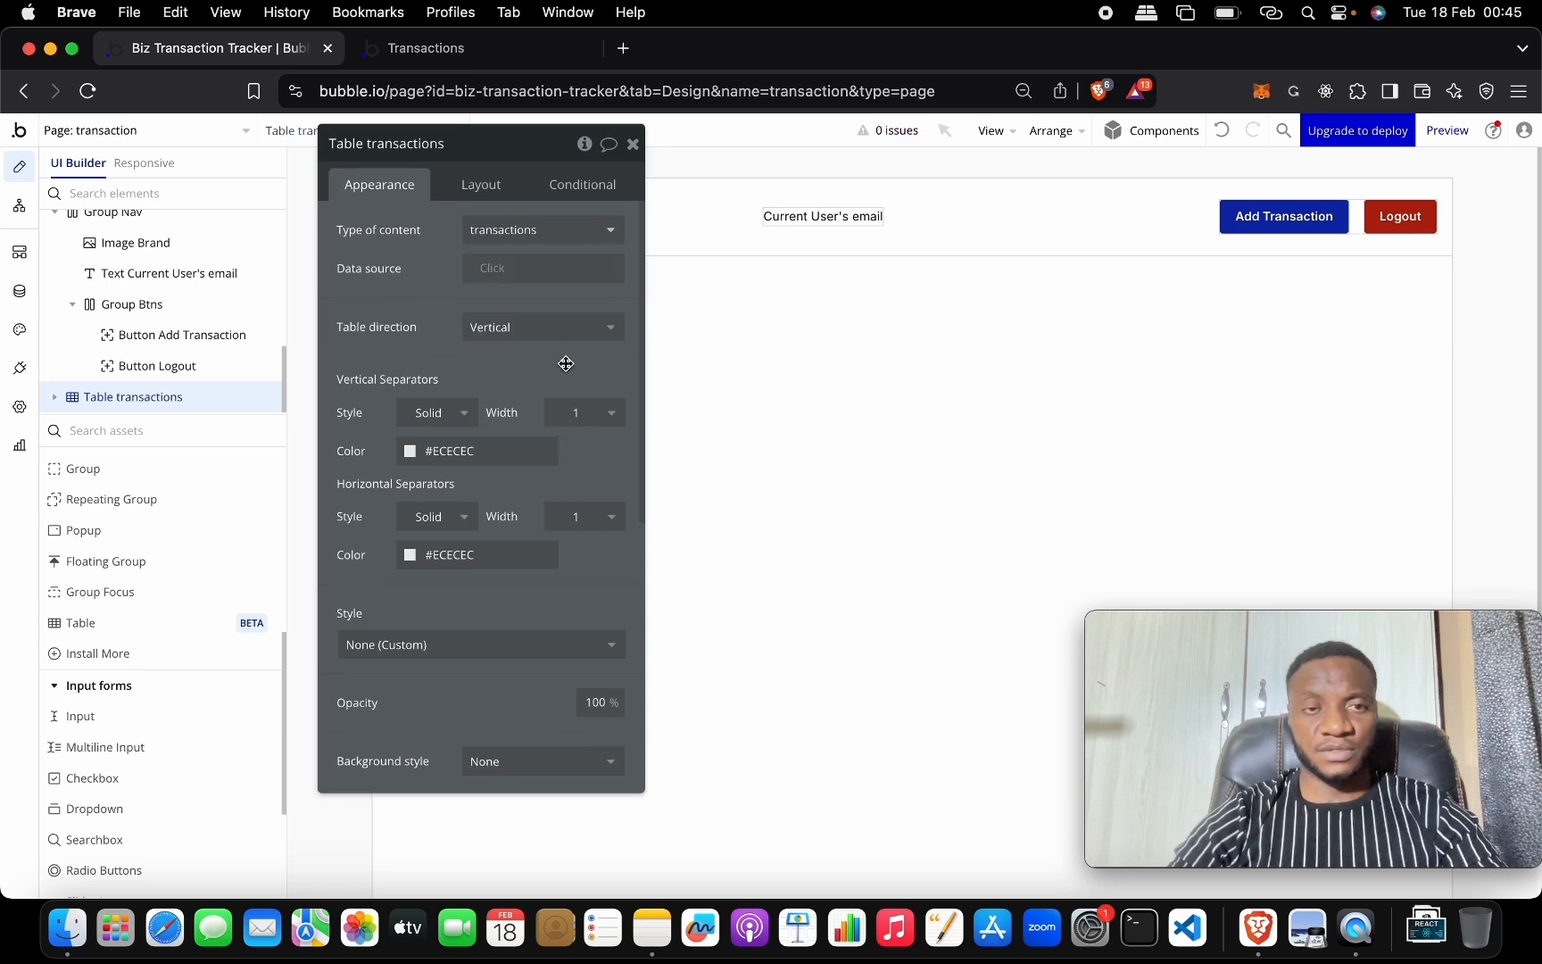
{"action": "left_click", "coordinate": [510, 273]}
{"action": "left_click", "coordinate": [518, 344]}
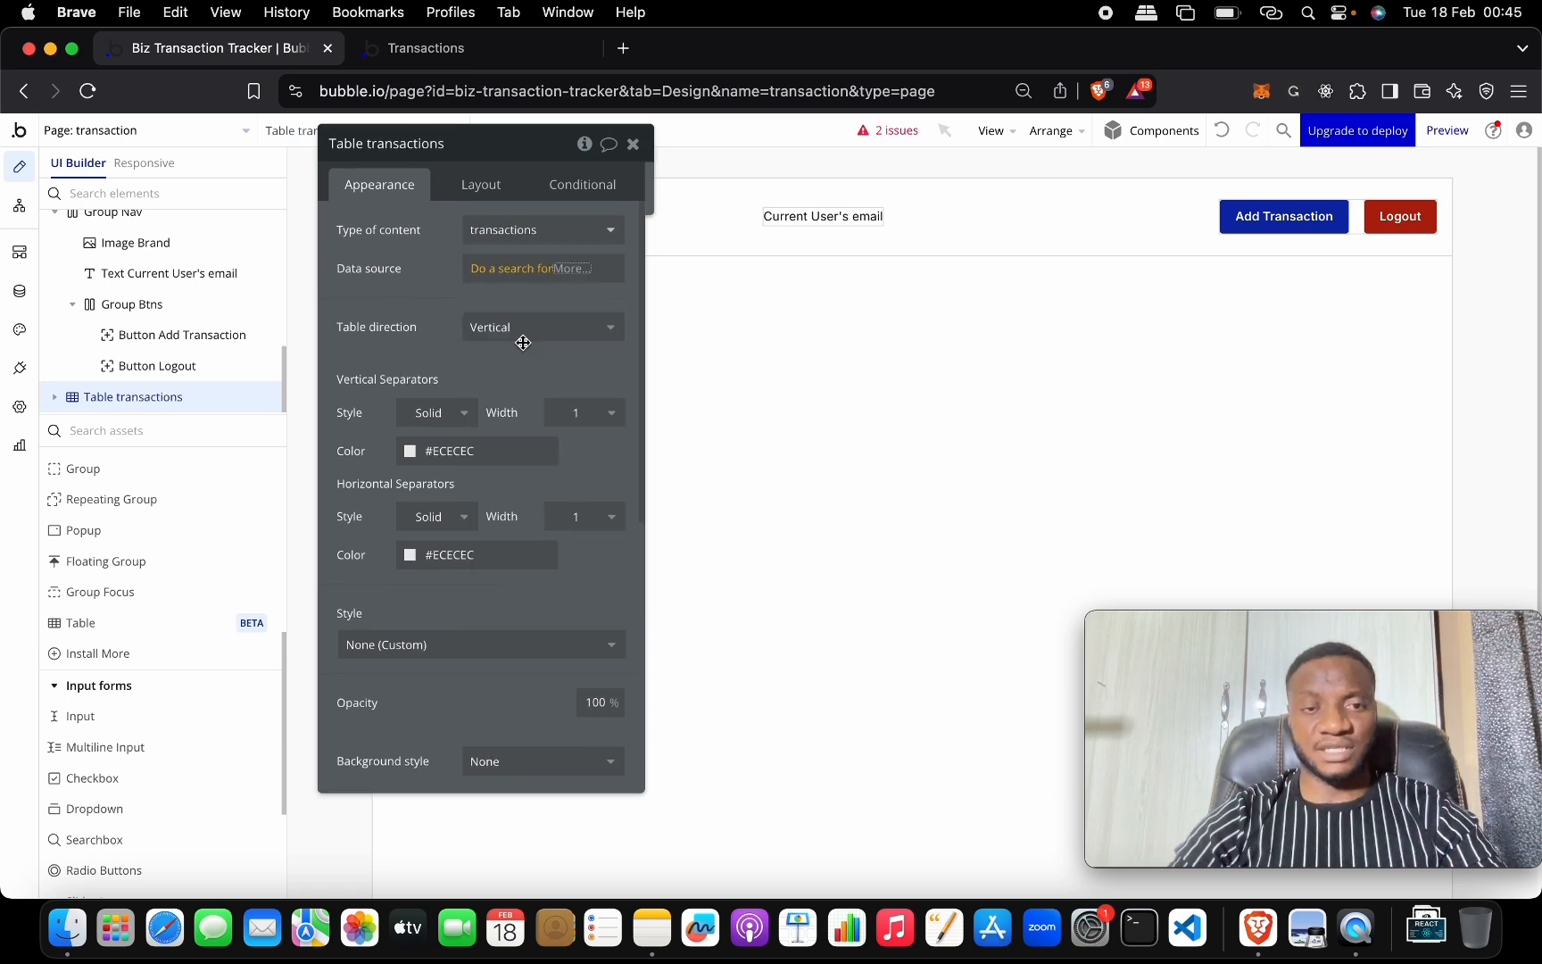
{"action": "left_click", "coordinate": [817, 198]}
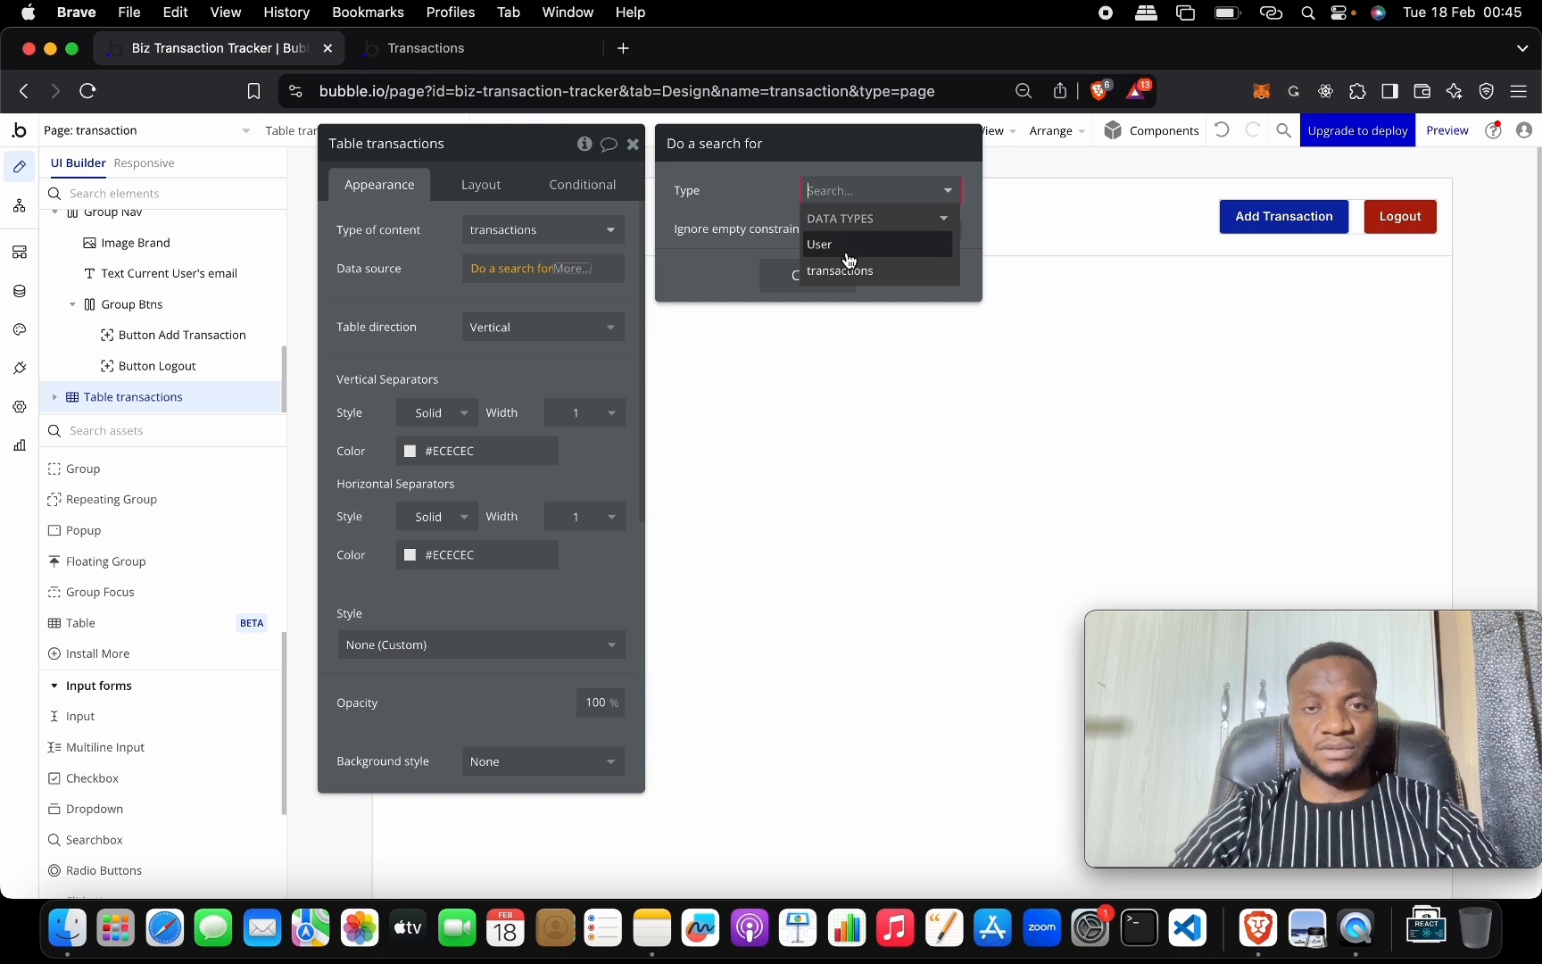
{"action": "left_click", "coordinate": [843, 270]}
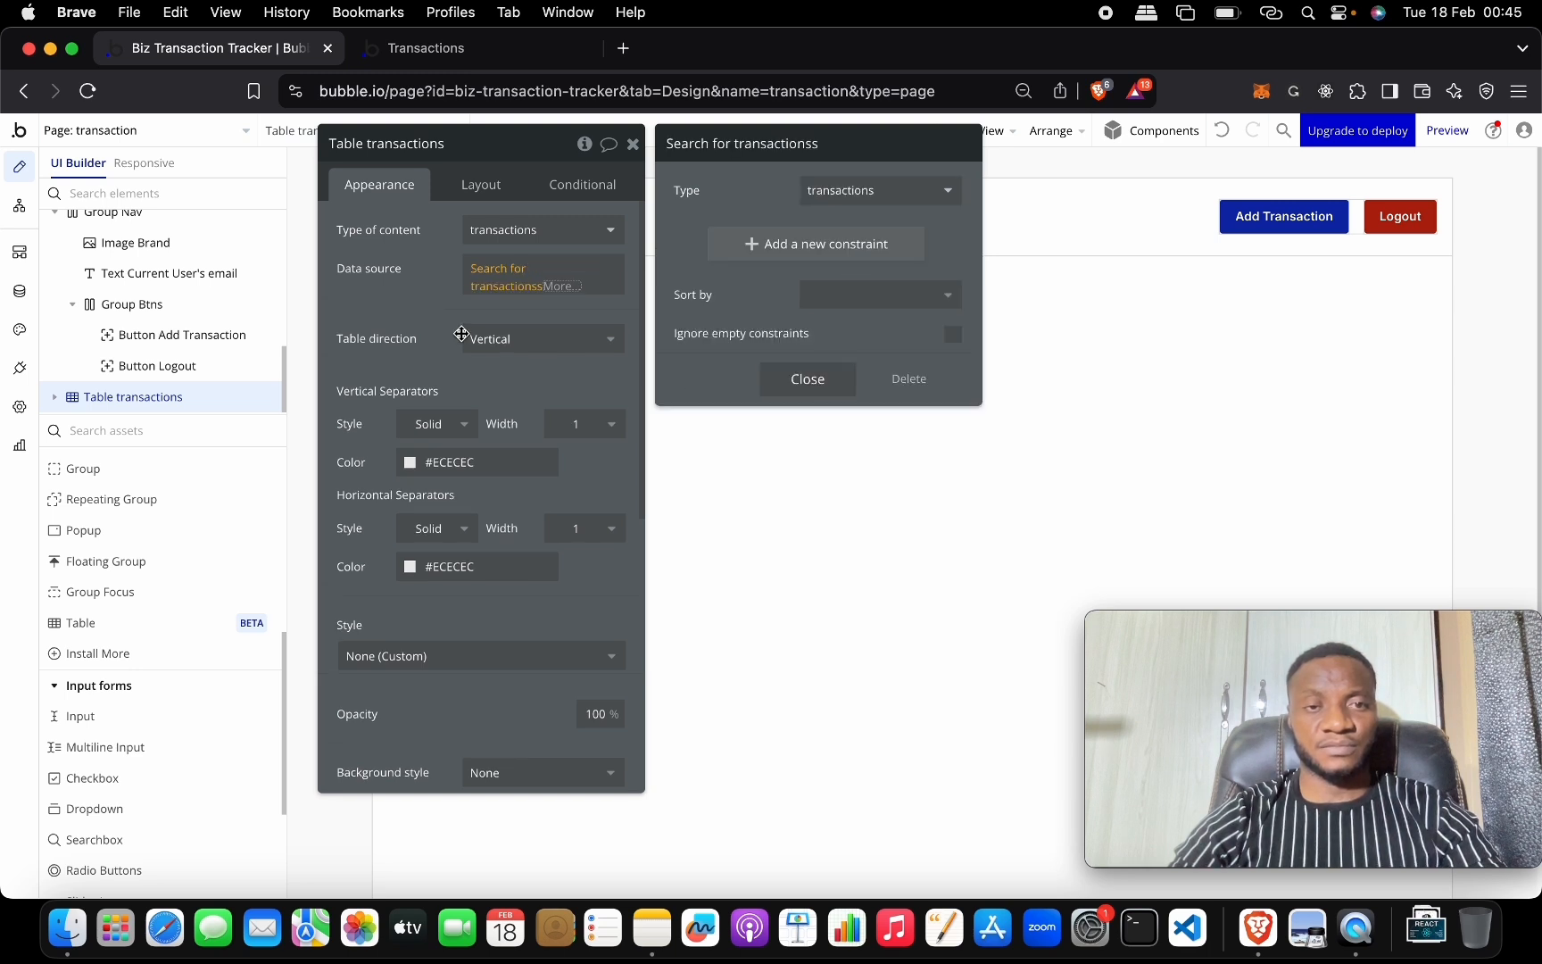
{"action": "left_click", "coordinate": [438, 317]}
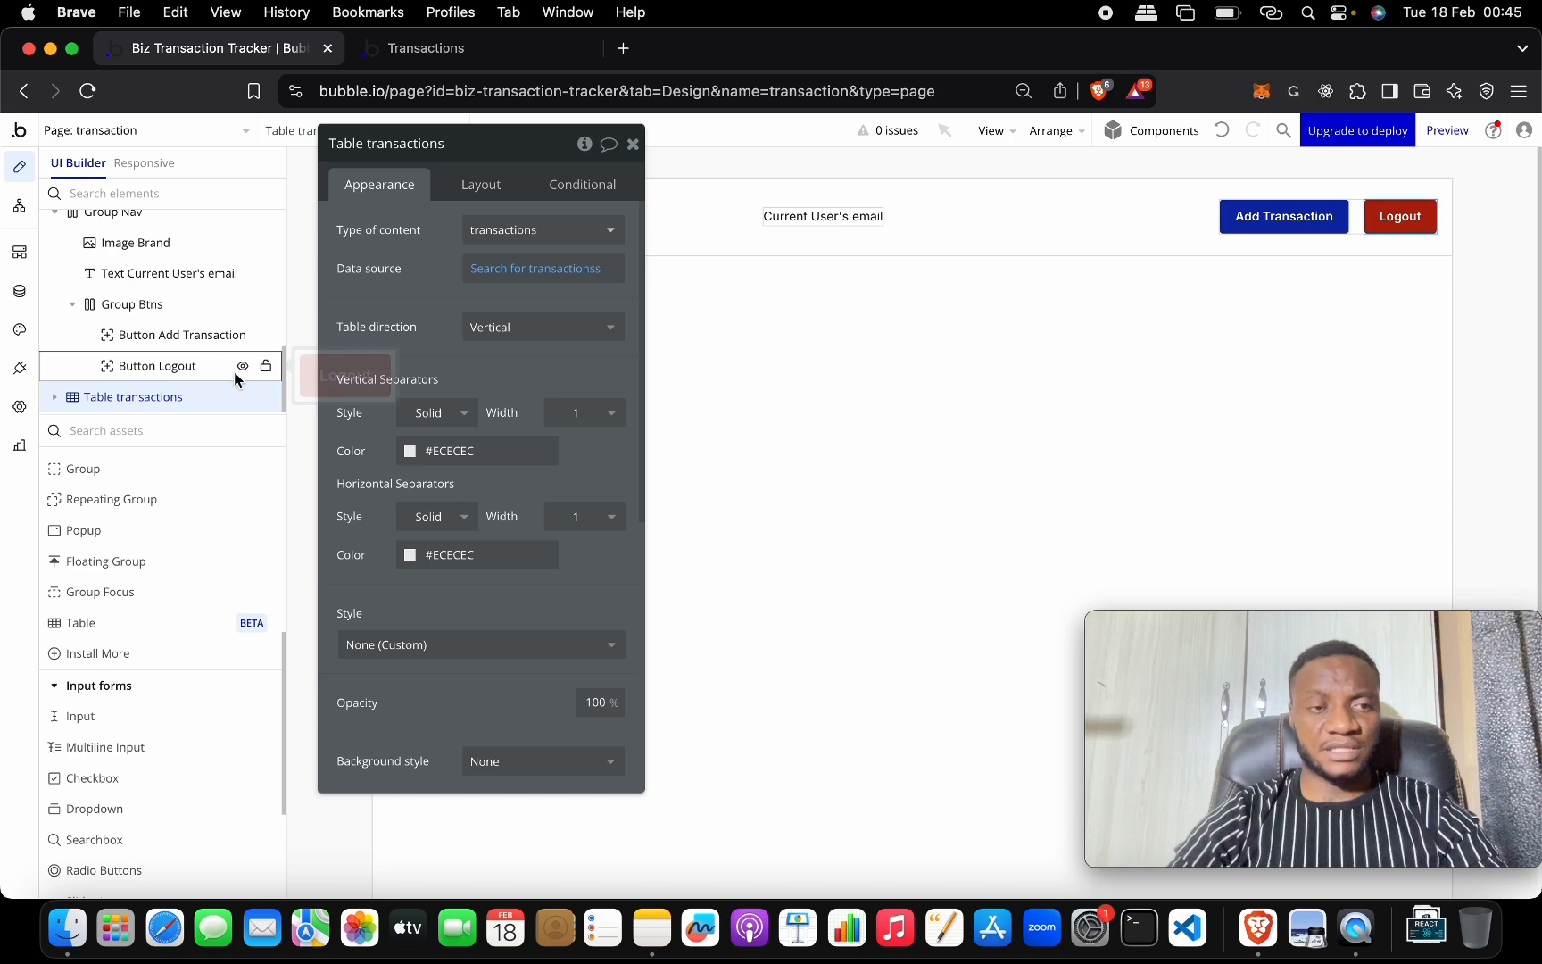
Make the table stretch to full width and stop its height fitting its content.
{"action": "left_click", "coordinate": [464, 159]}
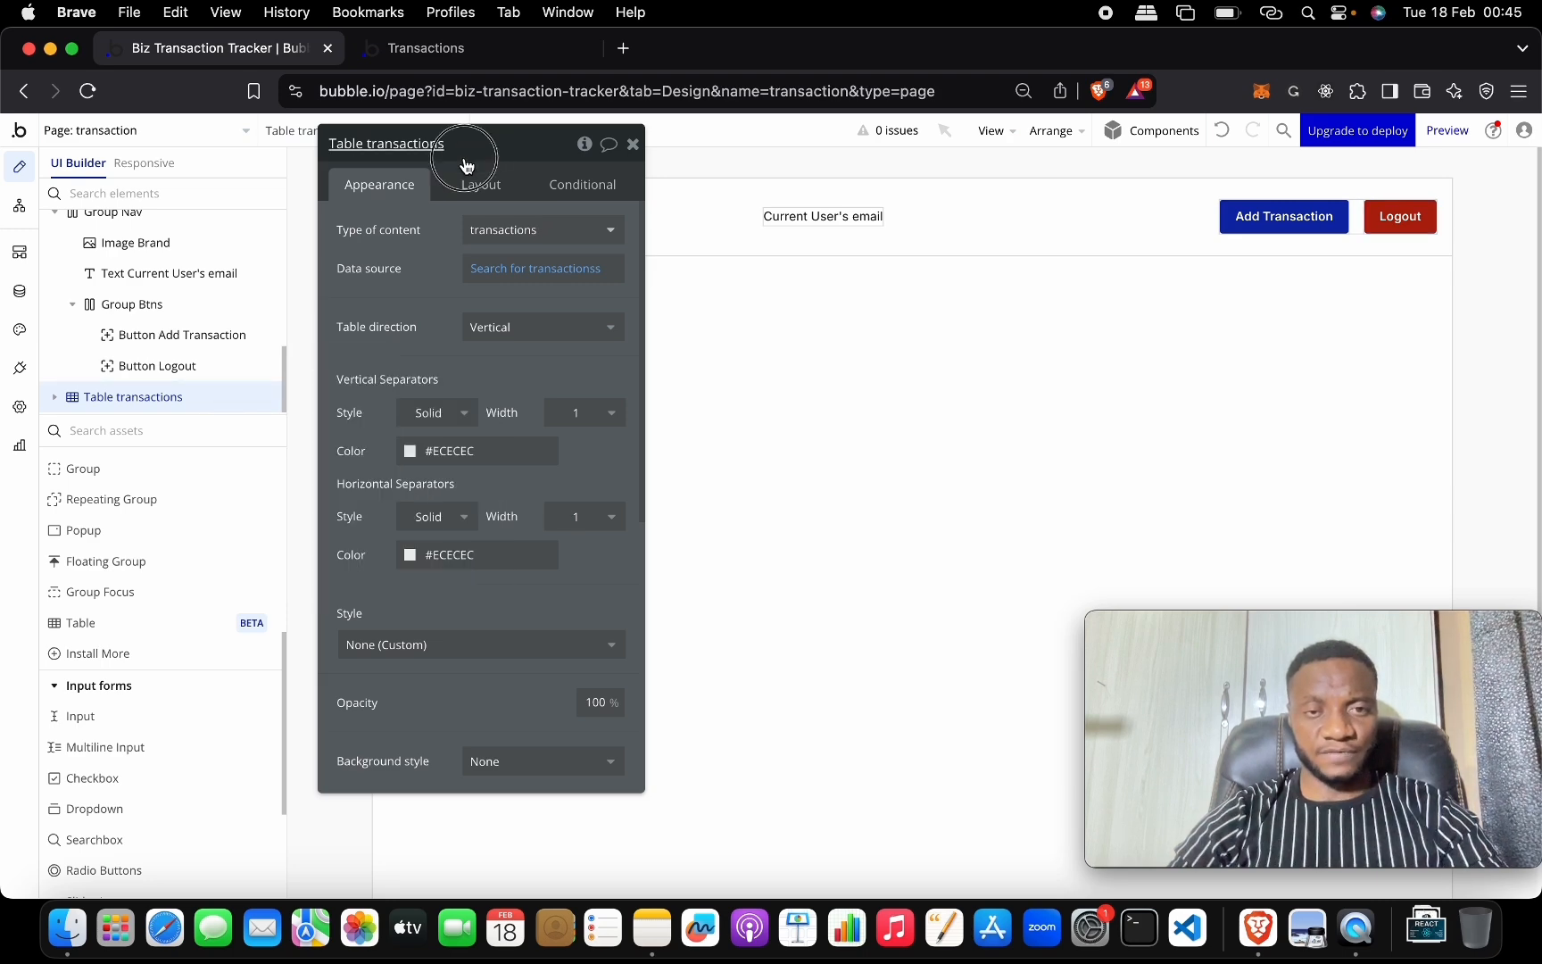
{"action": "left_click_drag", "start_coordinate": [464, 163], "coordinate": [793, 155]}
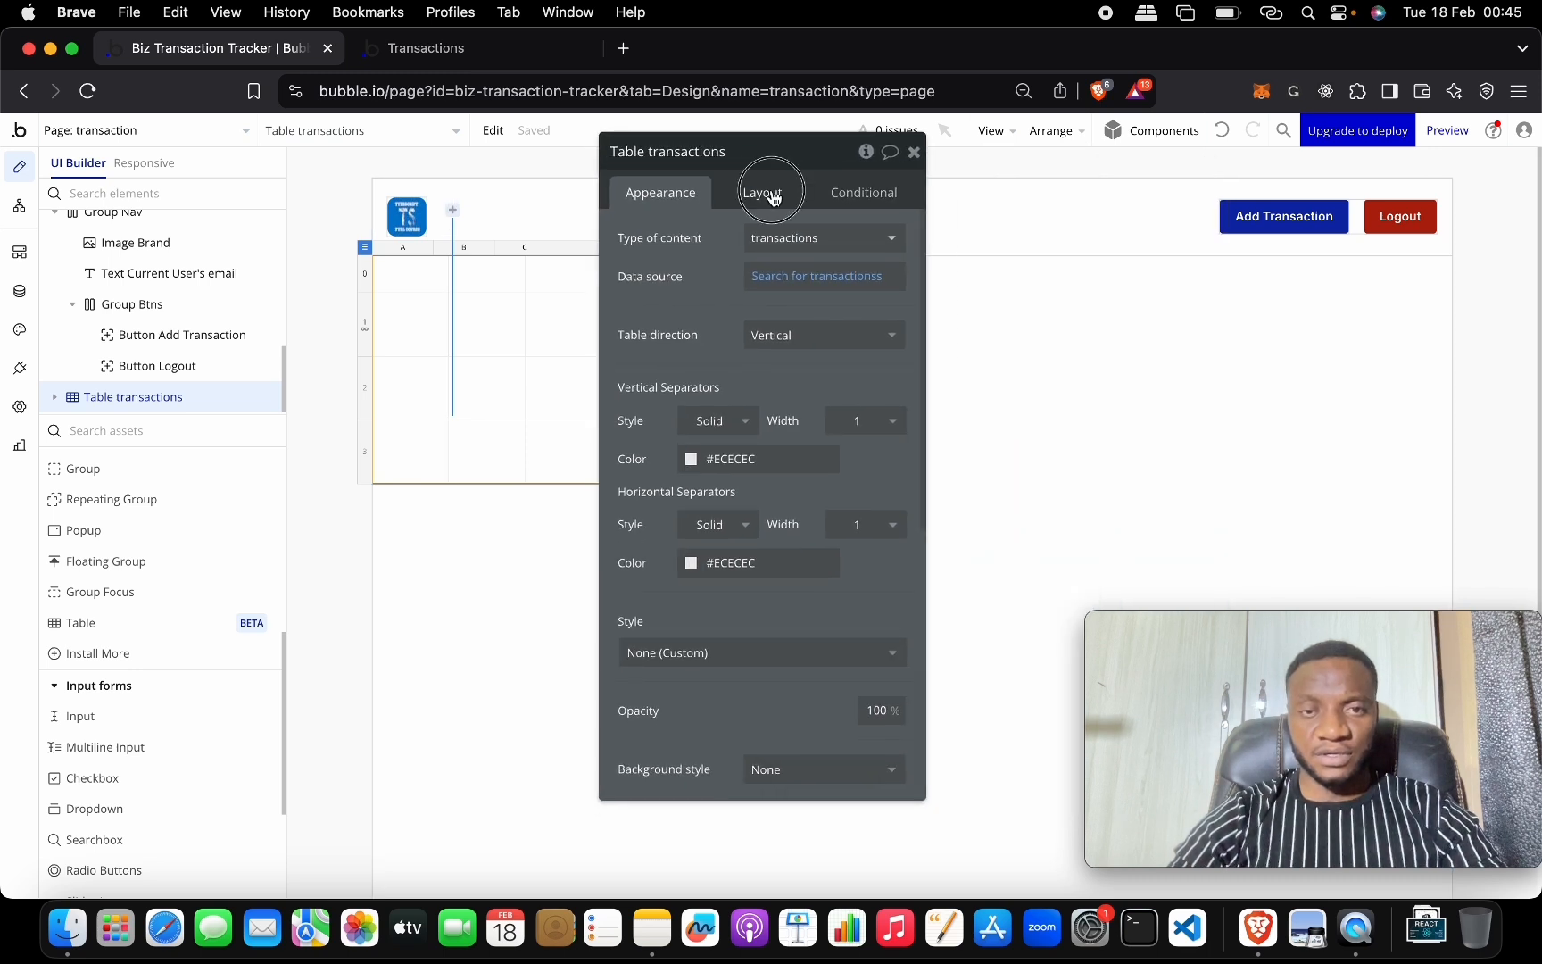
{"action": "left_click", "coordinate": [773, 198]}
{"action": "left_click", "coordinate": [898, 502]}
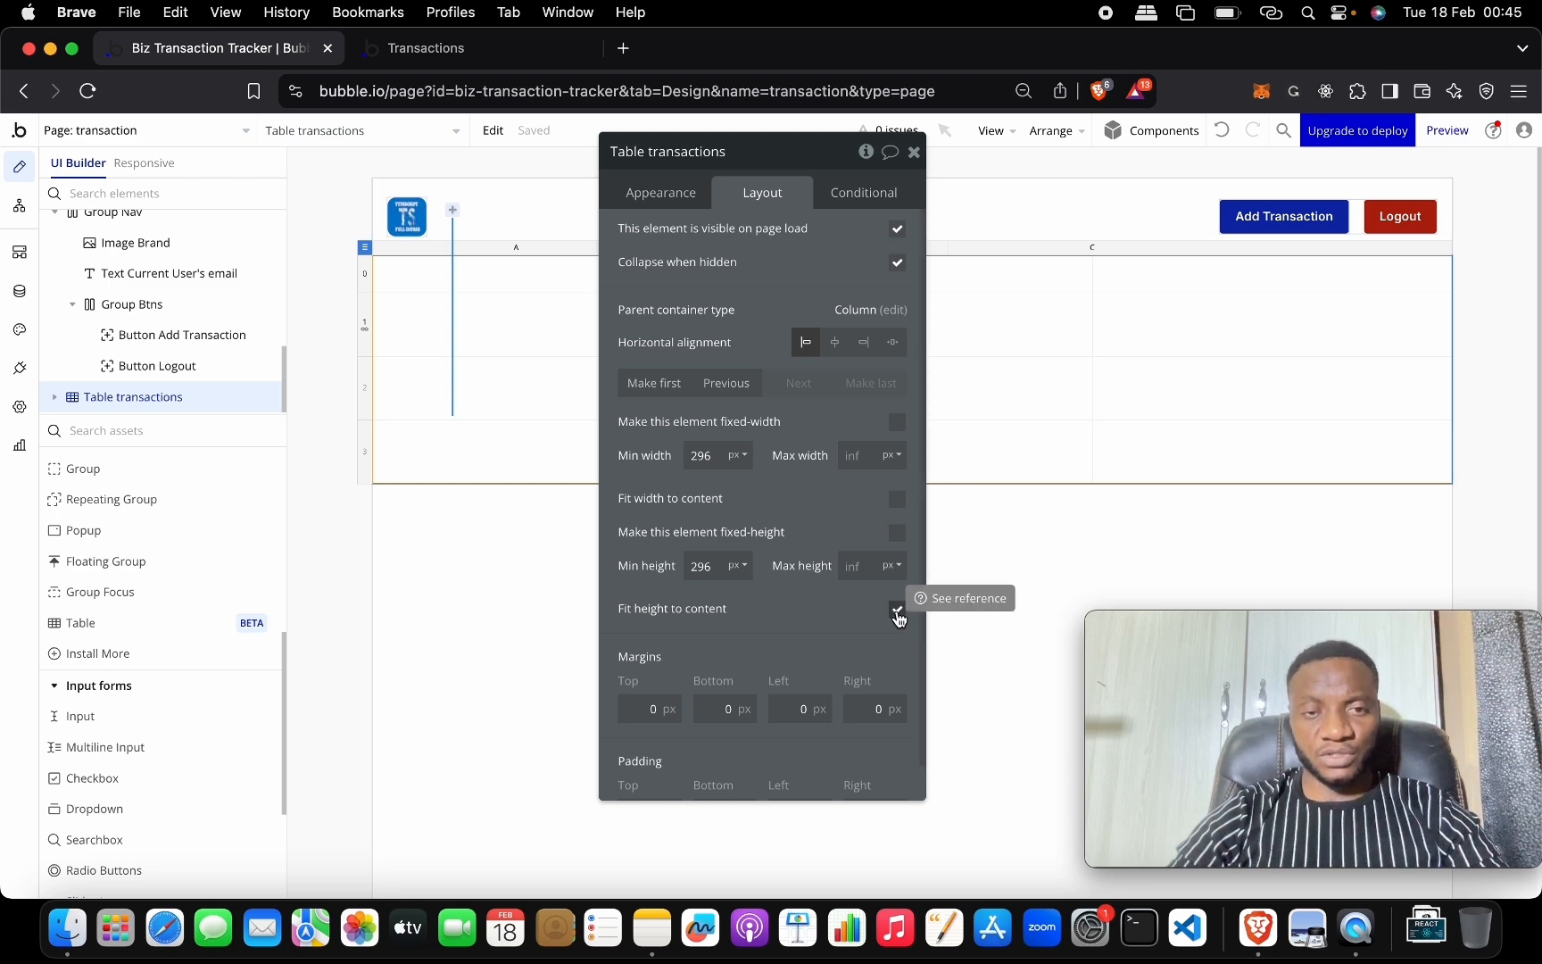
{"action": "left_click", "coordinate": [897, 611]}
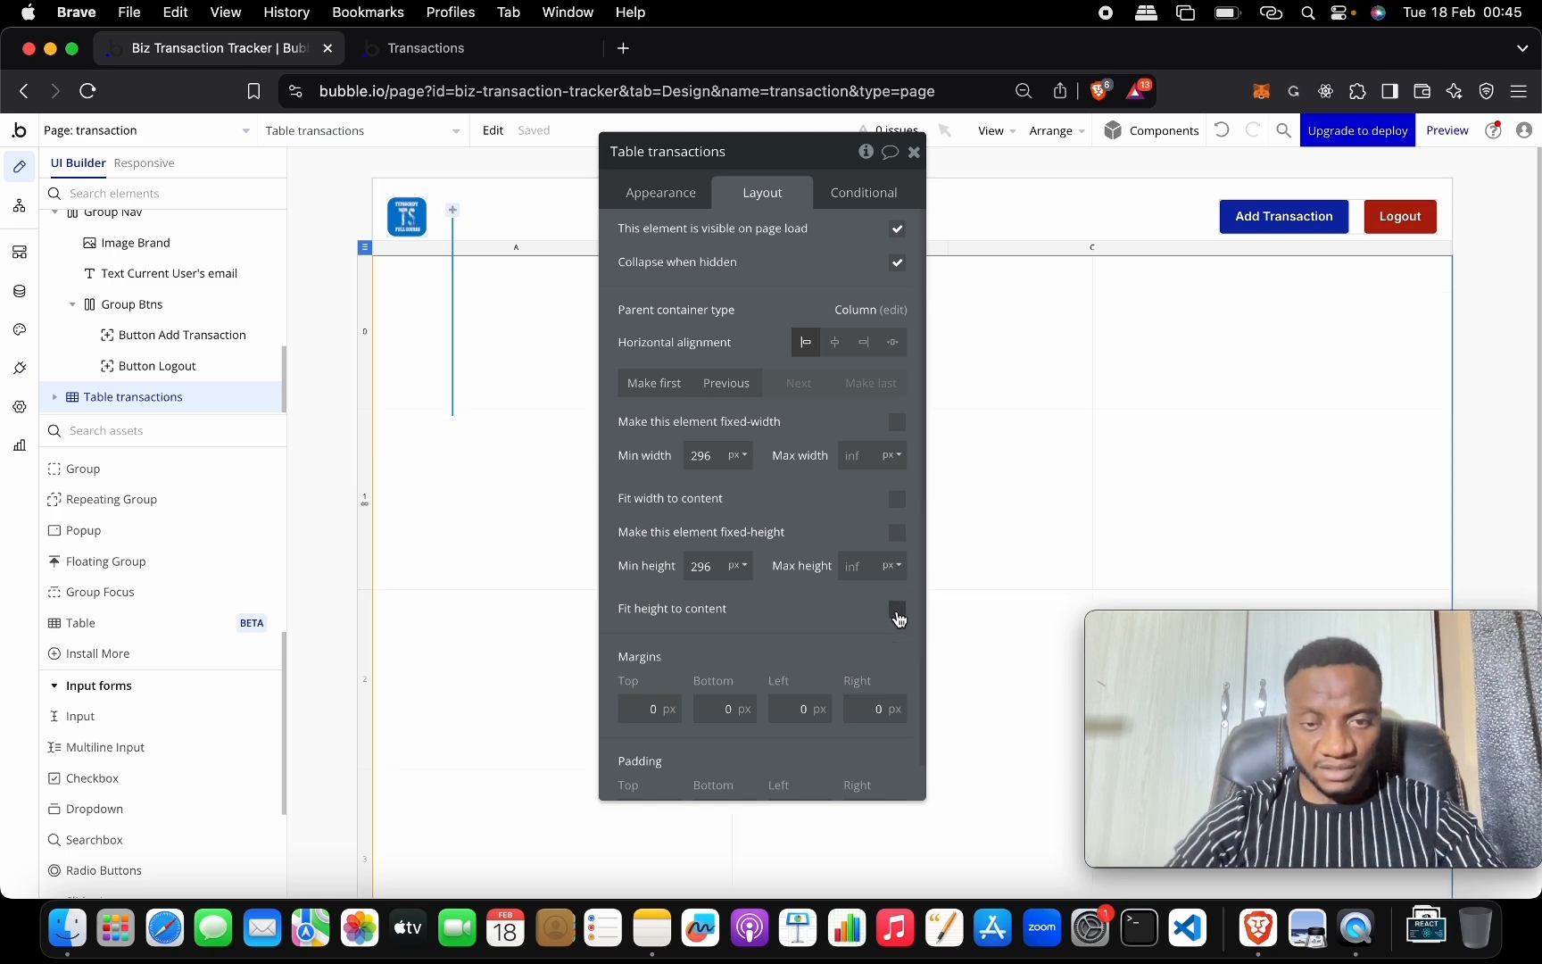
{"action": "left_click_drag", "start_coordinate": [816, 153], "coordinate": [1266, 194]}
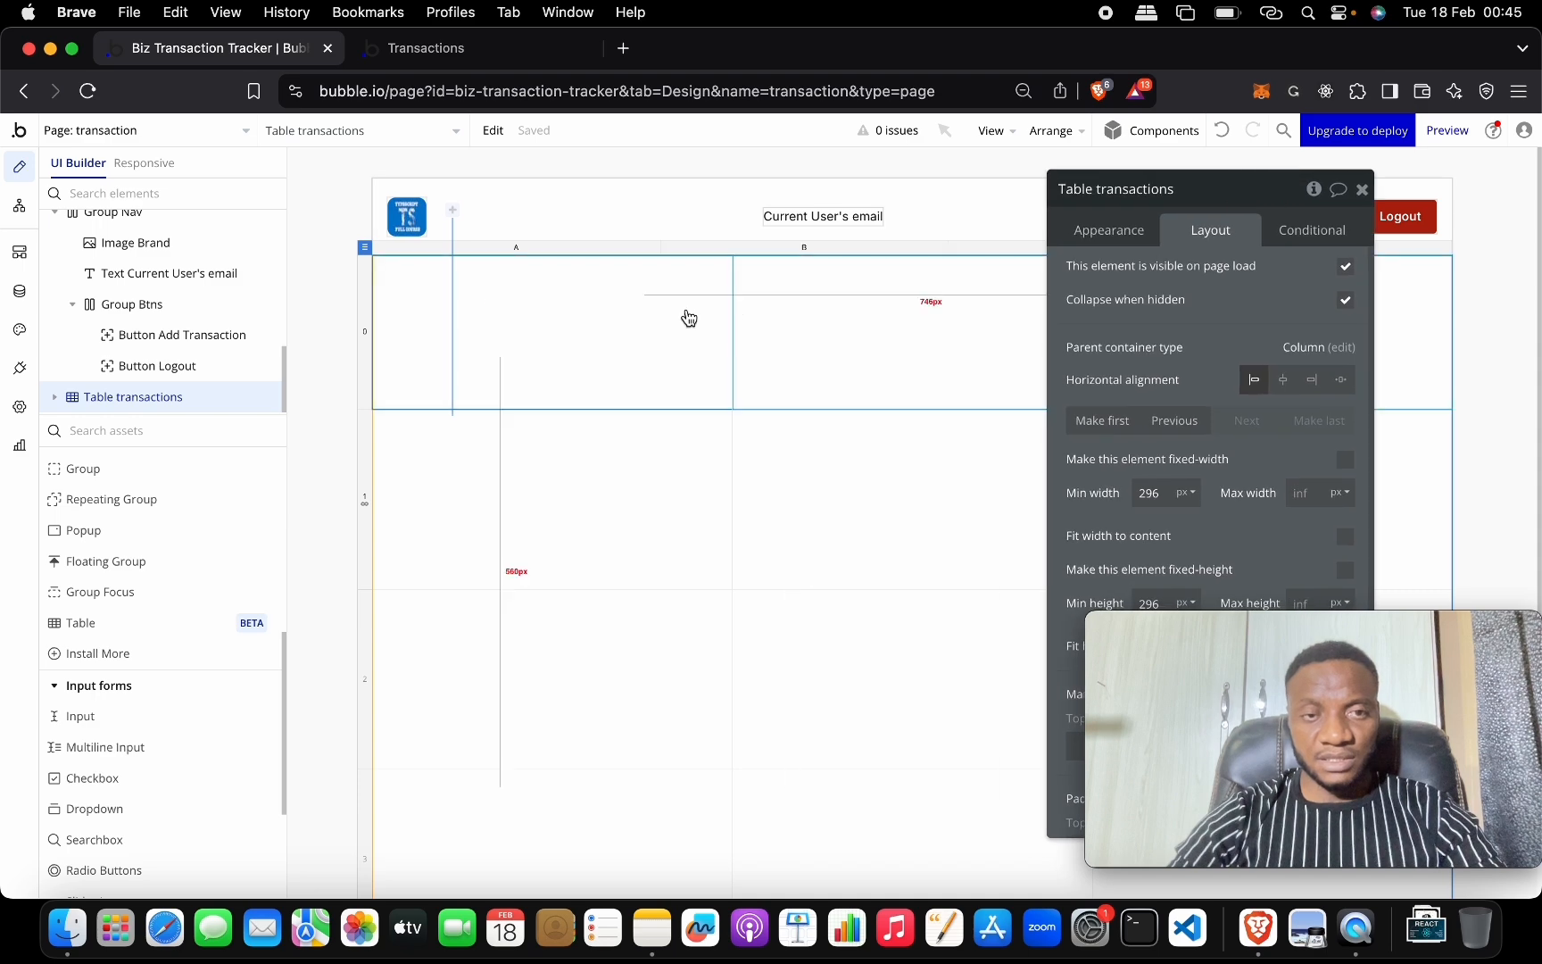
{"action": "scroll", "coordinate": [827, 550], "scroll_direction": "down", "scroll_amount": 2}
{"action": "scroll", "coordinate": [827, 544], "scroll_direction": "up", "scroll_amount": 2}
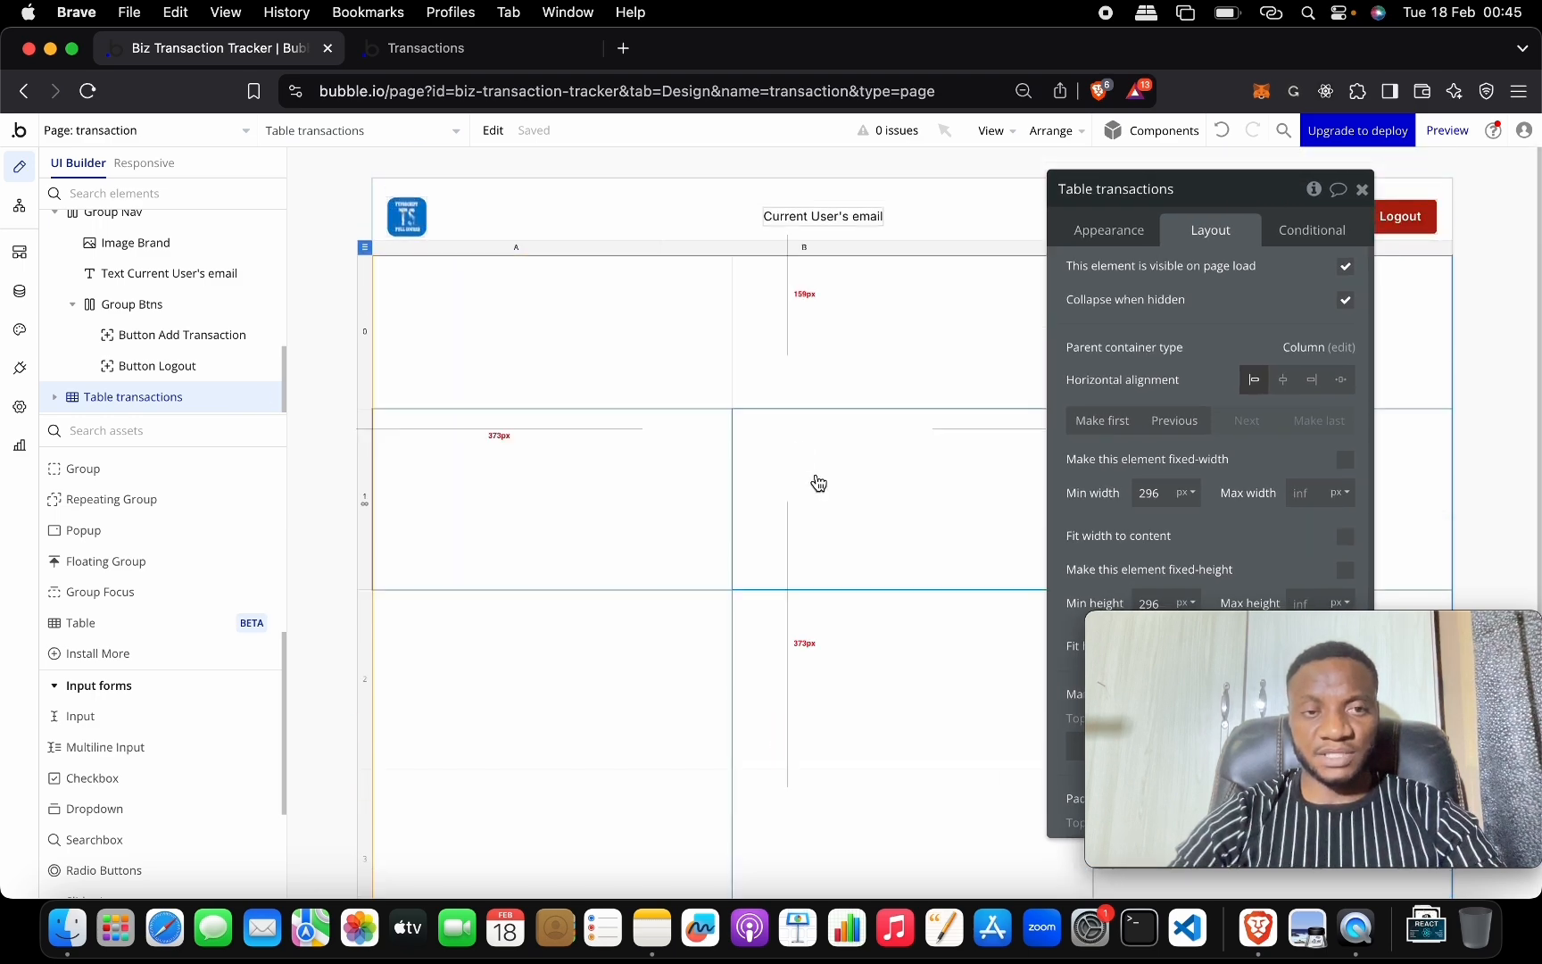
{"action": "left_click_drag", "start_coordinate": [1229, 197], "coordinate": [730, 255]}
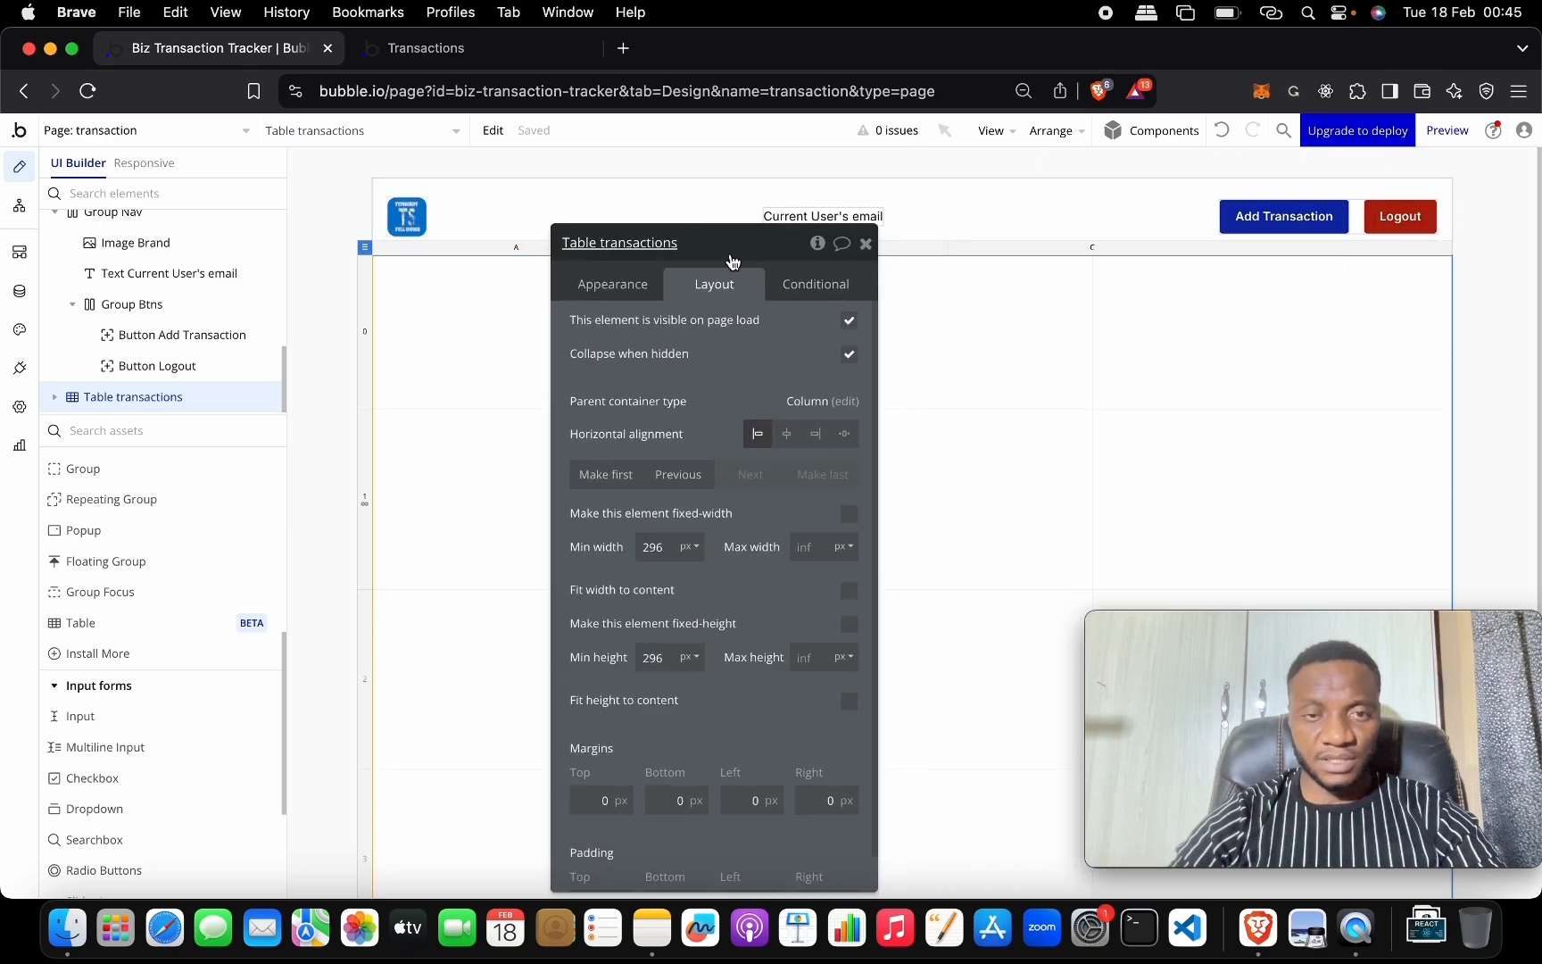
Uncheck 'Set fixed number of repeating rows' on Row 1, then select Cell 0A.
{"action": "left_click", "coordinate": [447, 344]}
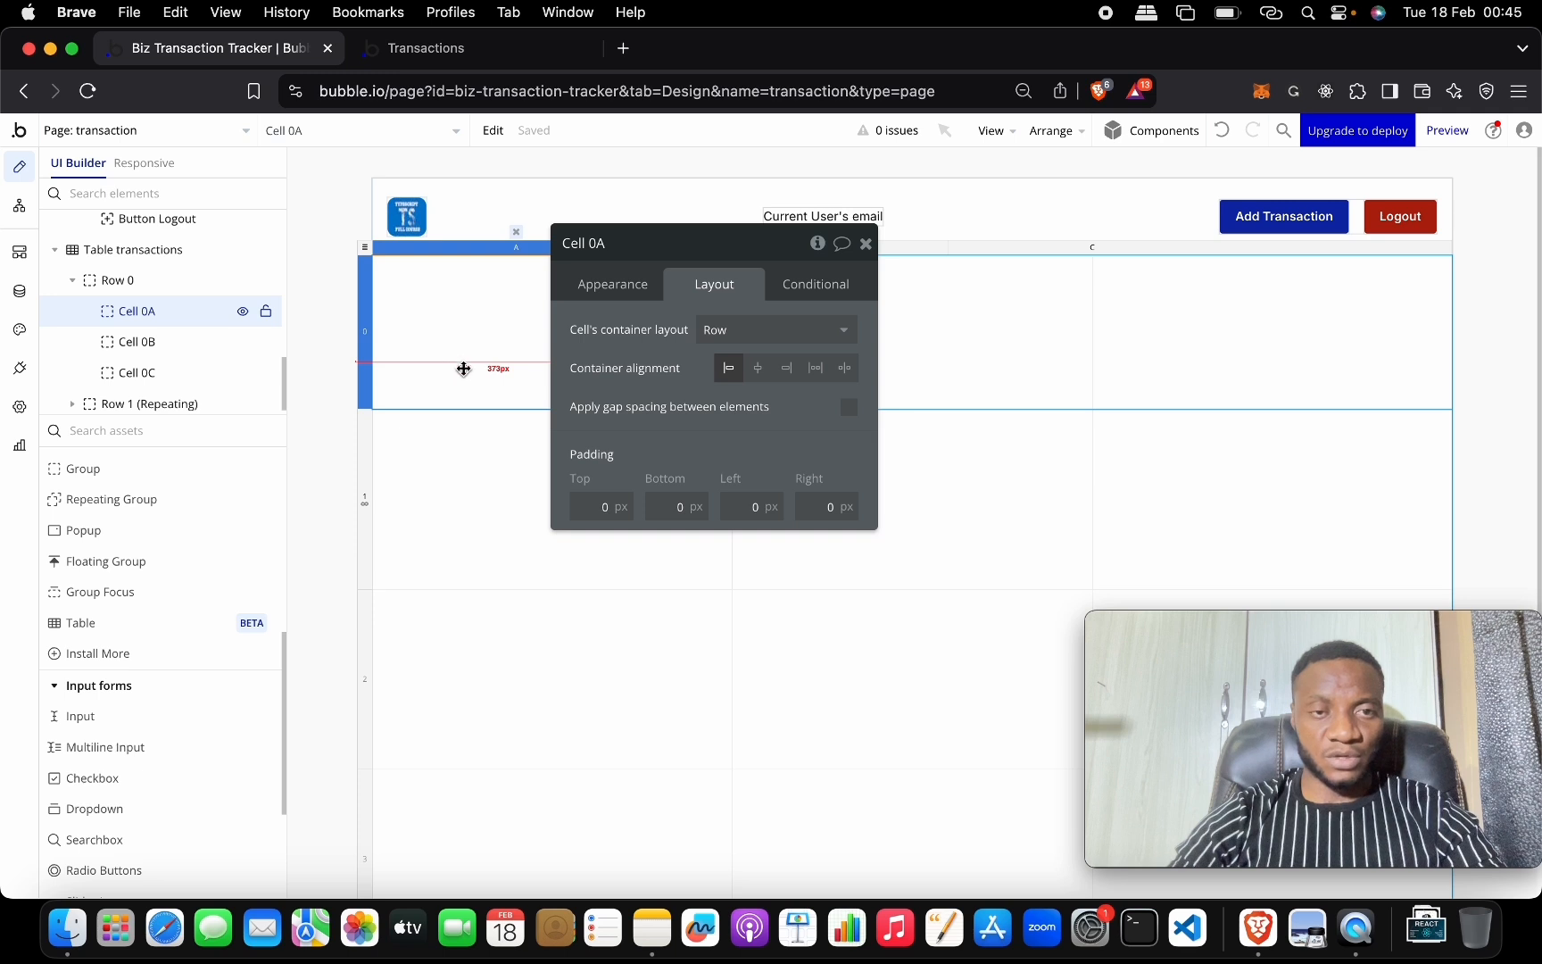
{"action": "left_click", "coordinate": [496, 485]}
{"action": "left_click", "coordinate": [169, 307]}
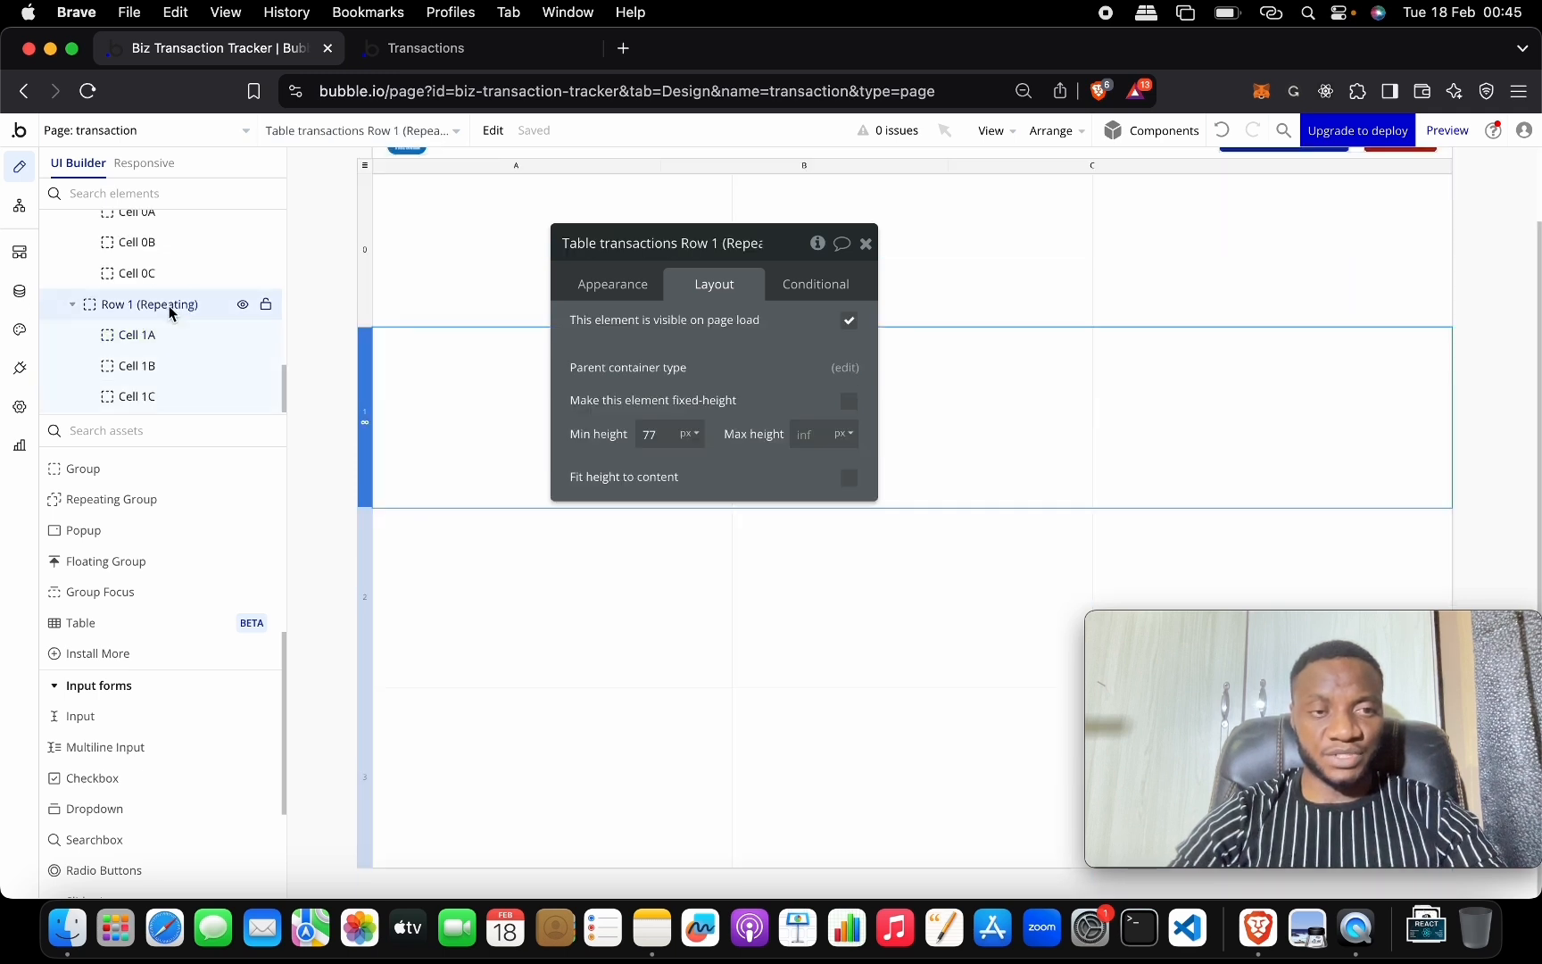
{"action": "scroll", "coordinate": [170, 310], "scroll_direction": "up", "scroll_amount": 2}
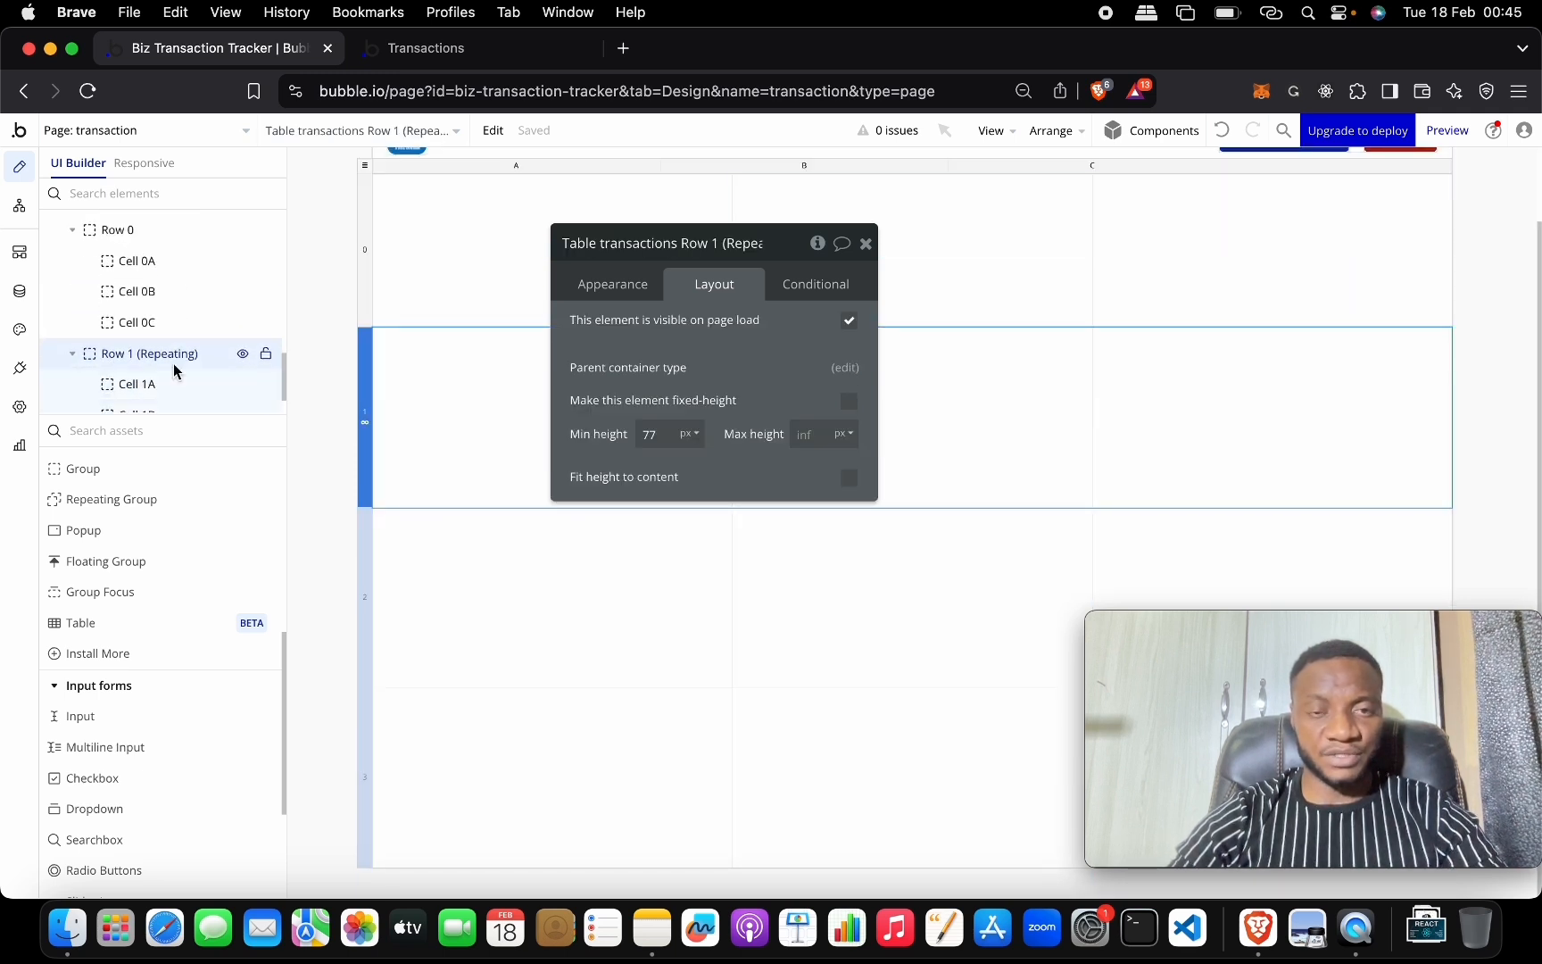
{"action": "left_click", "coordinate": [629, 296]}
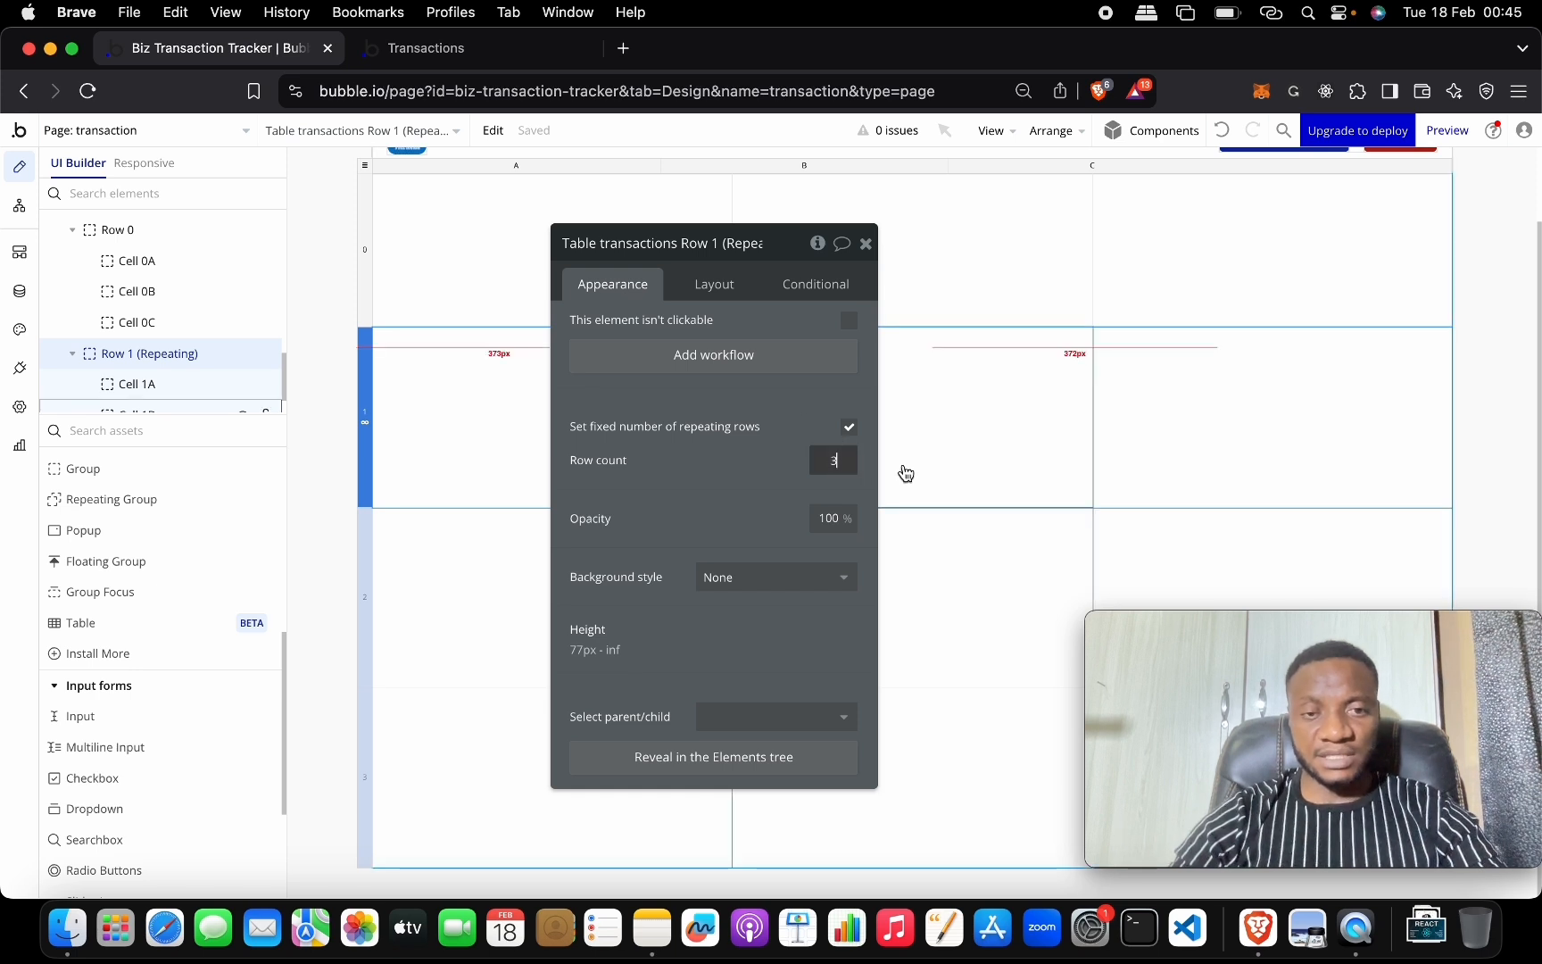
{"action": "left_click", "coordinate": [848, 427]}
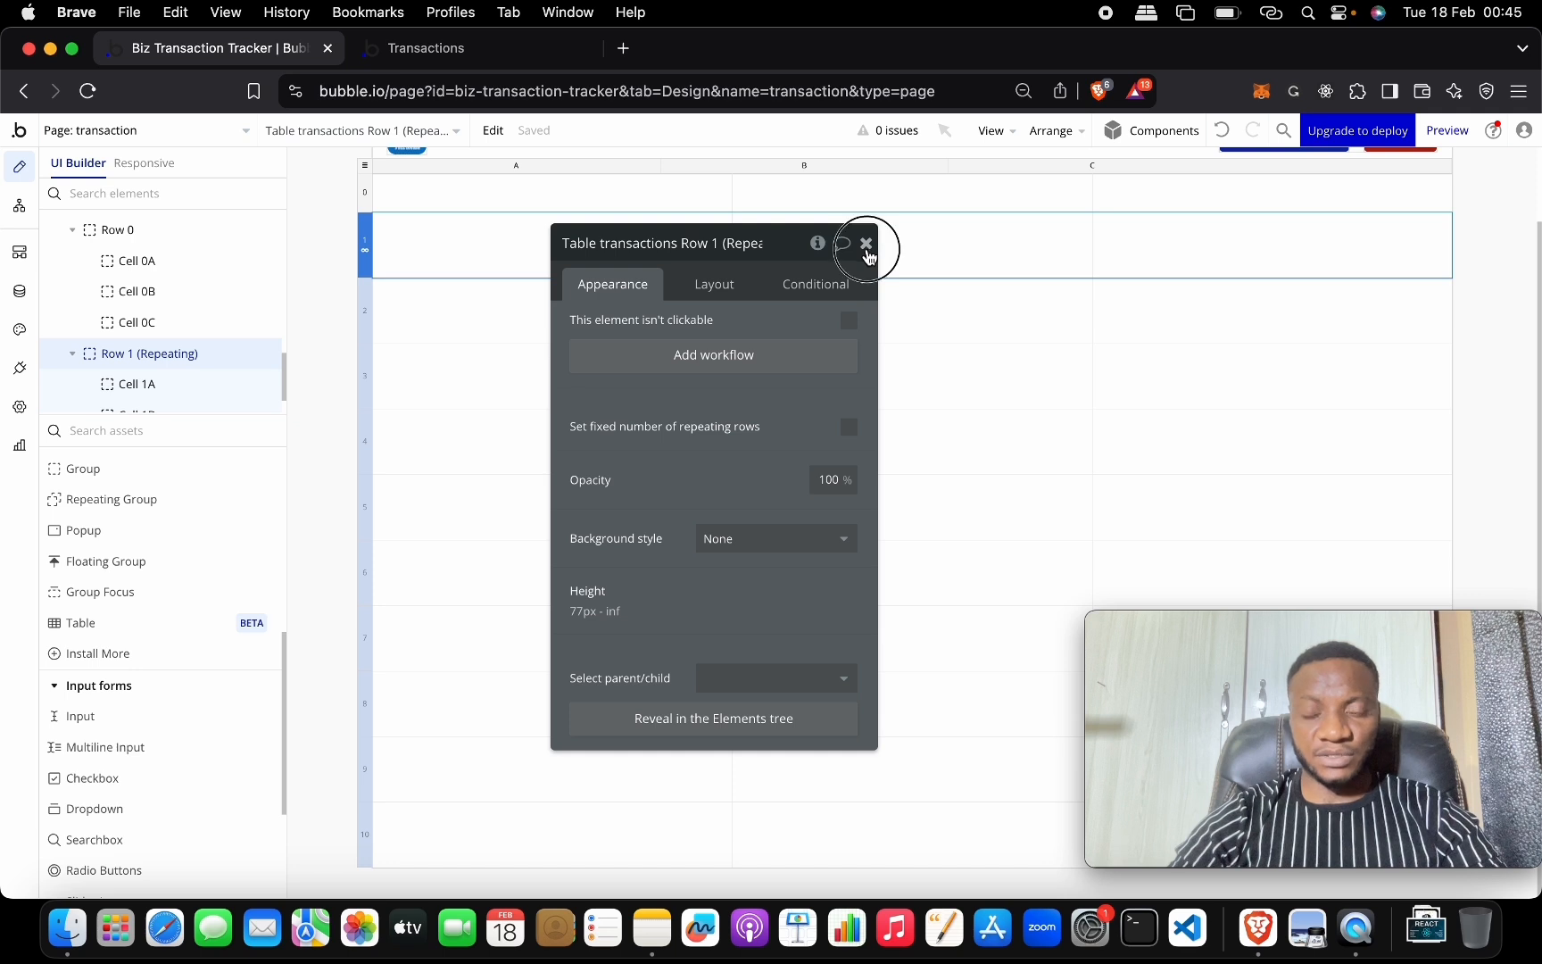
{"action": "left_click", "coordinate": [866, 243]}
{"action": "scroll", "coordinate": [870, 258], "scroll_direction": "up", "scroll_amount": 3}
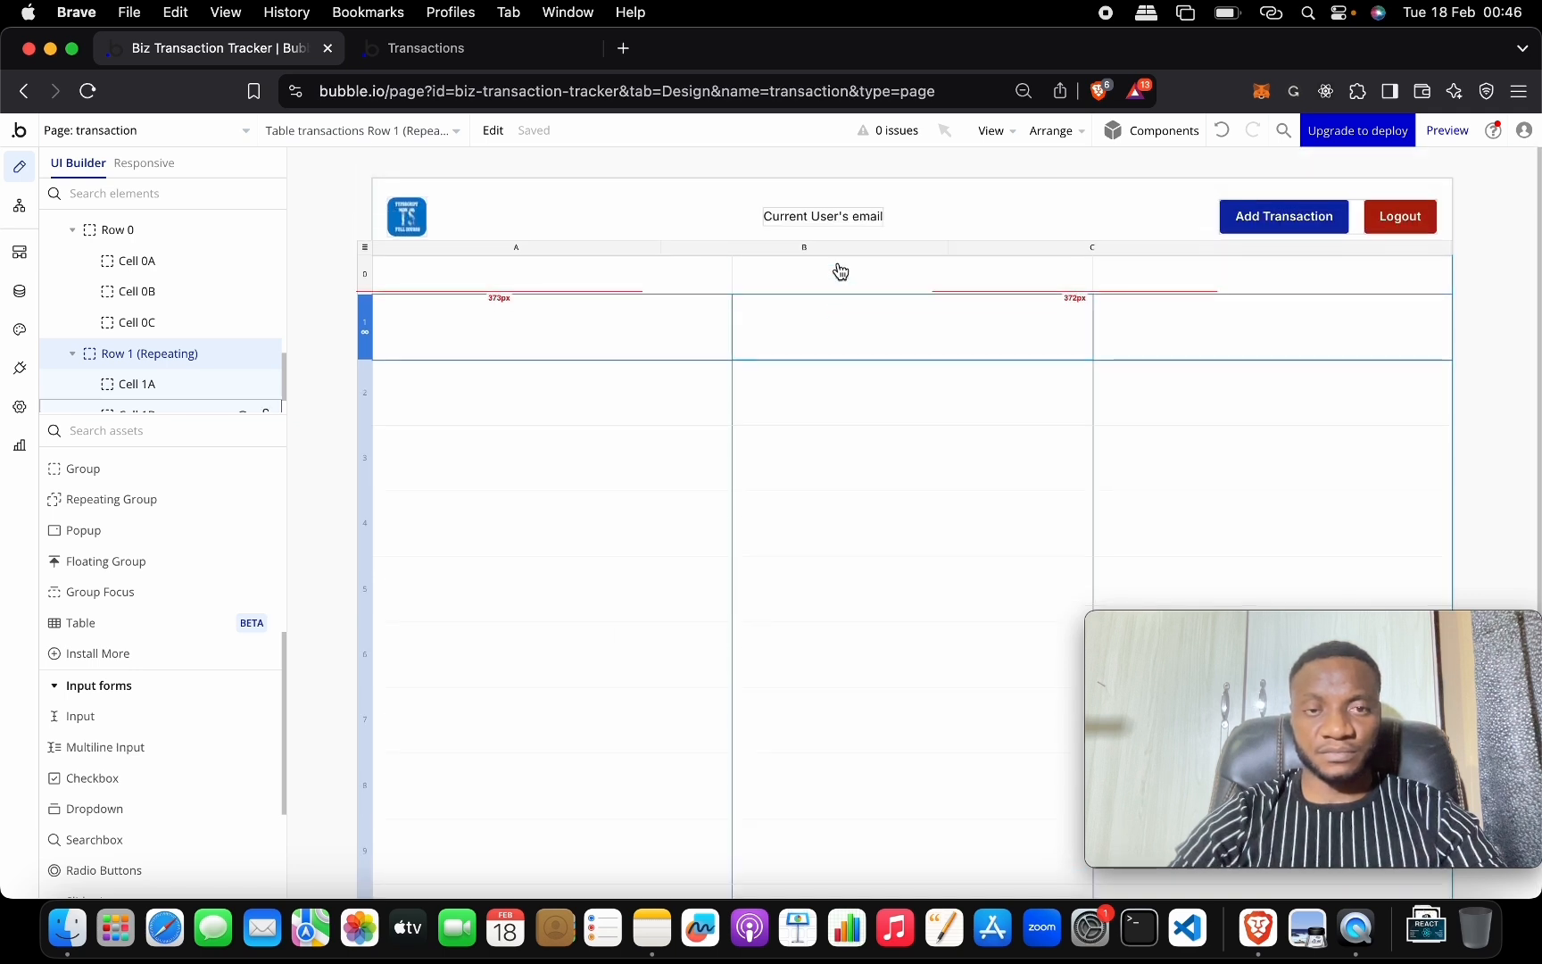
{"action": "left_click", "coordinate": [511, 279]}
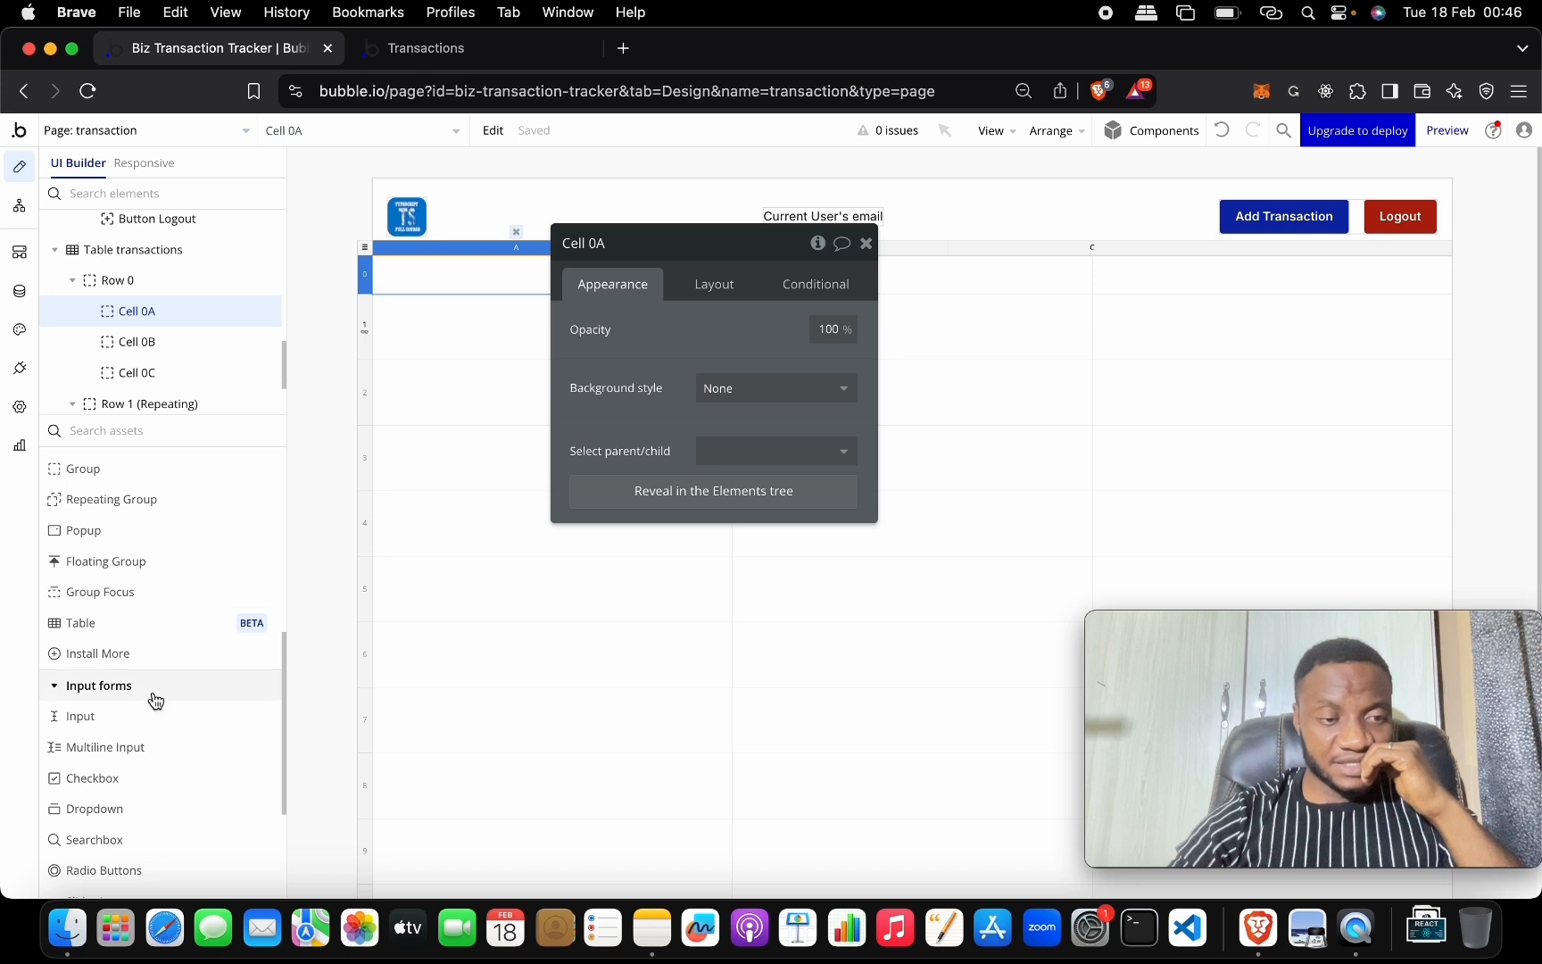
Place an S/N text label in Cell 0A, styled bold Heading 6.
{"action": "scroll", "coordinate": [152, 636], "scroll_direction": "up", "scroll_amount": 5}
{"action": "left_click_drag", "start_coordinate": [161, 498], "coordinate": [446, 254]}
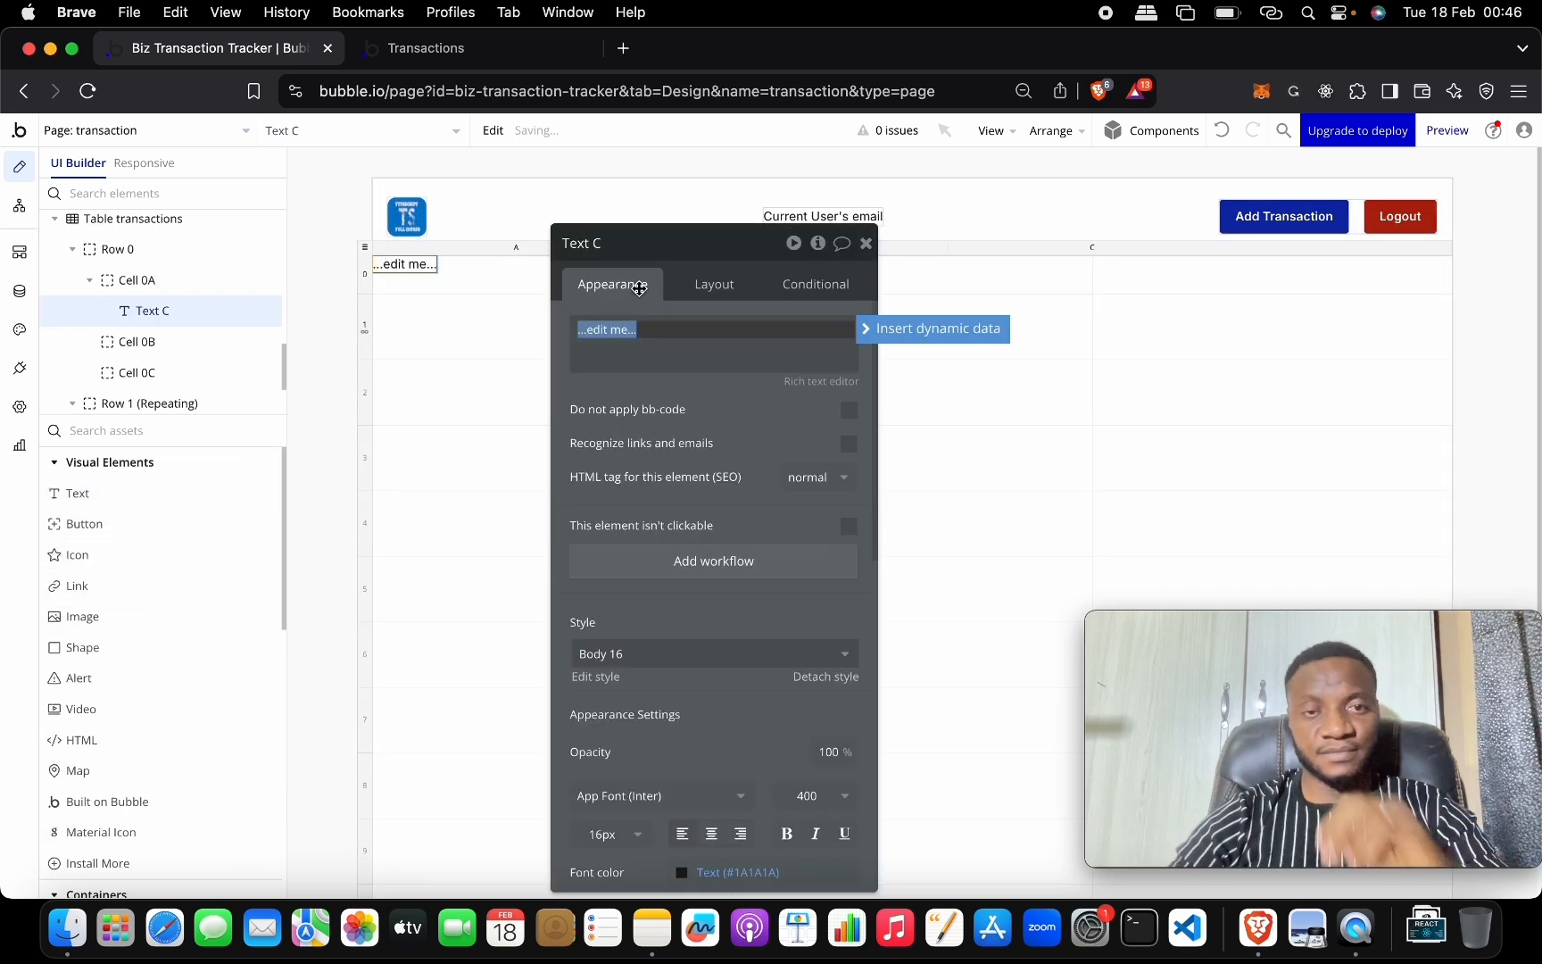
{"action": "type", "text": "S/N"}
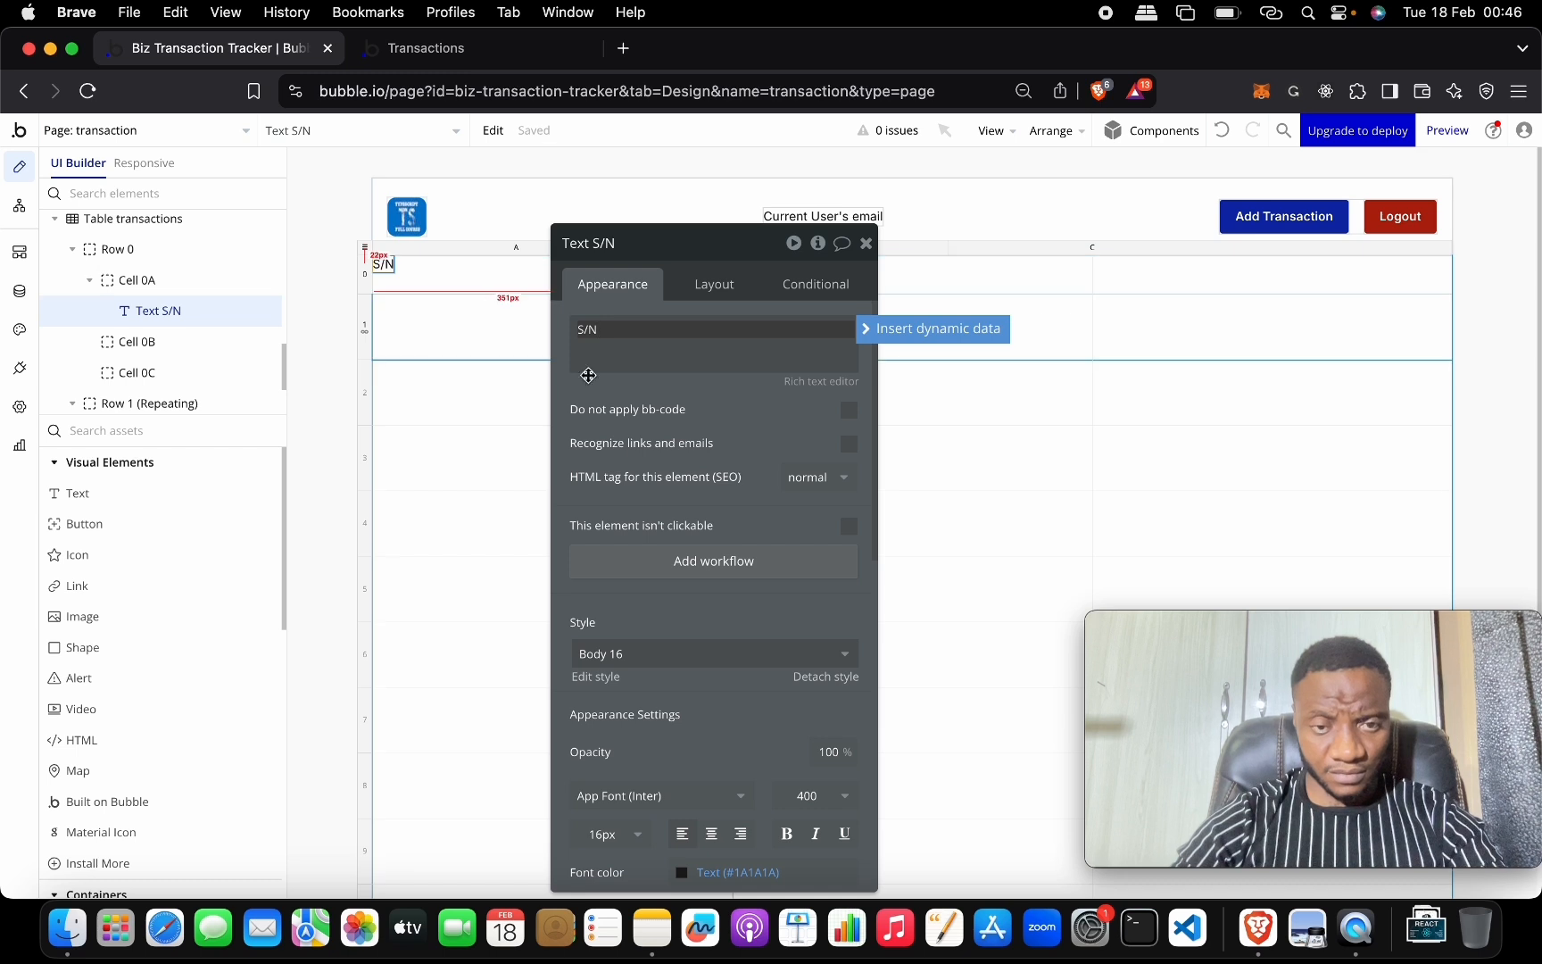
{"action": "scroll", "coordinate": [717, 553], "scroll_direction": "down", "scroll_amount": 3}
{"action": "left_click", "coordinate": [700, 505]}
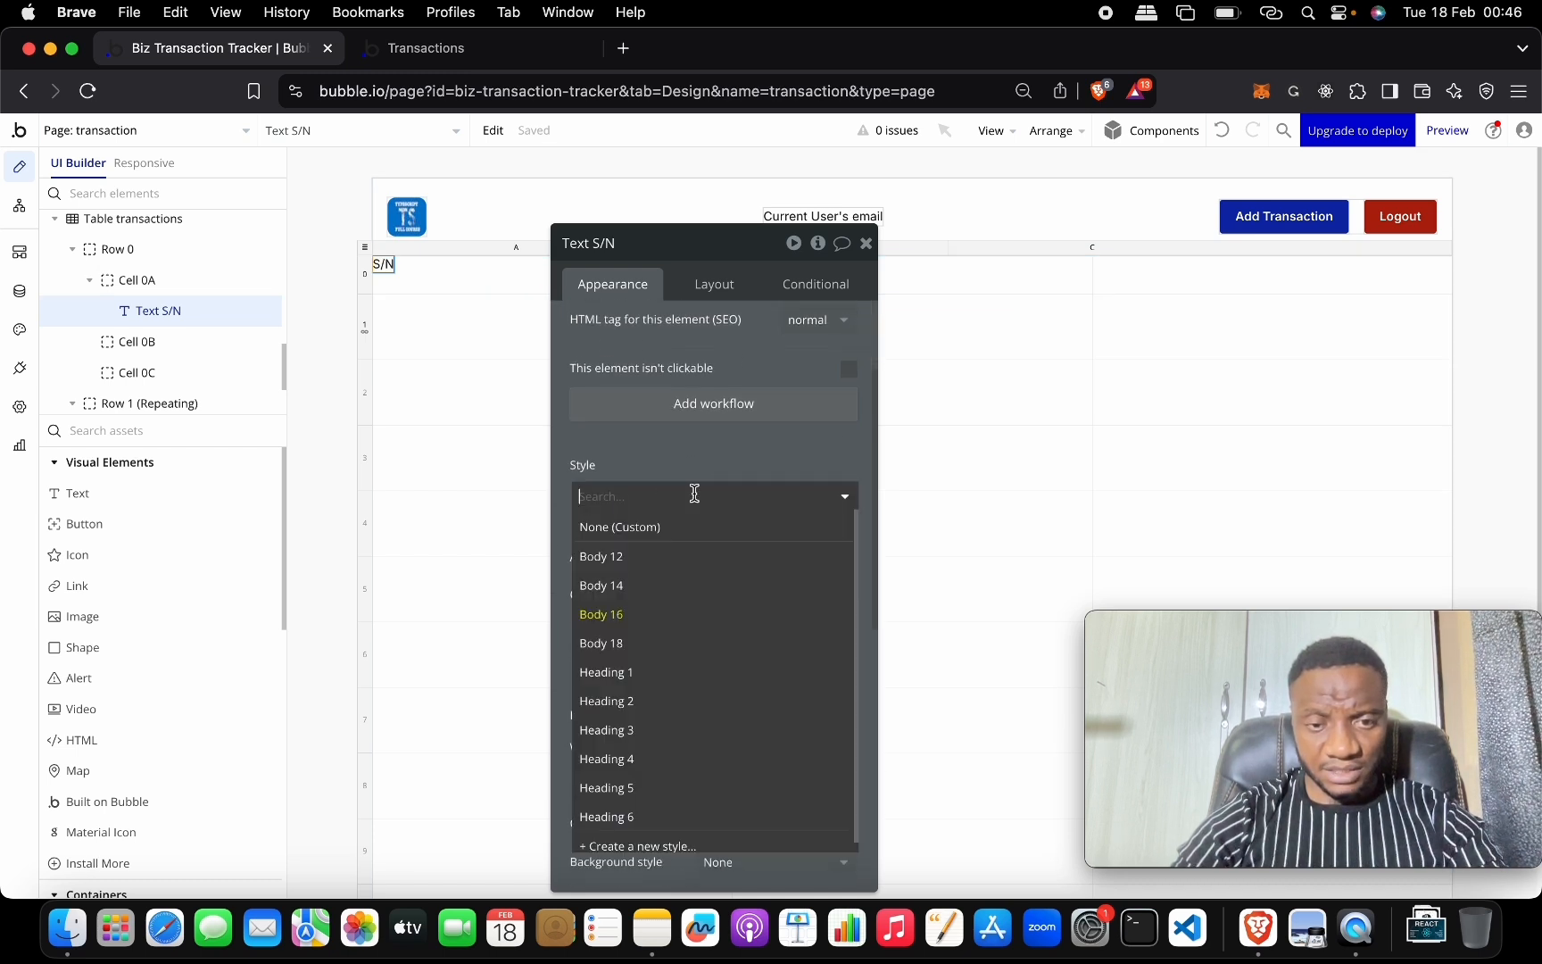
{"action": "left_click", "coordinate": [704, 654]}
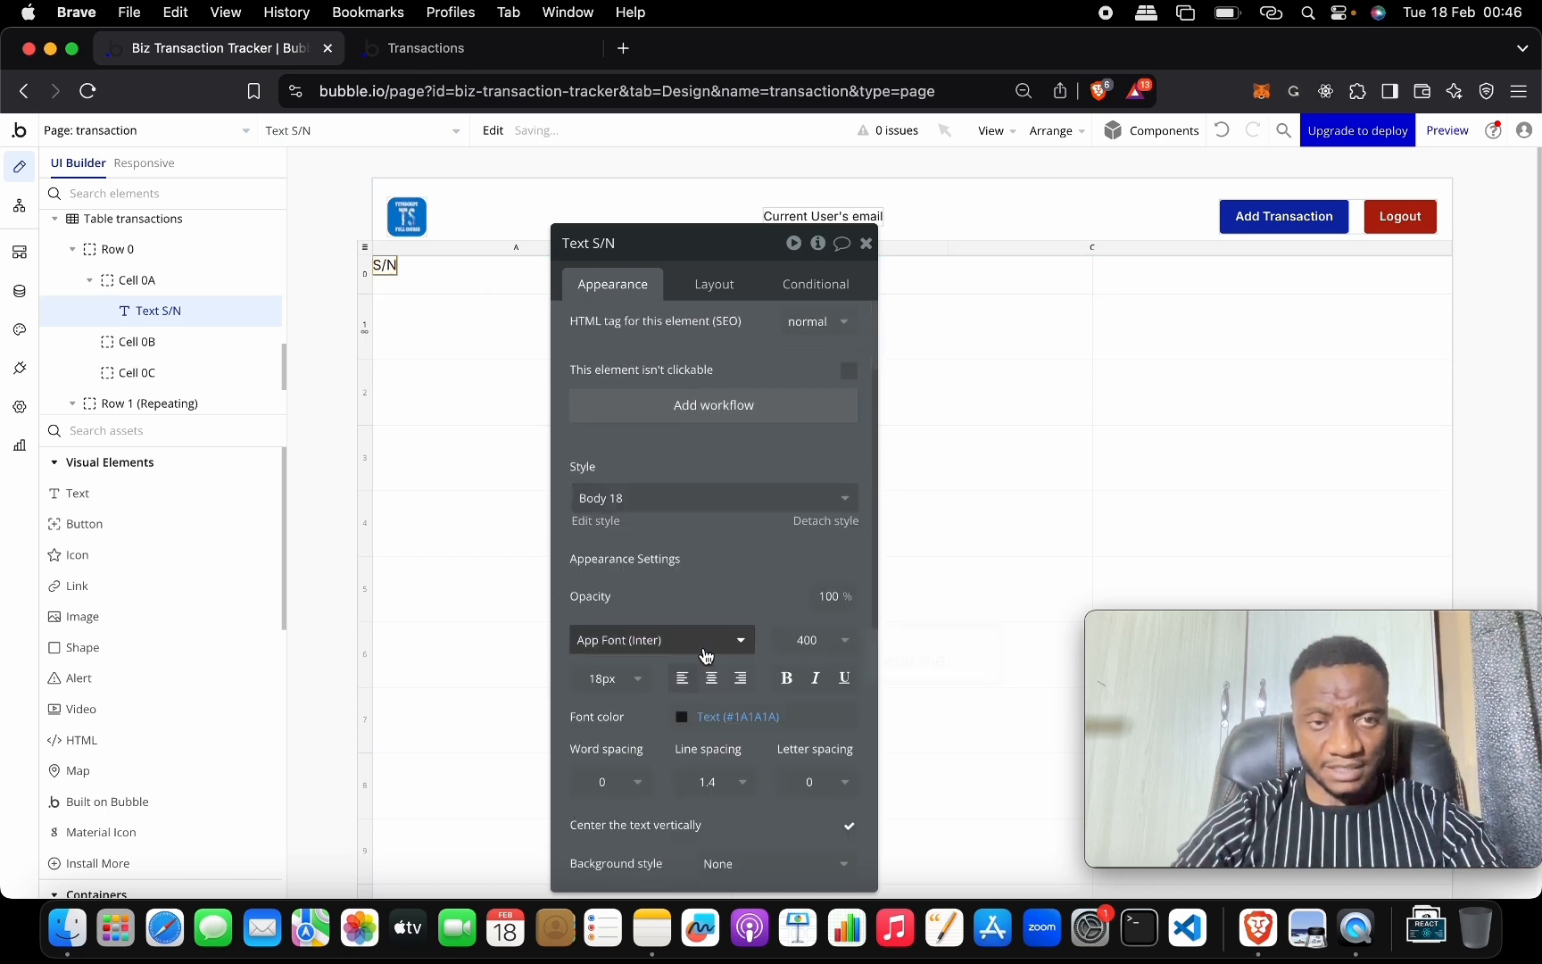
{"action": "left_click", "coordinate": [786, 678]}
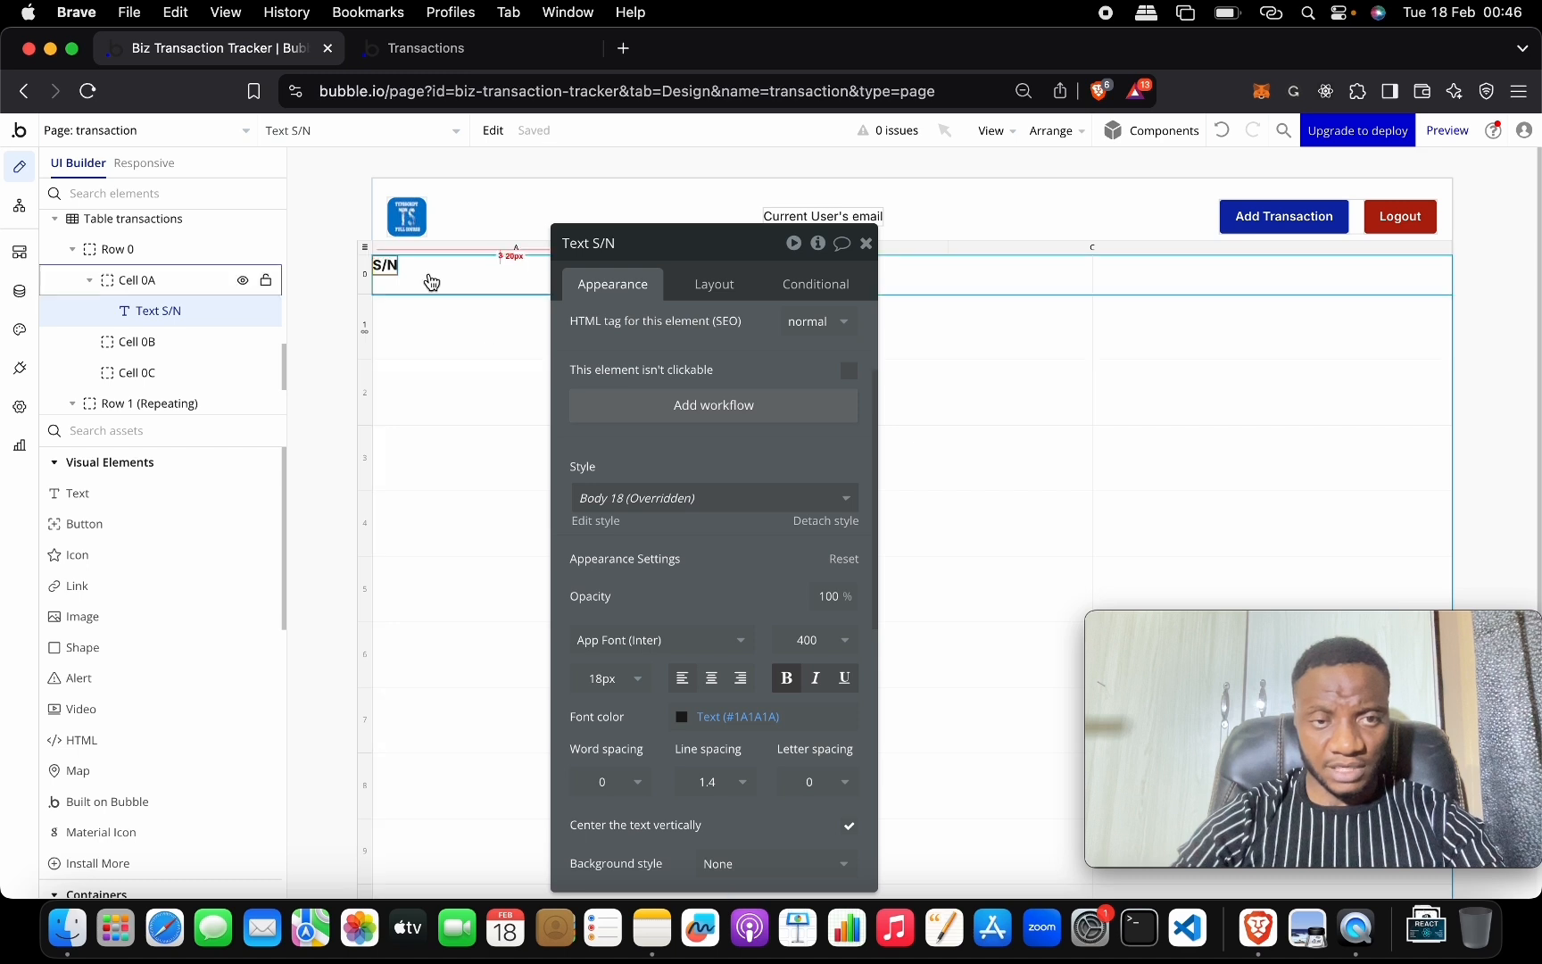
{"action": "left_click", "coordinate": [690, 497]}
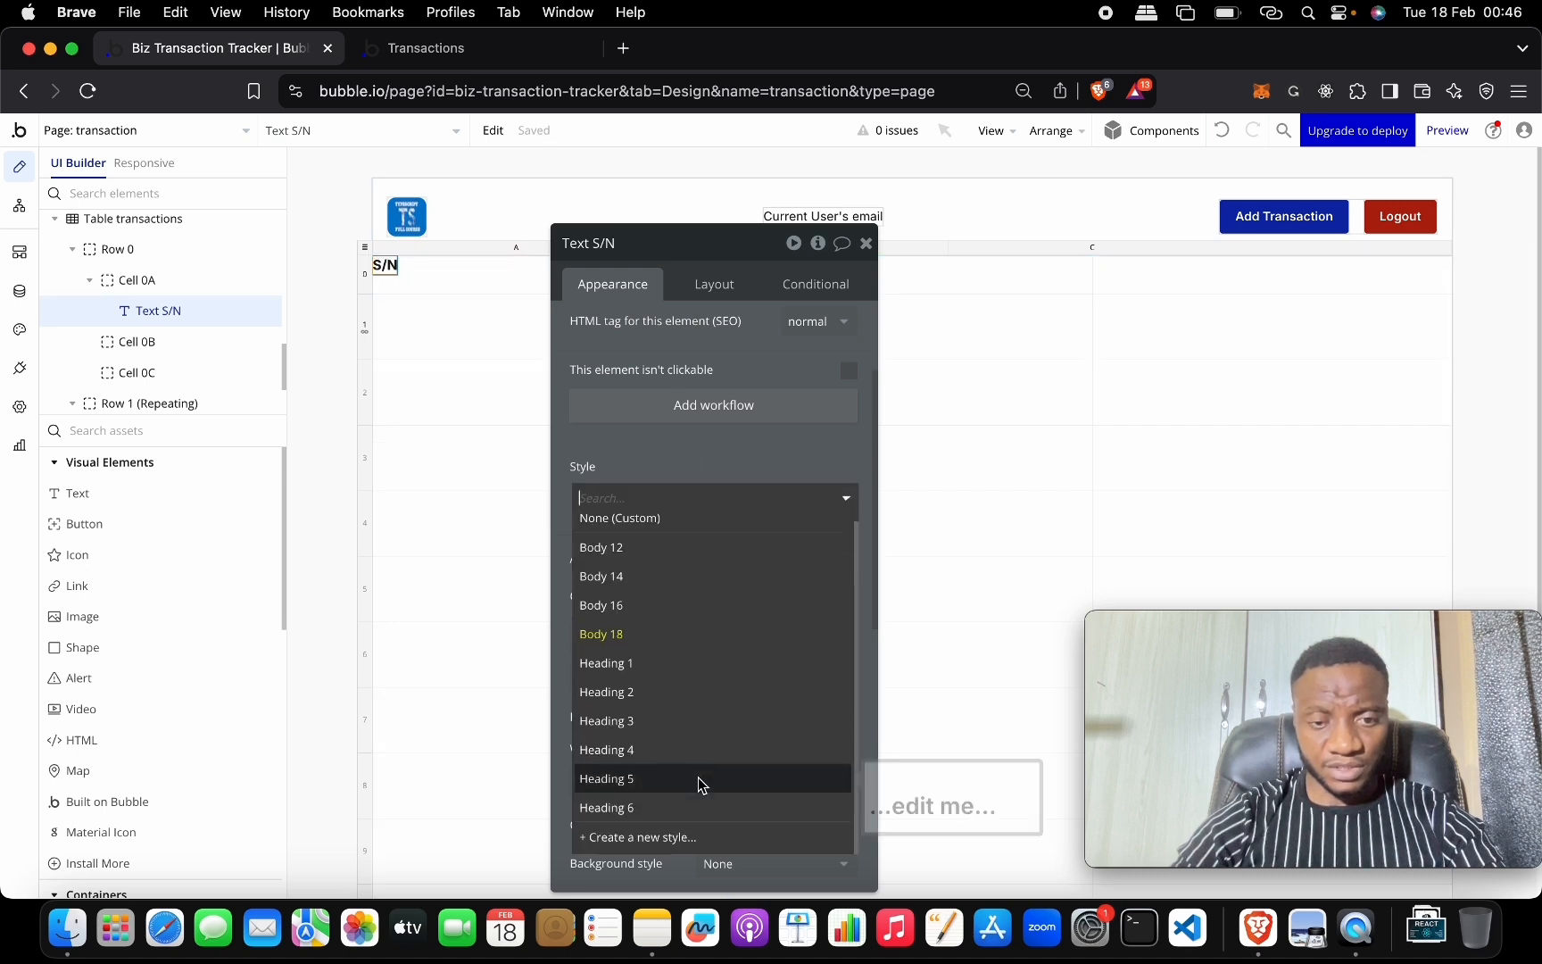
{"action": "left_click", "coordinate": [682, 816]}
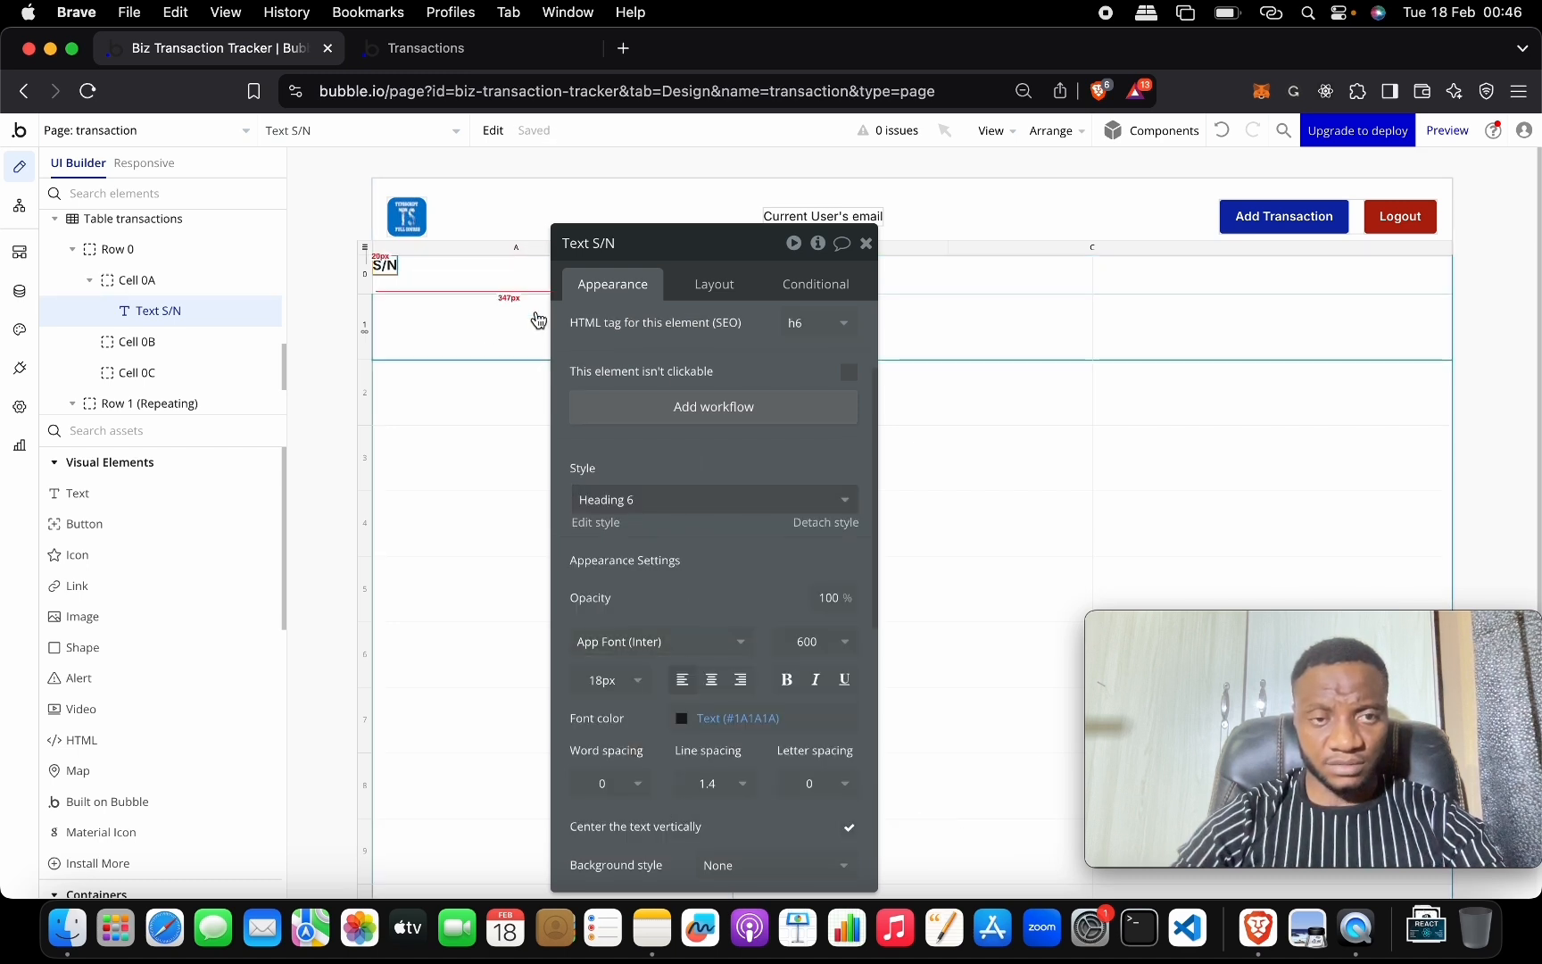
Centre the S/N label vertically and set Cell 0A's container alignment to center.
{"action": "left_click_drag", "start_coordinate": [665, 242], "coordinate": [1012, 167]}
{"action": "left_click", "coordinate": [993, 206]}
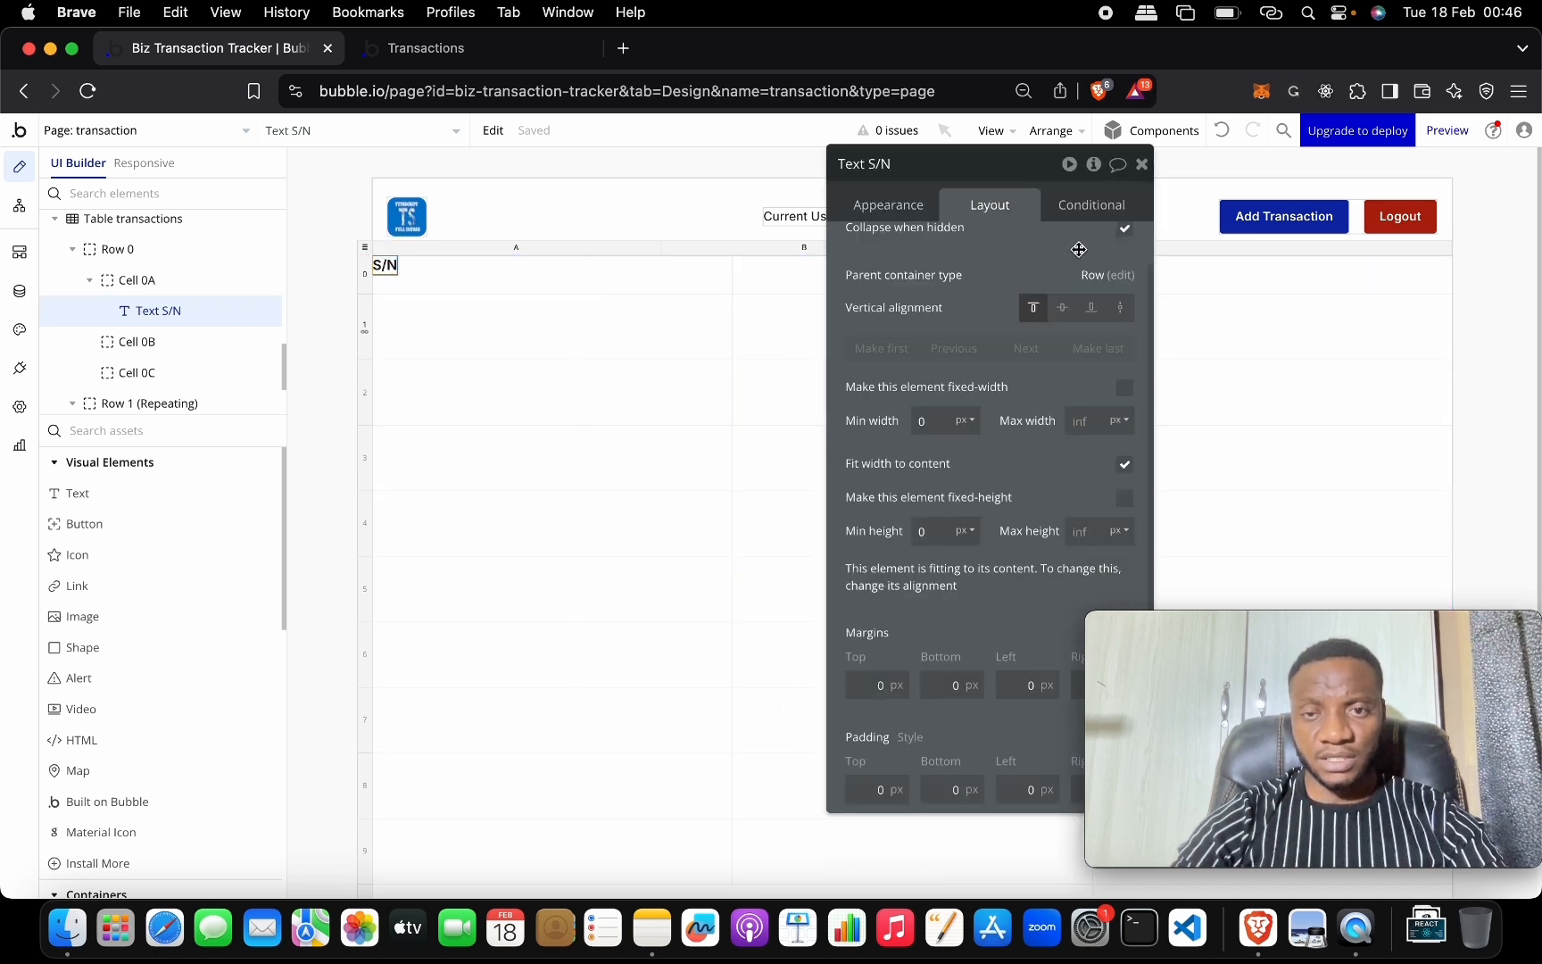
{"action": "left_click", "coordinate": [1068, 311]}
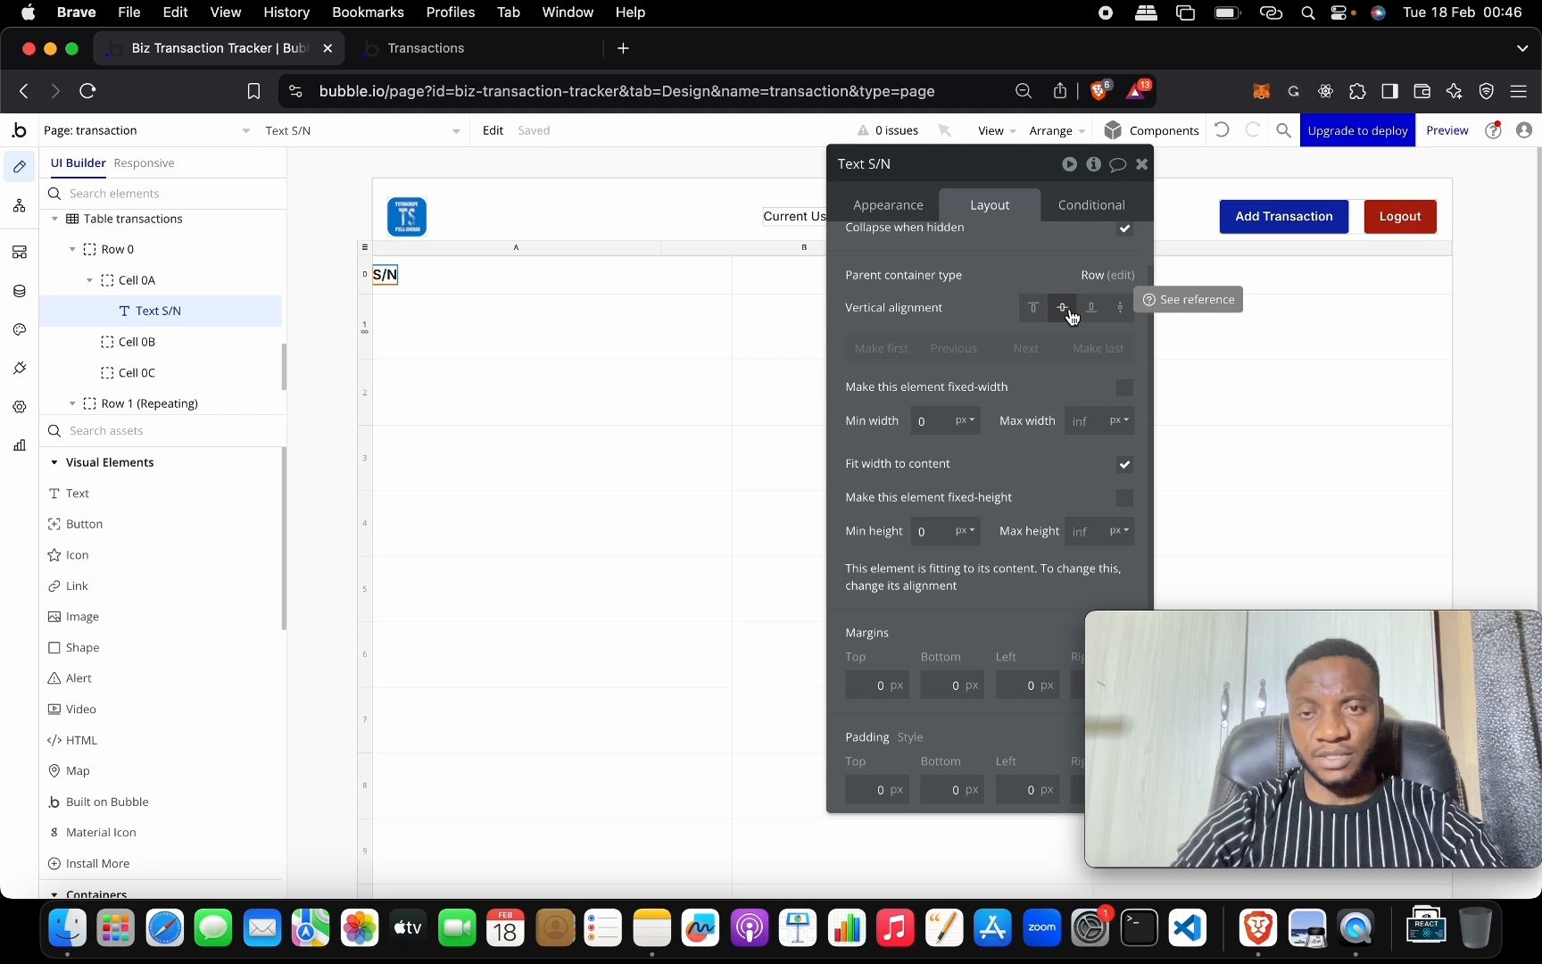
{"action": "left_click", "coordinate": [685, 281]}
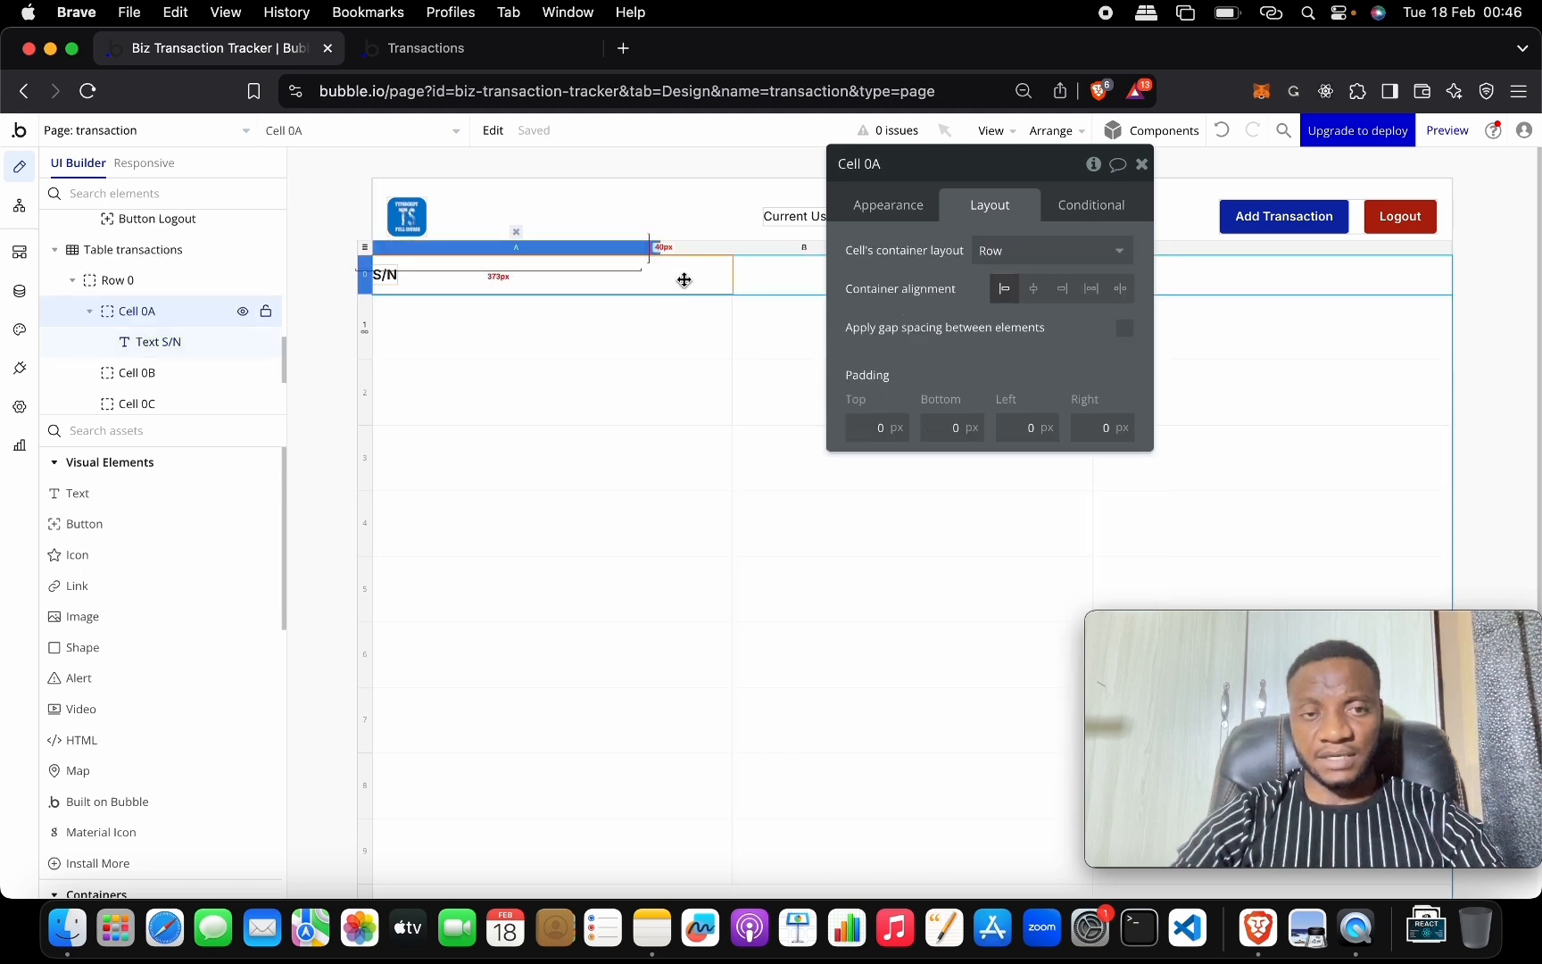
{"action": "left_click", "coordinate": [1037, 291]}
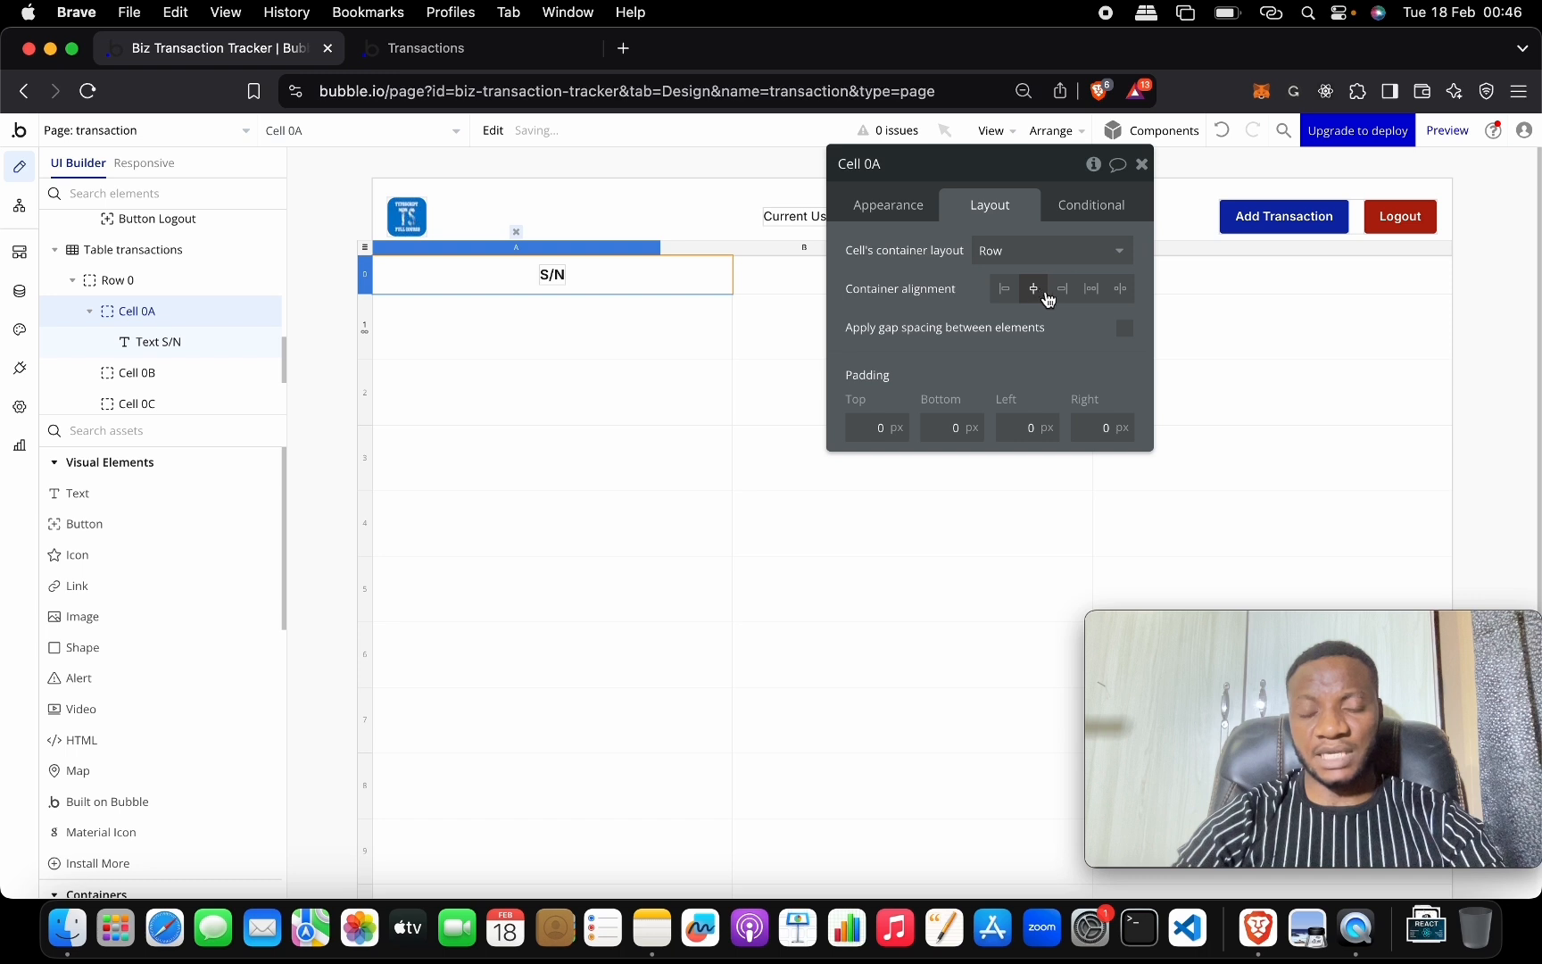
{"action": "left_click_drag", "start_coordinate": [1014, 174], "coordinate": [736, 498]}
Copy the S/N label into Cell 0B as a centred Title heading.
{"action": "left_click", "coordinate": [561, 275]}
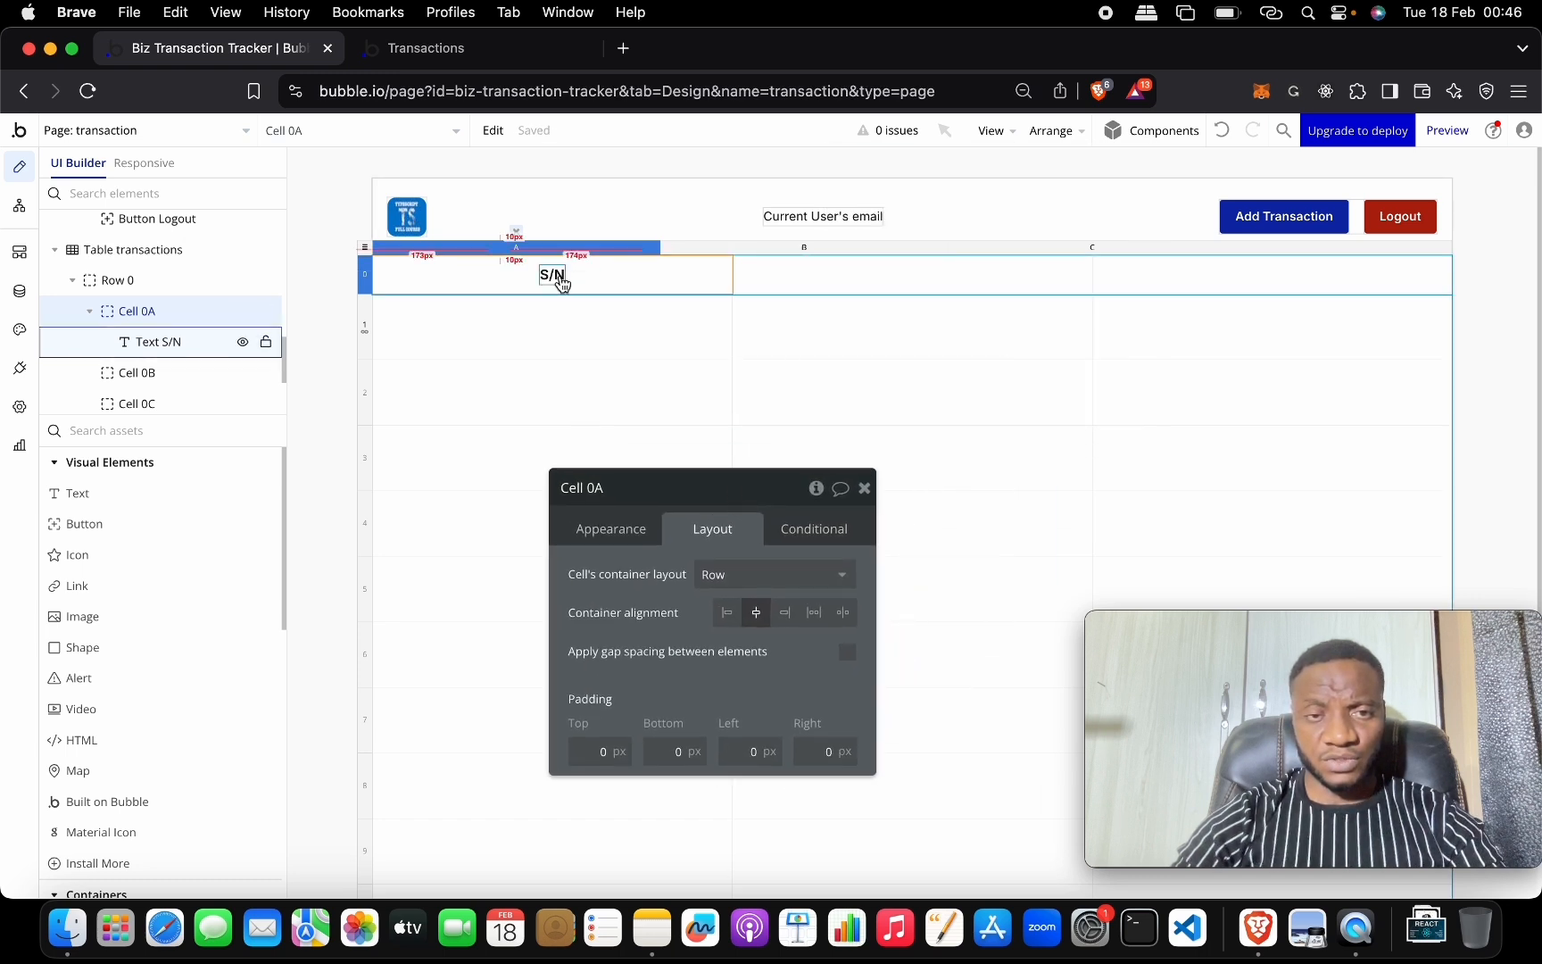
{"action": "left_click", "coordinate": [826, 274]}
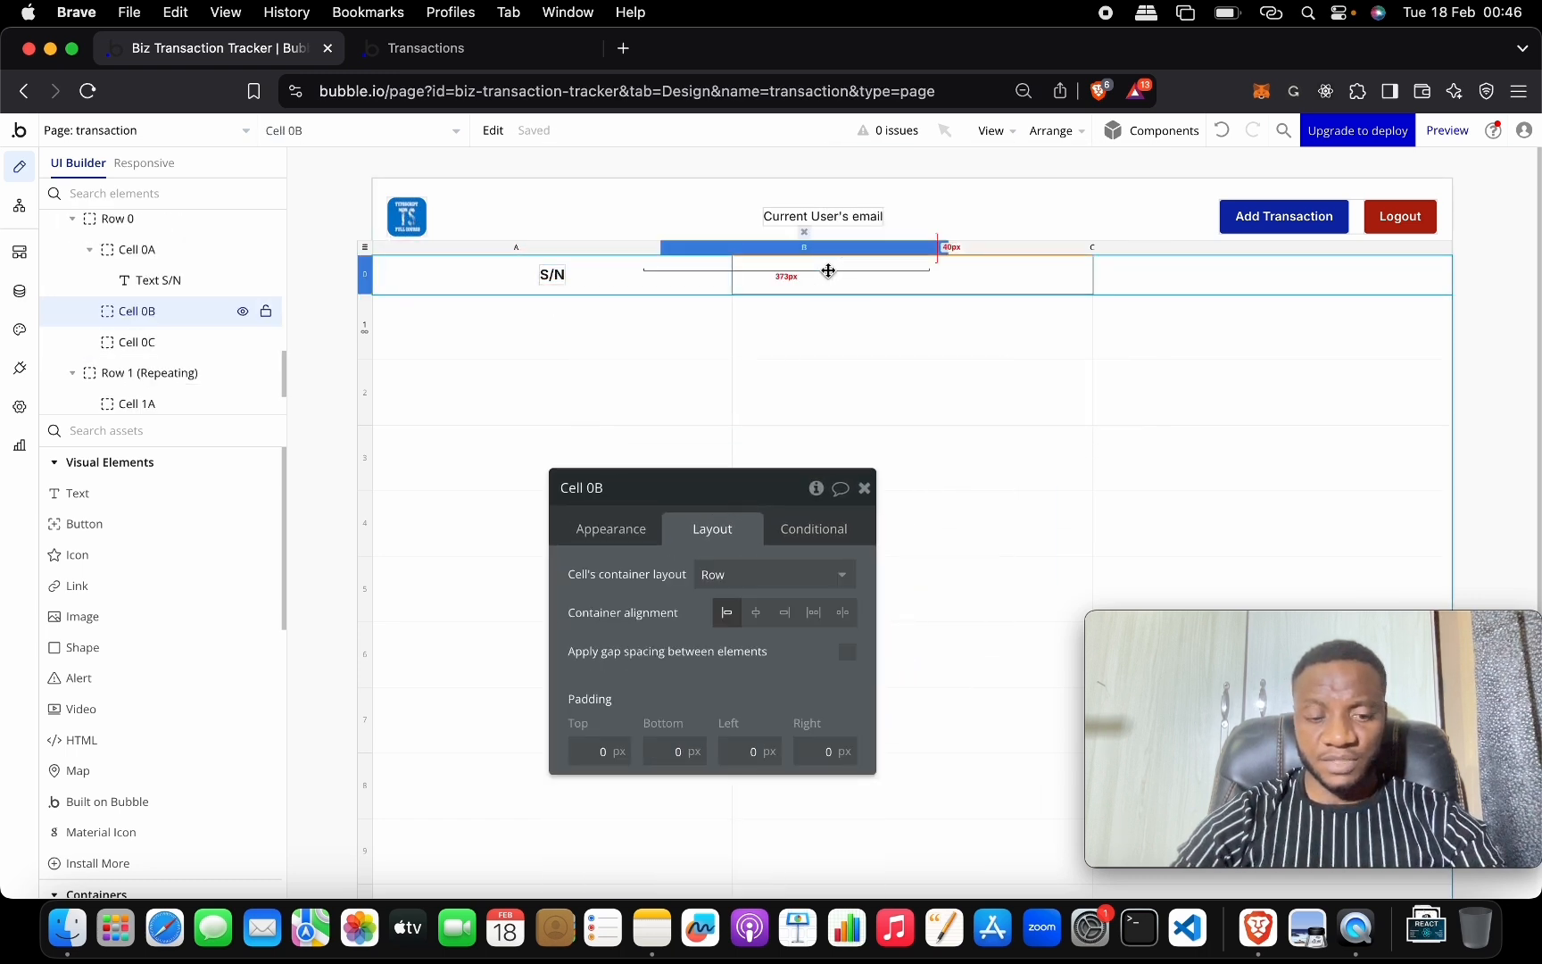
{"action": "key", "text": "super+v"}
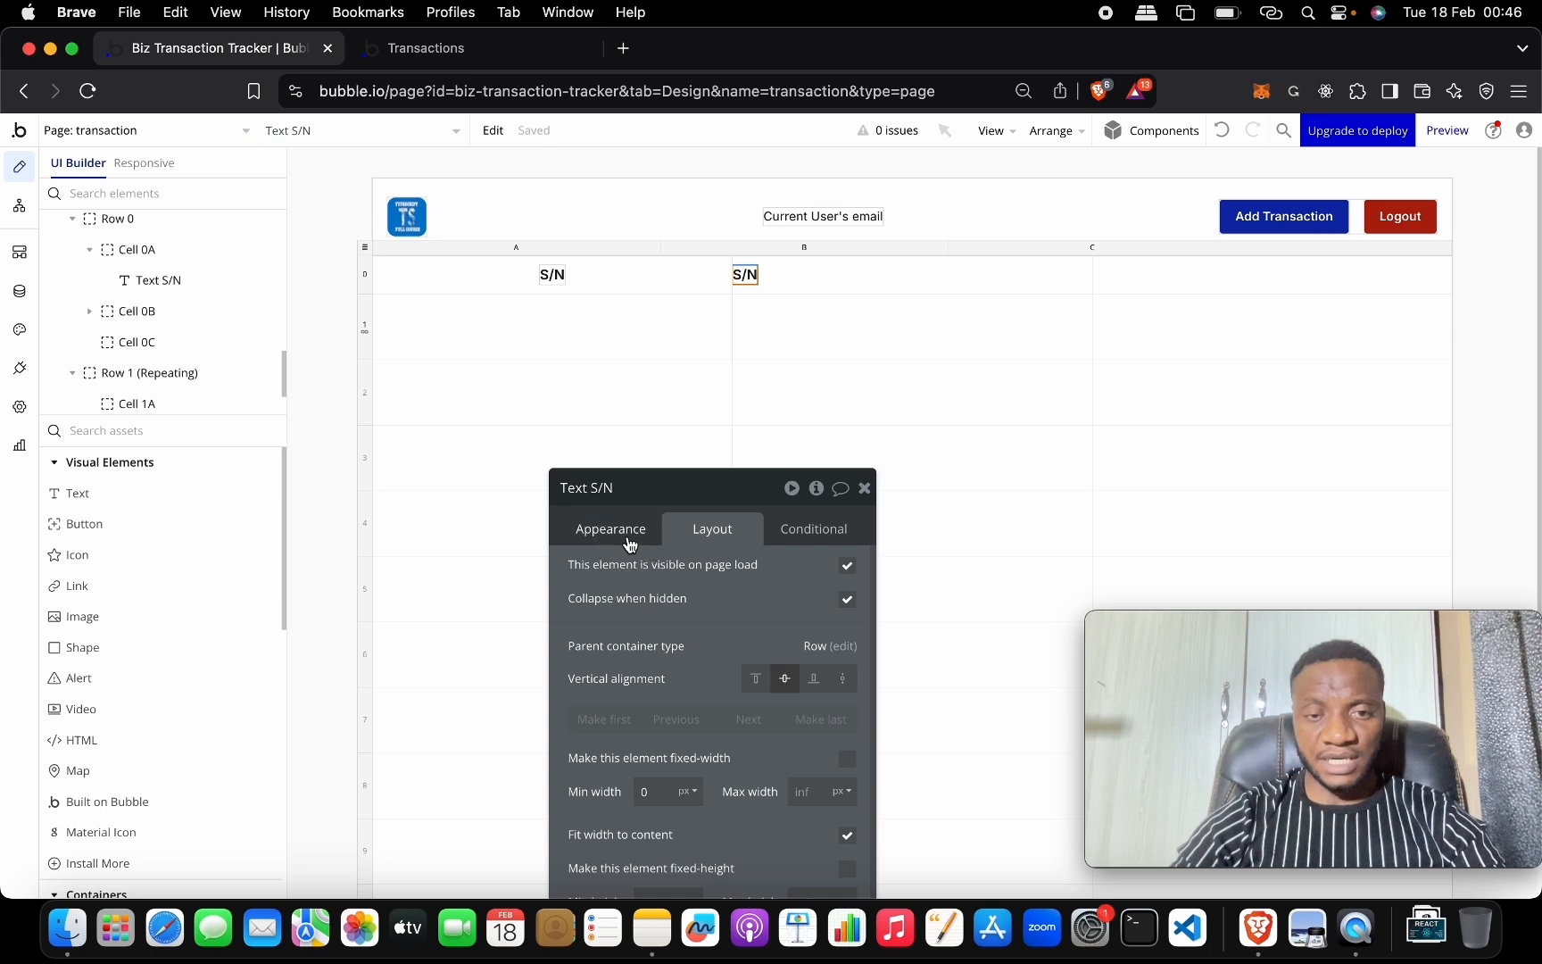
{"action": "left_click", "coordinate": [628, 543]}
{"action": "triple_click", "coordinate": [637, 585]}
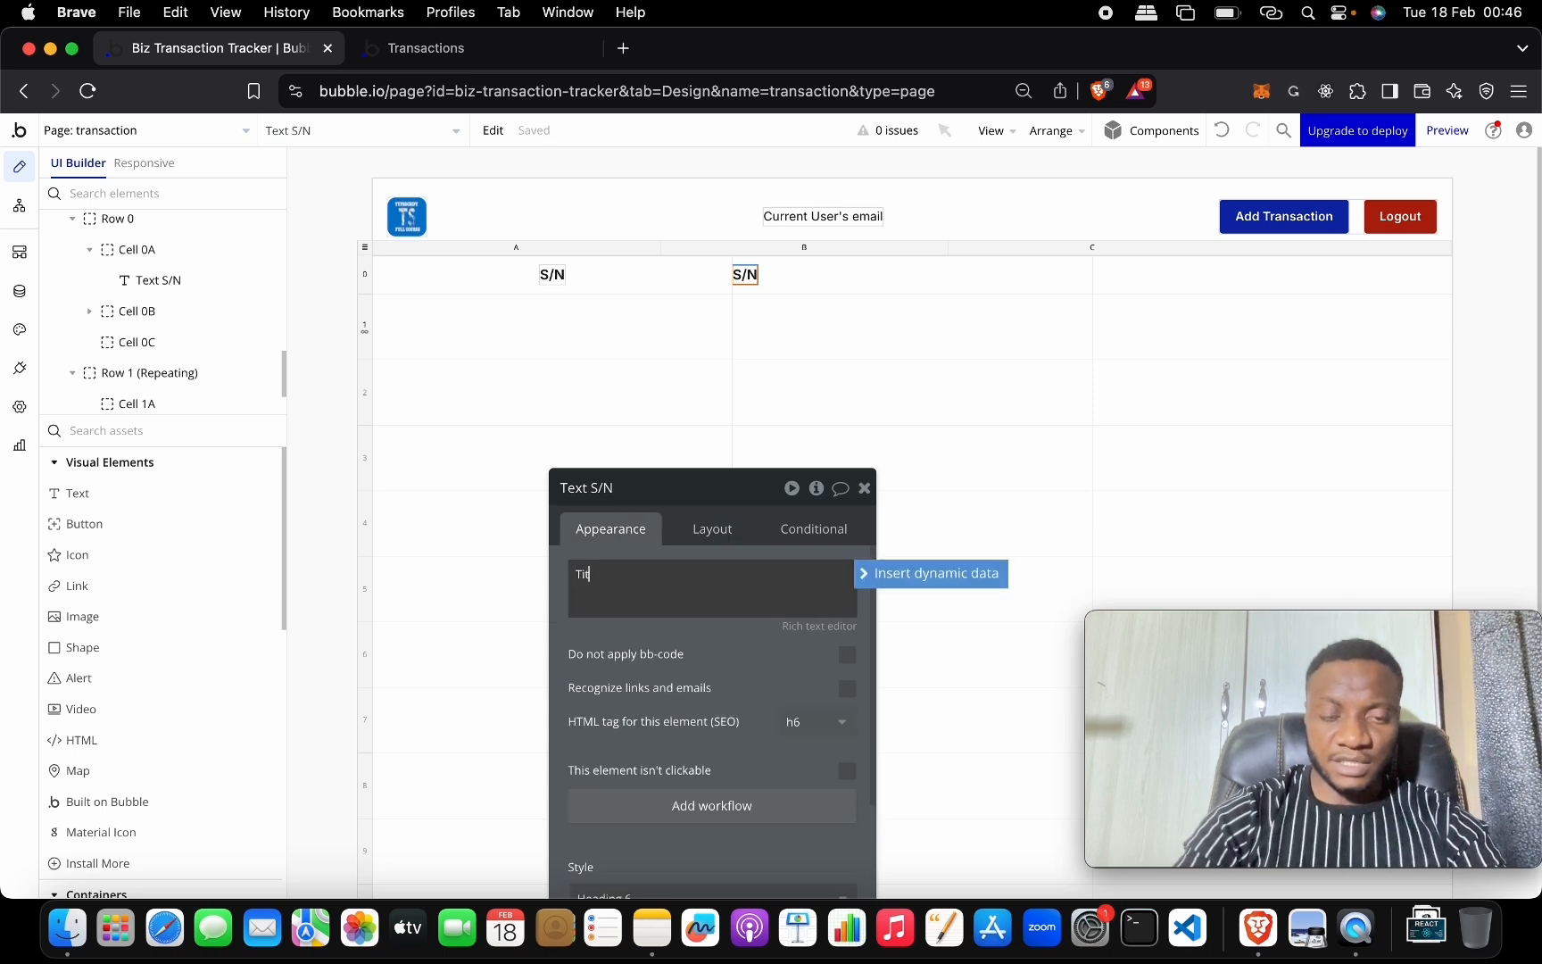
{"action": "left_click", "coordinate": [833, 272]}
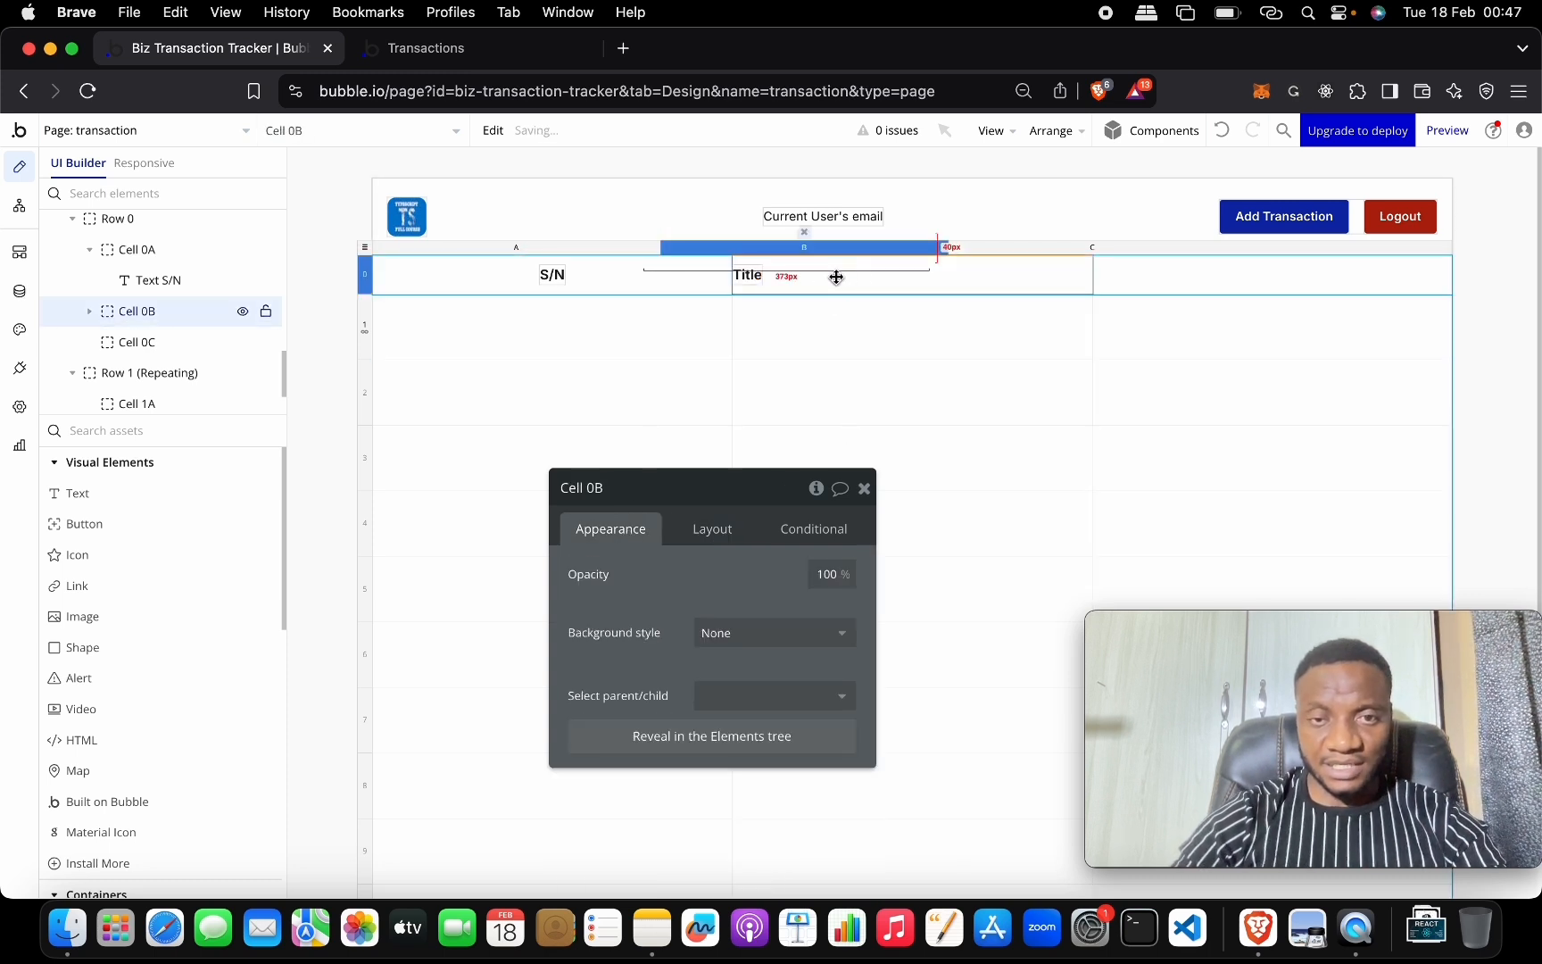
{"action": "left_click", "coordinate": [719, 536]}
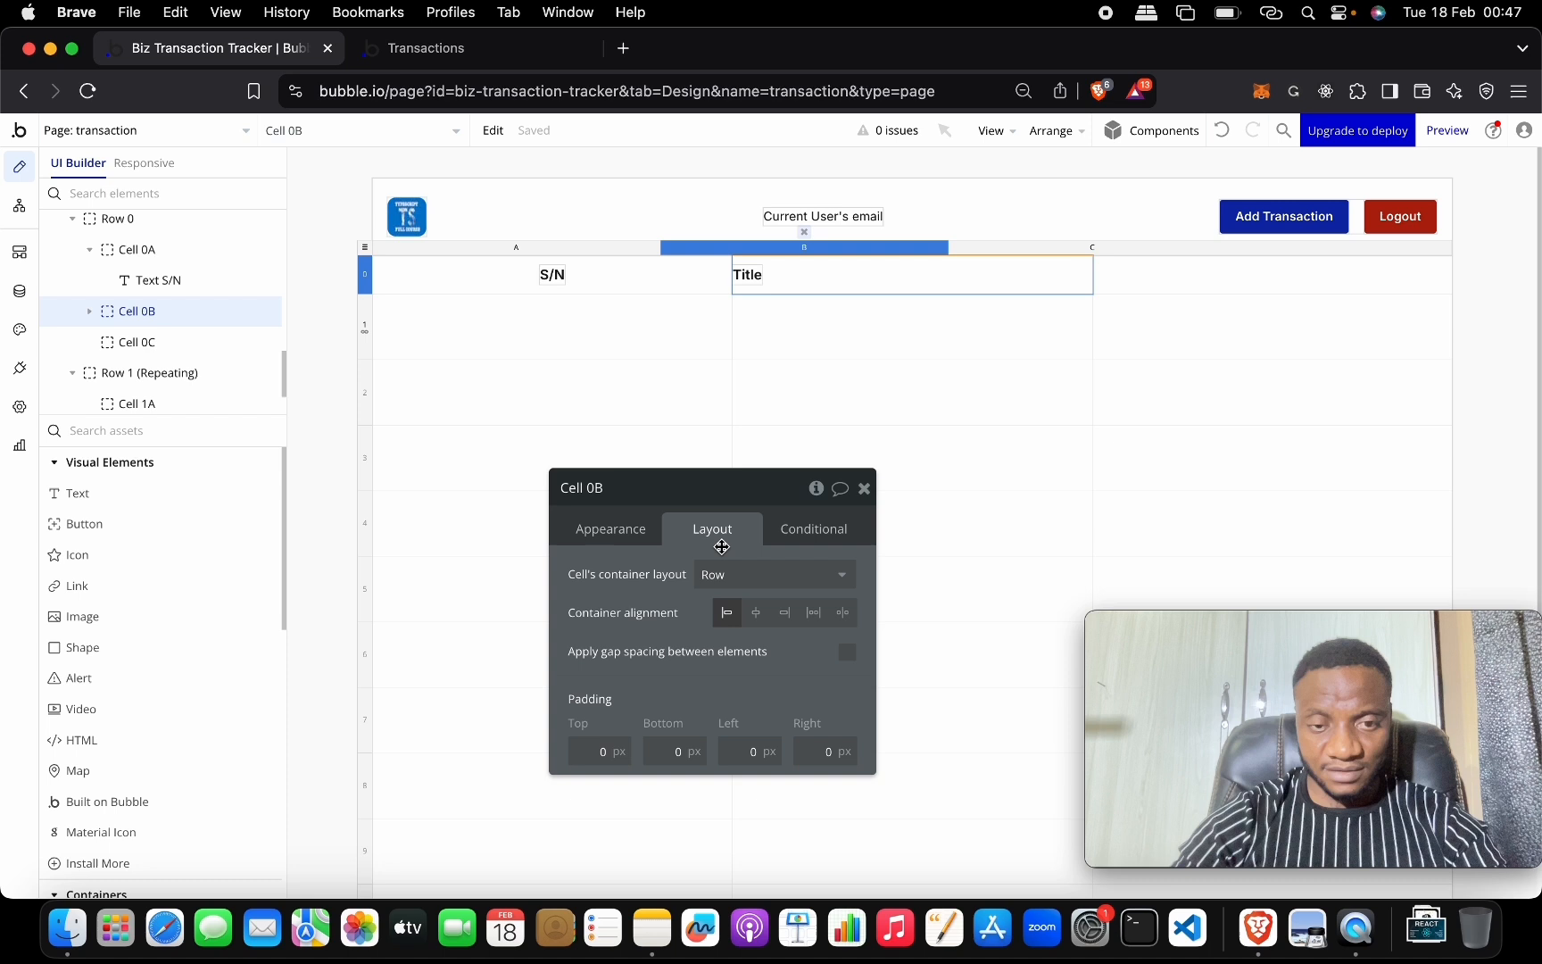
{"action": "left_click", "coordinate": [759, 613]}
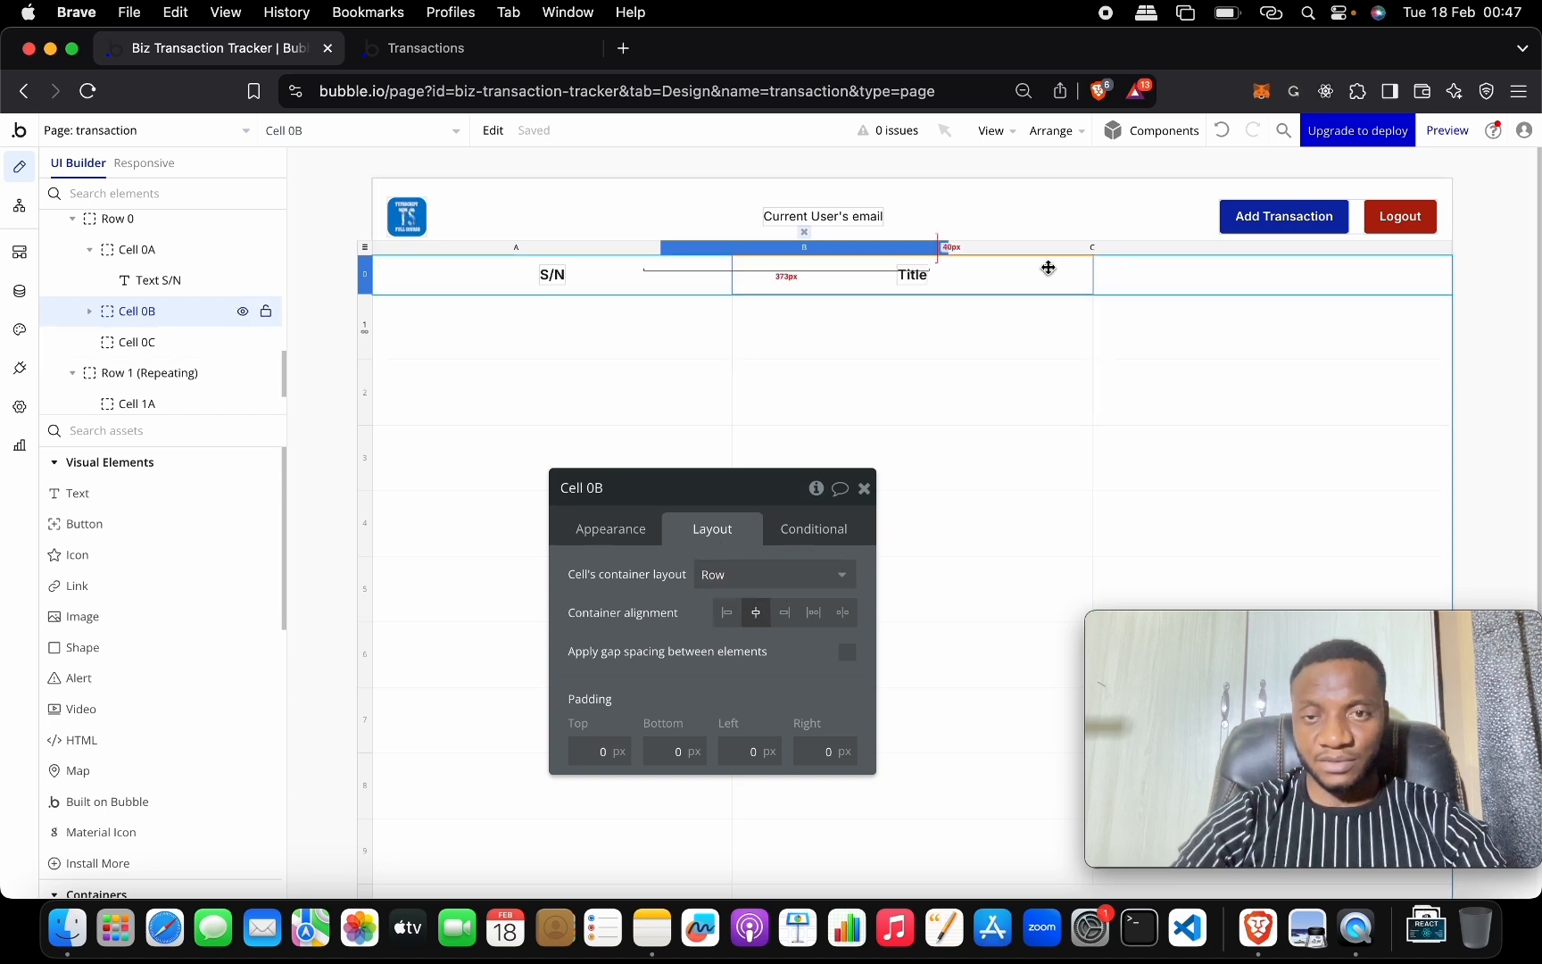
Paste the Title label into Cell 0C and change its text to Price.
{"action": "left_click", "coordinate": [917, 274]}
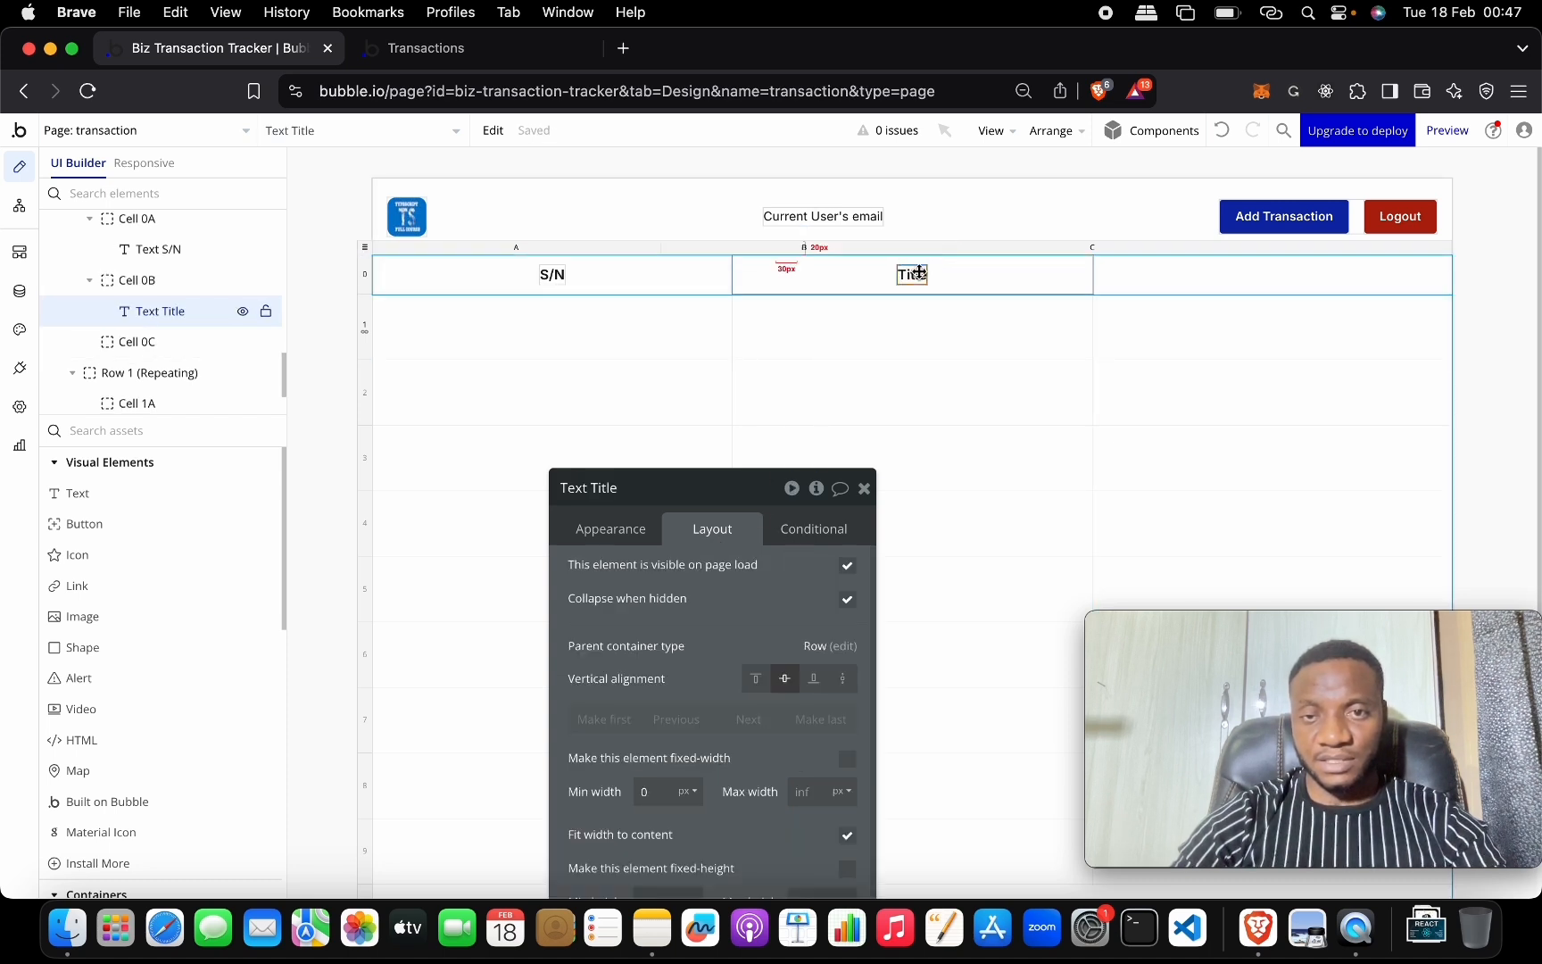
{"action": "left_click", "coordinate": [1187, 268]}
{"action": "key", "text": "cmd+v"}
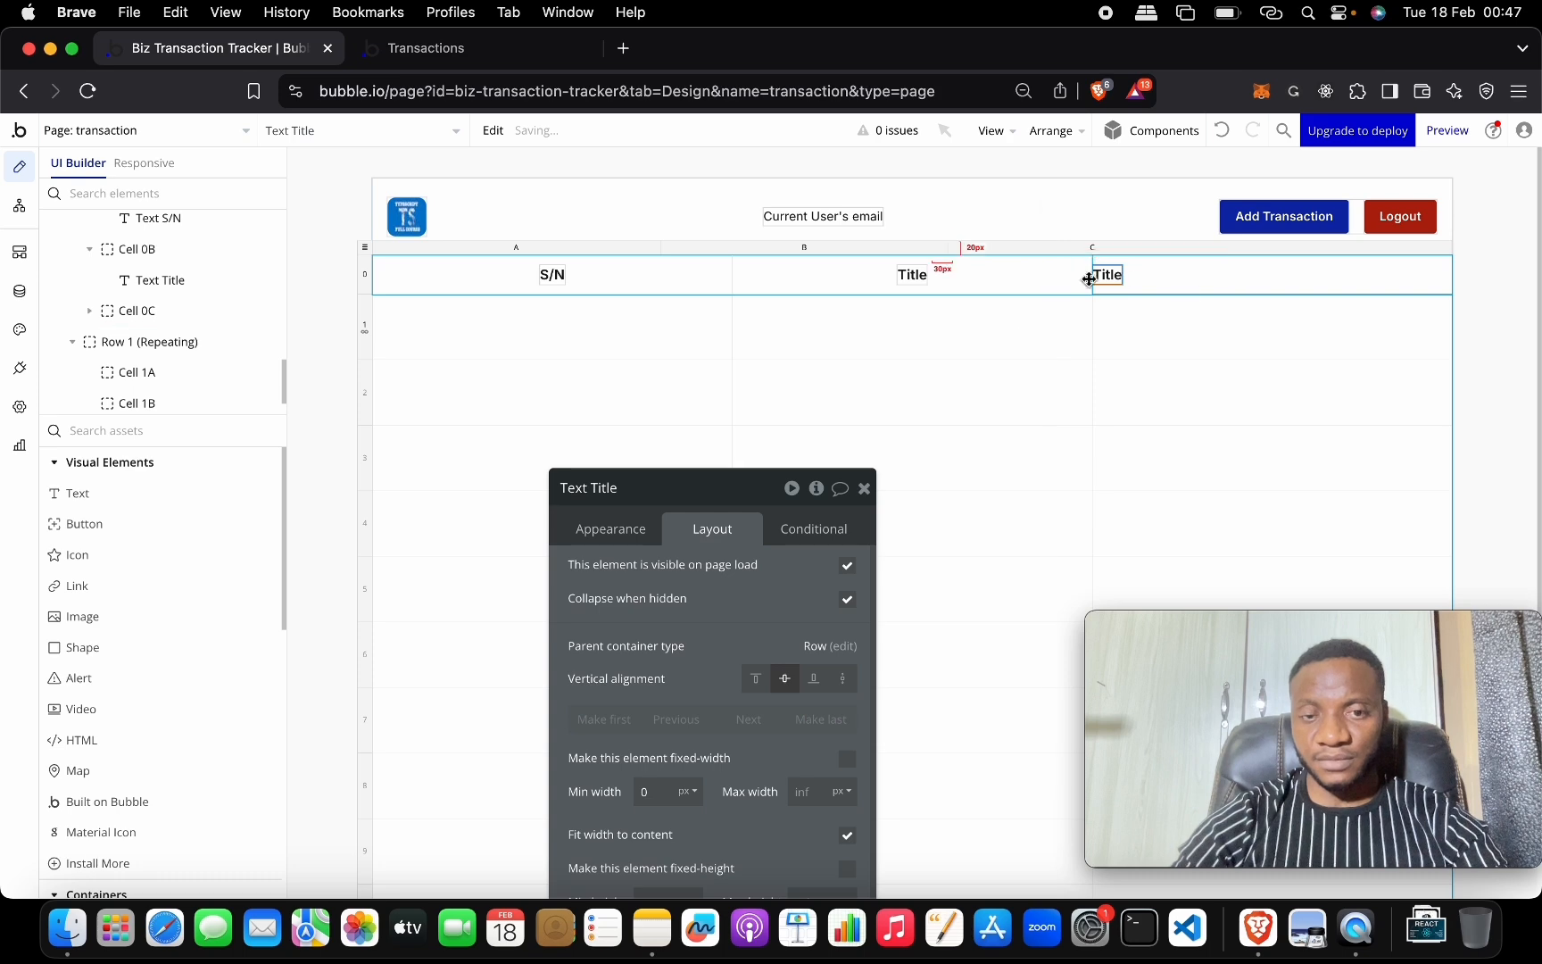
{"action": "left_click_drag", "start_coordinate": [736, 482], "coordinate": [669, 169]}
{"action": "left_click", "coordinate": [627, 191]}
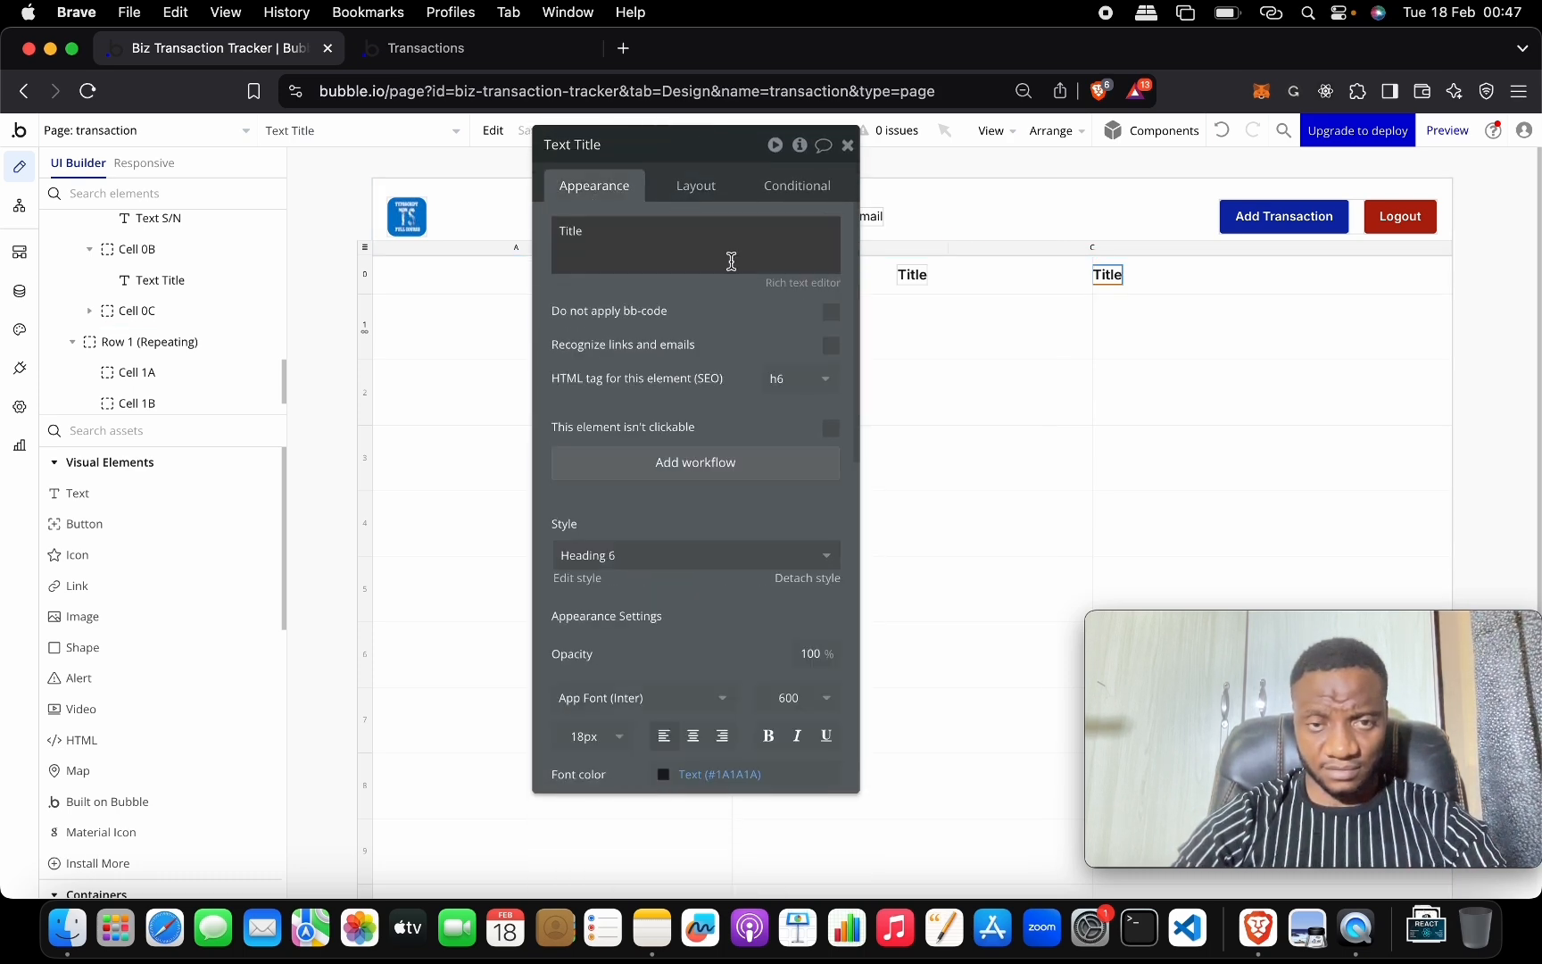
{"action": "double_click", "coordinate": [665, 234]}
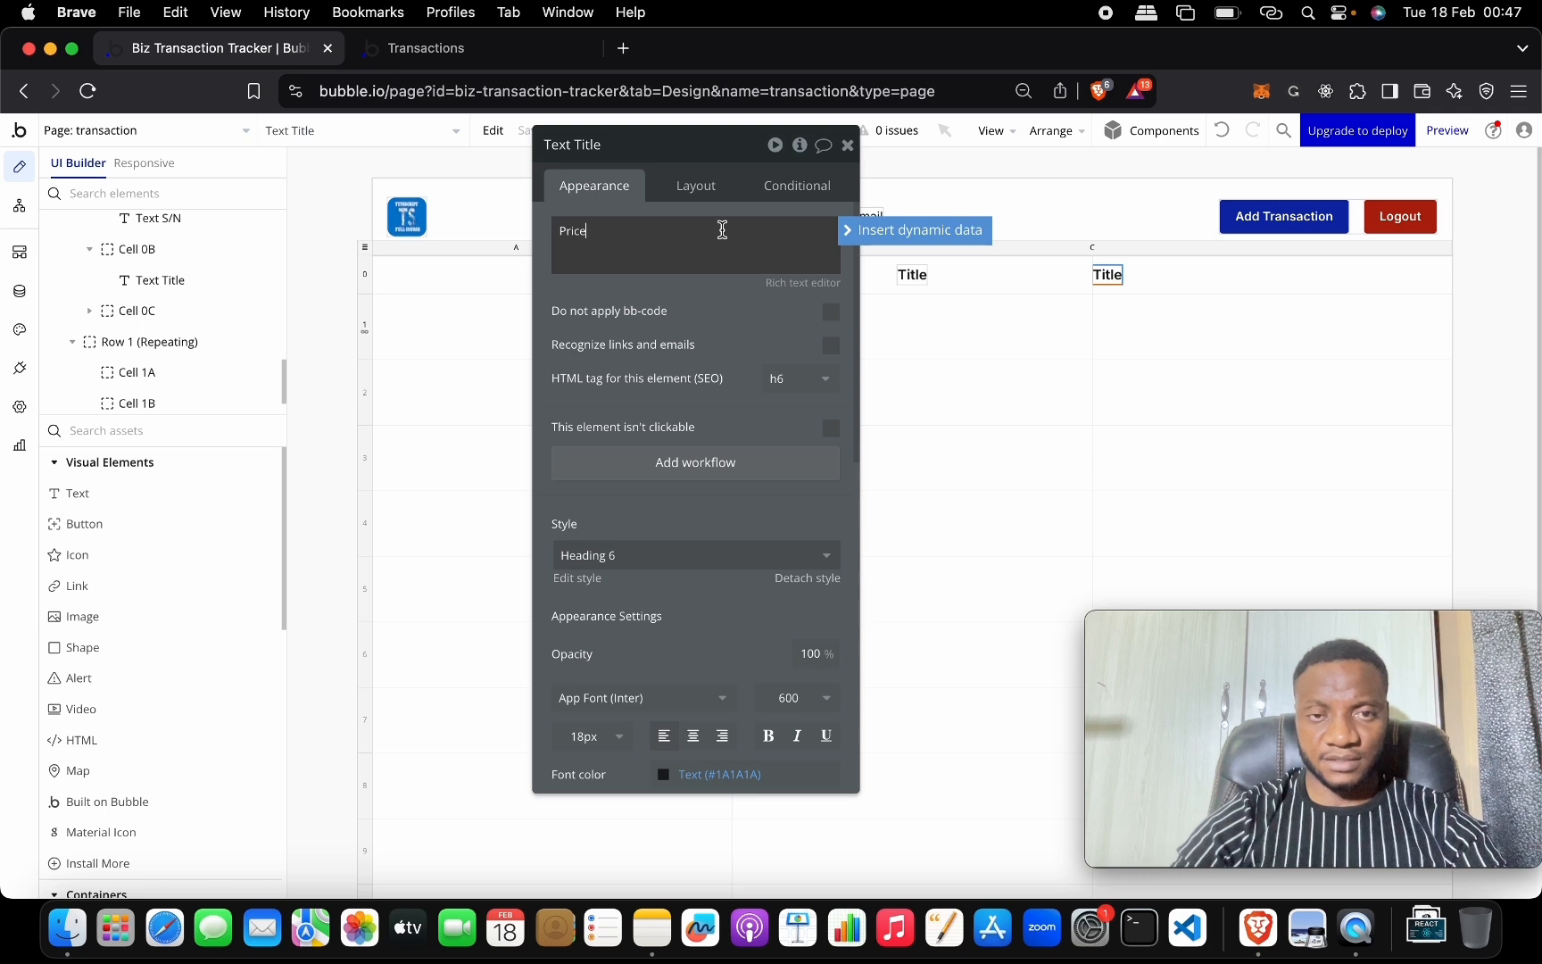
Set Cell 0C's container alignment to center so the Price header is centred.
{"action": "left_click", "coordinate": [1123, 277]}
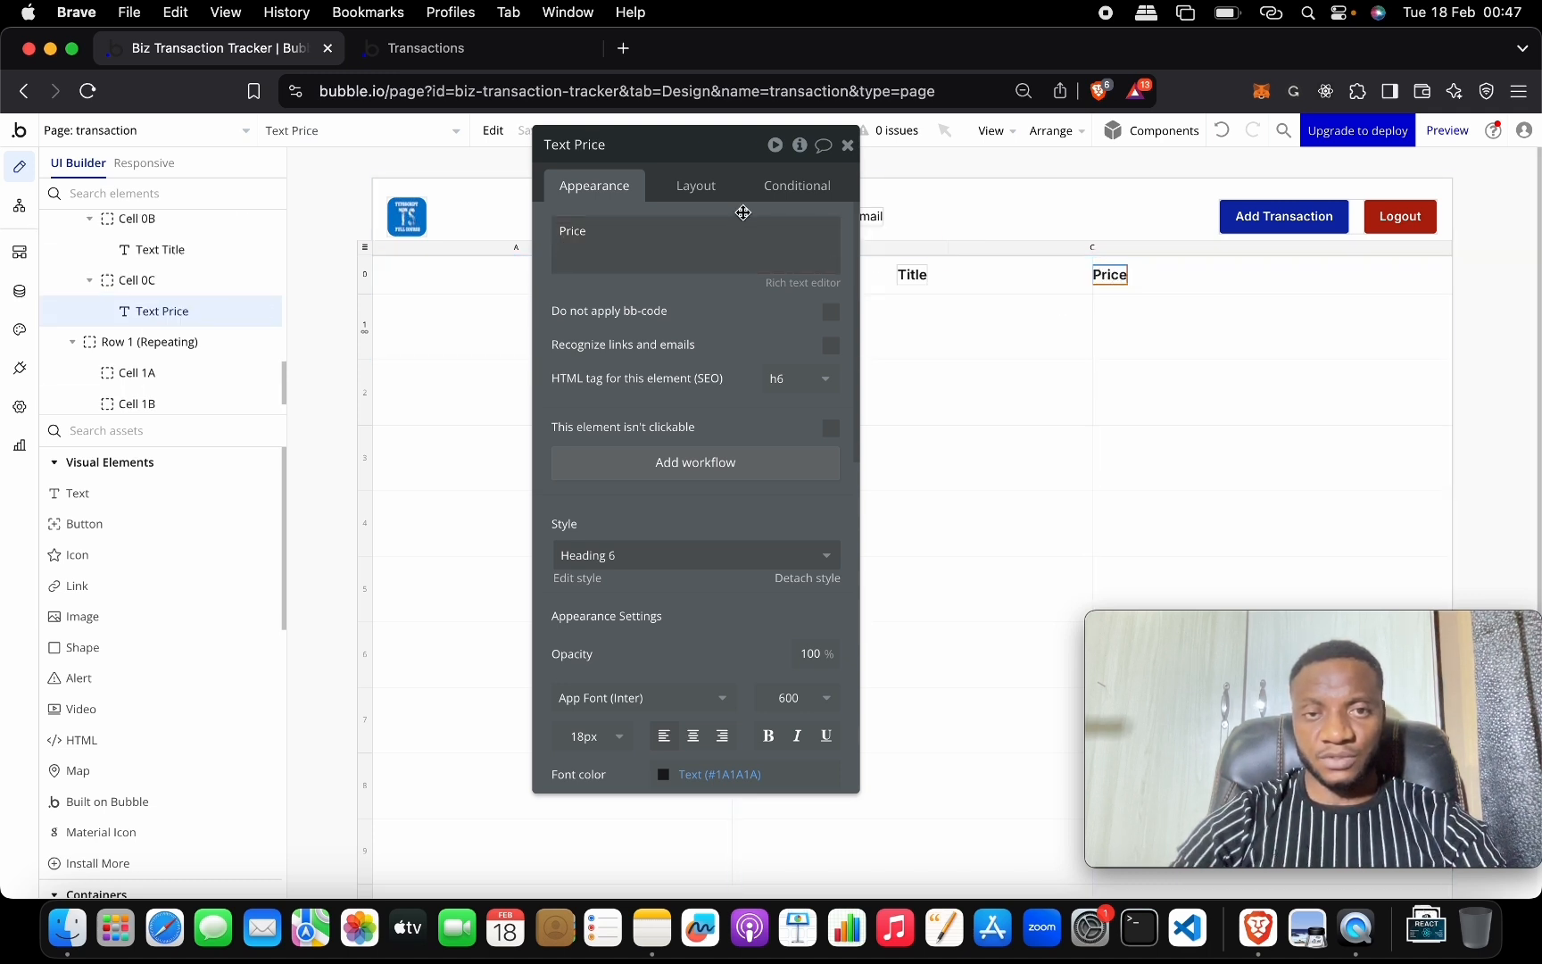
{"action": "left_click", "coordinate": [696, 185]}
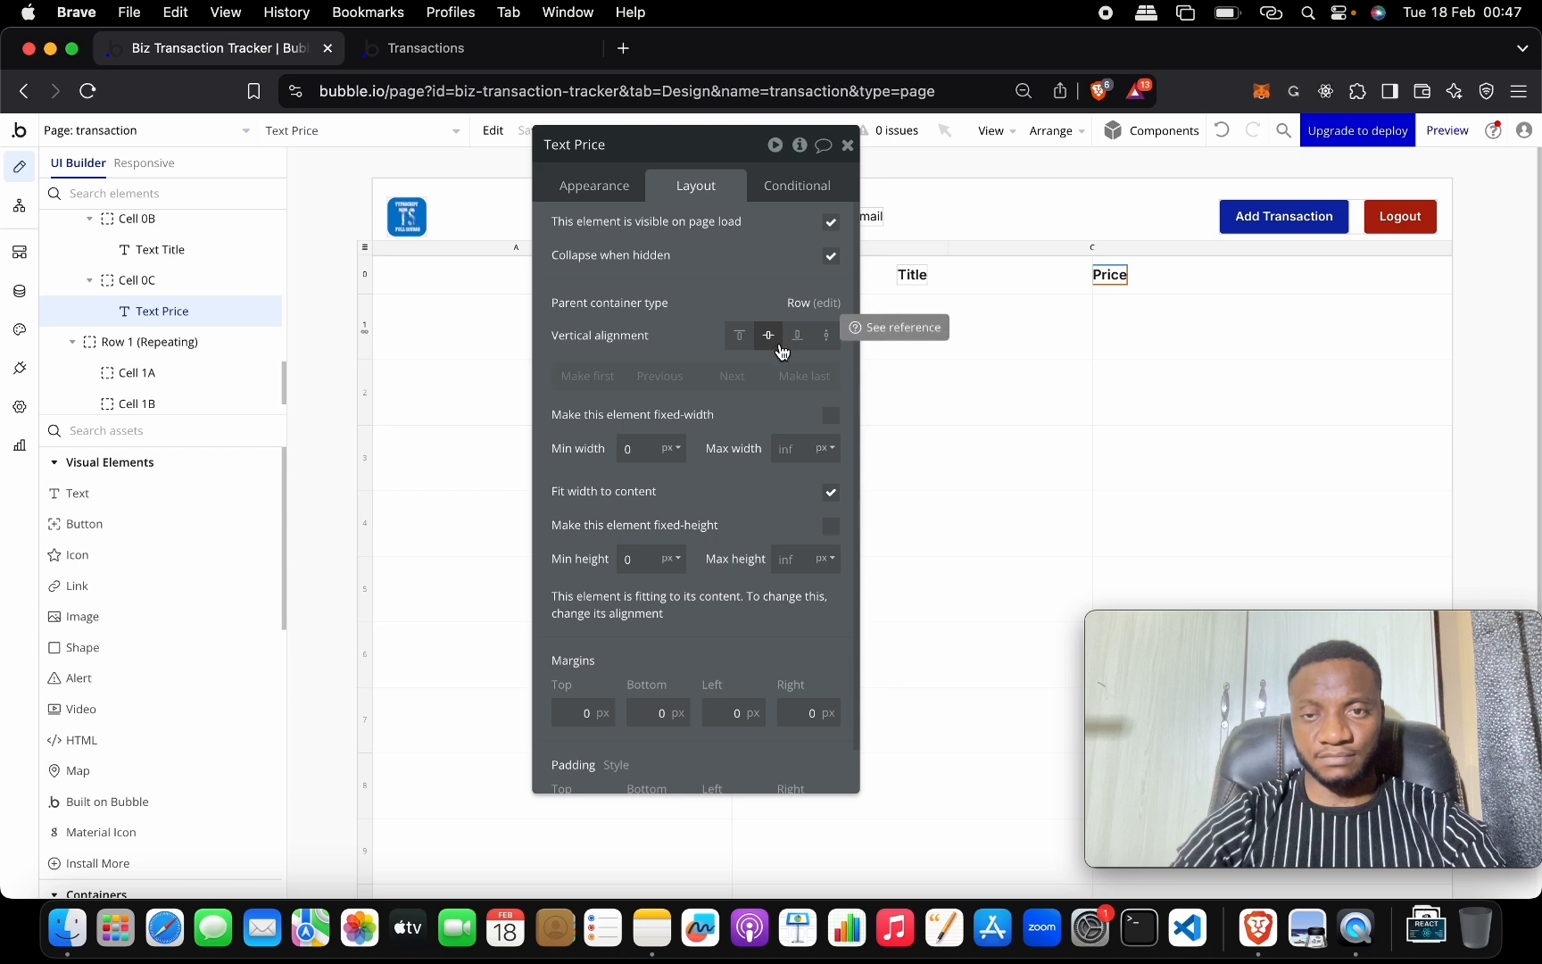
{"action": "left_click", "coordinate": [827, 303]}
{"action": "left_click", "coordinate": [740, 271]}
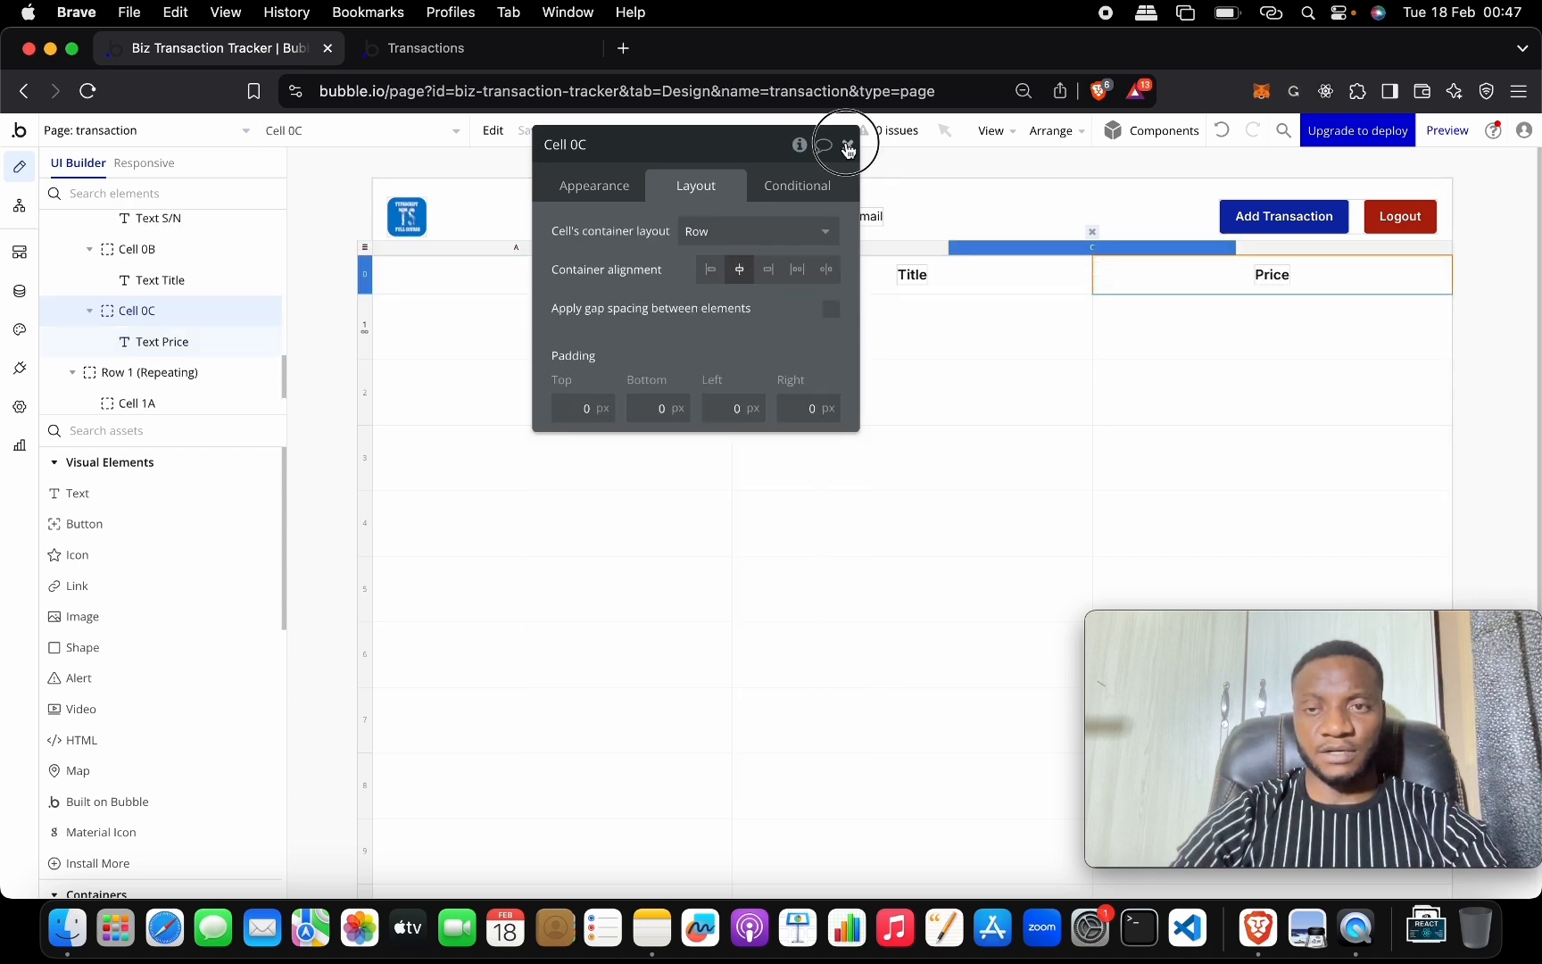
{"action": "left_click_drag", "start_coordinate": [848, 149], "coordinate": [848, 174]}
{"action": "left_click", "coordinate": [849, 171]}
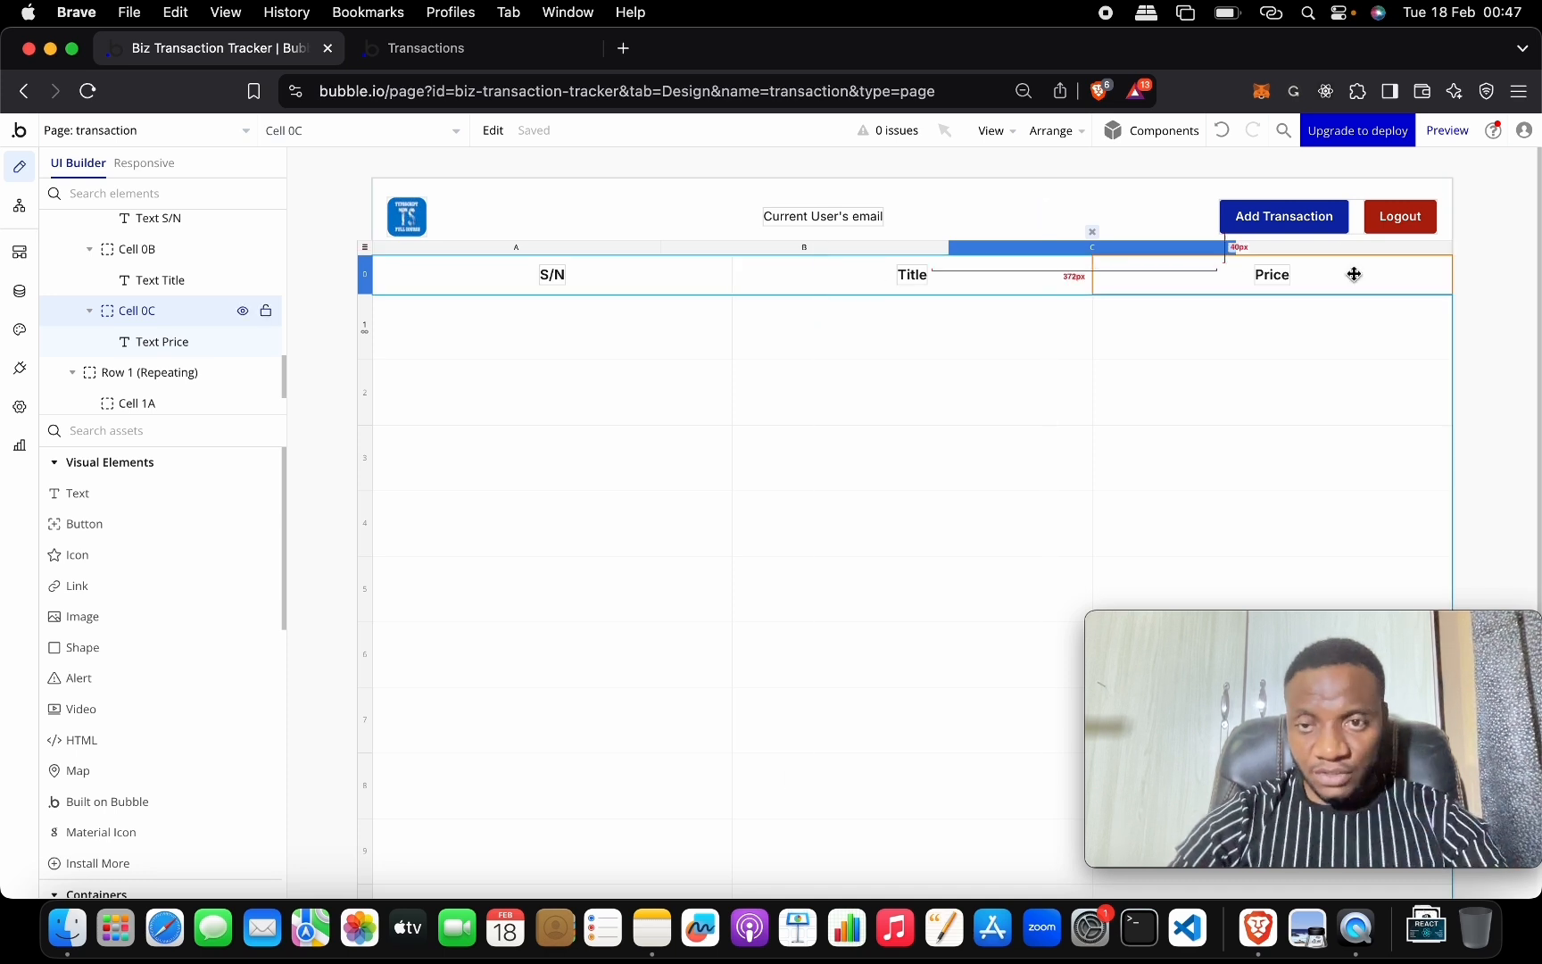
{"action": "double_click", "coordinate": [1296, 240]}
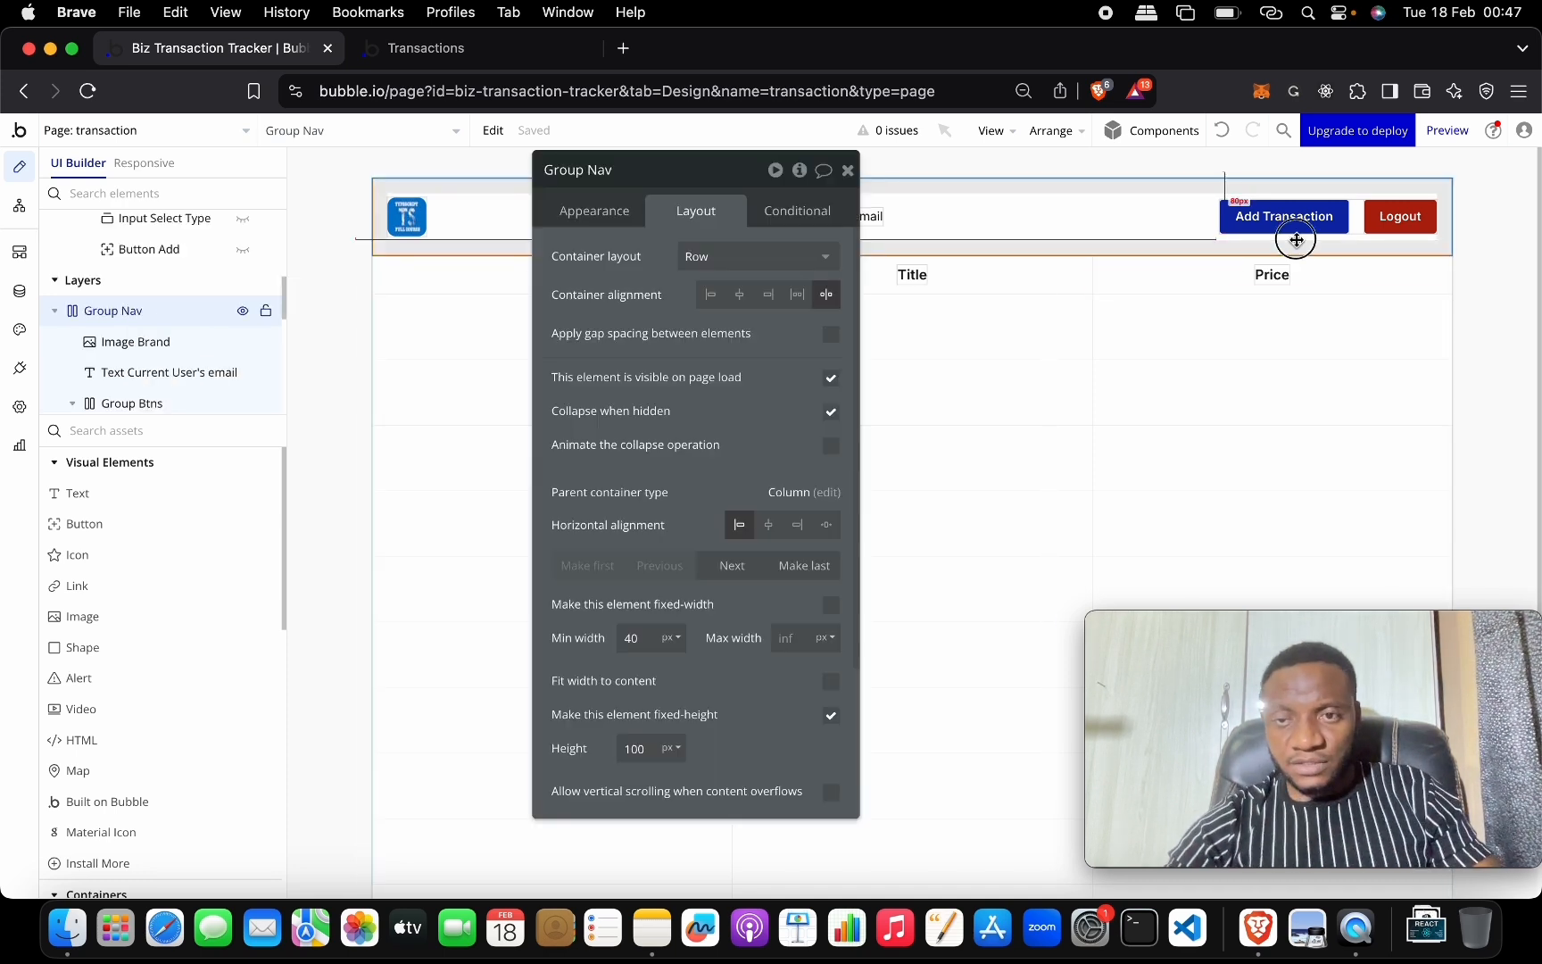
Add a column right of Price and paste a copy of the Price header into Cell 0D.
{"action": "left_click", "coordinate": [1194, 266]}
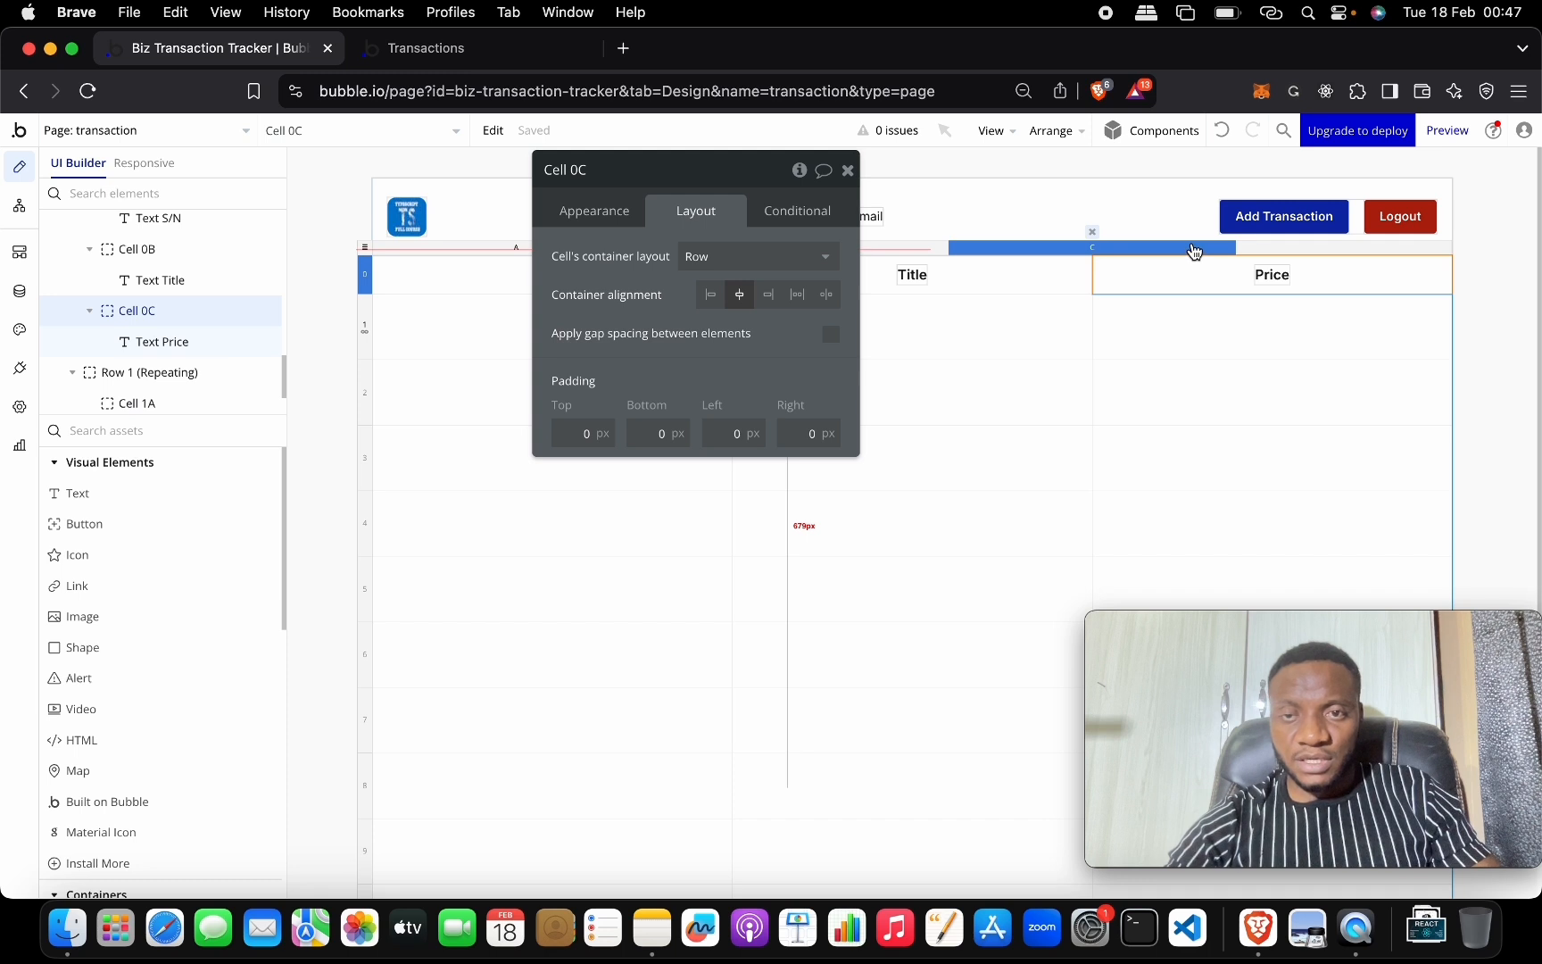
{"action": "right_click", "coordinate": [1194, 251]}
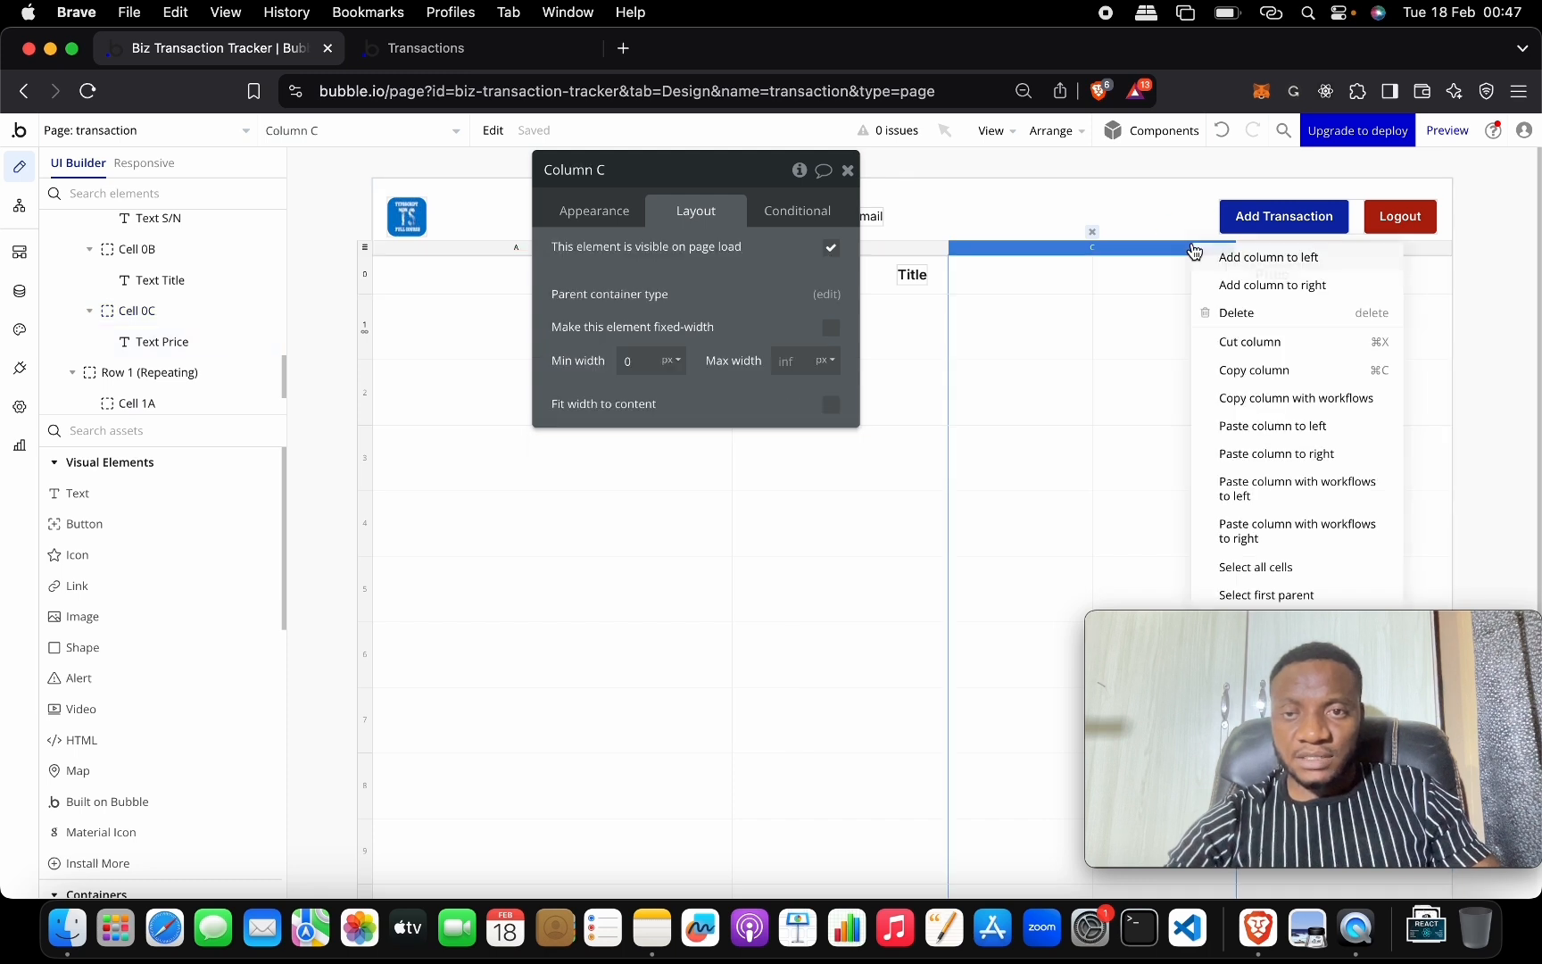
{"action": "left_click", "coordinate": [1336, 285]}
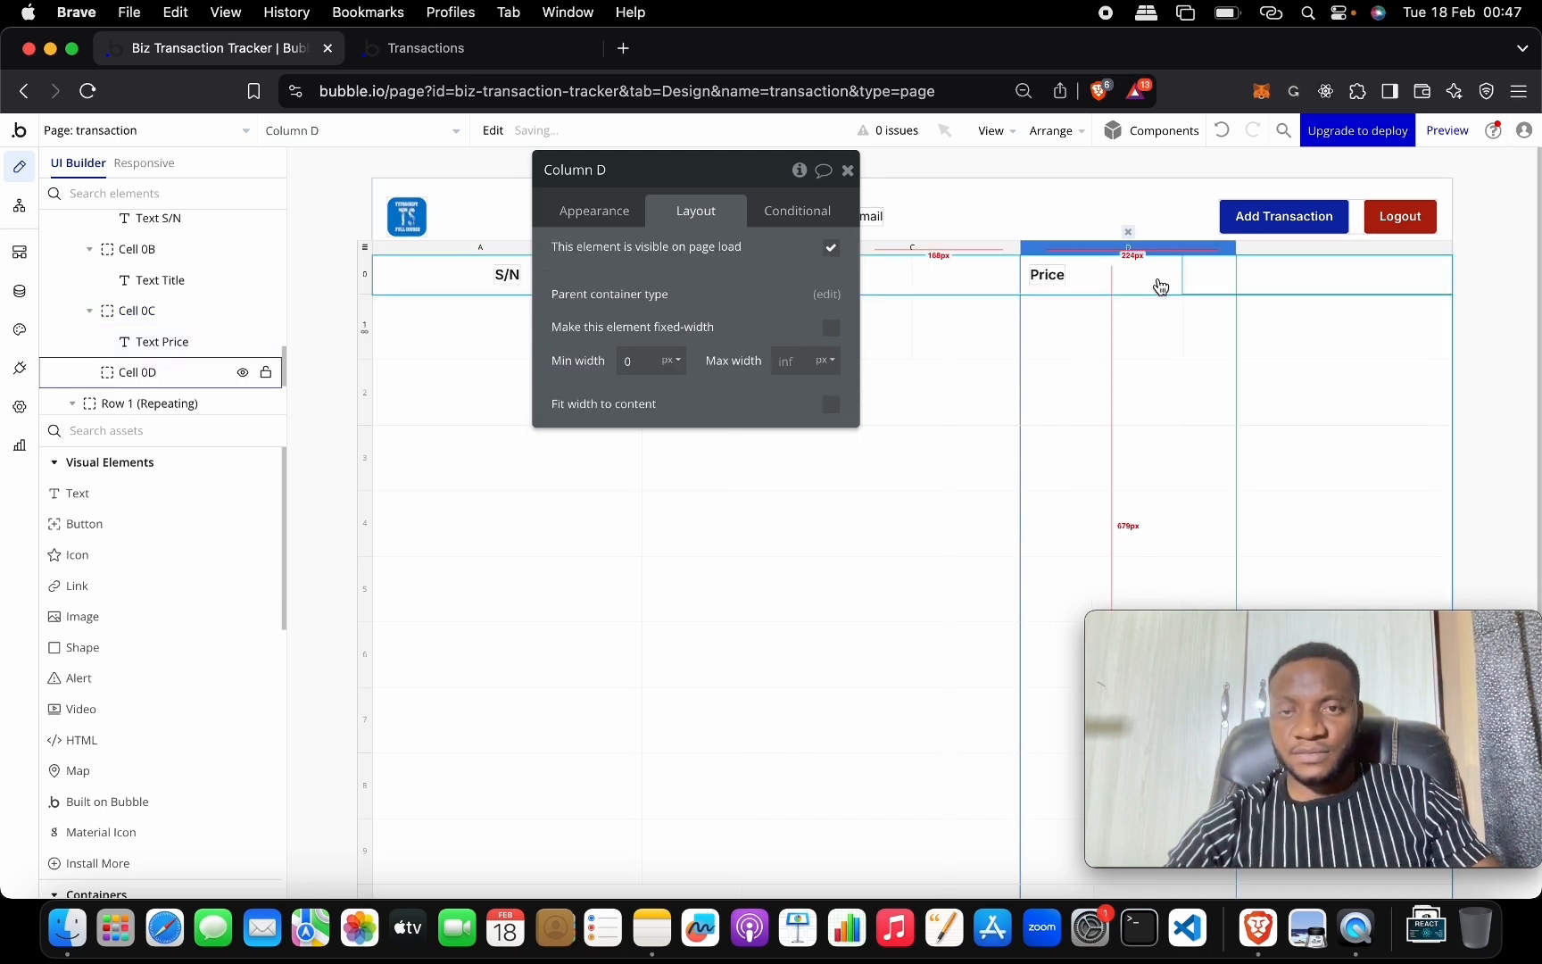
{"action": "left_click", "coordinate": [1006, 357]}
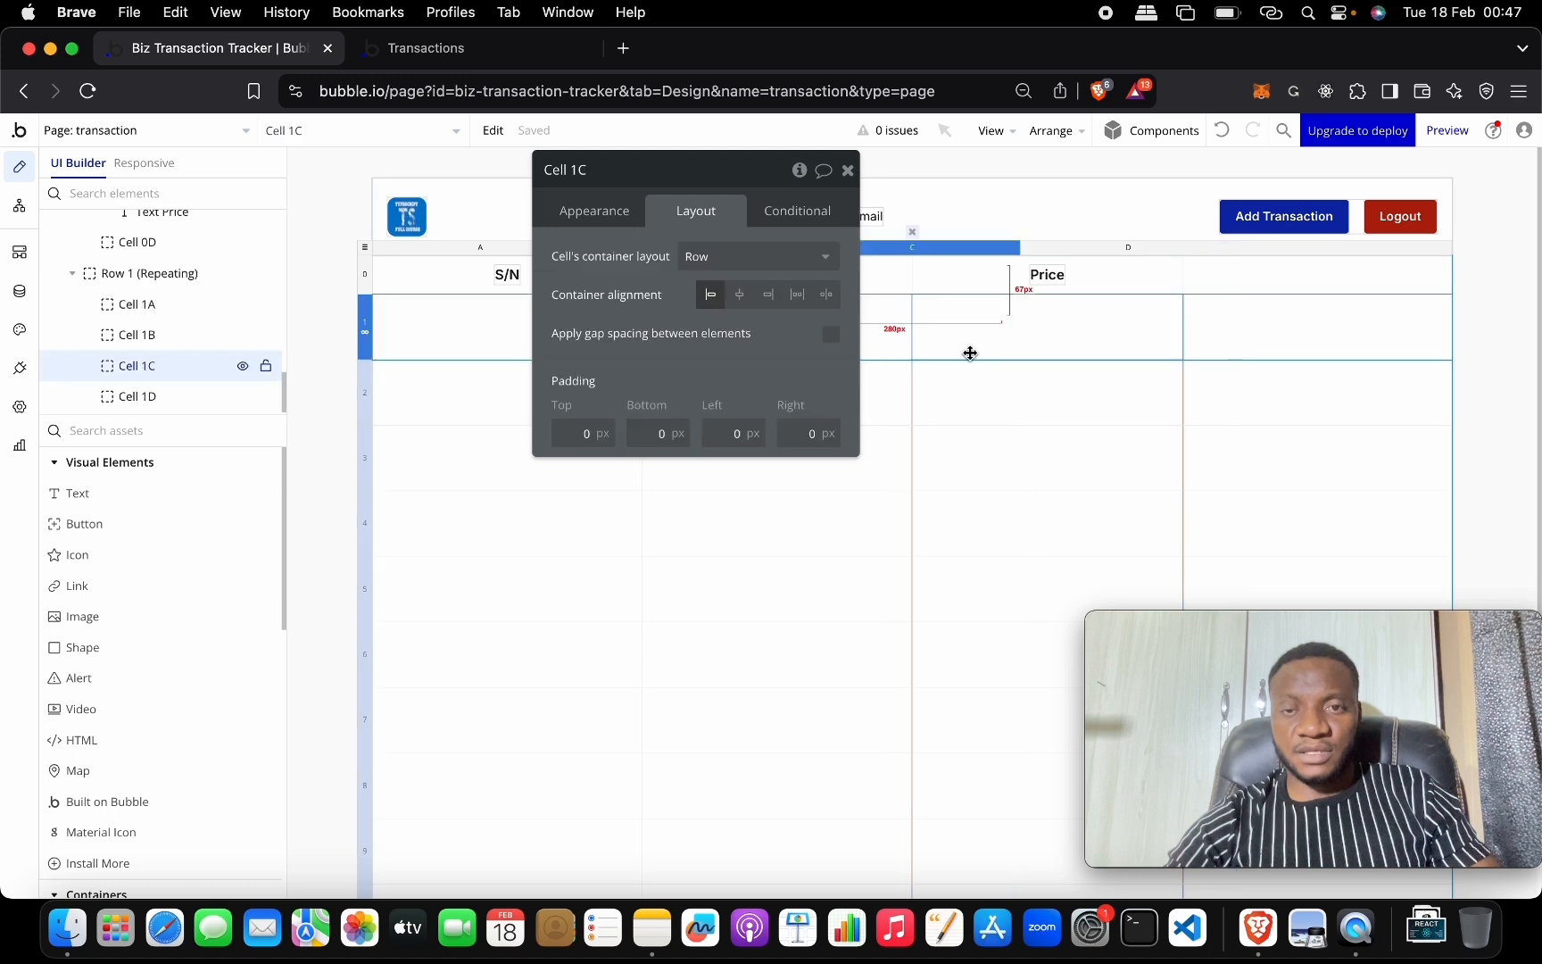
{"action": "left_click", "coordinate": [908, 274]}
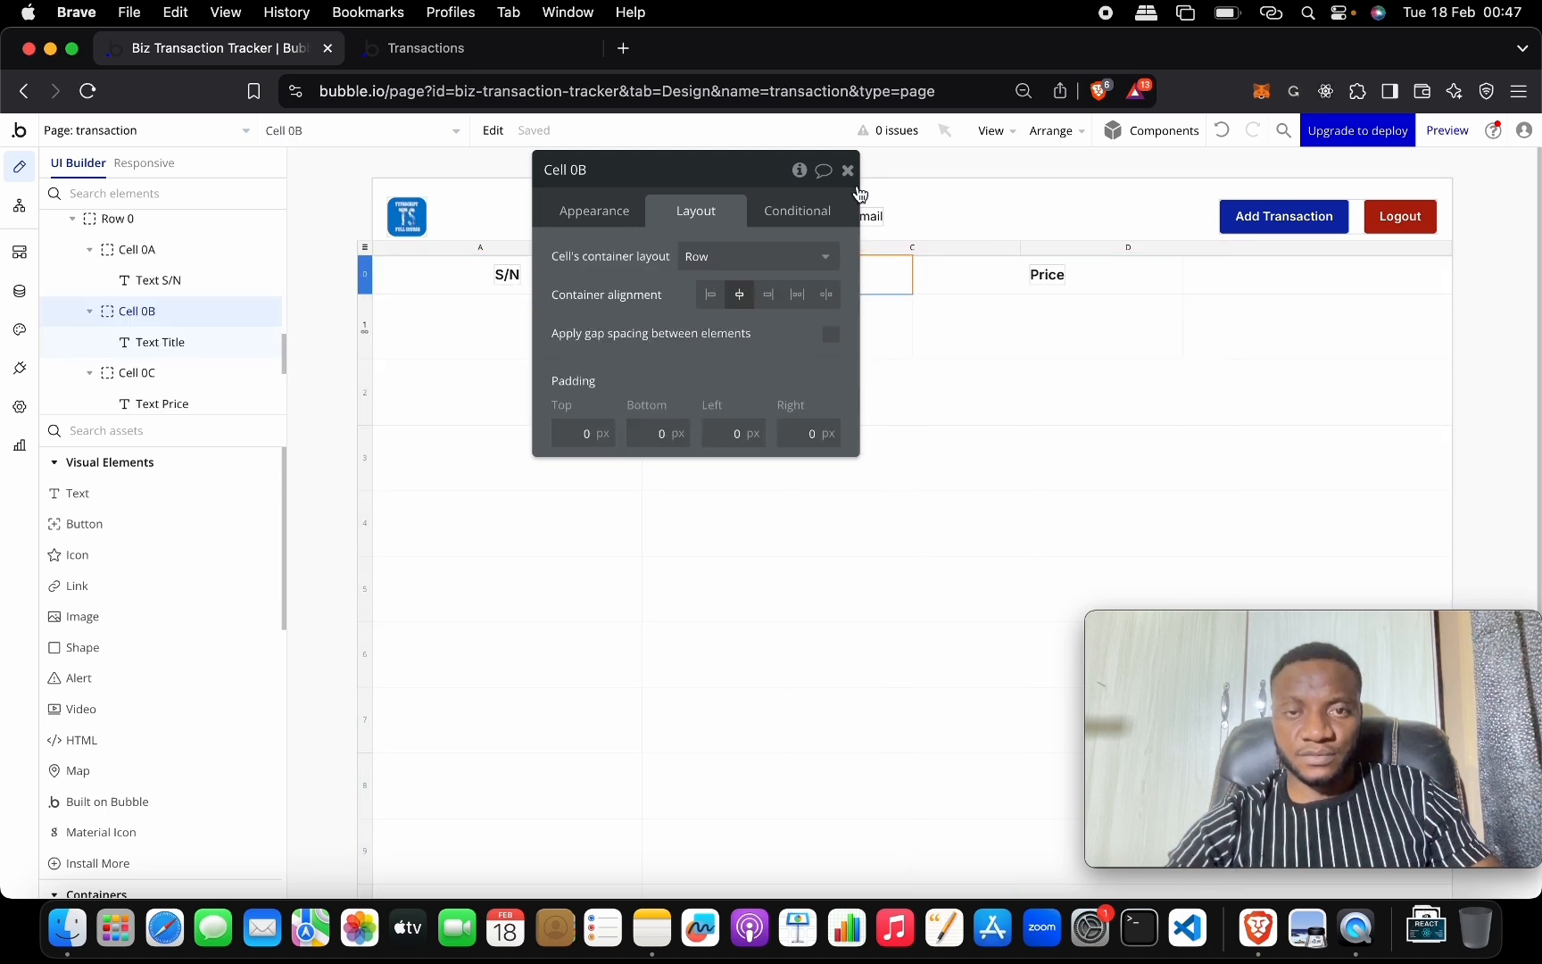
{"action": "left_click", "coordinate": [848, 170]}
{"action": "double_click", "coordinate": [1046, 274]}
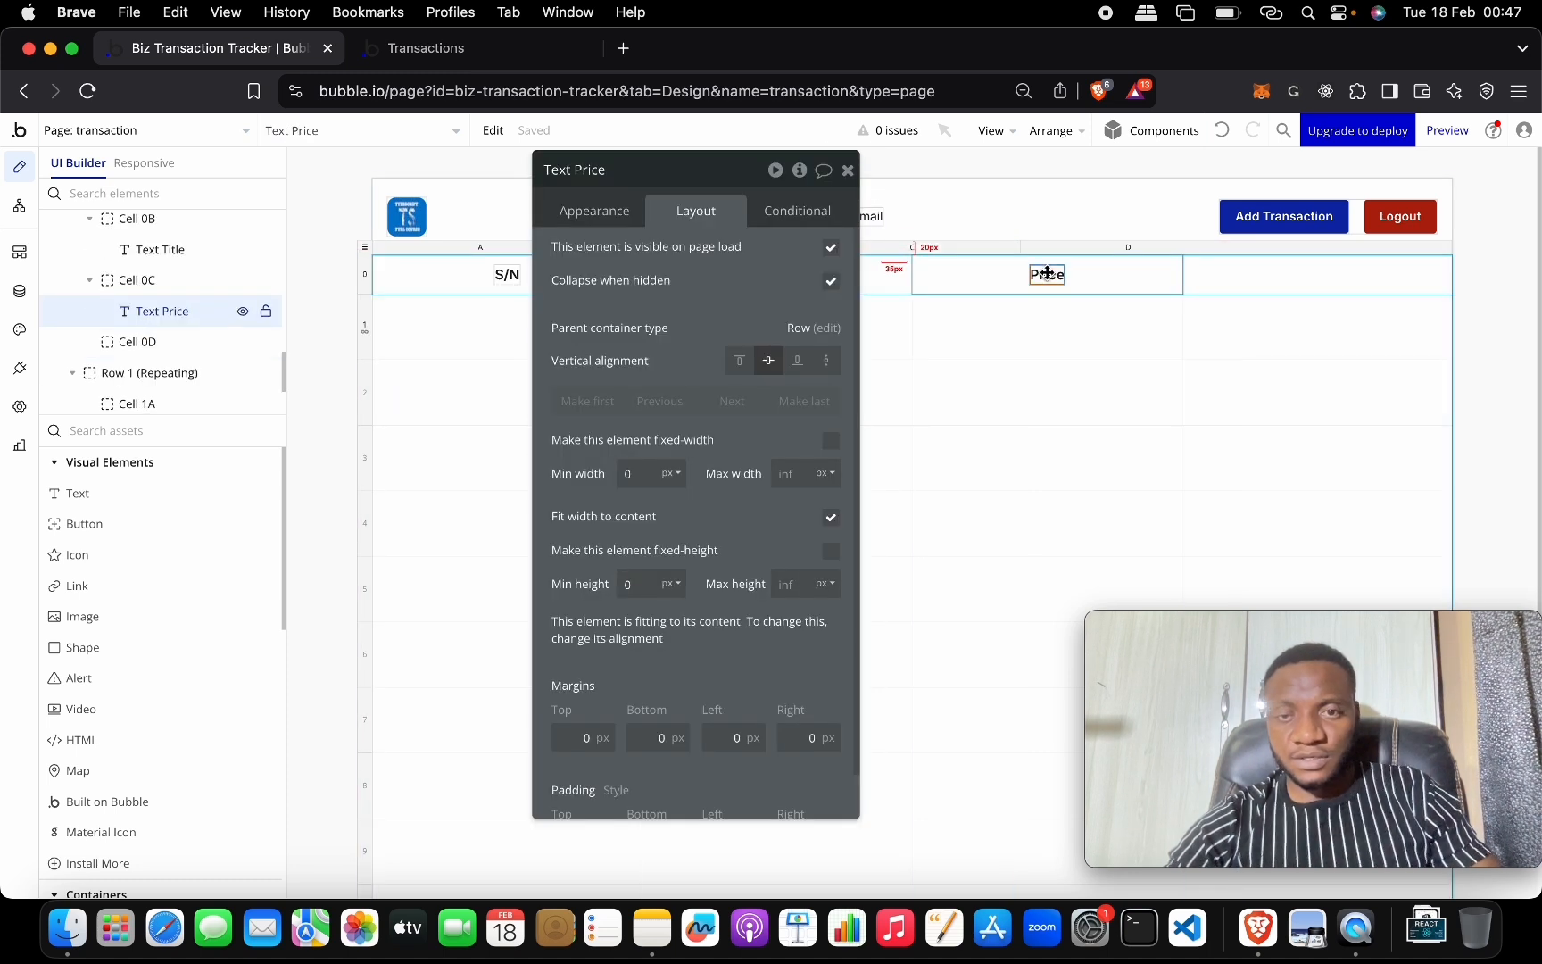
{"action": "left_click", "coordinate": [1249, 274]}
{"action": "key", "text": "super+v"}
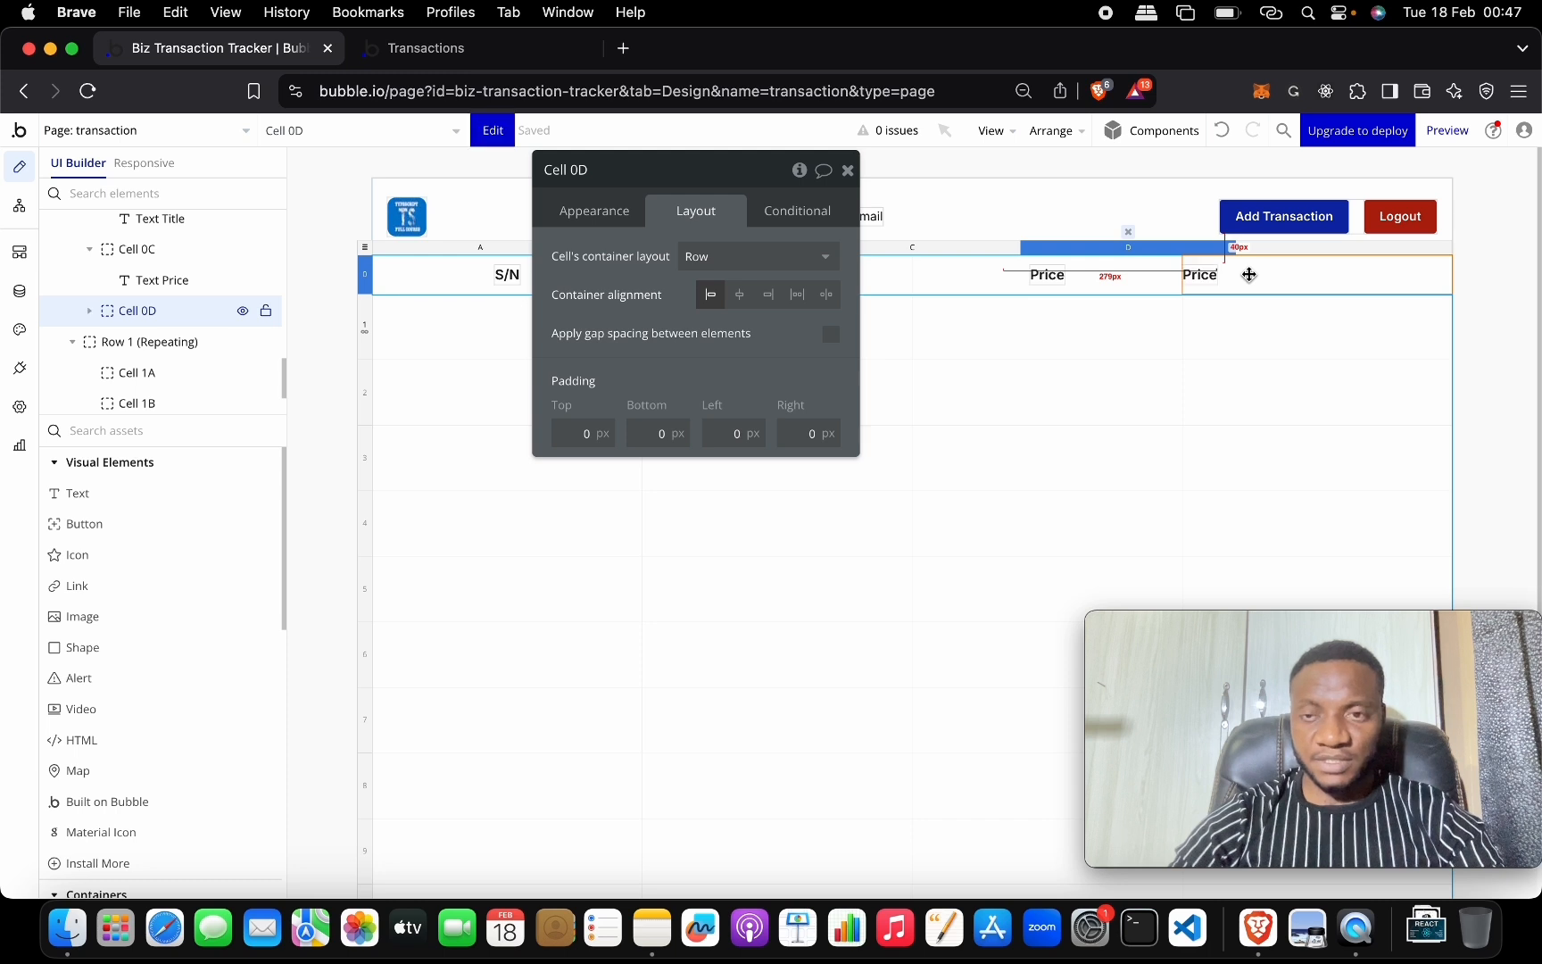
Rename the copied header to 'Type' and centre it in Cell 0D.
{"action": "left_click", "coordinate": [613, 213]}
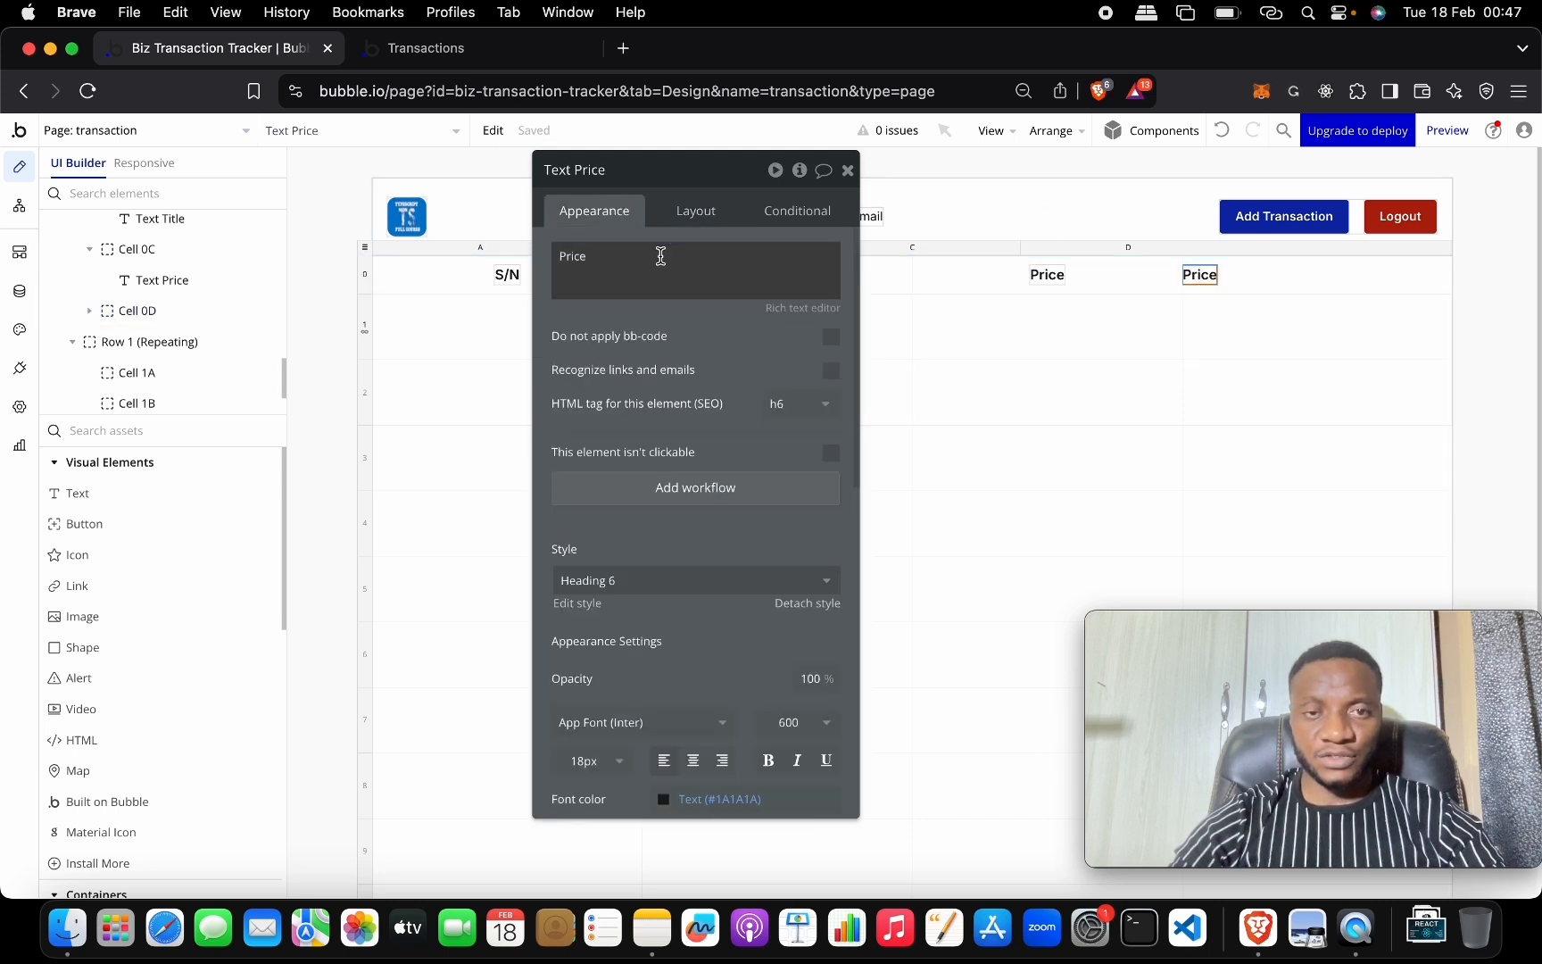
{"action": "triple_click", "coordinate": [660, 256]}
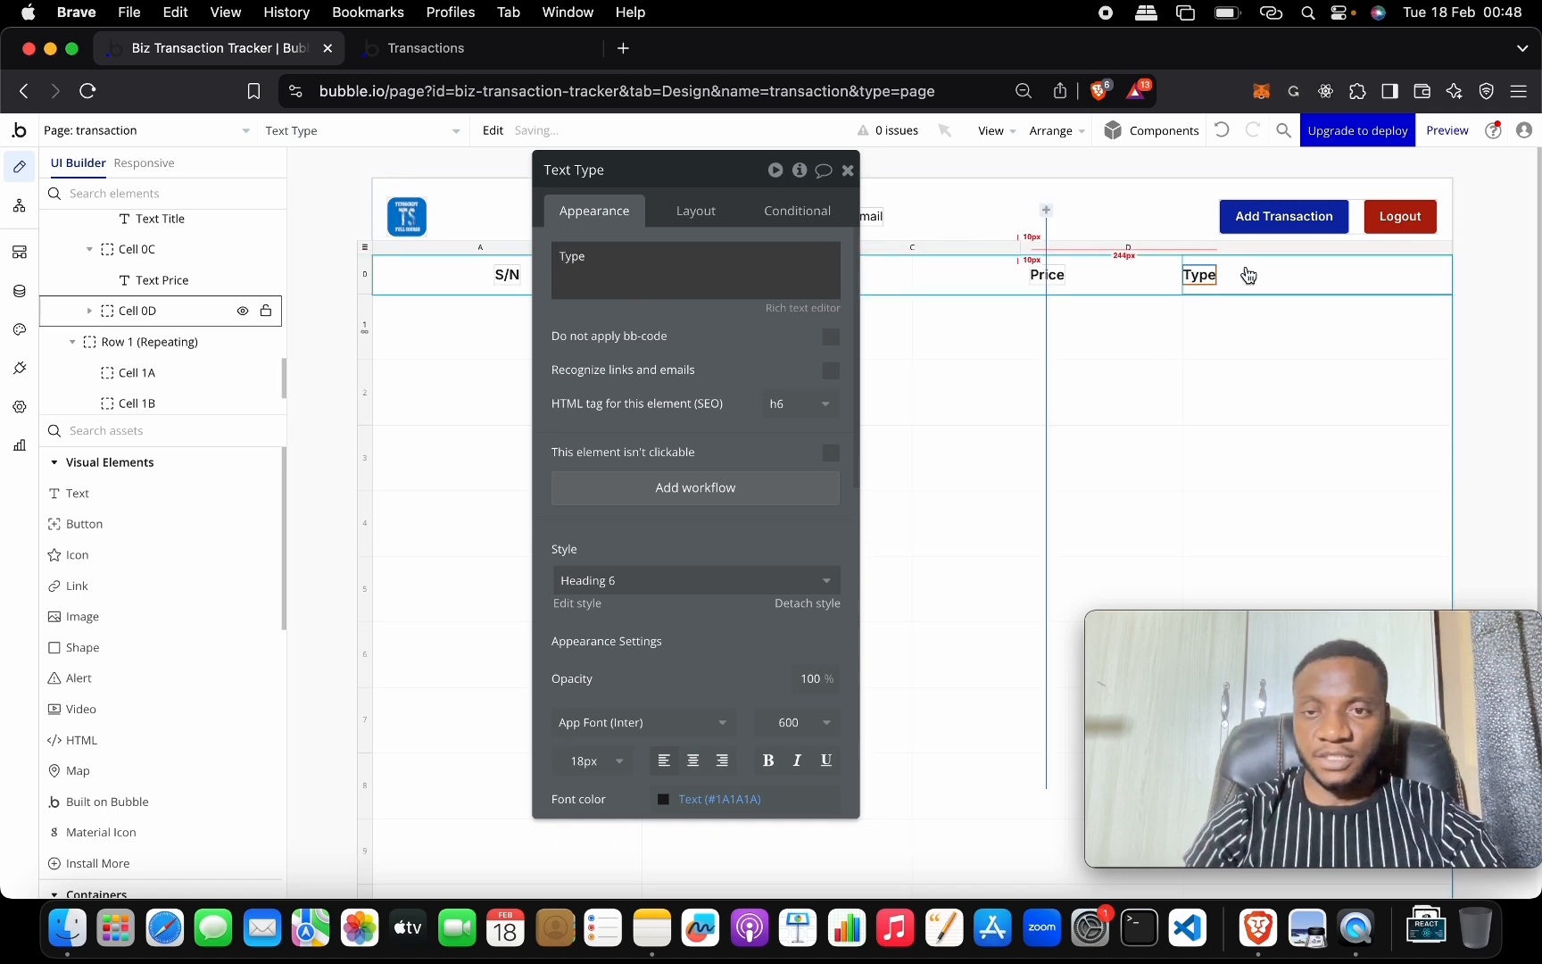
{"action": "left_click", "coordinate": [696, 210]}
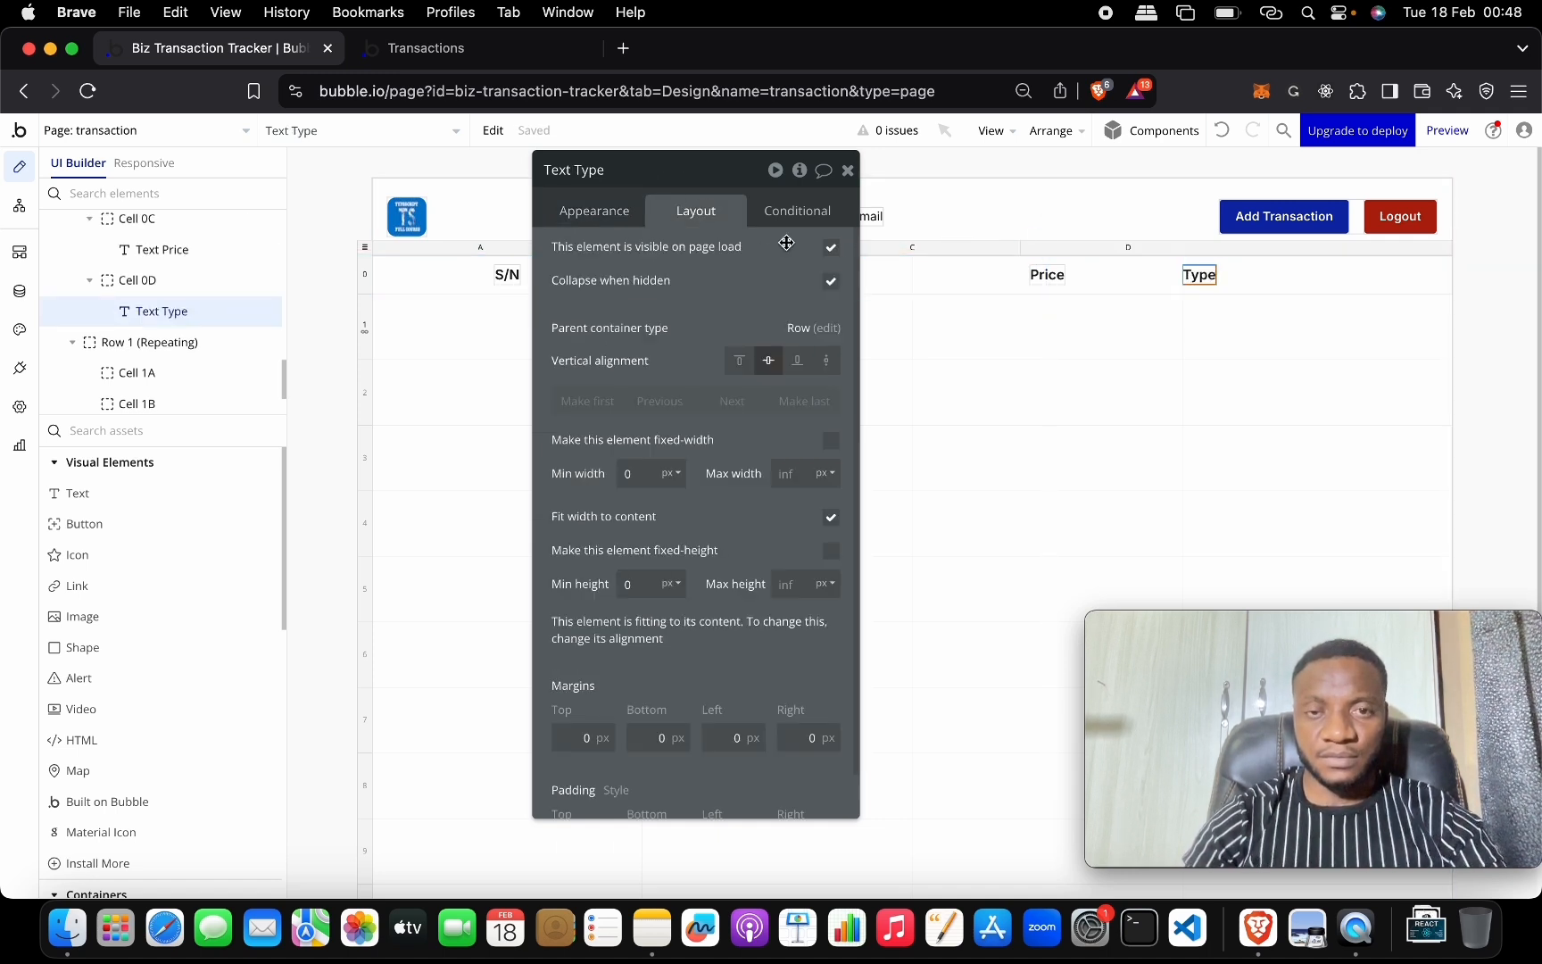
{"action": "left_click", "coordinate": [1270, 276]}
{"action": "left_click", "coordinate": [740, 294]}
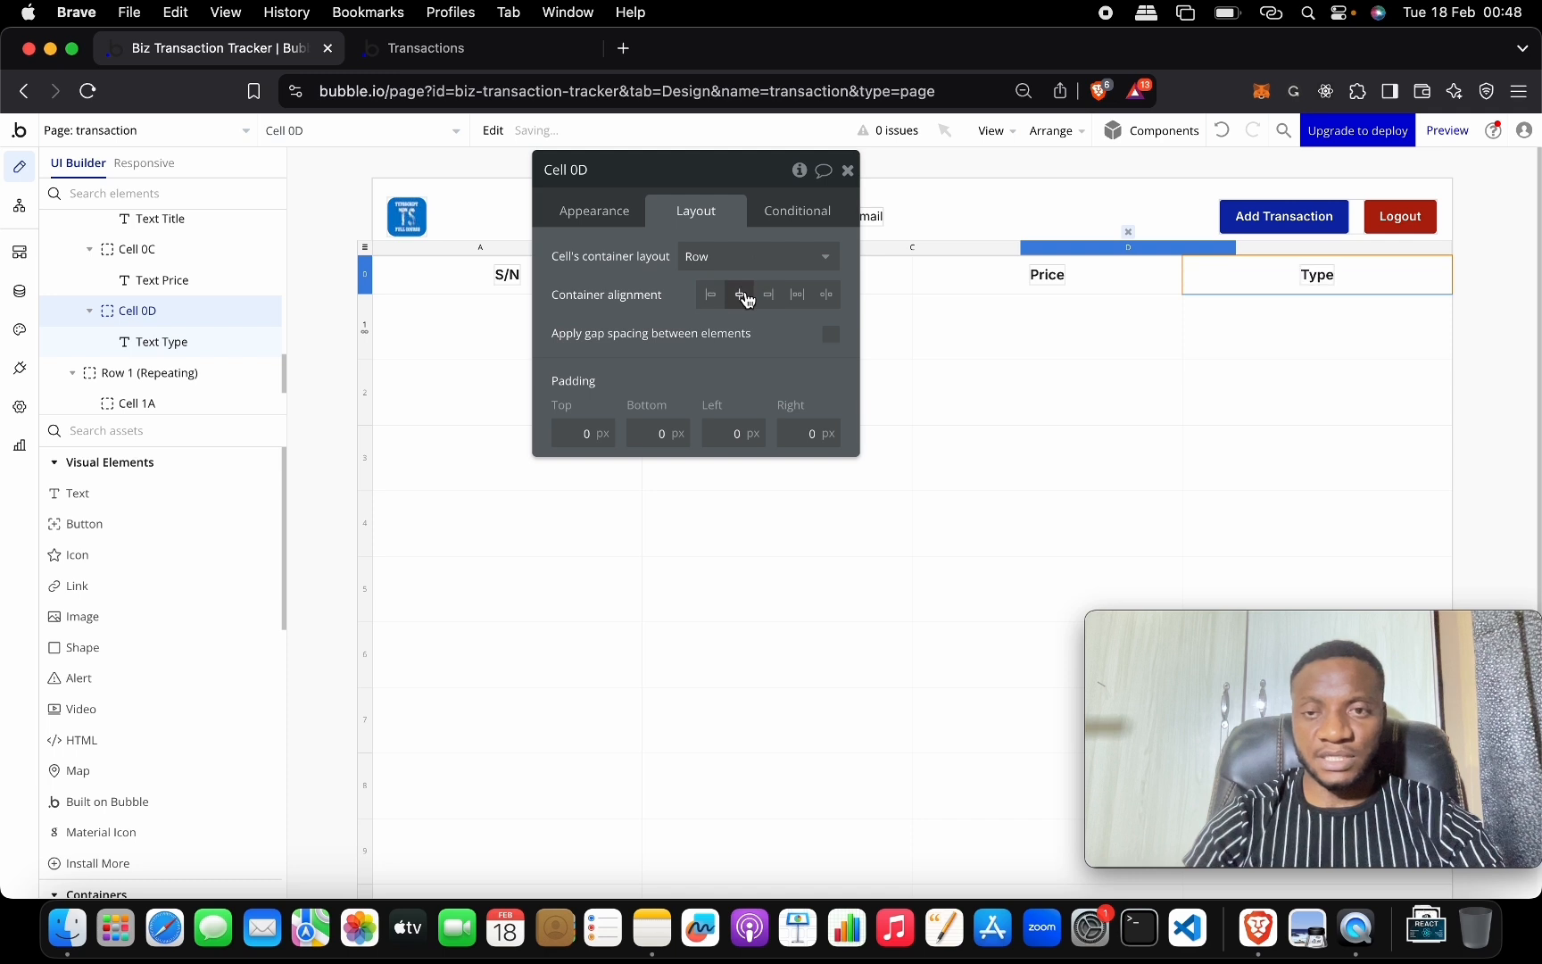
{"action": "left_click", "coordinate": [850, 171]}
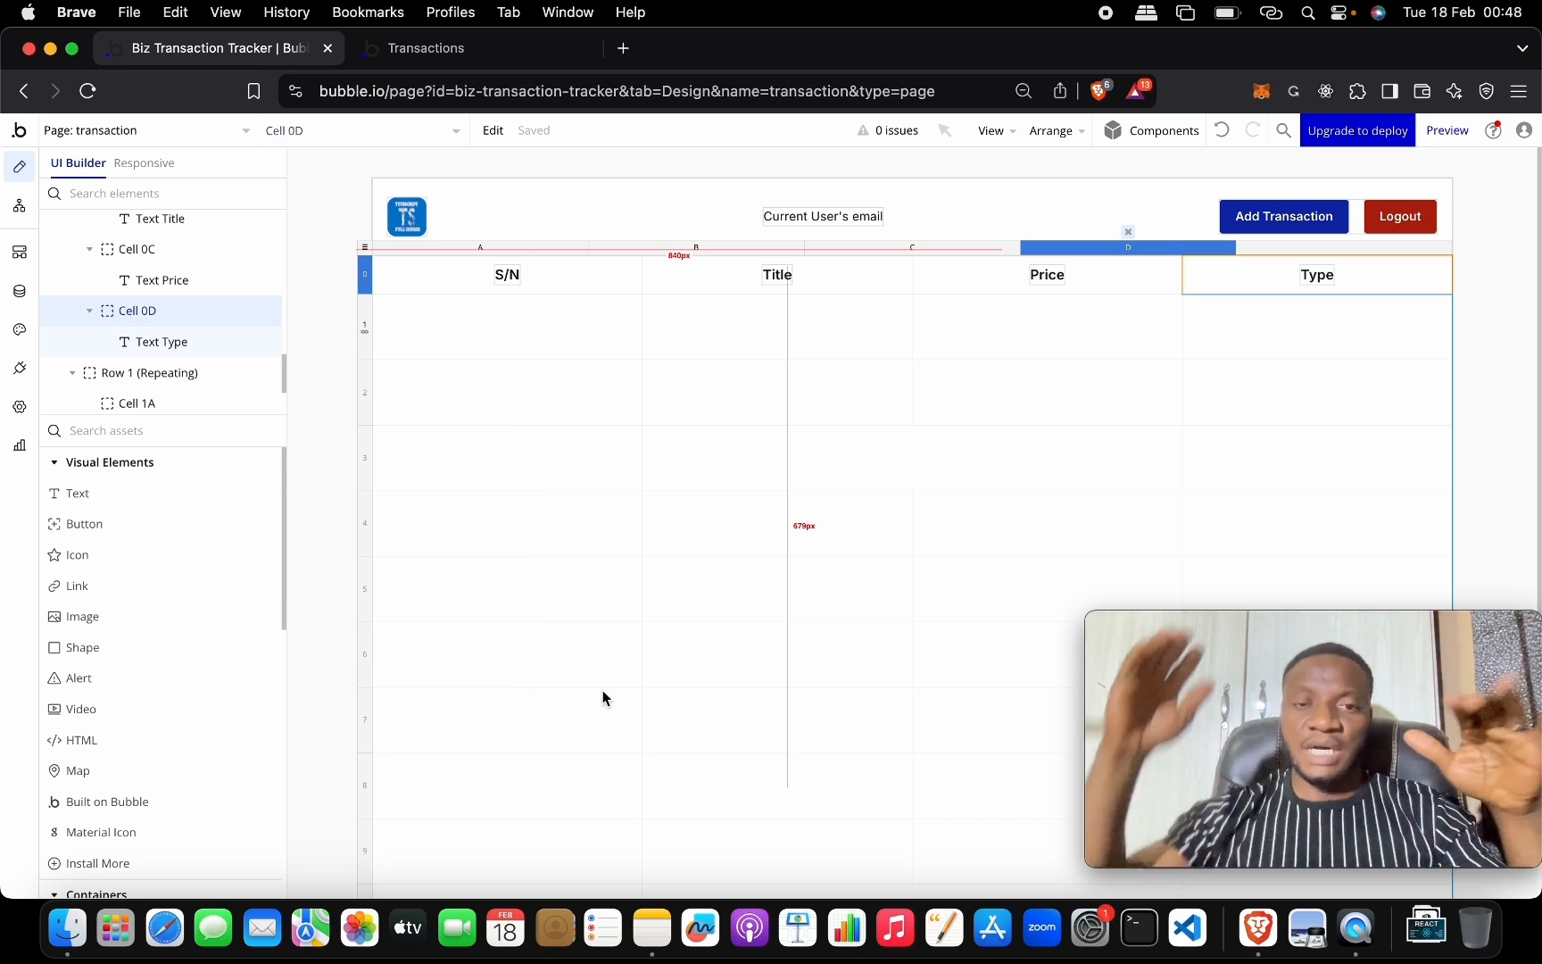
Place a text element in Cell 1A that displays Current row's index.
{"action": "left_click", "coordinate": [196, 498]}
{"action": "left_click_drag", "start_coordinate": [196, 501], "coordinate": [415, 290]}
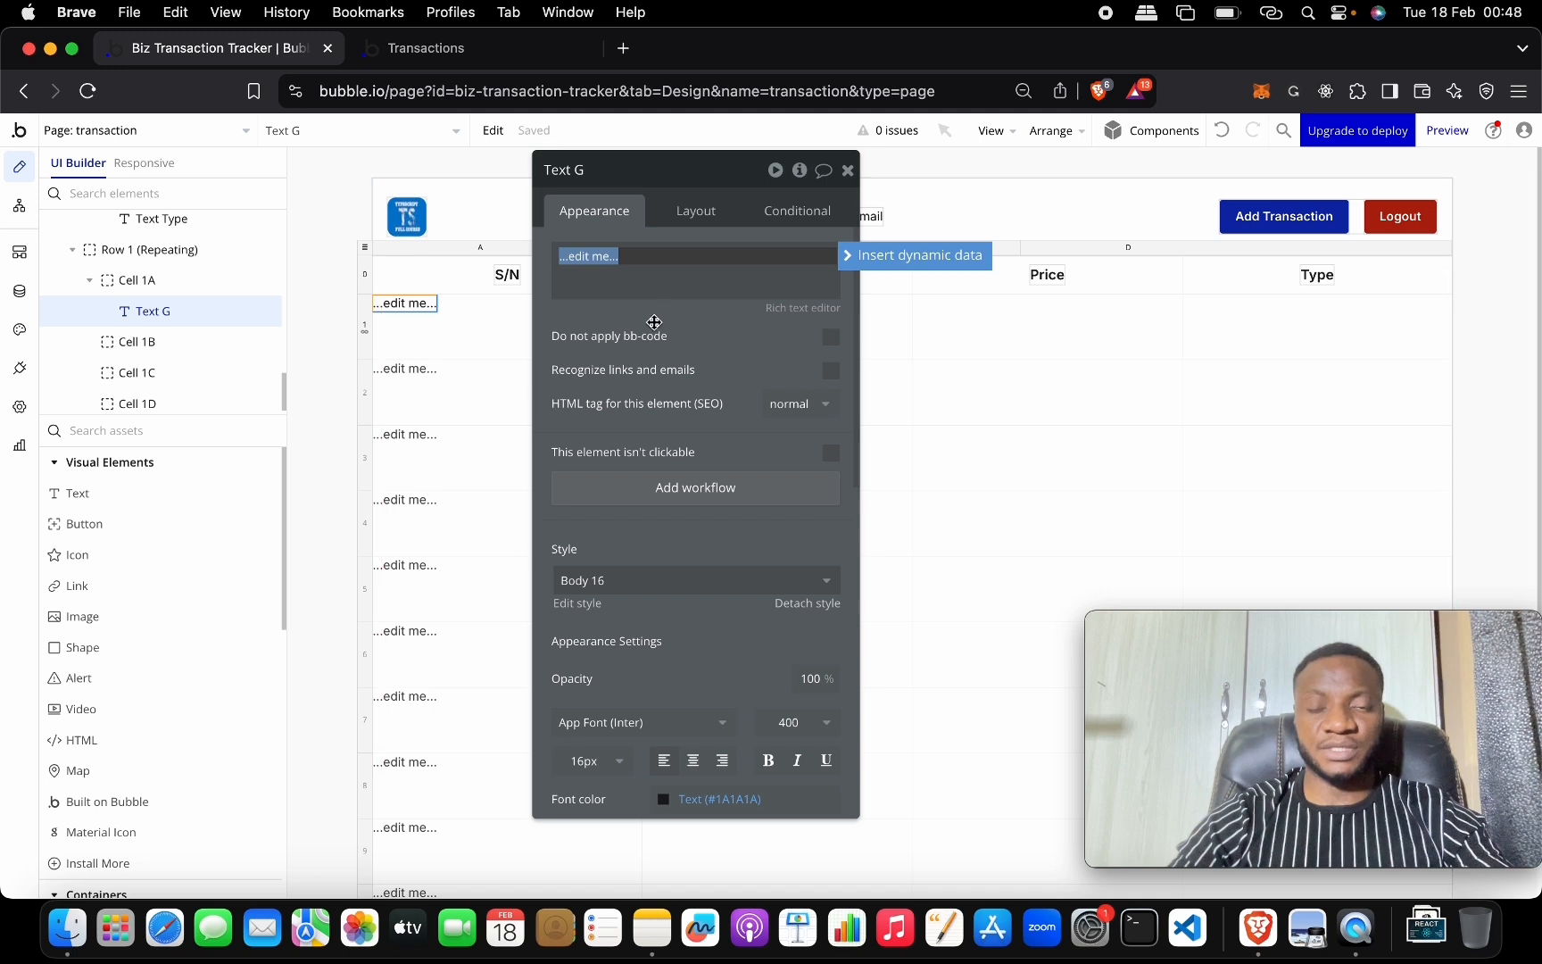
{"action": "left_click", "coordinate": [876, 257]}
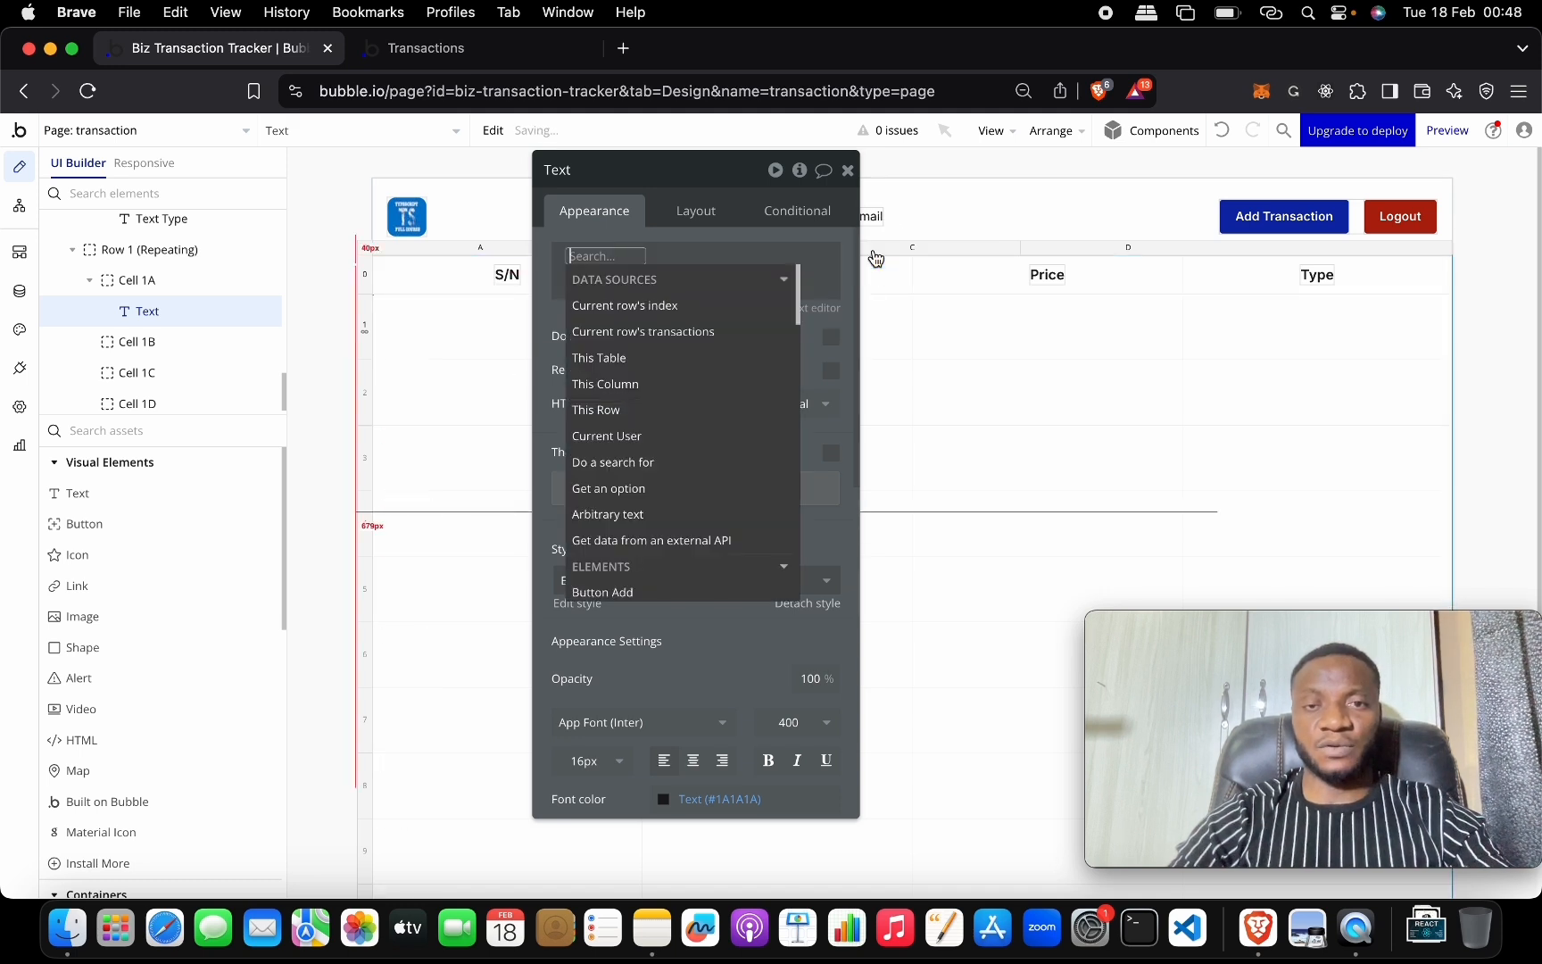
{"action": "left_click", "coordinate": [708, 306]}
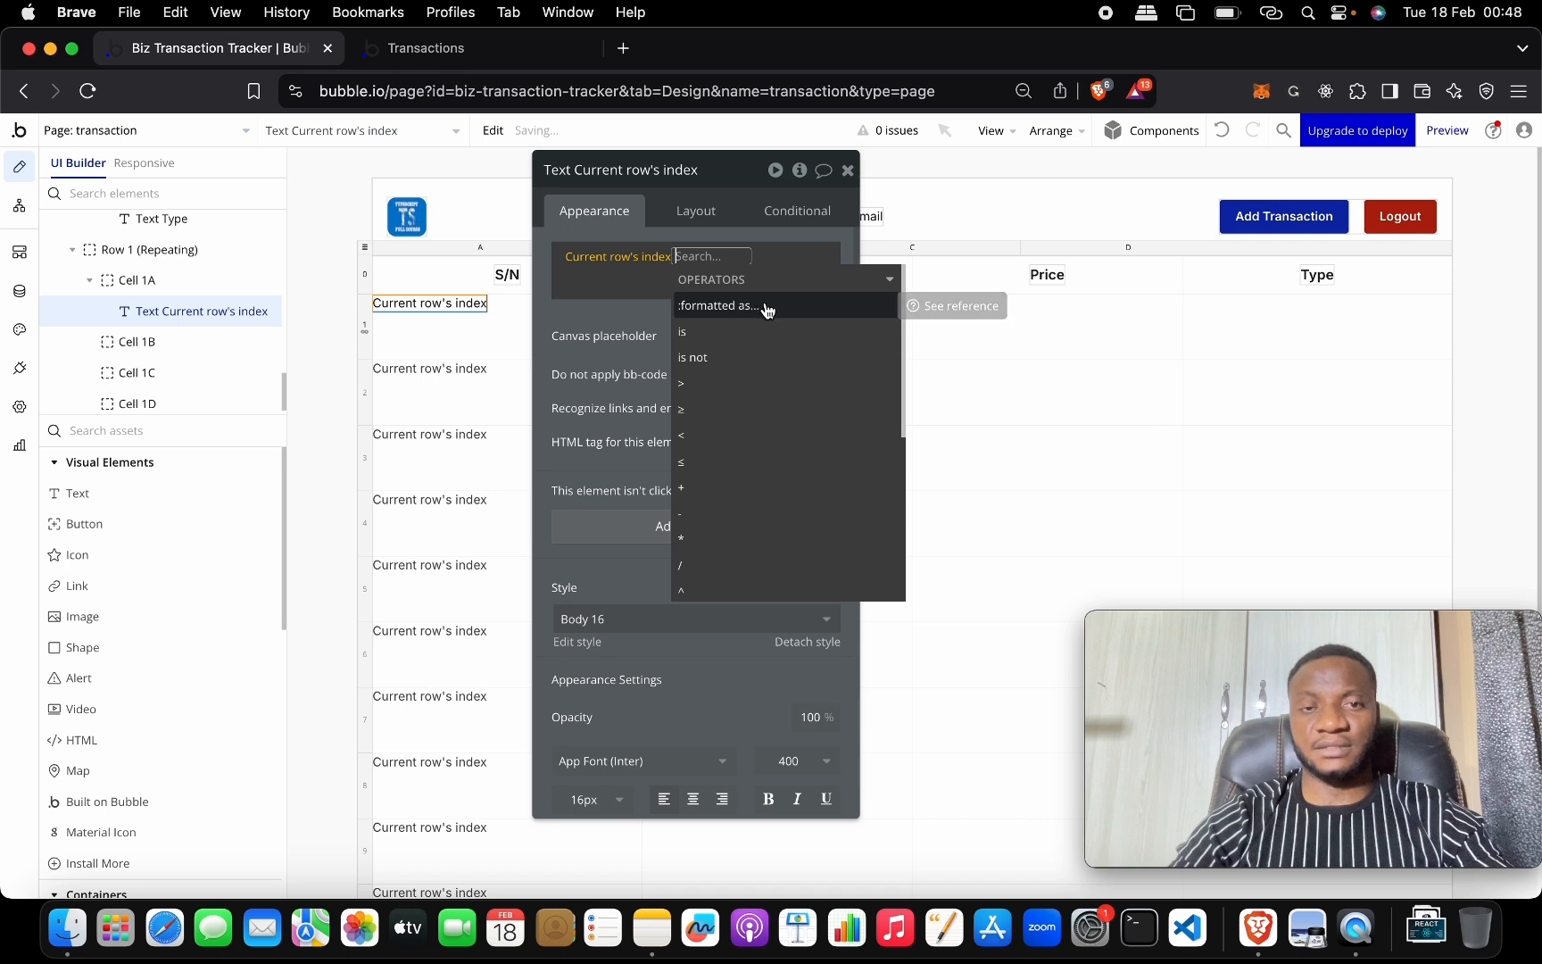
{"action": "left_click", "coordinate": [598, 295]}
{"action": "left_click", "coordinate": [847, 171]}
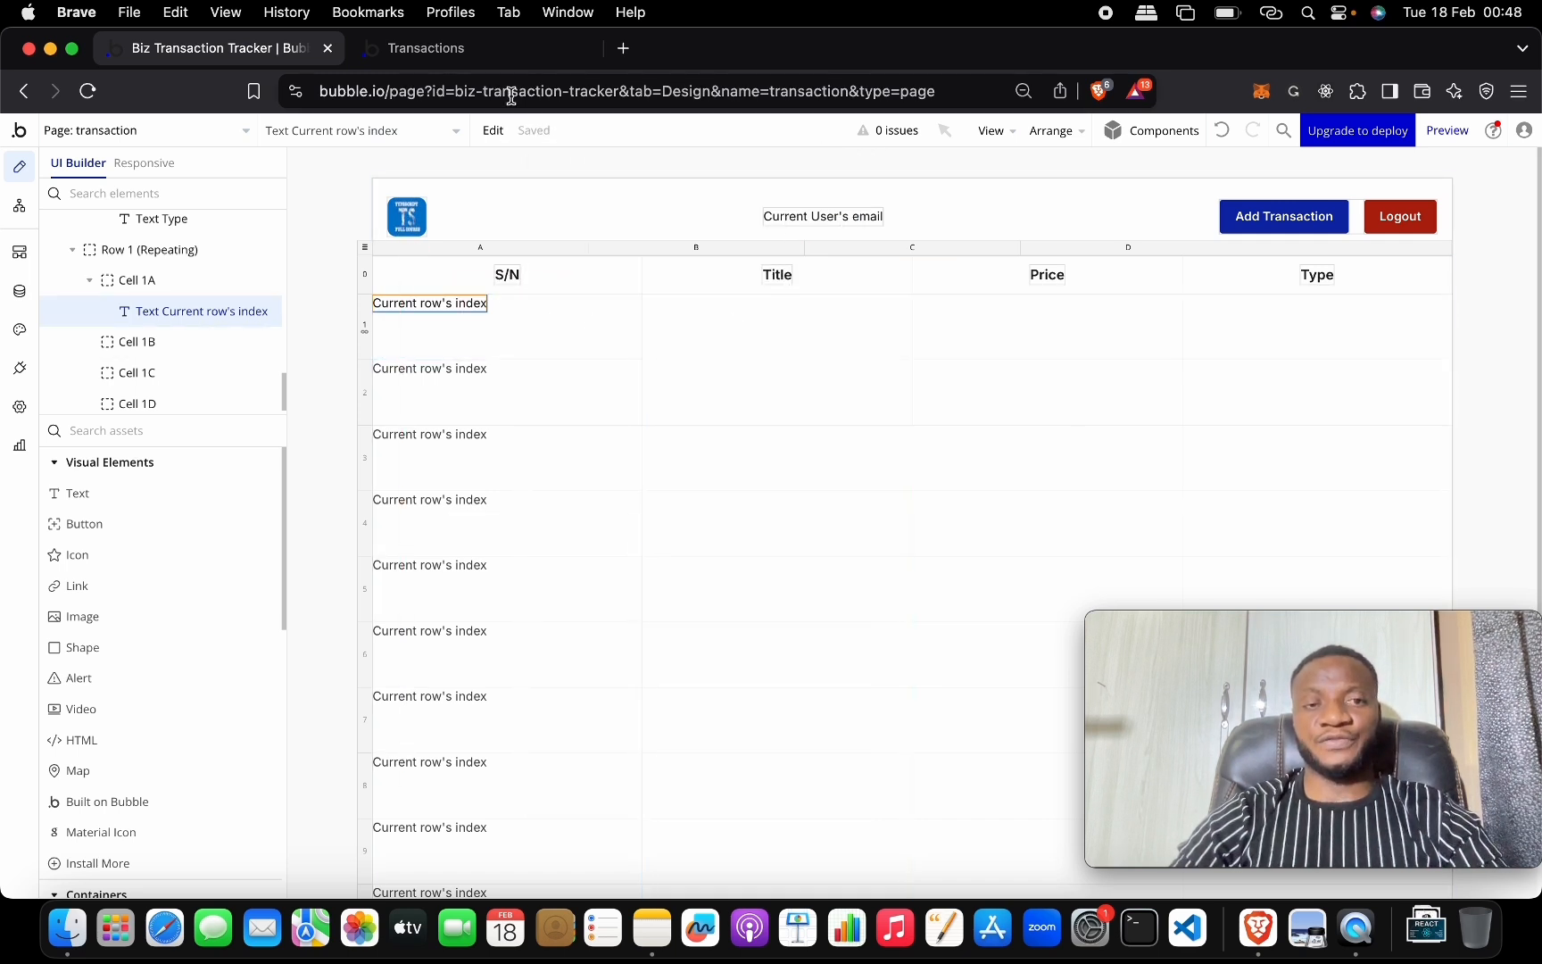
{"action": "left_click", "coordinate": [500, 48]}
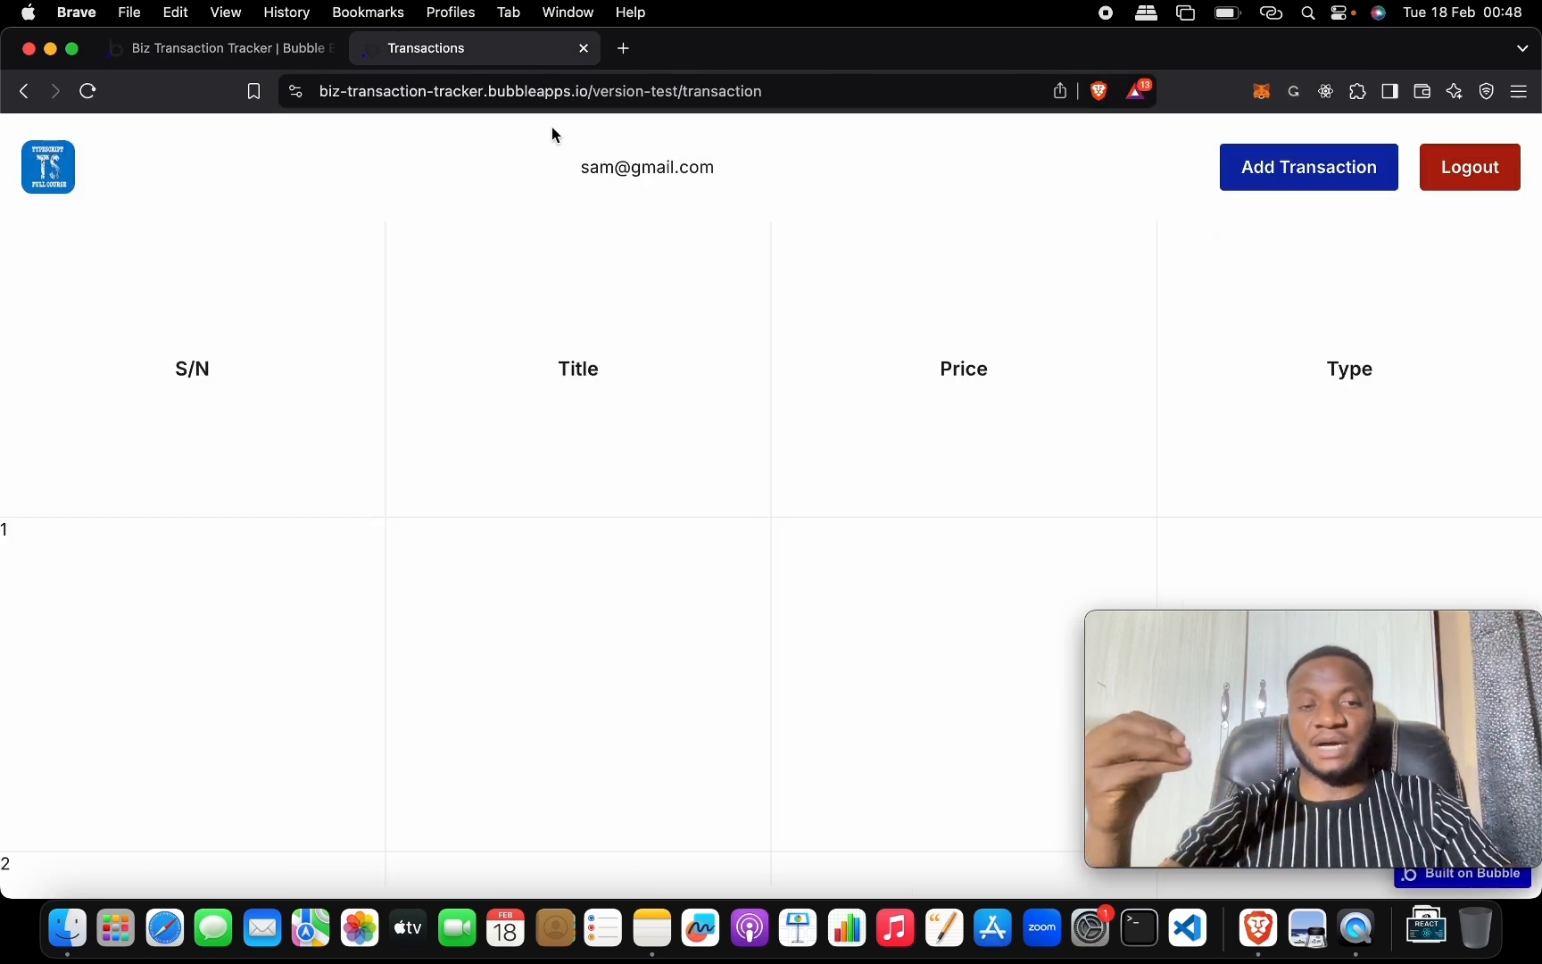
{"action": "scroll", "coordinate": [747, 418], "scroll_direction": "down", "scroll_amount": 5}
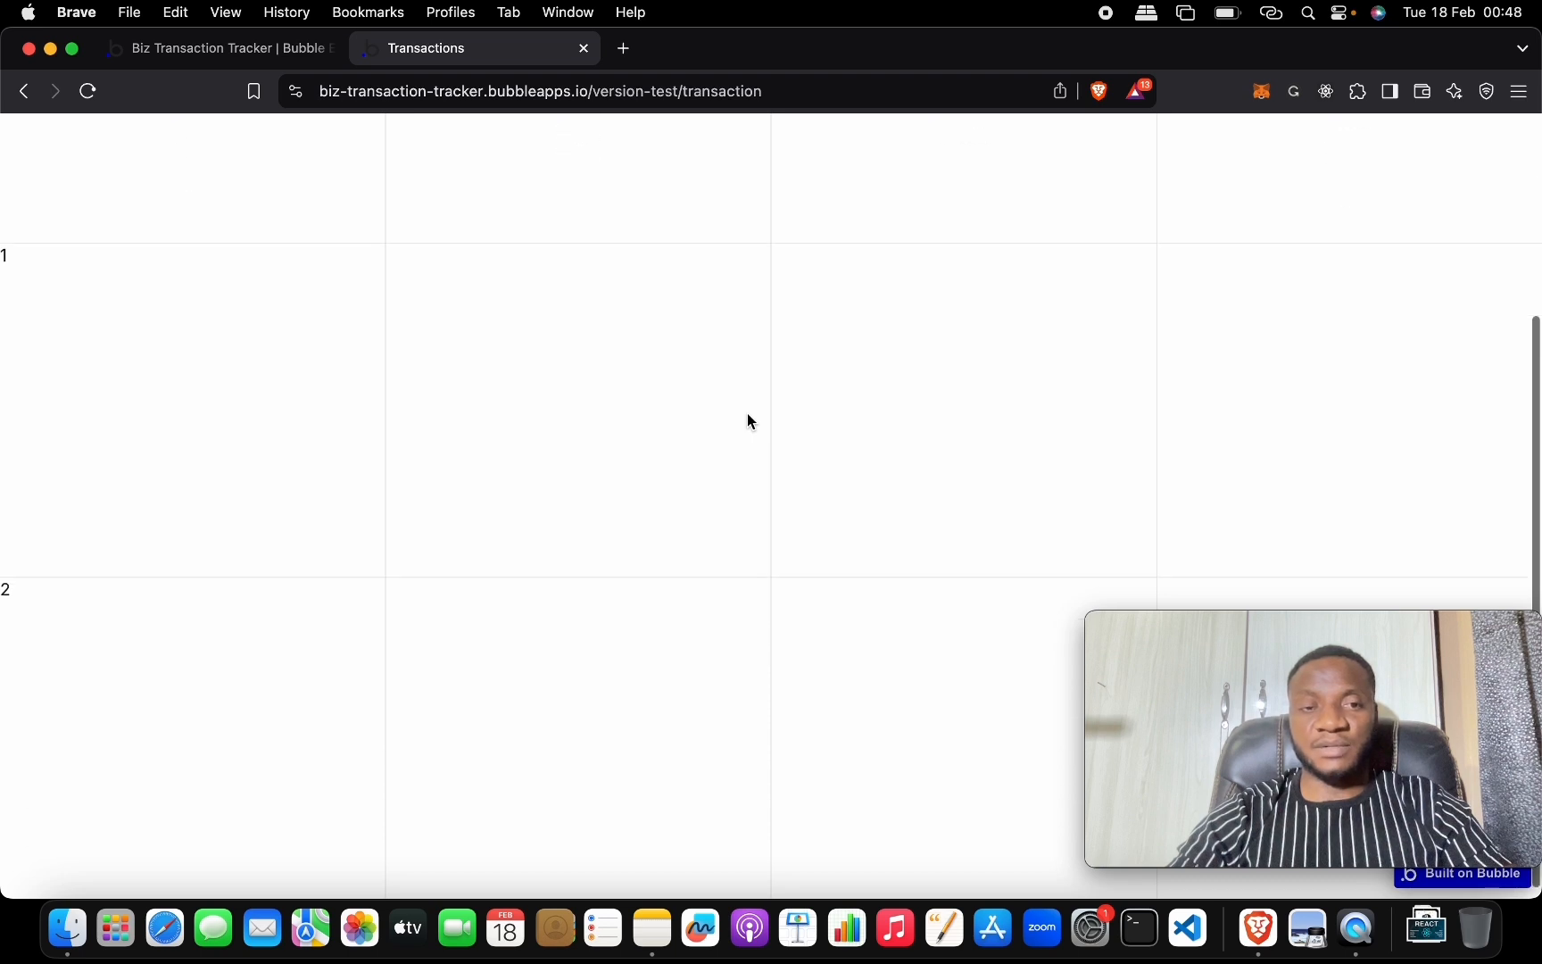
{"action": "scroll", "coordinate": [747, 413], "scroll_direction": "up", "scroll_amount": 6}
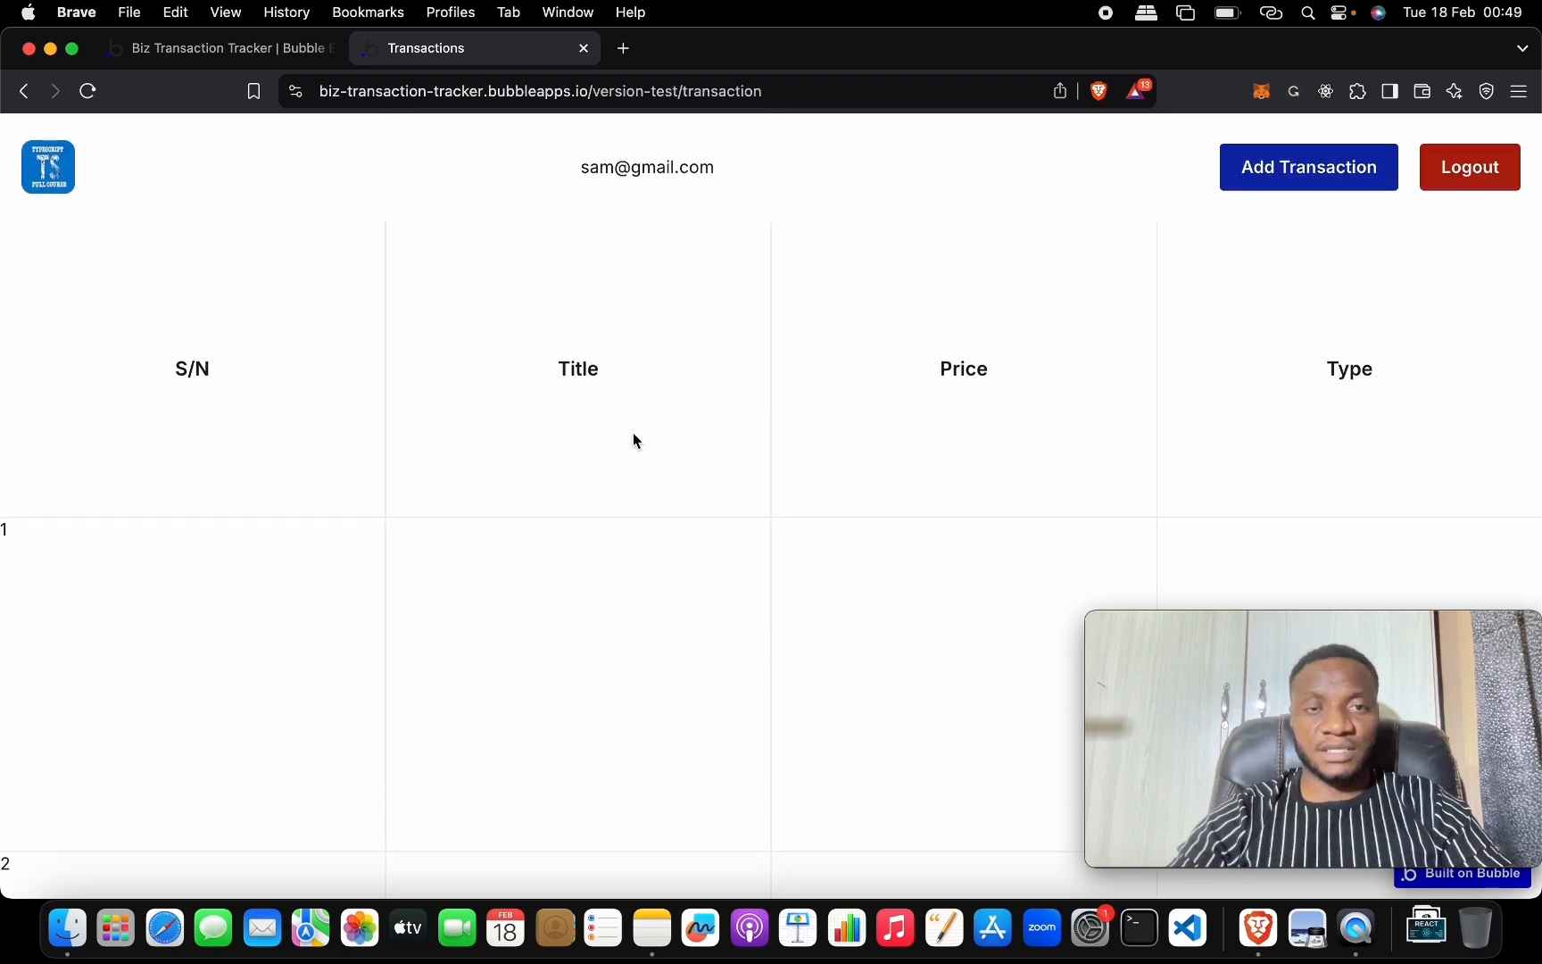
{"action": "left_click", "coordinate": [219, 48]}
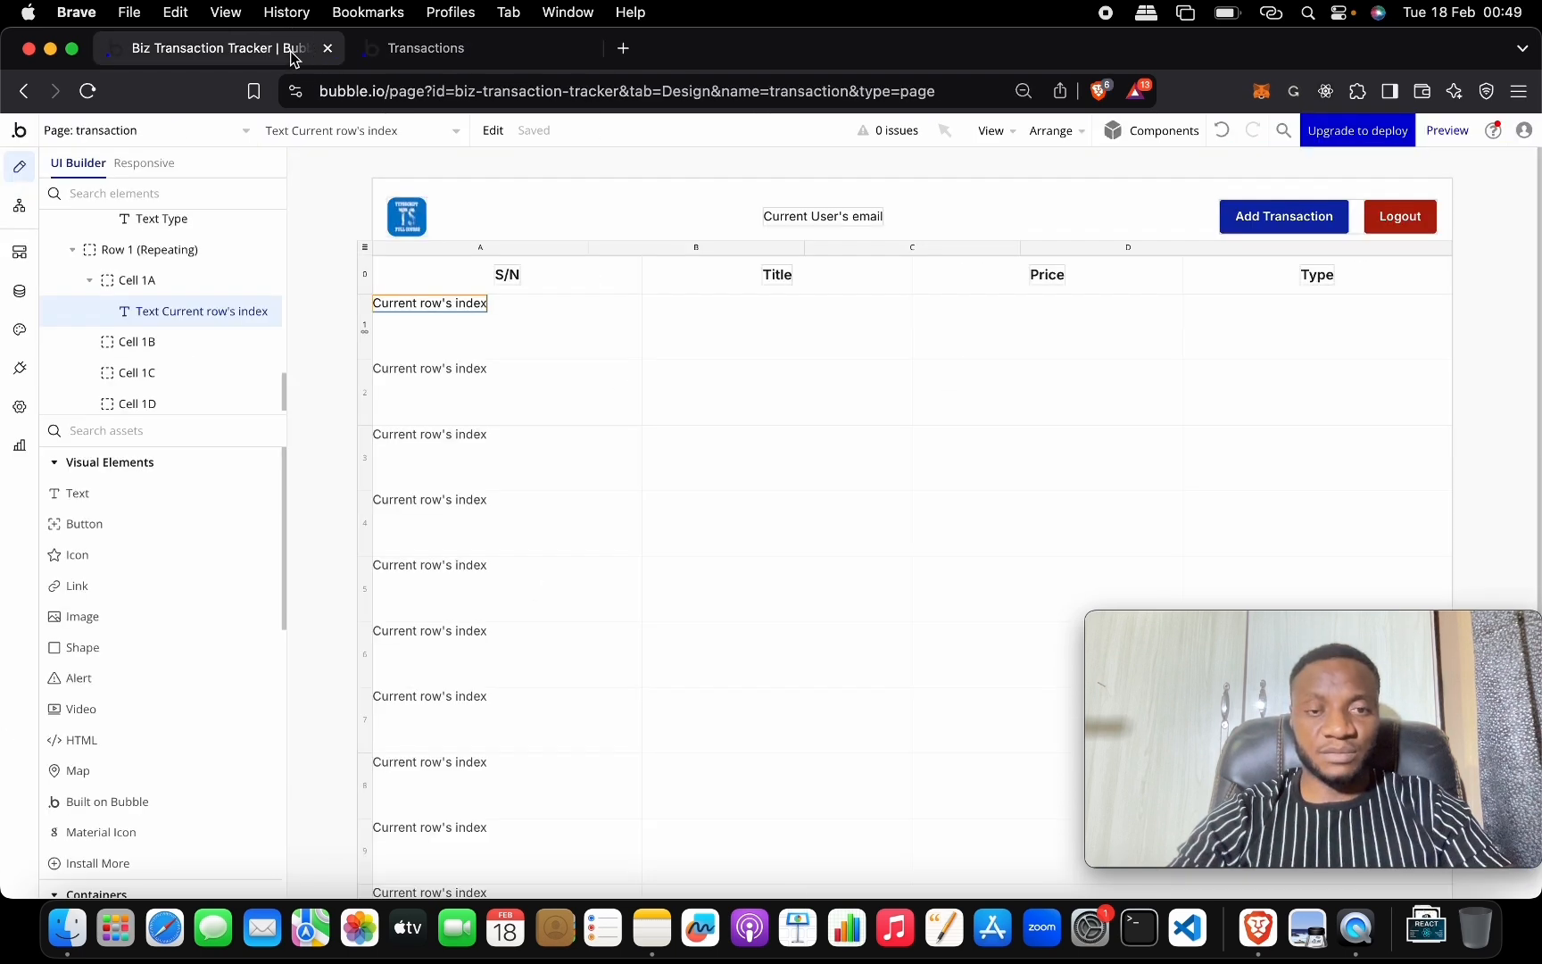
{"action": "double_click", "coordinate": [603, 347]}
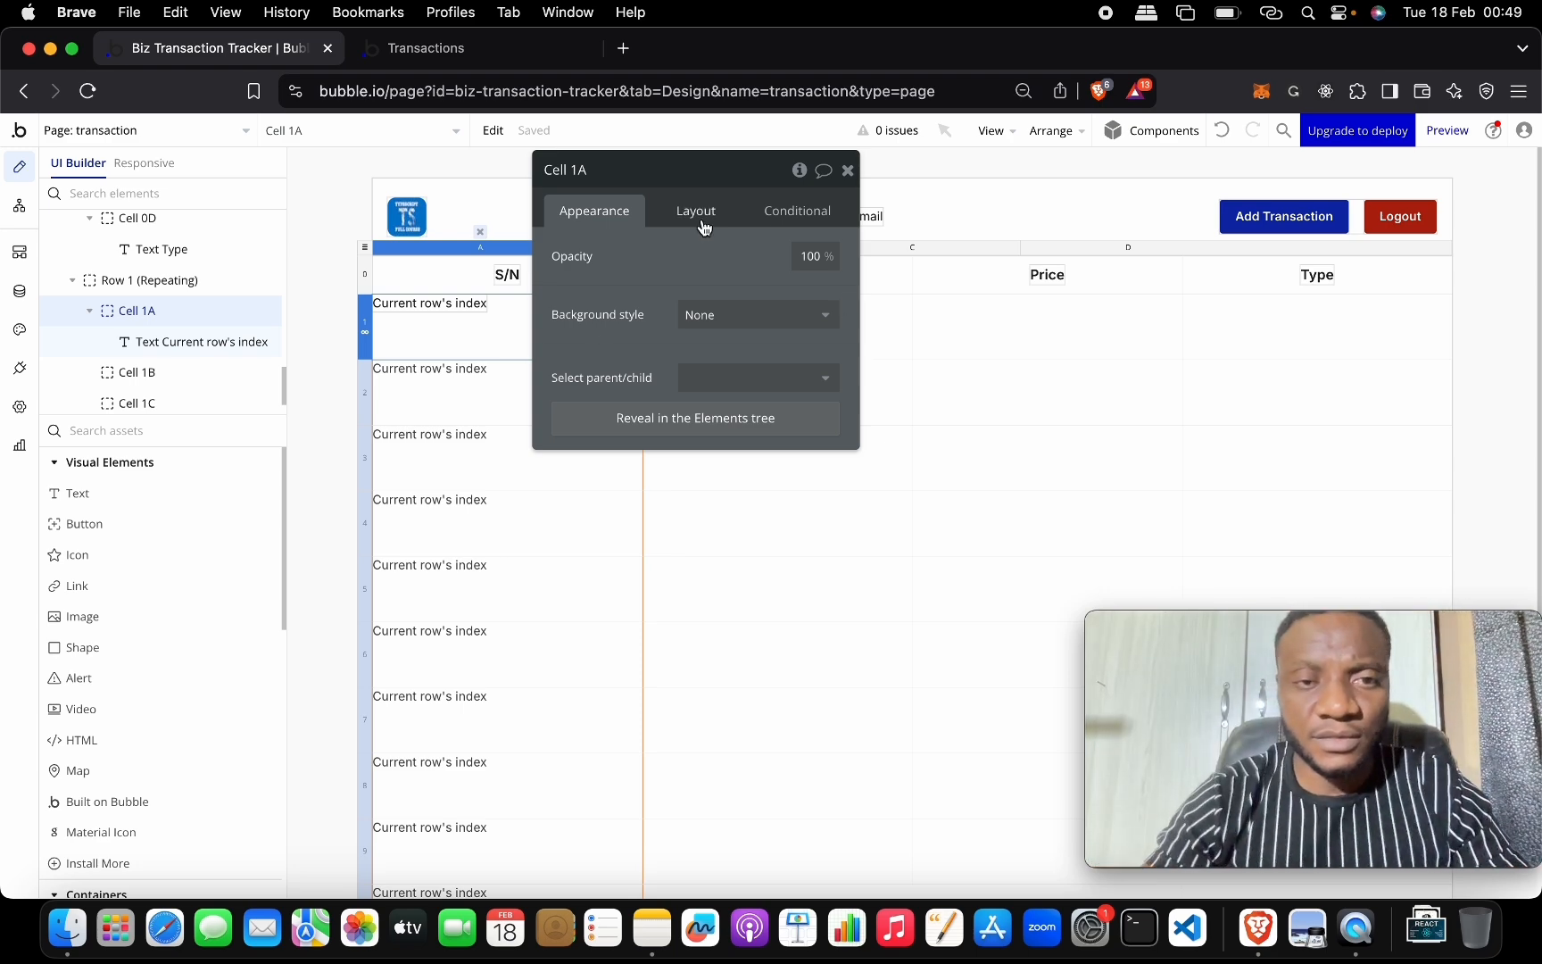
{"action": "left_click", "coordinate": [508, 11]}
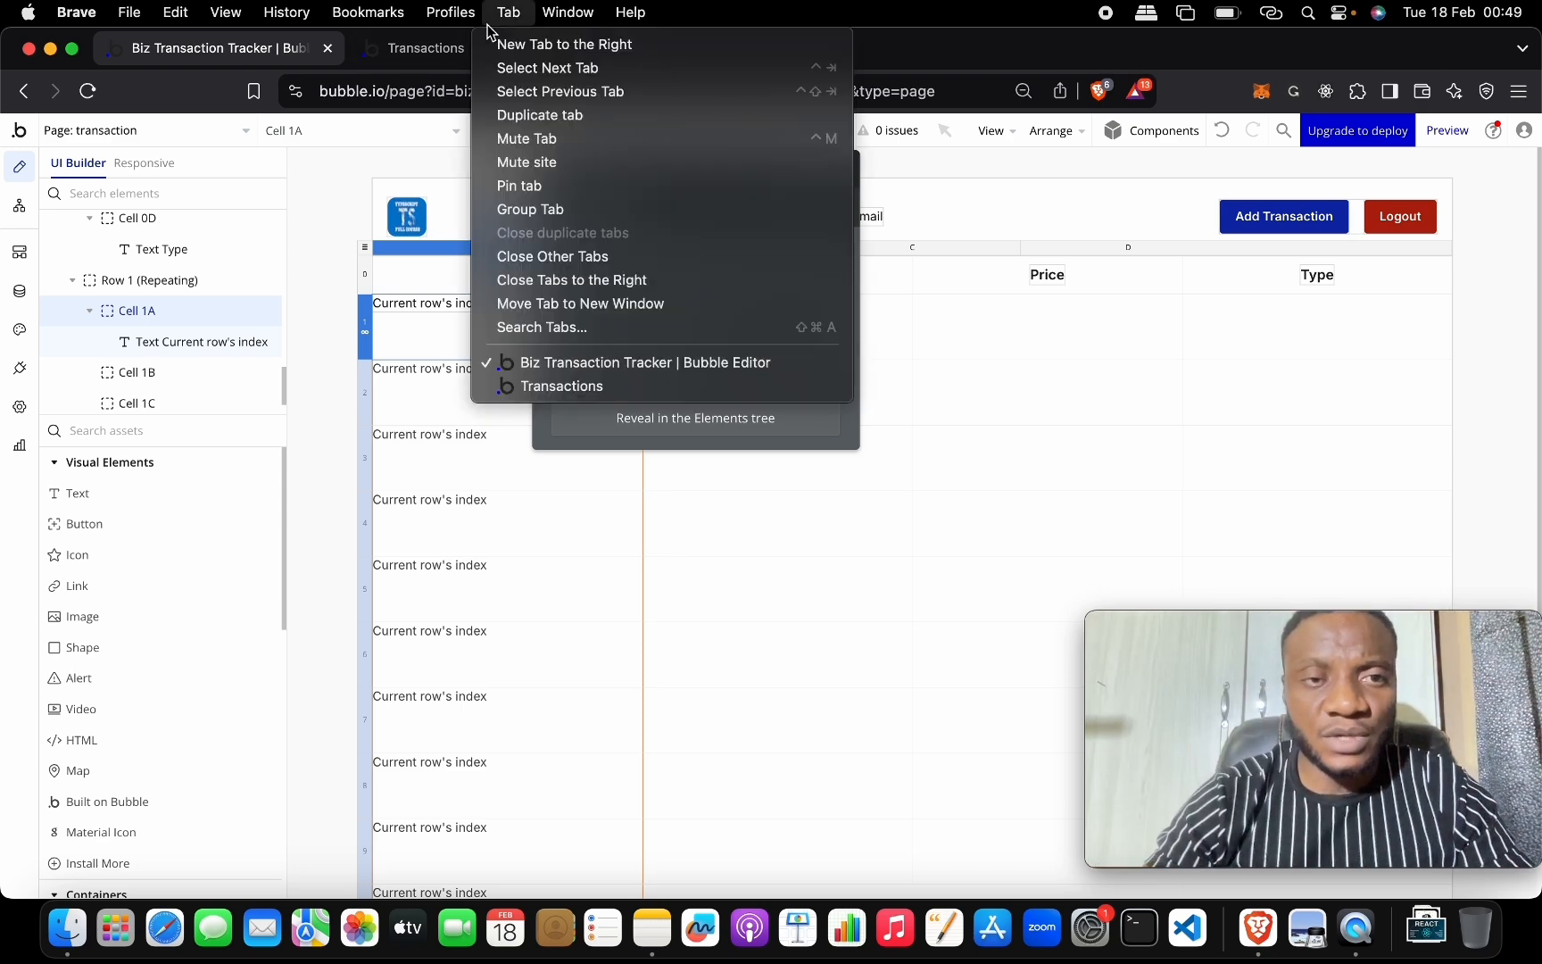
{"action": "left_click", "coordinate": [452, 59]}
{"action": "left_click", "coordinate": [469, 55]}
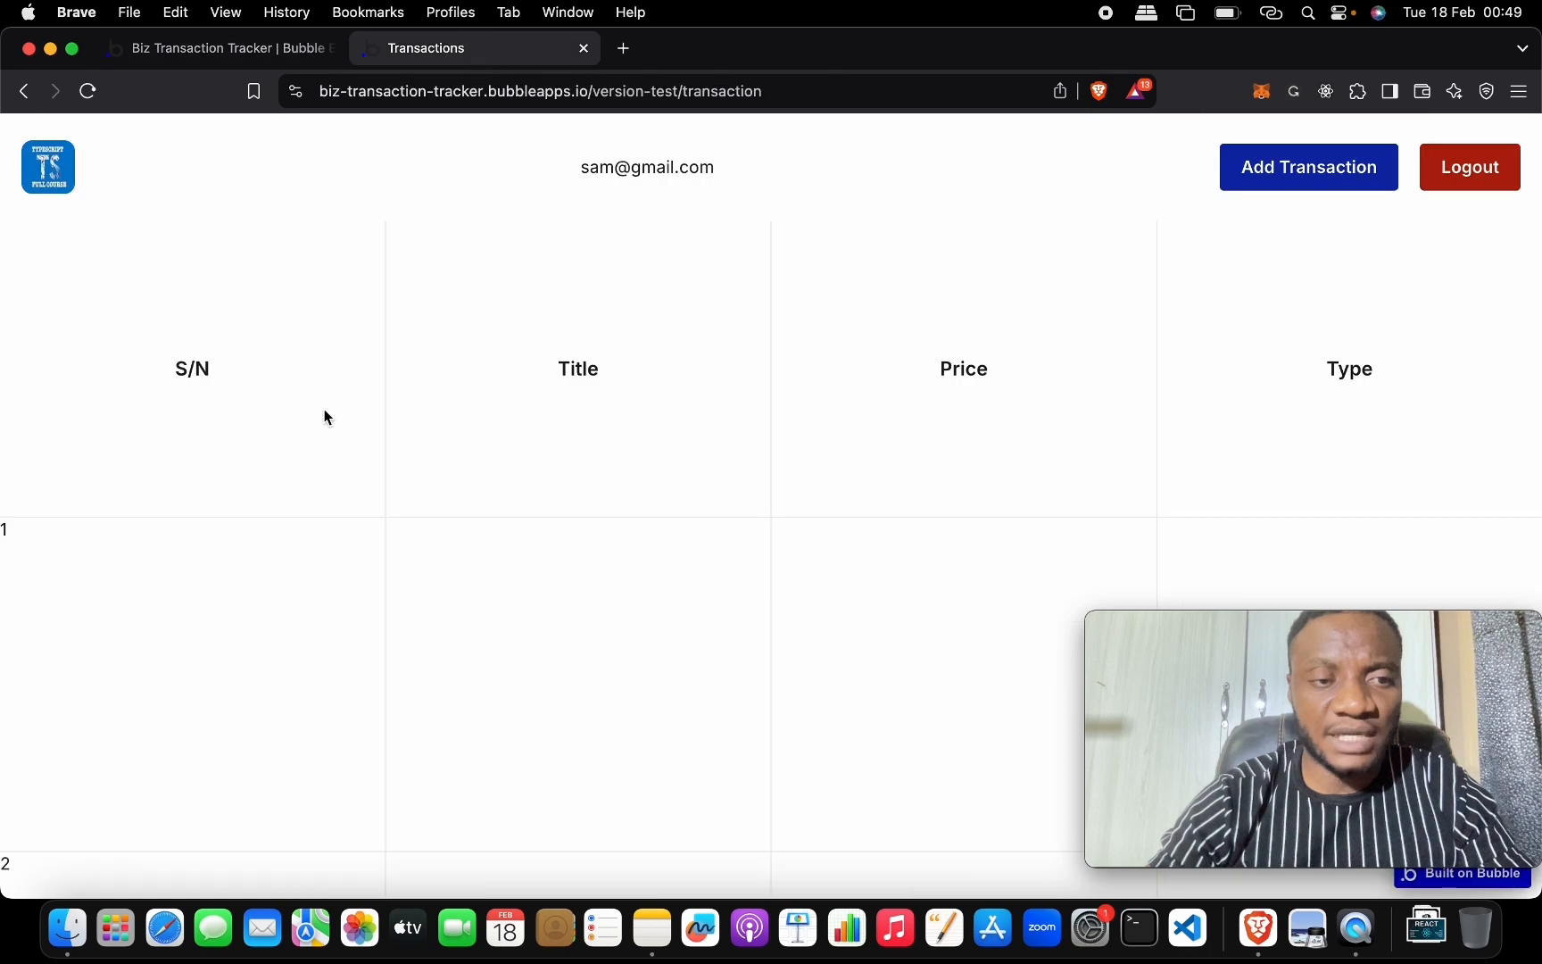
{"action": "scroll", "coordinate": [219, 473], "scroll_direction": "down", "scroll_amount": 3}
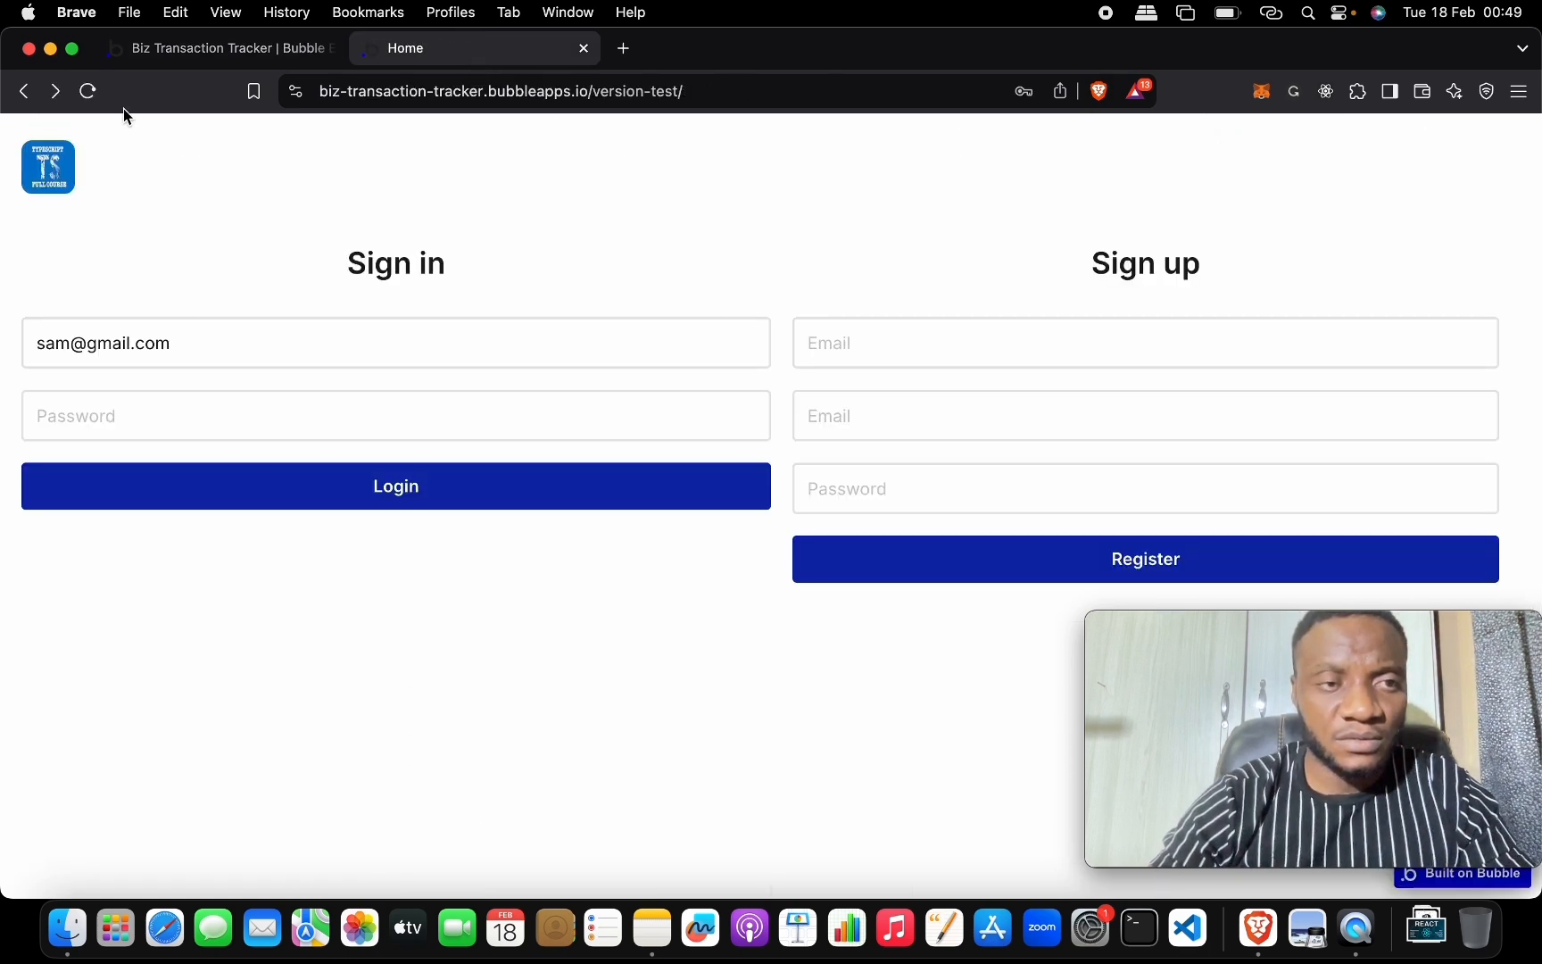
{"action": "left_click", "coordinate": [63, 92]}
{"action": "left_click", "coordinate": [286, 50]}
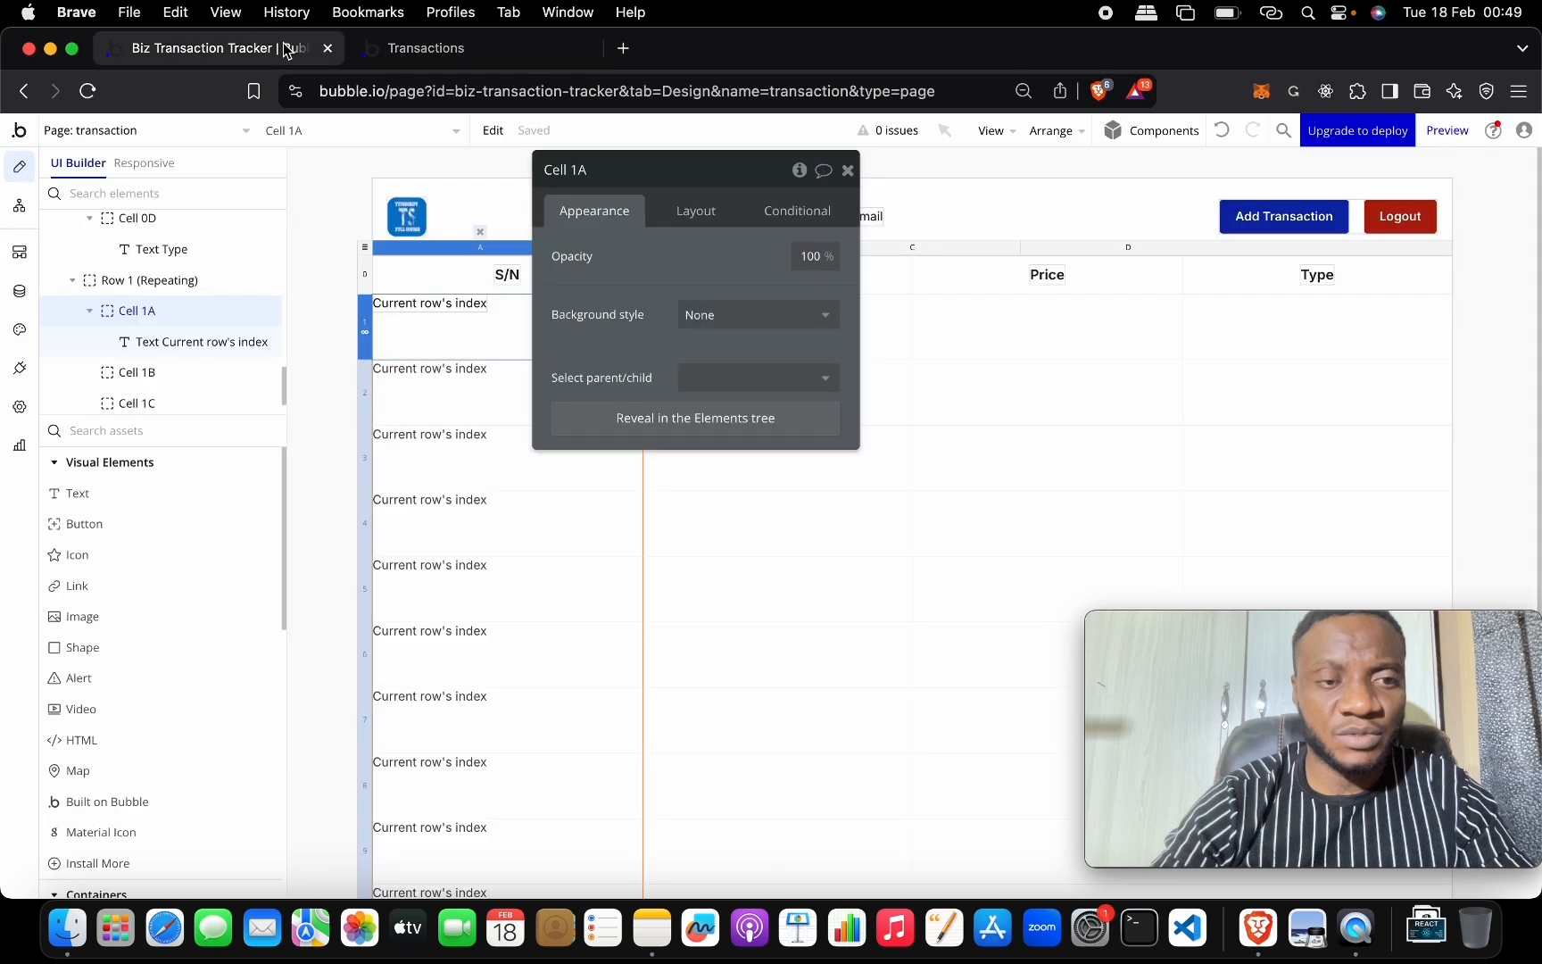
{"action": "left_click", "coordinate": [848, 170]}
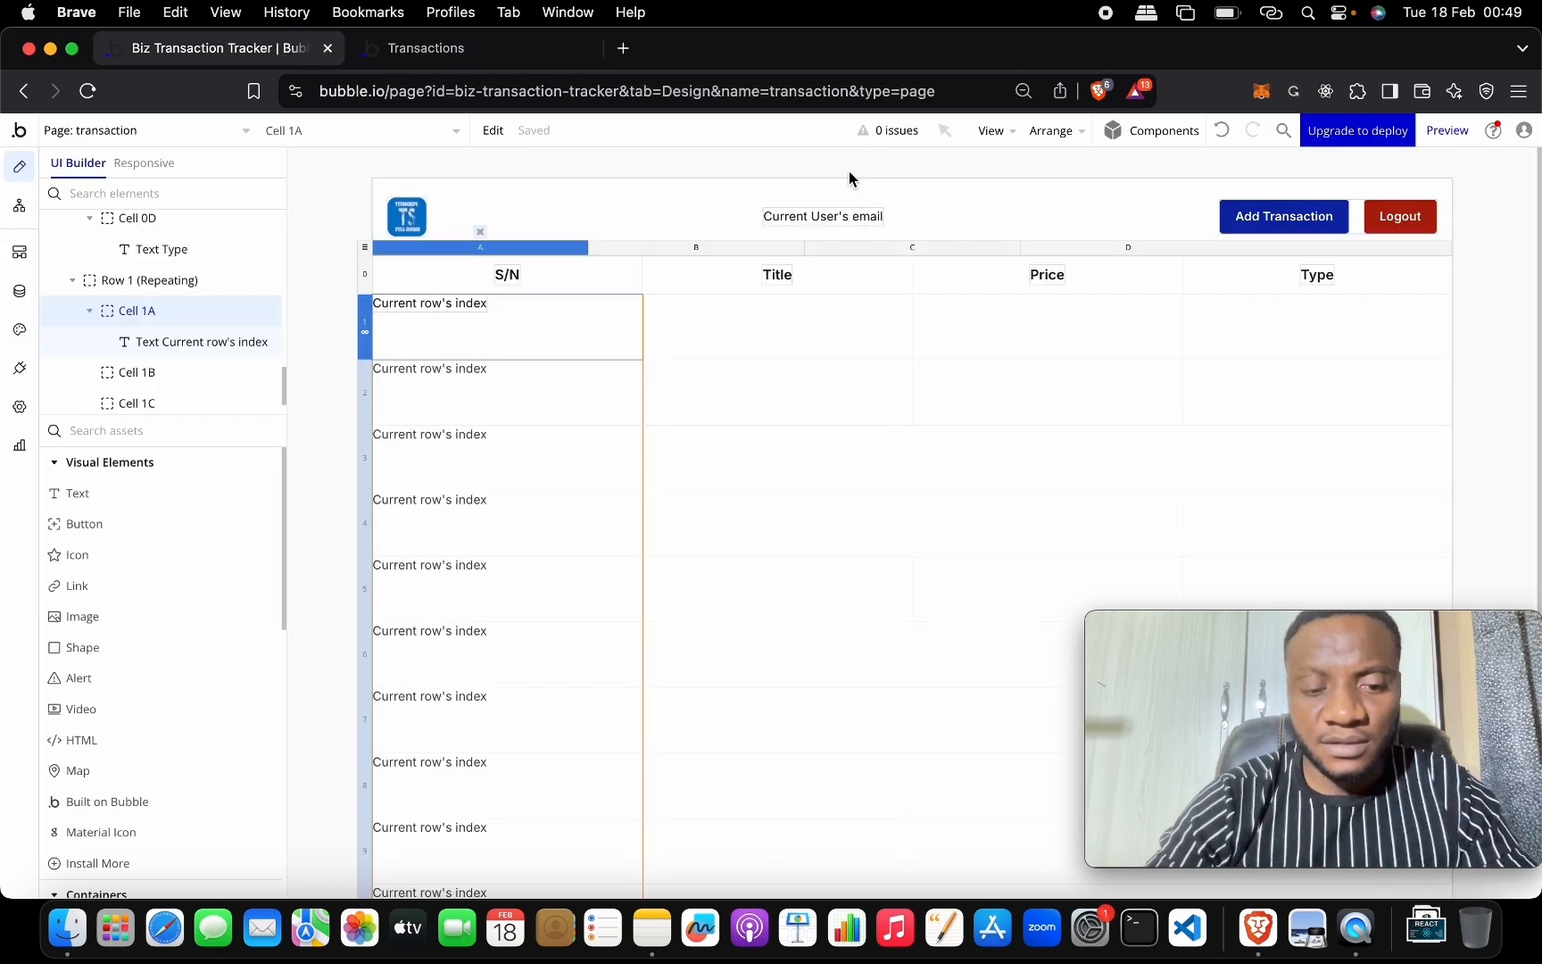
Set the row-index text's vertical alignment to center.
{"action": "double_click", "coordinate": [473, 304]}
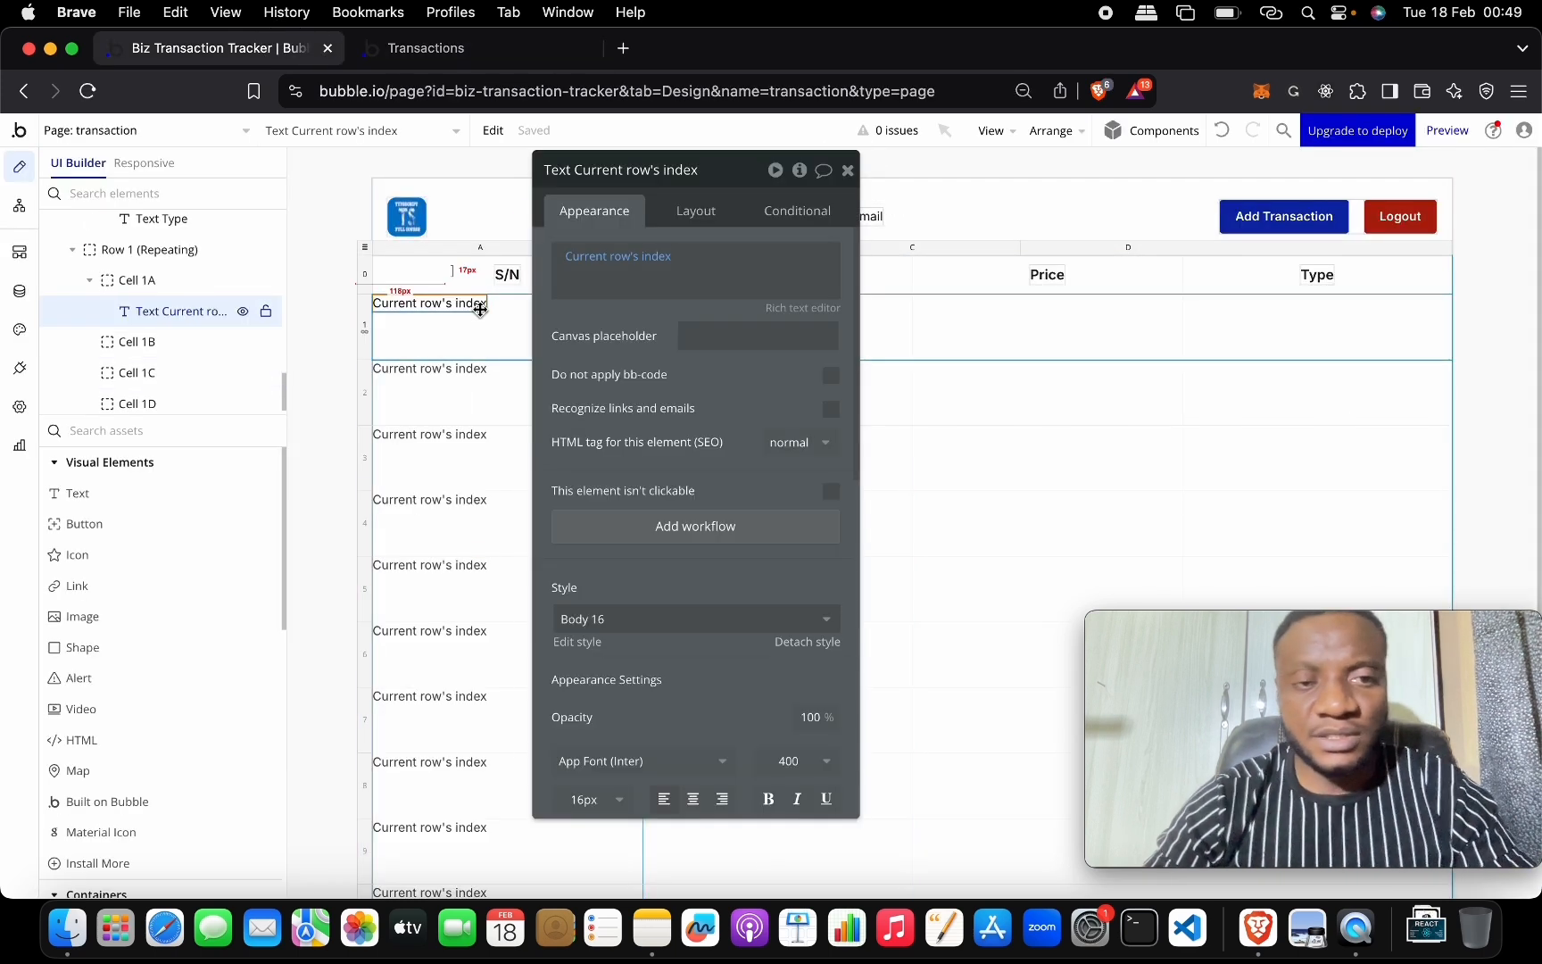
{"action": "left_click", "coordinate": [711, 208]}
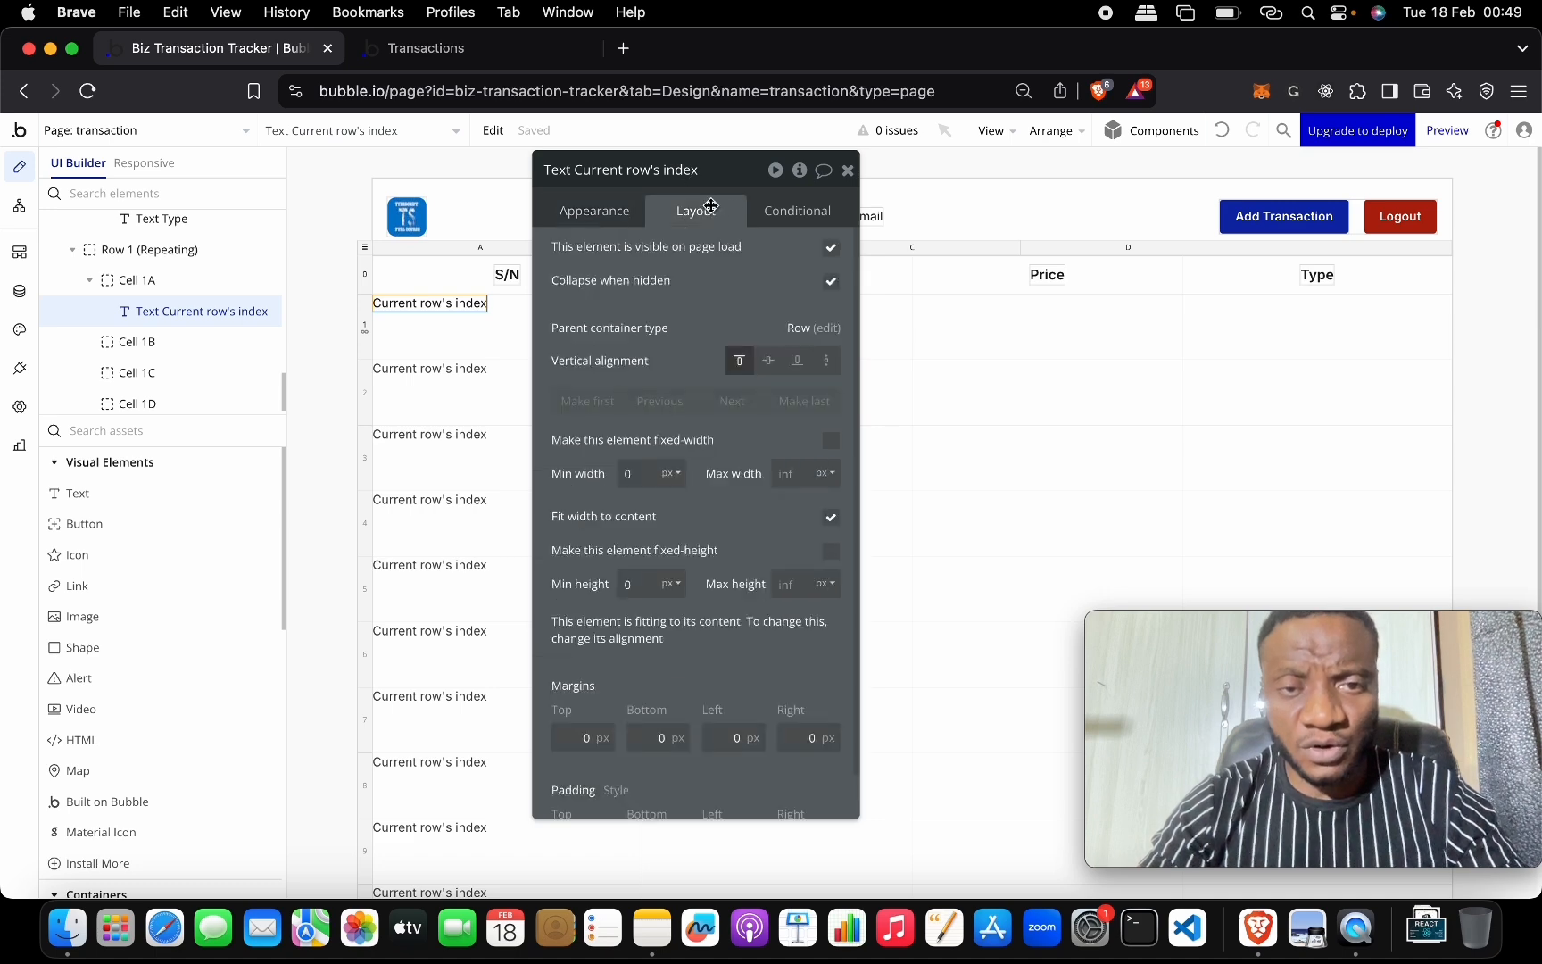
{"action": "left_click", "coordinate": [765, 360]}
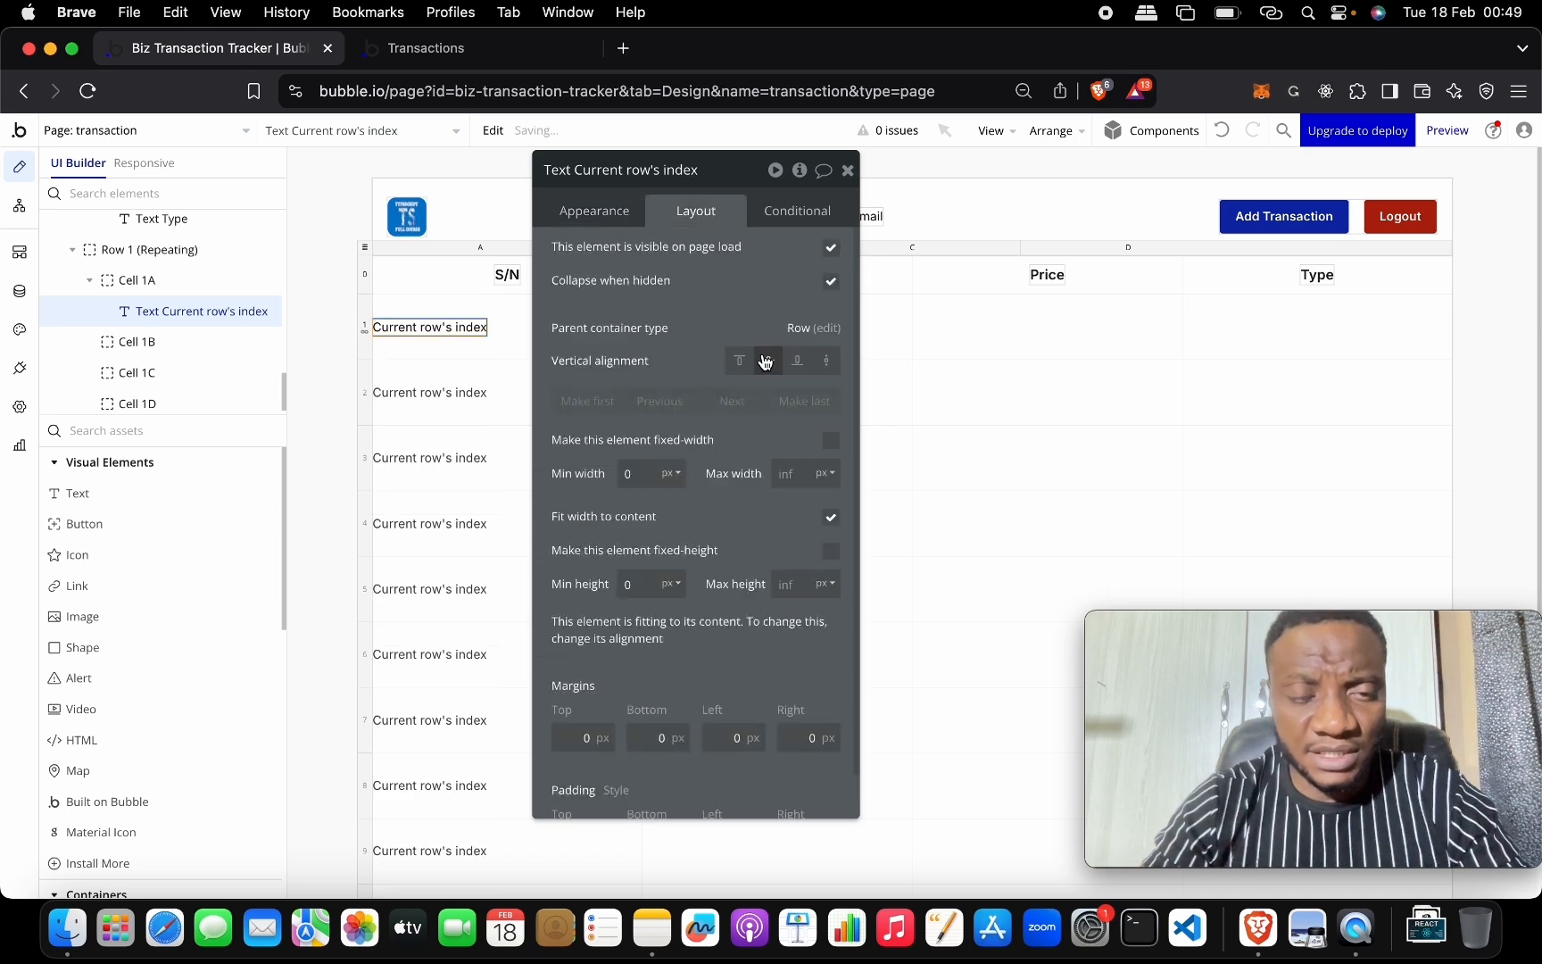
{"action": "left_click_drag", "start_coordinate": [719, 182], "coordinate": [904, 344]}
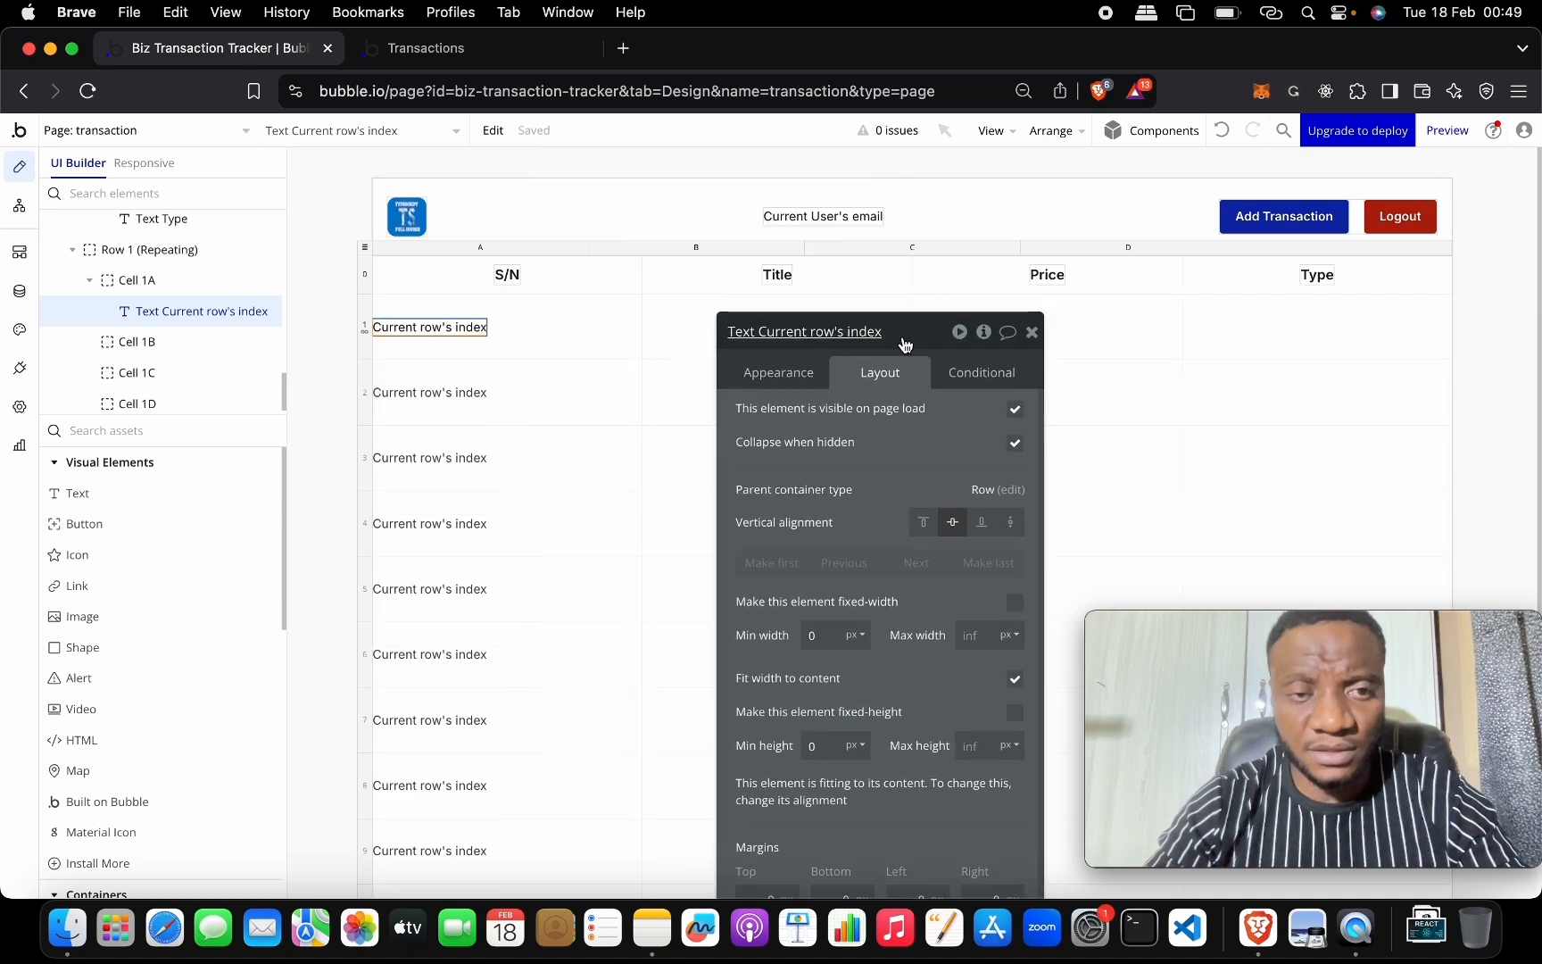
Copy the row-index text into the Title column's first cell, Cell 1B.
{"action": "left_click", "coordinate": [462, 313]}
{"action": "left_click", "coordinate": [465, 328]}
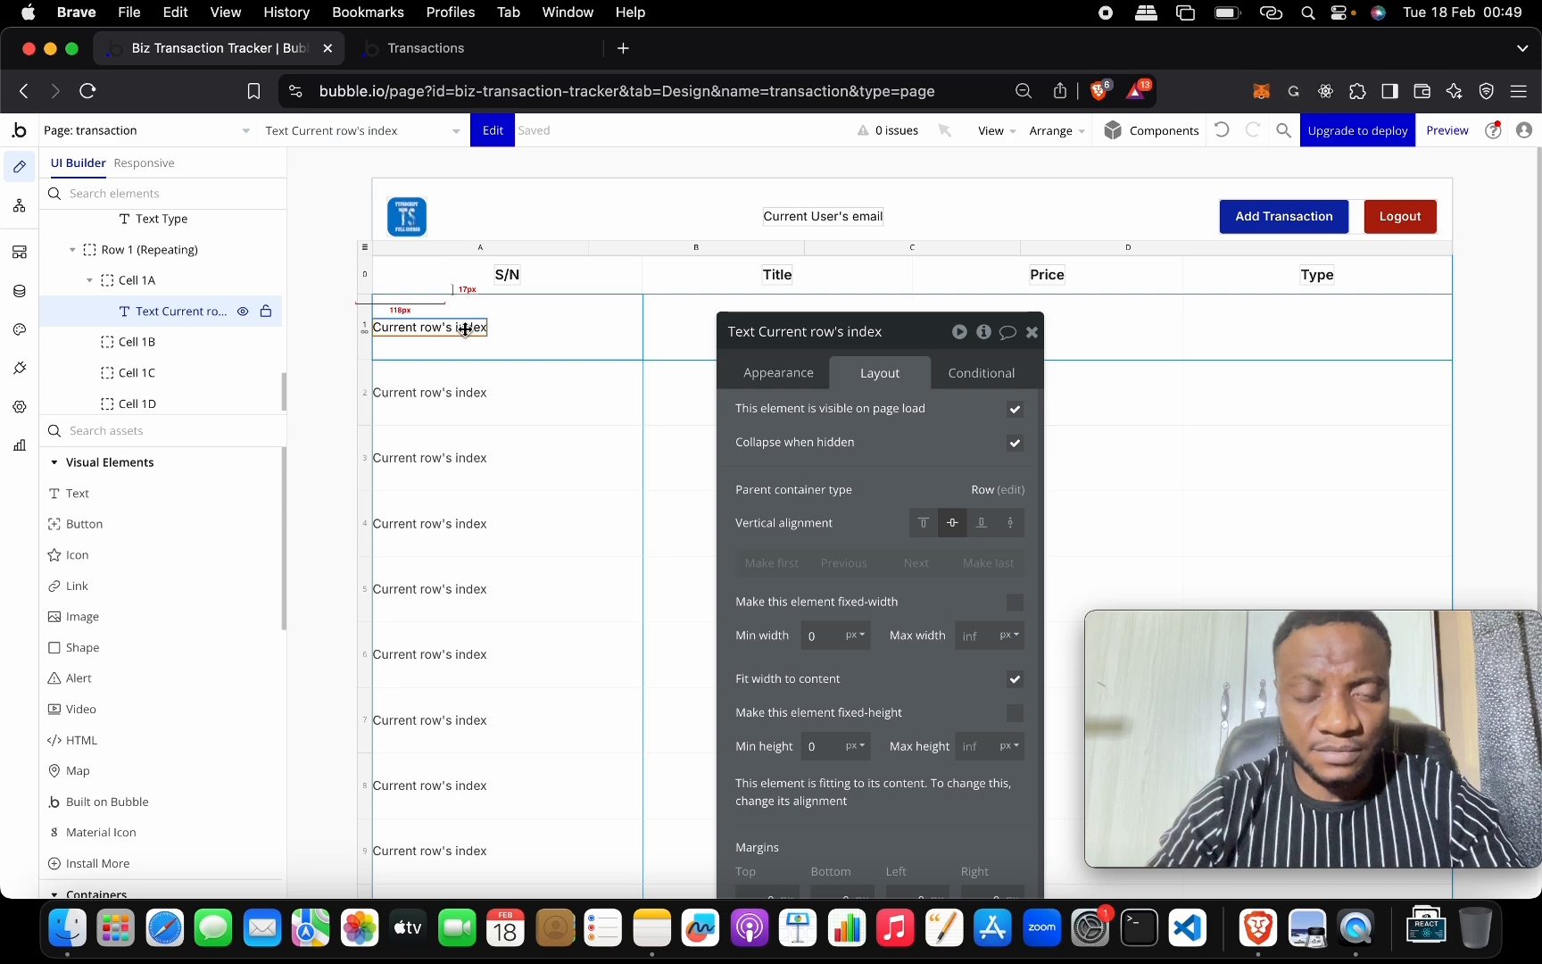
{"action": "left_click", "coordinate": [666, 333]}
{"action": "key", "text": "super+v"}
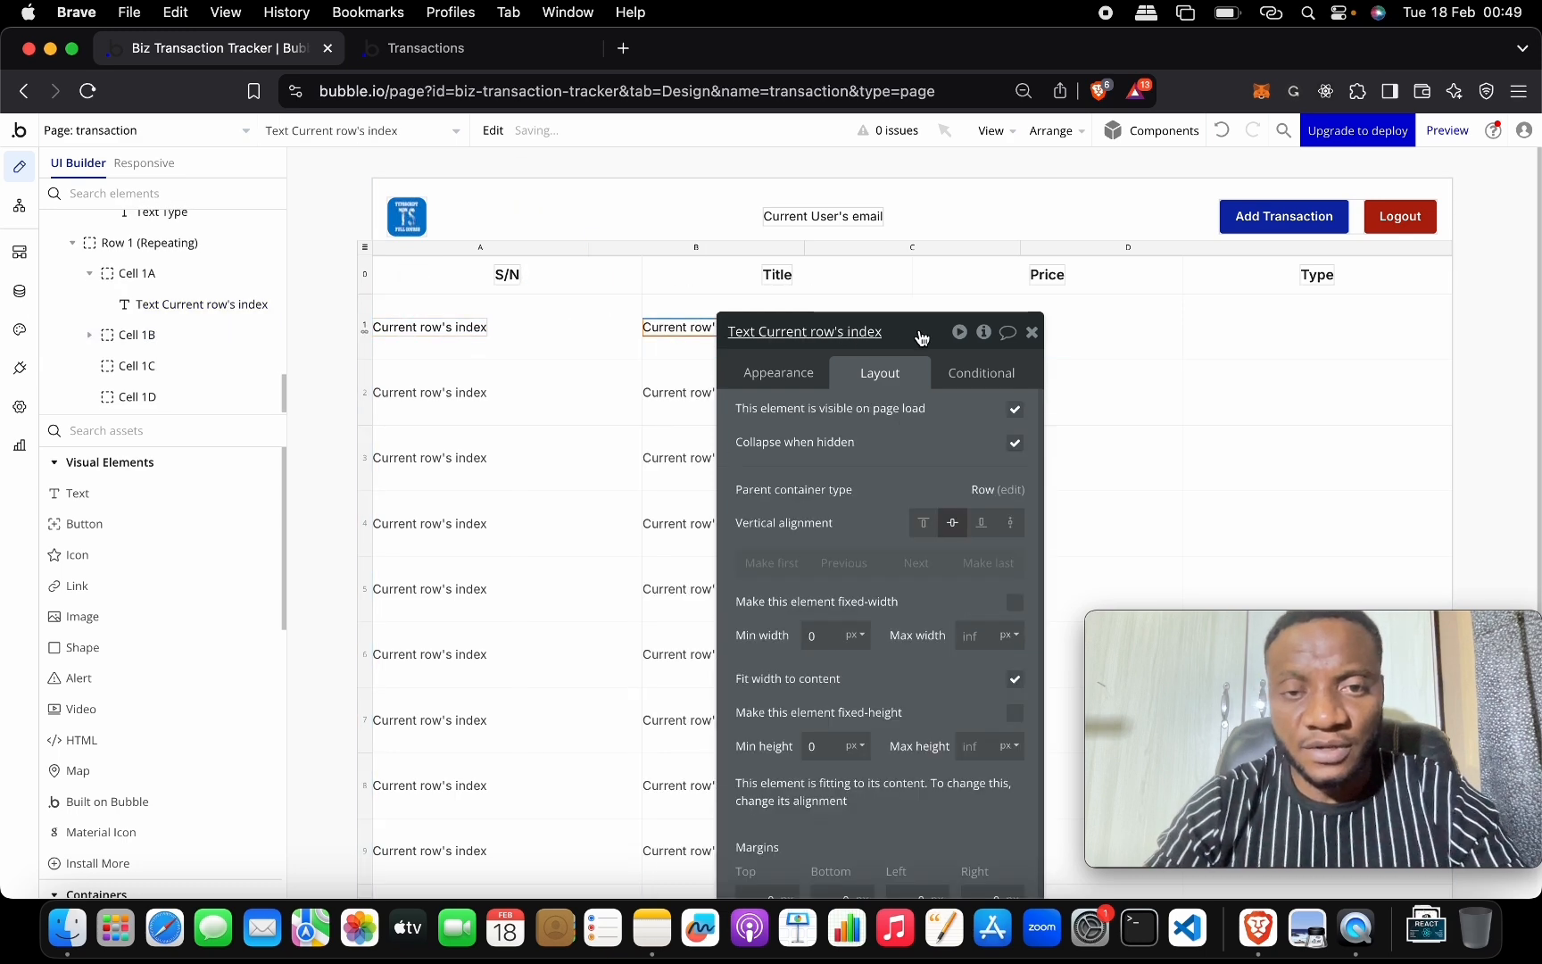
{"action": "left_click_drag", "start_coordinate": [922, 337], "coordinate": [406, 207]}
{"action": "left_click", "coordinate": [268, 250]}
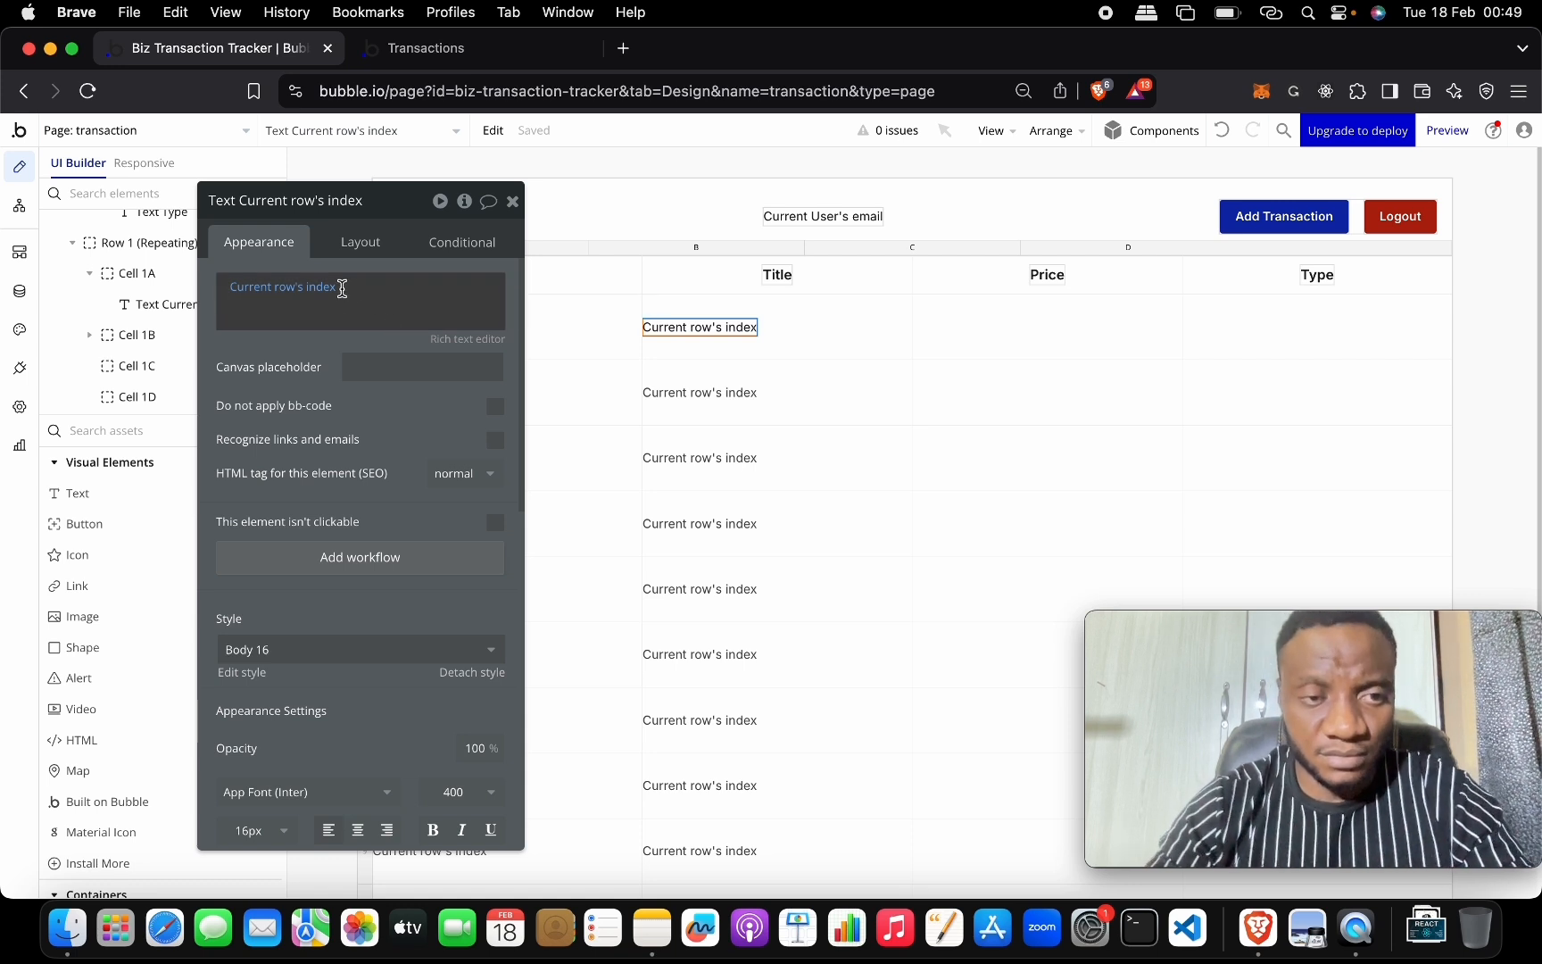
Make the Cell 1B text show Current row's transaction's title.
{"action": "left_click", "coordinate": [342, 288]}
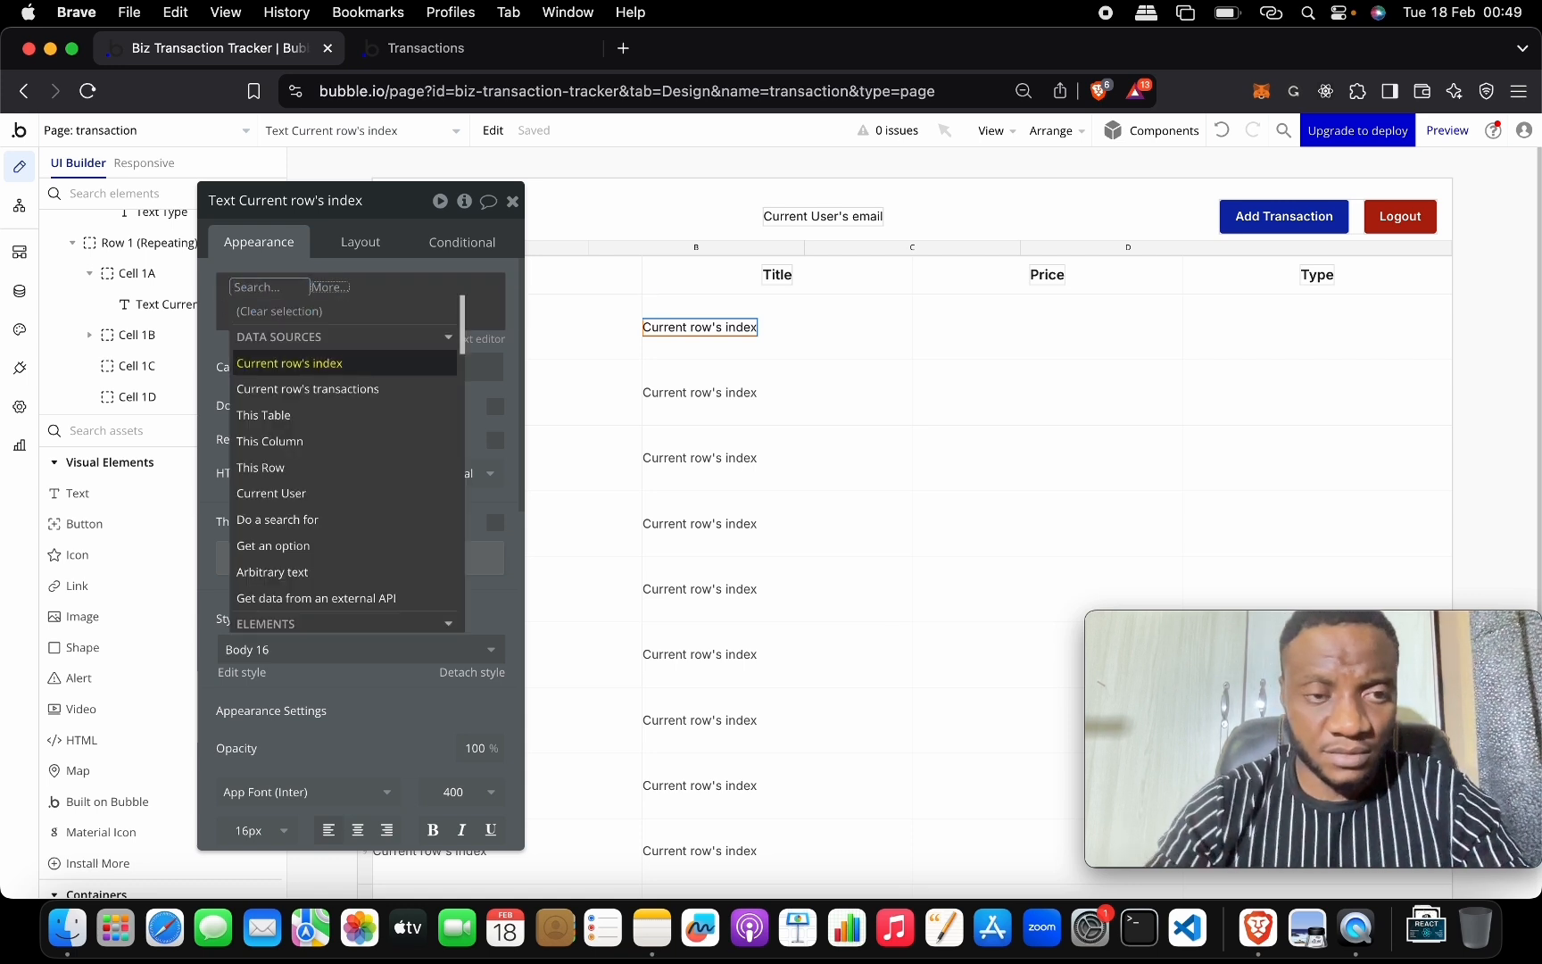
{"action": "left_click", "coordinate": [357, 392]}
{"action": "left_click", "coordinate": [429, 440]}
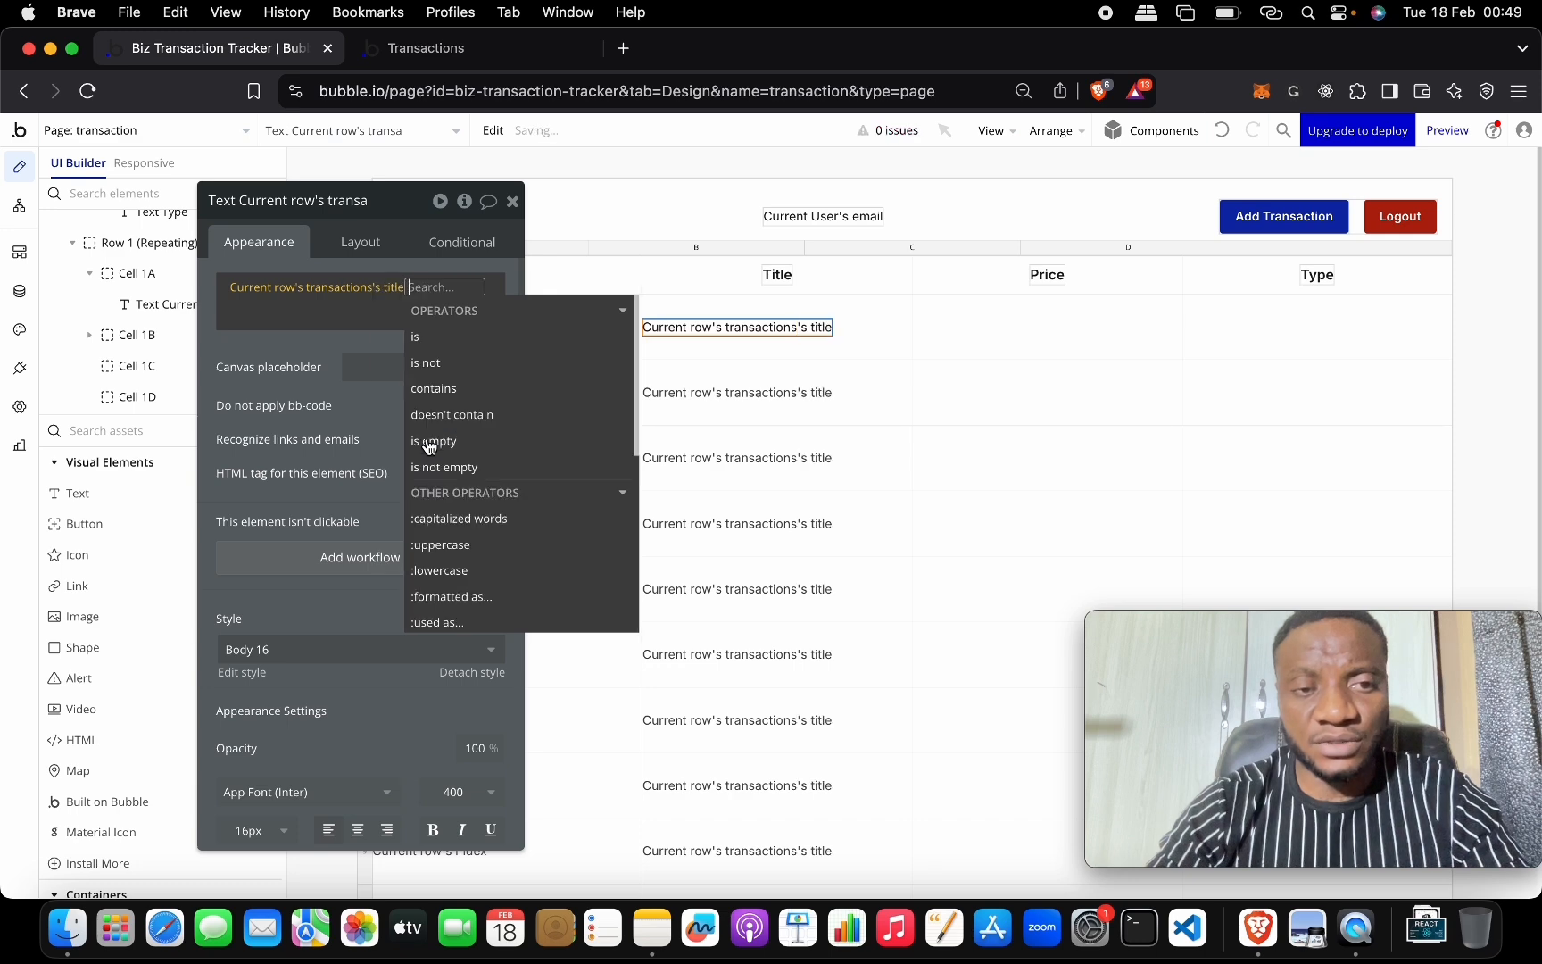
{"action": "left_click", "coordinate": [348, 319]}
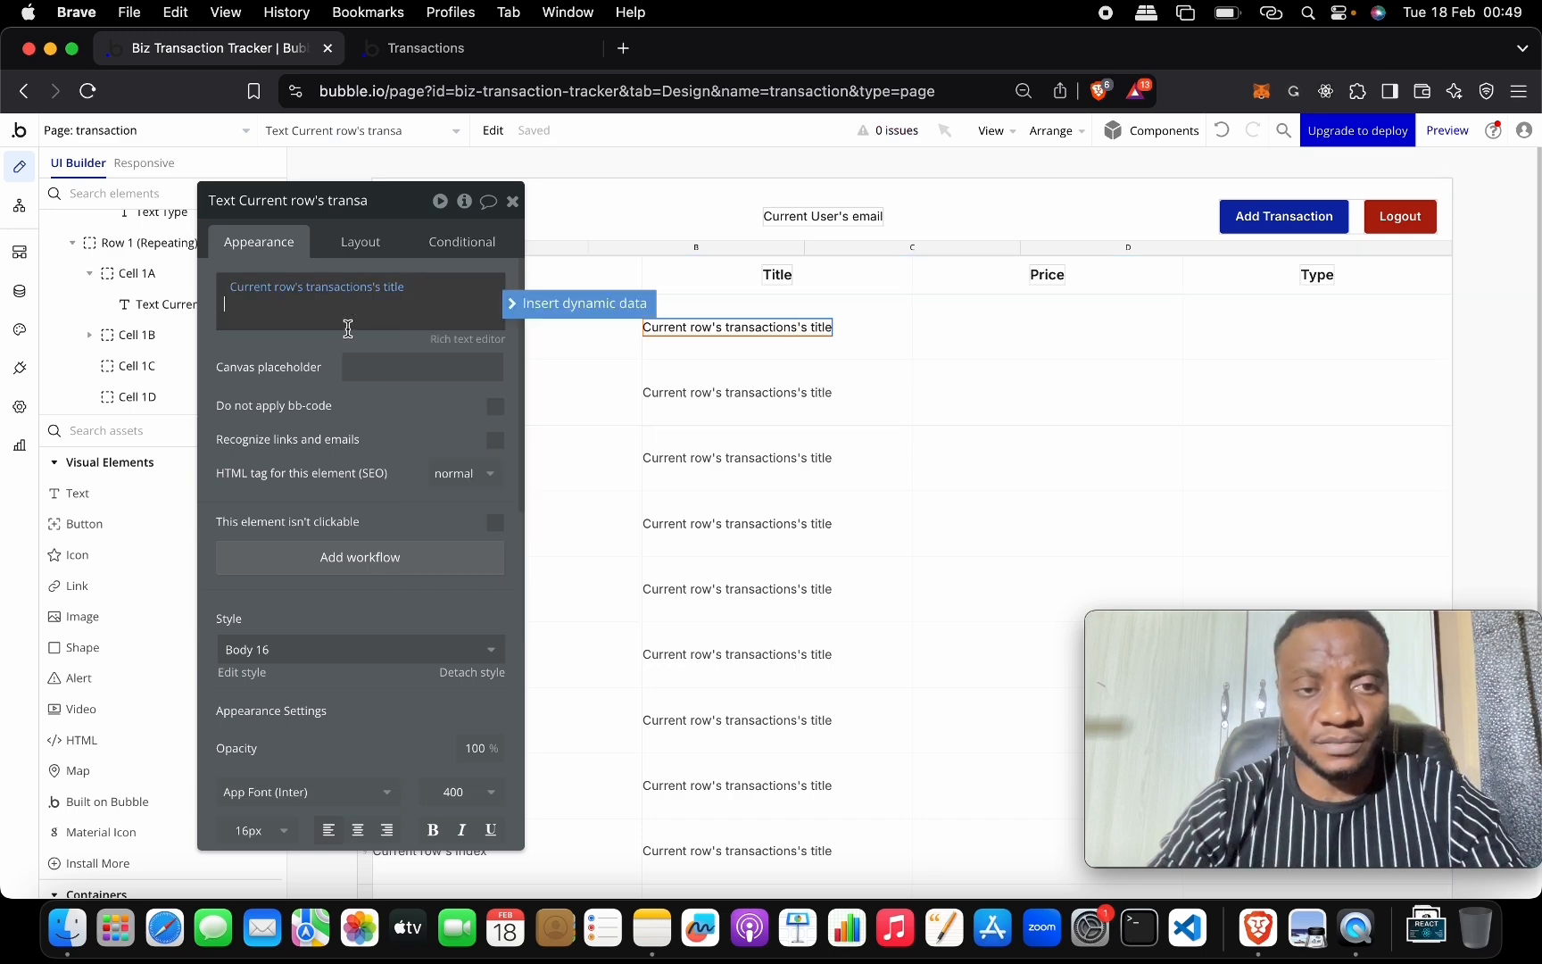
Copy the title text into Cell 1C and change it to the transaction's price.
{"action": "left_click", "coordinate": [793, 328]}
{"action": "key", "text": "ctrl+c"}
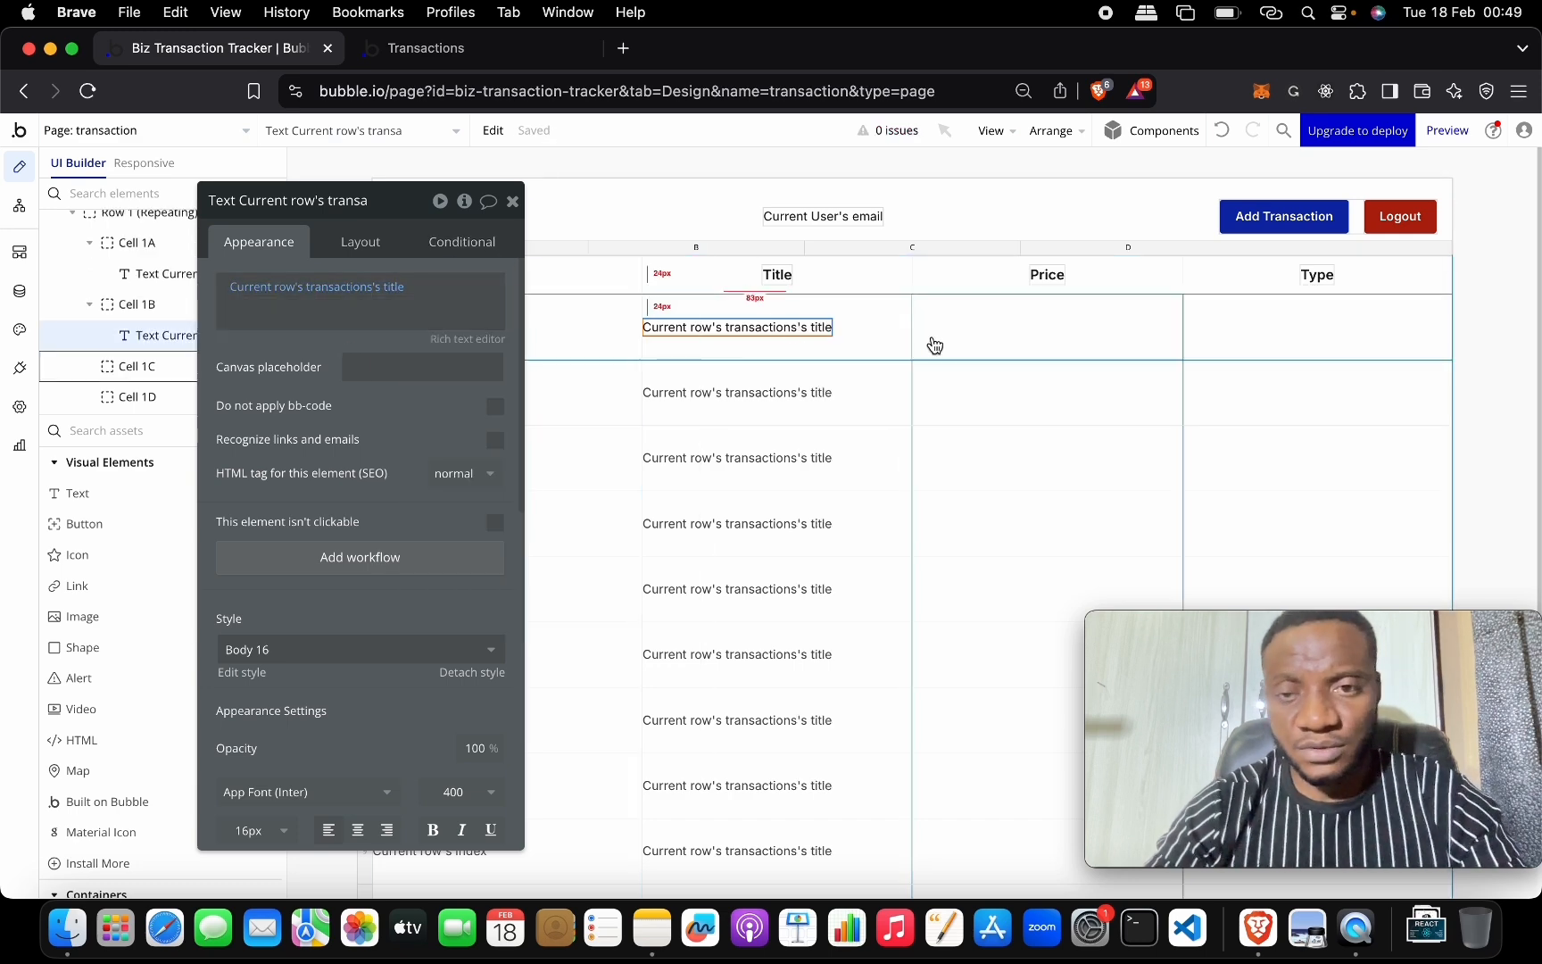
{"action": "left_click", "coordinate": [932, 338]}
{"action": "key", "text": "ctrl+v"}
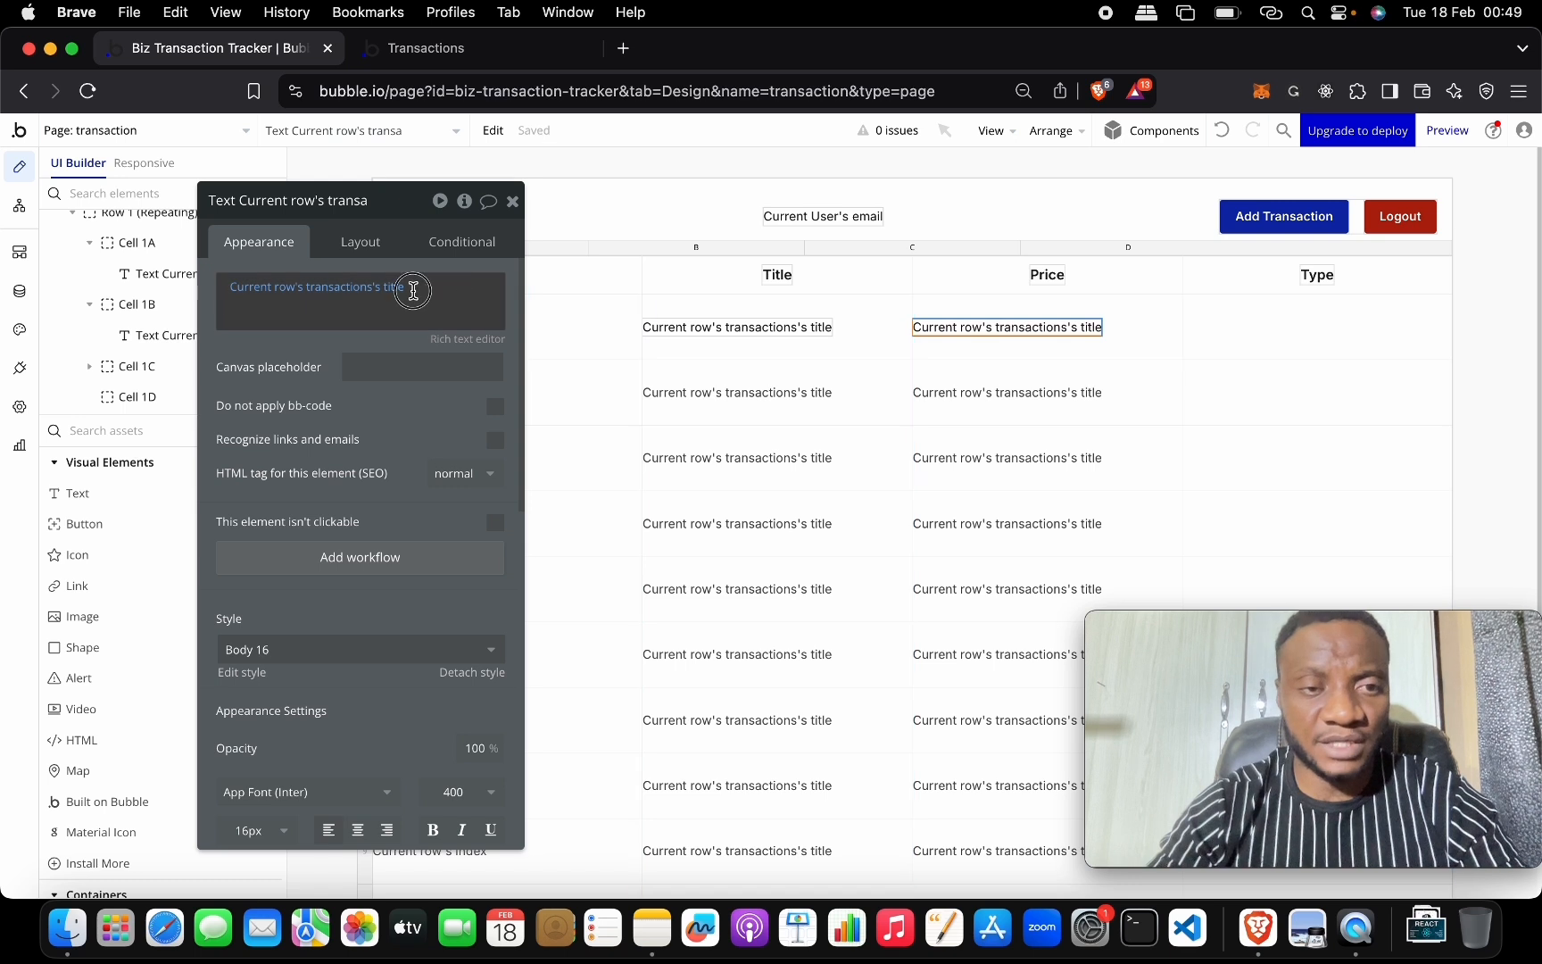
{"action": "left_click", "coordinate": [393, 287]}
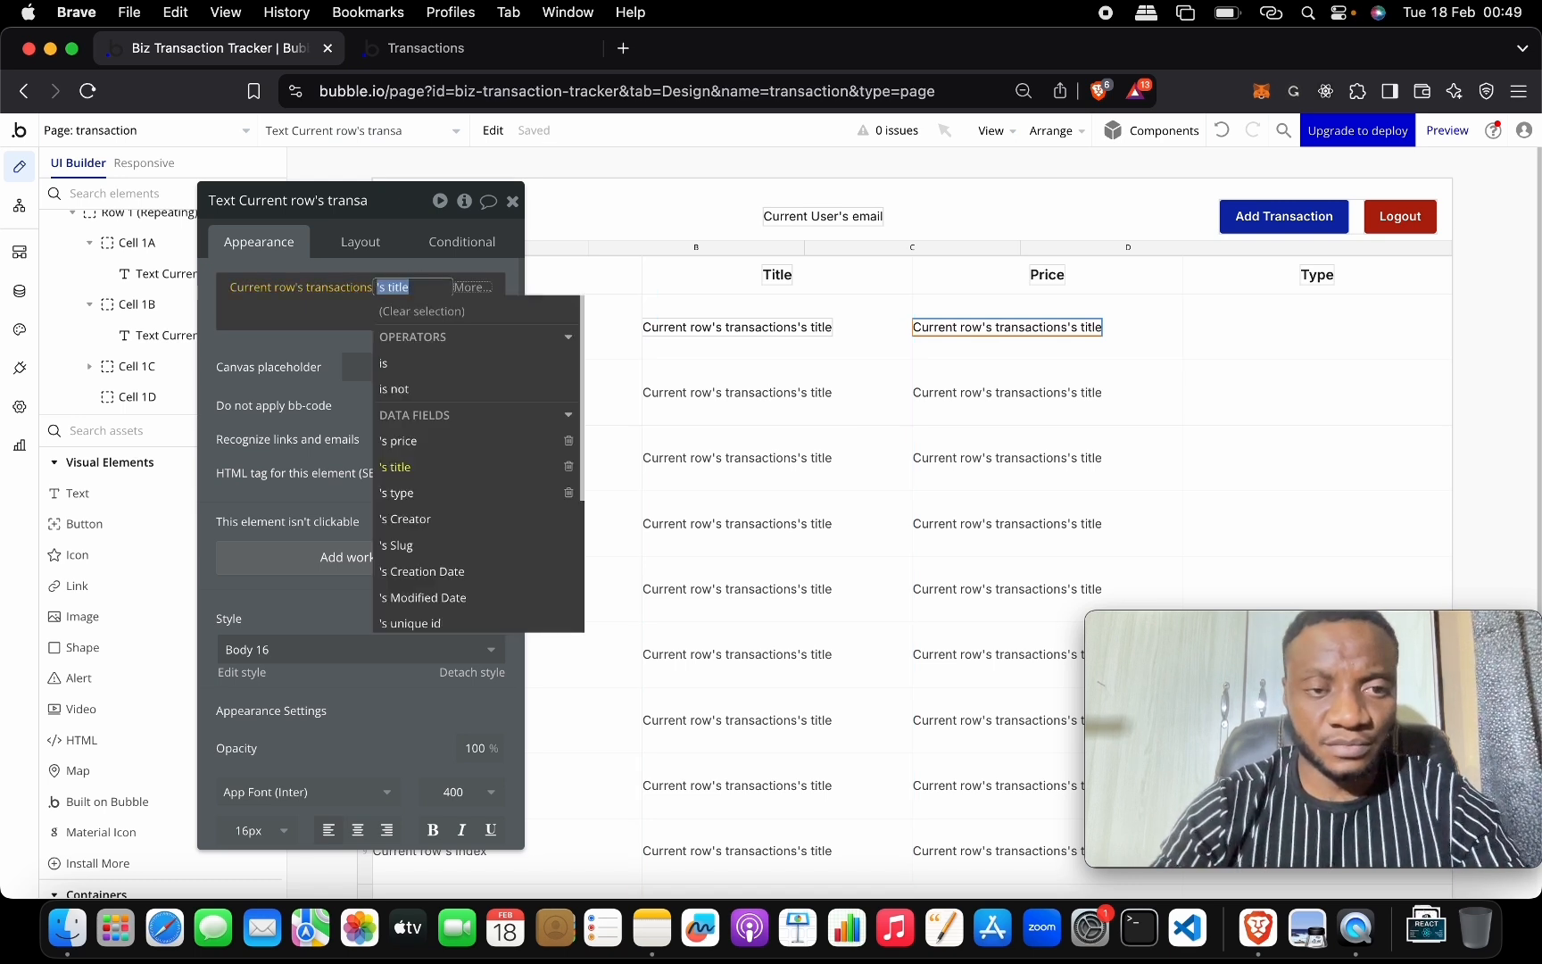
{"action": "left_click", "coordinate": [447, 444]}
{"action": "left_click", "coordinate": [349, 329]}
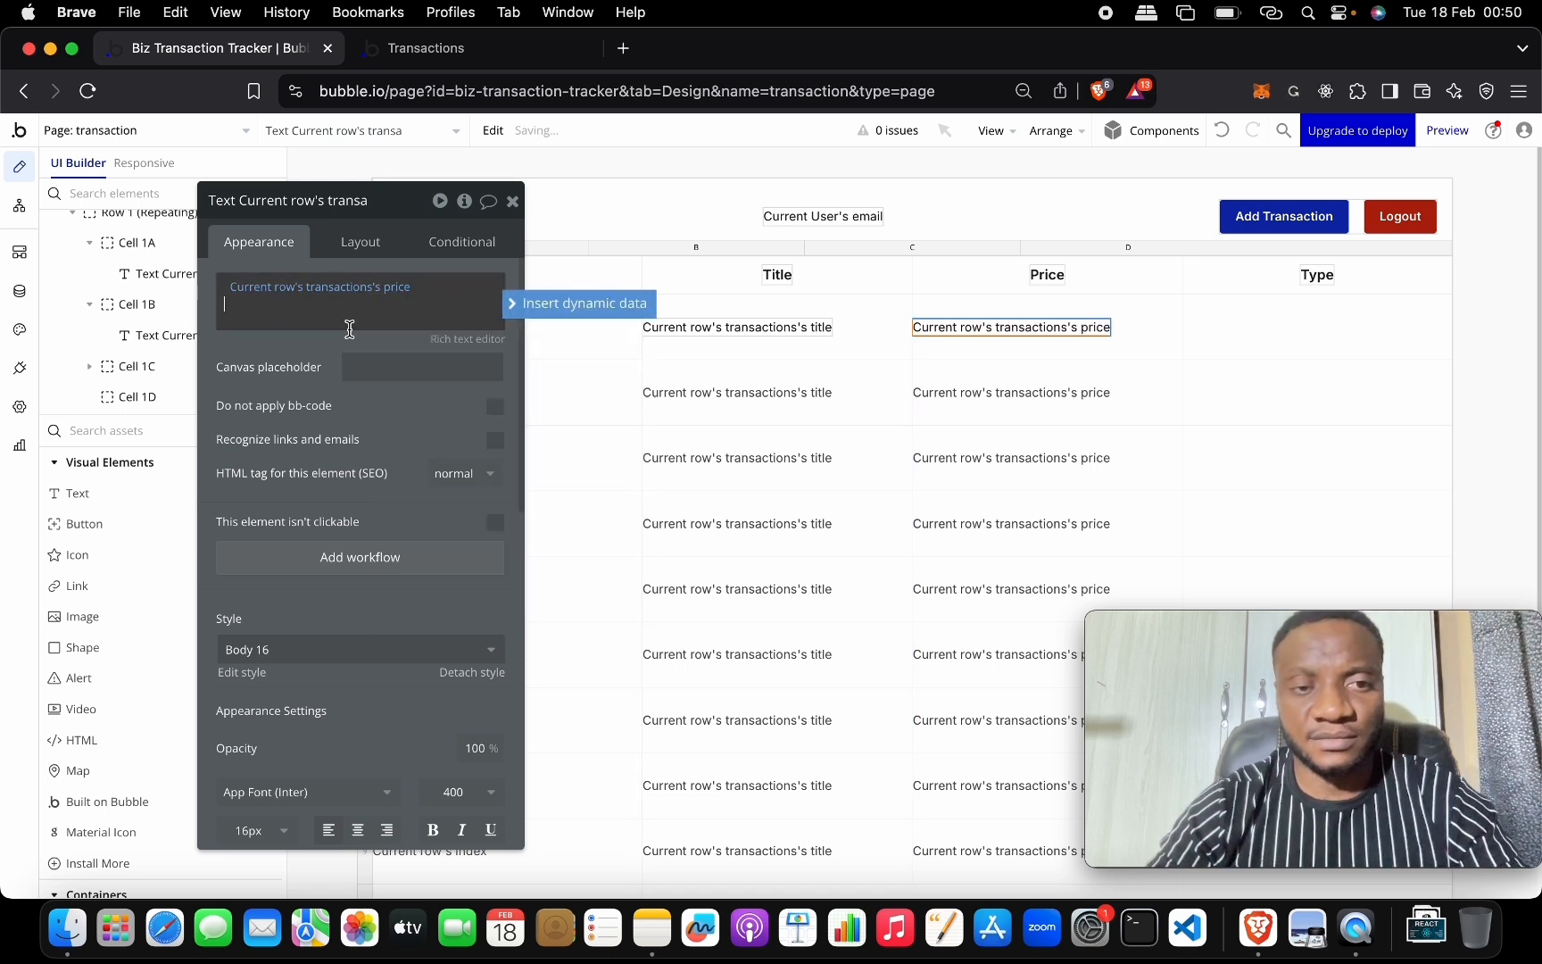
Paste the text into Cell 1D and make it show the transaction's type Display.
{"action": "left_click", "coordinate": [1222, 341]}
{"action": "key", "text": "super+v"}
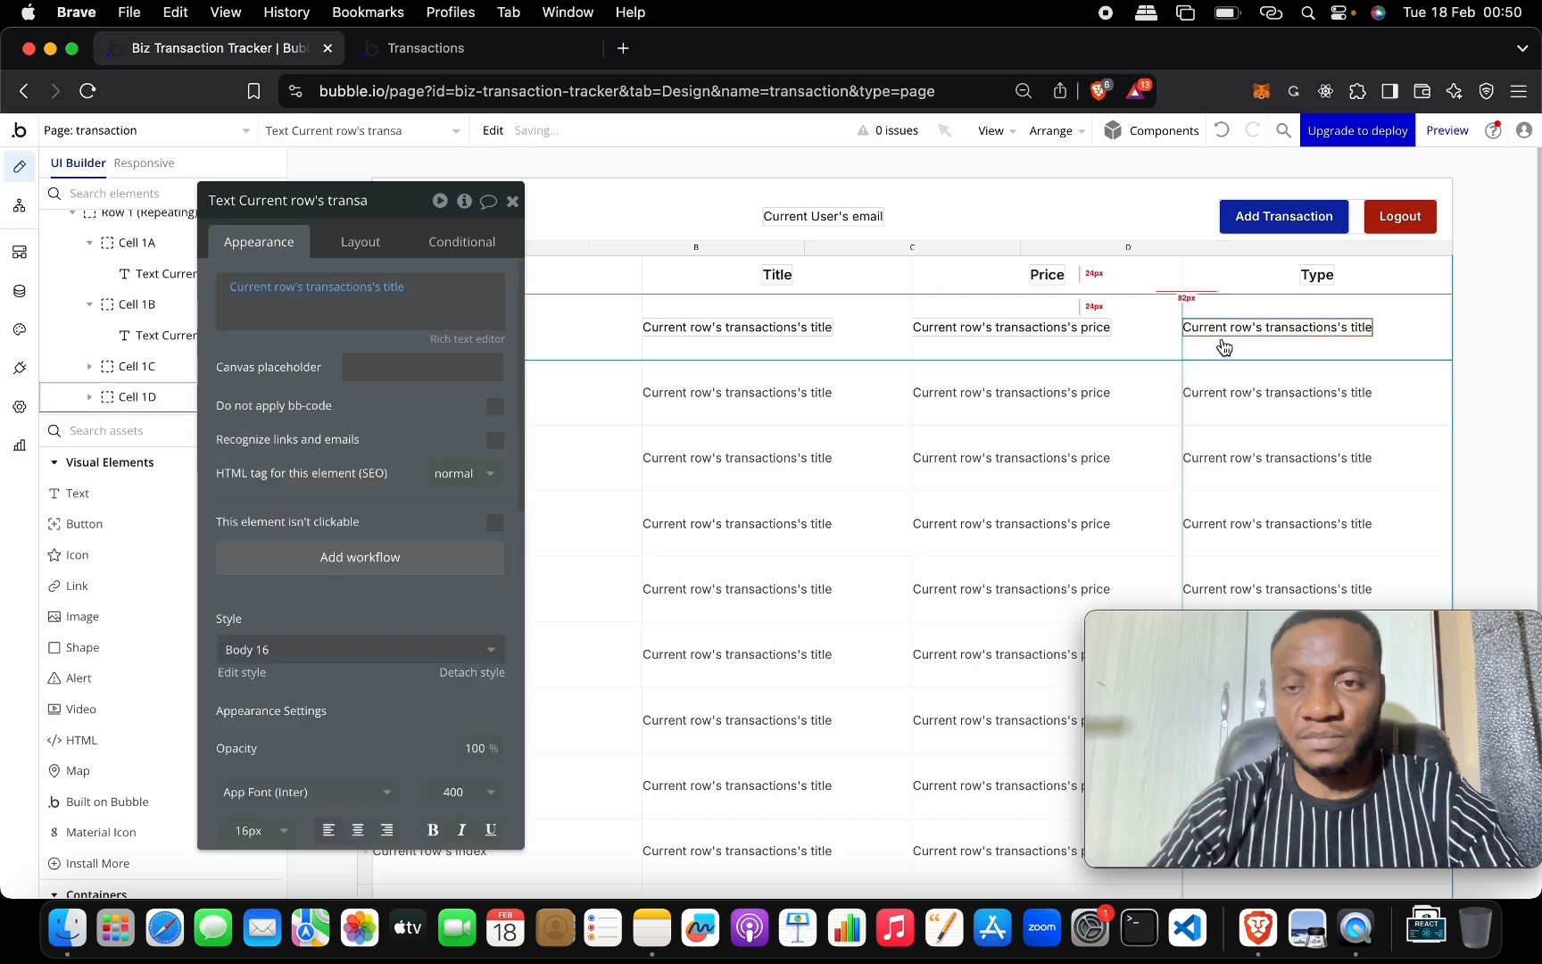
{"action": "left_click", "coordinate": [413, 304]}
{"action": "left_click", "coordinate": [392, 287]}
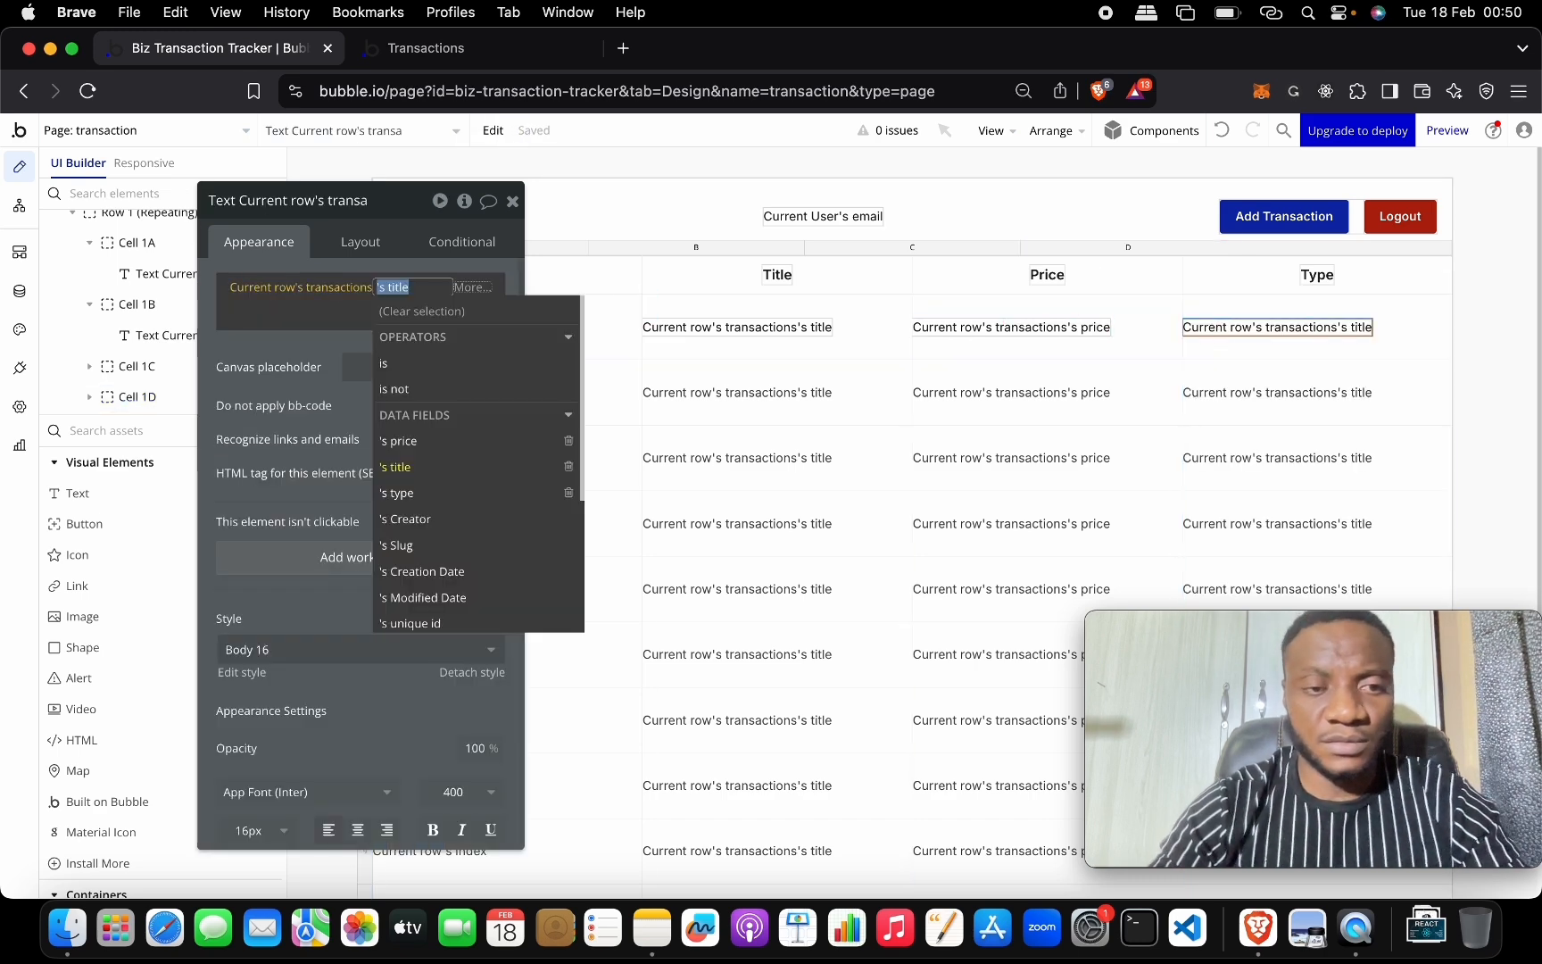
{"action": "left_click", "coordinate": [395, 492]}
{"action": "left_click", "coordinate": [337, 332]}
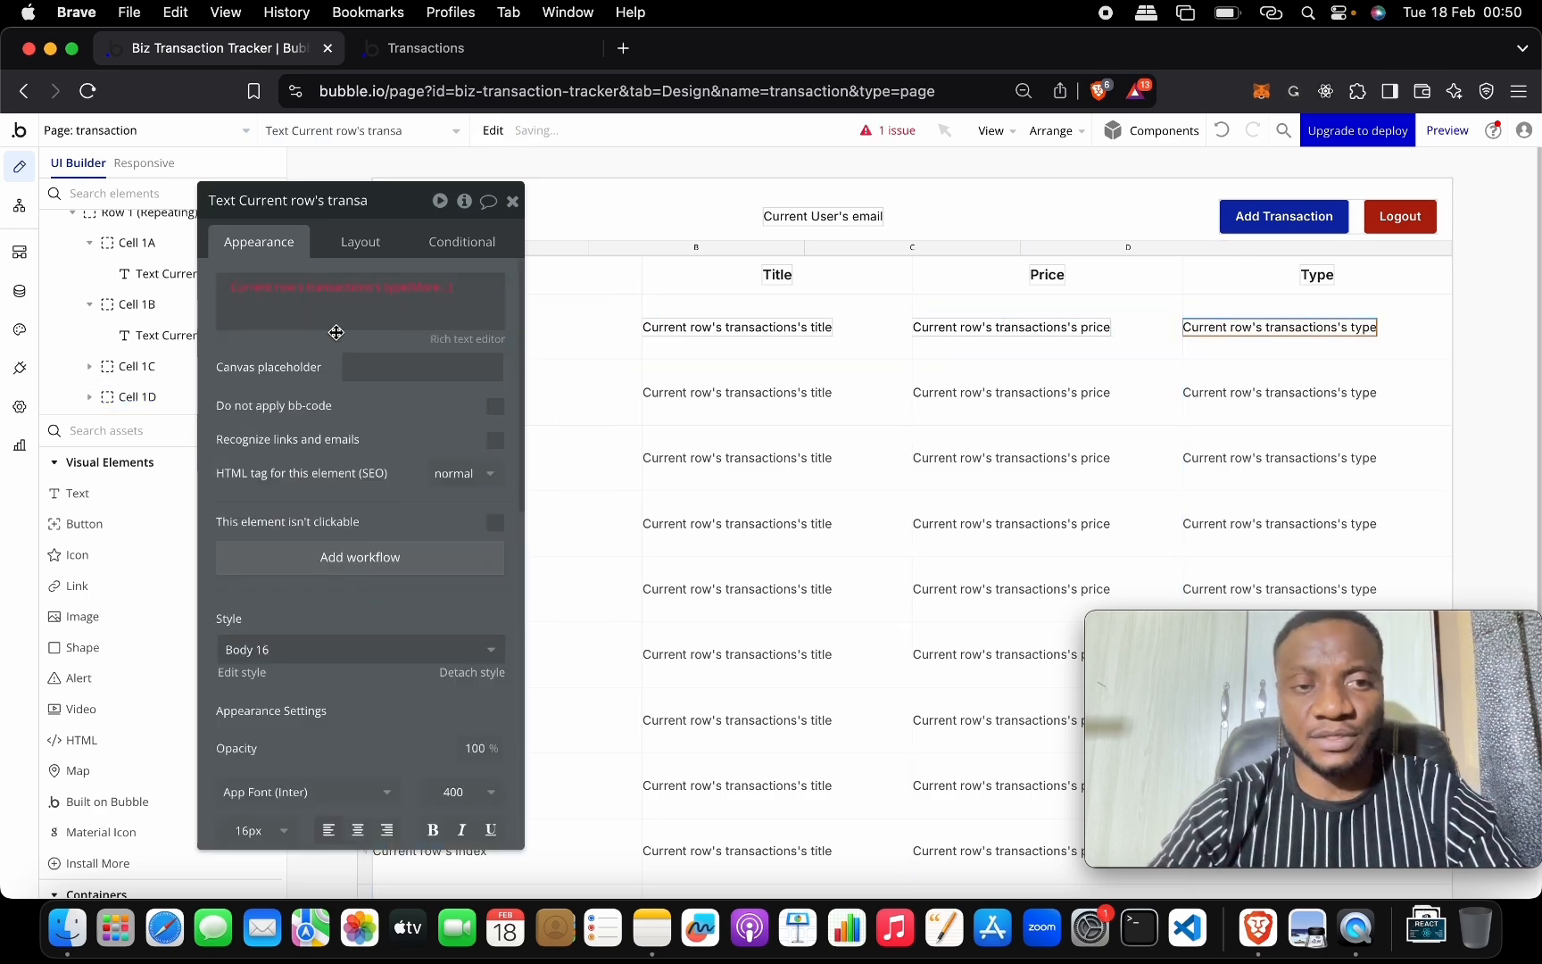
{"action": "left_click", "coordinate": [393, 287]}
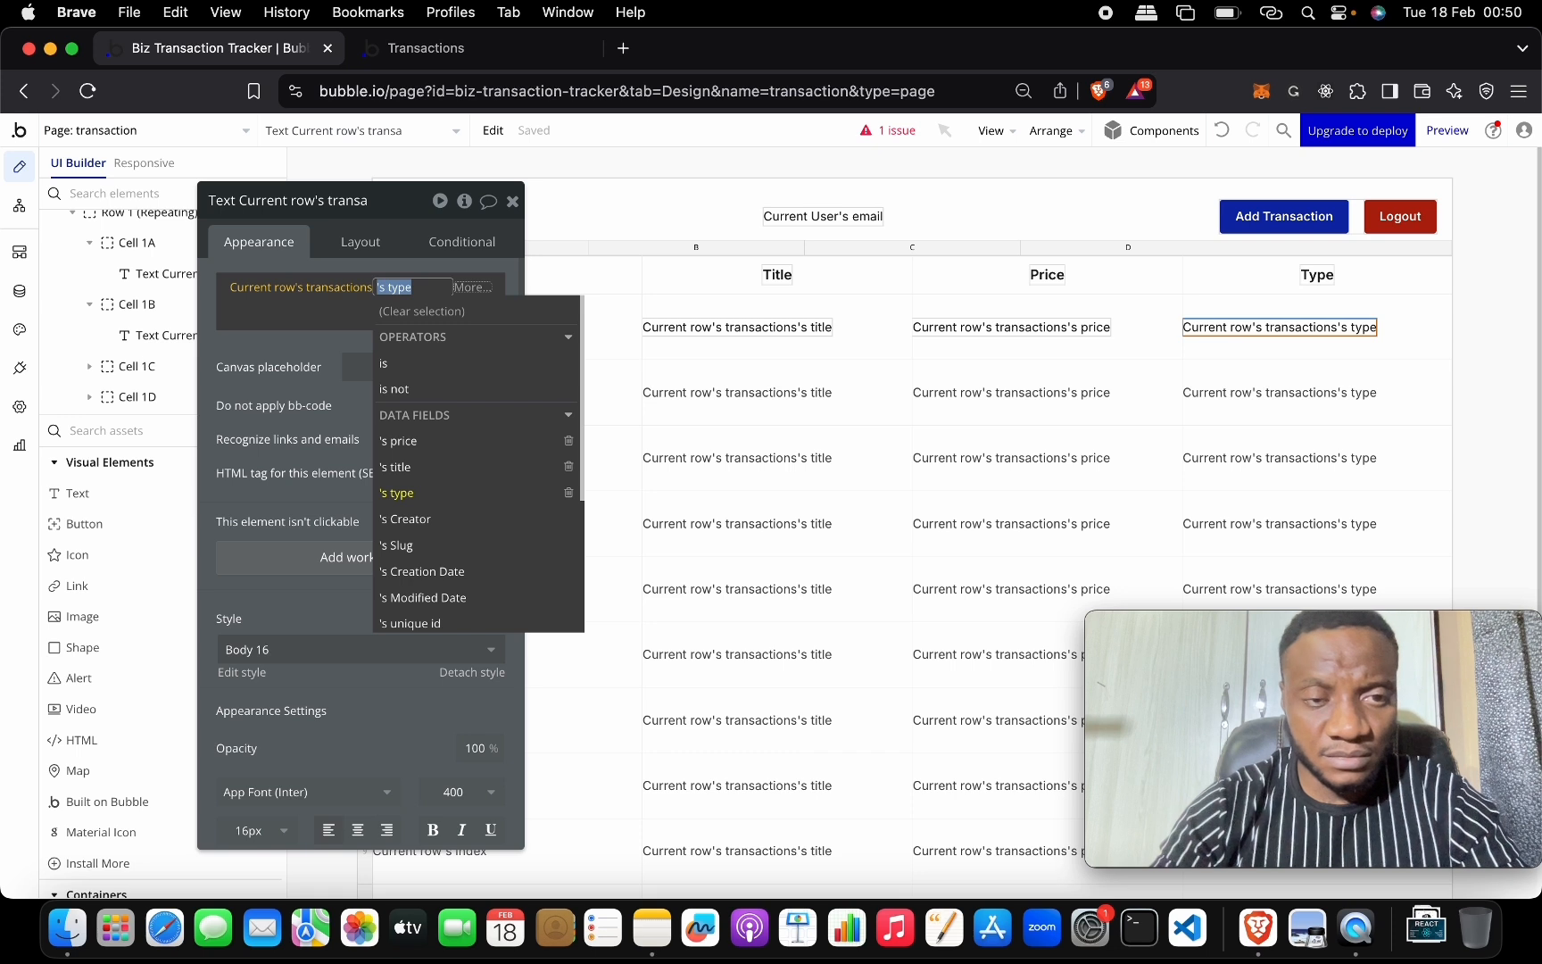
{"action": "left_click", "coordinate": [471, 492]}
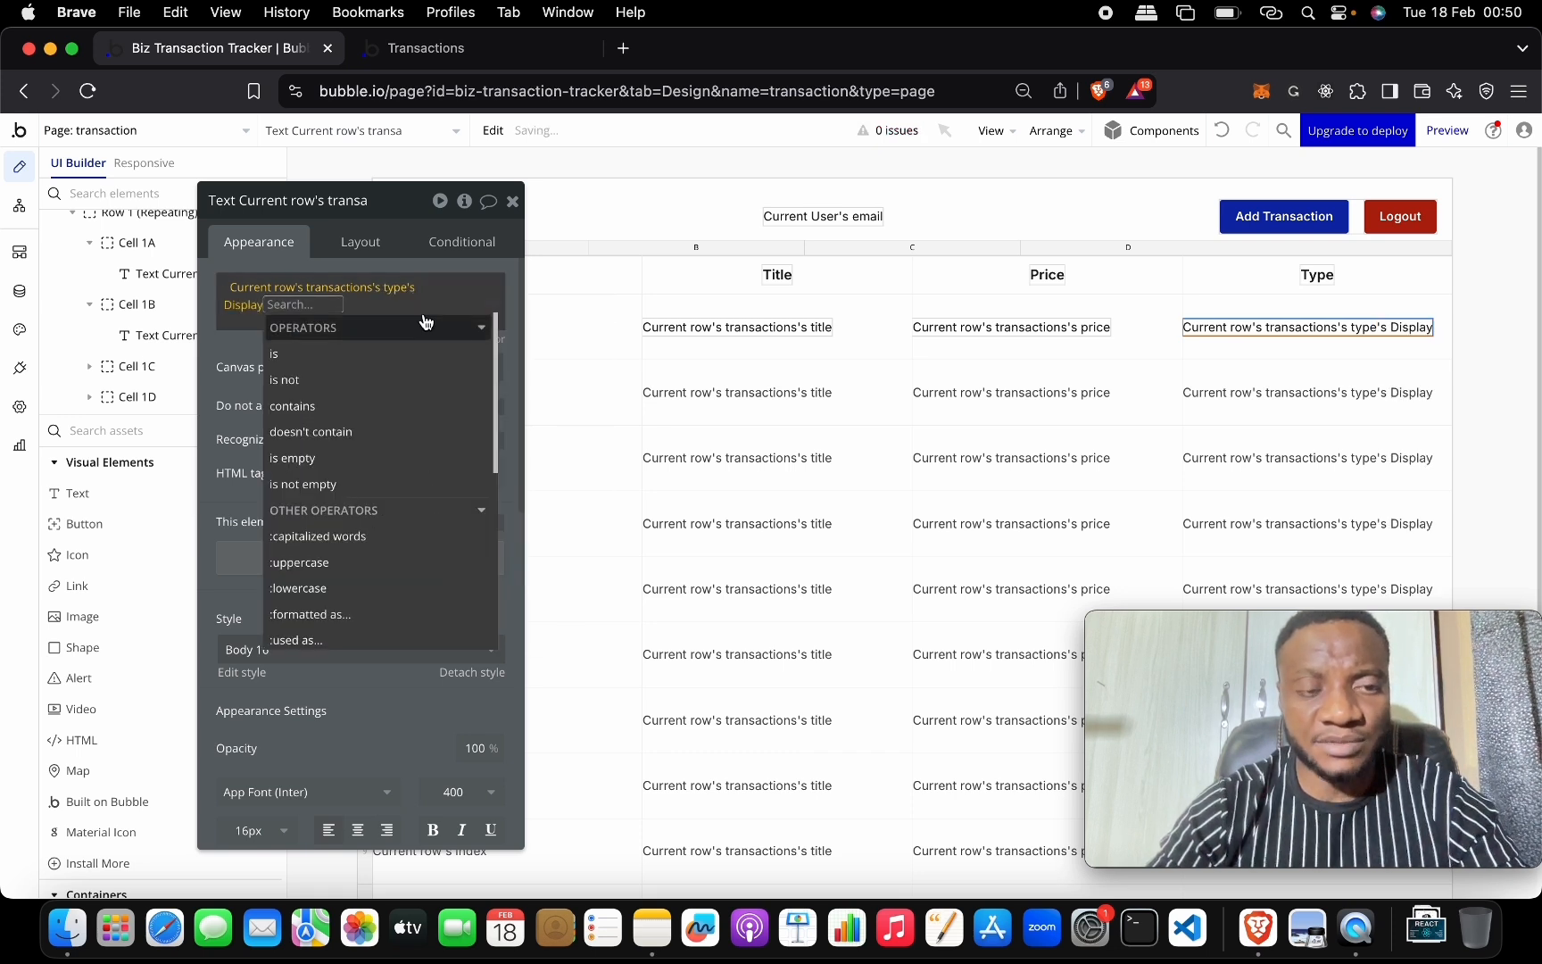
{"action": "left_click", "coordinate": [471, 301]}
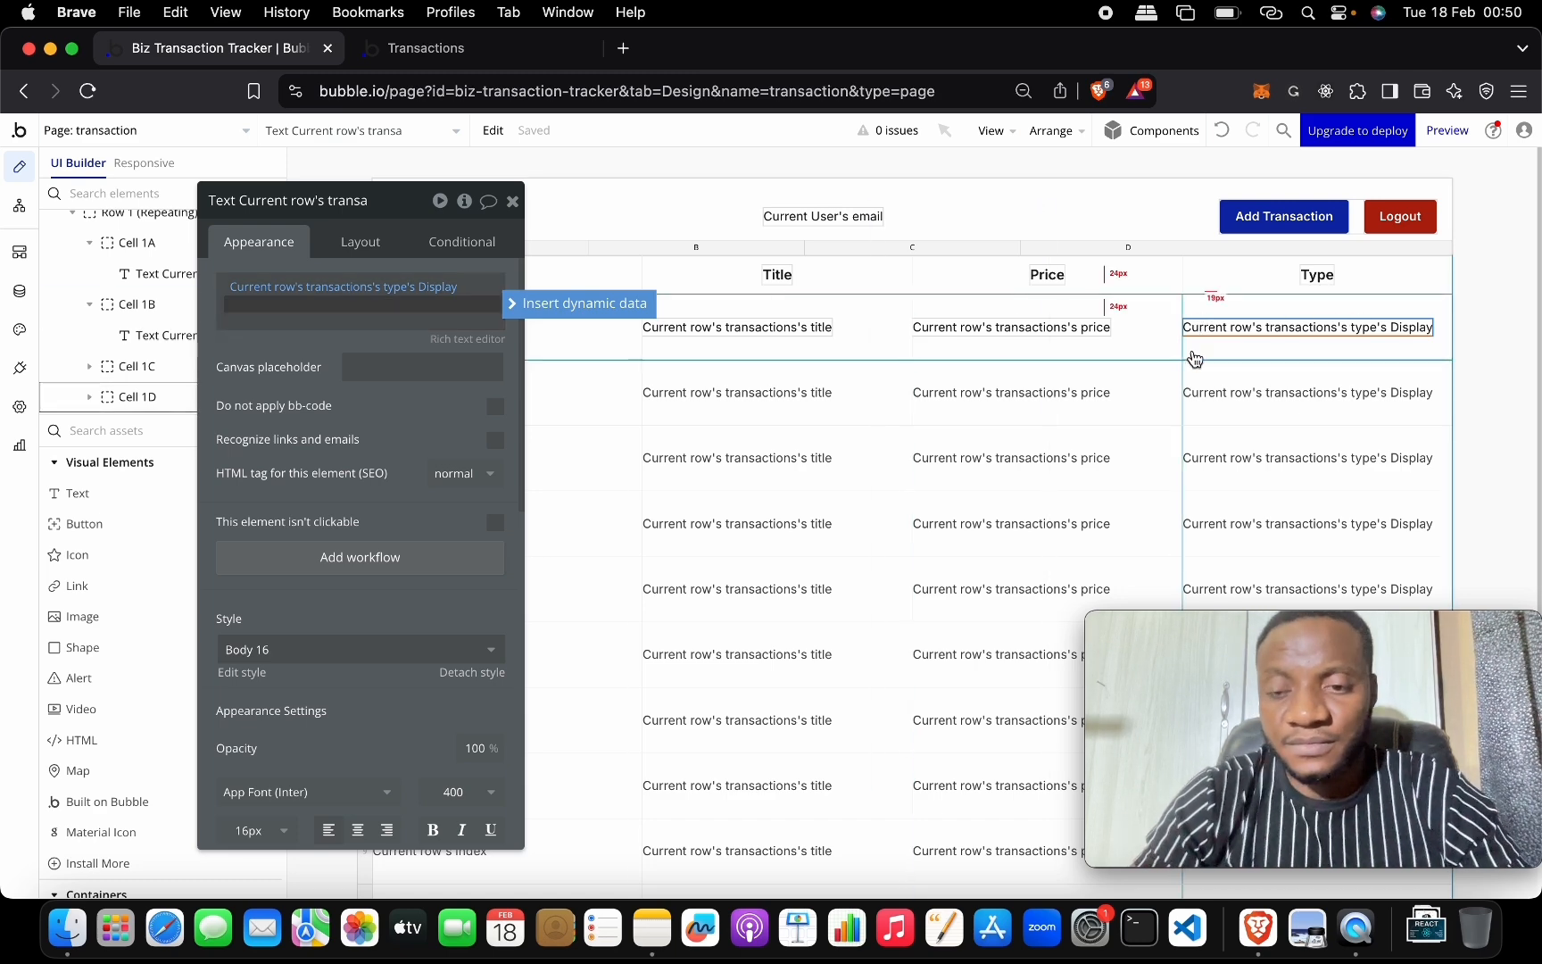
{"action": "left_click", "coordinate": [517, 56]}
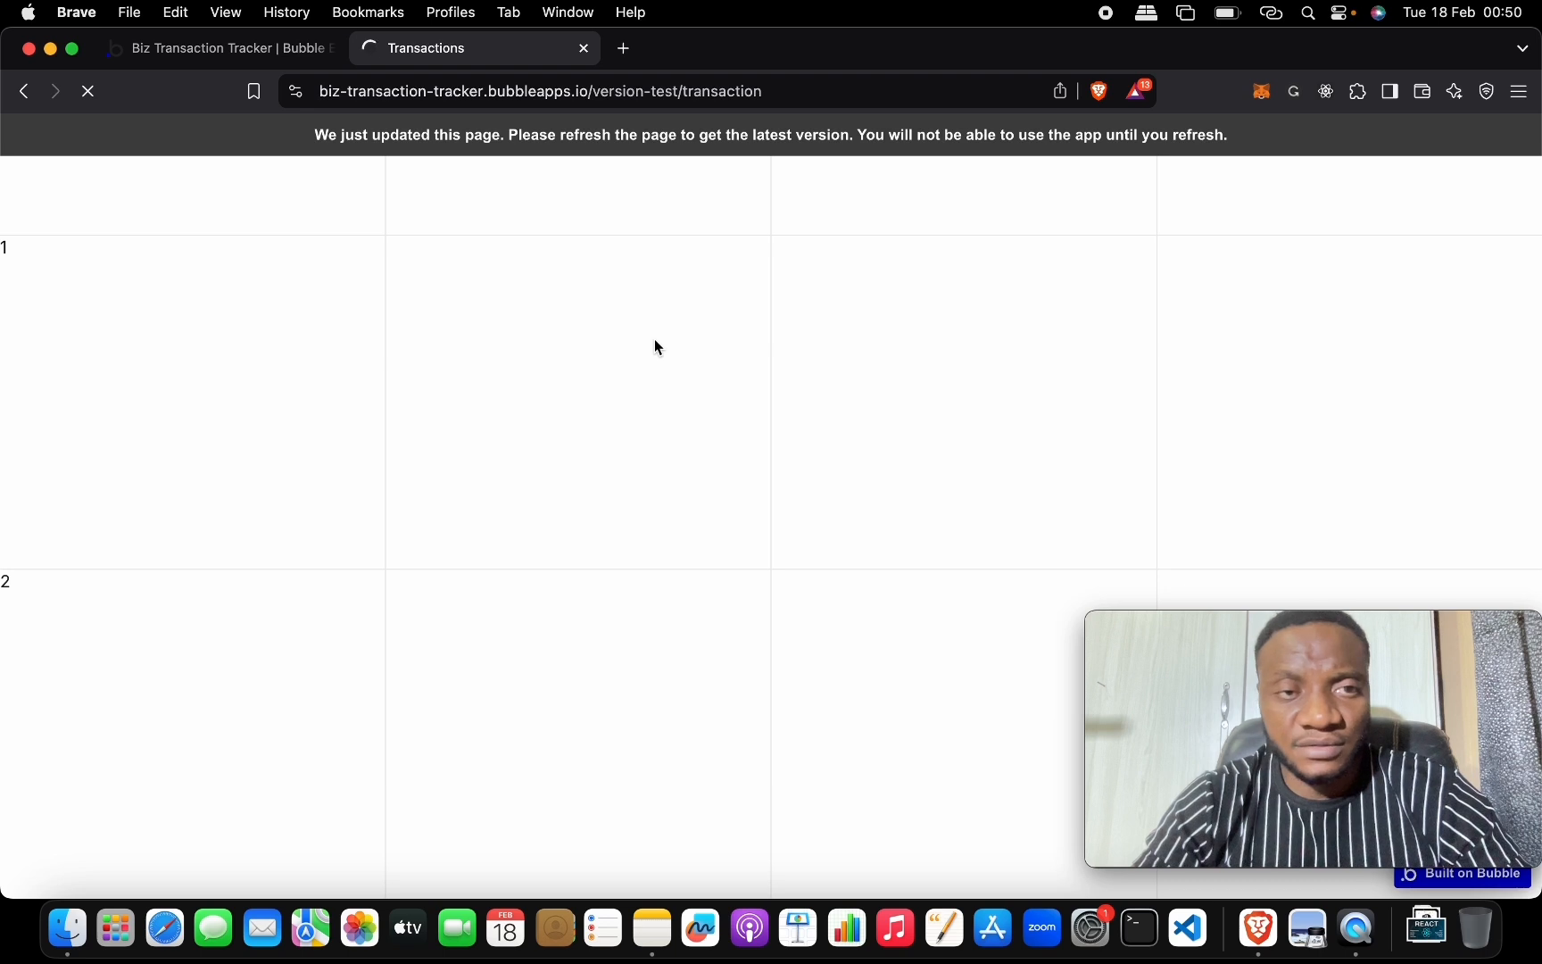
Scroll through the live Transactions table to inspect the Bags and Transport rows.
{"action": "scroll", "coordinate": [655, 340], "scroll_direction": "down", "scroll_amount": 5}
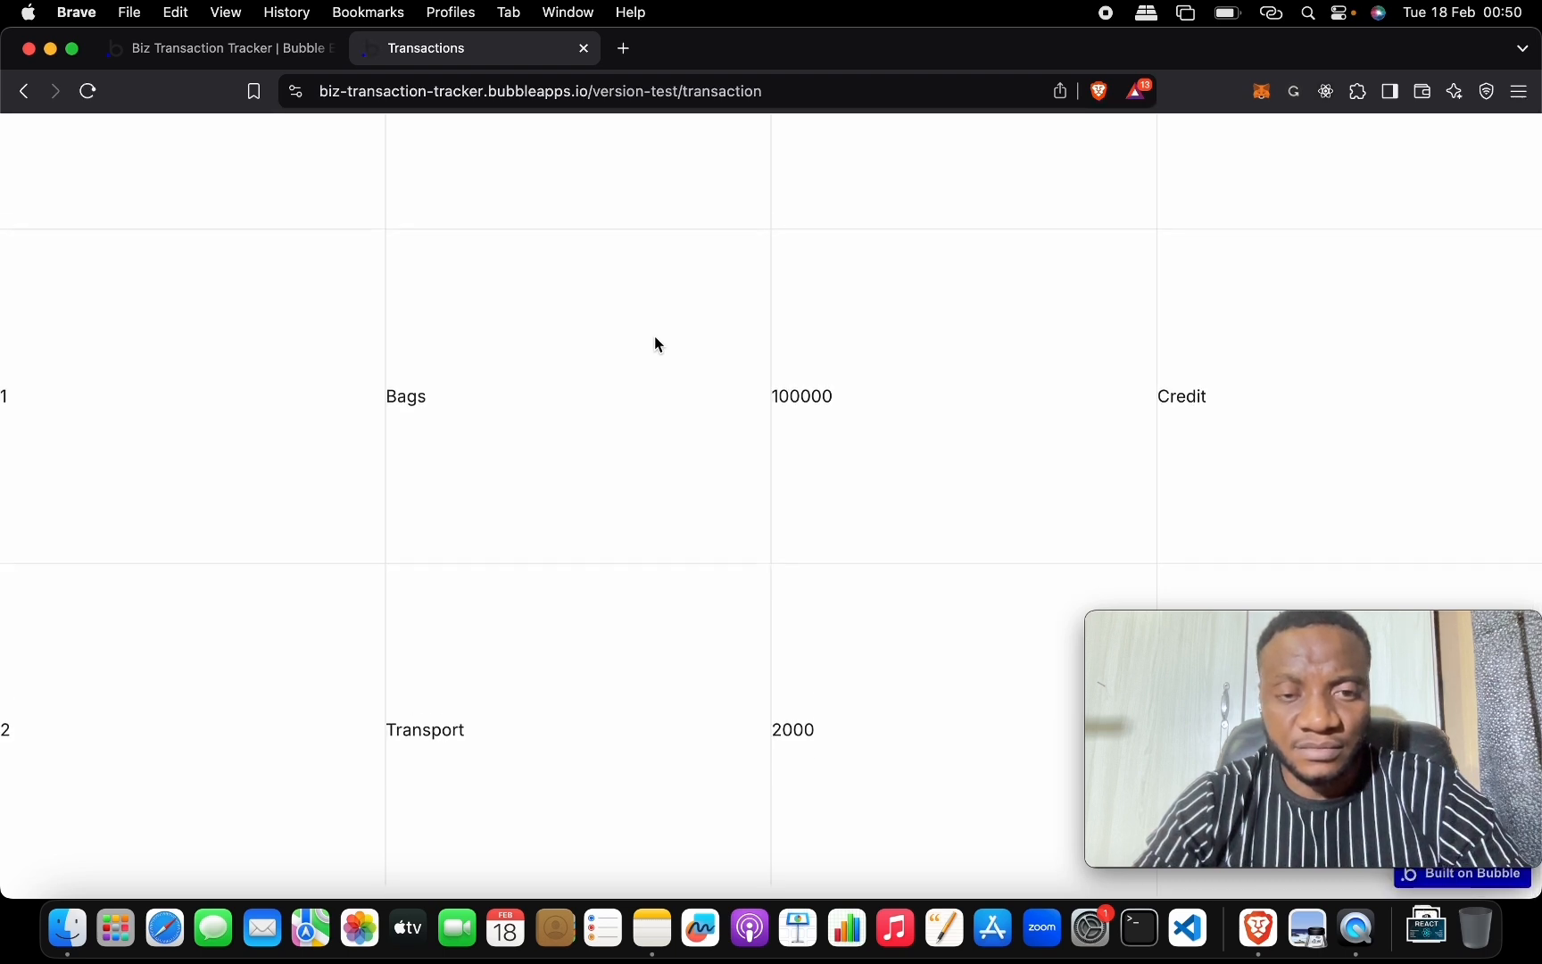
{"action": "scroll", "coordinate": [655, 338], "scroll_direction": "up", "scroll_amount": 6}
{"action": "scroll", "coordinate": [656, 339], "scroll_direction": "down", "scroll_amount": 6}
{"action": "scroll", "coordinate": [655, 337], "scroll_direction": "up", "scroll_amount": 5}
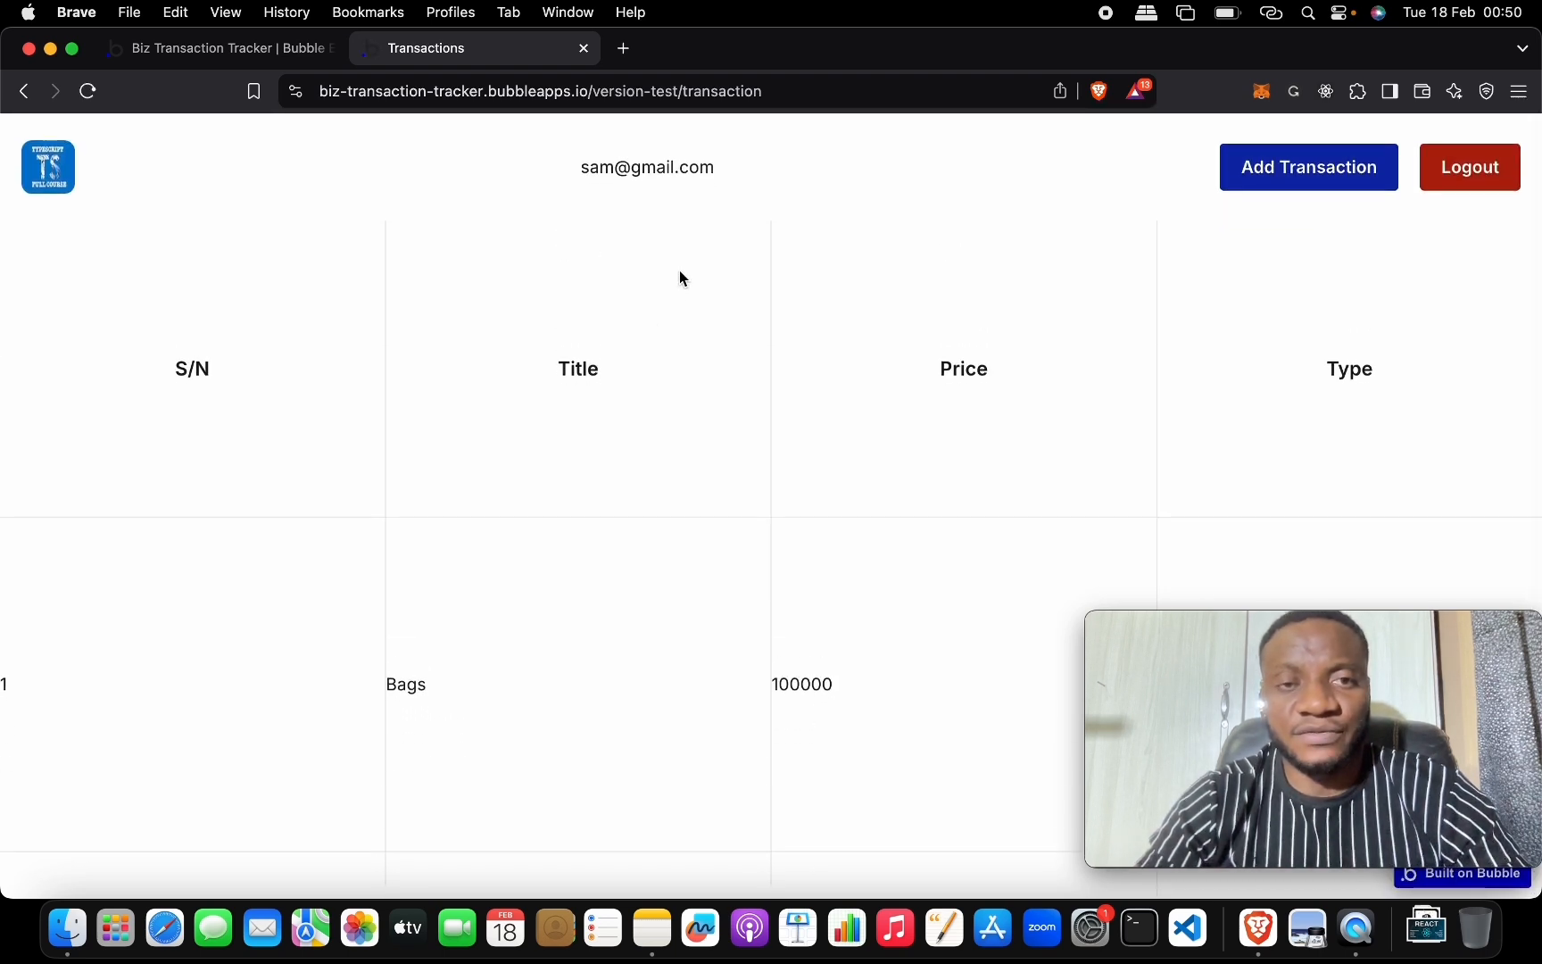
{"action": "left_click", "coordinate": [268, 48]}
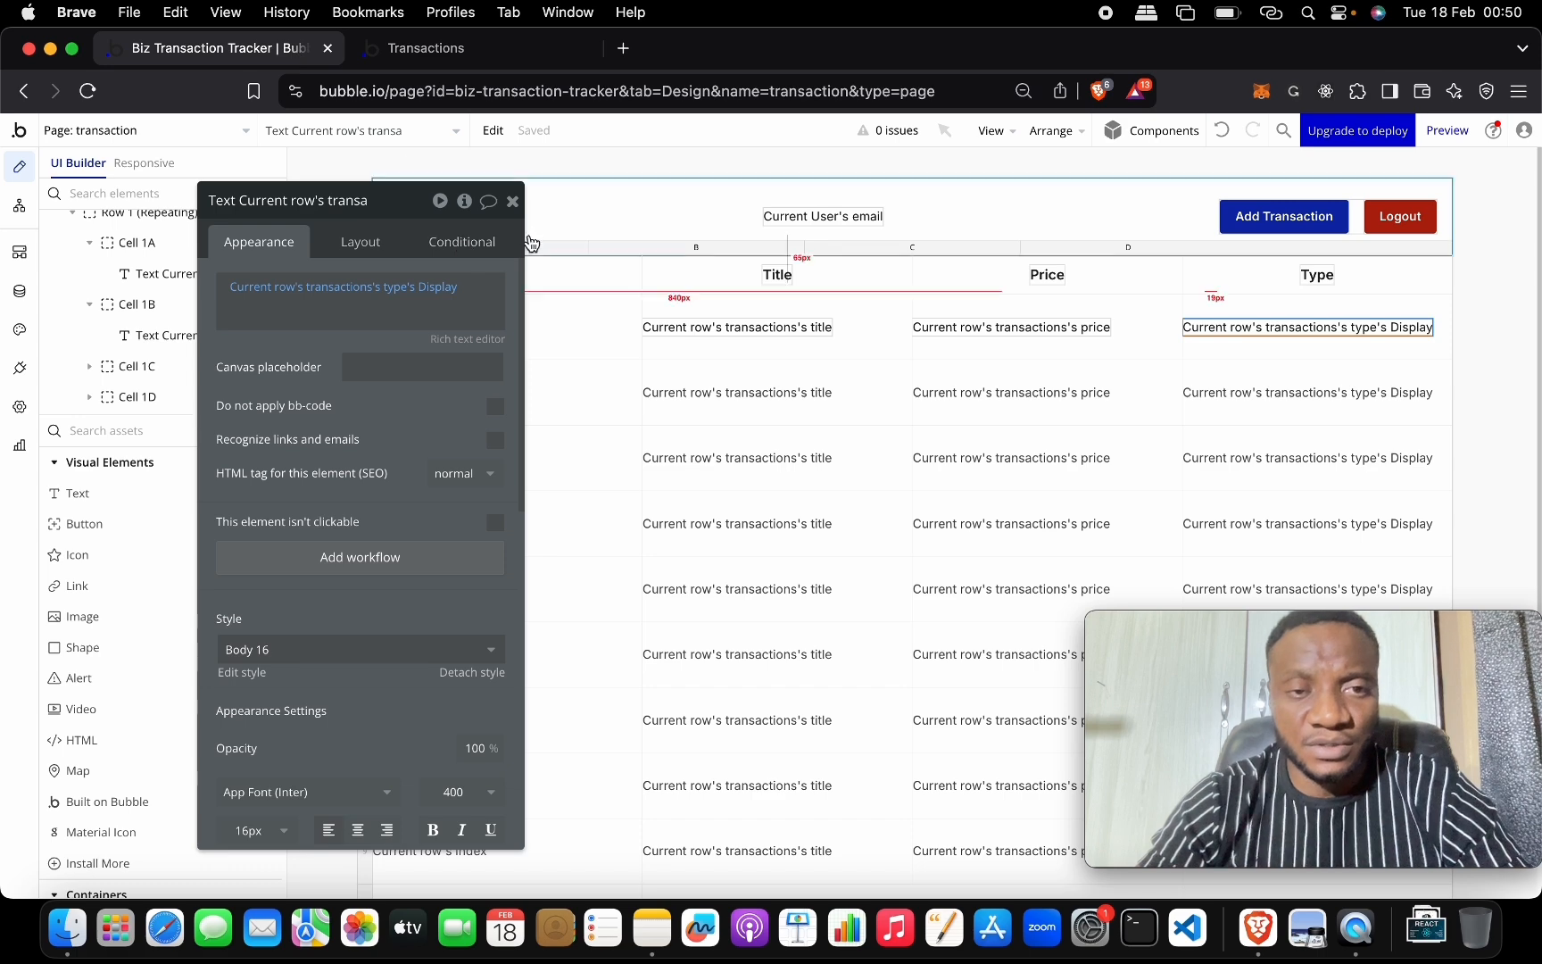
{"action": "left_click", "coordinate": [471, 55]}
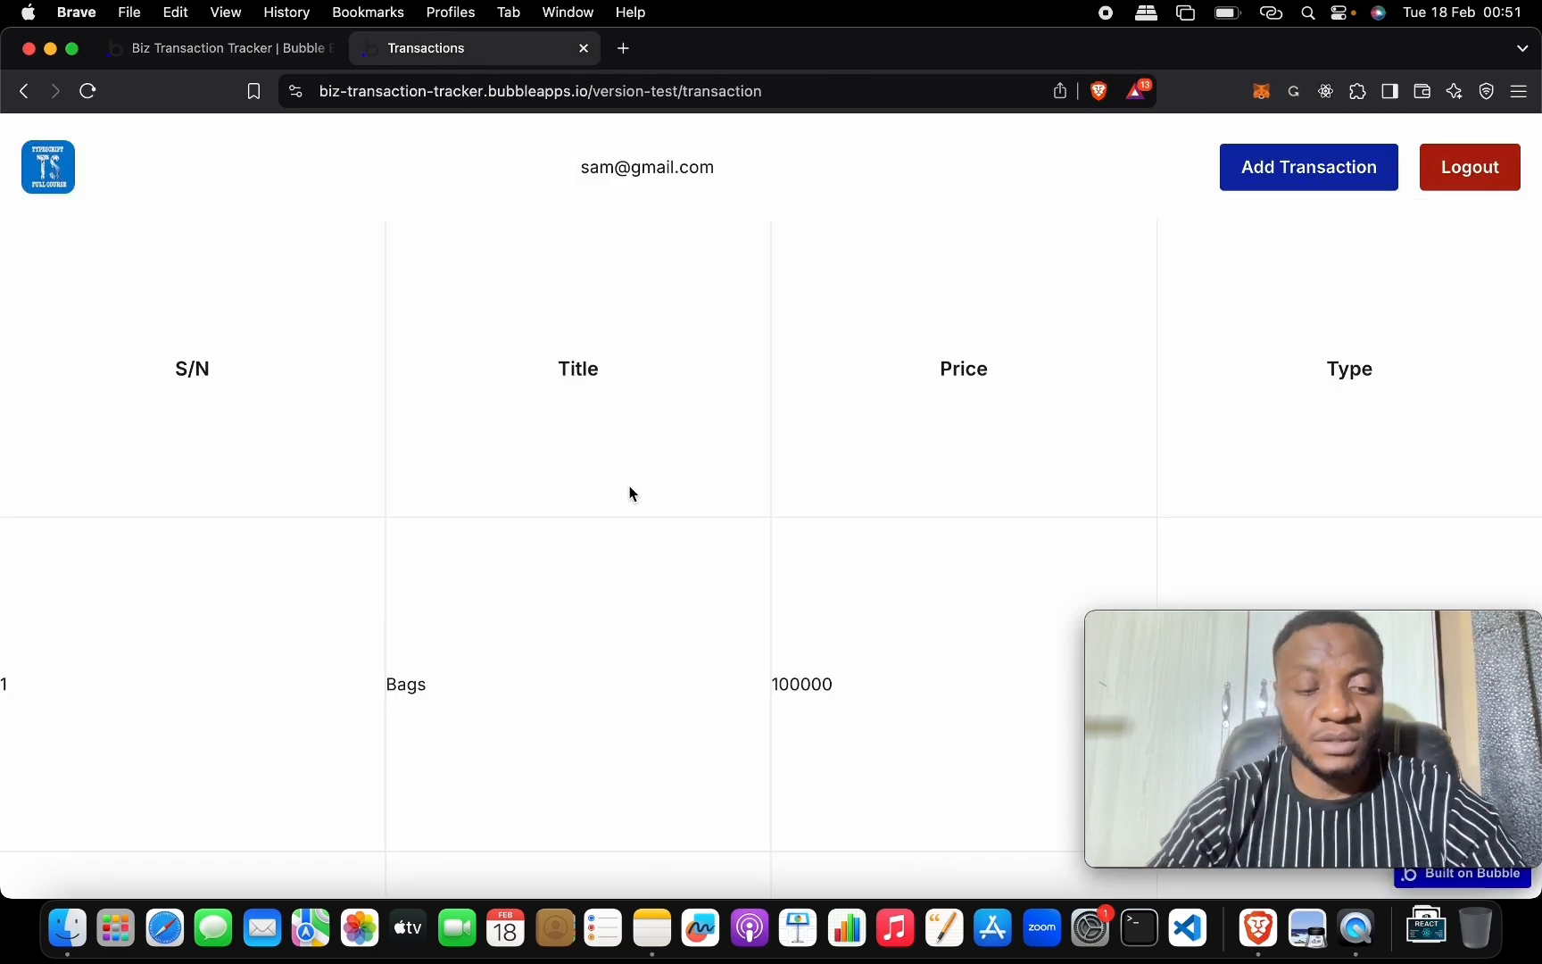
{"action": "scroll", "coordinate": [578, 490], "scroll_direction": "down", "scroll_amount": 3}
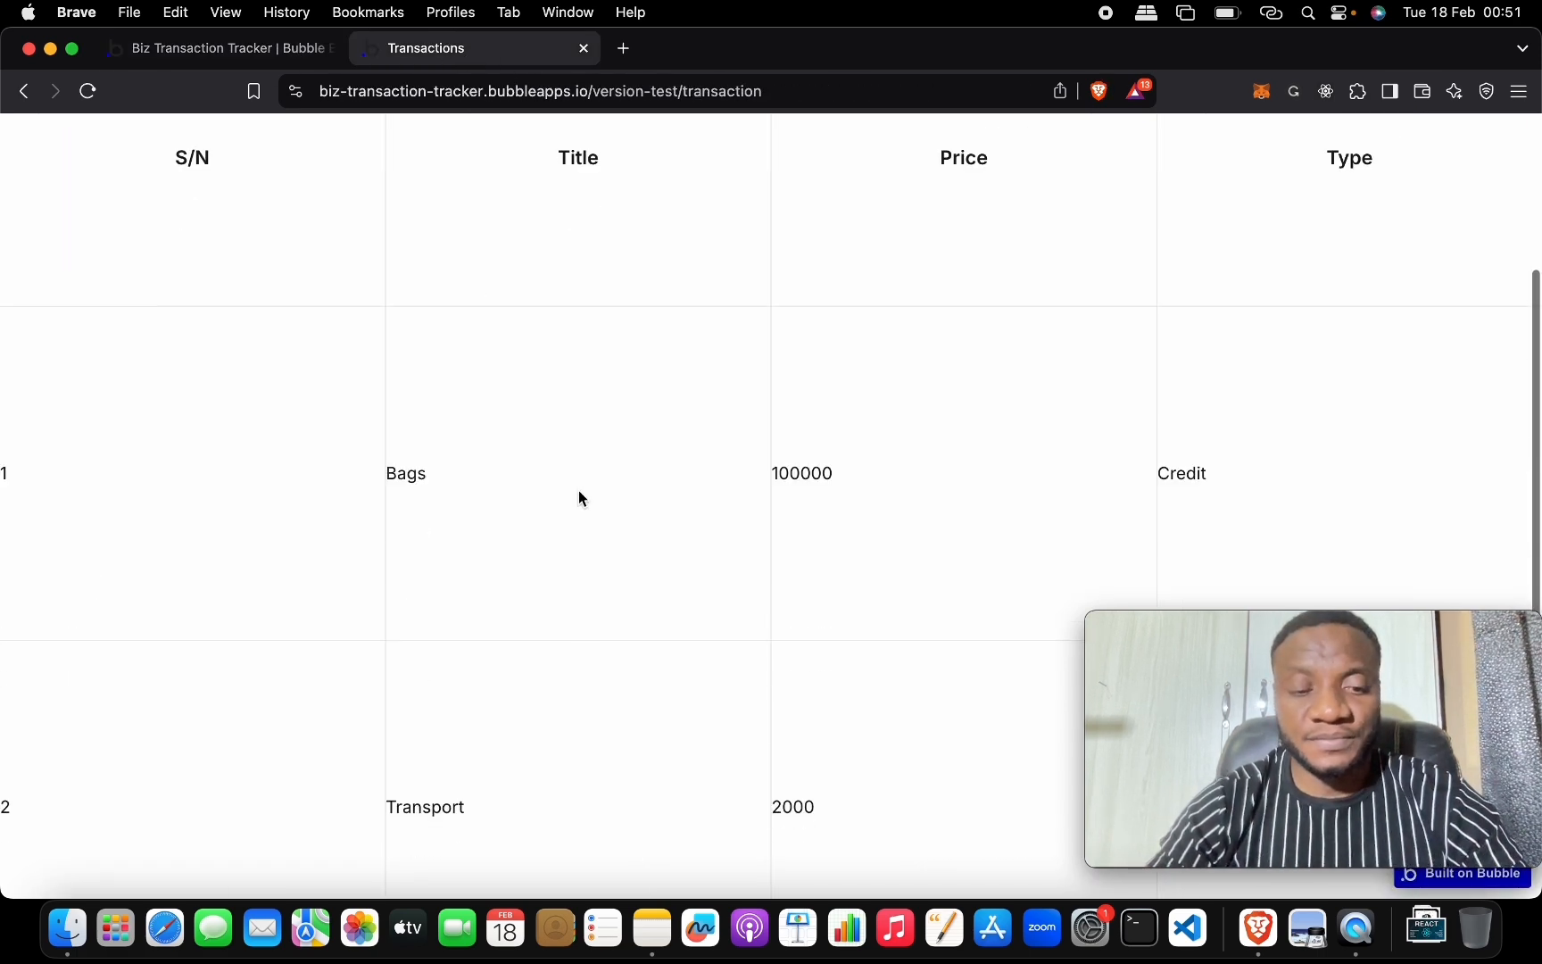
{"action": "scroll", "coordinate": [579, 498], "scroll_direction": "down", "scroll_amount": 2}
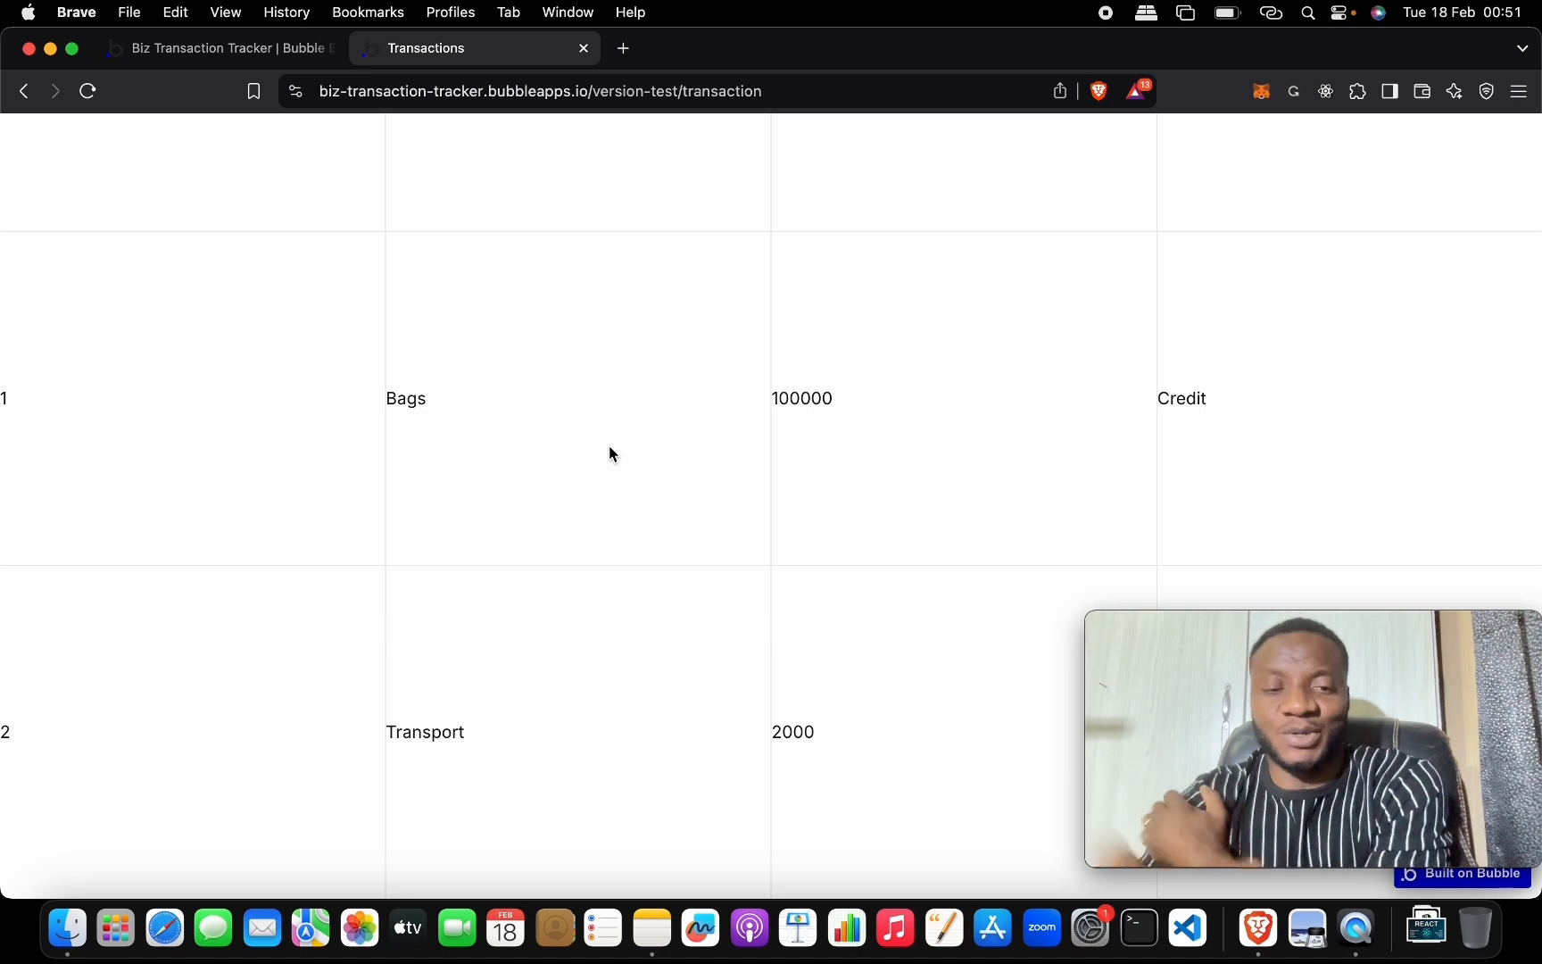
{"action": "scroll", "coordinate": [625, 416], "scroll_direction": "up", "scroll_amount": 4}
Enable Fit height to content on the transactions table and refresh the live preview.
{"action": "left_click", "coordinate": [254, 56]}
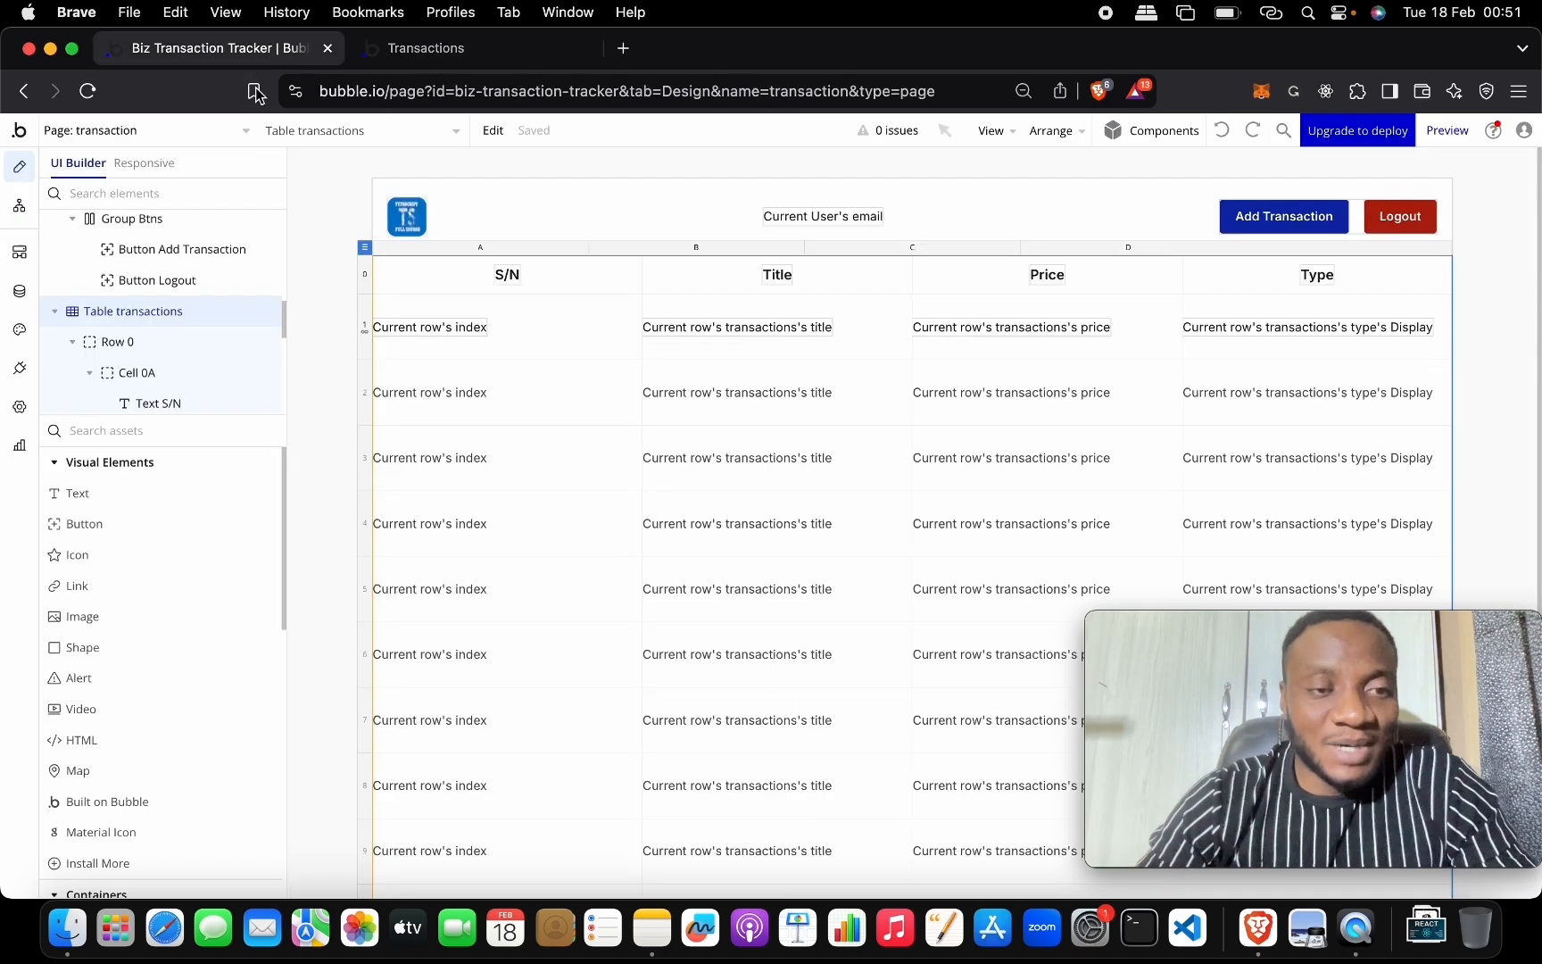
{"action": "double_click", "coordinate": [364, 247]}
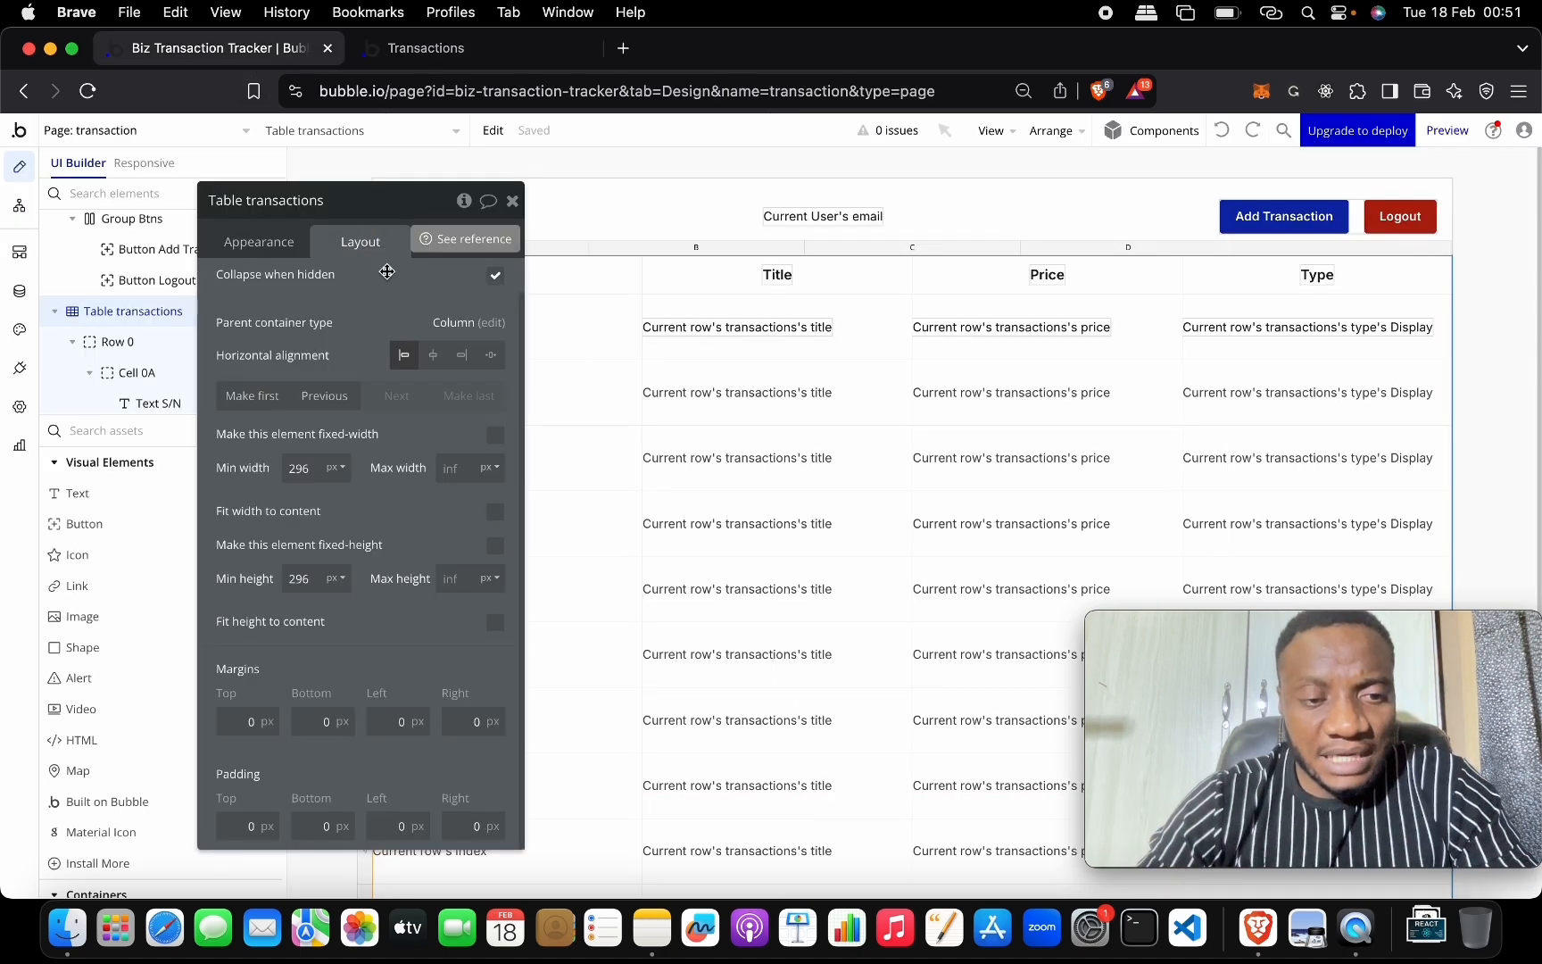
{"action": "left_click", "coordinate": [495, 622]}
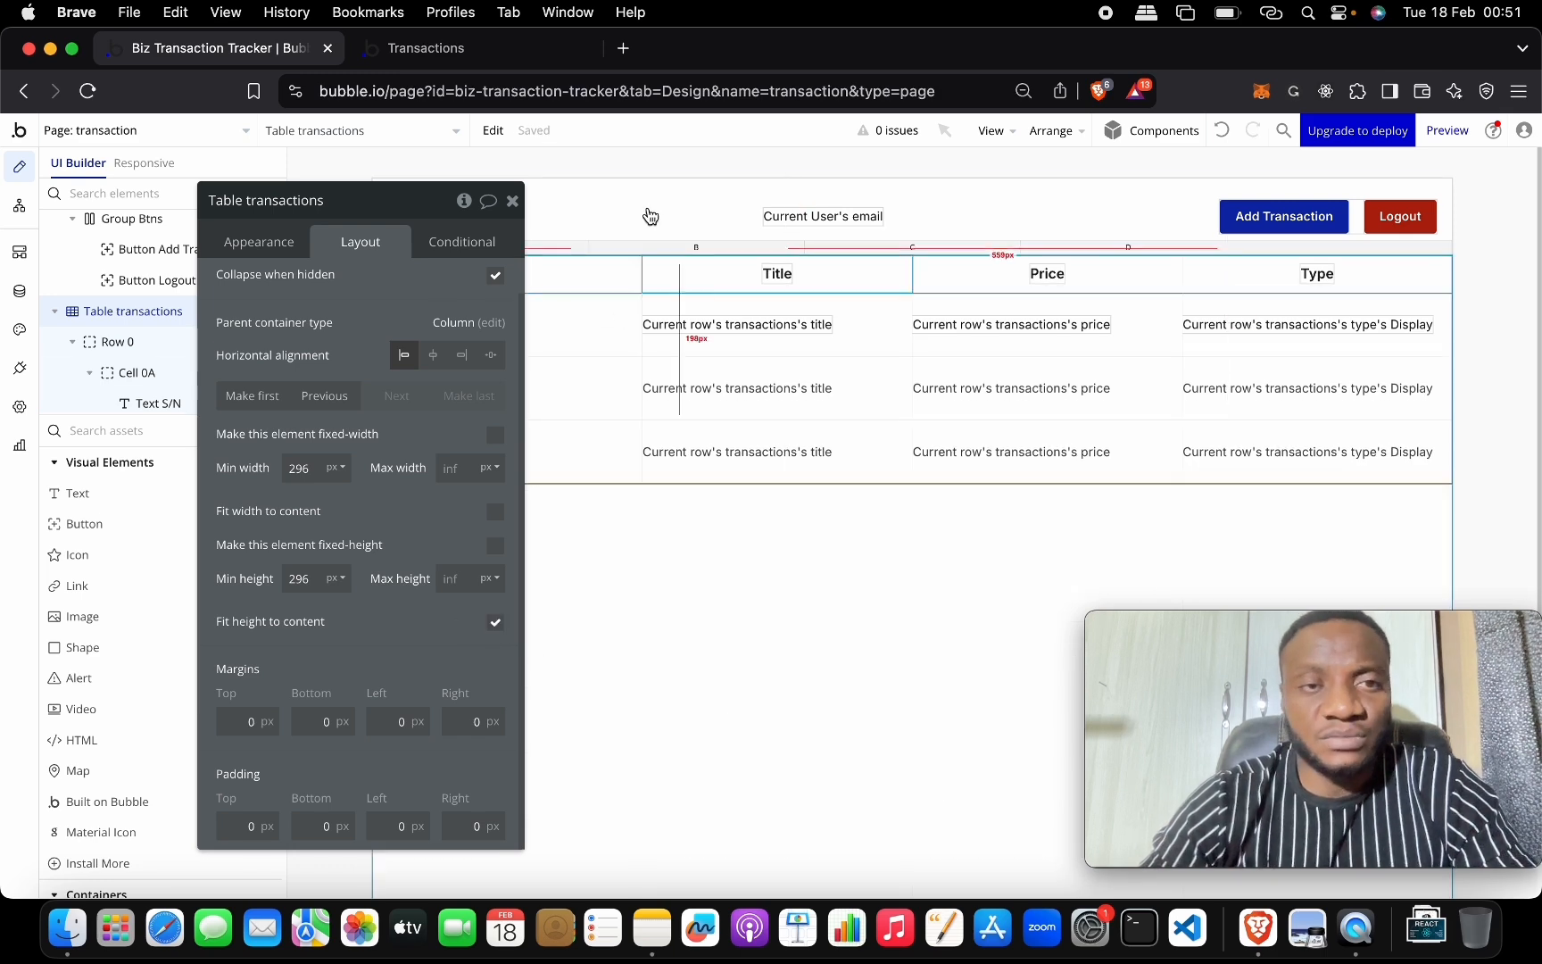
{"action": "left_click", "coordinate": [524, 59]}
{"action": "left_click", "coordinate": [551, 138]}
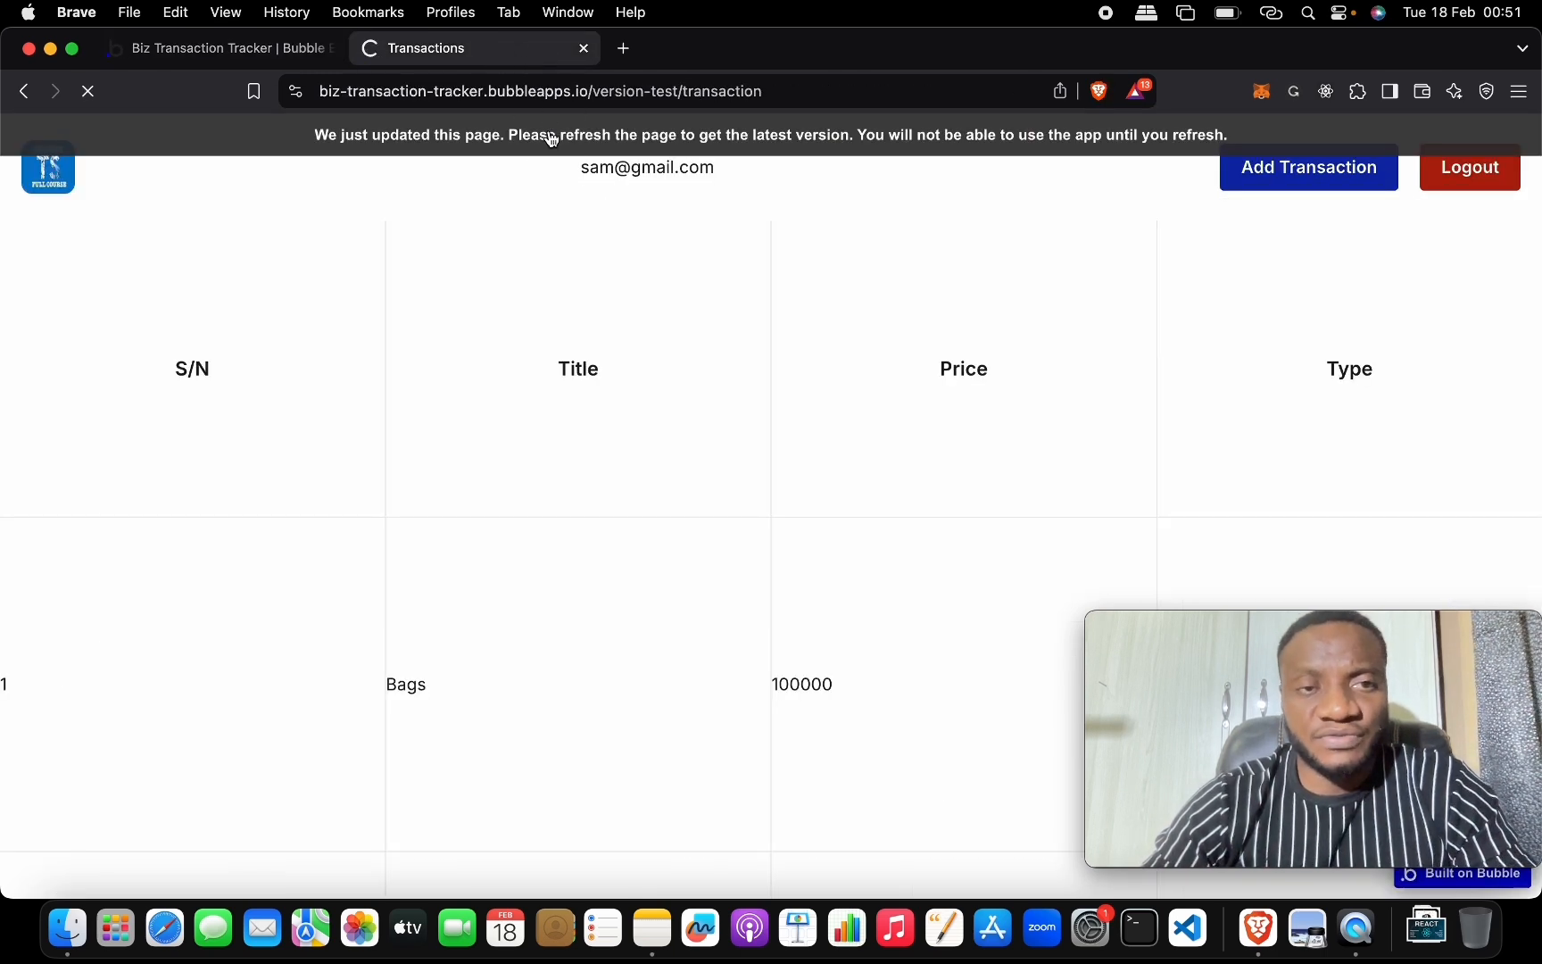
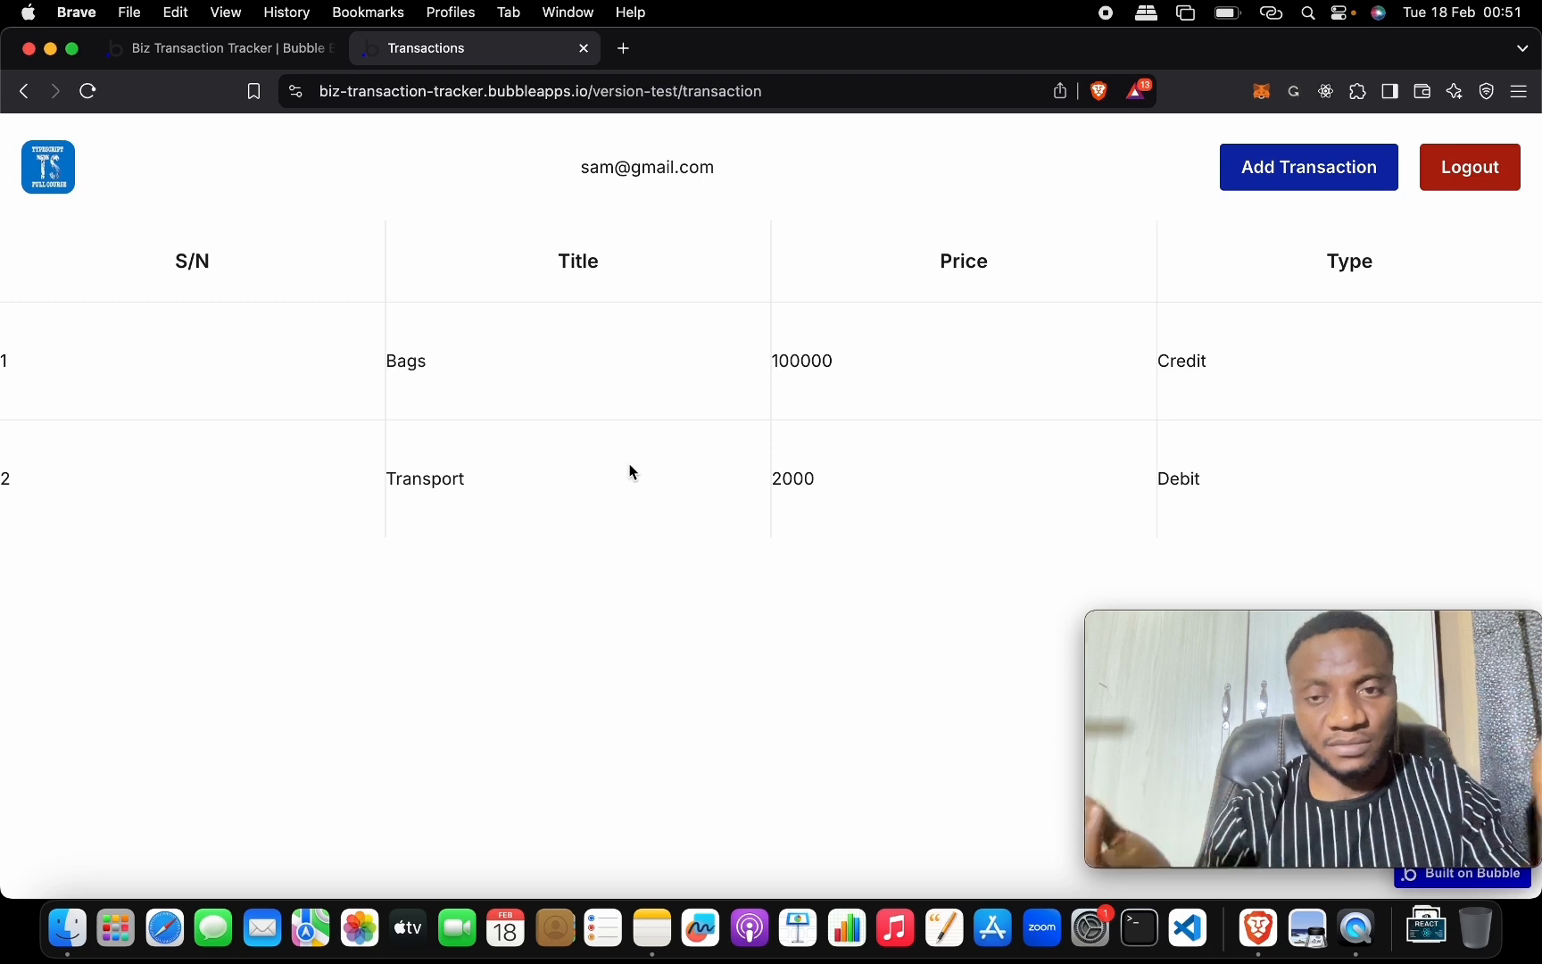
Glance at the live Transactions page, then select the table's S/N header cell (0A) in the editor.
{"action": "left_click", "coordinate": [289, 50]}
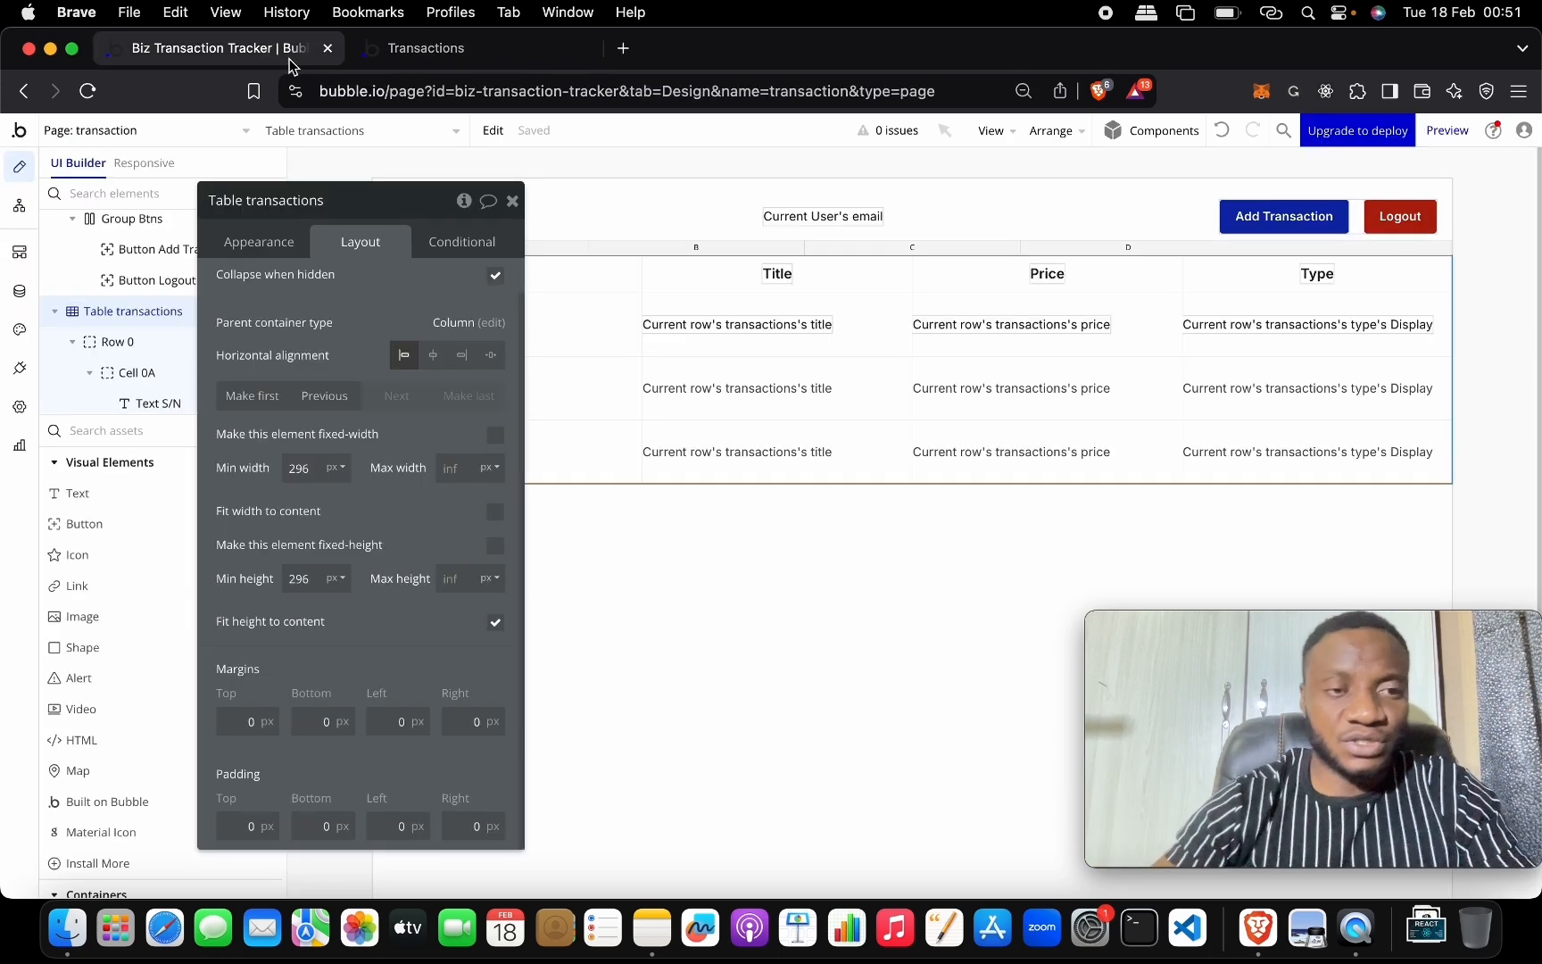
{"action": "left_click", "coordinate": [504, 65]}
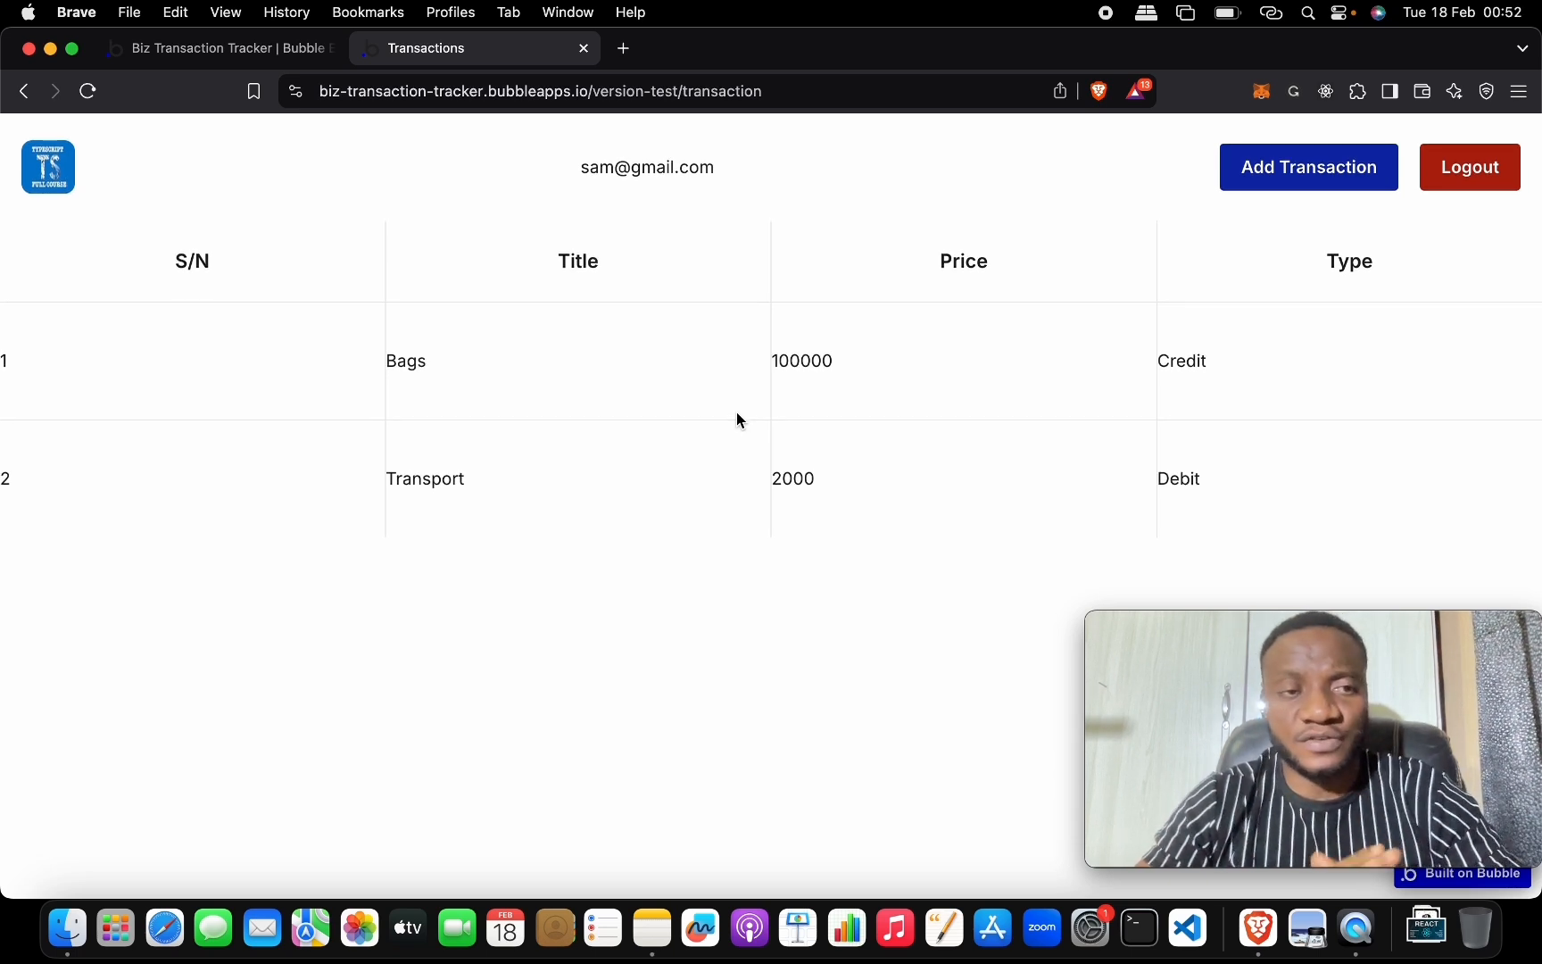
{"action": "left_click", "coordinate": [294, 53]}
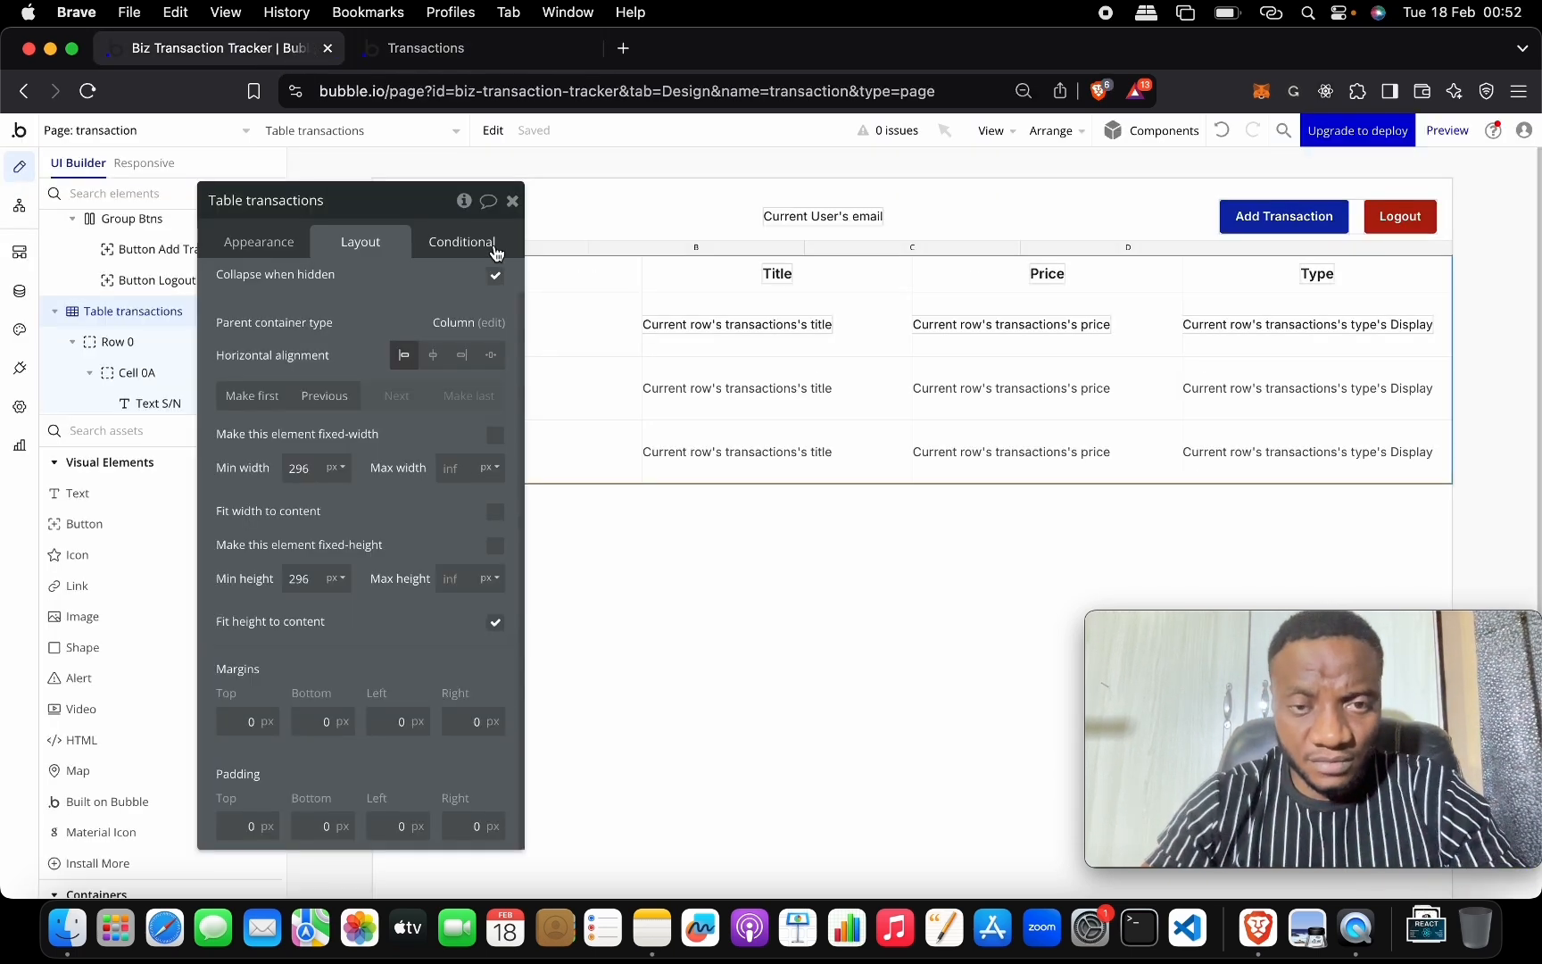
{"action": "left_click", "coordinate": [626, 283]}
Select the table's header row (Row 0) and show its layout settings, with 43 px minimum height.
{"action": "left_click", "coordinate": [272, 242]}
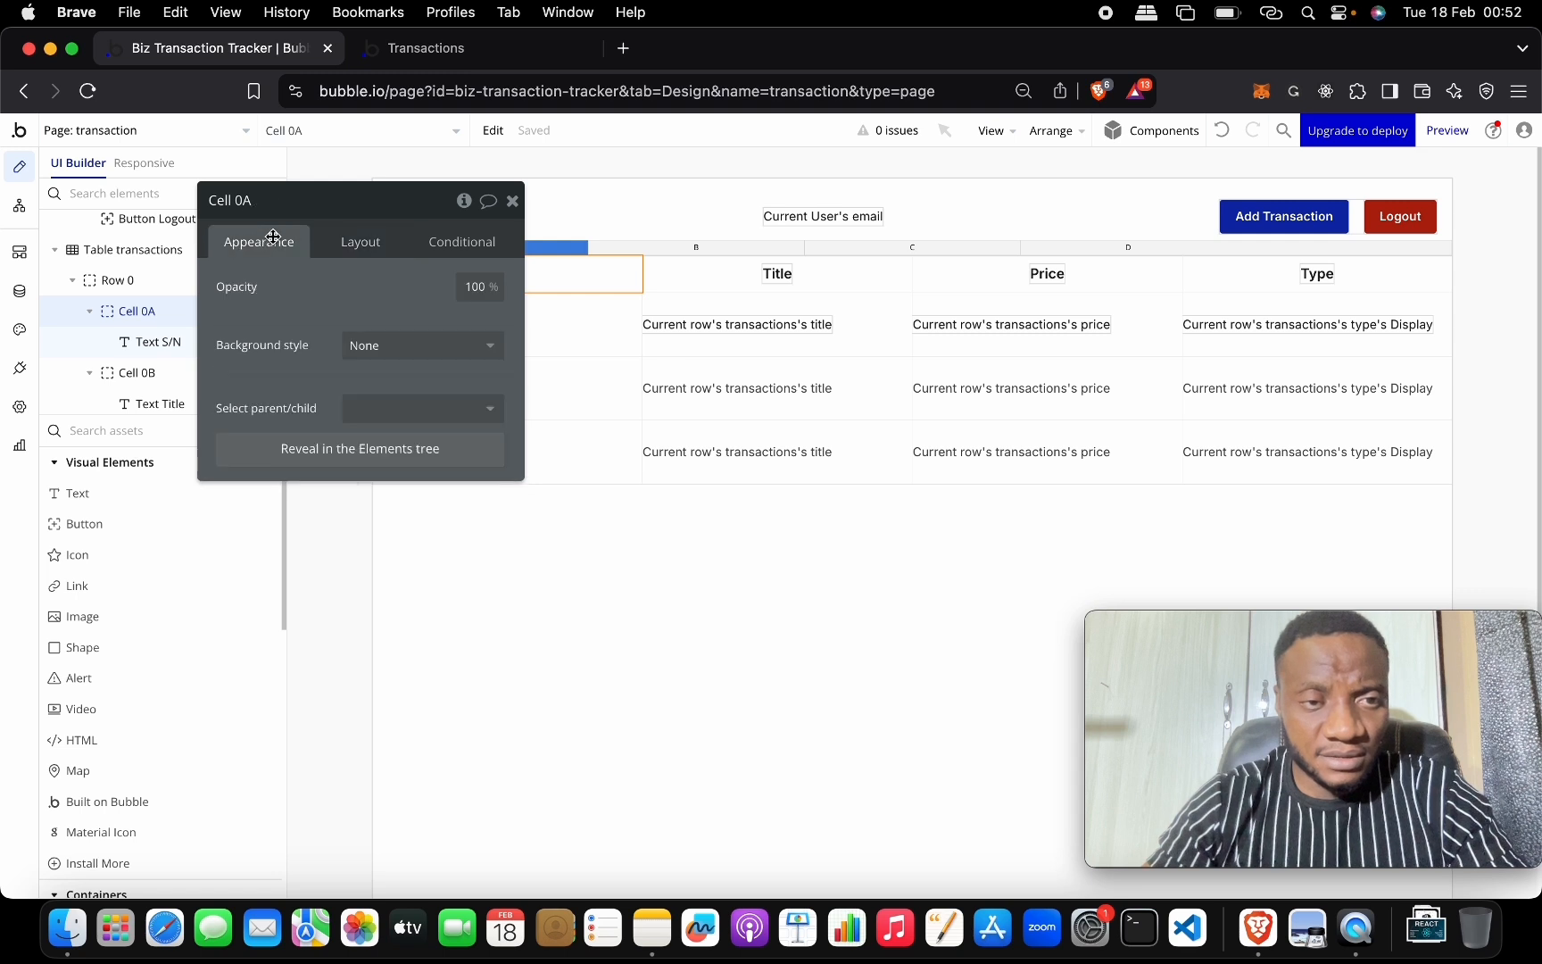
{"action": "left_click", "coordinate": [375, 251]}
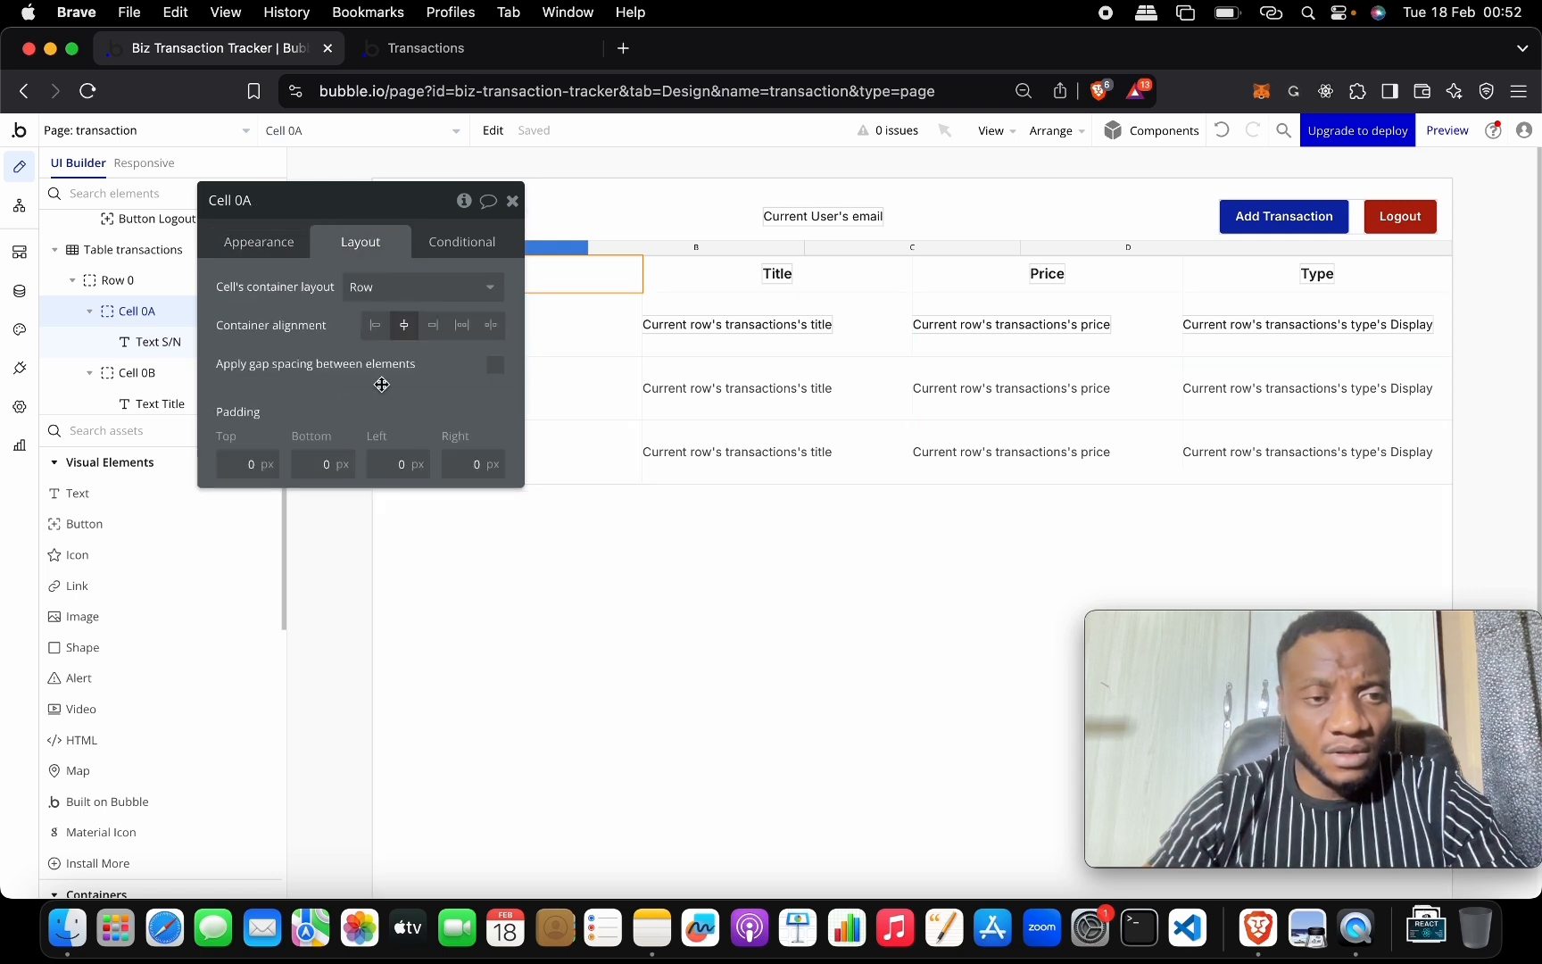
{"action": "left_click_drag", "start_coordinate": [419, 200], "coordinate": [441, 447]}
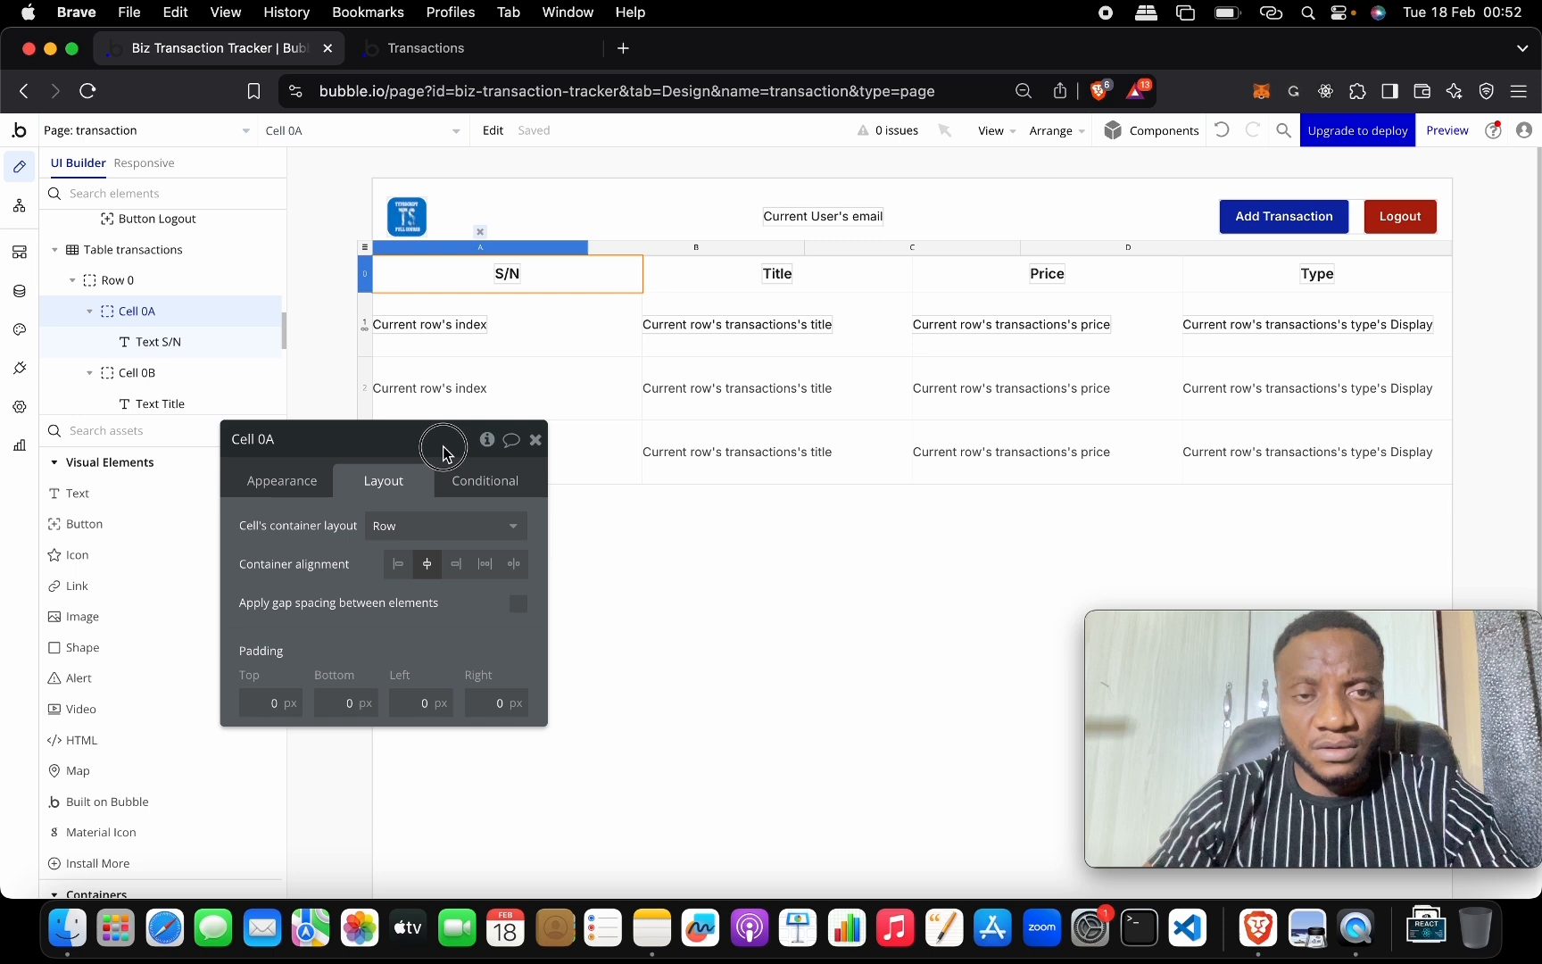
{"action": "left_click", "coordinate": [364, 268]}
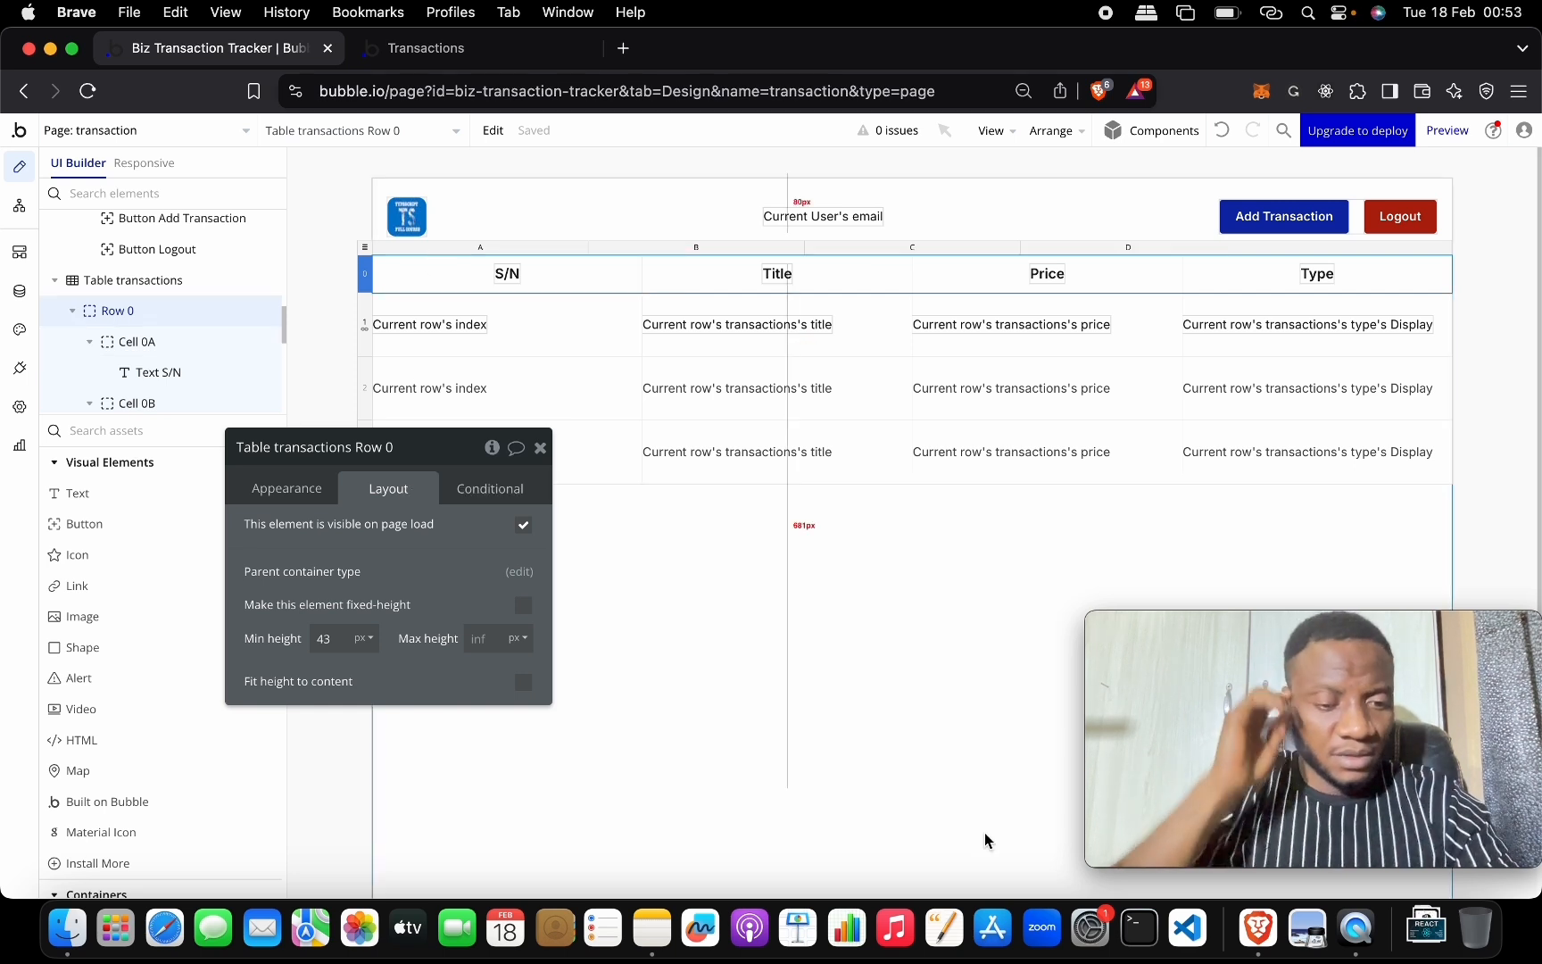
Clear the minimum heights of the header and repeating data rows, then reload the live page.
{"action": "left_click", "coordinate": [332, 639]}
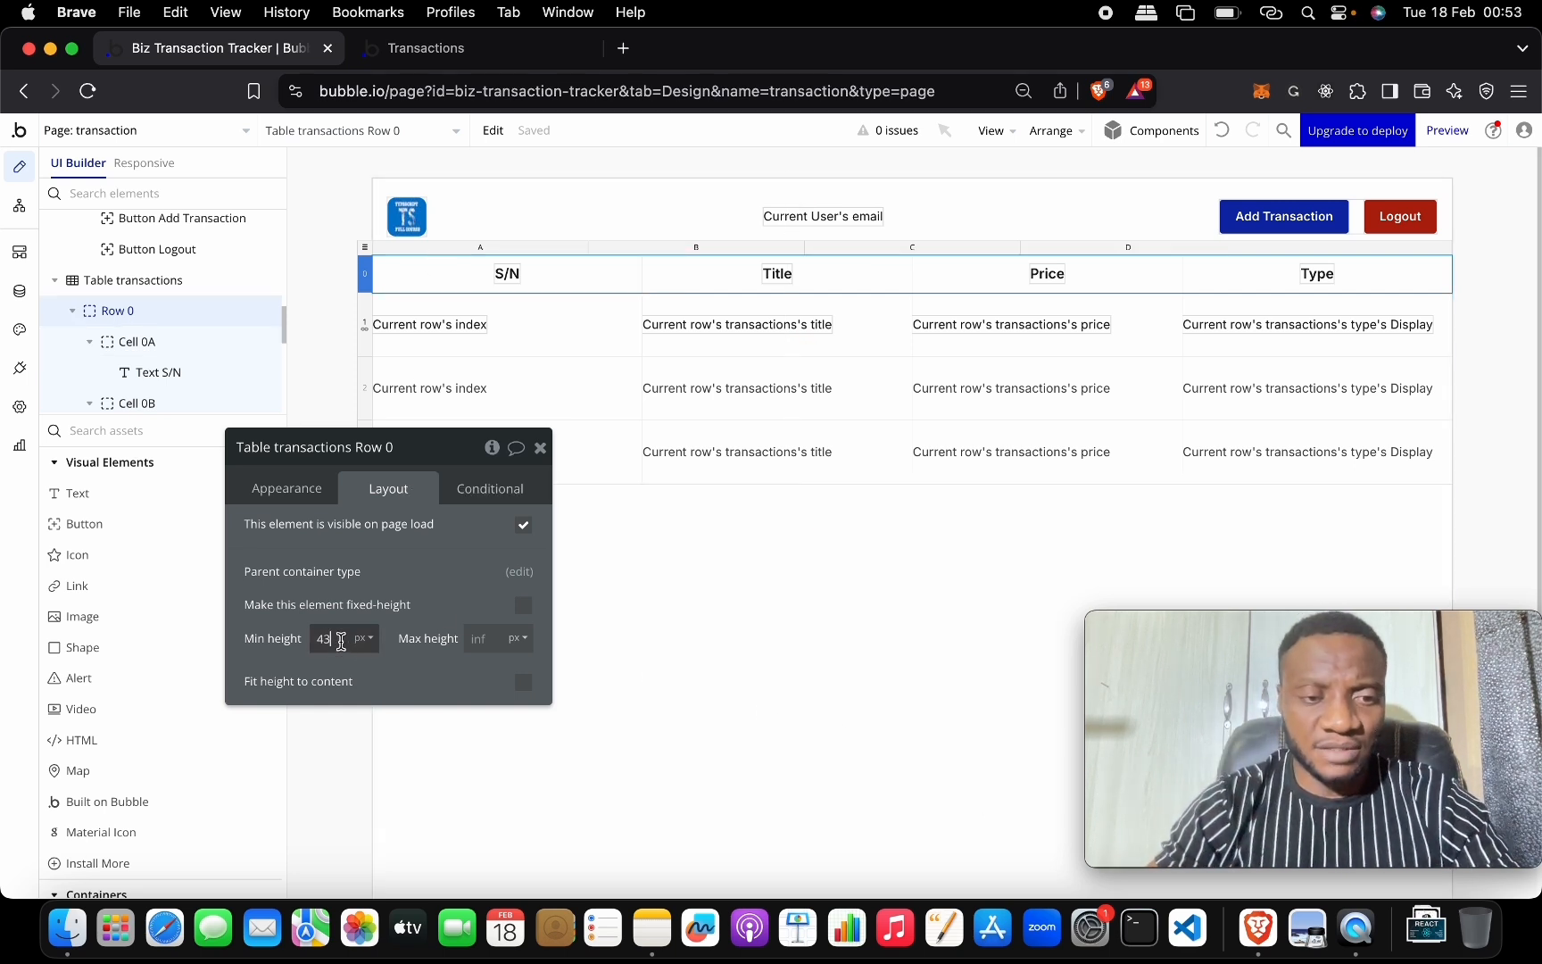
{"action": "key", "text": "BackSpace"}
{"action": "key", "text": "BackSpace"}
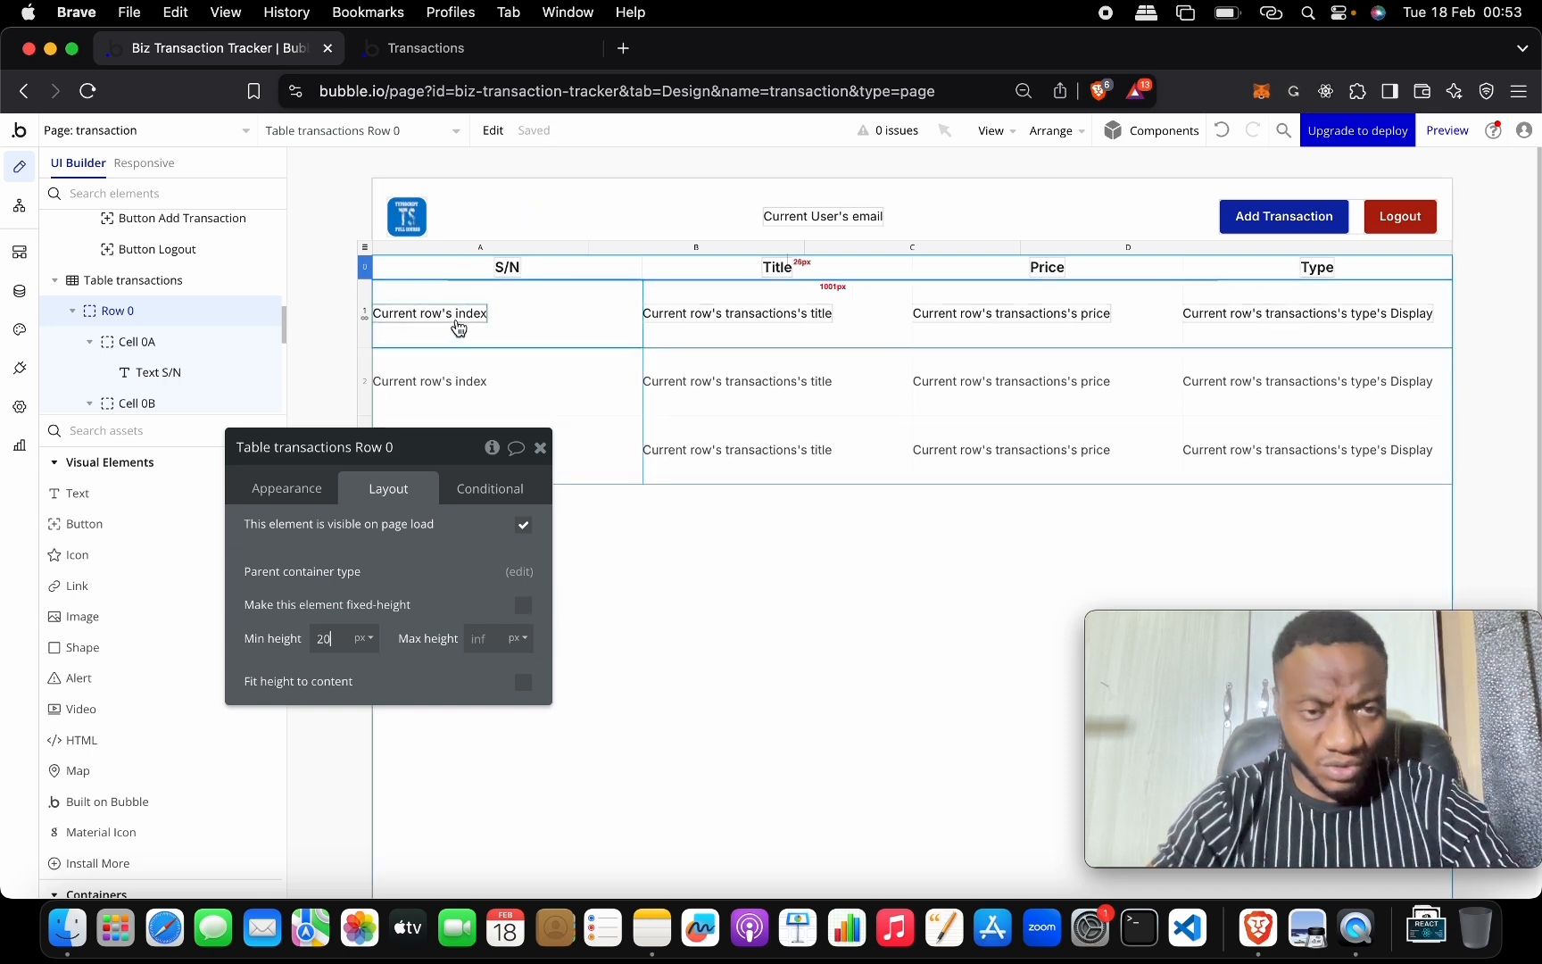
{"action": "left_click", "coordinate": [366, 320]}
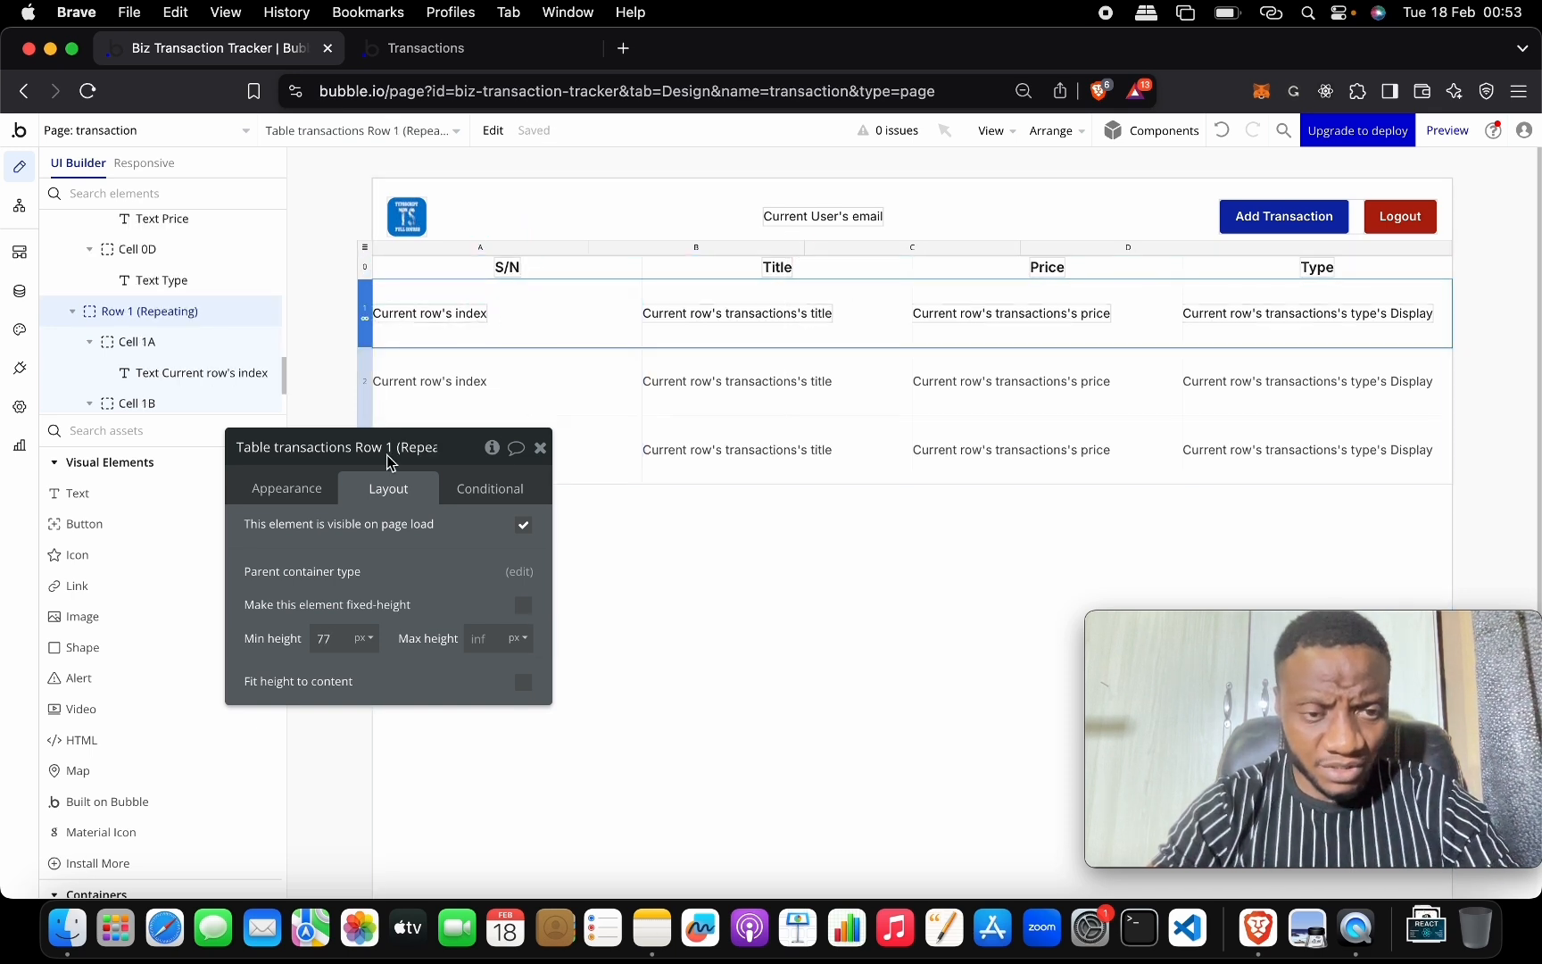
{"action": "left_click", "coordinate": [330, 639]}
{"action": "key", "text": "BackSpace"}
{"action": "key", "text": "BackSpace"}
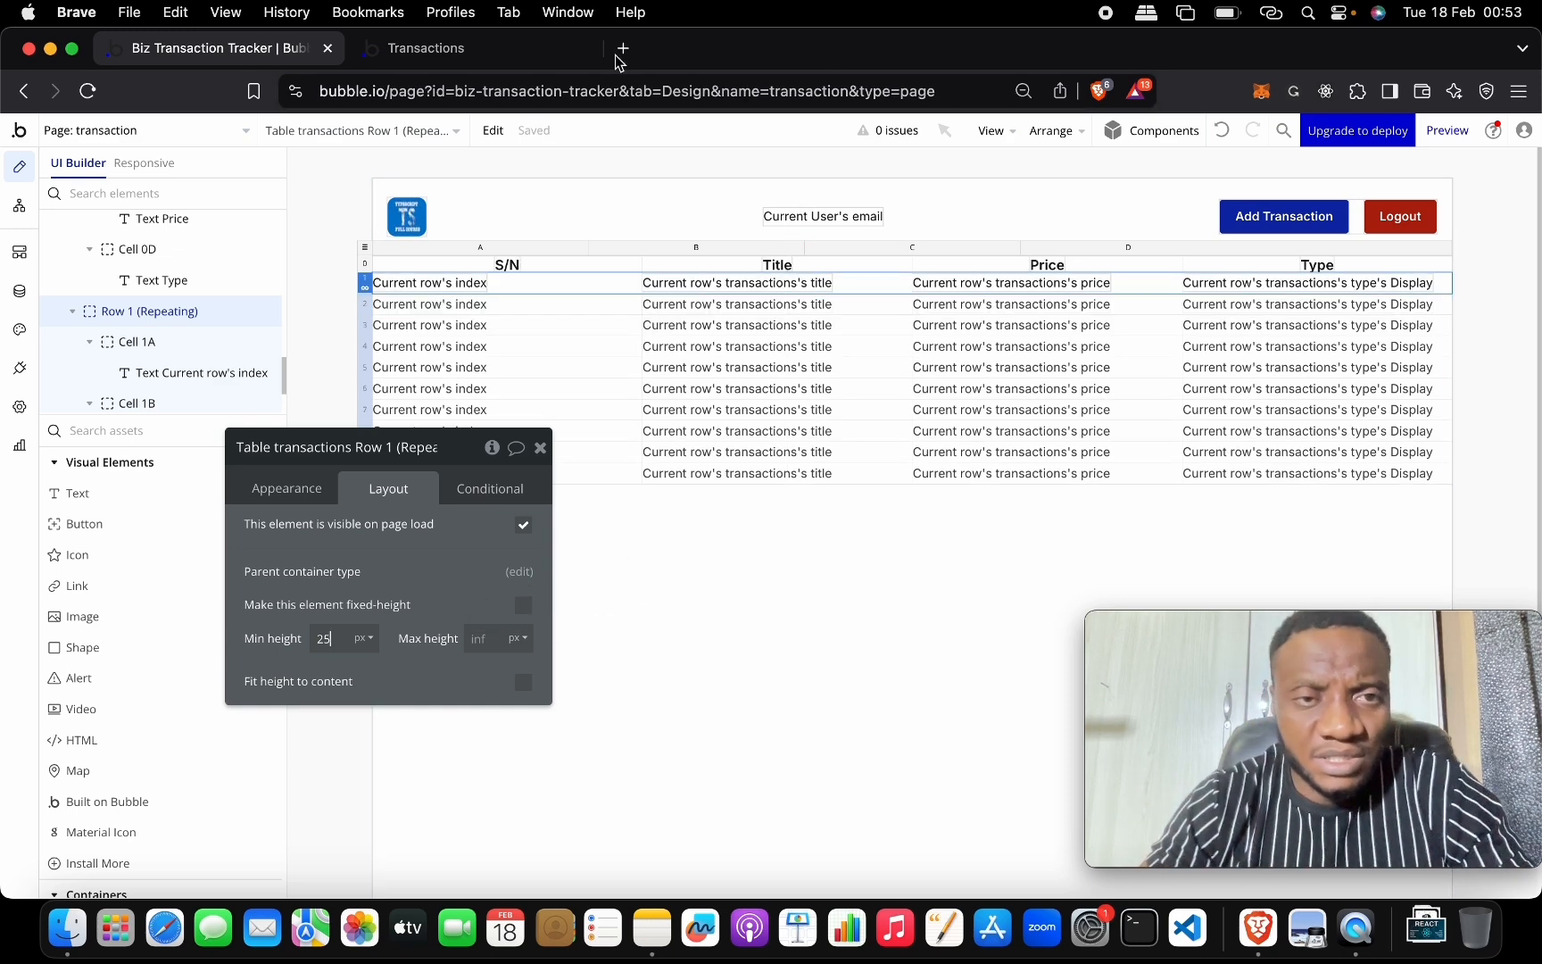
{"action": "left_click", "coordinate": [505, 54]}
{"action": "left_click", "coordinate": [501, 138]}
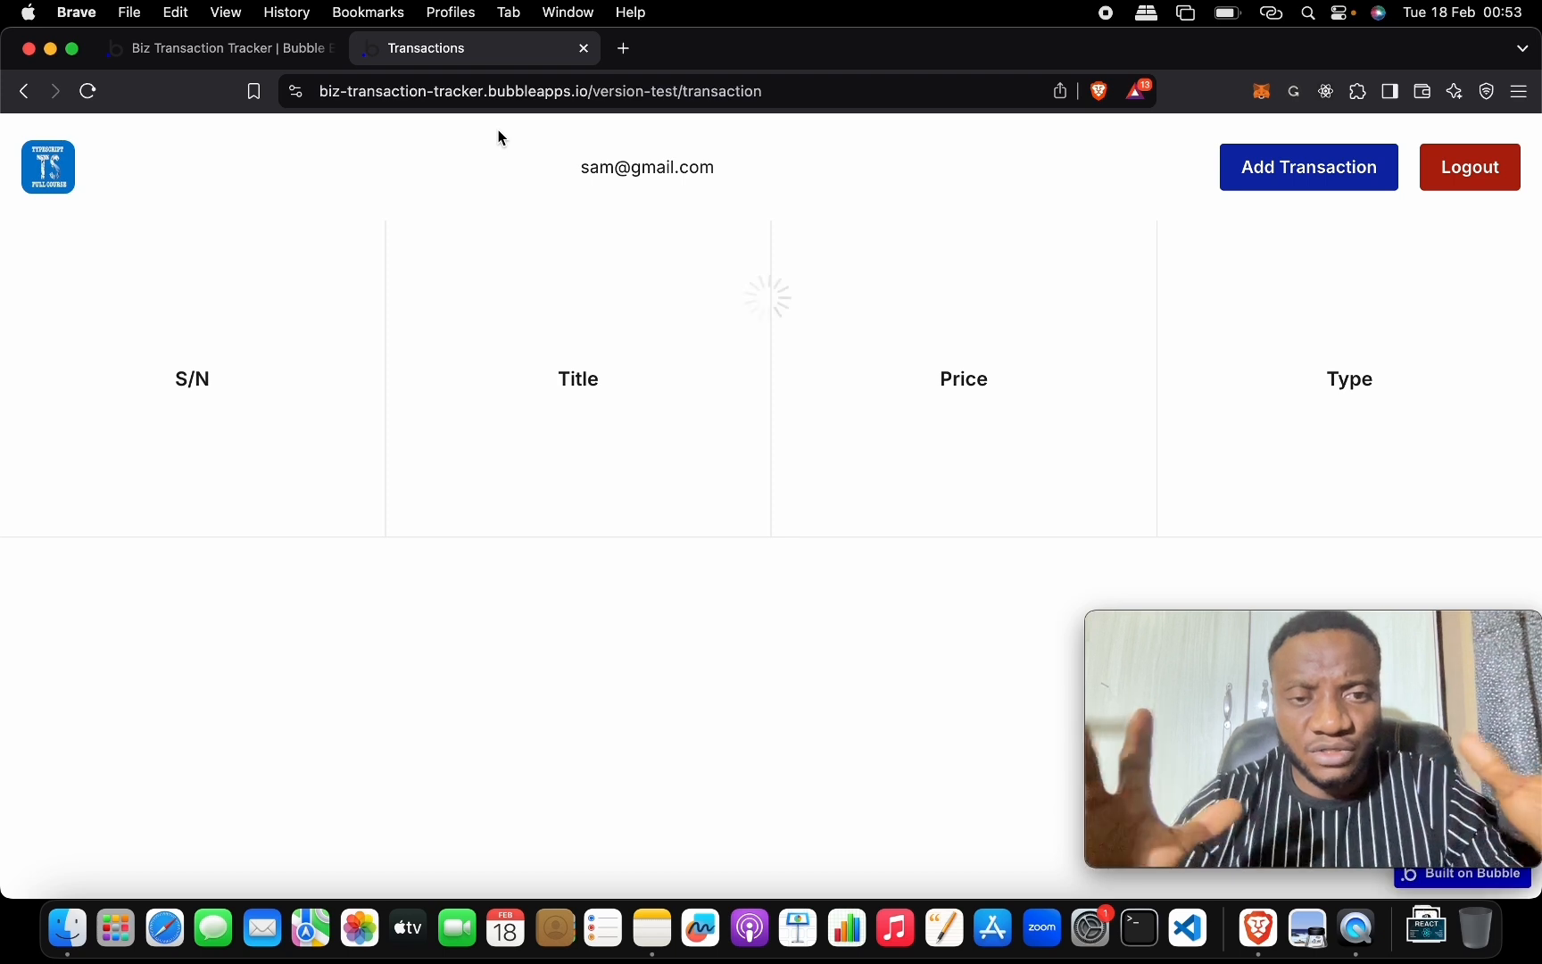
Set the header row's maximum height to 20 and check the reloaded live page.
{"action": "left_click", "coordinate": [262, 52]}
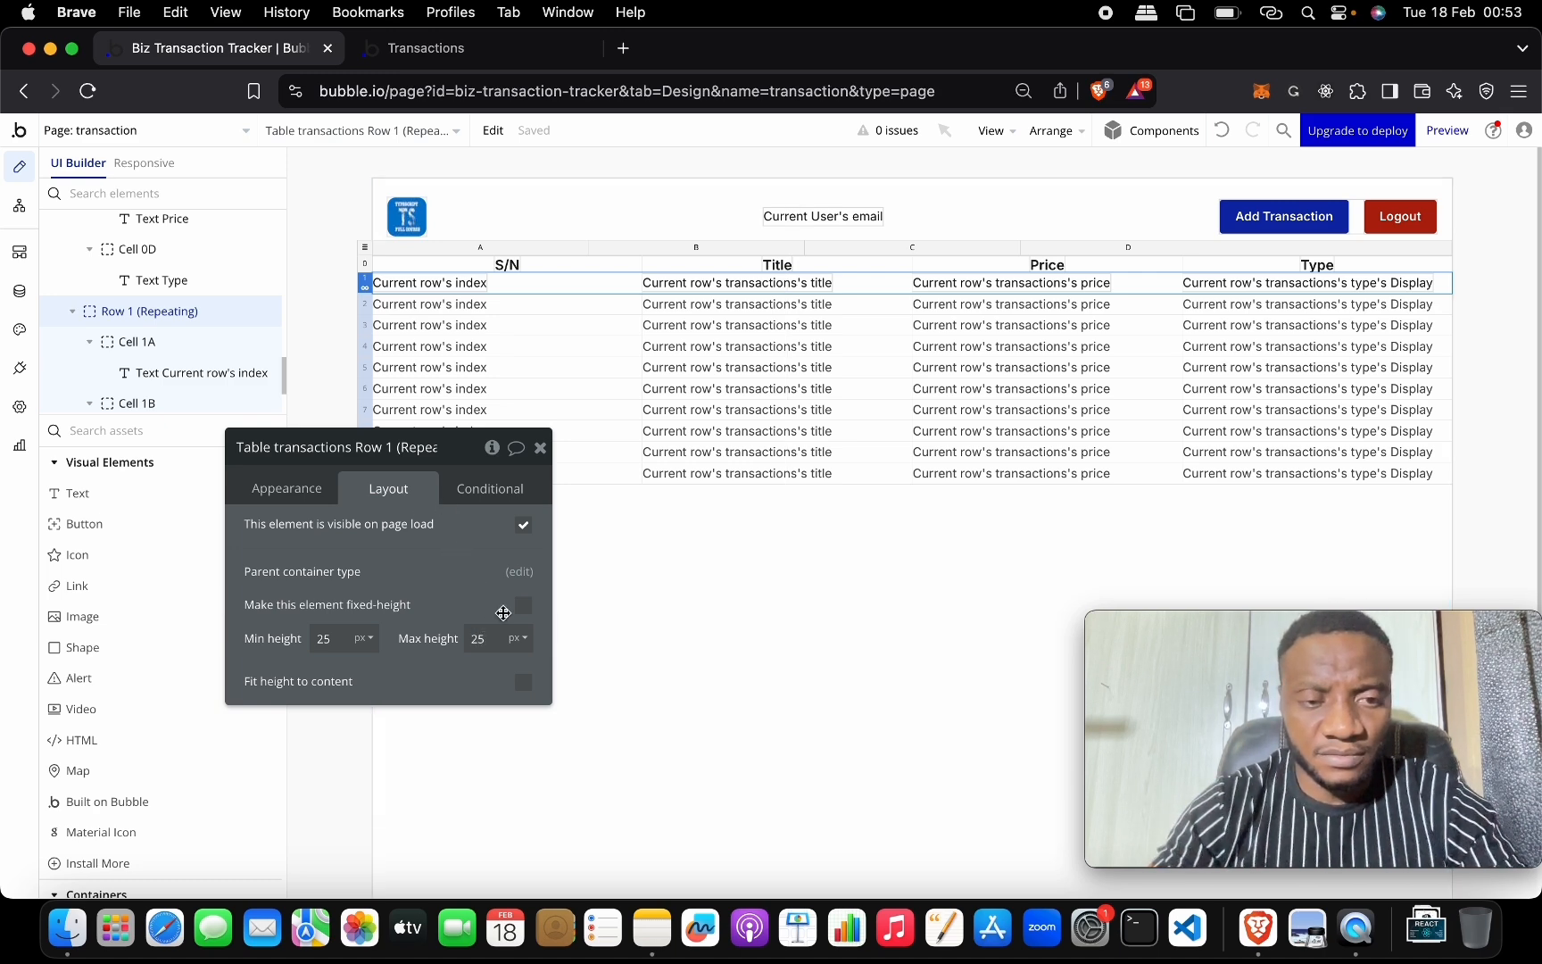
{"action": "left_click", "coordinate": [366, 267]}
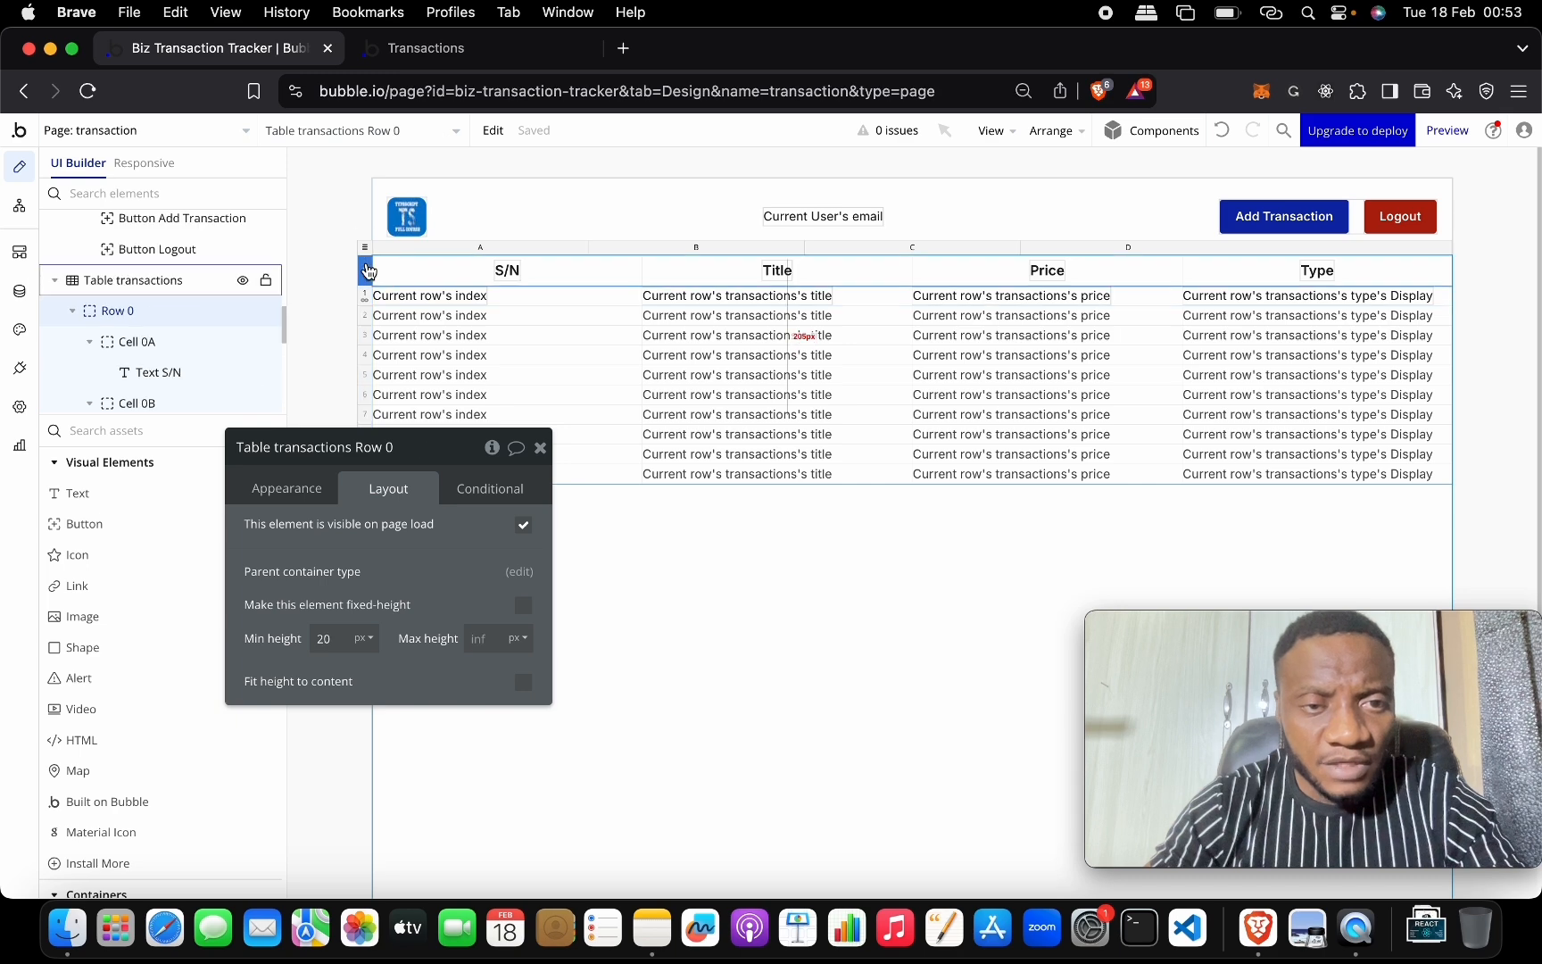
{"action": "left_click", "coordinate": [490, 639]}
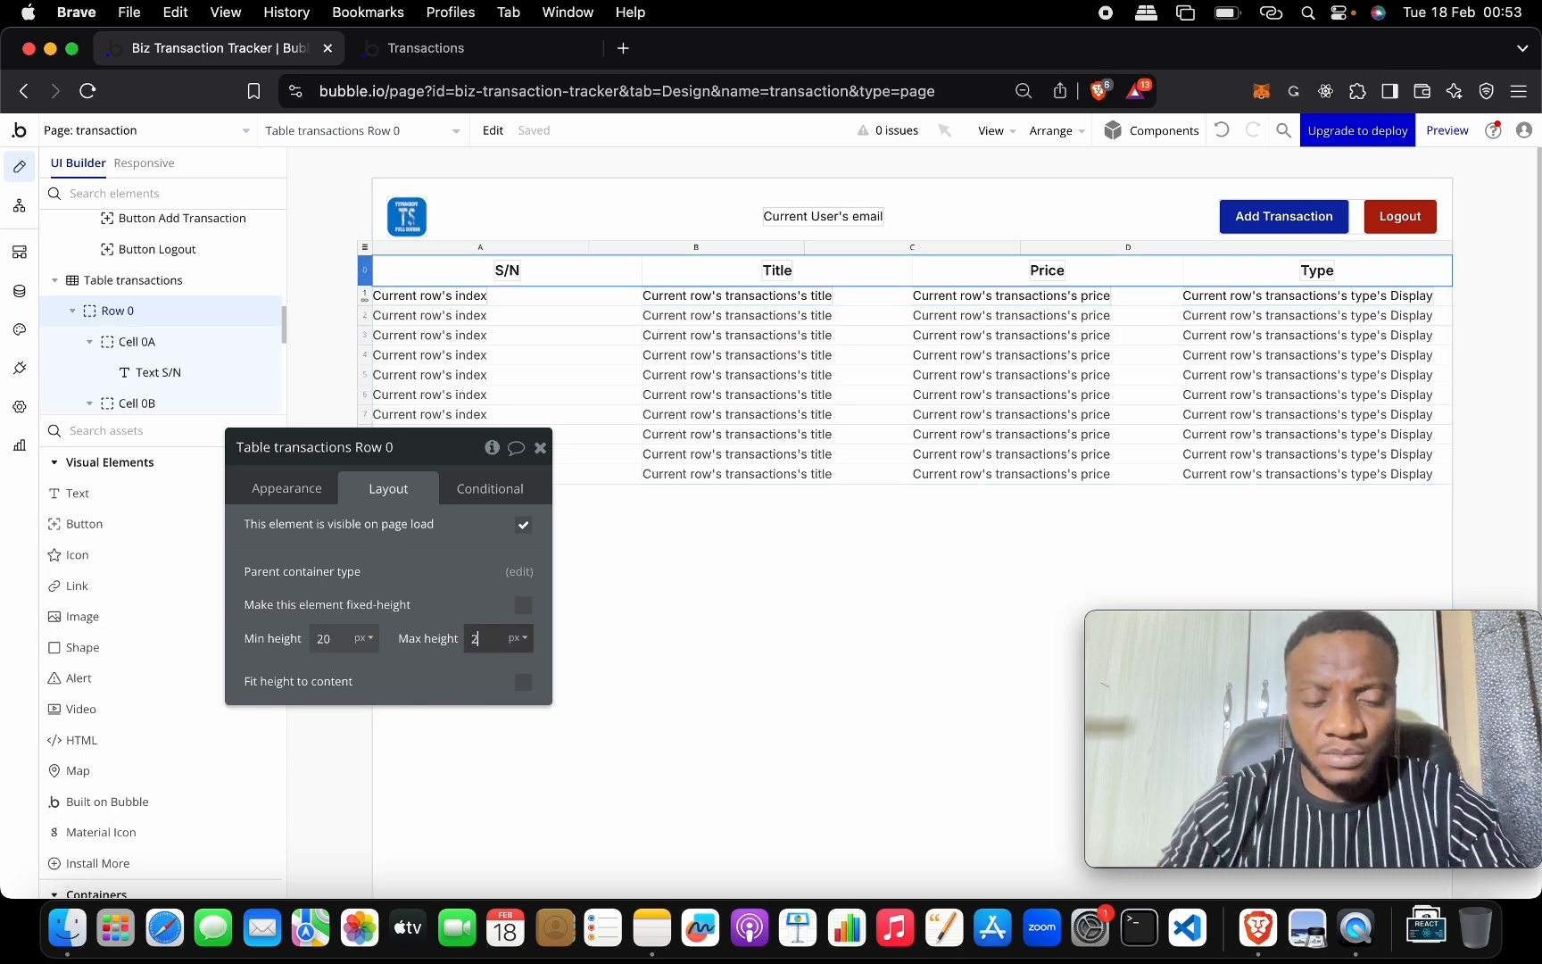
{"action": "type", "text": "20"}
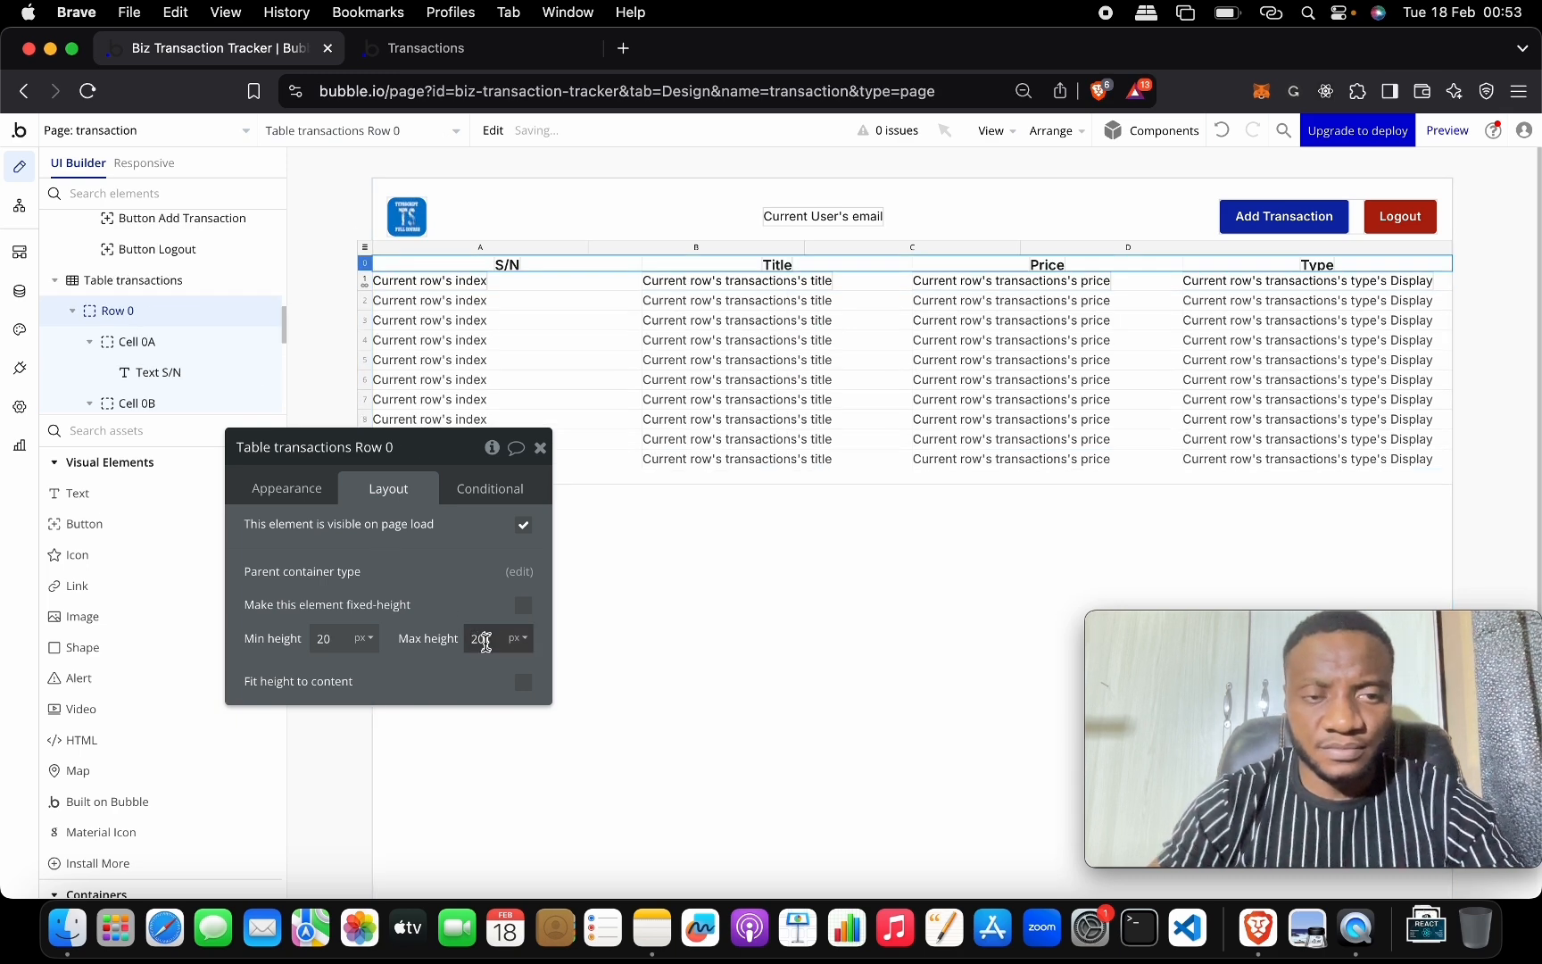
{"action": "left_click", "coordinate": [510, 49]}
{"action": "left_click", "coordinate": [409, 138]}
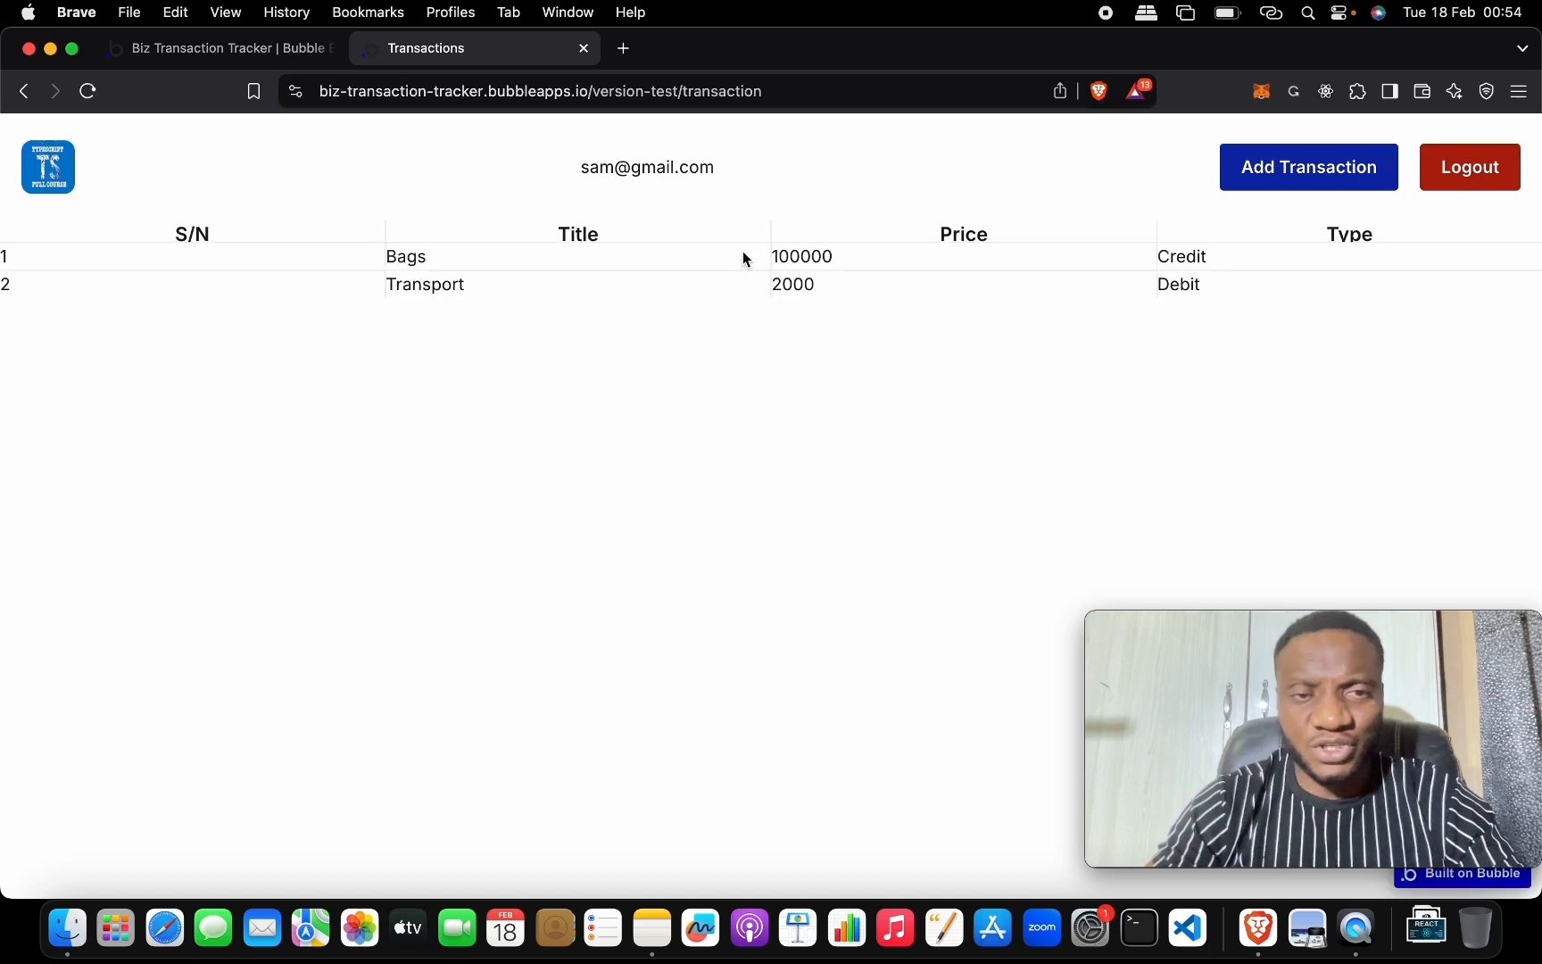
Give the header row min height 0 and max 50, reload the preview, then edit the data row's height.
{"action": "left_click", "coordinate": [289, 49]}
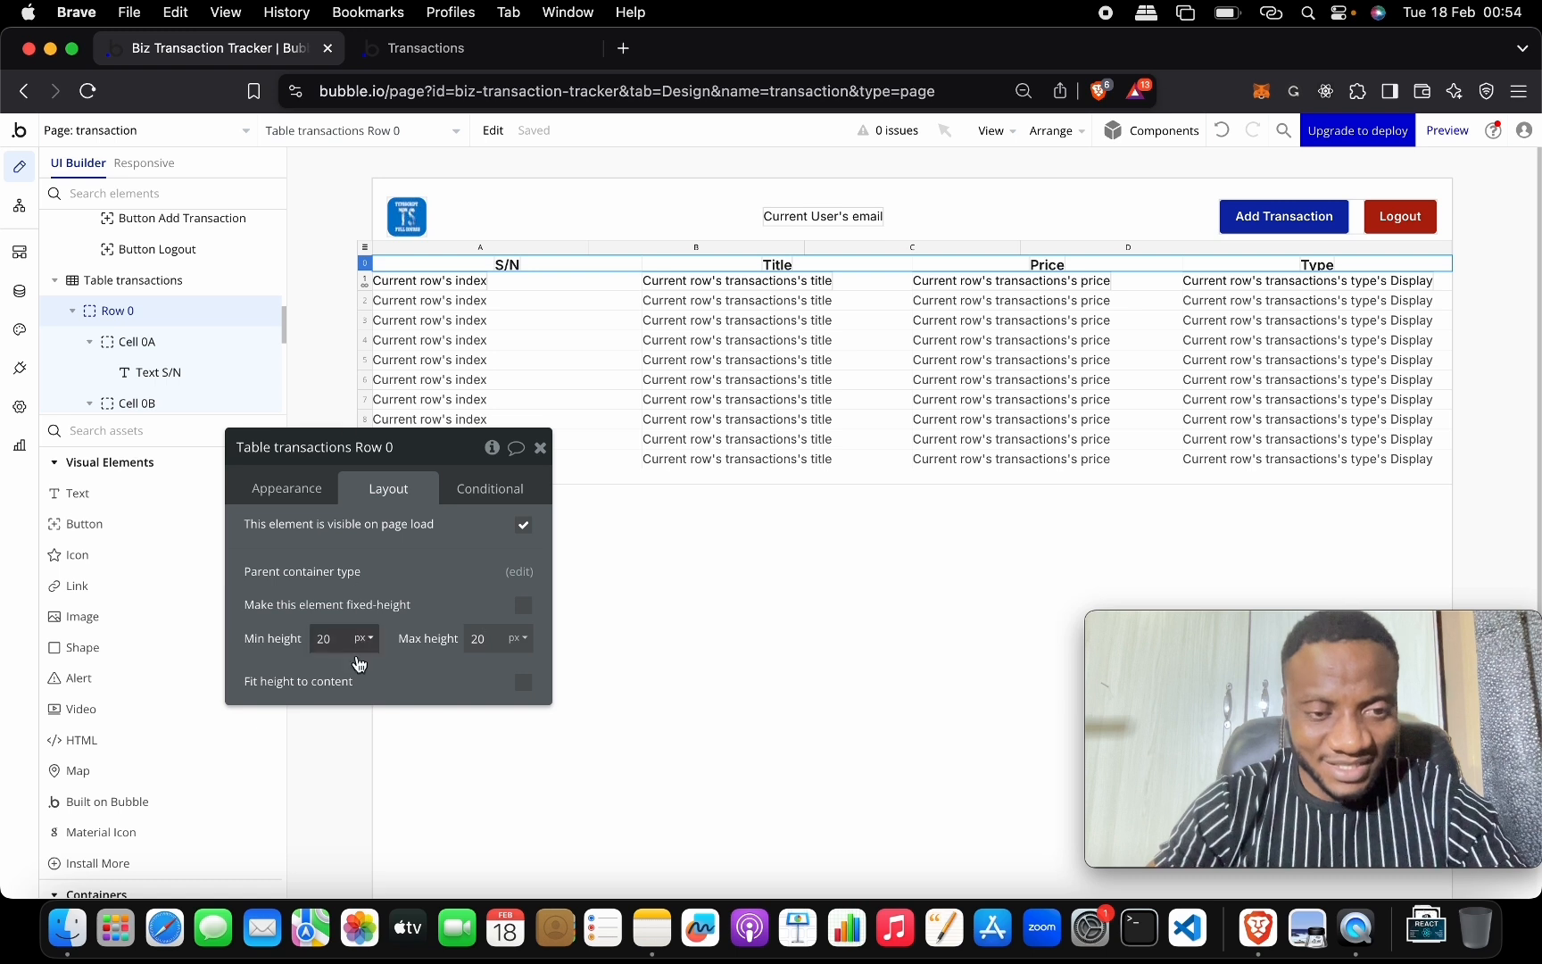
{"action": "left_click", "coordinate": [492, 640]}
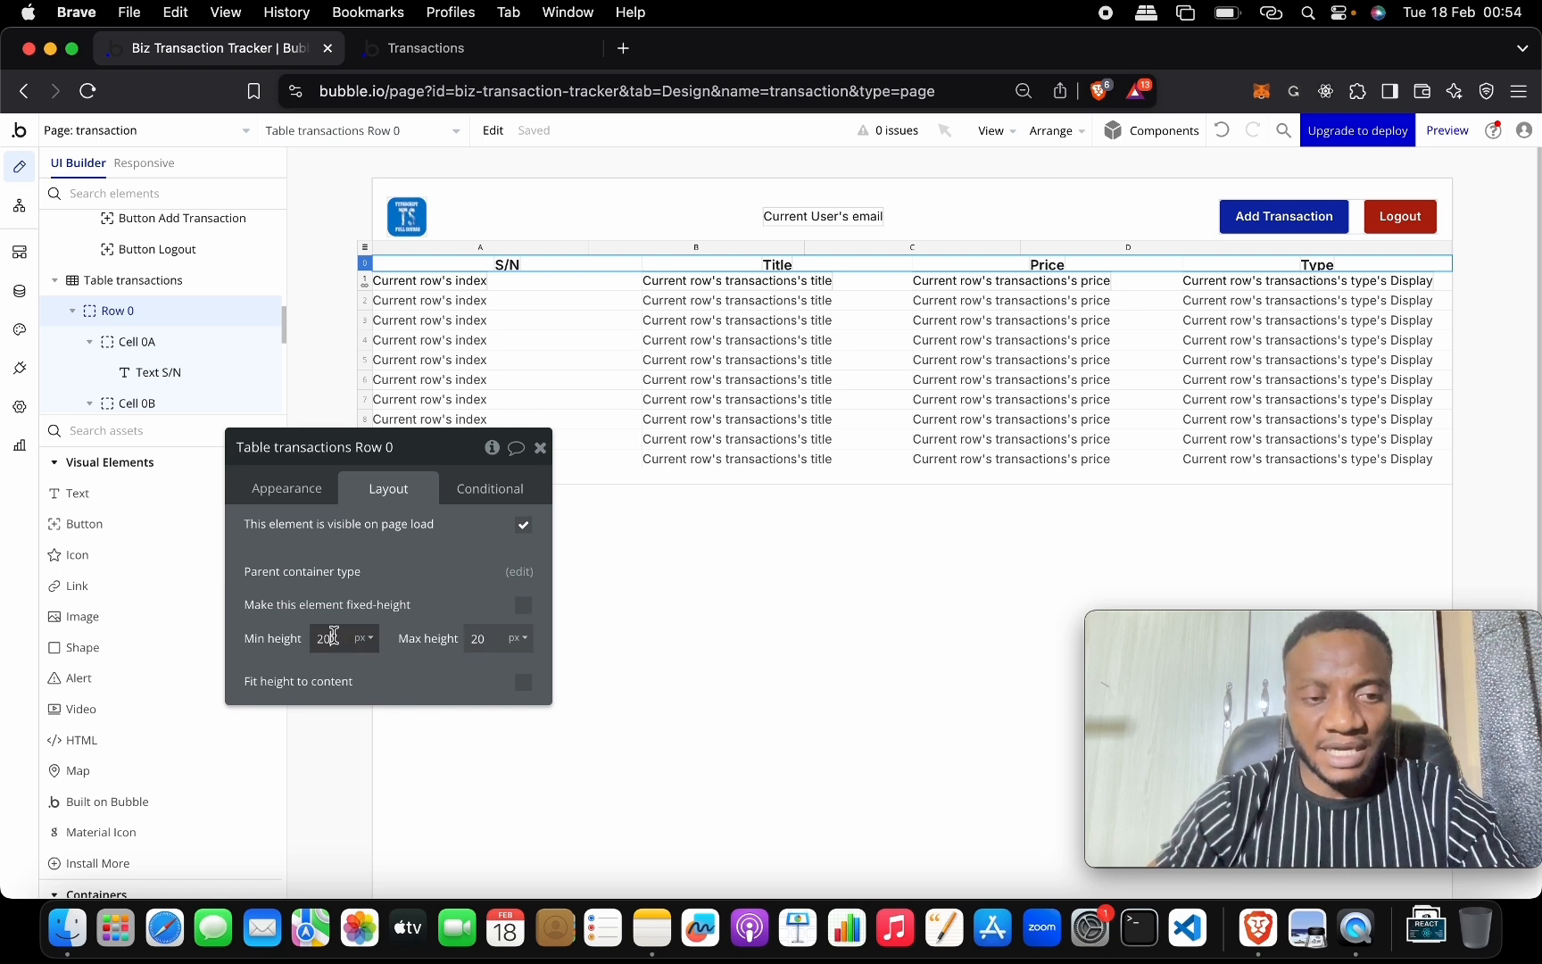
{"action": "type", "text": "0"}
{"action": "left_click", "coordinate": [491, 636]}
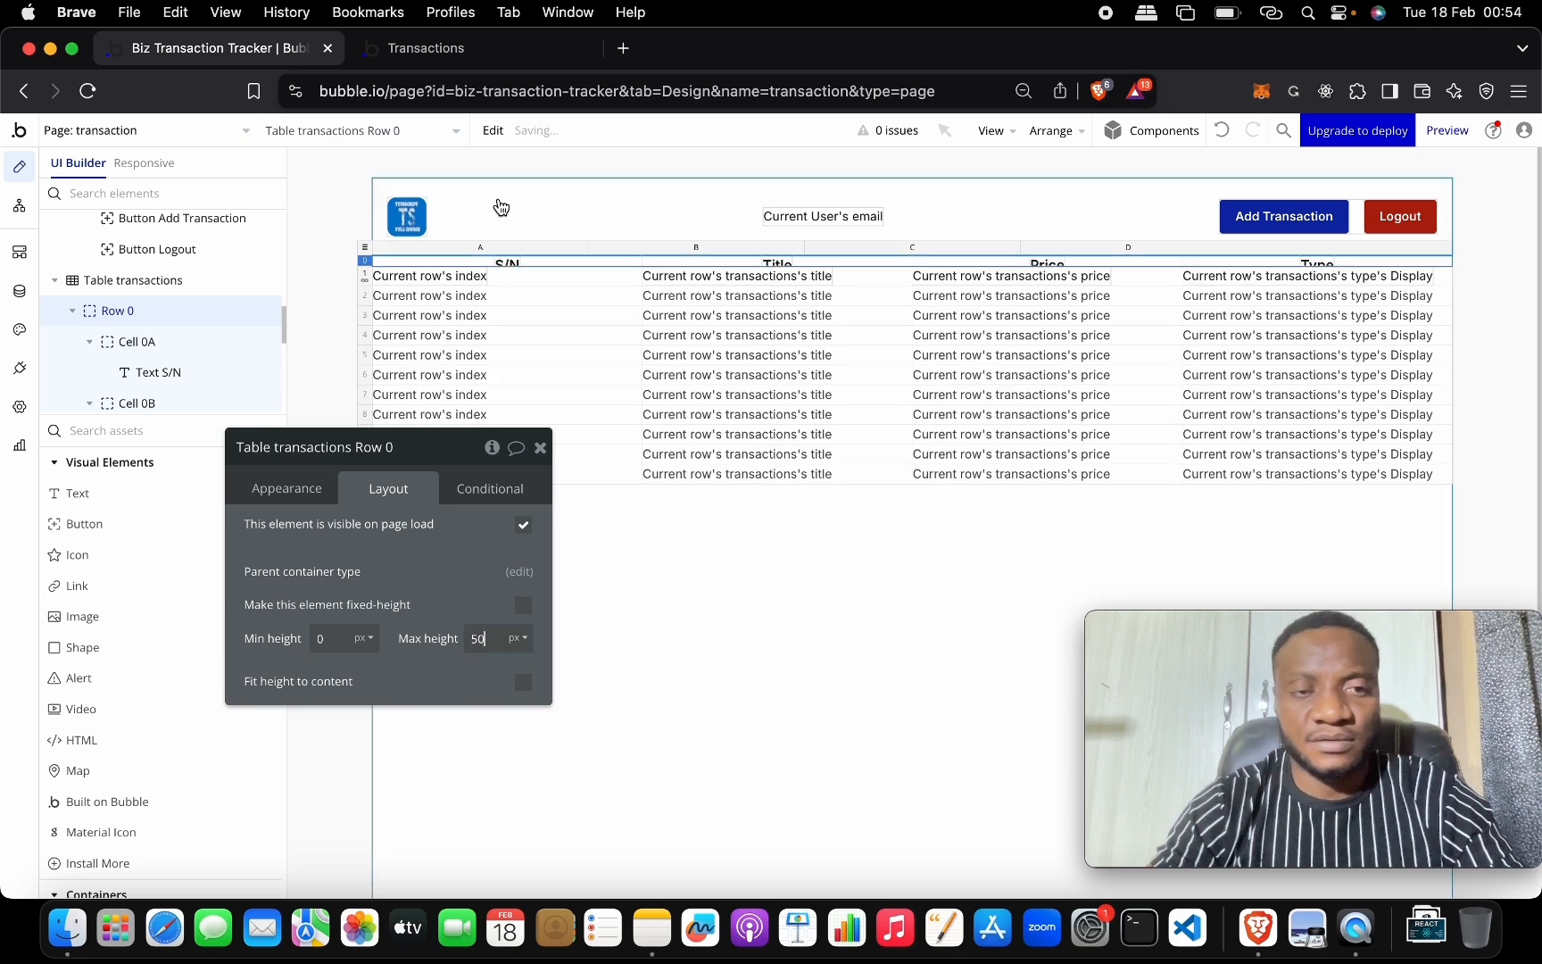
{"action": "left_click", "coordinate": [483, 55]}
{"action": "left_click", "coordinate": [482, 138]}
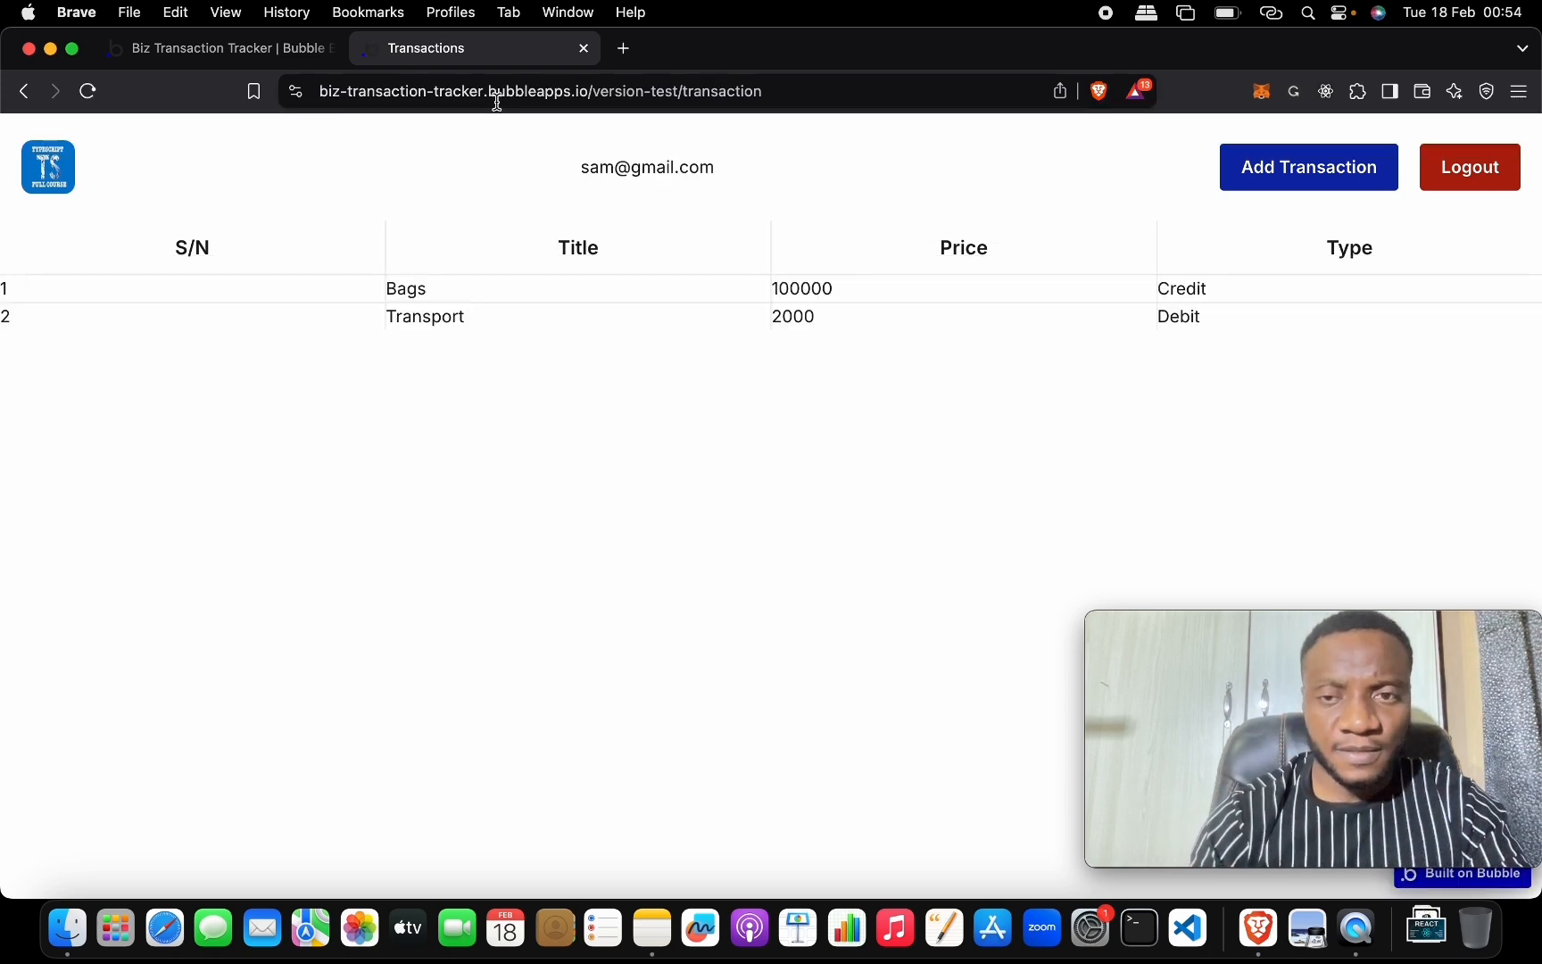
{"action": "left_click", "coordinate": [290, 51]}
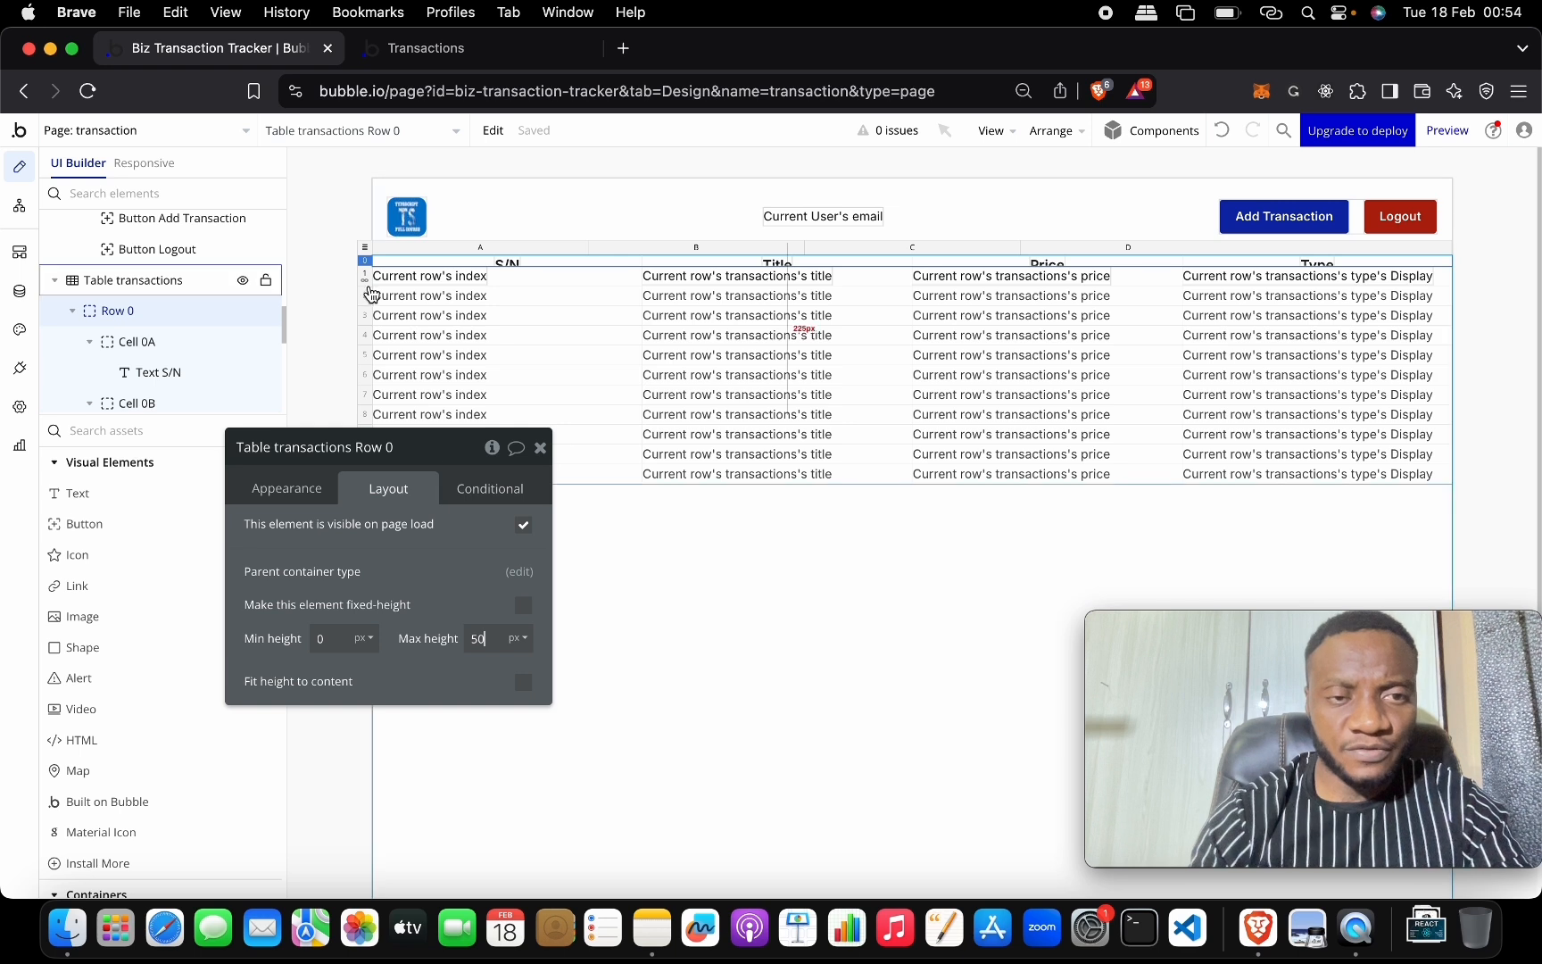
{"action": "left_click", "coordinate": [365, 277]}
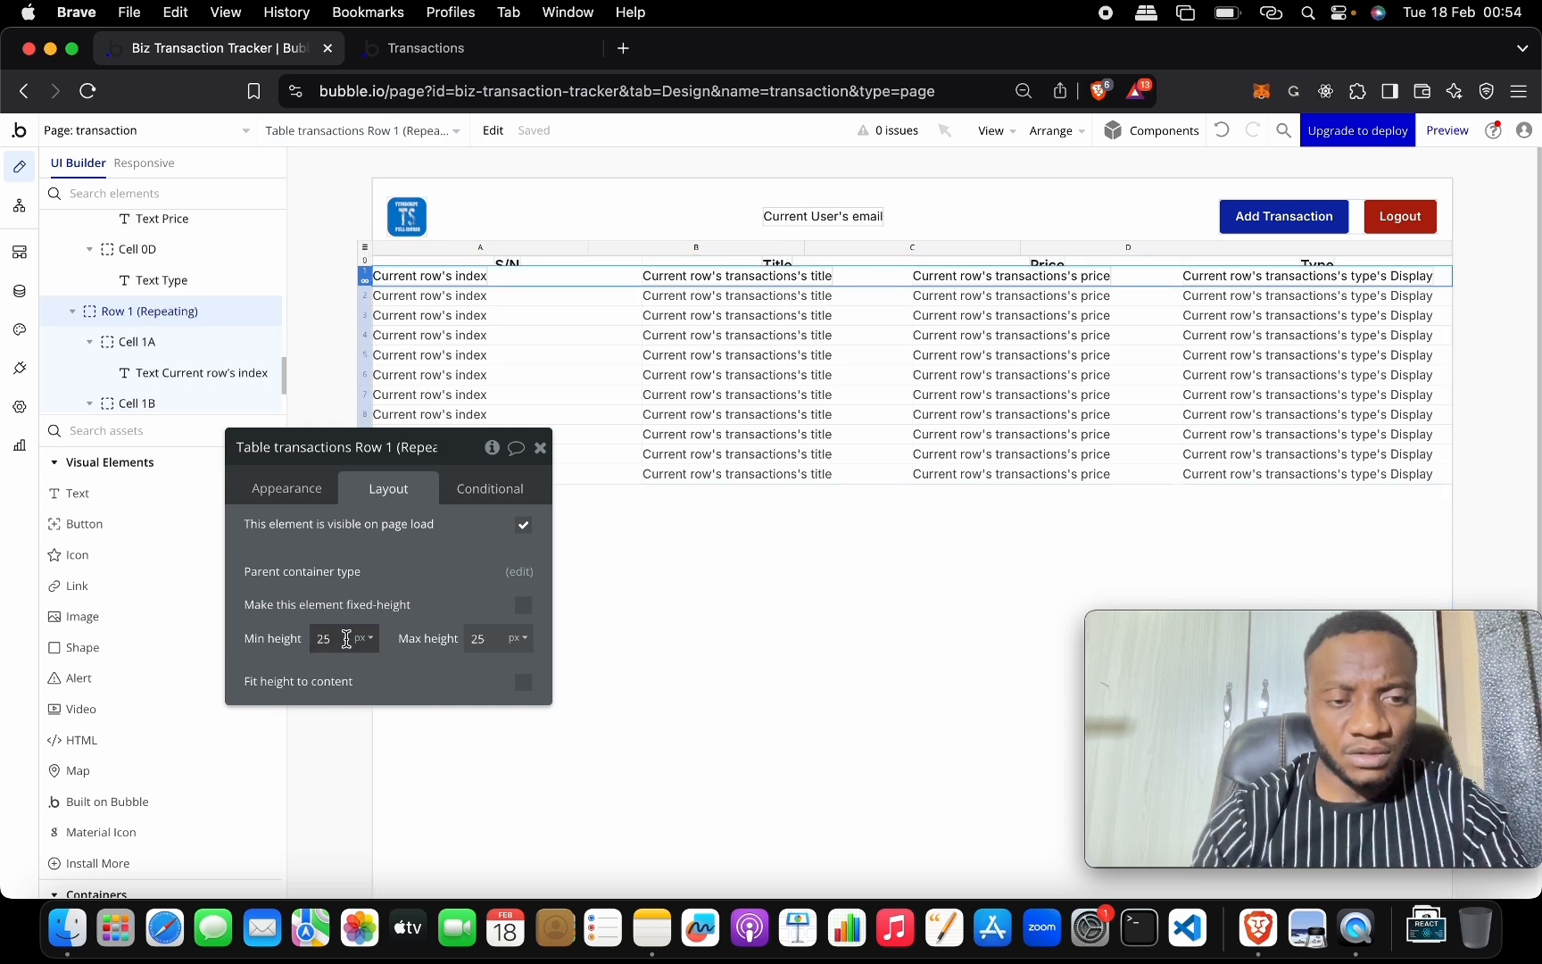
{"action": "left_click", "coordinate": [490, 634]}
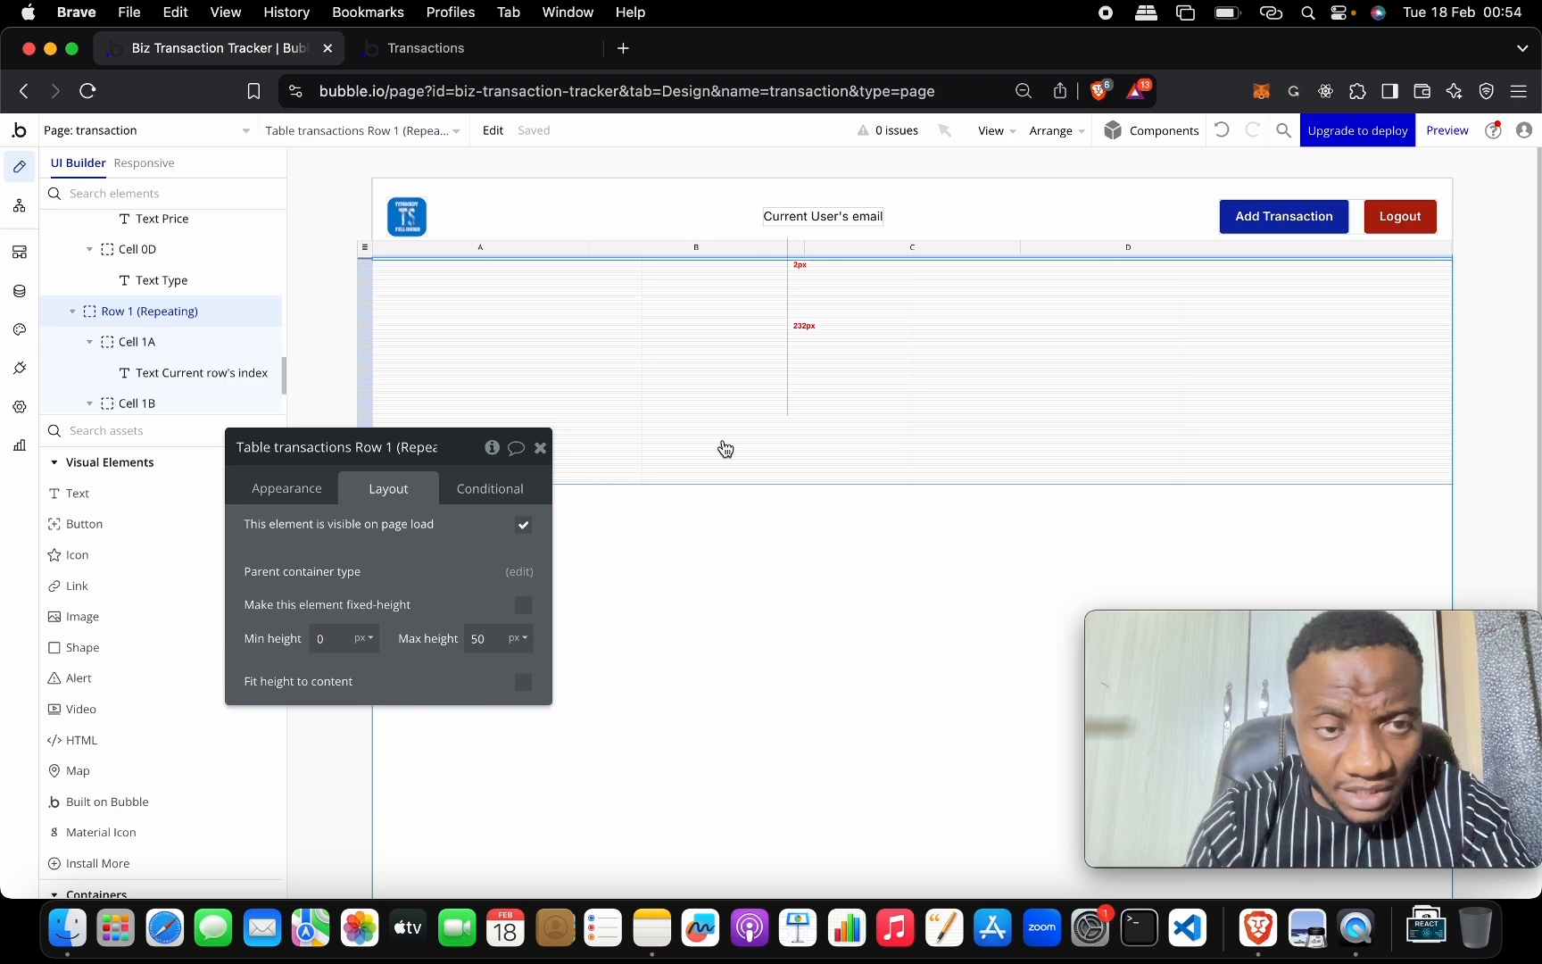
Select the repeating data row and undo the earlier row height edits.
{"action": "left_click", "coordinate": [476, 576]}
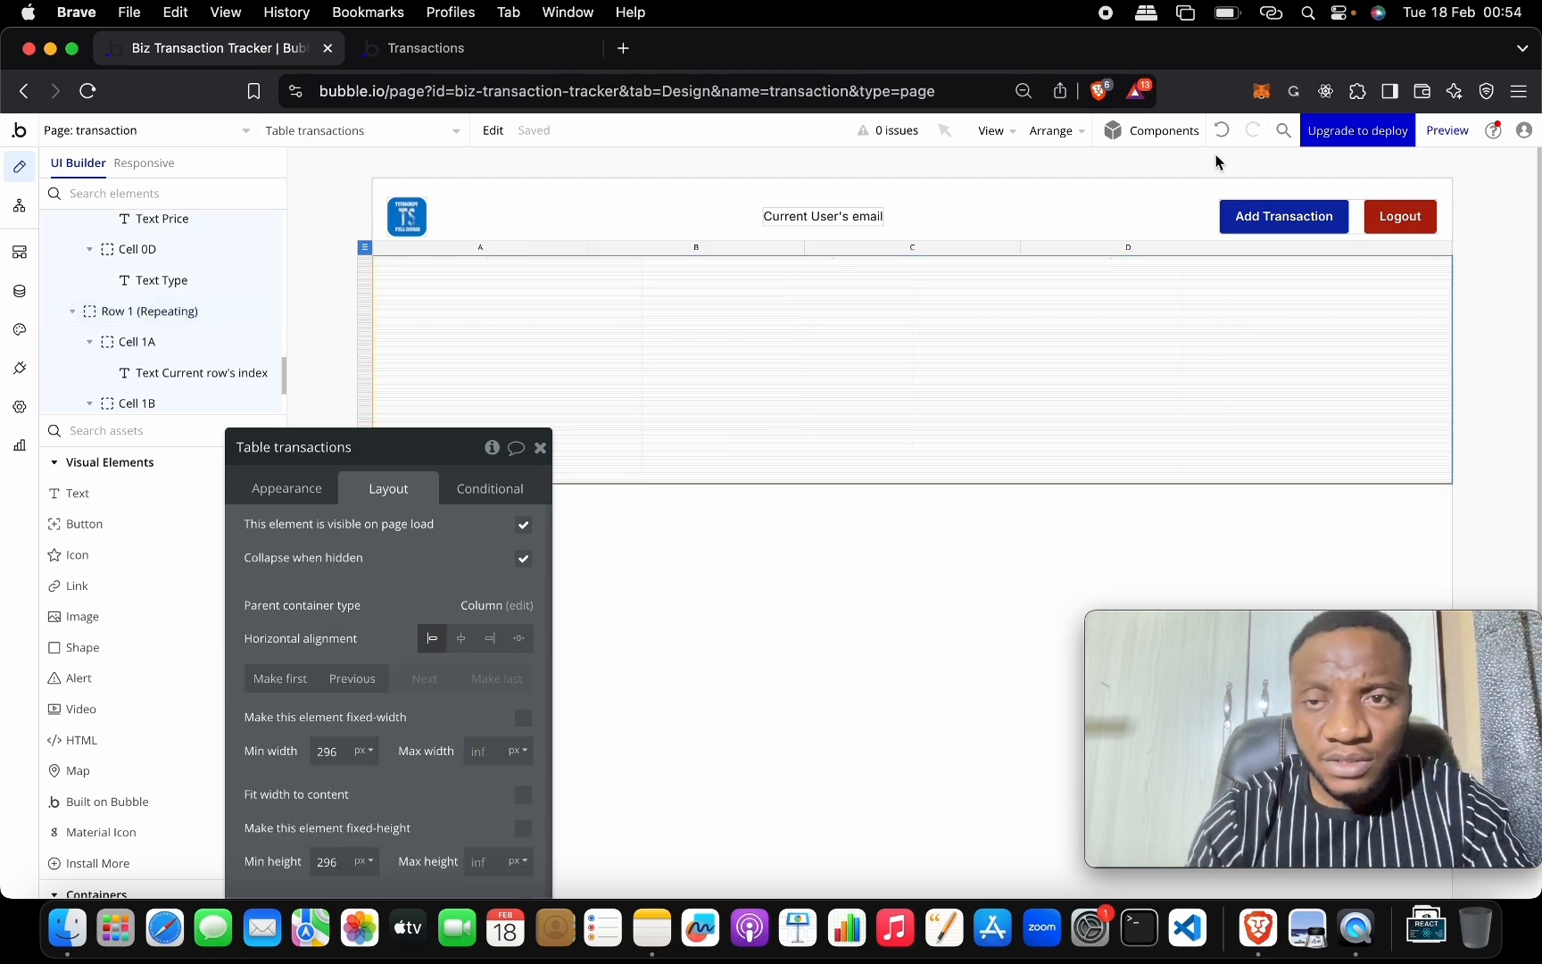
{"action": "left_click", "coordinate": [1223, 131]}
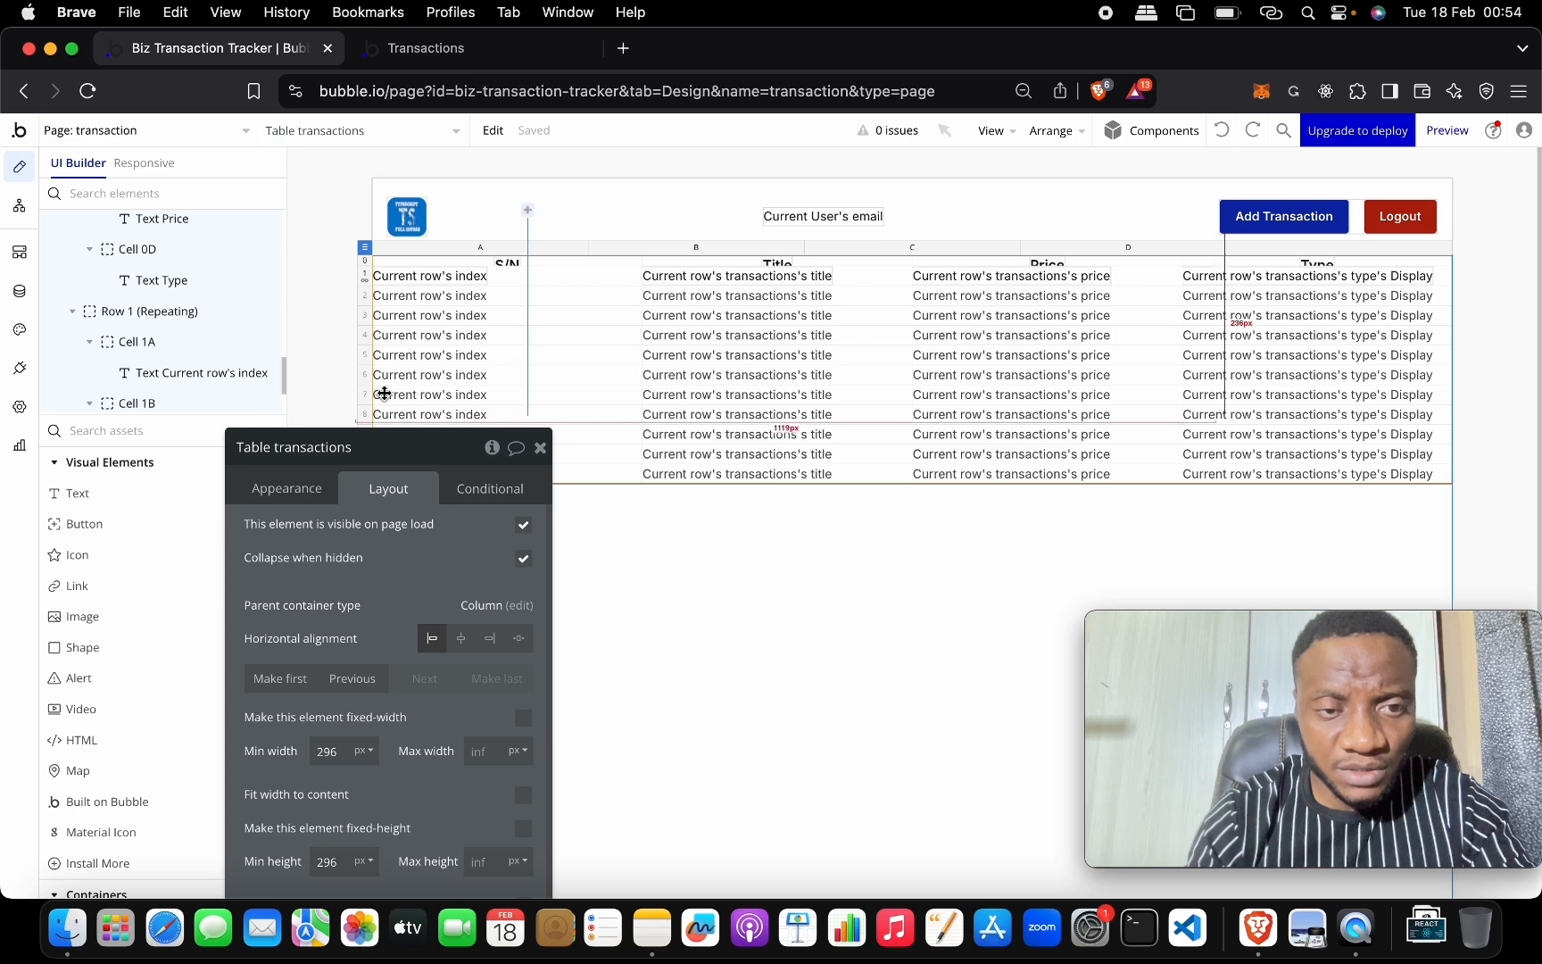
{"action": "left_click", "coordinate": [365, 280]}
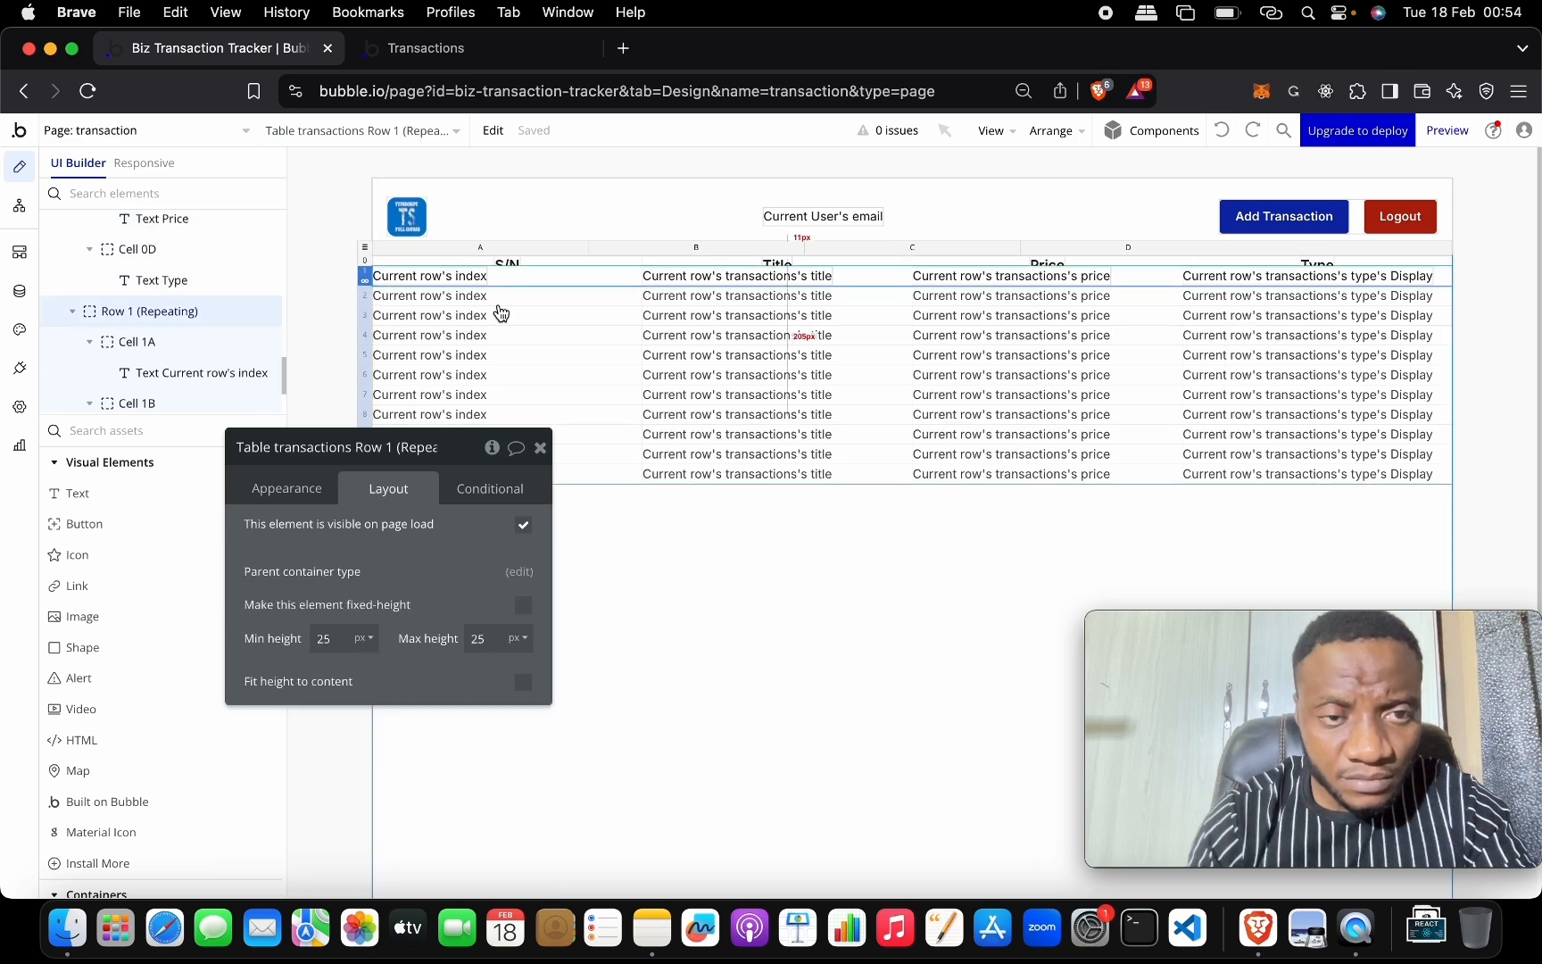
{"action": "left_click", "coordinate": [365, 261]}
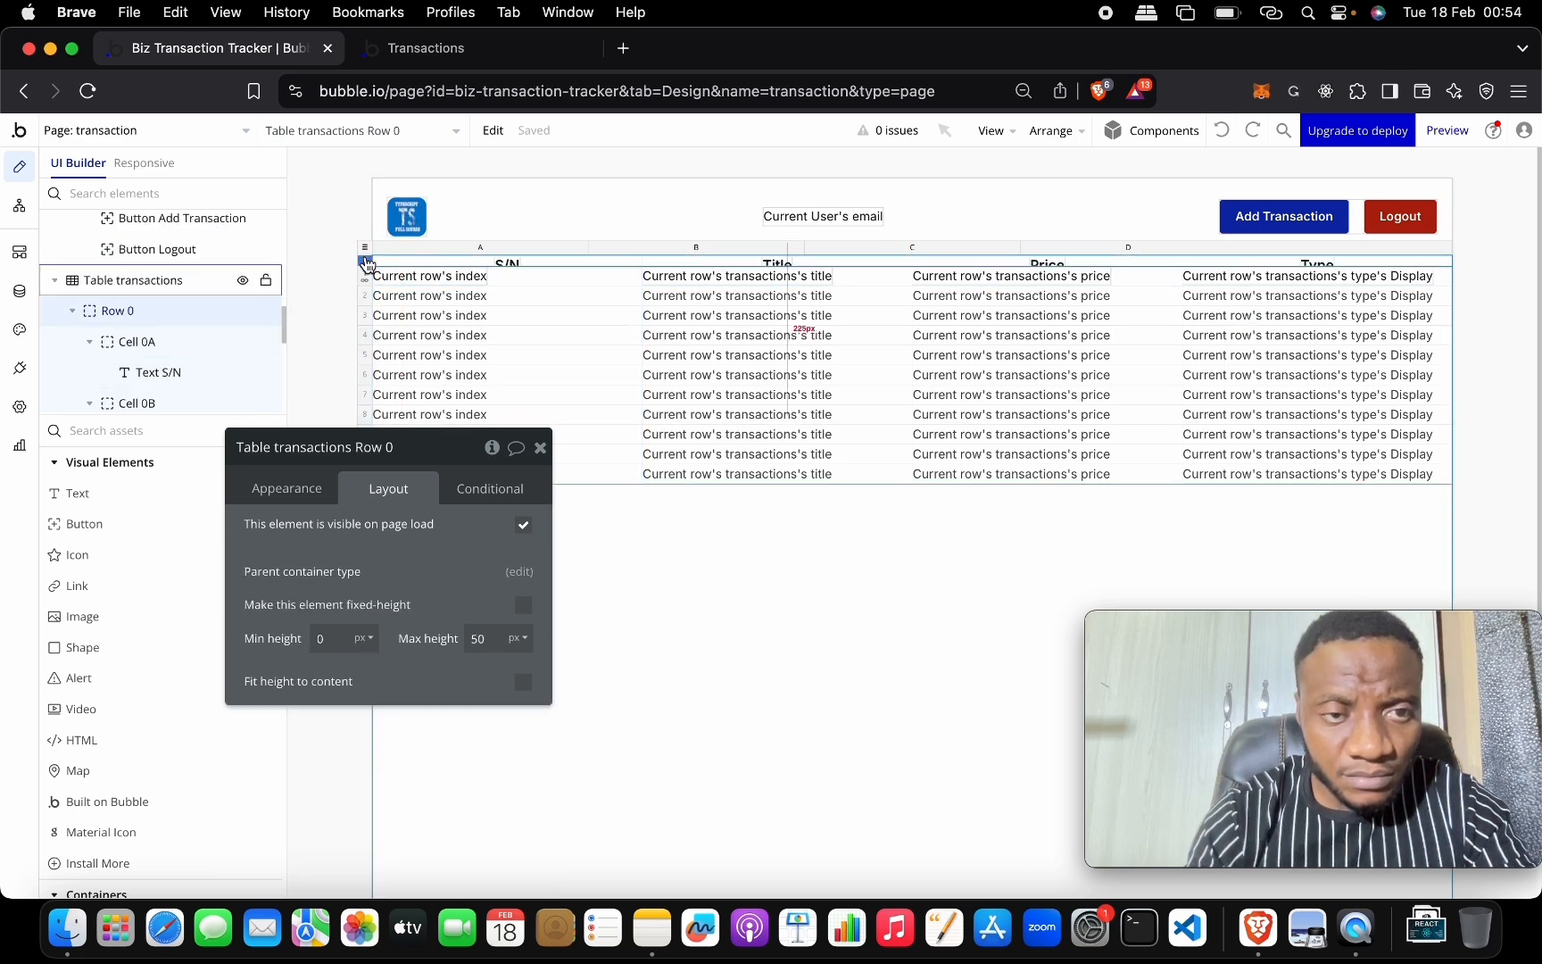
{"action": "left_click", "coordinate": [364, 280]}
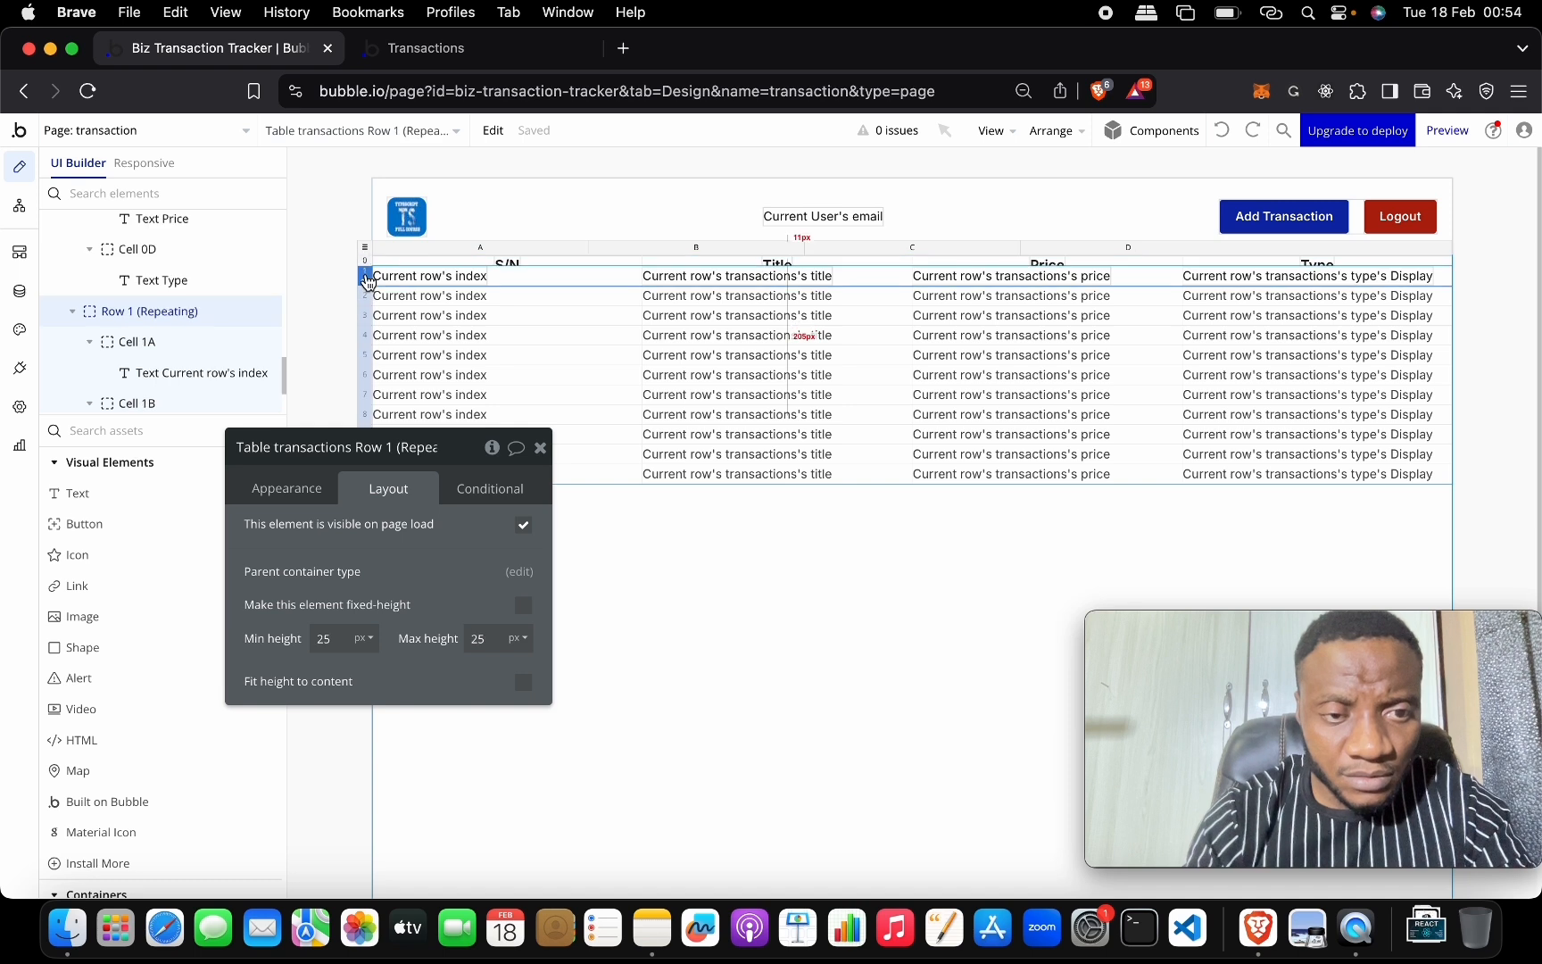
{"action": "left_click", "coordinate": [333, 639]}
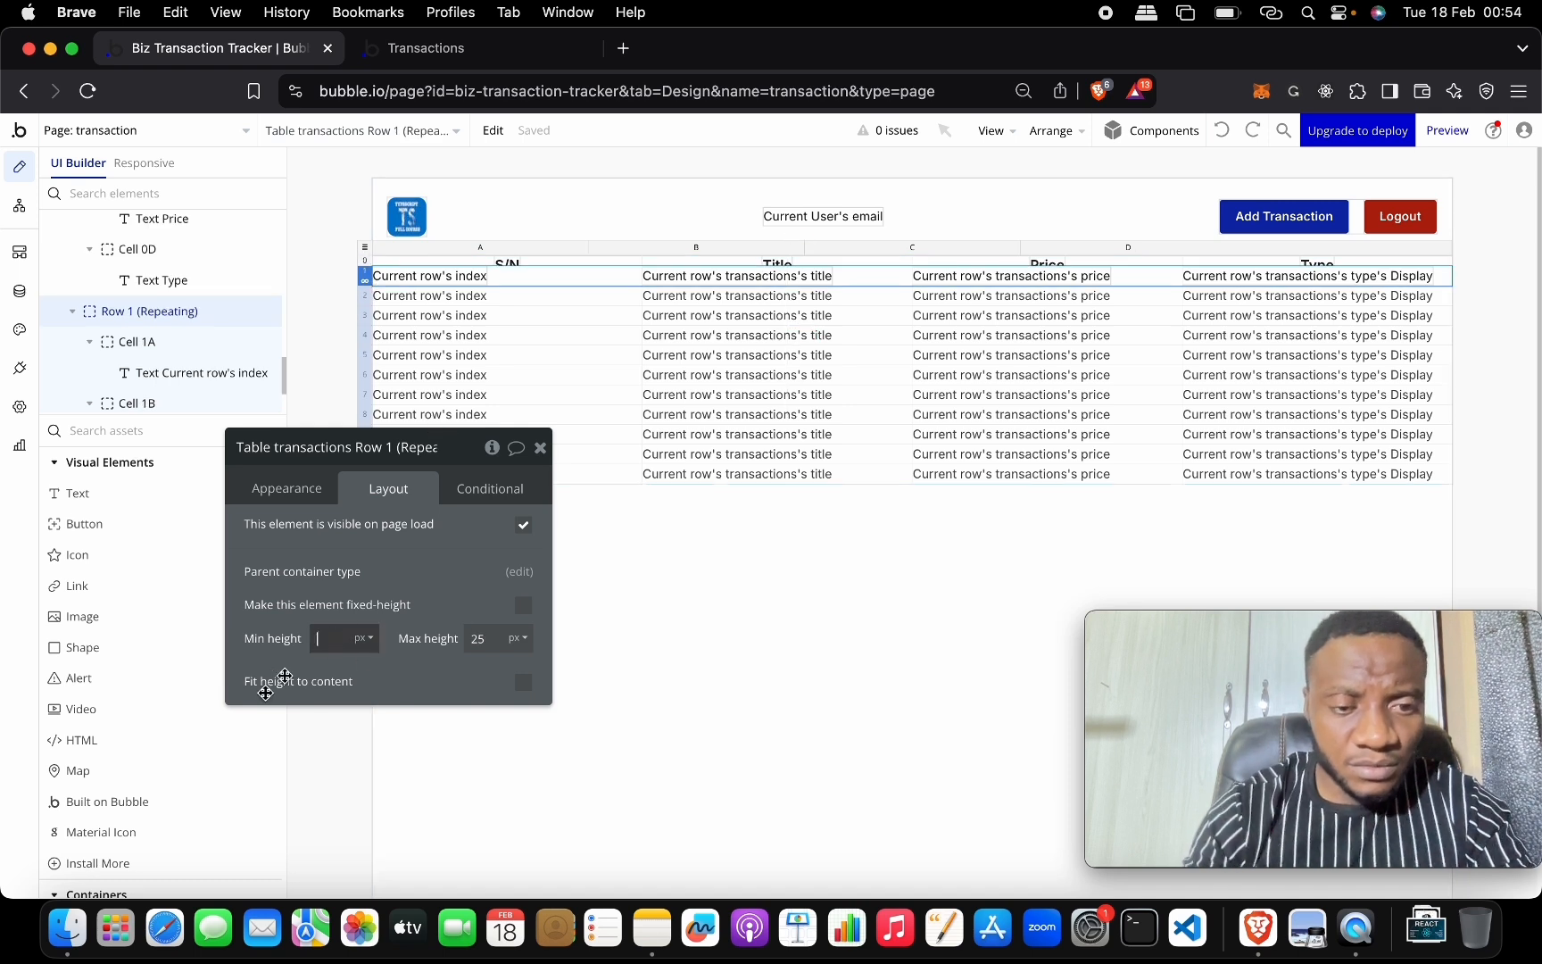
{"action": "left_click", "coordinate": [478, 638]}
{"action": "key", "text": "BackSpace"}
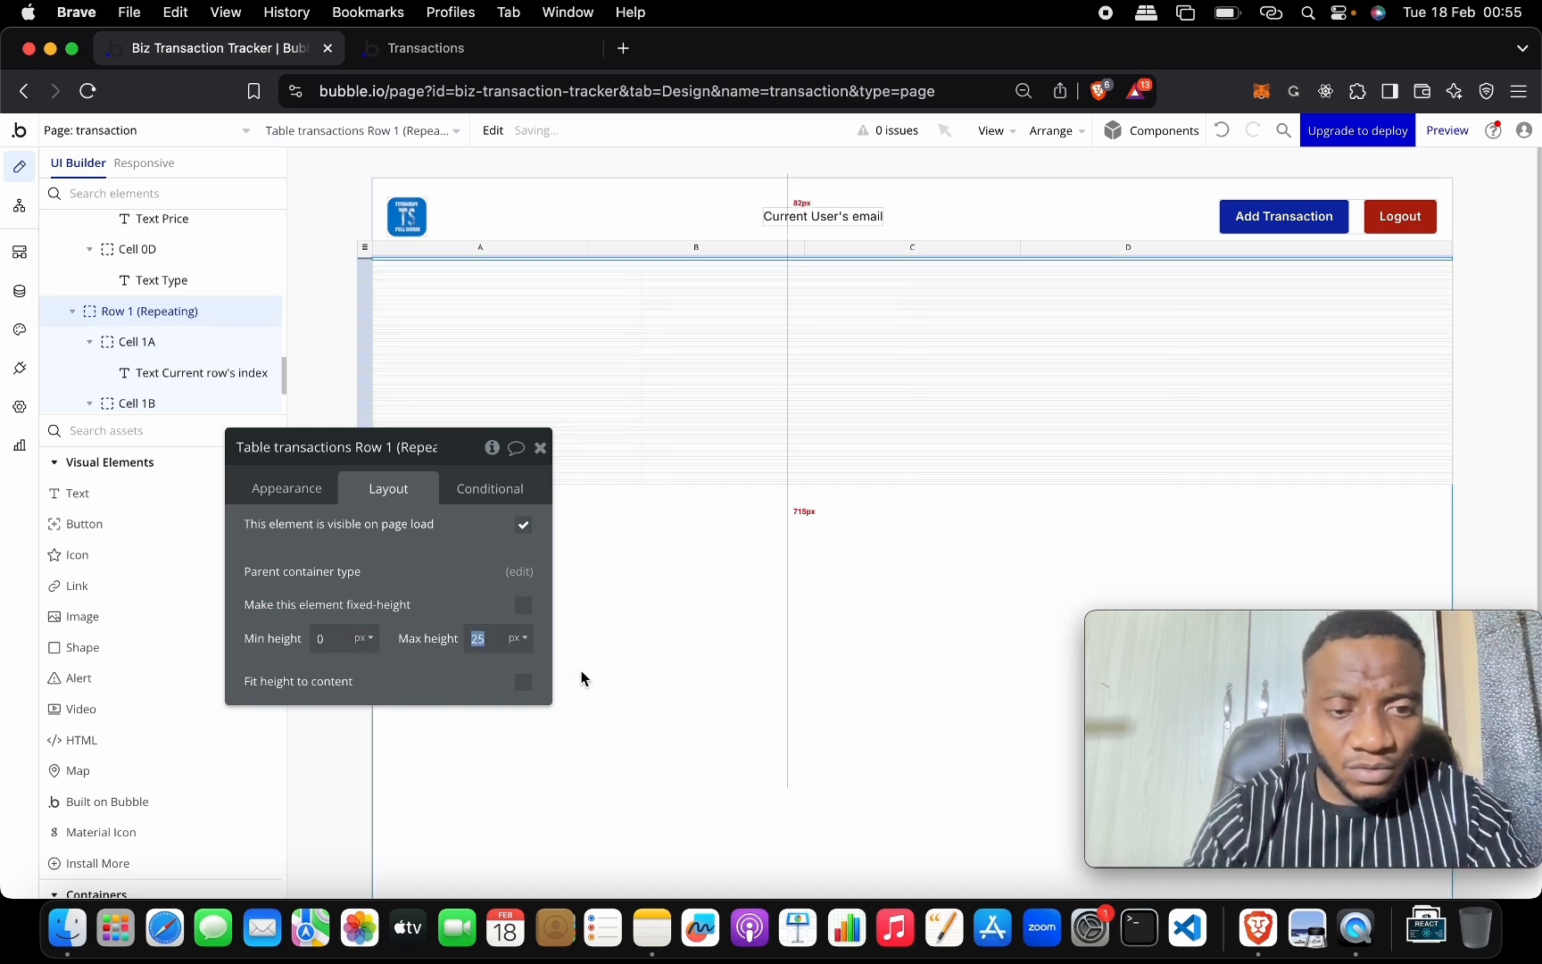
{"action": "type", "text": "30"}
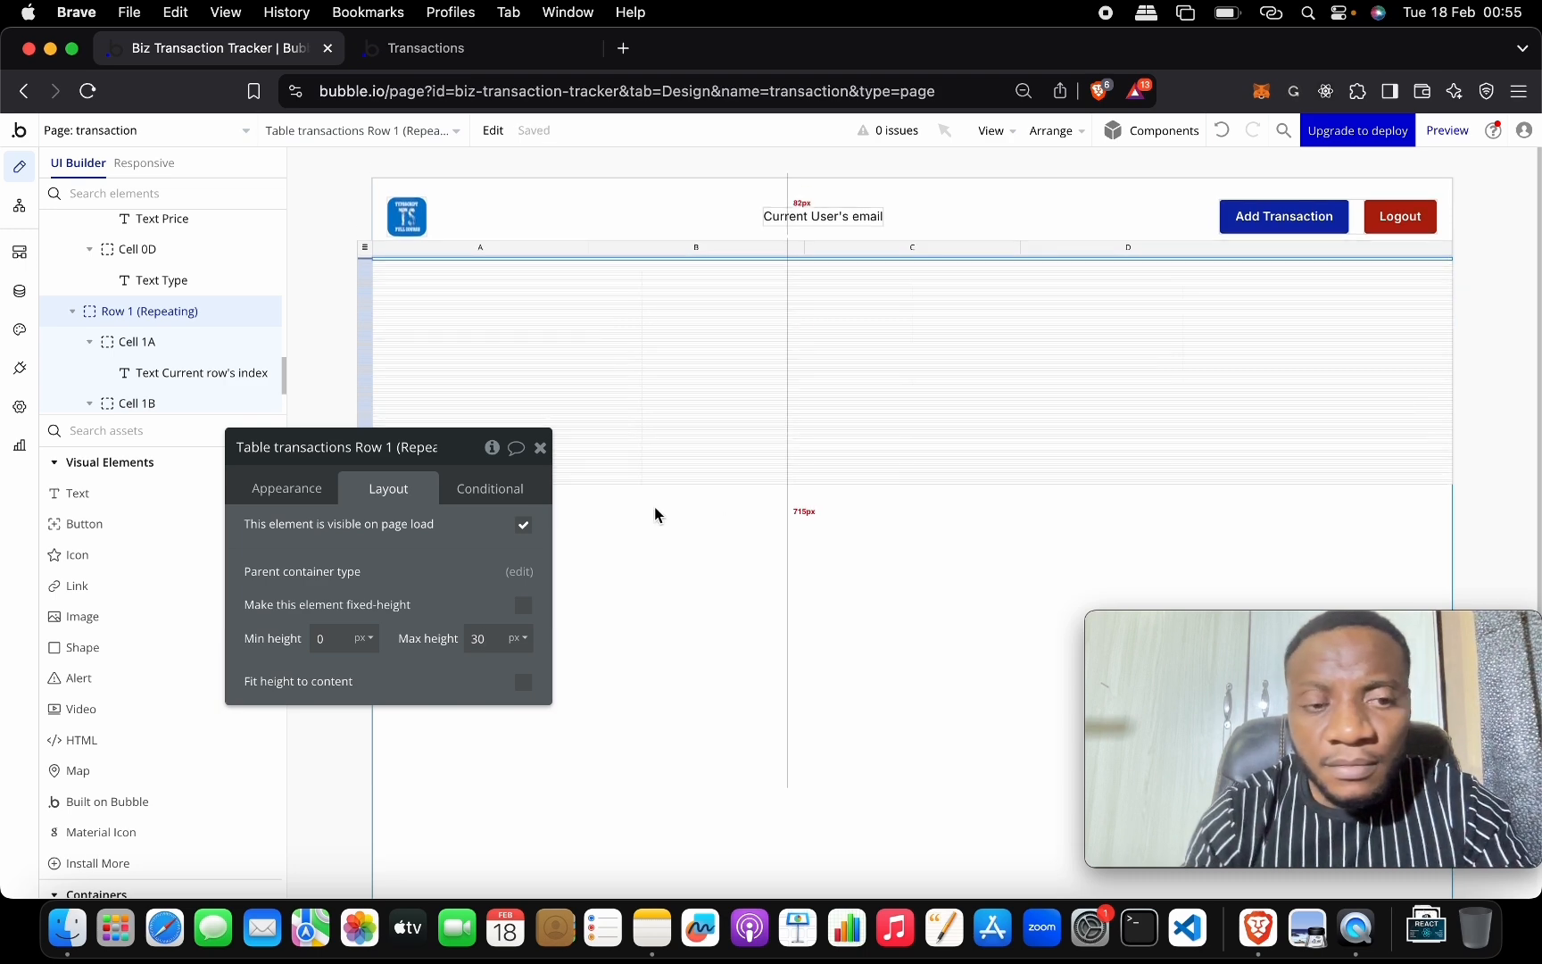
{"action": "left_click", "coordinate": [1224, 132]}
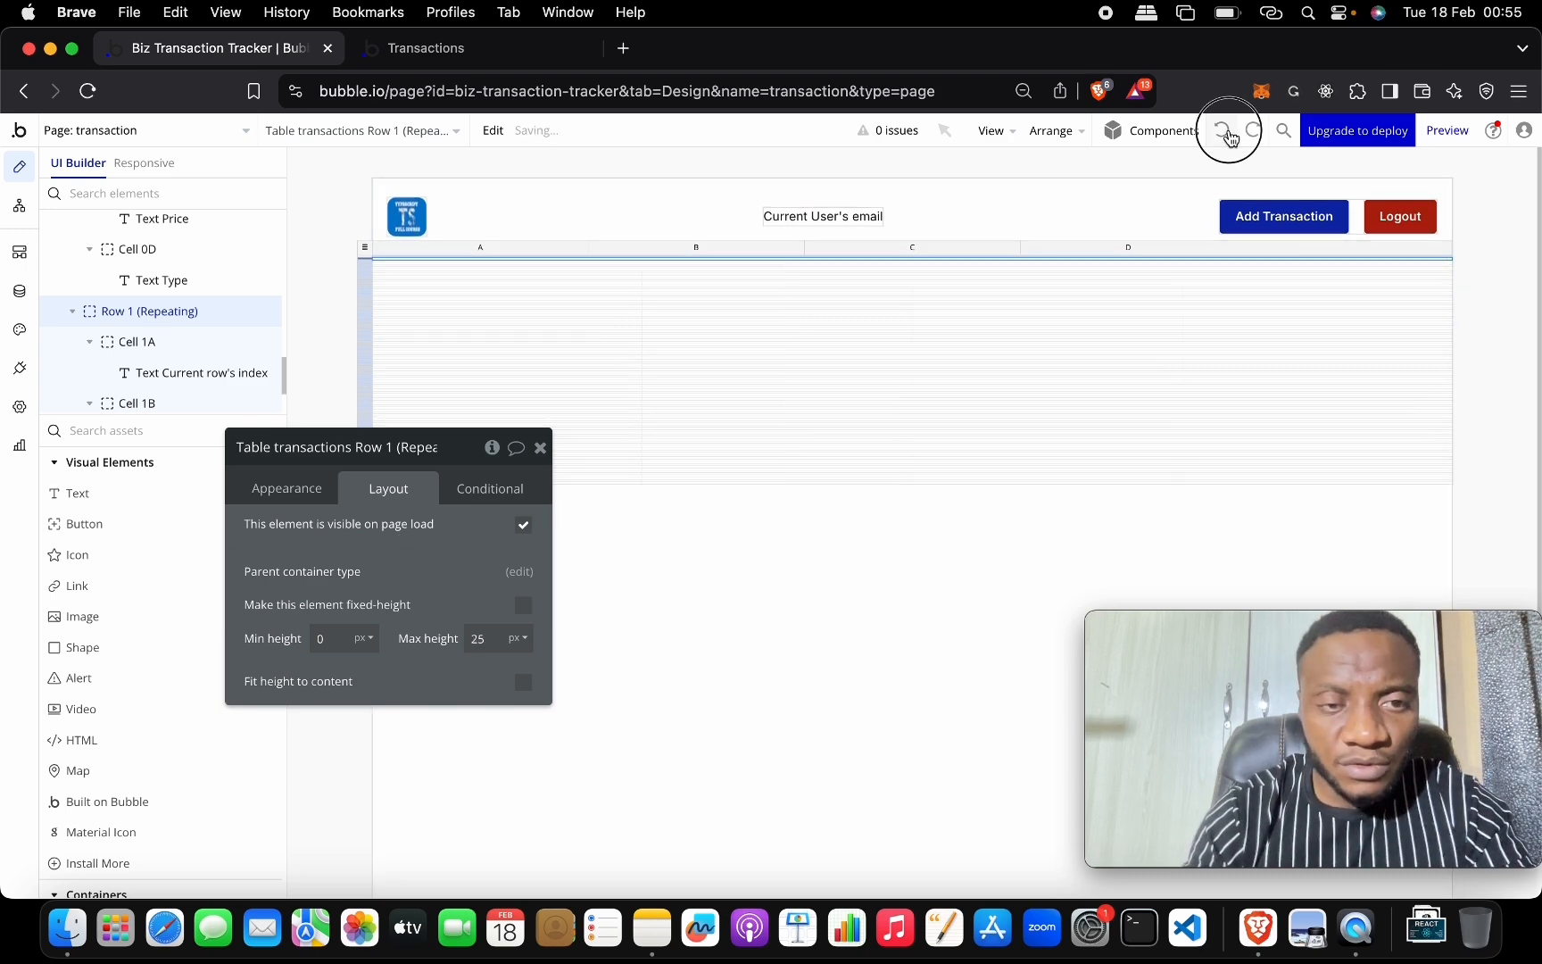
{"action": "left_click", "coordinate": [1229, 132]}
Set the repeating row's minimum and maximum height both to 30 px.
{"action": "double_click", "coordinate": [328, 637]}
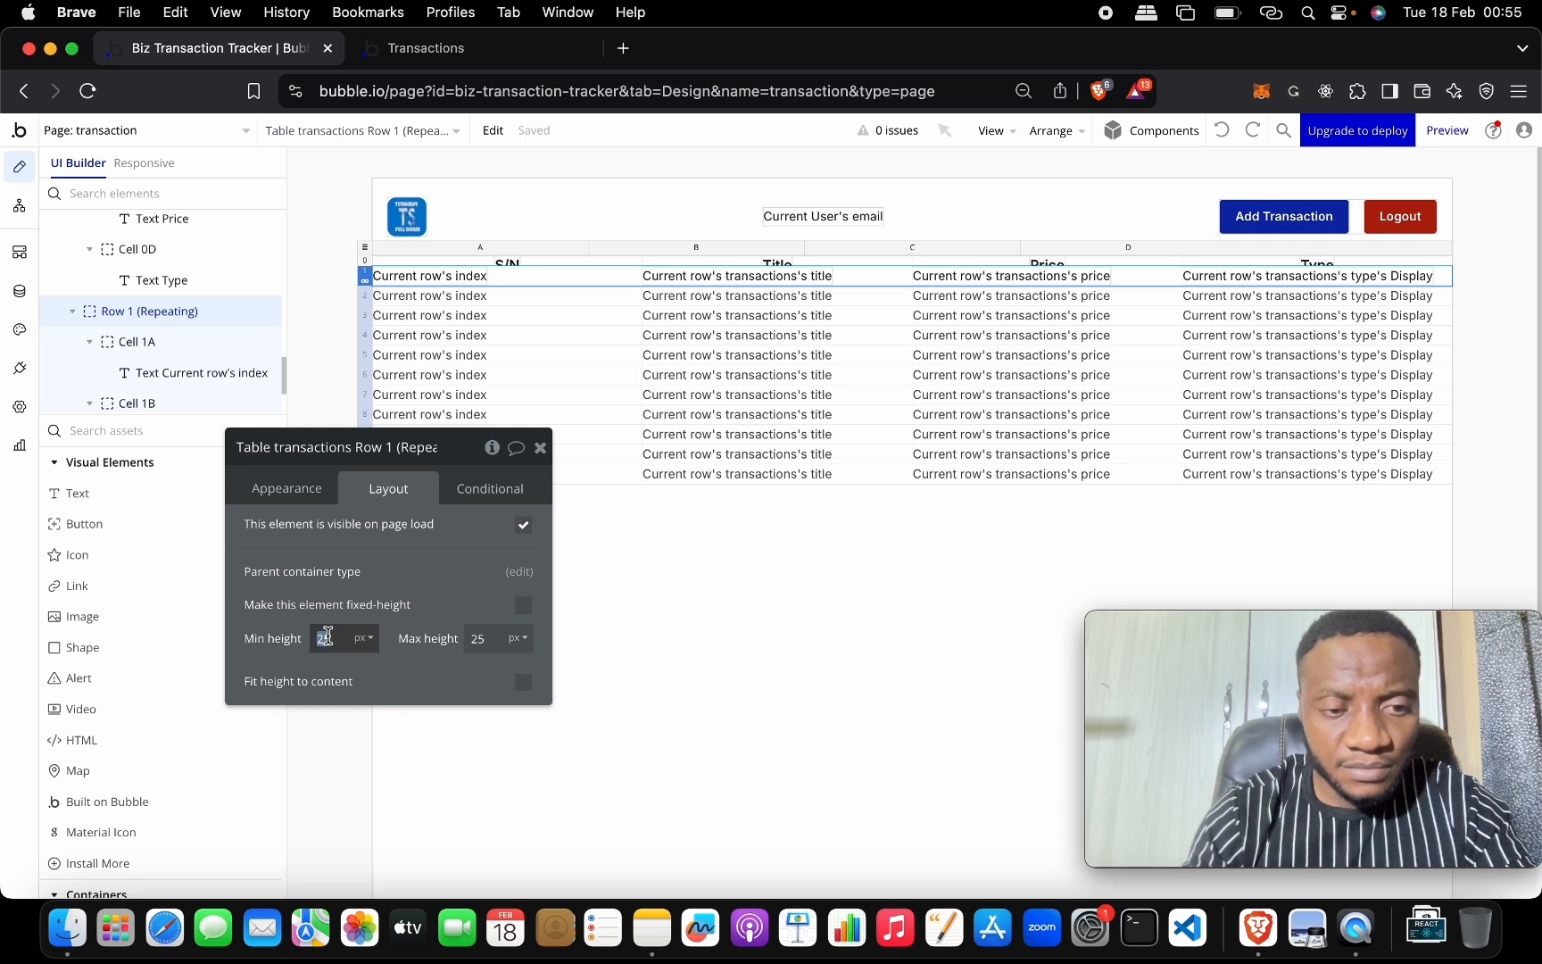
{"action": "type", "text": "0"}
{"action": "key", "text": "Tab"}
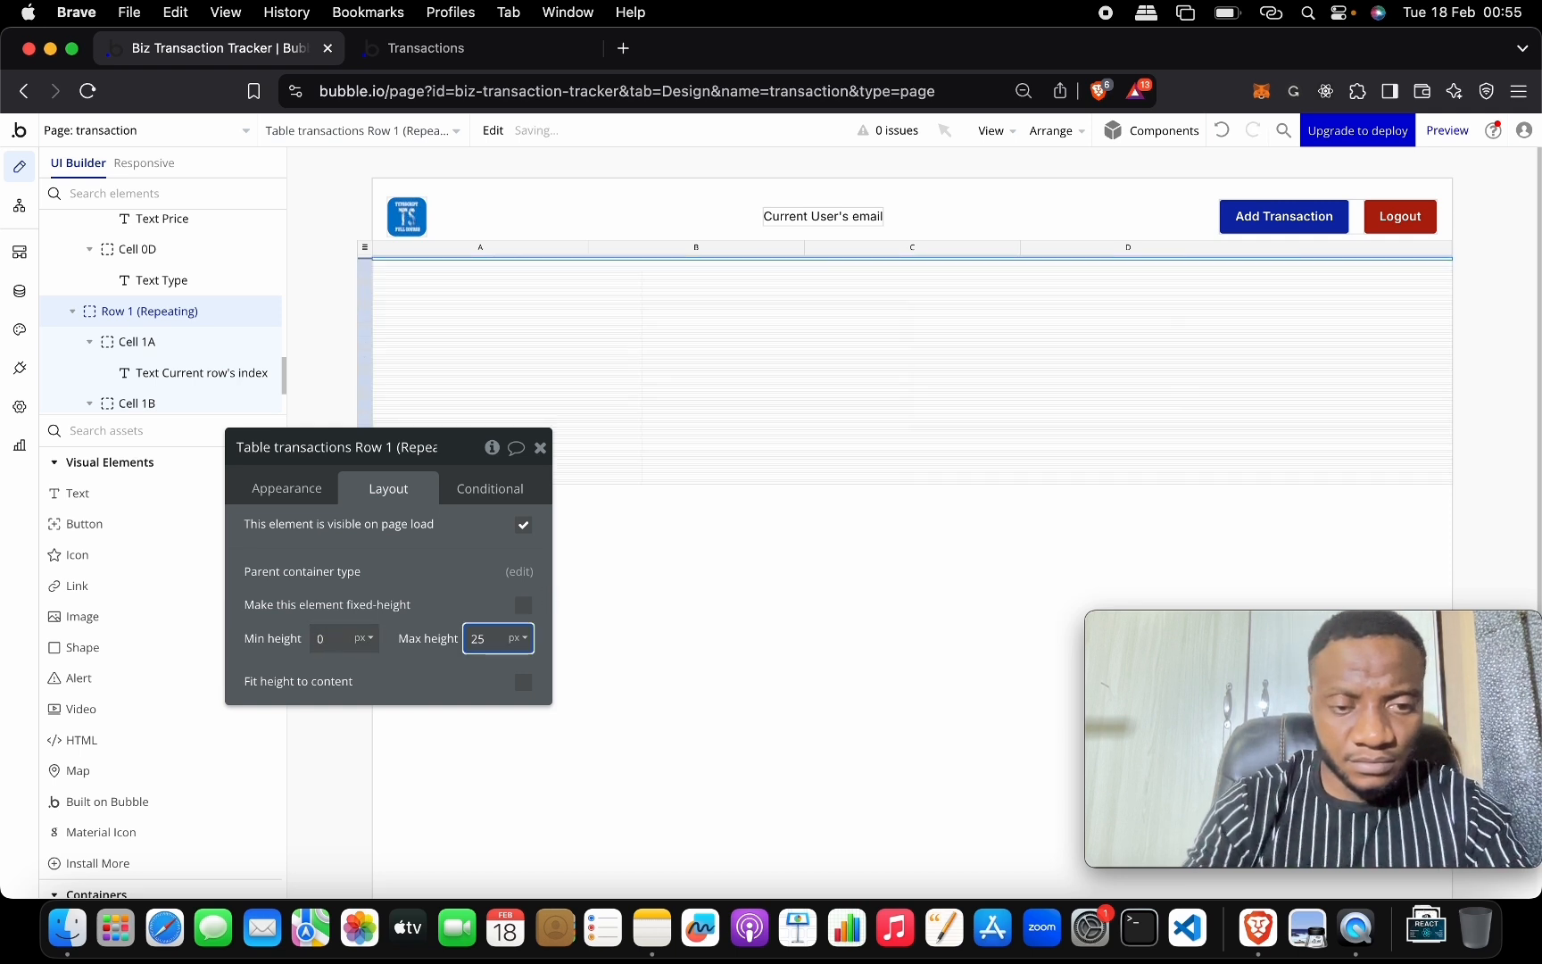
{"action": "left_click", "coordinate": [336, 640]}
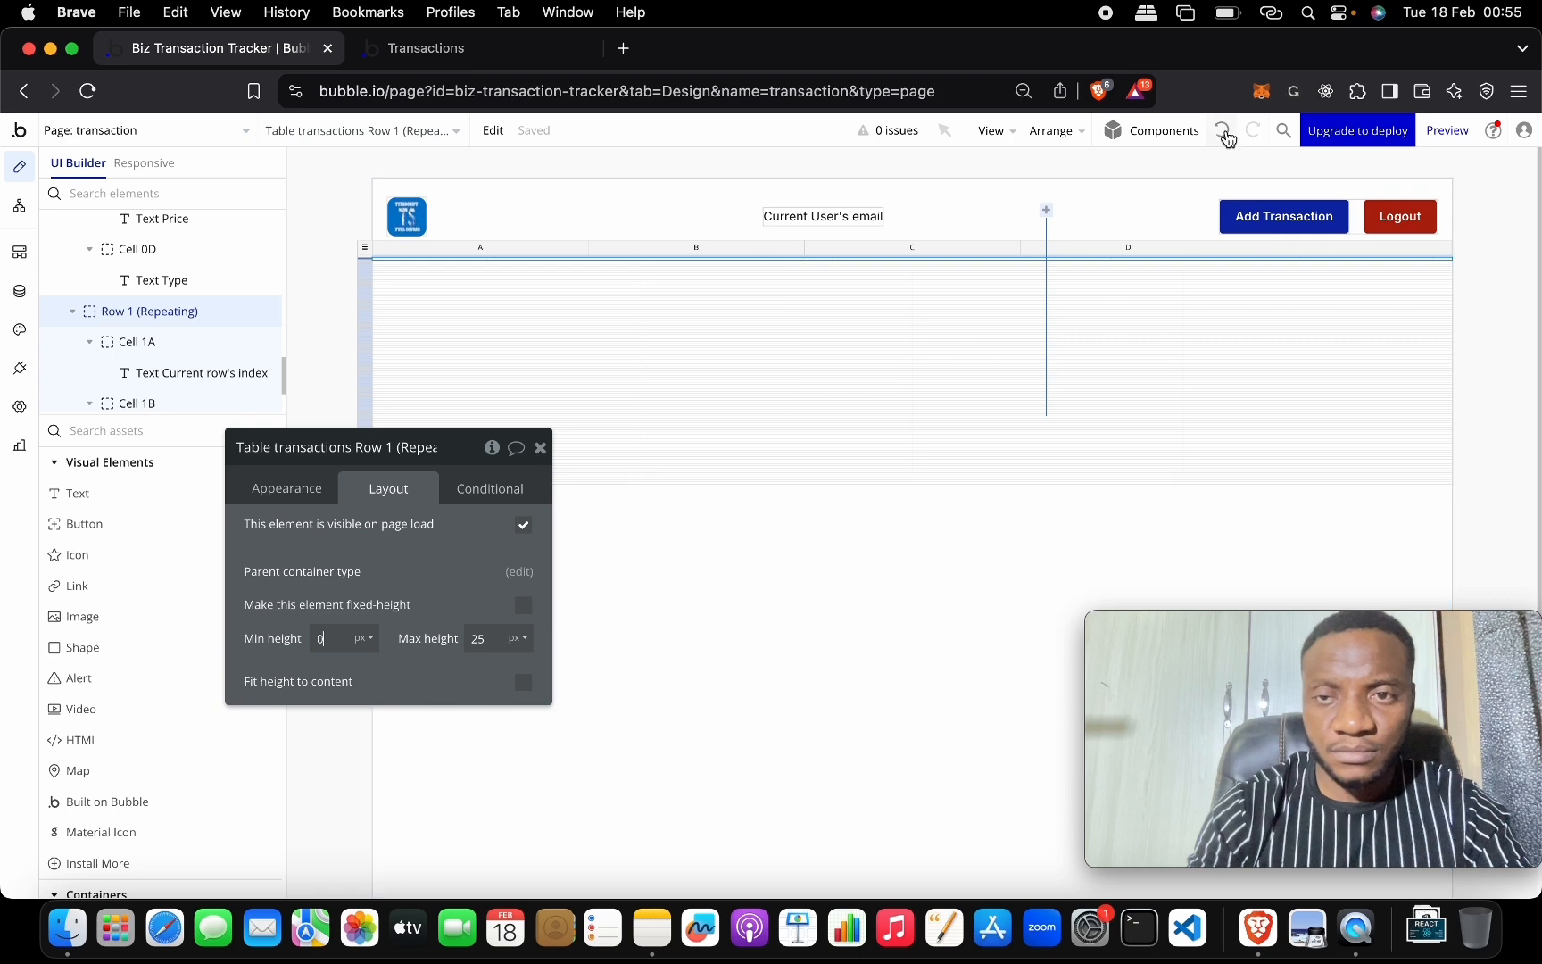
{"action": "left_click", "coordinate": [1223, 132]}
{"action": "double_click", "coordinate": [325, 639]}
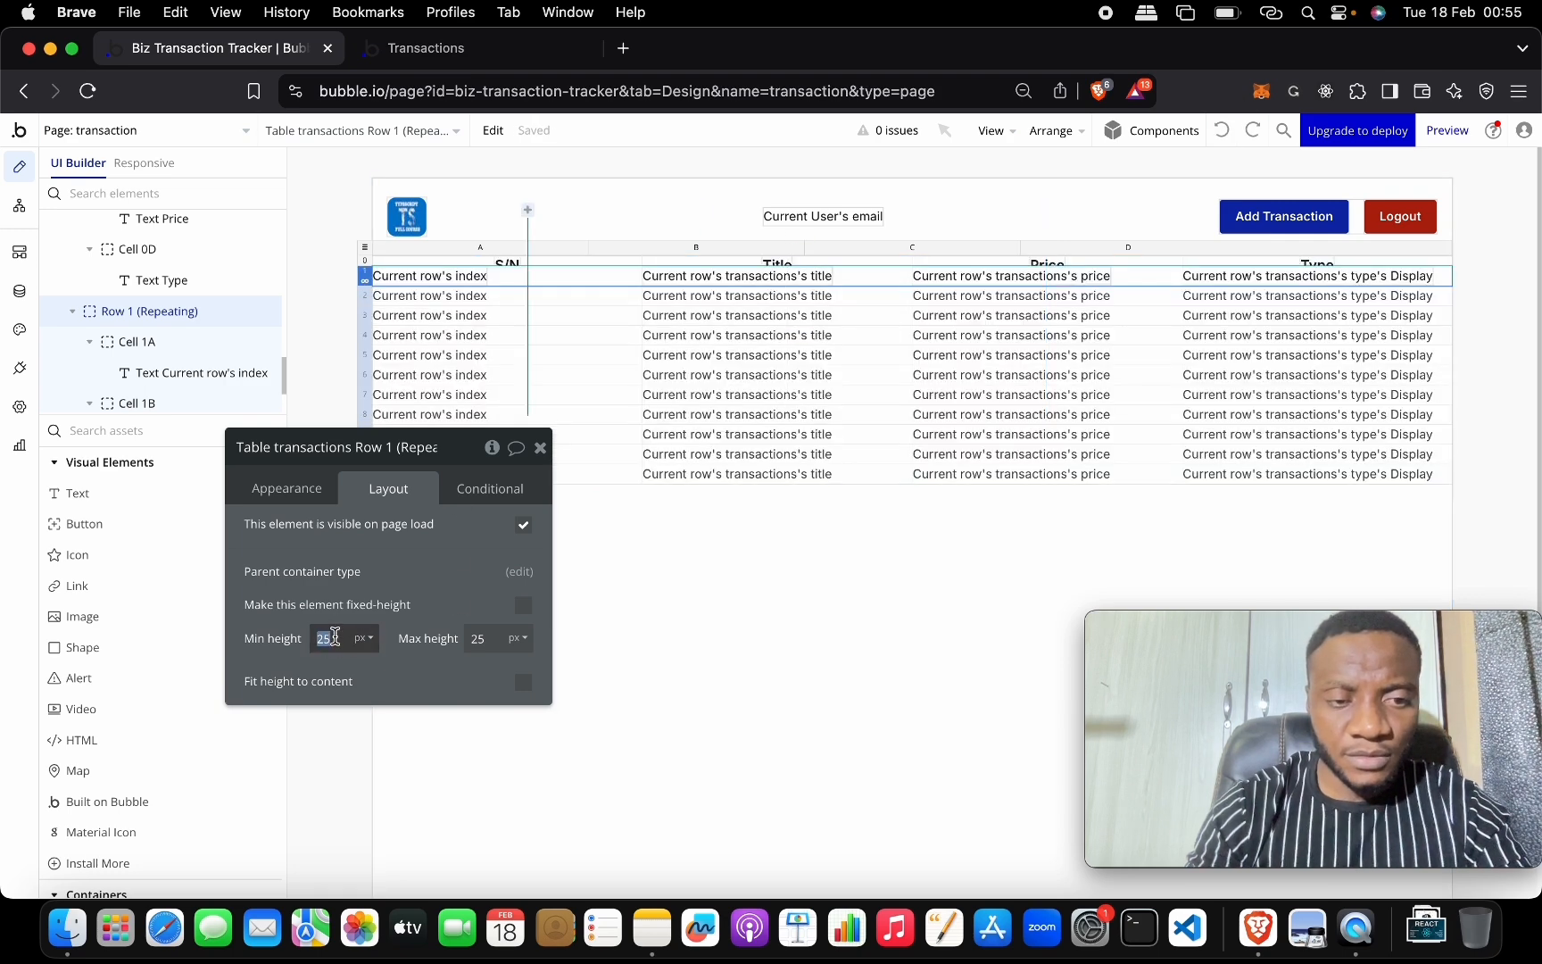
{"action": "type", "text": "30"}
{"action": "left_click", "coordinate": [494, 639]}
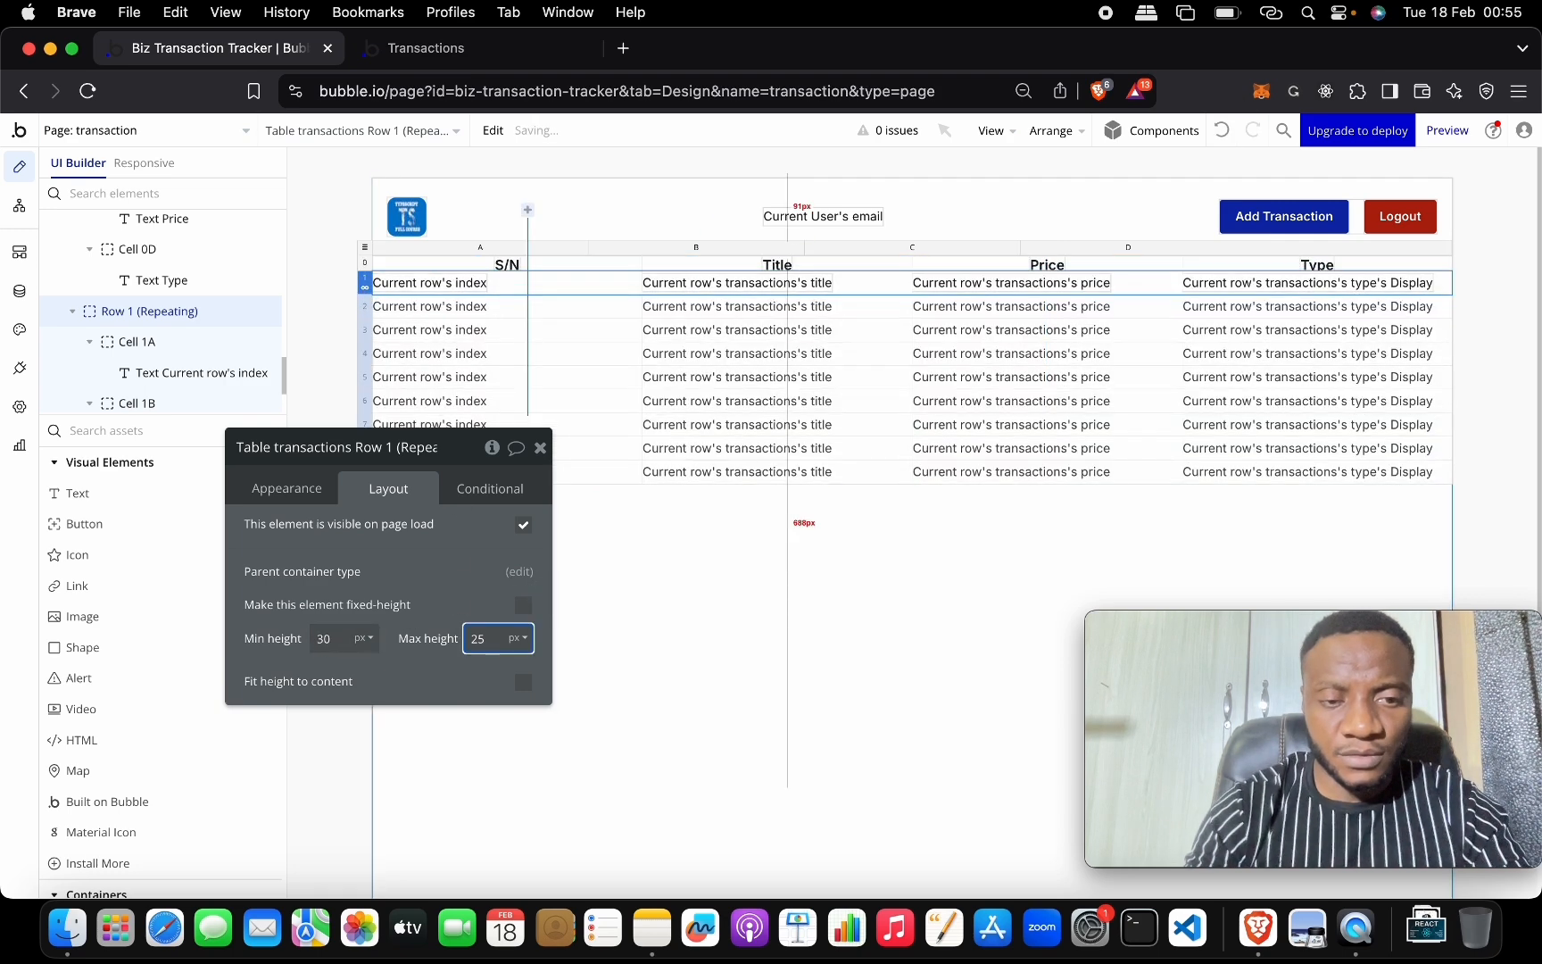
{"action": "double_click", "coordinate": [494, 639]}
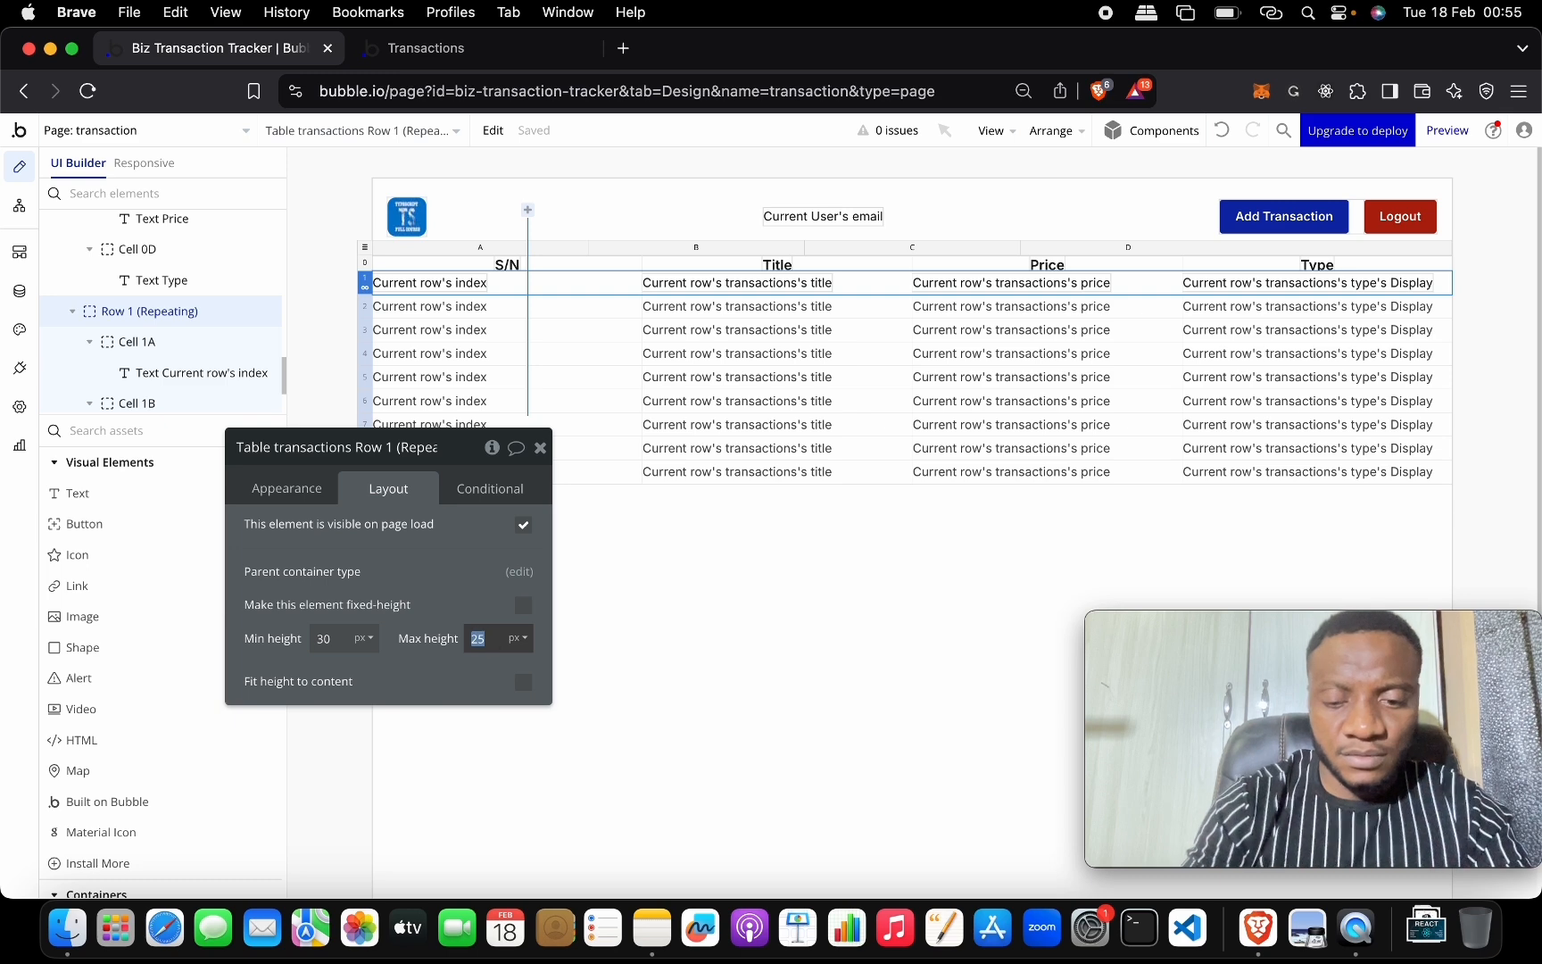
Reload the live page to check the 30 px rows, then close the S/N cell's editor.
{"action": "left_click", "coordinate": [484, 59]}
{"action": "left_click", "coordinate": [493, 138]}
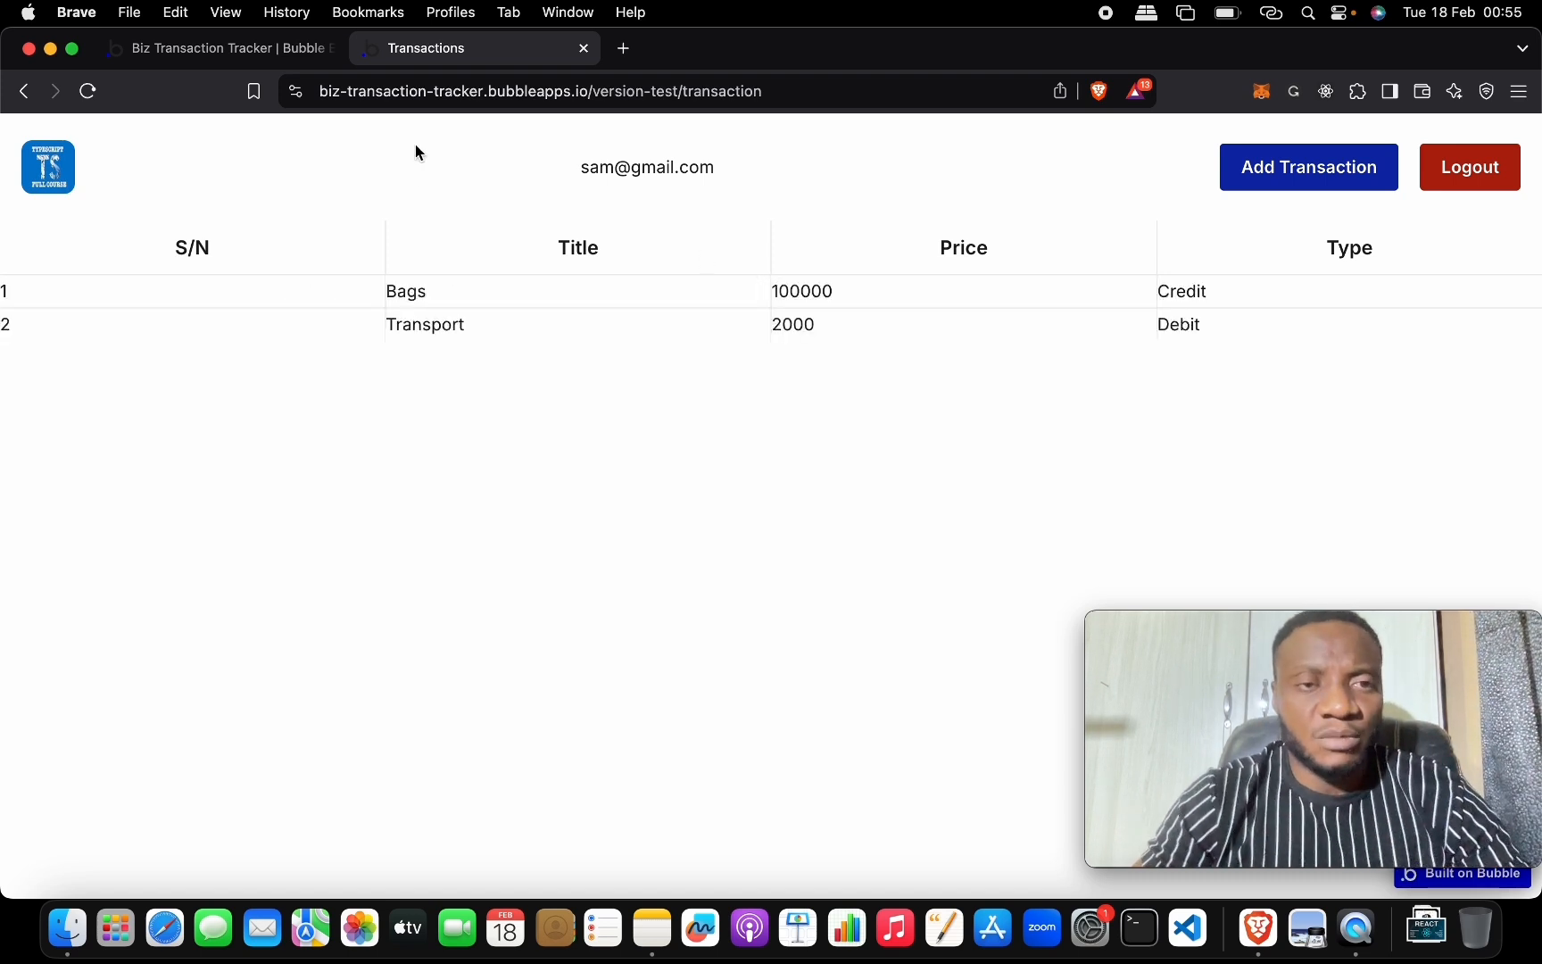
{"action": "left_click", "coordinate": [277, 46]}
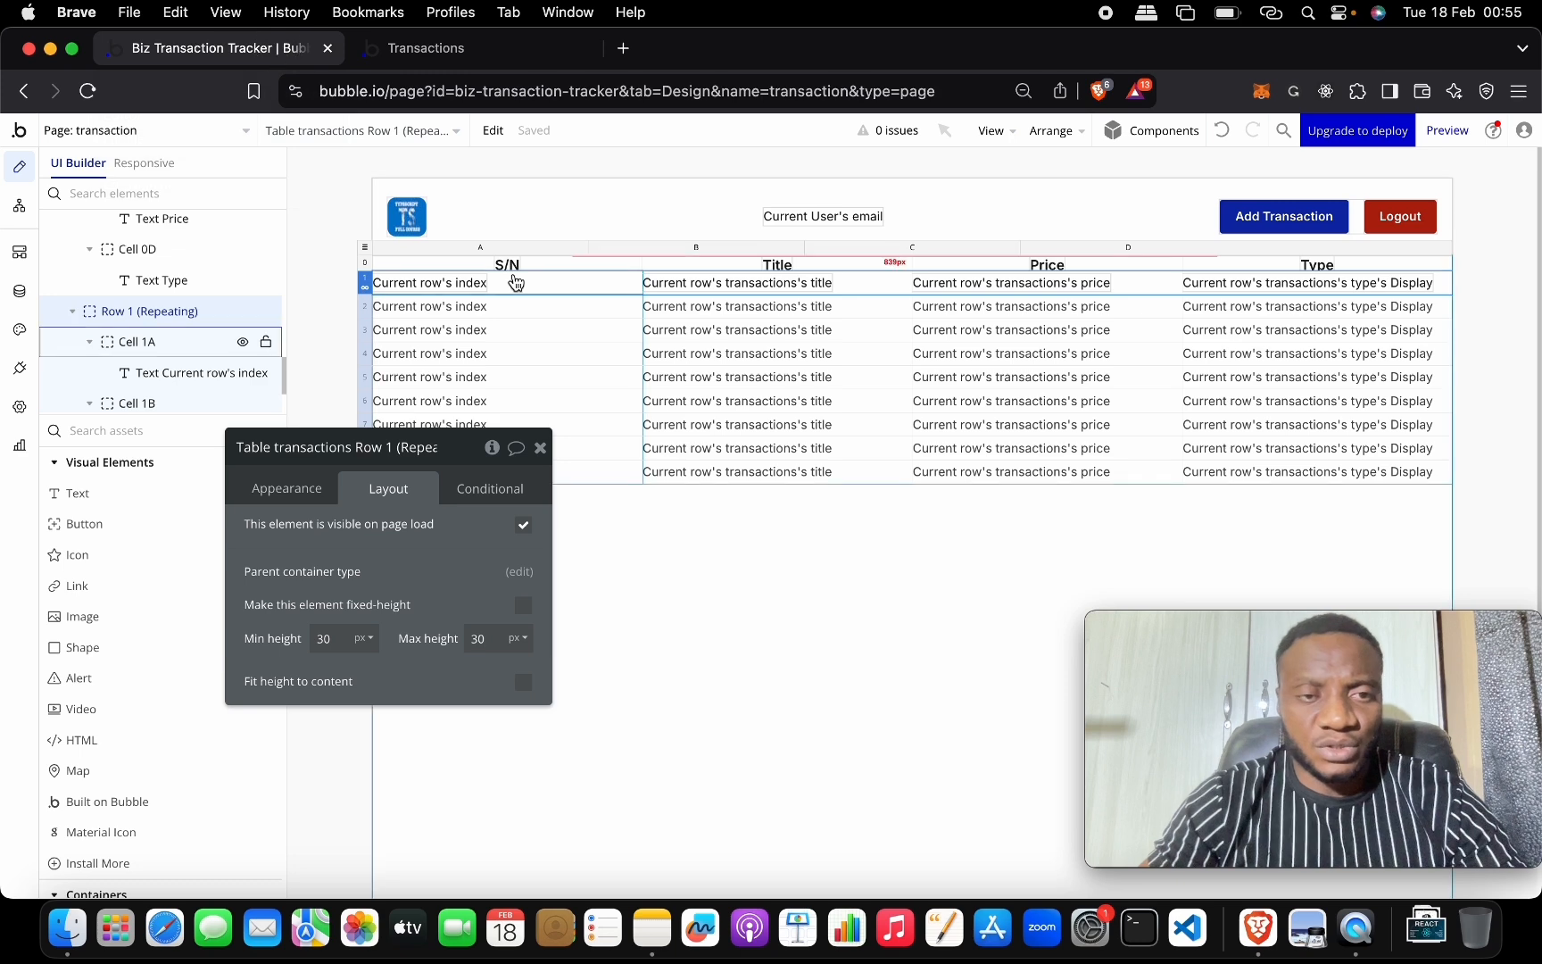
{"action": "left_click", "coordinate": [507, 282]}
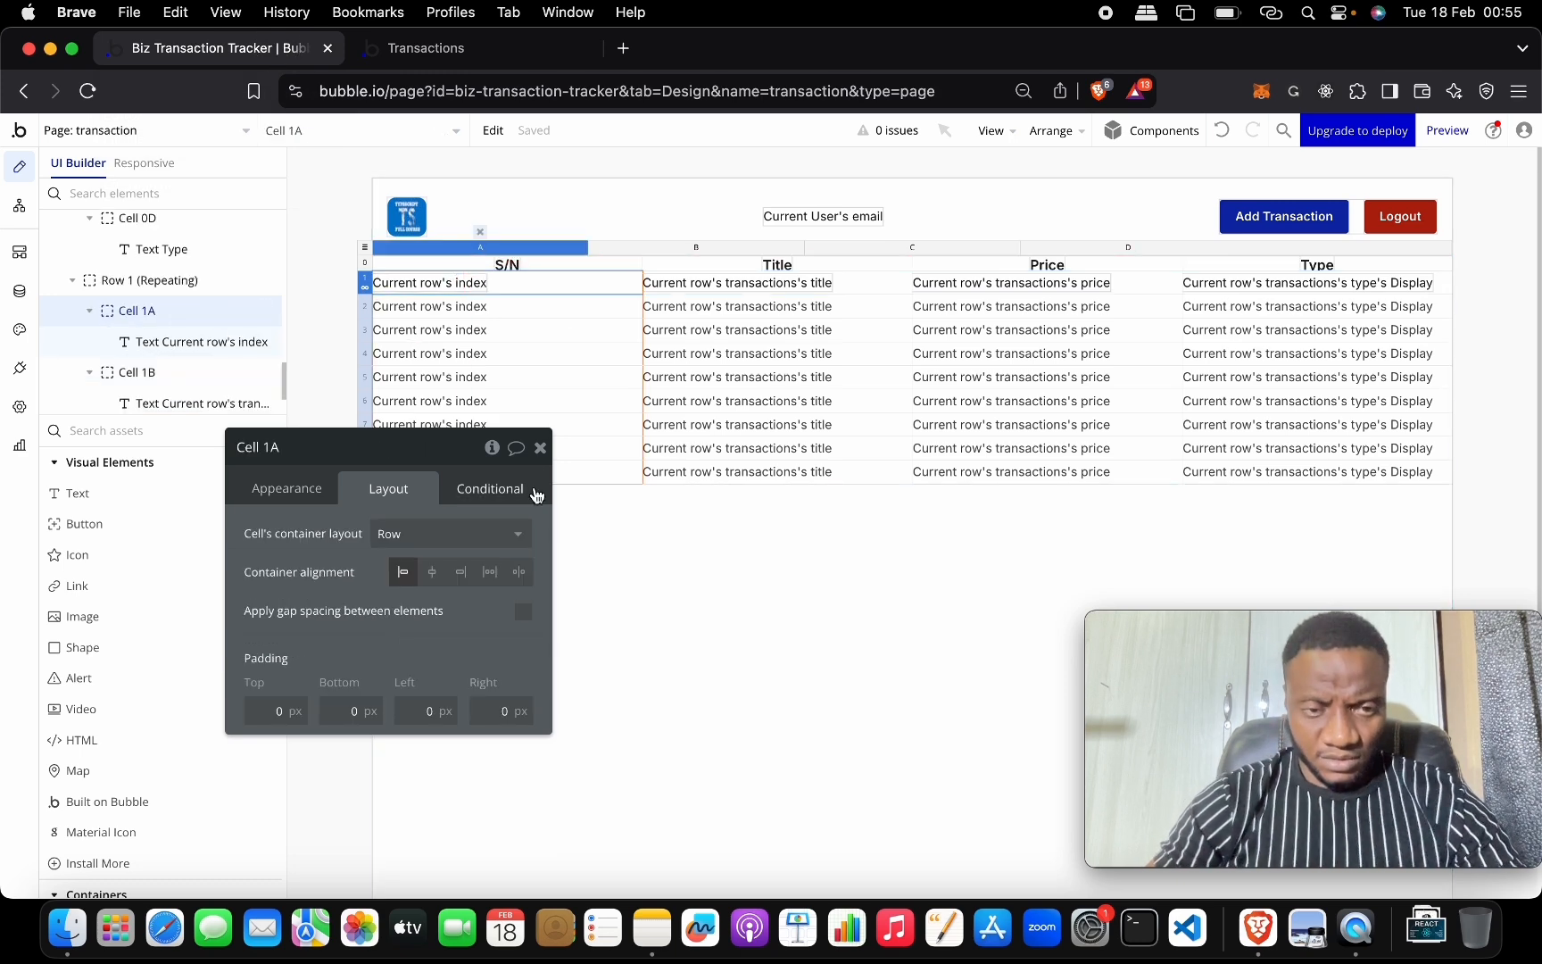
{"action": "left_click", "coordinate": [540, 447]}
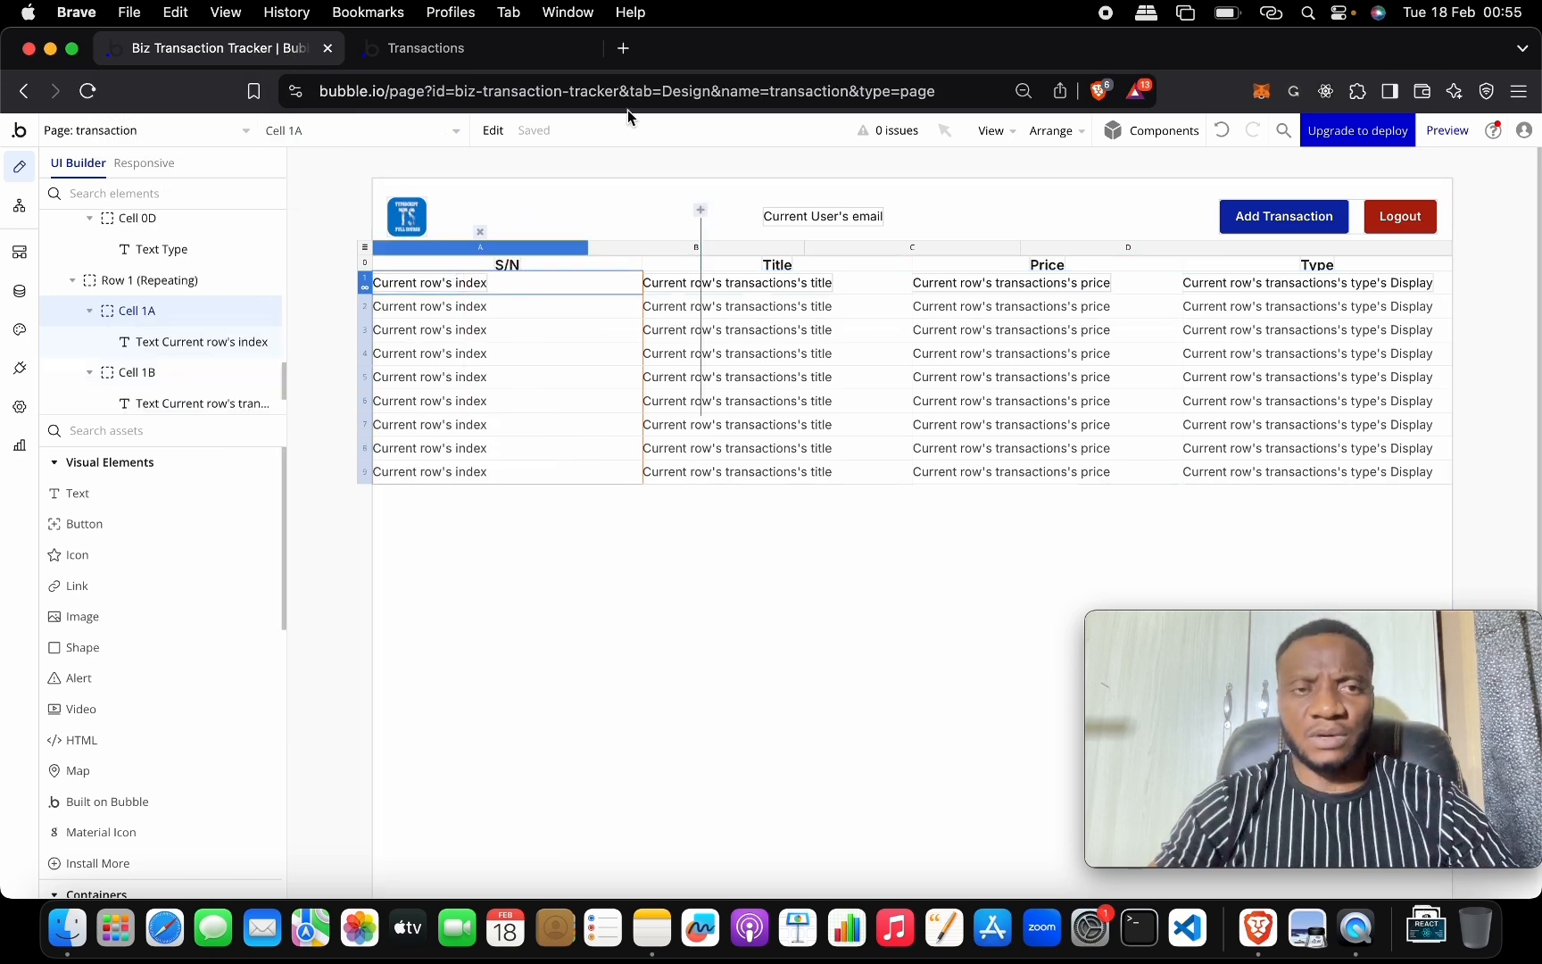
{"action": "left_click", "coordinate": [516, 49]}
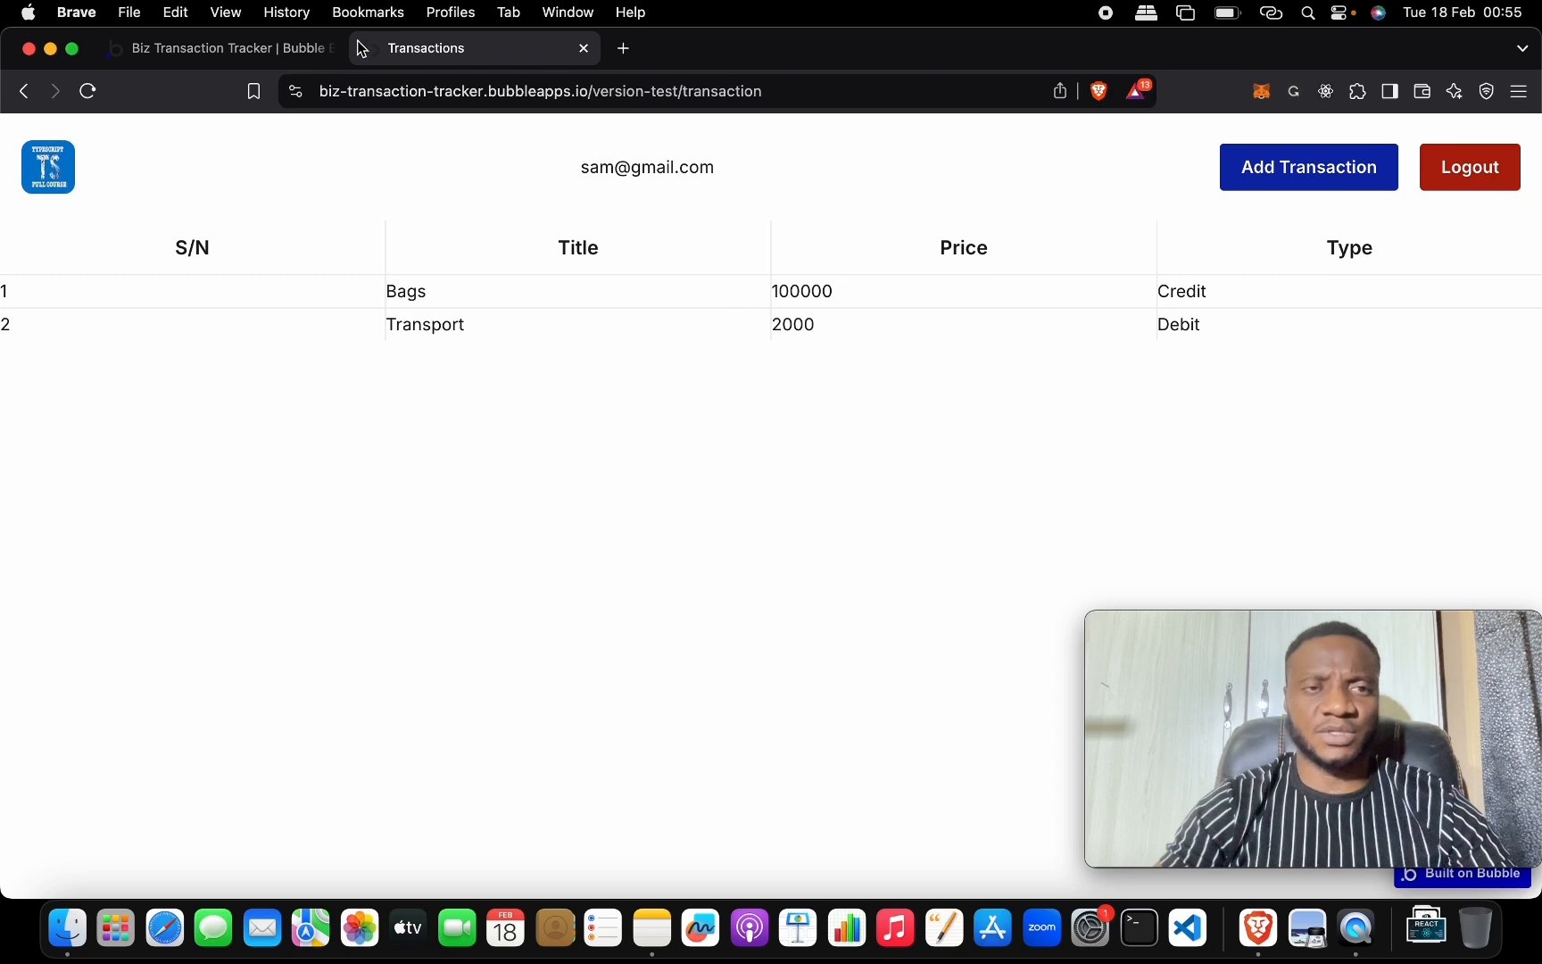
{"action": "left_click", "coordinate": [310, 48]}
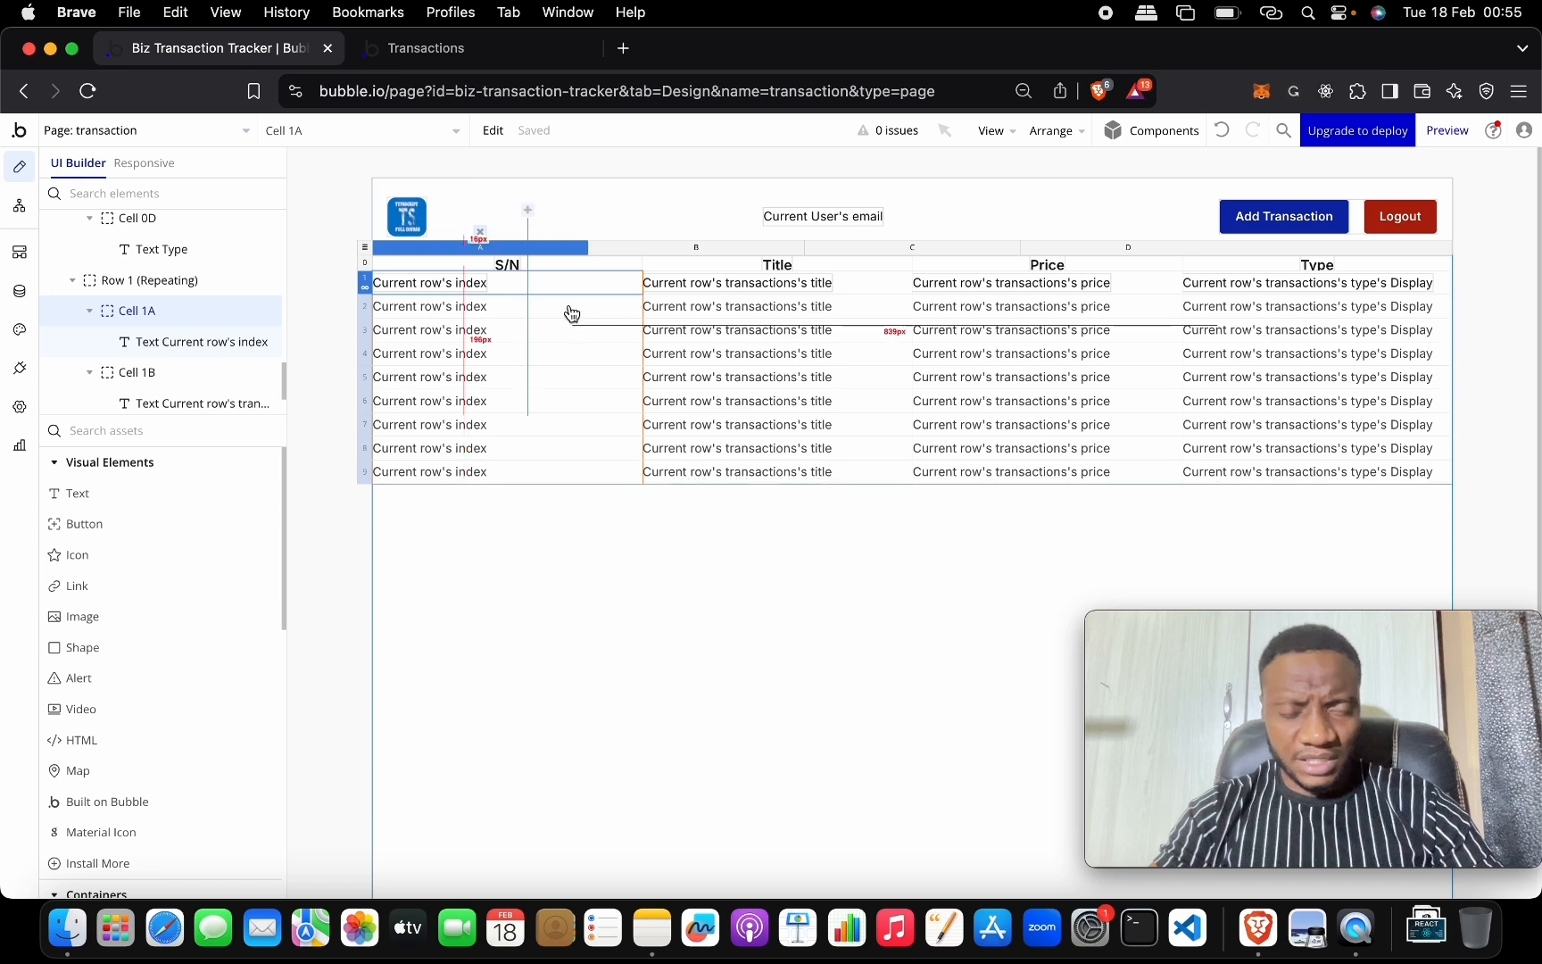
Open the transactions table's layout settings and set its top padding to 0.
{"action": "double_click", "coordinate": [366, 248]}
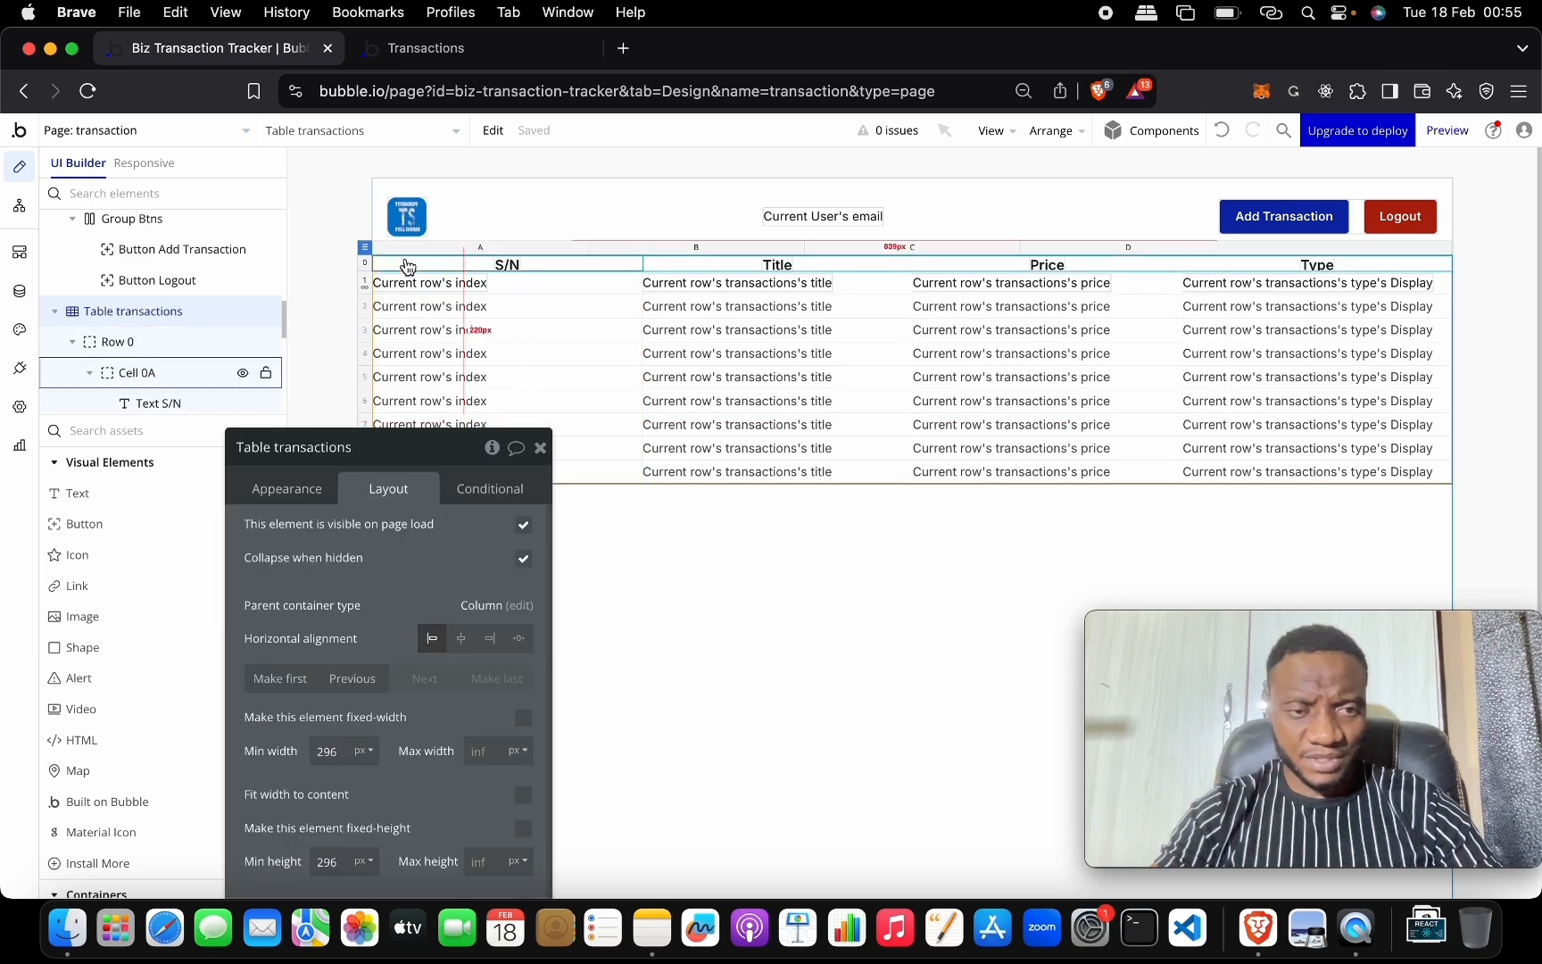
{"action": "left_click_drag", "start_coordinate": [413, 543], "coordinate": [331, 263]}
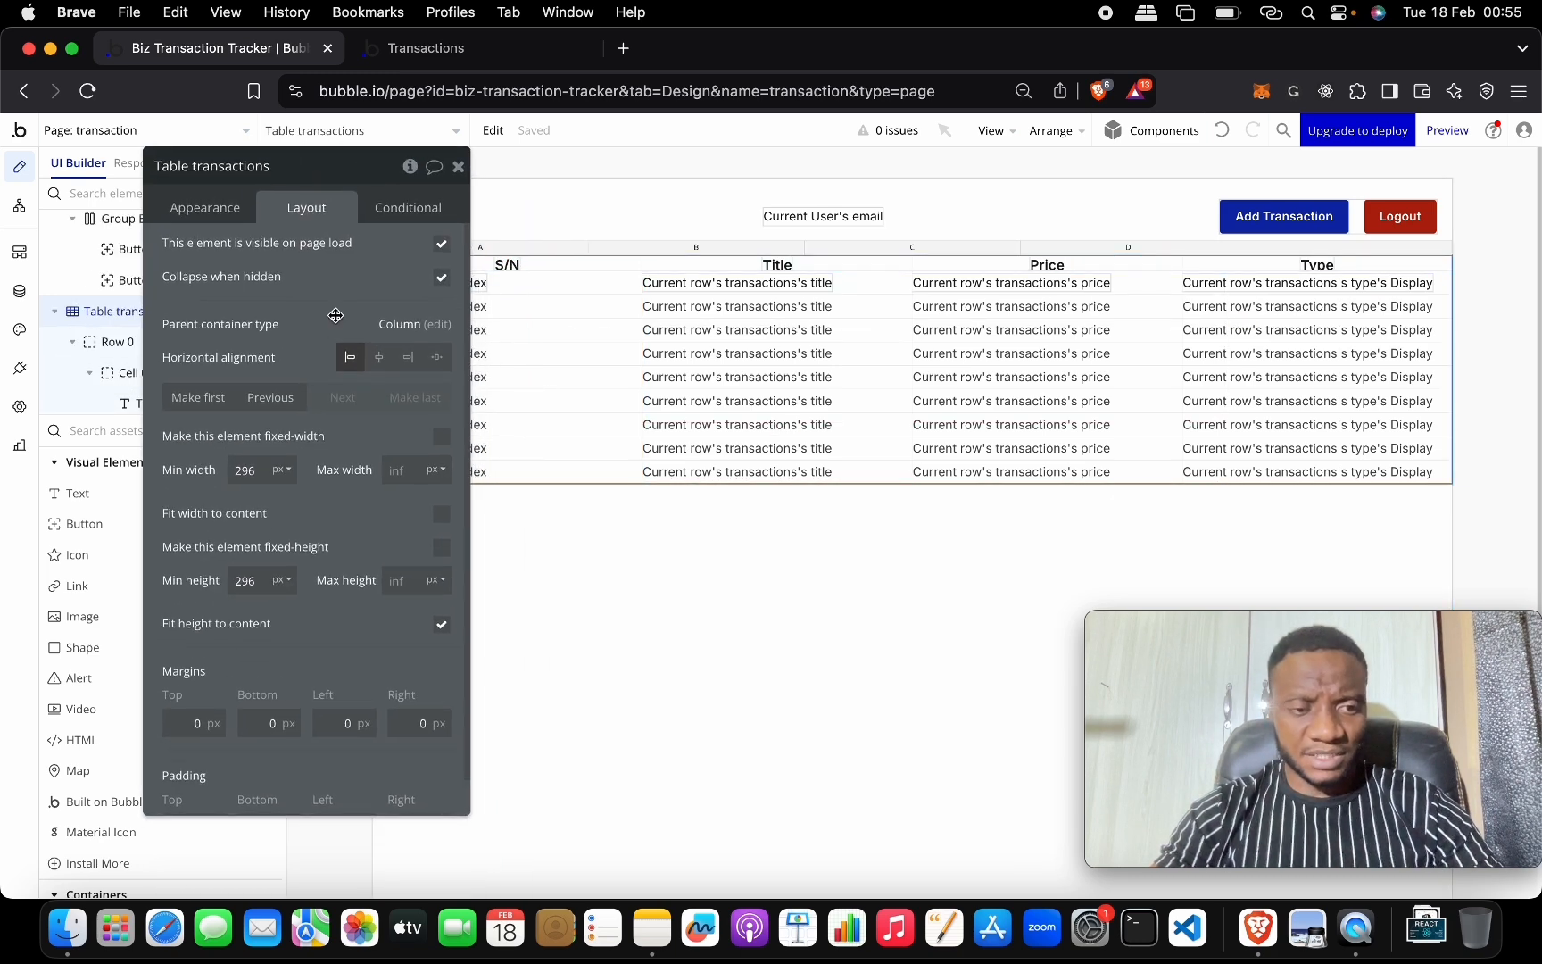
{"action": "scroll", "coordinate": [335, 315], "scroll_direction": "down", "scroll_amount": 1}
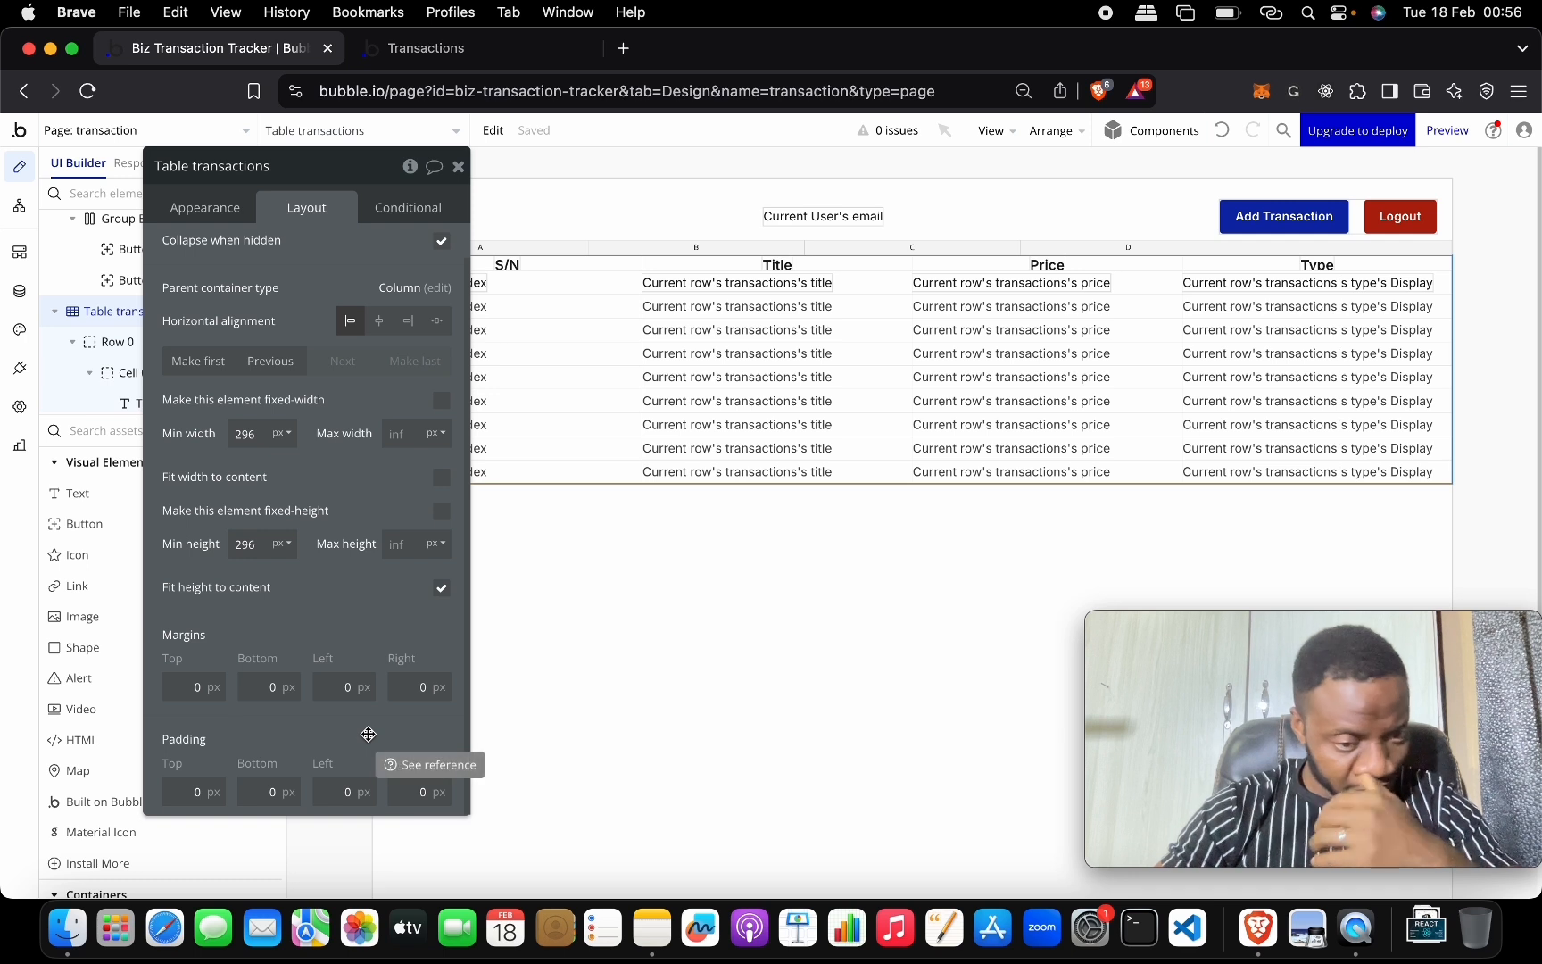
{"action": "left_click", "coordinate": [205, 790]}
{"action": "type", "text": "50"}
{"action": "key", "text": "Tab"}
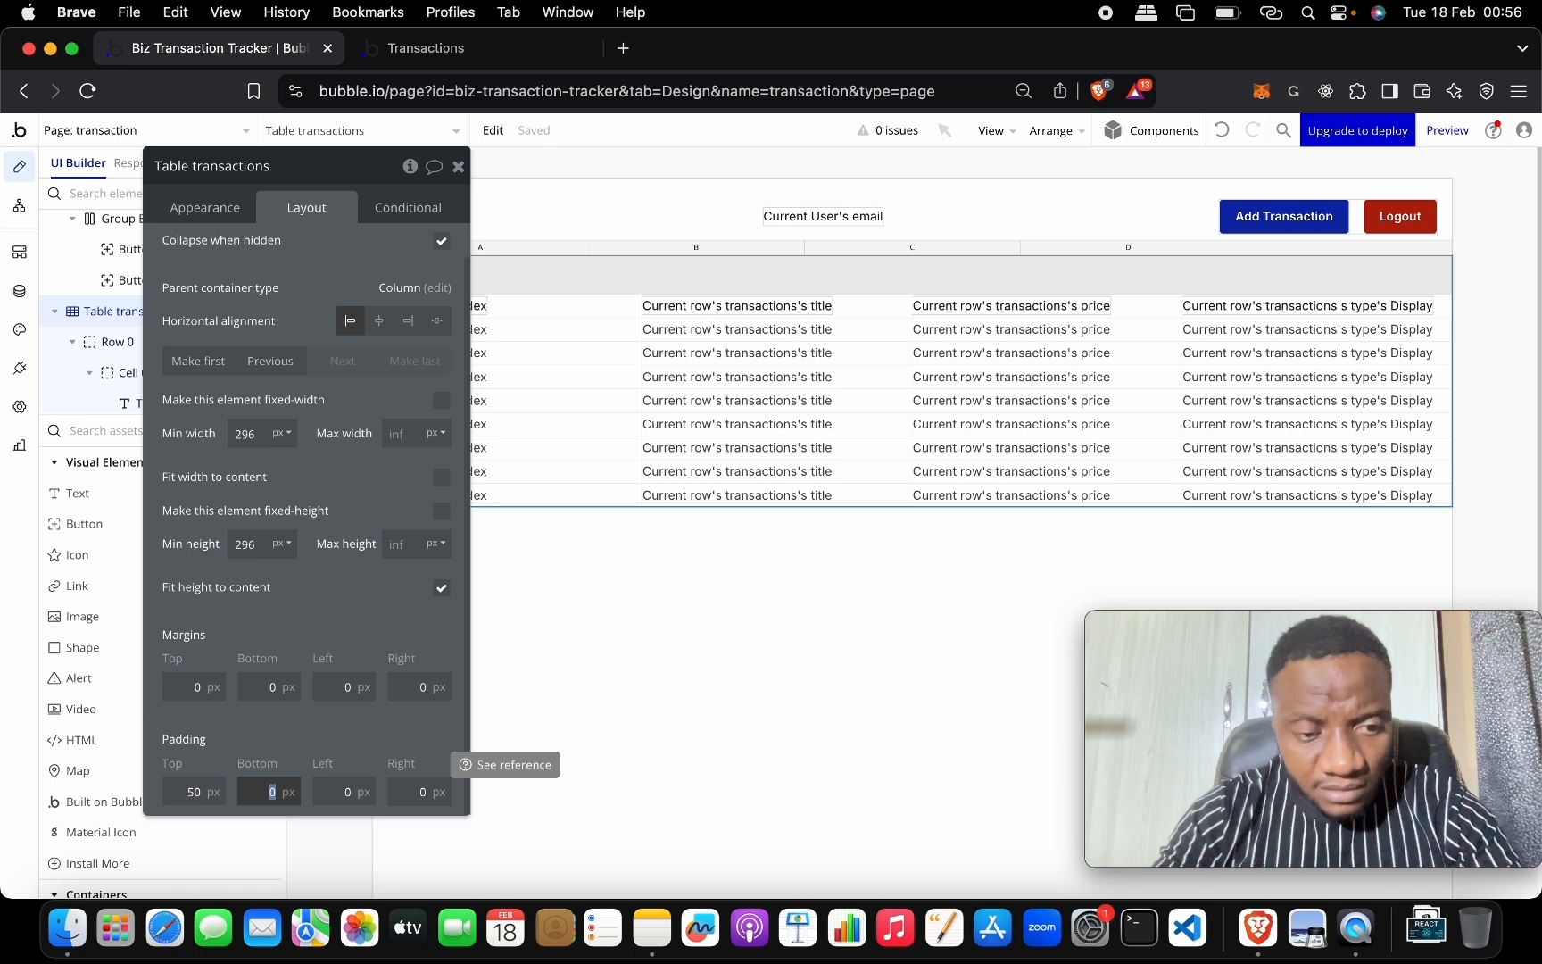
{"action": "key", "text": "shift+Tab"}
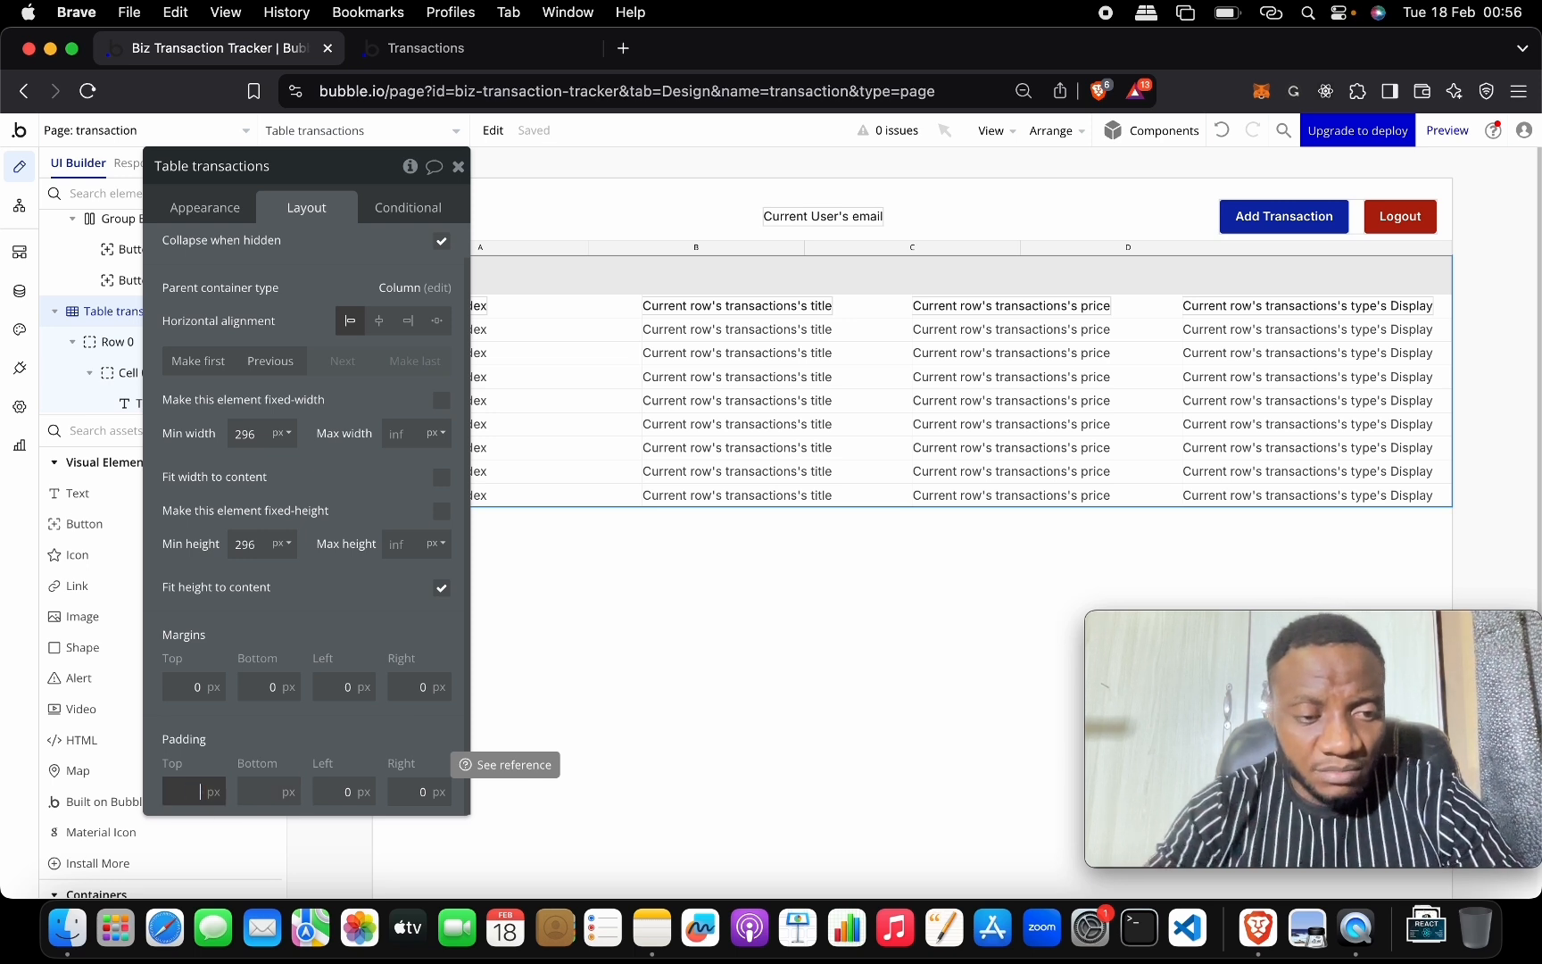
{"action": "type", "text": "0"}
Set the table's top and bottom margins to 50 px.
{"action": "left_click", "coordinate": [206, 689]}
{"action": "key", "text": "BackSpace"}
{"action": "type", "text": "50"}
{"action": "key", "text": "Tab"}
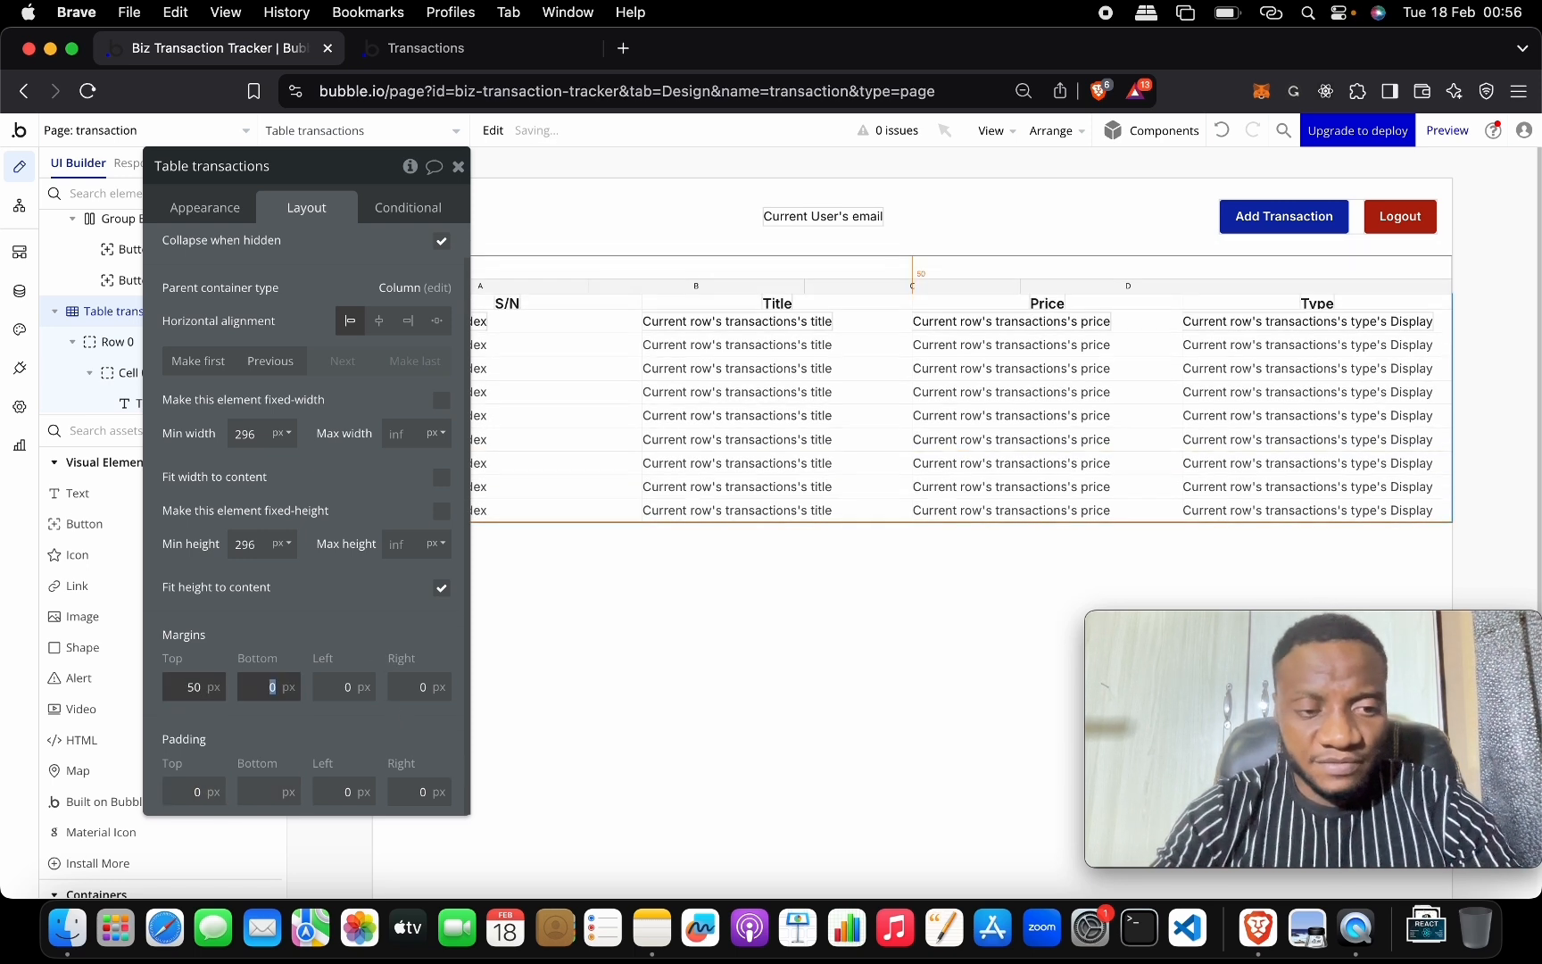
{"action": "type", "text": "50"}
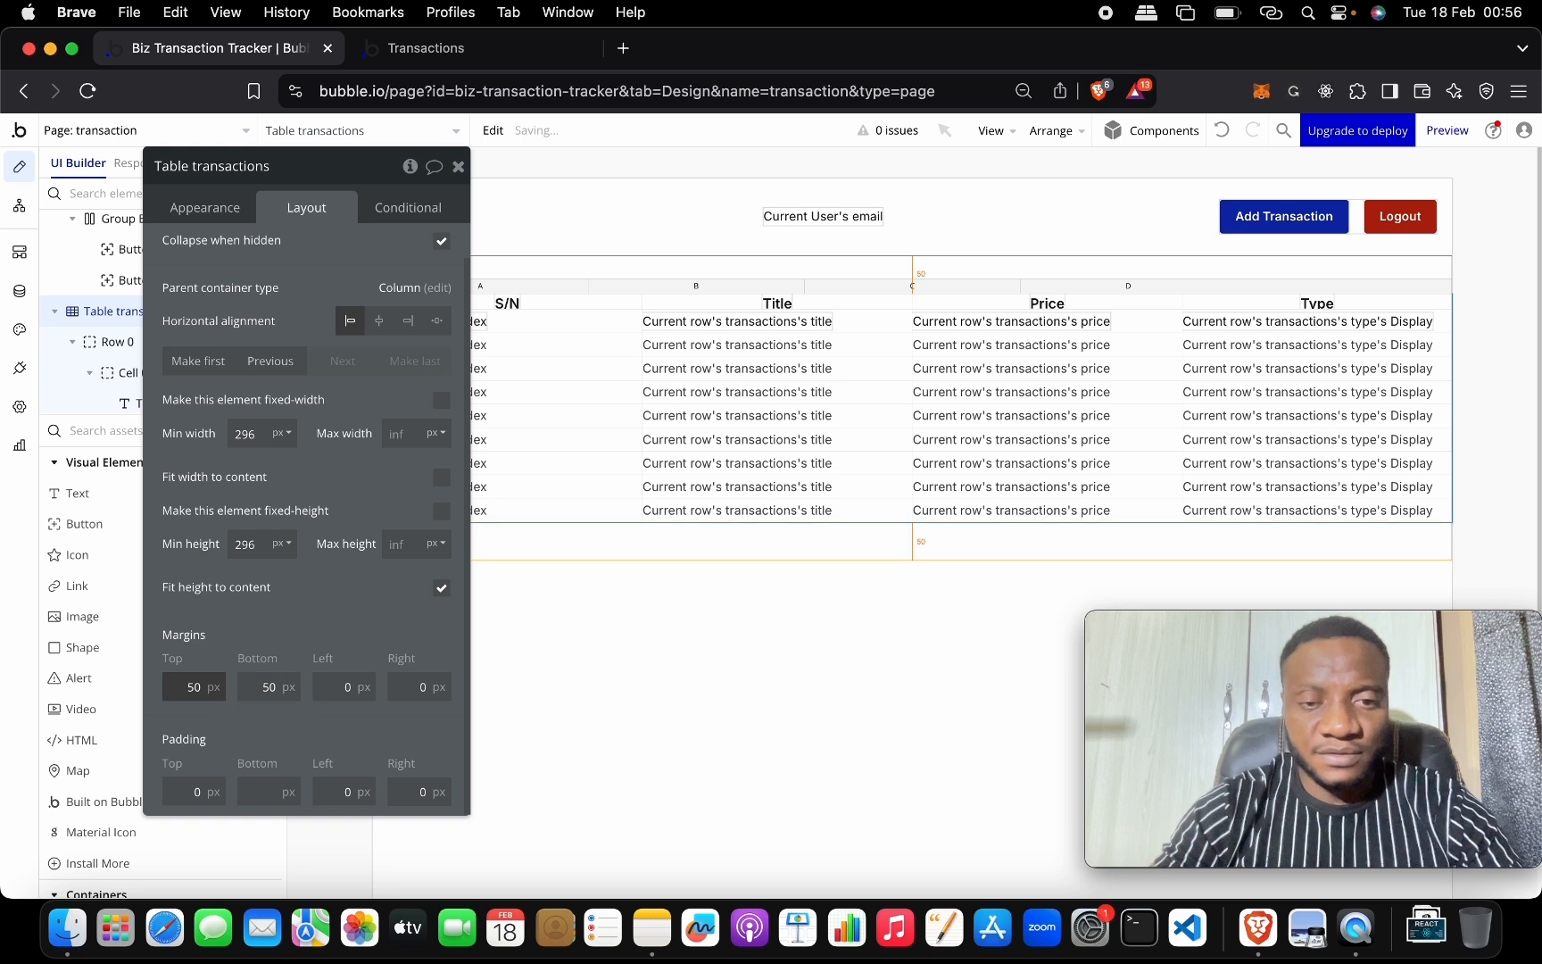
{"action": "left_click", "coordinate": [458, 166]}
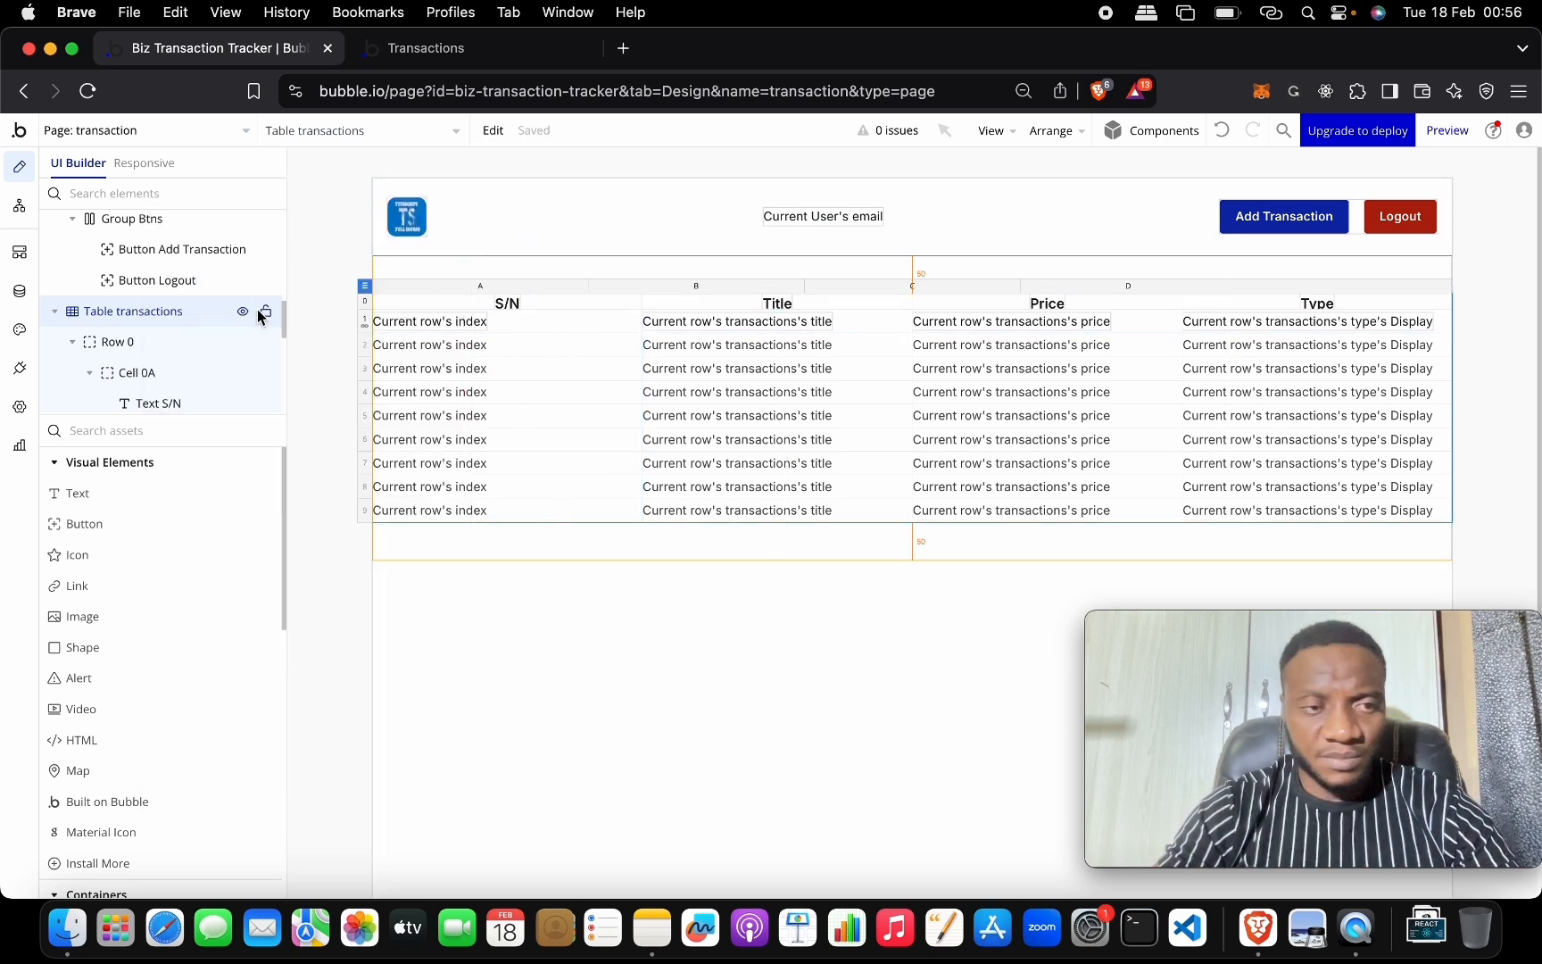
Place a text element above the table reading 'Transactions'.
{"action": "left_click_drag", "start_coordinate": [168, 498], "coordinate": [440, 262]}
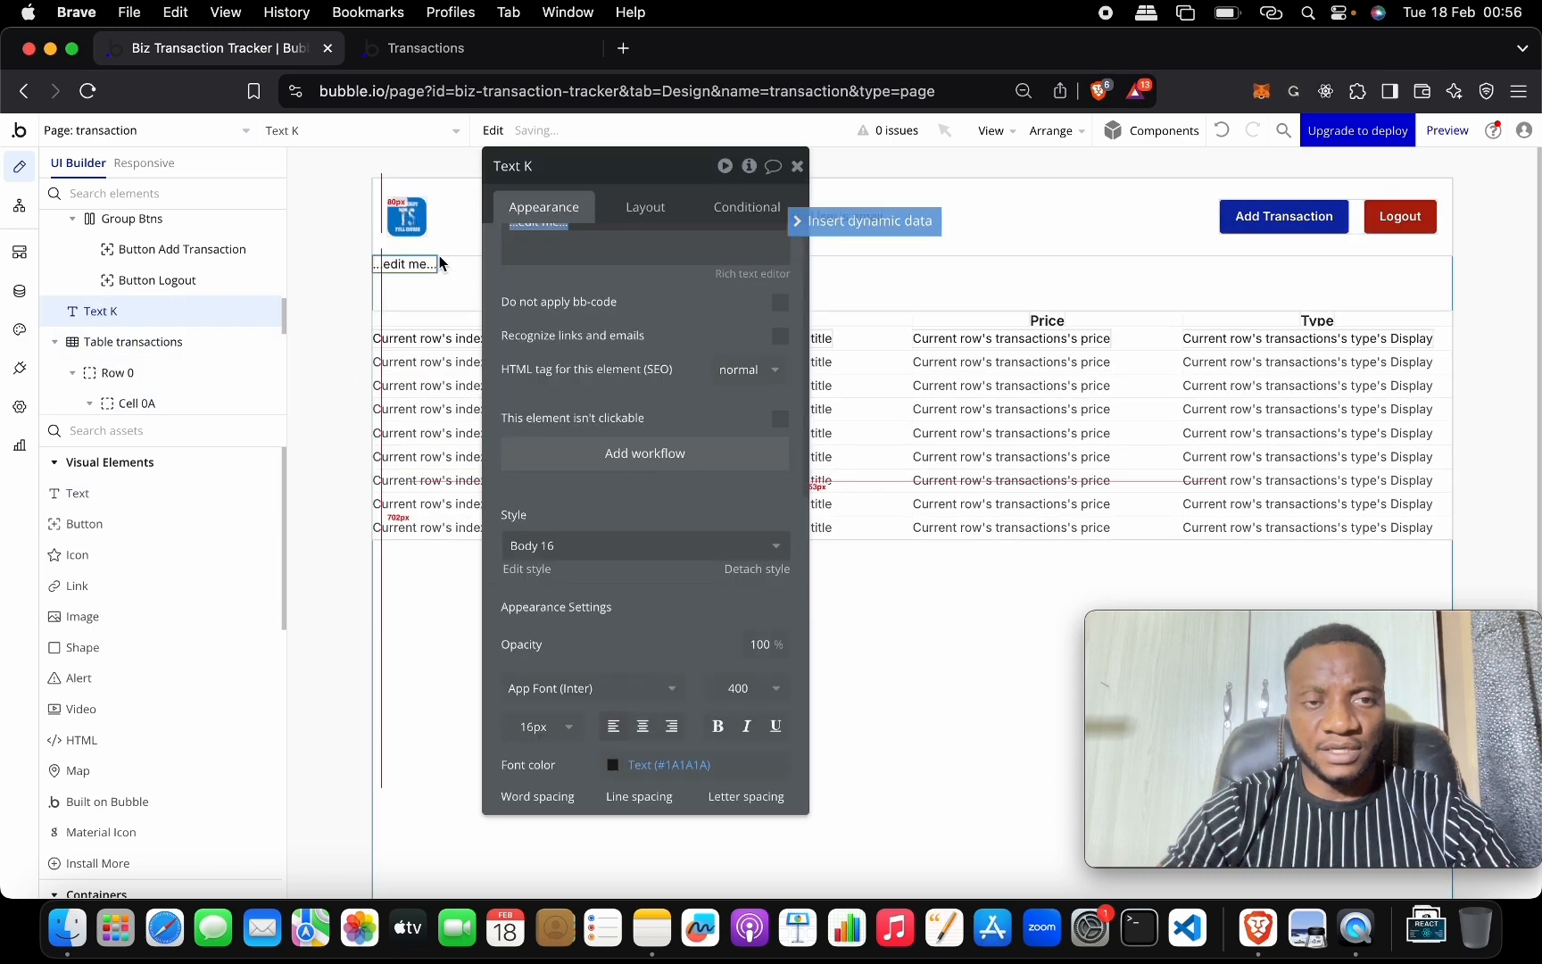
{"action": "type", "text": "Transactions"}
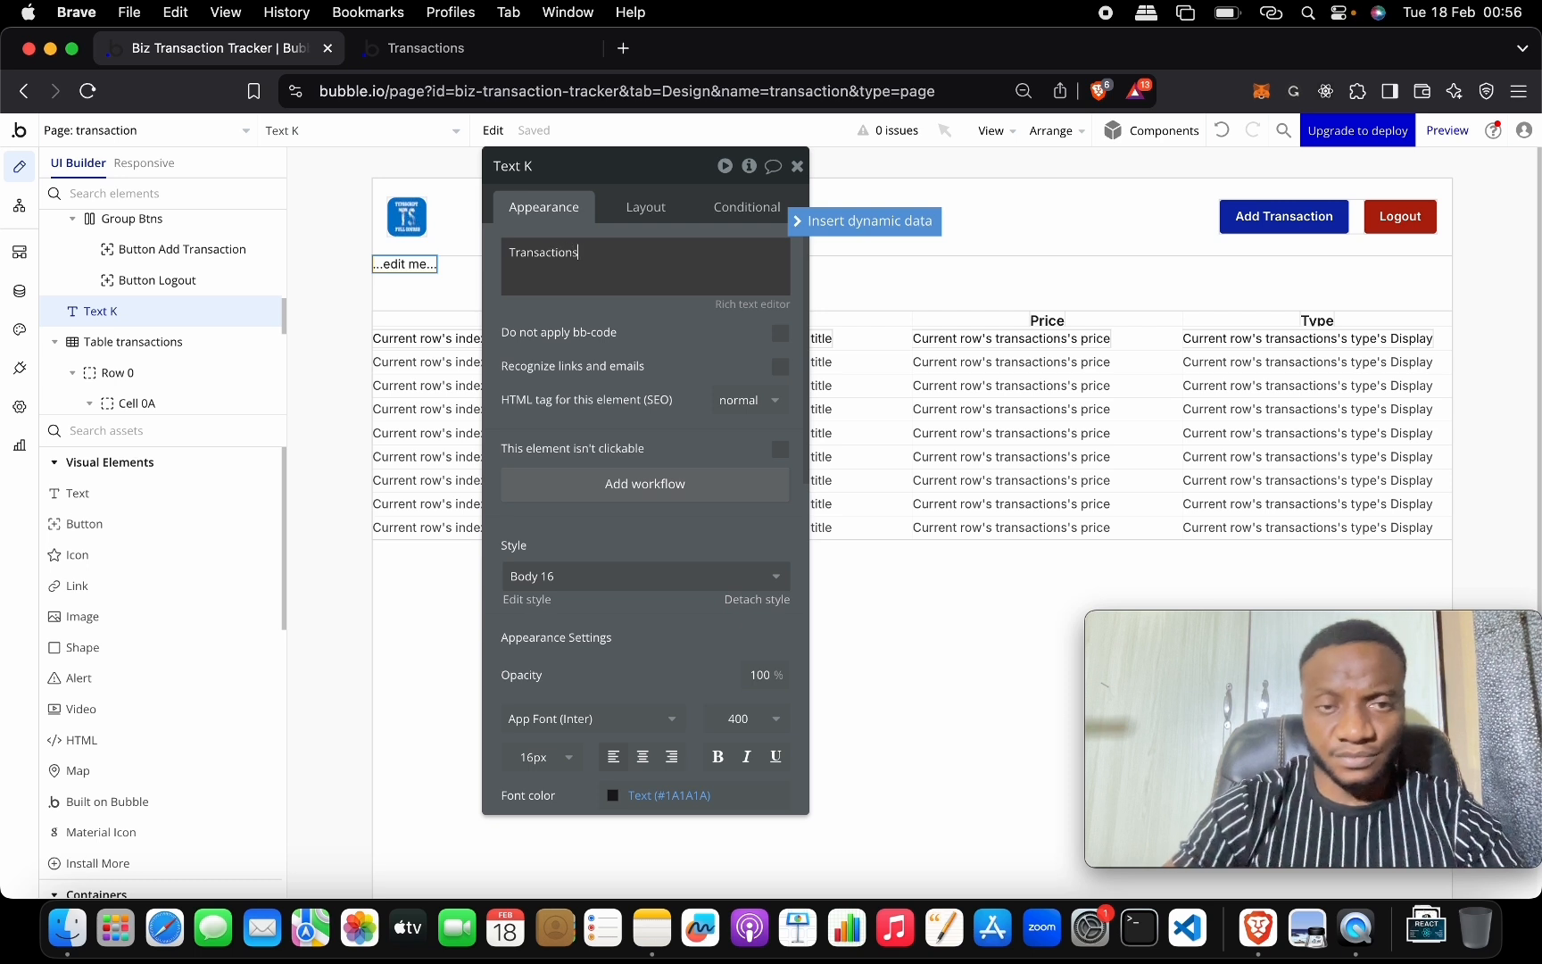
{"action": "left_click", "coordinate": [752, 377]}
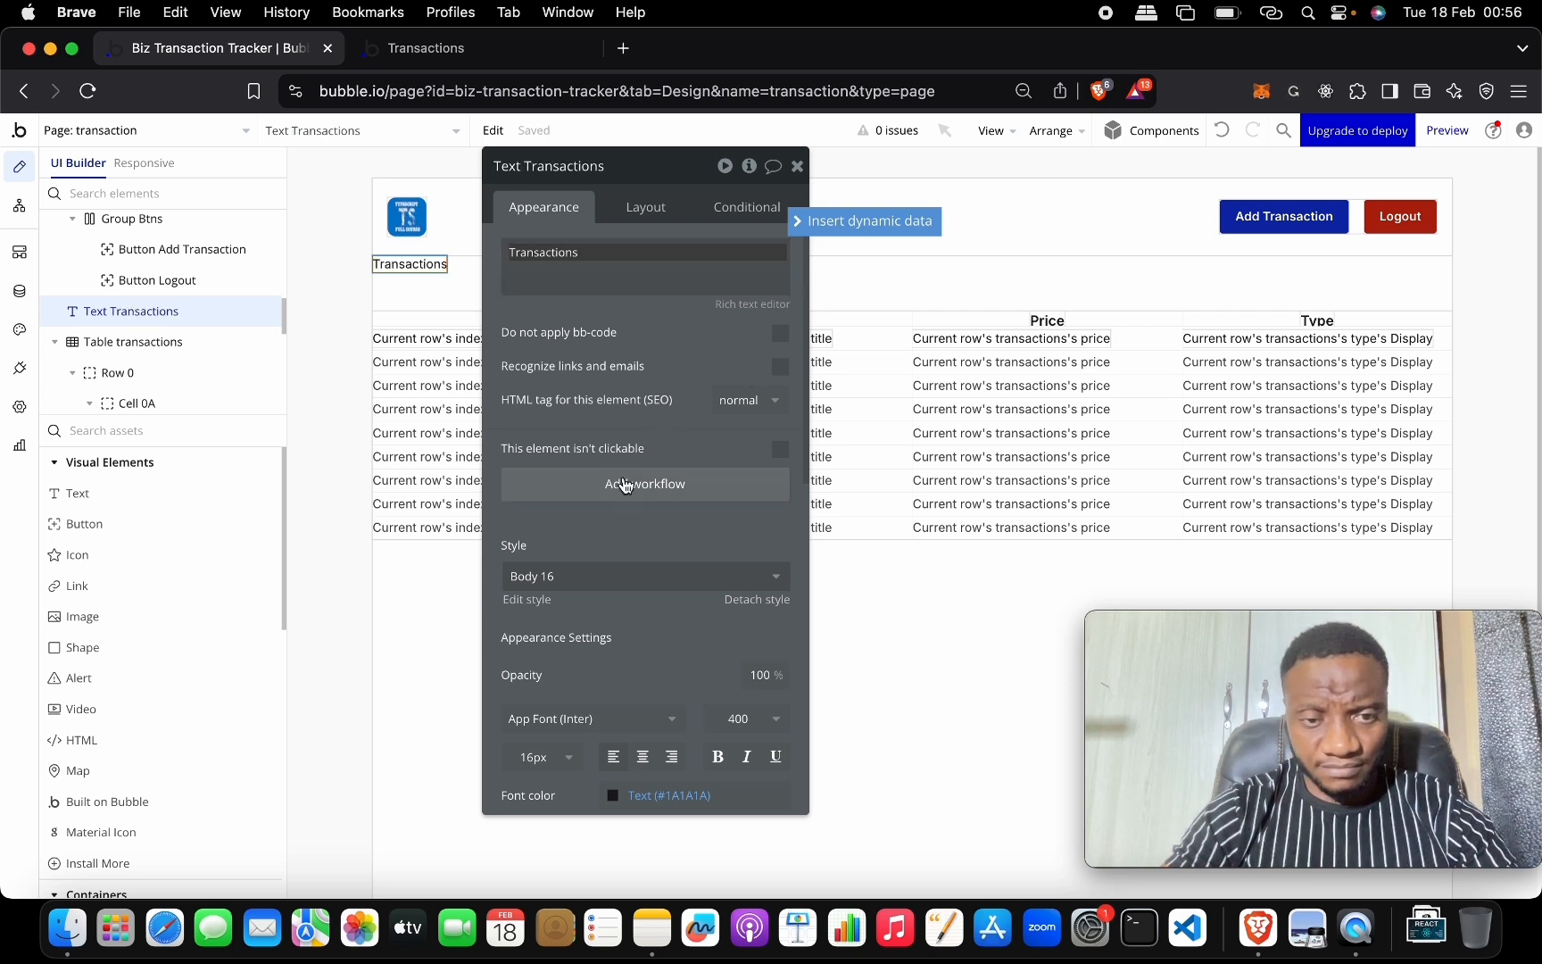
Style the Transactions title as Heading 5 and bring up the page properties.
{"action": "scroll", "coordinate": [625, 484], "scroll_direction": "down", "scroll_amount": 3}
{"action": "left_click", "coordinate": [617, 405]}
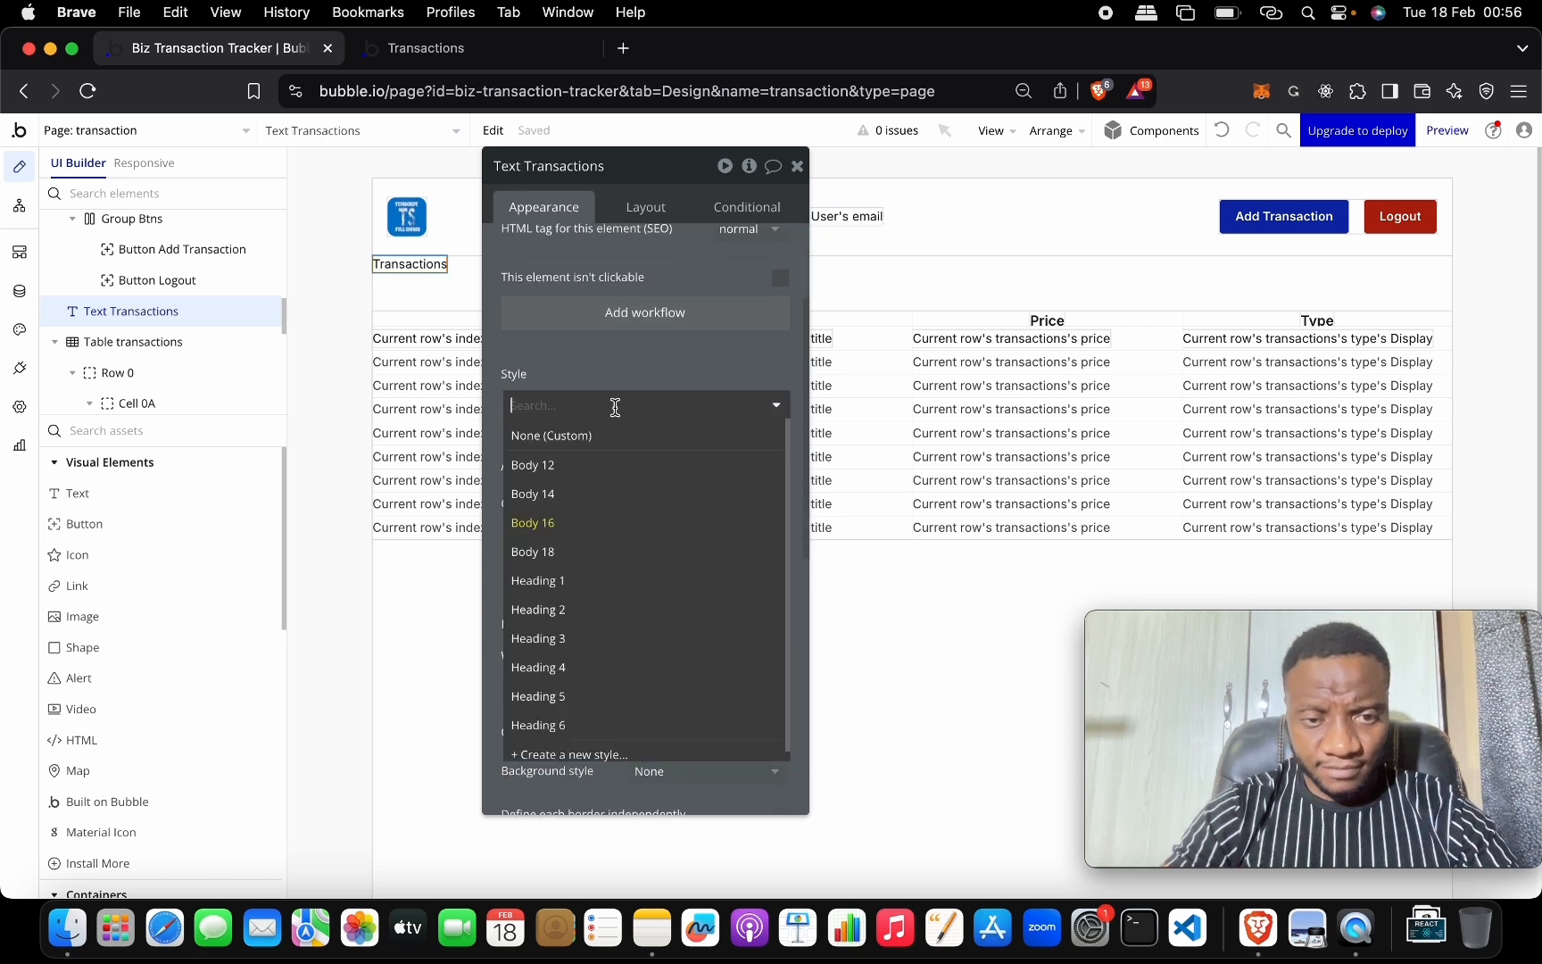
{"action": "left_click", "coordinate": [639, 657]}
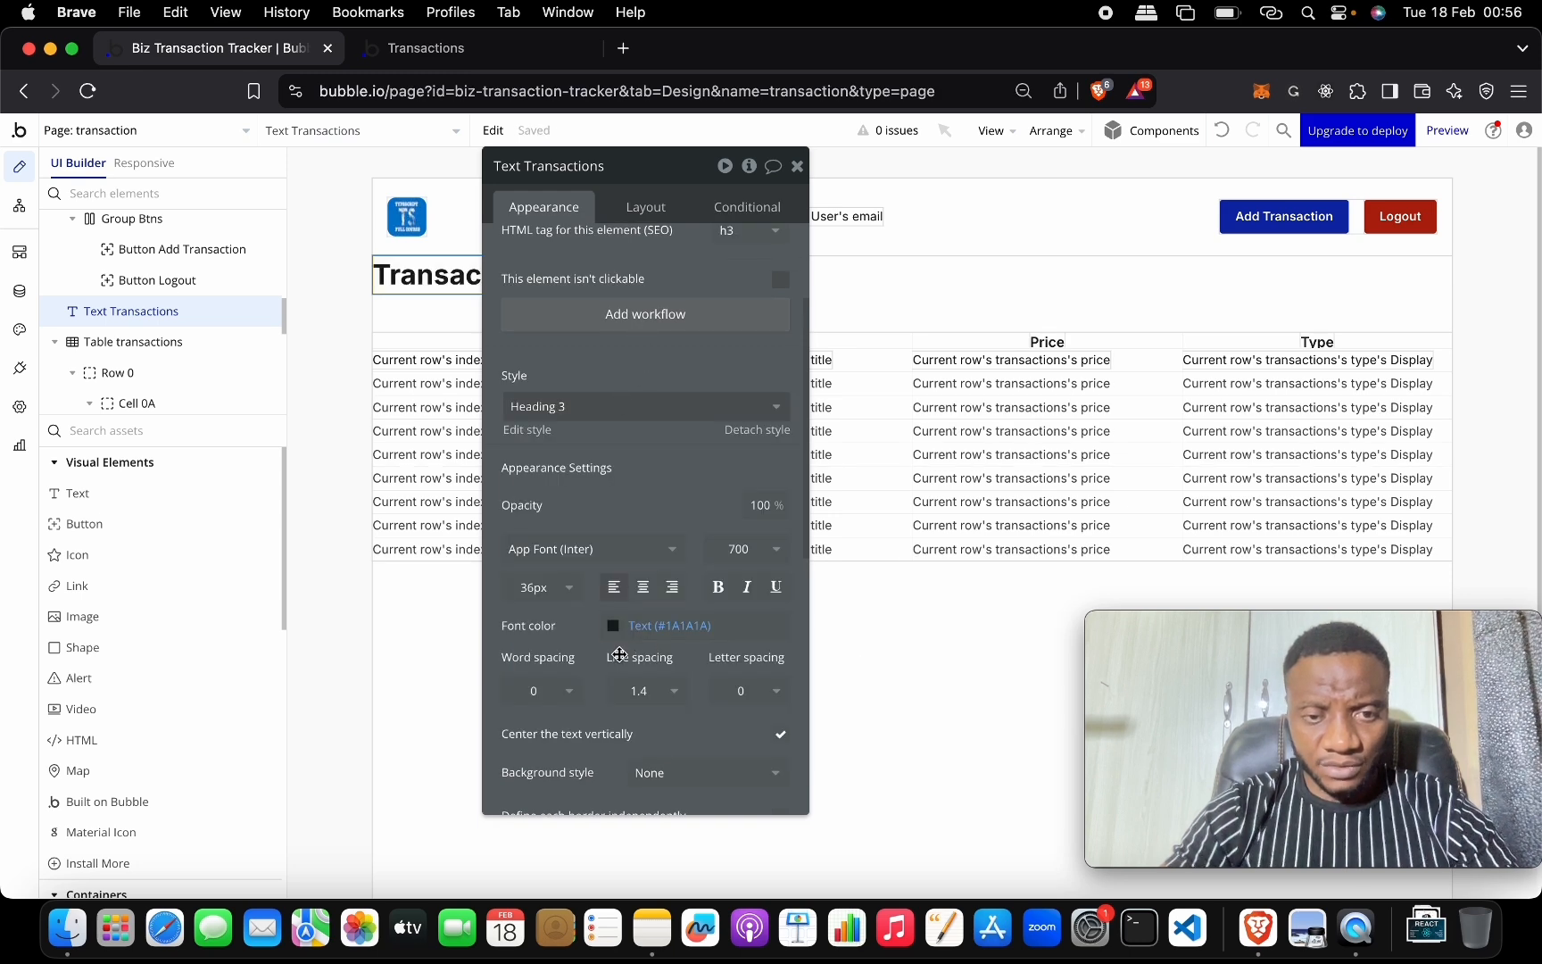
{"action": "left_click", "coordinate": [643, 408]}
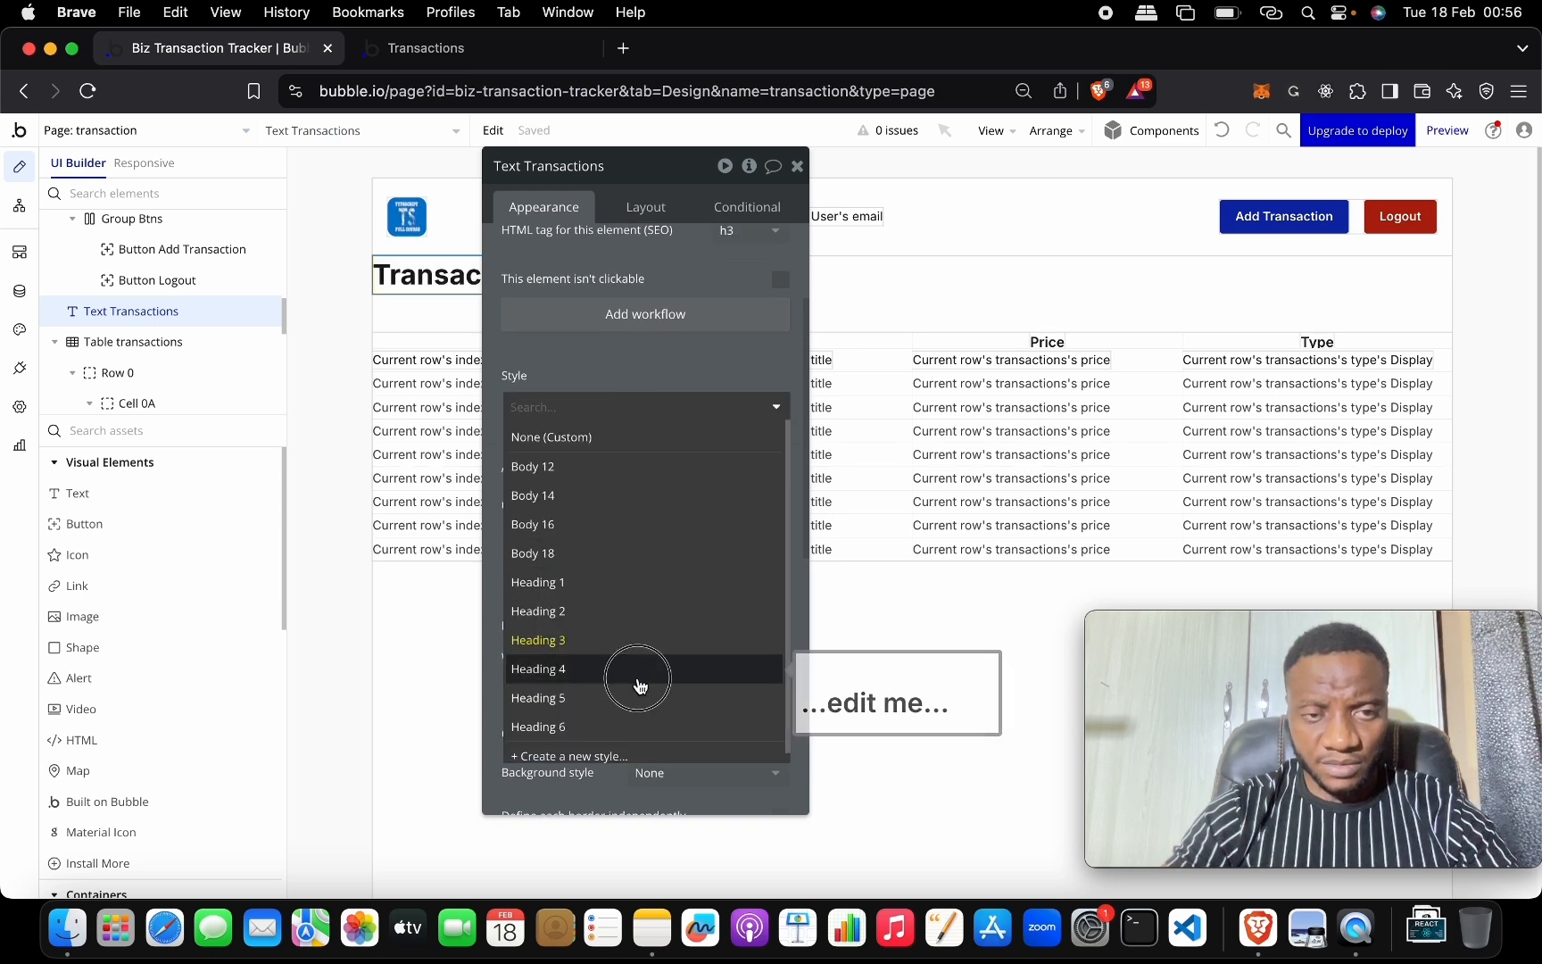
{"action": "left_click", "coordinate": [639, 668]}
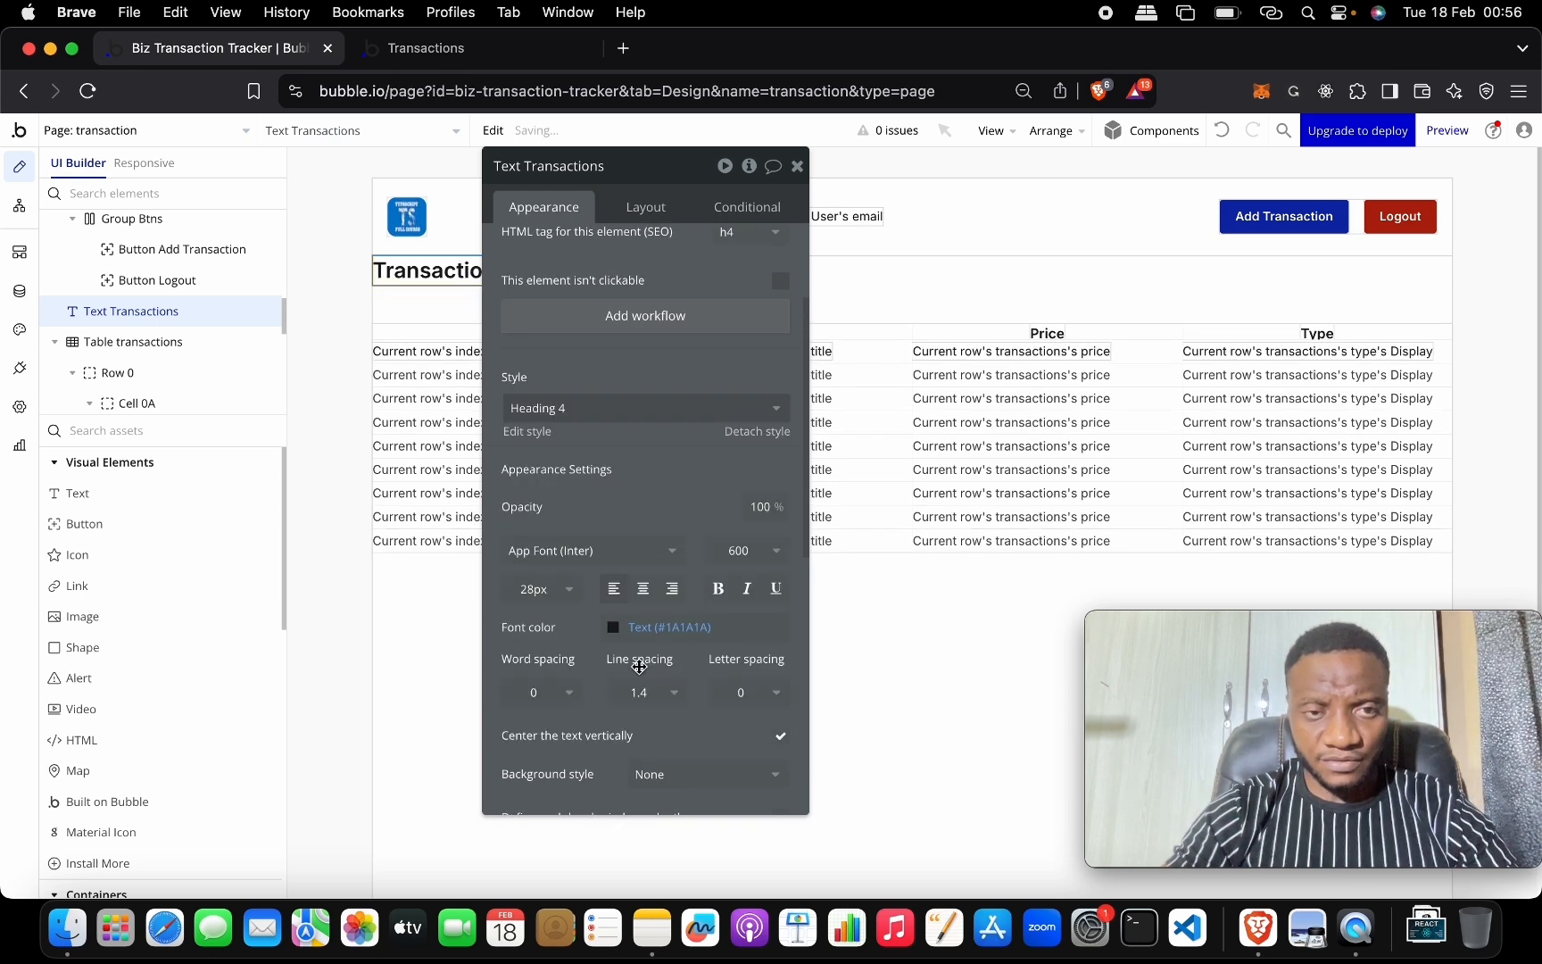
{"action": "left_click", "coordinate": [612, 410]}
{"action": "left_click", "coordinate": [612, 698]}
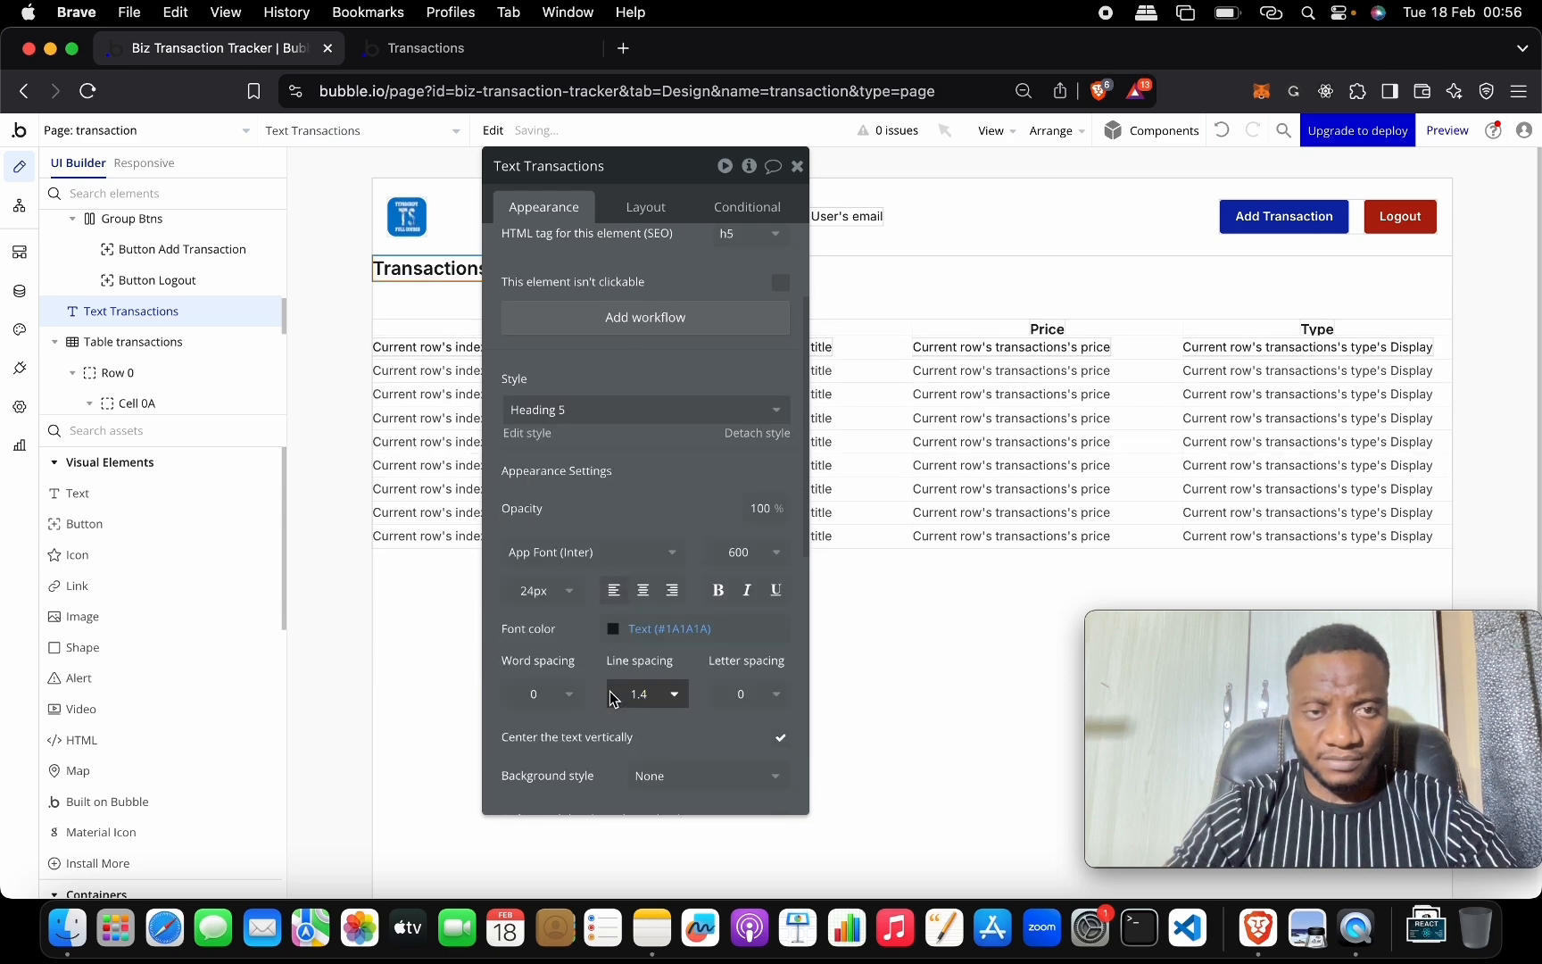
{"action": "left_click", "coordinate": [797, 165]}
{"action": "double_click", "coordinate": [636, 266]}
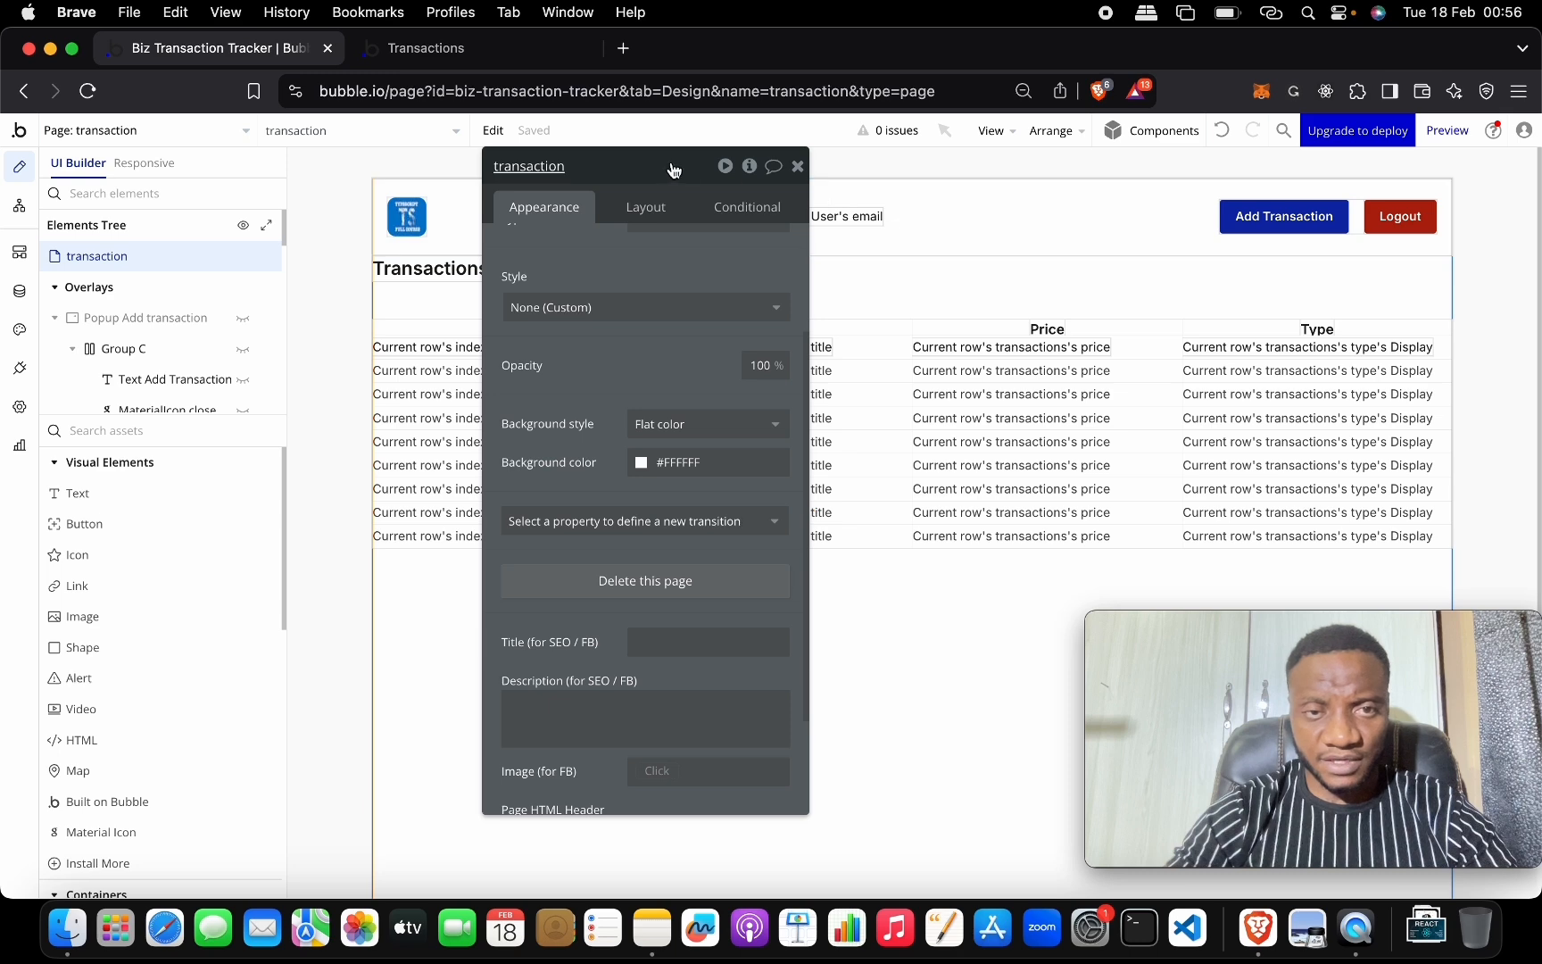
{"action": "left_click_drag", "start_coordinate": [647, 172], "coordinate": [805, 578]}
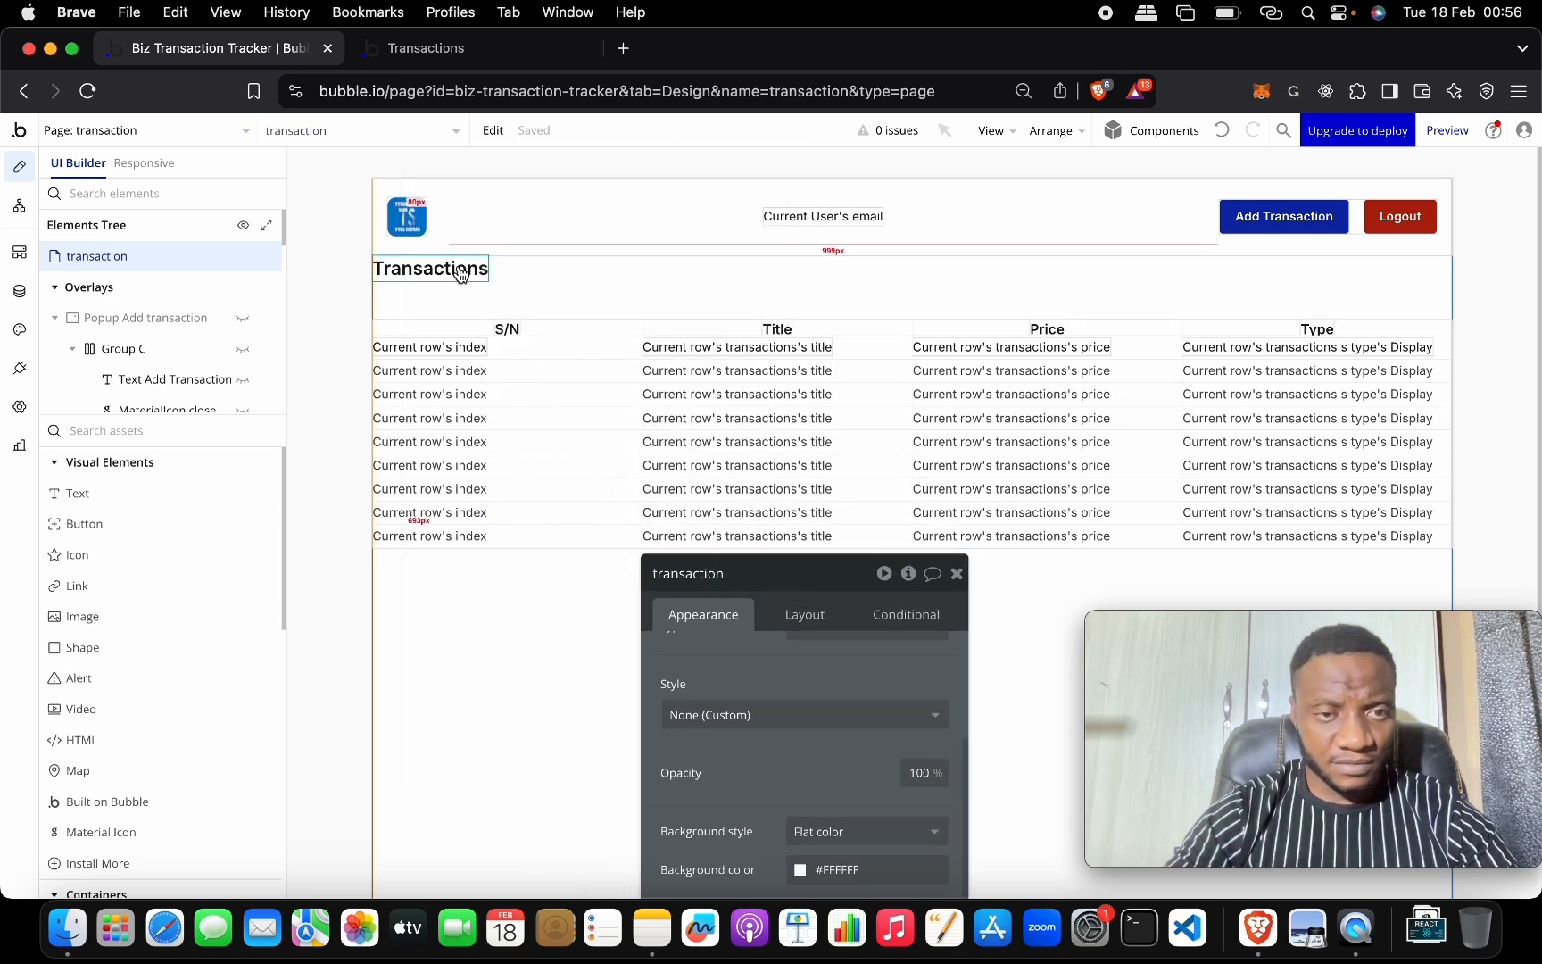
{"action": "scroll", "coordinate": [200, 333], "scroll_direction": "down", "scroll_amount": 2}
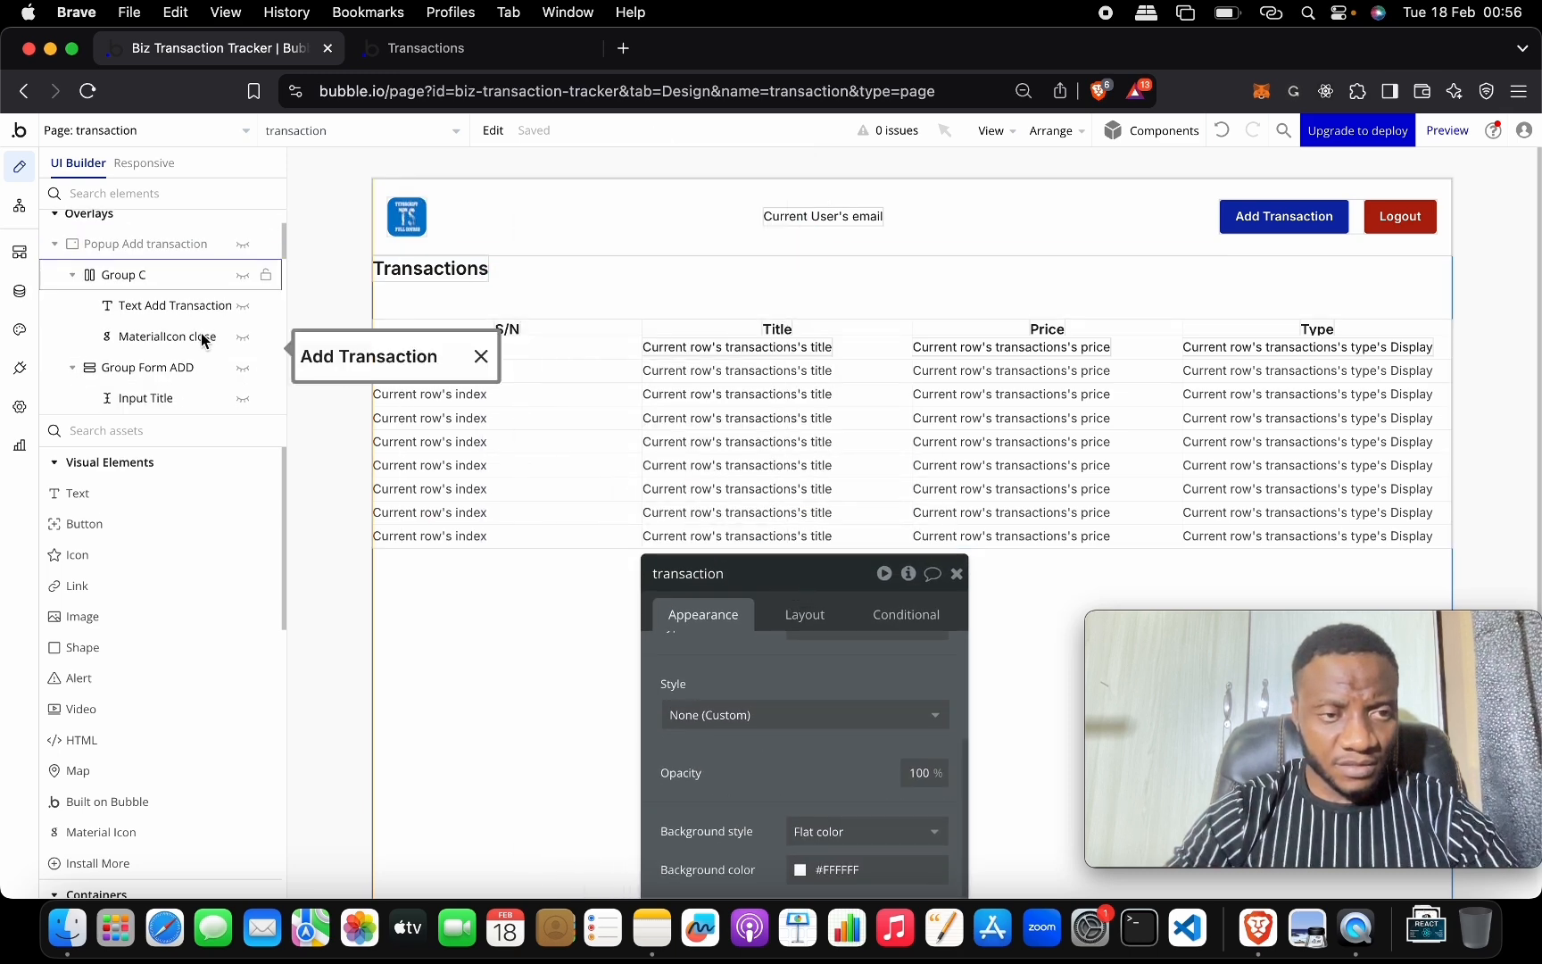
{"action": "left_click", "coordinate": [148, 274]}
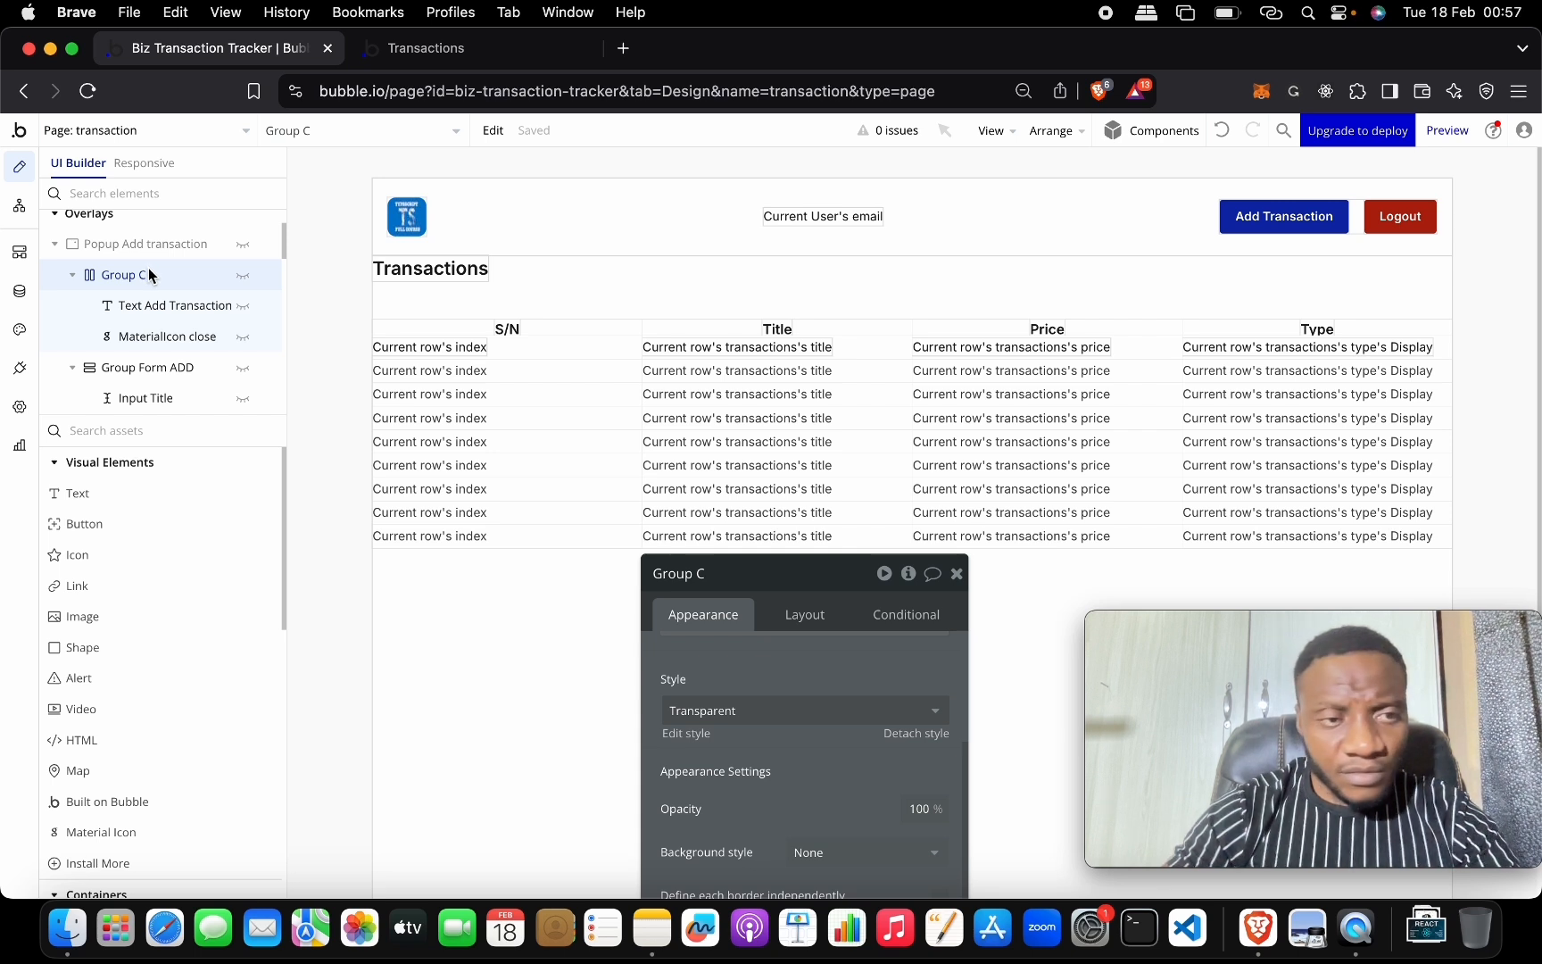
{"action": "scroll", "coordinate": [153, 282], "scroll_direction": "down", "scroll_amount": 2}
{"action": "scroll", "coordinate": [156, 284], "scroll_direction": "up", "scroll_amount": 4}
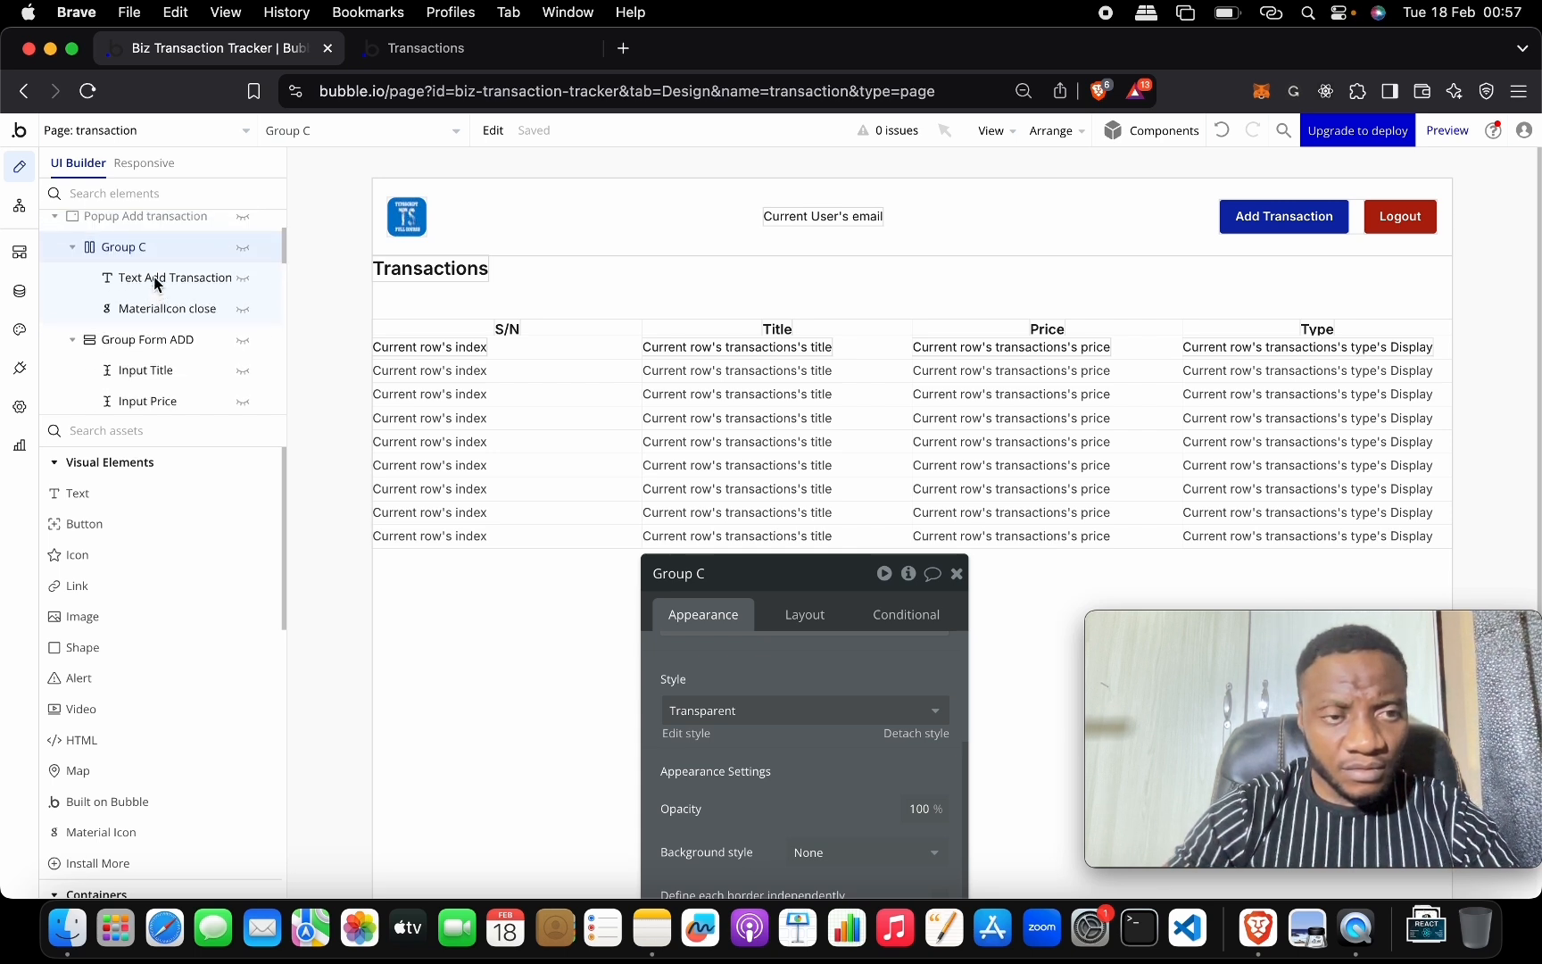
{"action": "scroll", "coordinate": [156, 285], "scroll_direction": "down", "scroll_amount": 6}
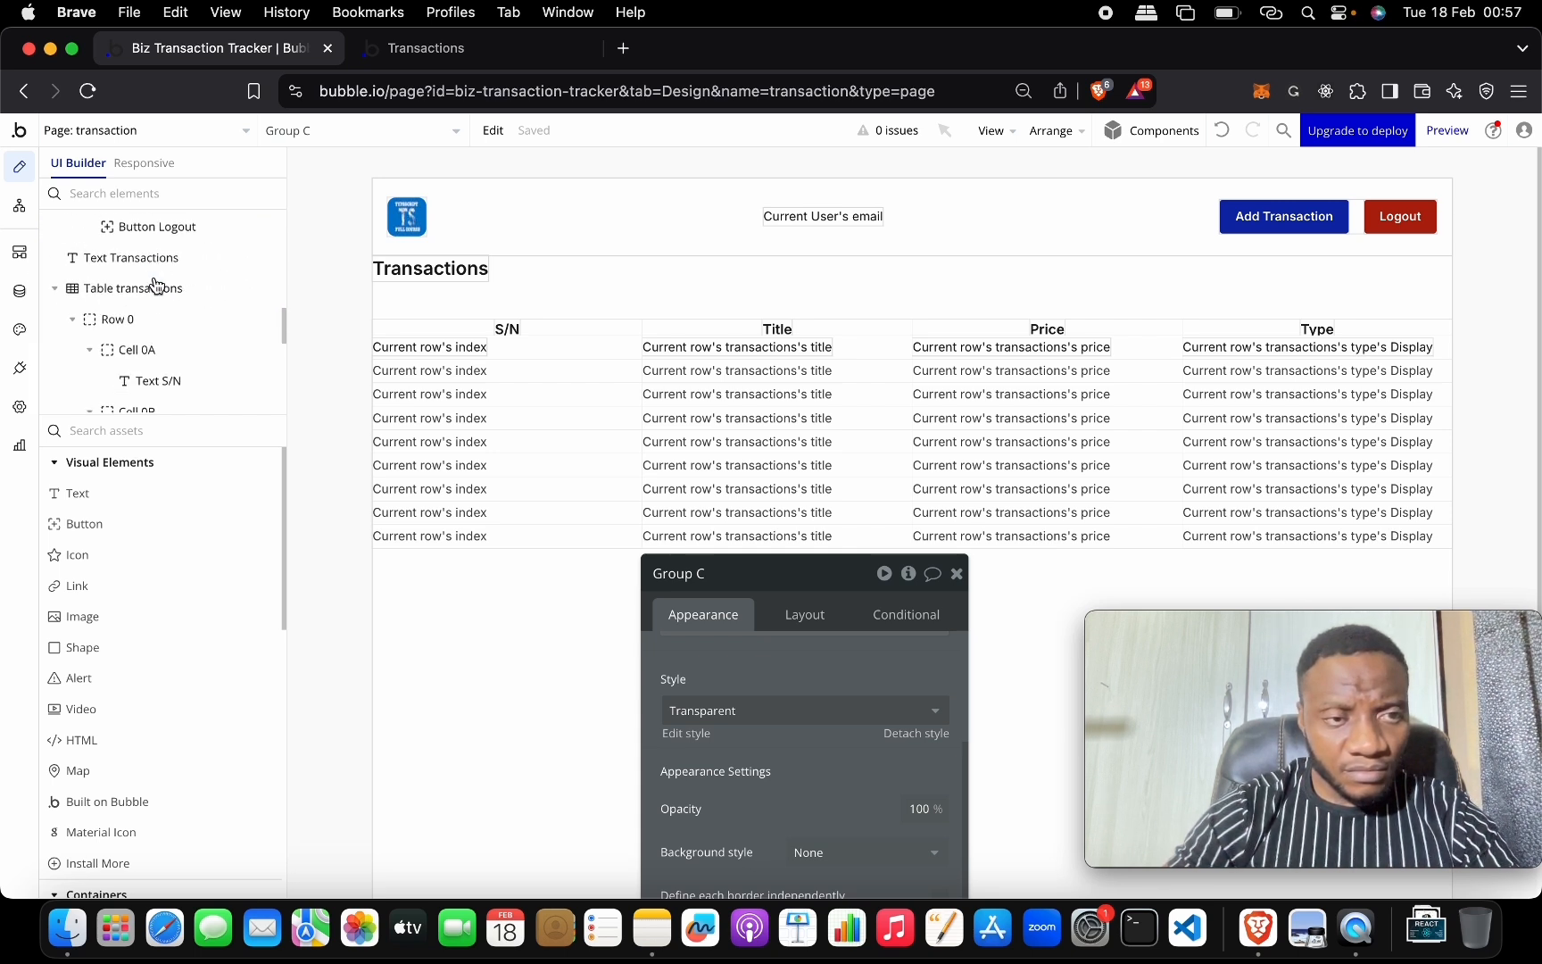
{"action": "left_click", "coordinate": [415, 269]}
{"action": "scroll", "coordinate": [141, 342], "scroll_direction": "up", "scroll_amount": 3}
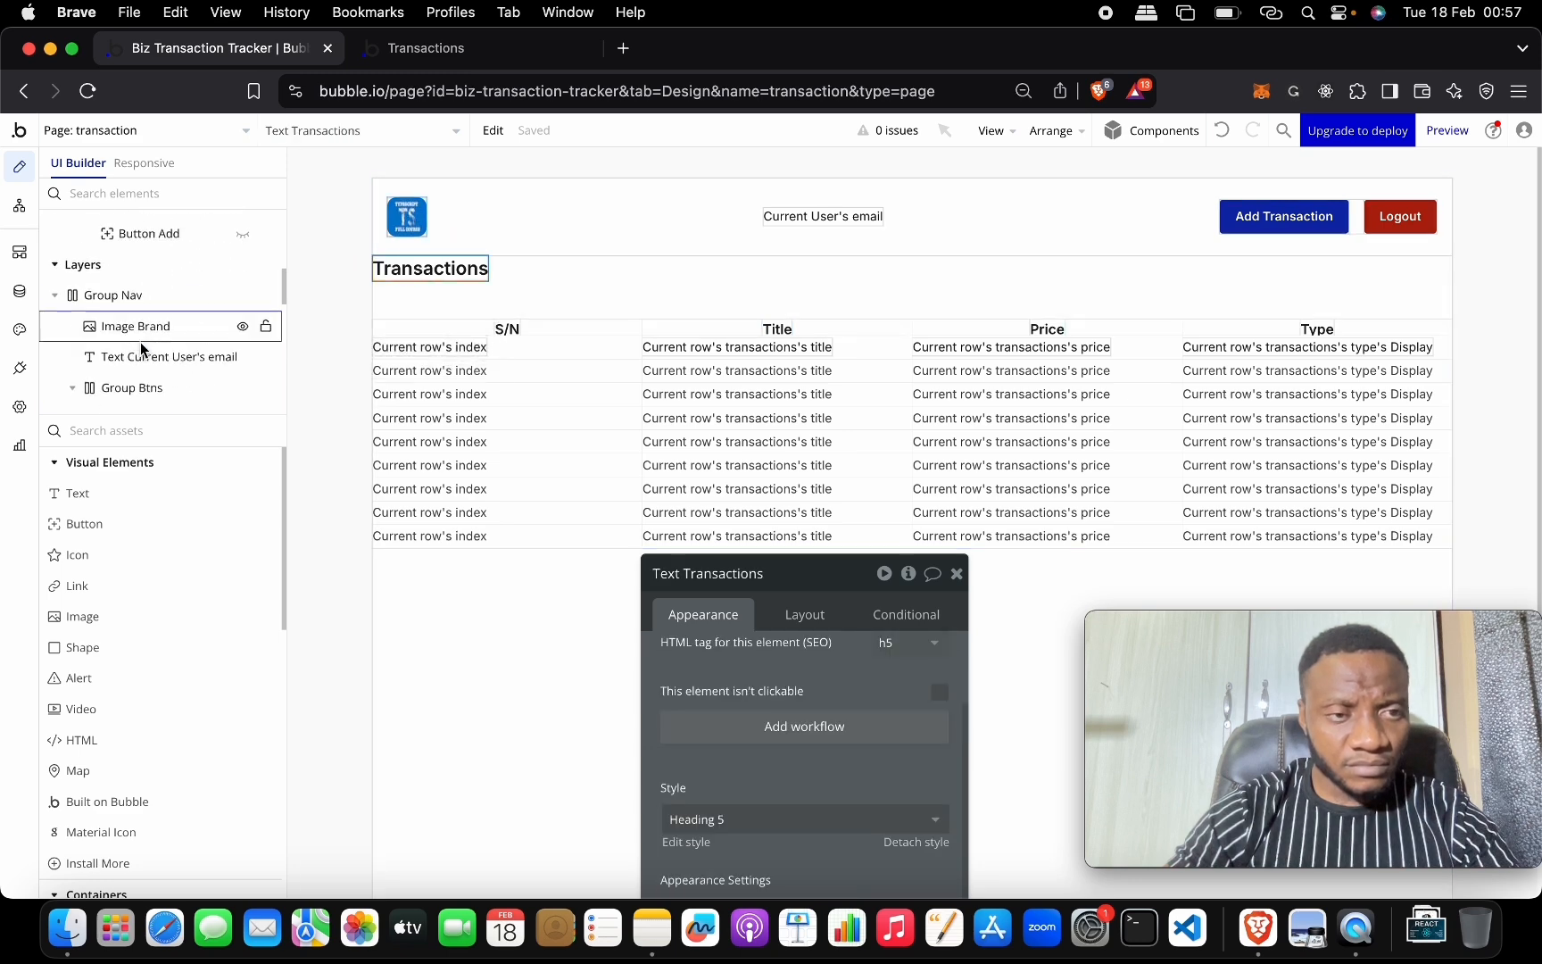
{"action": "left_click", "coordinate": [55, 249]}
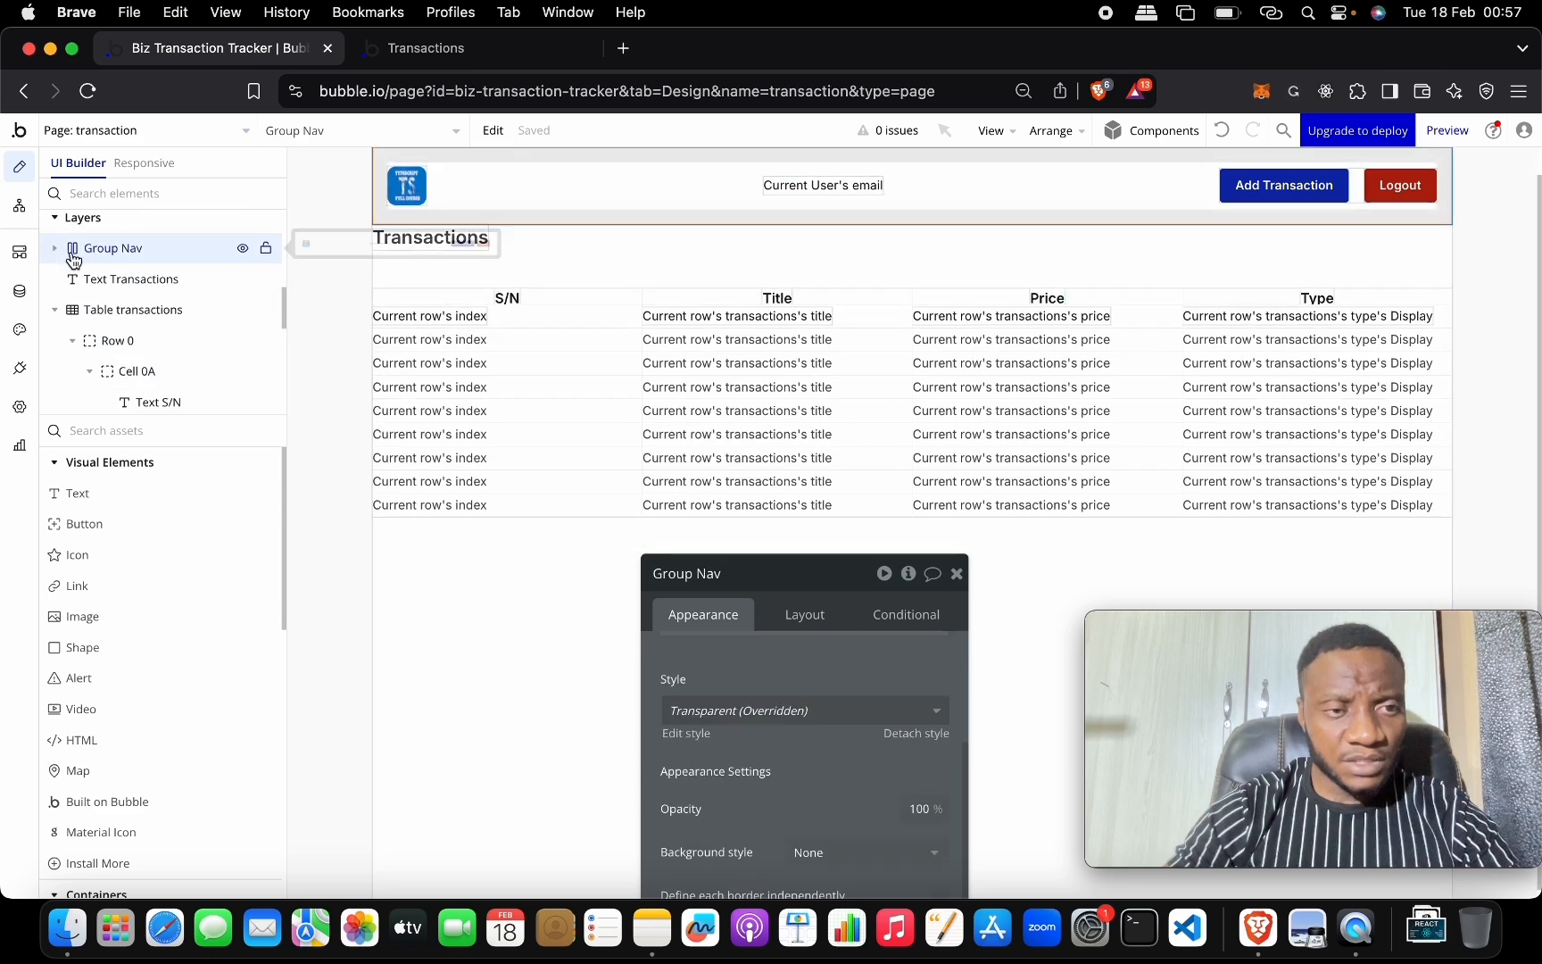
{"action": "left_click", "coordinate": [121, 308]}
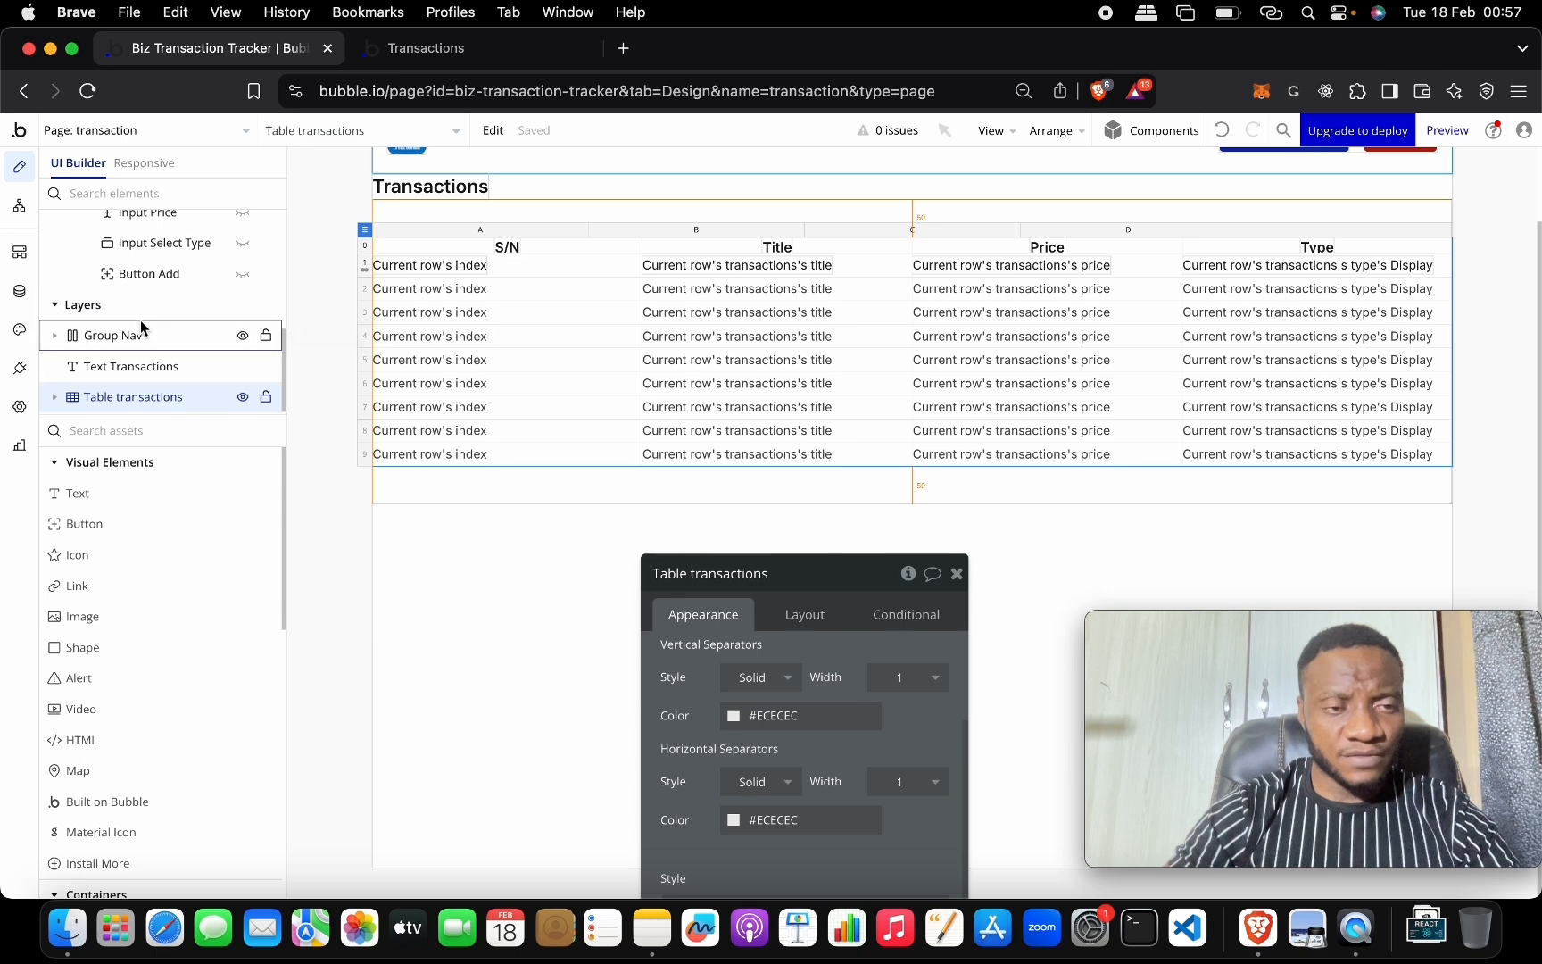
{"action": "scroll", "coordinate": [472, 211], "scroll_direction": "up", "scroll_amount": 3}
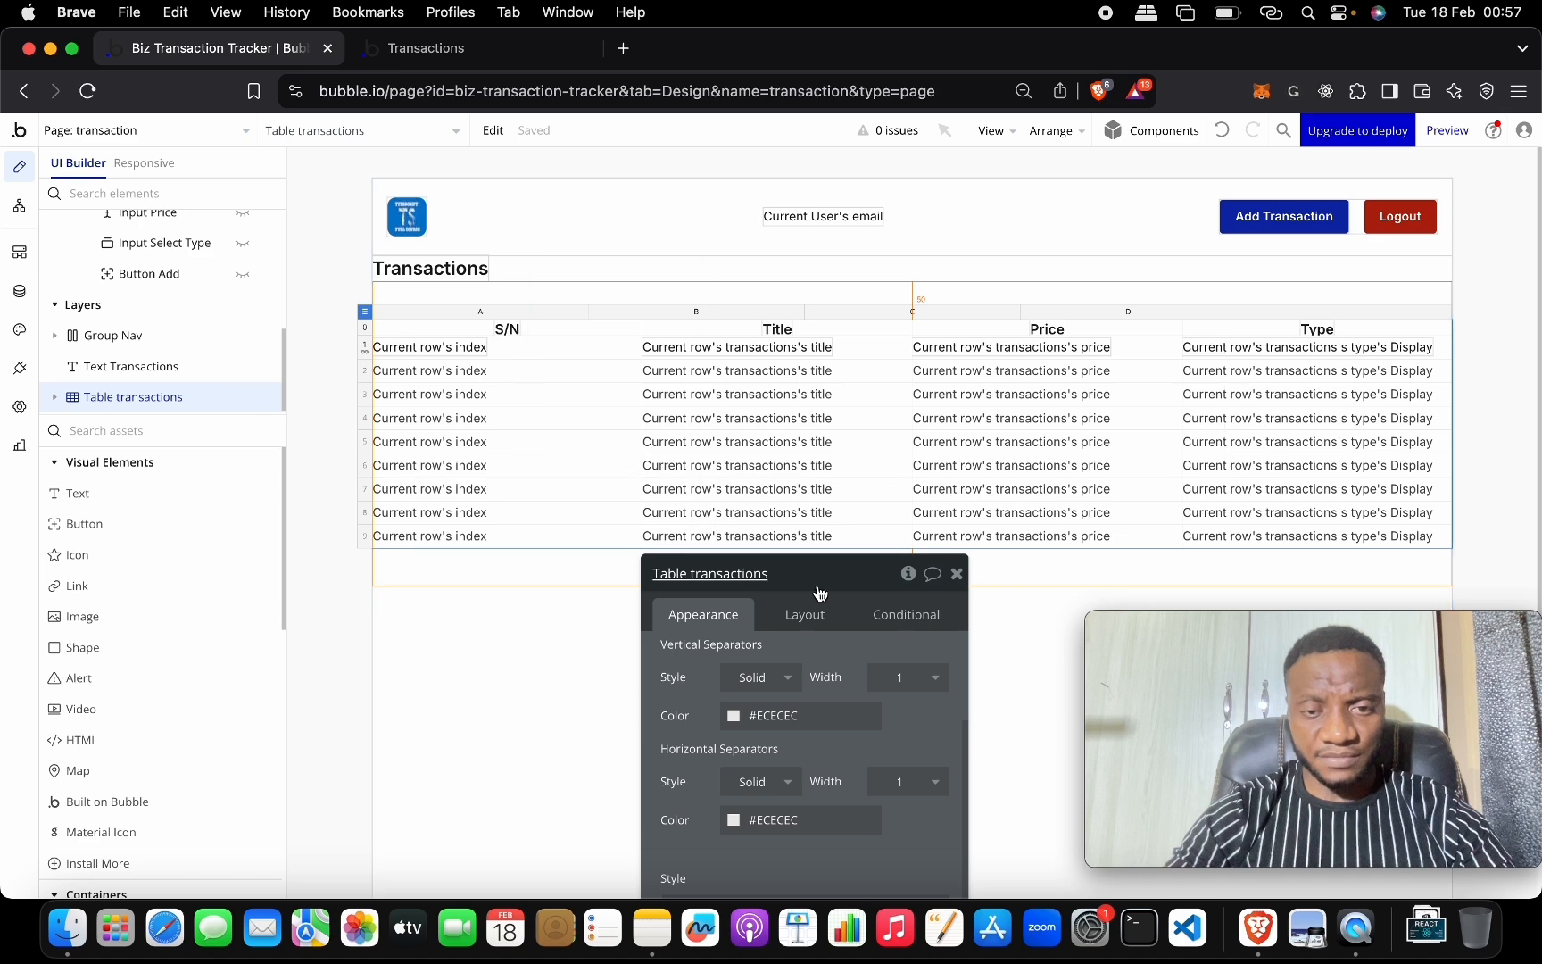
{"action": "left_click_drag", "start_coordinate": [818, 580], "coordinate": [898, 311]}
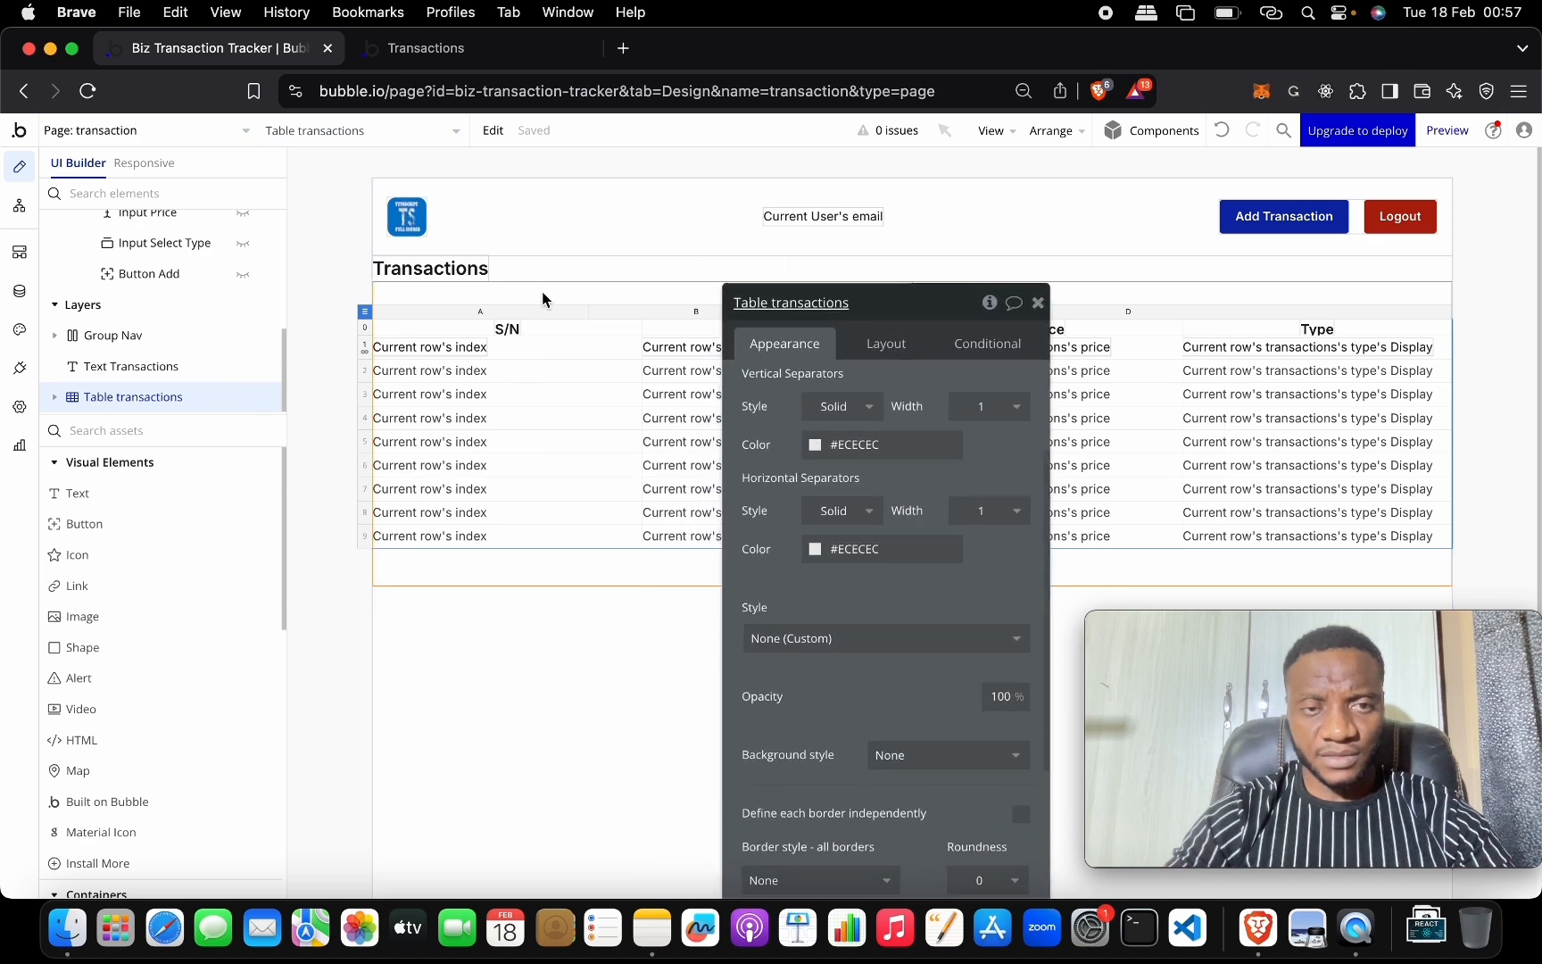
{"action": "left_click", "coordinate": [443, 273]}
Wrap the Transactions heading in a row container named Group heading.
{"action": "right_click", "coordinate": [444, 273]}
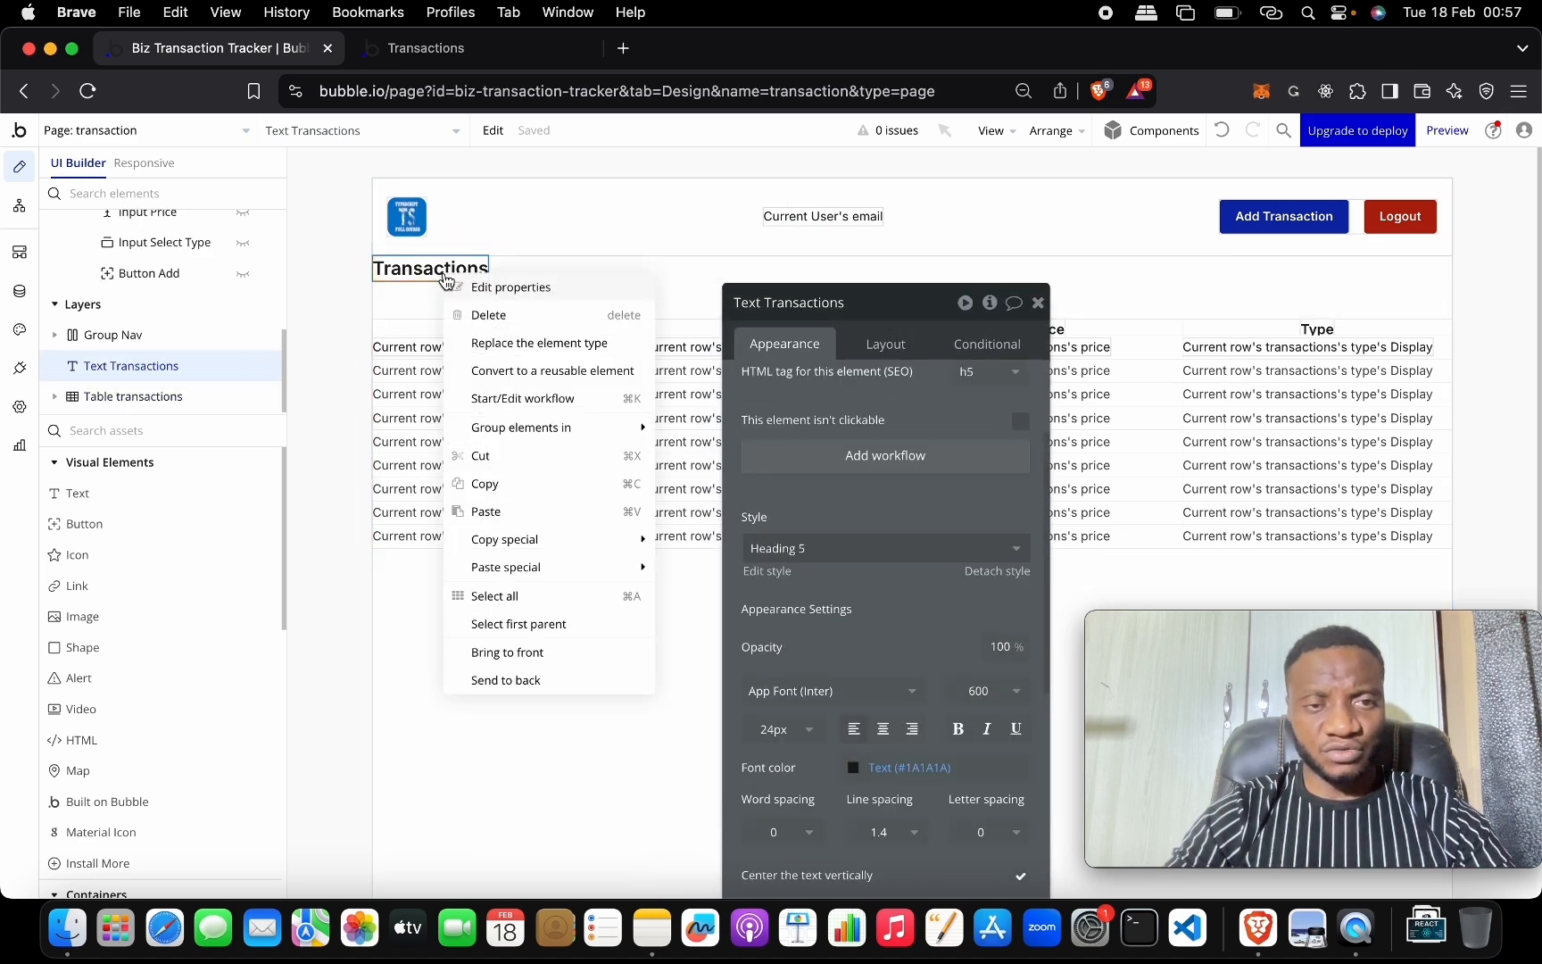
{"action": "mouse_move", "coordinate": [613, 435]}
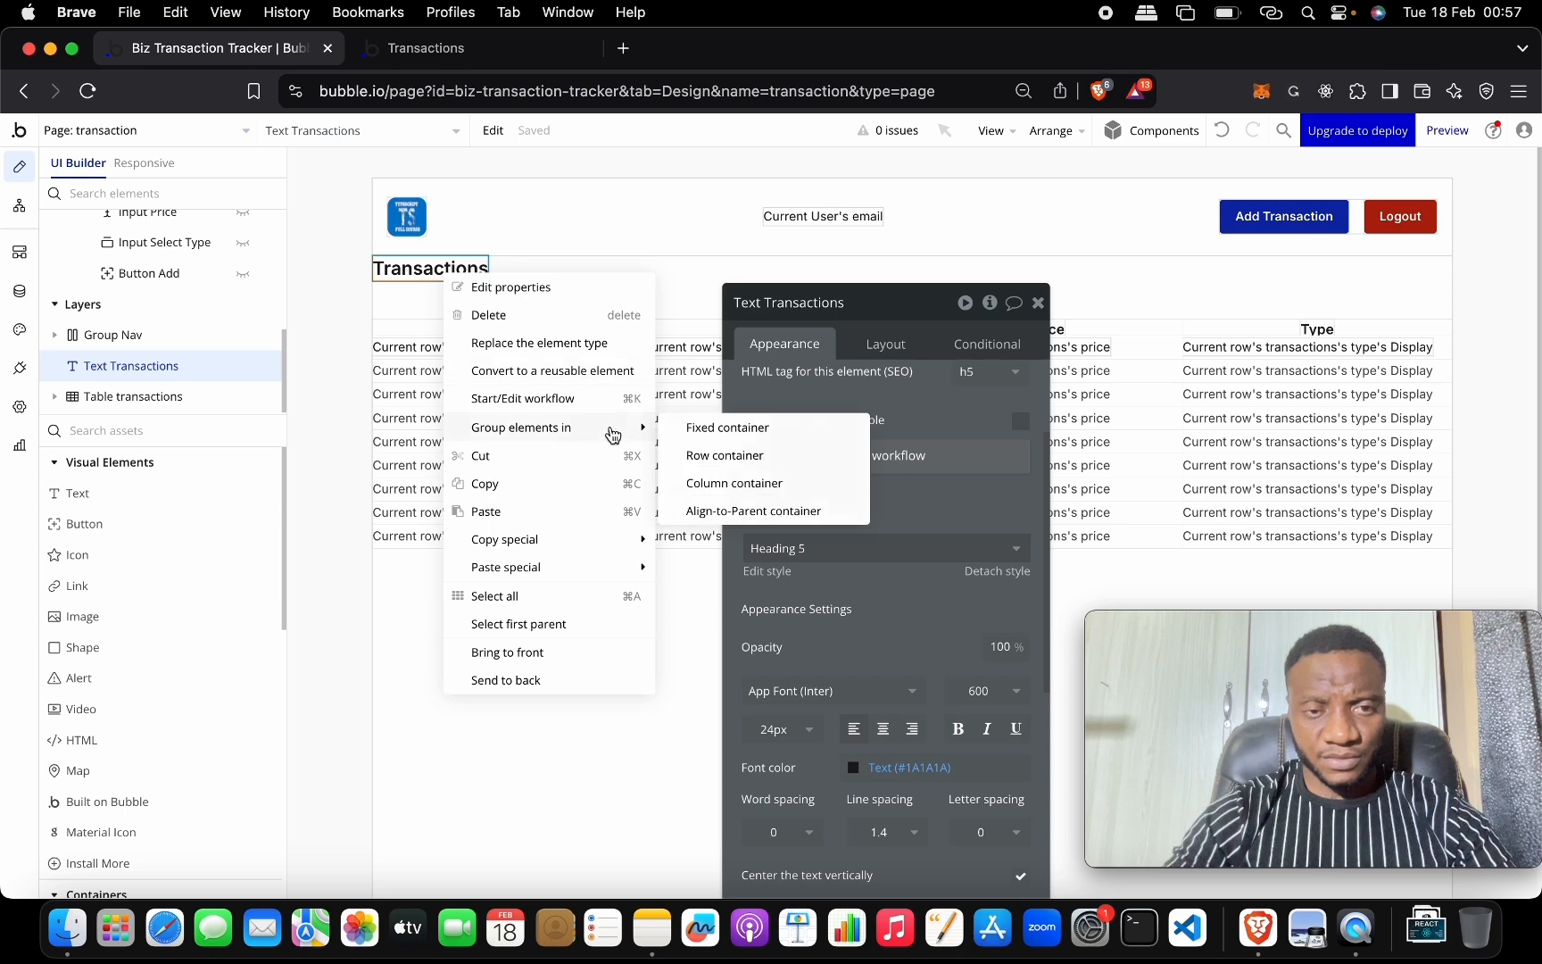
{"action": "left_click", "coordinate": [773, 457]}
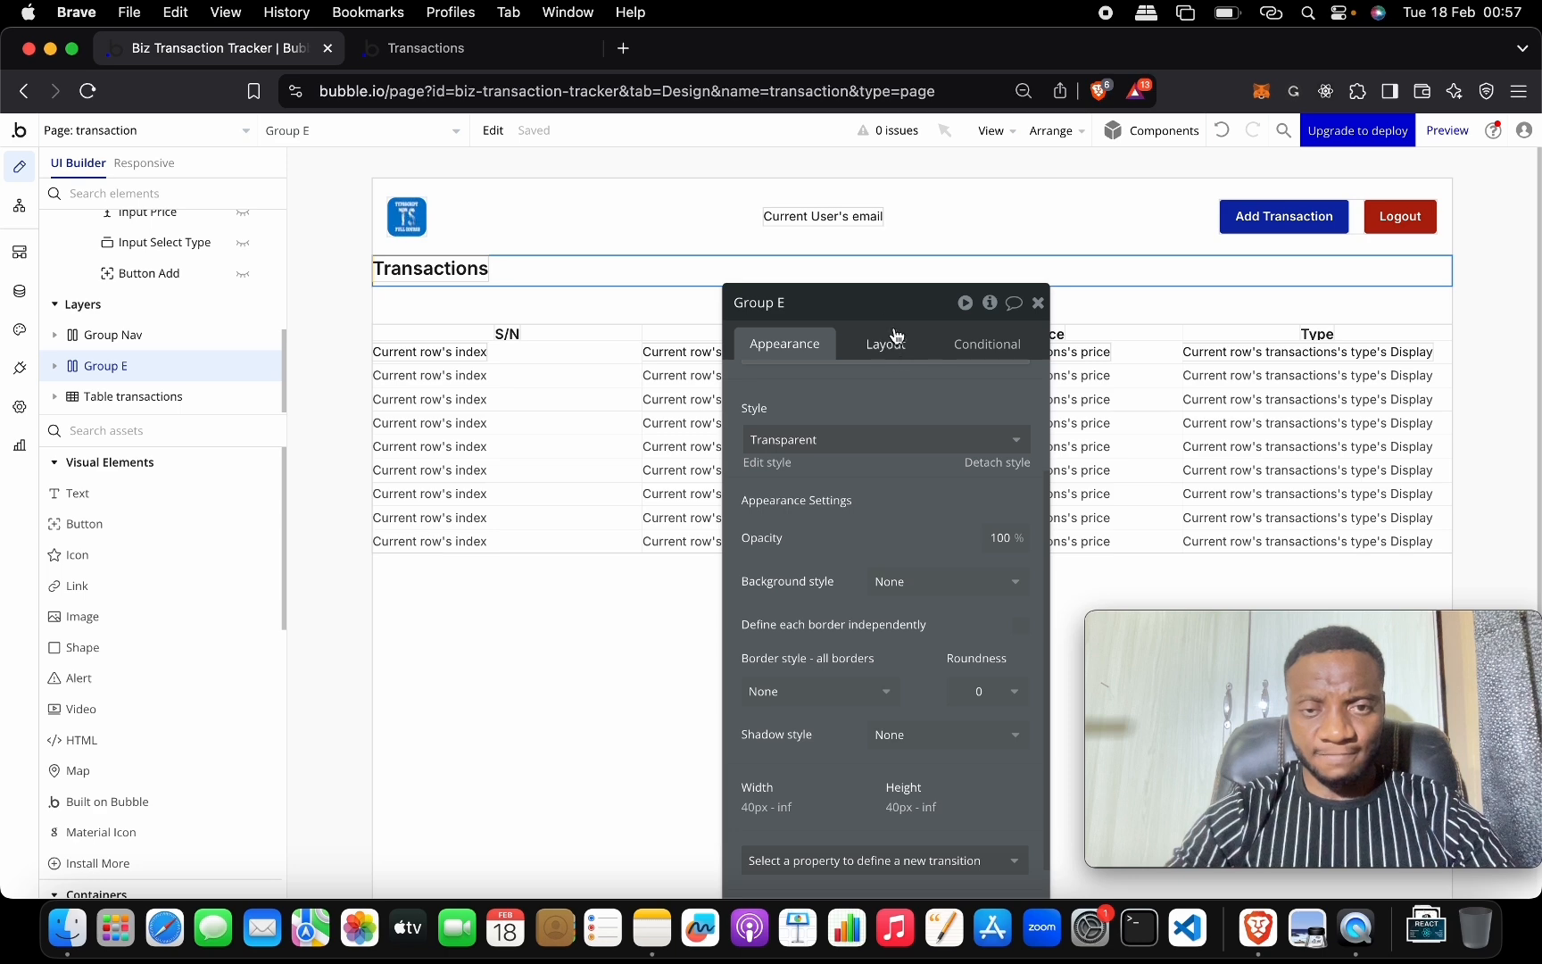
{"action": "left_click", "coordinate": [865, 301]}
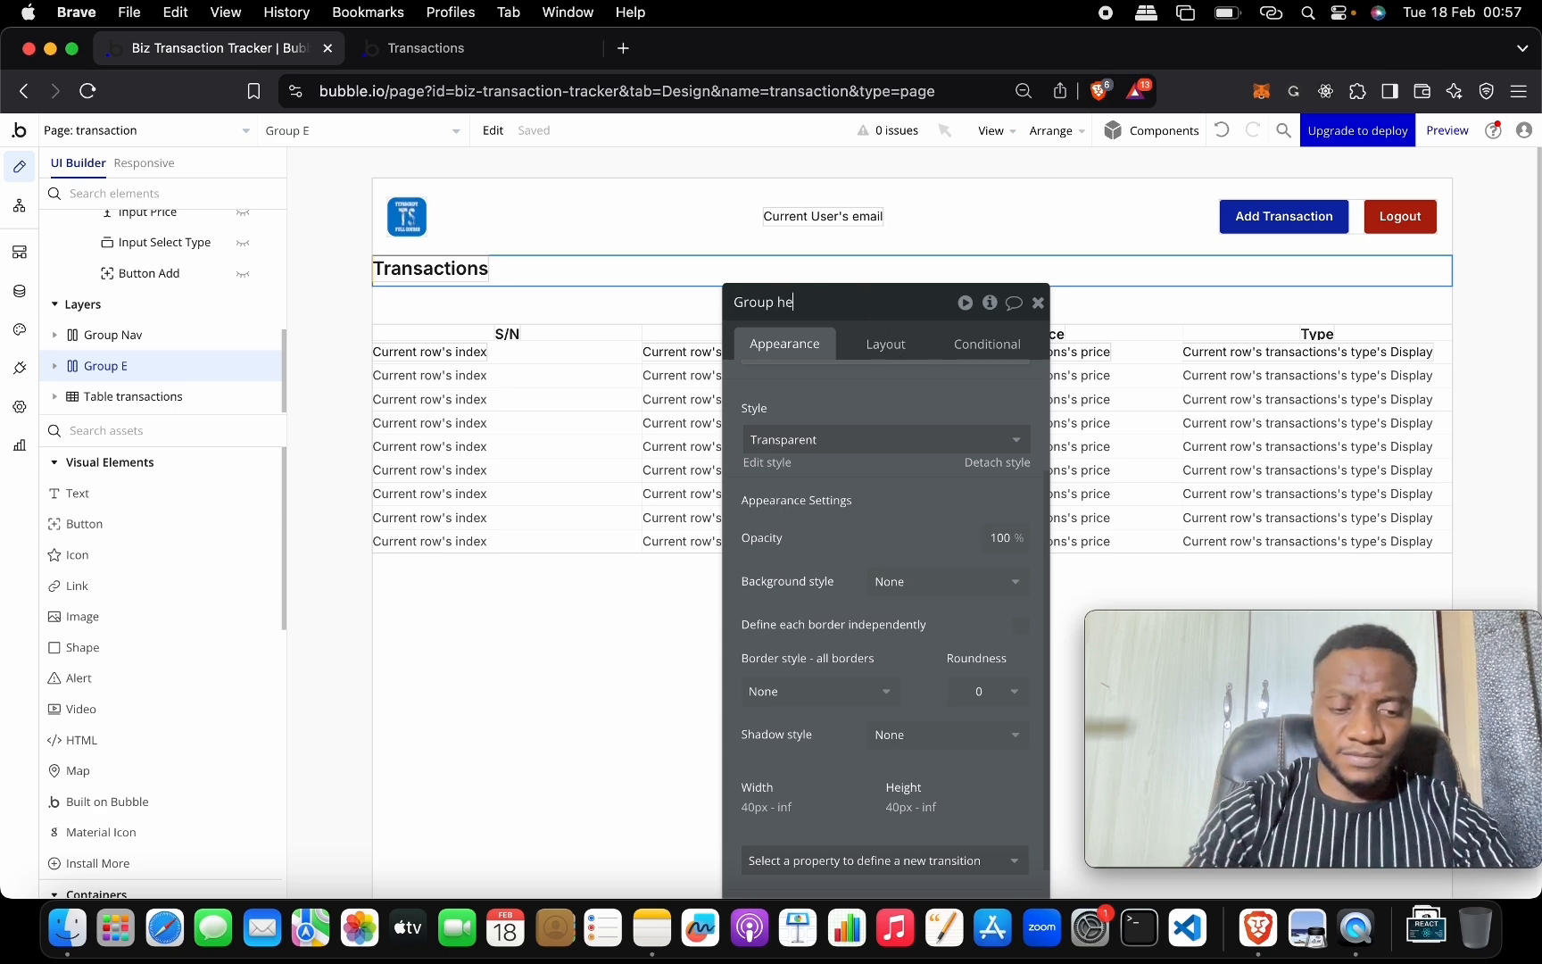
{"action": "left_click", "coordinate": [915, 351]}
{"action": "left_click_drag", "start_coordinate": [906, 314], "coordinate": [969, 162]}
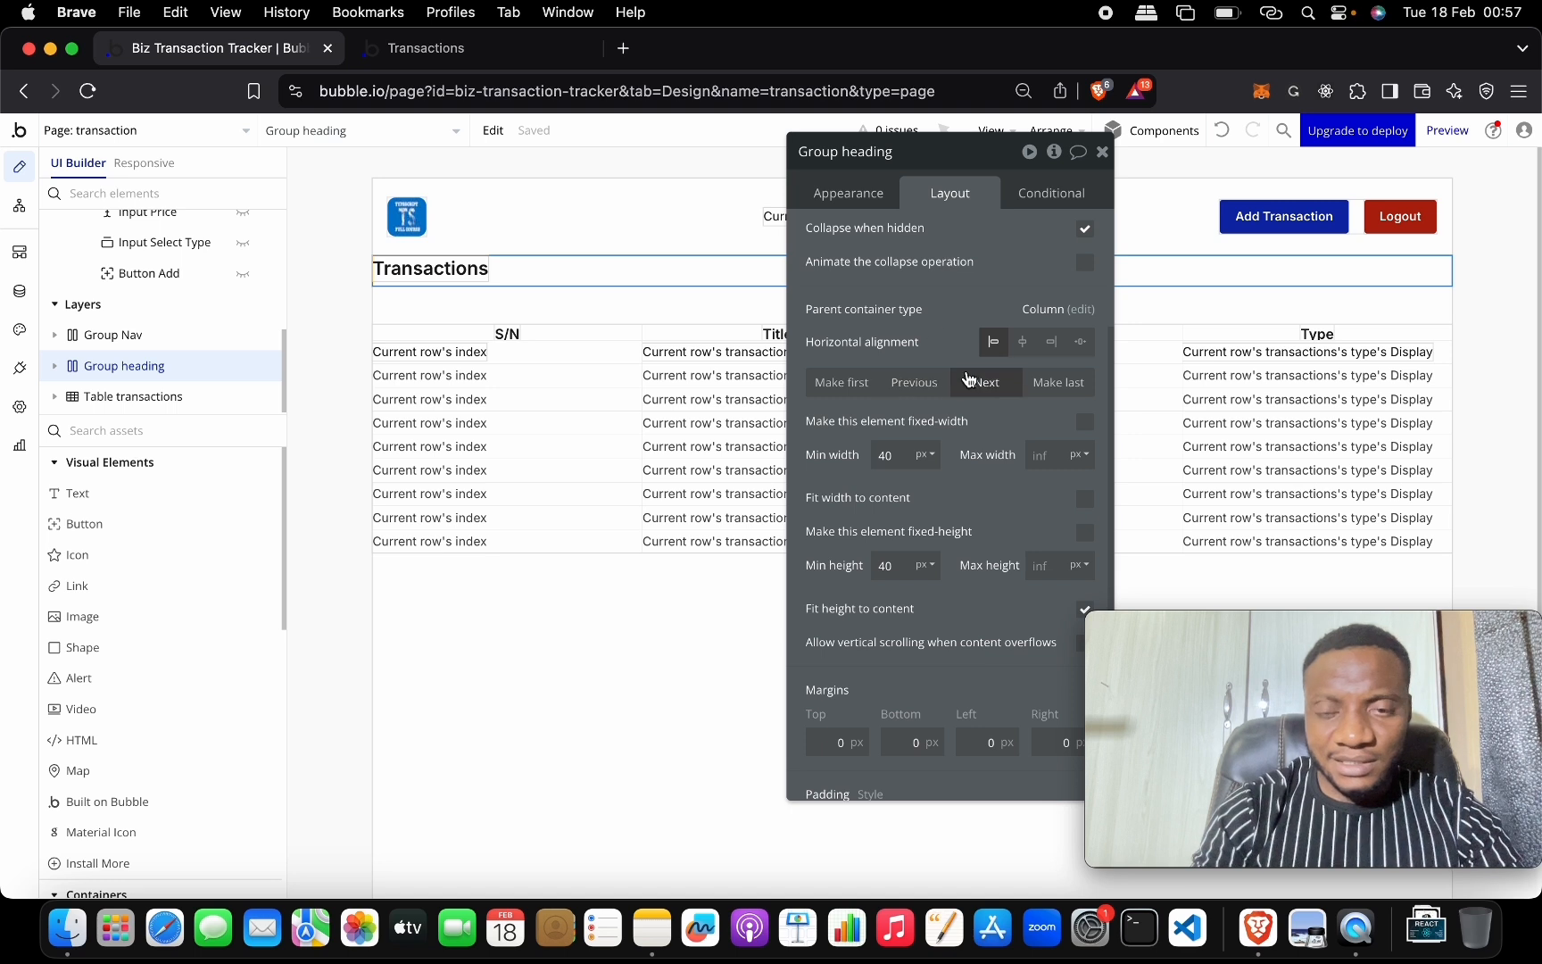
Give Group heading 10 px top and bottom padding.
{"action": "scroll", "coordinate": [936, 525], "scroll_direction": "down", "scroll_amount": 2}
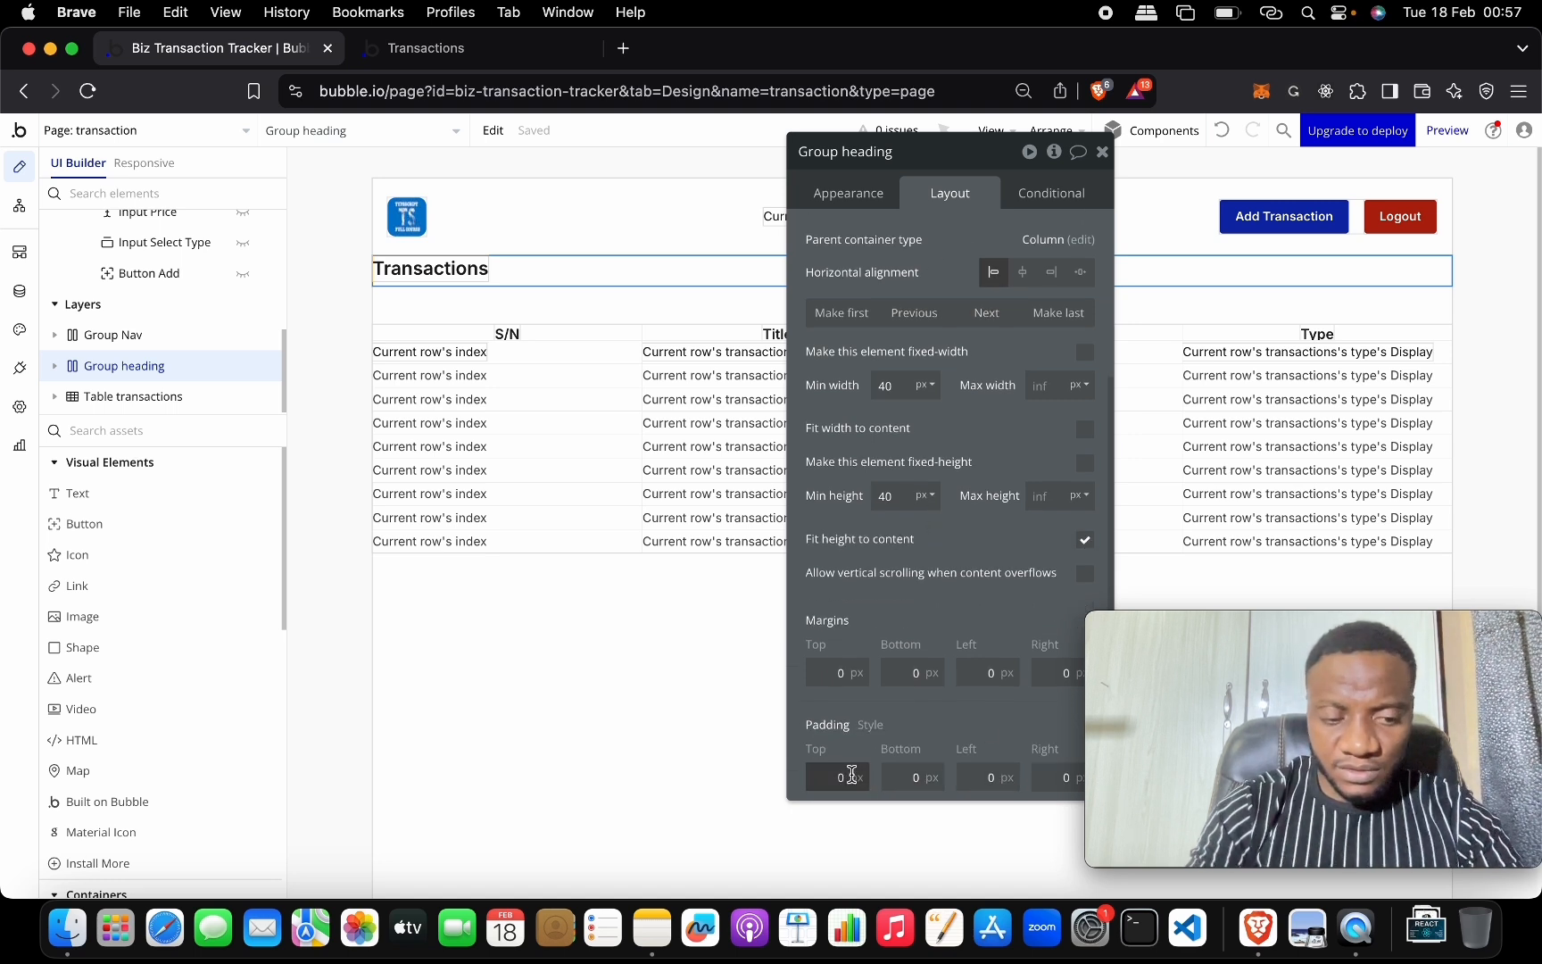
{"action": "key", "text": "Tab"}
{"action": "type", "text": "10"}
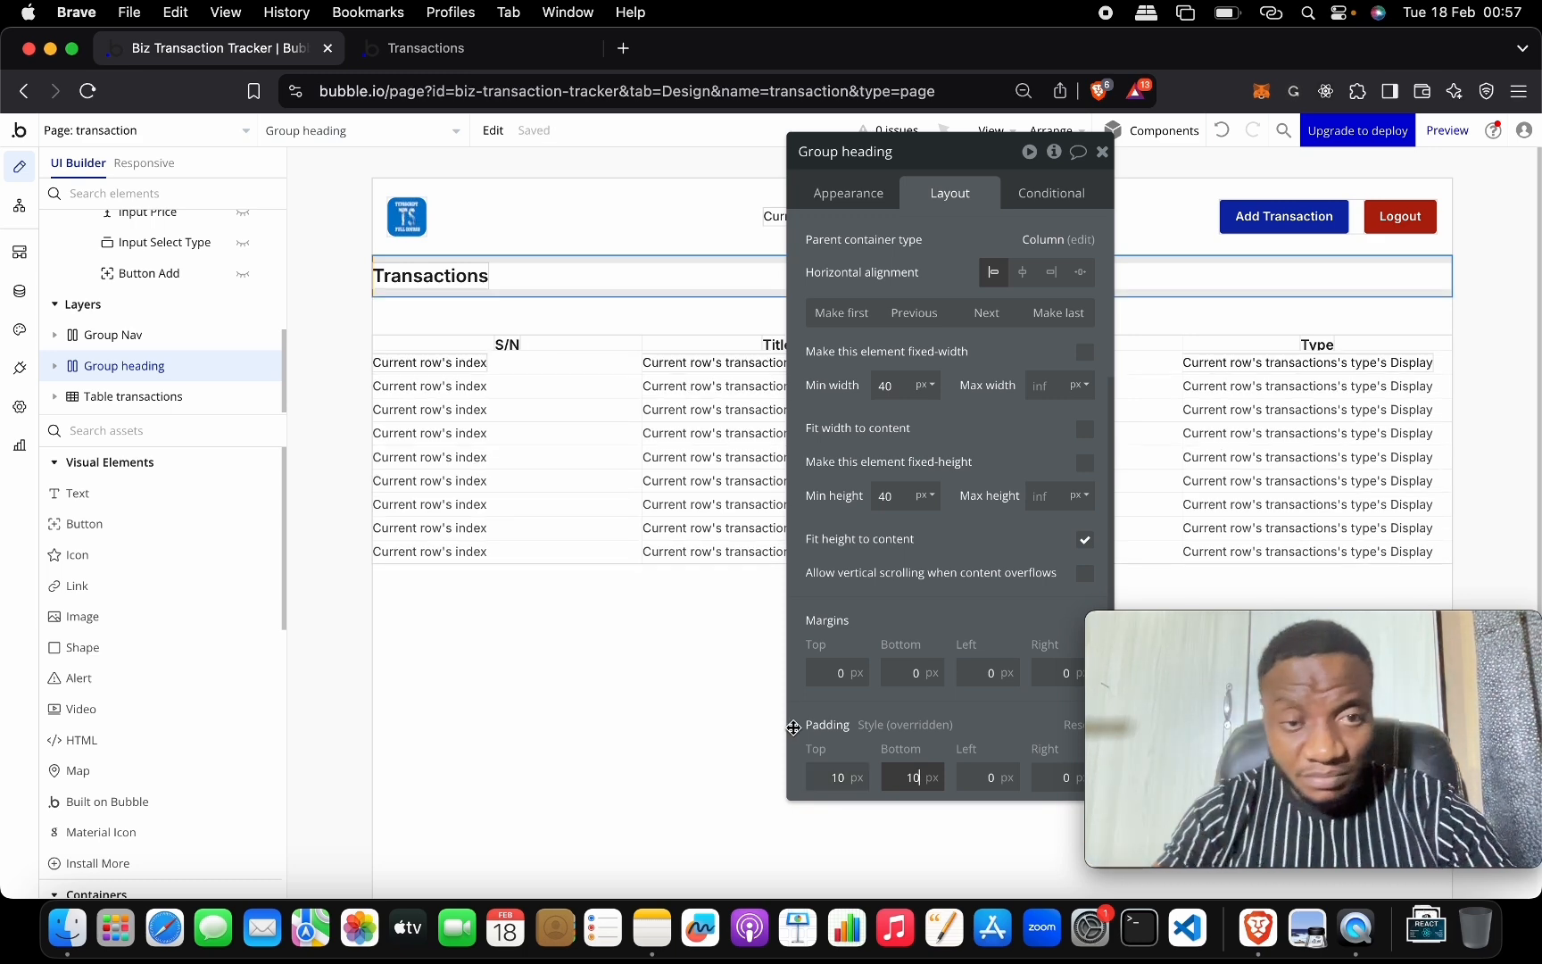
{"action": "left_click", "coordinate": [1102, 152]}
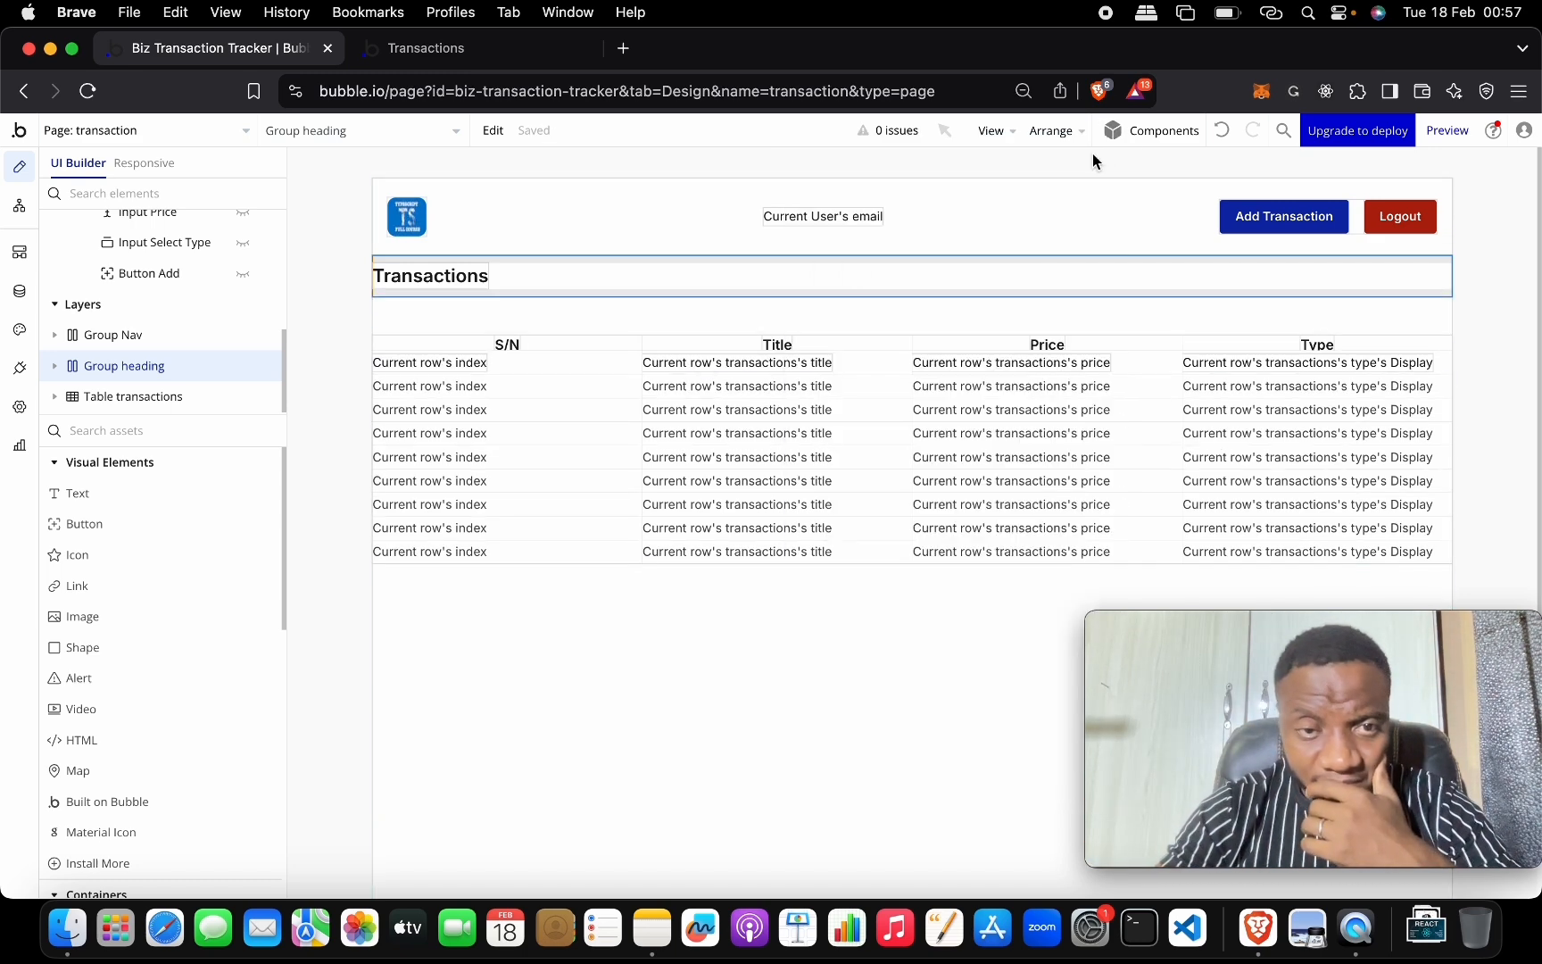
{"action": "double_click", "coordinate": [770, 314]}
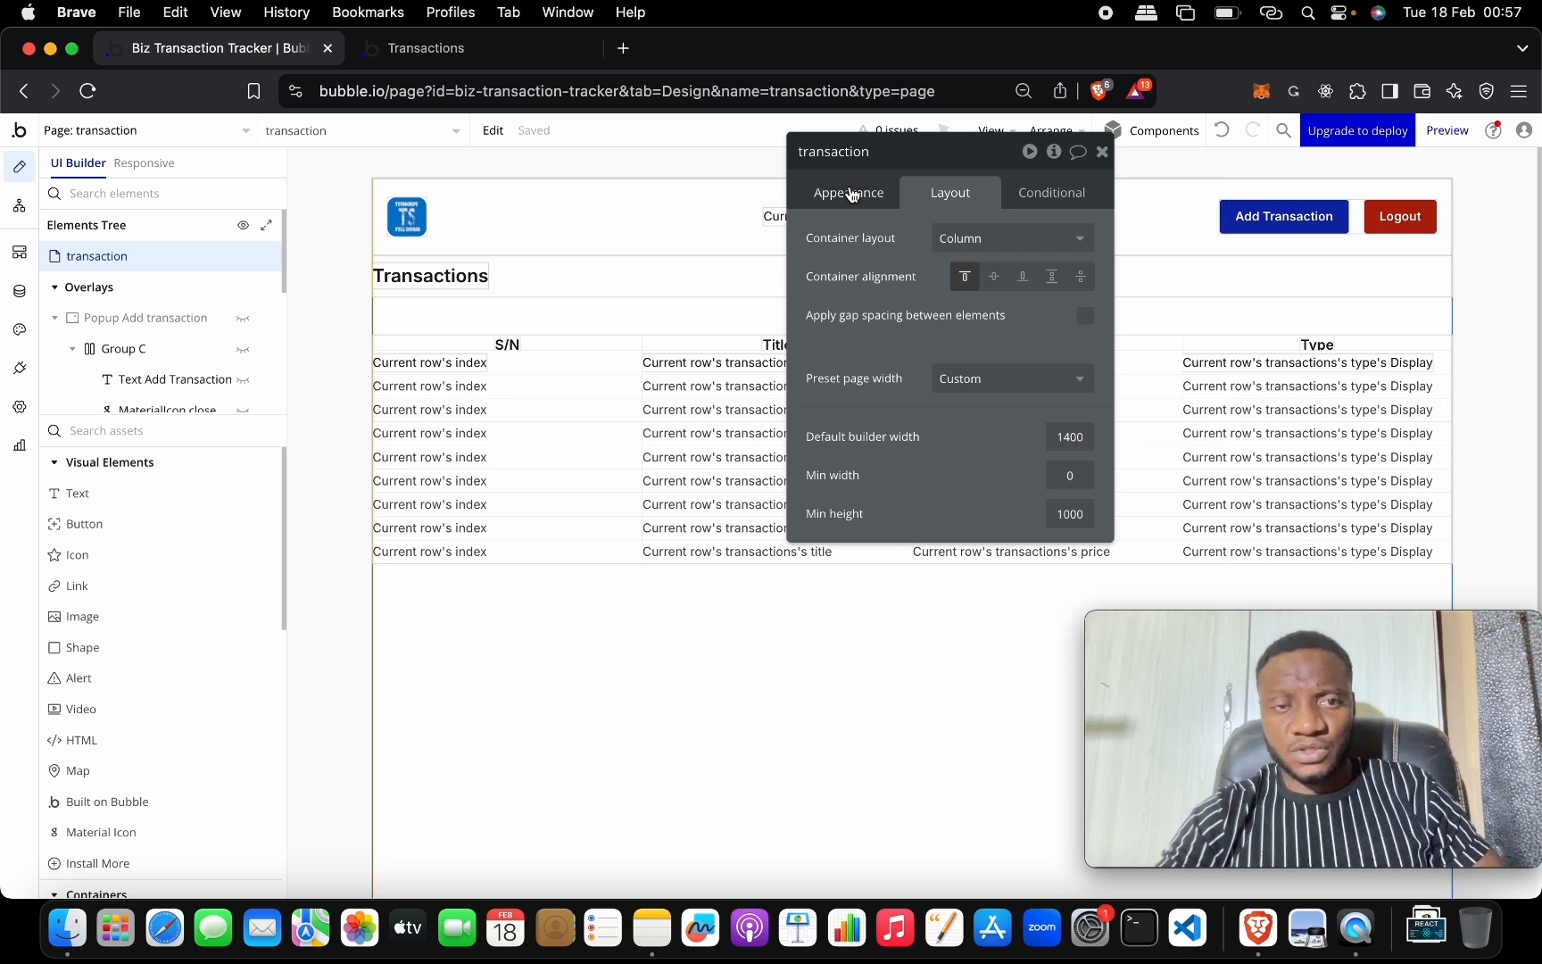
{"action": "left_click", "coordinate": [701, 271]}
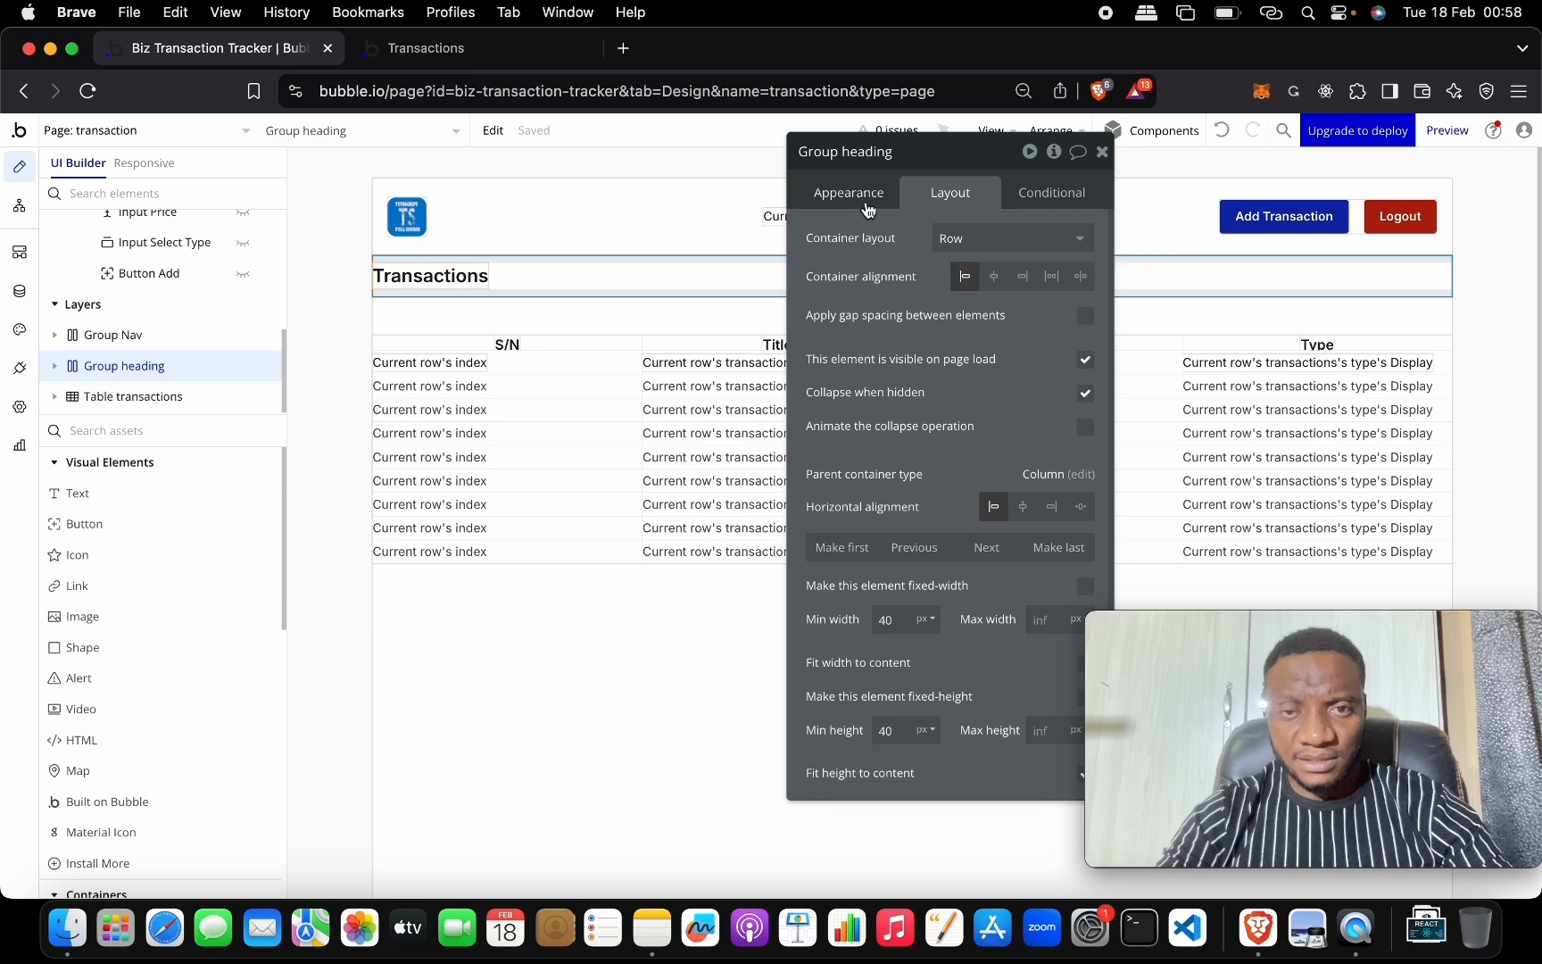
Set Group heading's left and right padding to 20 px.
{"action": "scroll", "coordinate": [936, 419], "scroll_direction": "down", "scroll_amount": 5}
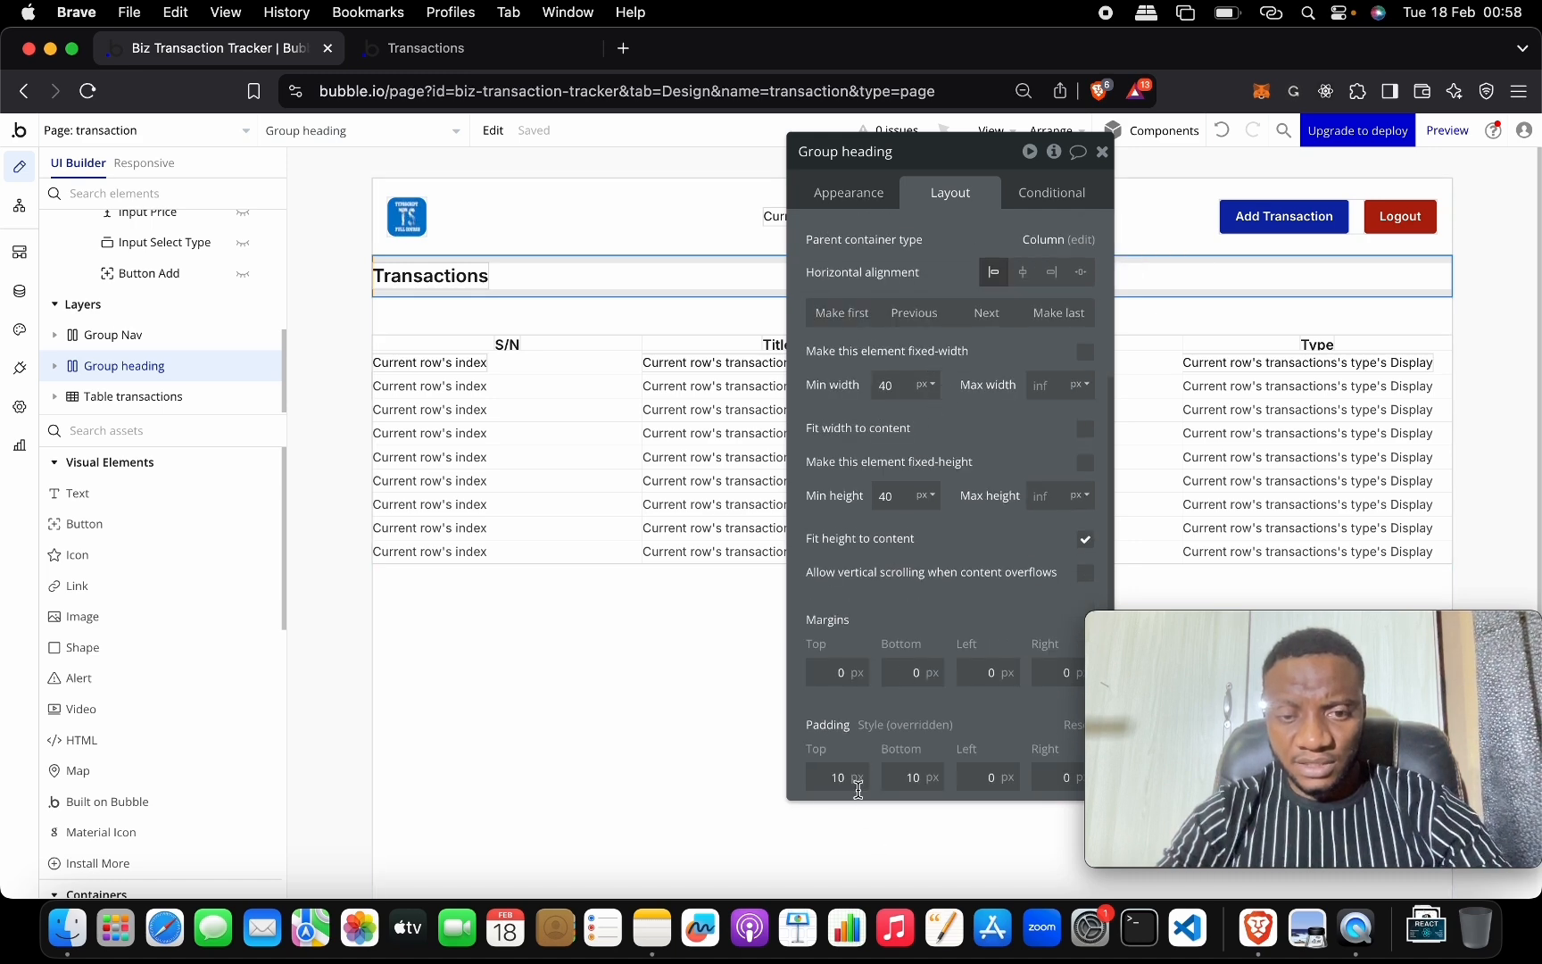
{"action": "left_click", "coordinate": [995, 783]}
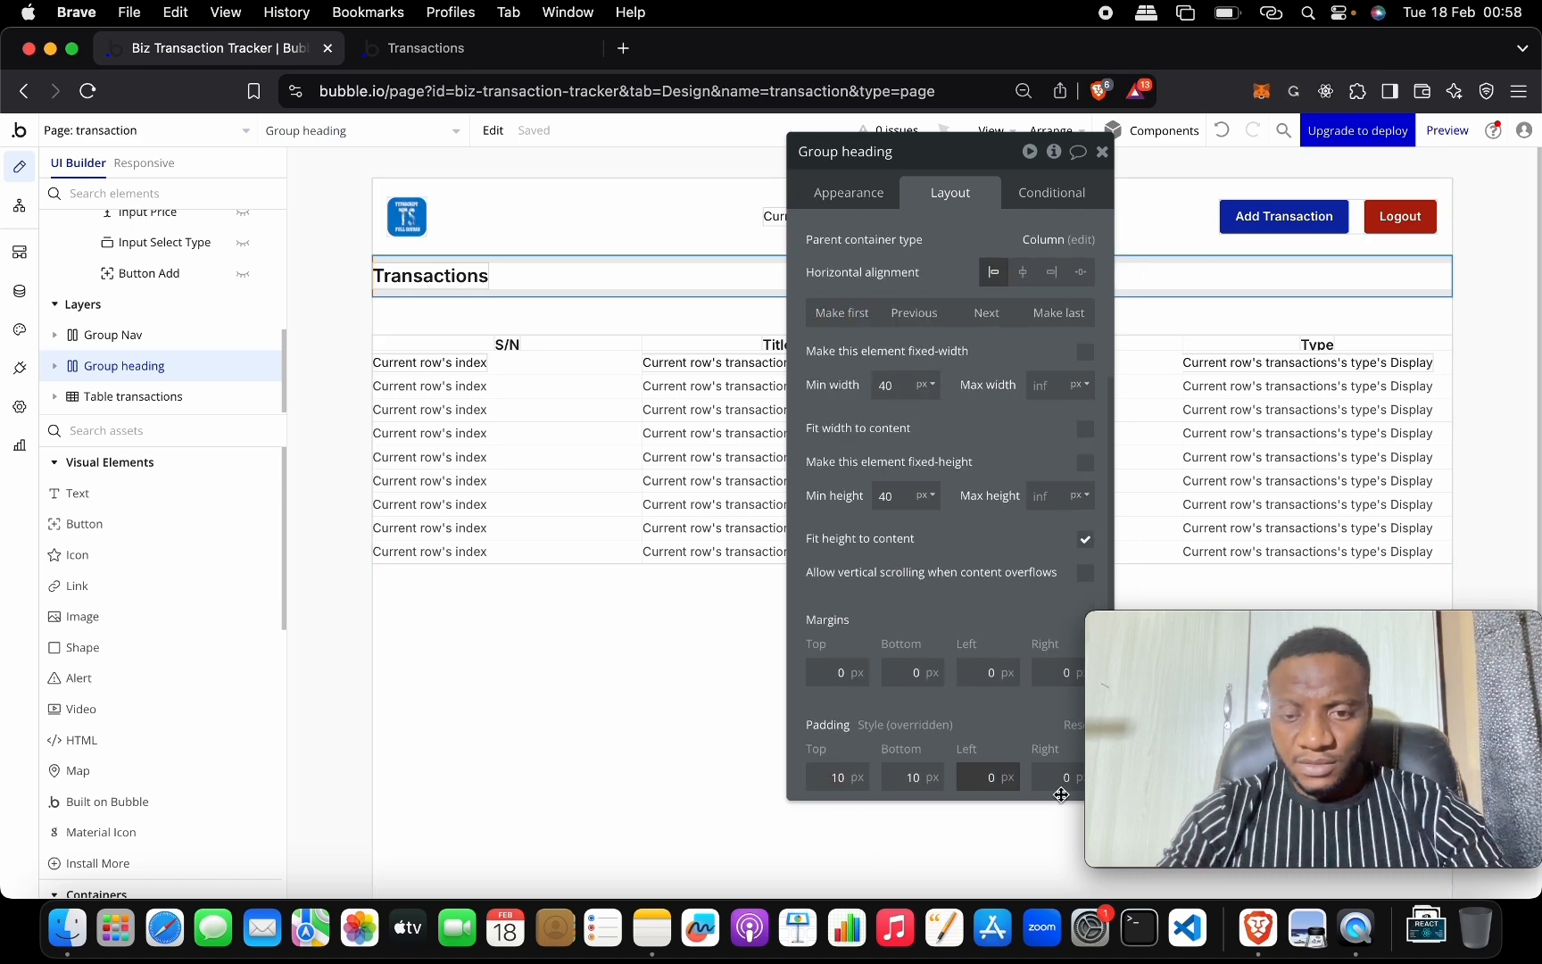
{"action": "type", "text": "10"}
{"action": "key", "text": "Tab"}
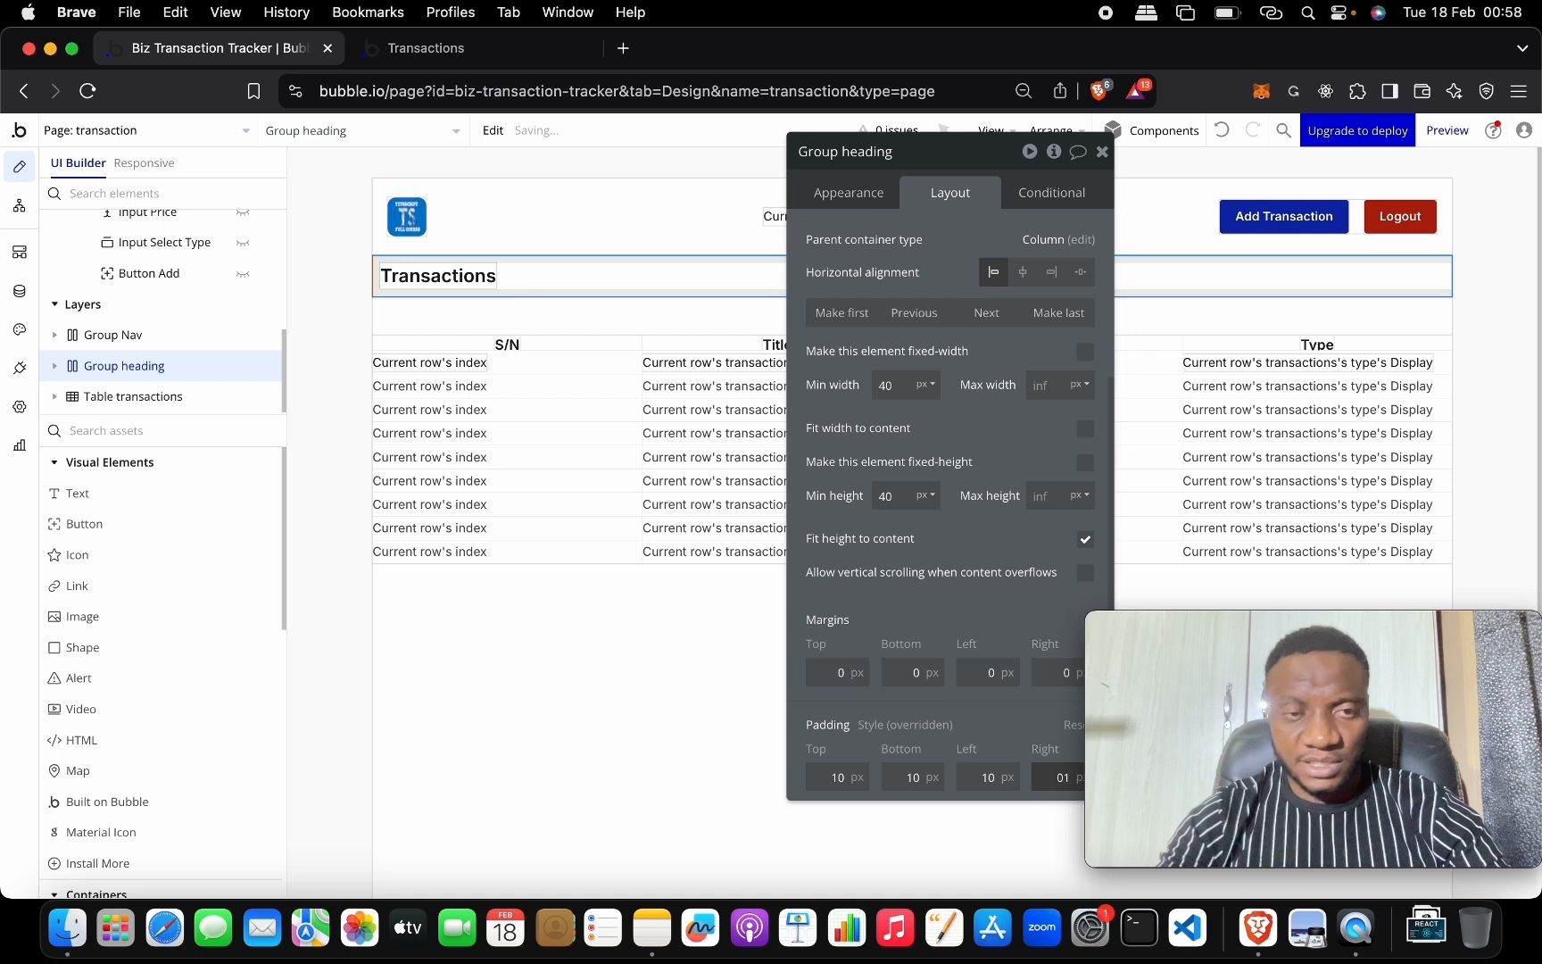
{"action": "key", "text": "shift+Tab"}
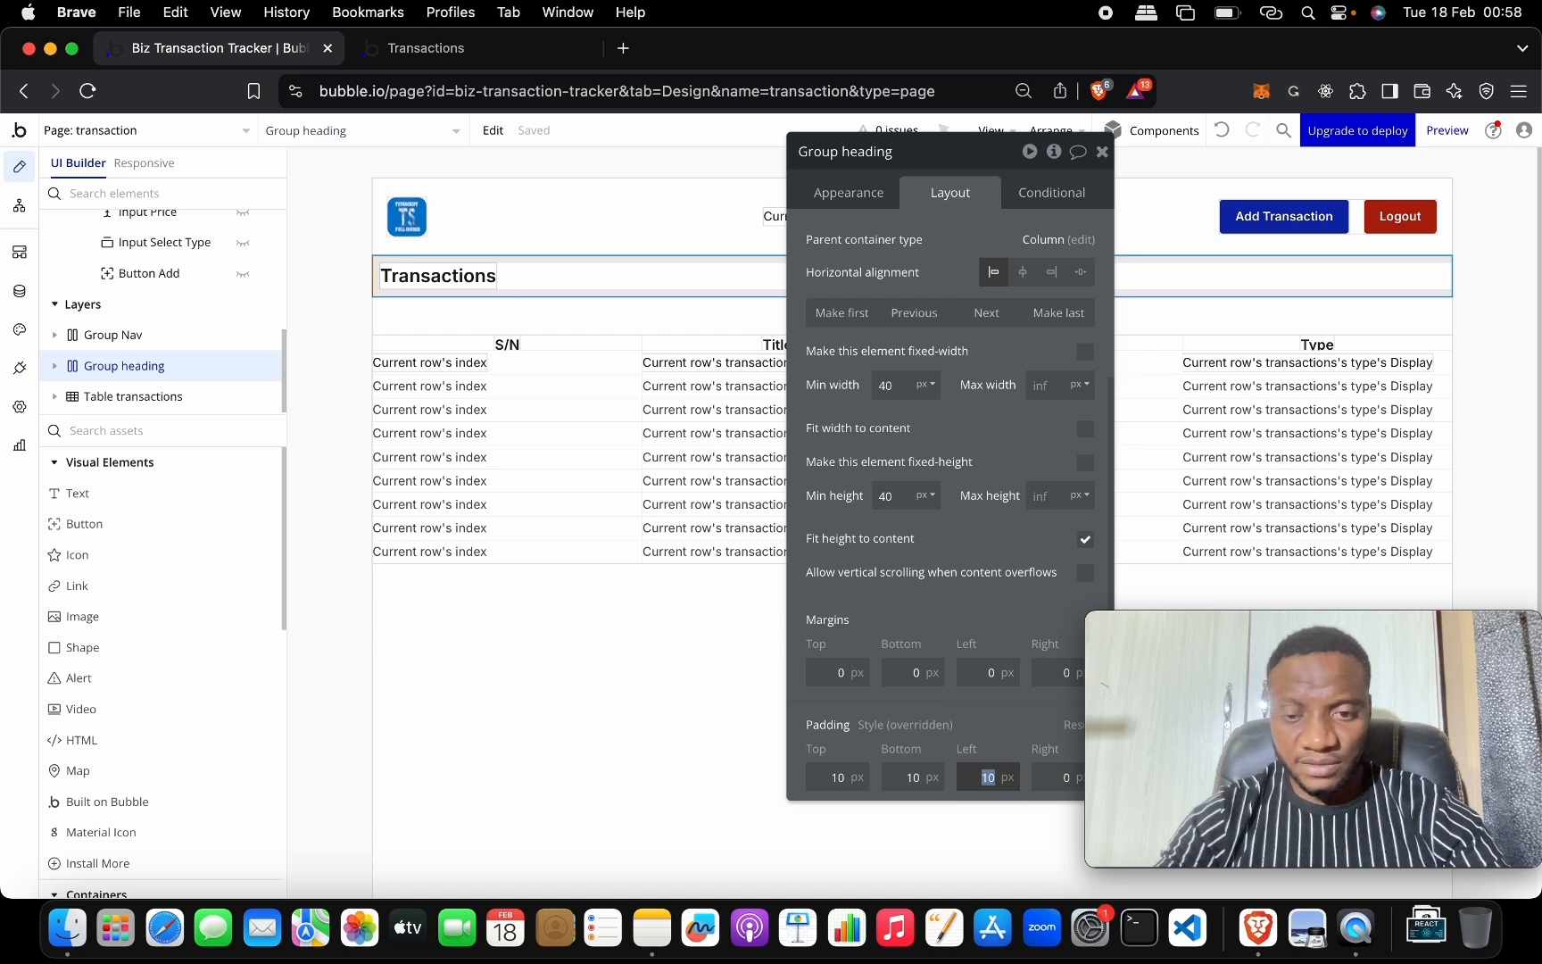
{"action": "key", "text": "Tab"}
{"action": "type", "text": "2"}
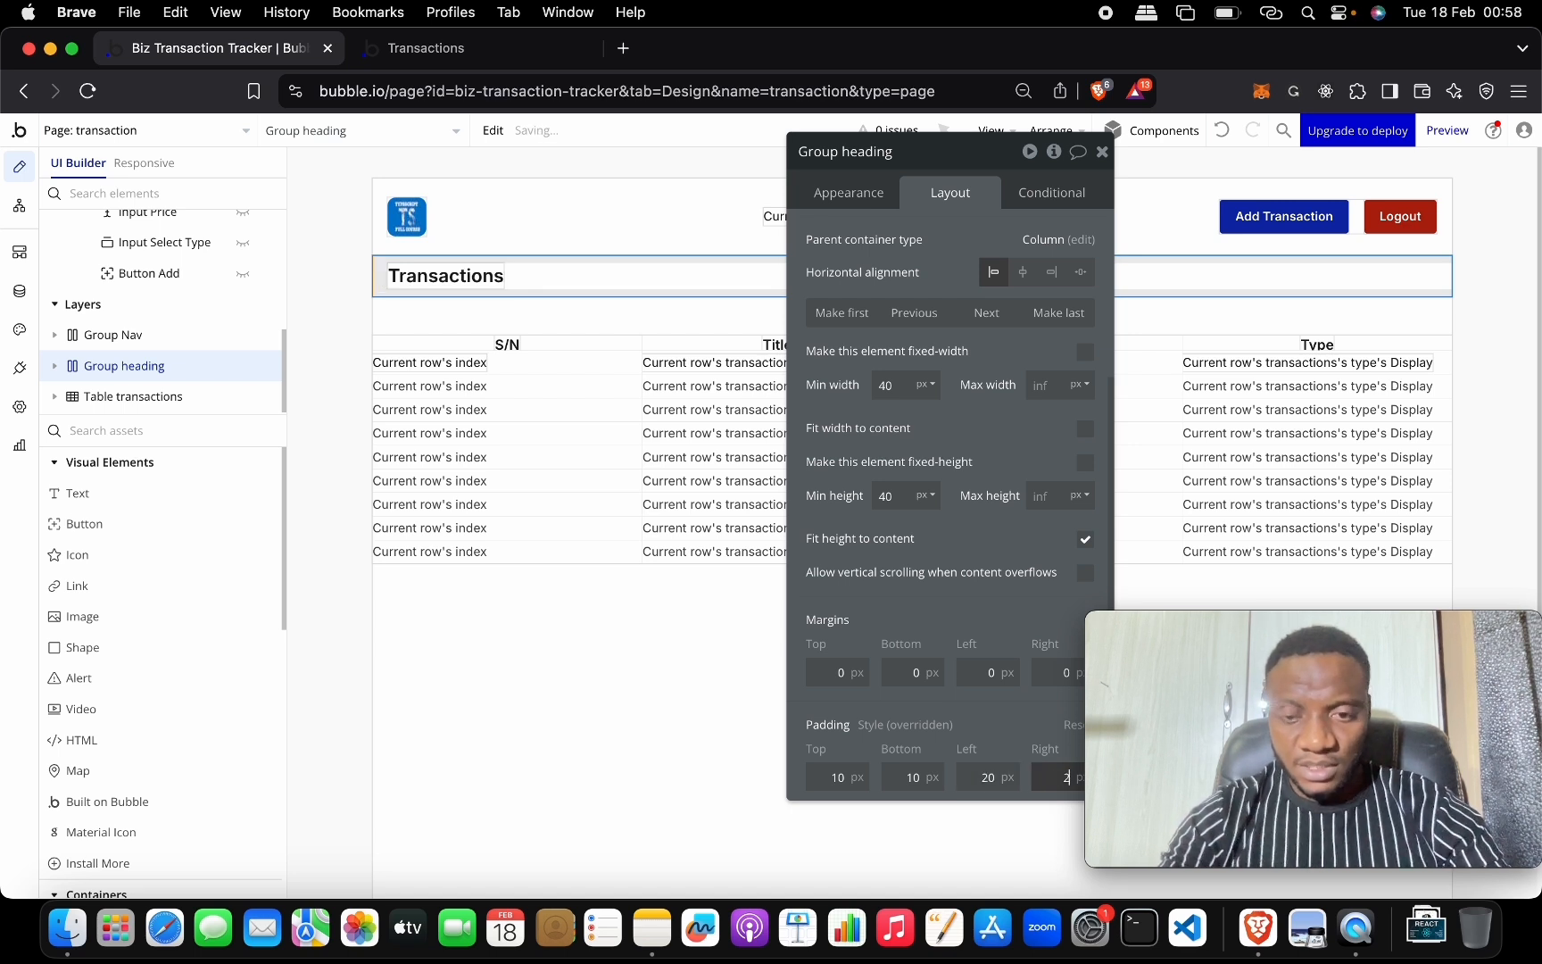
{"action": "type", "text": "0"}
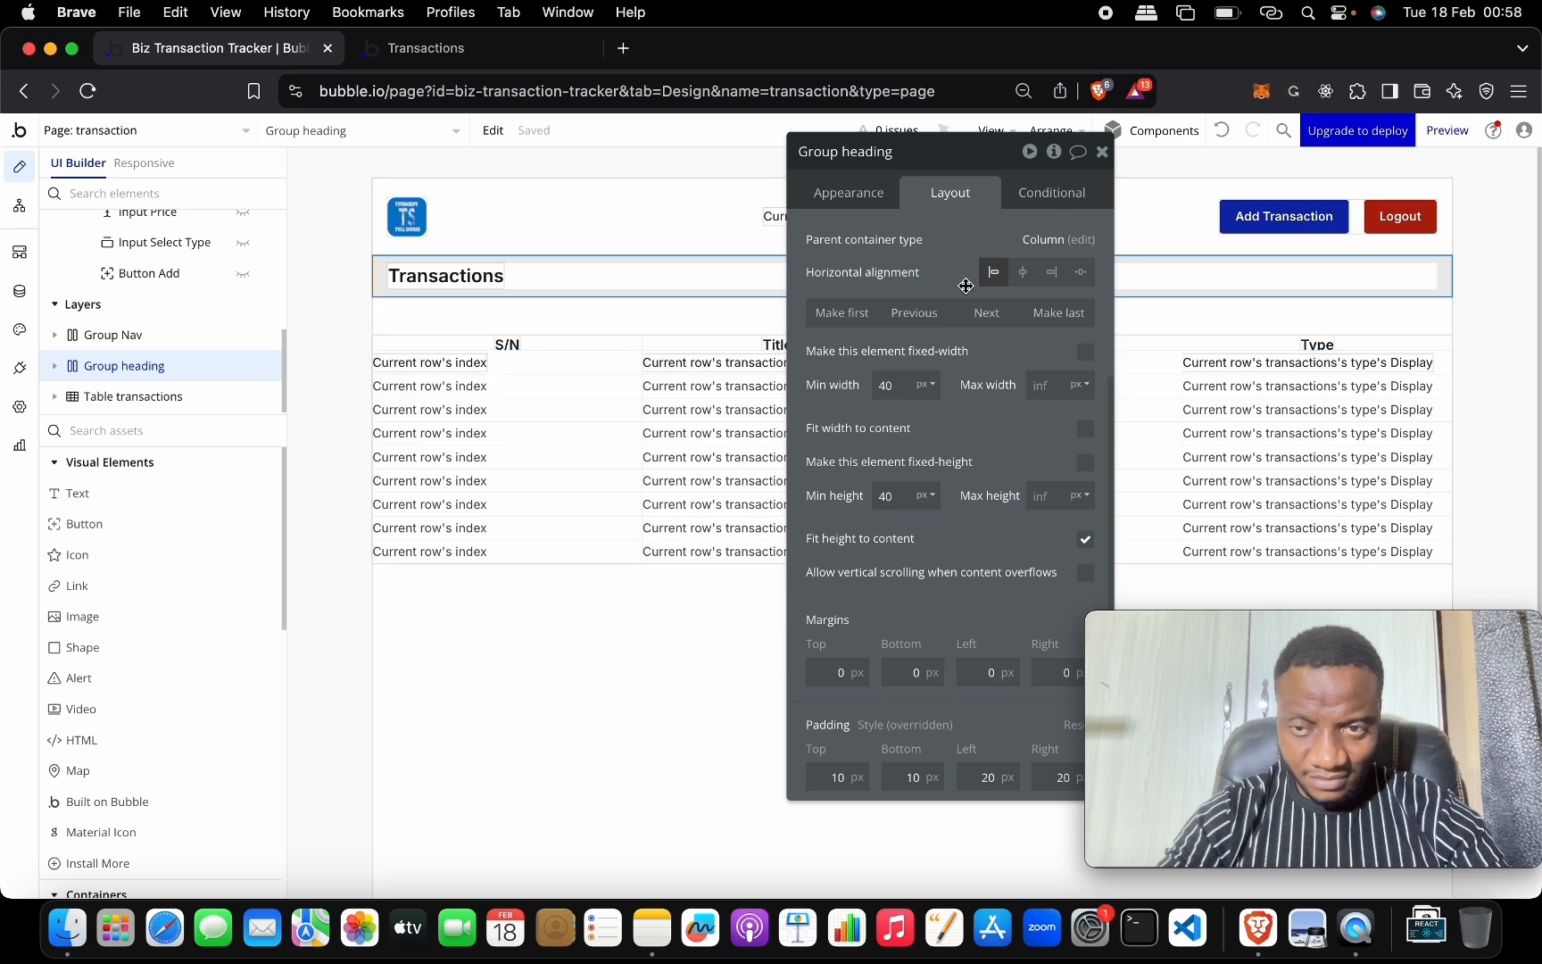
{"action": "left_click_drag", "start_coordinate": [990, 154], "coordinate": [1146, 165]}
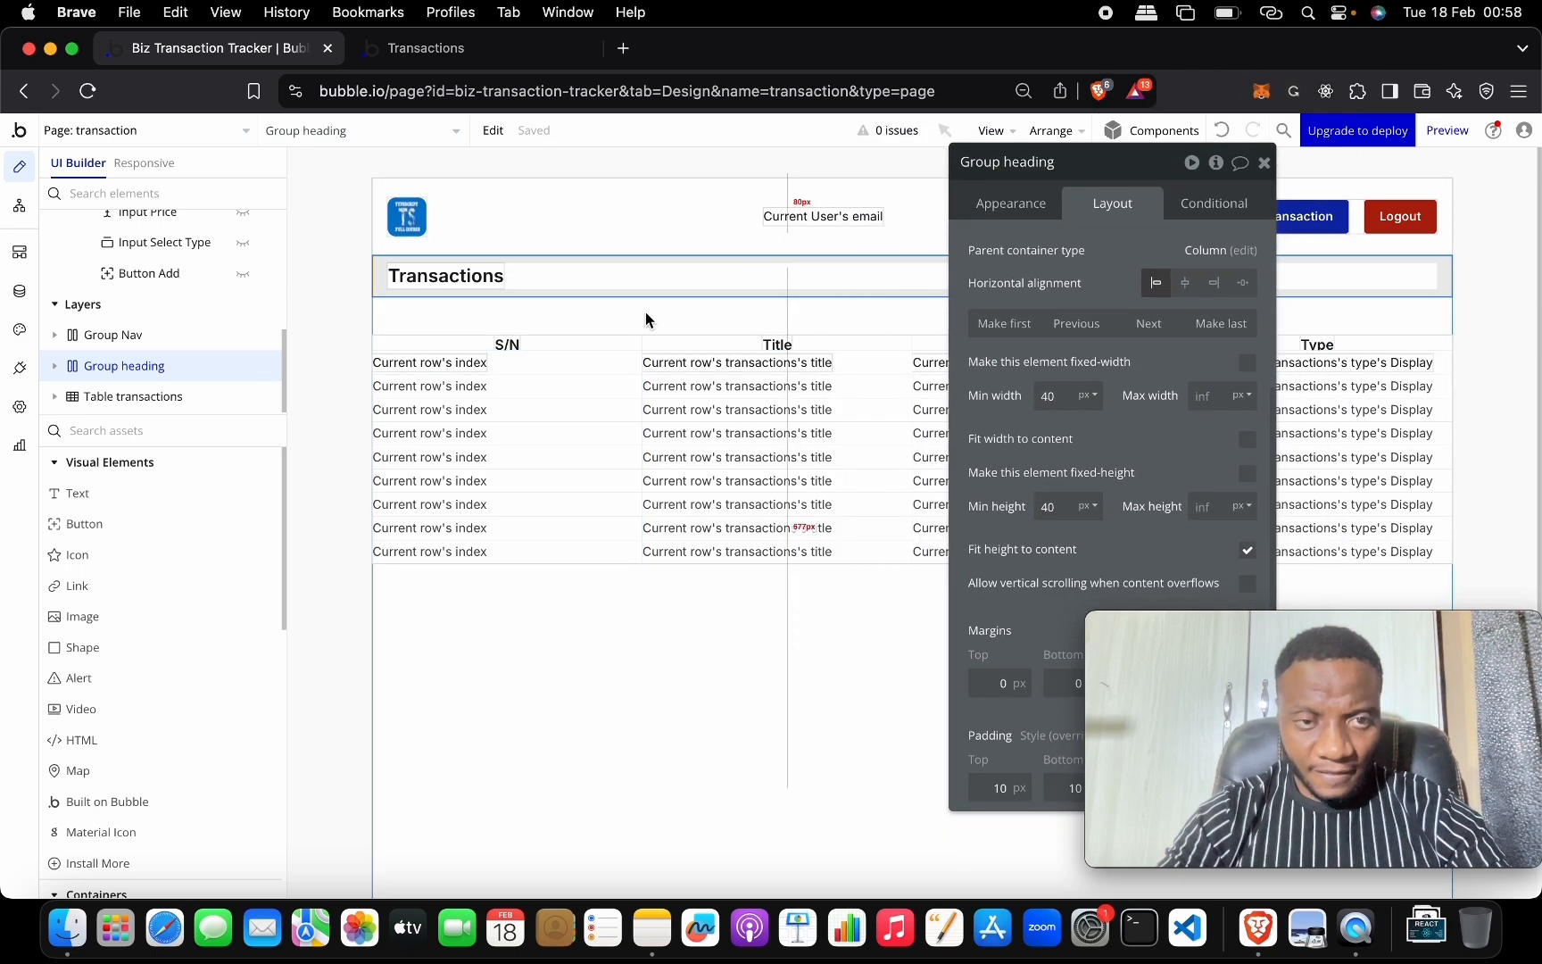
Select the transactions table and set its left margin to 20 px.
{"action": "left_click", "coordinate": [413, 334]}
{"action": "left_click", "coordinate": [365, 328]}
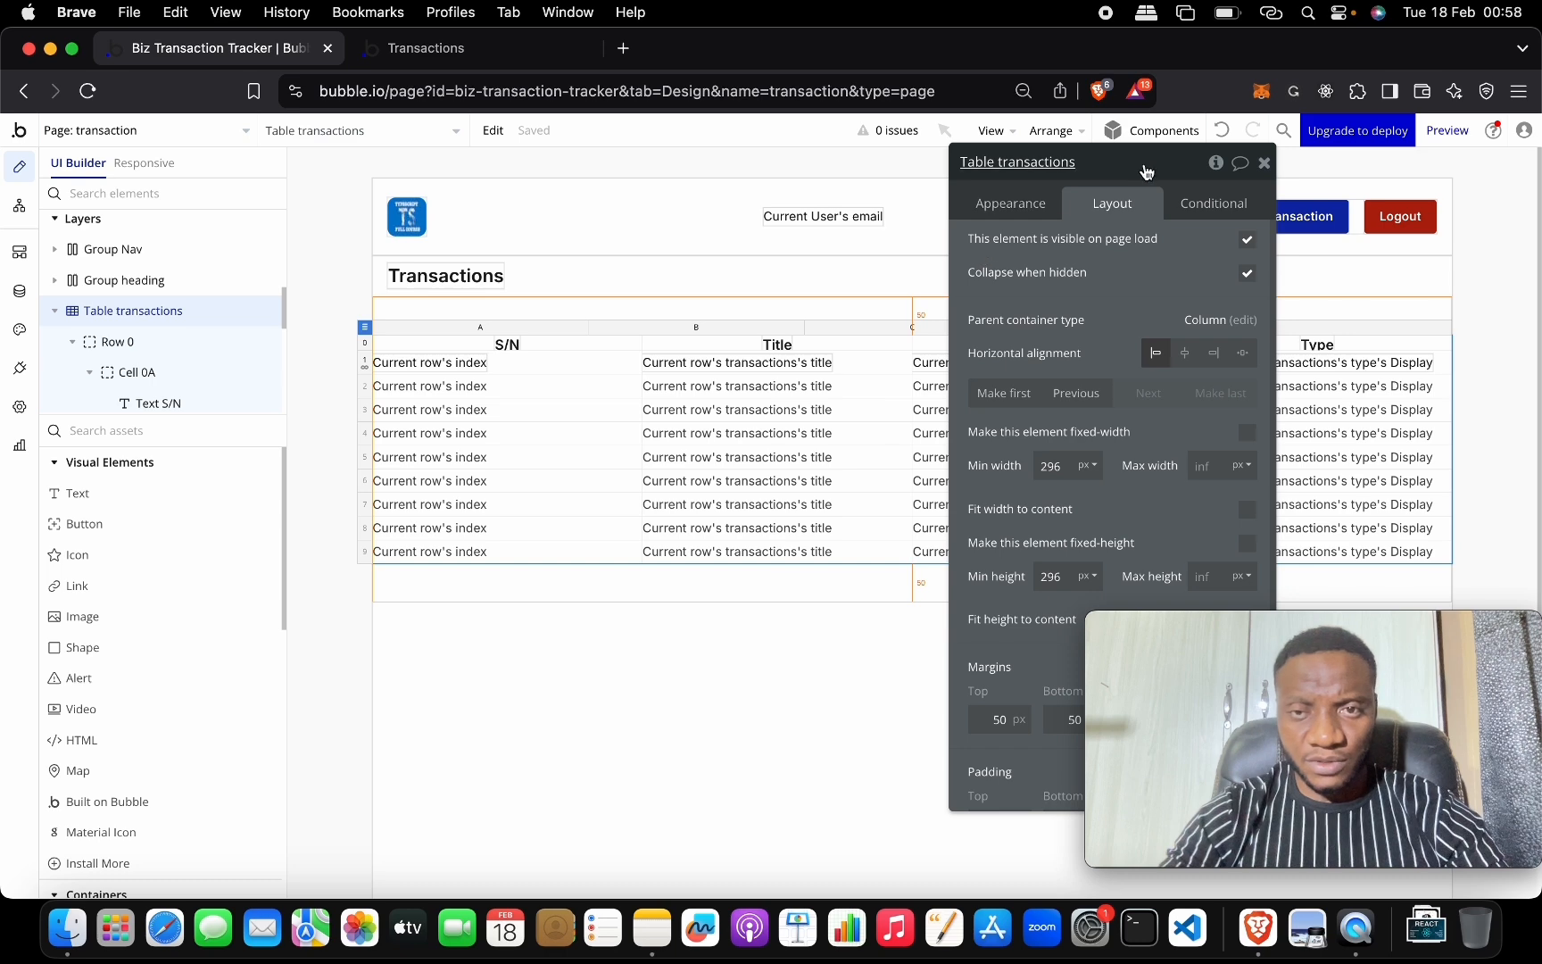
{"action": "left_click_drag", "start_coordinate": [1146, 165], "coordinate": [723, 165]}
{"action": "left_click", "coordinate": [510, 56]}
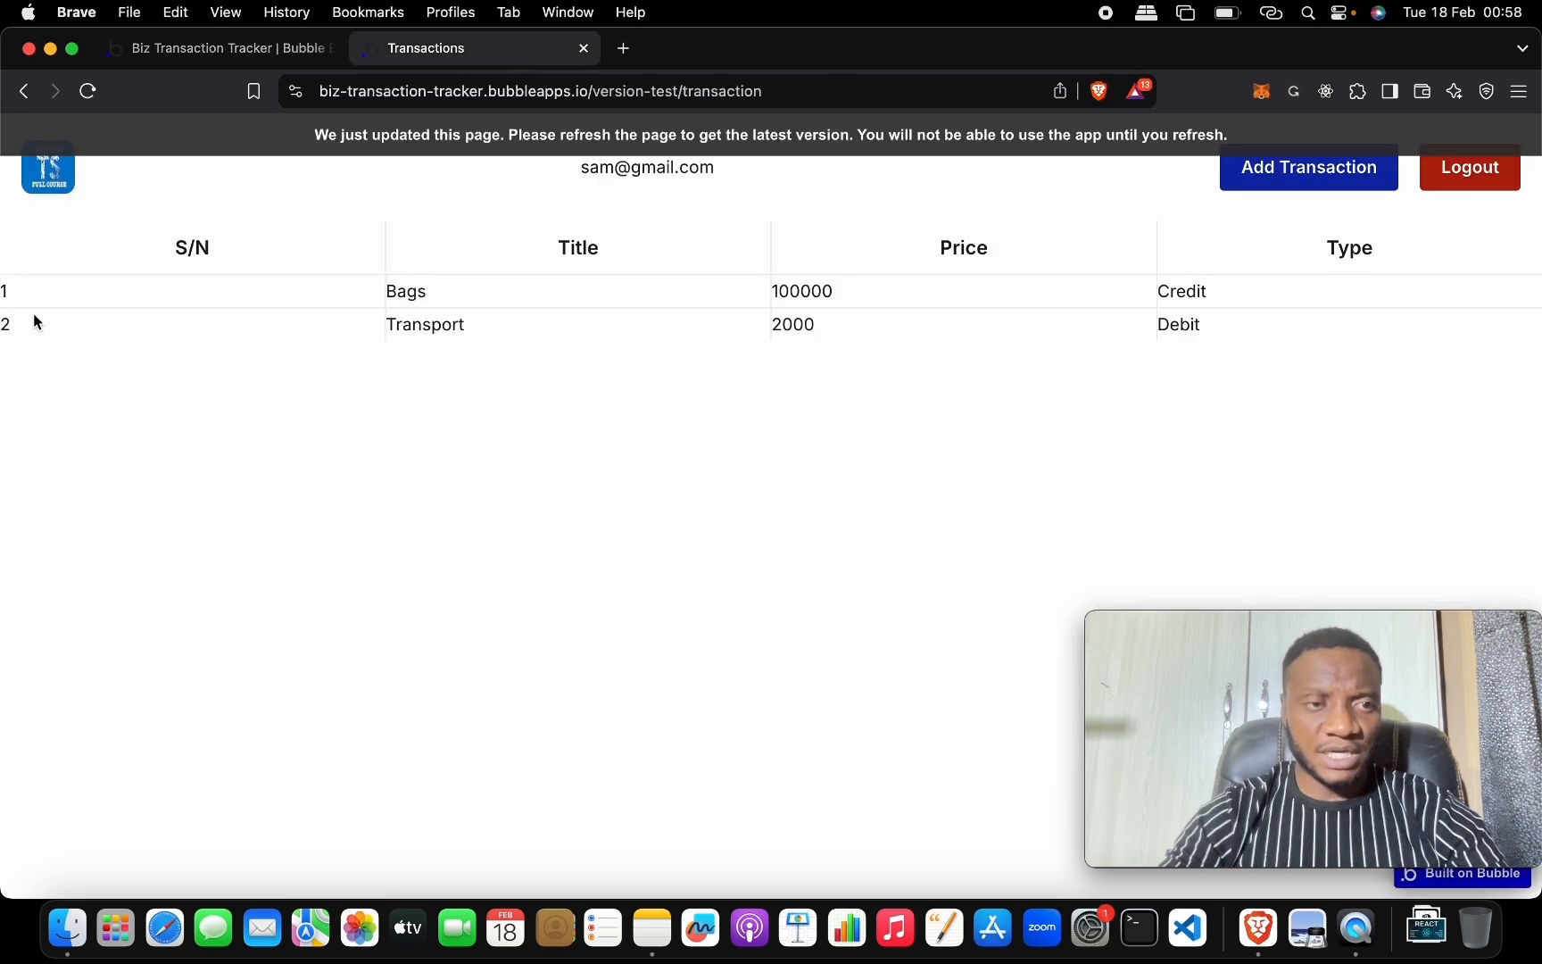
{"action": "left_click", "coordinate": [223, 51]}
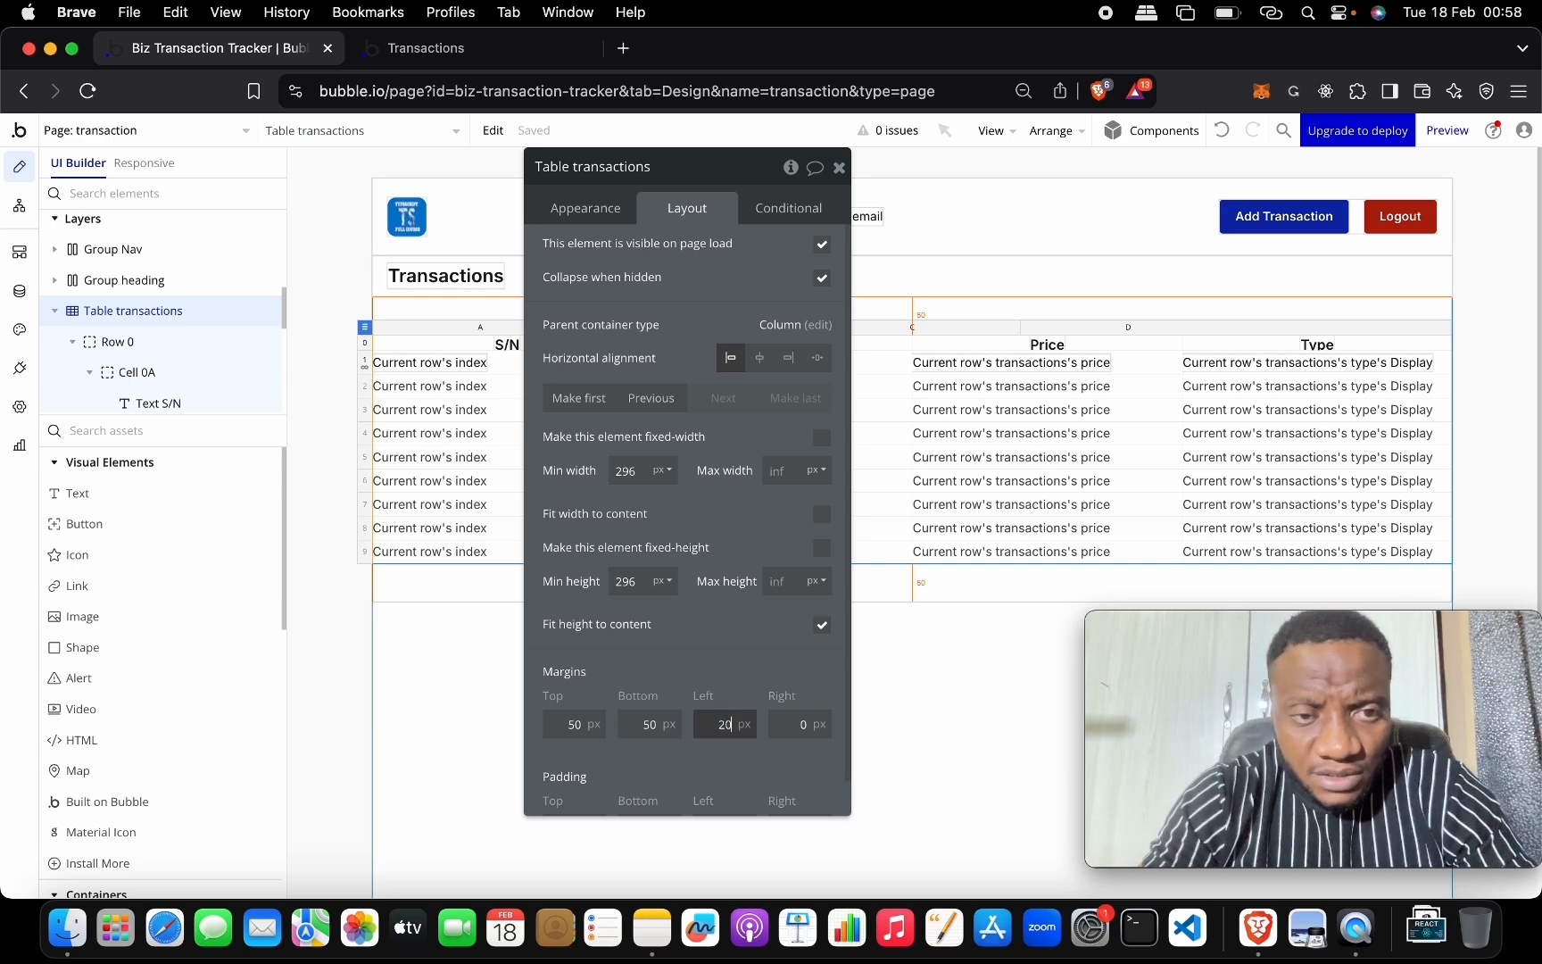
{"action": "key", "text": "Tab"}
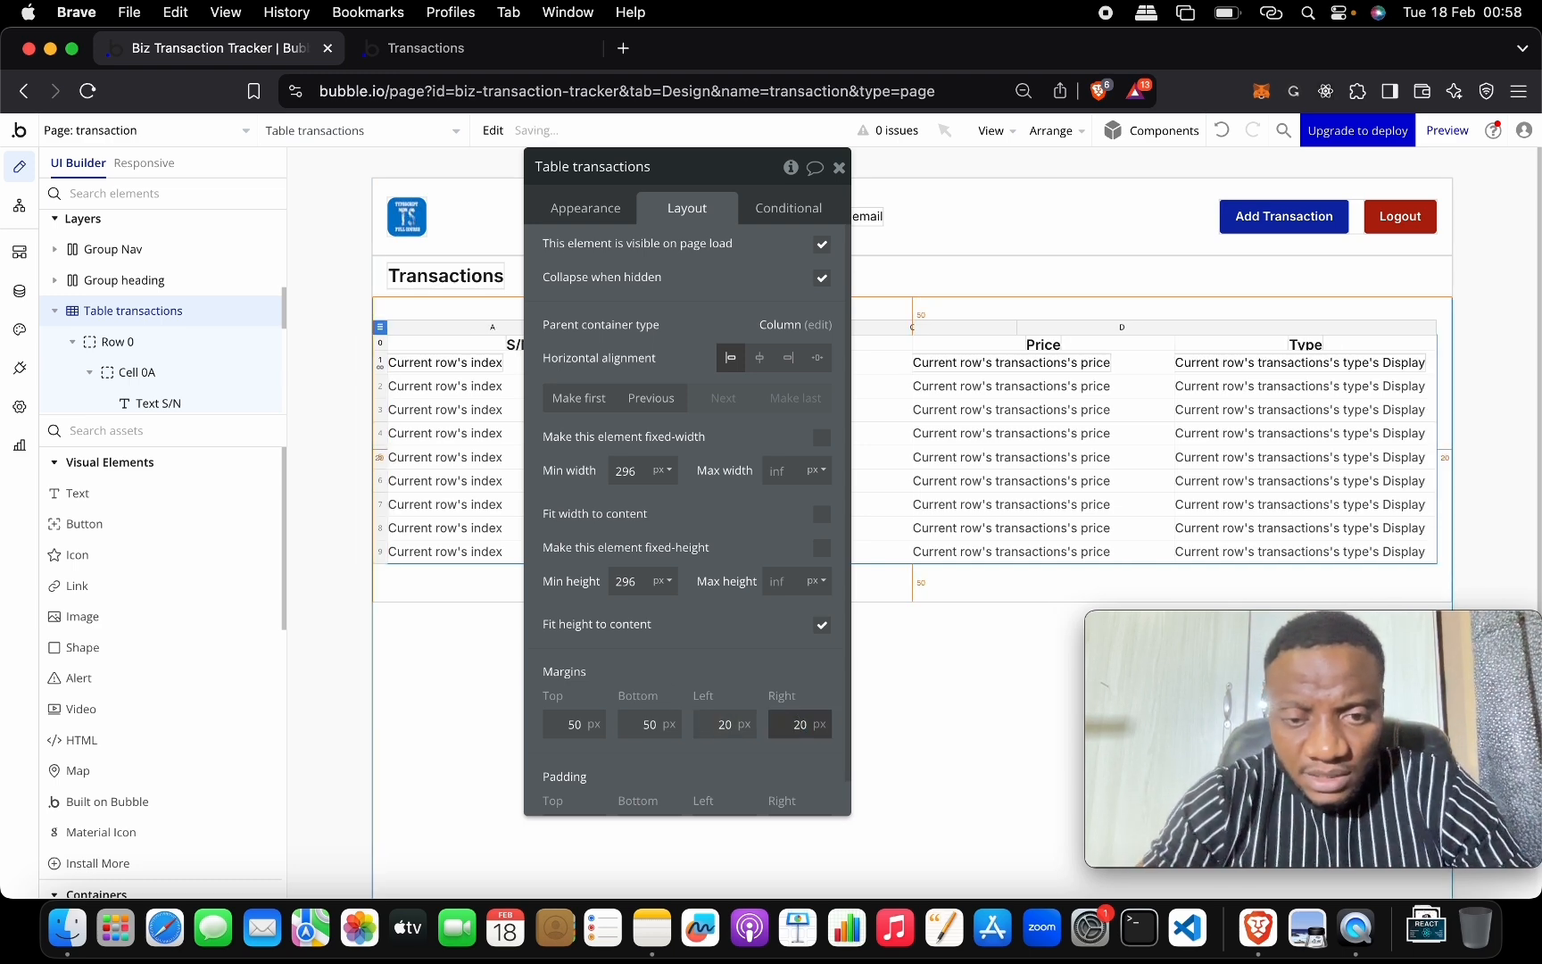
Set the table's top and bottom margins to 20 px and view the live page.
{"action": "left_click", "coordinate": [433, 55]}
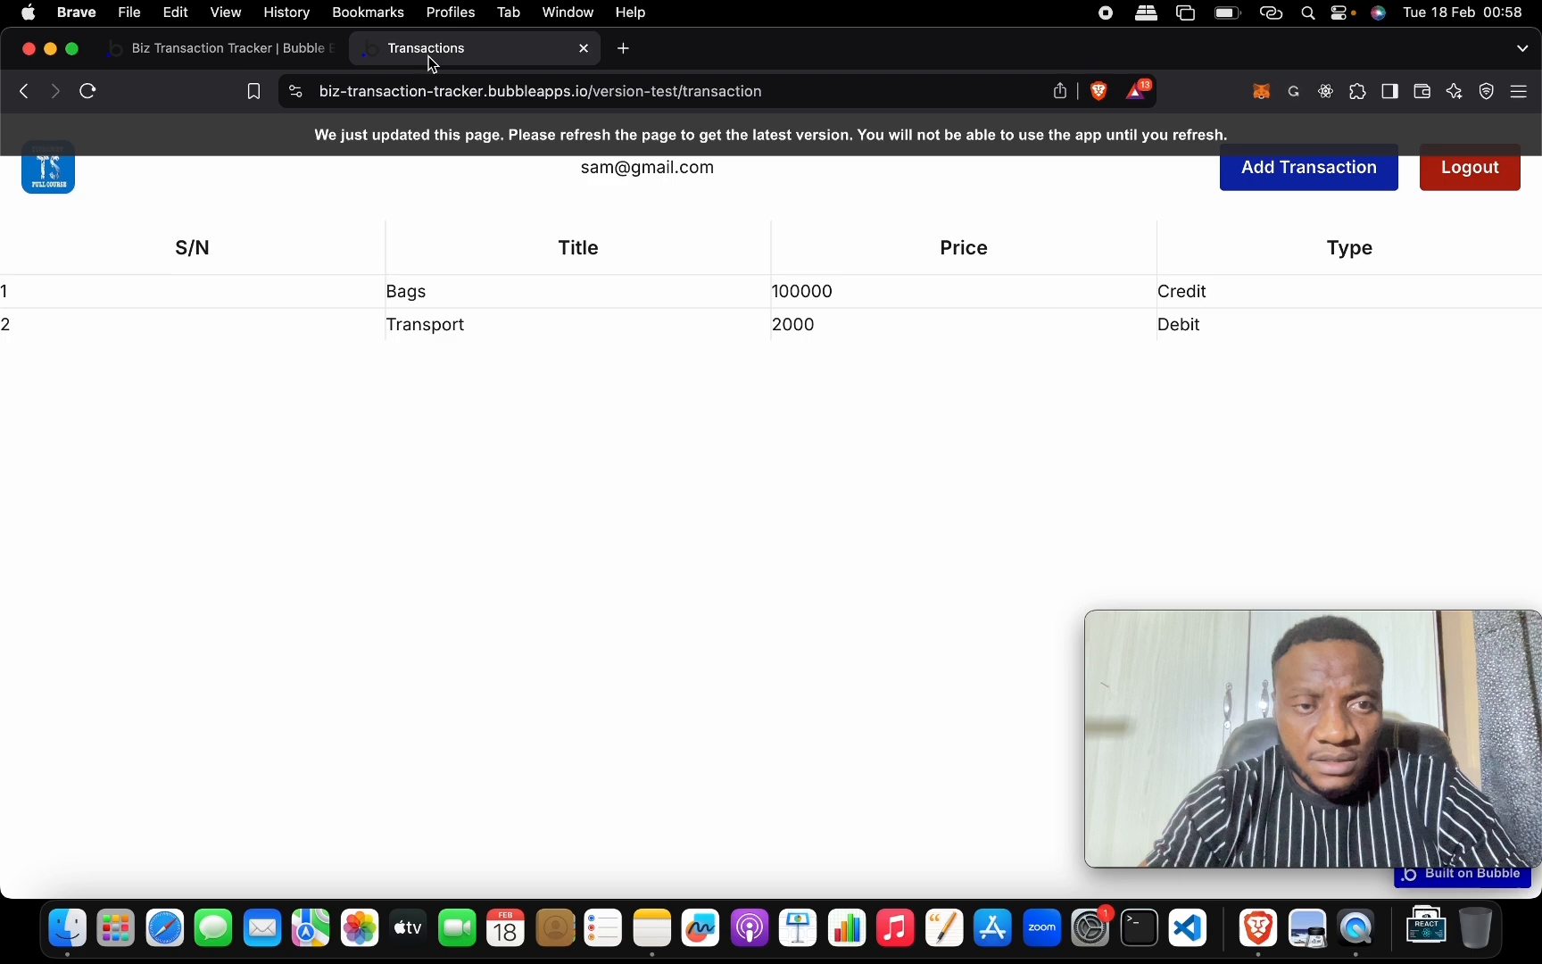
{"action": "left_click", "coordinate": [210, 49]}
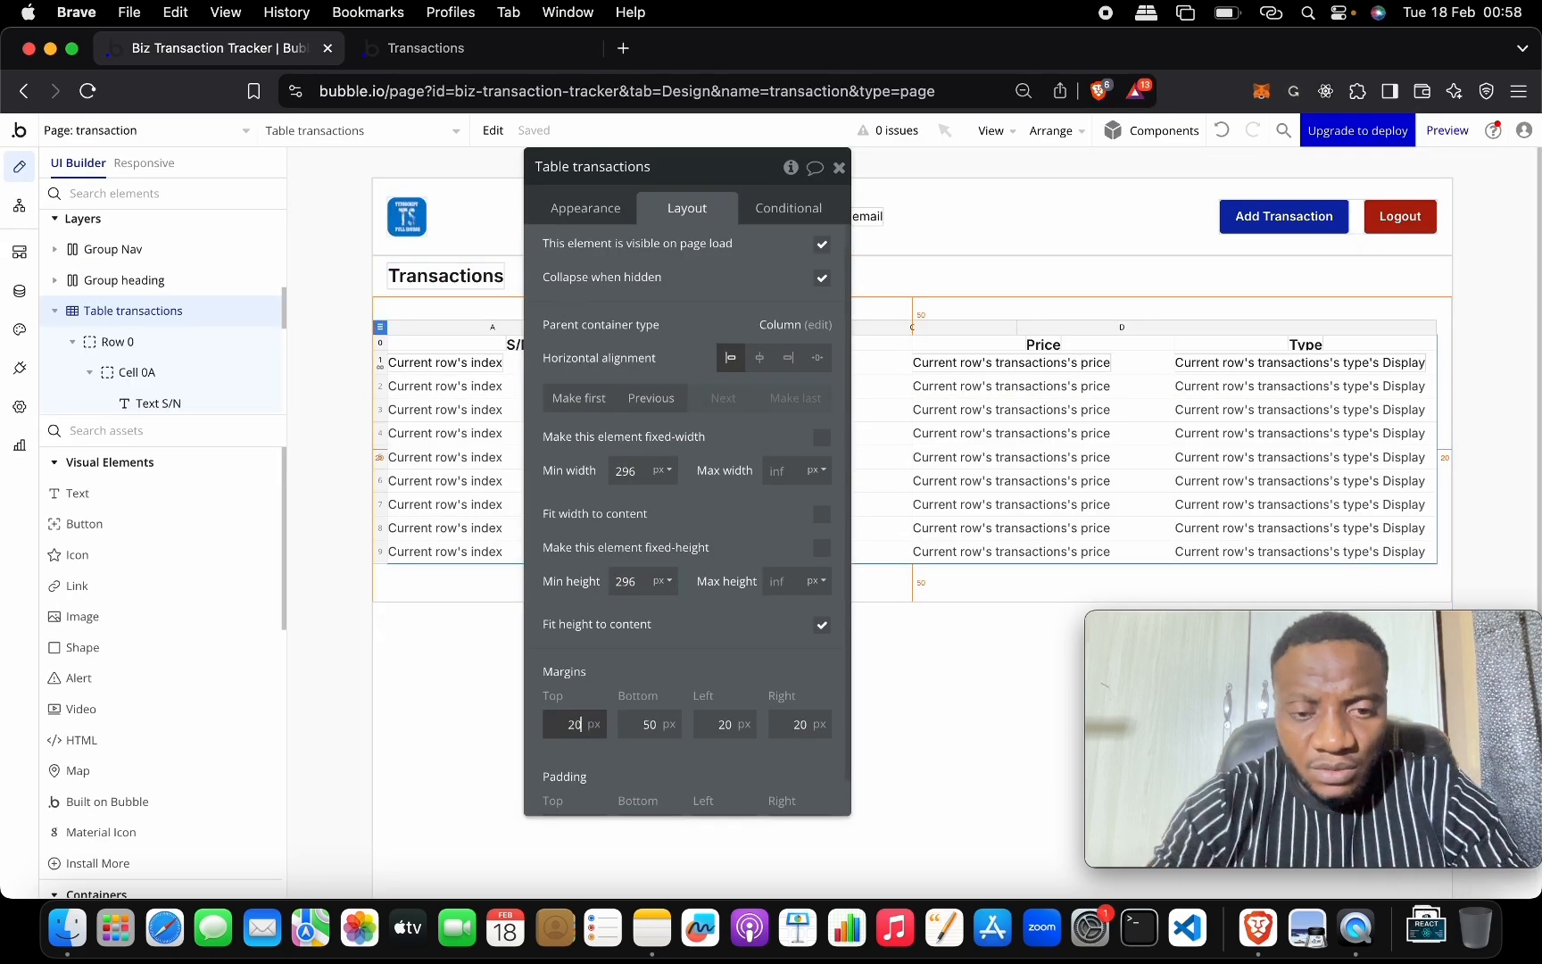
{"action": "key", "text": "Tab"}
{"action": "key", "text": "Return"}
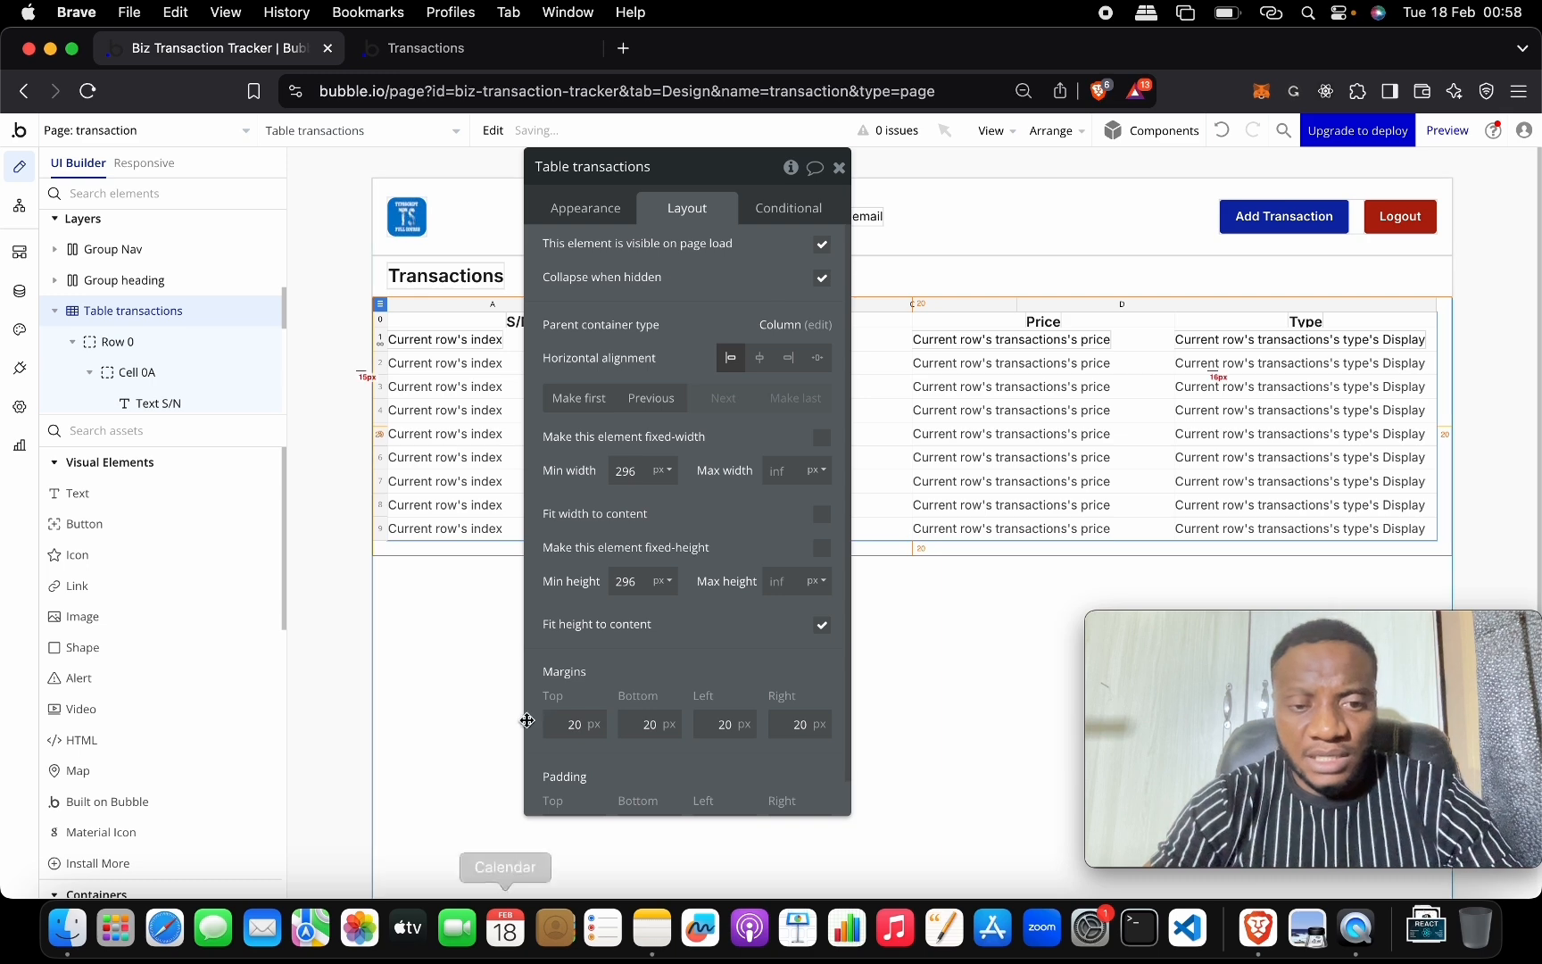
{"action": "left_click", "coordinate": [839, 169]}
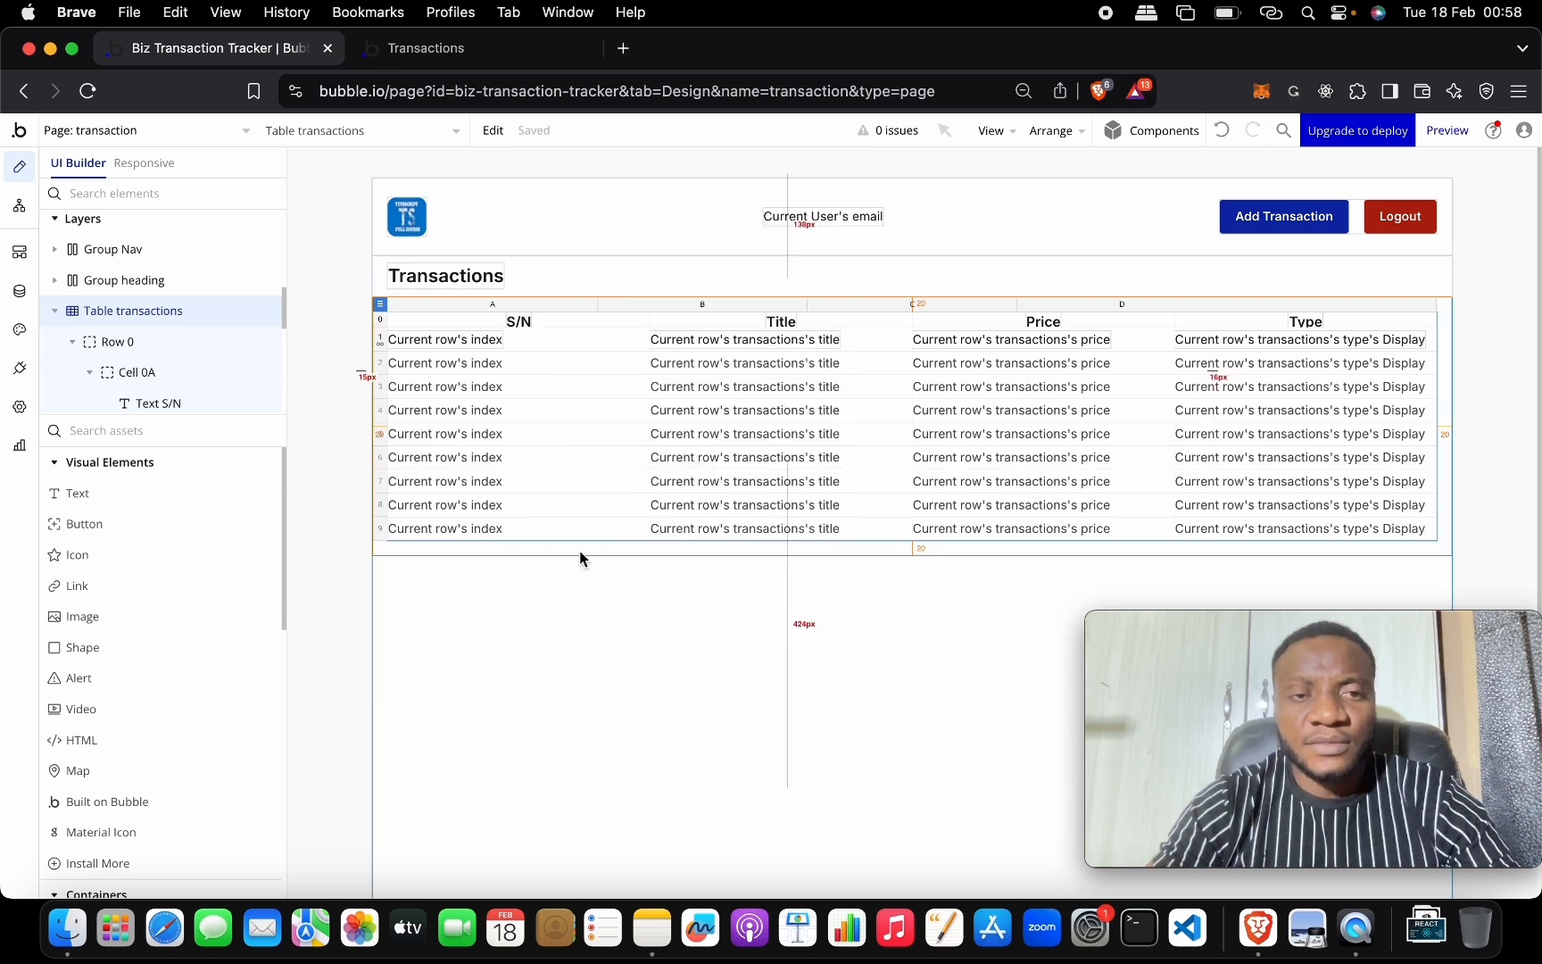
{"action": "left_click", "coordinate": [506, 51]}
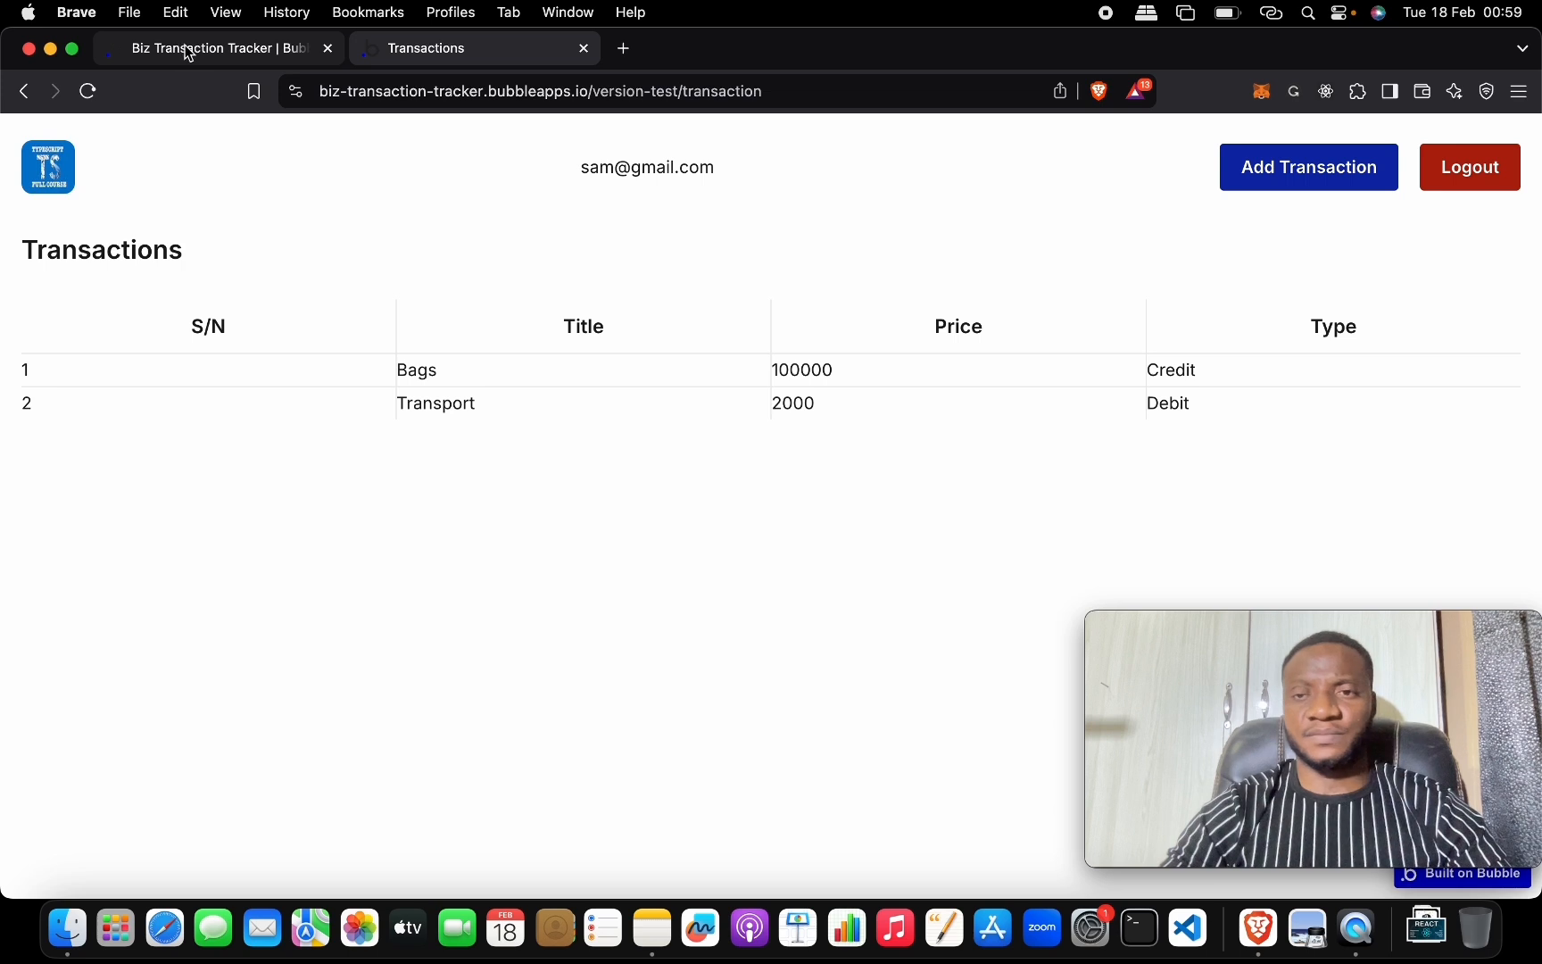
Add a Machines transaction of 20,000 as Credit in the live preview.
{"action": "left_click", "coordinate": [1335, 174]}
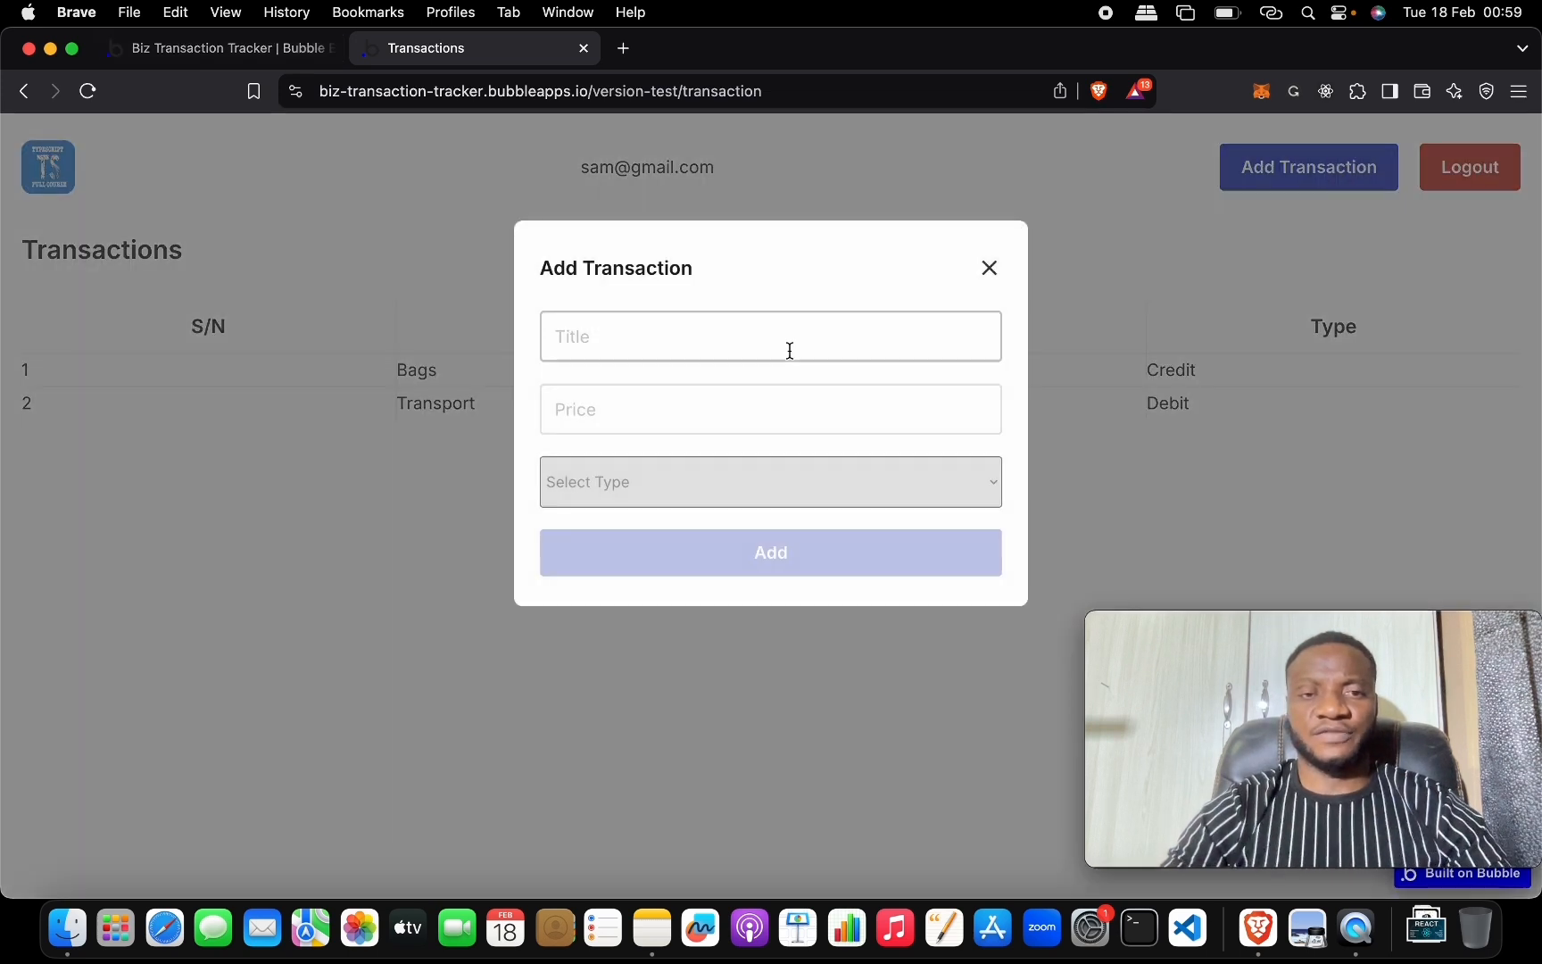
{"action": "left_click", "coordinate": [774, 356]}
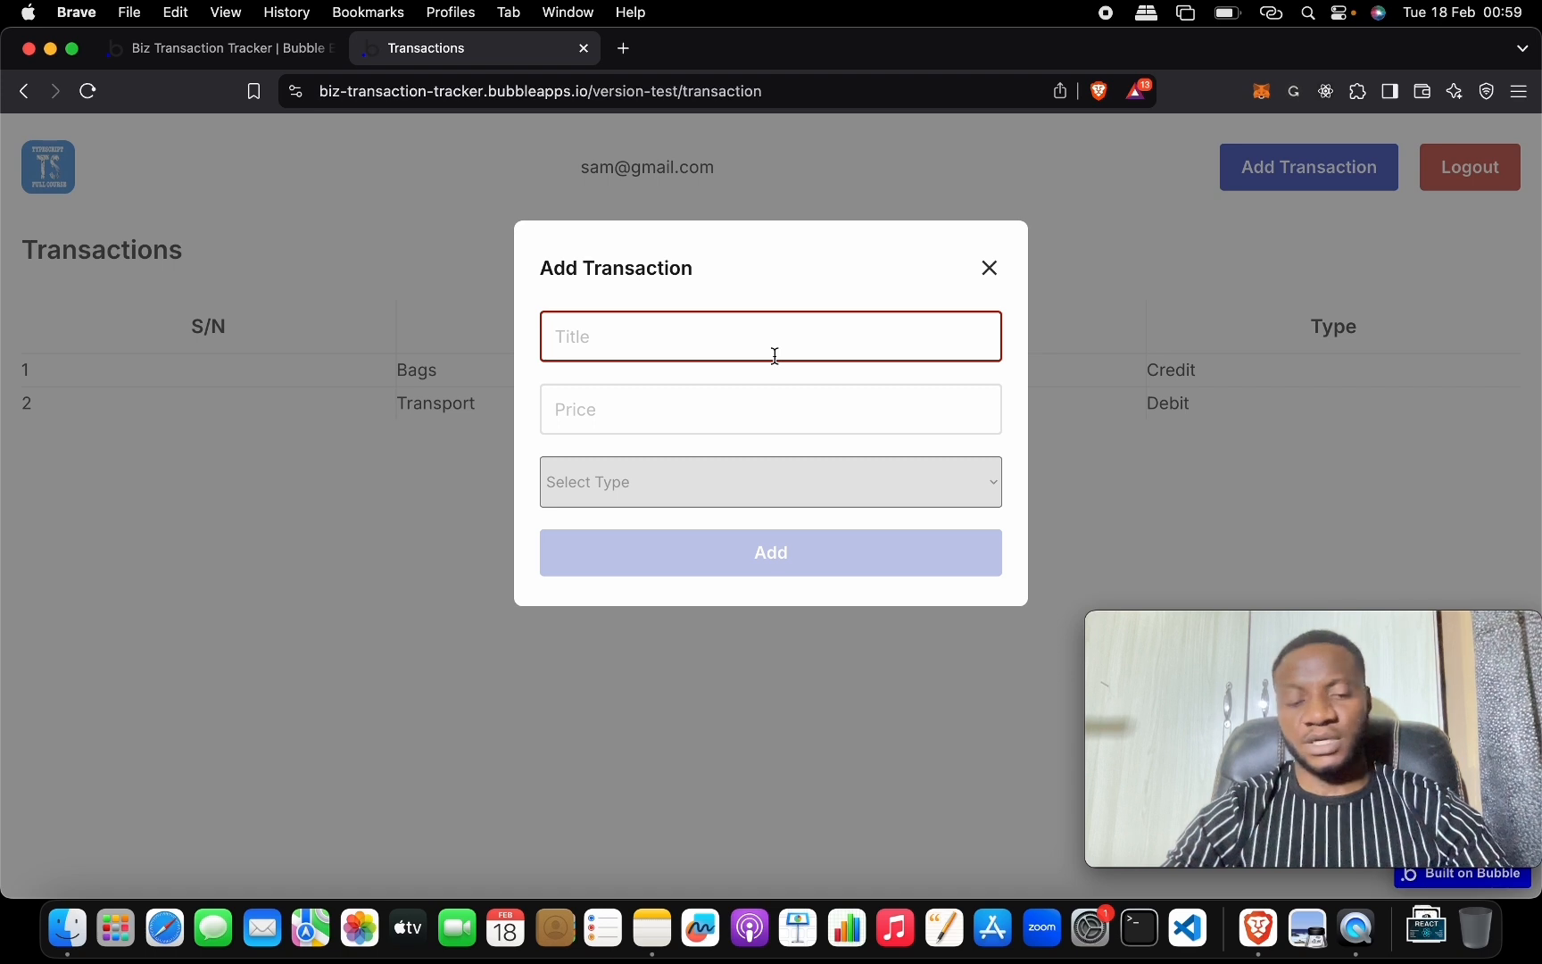
{"action": "type", "text": "Machines"}
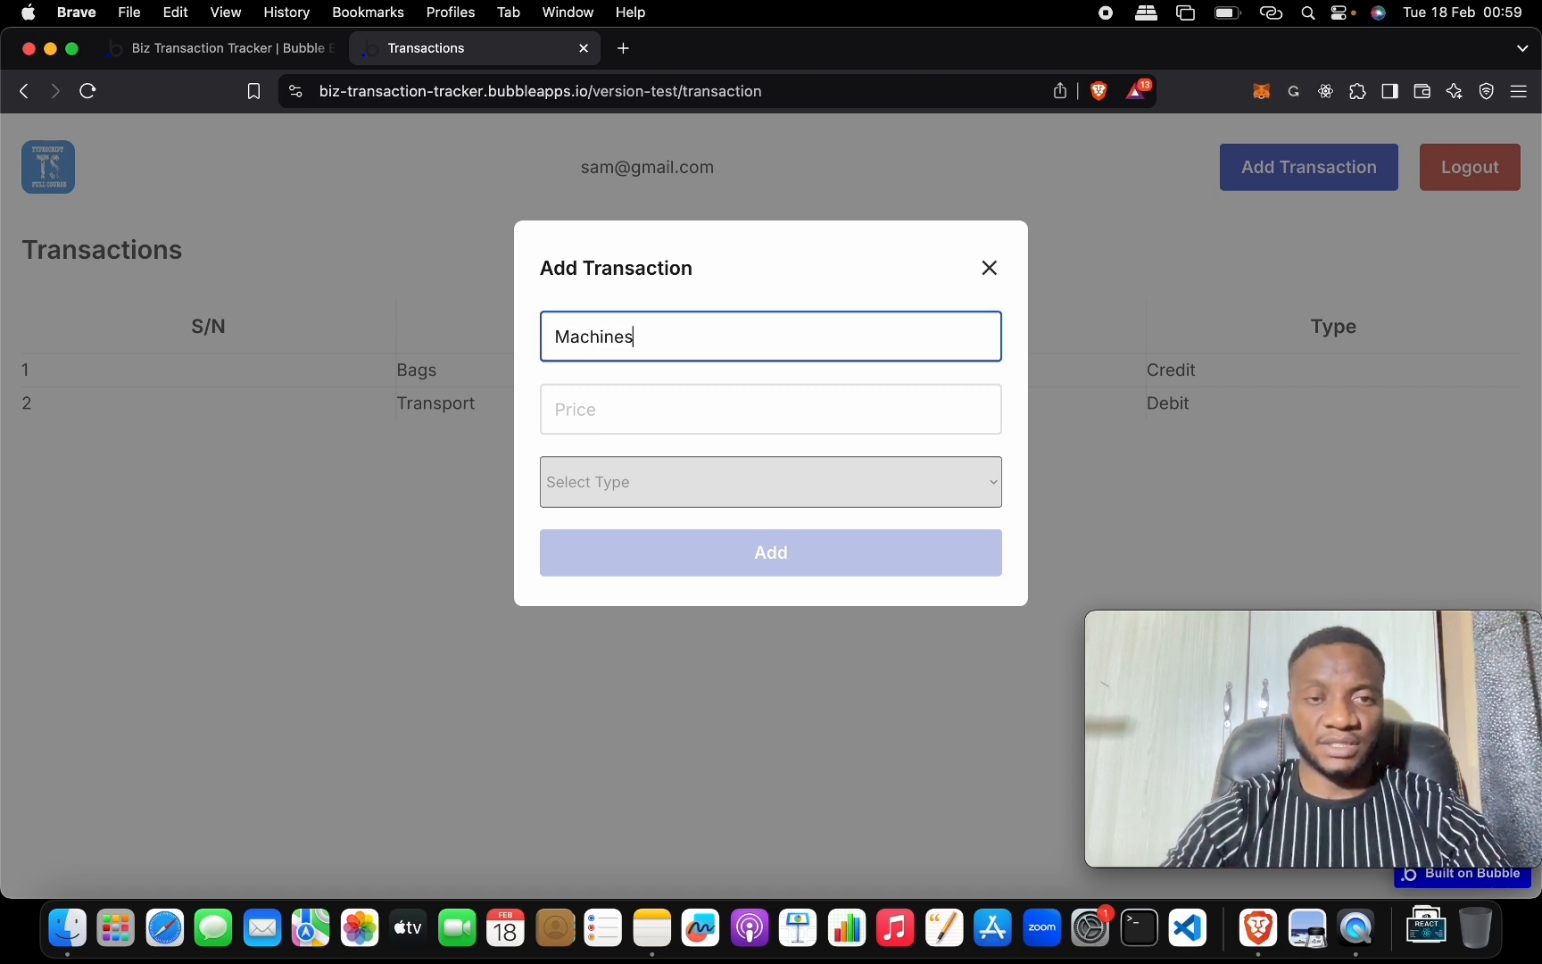
{"action": "key", "text": "Tab"}
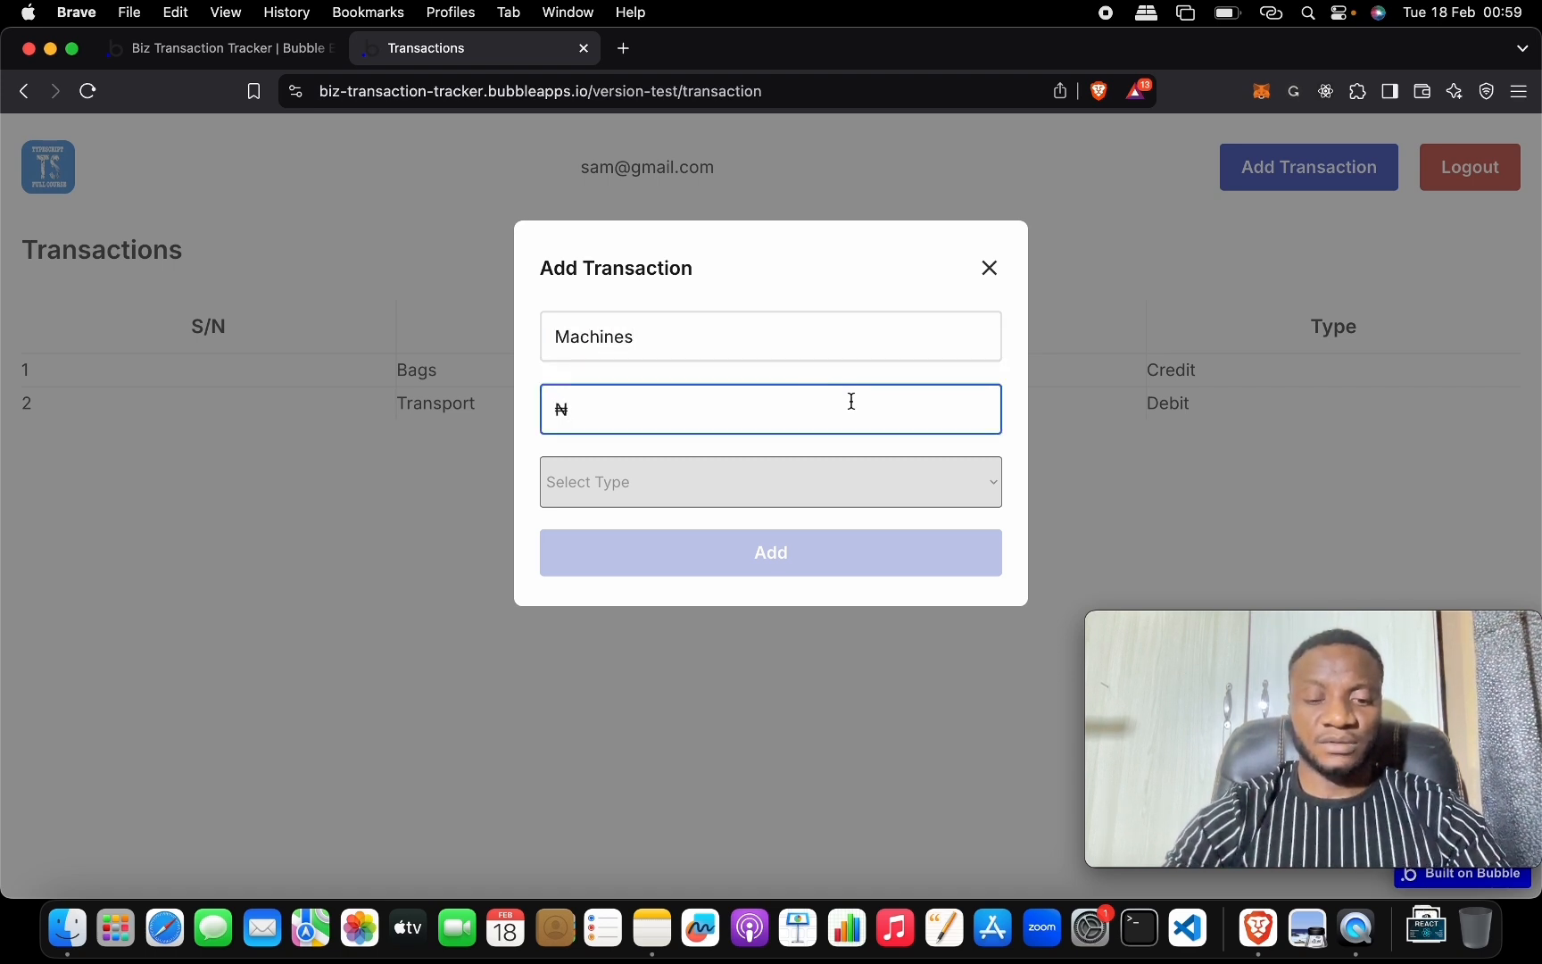
{"action": "type", "text": "20,000"}
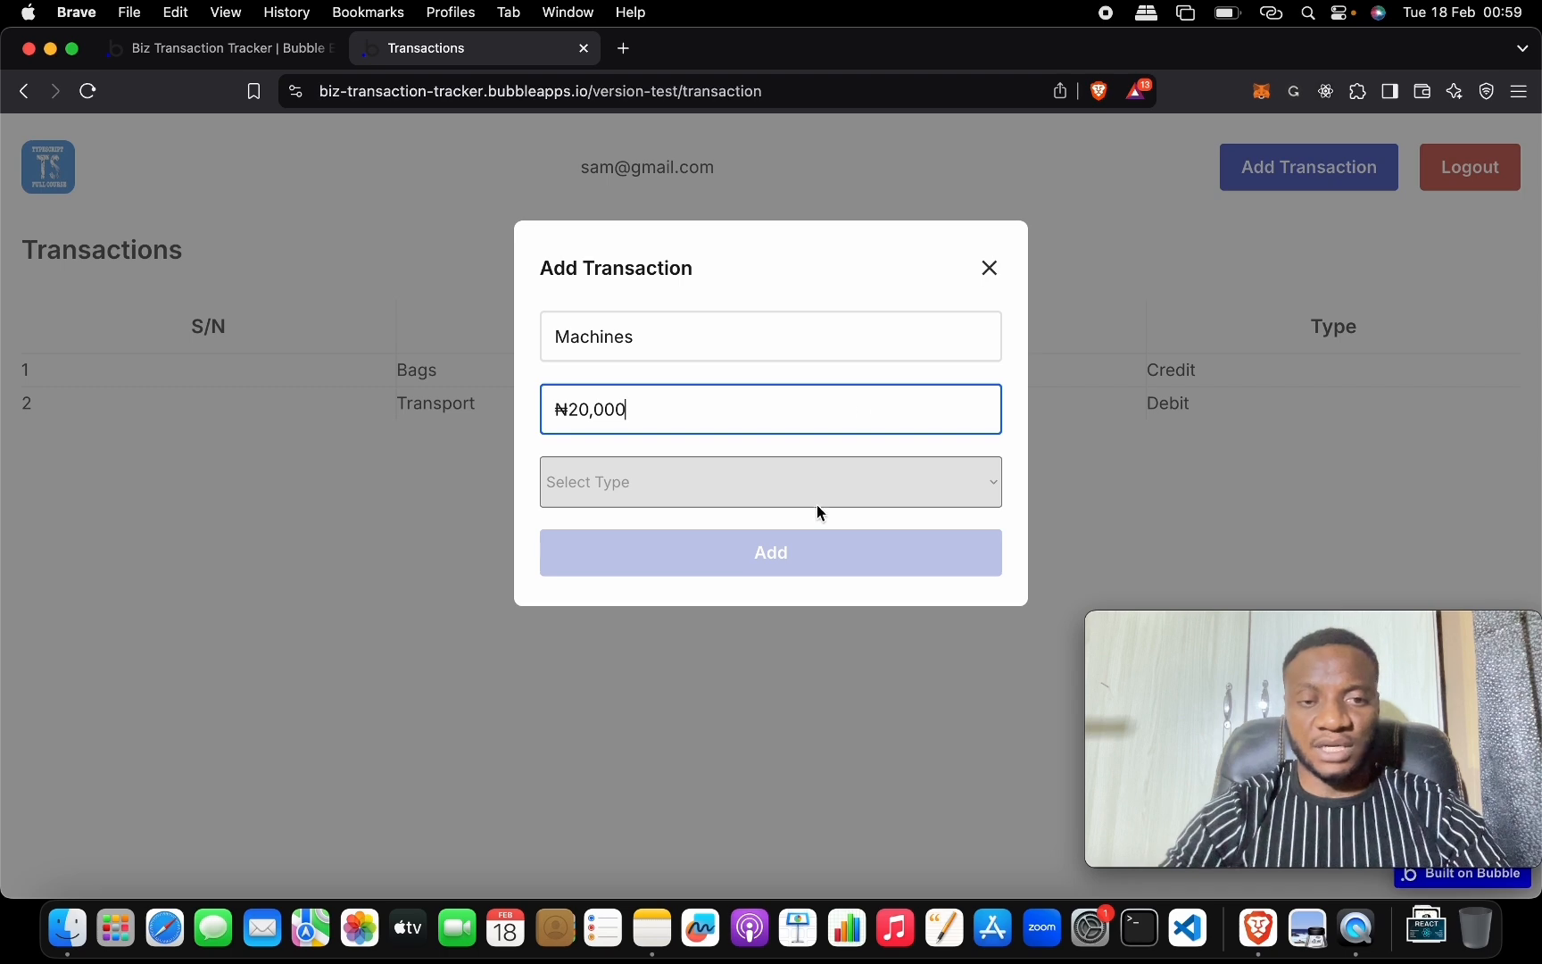
{"action": "left_click", "coordinate": [818, 509]}
{"action": "left_click", "coordinate": [792, 515]}
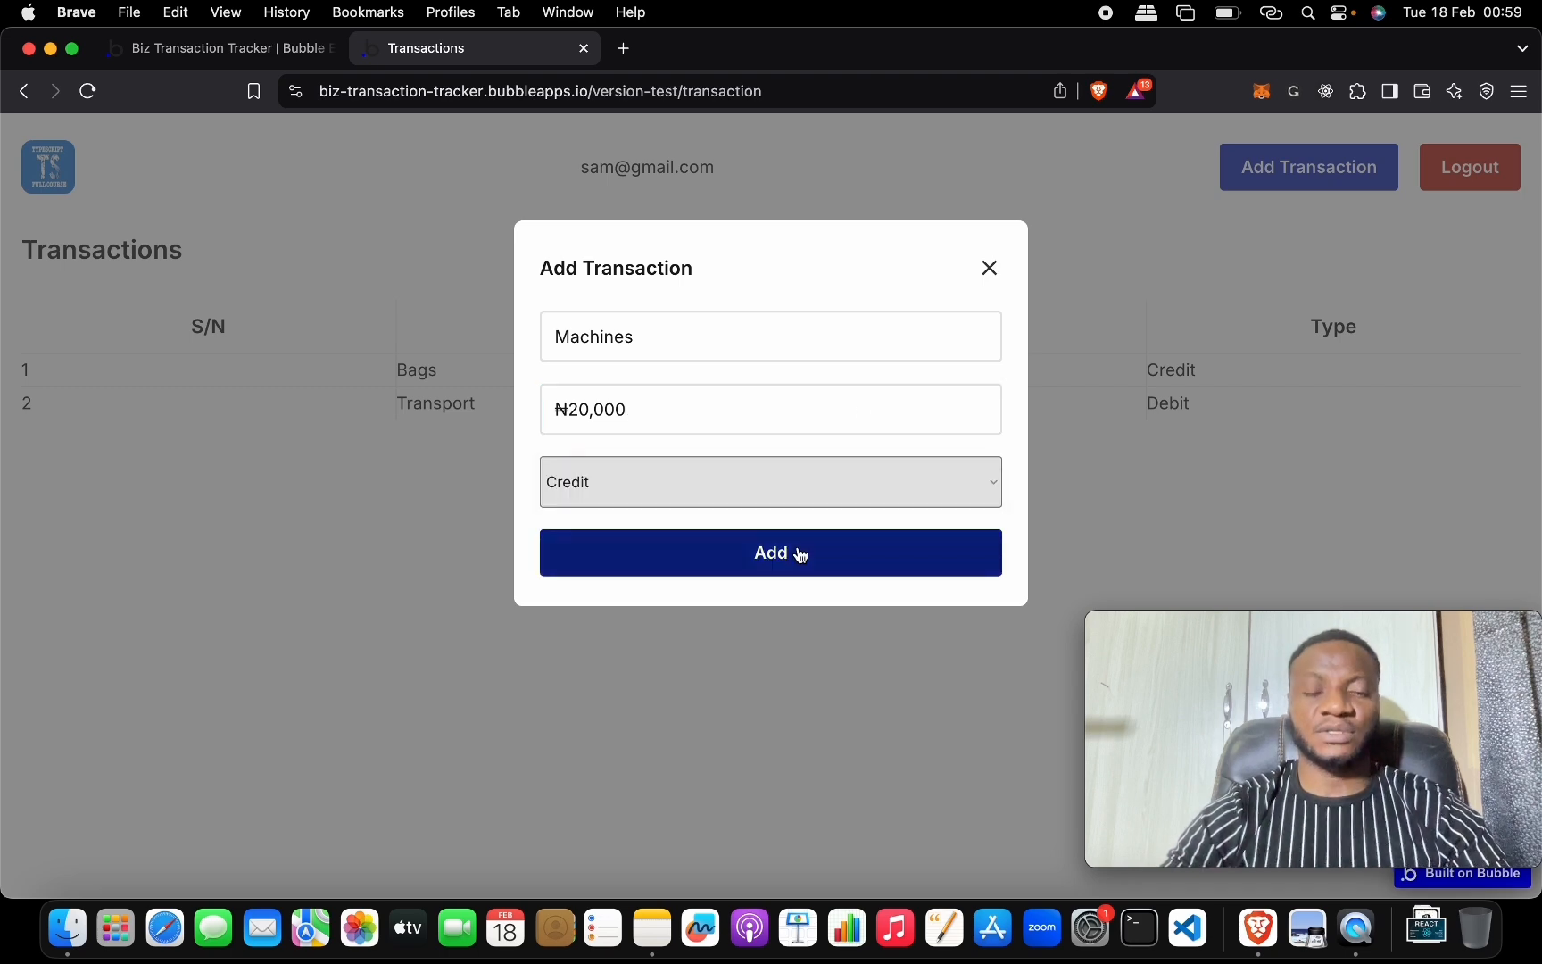
{"action": "left_click", "coordinate": [800, 554]}
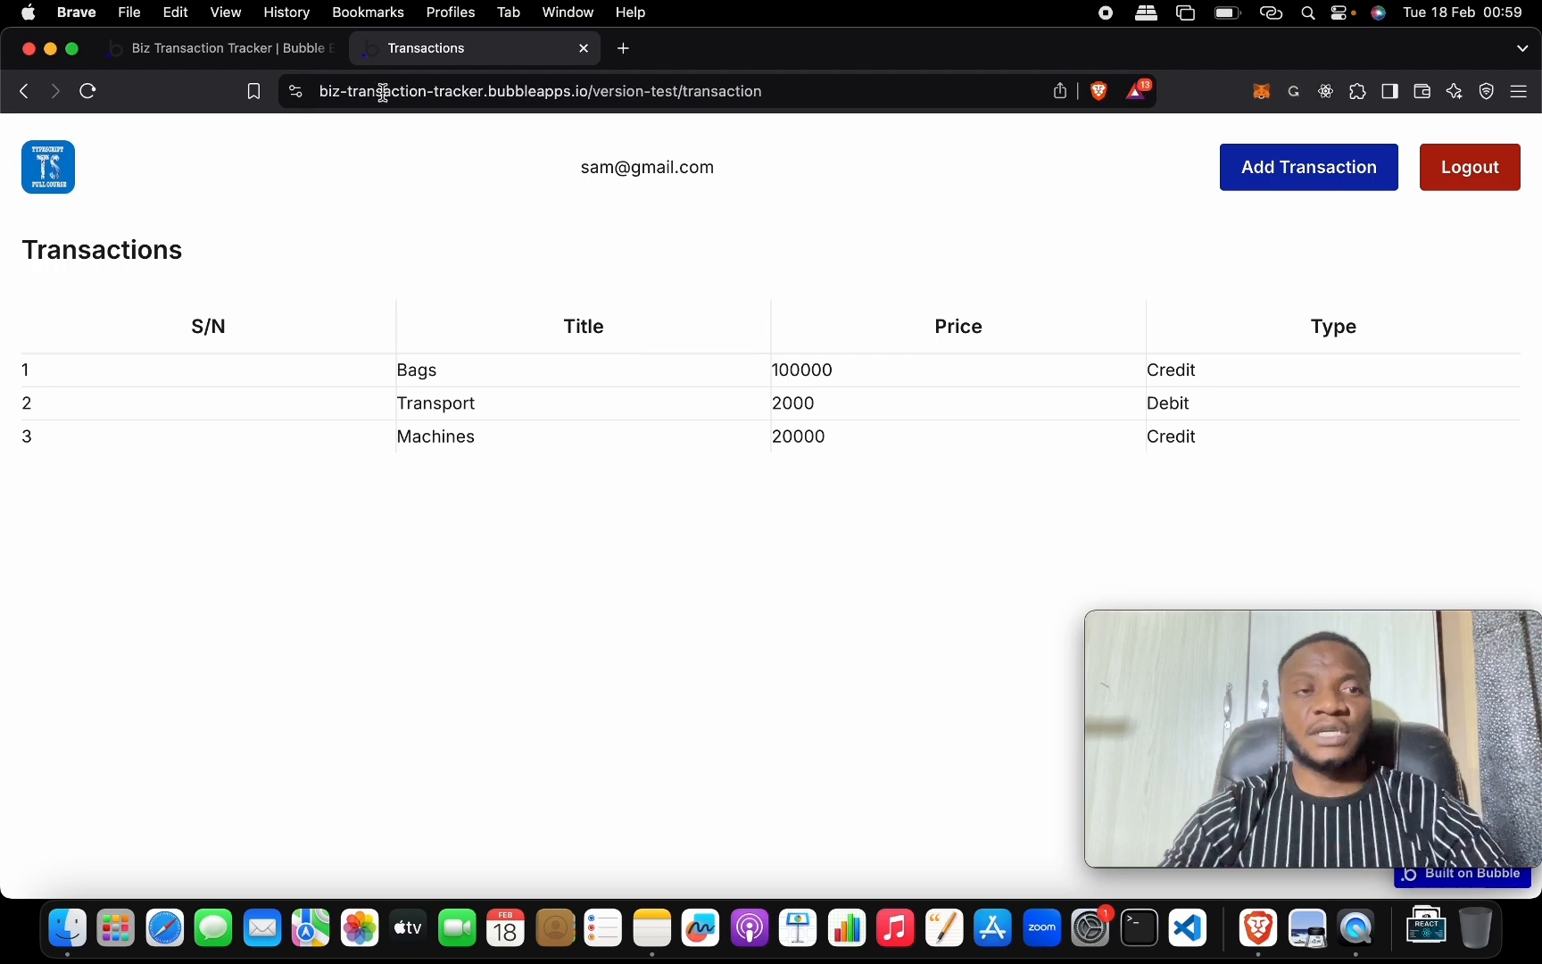
{"action": "left_click", "coordinate": [215, 48]}
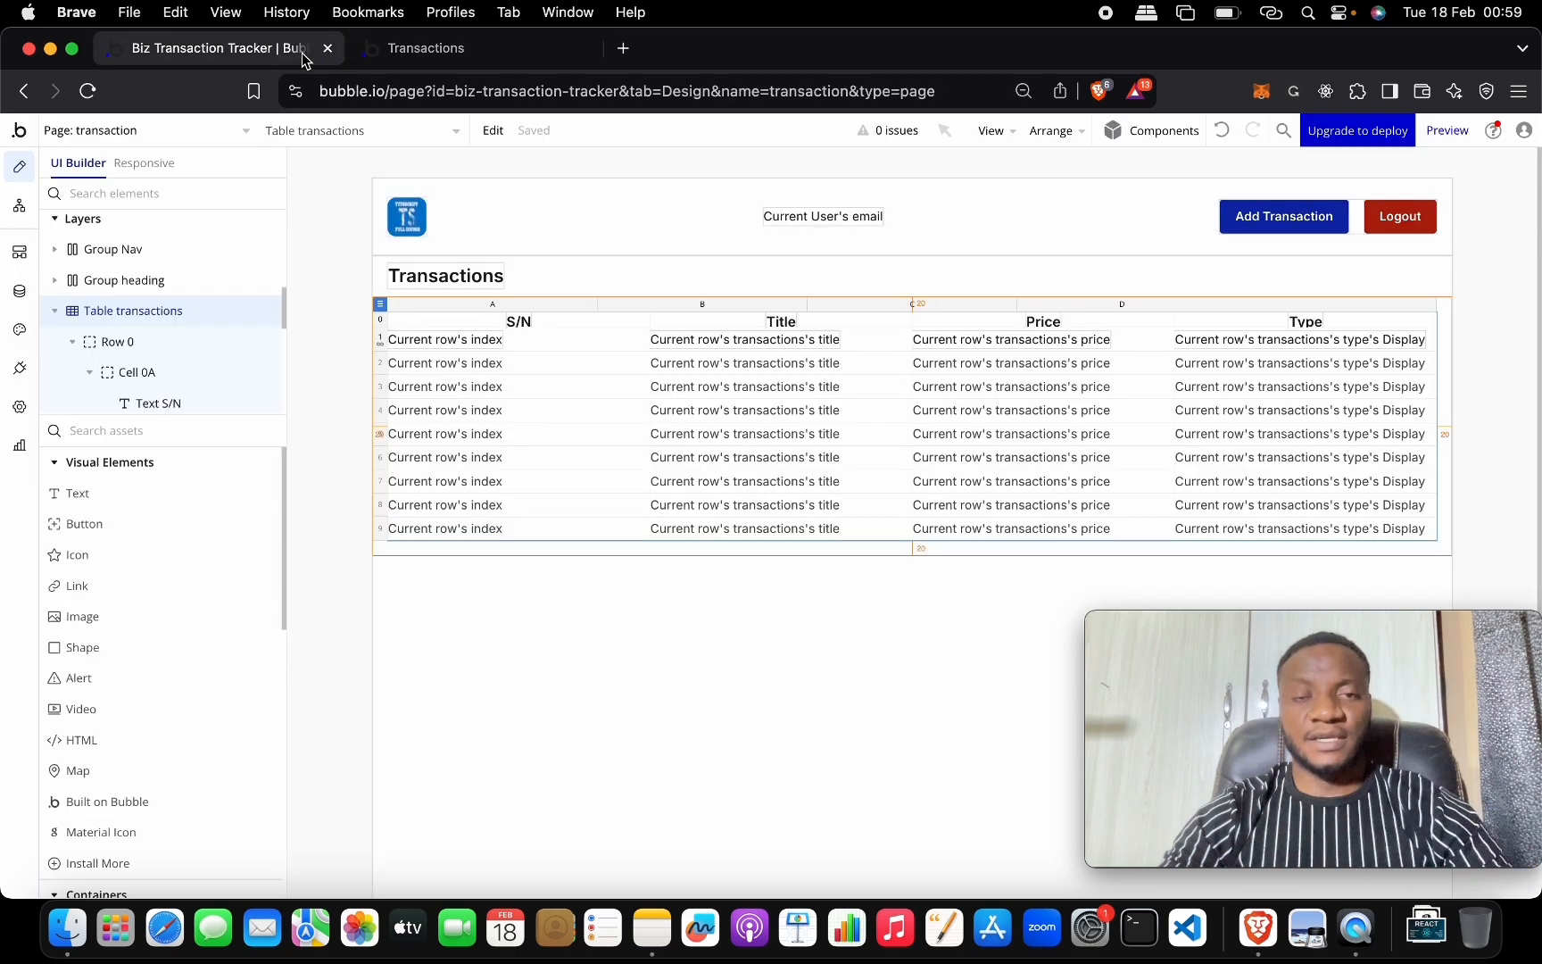
Add a fifth column next to the Price column in the transactions table.
{"action": "left_click", "coordinate": [1174, 304]}
{"action": "right_click", "coordinate": [1180, 306]}
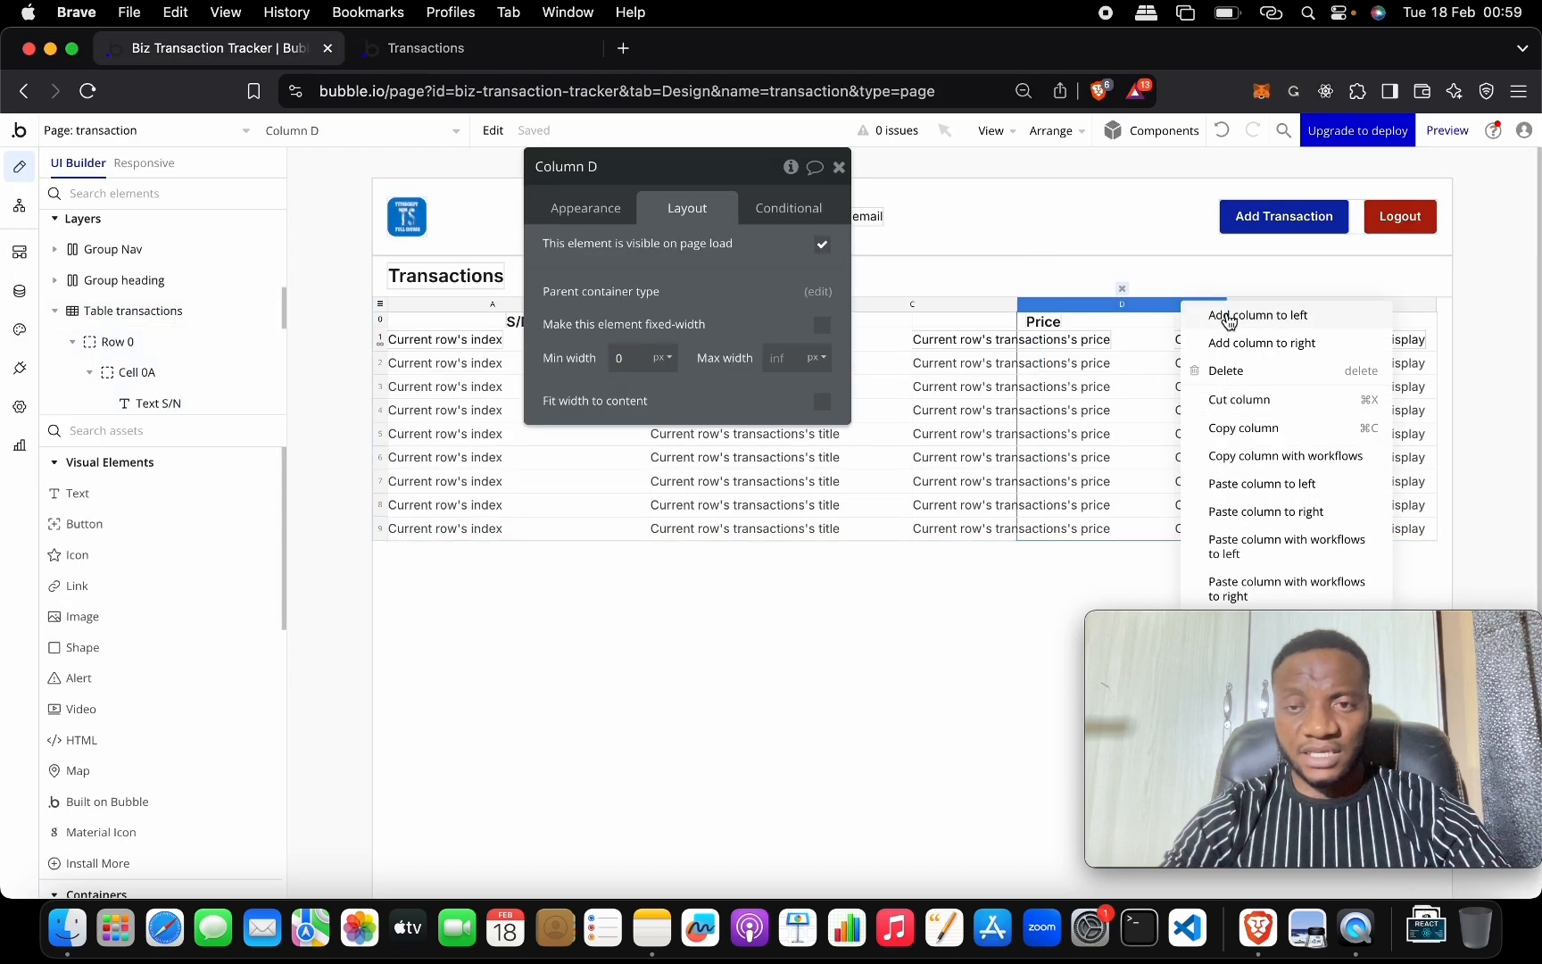
{"action": "left_click", "coordinate": [1243, 342]}
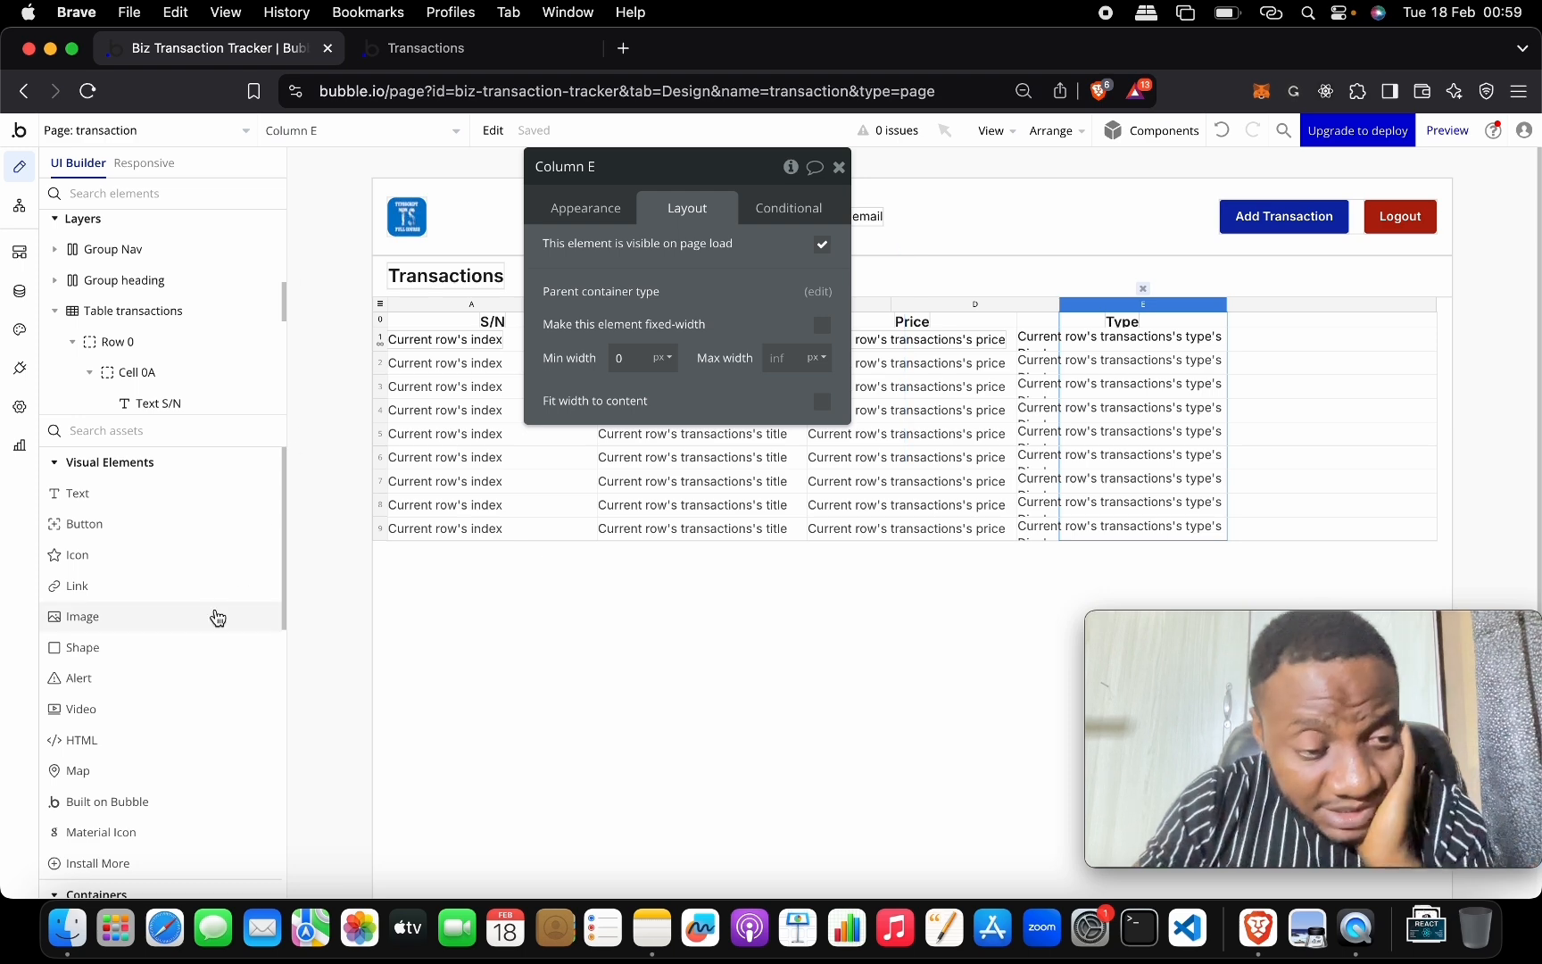
Place a smiley Material Icon above the table and try moving it toward the table.
{"action": "scroll", "coordinate": [189, 638], "scroll_direction": "down", "scroll_amount": 5}
{"action": "left_click_drag", "start_coordinate": [174, 627], "coordinate": [1274, 340]}
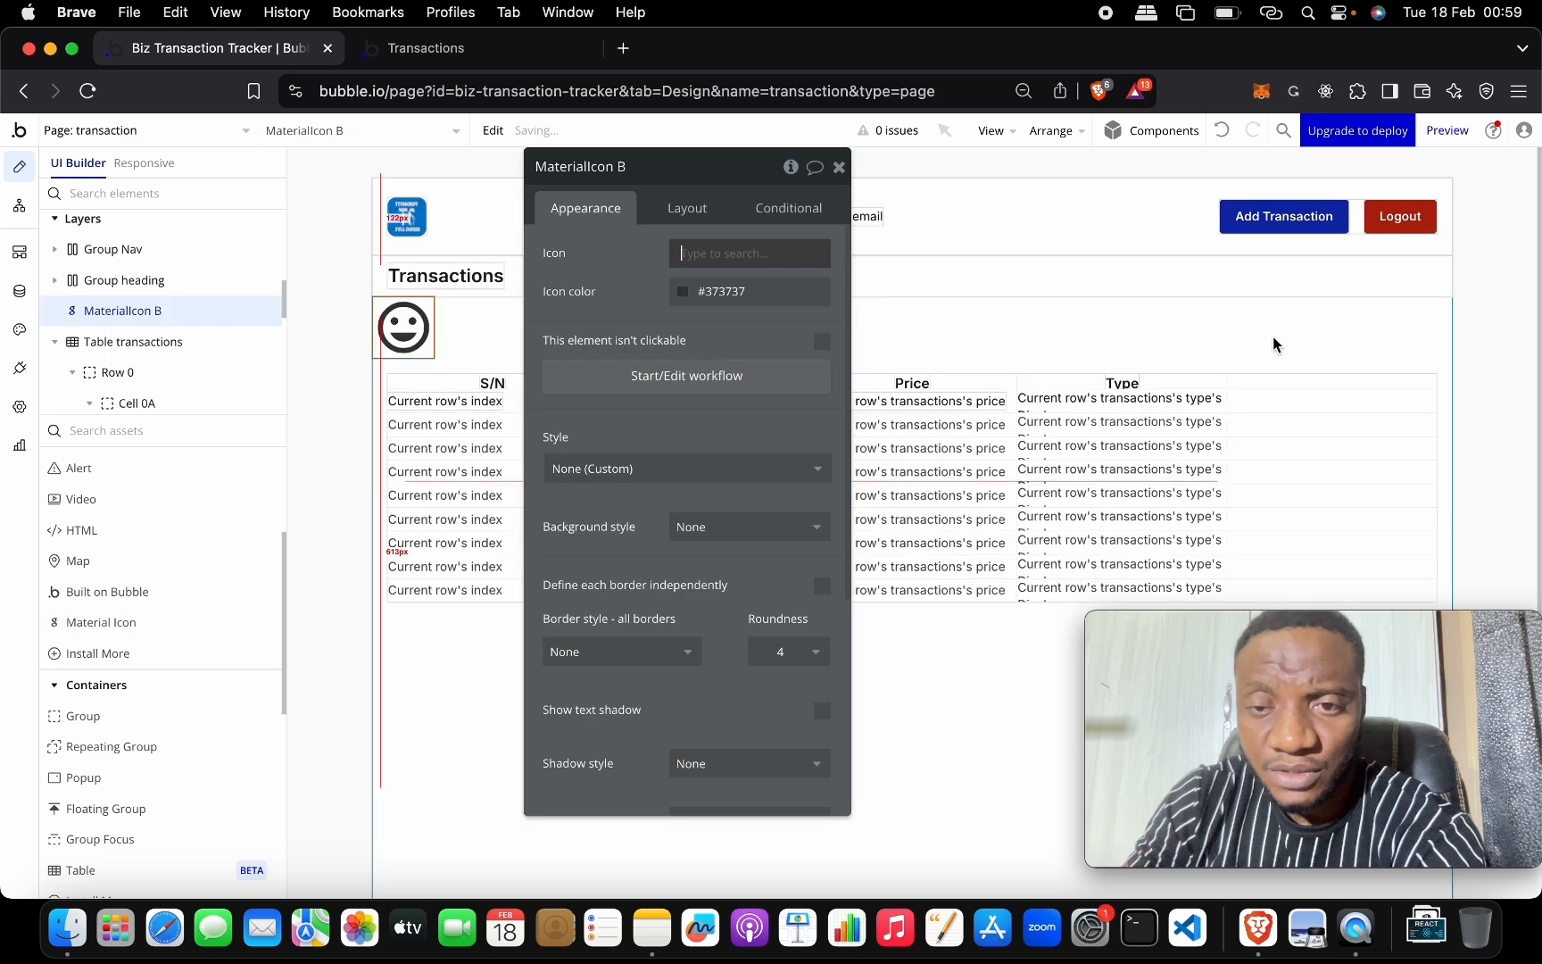
{"action": "left_click", "coordinate": [837, 169]}
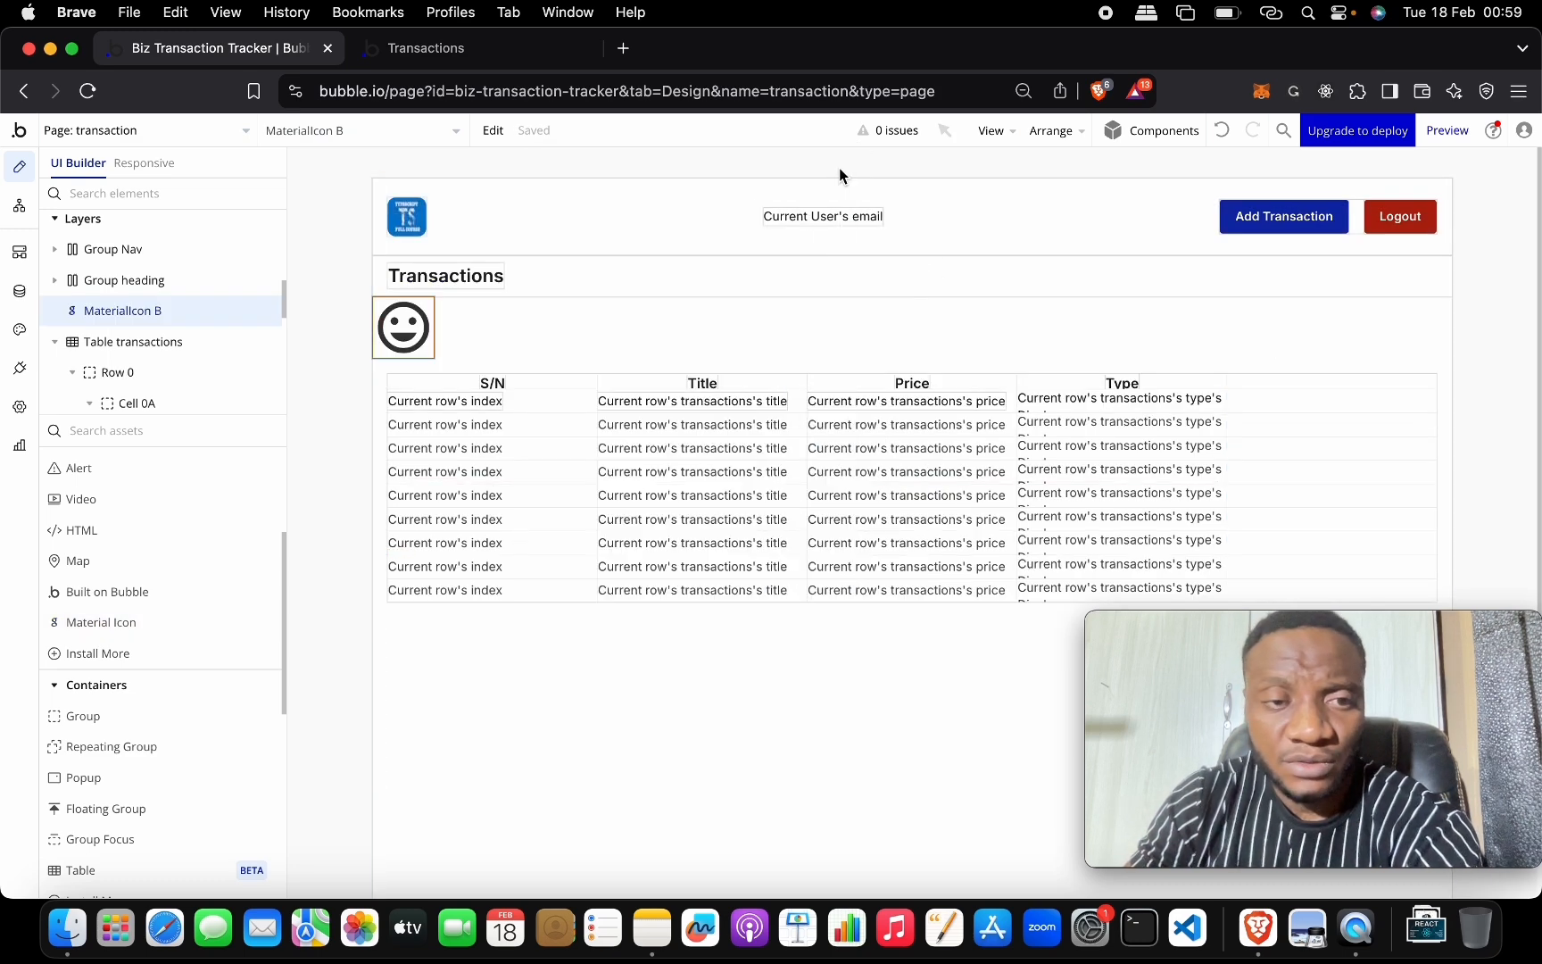
{"action": "left_click_drag", "start_coordinate": [402, 329], "coordinate": [1222, 432]}
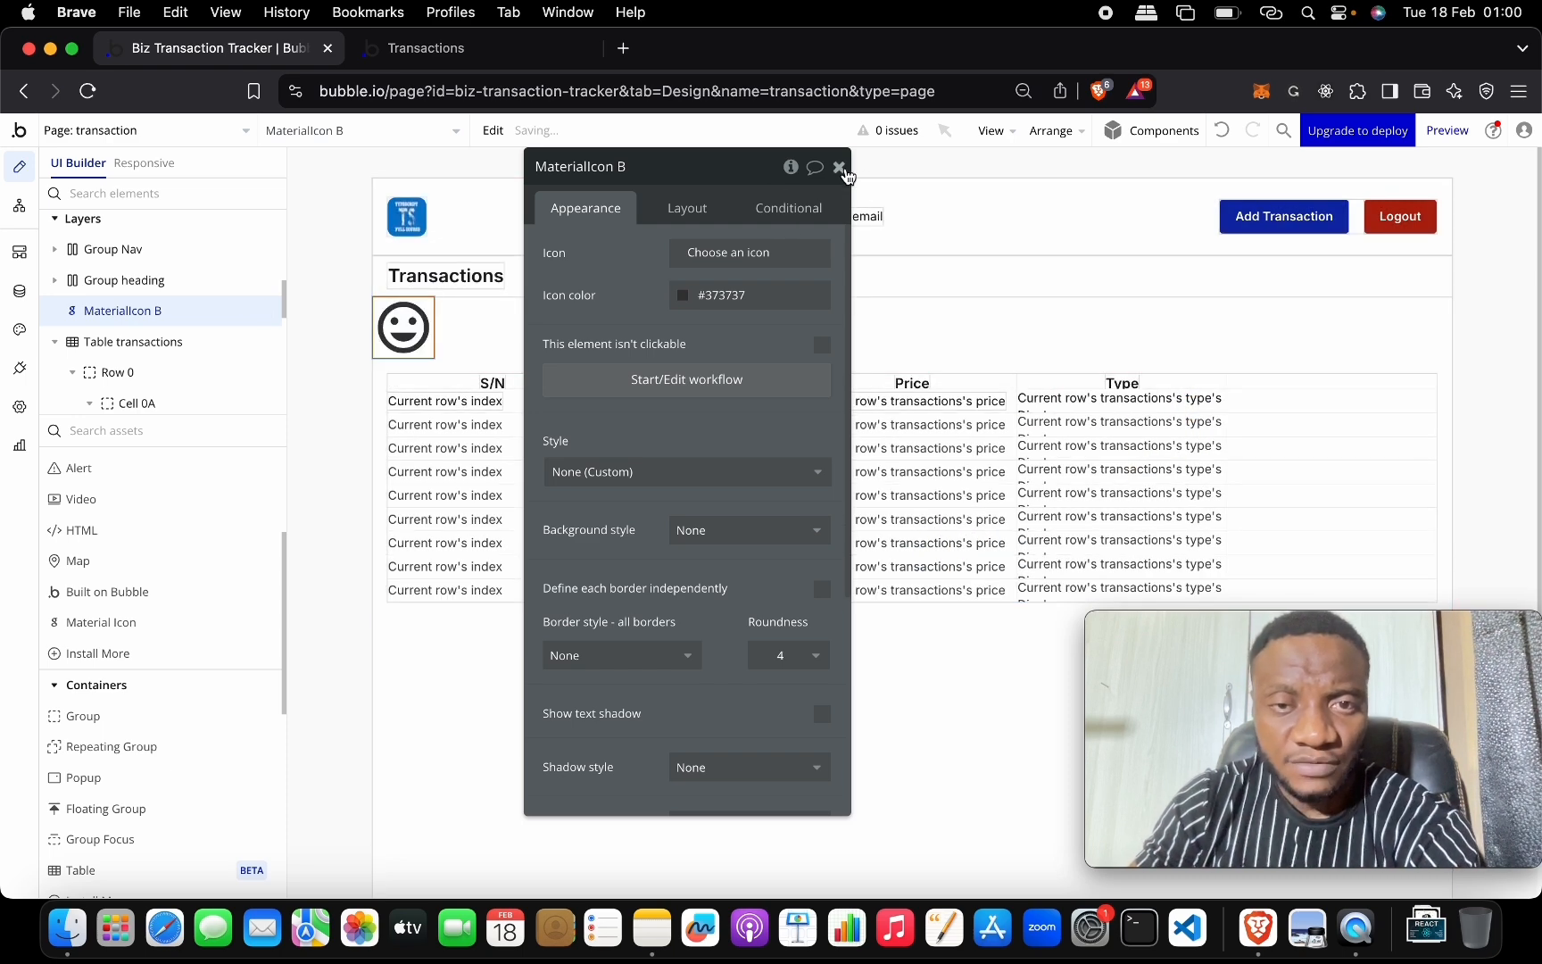
{"action": "left_click", "coordinate": [839, 167]}
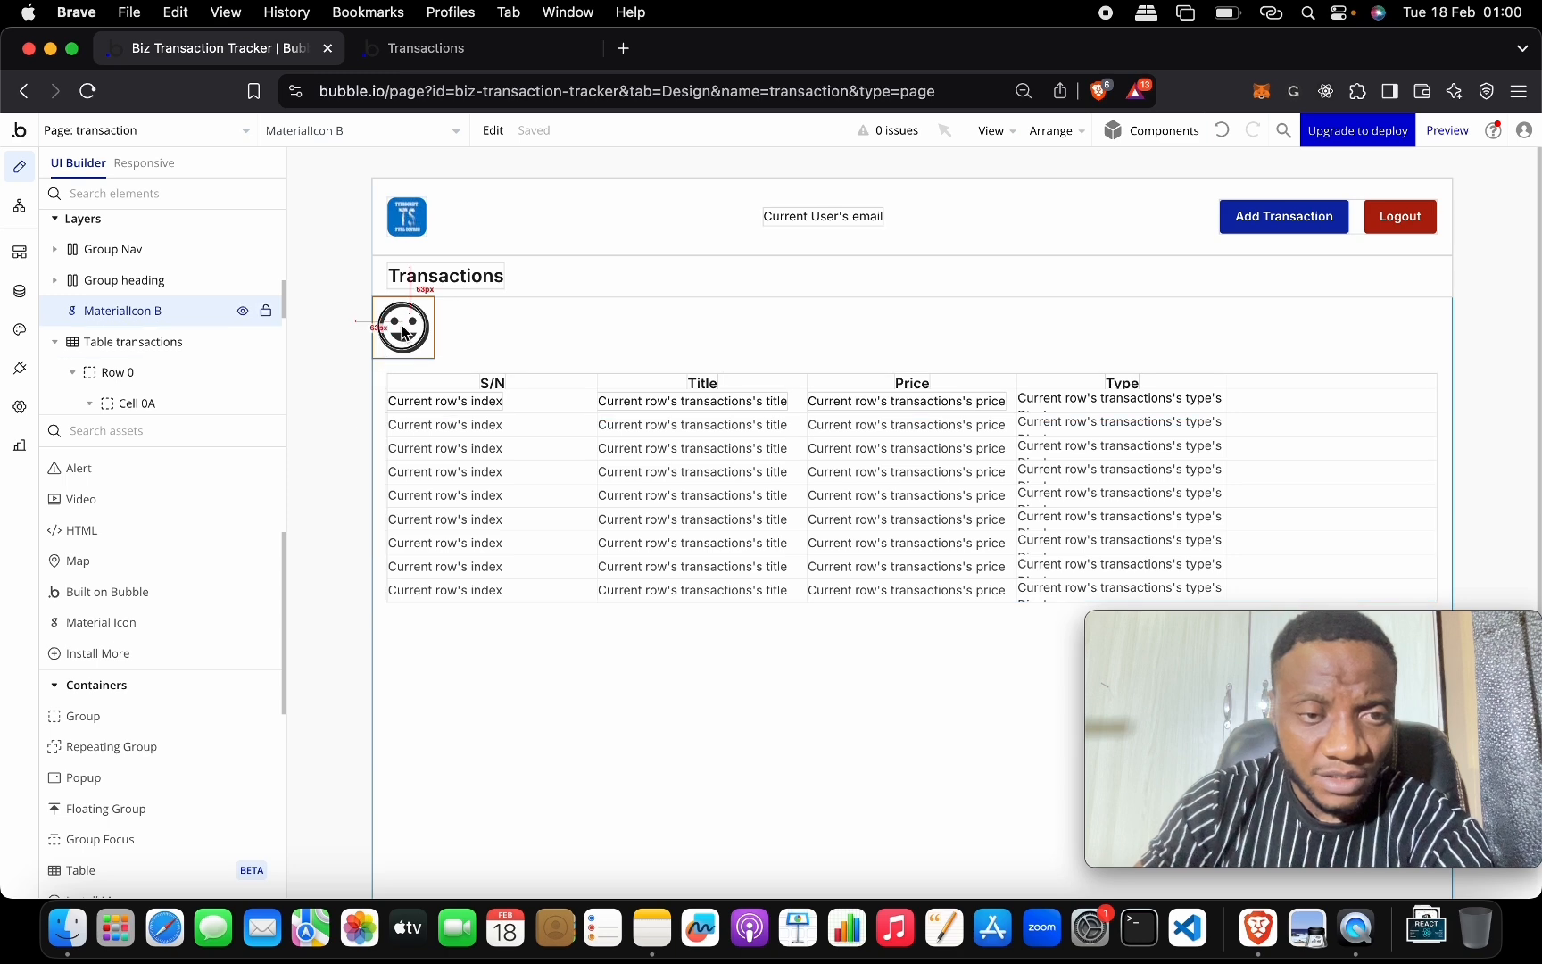
{"action": "left_click_drag", "start_coordinate": [386, 363], "coordinate": [471, 422]}
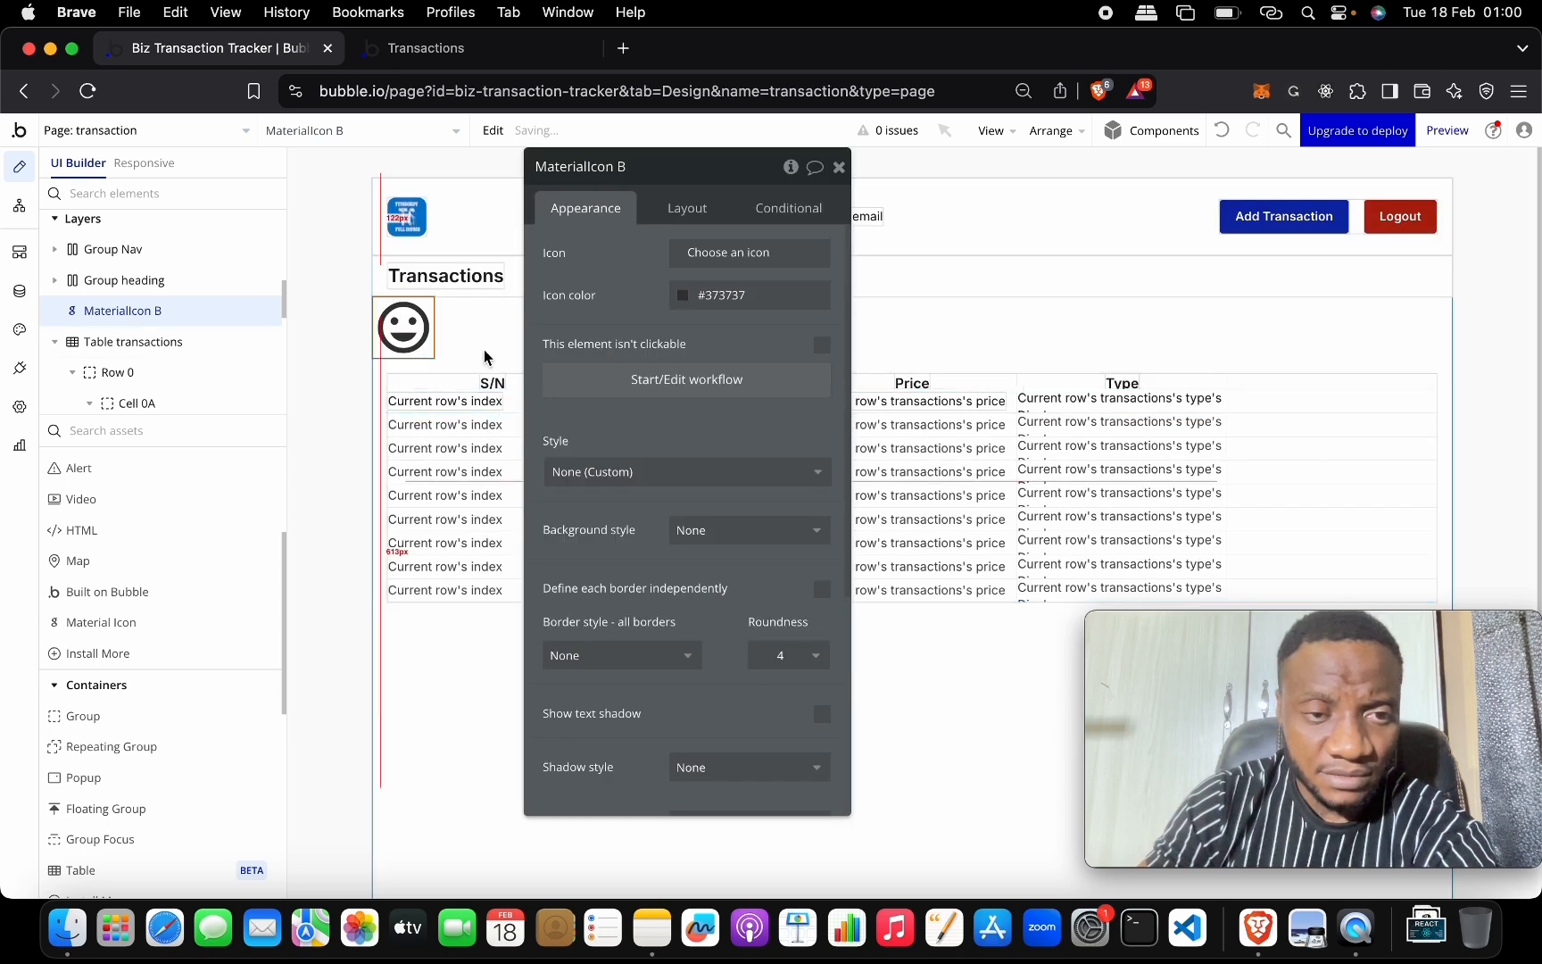
Add a second Material Icon onto the page beside the new column.
{"action": "left_click", "coordinate": [438, 400]}
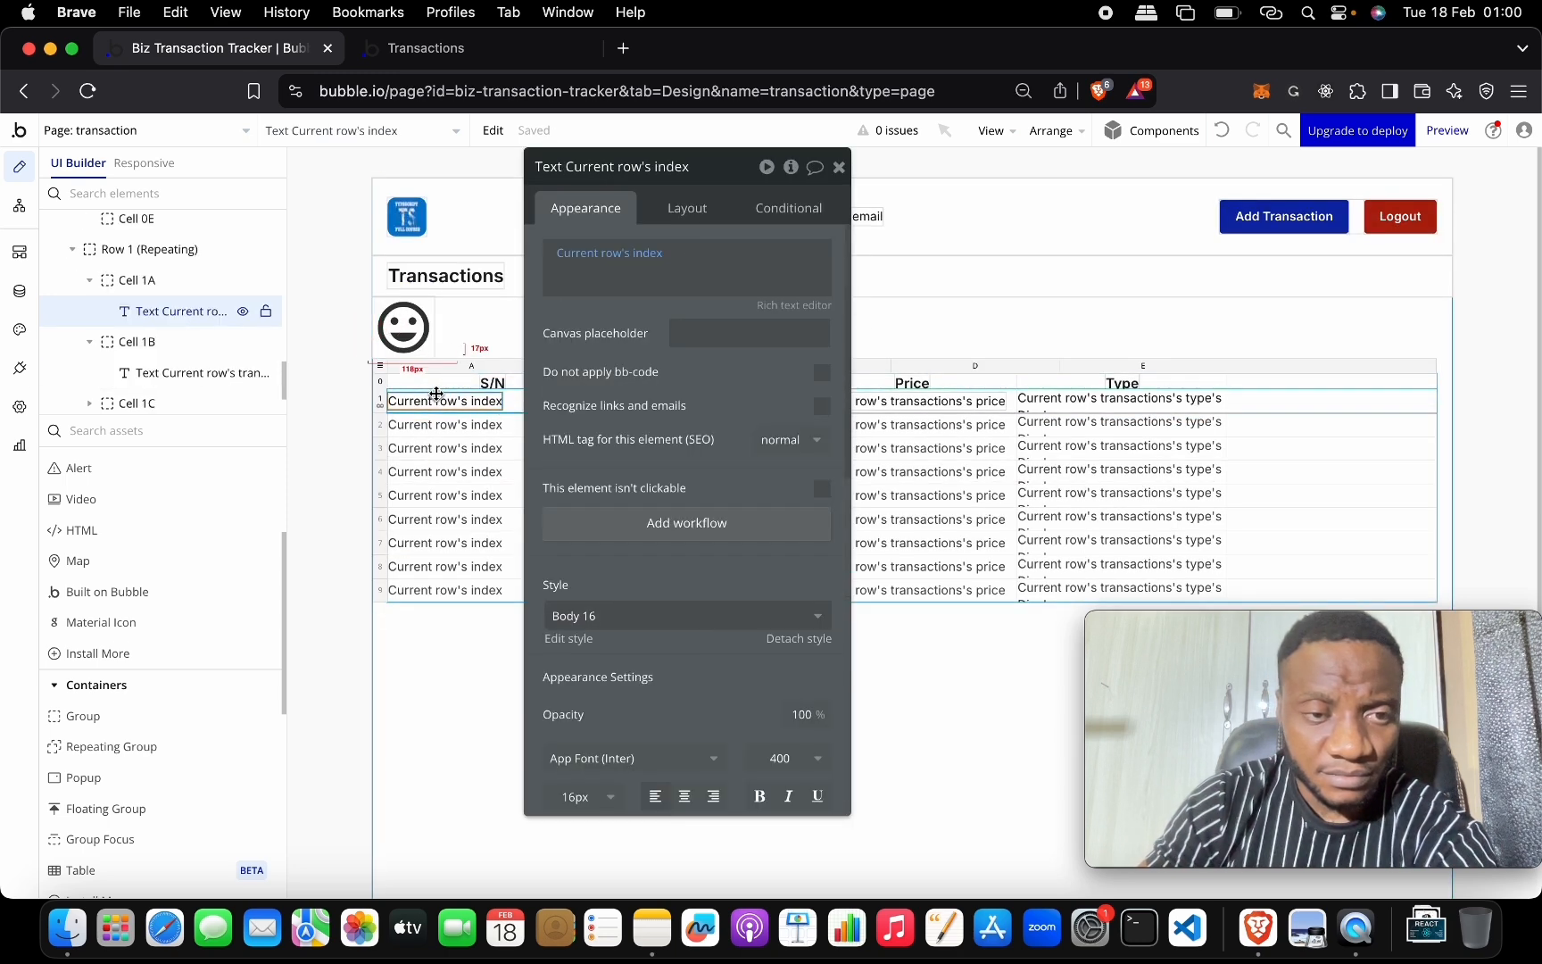
{"action": "left_click", "coordinate": [839, 167]}
{"action": "left_click", "coordinate": [1278, 402]}
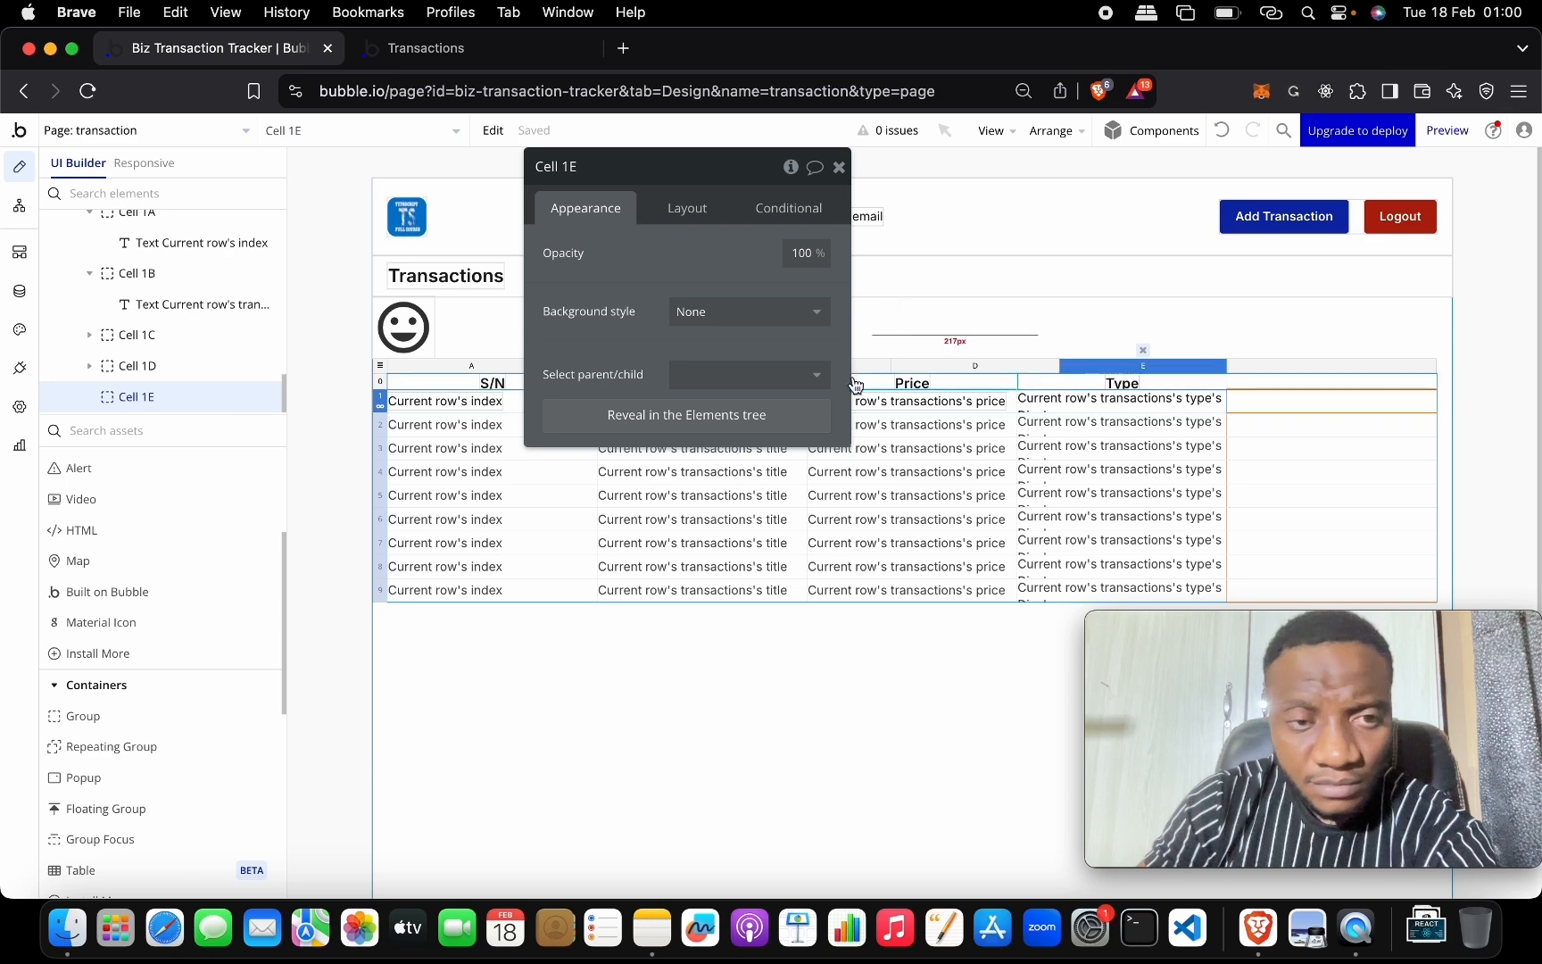
{"action": "left_click_drag", "start_coordinate": [179, 624], "coordinate": [1252, 400]}
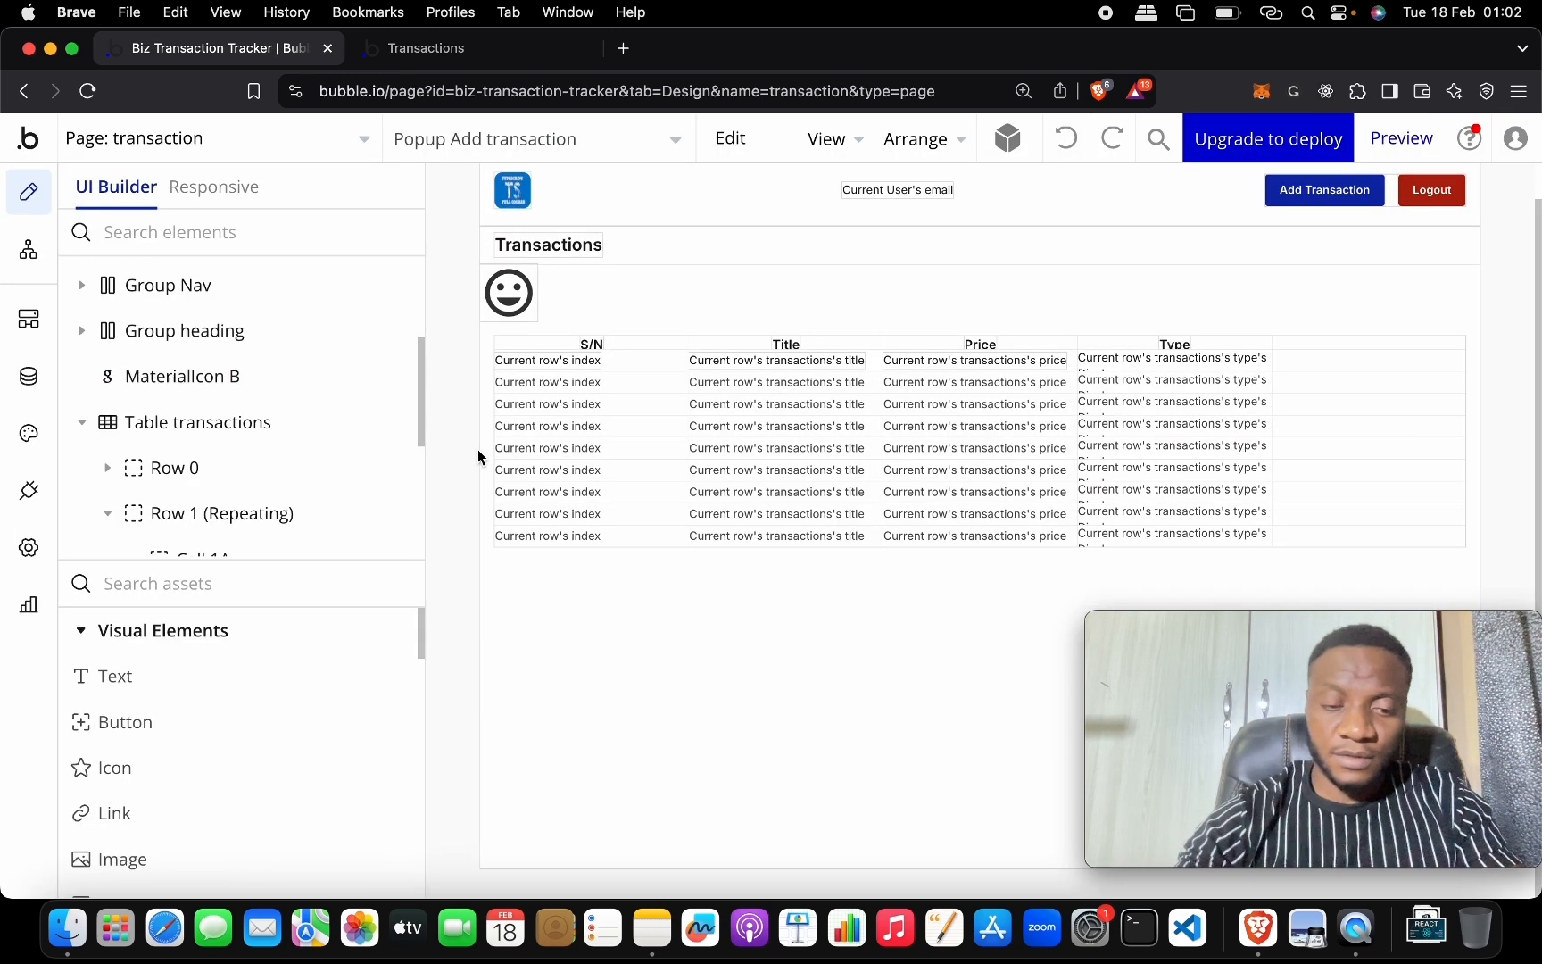
Move the smiley MaterialIcon B into Cell 1E of the table's repeating row.
{"action": "key", "text": "super+minus"}
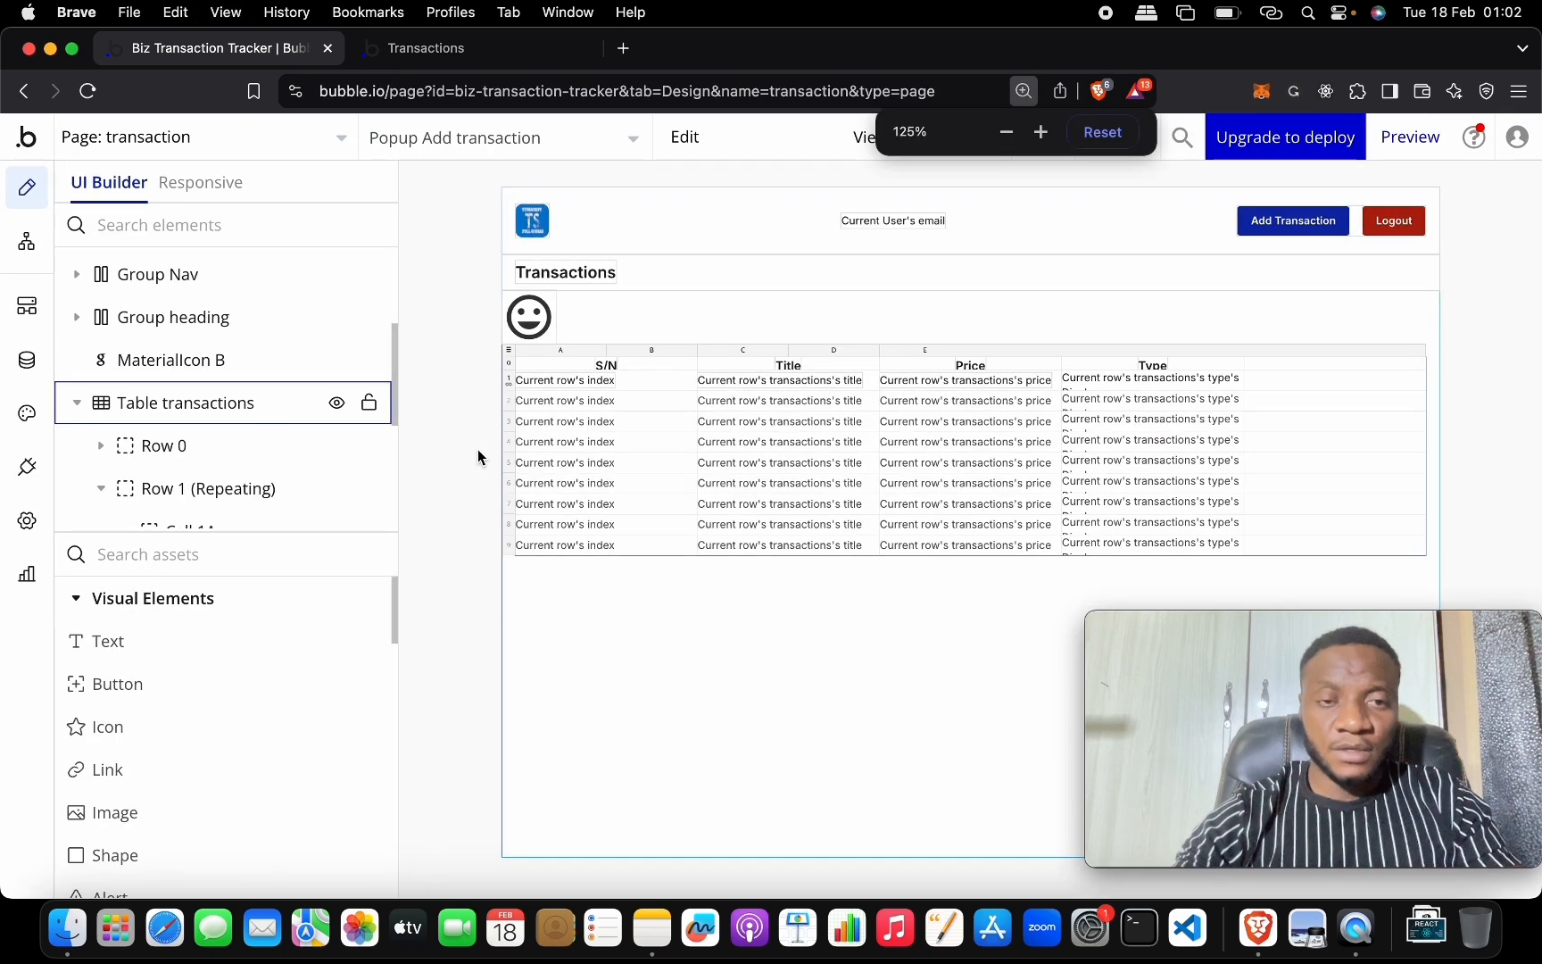
{"action": "key", "text": "super+minus"}
{"action": "left_click_drag", "start_coordinate": [211, 329], "coordinate": [276, 459]}
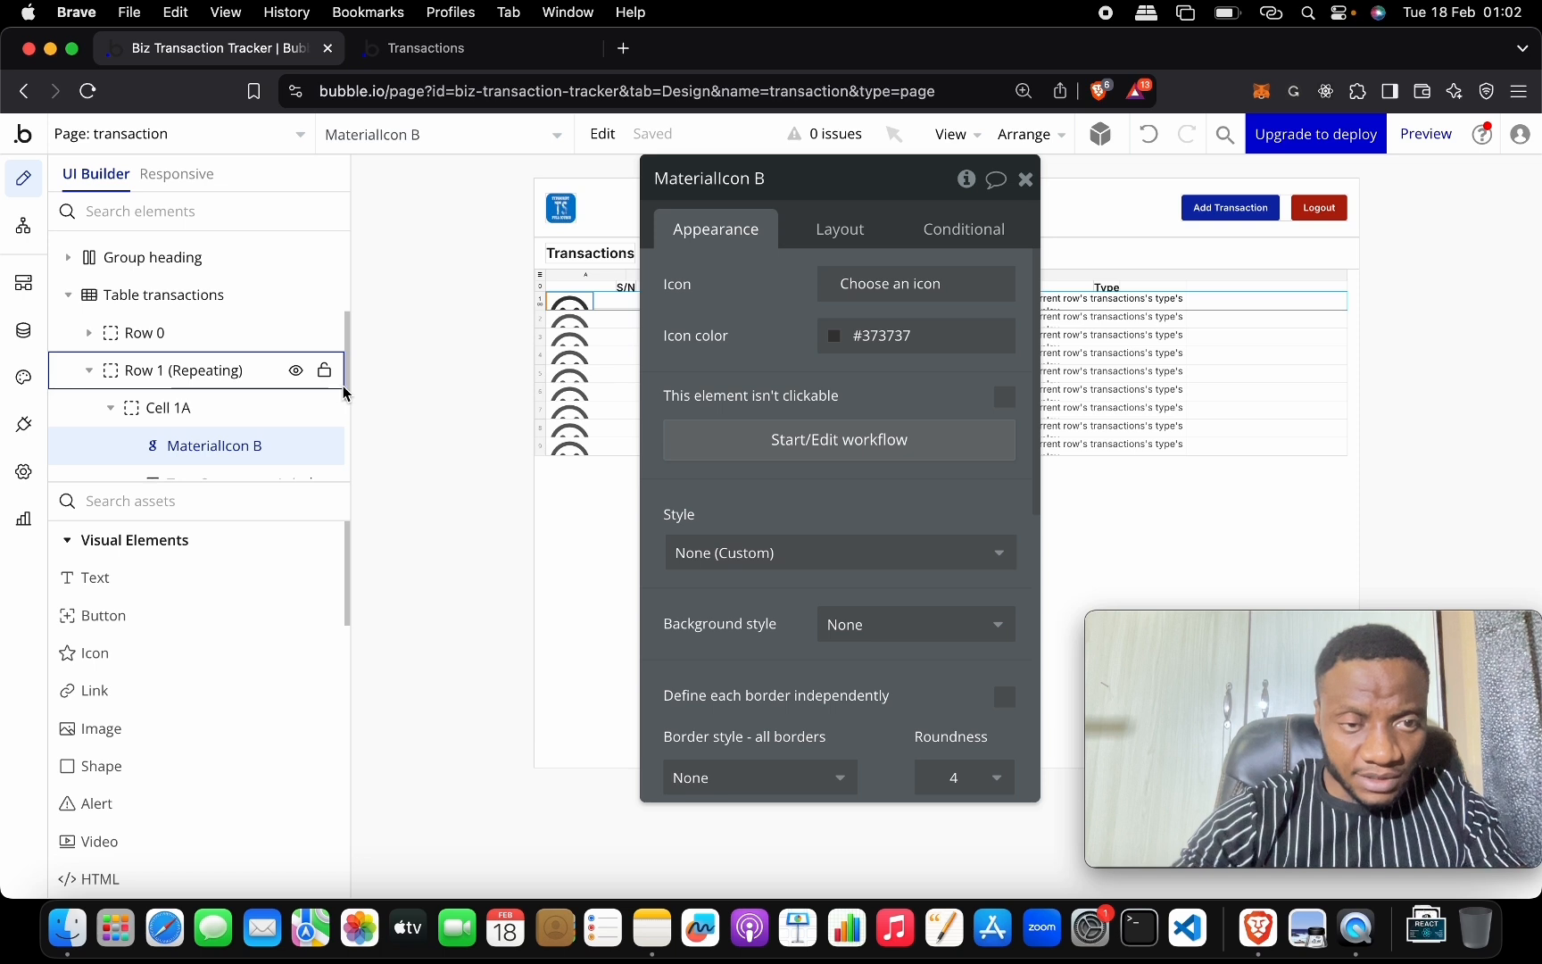
{"action": "left_click_drag", "start_coordinate": [341, 385], "coordinate": [344, 473]}
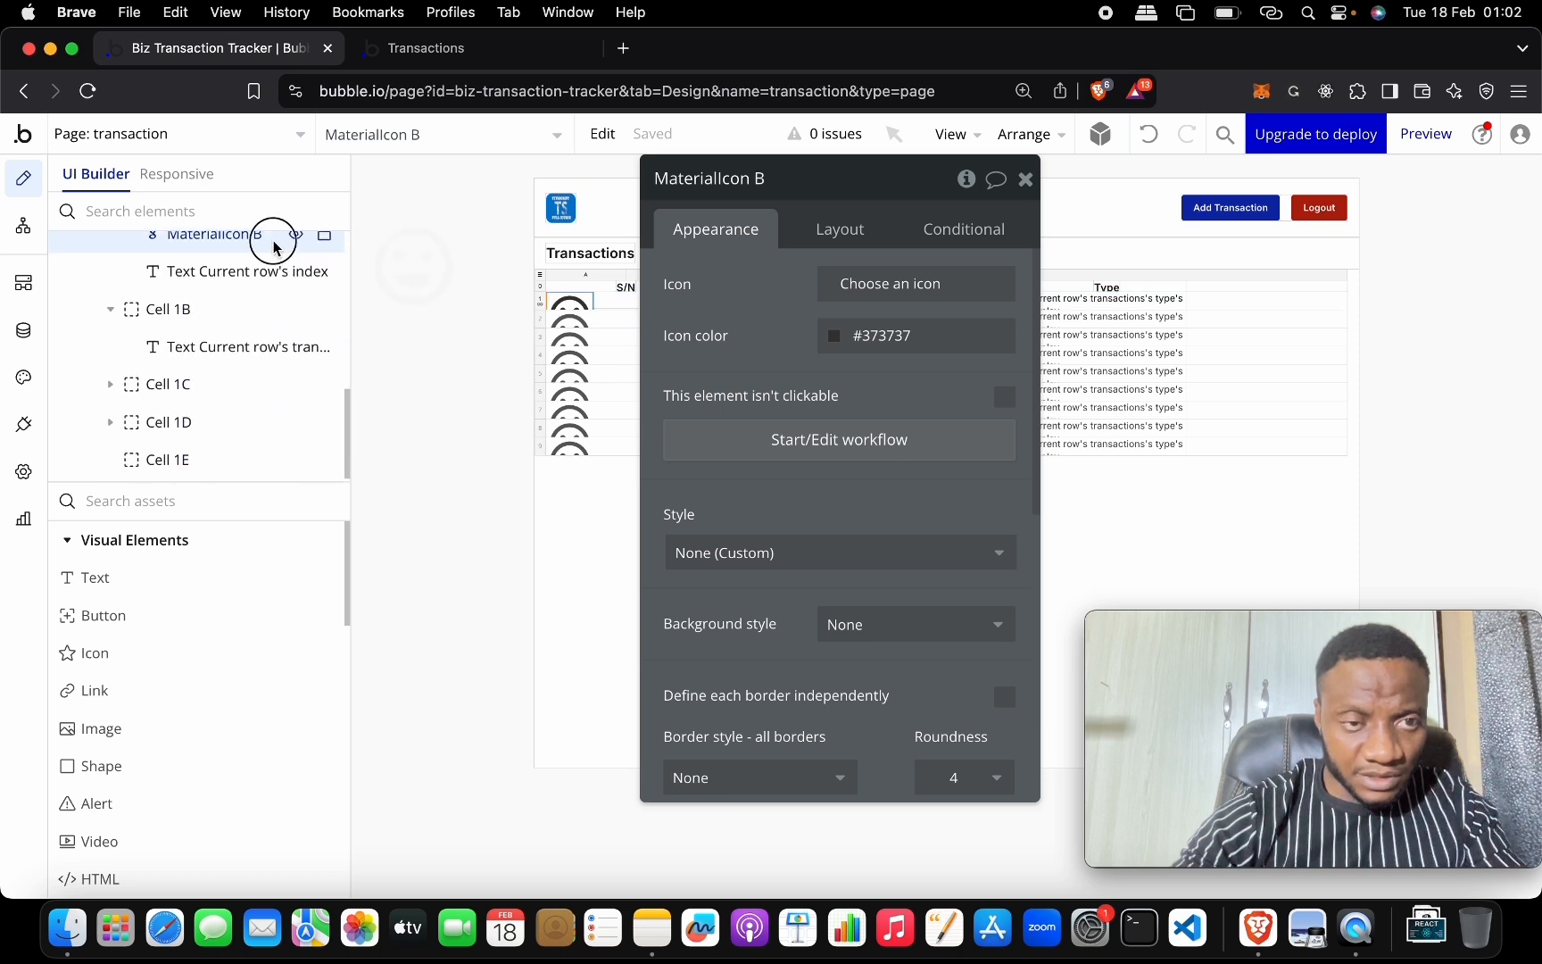
{"action": "left_click_drag", "start_coordinate": [276, 234], "coordinate": [269, 442]}
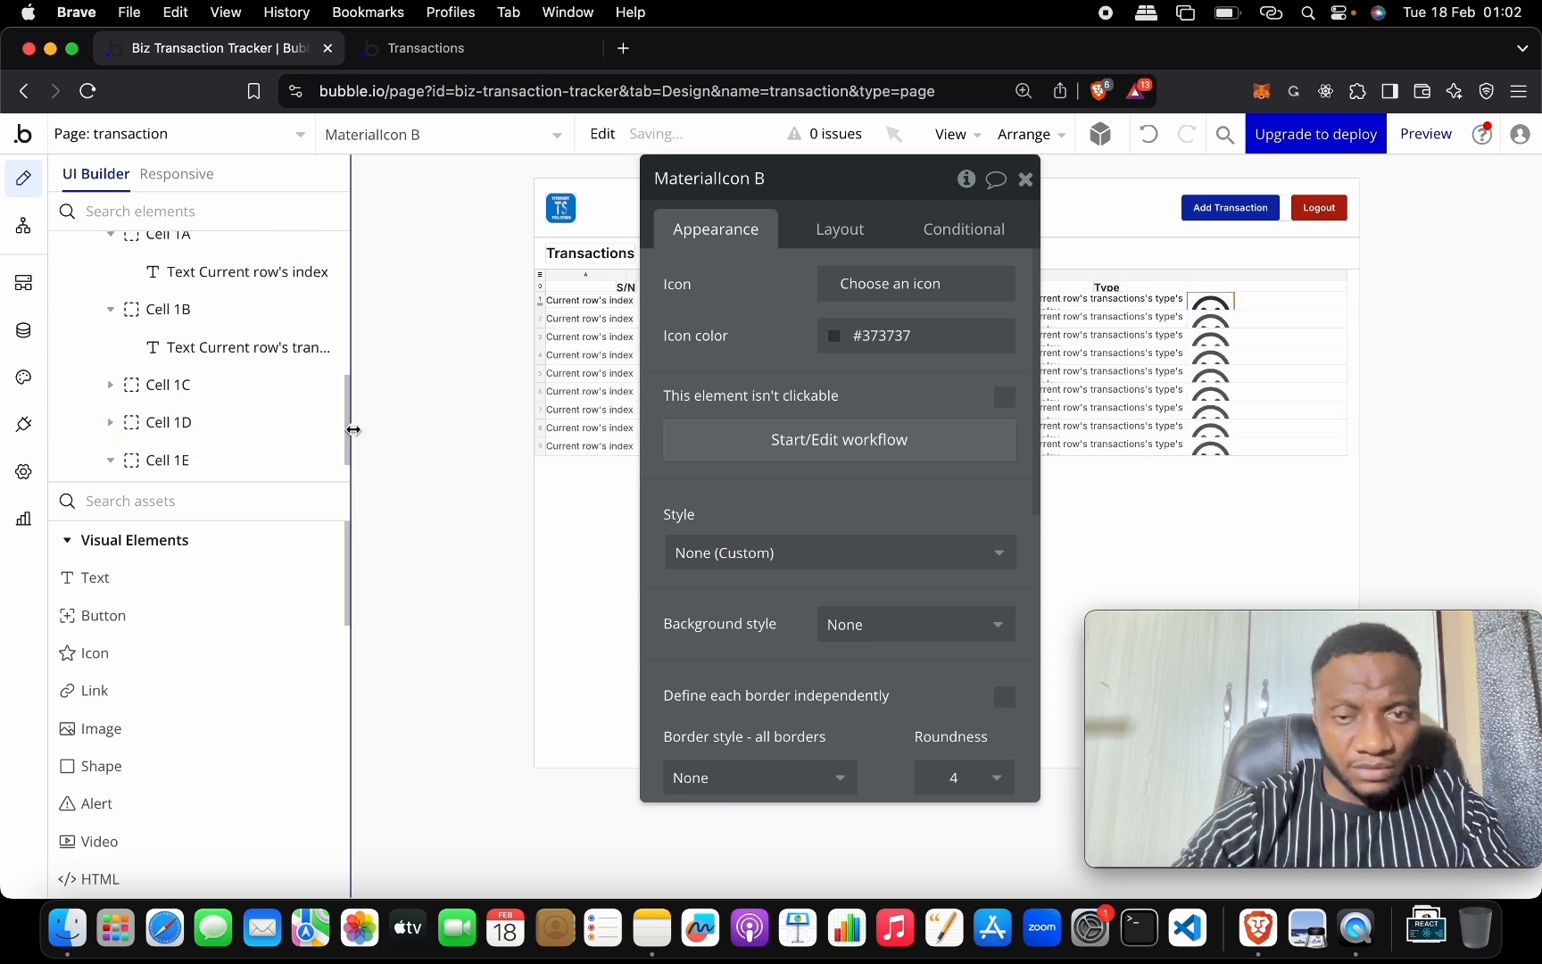
{"action": "left_click", "coordinate": [1025, 179]}
Resize the icon to 24 × 24 px, then select Cell 1E.
{"action": "scroll", "coordinate": [246, 454], "scroll_direction": "down", "scroll_amount": 1}
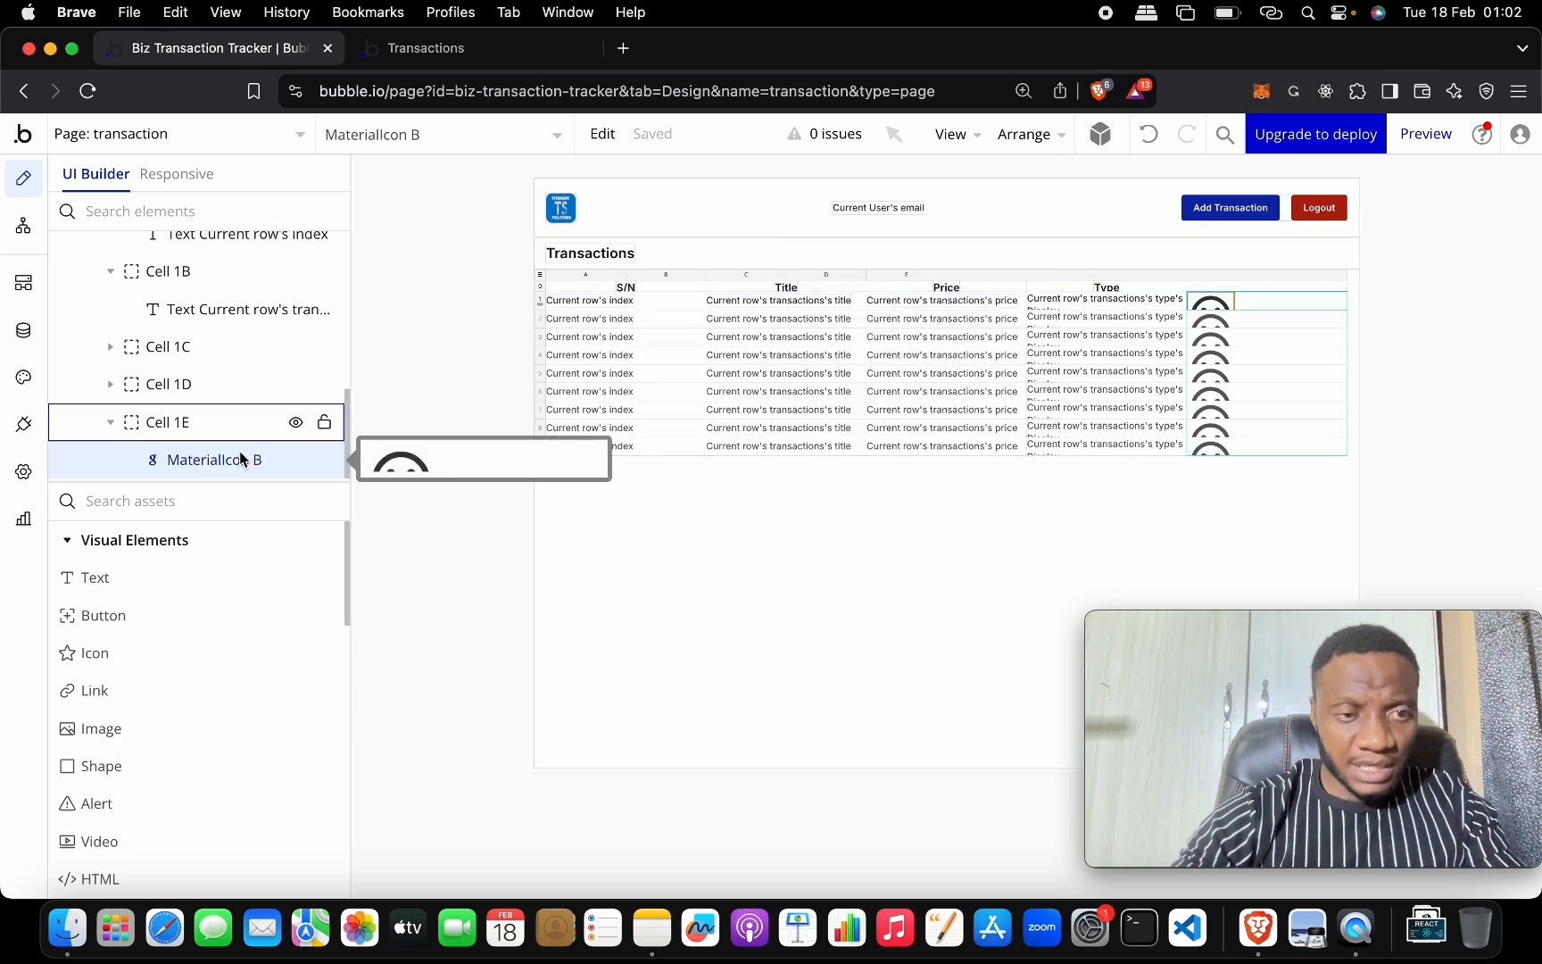
{"action": "left_click", "coordinate": [240, 451]}
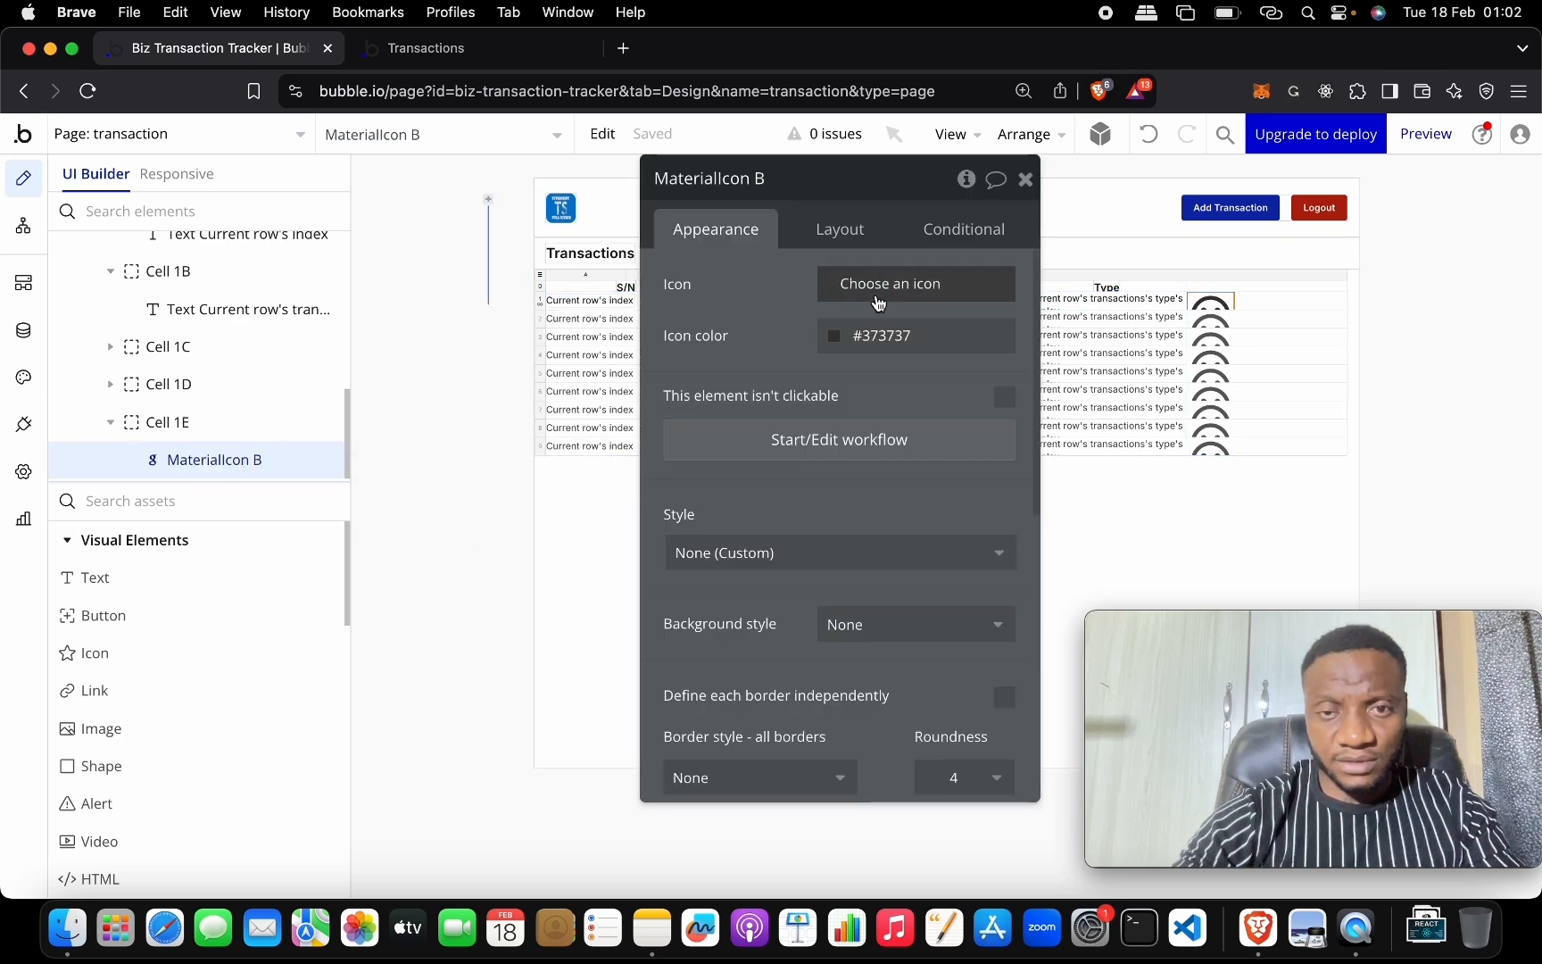
{"action": "left_click_drag", "start_coordinate": [832, 191], "coordinate": [501, 194]}
{"action": "left_click", "coordinate": [502, 230]}
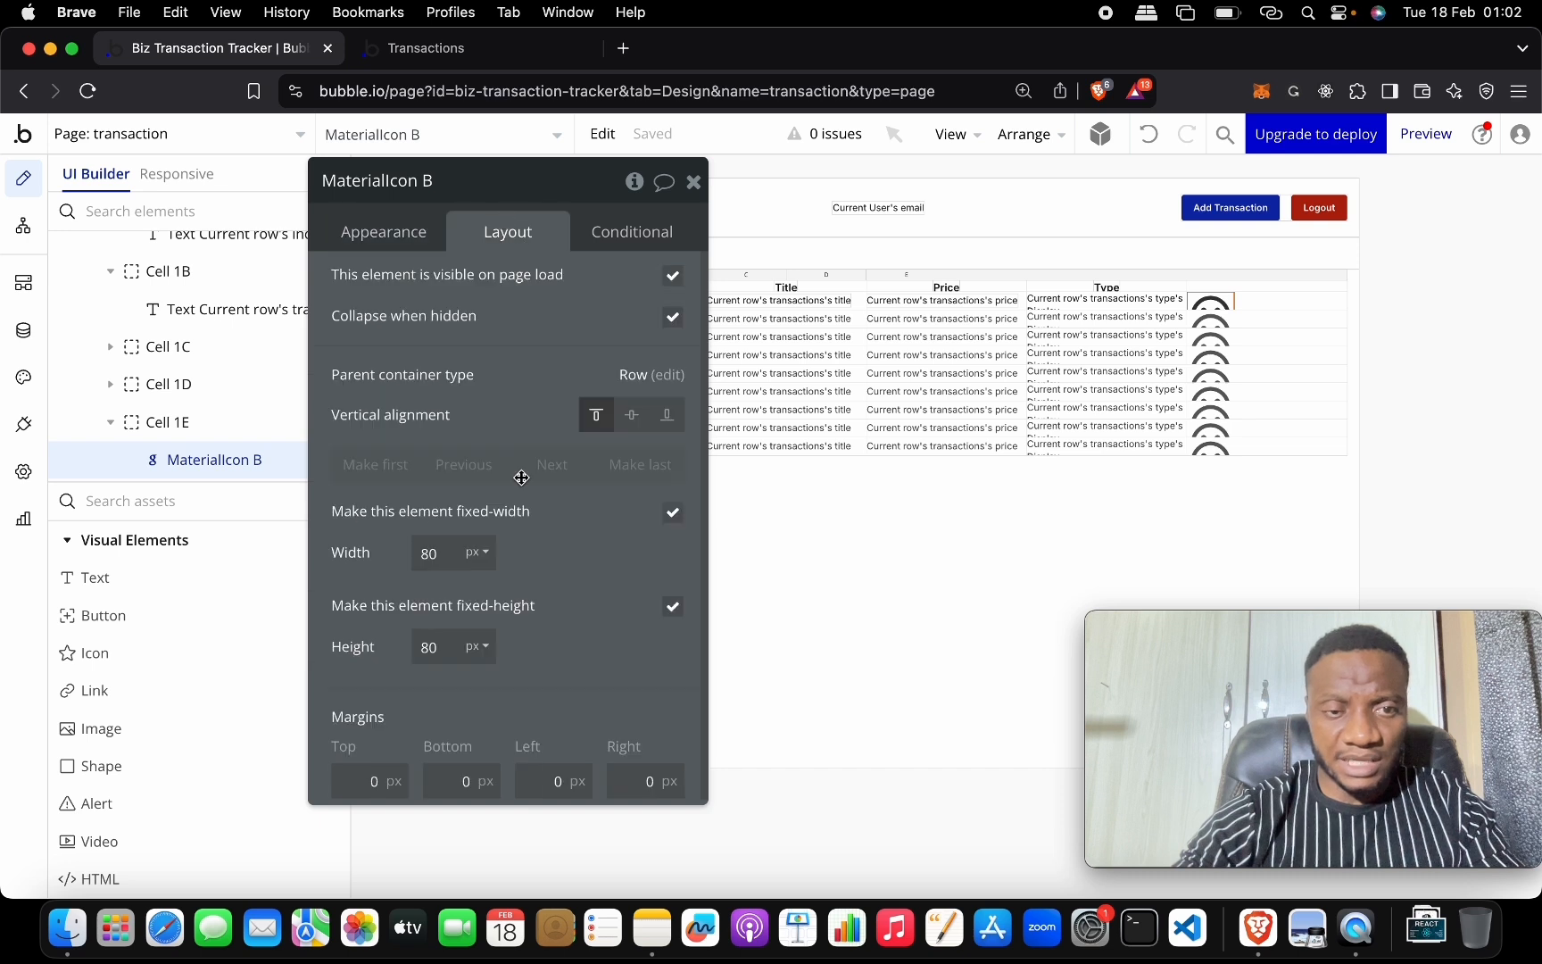
{"action": "left_click", "coordinate": [460, 563]}
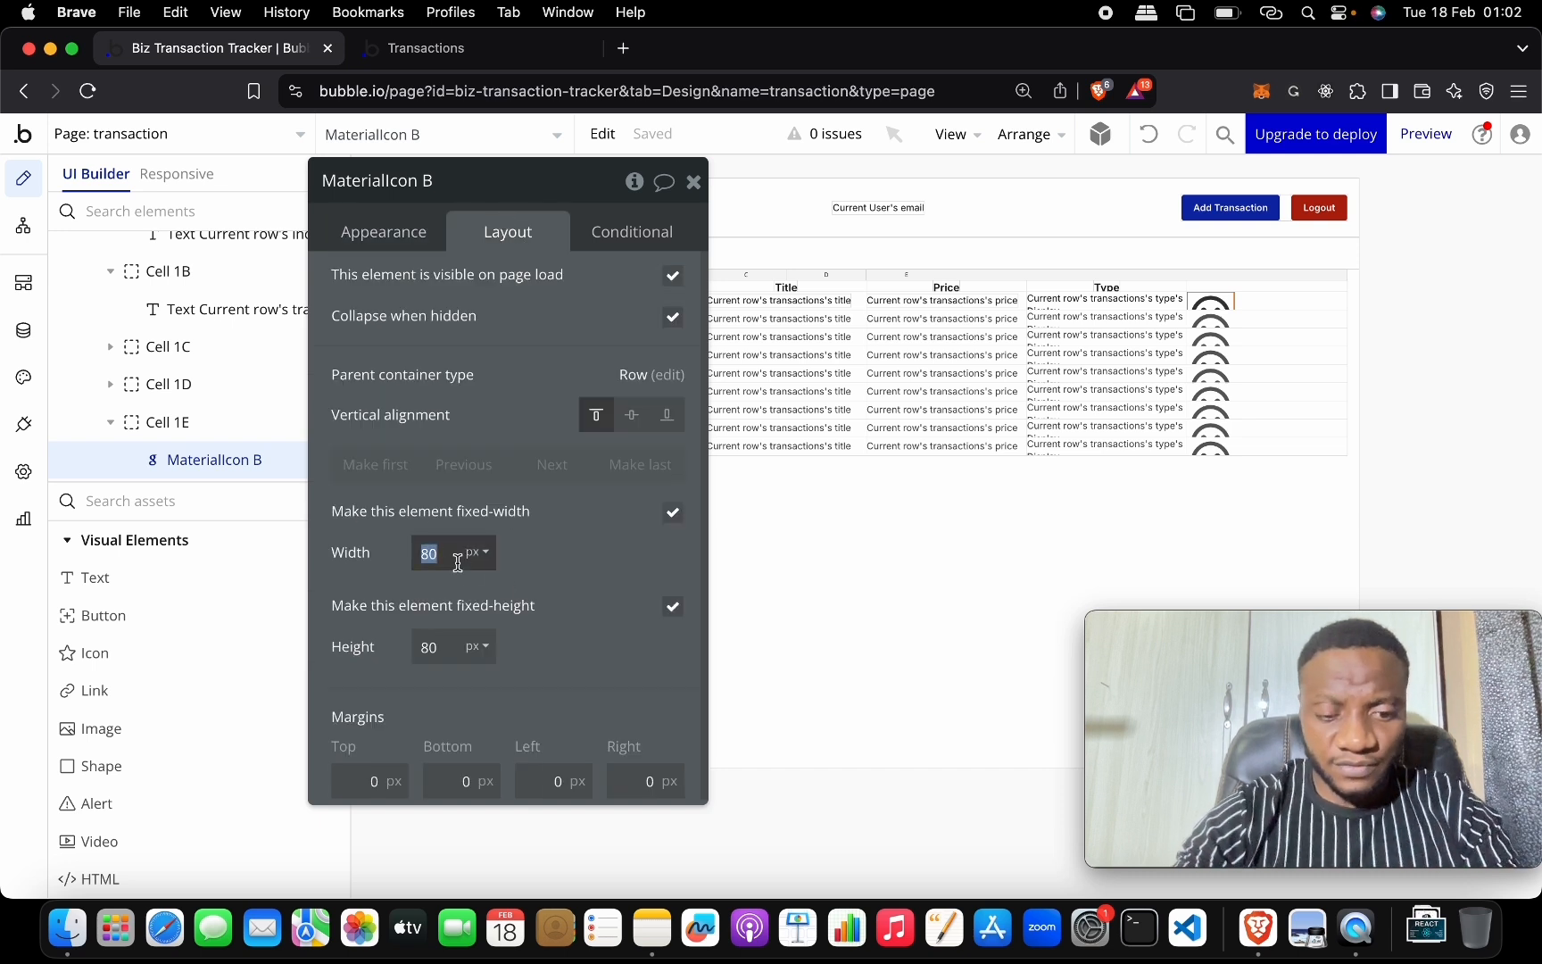
{"action": "key", "text": "Tab"}
{"action": "key", "text": "Tab"}
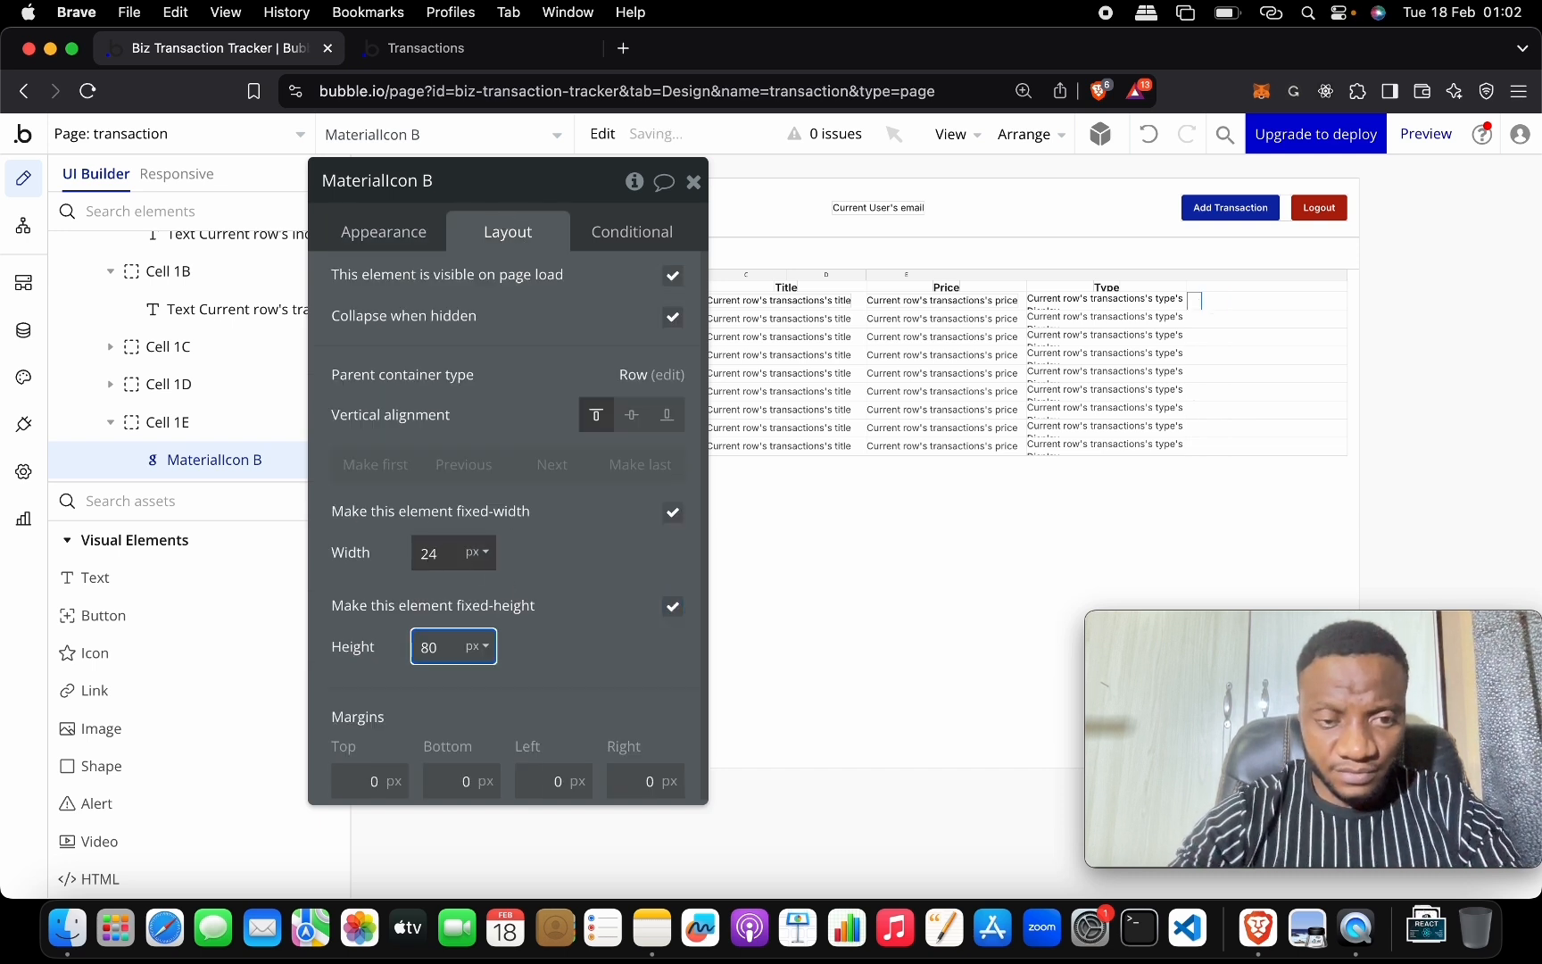
{"action": "key", "text": "Tab"}
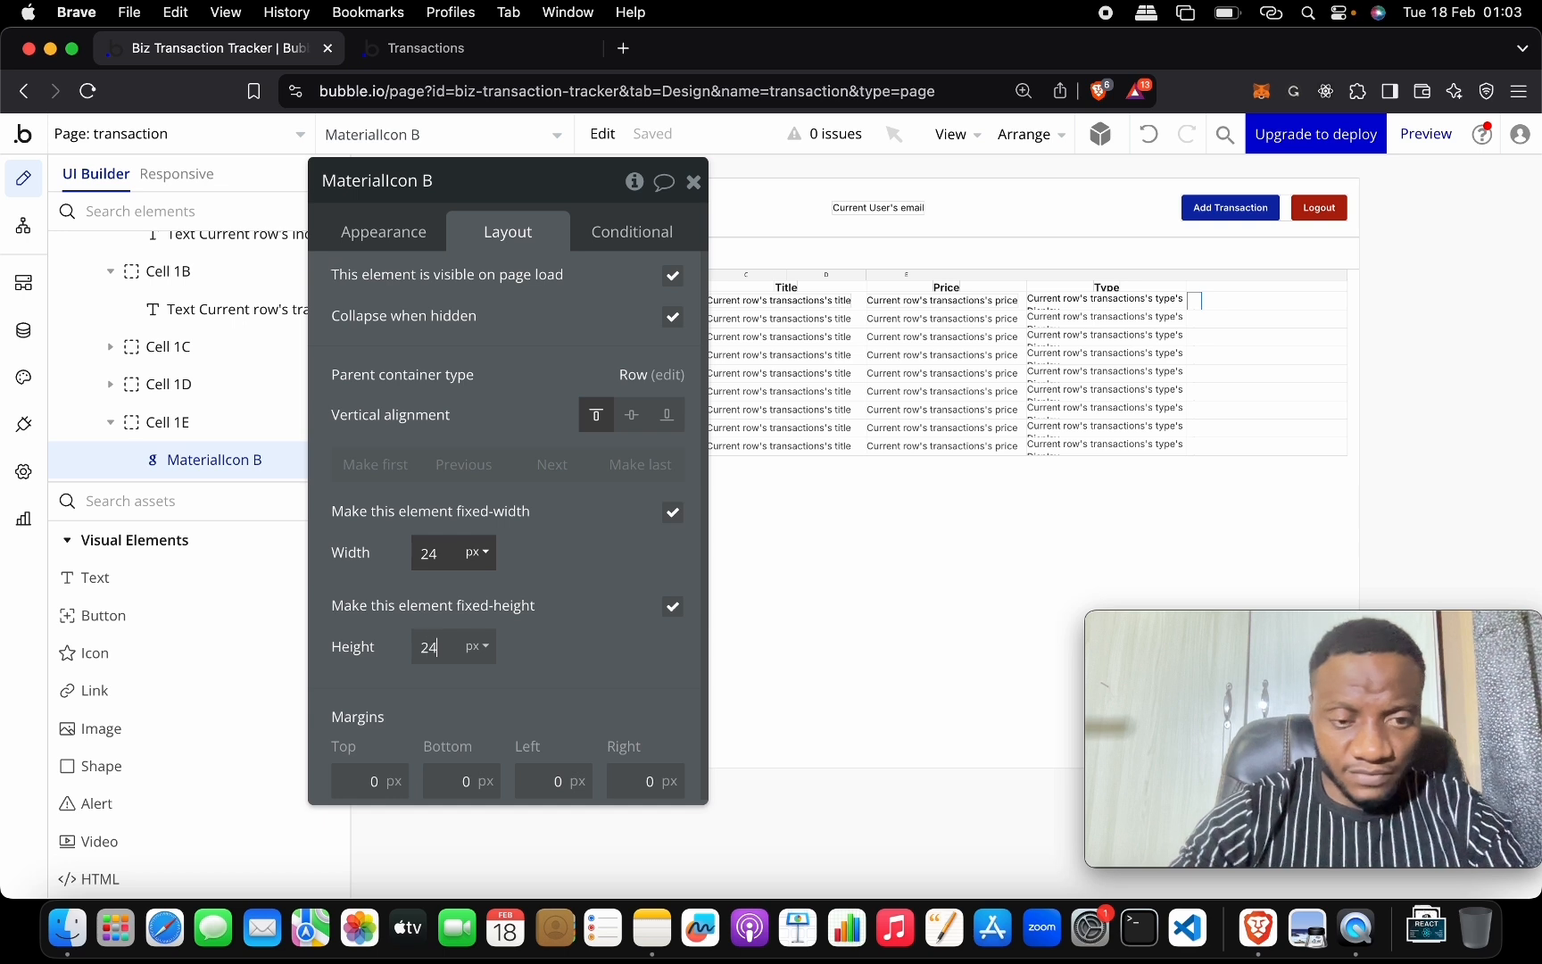
{"action": "type", "text": "24"}
{"action": "key", "text": "Return"}
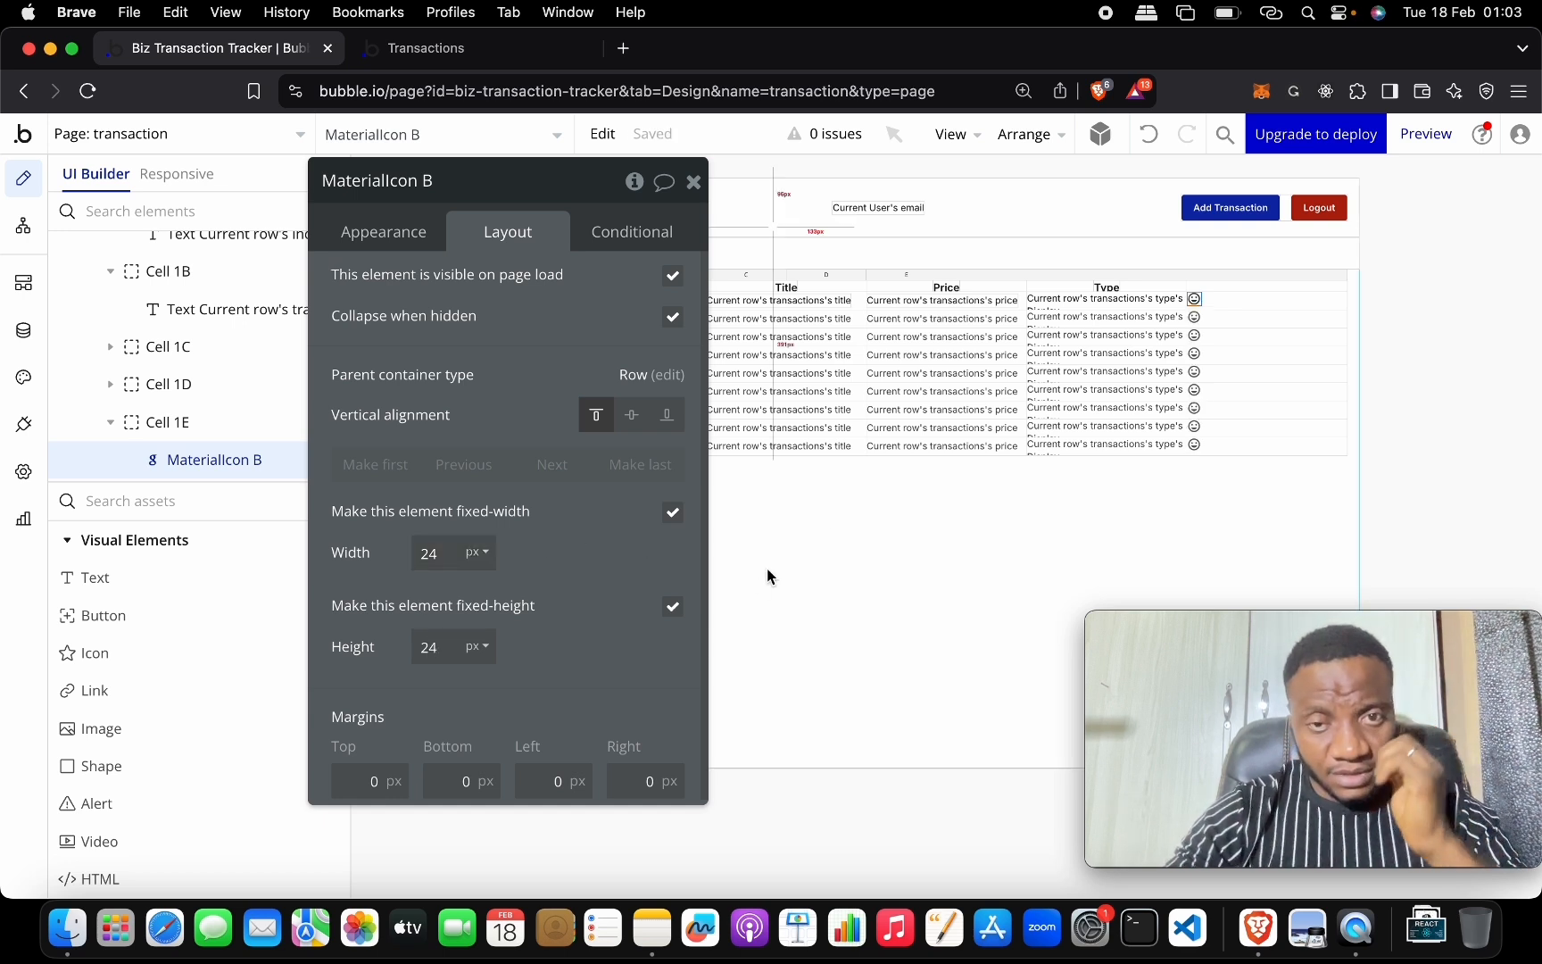
{"action": "left_click", "coordinate": [1260, 298]}
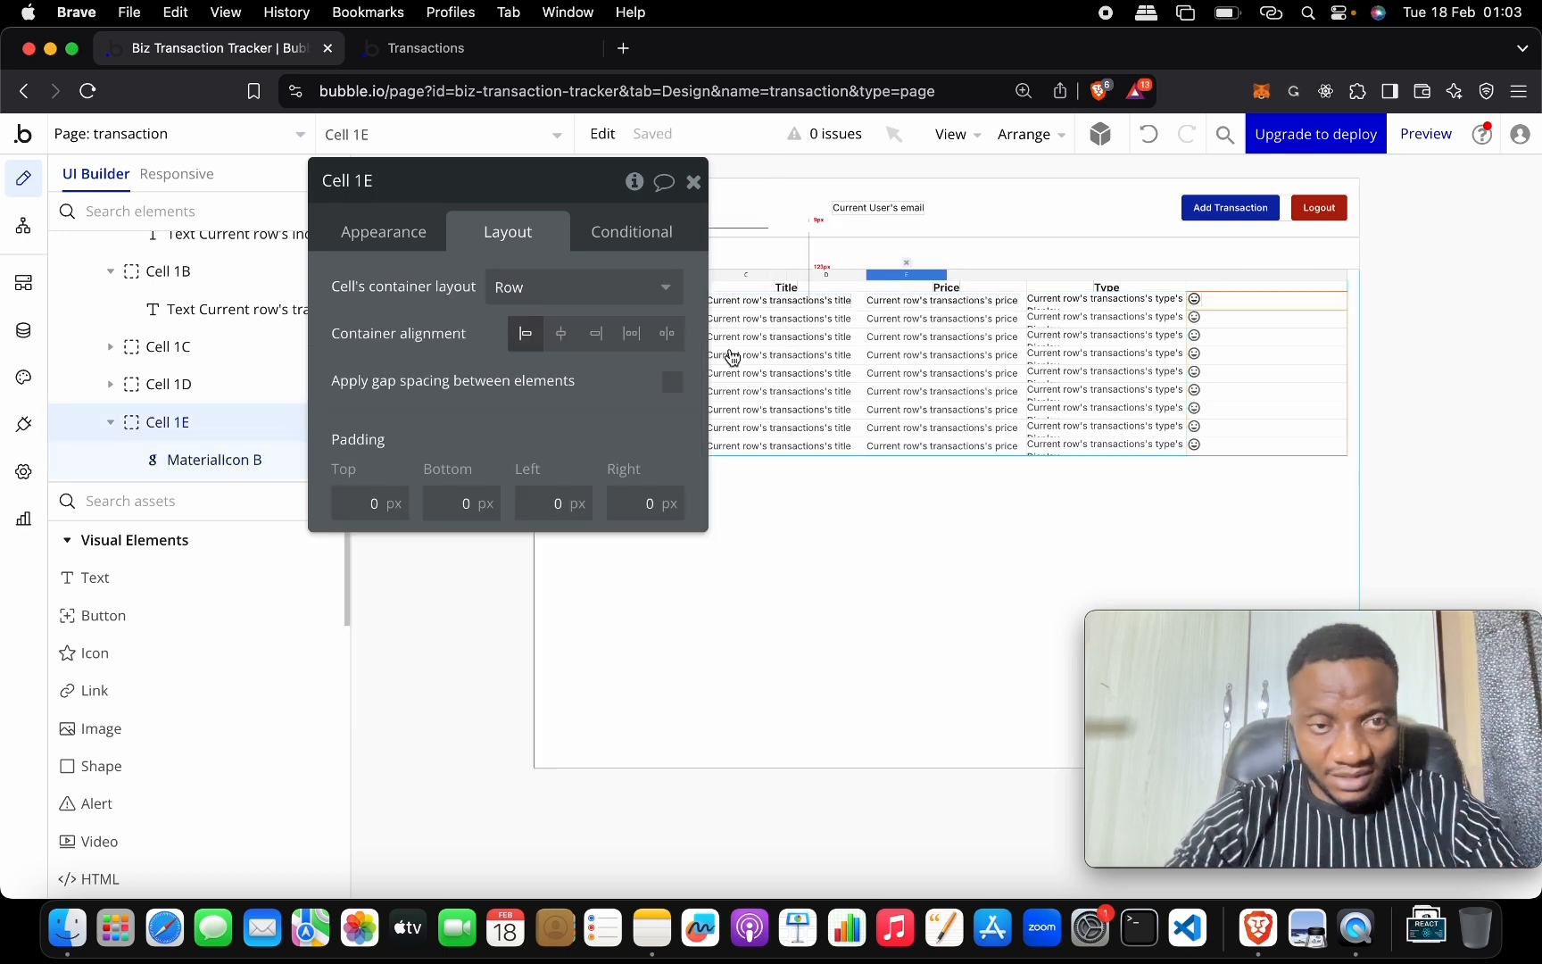
Give Row 1 (Repeating) a minimum and maximum height of 50 px.
{"action": "left_click_drag", "start_coordinate": [540, 180], "coordinate": [651, 450]}
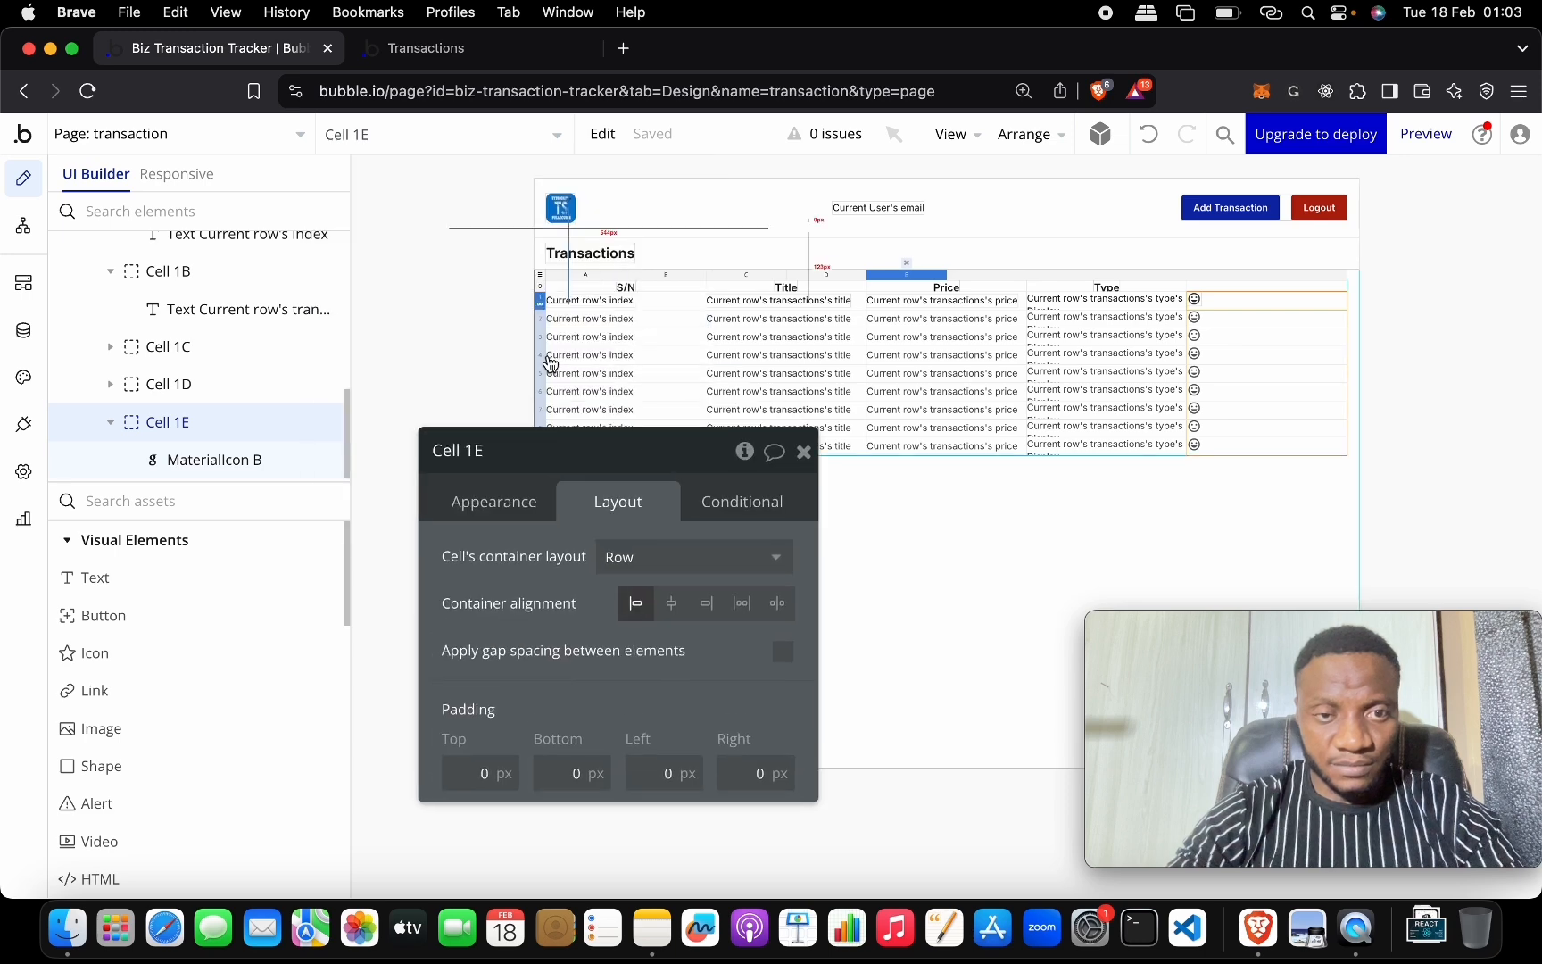
{"action": "left_click", "coordinate": [543, 305]}
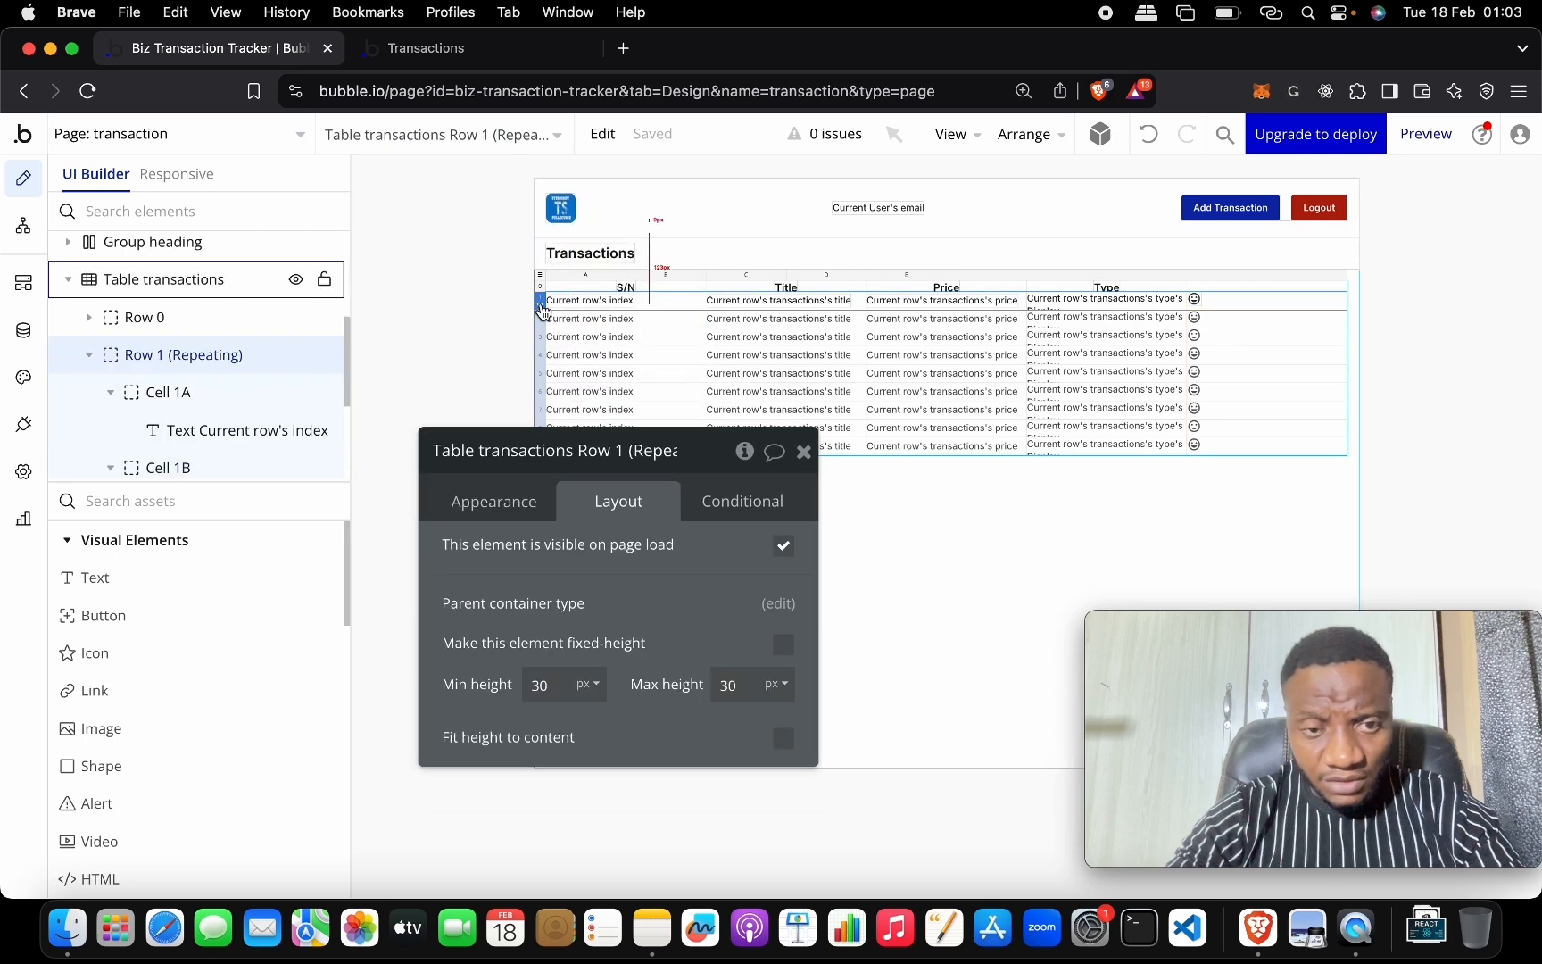
{"action": "left_click_drag", "start_coordinate": [606, 451], "coordinate": [435, 254]}
{"action": "left_click", "coordinate": [389, 489]}
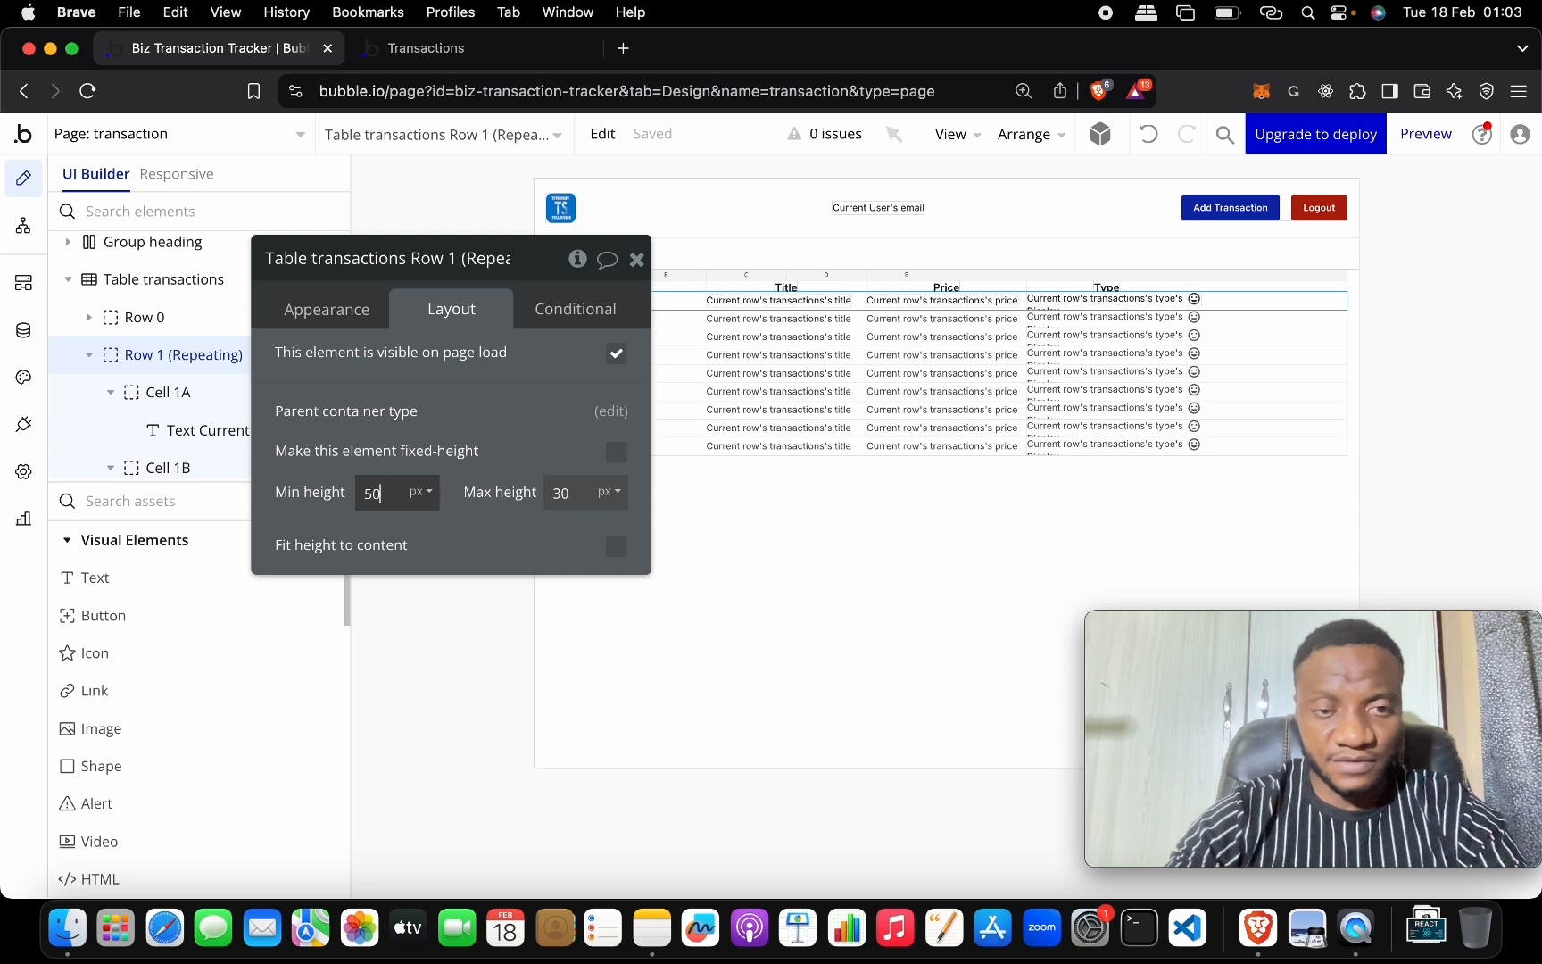
{"action": "key", "text": "Tab"}
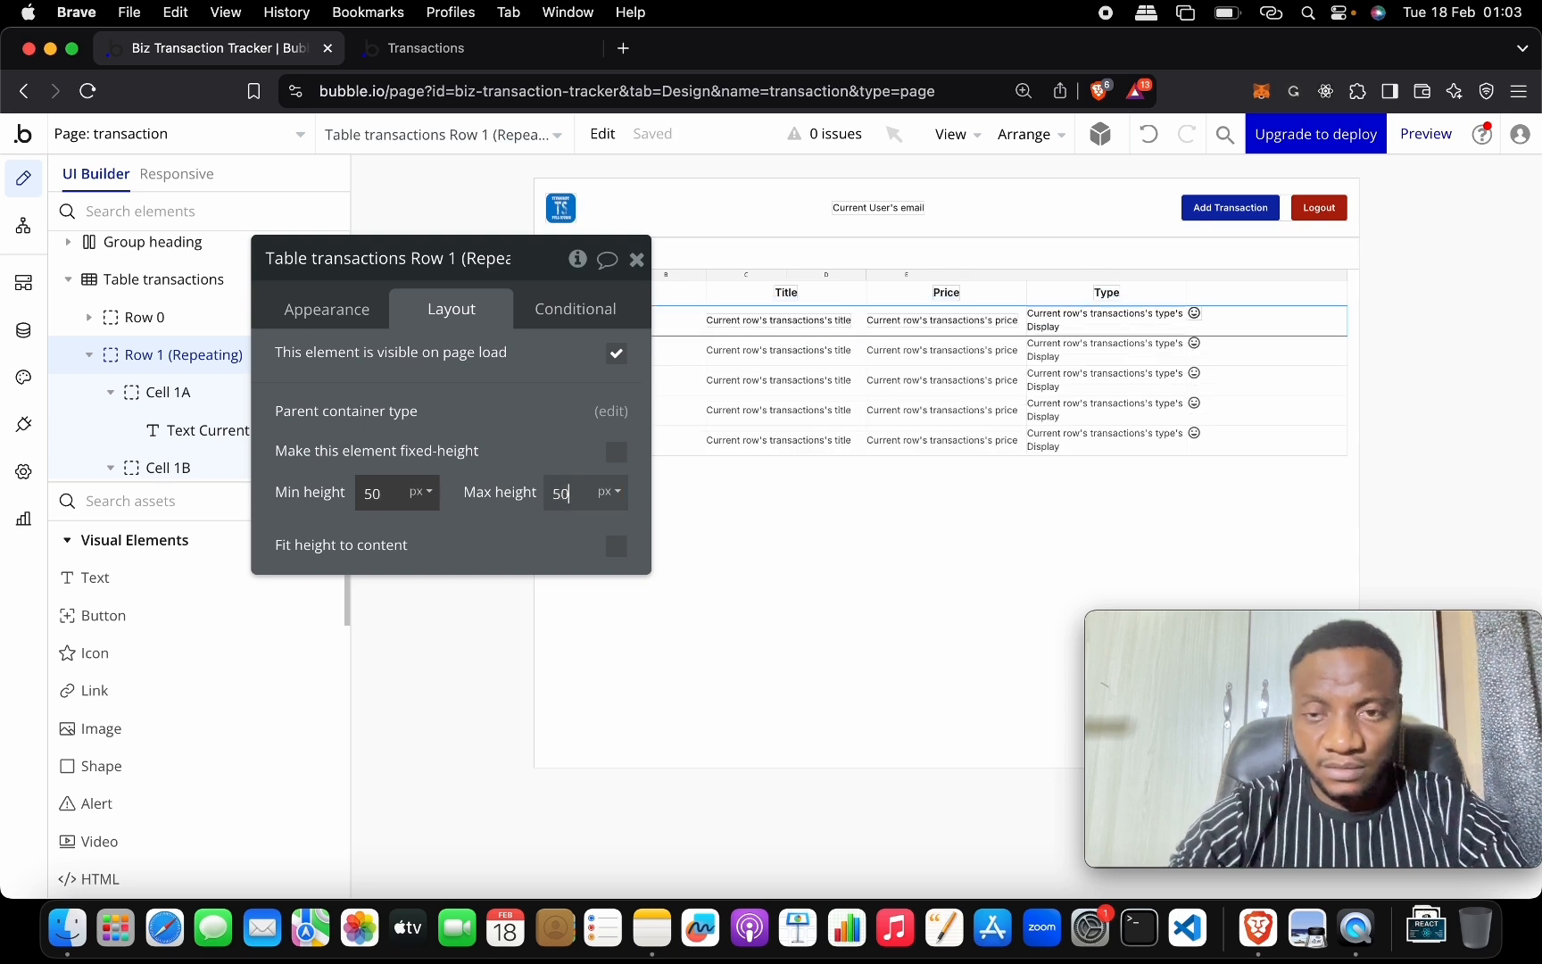
{"action": "type", "text": "50"}
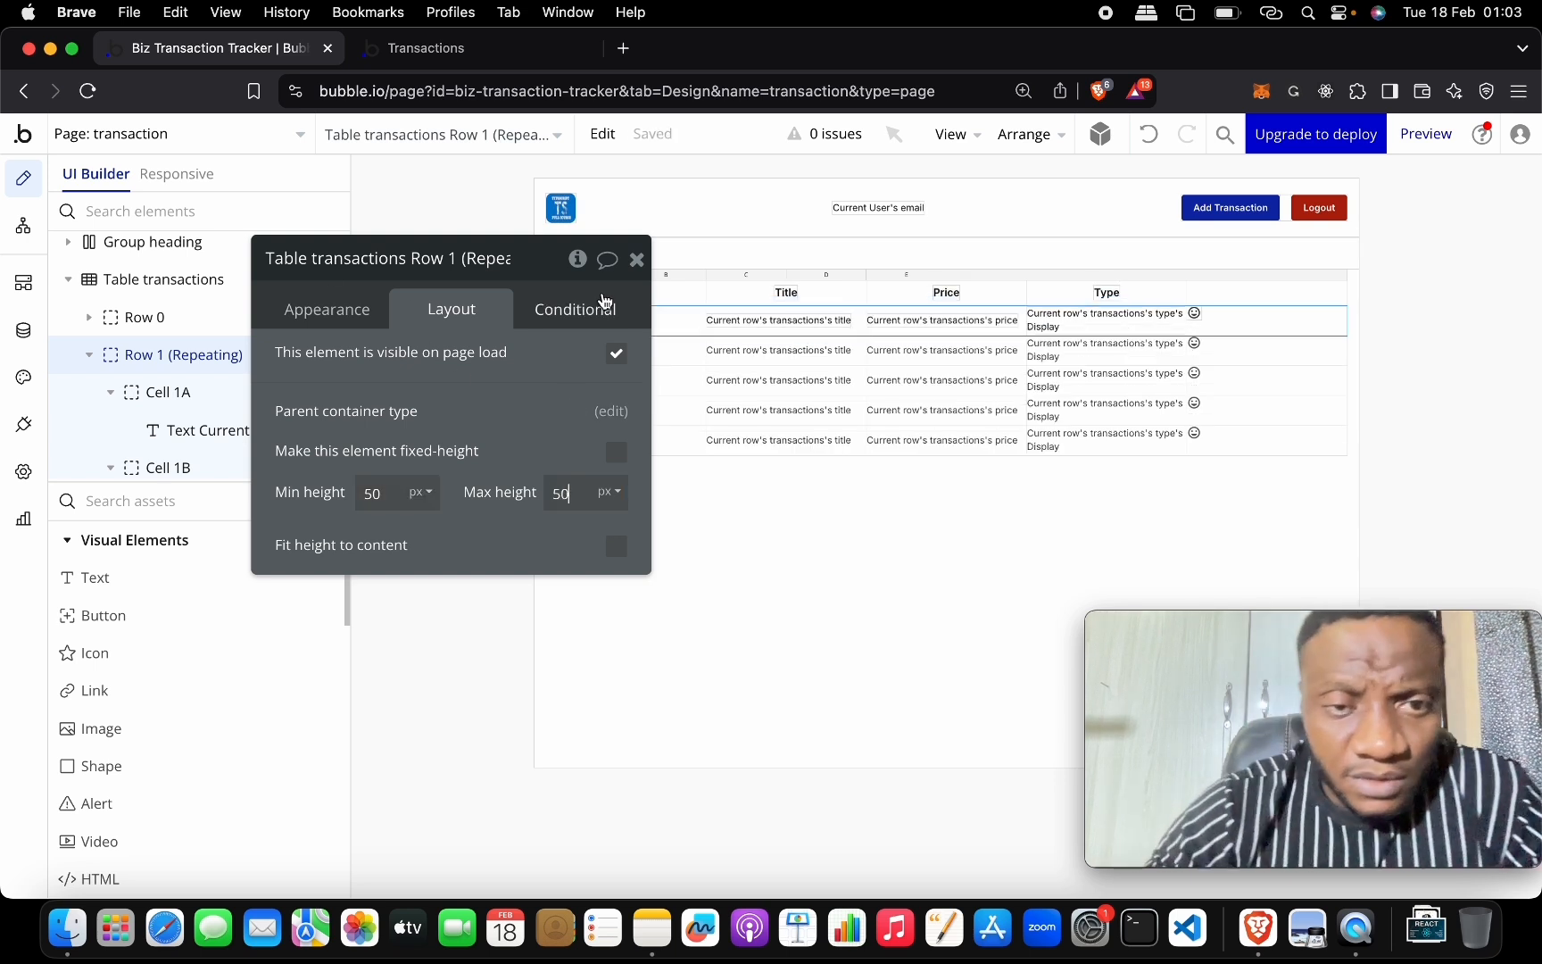
{"action": "left_click", "coordinate": [636, 259]}
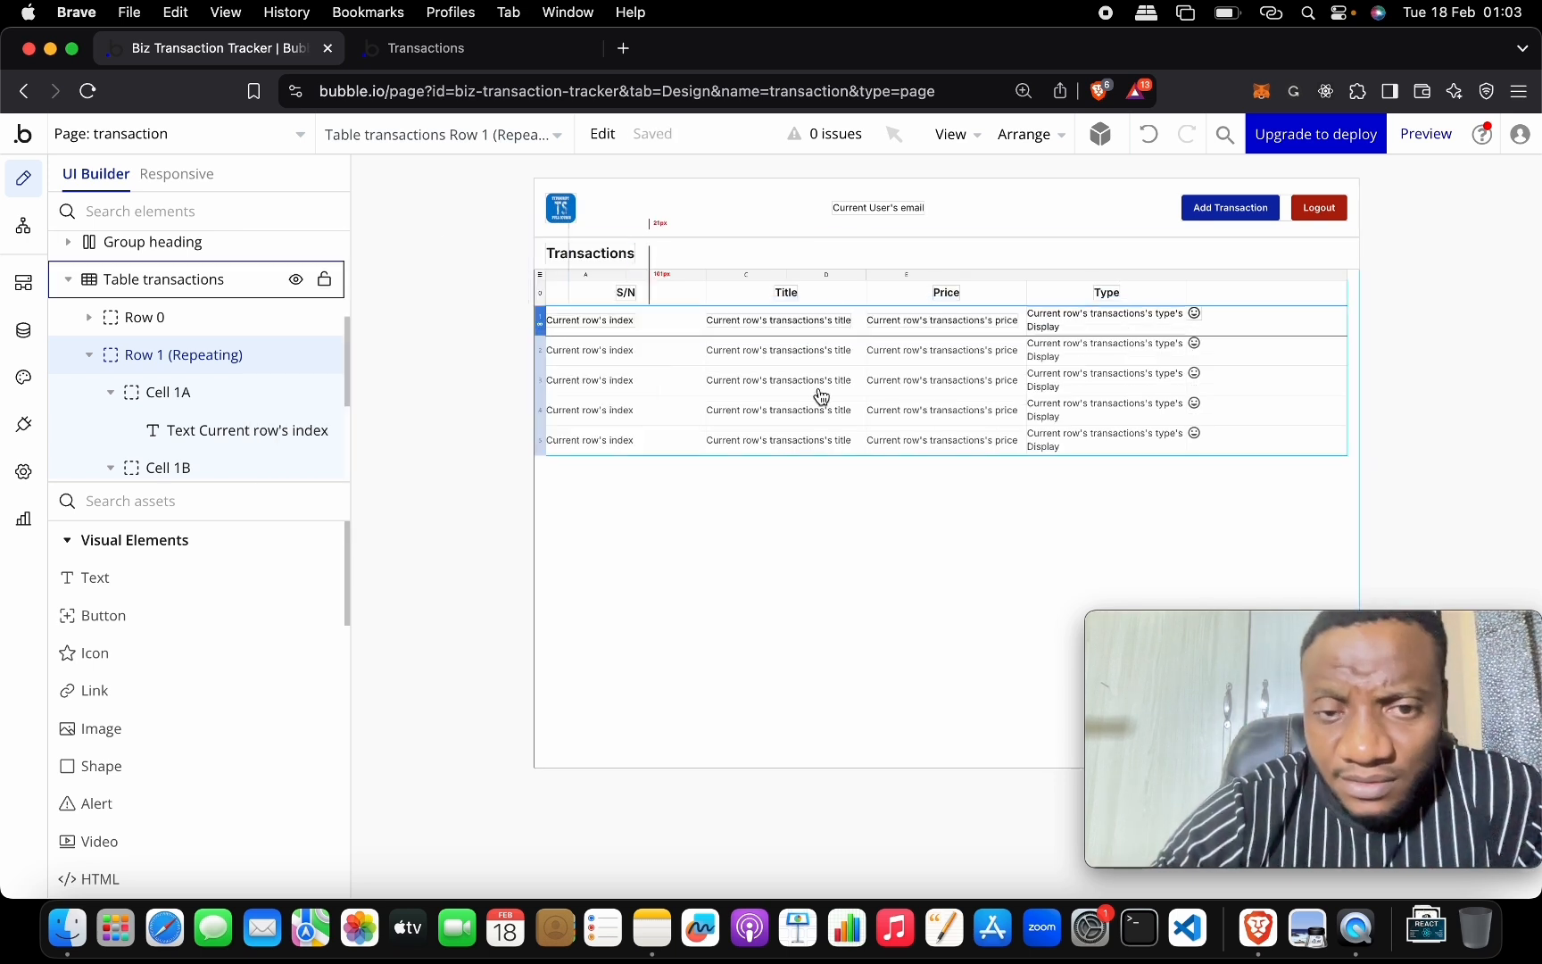
{"action": "double_click", "coordinate": [1196, 314]}
Change the row icon from the smiley to the mode_edit_outline pencil.
{"action": "left_click", "coordinate": [353, 323]}
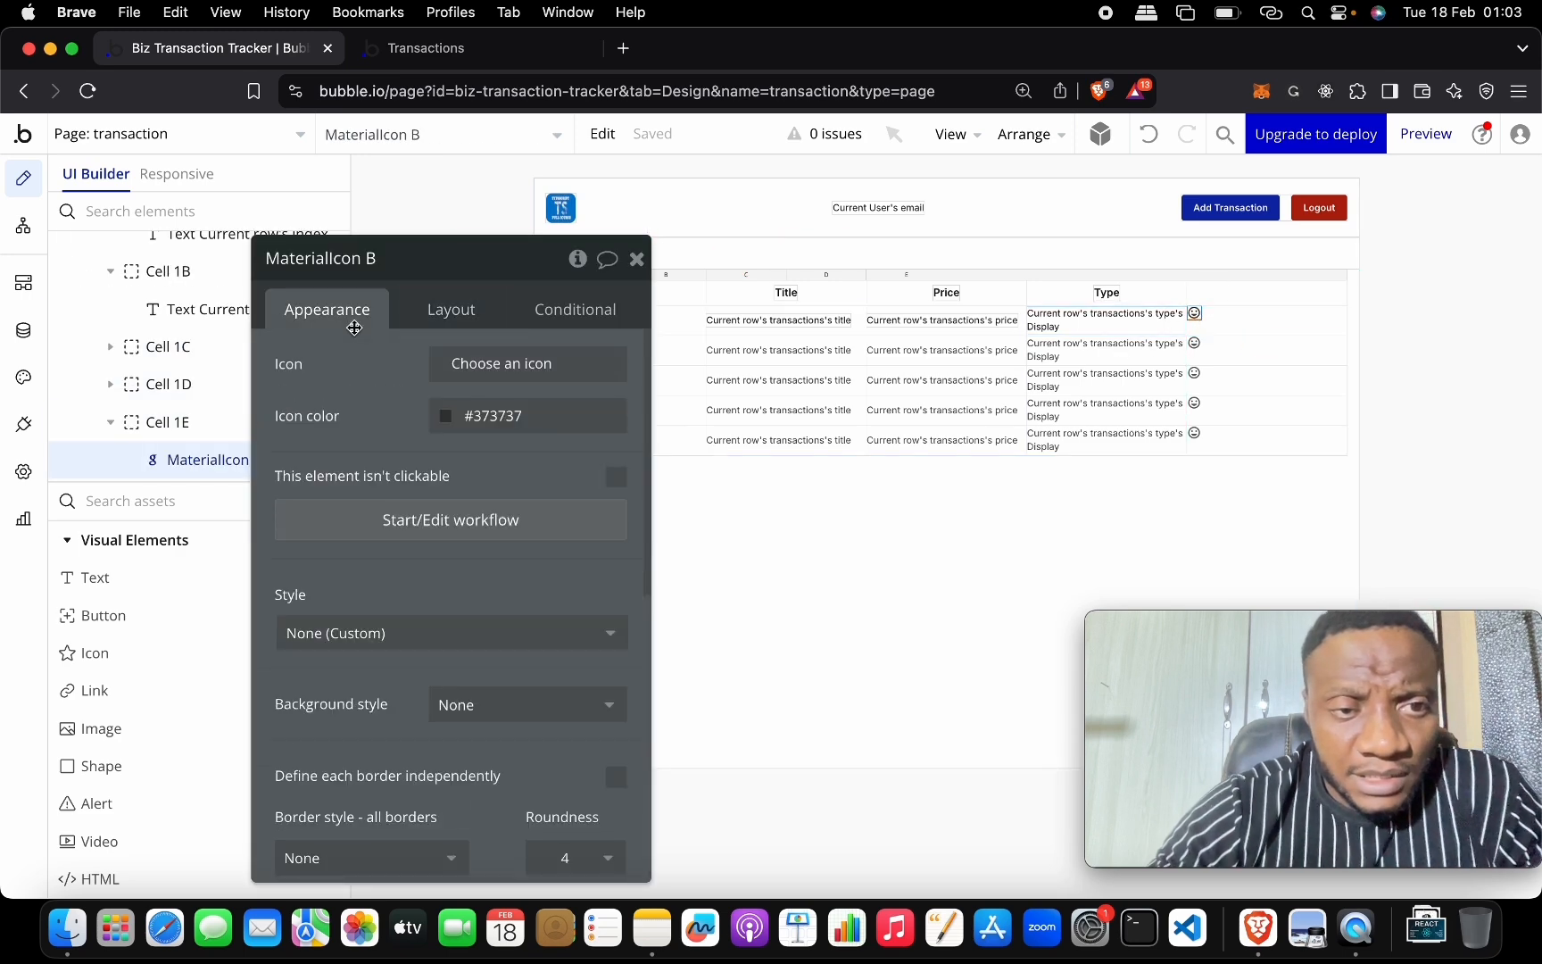
{"action": "left_click", "coordinate": [533, 363]}
{"action": "type", "text": "edit"}
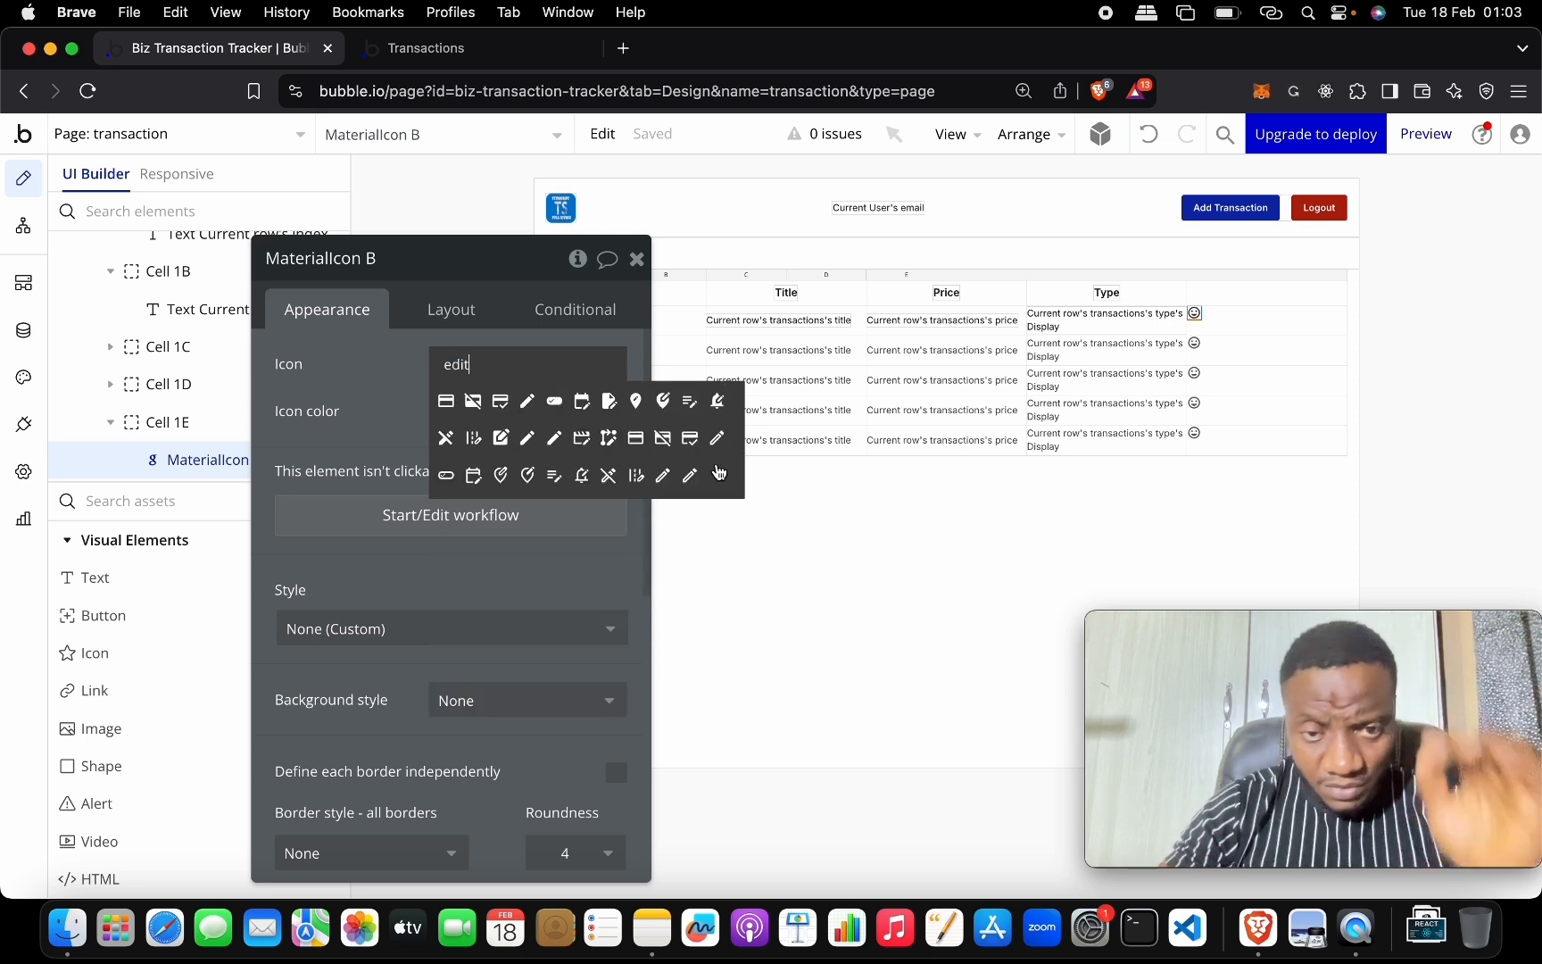
{"action": "left_click", "coordinate": [690, 474]}
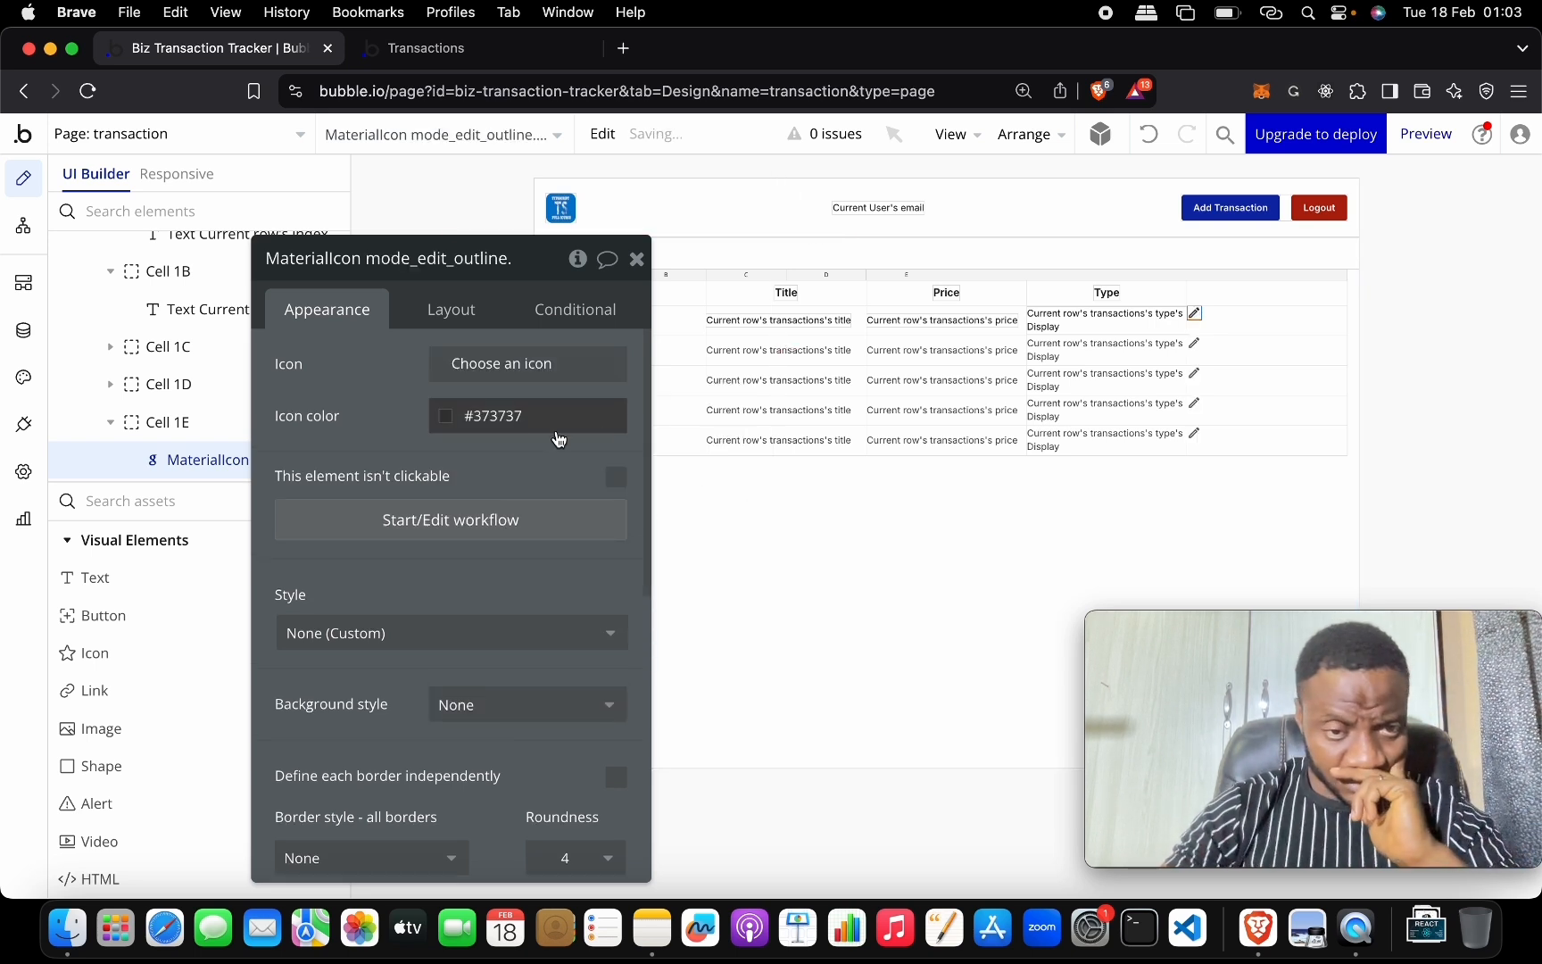
Duplicate the pencil and make the copy a delete_forever icon colored Destructive 50 red.
{"action": "left_click", "coordinate": [1196, 315]}
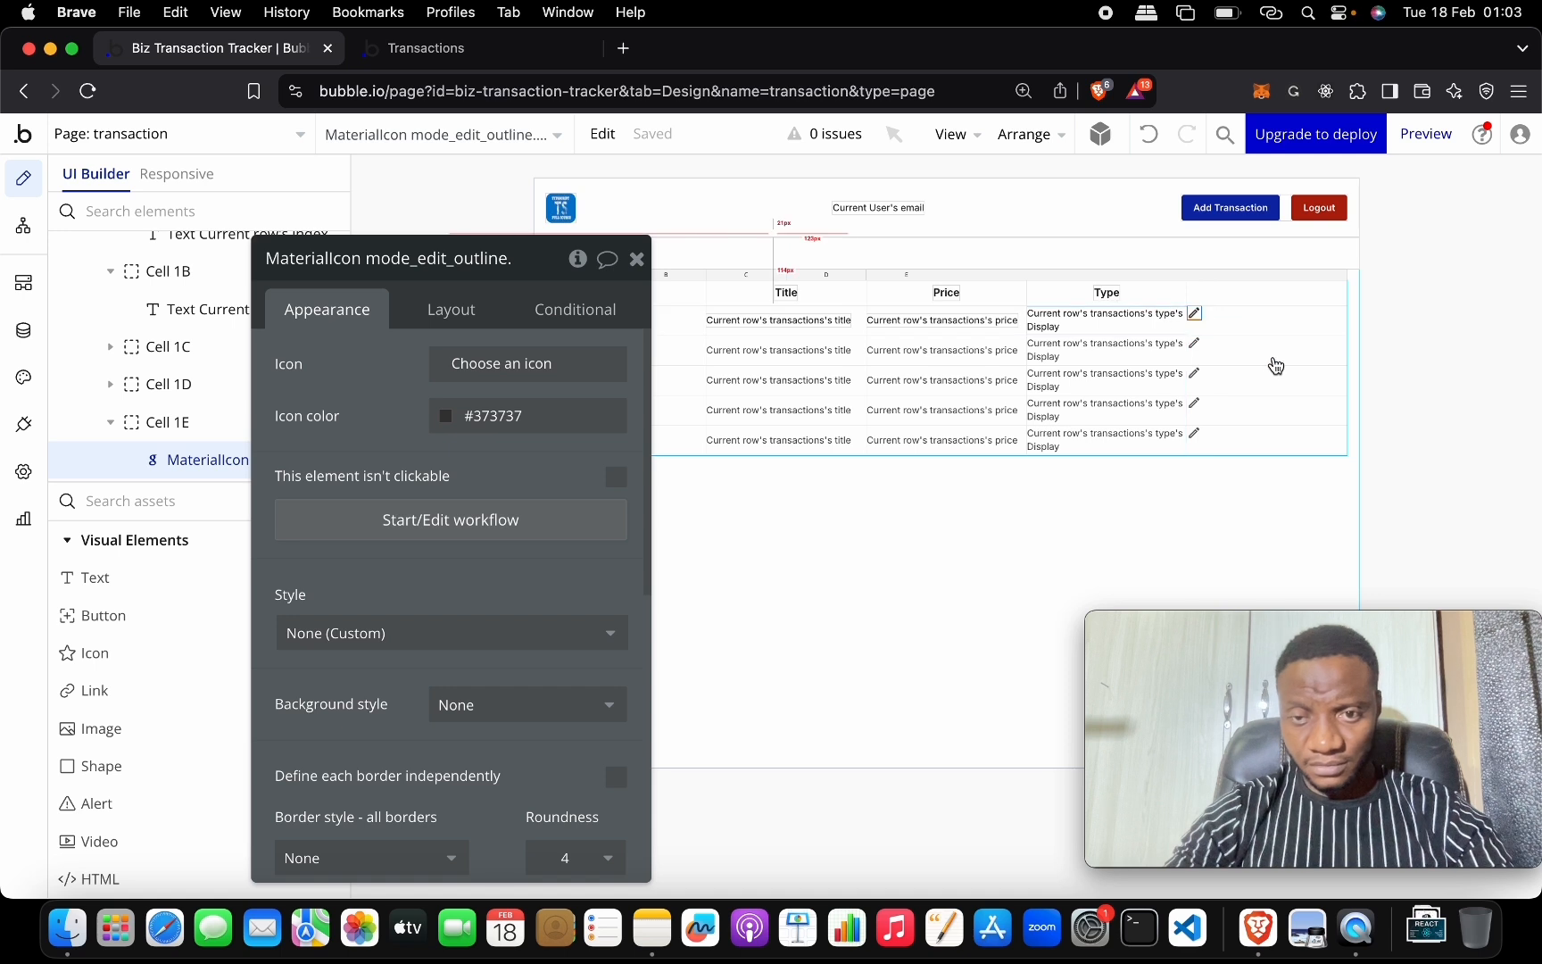
{"action": "key", "text": "ctrl+v"}
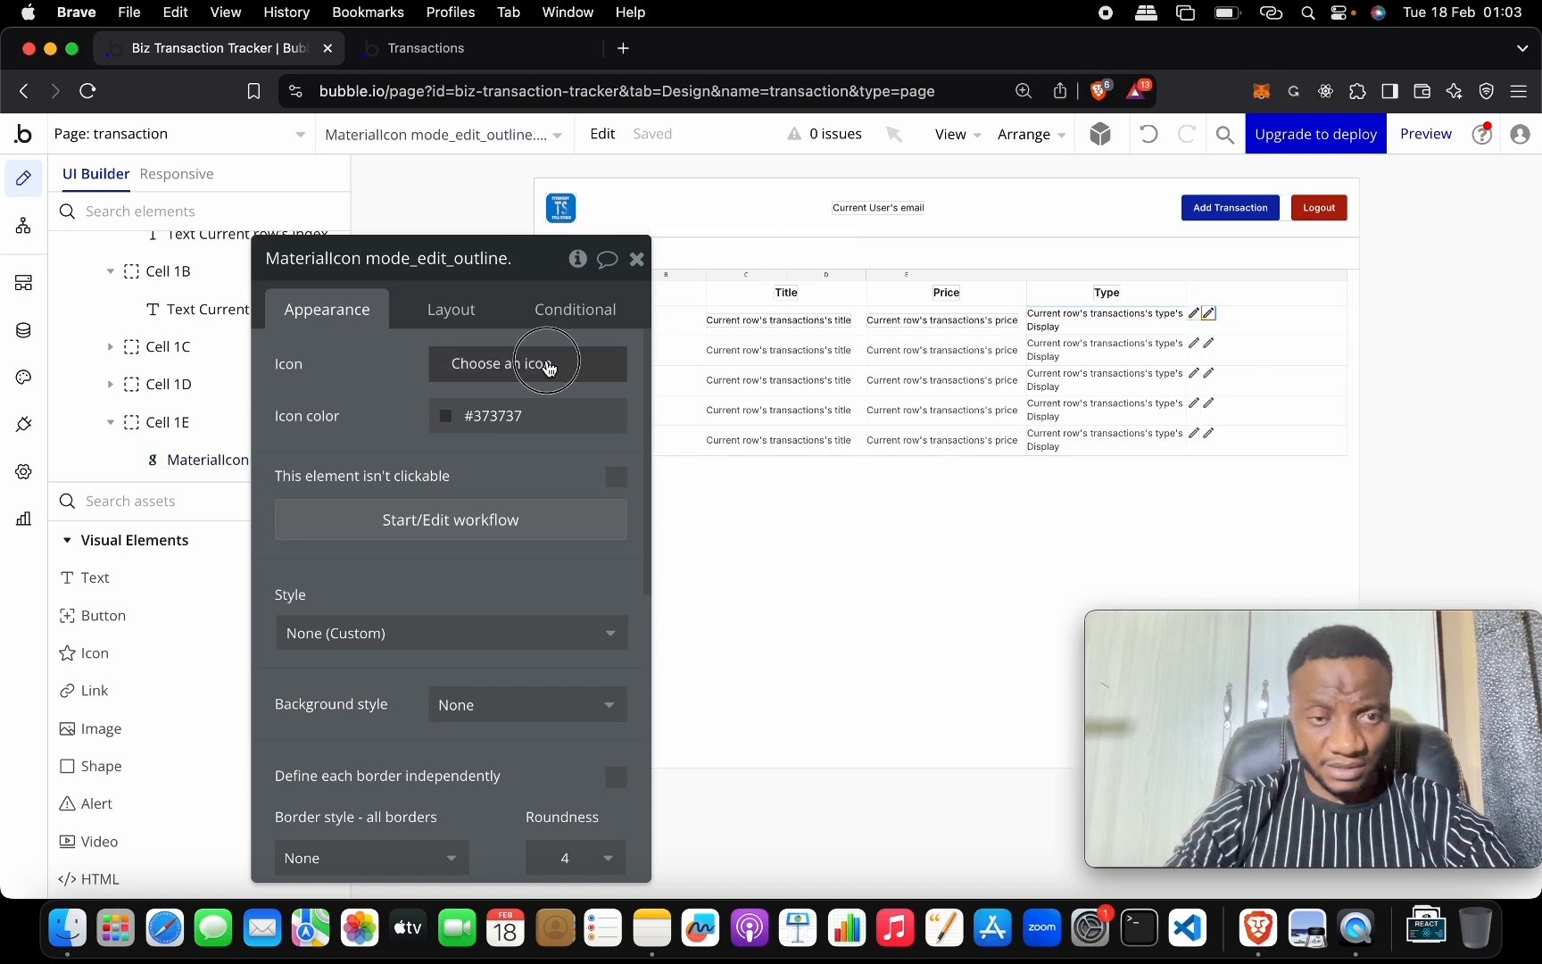
{"action": "left_click", "coordinate": [553, 364]}
{"action": "type", "text": "dele"}
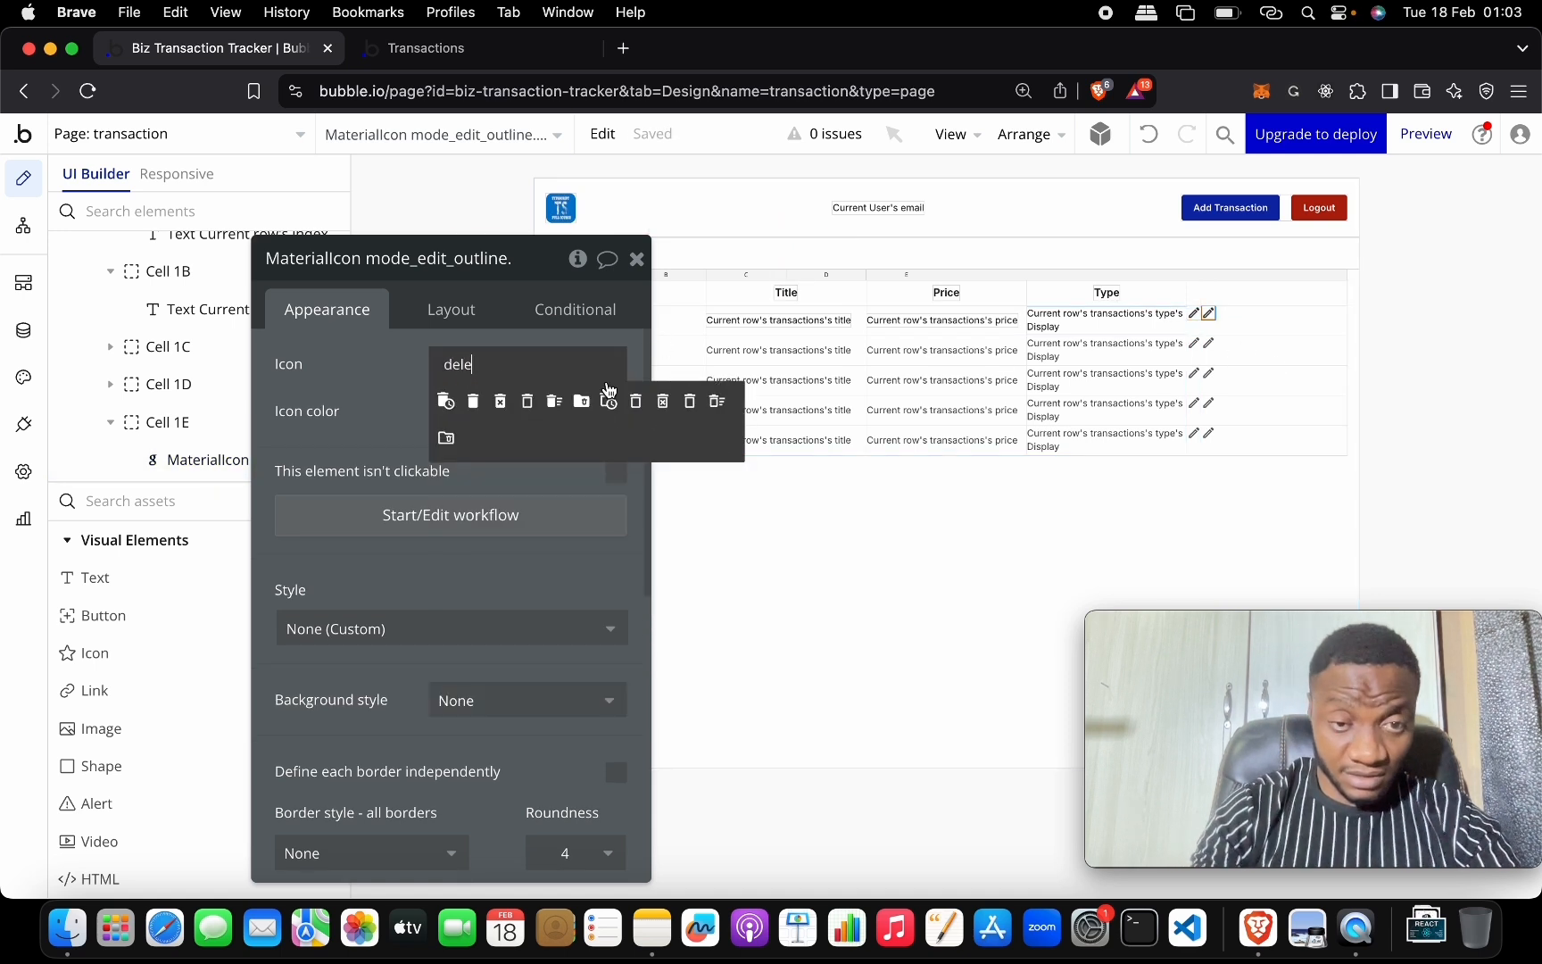
{"action": "left_click", "coordinate": [503, 405]}
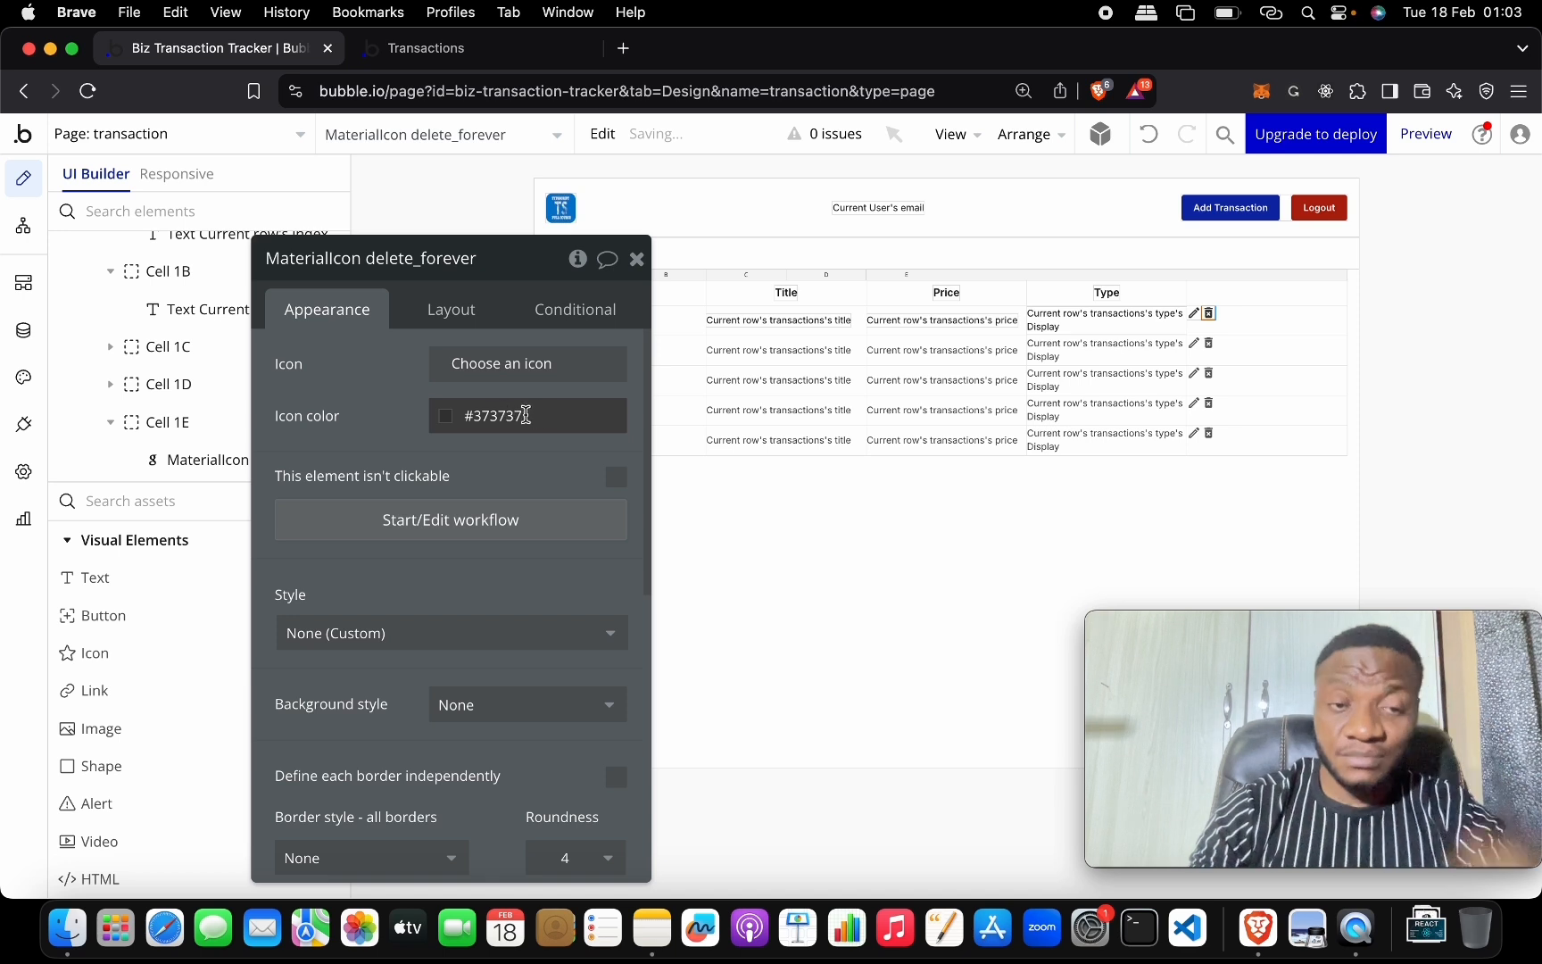
{"action": "left_click", "coordinate": [450, 420]}
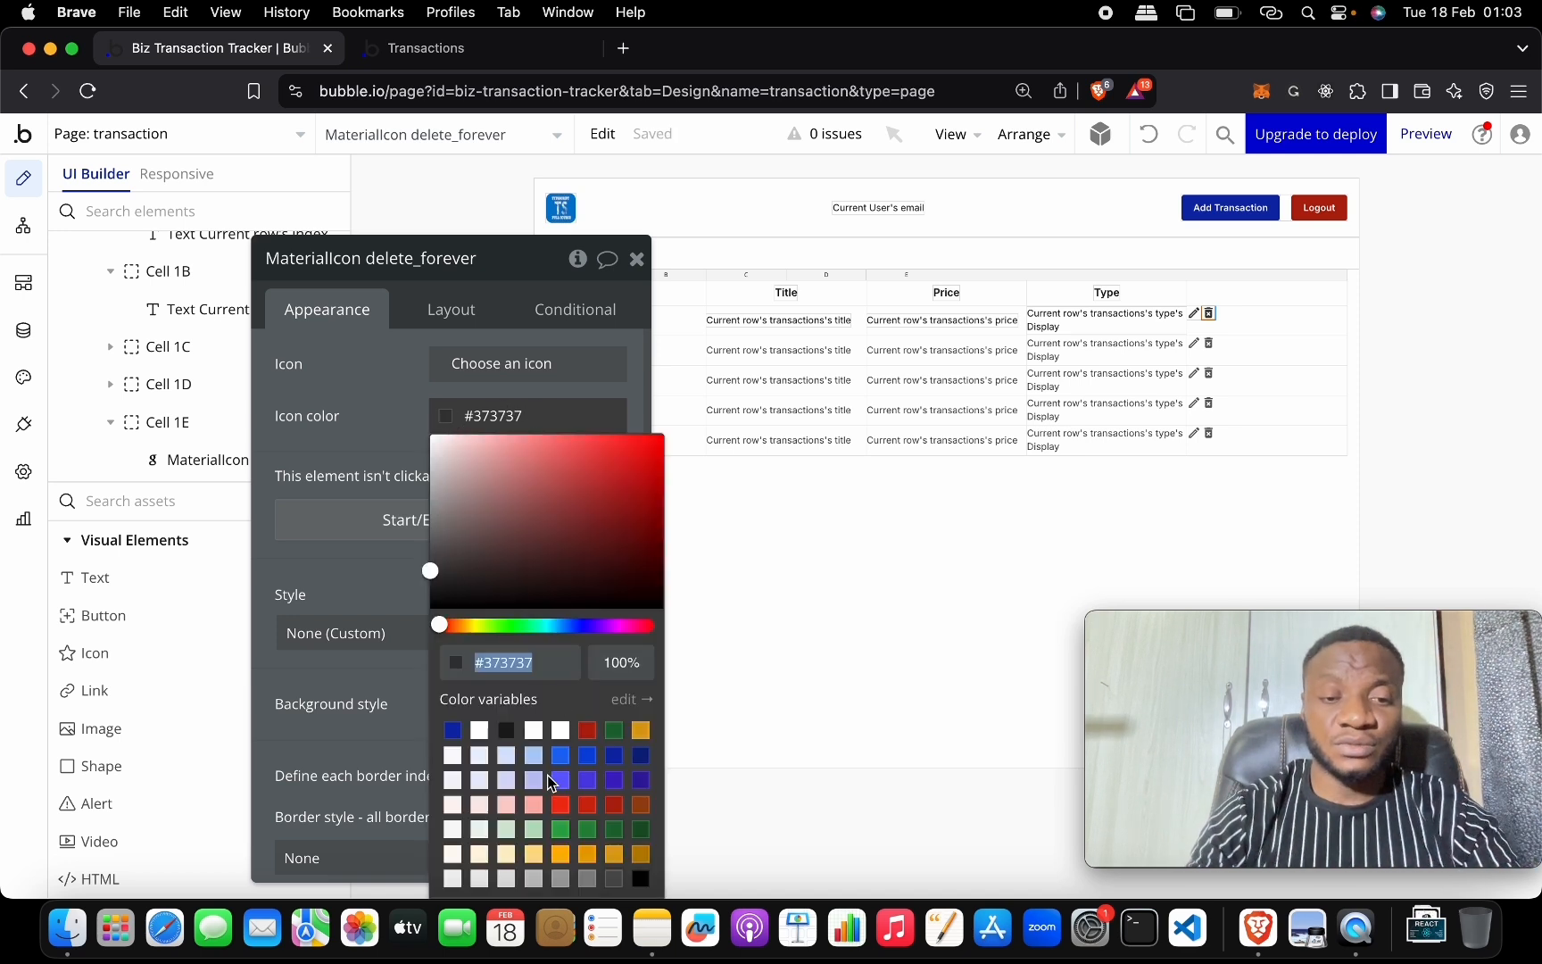
{"action": "left_click", "coordinate": [560, 796]}
{"action": "left_click", "coordinate": [382, 408]}
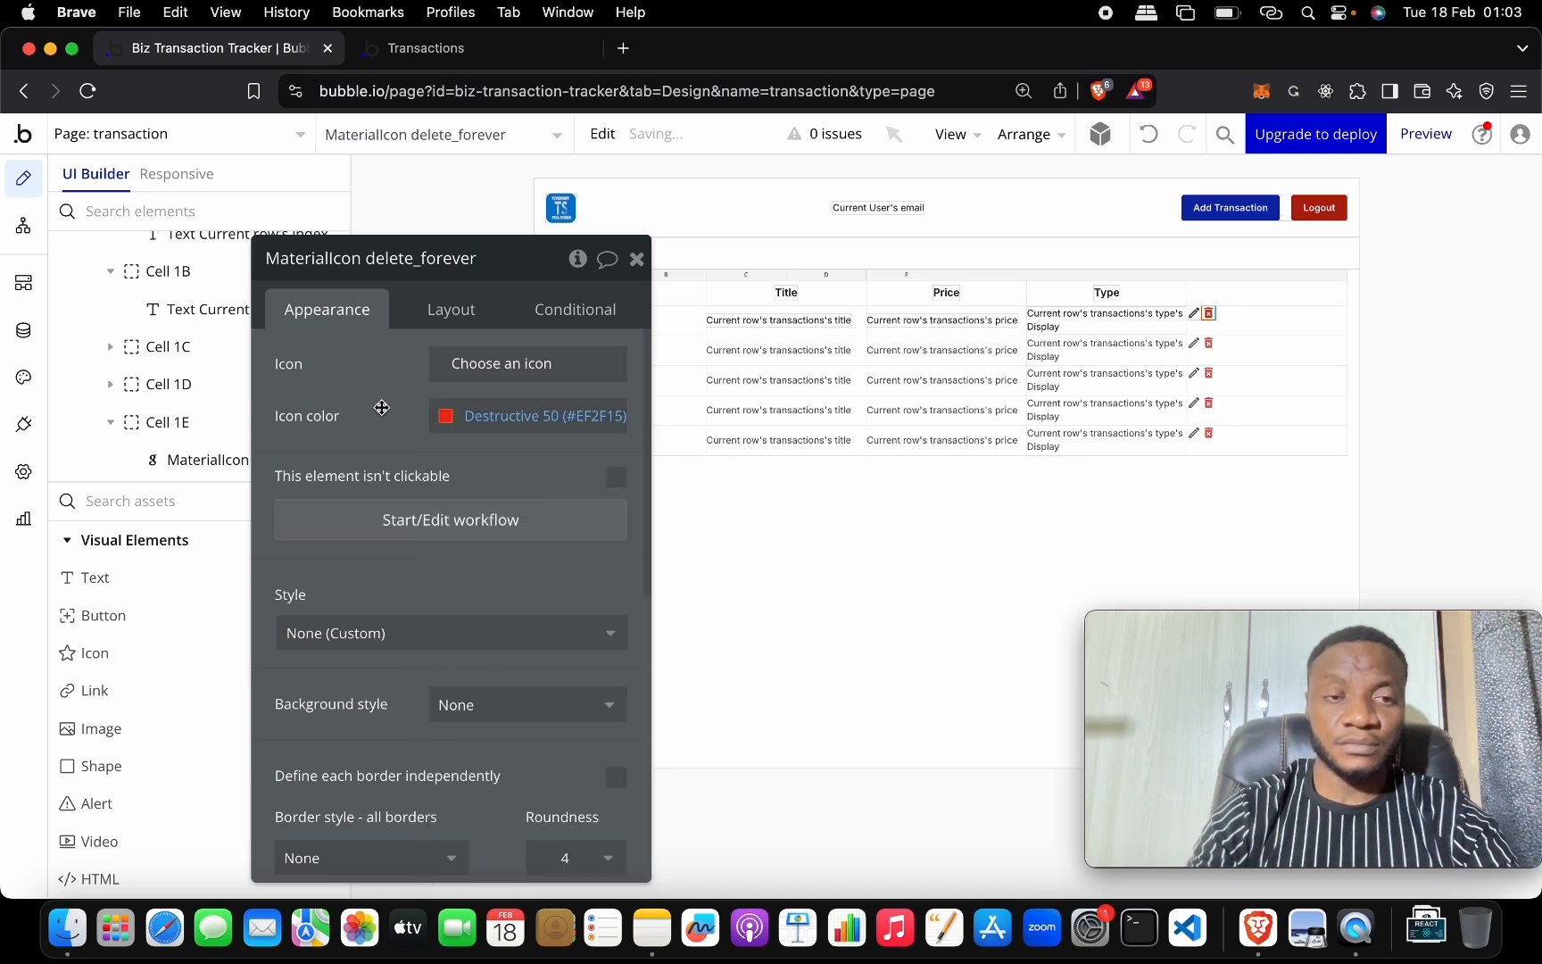
Set Cell 1E's container alignment to space-around so both icons spread evenly.
{"action": "left_click", "coordinate": [1255, 314]}
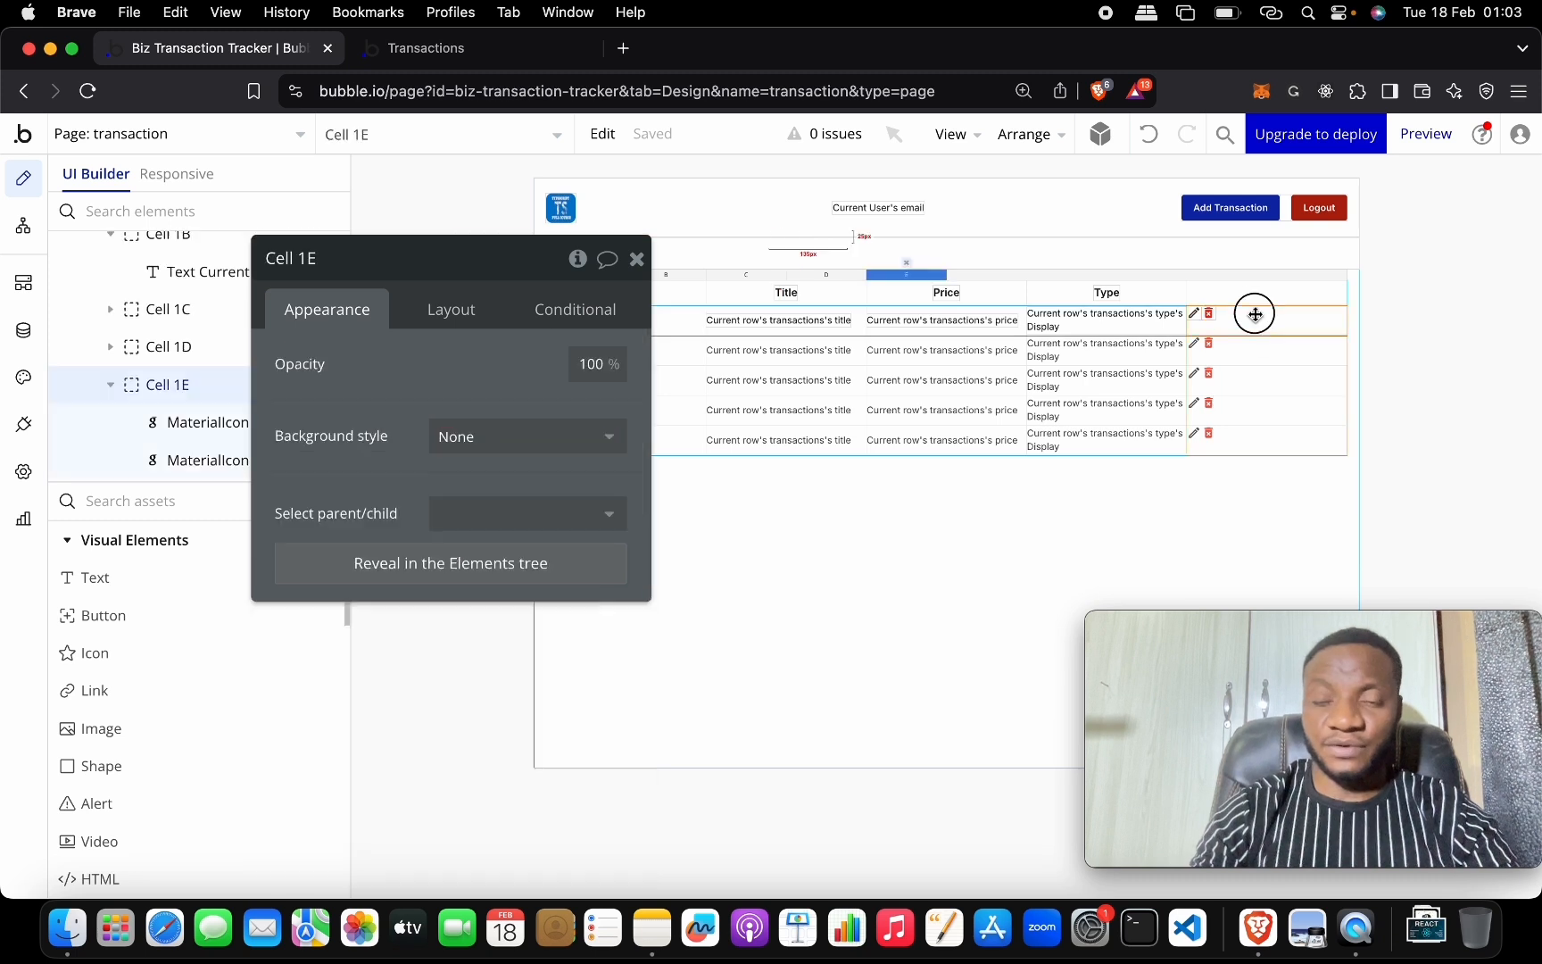
{"action": "left_click", "coordinate": [450, 308]}
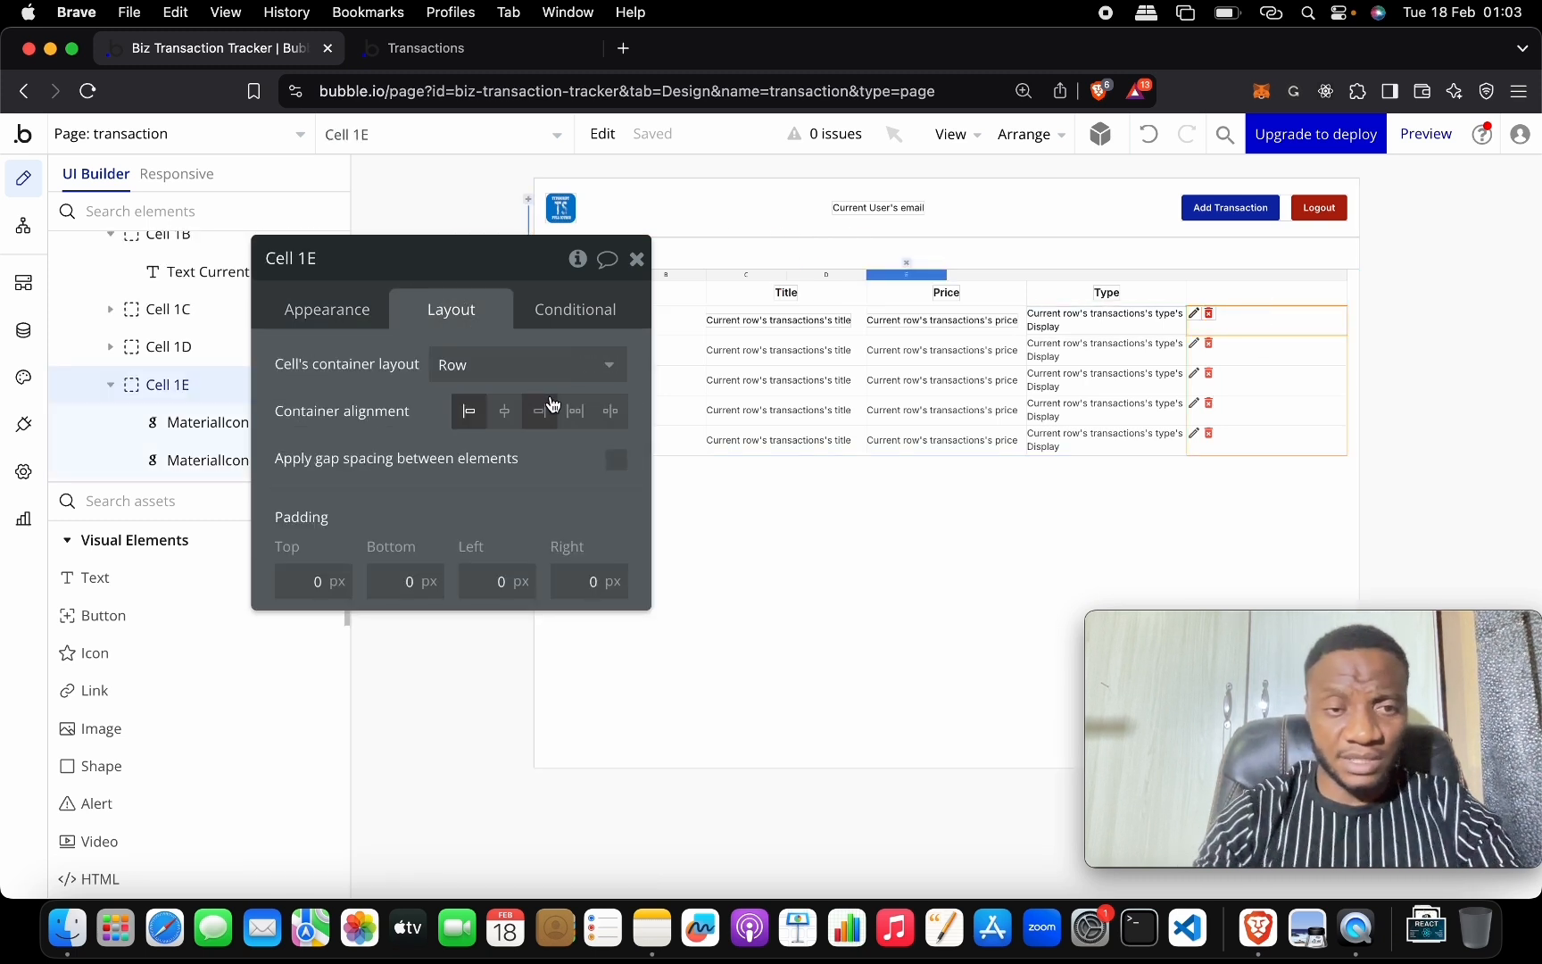
{"action": "left_click", "coordinate": [569, 421]}
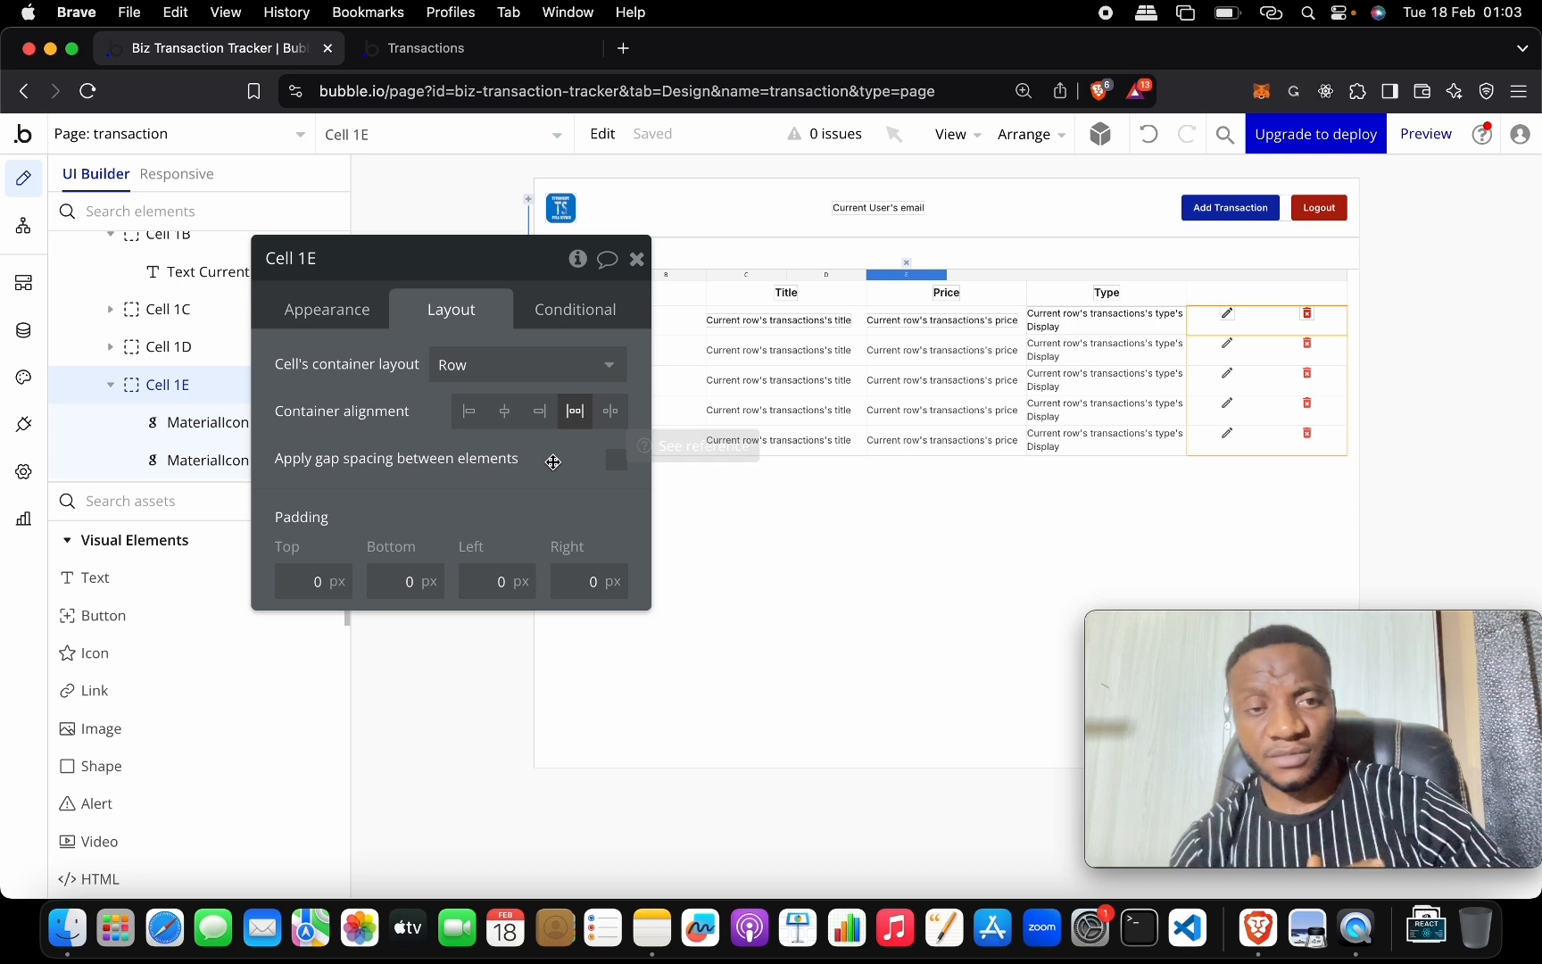
{"action": "left_click", "coordinate": [540, 412]}
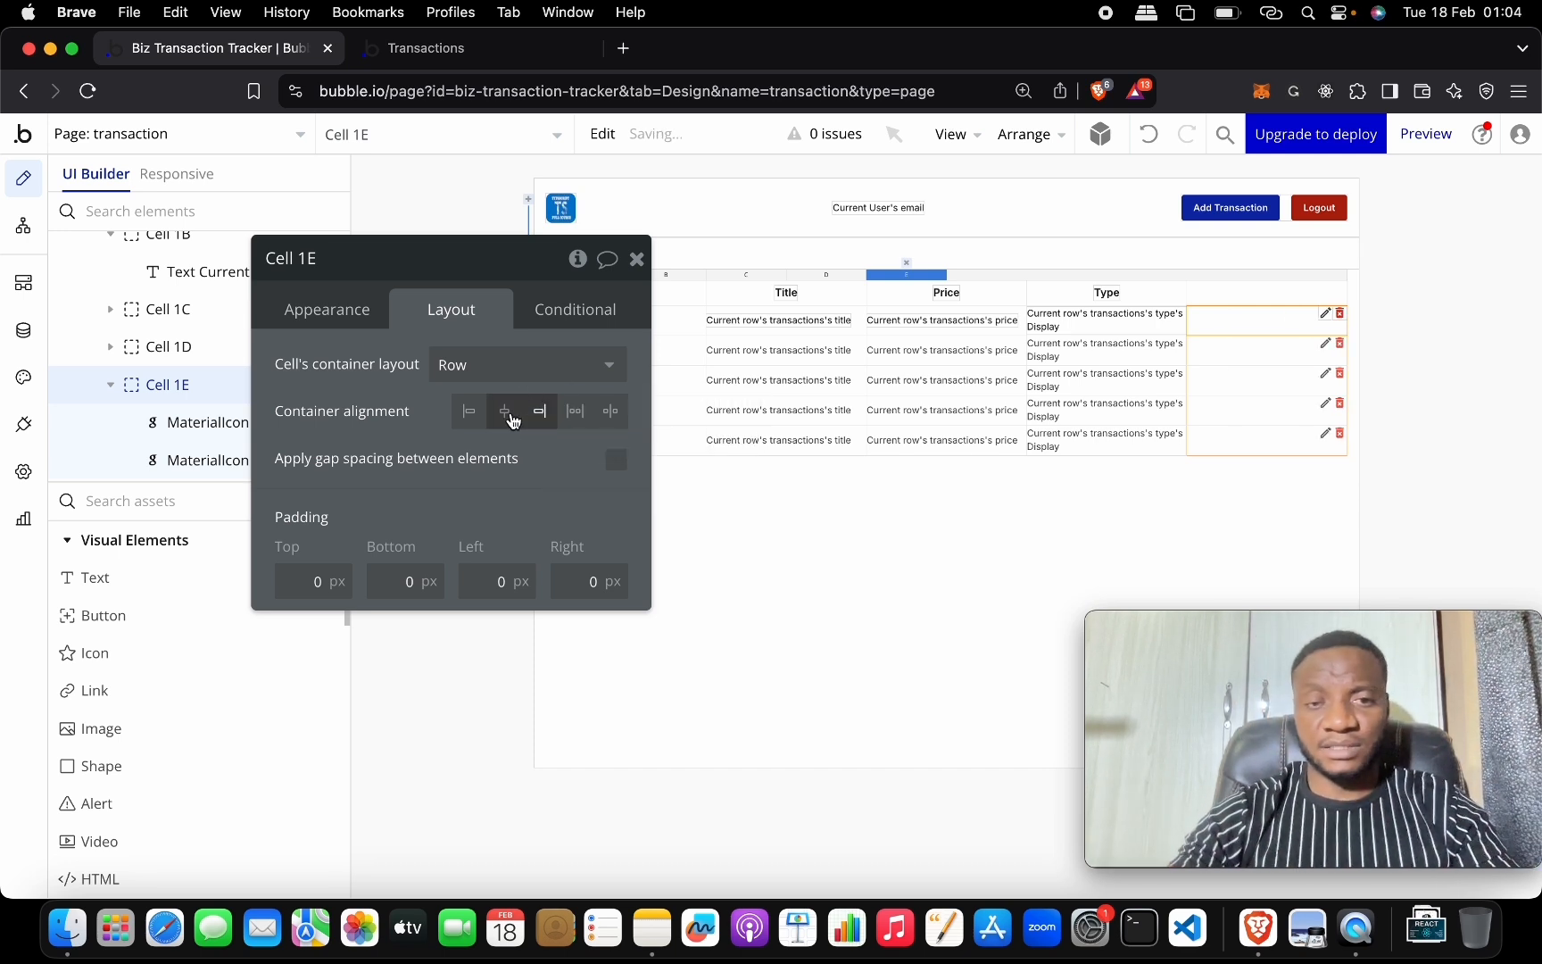
{"action": "left_click", "coordinate": [505, 414]}
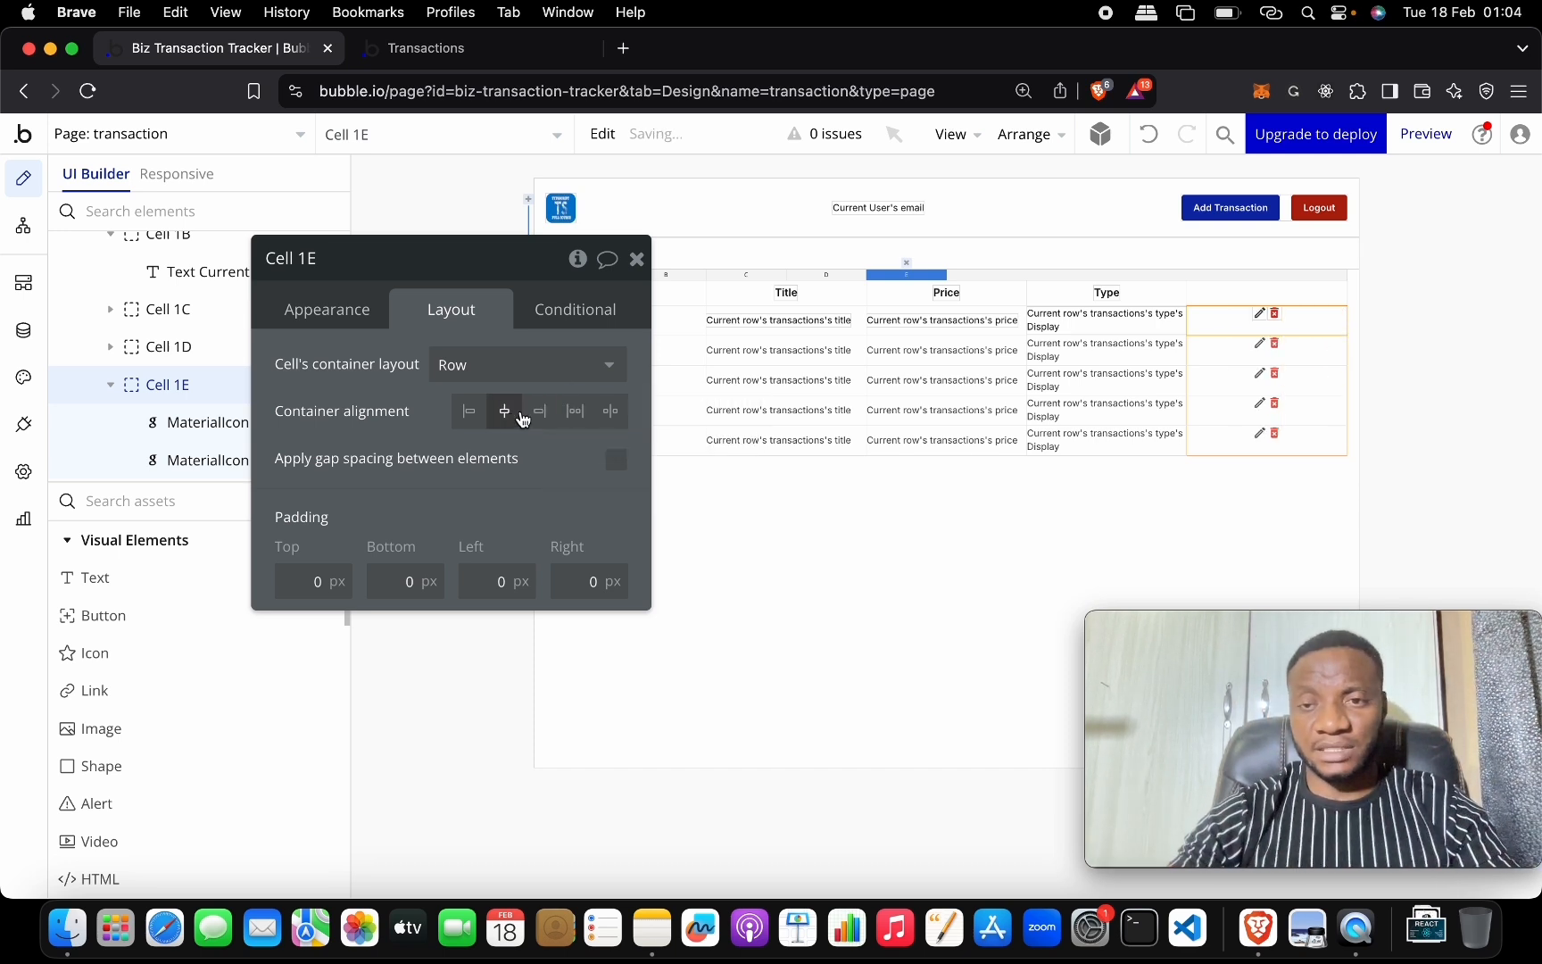
{"action": "left_click", "coordinate": [577, 412]}
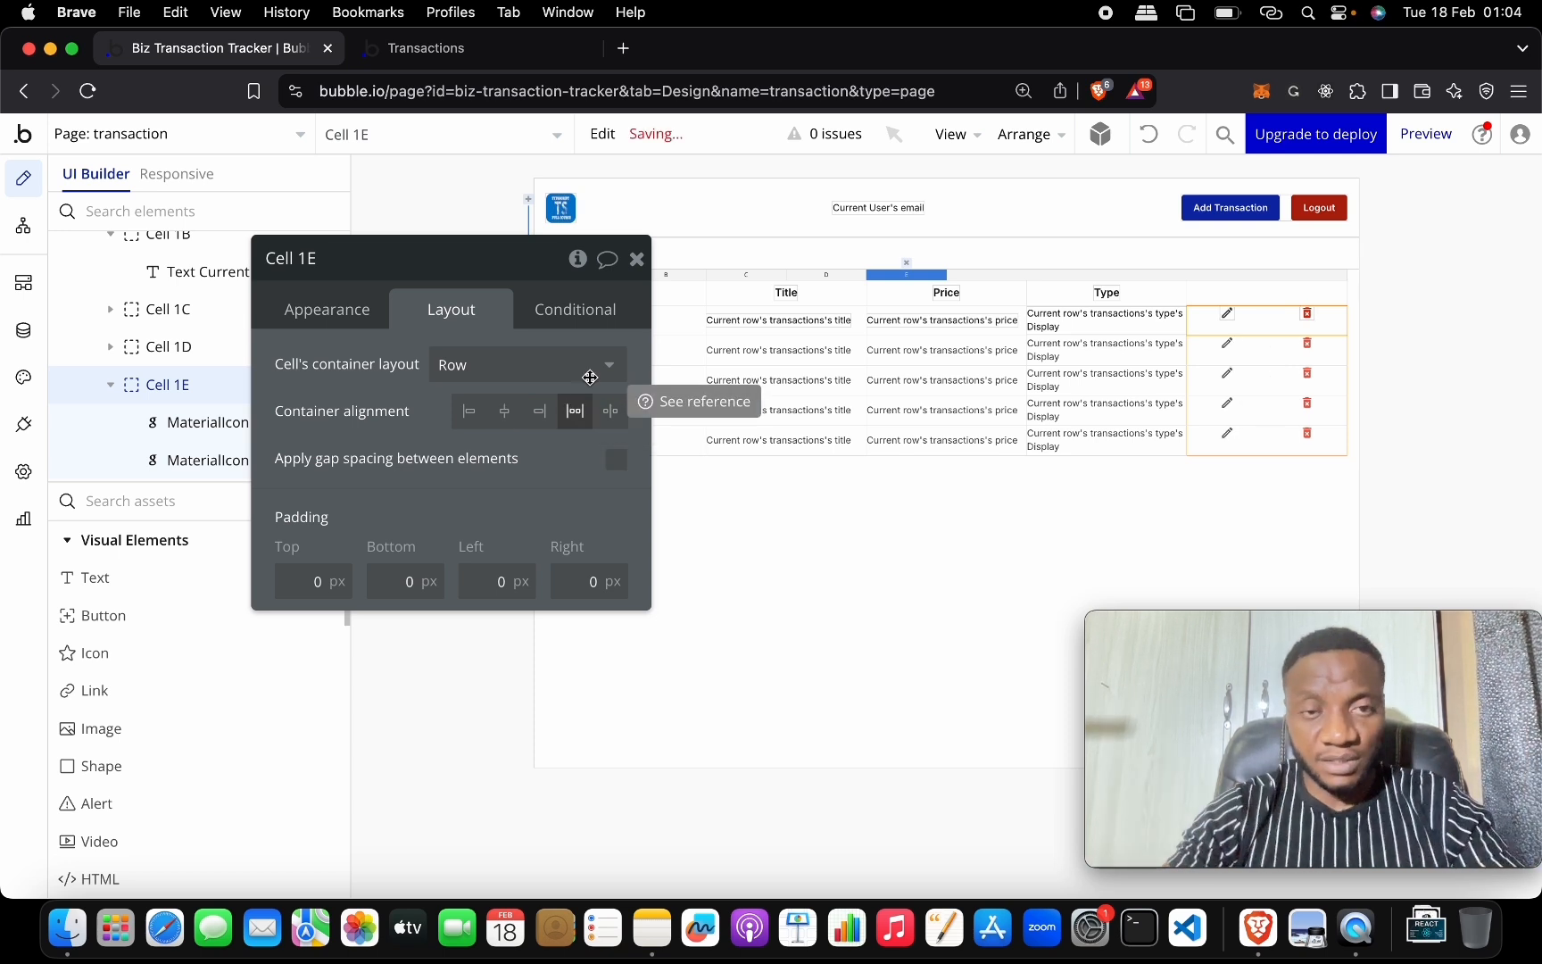
{"action": "left_click", "coordinate": [637, 258]}
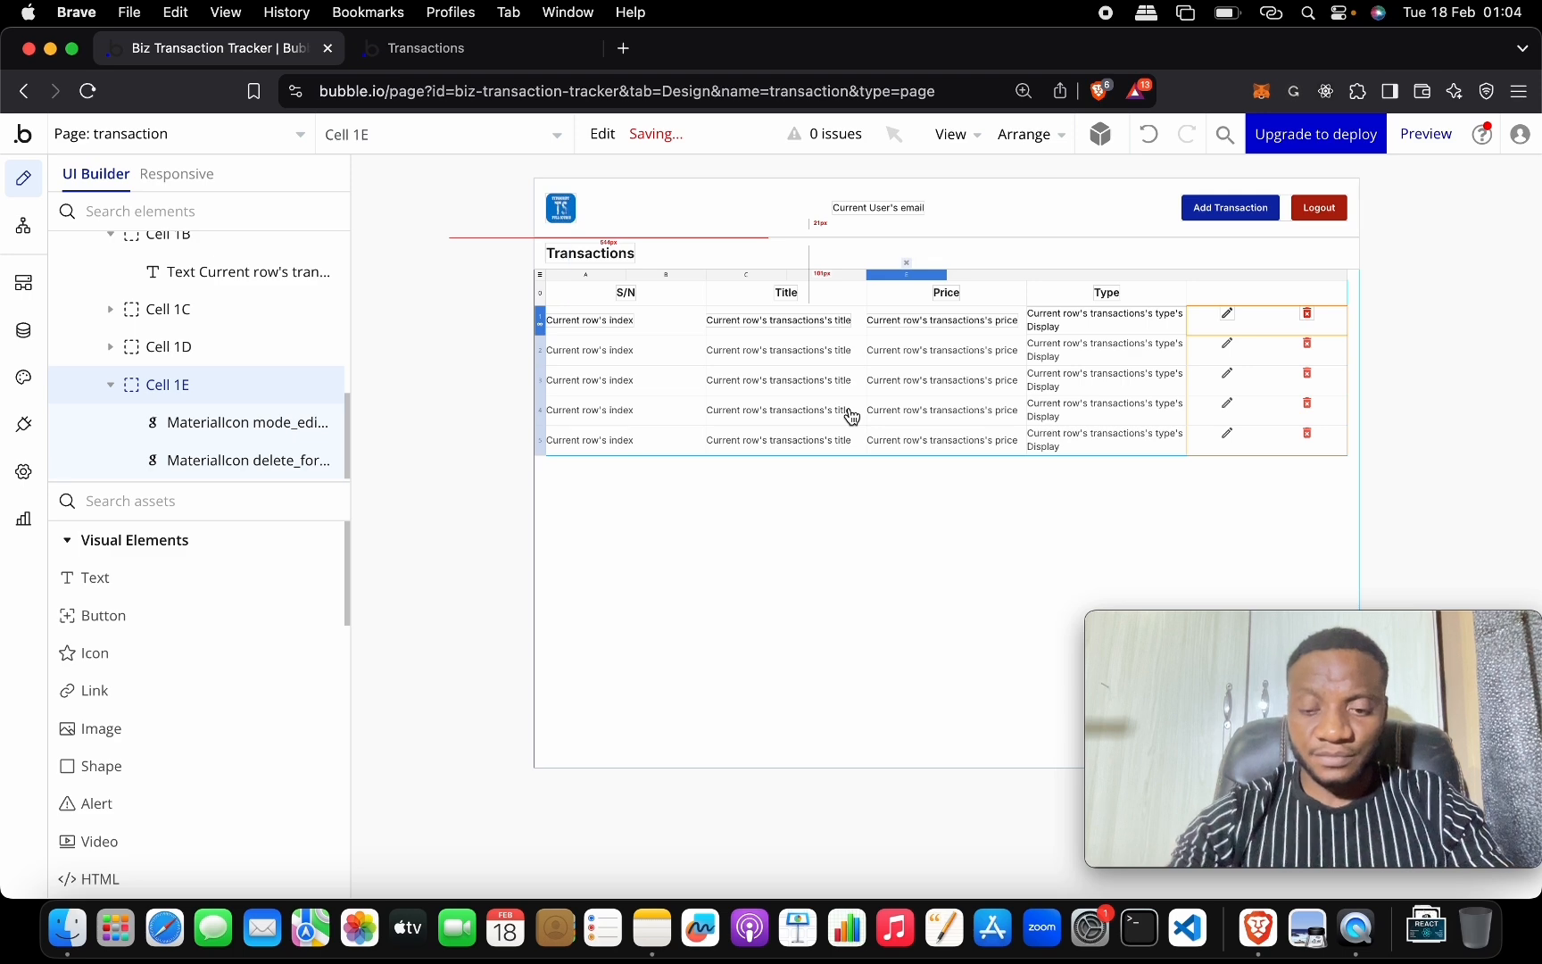
{"action": "key", "text": "super+equal"}
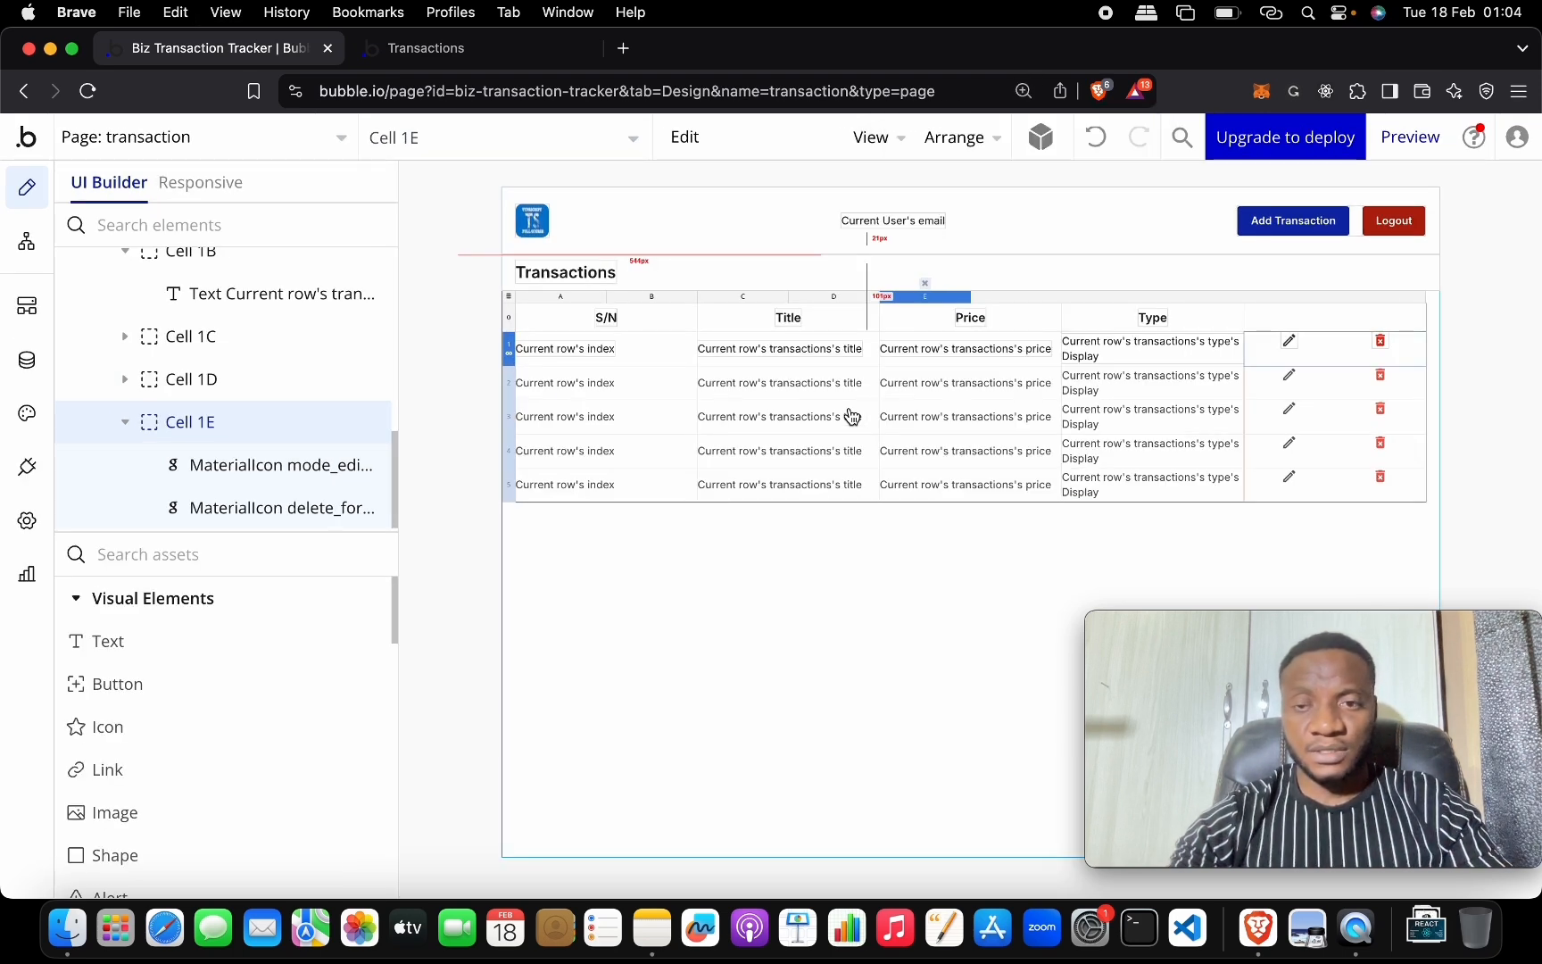
{"action": "key", "text": "super+equal"}
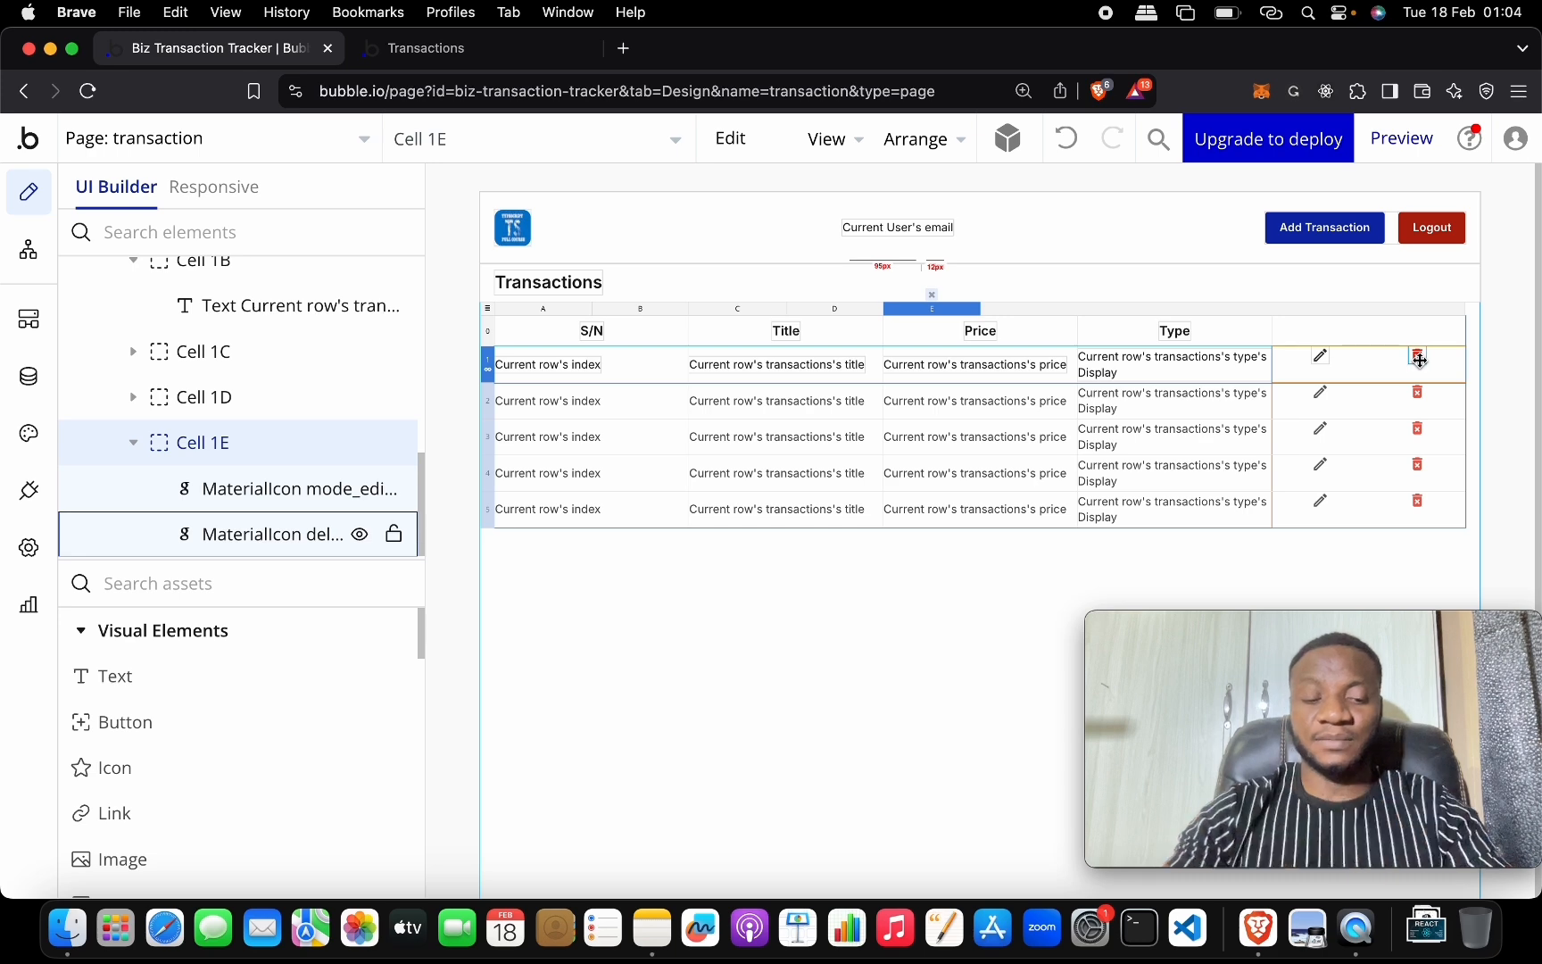
{"action": "key", "text": "super+minus"}
{"action": "key", "text": "super+minus"}
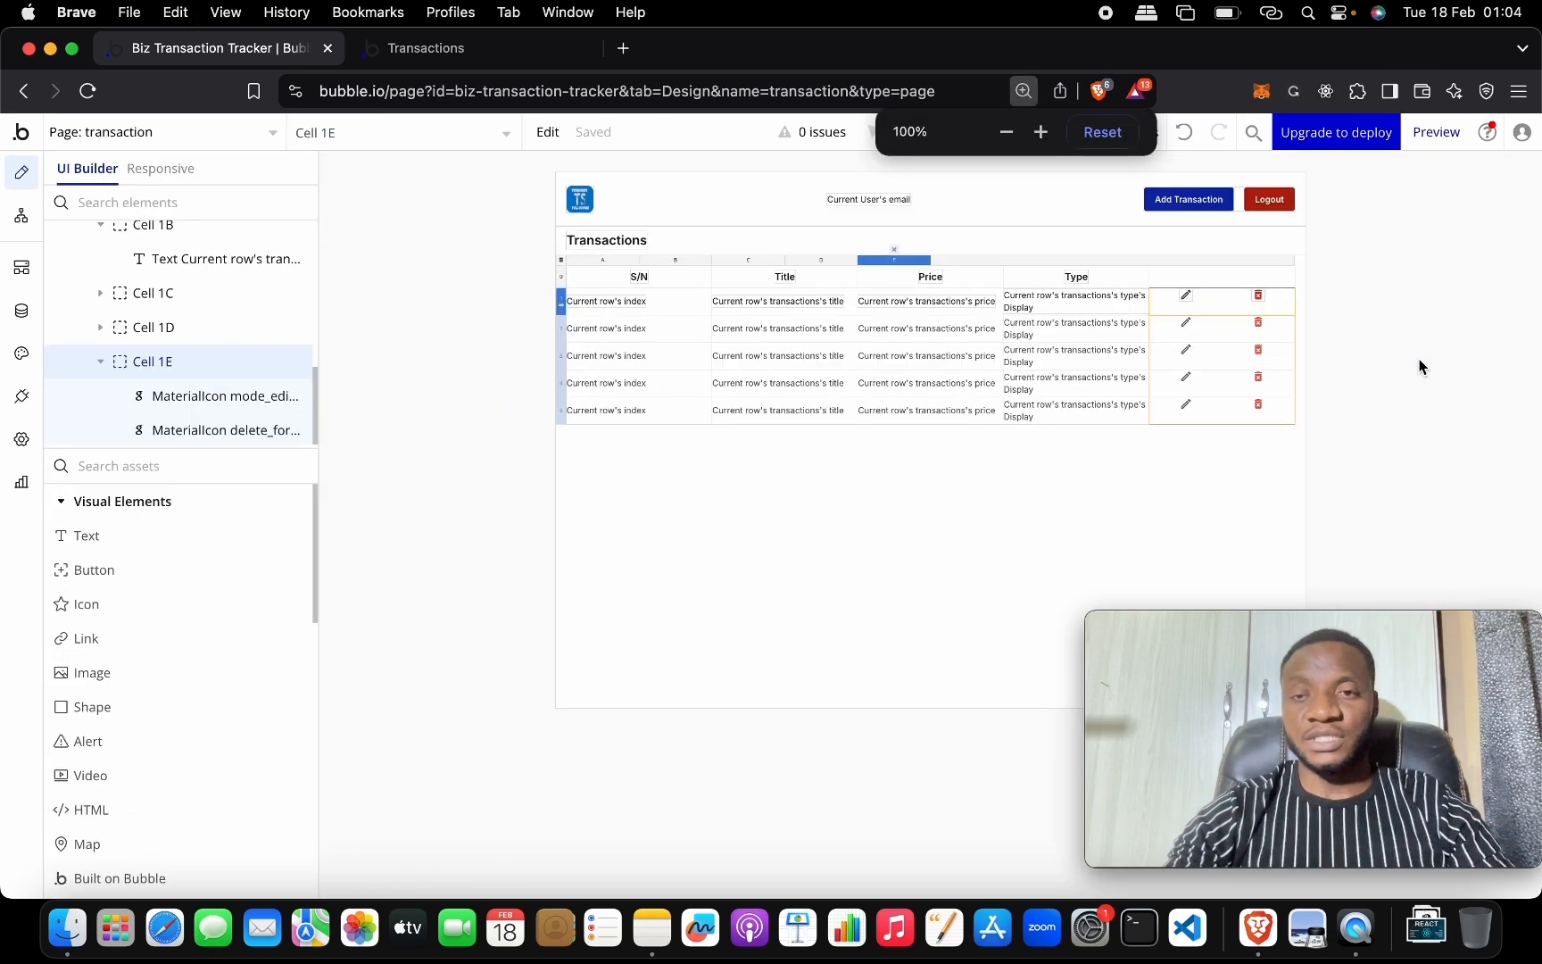
Open and close the transaction page's settings.
{"action": "double_click", "coordinate": [1233, 477]}
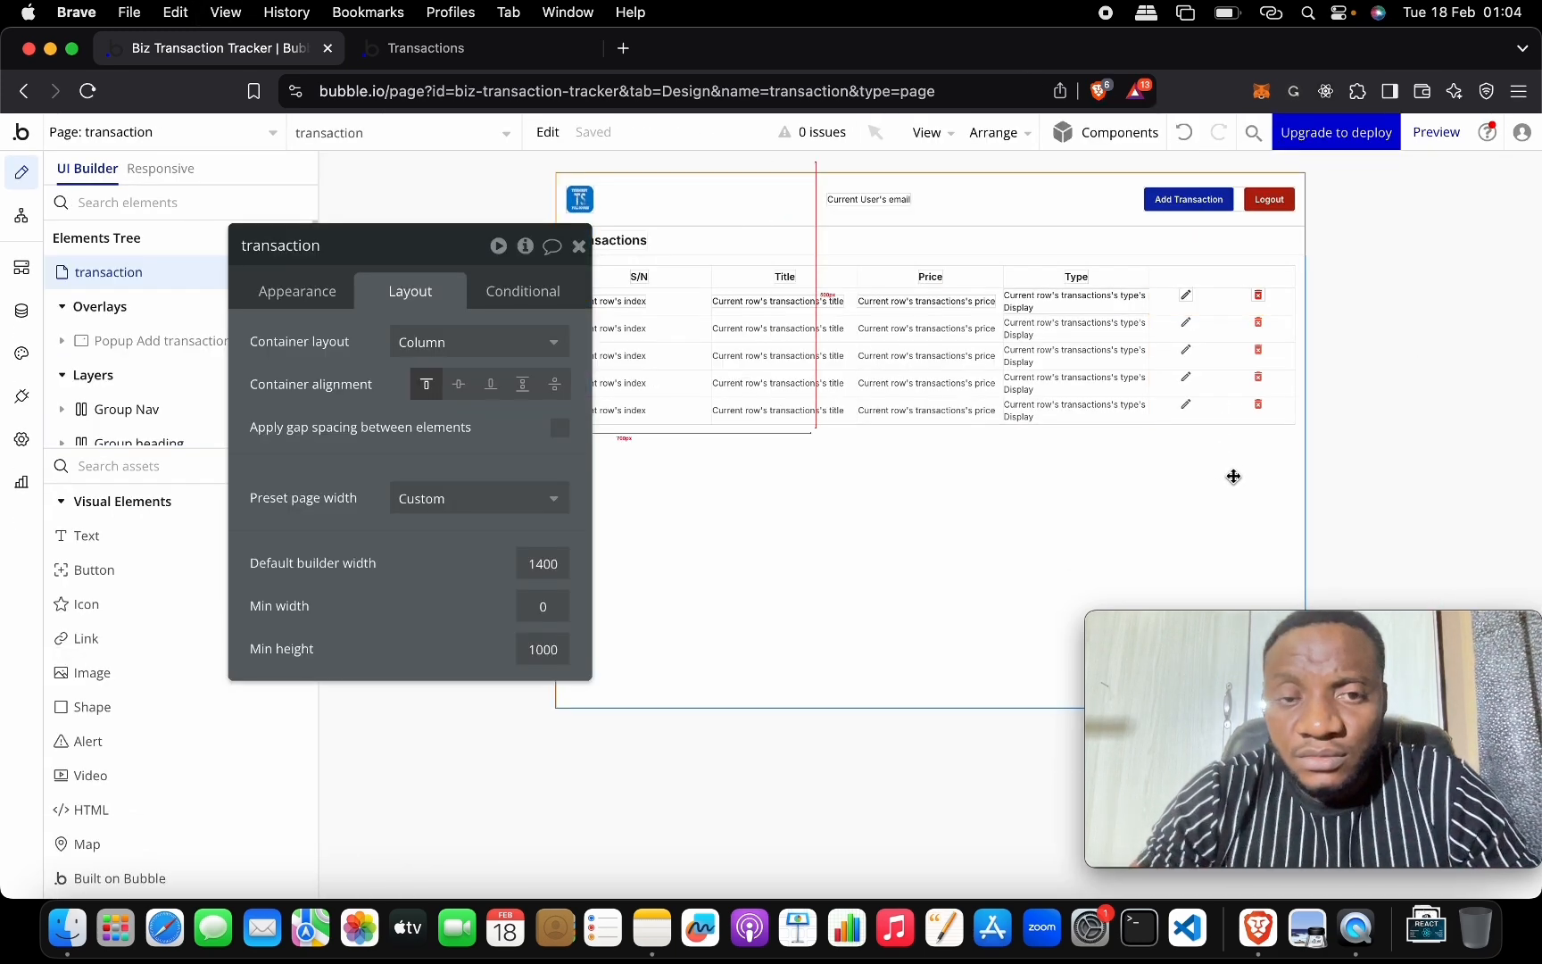
{"action": "left_click", "coordinate": [579, 247]}
{"action": "double_click", "coordinate": [748, 542]}
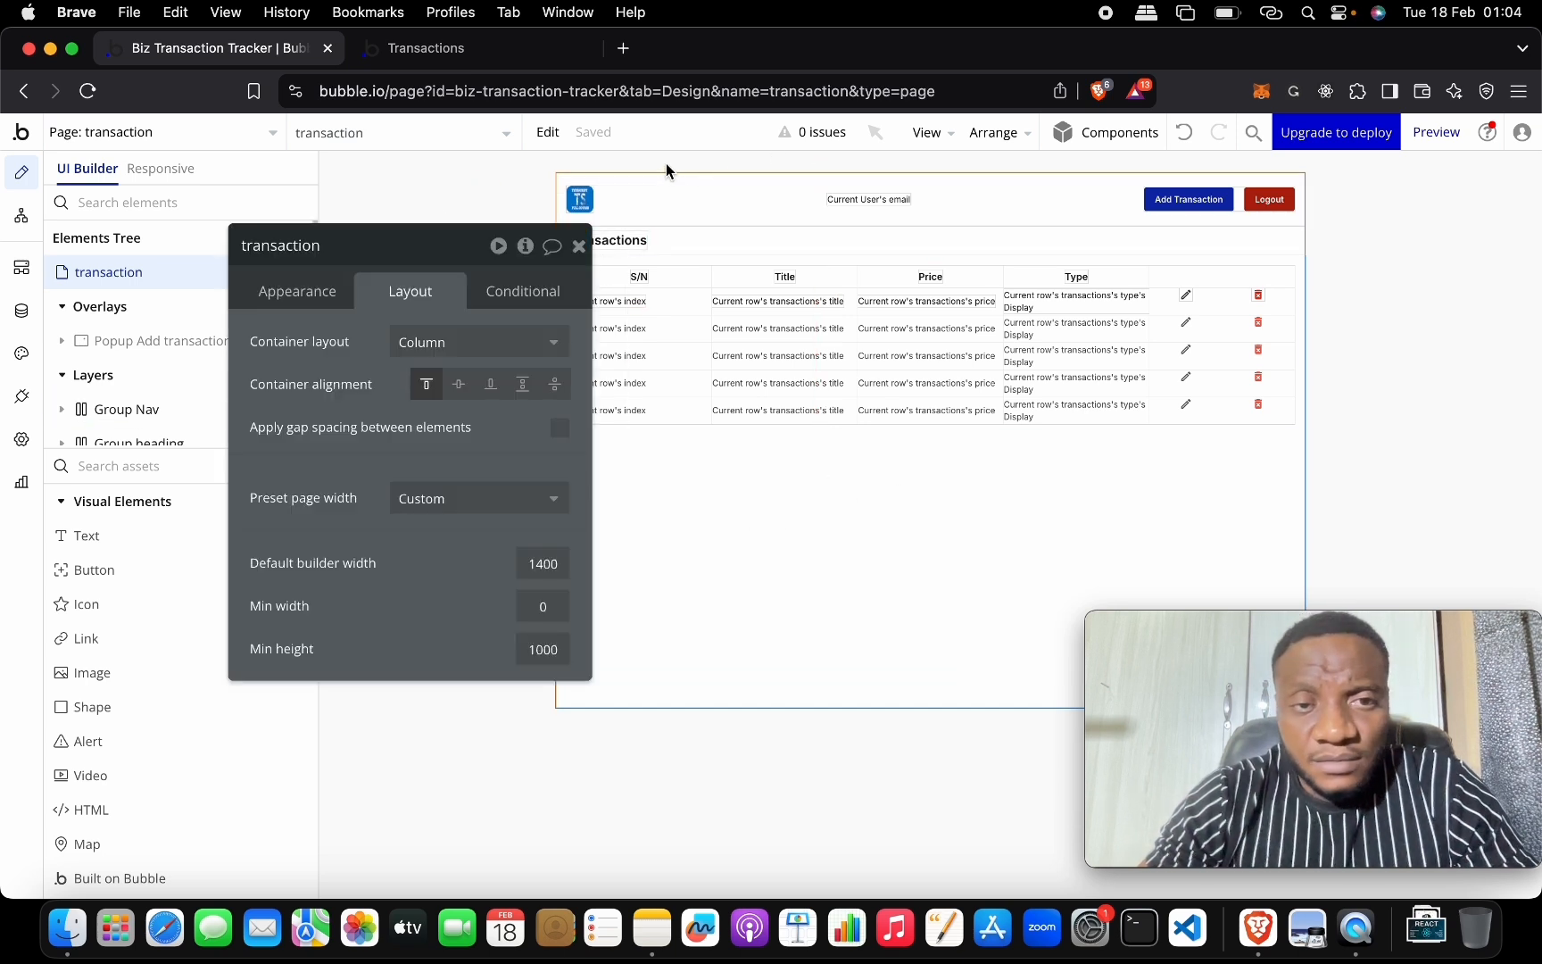
{"action": "left_click", "coordinate": [579, 246]}
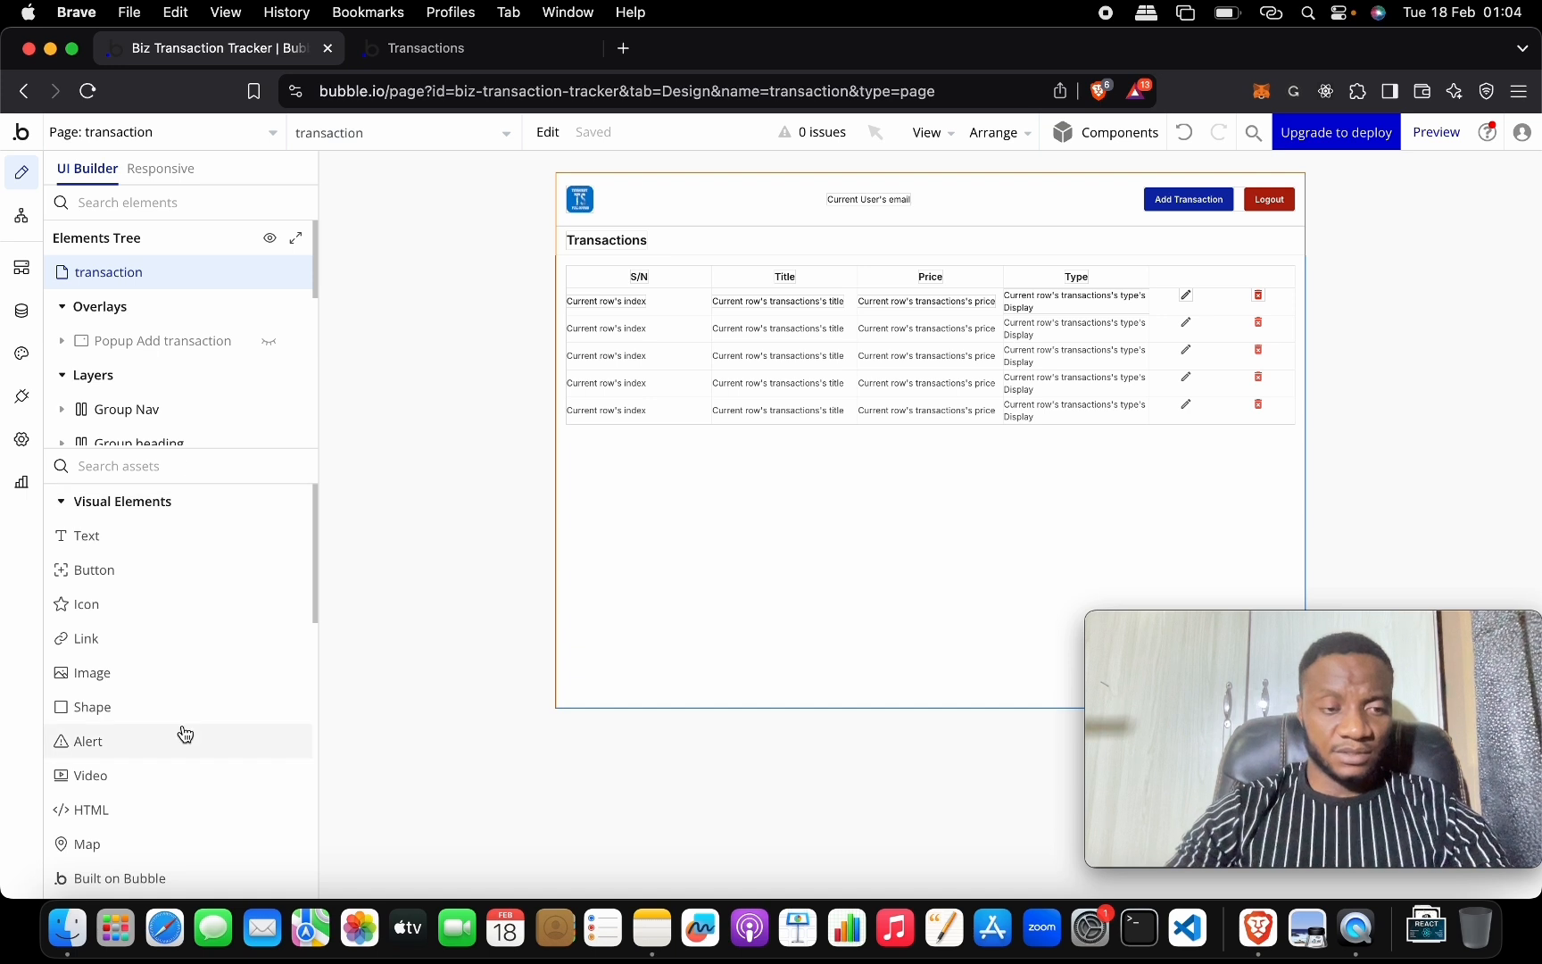
{"action": "scroll", "coordinate": [184, 733], "scroll_direction": "down", "scroll_amount": 10}
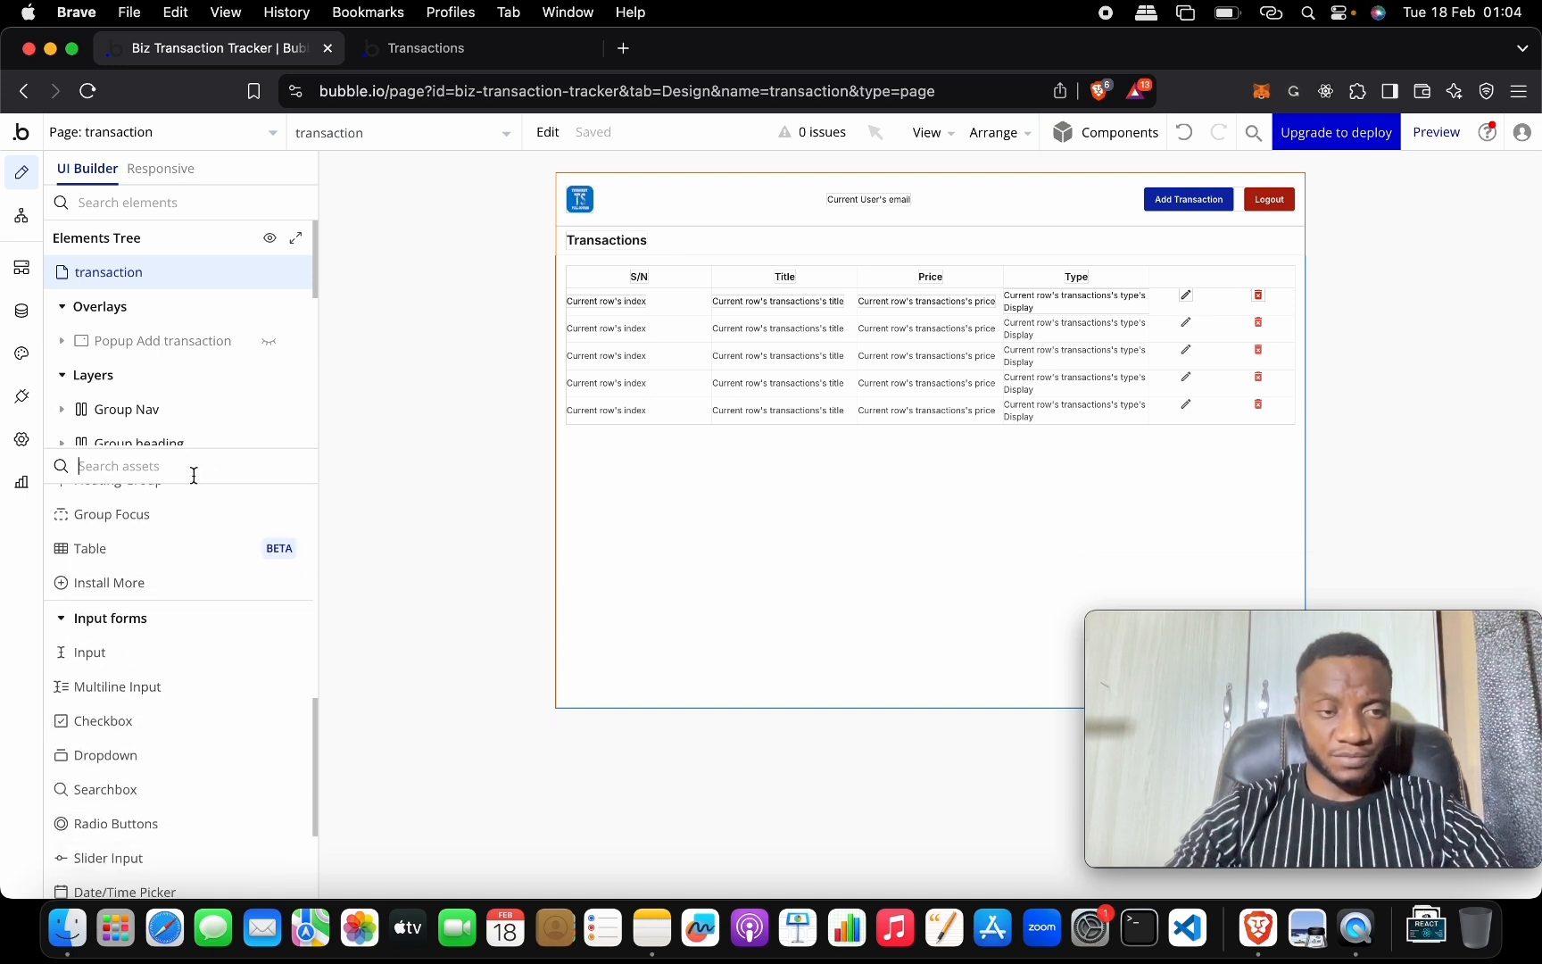
Add a new Popup to the page and name it Popup Comfirmation.
{"action": "left_click", "coordinate": [118, 466]}
{"action": "type", "text": "pop"}
{"action": "left_click", "coordinate": [148, 534]}
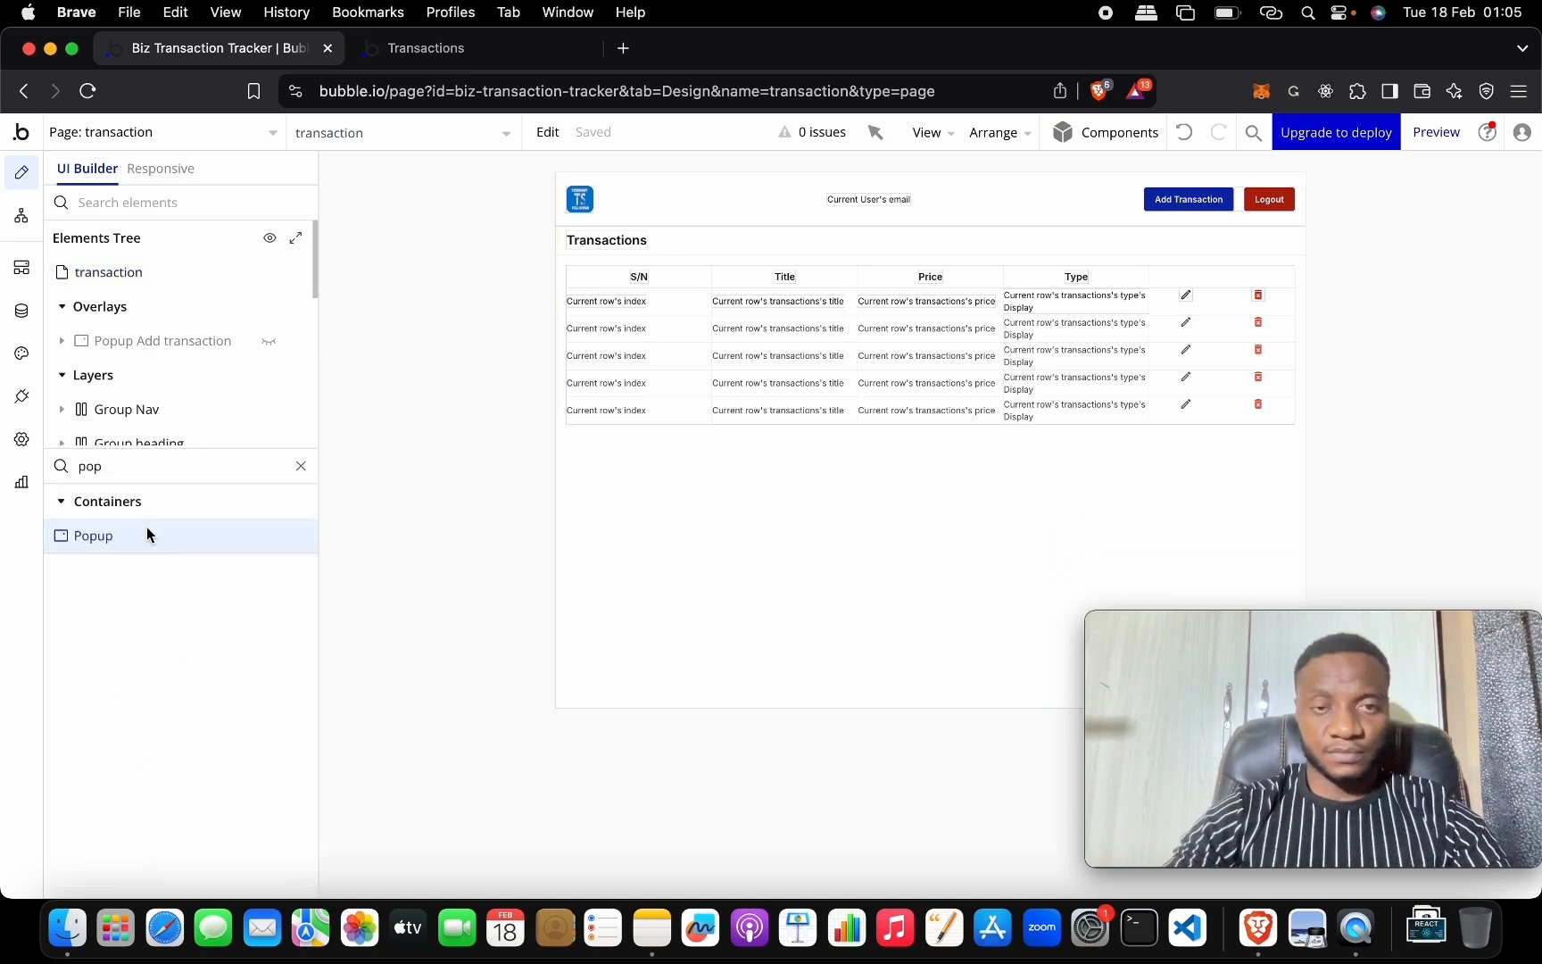
{"action": "left_click_drag", "start_coordinate": [248, 523], "coordinate": [891, 312]}
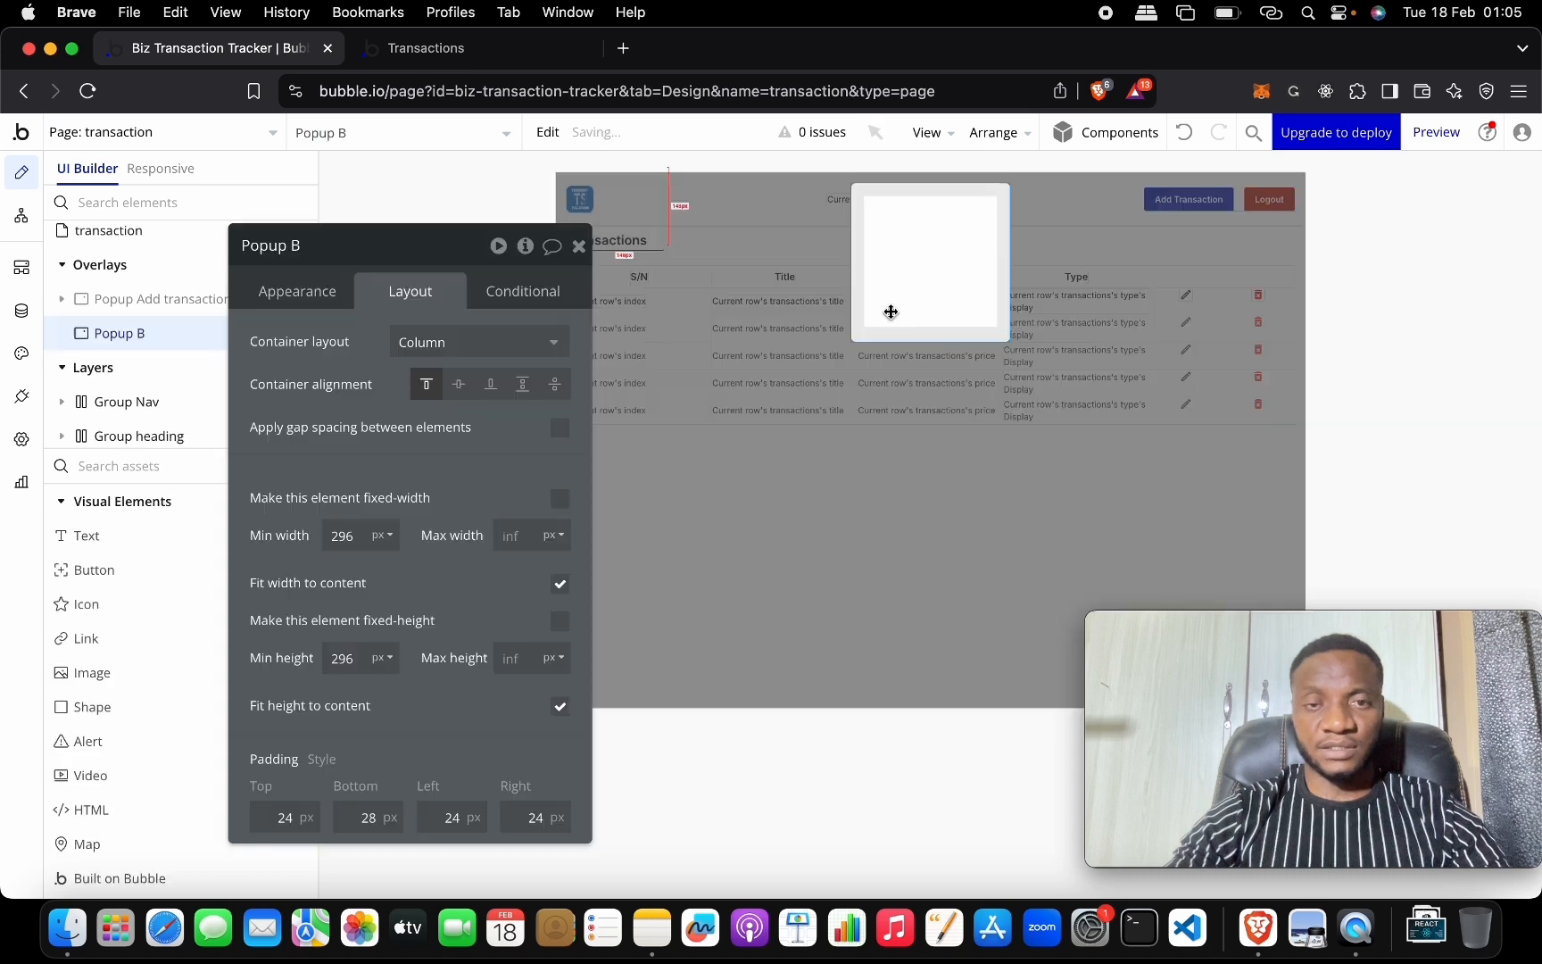
{"action": "left_click", "coordinate": [408, 251]}
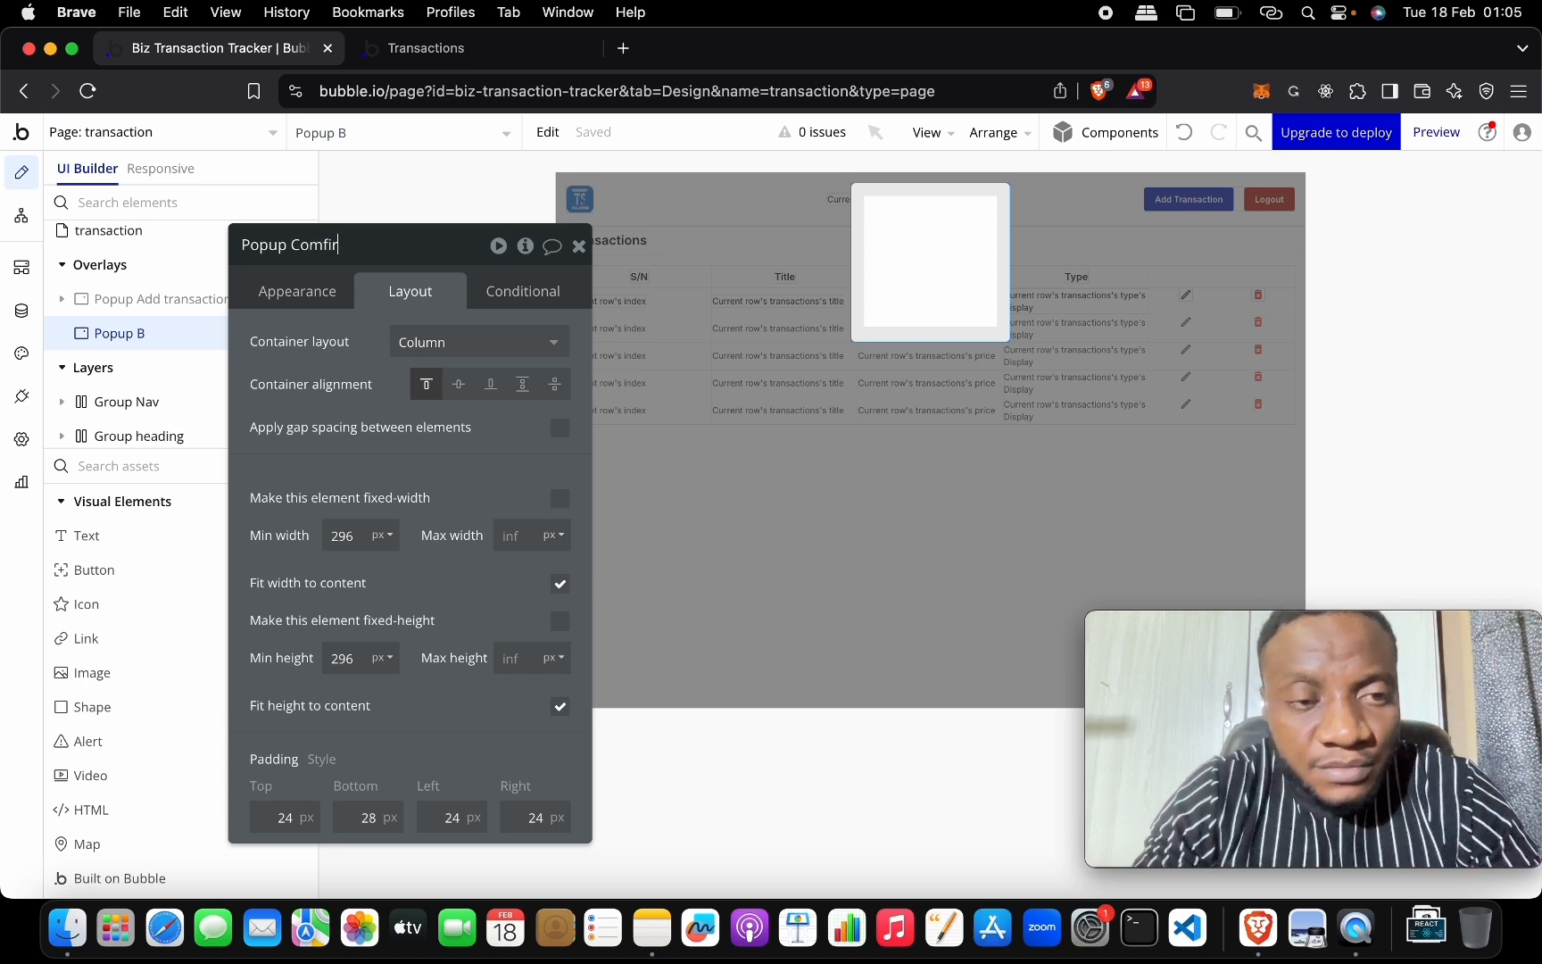
{"action": "key", "text": "Return"}
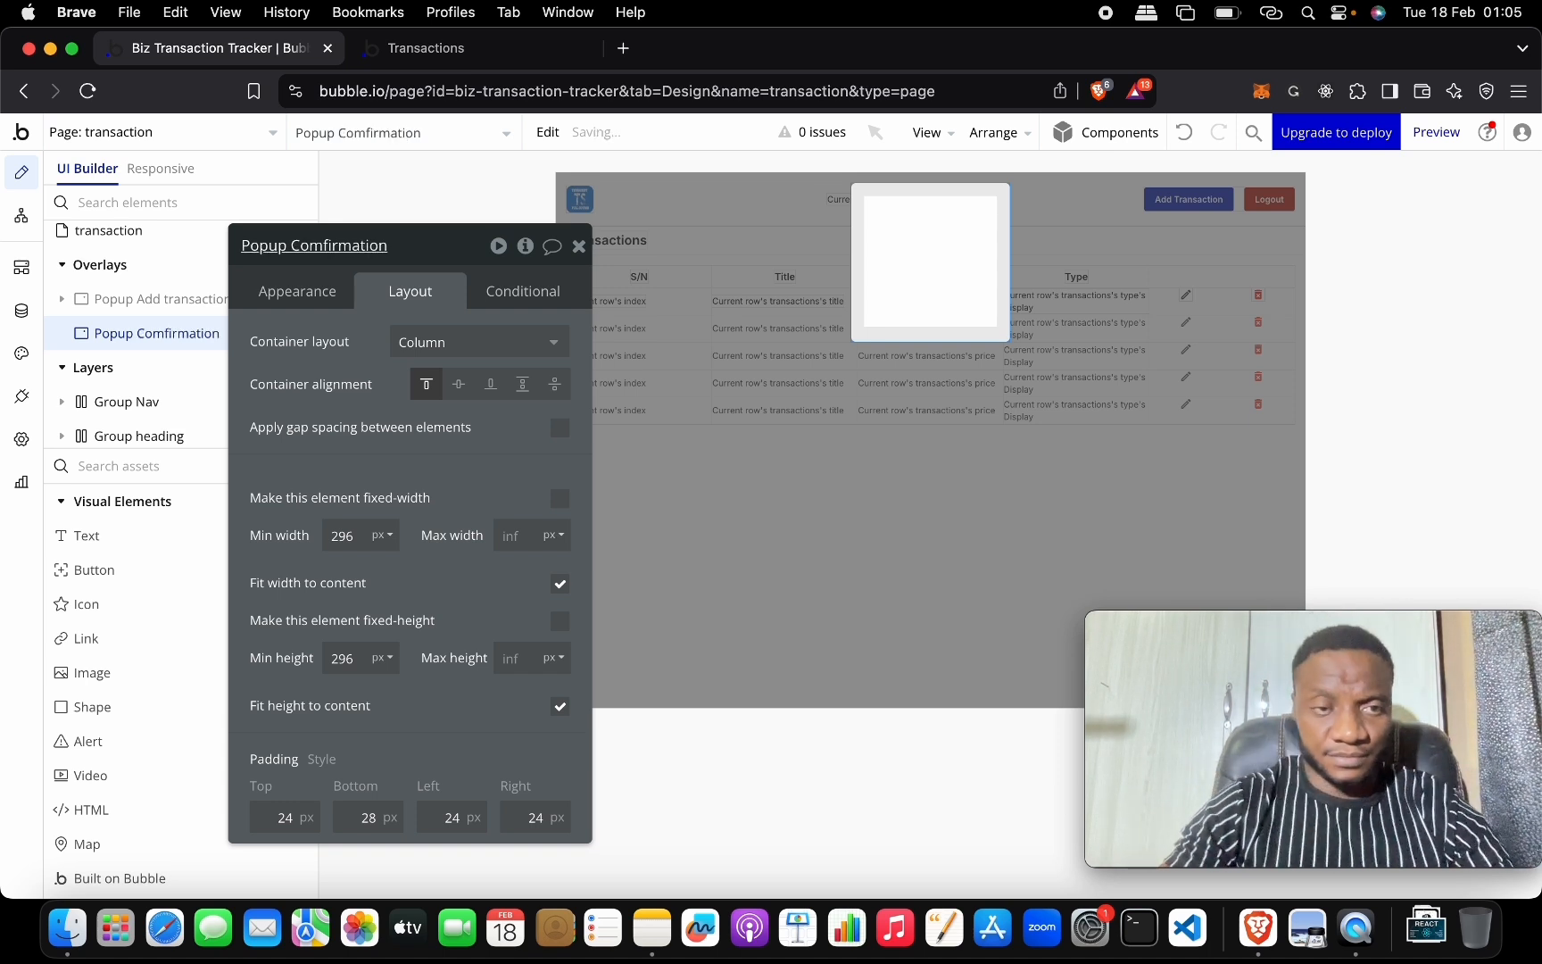
{"action": "left_click", "coordinate": [580, 248]}
Rename the Add transaction popup's Group C to Group Heading Popup.
{"action": "left_click", "coordinate": [411, 136]}
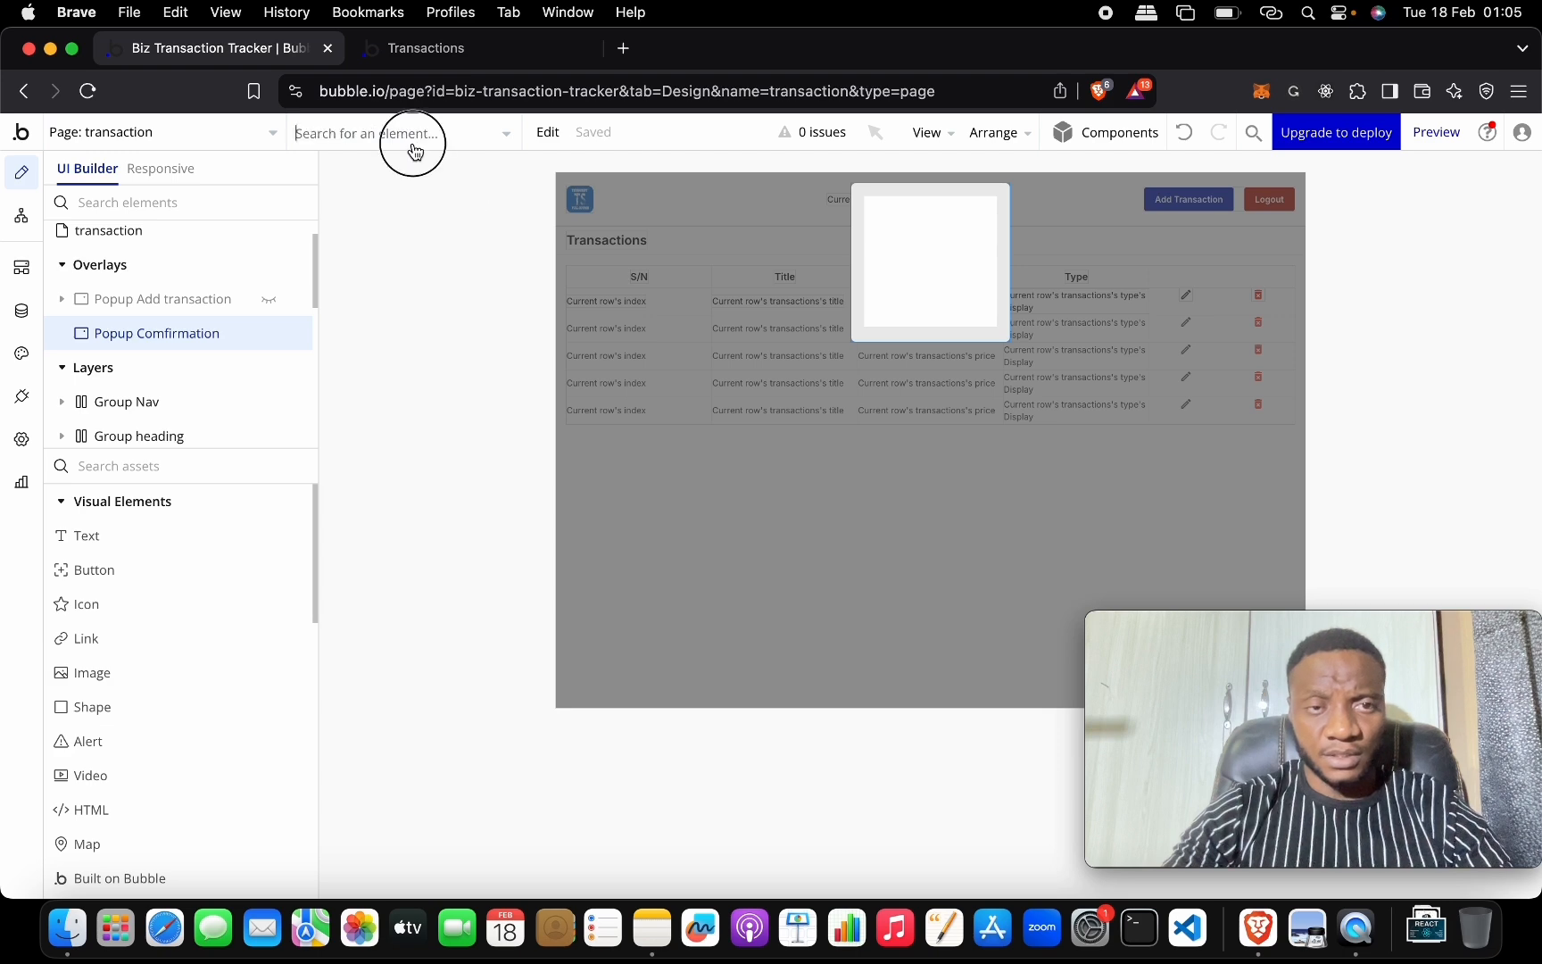
{"action": "left_click", "coordinate": [451, 242]}
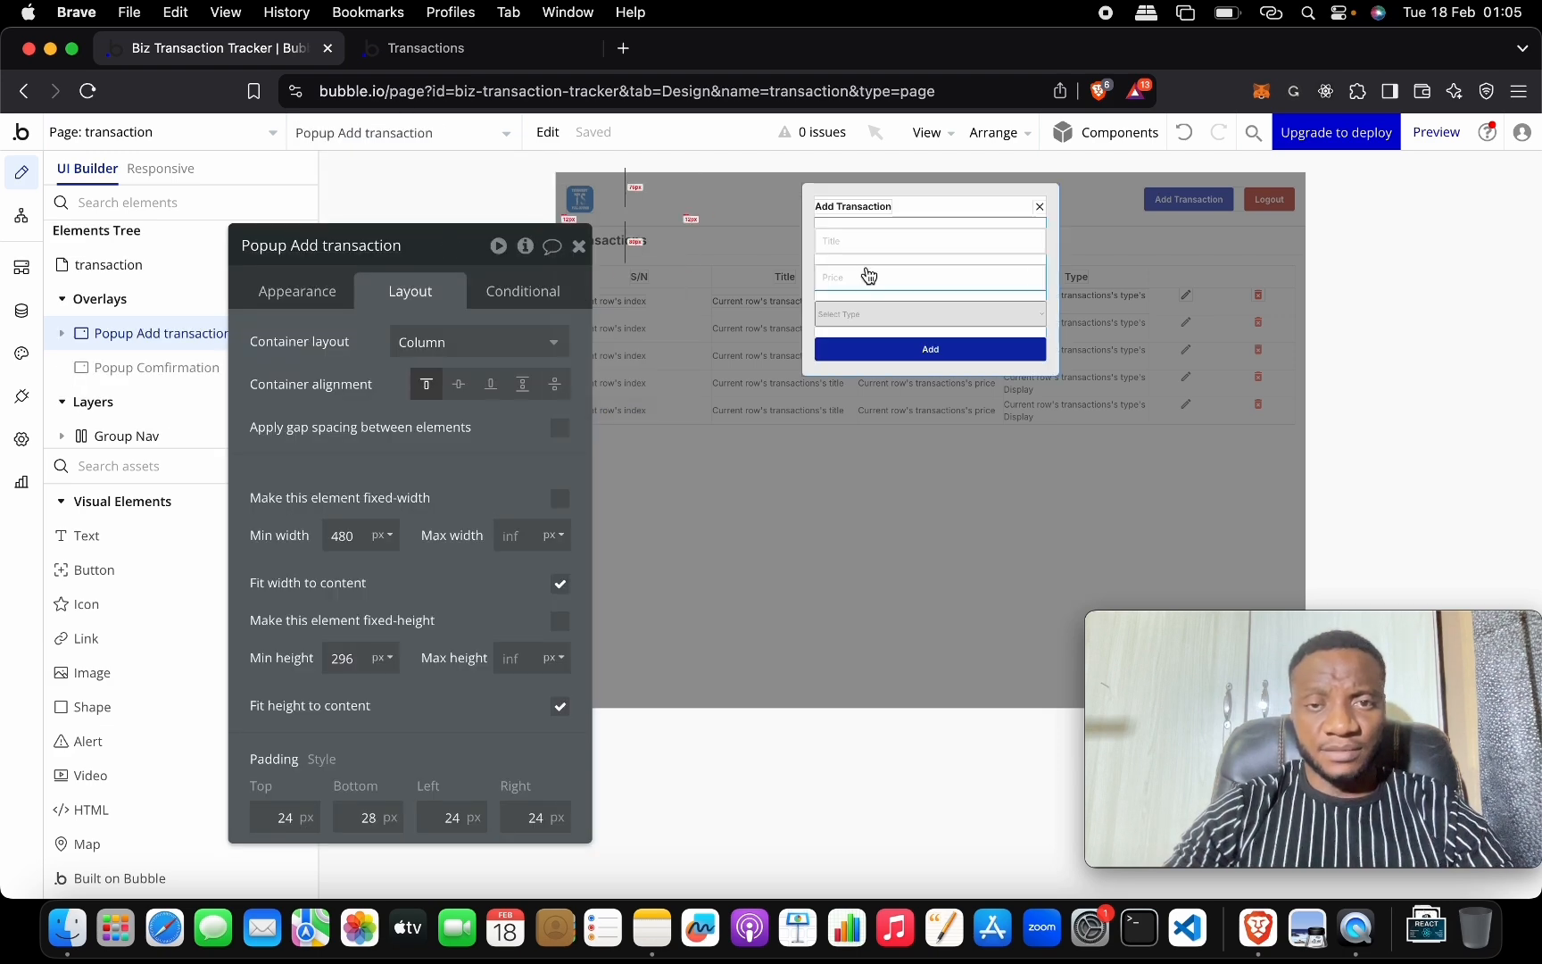
{"action": "left_click", "coordinate": [933, 210]}
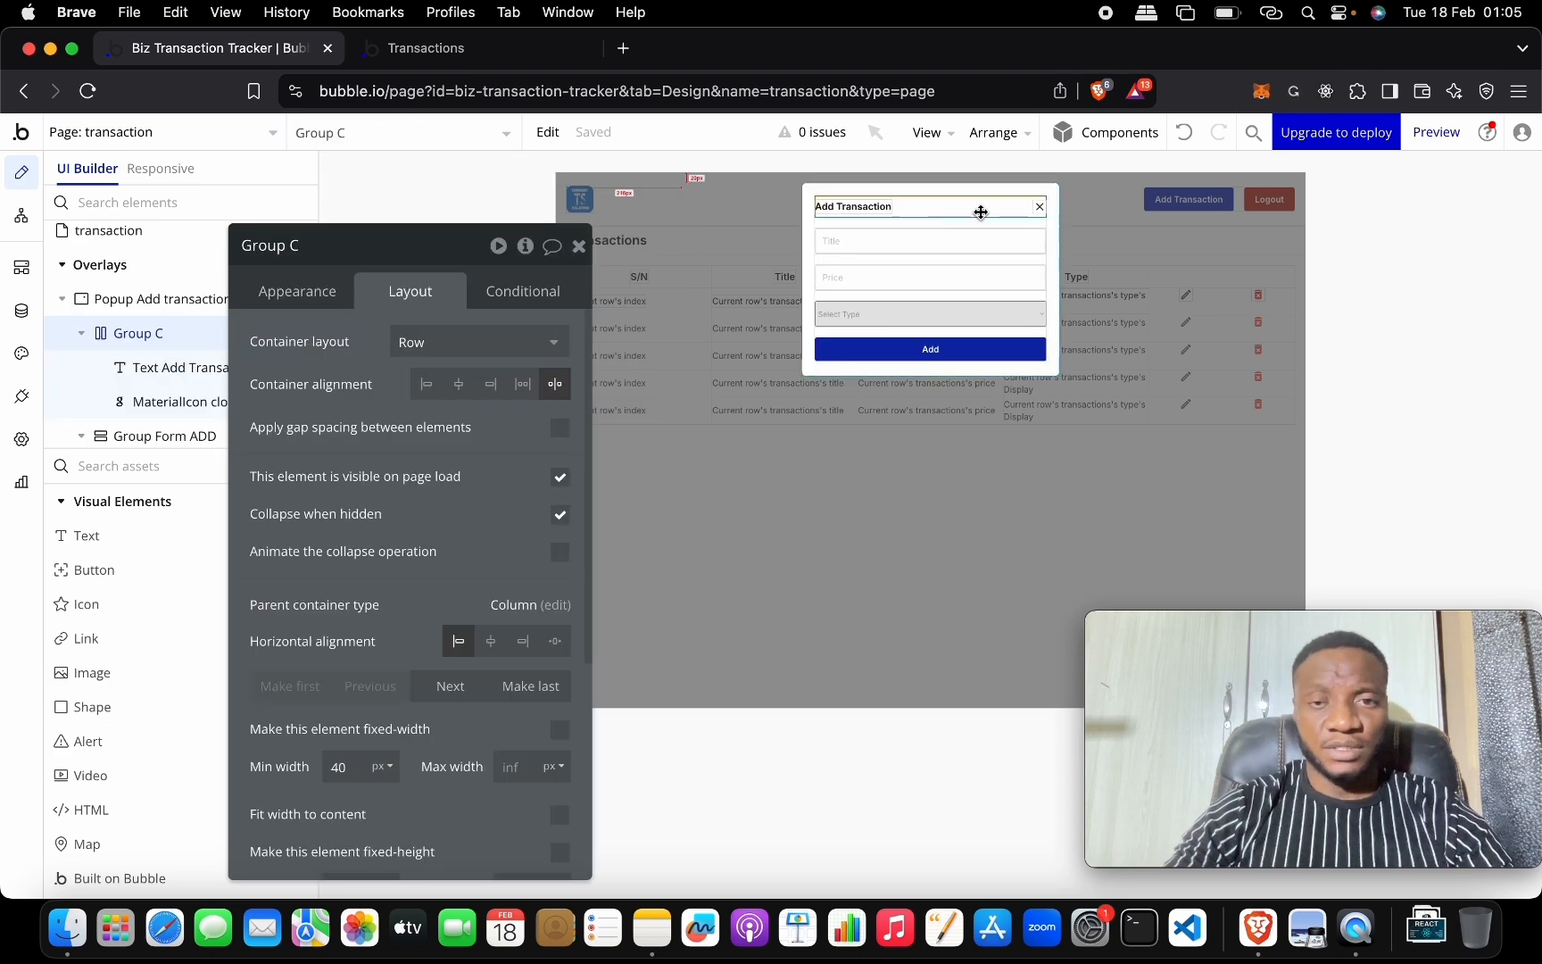
{"action": "left_click", "coordinate": [440, 242]}
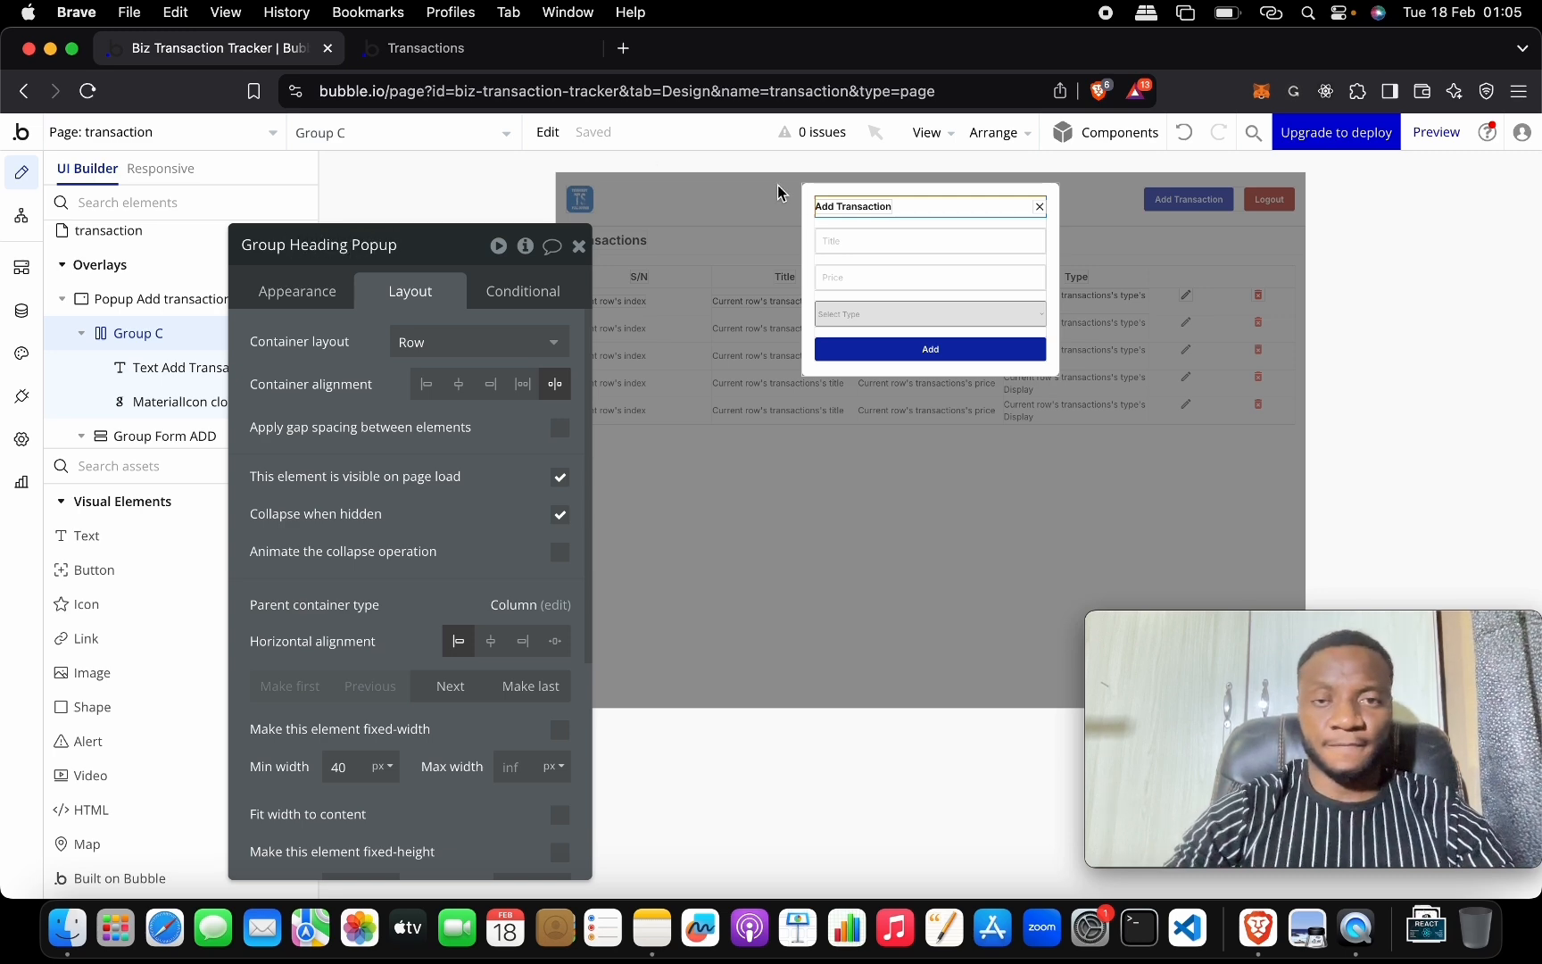
{"action": "left_click", "coordinate": [843, 209]}
{"action": "left_click", "coordinate": [961, 209]}
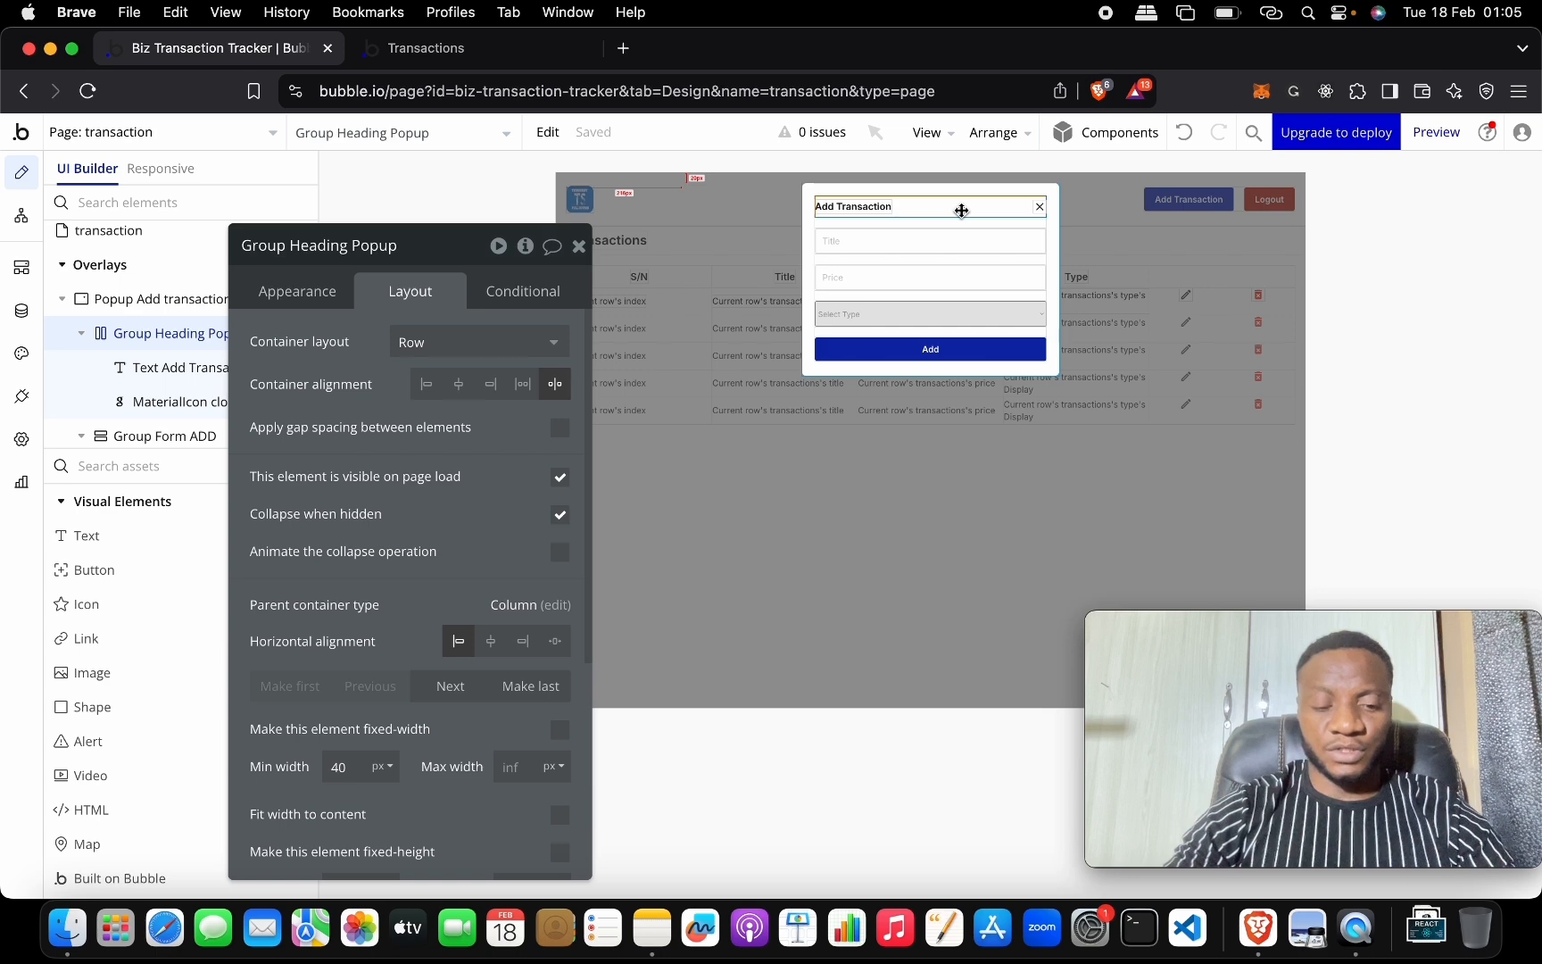
Paste the header group into Popup Comfirmation and select its minimum width value.
{"action": "left_click", "coordinate": [395, 131]}
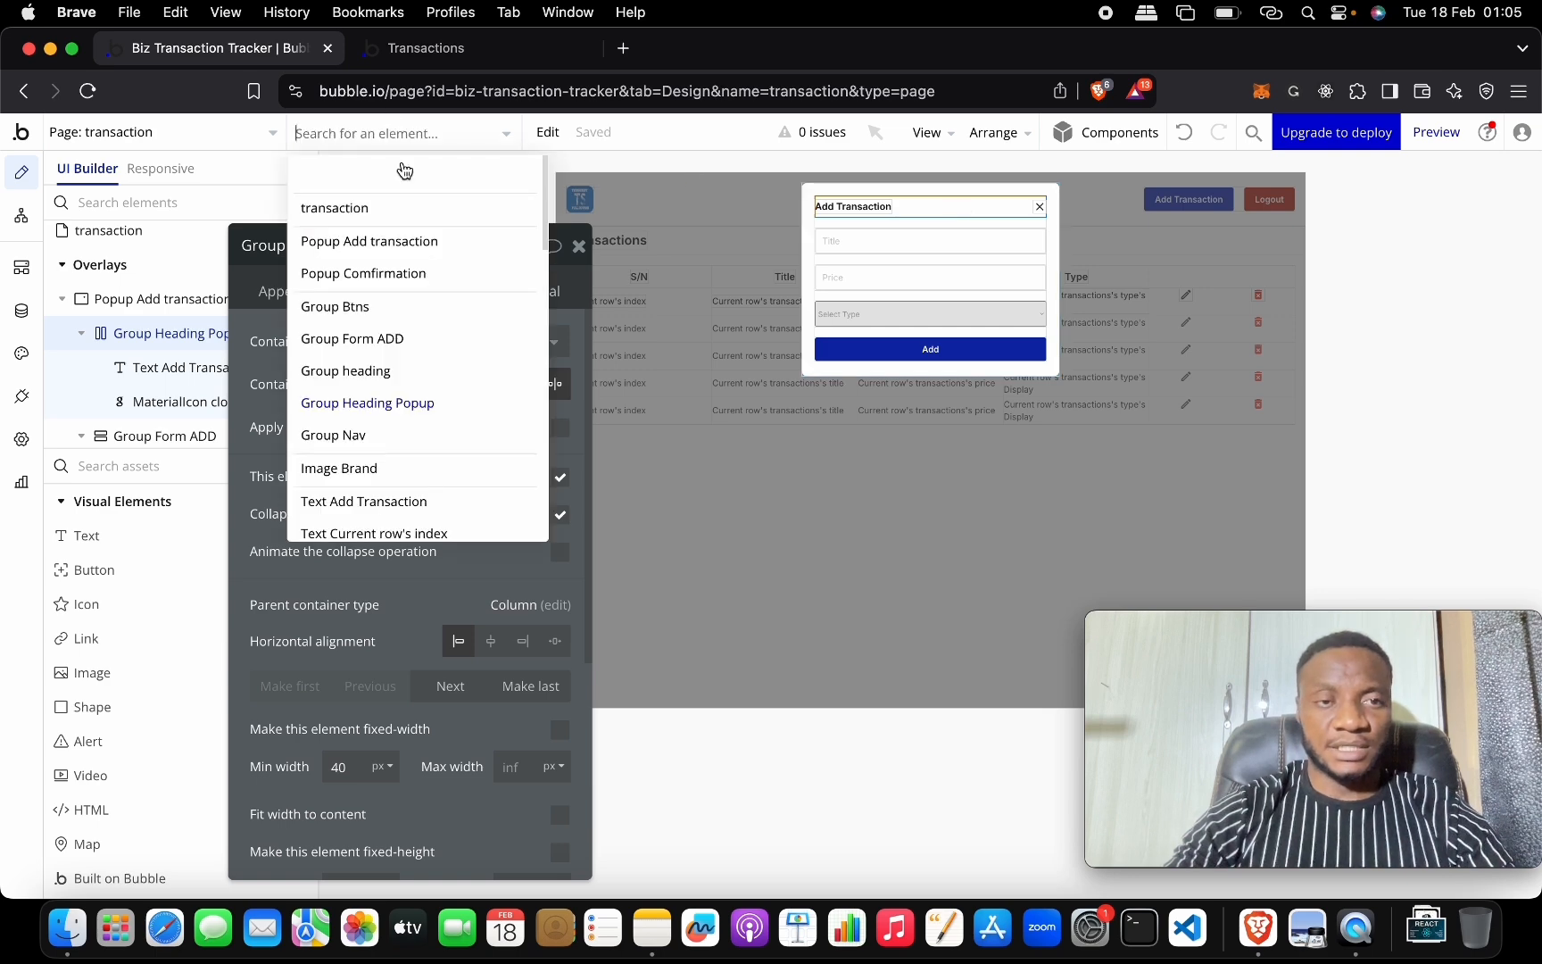
{"action": "left_click", "coordinate": [412, 282]}
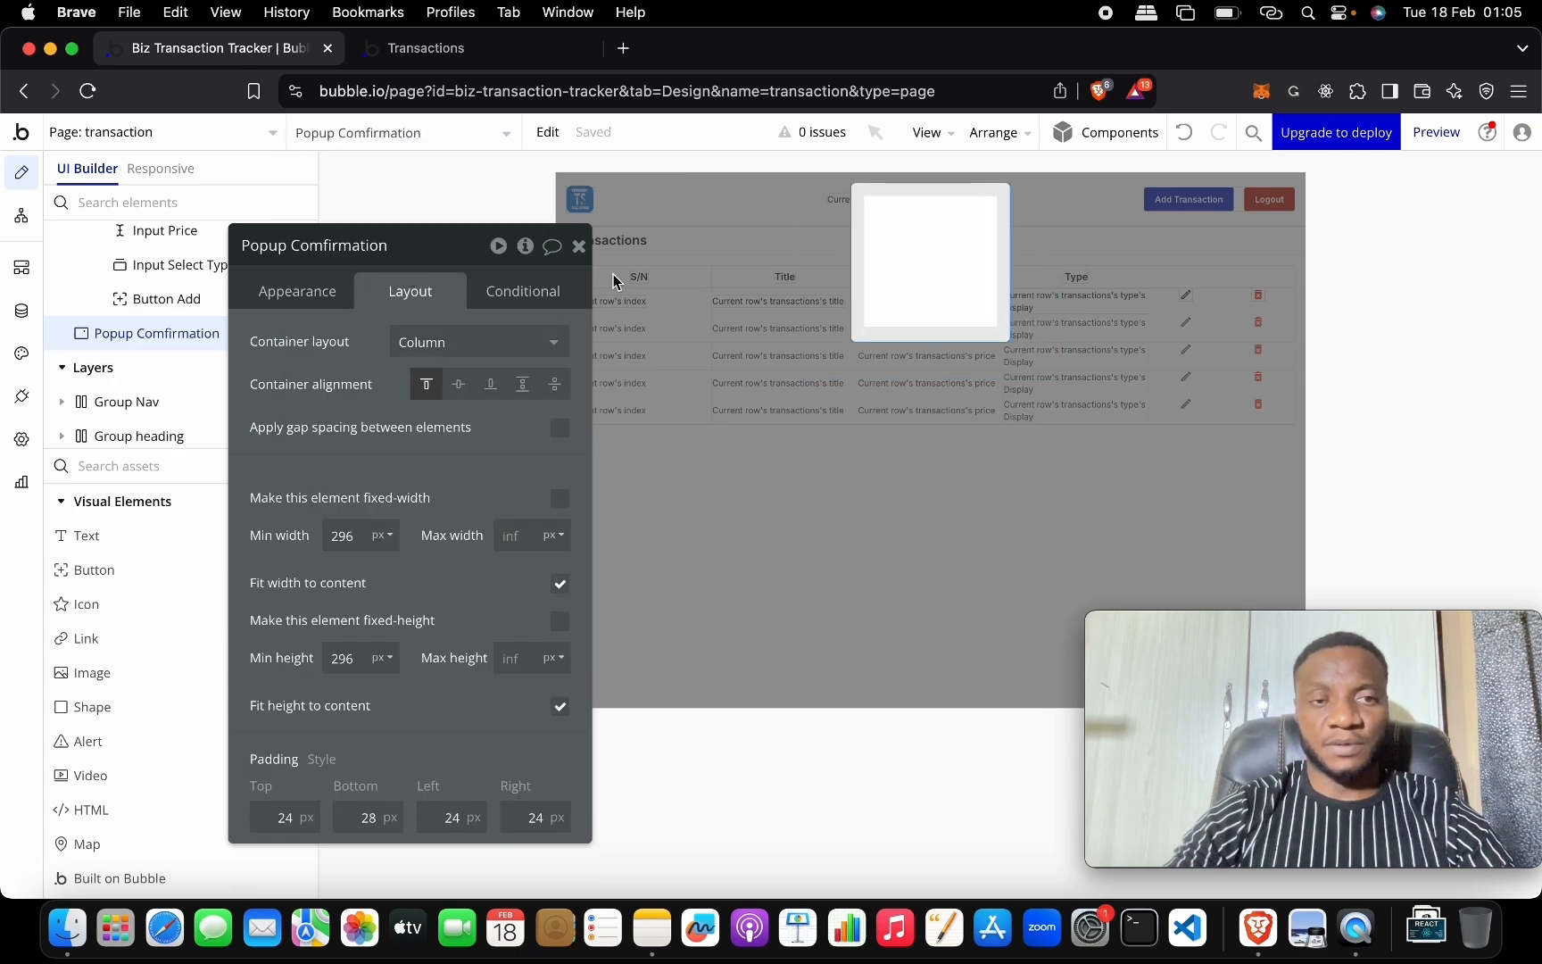
{"action": "left_click", "coordinate": [929, 270]}
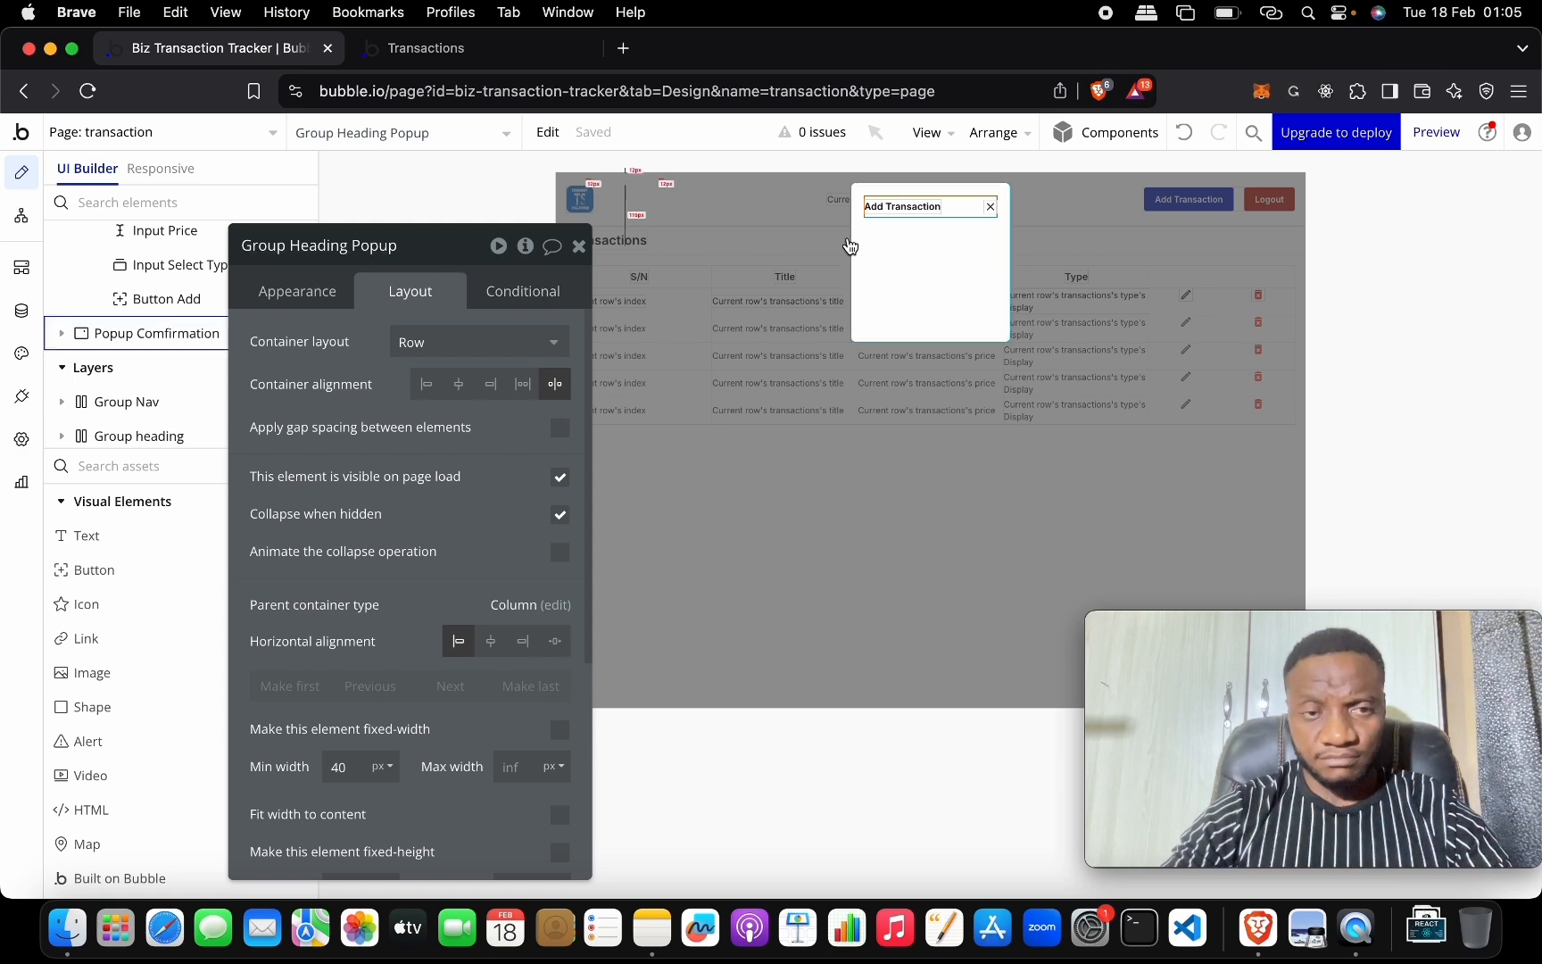
{"action": "scroll", "coordinate": [449, 404], "scroll_direction": "down", "scroll_amount": 1}
{"action": "scroll", "coordinate": [450, 404], "scroll_direction": "down", "scroll_amount": 8}
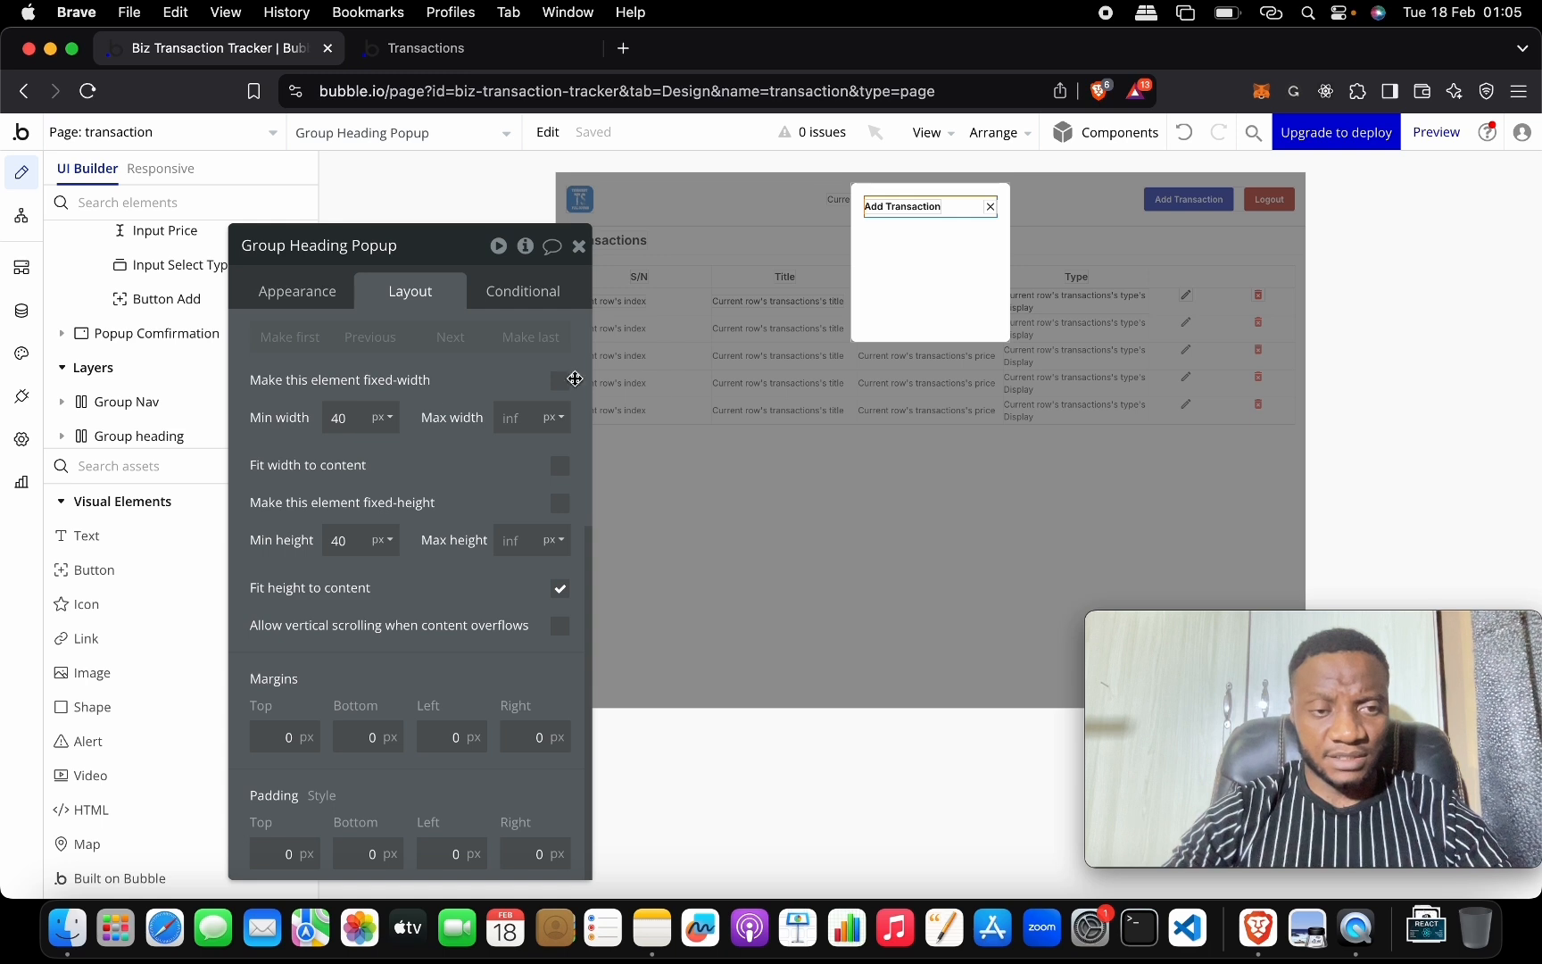
{"action": "left_click", "coordinate": [930, 334]}
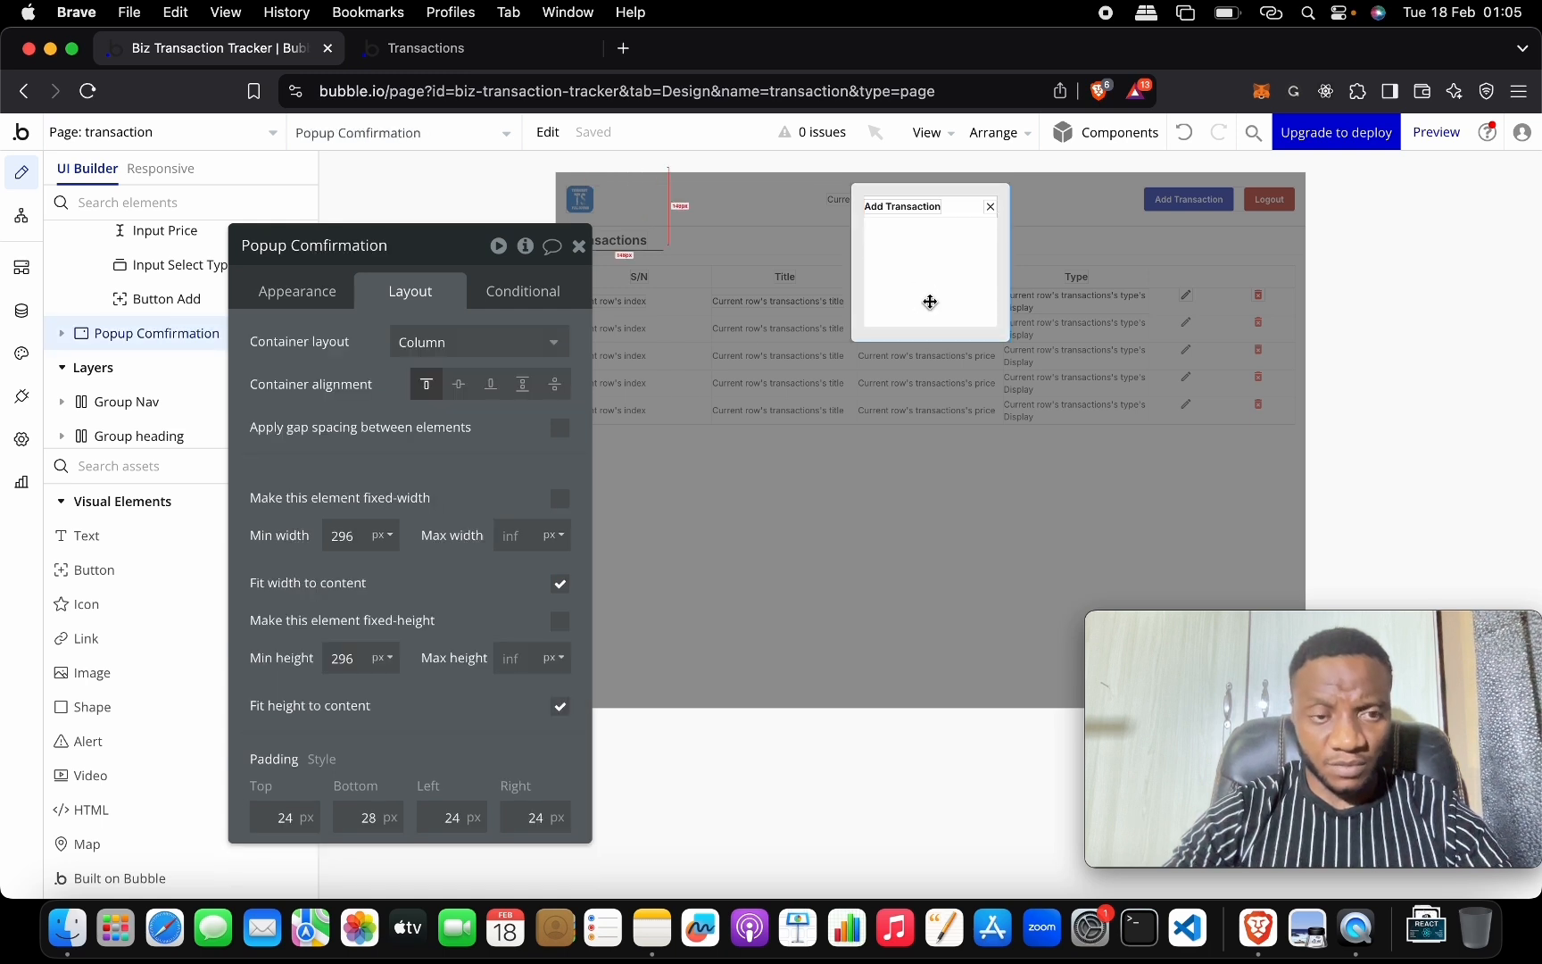
{"action": "left_click", "coordinate": [357, 537]}
Set the popup's minimum width to 480 px and replace its heading text with Delete transaction.
{"action": "type", "text": "48"}
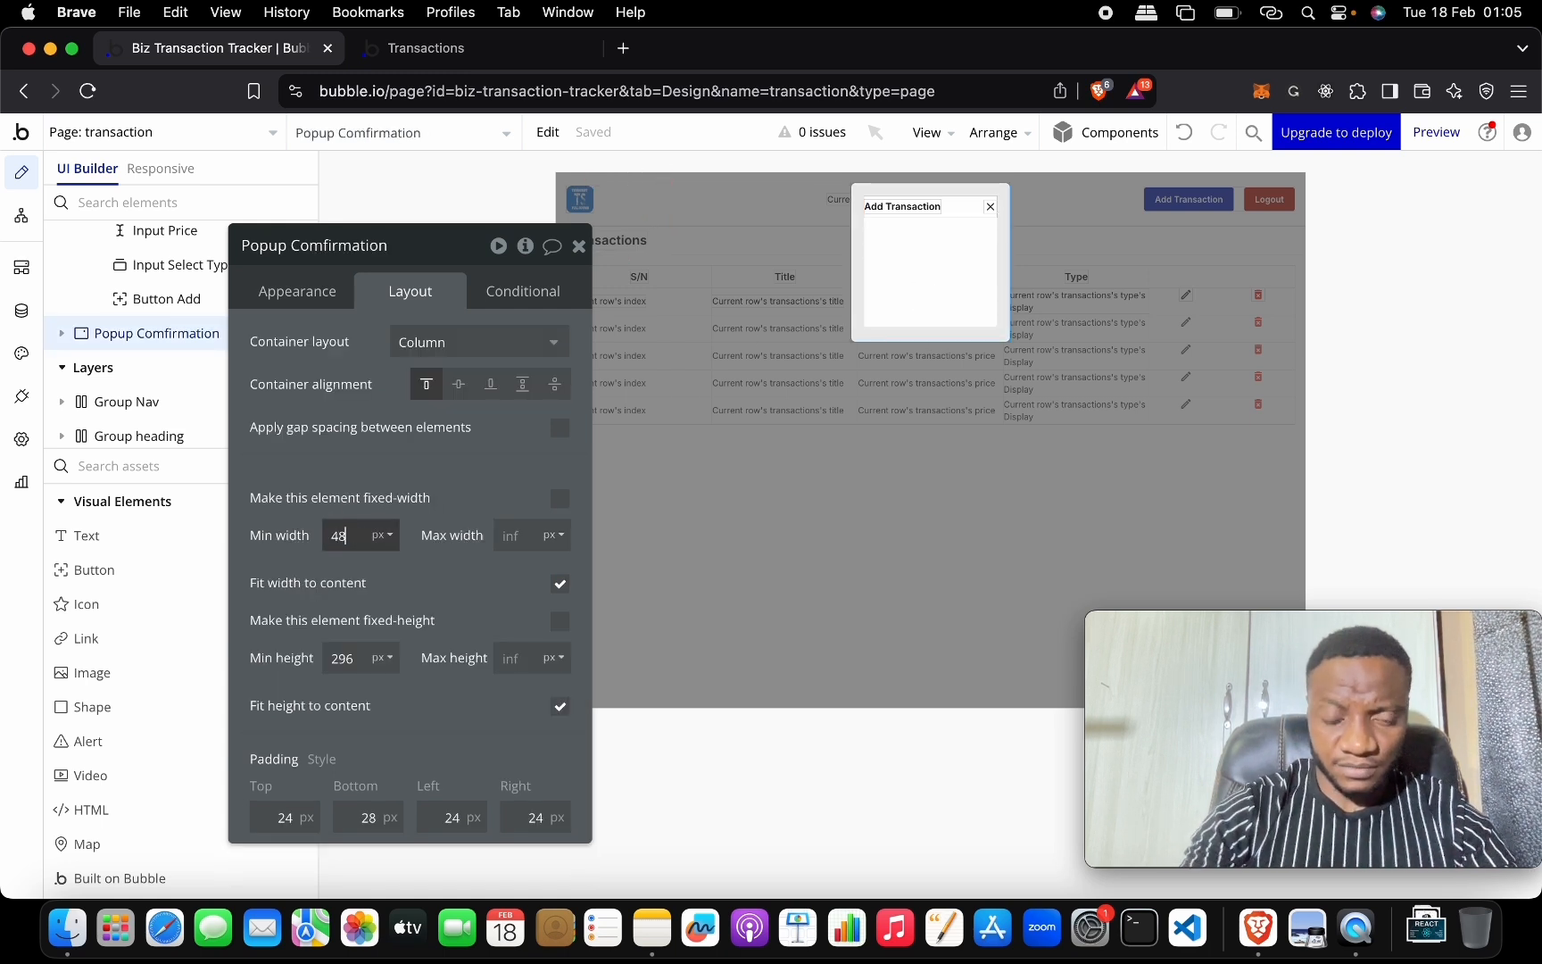
{"action": "type", "text": "0"}
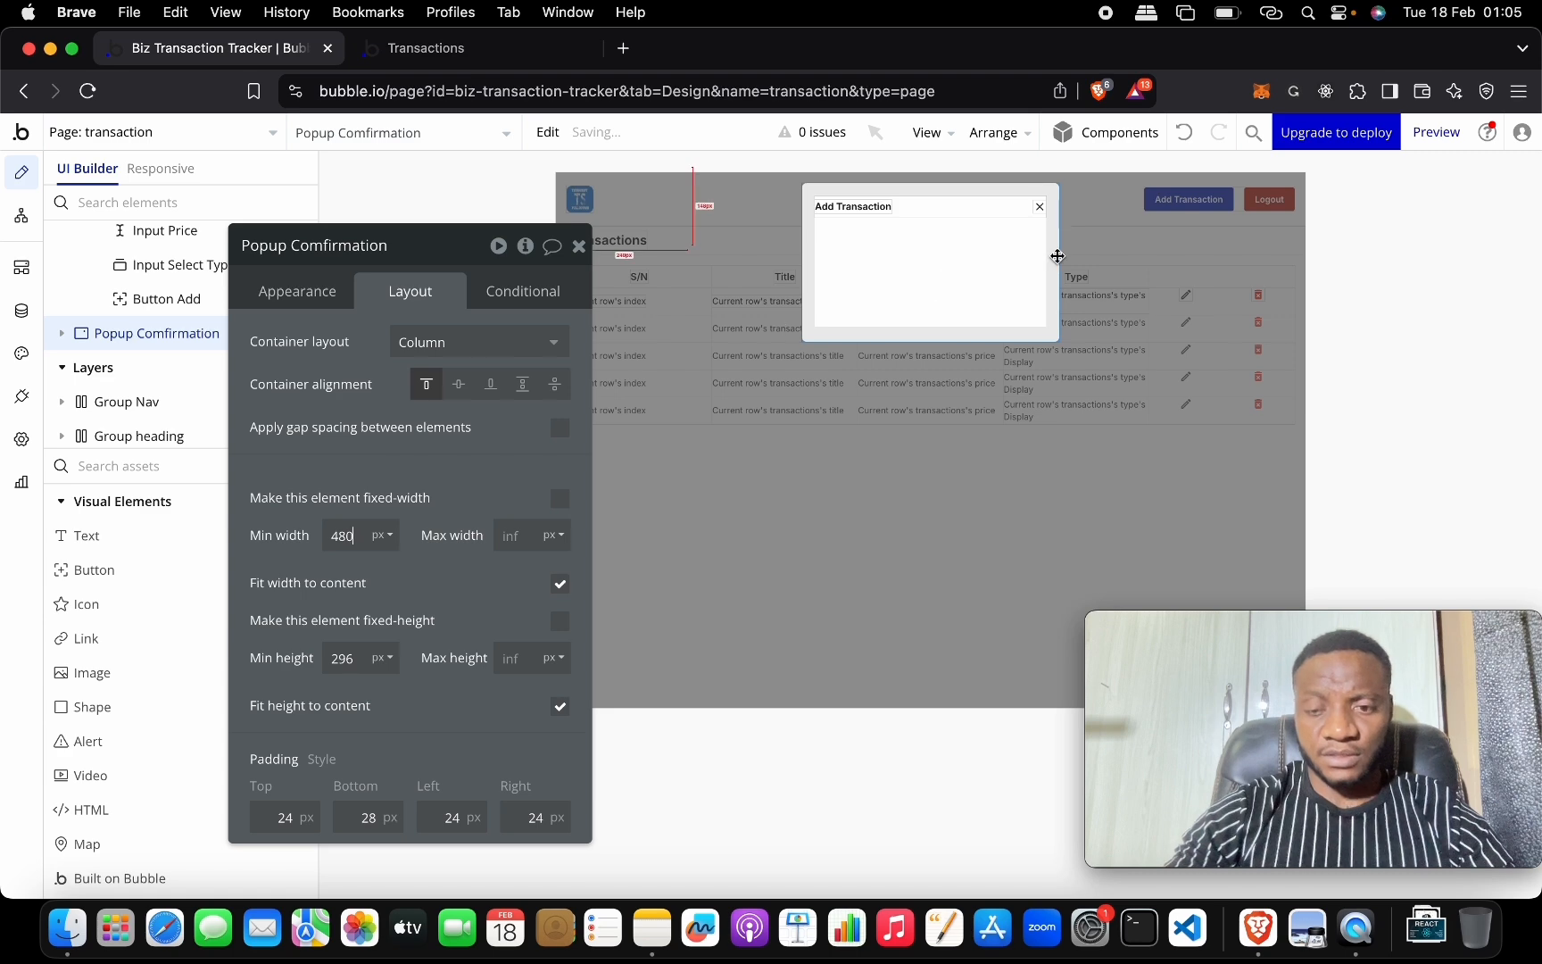
{"action": "key", "text": "super+equal"}
{"action": "key", "text": "super+equal"}
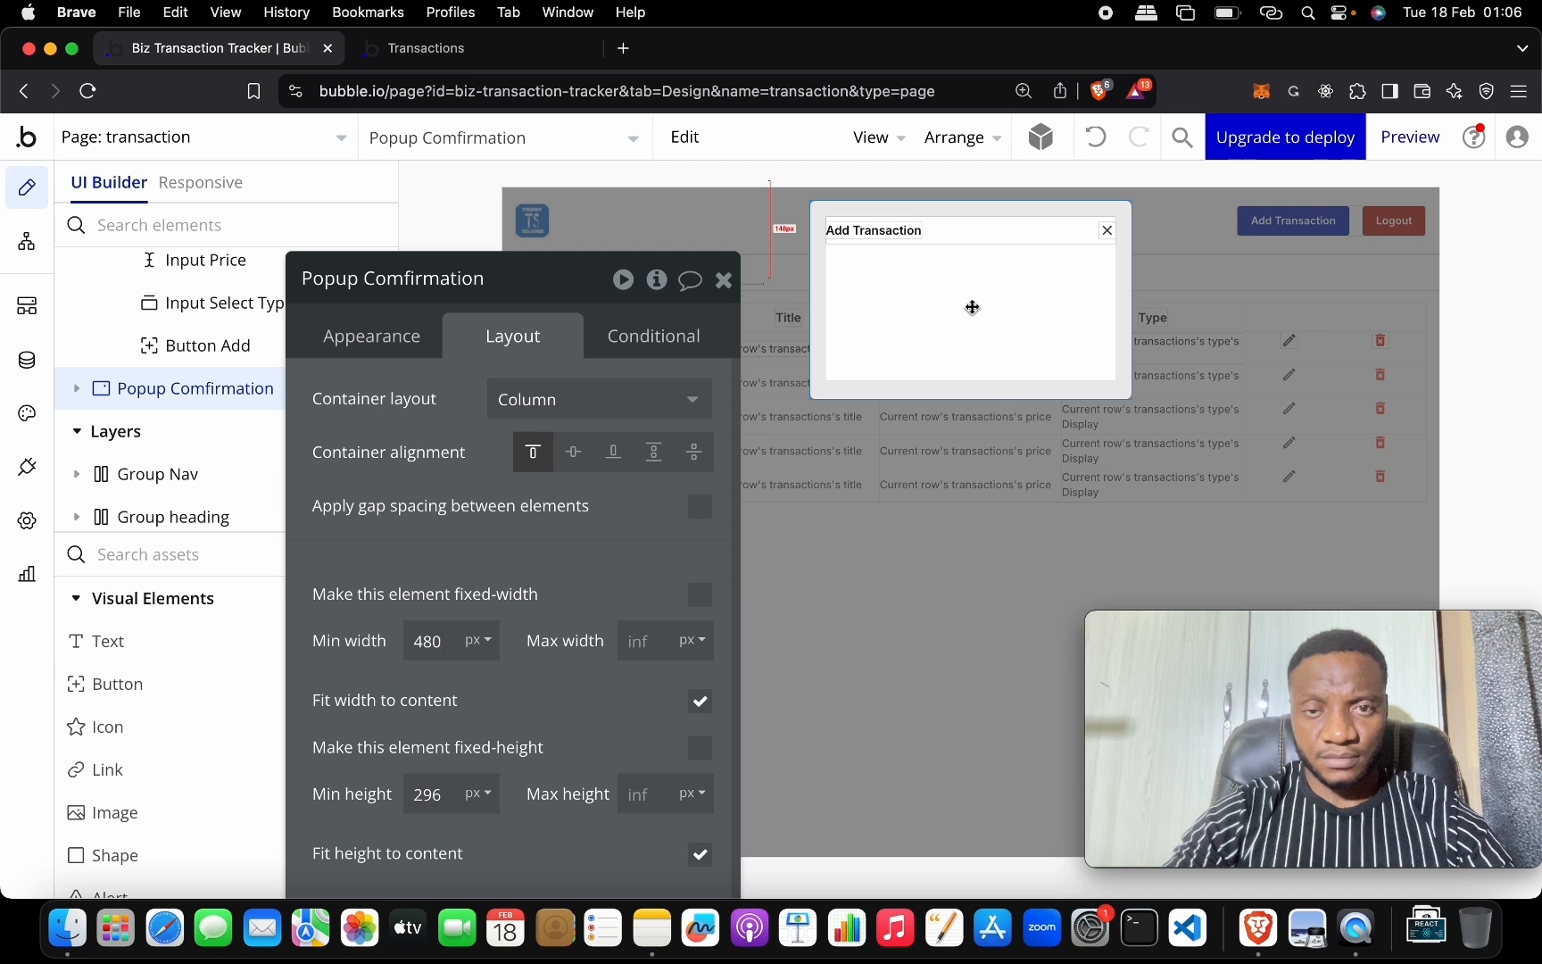
{"action": "left_click", "coordinate": [893, 231]}
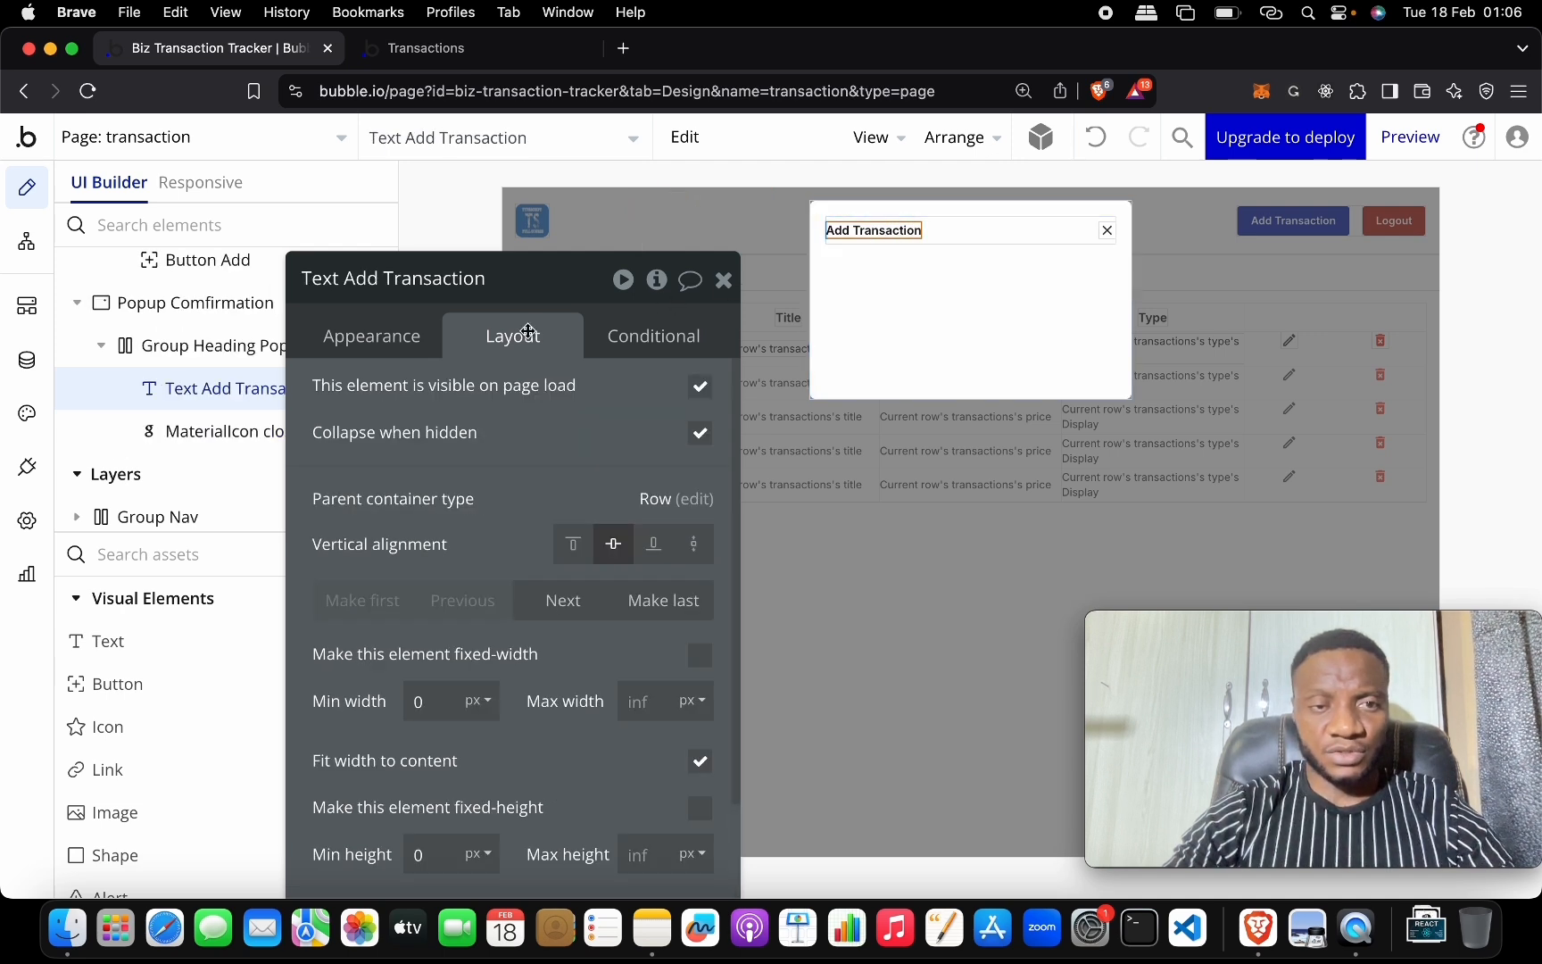
{"action": "left_click", "coordinate": [421, 340]}
{"action": "triple_click", "coordinate": [506, 398]}
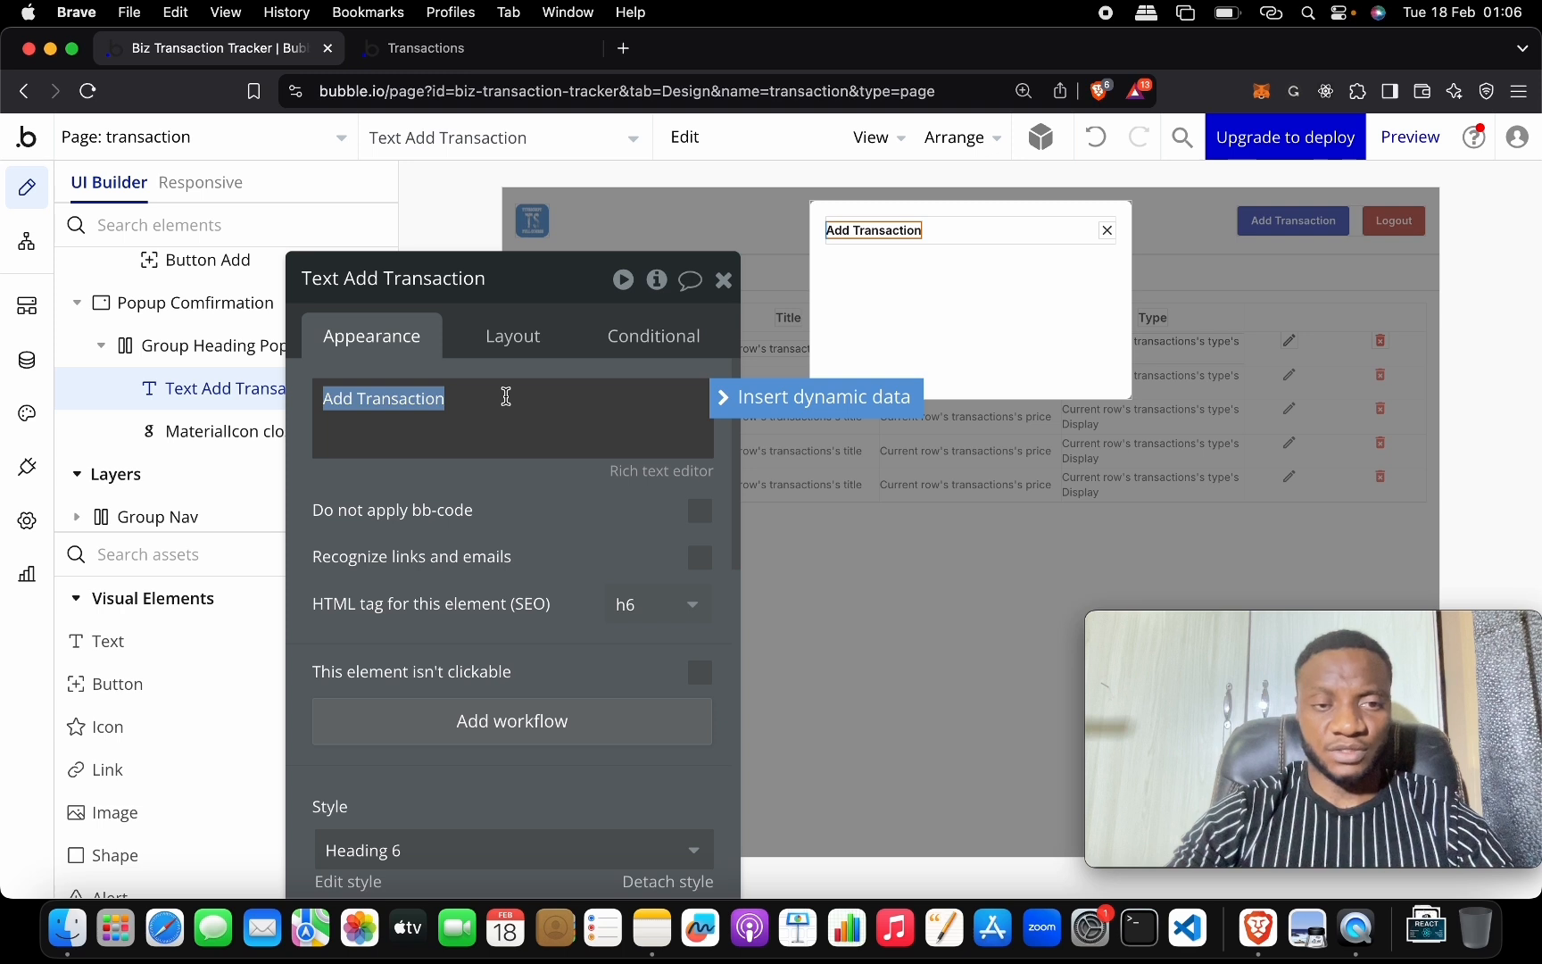
{"action": "type", "text": "Delete"}
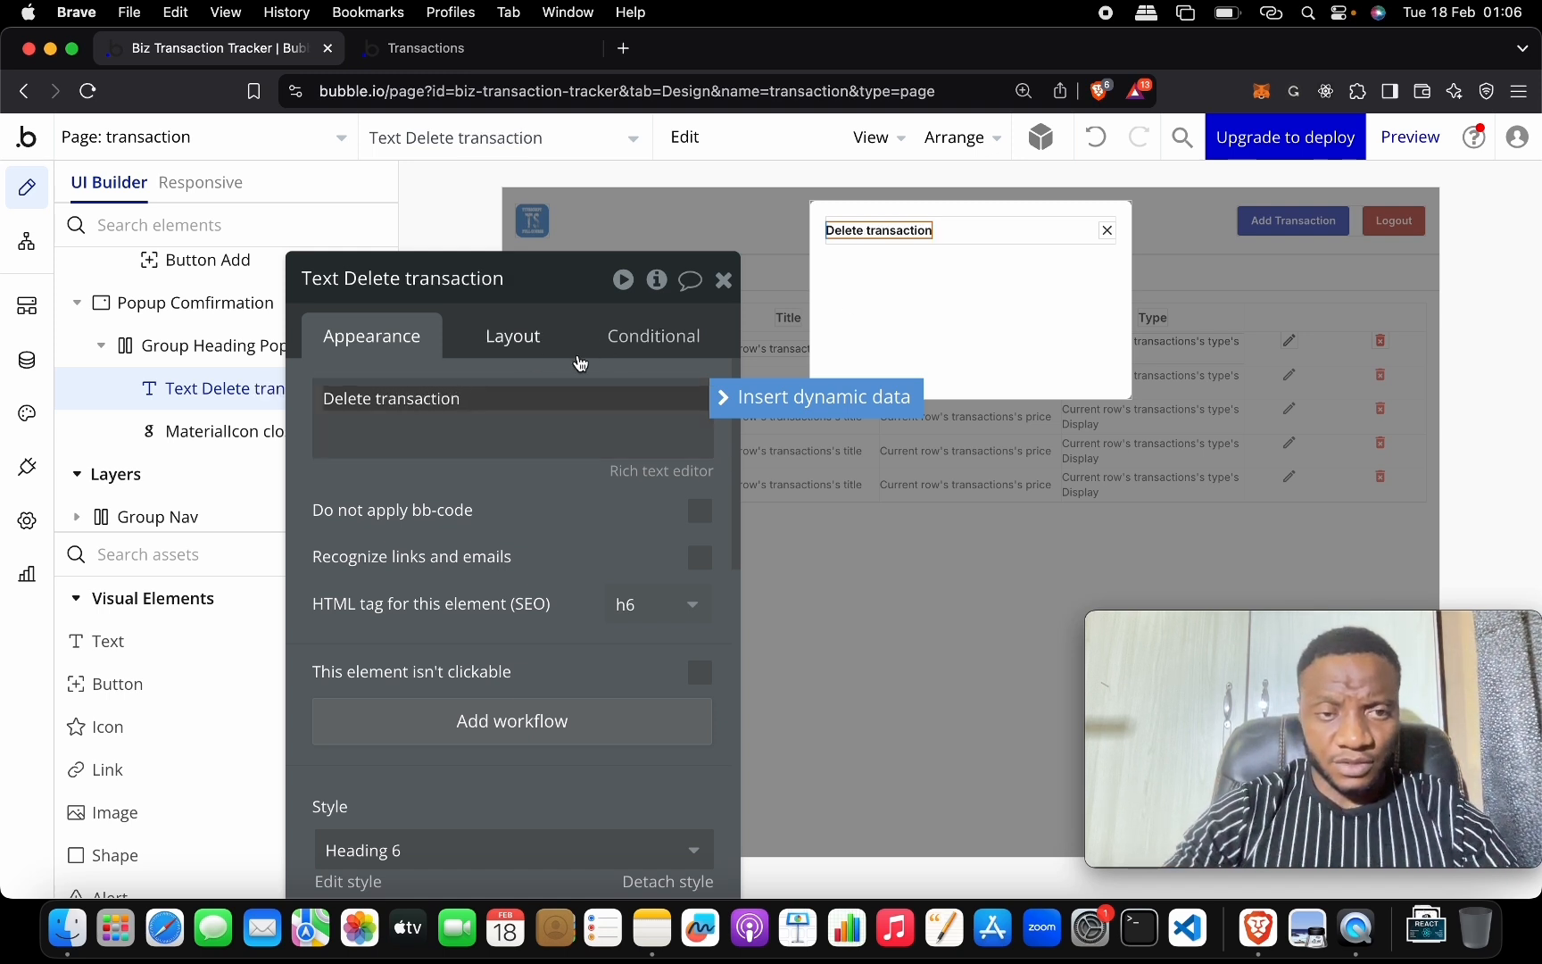
{"action": "left_click", "coordinate": [951, 333]}
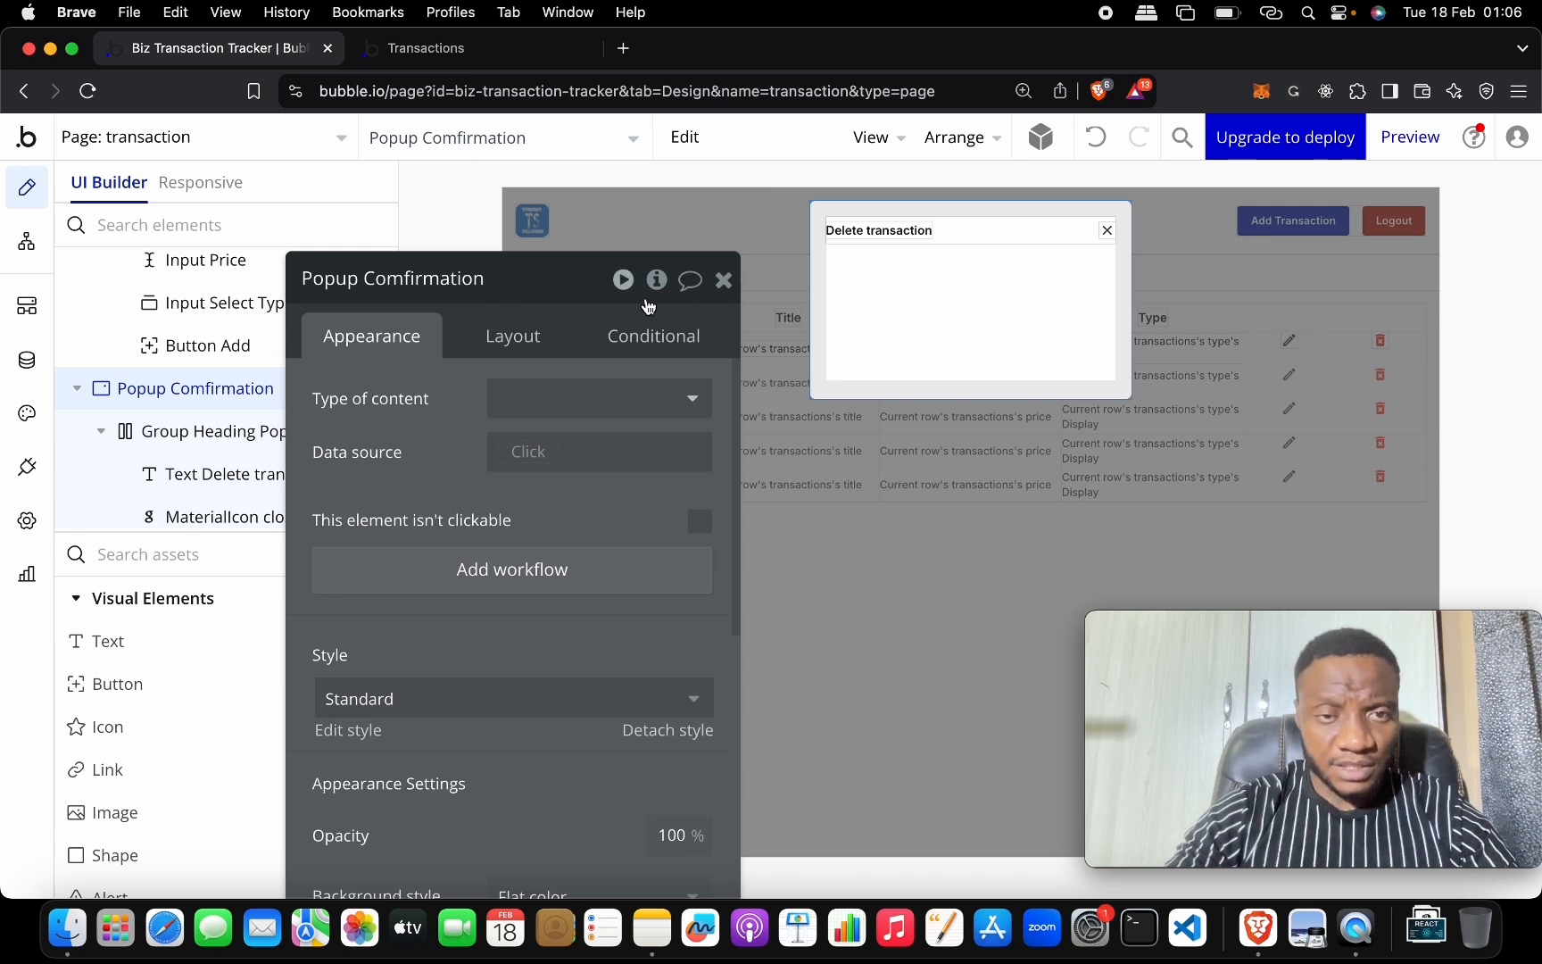
{"action": "left_click", "coordinate": [723, 279]}
{"action": "scroll", "coordinate": [282, 589], "scroll_direction": "down", "scroll_amount": 10}
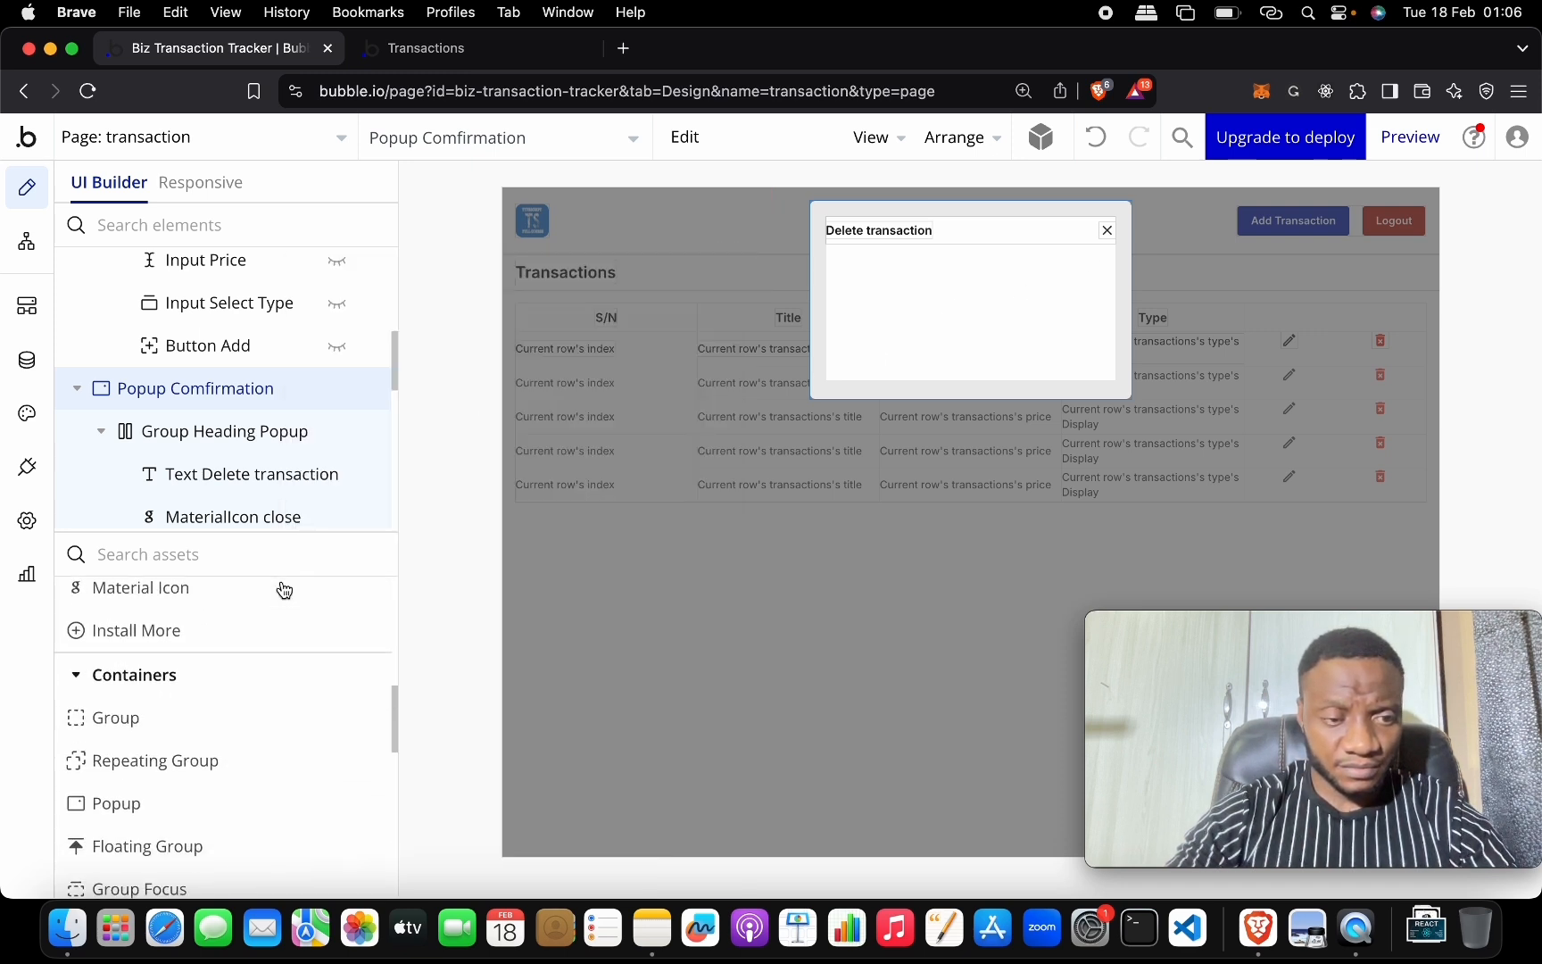
{"action": "scroll", "coordinate": [246, 768], "scroll_direction": "up", "scroll_amount": 10}
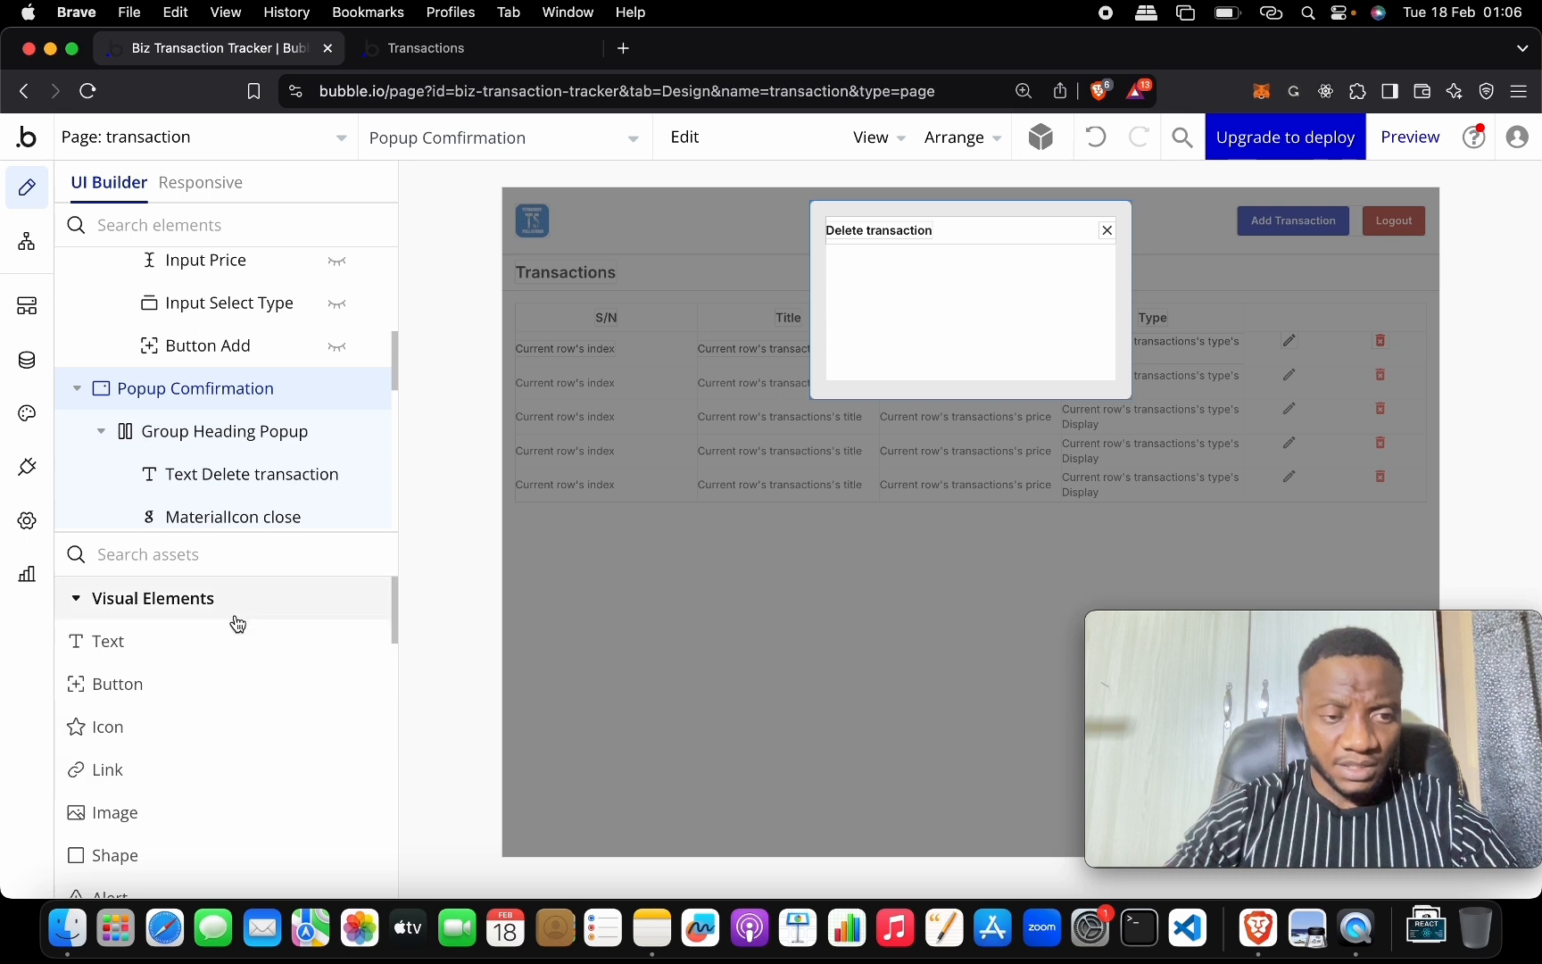
{"action": "left_click_drag", "start_coordinate": [237, 639], "coordinate": [926, 270]}
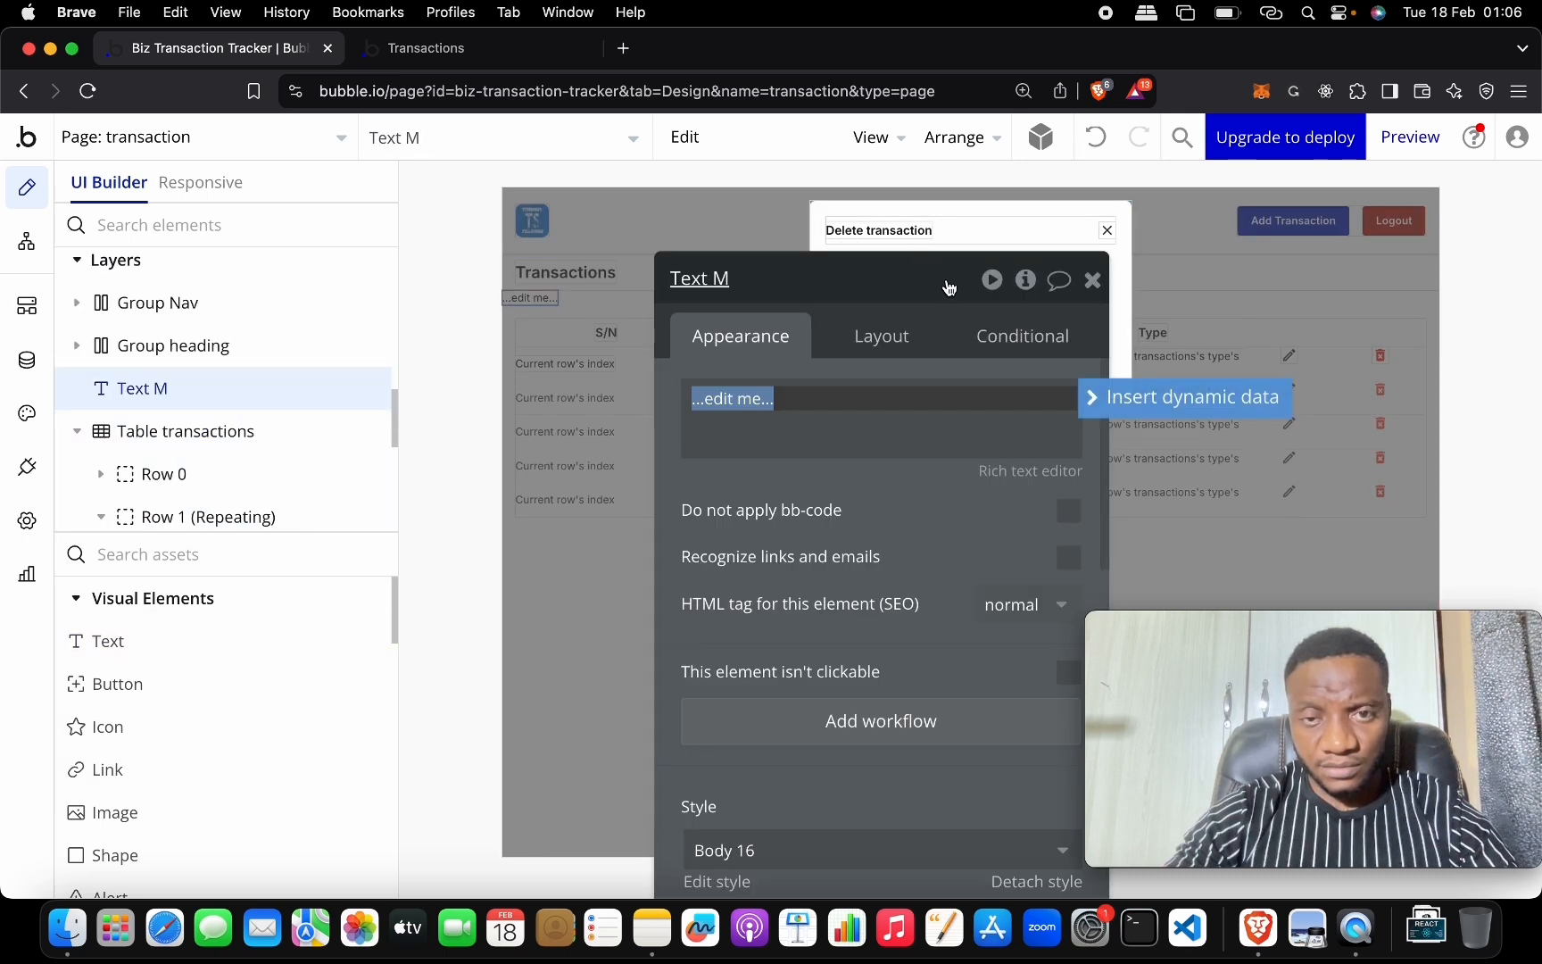
{"action": "left_click", "coordinate": [1097, 138]}
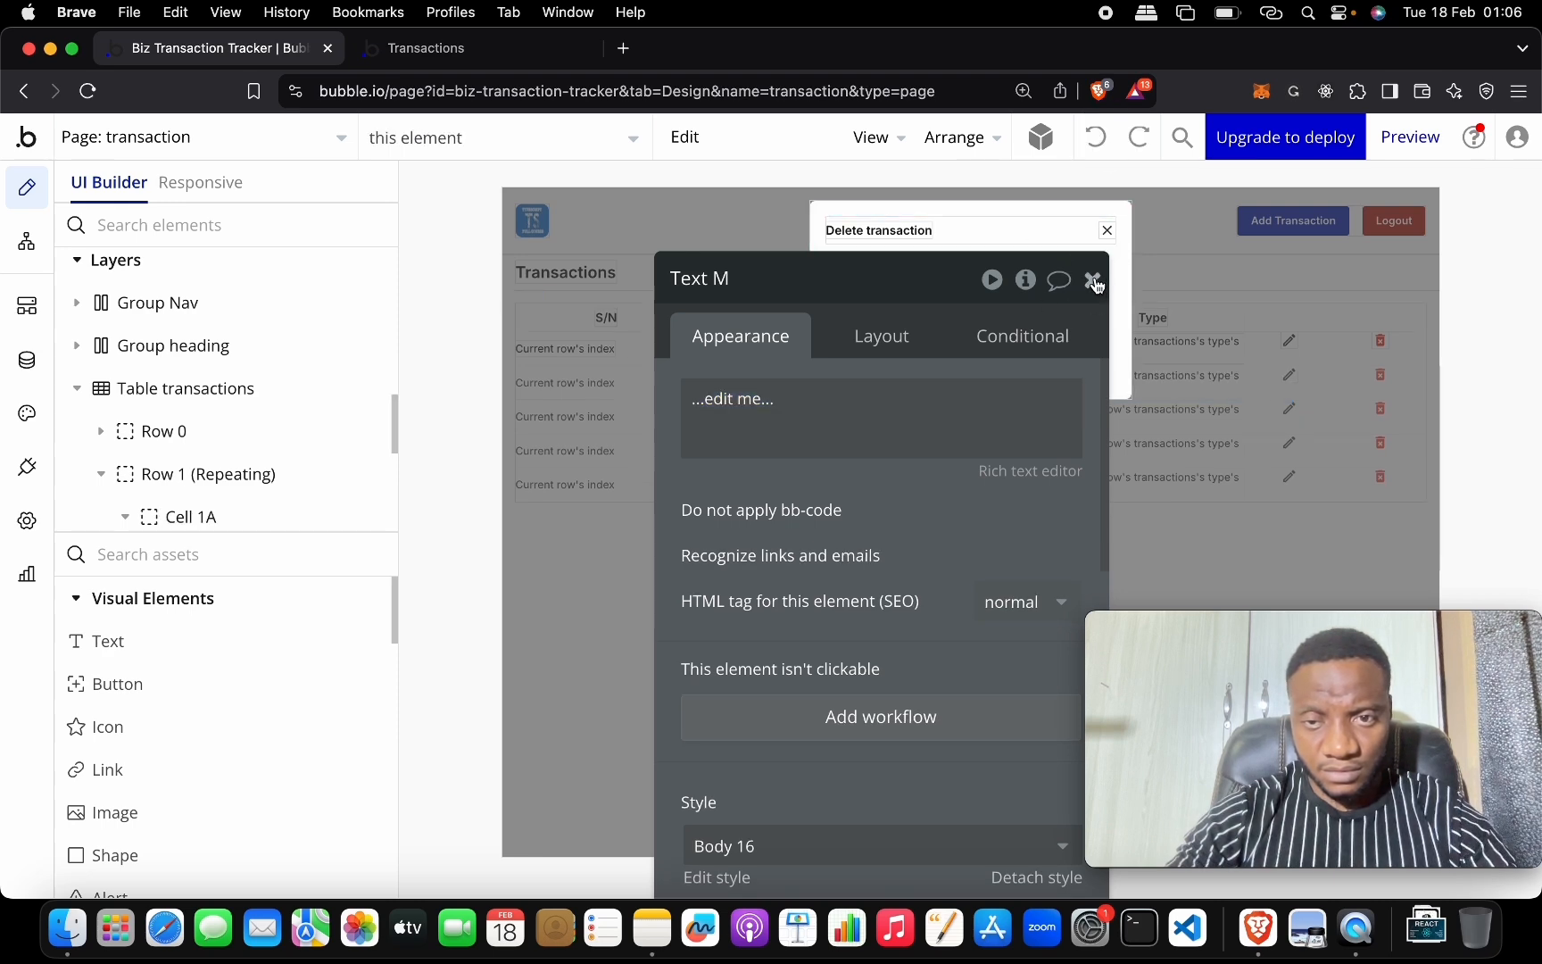
{"action": "key", "text": "super+minus"}
{"action": "key", "text": "super+minus"}
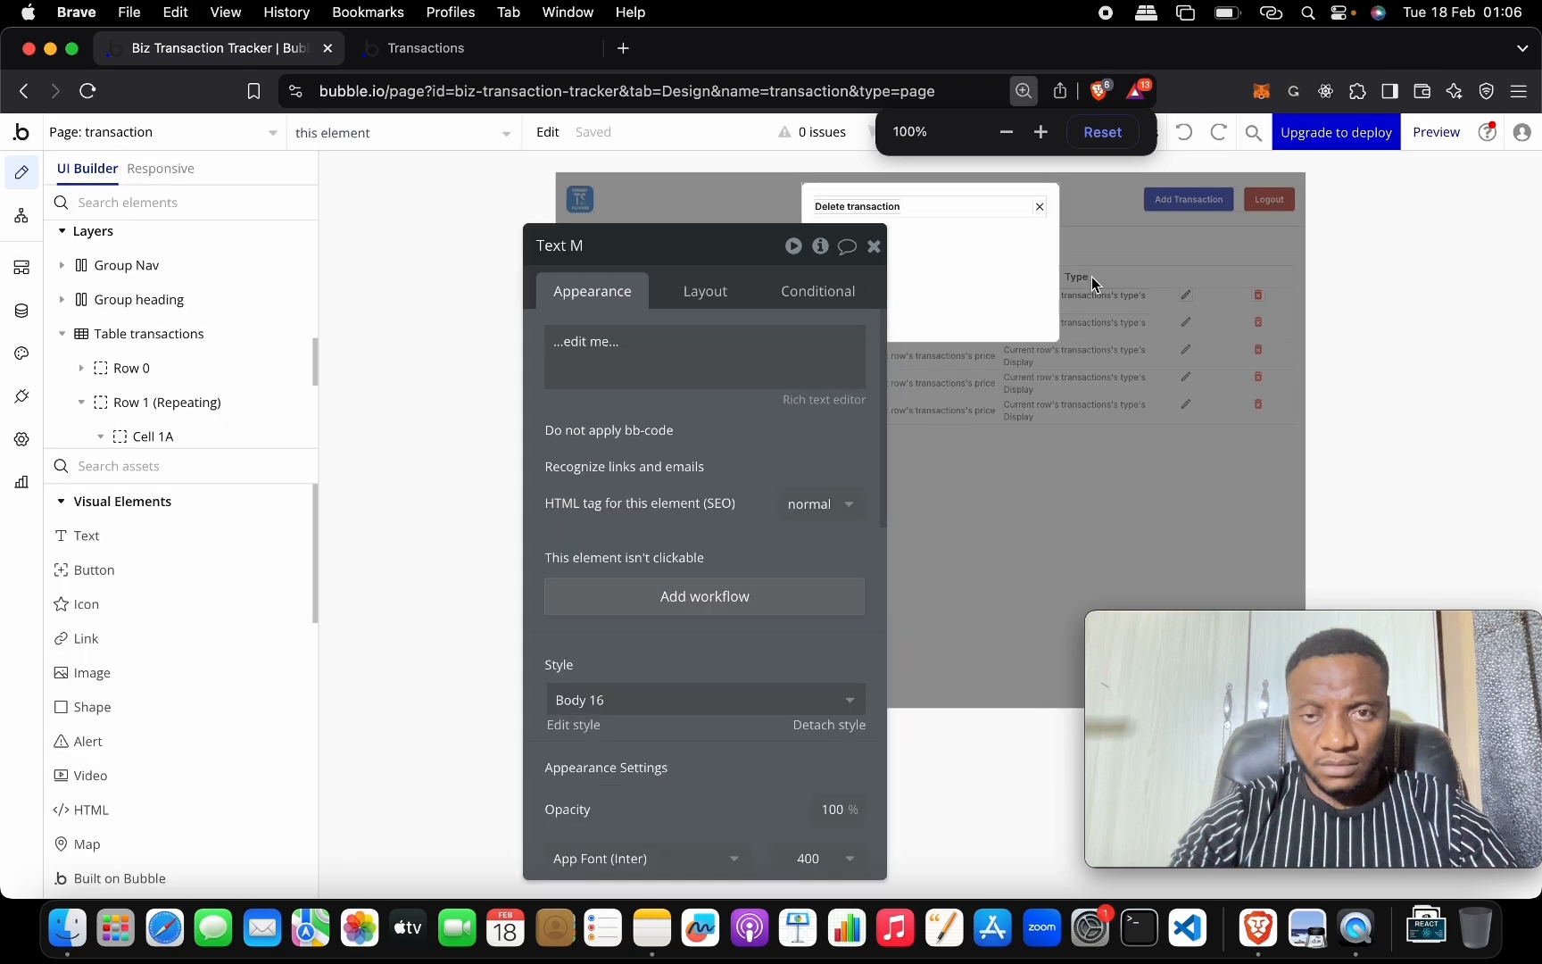
{"action": "key", "text": "super+equal"}
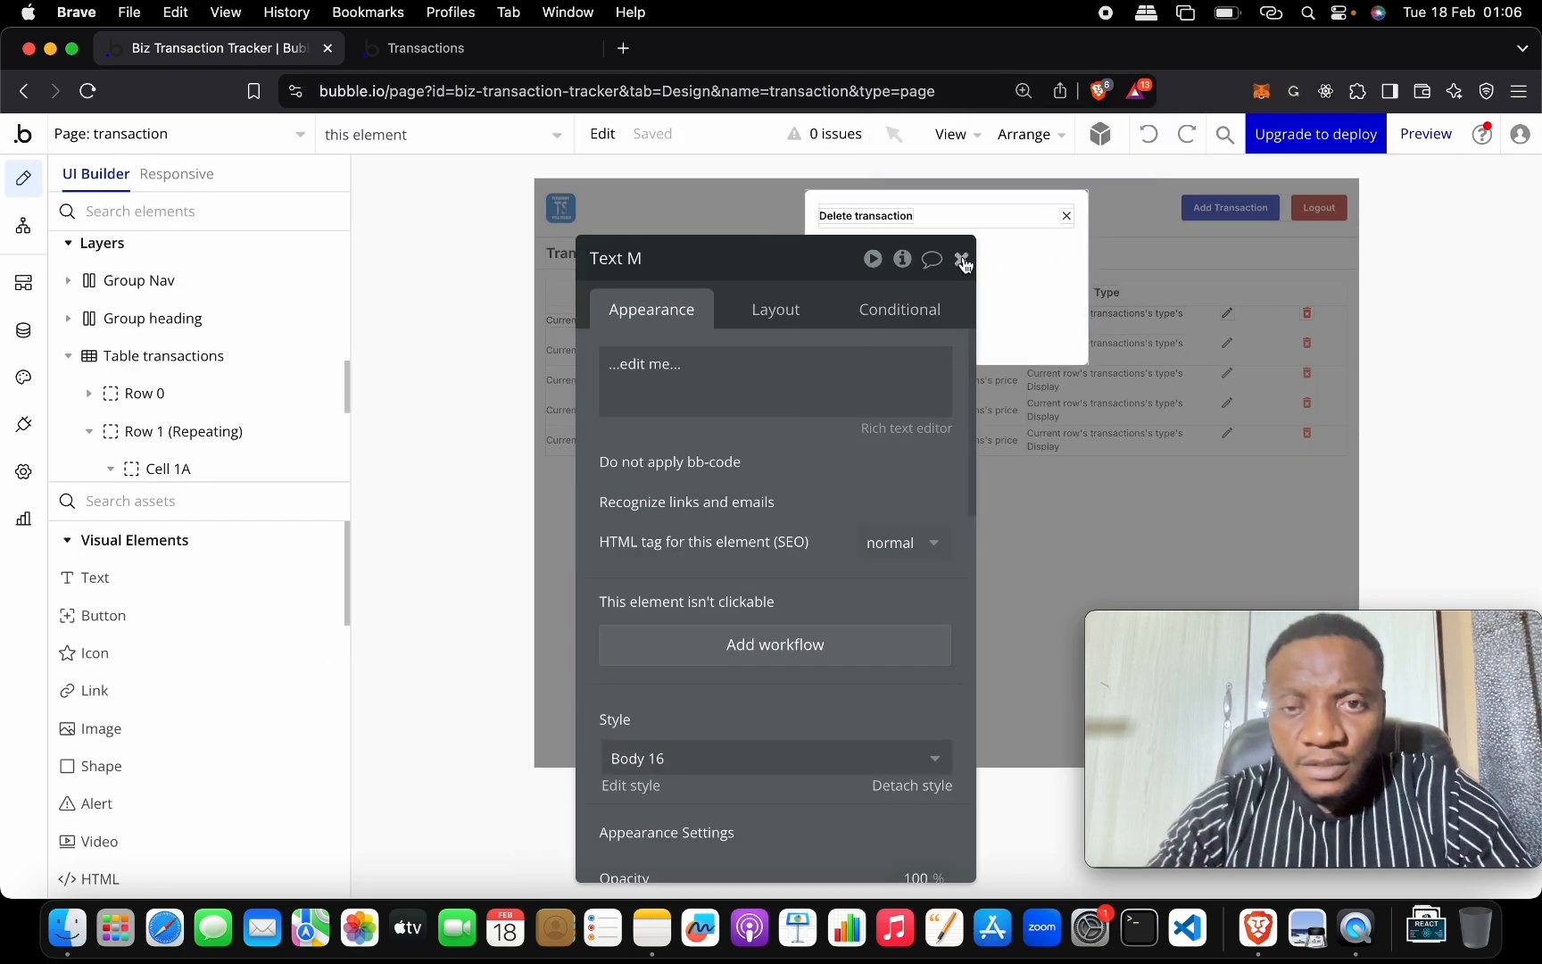
{"action": "left_click", "coordinate": [1002, 275]}
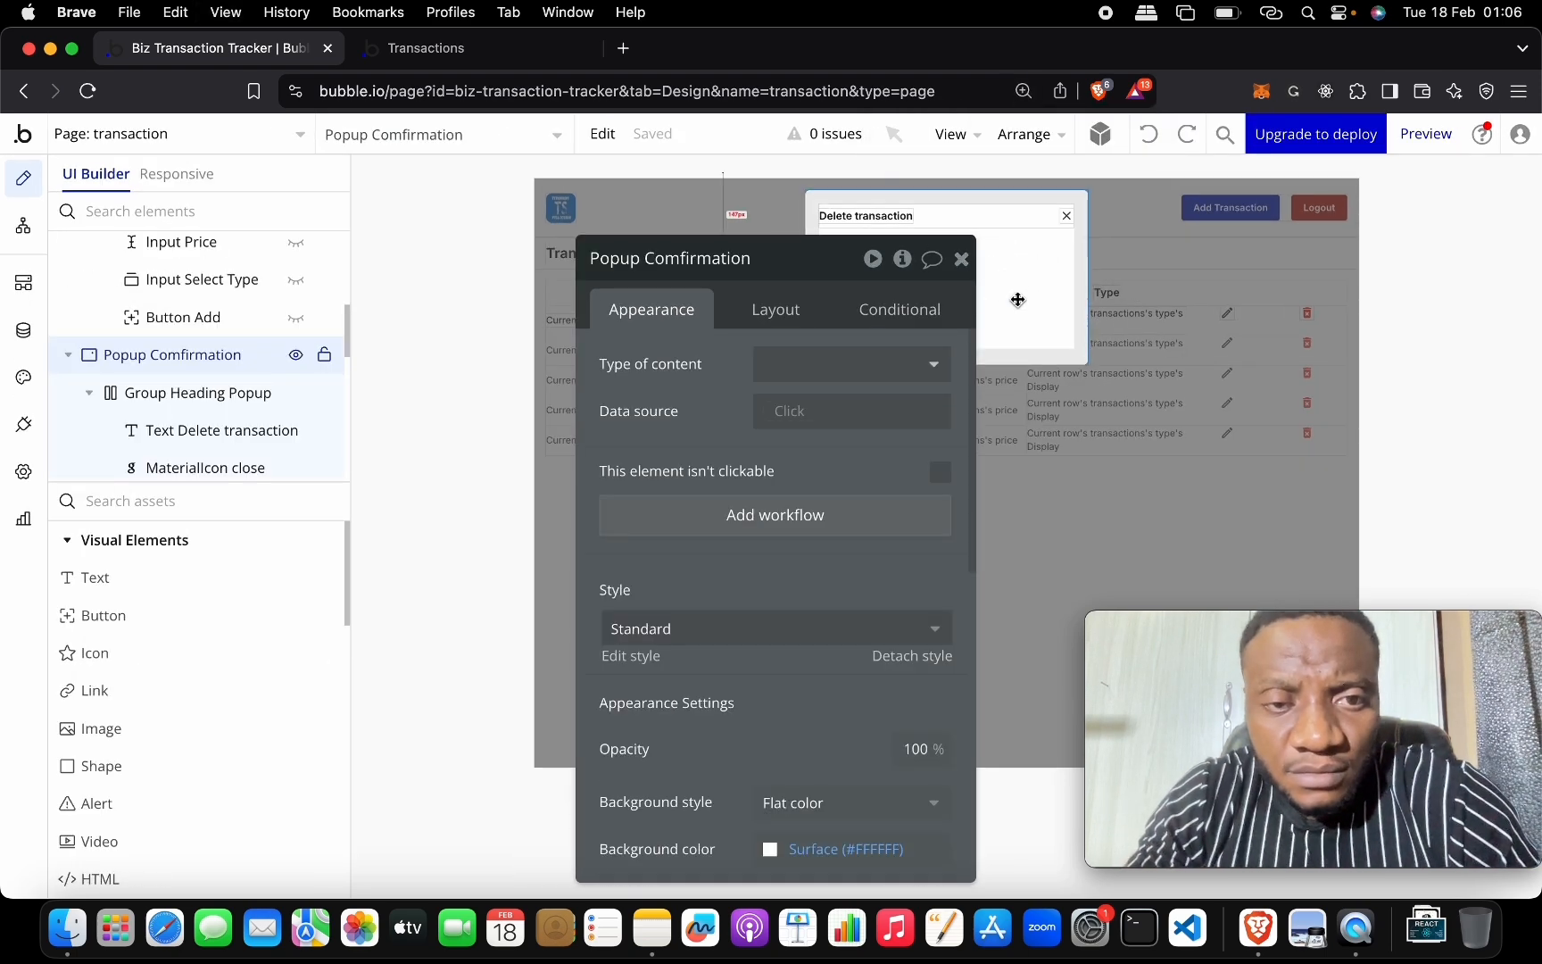
{"action": "left_click", "coordinate": [961, 258]}
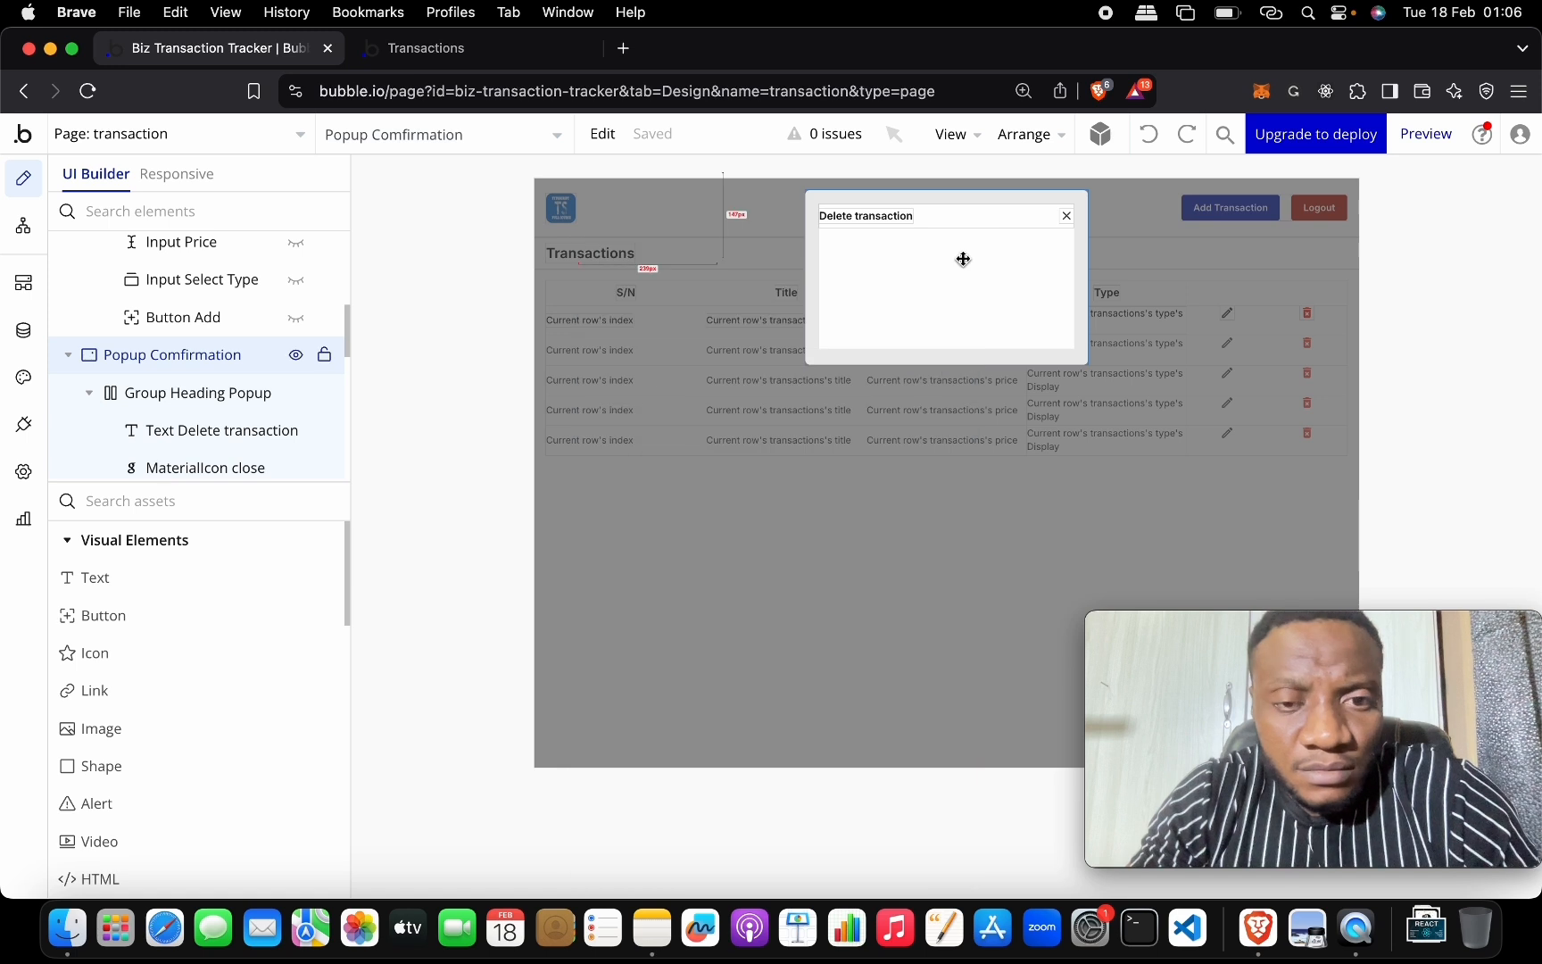
{"action": "left_click_drag", "start_coordinate": [207, 578], "coordinate": [944, 276]}
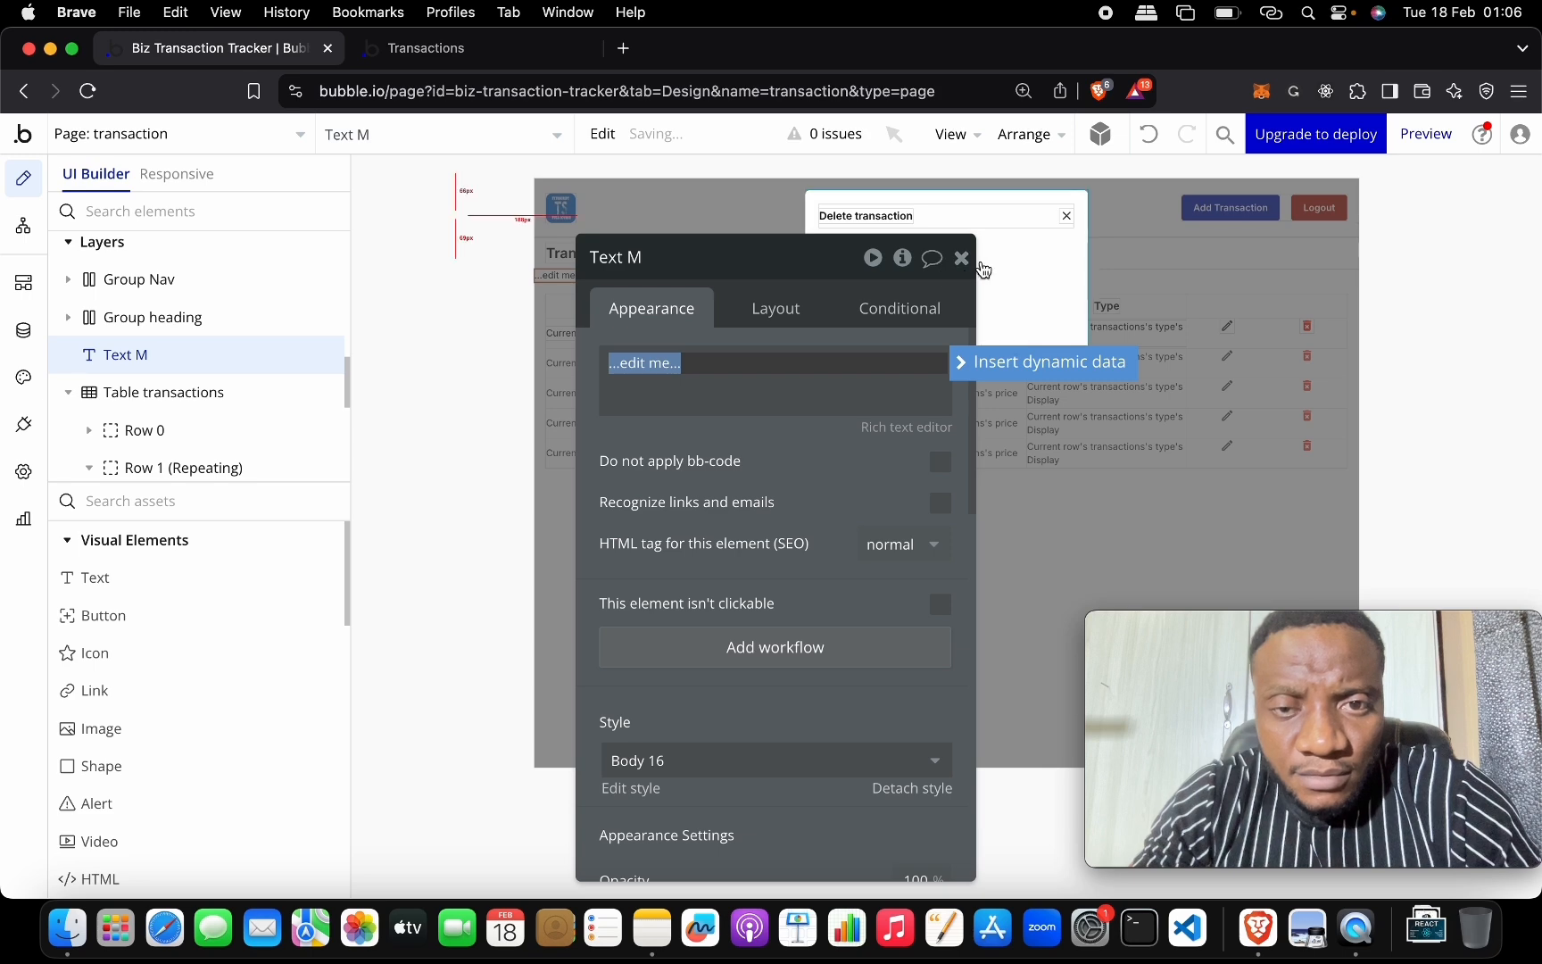
{"action": "left_click", "coordinate": [963, 261]}
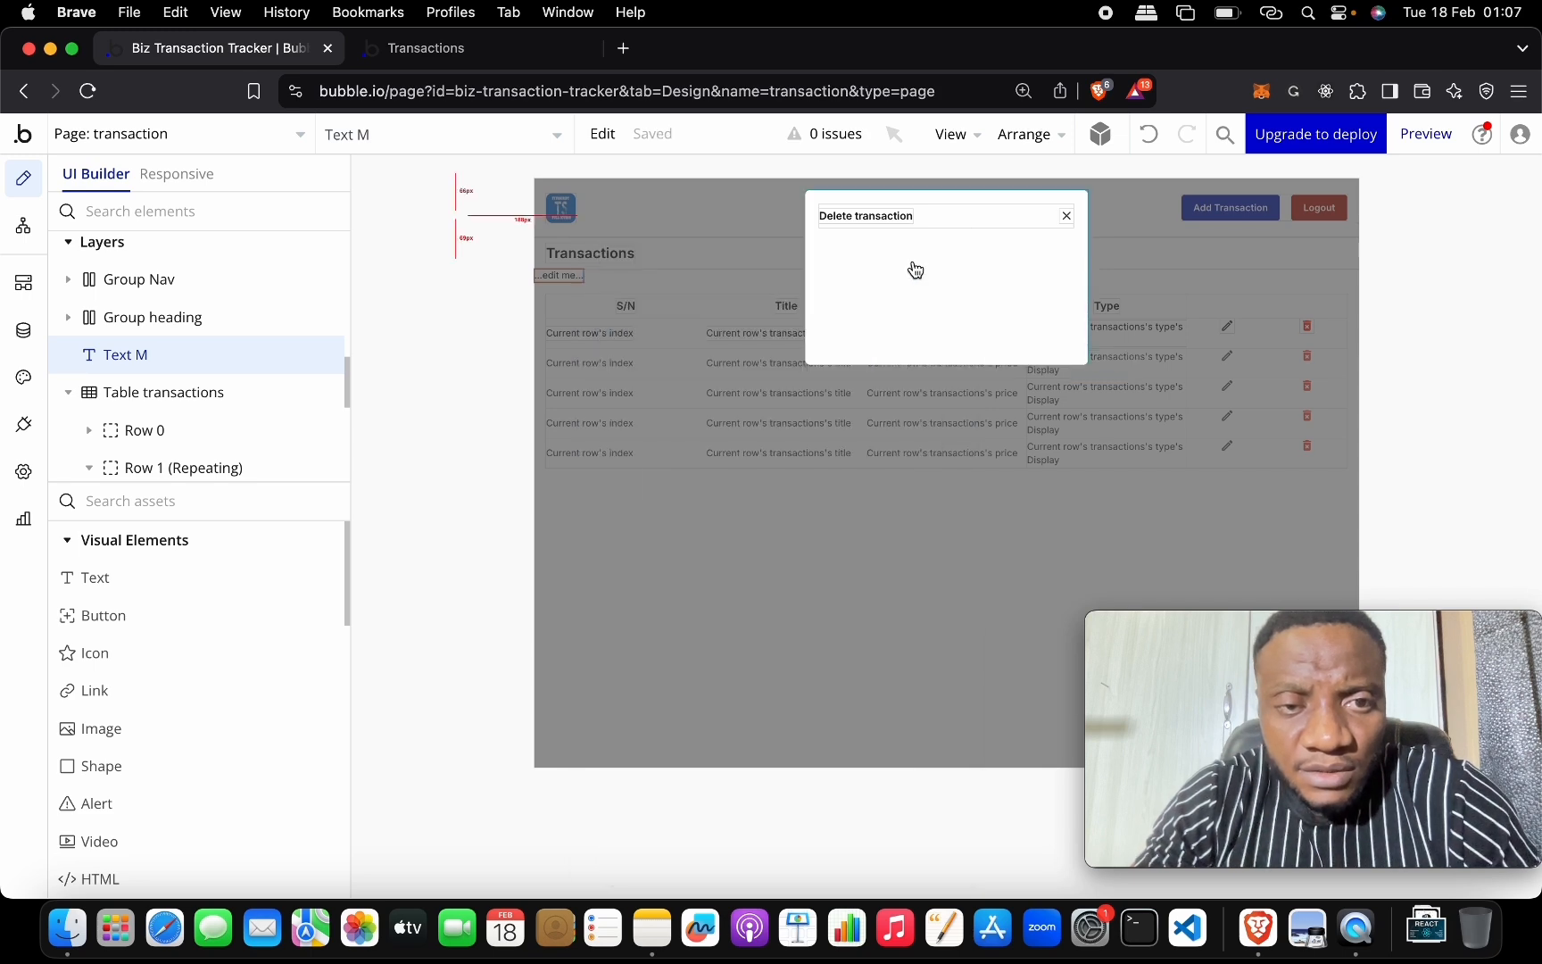
{"action": "left_click", "coordinate": [1150, 134]}
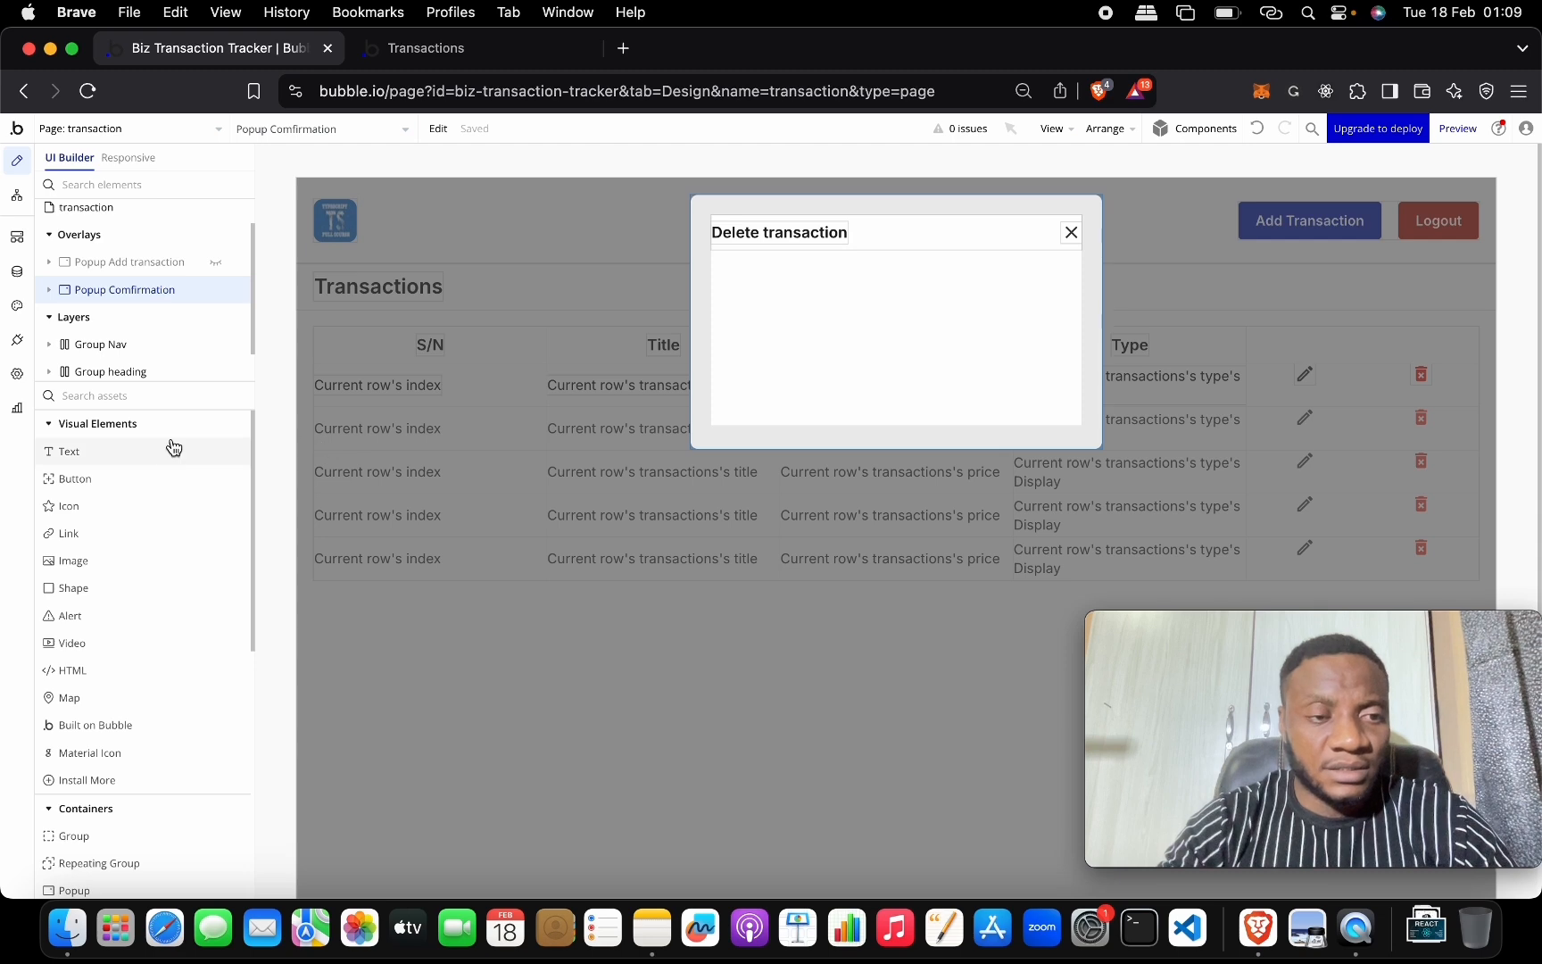
Add a text element below the popup heading and begin typing 'Are you sure...'.
{"action": "left_click_drag", "start_coordinate": [153, 456], "coordinate": [940, 284]}
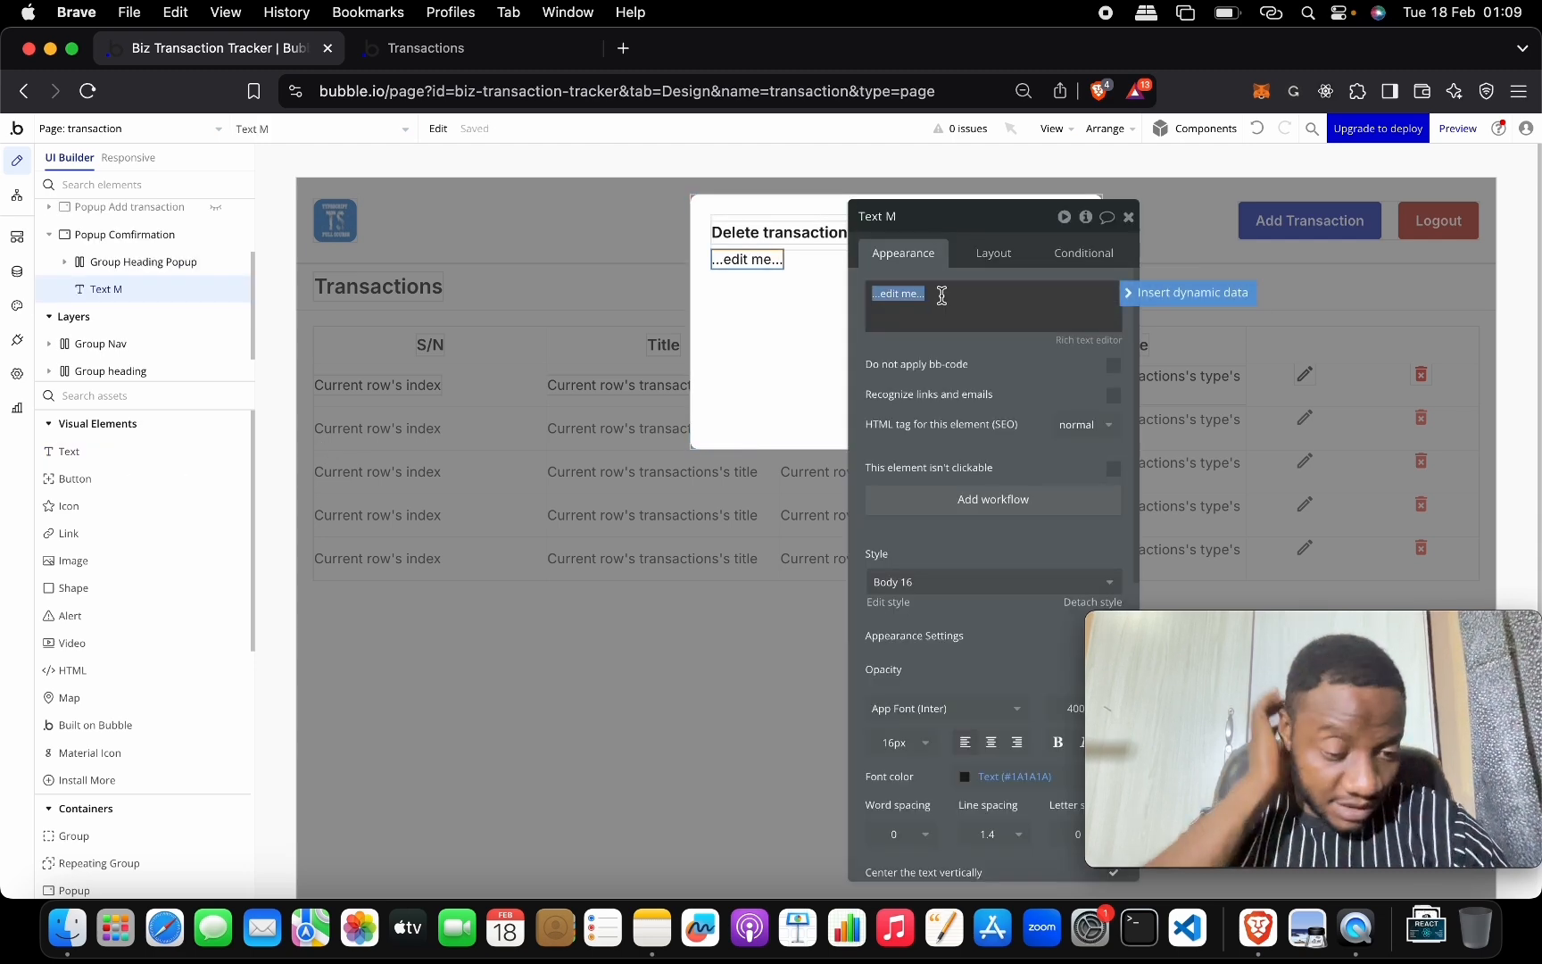
{"action": "type", "text": "Are you"}
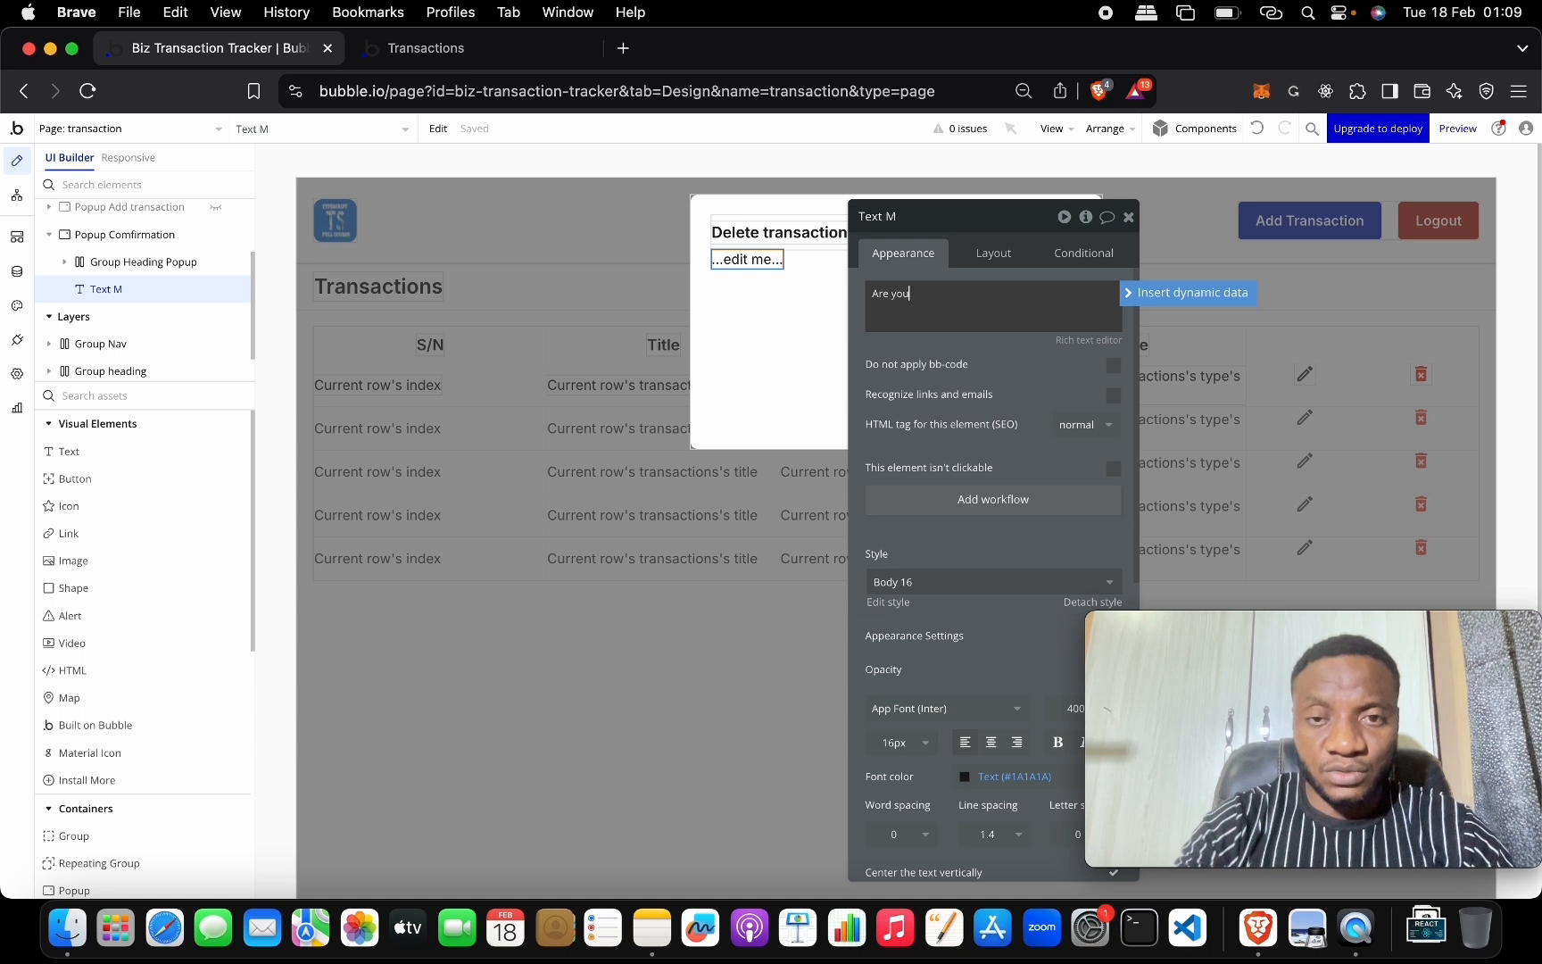
{"action": "type", "text": " Sure"}
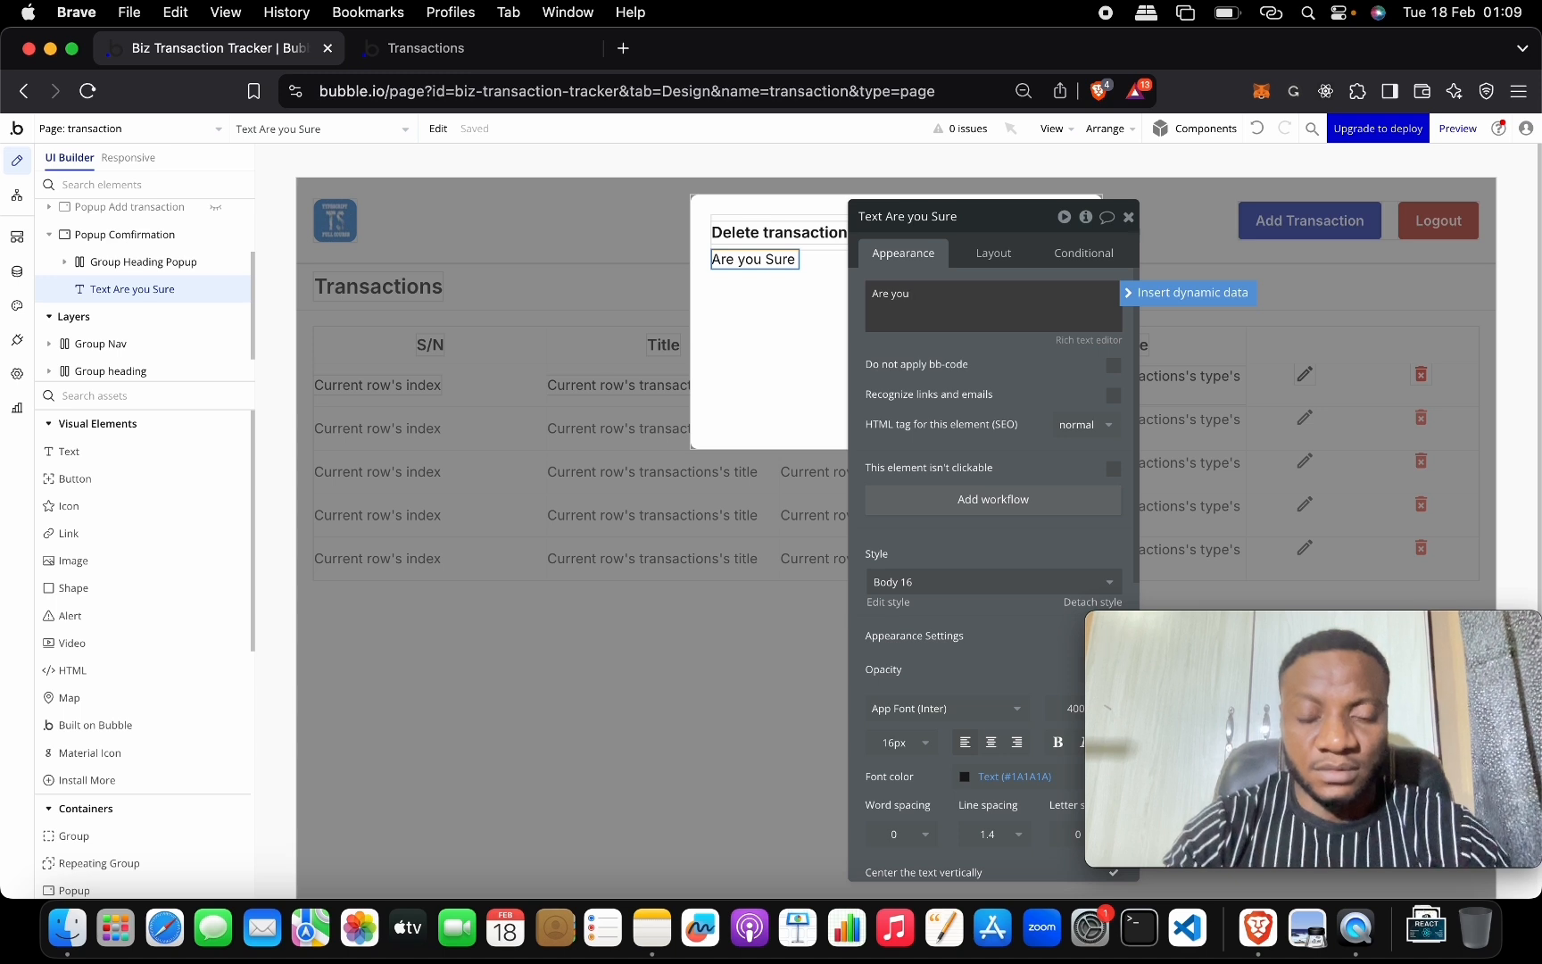
{"action": "type", "text": "sure you want to delete"}
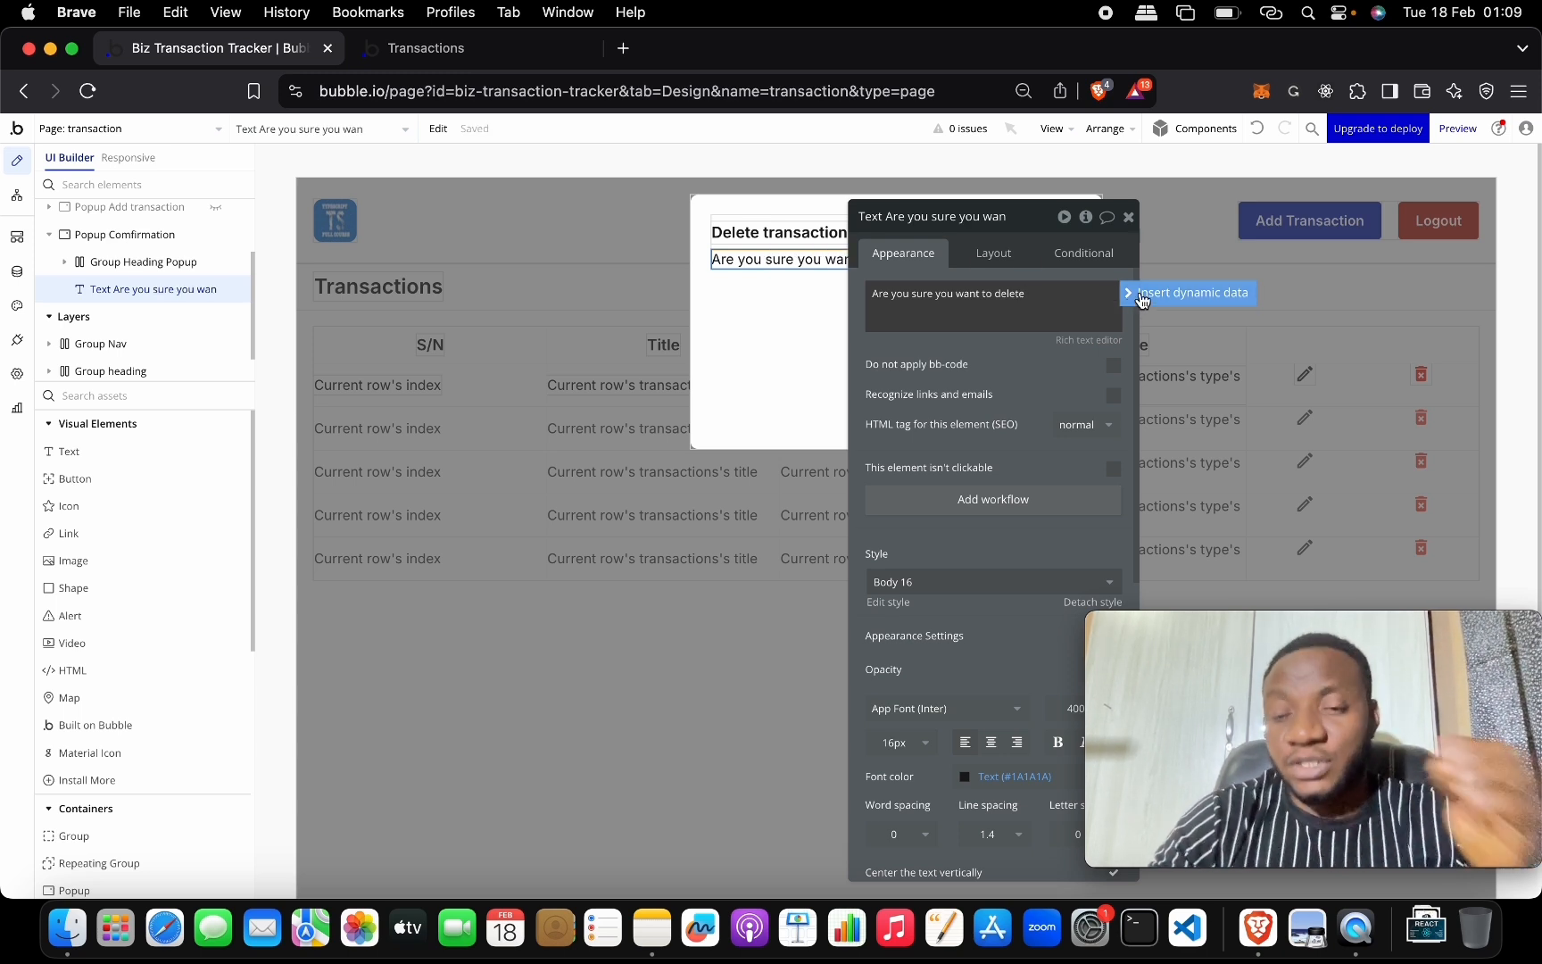
Set the confirmation popup's Type of content to transactions.
{"action": "left_click", "coordinate": [134, 234]}
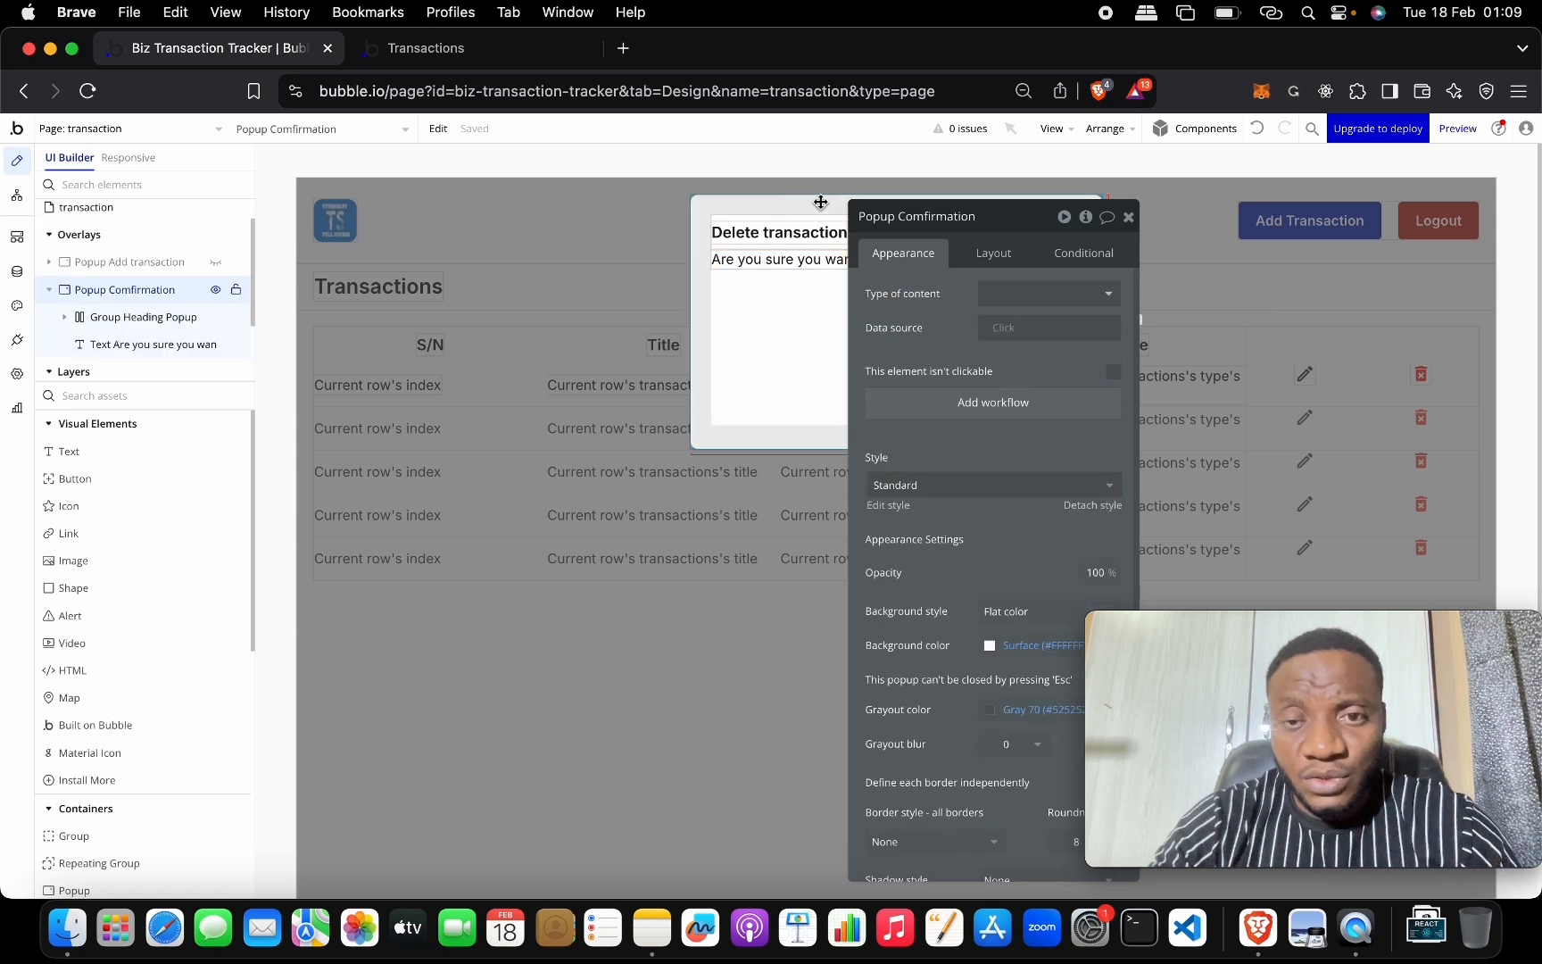
{"action": "left_click", "coordinate": [1018, 295]}
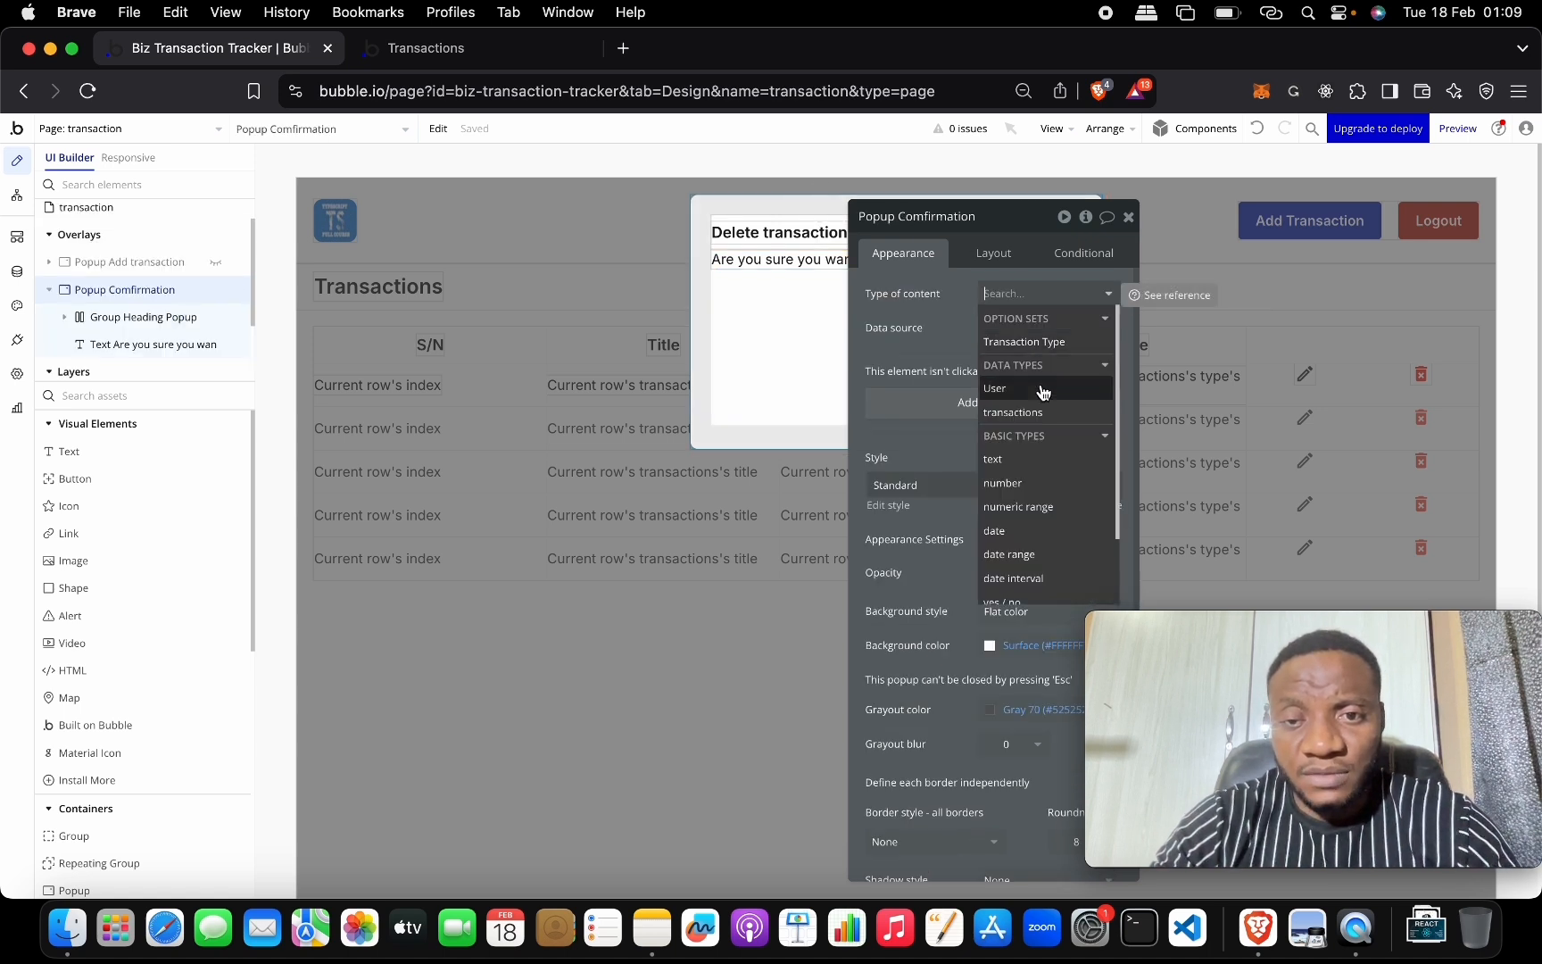
{"action": "left_click", "coordinate": [1044, 412]}
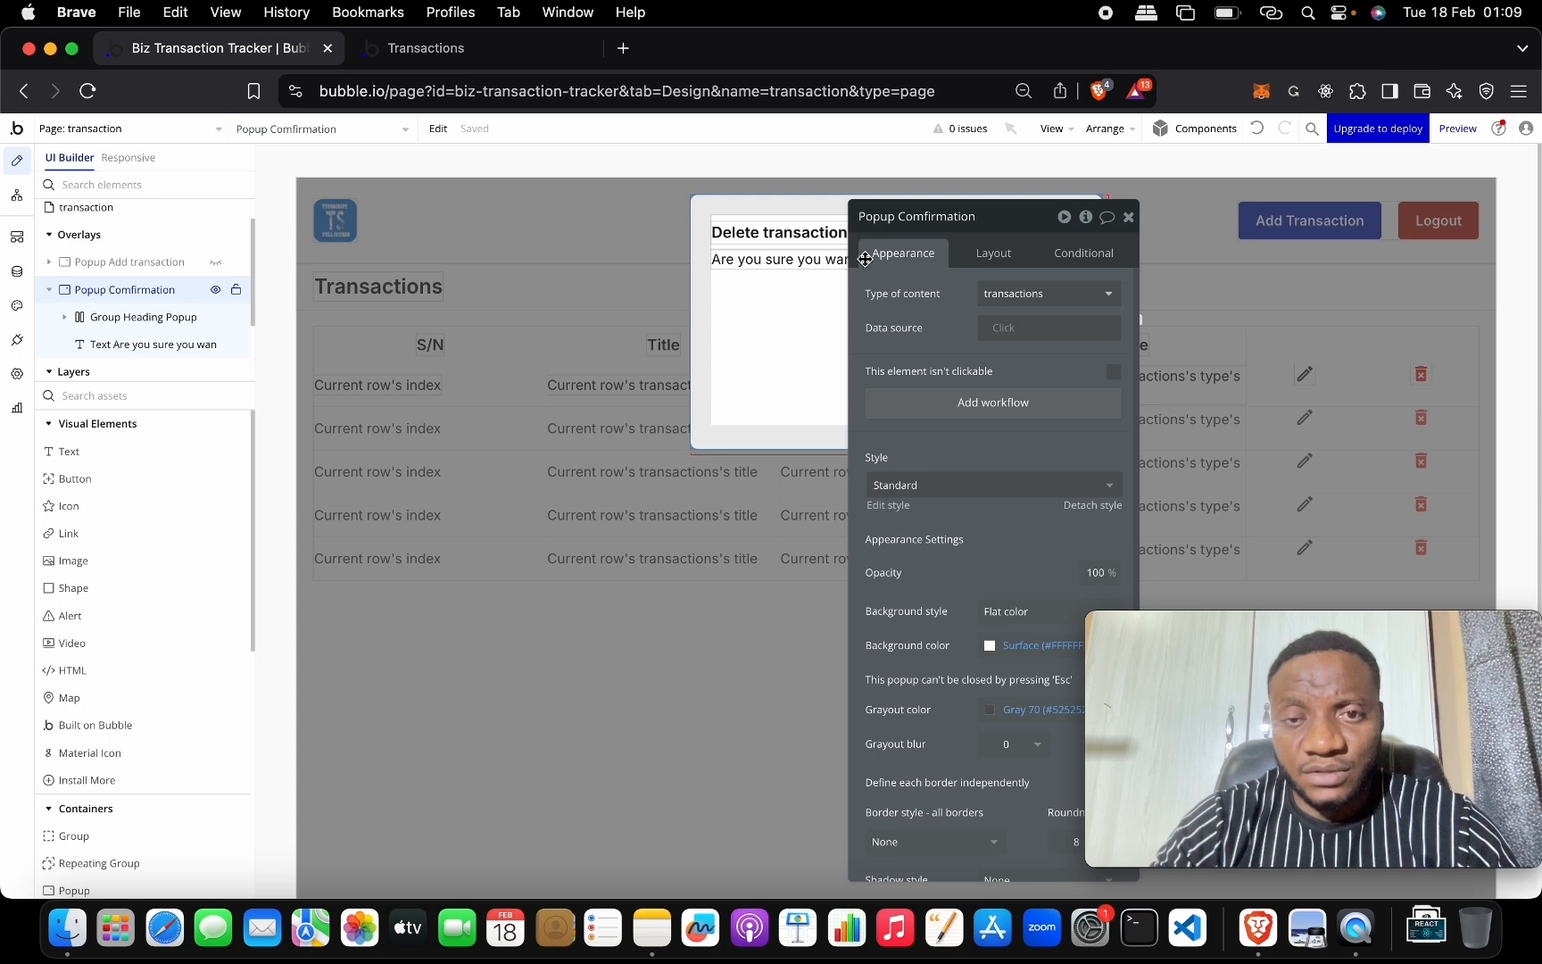
{"action": "left_click_drag", "start_coordinate": [998, 224], "coordinate": [501, 254]}
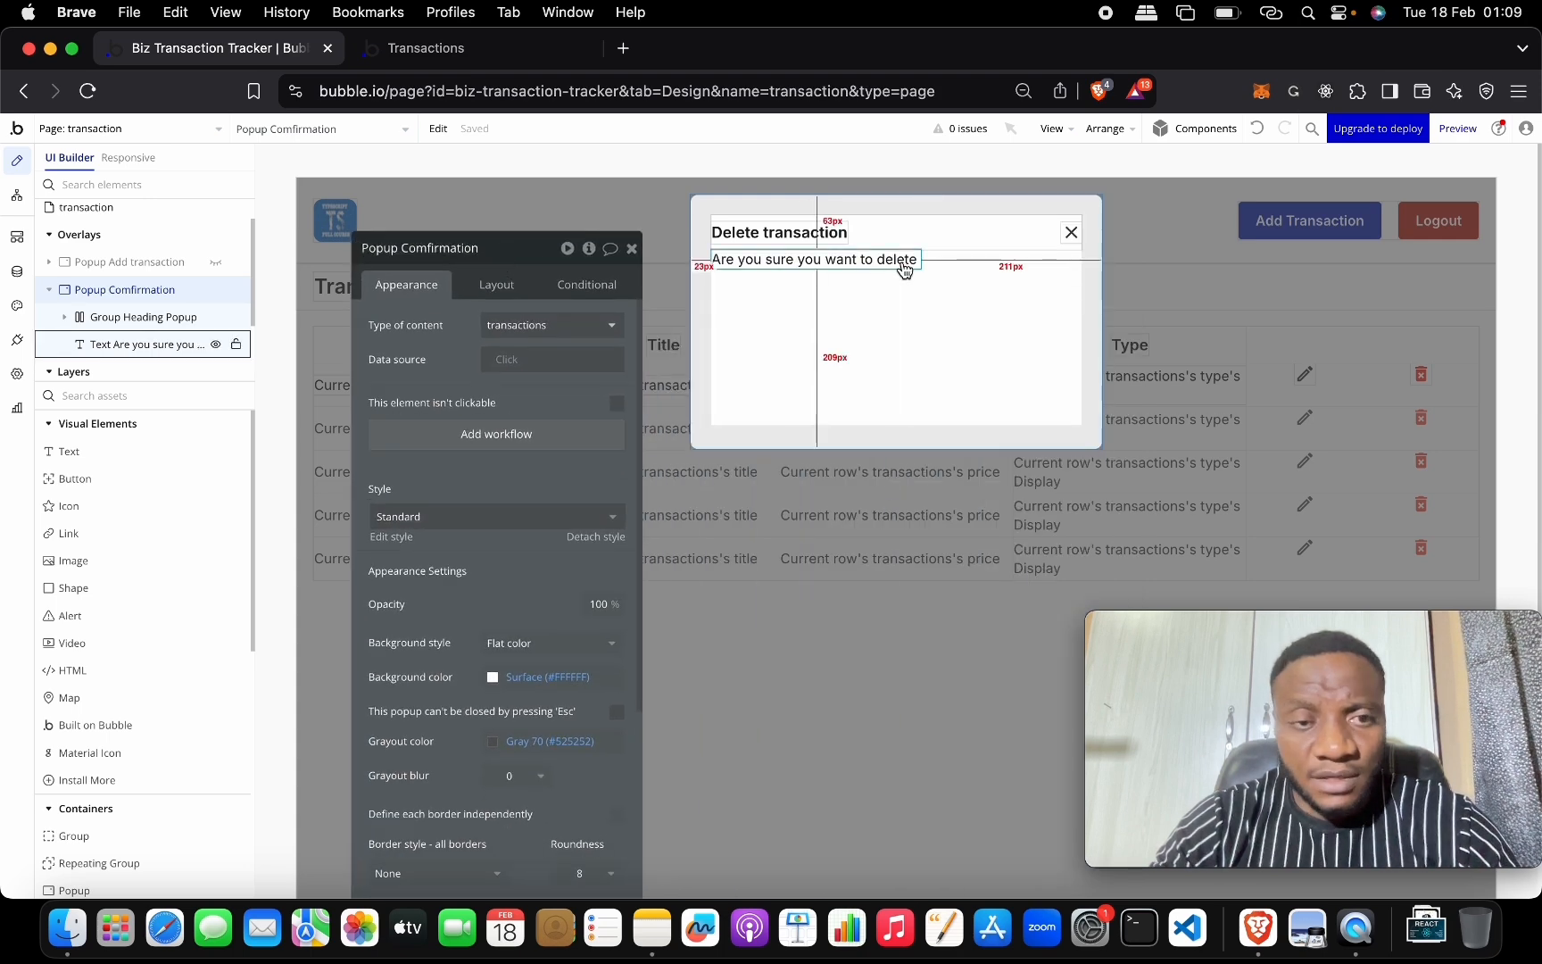
{"action": "left_click", "coordinate": [508, 360]}
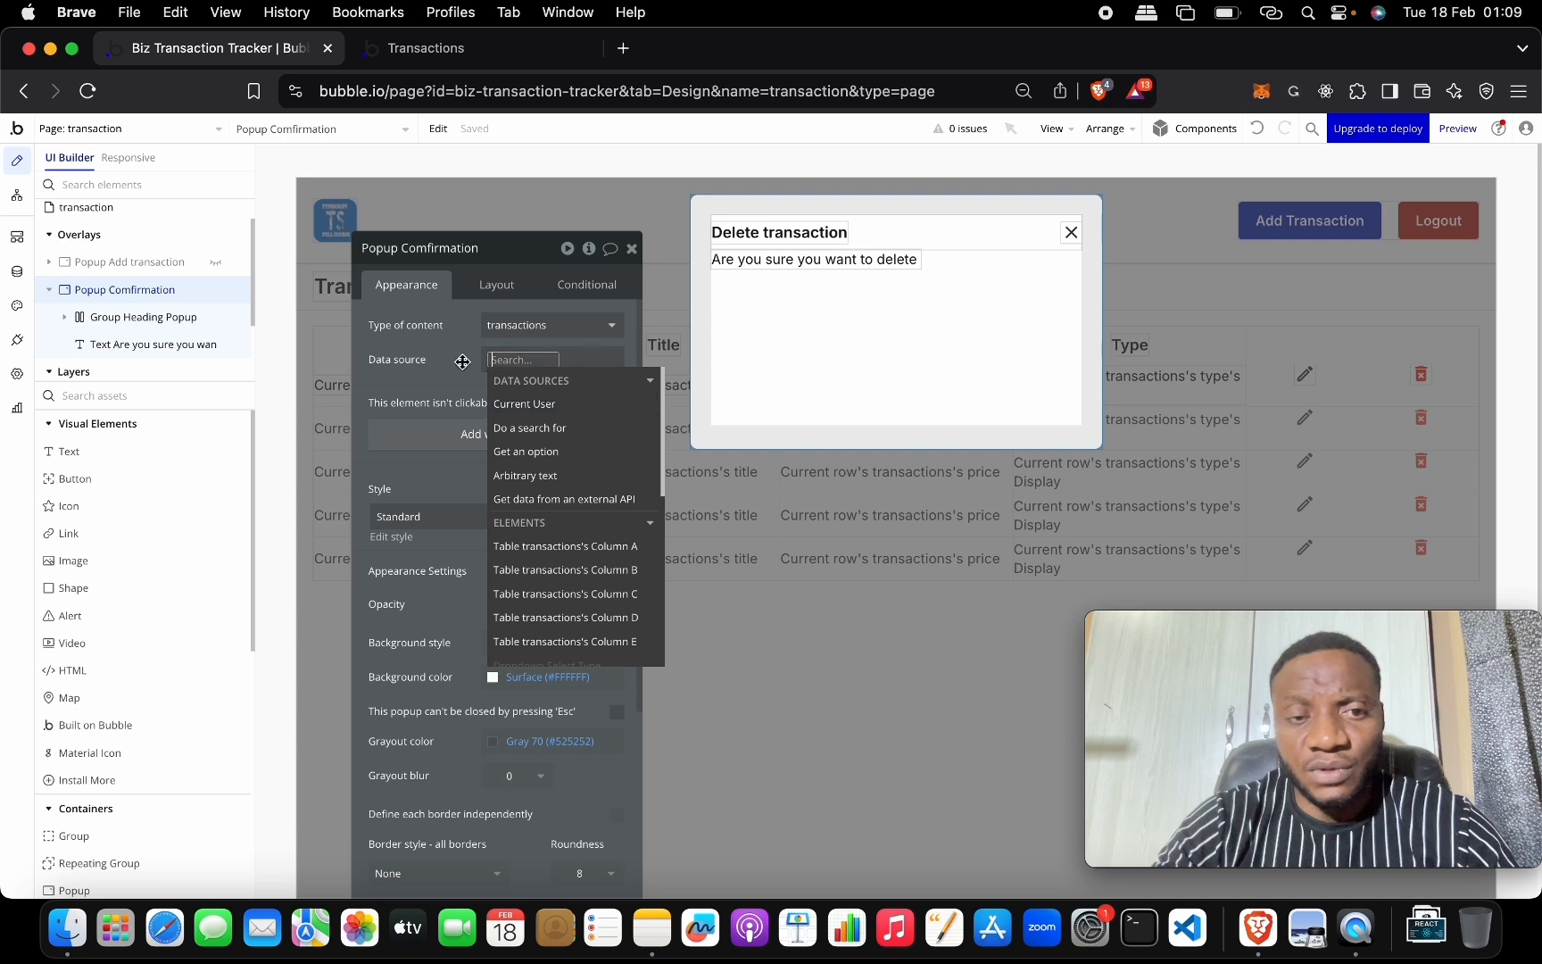
Insert Parent group's transactions's title after 'delete' in the message.
{"action": "left_click", "coordinate": [921, 262]}
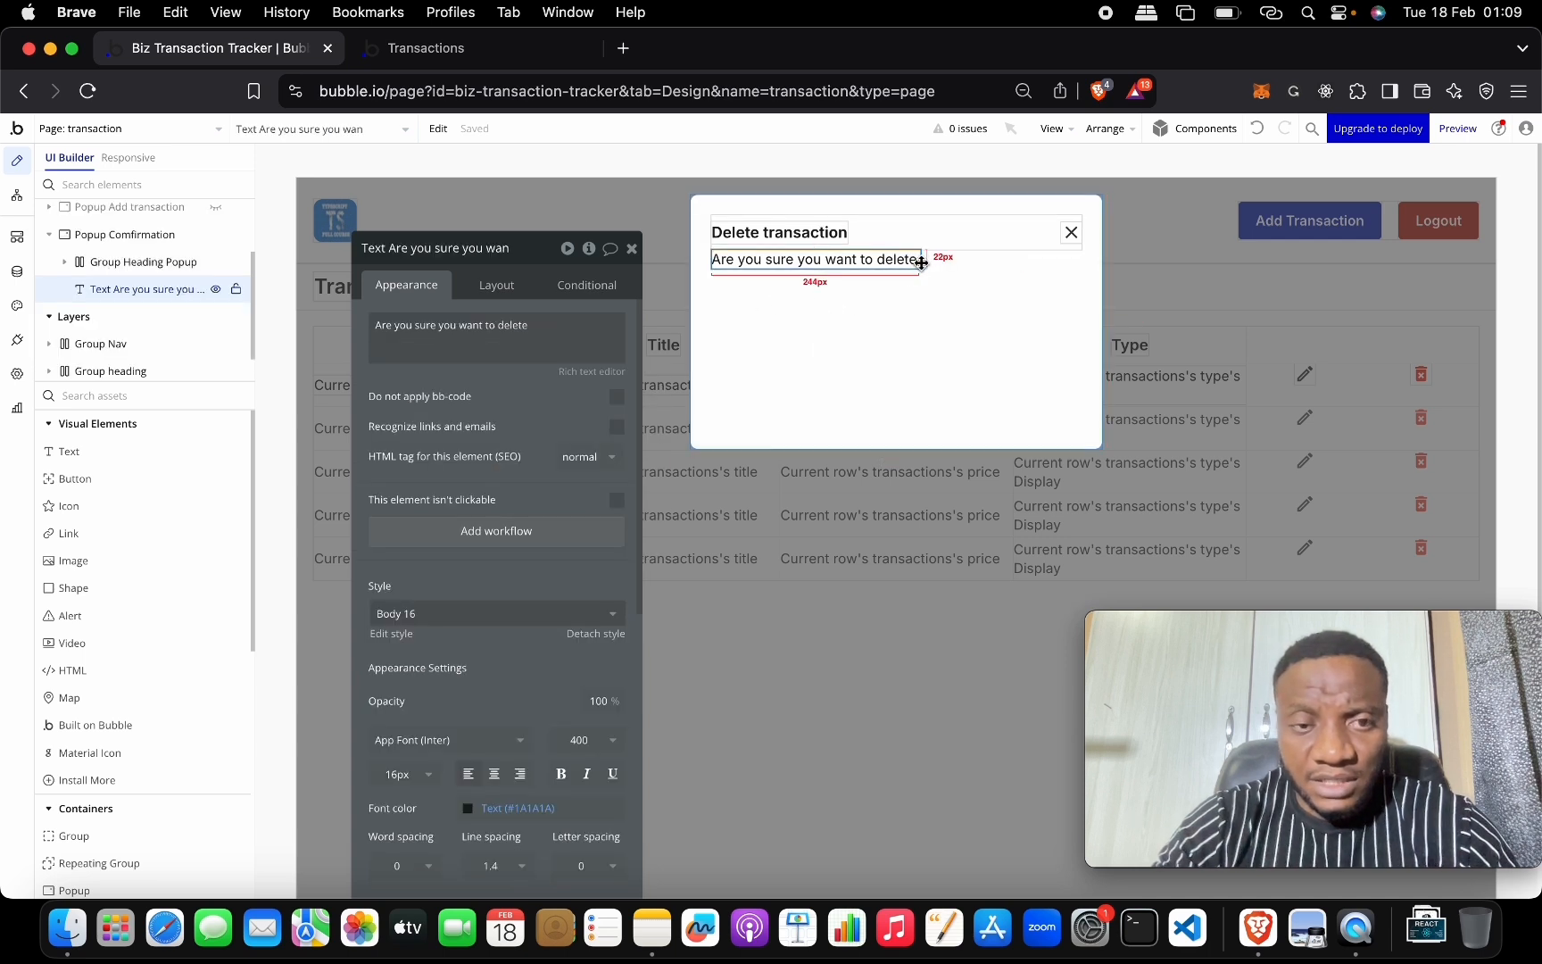
{"action": "left_click", "coordinate": [559, 341]}
{"action": "left_click", "coordinate": [565, 332]}
{"action": "left_click", "coordinate": [652, 330]}
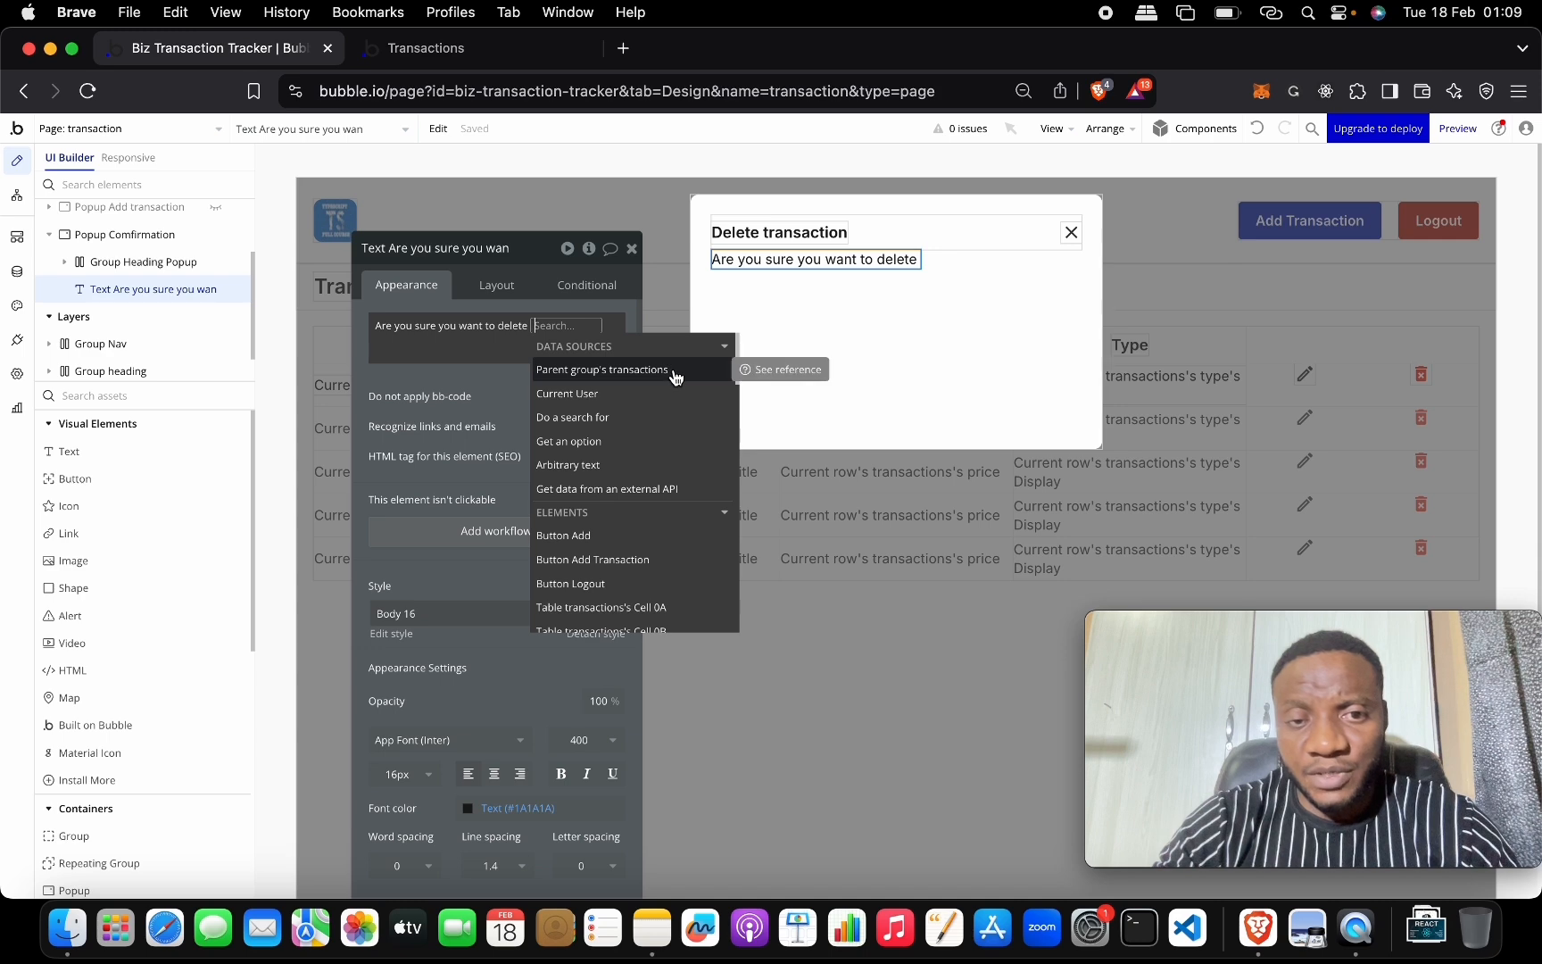
{"action": "left_click", "coordinate": [672, 371]}
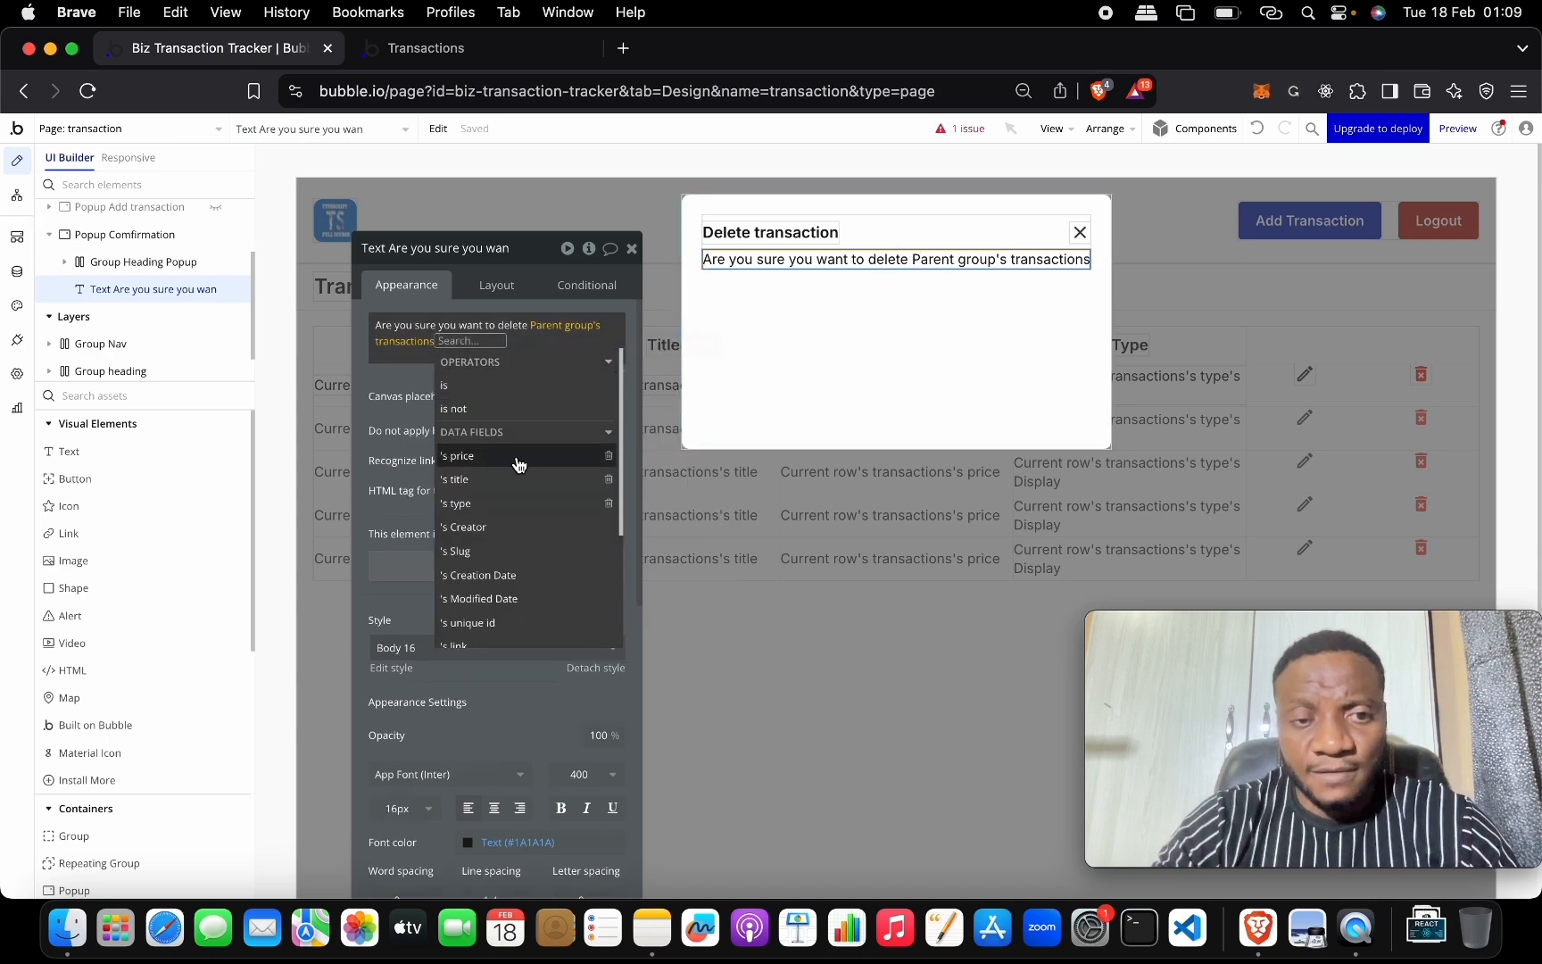
{"action": "left_click", "coordinate": [538, 481]}
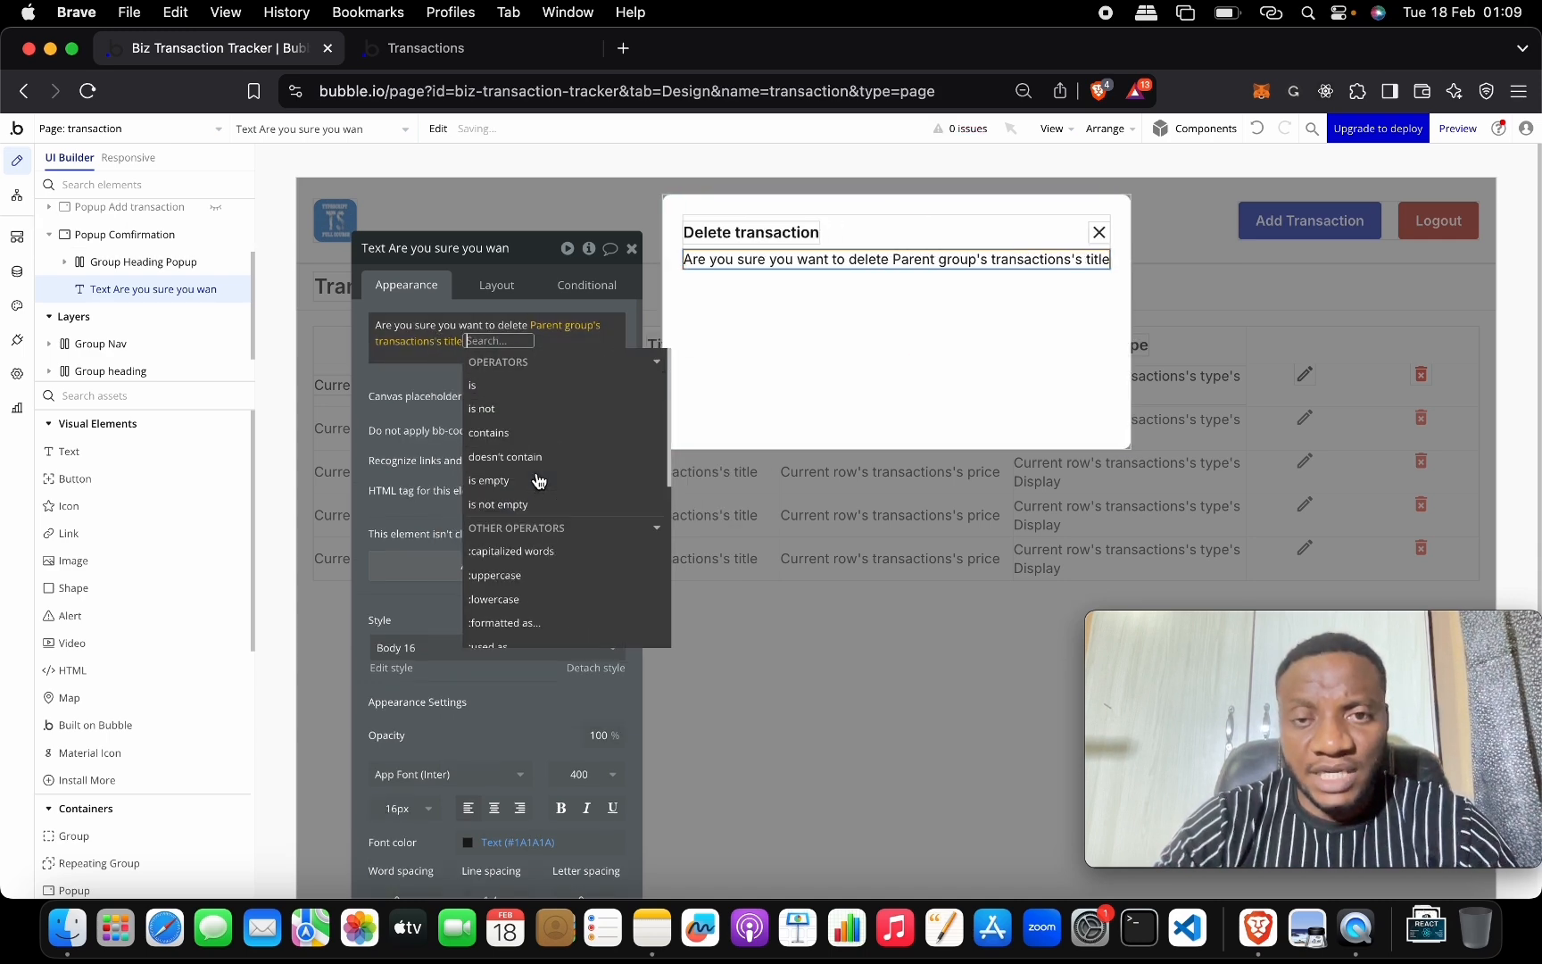
{"action": "left_click", "coordinate": [840, 320]}
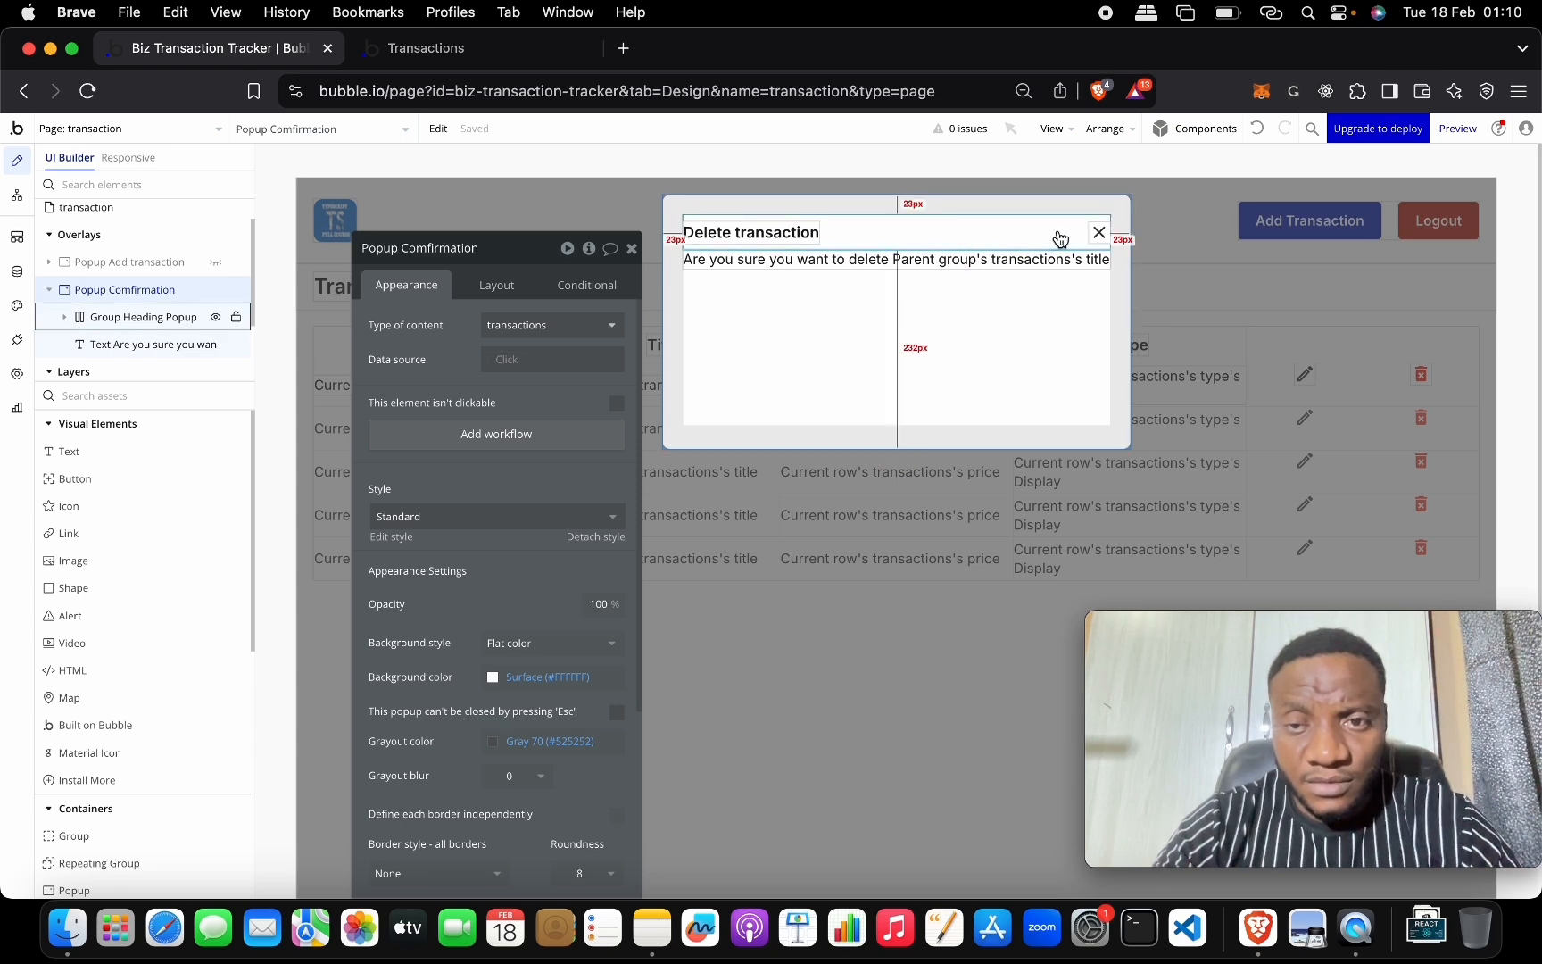
Correct the misspelled 'transacrion' so the message ends with 'transaction'.
{"action": "left_click", "coordinate": [732, 262]}
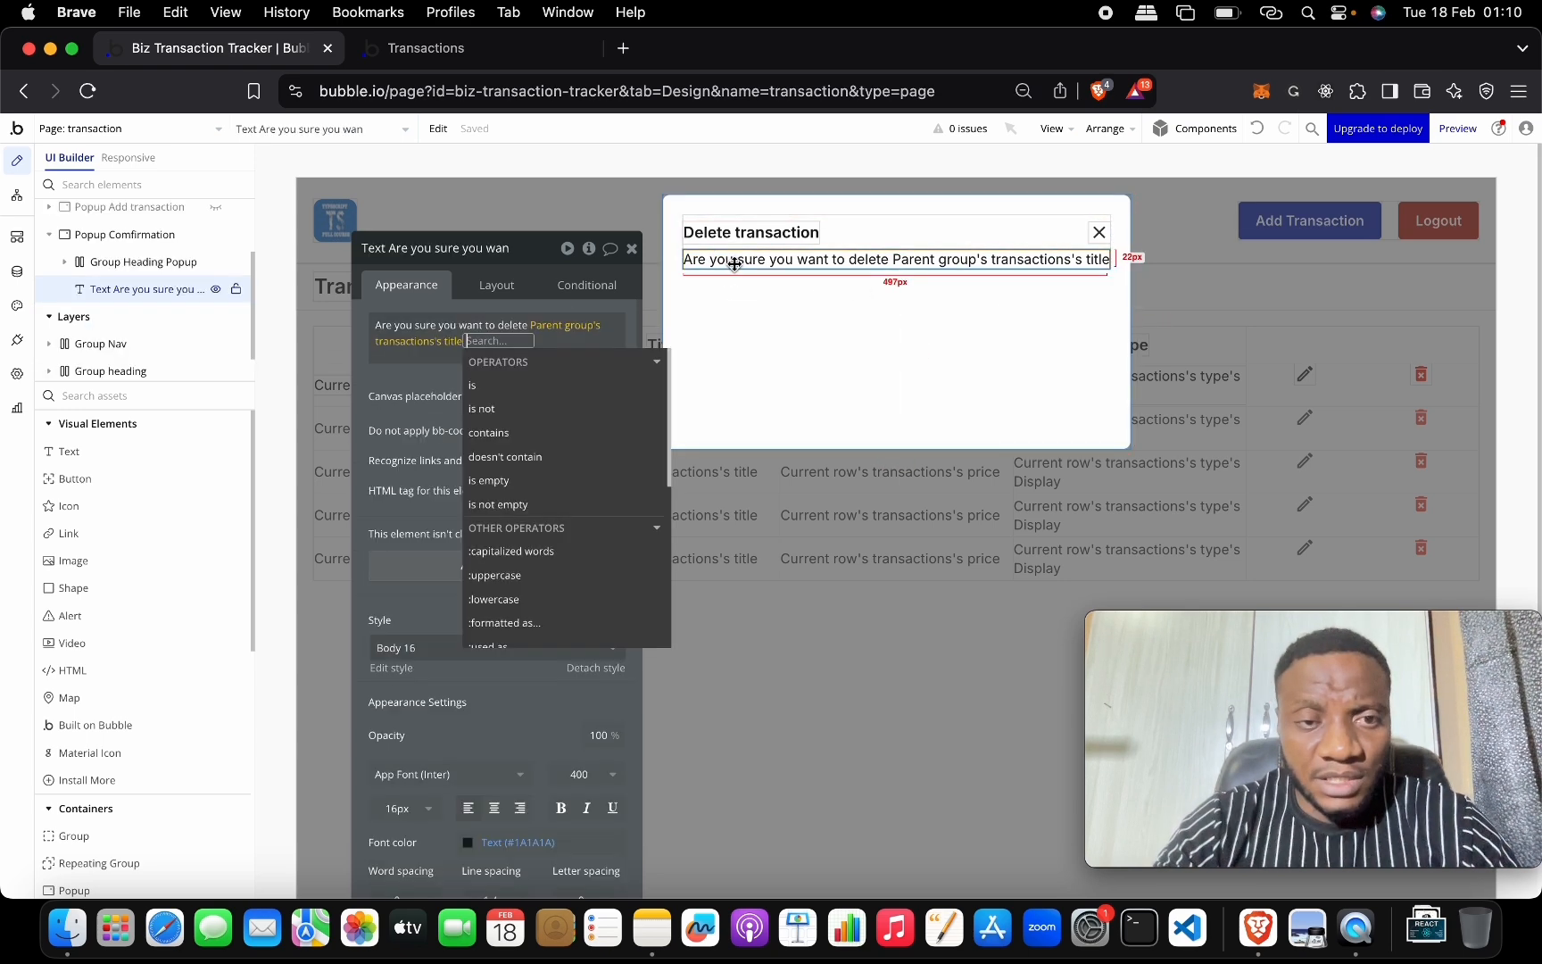
{"action": "left_click", "coordinate": [437, 362]}
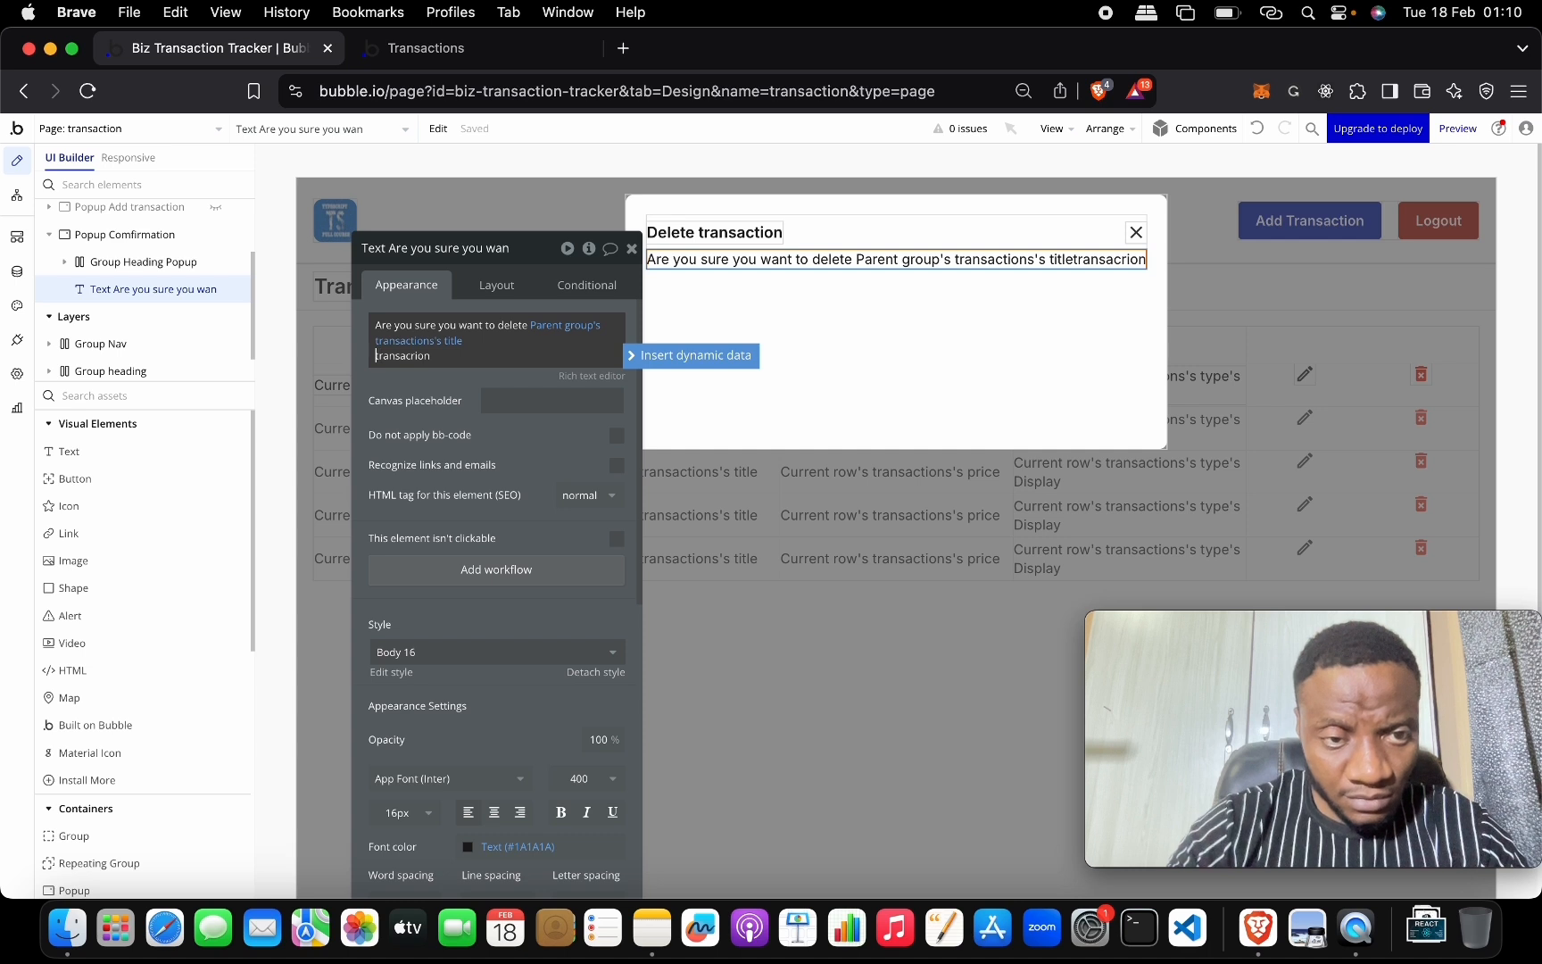
{"action": "key", "text": "Left"}
{"action": "left_click", "coordinate": [528, 308]}
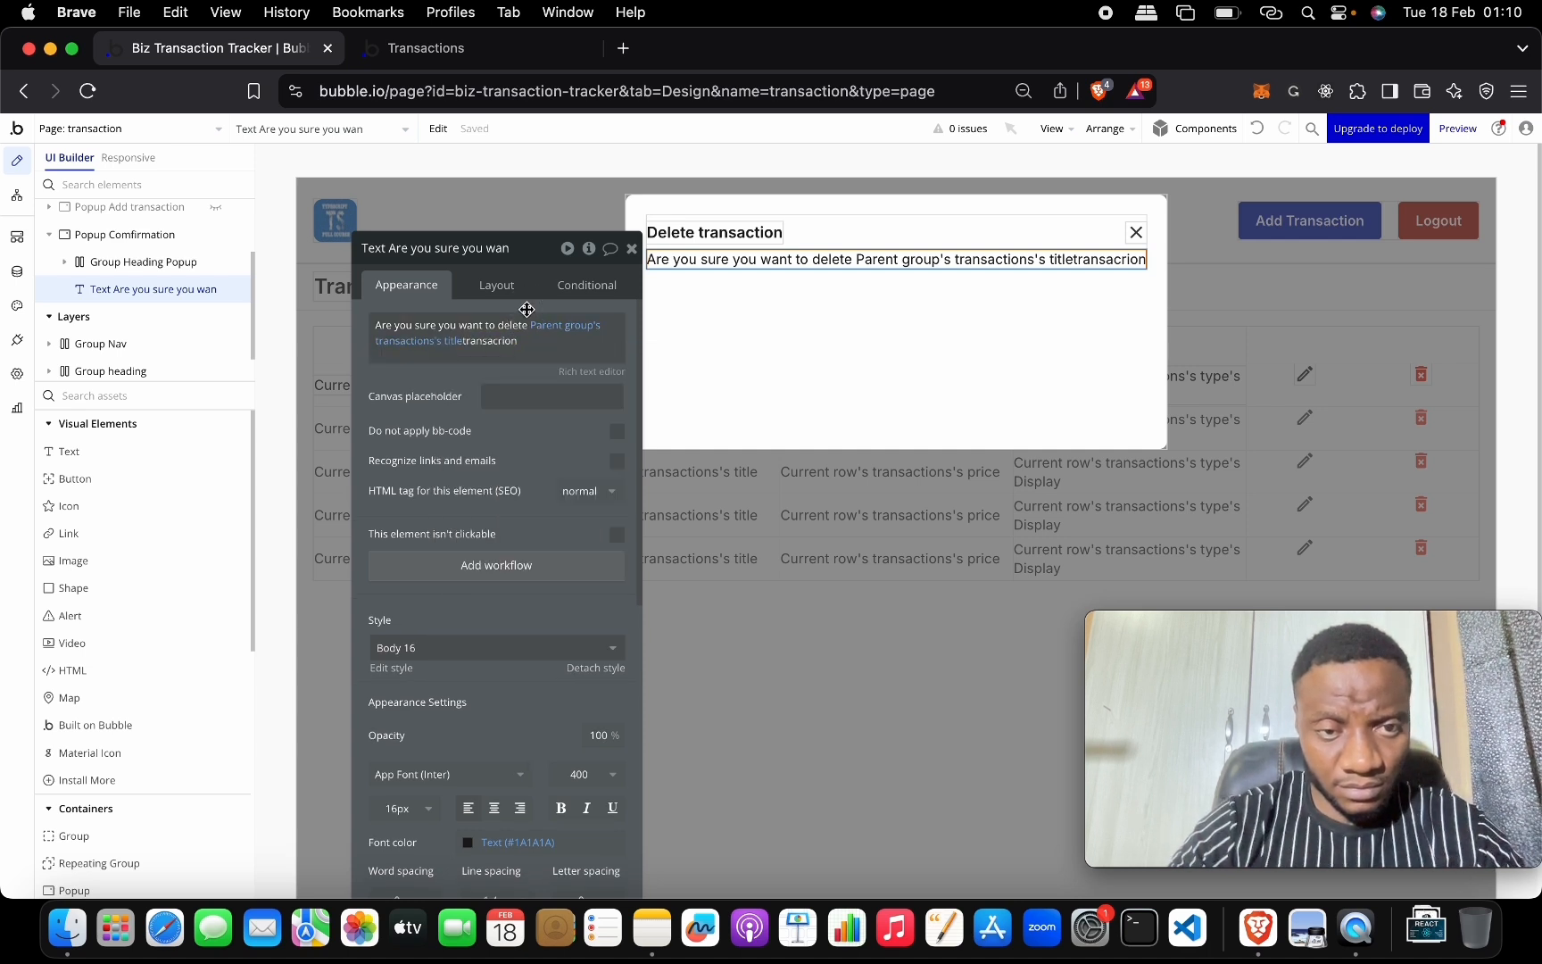
{"action": "double_click", "coordinate": [492, 341]}
{"action": "key", "text": "Left"}
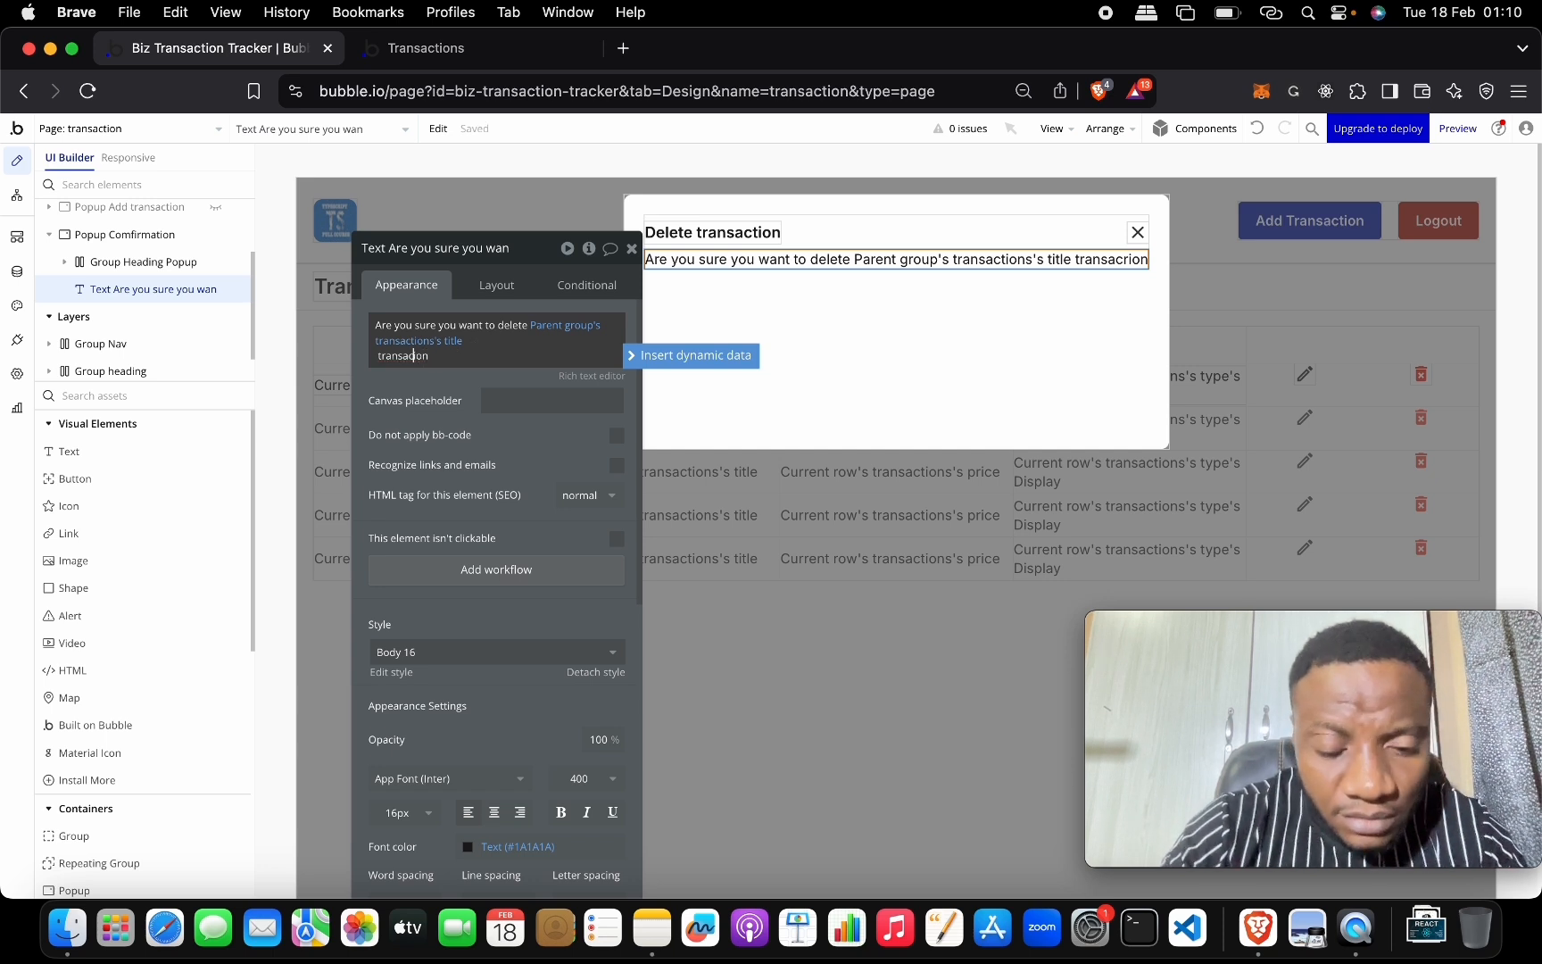
{"action": "left_click", "coordinate": [910, 362]}
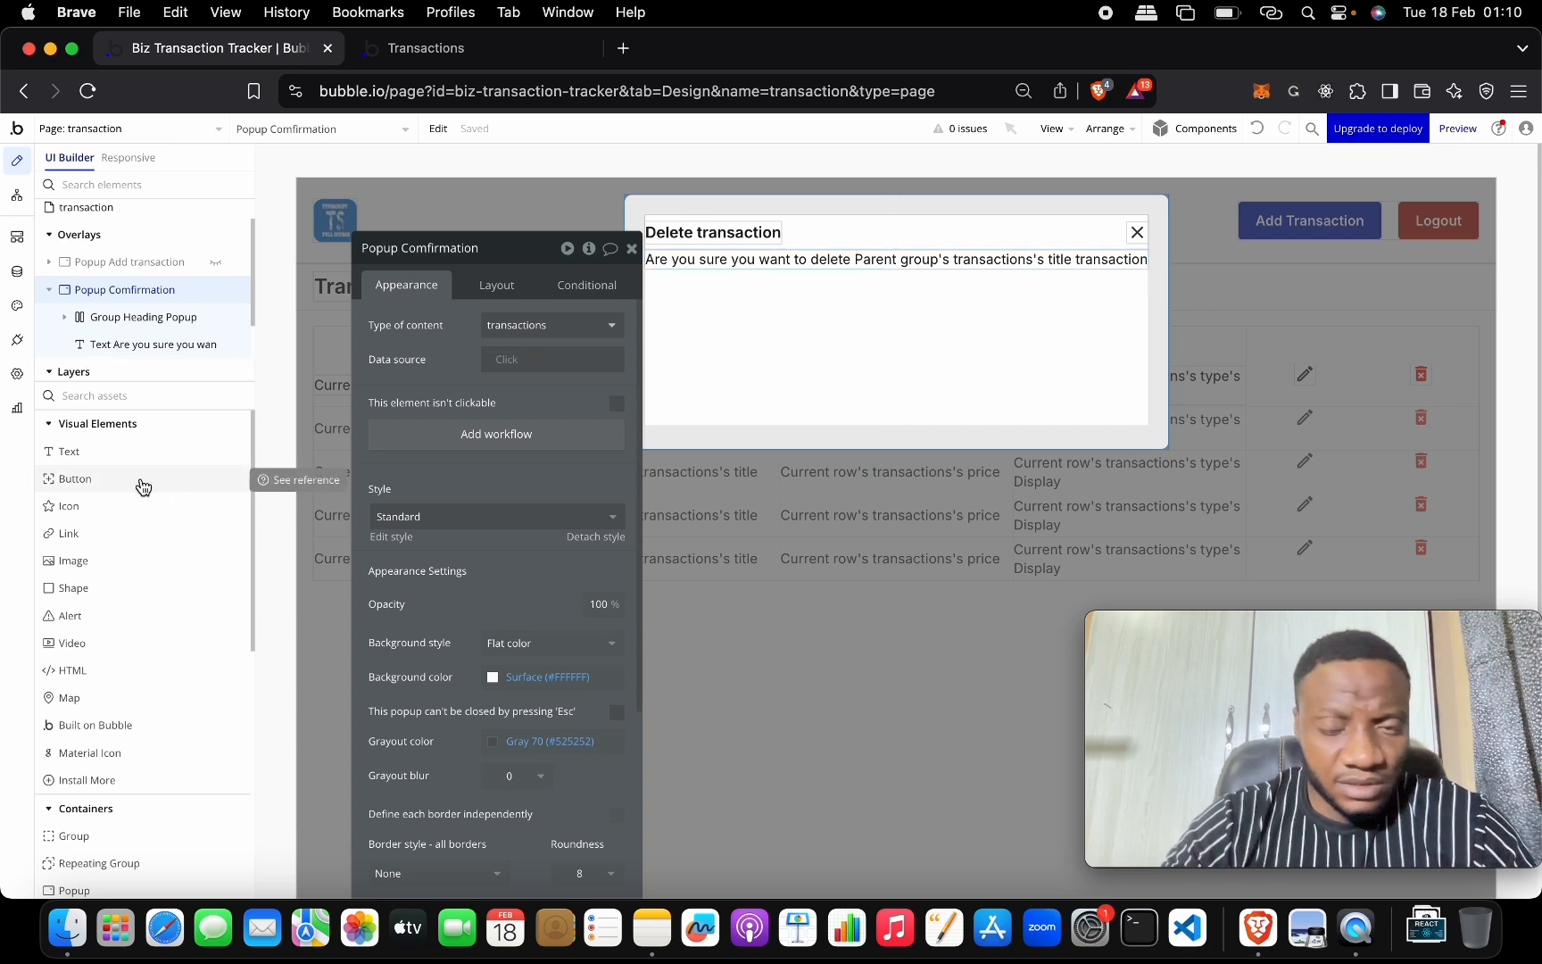
Add a button labelled 'Delete' under the popup message and stretch it to full width.
{"action": "left_click_drag", "start_coordinate": [142, 486], "coordinate": [768, 382]}
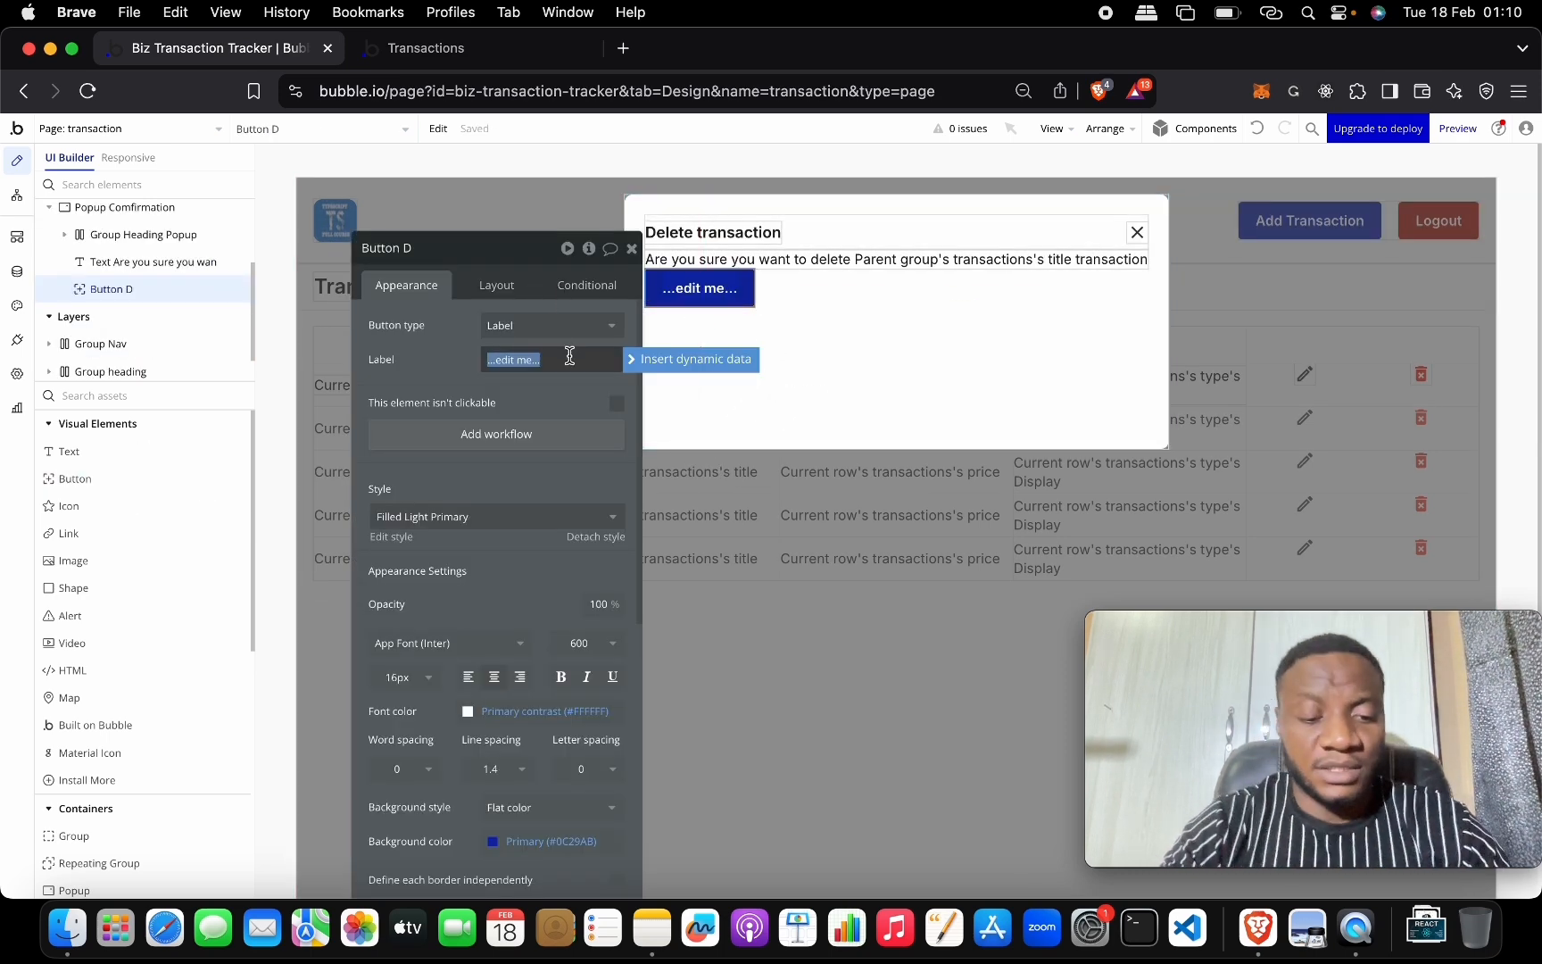
{"action": "type", "text": "Delete"}
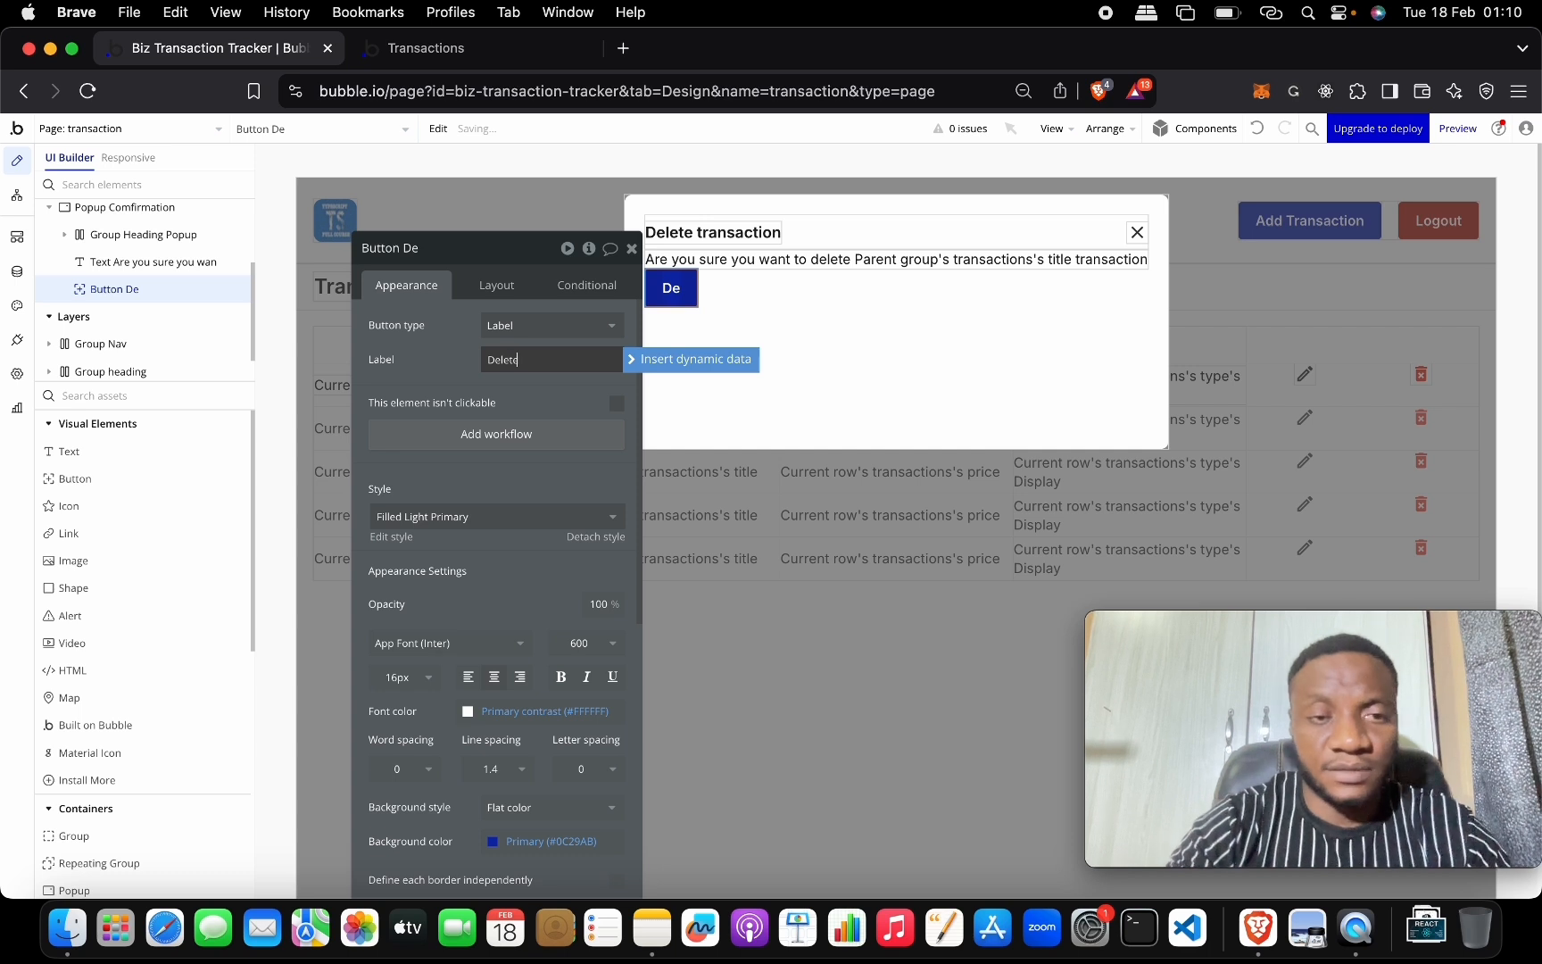
{"action": "left_click", "coordinate": [456, 364]}
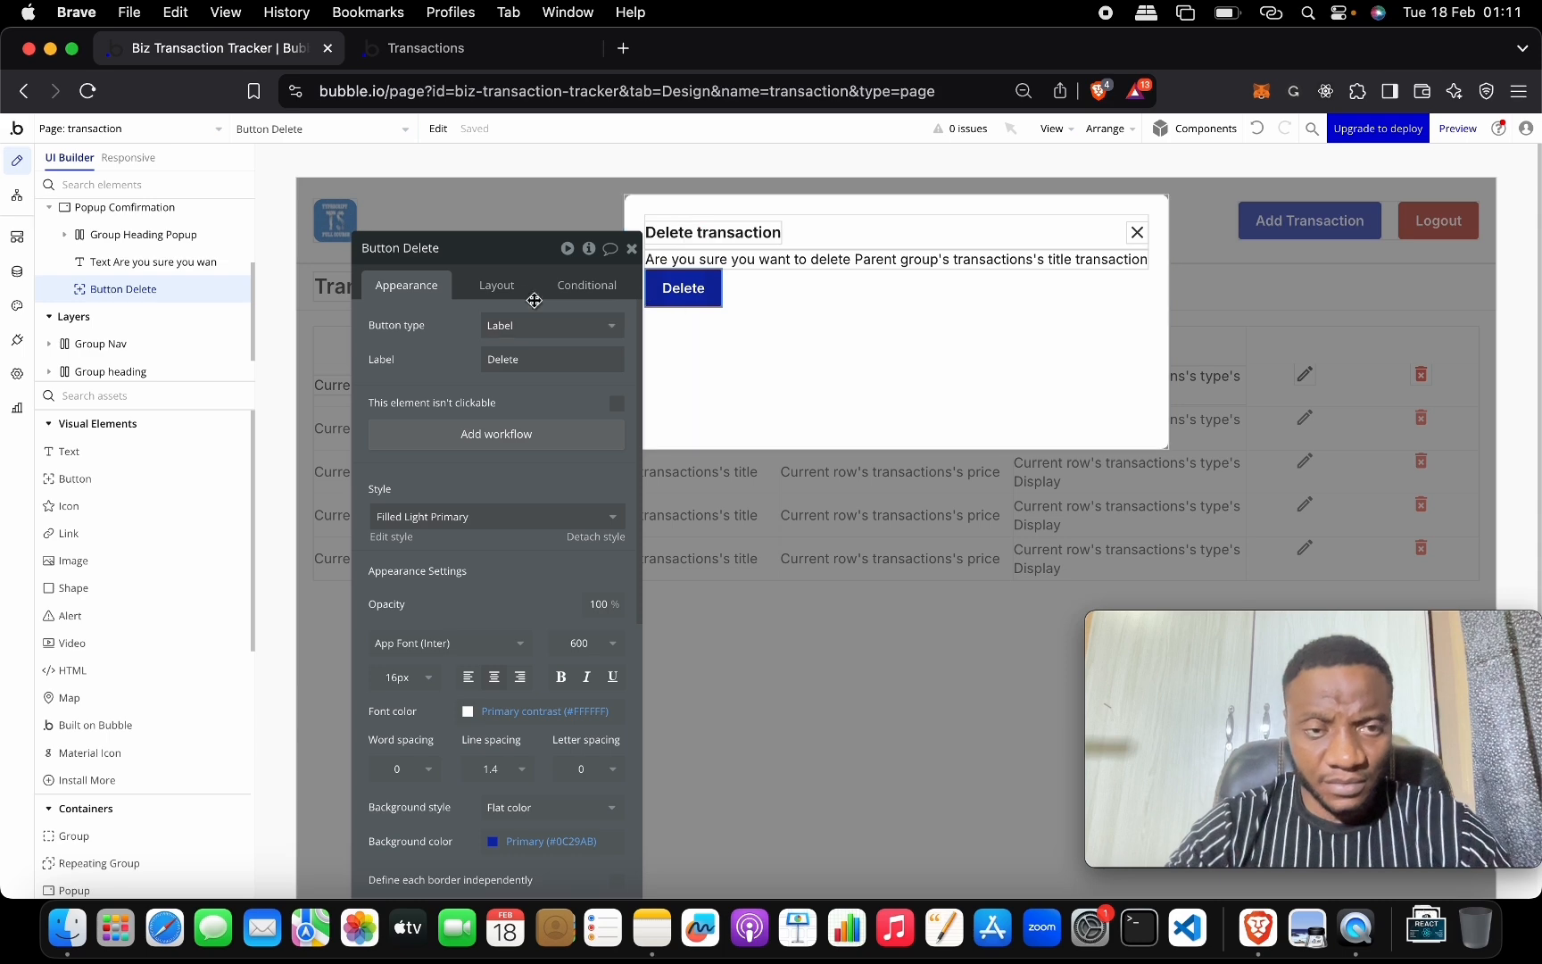
{"action": "left_click", "coordinate": [496, 285]}
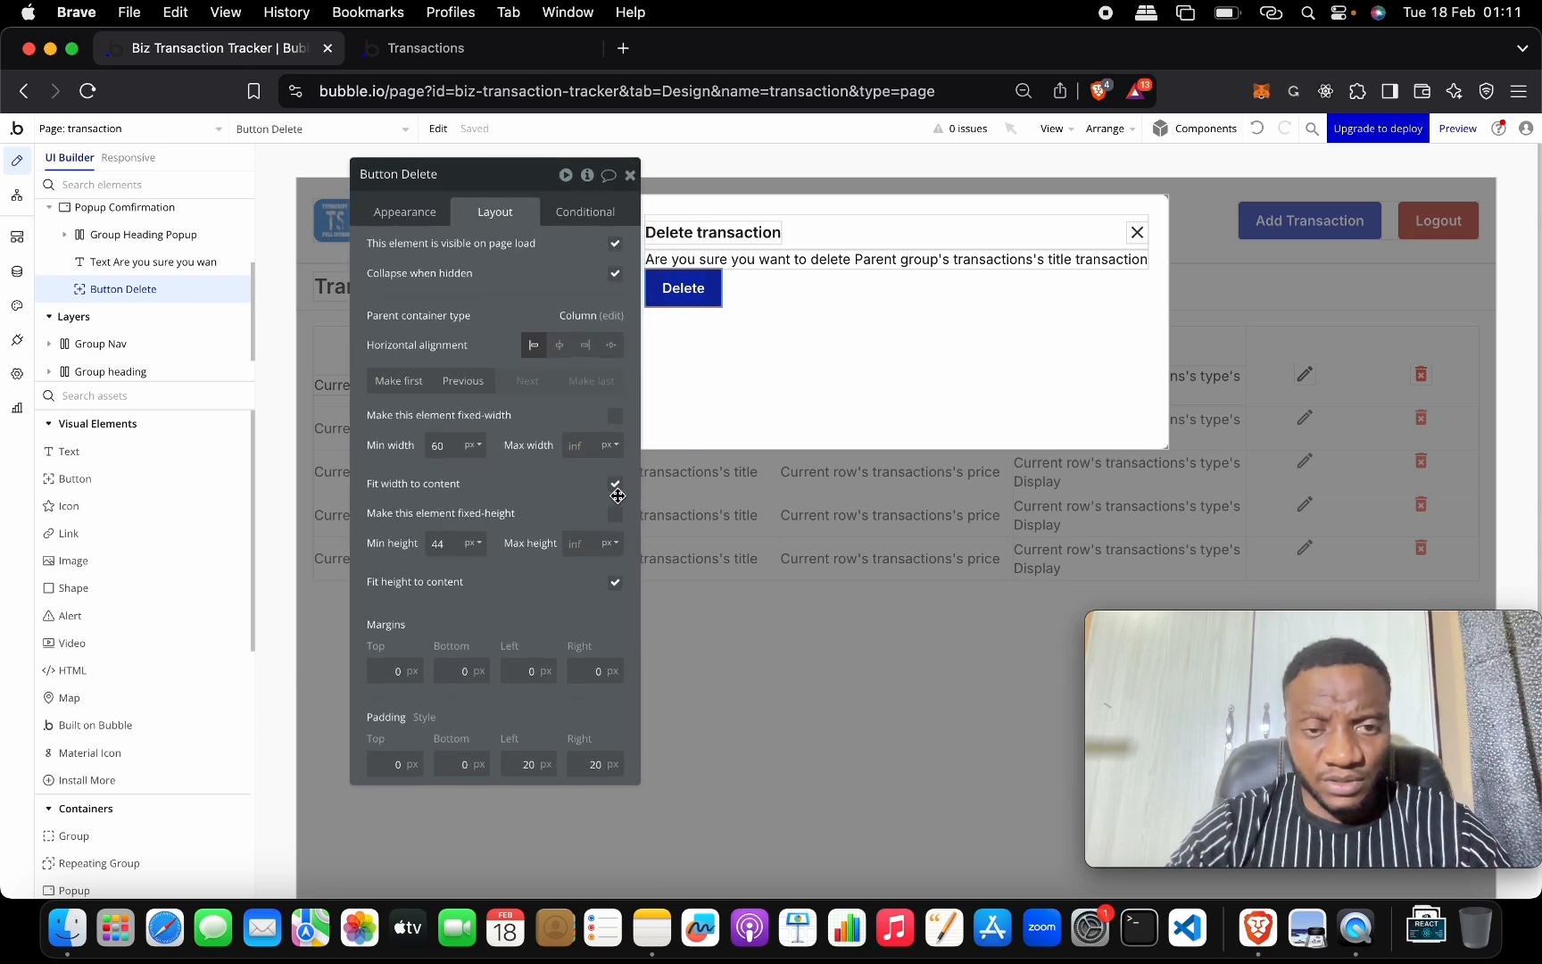
{"action": "left_click", "coordinate": [615, 484]}
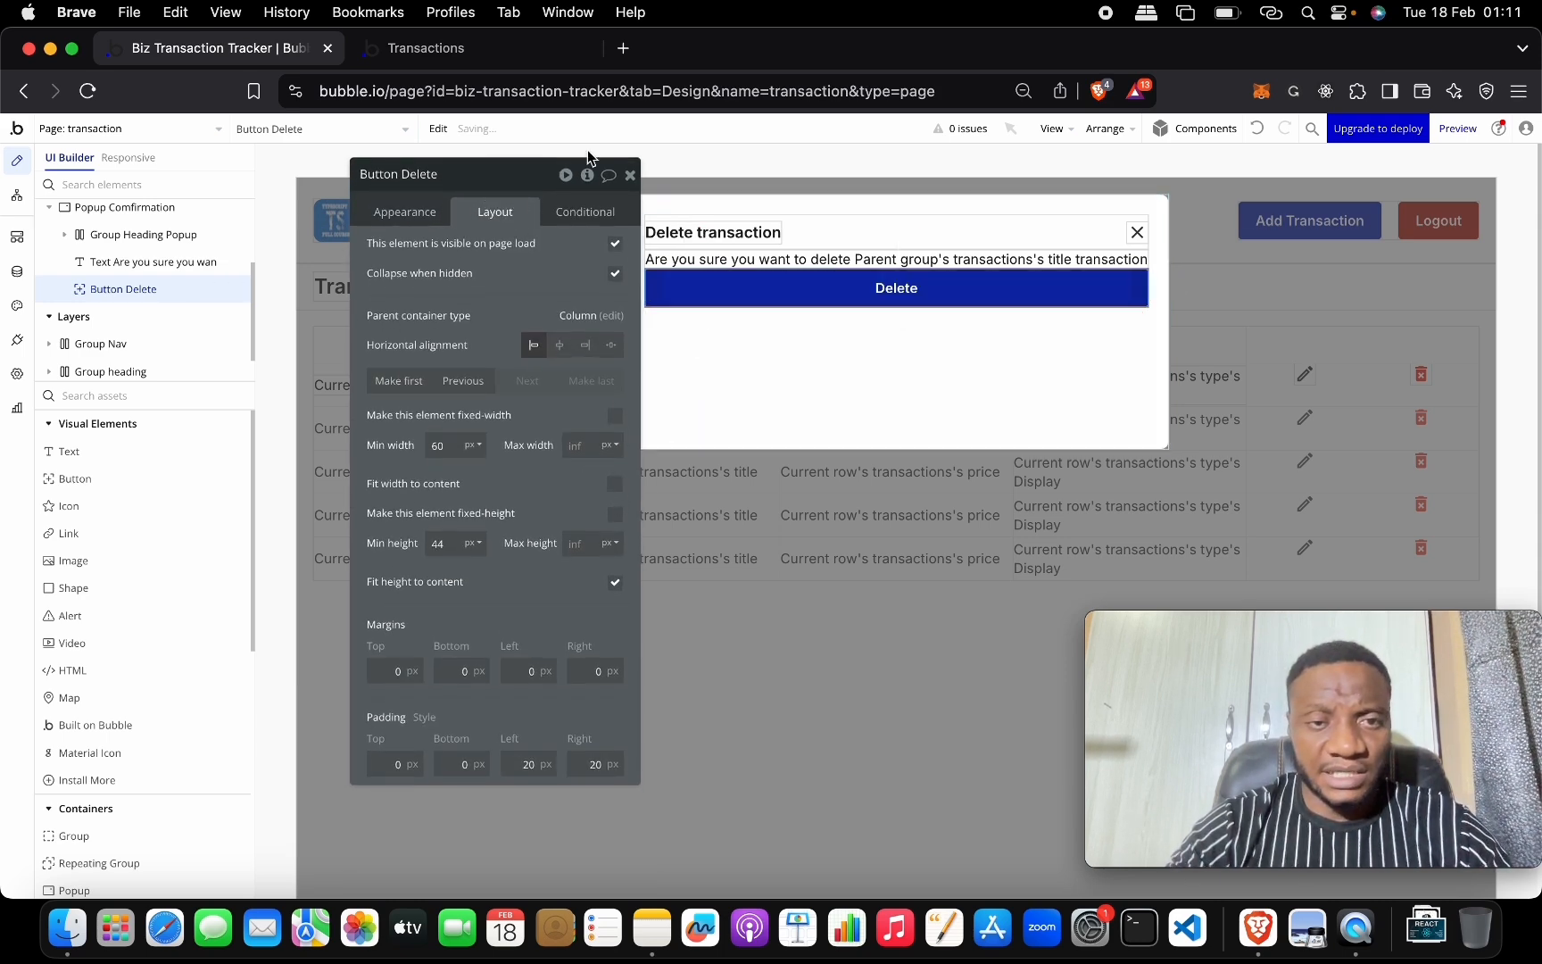
{"action": "left_click", "coordinate": [423, 213]}
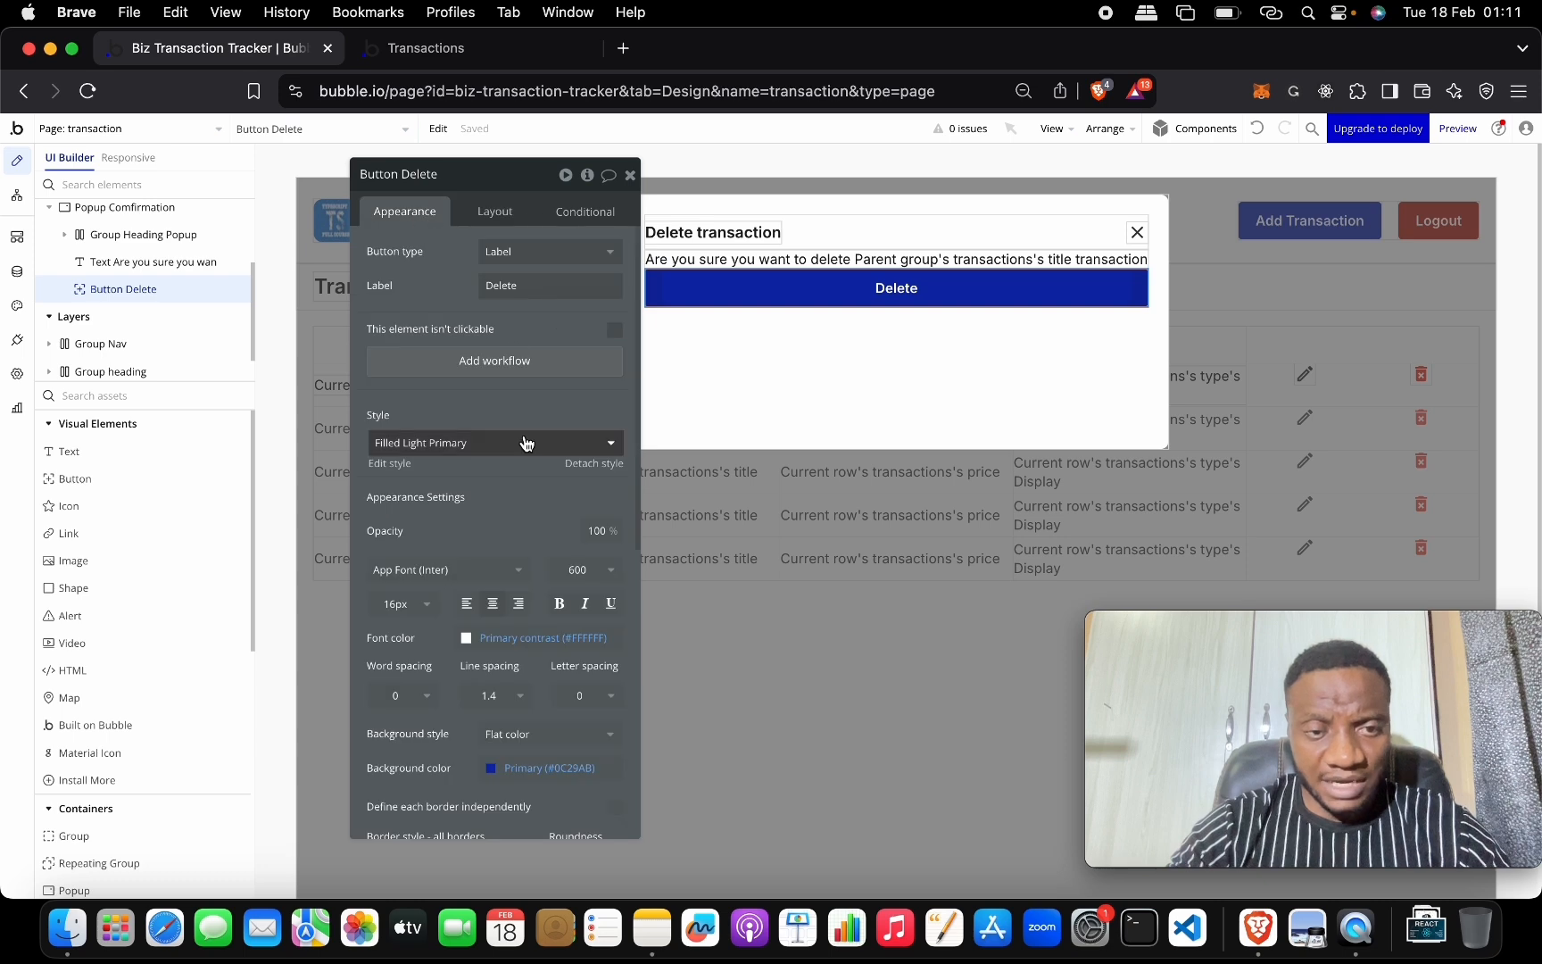
{"action": "left_click", "coordinate": [523, 443]}
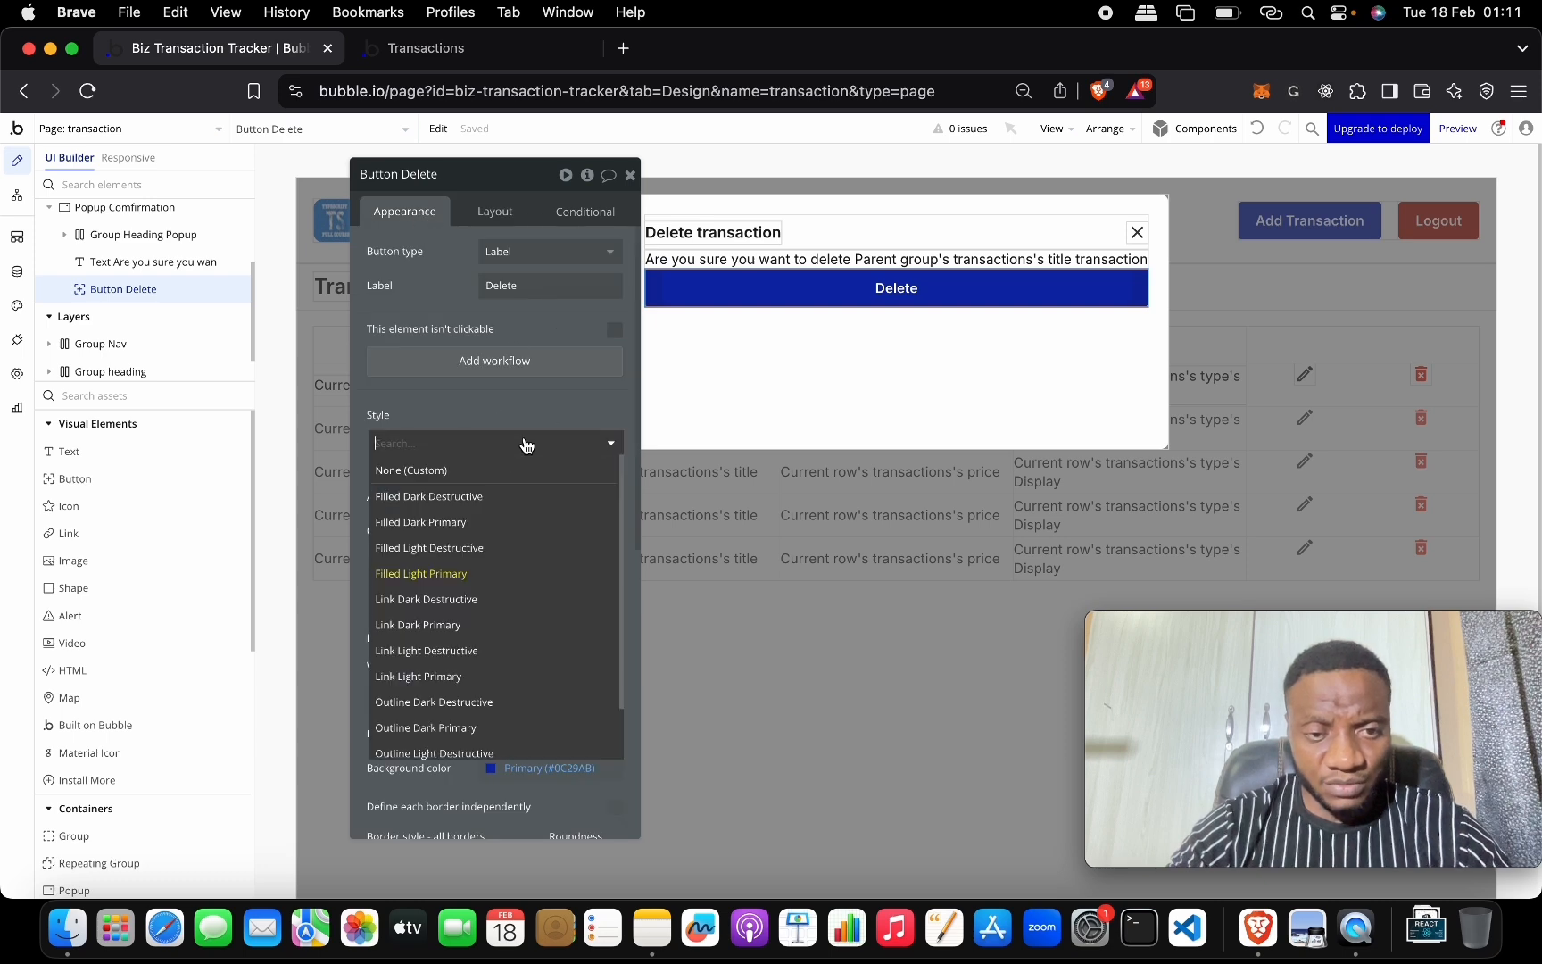
Give the Delete button the Filled Light Destructive style and set the popup's row gap to 30px.
{"action": "left_click", "coordinate": [528, 549]}
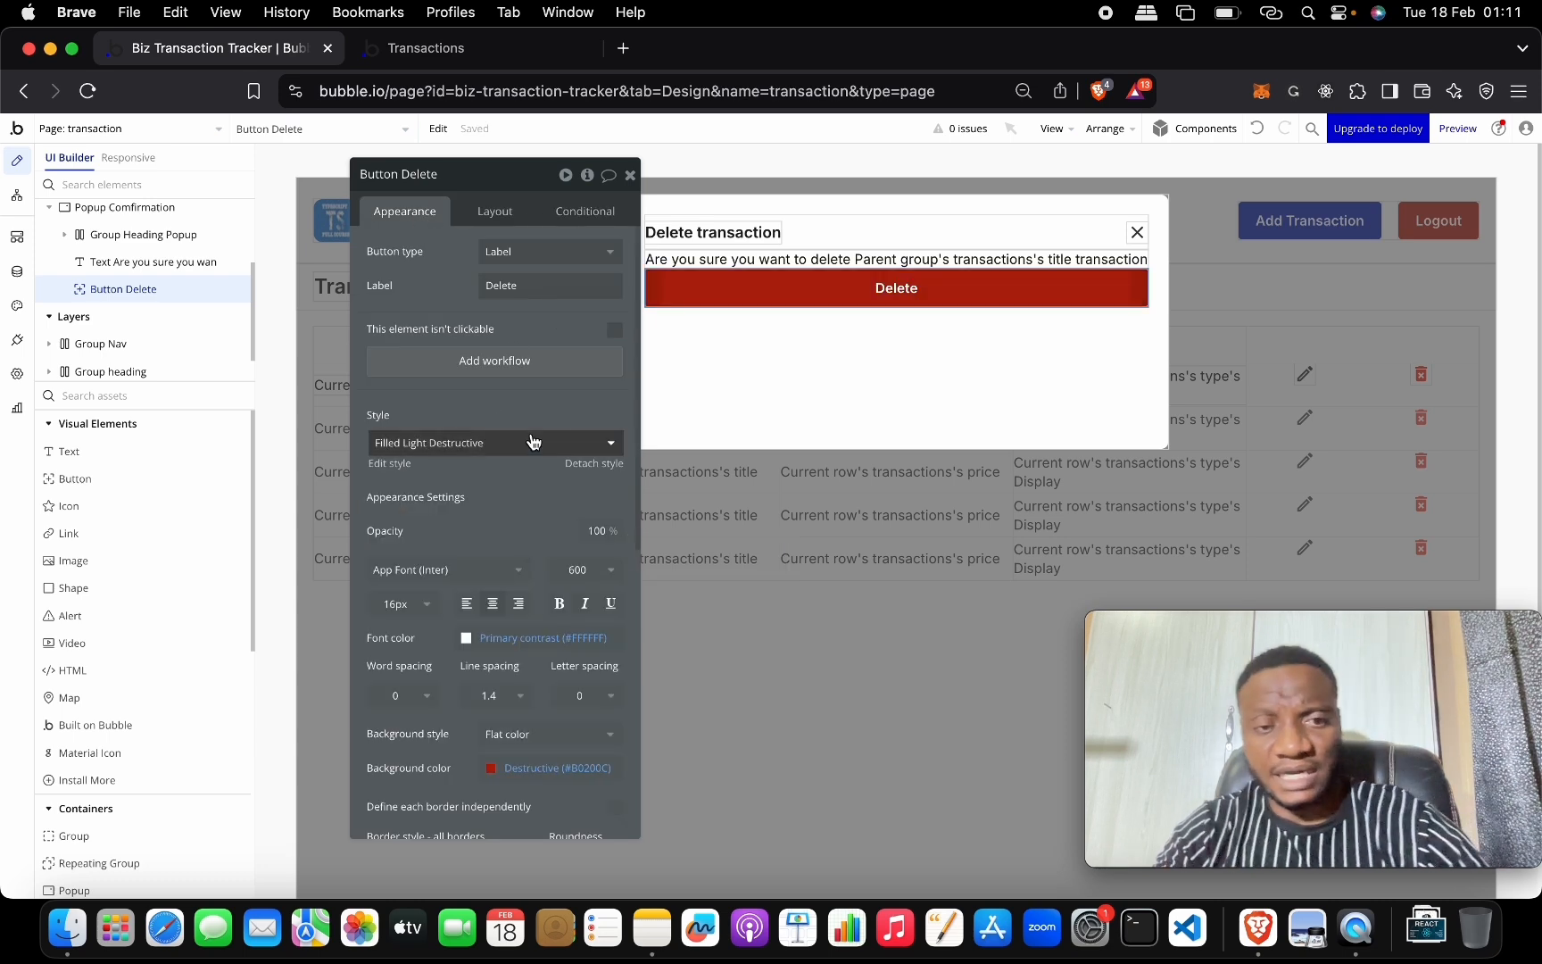
{"action": "left_click", "coordinate": [746, 372]}
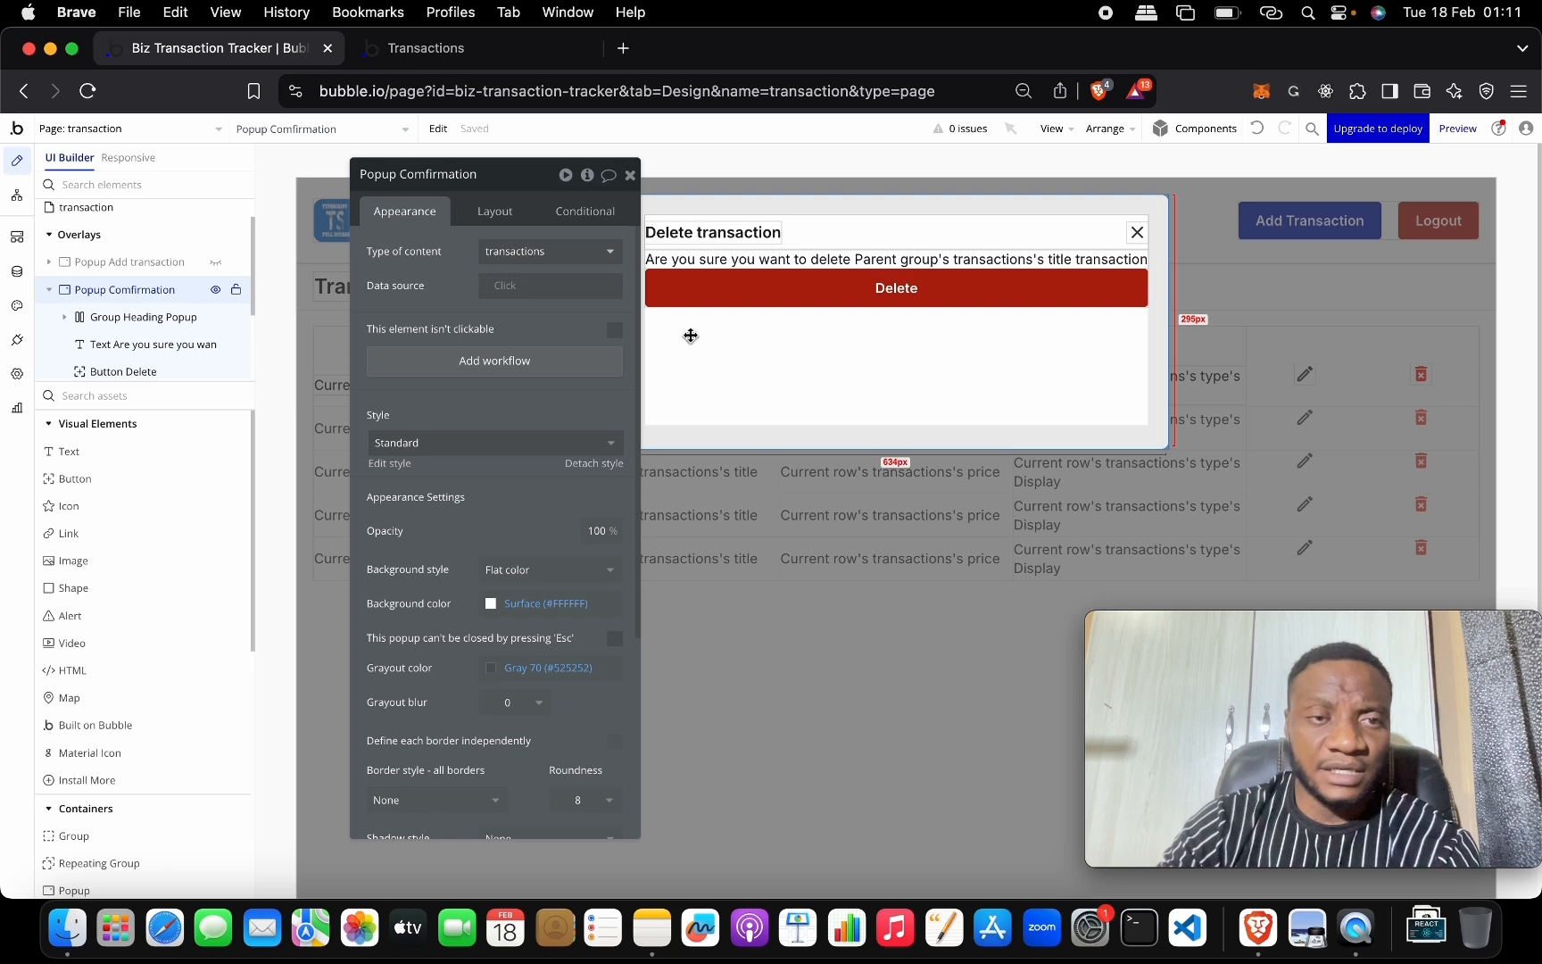
{"action": "left_click", "coordinate": [538, 215]}
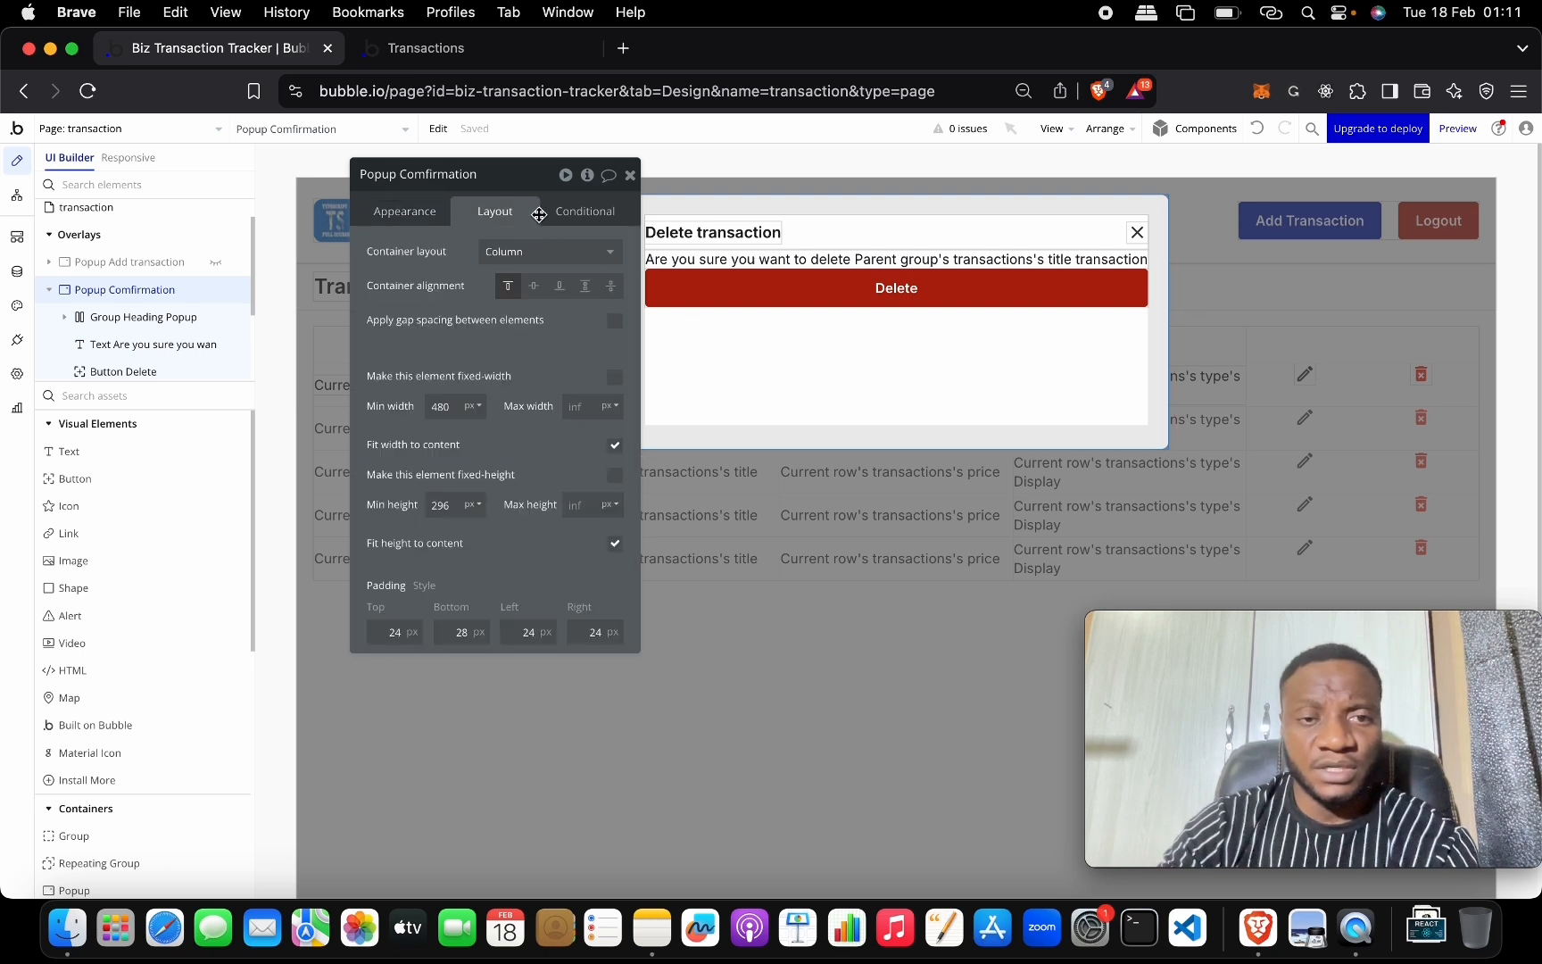
{"action": "left_click", "coordinate": [615, 320]}
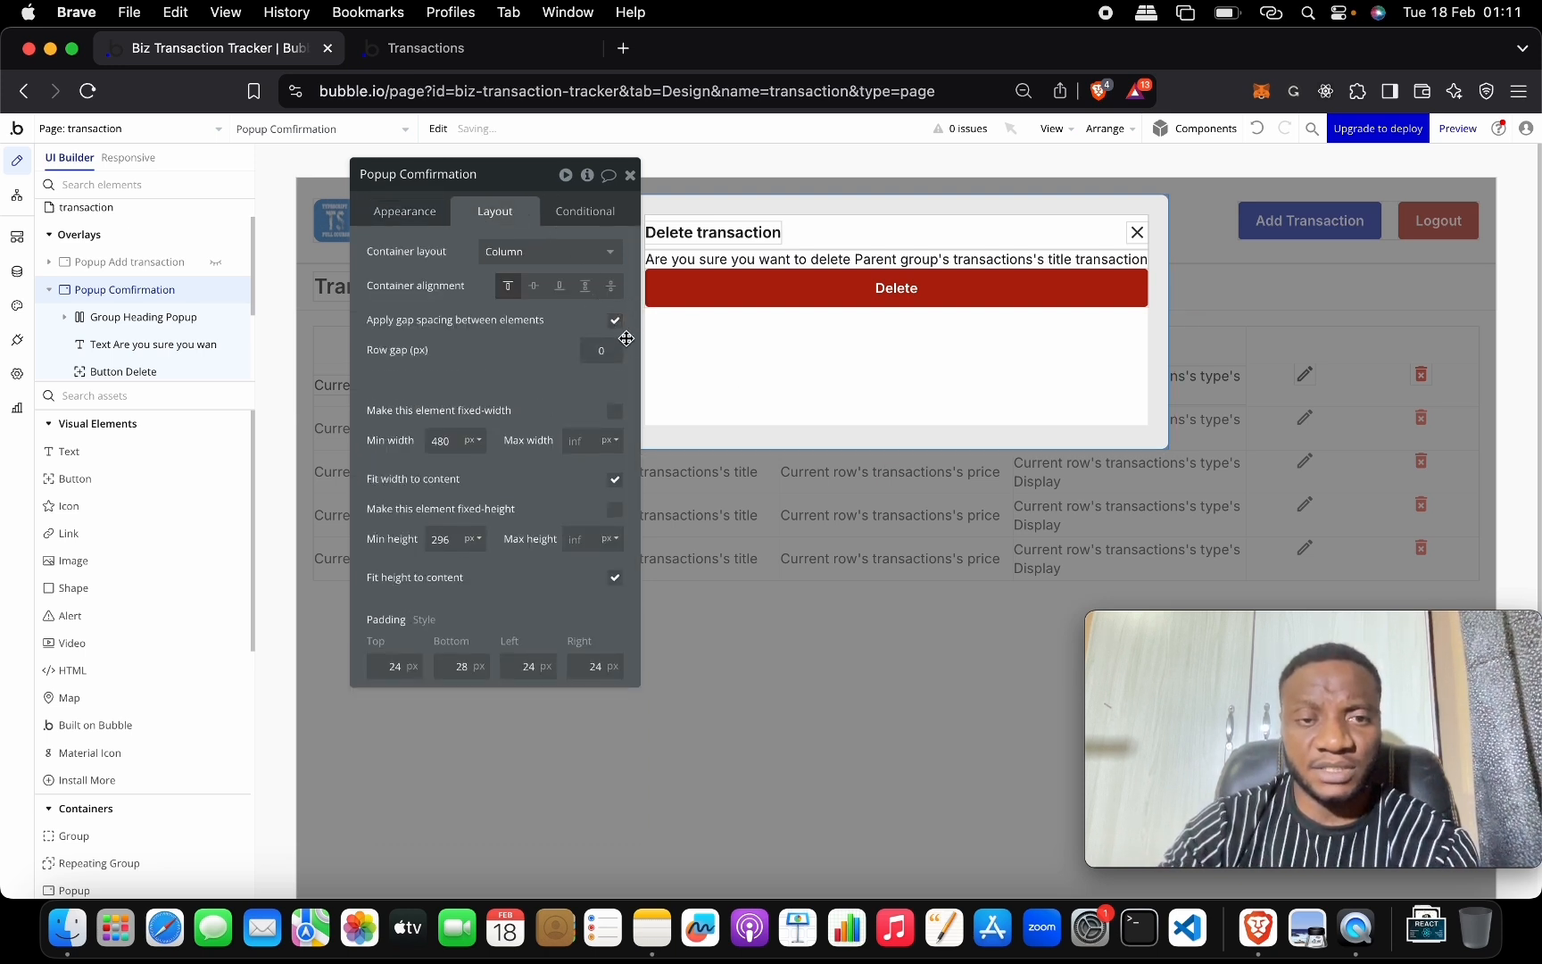
{"action": "key", "text": "BackSpace"}
{"action": "type", "text": "3"}
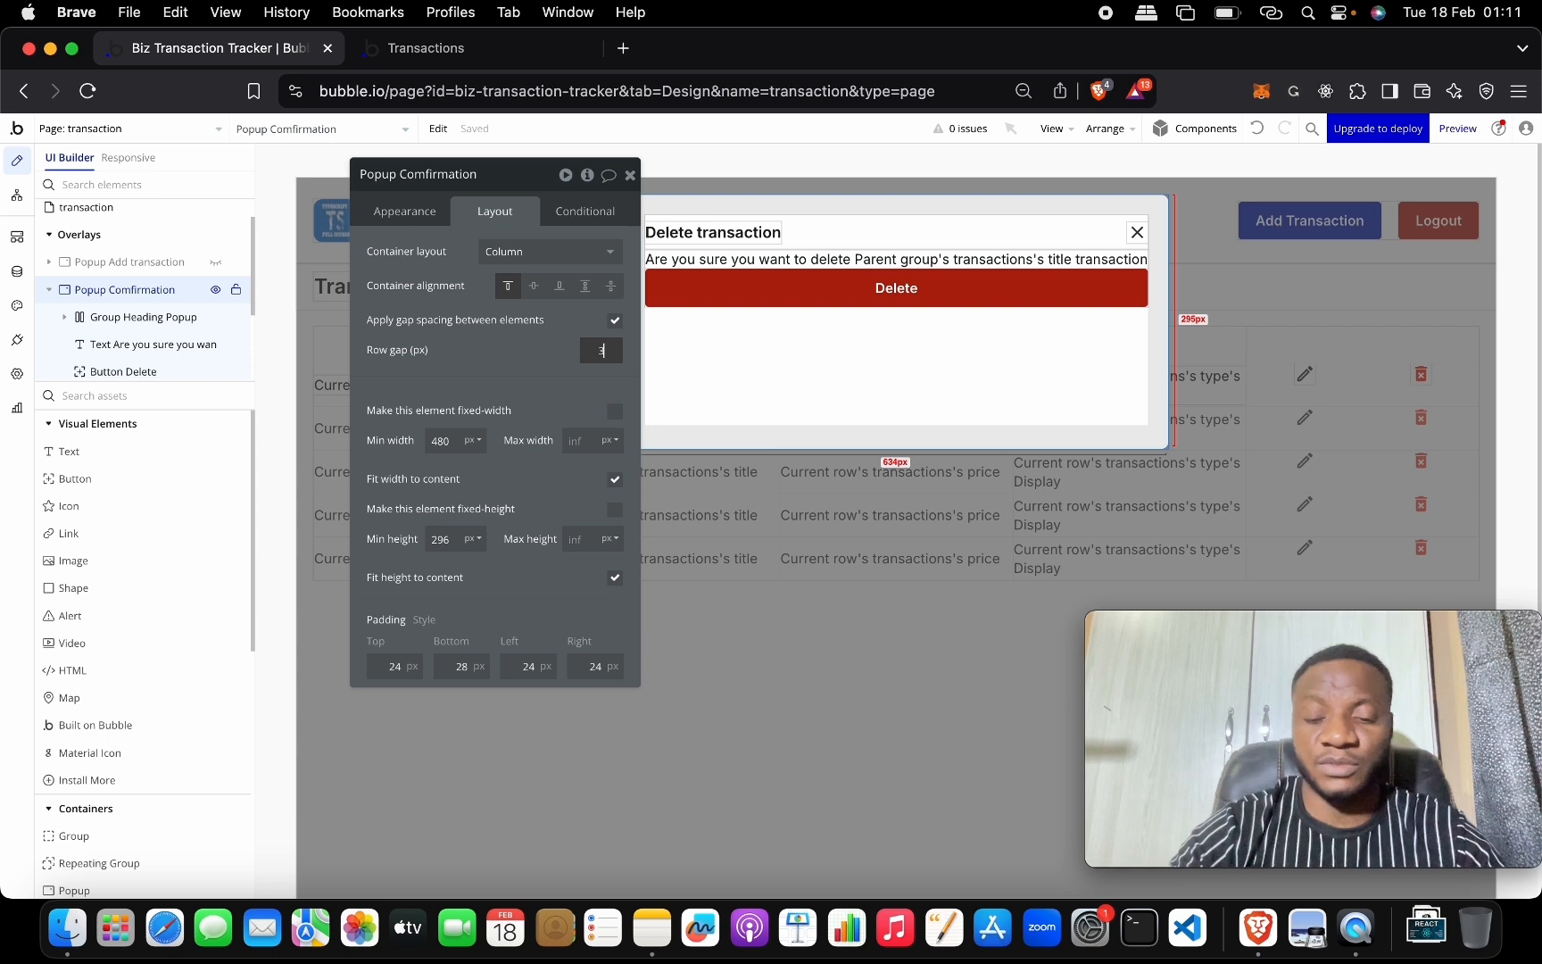
{"action": "type", "text": "0"}
{"action": "left_click", "coordinate": [741, 348]}
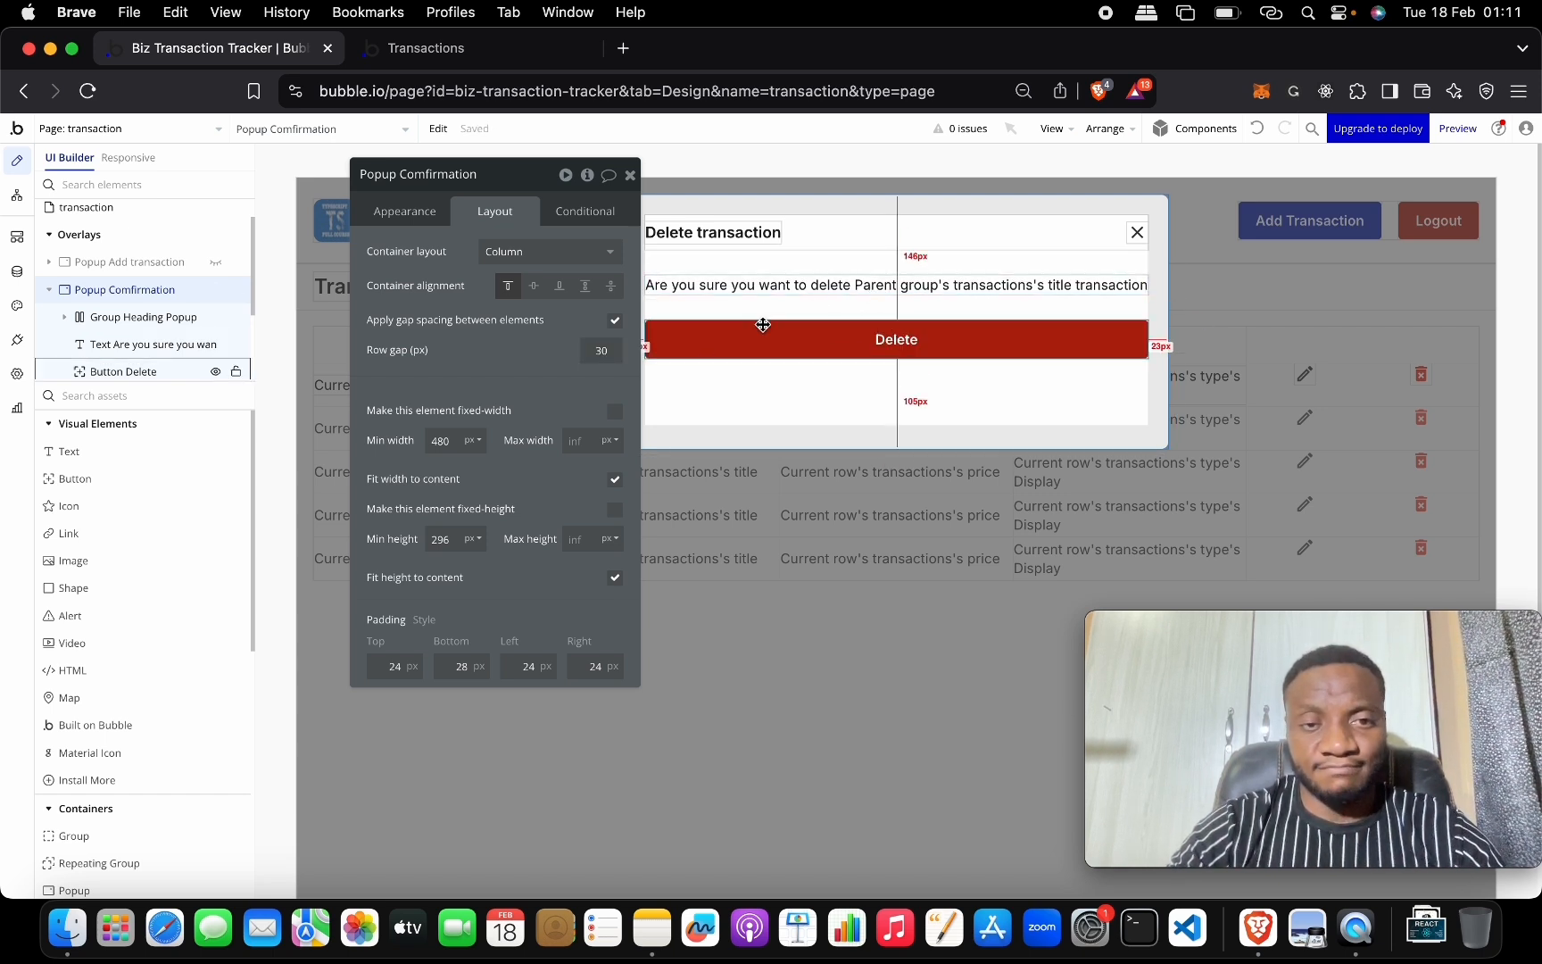
{"action": "left_click", "coordinate": [601, 353]}
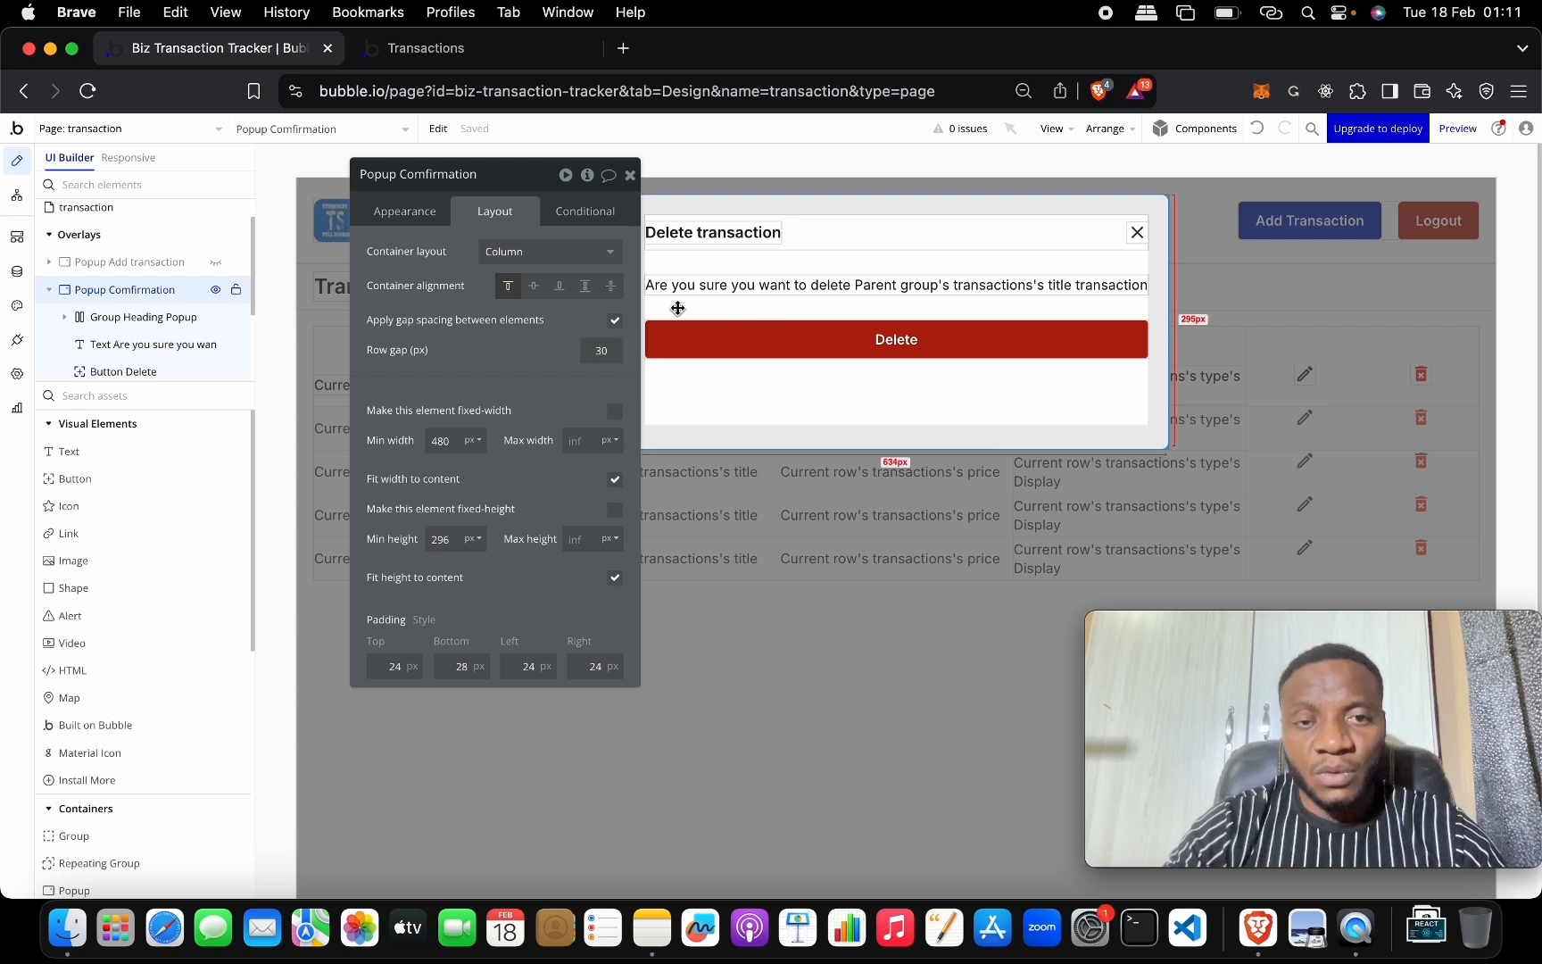
{"action": "left_click", "coordinate": [664, 284]}
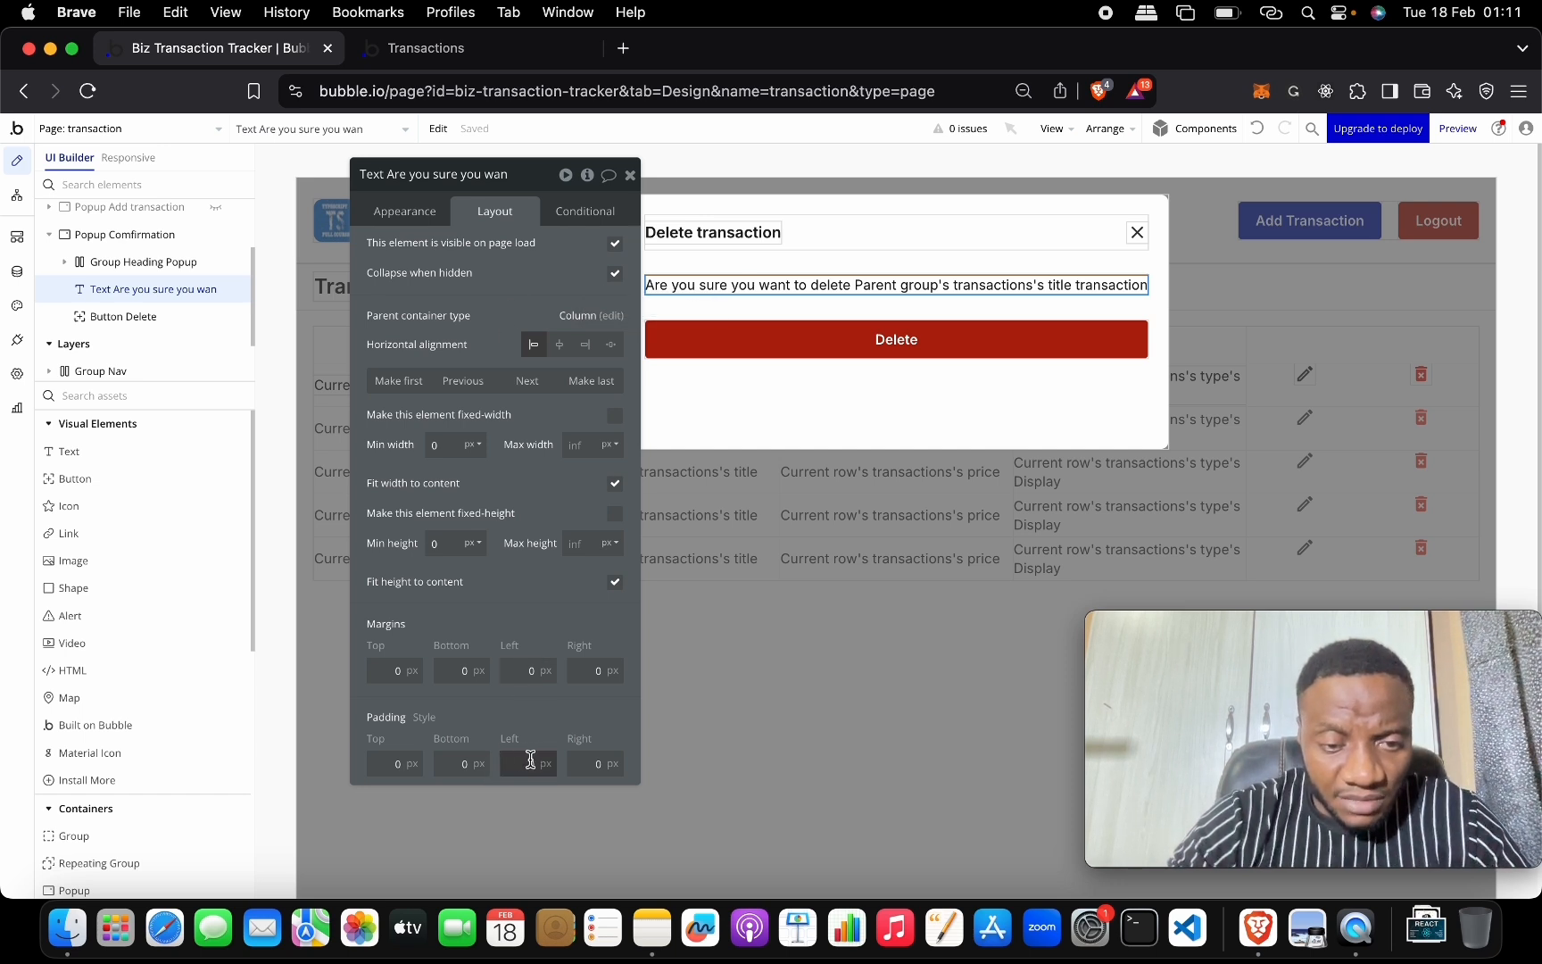
Set the confirmation message's left and right padding to 50px.
{"action": "key", "text": "Return"}
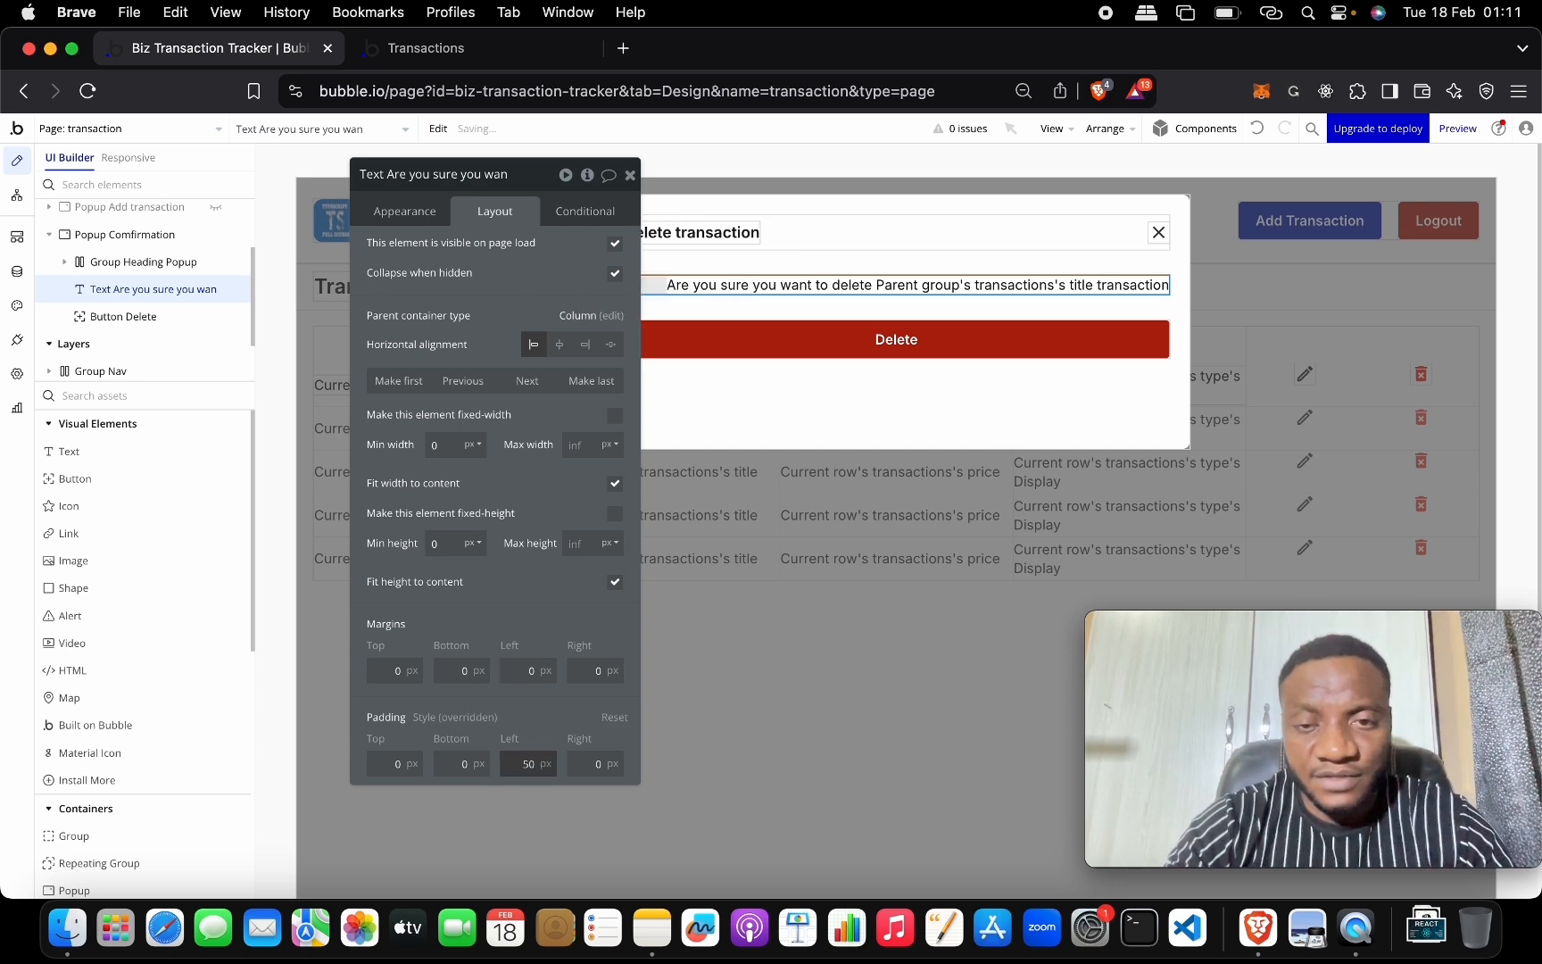
{"action": "key", "text": "Tab"}
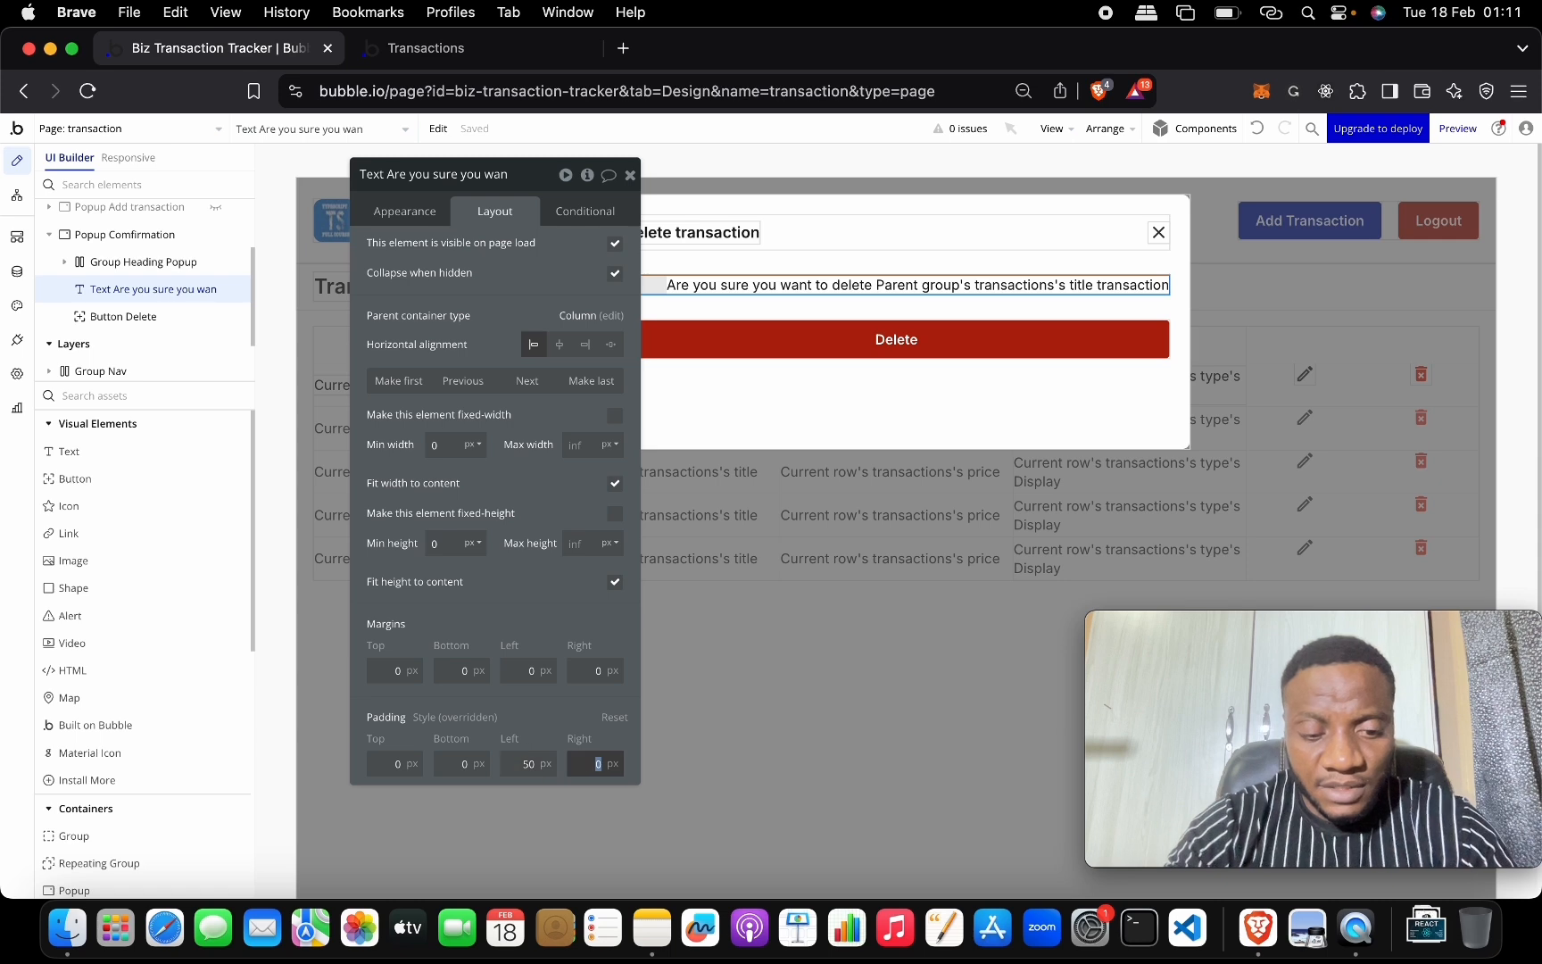
{"action": "type", "text": "50"}
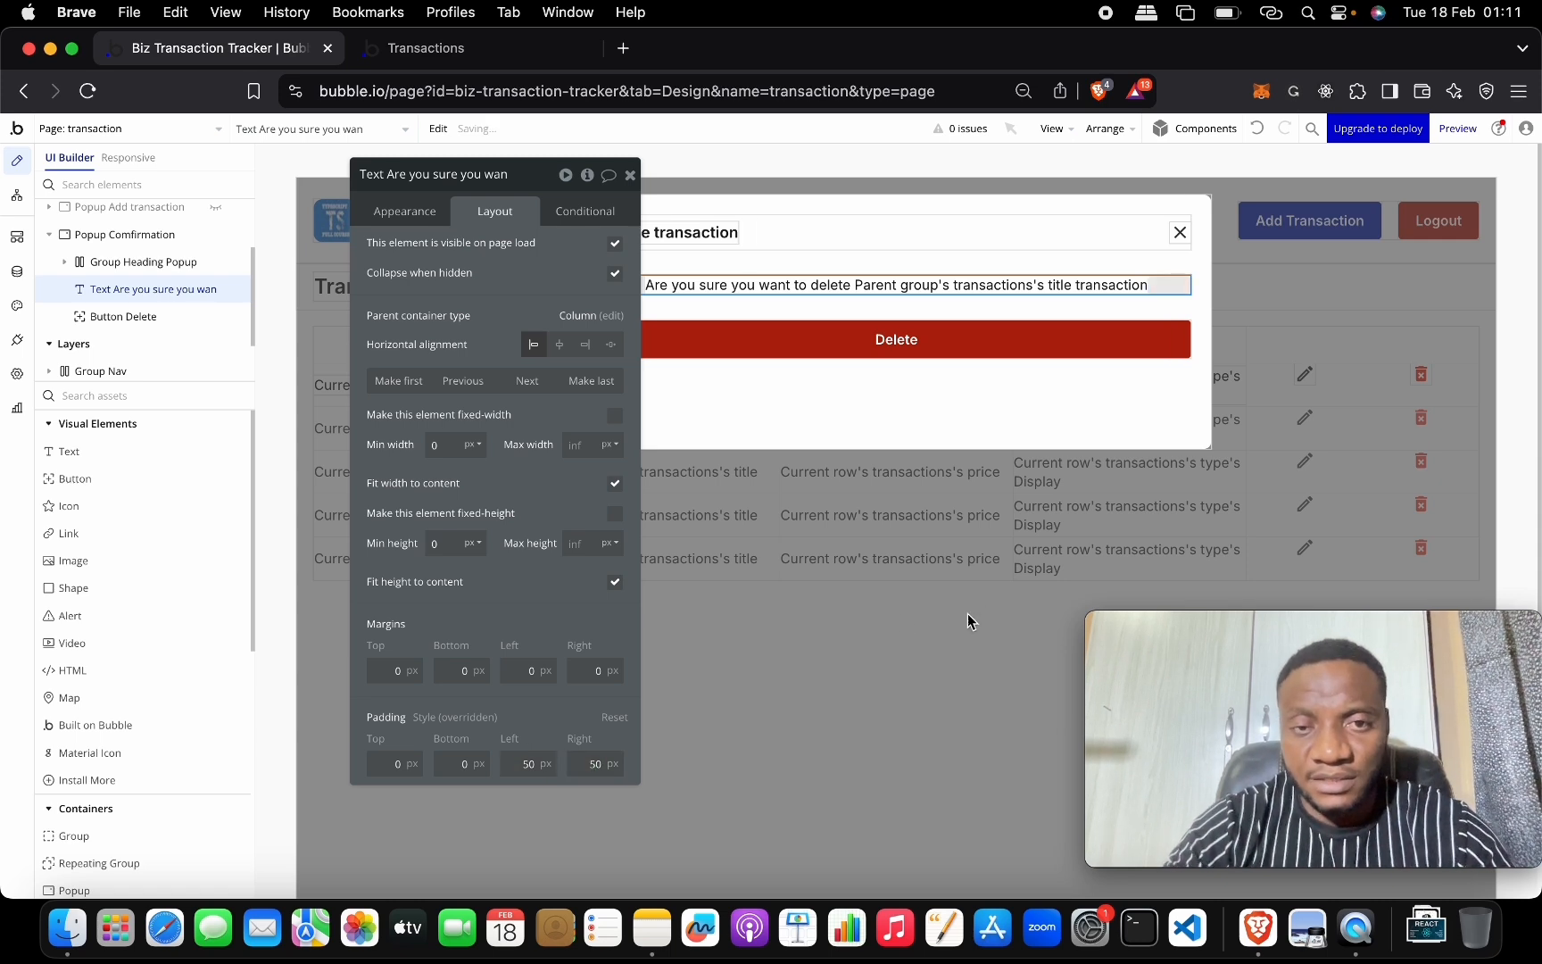
{"action": "left_click_drag", "start_coordinate": [531, 190], "coordinate": [512, 327]}
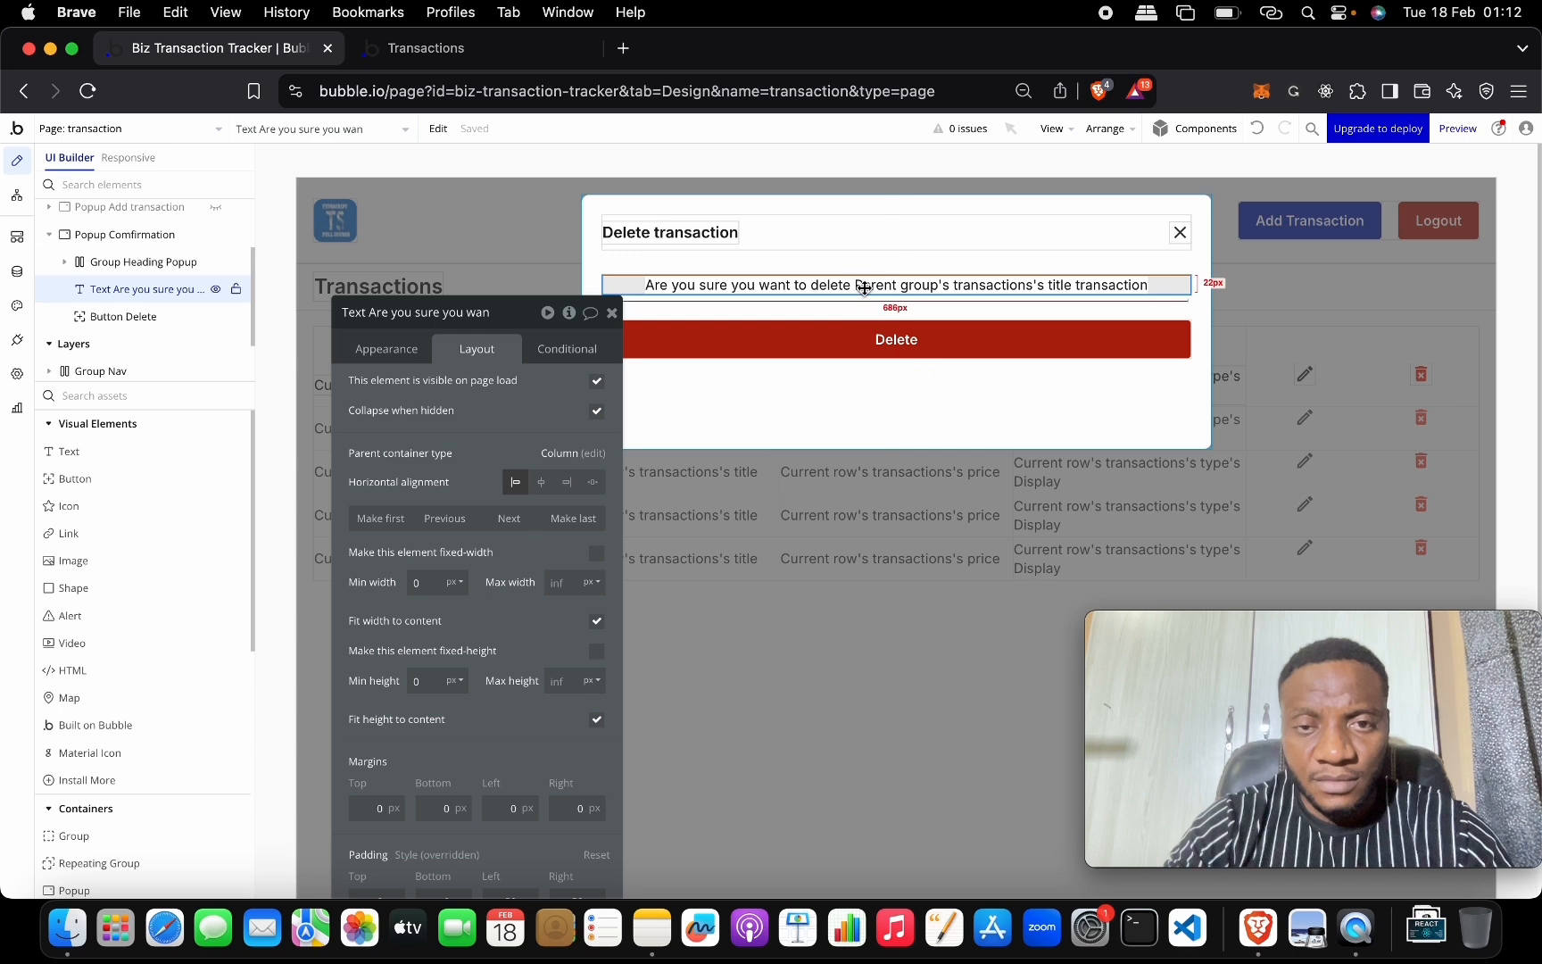
Break the message onto a new line after 'delete' and center-align it.
{"action": "left_click", "coordinate": [386, 349]}
{"action": "left_click", "coordinate": [506, 390]}
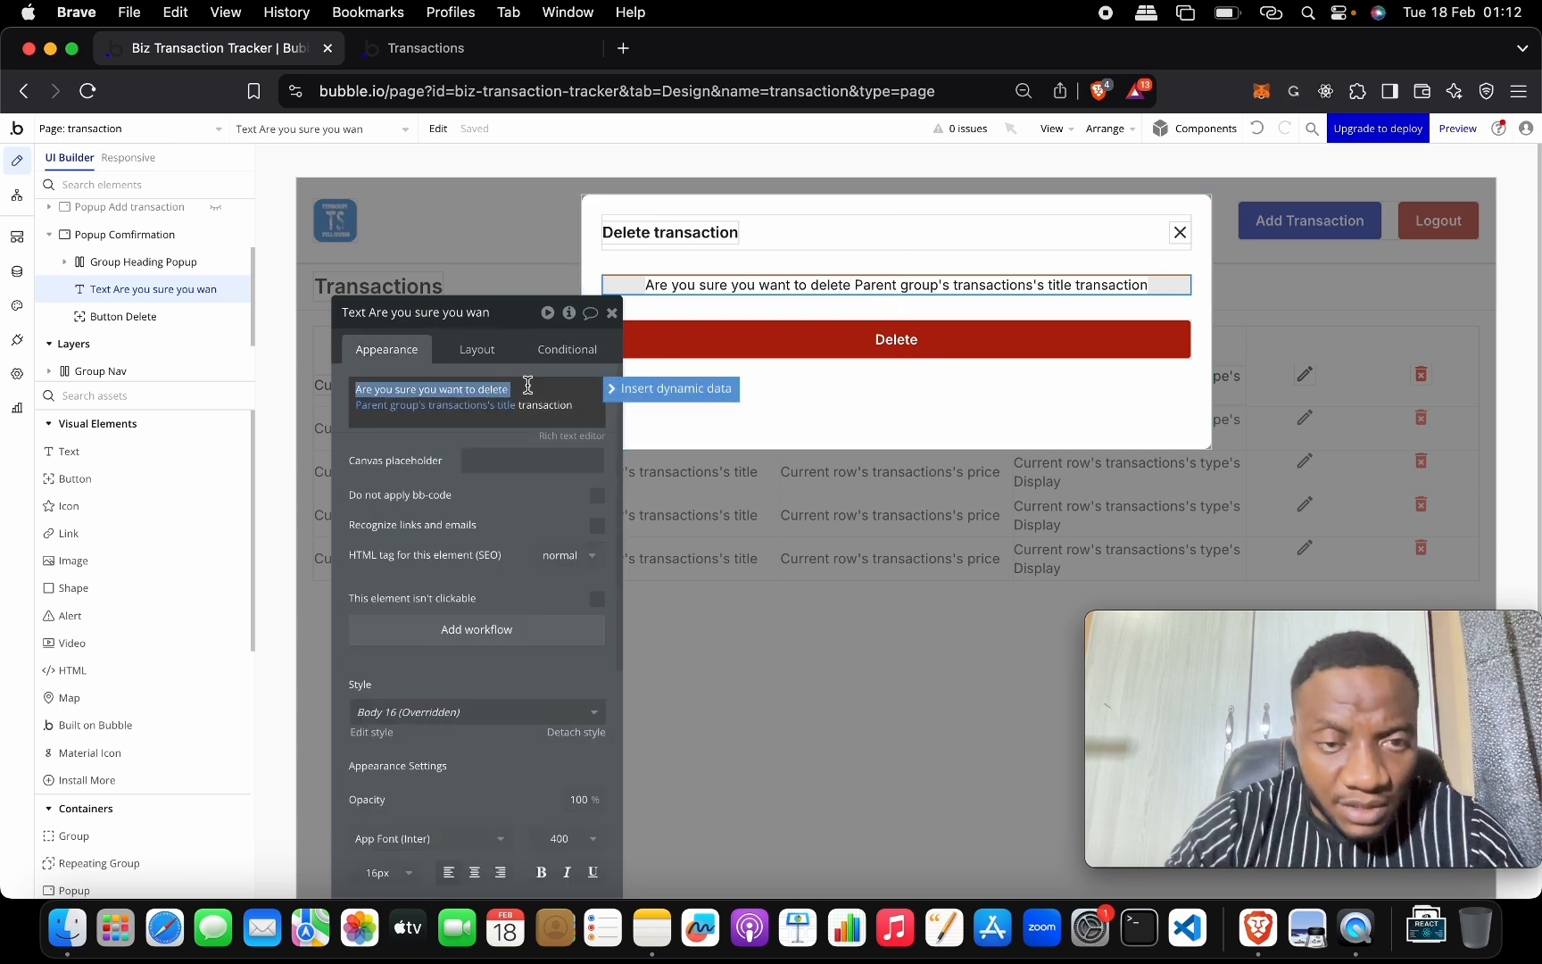
{"action": "left_click", "coordinate": [528, 389]}
{"action": "key", "text": "Return"}
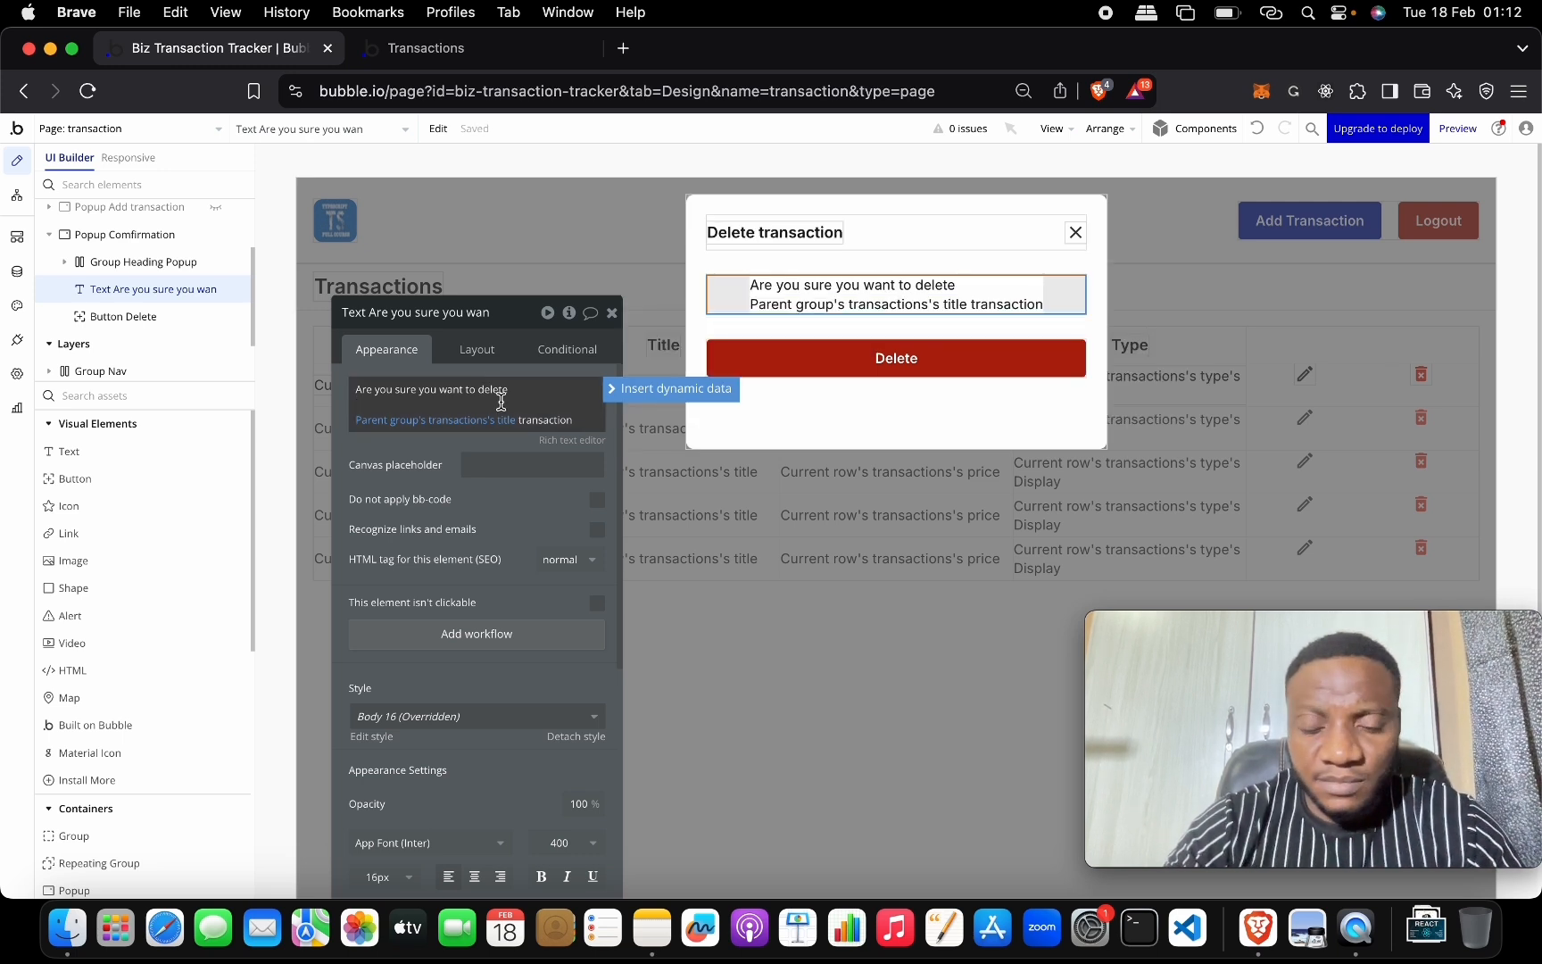
{"action": "key", "text": "BackSpace"}
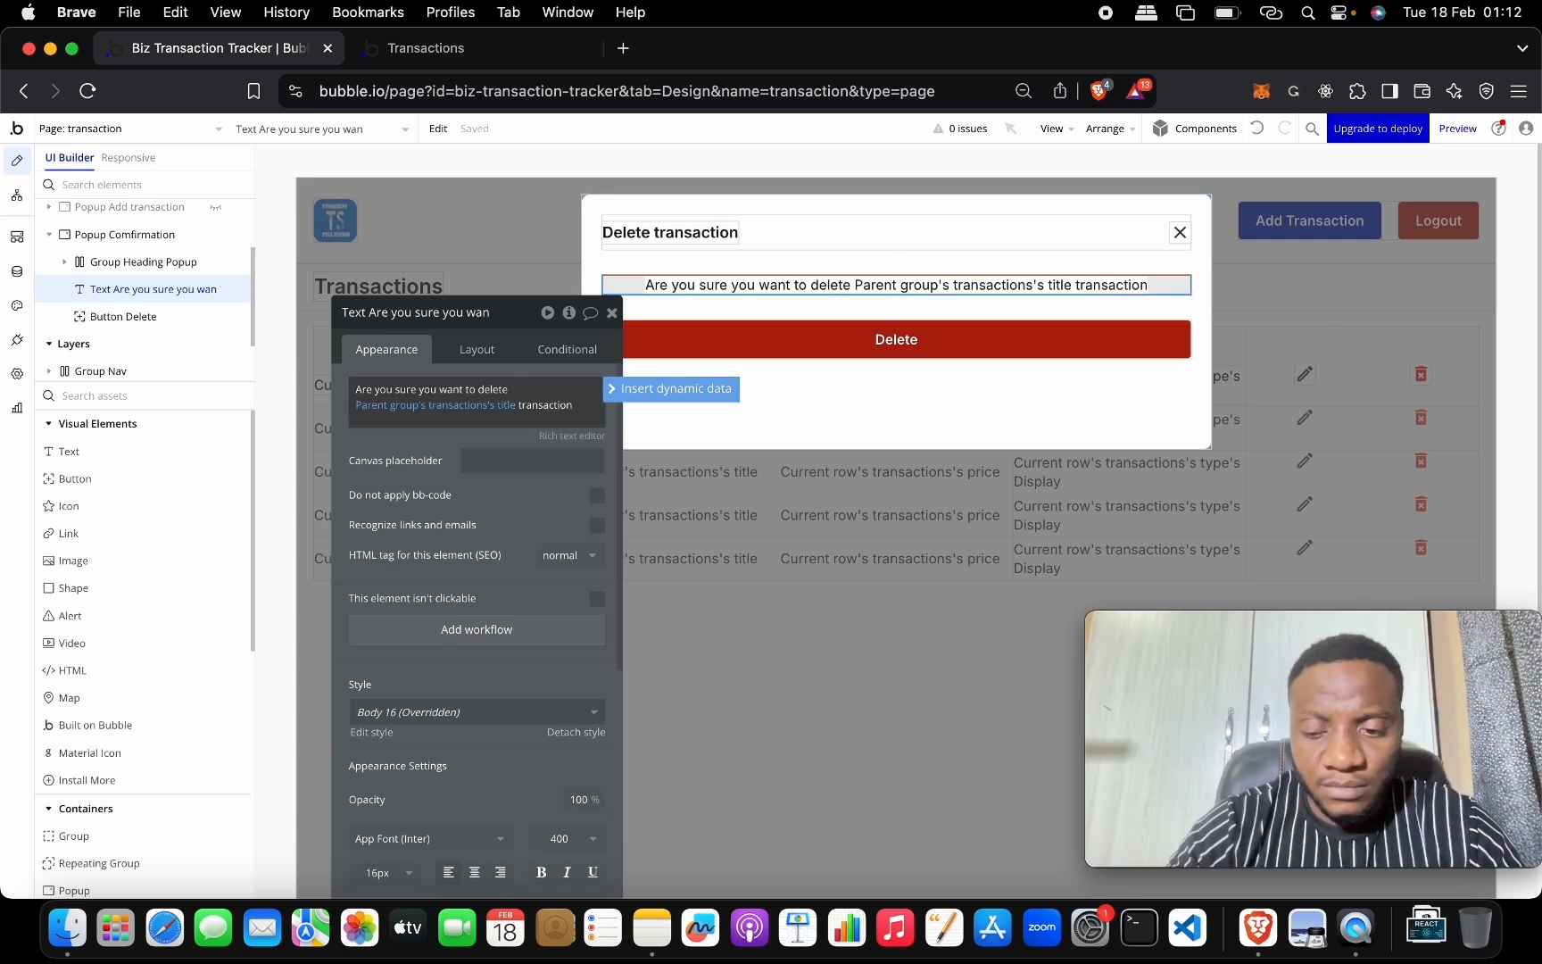
{"action": "key", "text": "Return"}
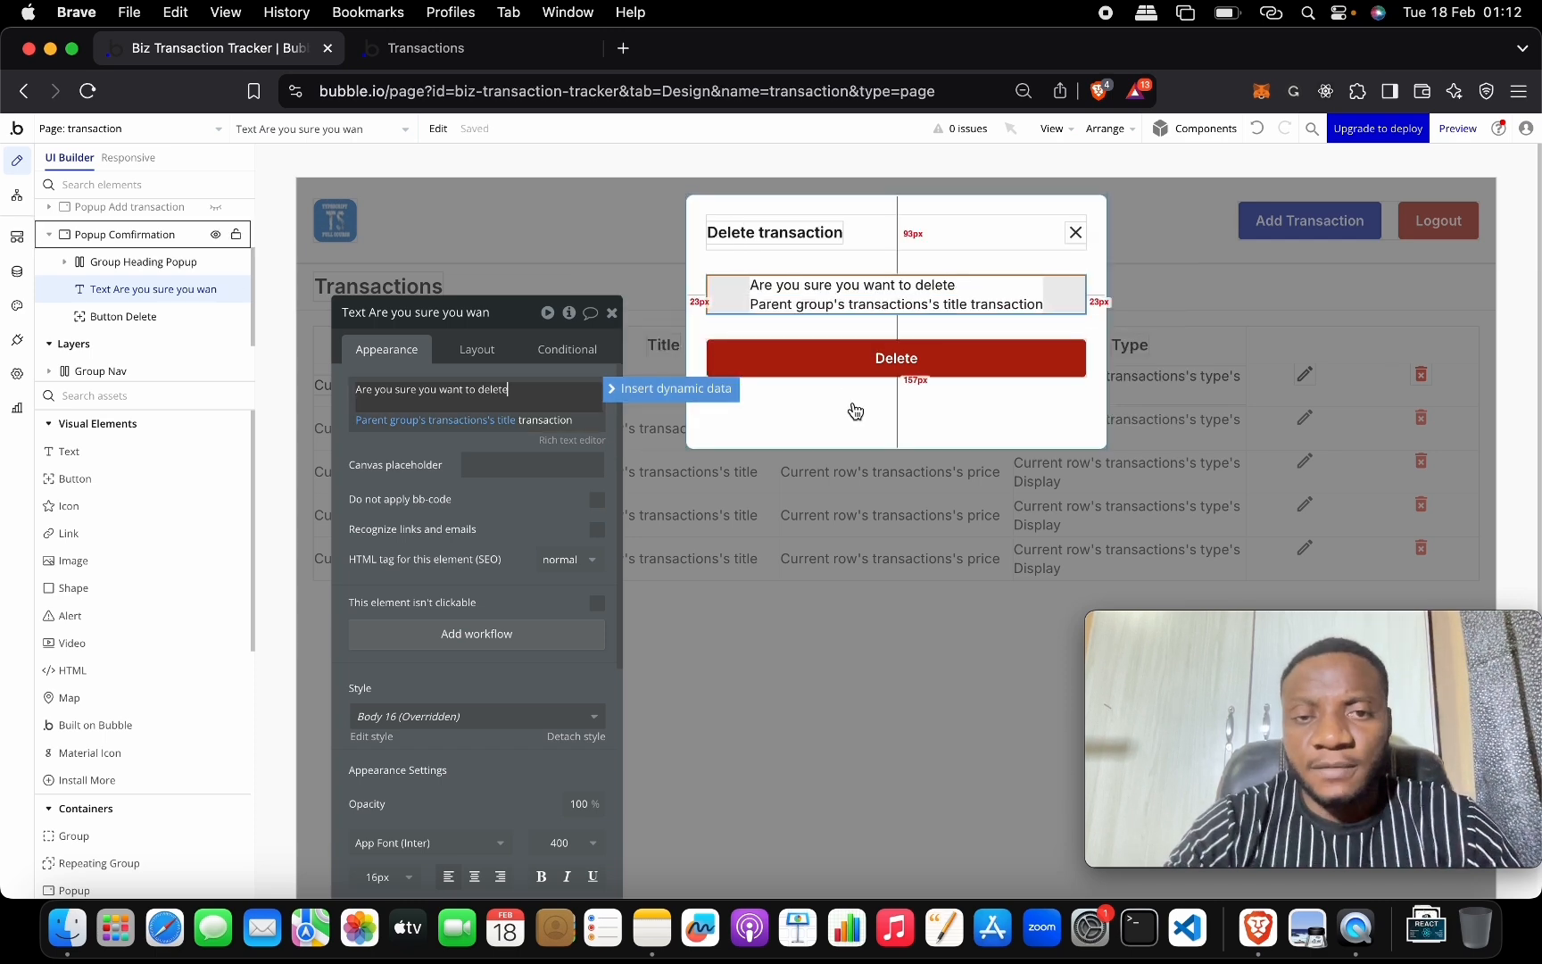
{"action": "scroll", "coordinate": [479, 563], "scroll_direction": "down", "scroll_amount": 5}
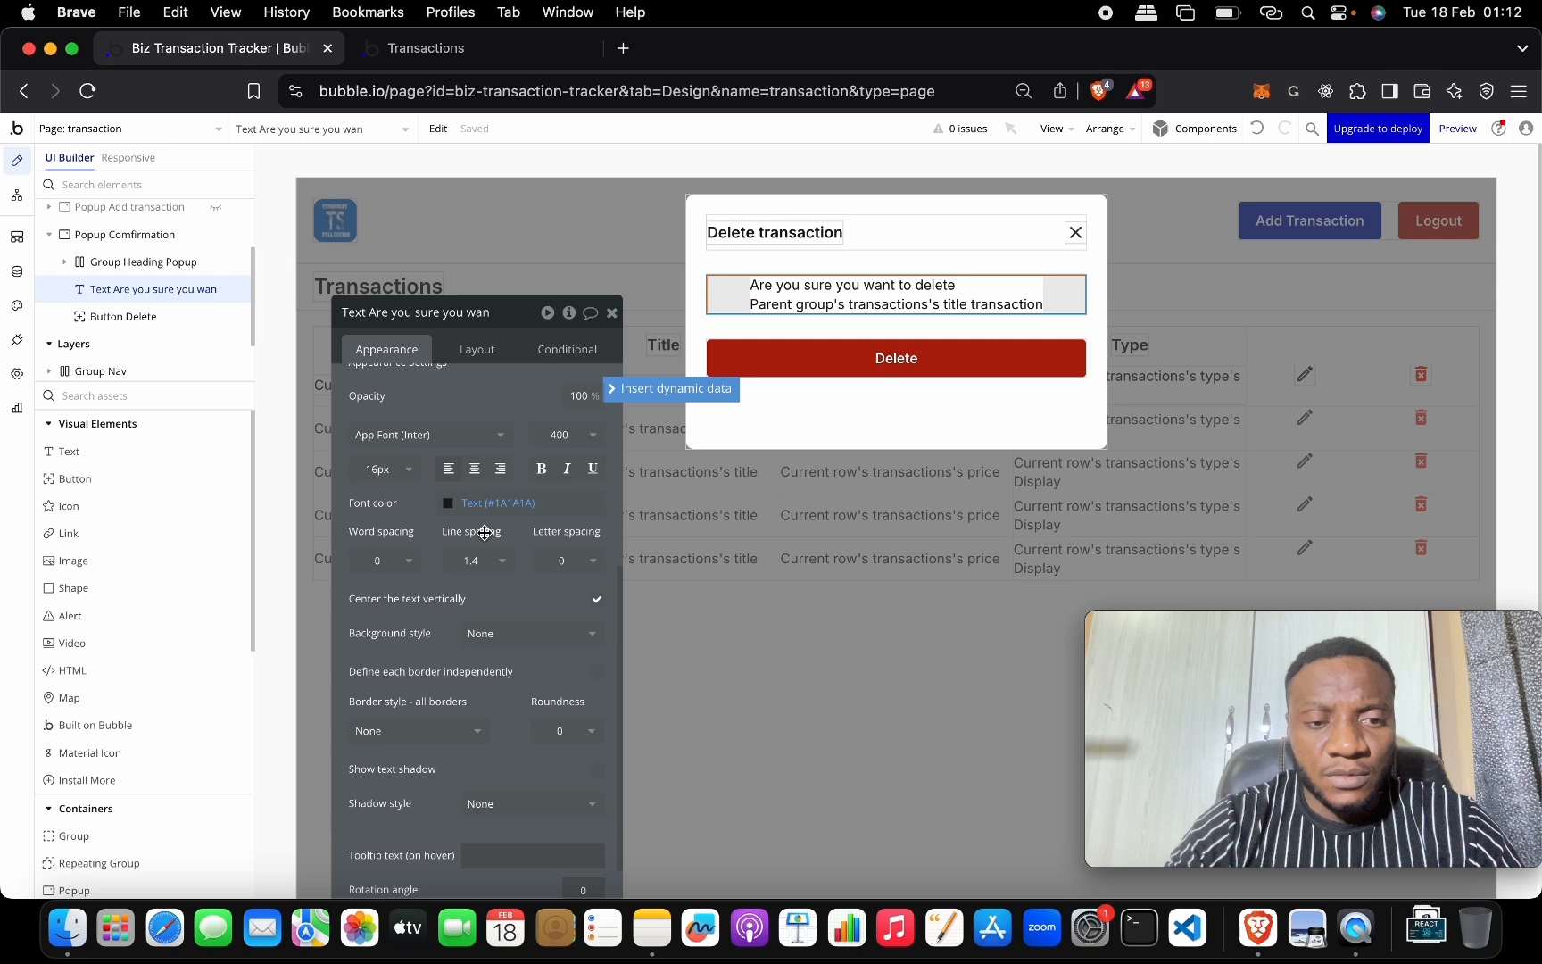
{"action": "left_click", "coordinate": [476, 469]}
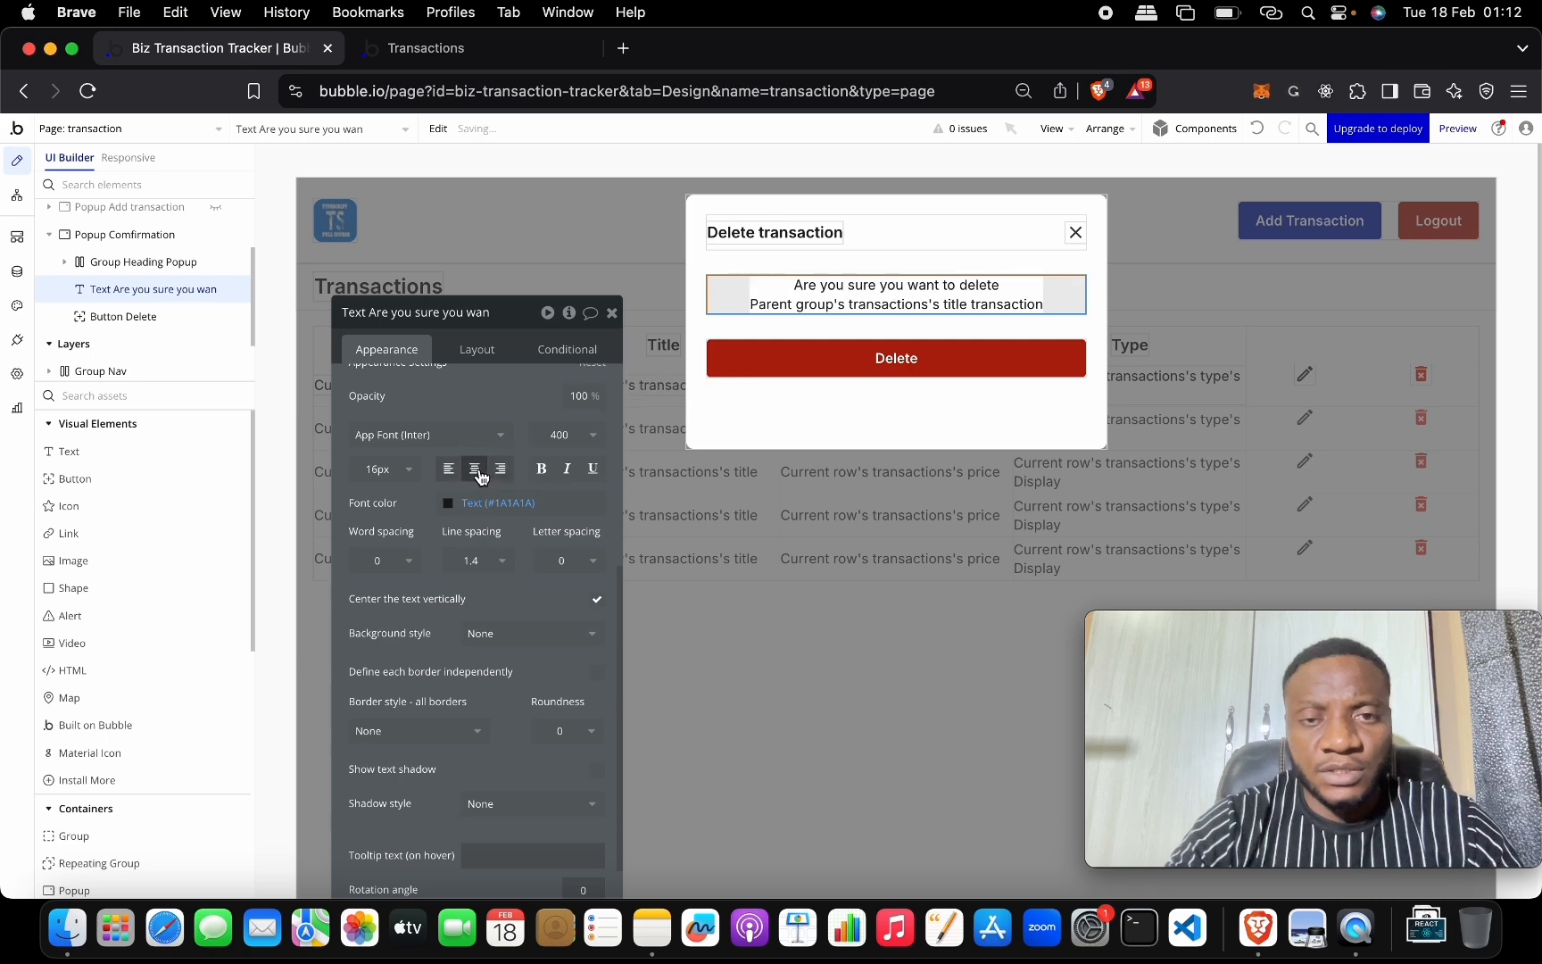
Change Popup Comfirmation's minimum height from 296 to 0 and close the popup editor.
{"action": "left_click", "coordinate": [895, 420]}
{"action": "left_click_drag", "start_coordinate": [508, 314], "coordinate": [513, 144]}
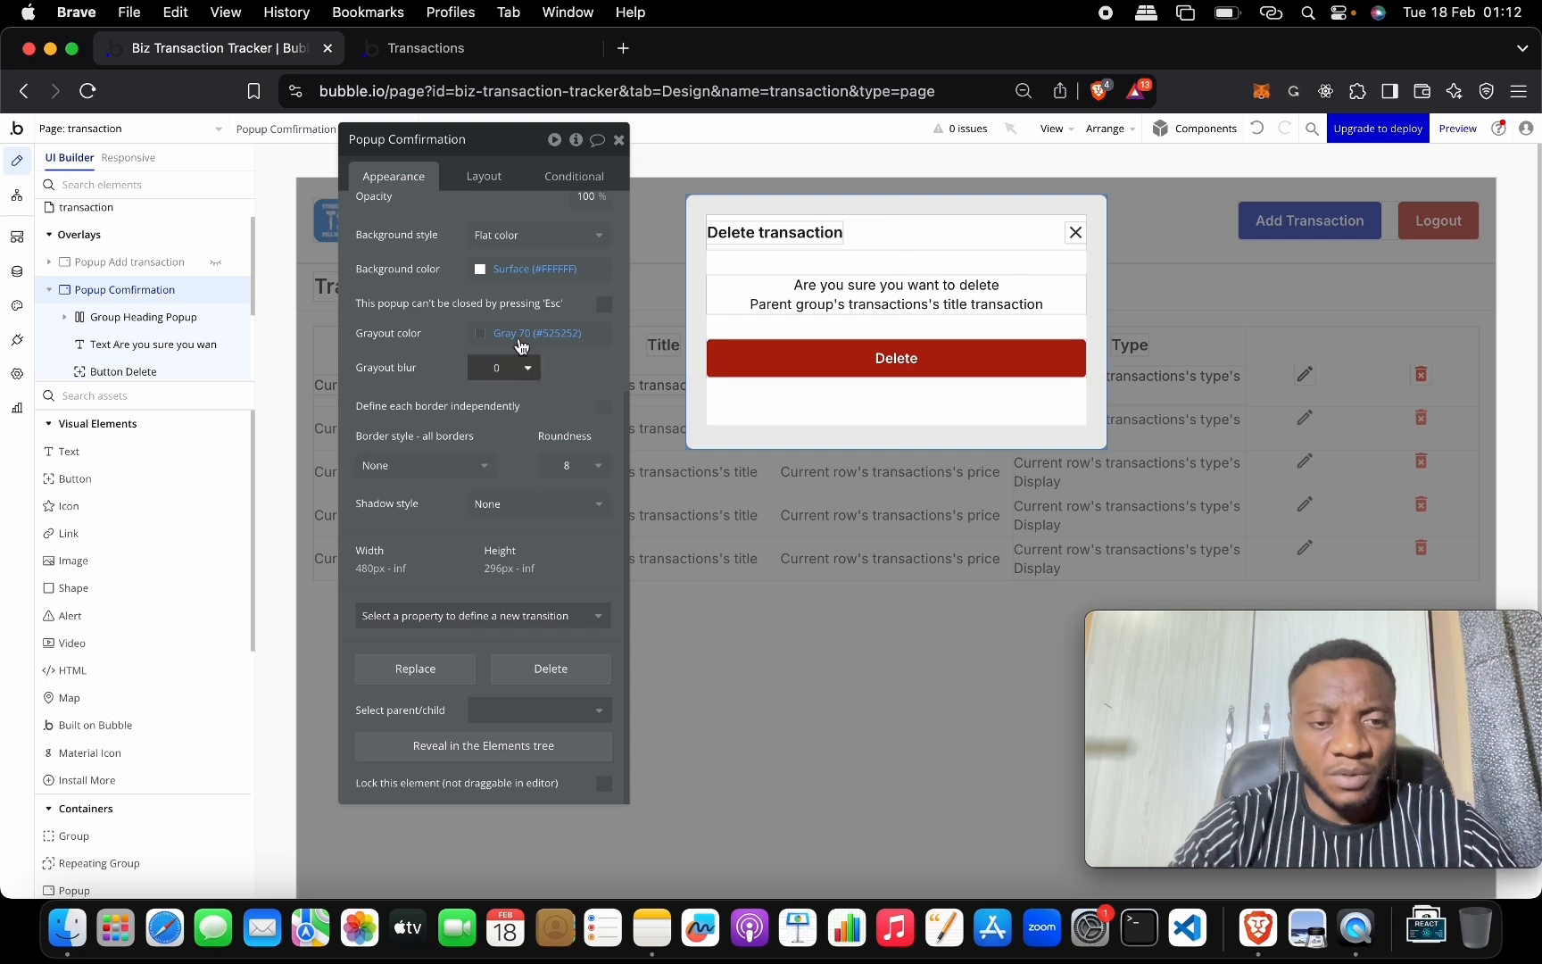
{"action": "left_click", "coordinate": [483, 176]}
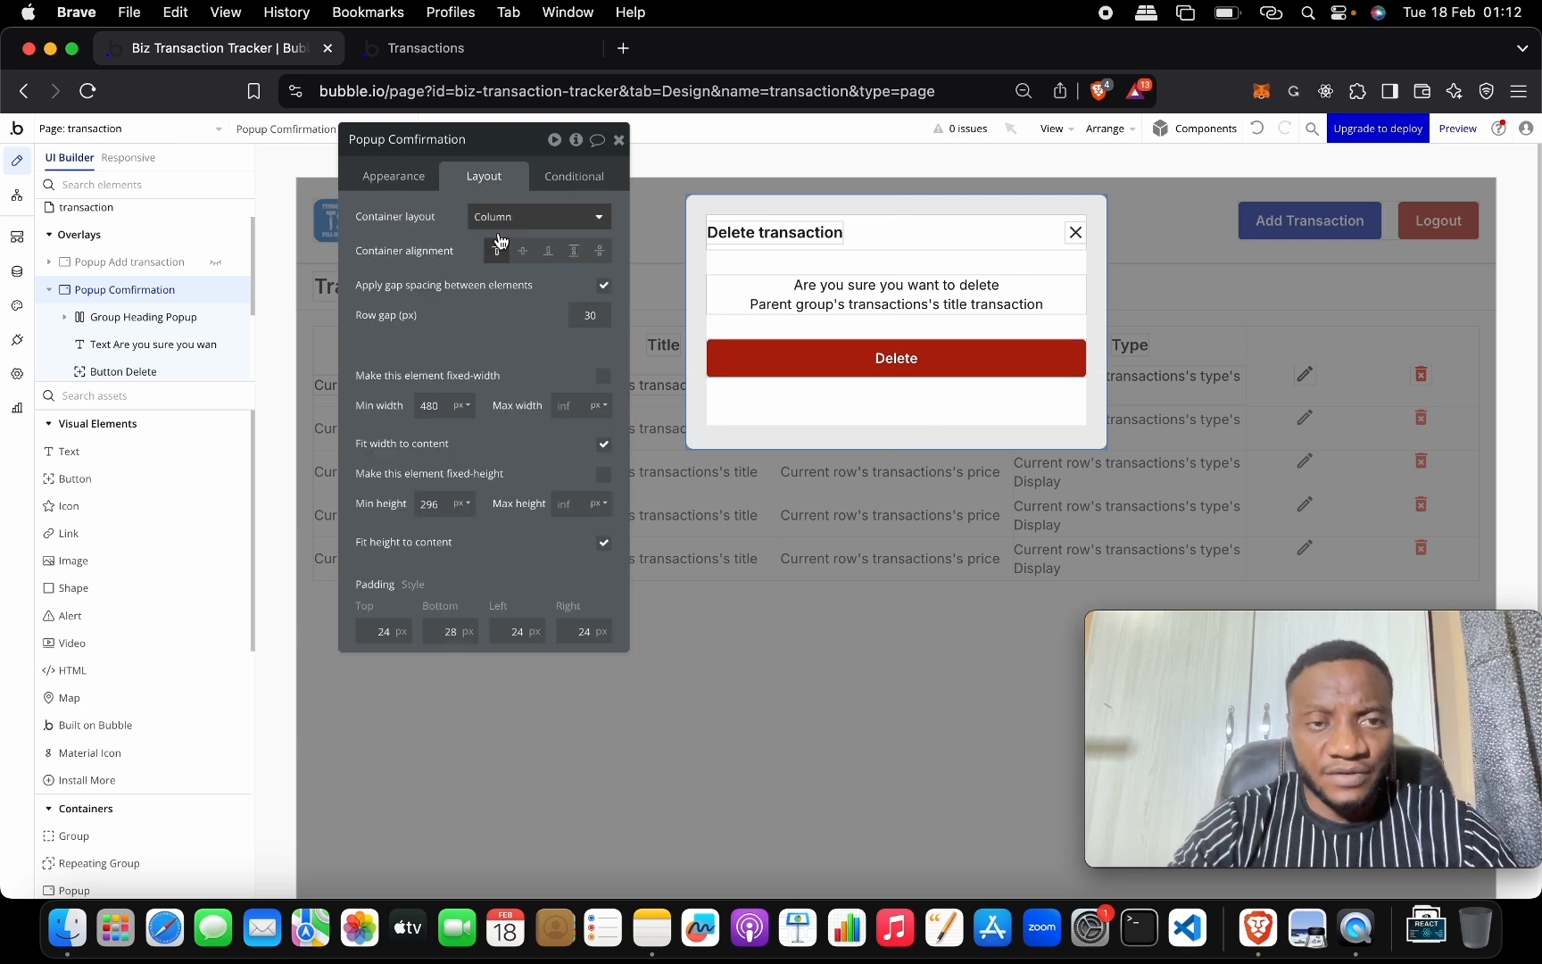
{"action": "double_click", "coordinate": [447, 505]}
{"action": "type", "text": "0"}
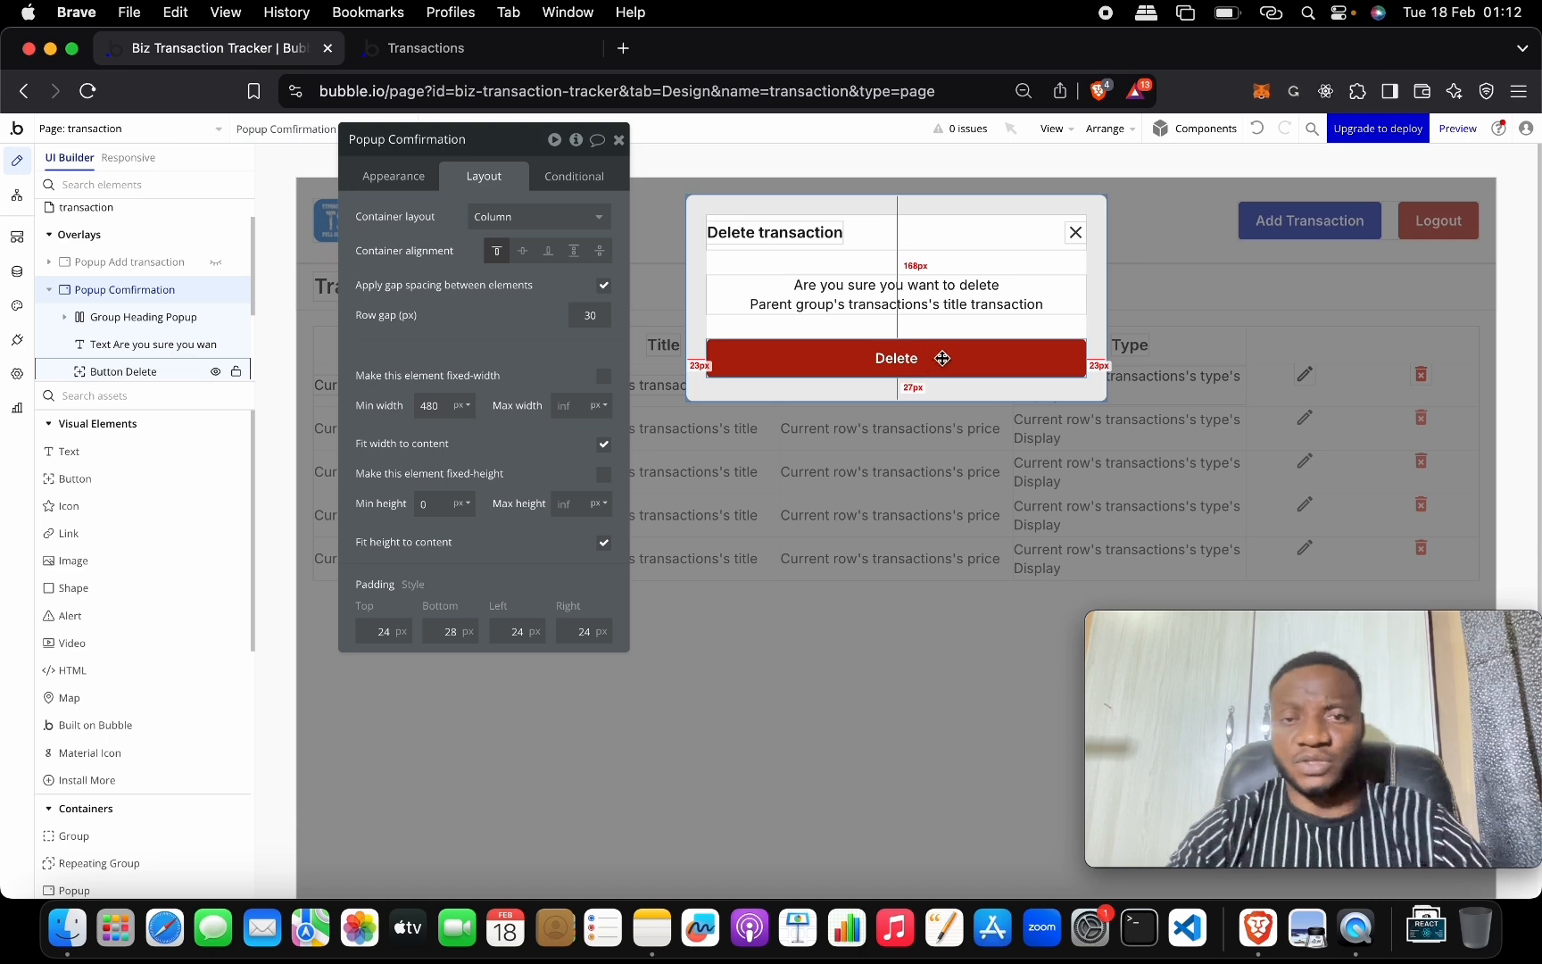
{"action": "left_click", "coordinate": [618, 139]}
{"action": "double_click", "coordinate": [1075, 232]}
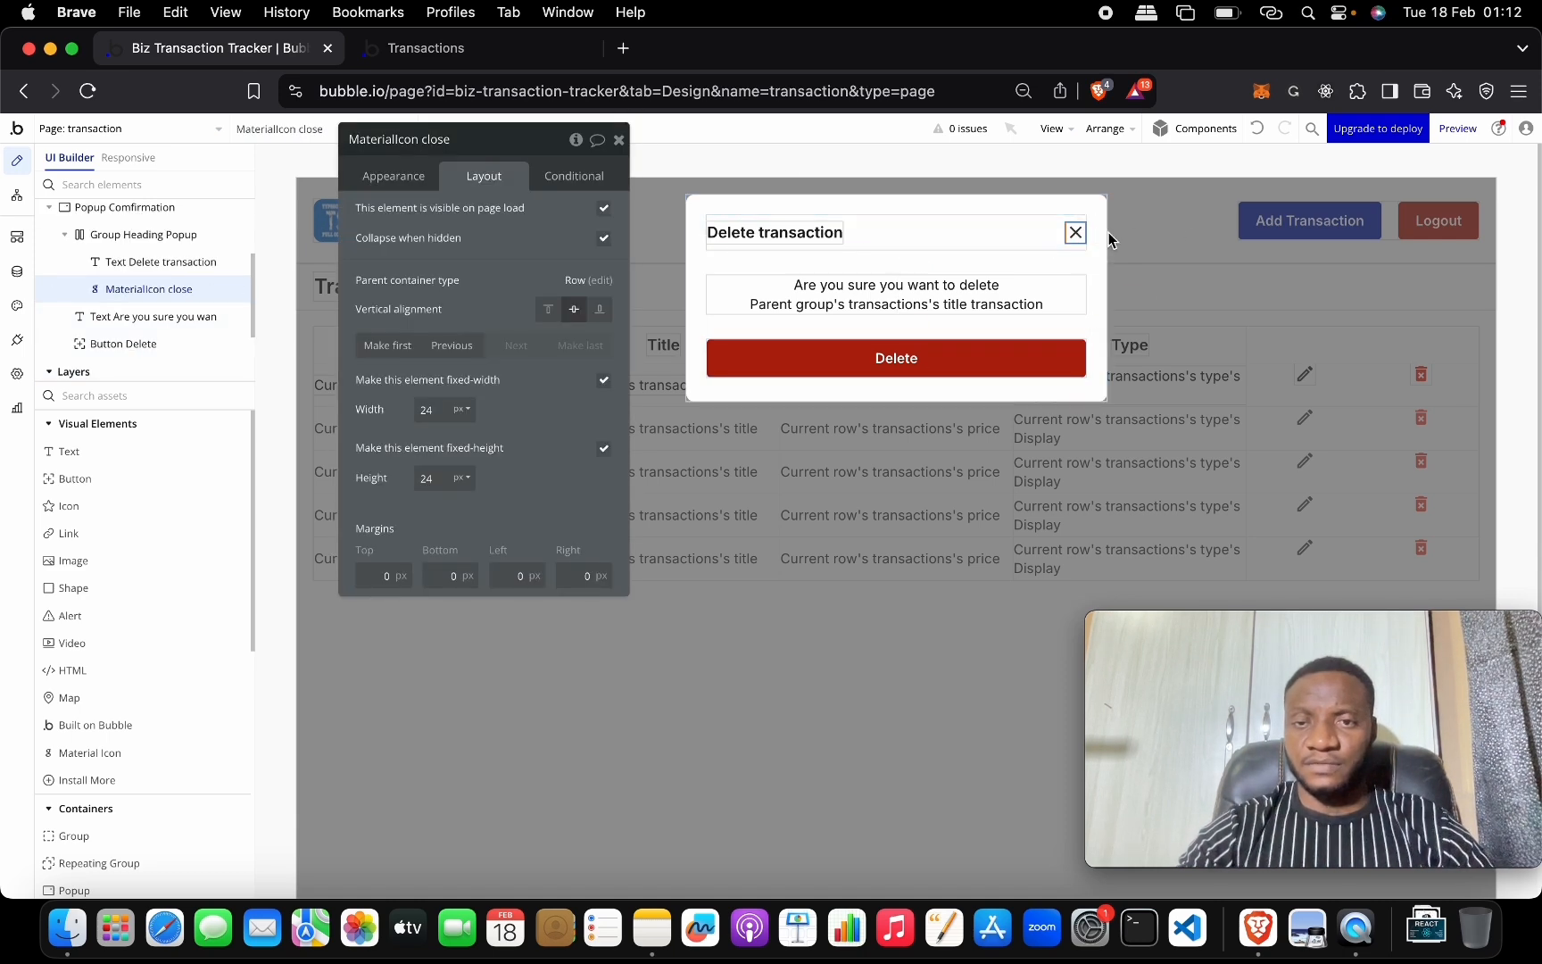
{"action": "left_click", "coordinate": [1154, 271]}
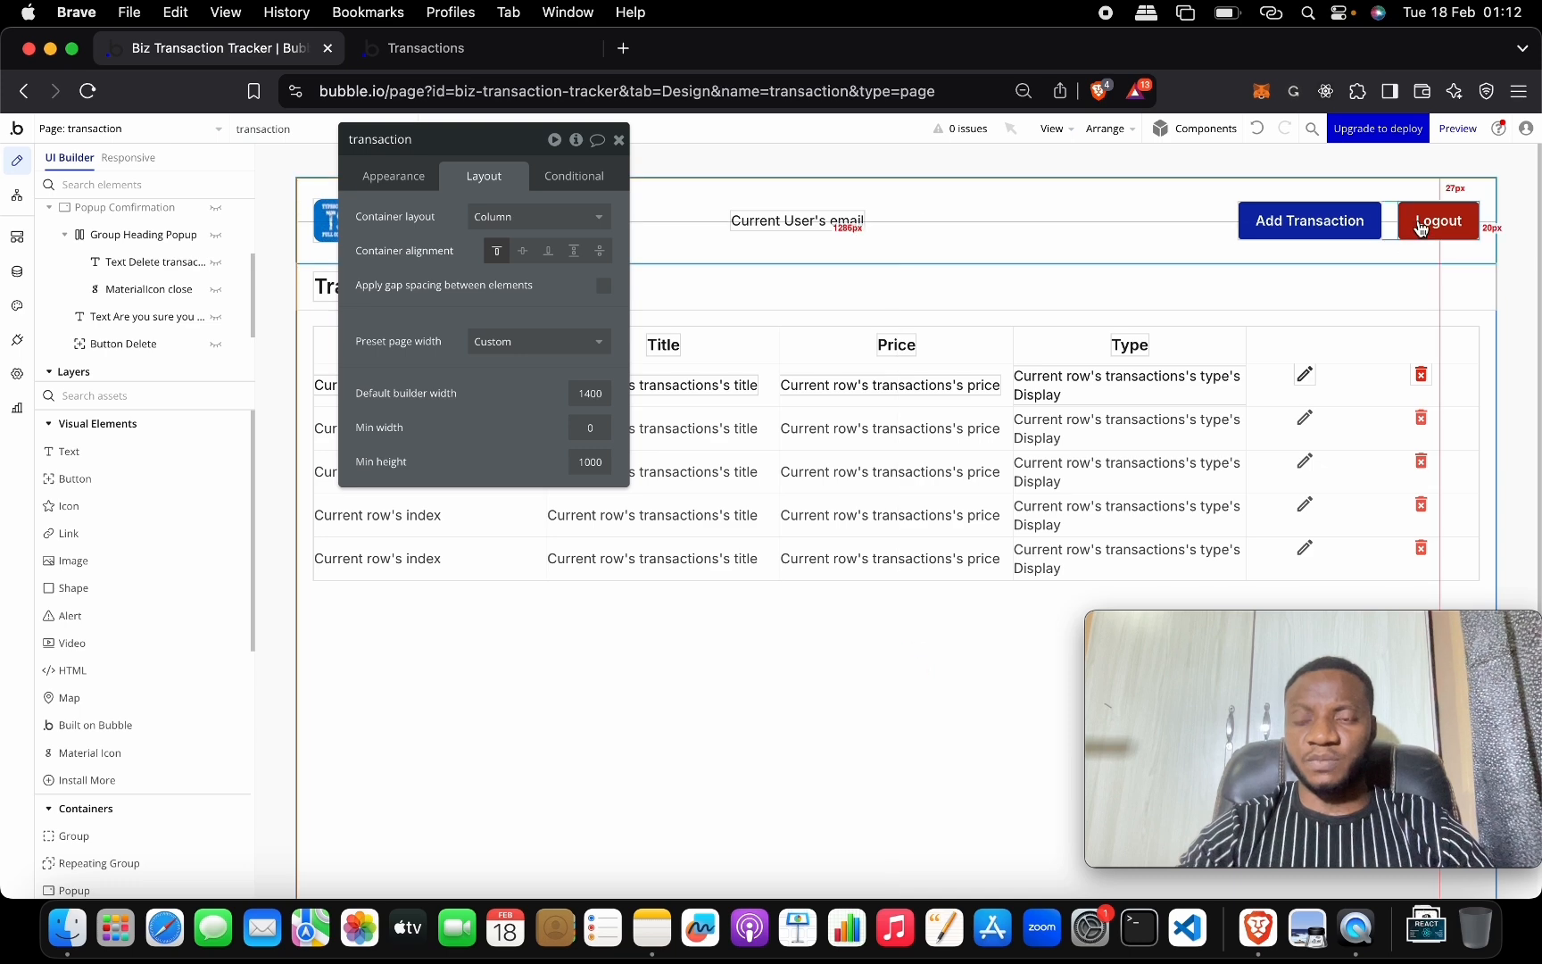
Add a delete-icon click workflow that shows Popup Comfirmation, then go to the Transactions preview.
{"action": "left_click", "coordinate": [1422, 379]}
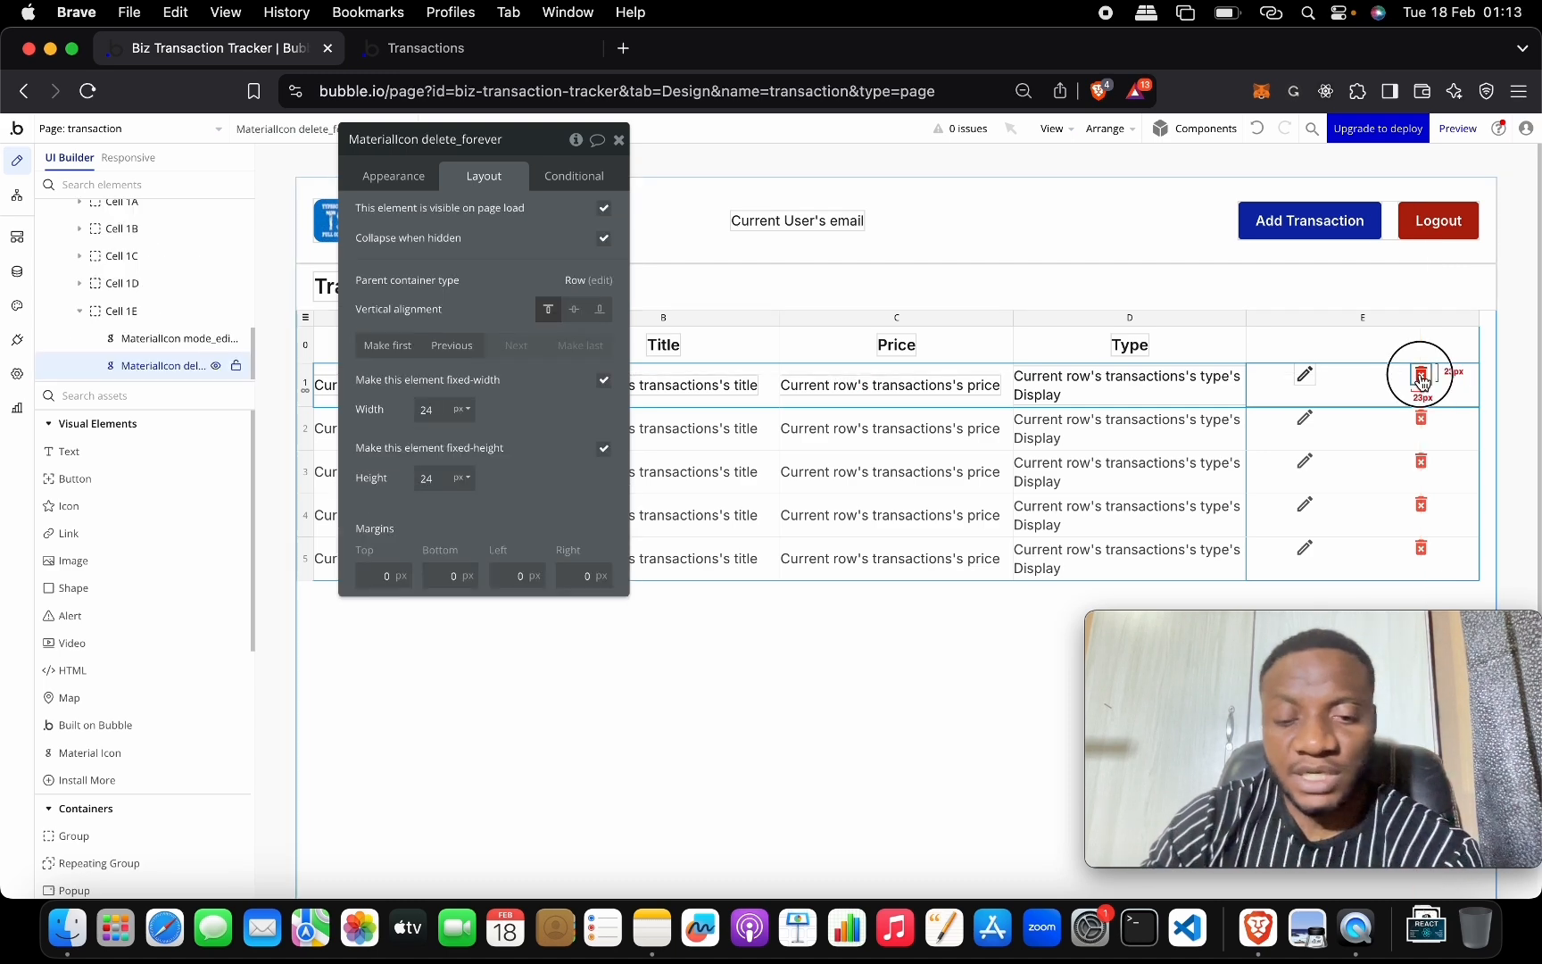
{"action": "left_click", "coordinate": [419, 183]}
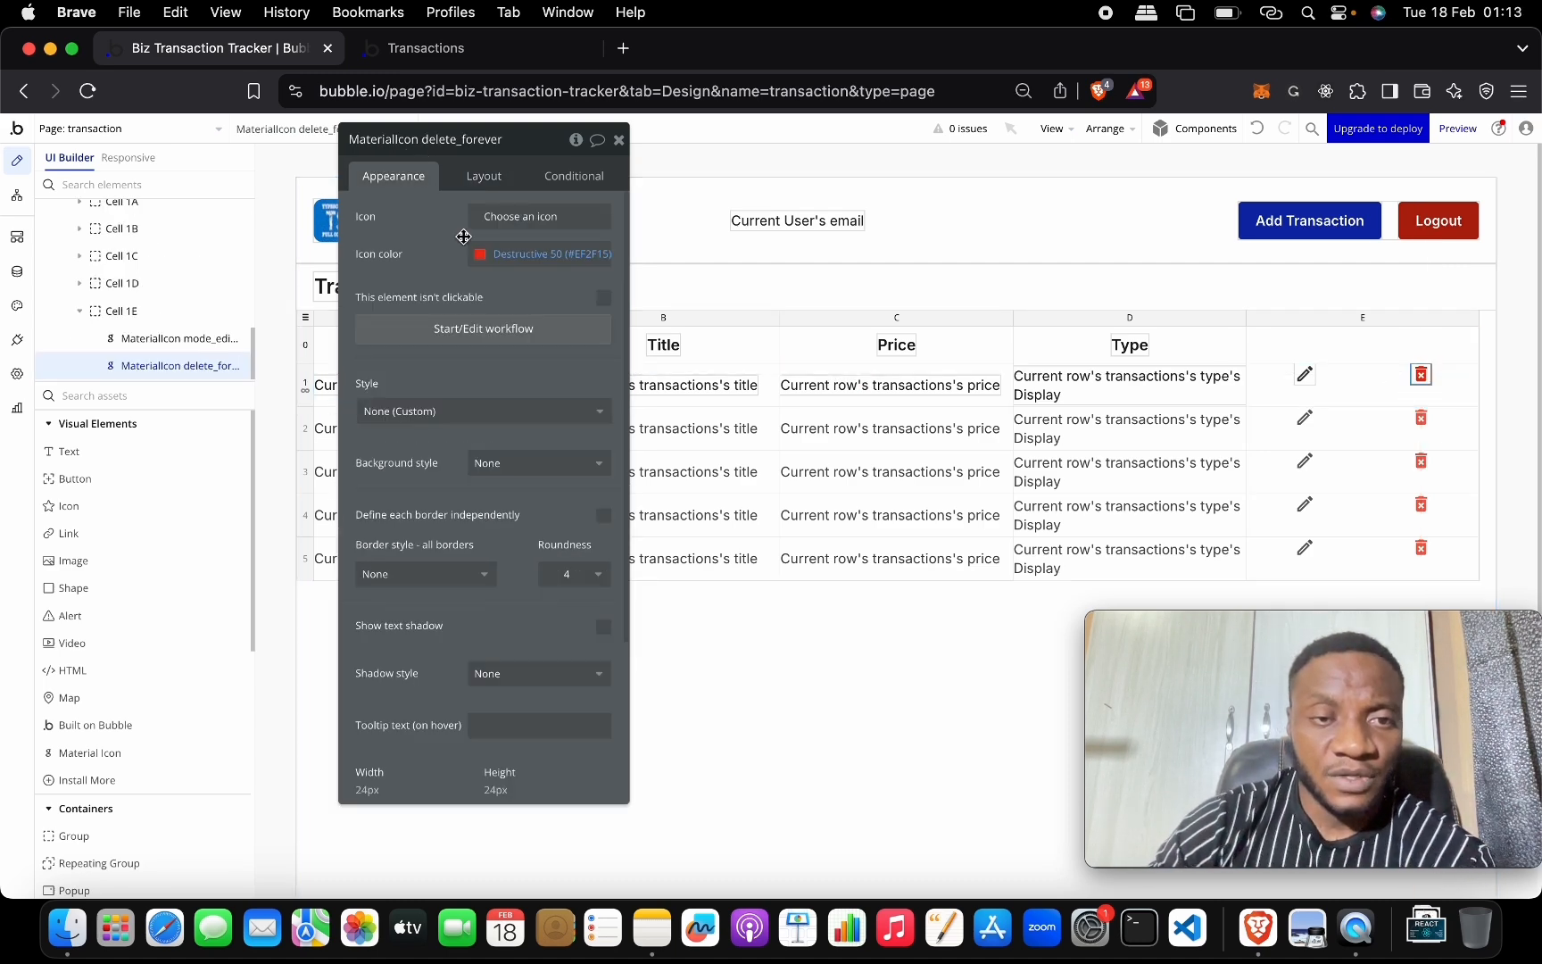
{"action": "left_click", "coordinate": [478, 337]}
{"action": "left_click", "coordinate": [196, 348]}
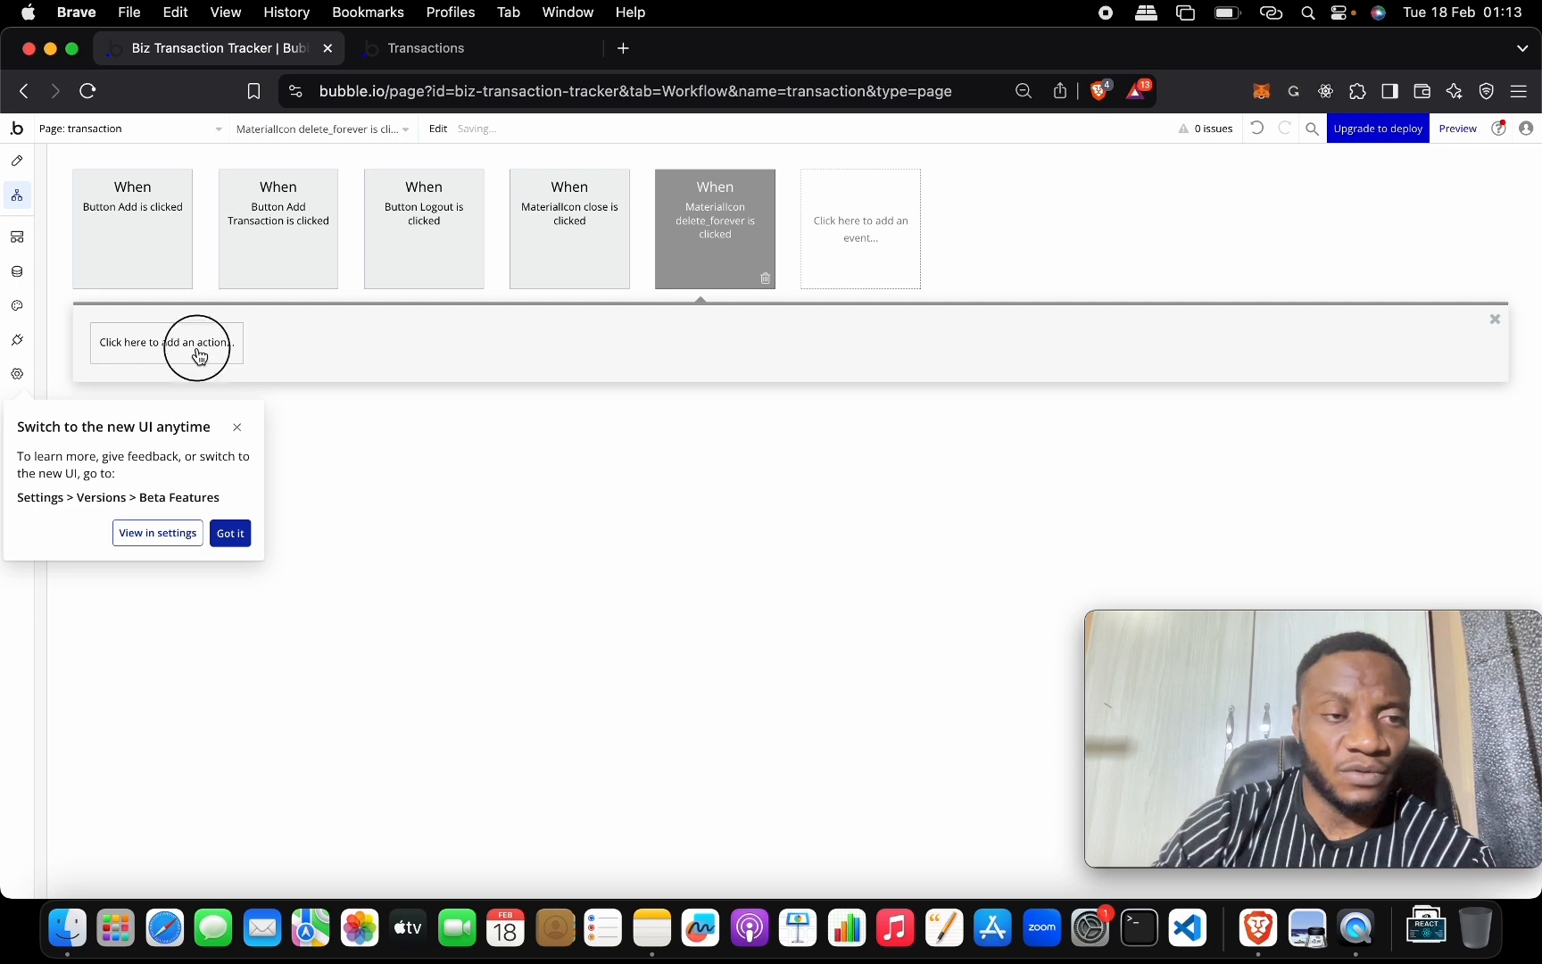
{"action": "left_click", "coordinate": [241, 428]}
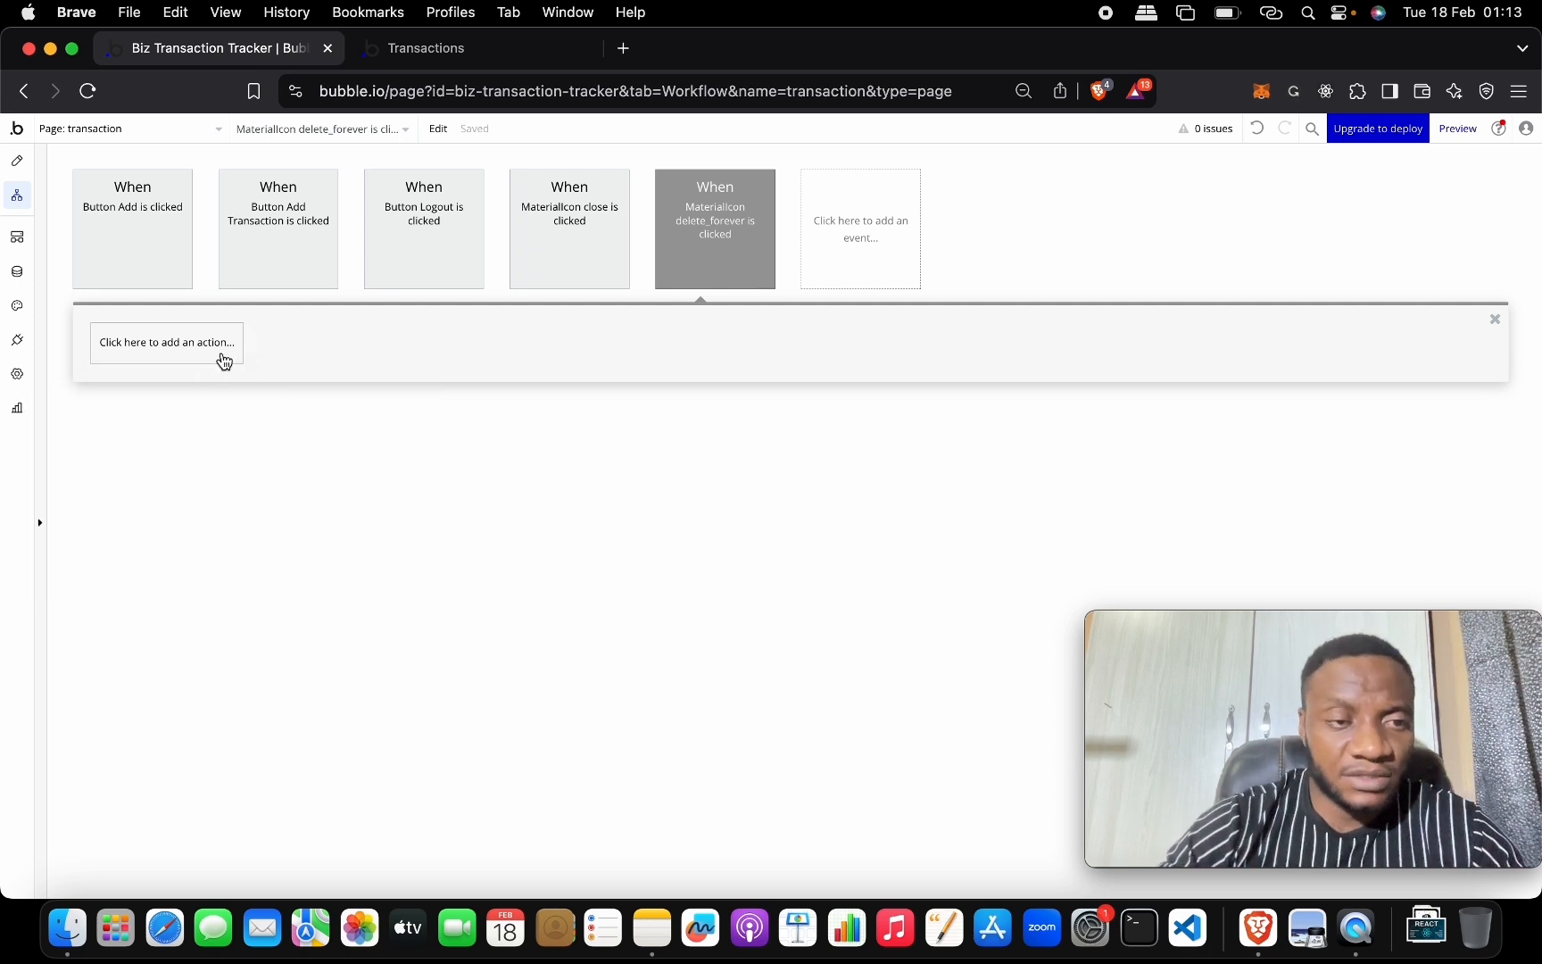
{"action": "left_click", "coordinate": [224, 358]}
{"action": "type", "text": "SHO"}
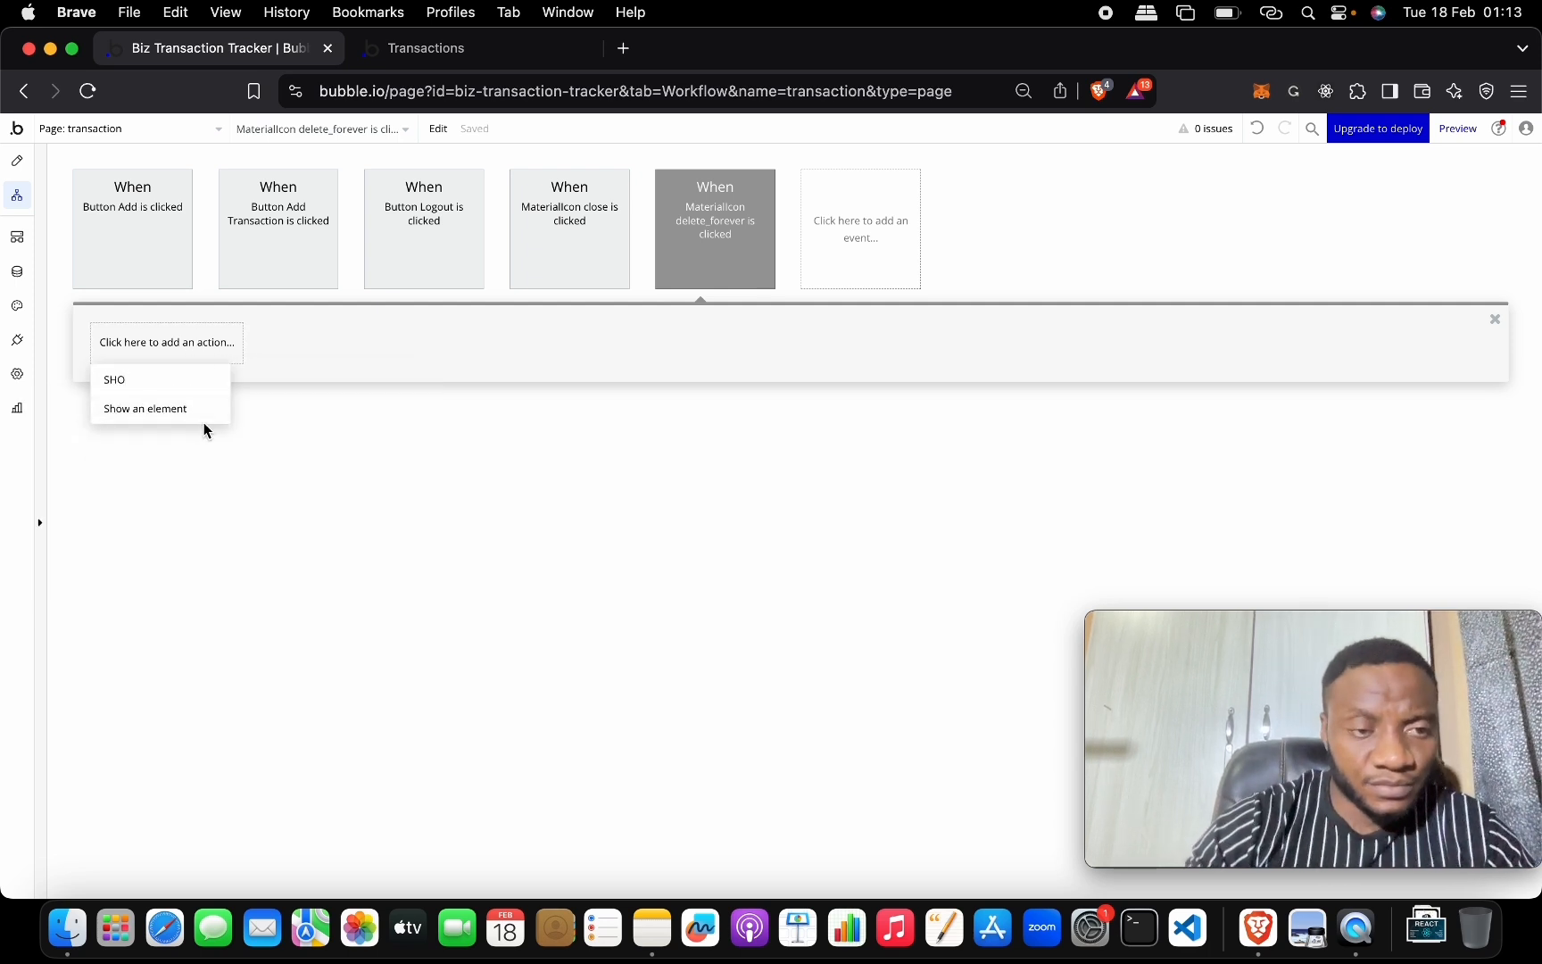
{"action": "left_click", "coordinate": [206, 430]}
{"action": "left_click", "coordinate": [498, 180]}
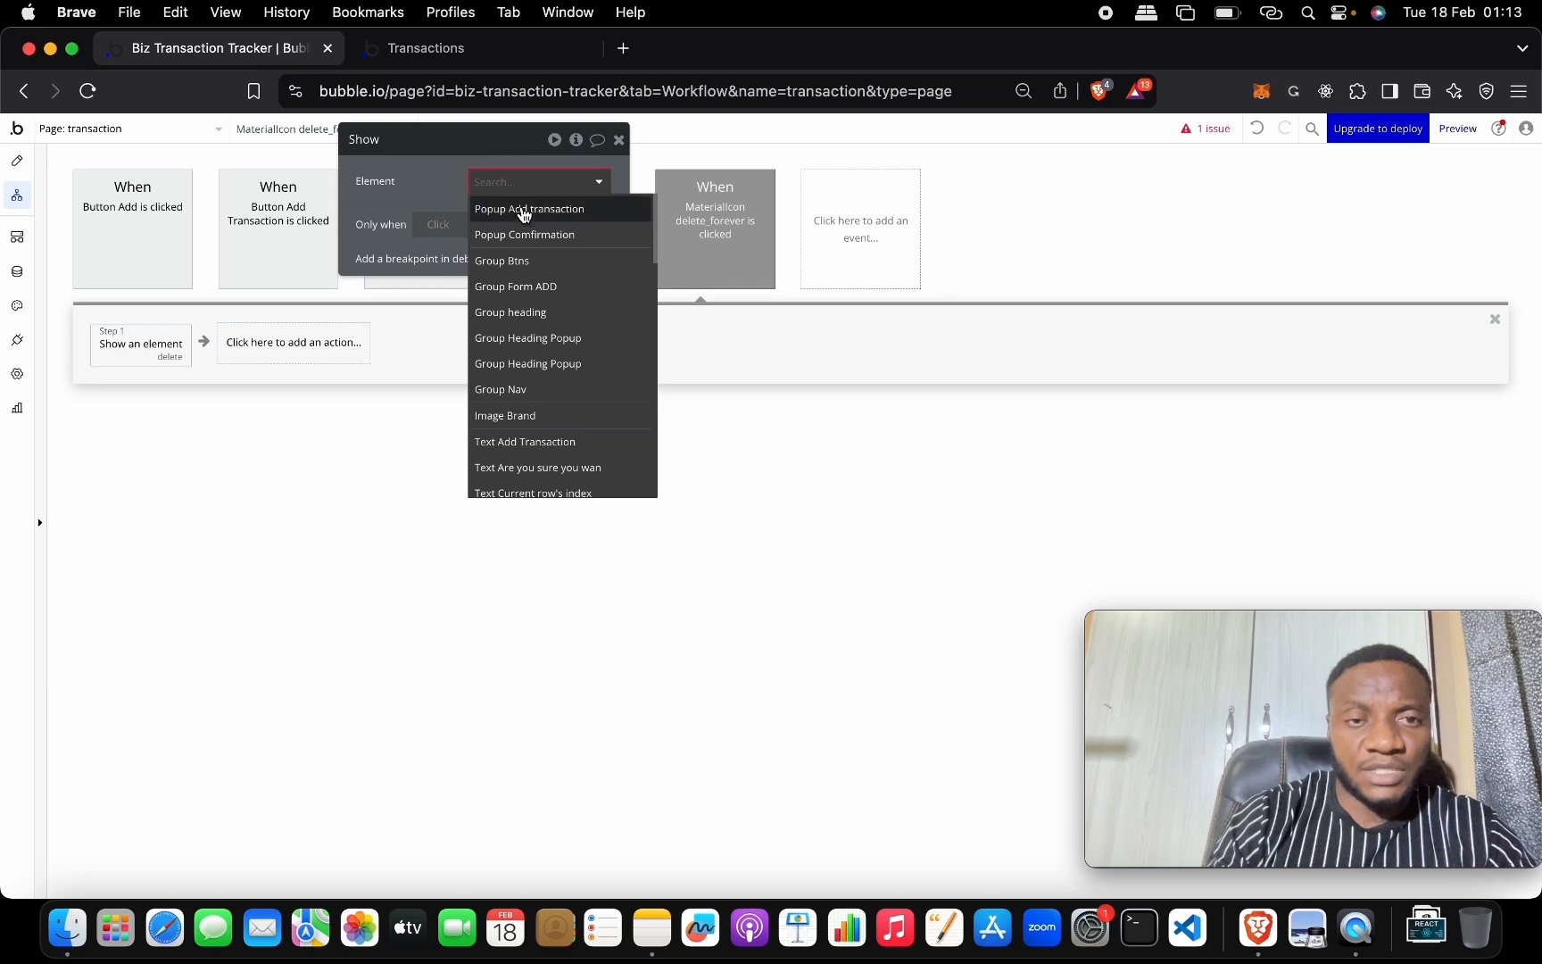
{"action": "left_click", "coordinate": [540, 236]}
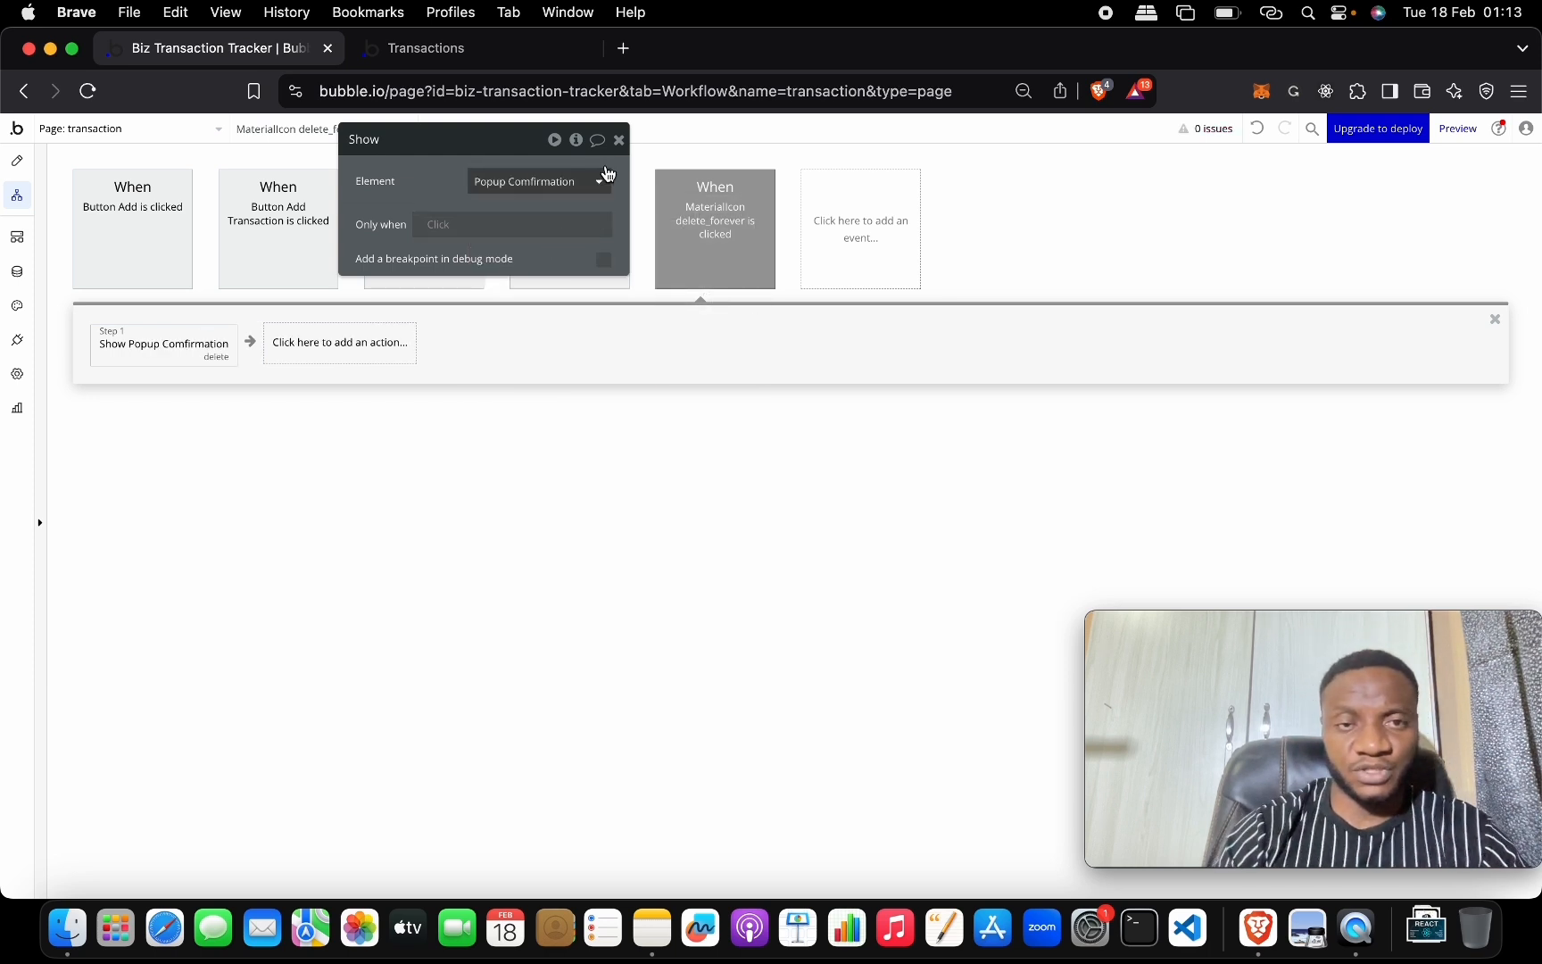
{"action": "left_click", "coordinate": [618, 140]}
{"action": "left_click", "coordinate": [449, 52]}
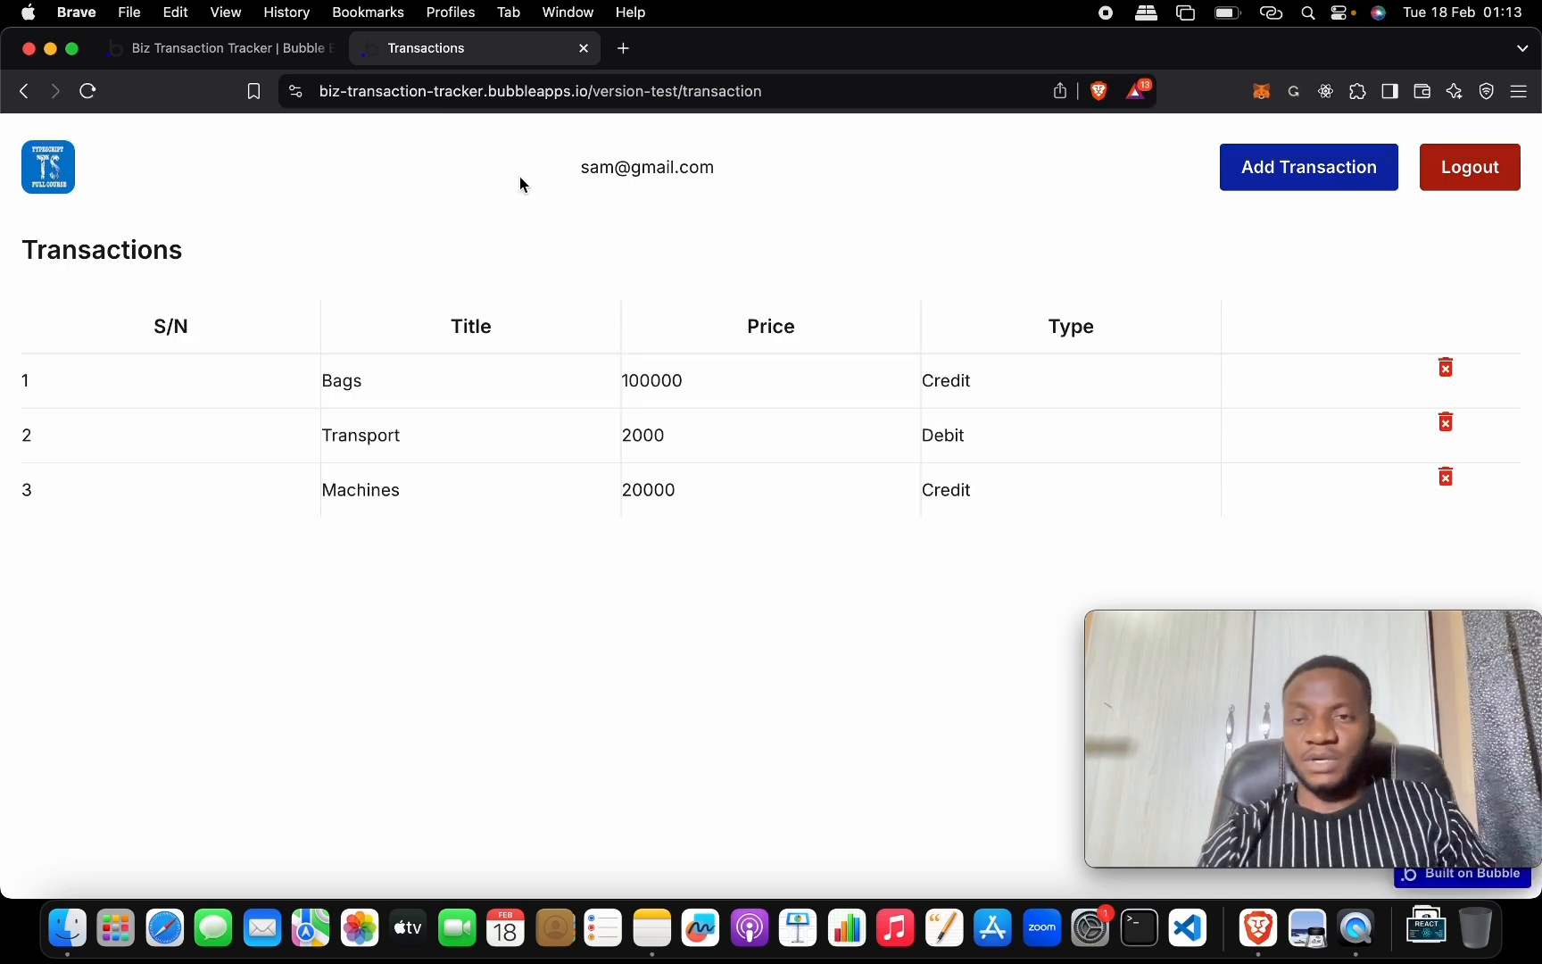
Click transaction 1's trash icon, check the Delete transaction popup, then return to the editor.
{"action": "left_click", "coordinate": [1447, 370]}
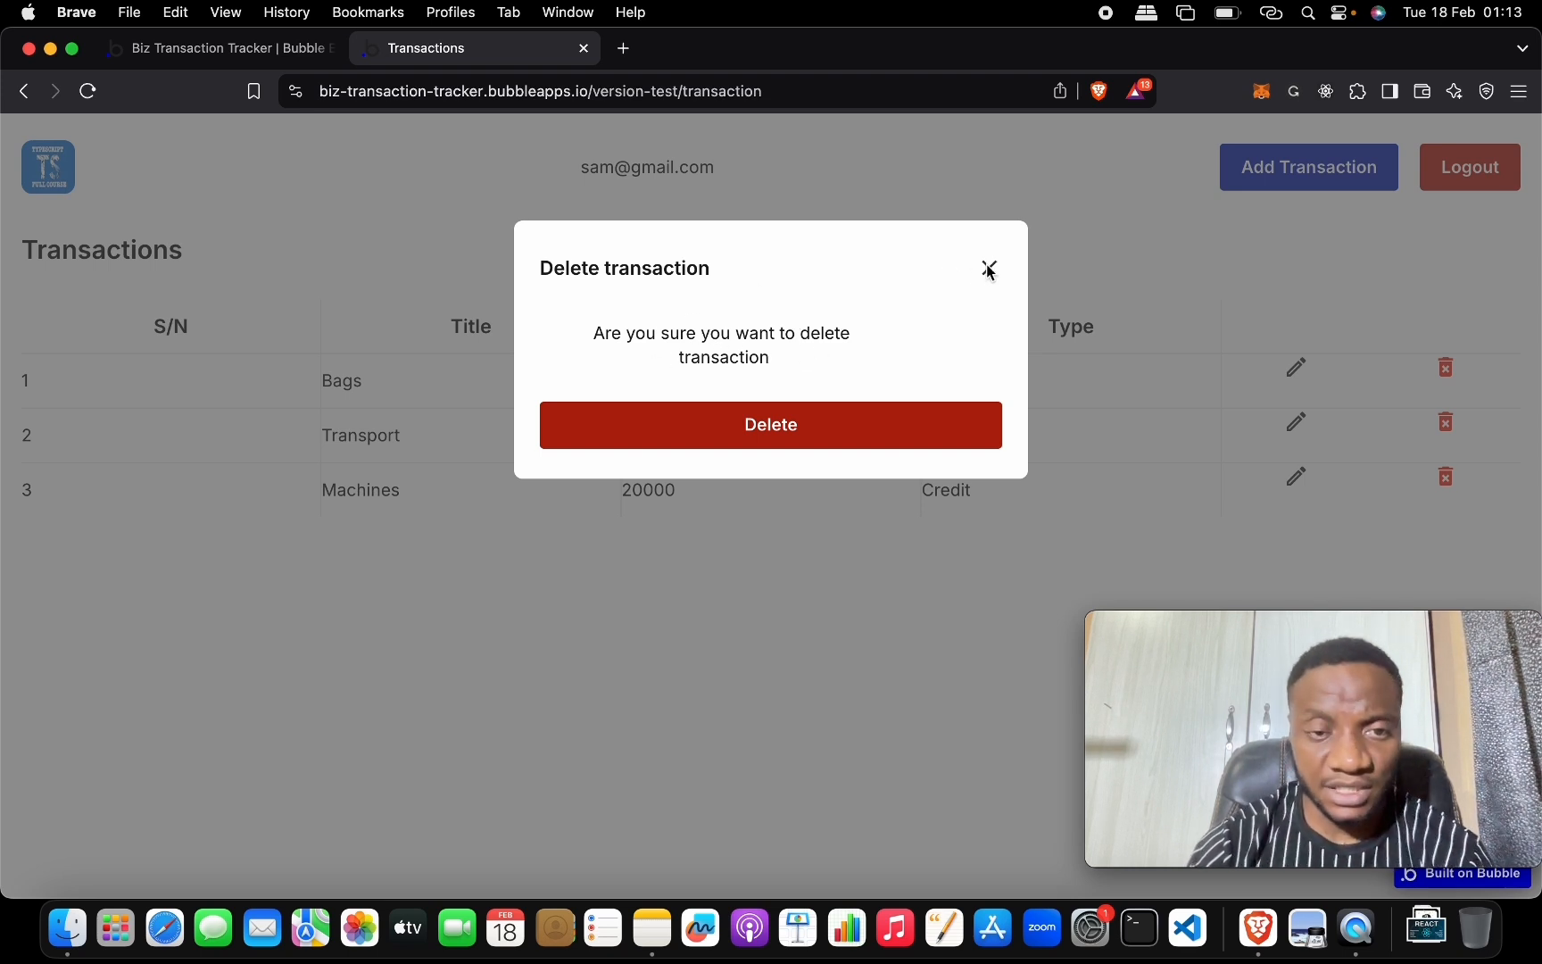
{"action": "triple_click", "coordinate": [867, 336]}
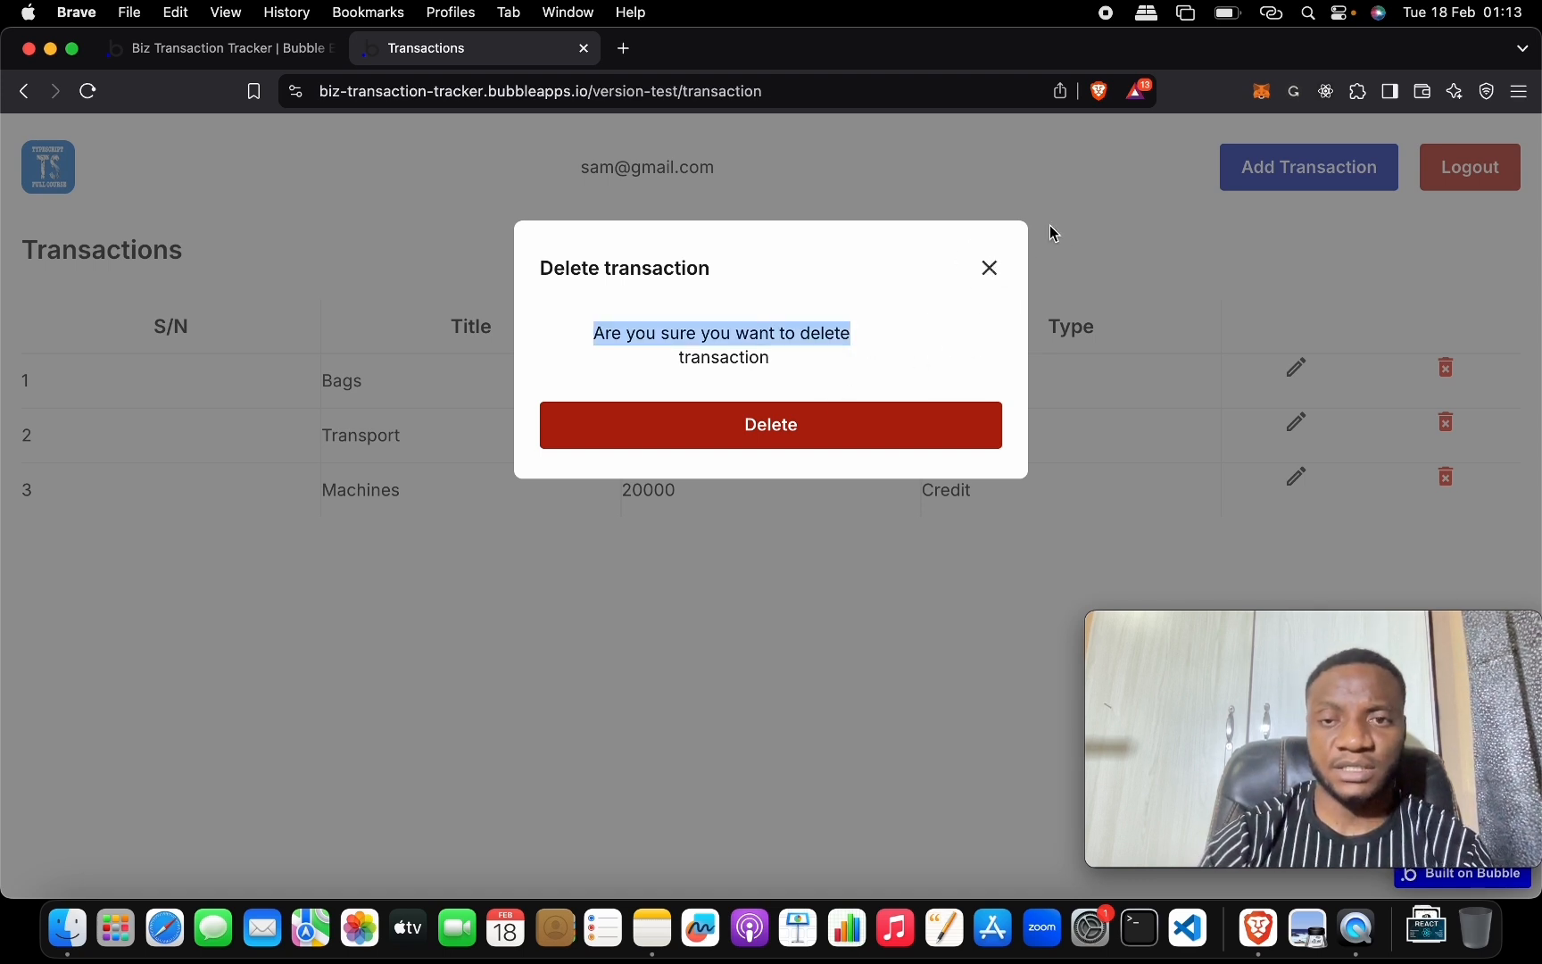
{"action": "left_click", "coordinate": [218, 50]}
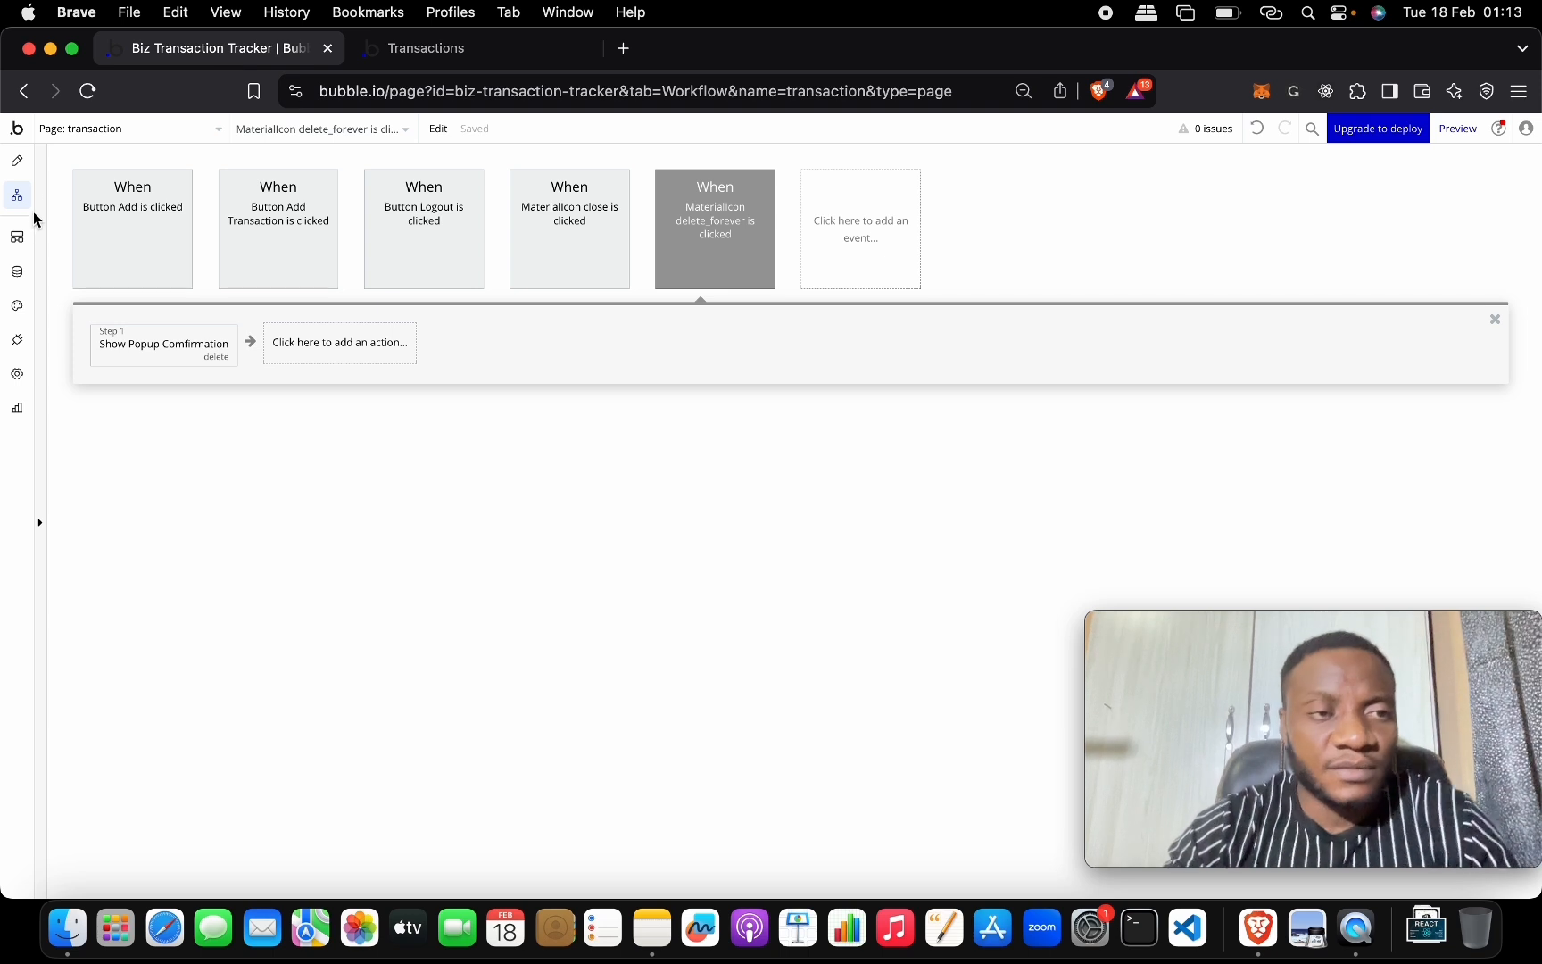
Return to the Design view, close the delete icon's settings, and open Popup Comfirmation.
{"action": "left_click", "coordinate": [20, 166]}
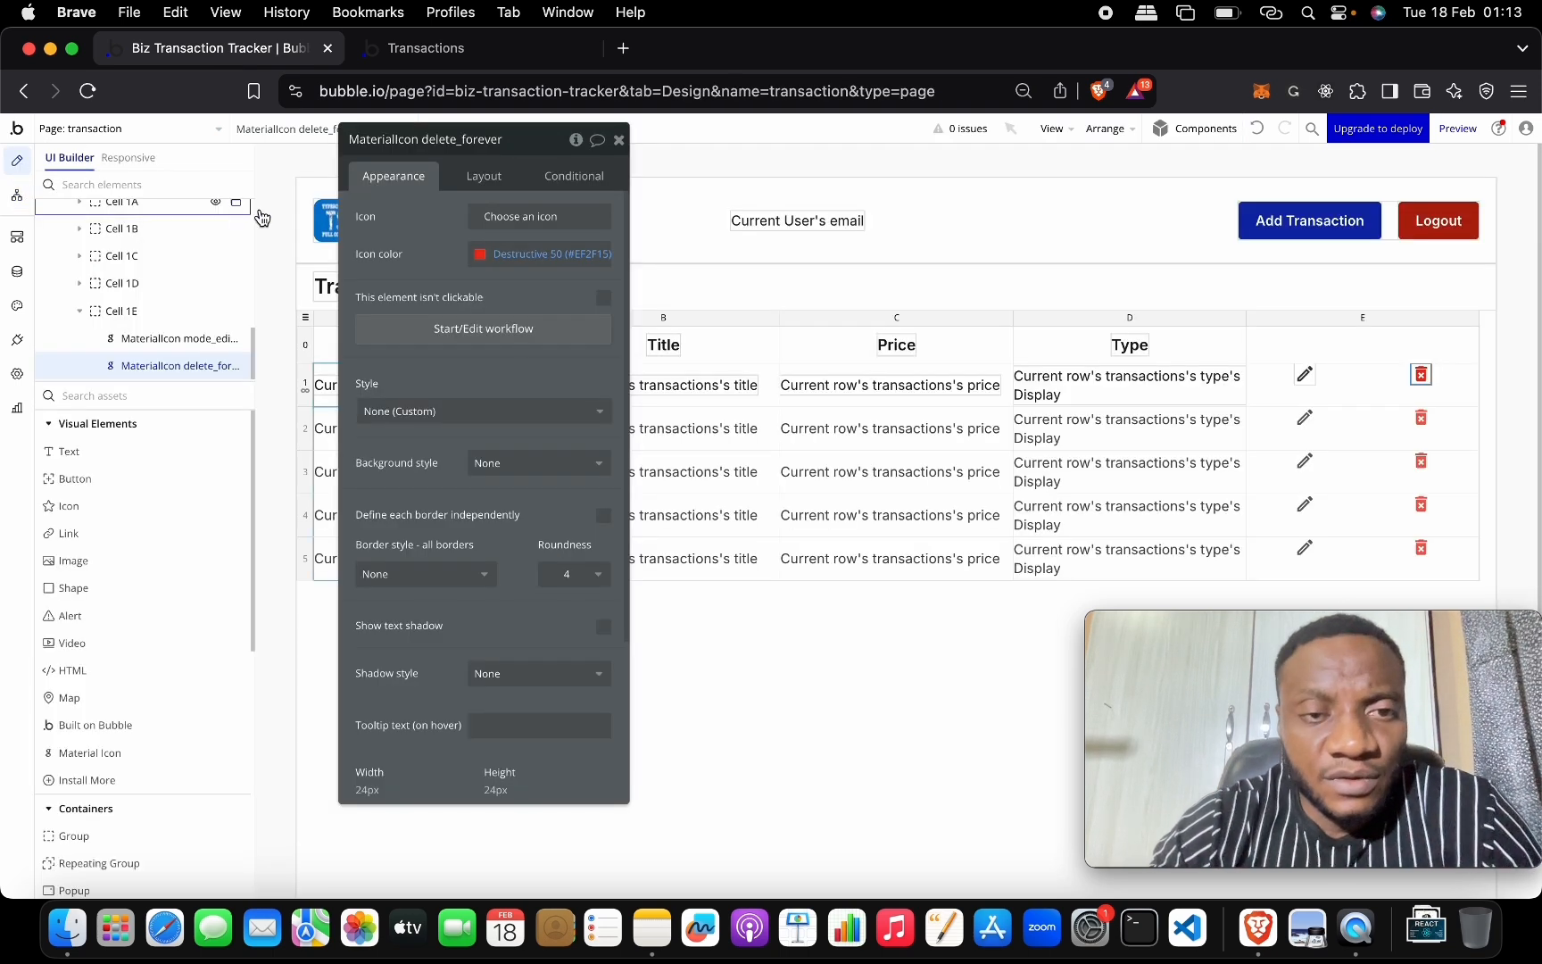
{"action": "left_click", "coordinate": [502, 178]}
{"action": "left_click", "coordinate": [619, 140]}
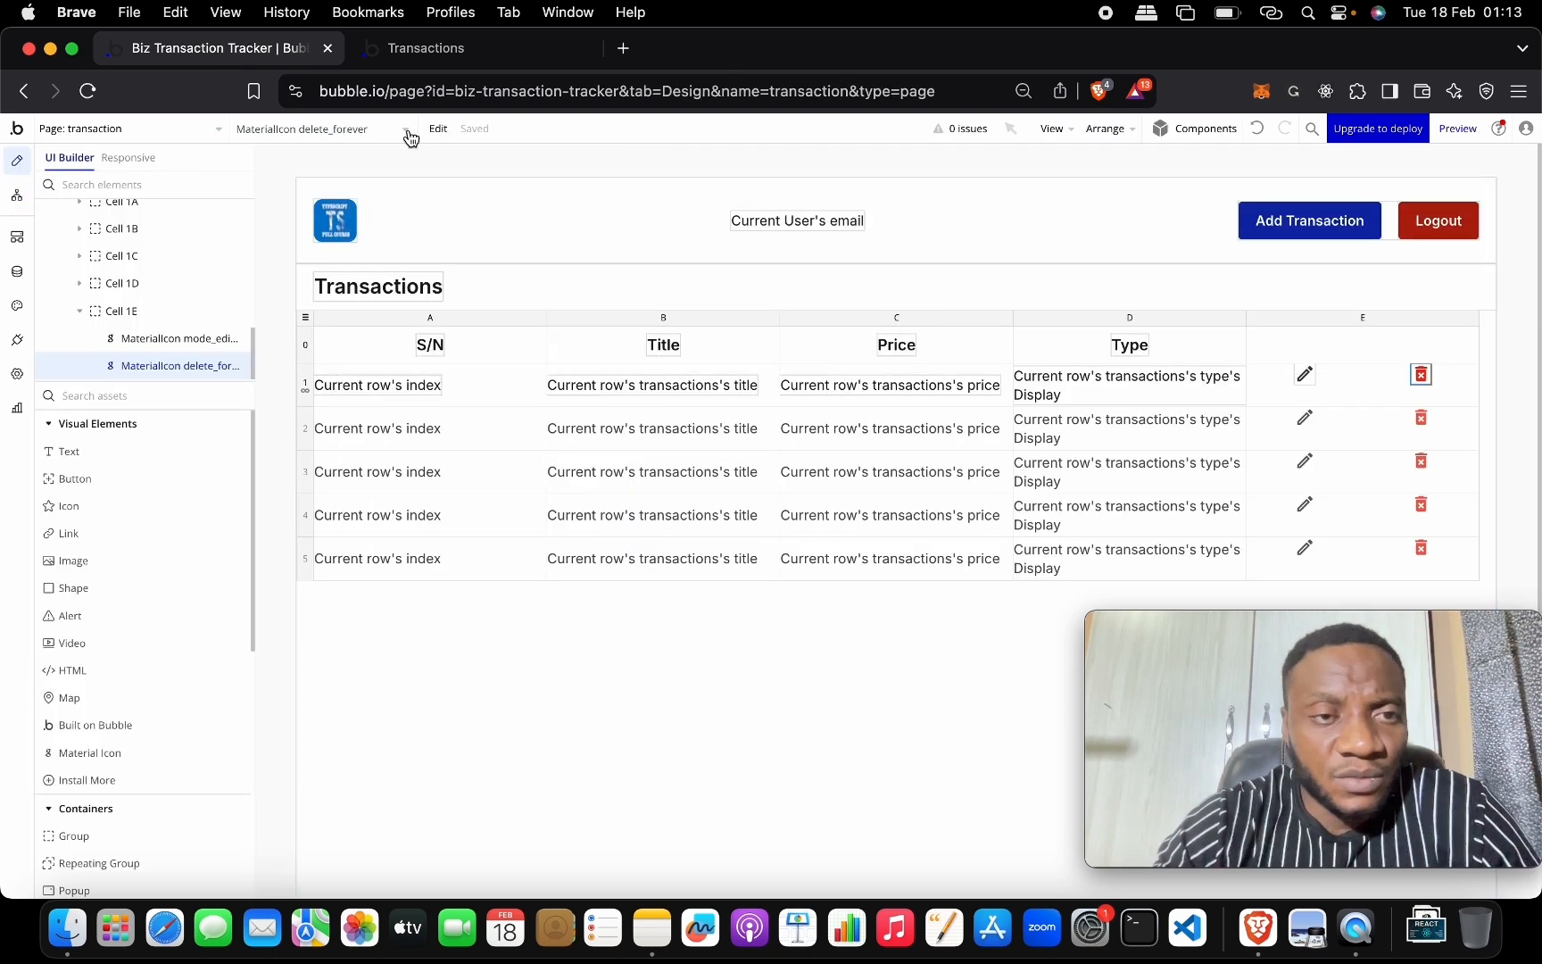
{"action": "left_click", "coordinate": [369, 132]}
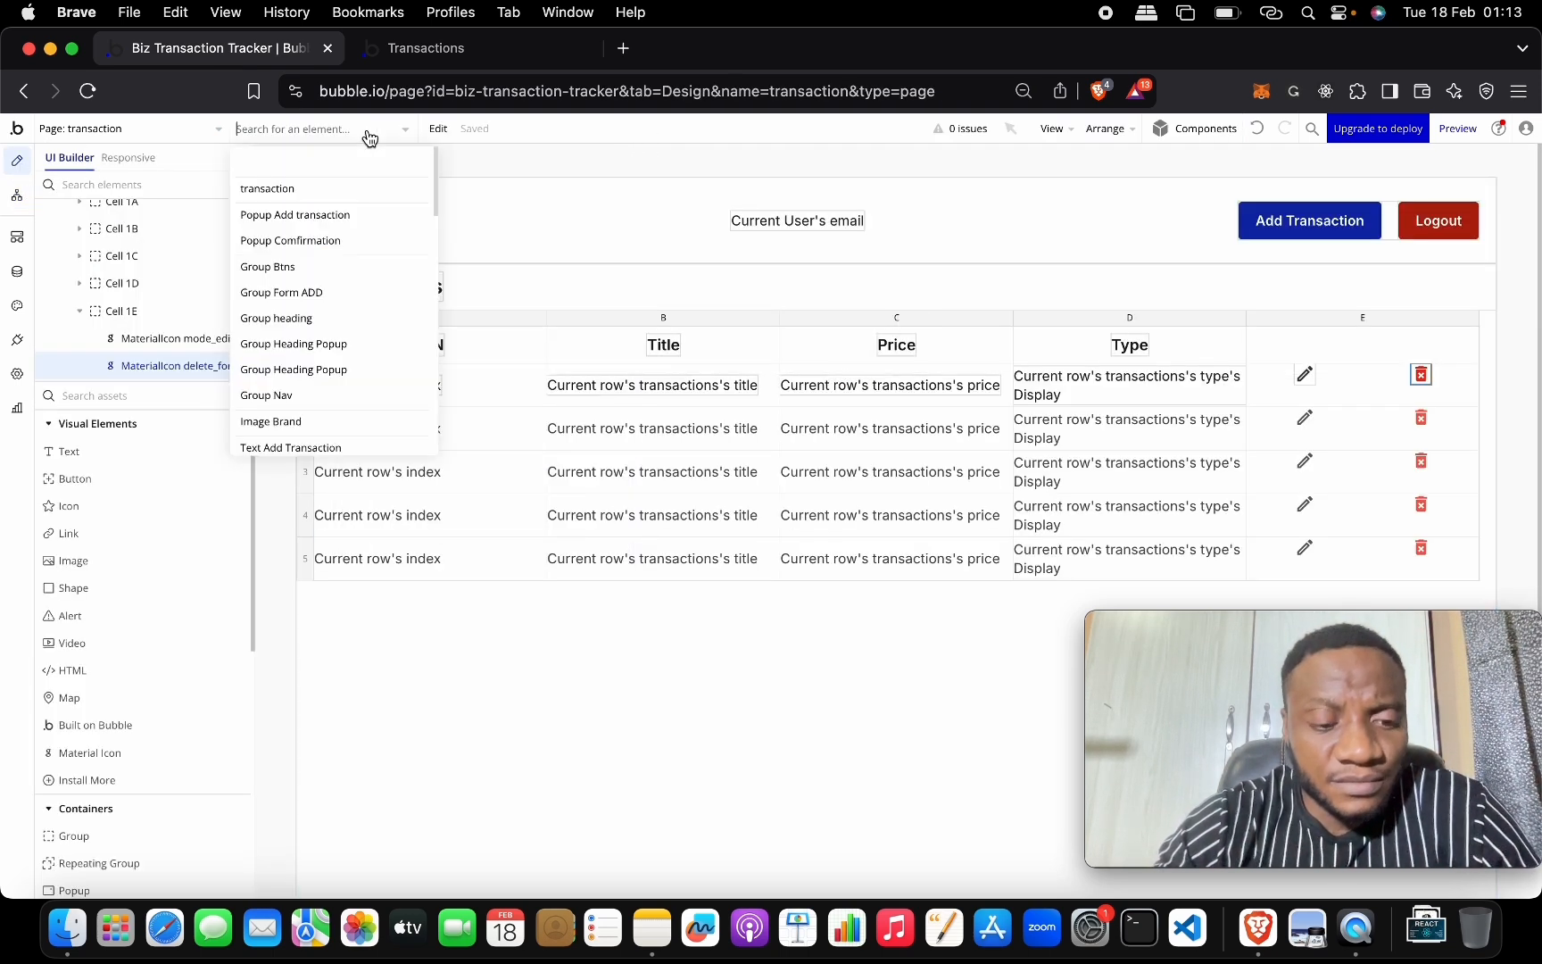
{"action": "left_click", "coordinate": [369, 241]}
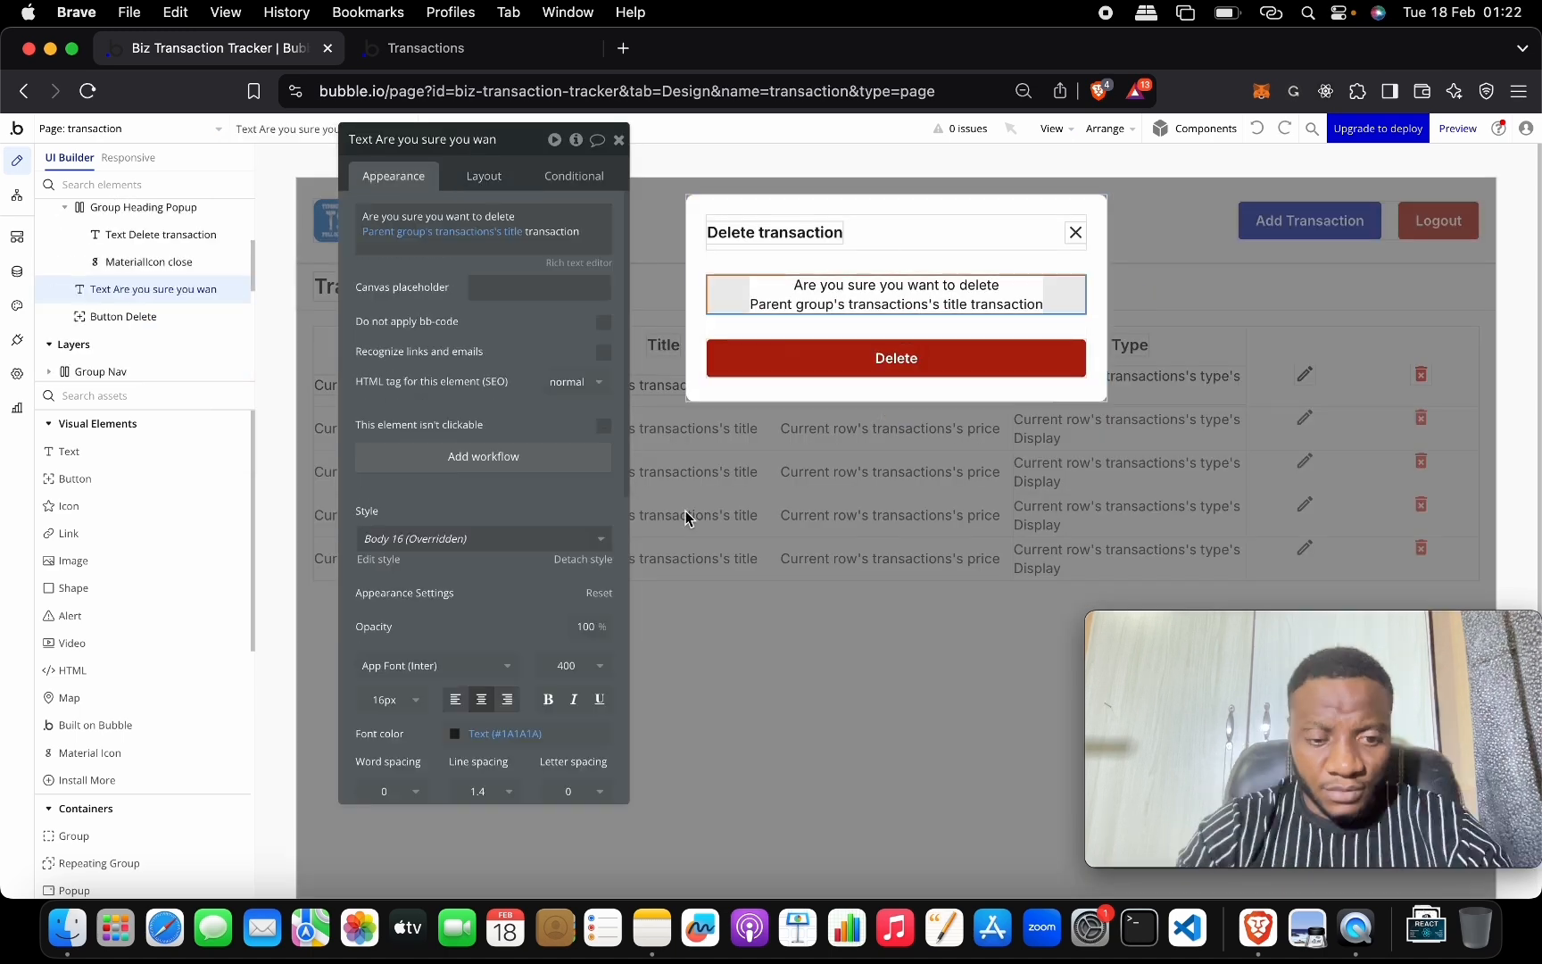
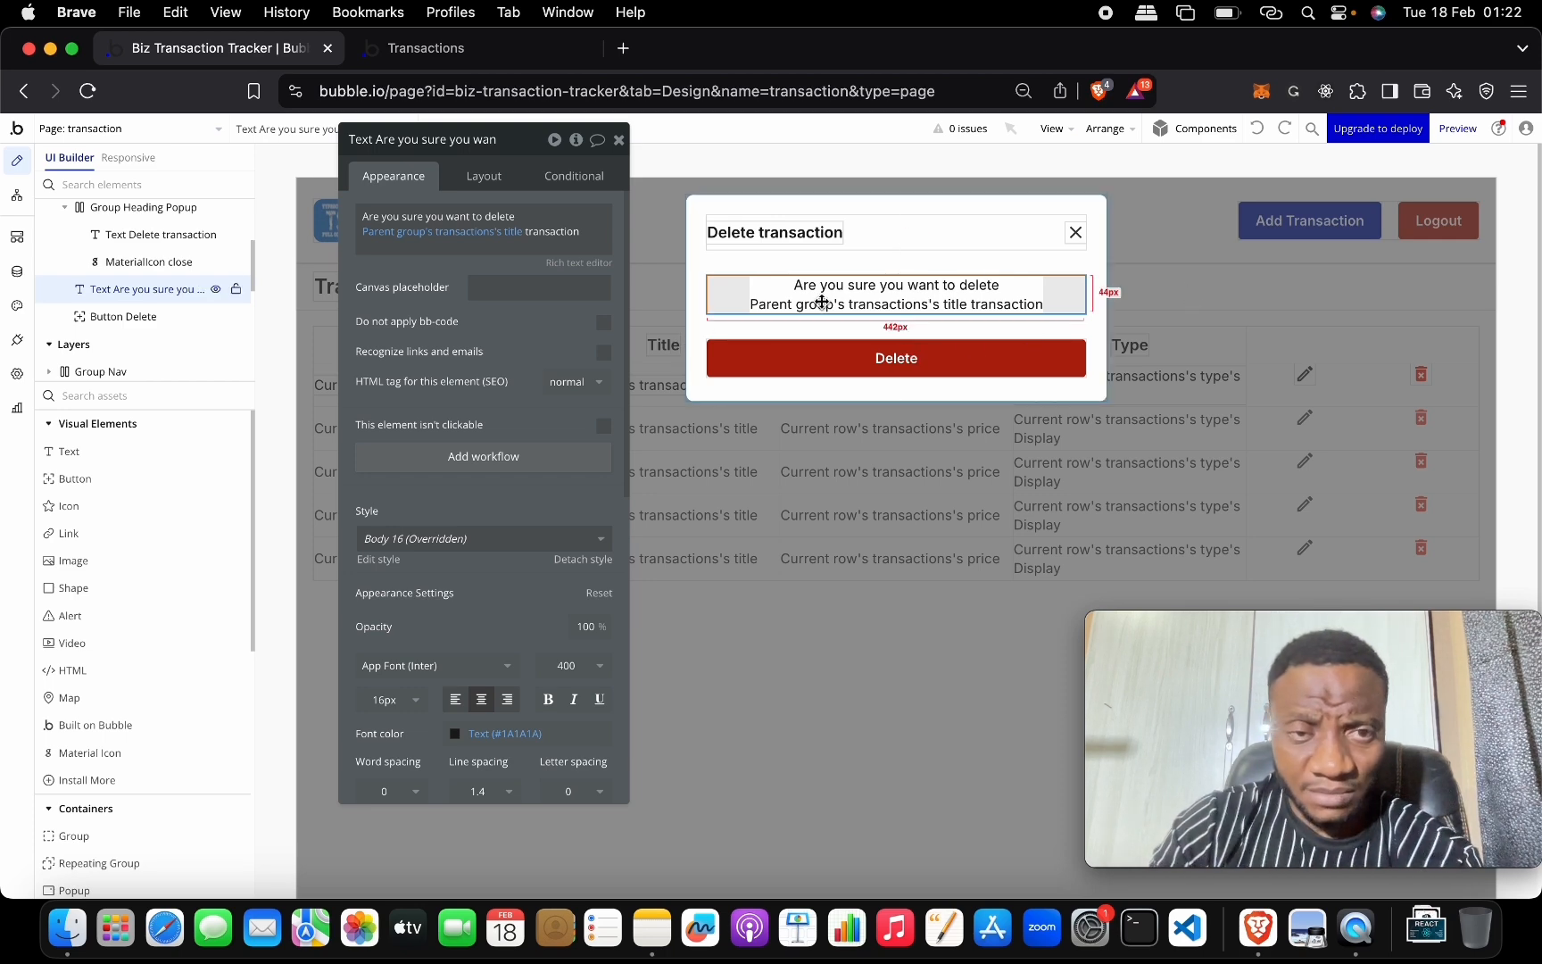
Dismiss the confirmation popup and select the first row's trash icon.
{"action": "left_click", "coordinate": [1263, 310]}
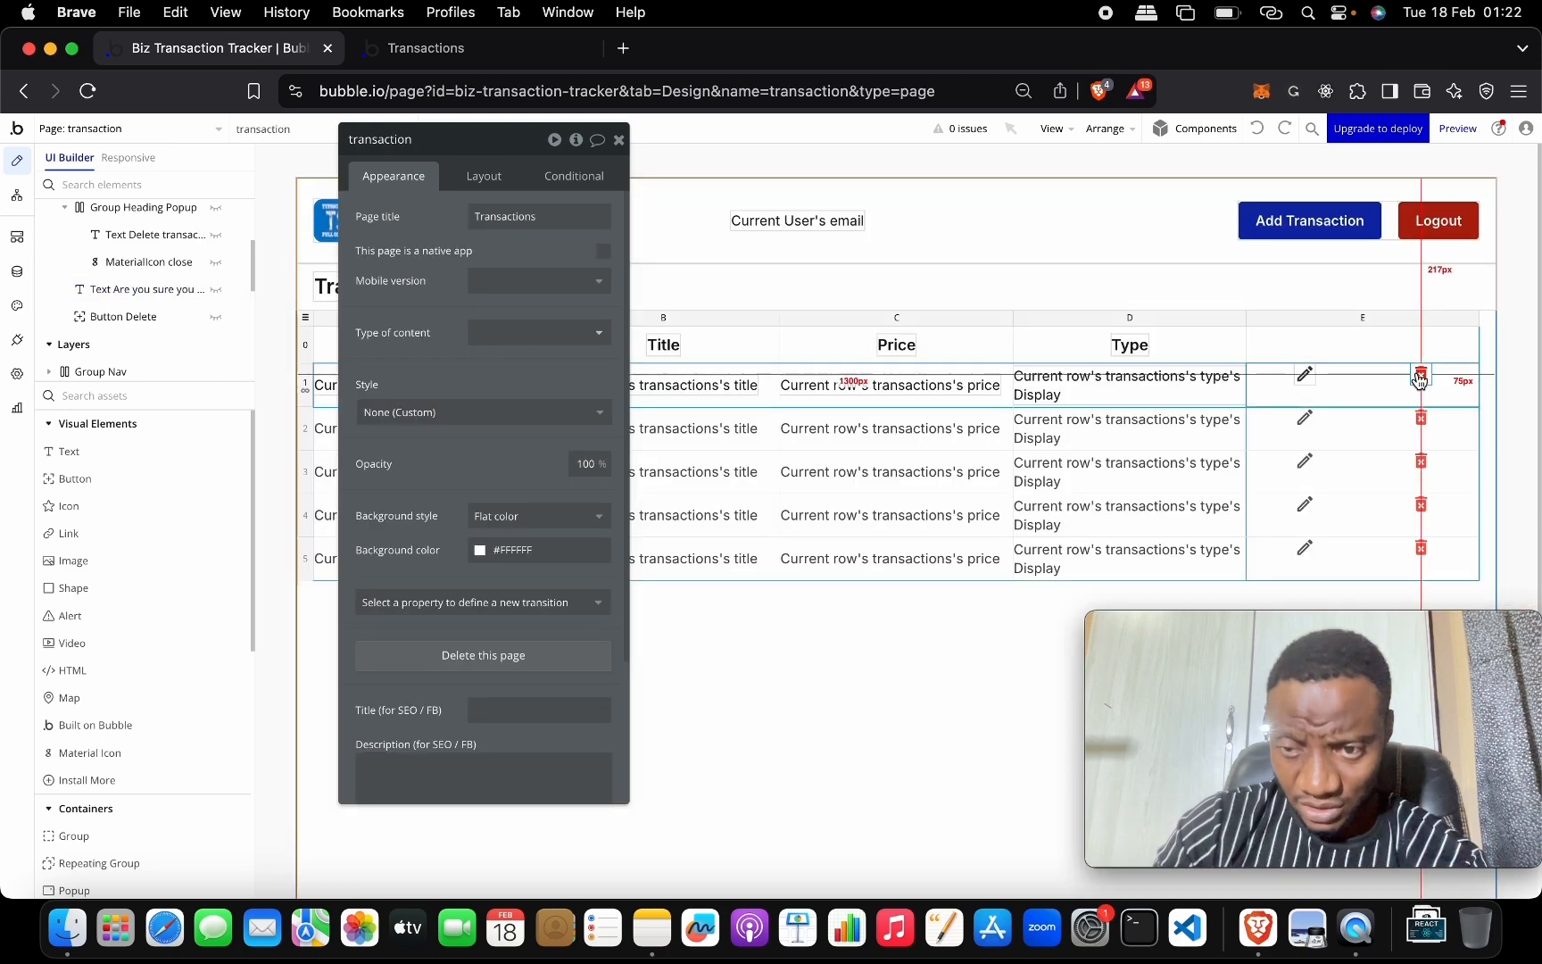
{"action": "left_click", "coordinate": [1421, 378]}
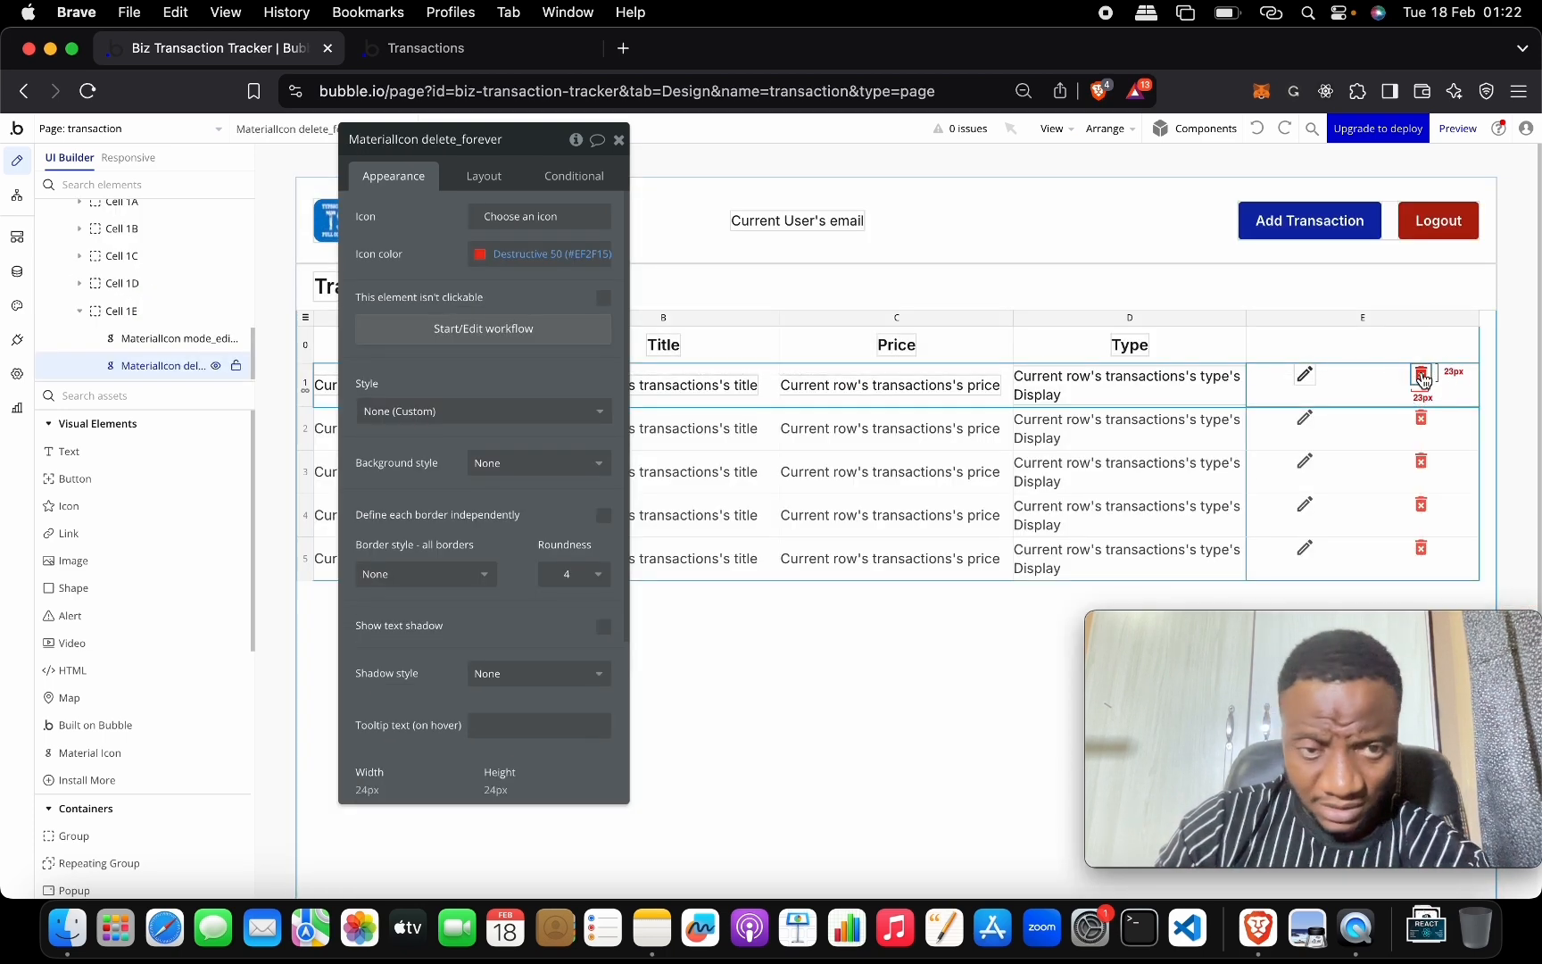
Add a 'Display data in a group/popup' action to the delete icon's workflow.
{"action": "left_click", "coordinate": [550, 330]}
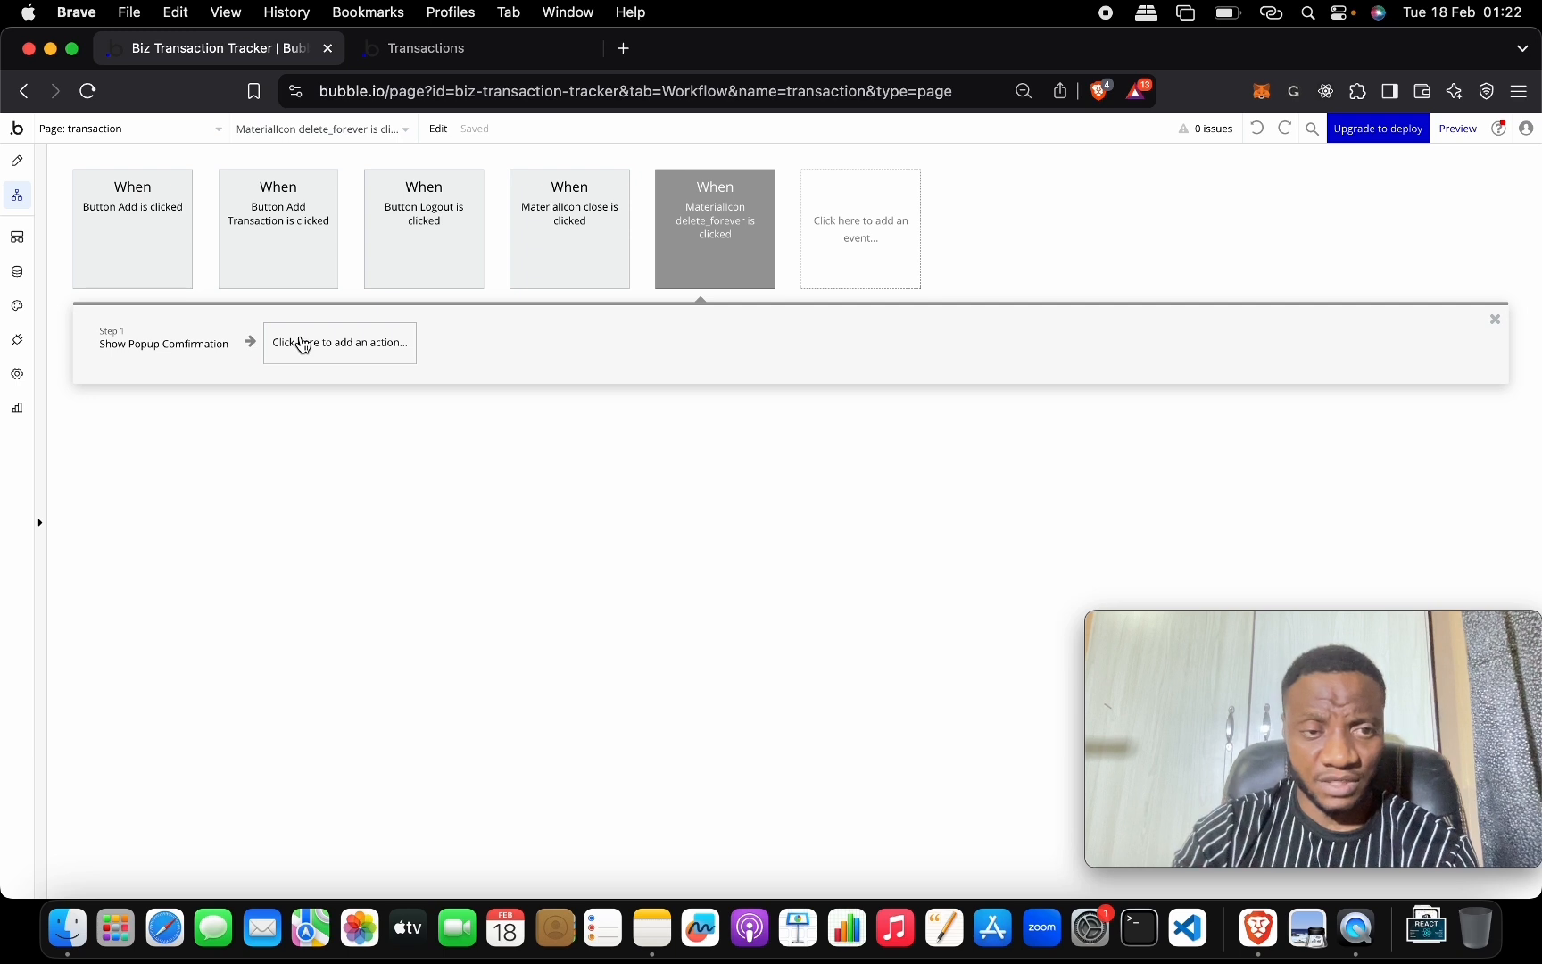
{"action": "left_click", "coordinate": [302, 345]}
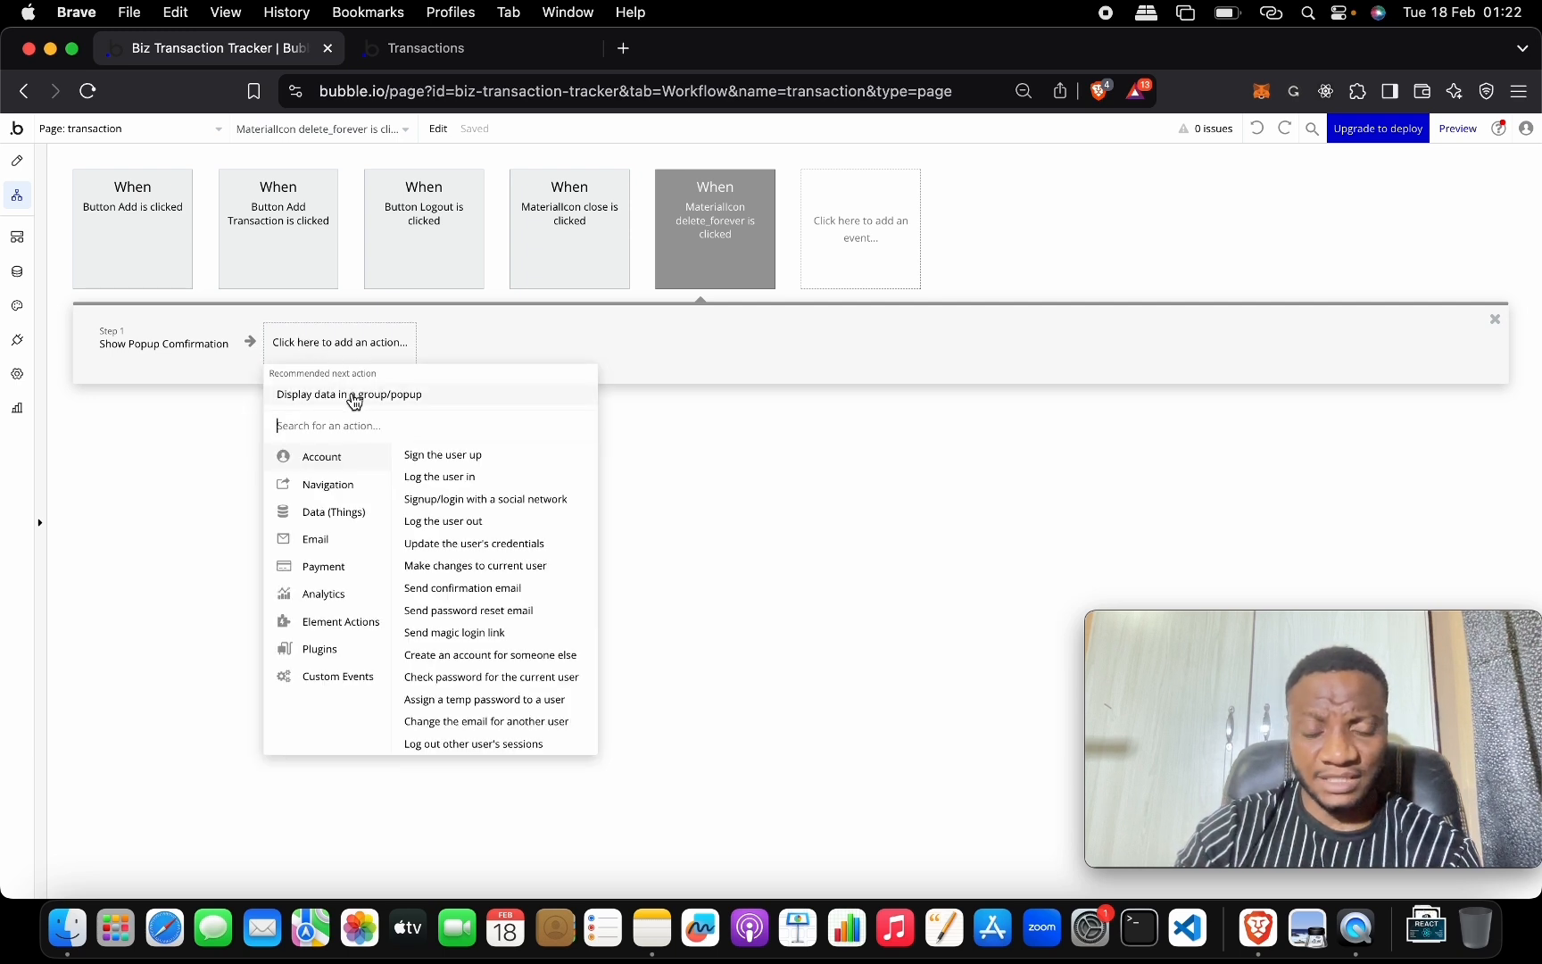
{"action": "mouse_move", "coordinate": [355, 401]}
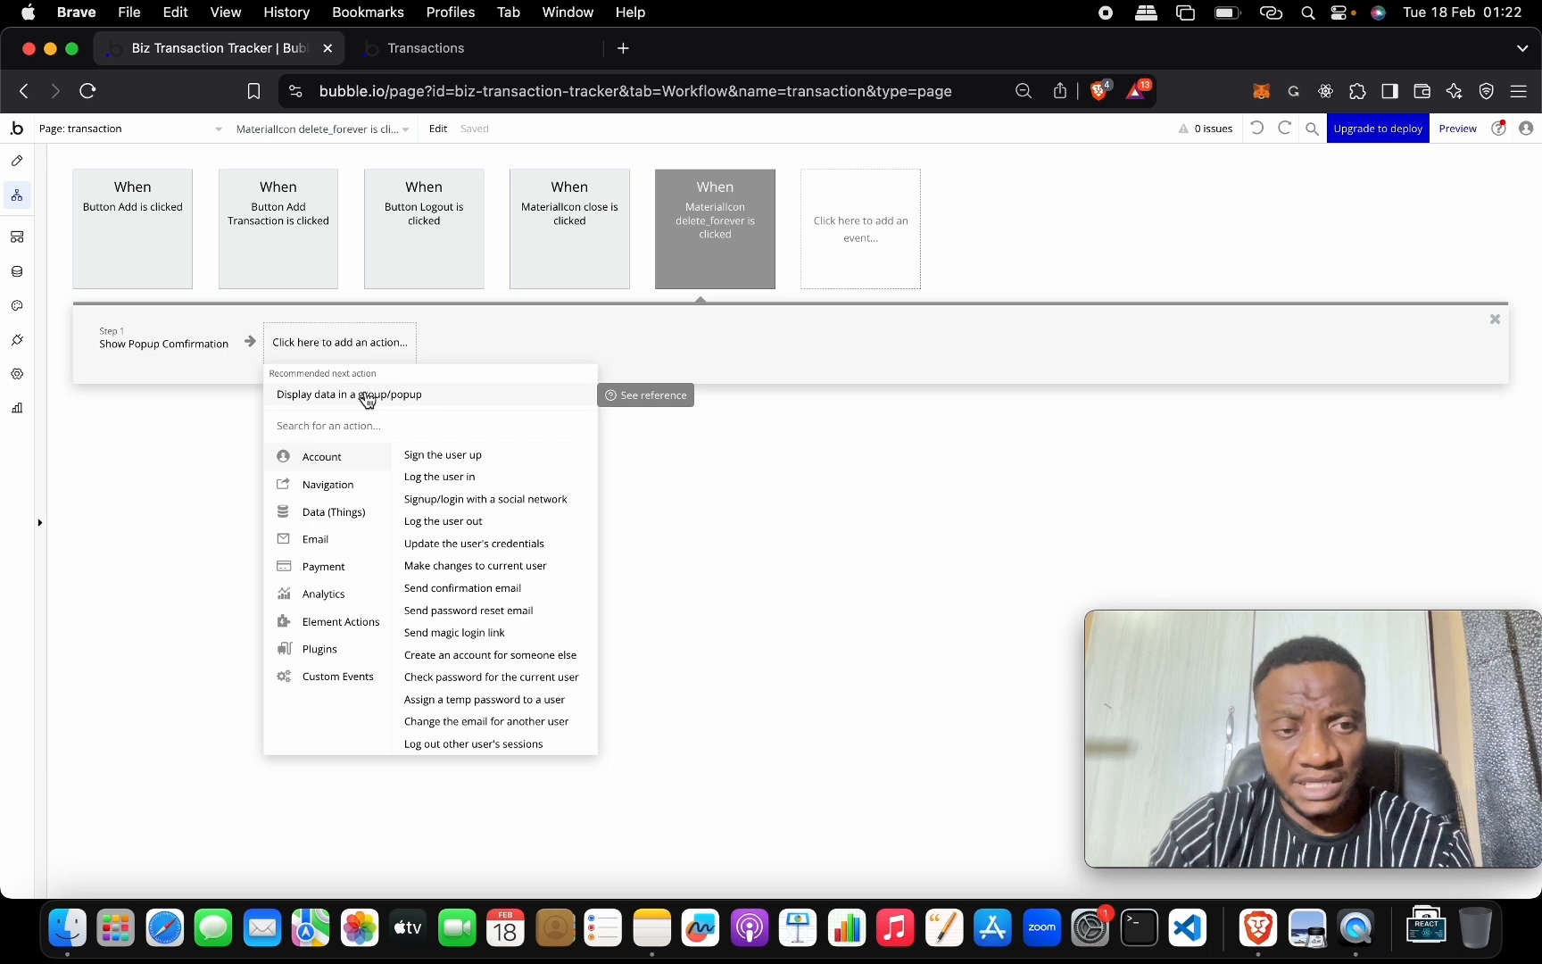
{"action": "left_click", "coordinate": [360, 489]}
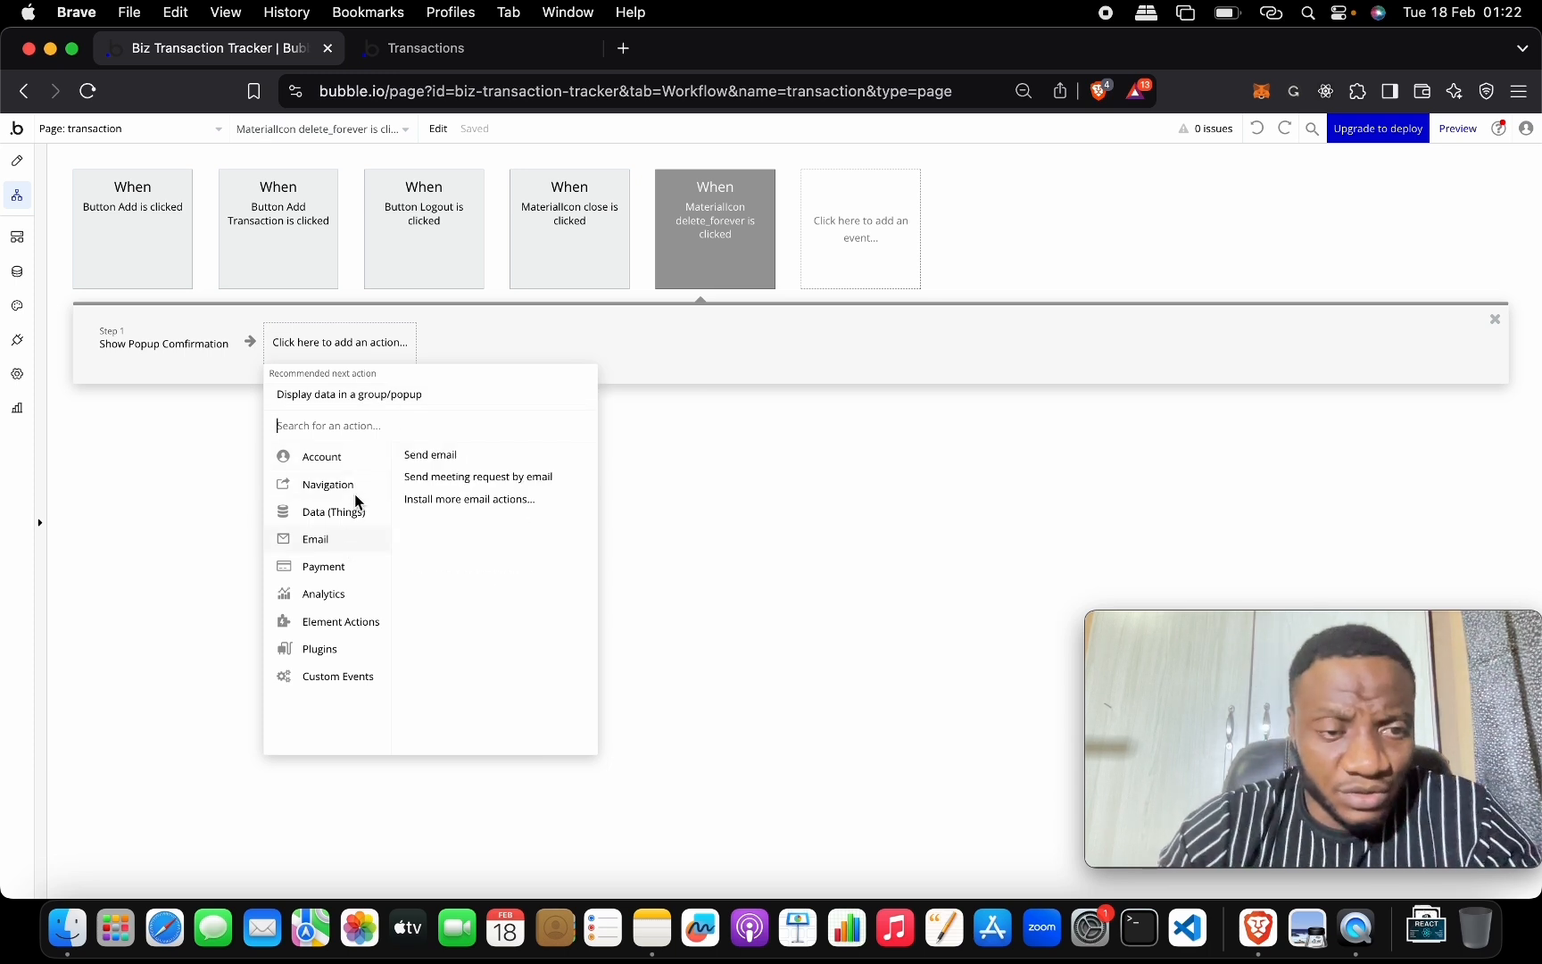
{"action": "mouse_move", "coordinate": [355, 513]}
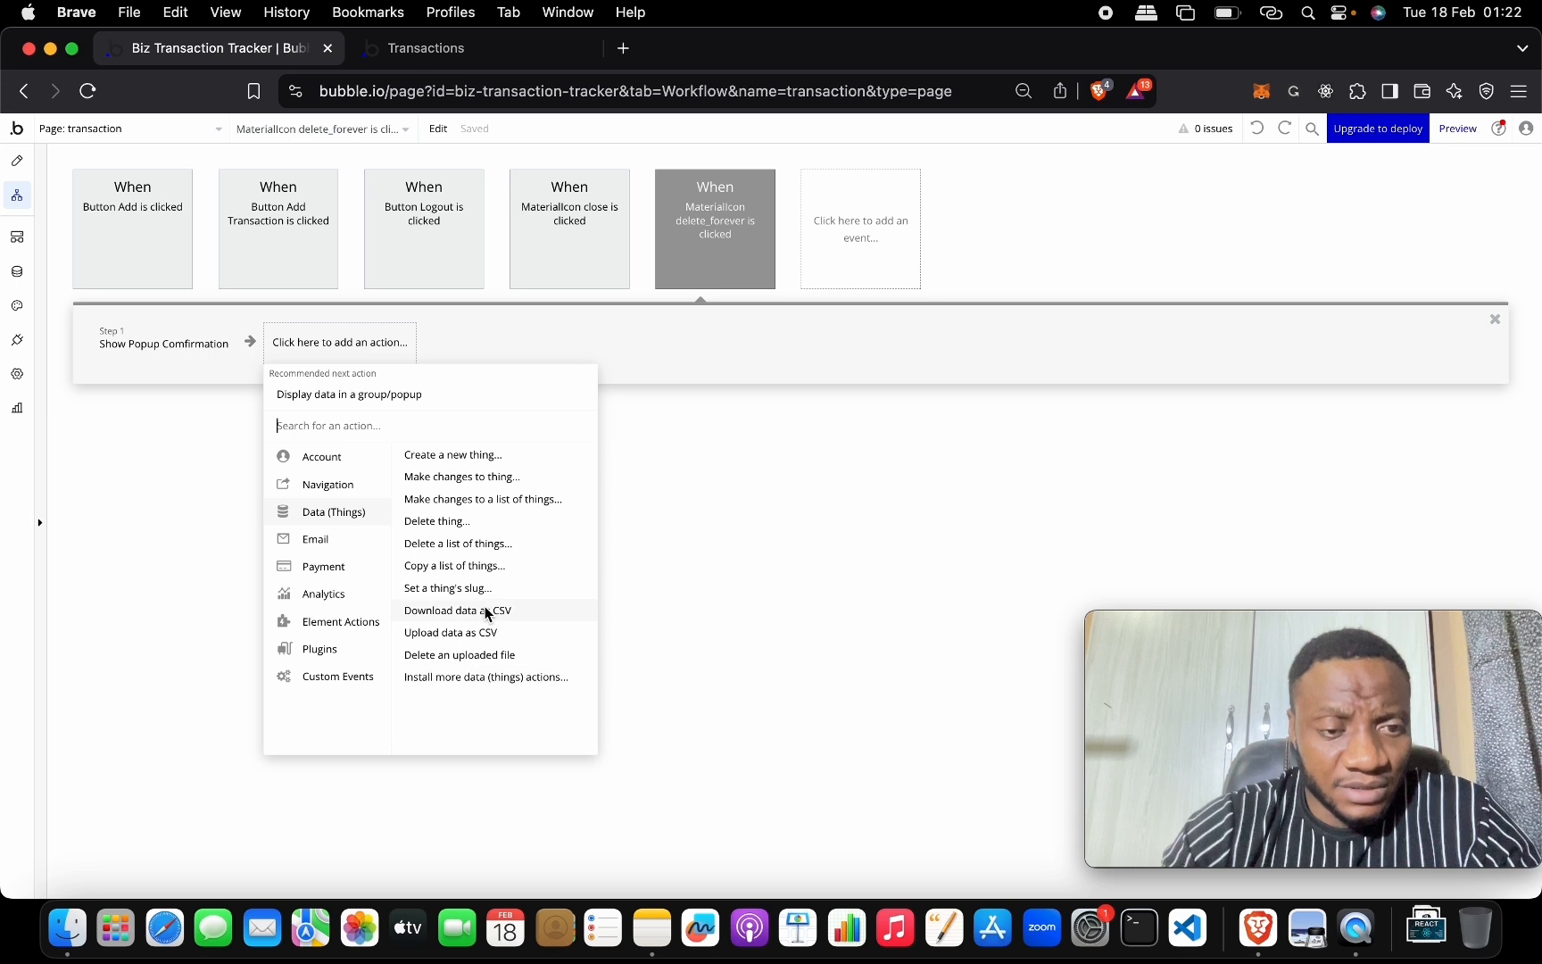
{"action": "mouse_move", "coordinate": [348, 482]}
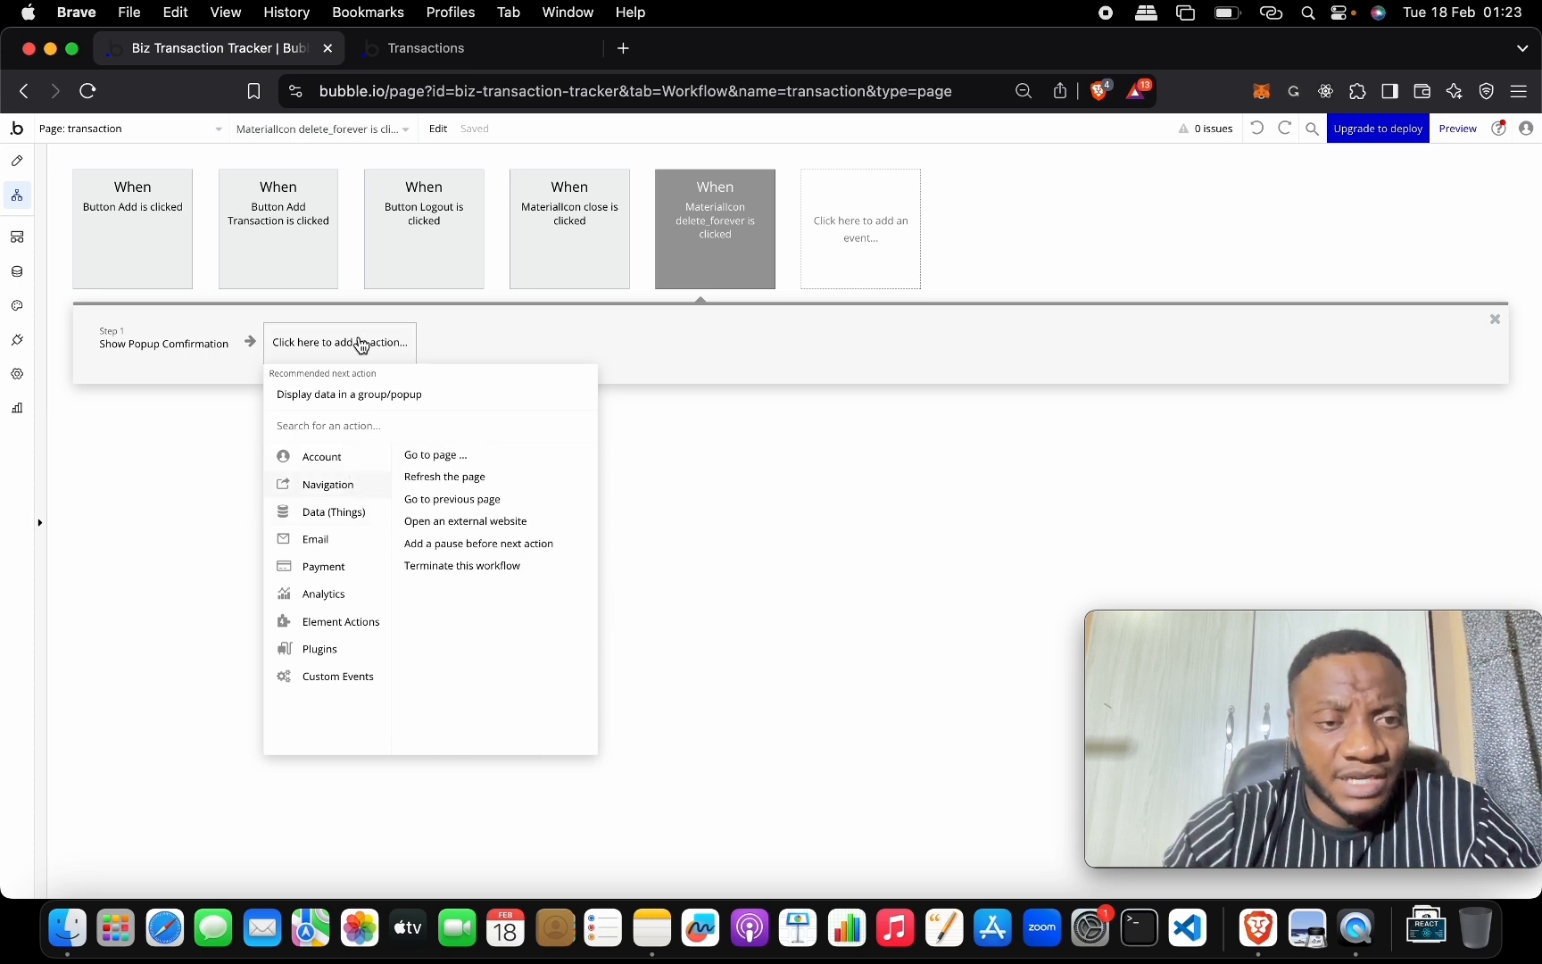
{"action": "mouse_move", "coordinate": [369, 404]}
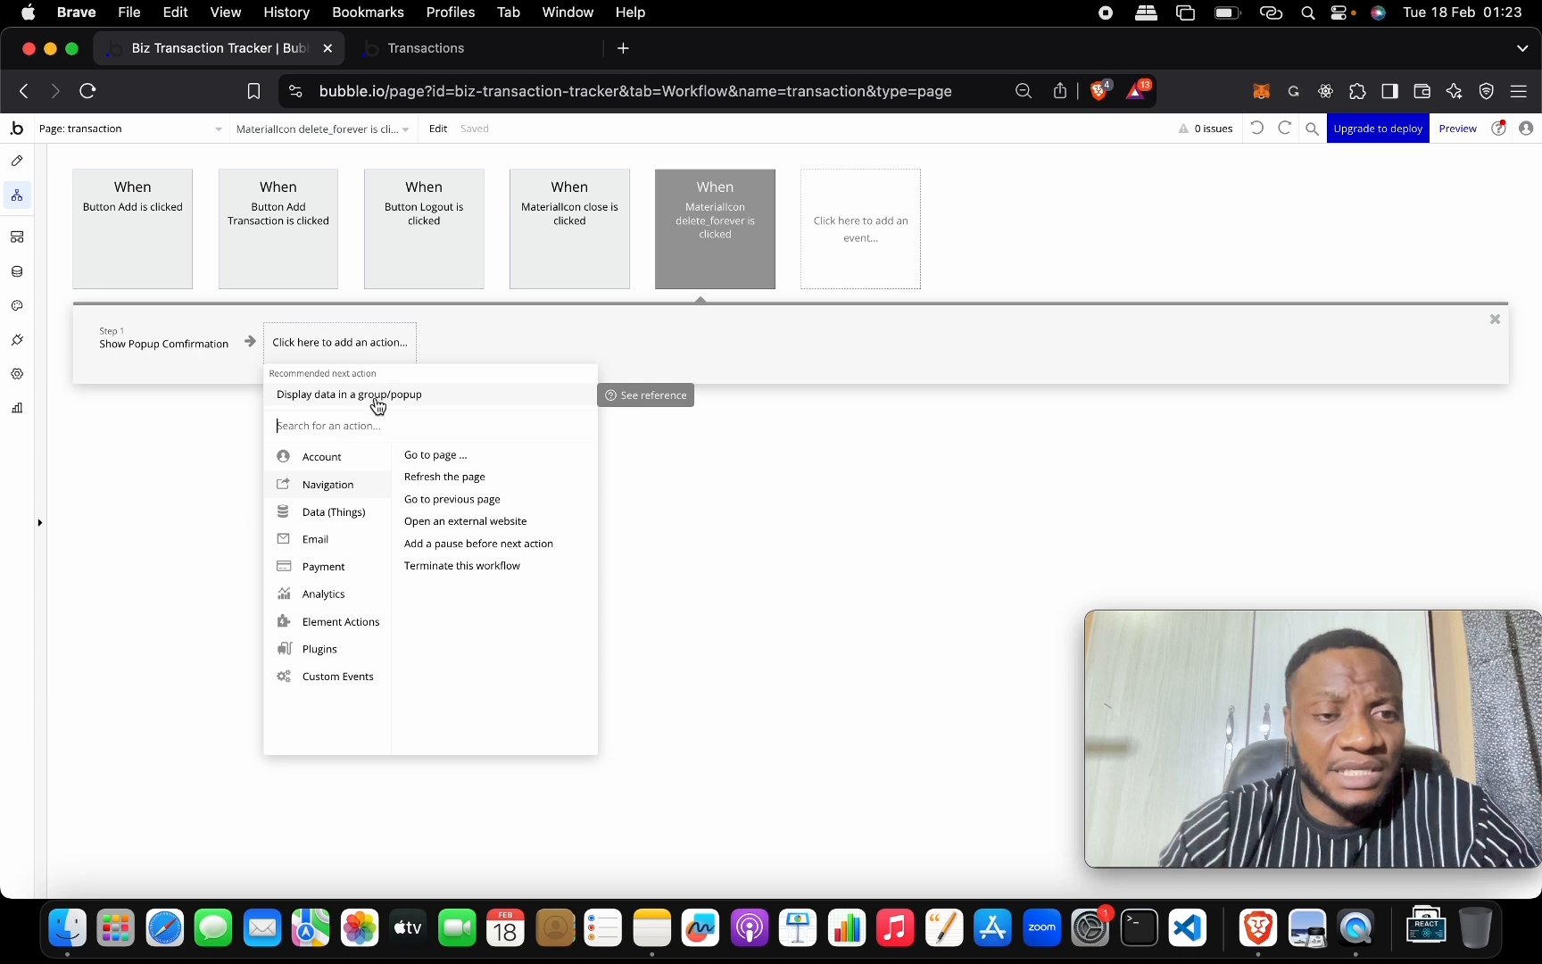
{"action": "left_click", "coordinate": [380, 397]}
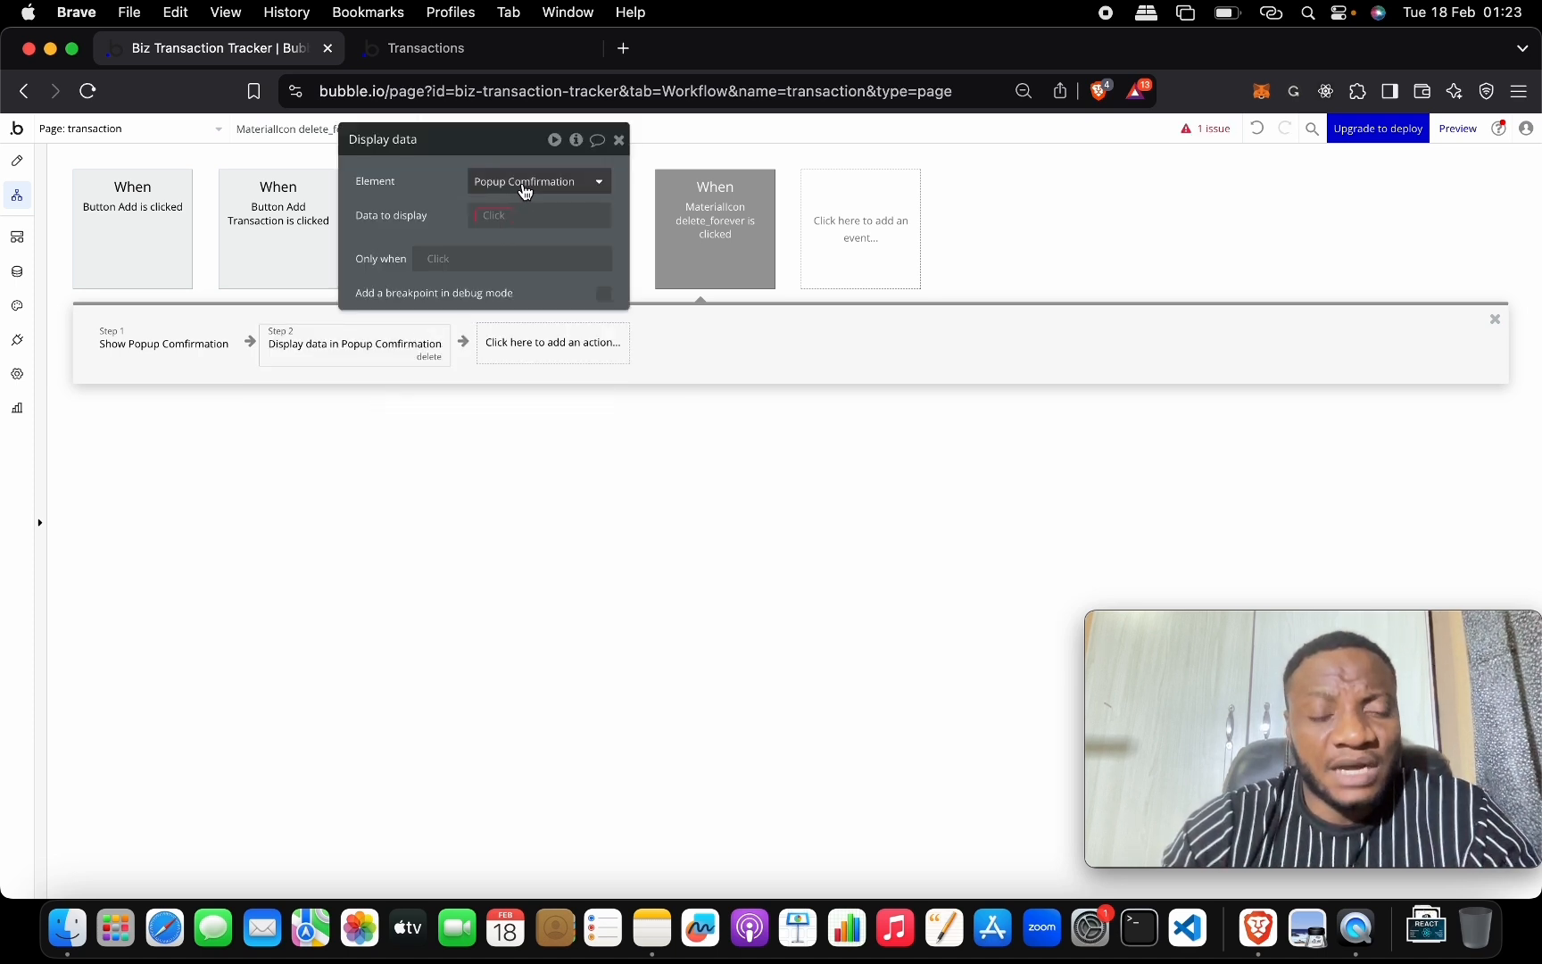
Set the popup's data to display to Current row's transactions.
{"action": "mouse_move", "coordinate": [523, 193]}
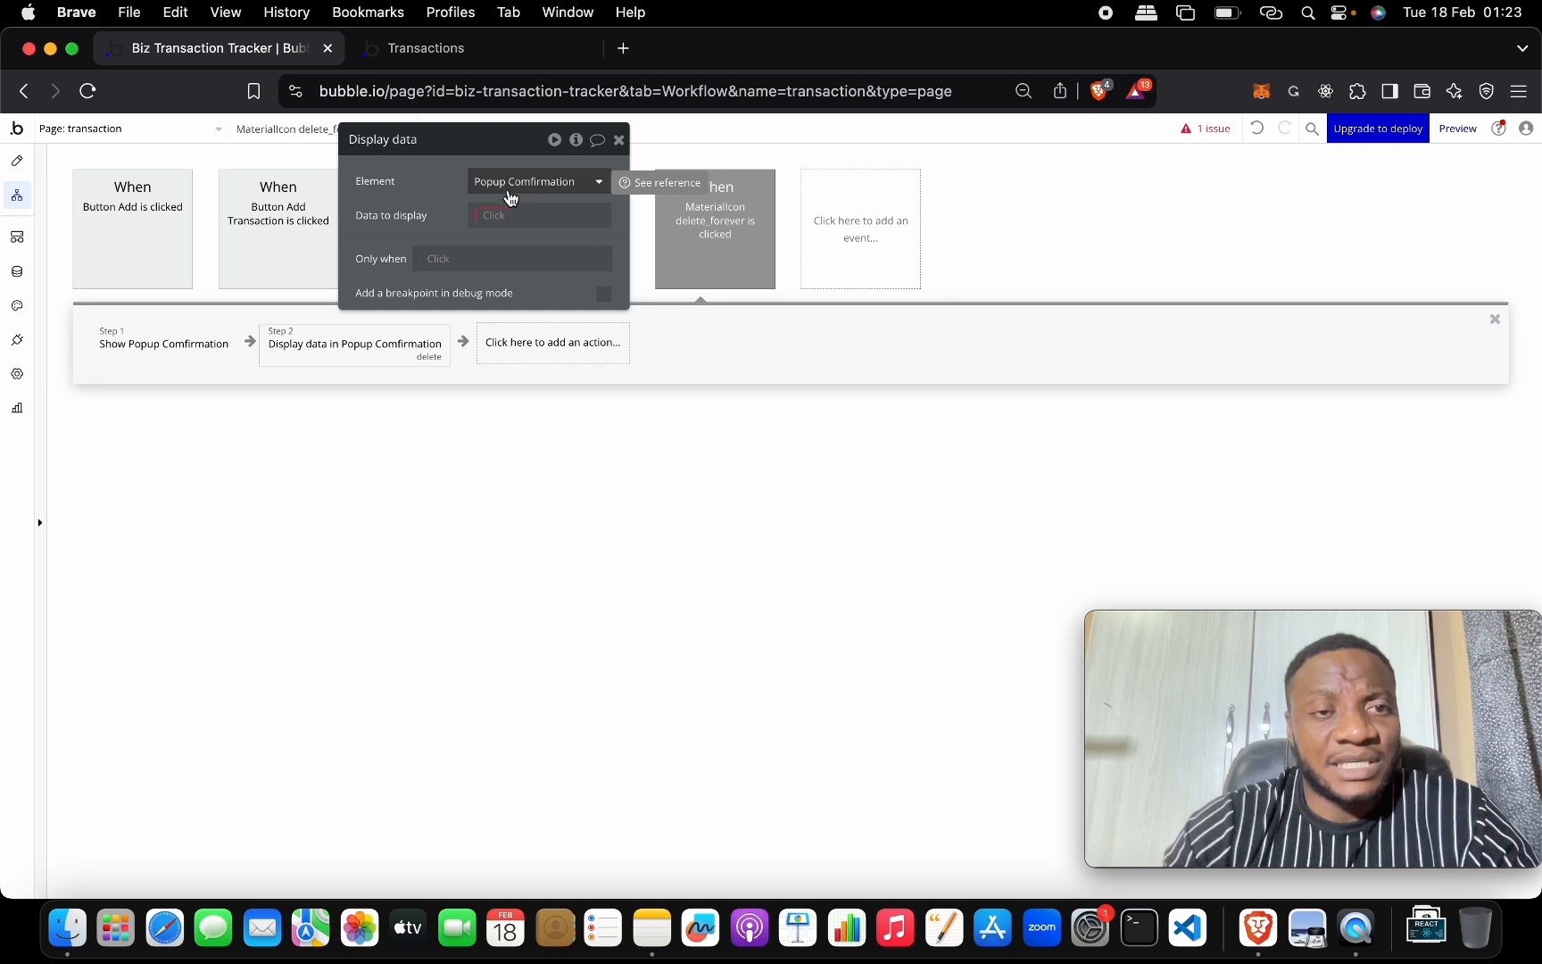
{"action": "left_click", "coordinate": [491, 215]}
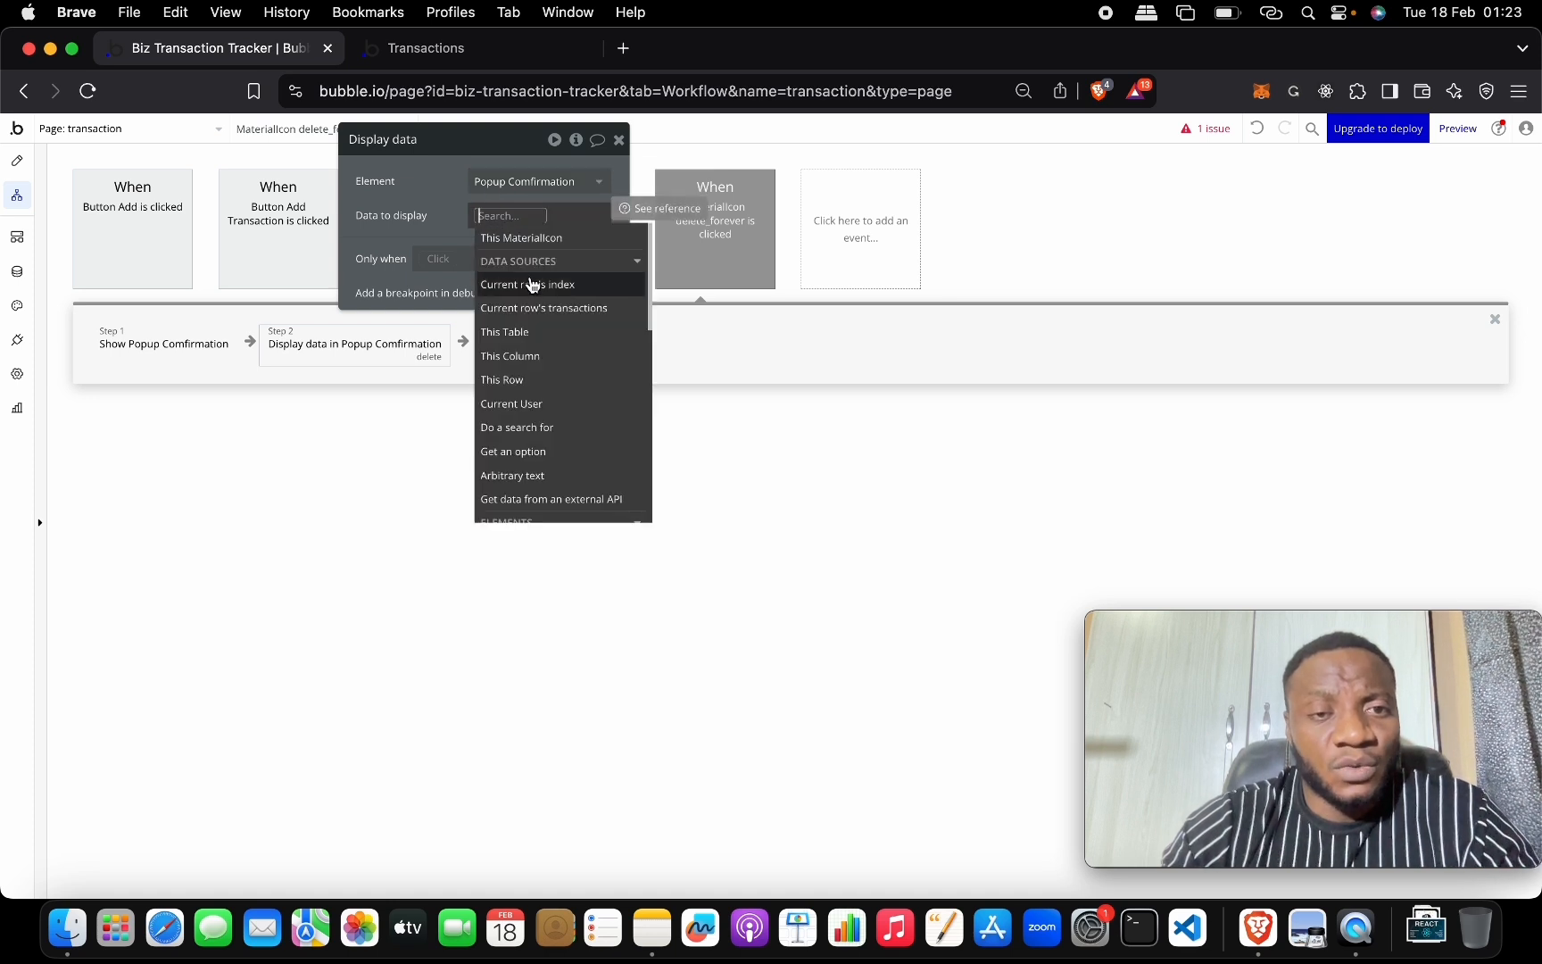
{"action": "left_click", "coordinate": [541, 307]}
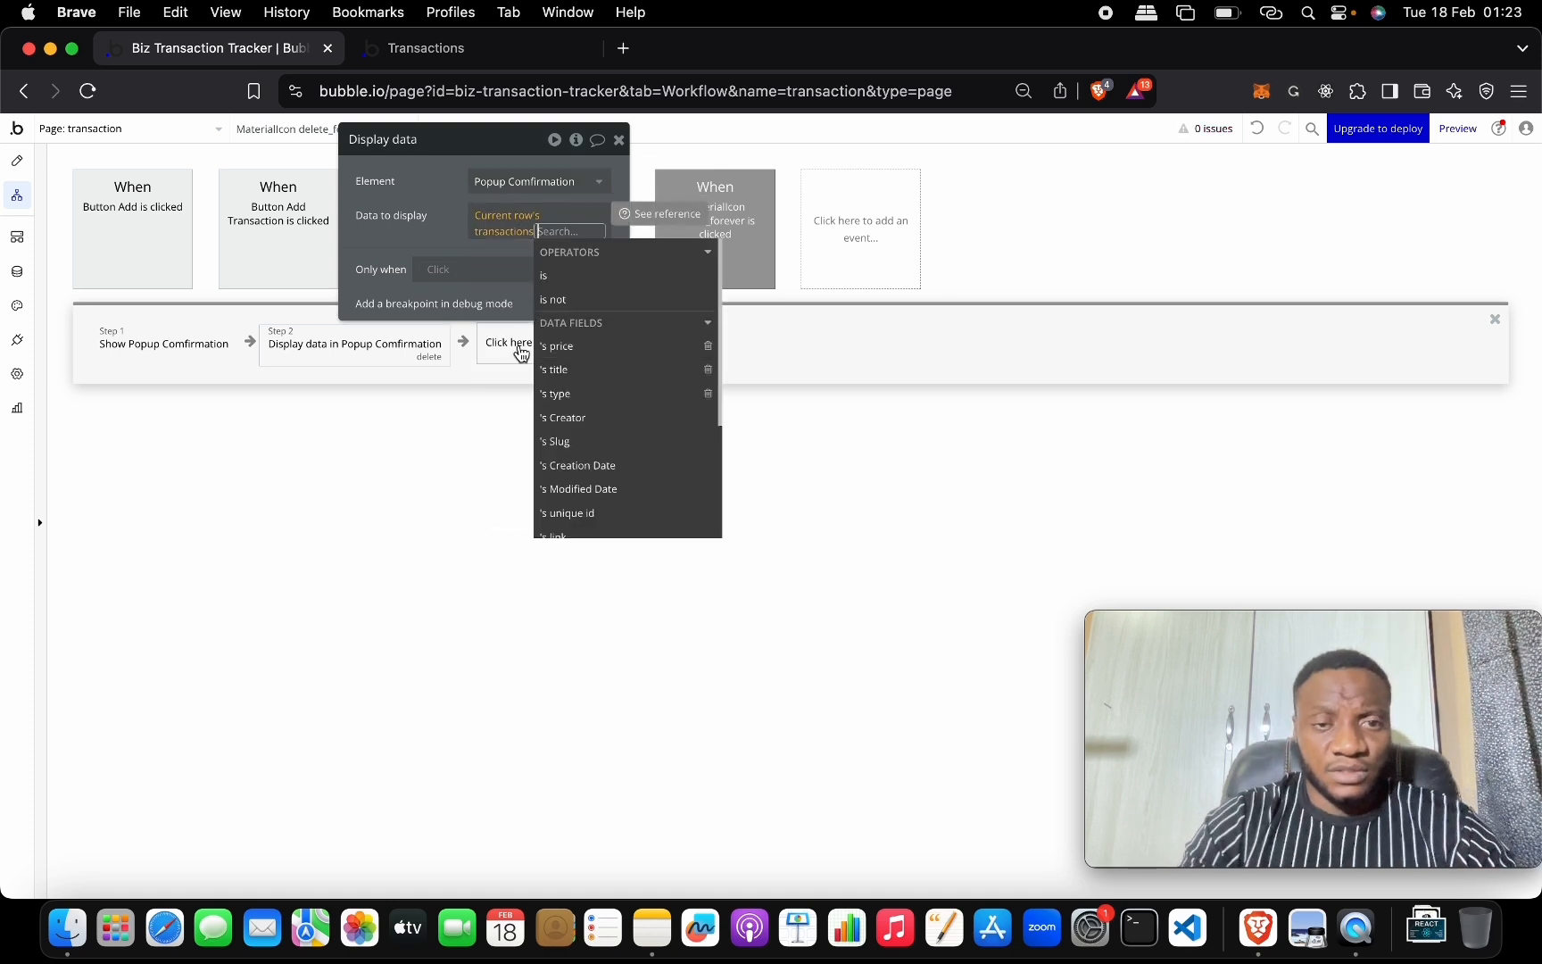
{"action": "left_click", "coordinate": [408, 248]}
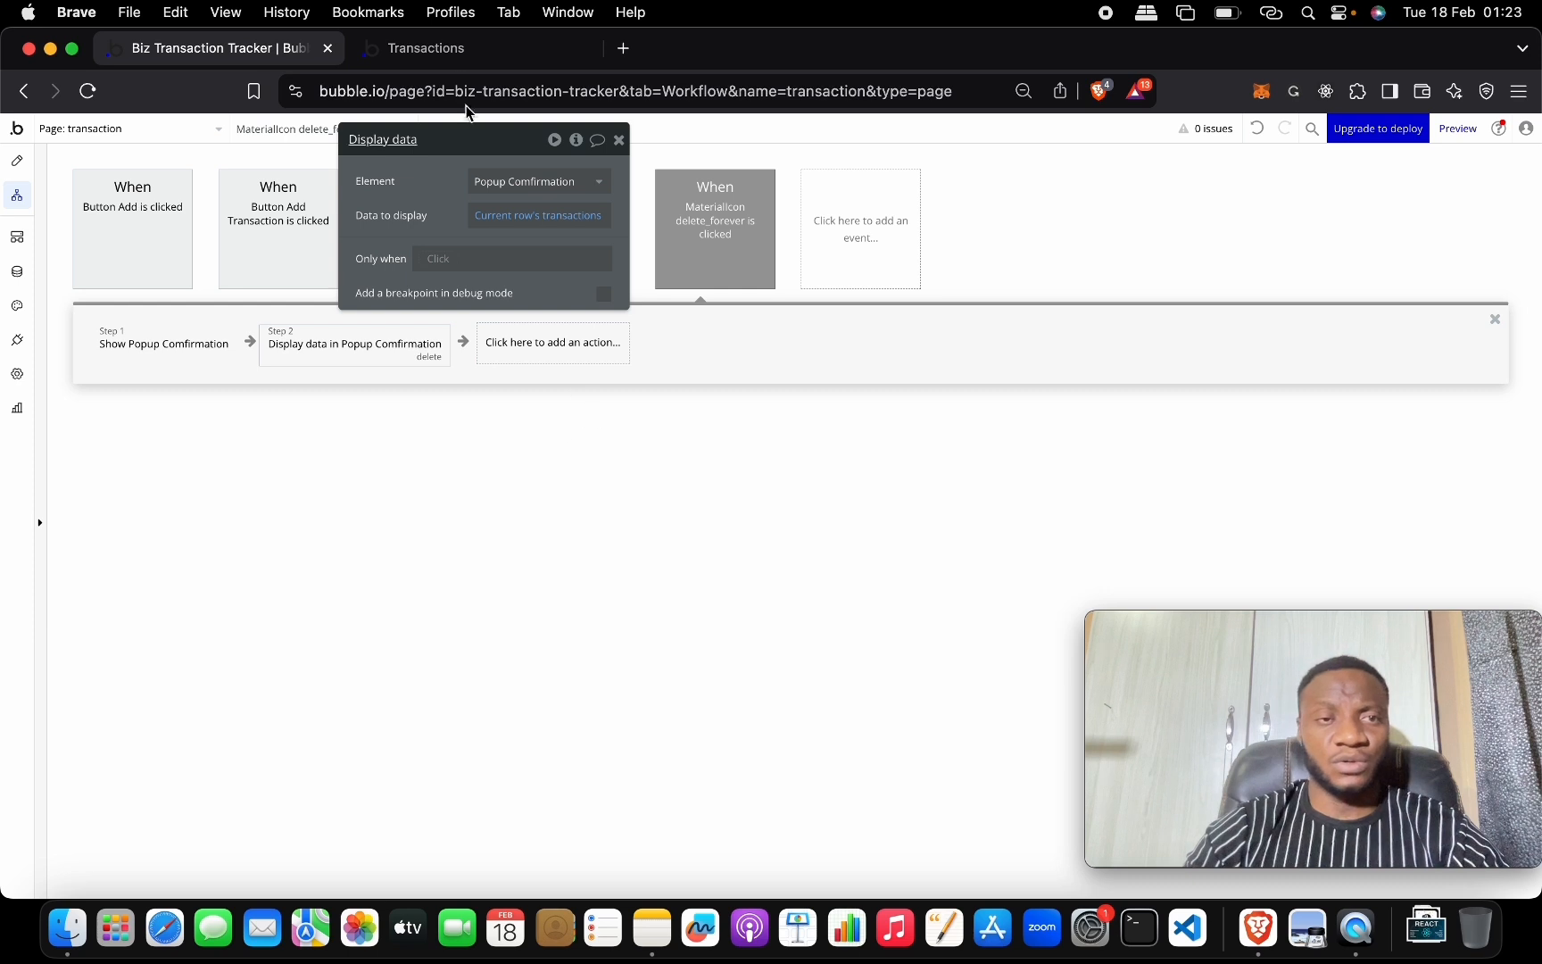
{"action": "left_click", "coordinate": [427, 47]}
Reload the live app and open the delete popups for Bags, Transport and Machines to check their titles.
{"action": "key", "text": "super+r"}
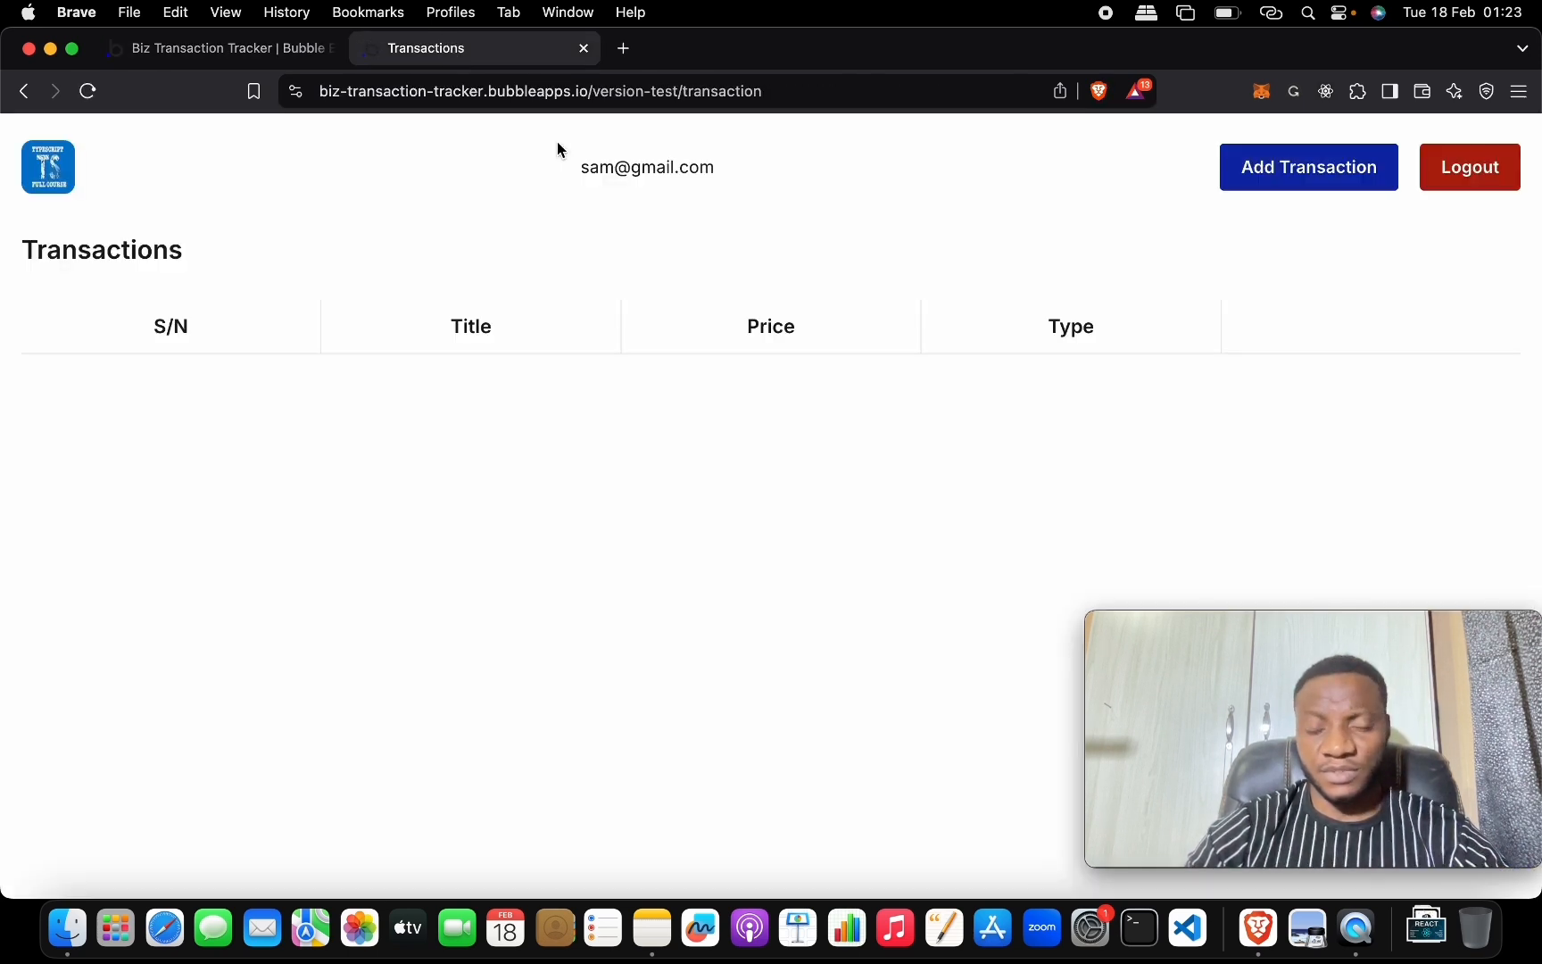
{"action": "left_click", "coordinate": [1444, 370]}
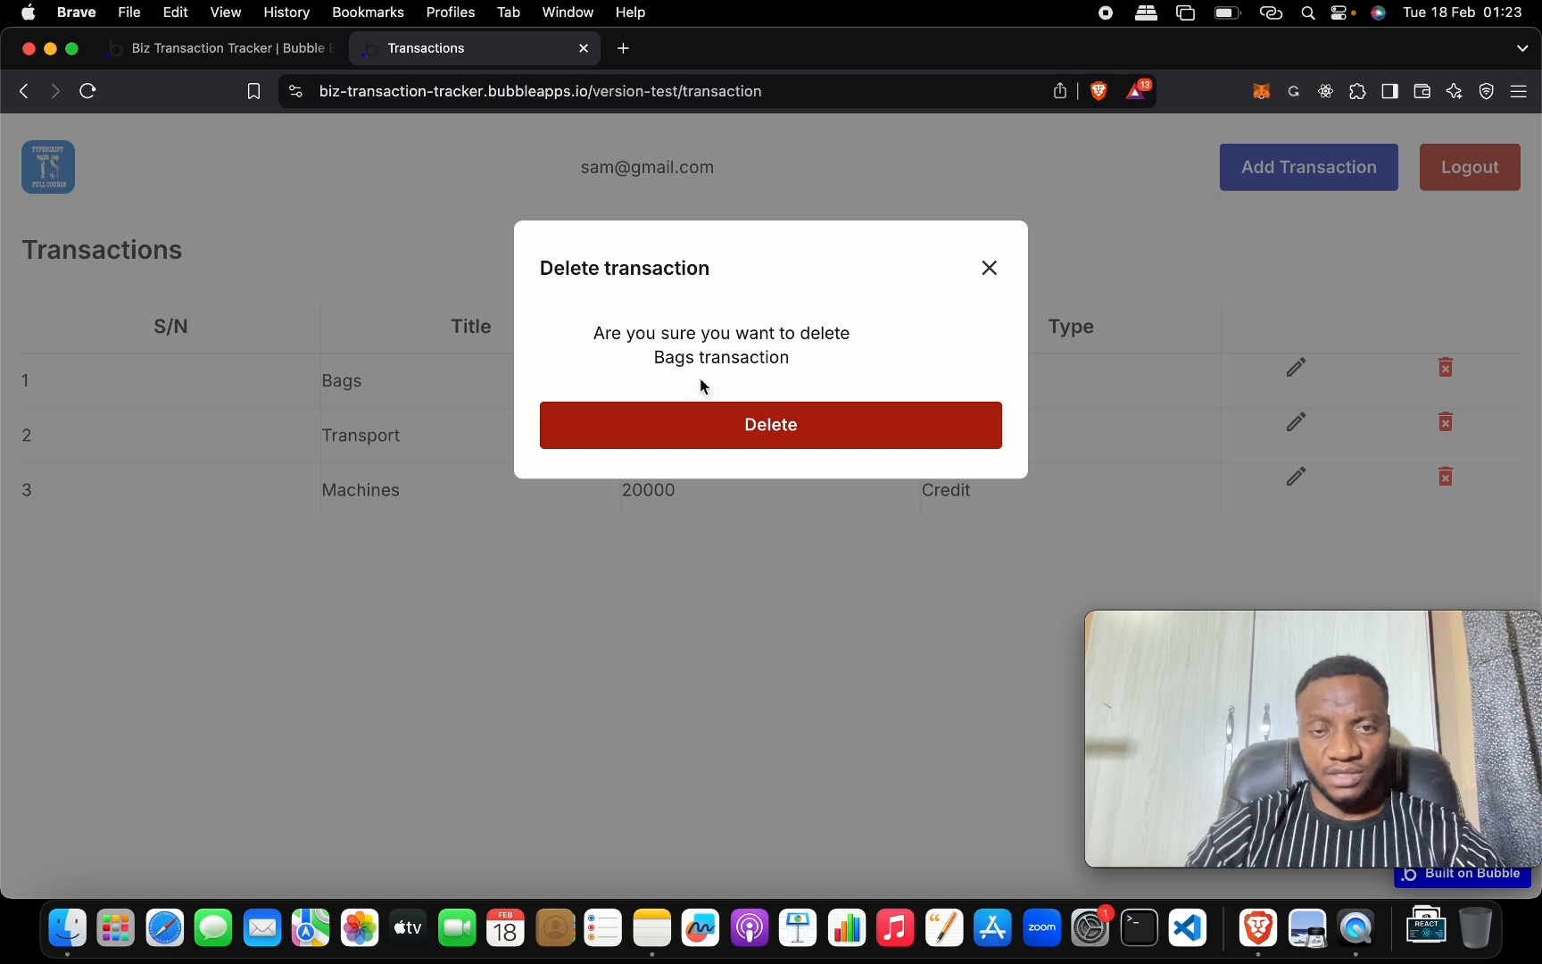
{"action": "left_click", "coordinate": [1330, 390]}
{"action": "left_click", "coordinate": [1445, 423]}
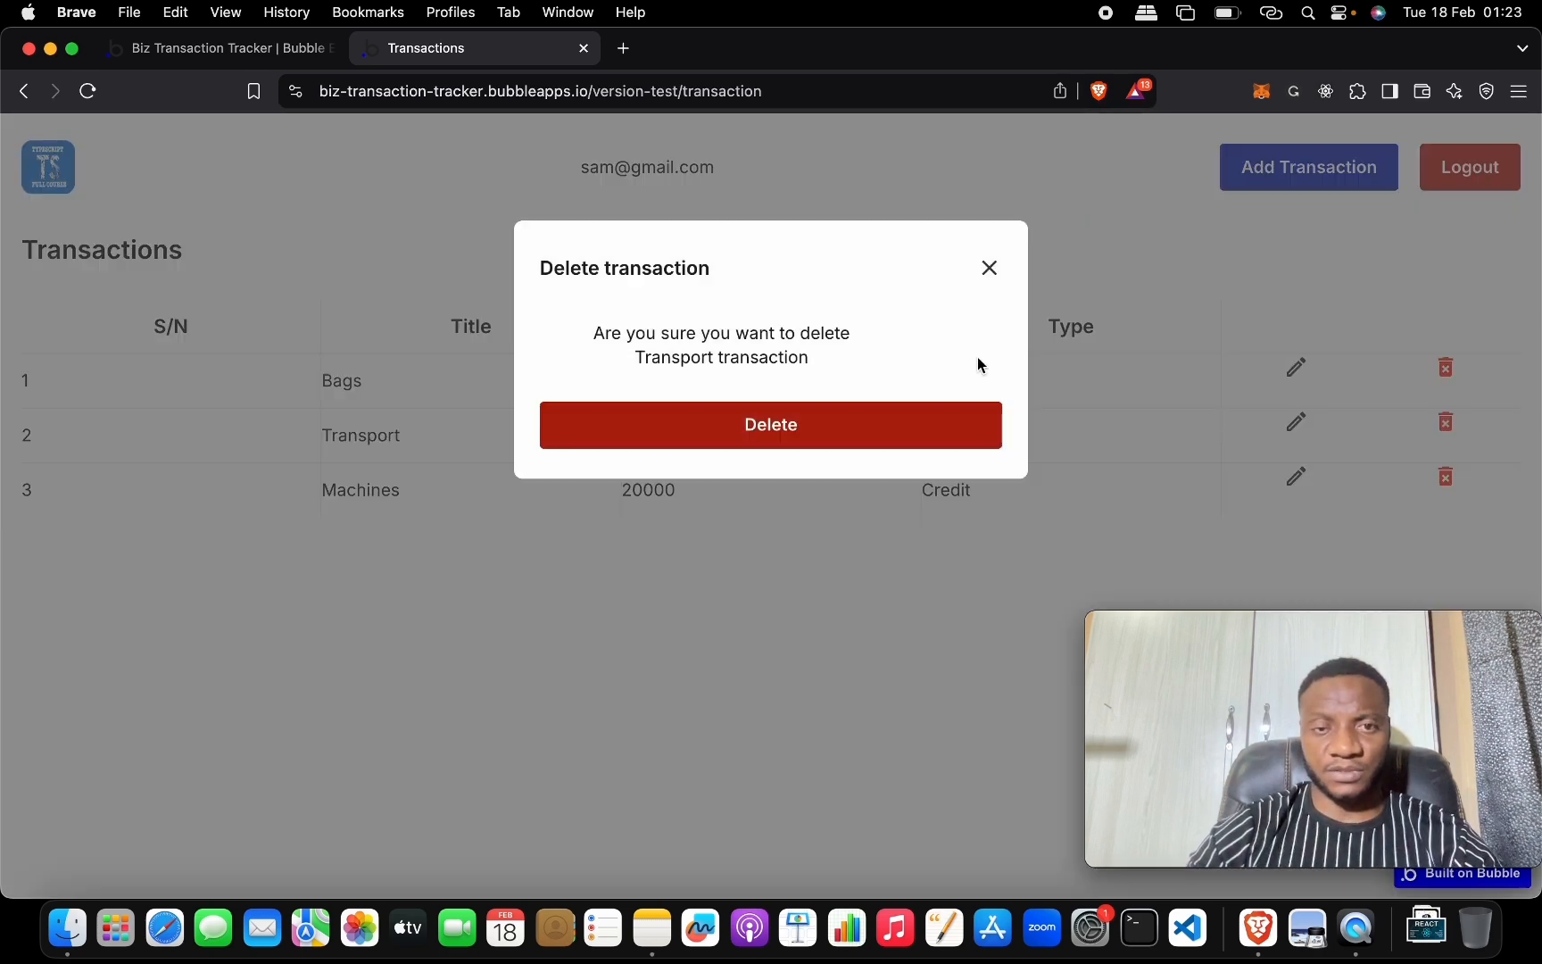
{"action": "left_click", "coordinate": [1449, 436]}
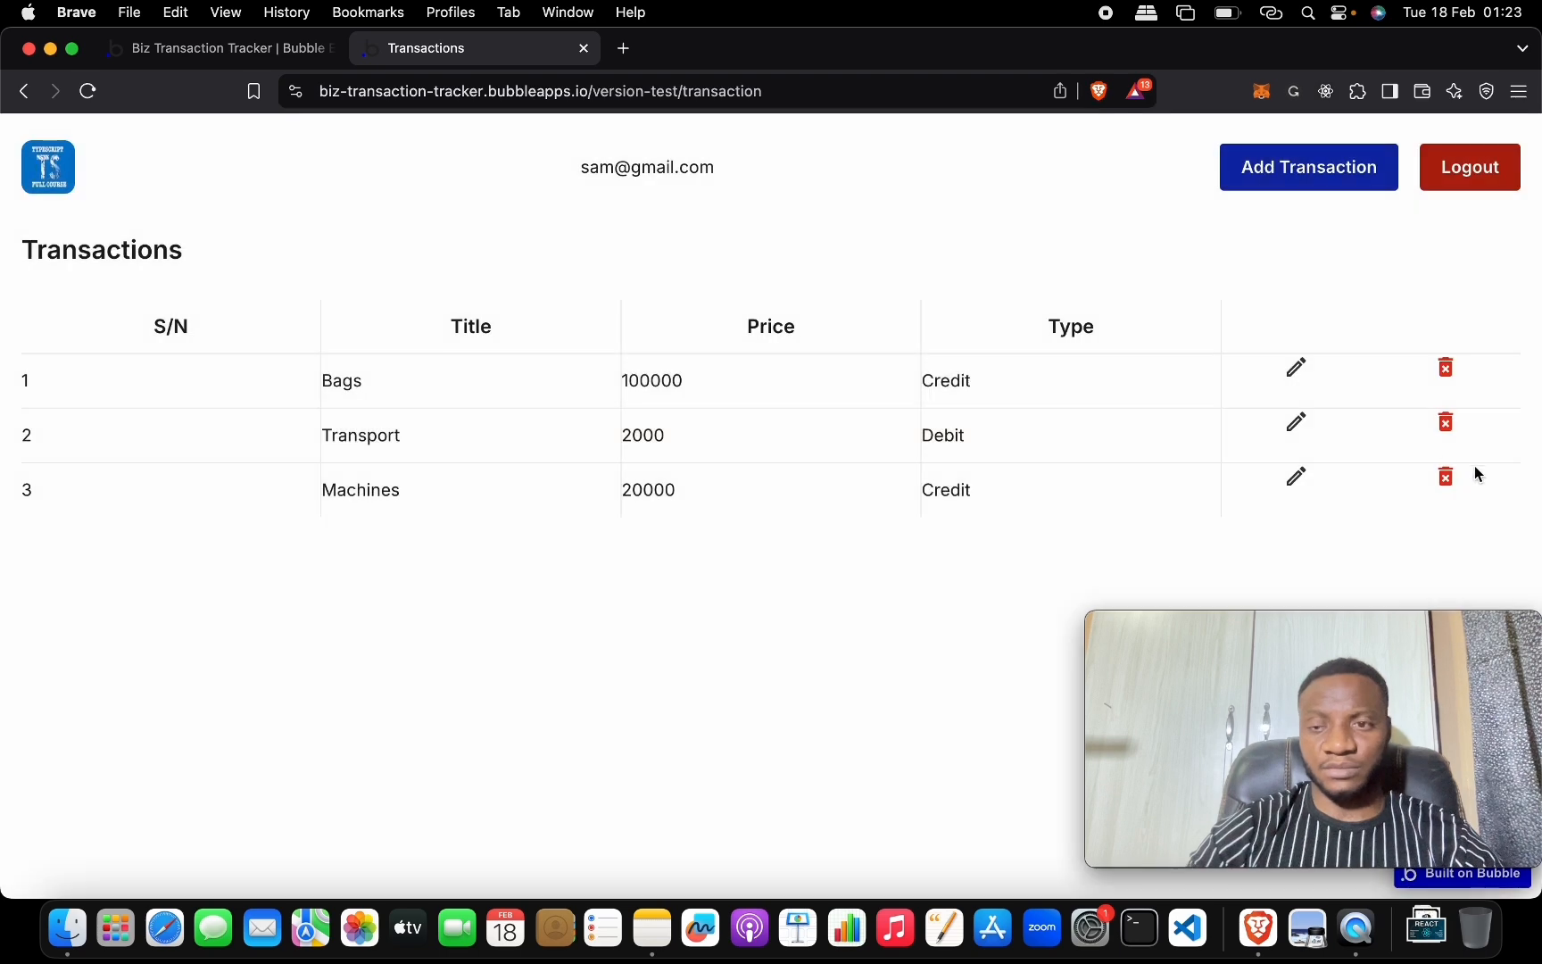
{"action": "left_click", "coordinate": [1446, 482]}
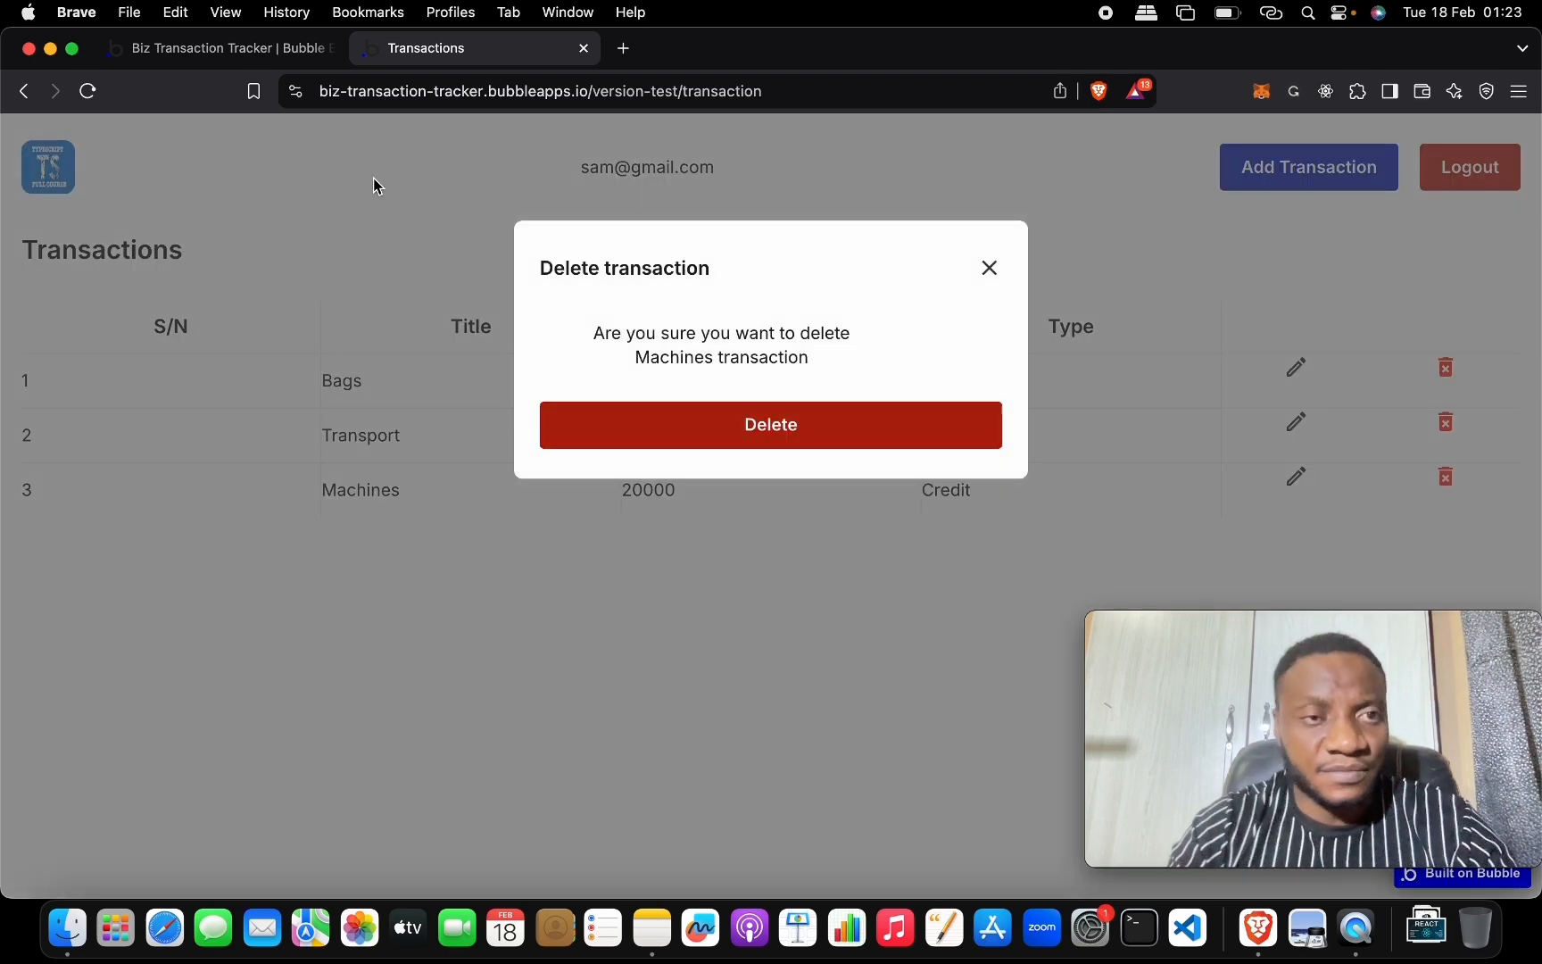
{"action": "left_click", "coordinate": [236, 49]}
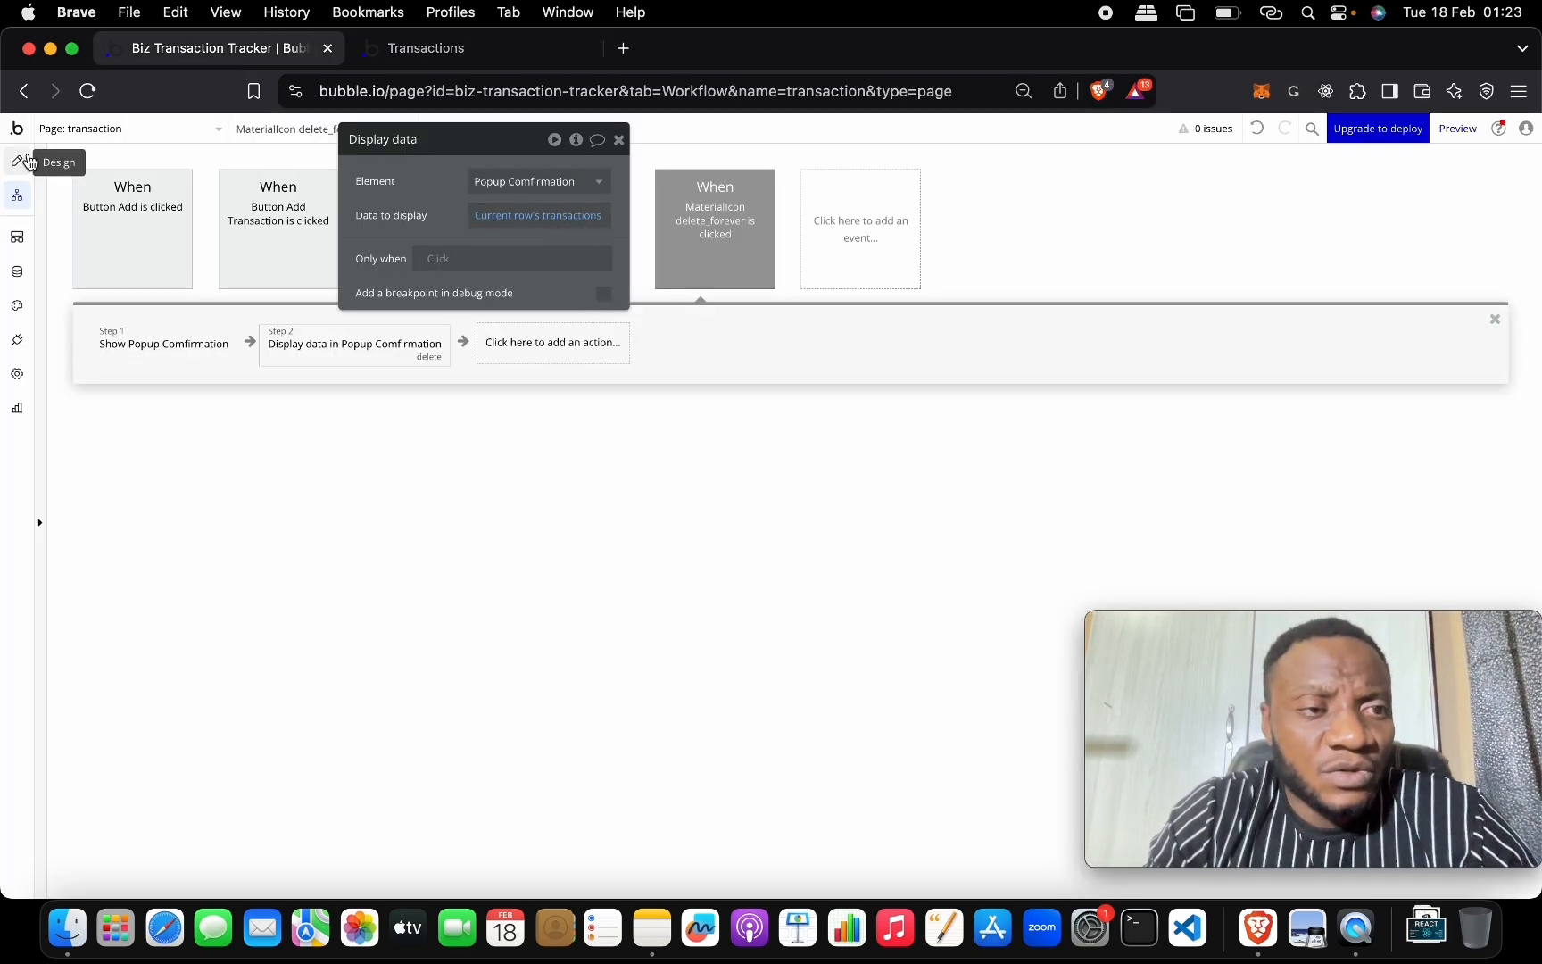
In the Design view, select Popup Comfirmation's message text element.
{"action": "left_click", "coordinate": [28, 161]}
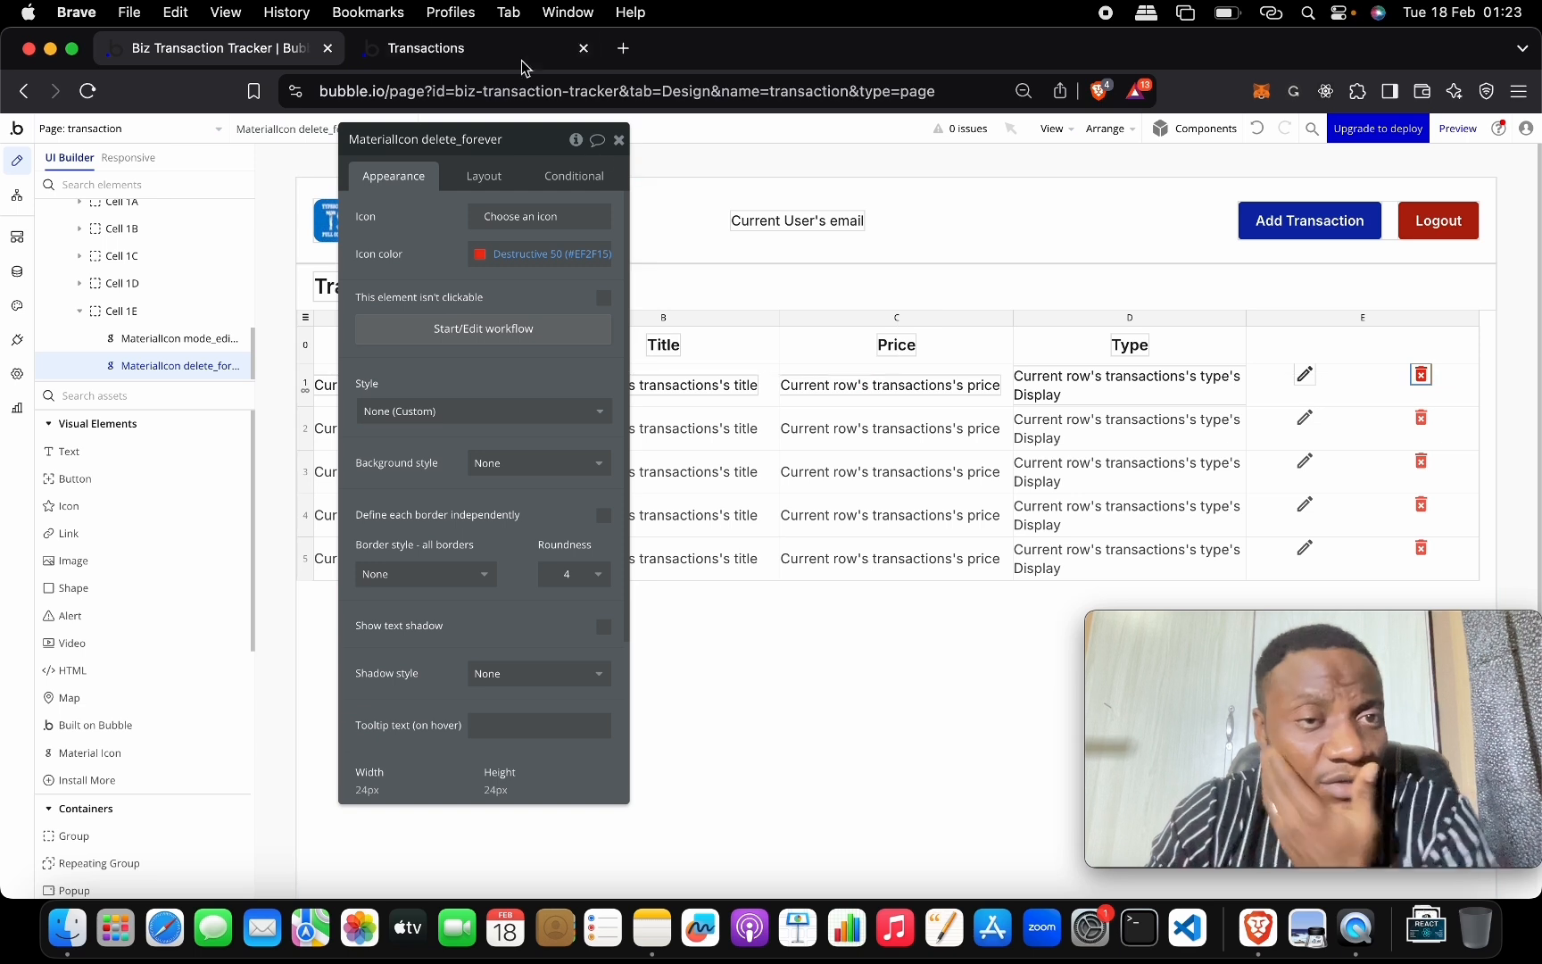
{"action": "left_click", "coordinate": [479, 178]}
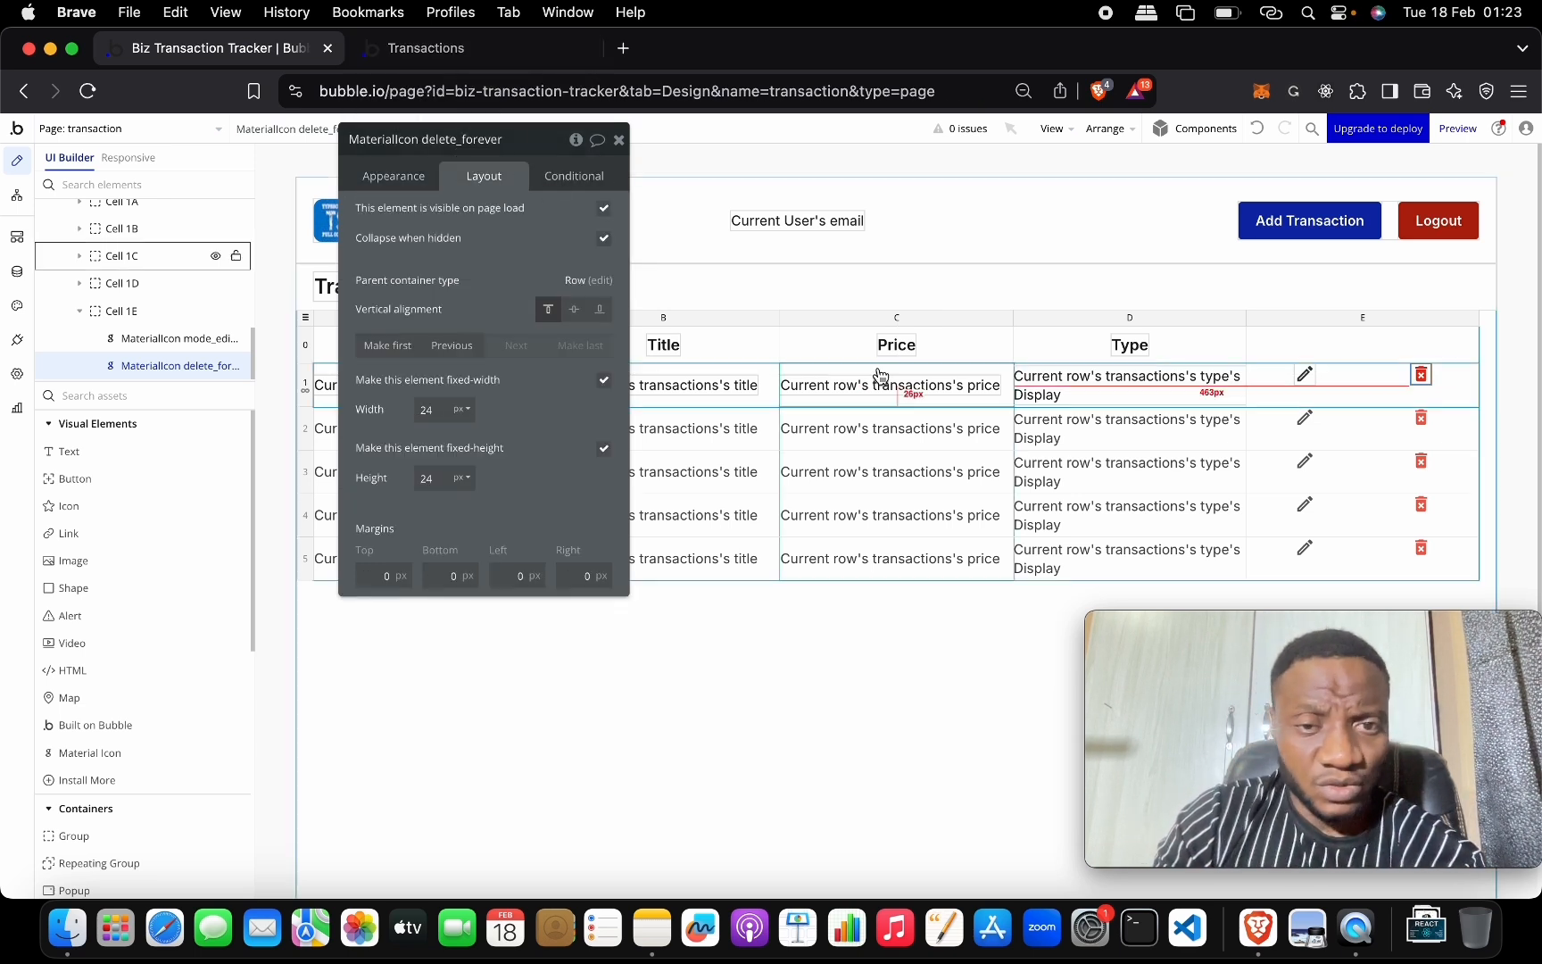
{"action": "left_click", "coordinate": [304, 130]}
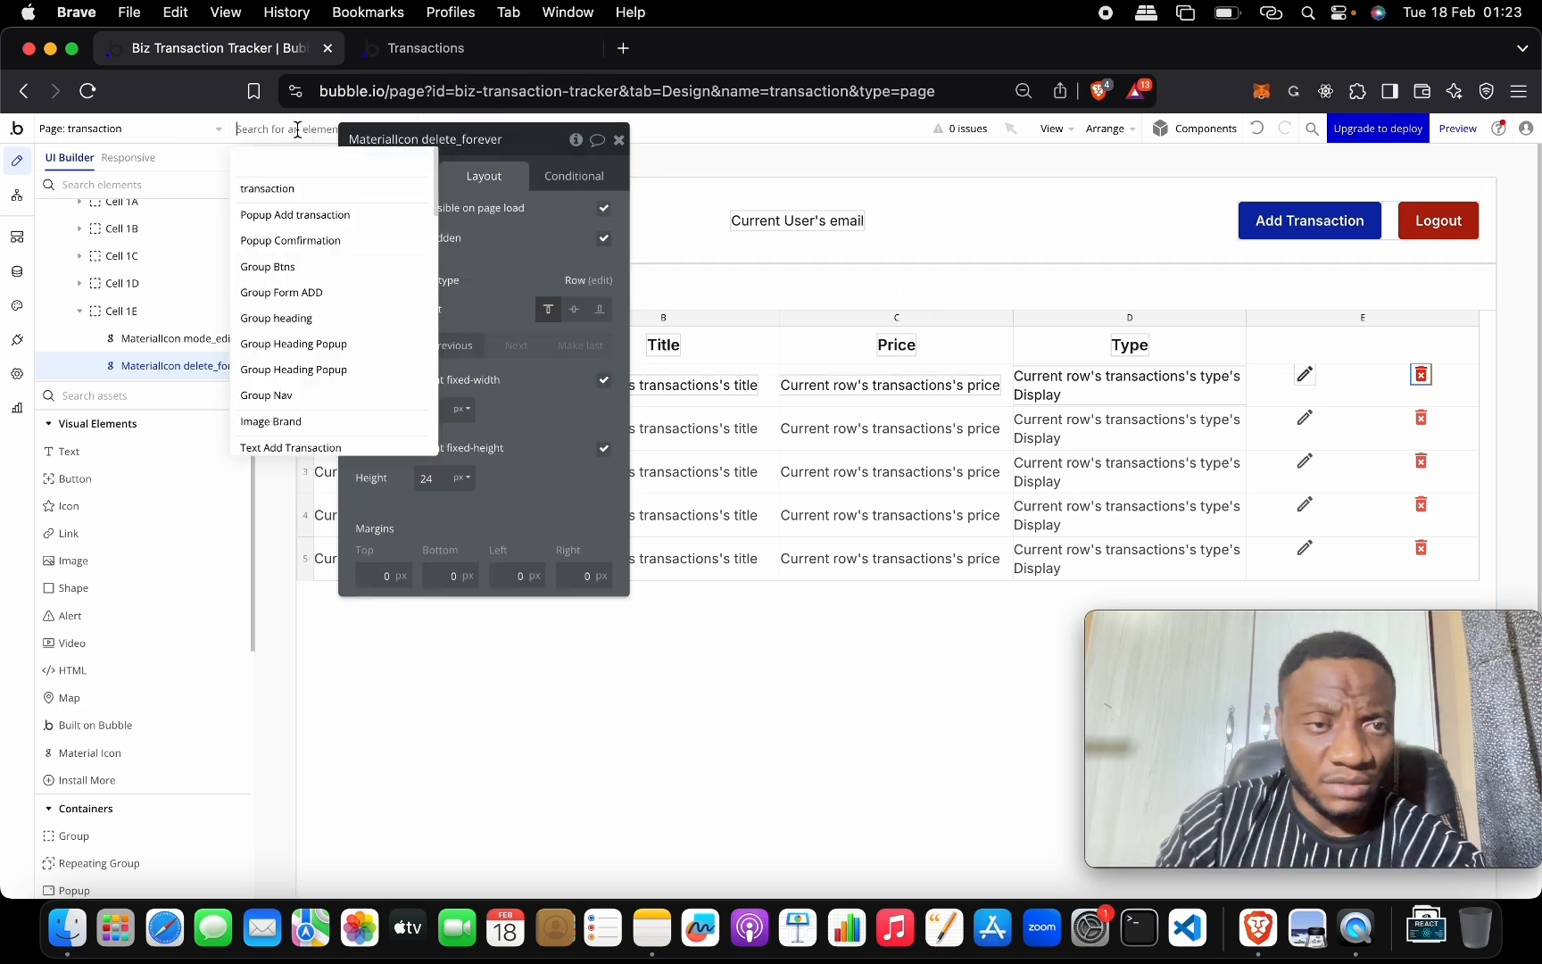
{"action": "left_click", "coordinate": [343, 241]}
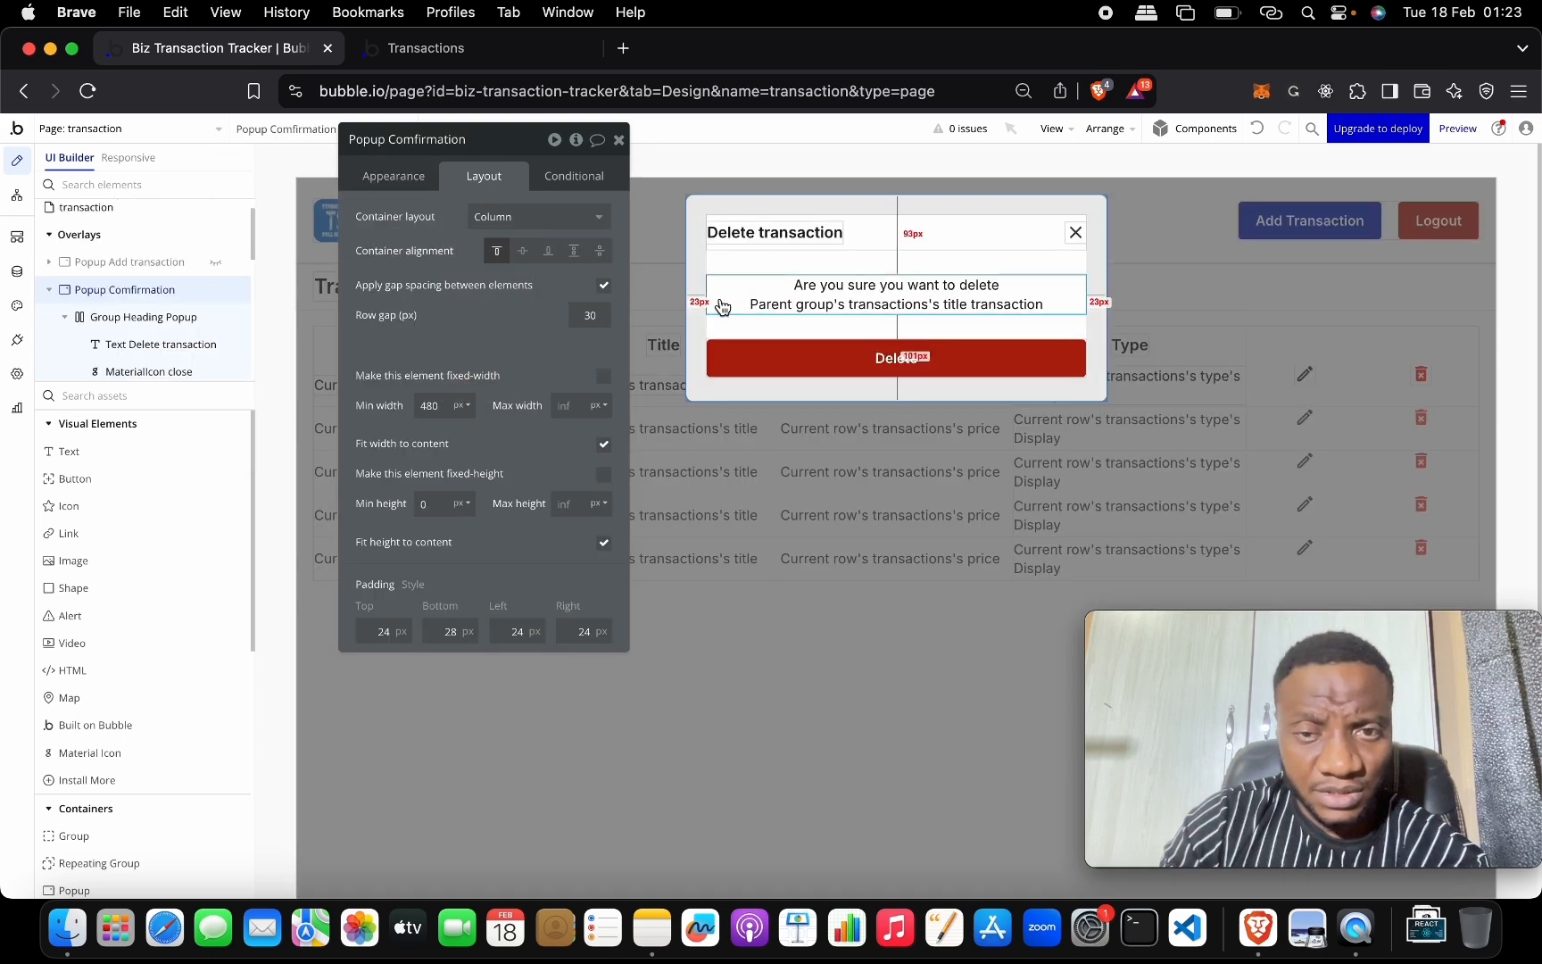
{"action": "left_click", "coordinate": [854, 293]}
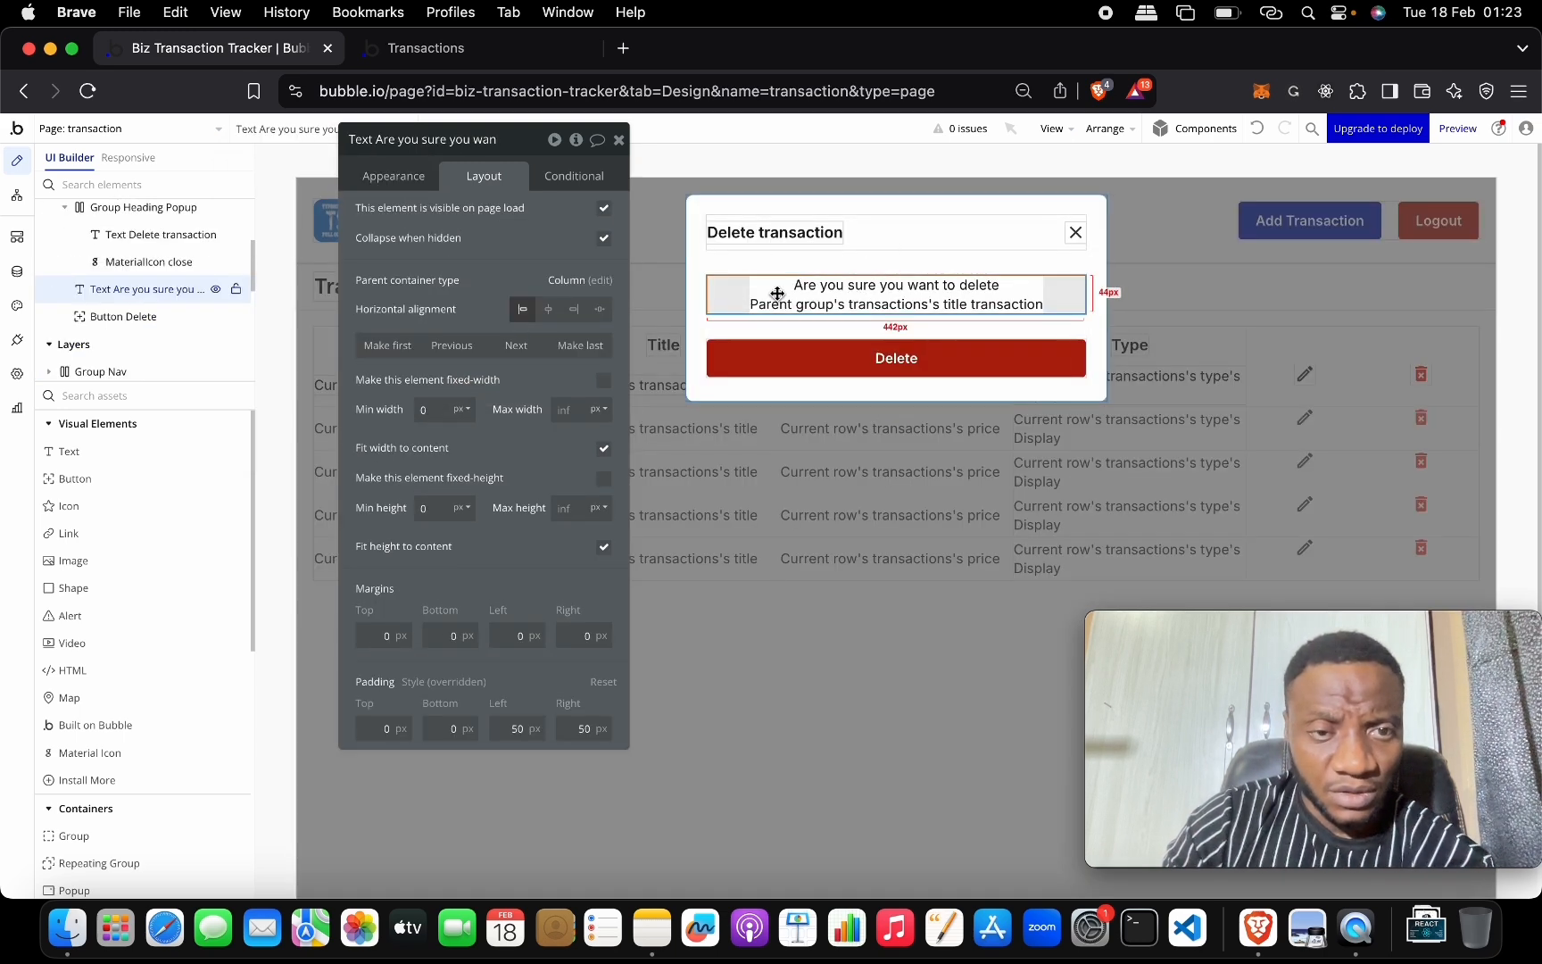
{"action": "left_click", "coordinate": [394, 175]}
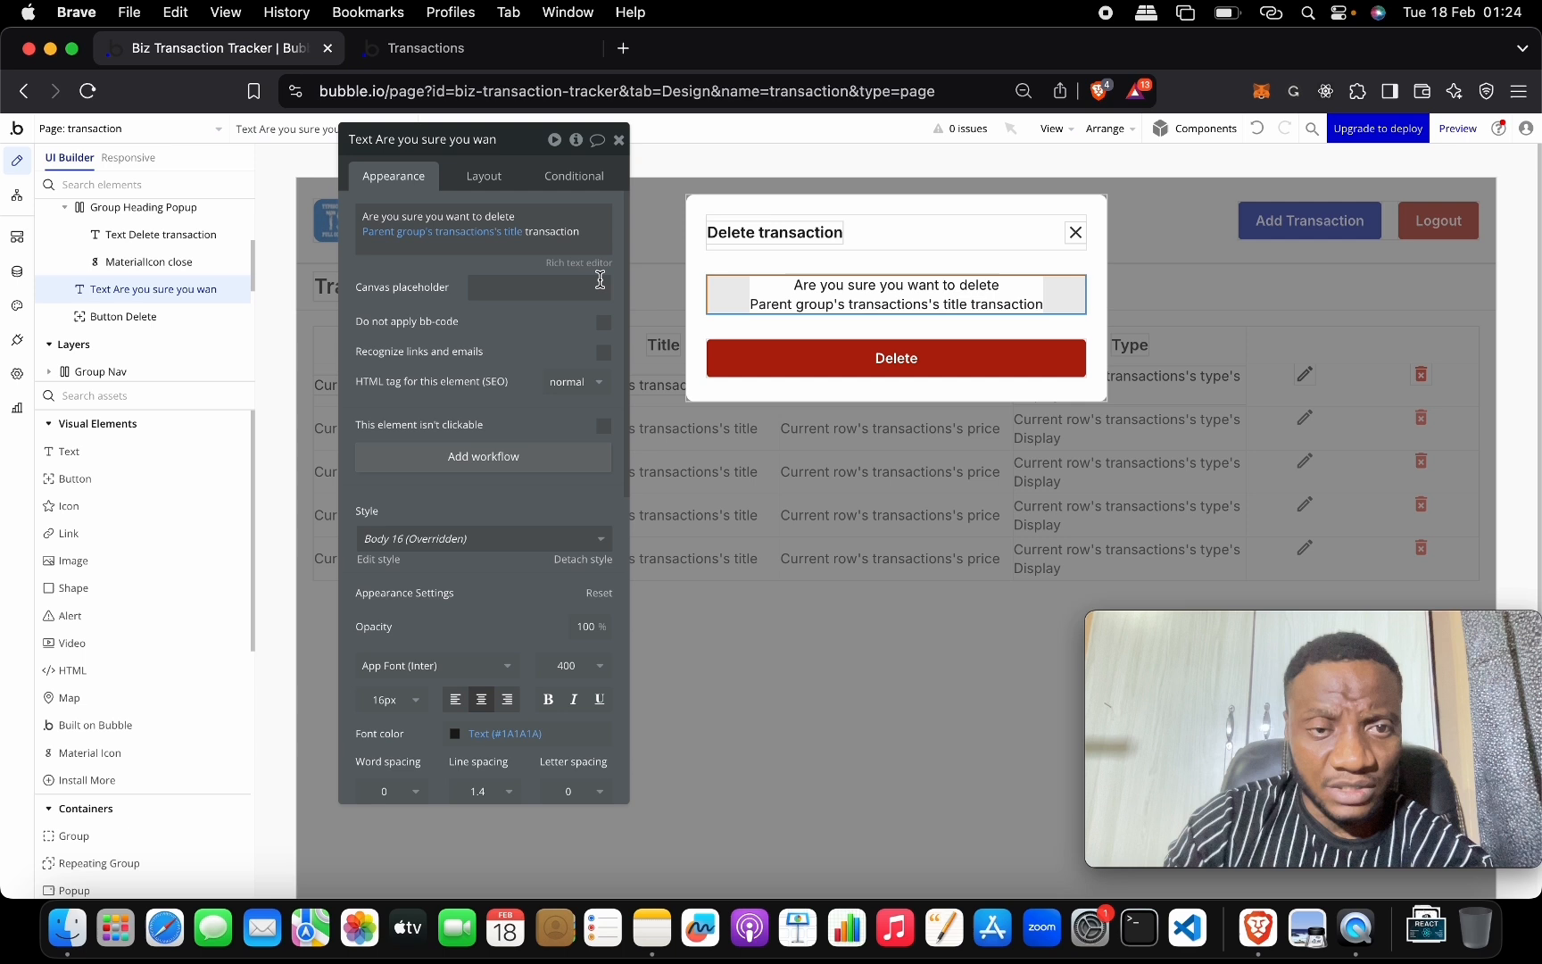
Delete the line break after 'delete' so the message sits on one line.
{"action": "left_click", "coordinate": [541, 221]}
{"action": "left_click", "coordinate": [541, 221]}
{"action": "left_click", "coordinate": [550, 230]}
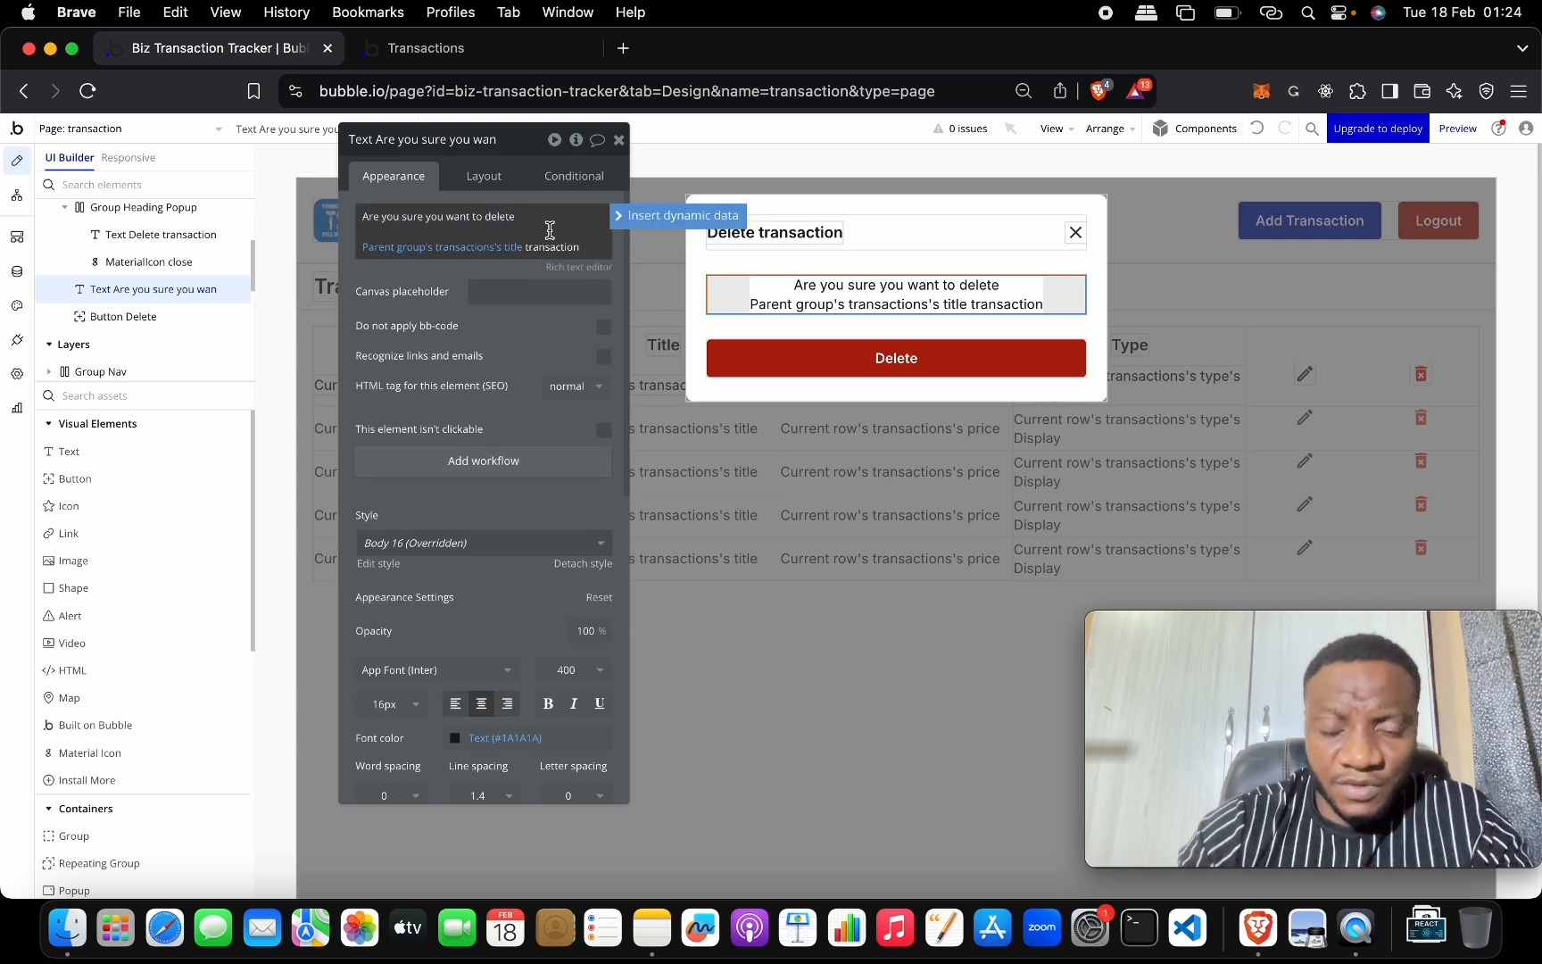
{"action": "key", "text": "BackSpace"}
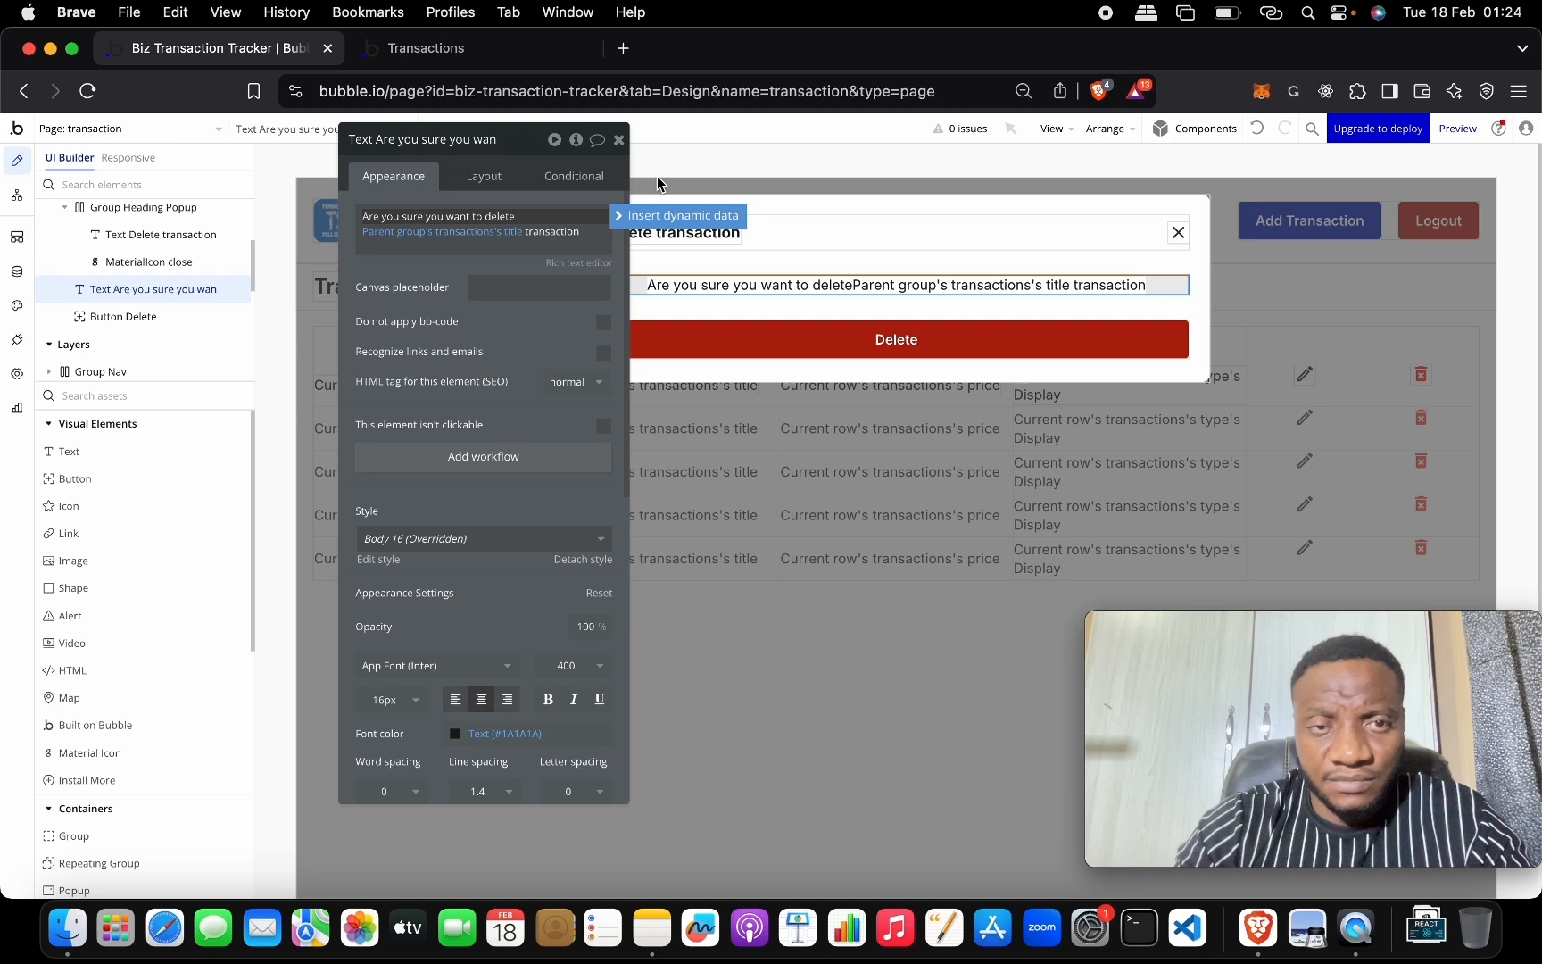
{"action": "left_click", "coordinate": [502, 54]}
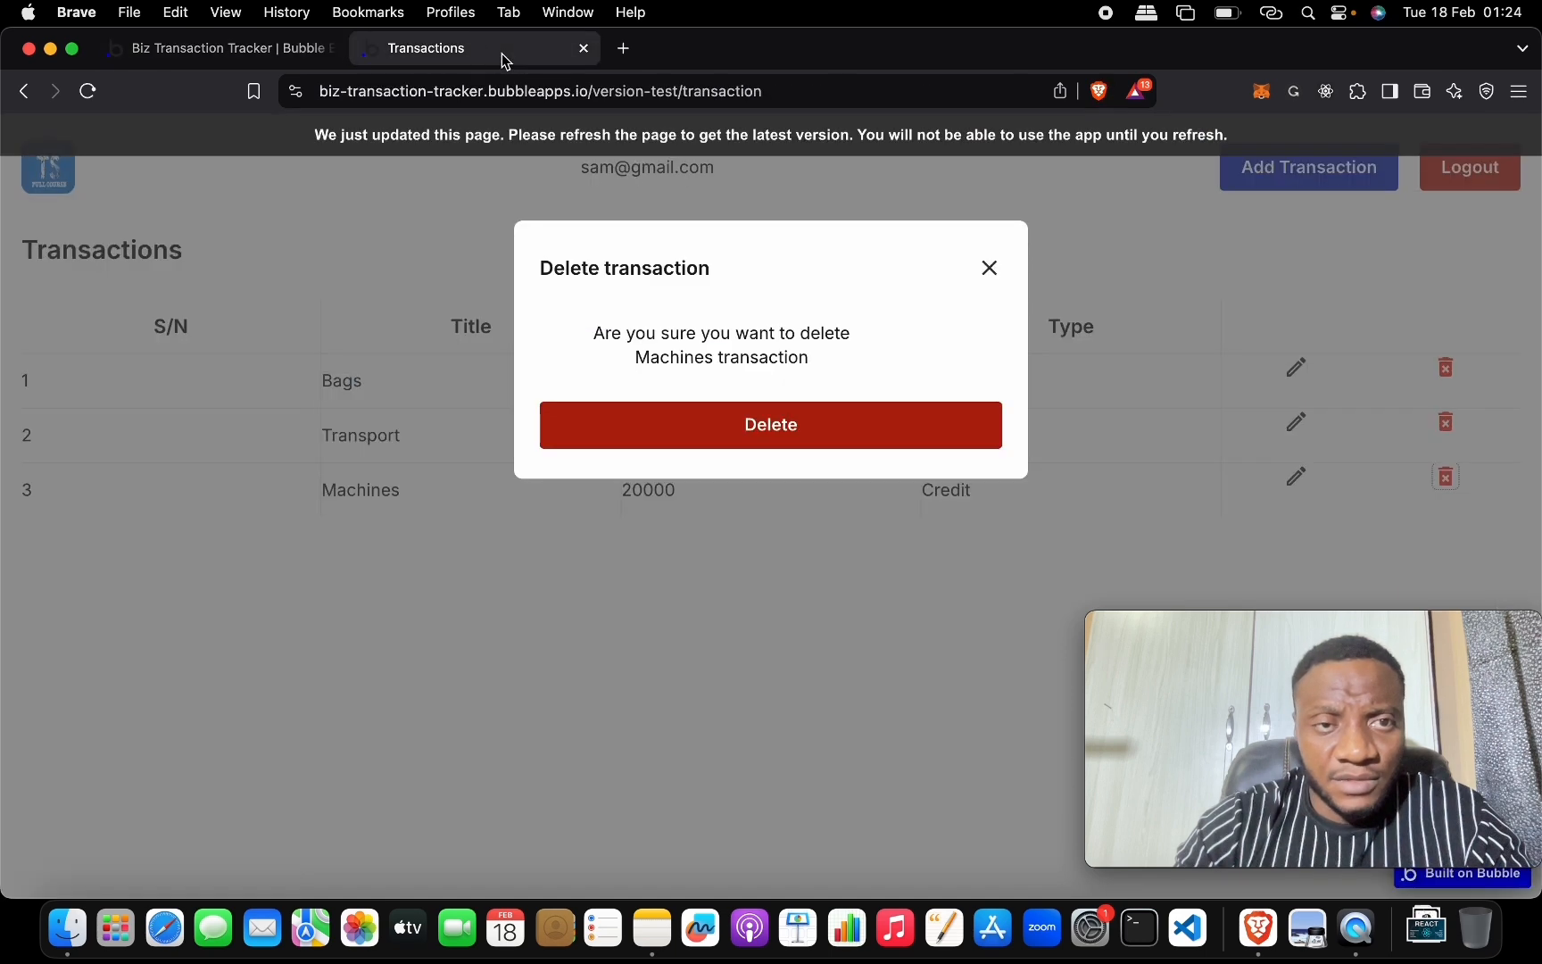
Reload the live app and view the Bags delete popup's message.
{"action": "left_click", "coordinate": [636, 143]}
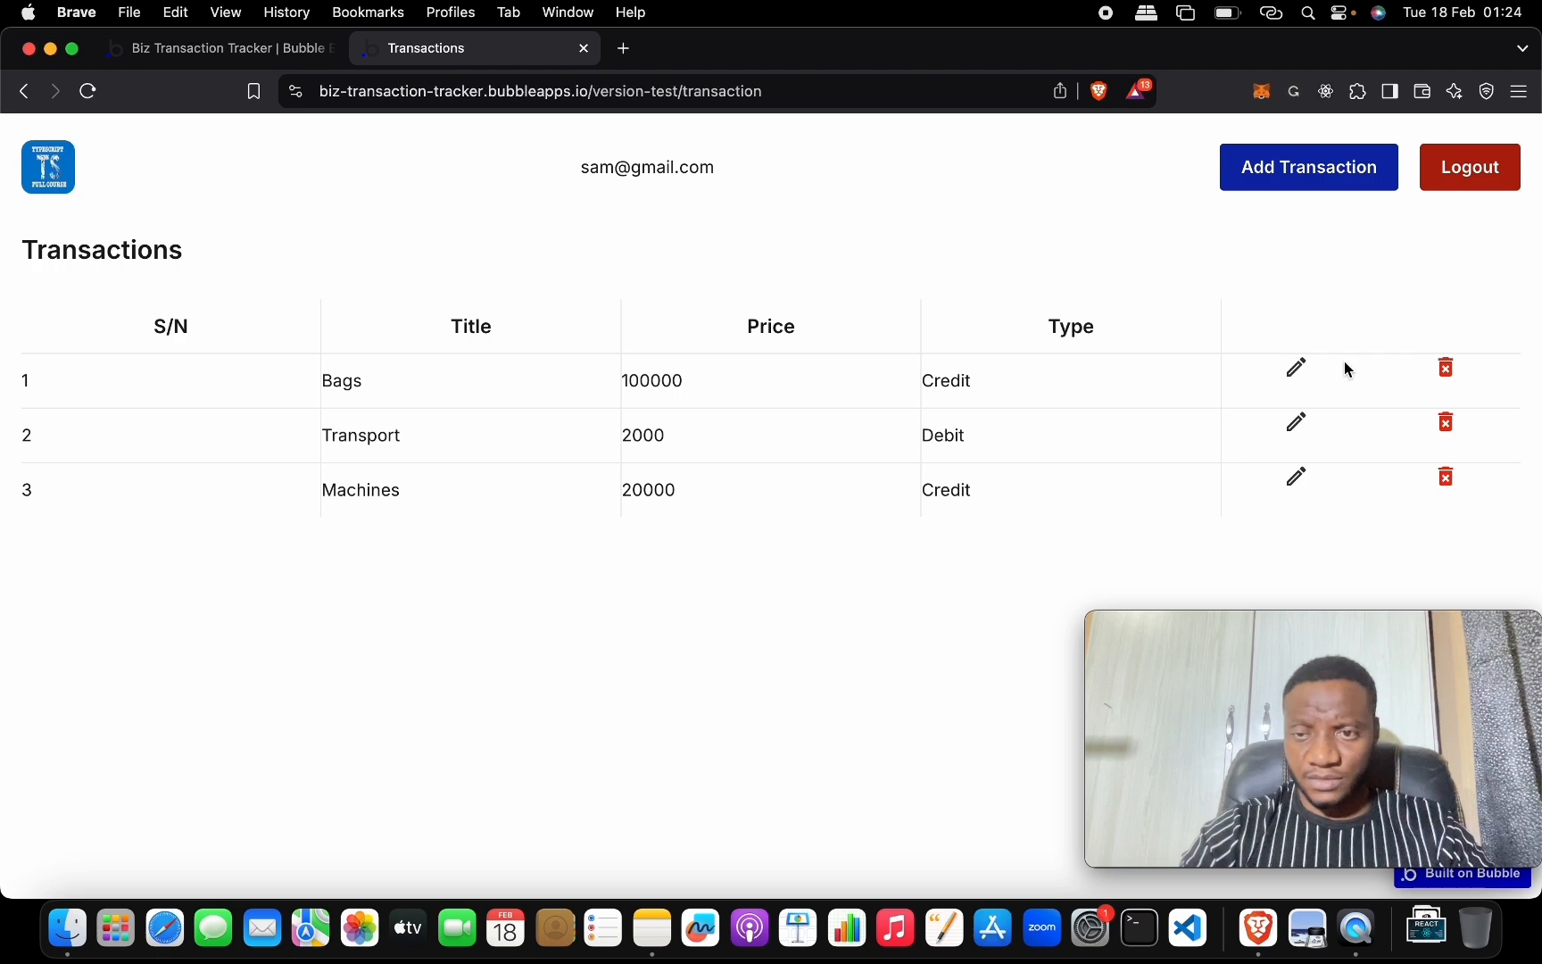
{"action": "left_click", "coordinate": [1447, 371]}
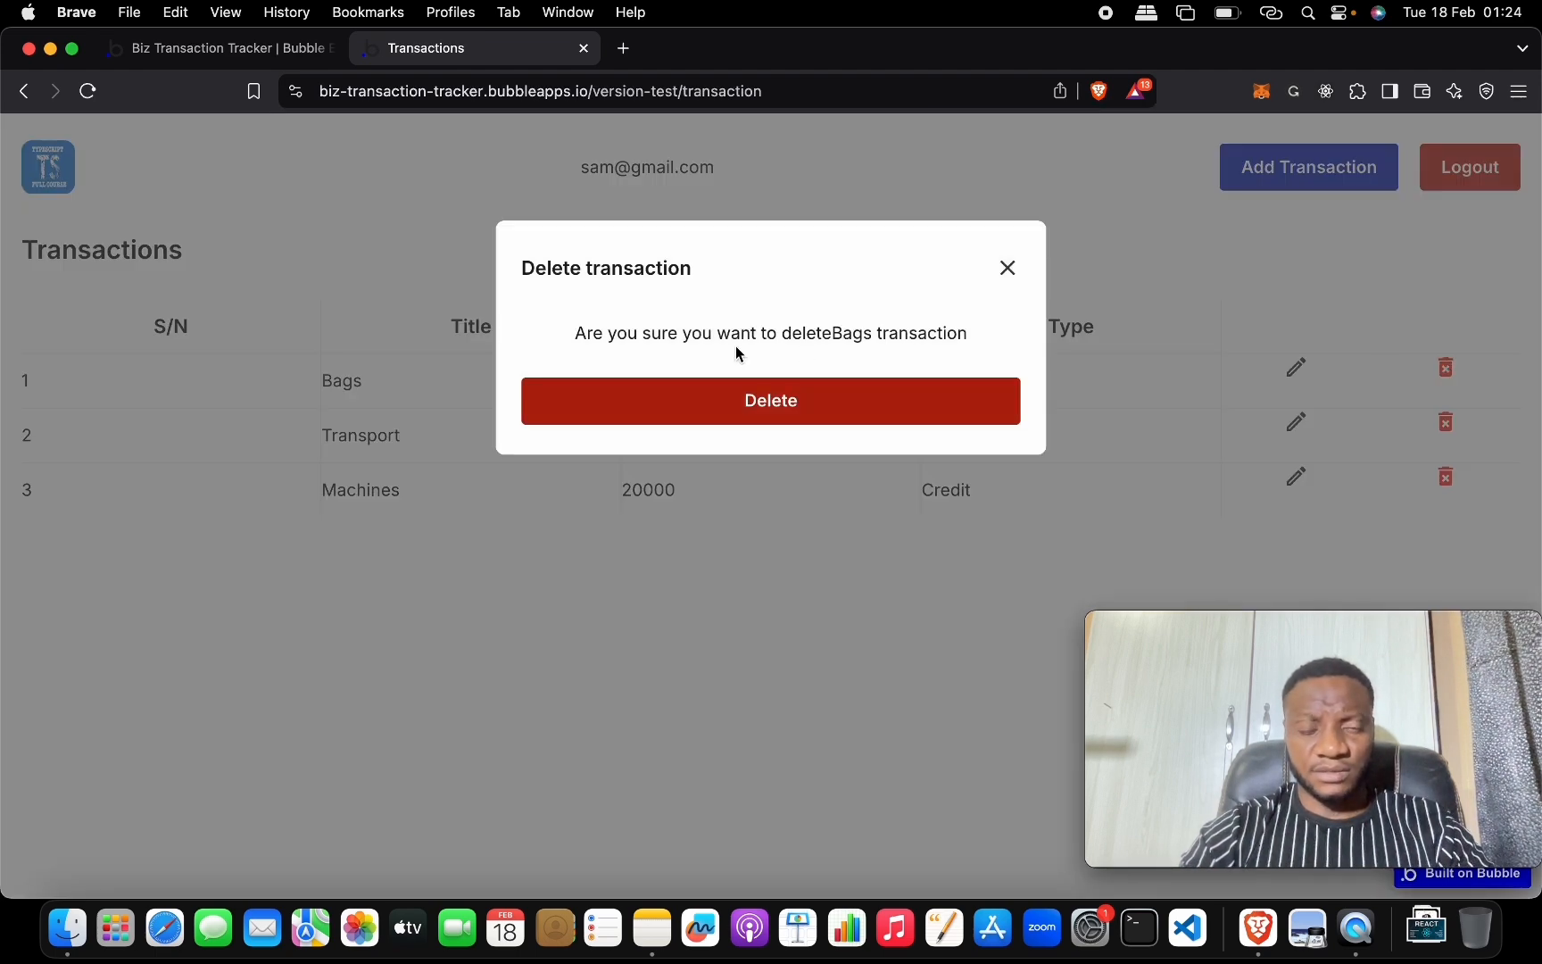
{"action": "left_click", "coordinate": [282, 54]}
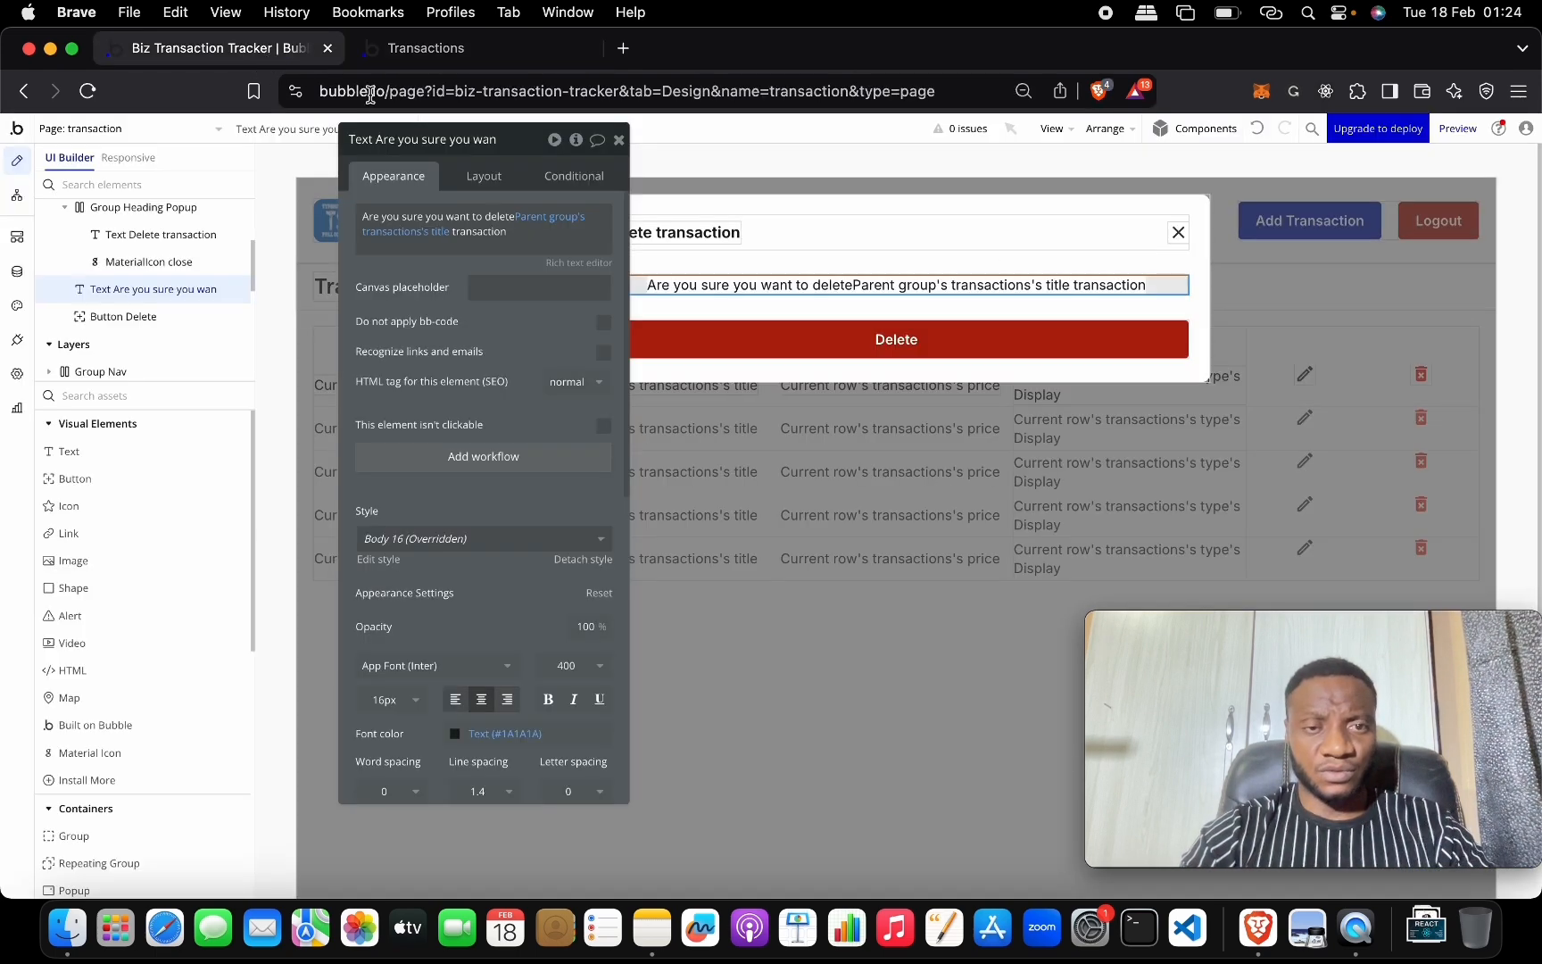
Add a space after 'delete' in the confirmation message text.
{"action": "left_click", "coordinate": [510, 214]}
{"action": "key", "text": "Left"}
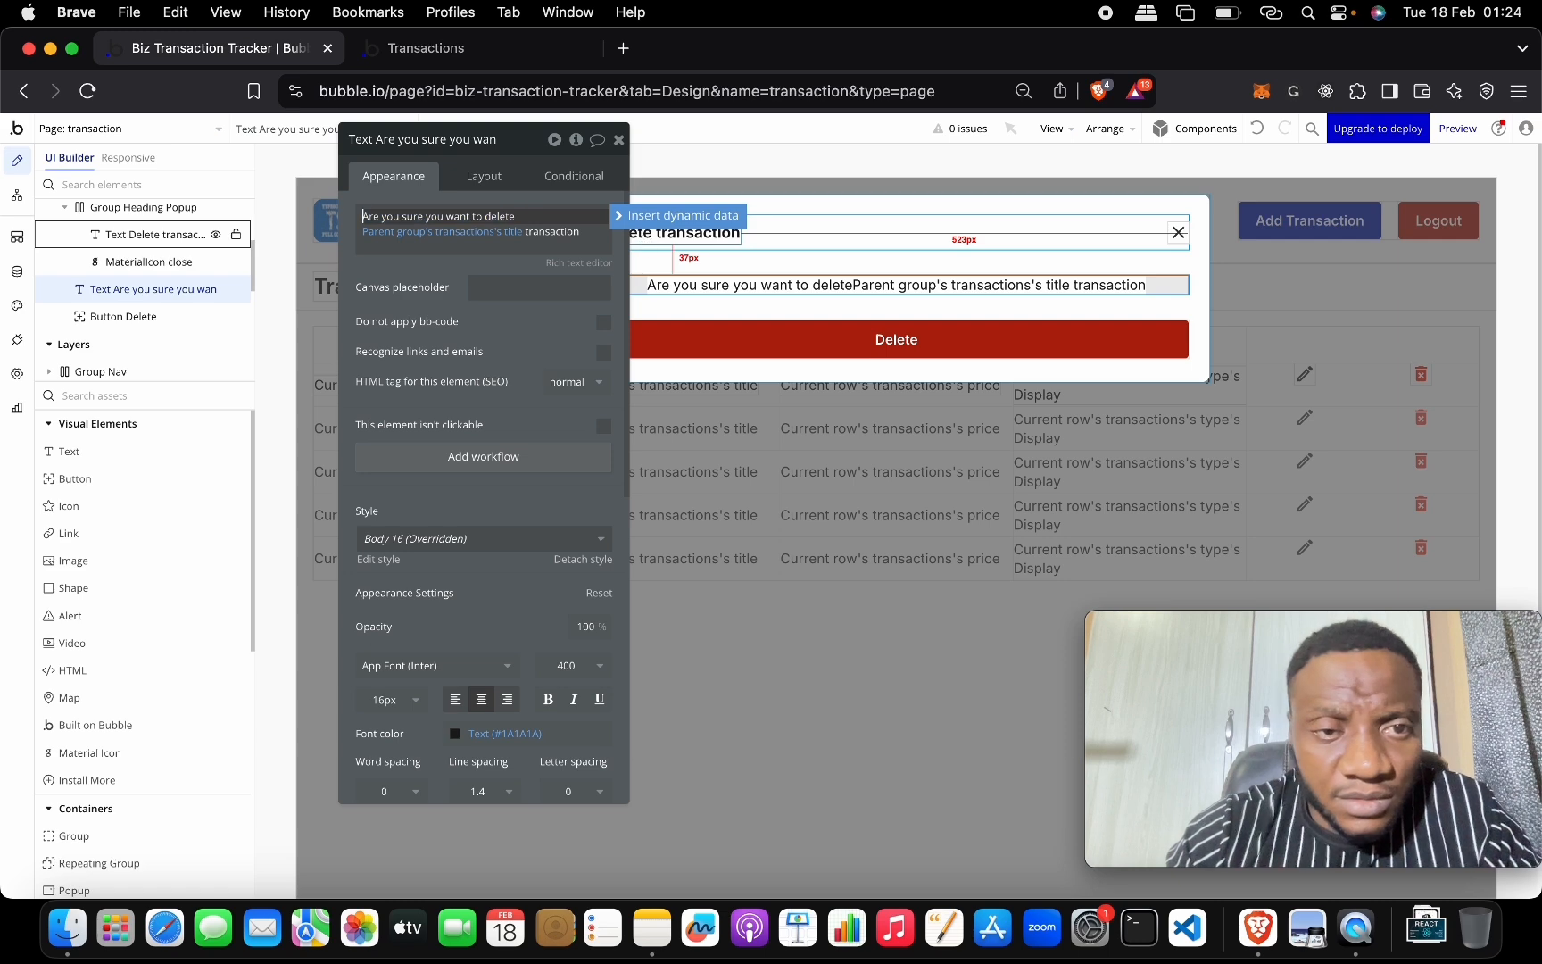
{"action": "left_click", "coordinate": [568, 250]}
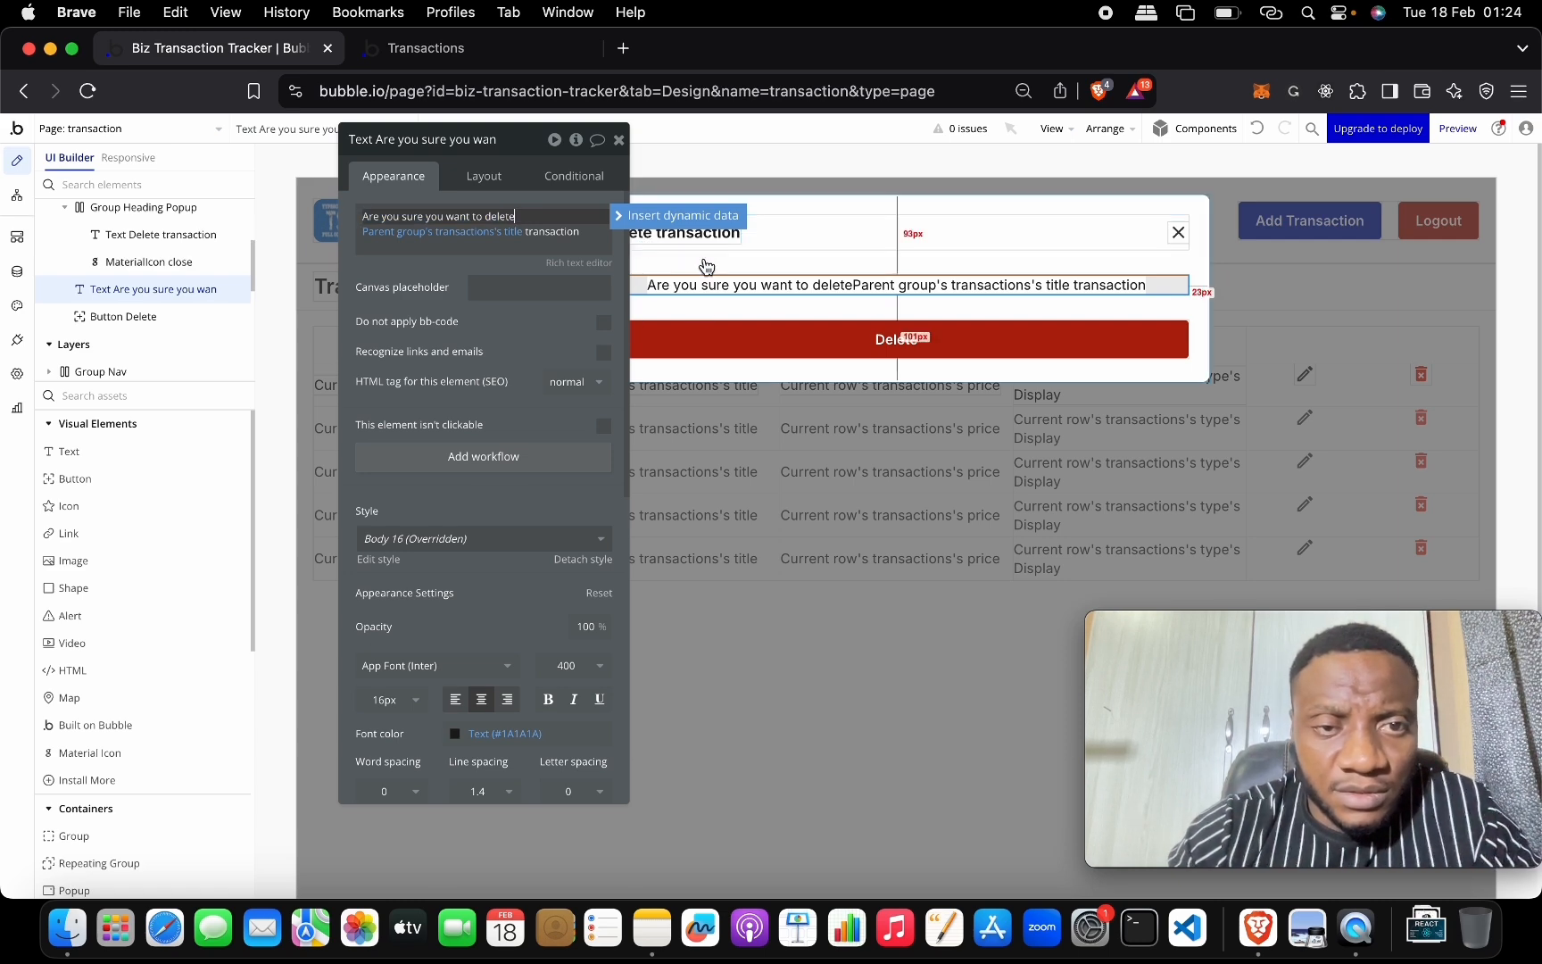
{"action": "left_click", "coordinate": [706, 166]}
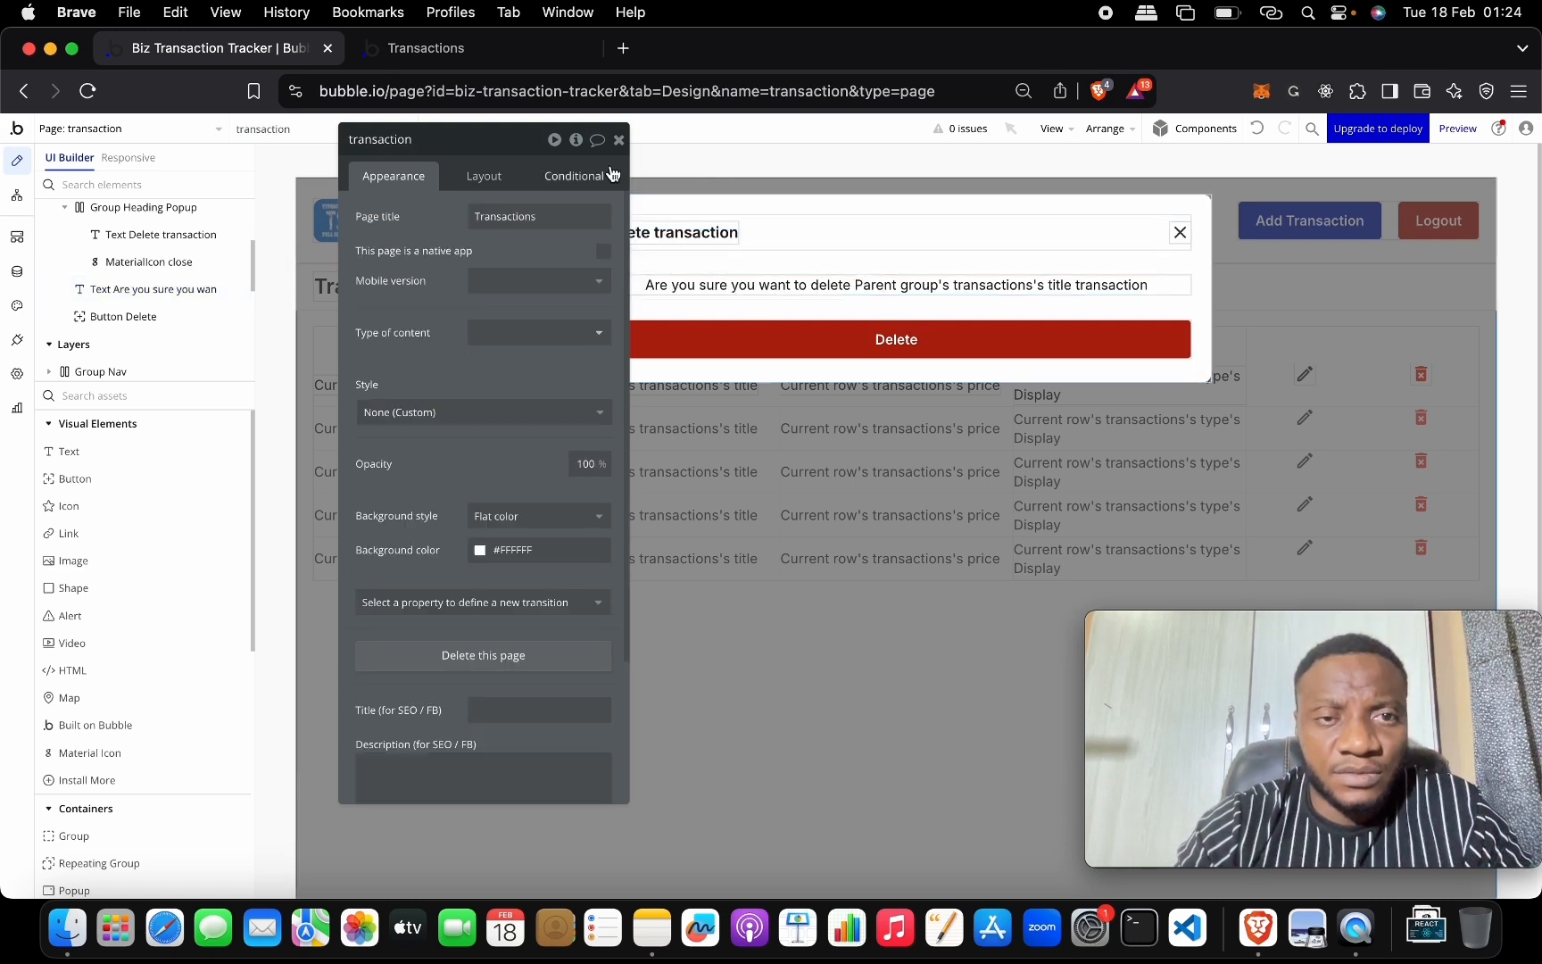
Reload the live app and confirm the Bags popup reads 'delete Bags transaction'.
{"action": "left_click", "coordinate": [492, 59]}
{"action": "left_click", "coordinate": [567, 138]}
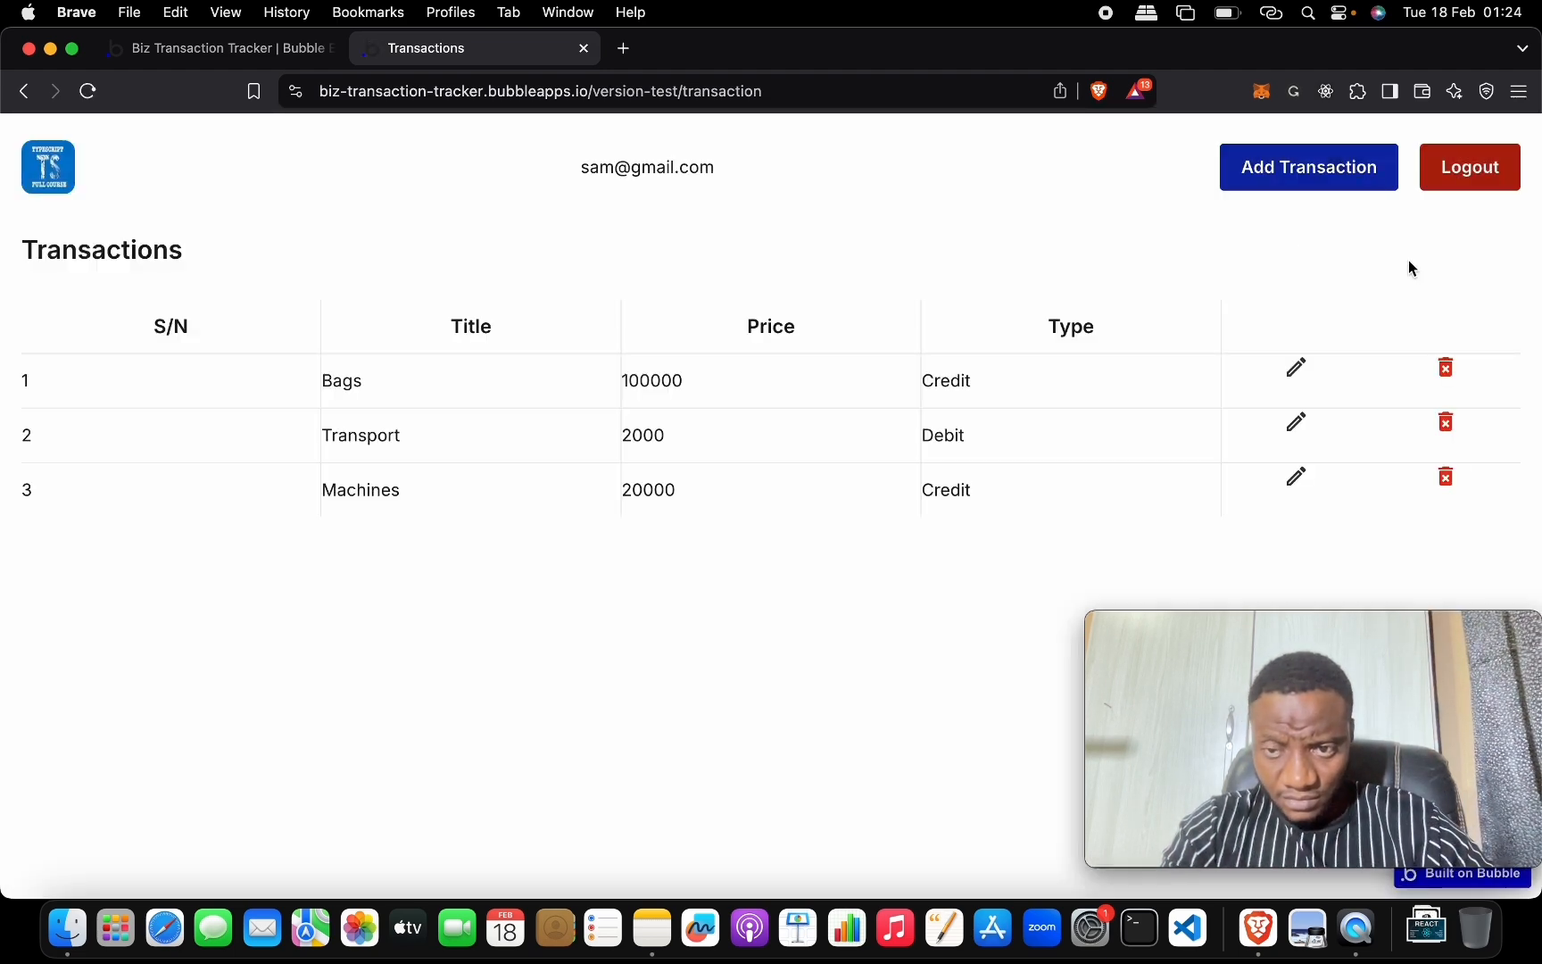
{"action": "left_click", "coordinate": [1434, 366]}
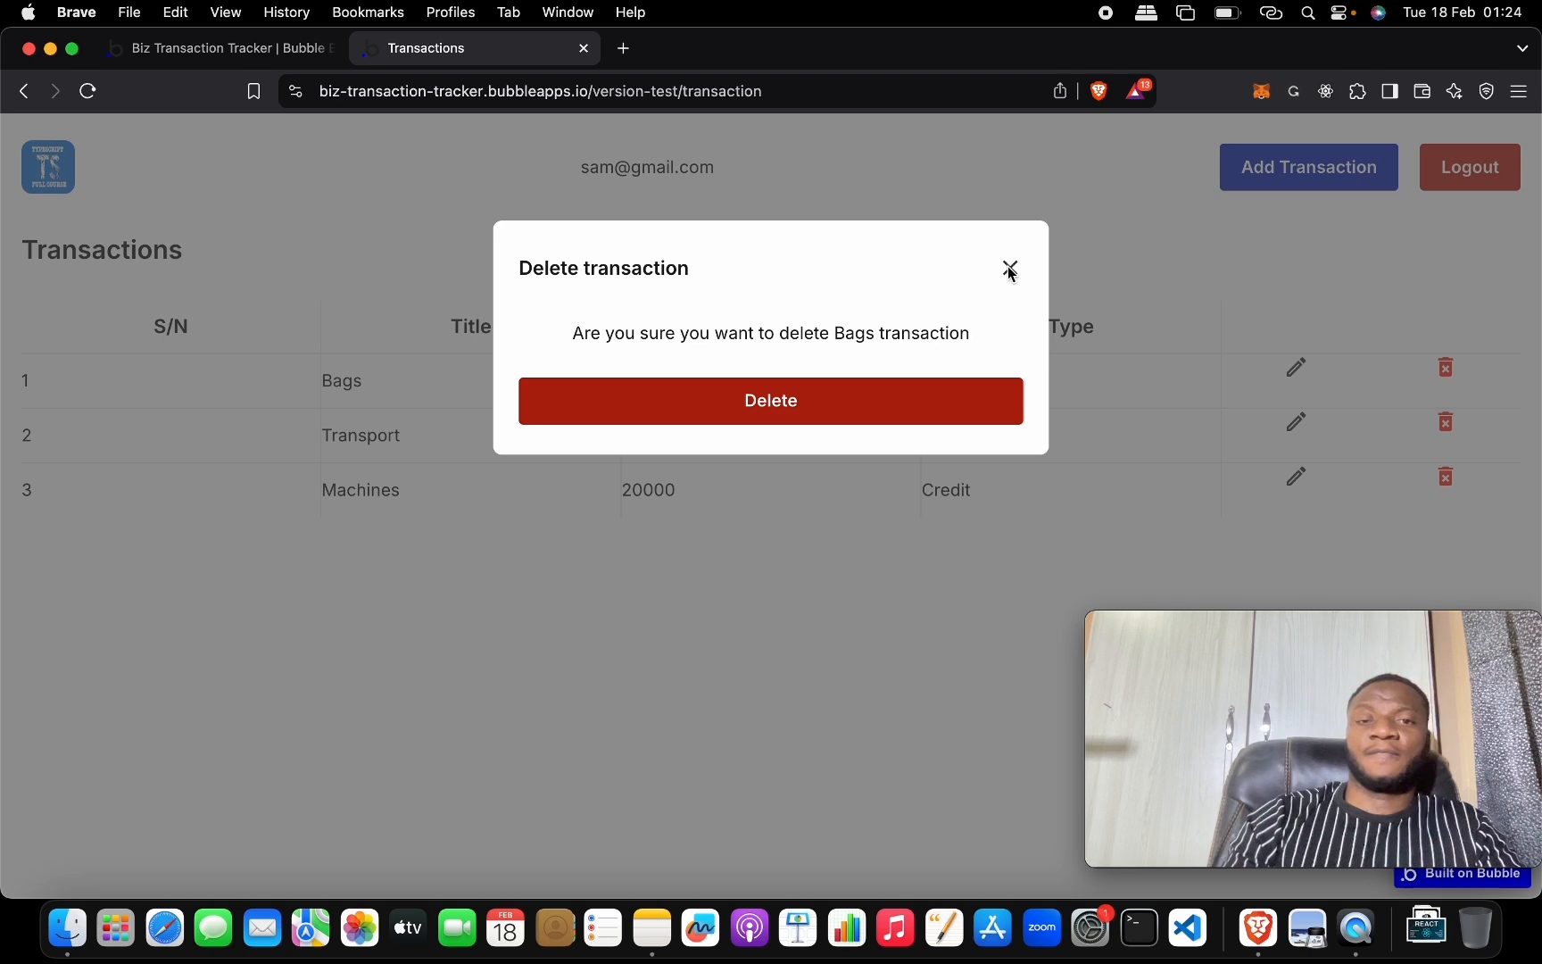
{"action": "left_click", "coordinate": [850, 397]}
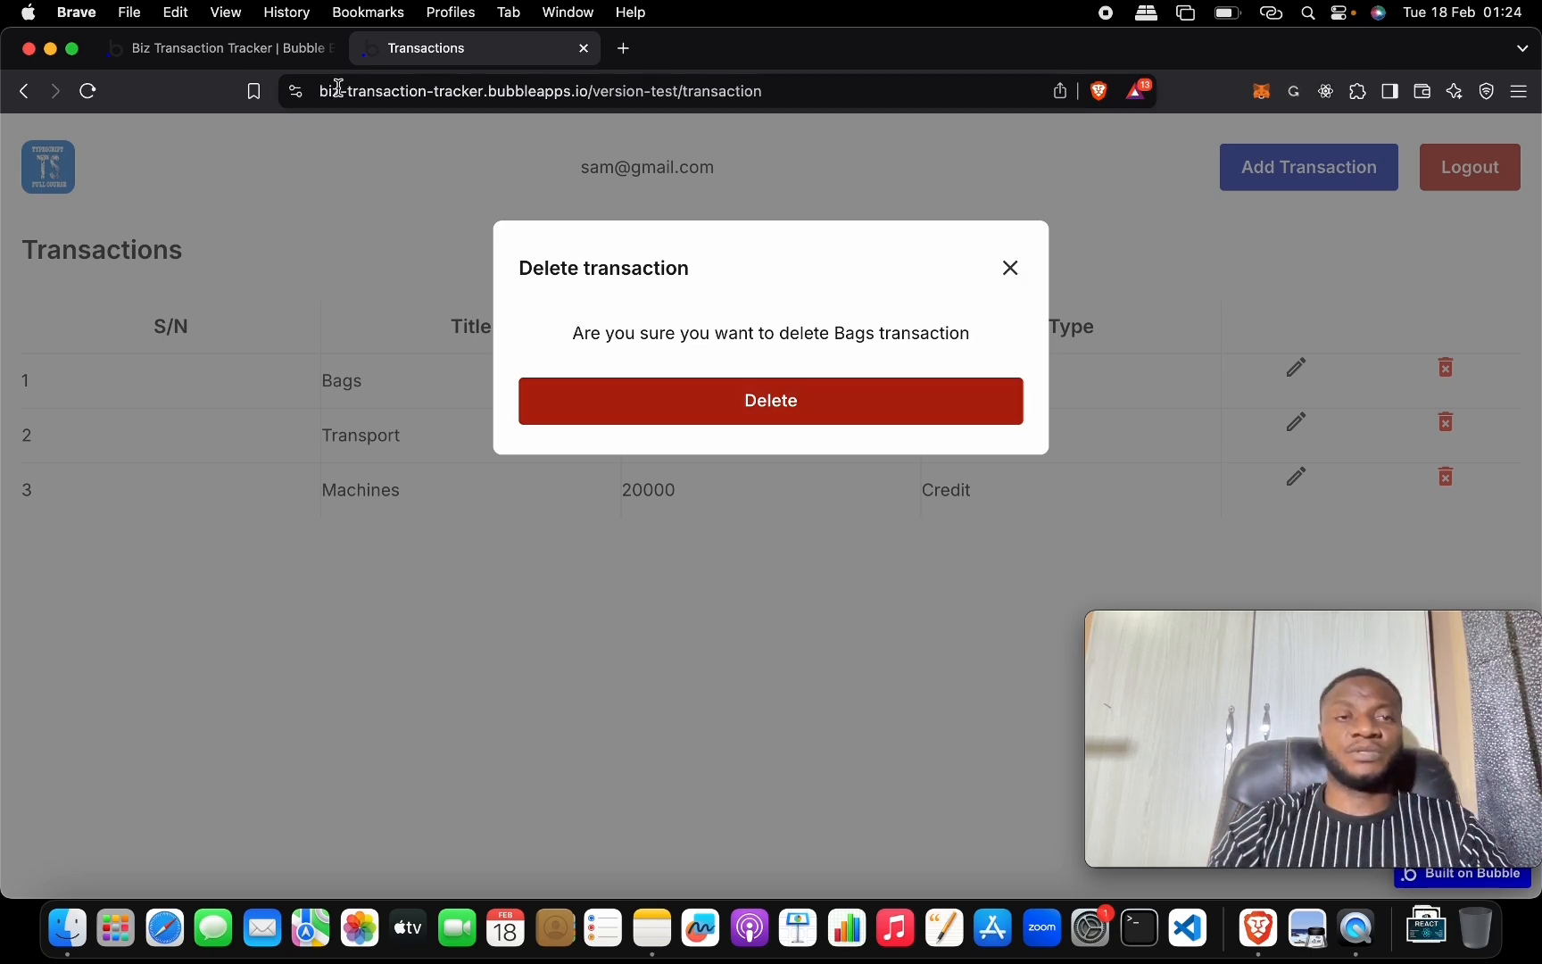
{"action": "left_click", "coordinate": [237, 53]}
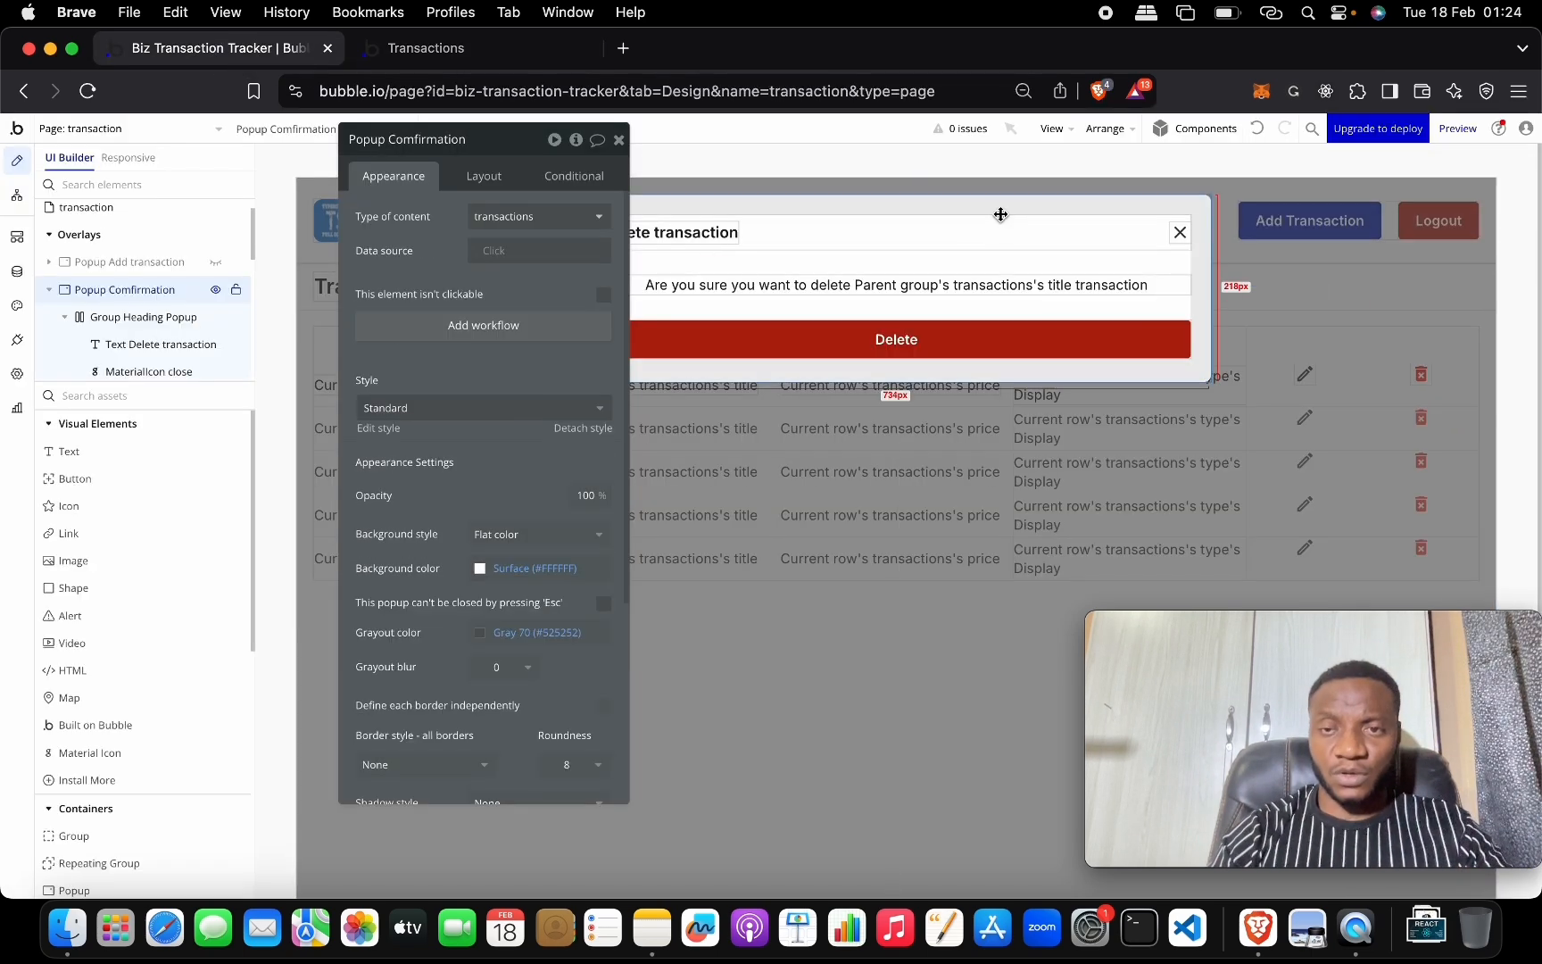
Give the close icon a 'Hide an element' workflow targeting Popup Confirmation.
{"action": "left_click", "coordinate": [1180, 233]}
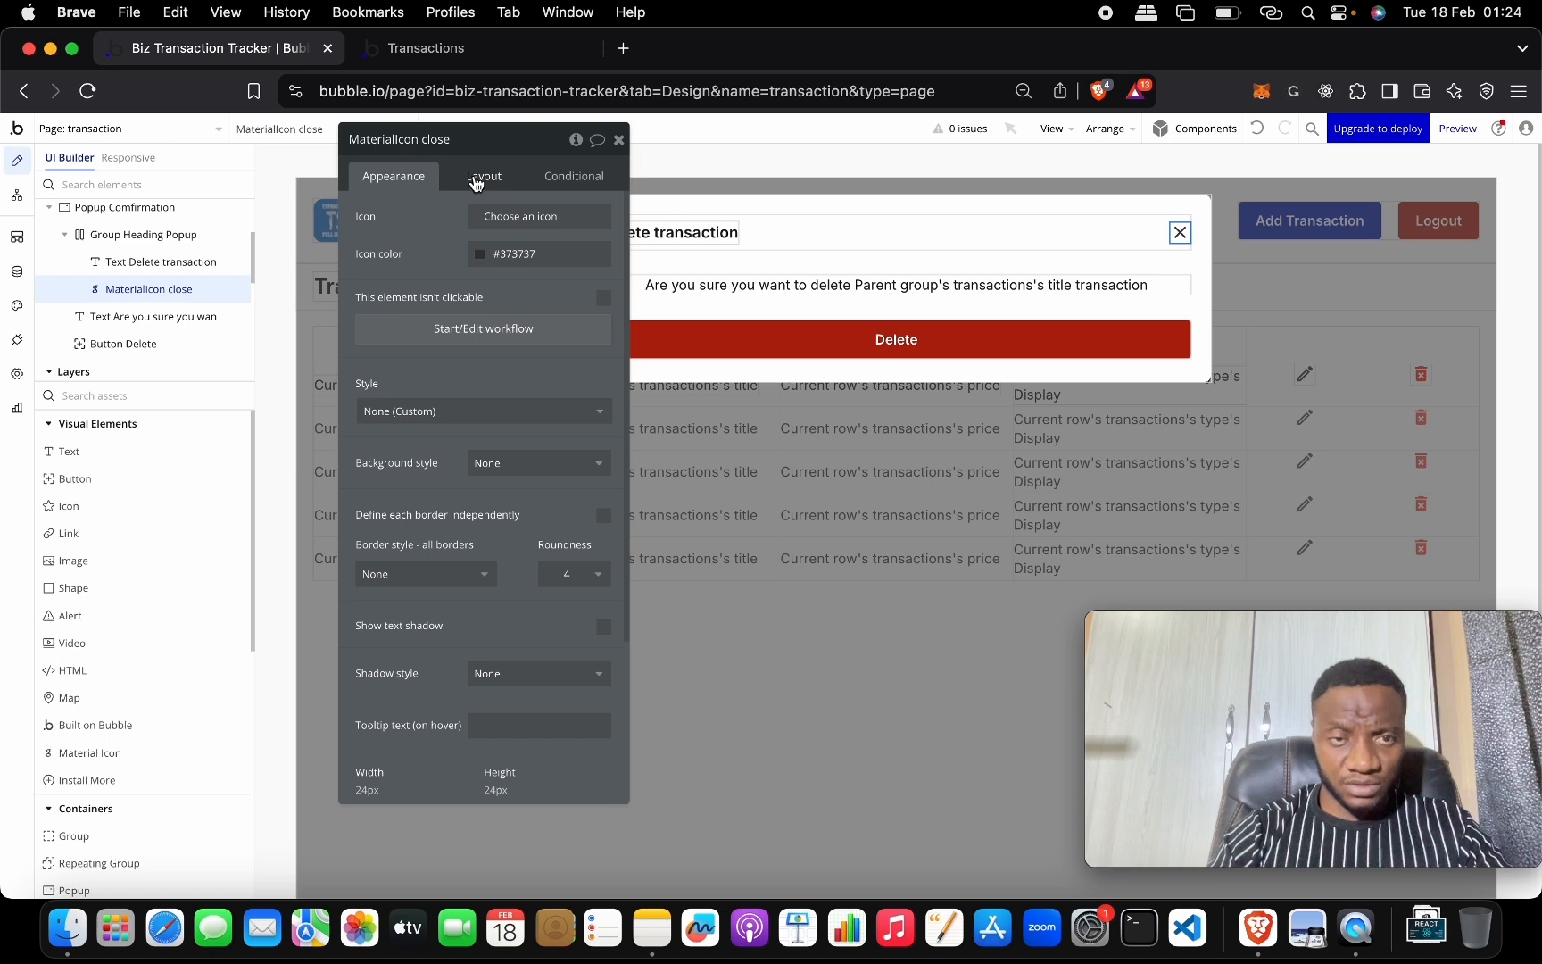
{"action": "left_click", "coordinate": [482, 329]}
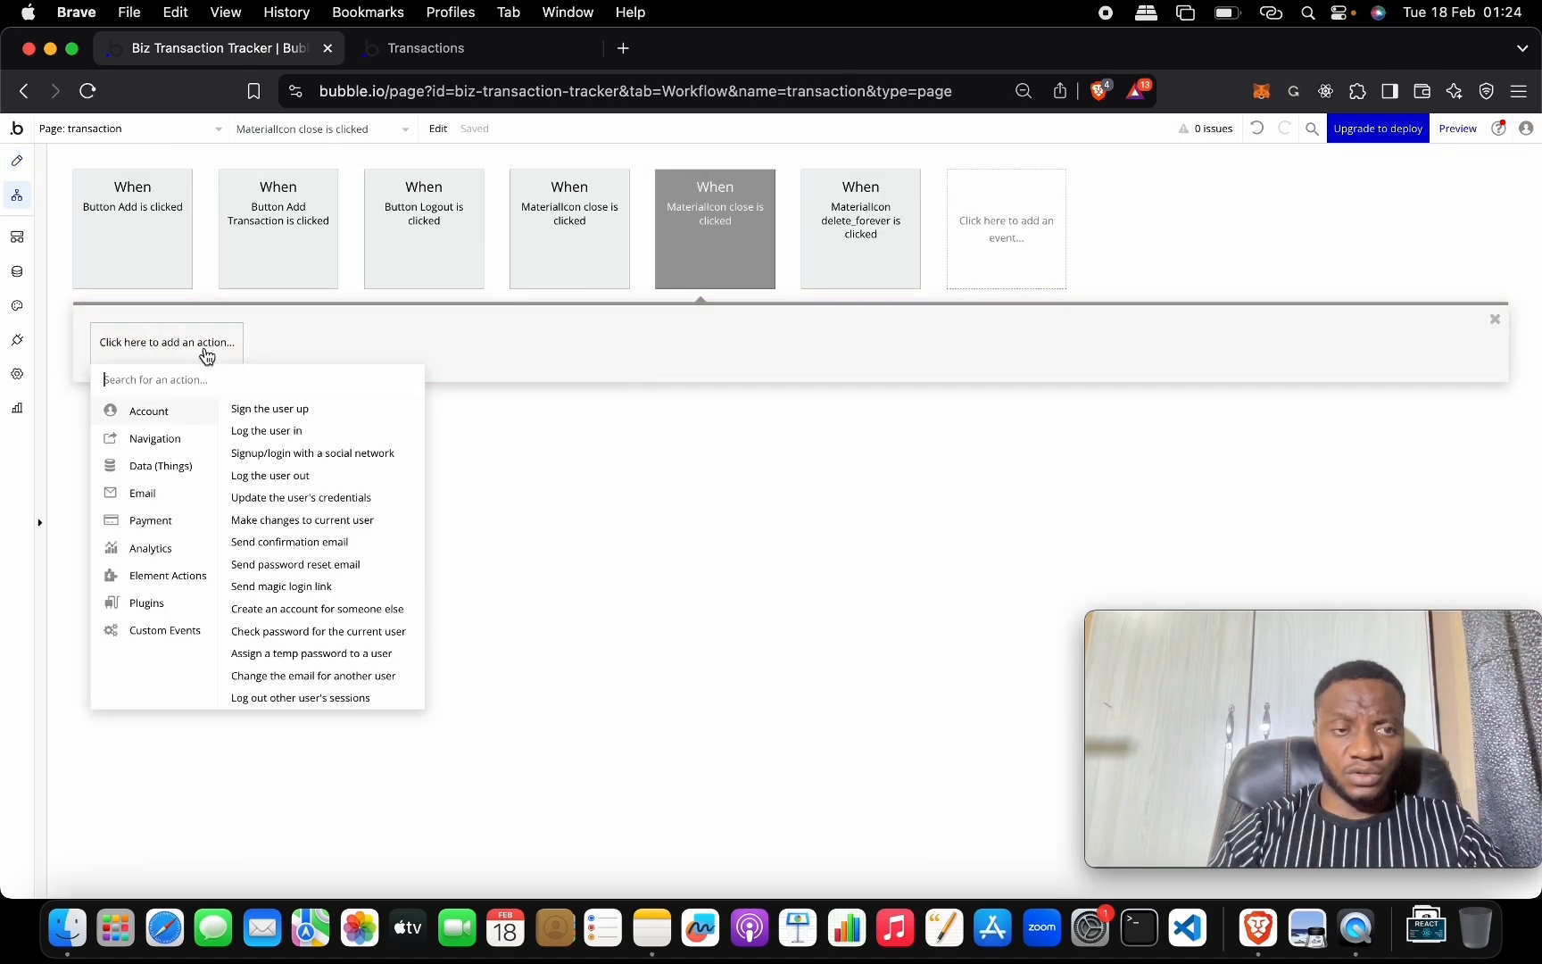
{"action": "left_click", "coordinate": [193, 349]}
{"action": "type", "text": "hide"}
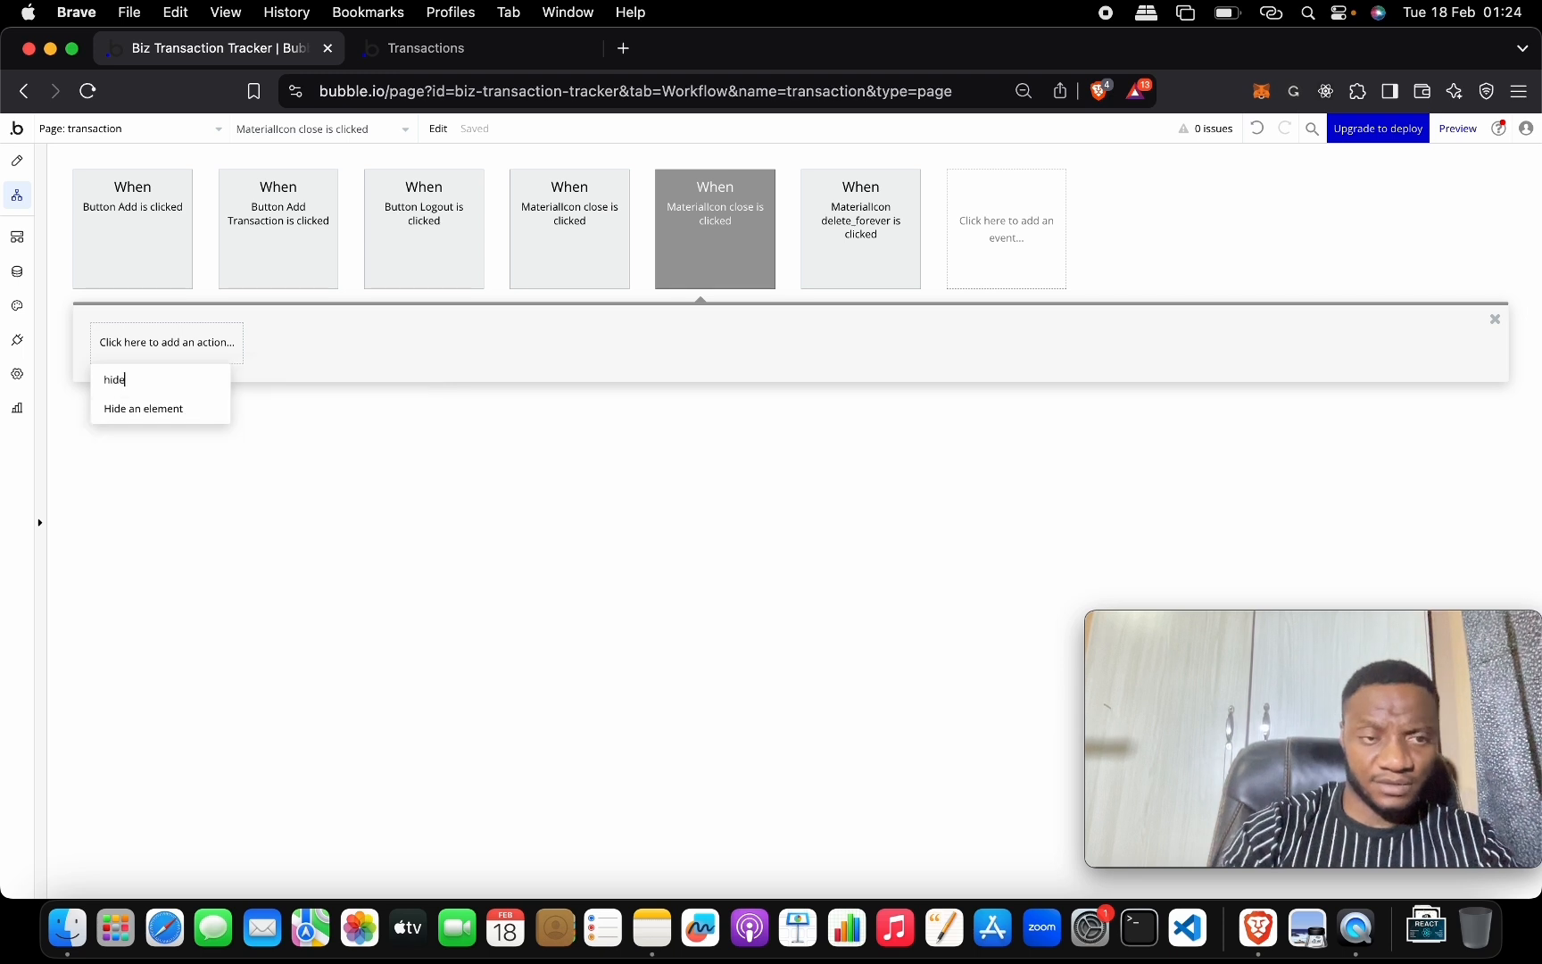
{"action": "left_click", "coordinate": [197, 420]}
{"action": "left_click", "coordinate": [499, 177]}
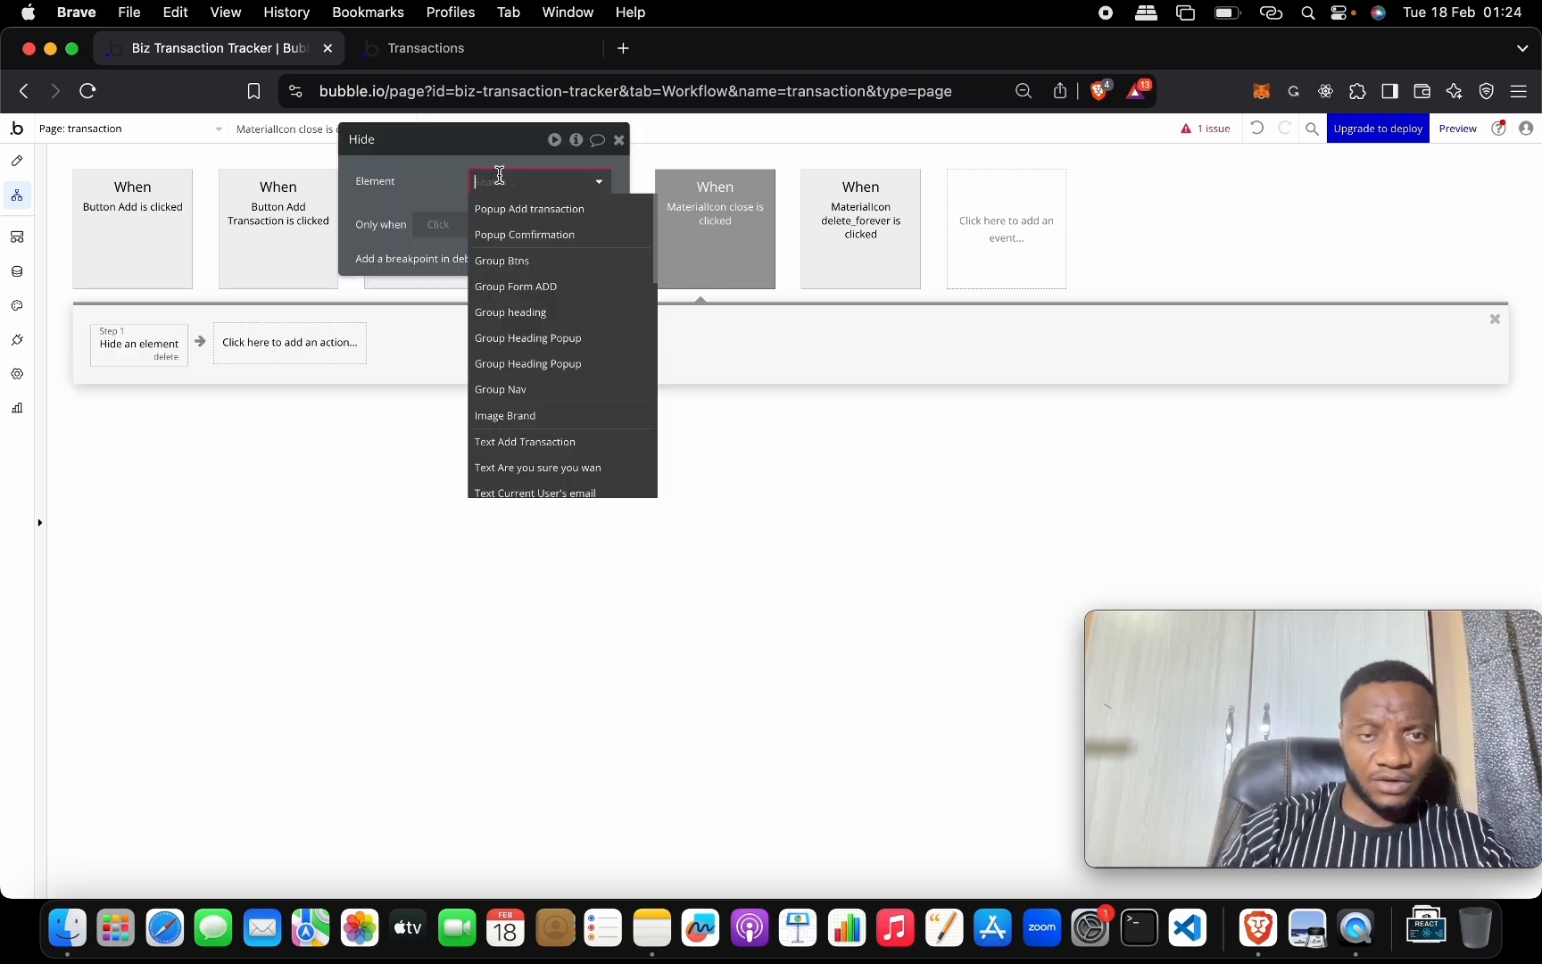
{"action": "left_click", "coordinate": [533, 236]}
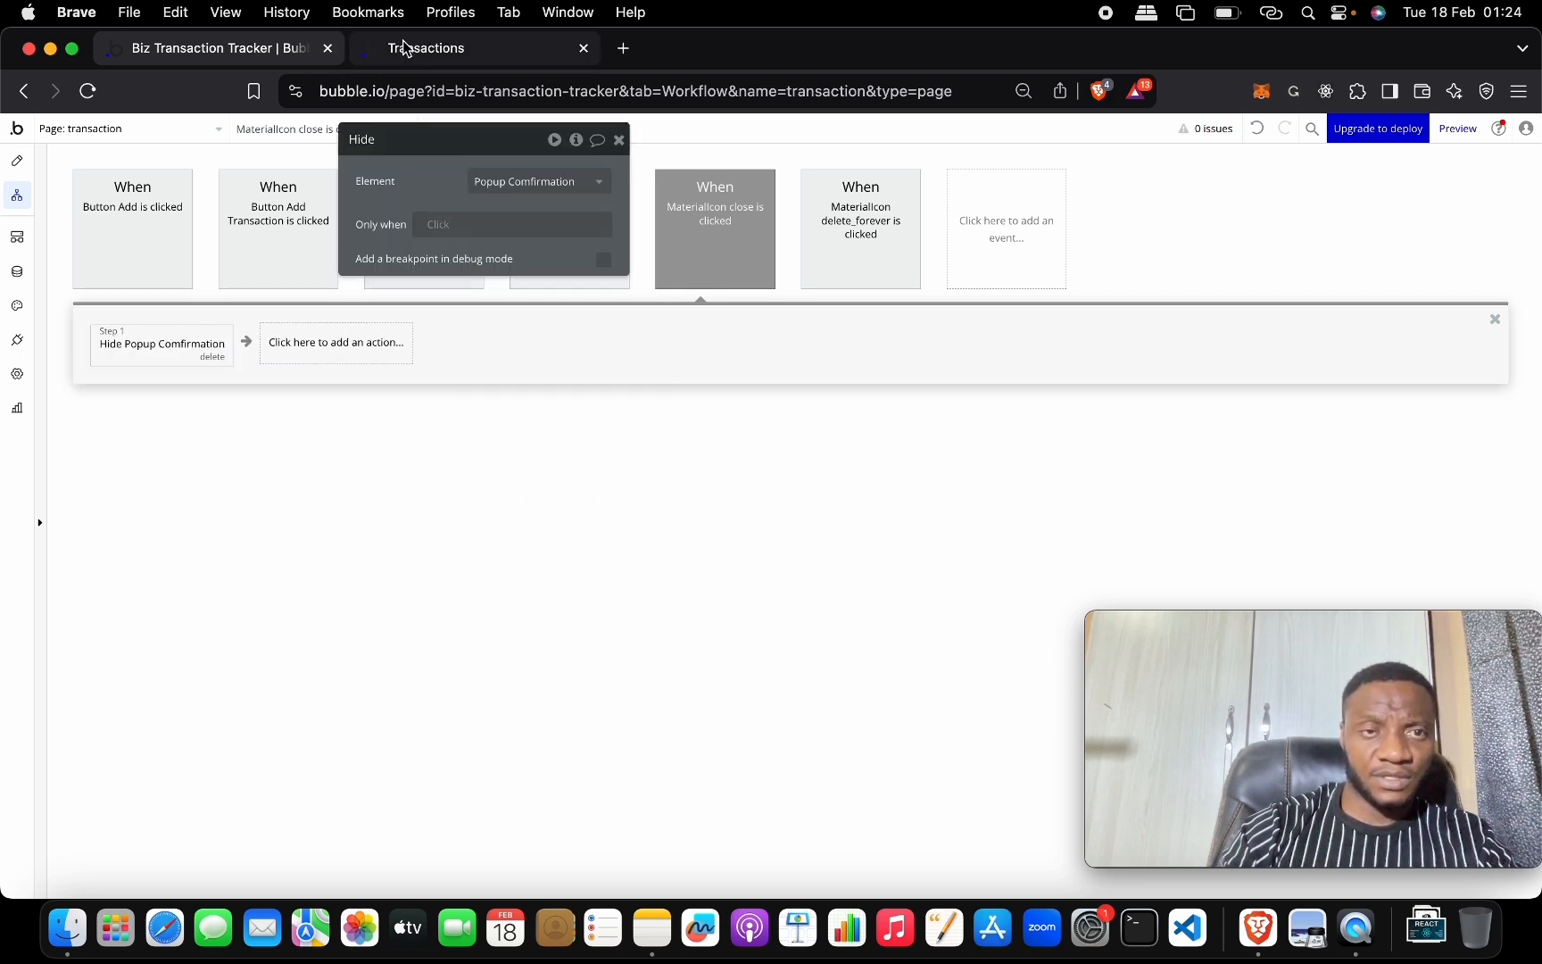
Back in the Design view, select the confirmation popup with its property panel moved aside.
{"action": "left_click", "coordinate": [22, 165]}
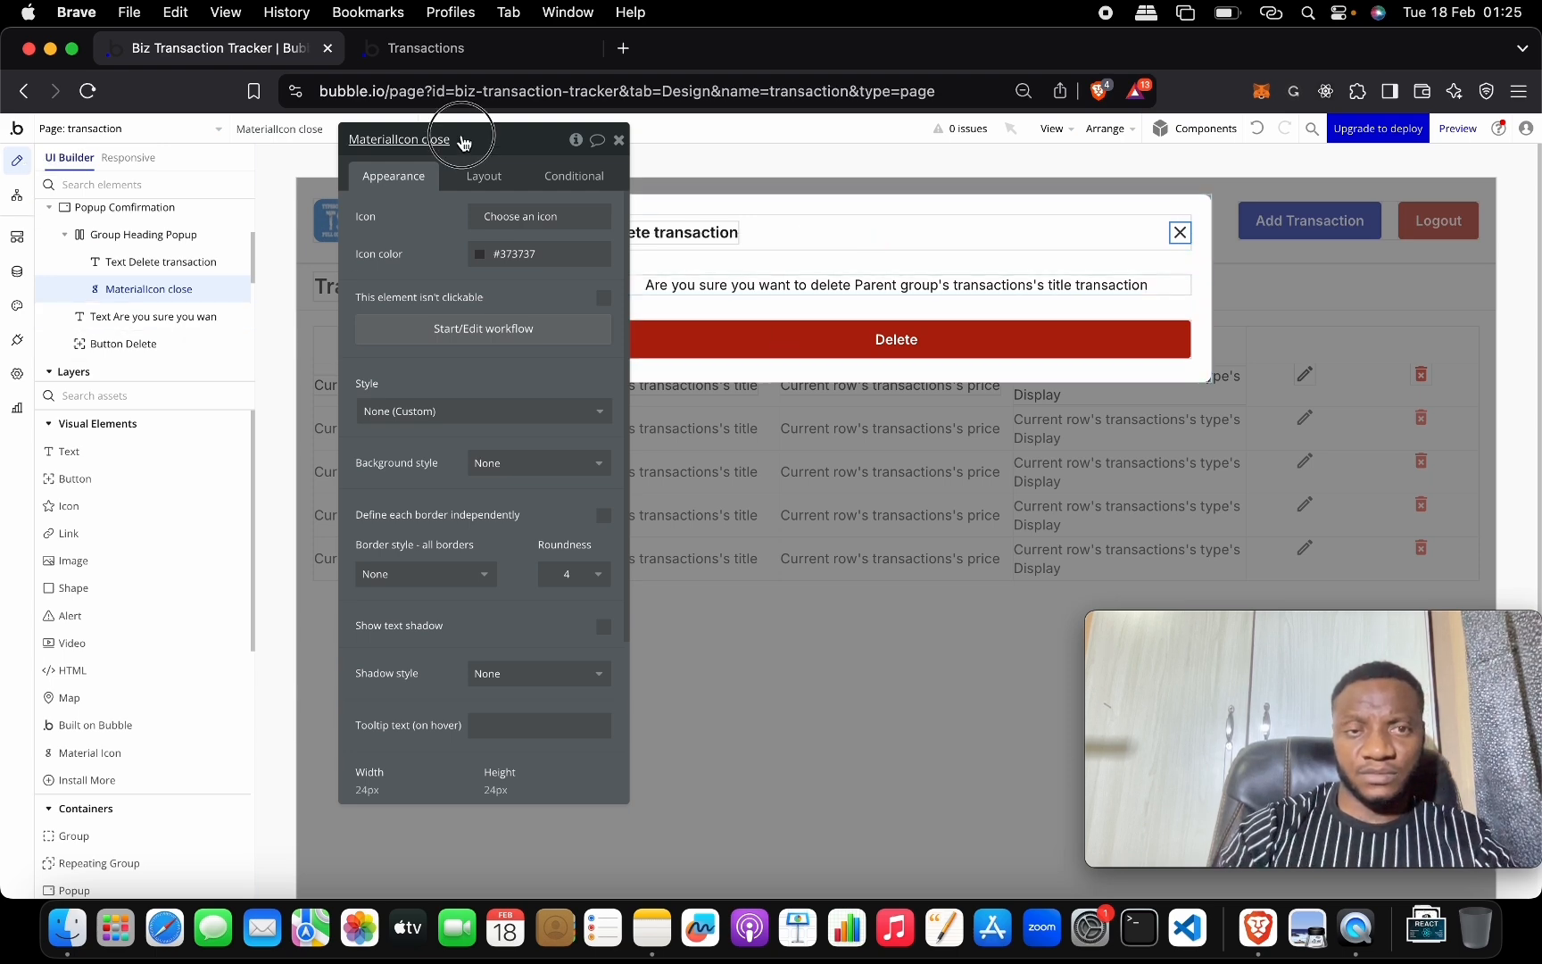
{"action": "left_click_drag", "start_coordinate": [465, 138], "coordinate": [476, 434]}
{"action": "left_click", "coordinate": [884, 206]}
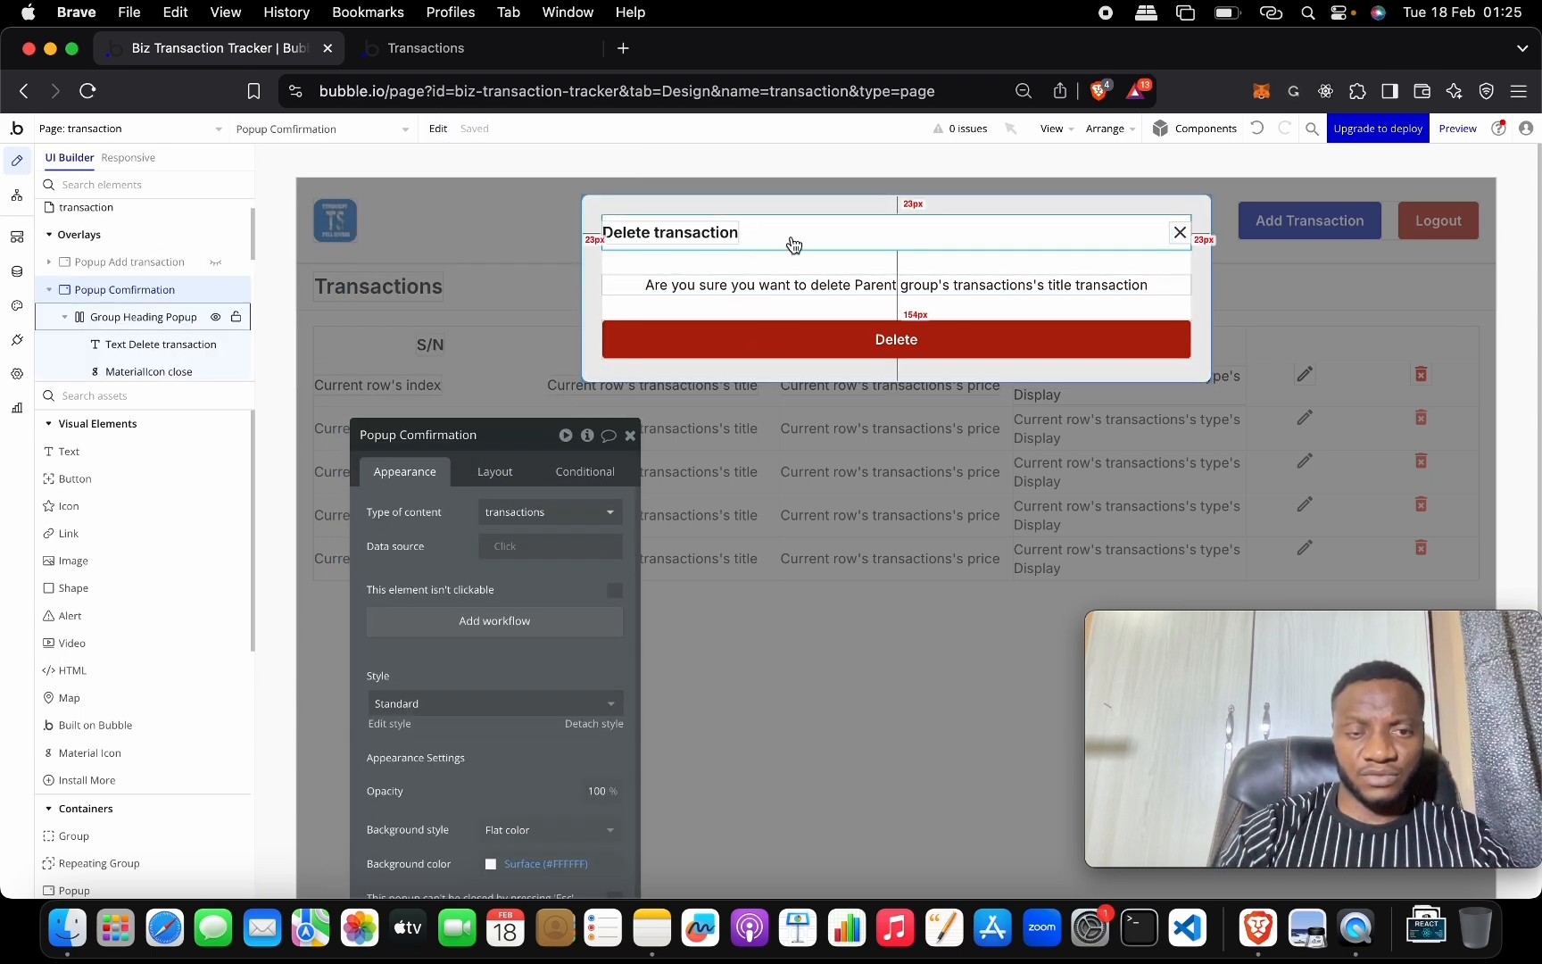
{"action": "left_click_drag", "start_coordinate": [518, 437], "coordinate": [422, 137]}
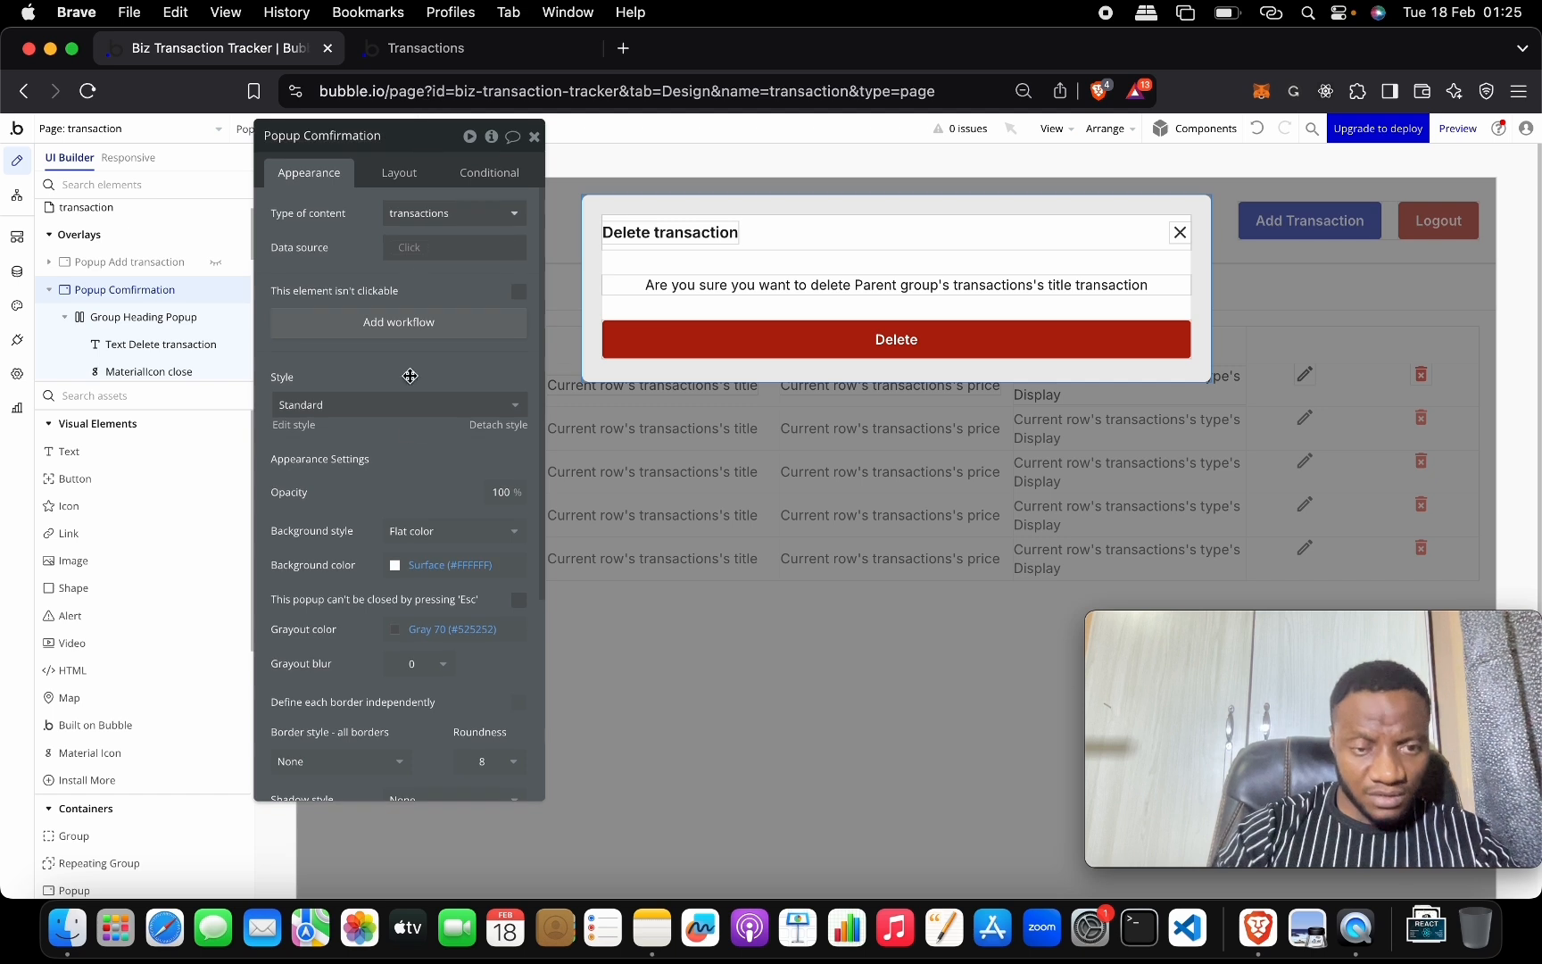
Turn off Fit width to content and make Popup Confirmation fixed at 480 px wide.
{"action": "left_click", "coordinate": [389, 178]}
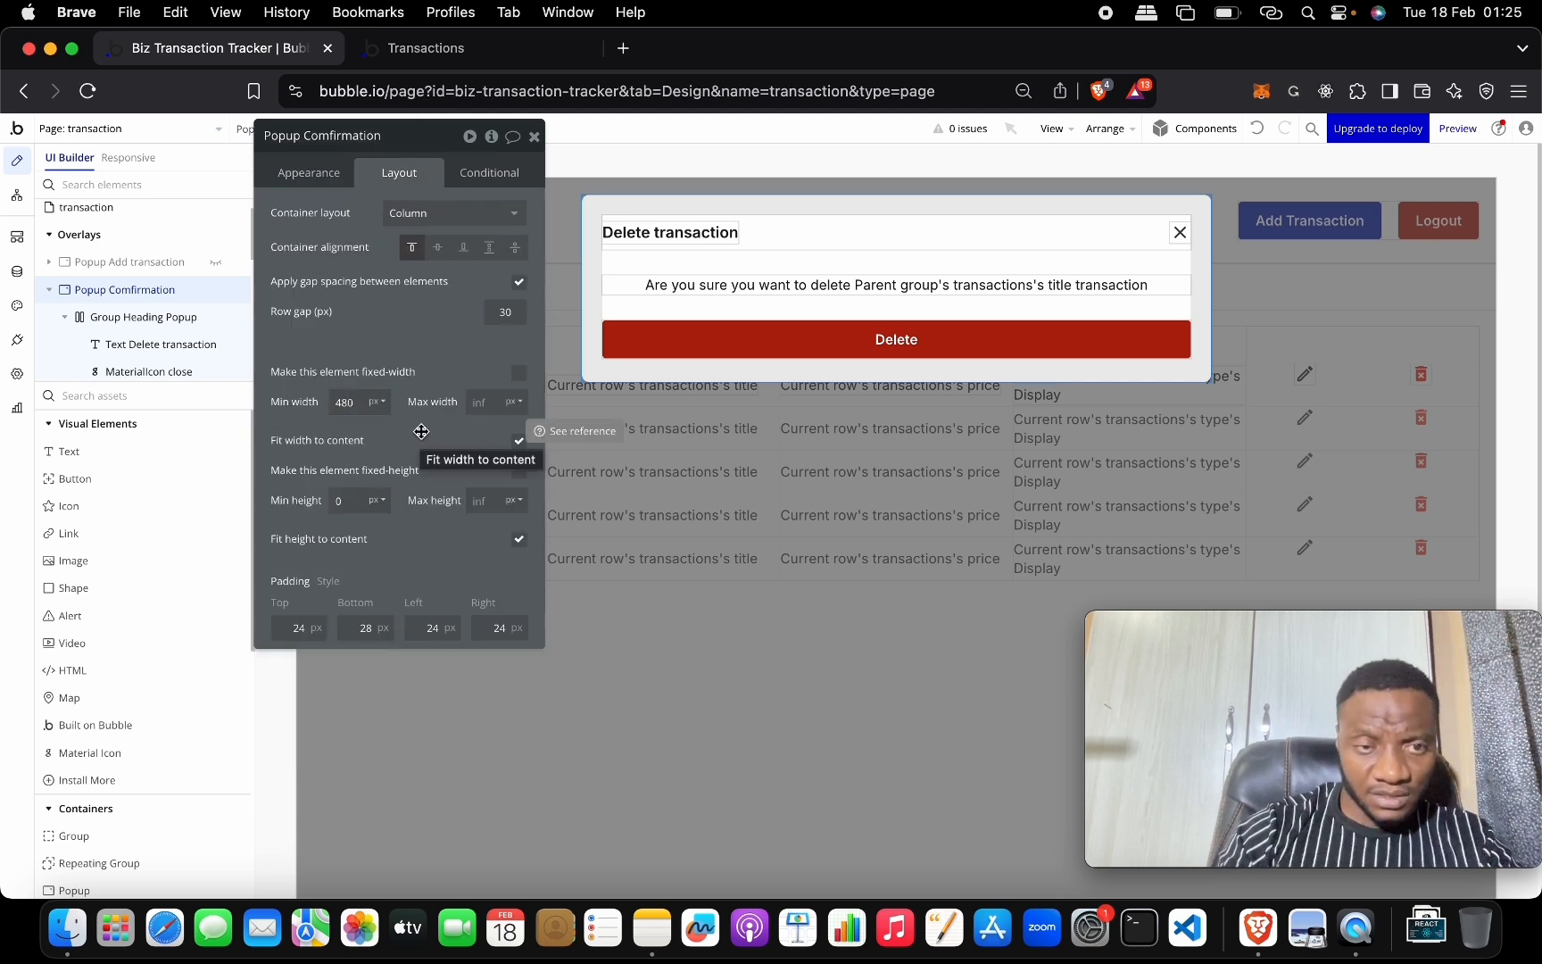
{"action": "key", "text": "BackSpace"}
{"action": "key", "text": "BackSpace"}
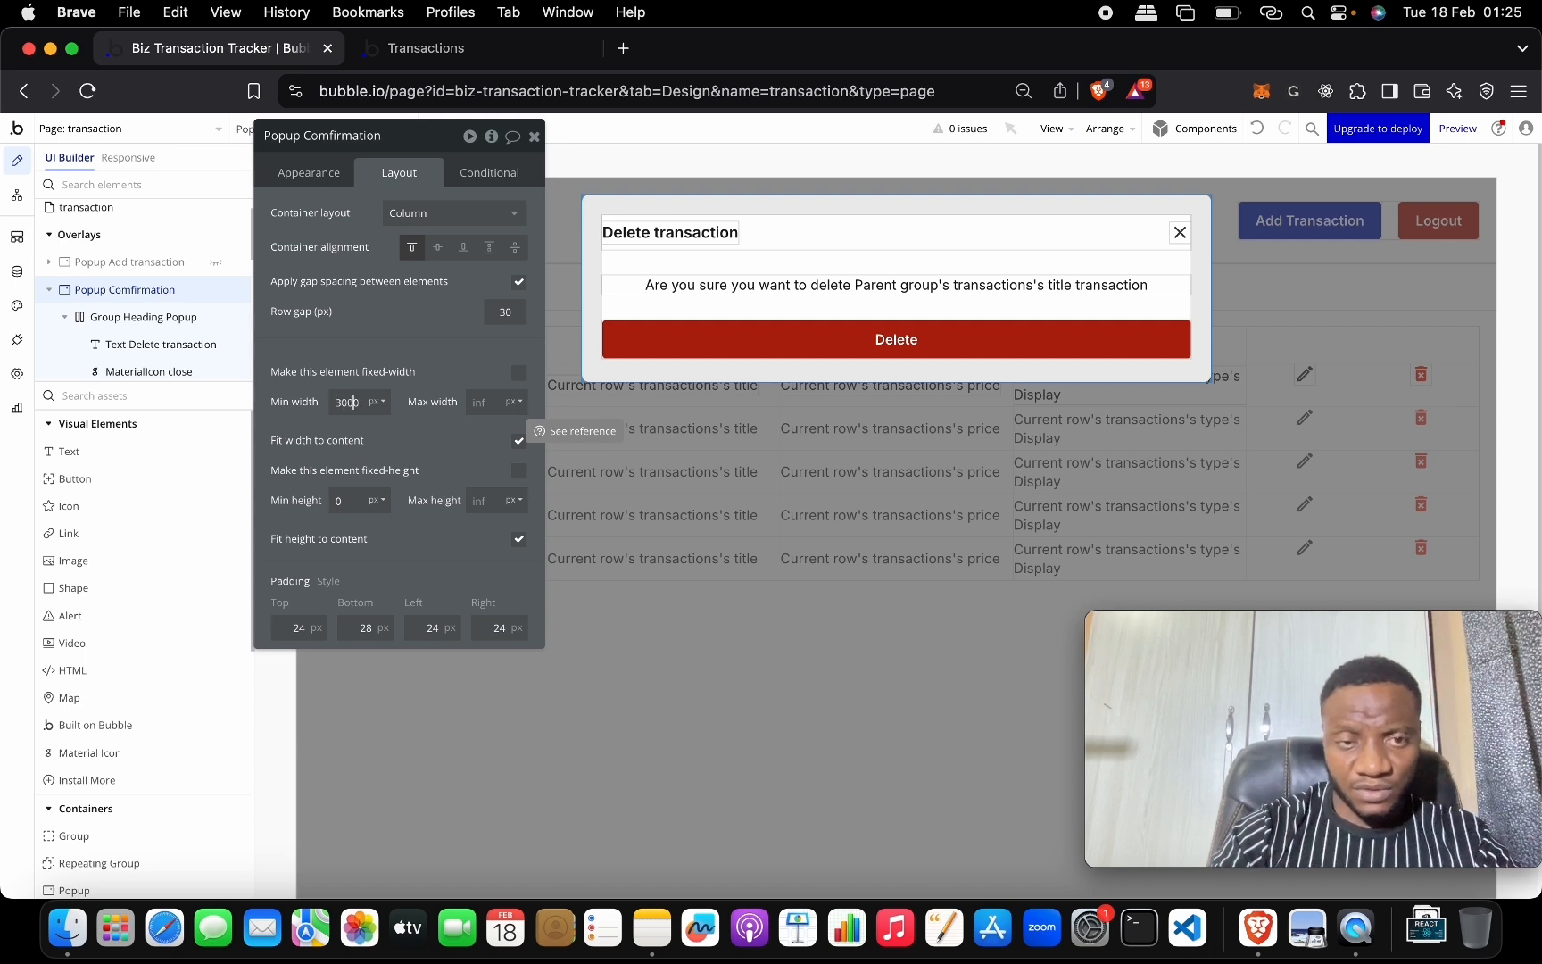
{"action": "key", "text": "BackSpace"}
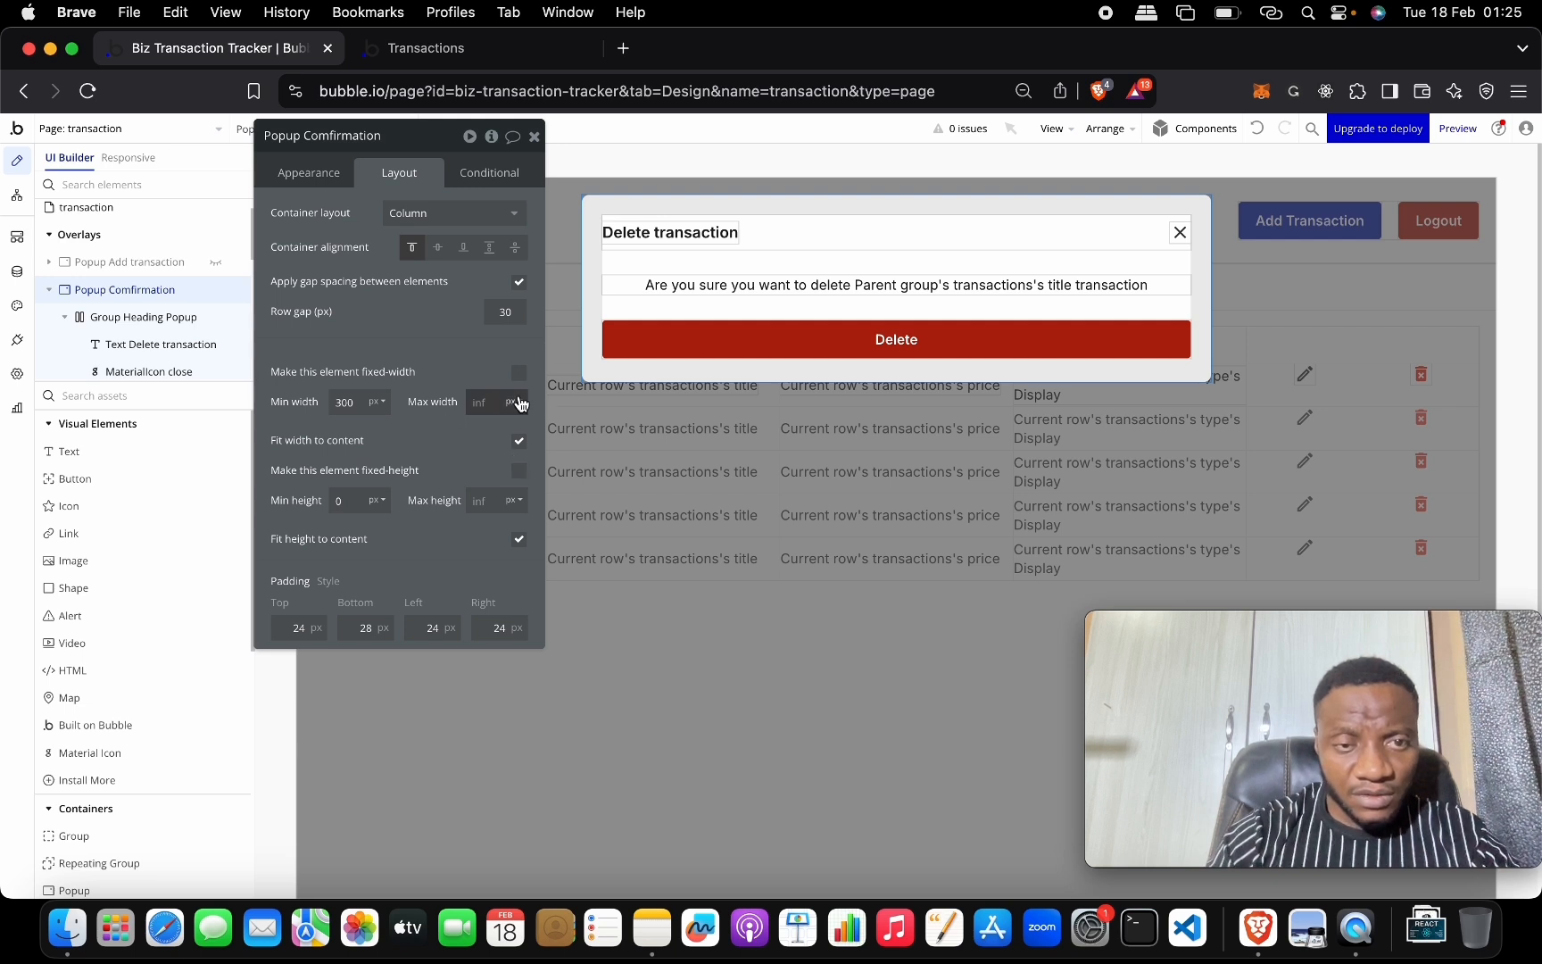
{"action": "left_click", "coordinate": [521, 442]}
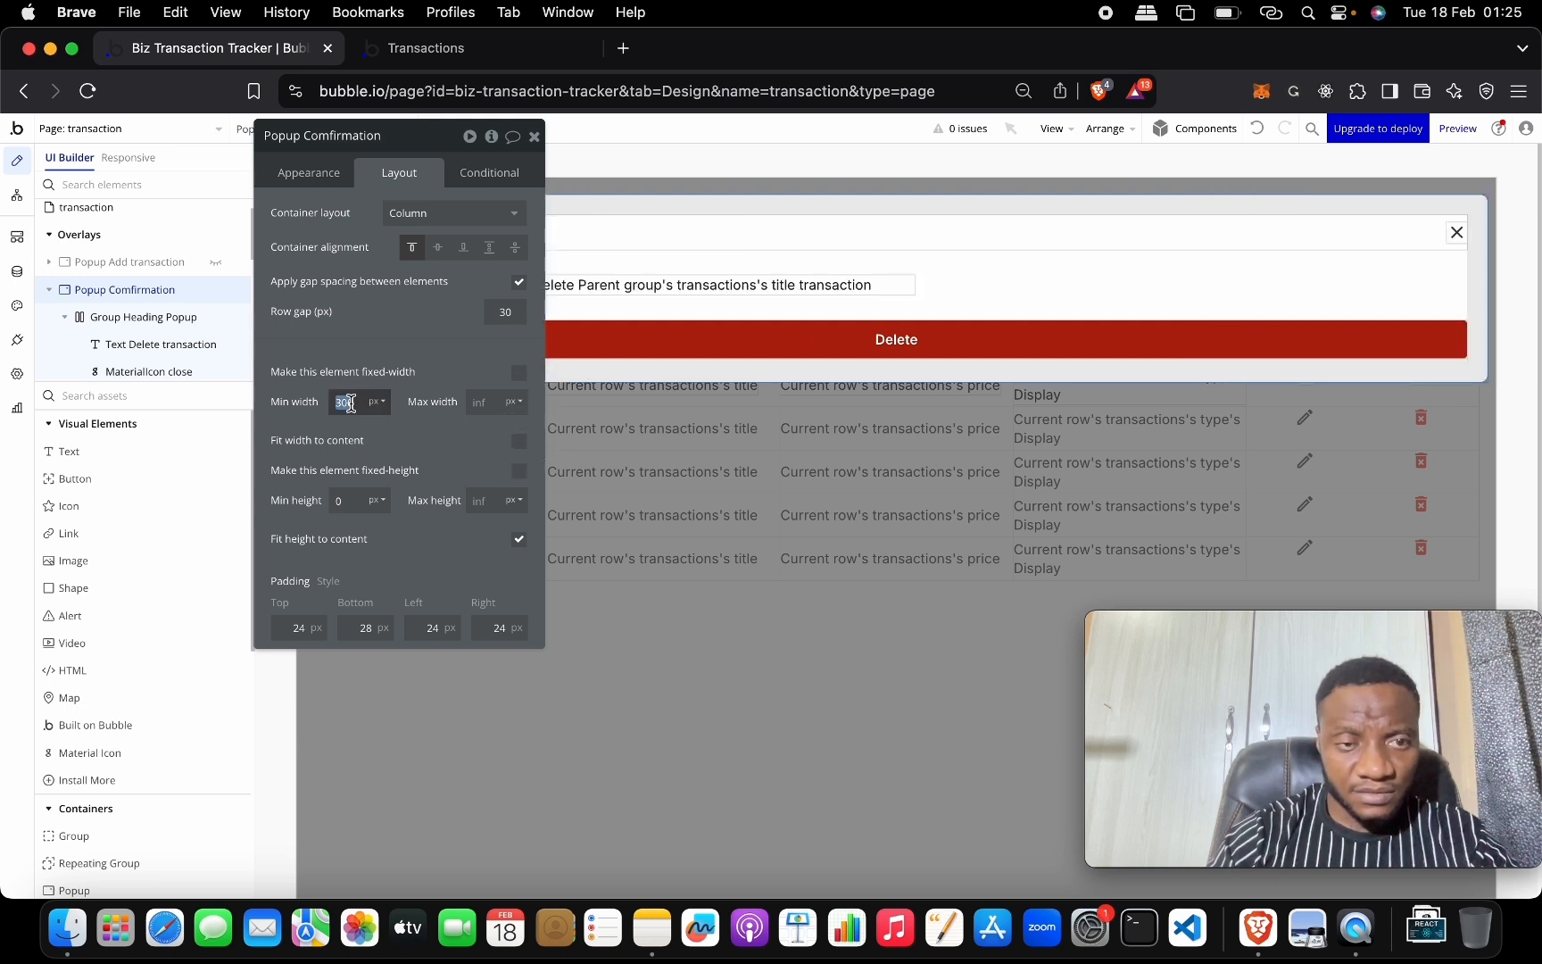
{"action": "type", "text": "480"}
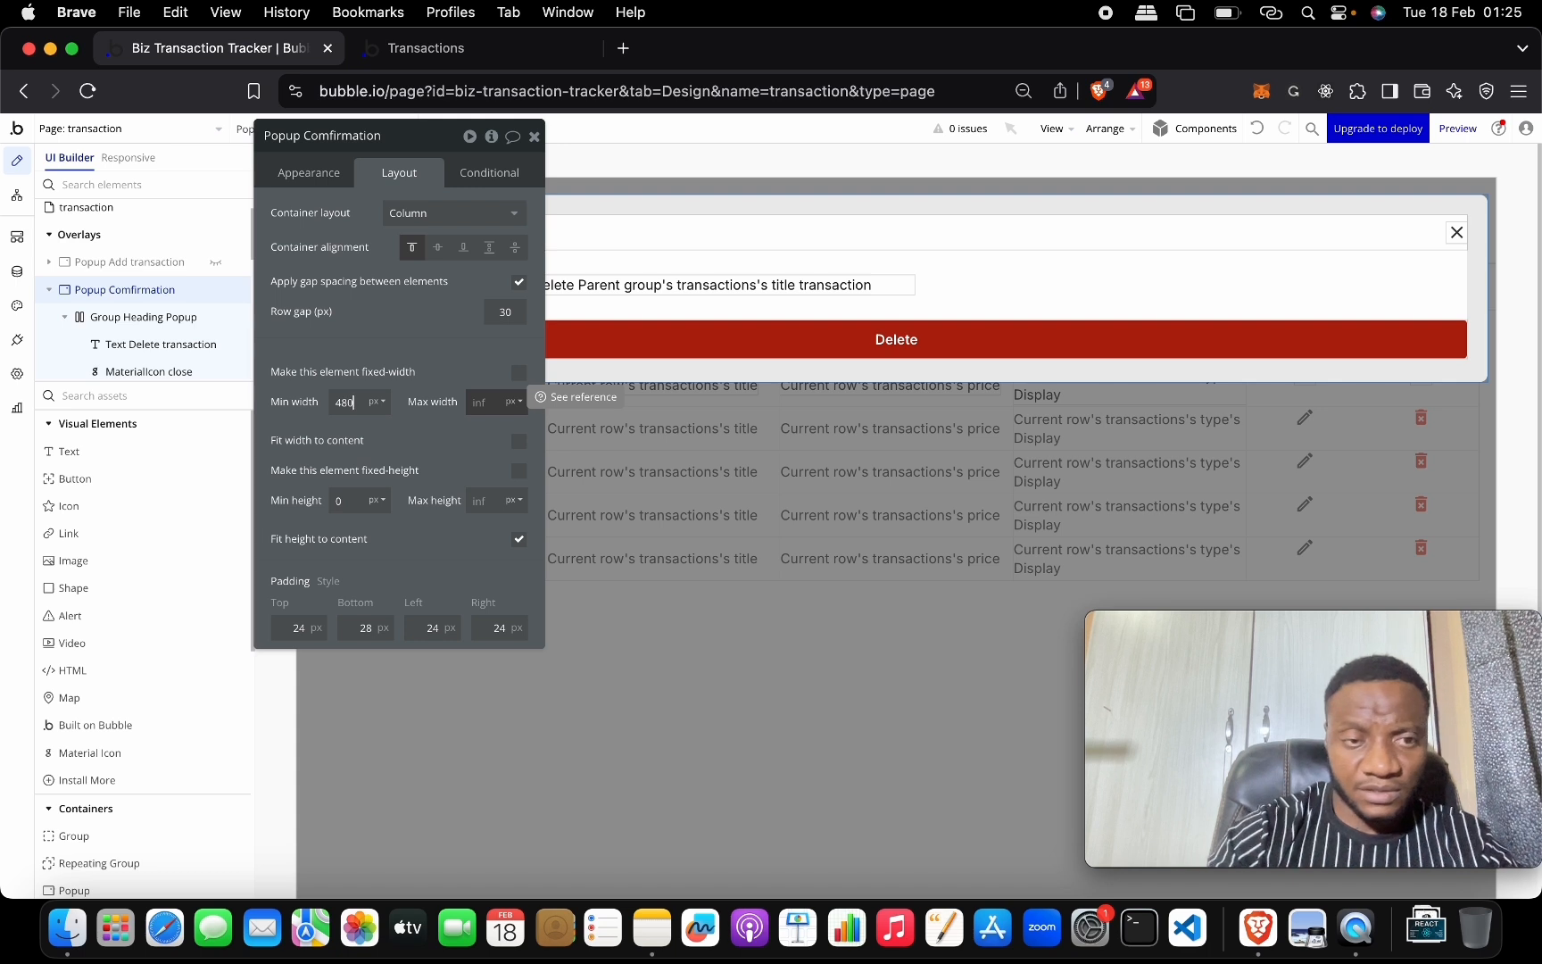
{"action": "left_click", "coordinate": [518, 373]}
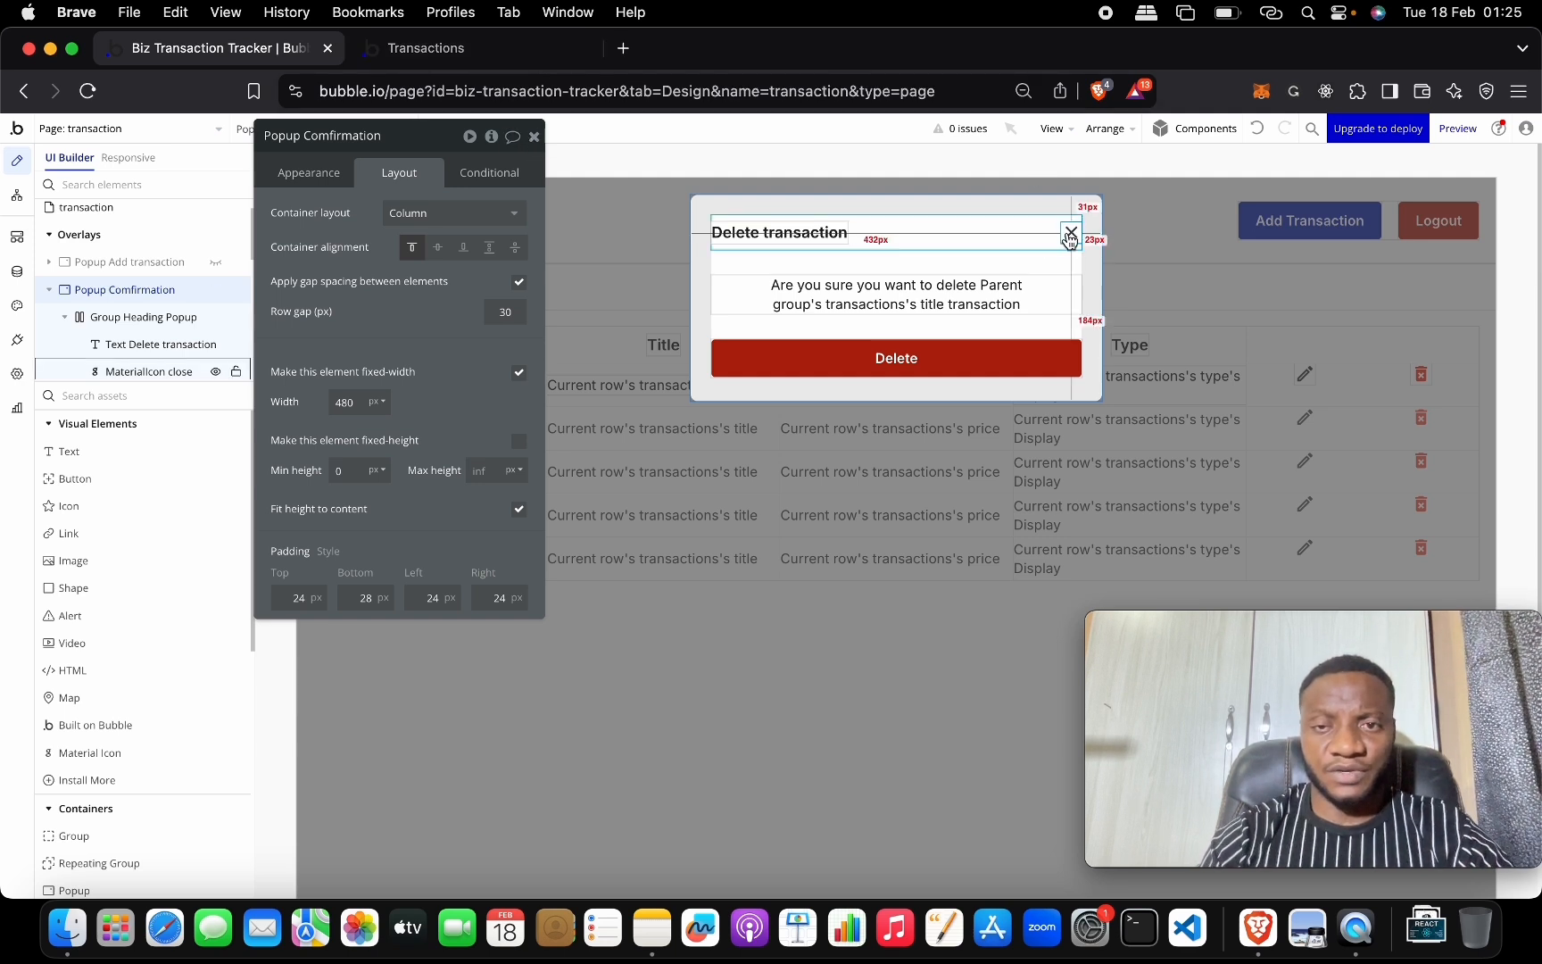
{"action": "left_click", "coordinate": [946, 358]}
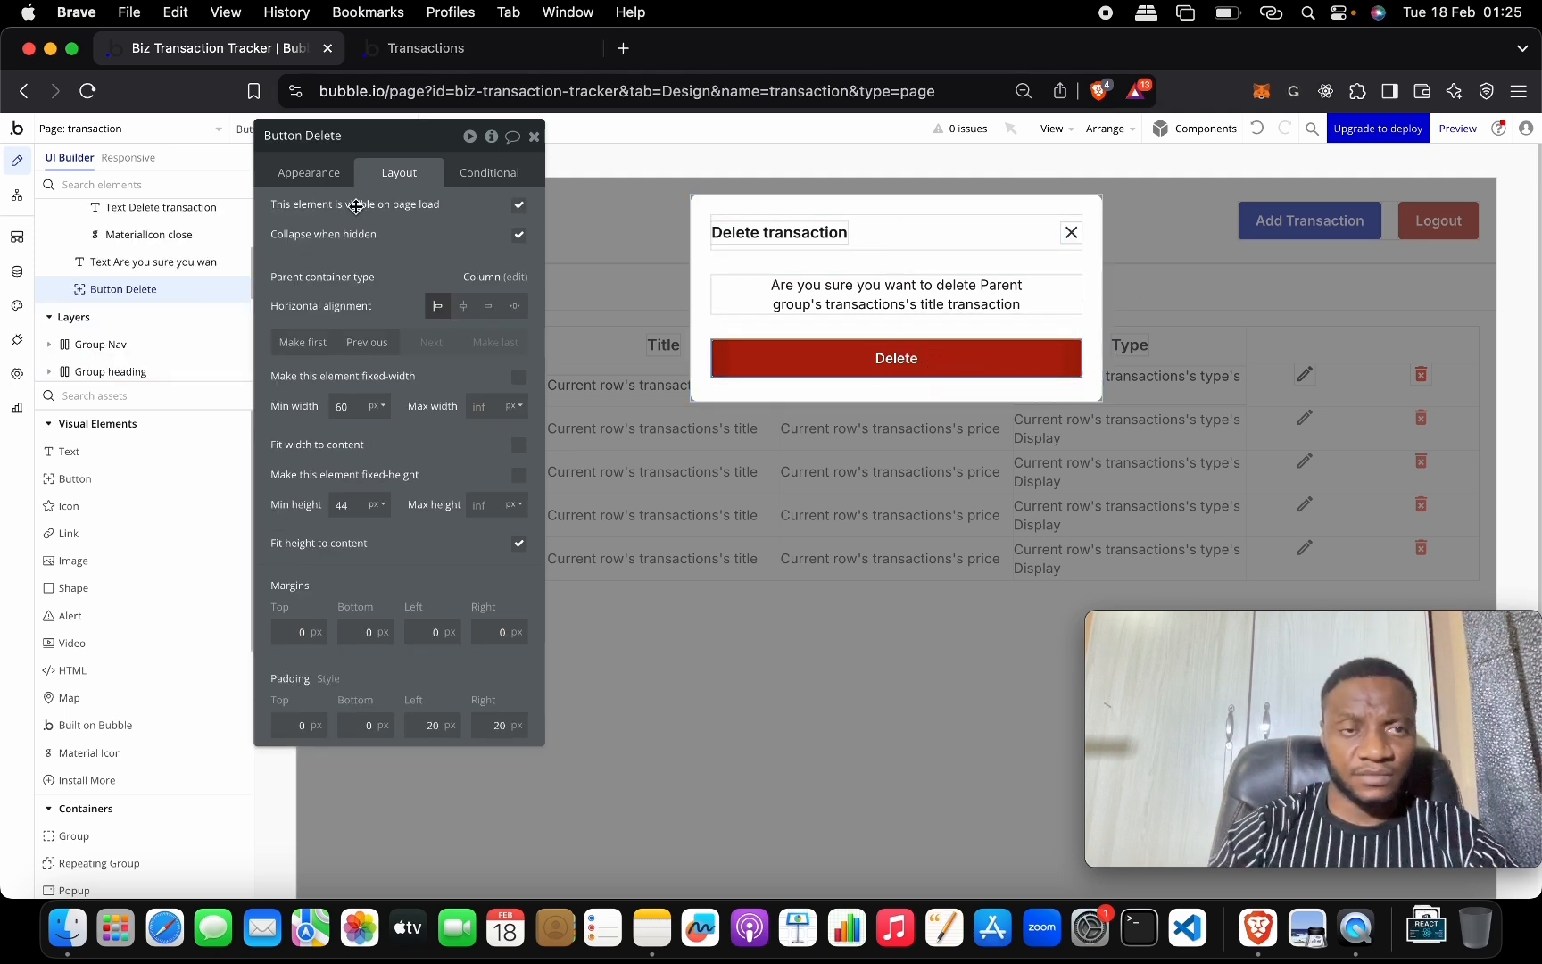
Give the popup's Delete button a delete action removing Parent group's transactions.
{"action": "left_click", "coordinate": [317, 174]}
{"action": "left_click", "coordinate": [403, 331]}
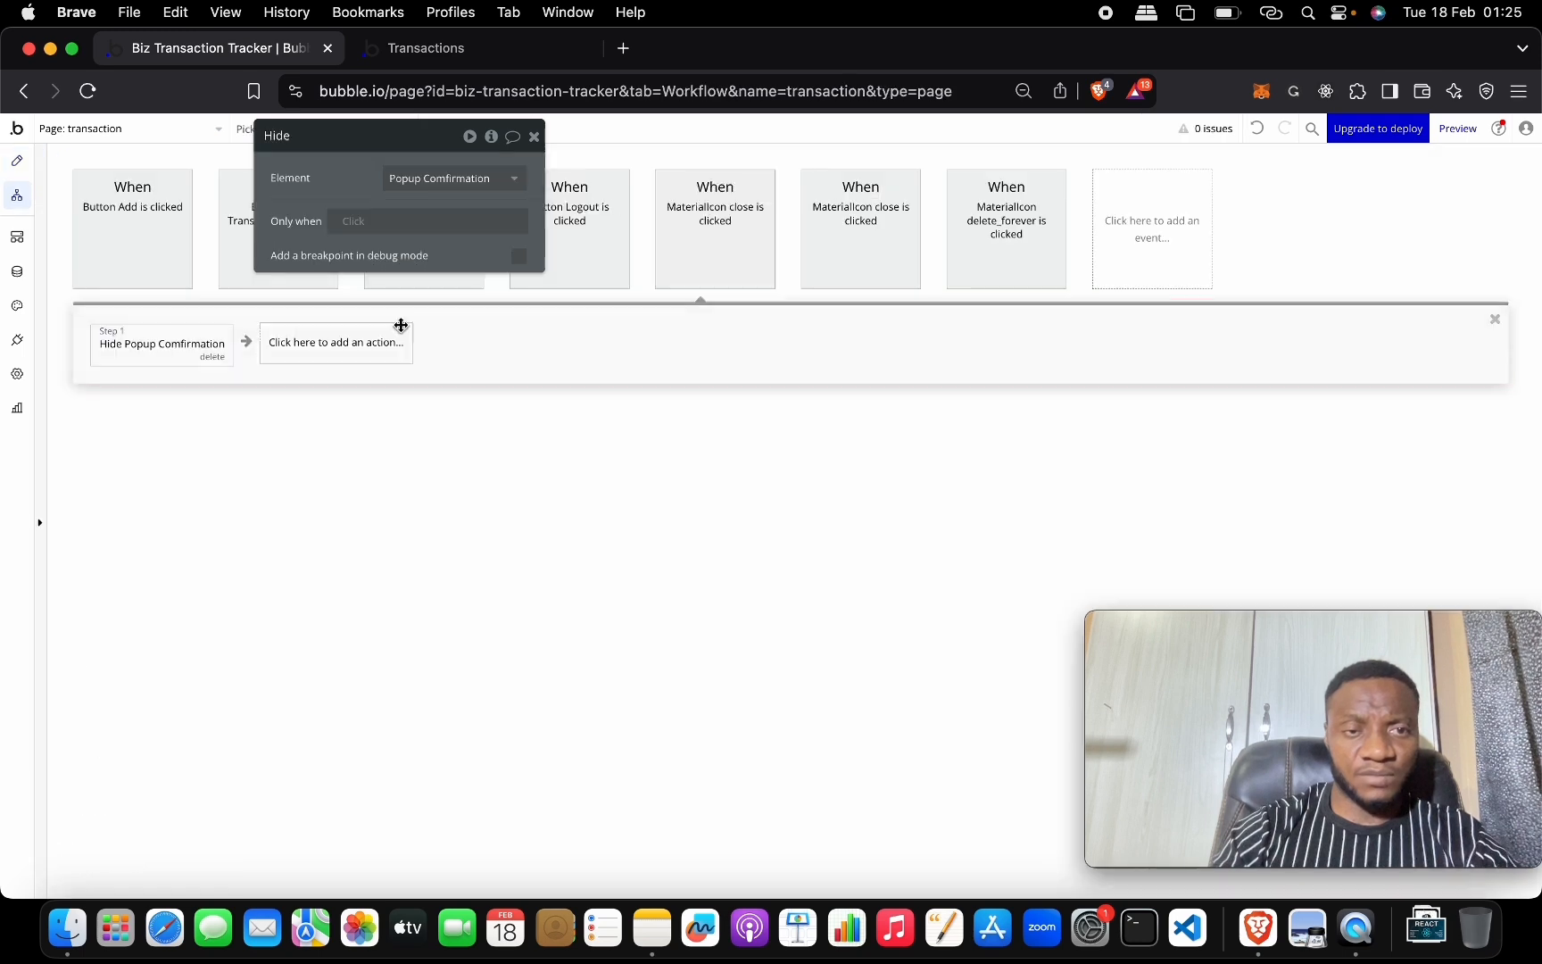
{"action": "left_click", "coordinate": [170, 356]}
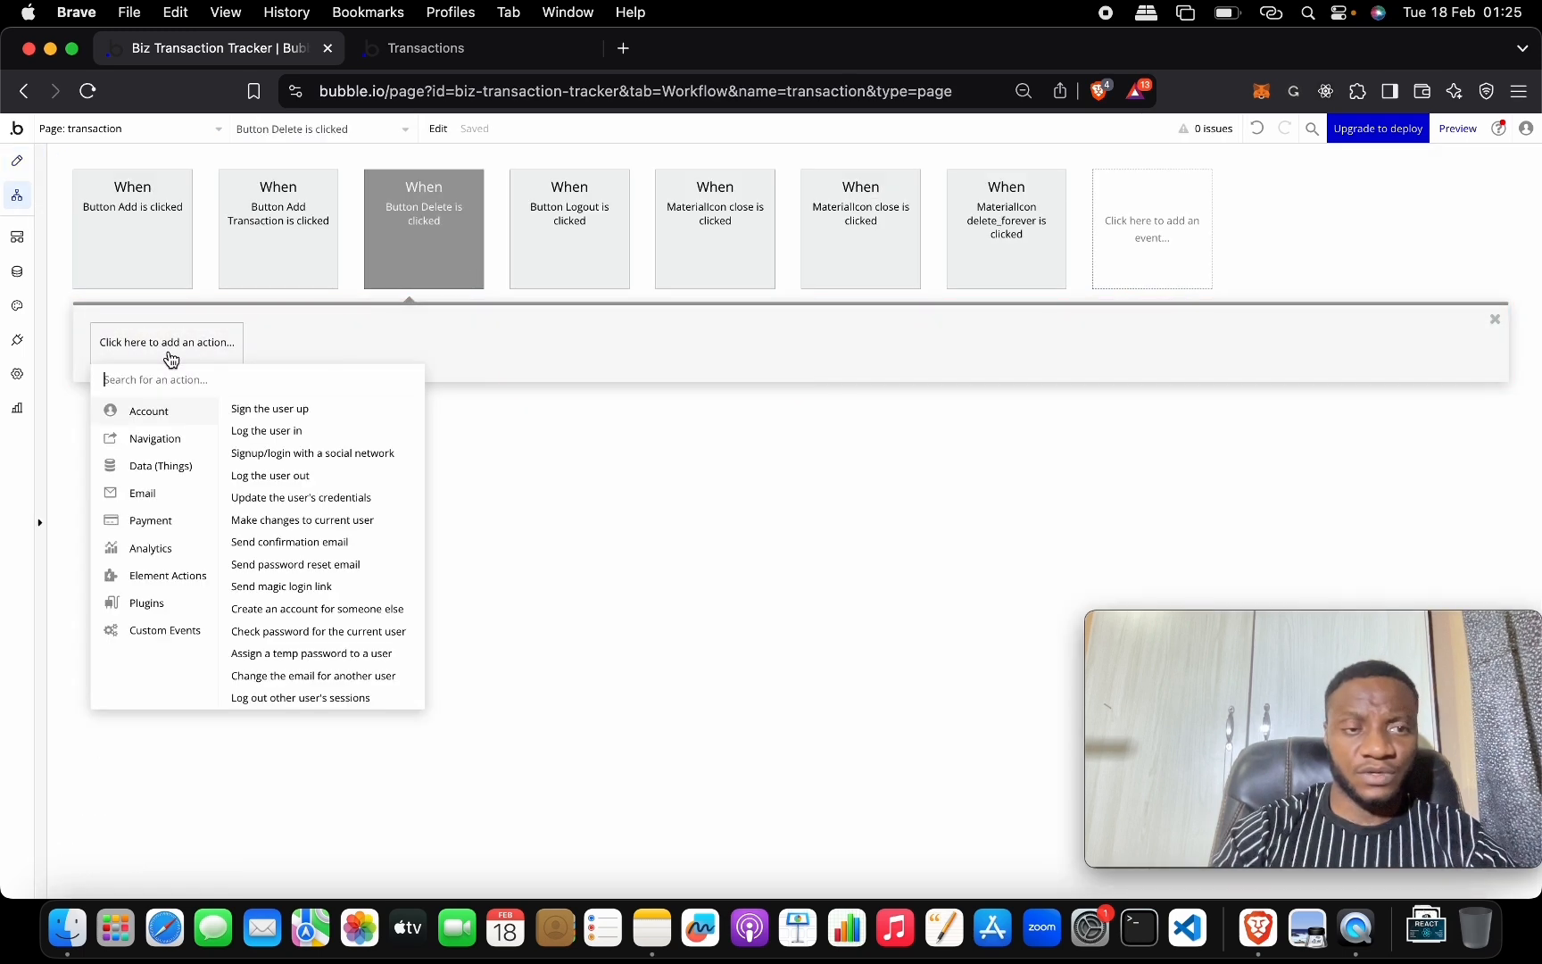
{"action": "mouse_move", "coordinate": [193, 465]}
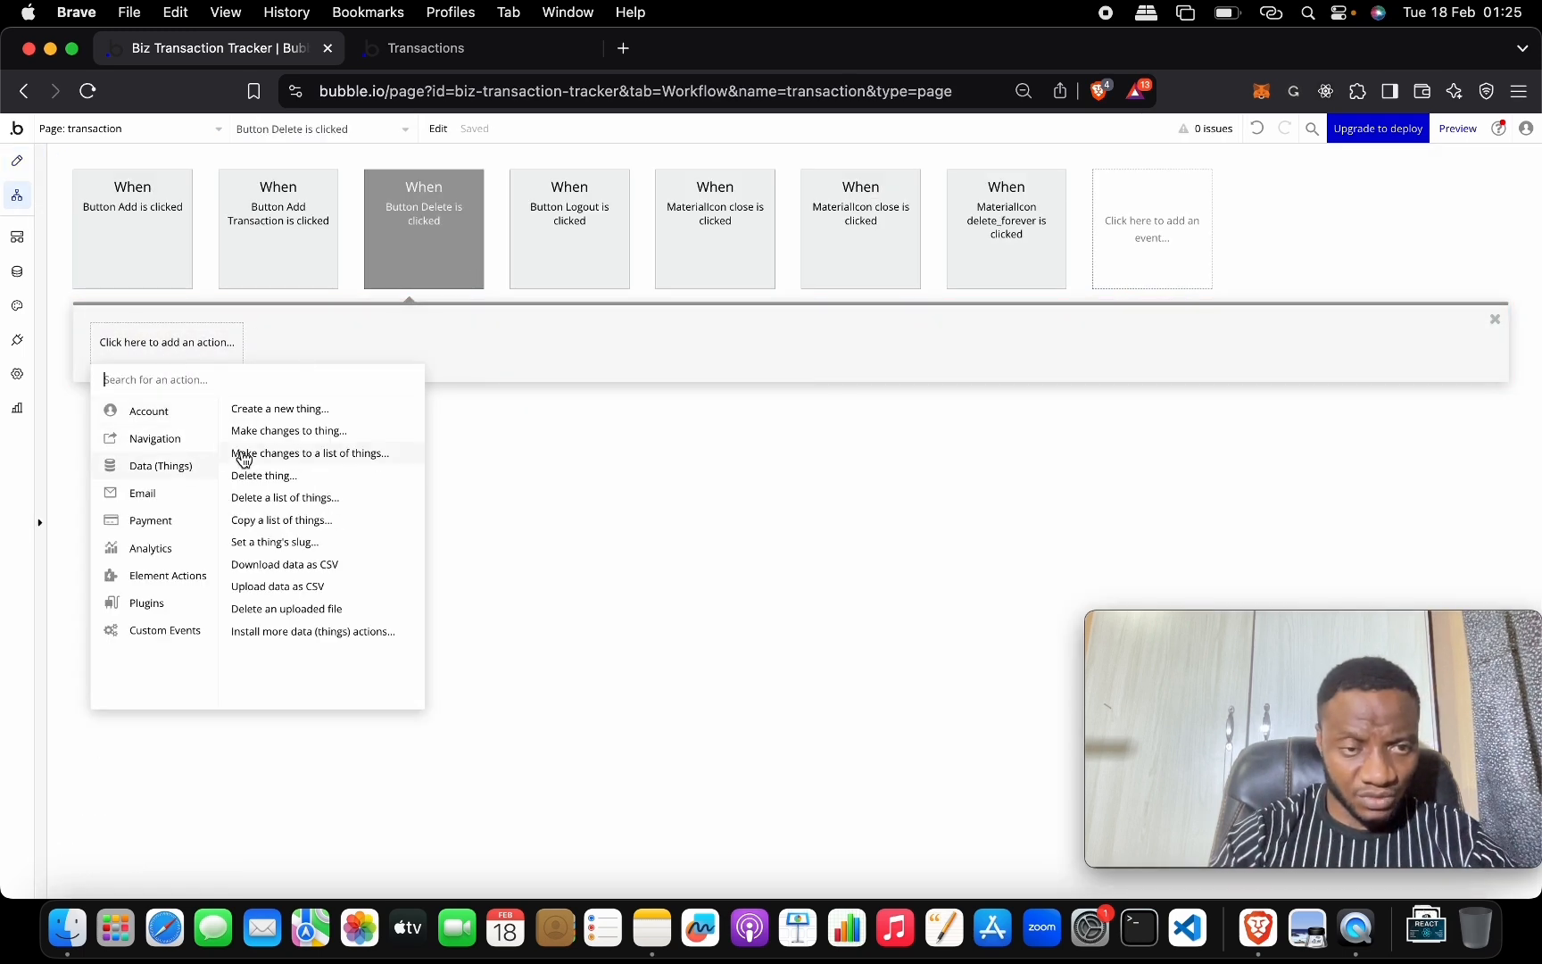
{"action": "left_click", "coordinate": [308, 484]}
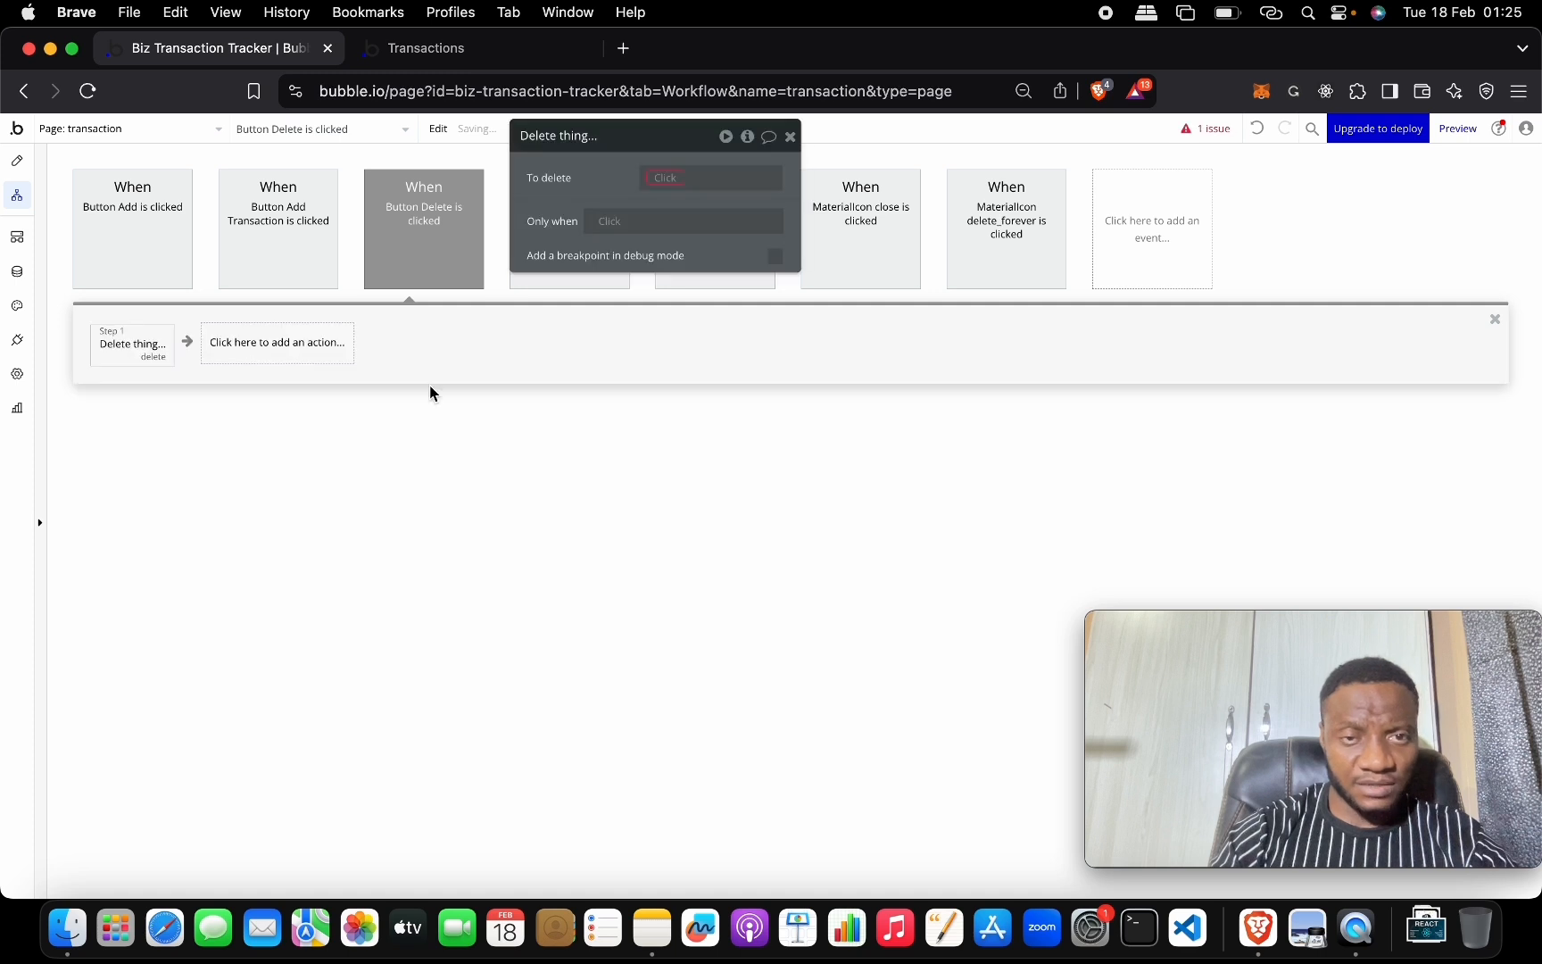
{"action": "left_click", "coordinate": [667, 177]}
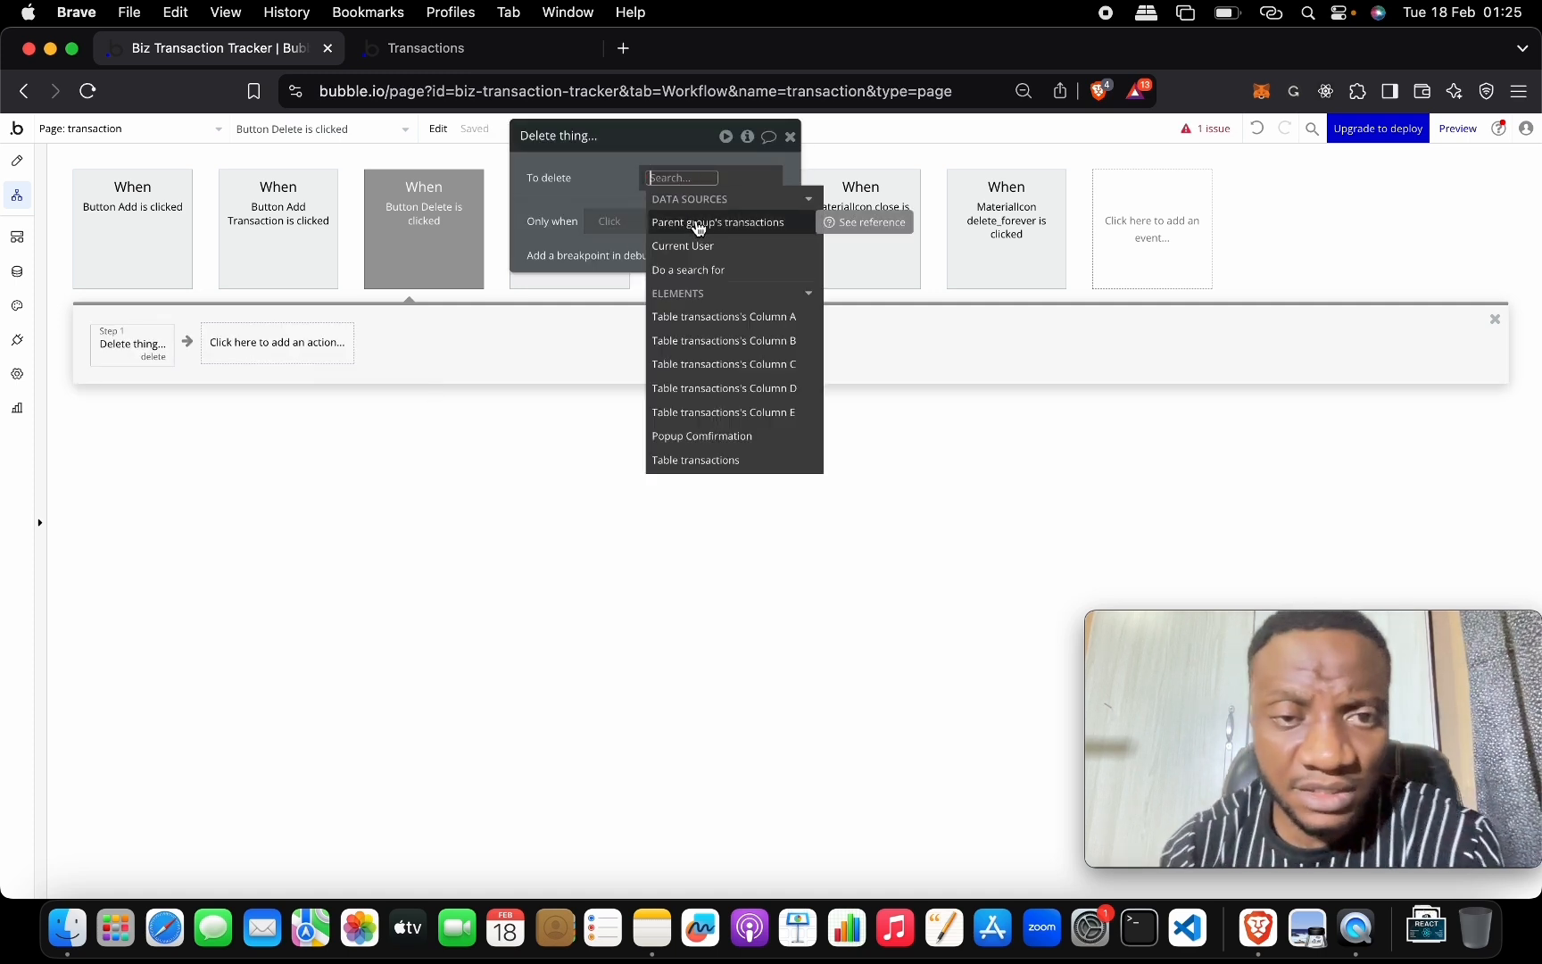
{"action": "left_click", "coordinate": [725, 223]}
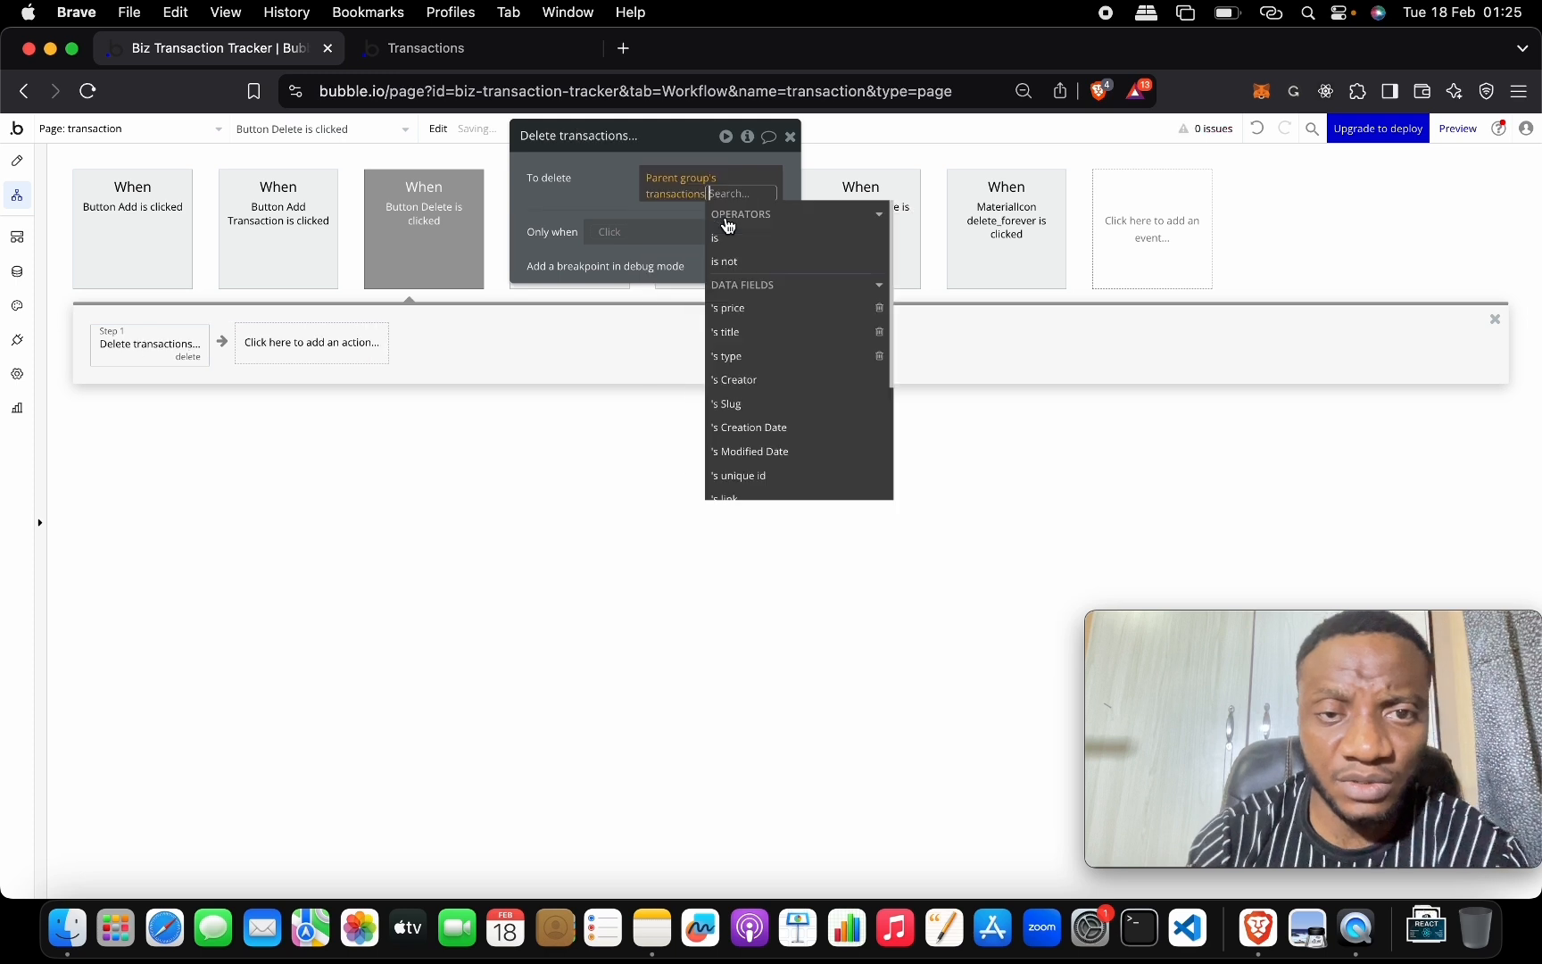
{"action": "left_click", "coordinate": [602, 202]}
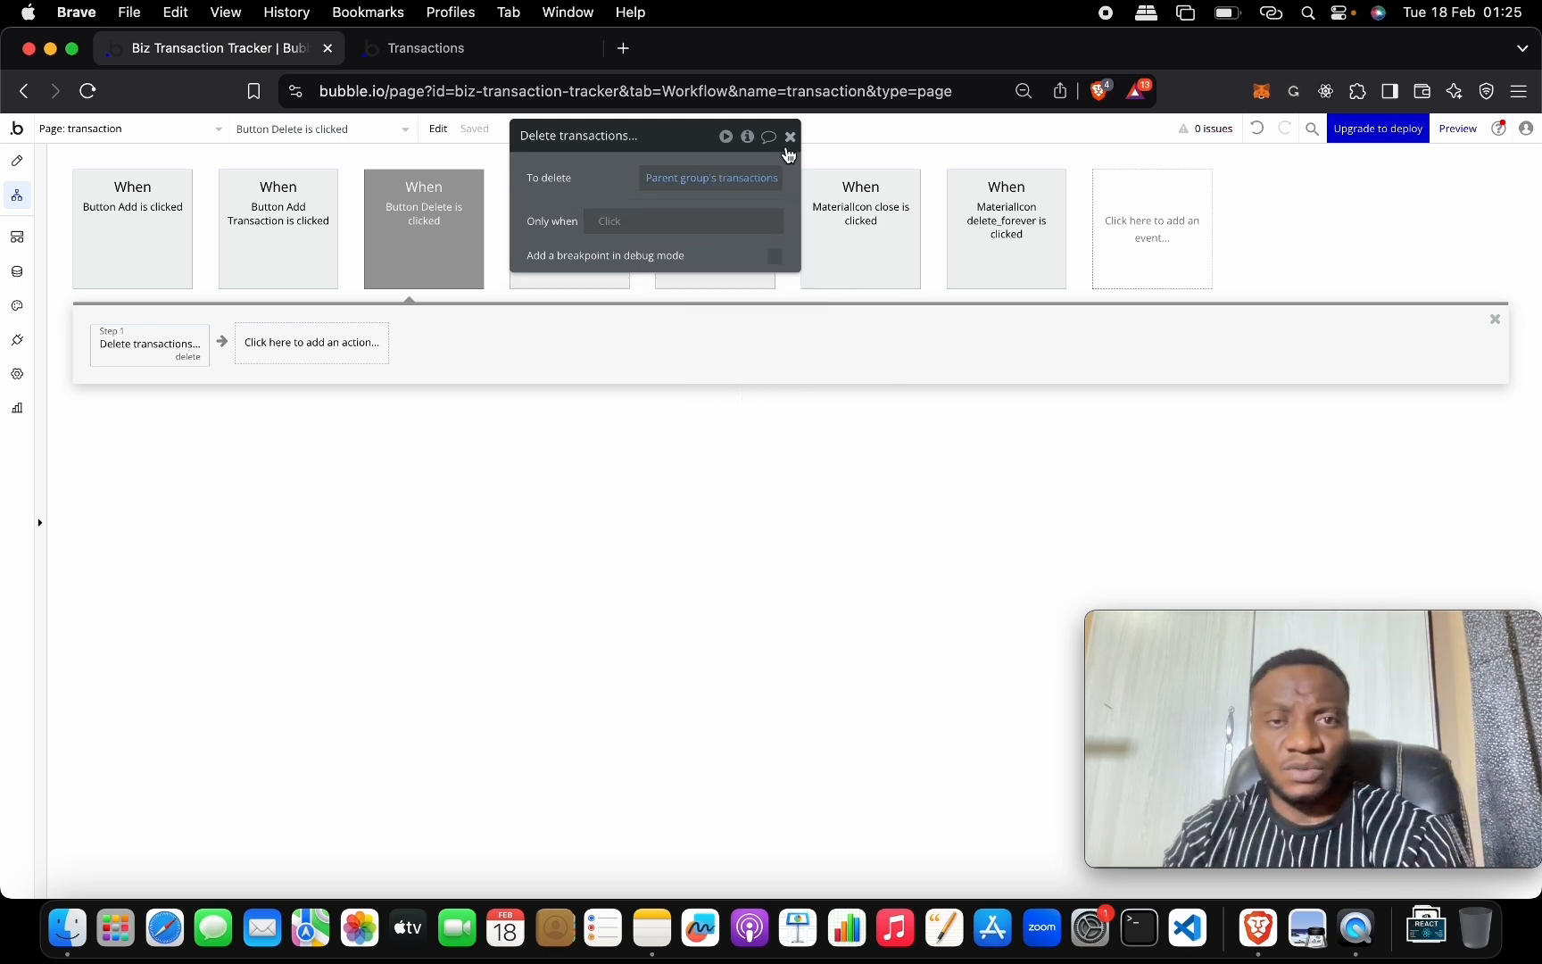
{"action": "left_click", "coordinate": [790, 136]}
{"action": "left_click", "coordinate": [478, 58]}
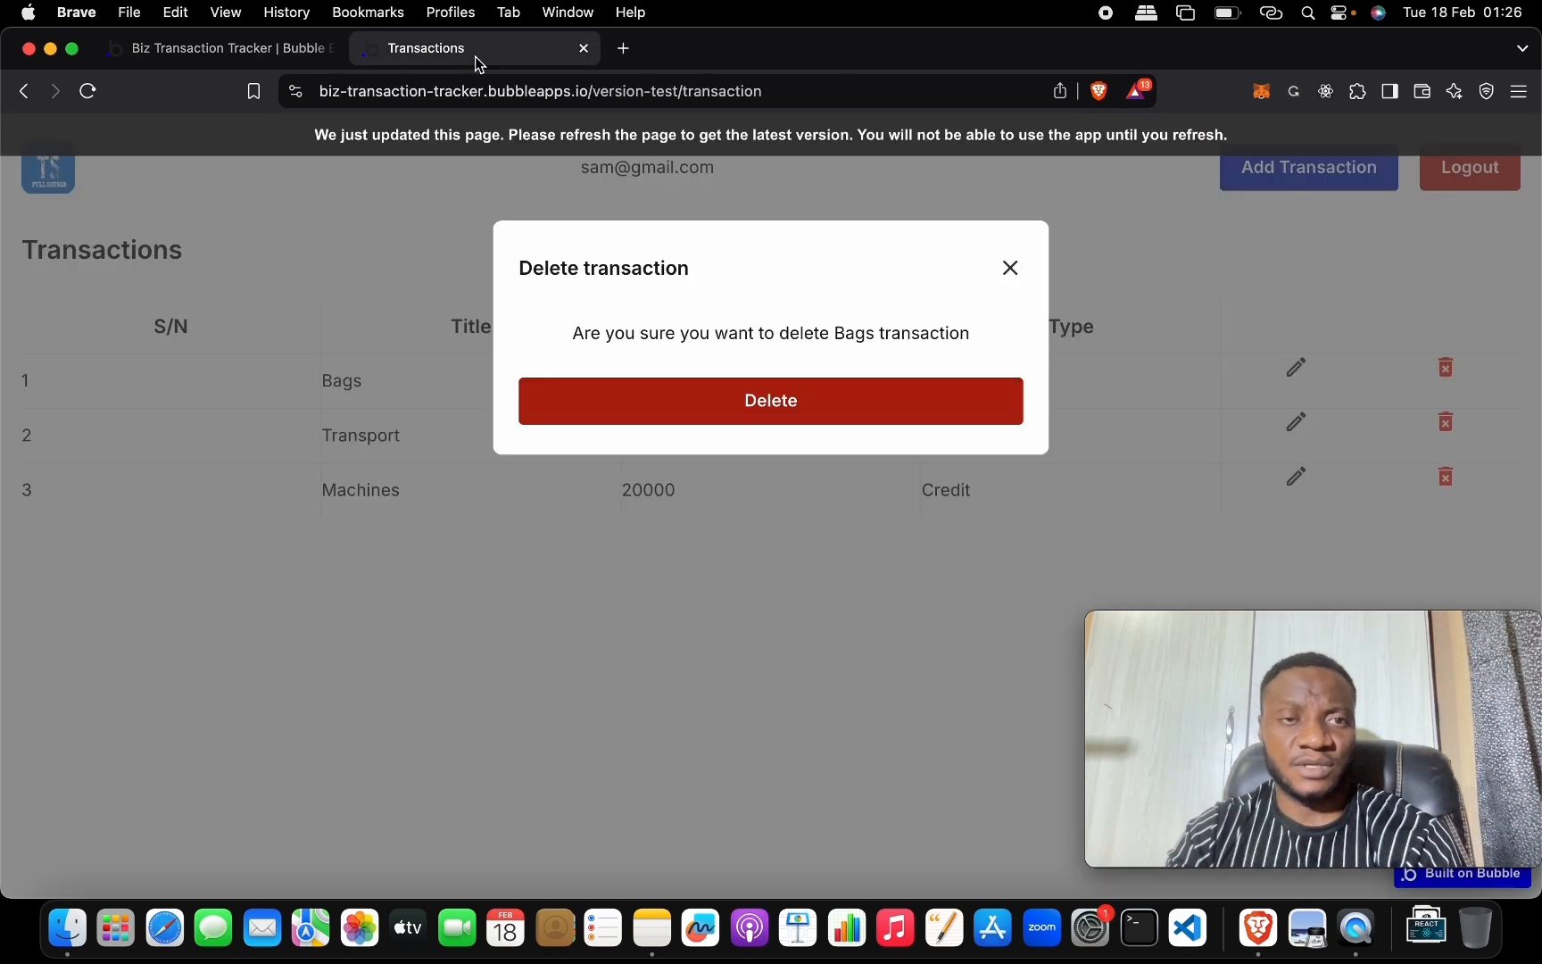
Reload the live app and delete the Bags transaction through its confirmation popup.
{"action": "left_click", "coordinate": [531, 137]}
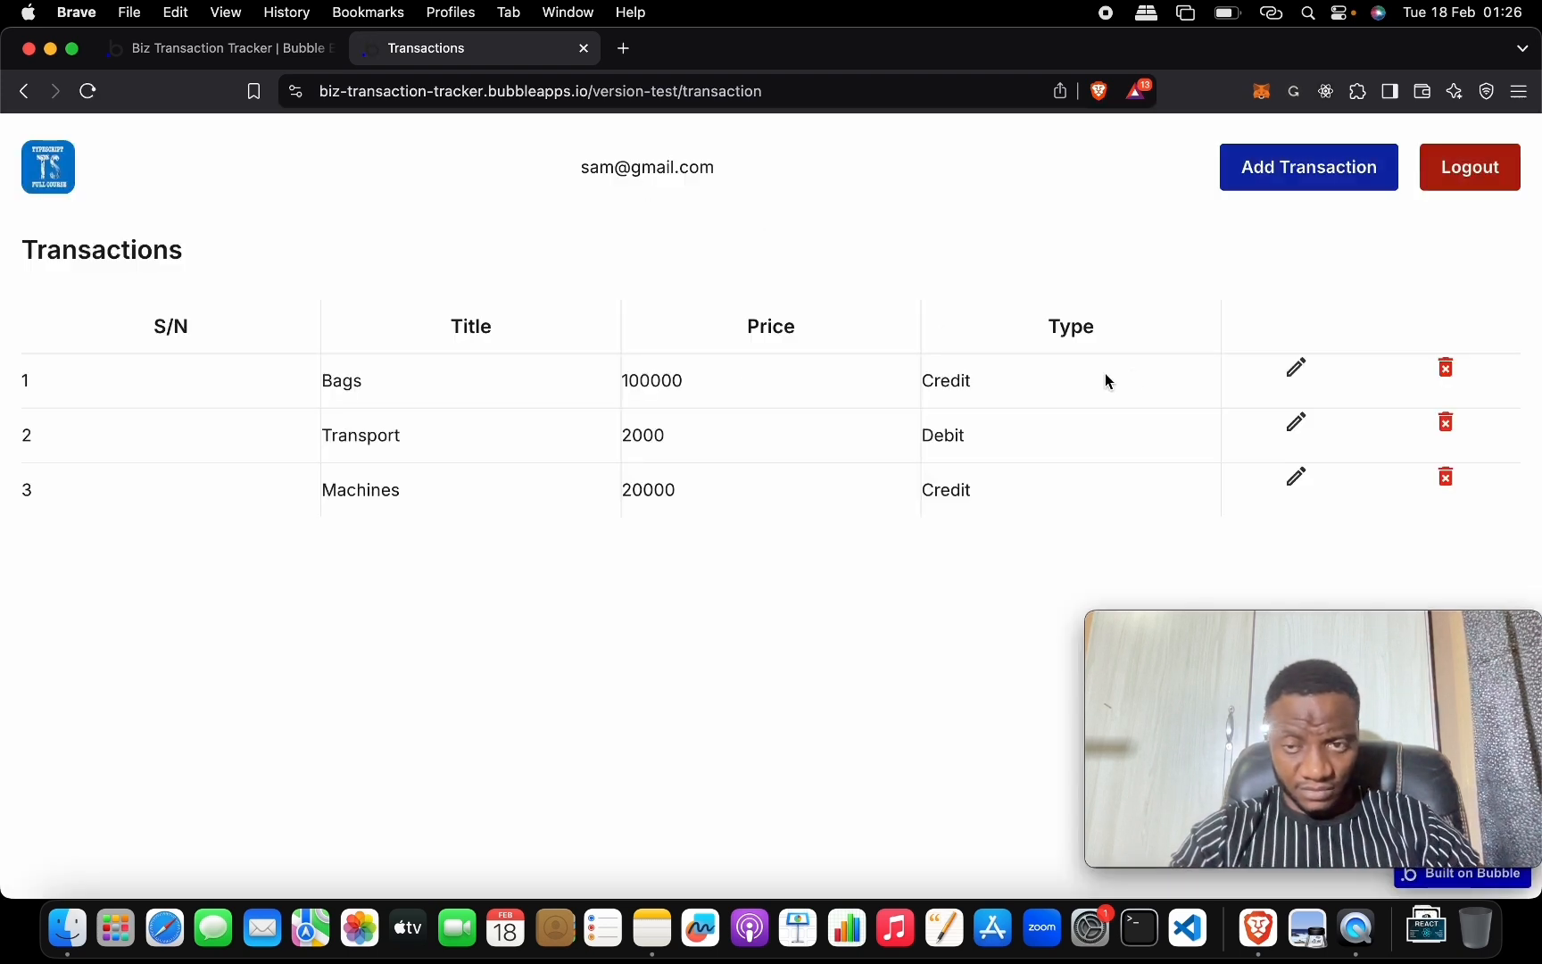
{"action": "left_click", "coordinate": [1448, 372]}
{"action": "left_click", "coordinate": [802, 430]}
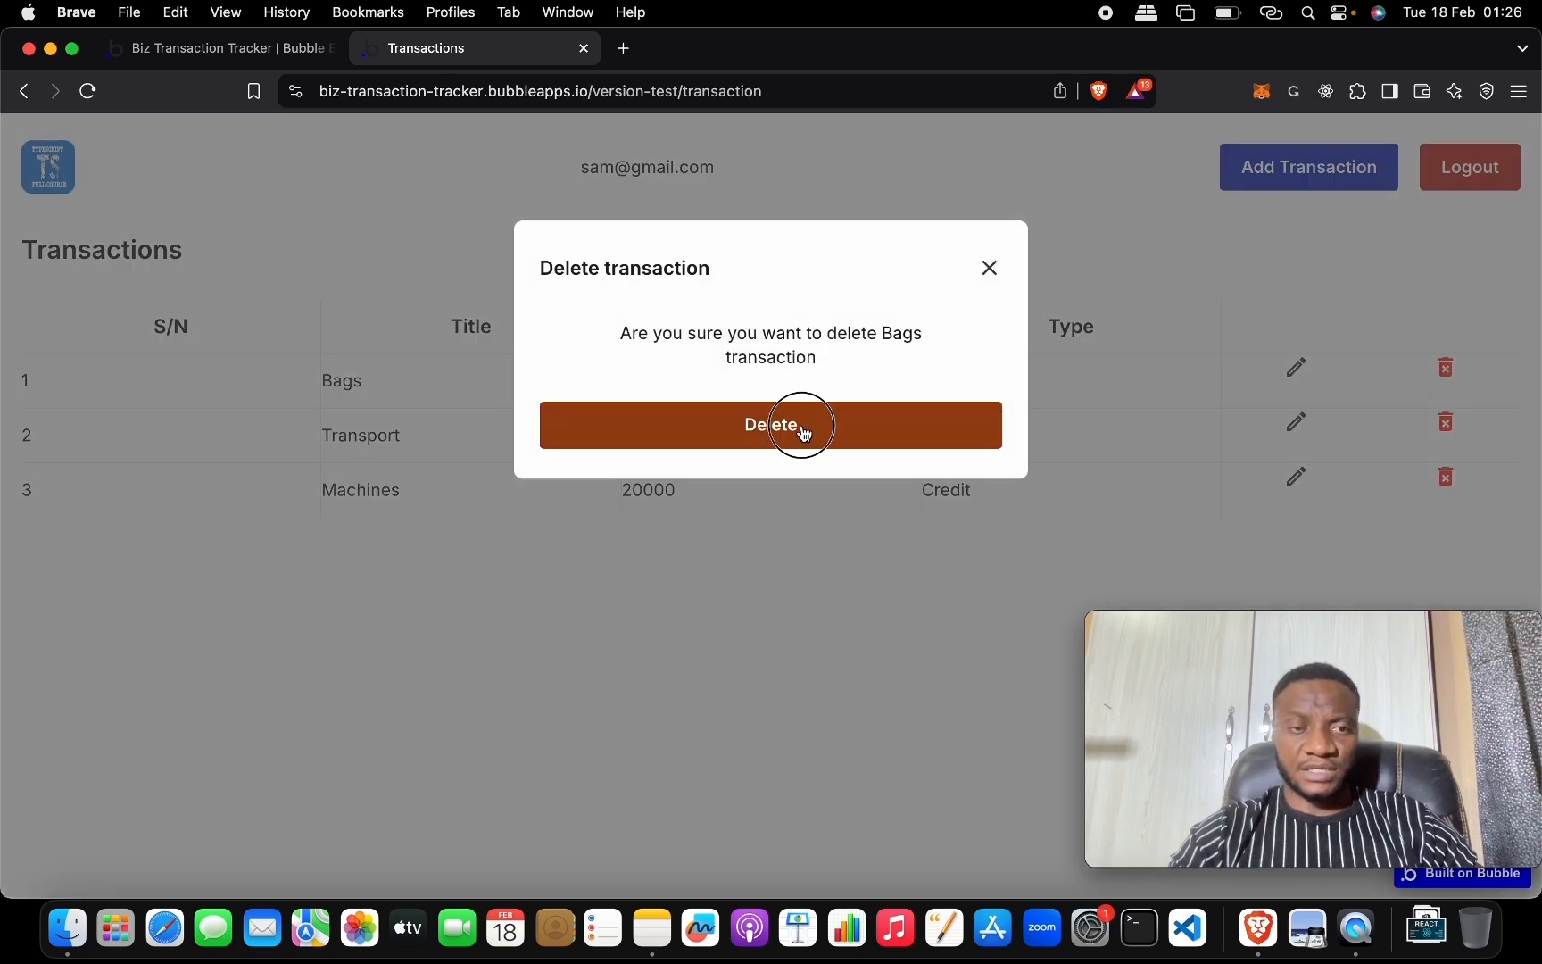
{"action": "left_click", "coordinate": [989, 267]}
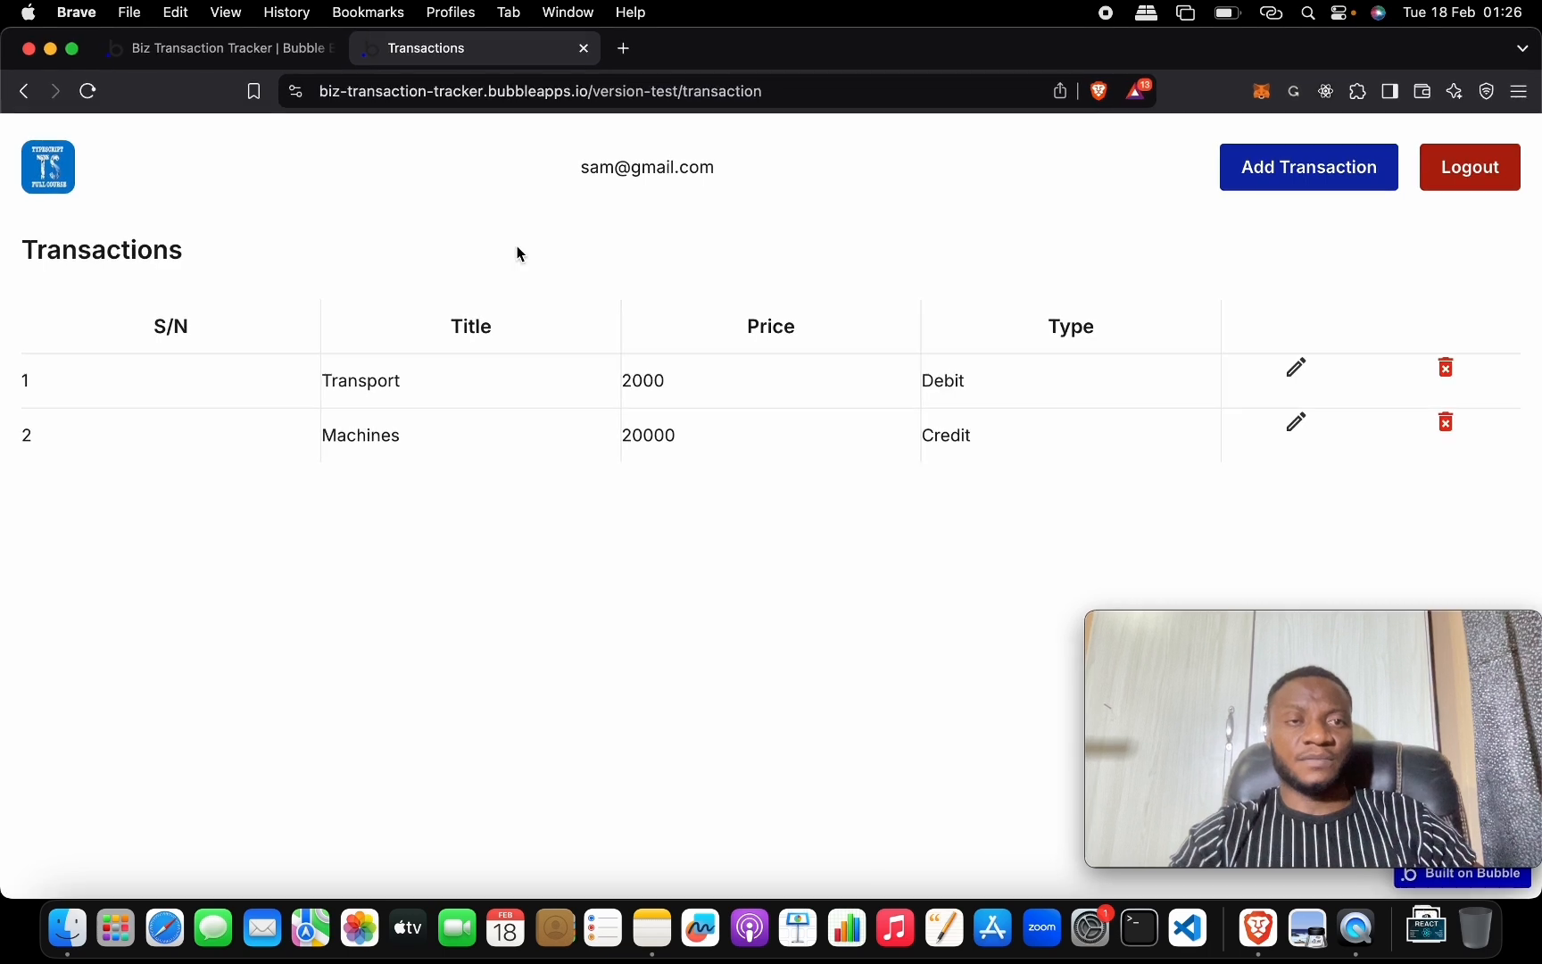
{"action": "left_click", "coordinate": [252, 50]}
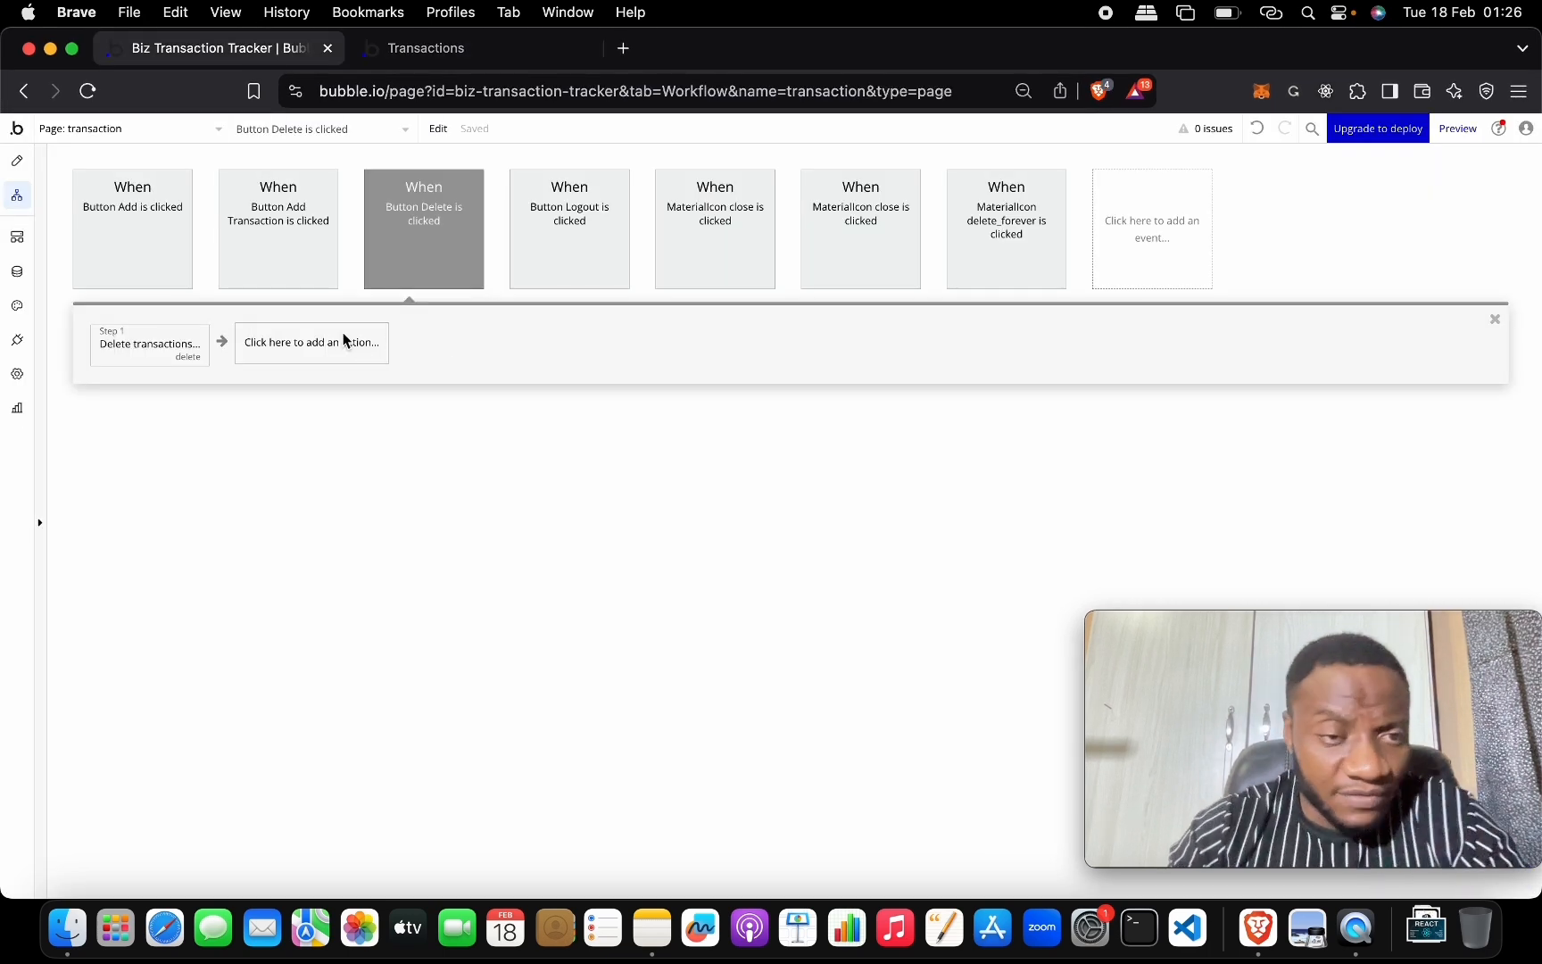
Add a Step 2 'Hide an element' action hiding Popup Comfirmation.
{"action": "left_click", "coordinate": [316, 346]}
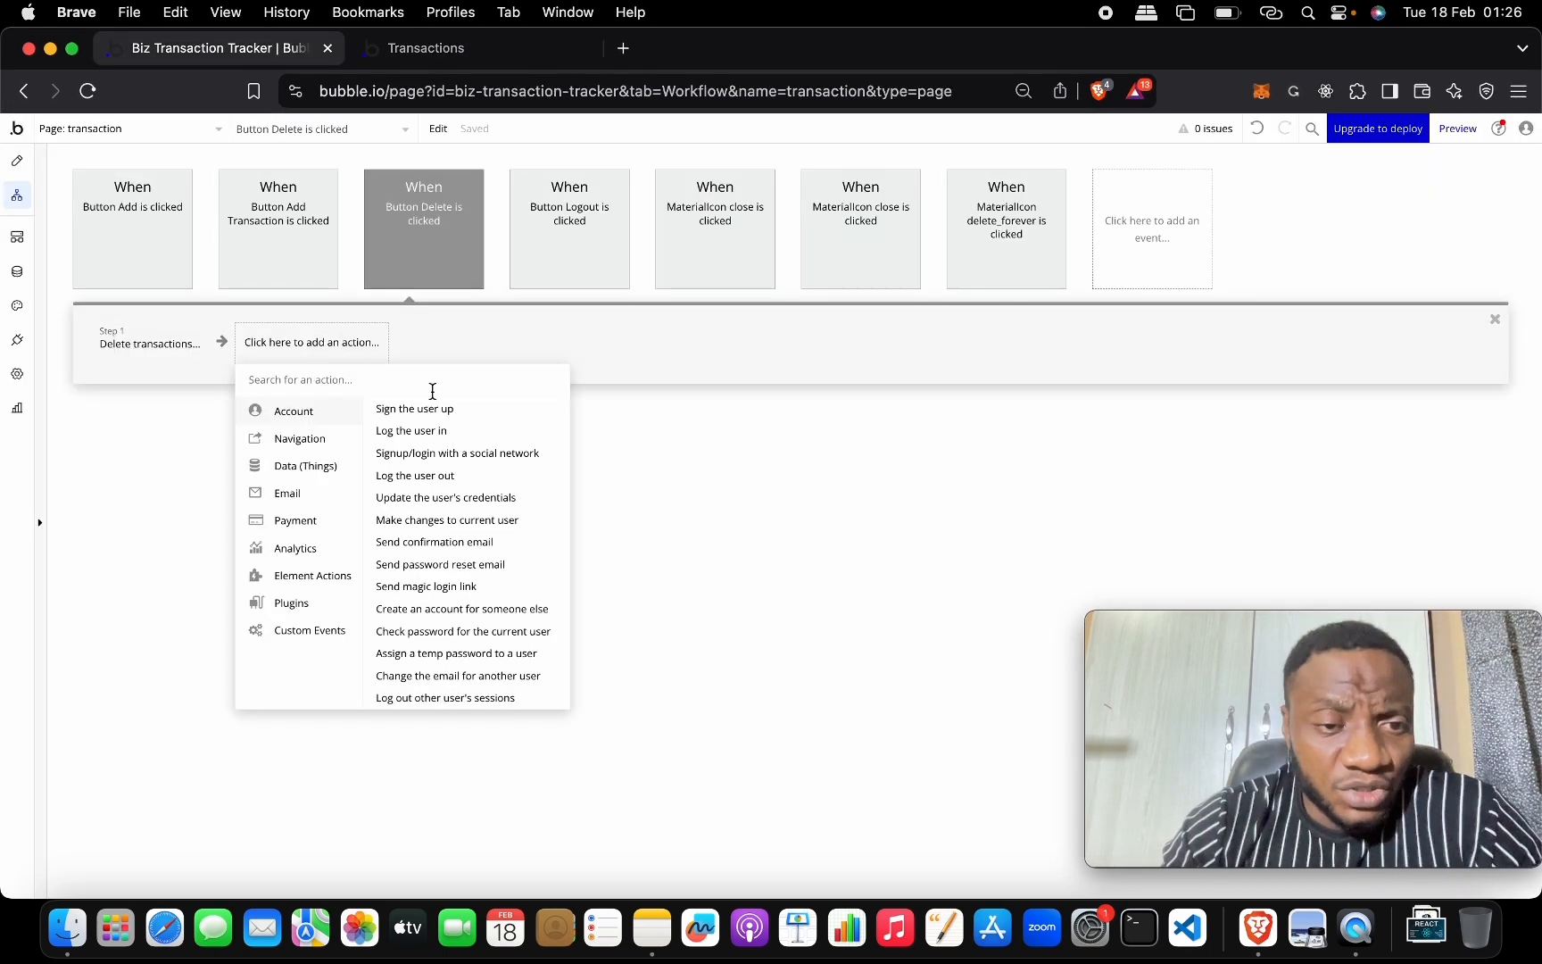
{"action": "type", "text": "hide"}
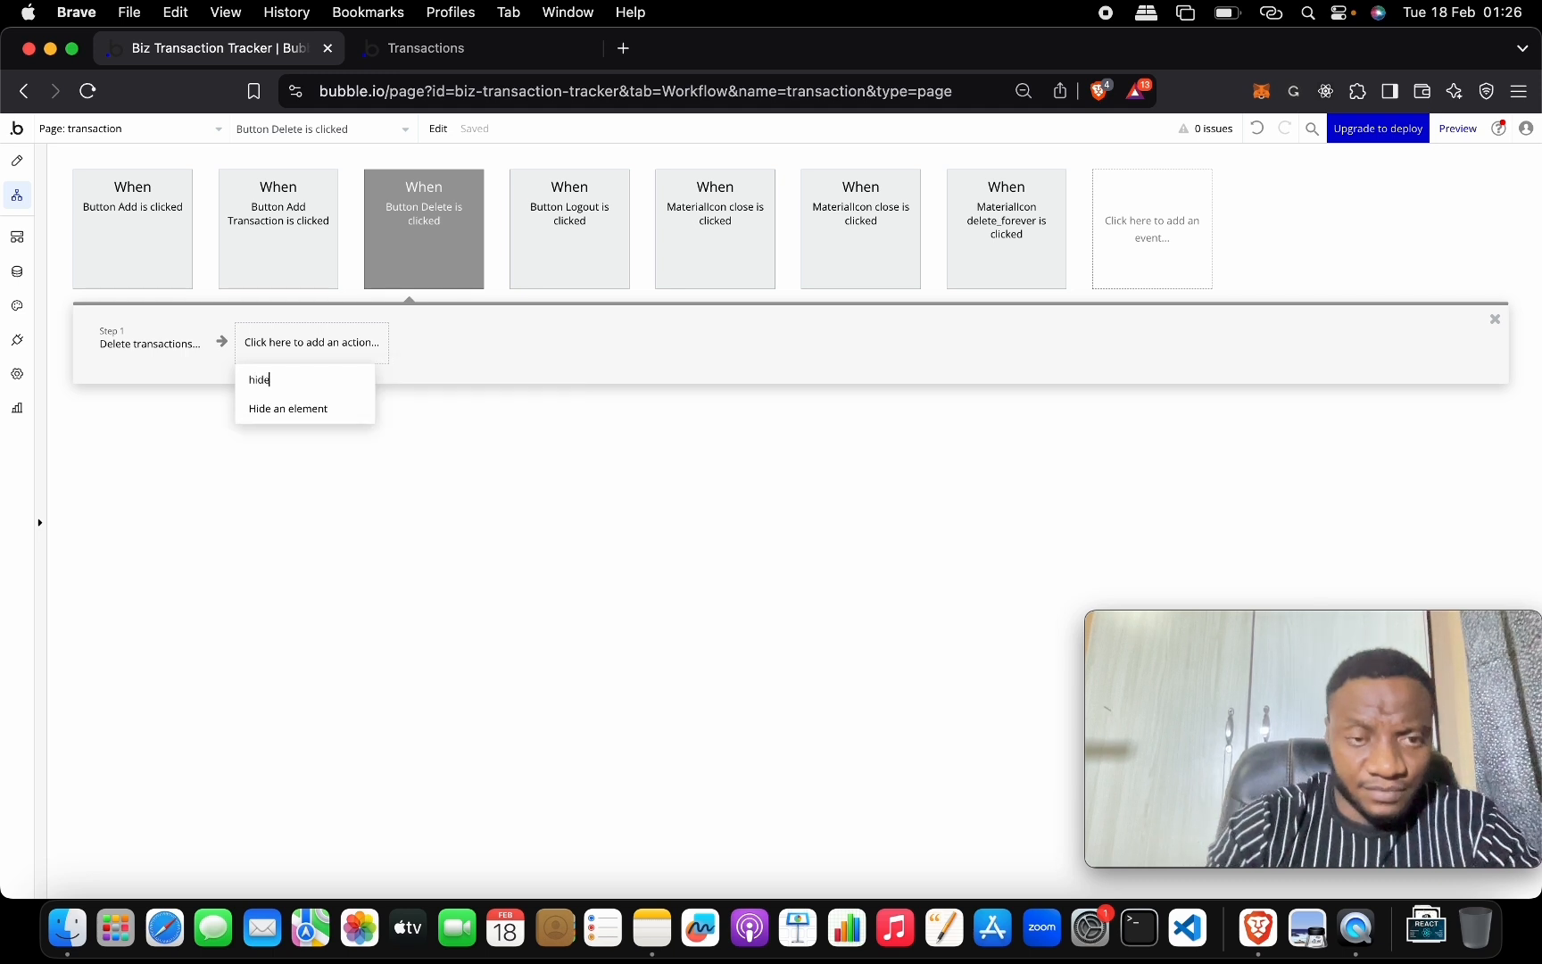
{"action": "left_click", "coordinate": [327, 411]}
{"action": "left_click", "coordinate": [687, 177]}
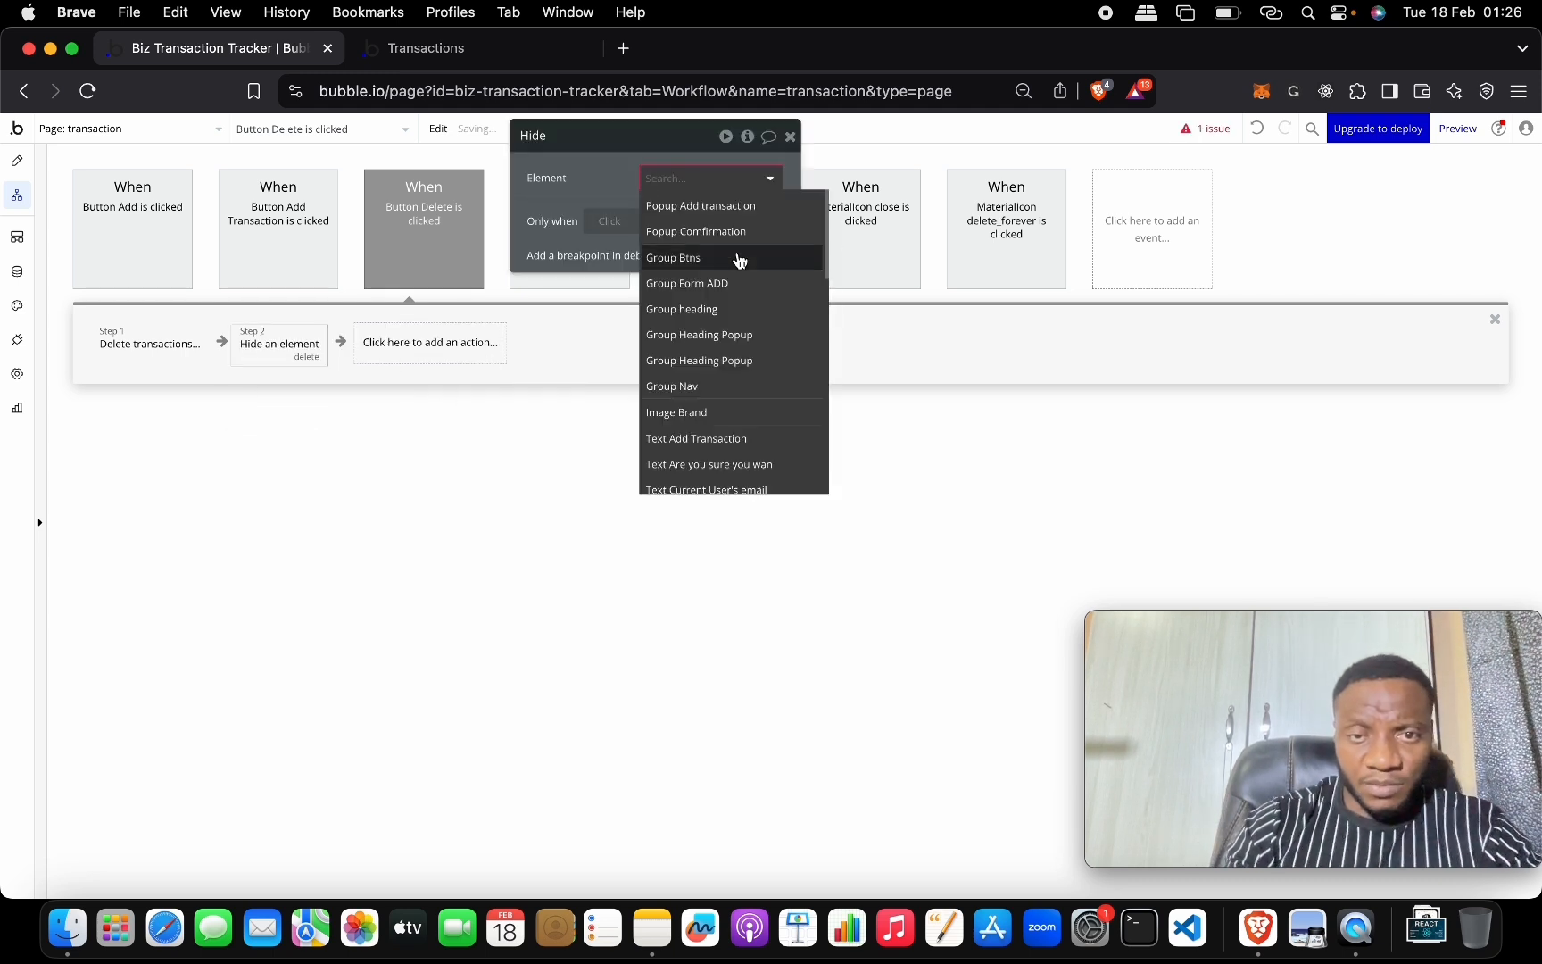
{"action": "left_click", "coordinate": [740, 234]}
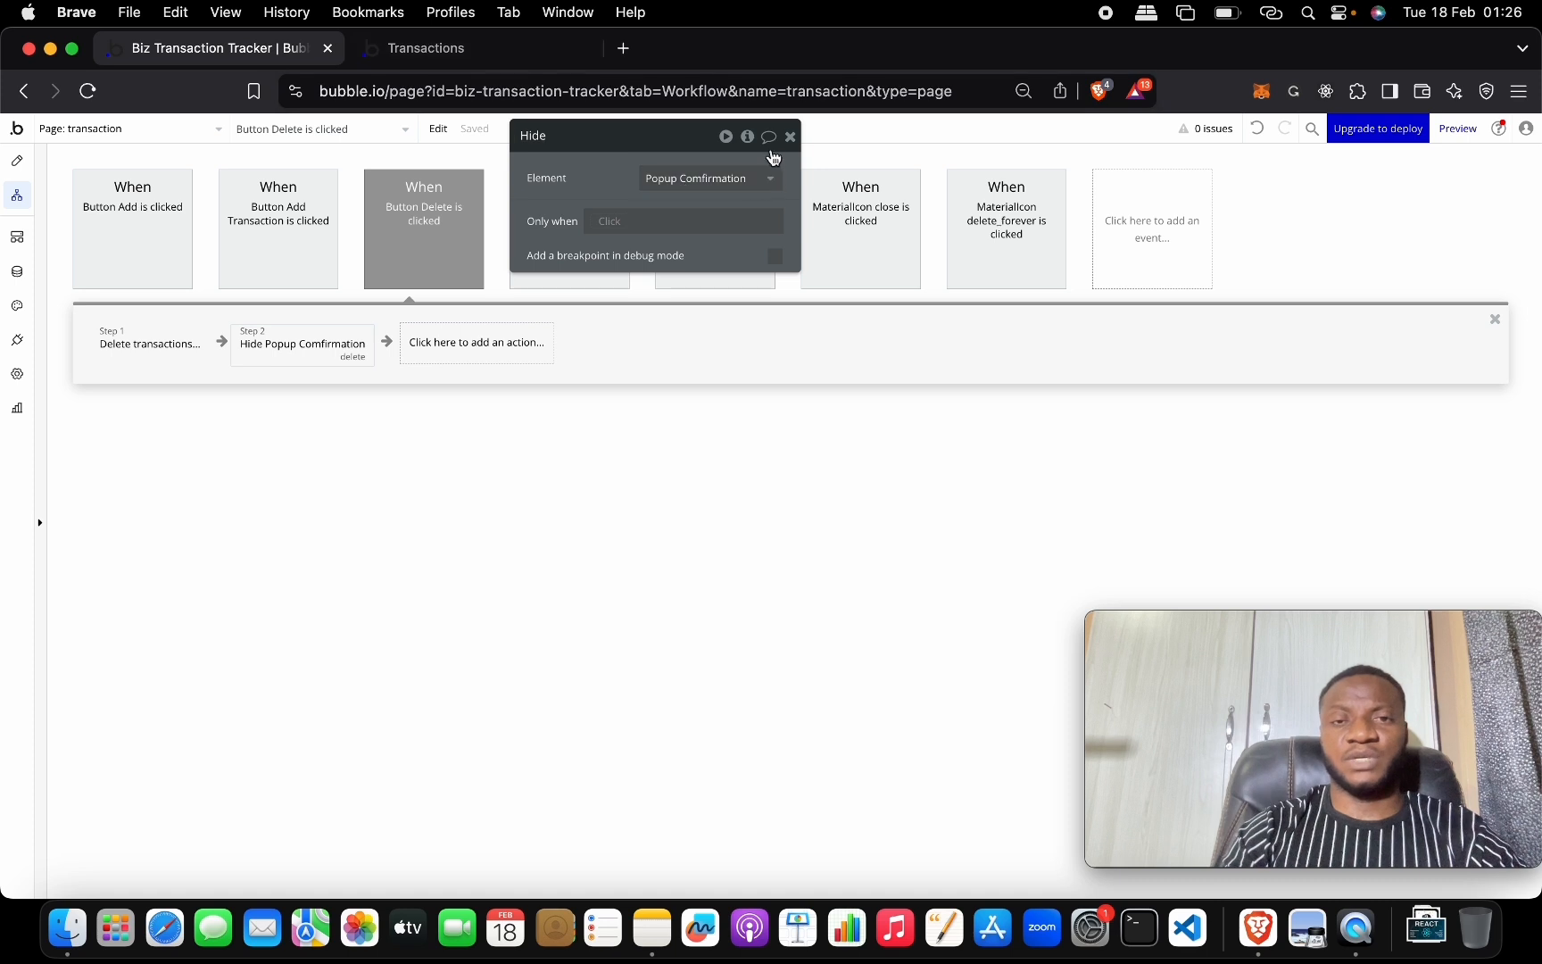
{"action": "left_click", "coordinate": [788, 136]}
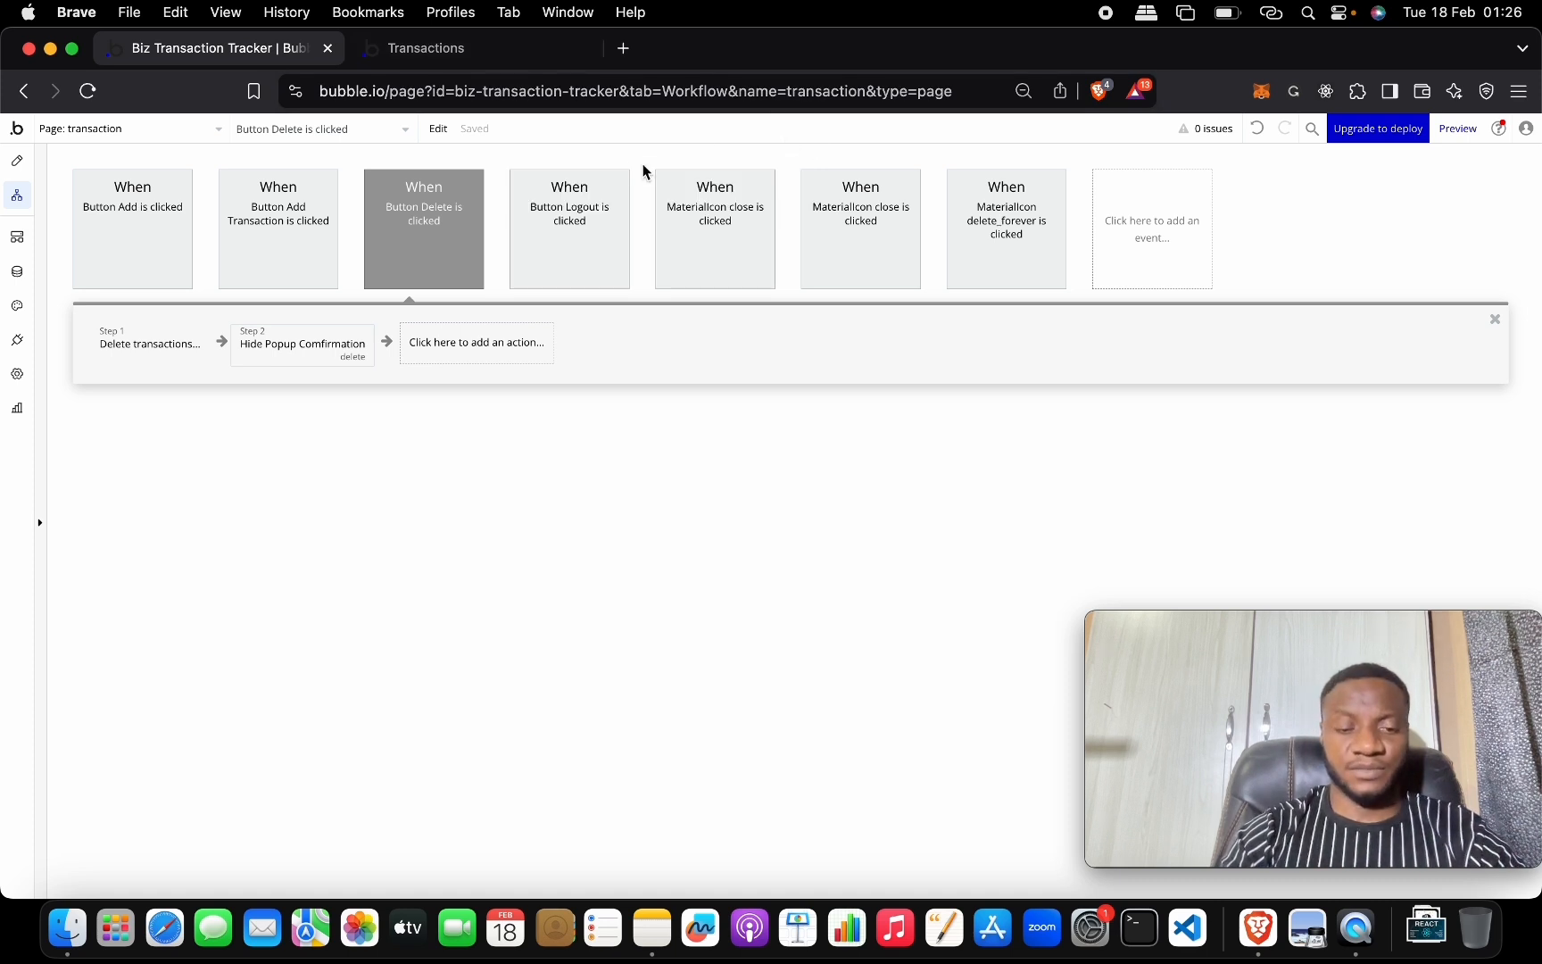
{"action": "left_click", "coordinate": [464, 47]}
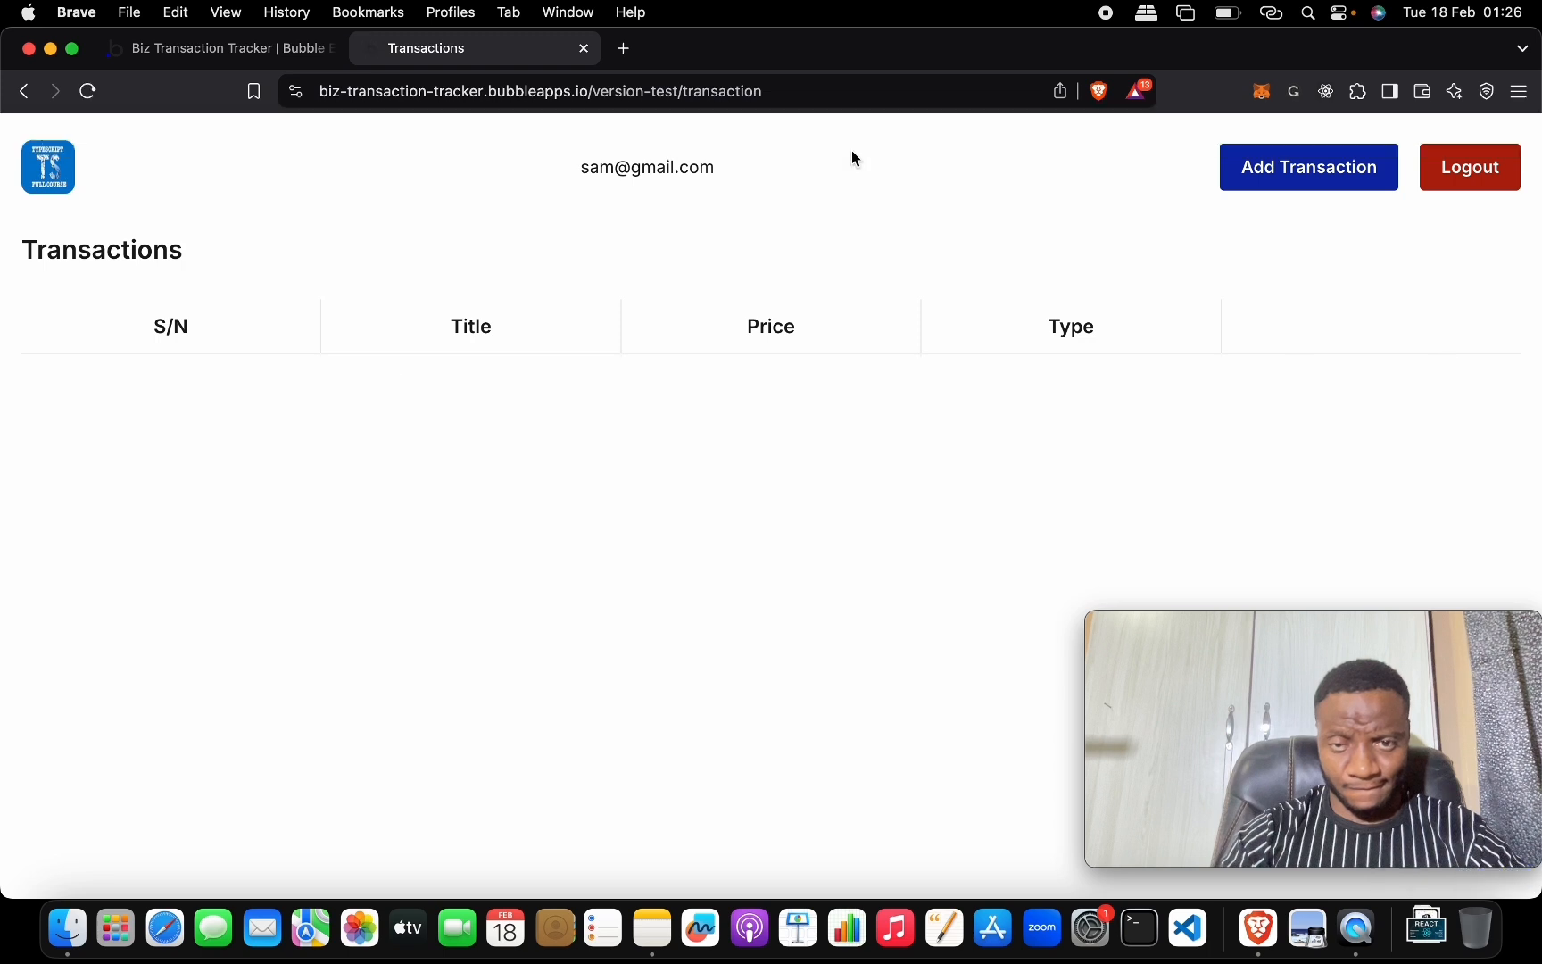
Add a Debit transaction titled Bottles with a price of 200.
{"action": "left_click", "coordinate": [1274, 162]}
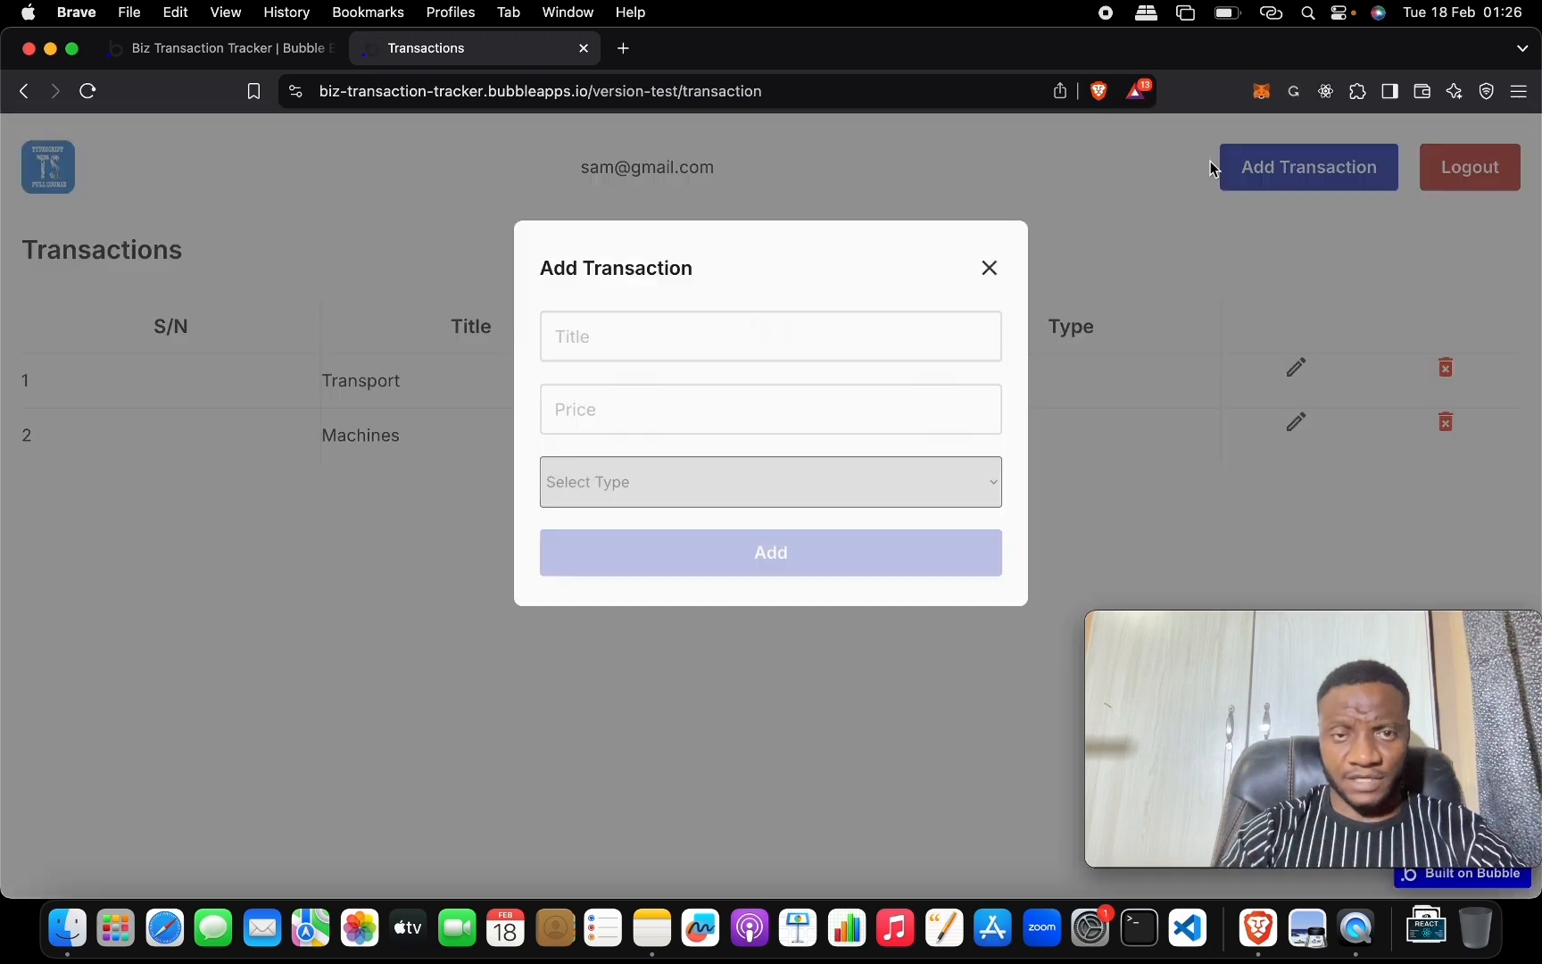
{"action": "left_click", "coordinate": [706, 327]}
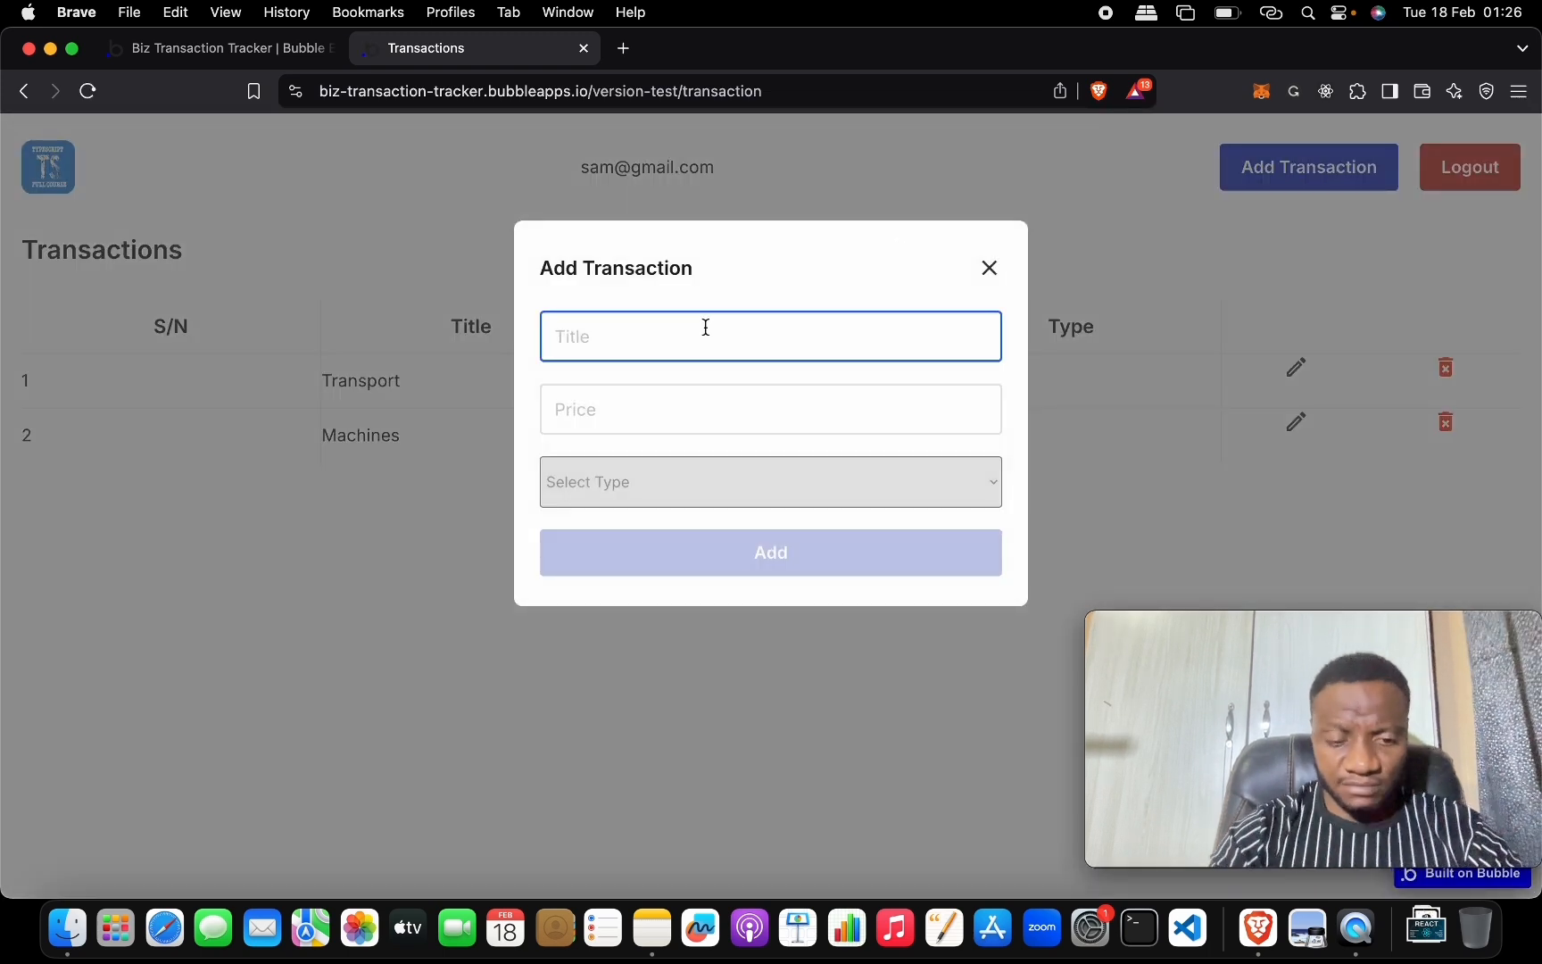
{"action": "type", "text": "Bio"}
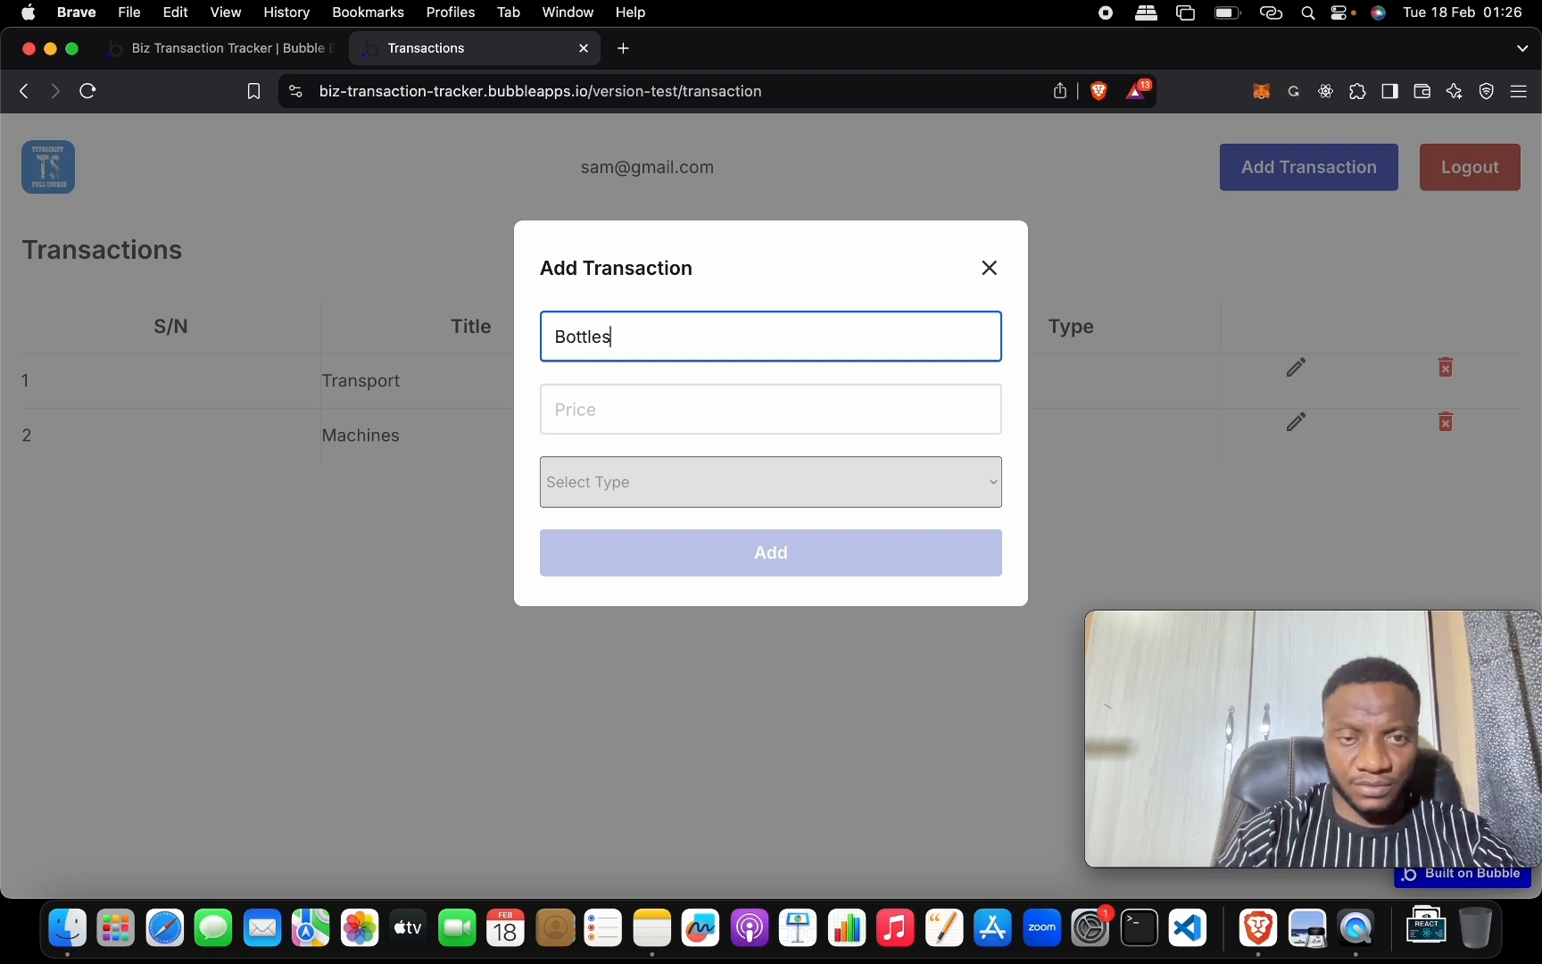
{"action": "left_click", "coordinate": [662, 408]}
{"action": "type", "text": "200"}
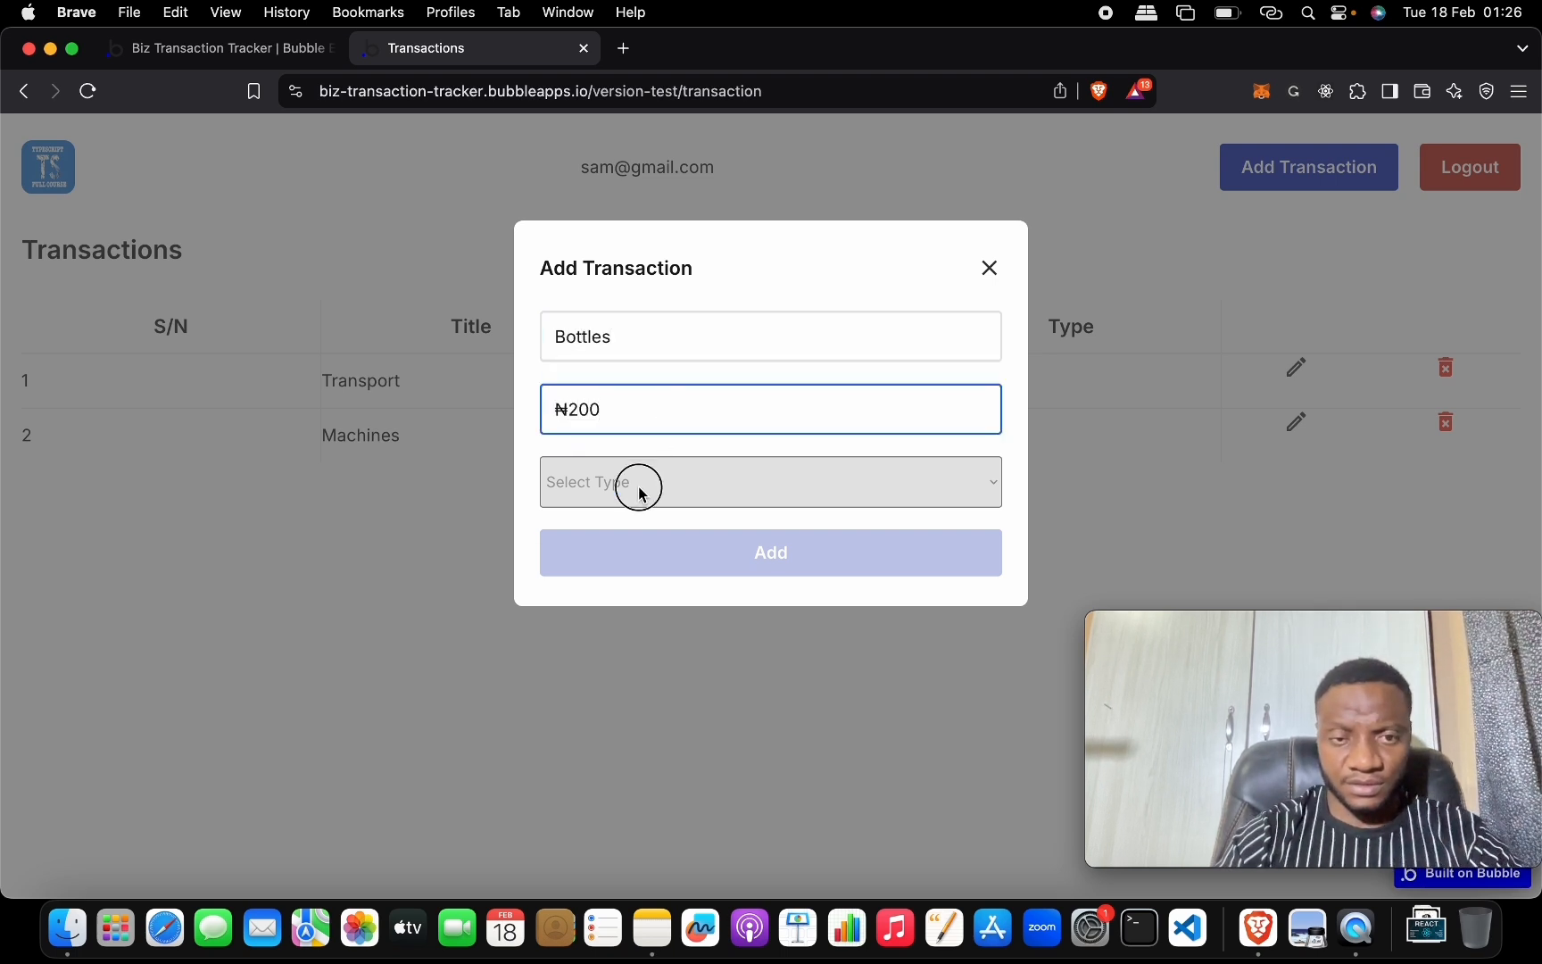
{"action": "left_click", "coordinate": [639, 493]}
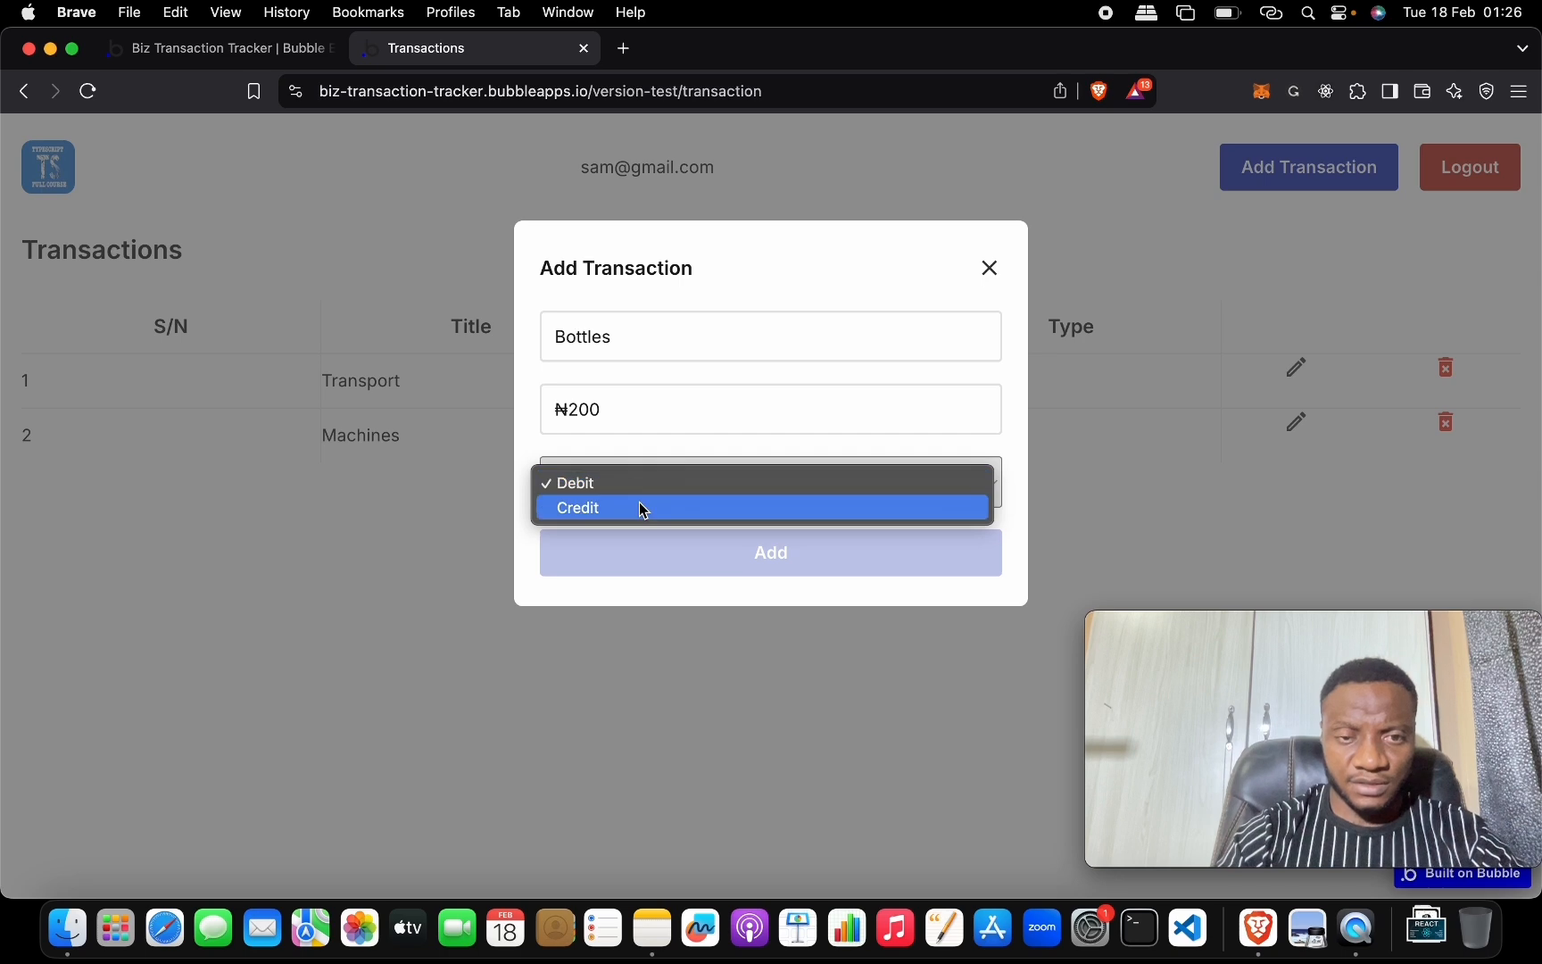
{"action": "left_click", "coordinate": [643, 482]}
{"action": "left_click", "coordinate": [644, 573]}
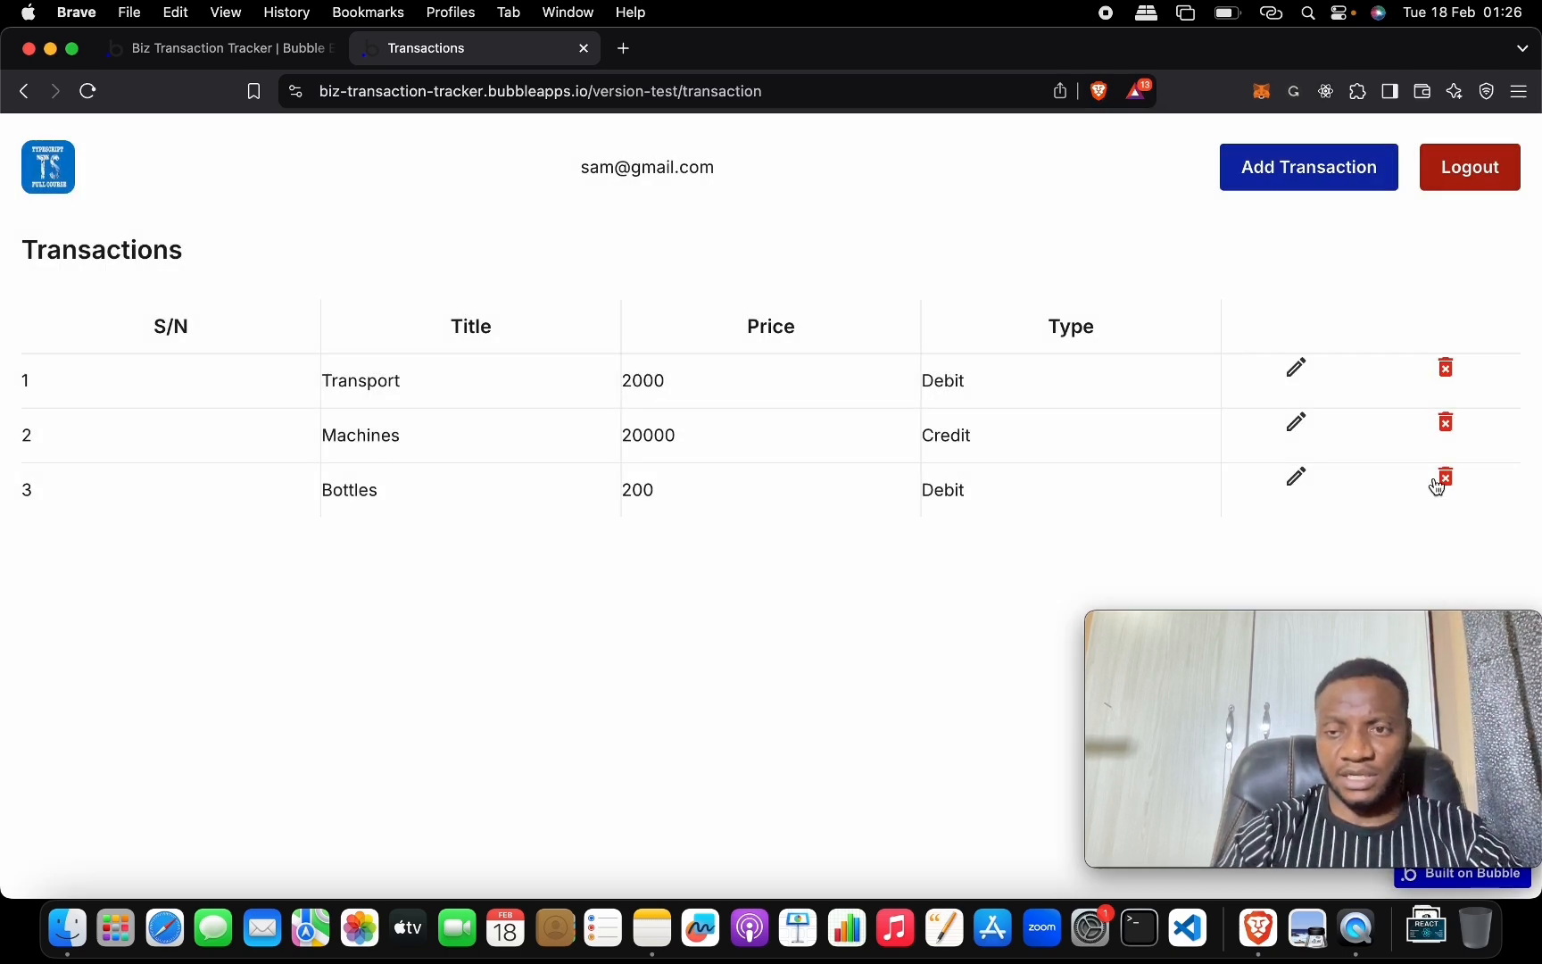
Delete the Bottles transaction, then bring the Notes checklist to the front.
{"action": "left_click", "coordinate": [1439, 480]}
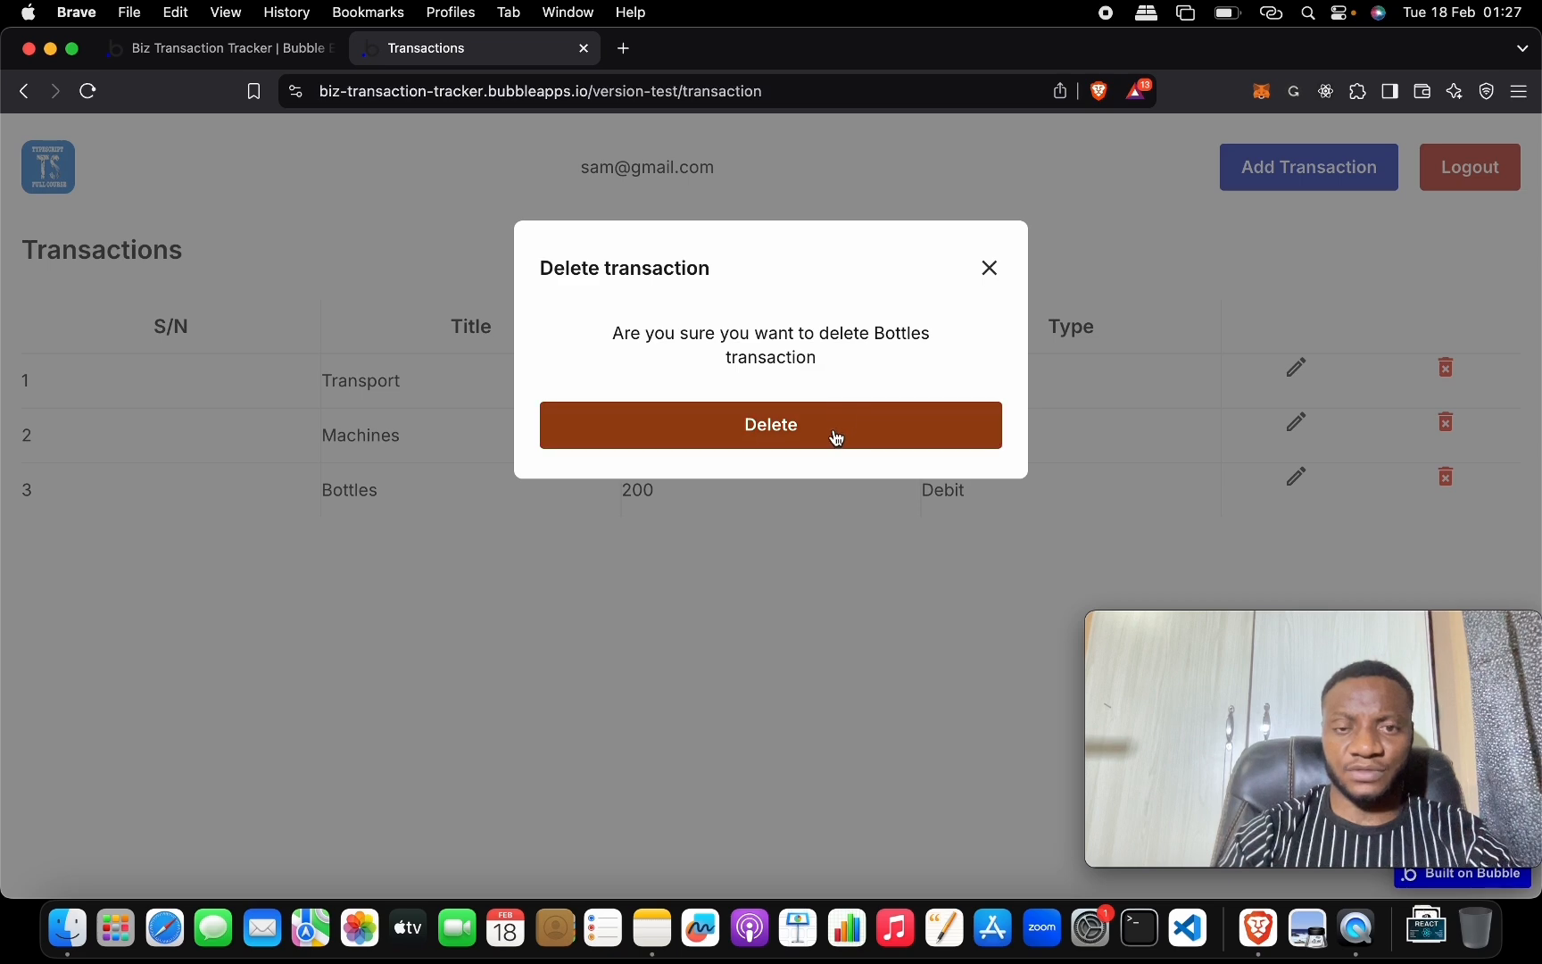
{"action": "left_click", "coordinate": [834, 437]}
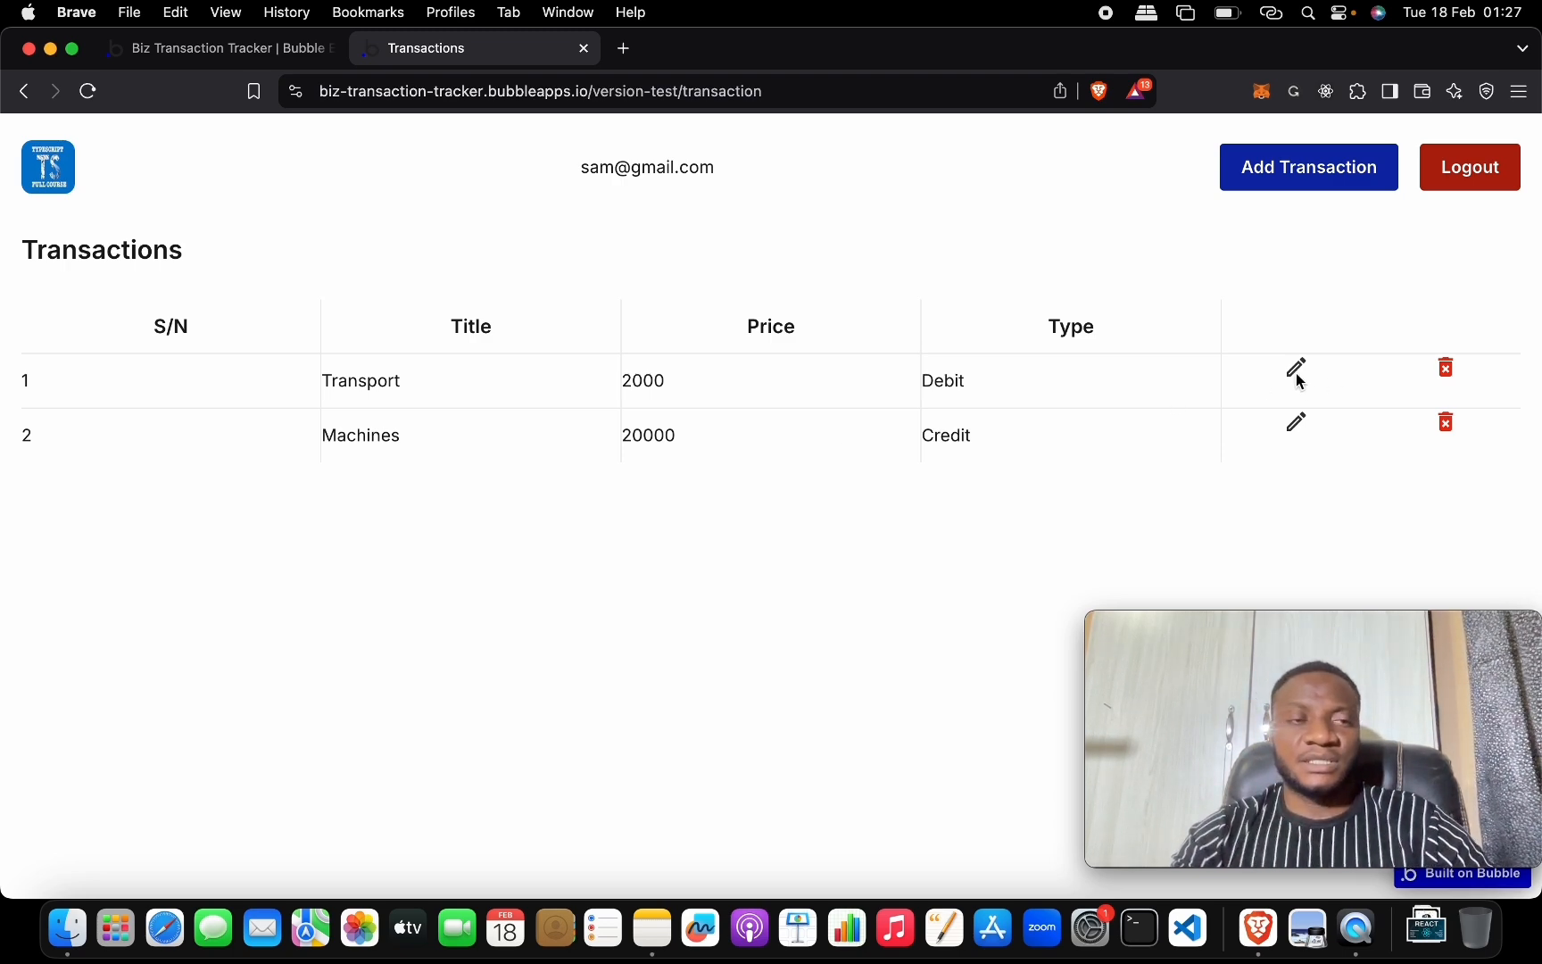
{"action": "key", "text": "ctrl+Up"}
{"action": "left_click", "coordinate": [454, 265]}
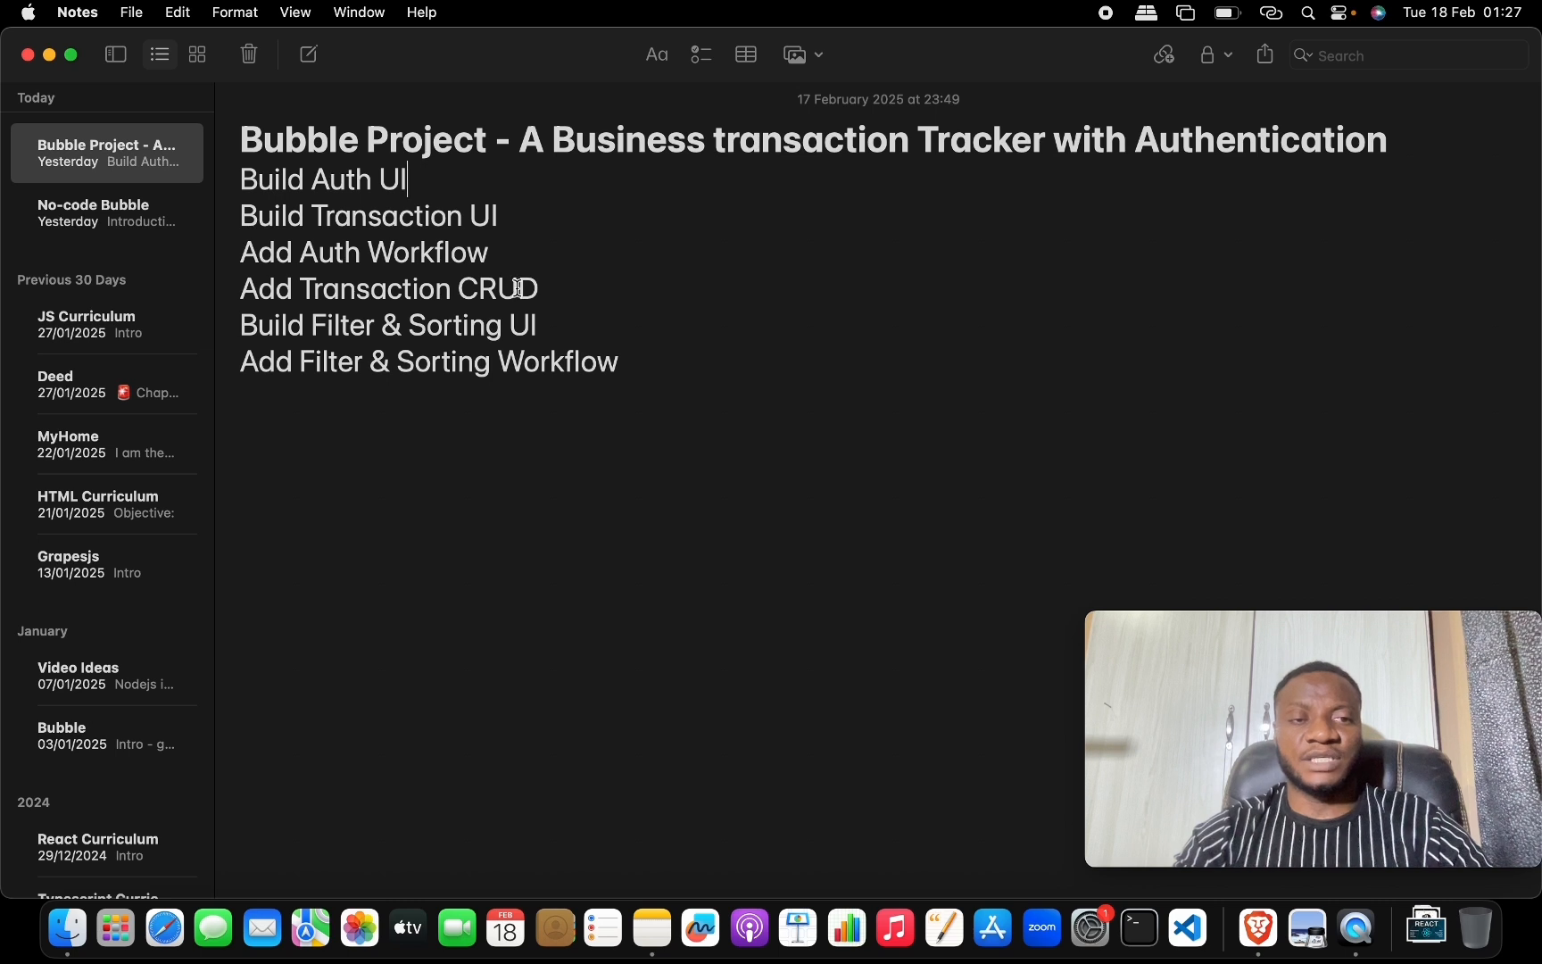
Review the Add Transaction CRUD item in Notes, then return to the Bubble editor's workflows.
{"action": "left_click", "coordinate": [473, 286]}
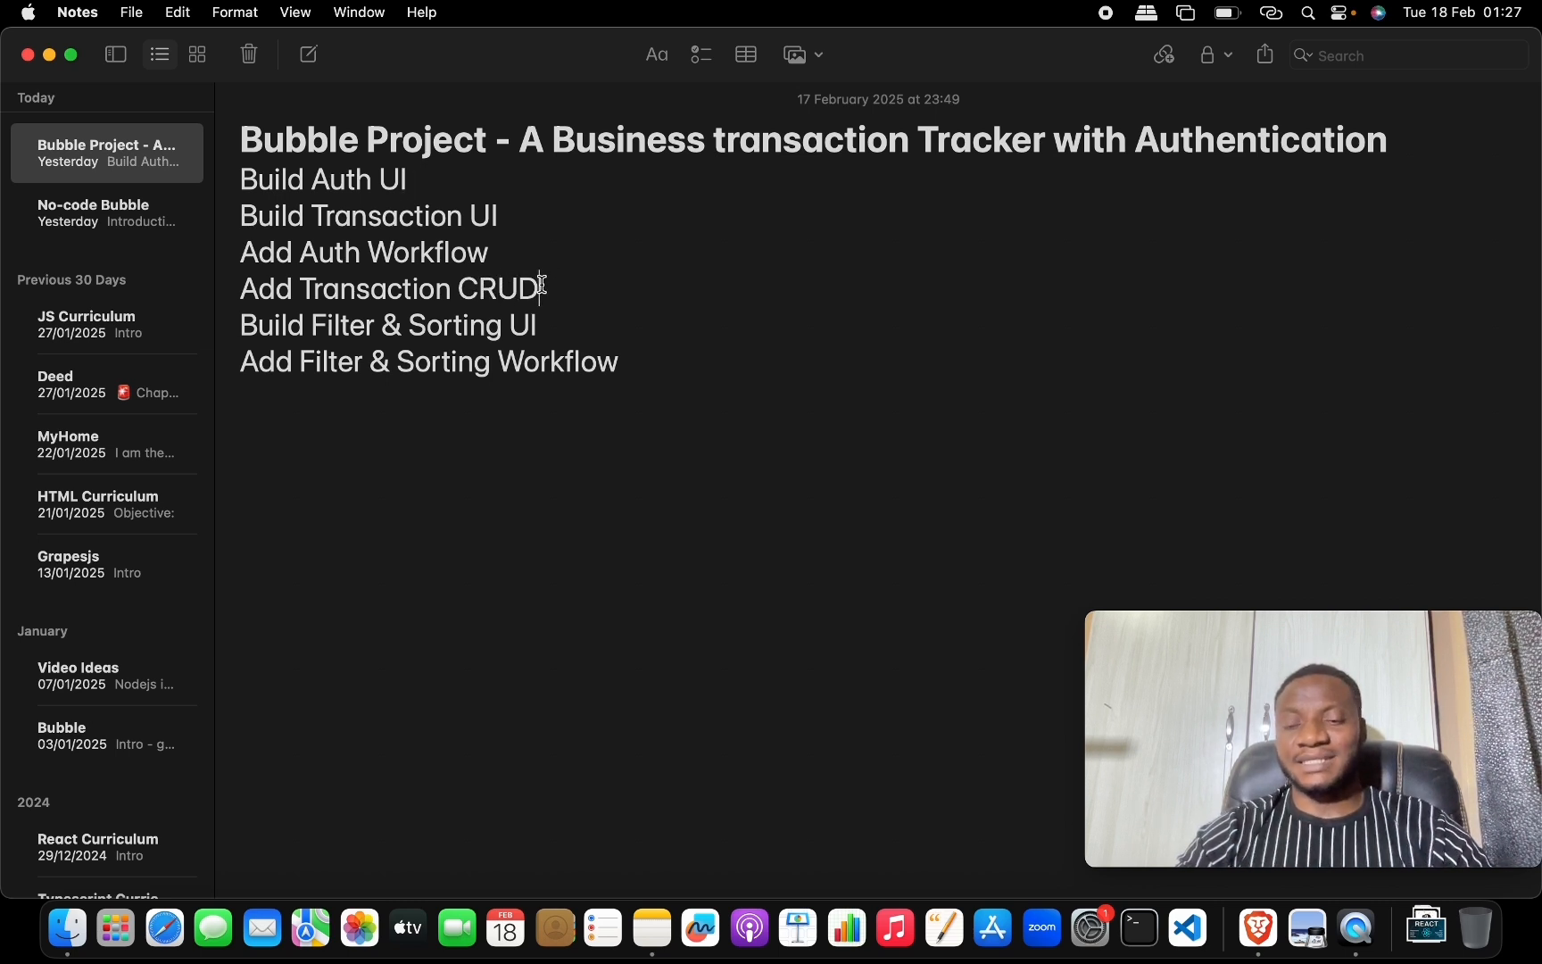
{"action": "left_click", "coordinate": [480, 288]}
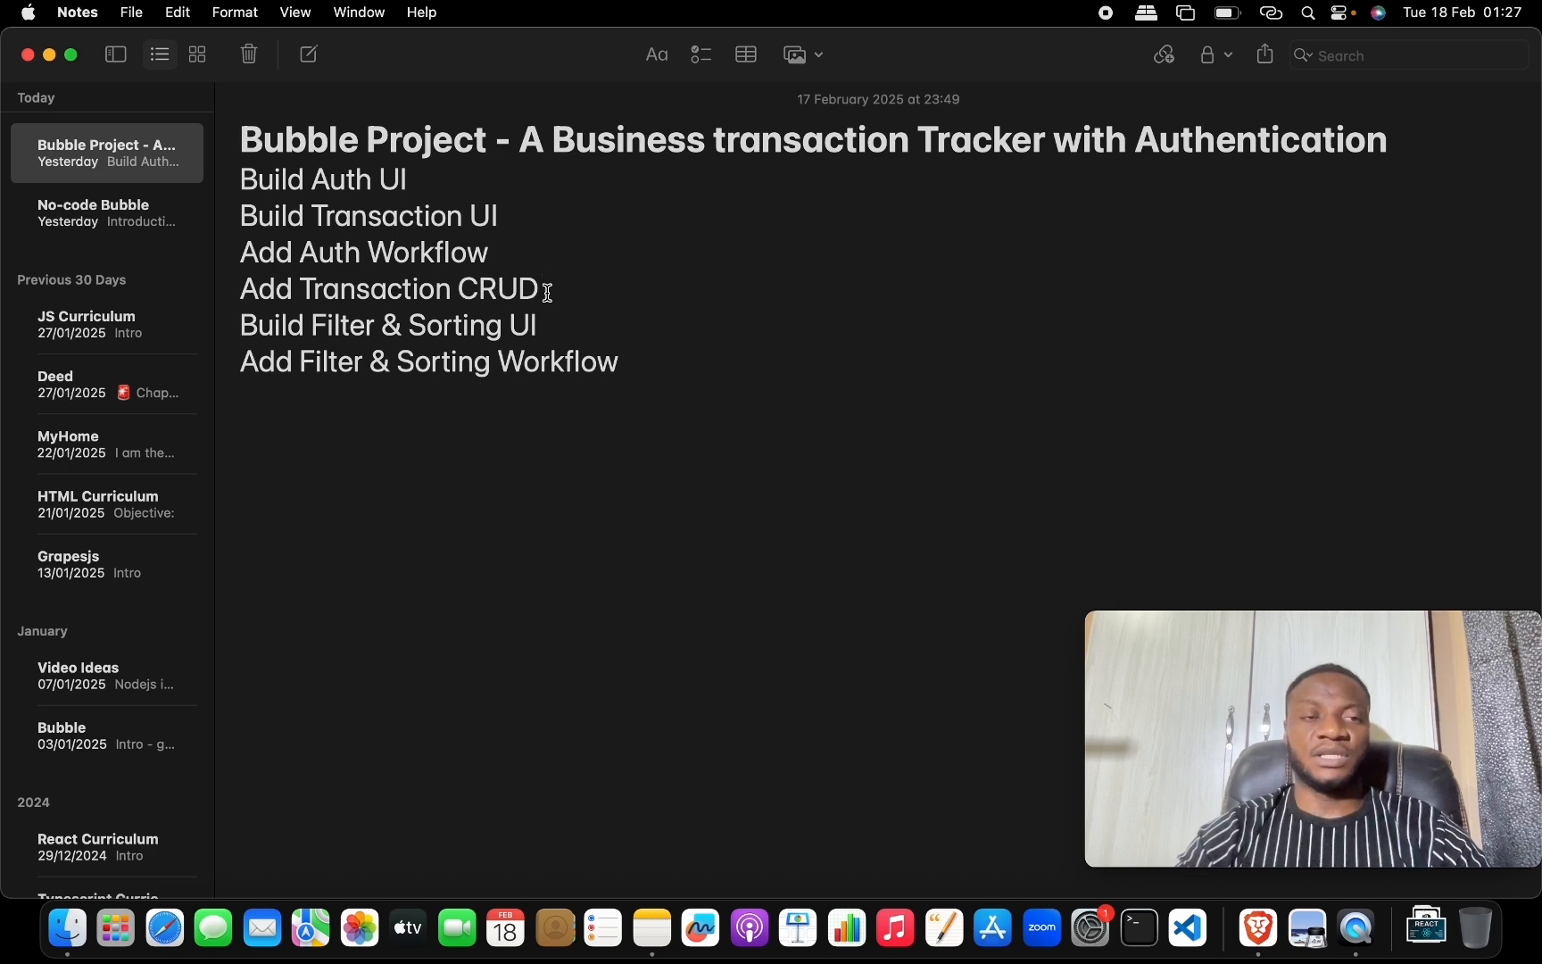
{"action": "key", "text": "ctrl+Up"}
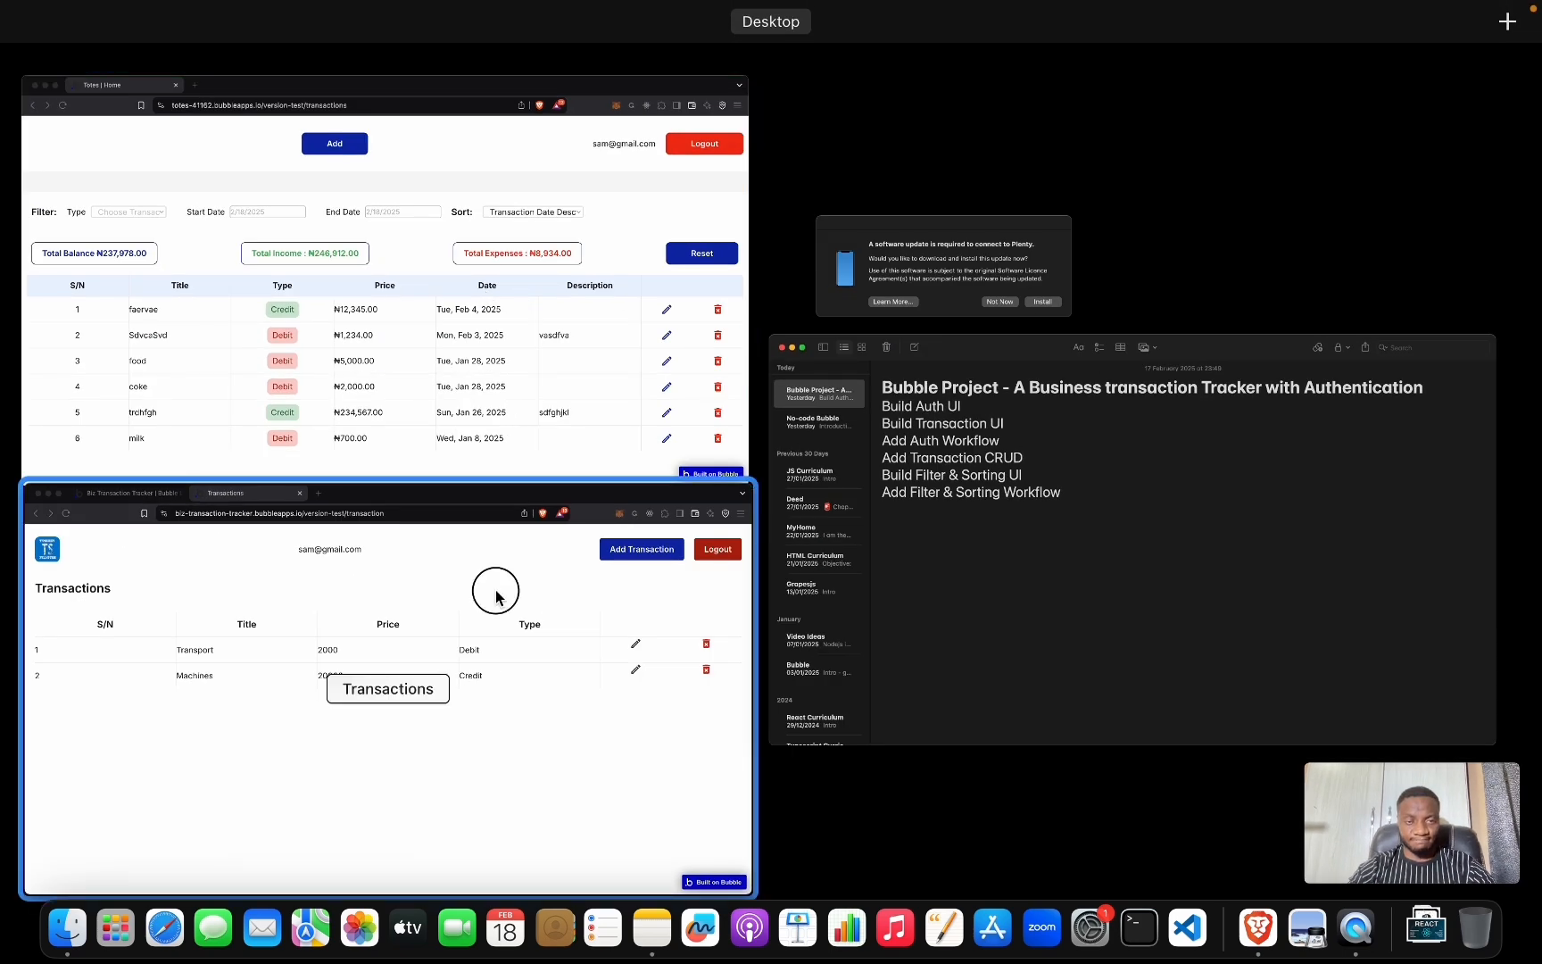
{"action": "left_click", "coordinate": [496, 596]}
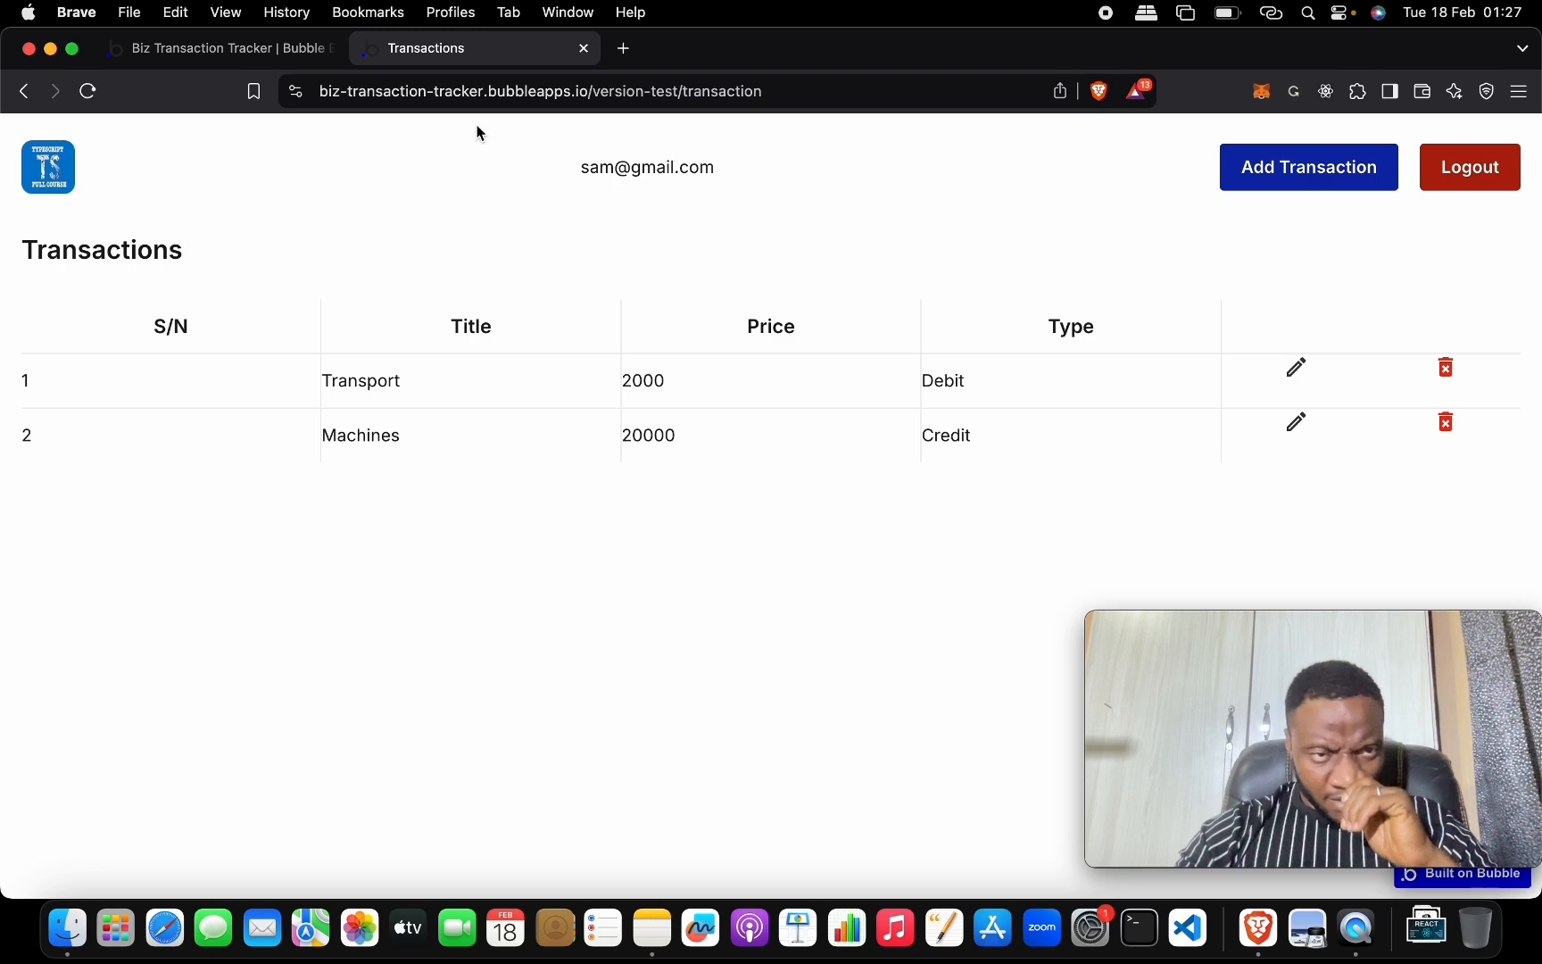
{"action": "left_click", "coordinate": [300, 55]}
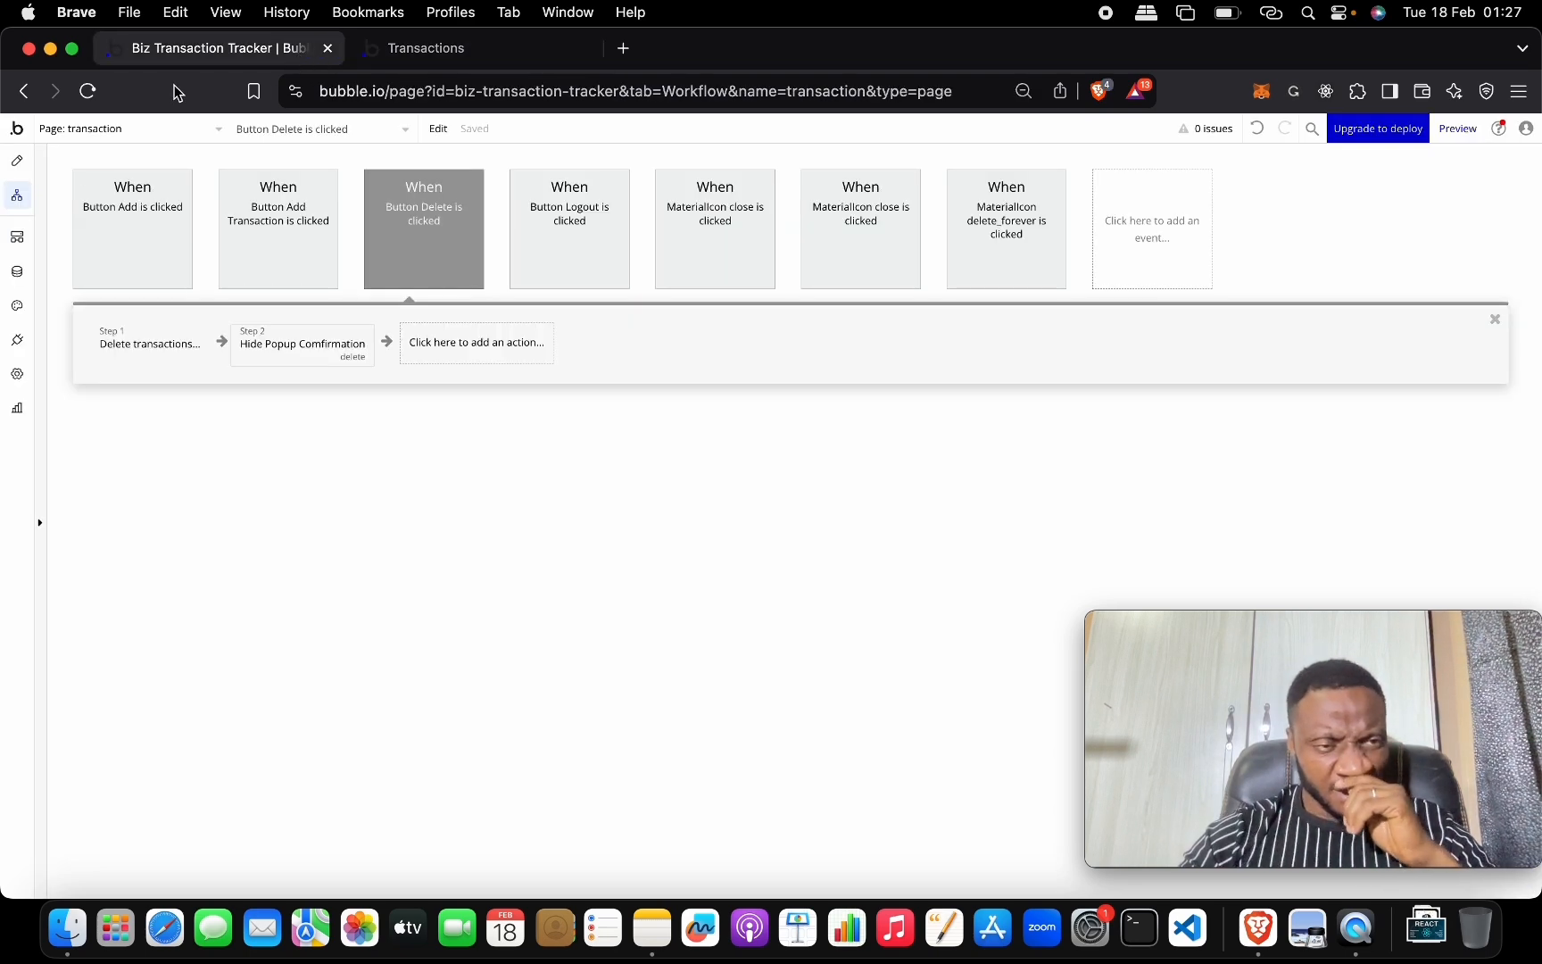
Close the open property panels and enlarge the element tree to reach the Add transaction popup.
{"action": "left_click", "coordinate": [16, 161]}
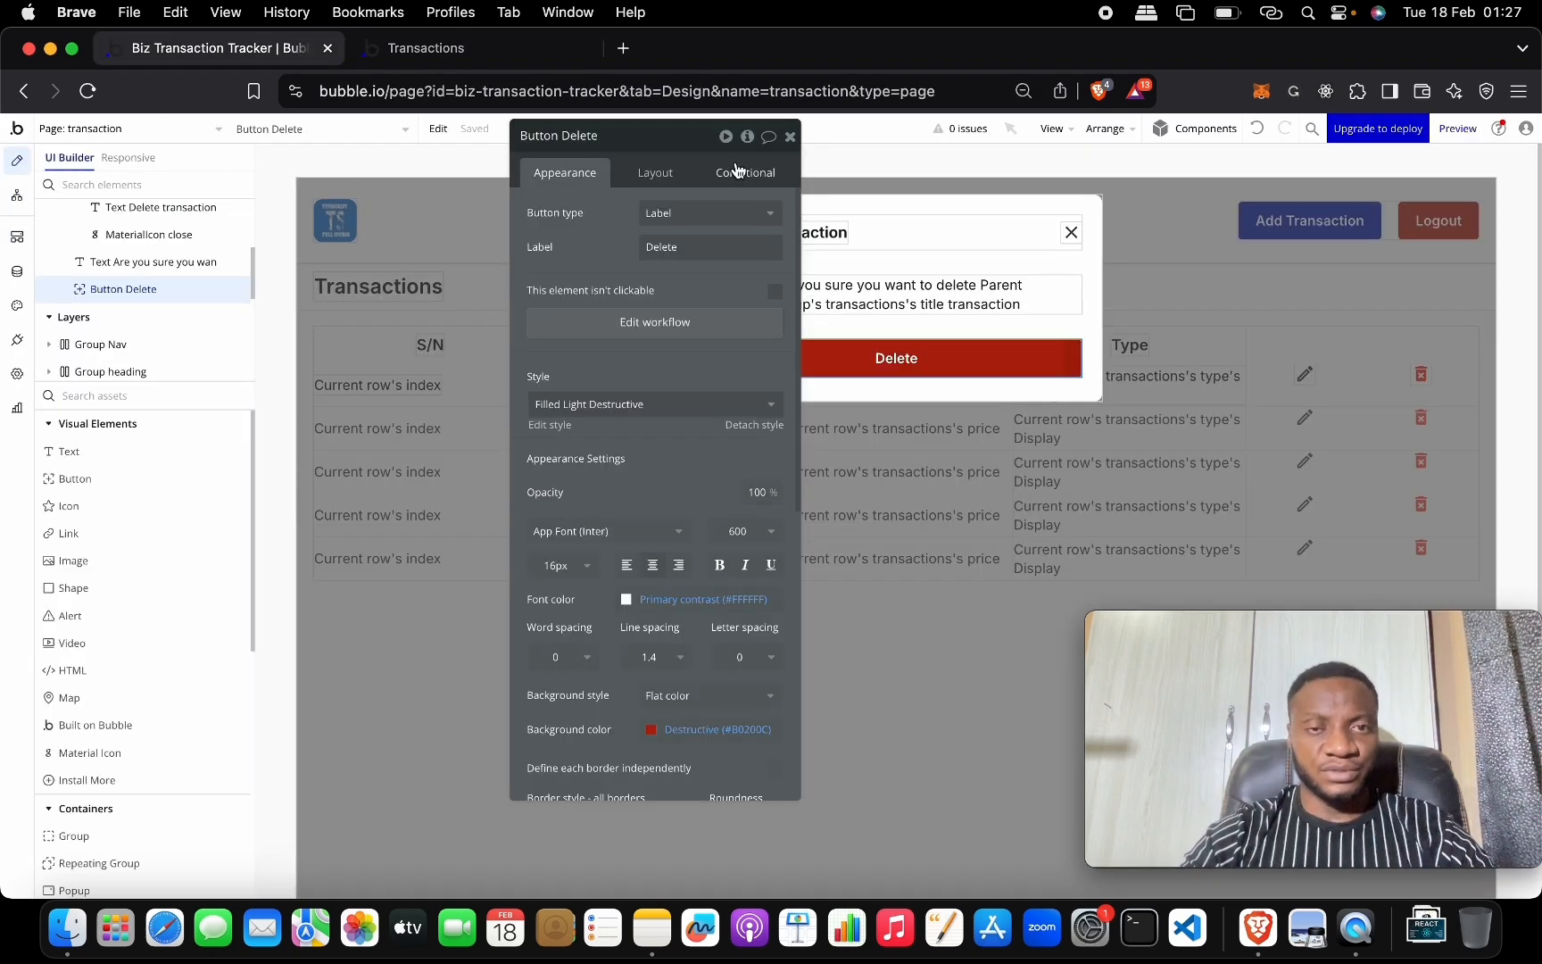
{"action": "left_click", "coordinate": [822, 165]}
{"action": "left_click", "coordinate": [789, 135]}
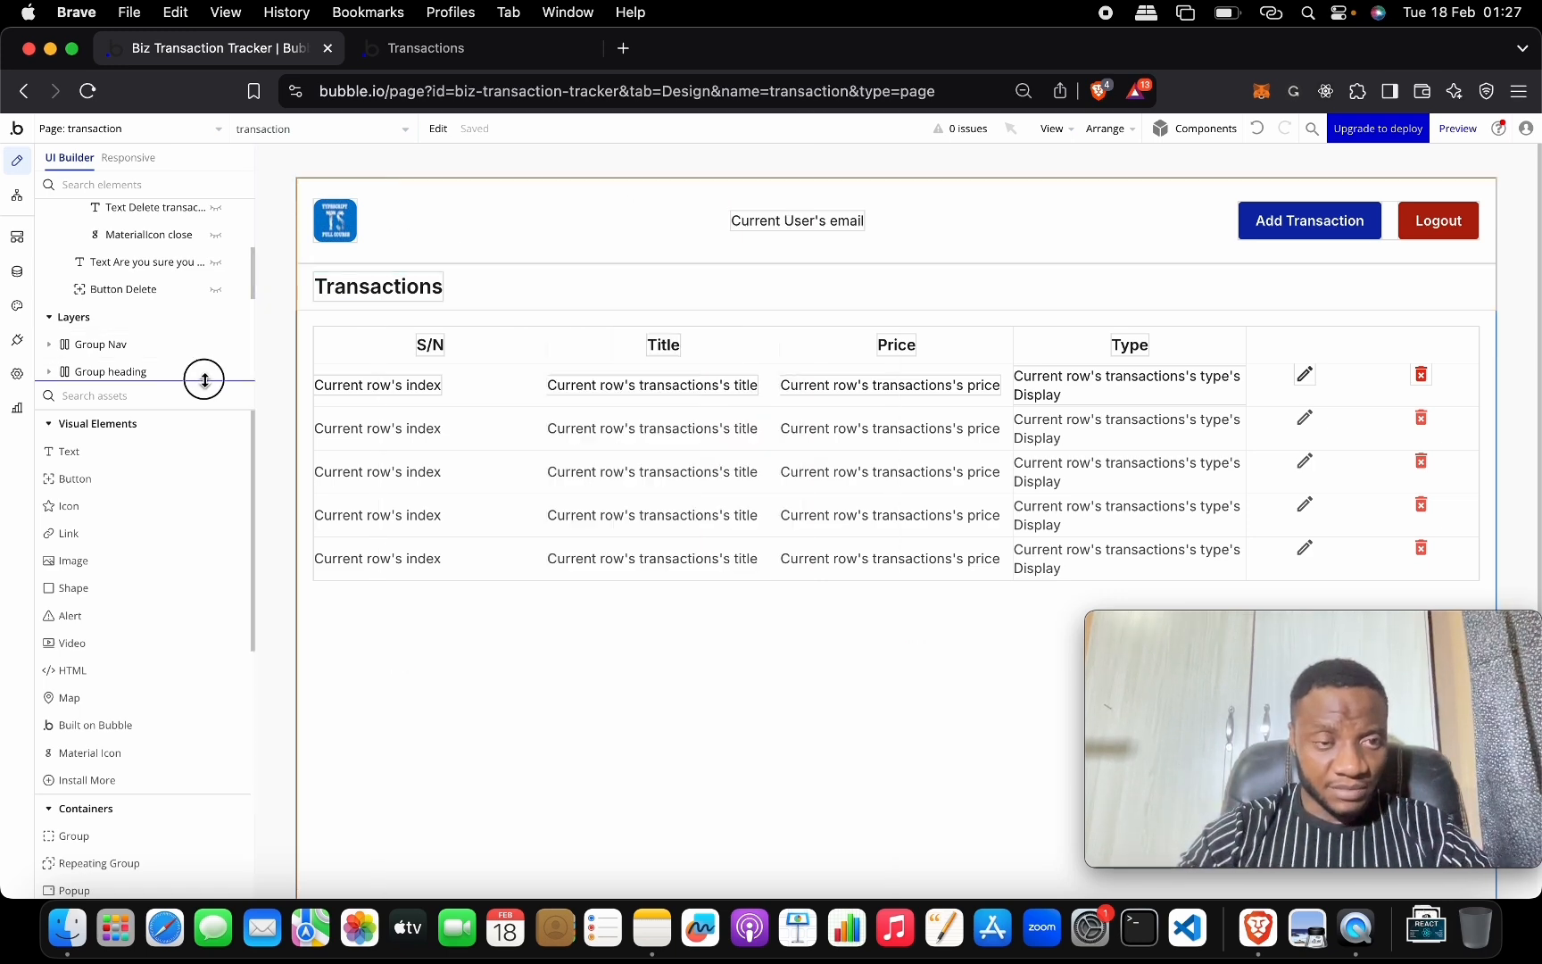
{"action": "left_click_drag", "start_coordinate": [205, 382], "coordinate": [226, 560]}
{"action": "scroll", "coordinate": [183, 289], "scroll_direction": "up", "scroll_amount": 4}
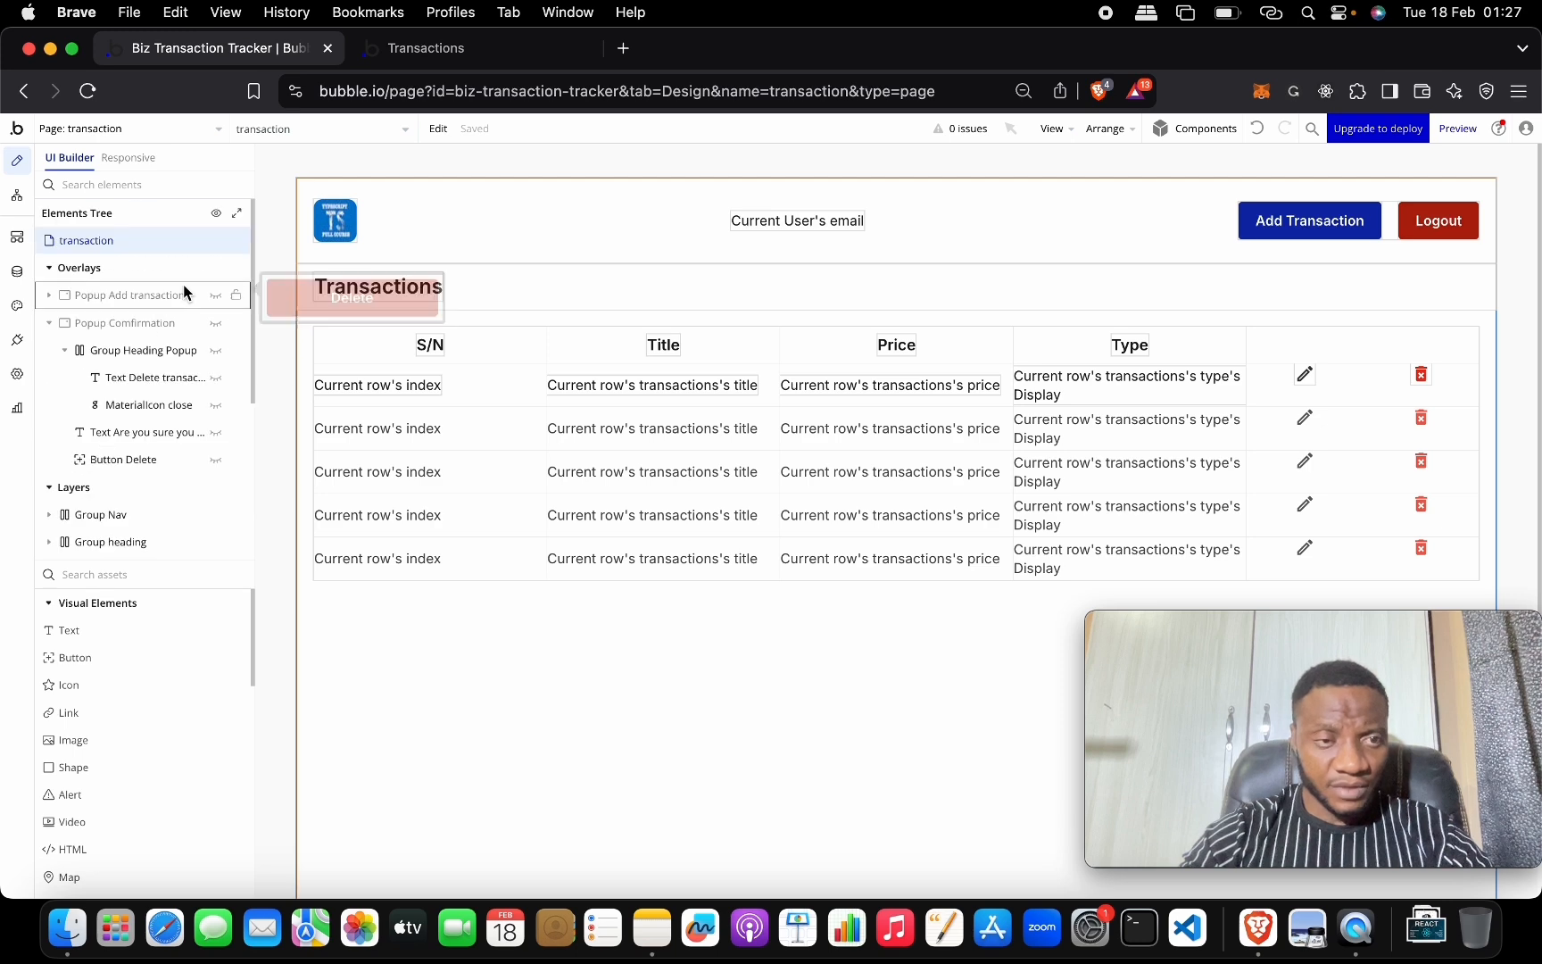
{"action": "left_click", "coordinate": [94, 323]}
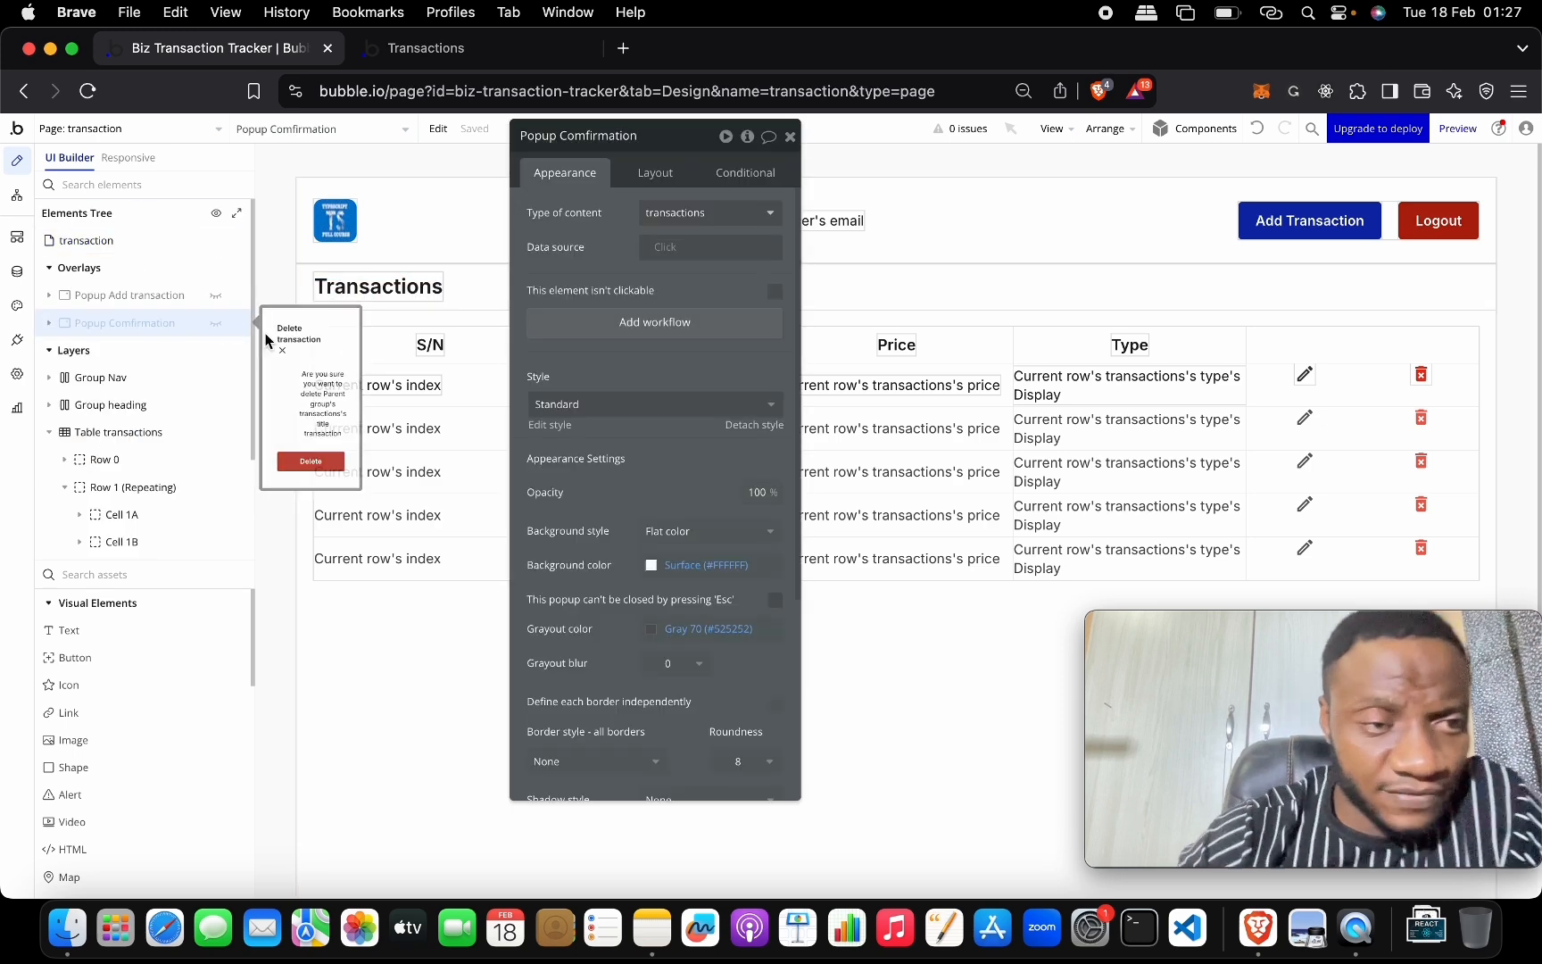
{"action": "left_click", "coordinate": [154, 302]}
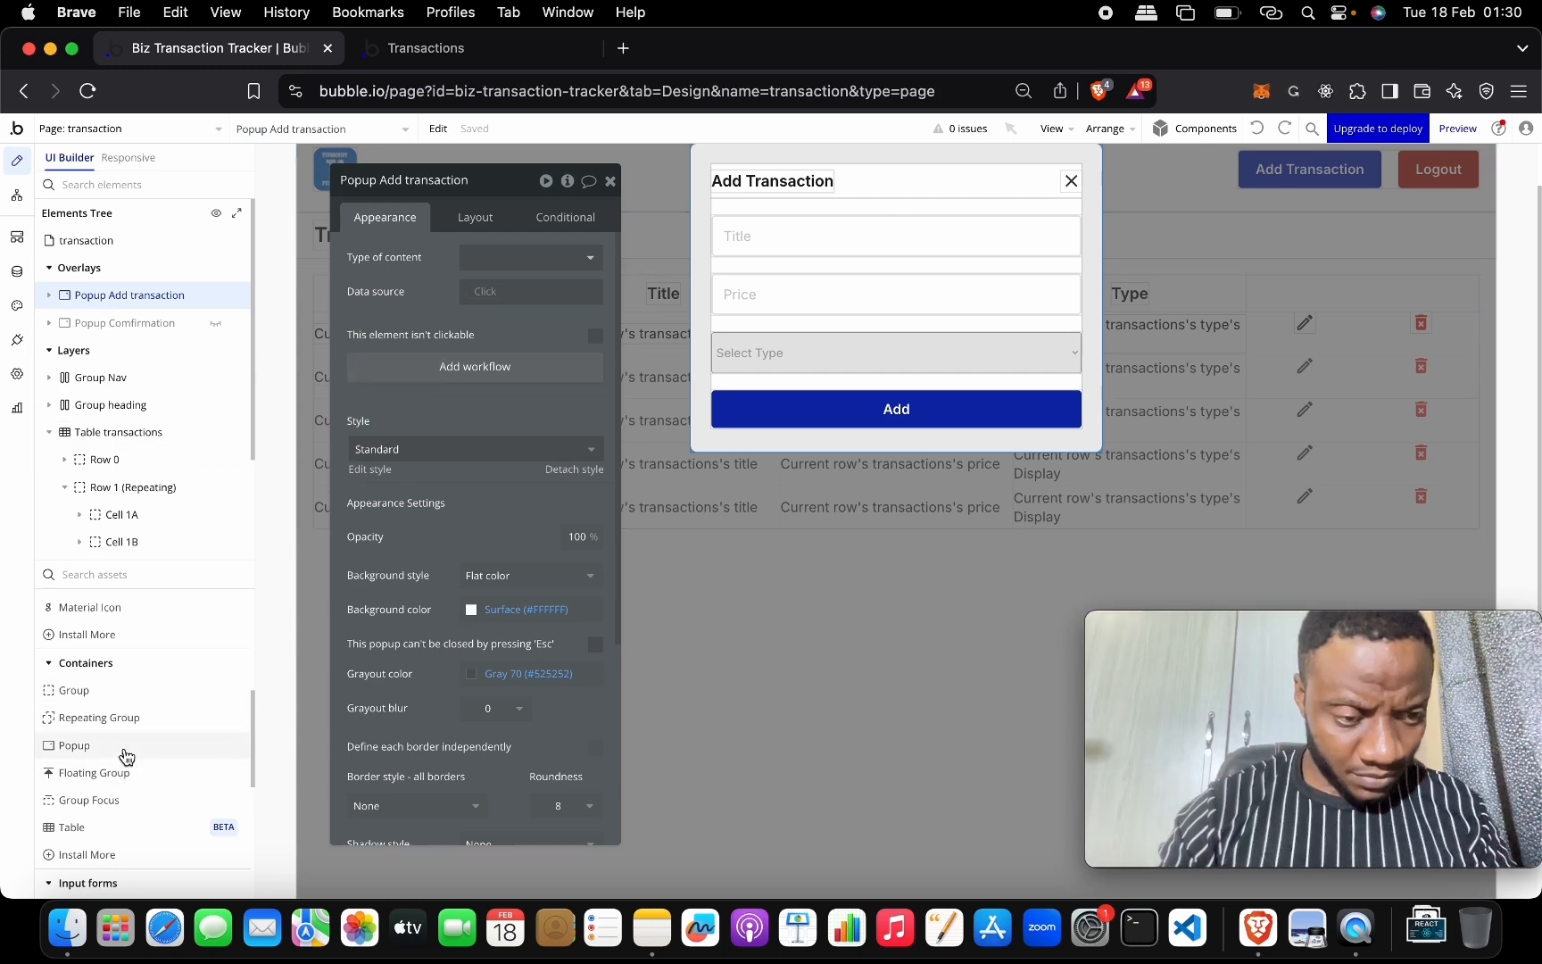
Duplicate Popup Add transaction by pasting it via a temporary Popup C, then delete Popup C.
{"action": "left_click_drag", "start_coordinate": [124, 747], "coordinate": [754, 630]}
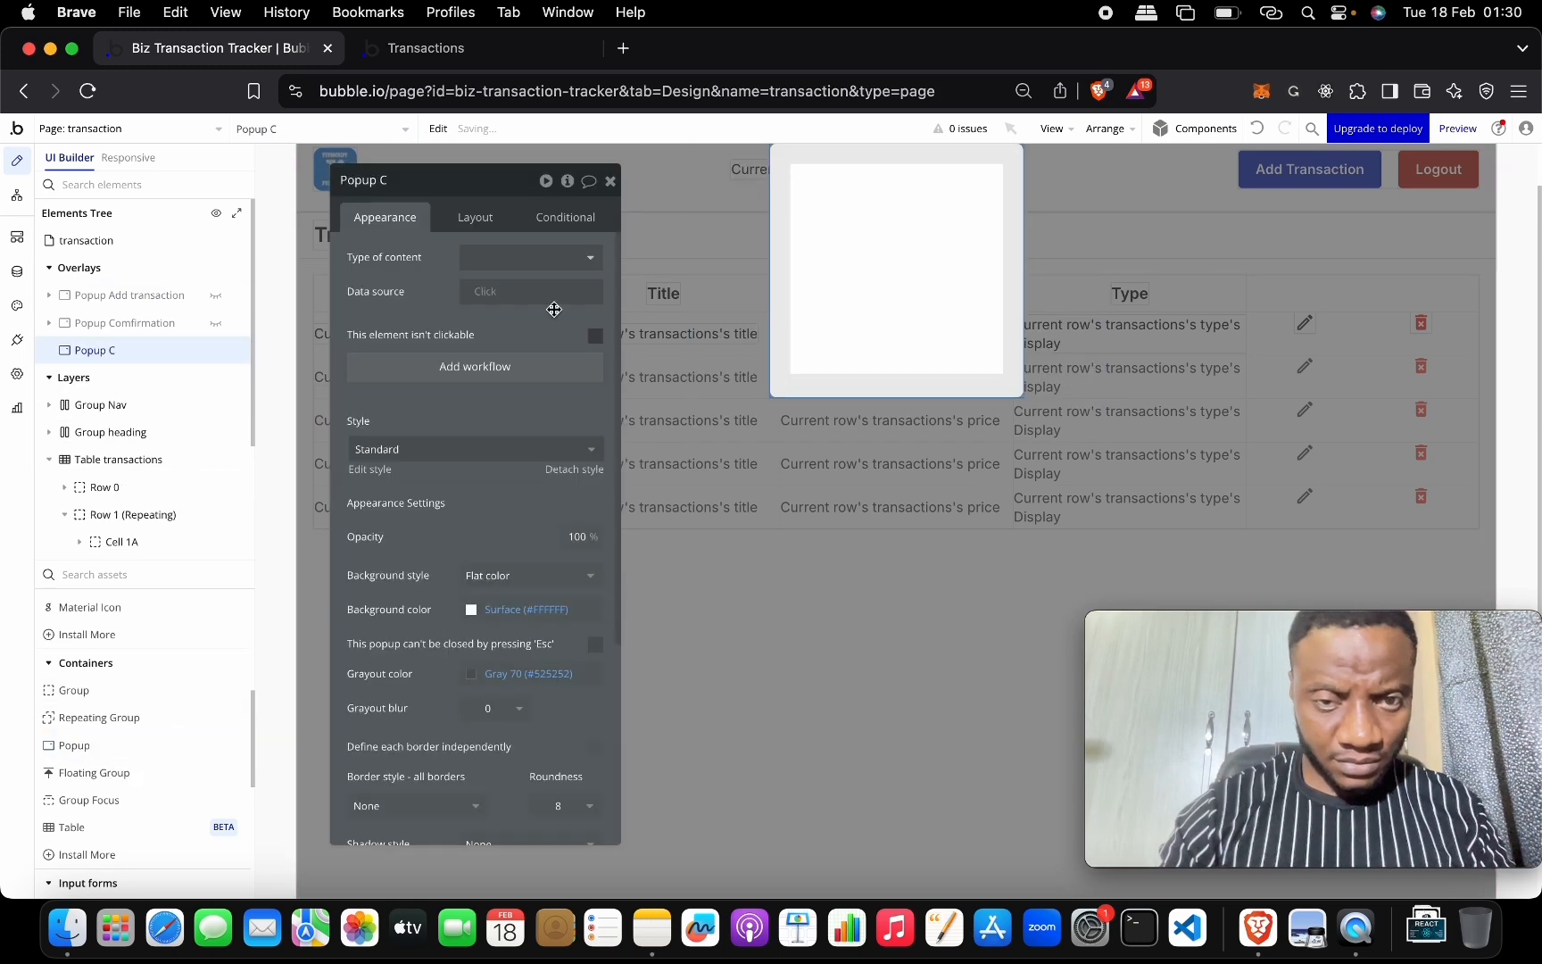
{"action": "left_click", "coordinate": [149, 294]}
{"action": "right_click", "coordinate": [148, 294]}
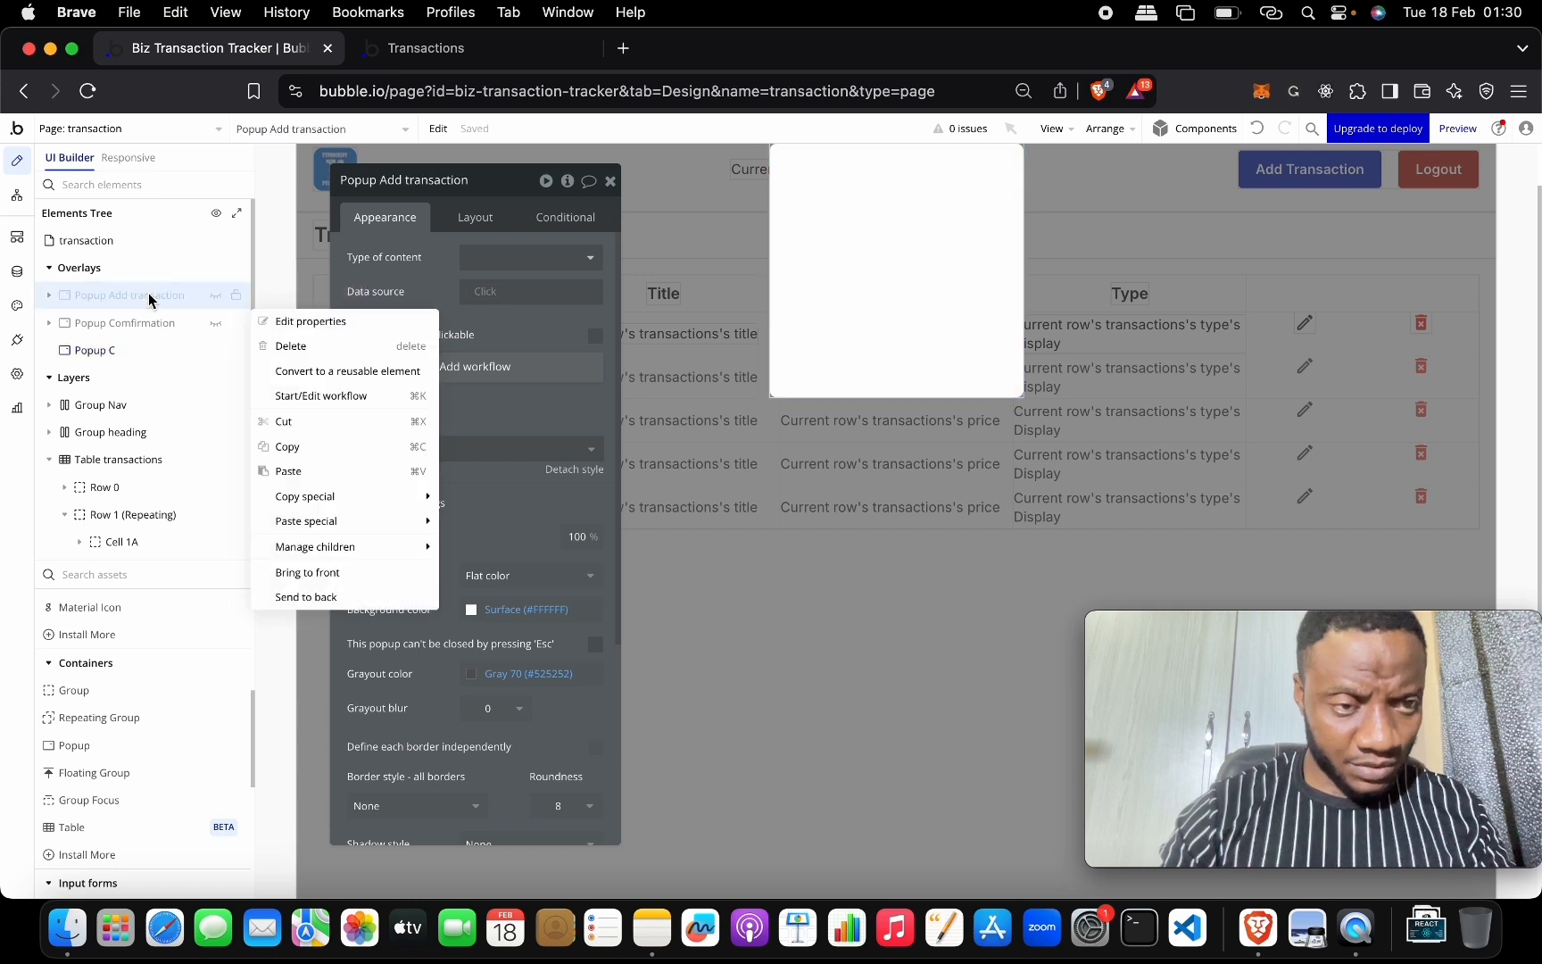
{"action": "left_click", "coordinate": [320, 446]}
{"action": "left_click", "coordinate": [144, 349]}
{"action": "right_click", "coordinate": [144, 348]}
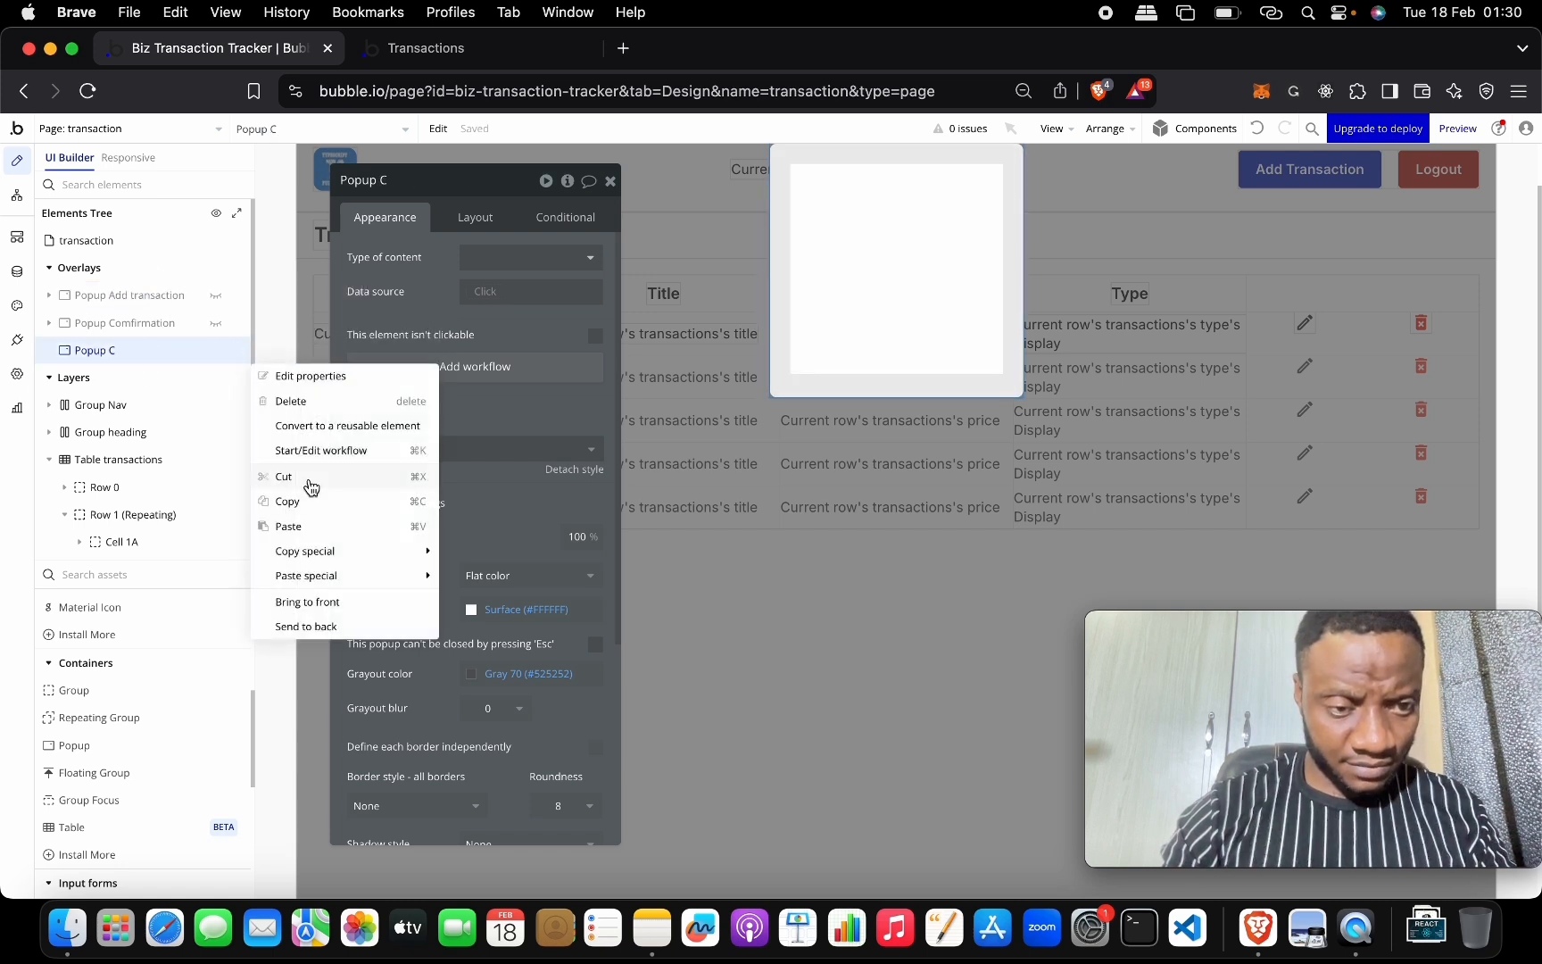
{"action": "left_click", "coordinate": [318, 521]}
{"action": "left_click", "coordinate": [150, 352]}
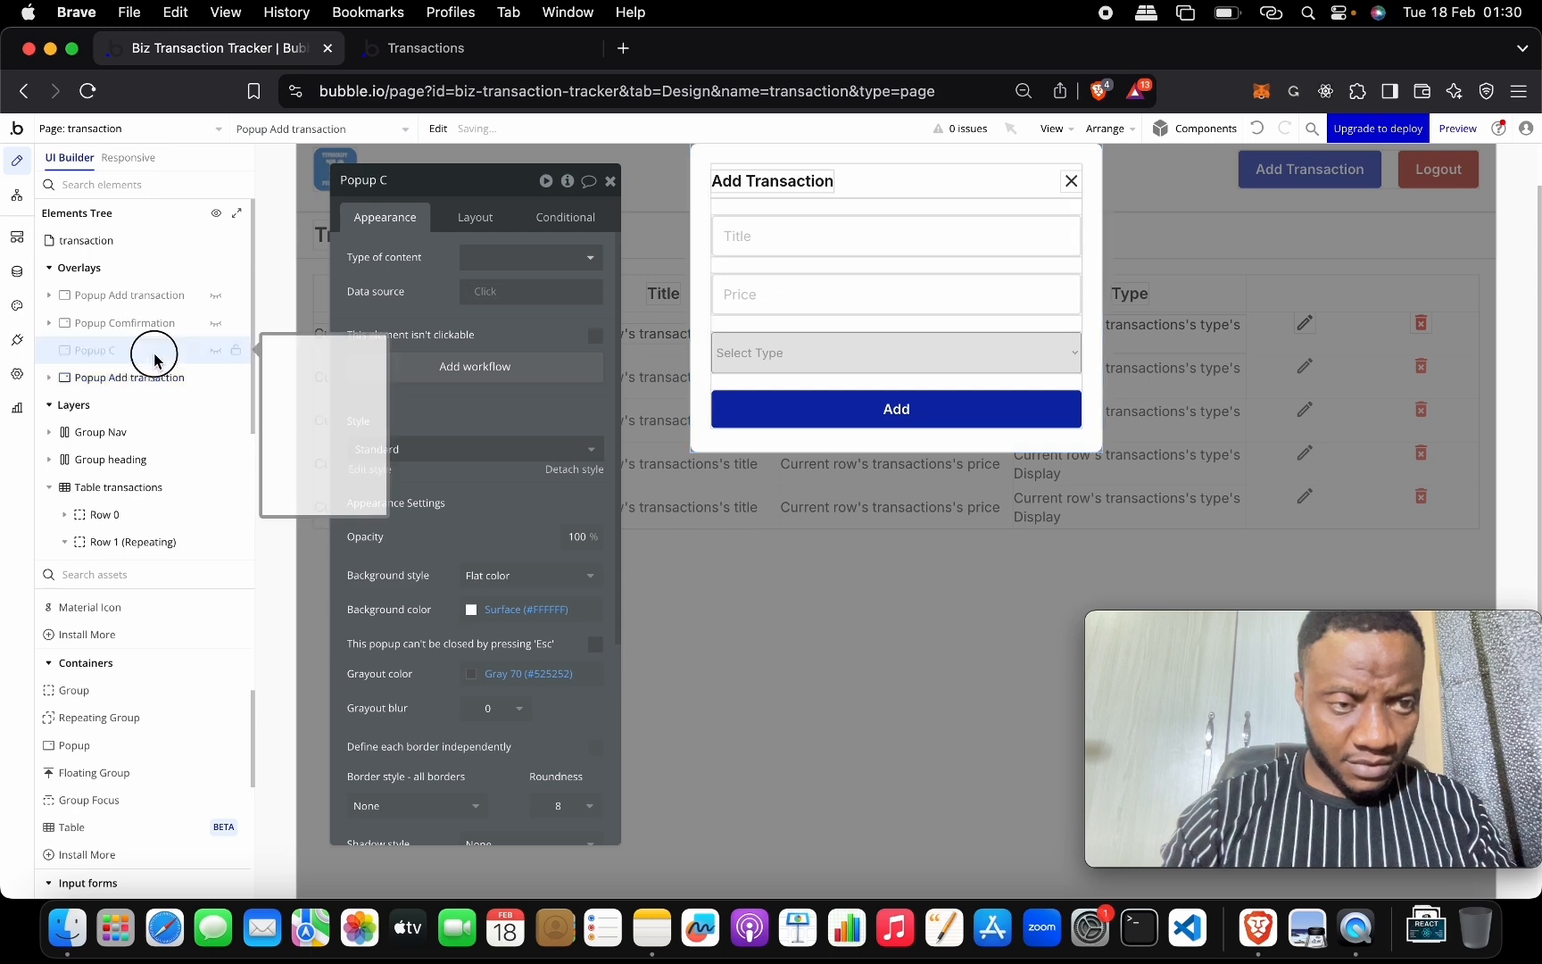
{"action": "right_click", "coordinate": [152, 354]}
{"action": "left_click", "coordinate": [261, 402]}
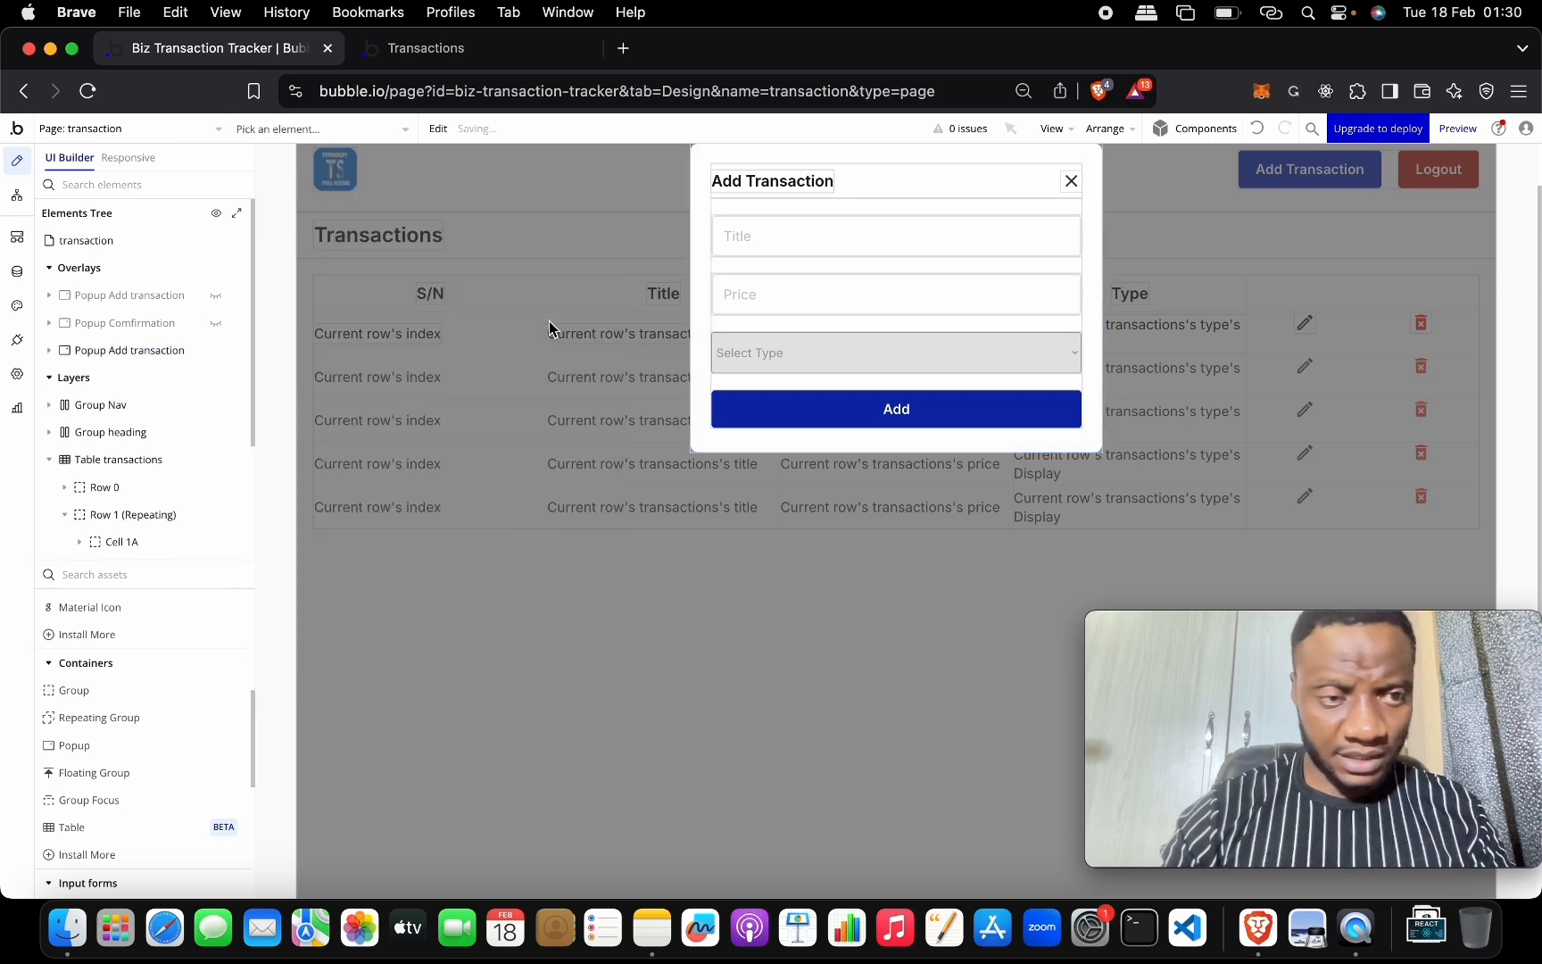
Rename the duplicated popup to Popup Edit transaction.
{"action": "left_click", "coordinate": [149, 297]}
{"action": "left_click", "coordinate": [145, 354]}
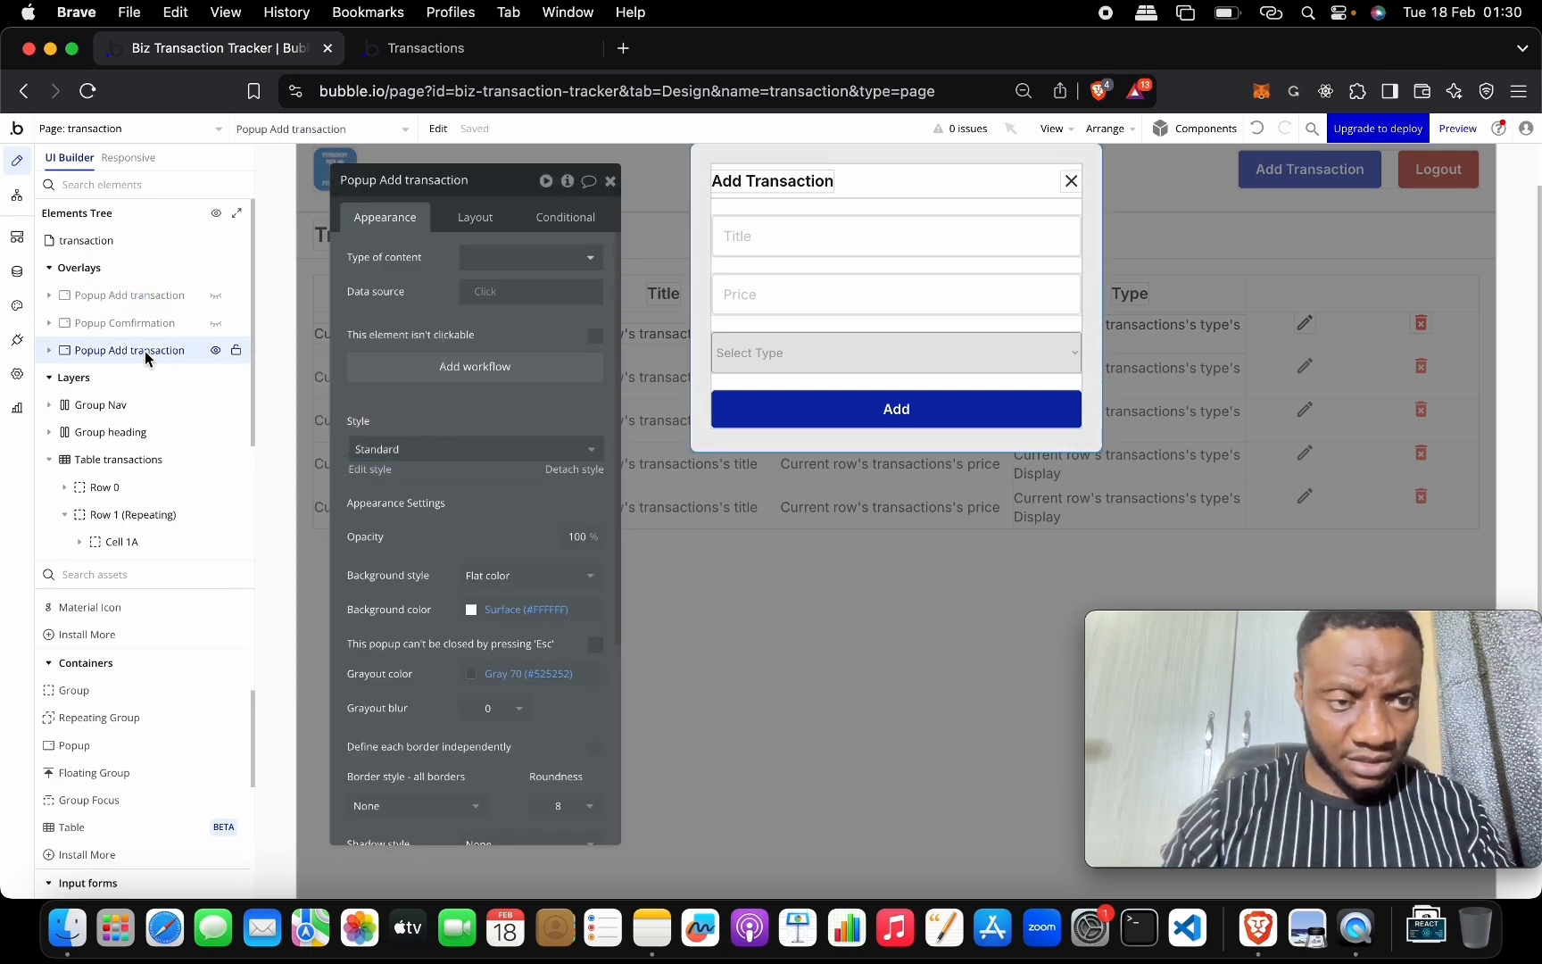
{"action": "left_click", "coordinate": [737, 182]}
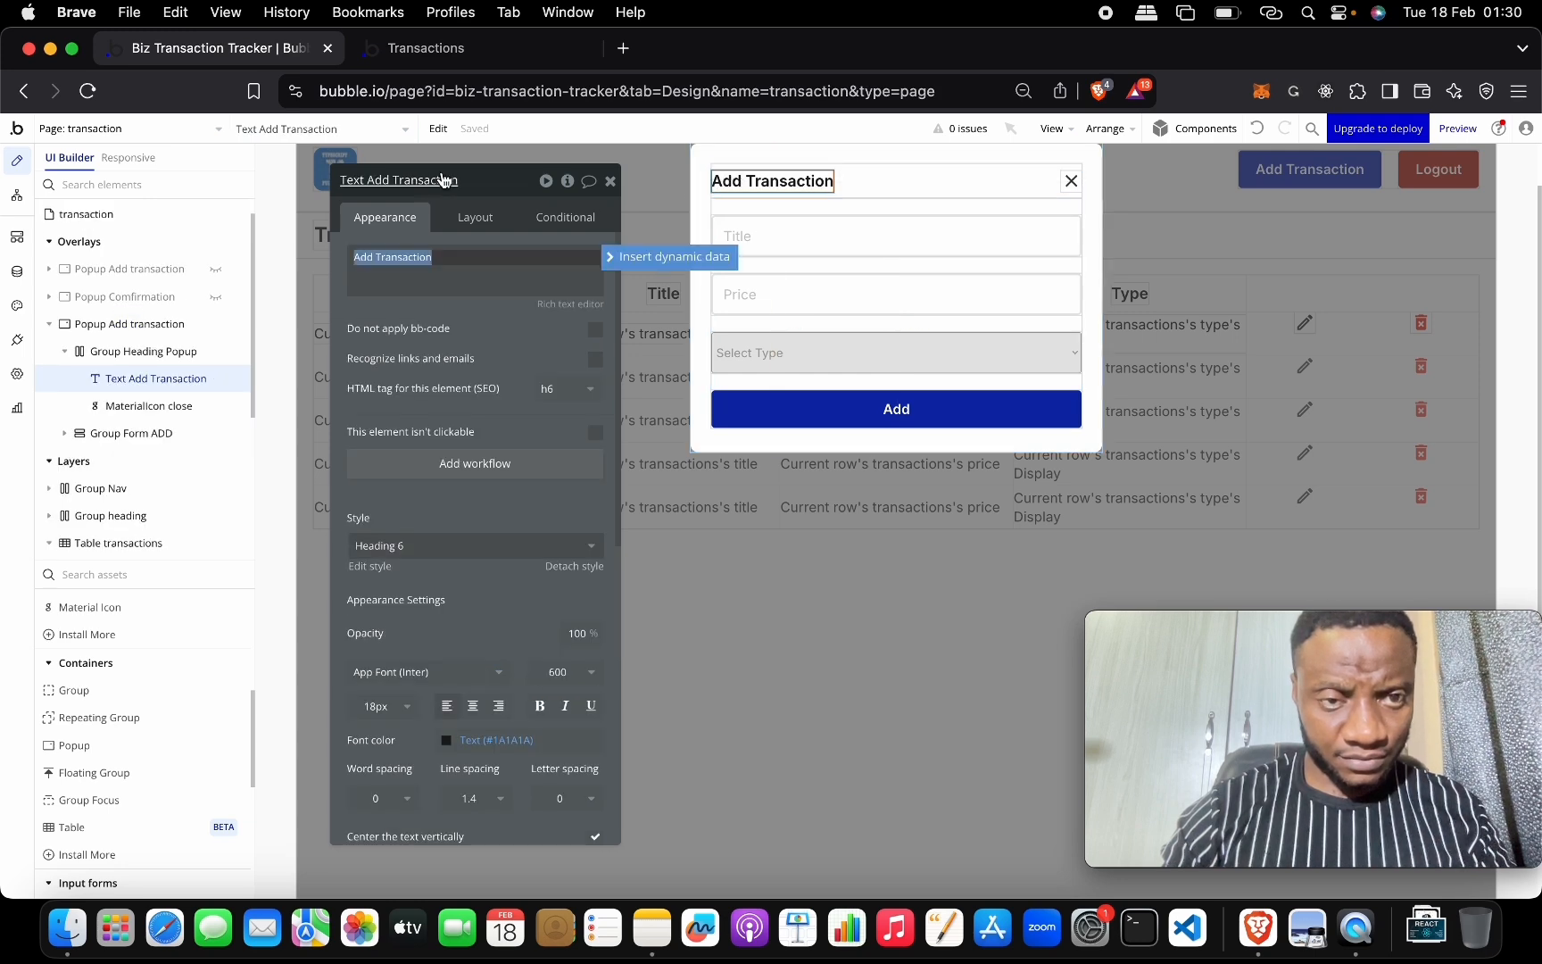
{"action": "left_click", "coordinate": [762, 165]}
{"action": "left_click", "coordinate": [705, 151]}
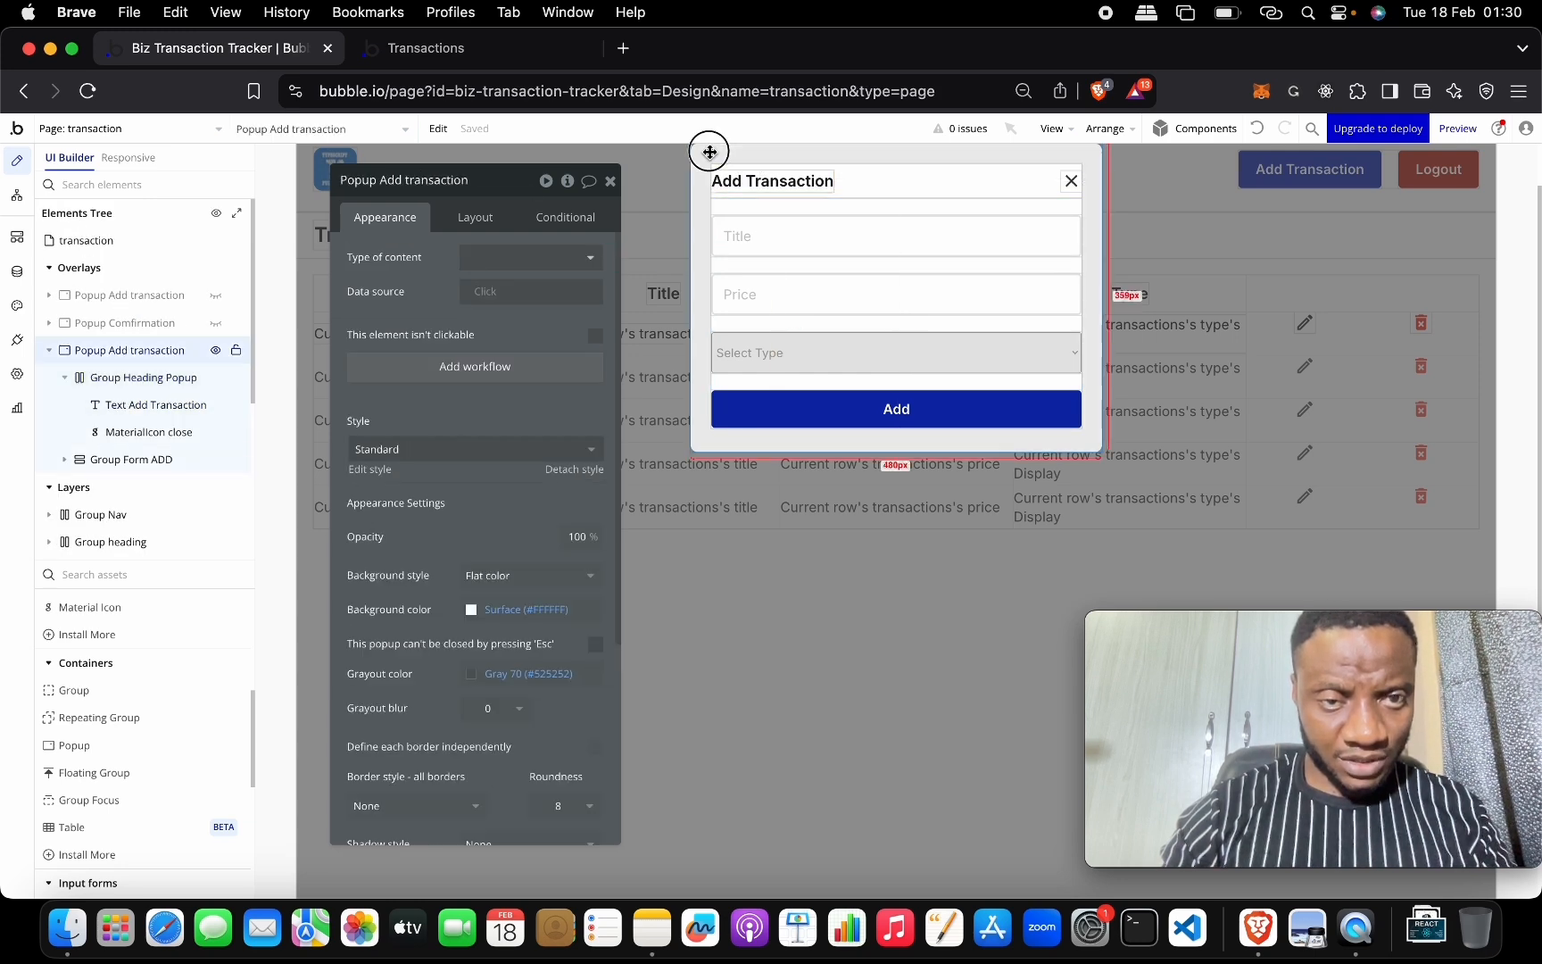
{"action": "left_click", "coordinate": [384, 172]}
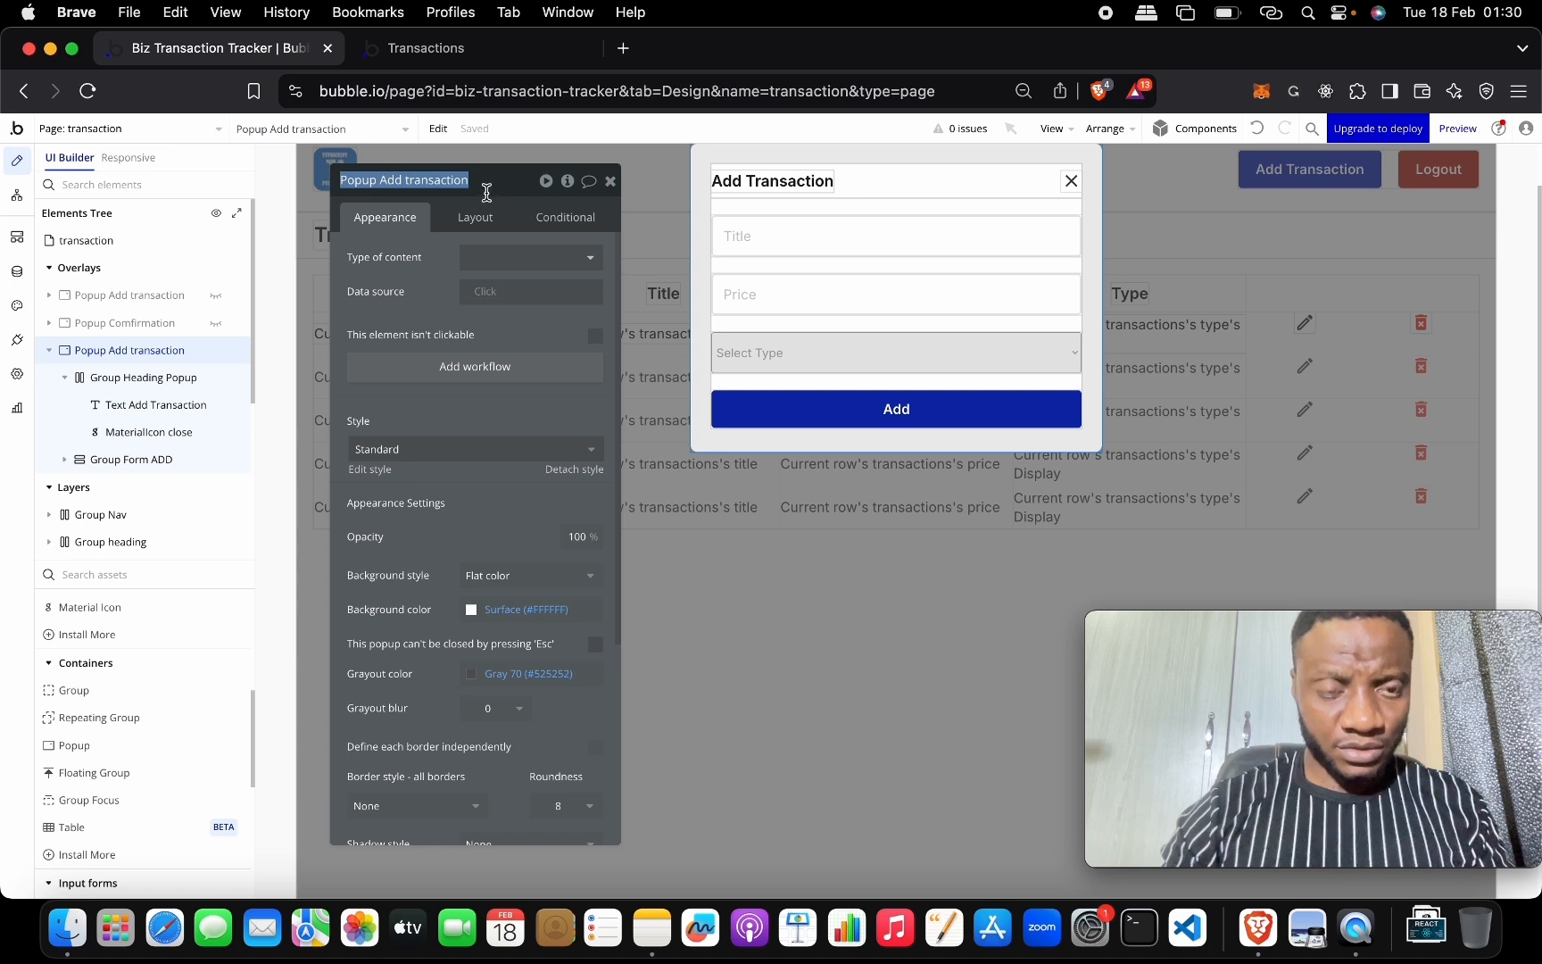
{"action": "left_click", "coordinate": [386, 183]}
{"action": "type", "text": "Edit"}
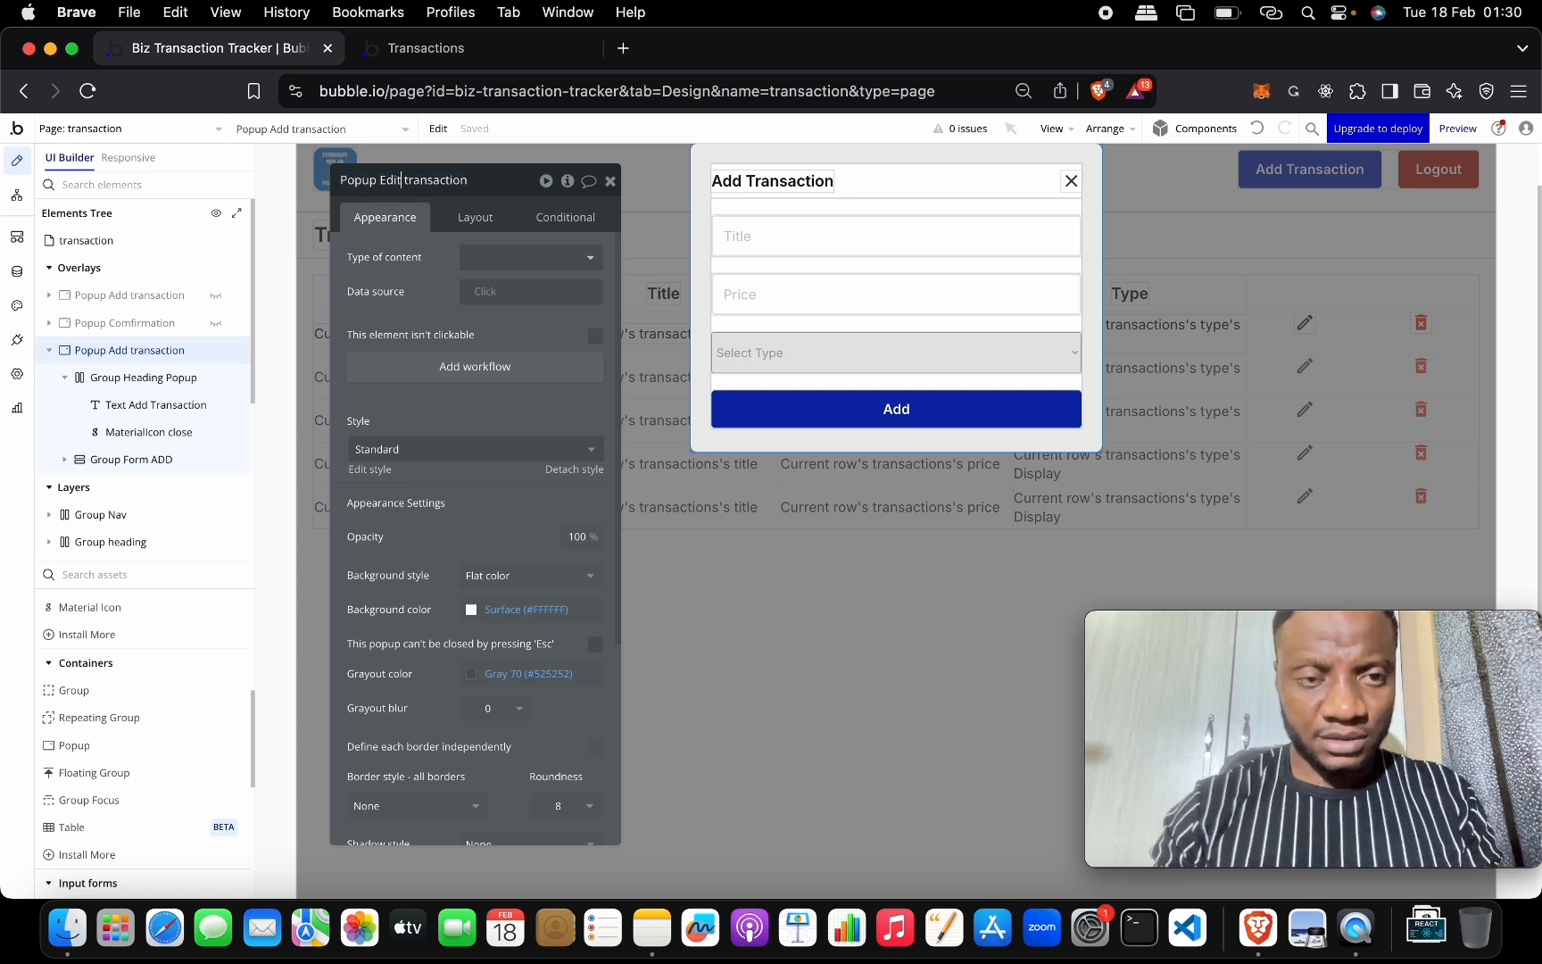
Change the duplicate's heading from Add Transaction to Update Transaction.
{"action": "double_click", "coordinate": [732, 175]}
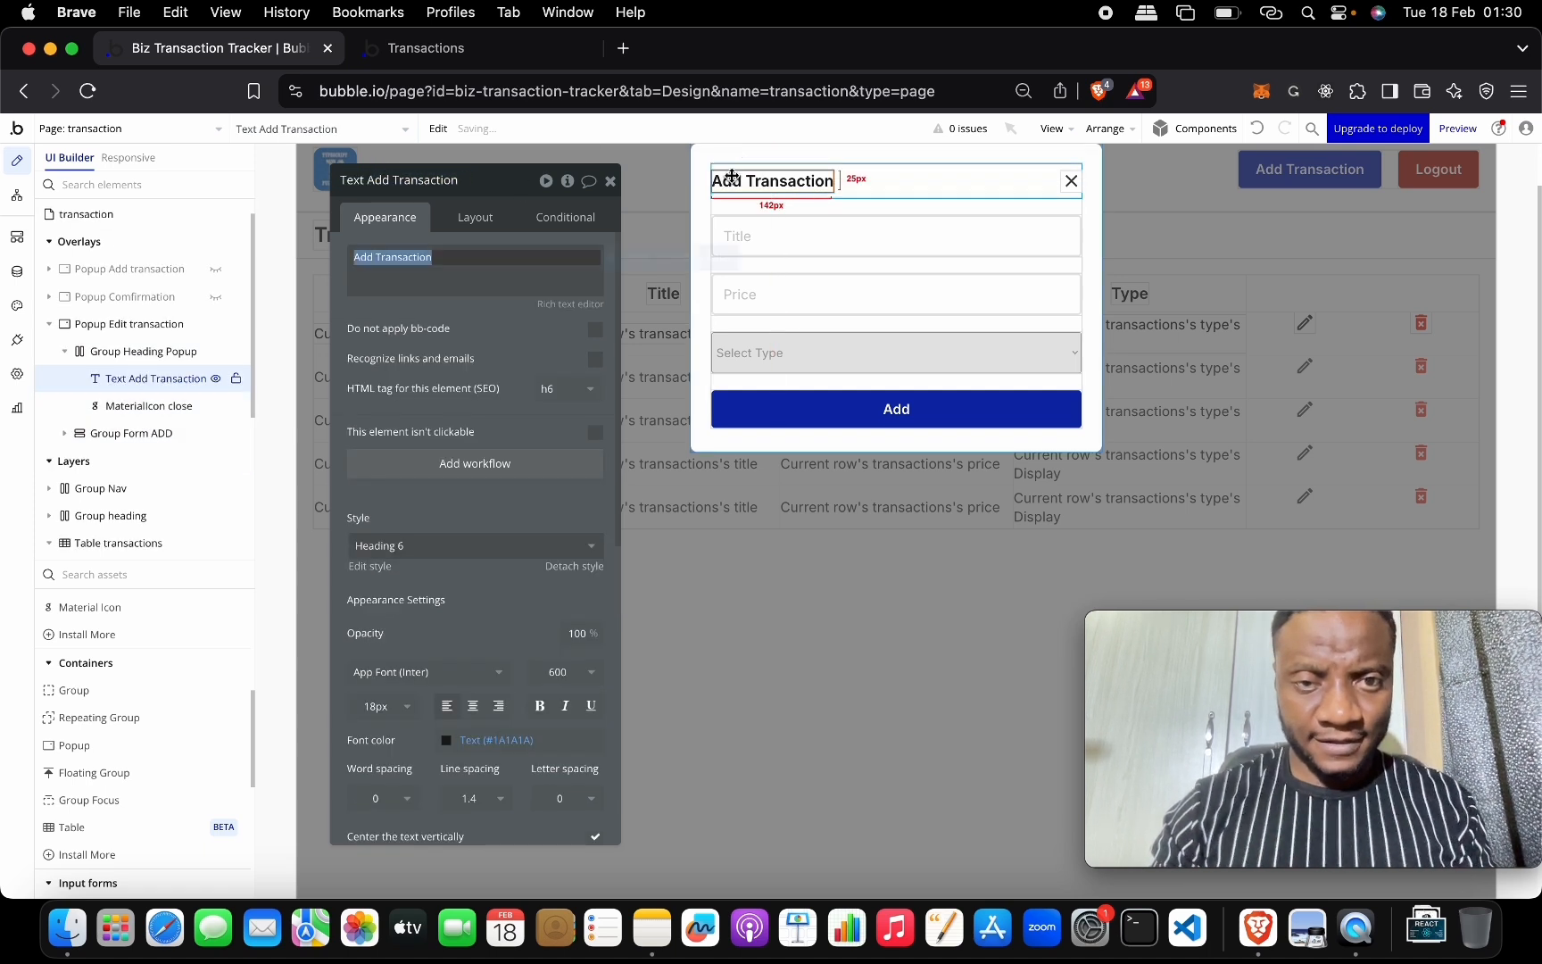
{"action": "double_click", "coordinate": [730, 178]}
{"action": "double_click", "coordinate": [361, 257]}
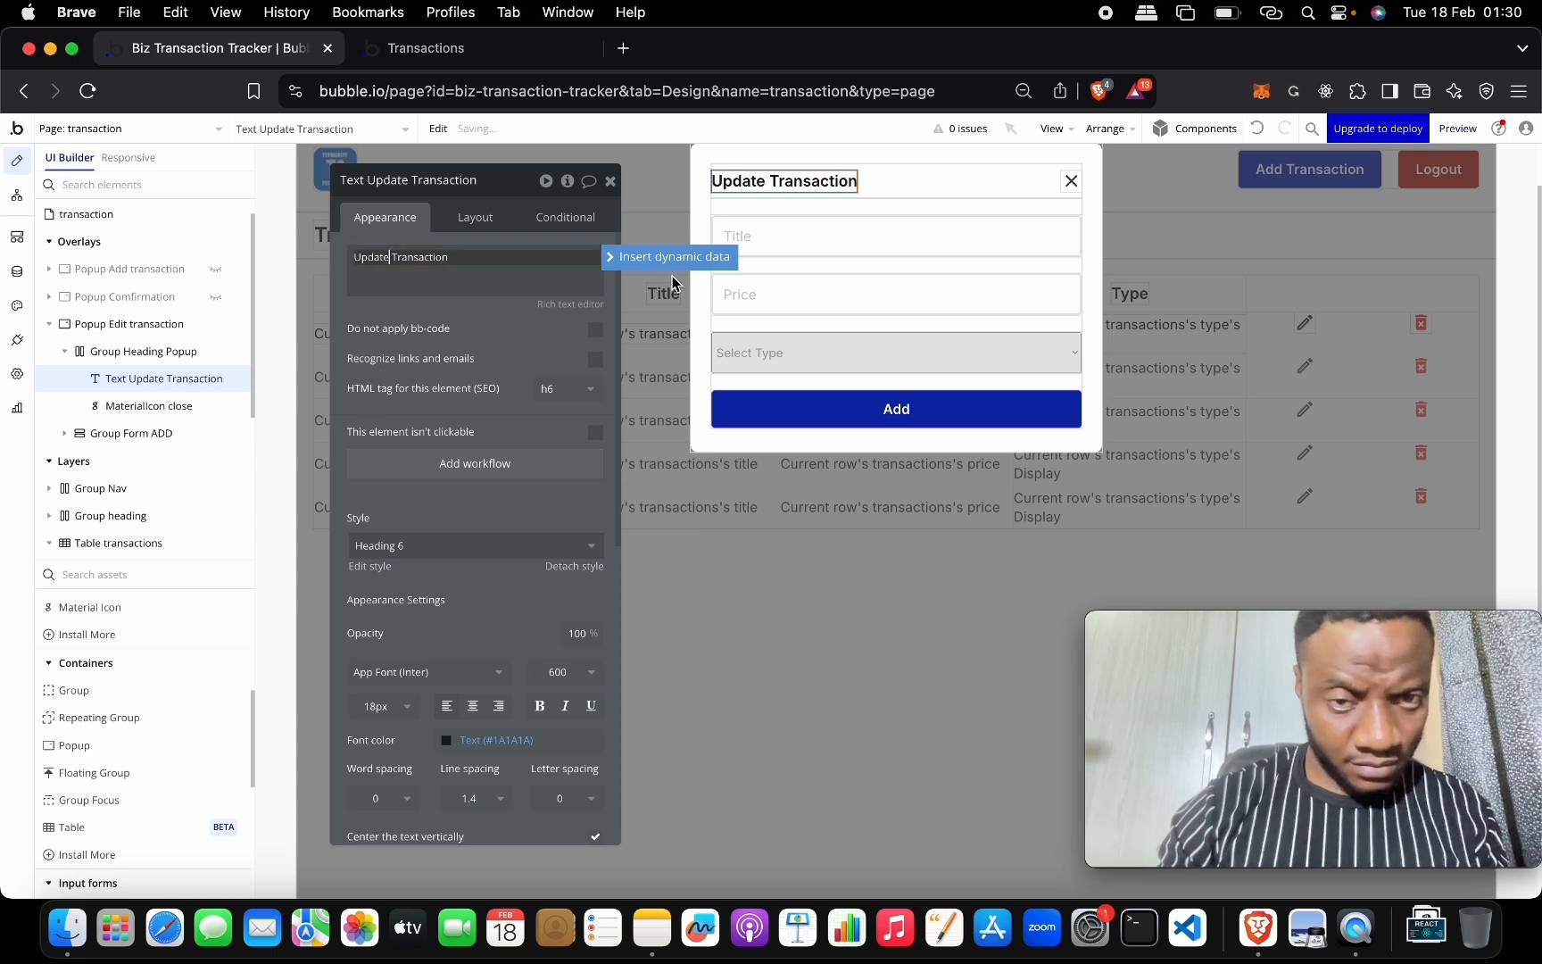
Rename the popup's Title, Price and Select Type fields with Edit names.
{"action": "left_click", "coordinate": [839, 240]}
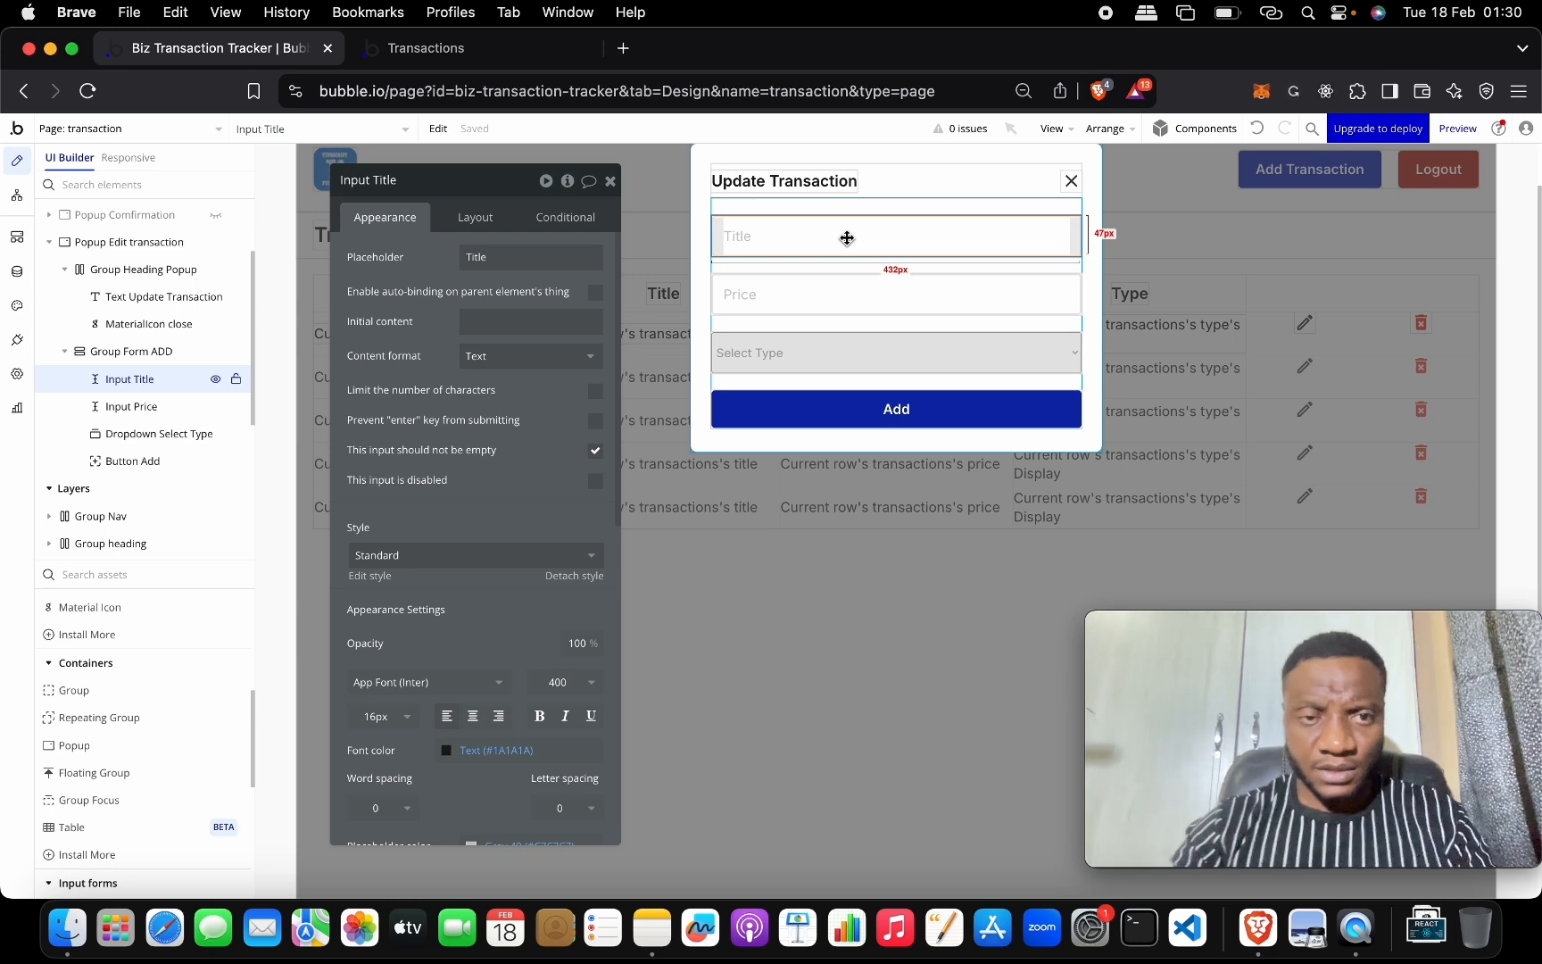
{"action": "scroll", "coordinate": [136, 287], "scroll_direction": "up", "scroll_amount": 3}
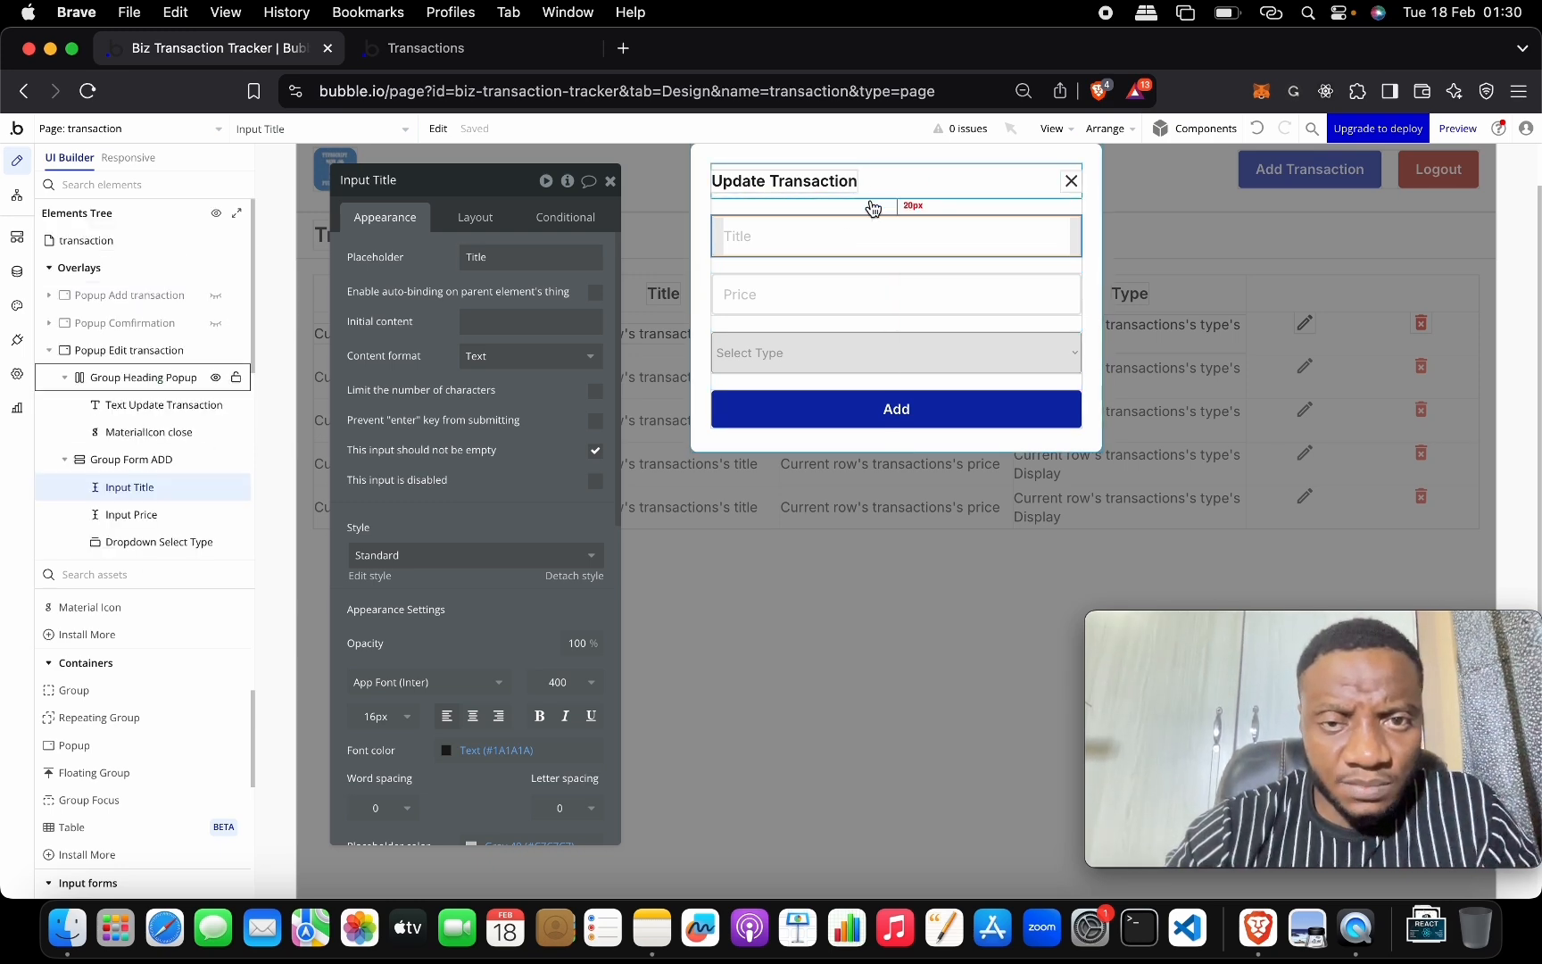
{"action": "left_click", "coordinate": [744, 233]}
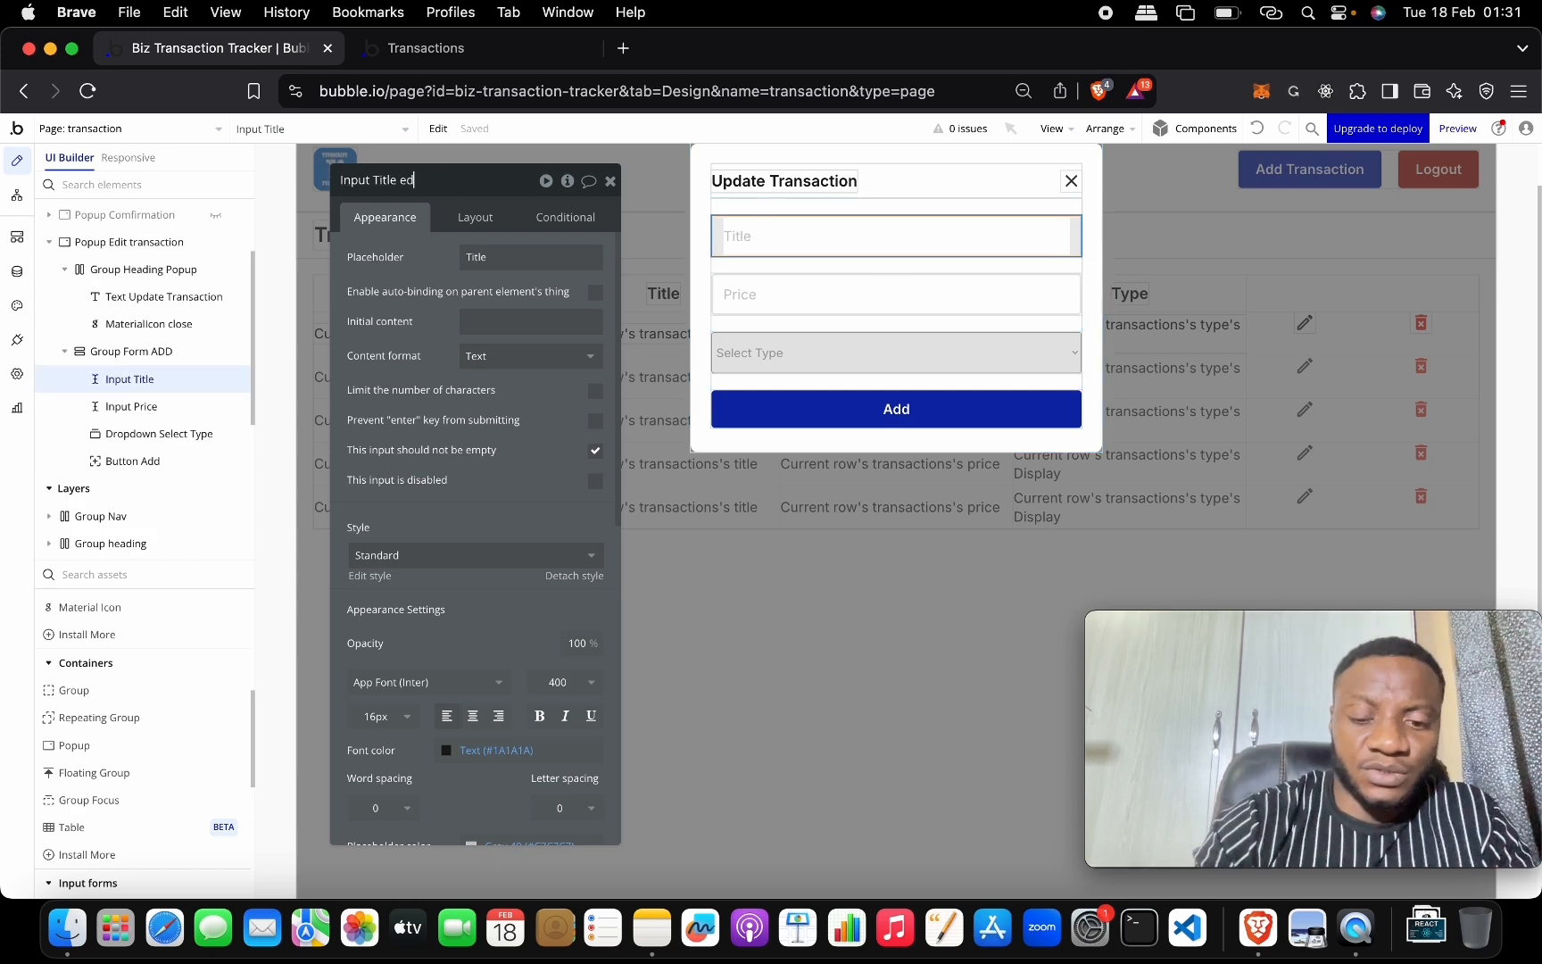
{"action": "type", "text": "it"}
{"action": "left_click", "coordinate": [132, 406]}
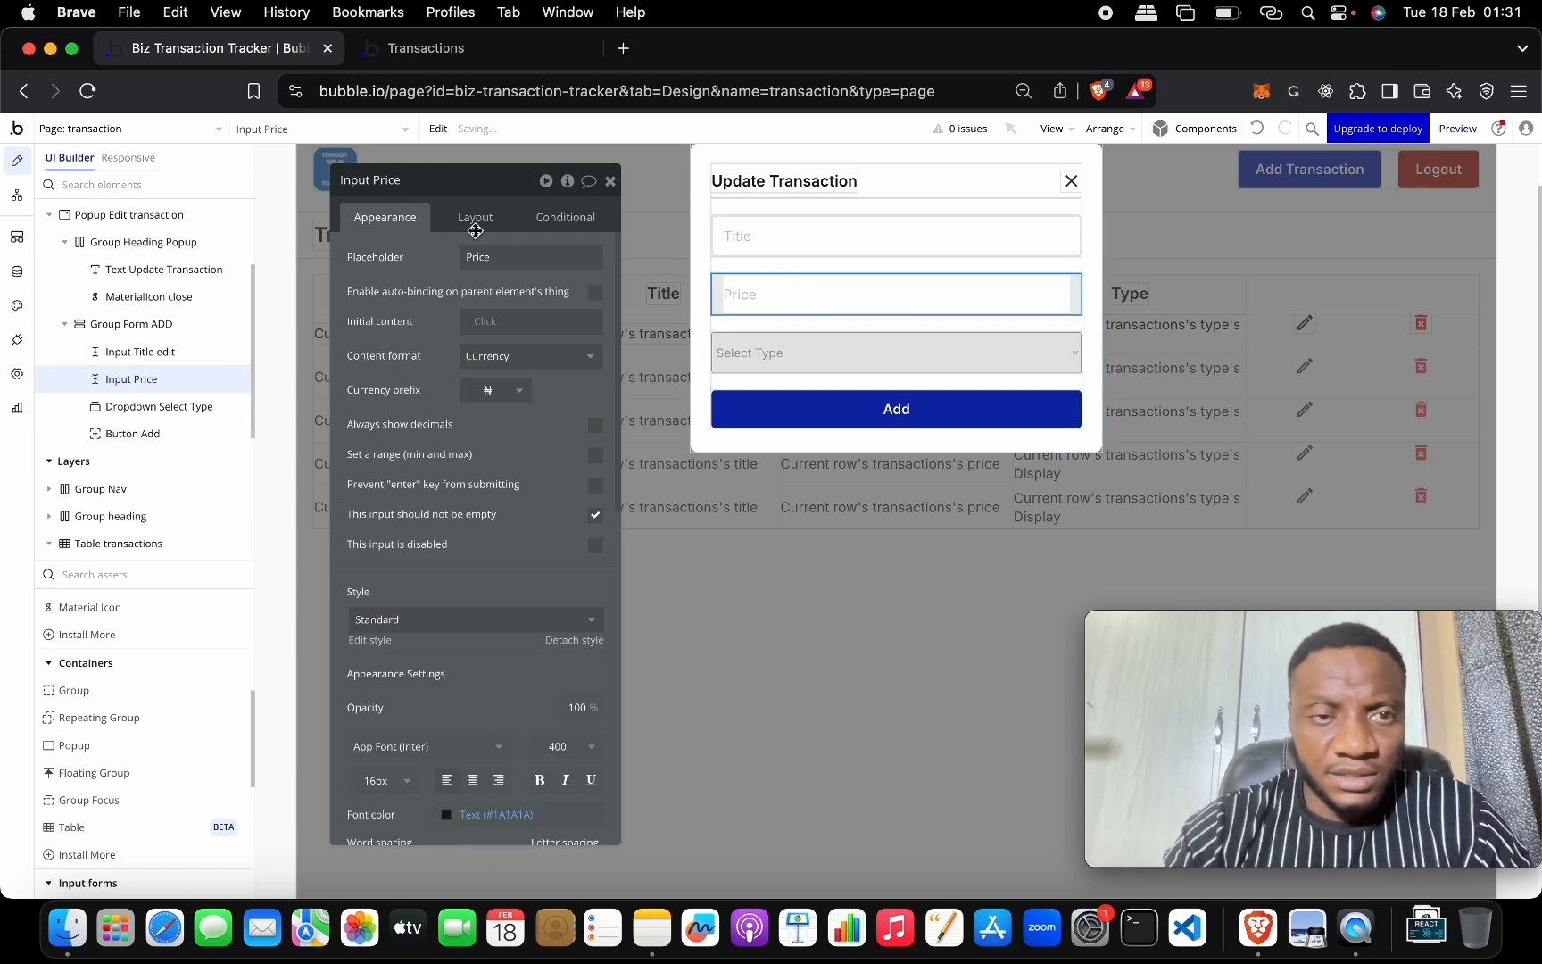
{"action": "left_click", "coordinate": [438, 180]}
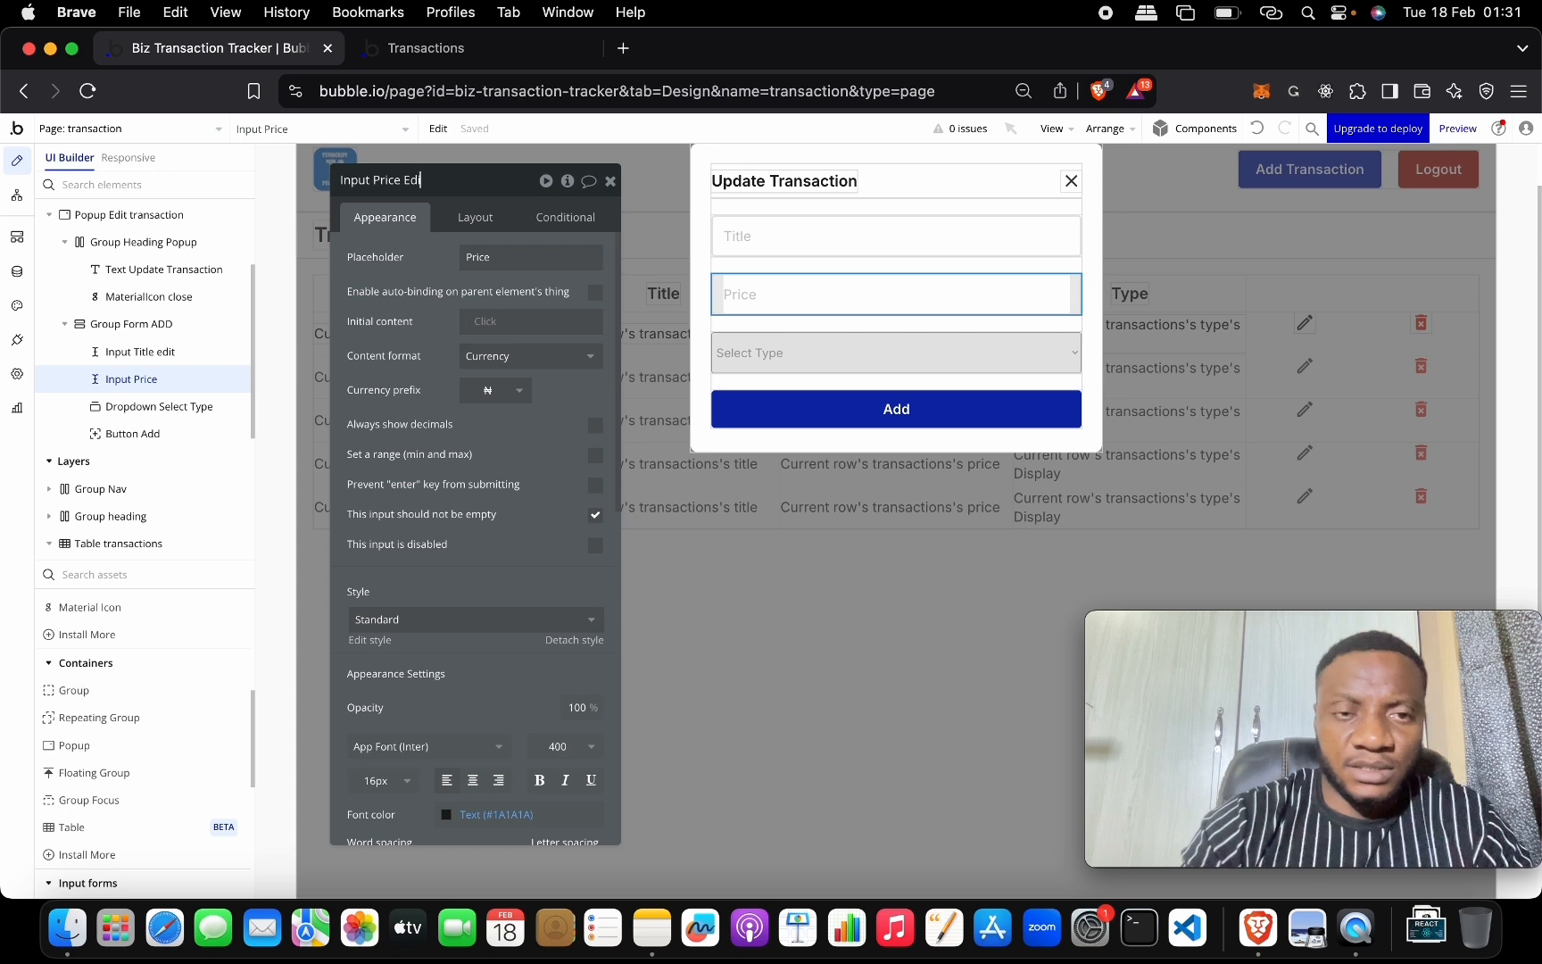
{"action": "left_click", "coordinate": [751, 353]}
{"action": "left_click", "coordinate": [447, 179]}
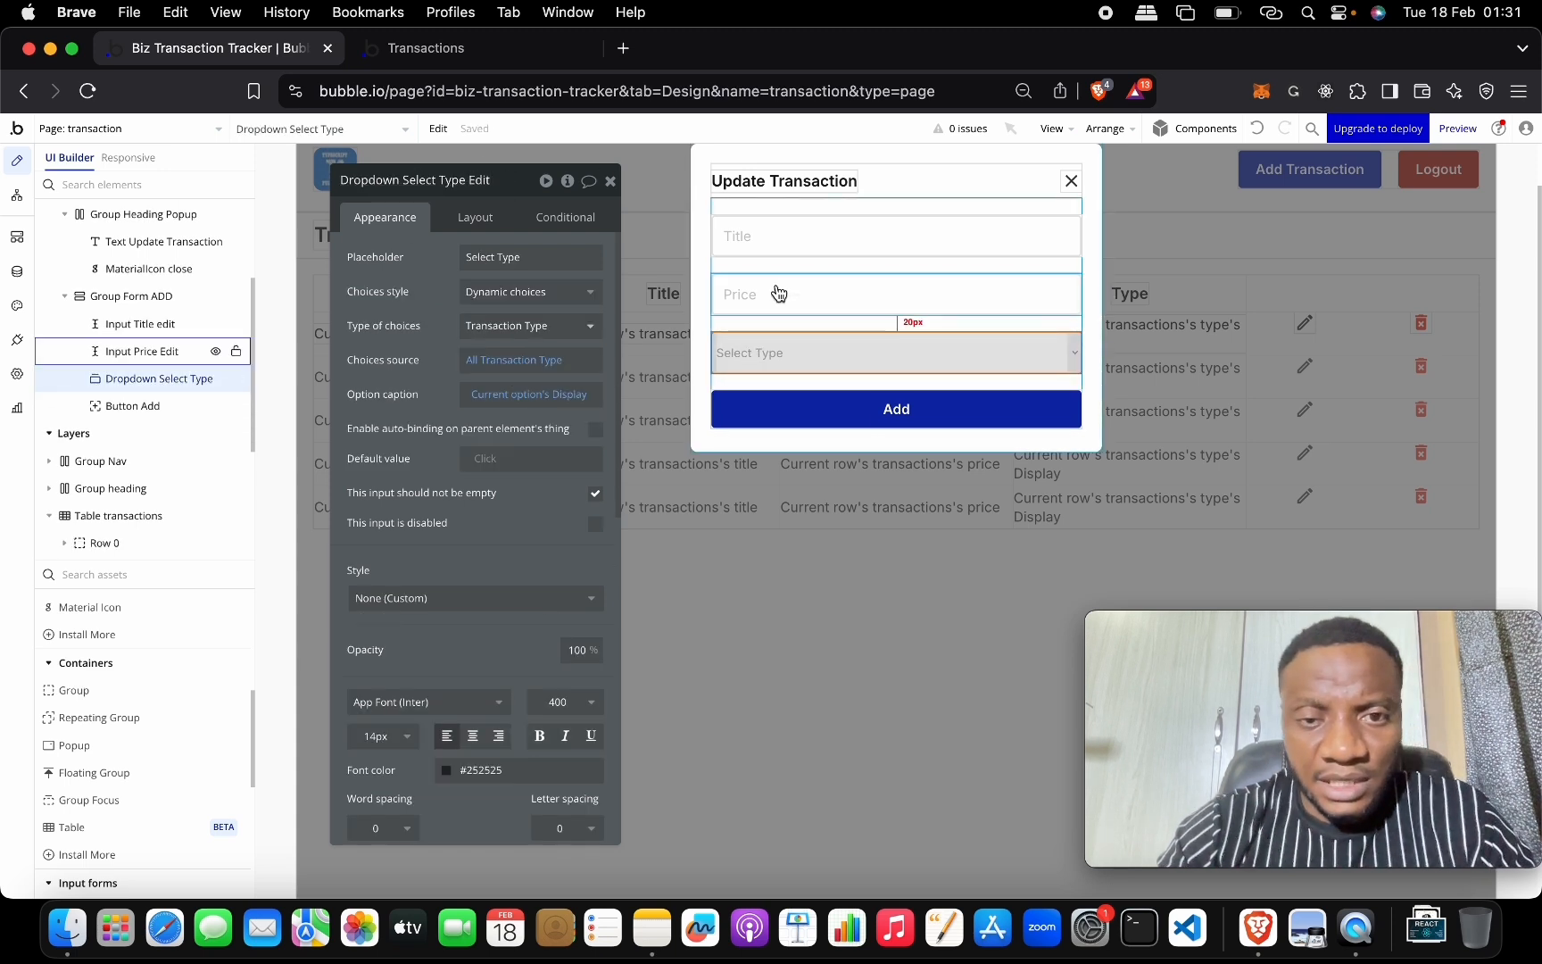
Relabel the popup's Add button to Edit and close the popup.
{"action": "left_click", "coordinate": [867, 403]}
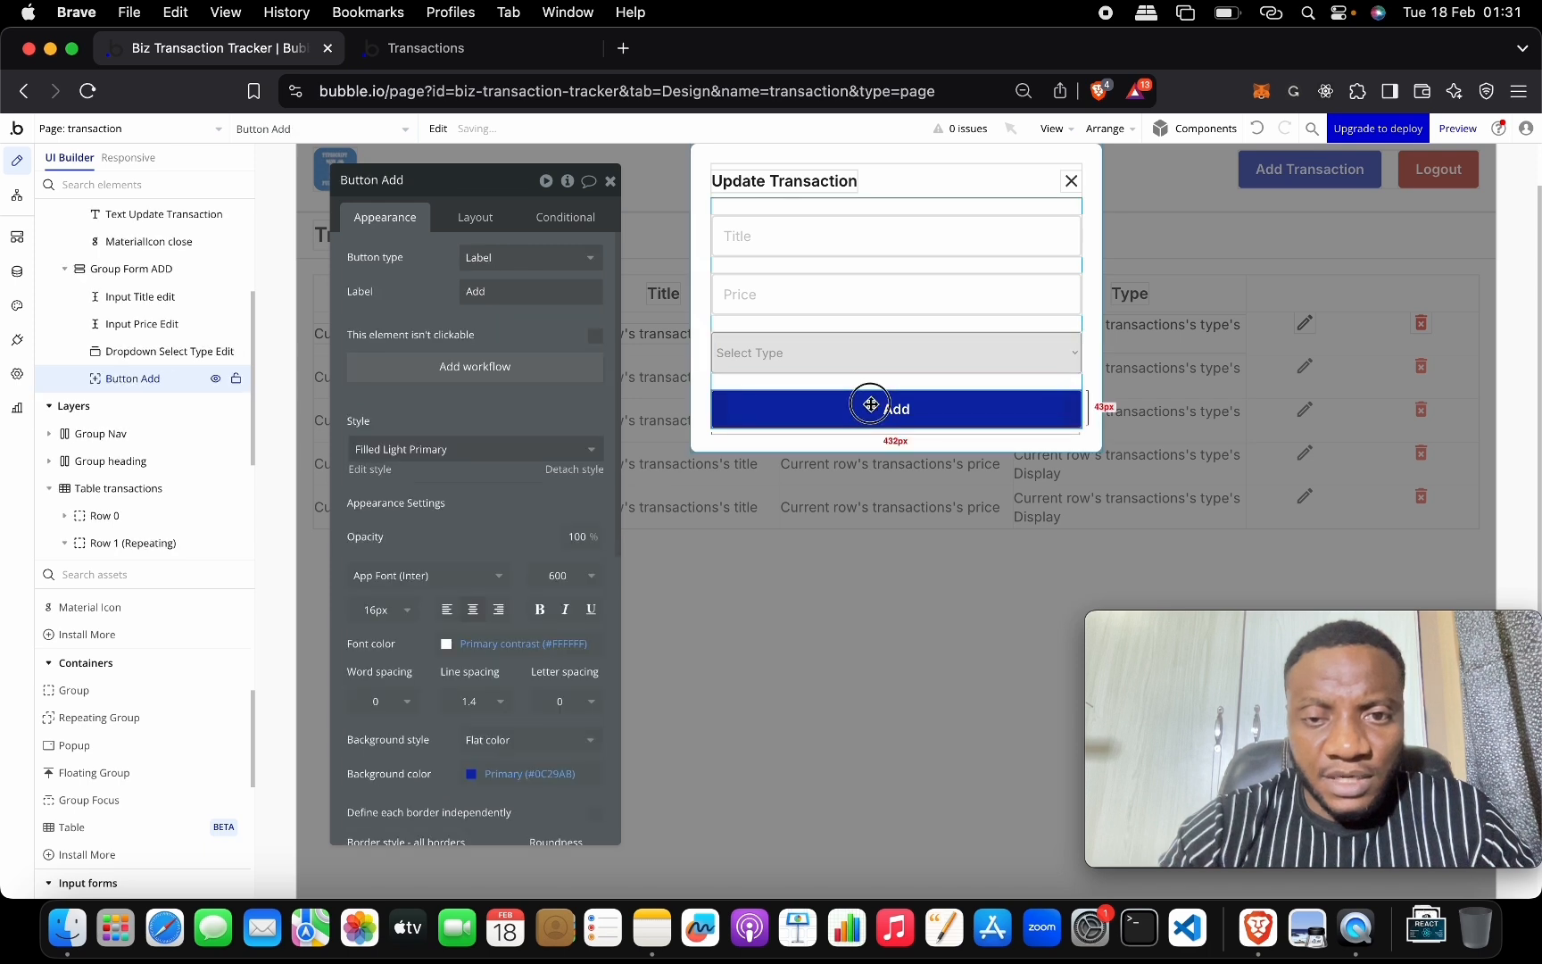
{"action": "double_click", "coordinate": [497, 295]}
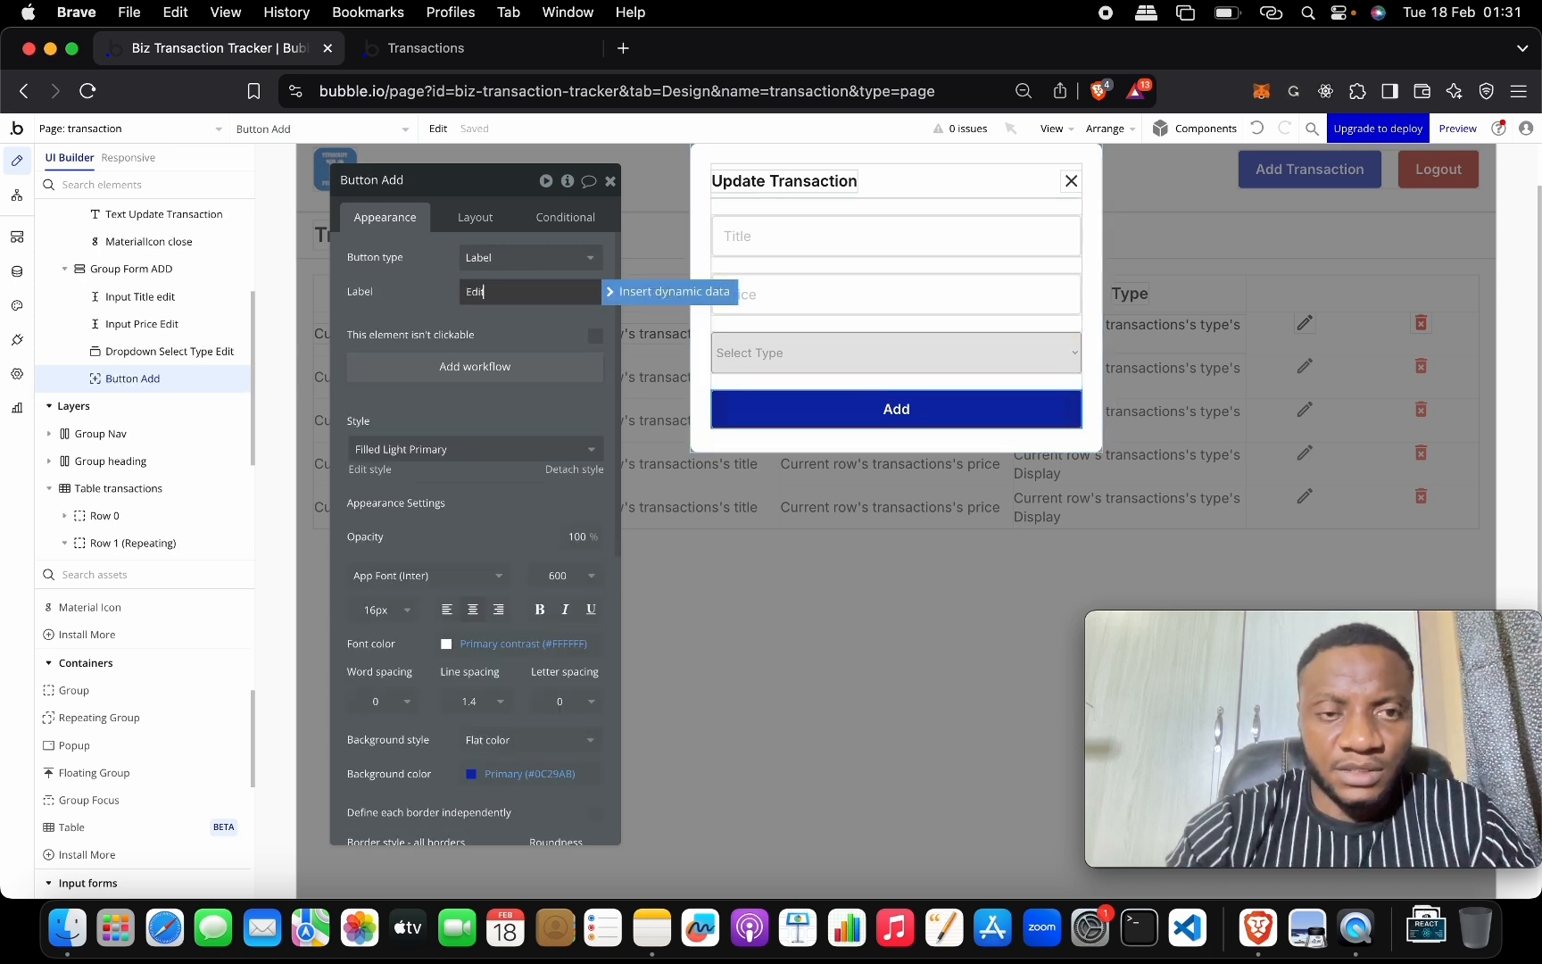
{"action": "type", "text": "Edit"}
{"action": "key", "text": "Return"}
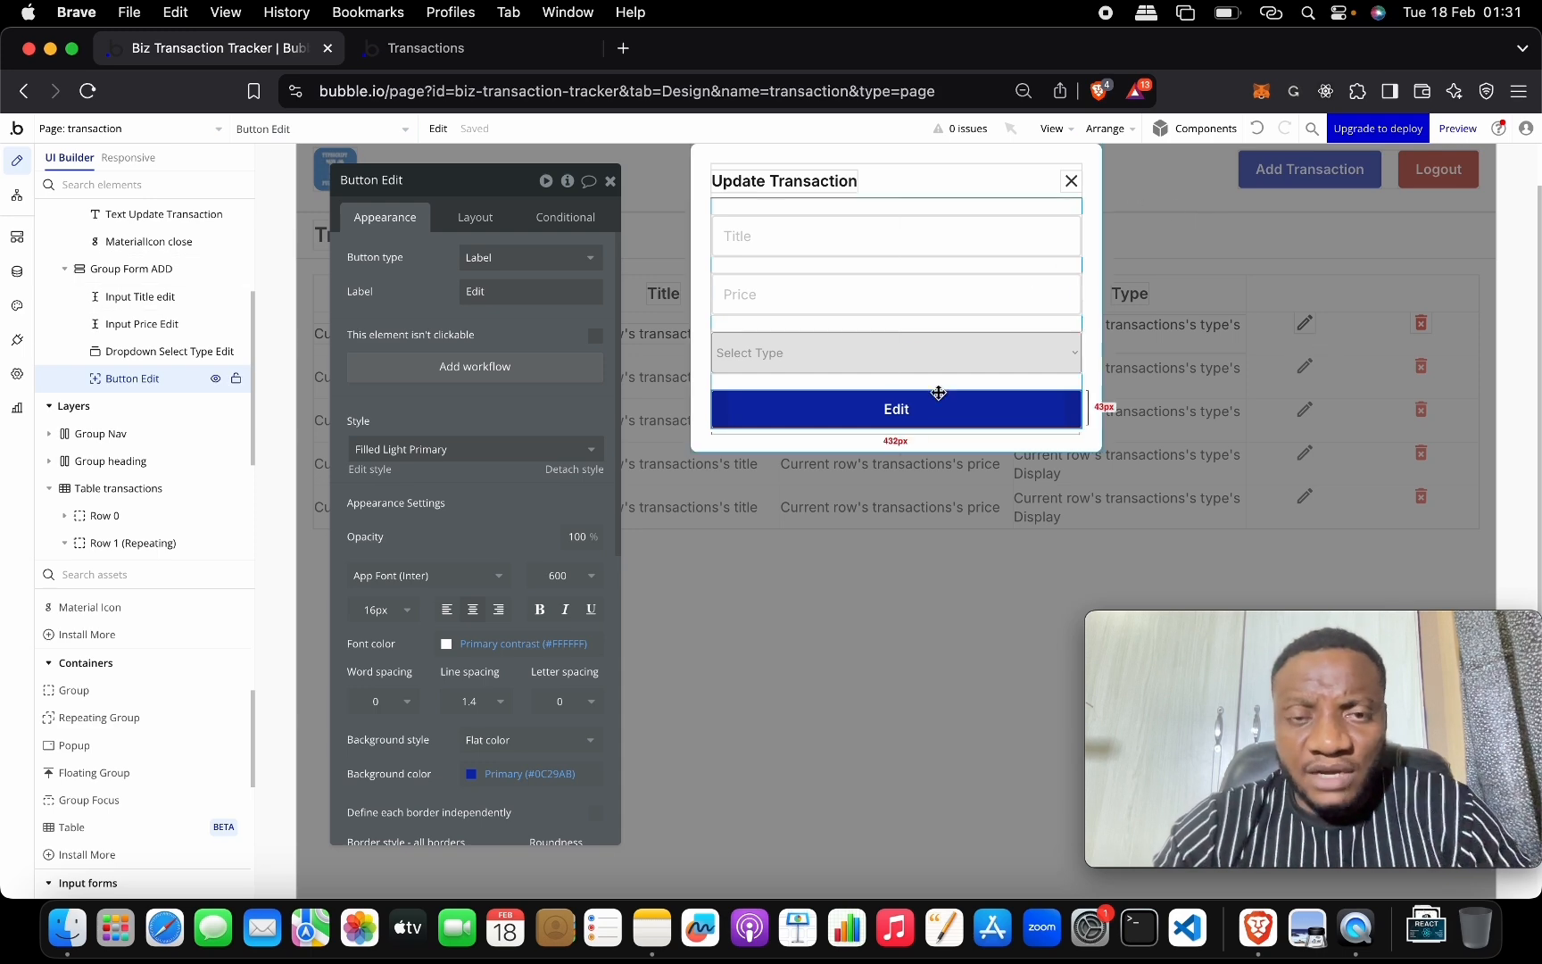
{"action": "left_click", "coordinate": [1250, 352]}
{"action": "left_click", "coordinate": [1306, 328]}
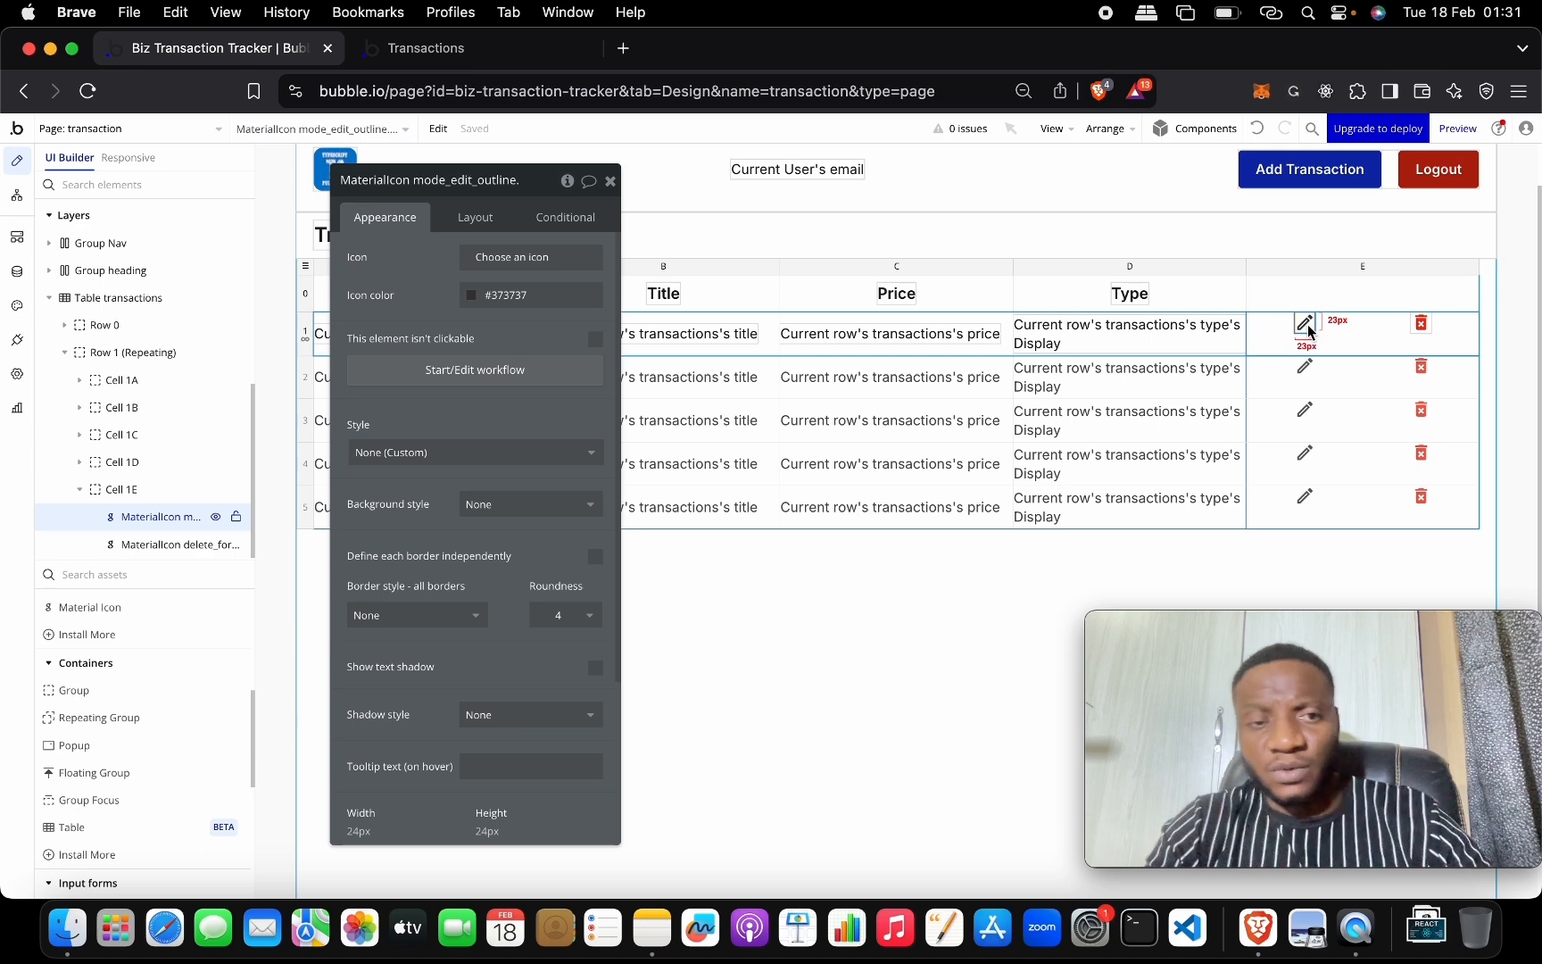
Make the edit icon's click workflow show Popup Edit transaction.
{"action": "left_click", "coordinate": [491, 373]}
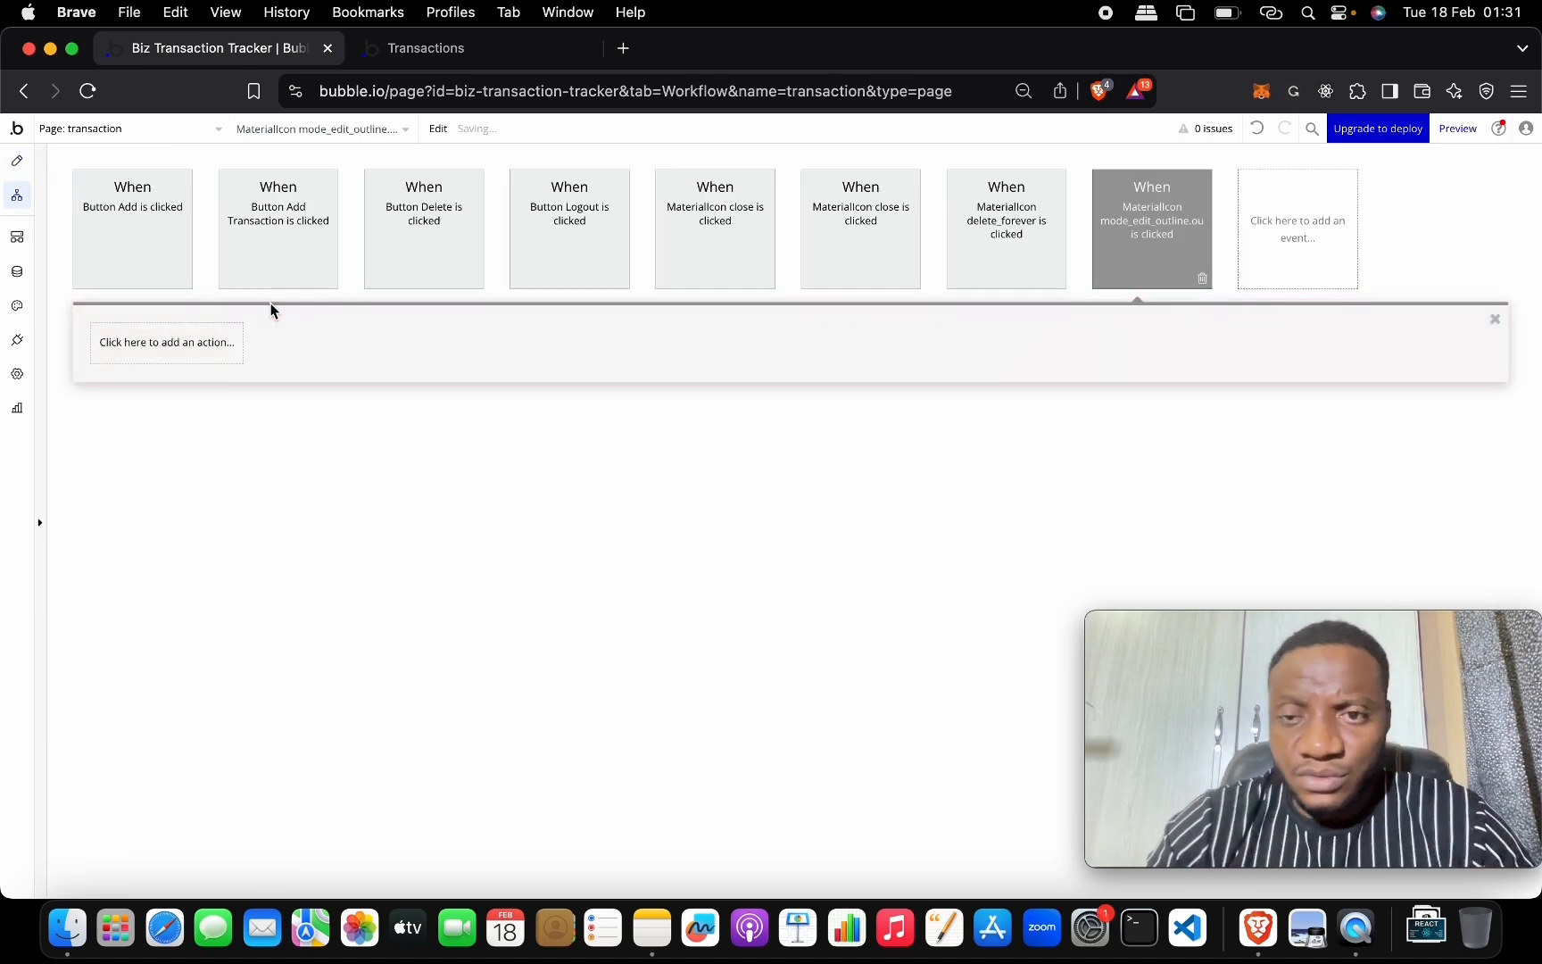
{"action": "left_click", "coordinate": [205, 347]}
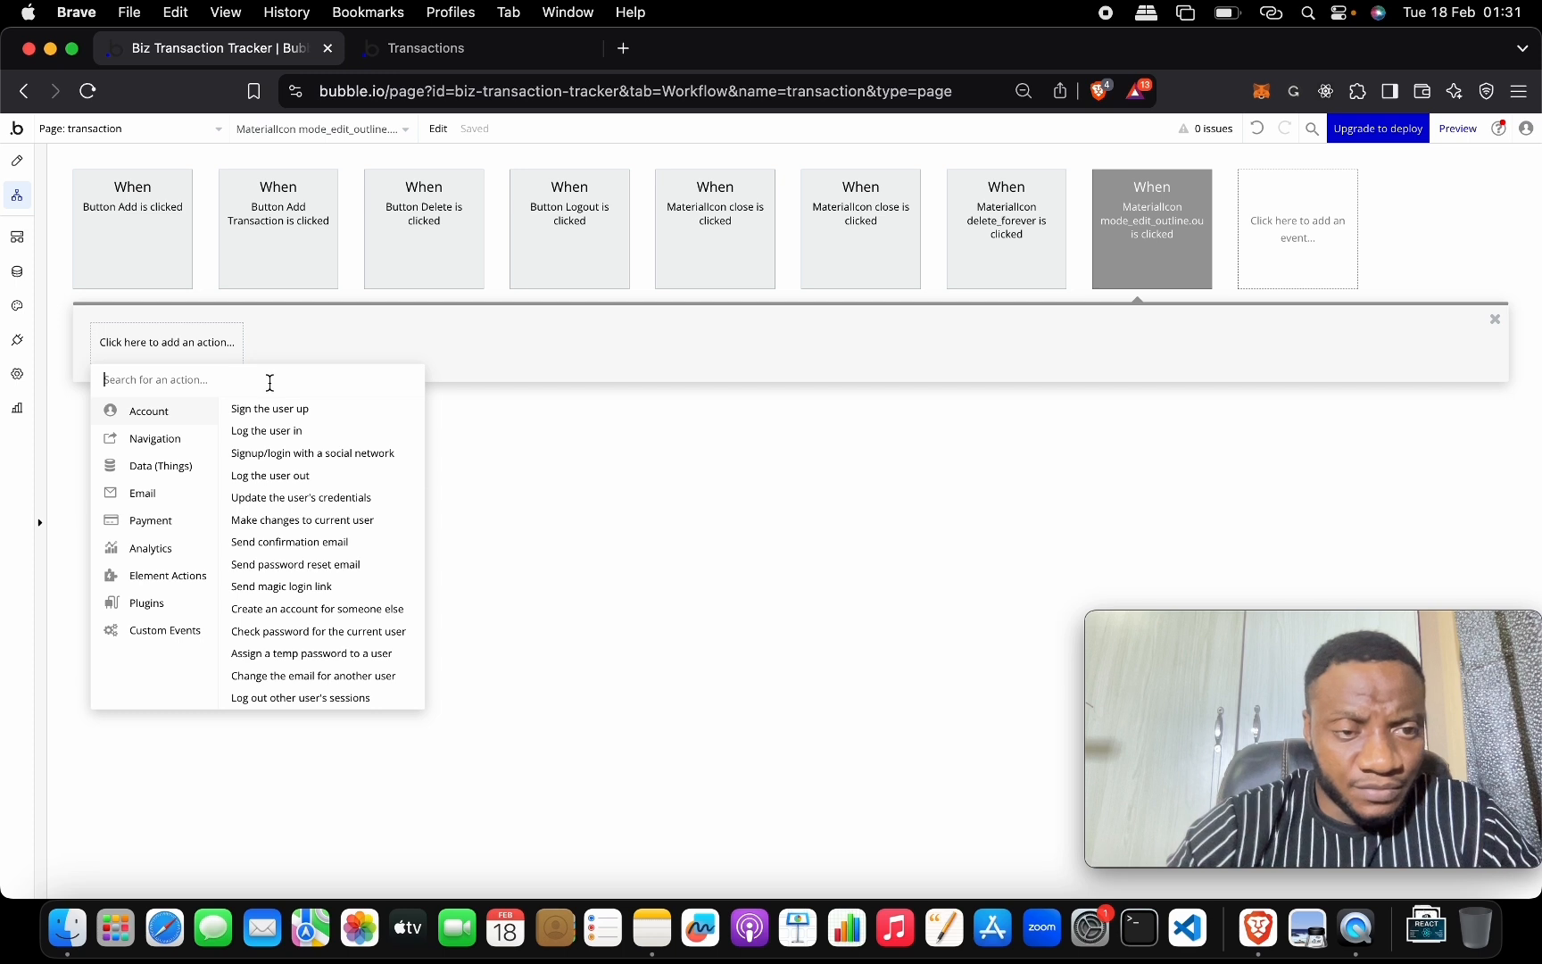
{"action": "type", "text": "sho"}
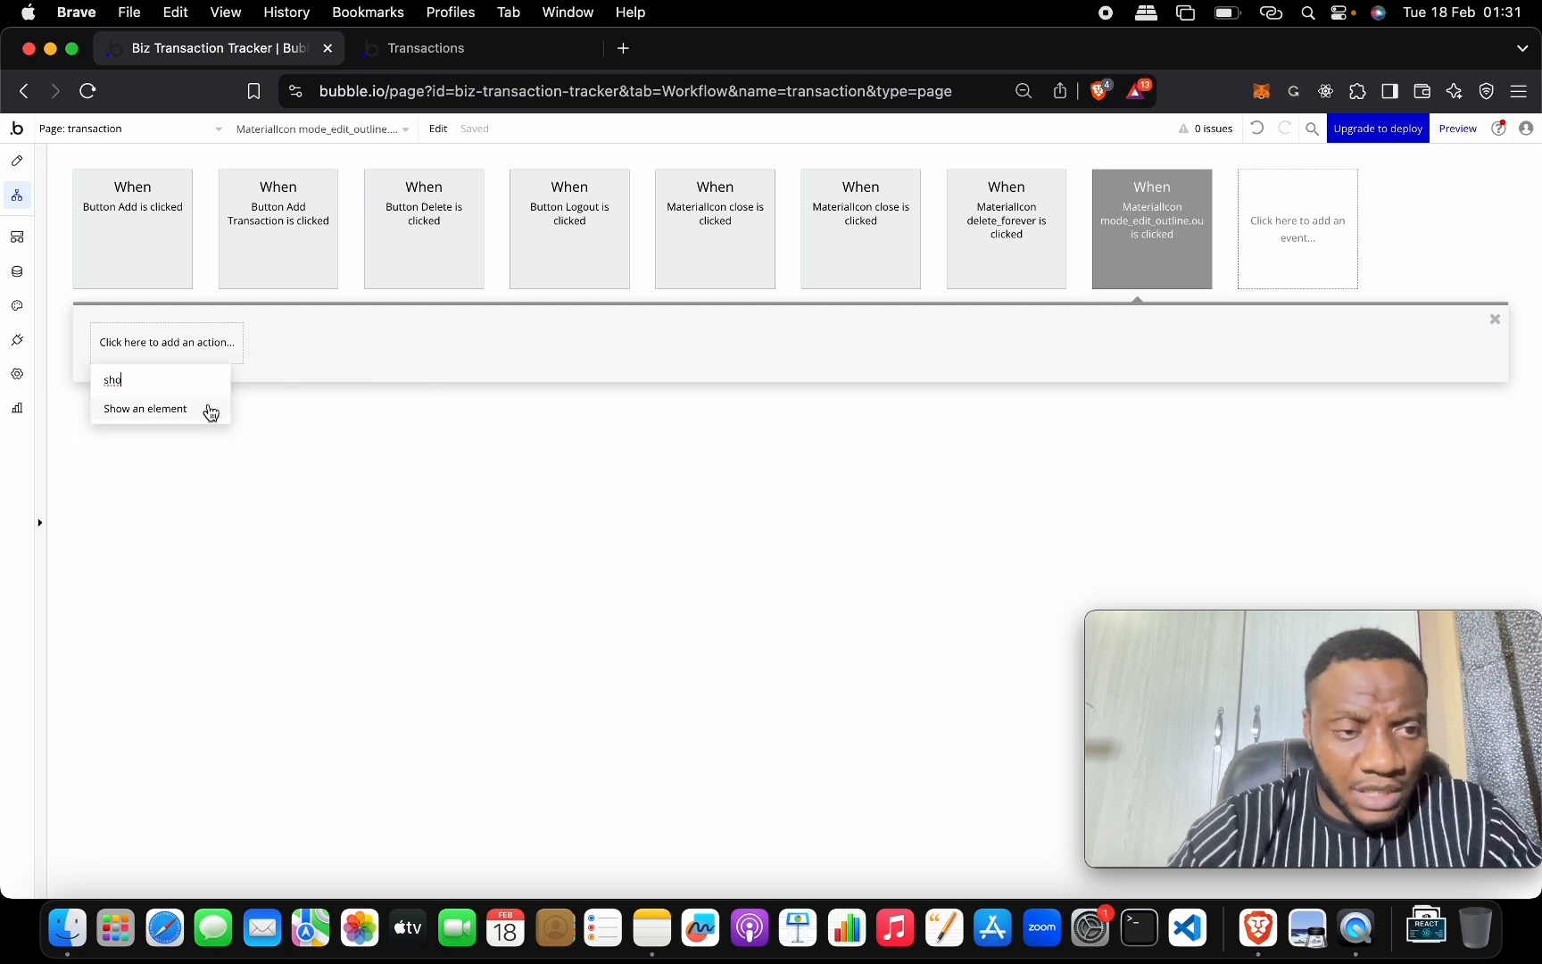
{"action": "left_click", "coordinate": [211, 411]}
{"action": "left_click", "coordinate": [504, 236]}
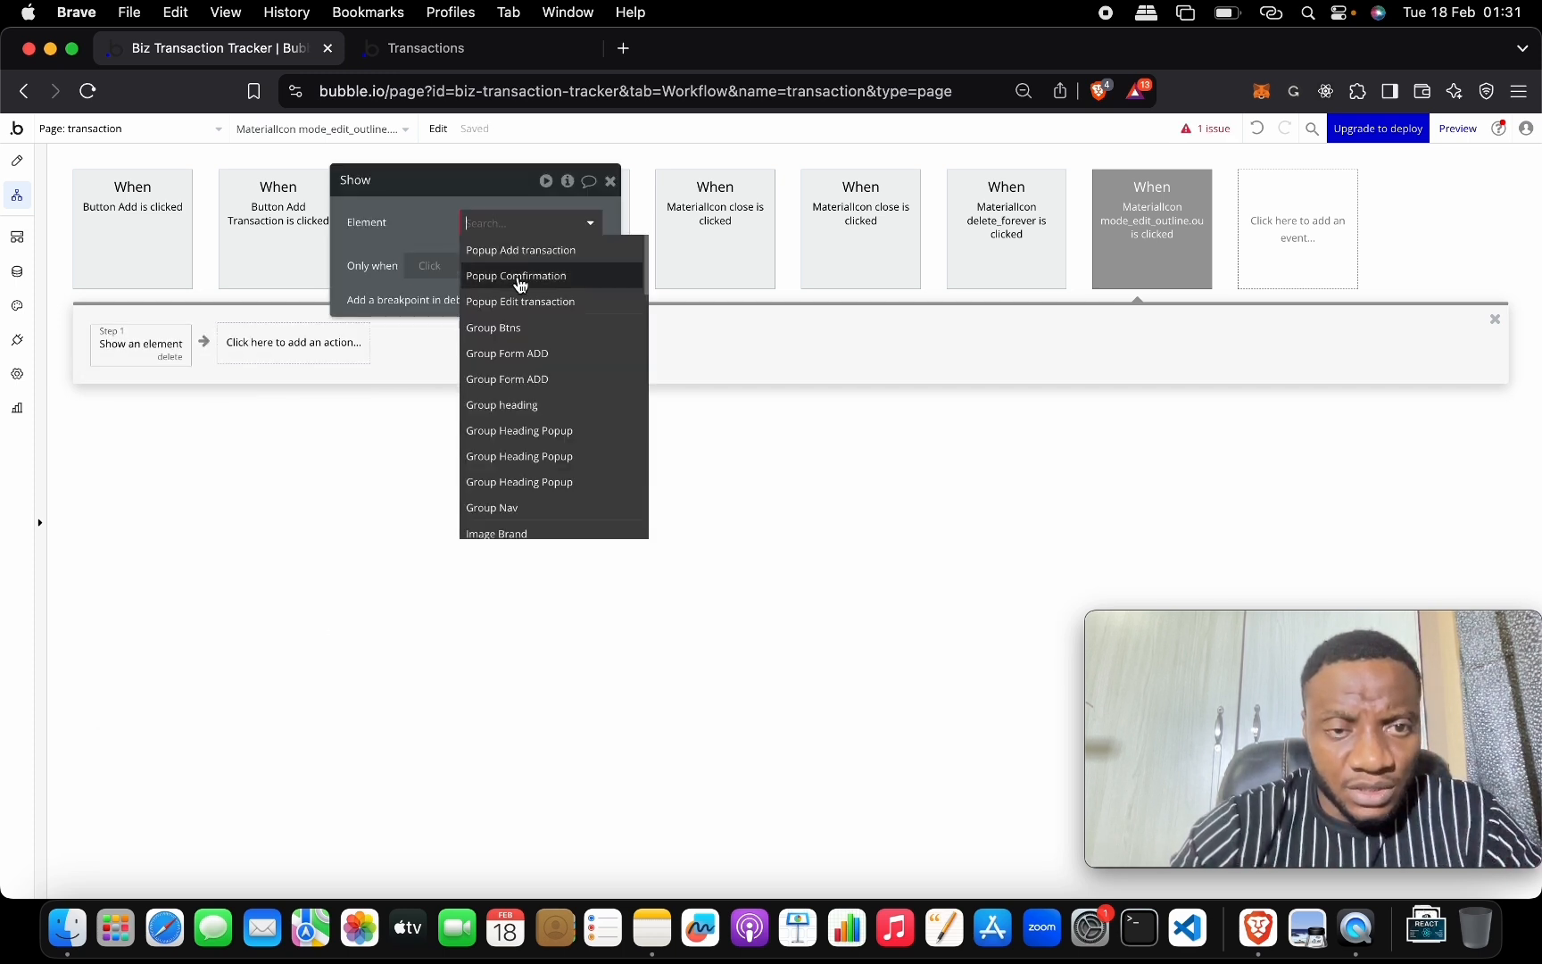
{"action": "left_click", "coordinate": [518, 298]}
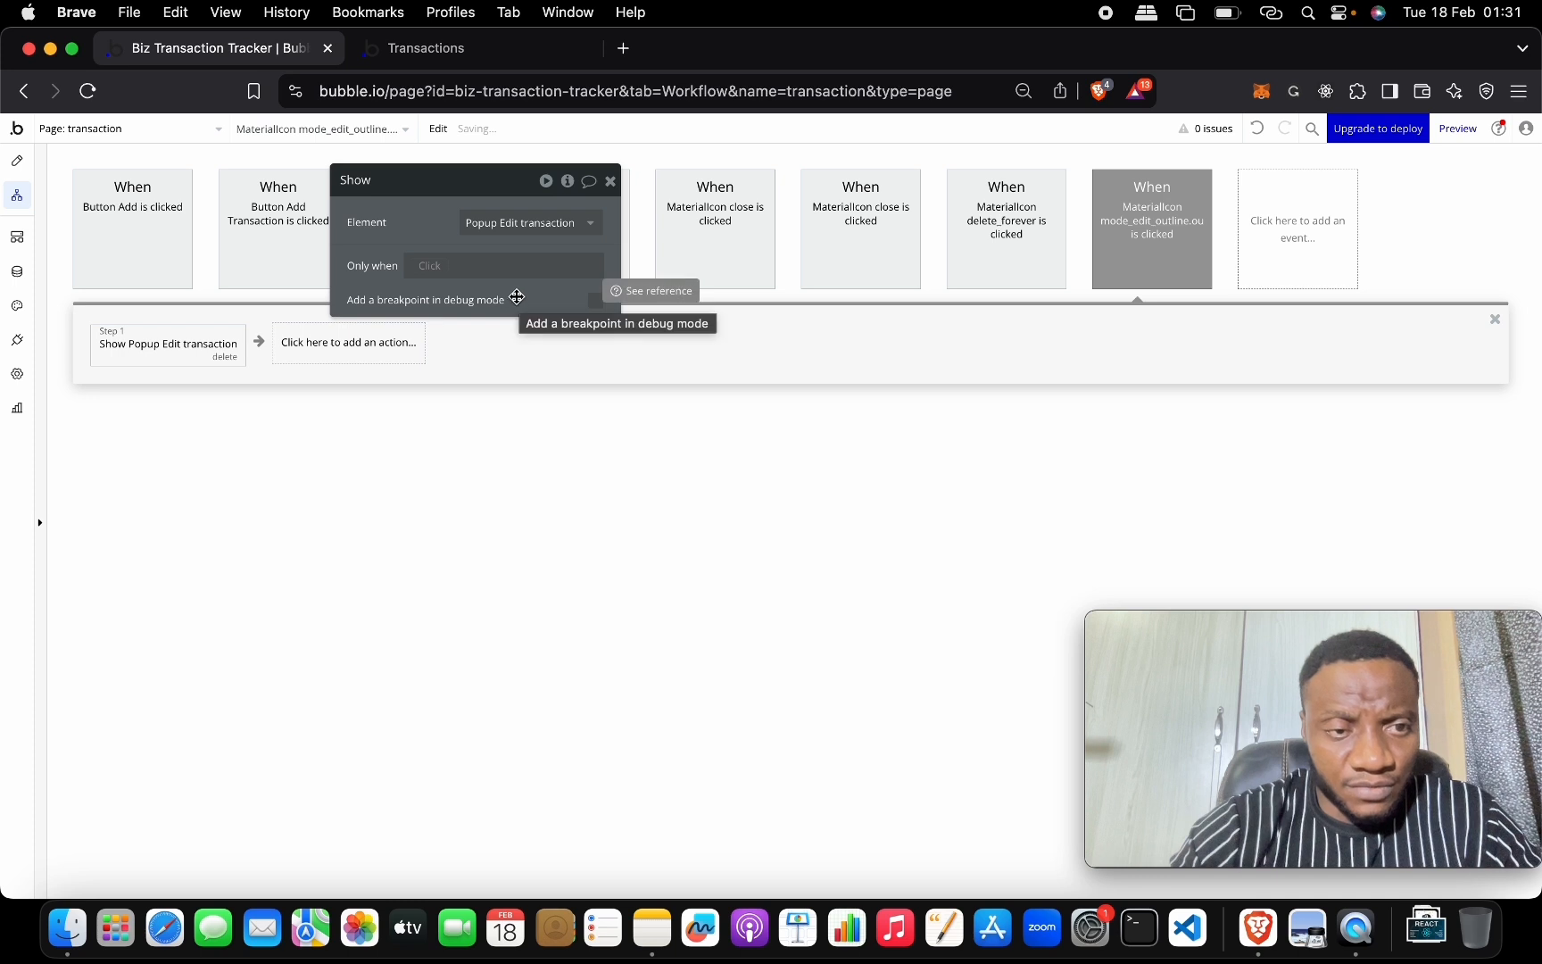
Add a Display data action passing Current row's transactions to the popup.
{"action": "left_click", "coordinate": [369, 345]}
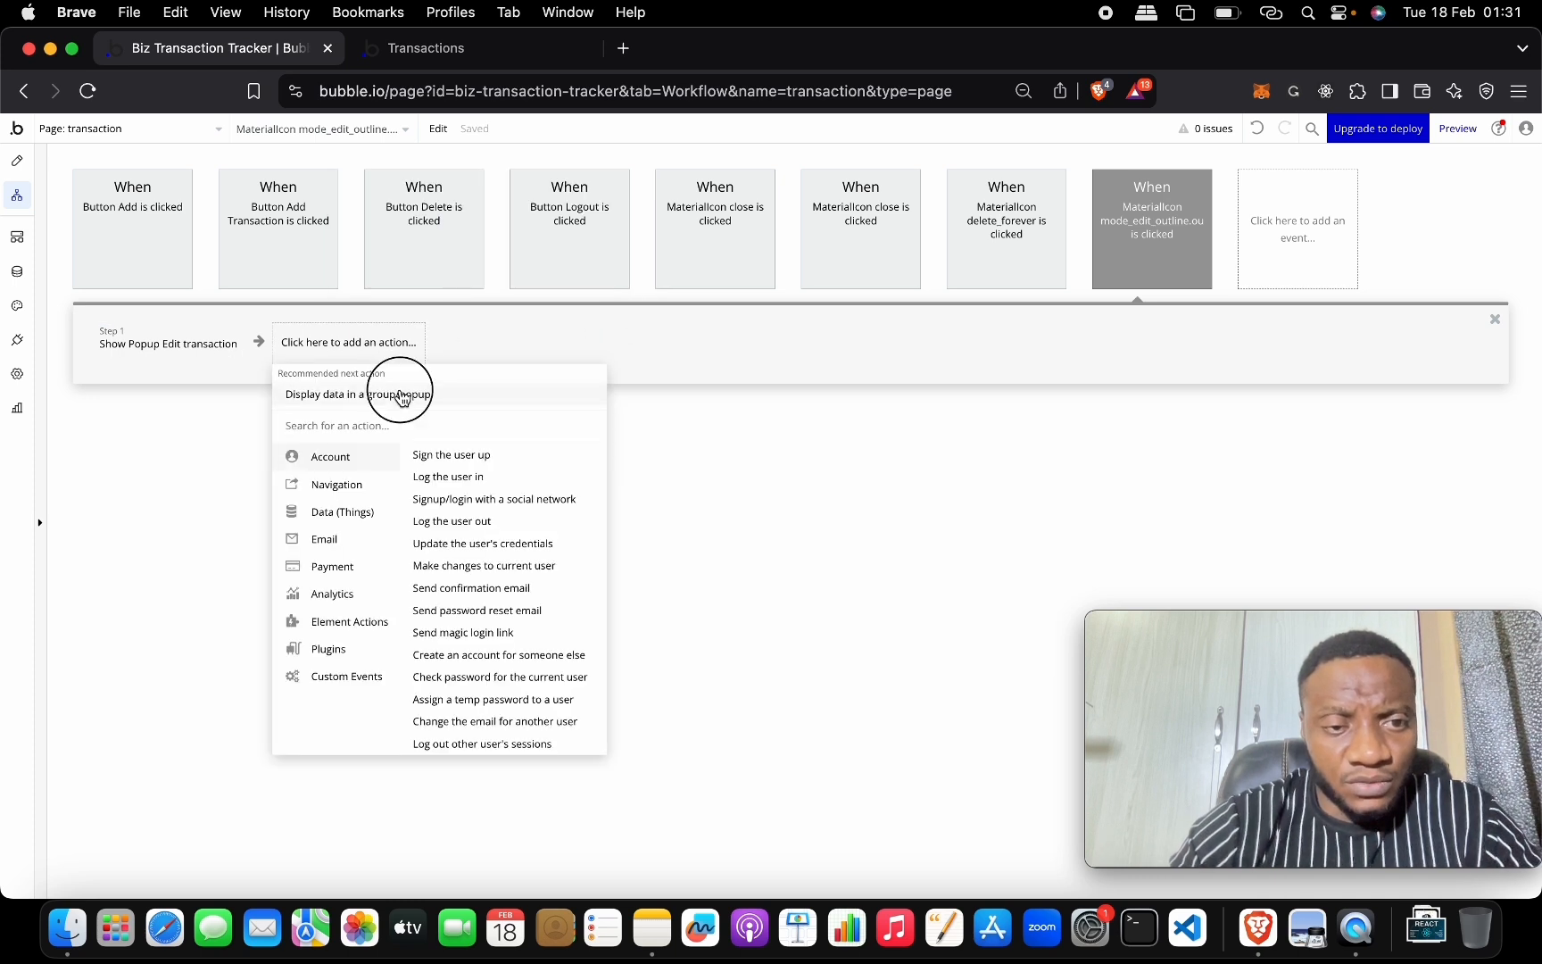
{"action": "left_click", "coordinate": [399, 393]}
{"action": "left_click", "coordinate": [494, 258]}
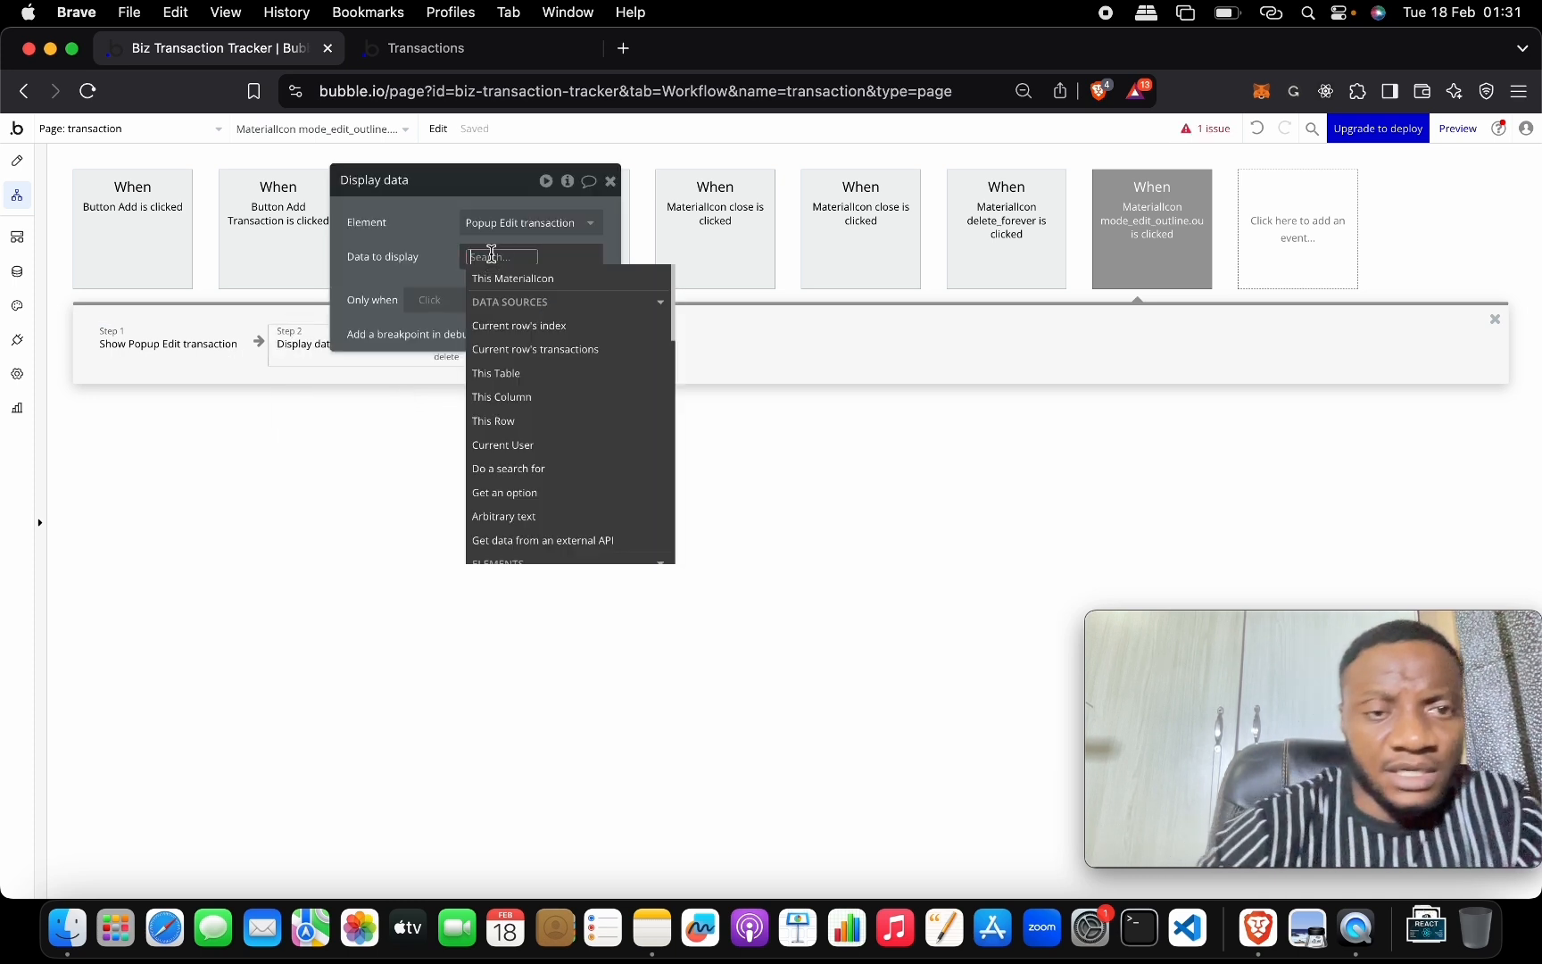
{"action": "left_click", "coordinate": [584, 349]}
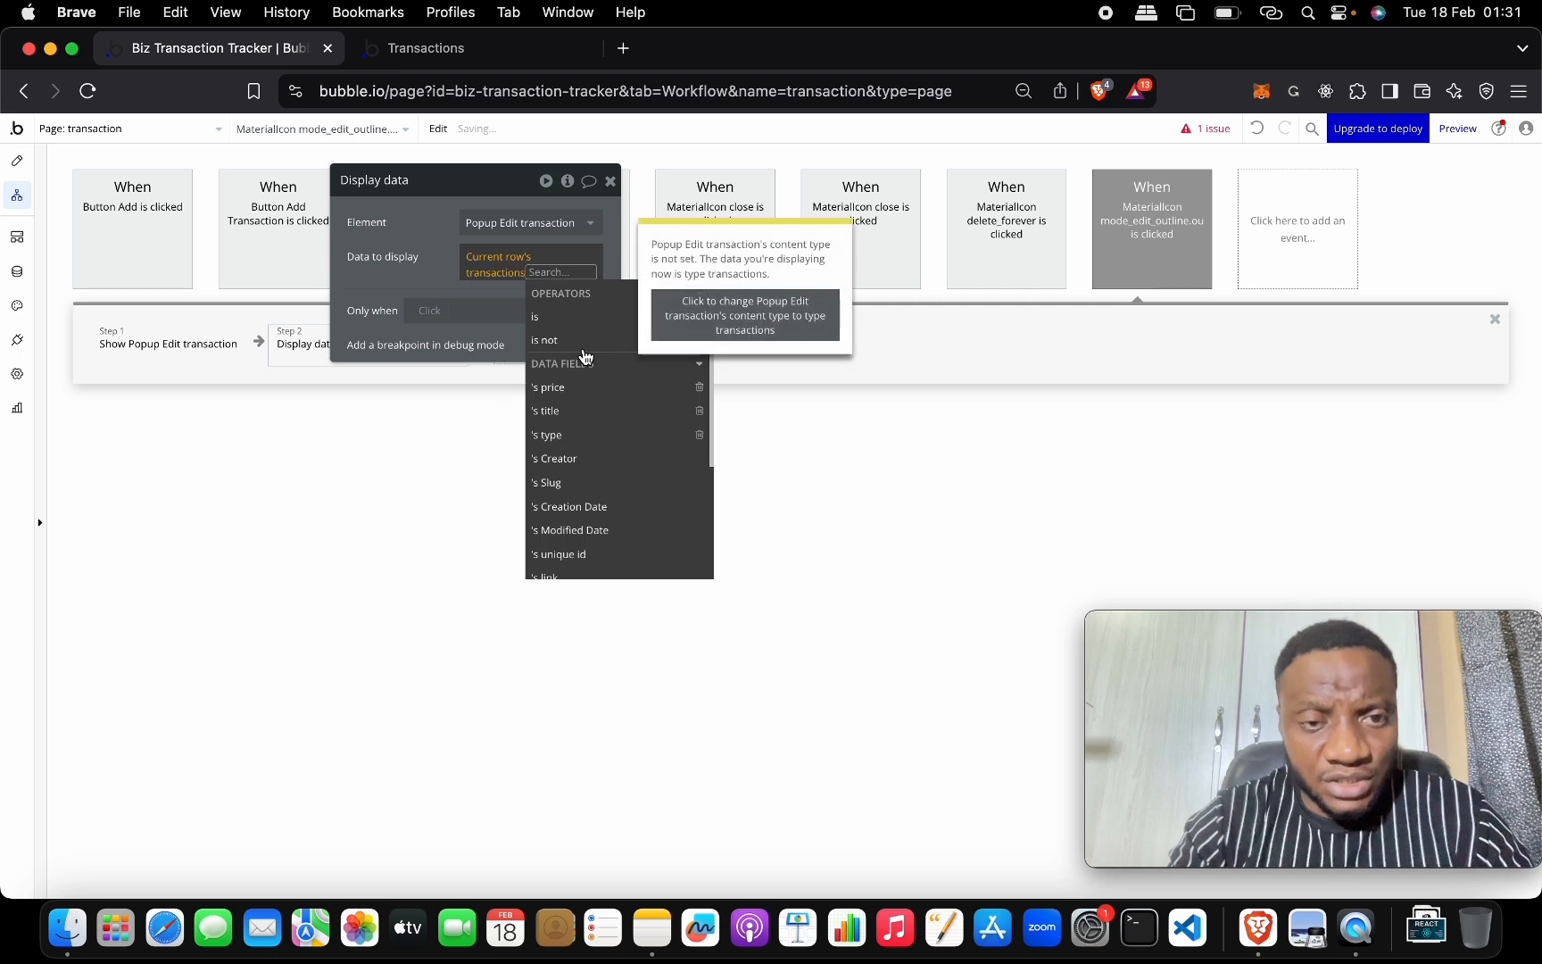
{"action": "left_click", "coordinate": [439, 266]}
{"action": "left_click", "coordinate": [544, 269]}
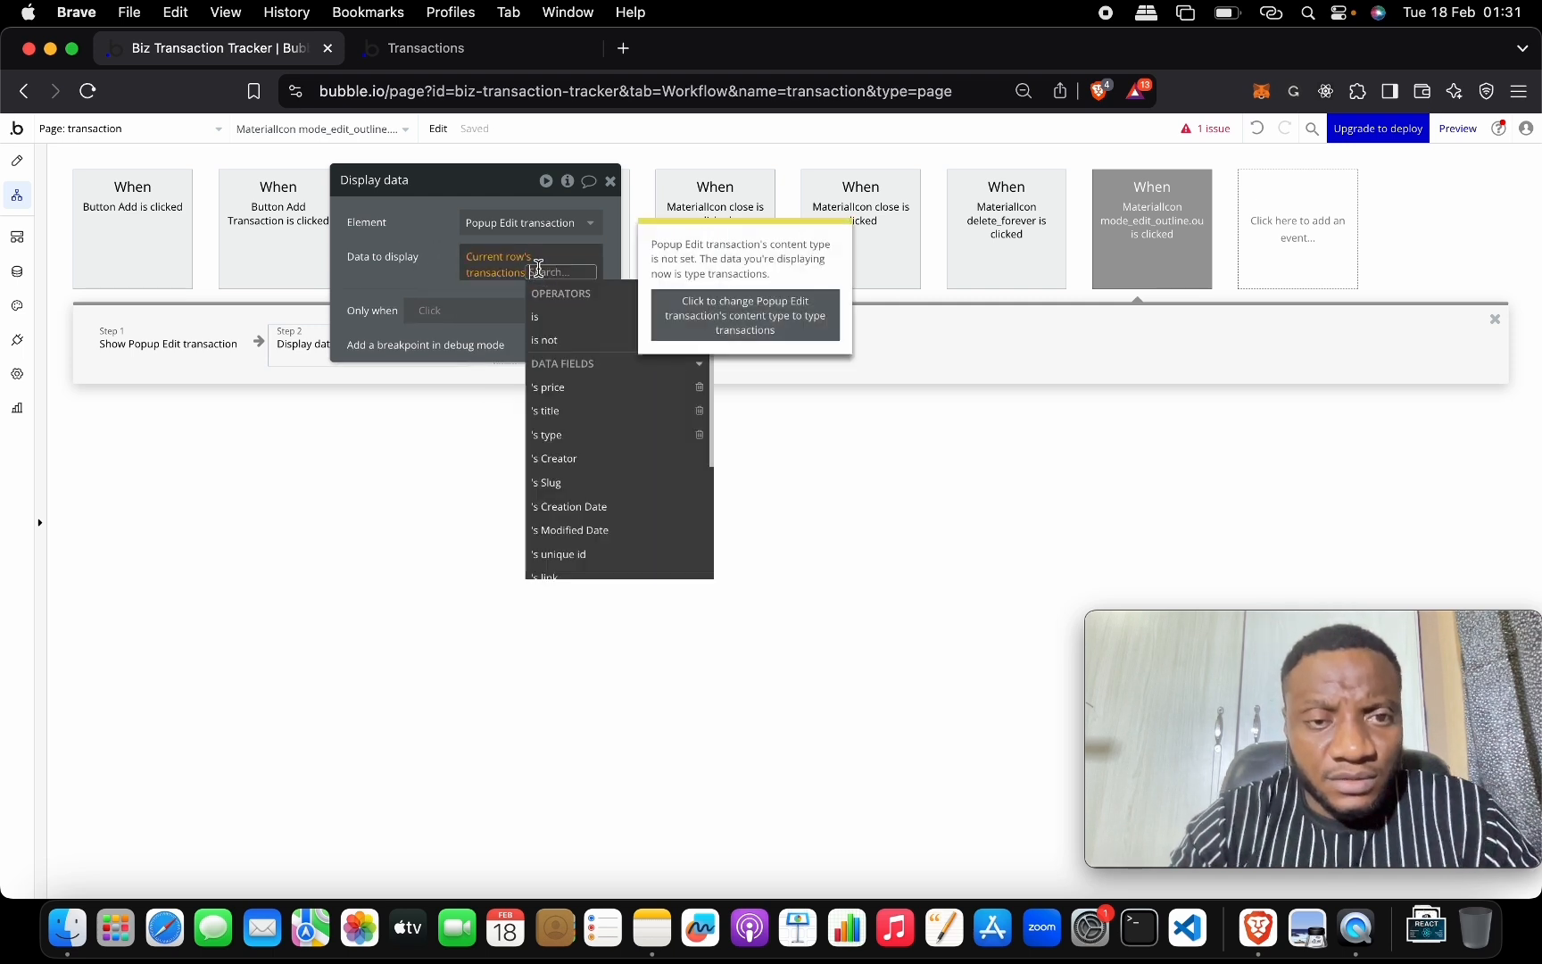
{"action": "left_click", "coordinate": [495, 277]}
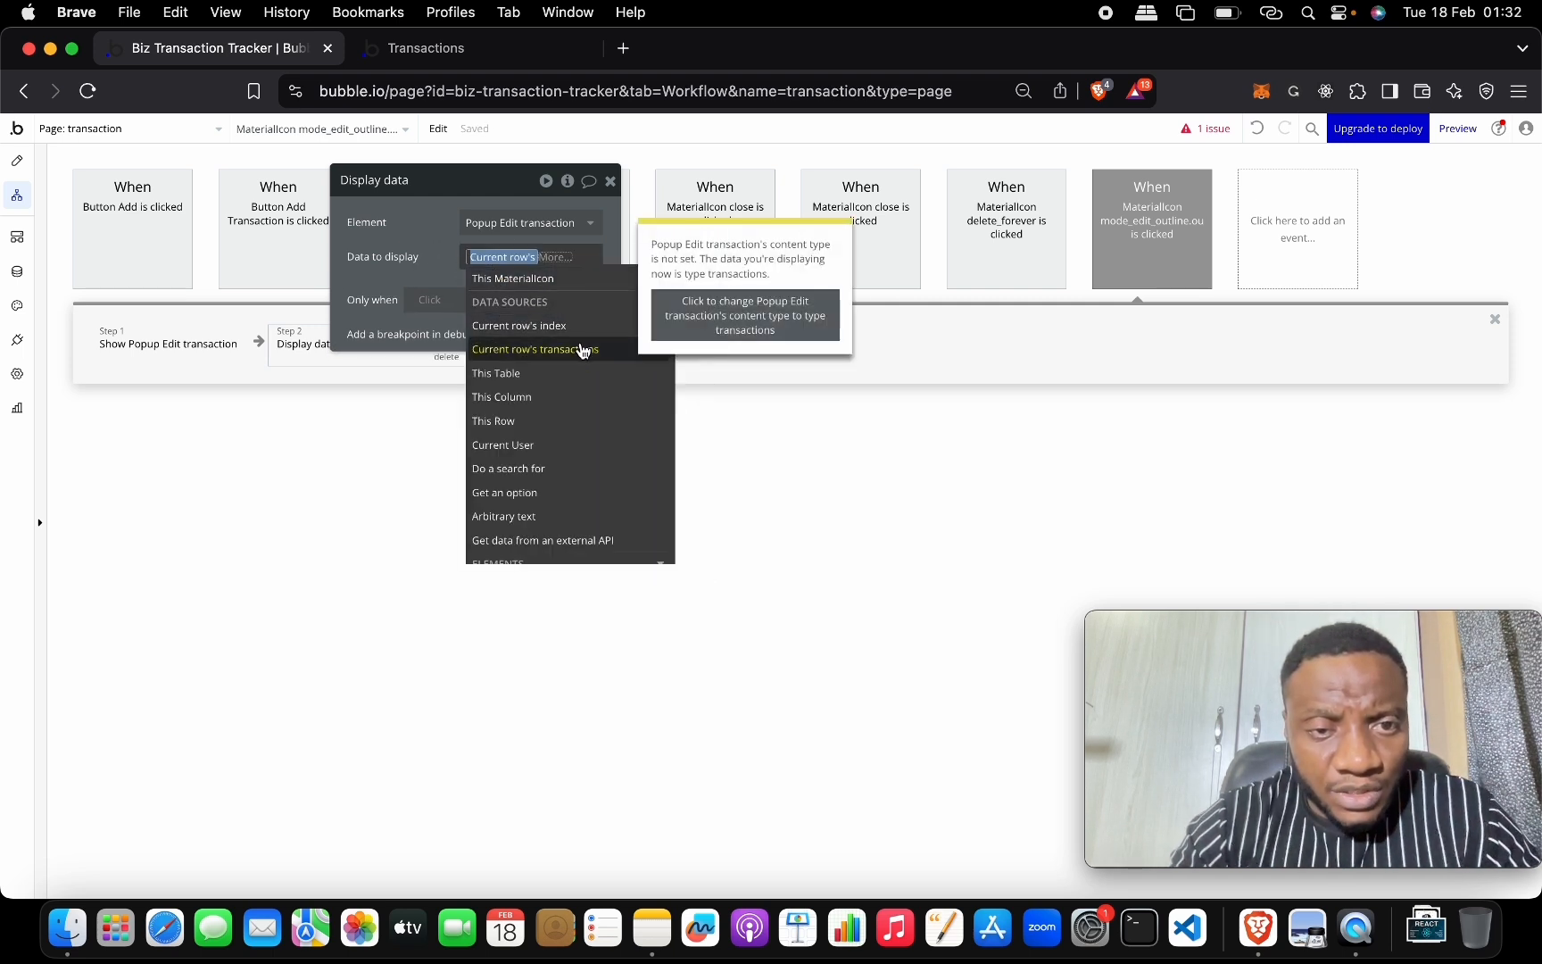
{"action": "left_click", "coordinate": [582, 348]}
{"action": "left_click", "coordinate": [440, 283]}
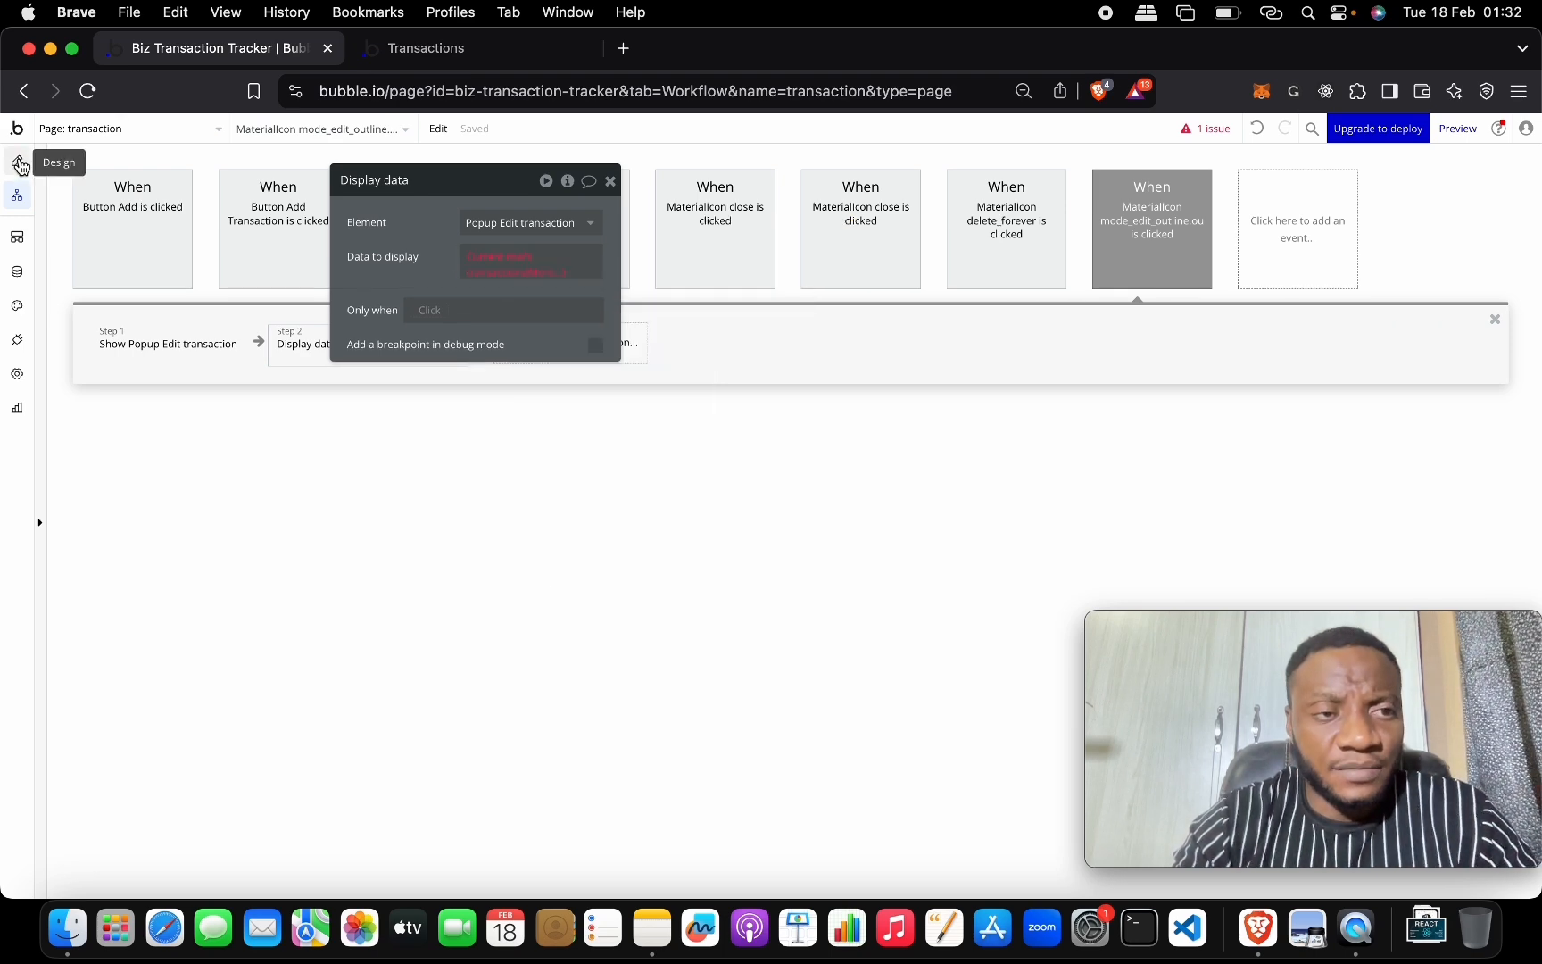
{"action": "left_click", "coordinate": [18, 161]}
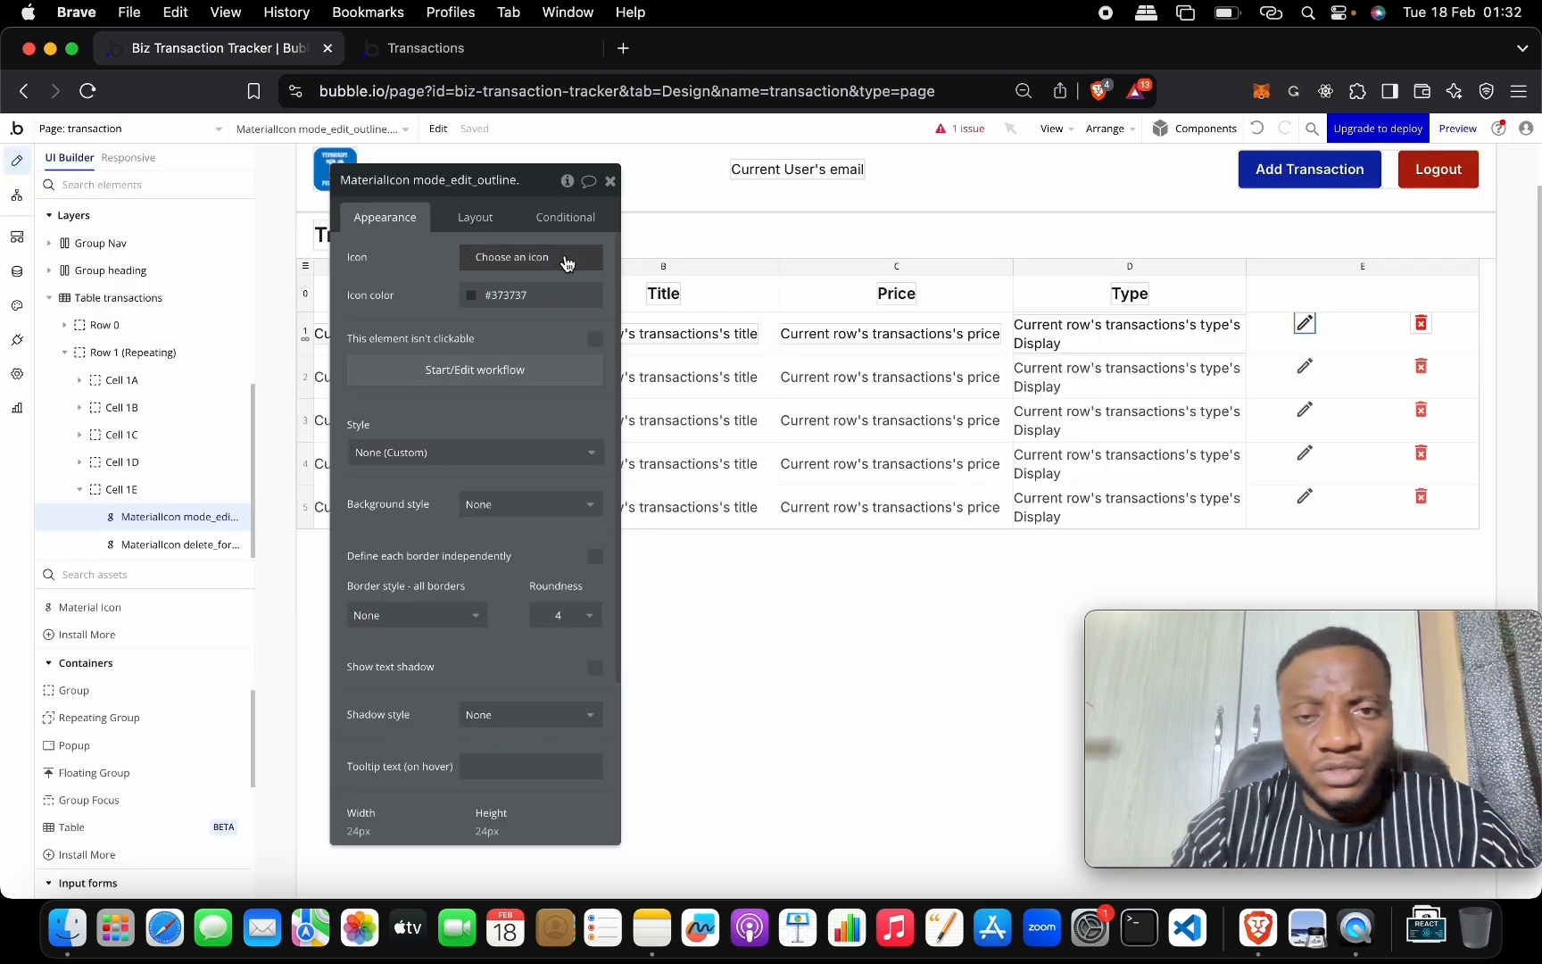
Set Popup Edit transaction's Type of content to transactions and confirm no issues remain.
{"action": "left_click", "coordinate": [609, 182]}
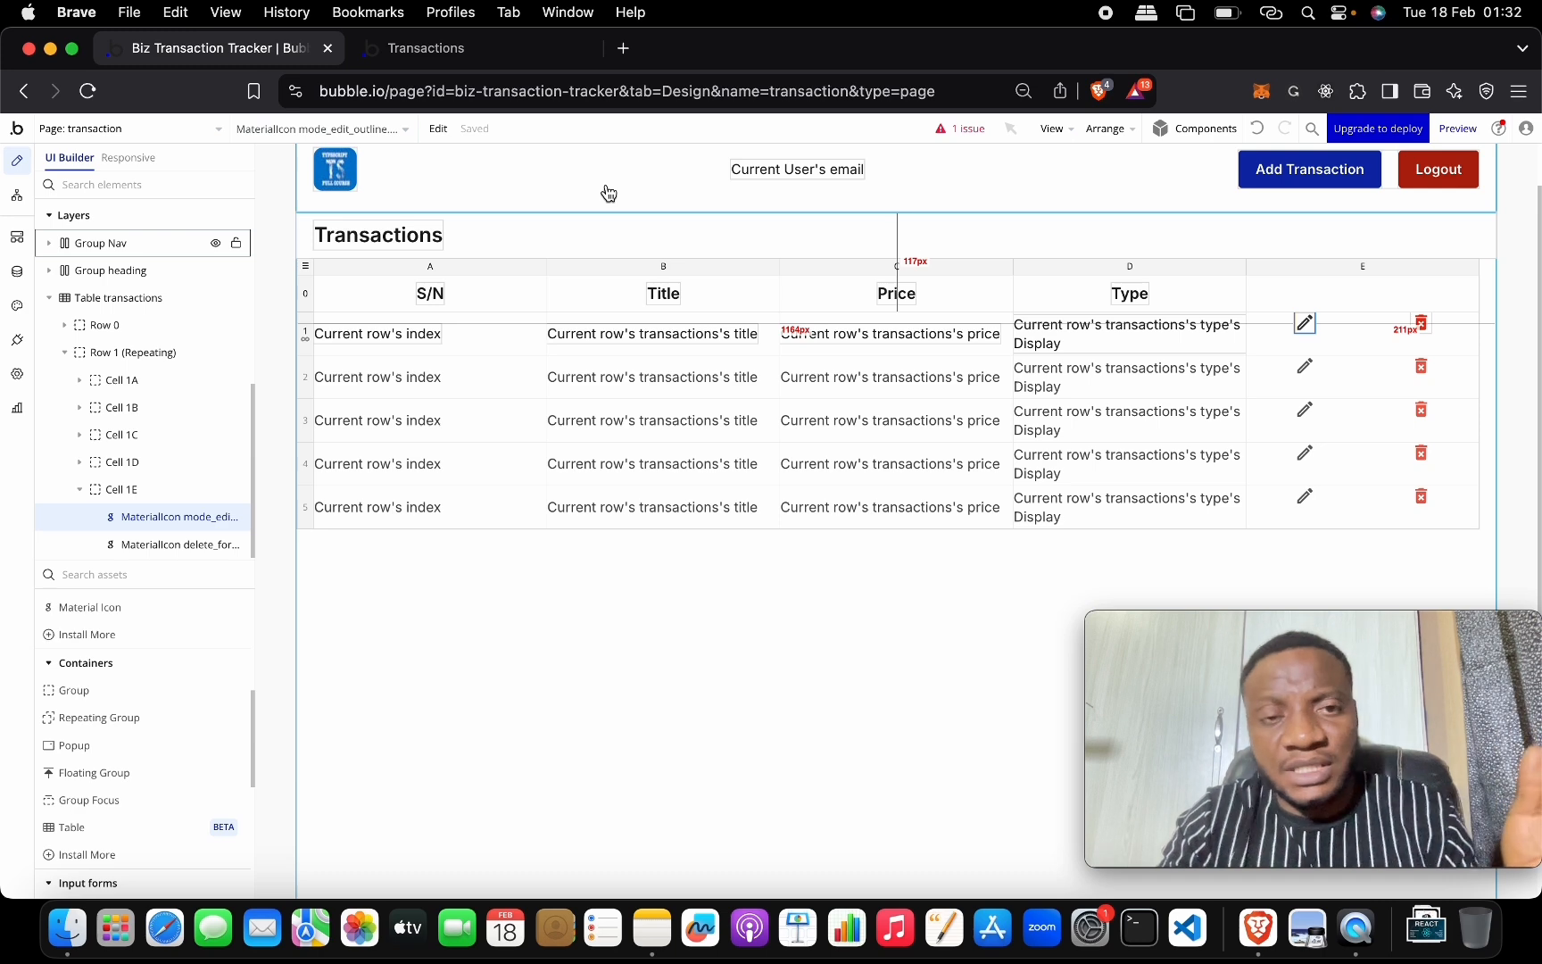
{"action": "left_click", "coordinate": [378, 131]}
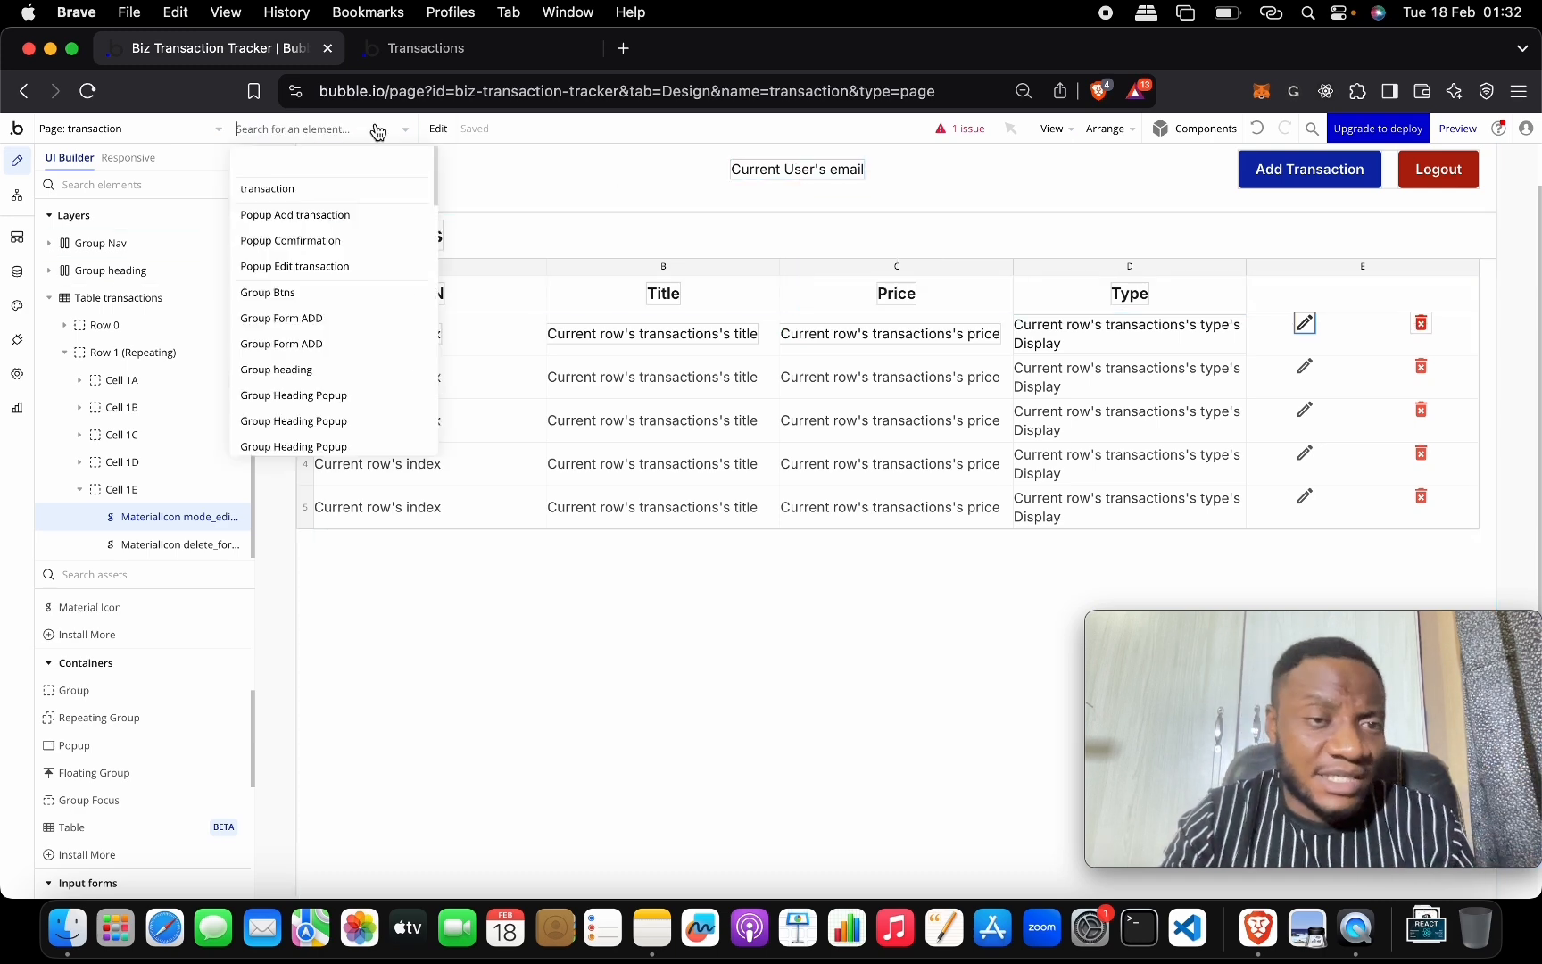
{"action": "left_click", "coordinate": [356, 266]}
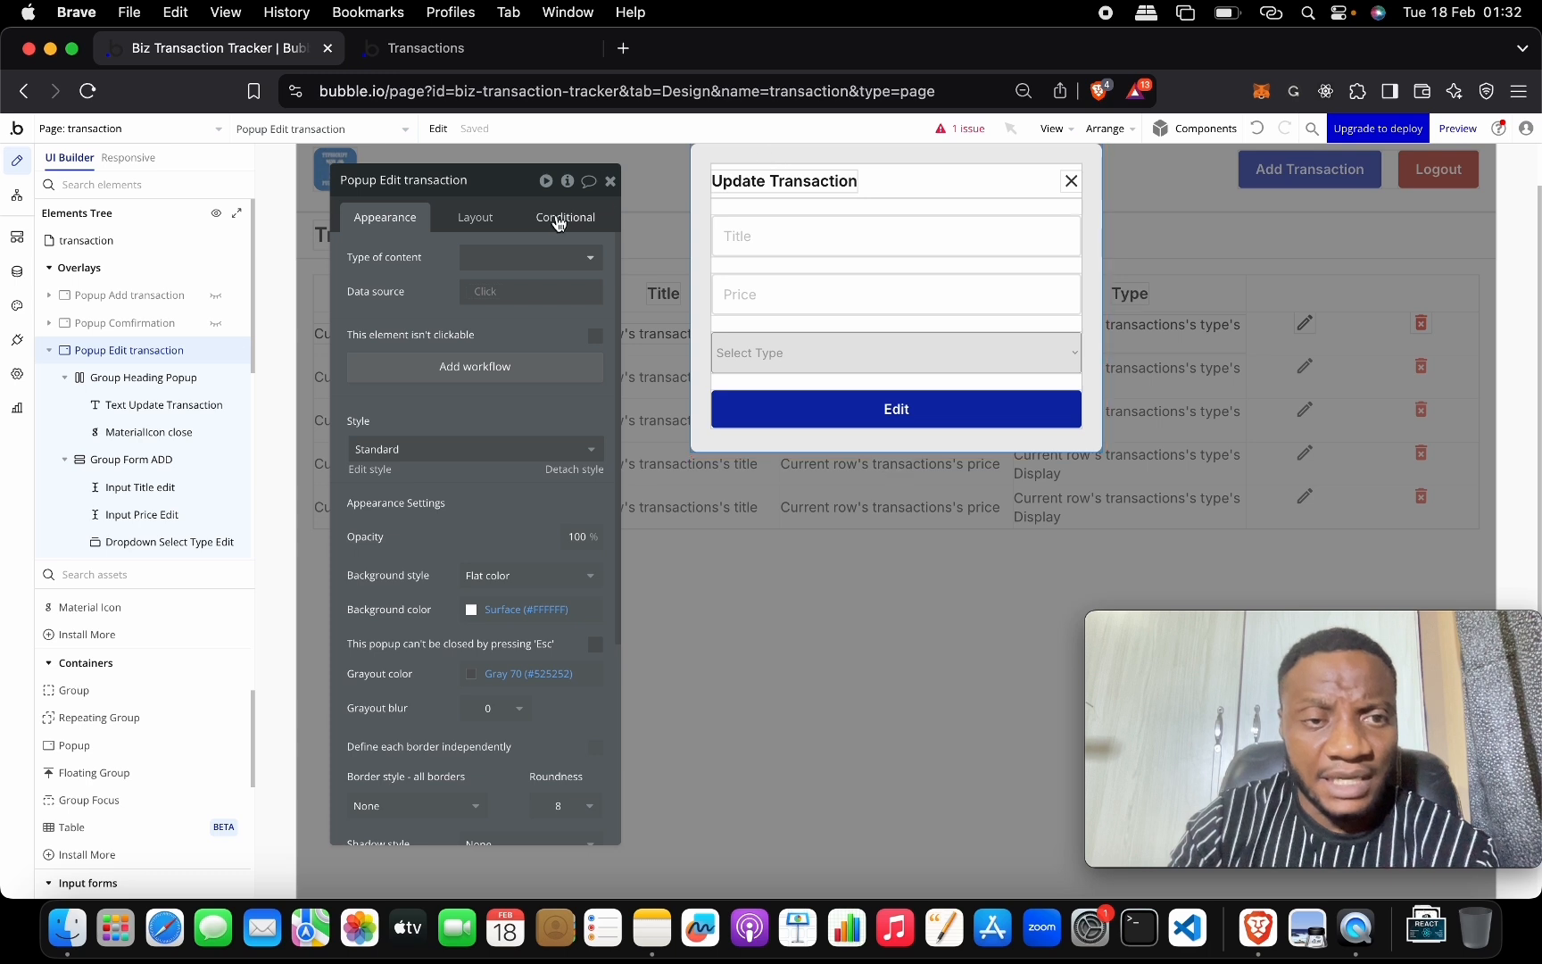
{"action": "left_click", "coordinate": [570, 258]}
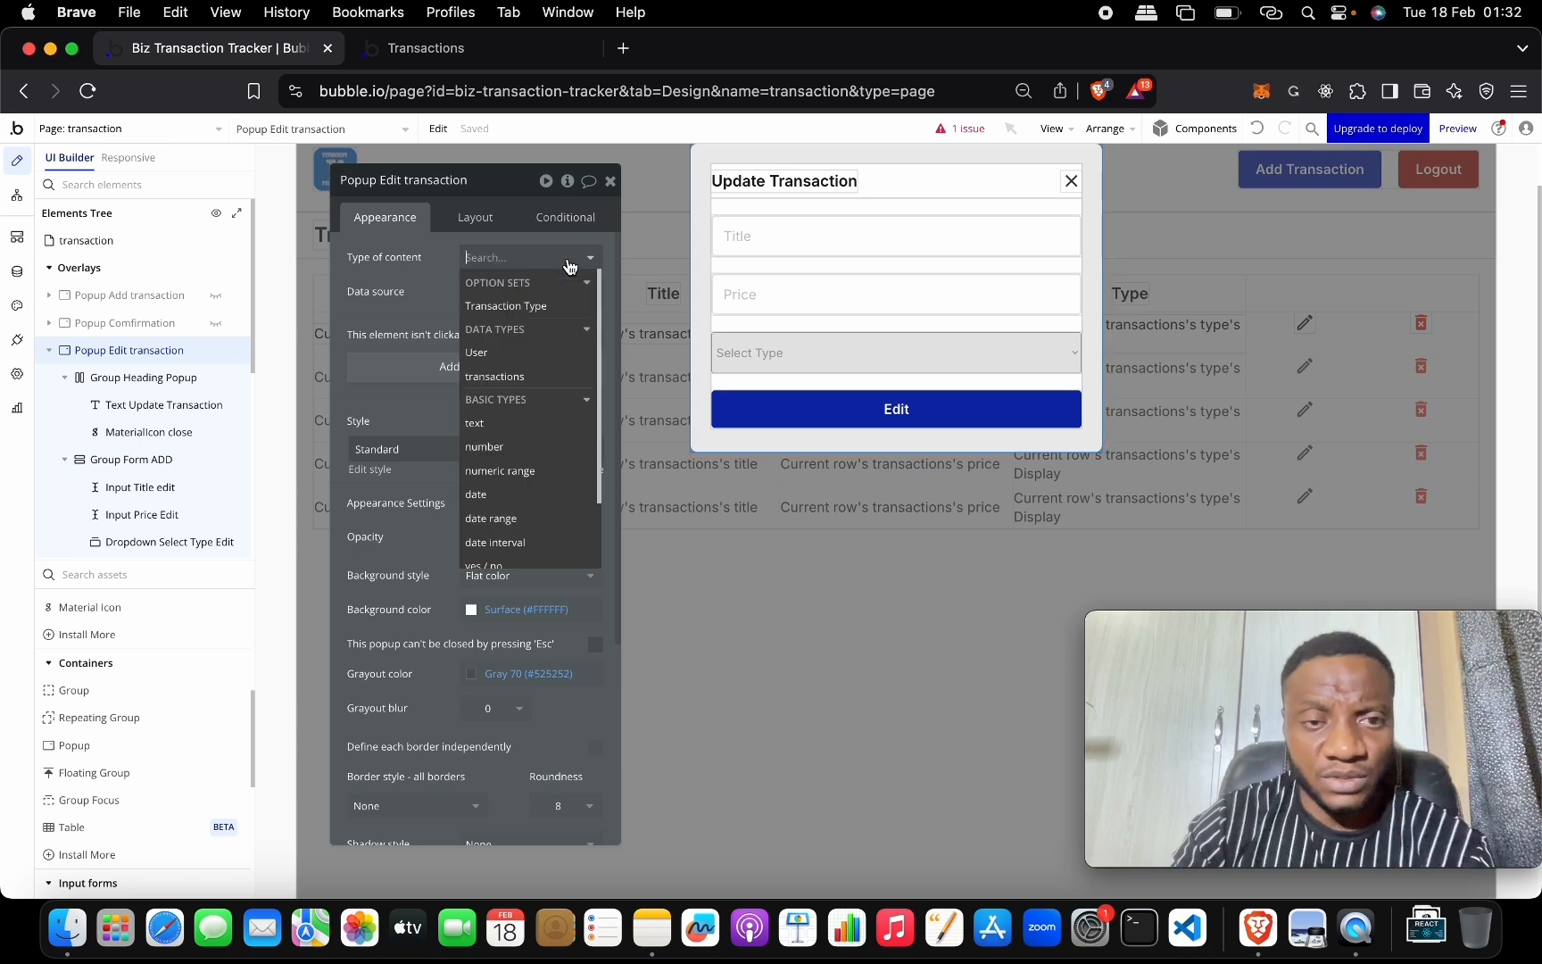
{"action": "left_click", "coordinate": [565, 378]}
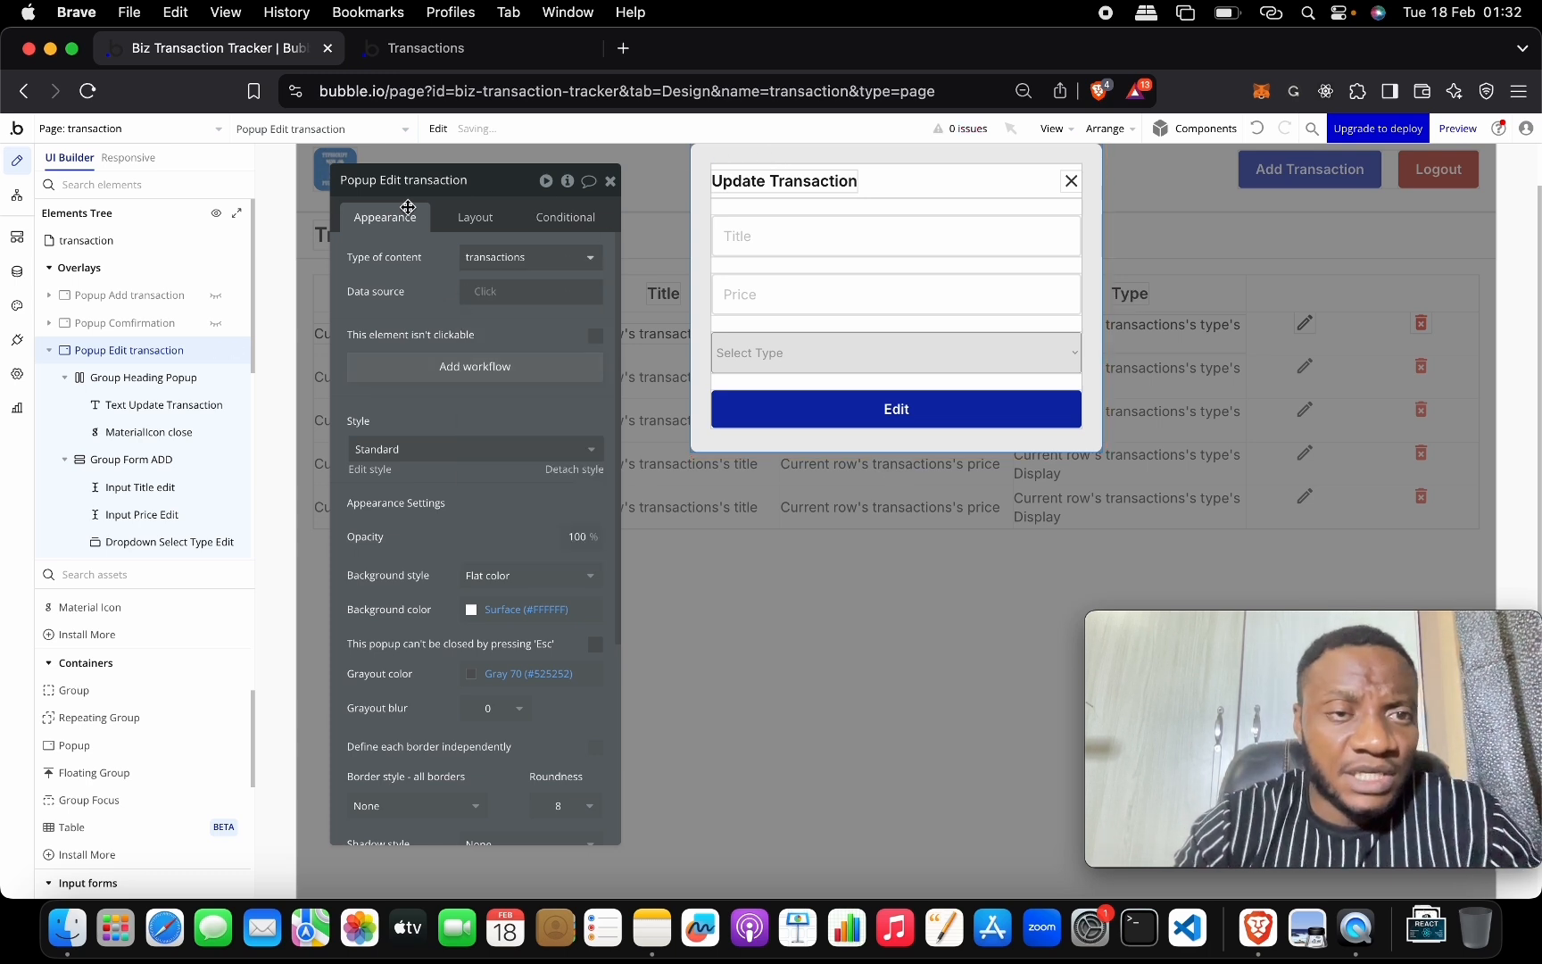
{"action": "left_click", "coordinate": [17, 271]}
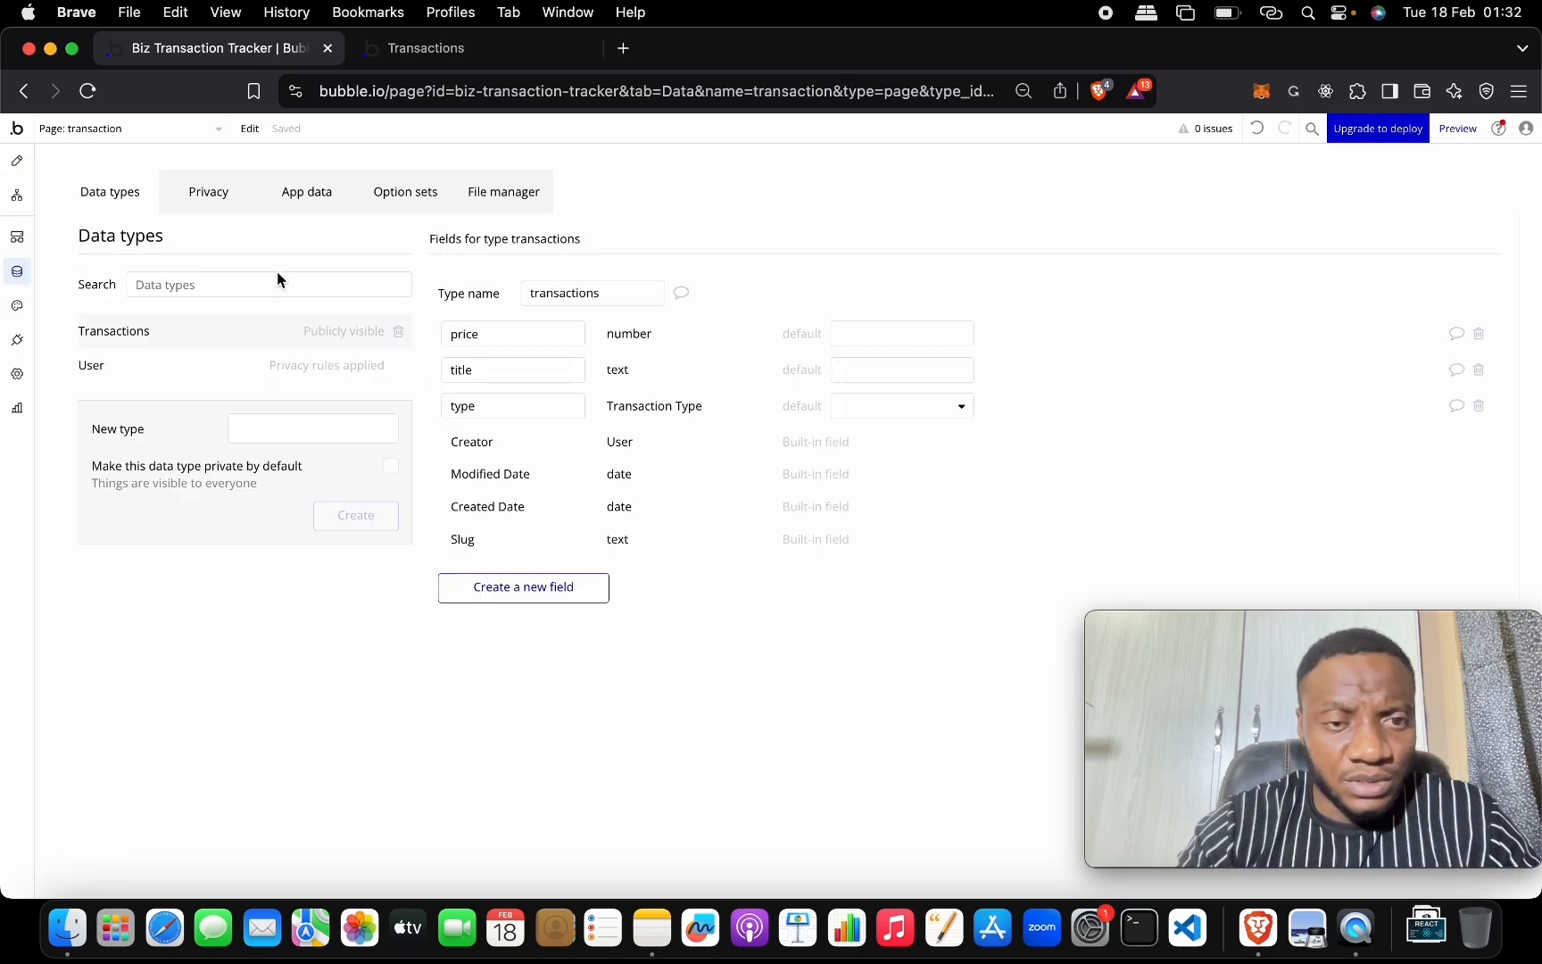
{"action": "left_click", "coordinate": [13, 205]}
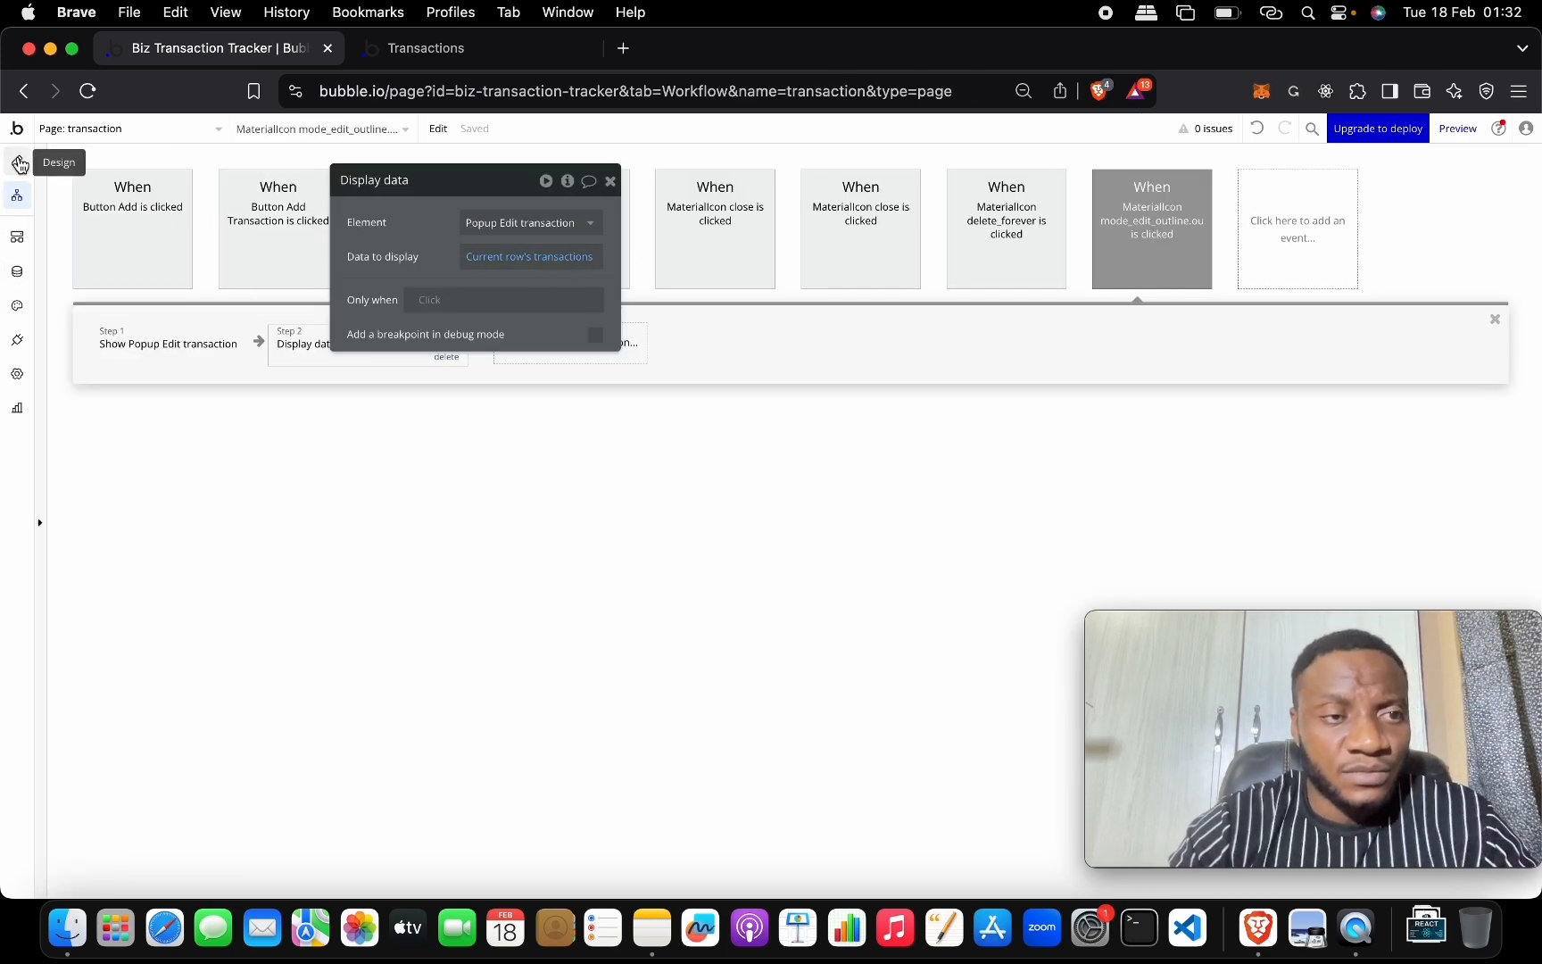
{"action": "left_click", "coordinate": [17, 160]}
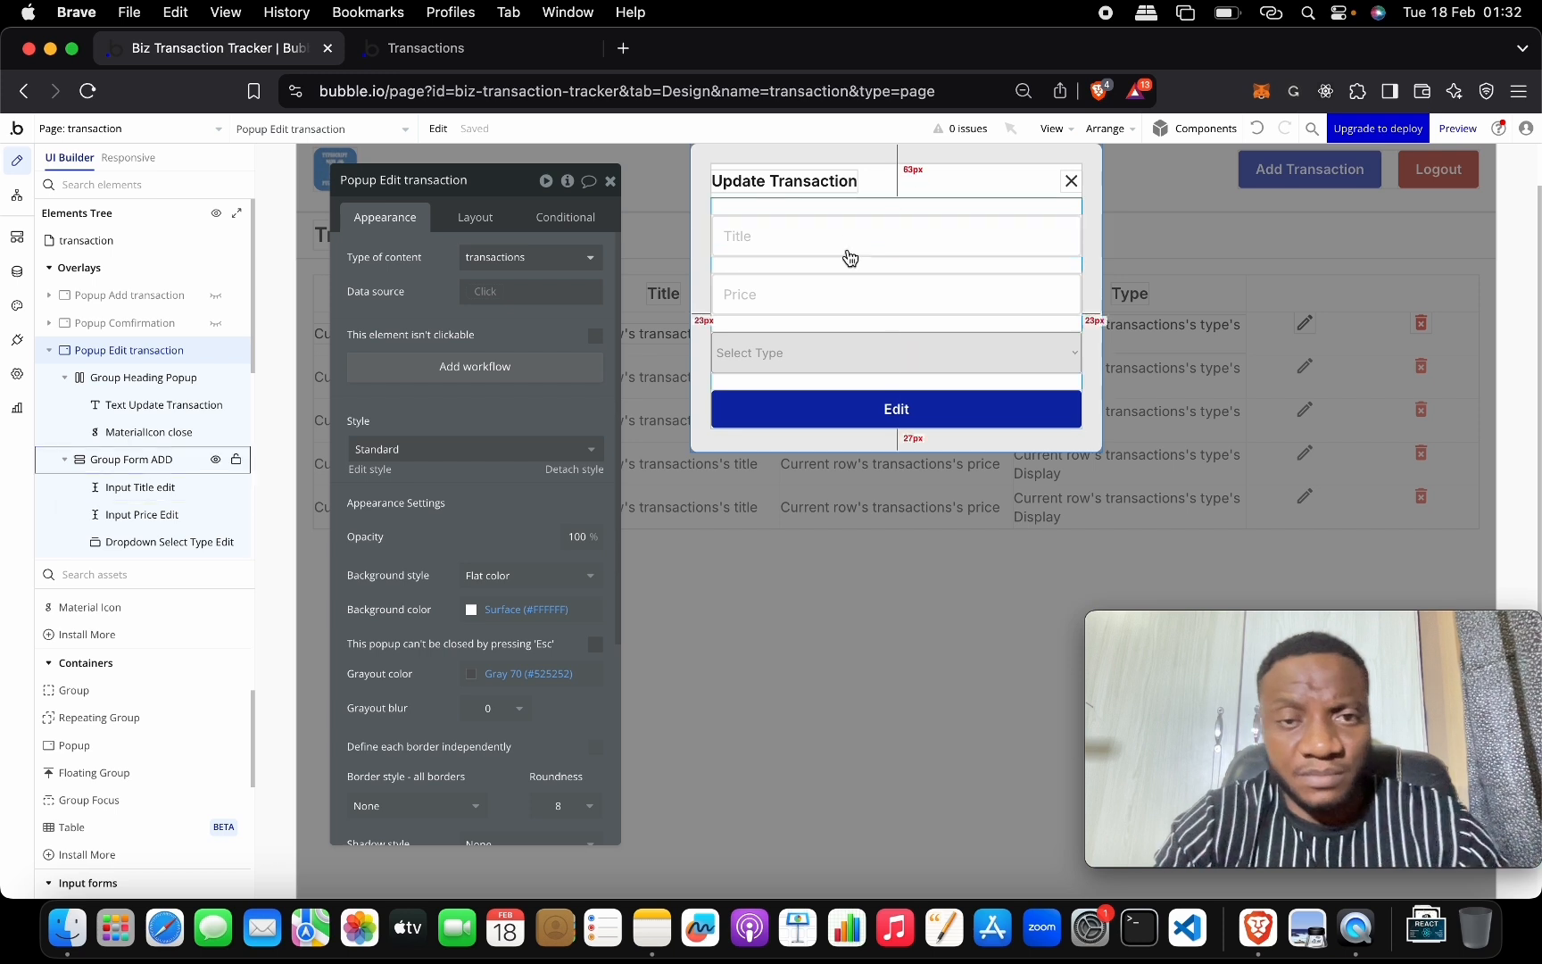
{"action": "left_click", "coordinate": [857, 206]}
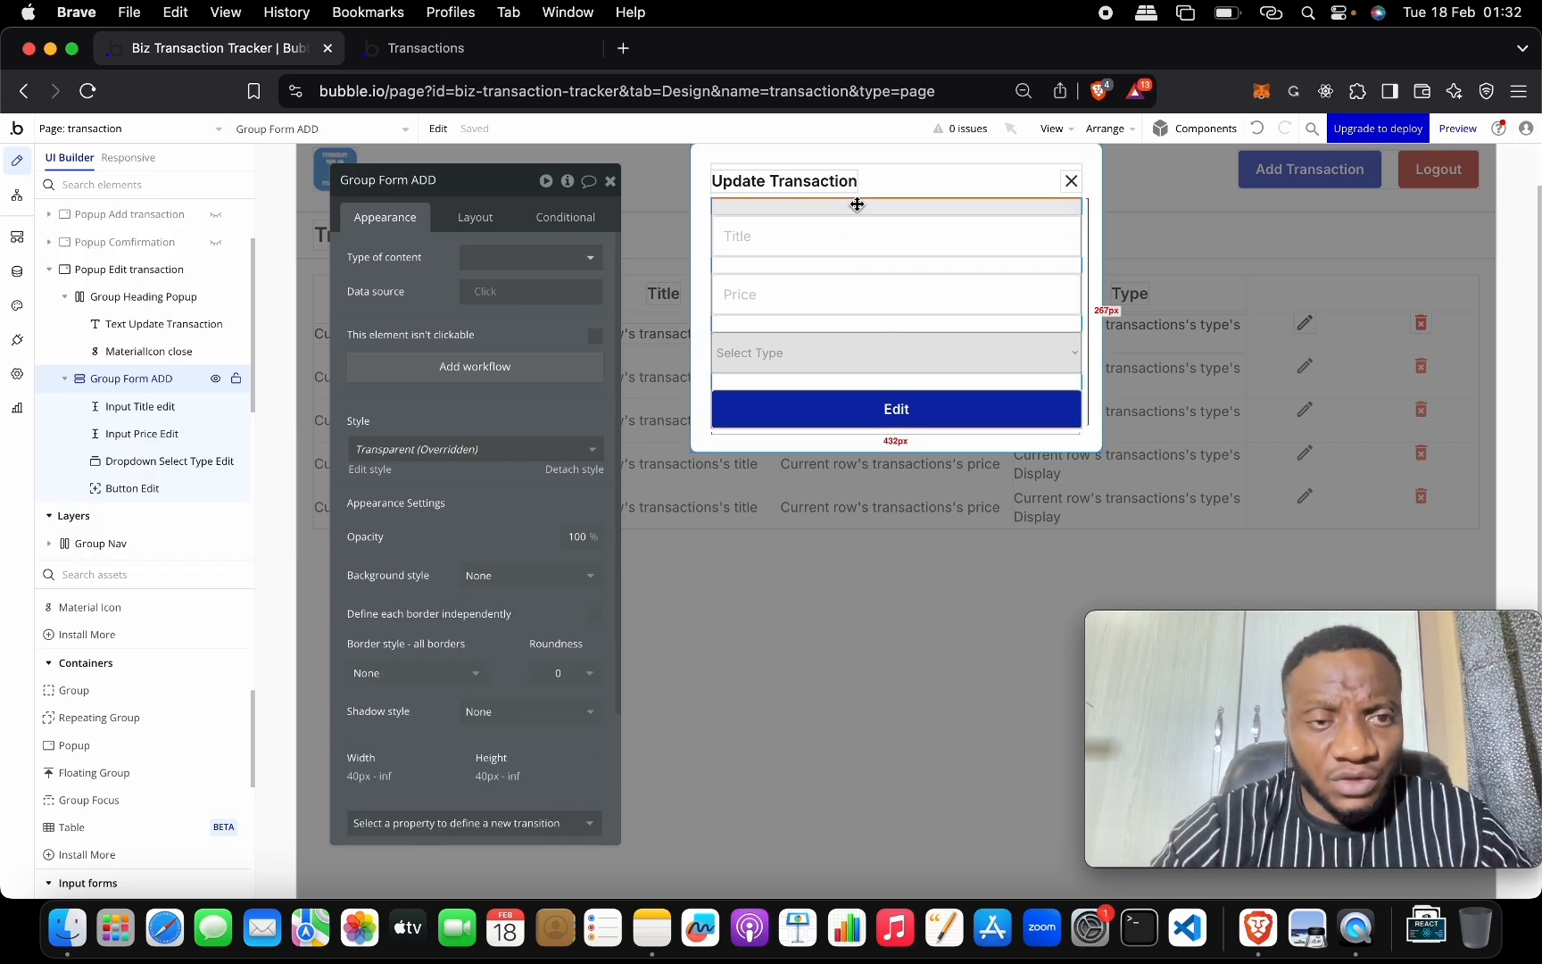
Set Group Form ADD to type transactions with data source Parent group's transactions.
{"action": "left_click", "coordinate": [521, 259]}
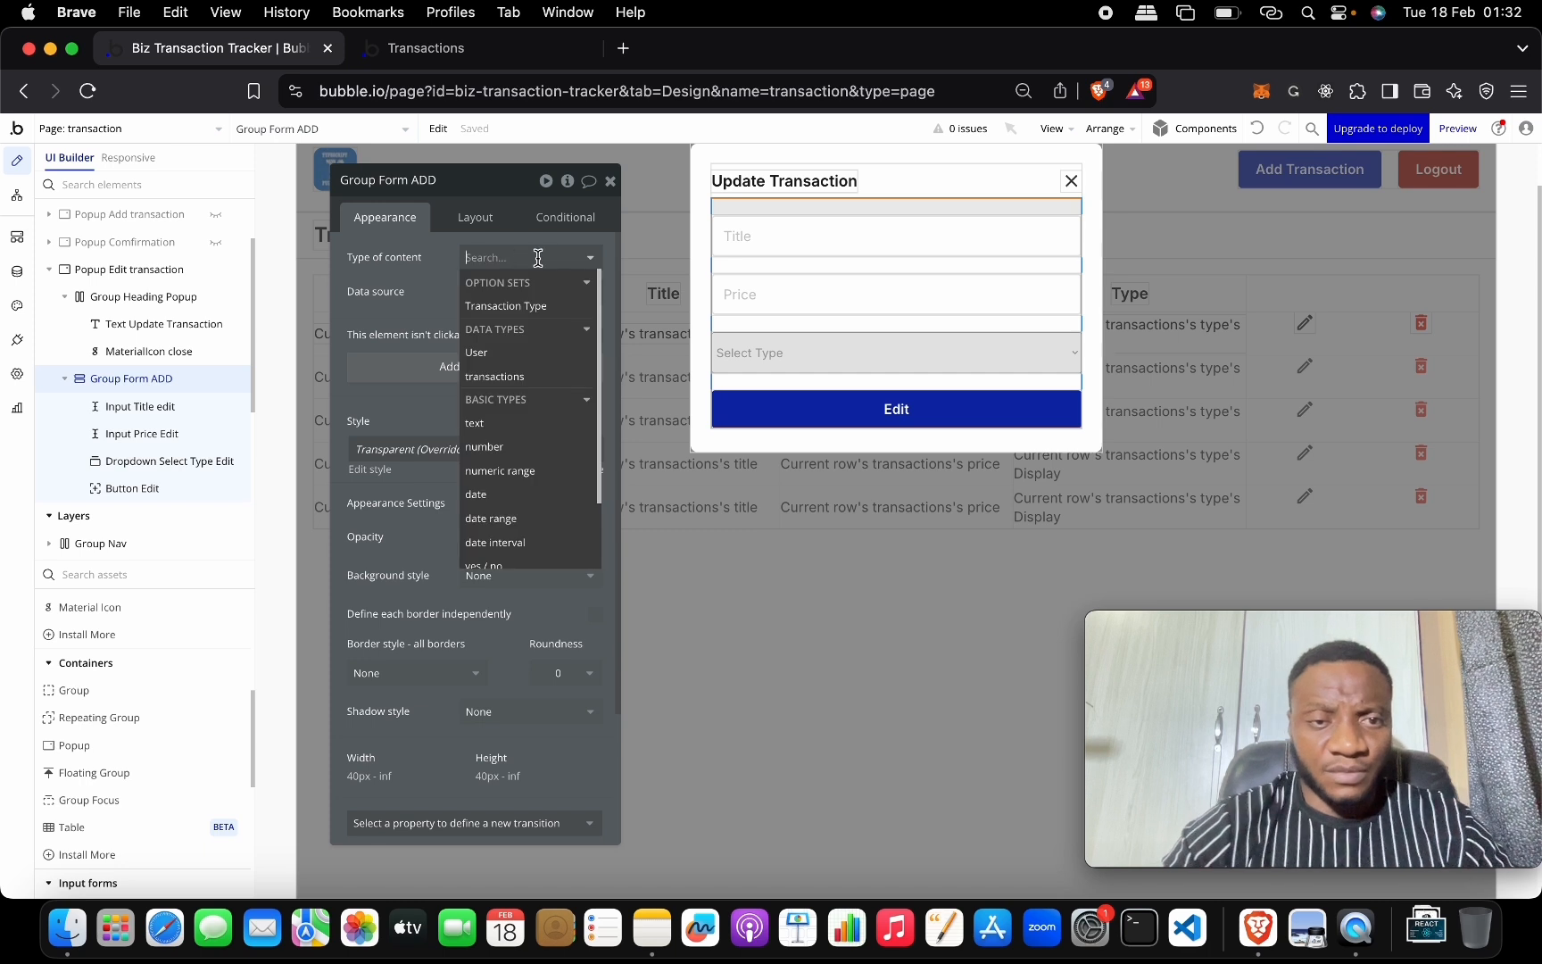
{"action": "left_click", "coordinate": [537, 377]}
{"action": "left_click", "coordinate": [485, 291]}
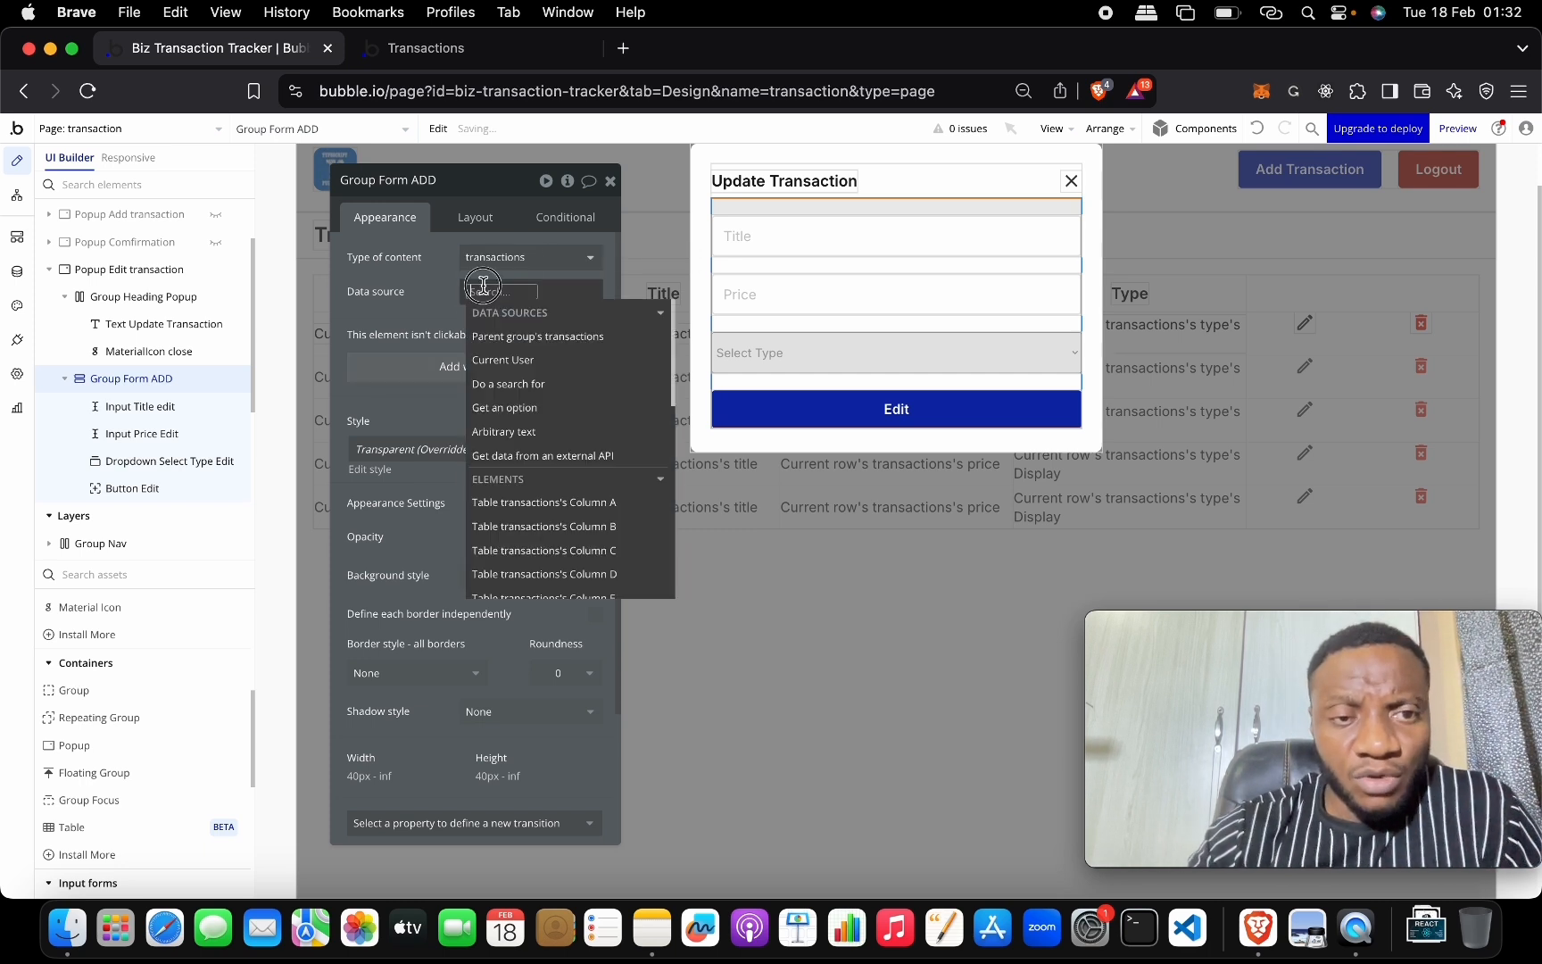
{"action": "left_click", "coordinate": [563, 346]}
{"action": "left_click", "coordinate": [431, 310]}
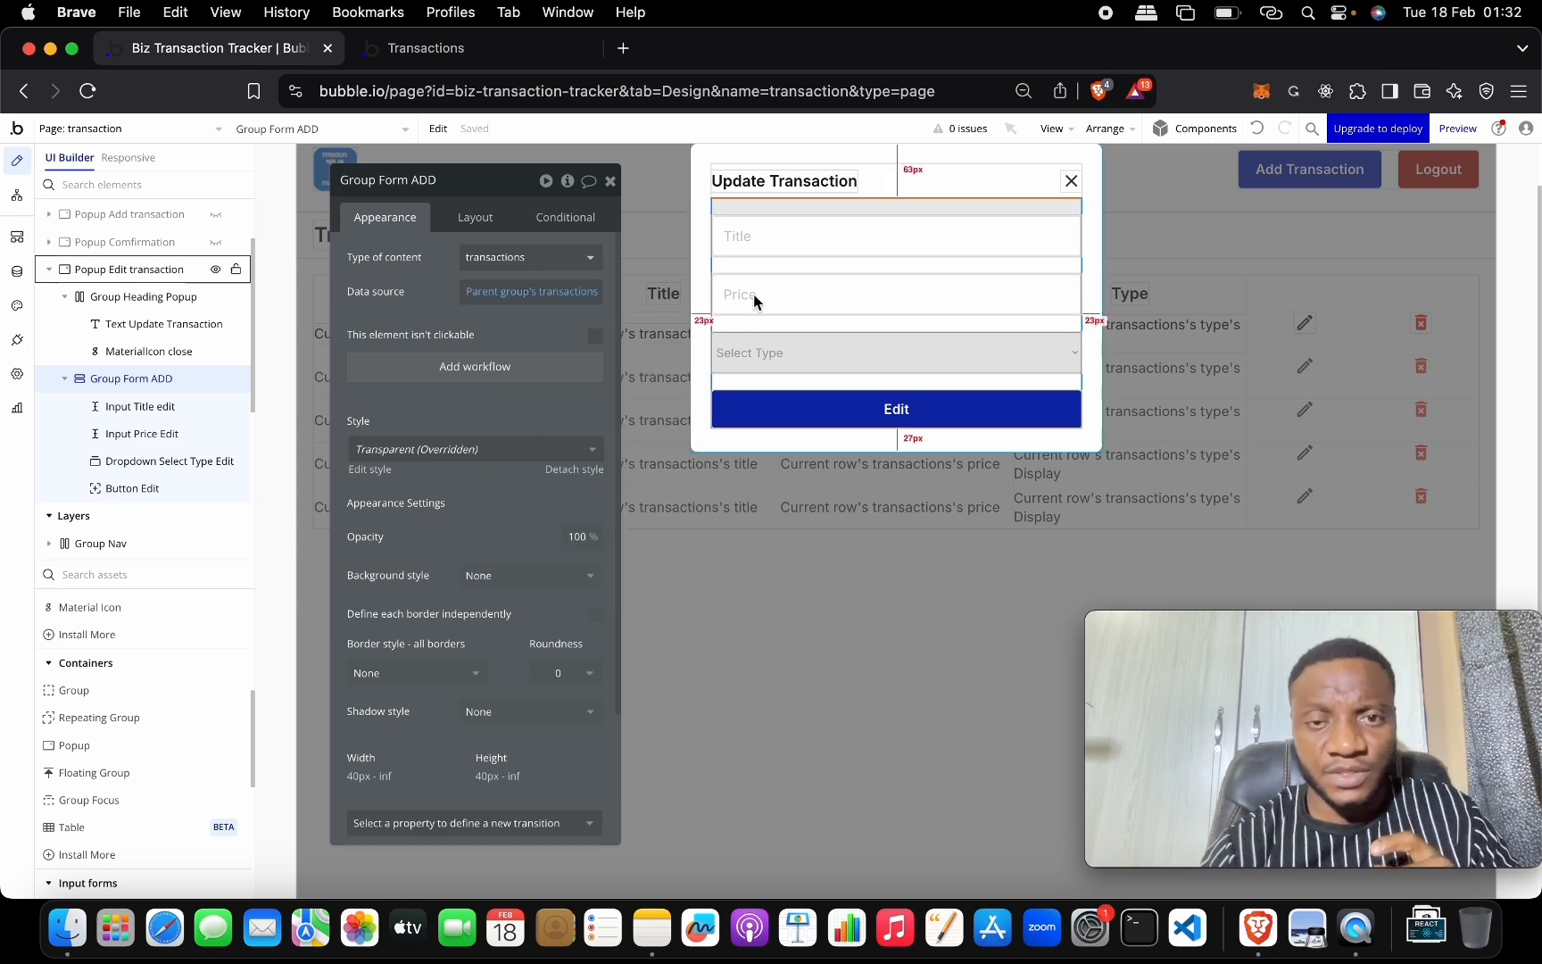
Prefill the Title and Price inputs with the parent transaction's title and price.
{"action": "left_click", "coordinate": [798, 248]}
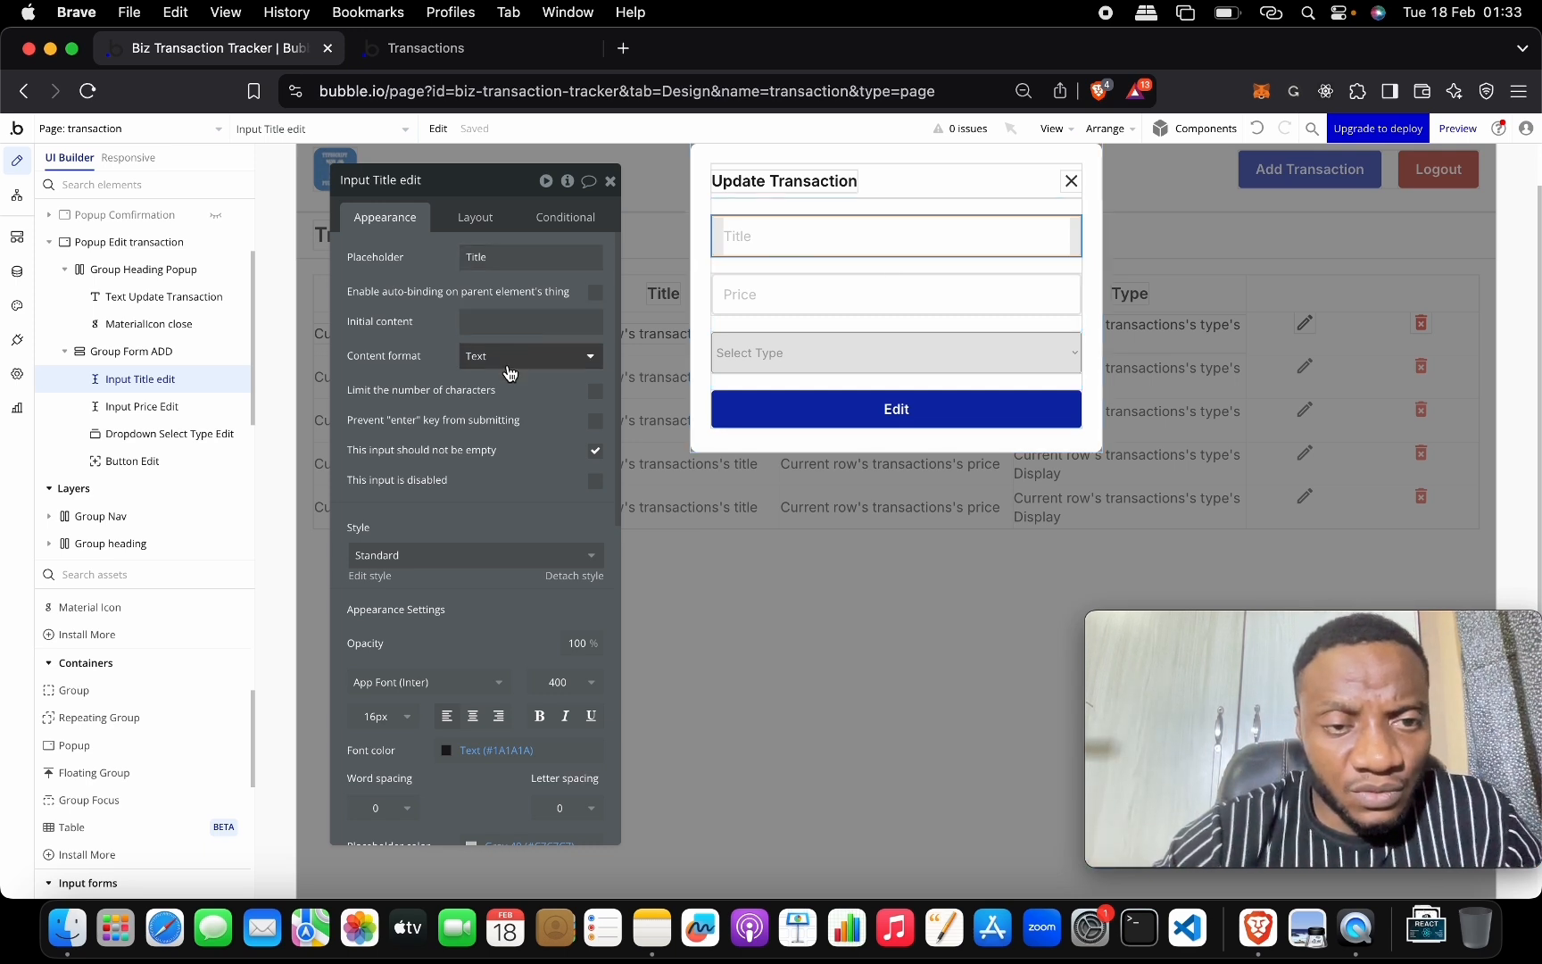
{"action": "left_click", "coordinate": [503, 323]}
{"action": "left_click", "coordinate": [625, 321]}
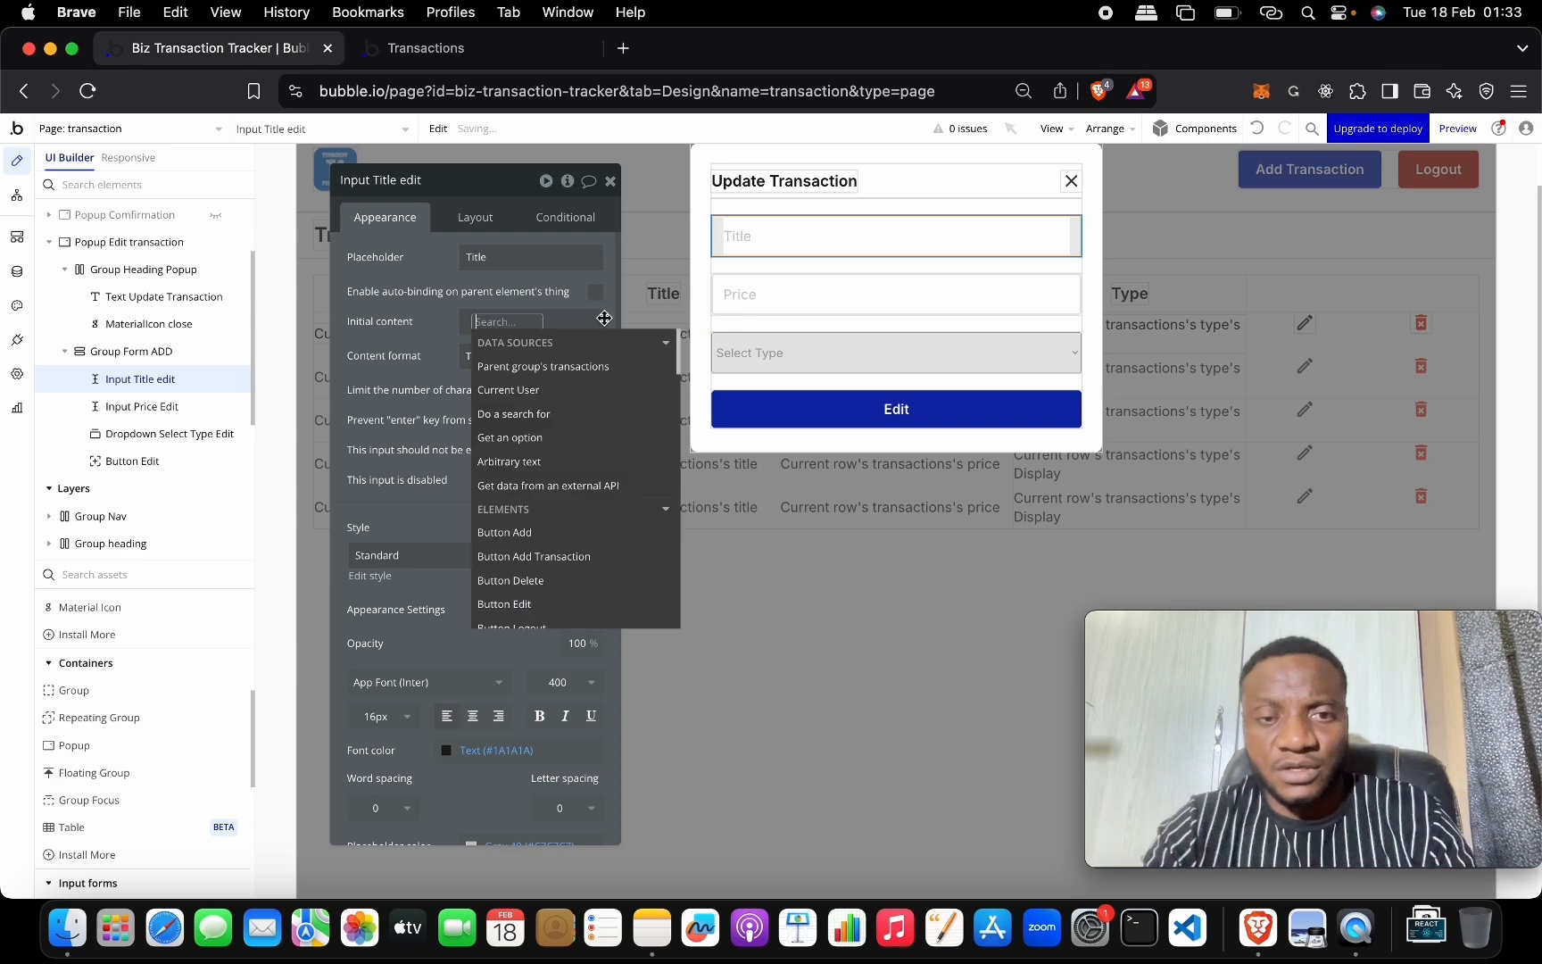
{"action": "left_click", "coordinate": [605, 367]}
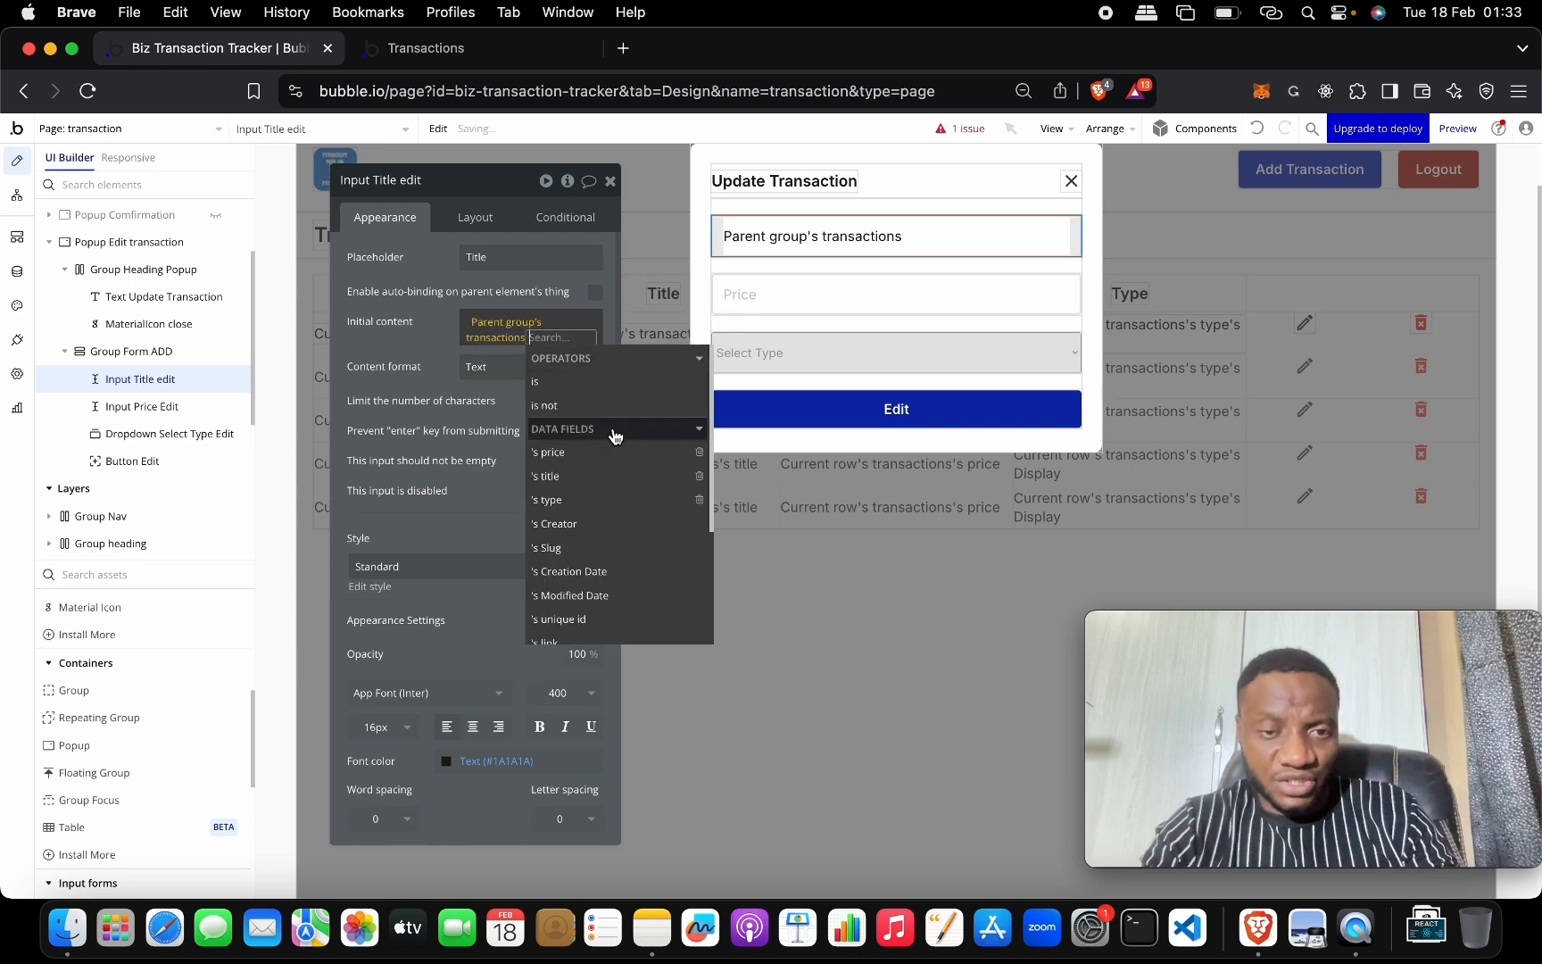
{"action": "left_click", "coordinate": [615, 477]}
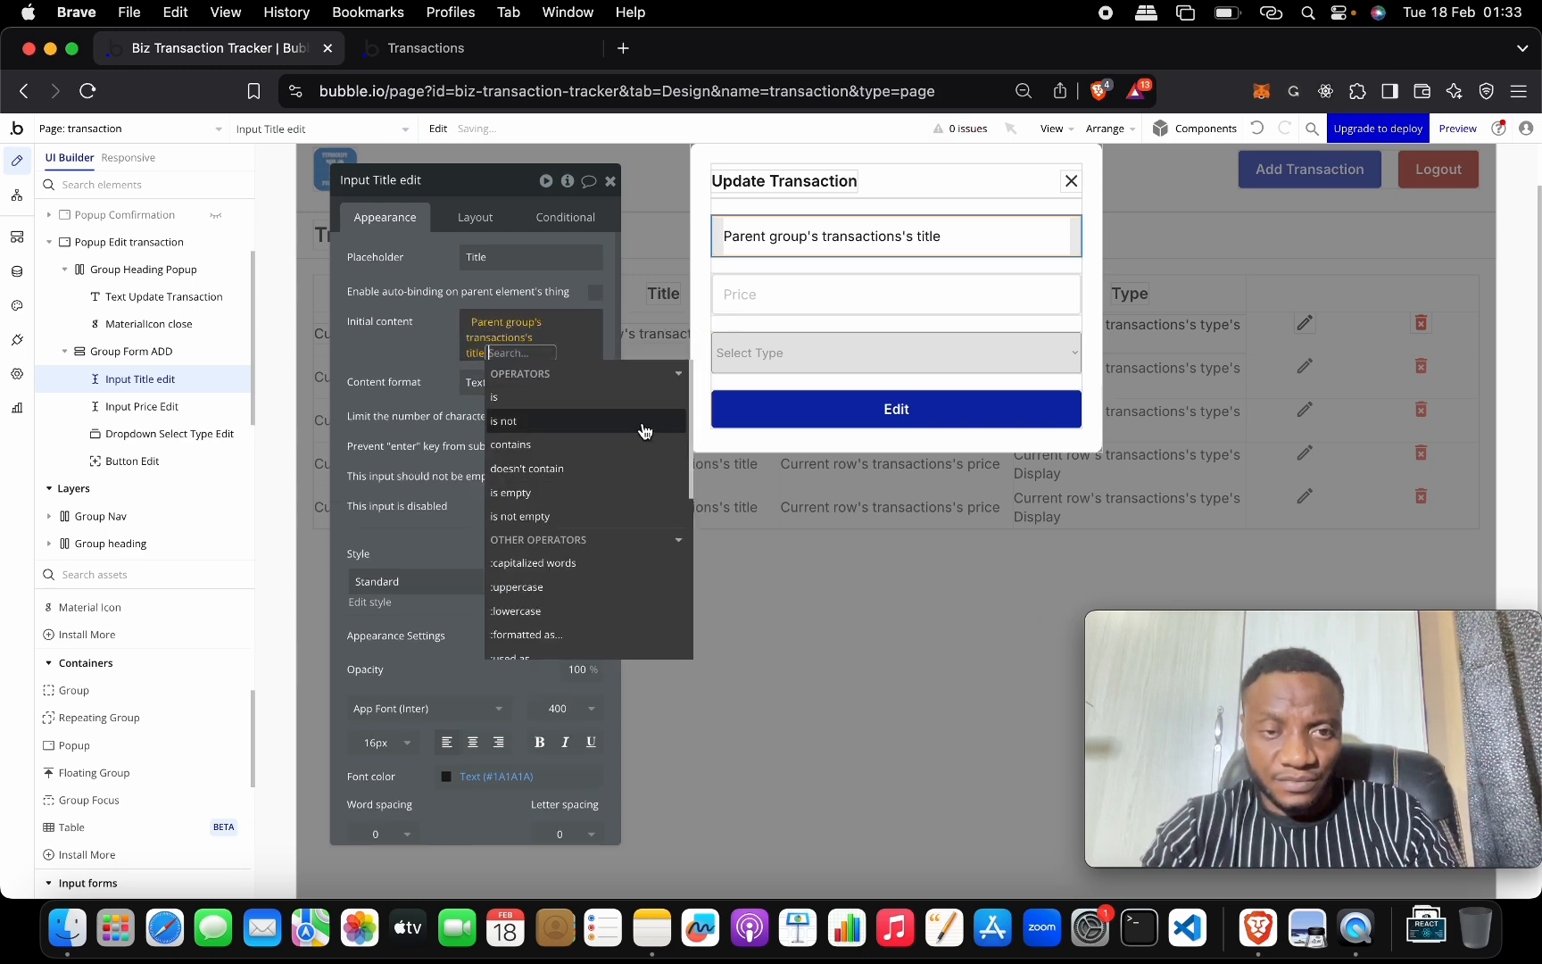
{"action": "left_click", "coordinate": [767, 286]}
{"action": "left_click", "coordinate": [521, 322]}
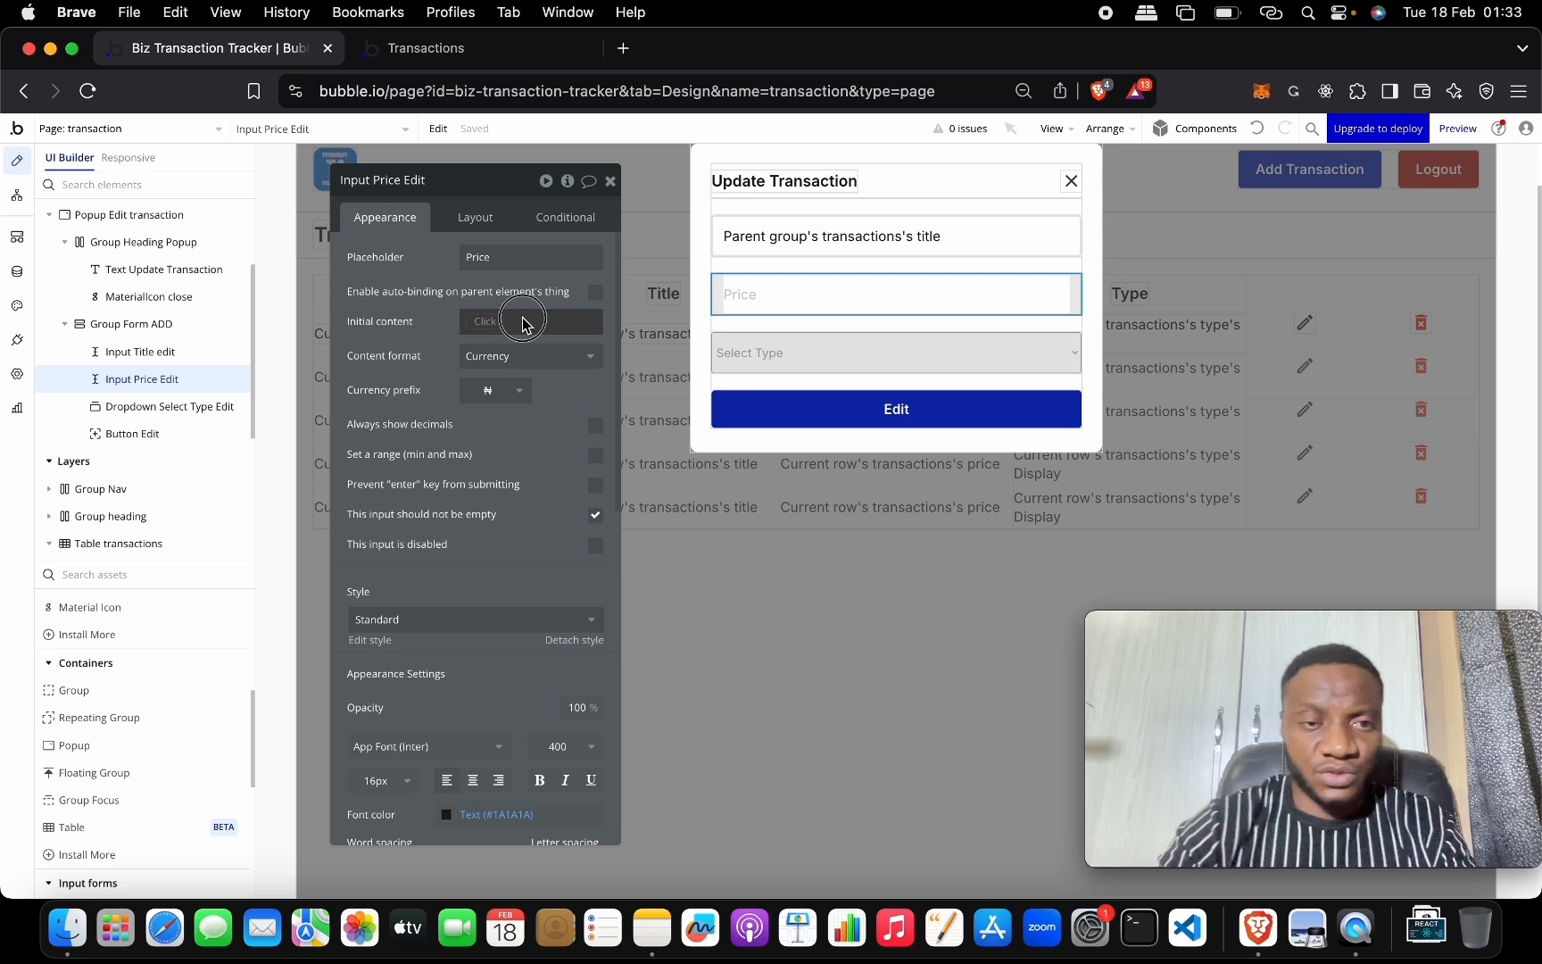
{"action": "left_click", "coordinate": [569, 322]}
{"action": "left_click", "coordinate": [480, 330]}
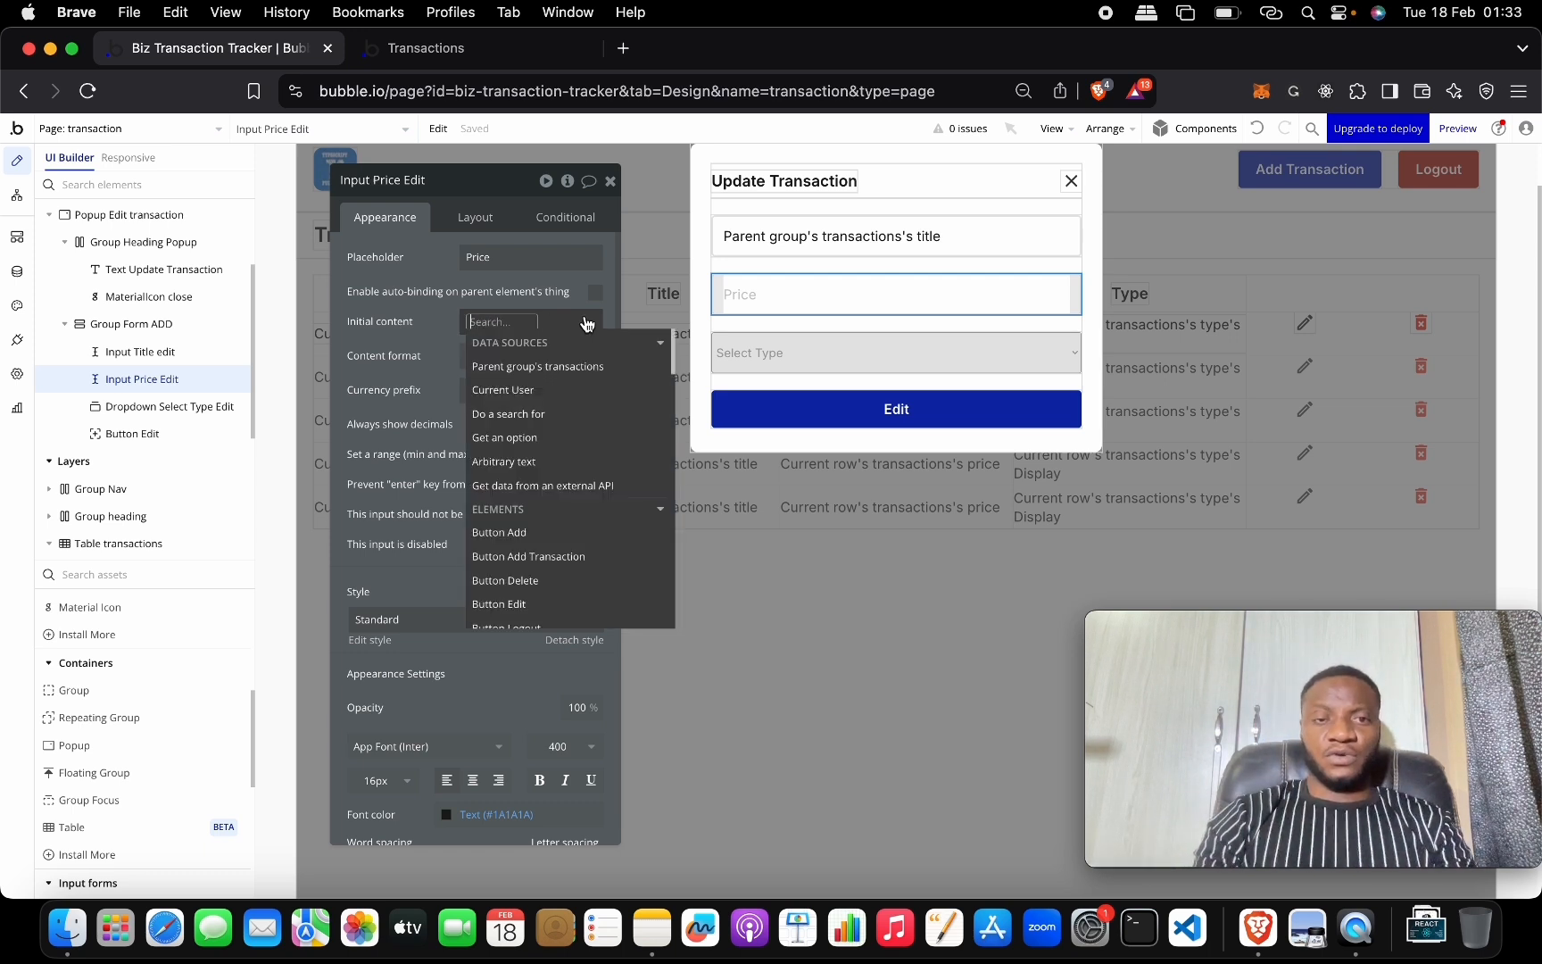
{"action": "left_click", "coordinate": [587, 366]}
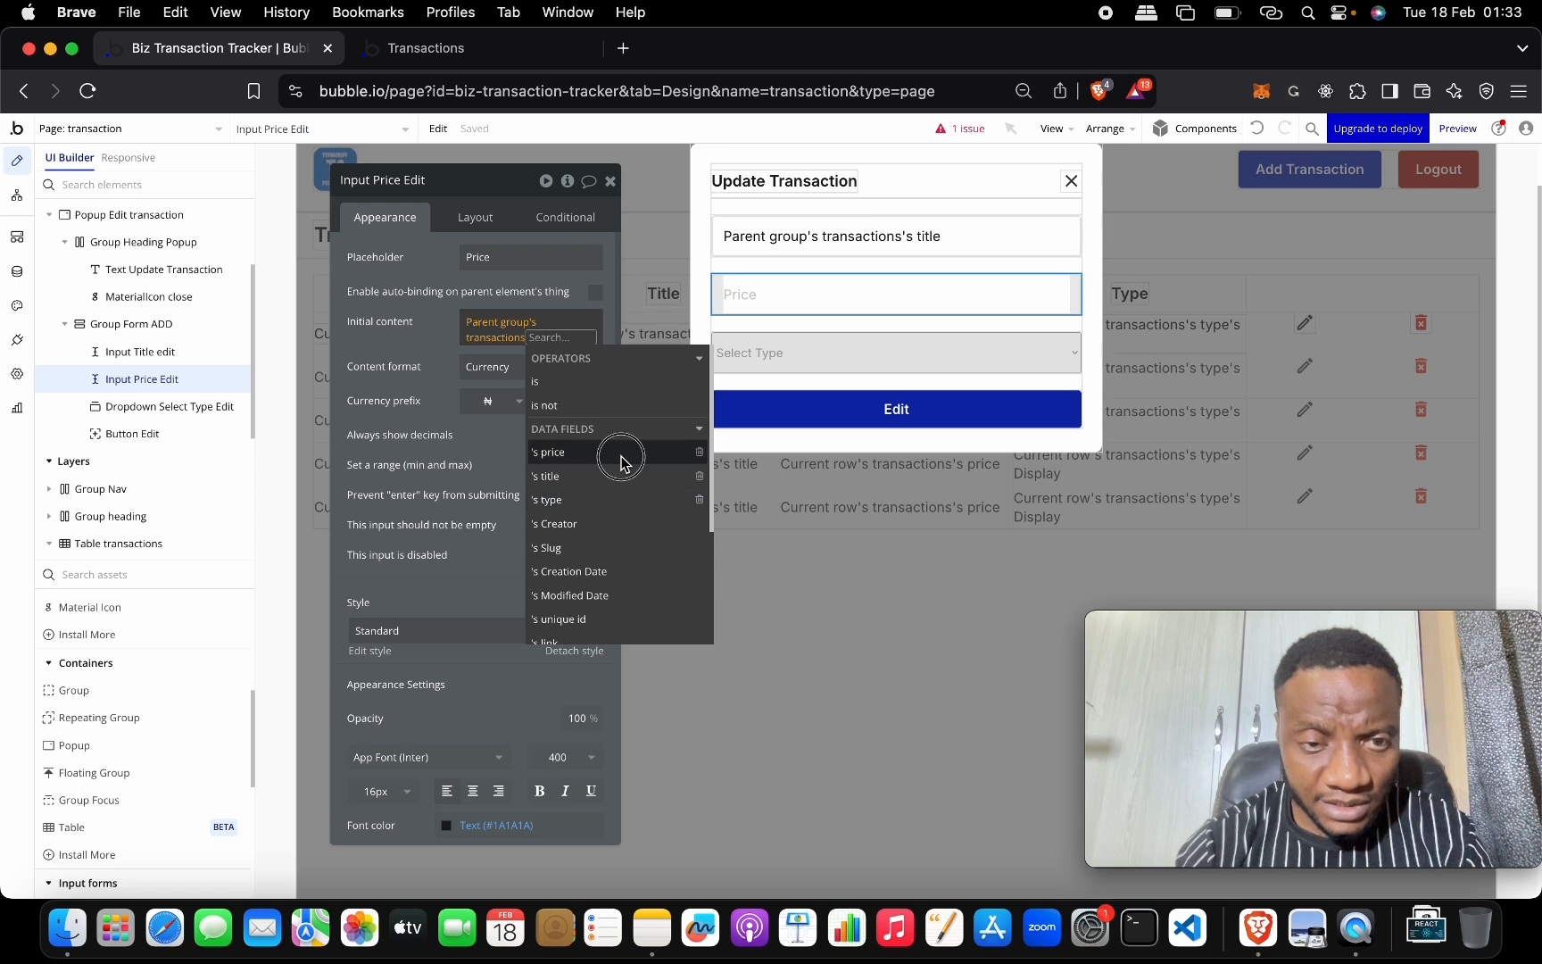
{"action": "left_click", "coordinate": [612, 452]}
{"action": "left_click", "coordinate": [765, 348]}
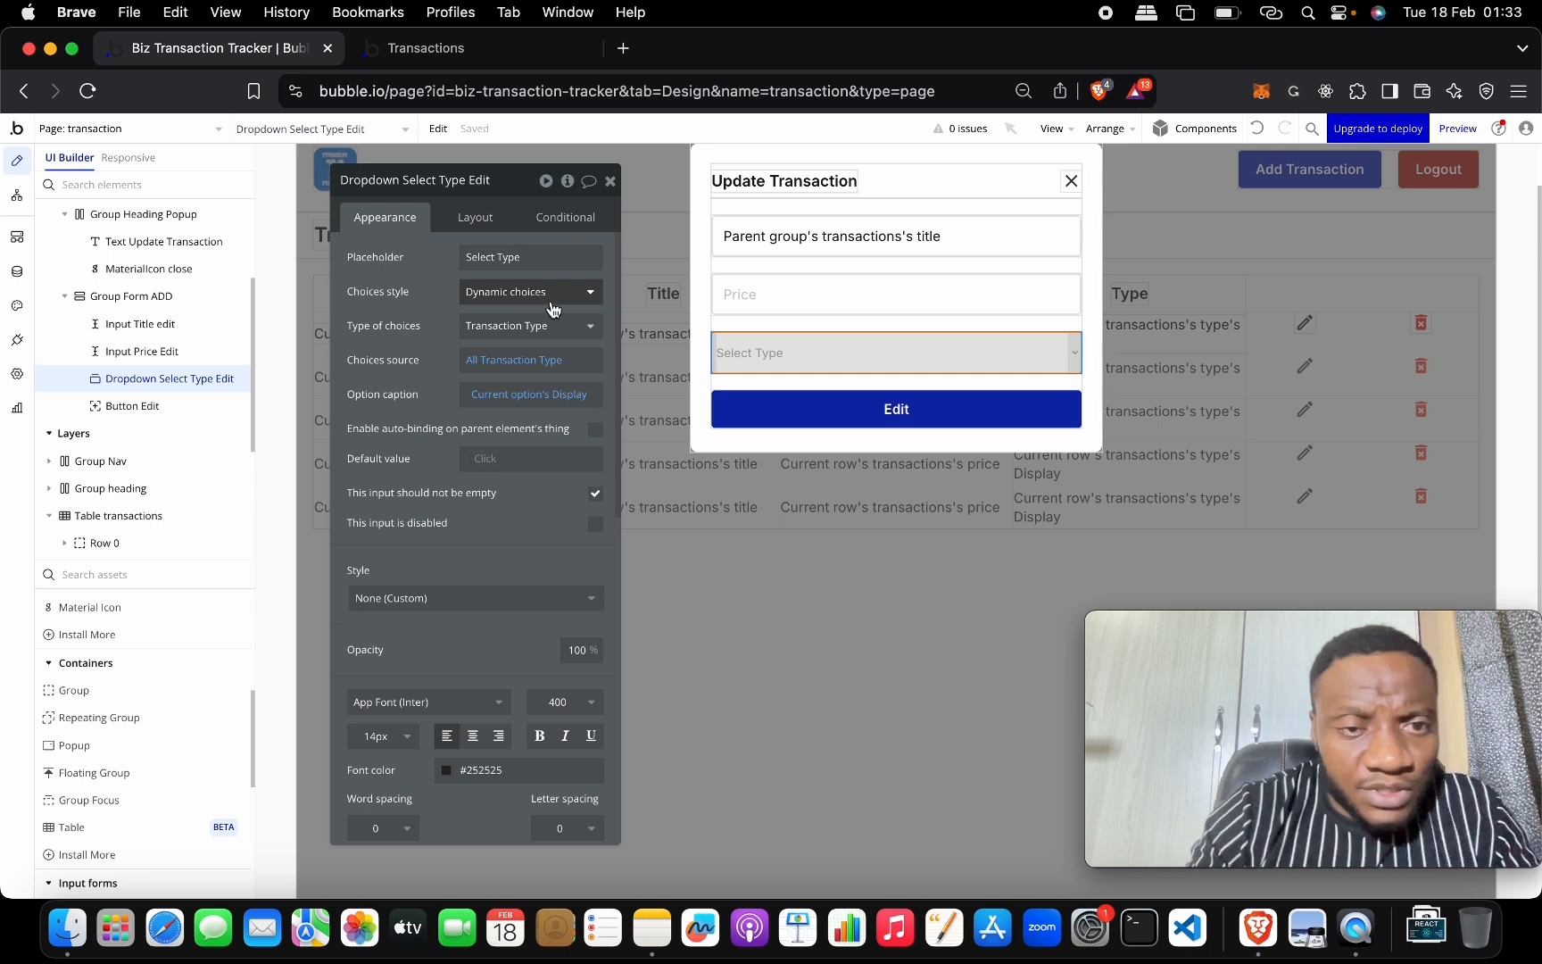
Base the type dropdown's default value on the parent group's transaction type.
{"action": "left_click", "coordinate": [558, 398]}
{"action": "left_click", "coordinate": [428, 407]}
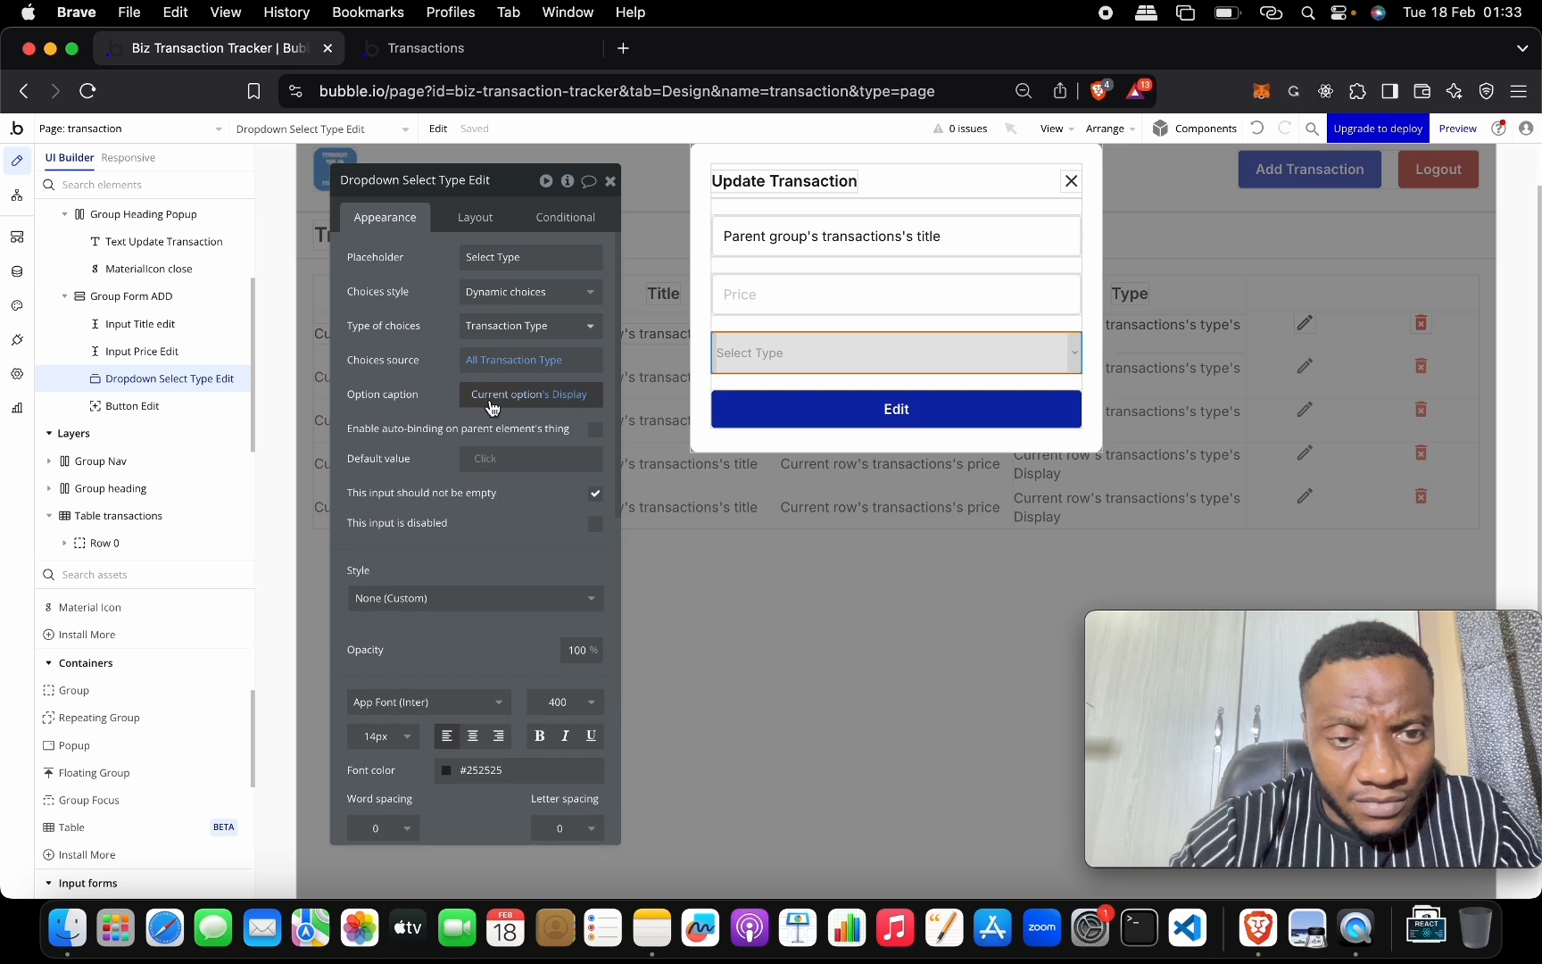
{"action": "left_click", "coordinate": [490, 458]}
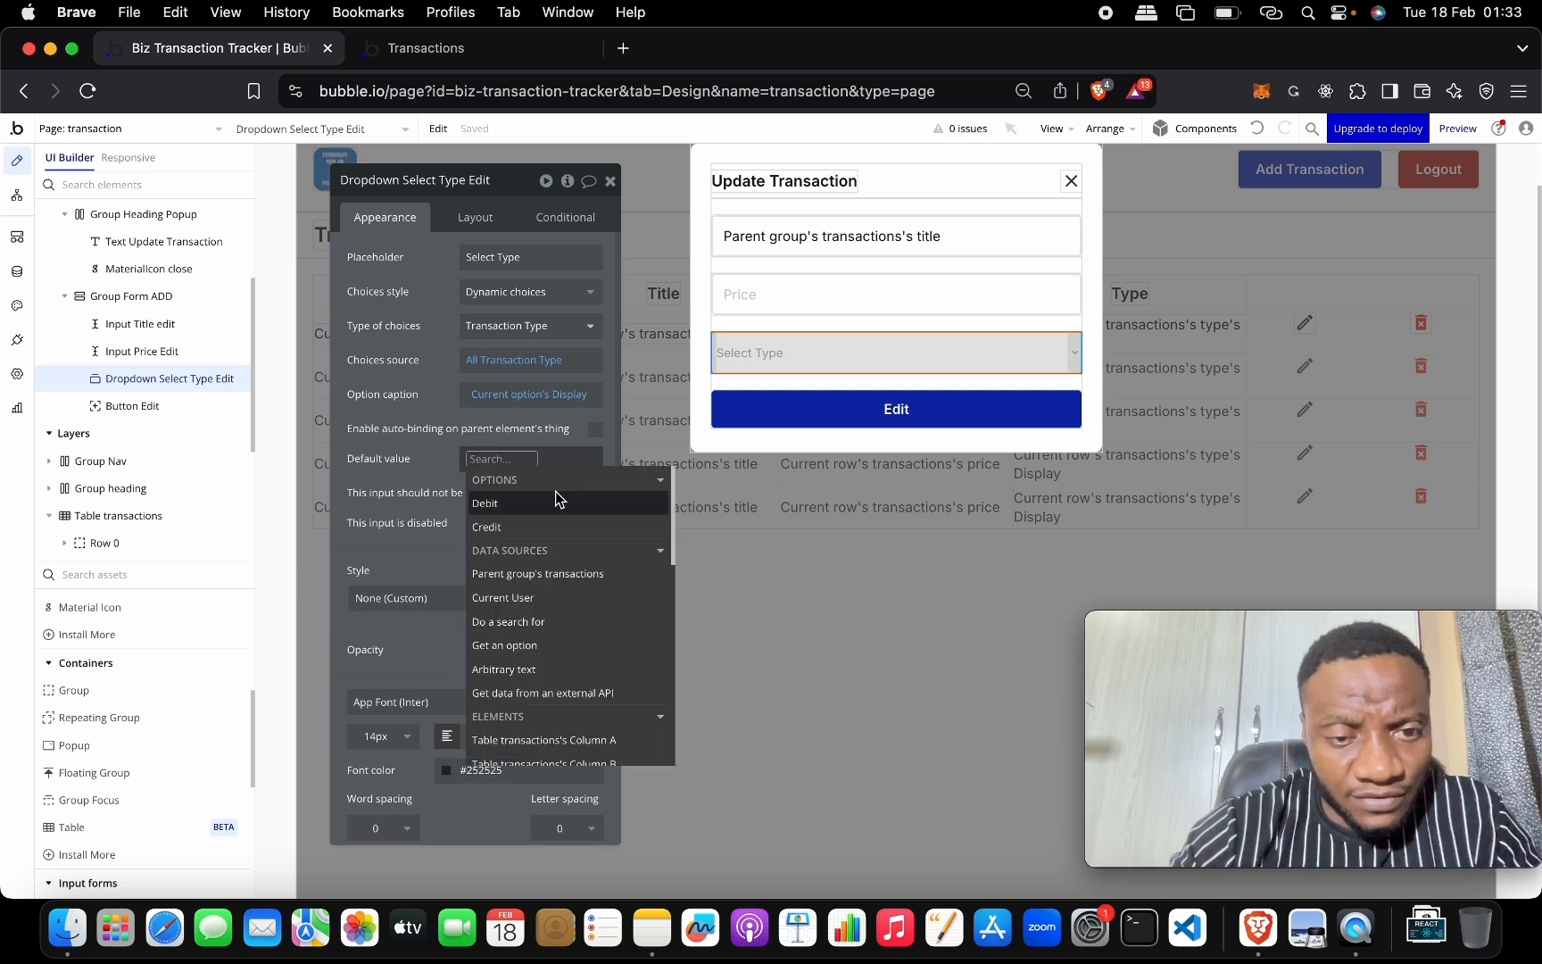
{"action": "left_click", "coordinate": [564, 574]}
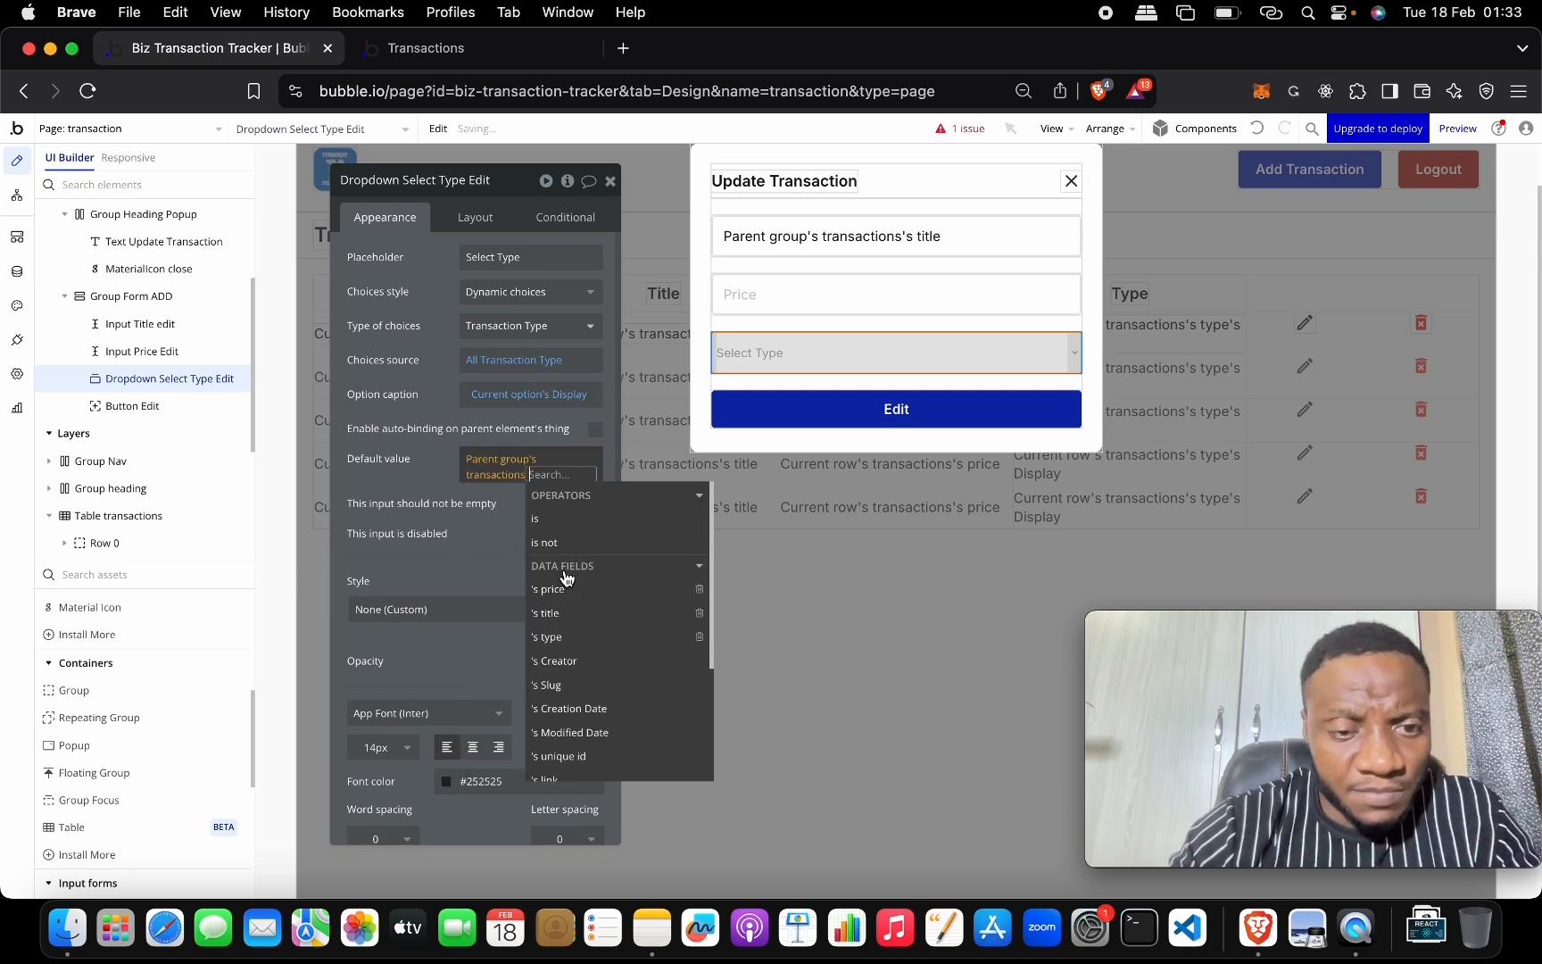
{"action": "left_click", "coordinate": [604, 638]}
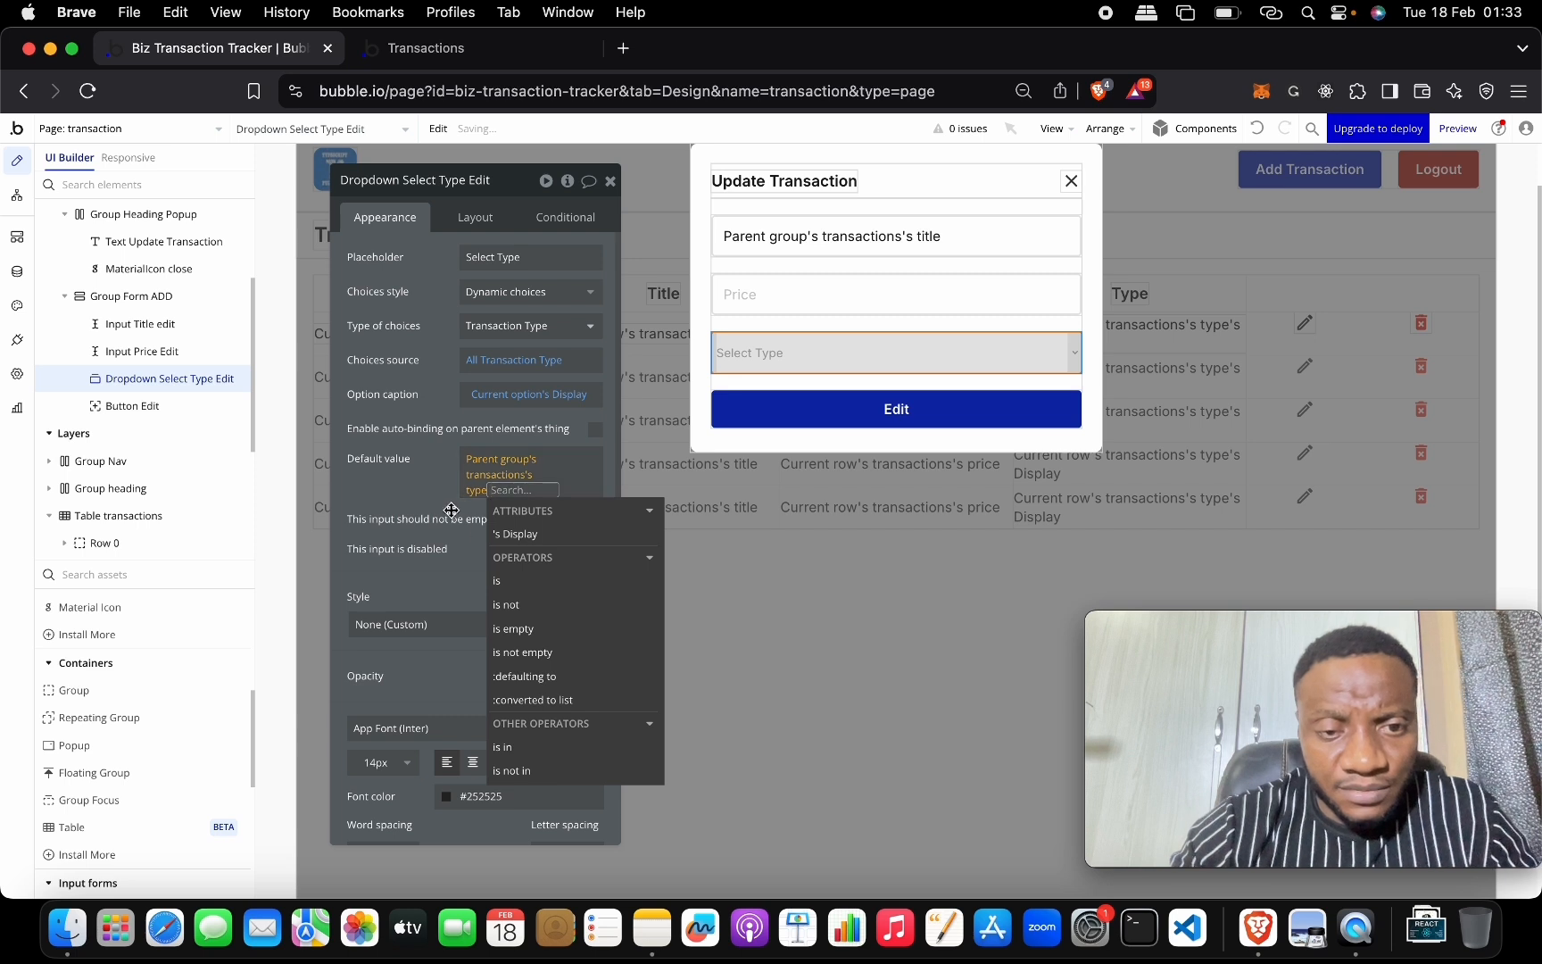
{"action": "left_click", "coordinate": [515, 533]}
{"action": "left_click", "coordinate": [398, 500]}
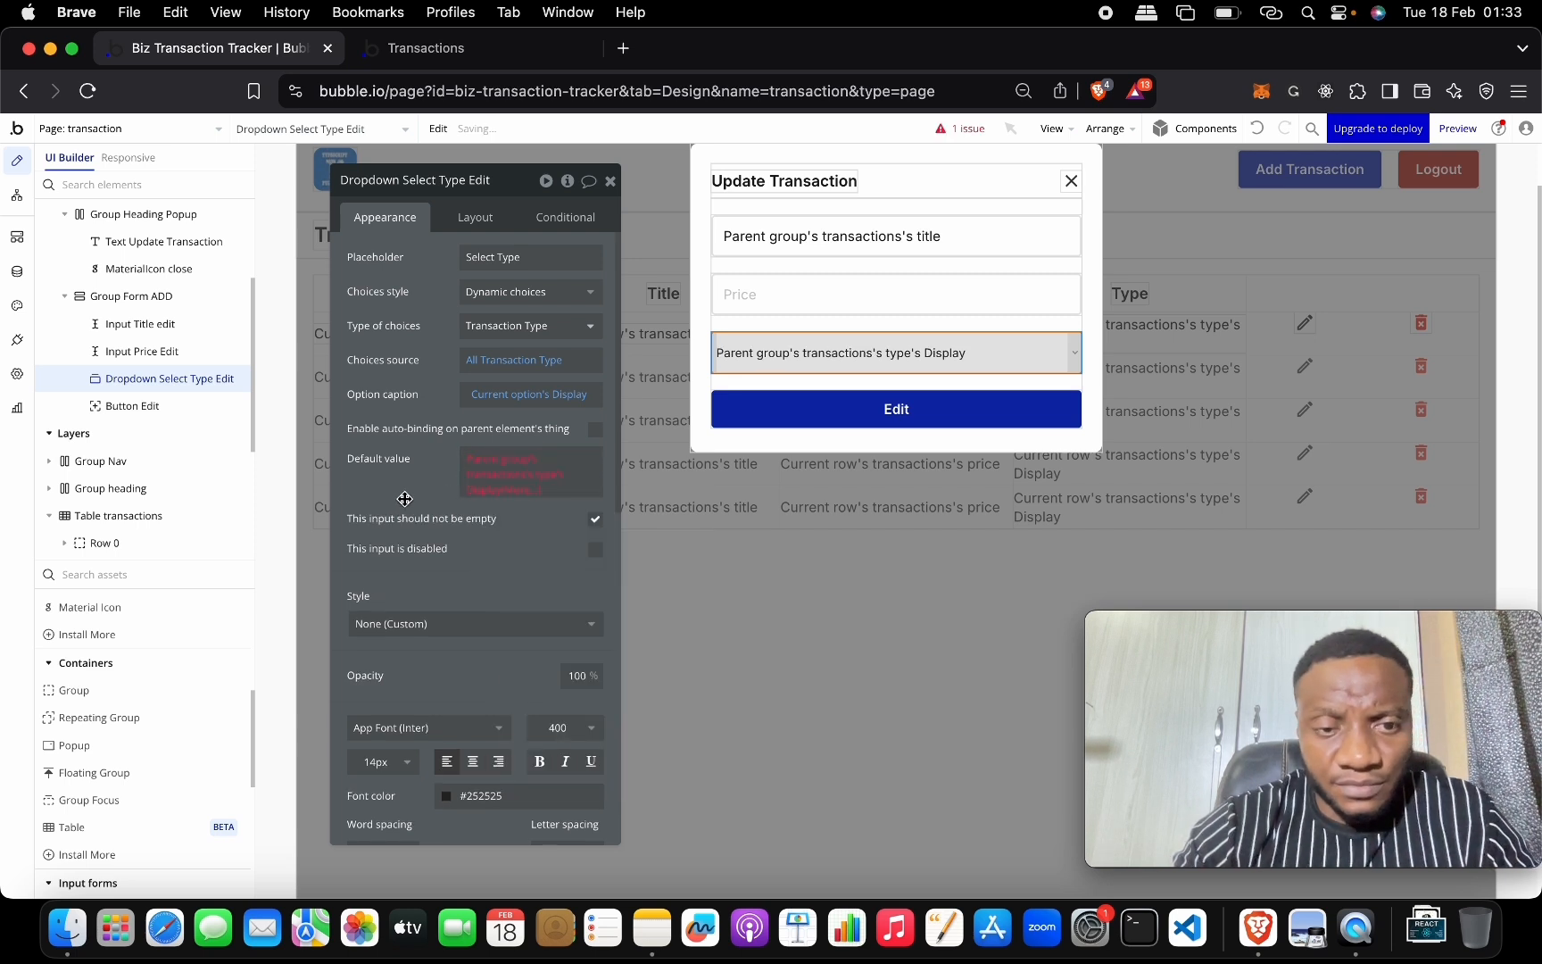
Remove 's Display so the default reads Parent group's transactions's type.
{"action": "left_click", "coordinate": [536, 486]}
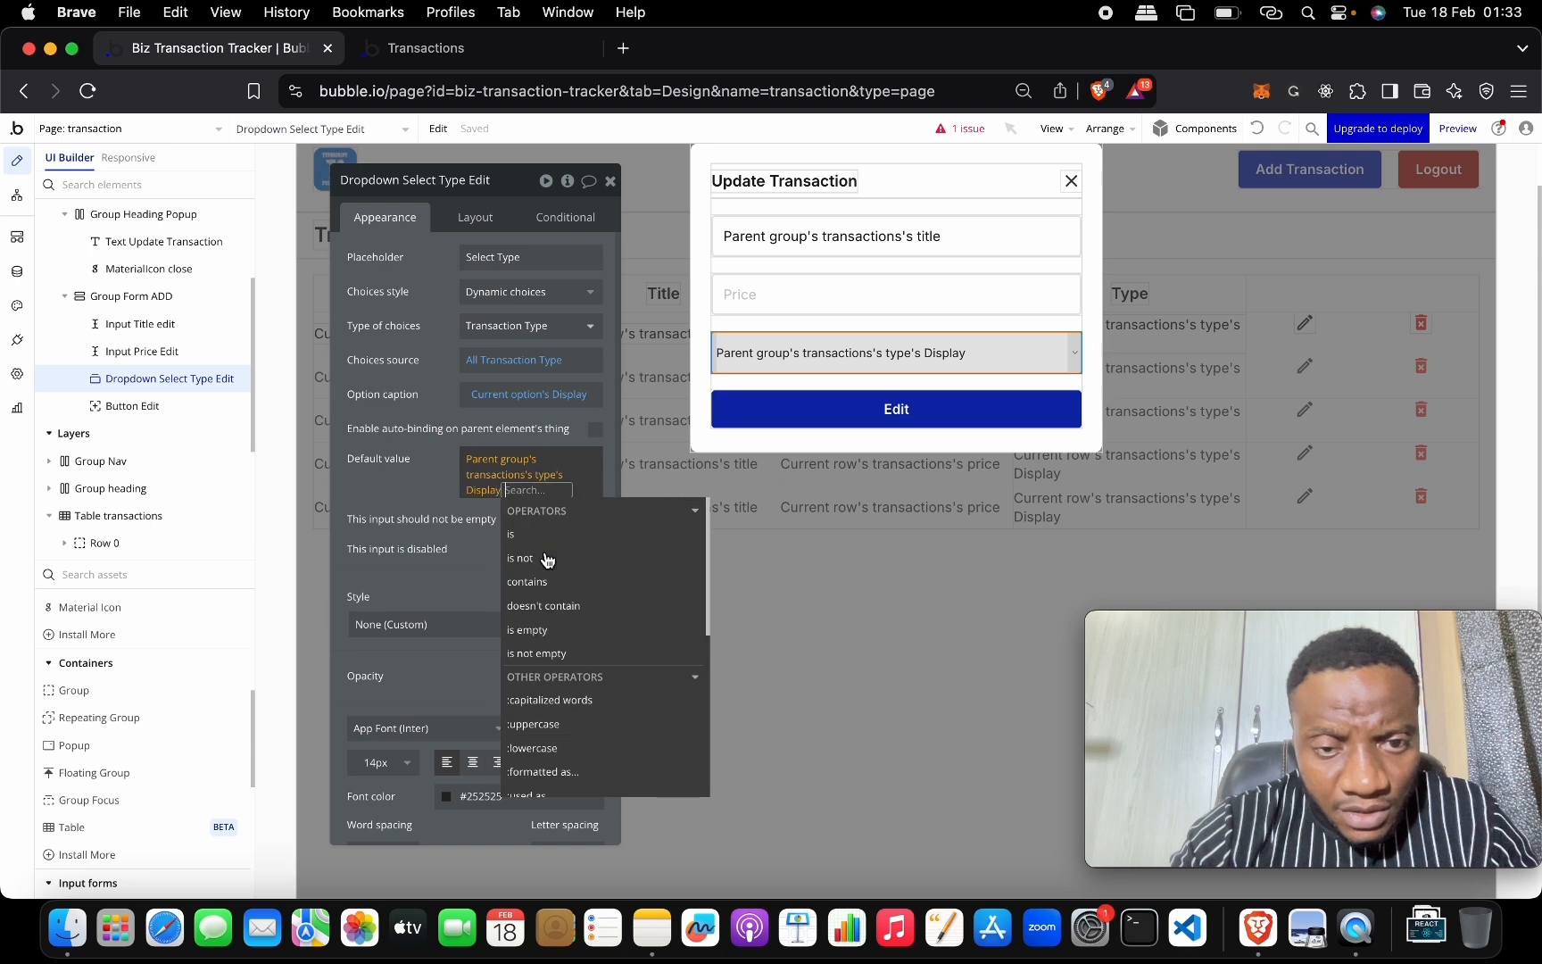
{"action": "left_click", "coordinate": [461, 482]}
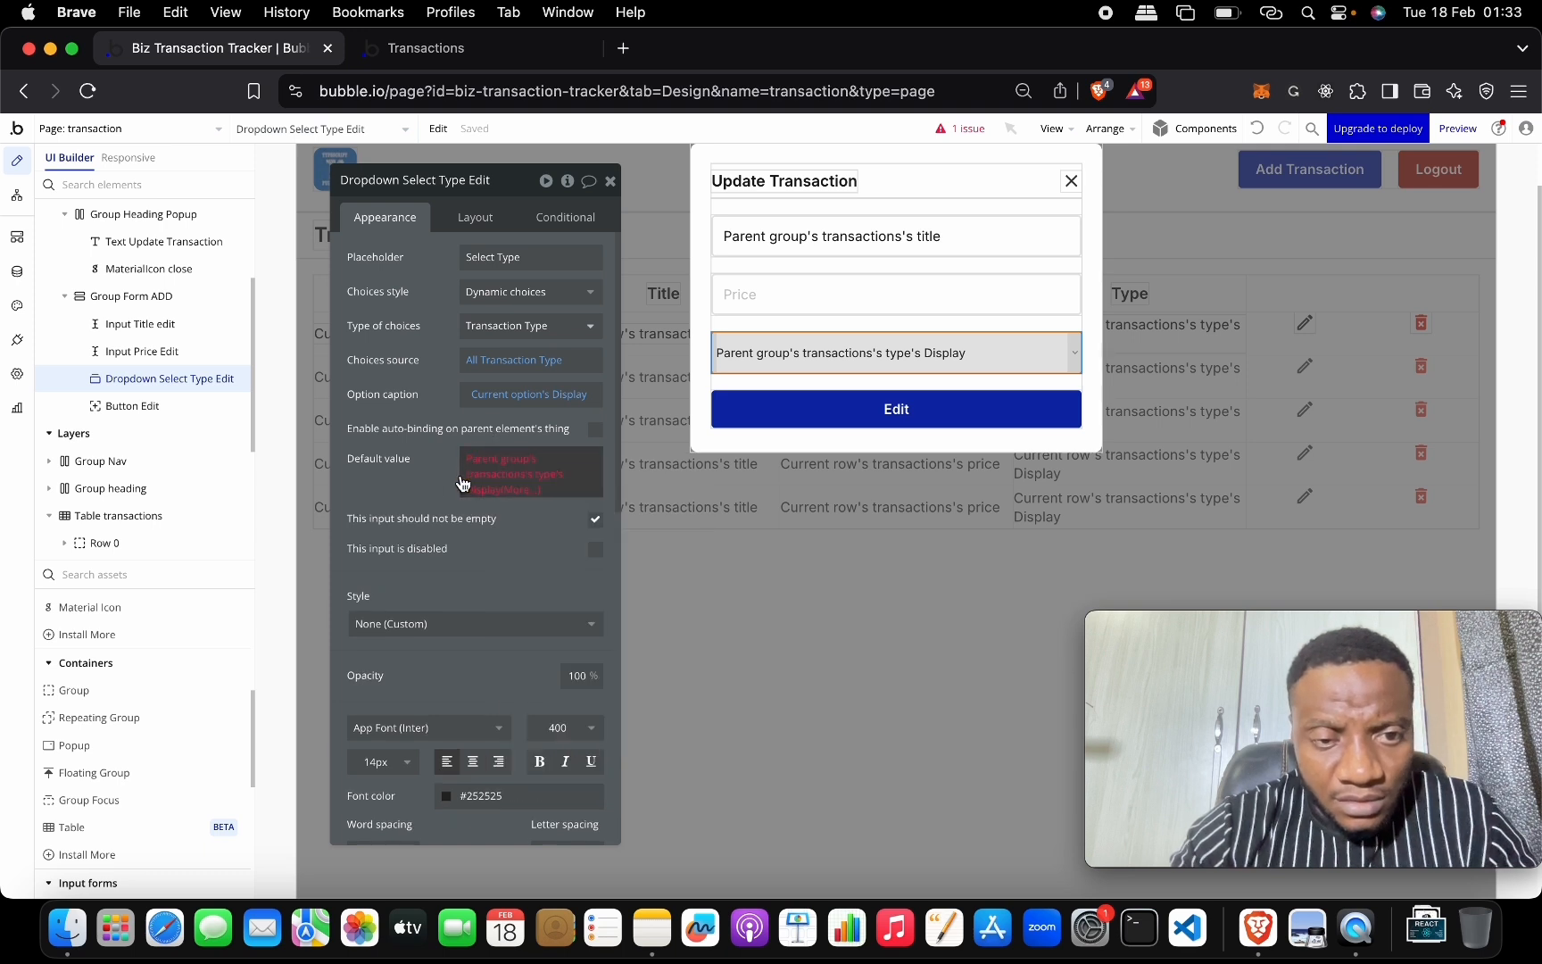
{"action": "left_click", "coordinate": [557, 484]}
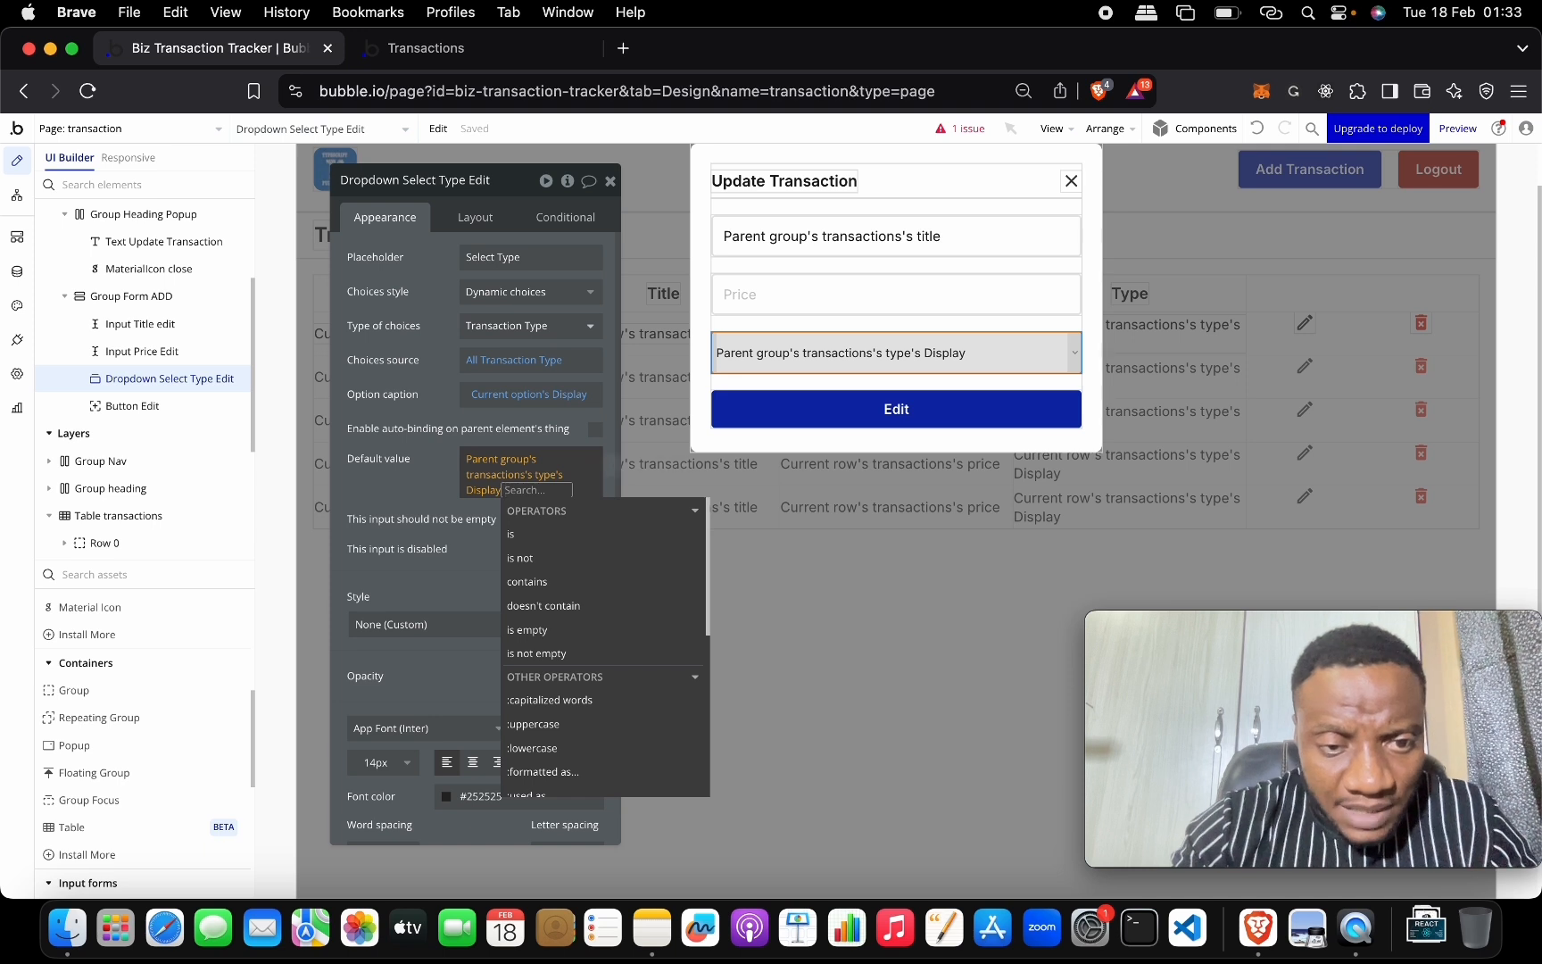
{"action": "key", "text": "BackSpace"}
{"action": "key", "text": "BackSpace"}
{"action": "left_click", "coordinate": [425, 475]}
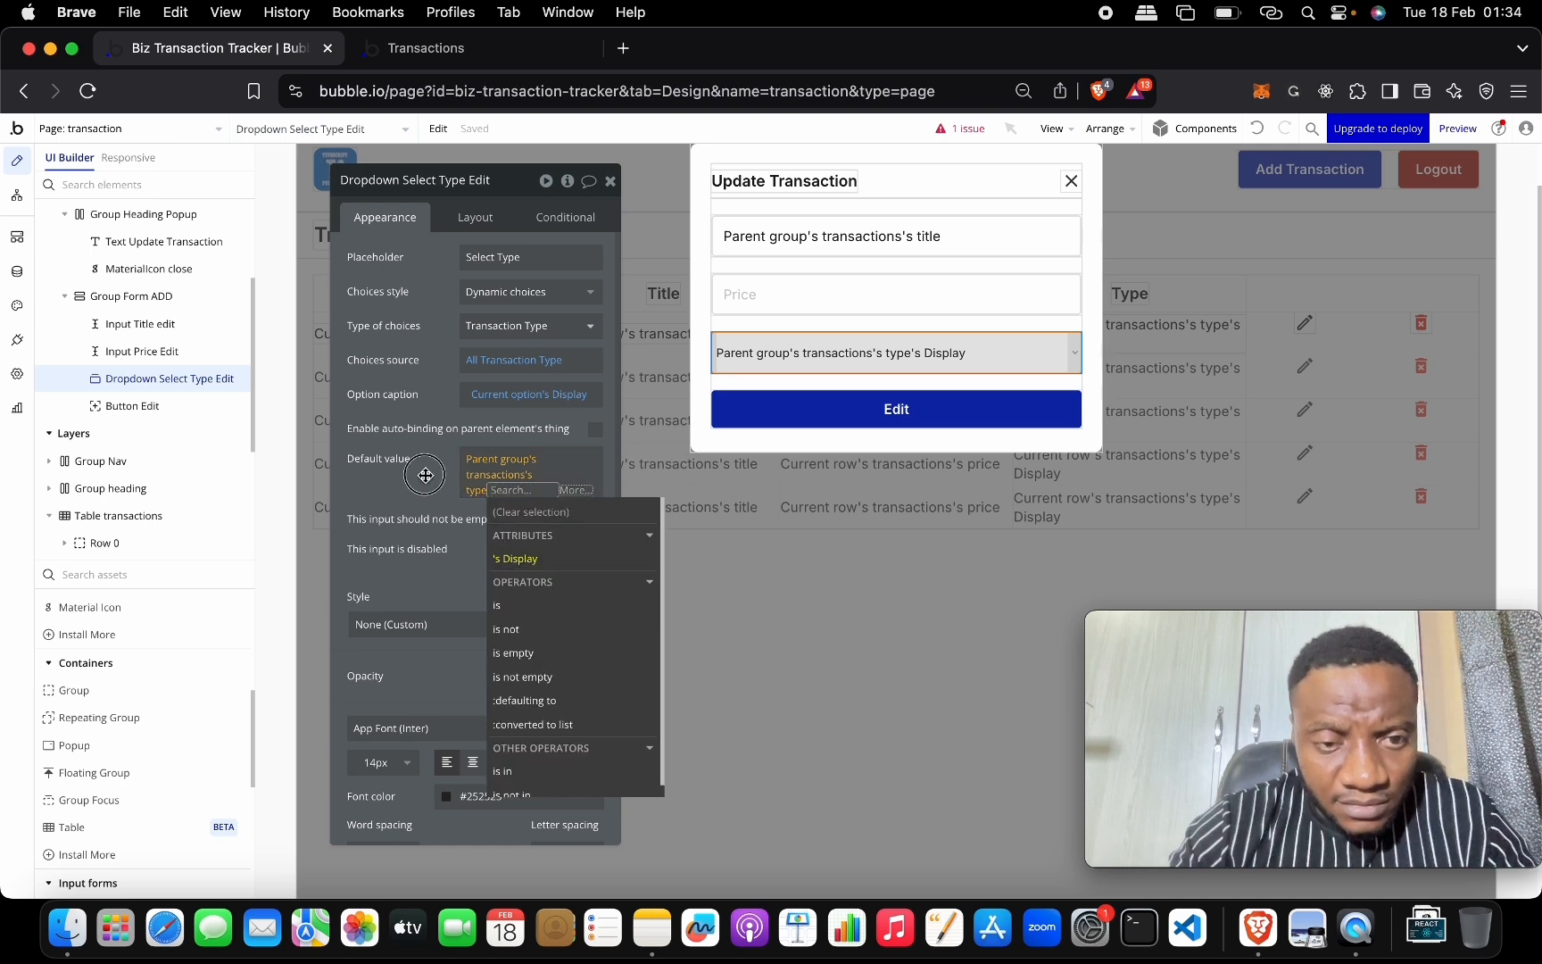
{"action": "left_click", "coordinate": [520, 486]}
{"action": "type", "text": "\\"}
{"action": "key", "text": "BackSpace"}
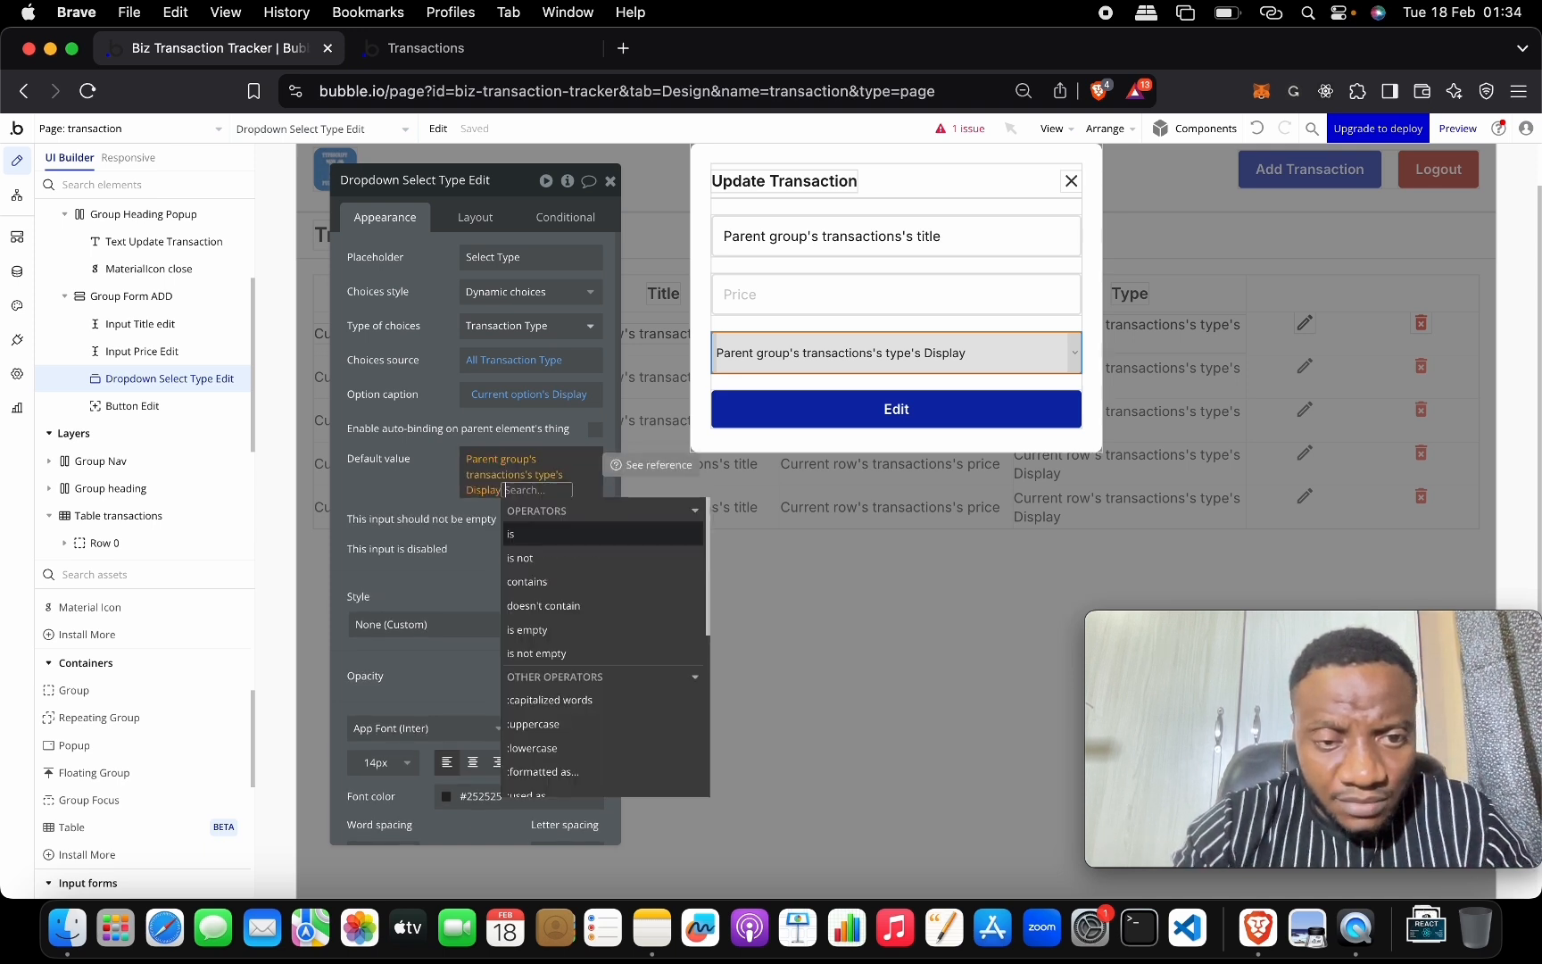
{"action": "key", "text": "BackSpace"}
{"action": "key", "text": "BackSpace"}
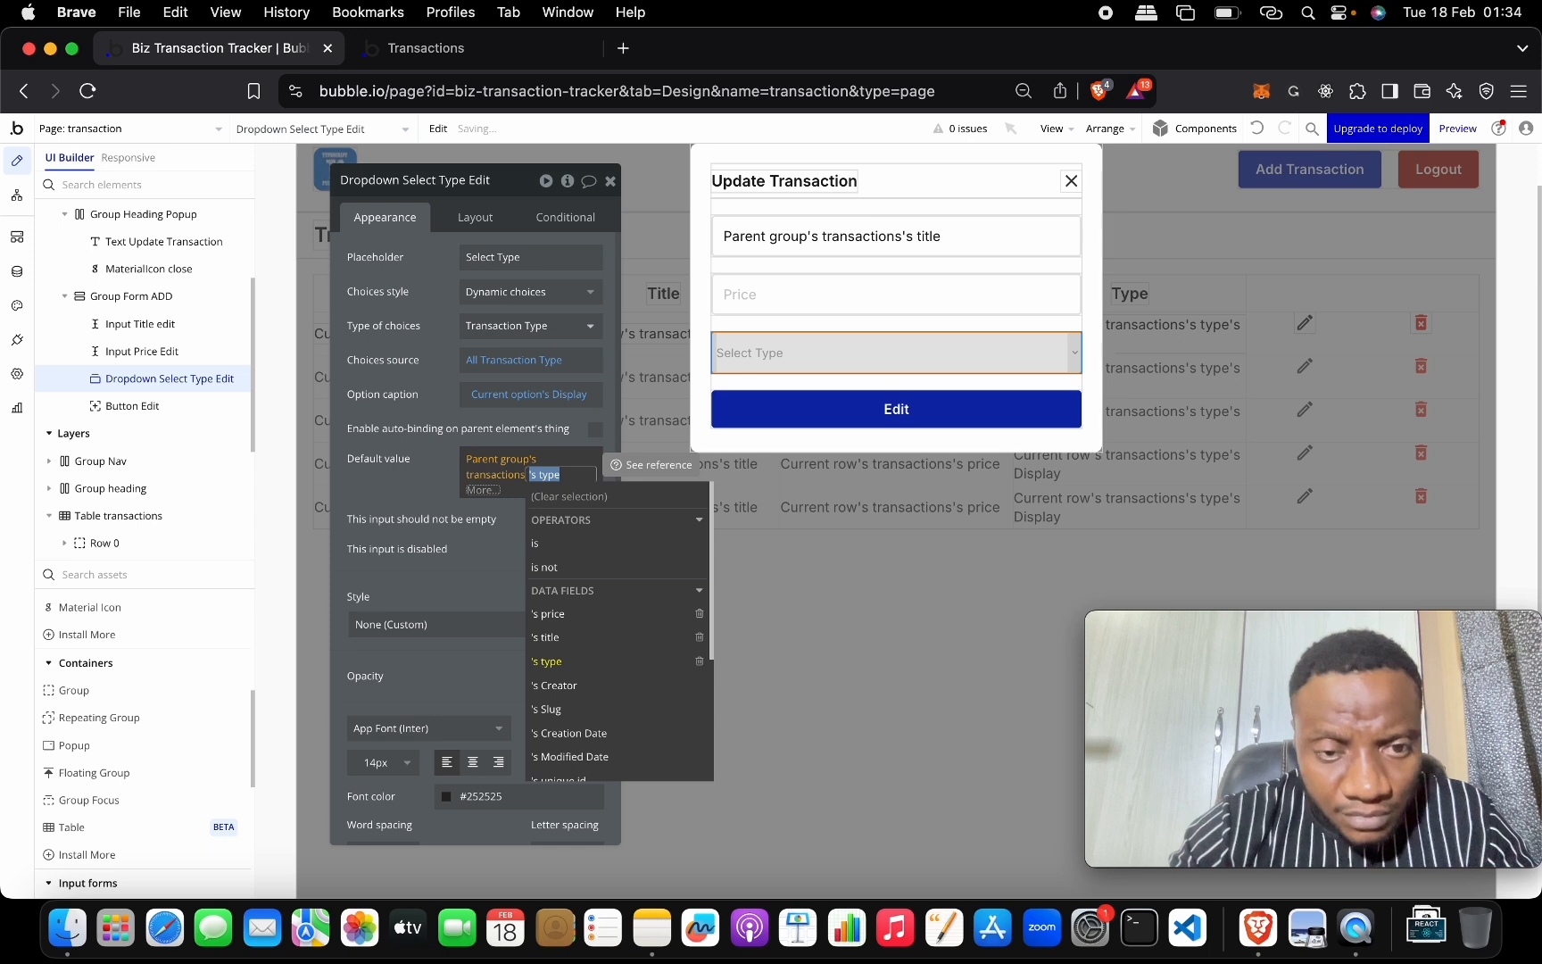
{"action": "left_click", "coordinate": [420, 487]}
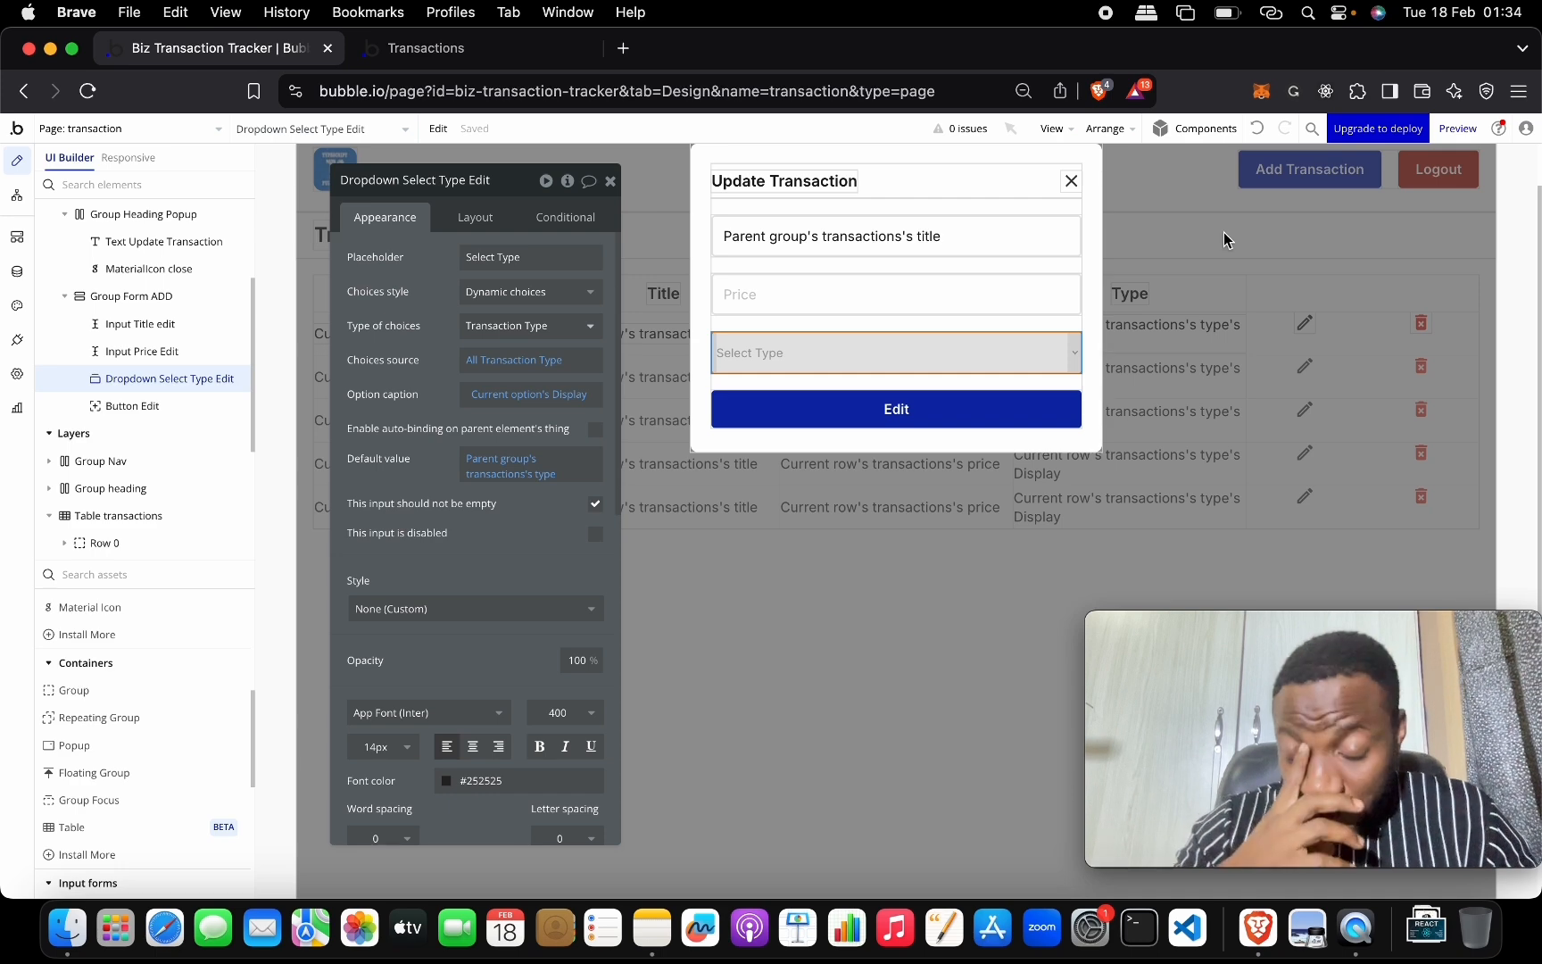
Give the close icon a workflow that hides Popup Edit transaction.
{"action": "left_click", "coordinate": [1070, 183]}
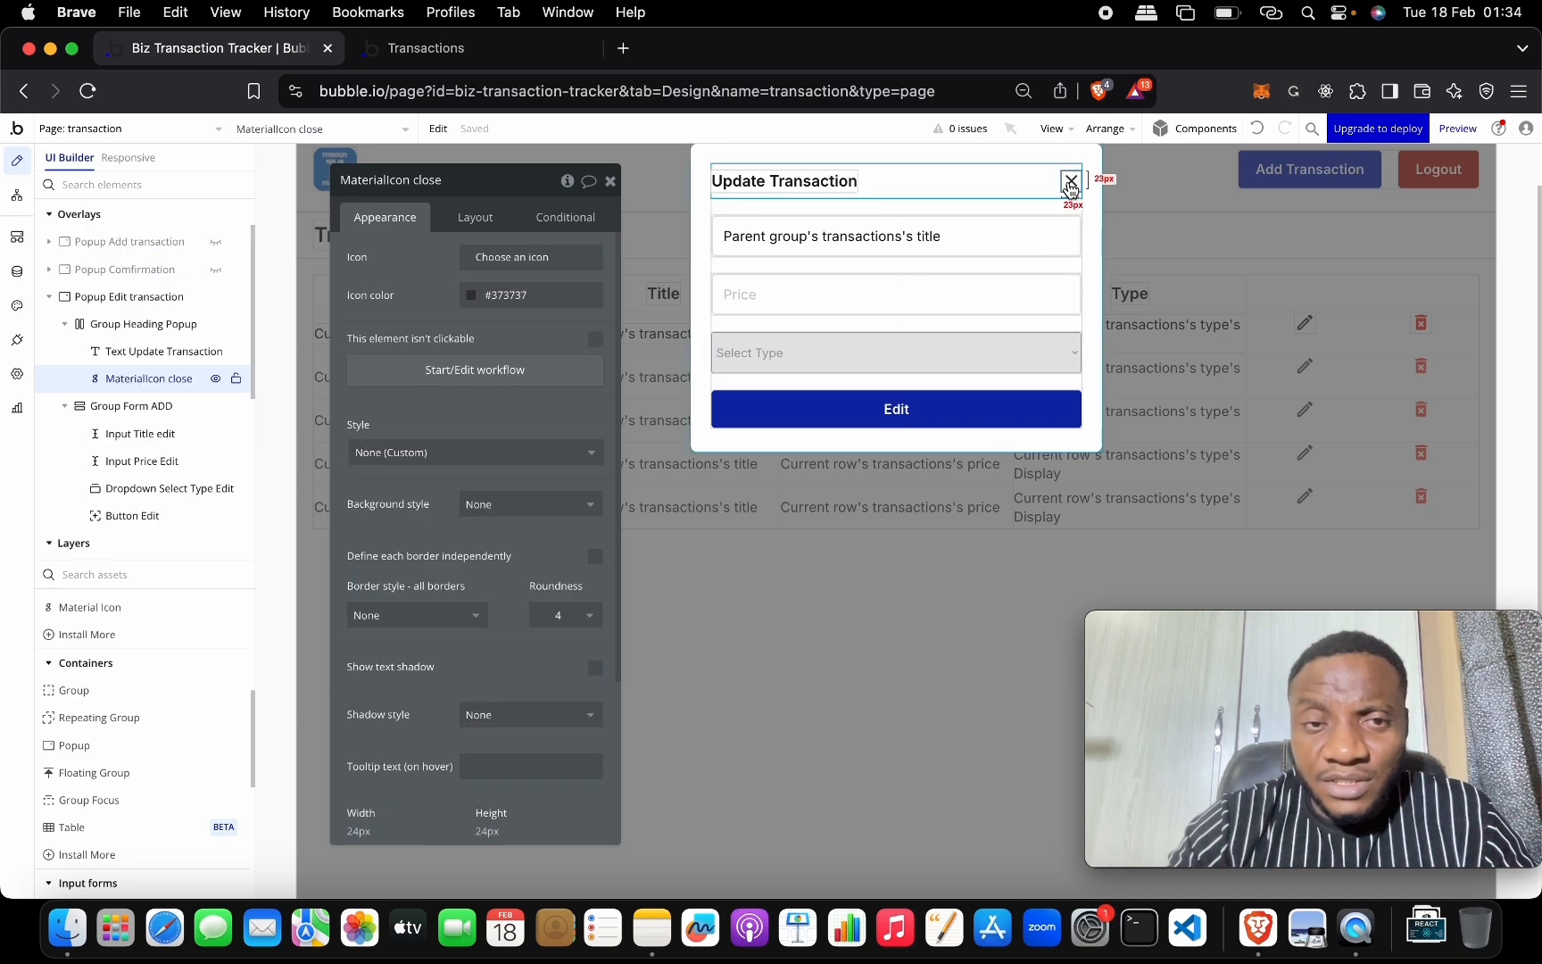
{"action": "left_click", "coordinate": [499, 371]}
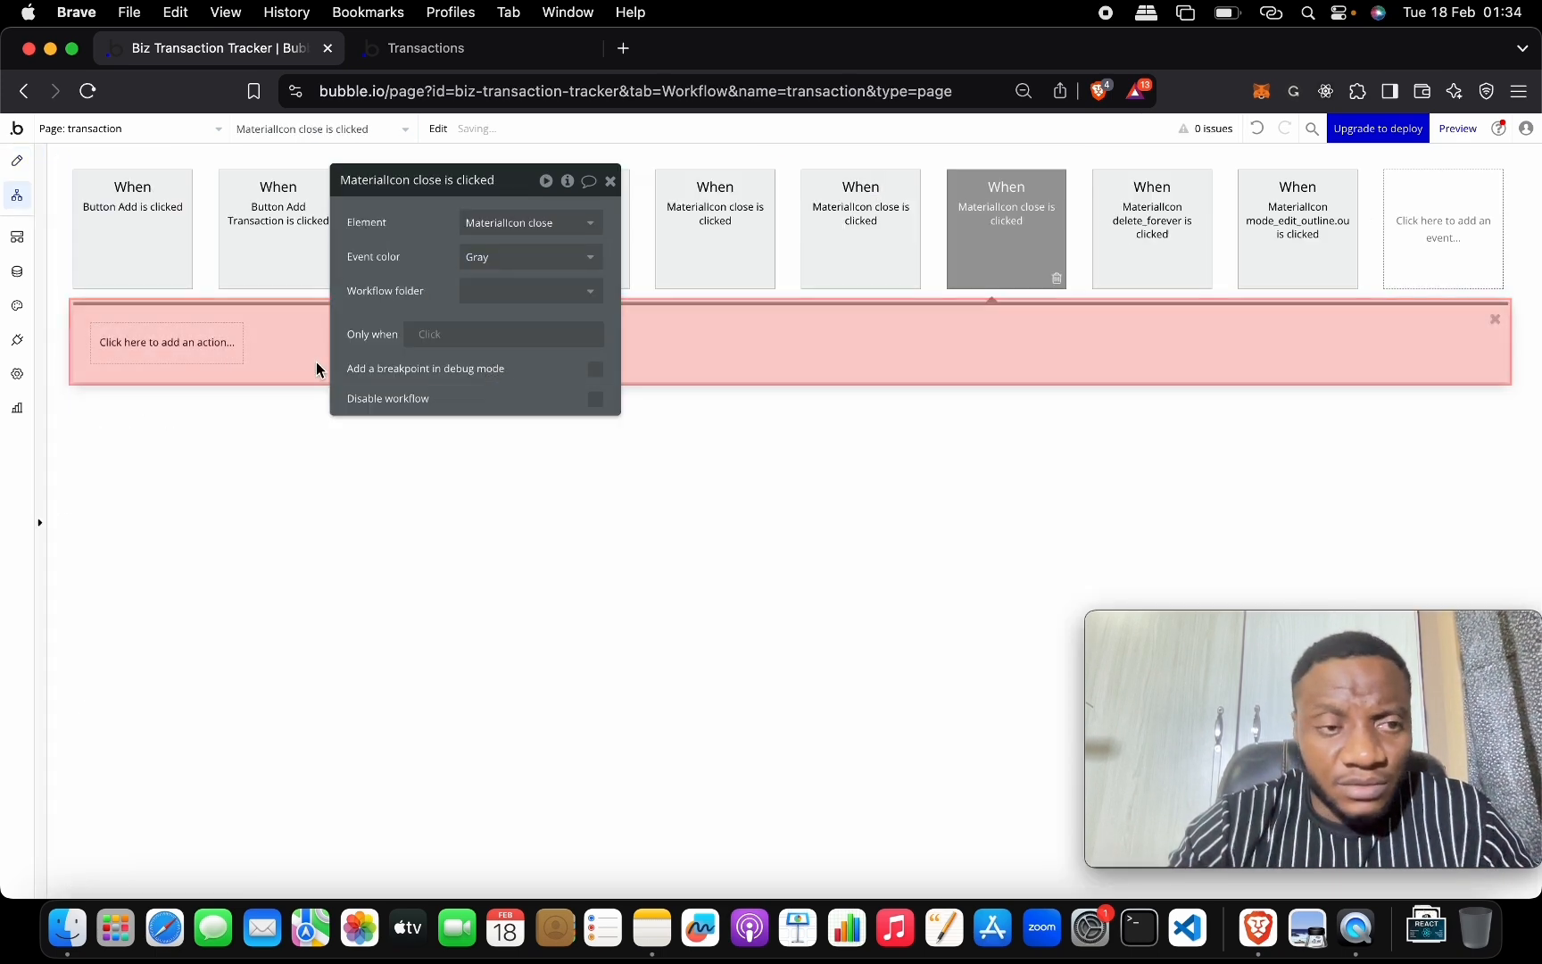
{"action": "left_click", "coordinate": [203, 348]}
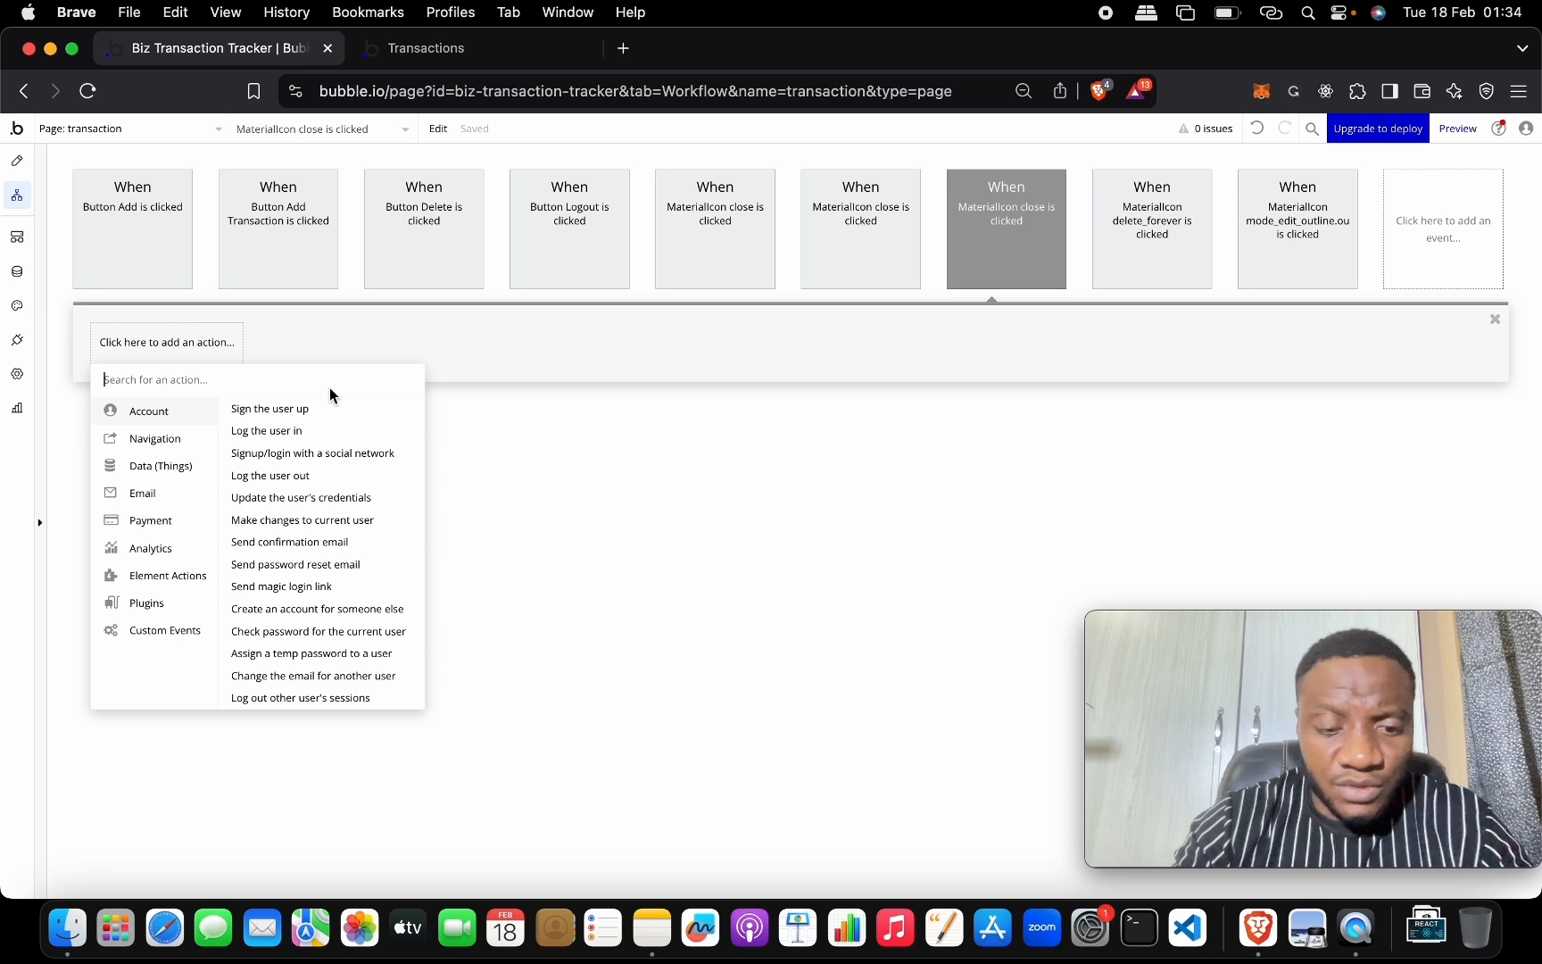
{"action": "type", "text": "hide"}
{"action": "left_click", "coordinate": [191, 413]}
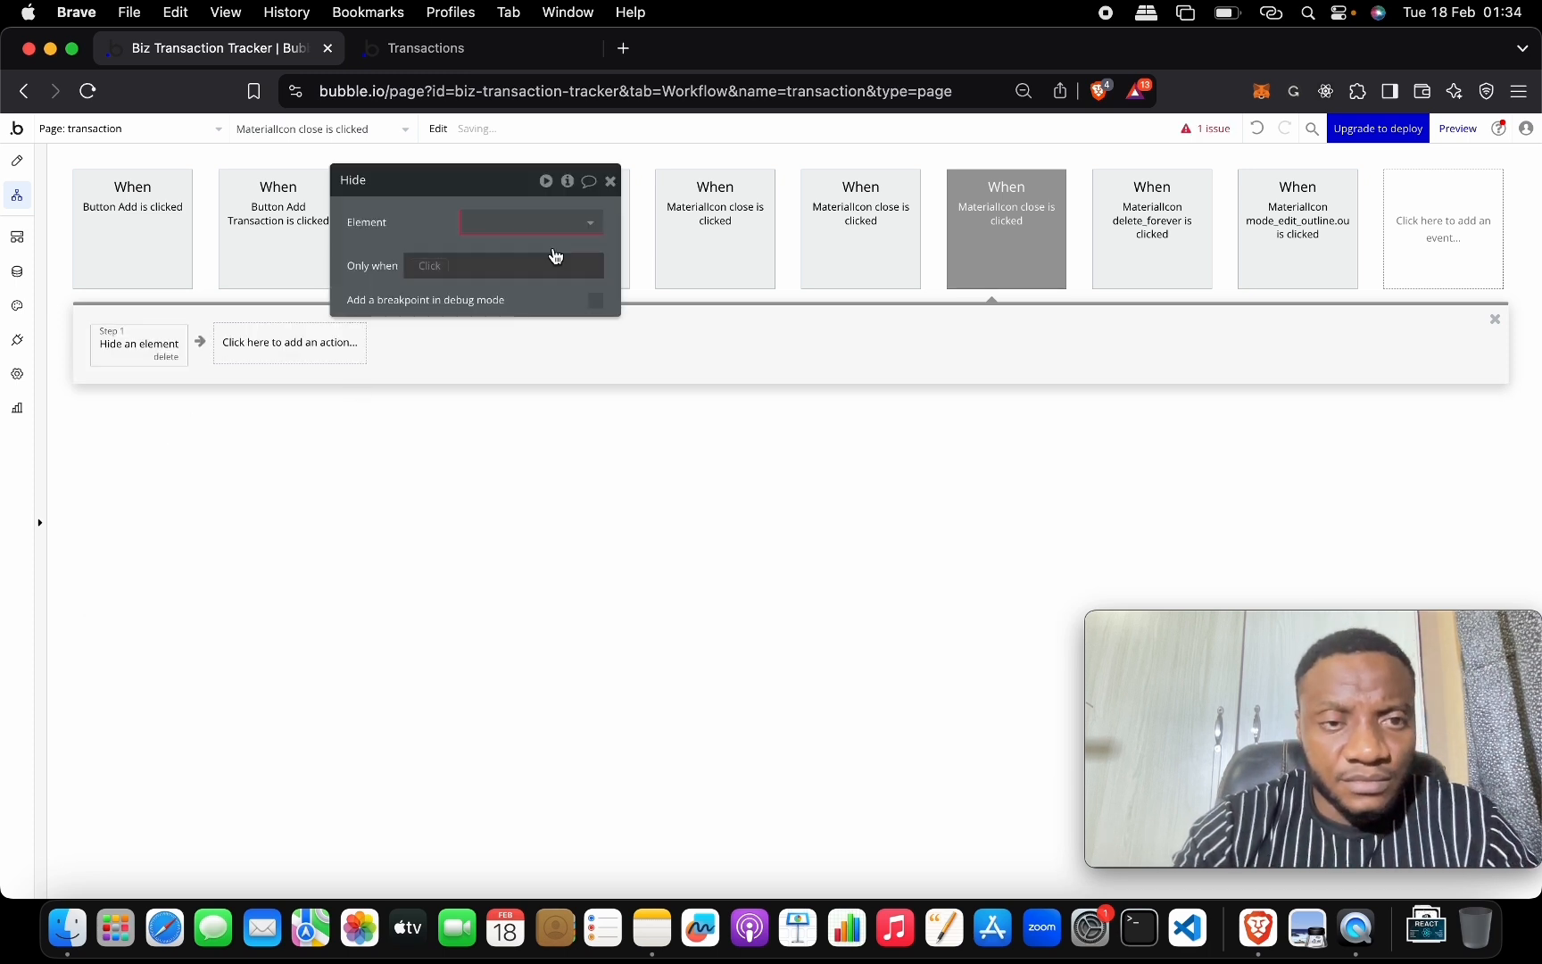
{"action": "left_click", "coordinate": [568, 225]}
{"action": "left_click", "coordinate": [581, 302]}
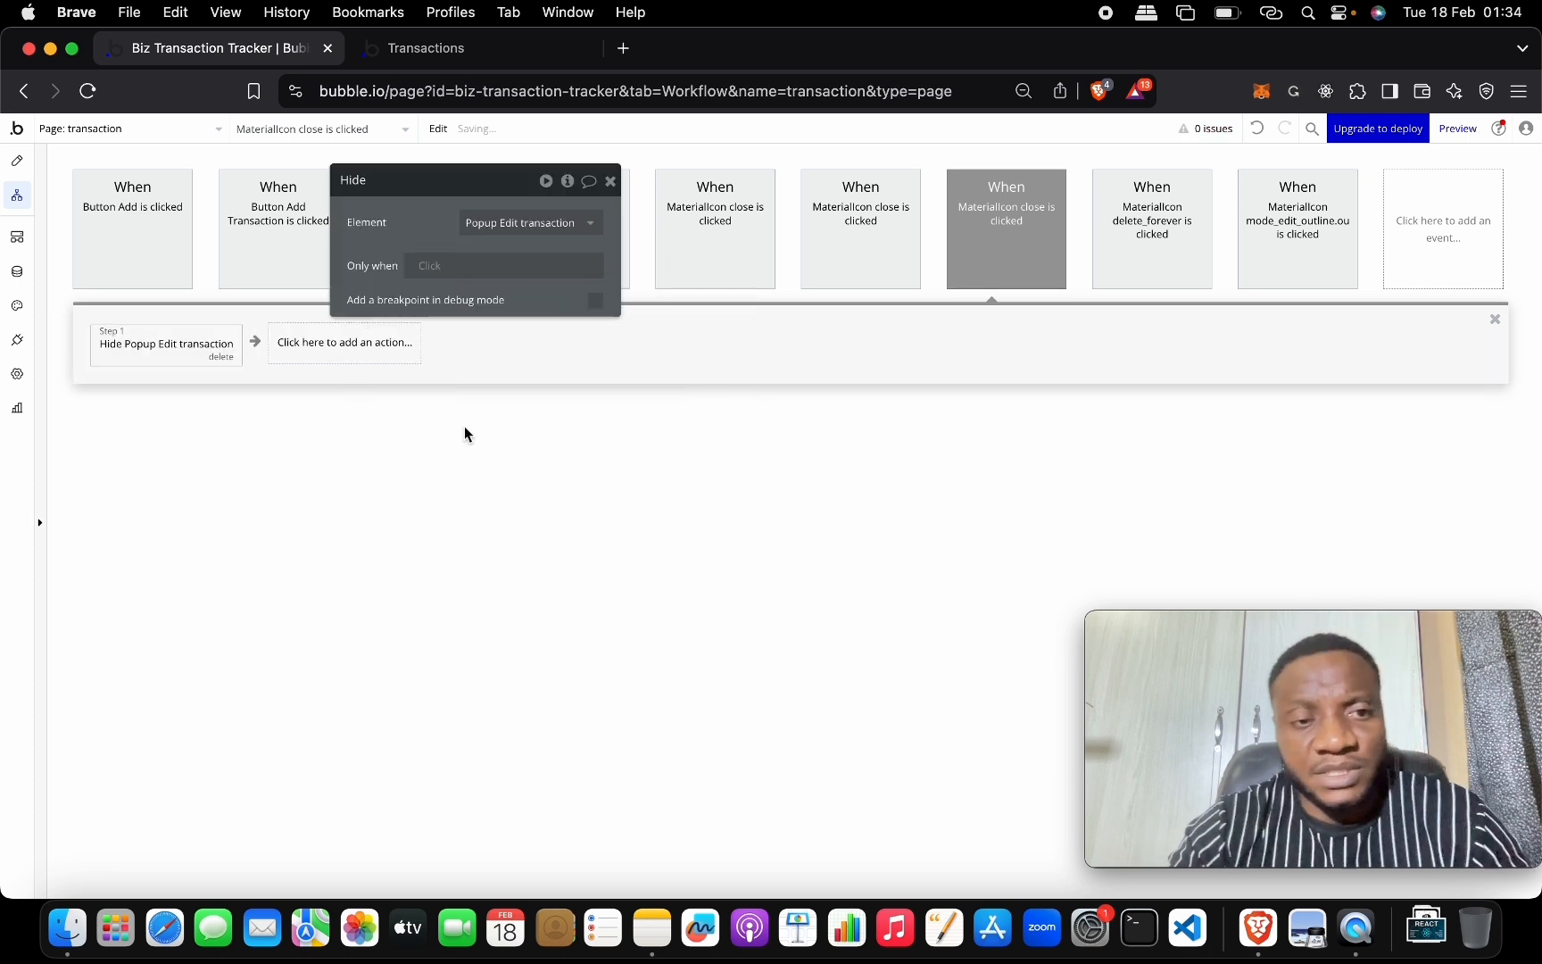
{"action": "left_click", "coordinate": [611, 180]}
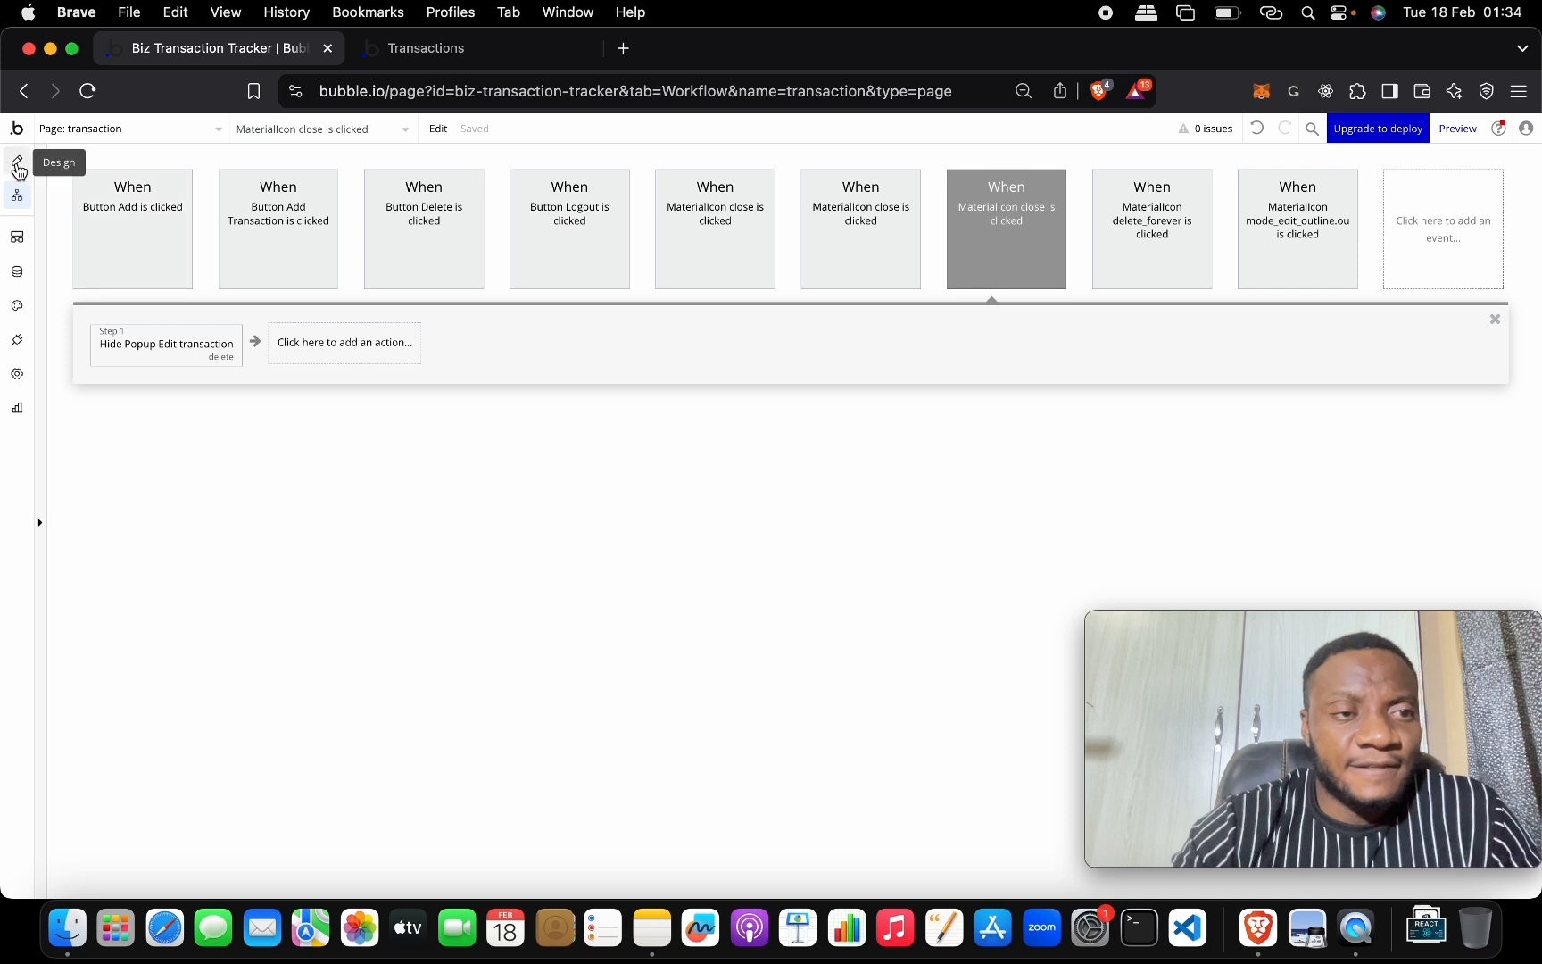
{"action": "left_click", "coordinate": [18, 169]}
{"action": "left_click", "coordinate": [402, 48]}
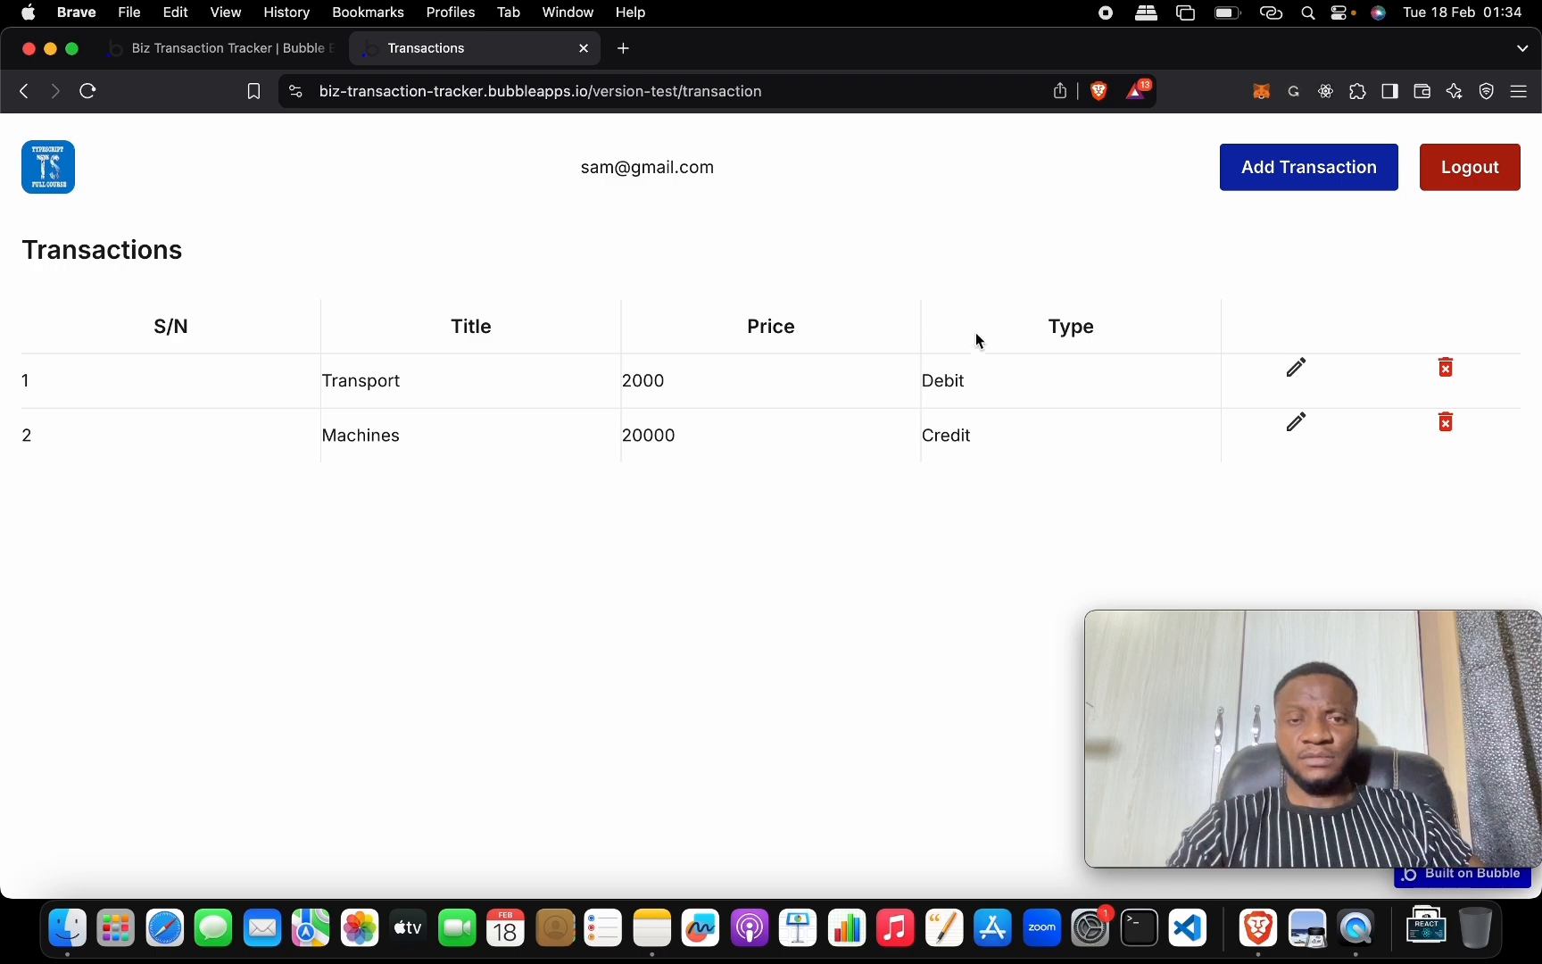
Open the Machines and Transport rows' prefilled Update Transaction popup live, close it, and return to the editor.
{"action": "left_click", "coordinate": [1297, 424]}
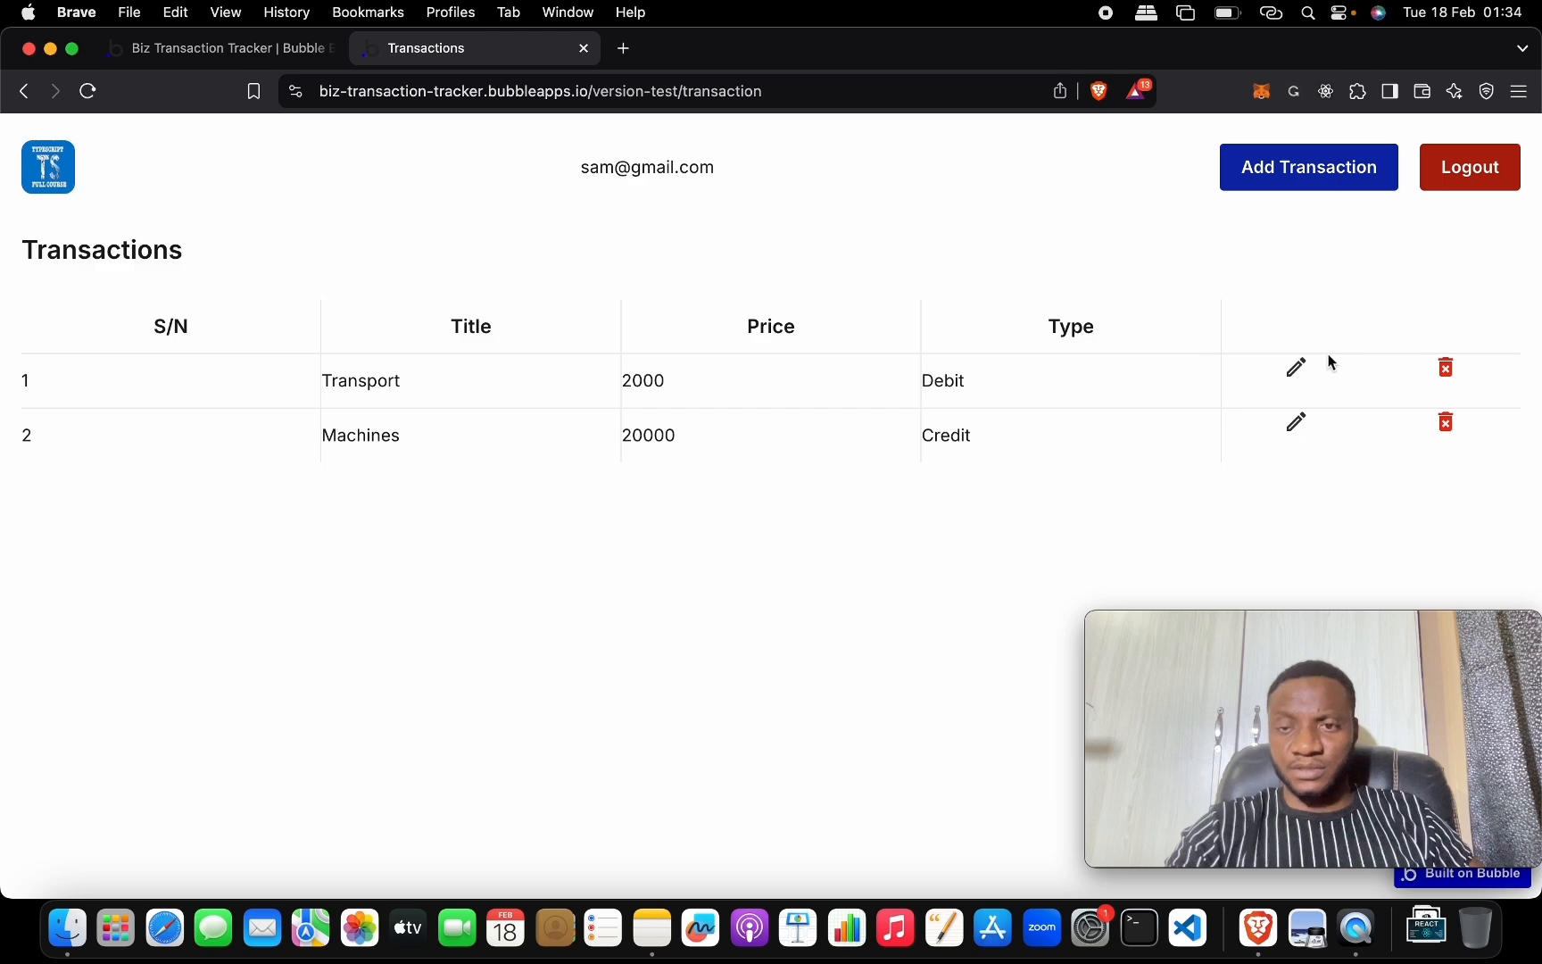
{"action": "left_click", "coordinate": [1296, 366]}
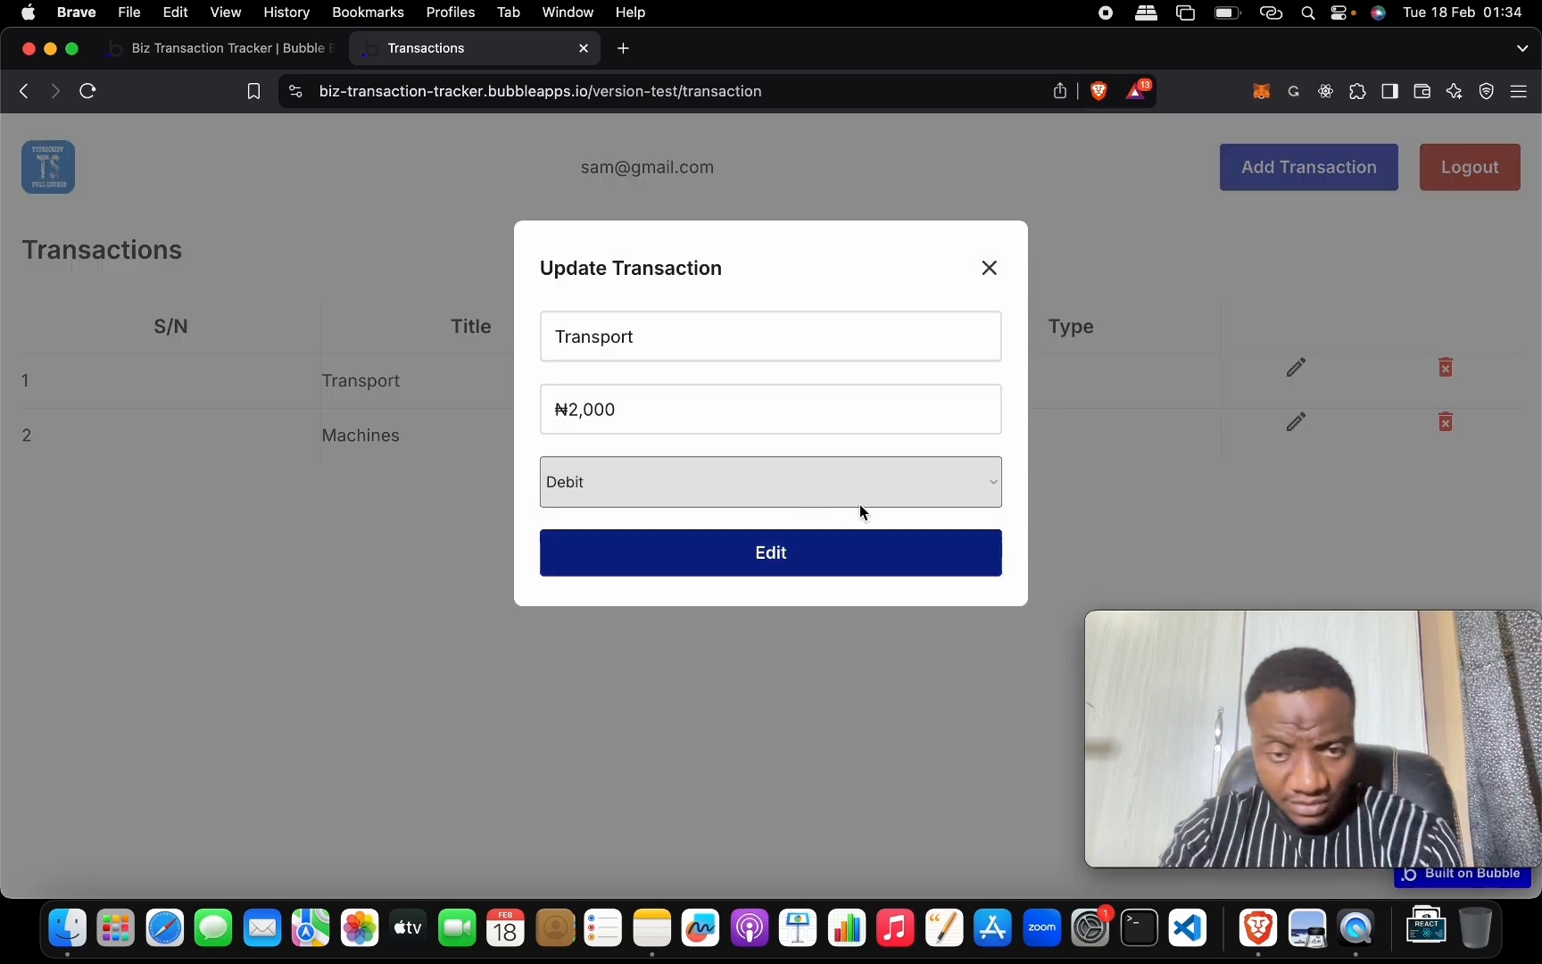
{"action": "left_click", "coordinate": [990, 268]}
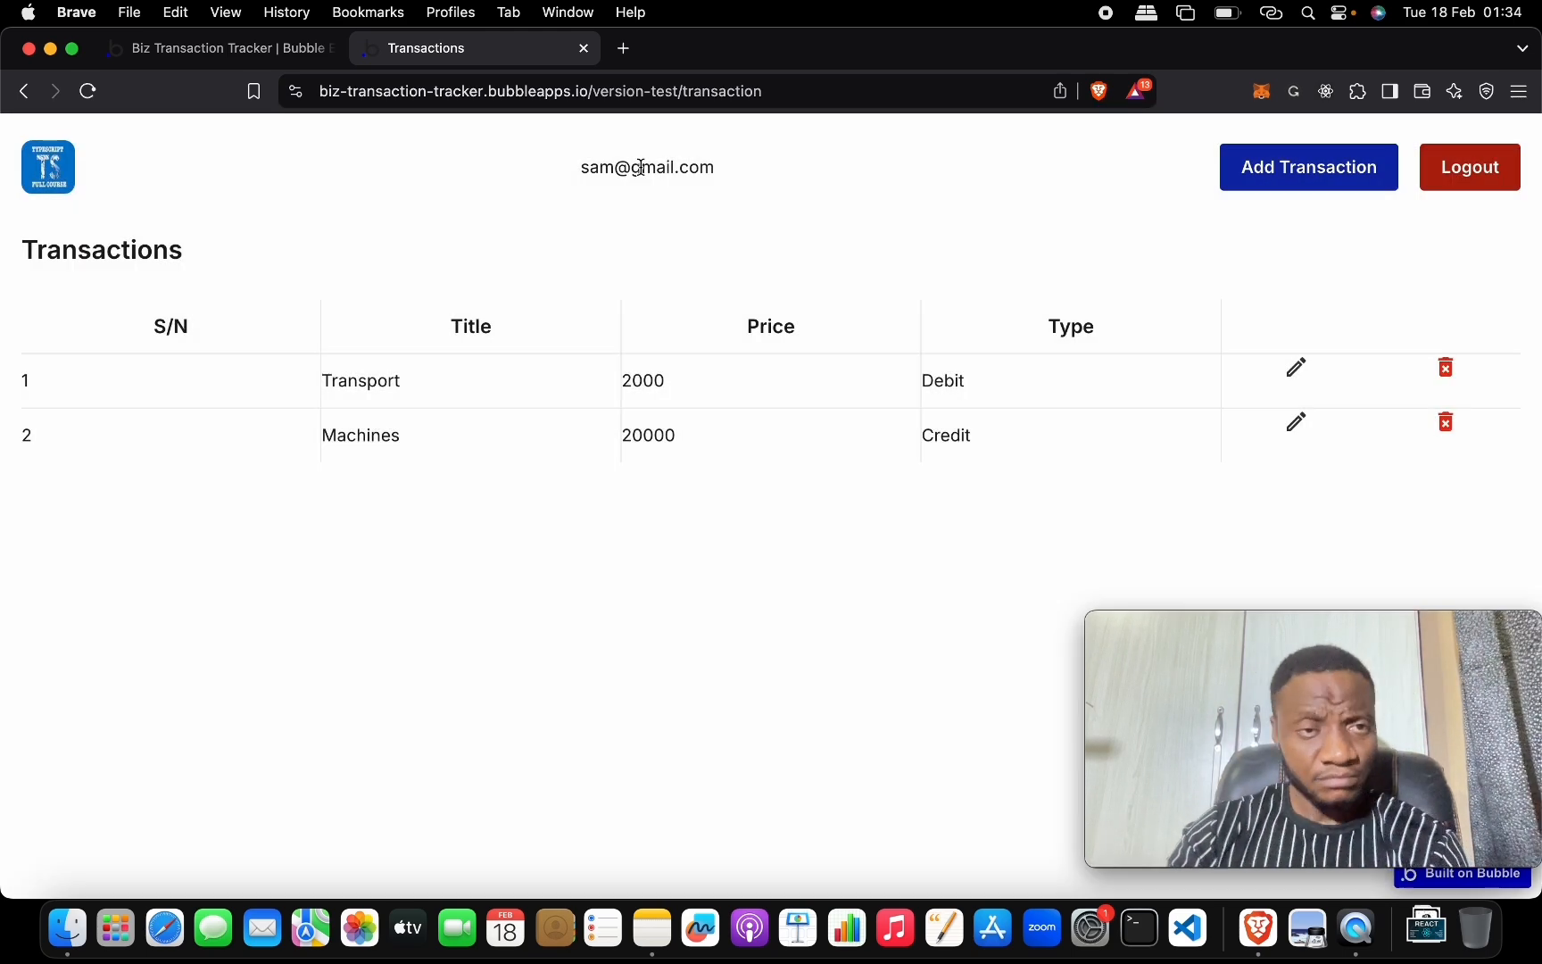
{"action": "left_click", "coordinate": [232, 49]}
{"action": "left_click", "coordinate": [614, 181]}
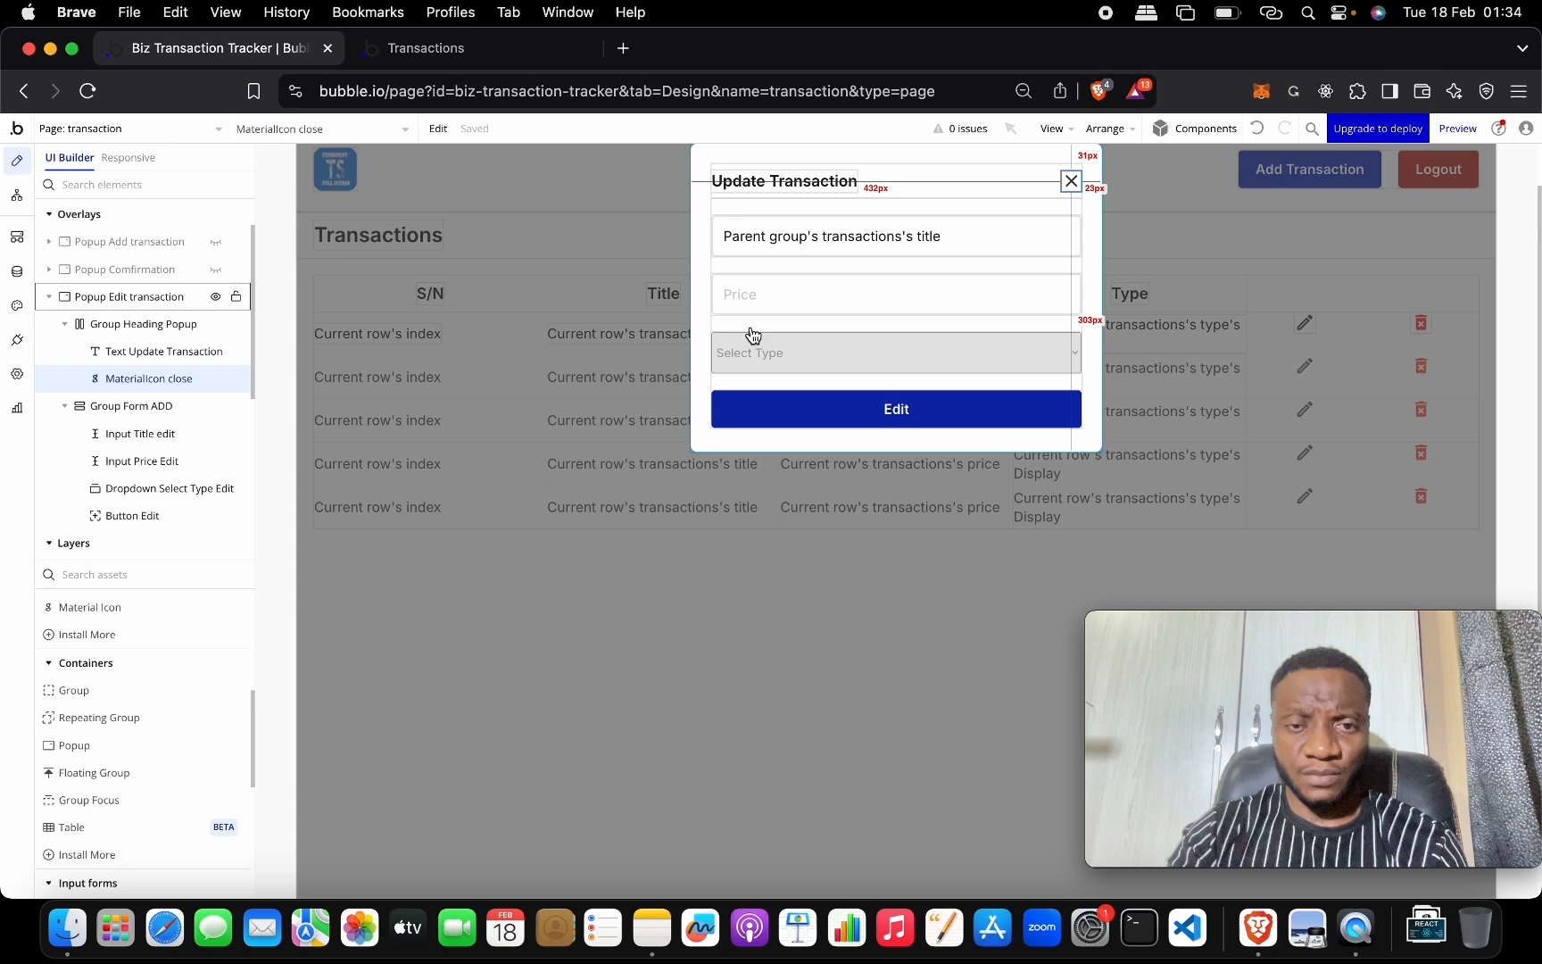
Give the popup's Edit button a workflow that makes changes to the parent group's transaction.
{"action": "double_click", "coordinate": [800, 404]}
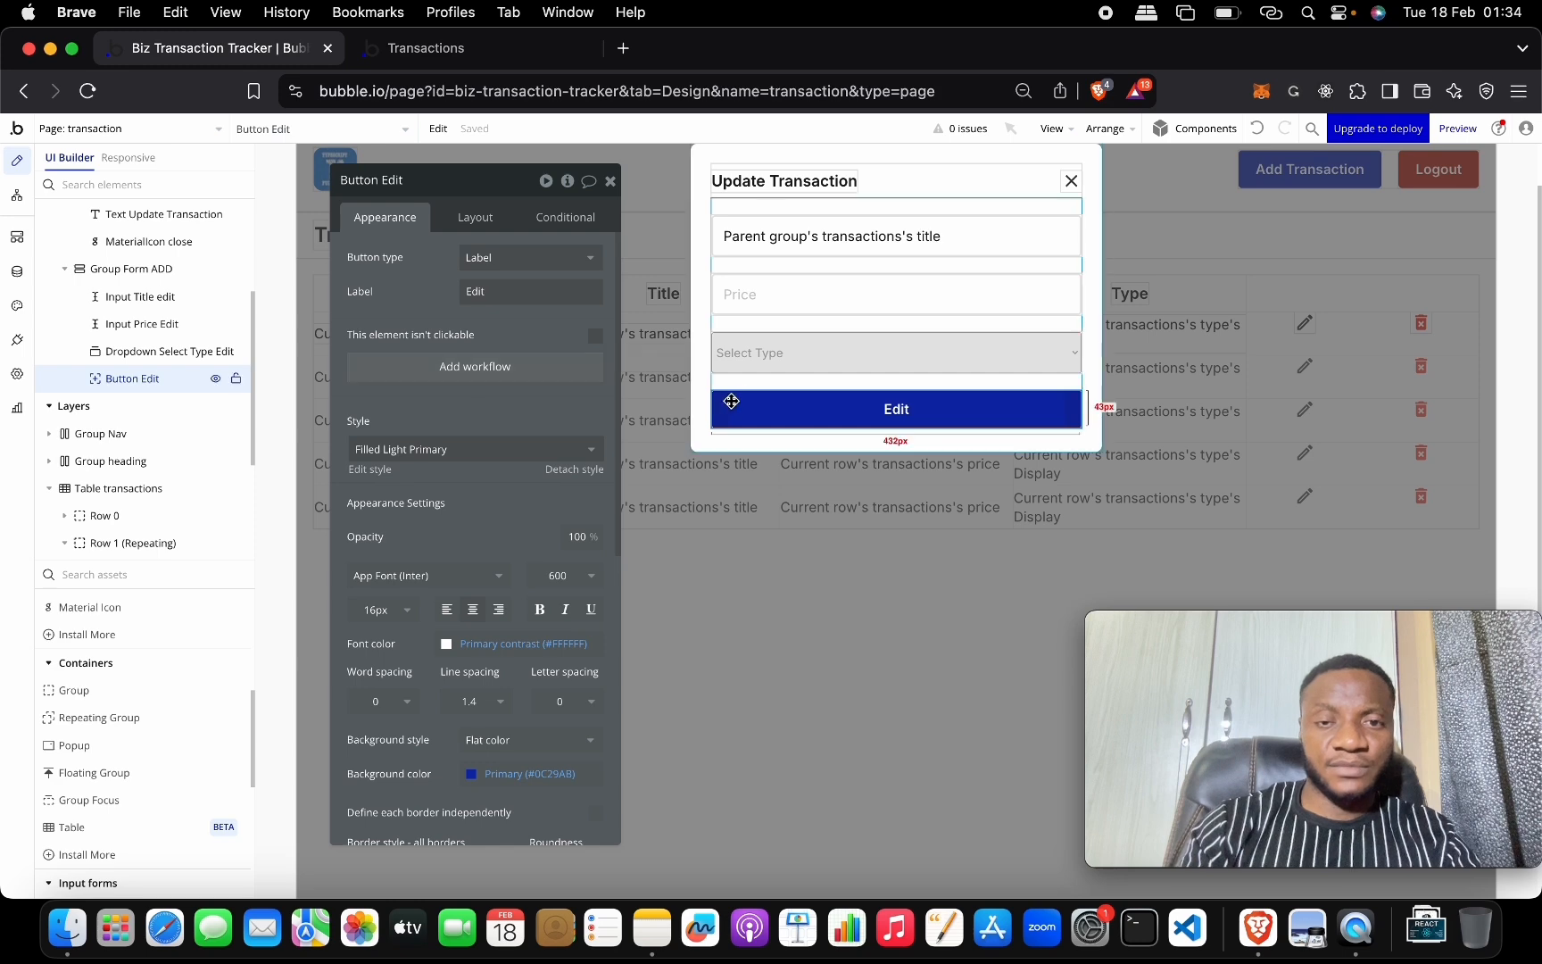
{"action": "left_click", "coordinate": [529, 374]}
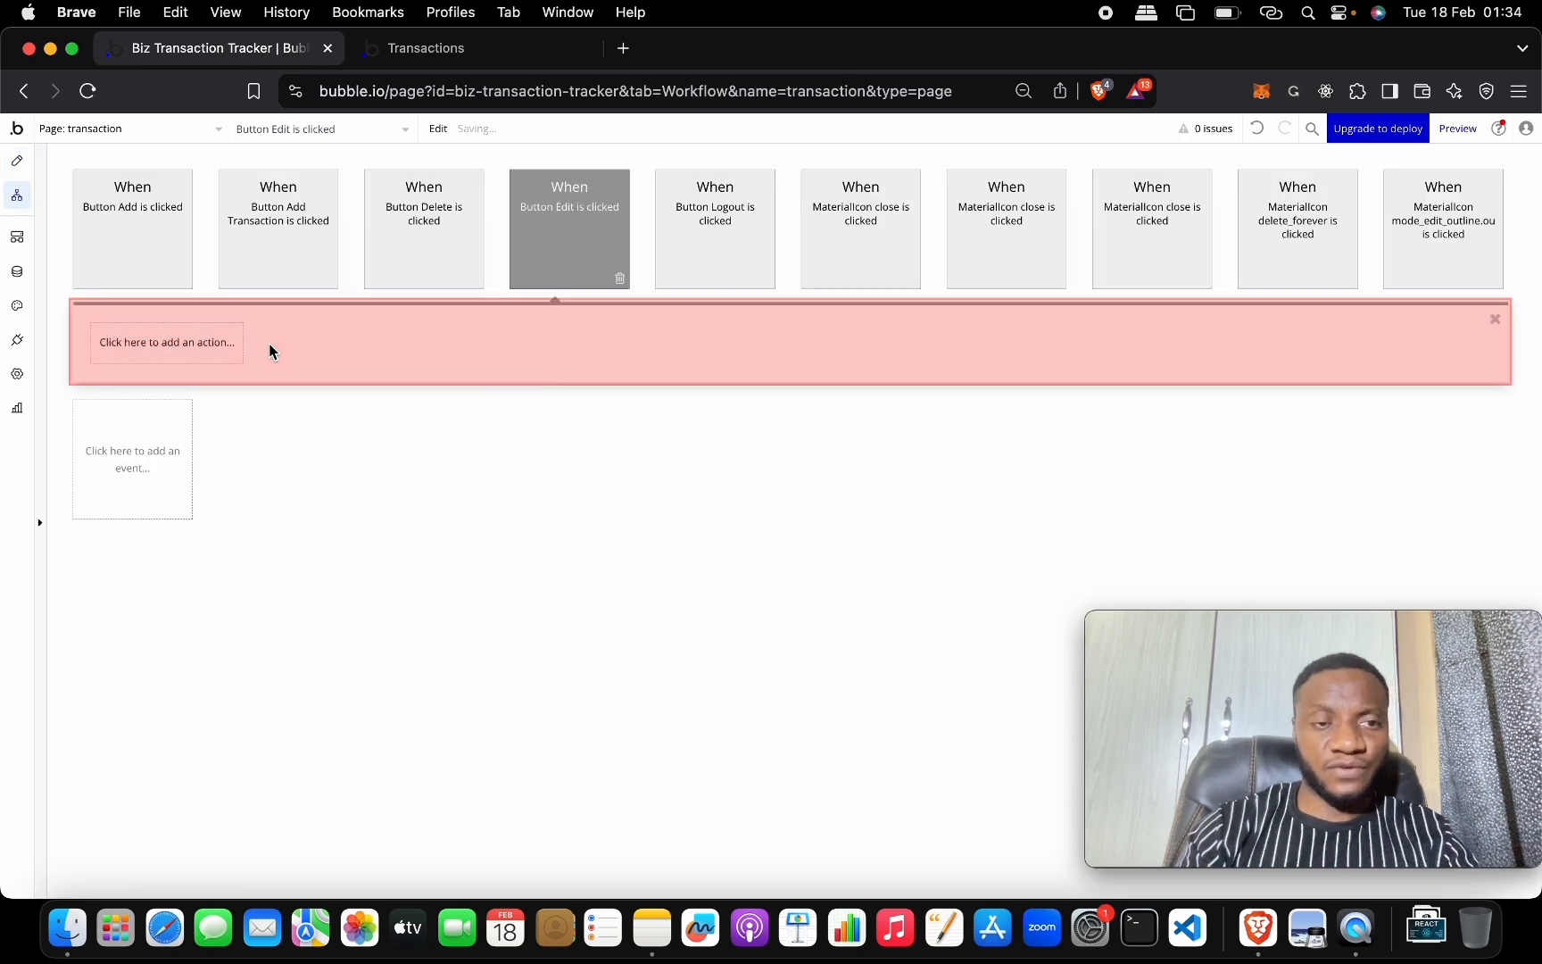
{"action": "left_click", "coordinate": [189, 343]}
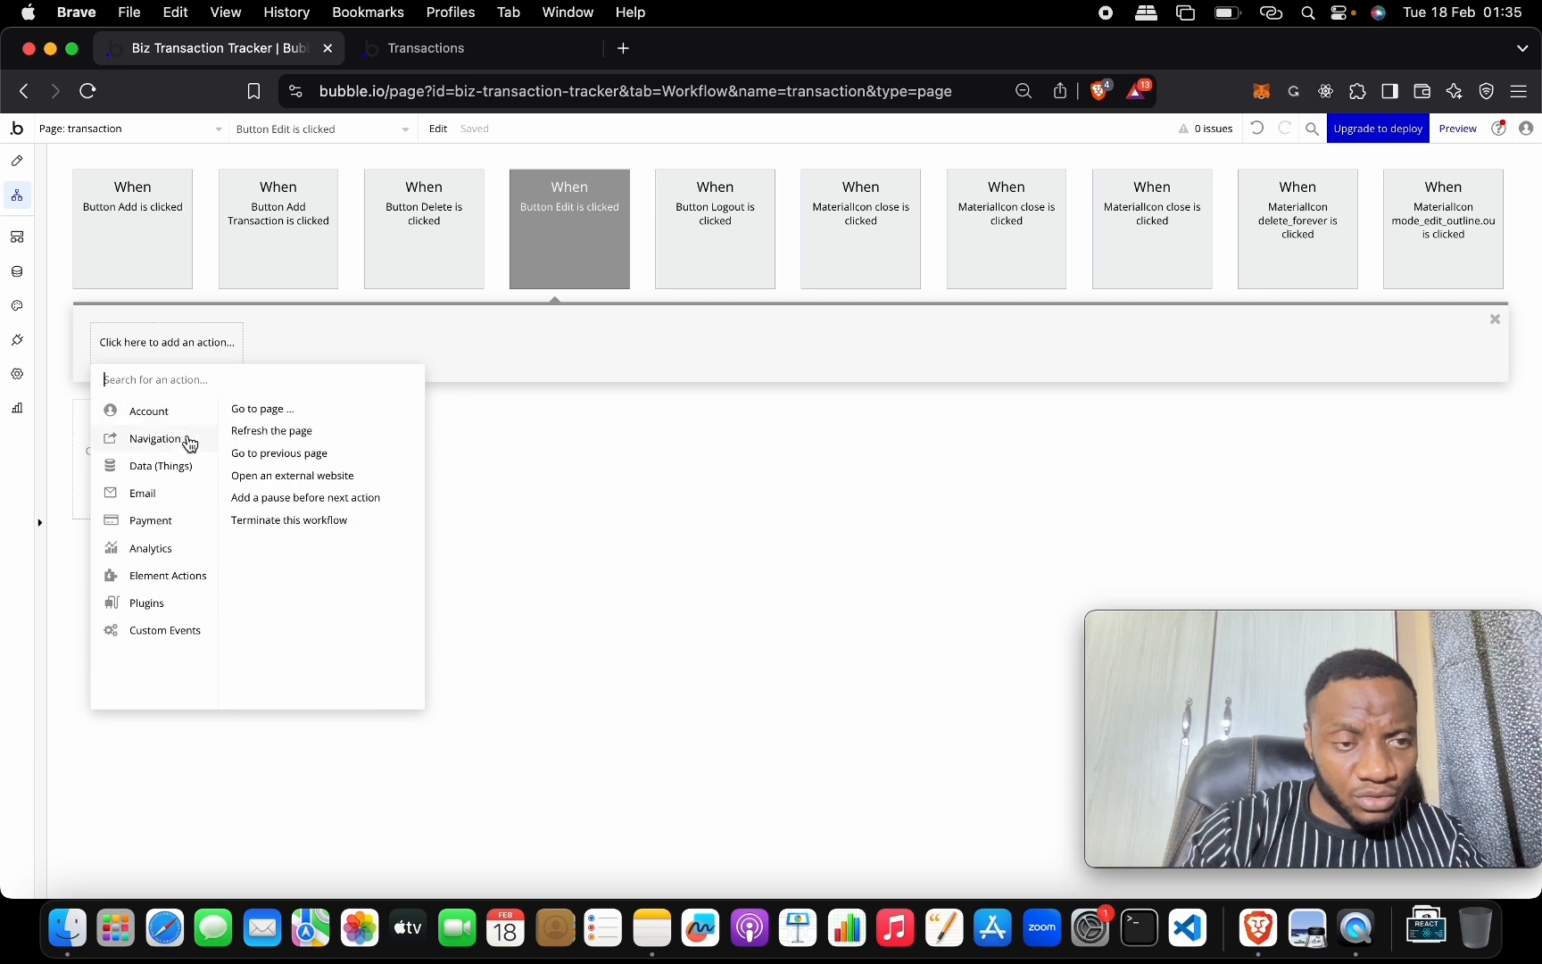
{"action": "mouse_move", "coordinate": [188, 478]}
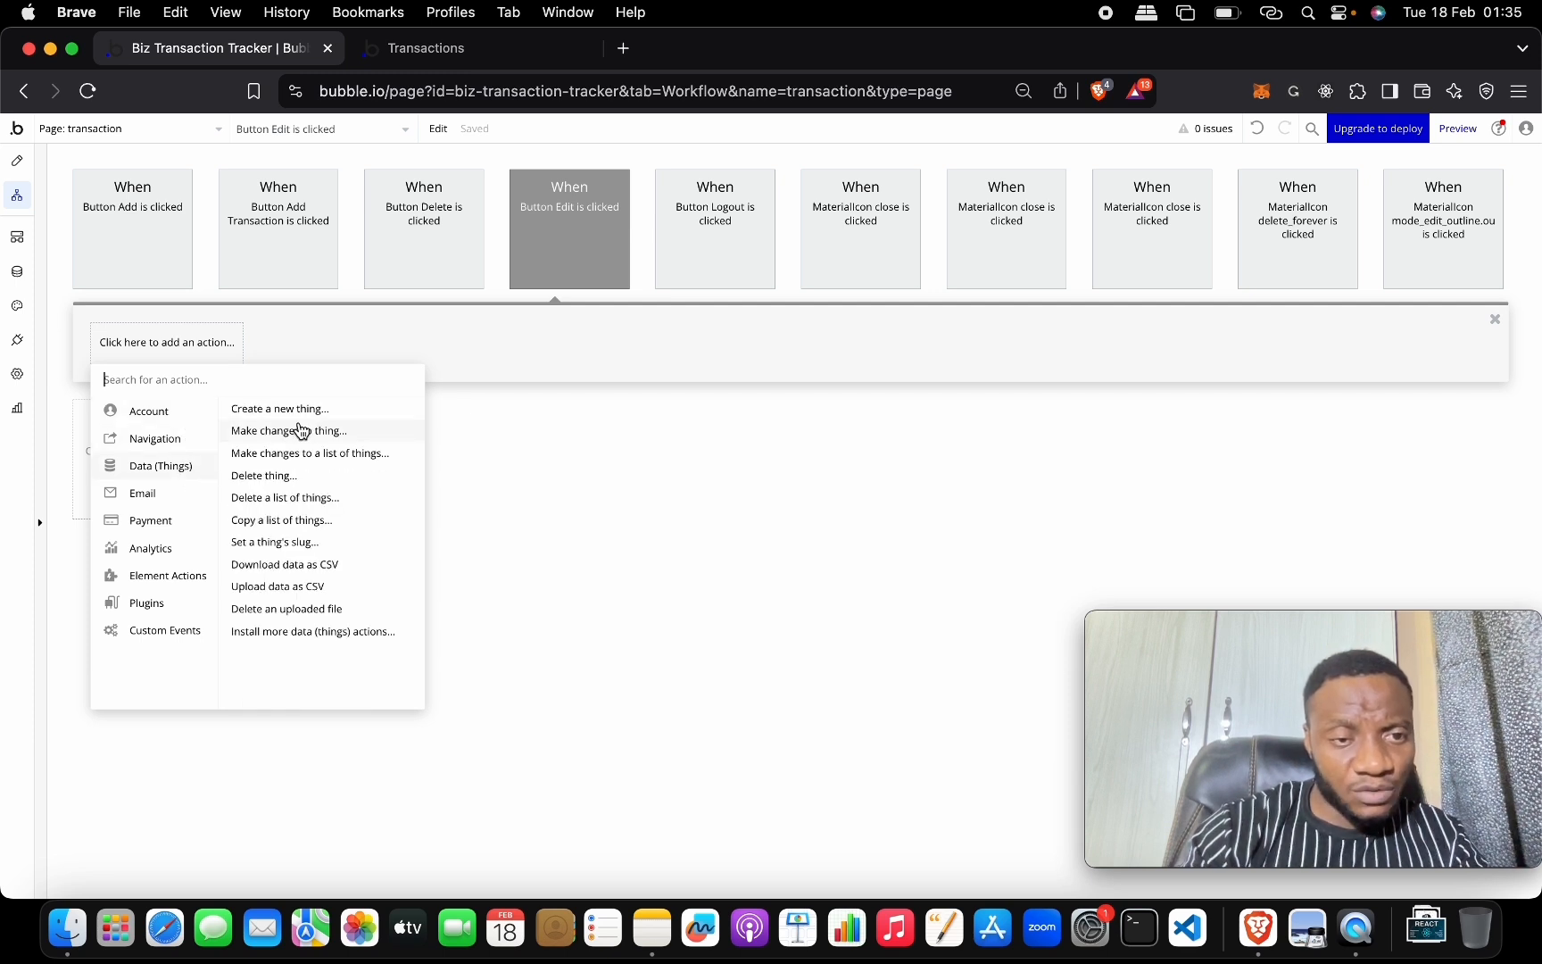
{"action": "left_click", "coordinate": [325, 433]}
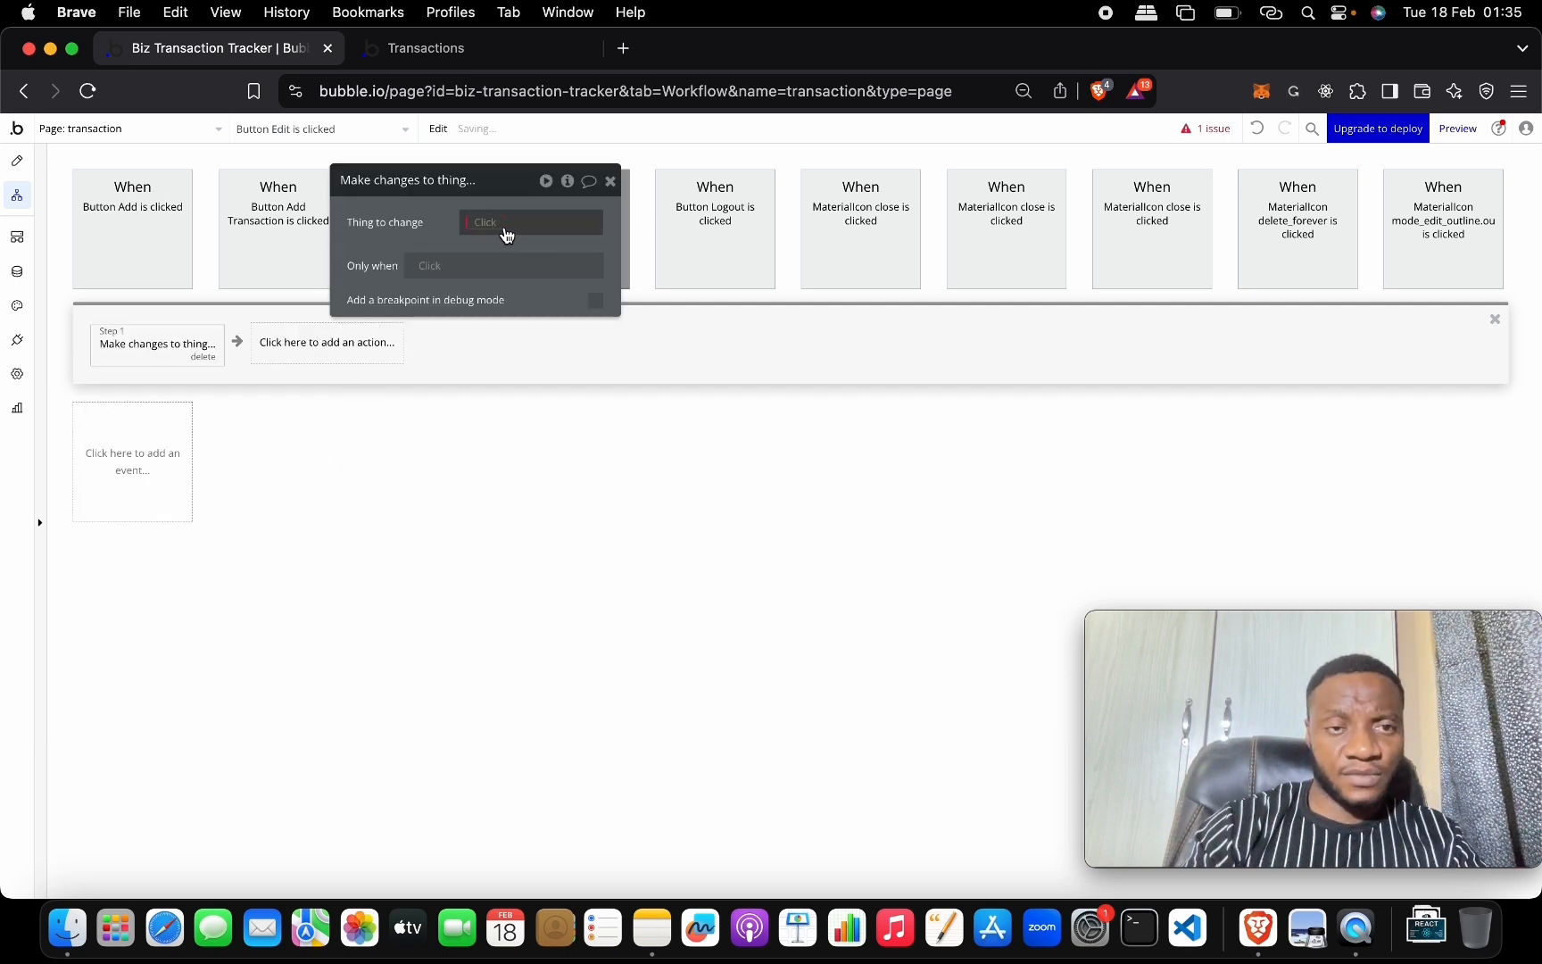
{"action": "left_click", "coordinate": [487, 222]}
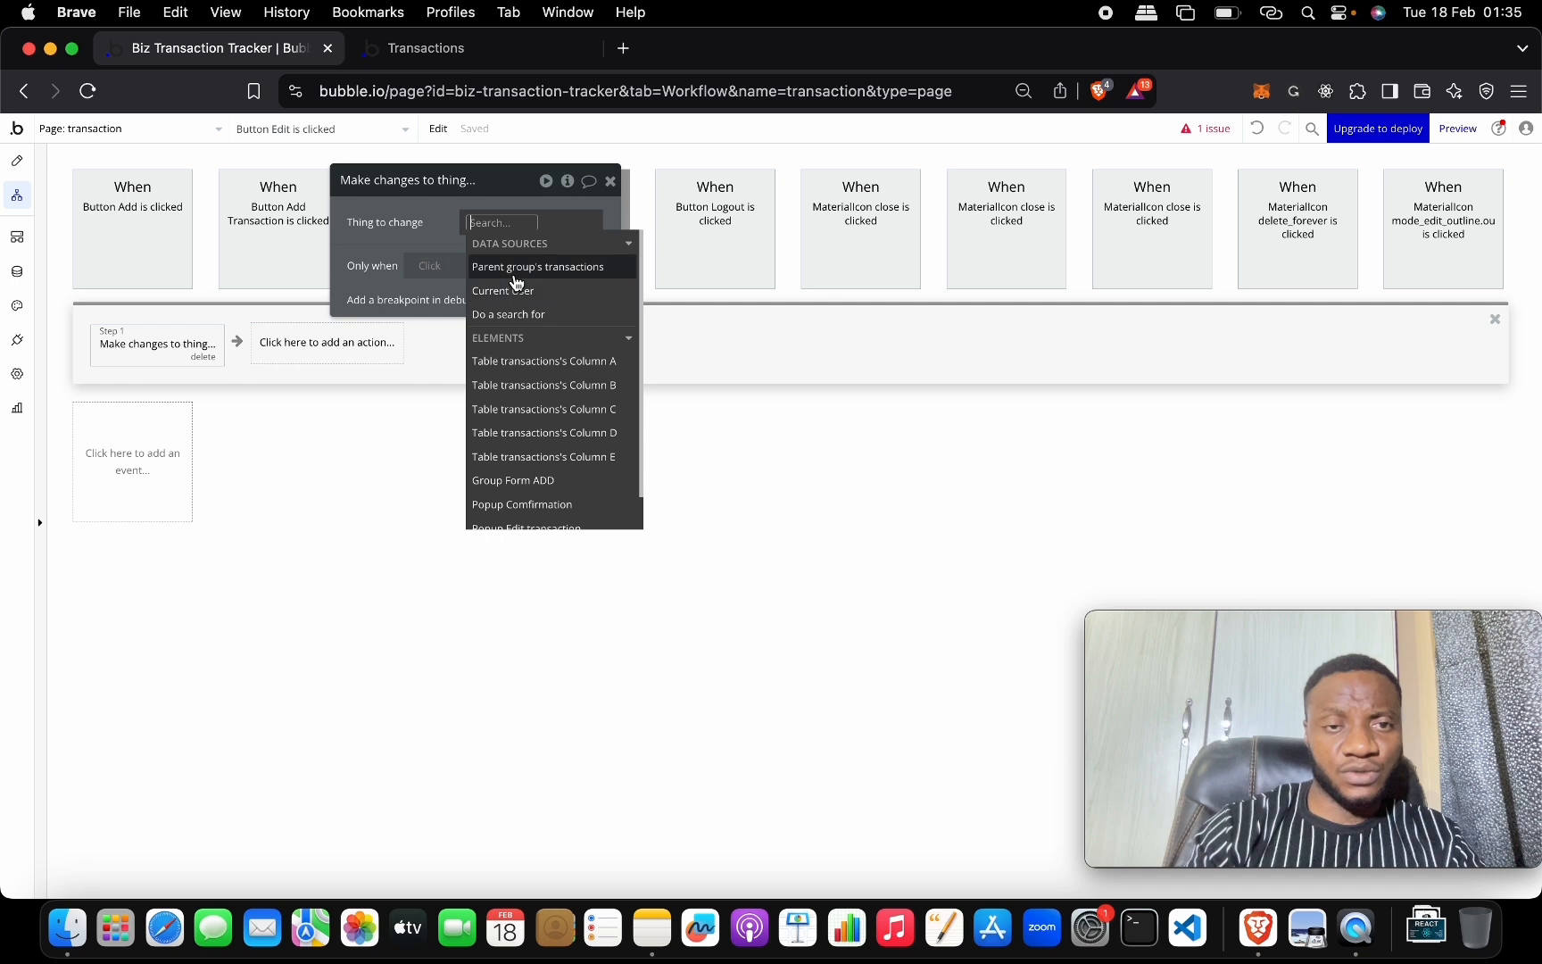
{"action": "left_click", "coordinate": [515, 278]}
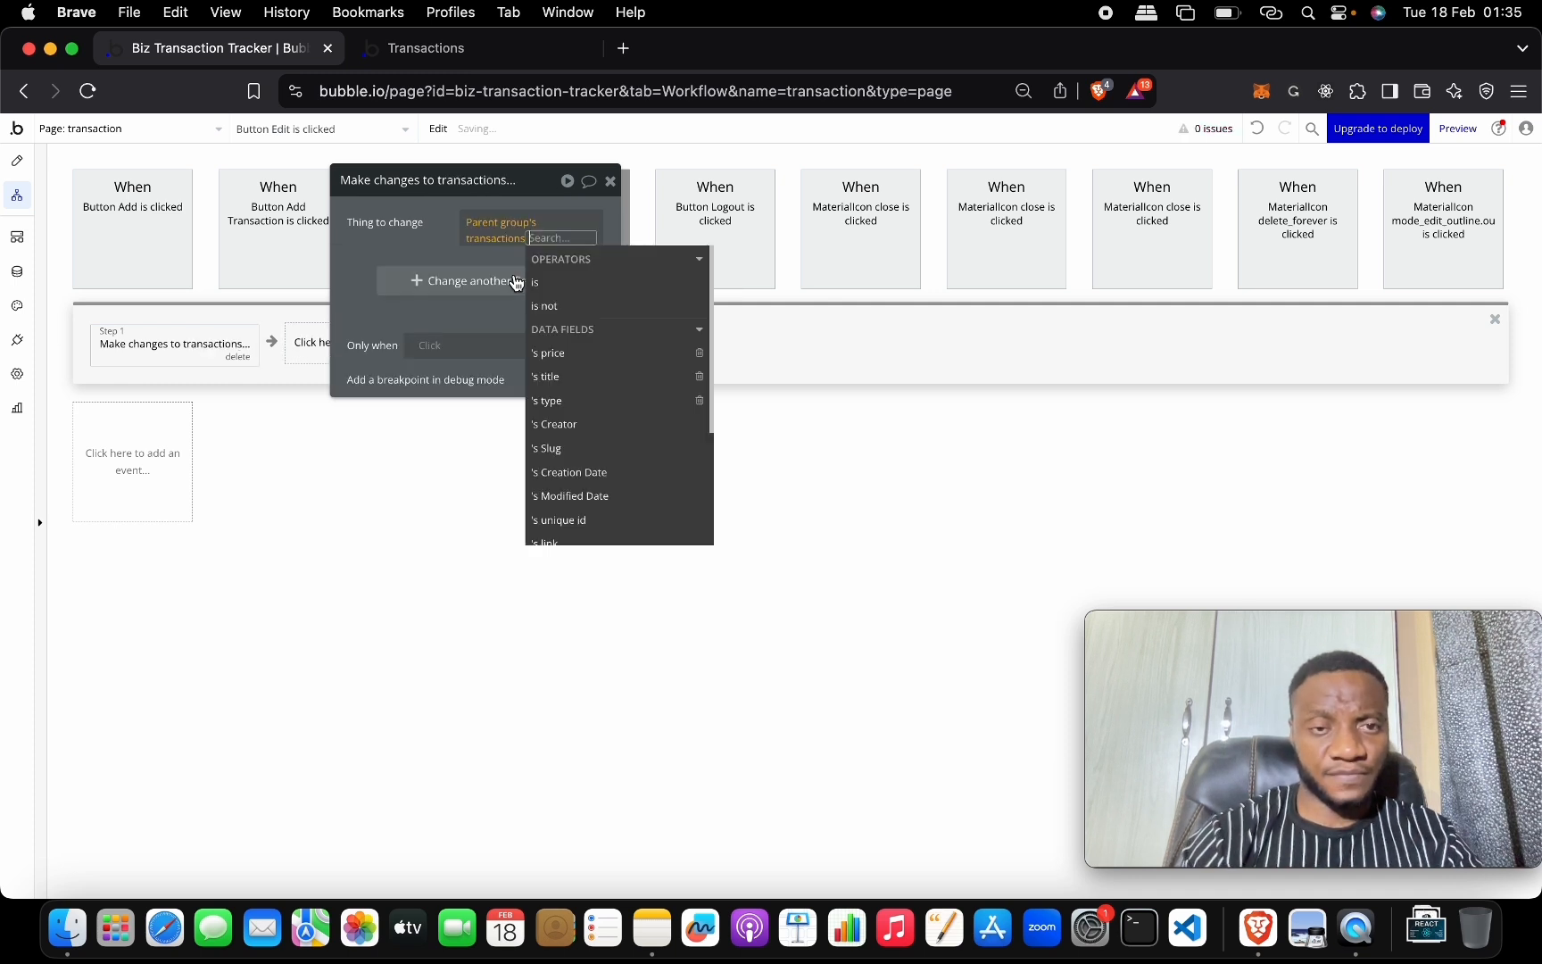
{"action": "left_click", "coordinate": [357, 253]}
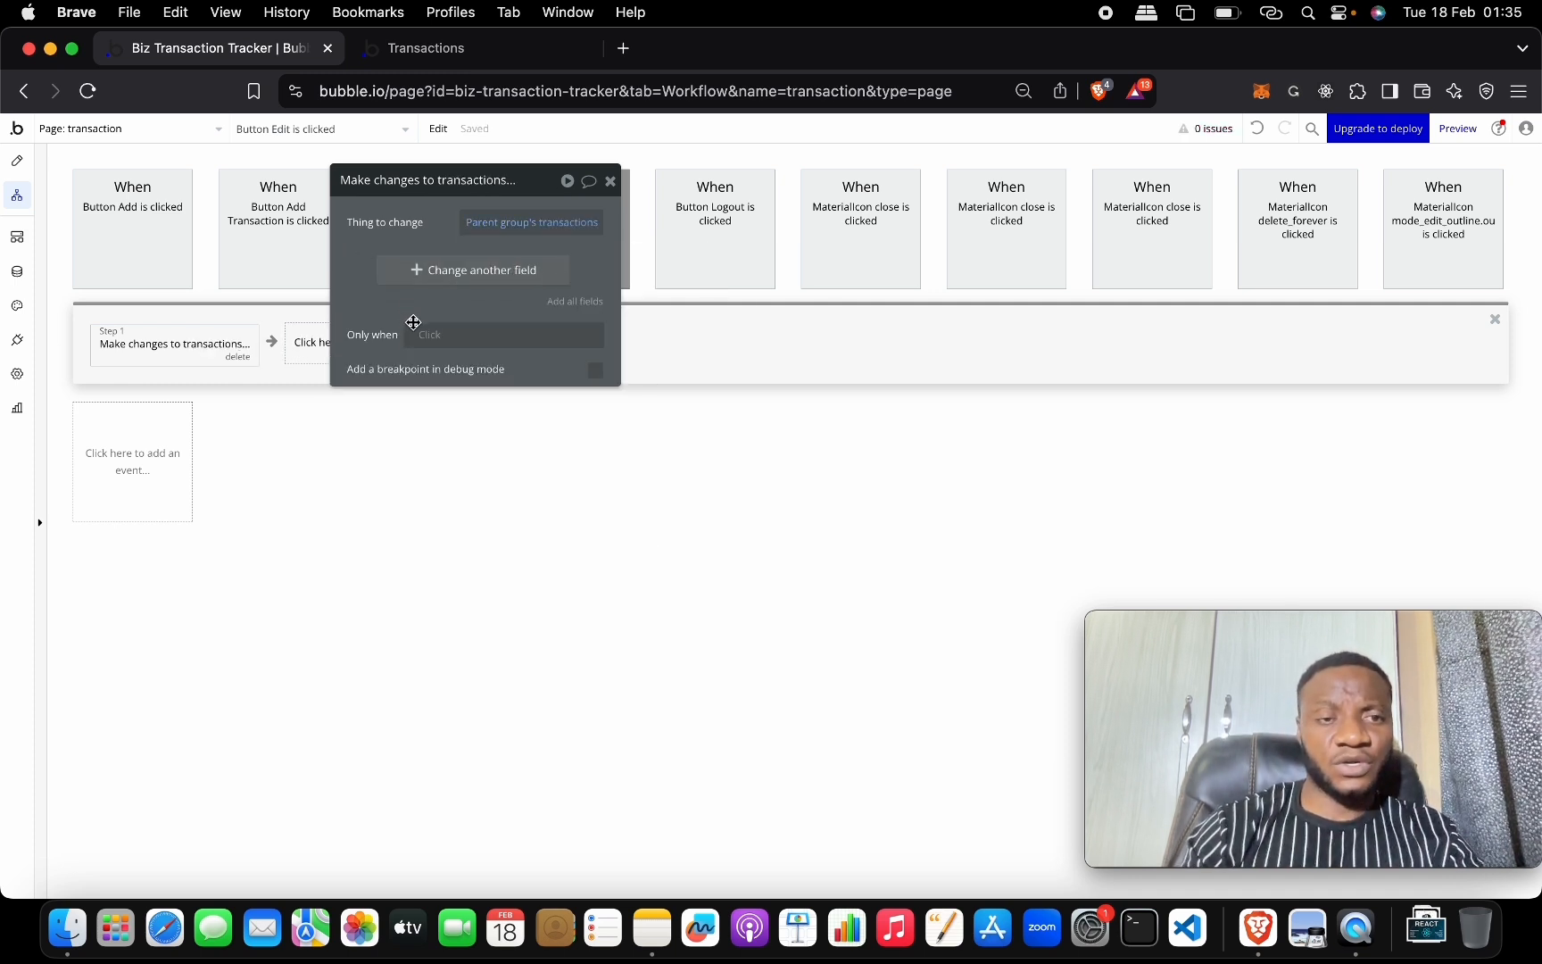
Set the transaction's price to Input Price Edit's value.
{"action": "left_click", "coordinate": [468, 274]}
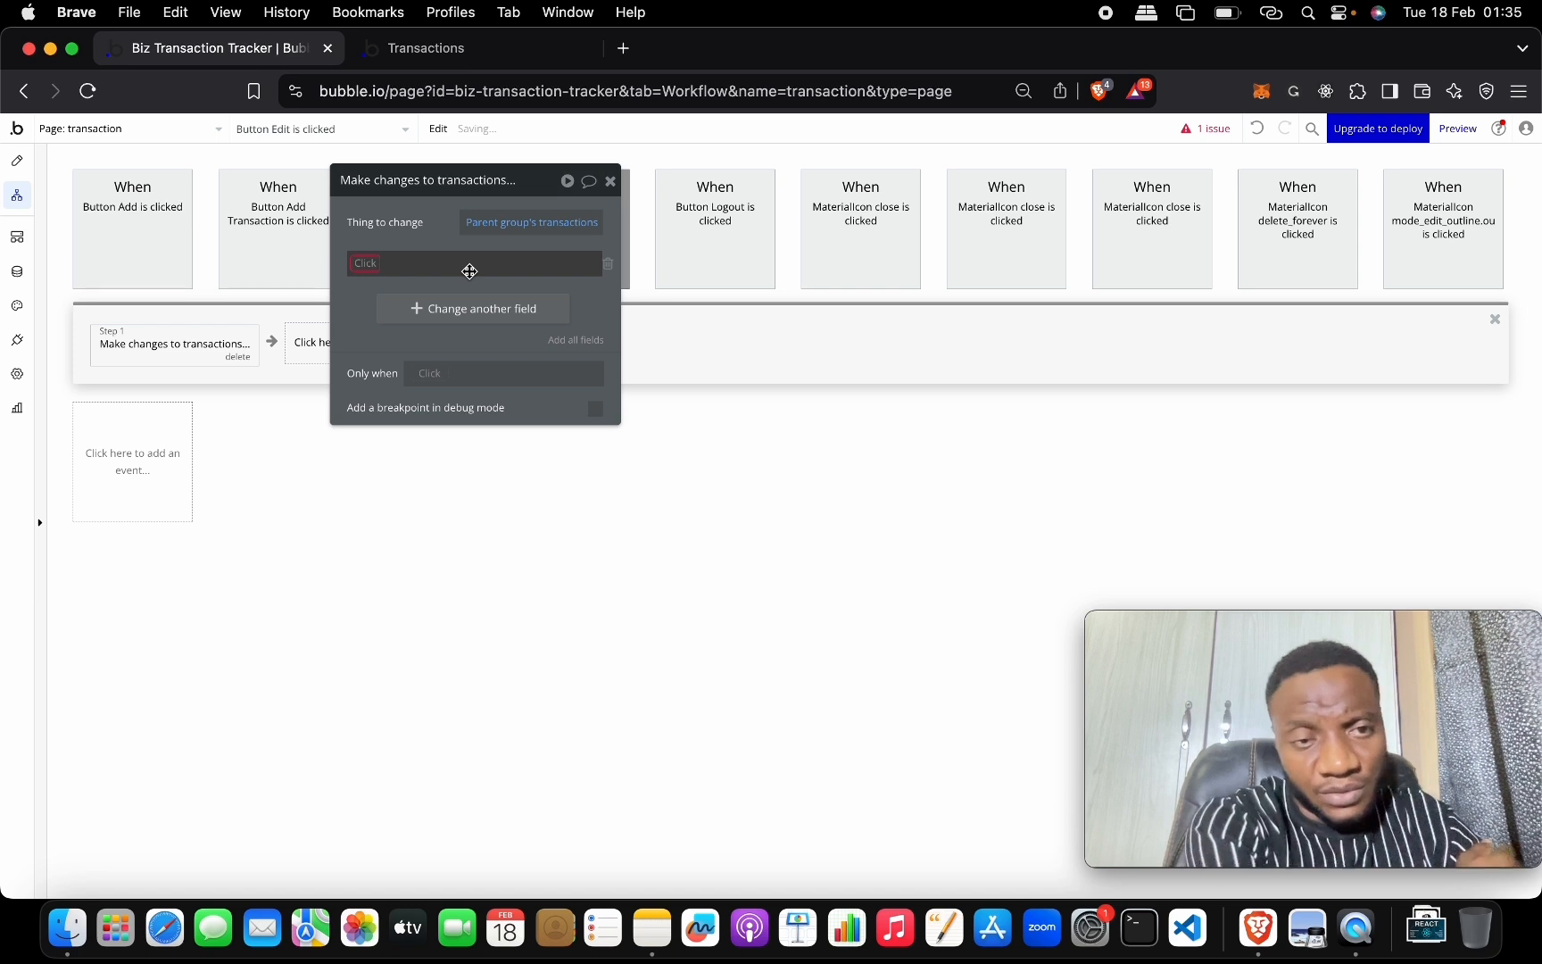
{"action": "left_click", "coordinate": [367, 263]}
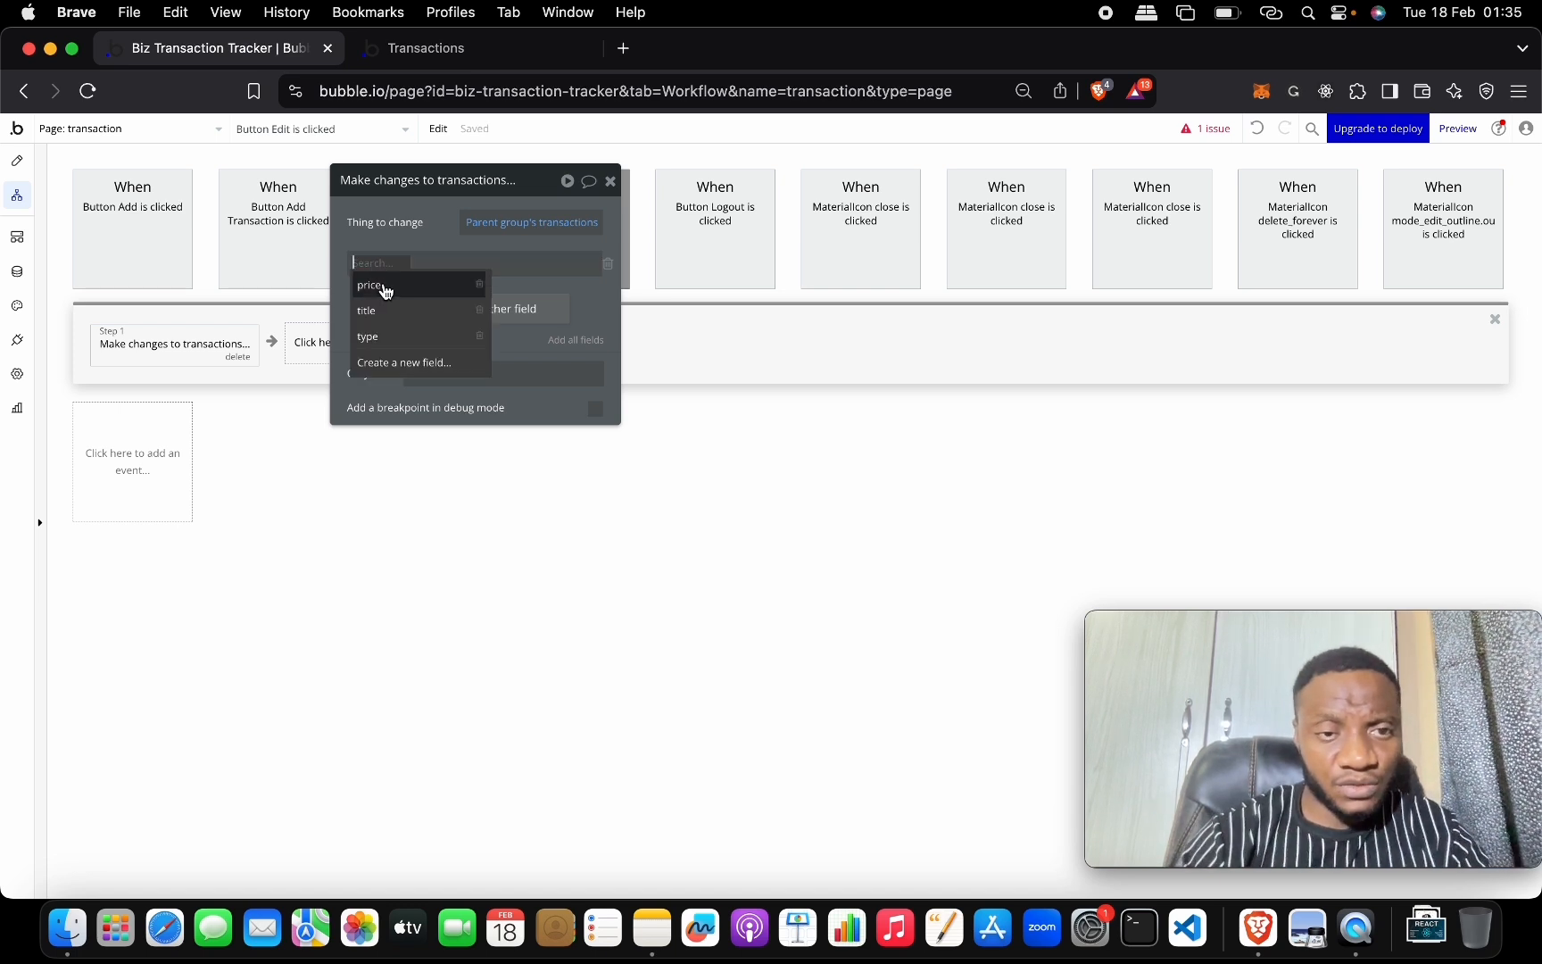
{"action": "left_click", "coordinate": [387, 287]}
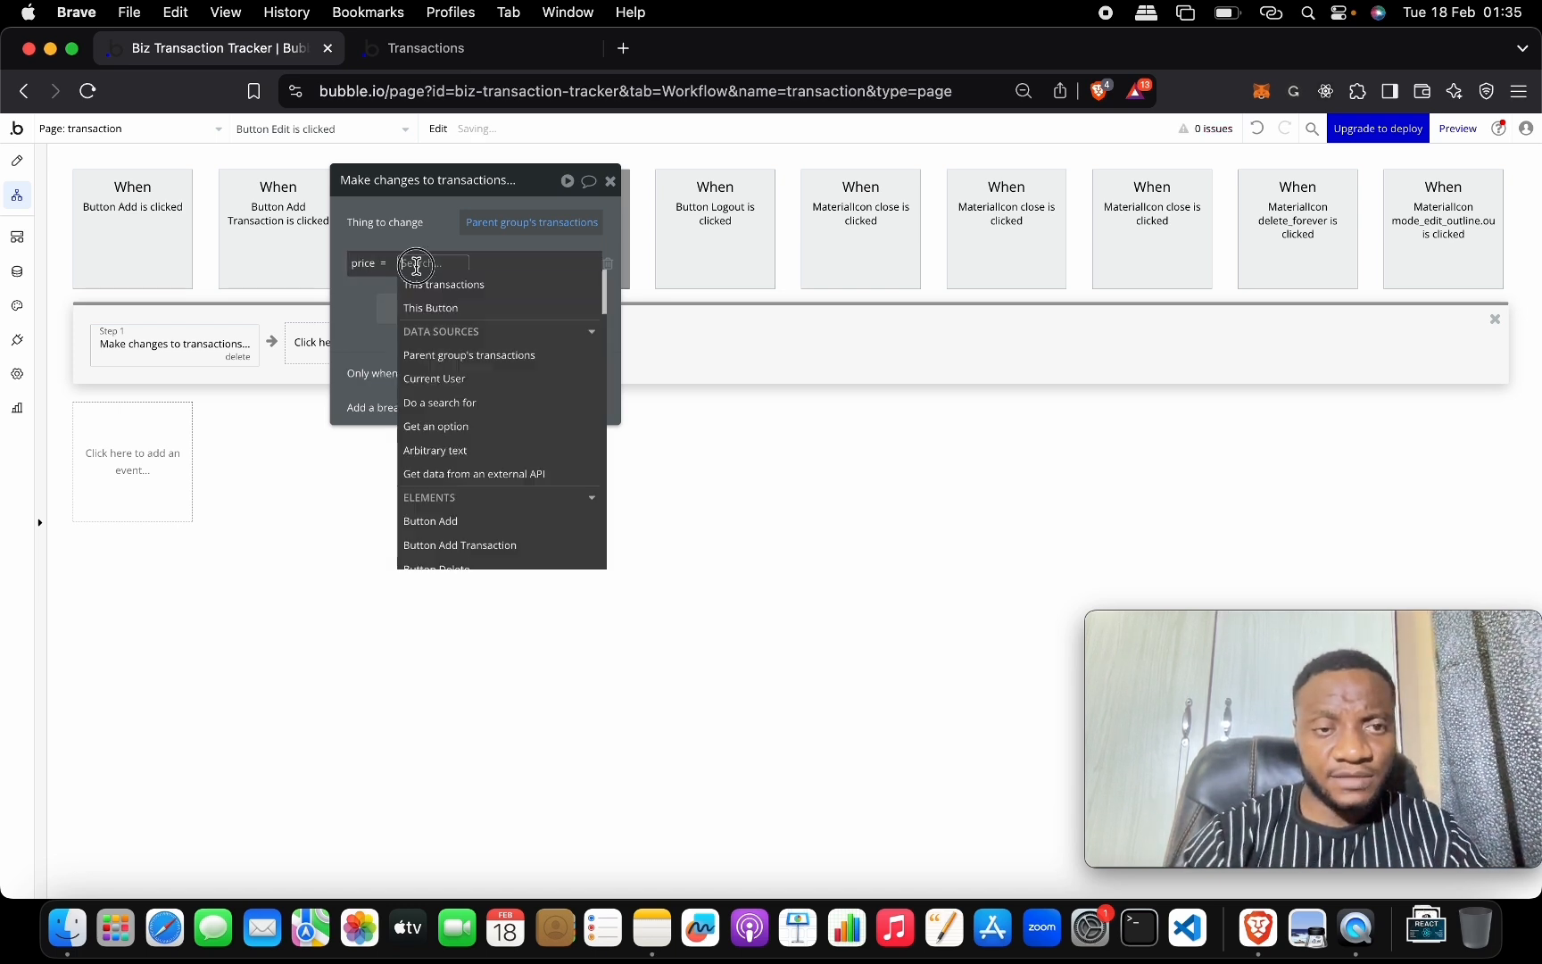
{"action": "type", "text": "pr"}
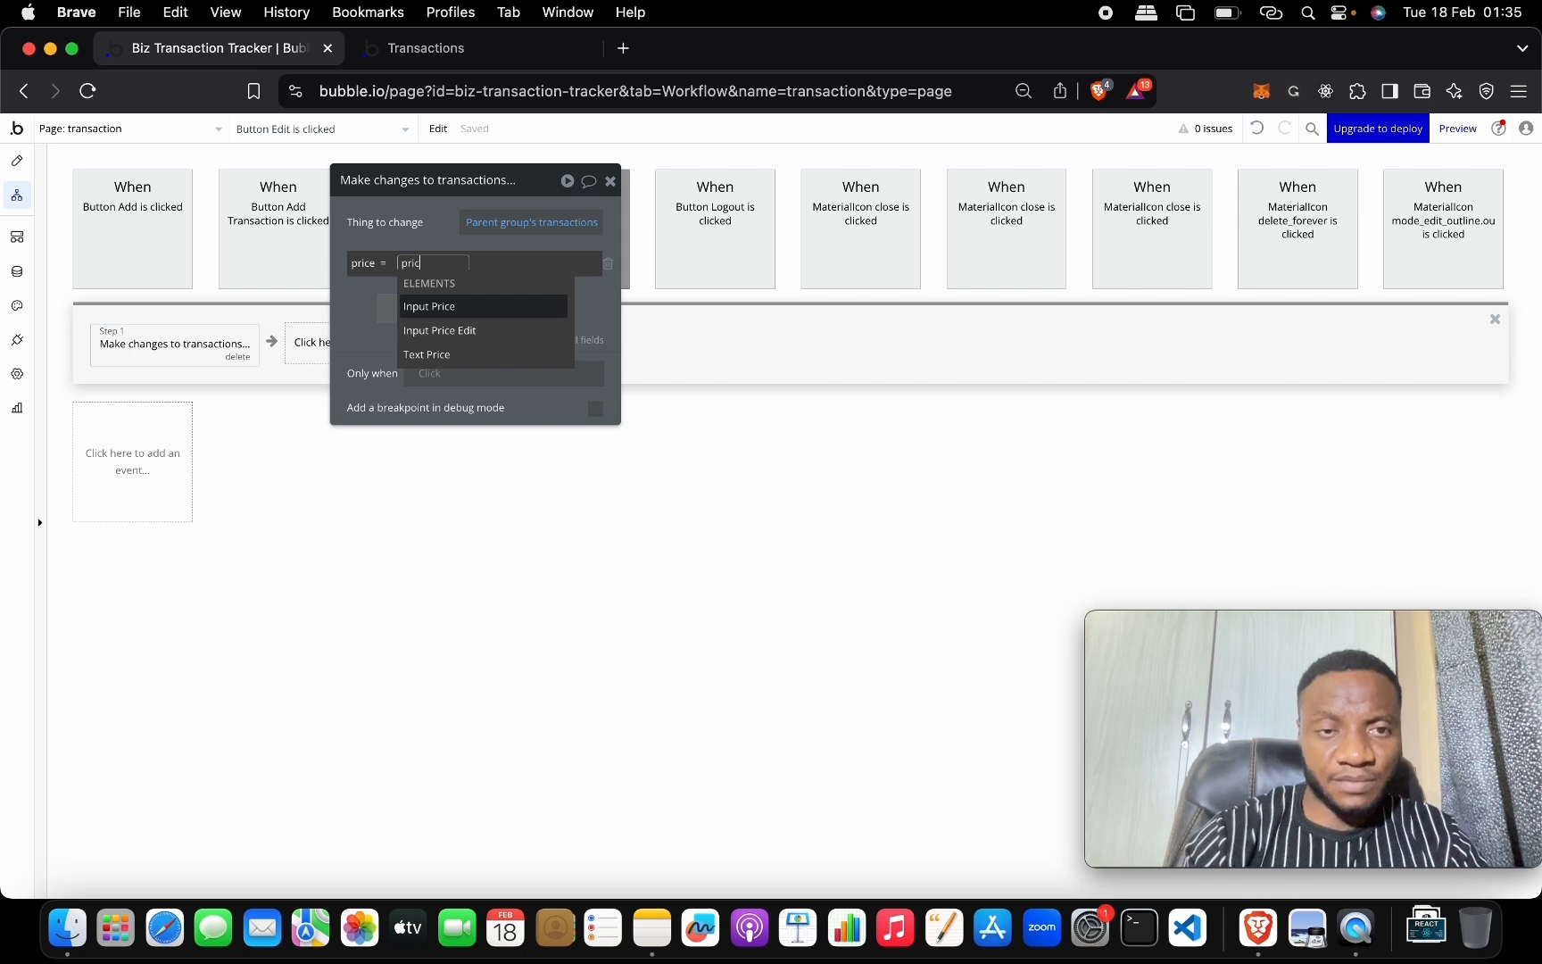
{"action": "type", "text": "ic"}
{"action": "left_click", "coordinate": [464, 330]}
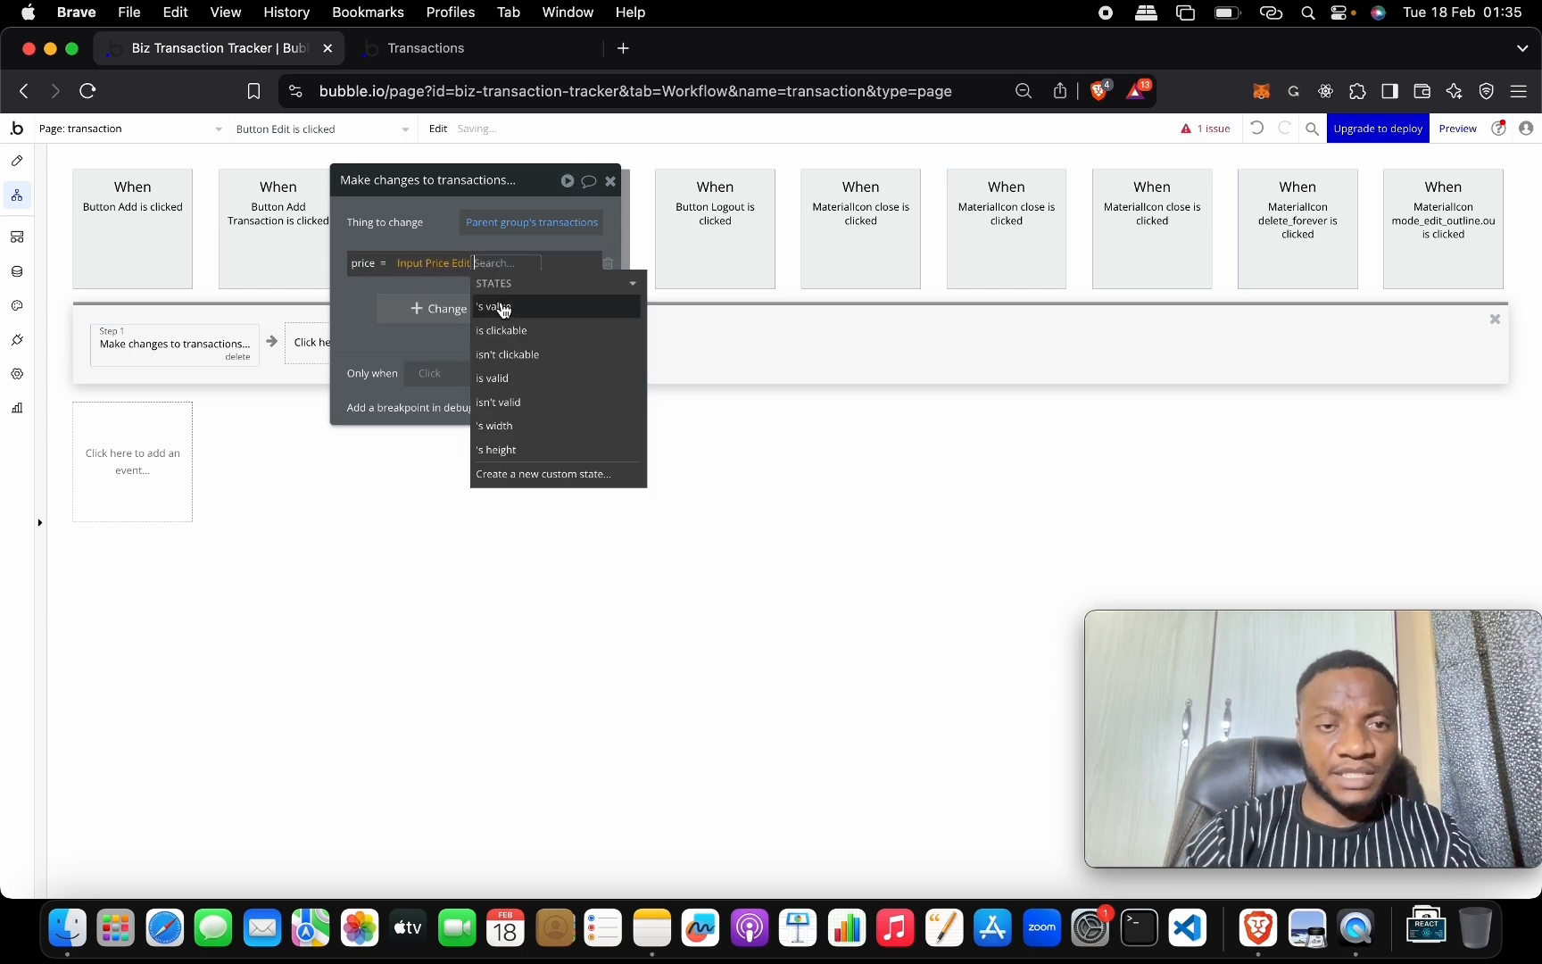
{"action": "left_click", "coordinate": [504, 309]}
Set the transaction's title to Input Title edit's value.
{"action": "left_click", "coordinate": [419, 308]}
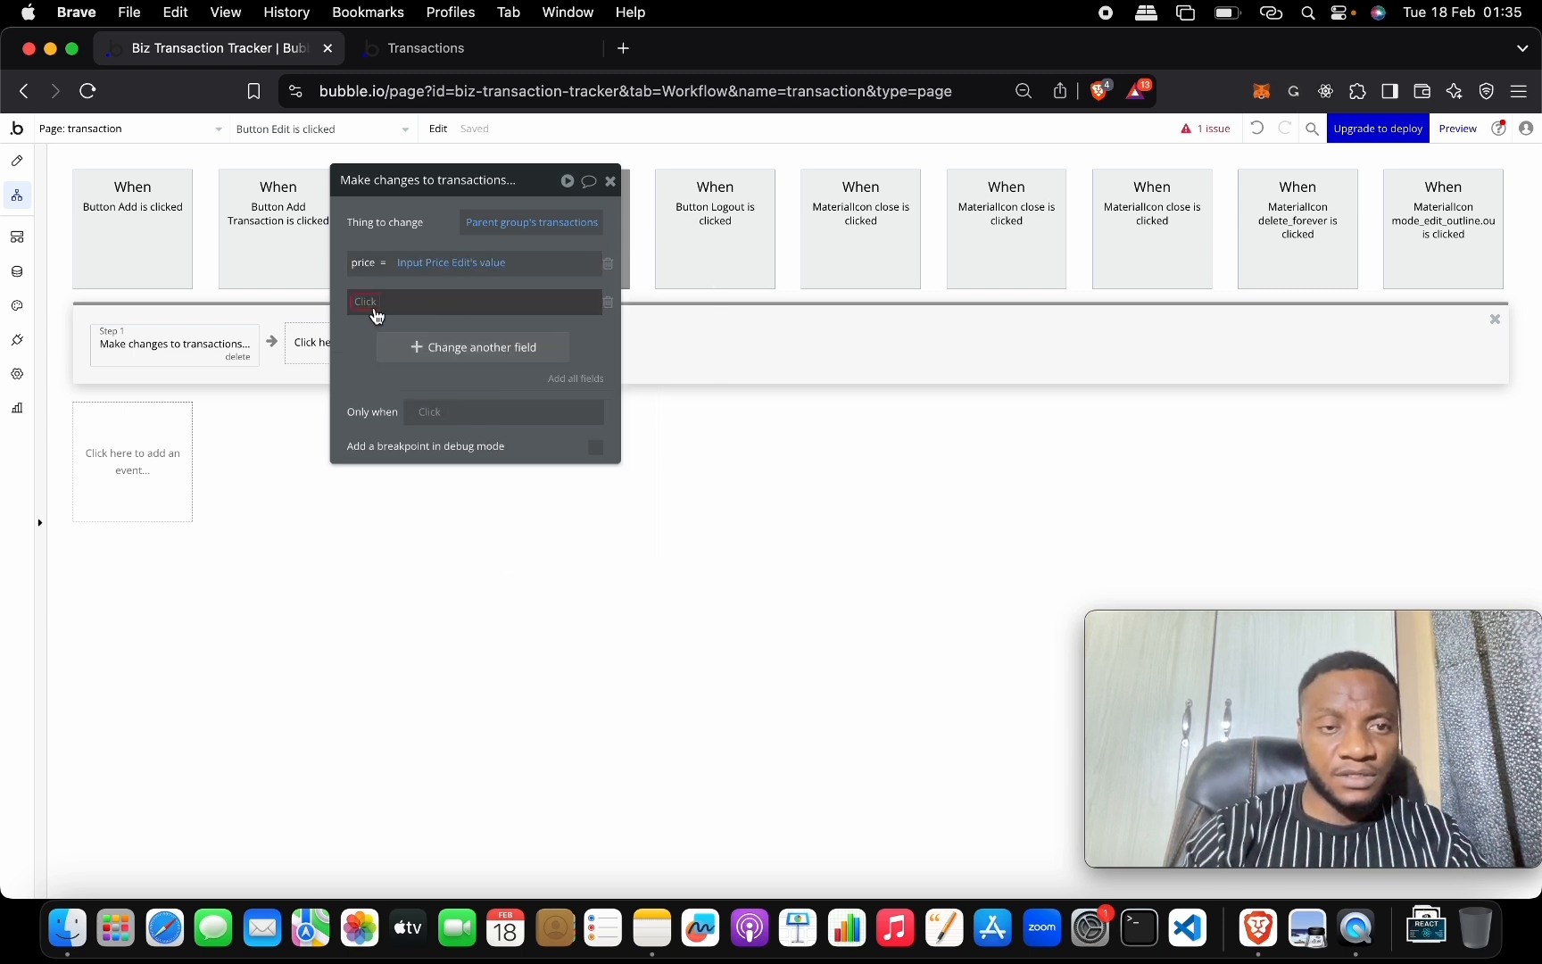
{"action": "left_click", "coordinate": [376, 315]}
{"action": "left_click", "coordinate": [382, 348]}
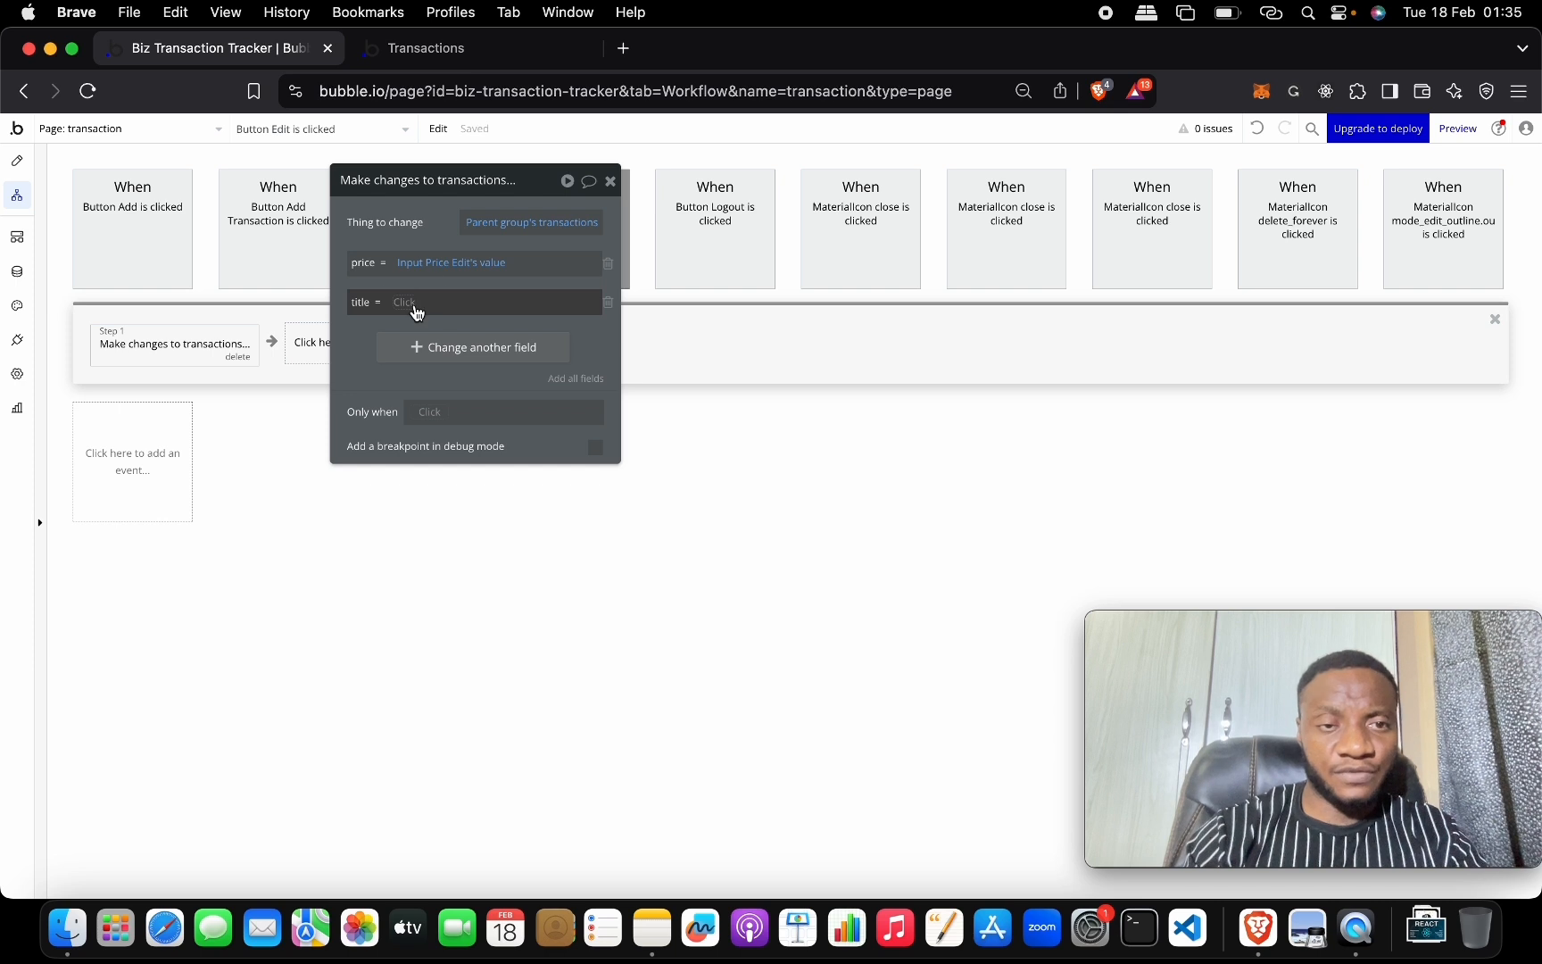
{"action": "left_click", "coordinate": [416, 308]}
{"action": "type", "text": "title"}
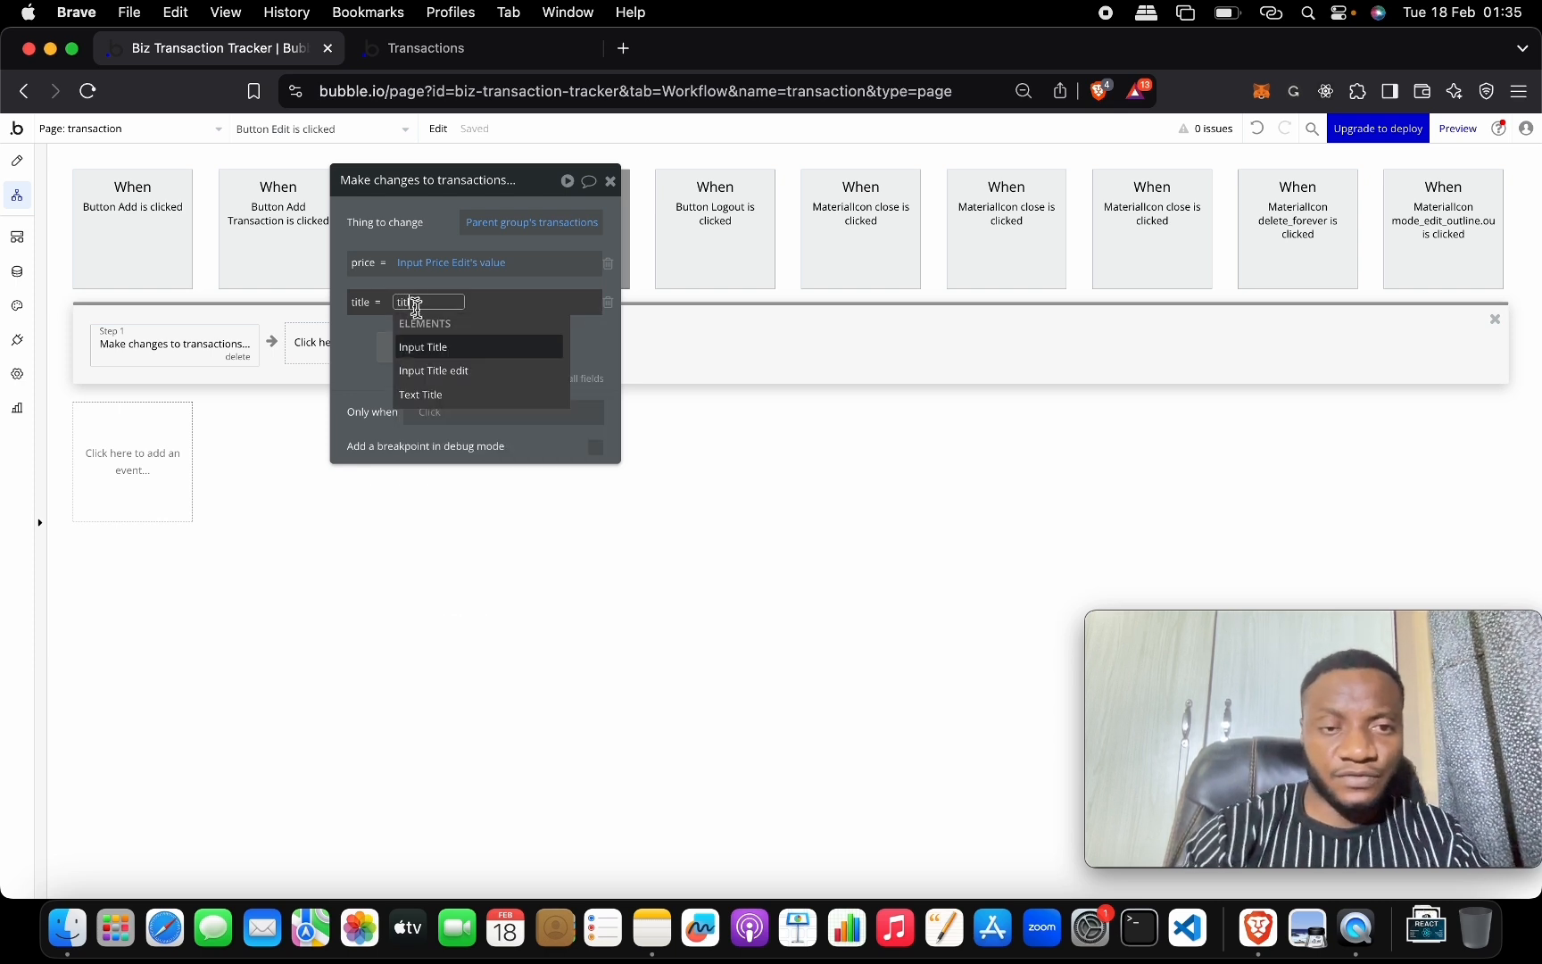
{"action": "left_click", "coordinate": [464, 371]}
{"action": "left_click", "coordinate": [504, 356]}
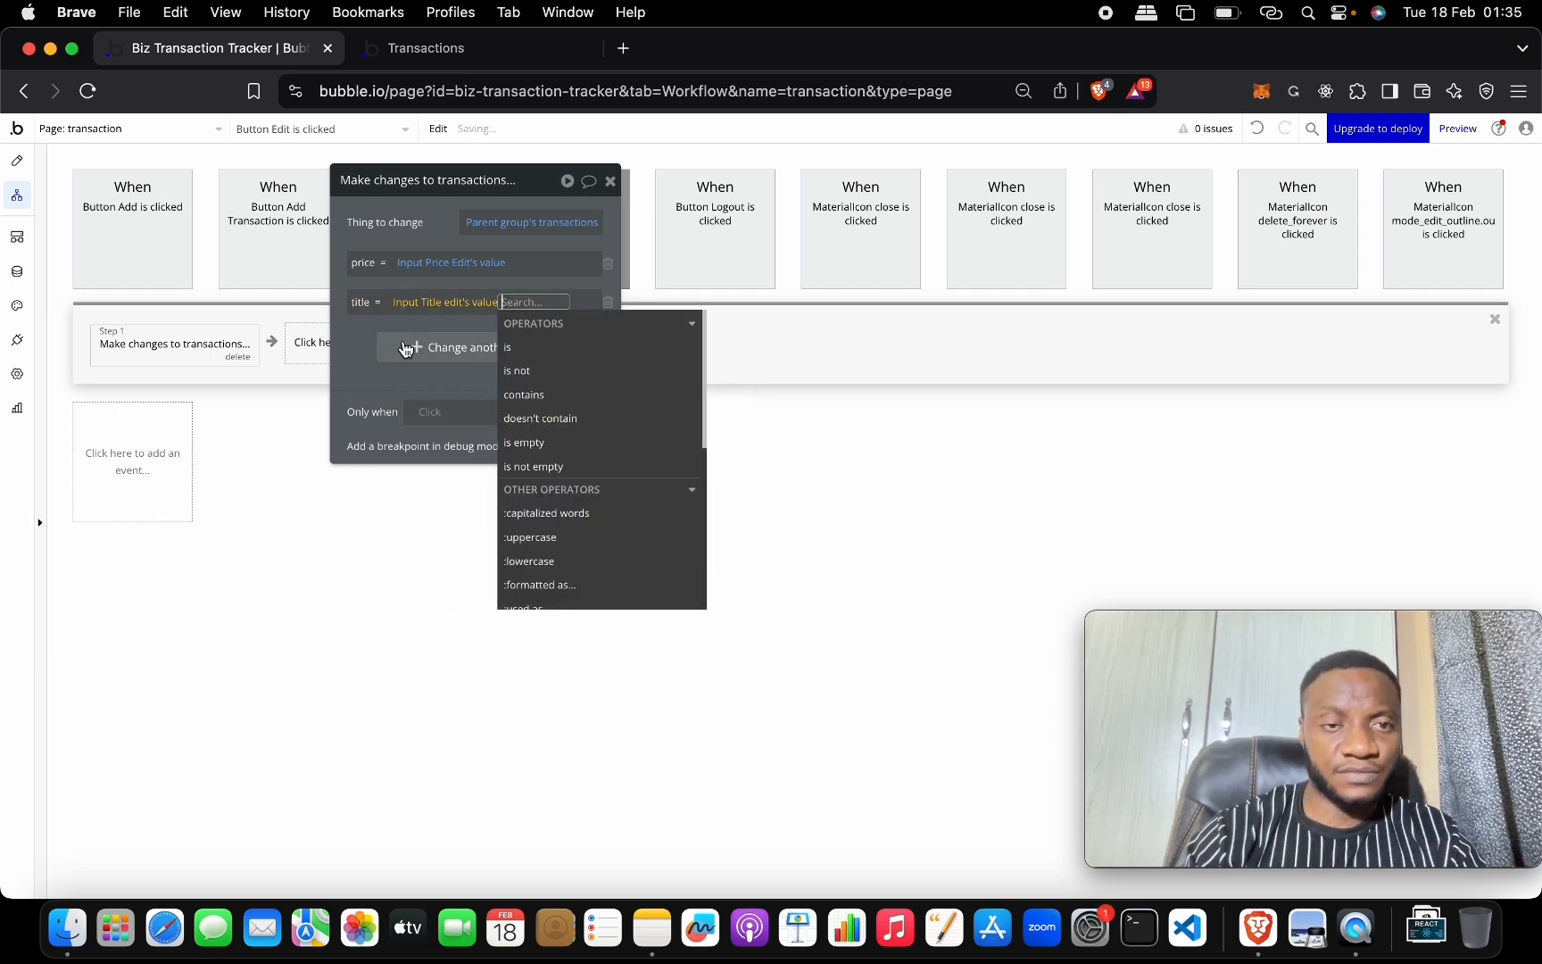
{"action": "left_click", "coordinate": [369, 338]}
Set the transaction's type to Dropdown Select Type Edit's value and close the action panel.
{"action": "left_click", "coordinate": [420, 350]}
{"action": "left_click", "coordinate": [370, 340]}
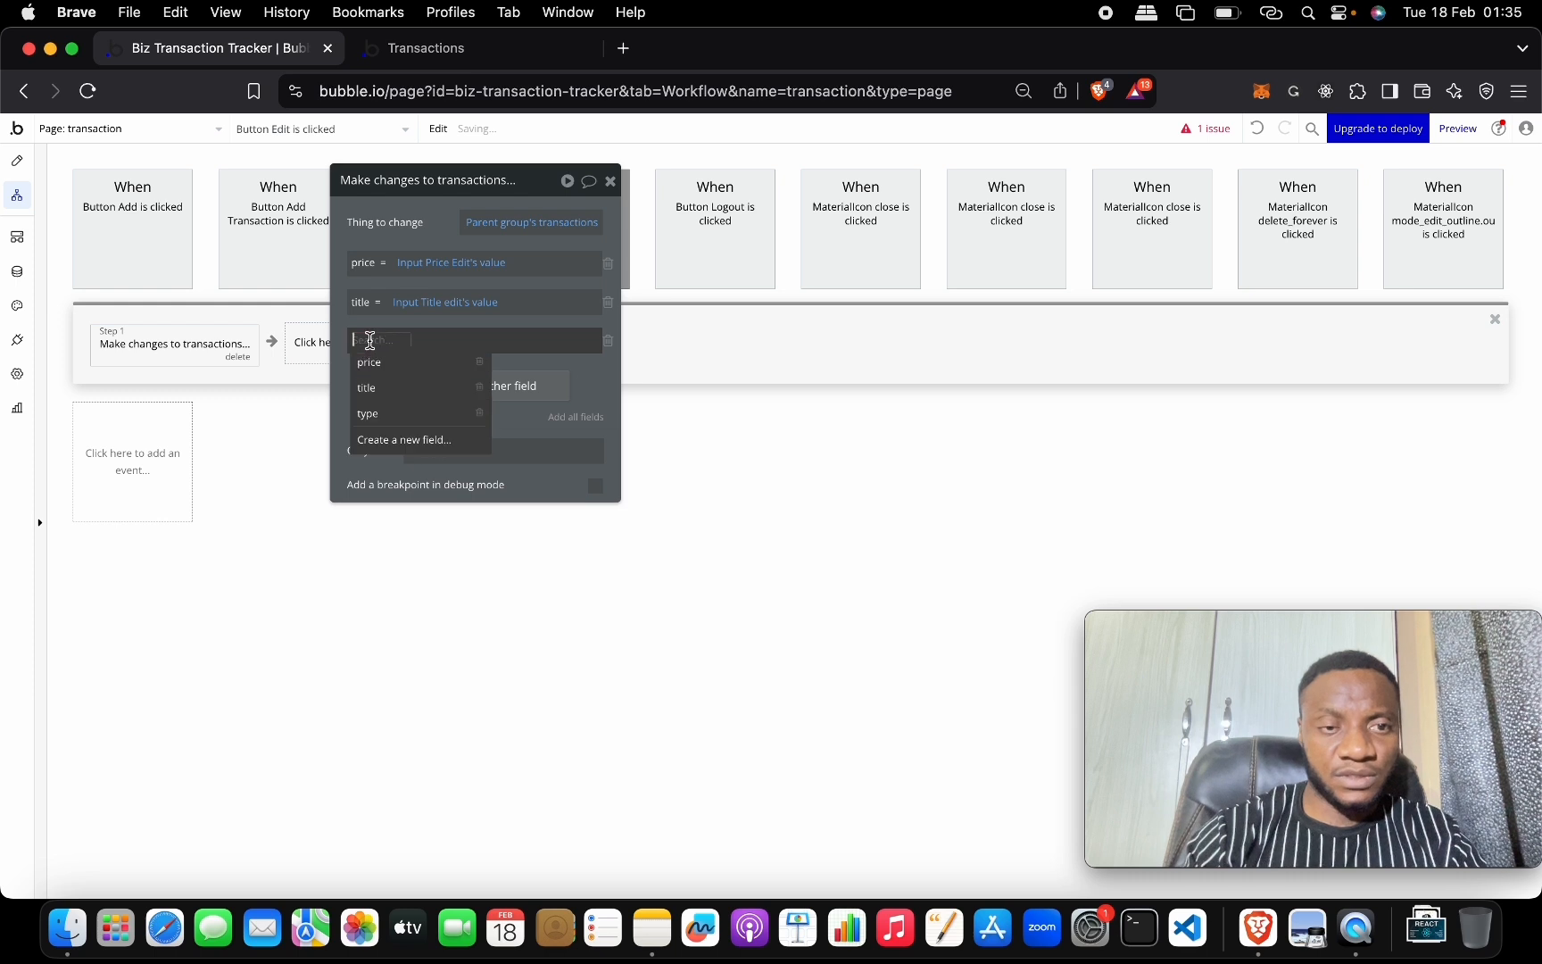
{"action": "left_click", "coordinate": [393, 414]}
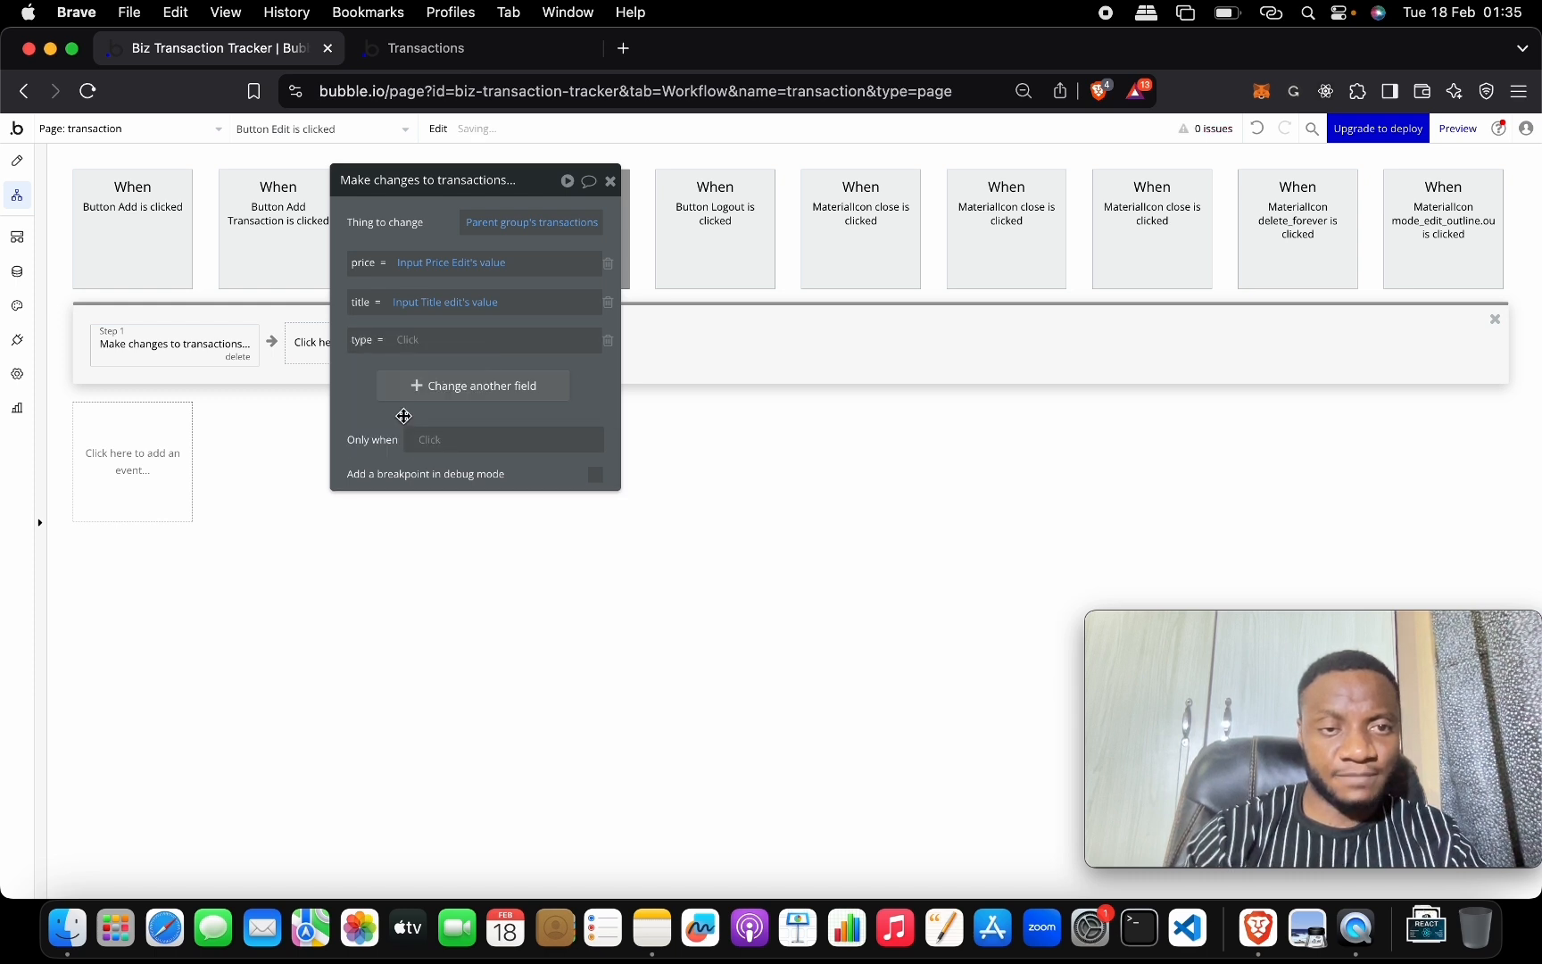
{"action": "left_click", "coordinate": [402, 340]}
{"action": "type", "text": "ty"}
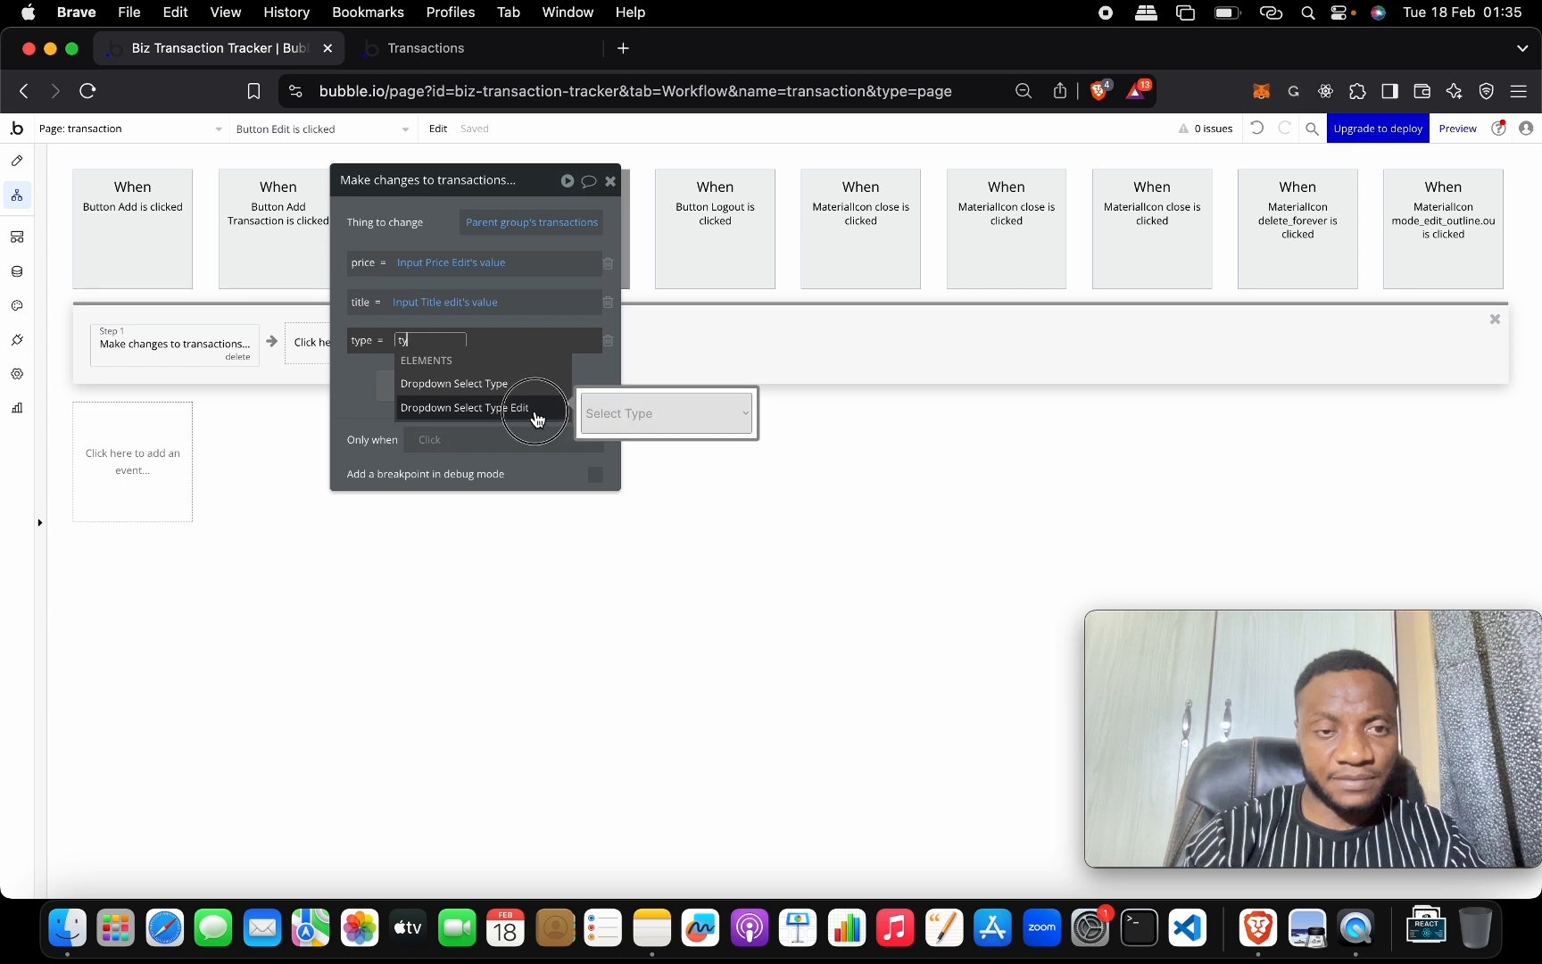
{"action": "left_click", "coordinate": [541, 409]}
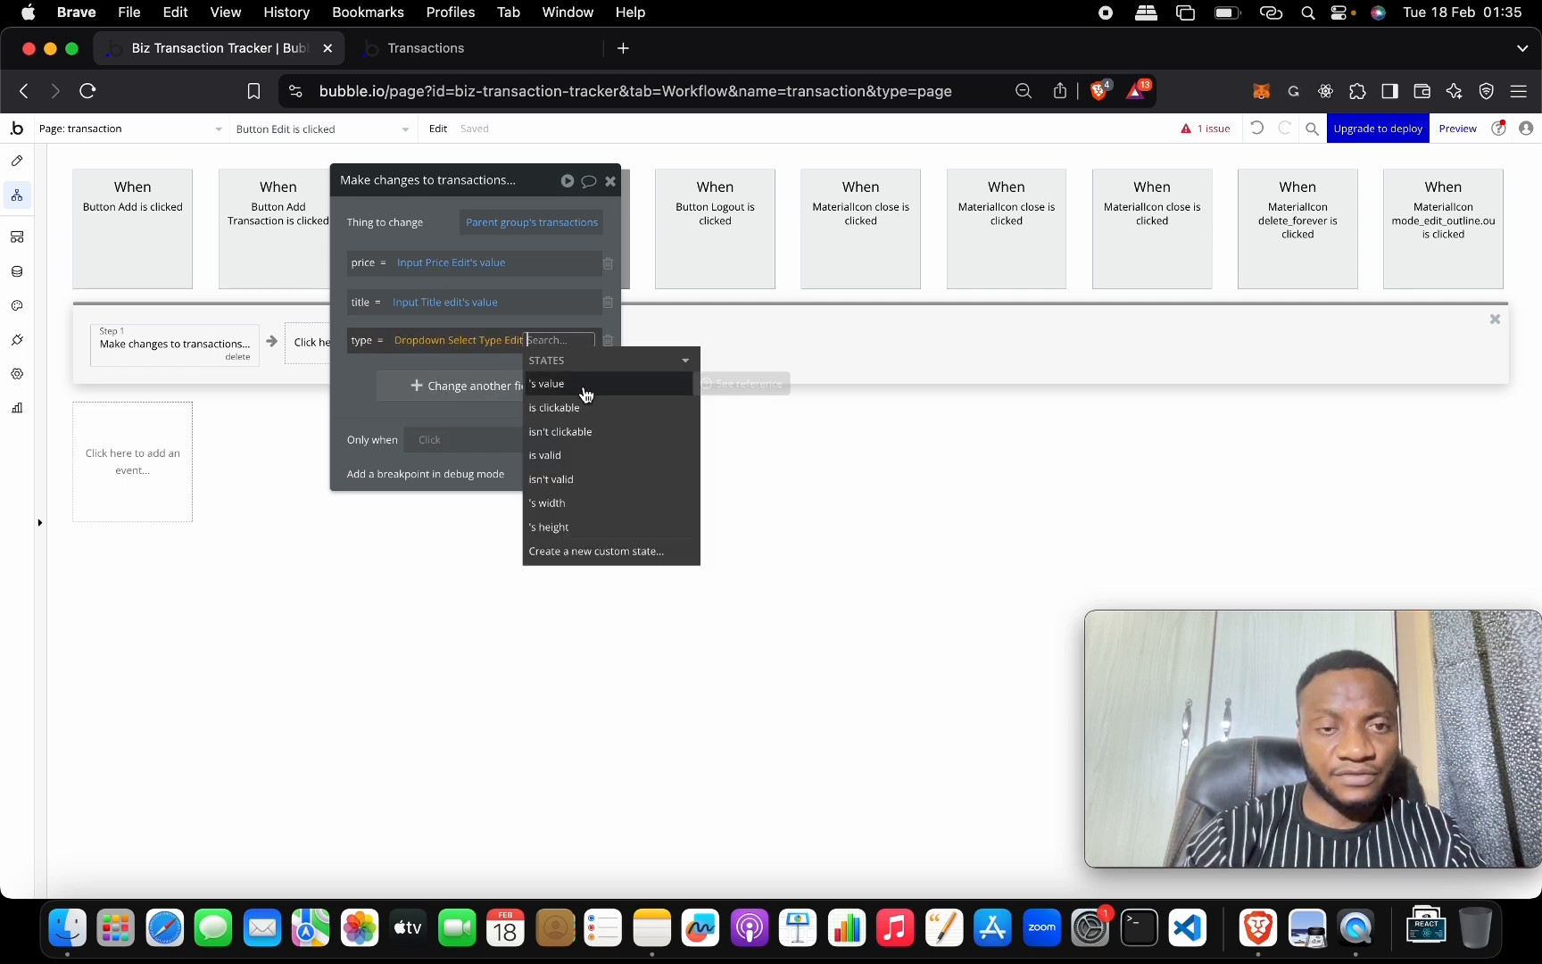
{"action": "left_click", "coordinate": [567, 390]}
{"action": "left_click", "coordinate": [350, 403]}
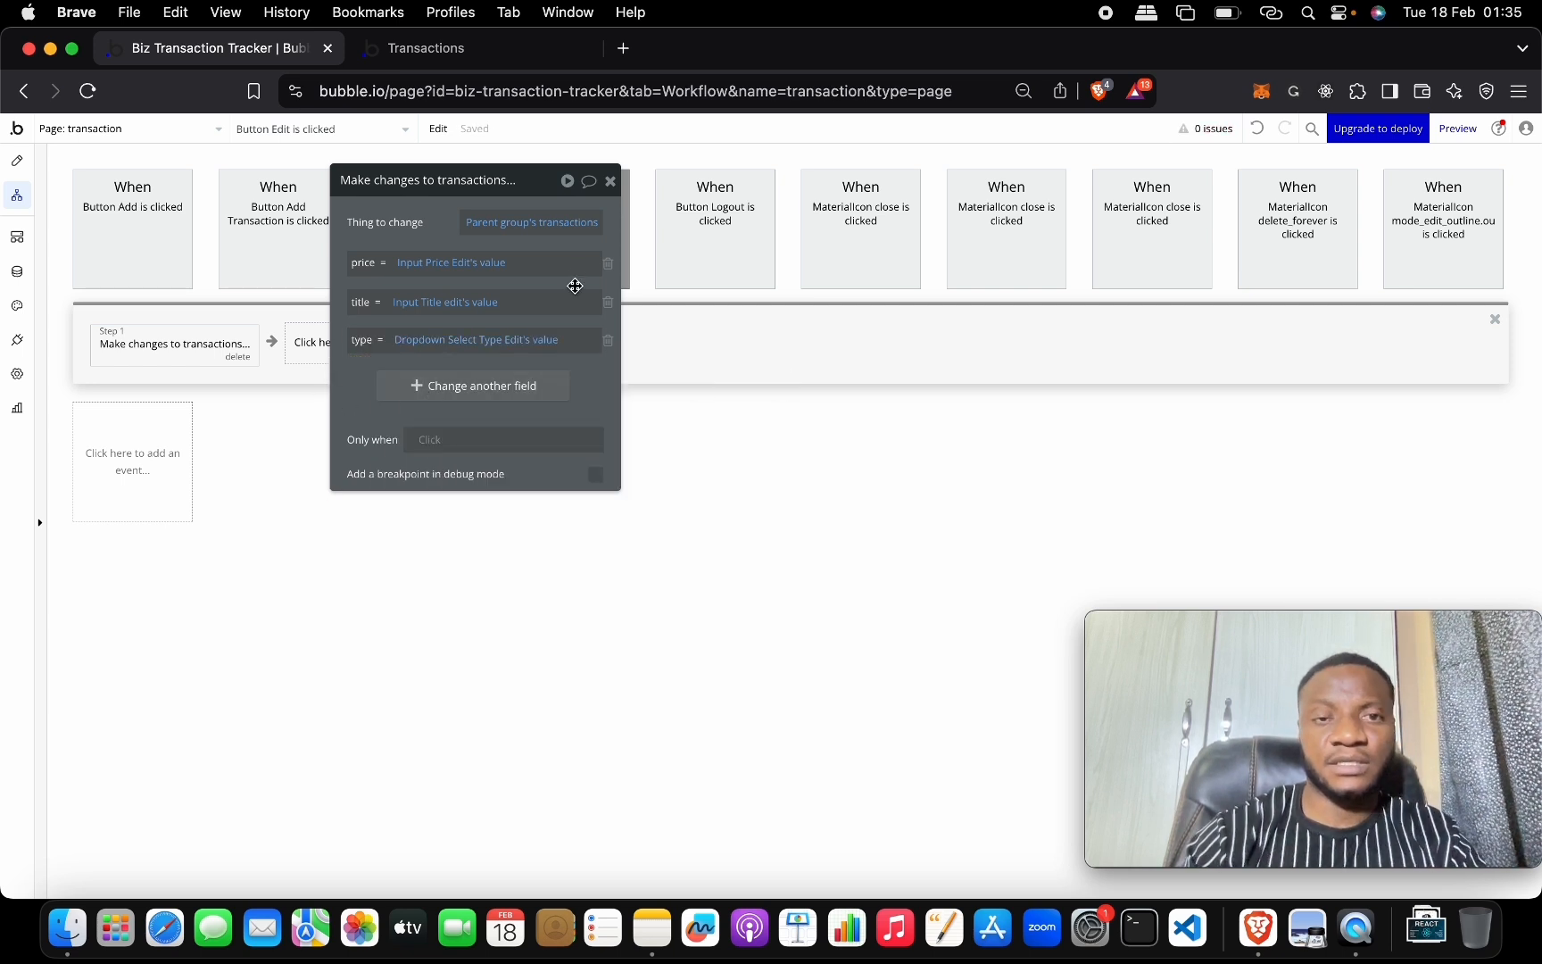
{"action": "left_click", "coordinate": [611, 191]}
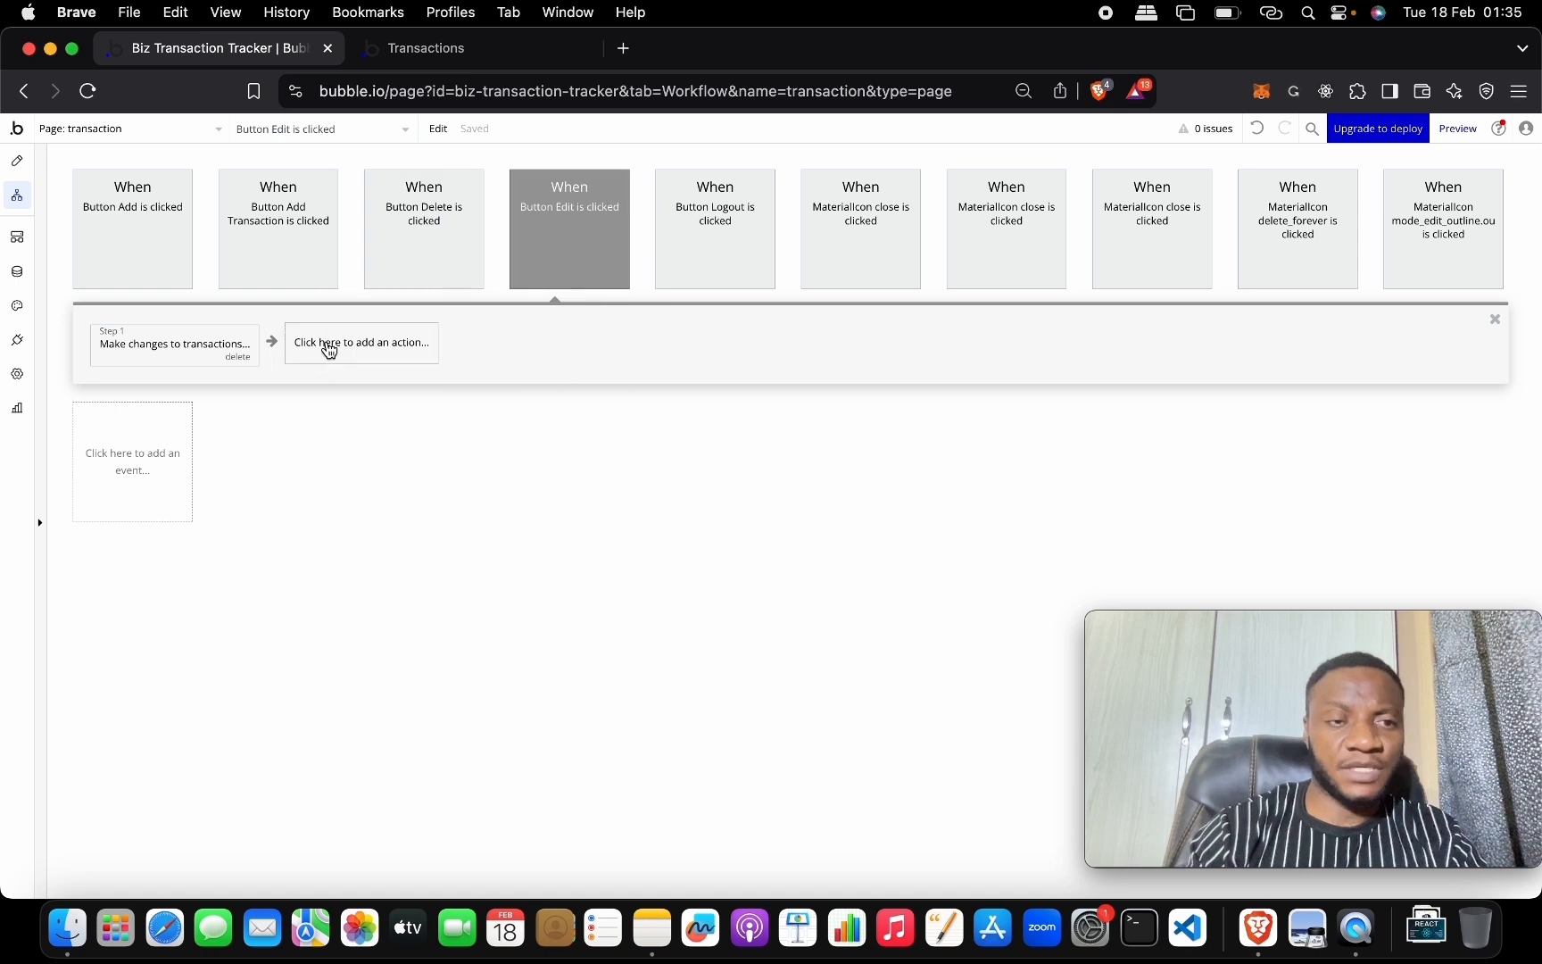
Add a second action, Hide an element, targeting Popup Edit transaction.
{"action": "left_click", "coordinate": [360, 341]}
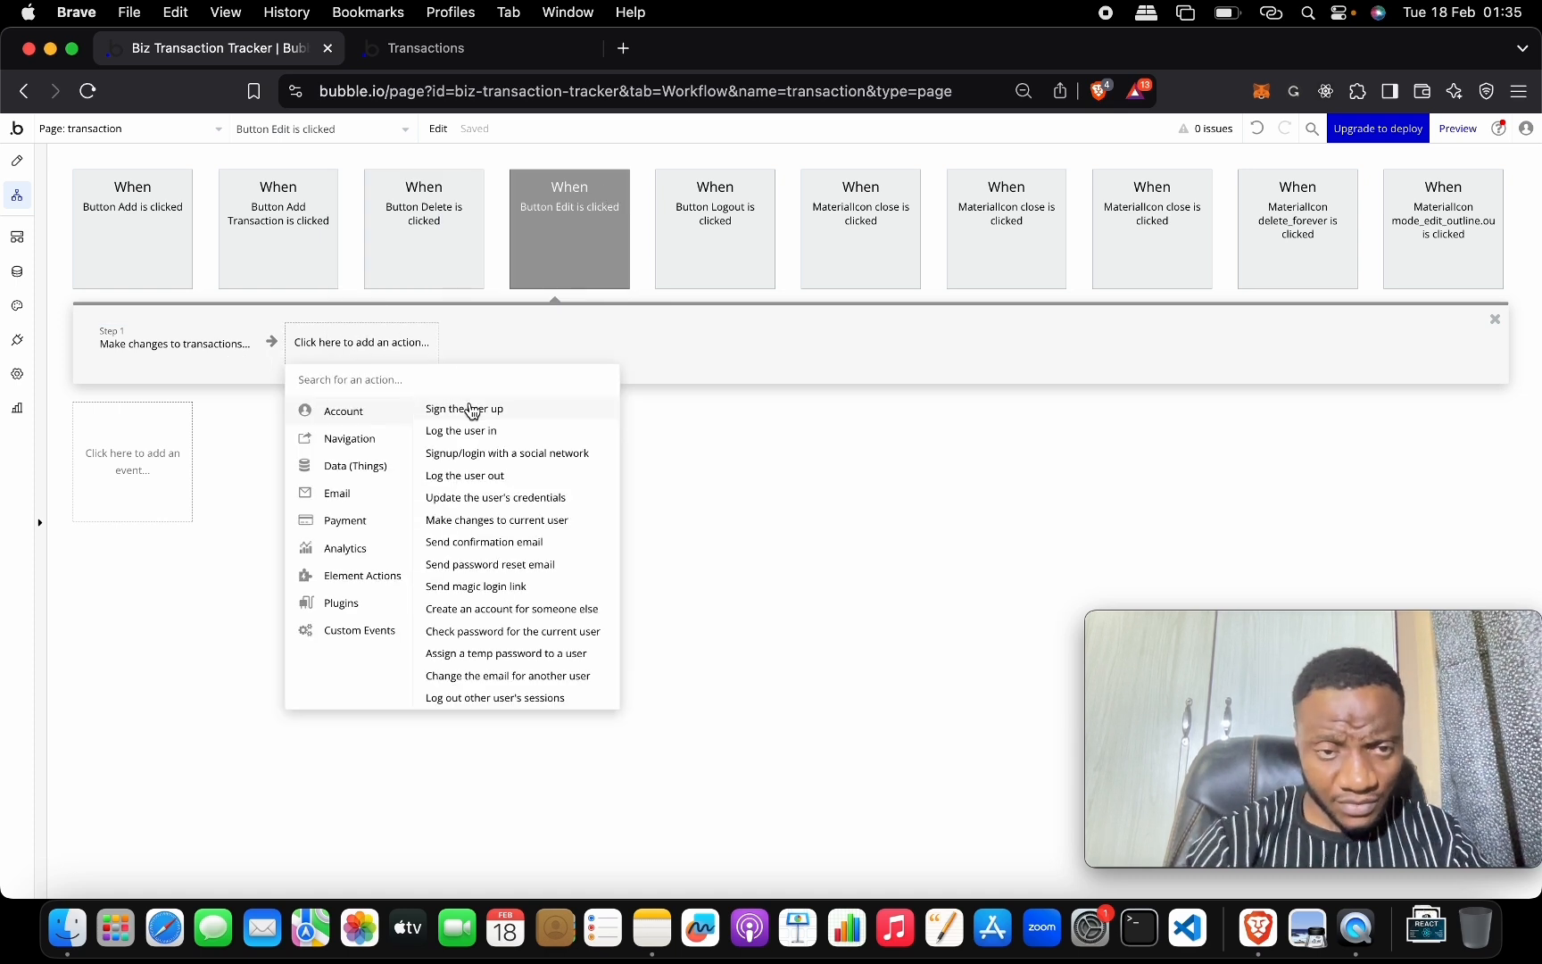
{"action": "type", "text": "hide"}
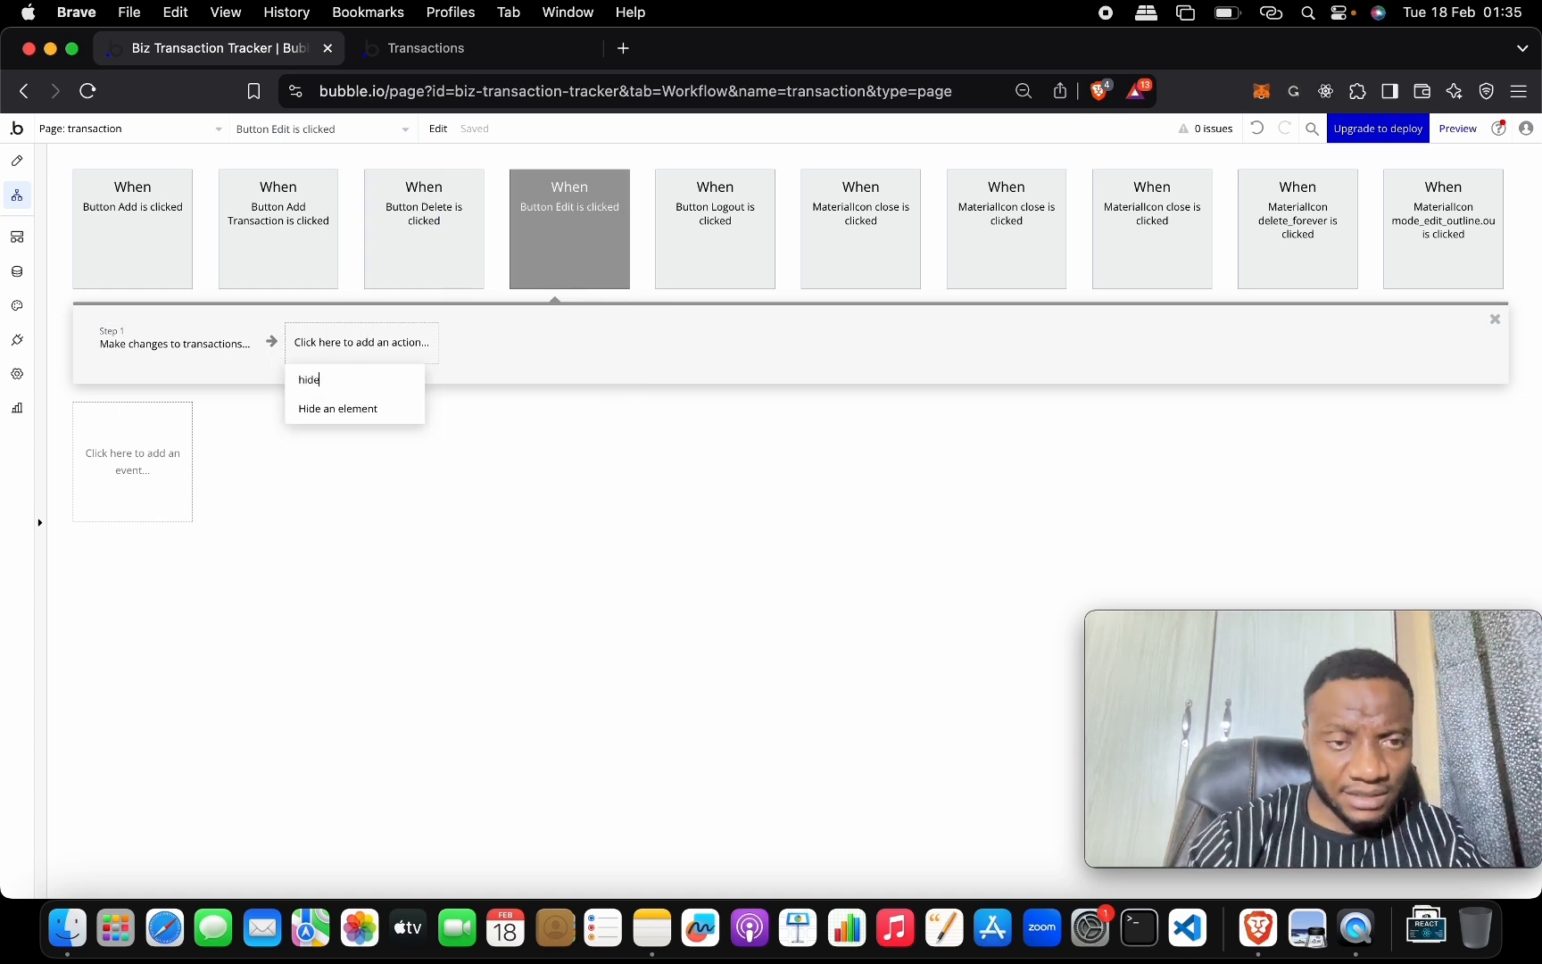
{"action": "left_click", "coordinate": [379, 411]}
{"action": "left_click", "coordinate": [506, 225]}
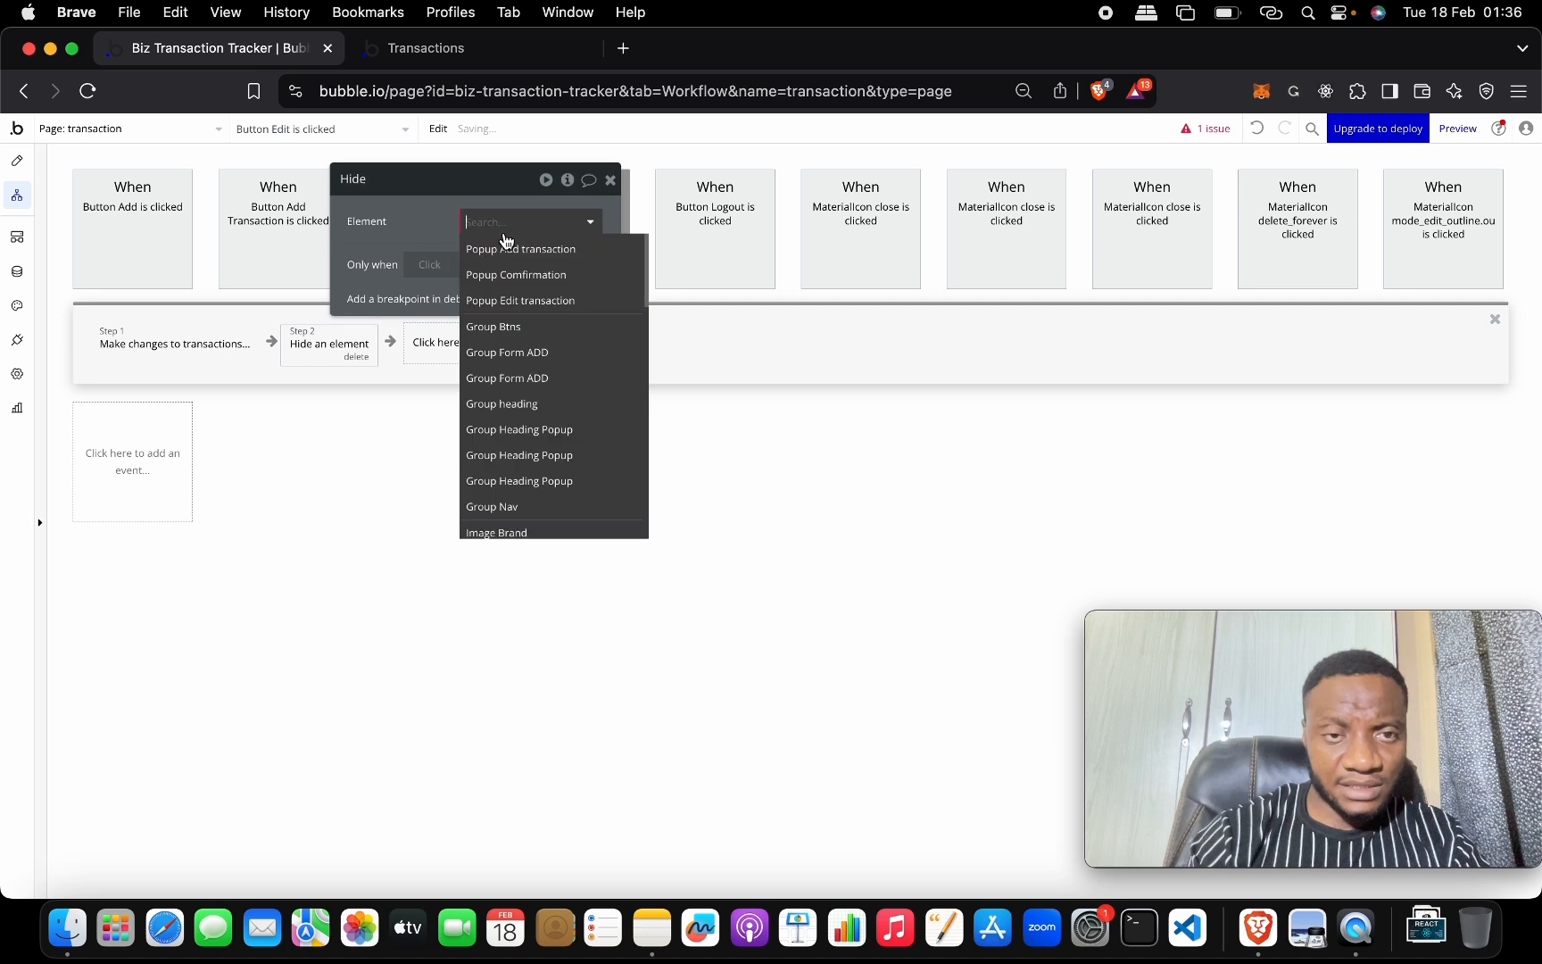
{"action": "left_click", "coordinate": [548, 305]}
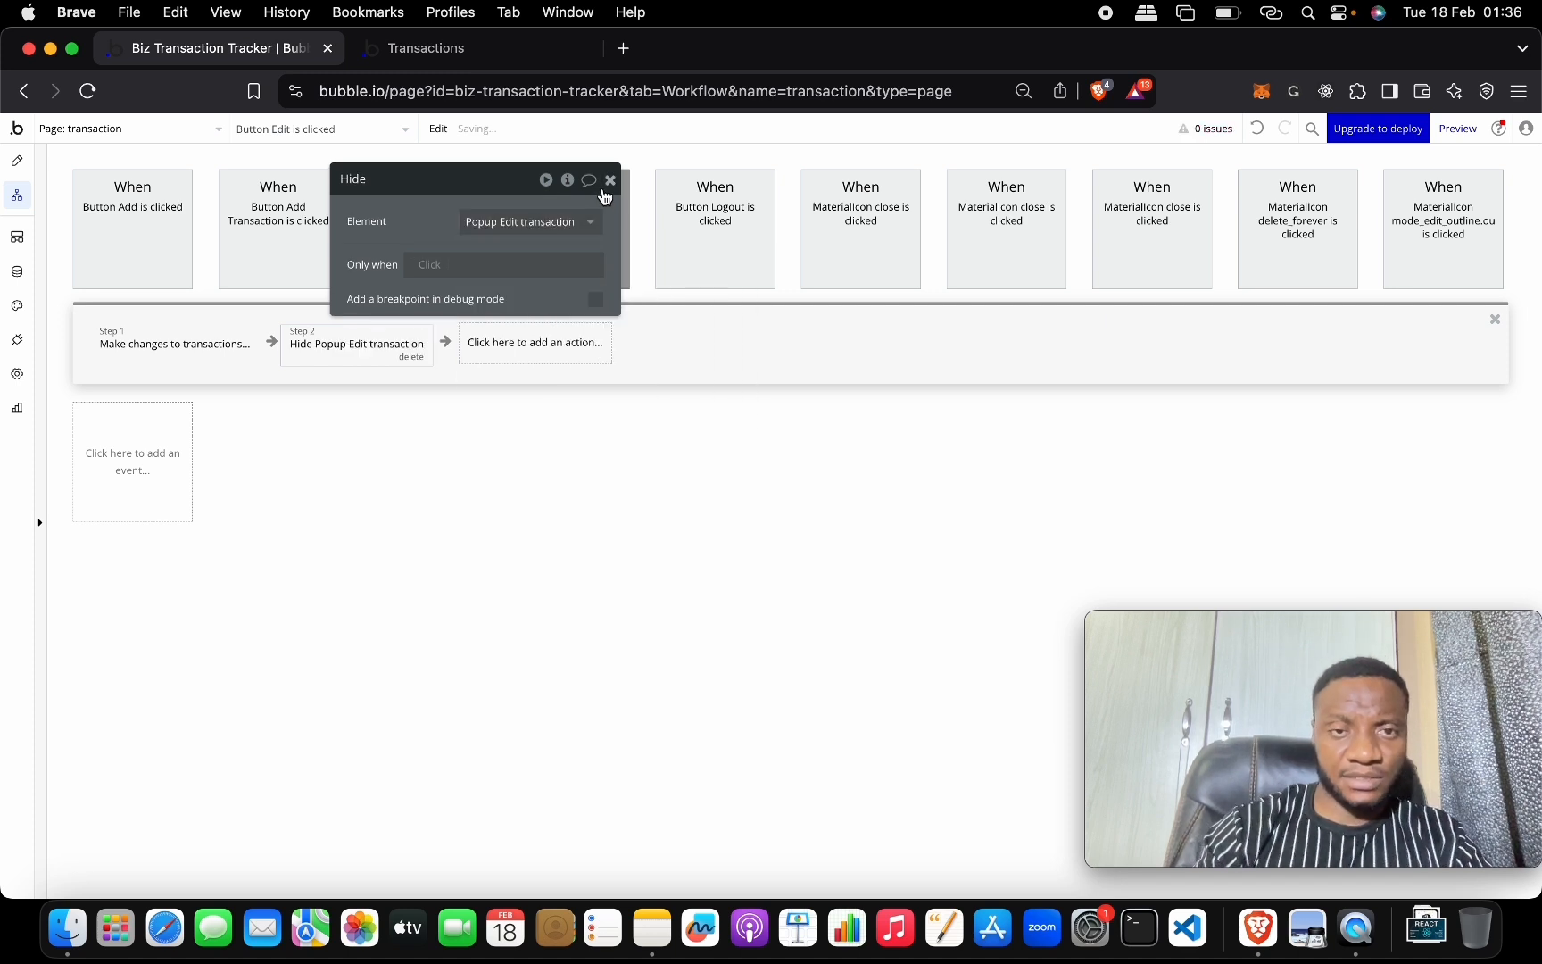
{"action": "left_click", "coordinate": [610, 180]}
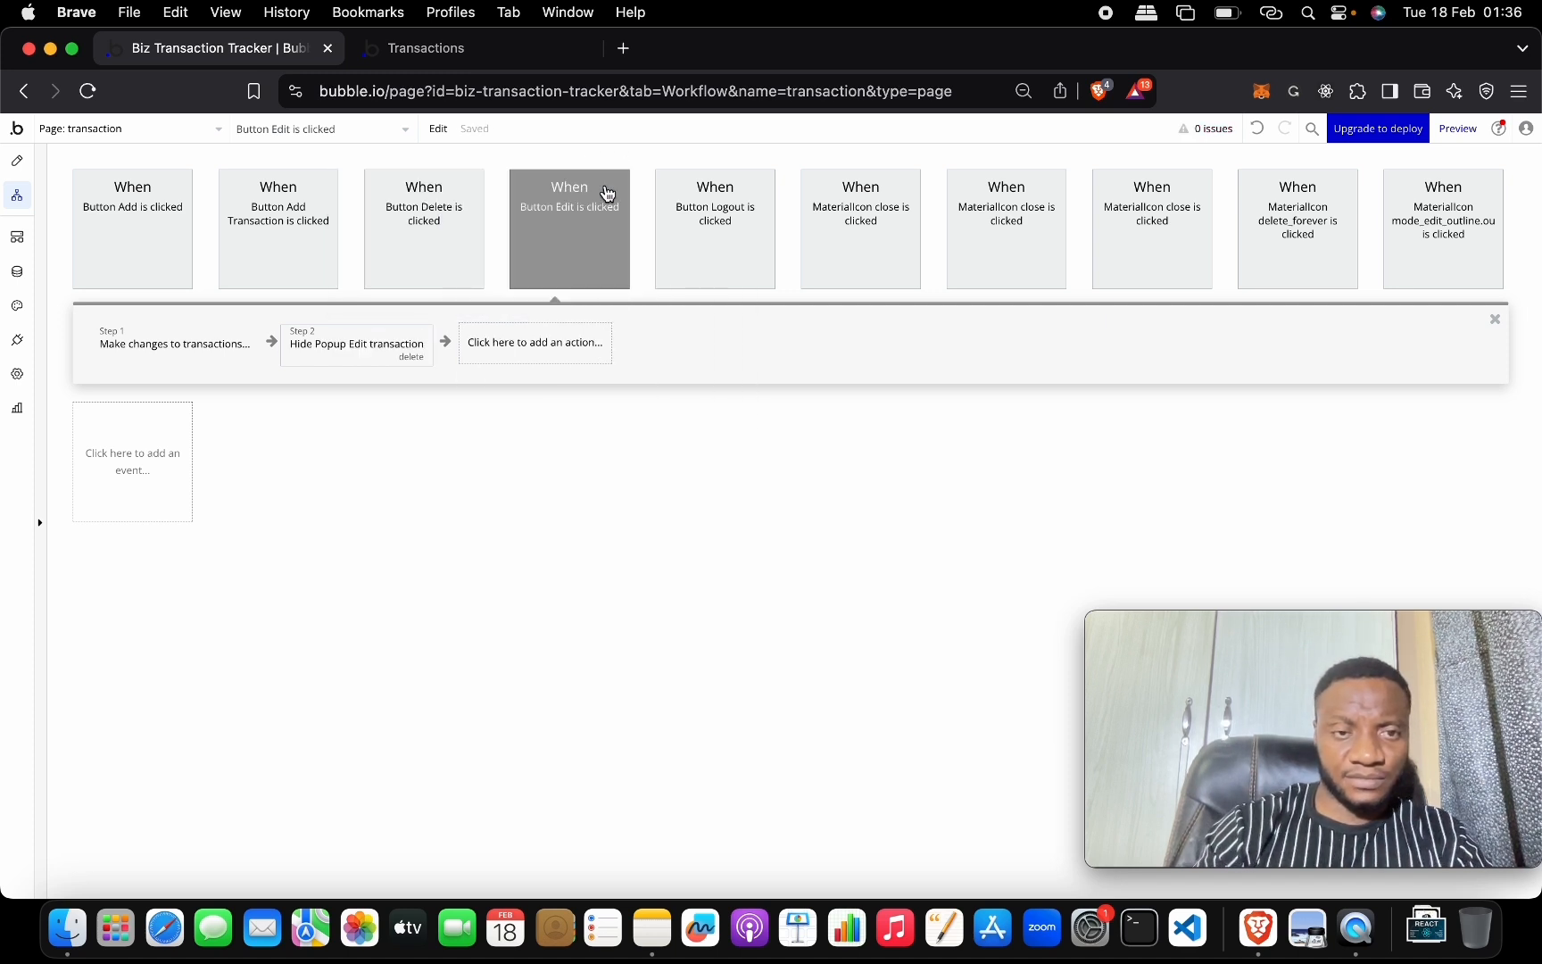
{"action": "left_click", "coordinate": [481, 55]}
Reload the live app and change the Transport row's price to 5000.
{"action": "left_click", "coordinate": [513, 139]}
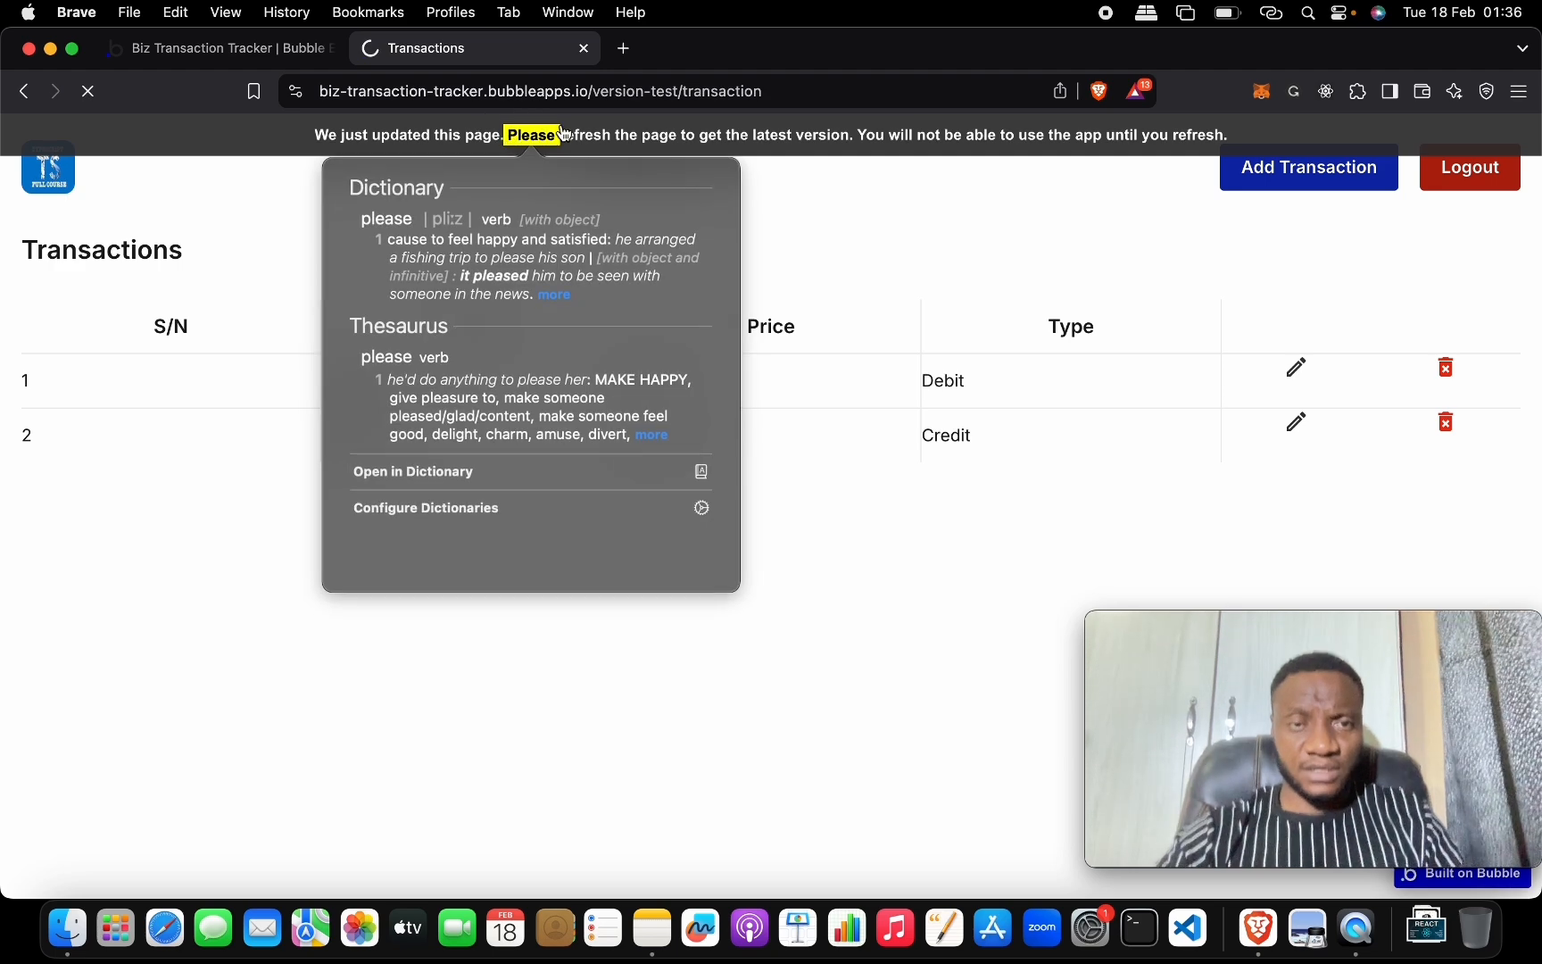
{"action": "left_click", "coordinate": [605, 141]}
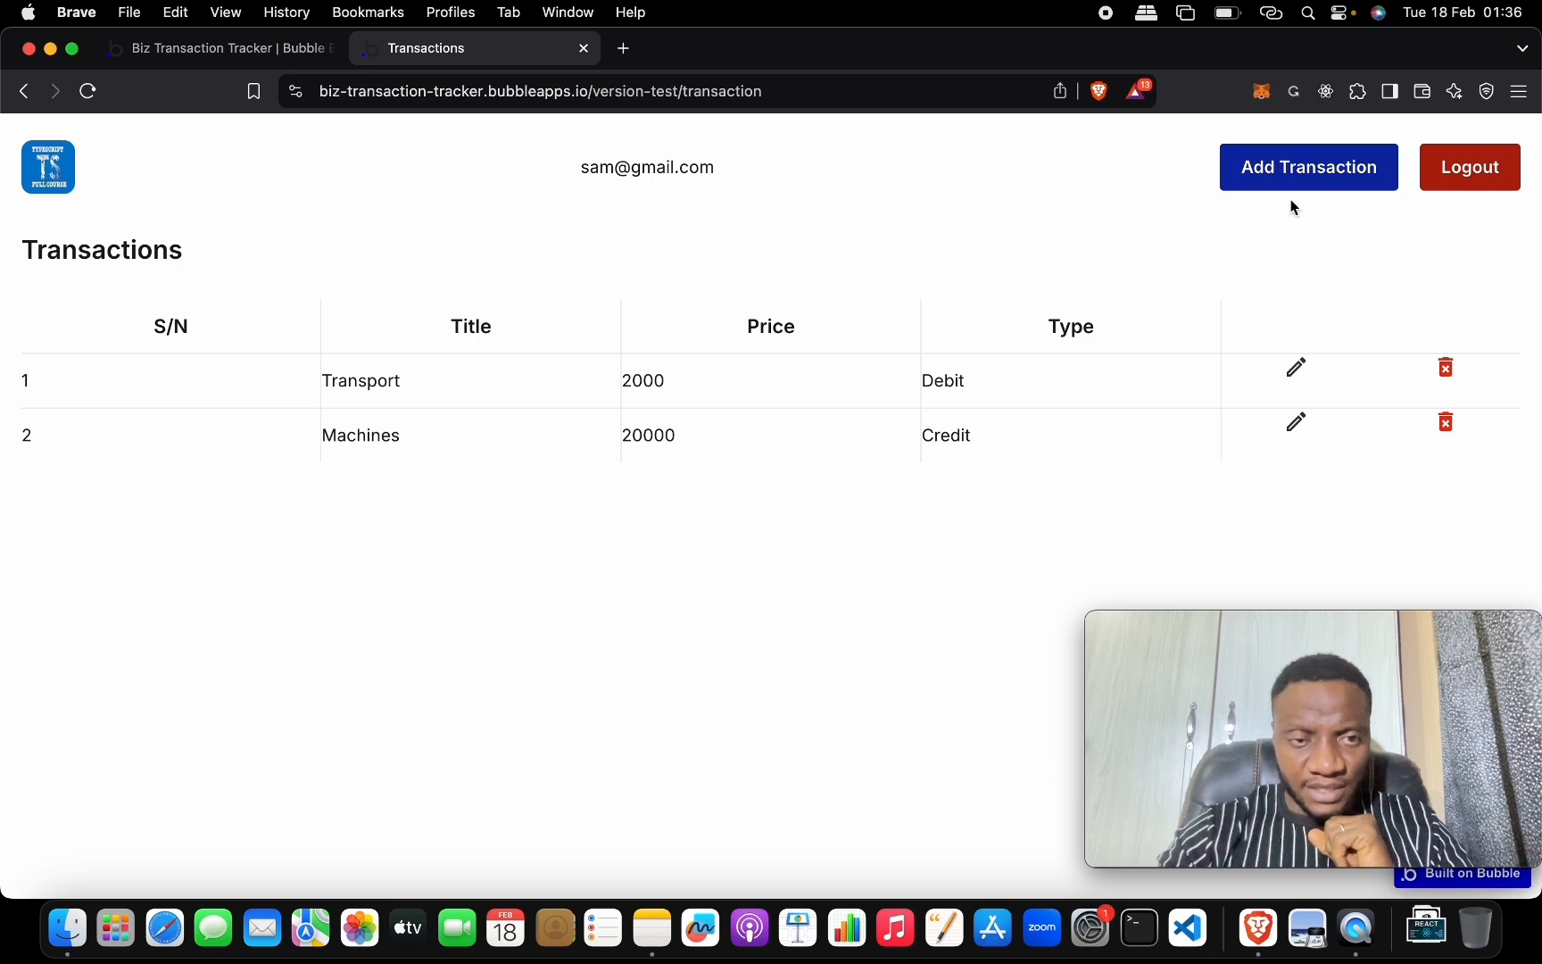
{"action": "left_click", "coordinate": [1299, 368]}
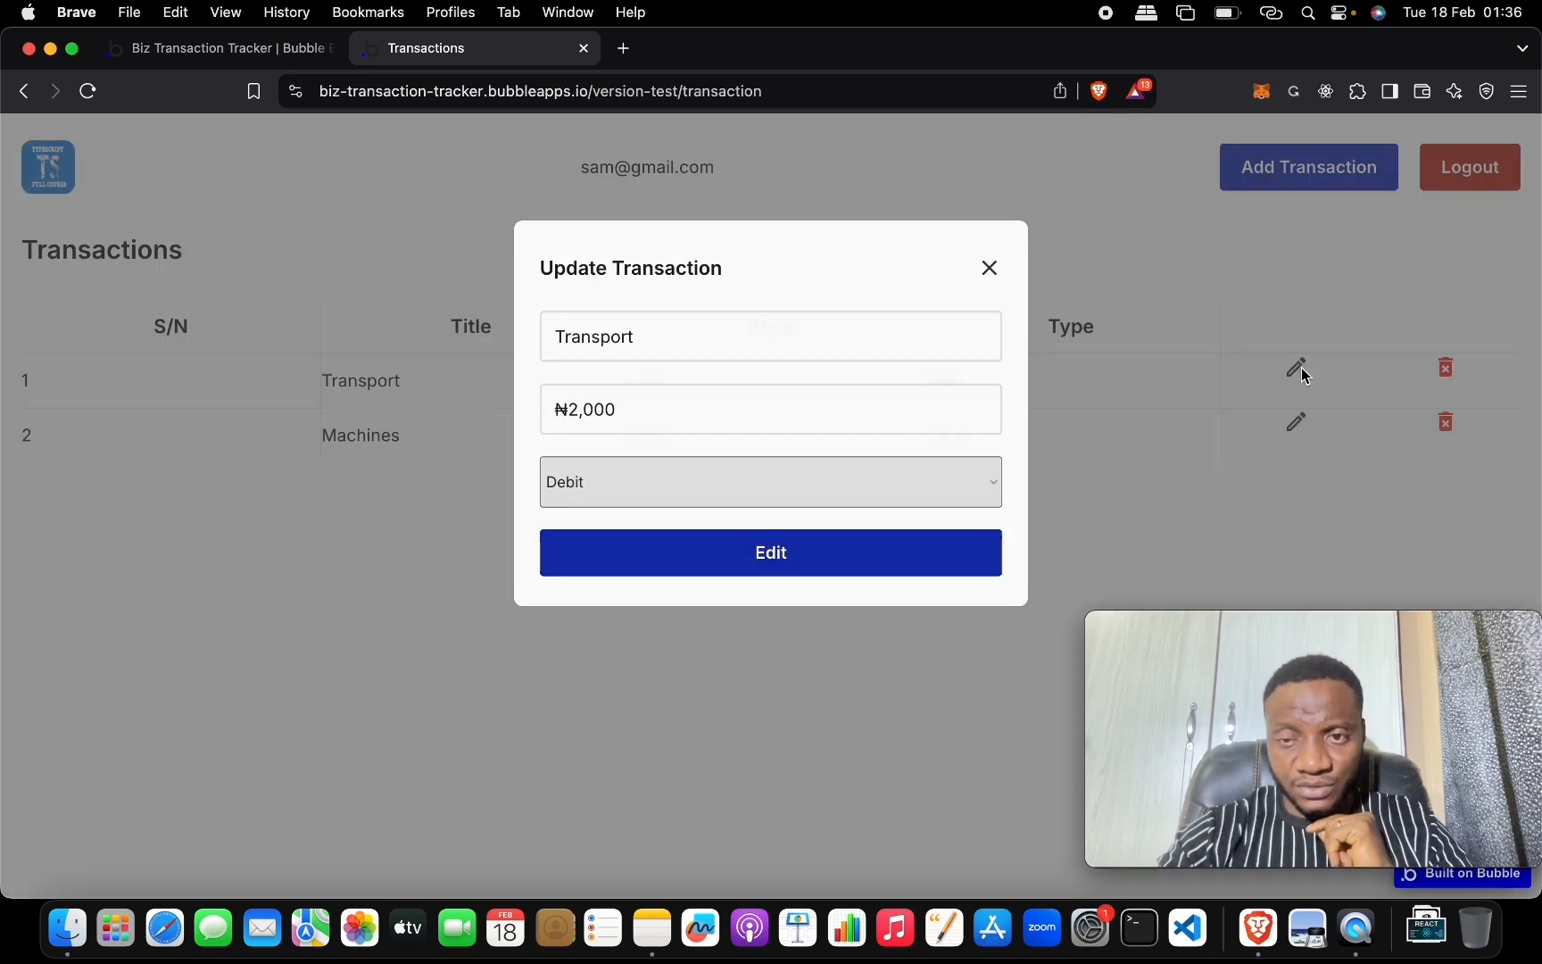
{"action": "left_click", "coordinate": [581, 407]}
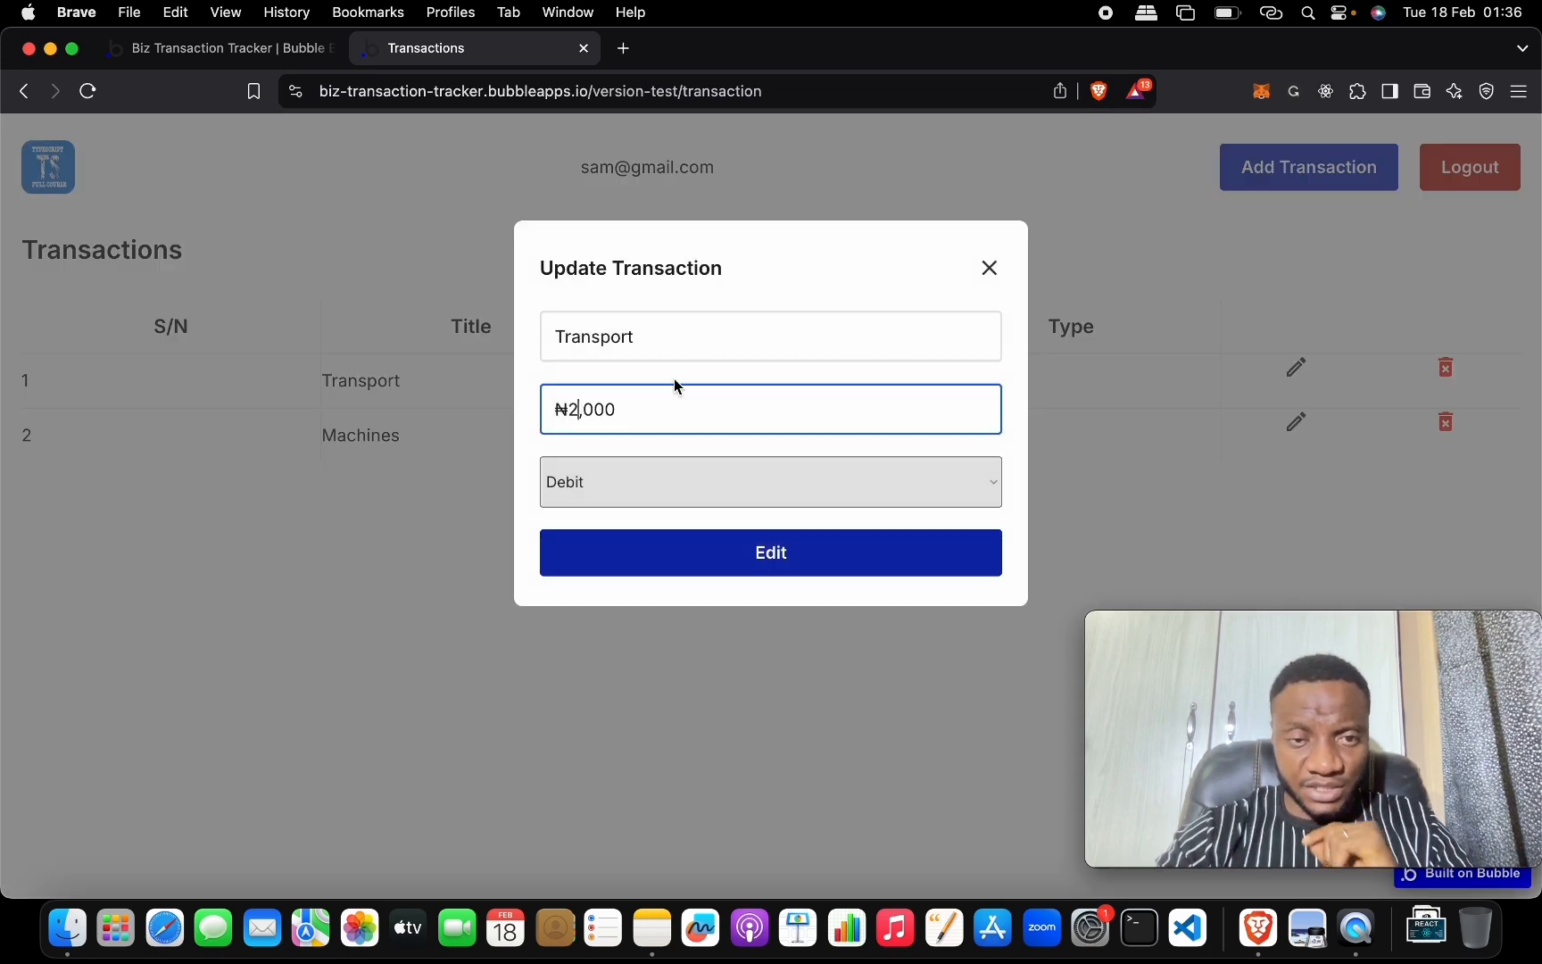
{"action": "key", "text": "BackSpace"}
{"action": "type", "text": "50"}
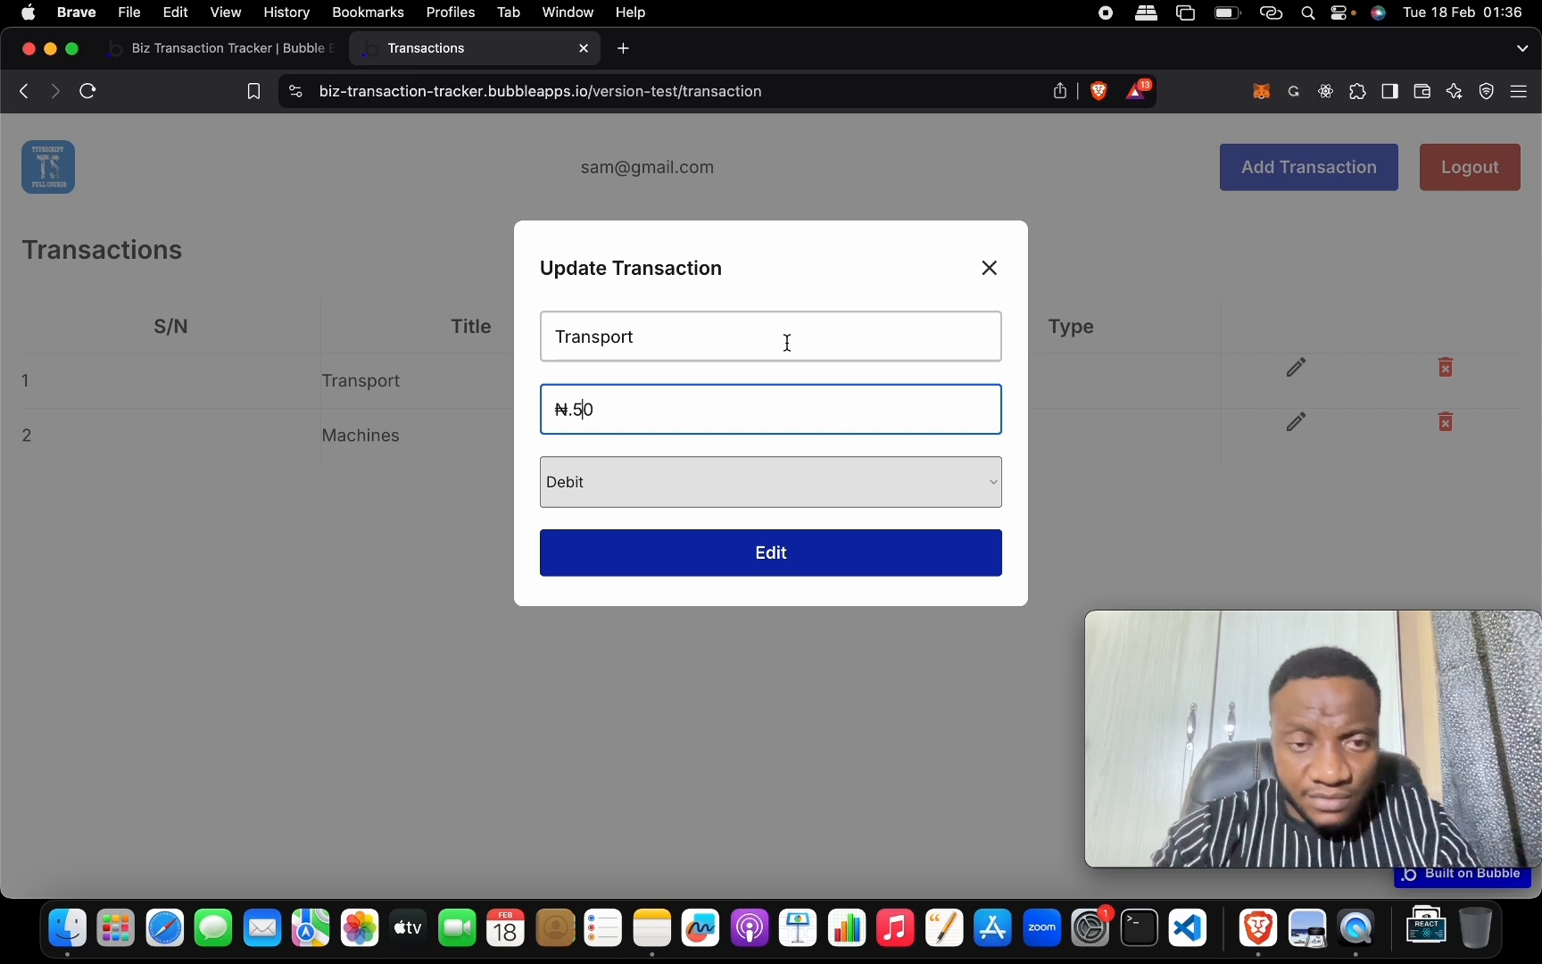
{"action": "key", "text": "BackSpace"}
{"action": "key", "text": "BackSpace"}
{"action": "type", "text": "50,00"}
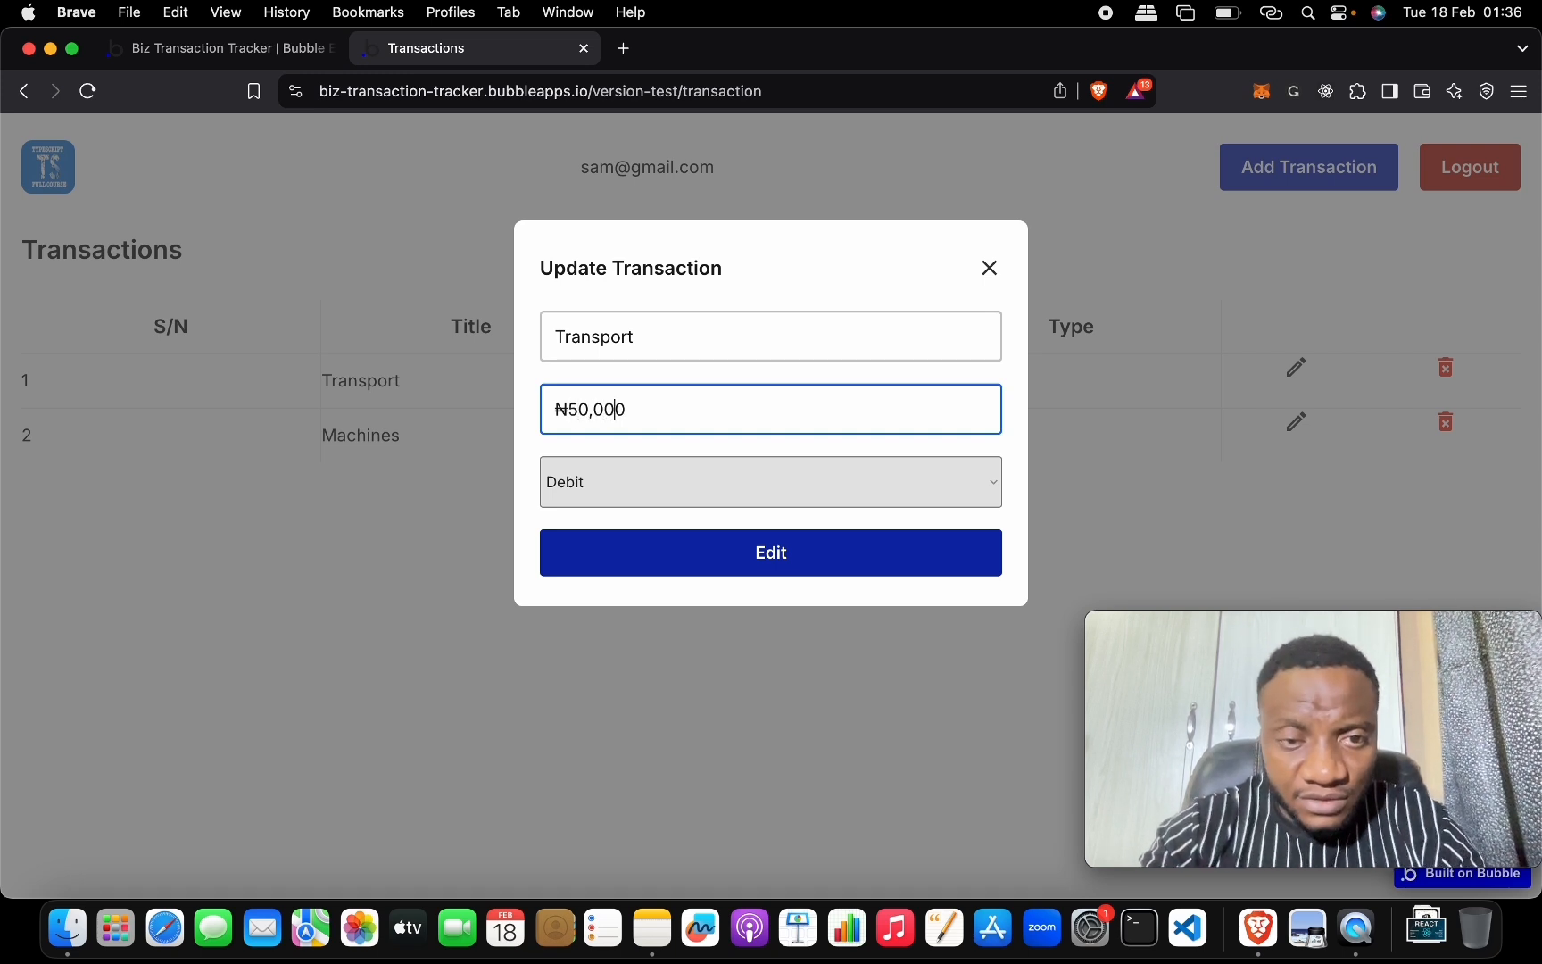
{"action": "key", "text": "BackSpace"}
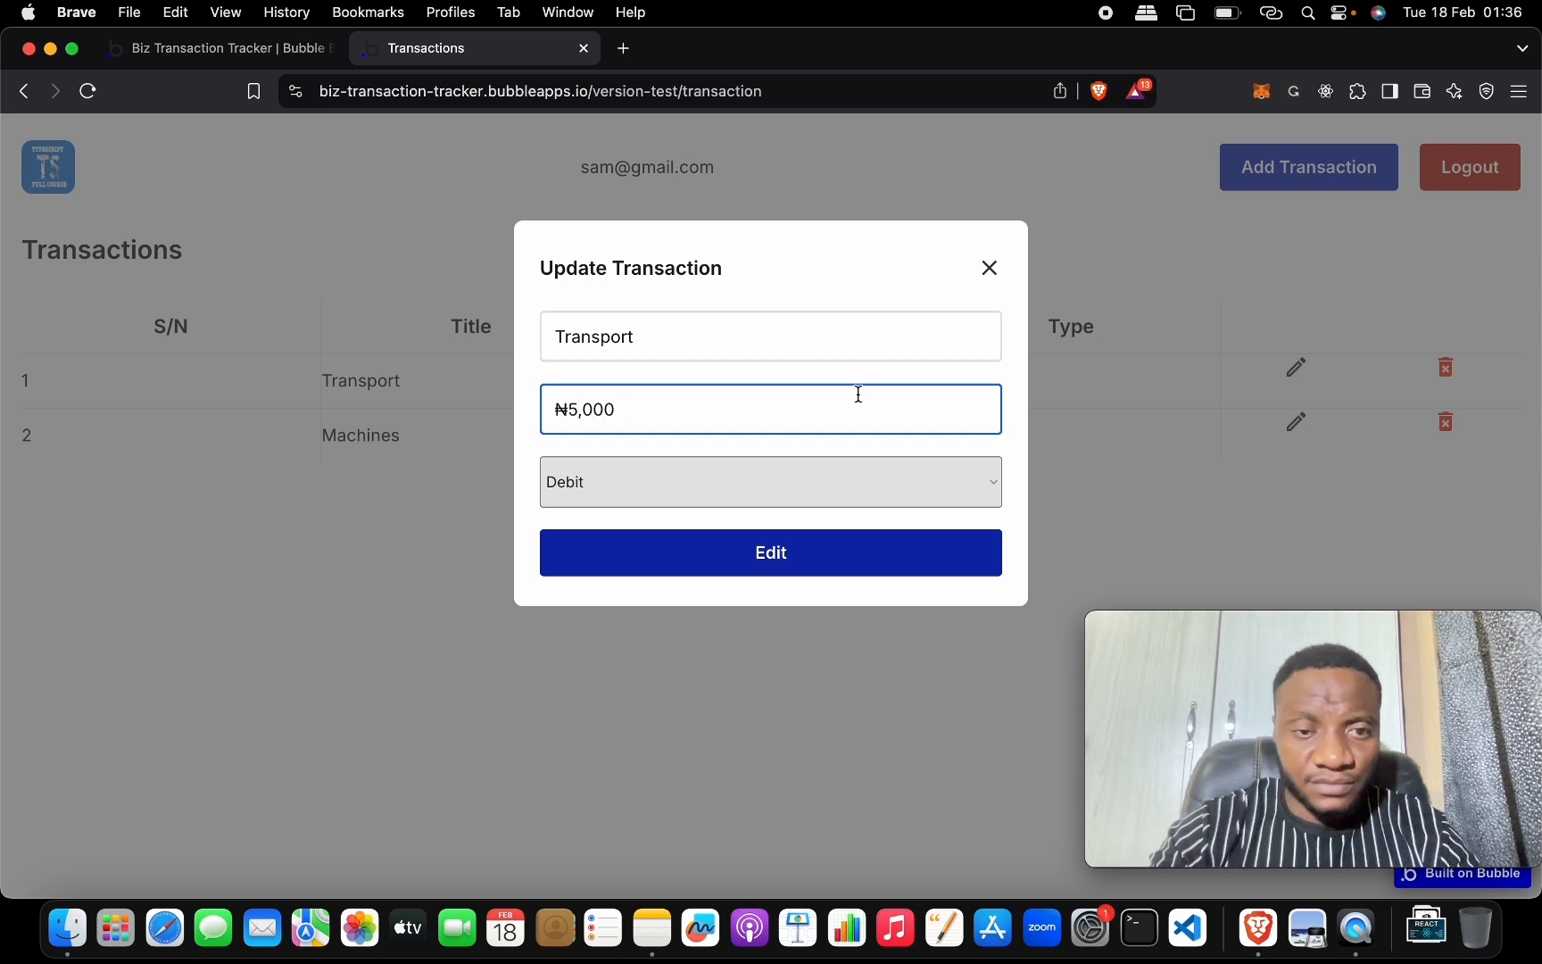
{"action": "left_click", "coordinate": [695, 557]}
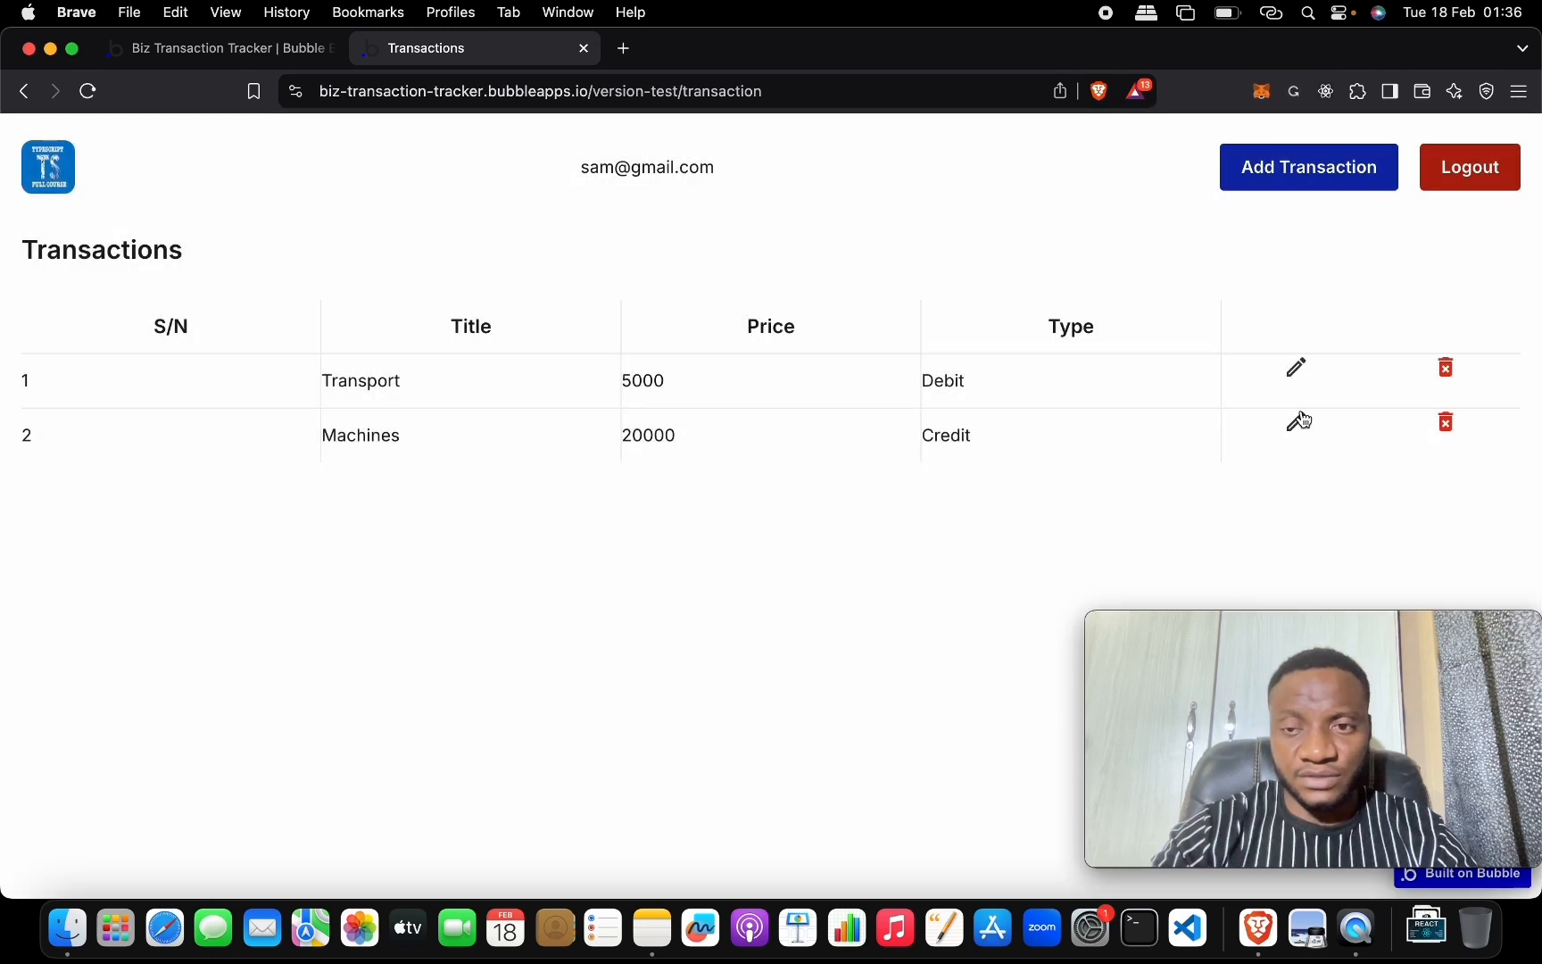
Rename the Machines row to Machinery with price 200500 and save it.
{"action": "left_click", "coordinate": [1299, 420]}
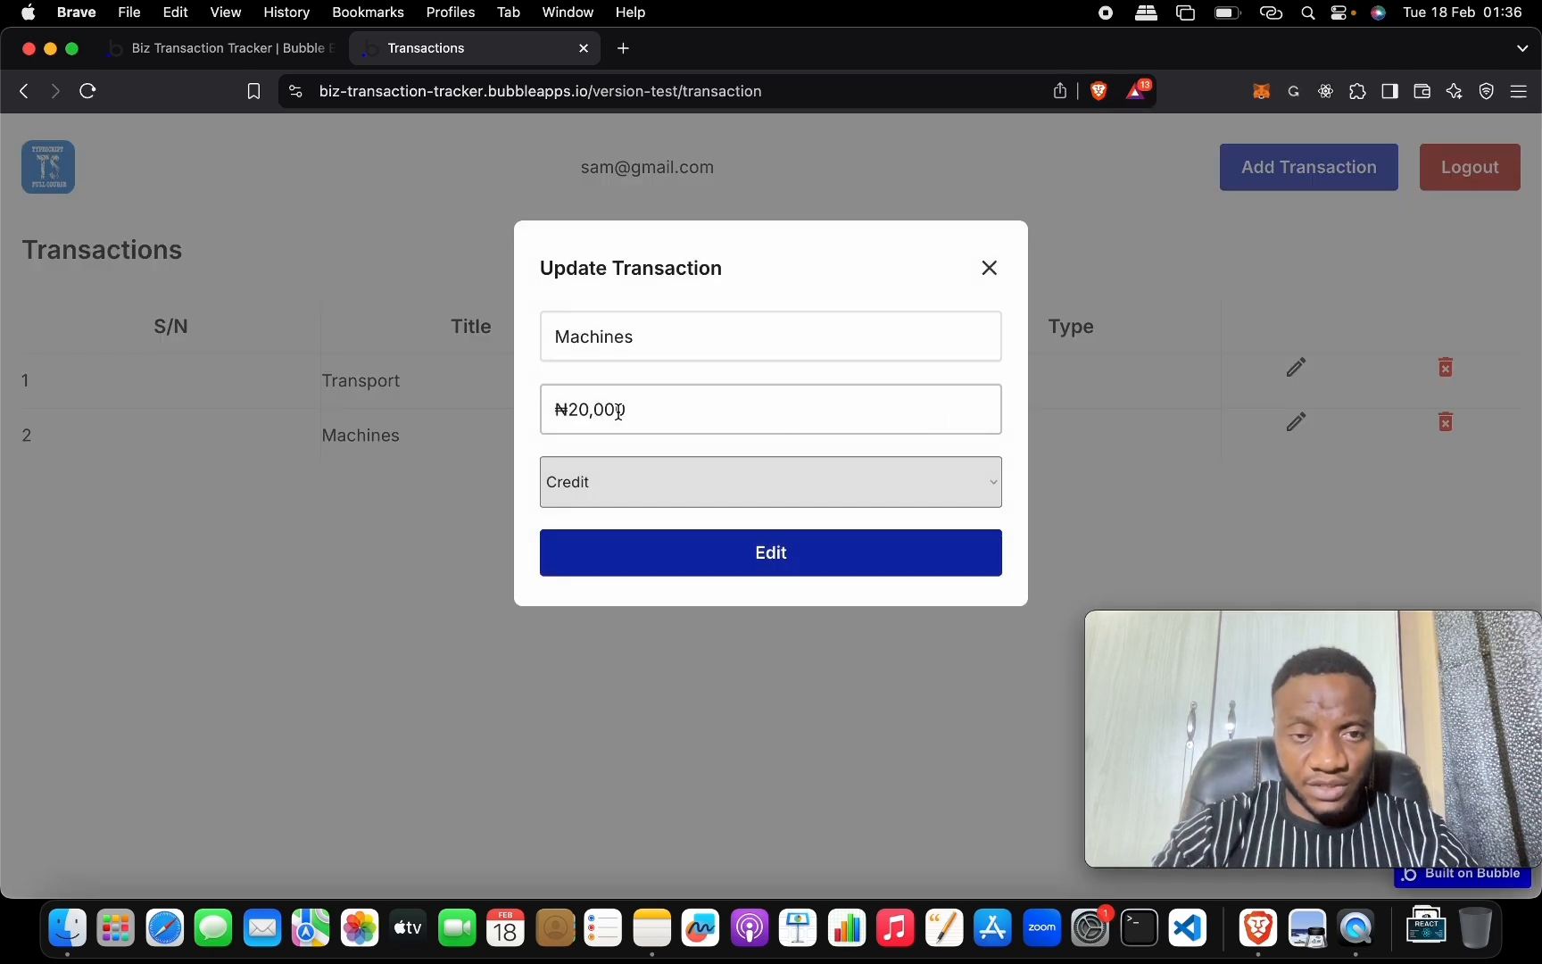
{"action": "left_click", "coordinate": [606, 408]}
{"action": "key", "text": "BackSpace"}
{"action": "type", "text": "5"}
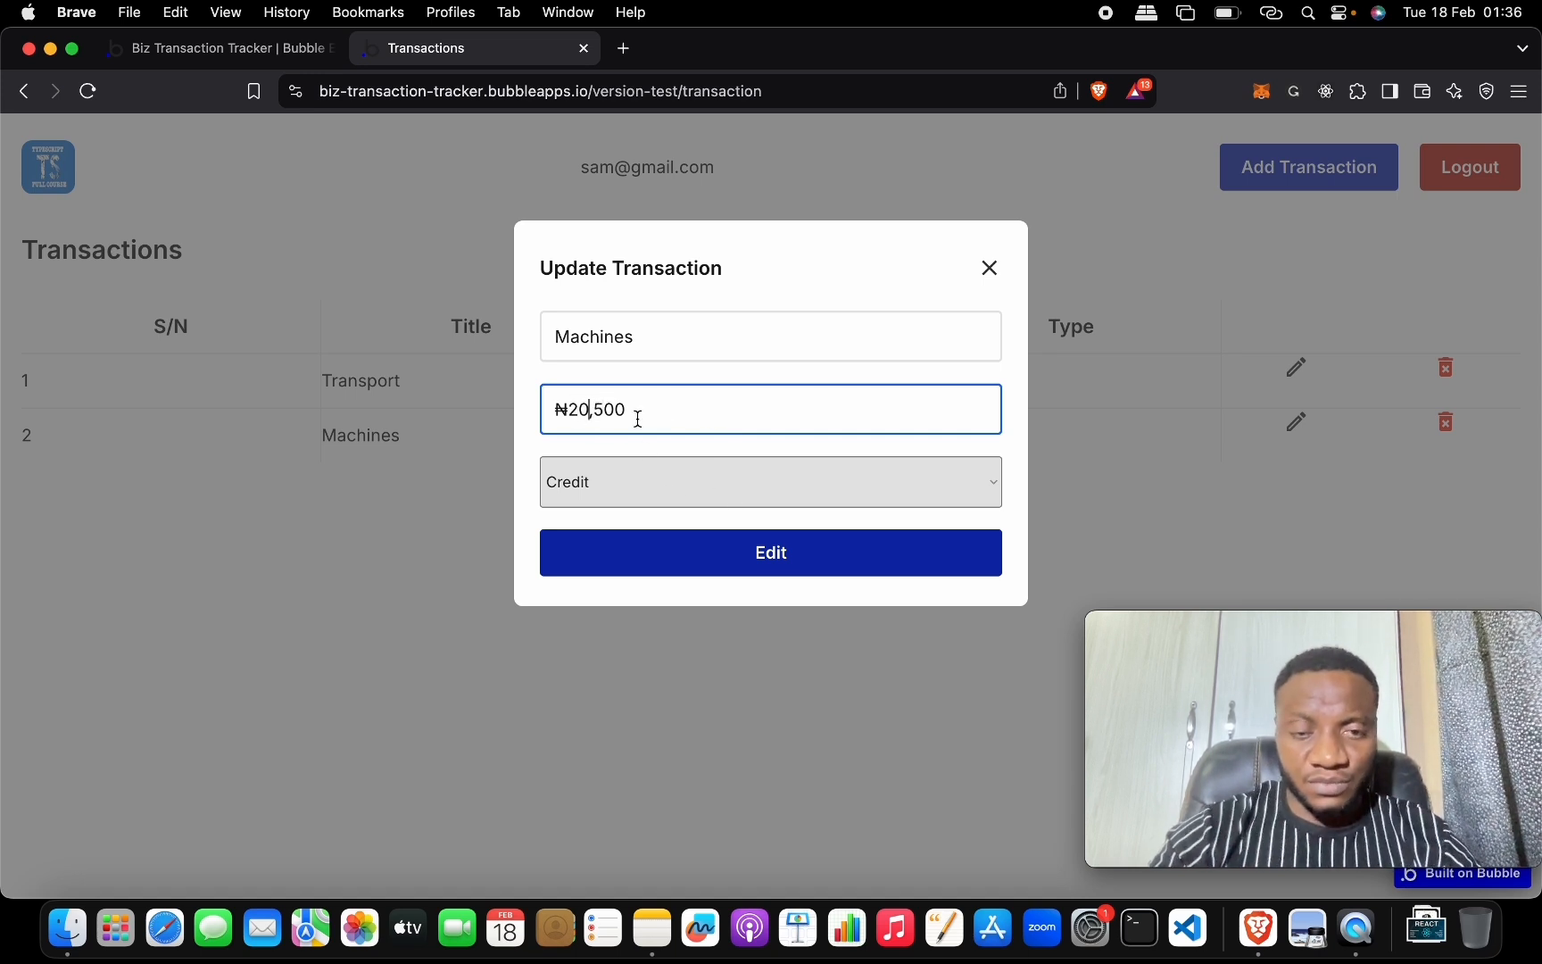
{"action": "type", "text": "0"}
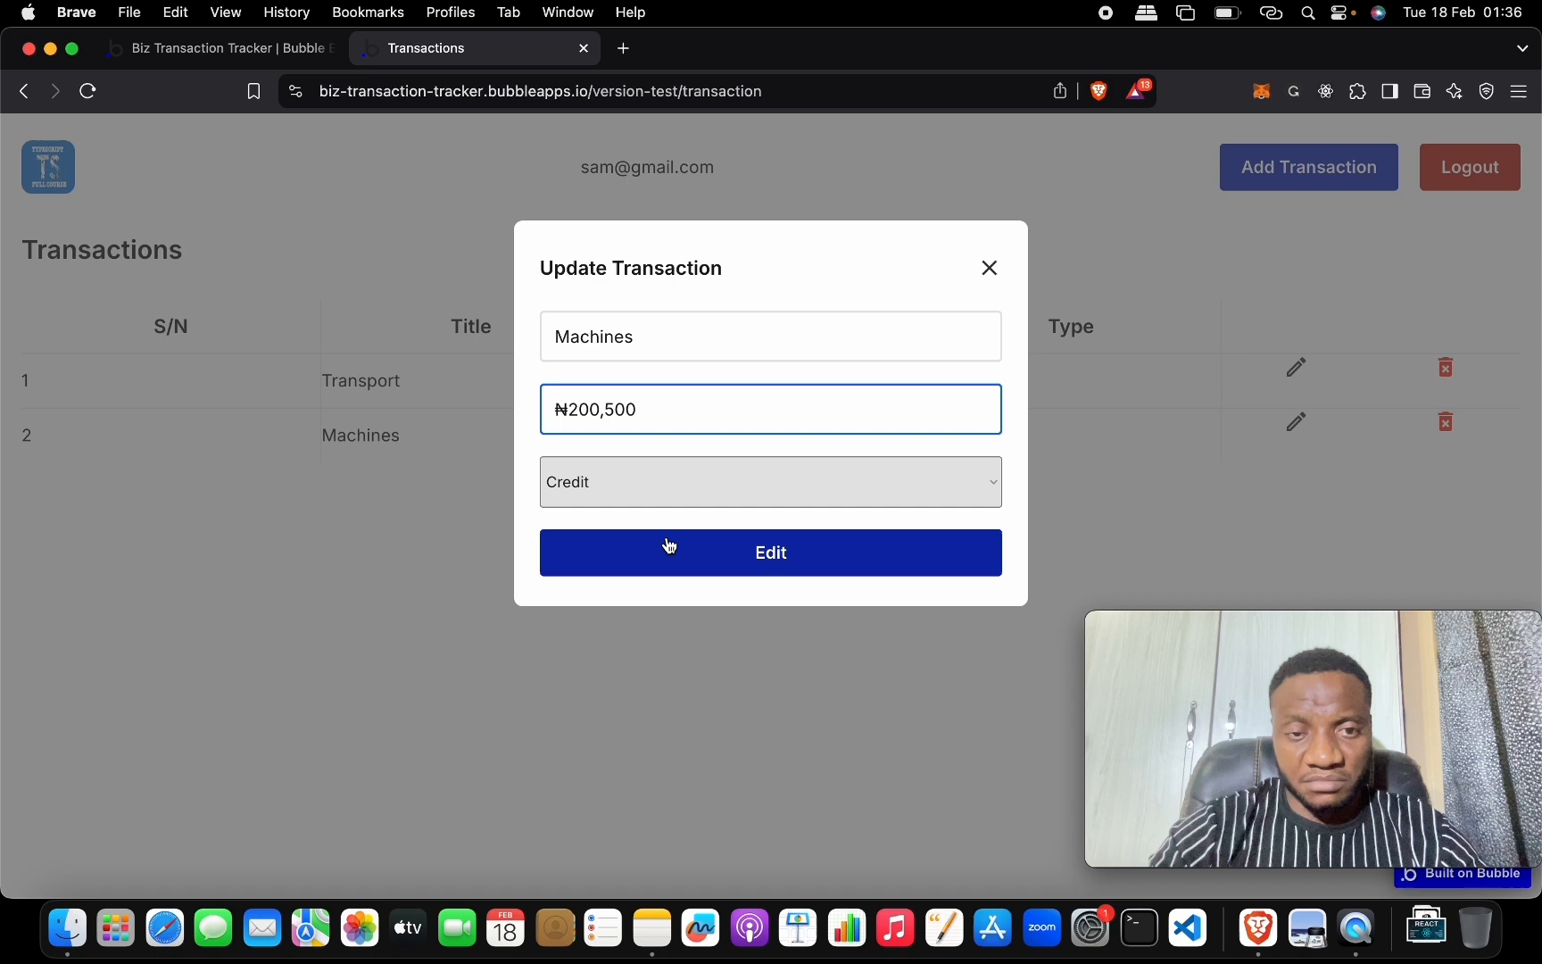
{"action": "left_click", "coordinate": [649, 331]}
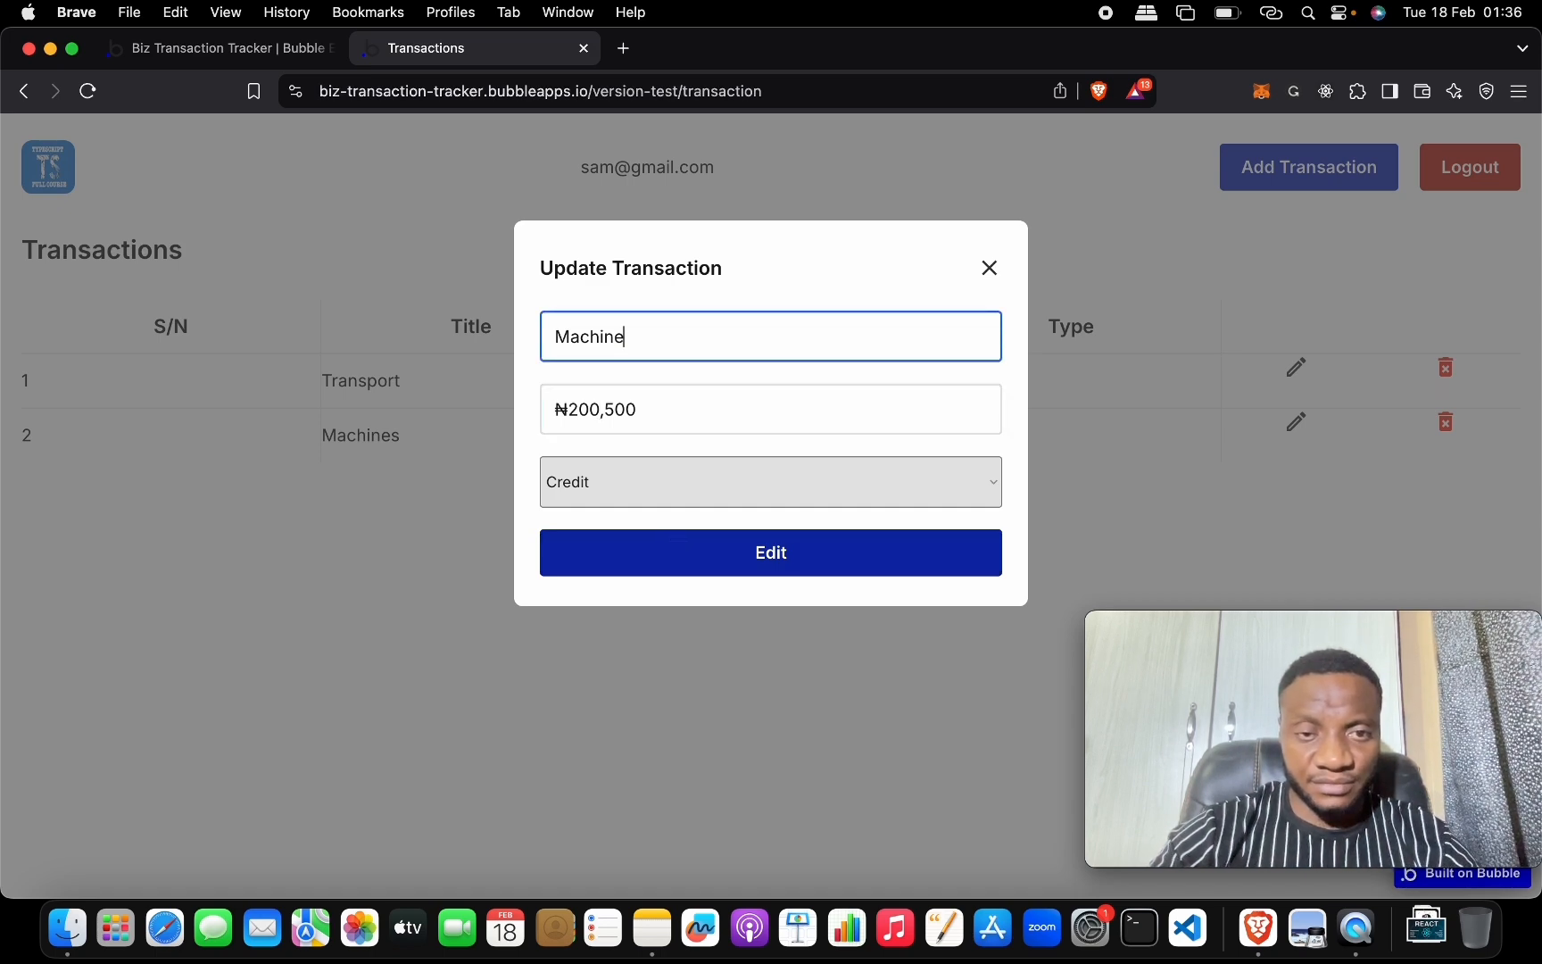
{"action": "left_click", "coordinate": [682, 553]}
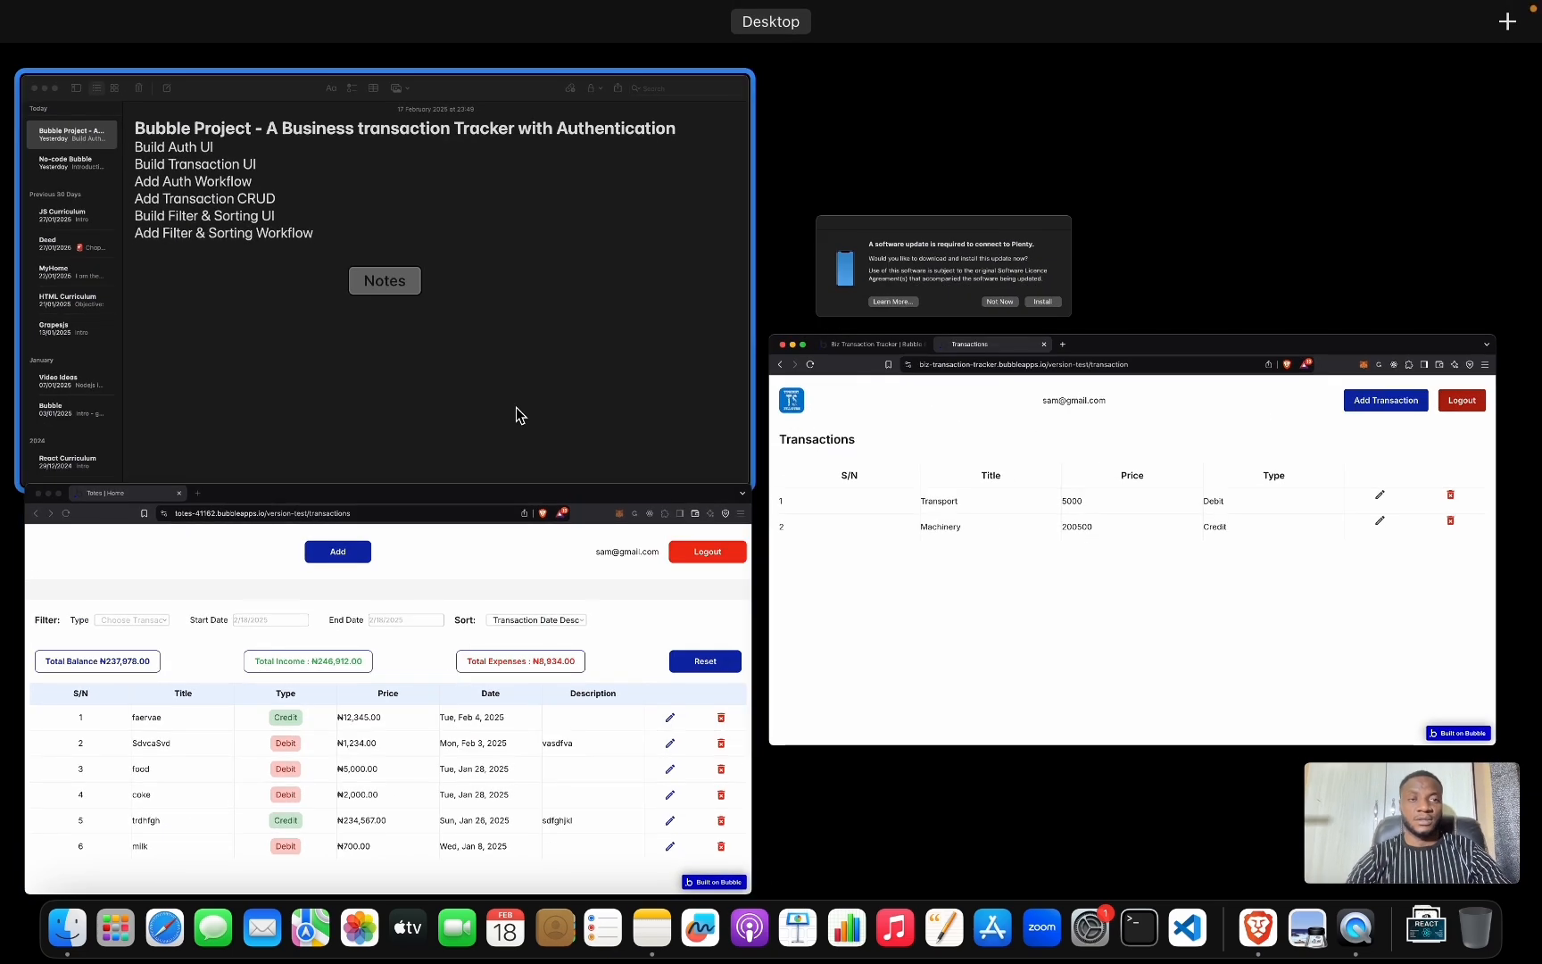
Convert the six Bubble project task lines in Notes into a checklist.
{"action": "left_click", "coordinate": [516, 410]}
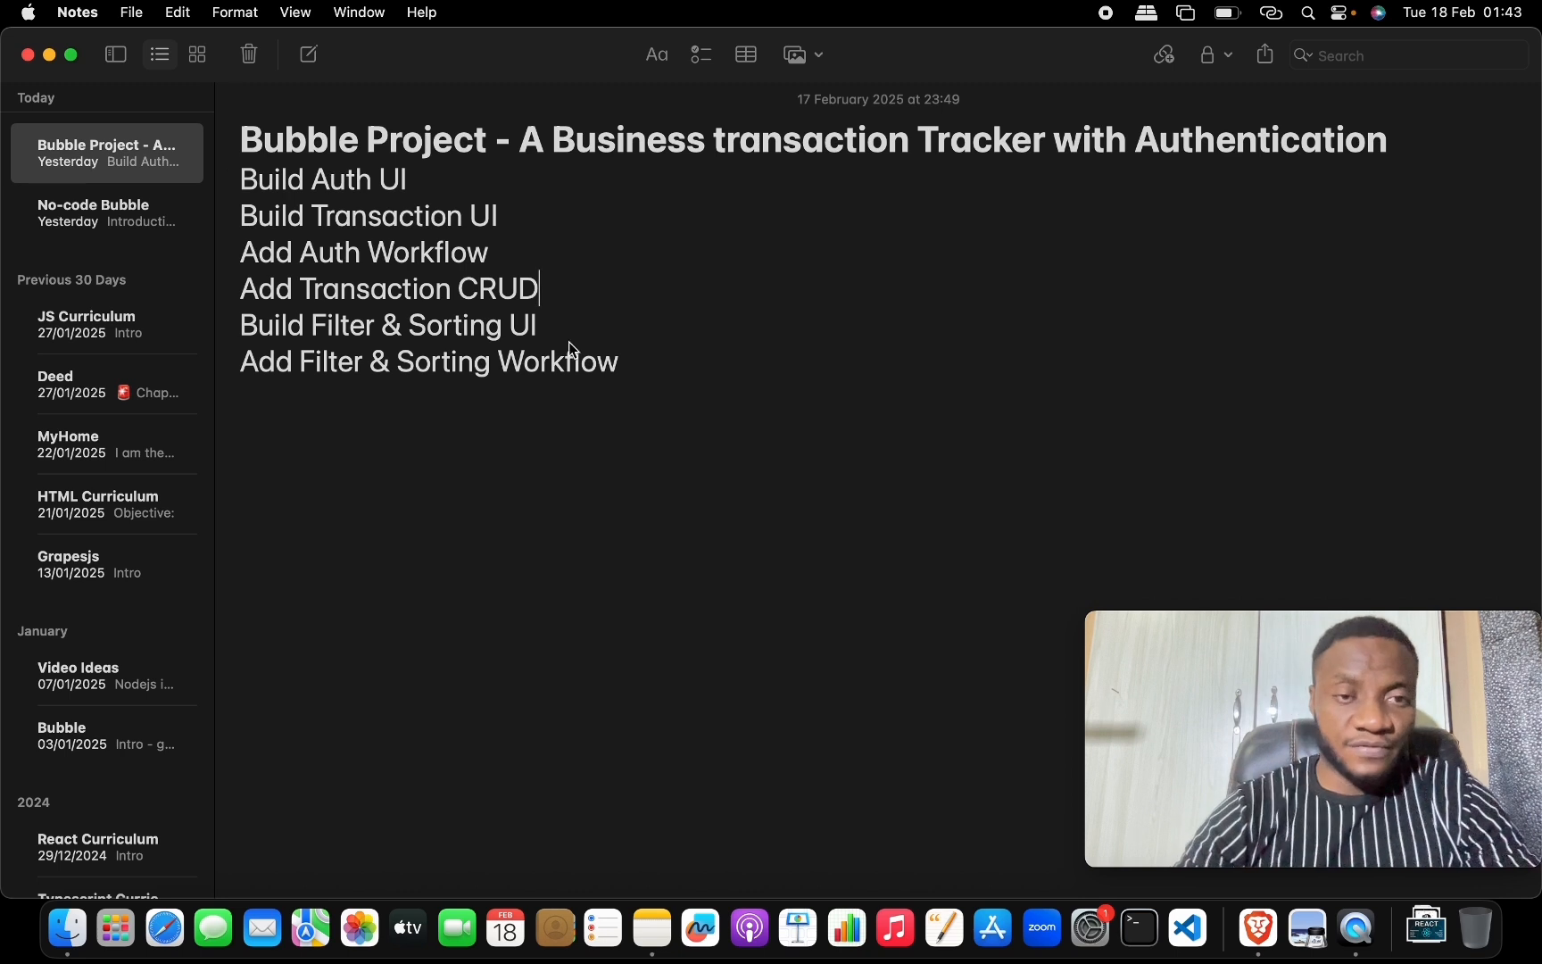
{"action": "left_click_drag", "start_coordinate": [624, 362], "coordinate": [211, 181]}
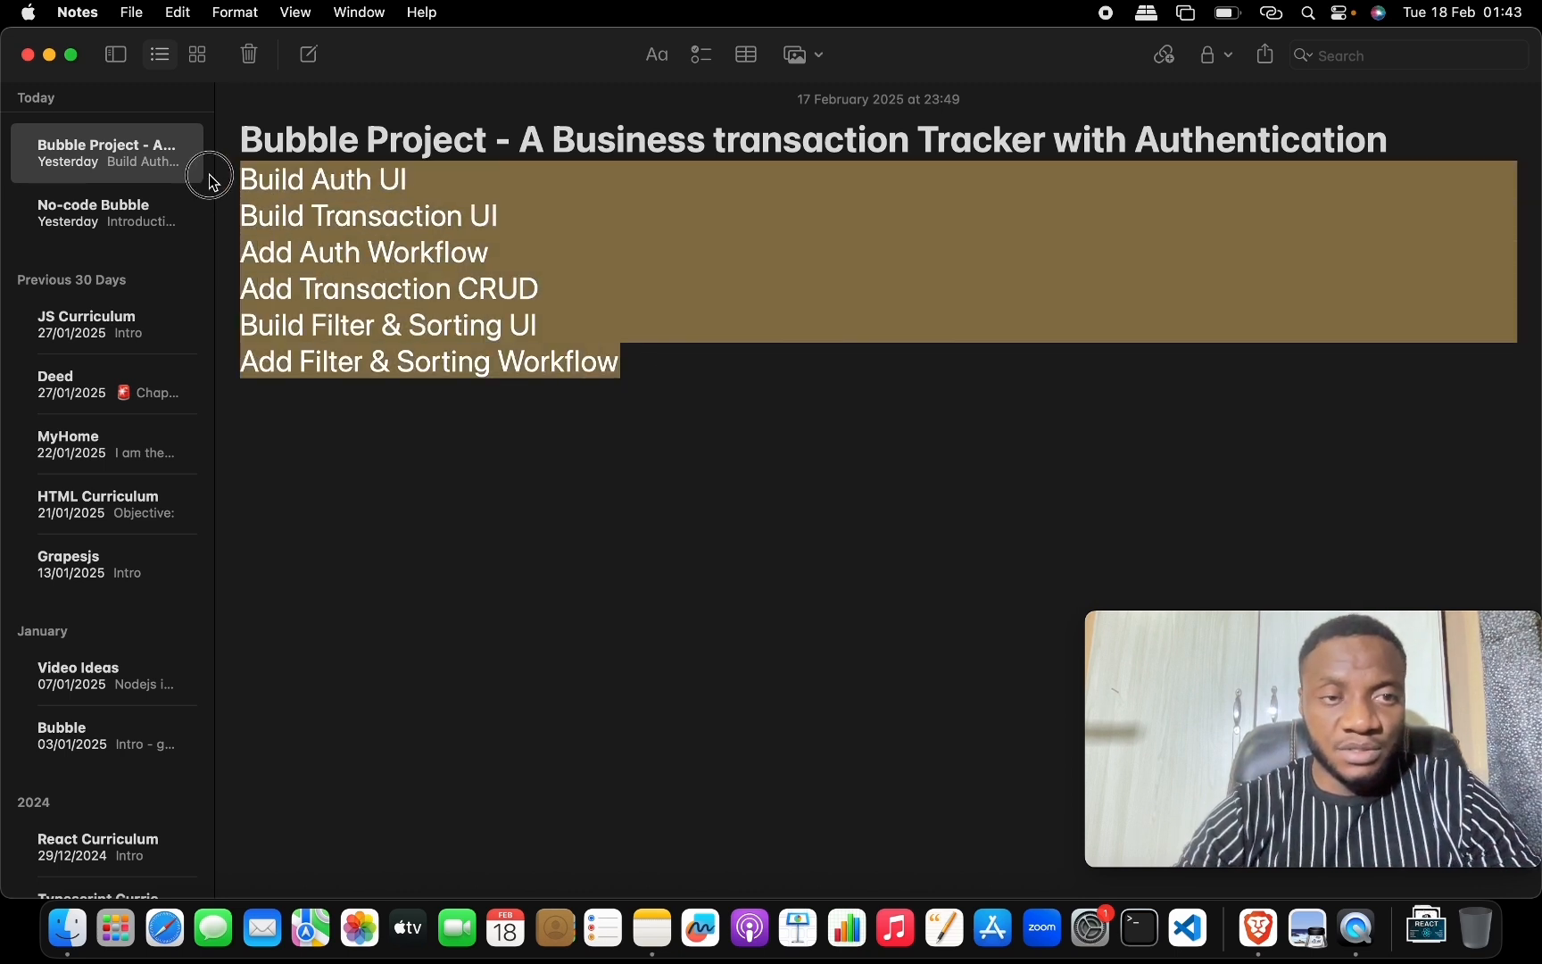
{"action": "left_click", "coordinate": [701, 55]}
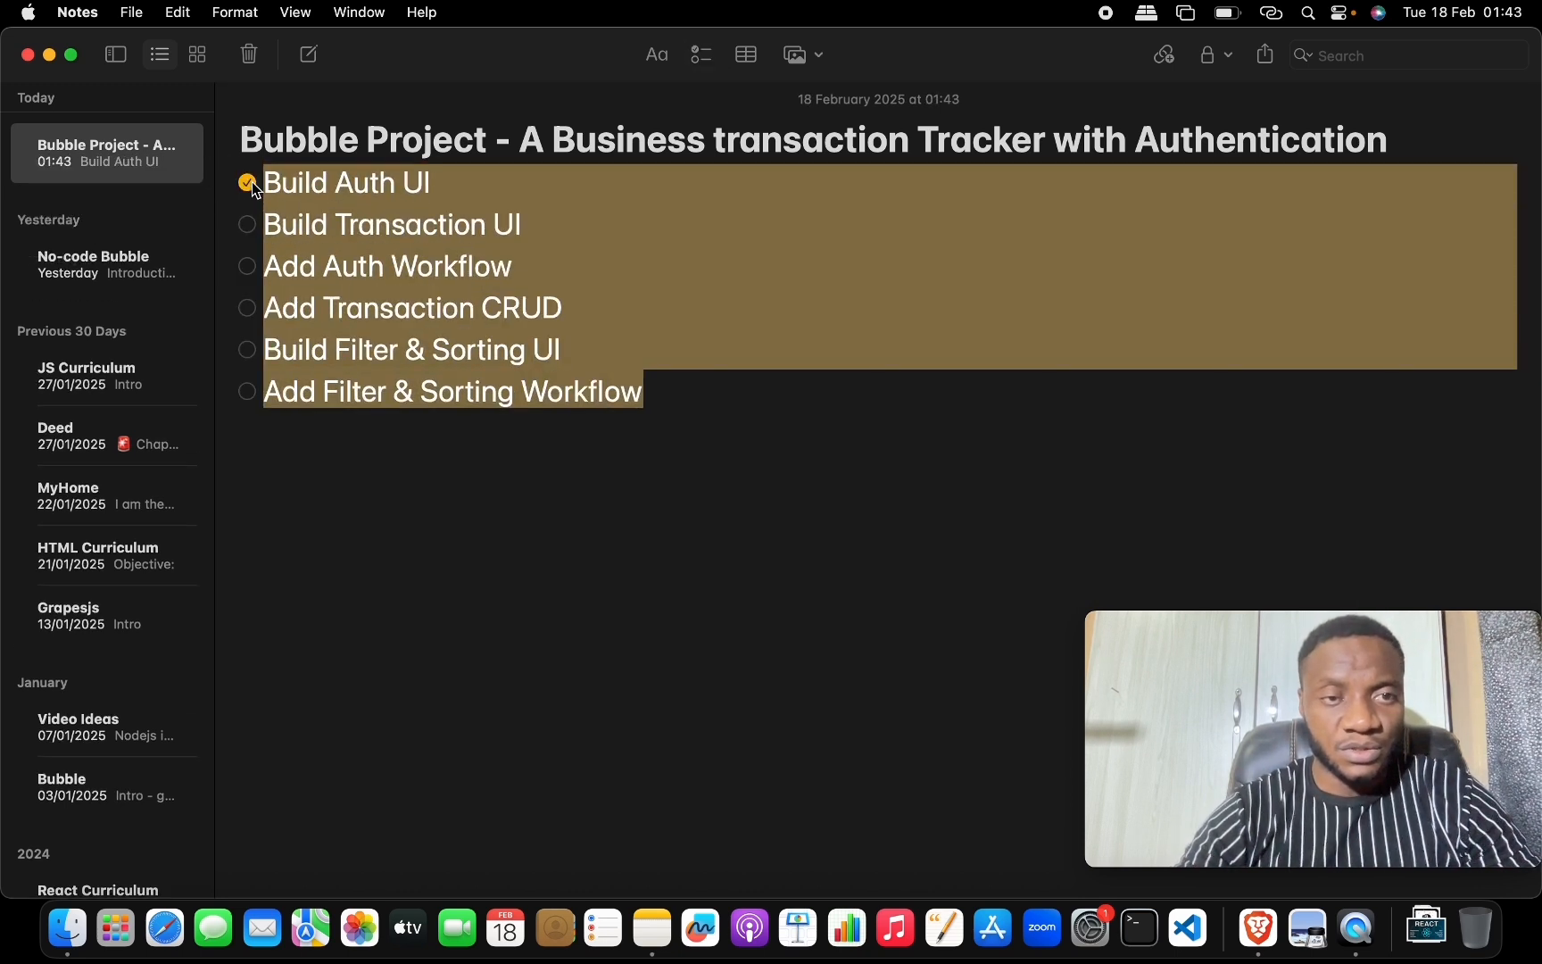
{"action": "left_click", "coordinate": [463, 185]}
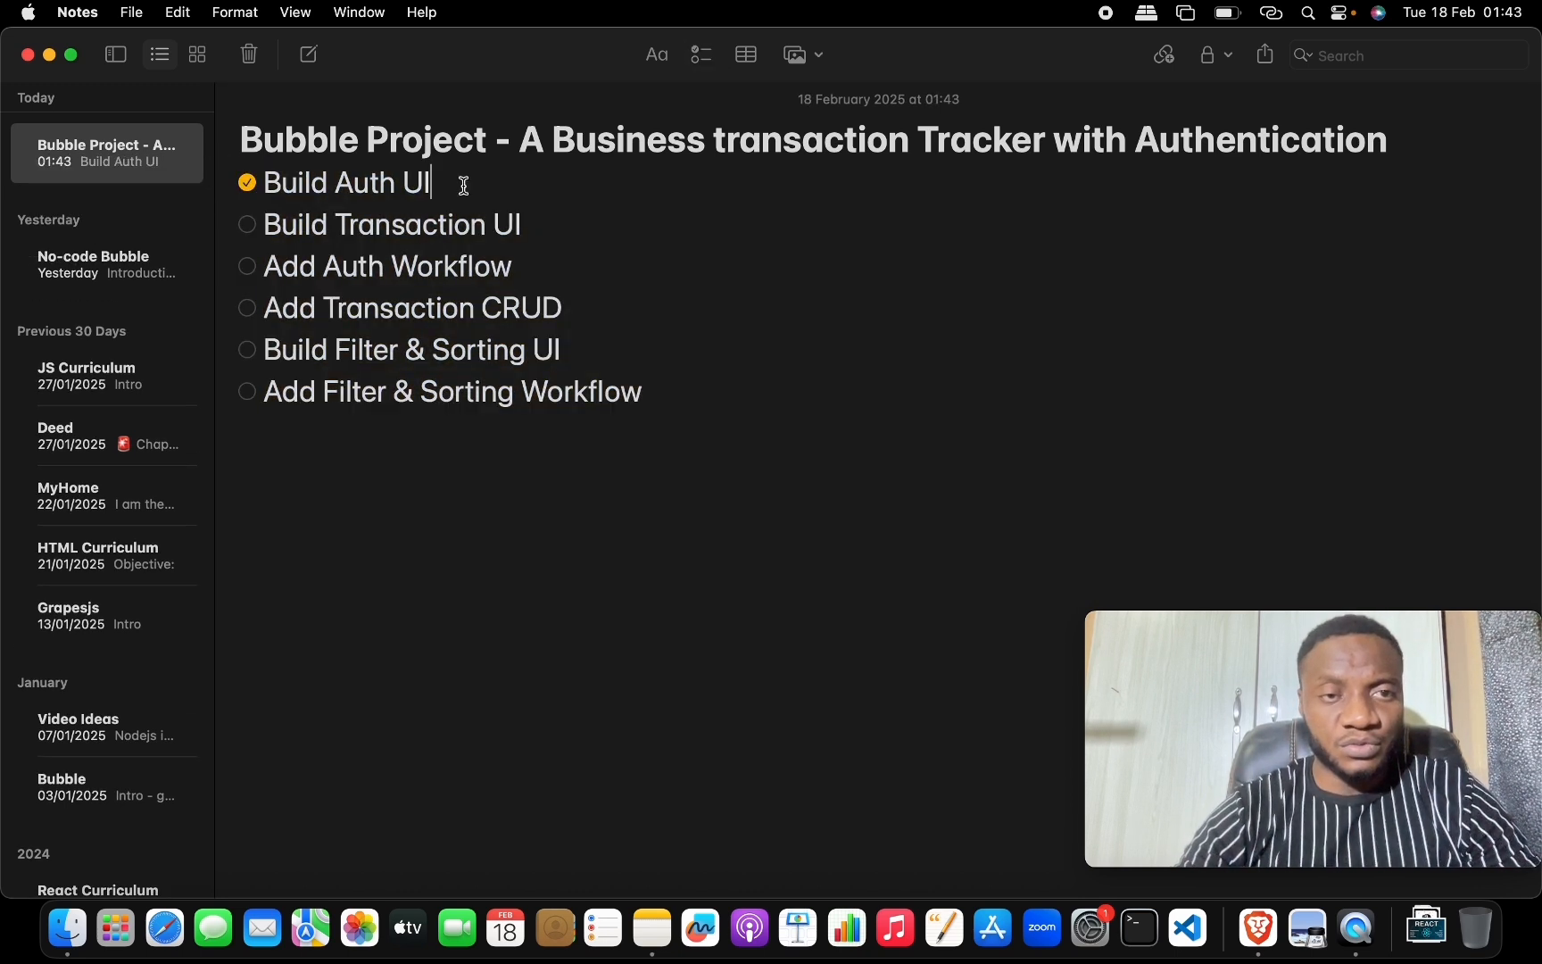
Tick Build Transaction UI, Add Auth Workflow and Add Transaction CRUD as done.
{"action": "left_click", "coordinate": [247, 226]}
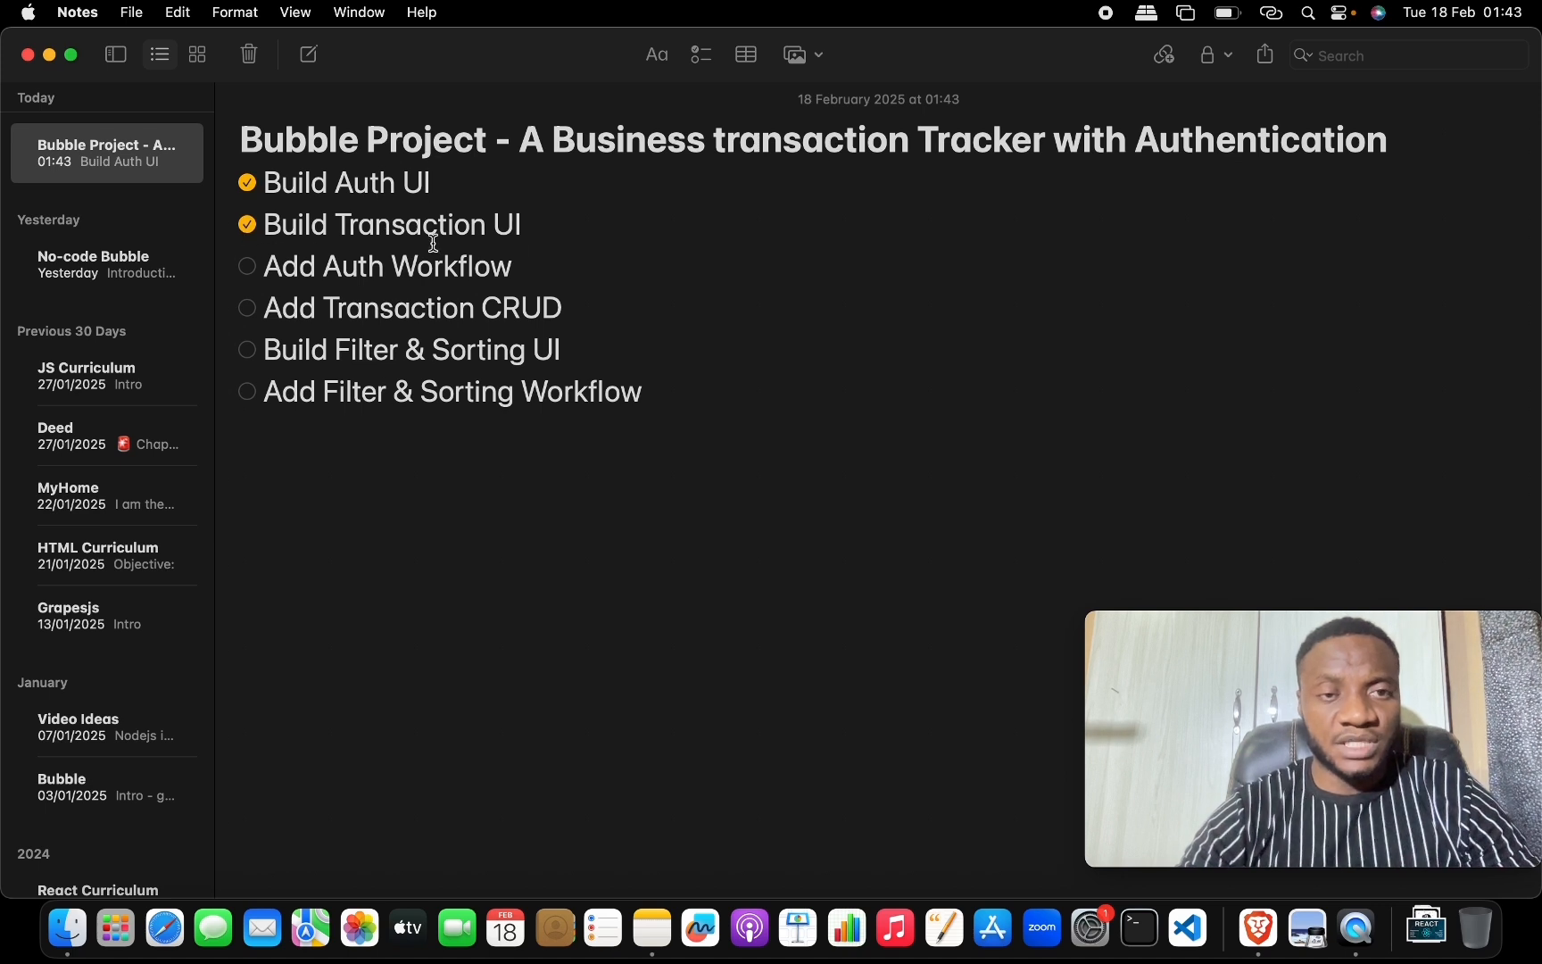
{"action": "left_click", "coordinate": [247, 268]}
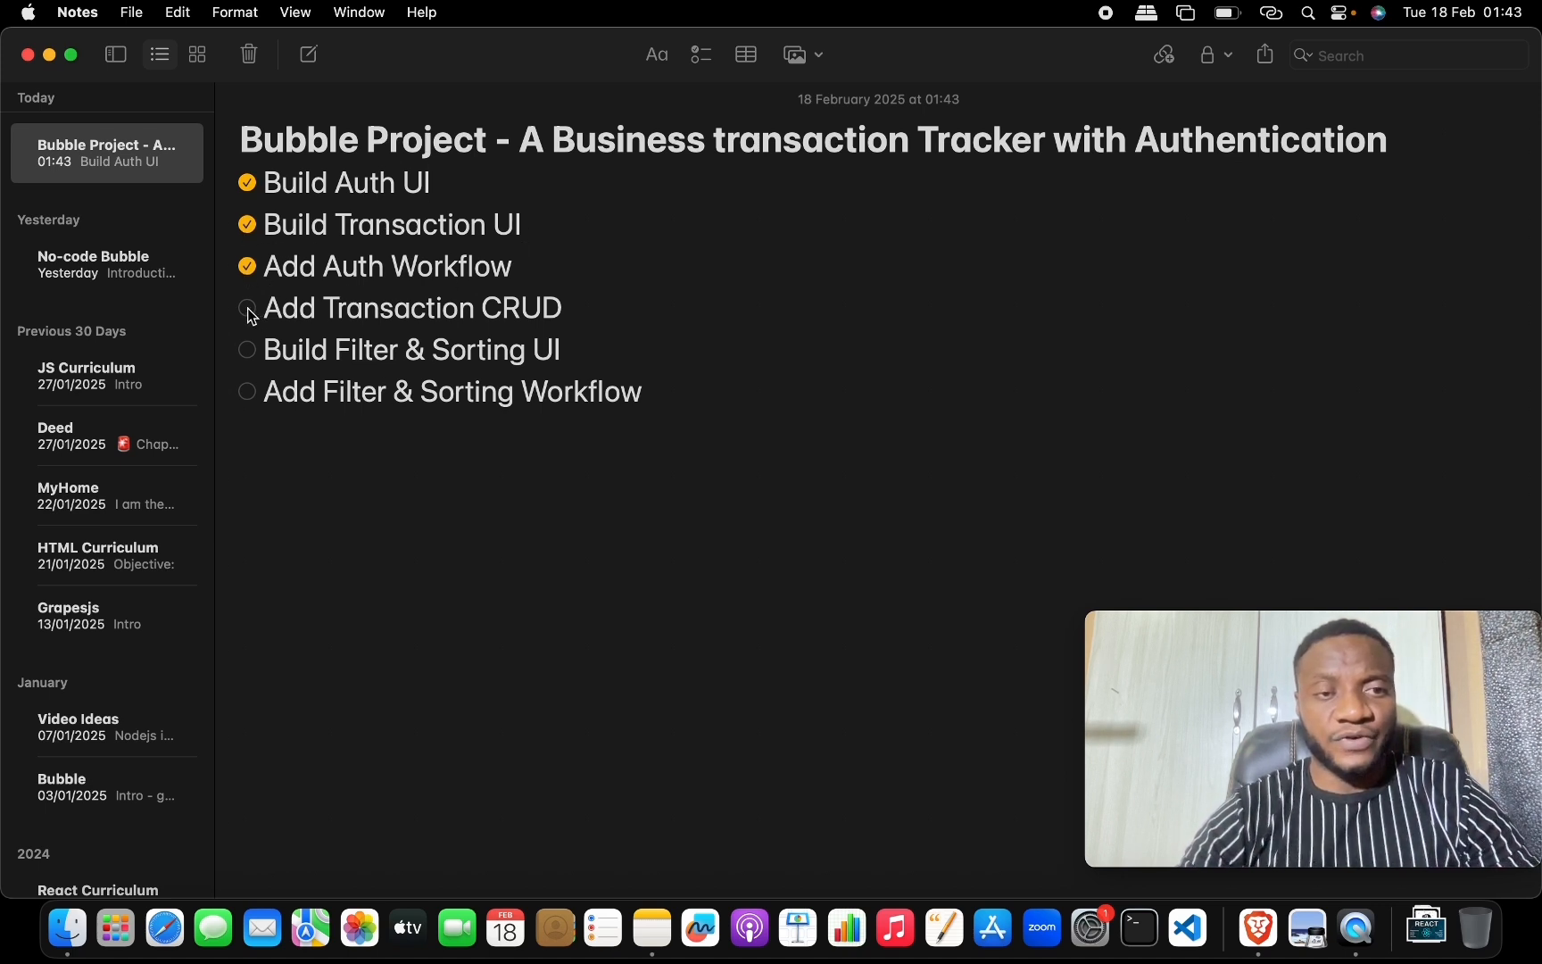
{"action": "left_click", "coordinate": [247, 308]}
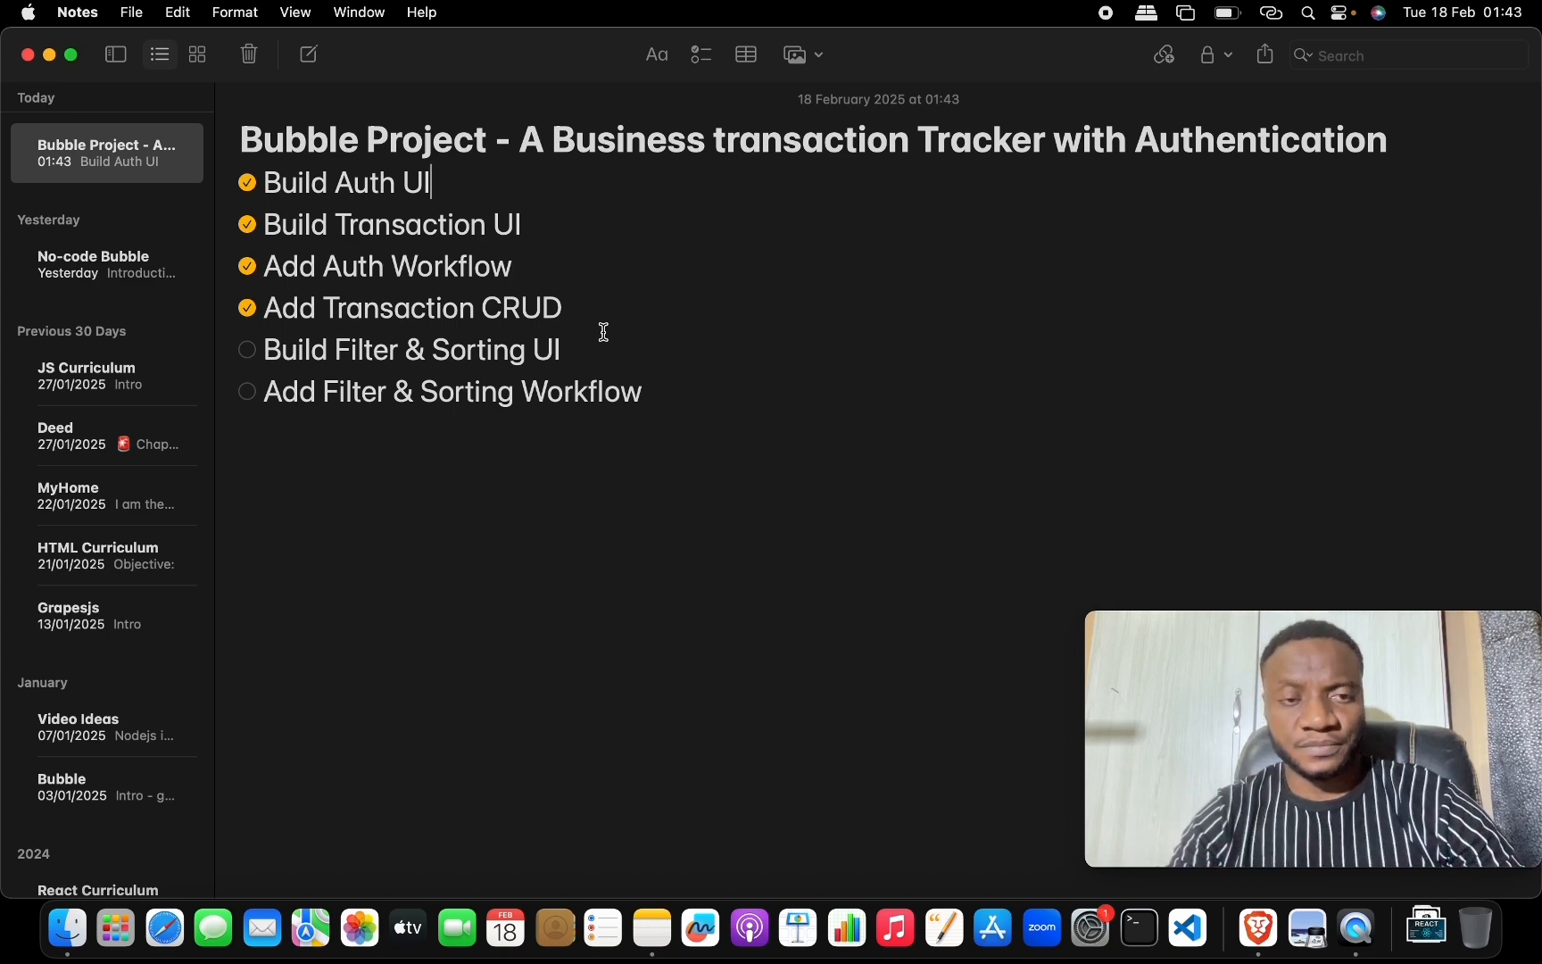
{"action": "key", "text": "ctrl+Up"}
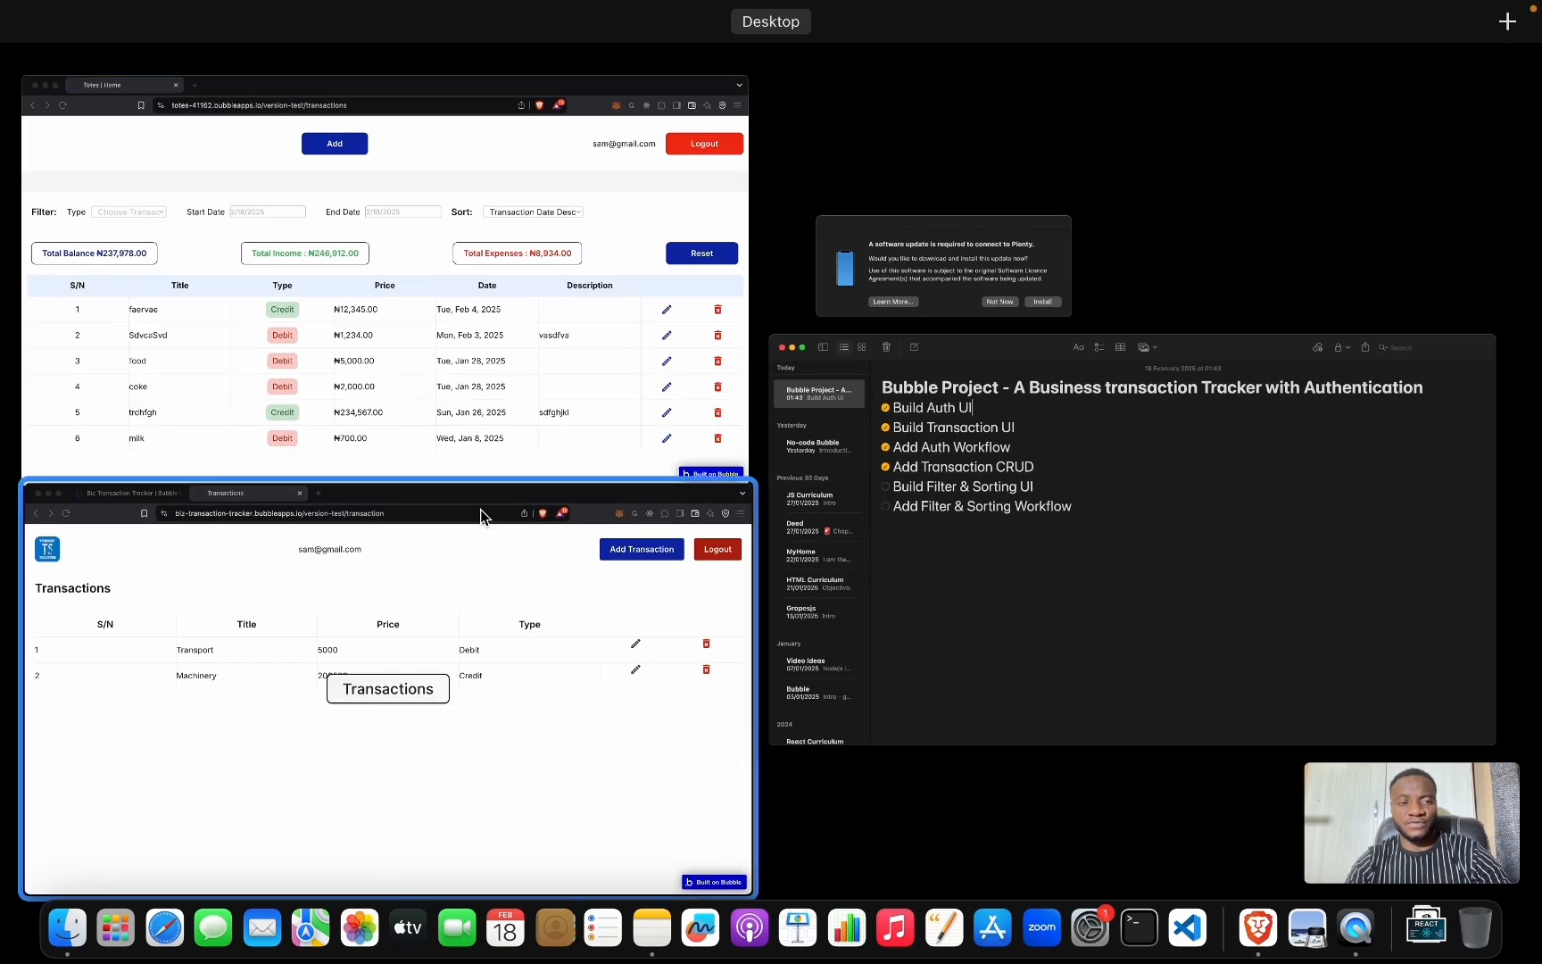
In the Bubble editor's Design view, close the open panels and select the Transactions heading group.
{"action": "left_click", "coordinate": [483, 553]}
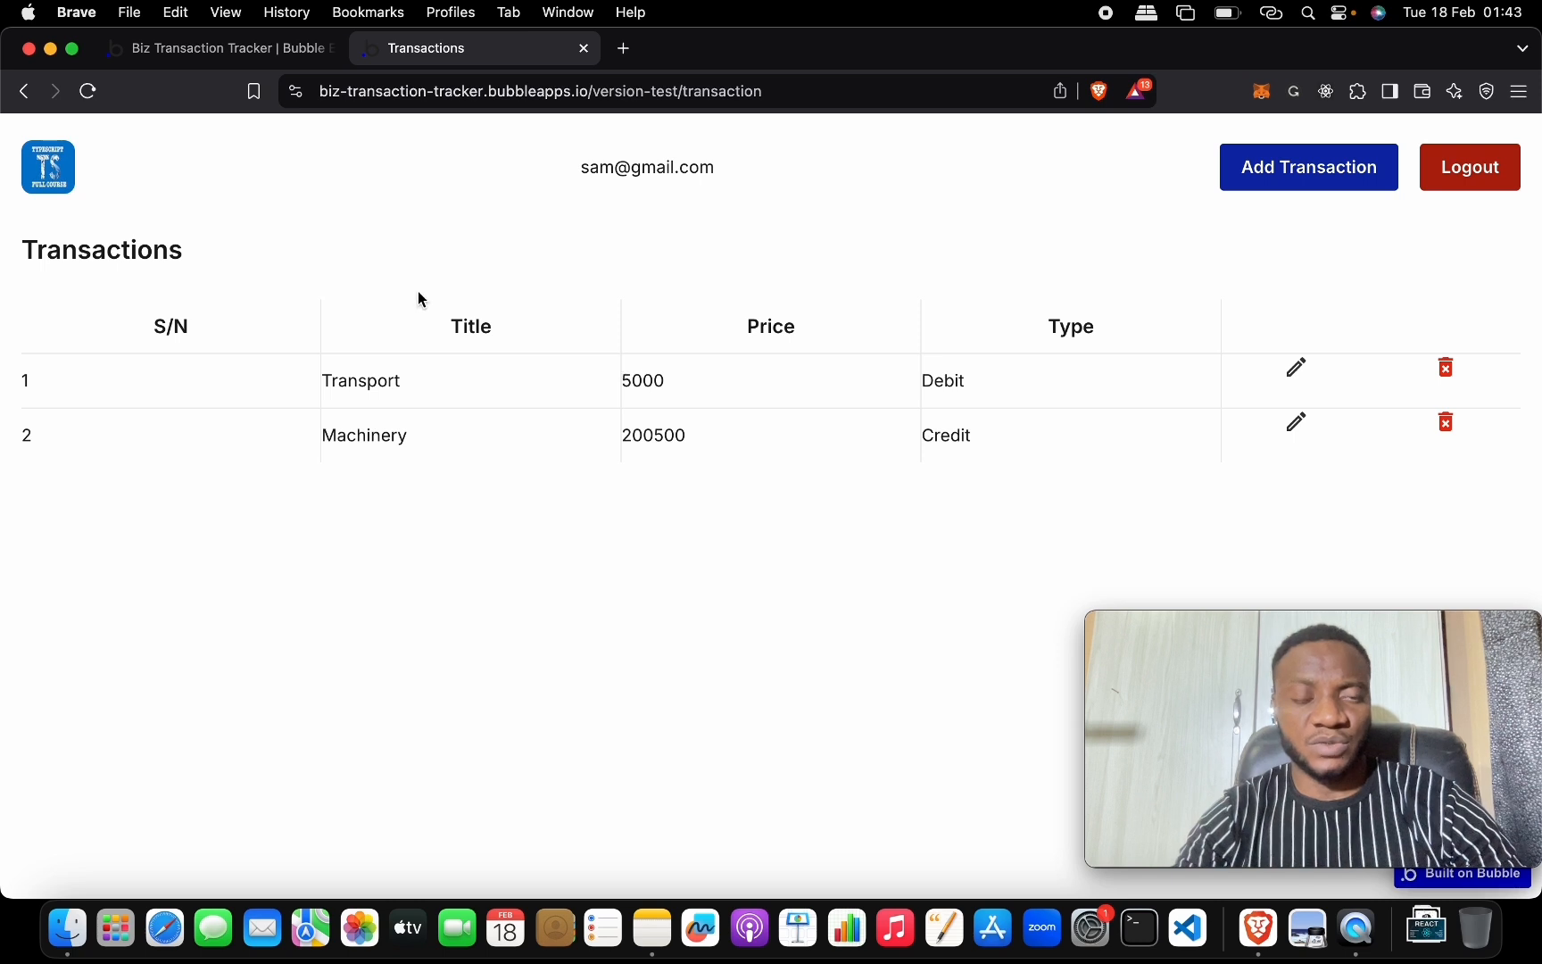
{"action": "left_click", "coordinate": [277, 46]}
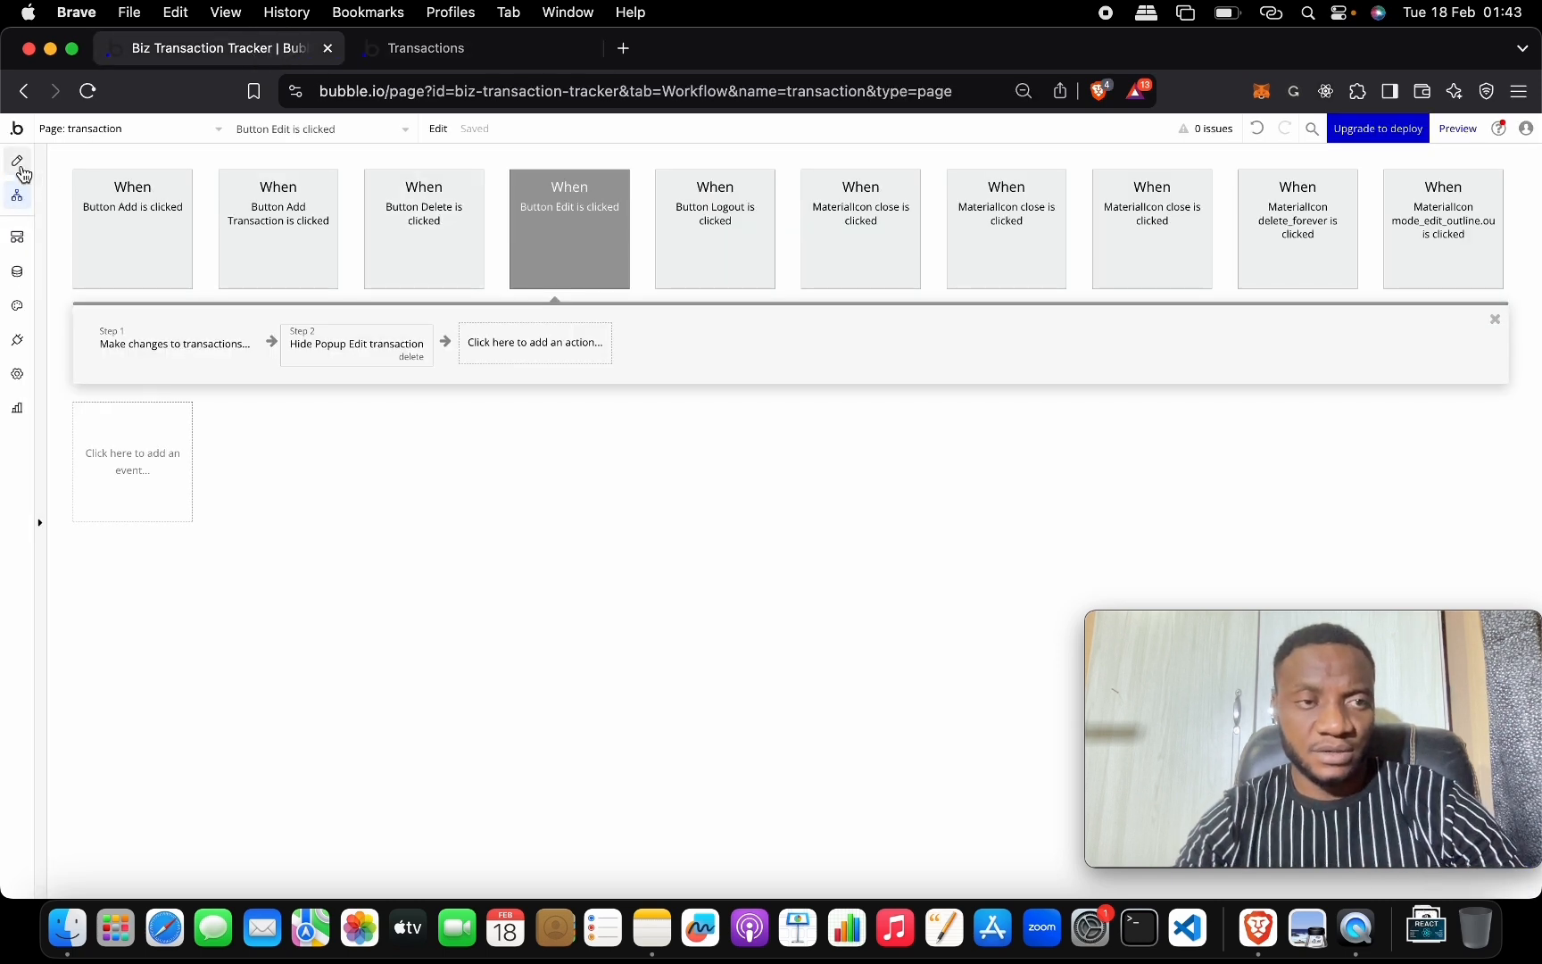
{"action": "left_click", "coordinate": [18, 162]}
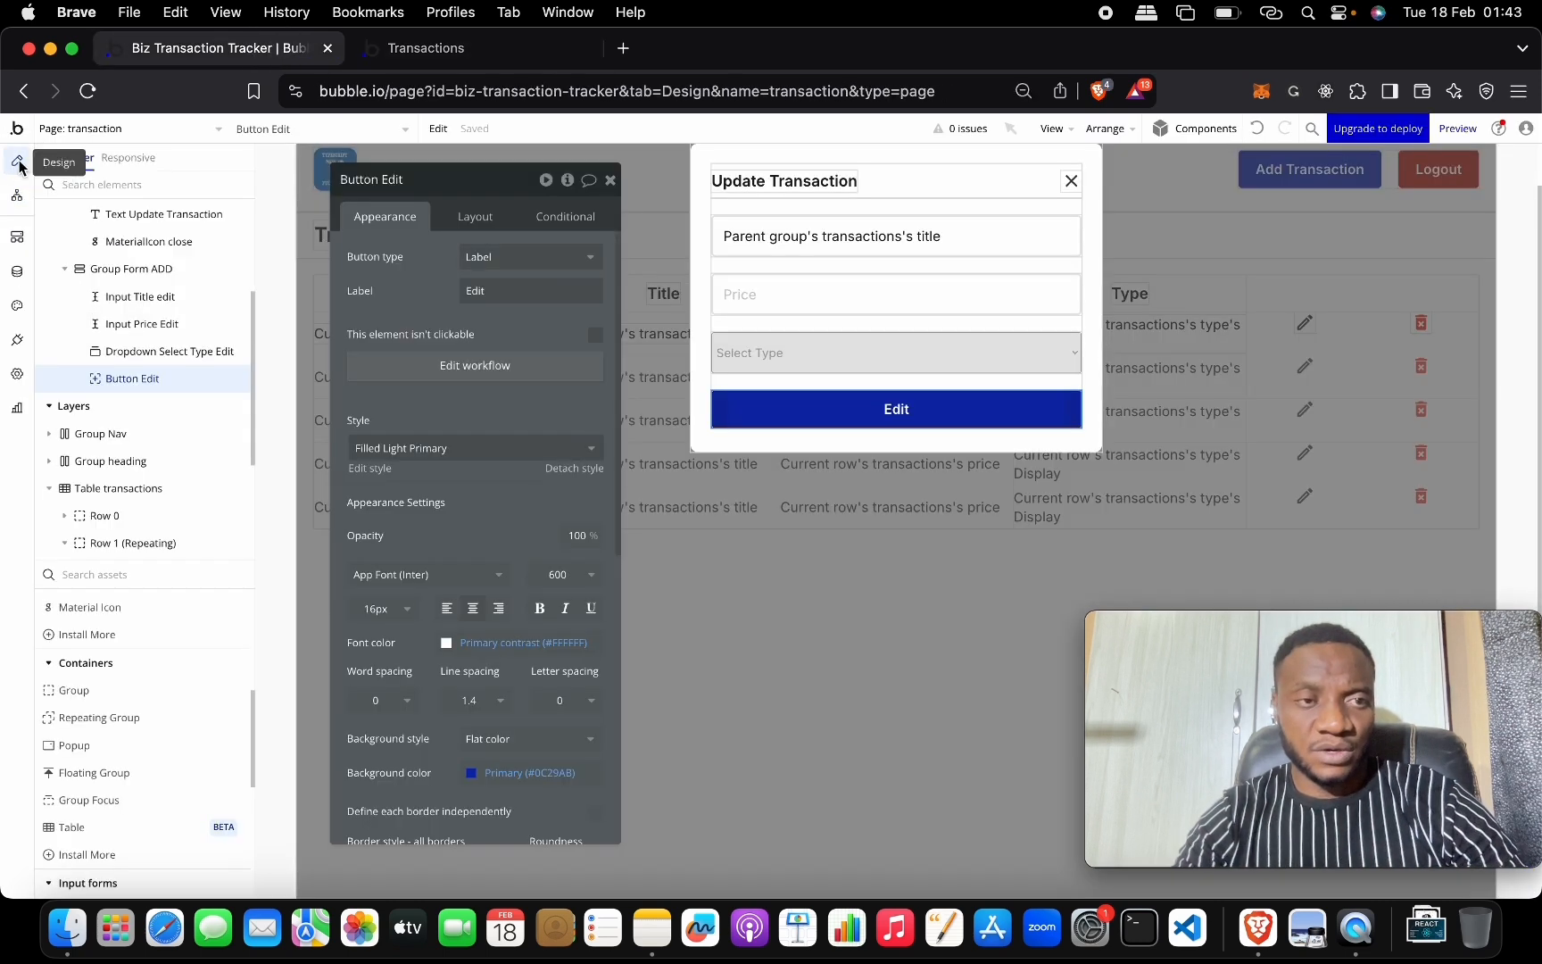
{"action": "left_click", "coordinate": [610, 181]}
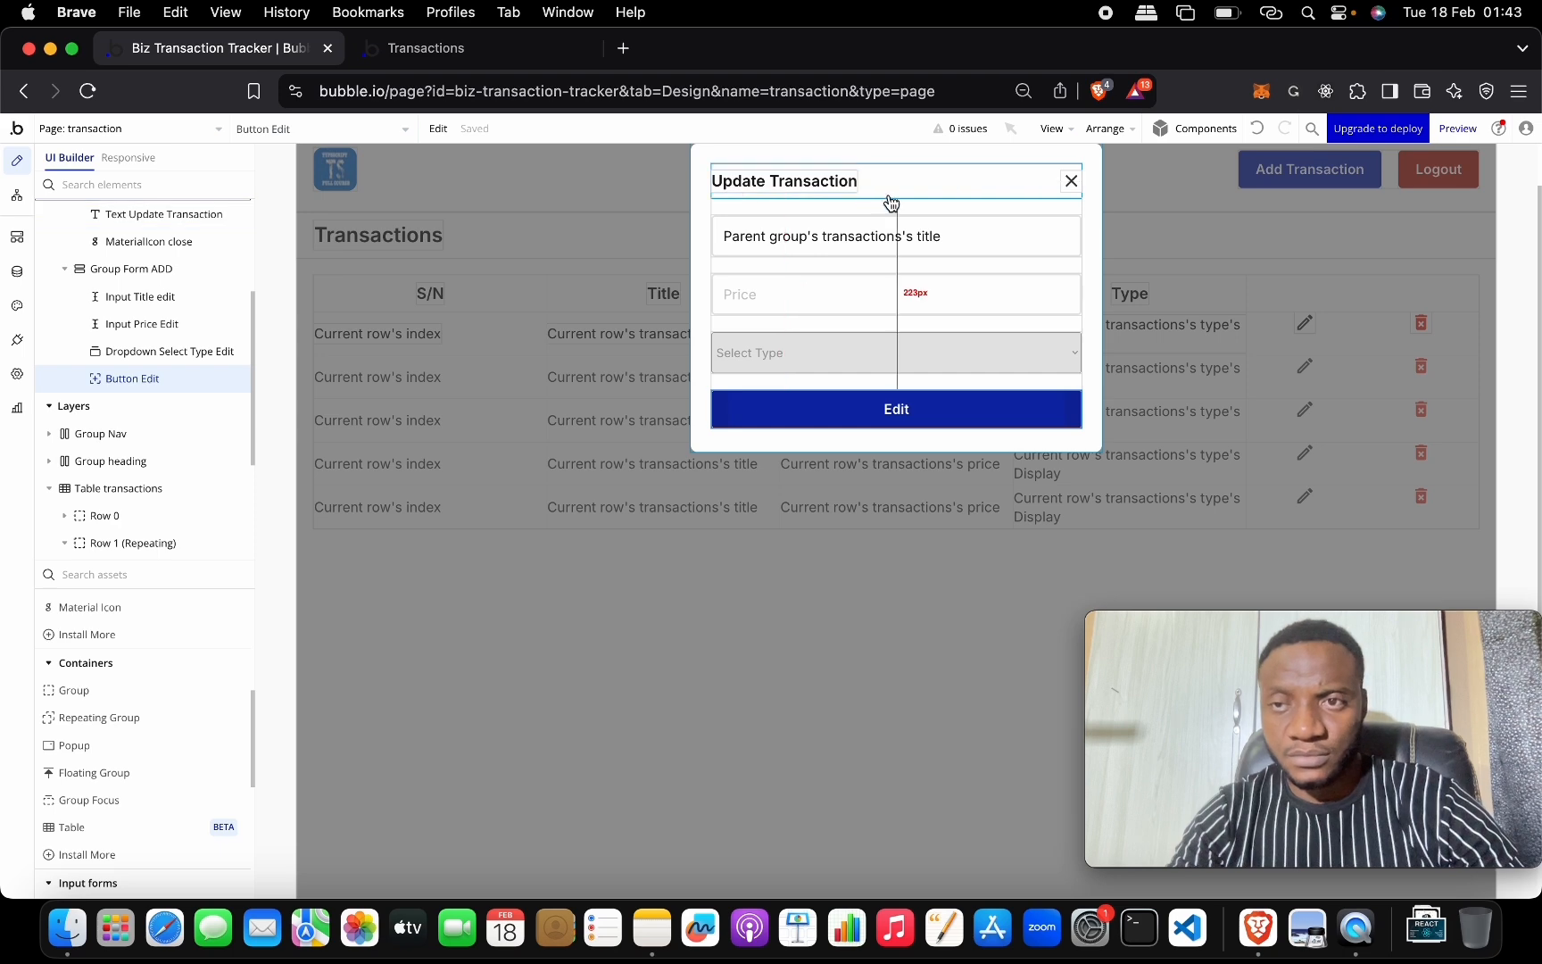
{"action": "left_click", "coordinate": [1111, 183]}
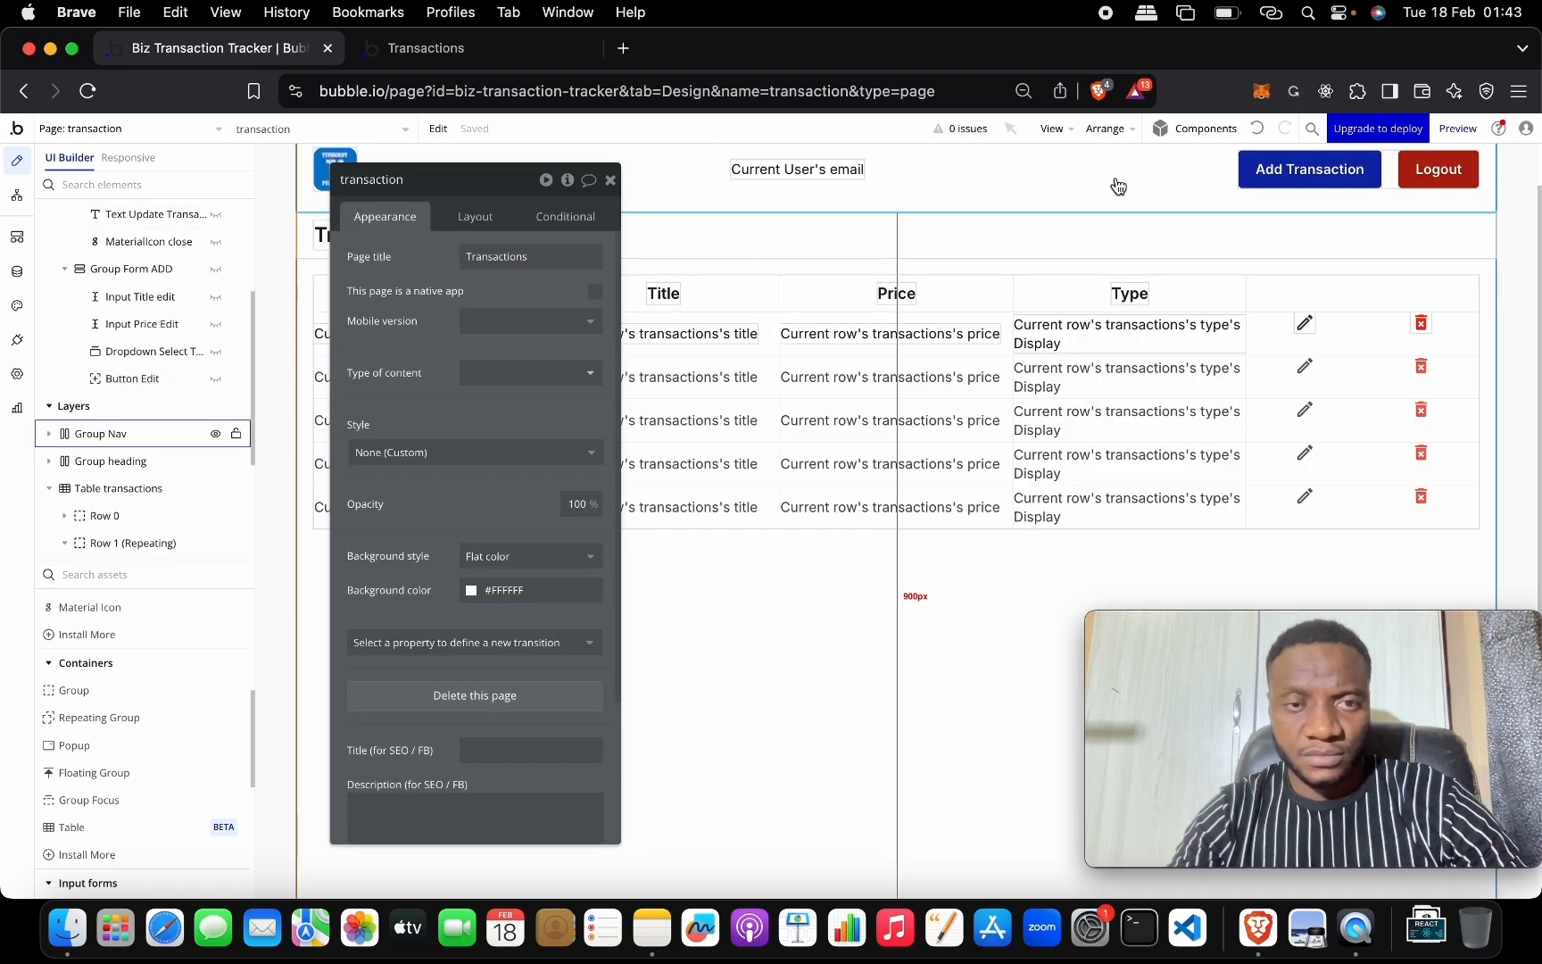
{"action": "left_click", "coordinate": [614, 183]}
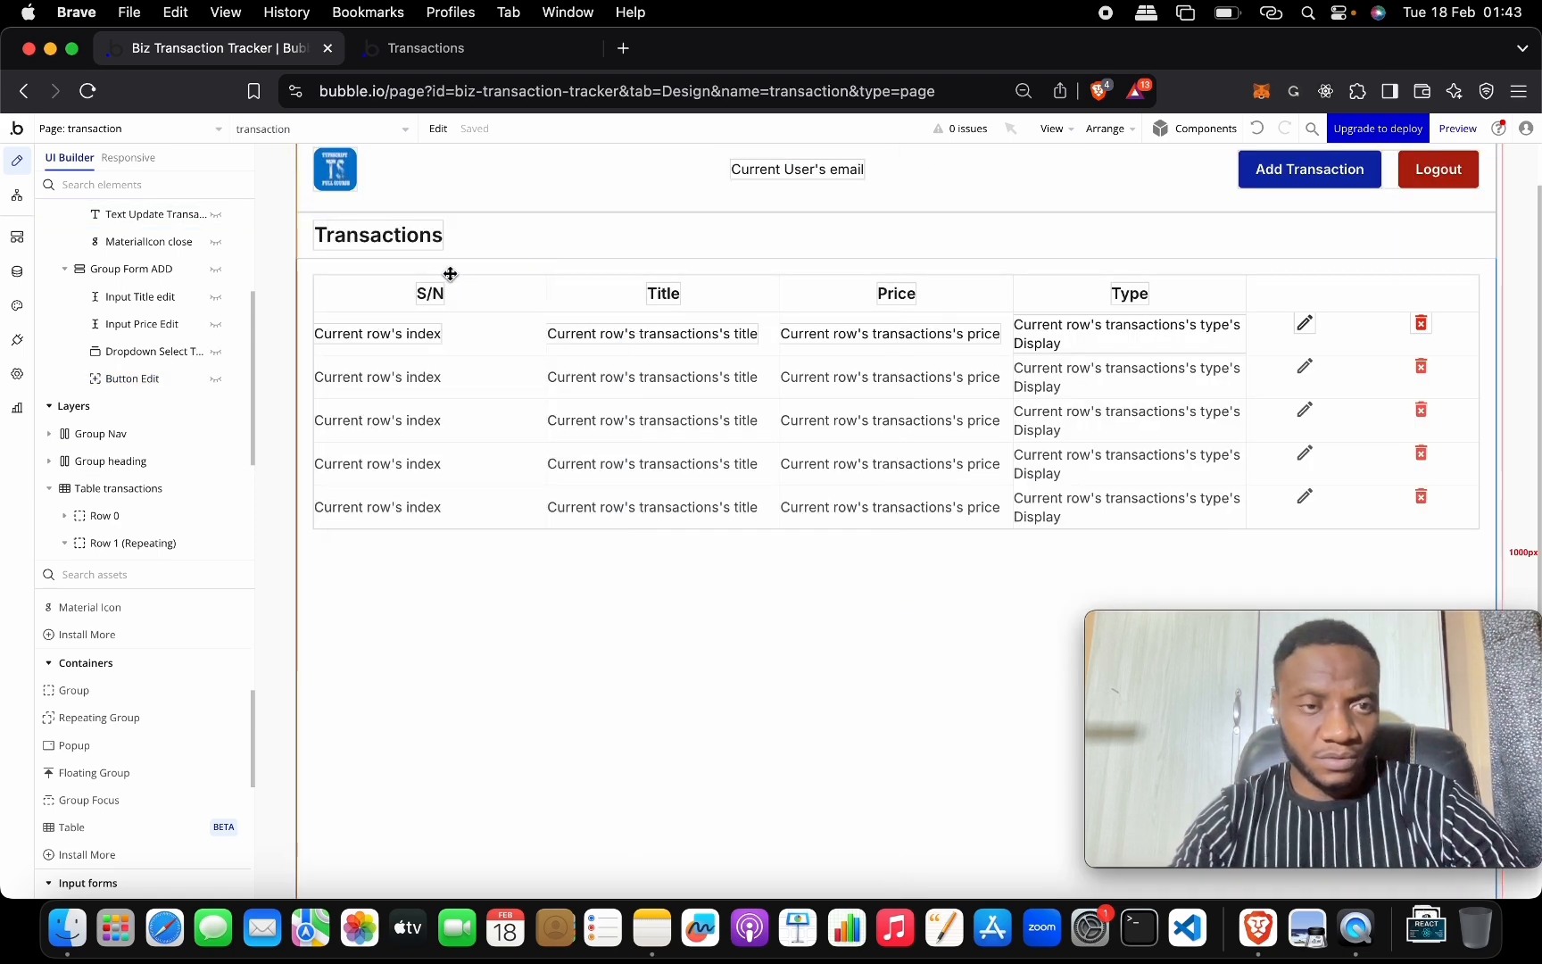
{"action": "left_click", "coordinate": [408, 283]}
{"action": "left_click", "coordinate": [439, 254]}
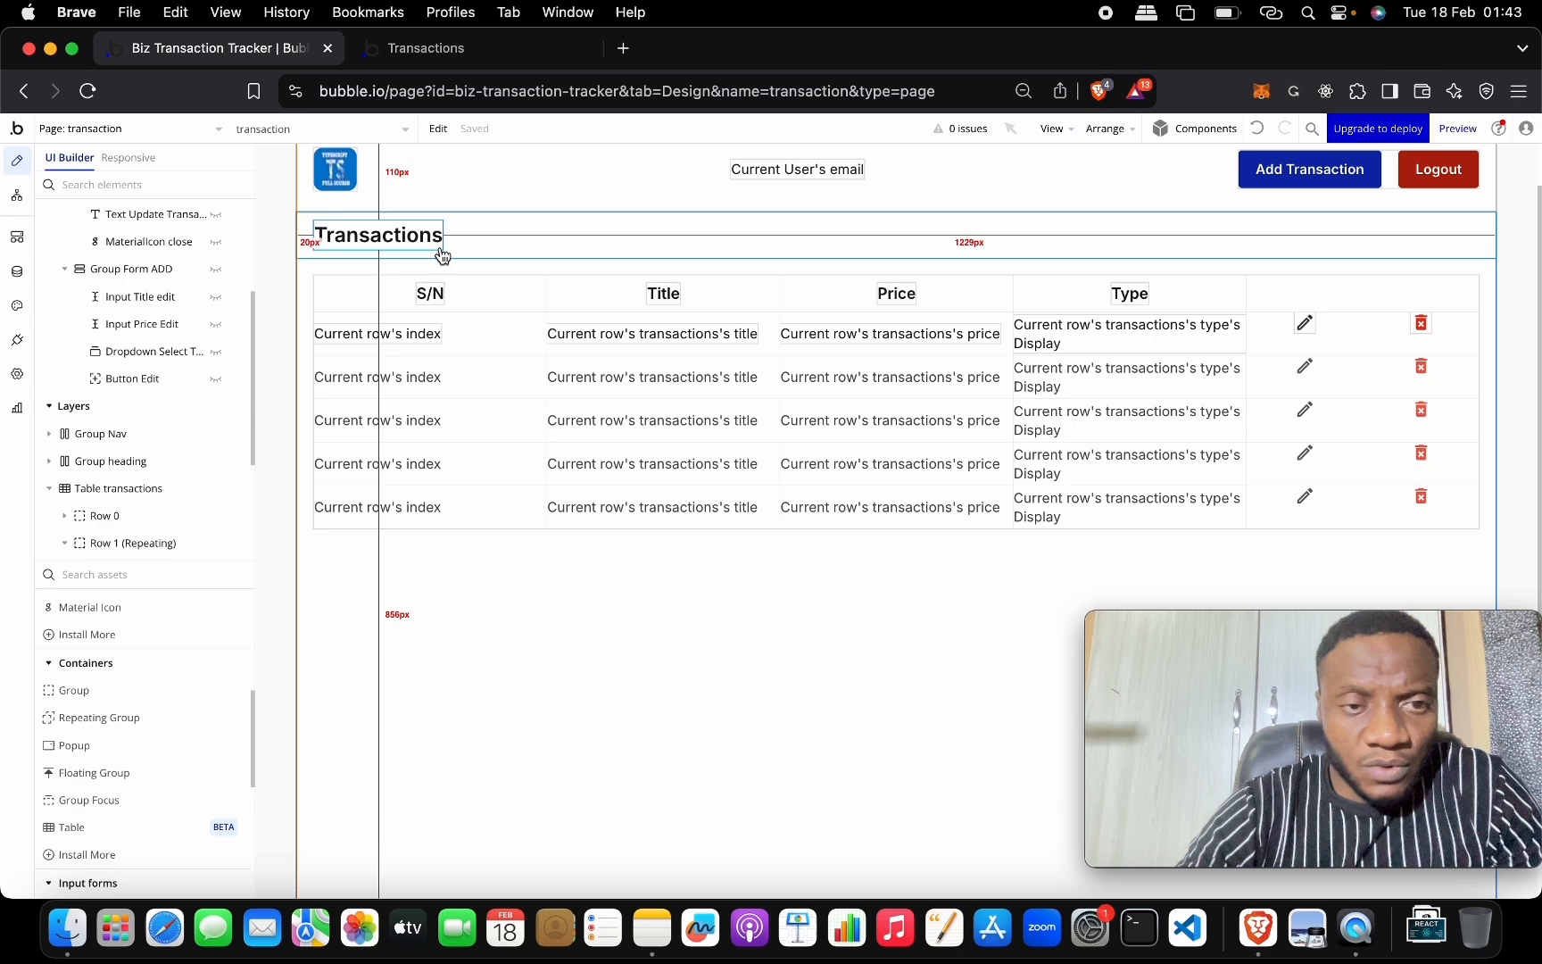
{"action": "double_click", "coordinate": [497, 232]}
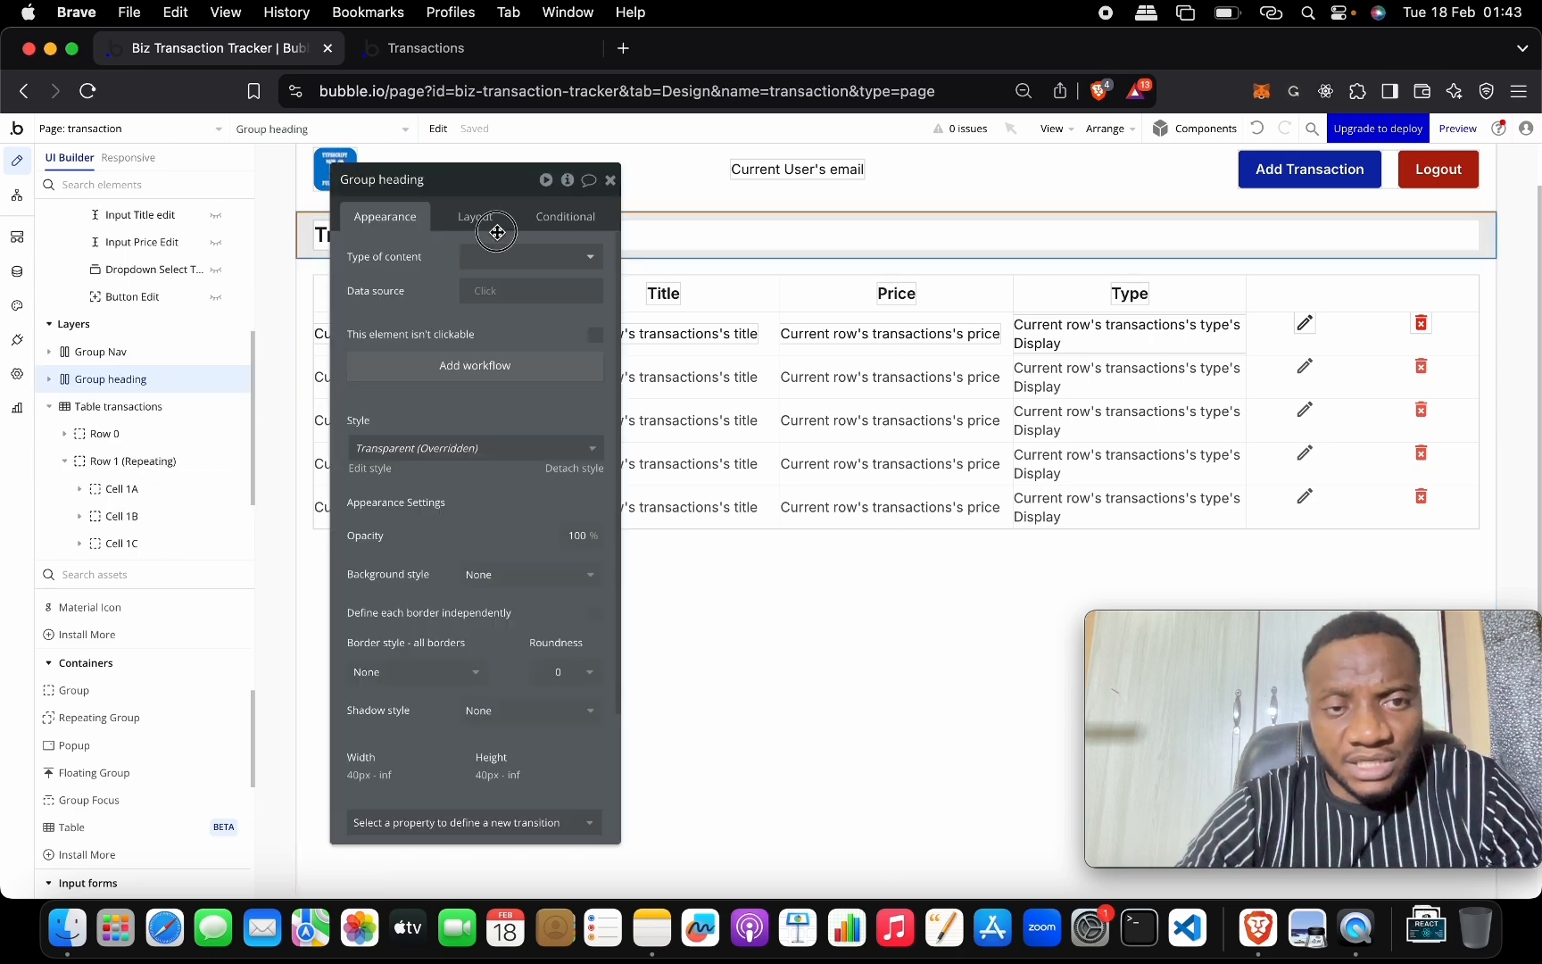
{"action": "left_click", "coordinate": [700, 266]}
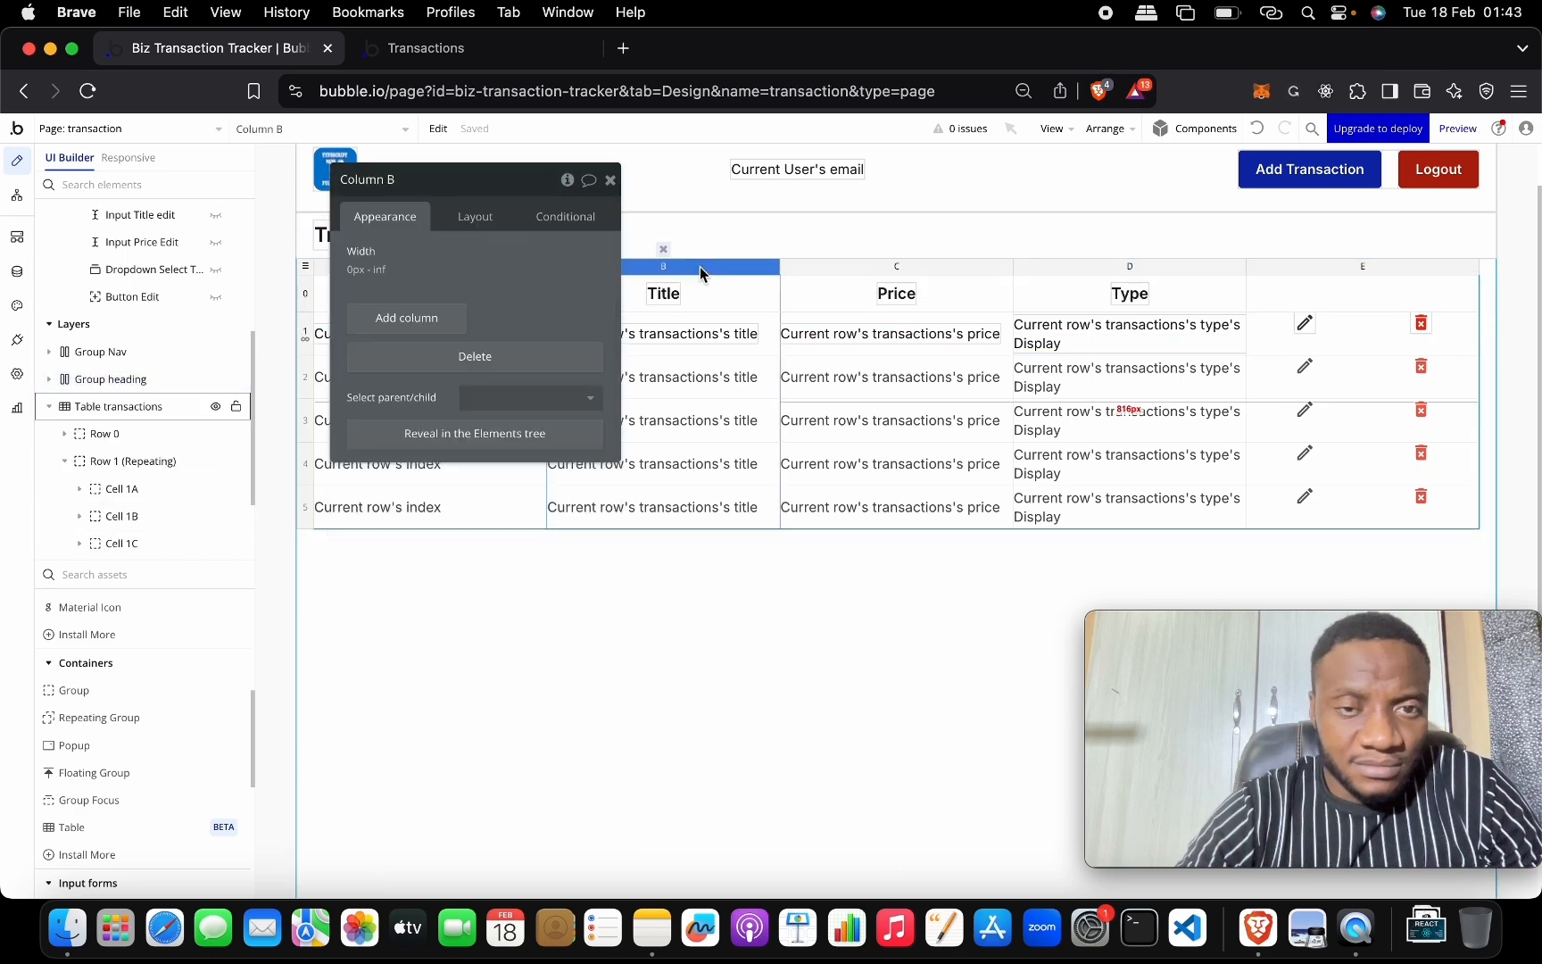
{"action": "left_click", "coordinate": [610, 179]}
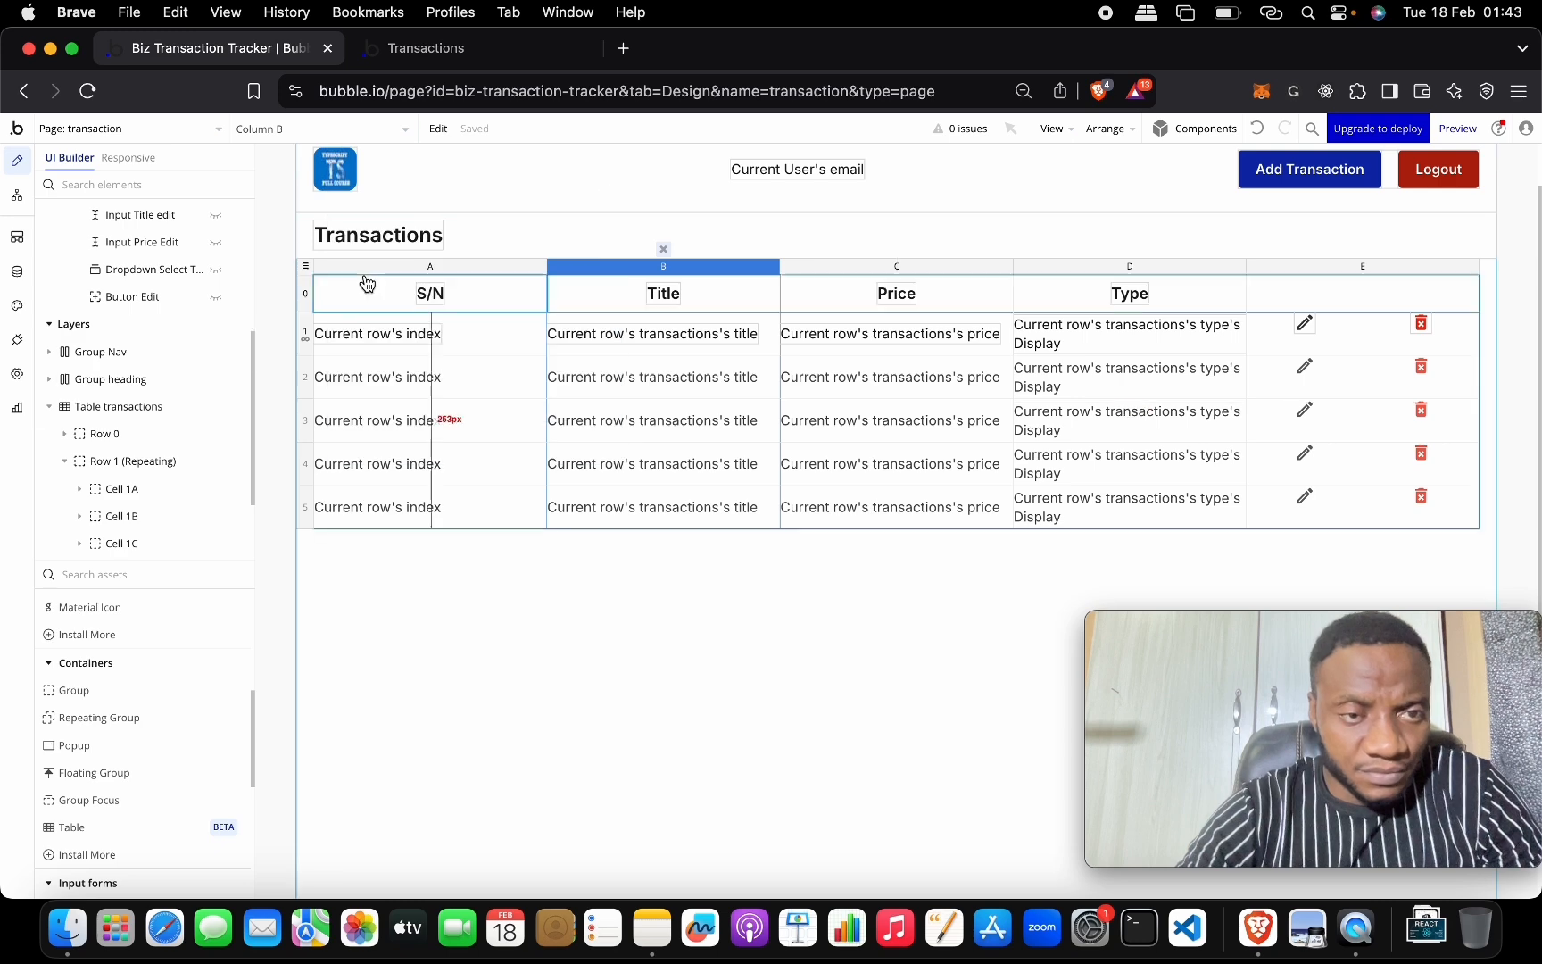
{"action": "double_click", "coordinate": [565, 242]}
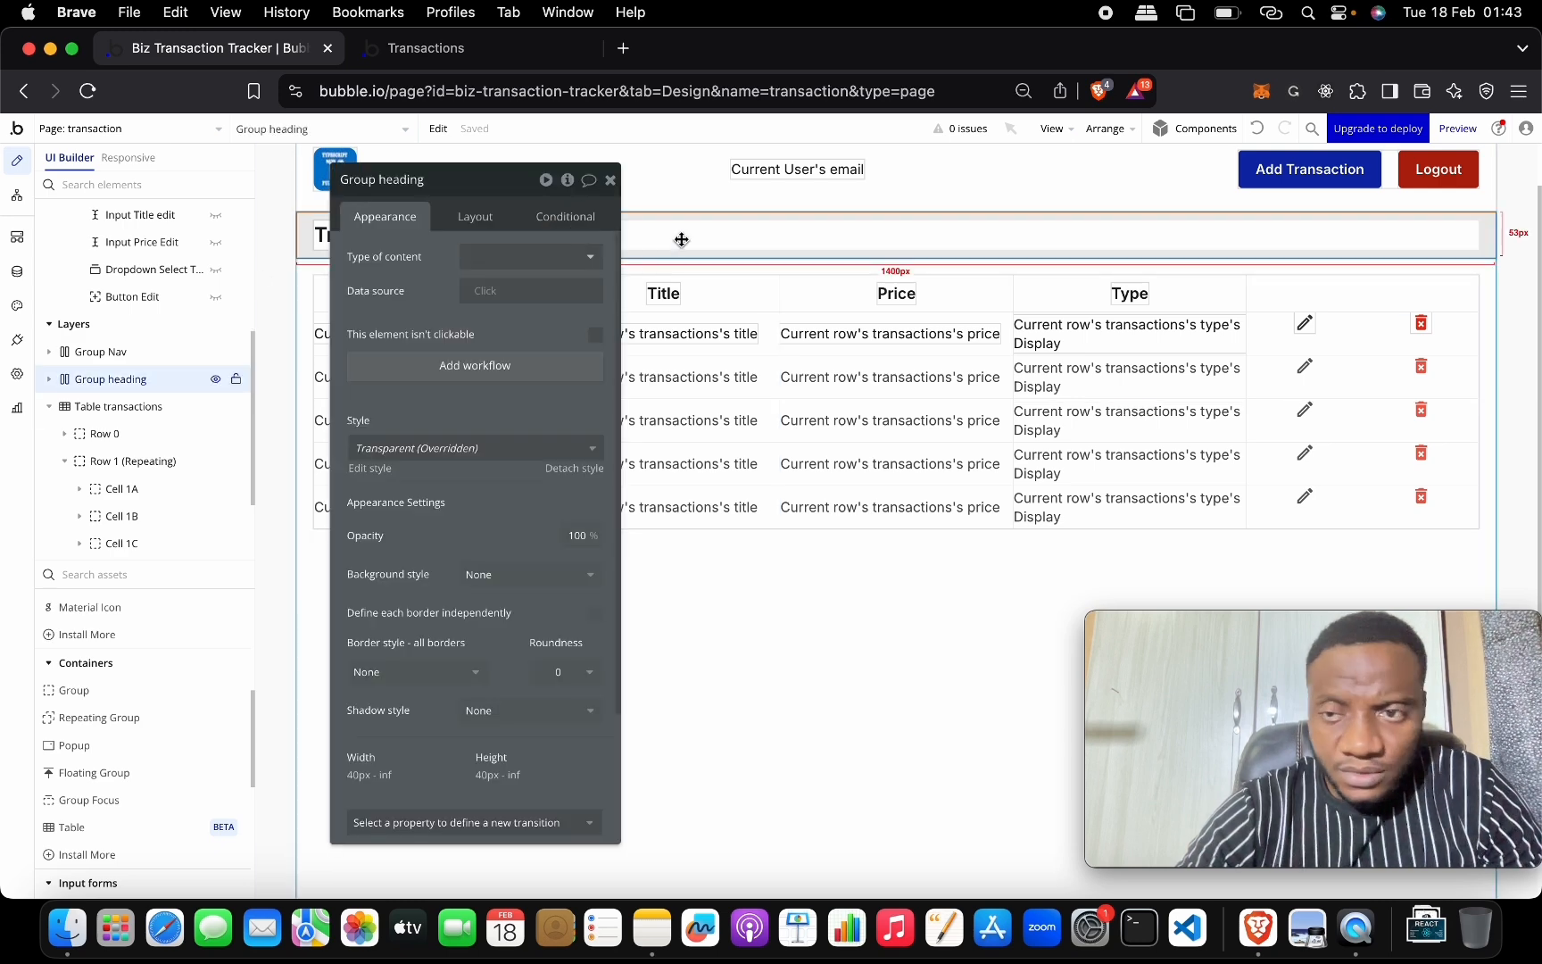
{"action": "left_click", "coordinate": [610, 181]}
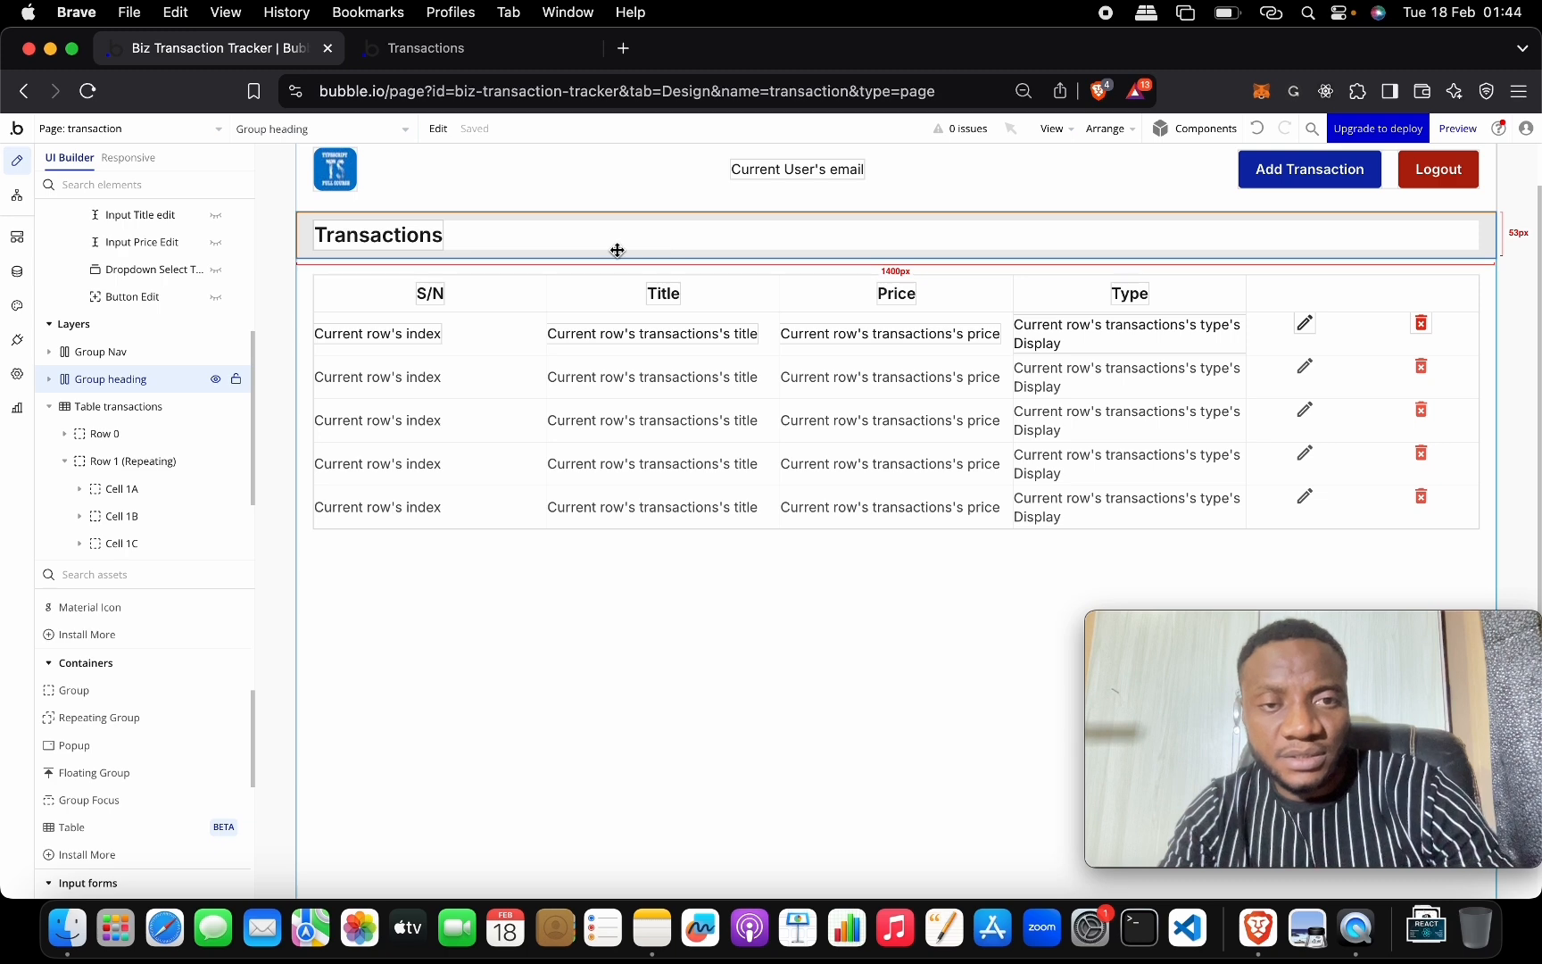
{"action": "scroll", "coordinate": [617, 250], "scroll_direction": "up", "scroll_amount": 1}
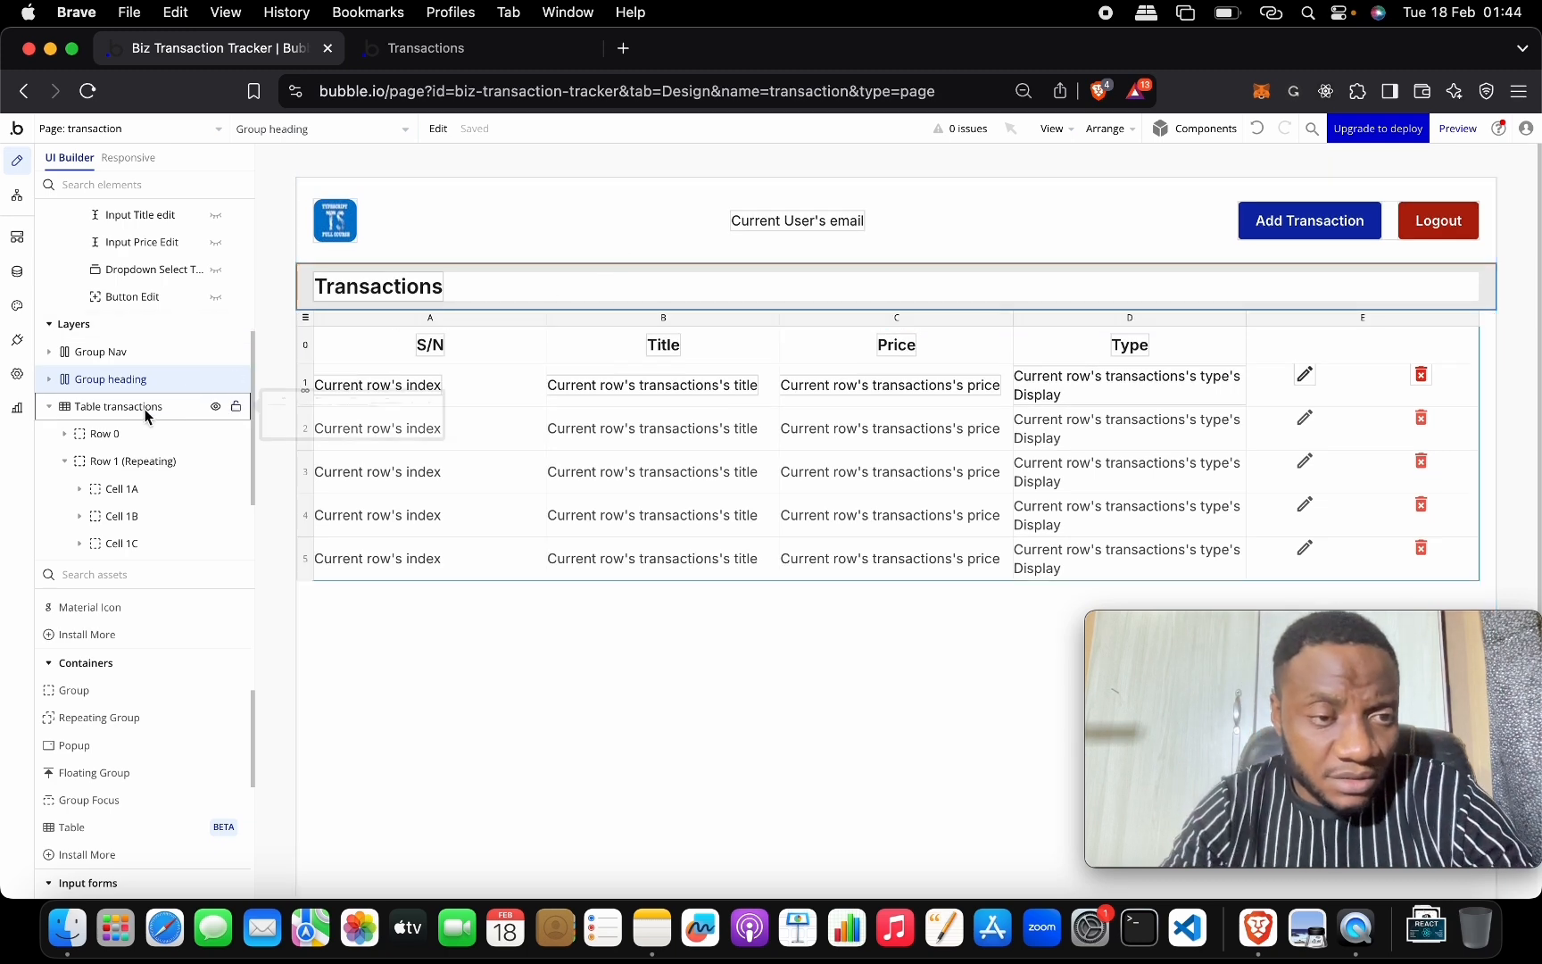
Copy the Transactions heading group above the table and start renaming the copy.
{"action": "right_click", "coordinate": [480, 310]}
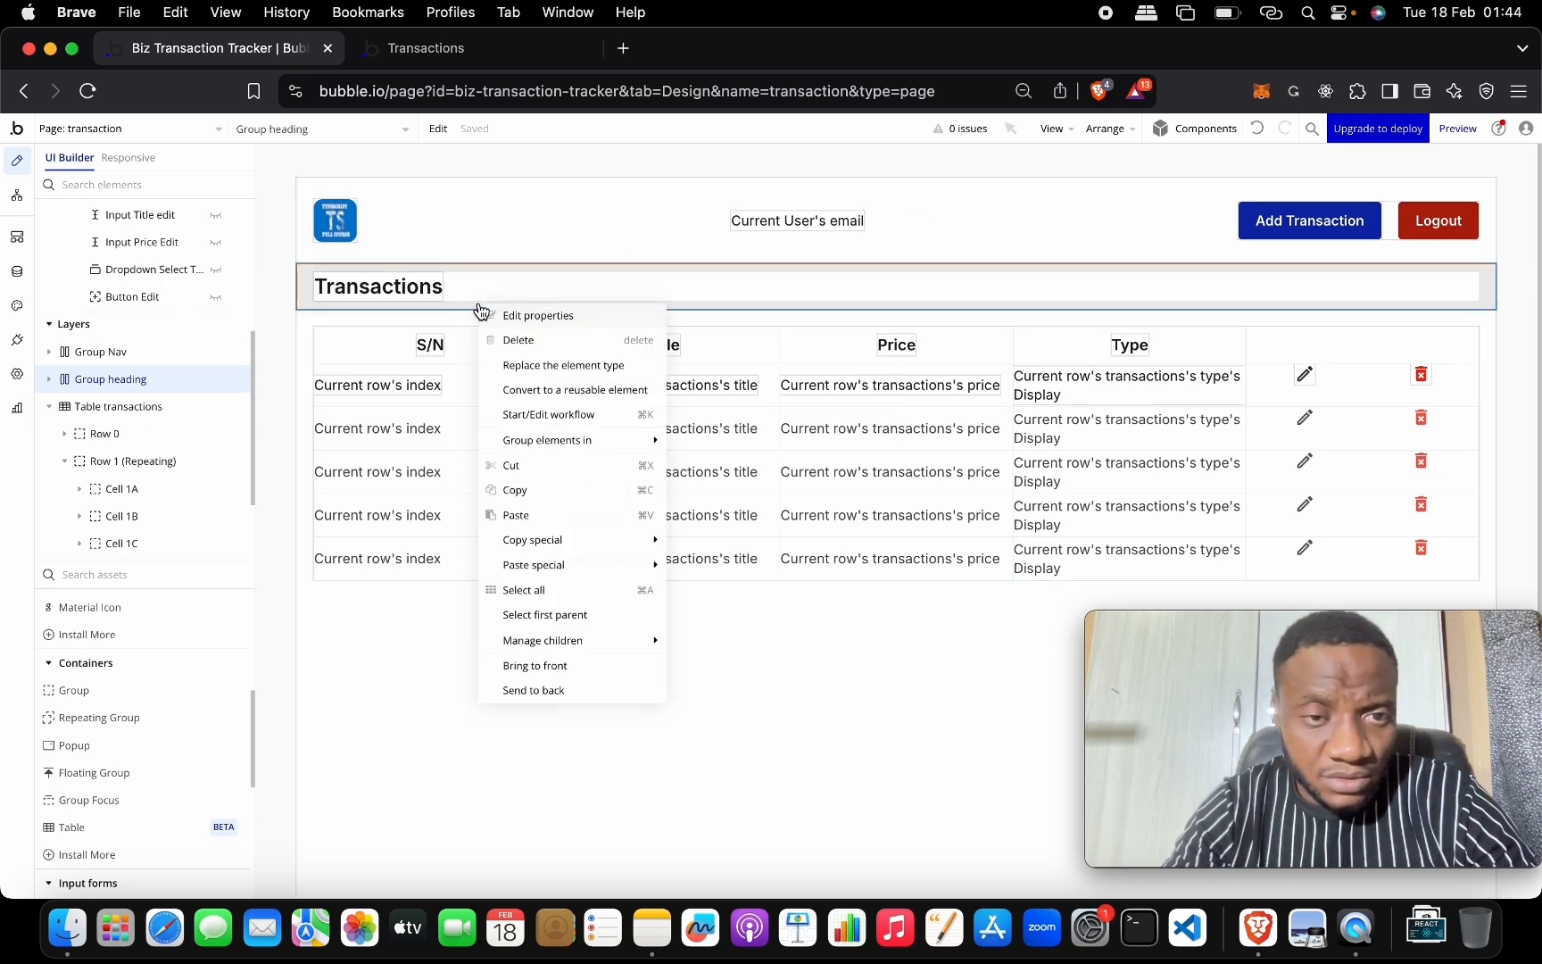
{"action": "left_click", "coordinate": [531, 491]}
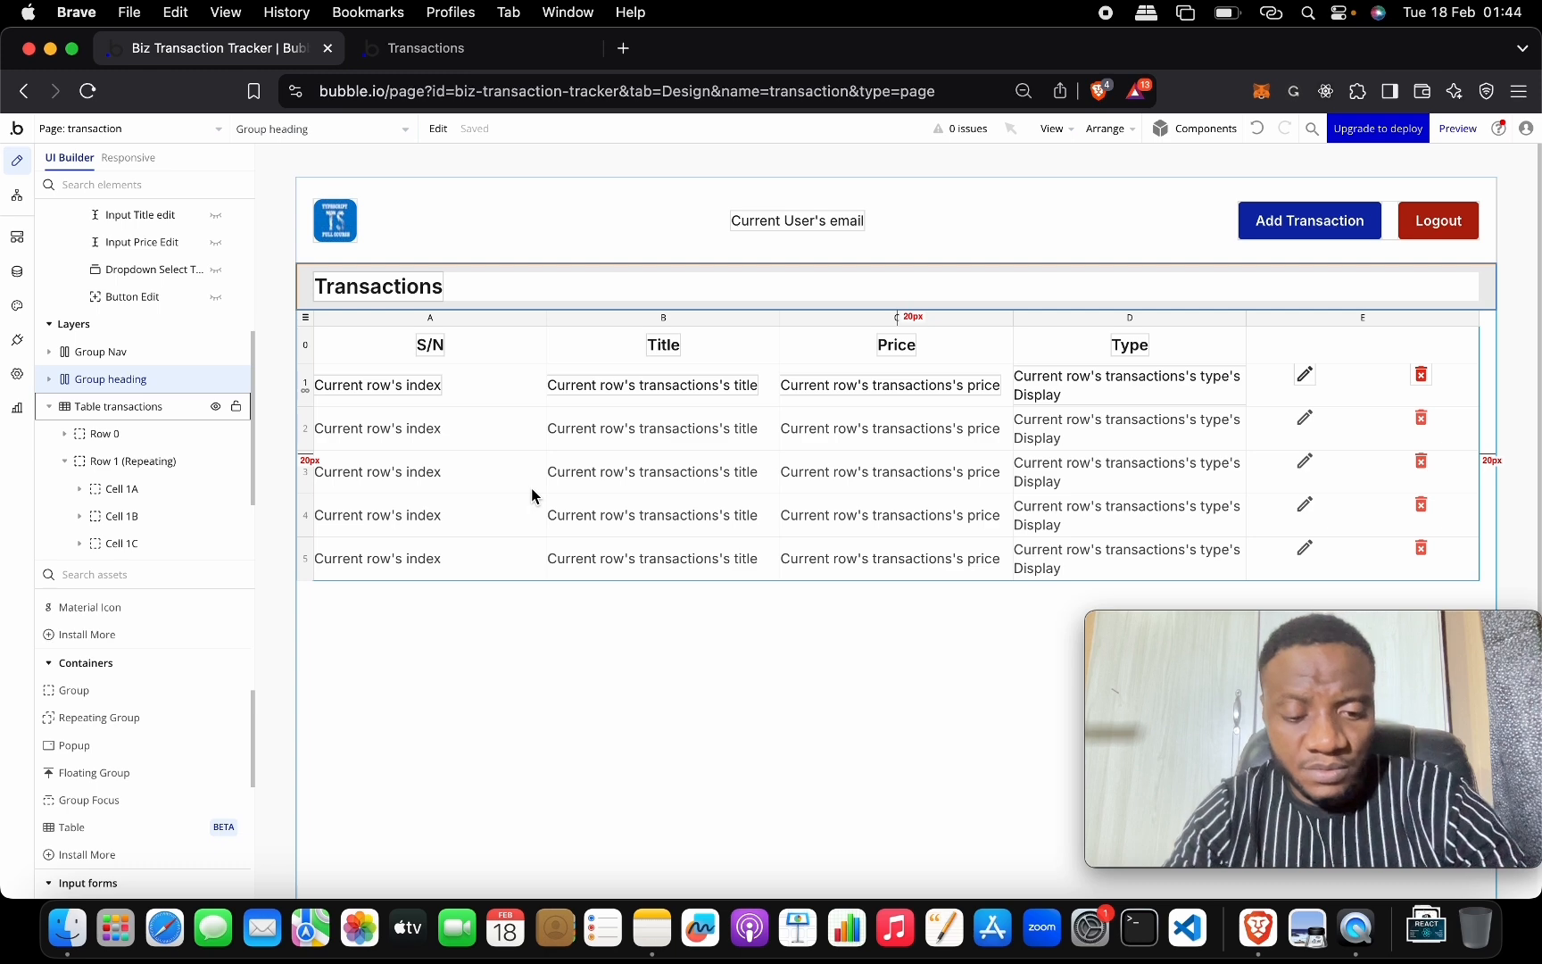
{"action": "double_click", "coordinate": [424, 329]}
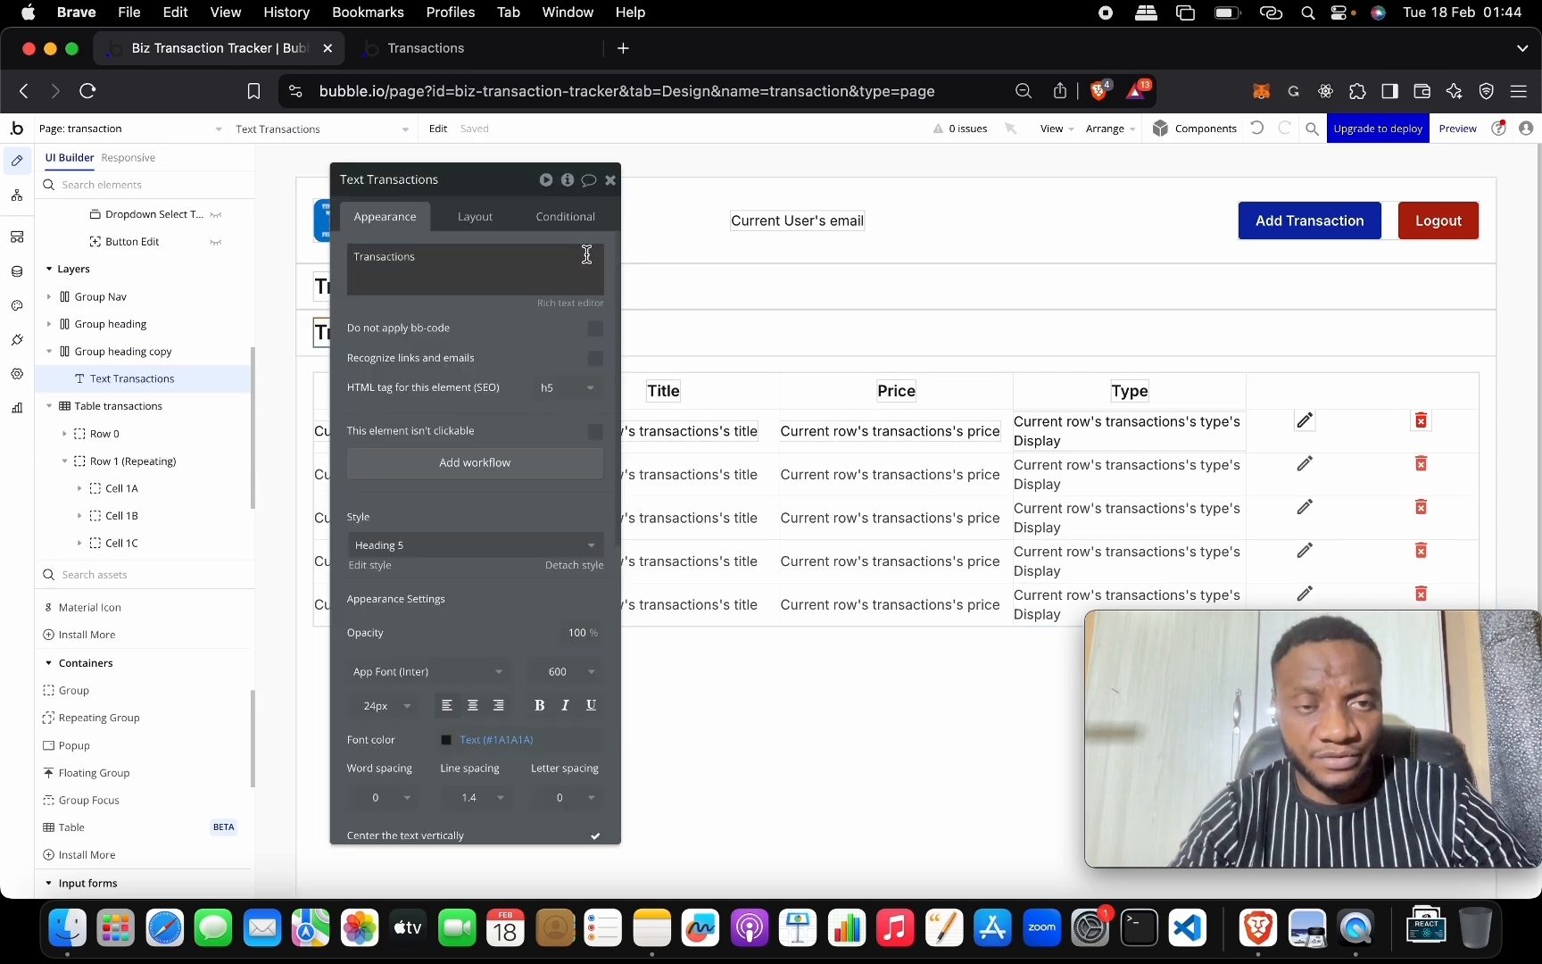
{"action": "left_click", "coordinate": [683, 348]}
{"action": "left_click", "coordinate": [494, 178]}
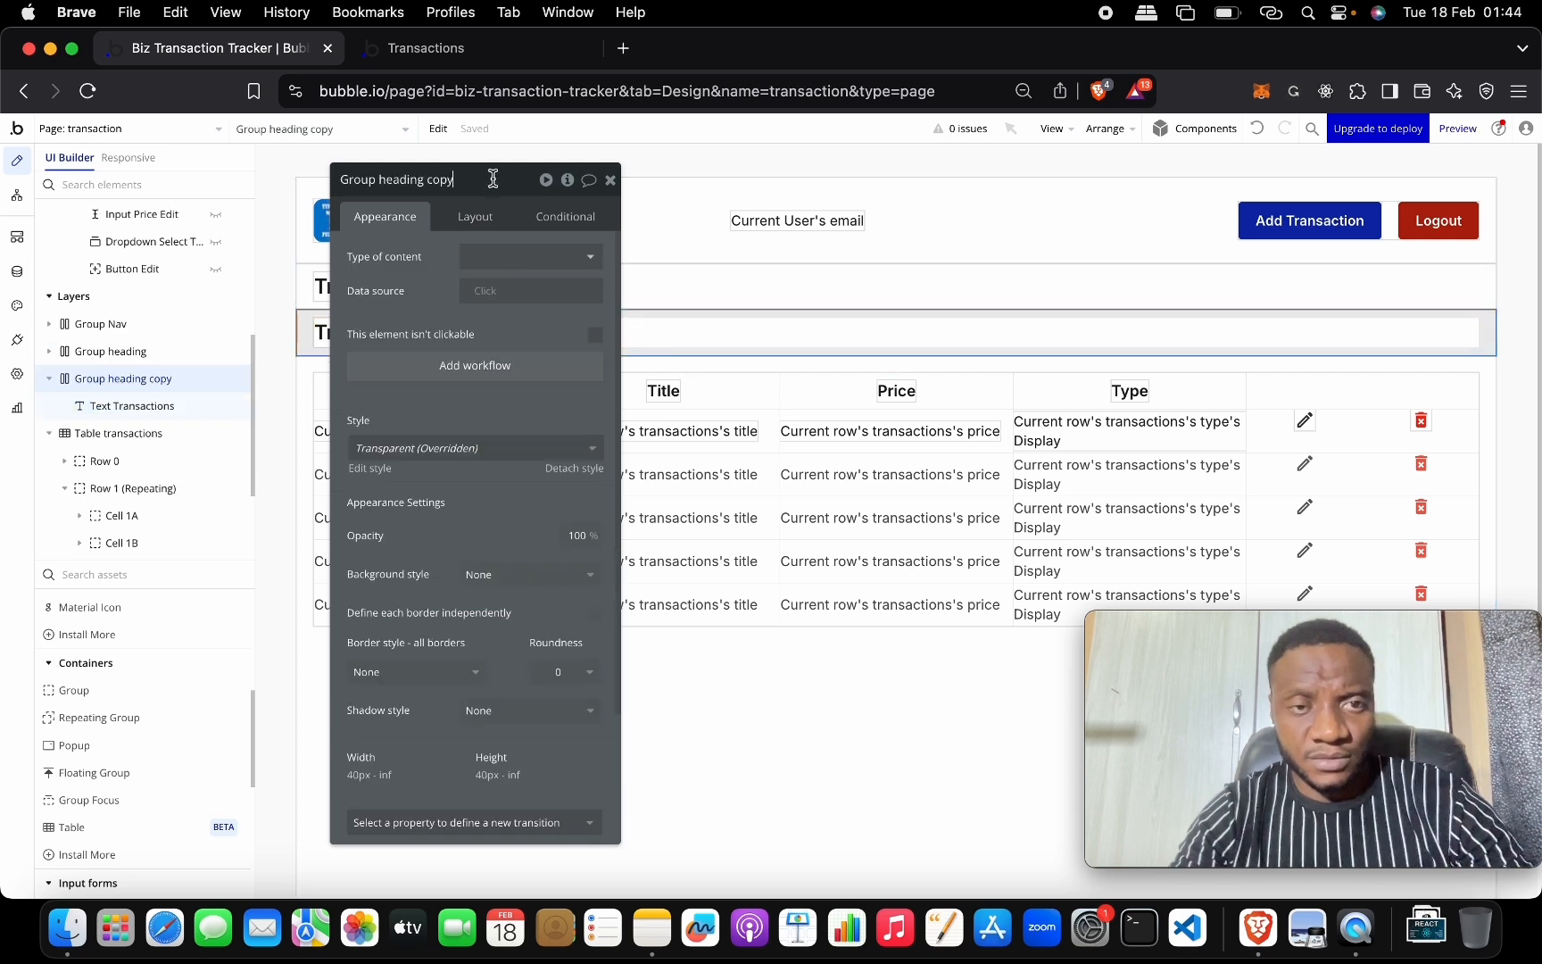
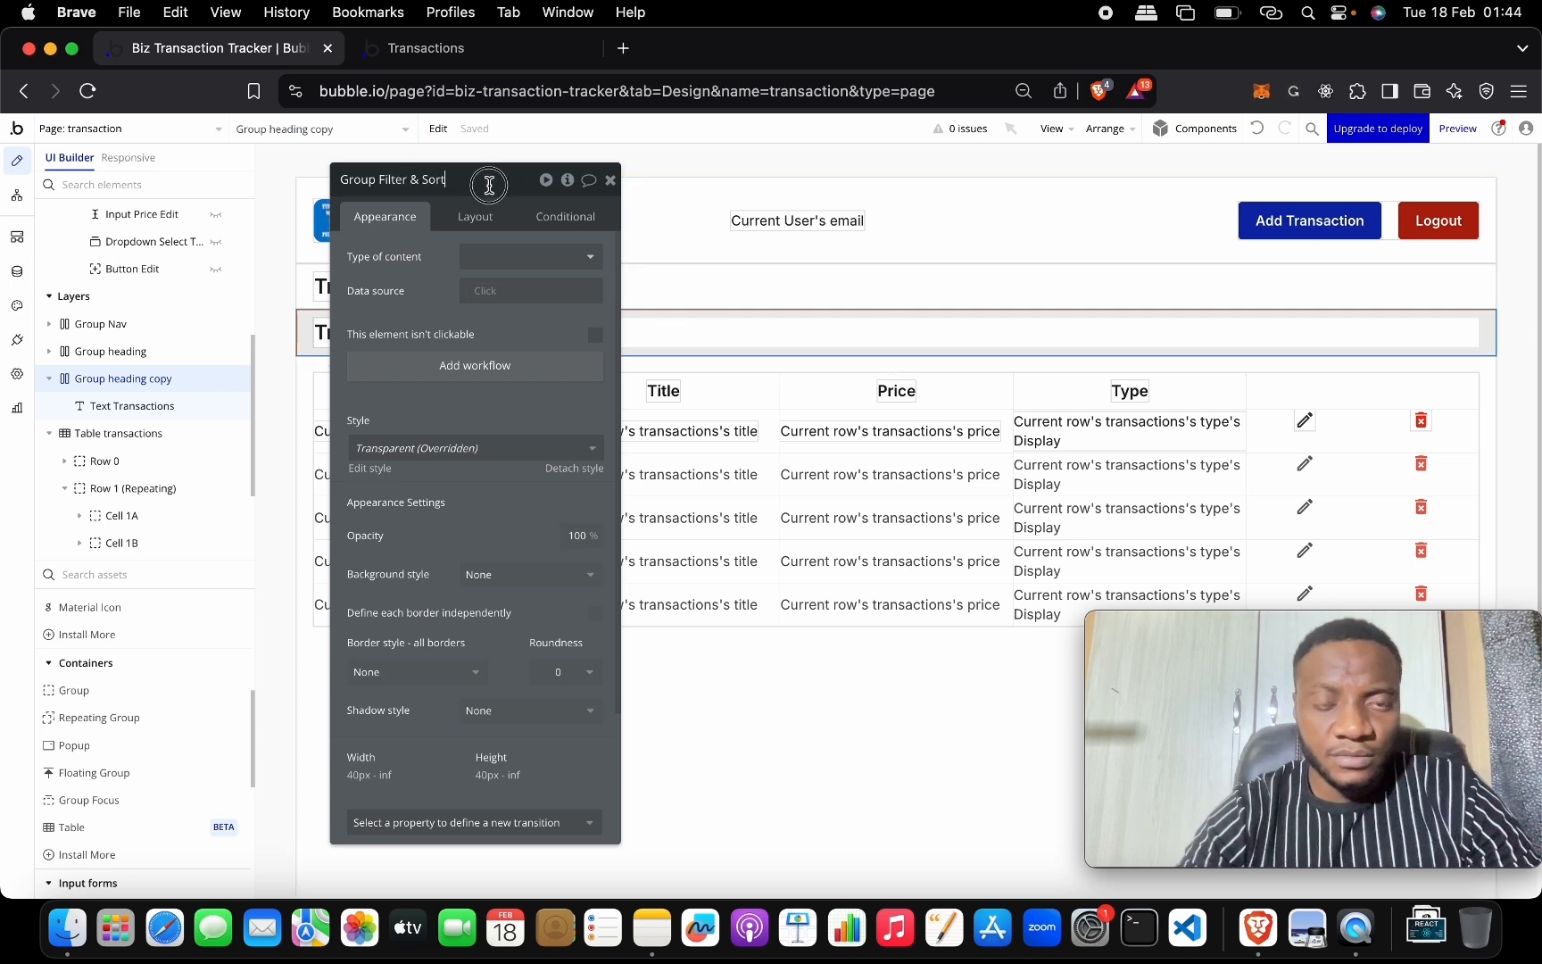
Name the copied group Group Filter & Sort and give its text the Body 18 style.
{"action": "left_click", "coordinate": [952, 195]}
{"action": "left_click", "coordinate": [683, 332]}
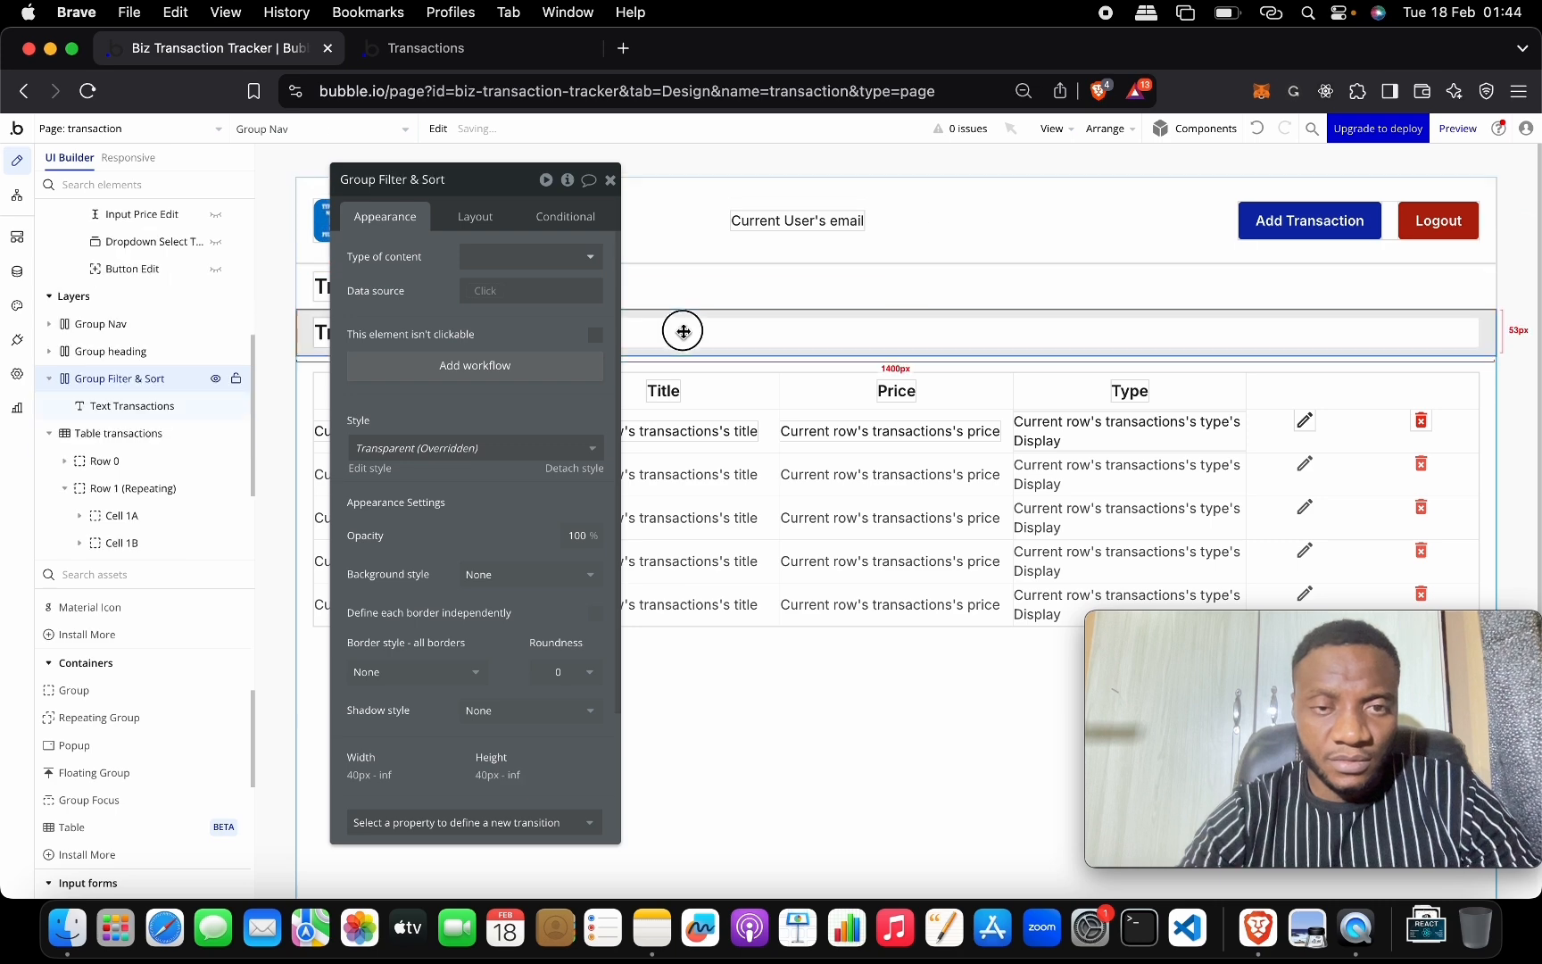
{"action": "left_click_drag", "start_coordinate": [511, 195], "coordinate": [898, 178]}
{"action": "left_click", "coordinate": [357, 336]}
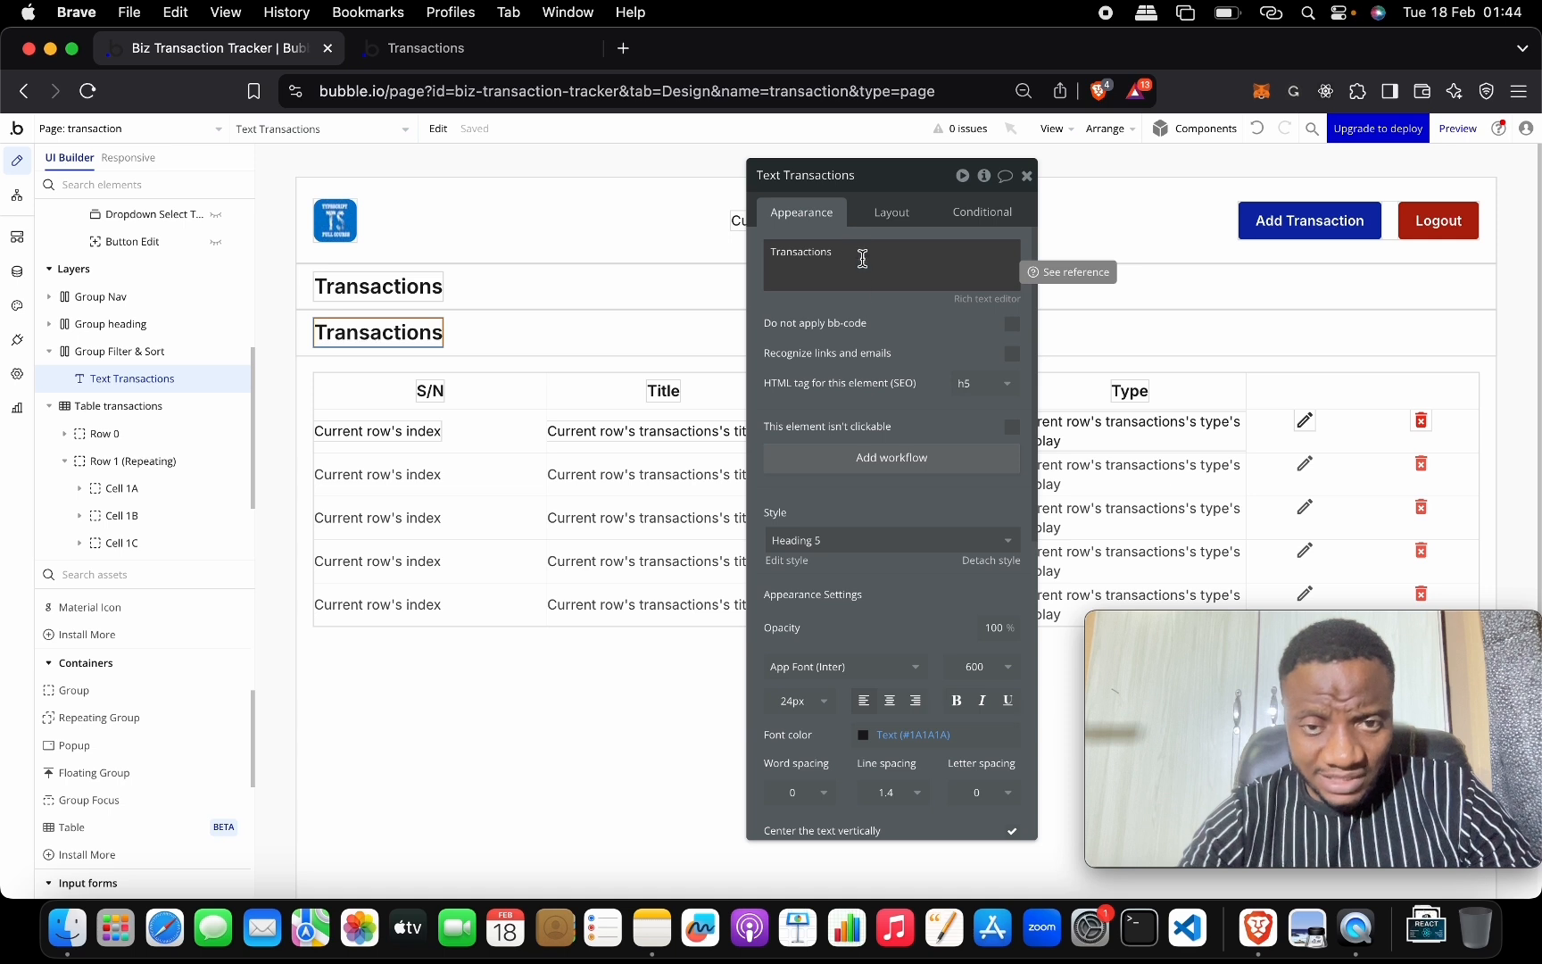
{"action": "left_click", "coordinate": [866, 546]}
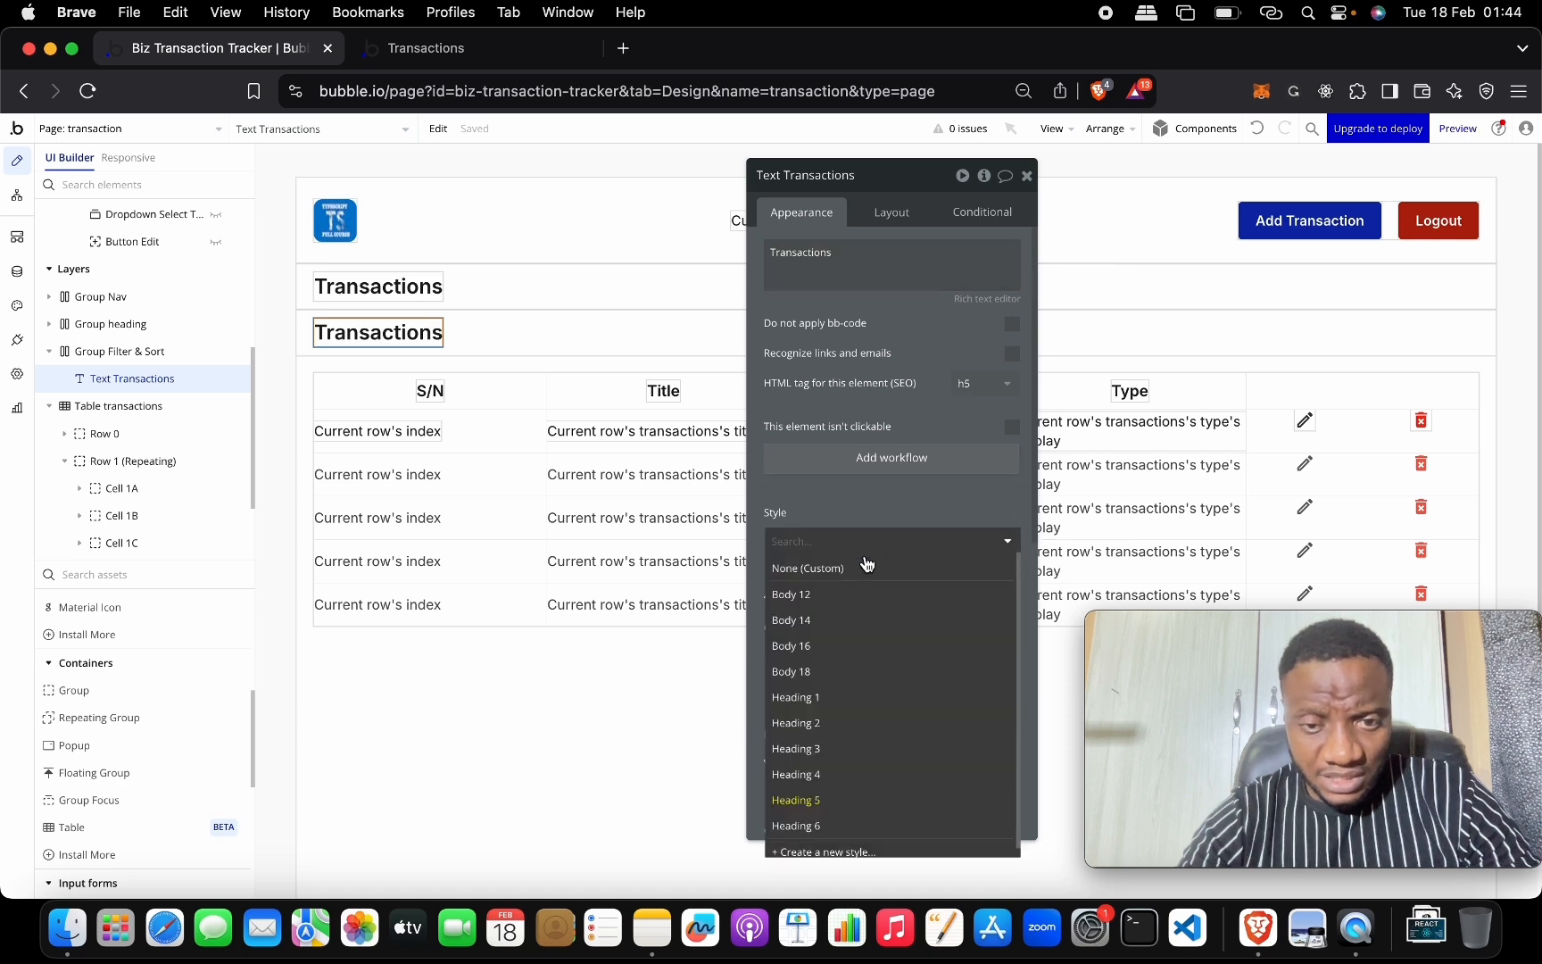
{"action": "left_click", "coordinate": [881, 678]}
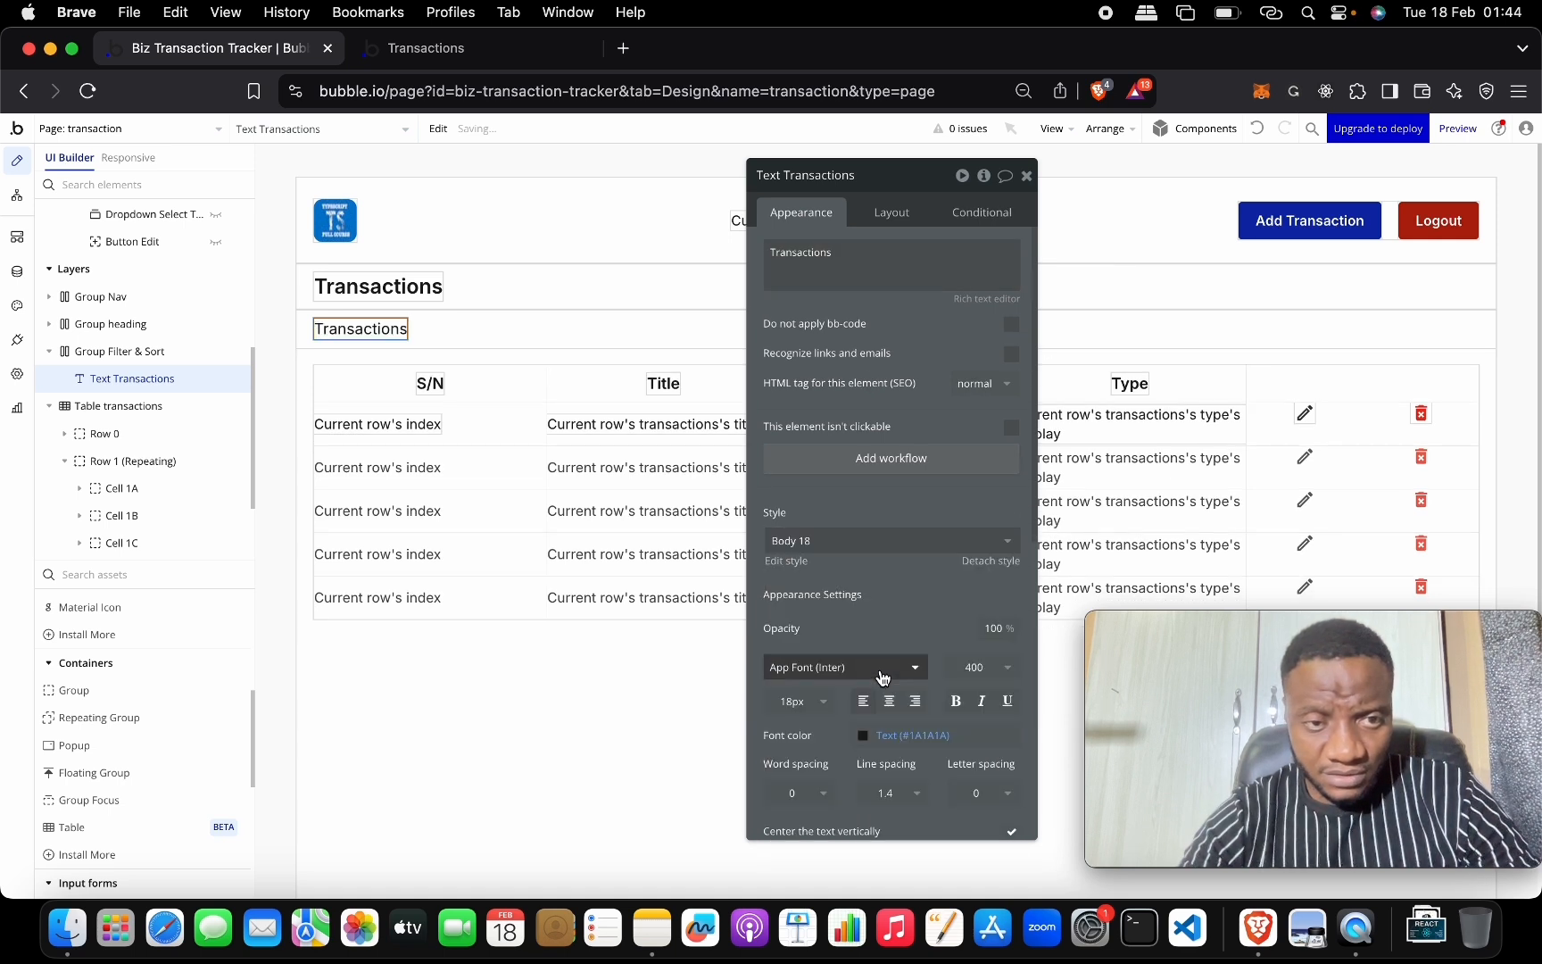
Change the label text from Transactions to 'Filter:'.
{"action": "double_click", "coordinate": [830, 252]}
{"action": "type", "text": "Filter"}
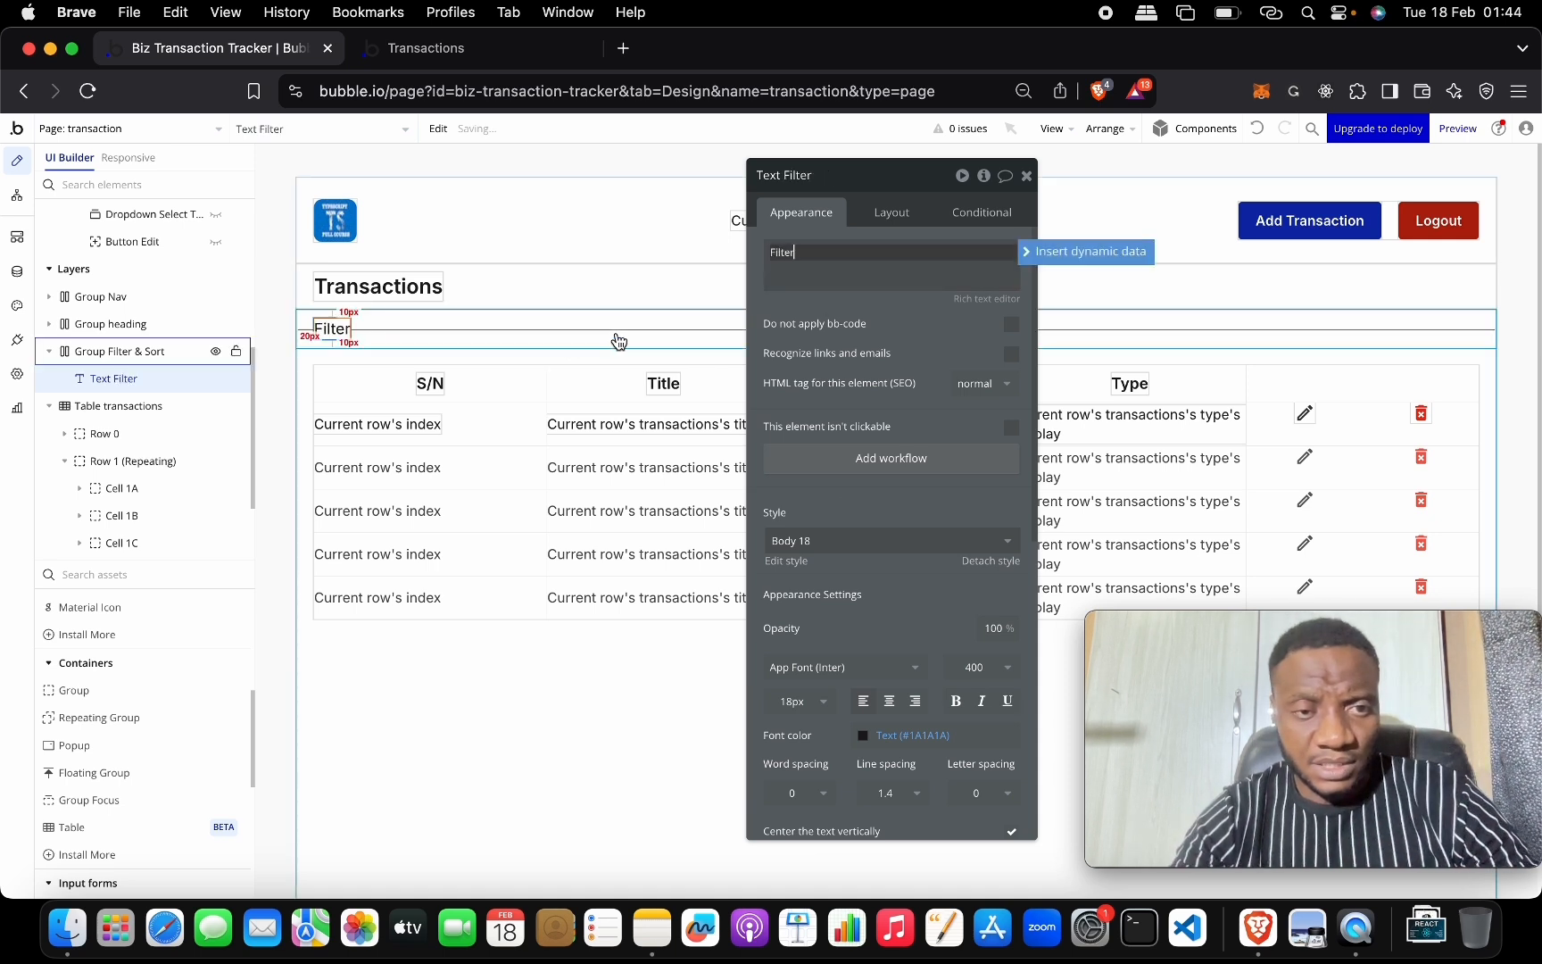
{"action": "left_click", "coordinate": [570, 328]}
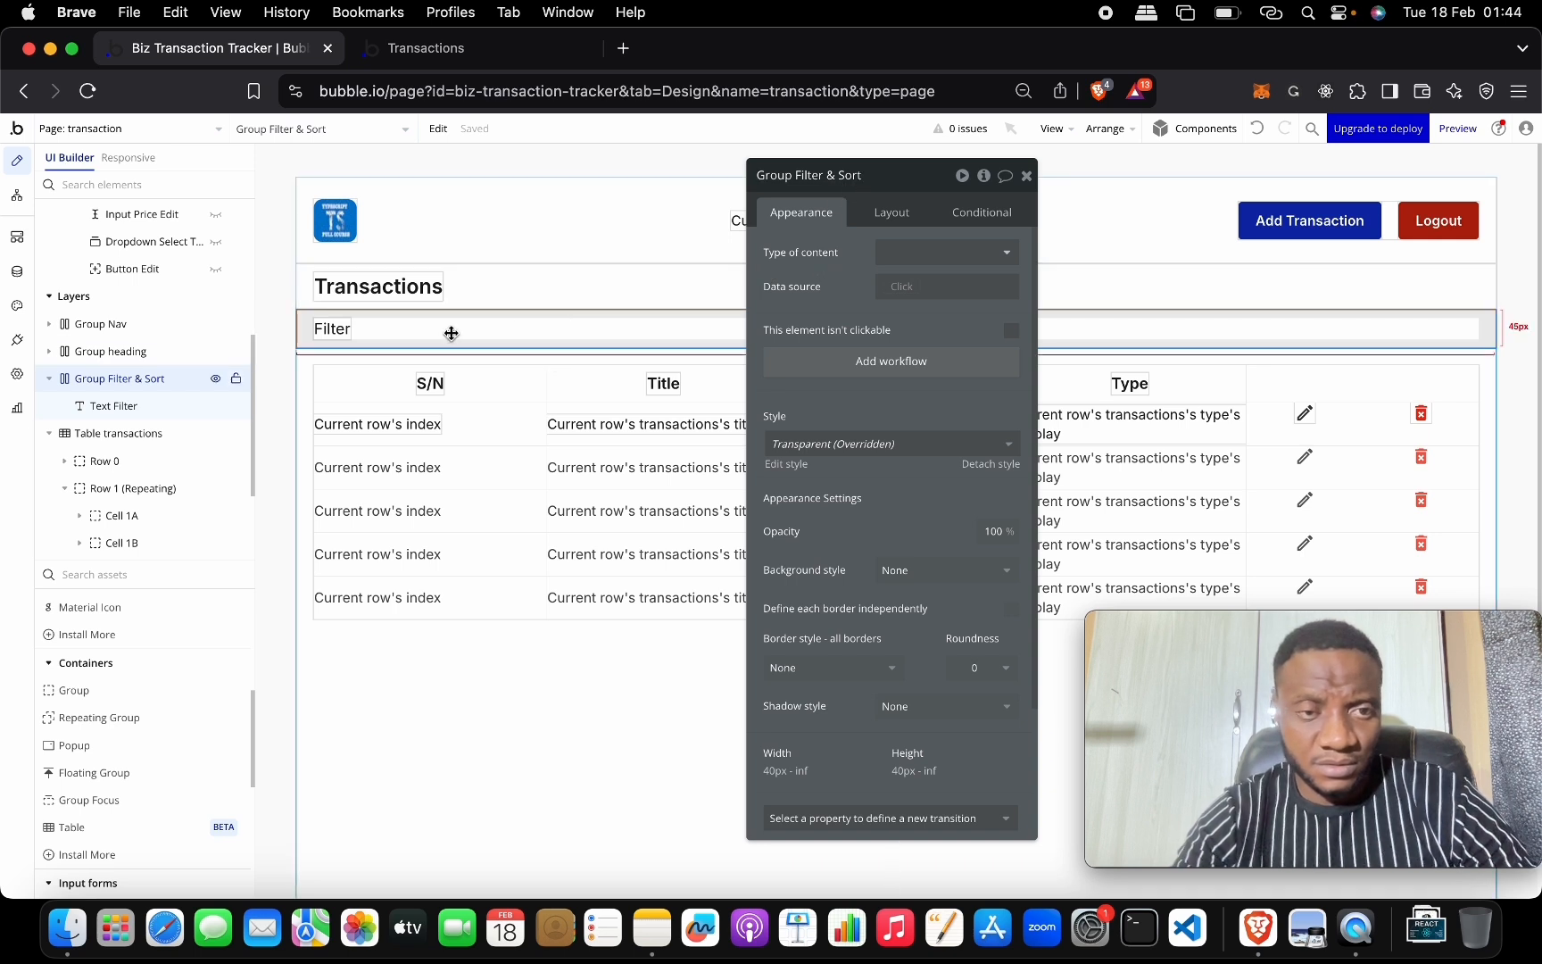
{"action": "left_click", "coordinate": [344, 329]}
{"action": "left_click", "coordinate": [833, 247]}
{"action": "left_click", "coordinate": [834, 247]}
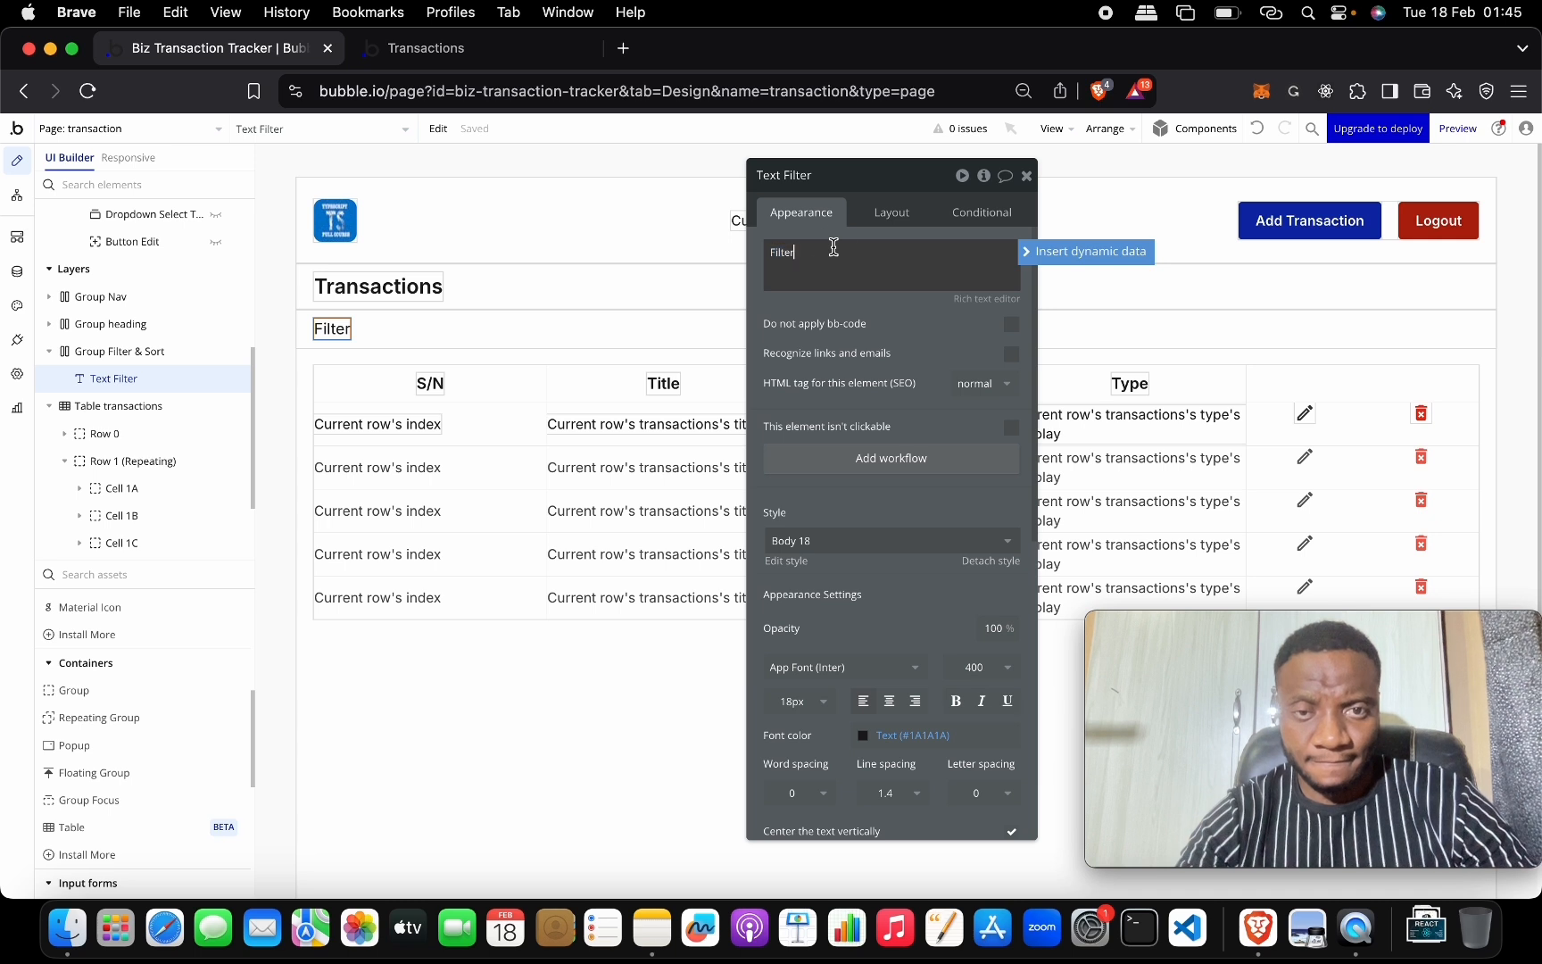
{"action": "type", "text": ":"}
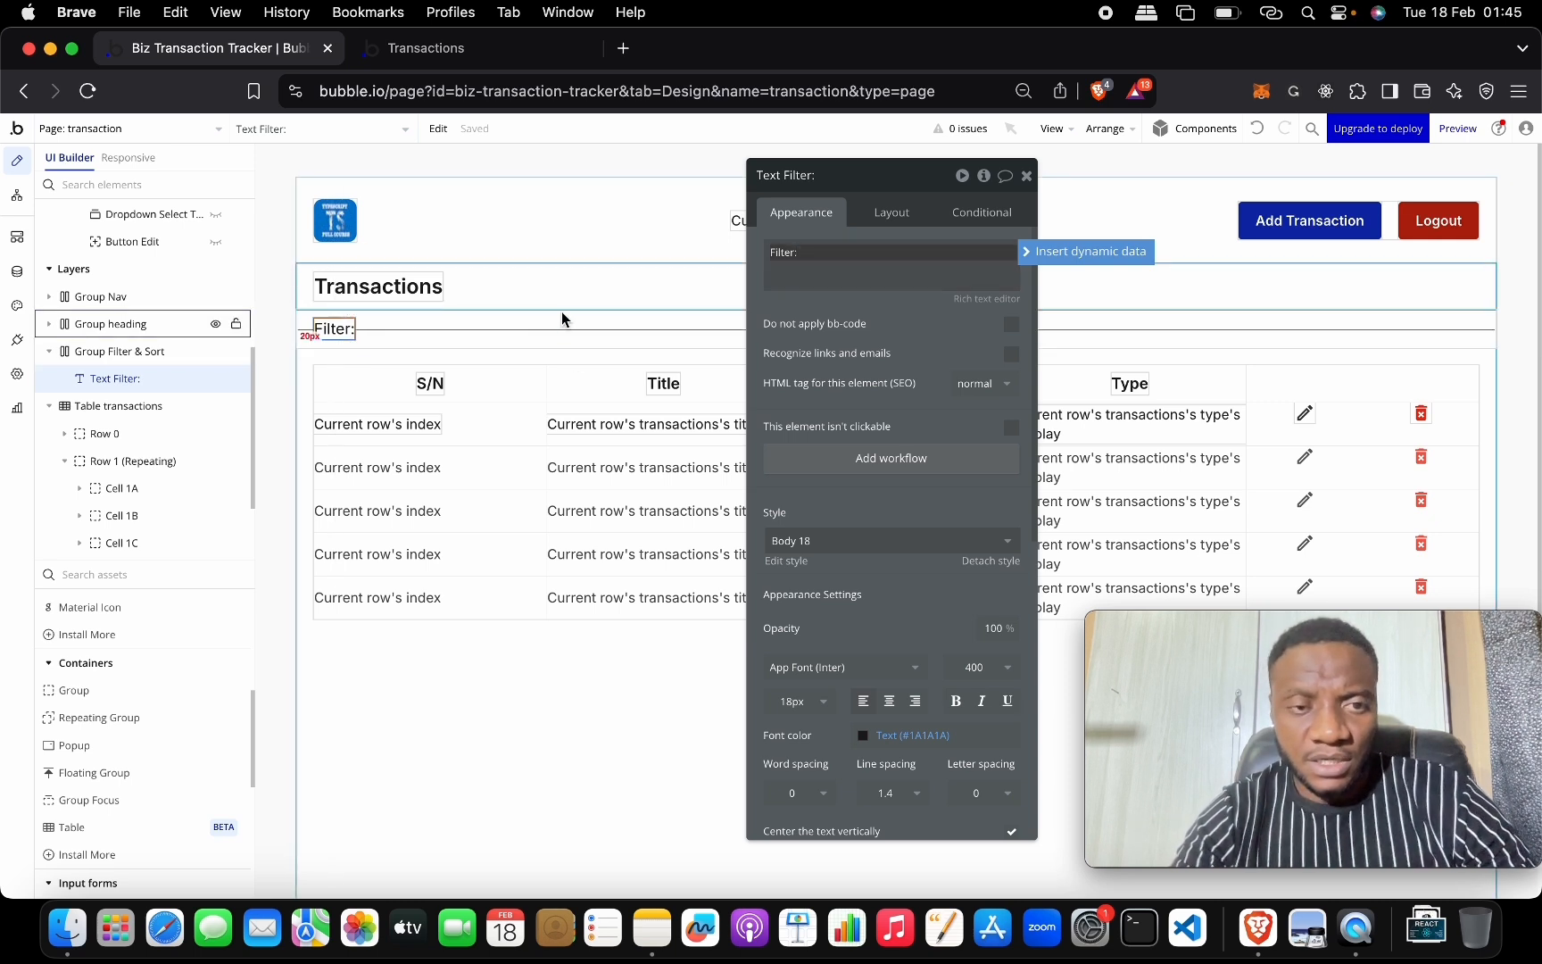
{"action": "left_click", "coordinate": [477, 329]}
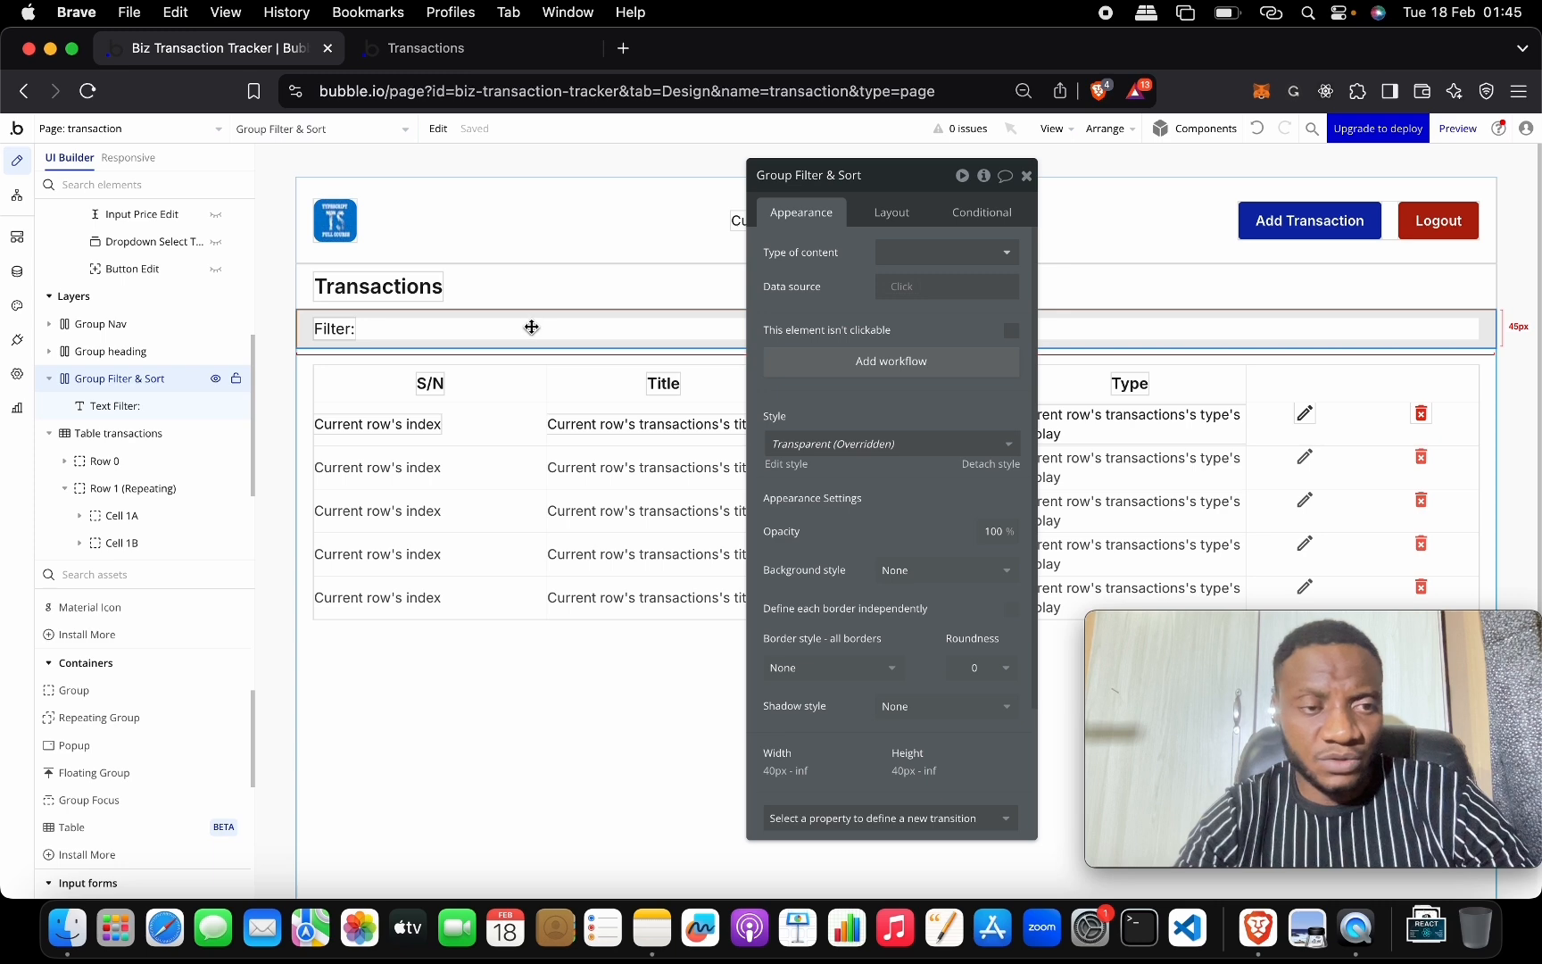
{"action": "scroll", "coordinate": [156, 629], "scroll_direction": "up", "scroll_amount": 5}
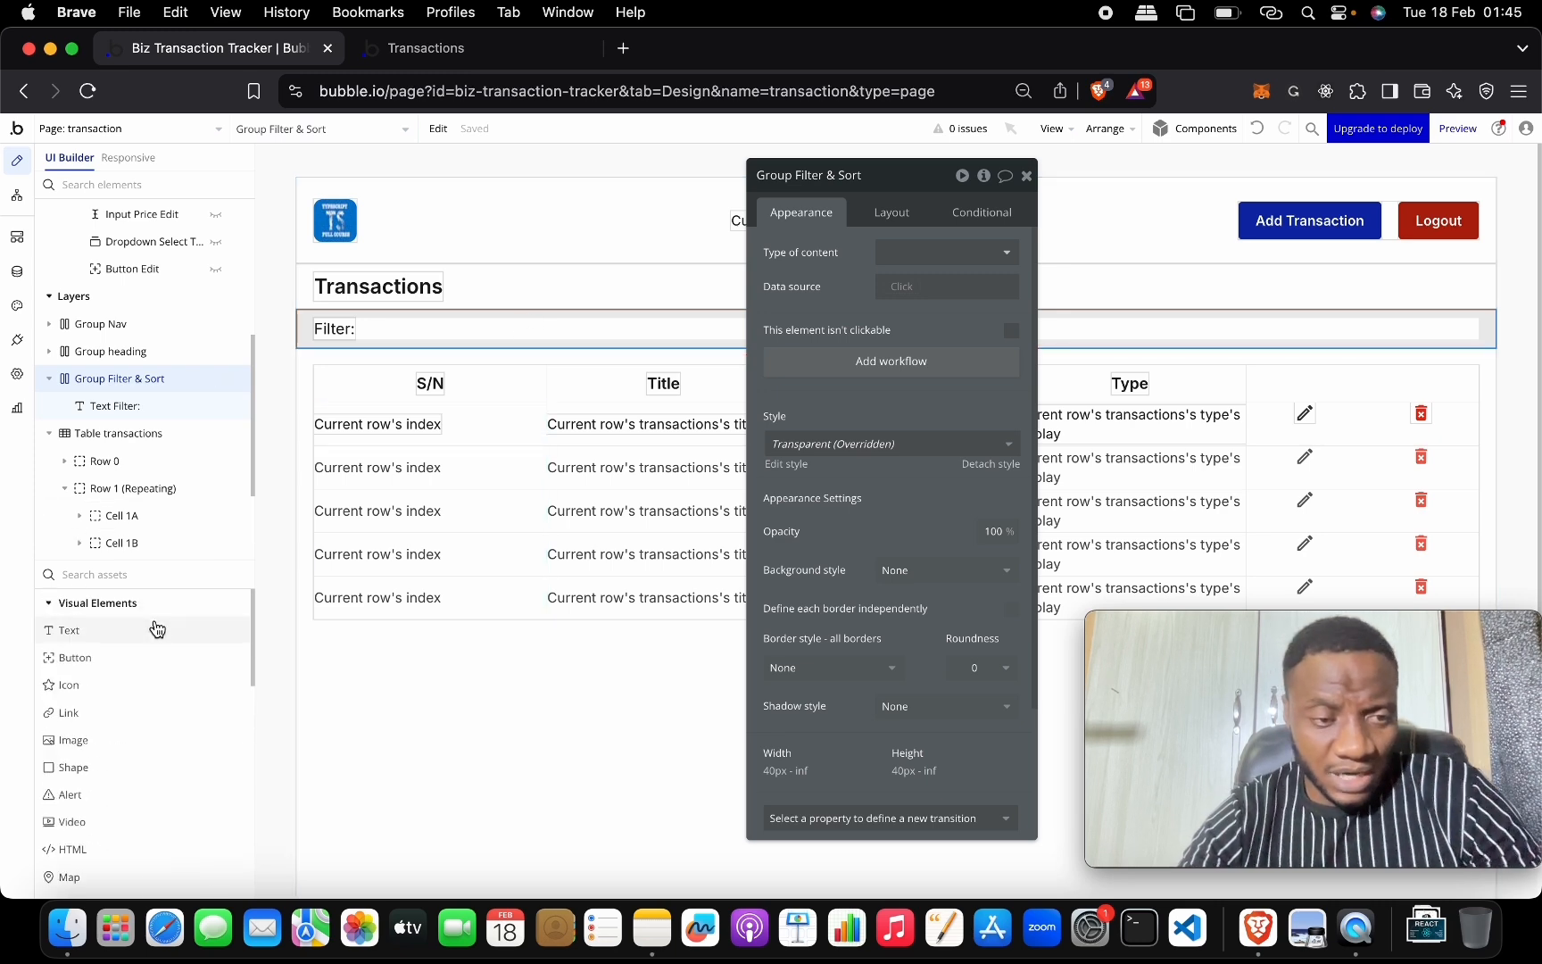
Add a text element reading 'Type' into Group Filter & Sort.
{"action": "left_click_drag", "start_coordinate": [157, 630], "coordinate": [448, 330]}
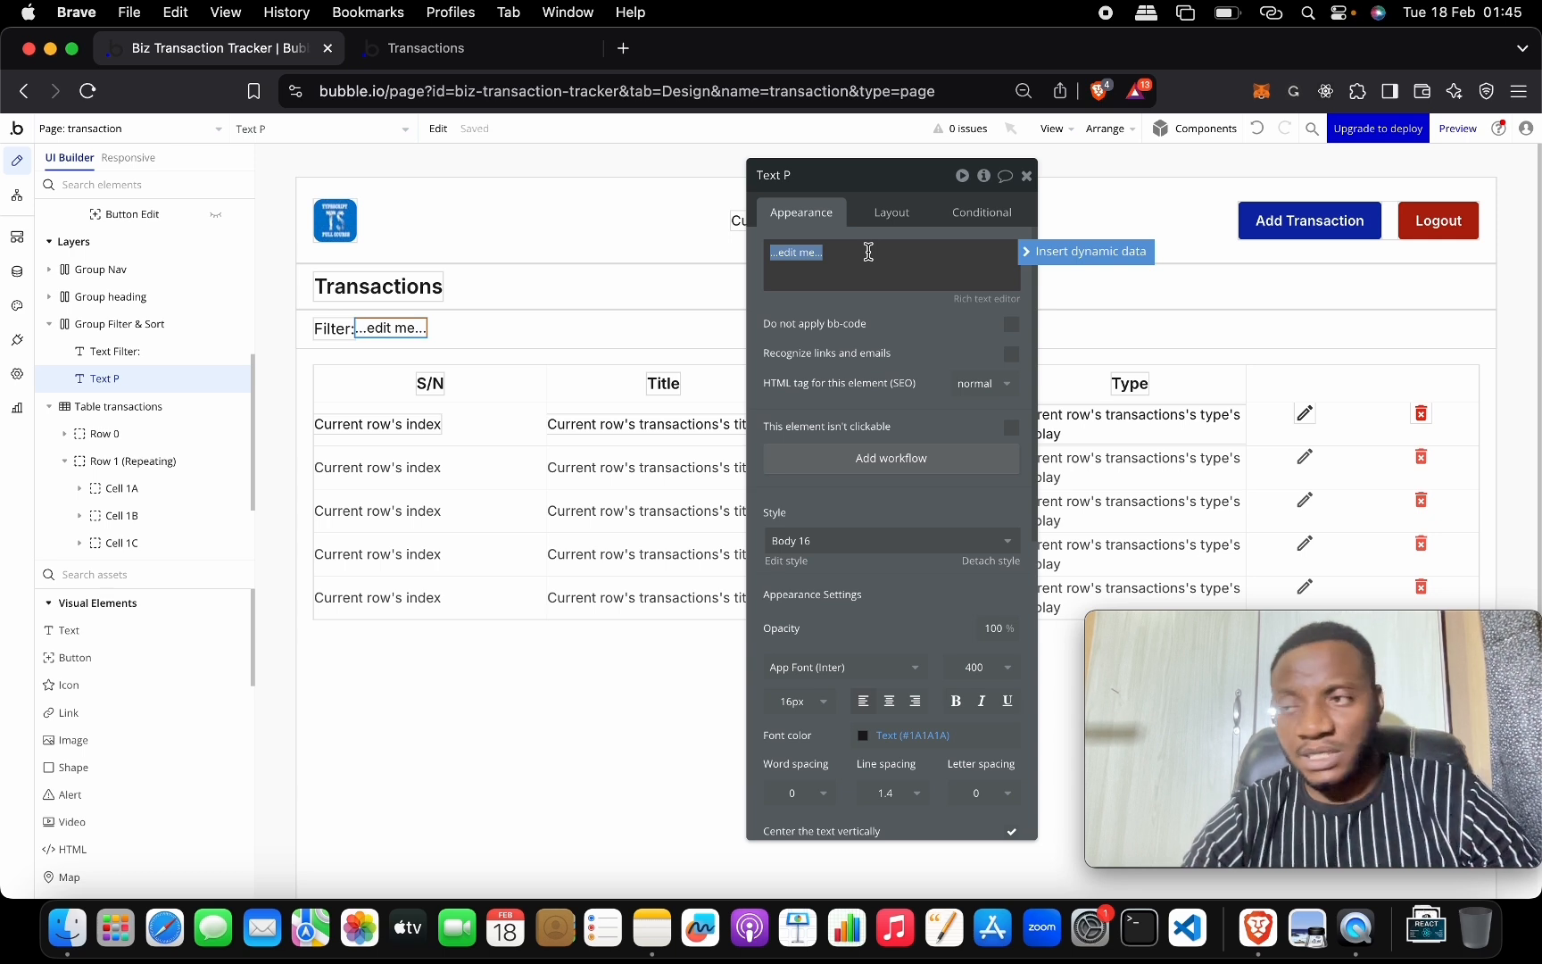
{"action": "type", "text": "Type"}
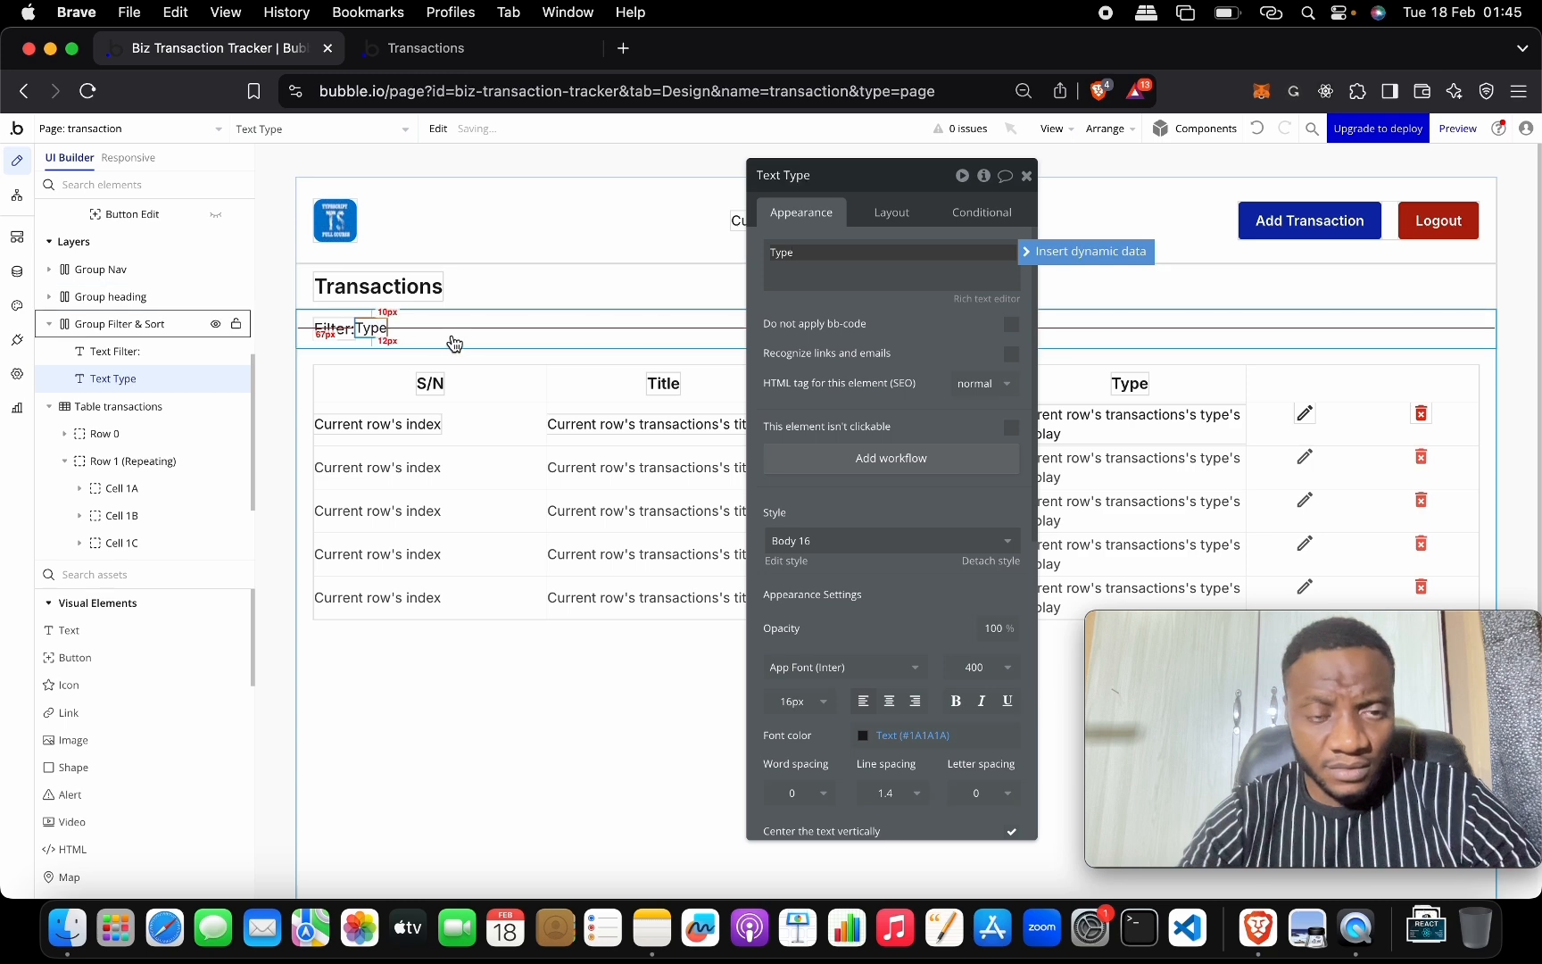
{"action": "left_click", "coordinate": [422, 319]}
{"action": "left_click", "coordinate": [379, 333]}
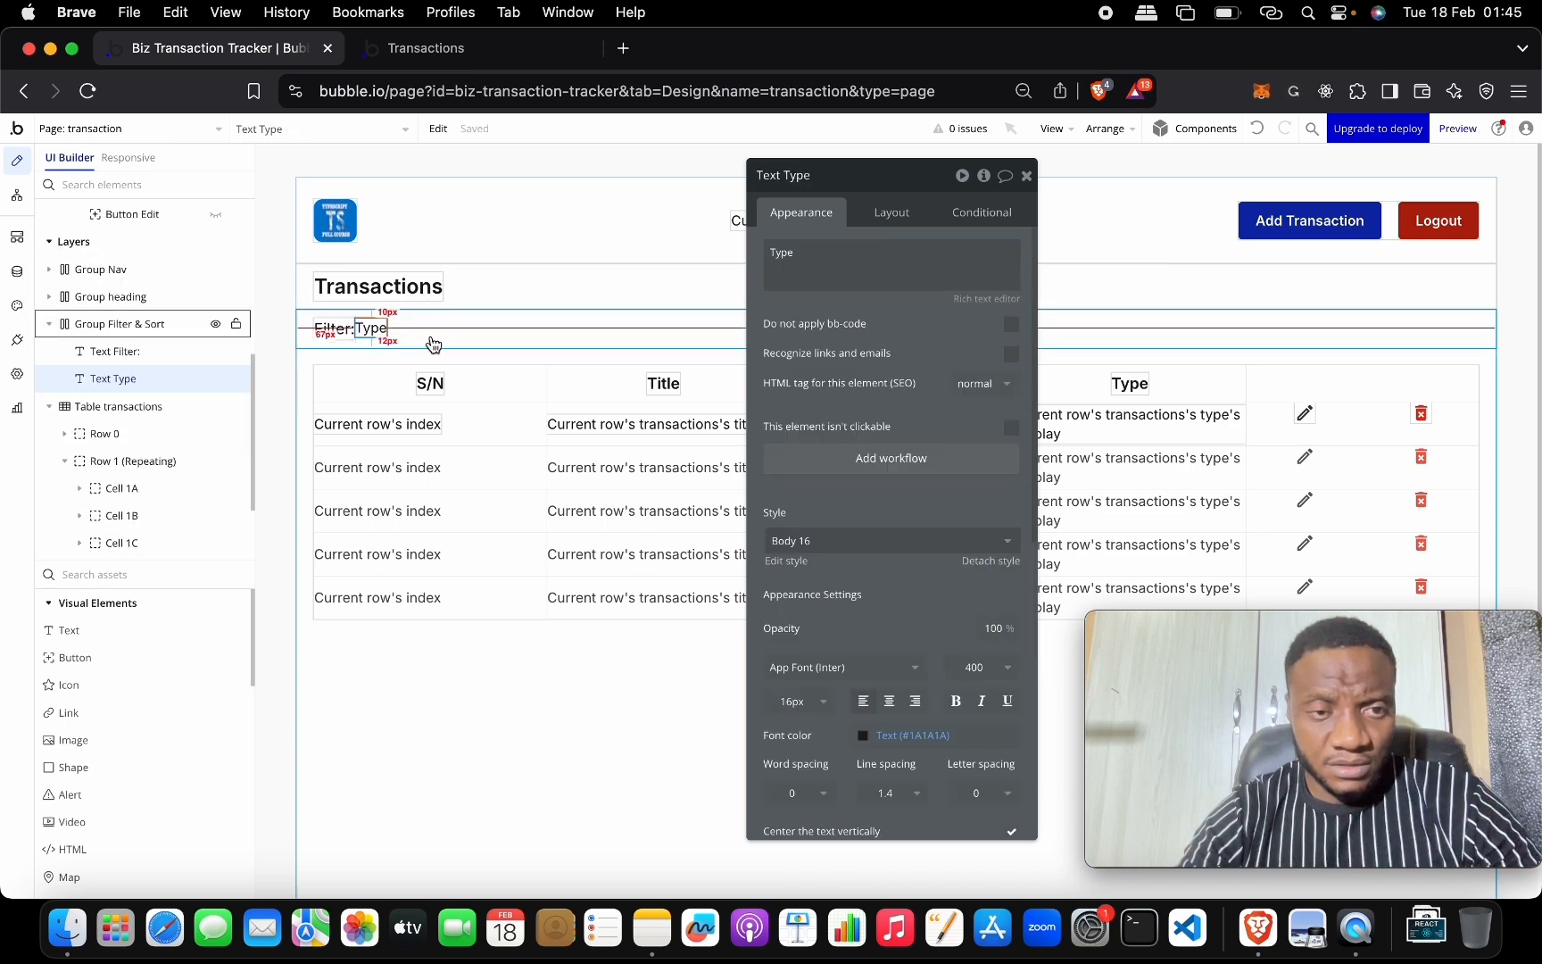
{"action": "left_click", "coordinate": [428, 339]}
{"action": "left_click", "coordinate": [371, 330]}
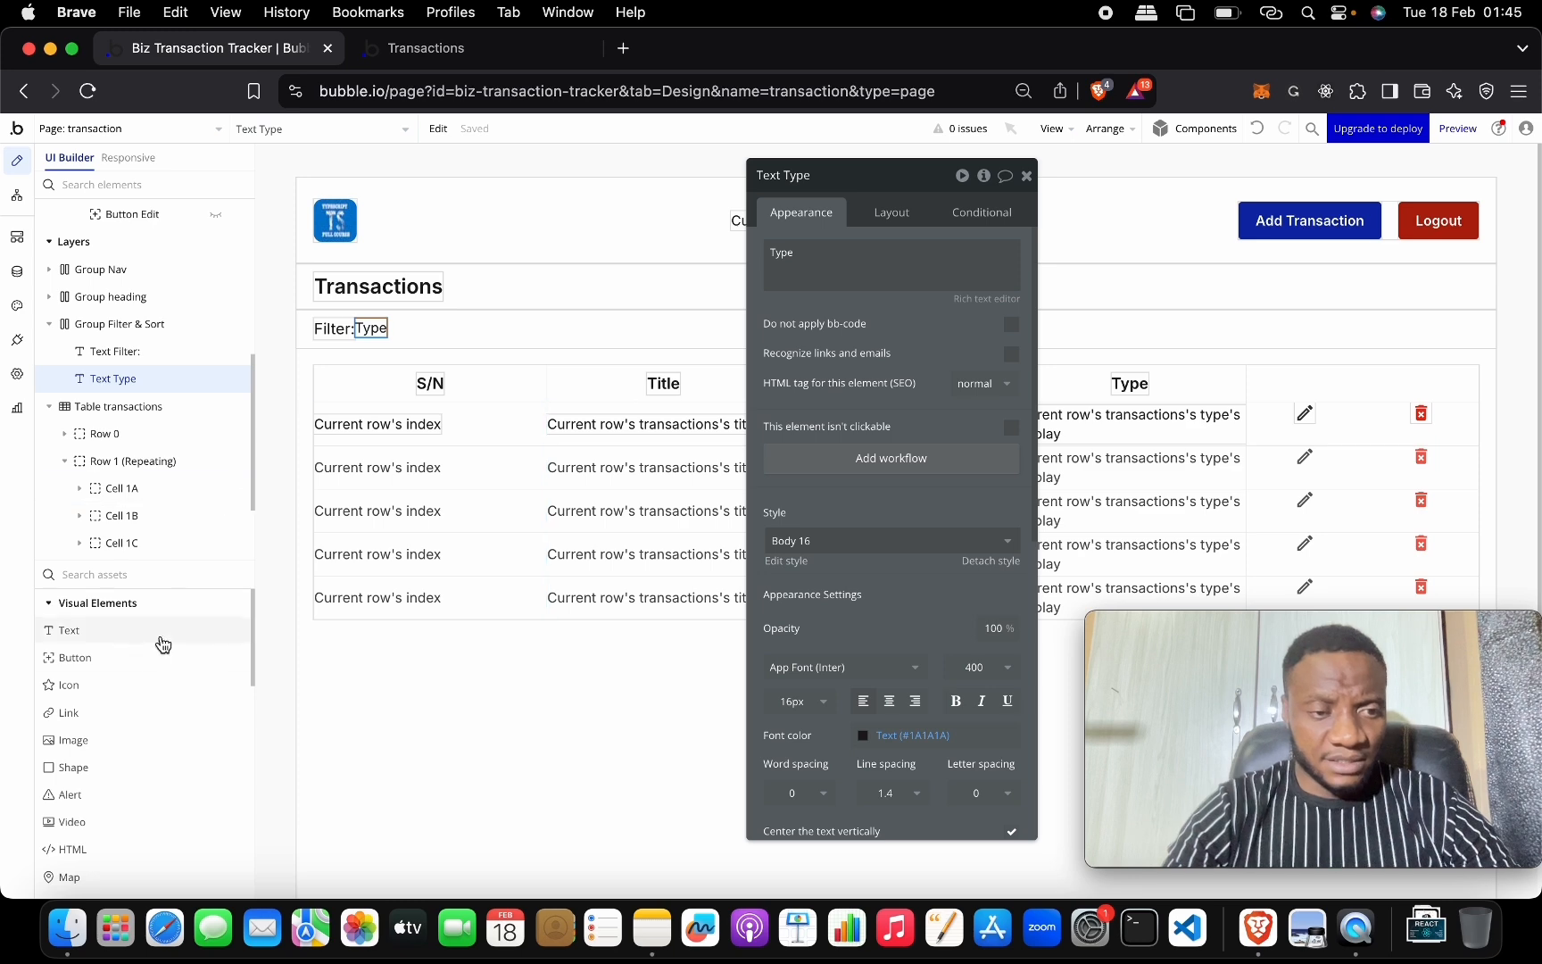
Add a text input beside it with the placeholder 'Type'.
{"action": "scroll", "coordinate": [167, 618], "scroll_direction": "down", "scroll_amount": 2}
{"action": "scroll", "coordinate": [168, 618], "scroll_direction": "down", "scroll_amount": 10}
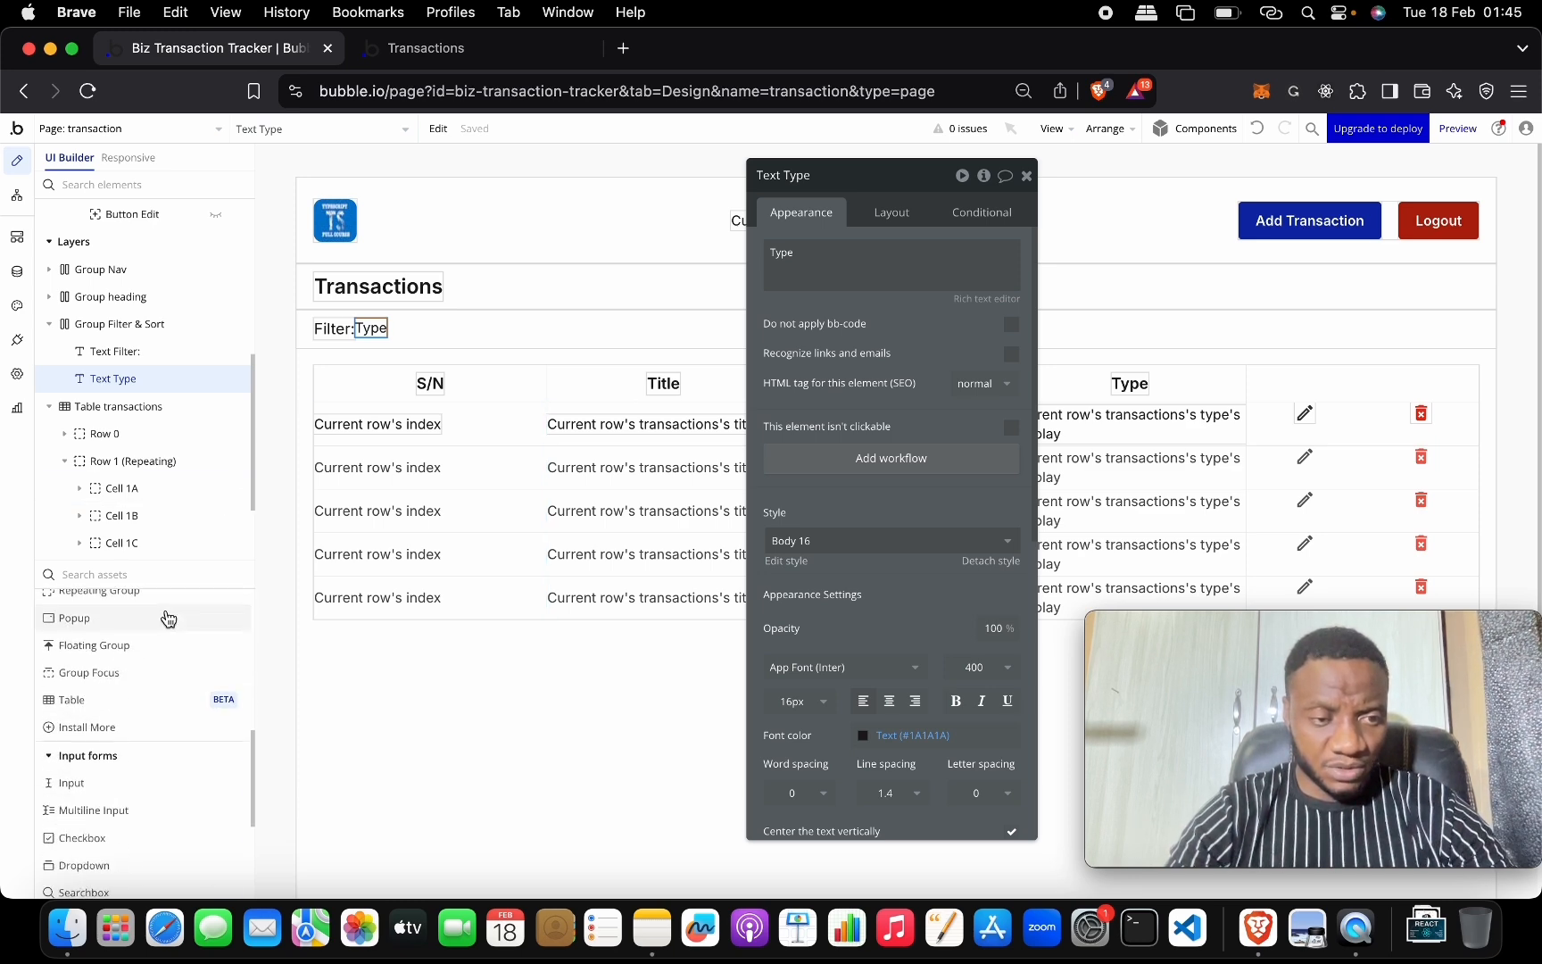
{"action": "left_click_drag", "start_coordinate": [136, 750], "coordinate": [475, 320]}
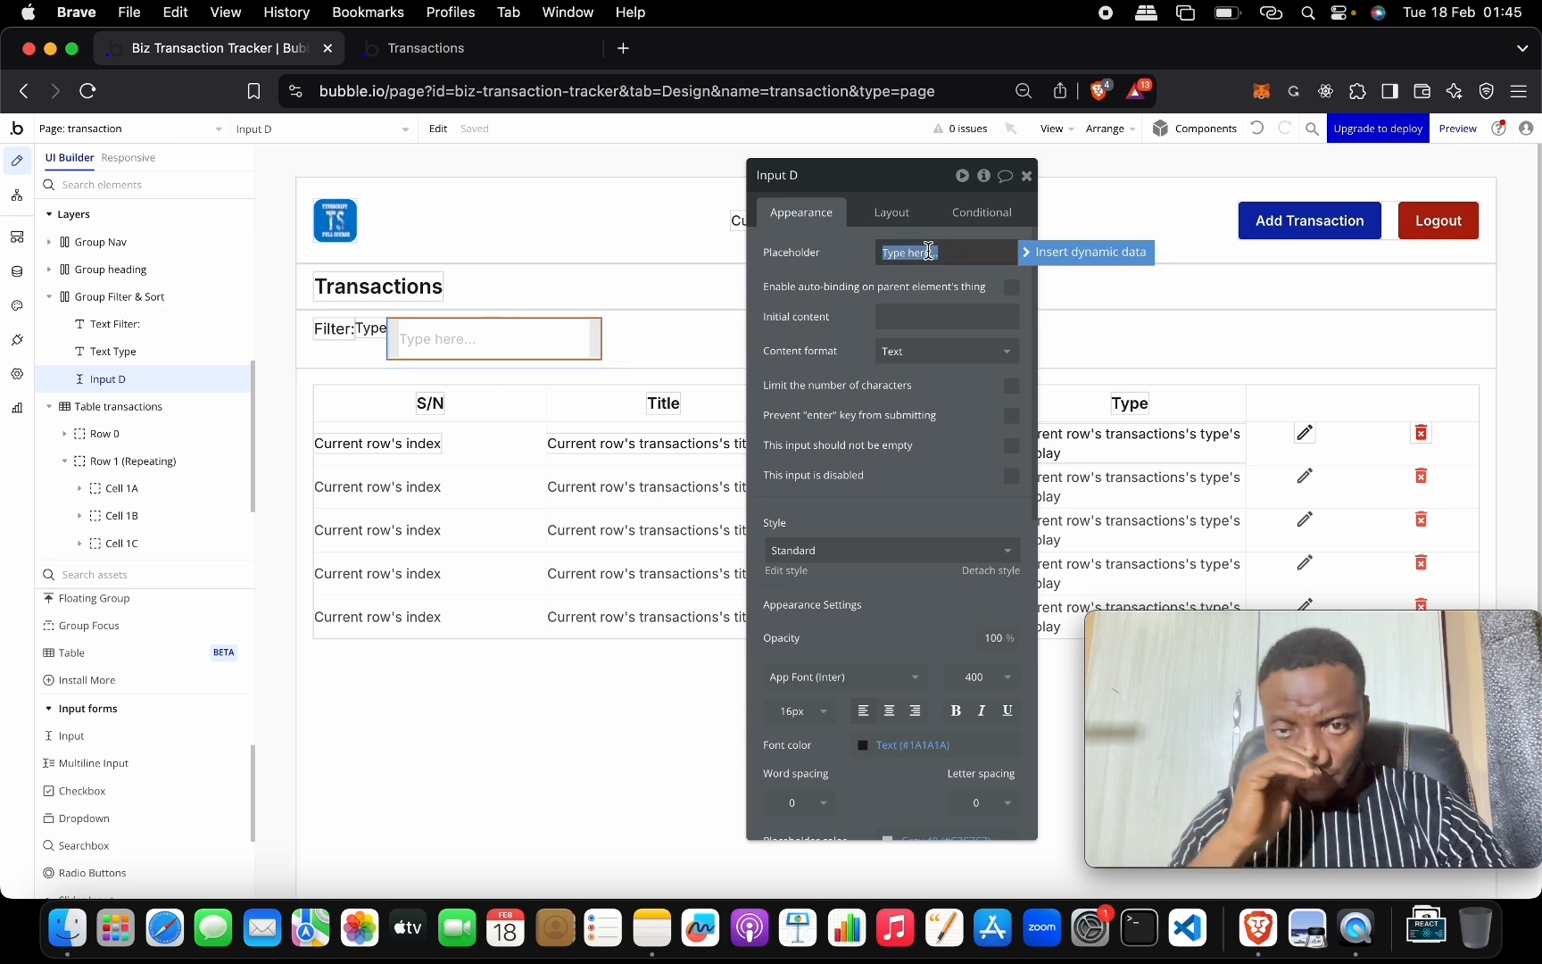
{"action": "key", "text": "BackSpace"}
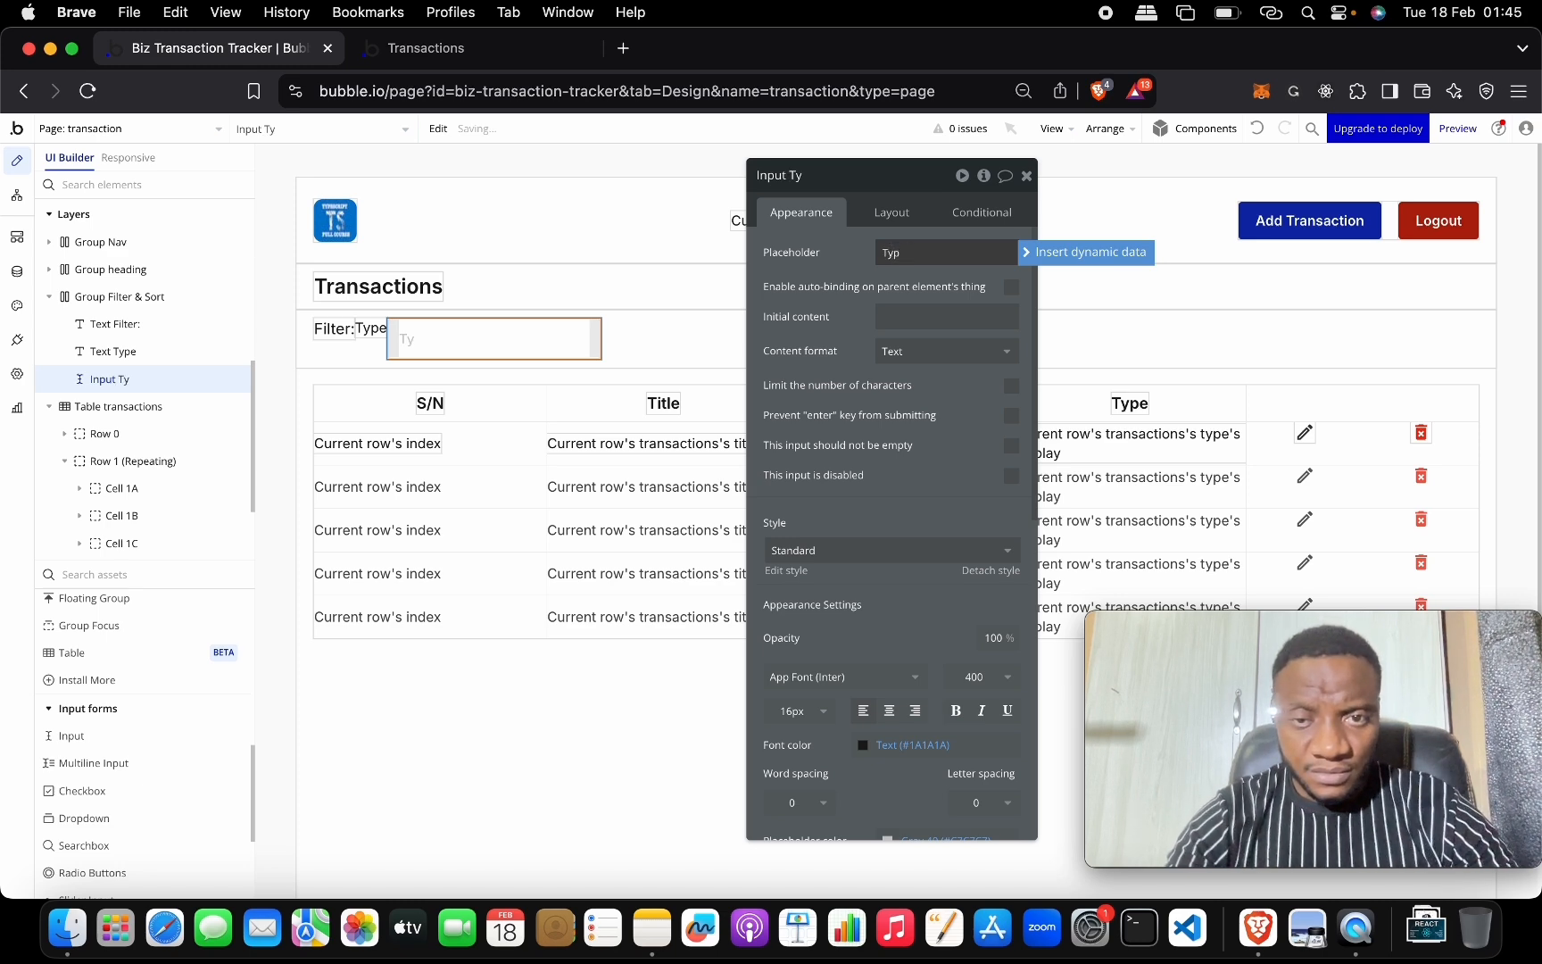
{"action": "type", "text": "Type"}
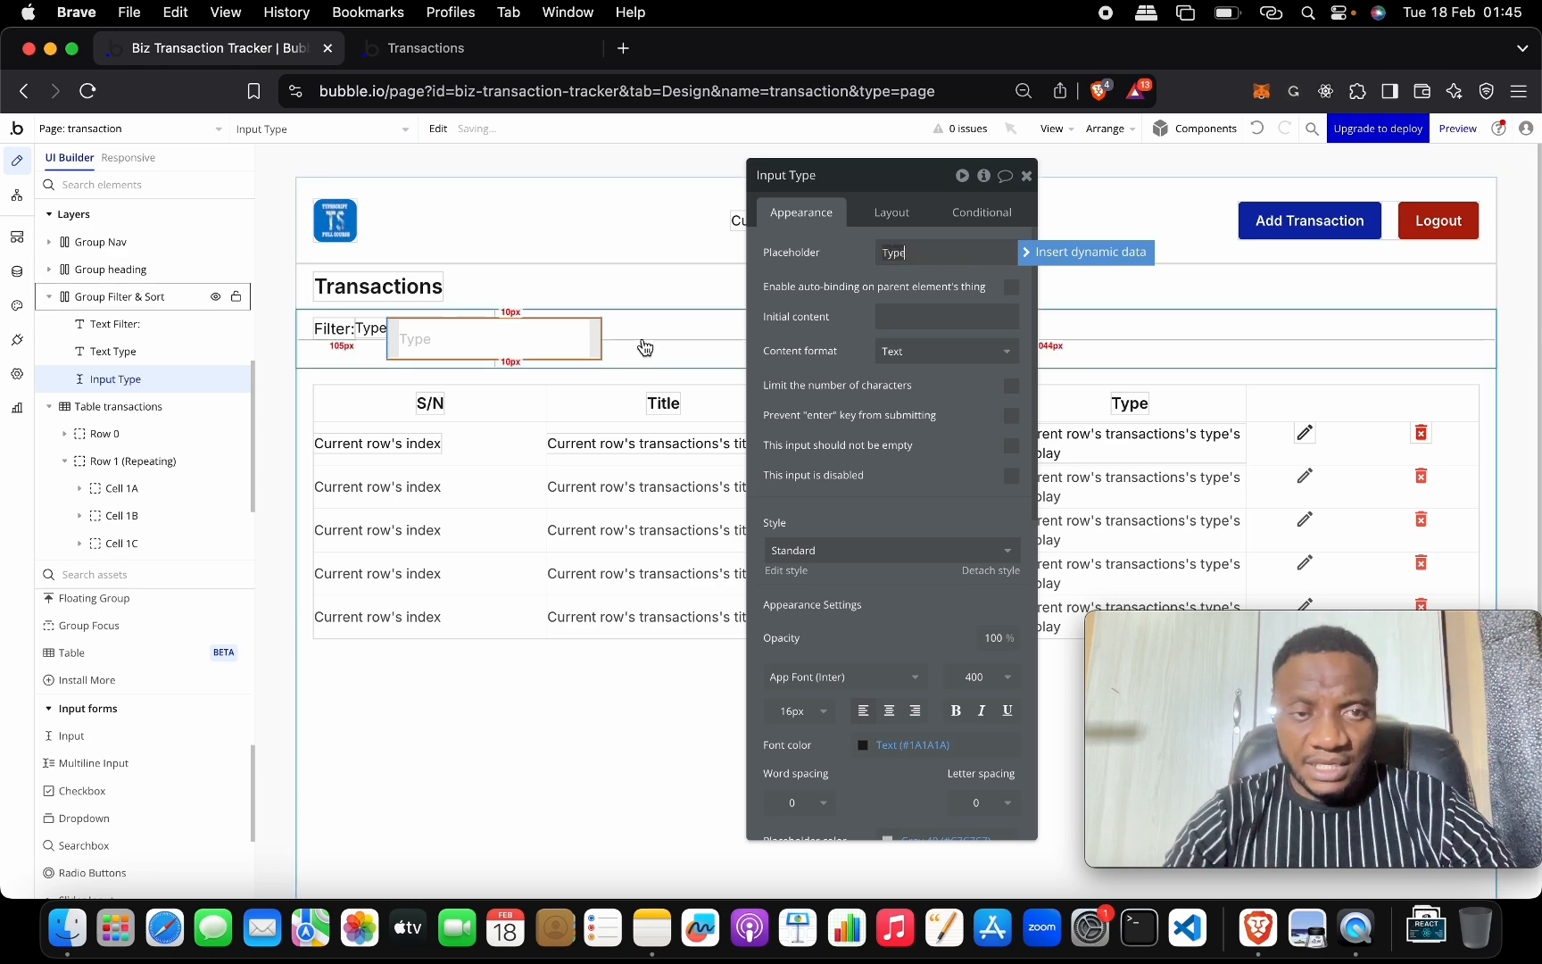
{"action": "right_click", "coordinate": [565, 343]}
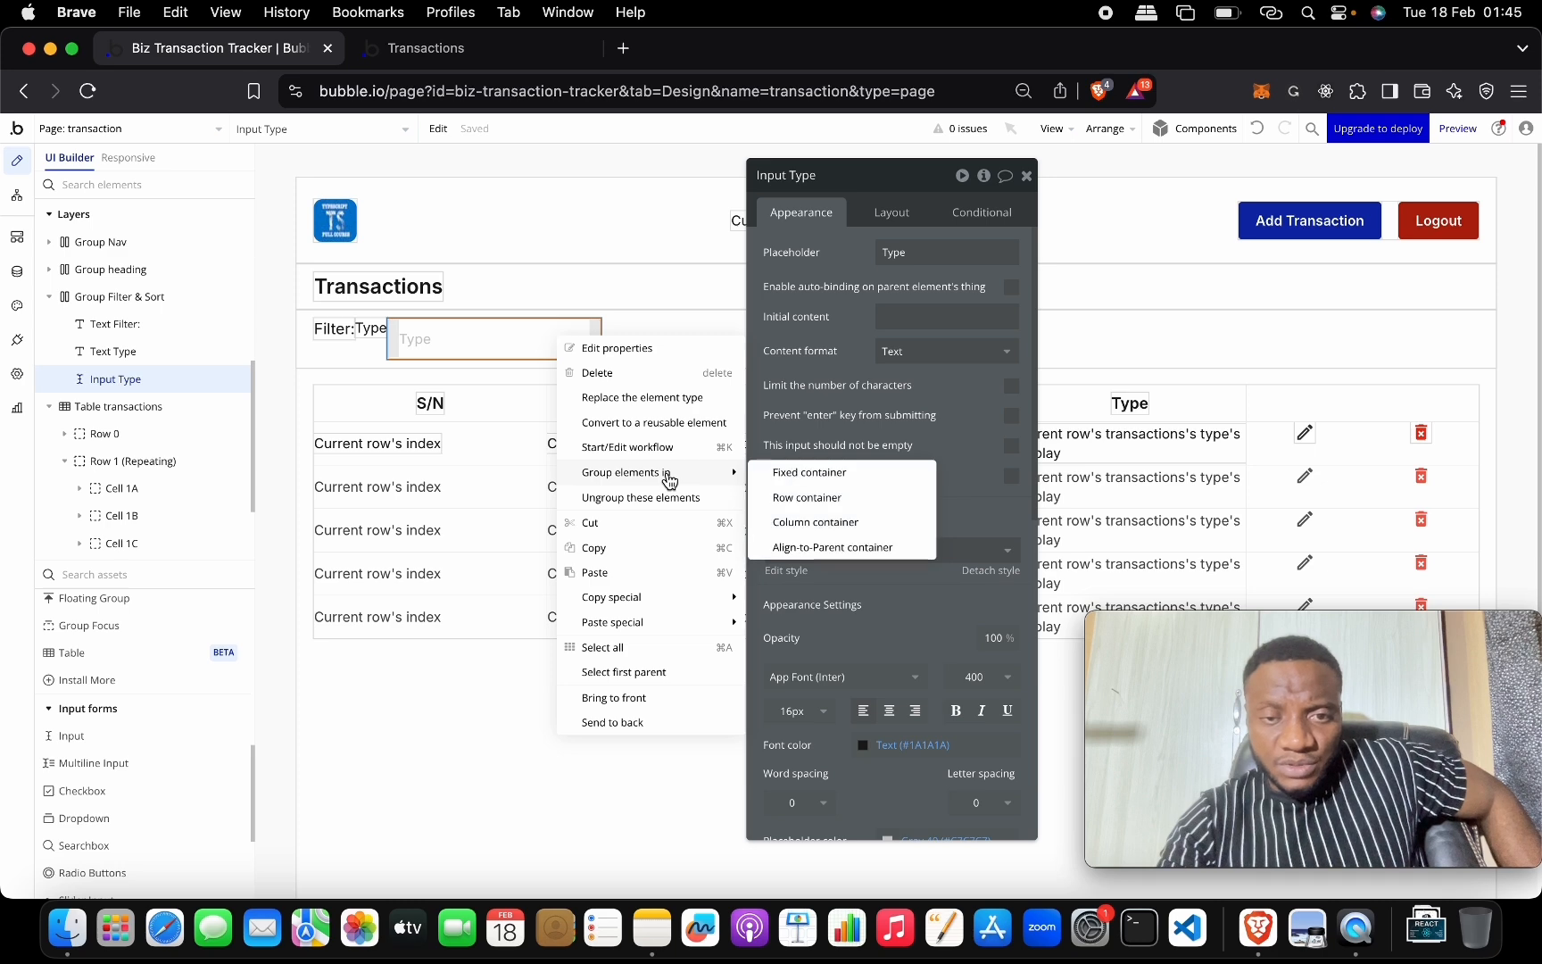
Replace the Type input's element type with a Dropdown.
{"action": "left_click", "coordinate": [690, 412]}
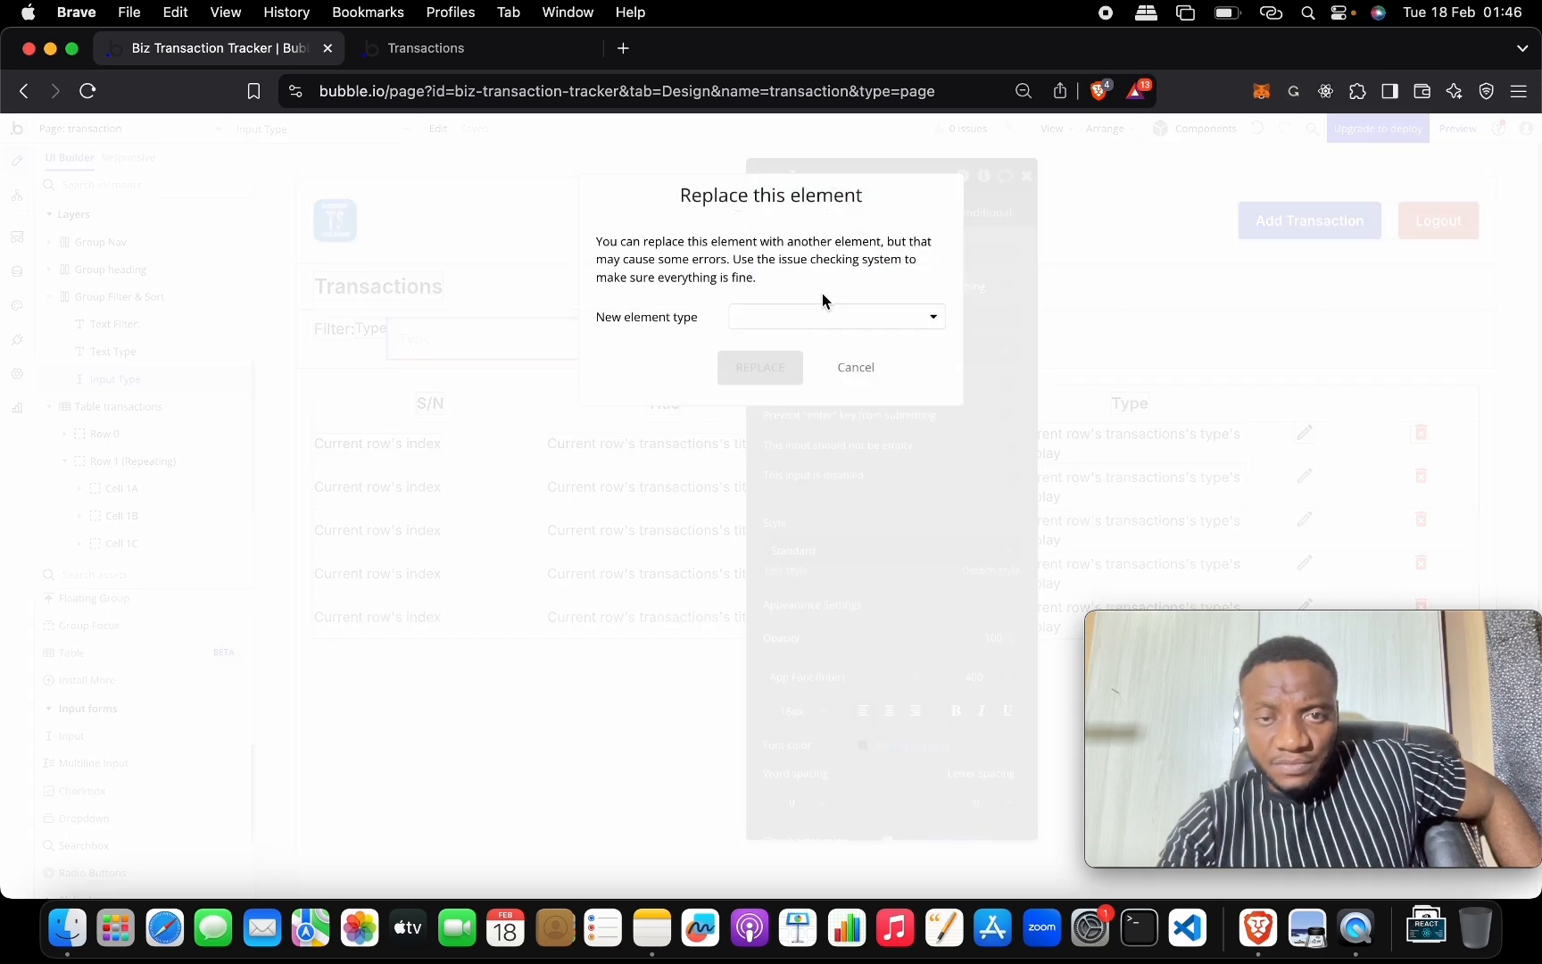
{"action": "left_click", "coordinate": [815, 311]}
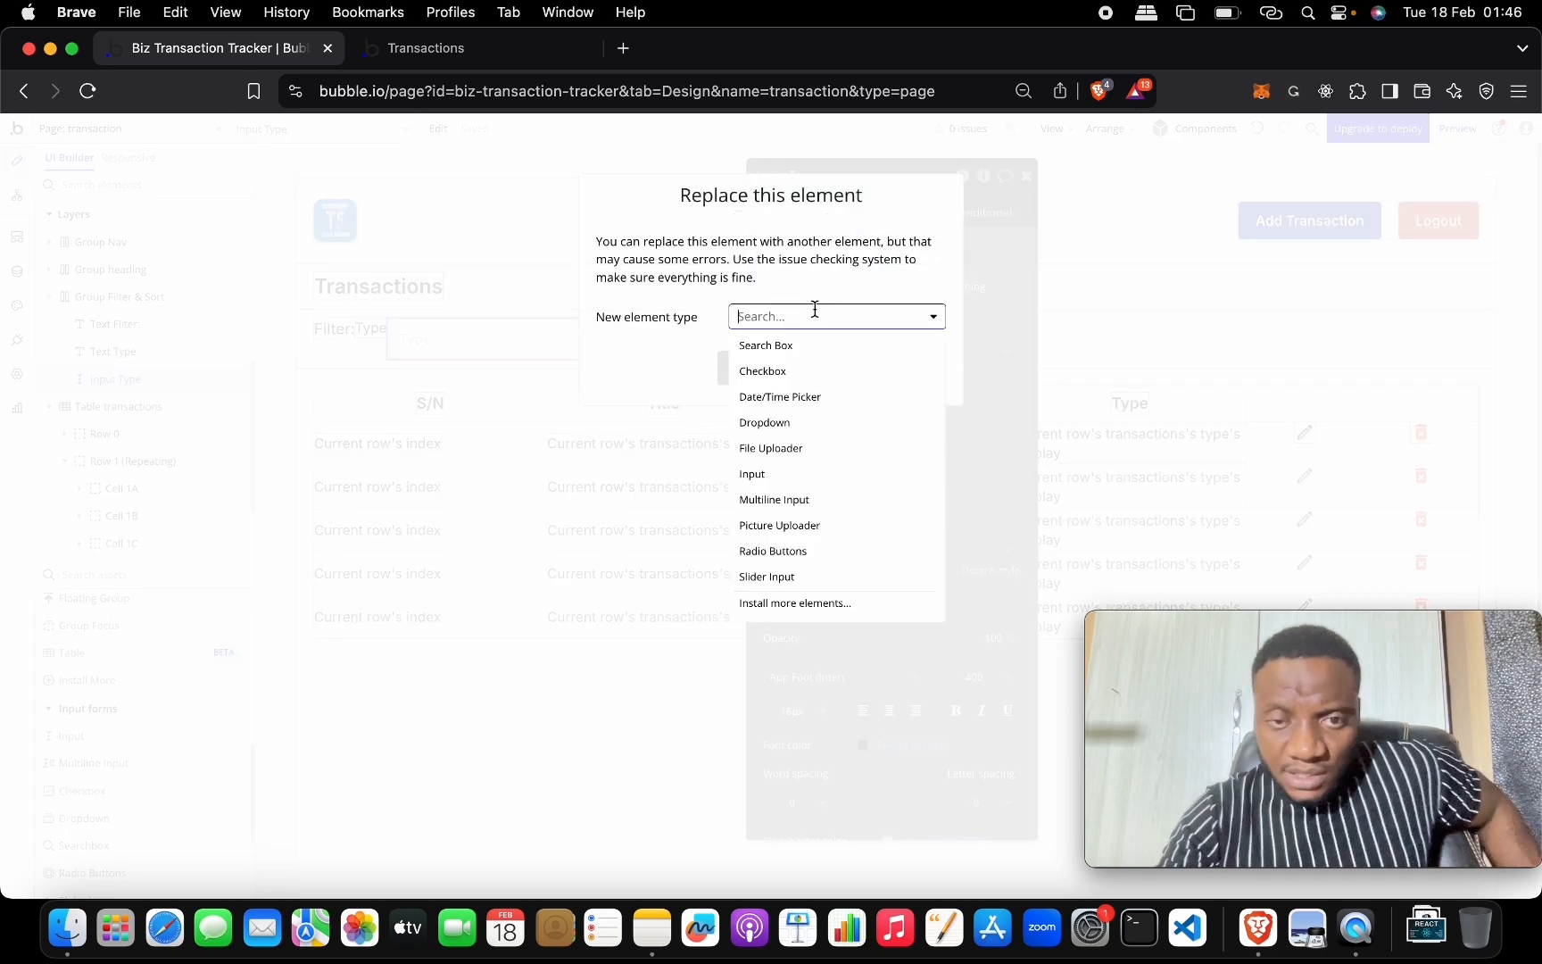
{"action": "left_click", "coordinate": [832, 430]}
{"action": "left_click", "coordinate": [781, 369]}
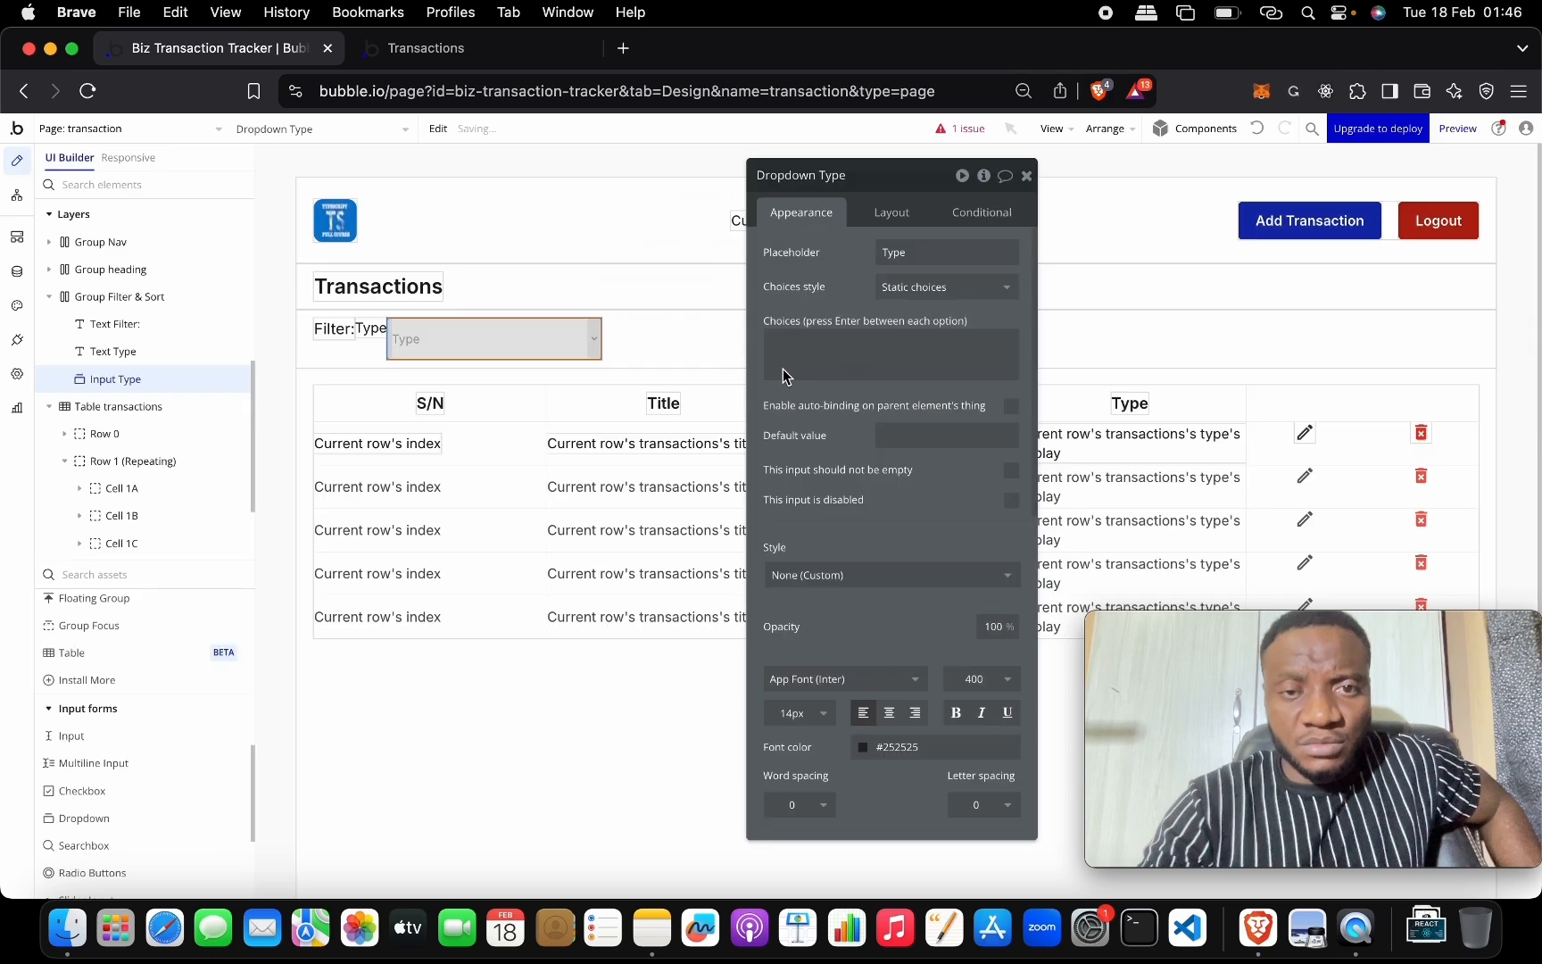
Make the dropdown's choices dynamic from All Transaction Type, captioned by Current option's Display.
{"action": "left_click", "coordinate": [896, 286]}
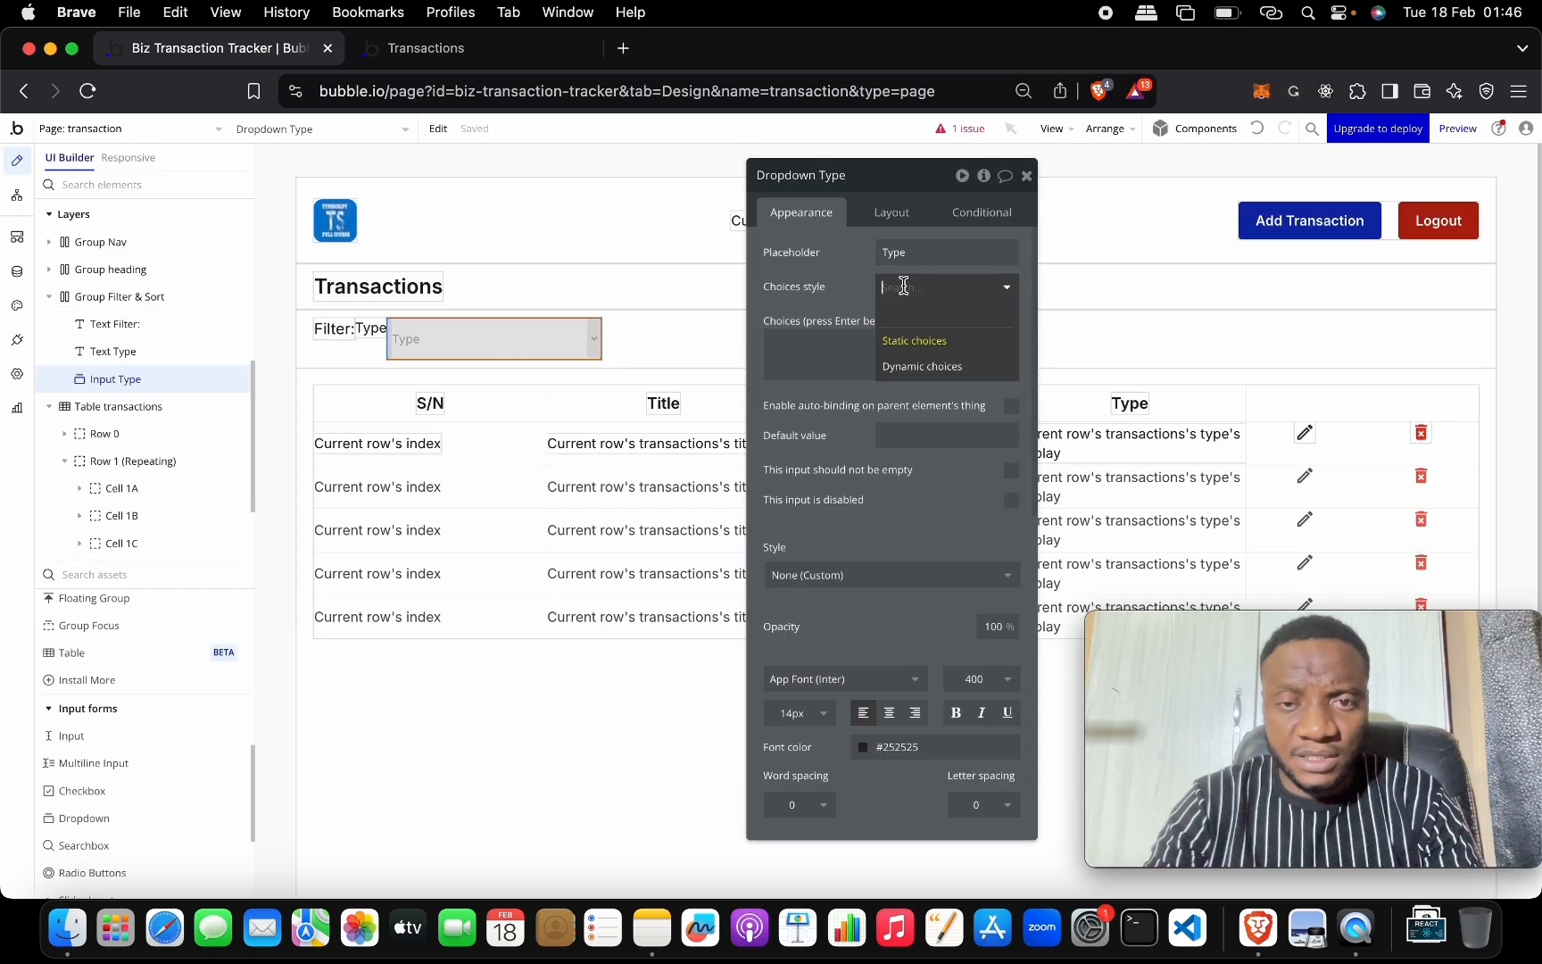
{"action": "left_click", "coordinate": [936, 367]}
{"action": "left_click", "coordinate": [929, 323]}
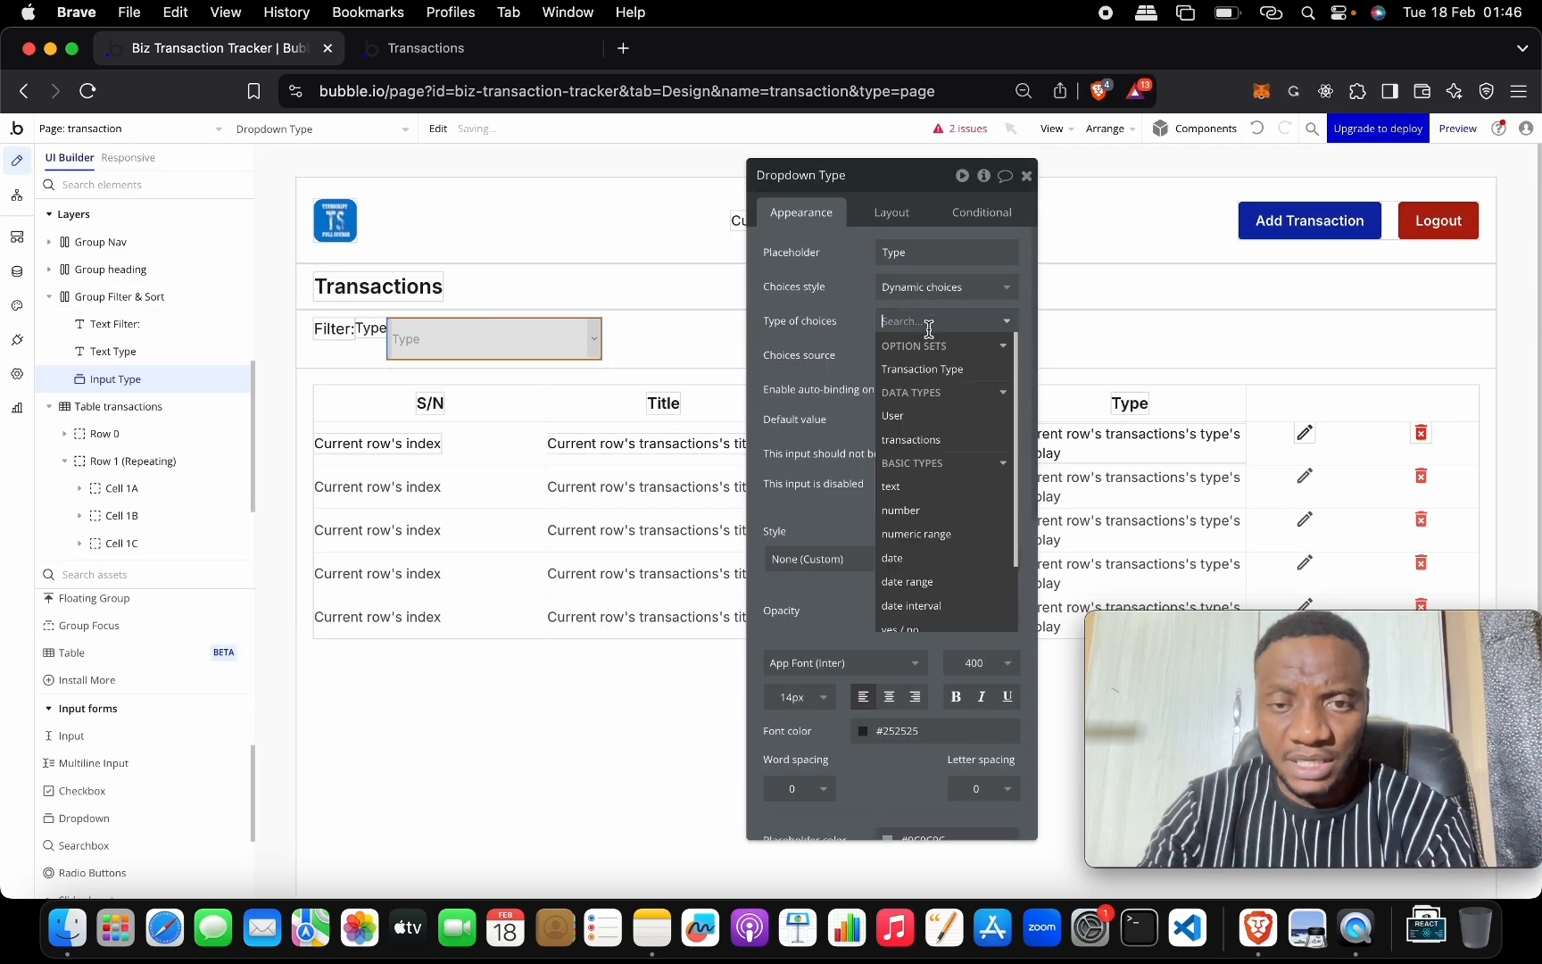
{"action": "left_click", "coordinate": [940, 368]}
{"action": "left_click", "coordinate": [939, 357]}
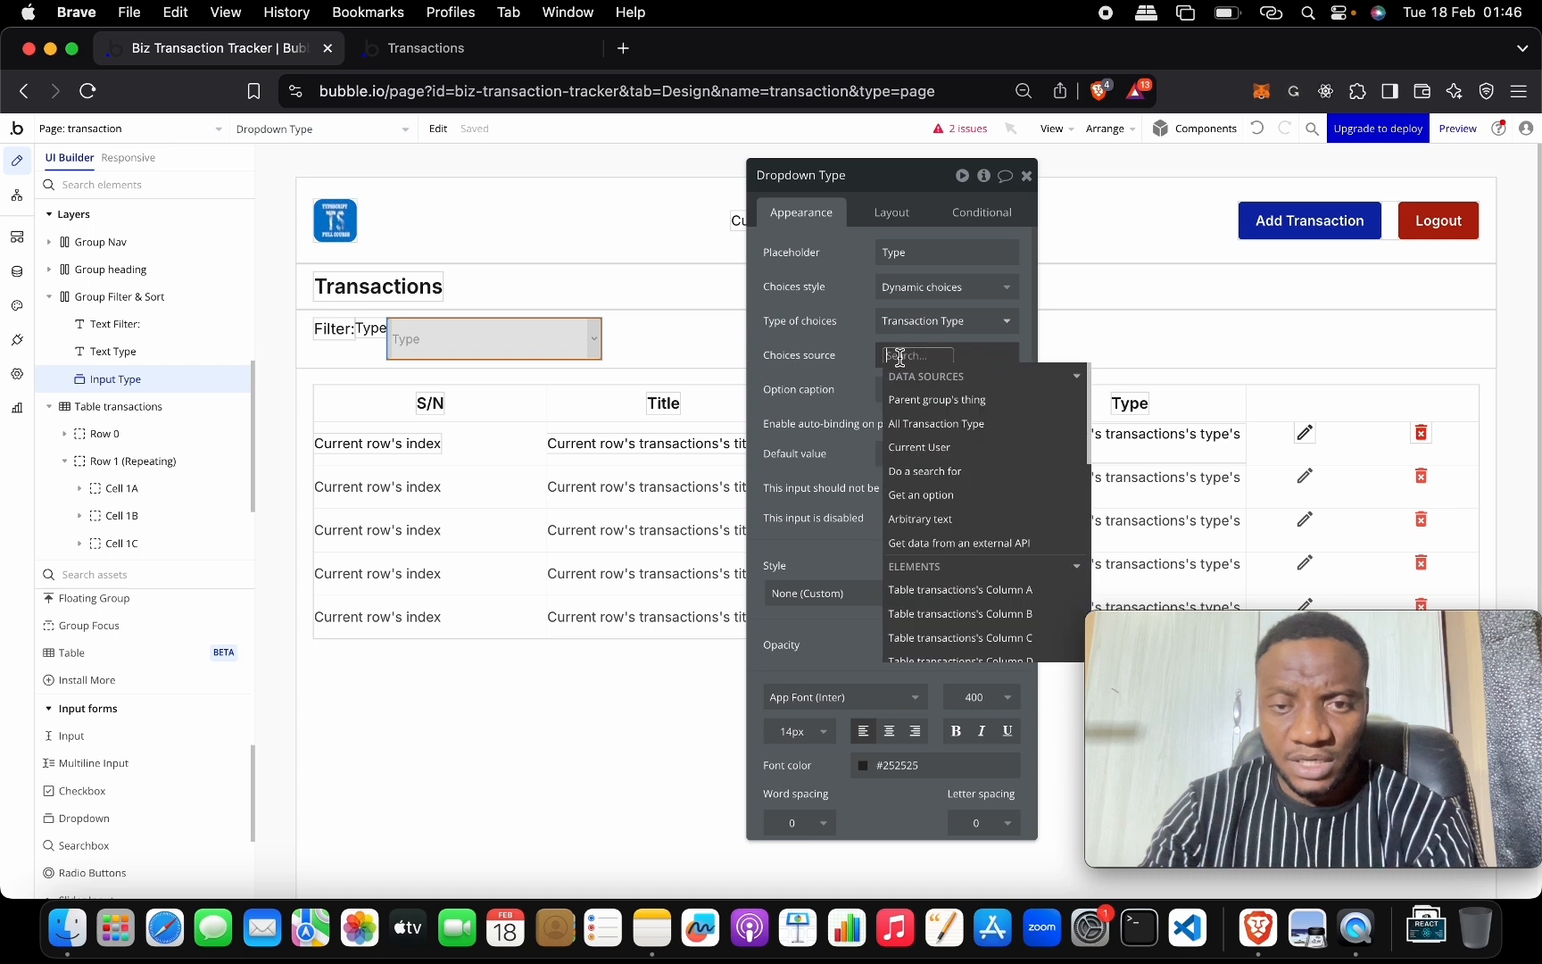
{"action": "left_click", "coordinate": [931, 403]}
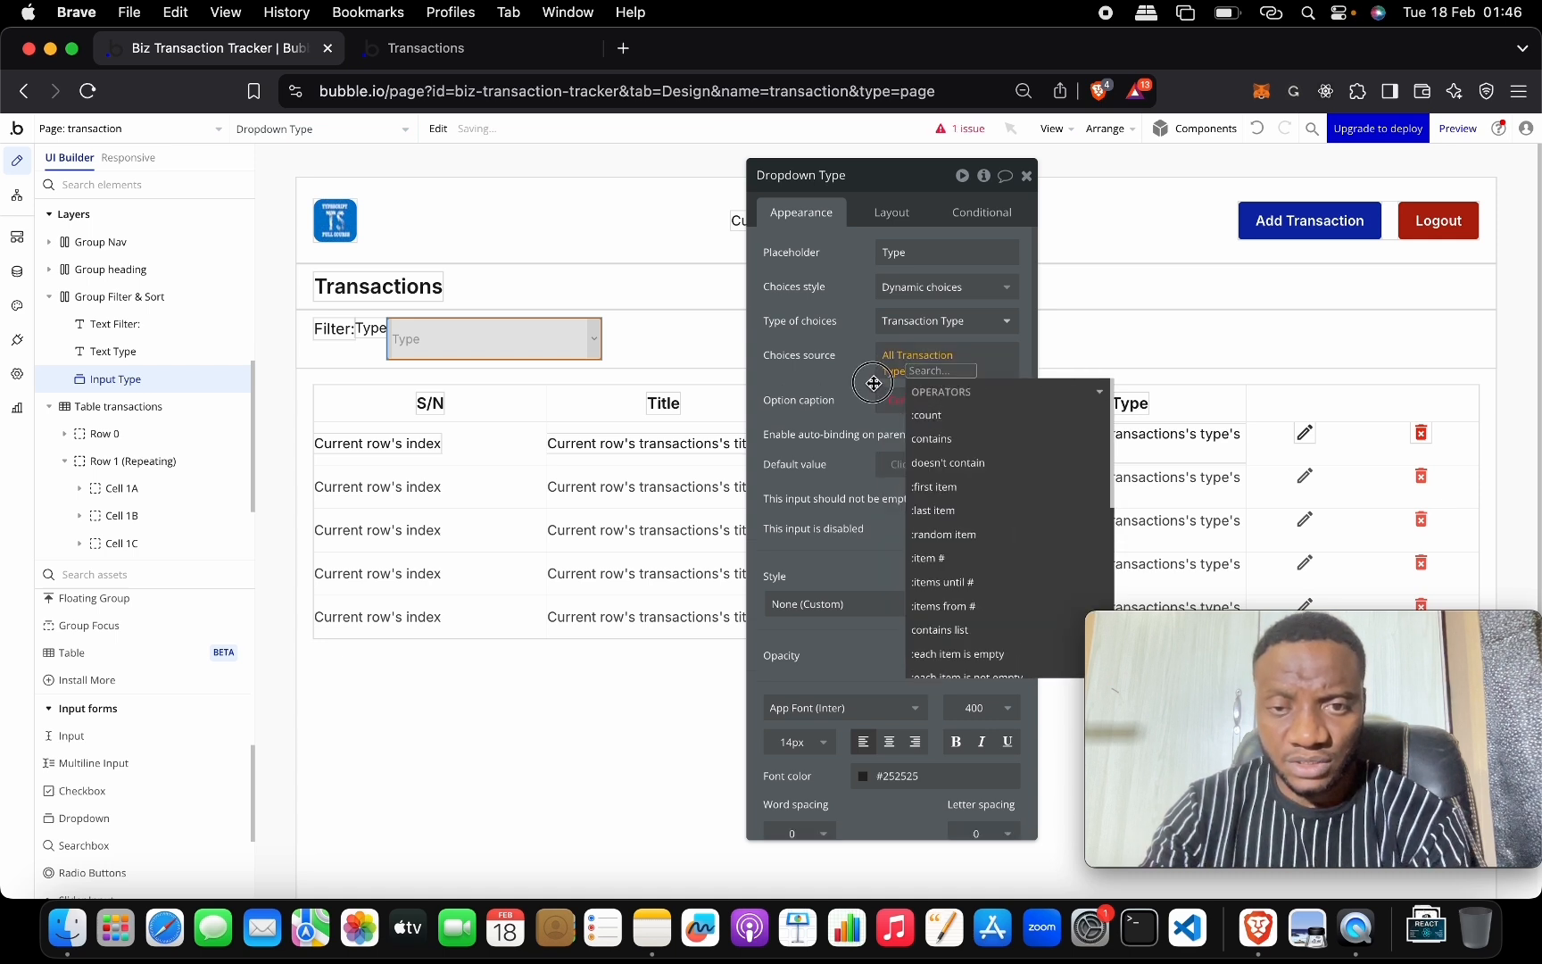
{"action": "left_click", "coordinate": [884, 382]}
{"action": "left_click", "coordinate": [936, 392]}
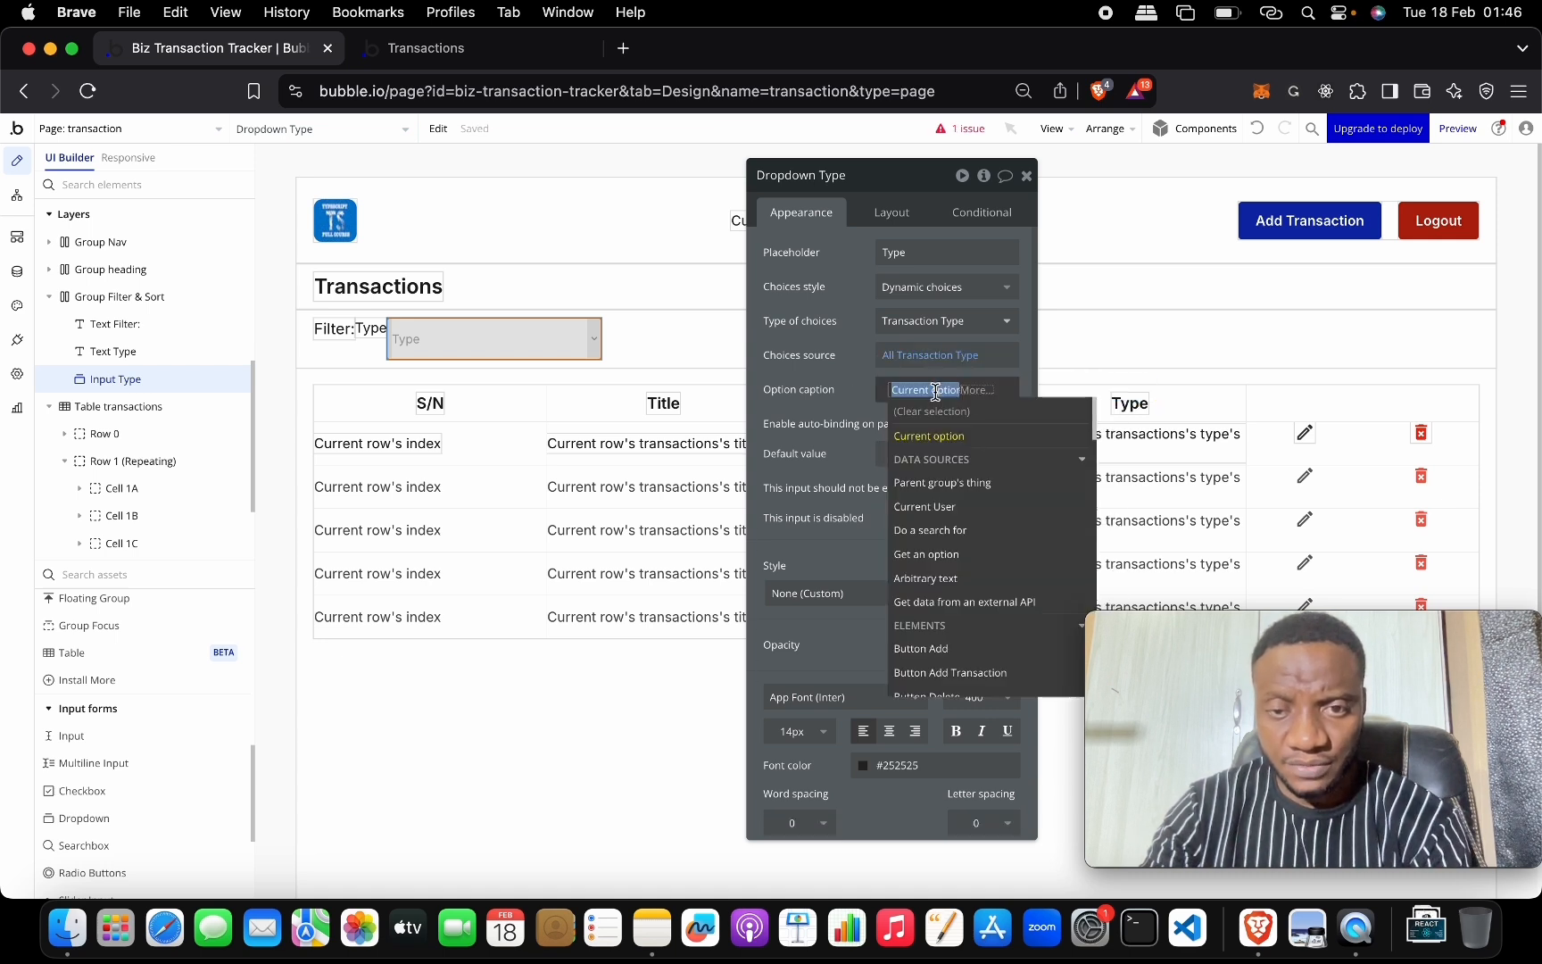
{"action": "left_click", "coordinate": [988, 444]}
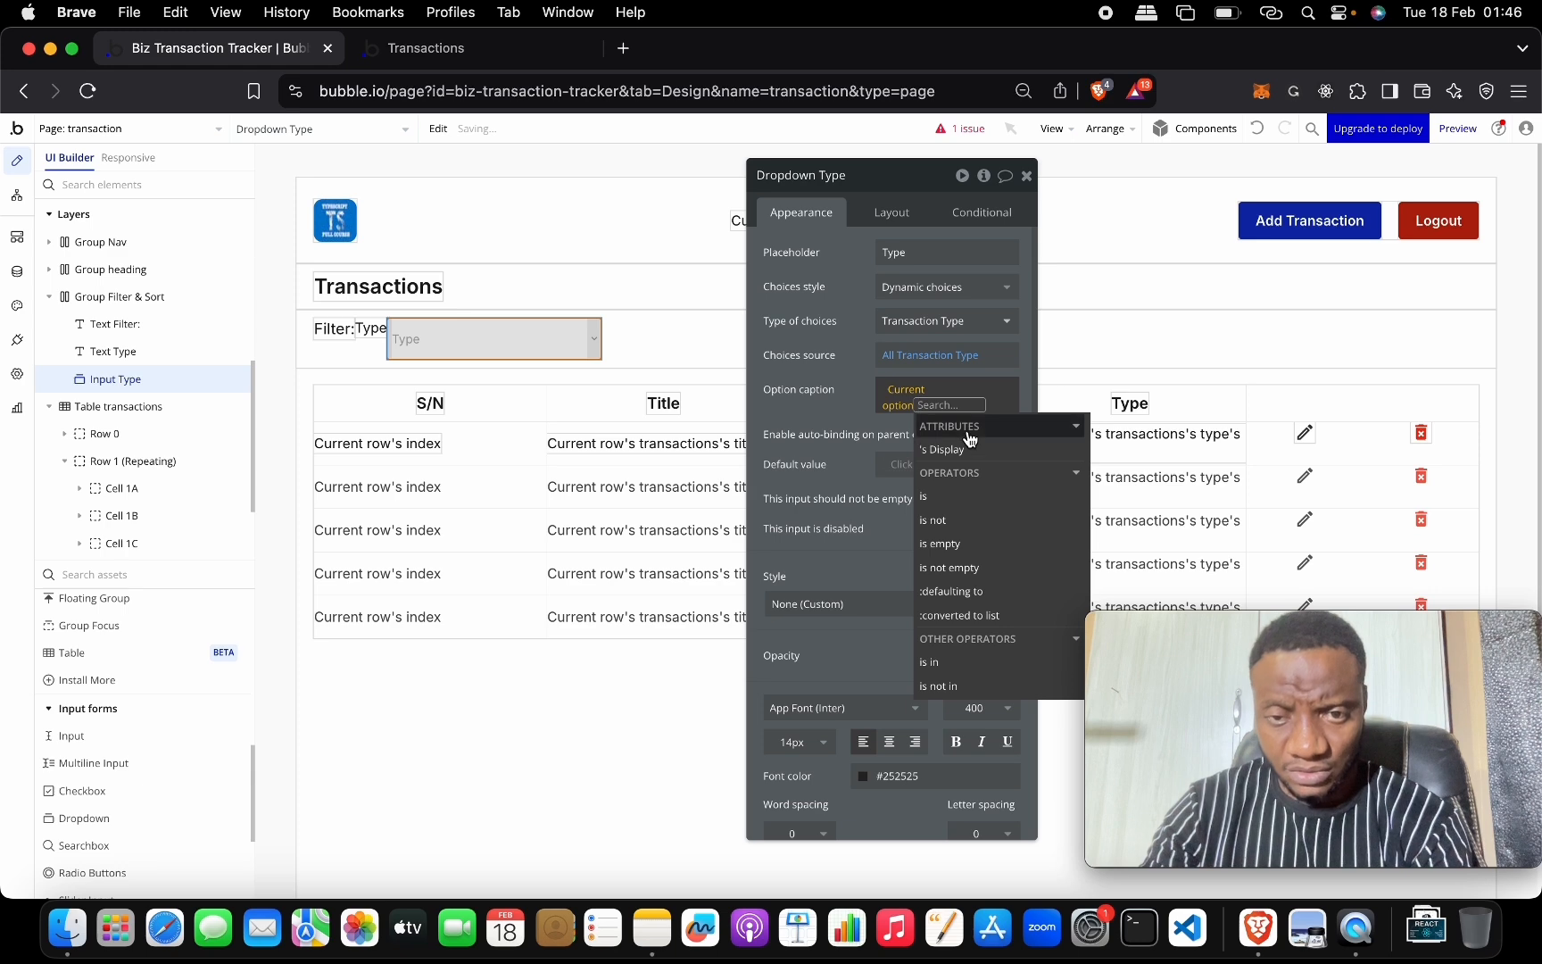
{"action": "left_click", "coordinate": [981, 443]}
{"action": "left_click", "coordinate": [855, 416]}
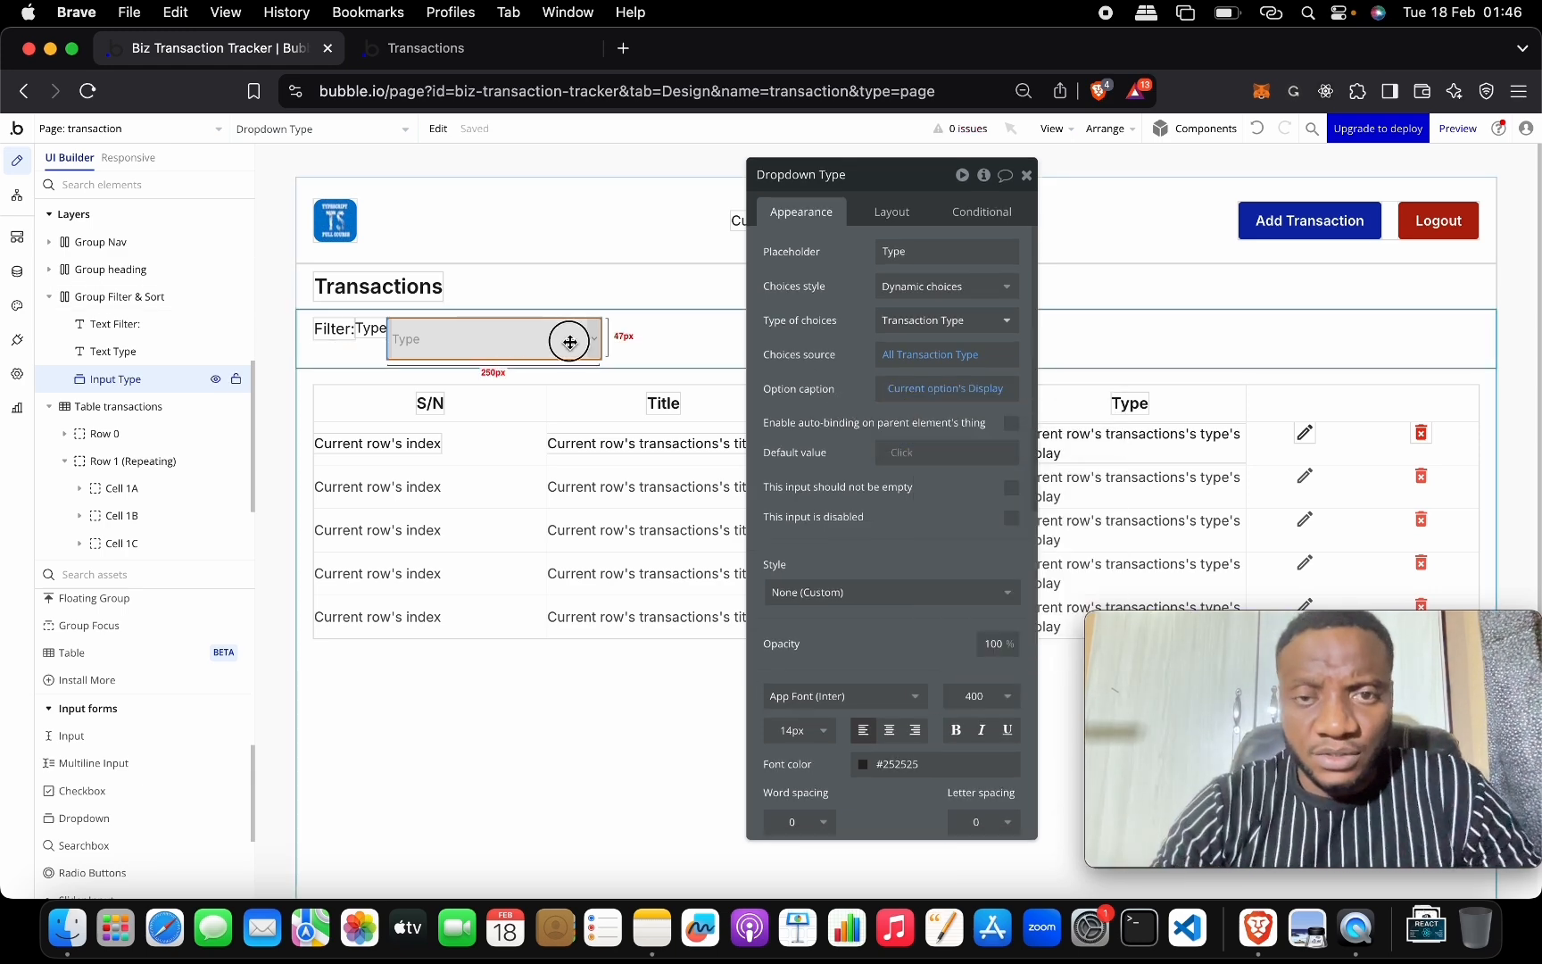
{"action": "left_click", "coordinate": [885, 212]}
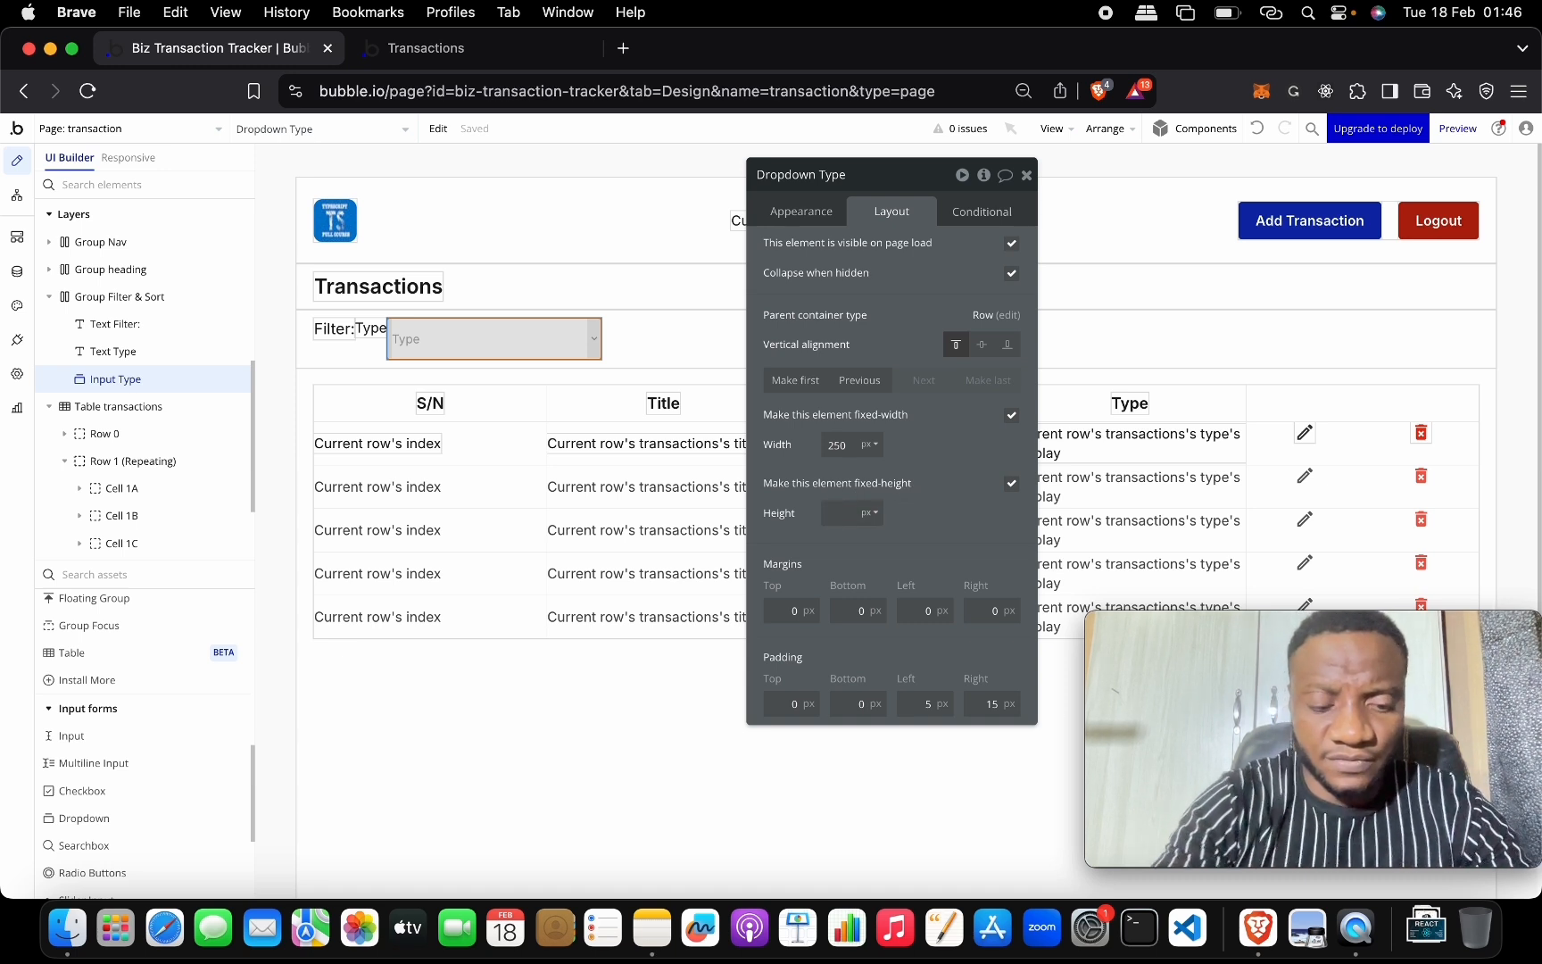
Set the dropdown height to 24 px and group the Type label and dropdown in a row container.
{"action": "key", "text": "Return"}
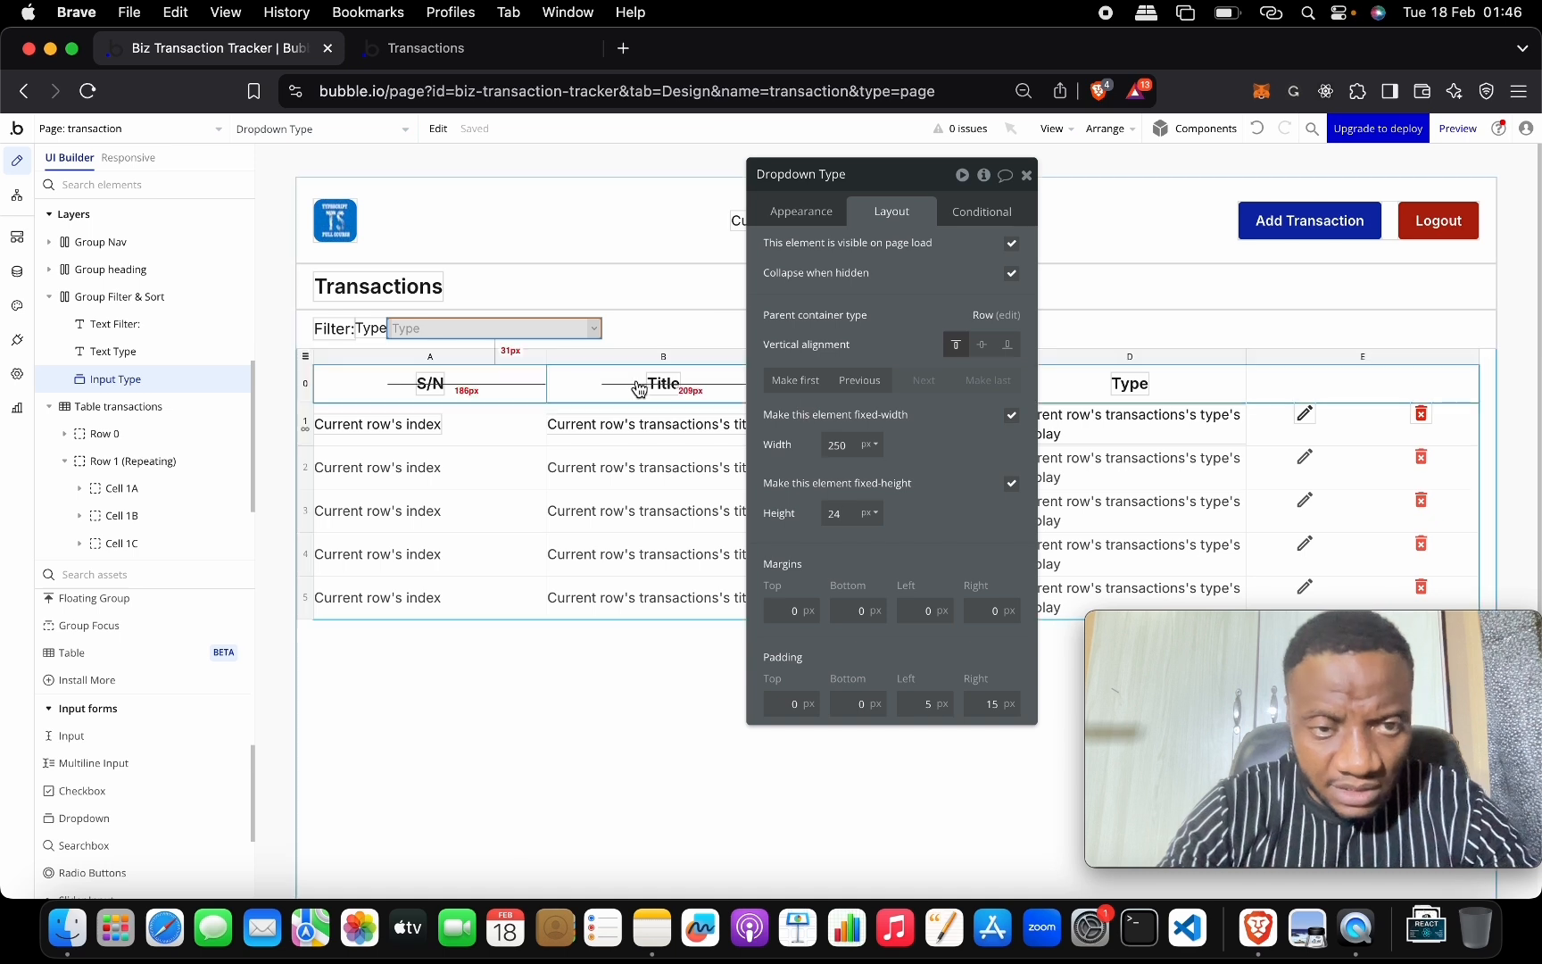
{"action": "left_click", "coordinate": [372, 327]}
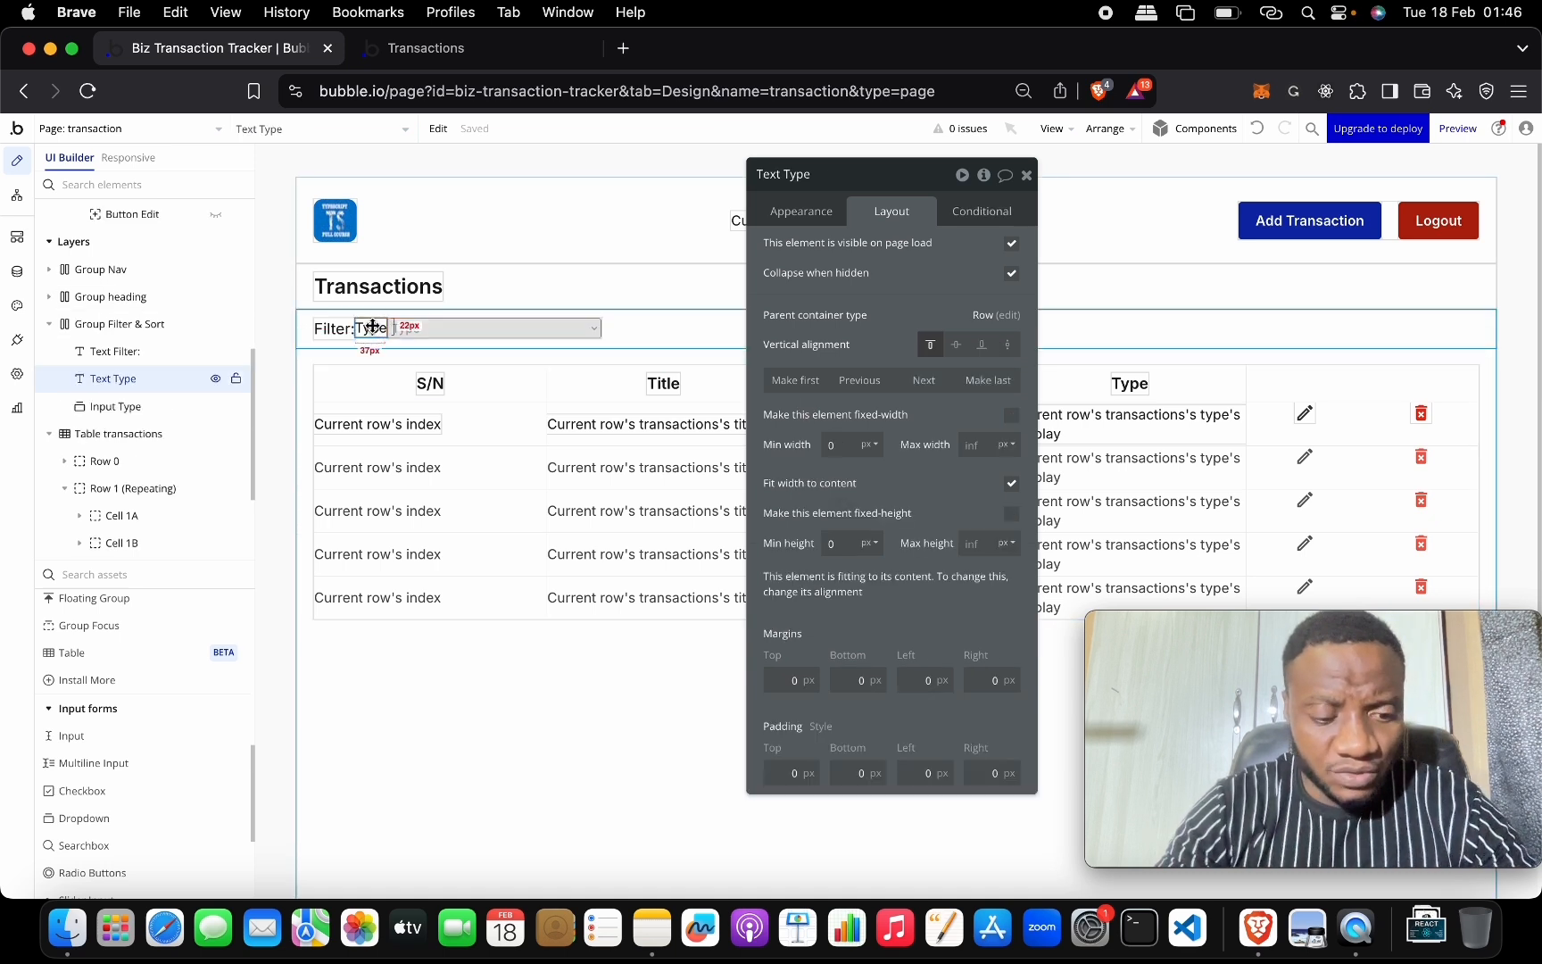
{"action": "left_click", "coordinate": [482, 329], "text": "shift"}
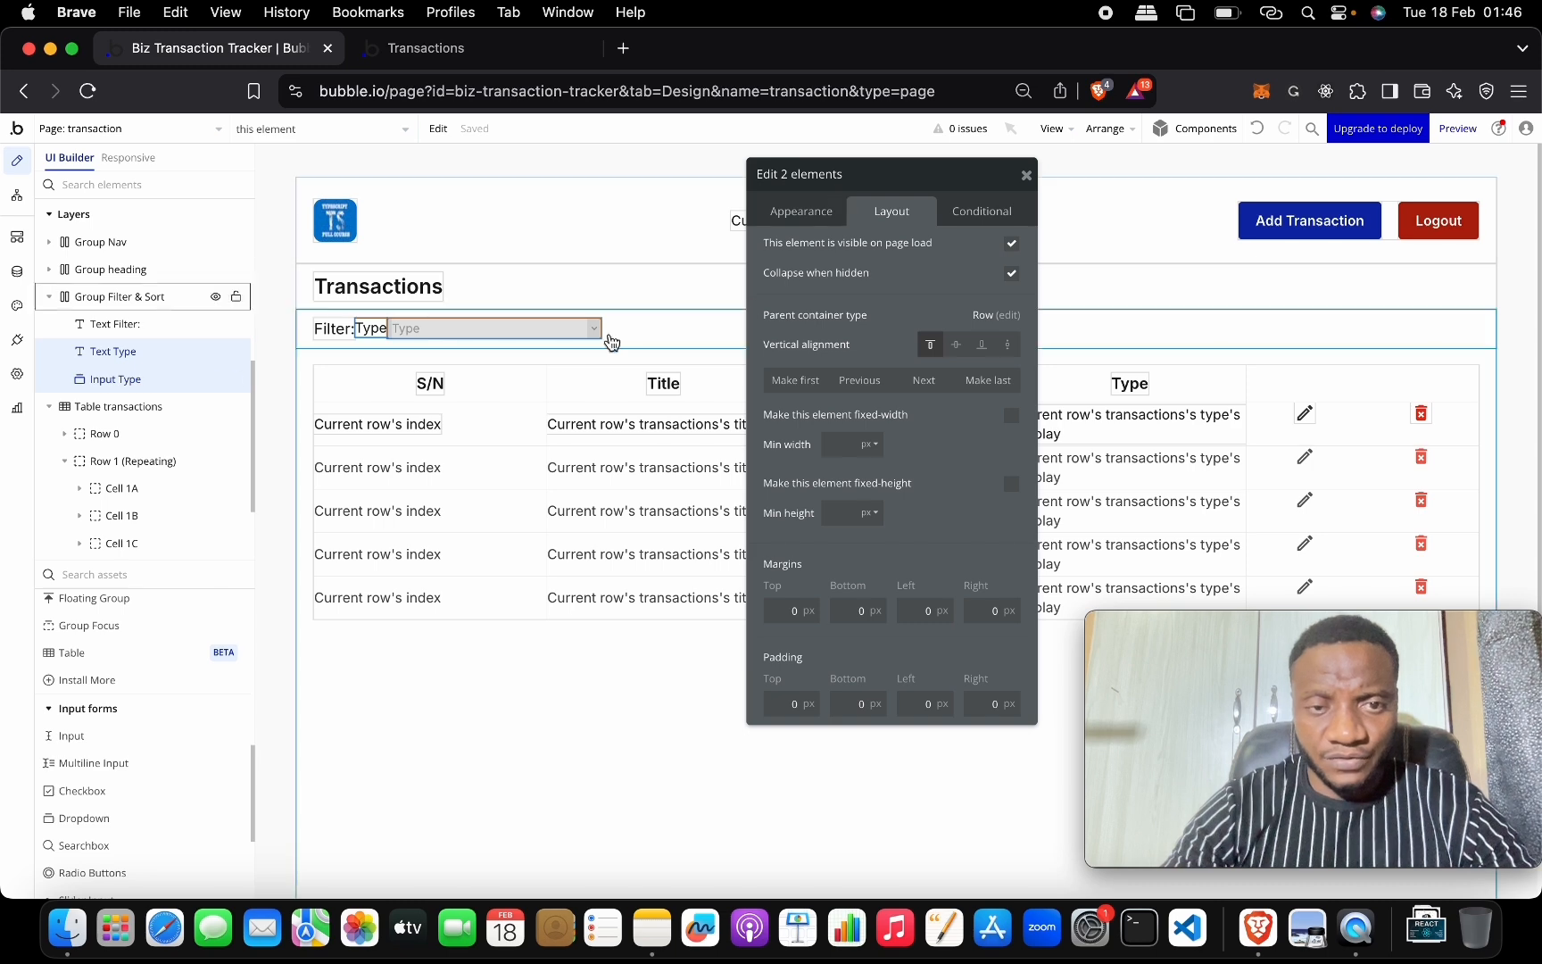
{"action": "right_click", "coordinate": [549, 337]}
{"action": "mouse_move", "coordinate": [665, 442]}
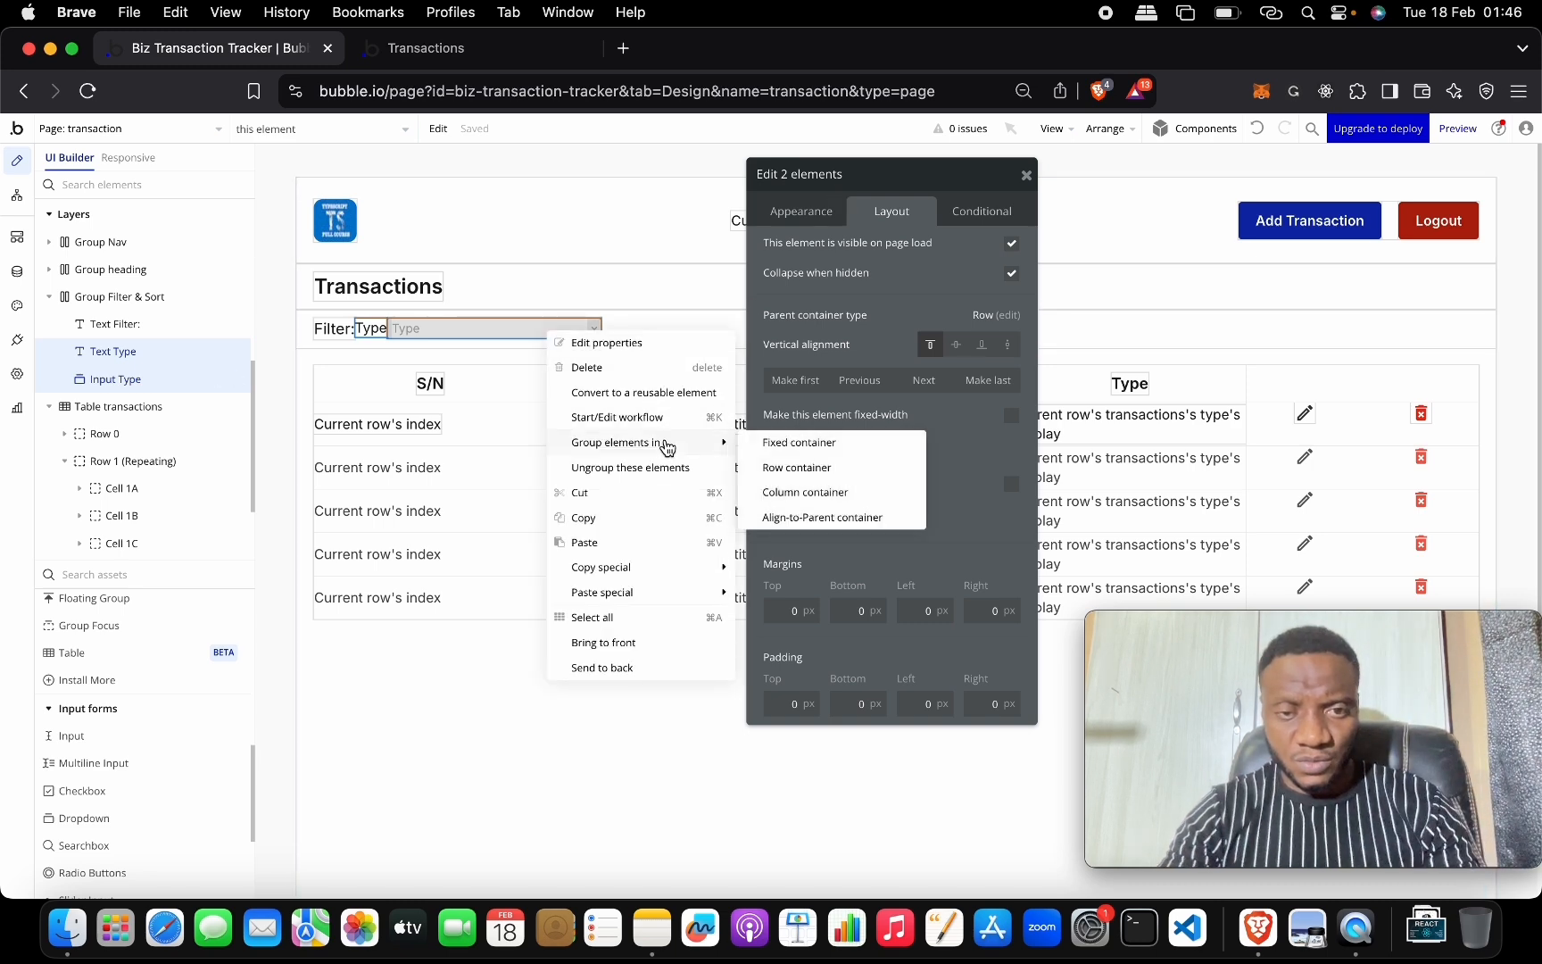
{"action": "left_click", "coordinate": [797, 467]}
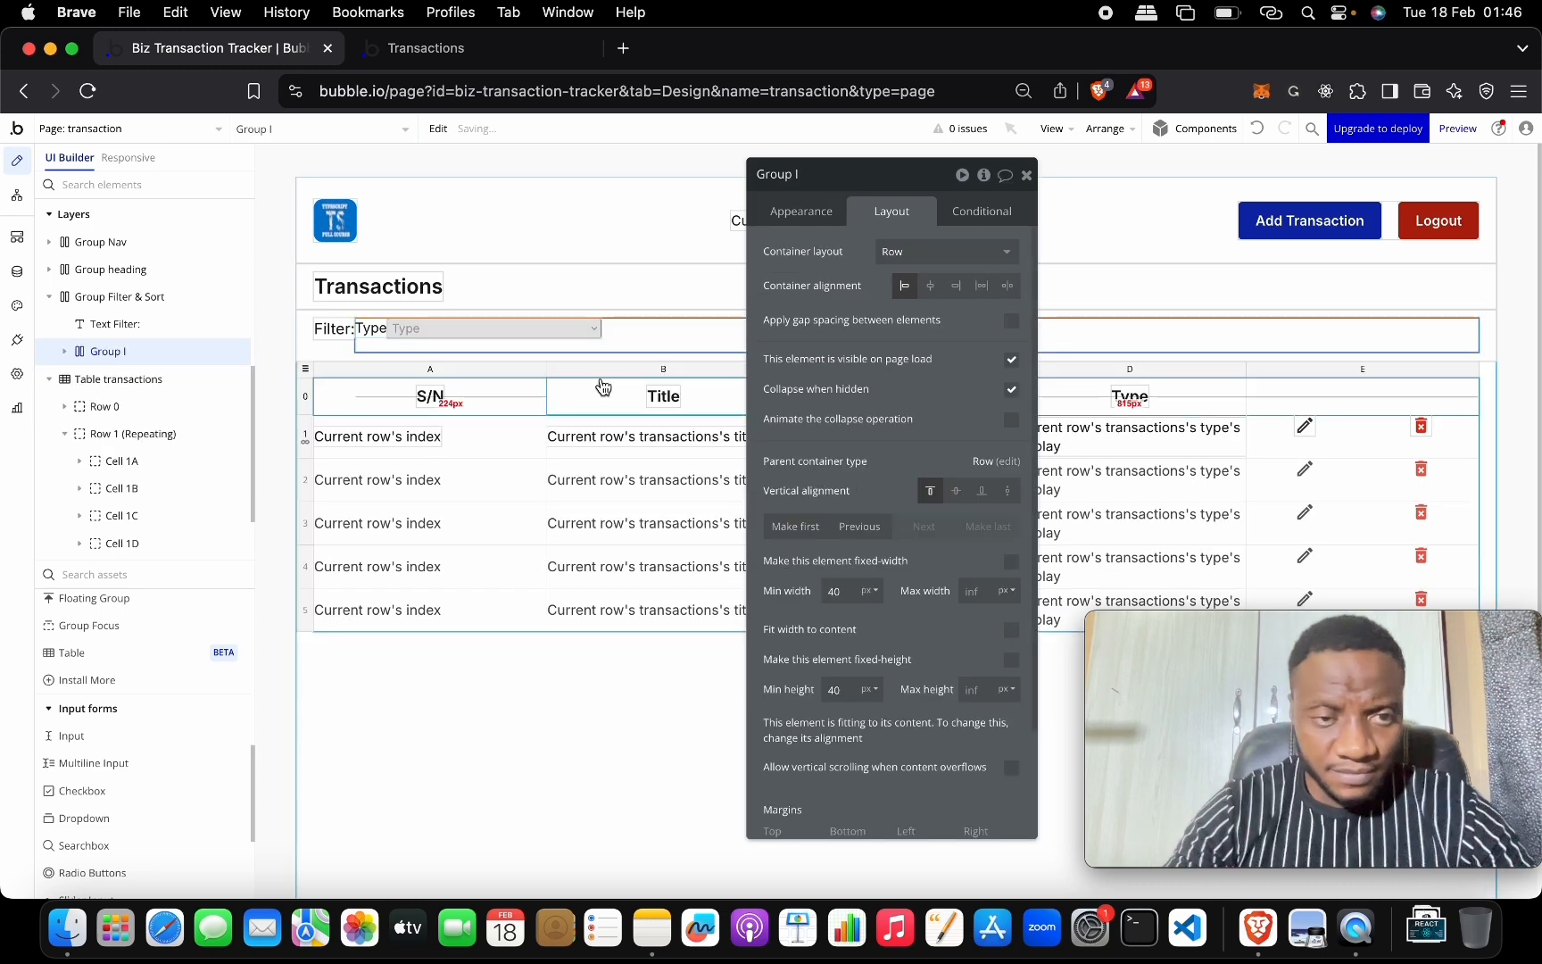
Name the new group Group Dropdown and make it fit its content.
{"action": "left_click", "coordinate": [818, 175]}
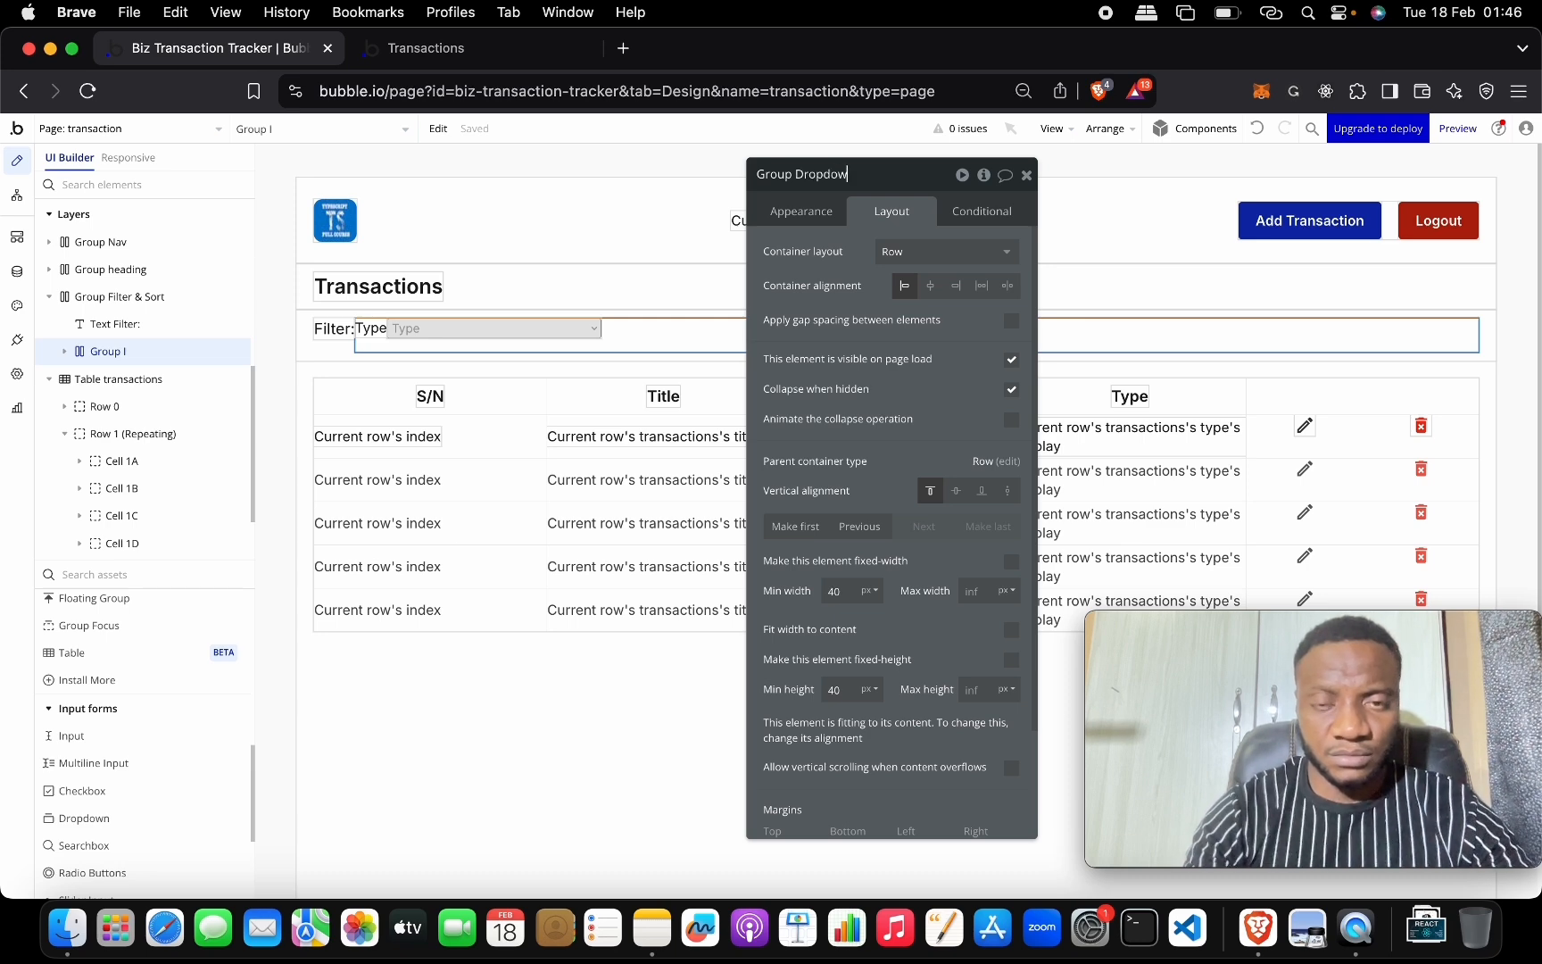
{"action": "scroll", "coordinate": [923, 478], "scroll_direction": "down", "scroll_amount": 3}
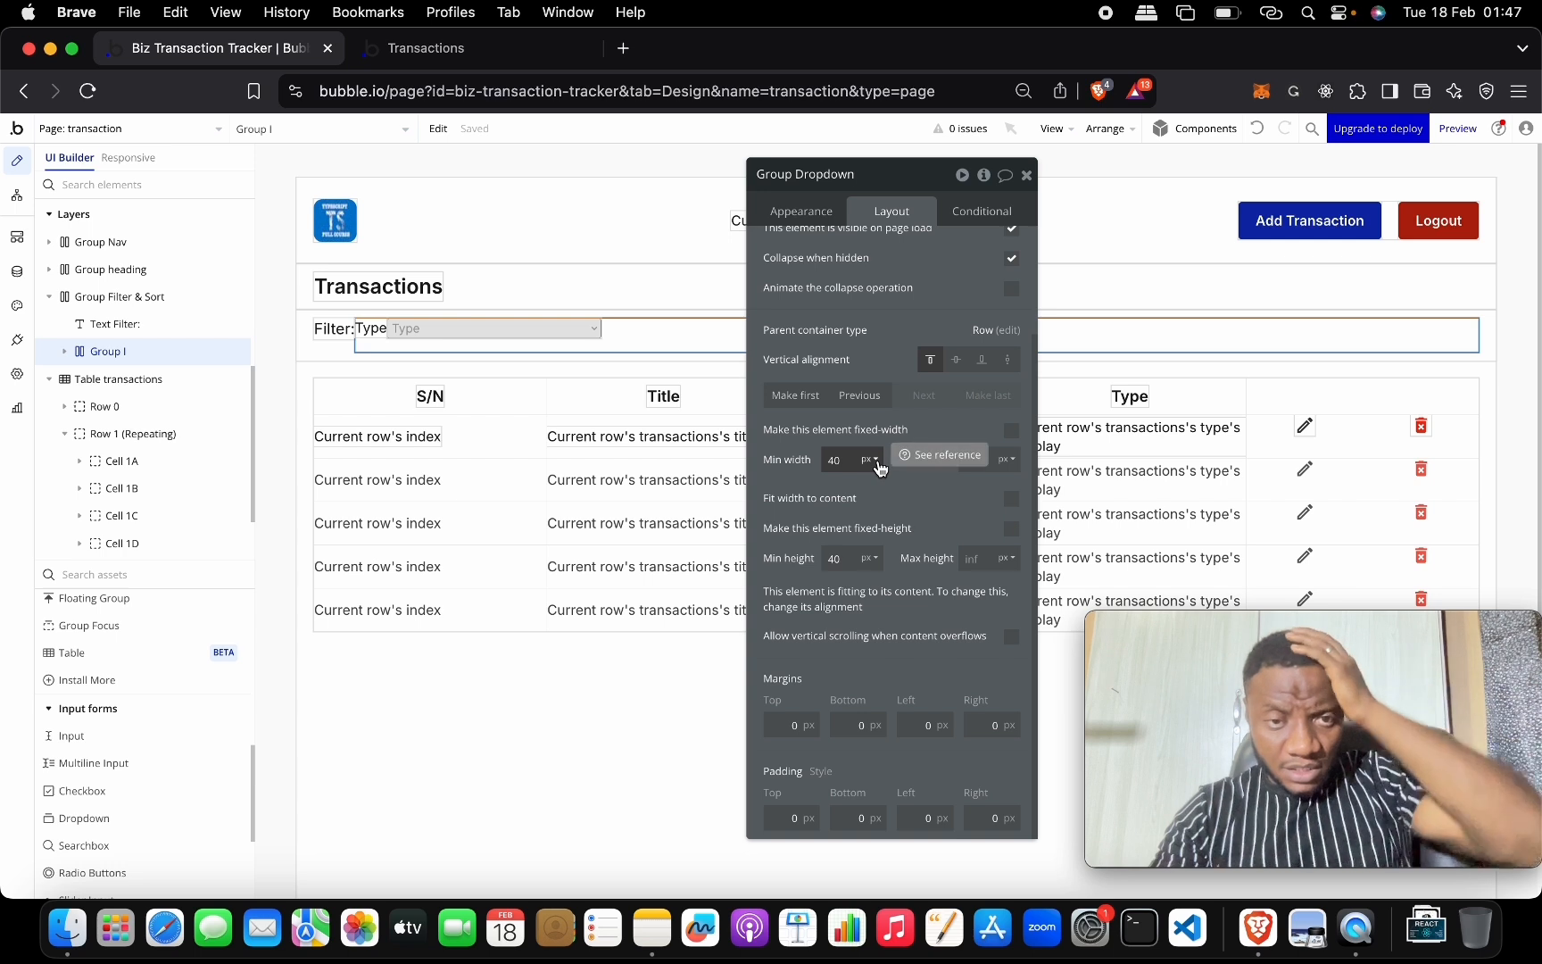
{"action": "left_click", "coordinate": [725, 342]}
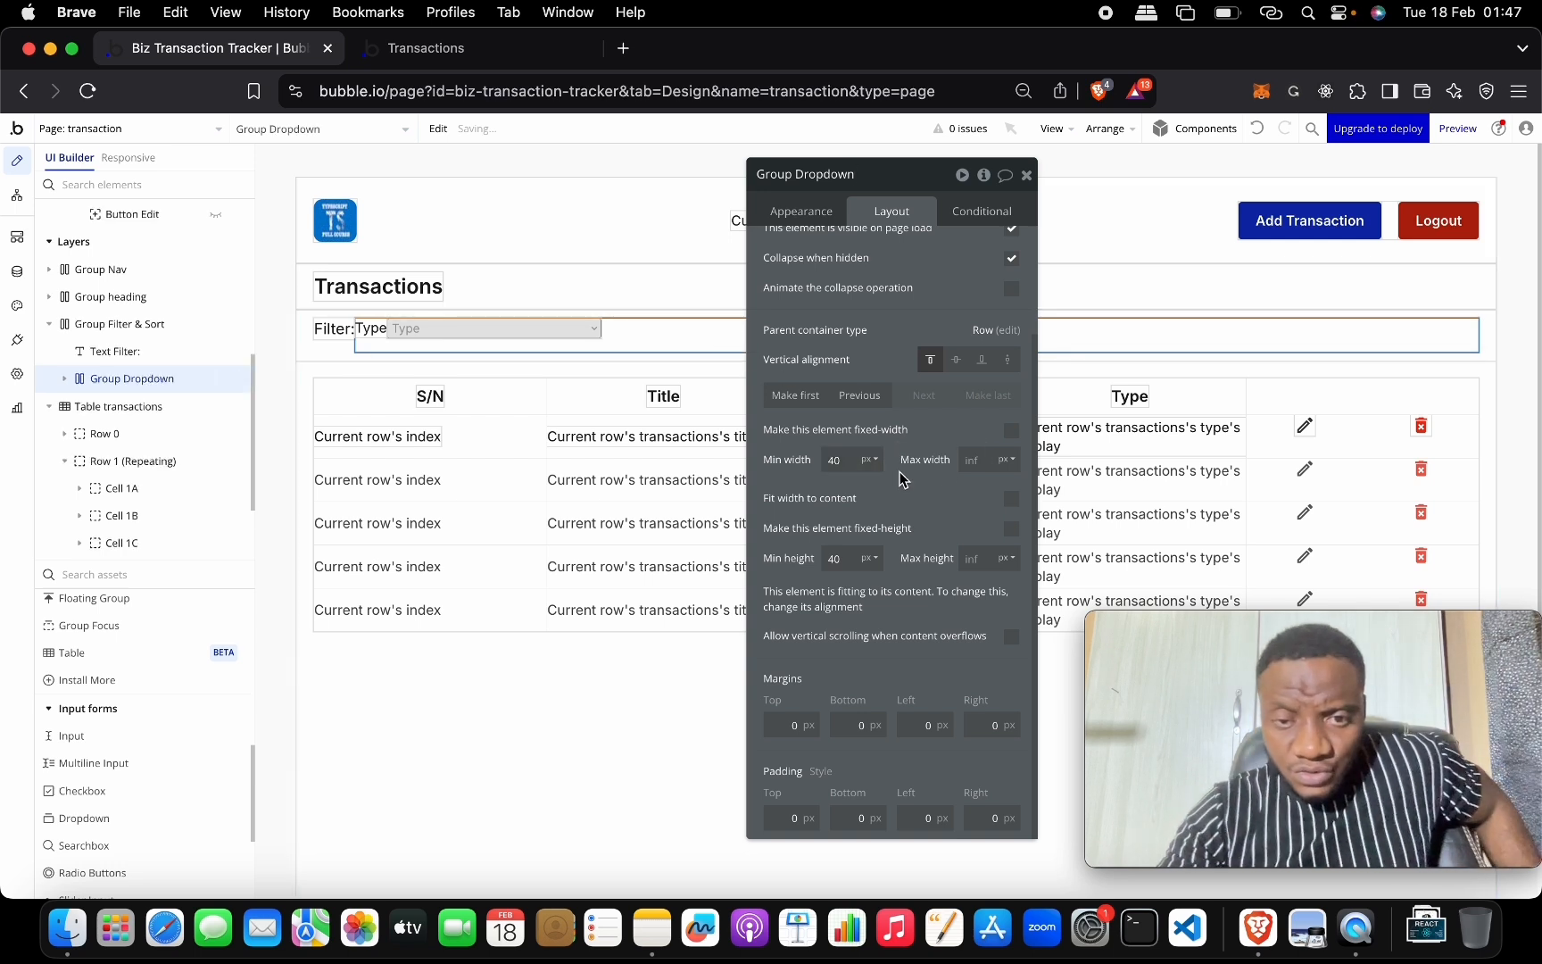
{"action": "left_click", "coordinate": [1014, 500]}
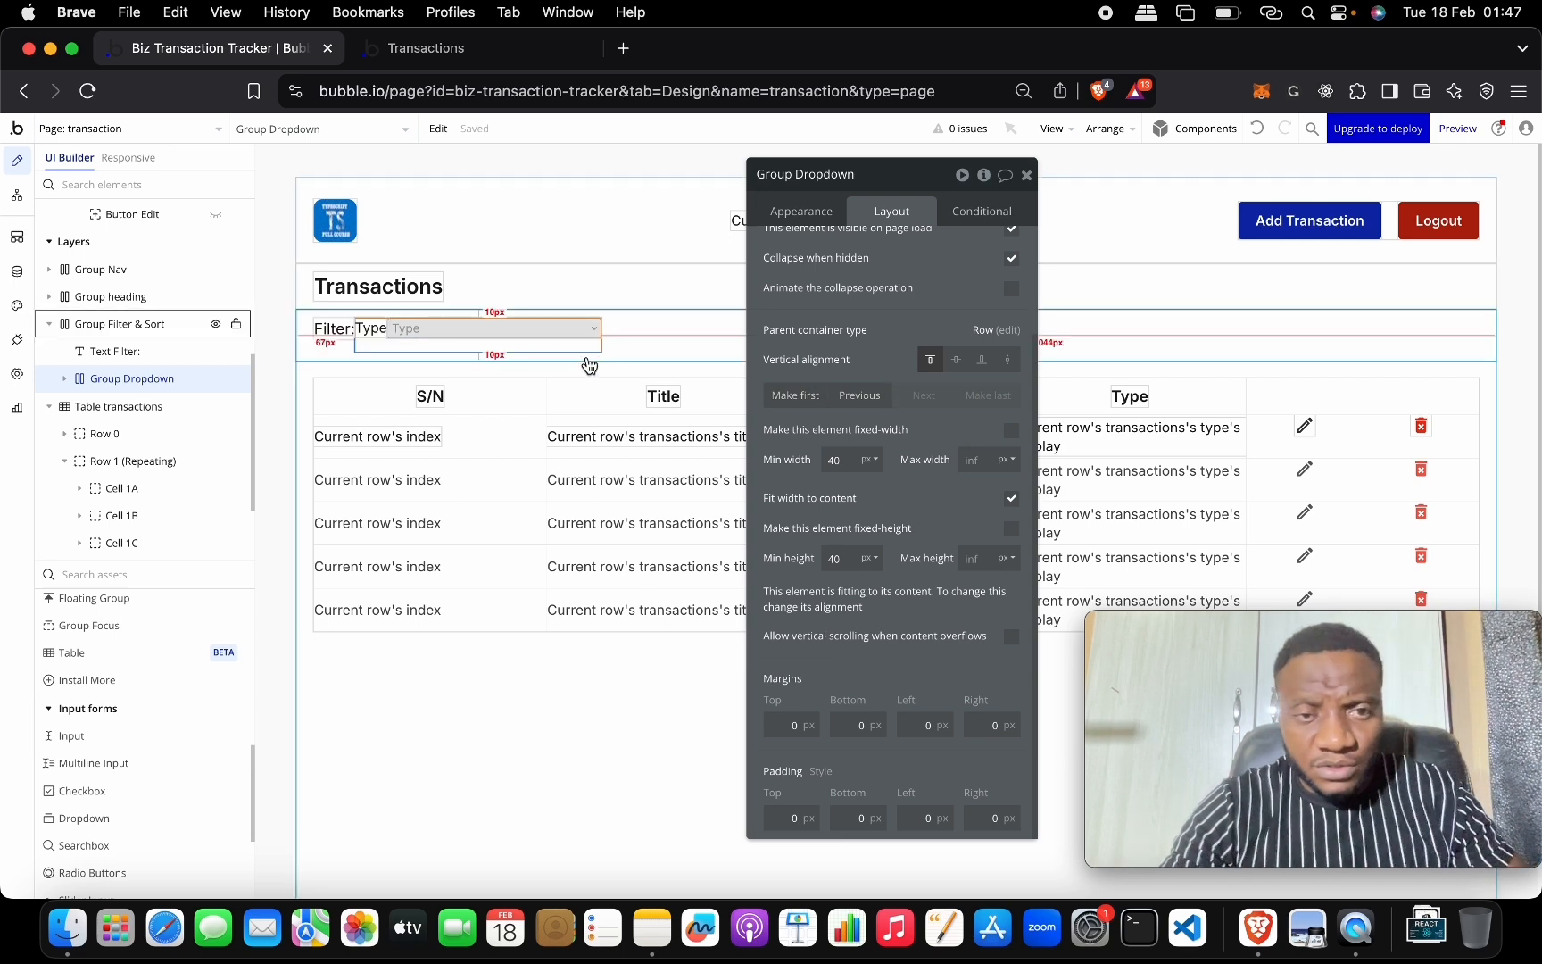
Change the label text from Type to 'Type:'.
{"action": "left_click", "coordinate": [379, 329]}
{"action": "left_click", "coordinate": [799, 212]}
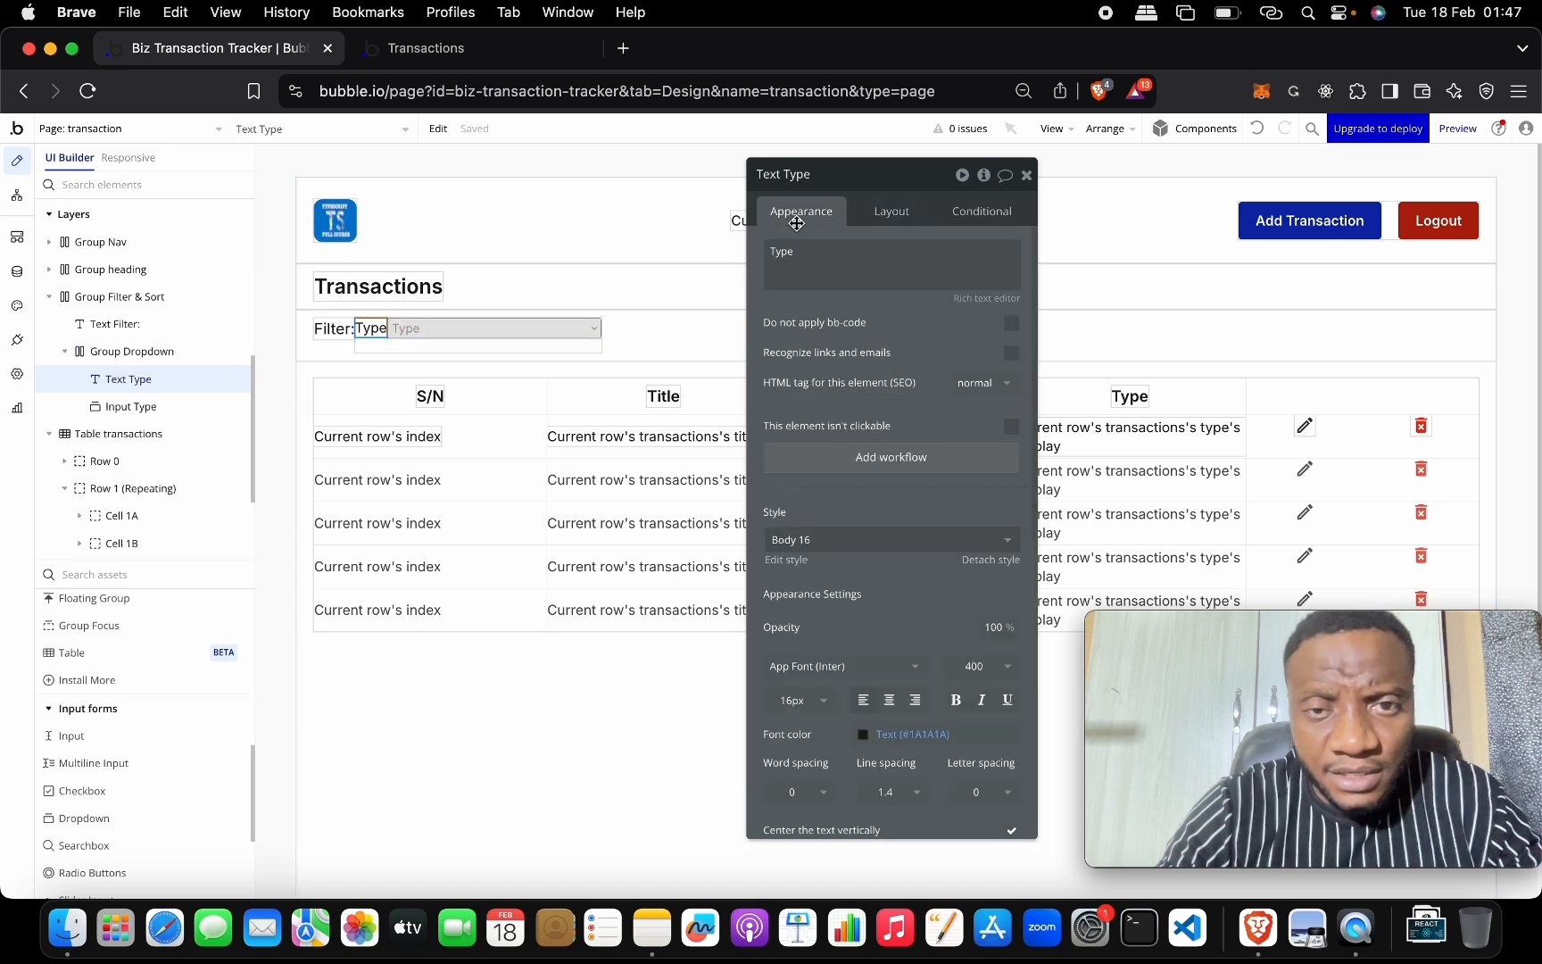
{"action": "left_click", "coordinate": [827, 260]}
{"action": "double_click", "coordinate": [827, 260]}
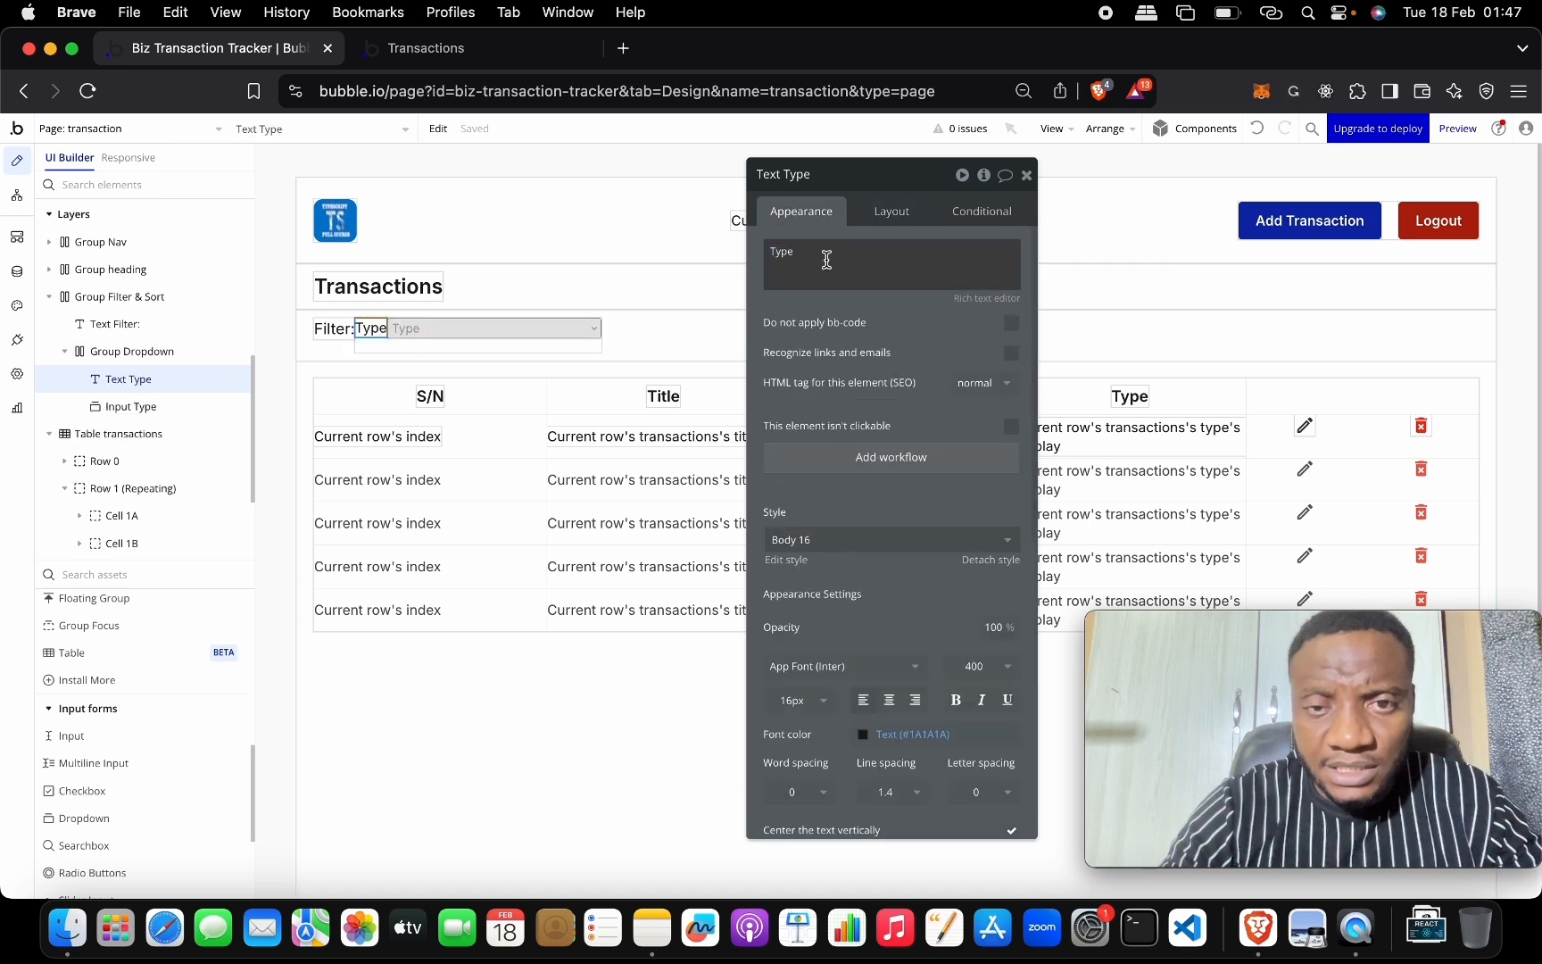
{"action": "left_click", "coordinate": [827, 260]}
{"action": "key", "text": "Right"}
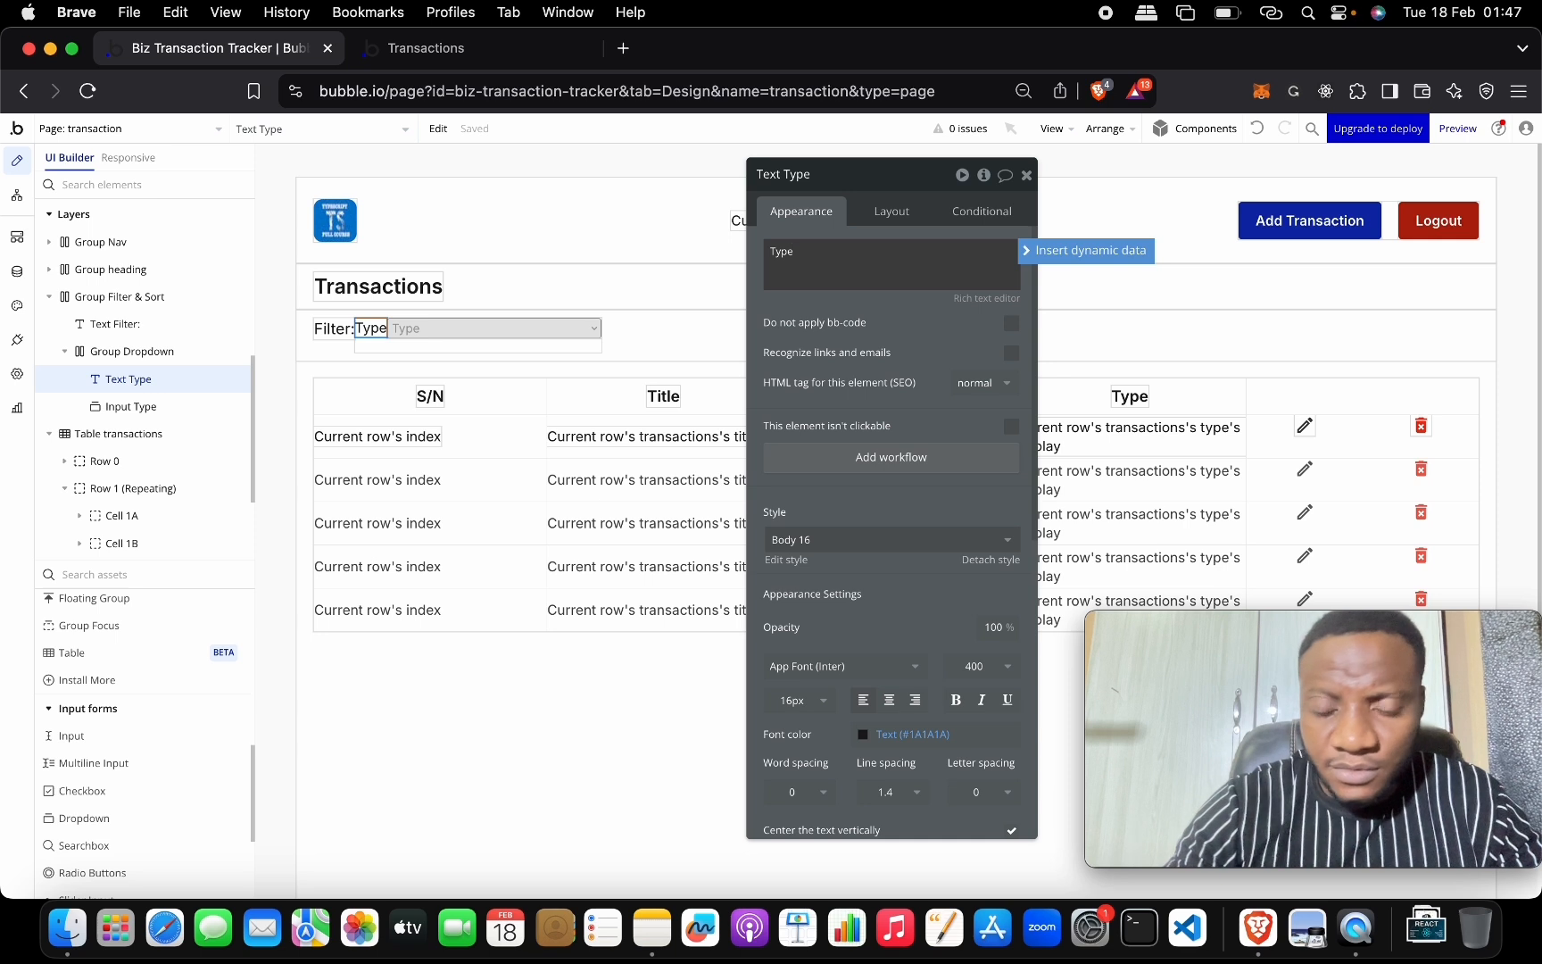
{"action": "type", "text": ":"}
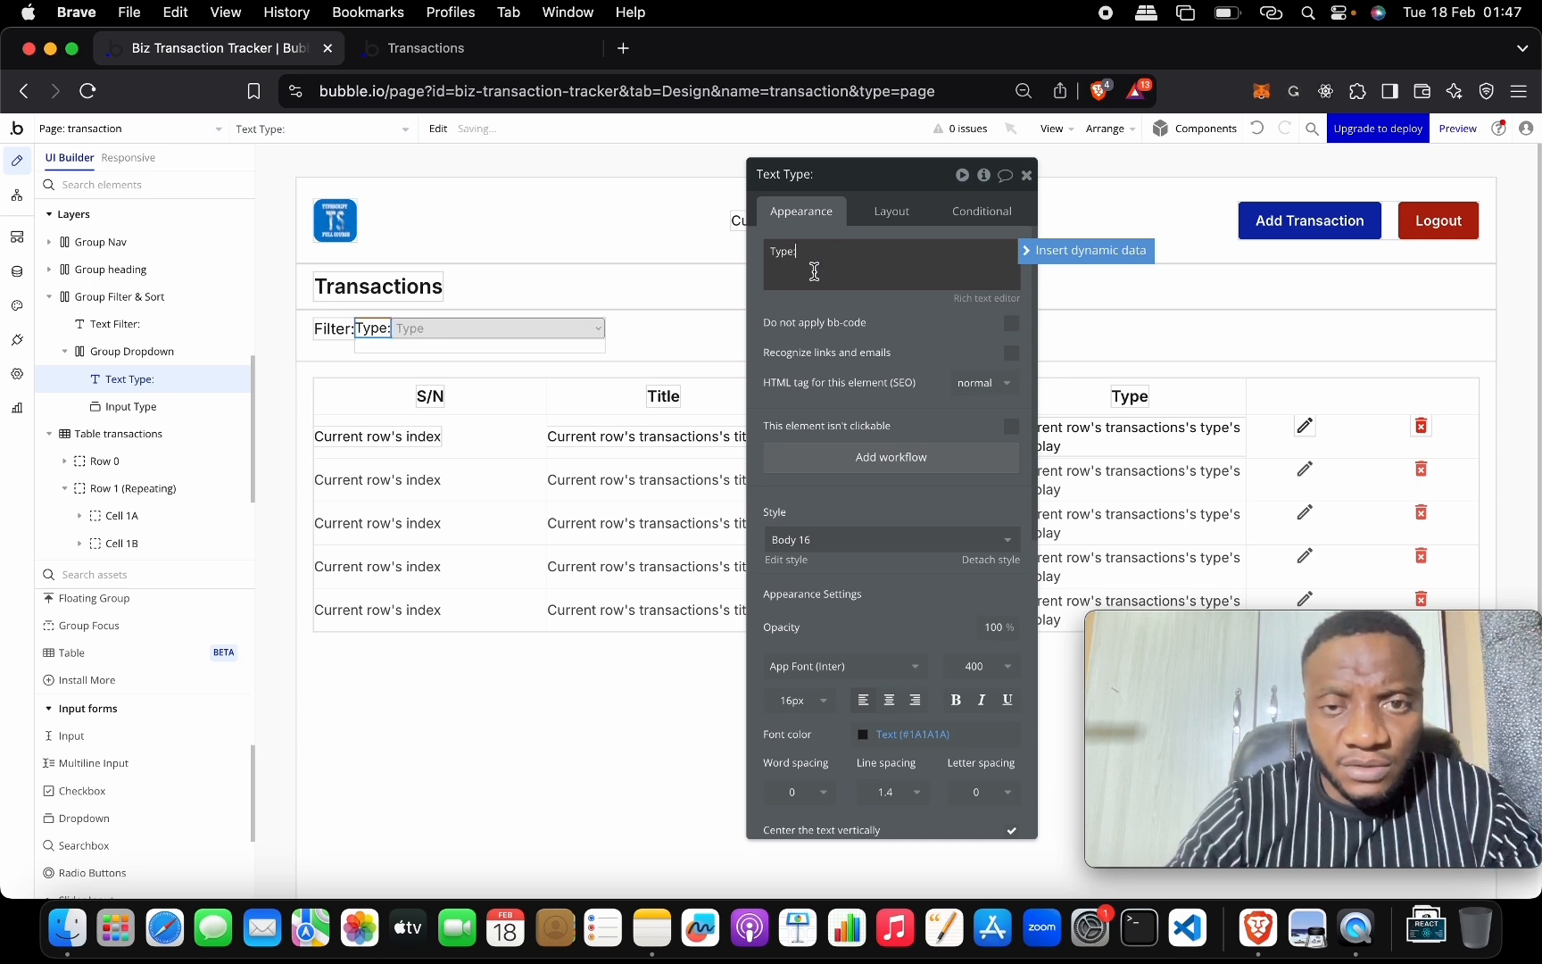
Turn on a 10 px column gap inside Group Dropdown.
{"action": "left_click", "coordinate": [449, 346]}
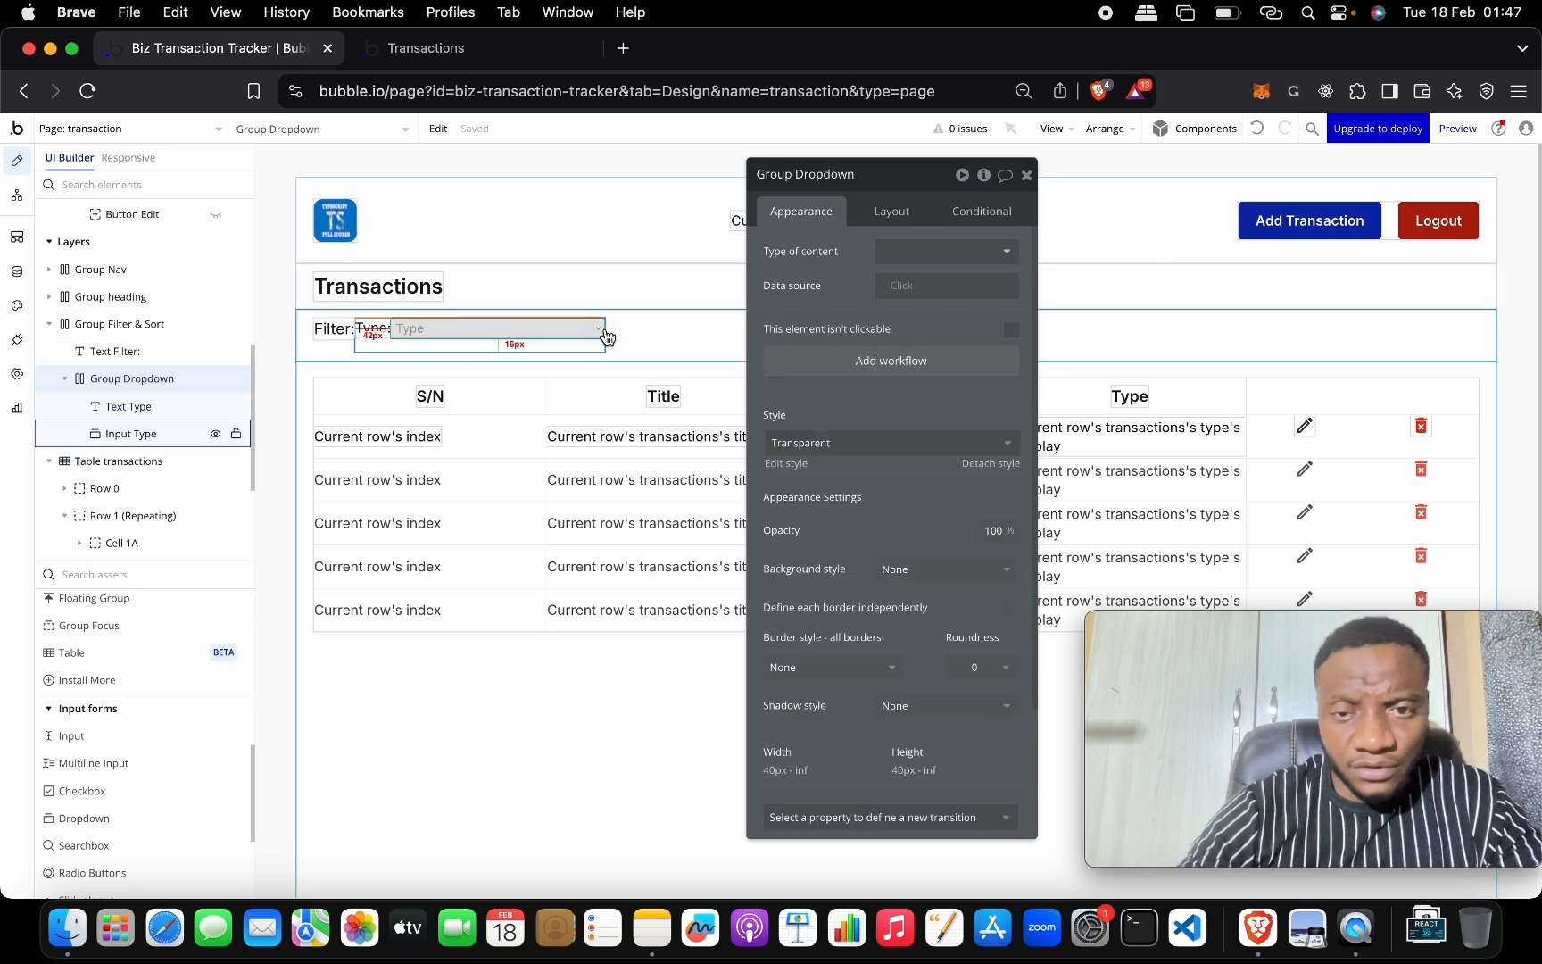
{"action": "scroll", "coordinate": [929, 518], "scroll_direction": "down", "scroll_amount": 3}
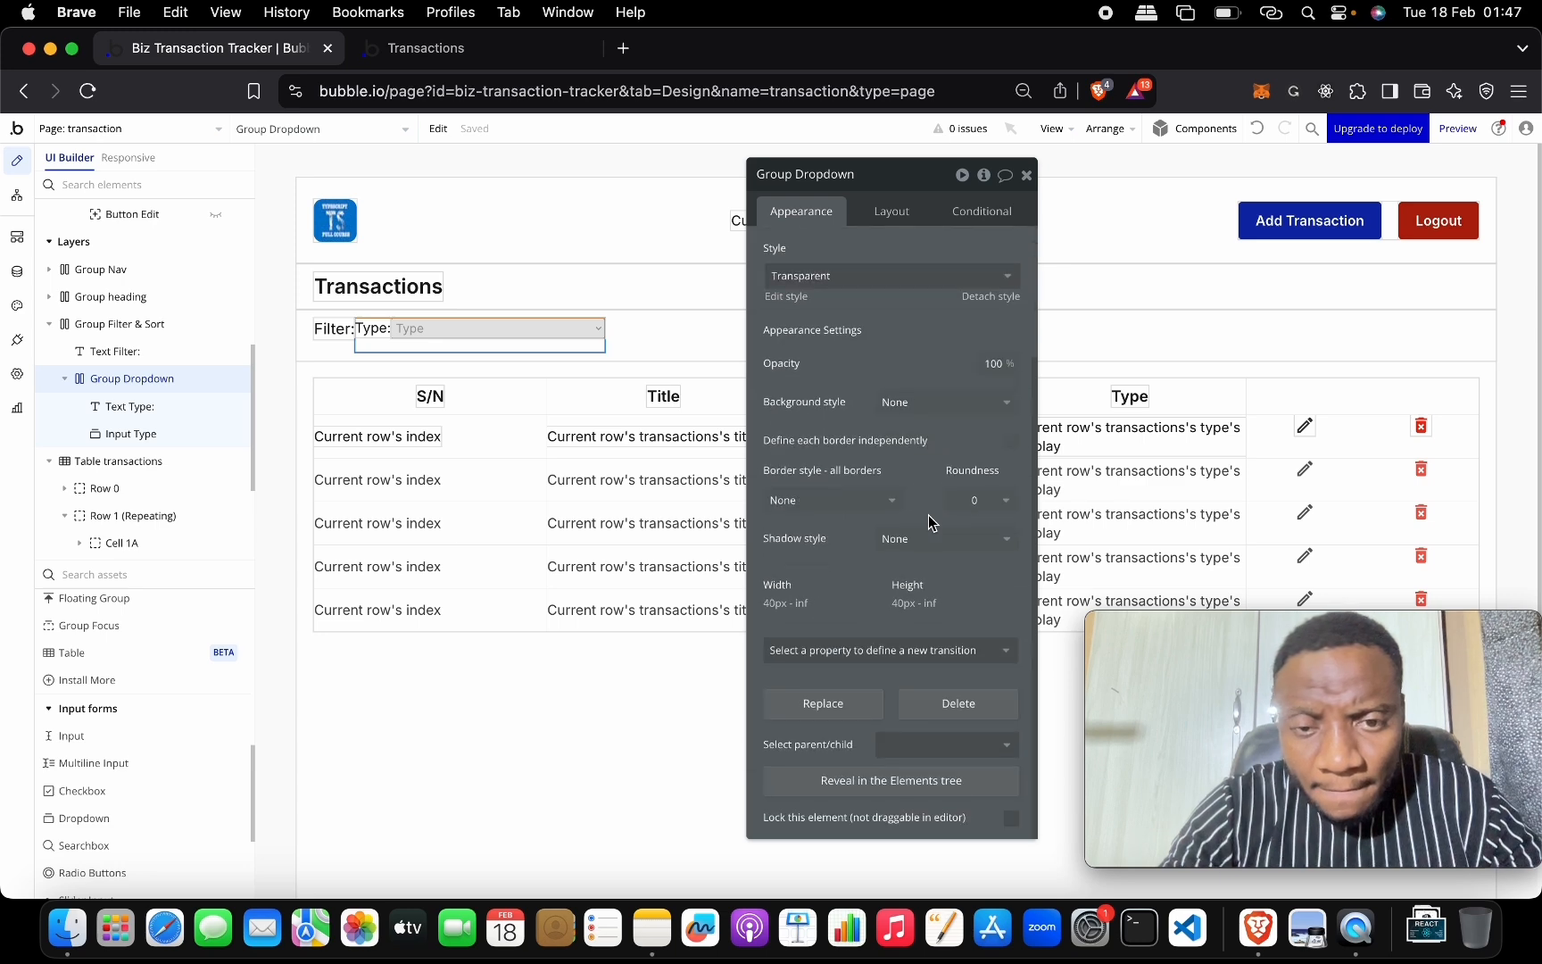
{"action": "left_click", "coordinate": [899, 213]}
{"action": "scroll", "coordinate": [973, 295], "scroll_direction": "up", "scroll_amount": 3}
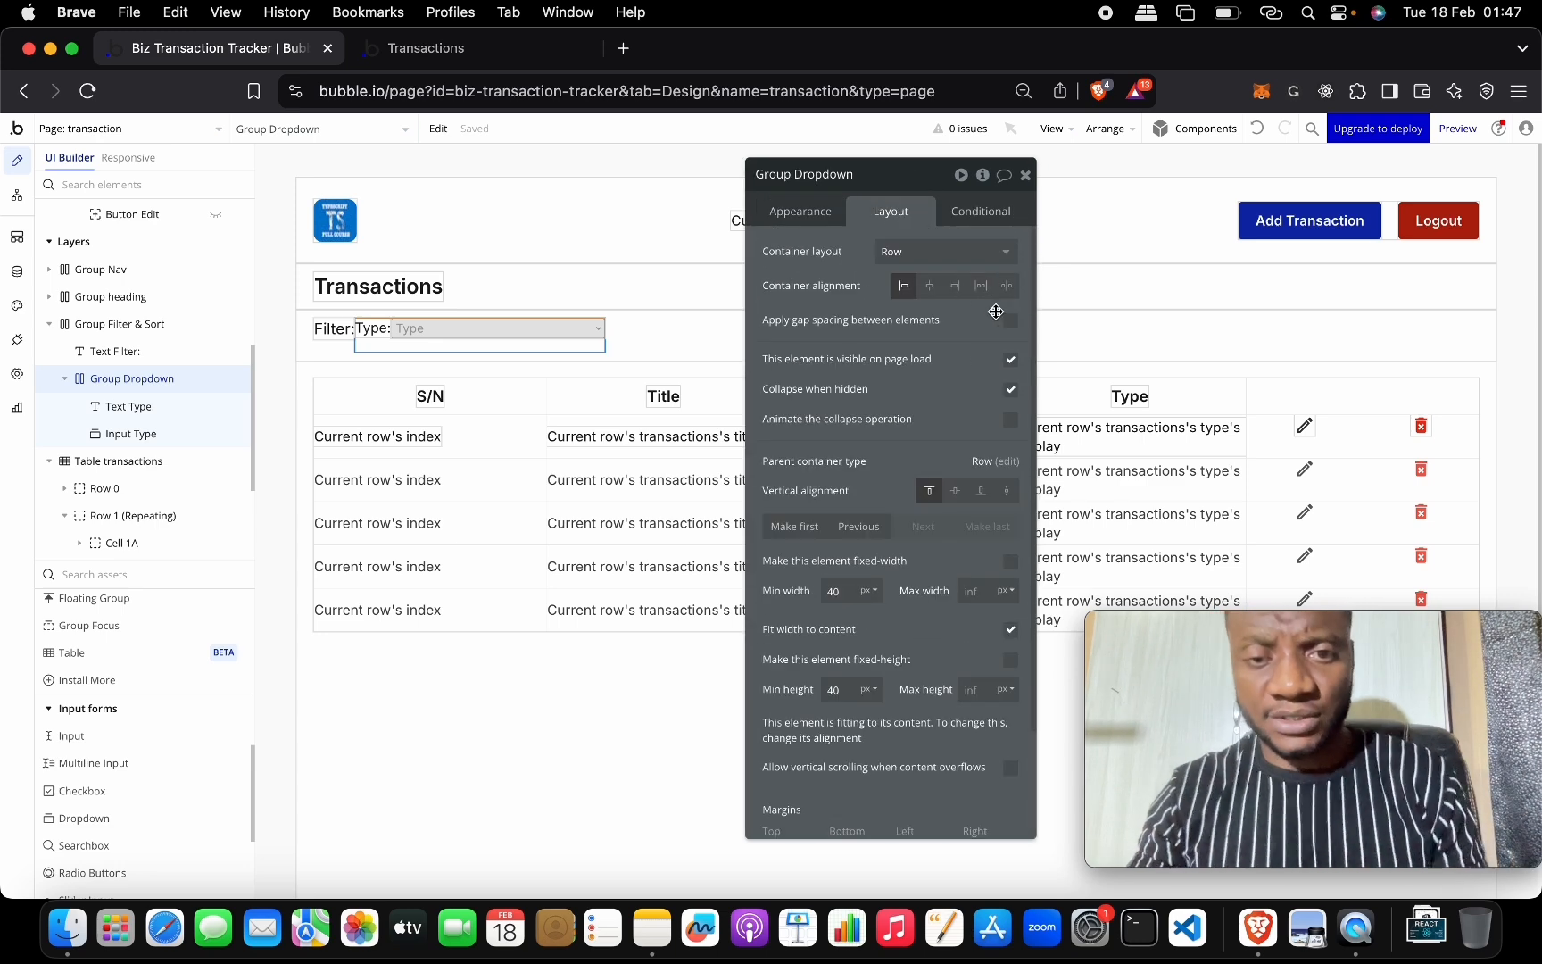
{"action": "left_click", "coordinate": [1012, 321]}
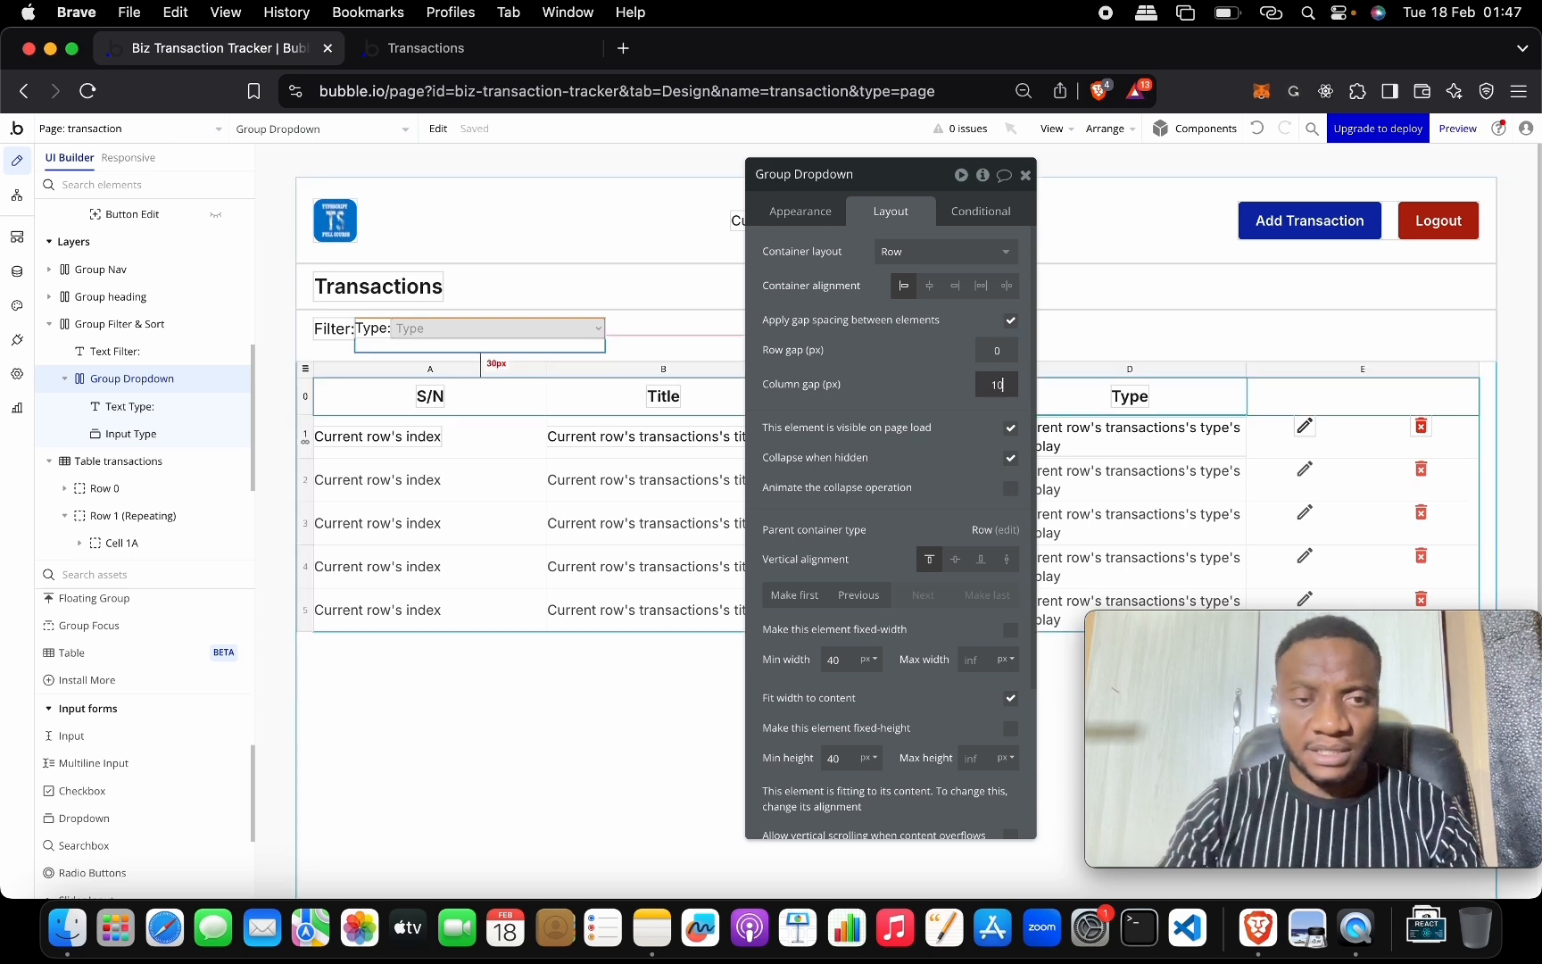
{"action": "key", "text": "Return"}
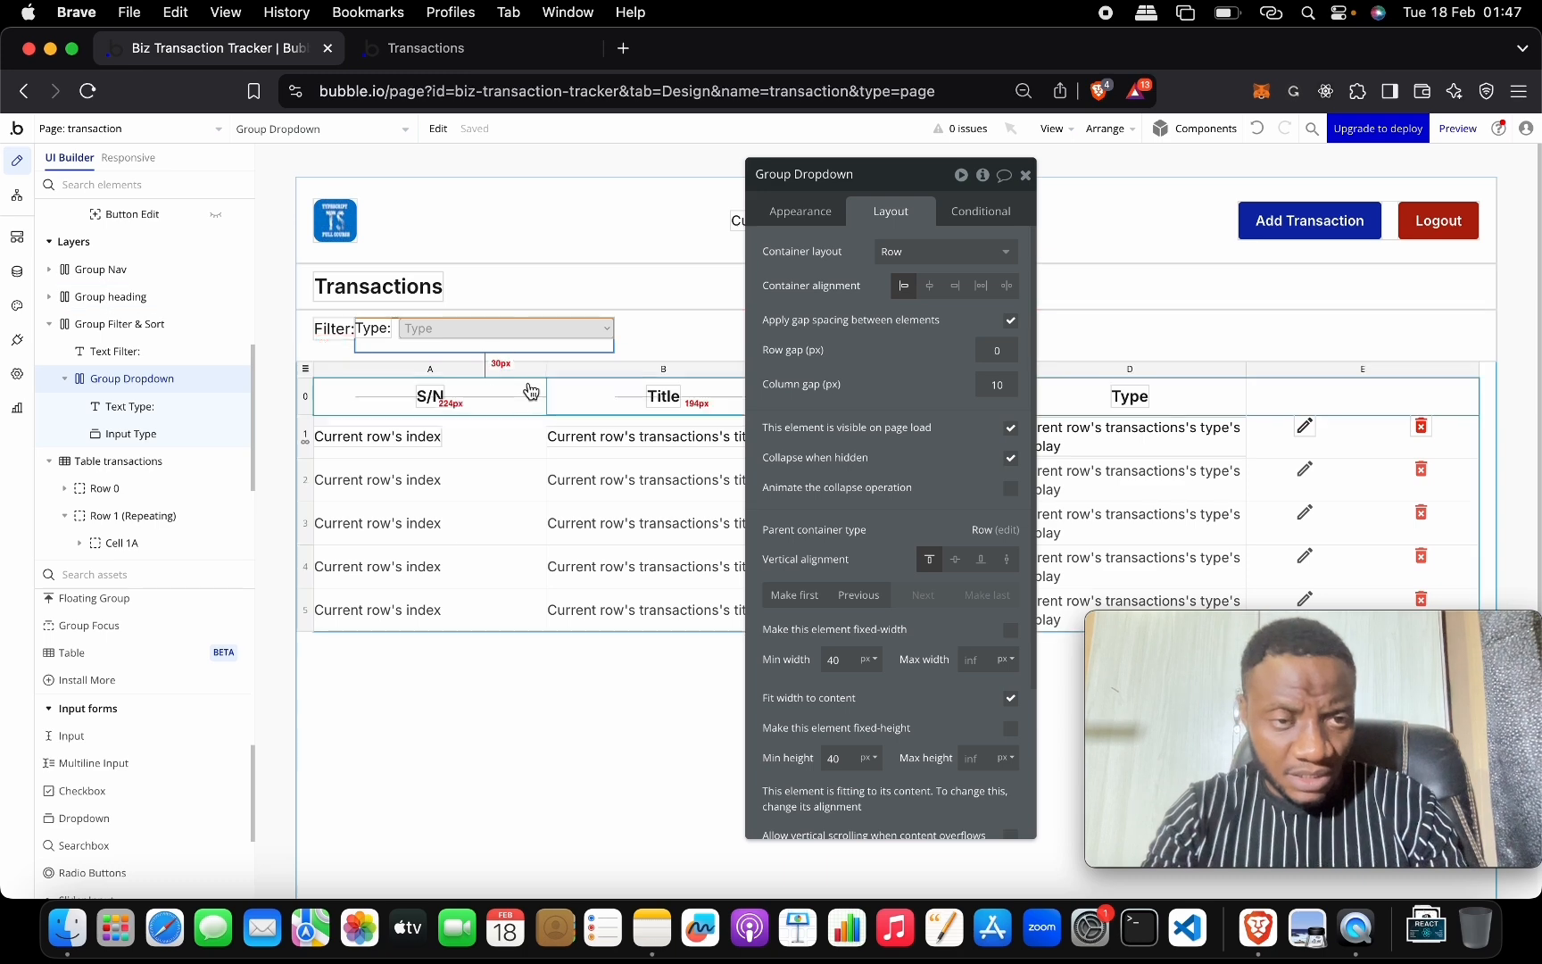
Vertically centre the Filter: label, Type: label and Type dropdown.
{"action": "left_click", "coordinate": [662, 346]}
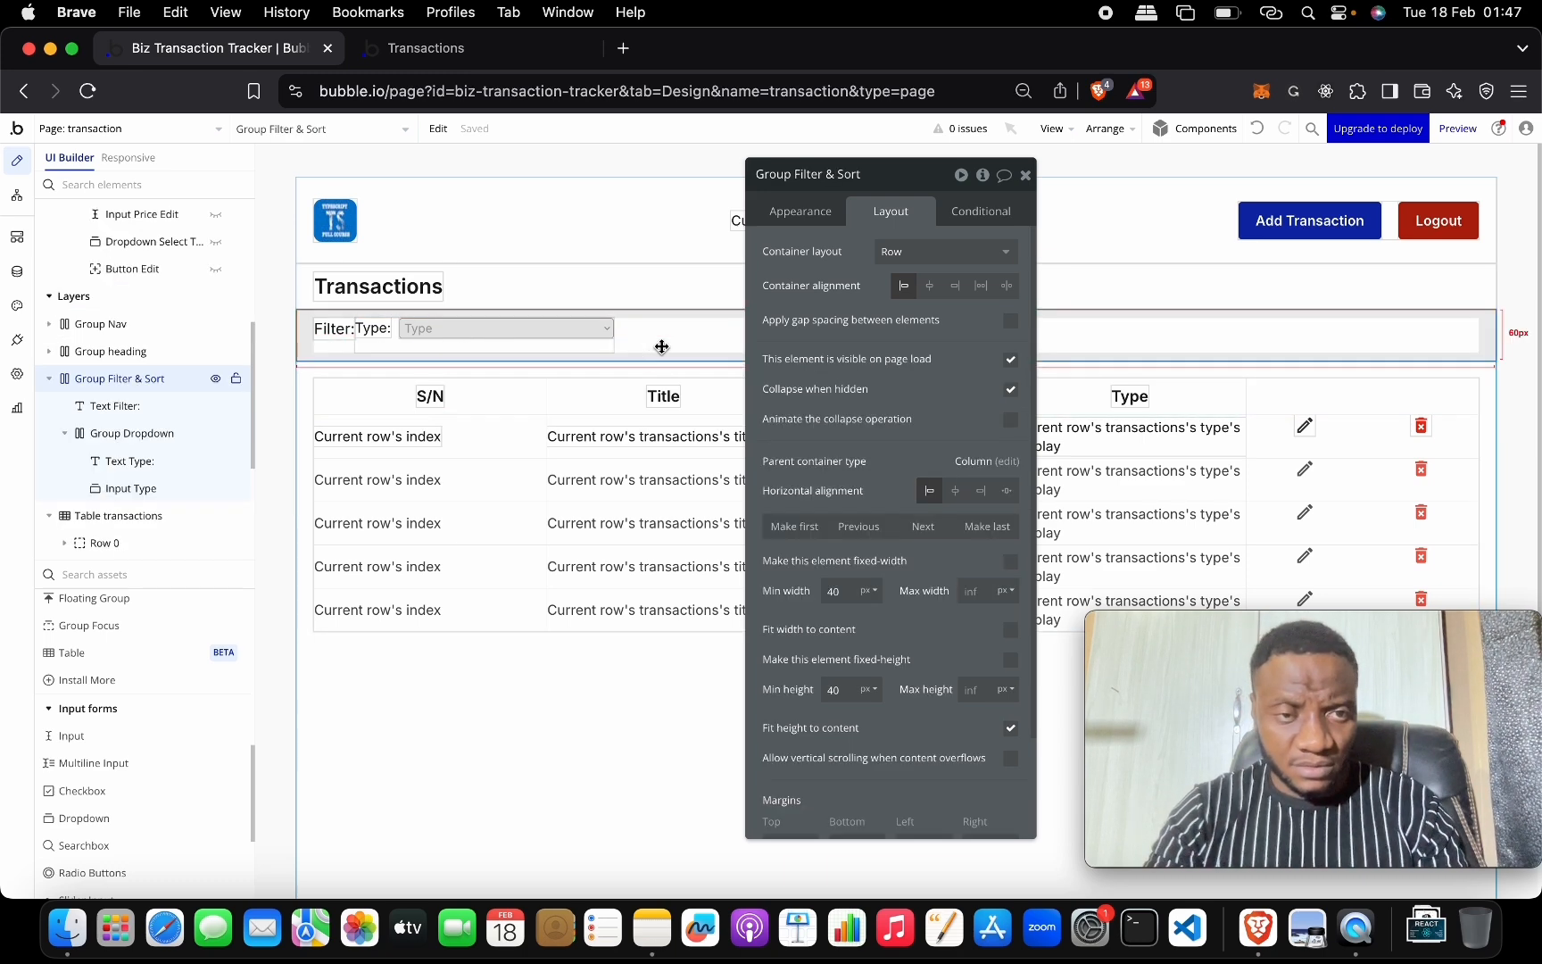
{"action": "left_click", "coordinate": [379, 326]}
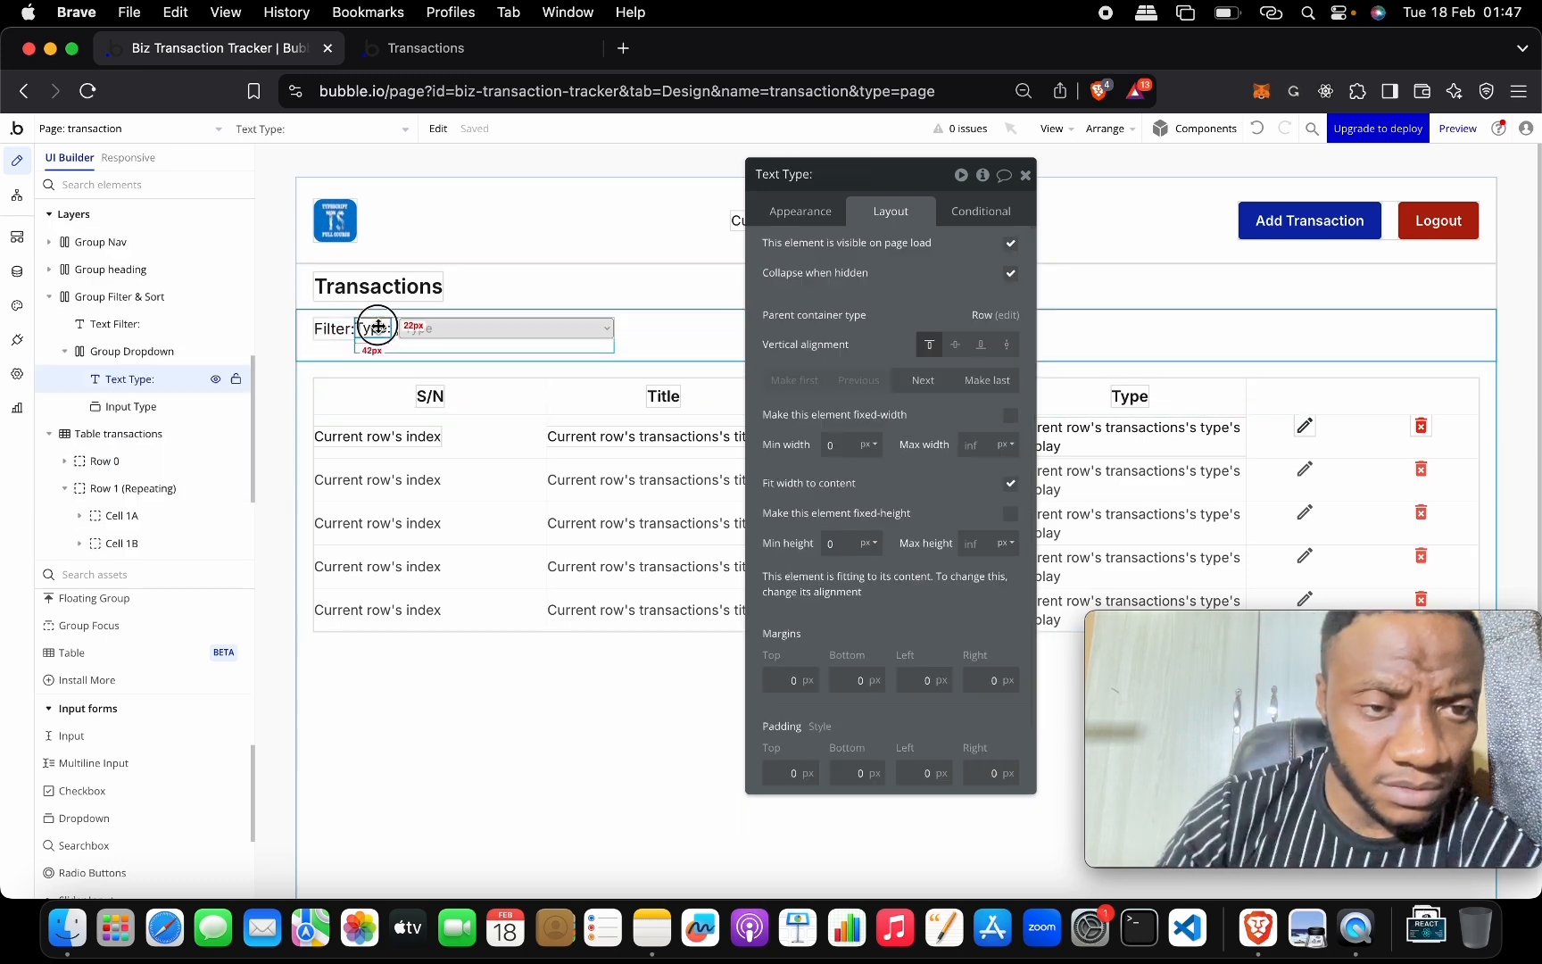
{"action": "left_click", "coordinate": [344, 333]}
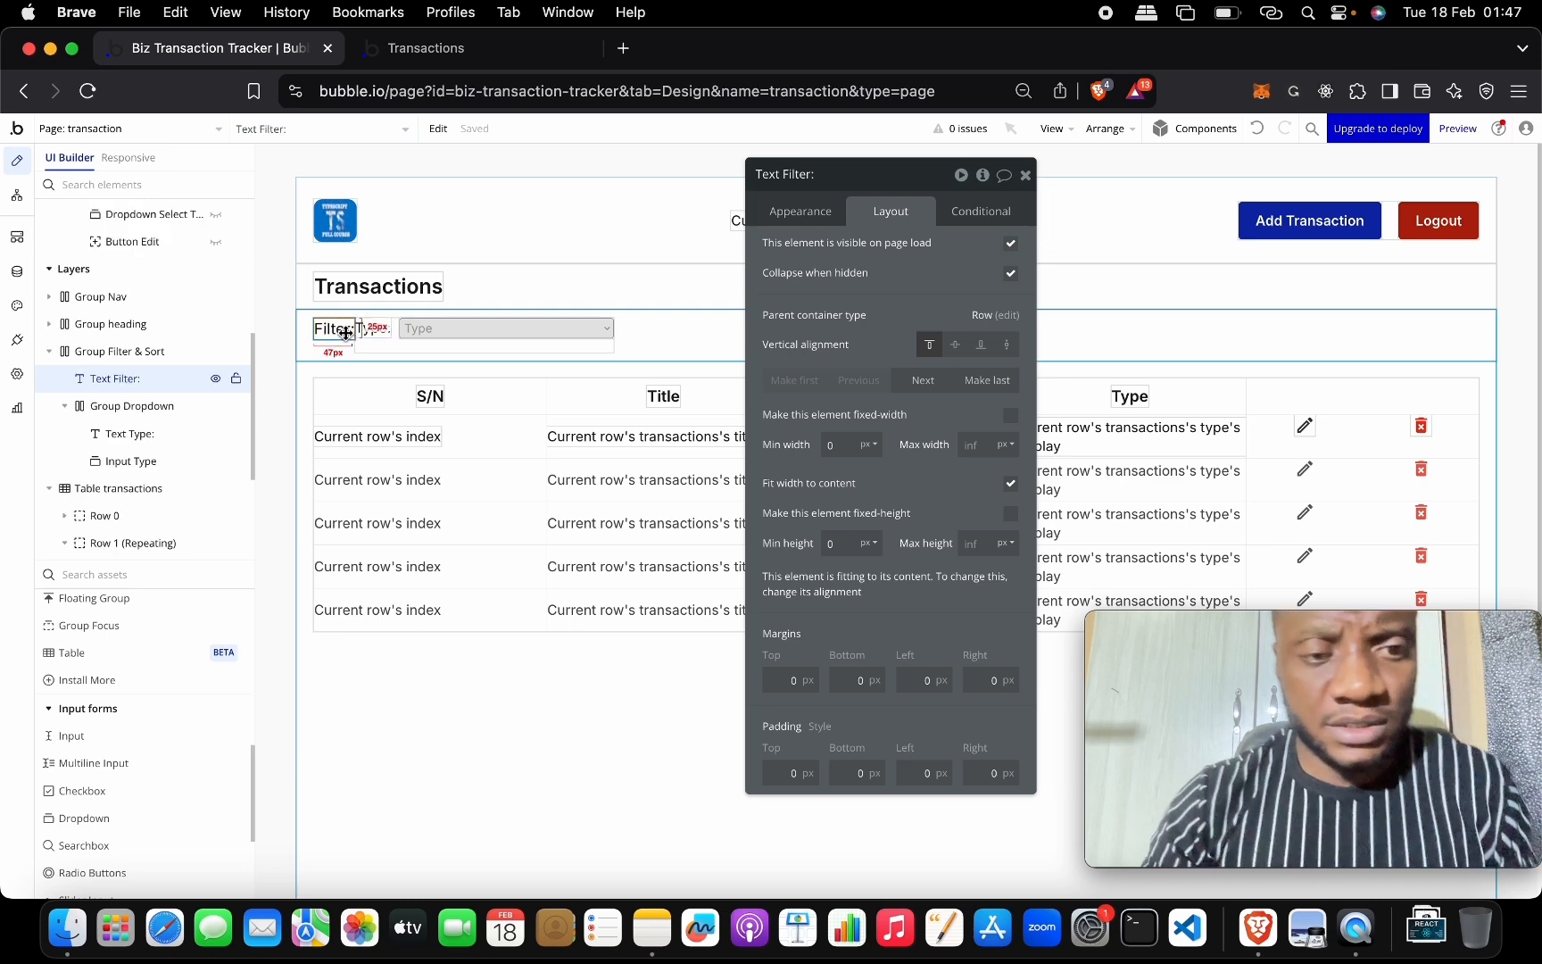
{"action": "left_click_drag", "start_coordinate": [345, 333], "coordinate": [419, 359]}
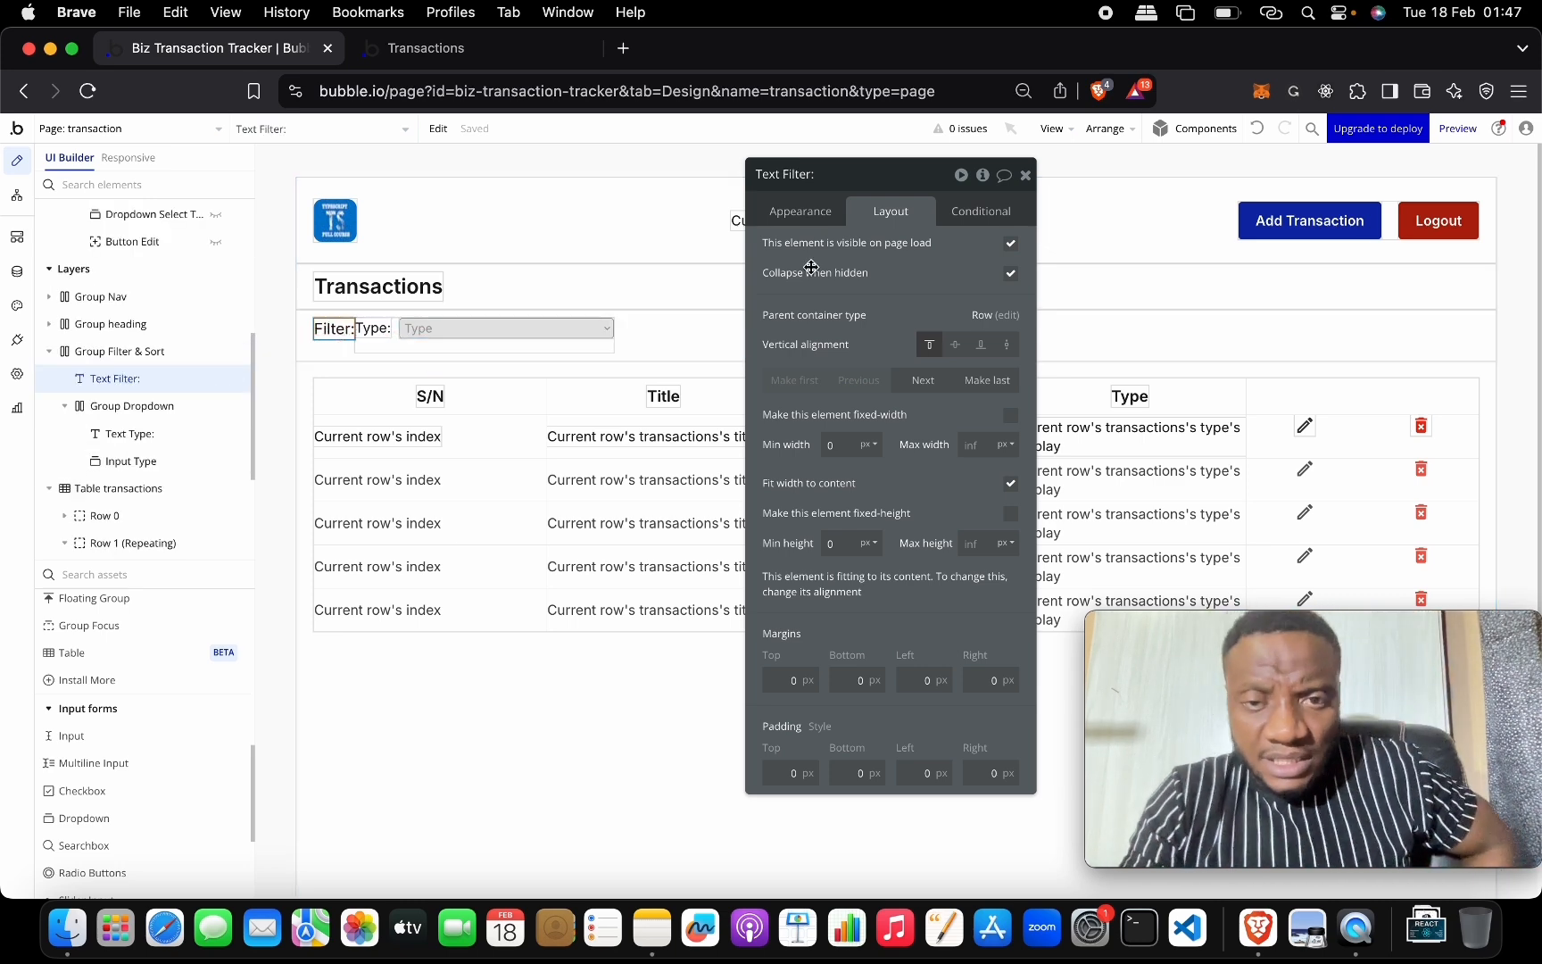
{"action": "left_click", "coordinate": [964, 348]}
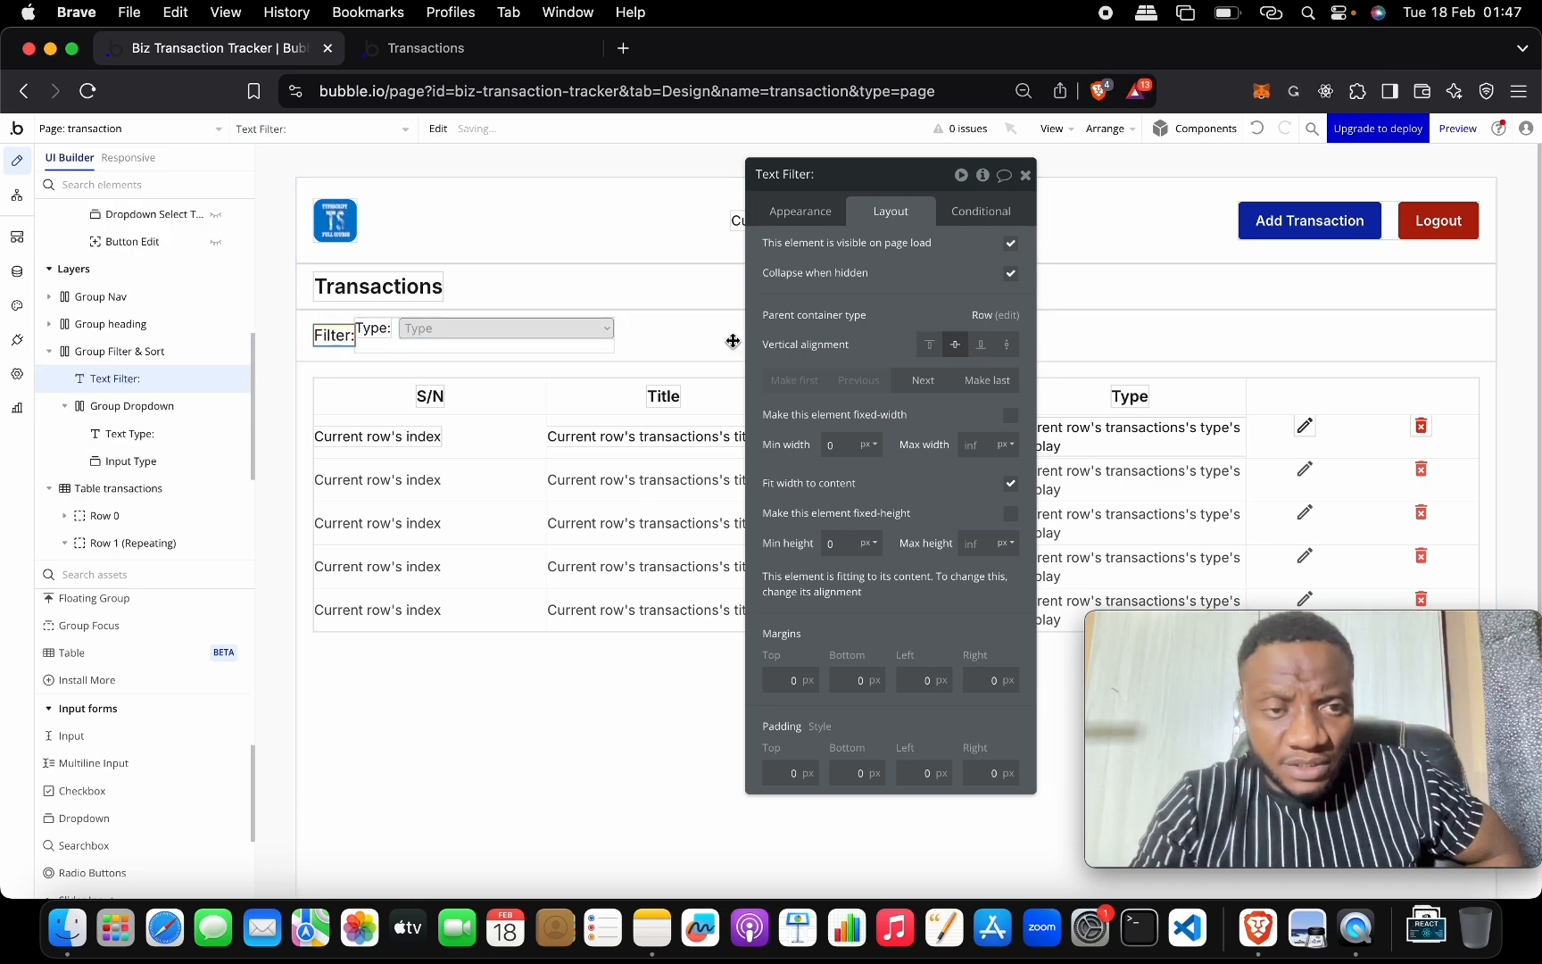
{"action": "left_click", "coordinate": [375, 330]}
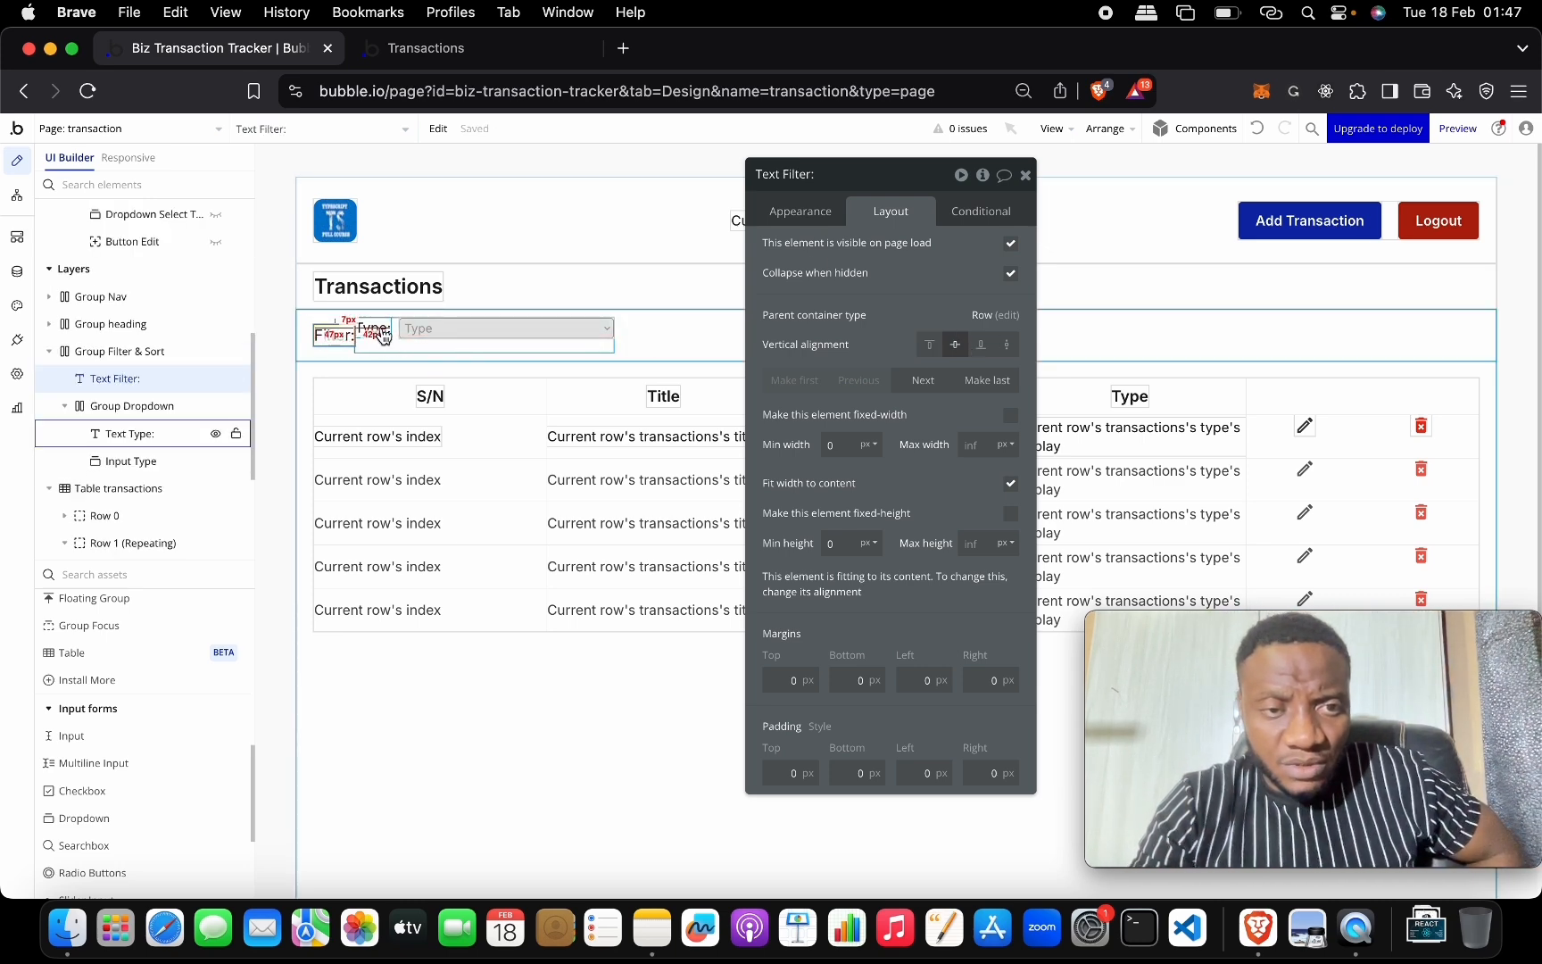
{"action": "left_click", "coordinate": [955, 344]}
{"action": "left_click", "coordinate": [509, 331]}
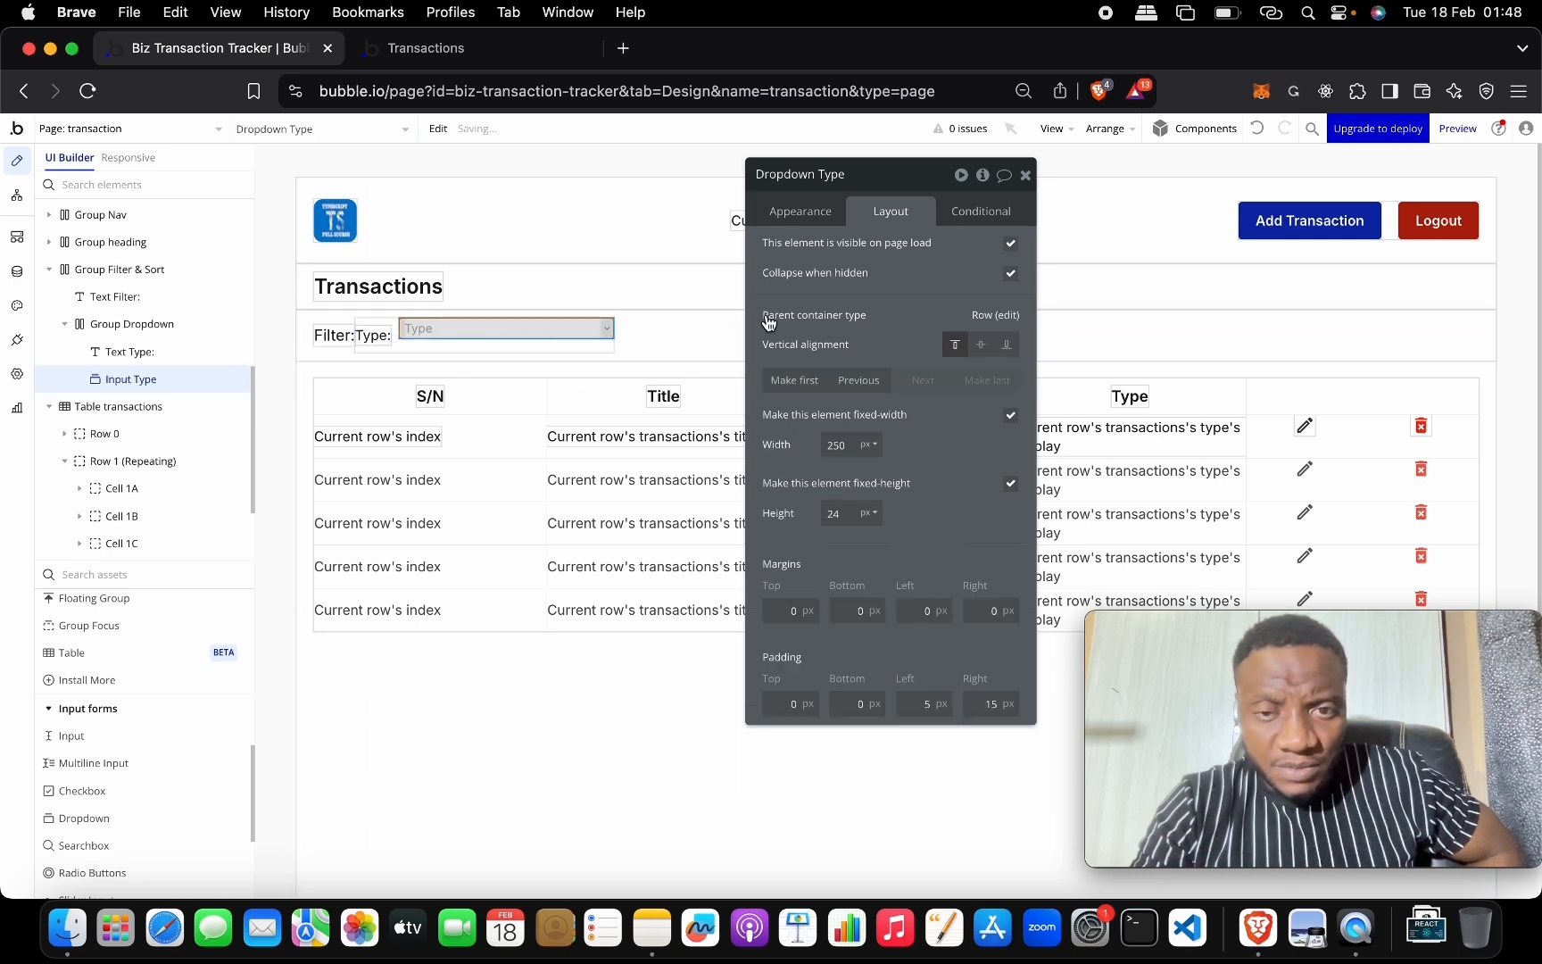
{"action": "left_click", "coordinate": [981, 345]}
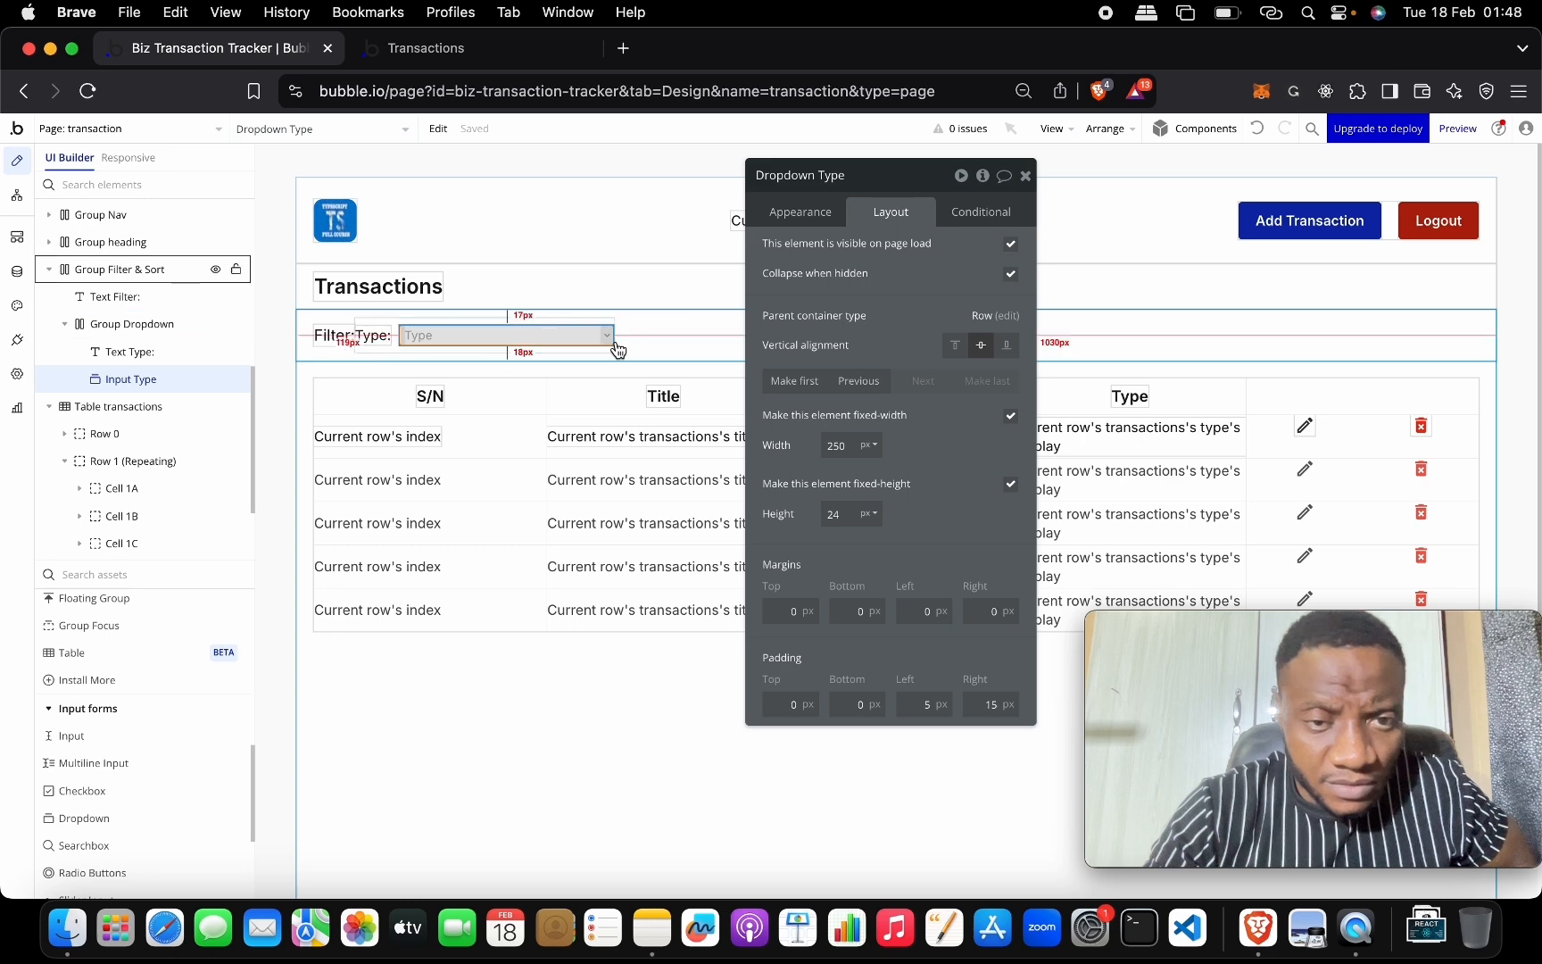
Turn on 20 px gap spacing in the Group Filter & Sort row.
{"action": "left_click", "coordinate": [574, 348]}
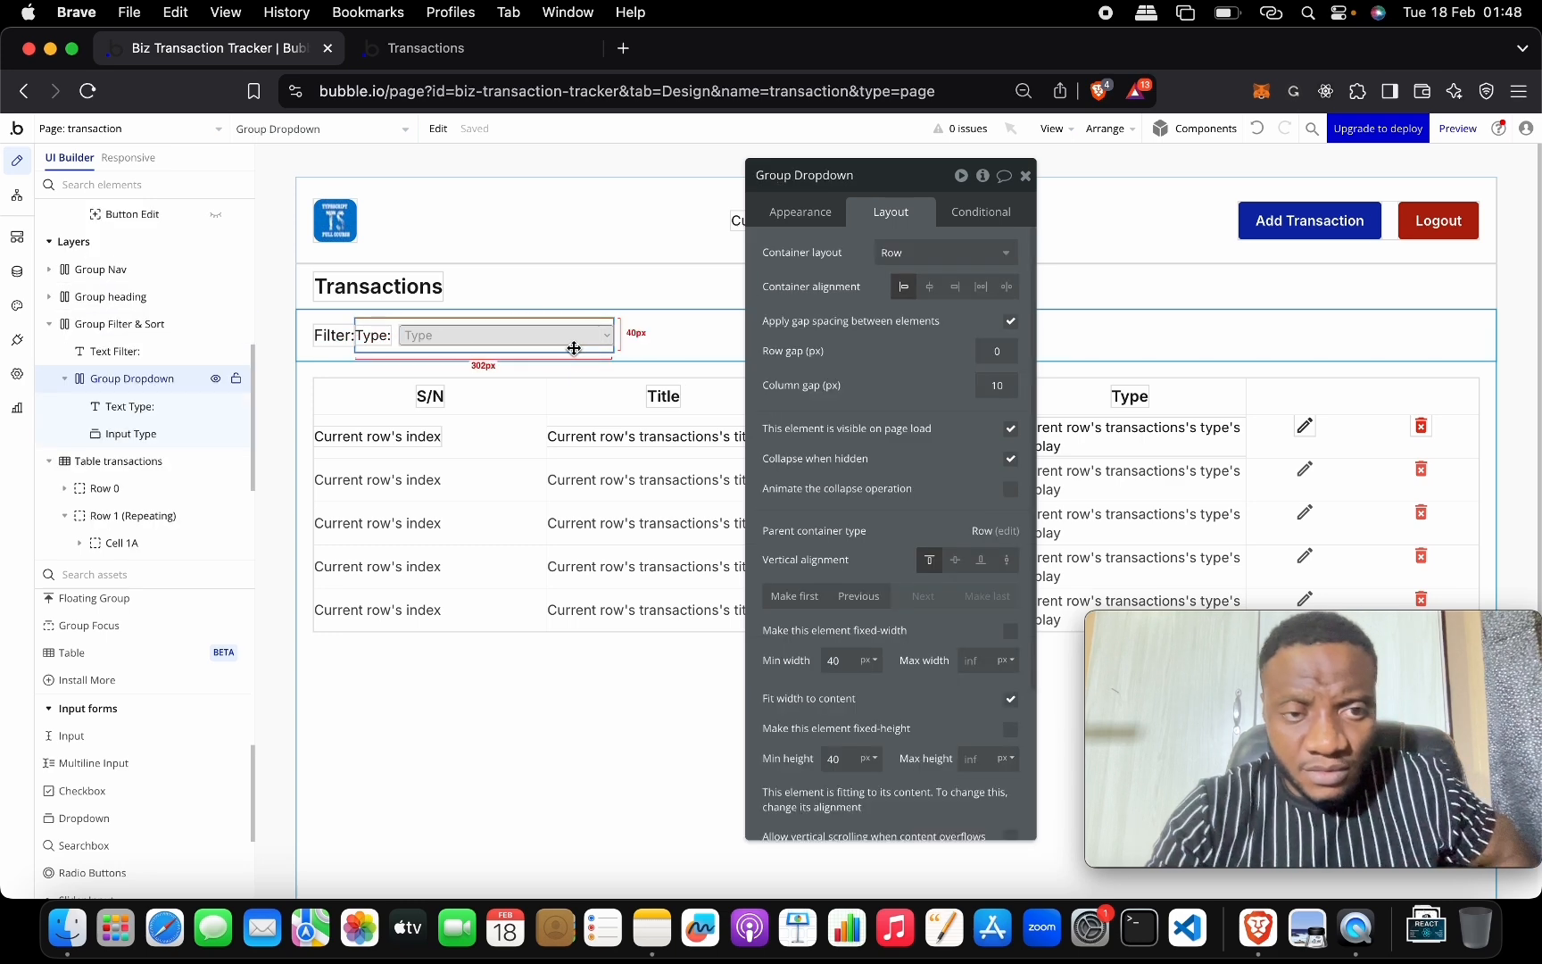
{"action": "left_click", "coordinate": [698, 343]}
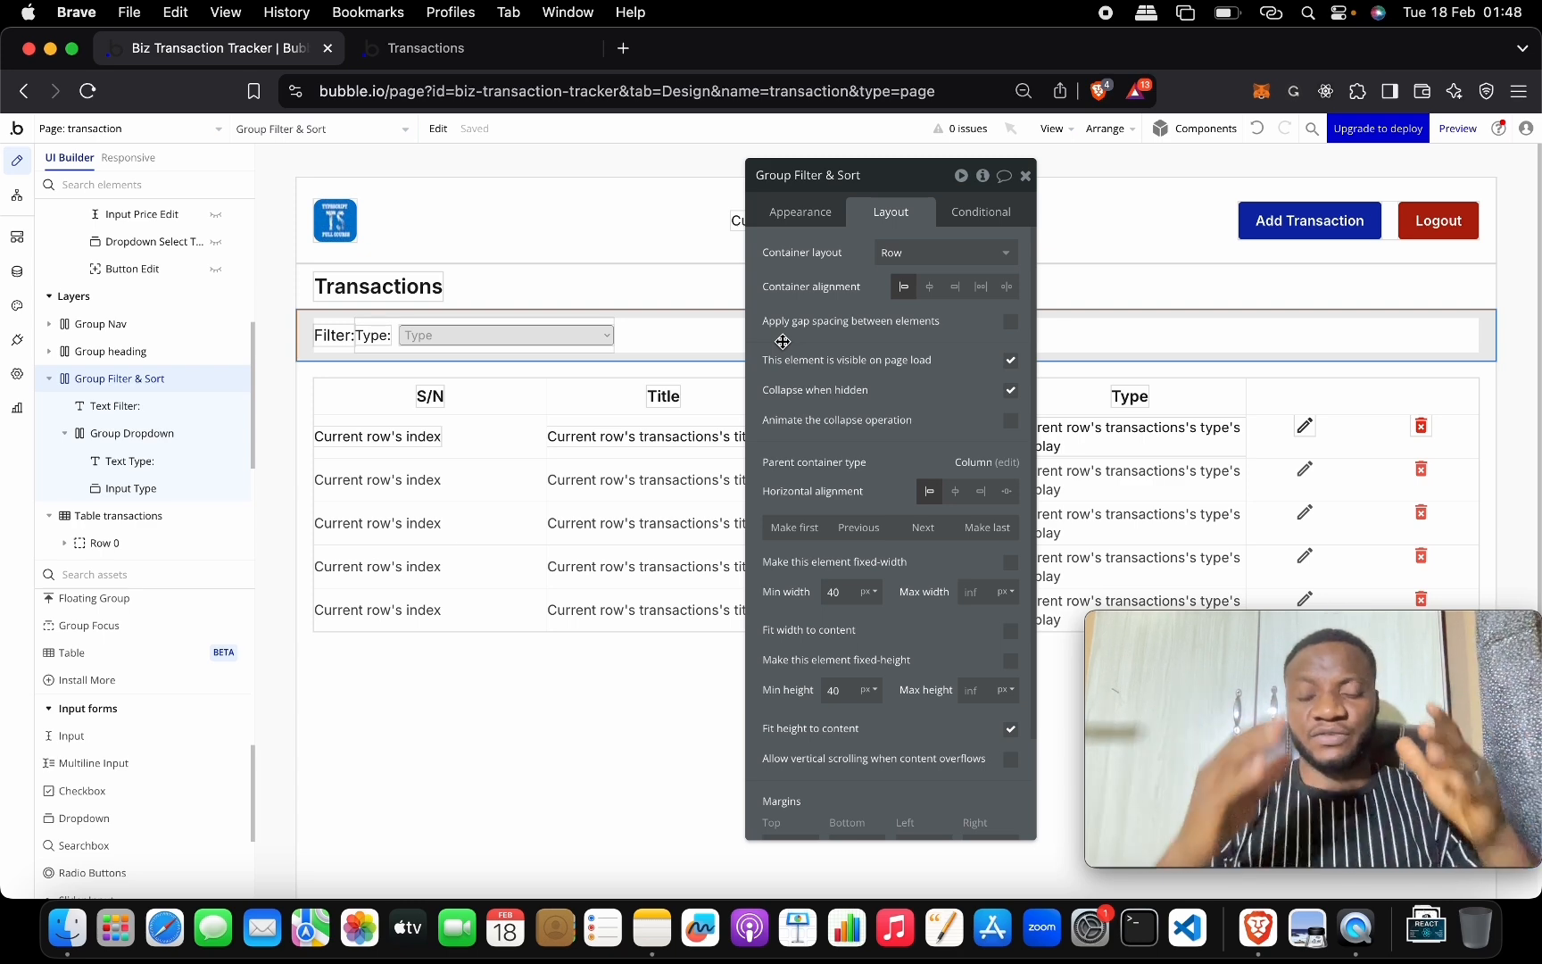
{"action": "left_click", "coordinate": [1014, 324]}
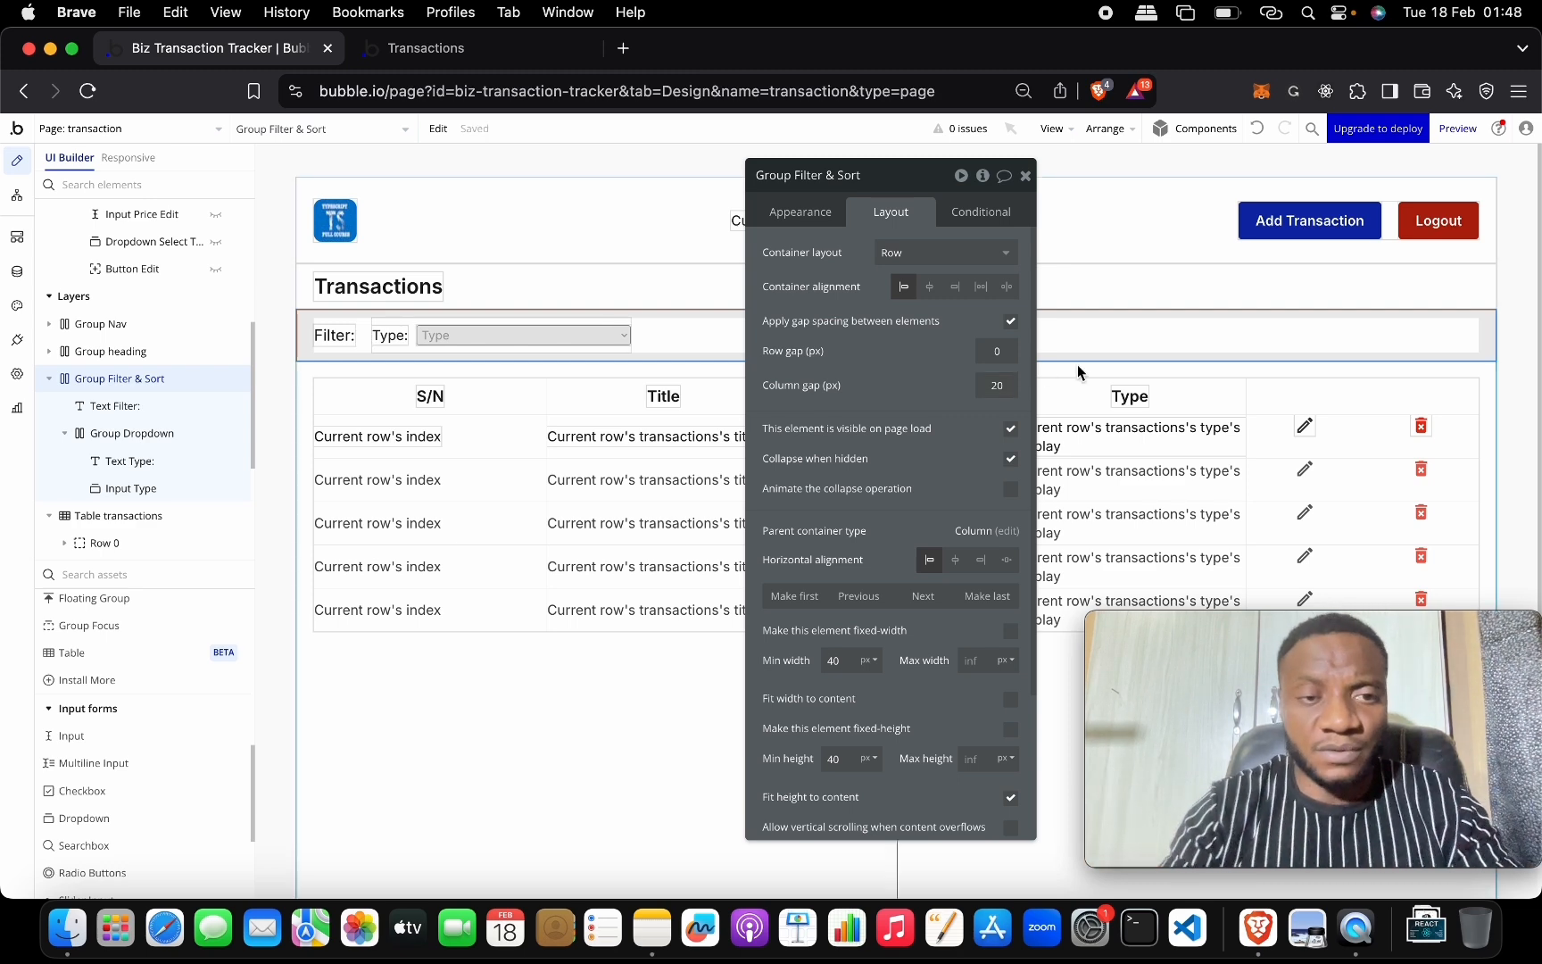
Append 'By' to the Filter: label text.
{"action": "left_click", "coordinate": [322, 337]}
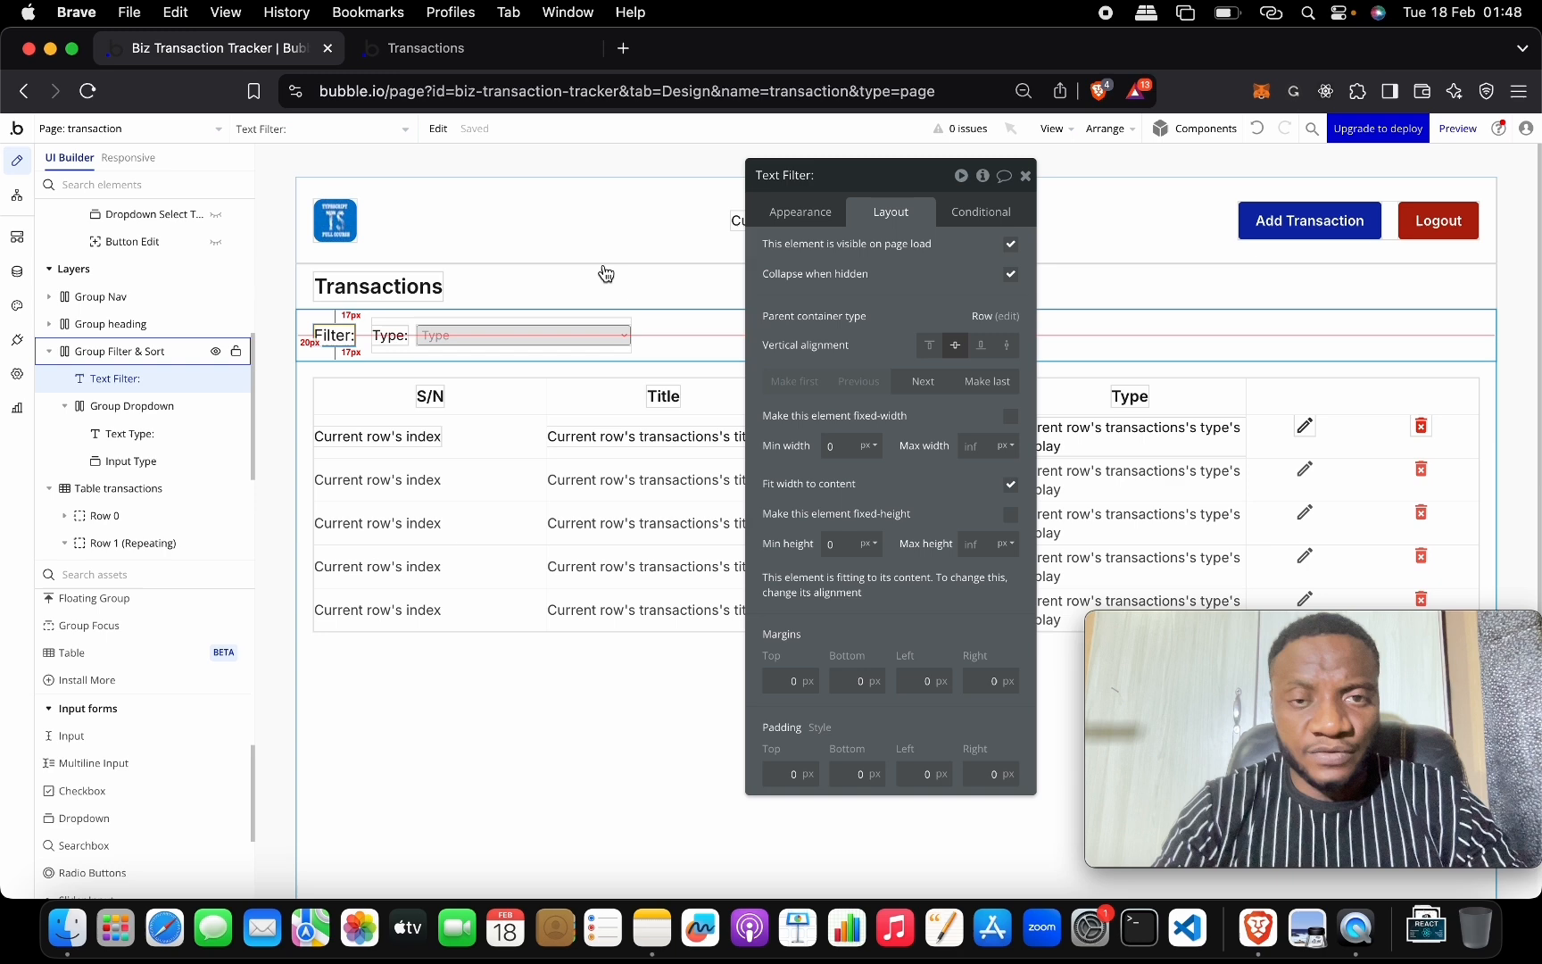
{"action": "left_click", "coordinate": [814, 214]}
{"action": "triple_click", "coordinate": [843, 258]}
{"action": "key", "text": "Right"}
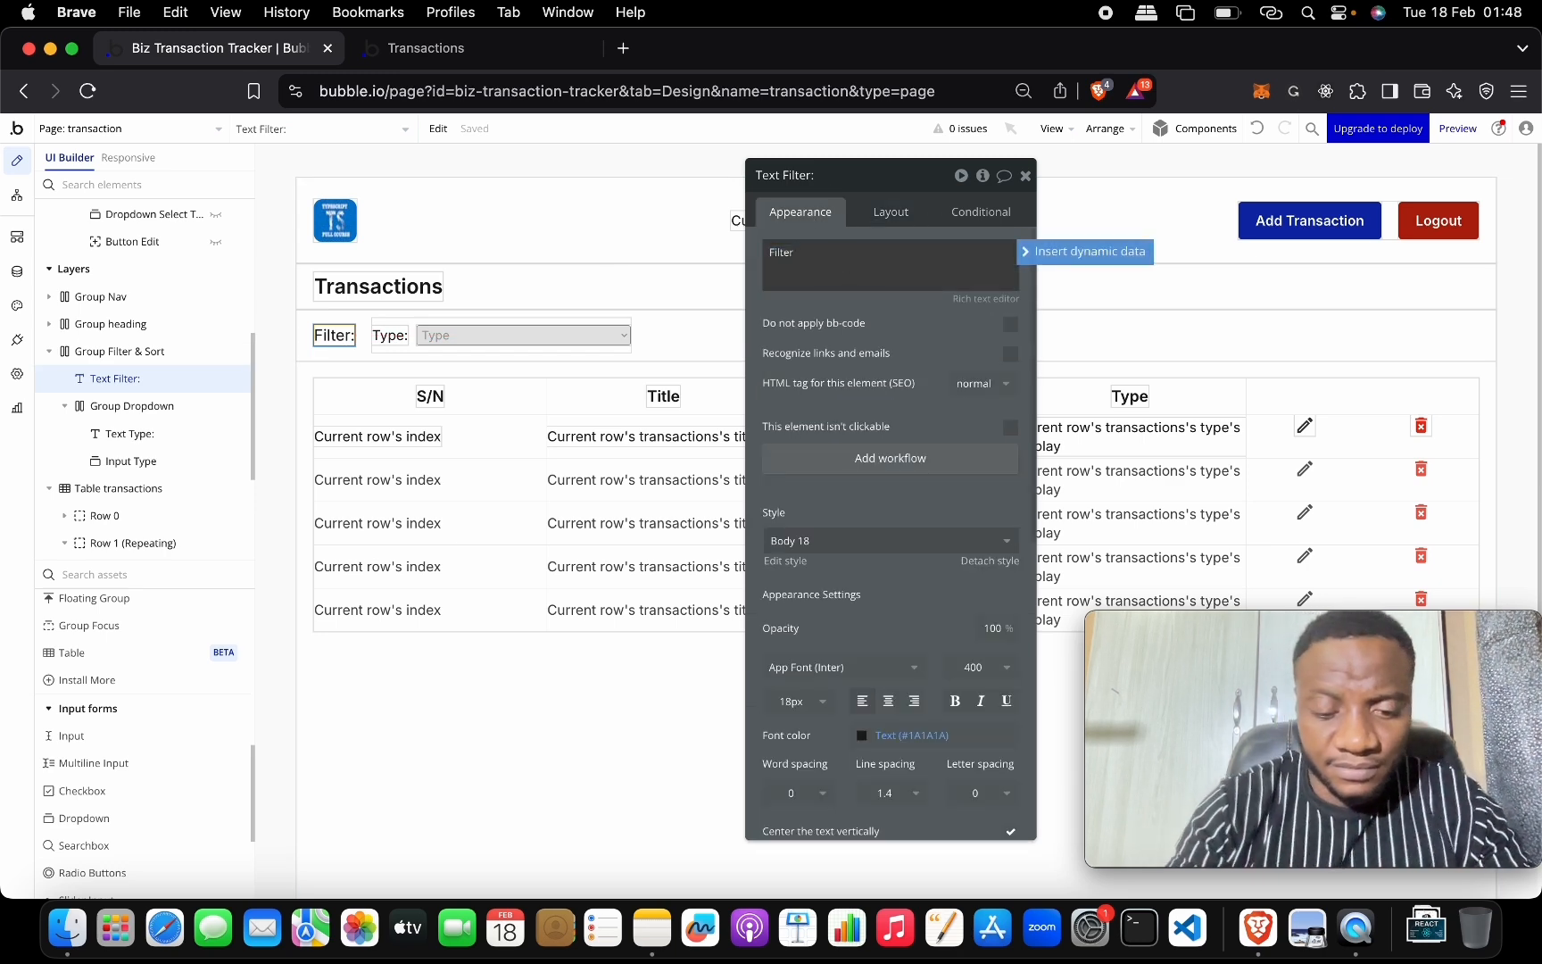
{"action": "type", "text": "By"}
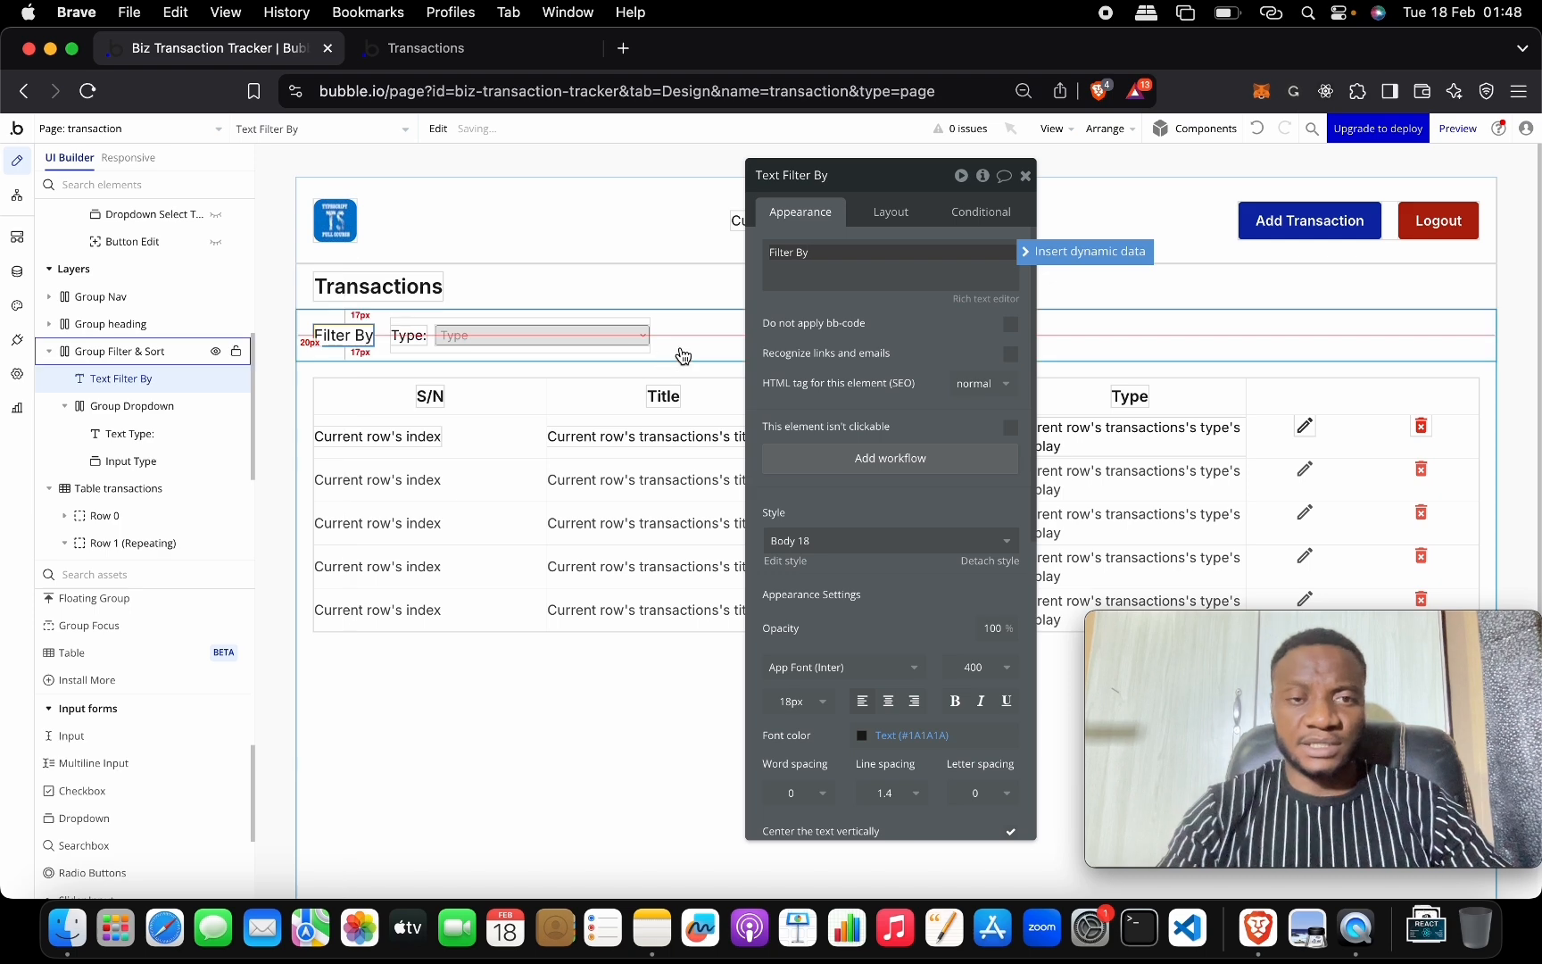
Duplicate the Group Dropdown holding the Type filter with Cmd+D.
{"action": "left_click", "coordinate": [715, 340]}
{"action": "left_click_drag", "start_coordinate": [891, 182], "coordinate": [675, 567]}
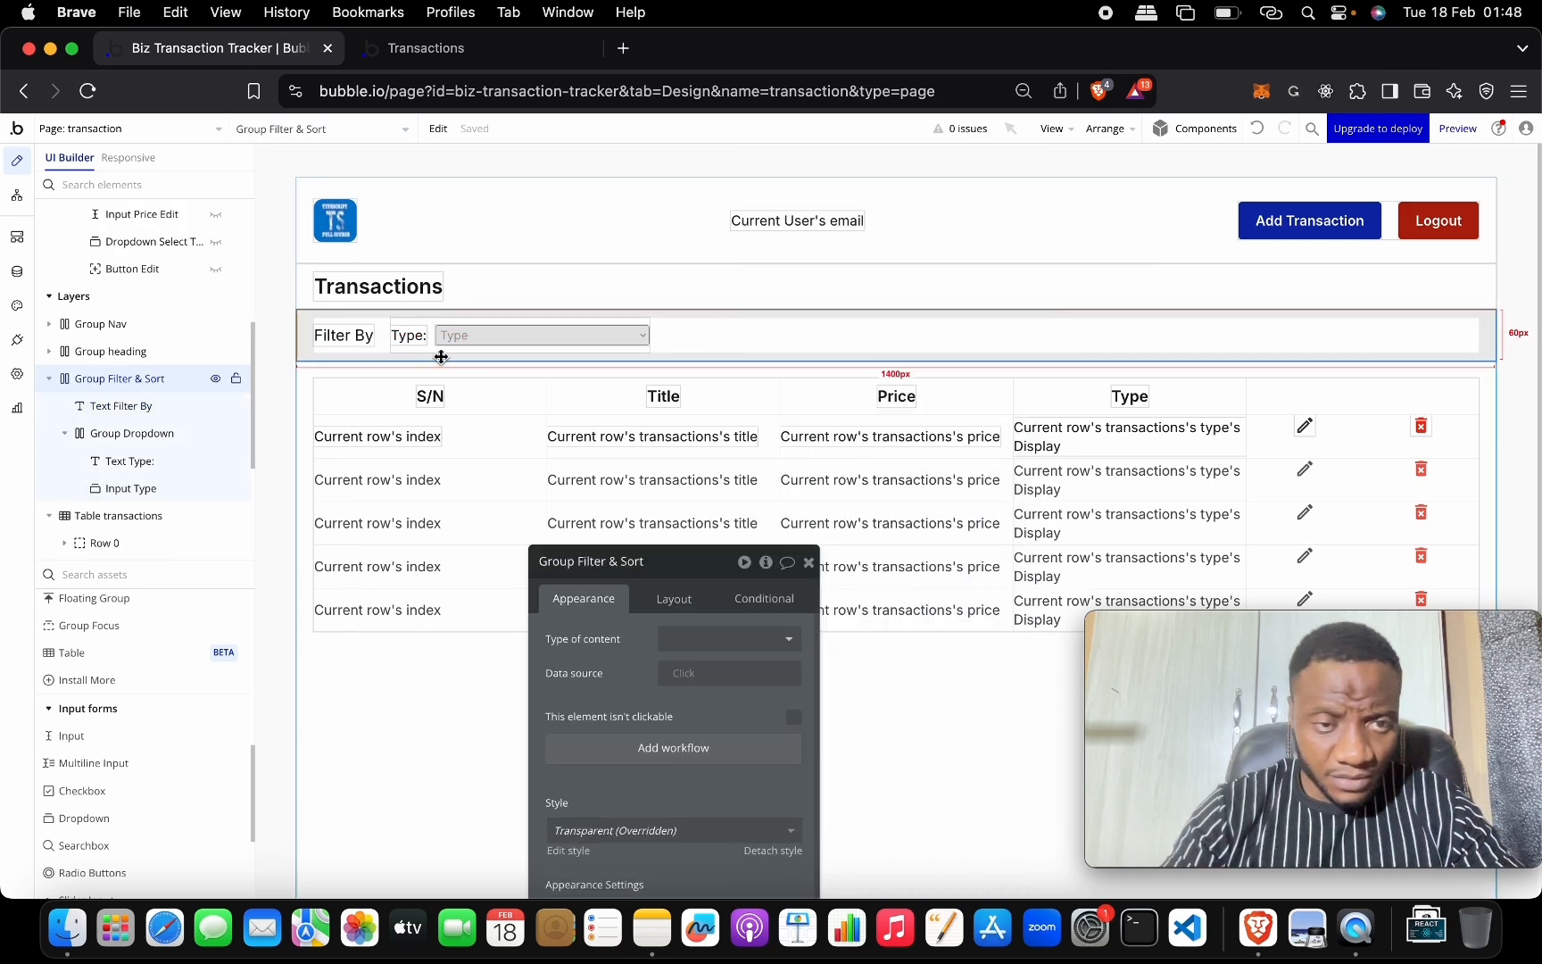
{"action": "left_click", "coordinate": [444, 342]}
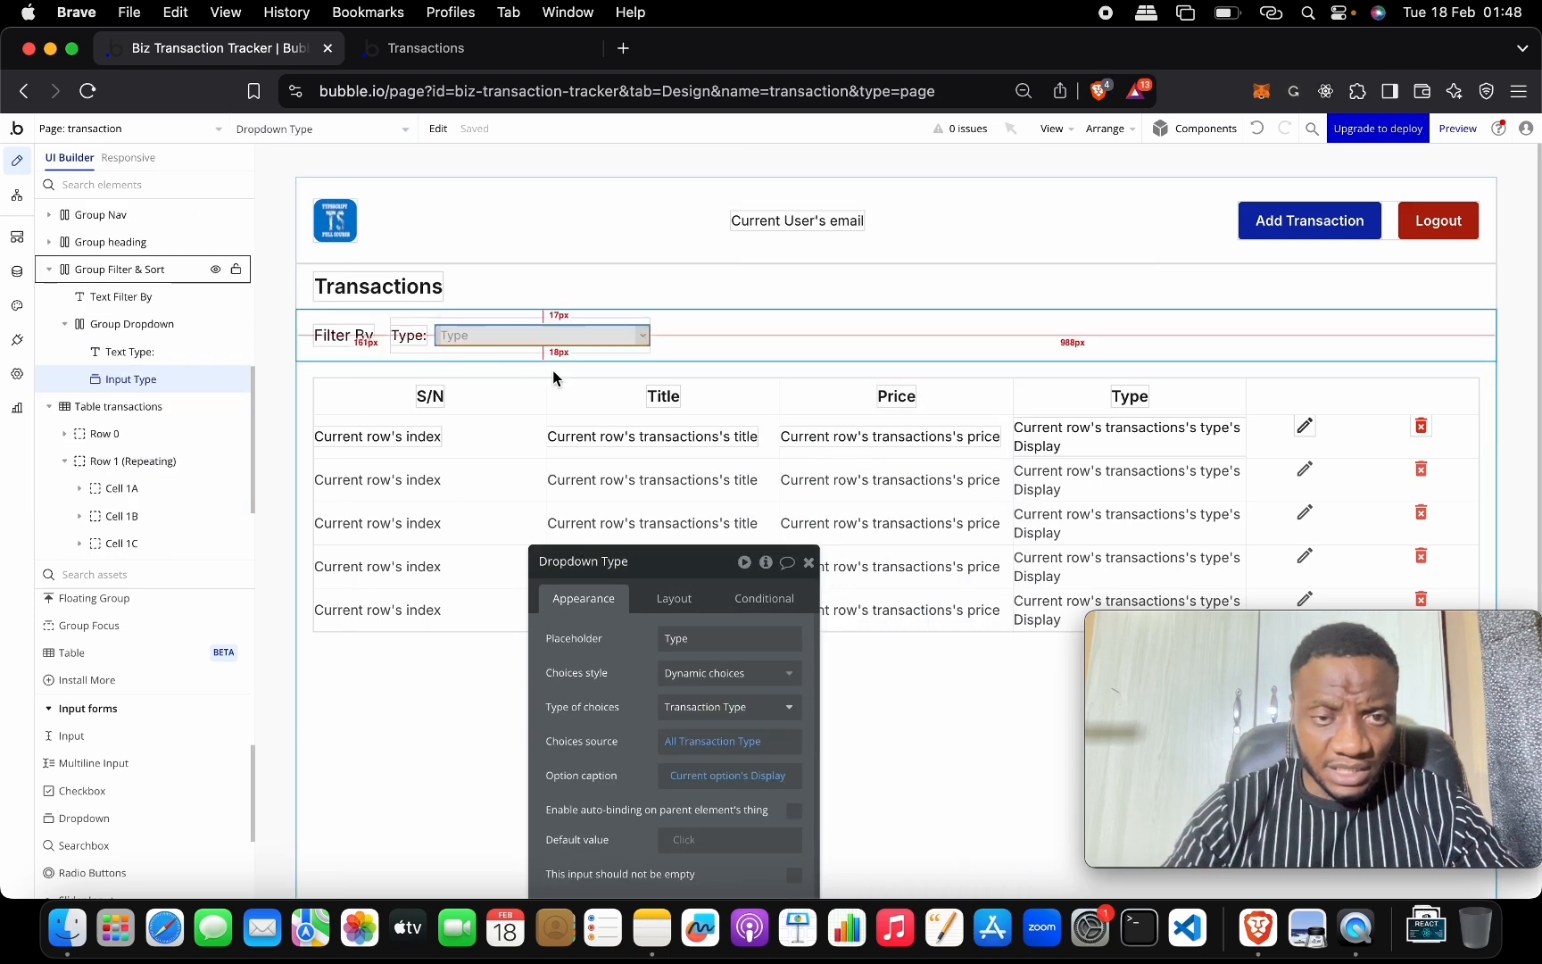
{"action": "left_click", "coordinate": [433, 349]}
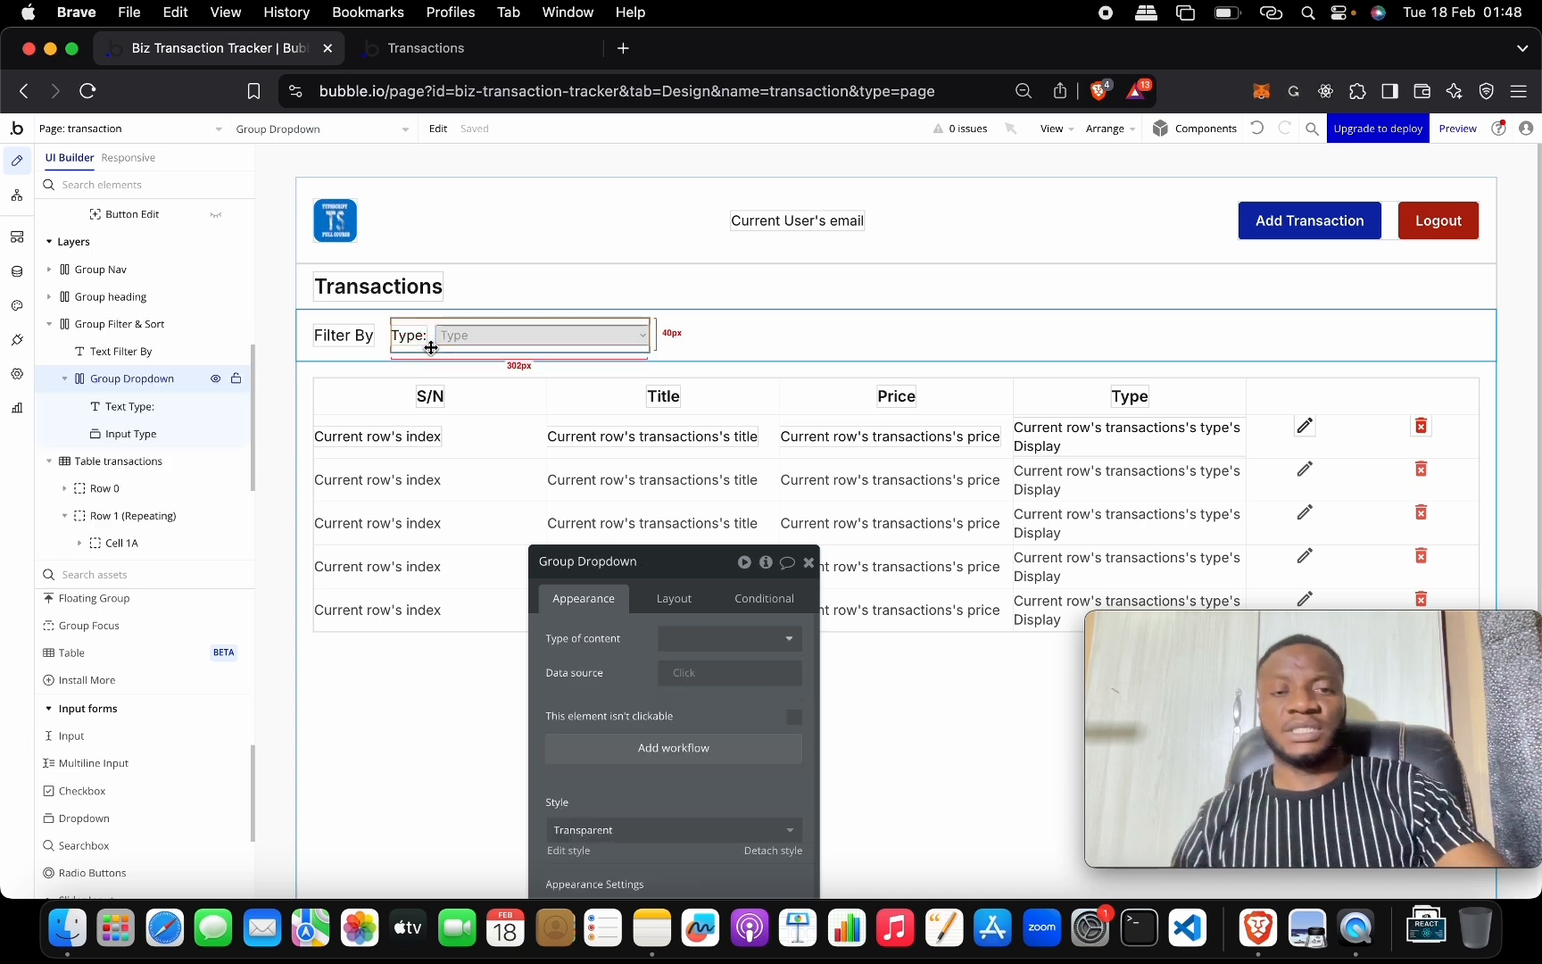
{"action": "key", "text": "super+d"}
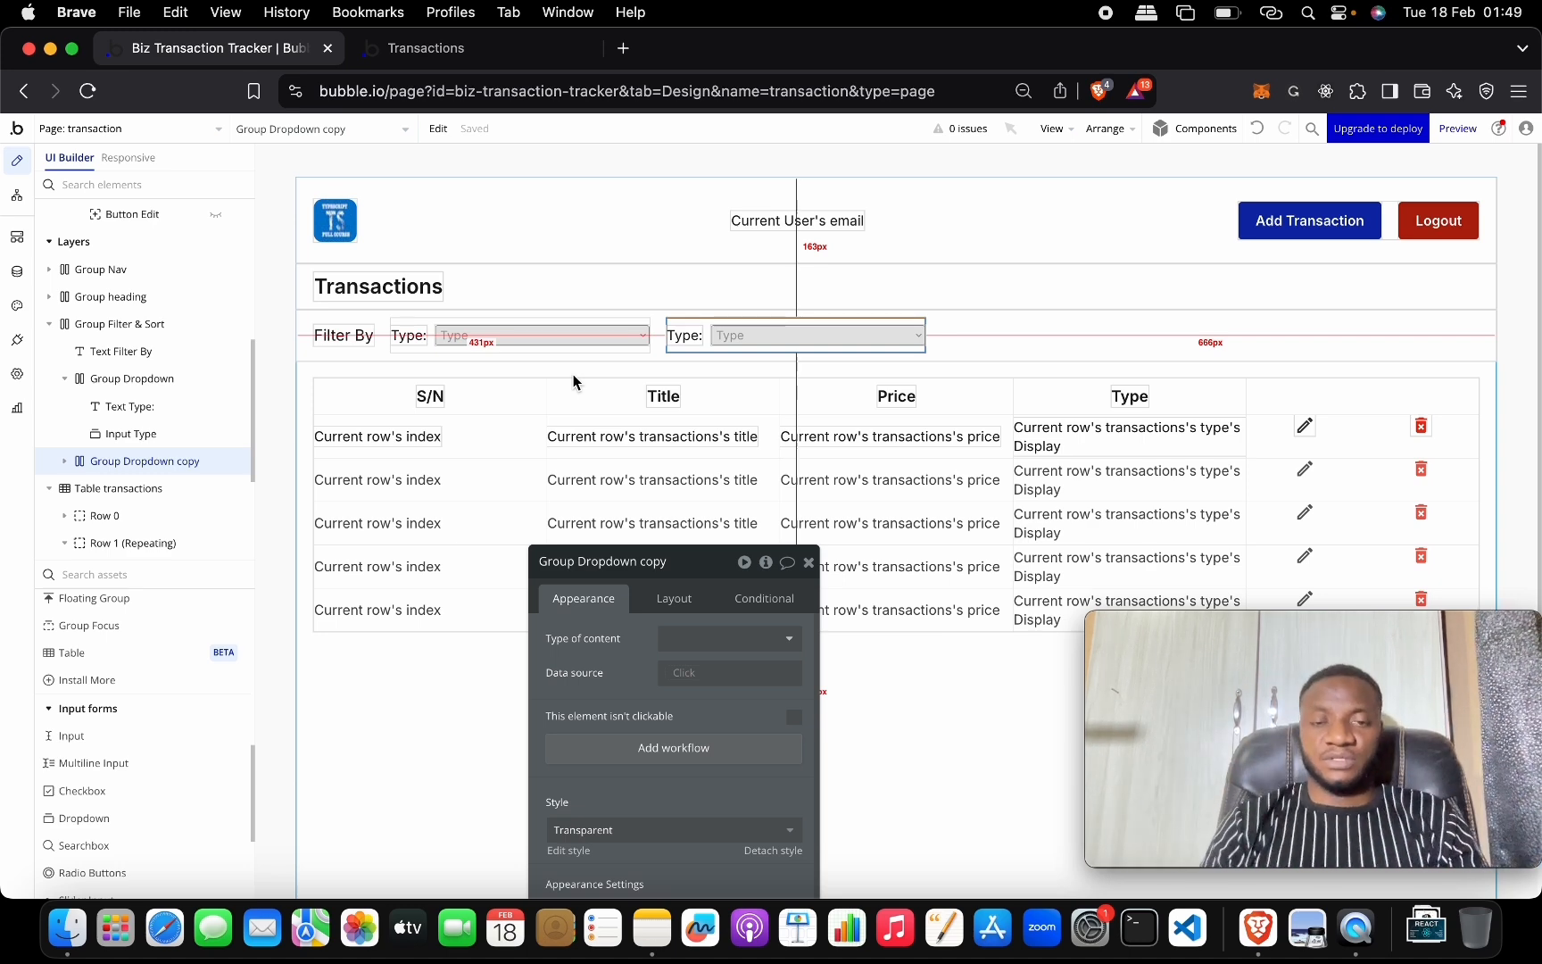
Rename the copied filter group to Group Start Date.
{"action": "left_click", "coordinate": [687, 337]}
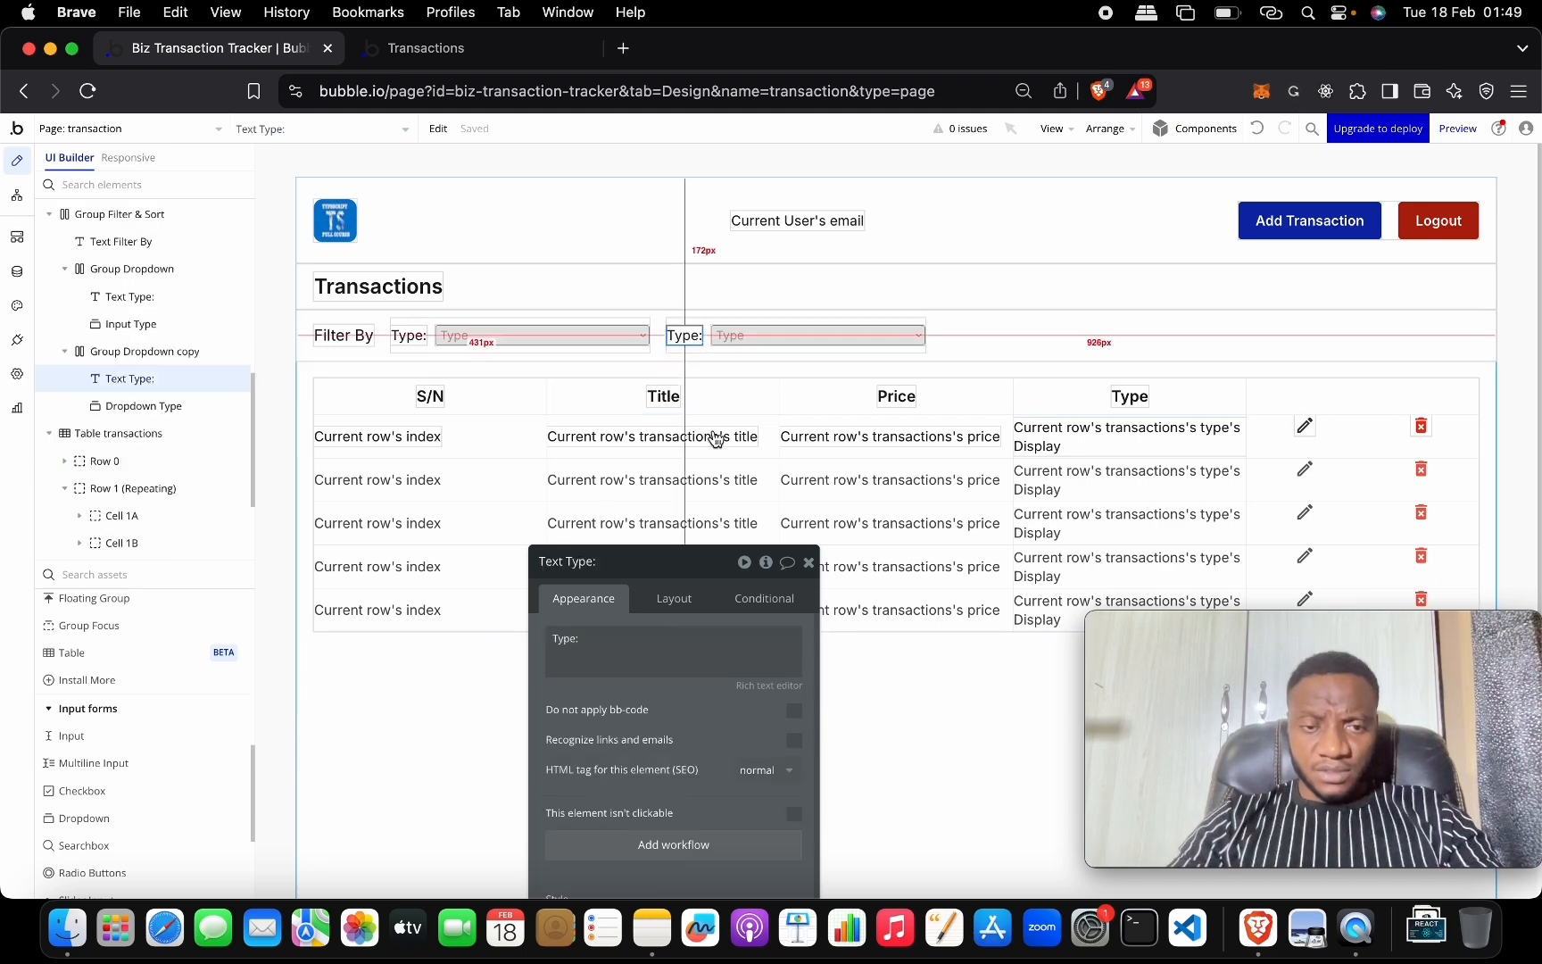
{"action": "left_click", "coordinate": [619, 635]}
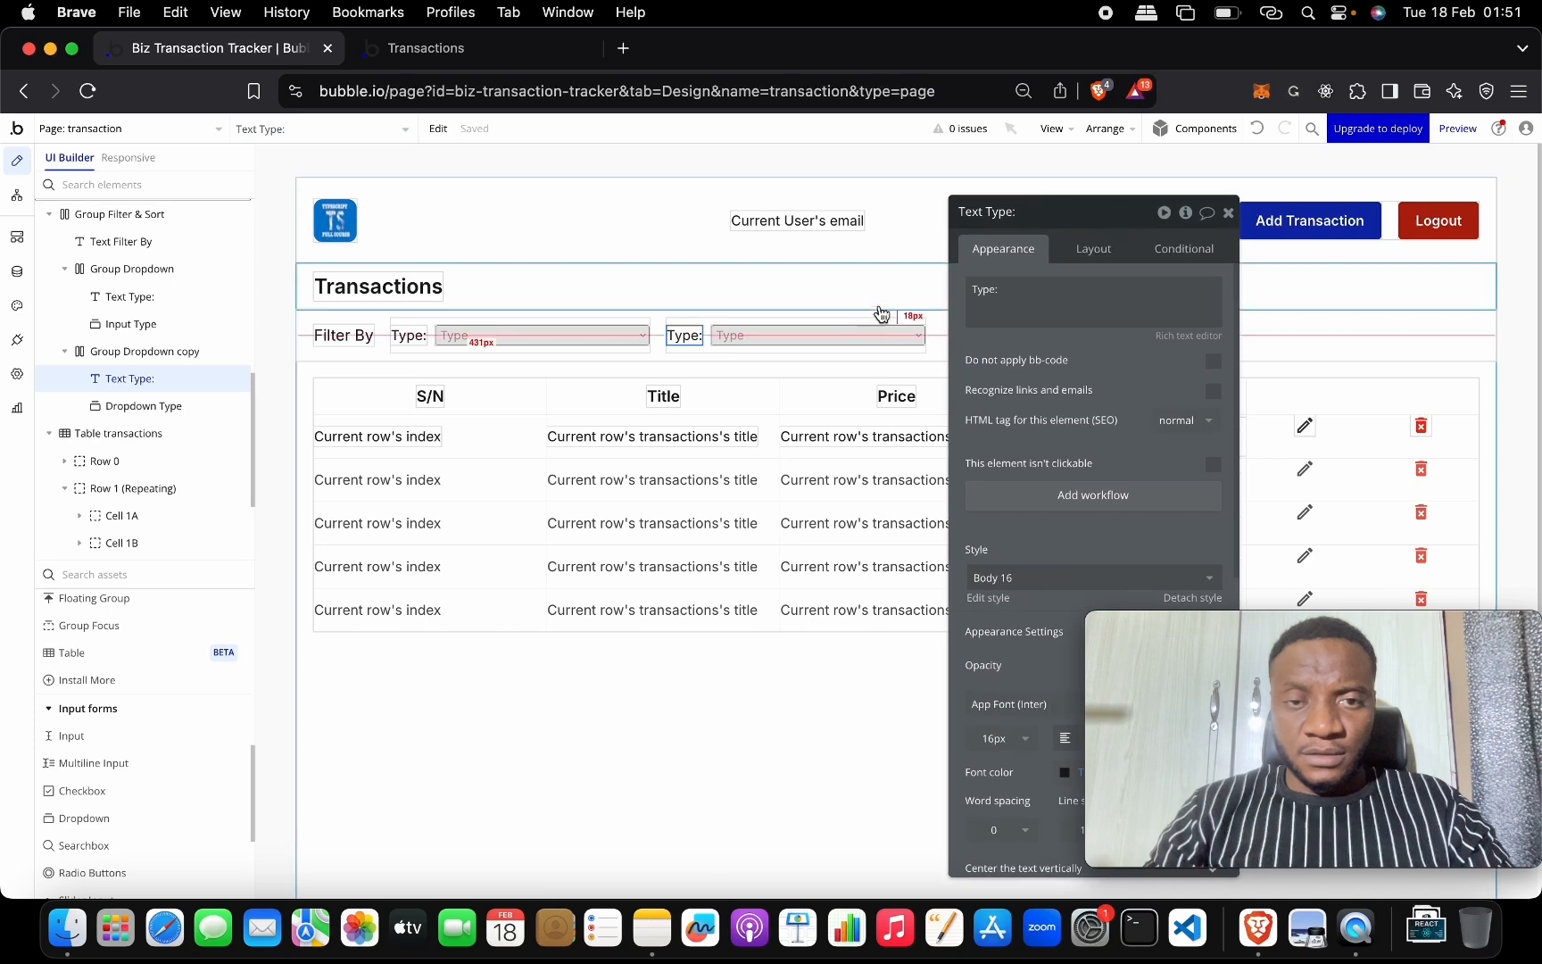
{"action": "left_click", "coordinate": [712, 355]}
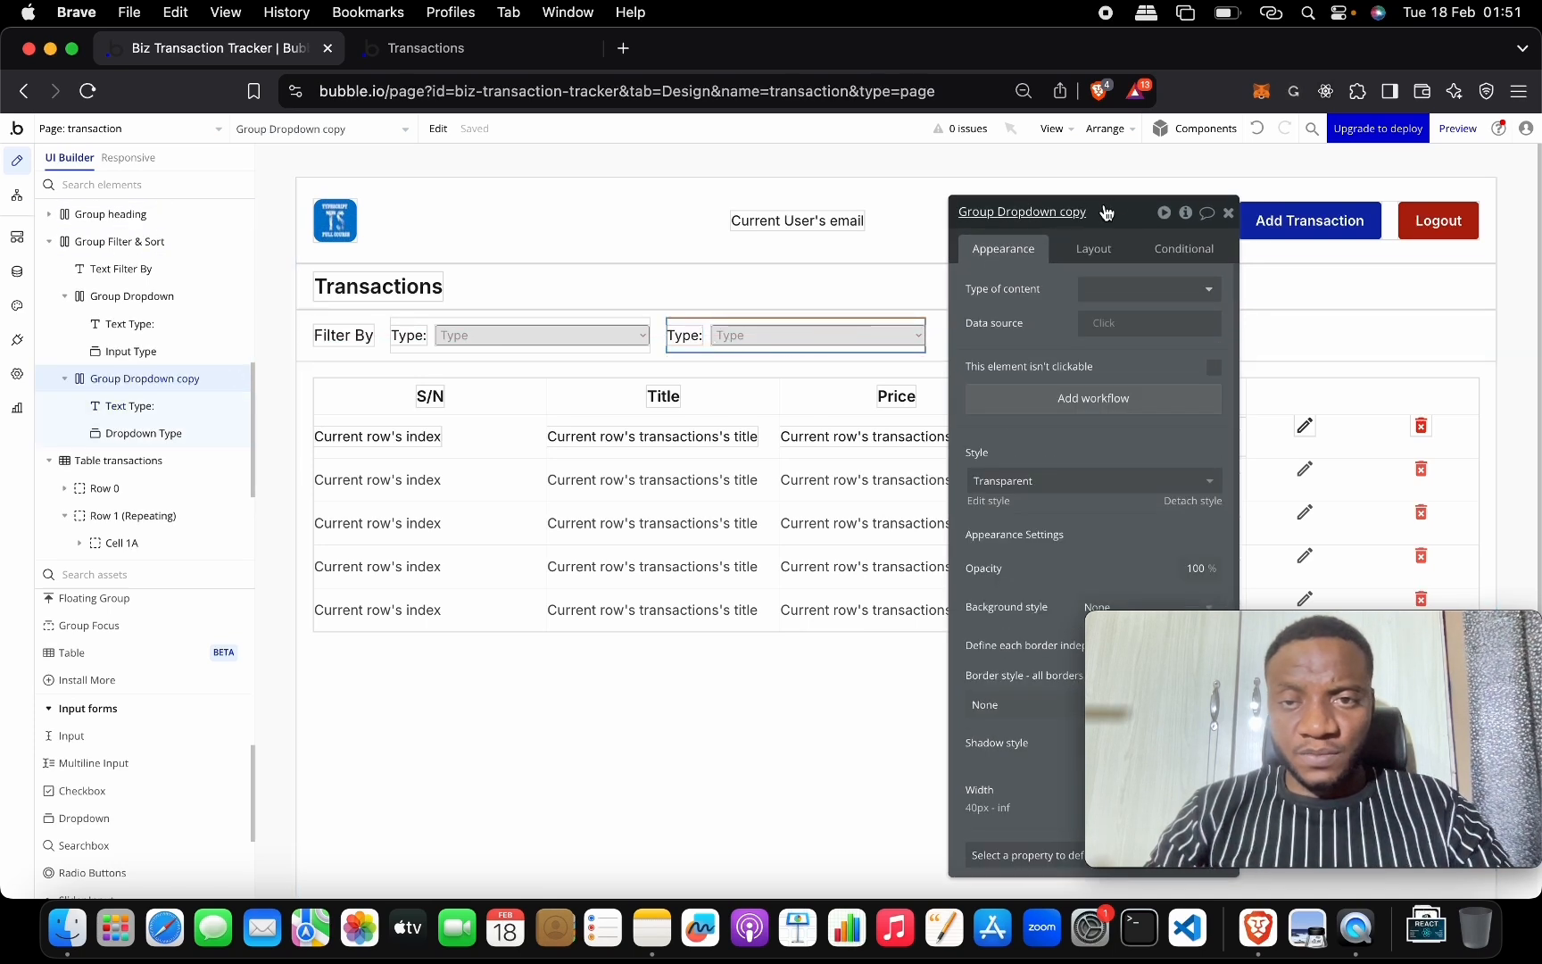
{"action": "left_click_drag", "start_coordinate": [1101, 209], "coordinate": [996, 205]}
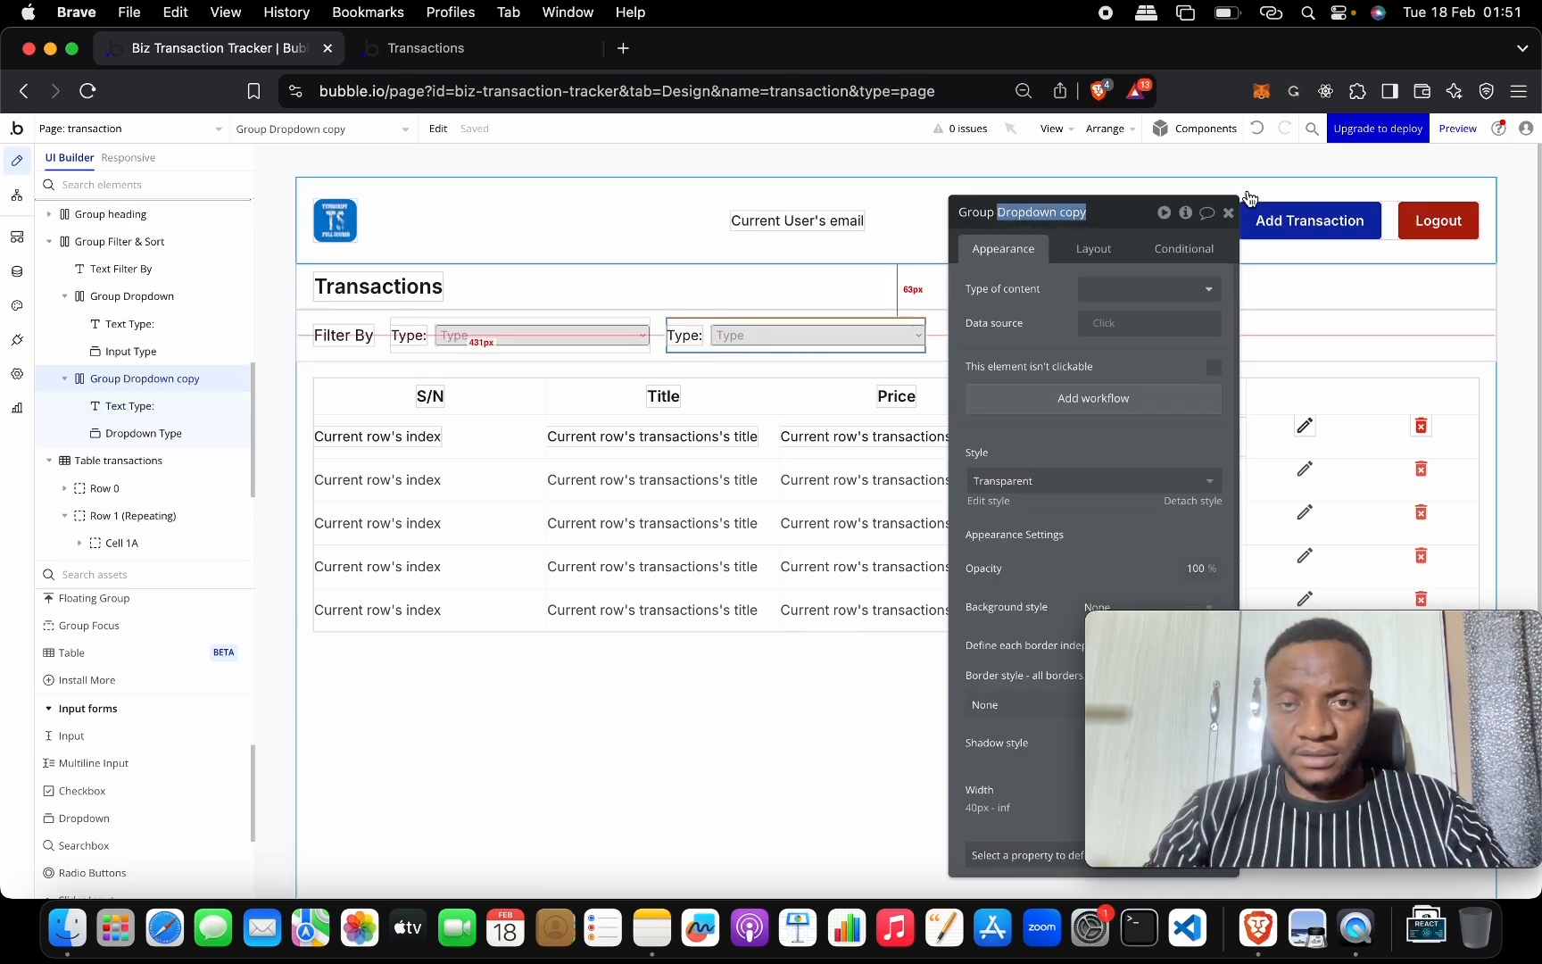
{"action": "type", "text": "Start"}
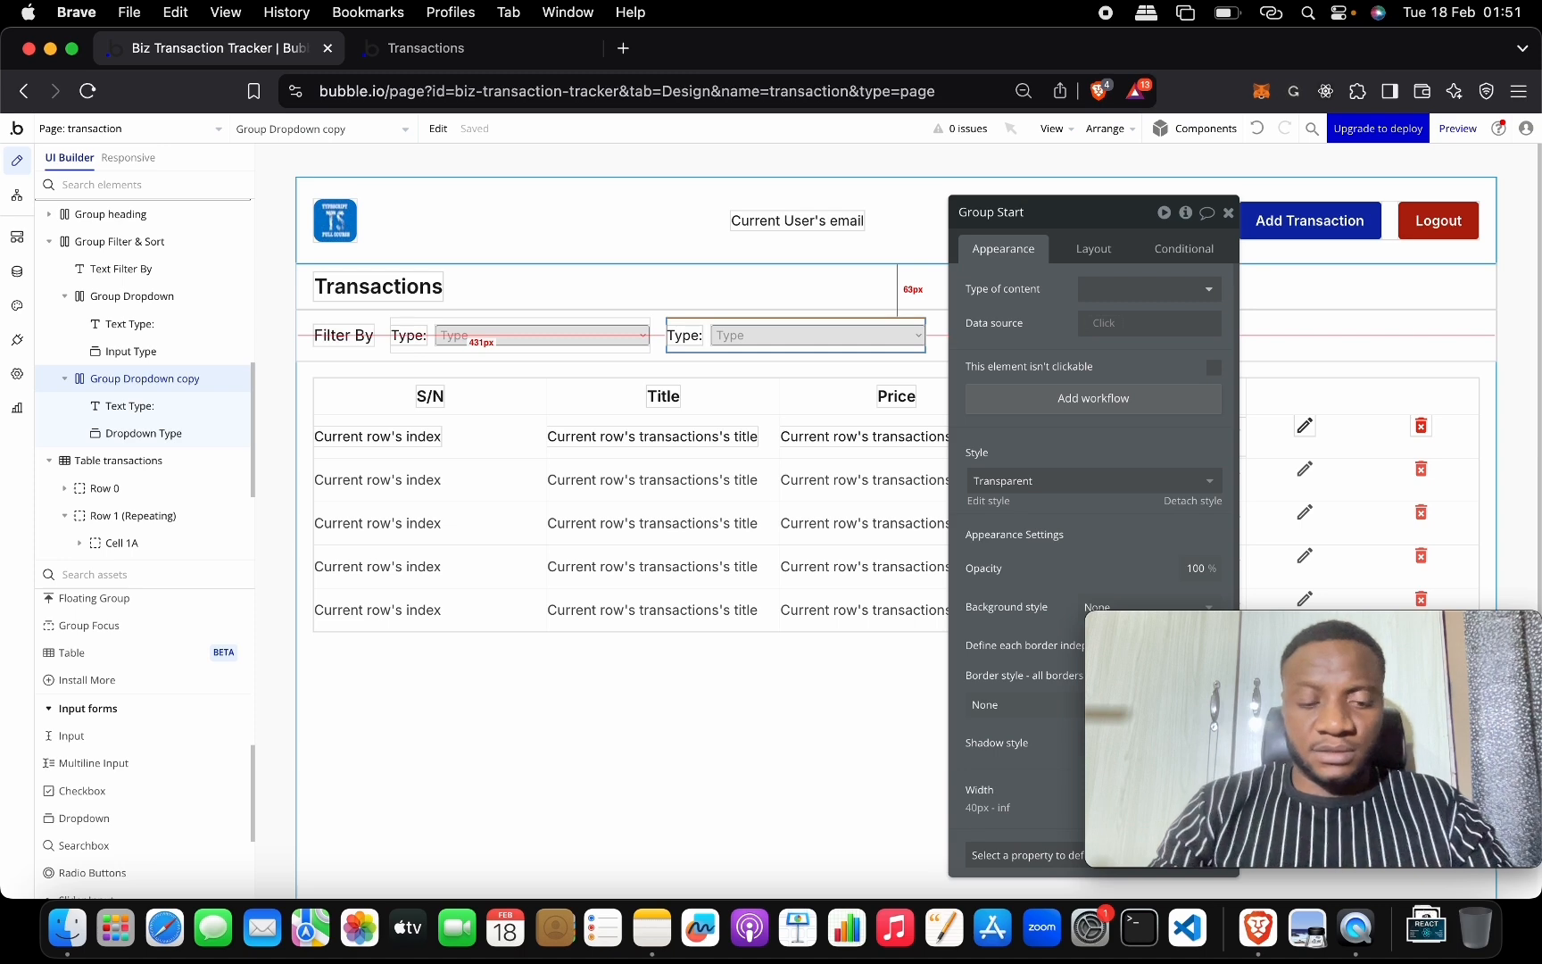
{"action": "type", "text": " Date"}
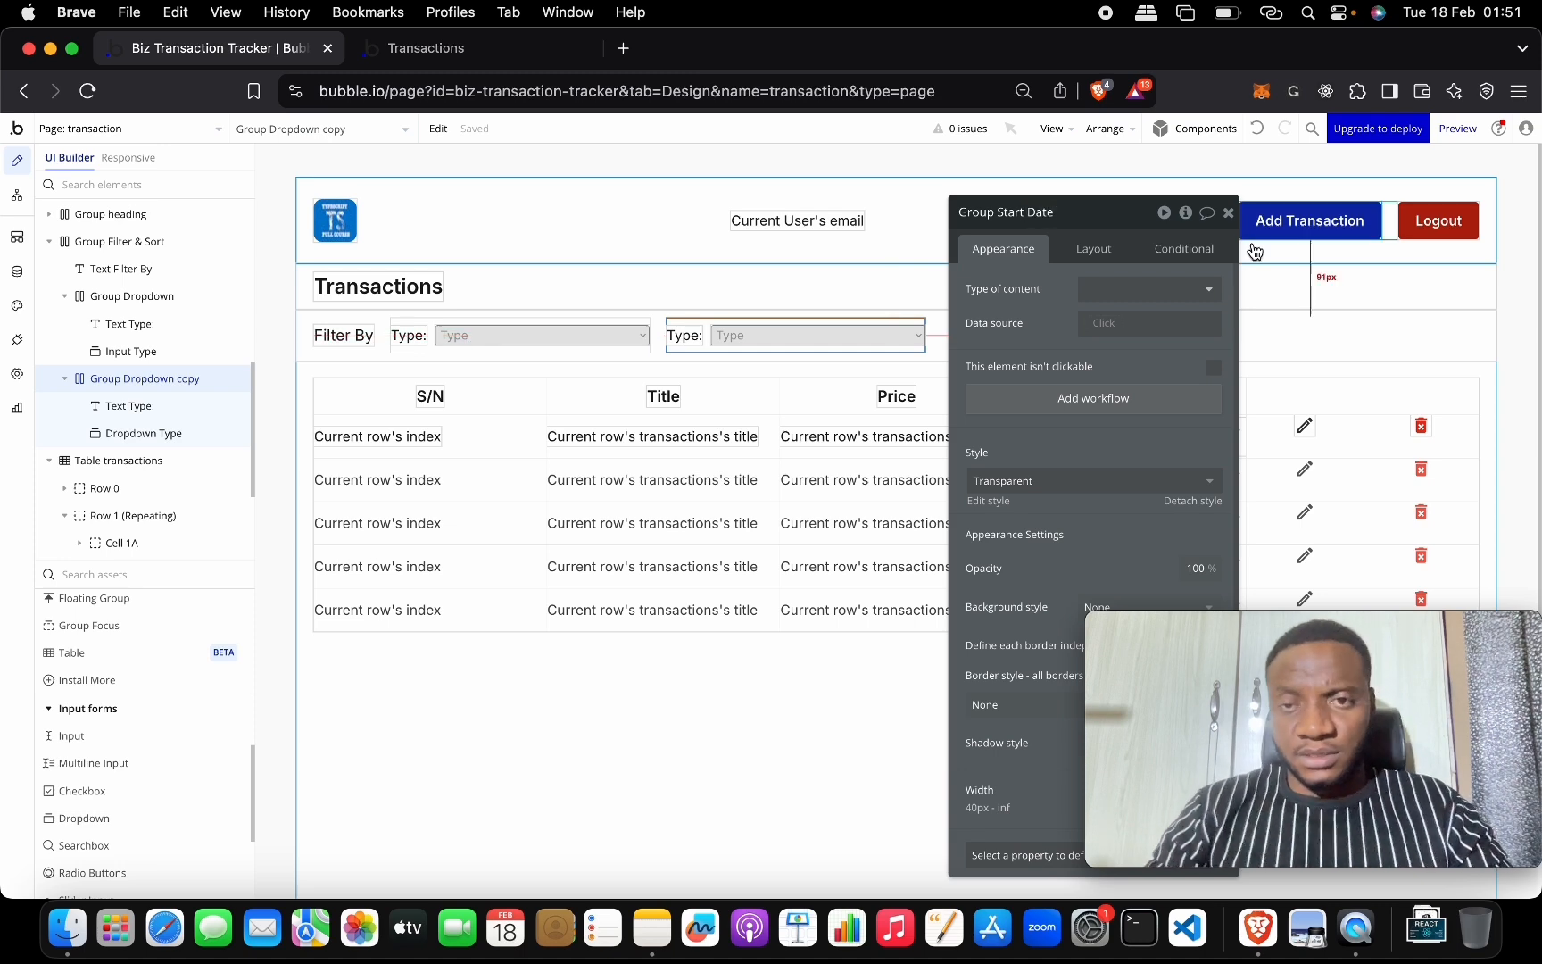
{"action": "left_click", "coordinate": [853, 331]}
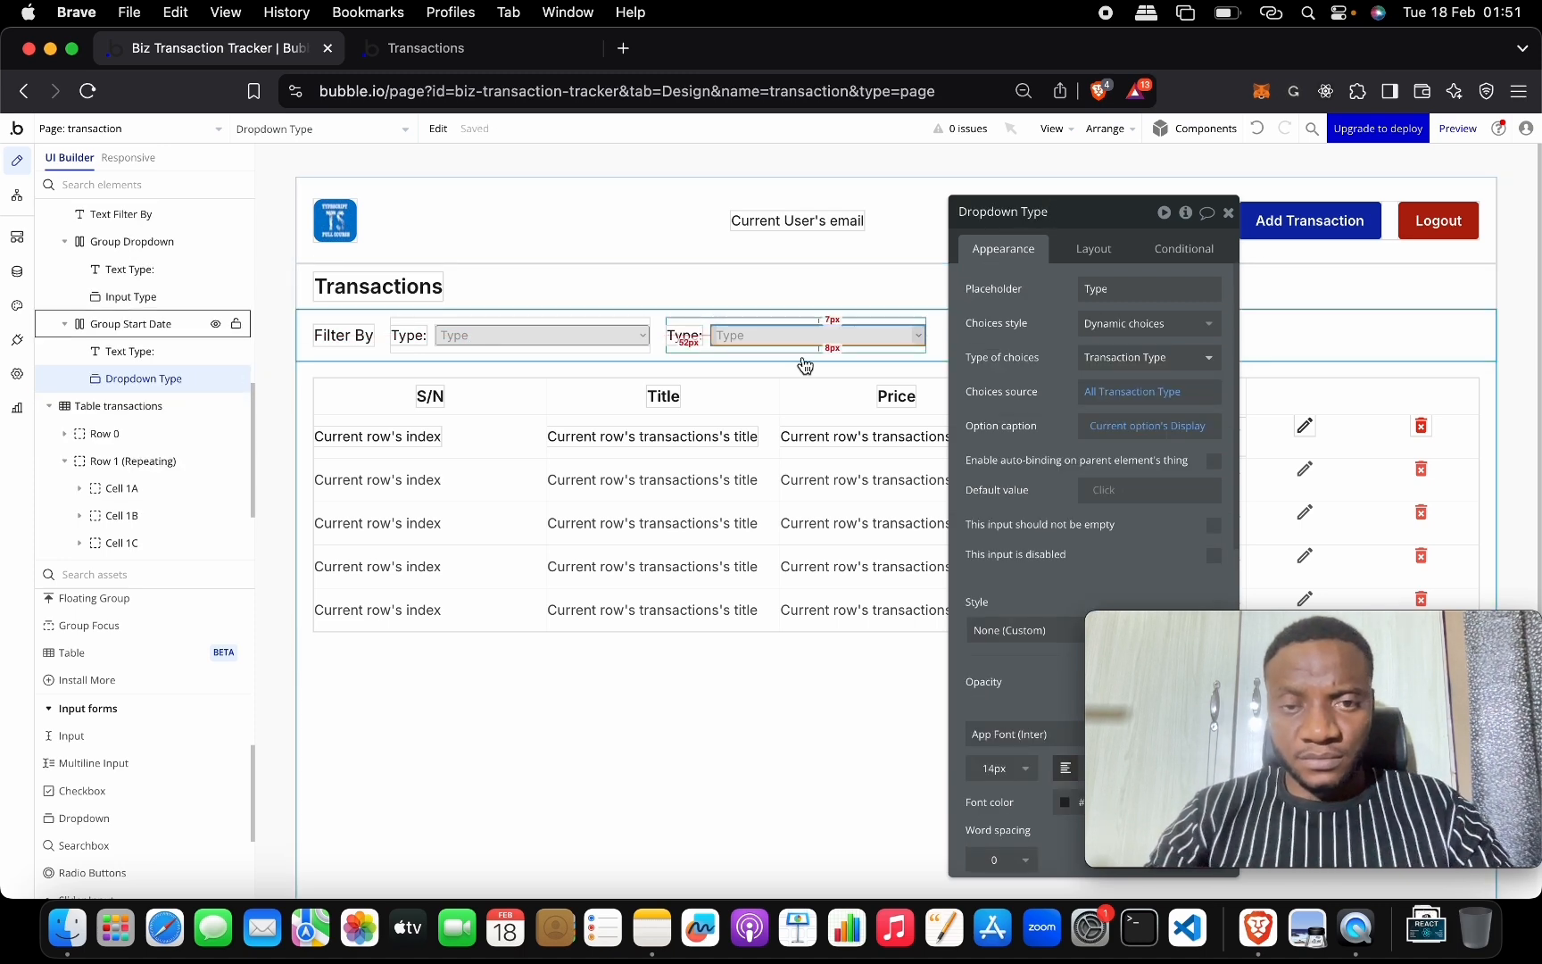
Change the copy's label from Type: to 'Start Date:'.
{"action": "left_click", "coordinate": [683, 334]}
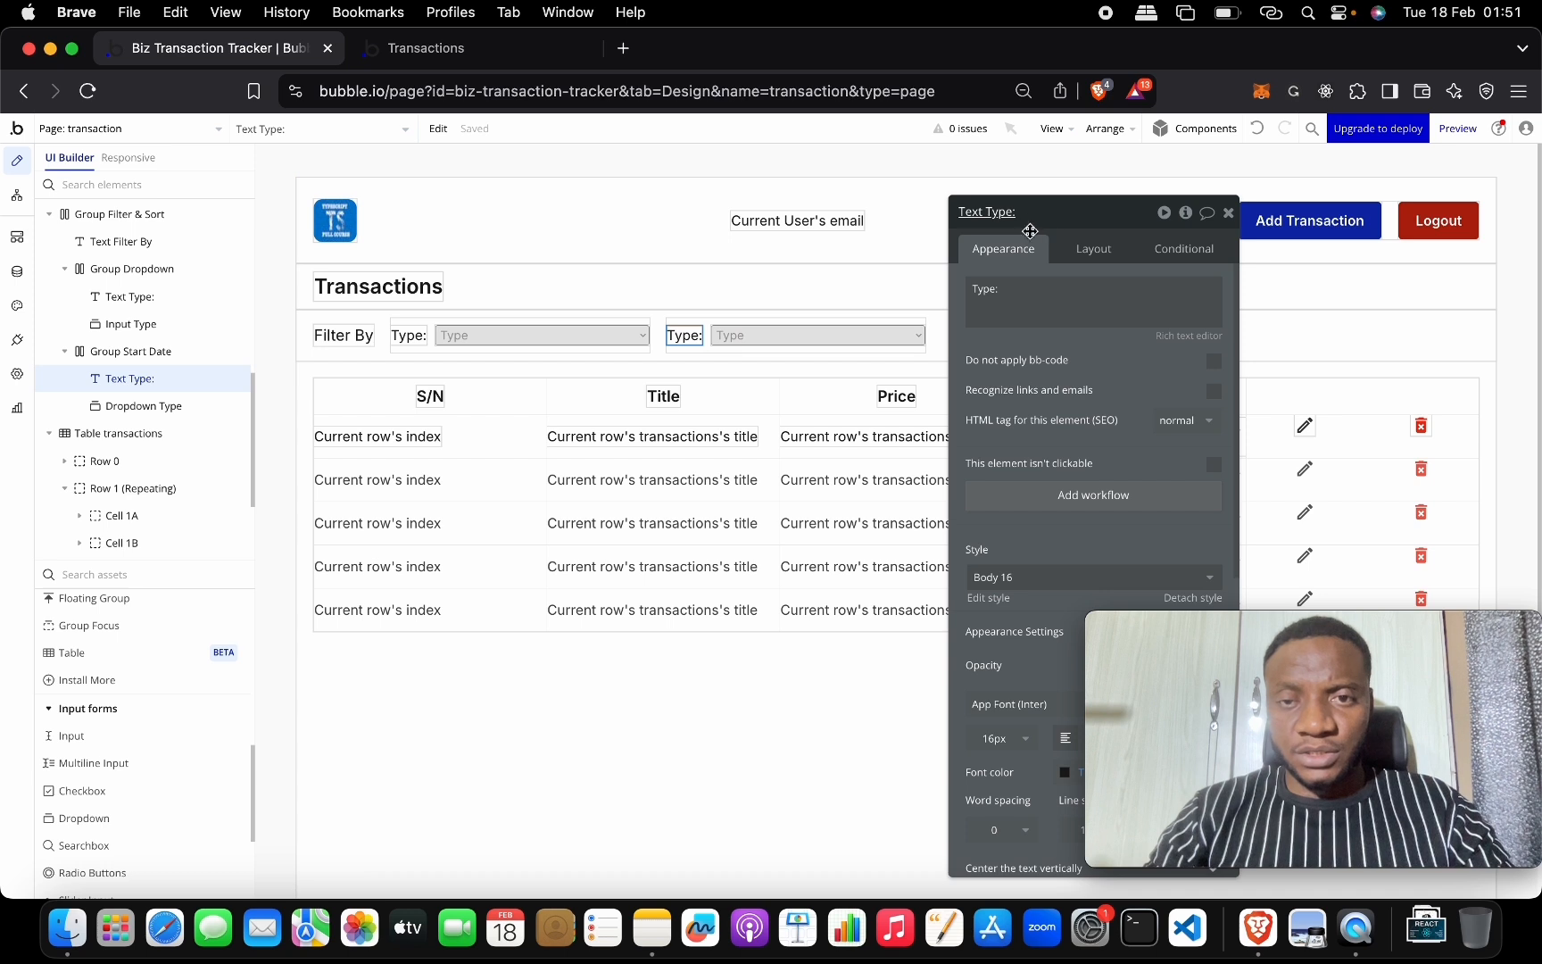
{"action": "triple_click", "coordinate": [1043, 288]}
{"action": "type", "text": "Start Date:"}
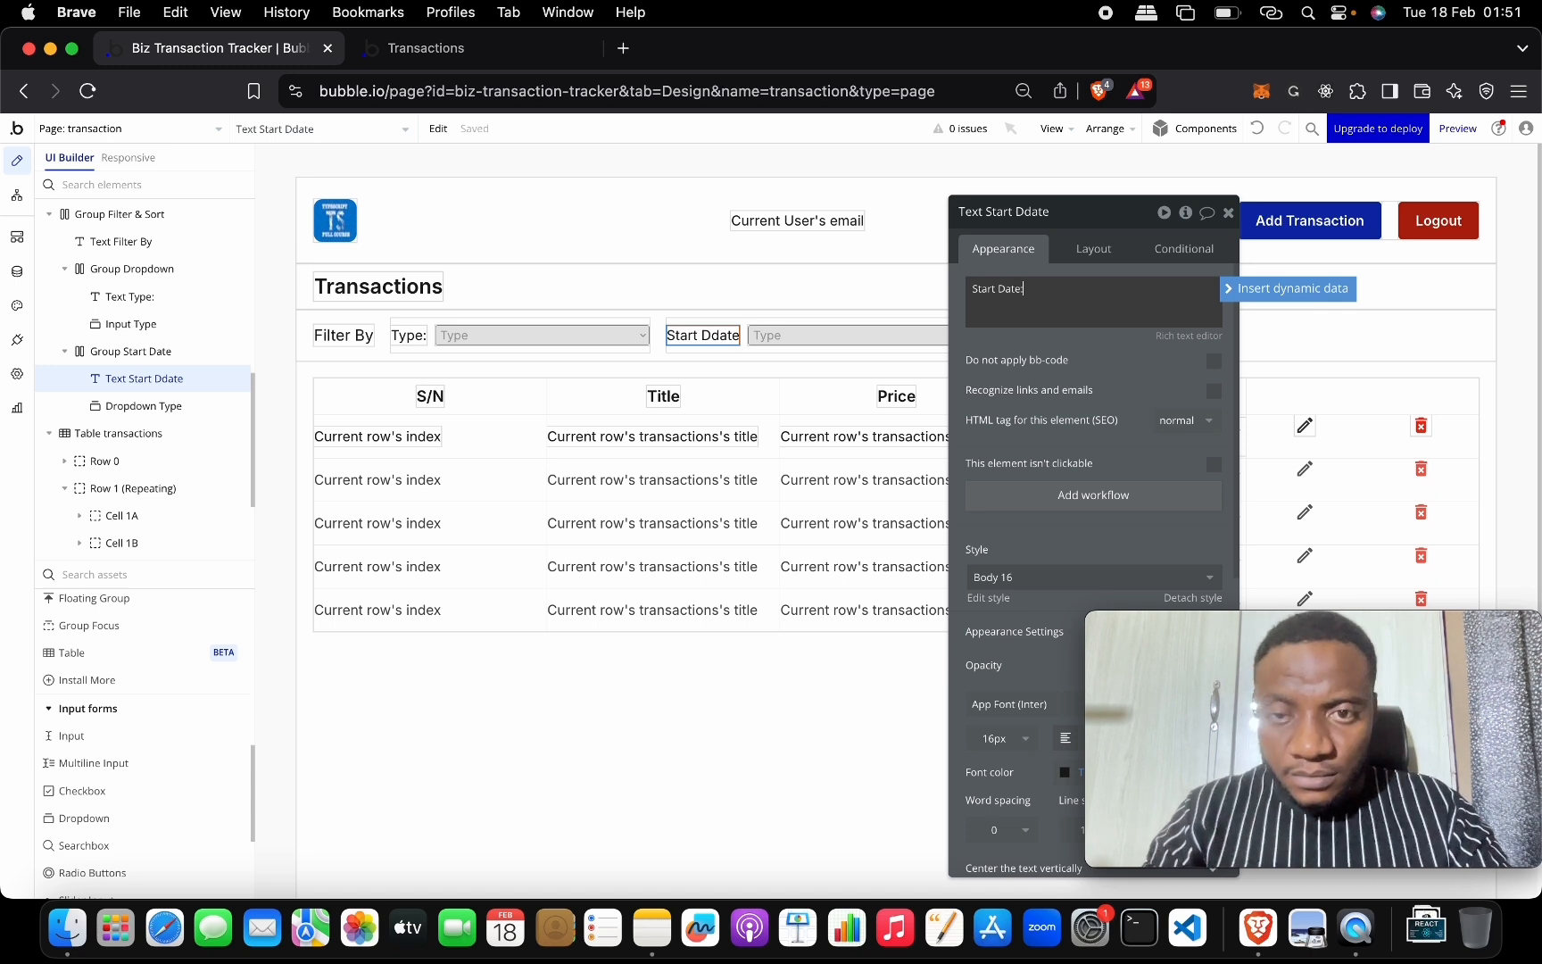
{"action": "left_click", "coordinate": [797, 339]}
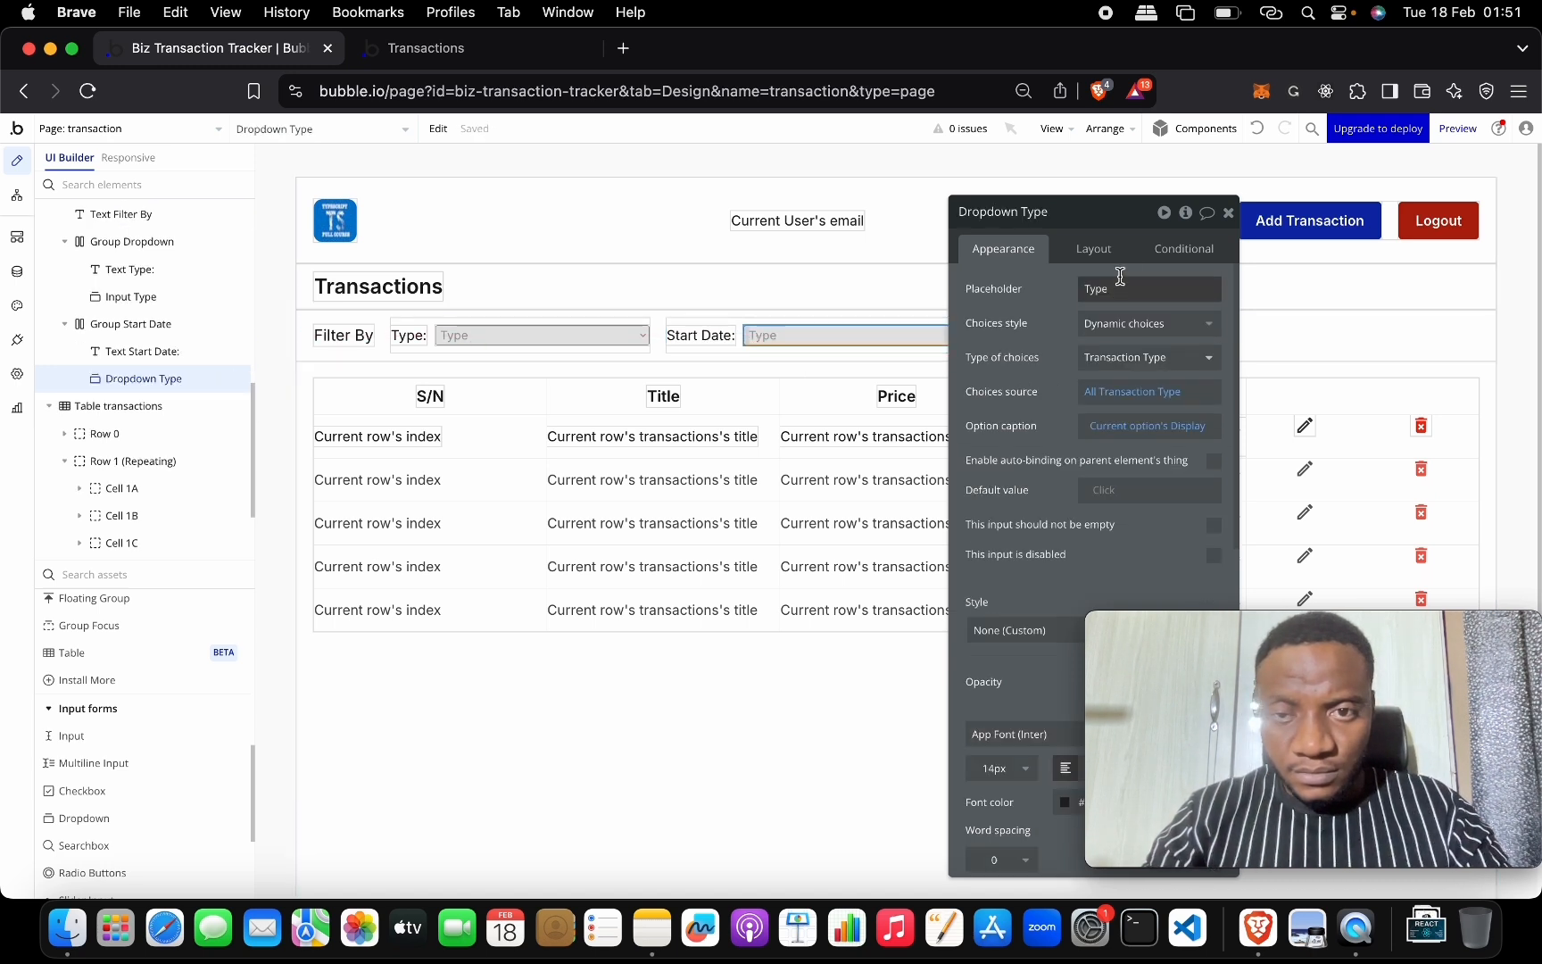
Replace the Start Date dropdown's element type with an Input.
{"action": "right_click", "coordinate": [911, 338]}
{"action": "mouse_move", "coordinate": [1047, 482]}
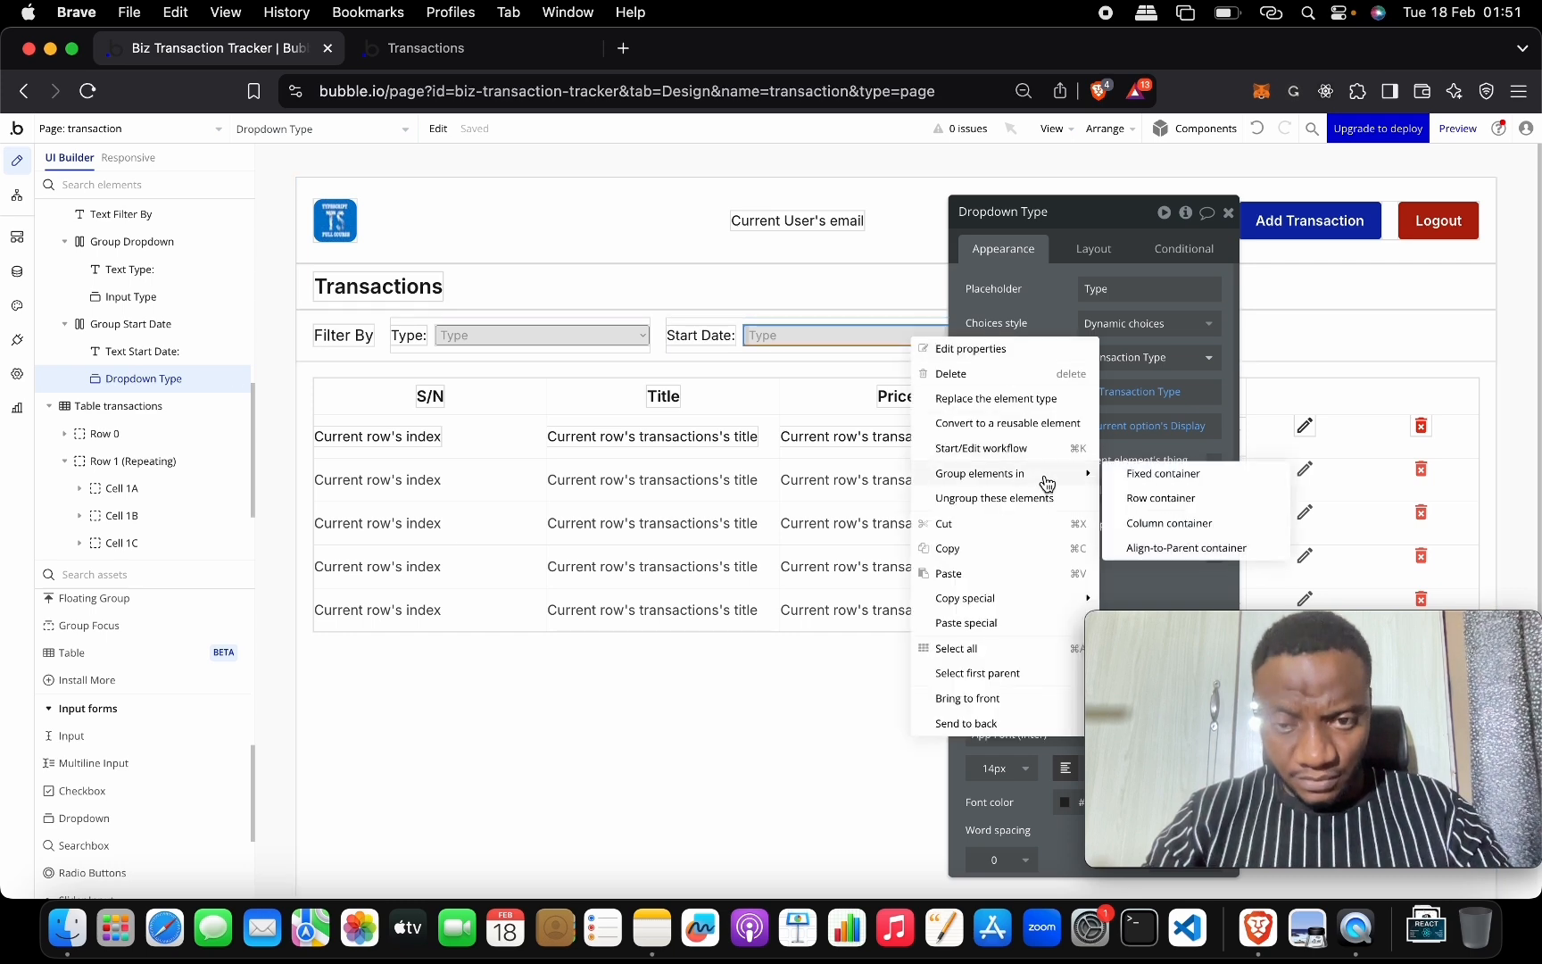
{"action": "left_click", "coordinate": [1042, 399]}
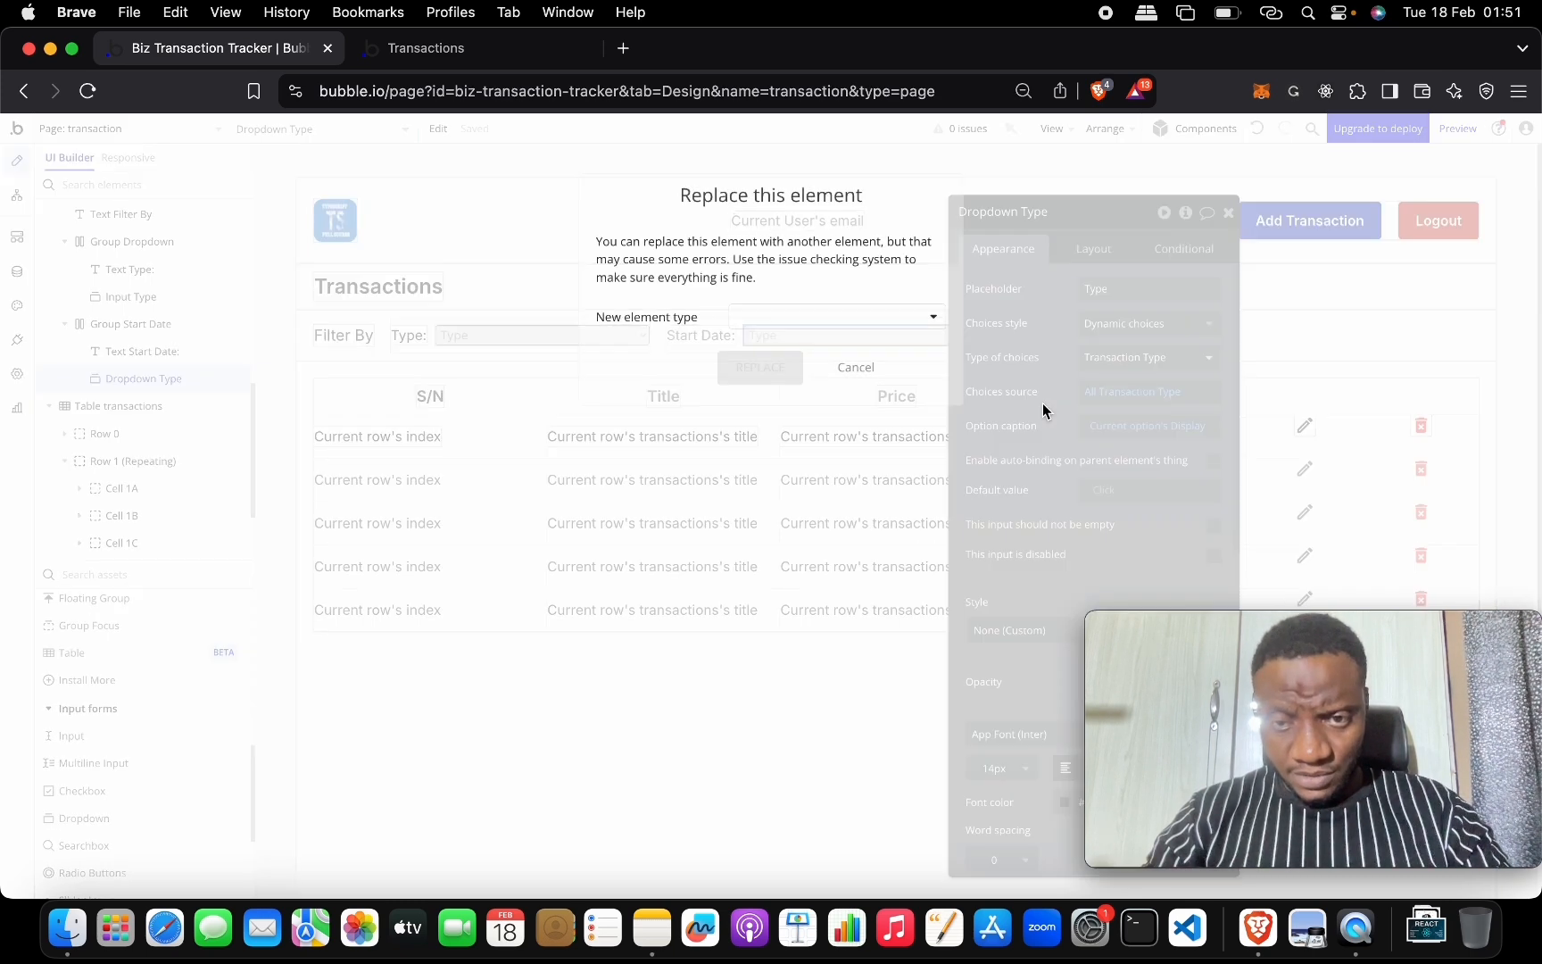
{"action": "left_click", "coordinate": [899, 319]}
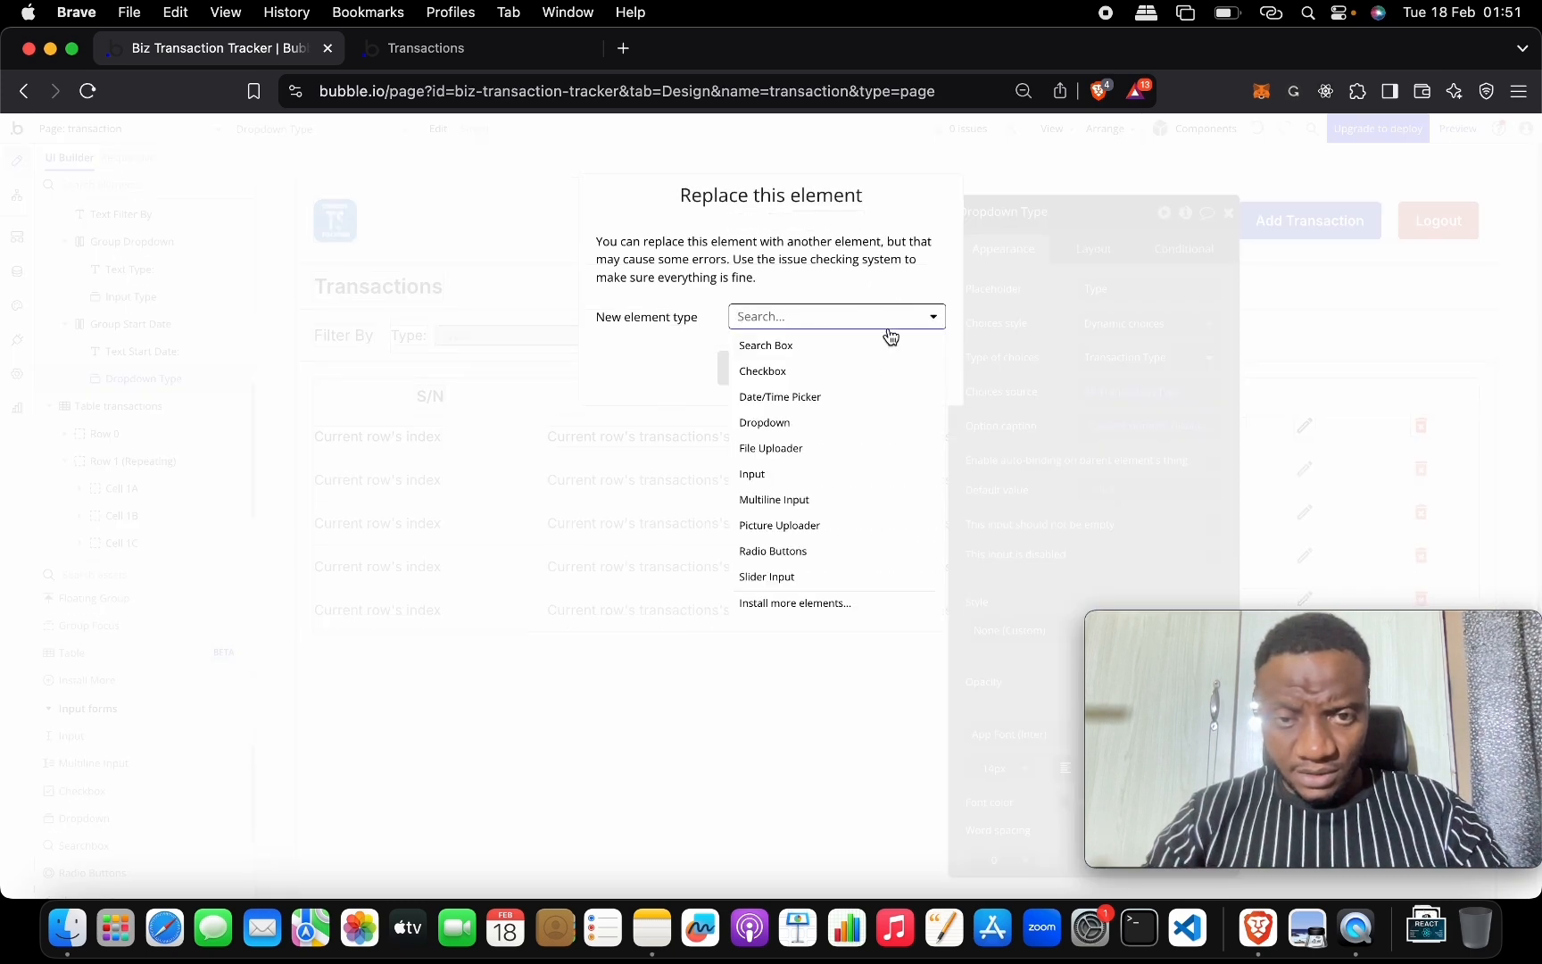
{"action": "left_click", "coordinate": [835, 473]}
{"action": "left_click", "coordinate": [766, 368]}
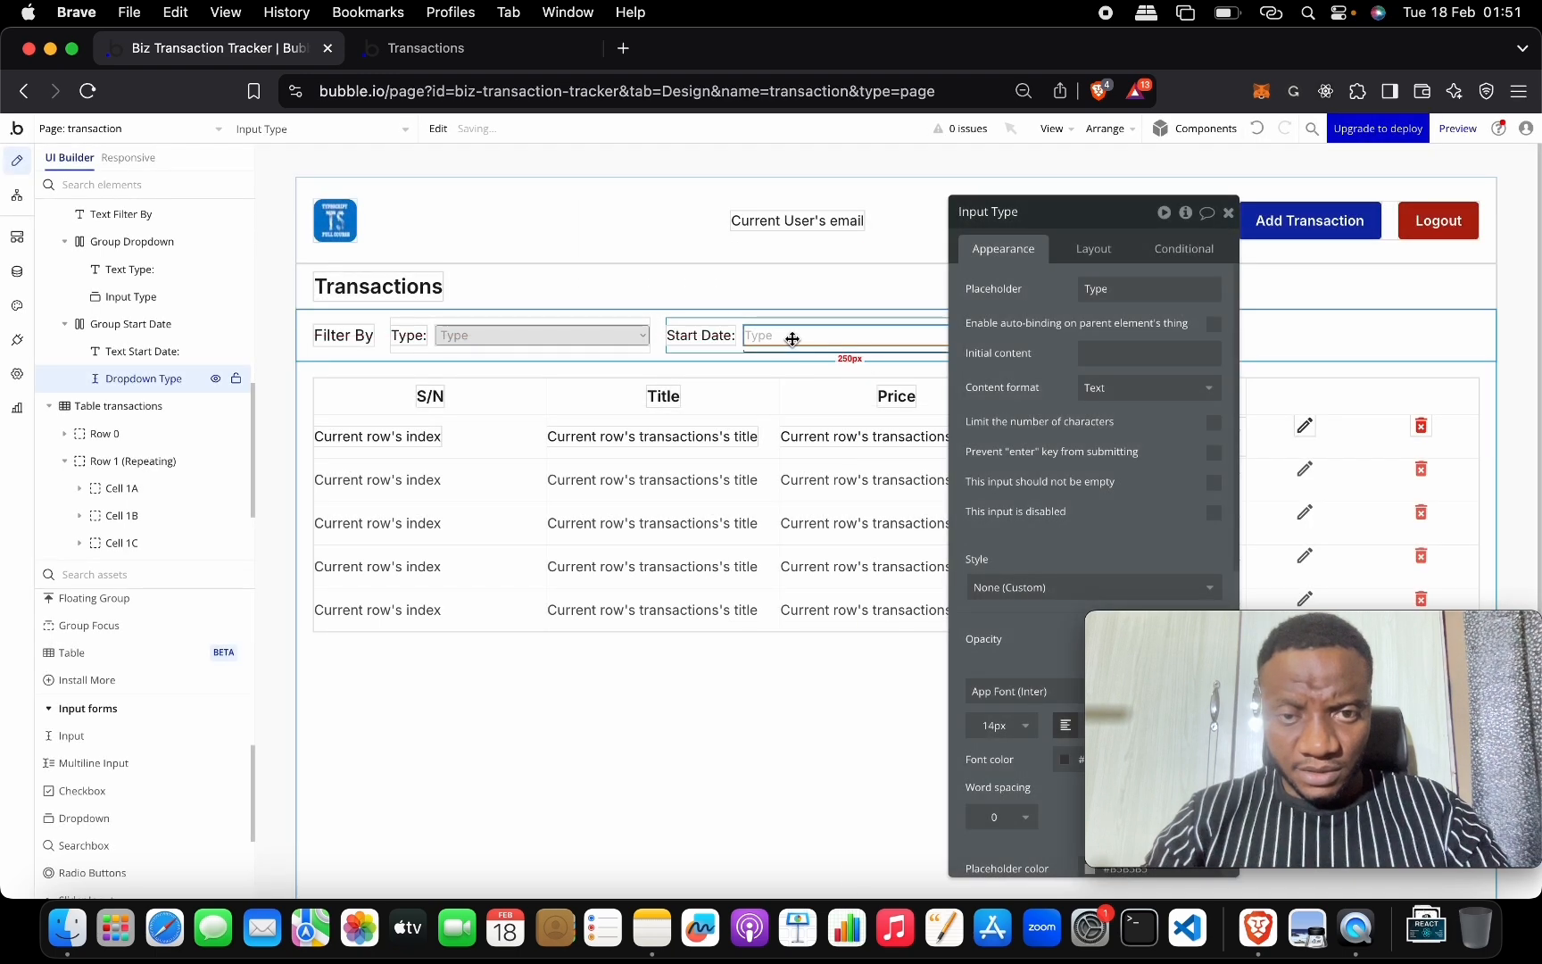
Set the new input's placeholder to 'Start Date'.
{"action": "left_click_drag", "start_coordinate": [1057, 215], "coordinate": [823, 211]}
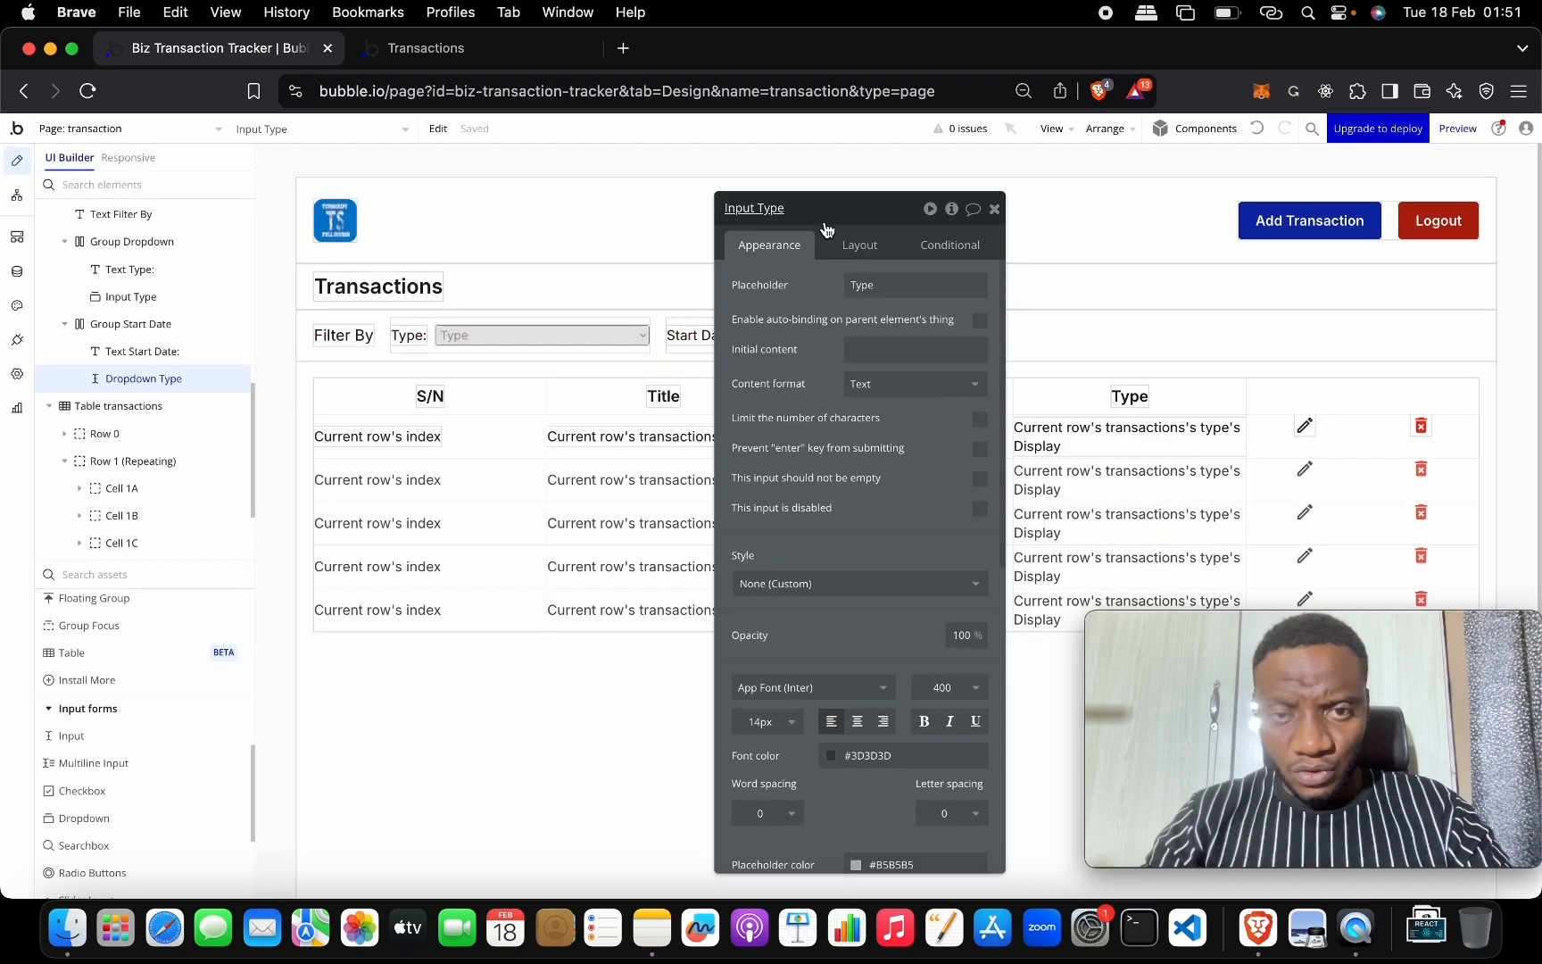
{"action": "left_click", "coordinate": [861, 282]}
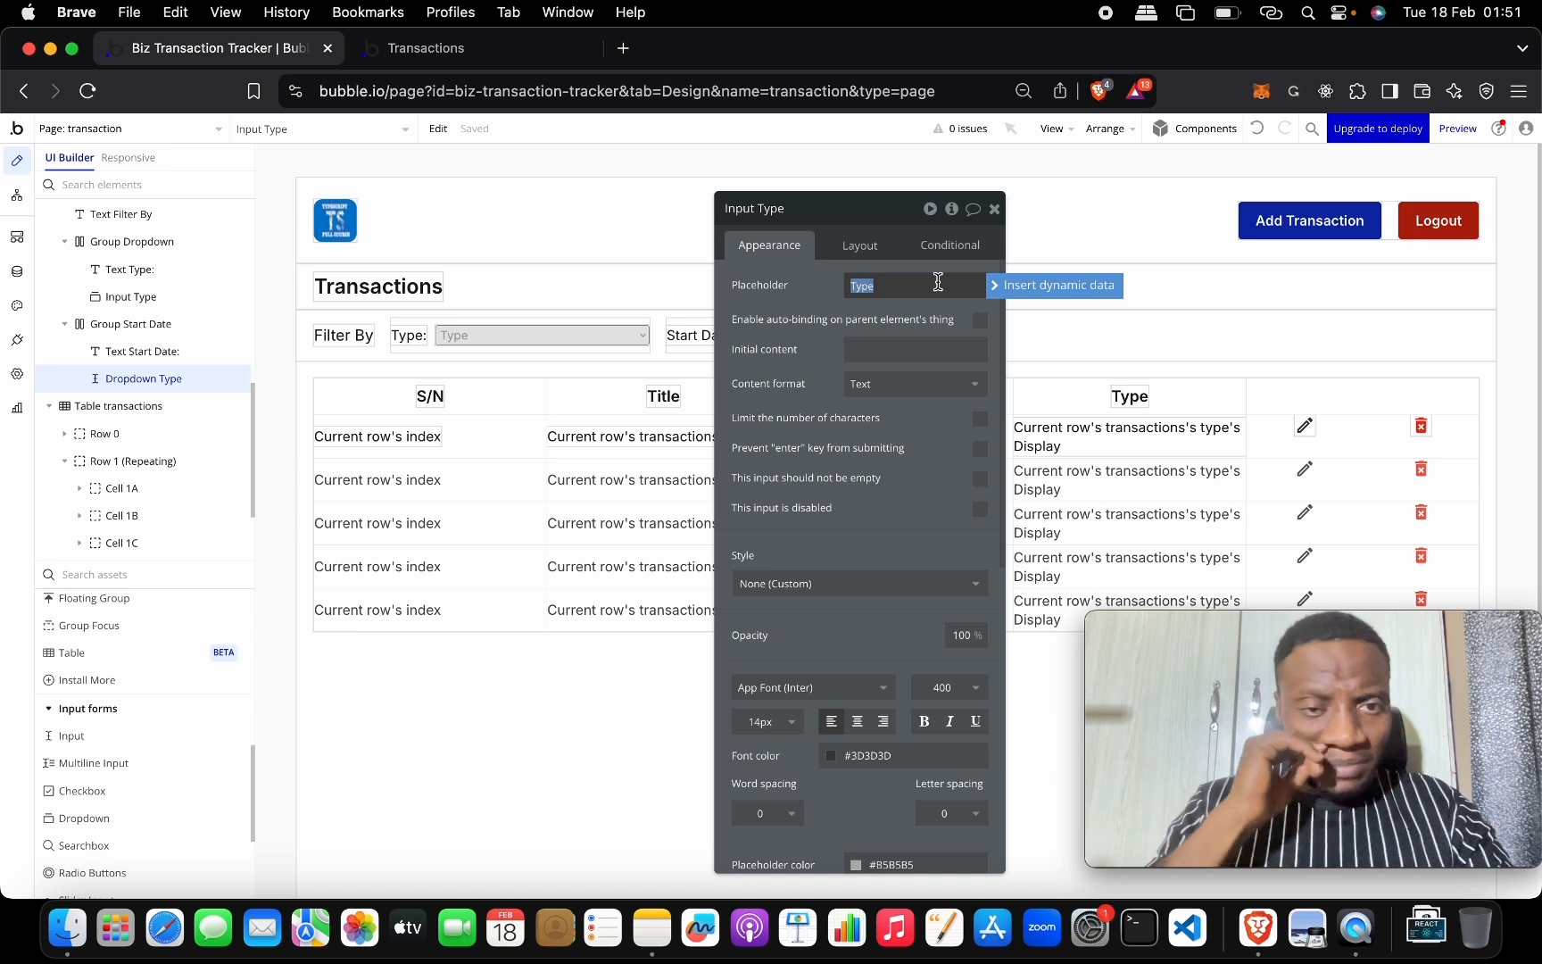
{"action": "type", "text": "Start"}
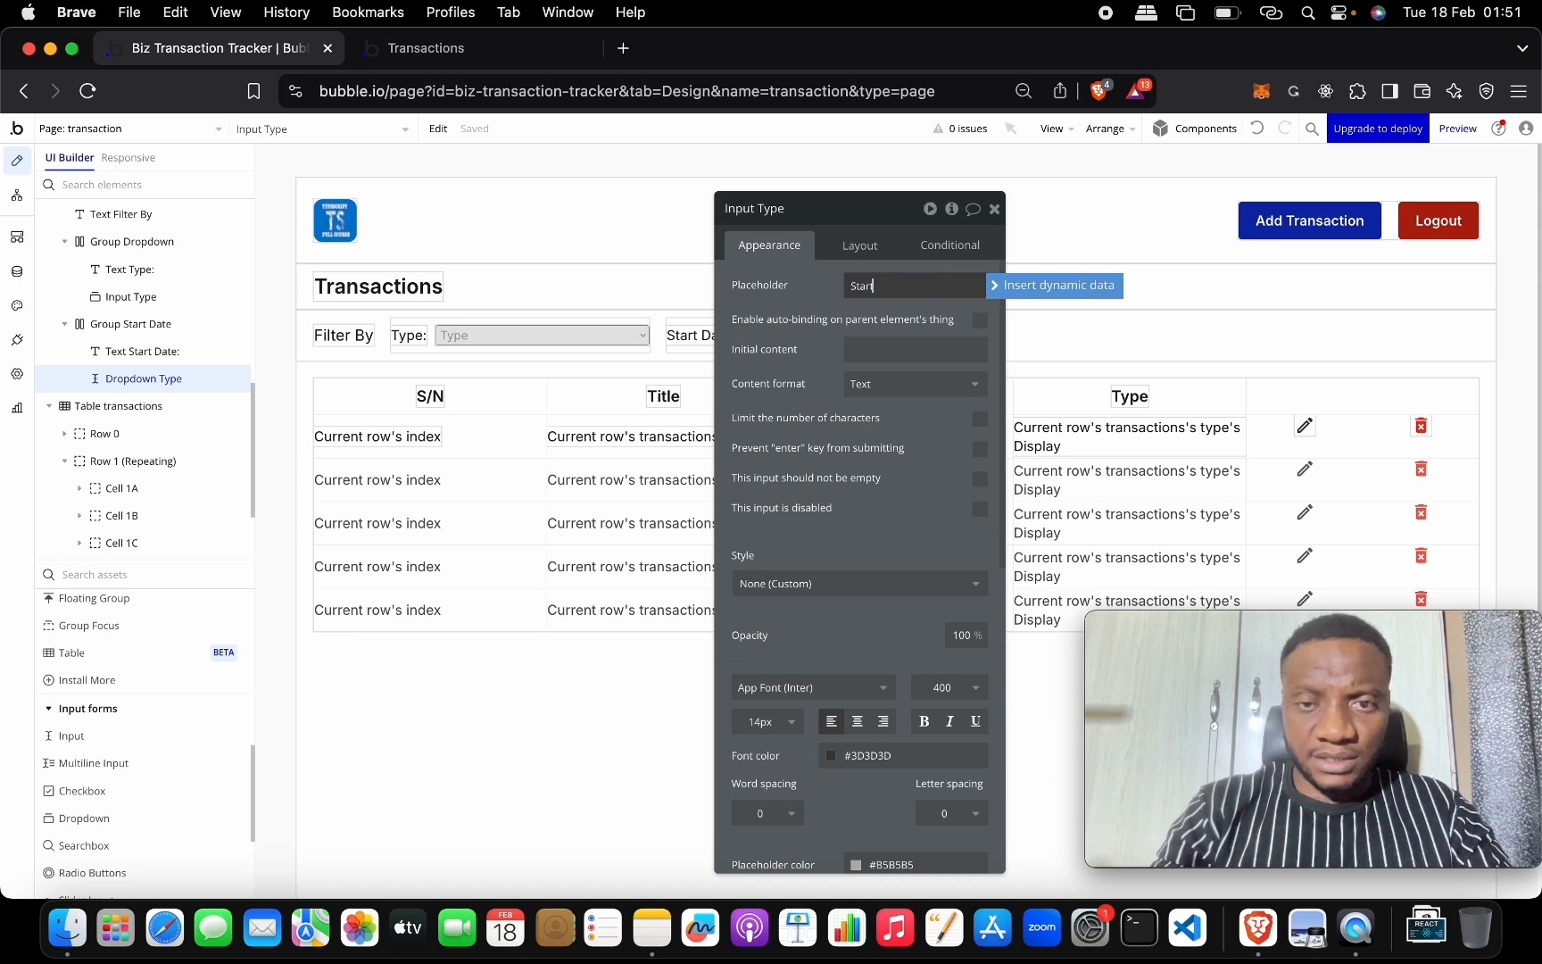
{"action": "type", "text": " Date"}
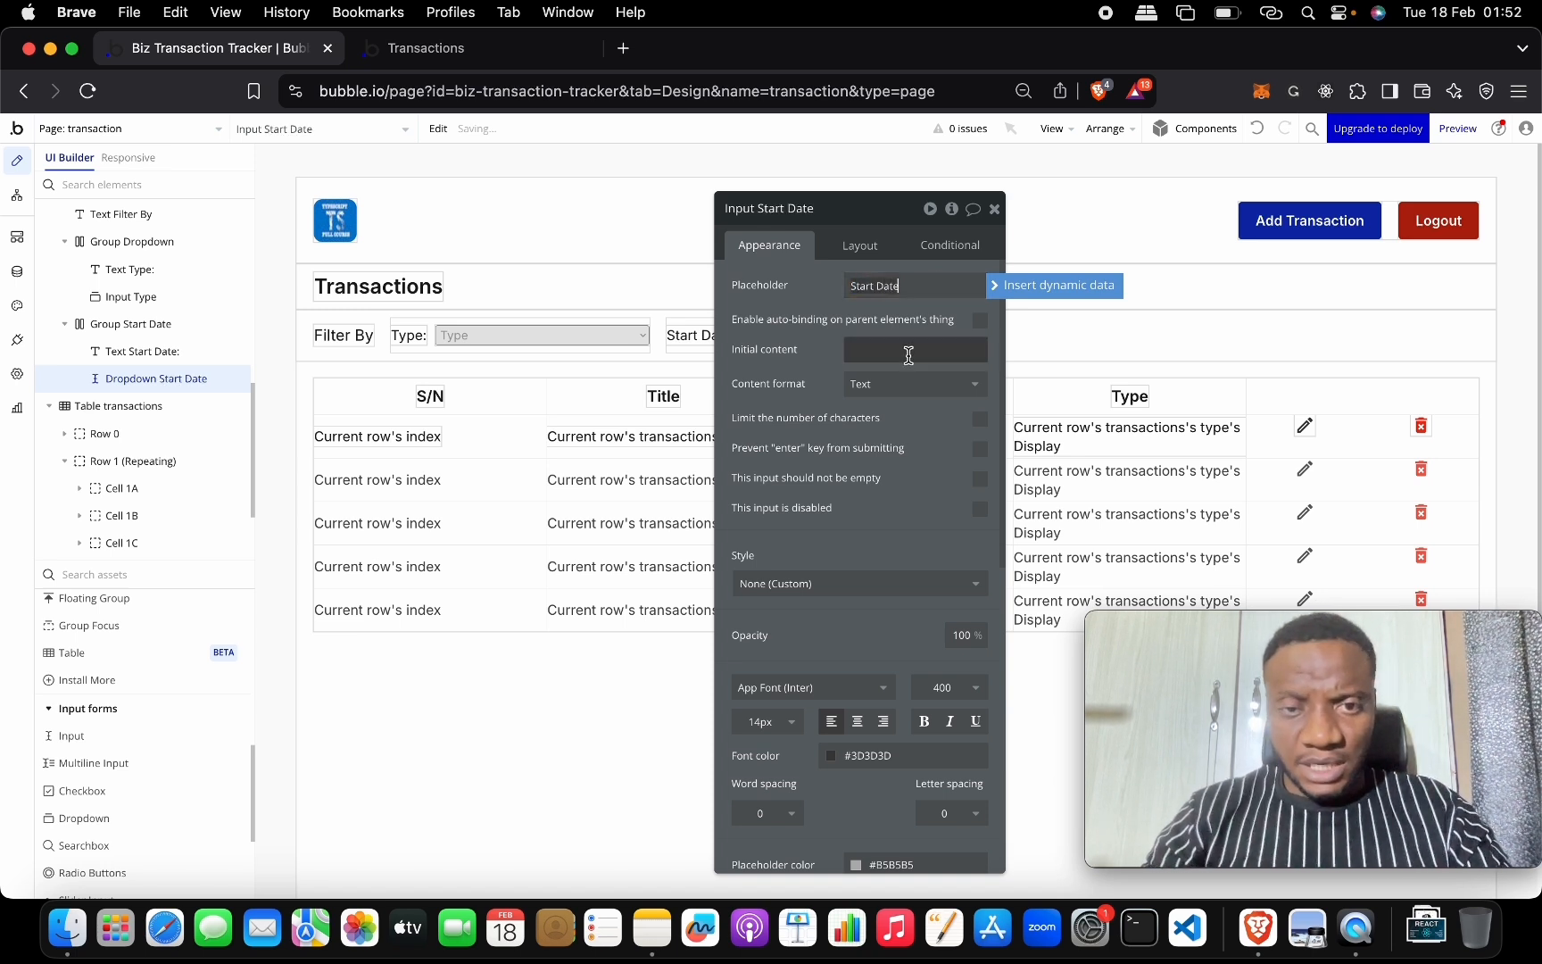
{"action": "left_click", "coordinate": [879, 390]}
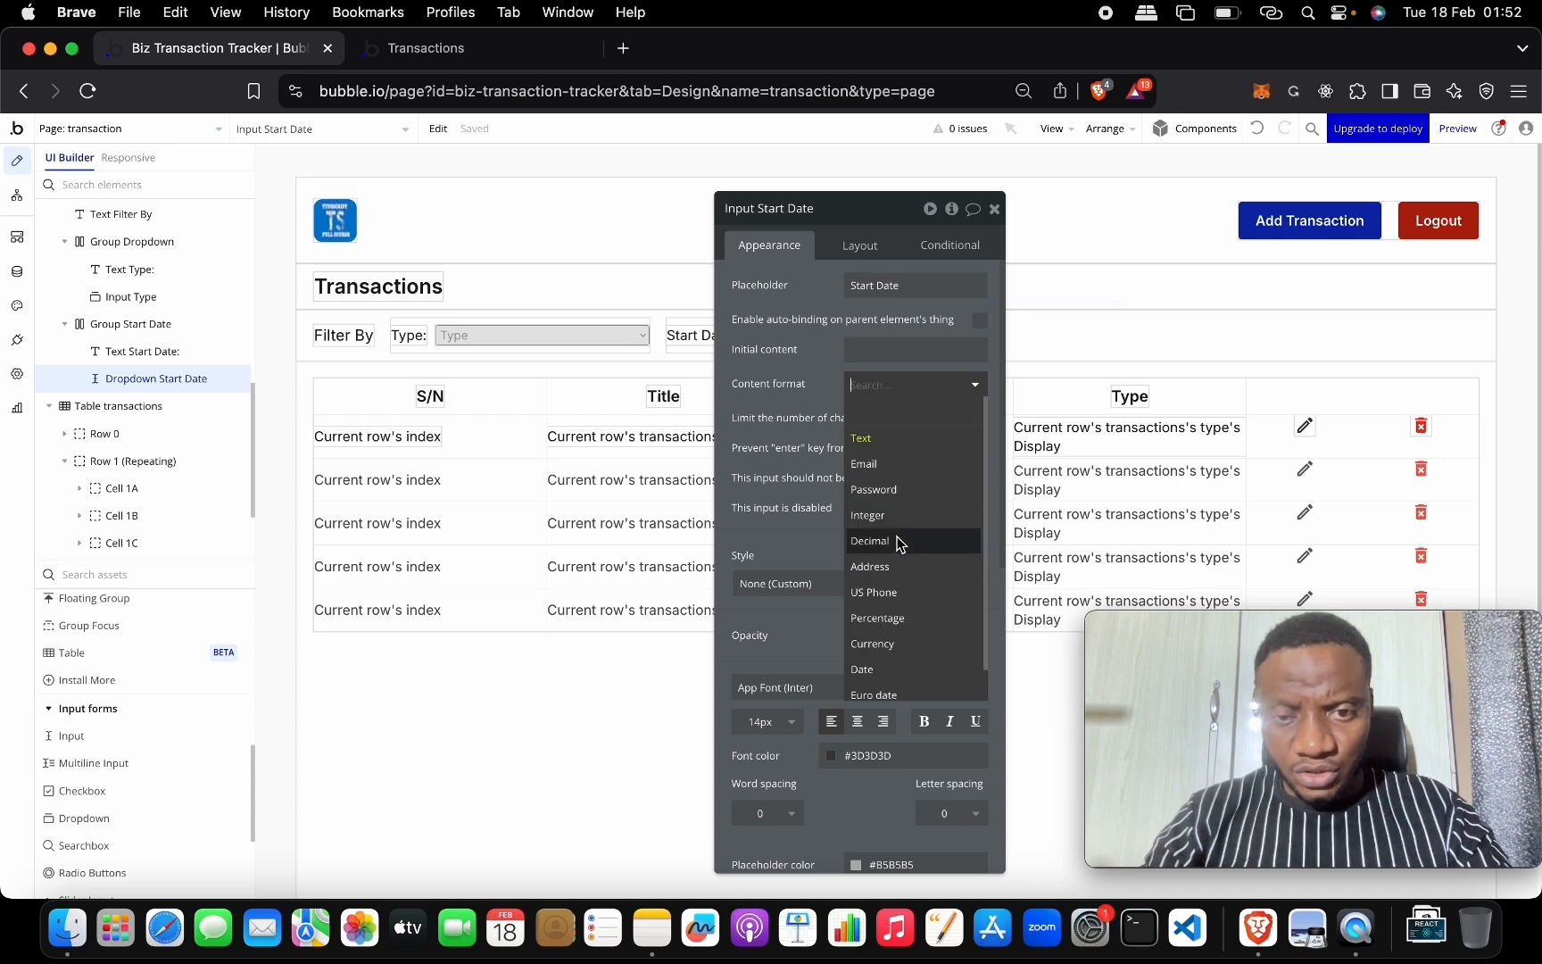
{"action": "scroll", "coordinate": [901, 558], "scroll_direction": "down", "scroll_amount": 1}
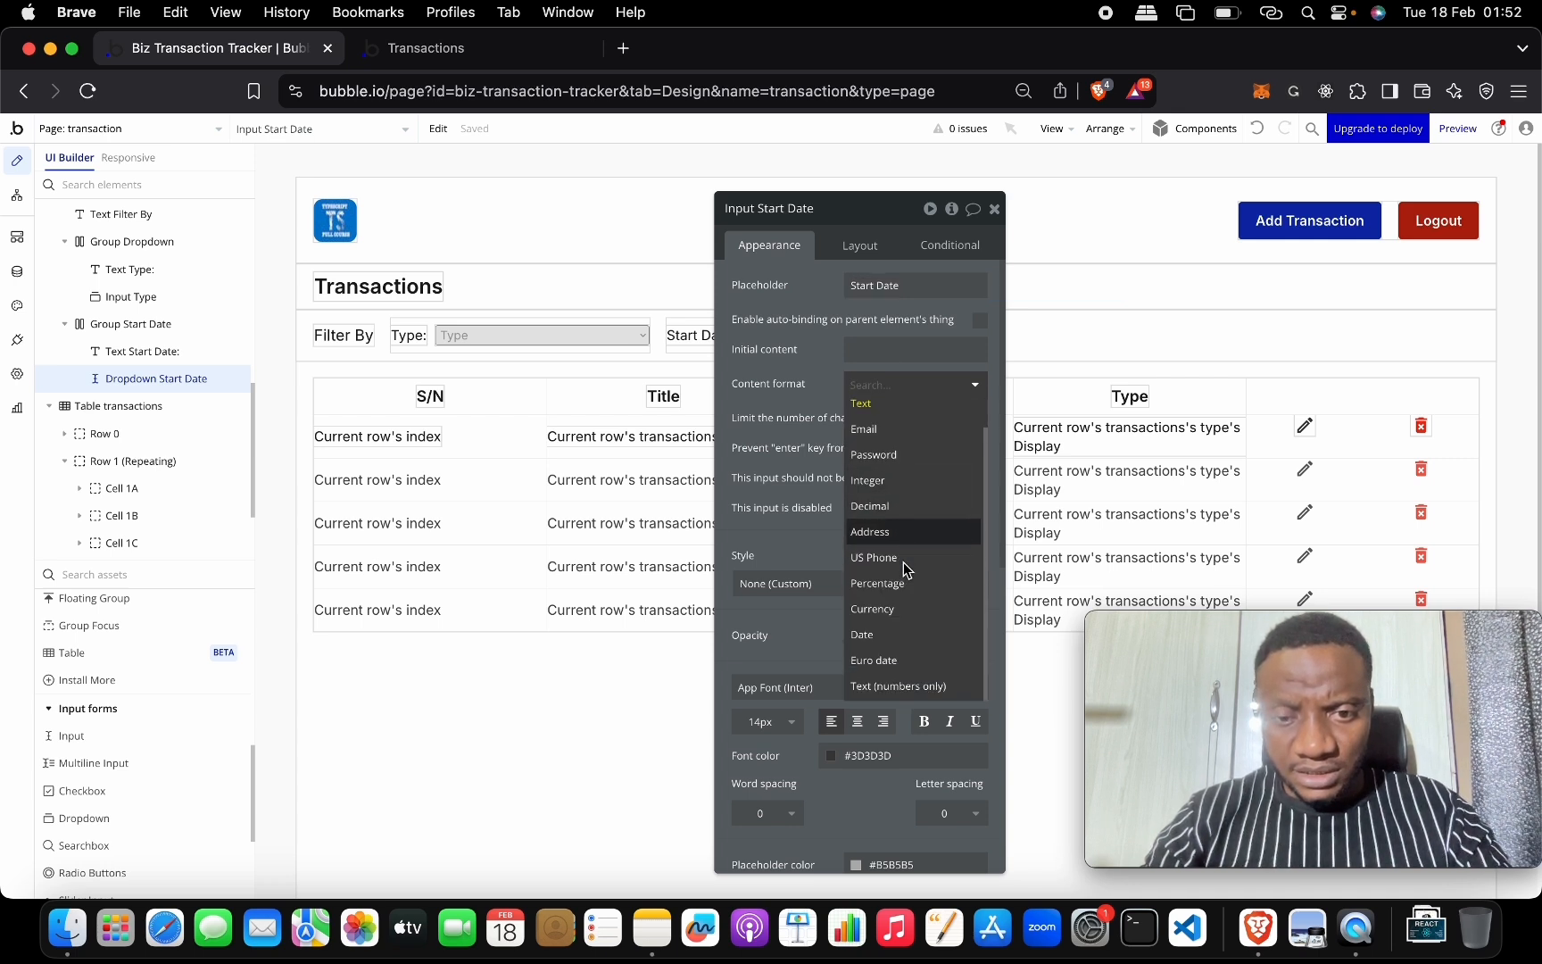
Set Input Start Date's content format to Date.
{"action": "left_click", "coordinate": [905, 638]}
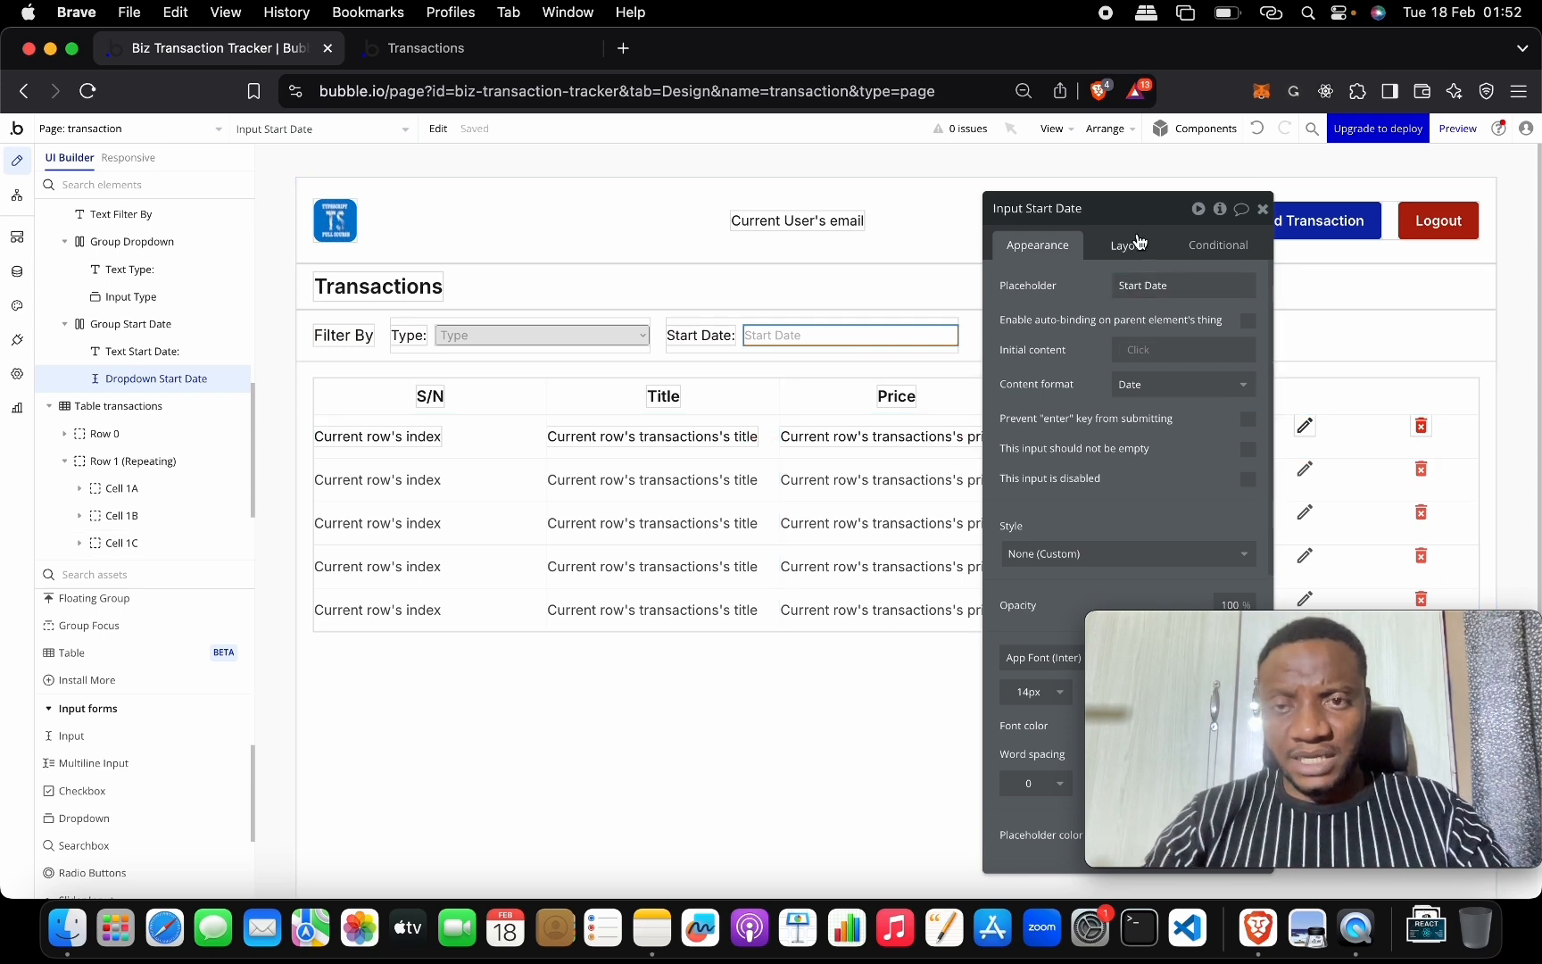
{"action": "left_click_drag", "start_coordinate": [1071, 208], "coordinate": [617, 167]}
{"action": "left_click", "coordinate": [685, 243]}
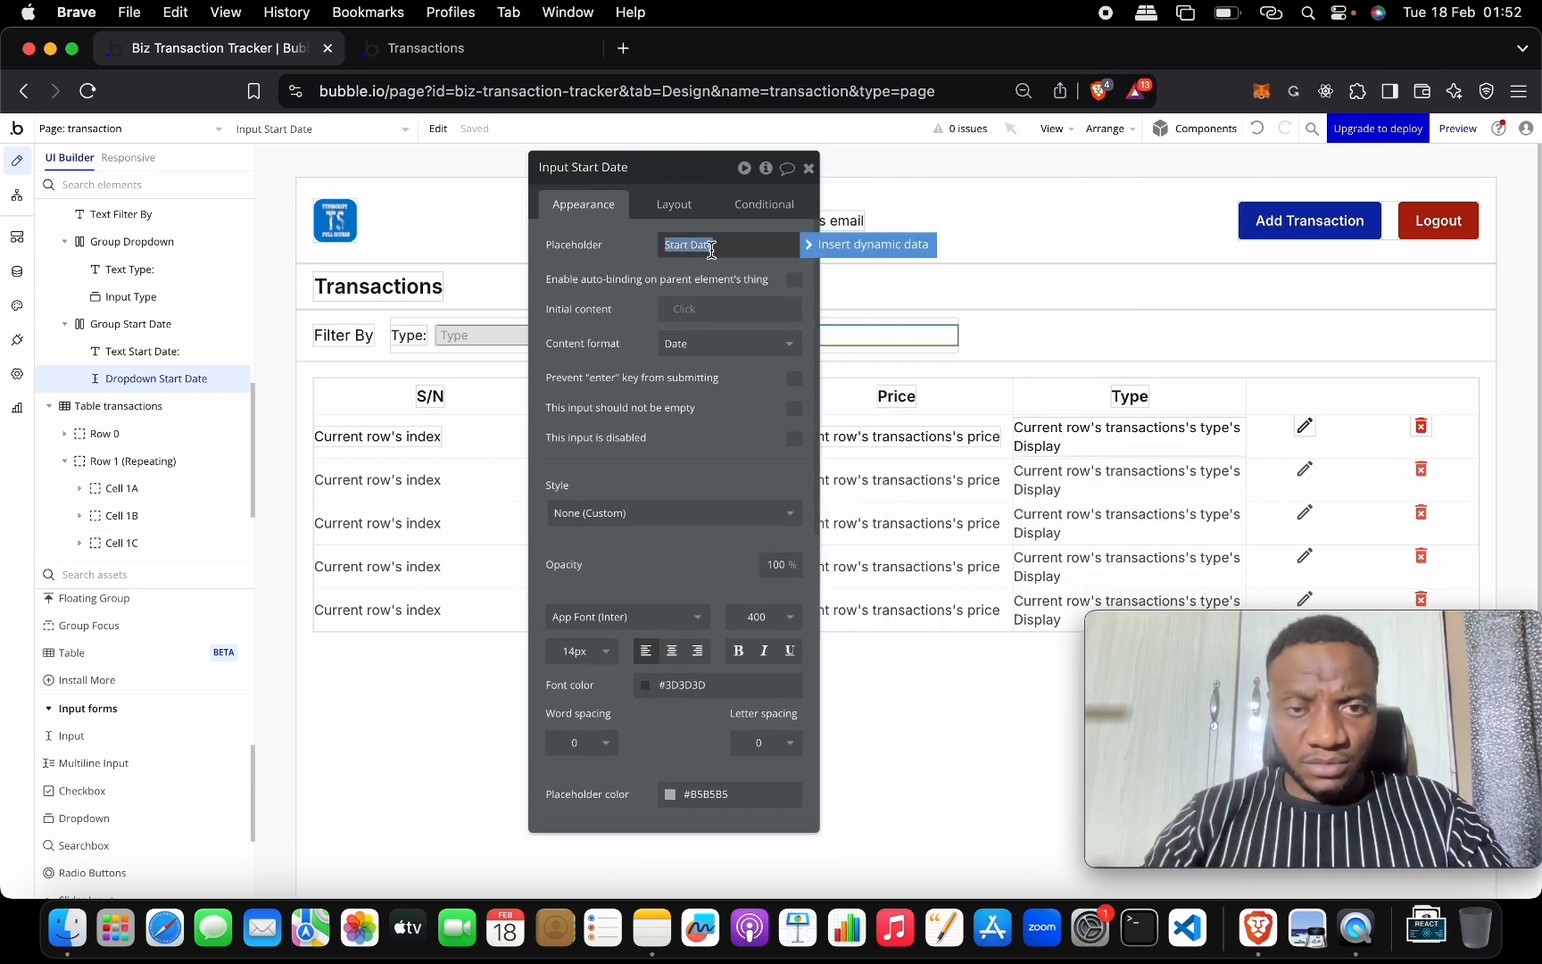
{"action": "left_click", "coordinate": [690, 344]}
{"action": "scroll", "coordinate": [732, 535], "scroll_direction": "down", "scroll_amount": 1}
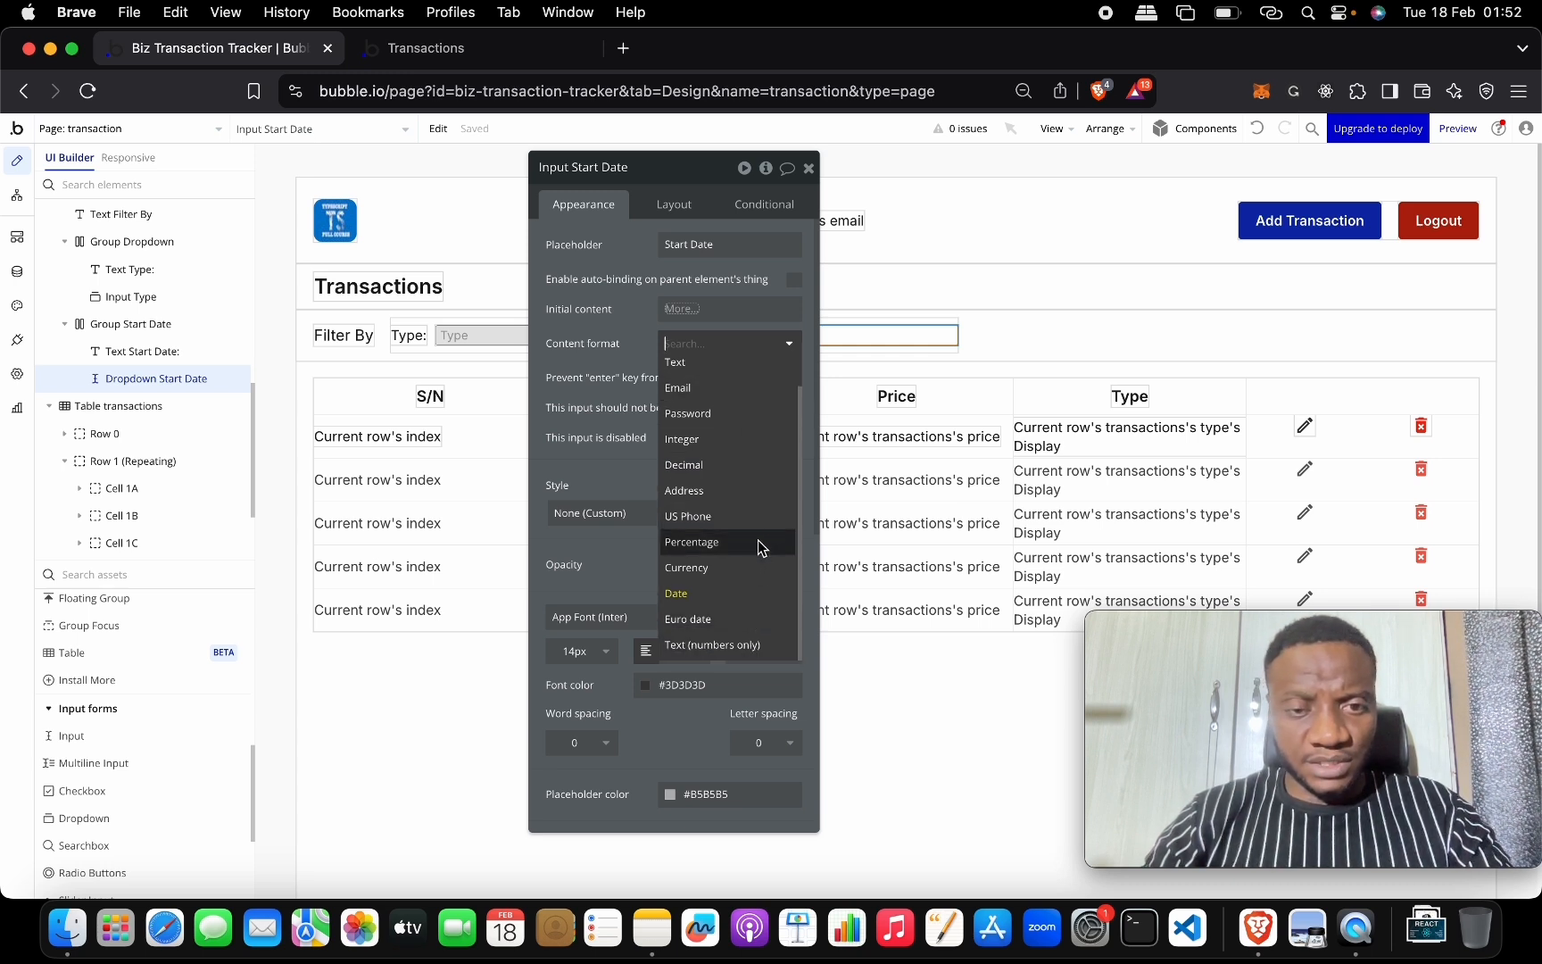
{"action": "scroll", "coordinate": [759, 553], "scroll_direction": "up", "scroll_amount": 1}
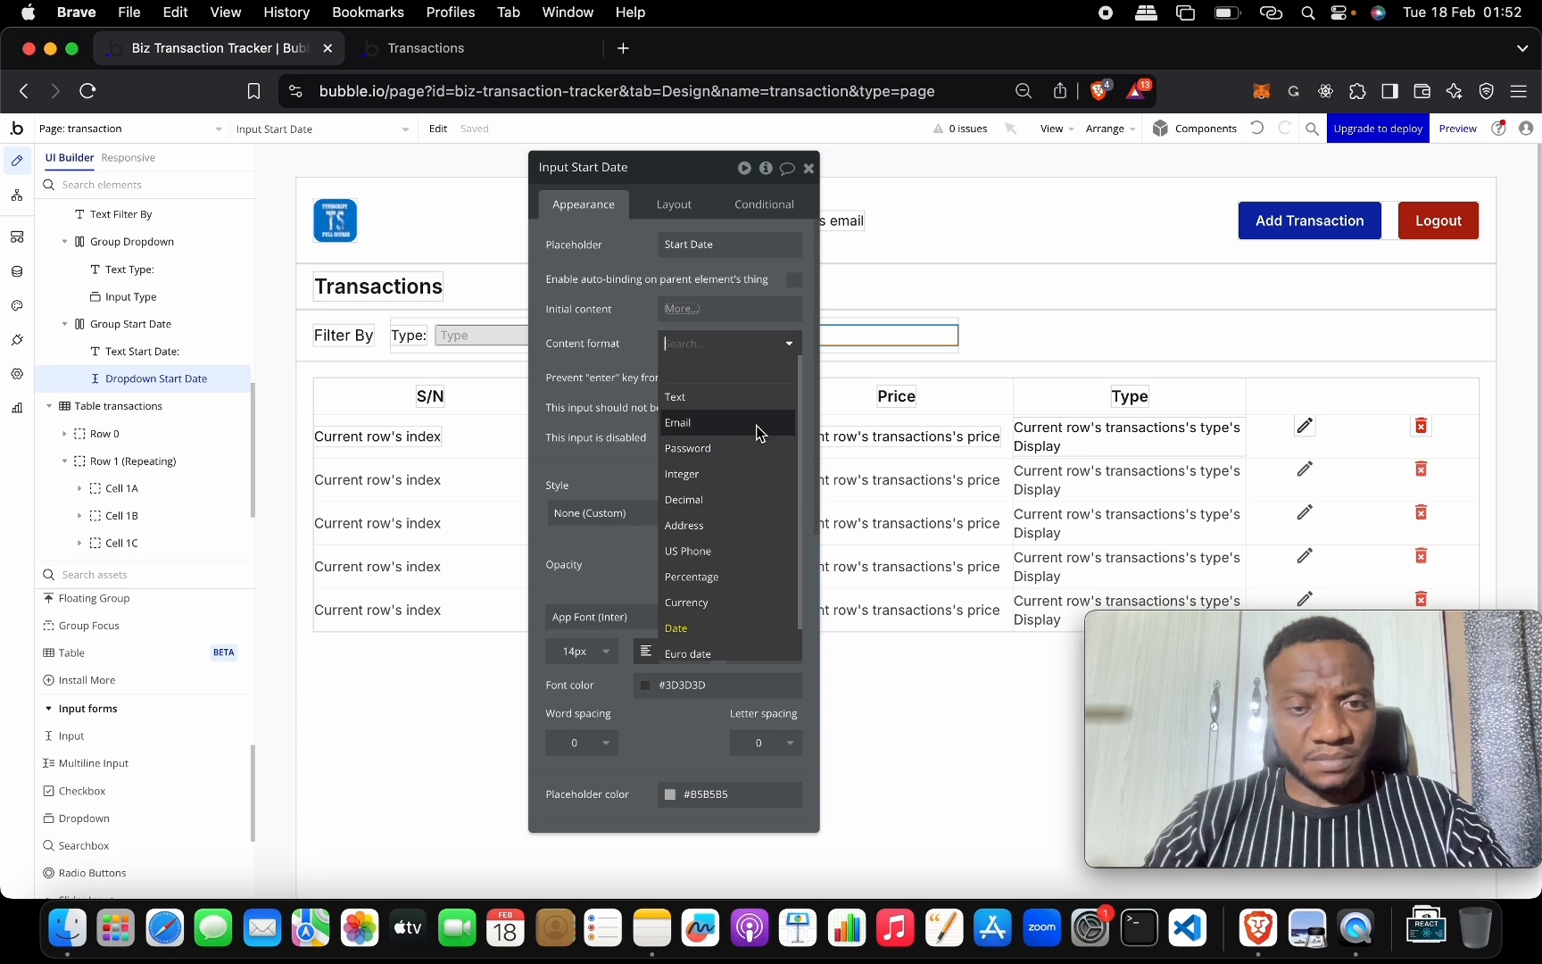
{"action": "left_click", "coordinate": [810, 169]}
{"action": "double_click", "coordinate": [850, 338]}
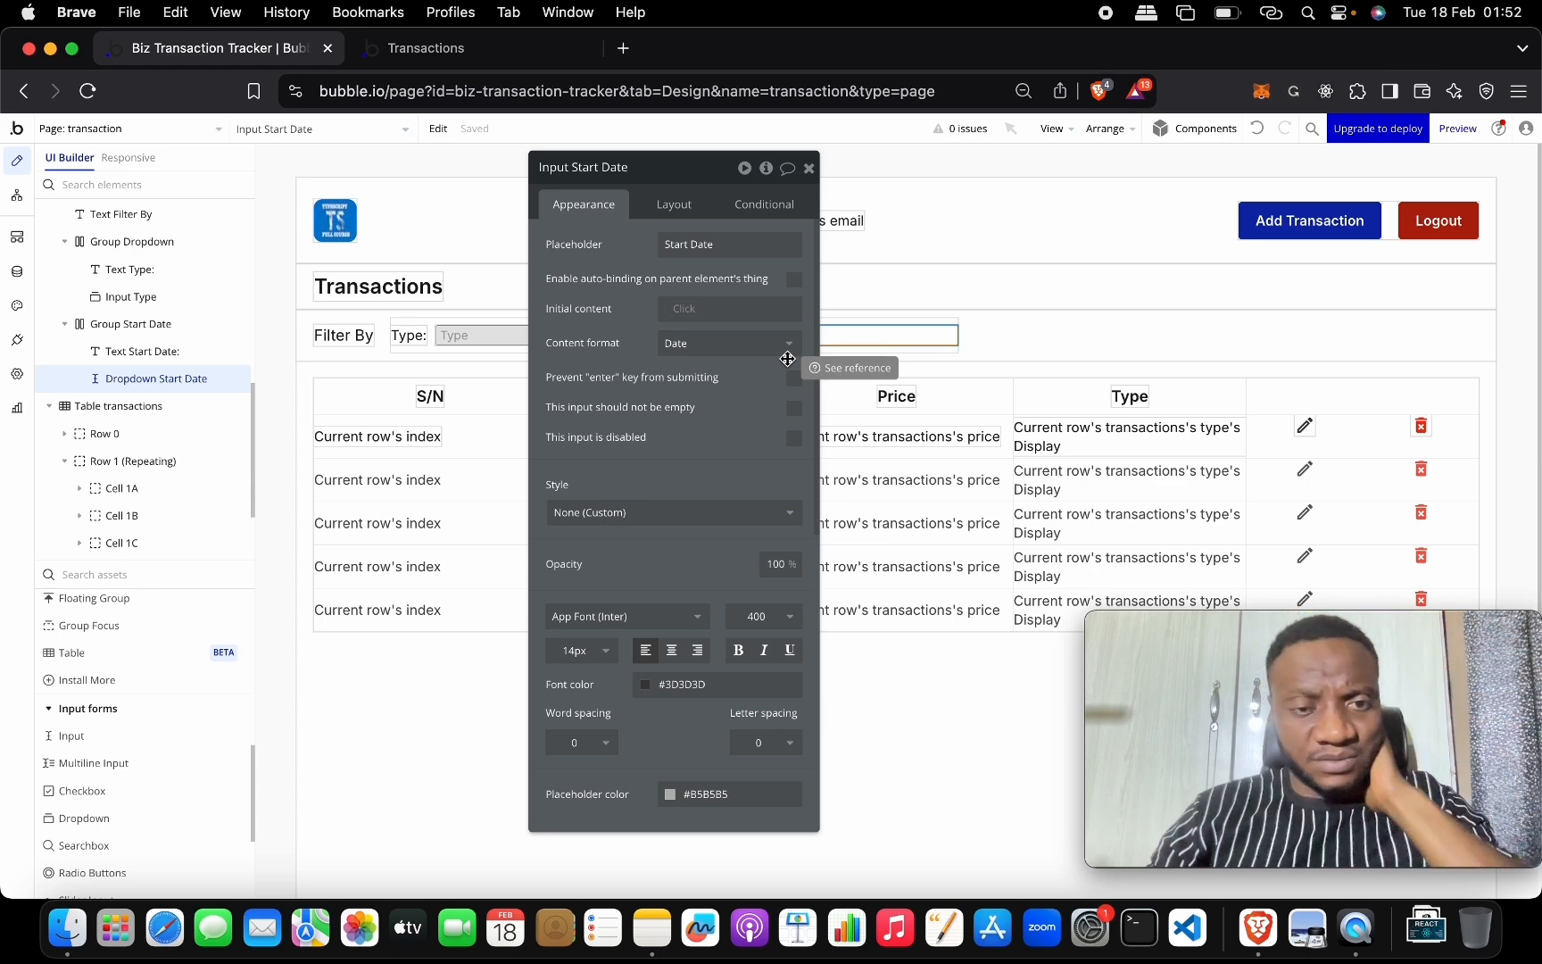
{"action": "scroll", "coordinate": [743, 511], "scroll_direction": "down", "scroll_amount": 5}
{"action": "scroll", "coordinate": [743, 512], "scroll_direction": "up", "scroll_amount": 5}
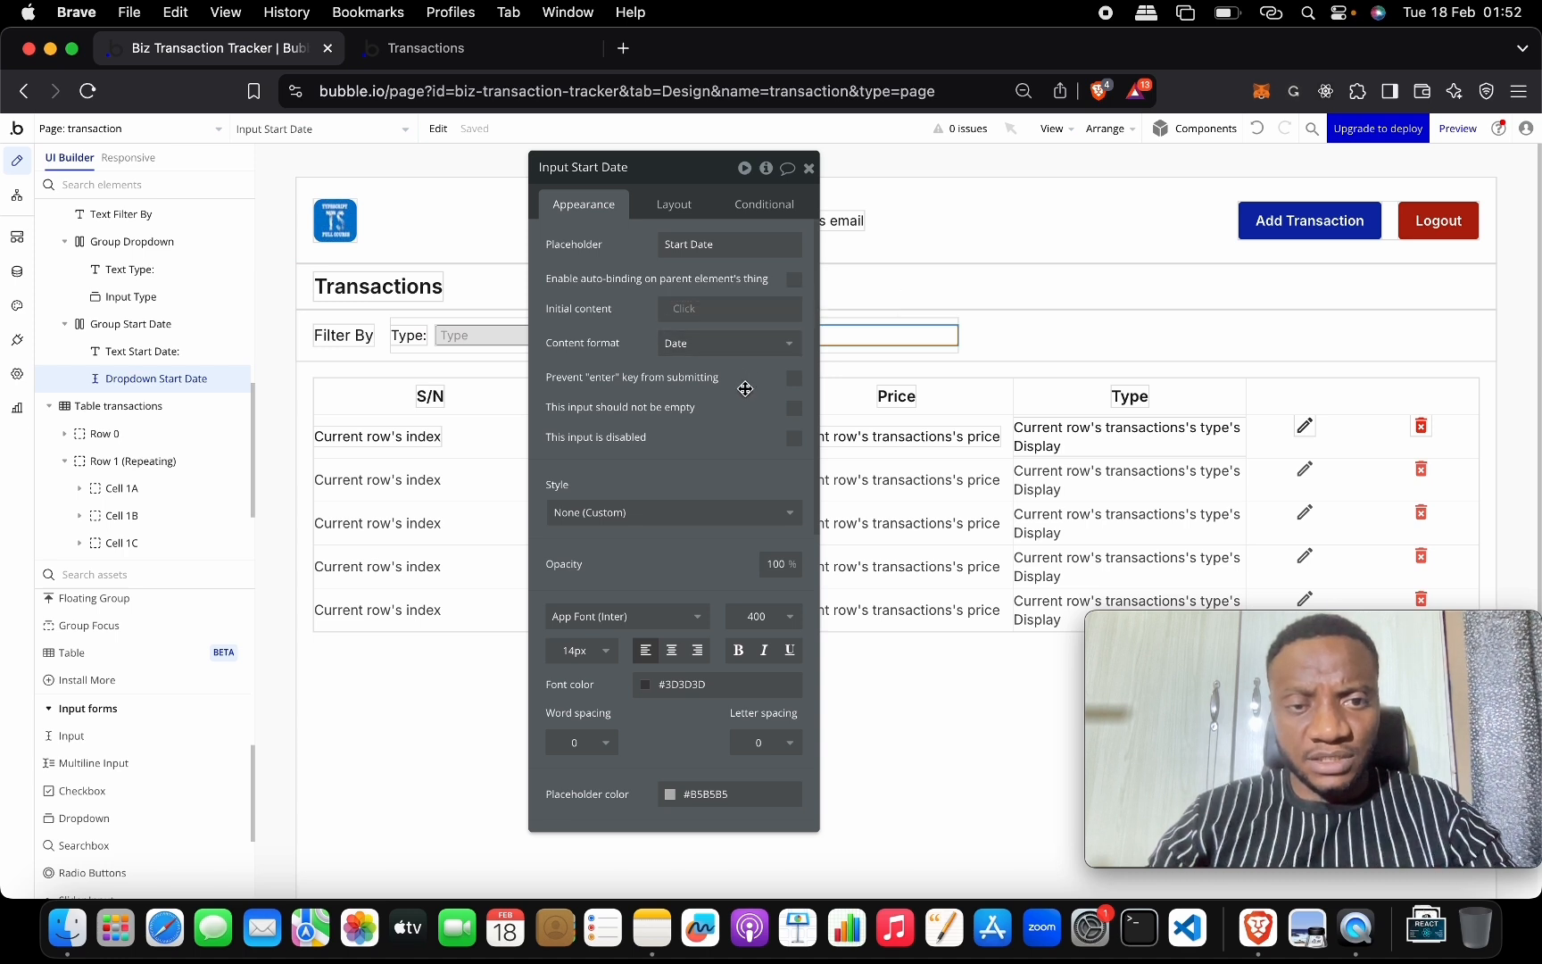
Set Input Start Date's initial content to Current date/time, then close its property editor.
{"action": "left_click", "coordinate": [689, 311]}
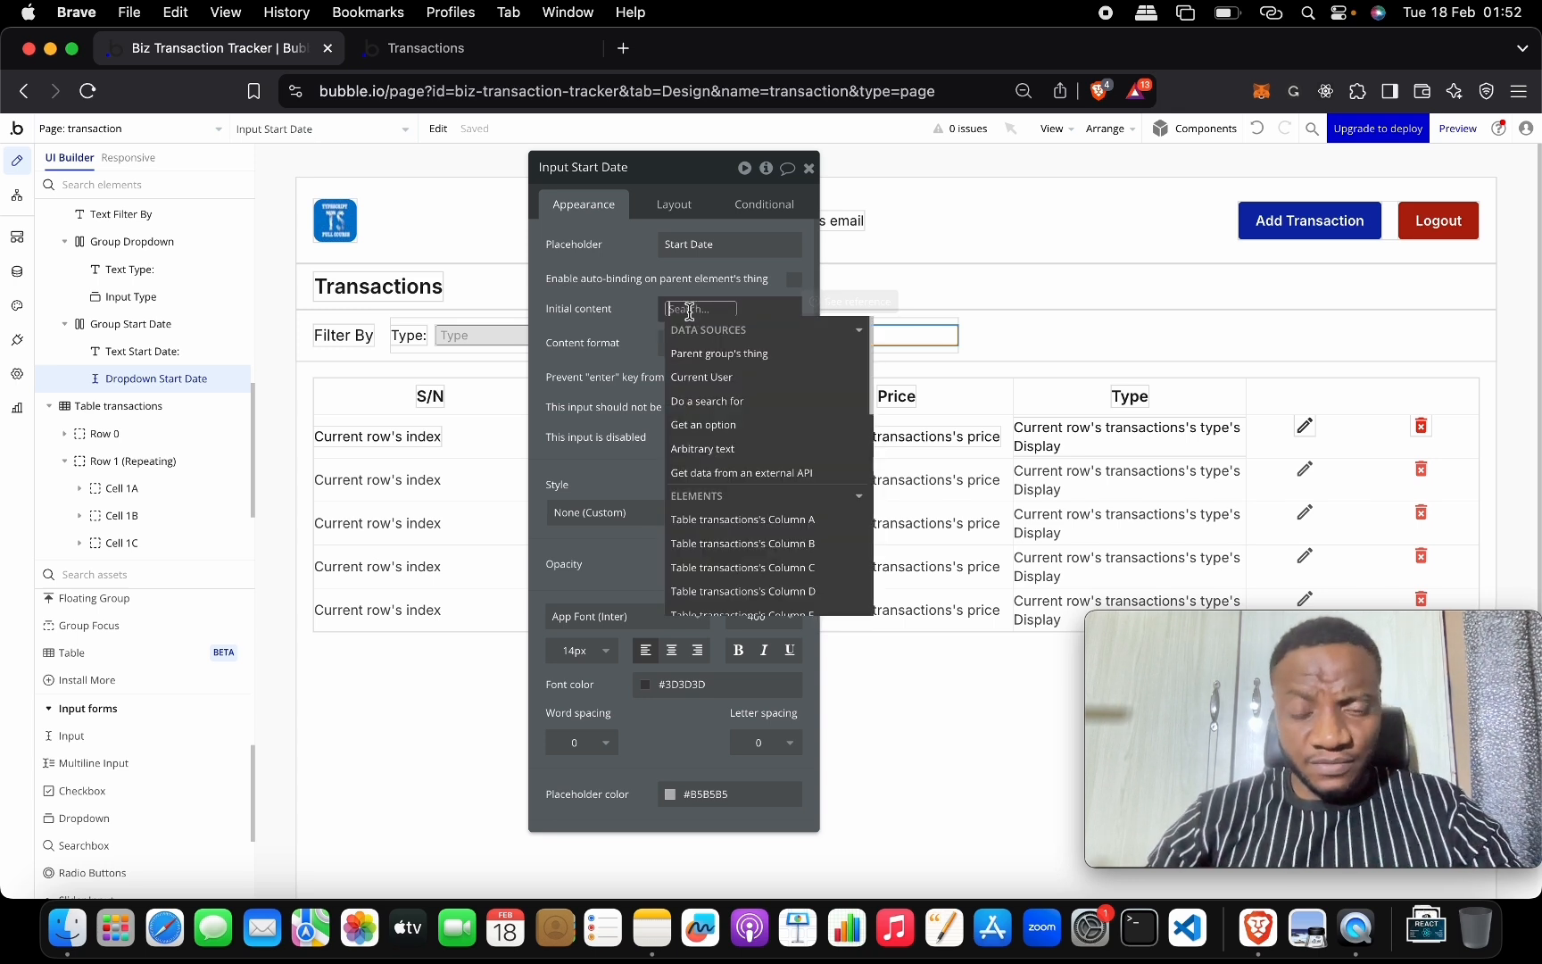
{"action": "type", "text": "date"}
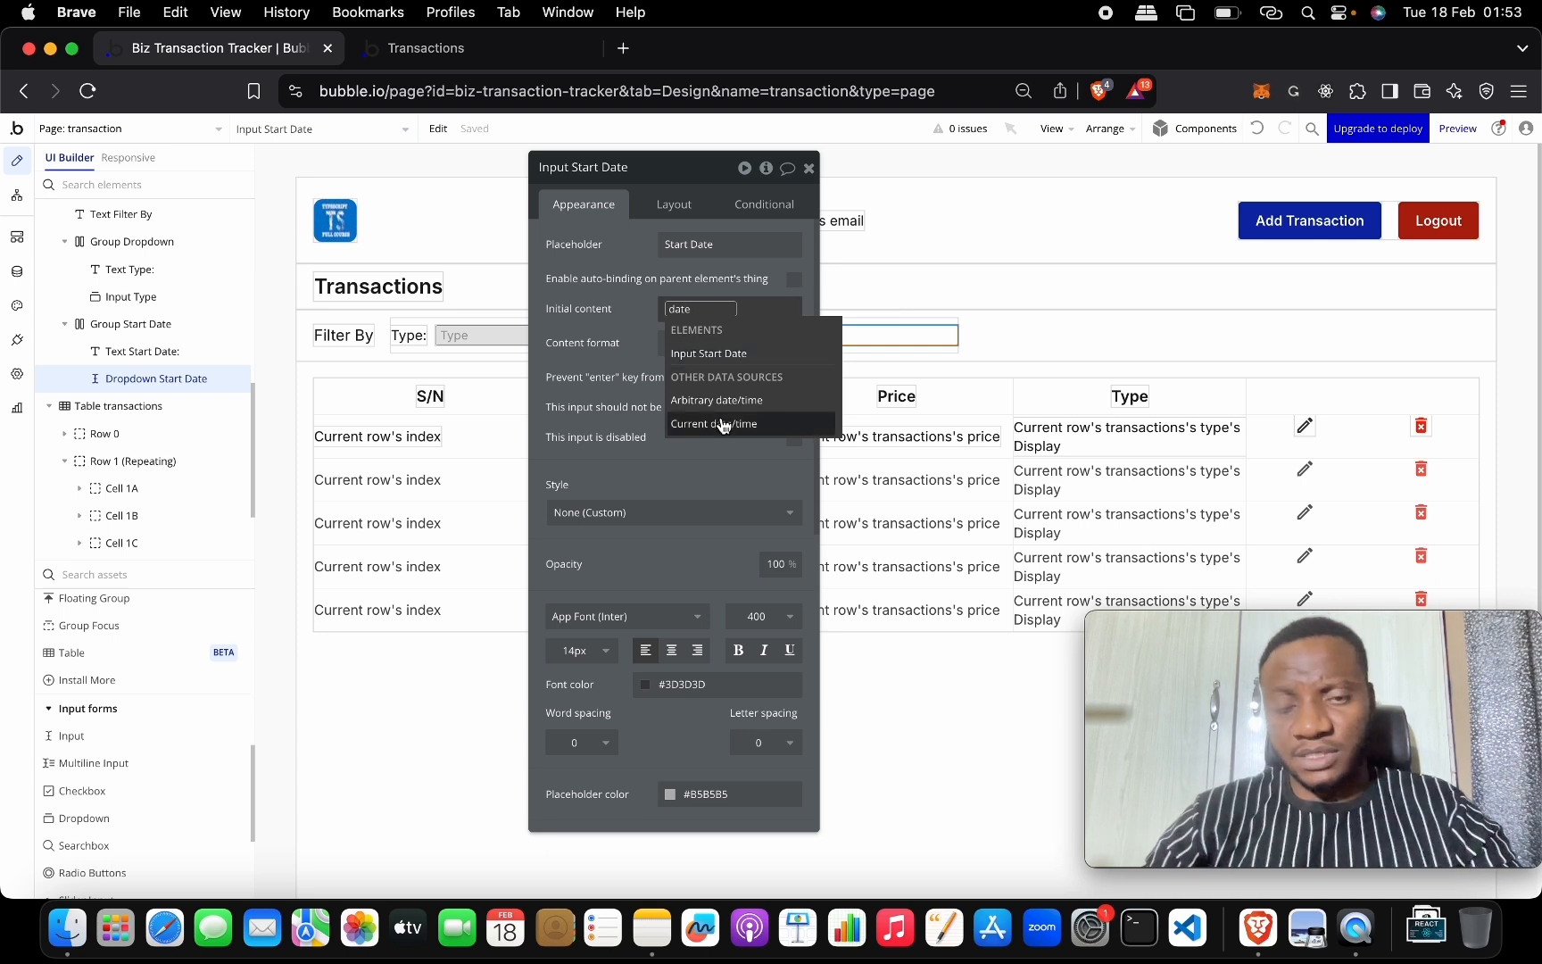
{"action": "mouse_move", "coordinate": [723, 425]}
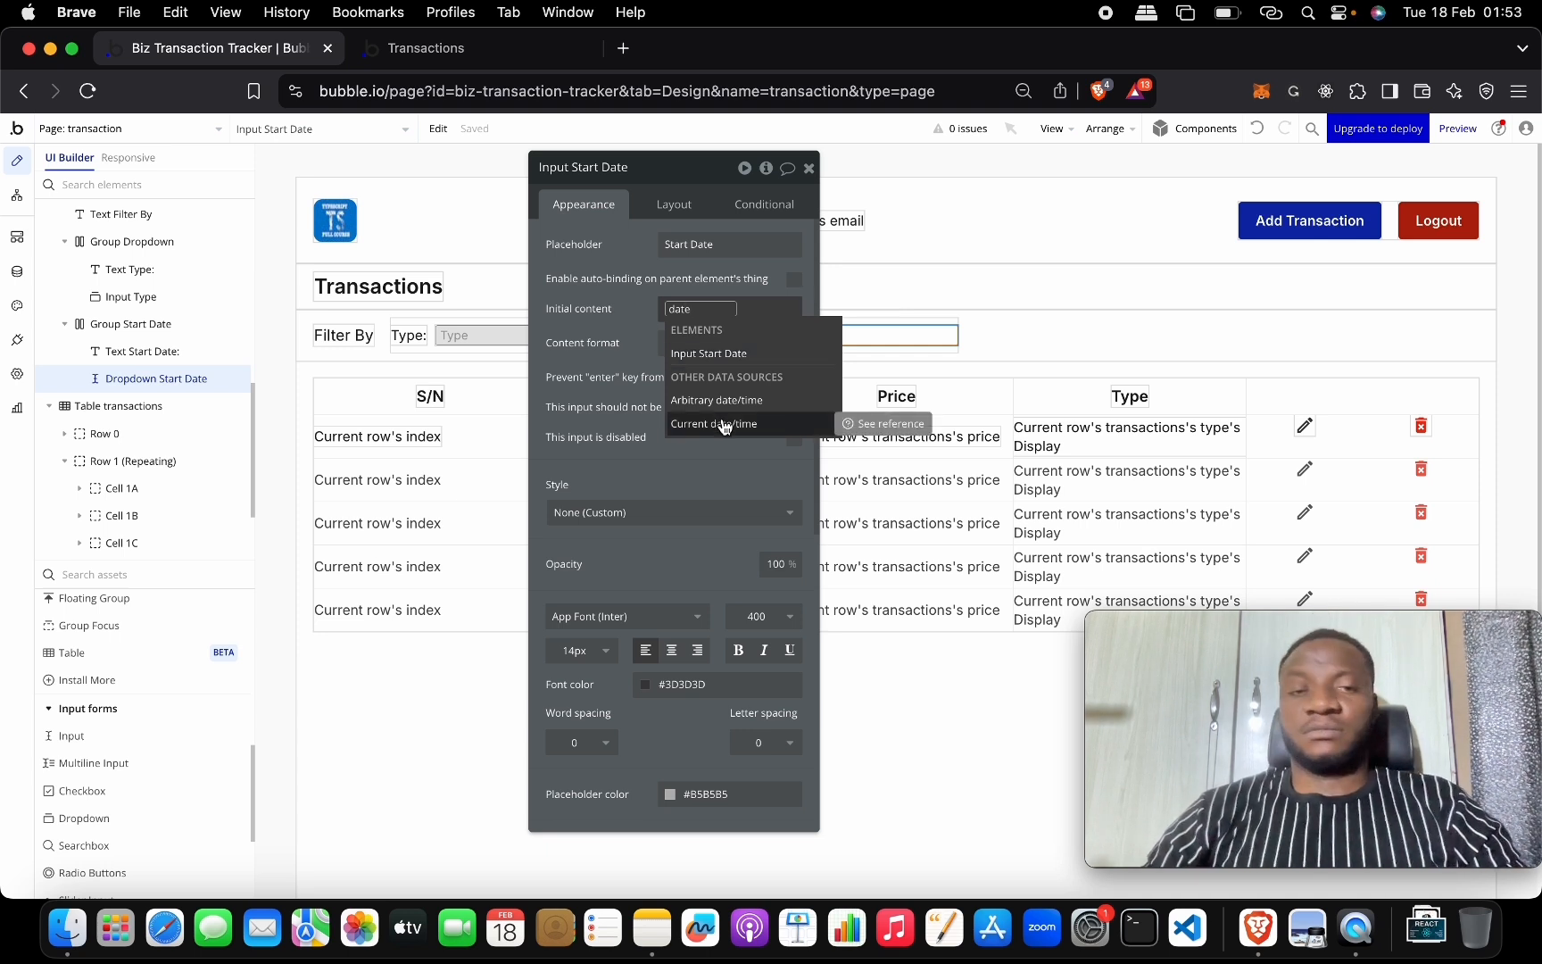
{"action": "left_click", "coordinate": [723, 425]}
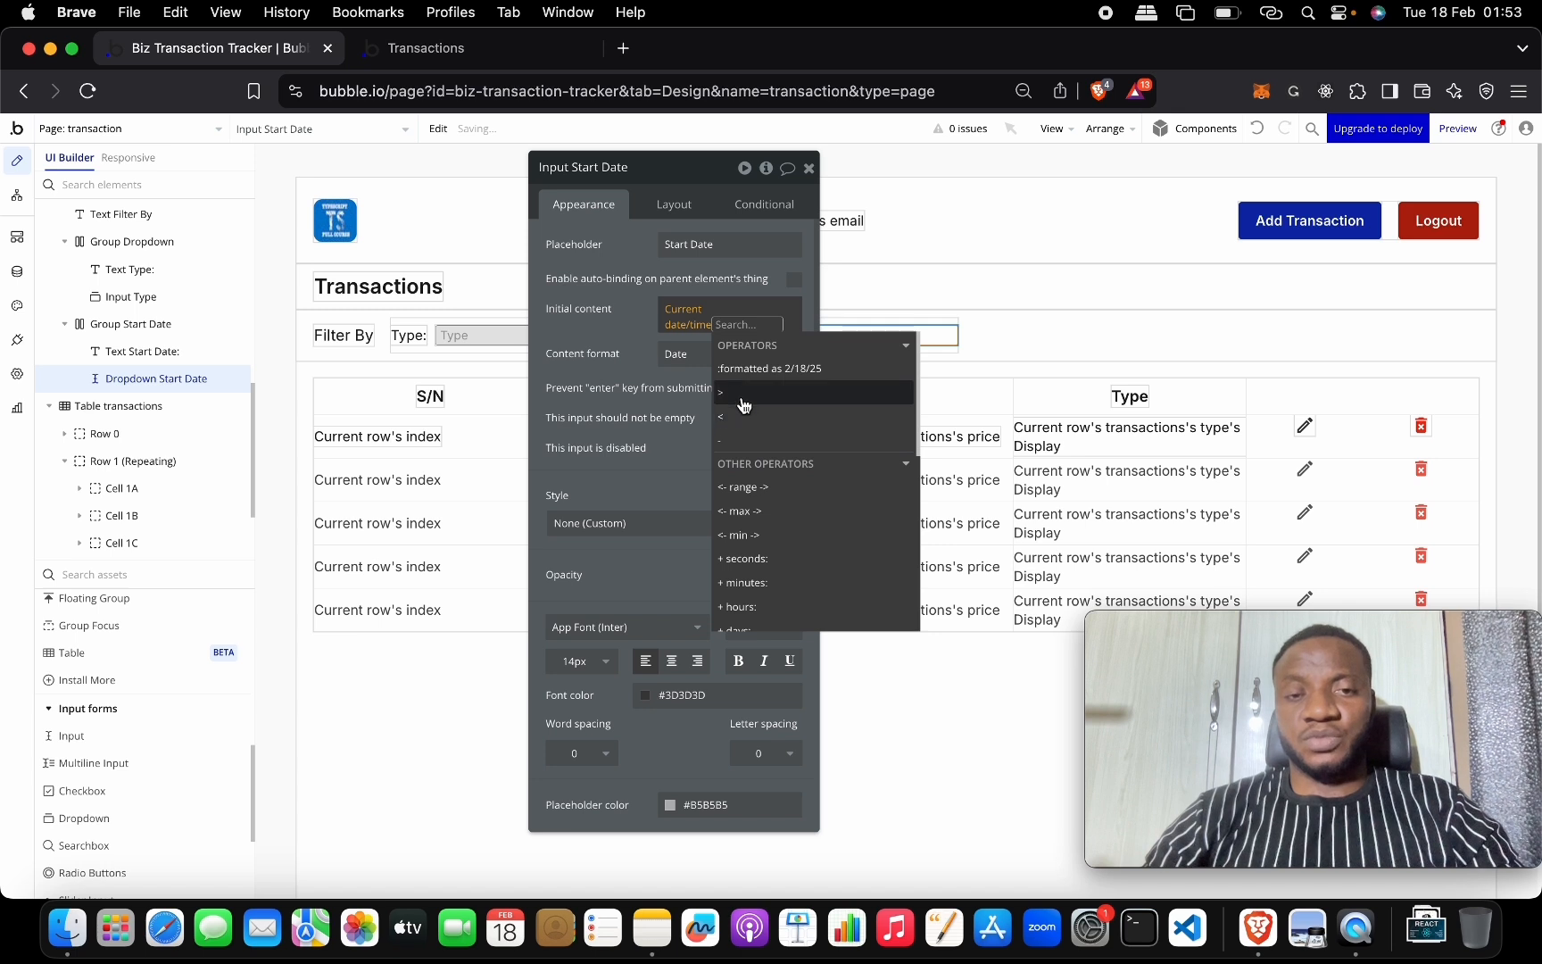
{"action": "left_click", "coordinate": [628, 327]}
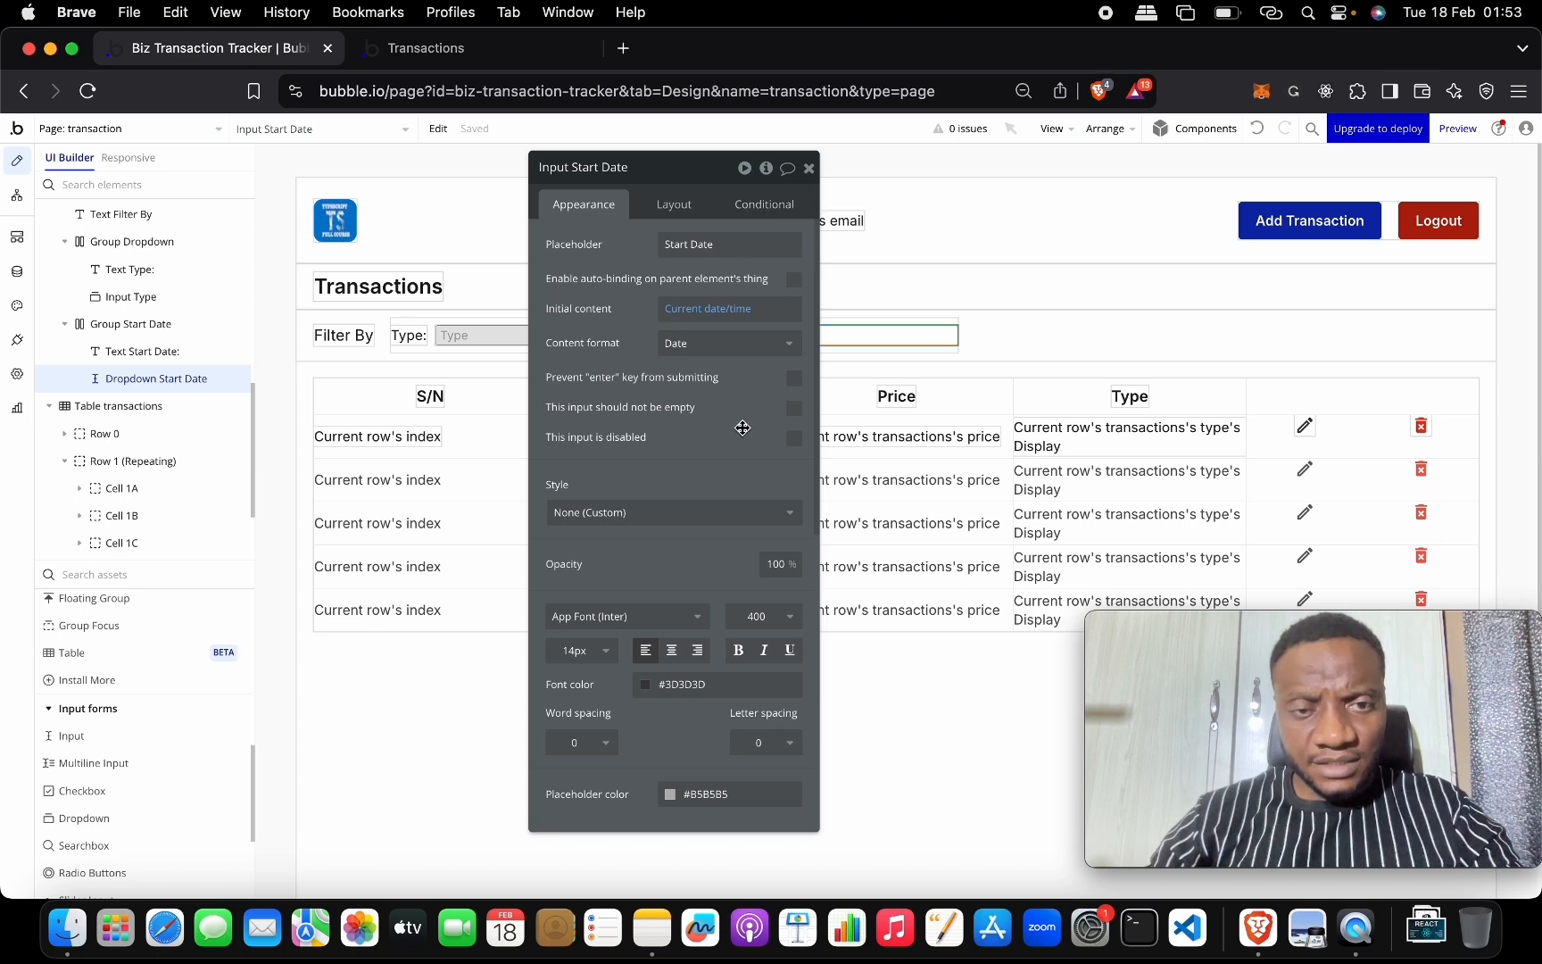
{"action": "scroll", "coordinate": [785, 489], "scroll_direction": "down", "scroll_amount": 10}
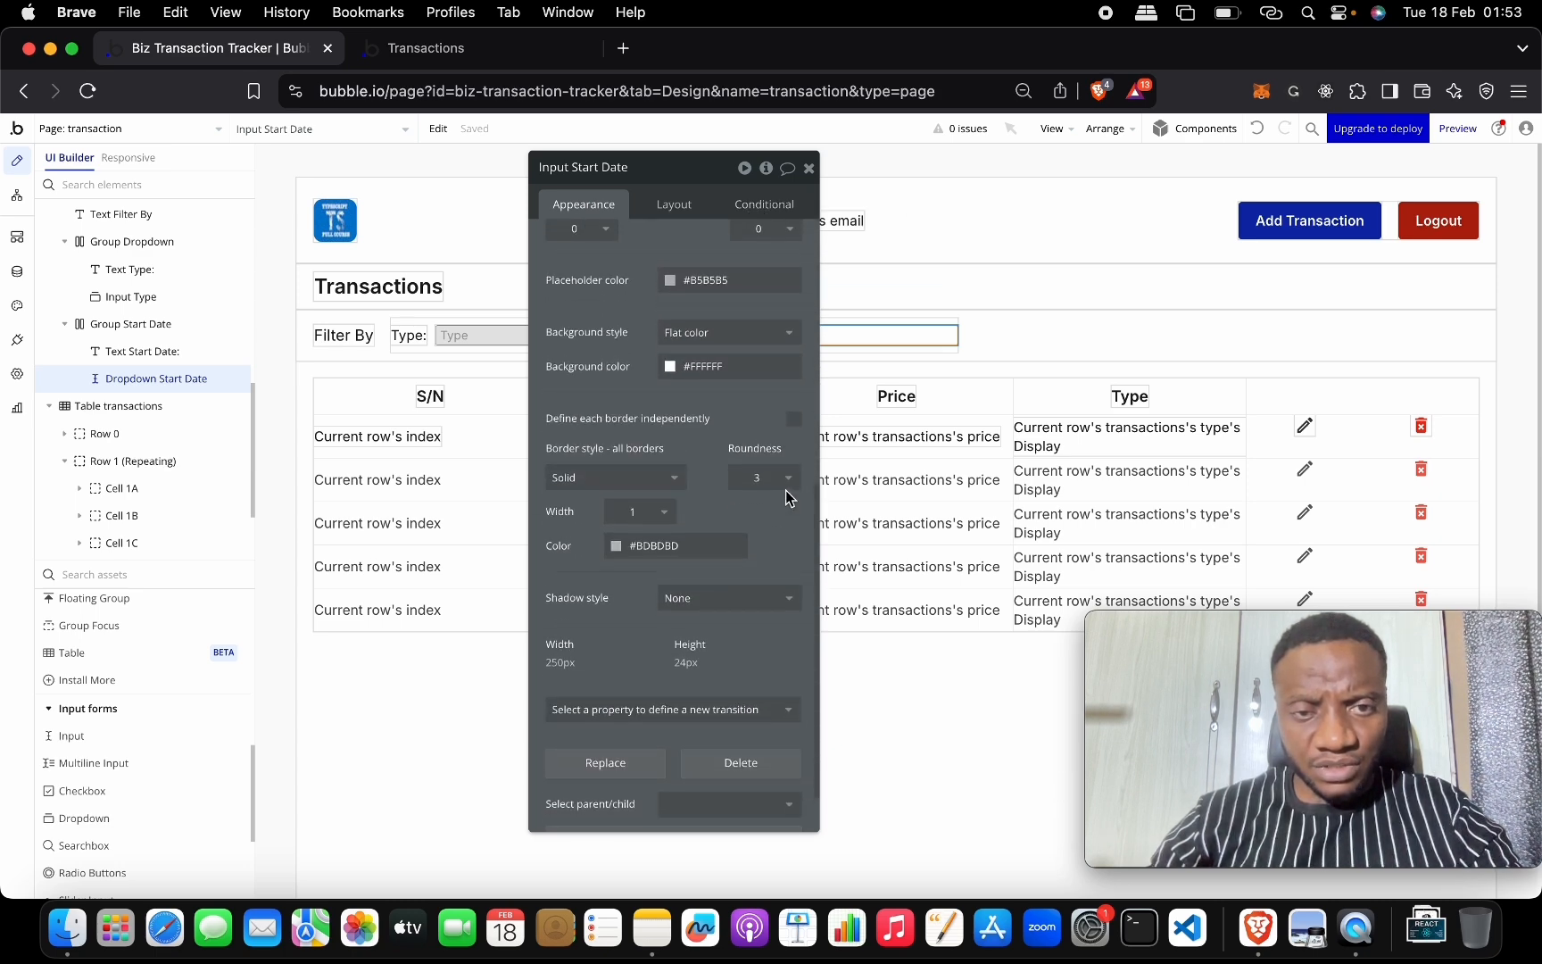
{"action": "left_click", "coordinate": [675, 211]}
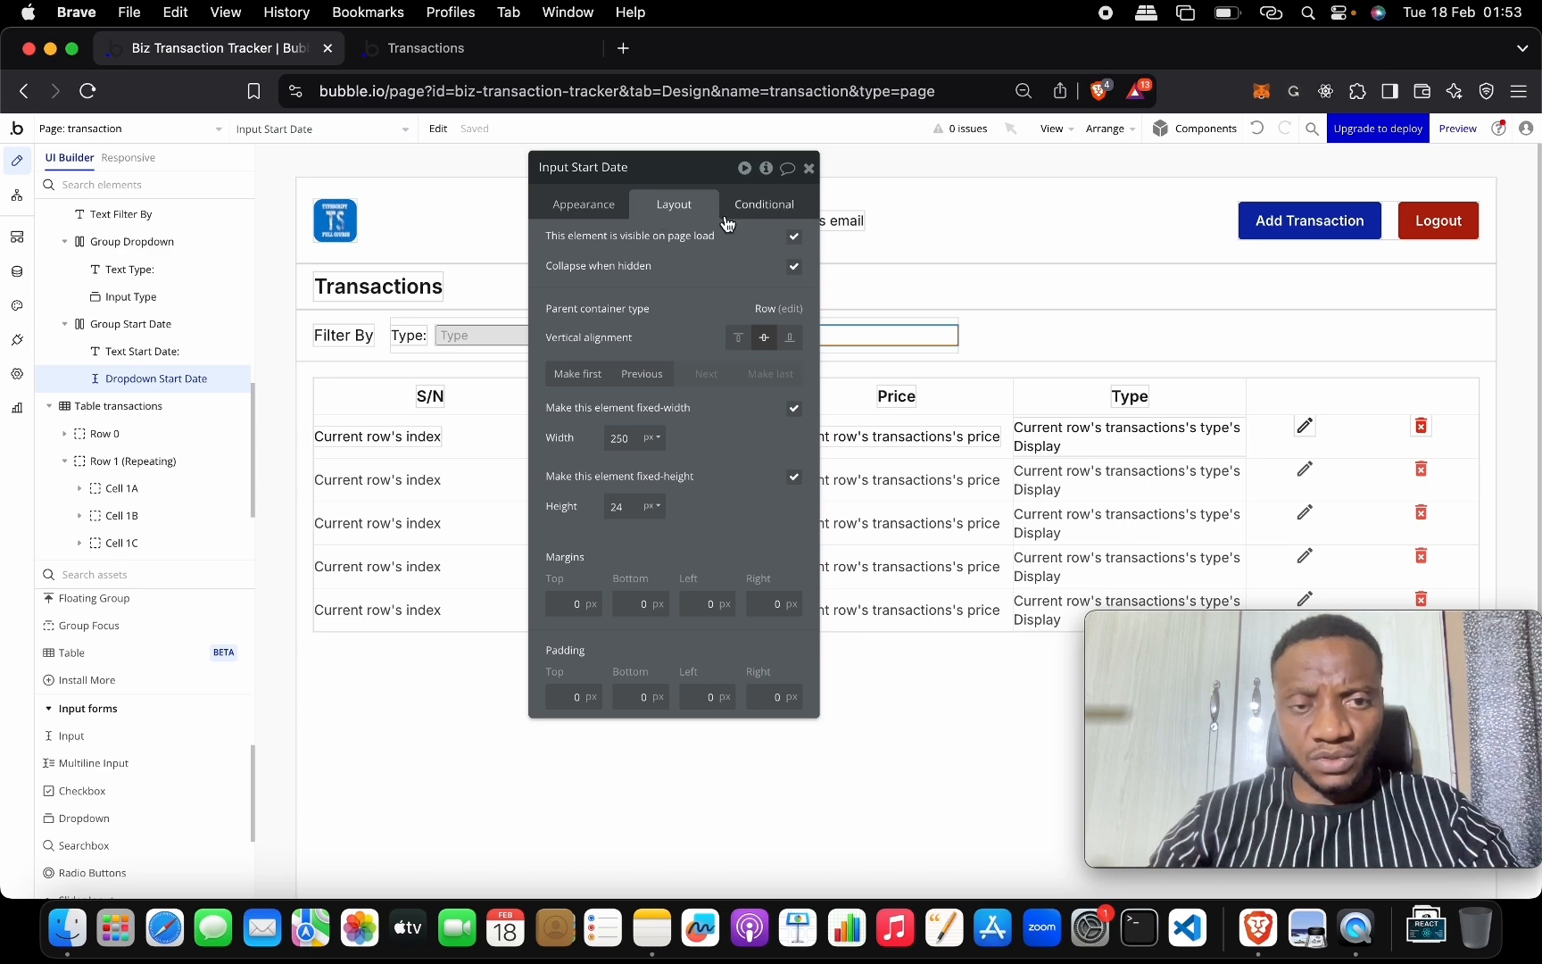
{"action": "left_click", "coordinate": [809, 168]}
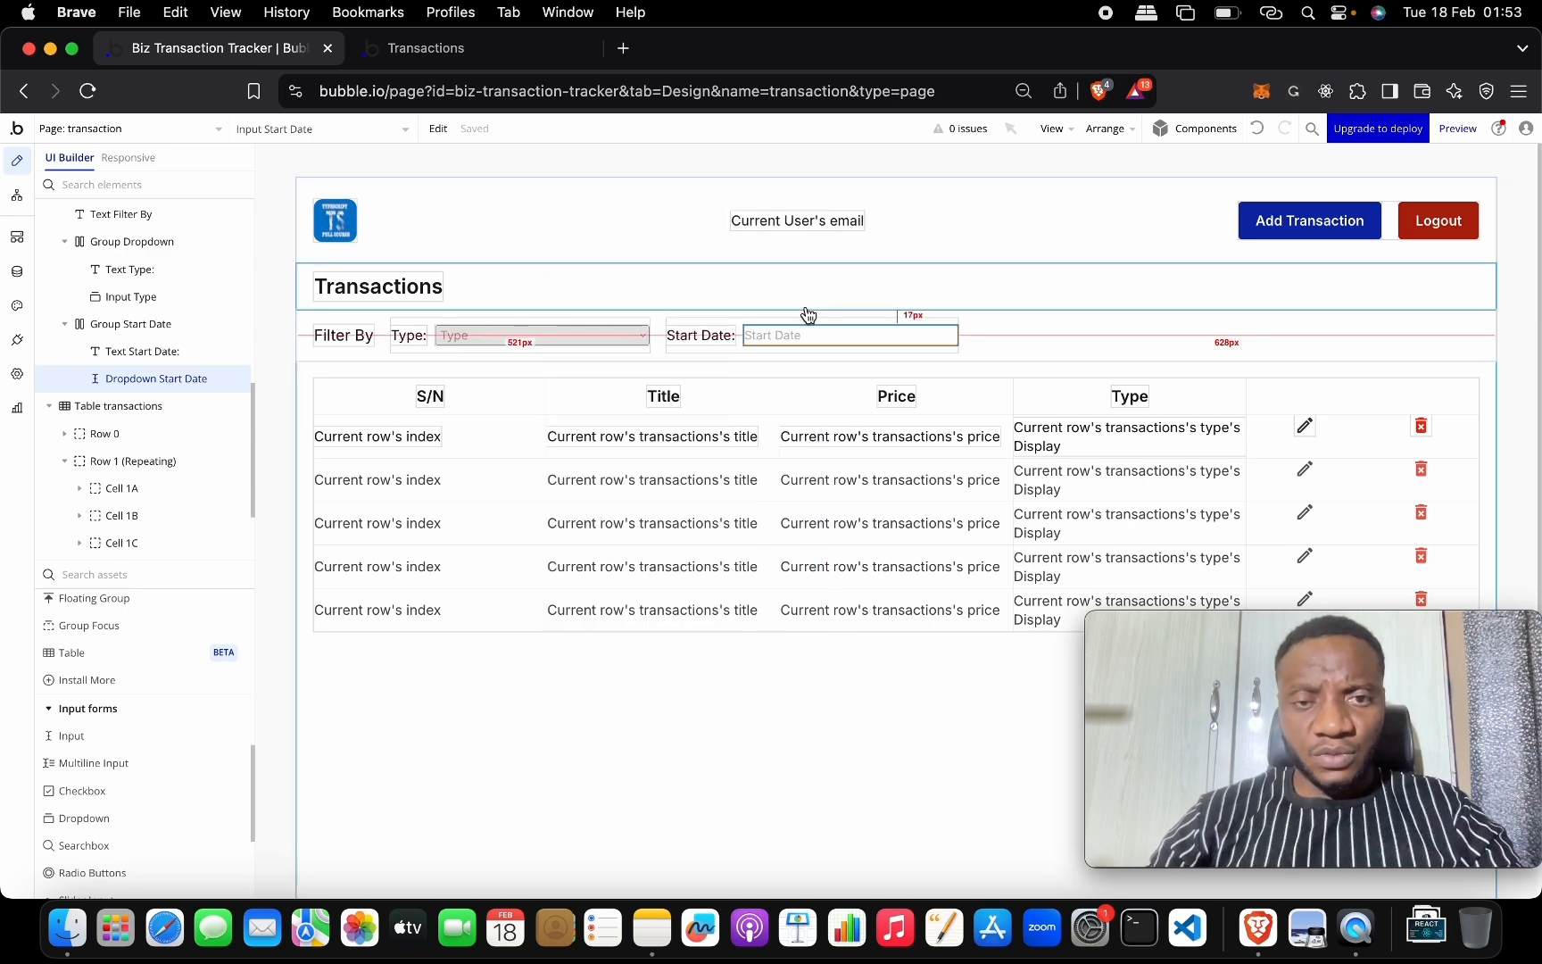
Duplicate Group Start Date with Cmd+D and rename the copy Group End Date.
{"action": "double_click", "coordinate": [748, 346]}
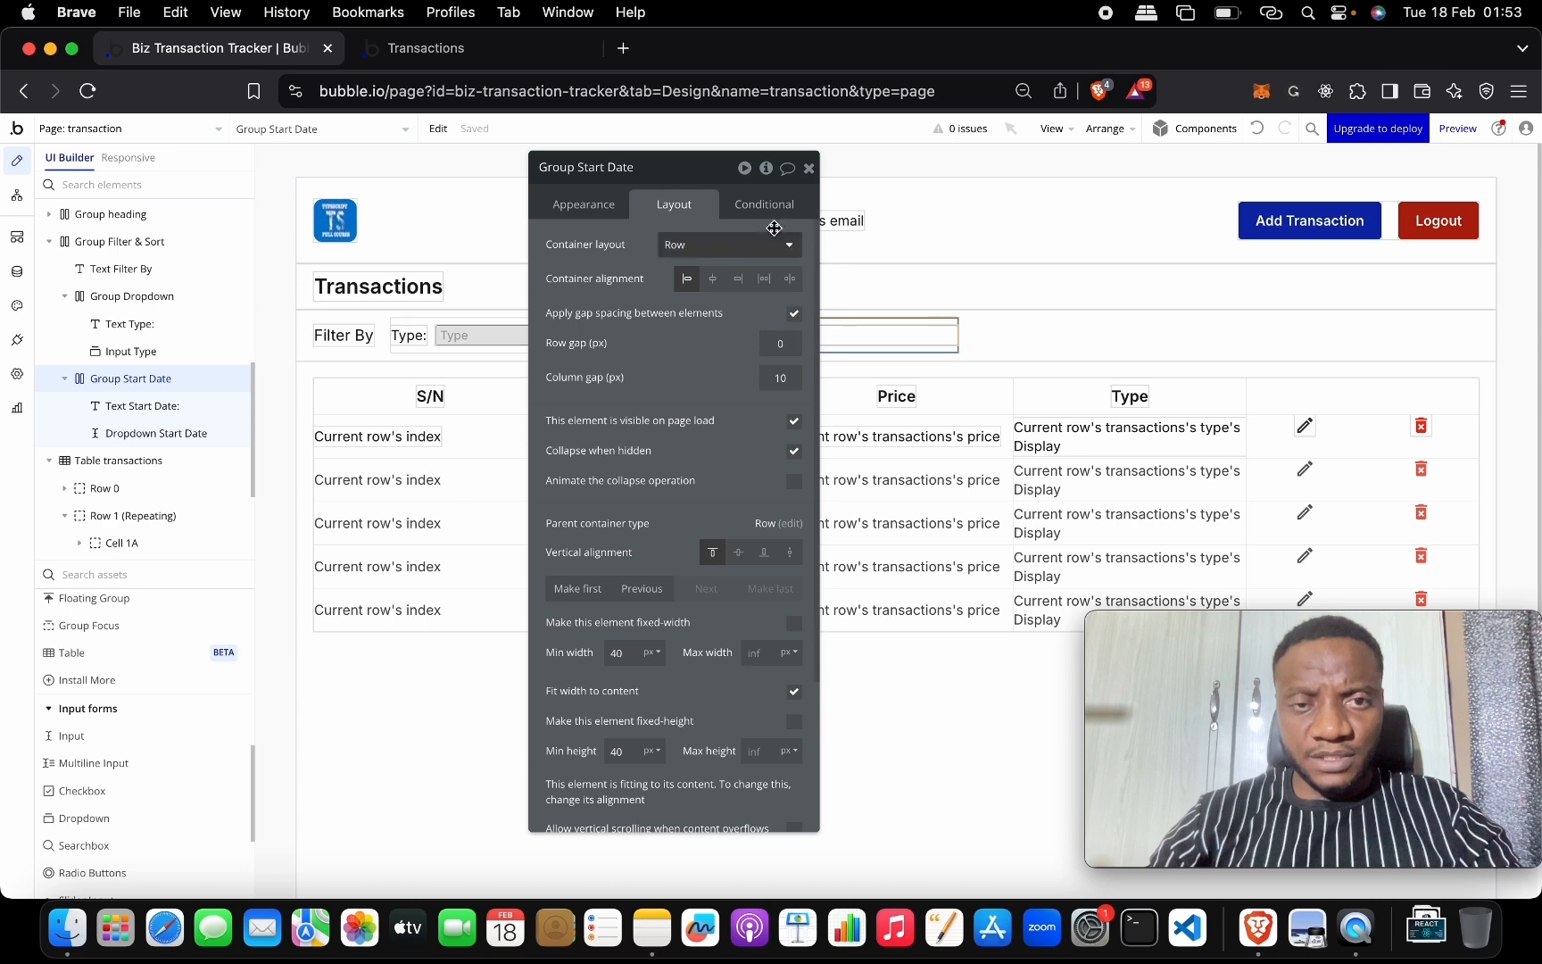
{"action": "left_click_drag", "start_coordinate": [675, 177], "coordinate": [283, 248]}
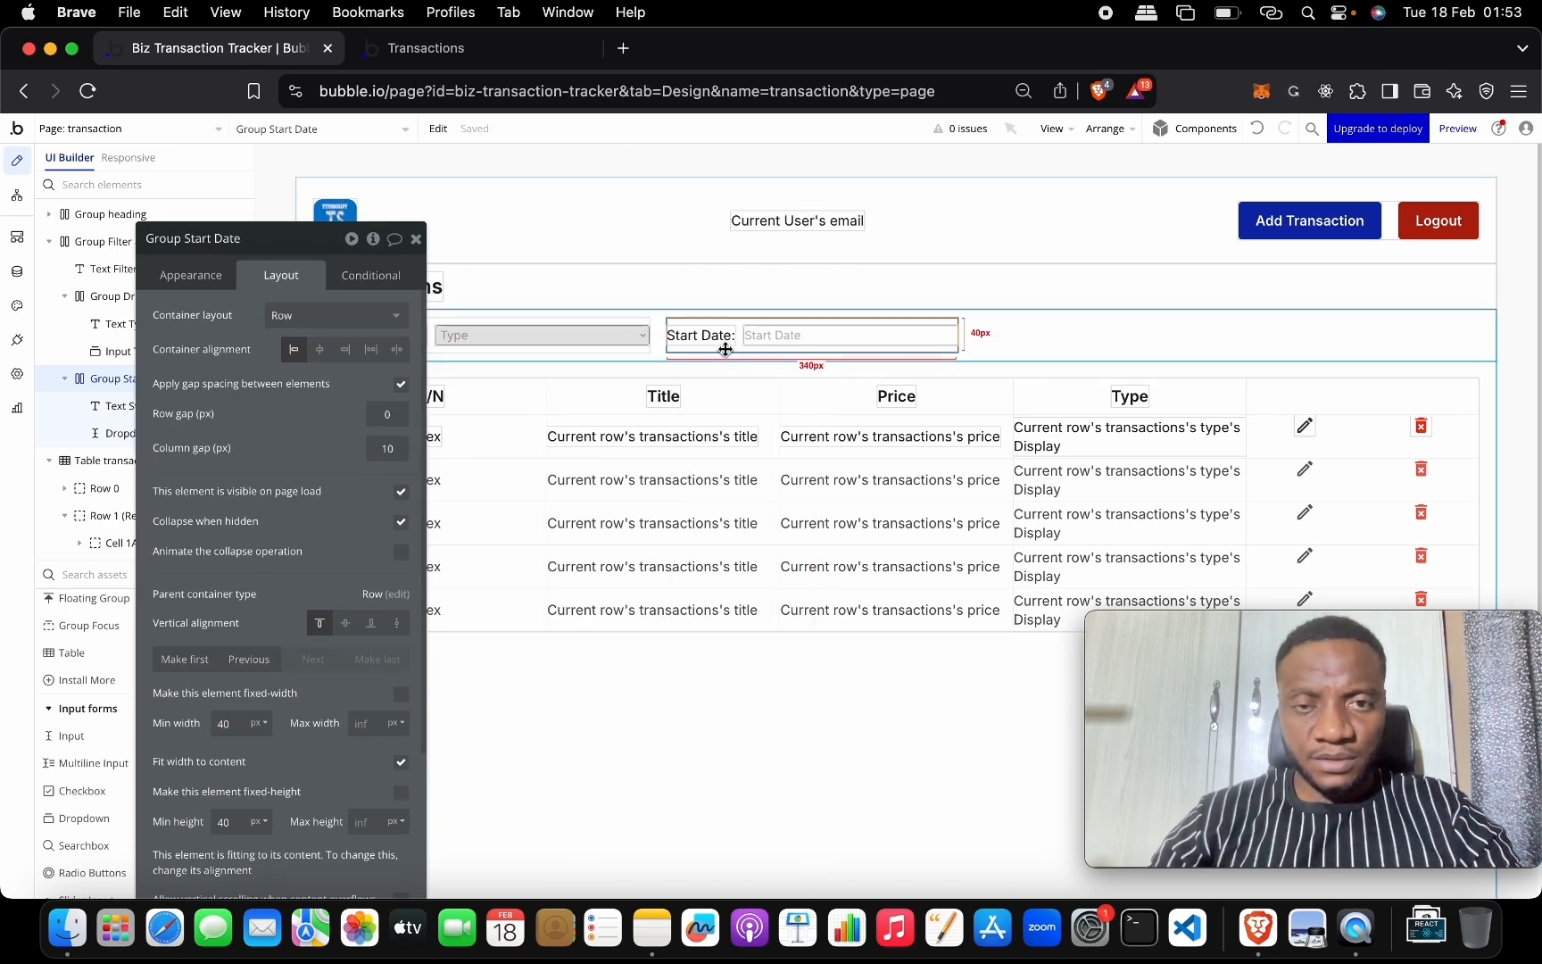
{"action": "key", "text": "super+d"}
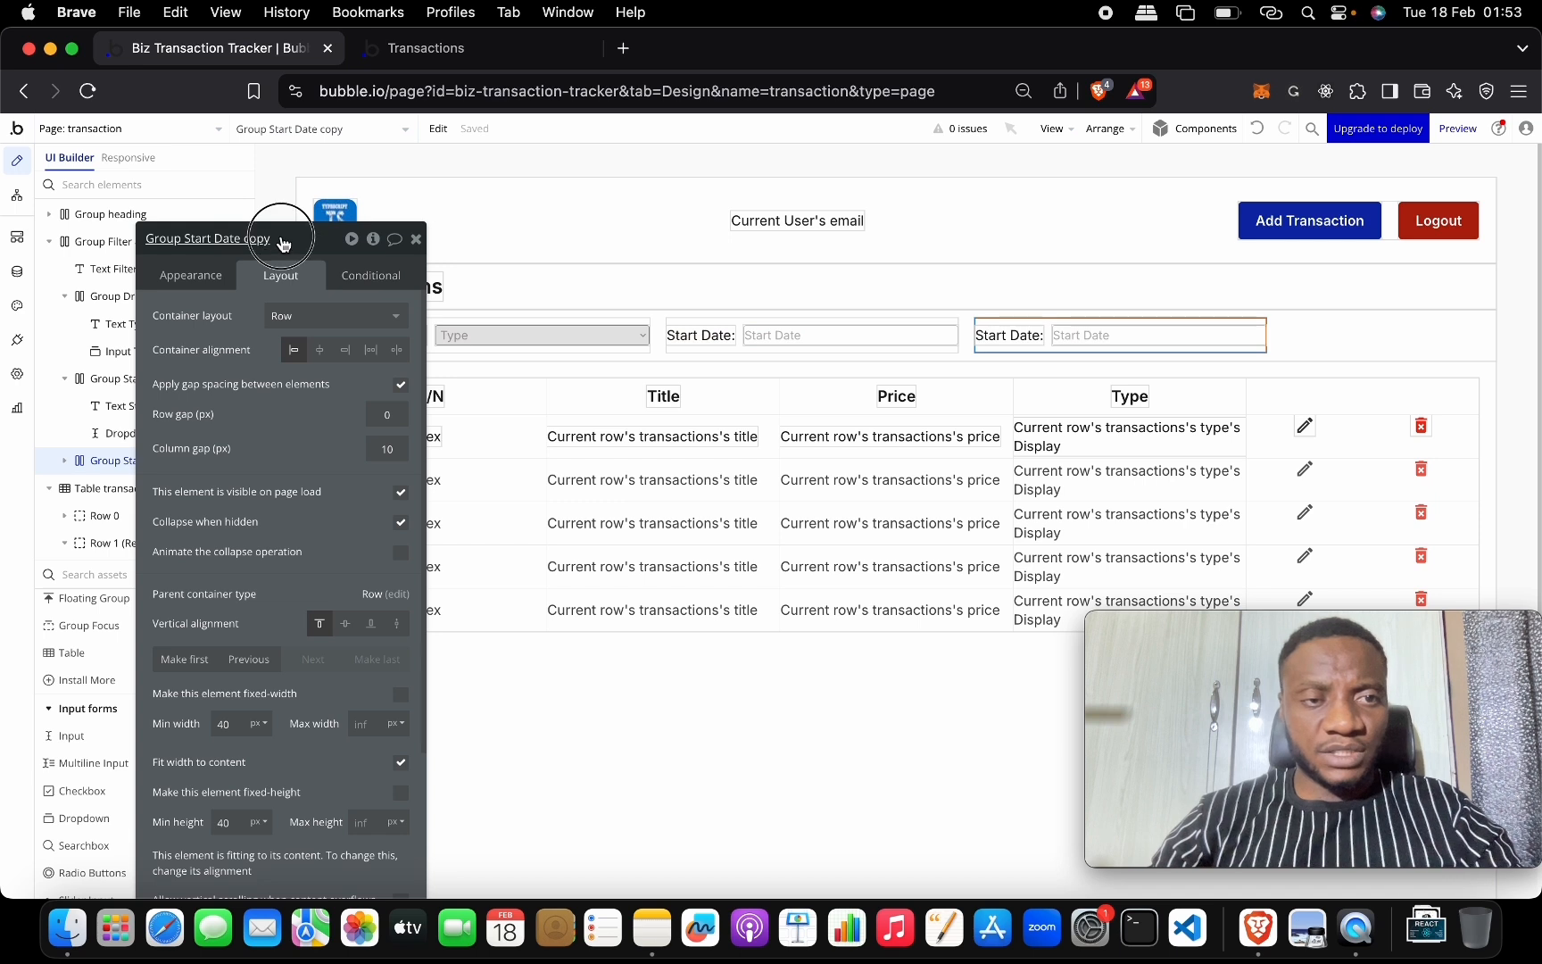
{"action": "left_click", "coordinate": [282, 243]}
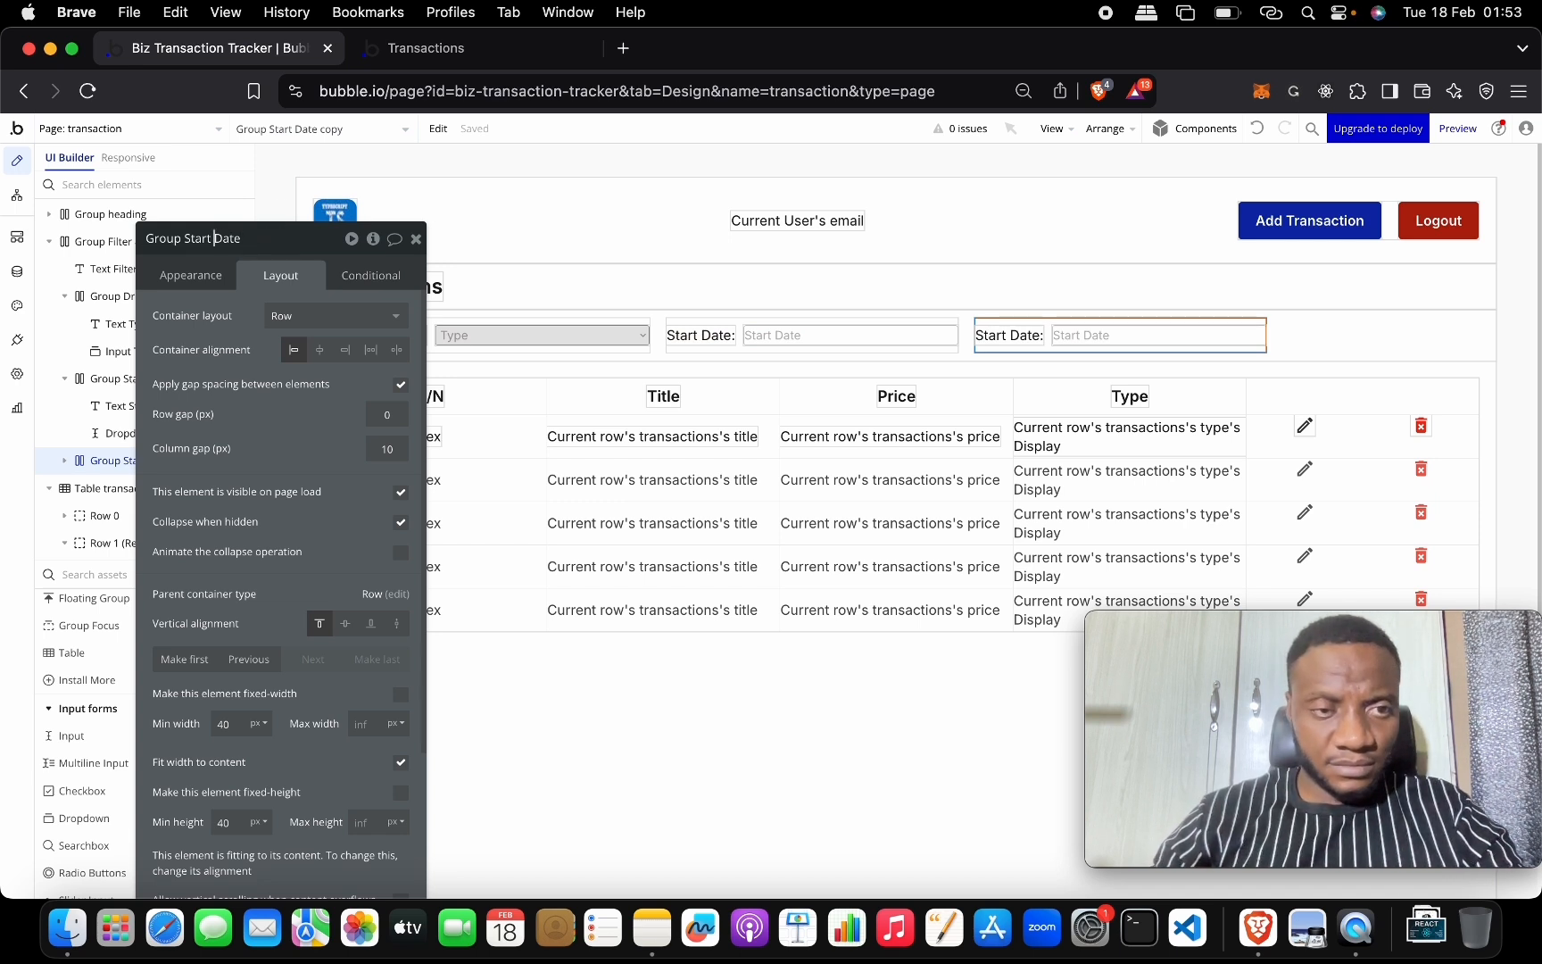
{"action": "key", "text": "BackSpace"}
{"action": "key", "text": "BackSpace"}
{"action": "key", "text": "BackSpace"}
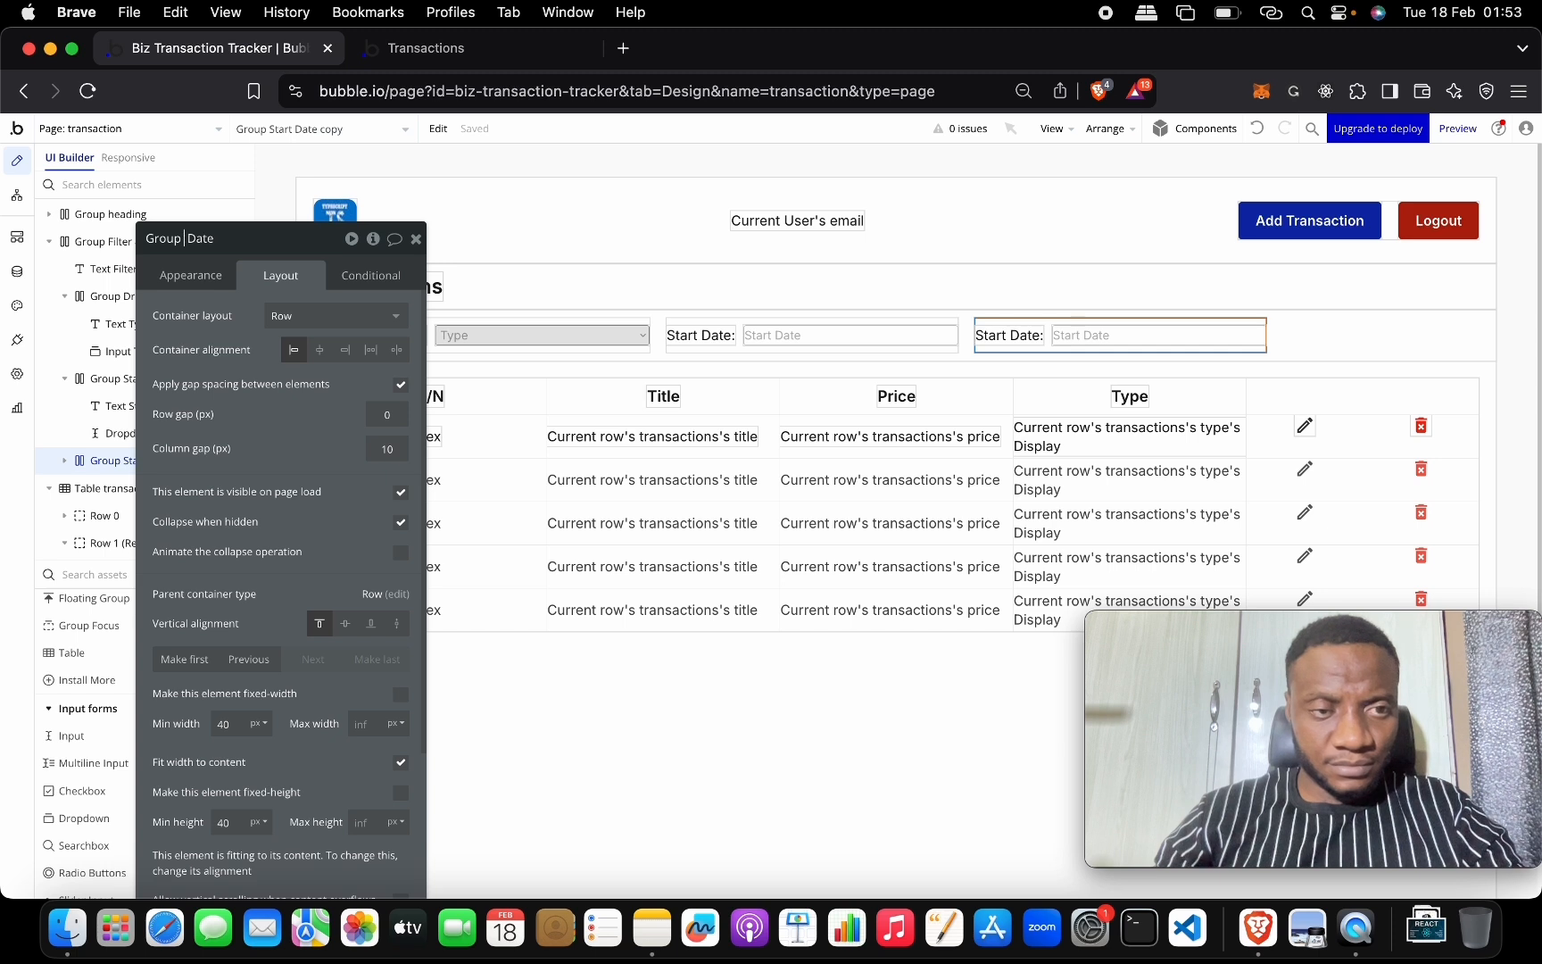
{"action": "type", "text": "Ed "}
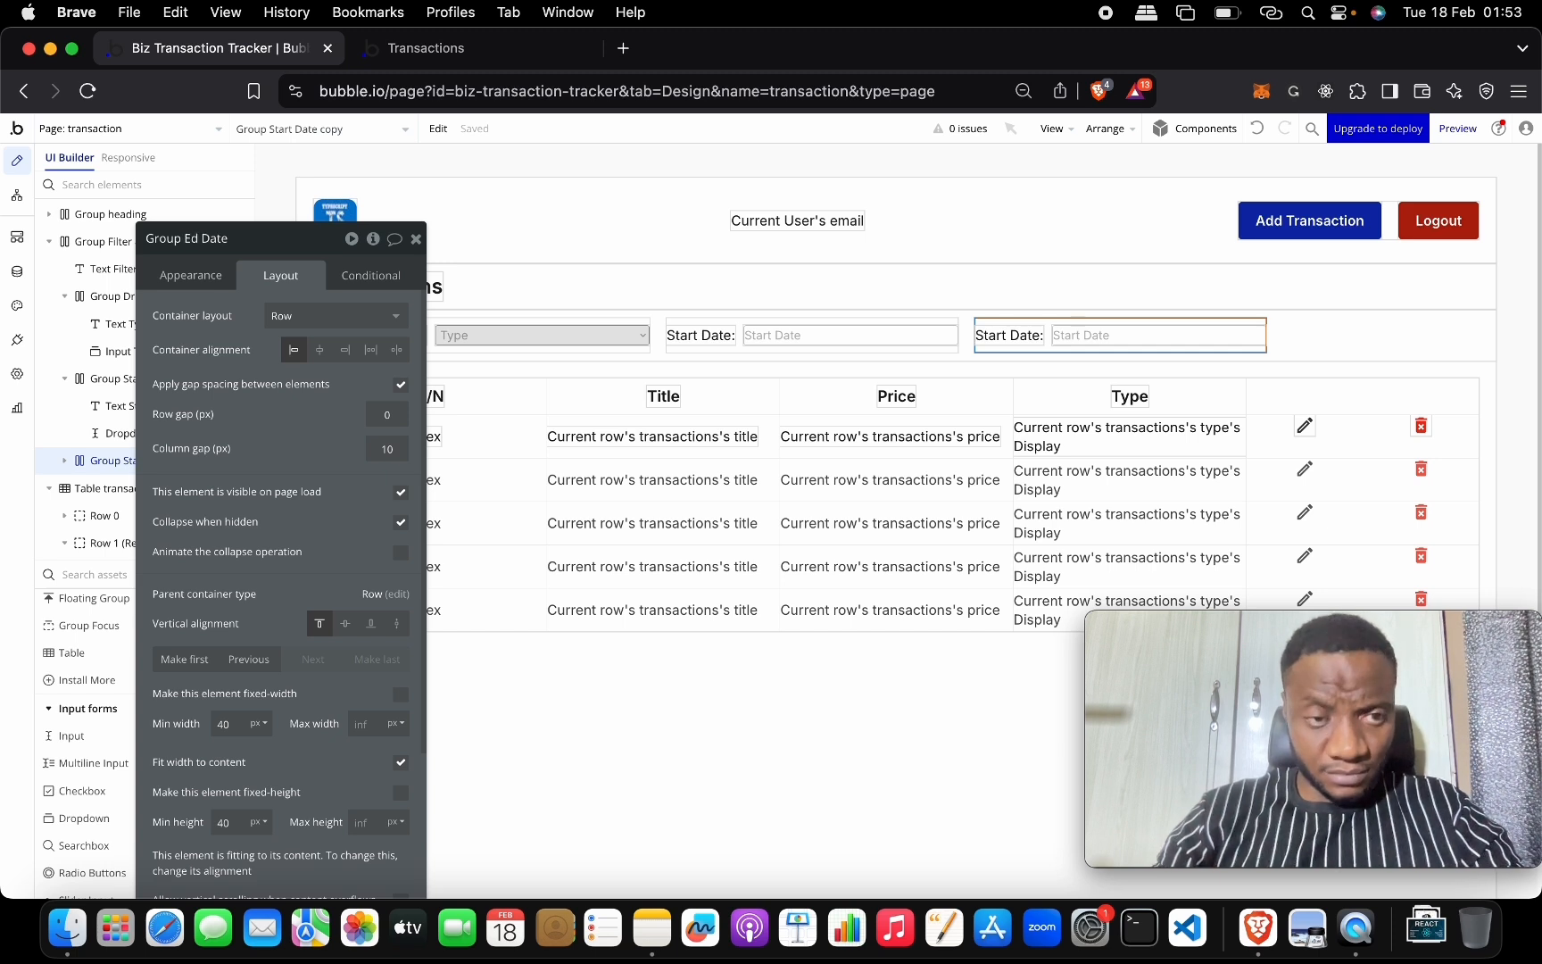
{"action": "type", "text": "nd"}
{"action": "key", "text": "Return"}
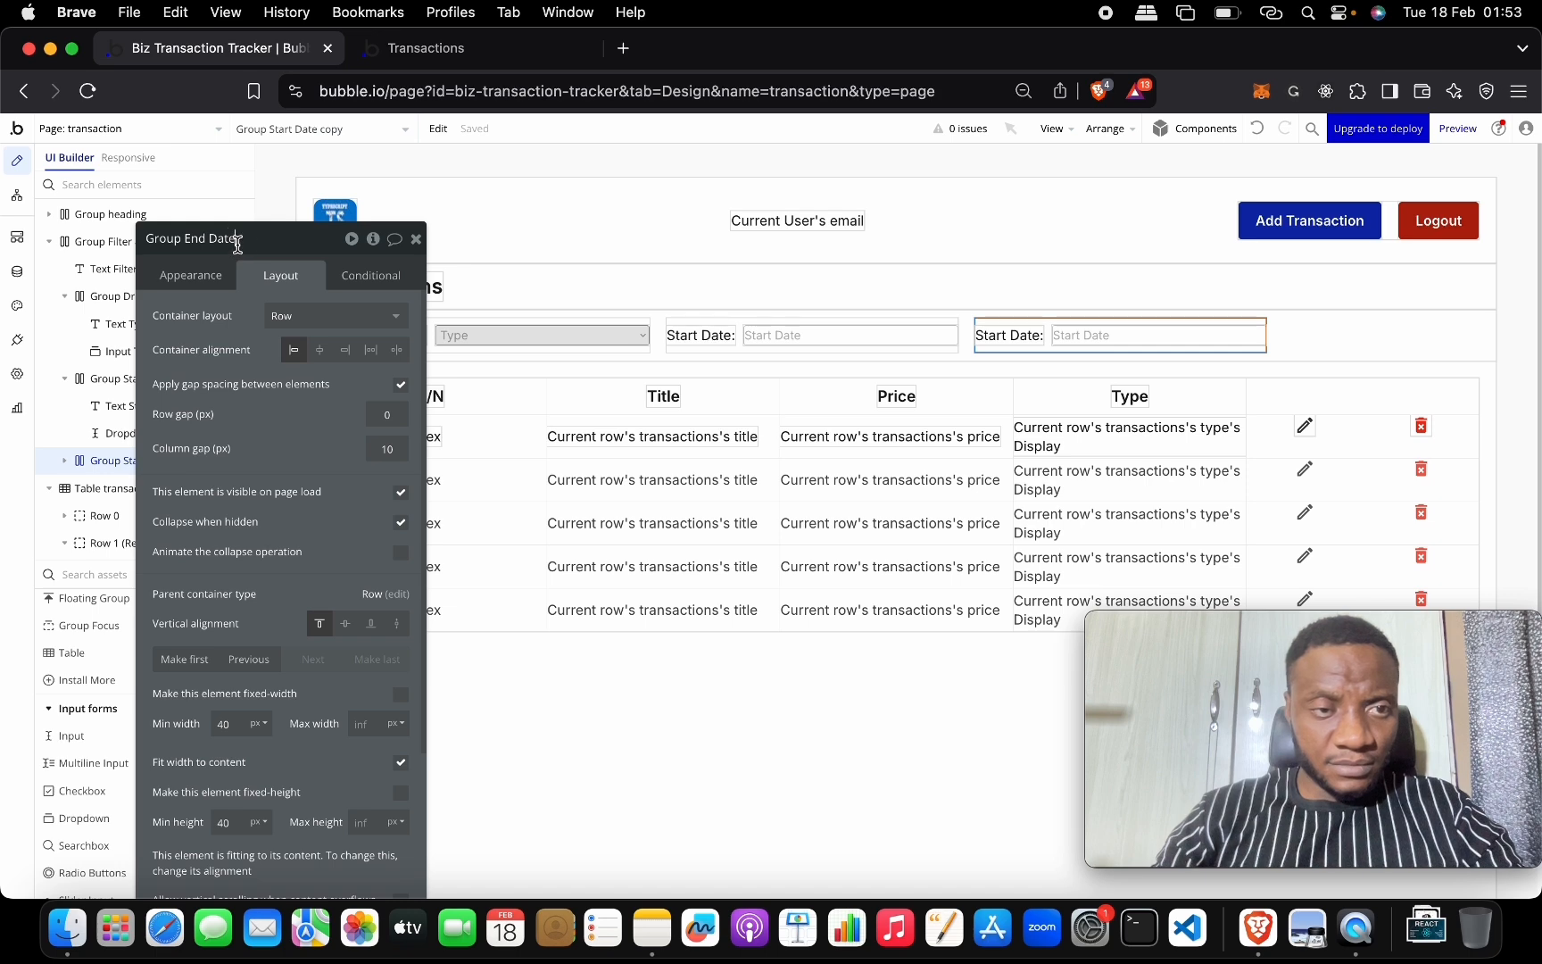
{"action": "left_click_drag", "start_coordinate": [237, 239], "coordinate": [186, 239]}
Change the copied label's text from 'Start Date:' to 'End Date:'.
{"action": "left_click", "coordinate": [1006, 337]}
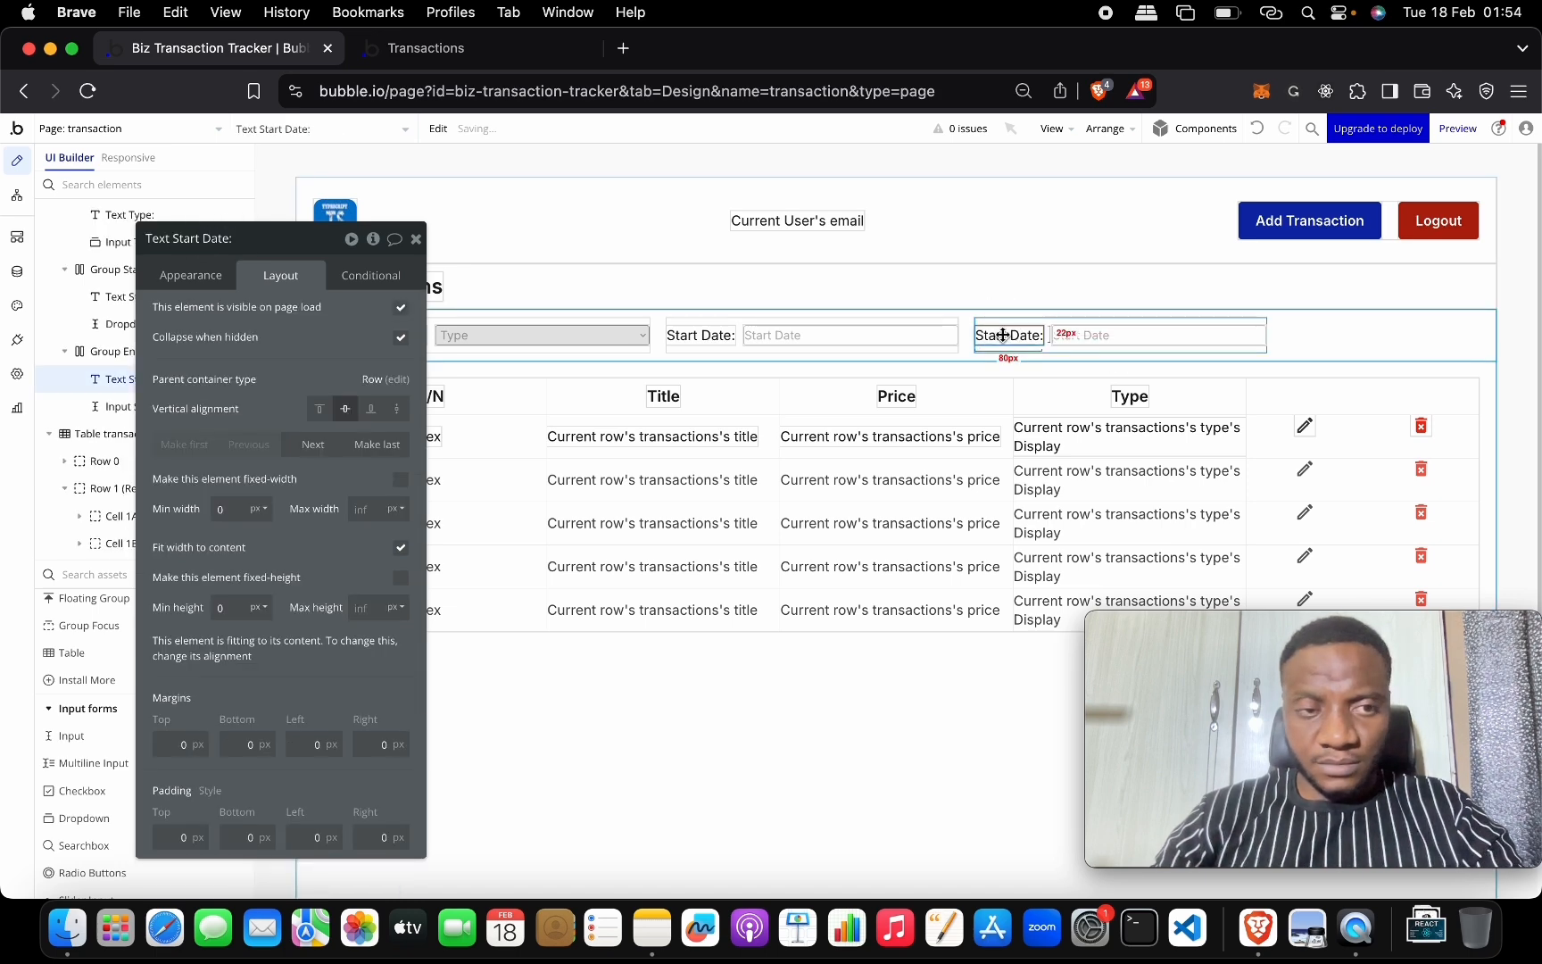
{"action": "left_click", "coordinate": [202, 276]}
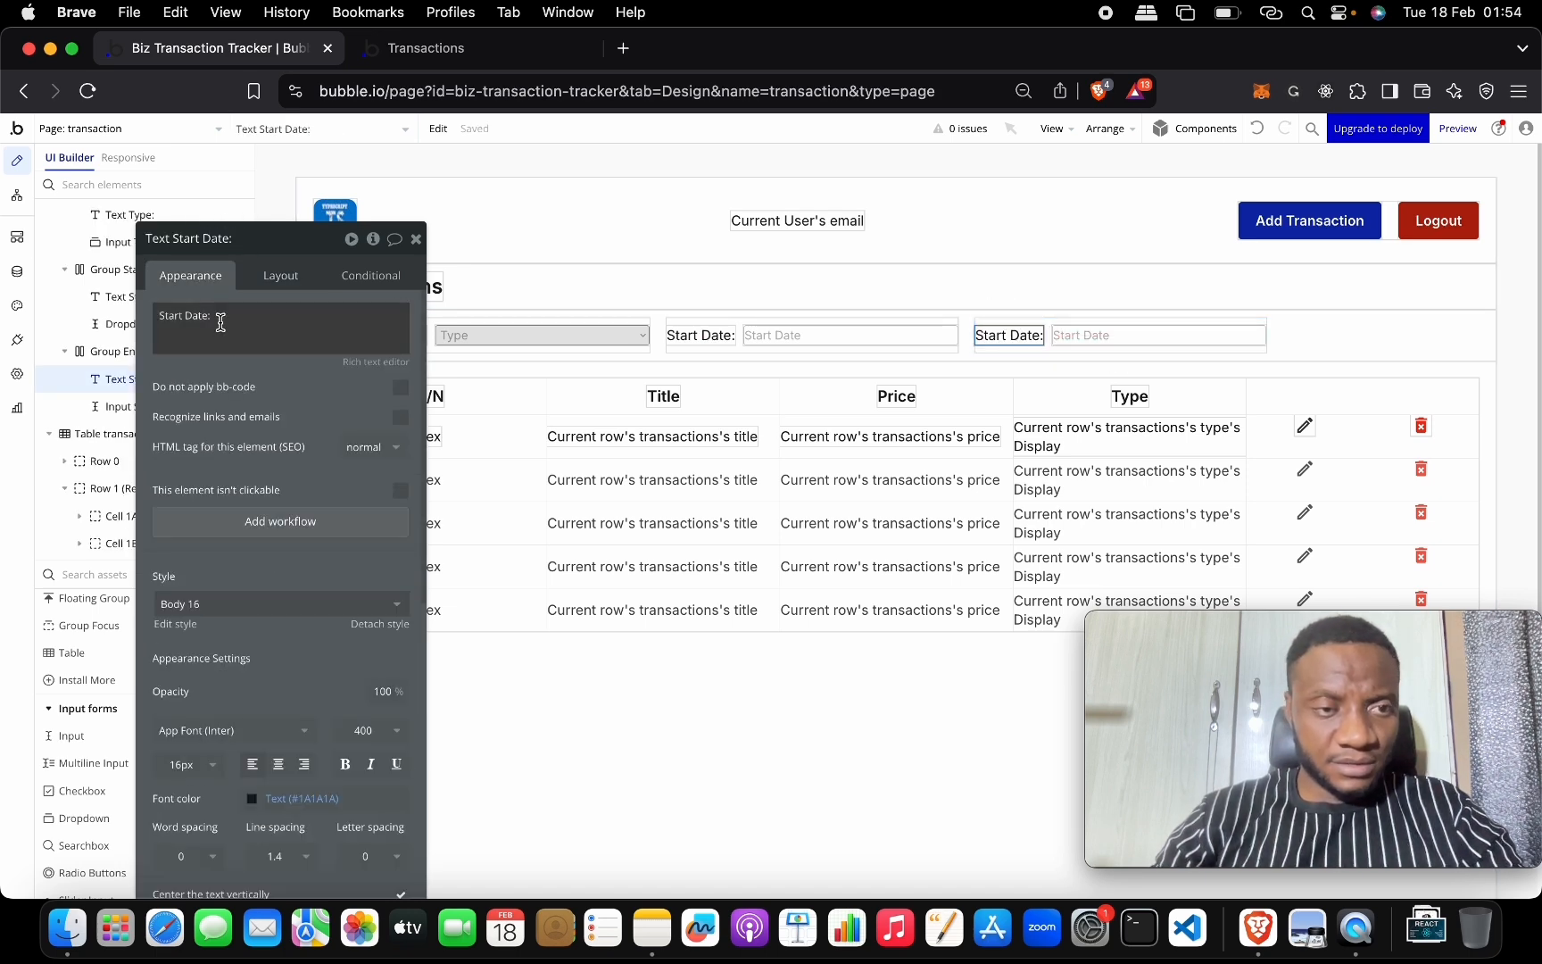
{"action": "left_click", "coordinate": [162, 314]}
{"action": "left_click", "coordinate": [182, 314]}
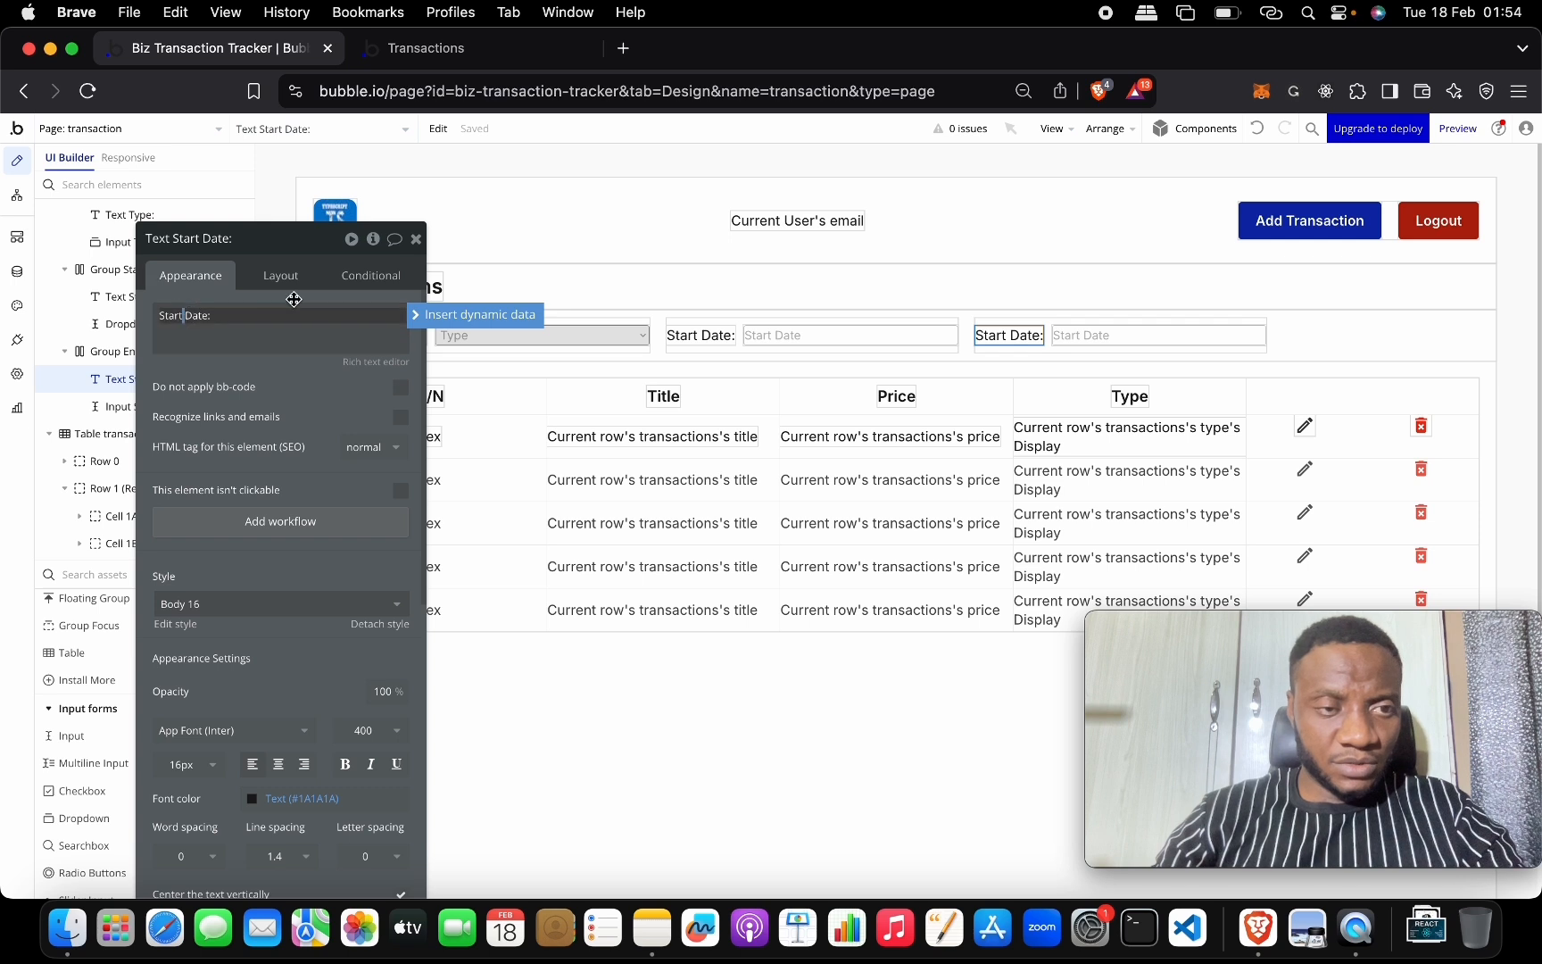
{"action": "key", "text": "BackSpace"}
{"action": "key", "text": "BackSpace"}
{"action": "key", "text": "BackSpace"}
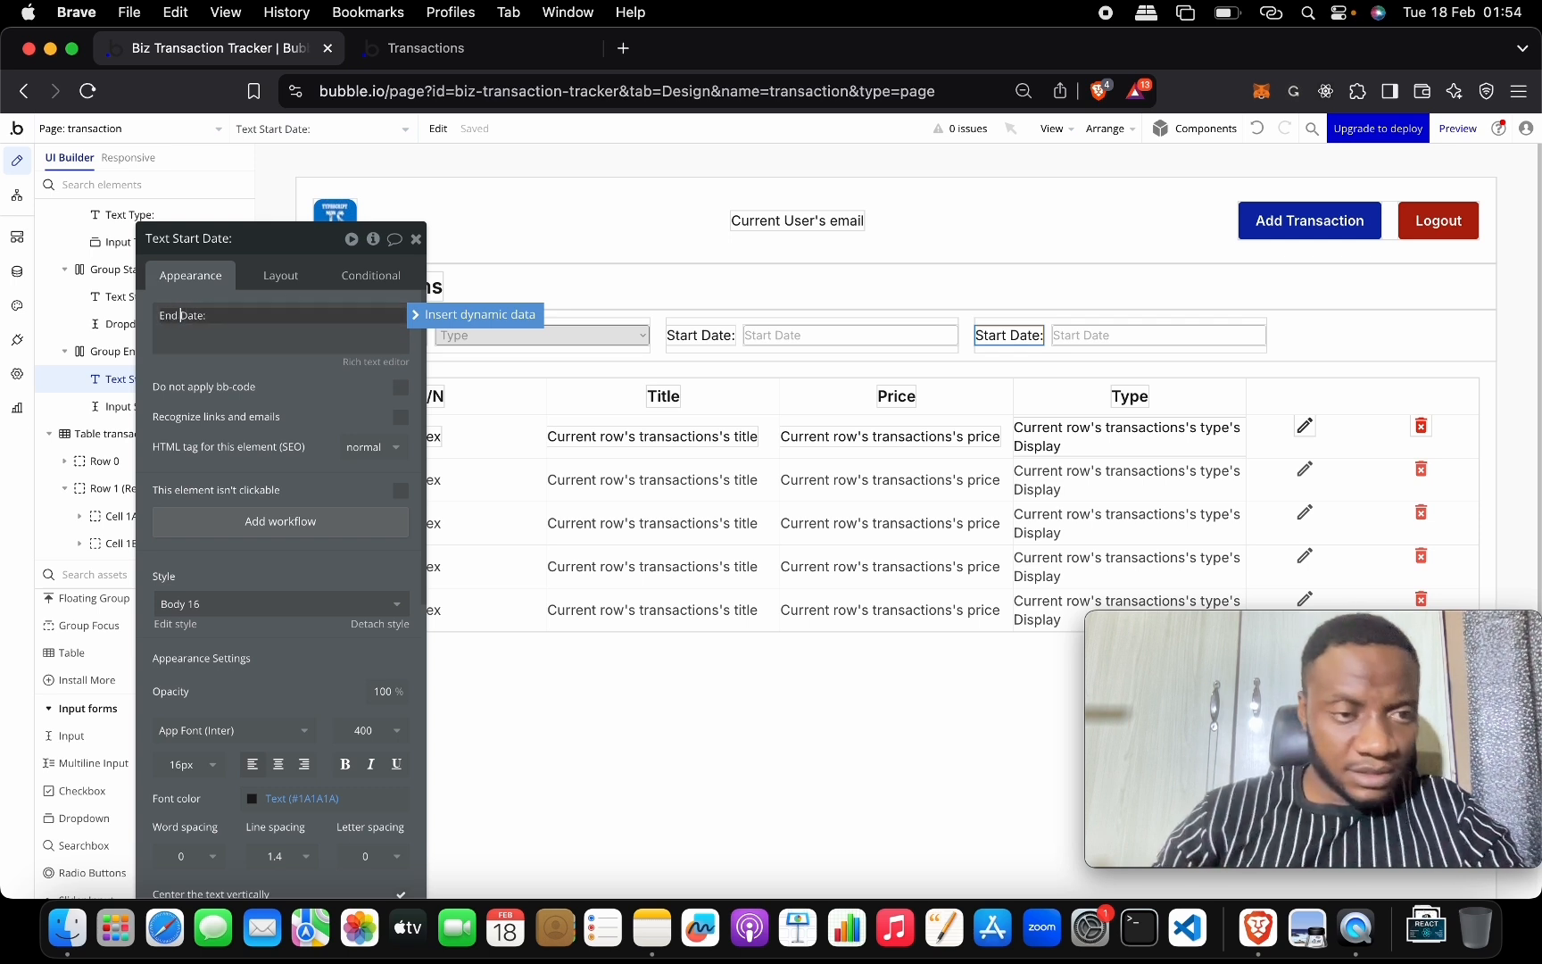
{"action": "left_click", "coordinate": [842, 299]}
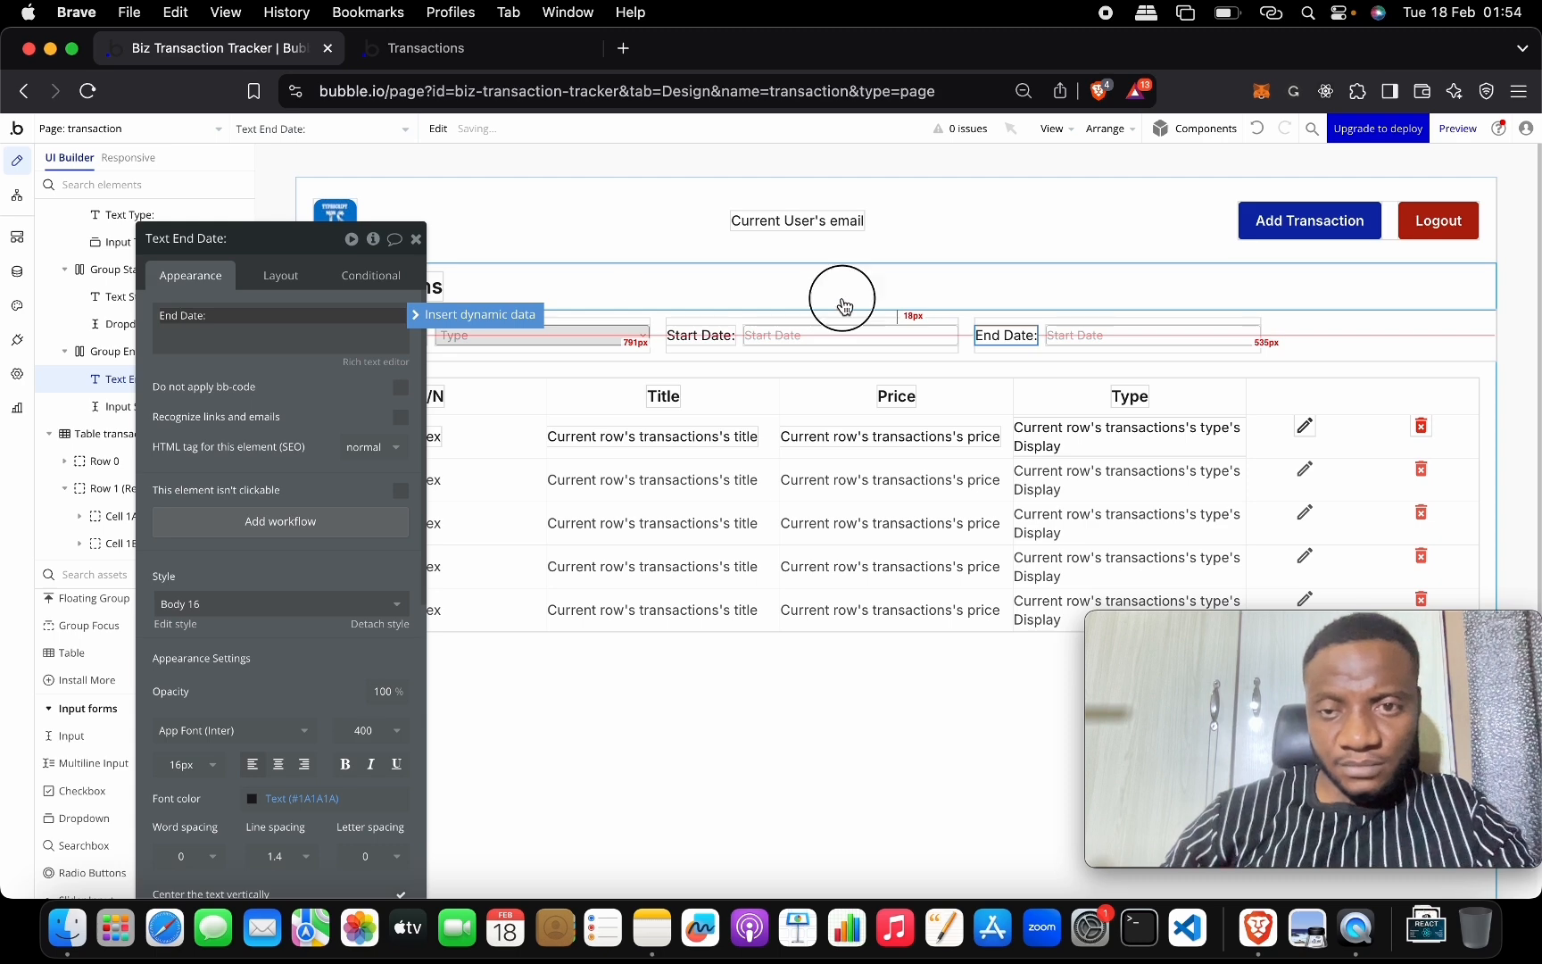
Keep the End Date input's content format as Date and close its properties.
{"action": "left_click", "coordinate": [1064, 335]}
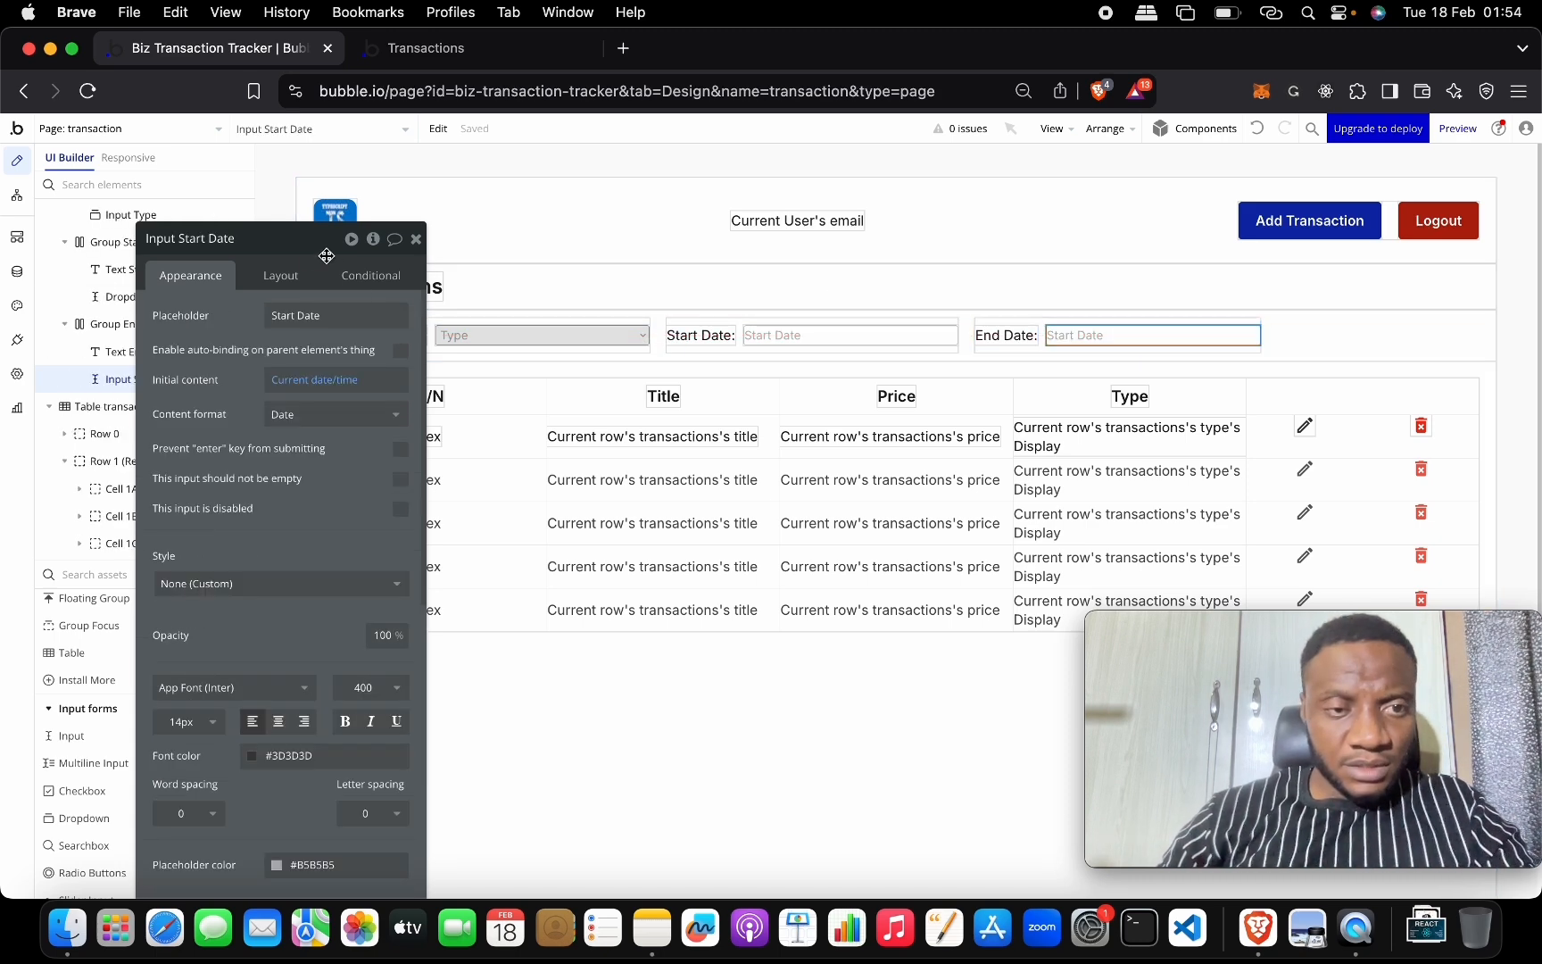
{"action": "left_click_drag", "start_coordinate": [334, 241], "coordinate": [673, 214]}
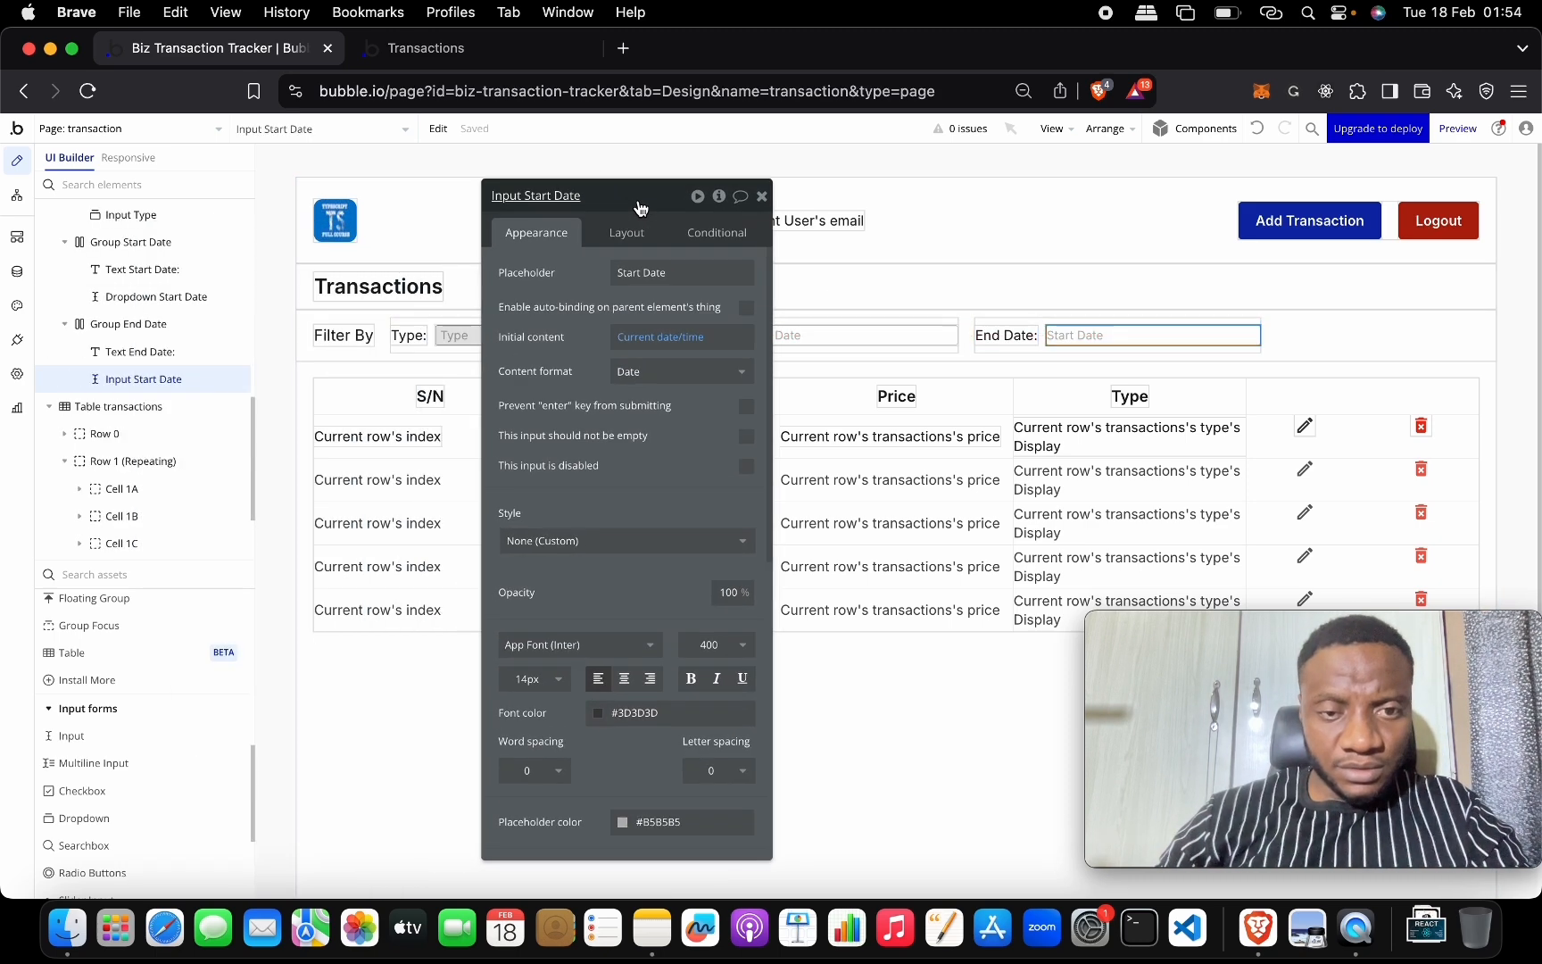
{"action": "left_click", "coordinate": [679, 370]}
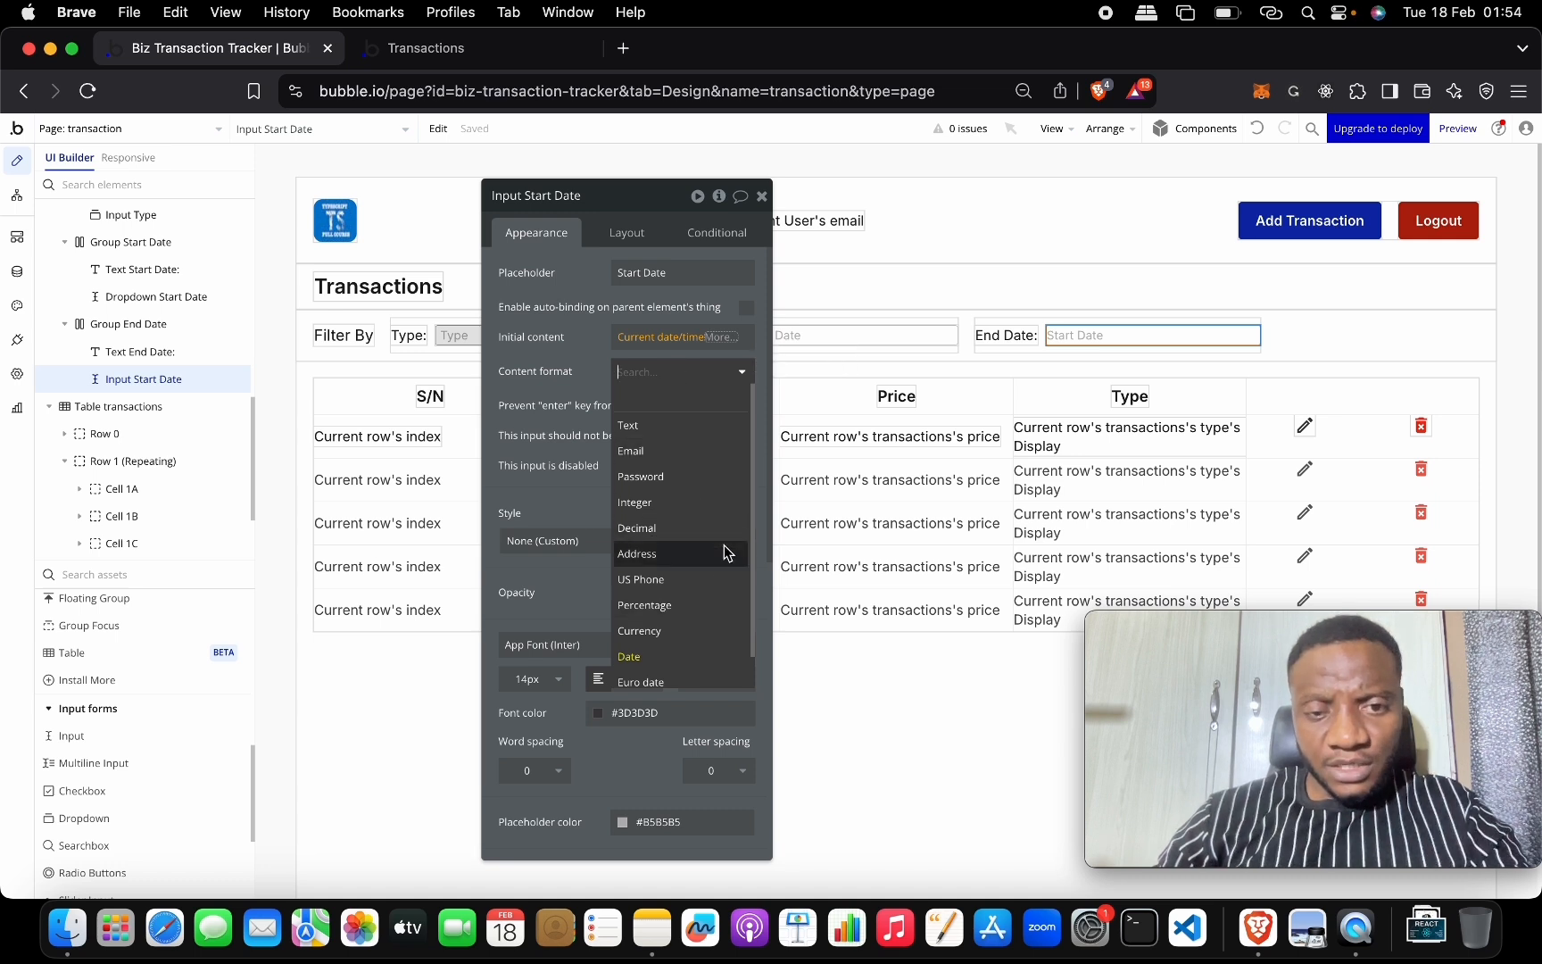
{"action": "scroll", "coordinate": [718, 549], "scroll_direction": "down", "scroll_amount": 1}
{"action": "scroll", "coordinate": [724, 547], "scroll_direction": "down", "scroll_amount": 1}
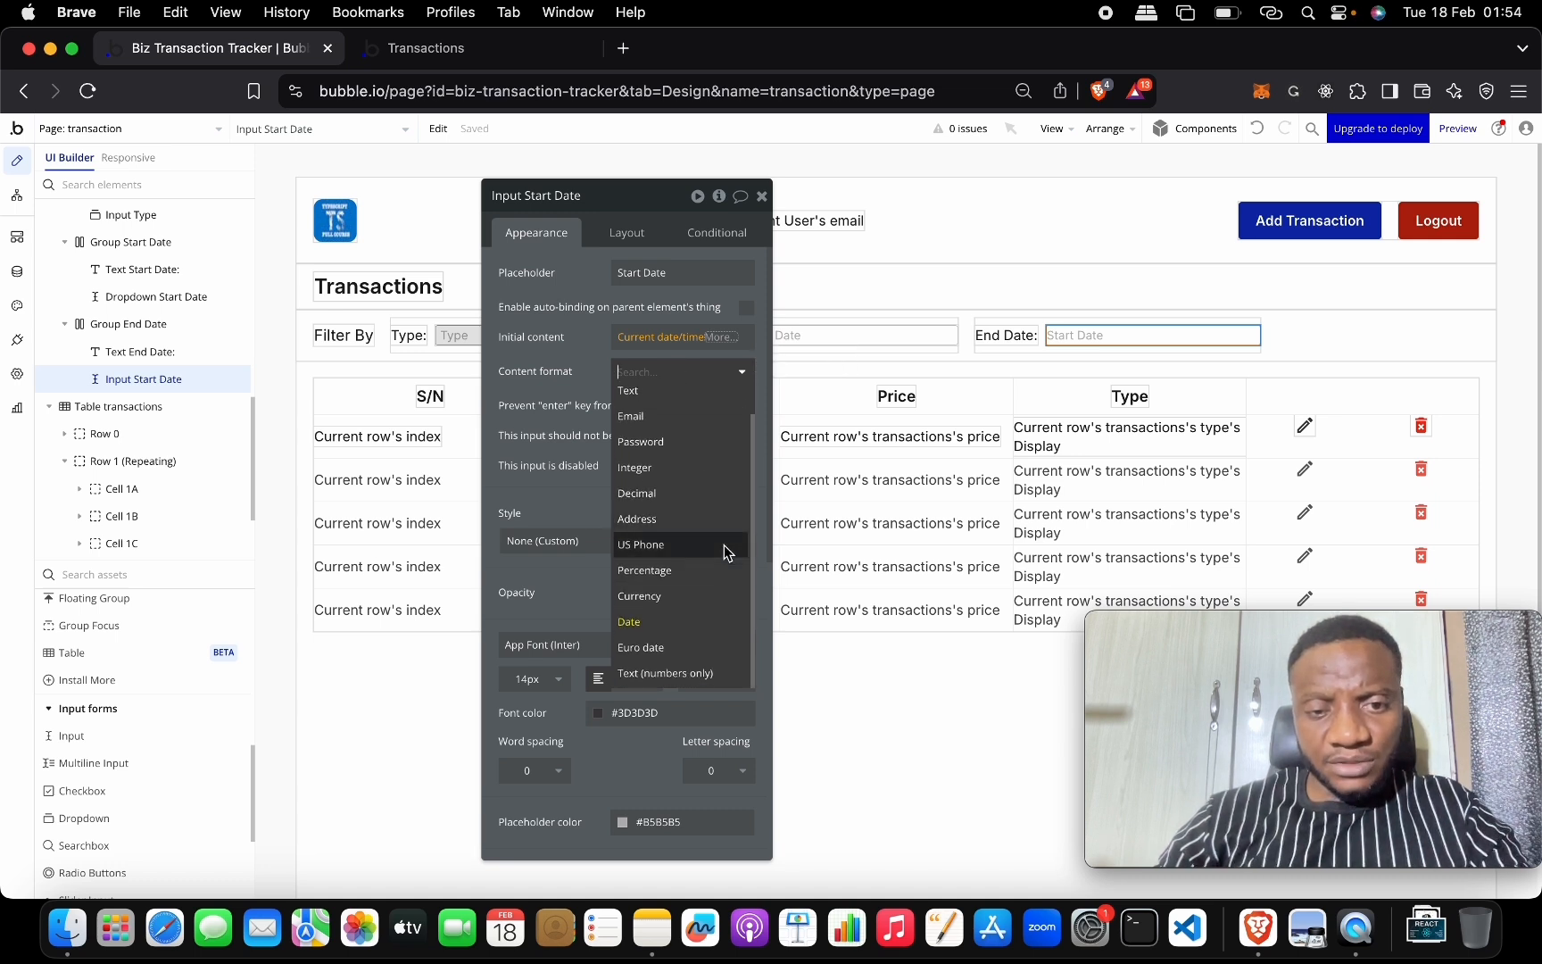
{"action": "left_click", "coordinate": [705, 623]}
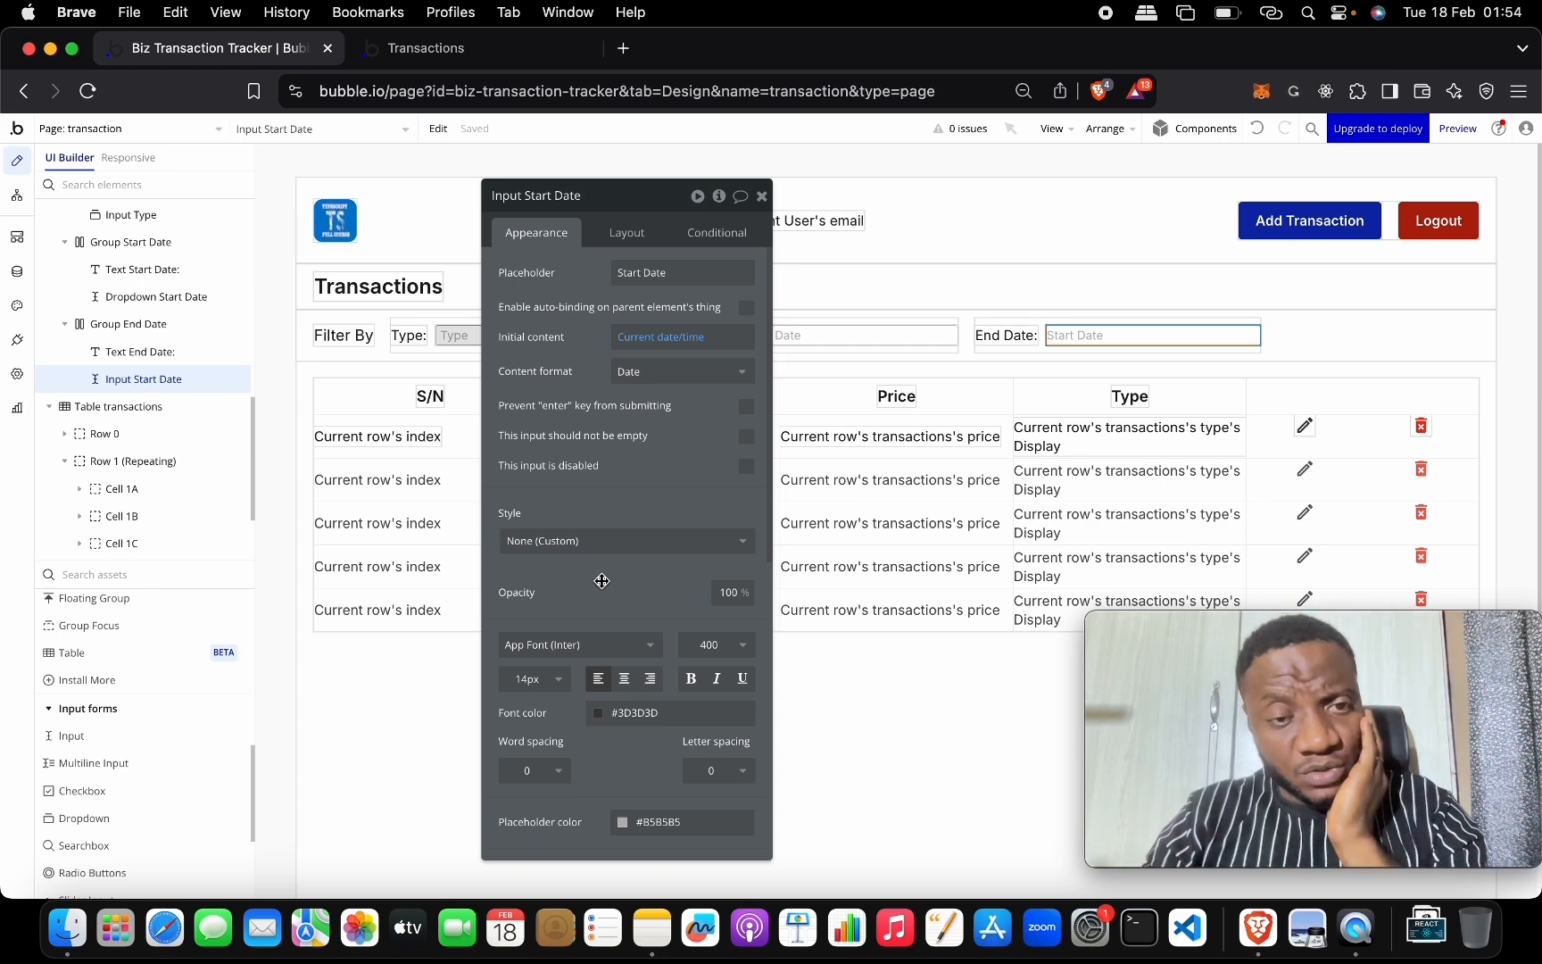
{"action": "scroll", "coordinate": [696, 371], "scroll_direction": "down", "scroll_amount": 1}
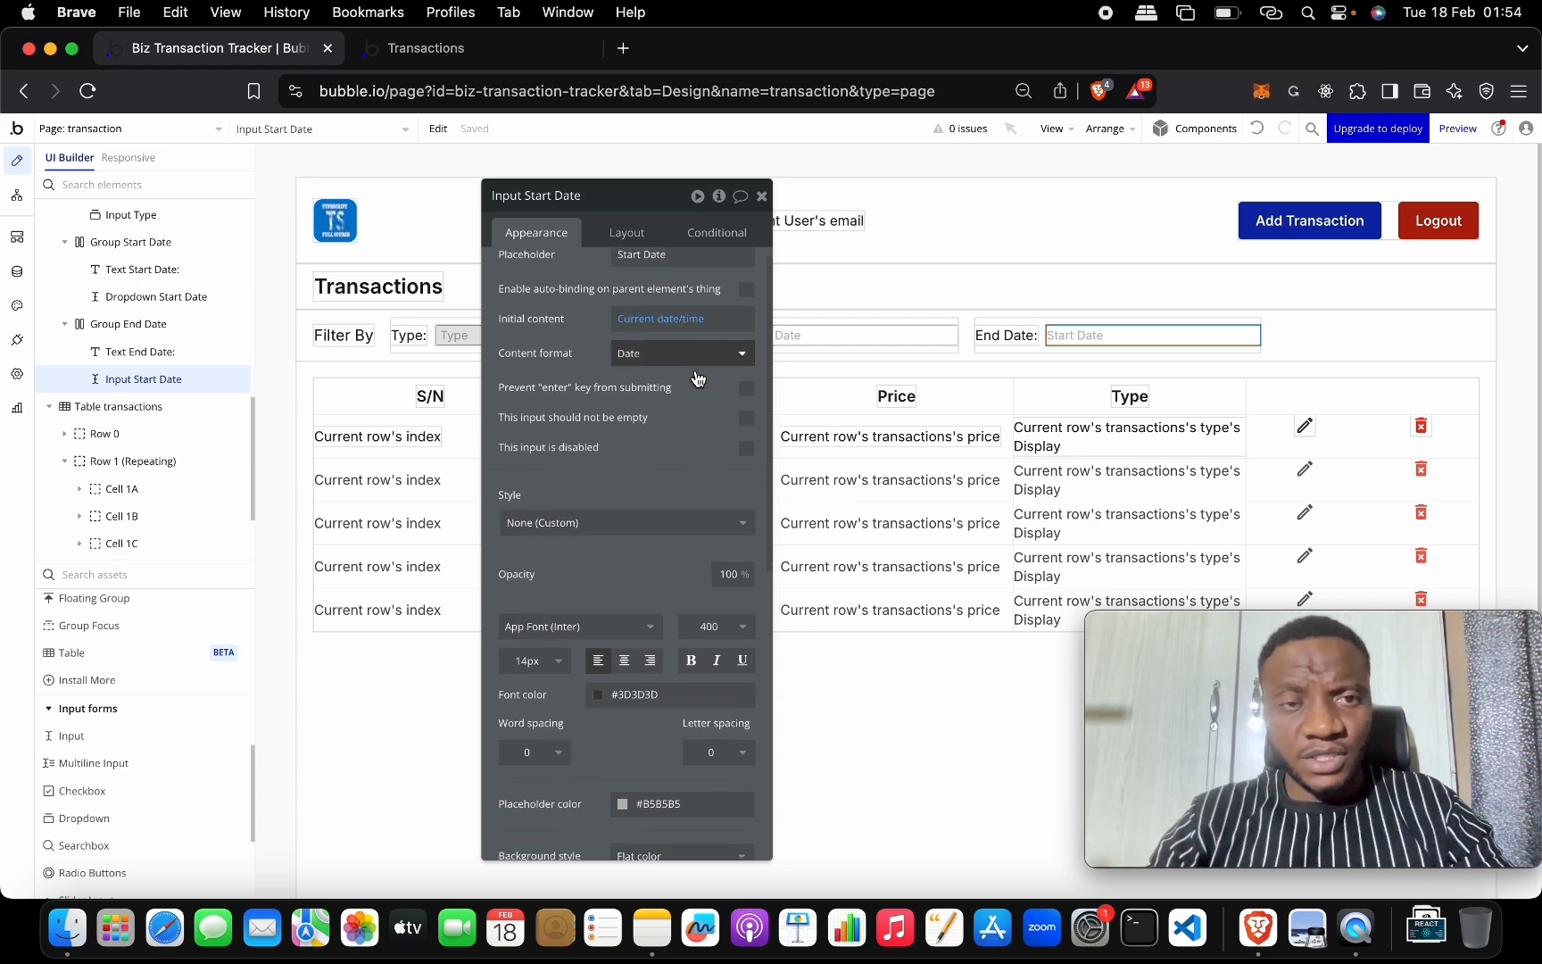
{"action": "scroll", "coordinate": [696, 371], "scroll_direction": "up", "scroll_amount": 1}
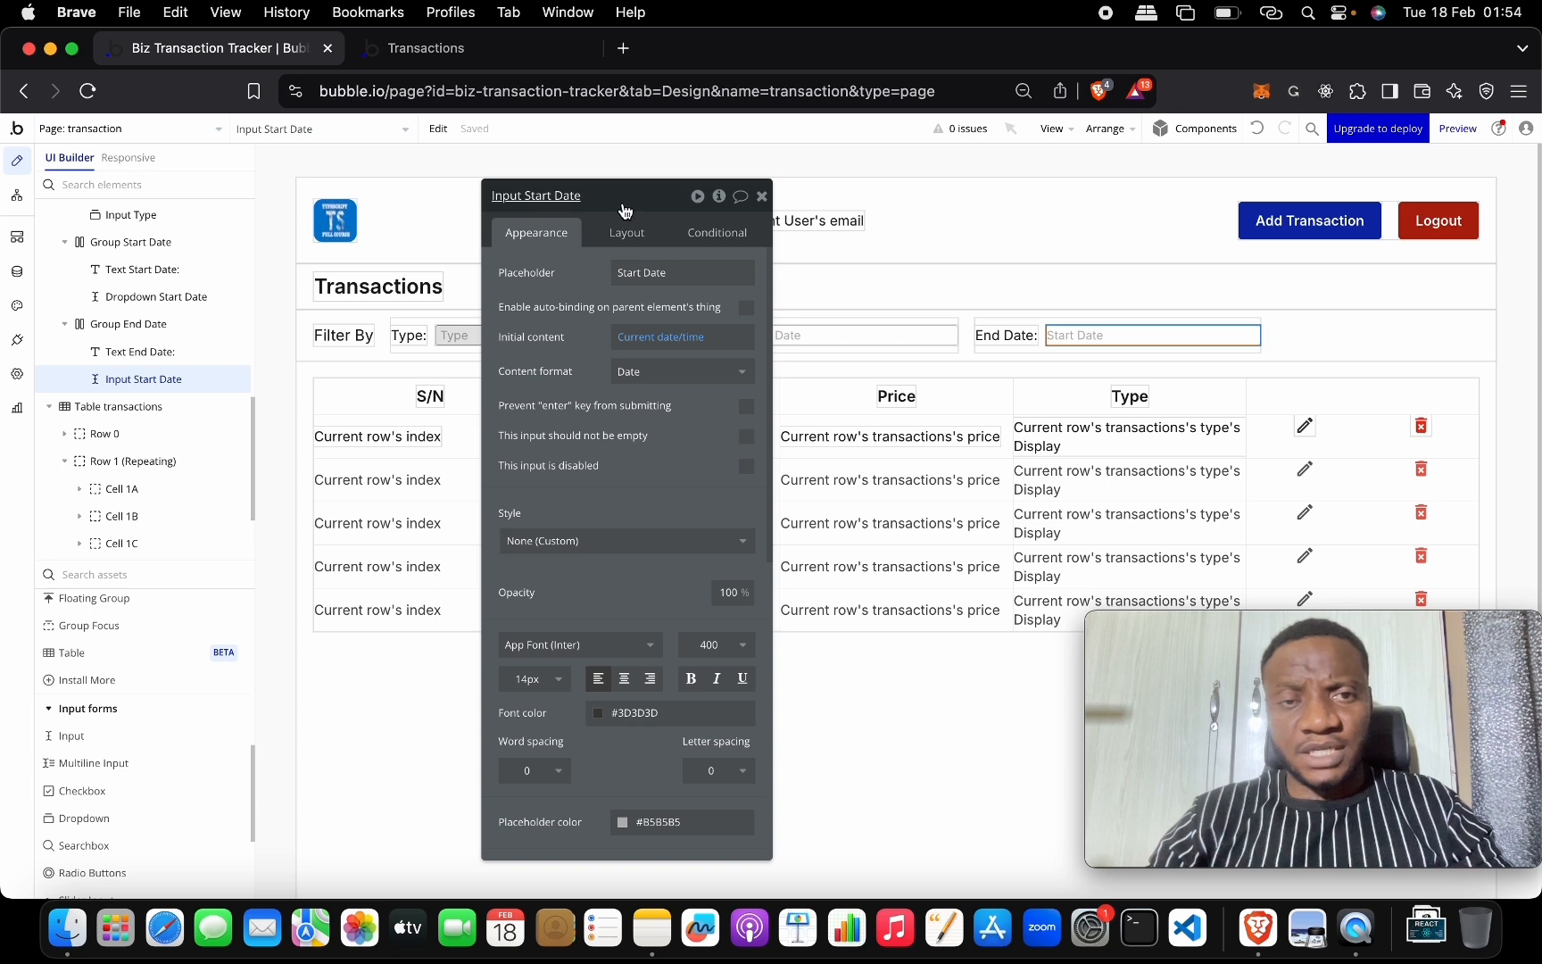
{"action": "left_click", "coordinate": [761, 196]}
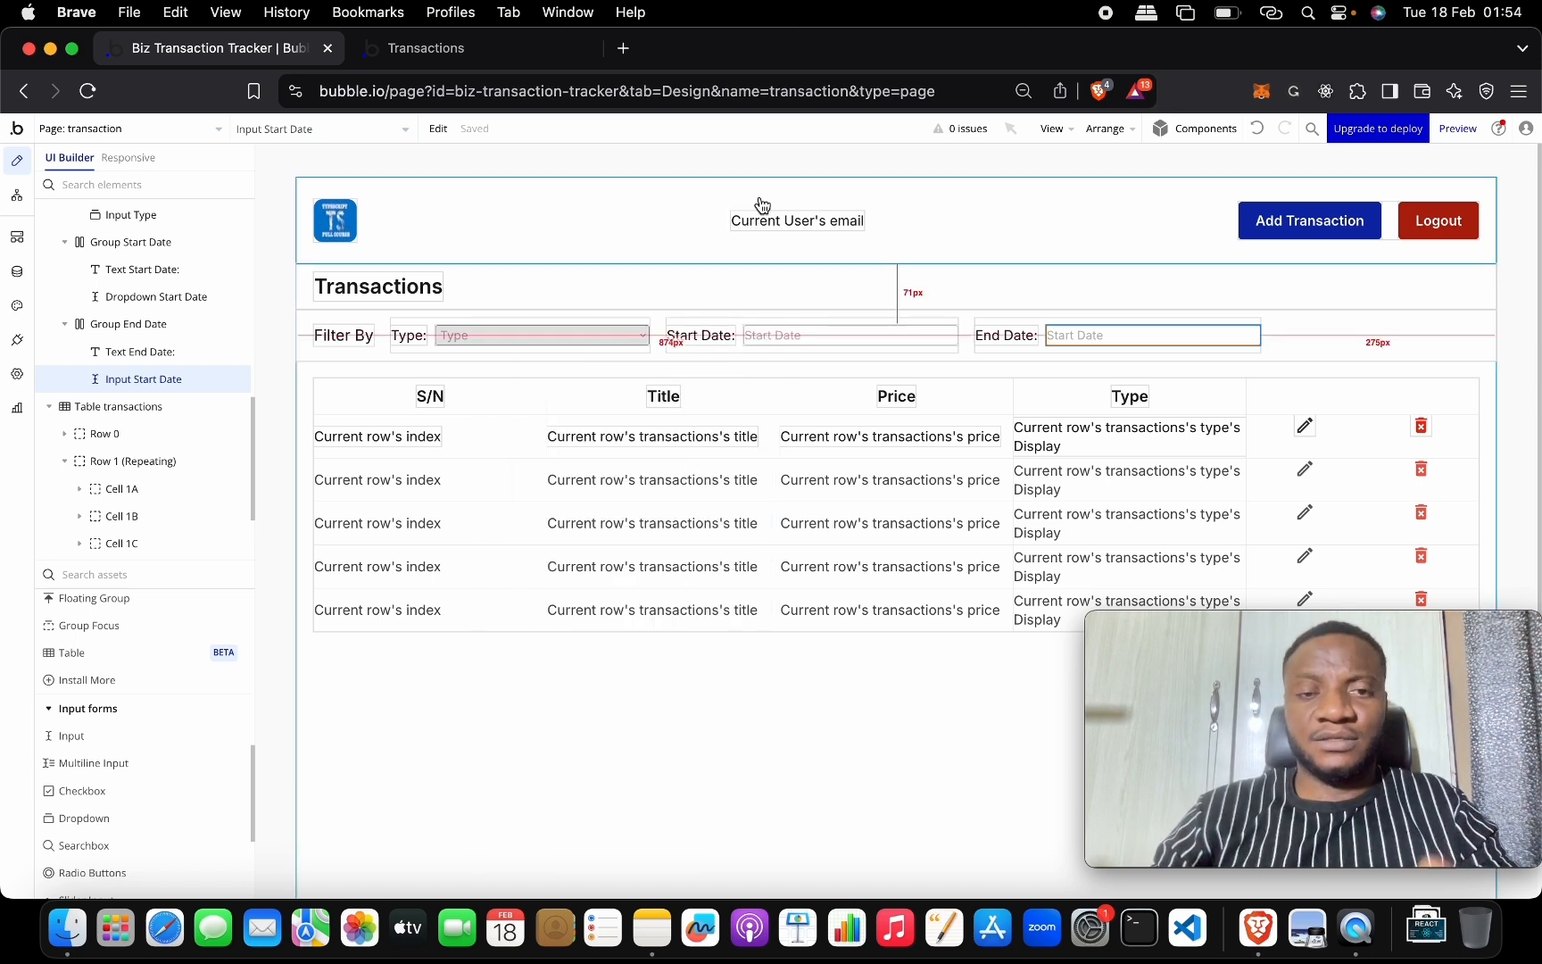
Clear both date filters in the live preview, which fall back to 02/18/2025, then return to the editor.
{"action": "left_click", "coordinate": [544, 56]}
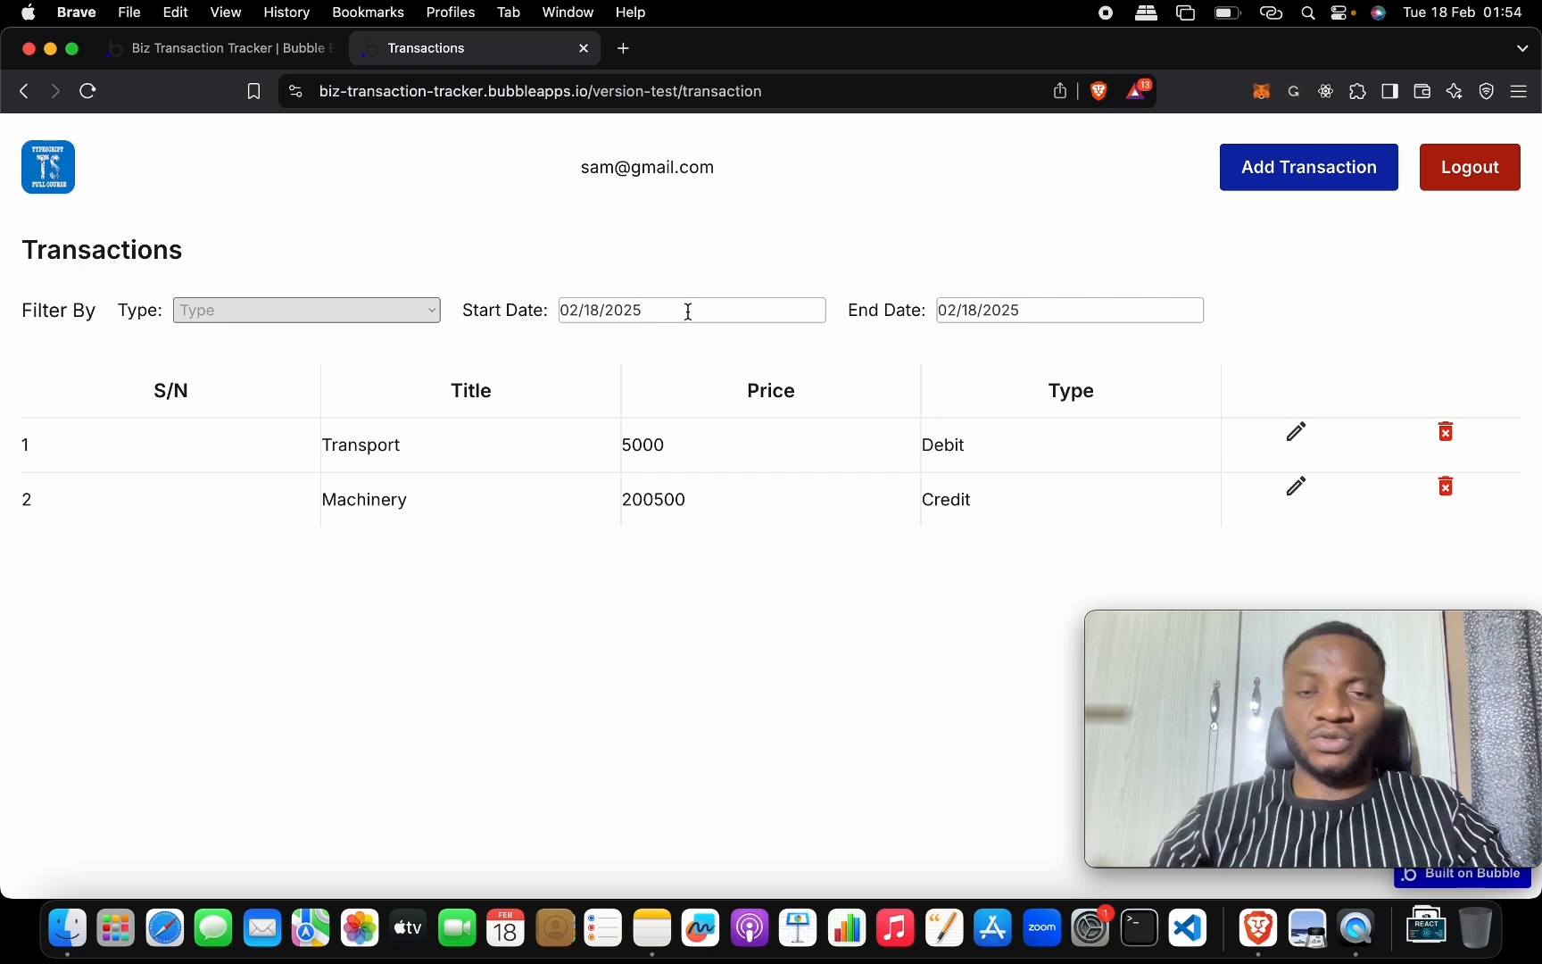
{"action": "key", "text": "BackSpace"}
{"action": "key", "text": "BackSpace"}
{"action": "key", "text": "BackSpace"}
{"action": "key", "text": "BackSpace"}
{"action": "key", "text": "BackSpace"}
{"action": "key", "text": "BackSpace"}
{"action": "key", "text": "BackSpace"}
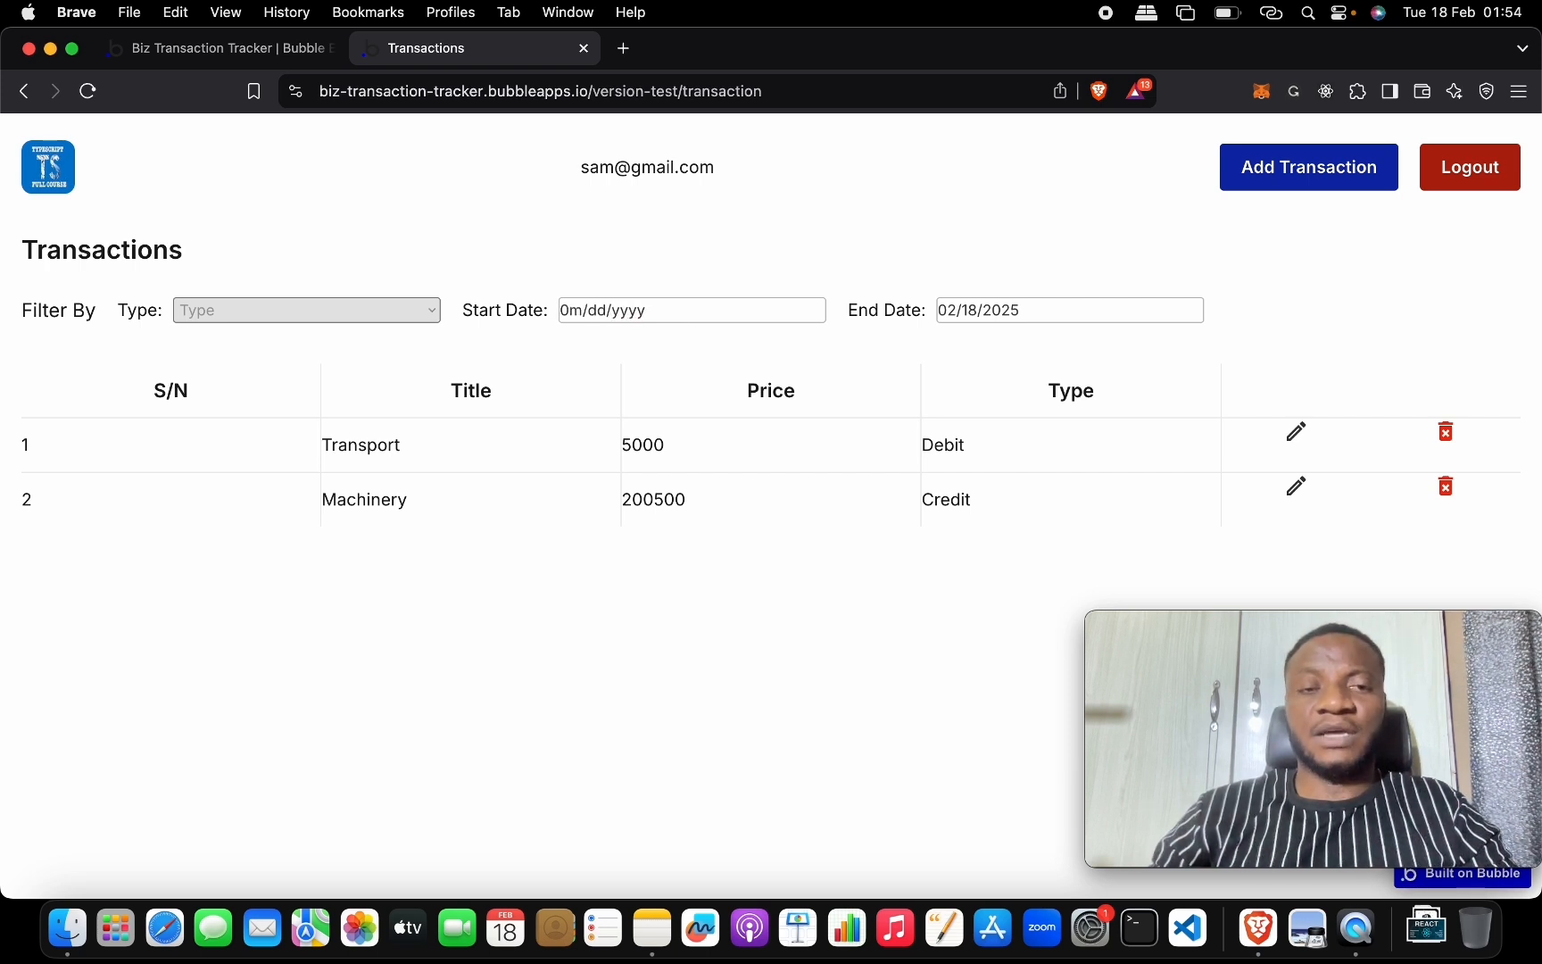
{"action": "key", "text": "BackSpace"}
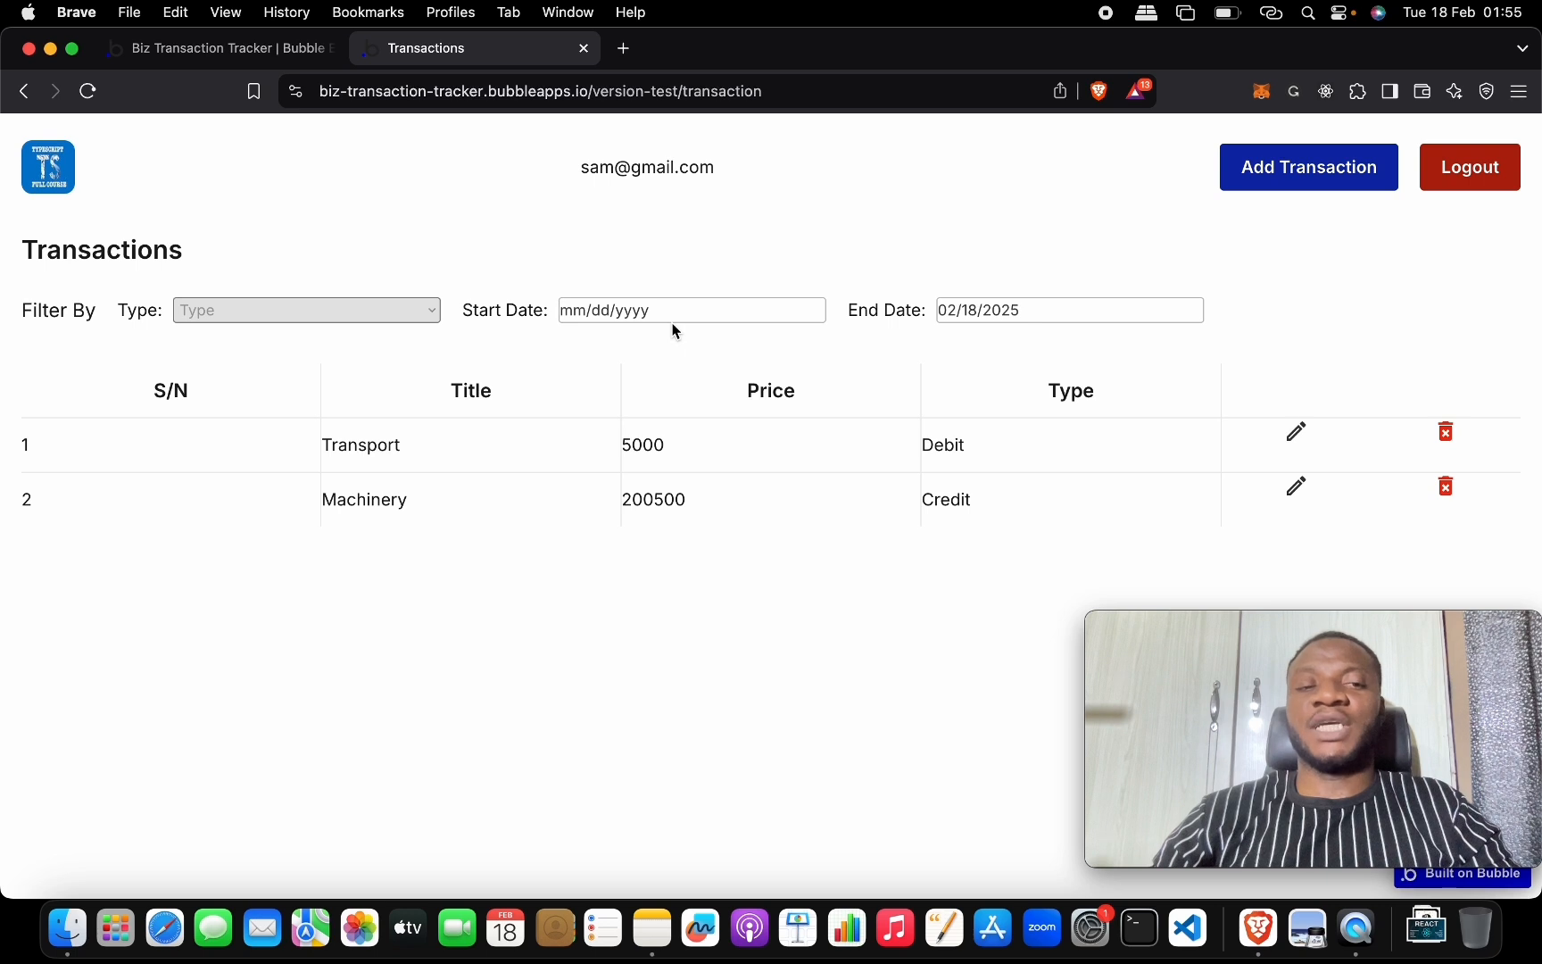
{"action": "left_click", "coordinate": [987, 308]}
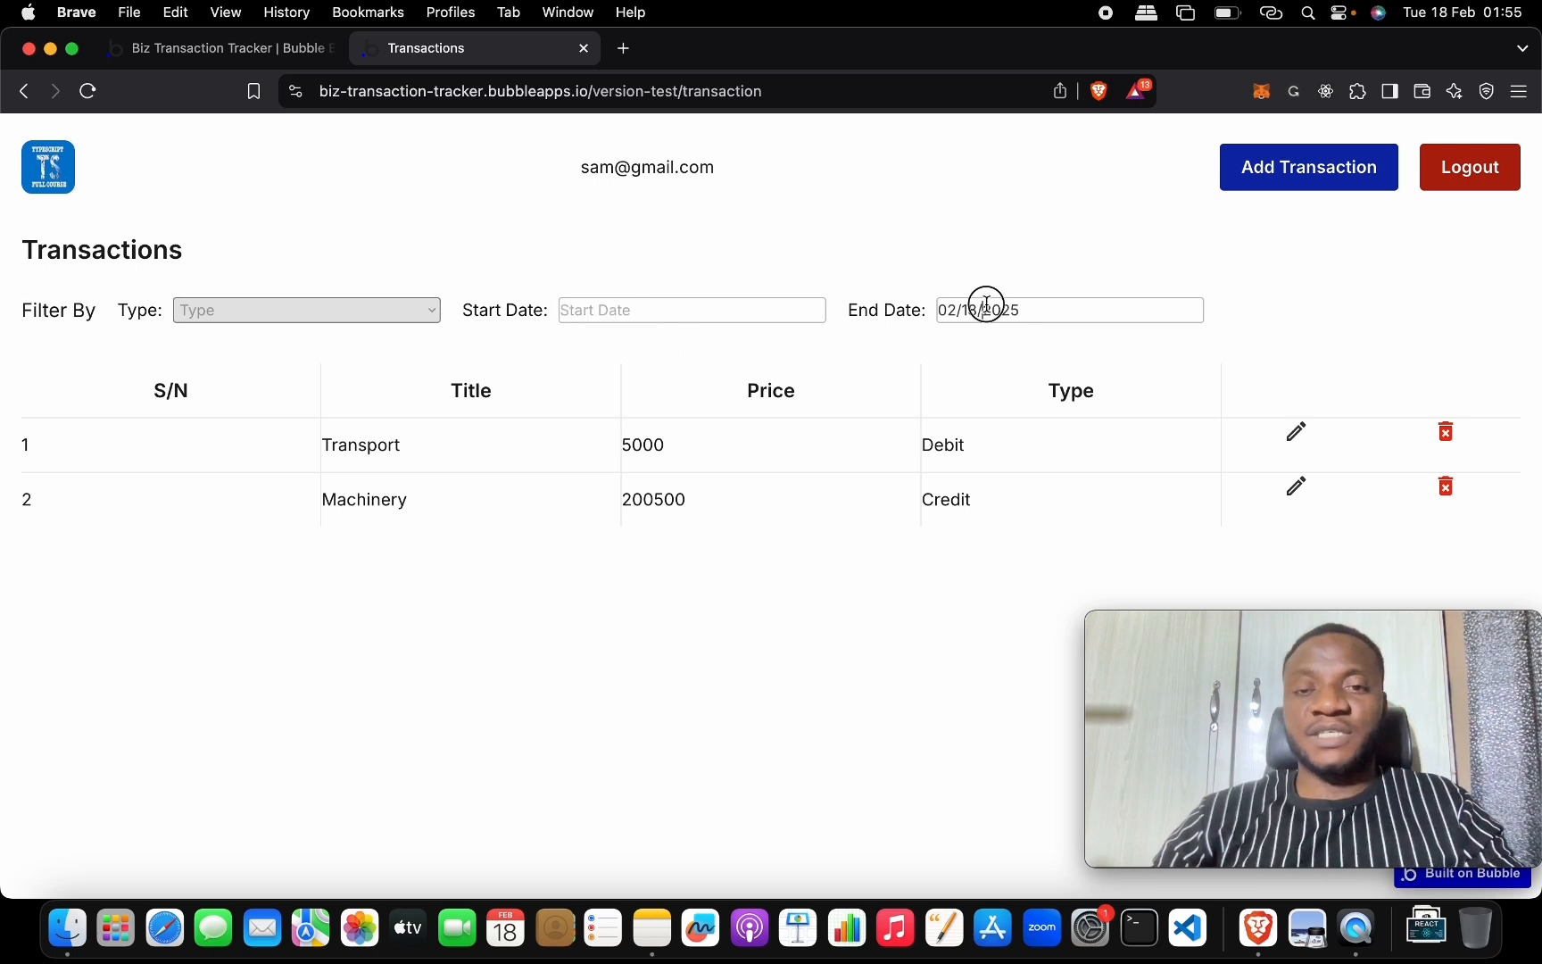
{"action": "left_click", "coordinate": [920, 325]}
{"action": "key", "text": "BackSpace"}
{"action": "key", "text": "BackSpace"}
{"action": "key", "text": "BackSpace"}
{"action": "key", "text": "BackSpace"}
{"action": "key", "text": "BackSpace"}
{"action": "key", "text": "BackSpace"}
{"action": "key", "text": "BackSpace"}
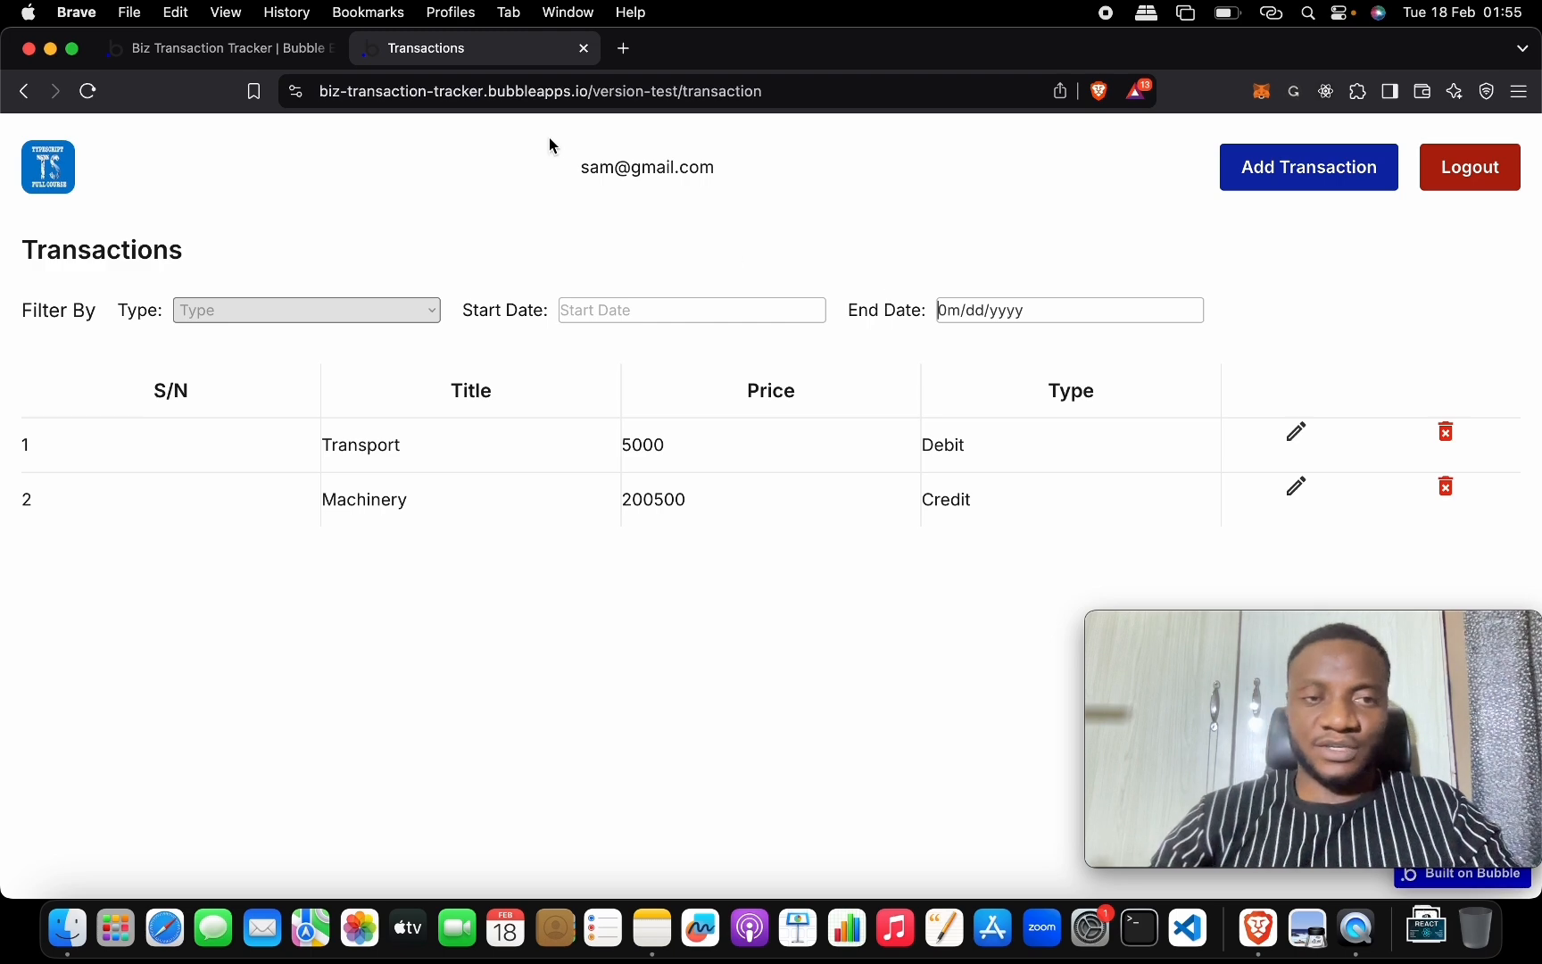
{"action": "left_click", "coordinate": [263, 49]}
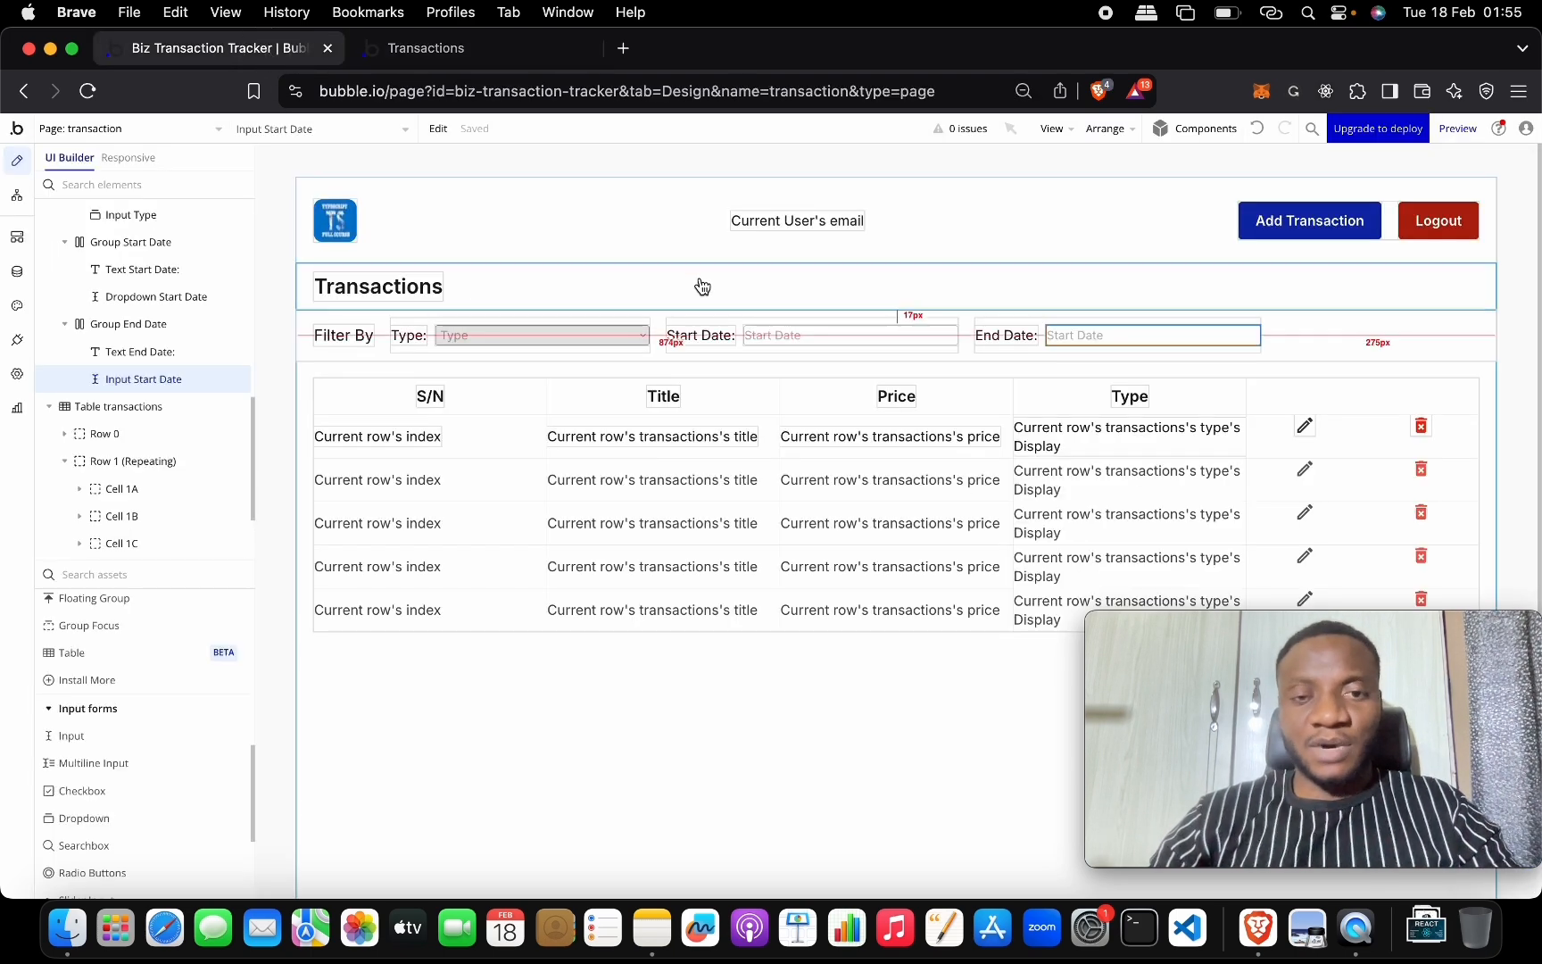
Replace the Start Date input's element type with a Date/Time Picker.
{"action": "double_click", "coordinate": [805, 336]}
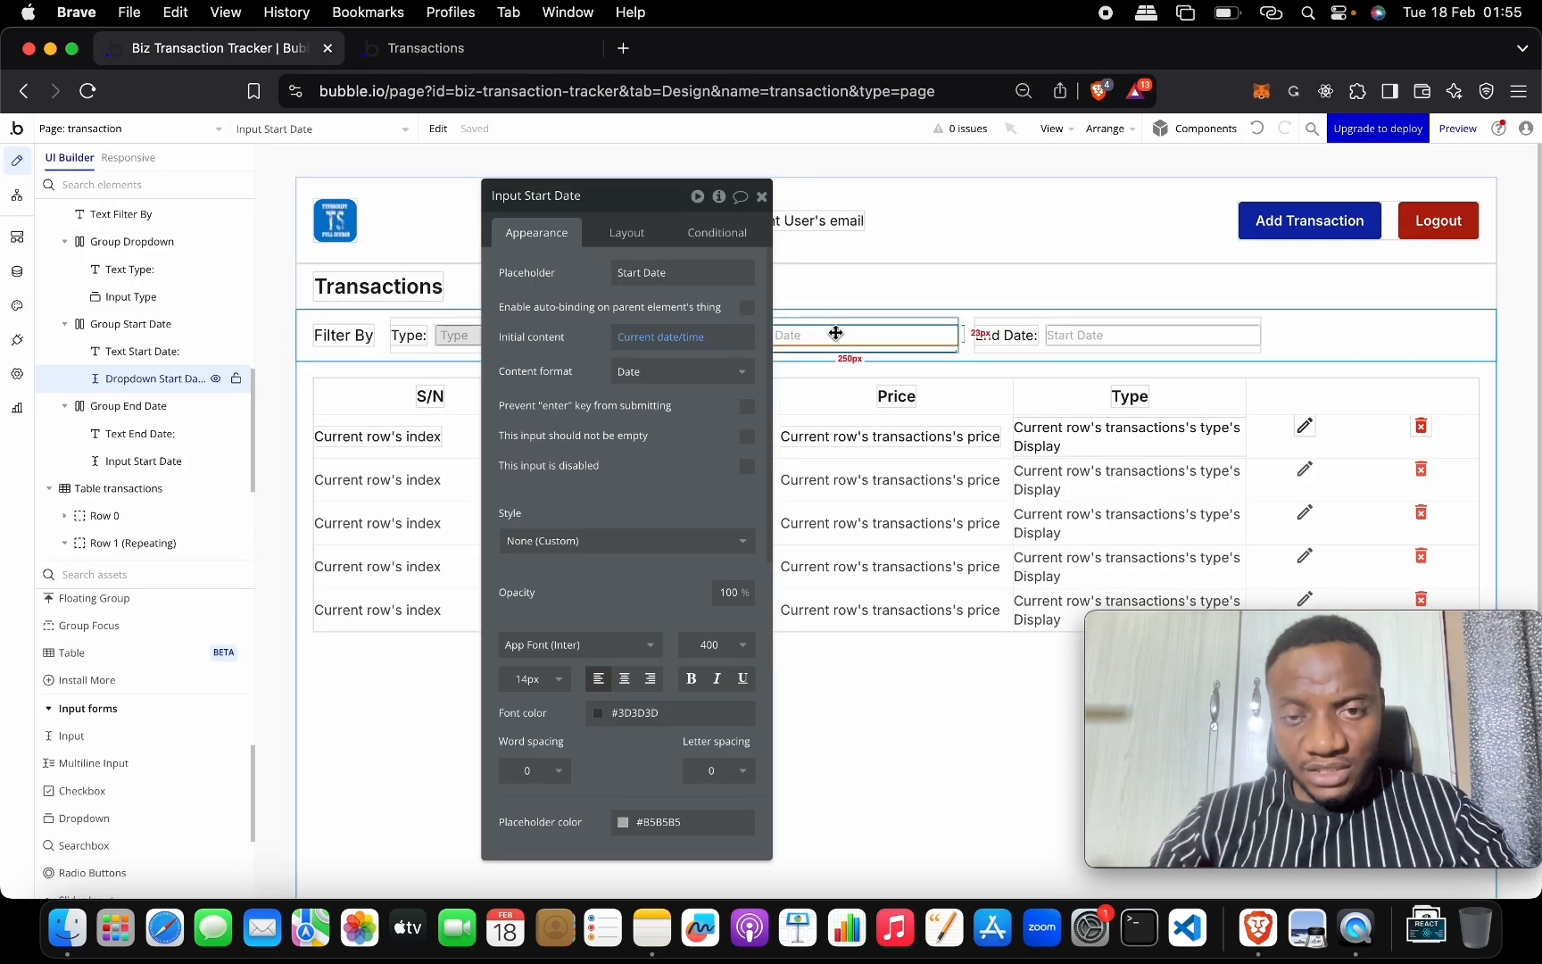
{"action": "right_click", "coordinate": [835, 334]}
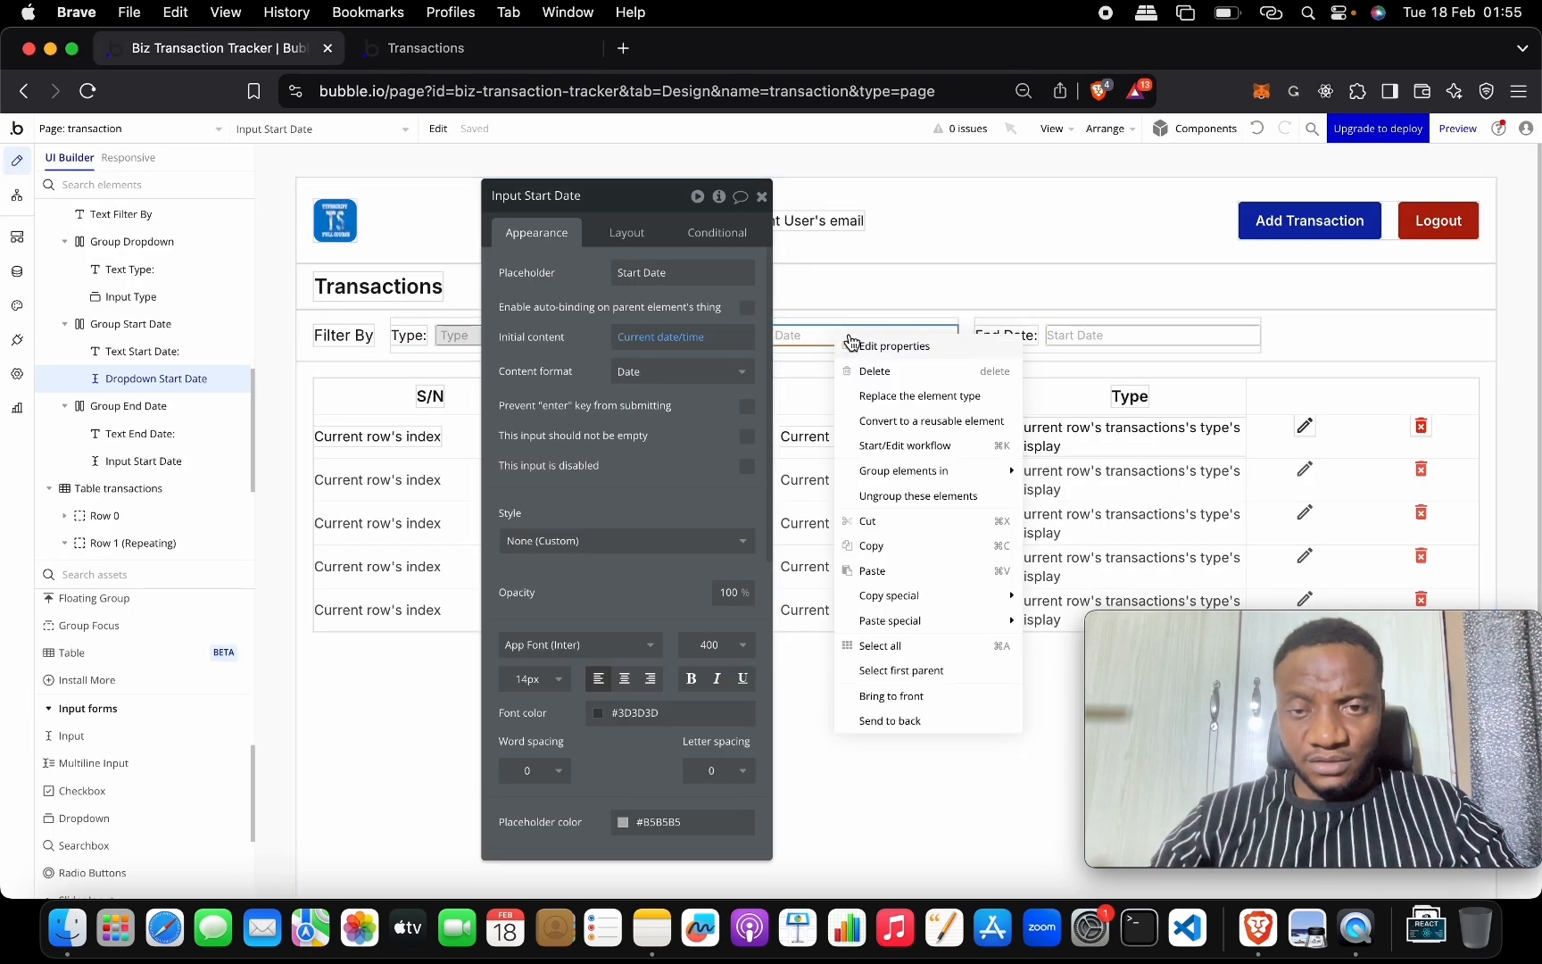
{"action": "left_click", "coordinate": [928, 399]}
{"action": "left_click", "coordinate": [854, 317]}
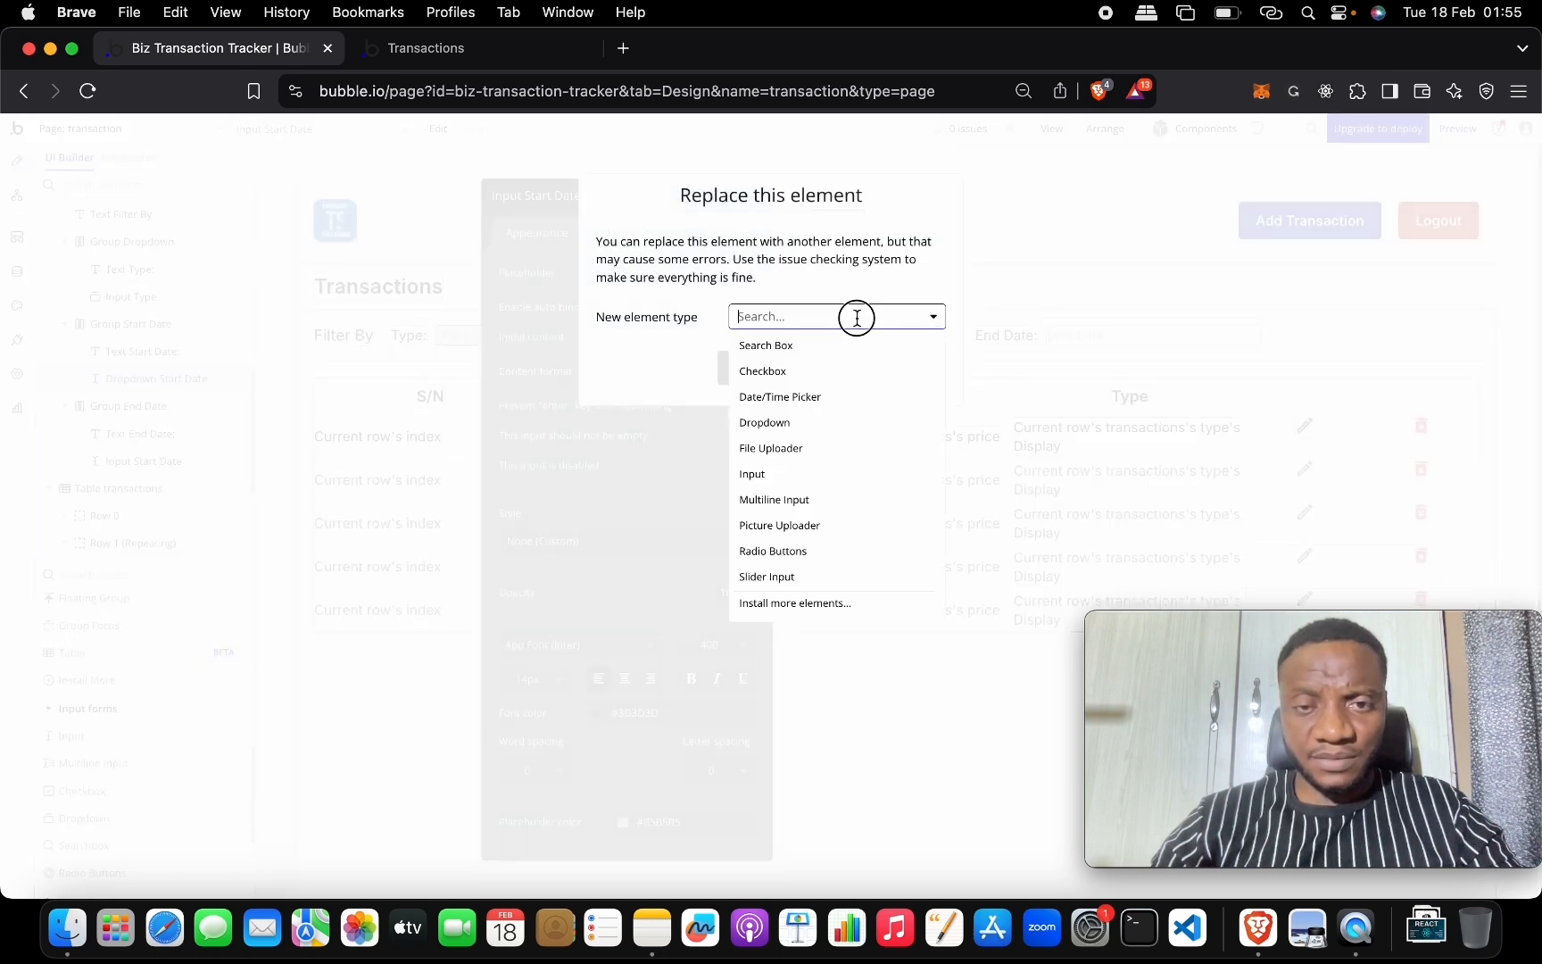
{"action": "left_click", "coordinate": [858, 397]}
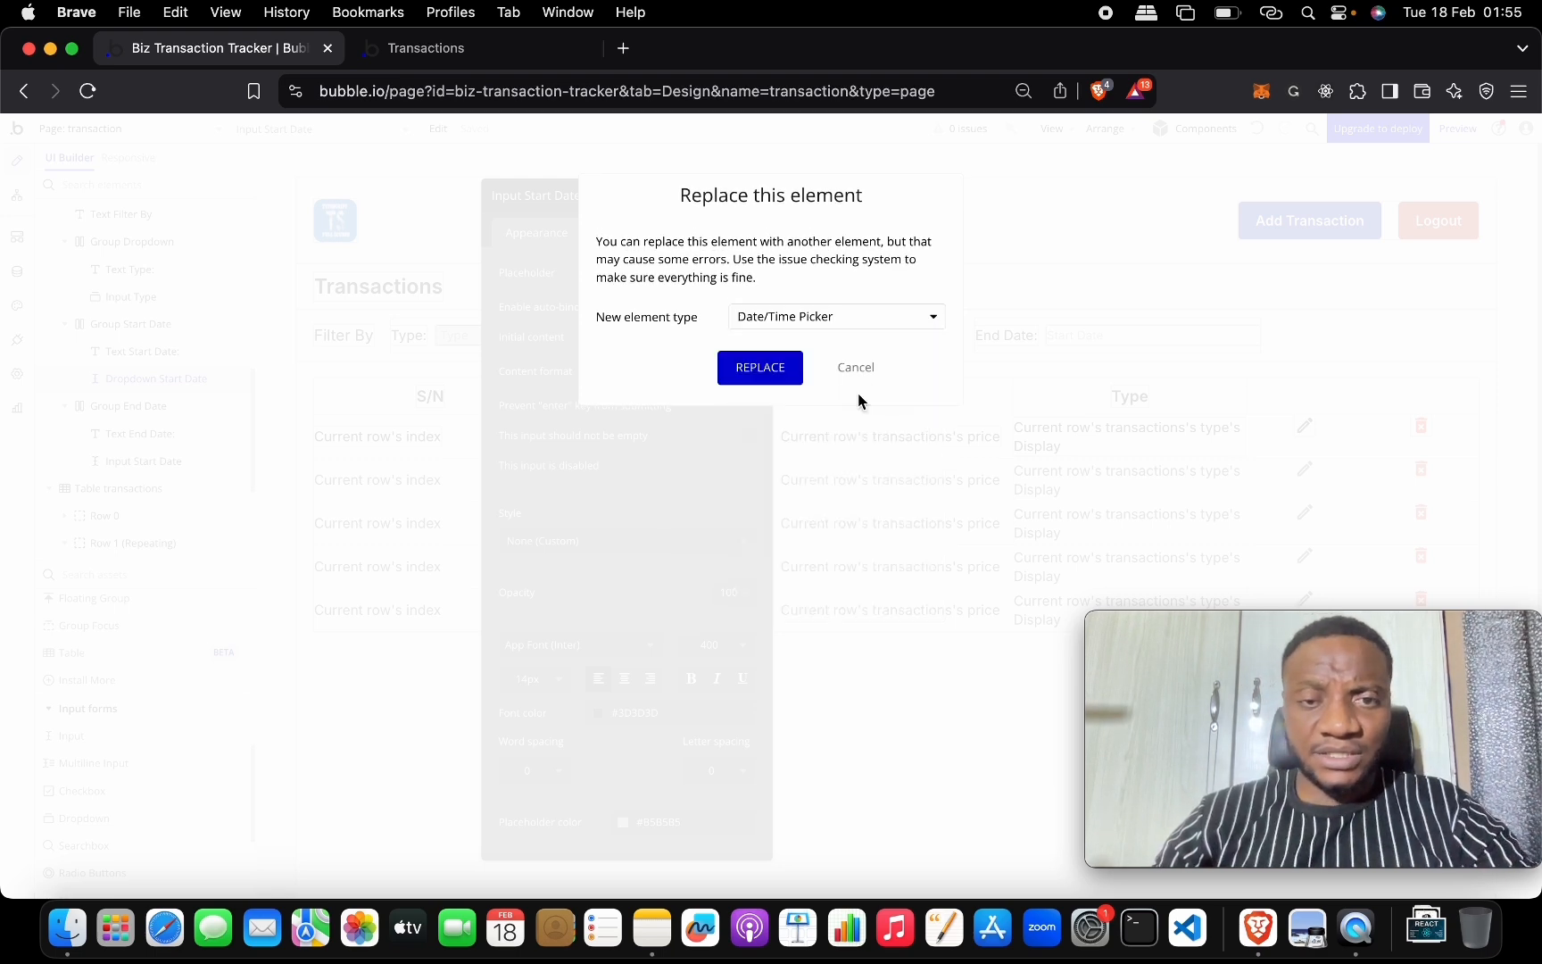
{"action": "left_click", "coordinate": [789, 381]}
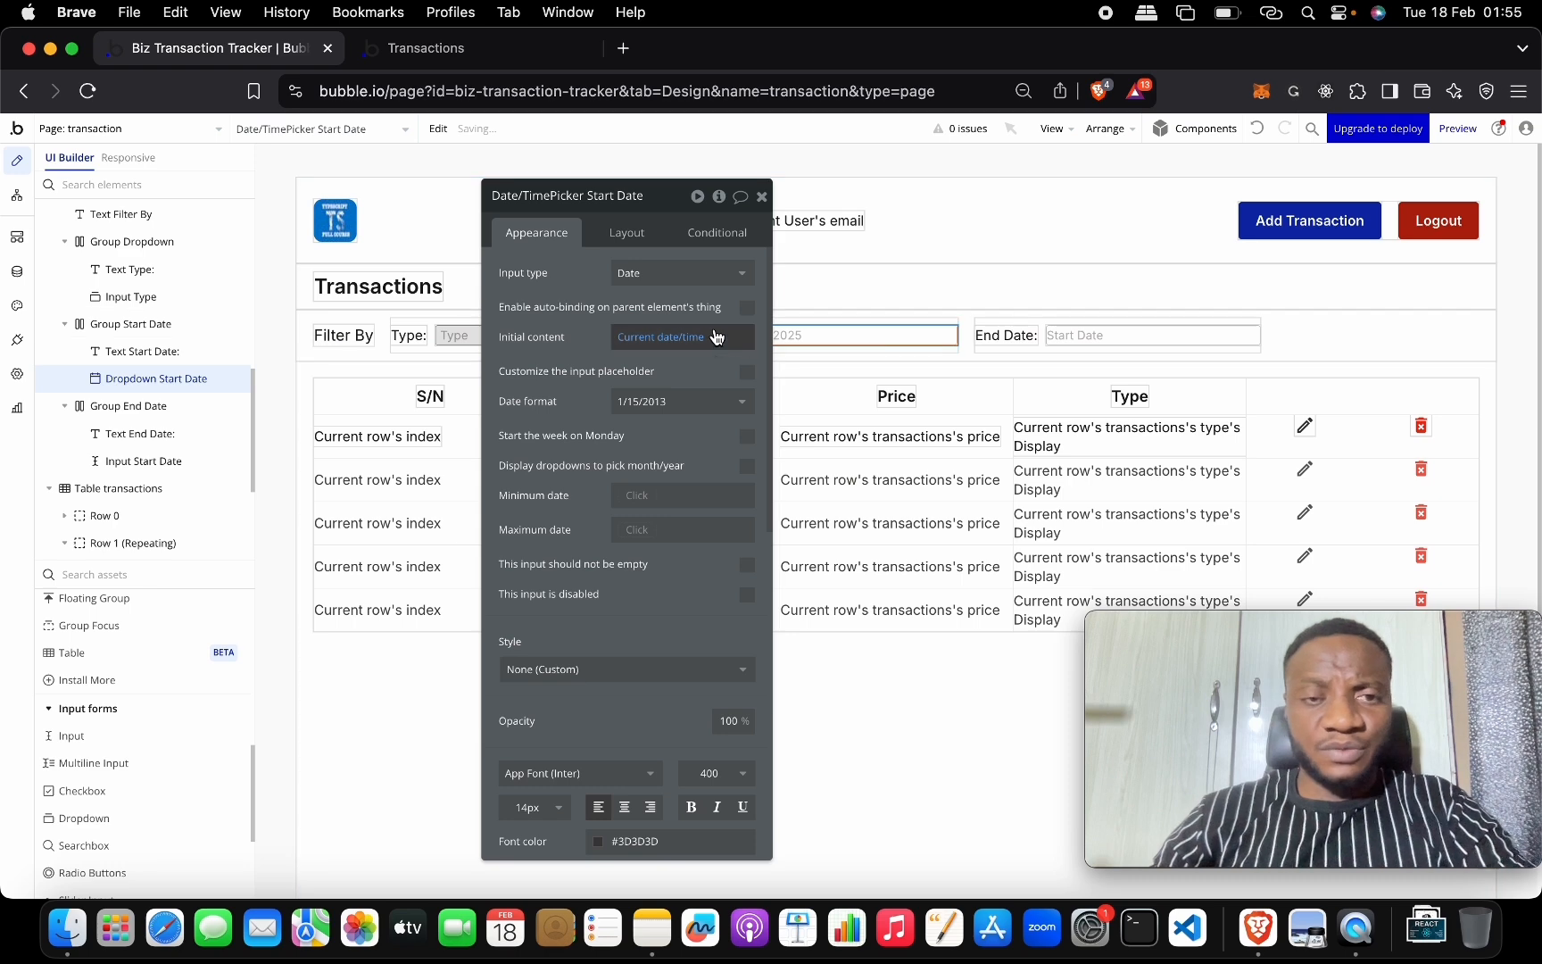
Enlarge the element library, place a Picture Uploader at the page top, then undo it.
{"action": "scroll", "coordinate": [161, 635], "scroll_direction": "down", "scroll_amount": 2}
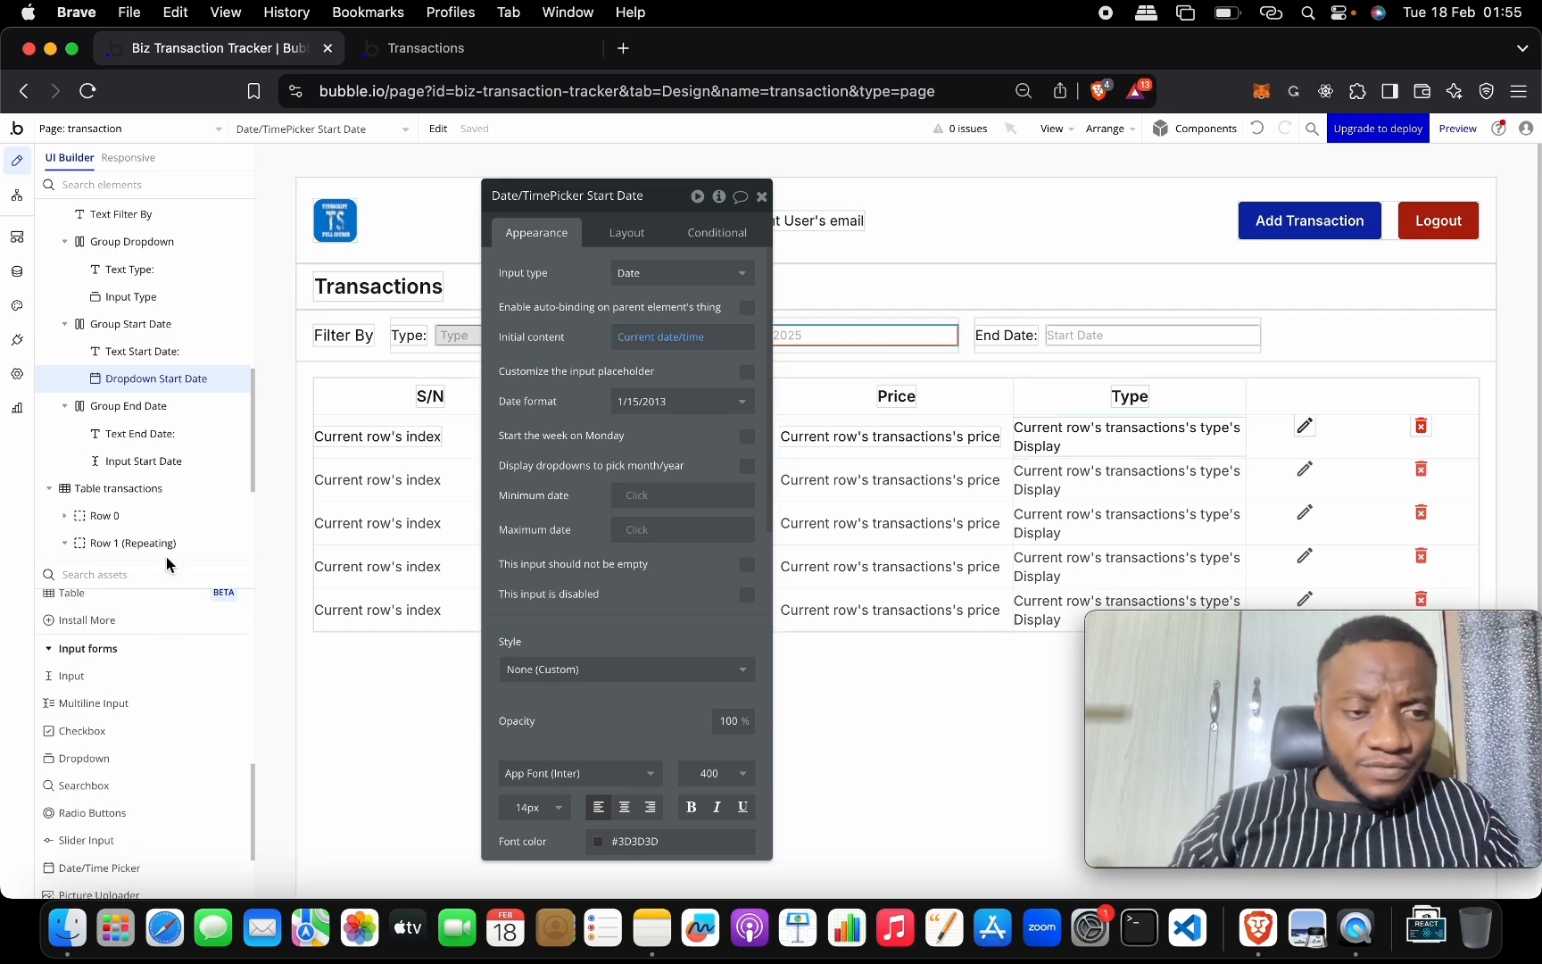
{"action": "left_click_drag", "start_coordinate": [168, 558], "coordinate": [168, 278]}
{"action": "scroll", "coordinate": [206, 533], "scroll_direction": "up", "scroll_amount": 5}
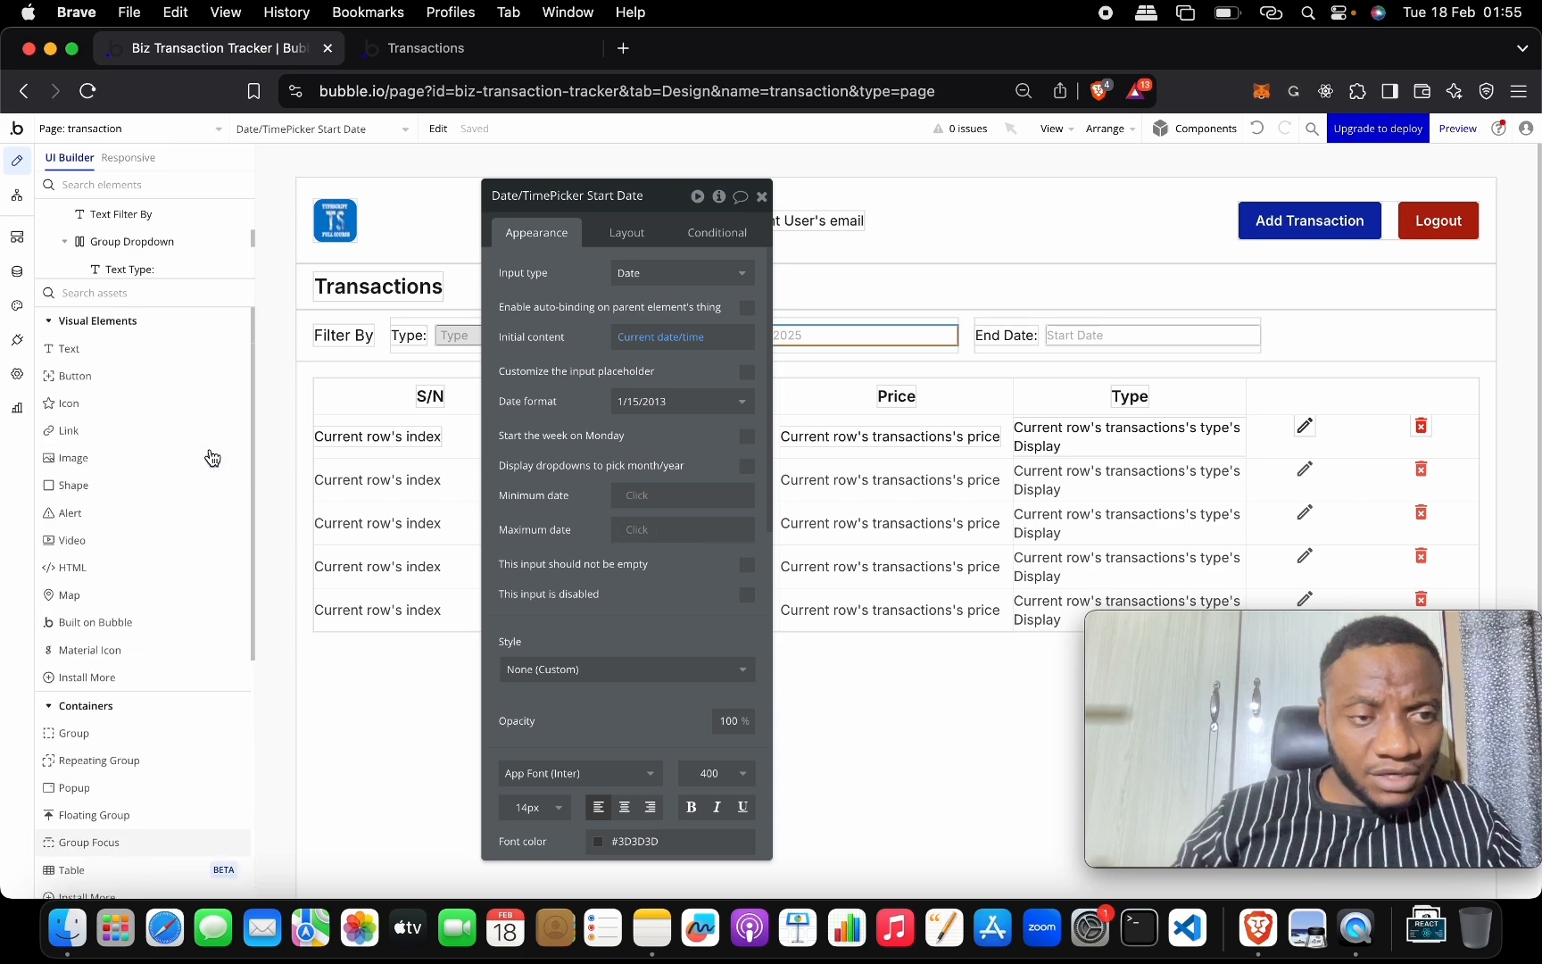
{"action": "scroll", "coordinate": [198, 626], "scroll_direction": "down", "scroll_amount": 1}
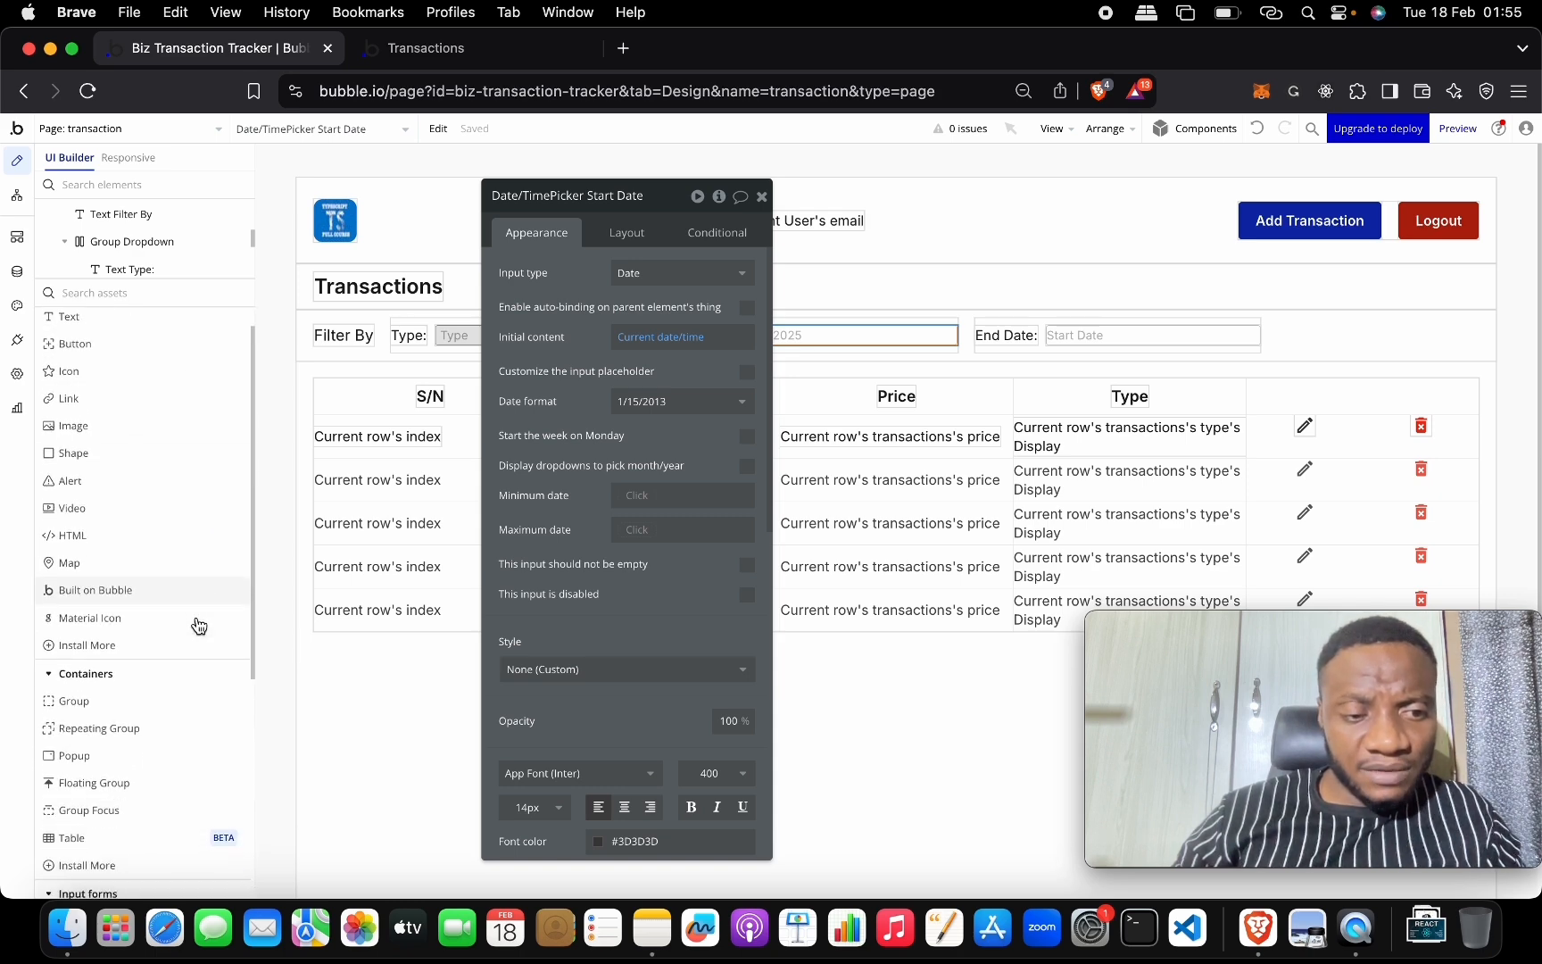
{"action": "scroll", "coordinate": [198, 626], "scroll_direction": "up", "scroll_amount": 1}
{"action": "scroll", "coordinate": [198, 627], "scroll_direction": "down", "scroll_amount": 10}
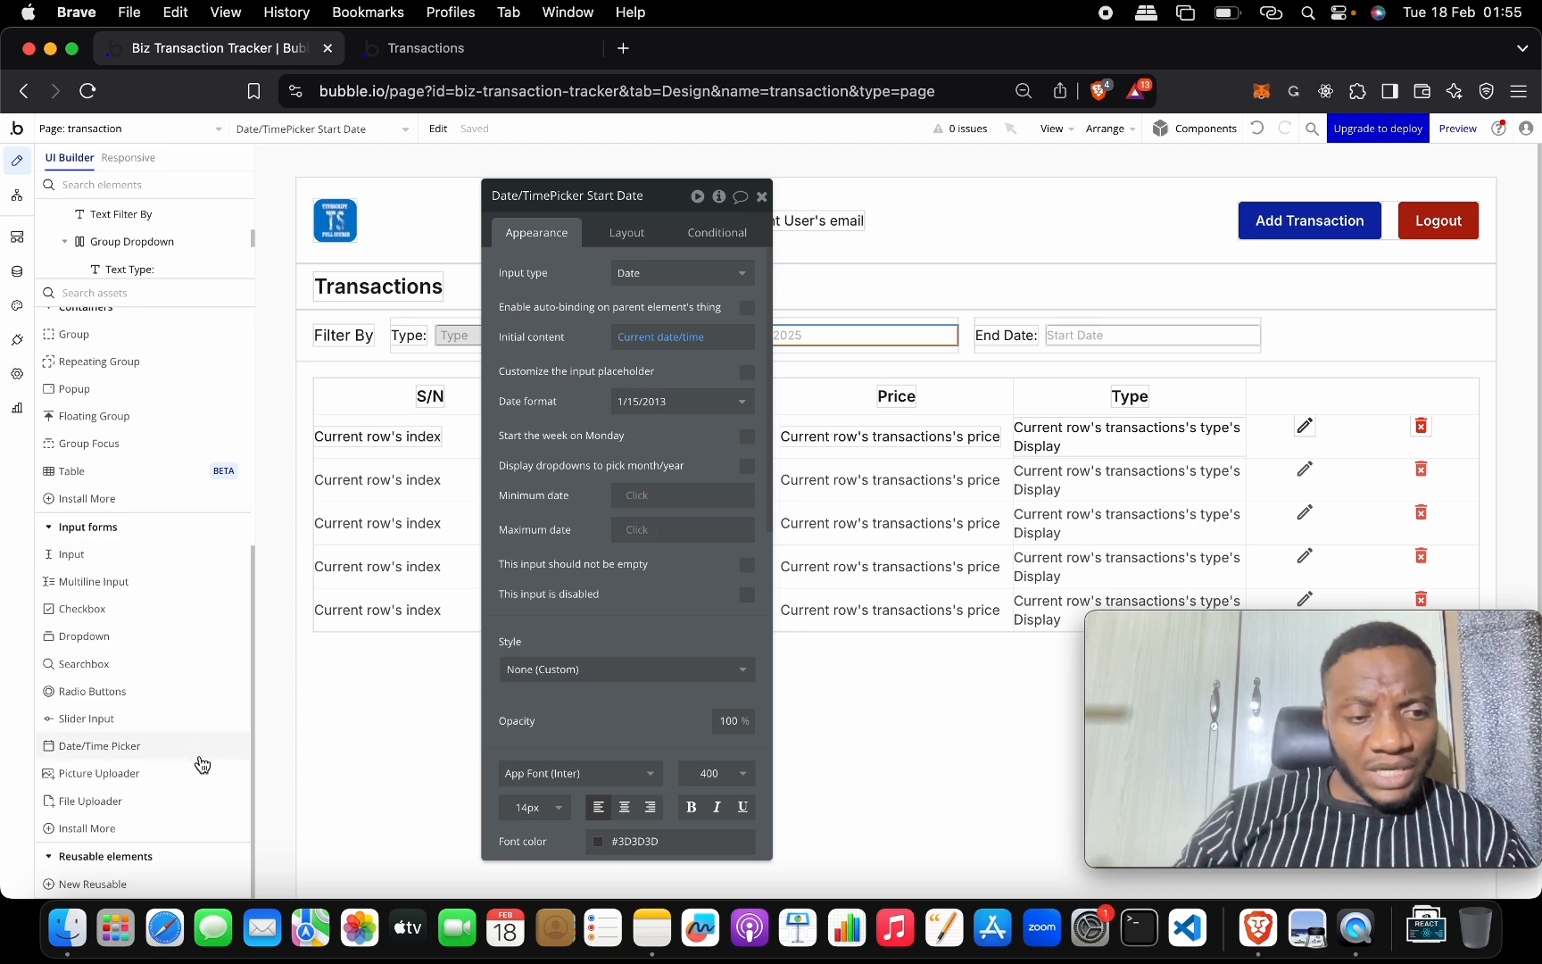
{"action": "mouse_move", "coordinate": [202, 763]}
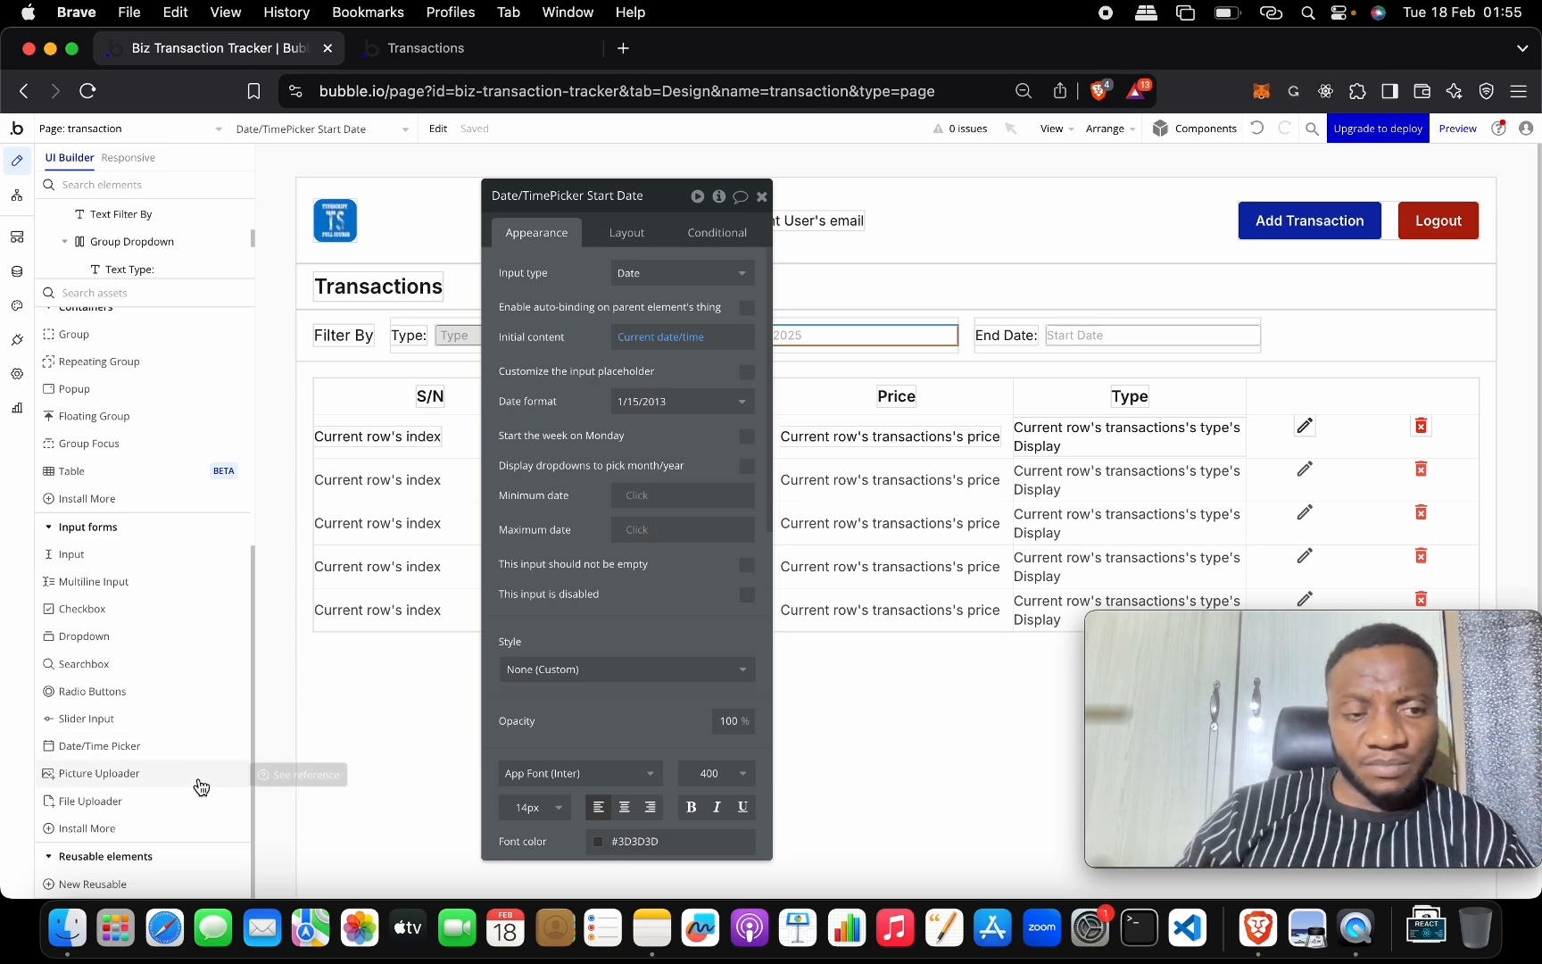
{"action": "left_click", "coordinate": [197, 777]}
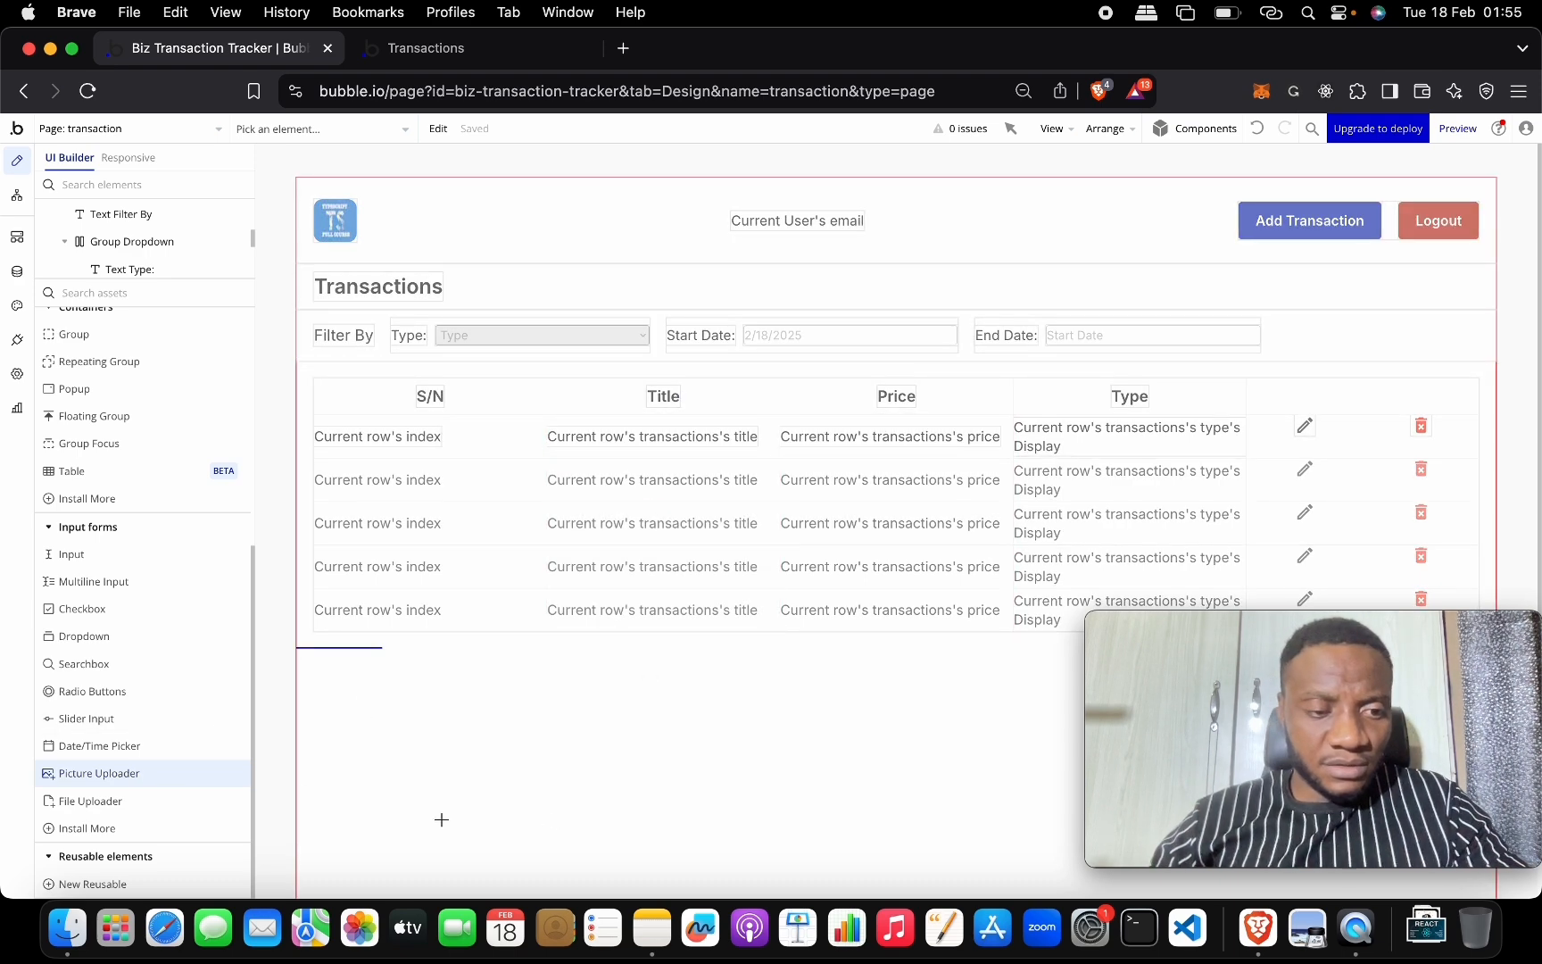
{"action": "left_click", "coordinate": [858, 152]}
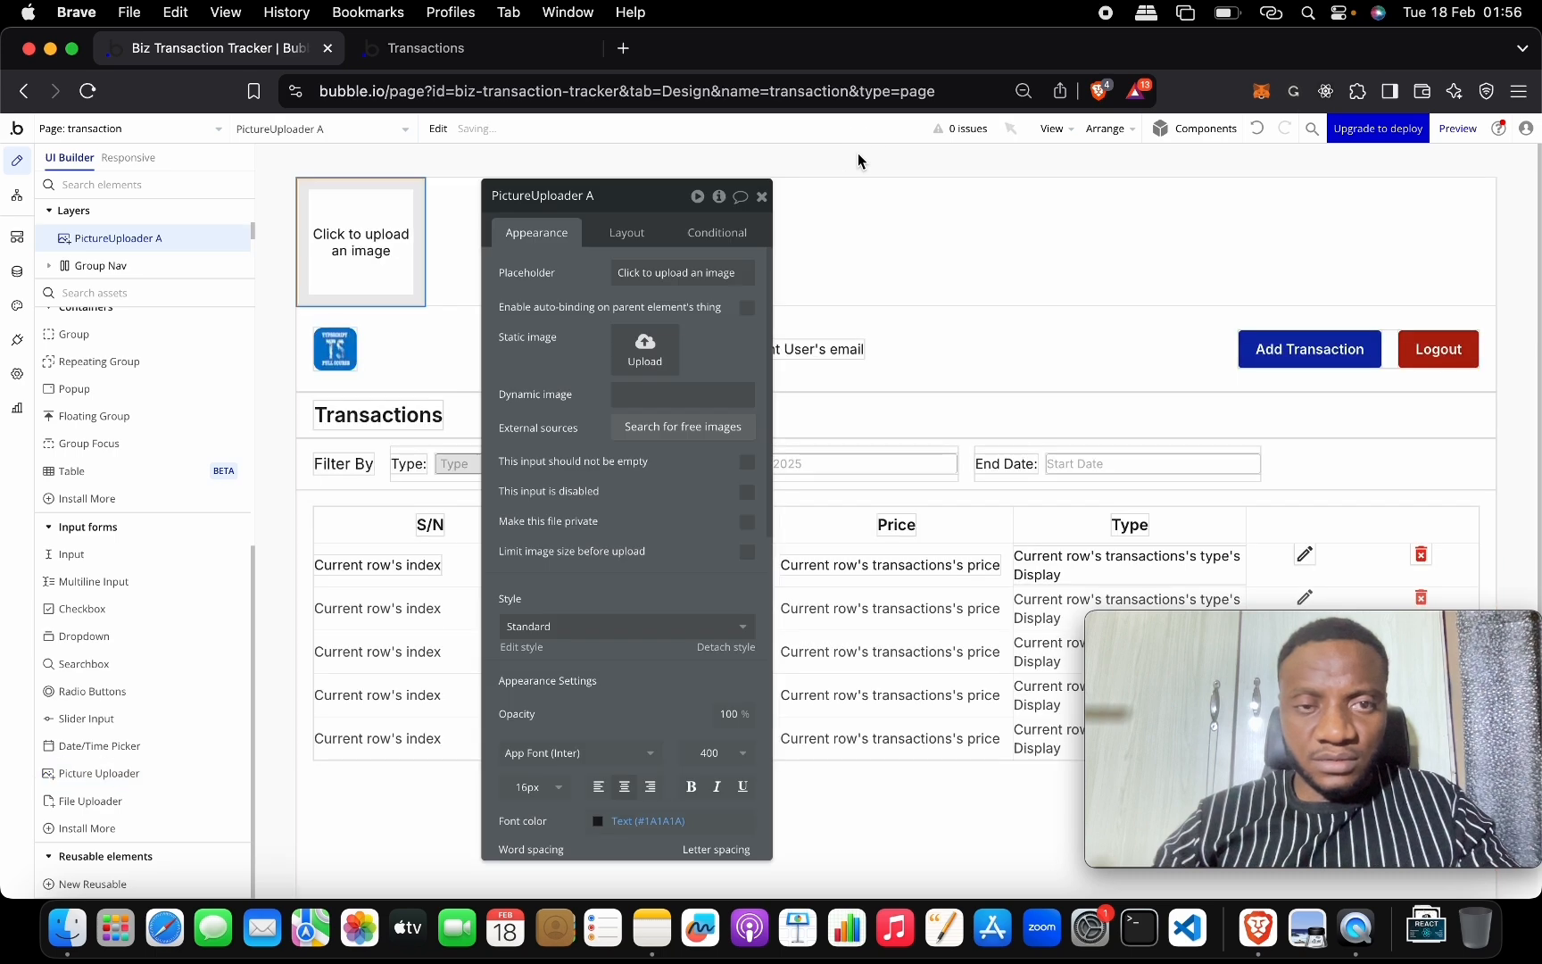
{"action": "left_click", "coordinate": [1254, 132]}
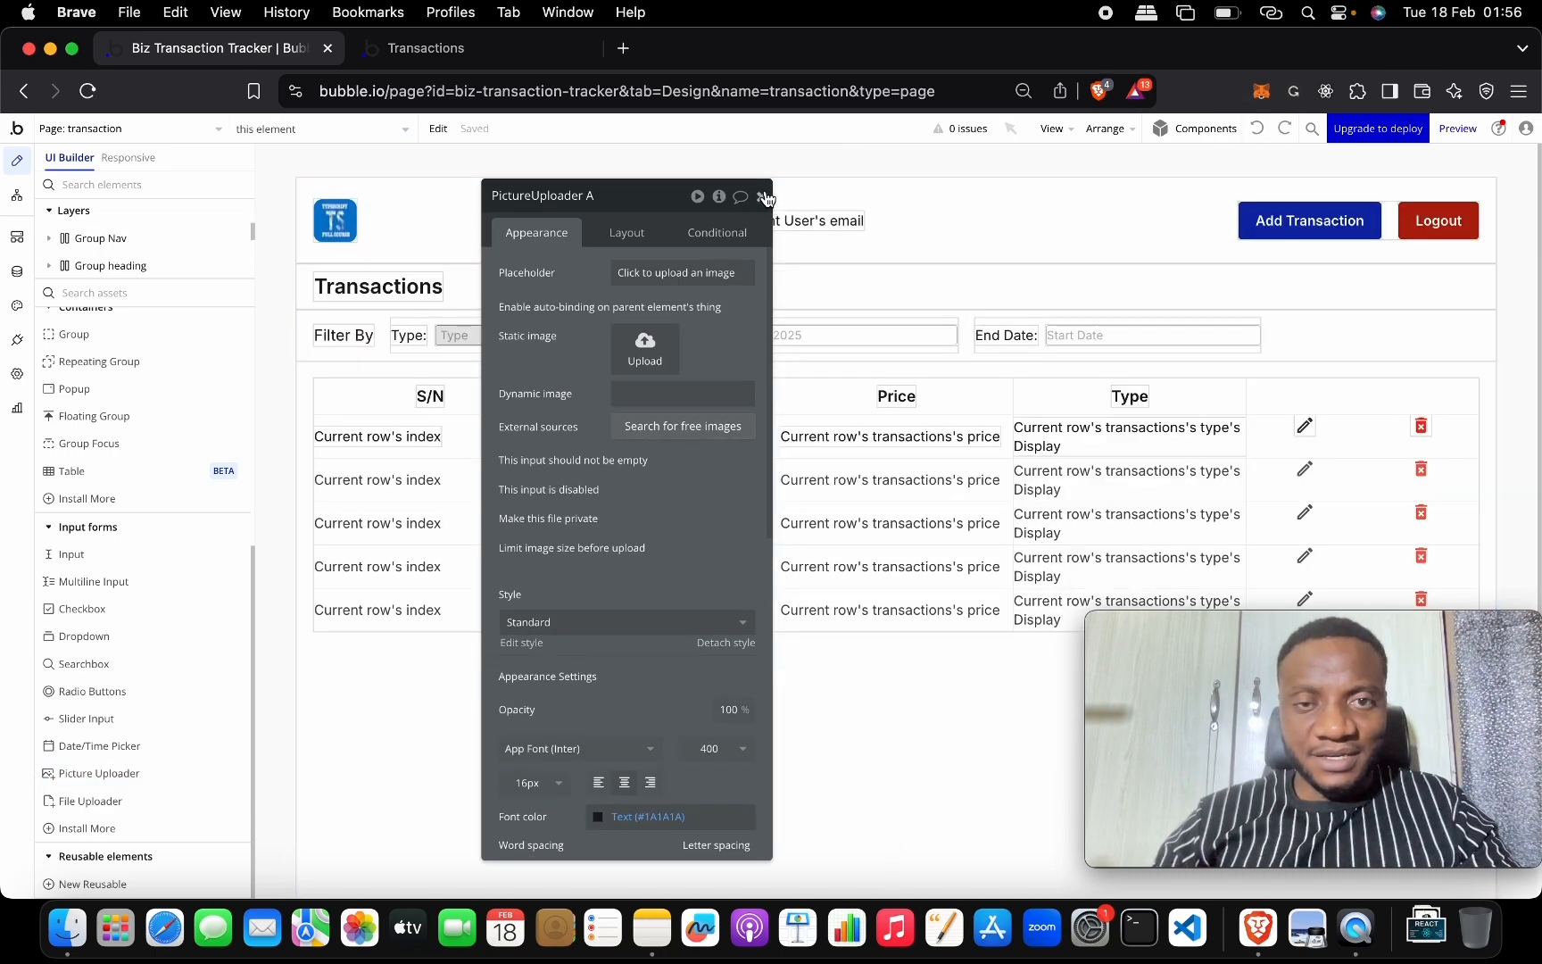
Close the element settings so the filter row shows Start Date at 2/18/2025.
{"action": "left_click", "coordinate": [871, 202]}
{"action": "left_click", "coordinate": [854, 220]}
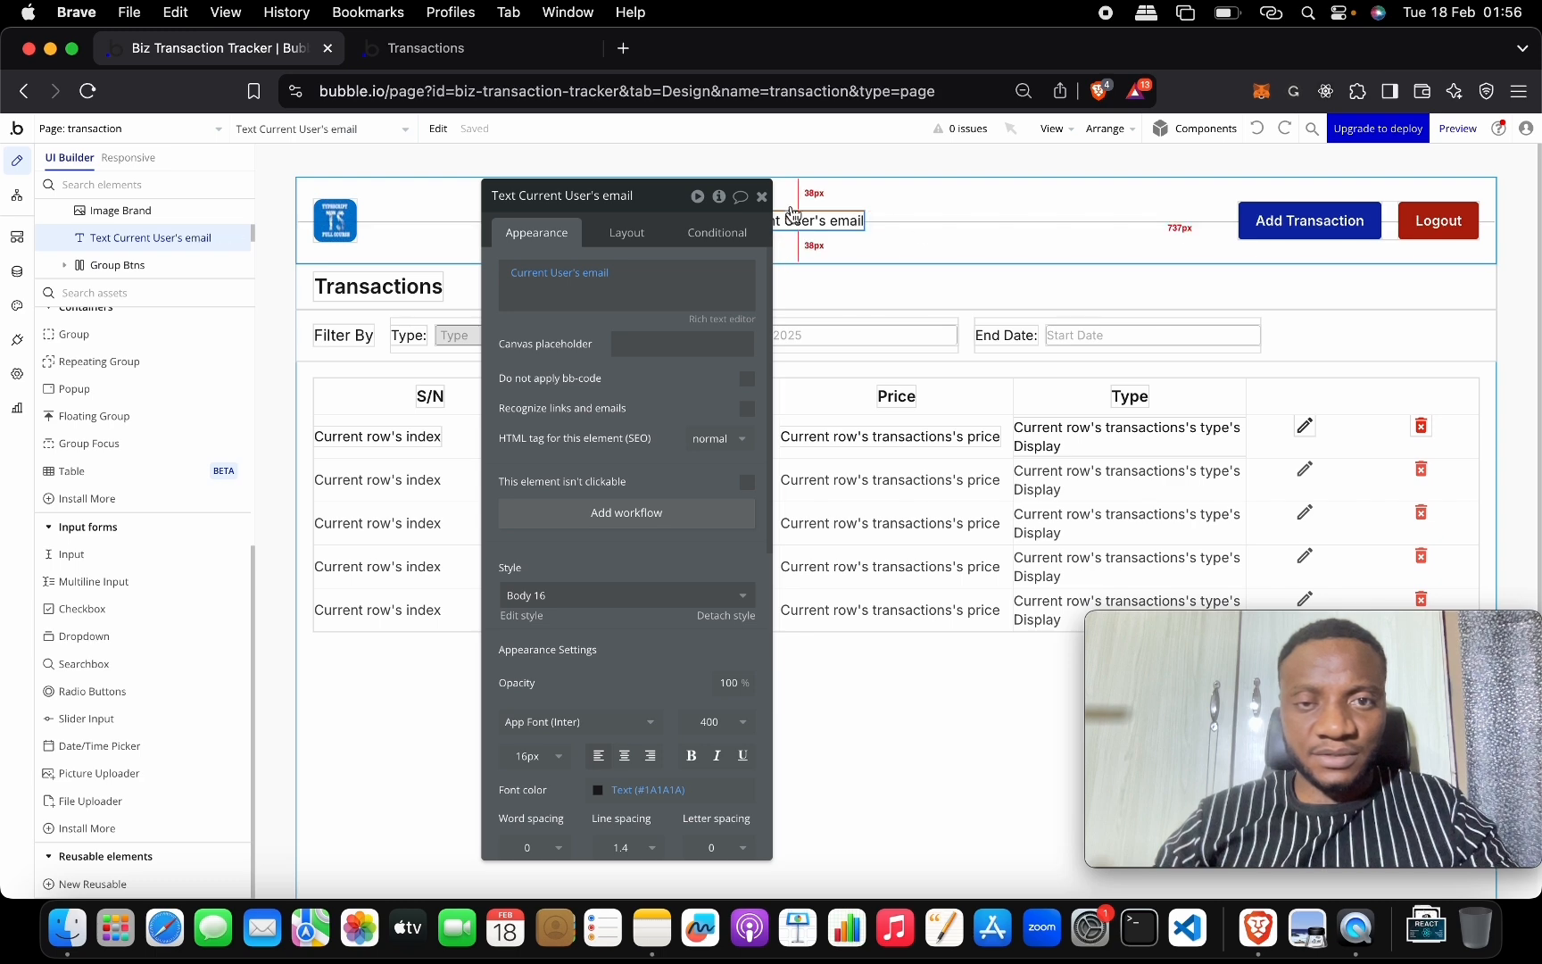
{"action": "left_click", "coordinate": [762, 196]}
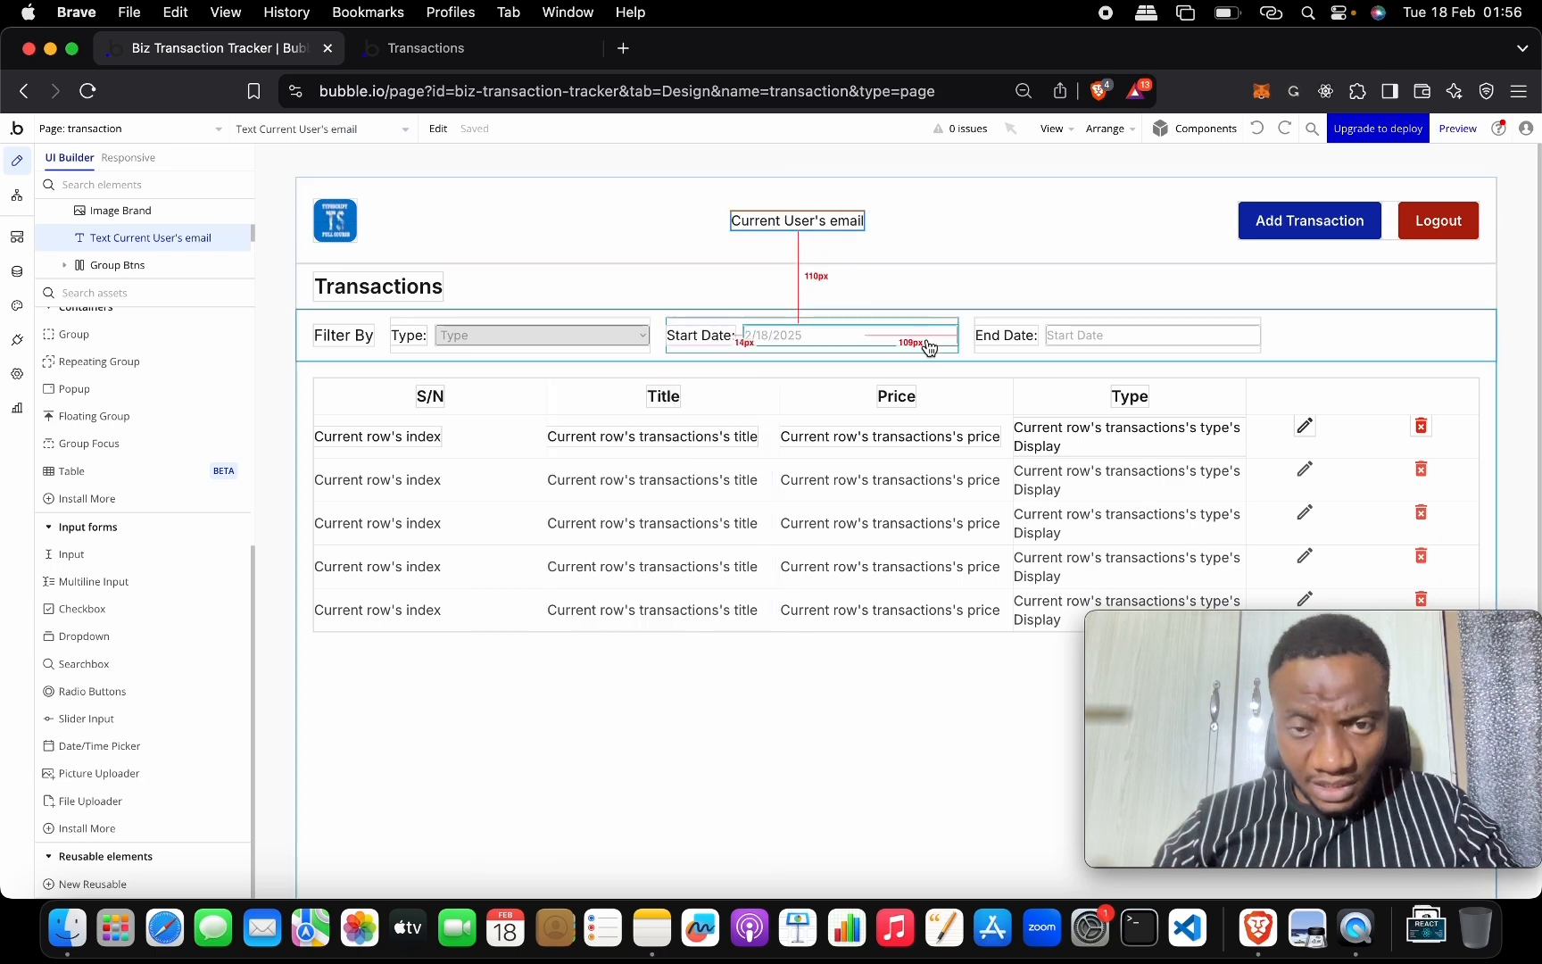
Set the Start Date picker to 1/15/2013 format, month/year dropdowns, and Current date/time maximum.
{"action": "double_click", "coordinate": [786, 340]}
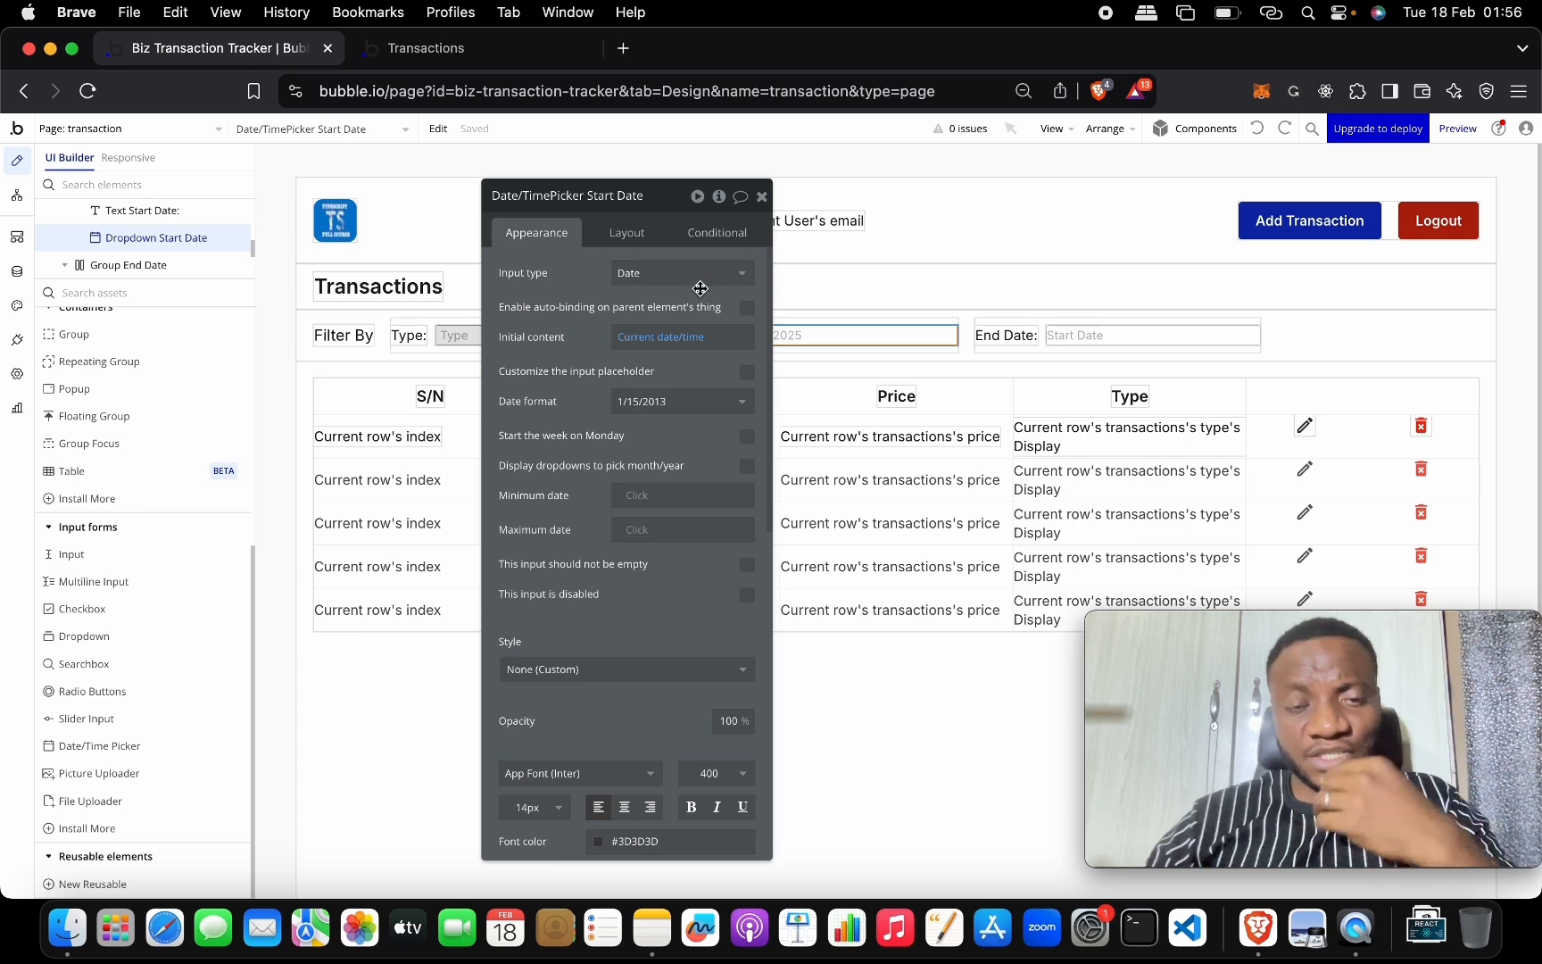
{"action": "left_click_drag", "start_coordinate": [671, 204], "coordinate": [619, 172]}
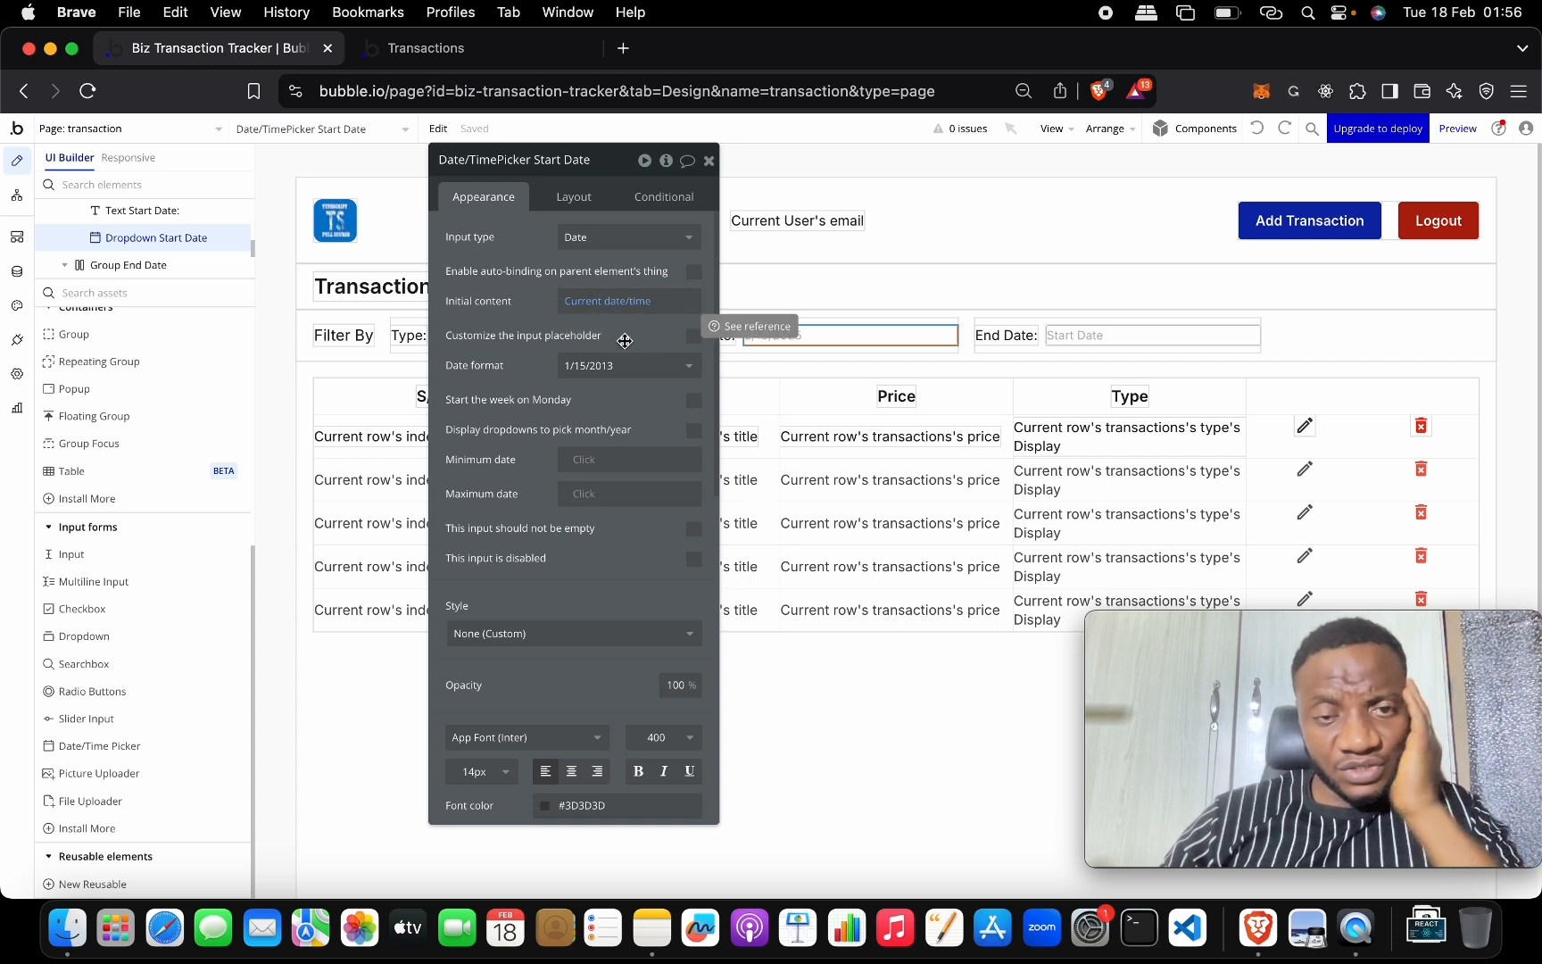
{"action": "left_click", "coordinate": [690, 371]}
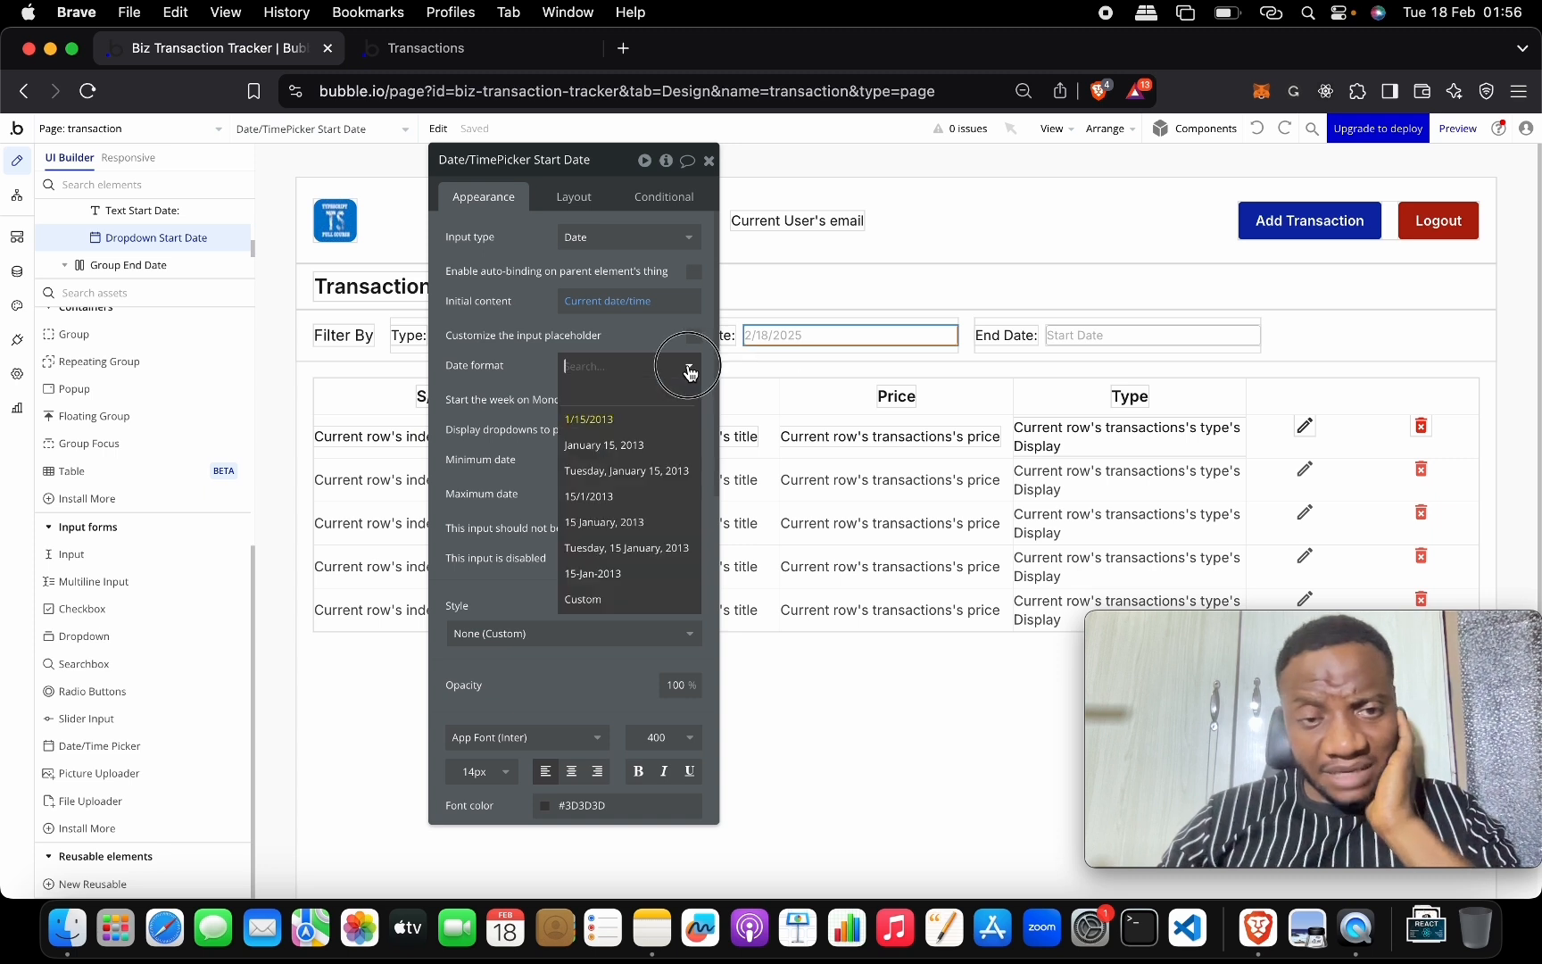
{"action": "left_click", "coordinate": [674, 425]}
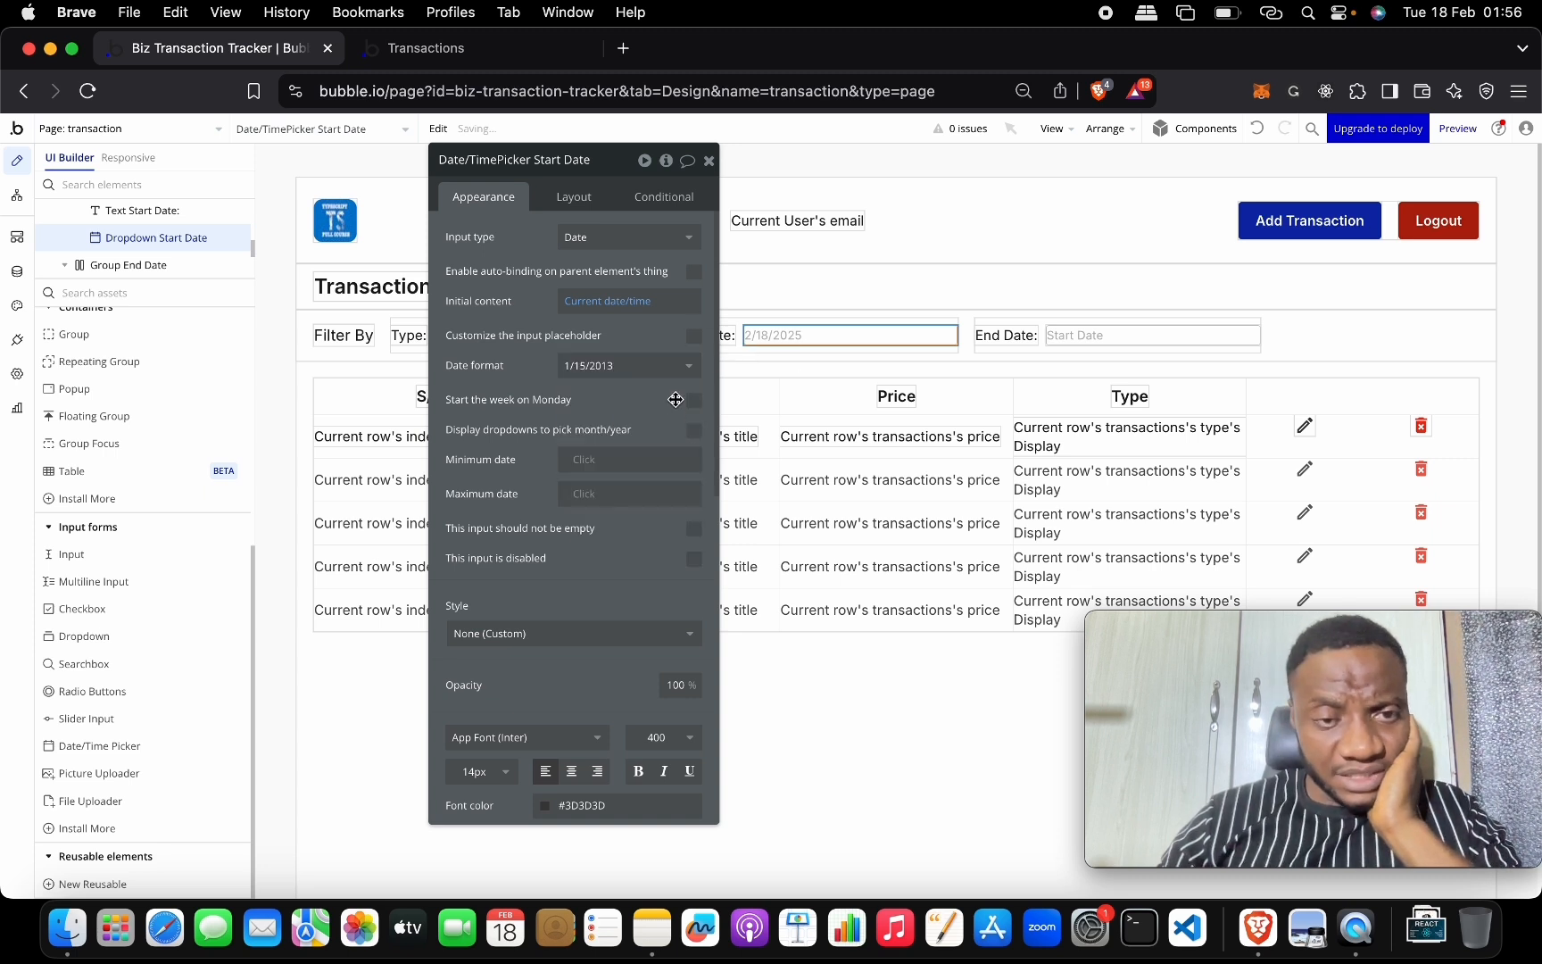
{"action": "scroll", "coordinate": [677, 397], "scroll_direction": "down", "scroll_amount": 3}
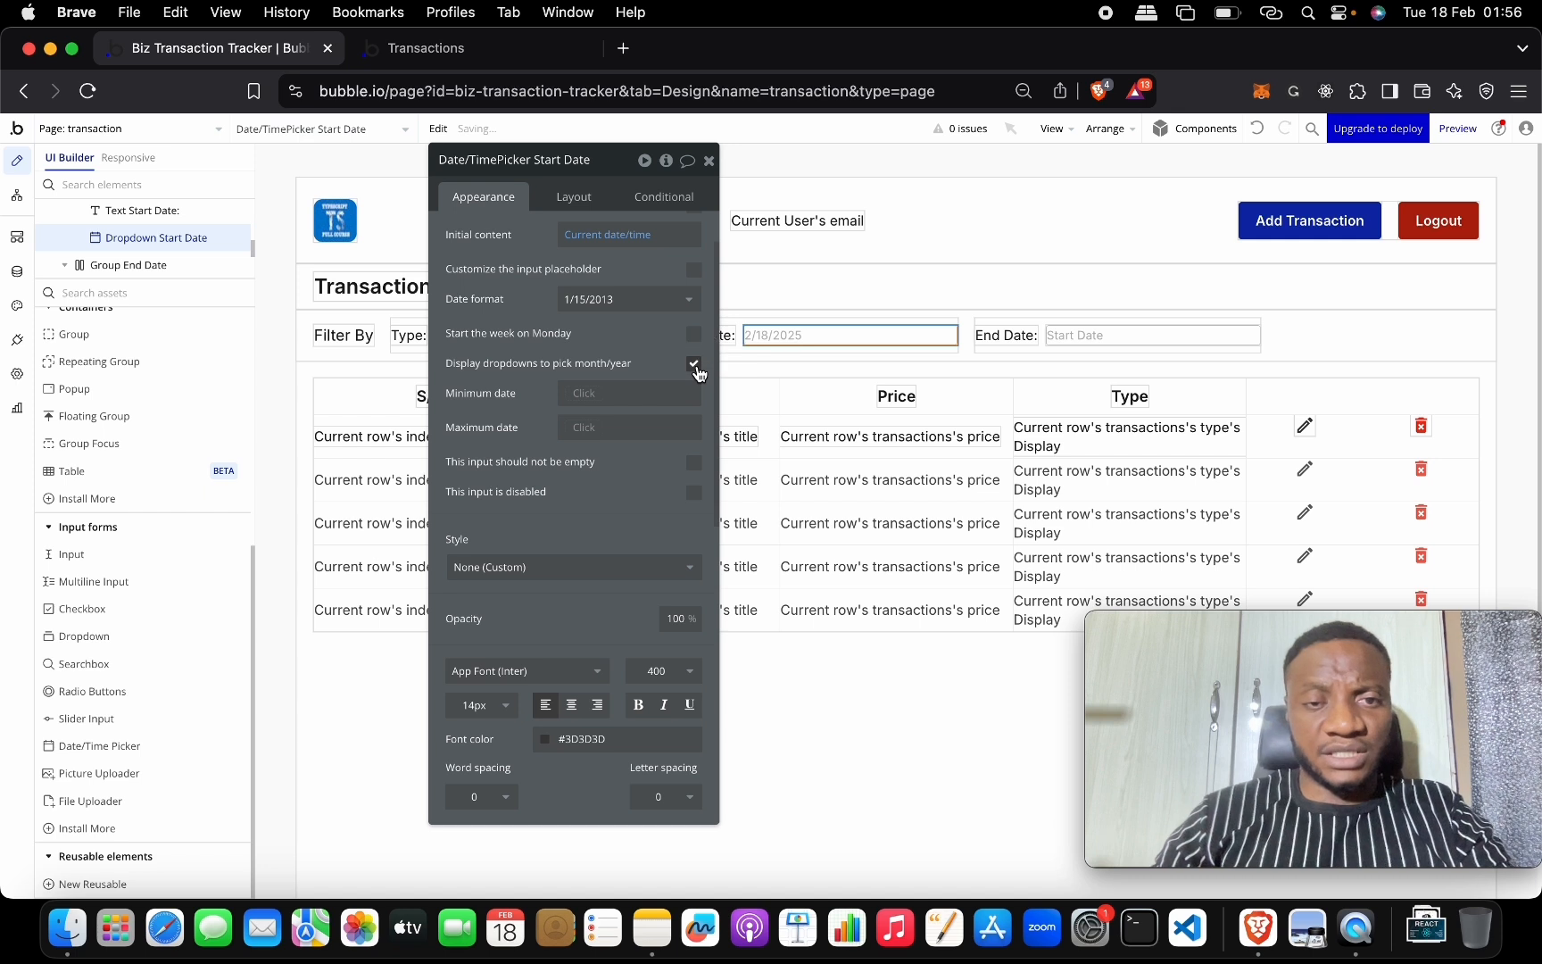
{"action": "left_click", "coordinate": [695, 364]}
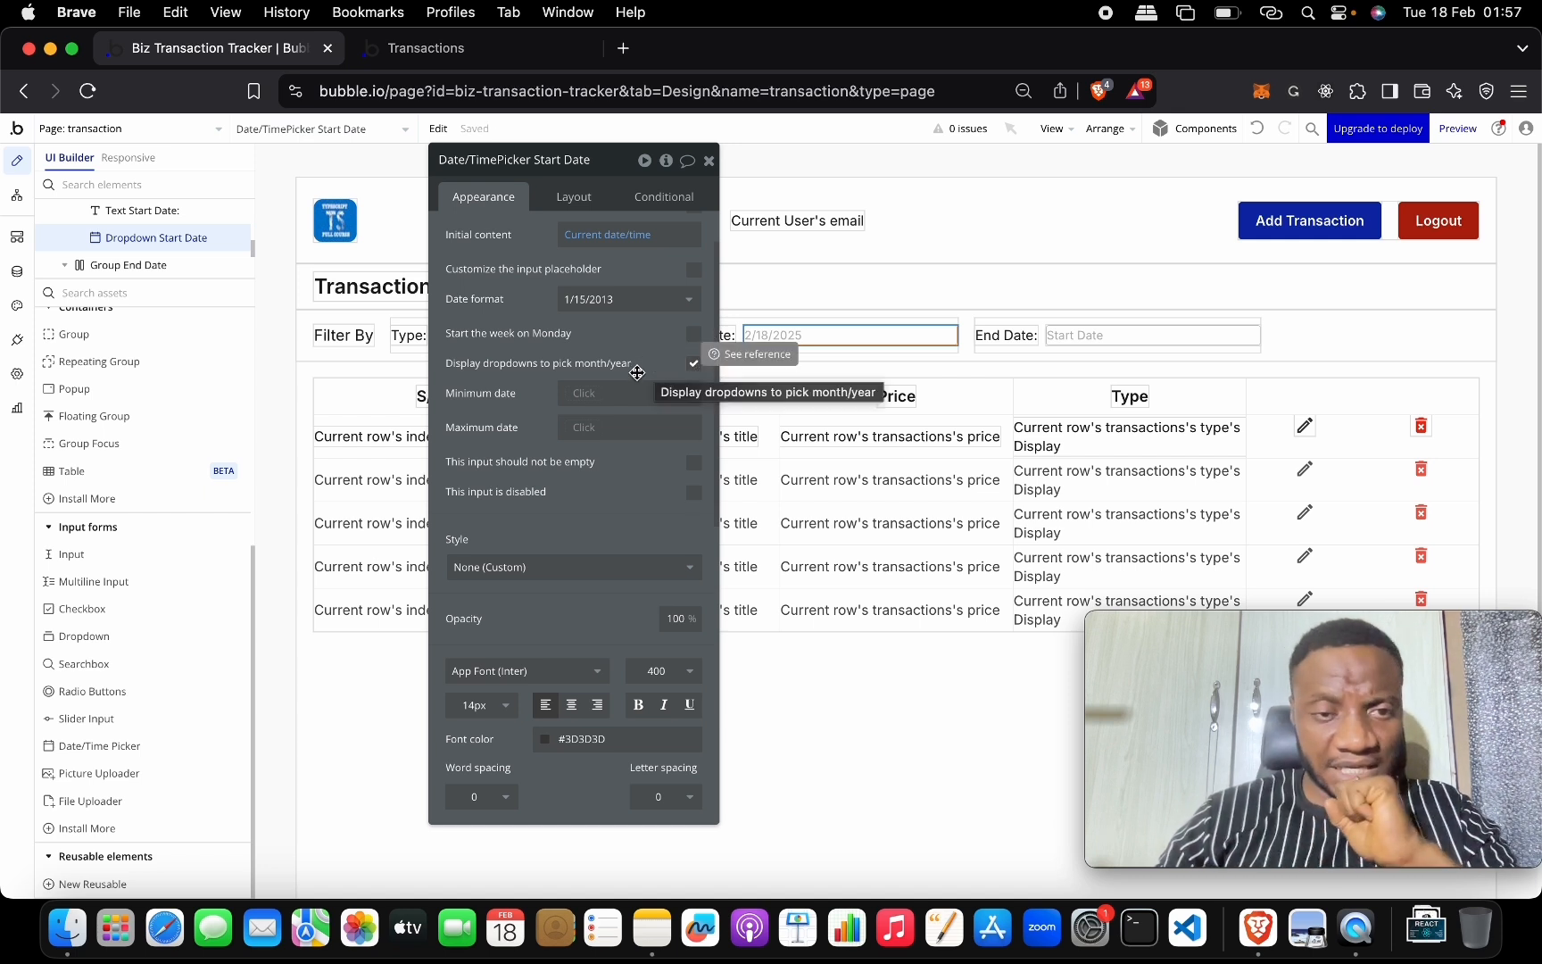
{"action": "left_click", "coordinate": [585, 433]}
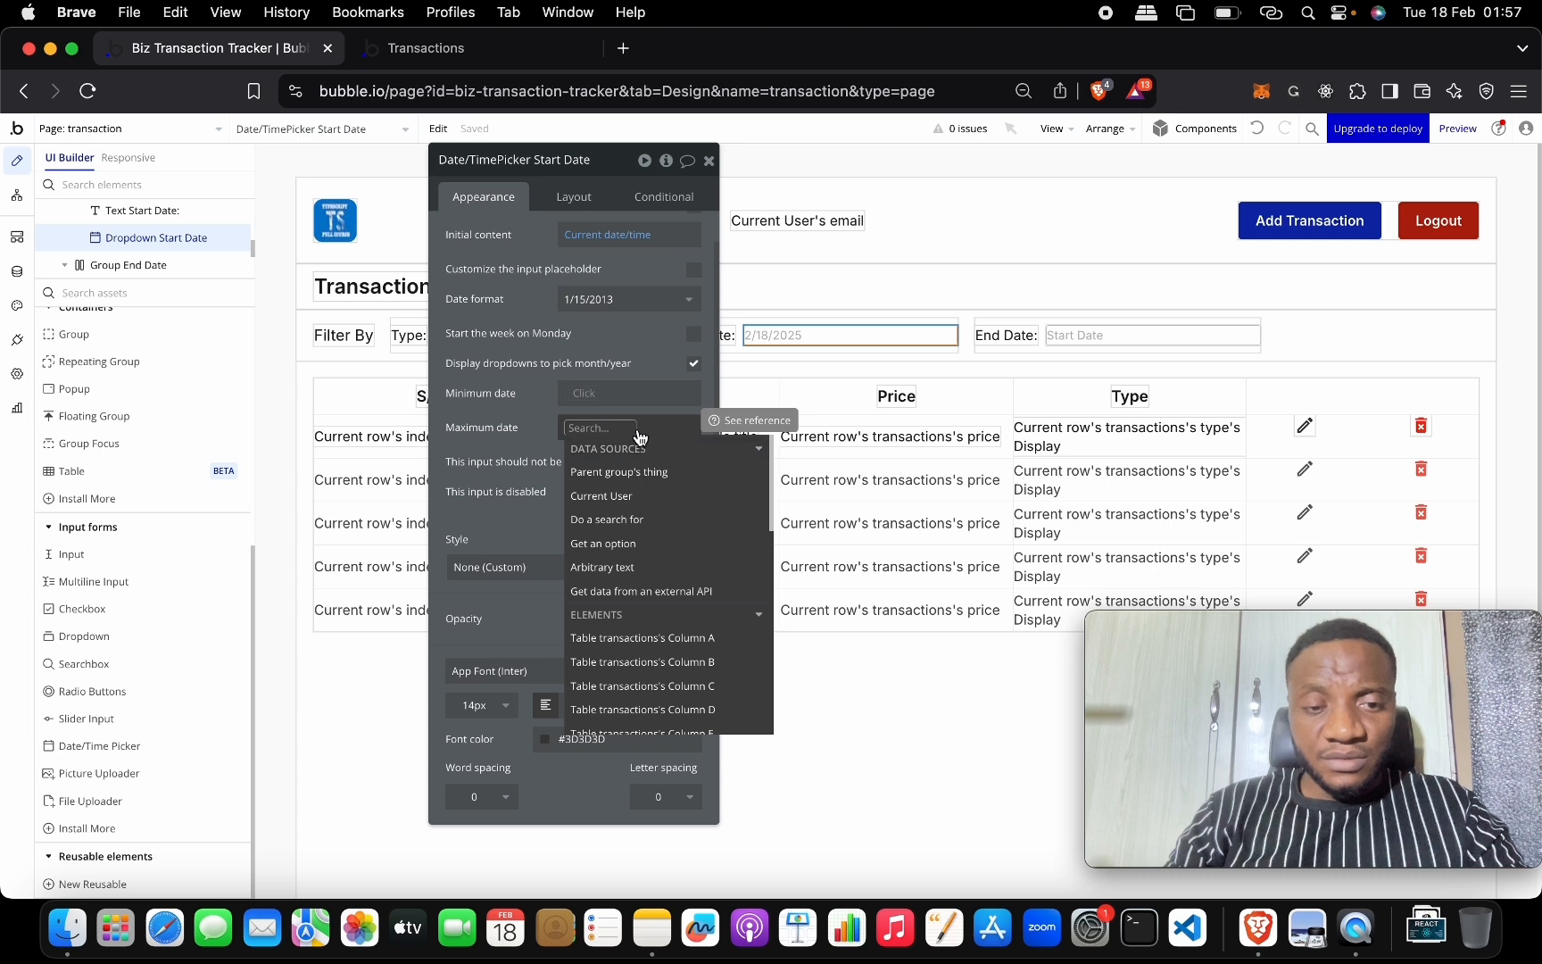
{"action": "type", "text": "dat"}
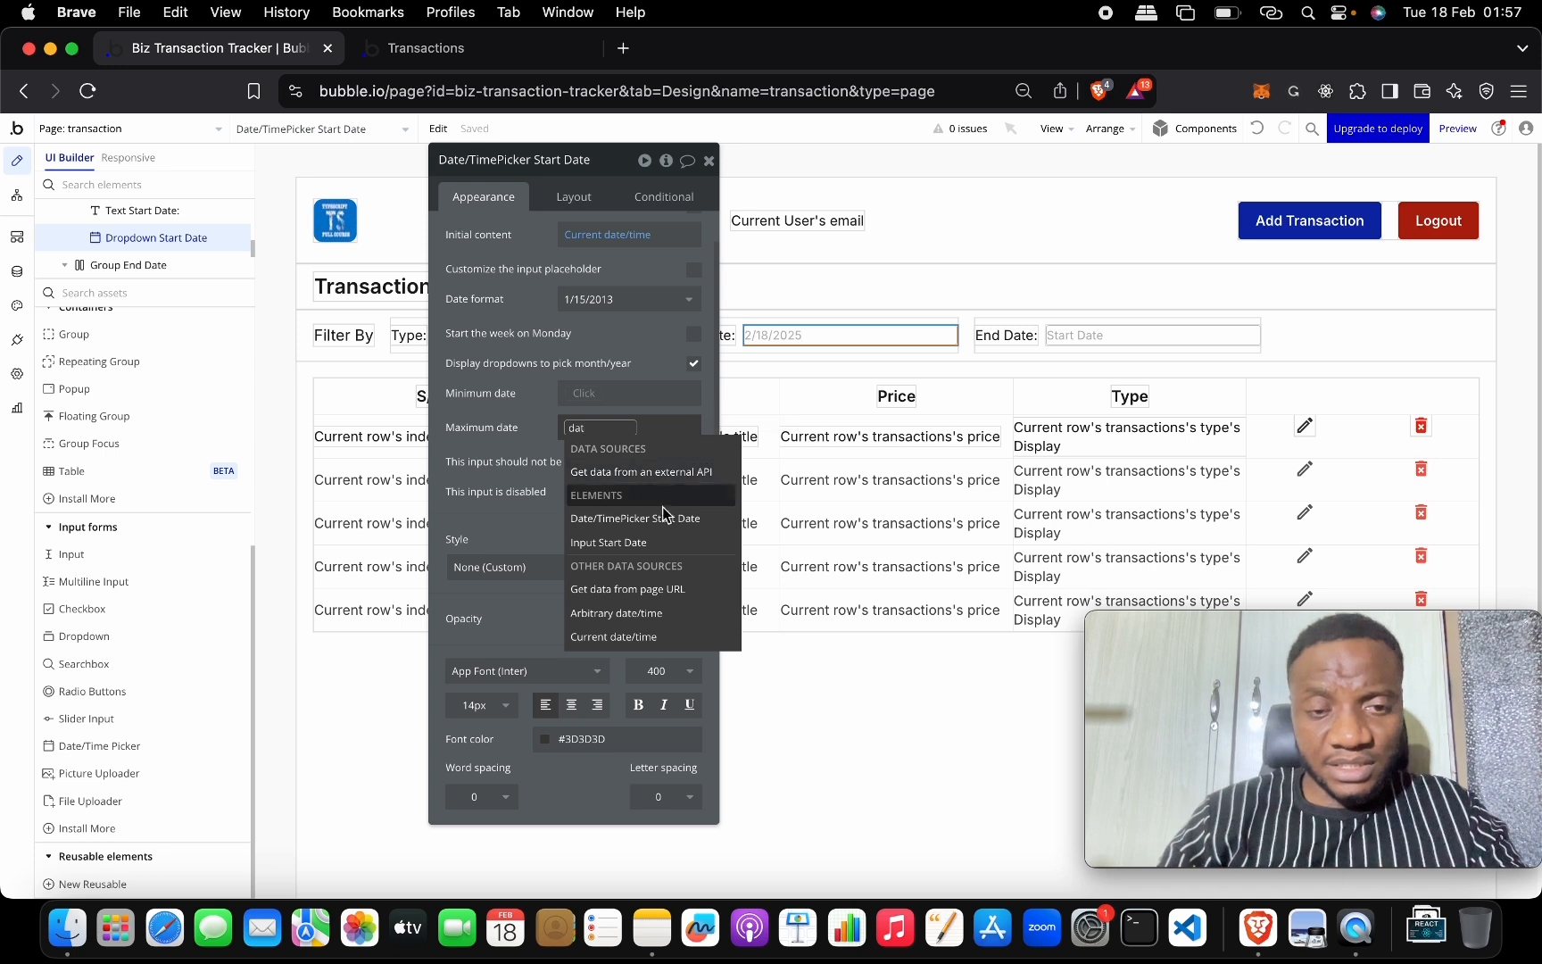
{"action": "left_click", "coordinate": [676, 637]}
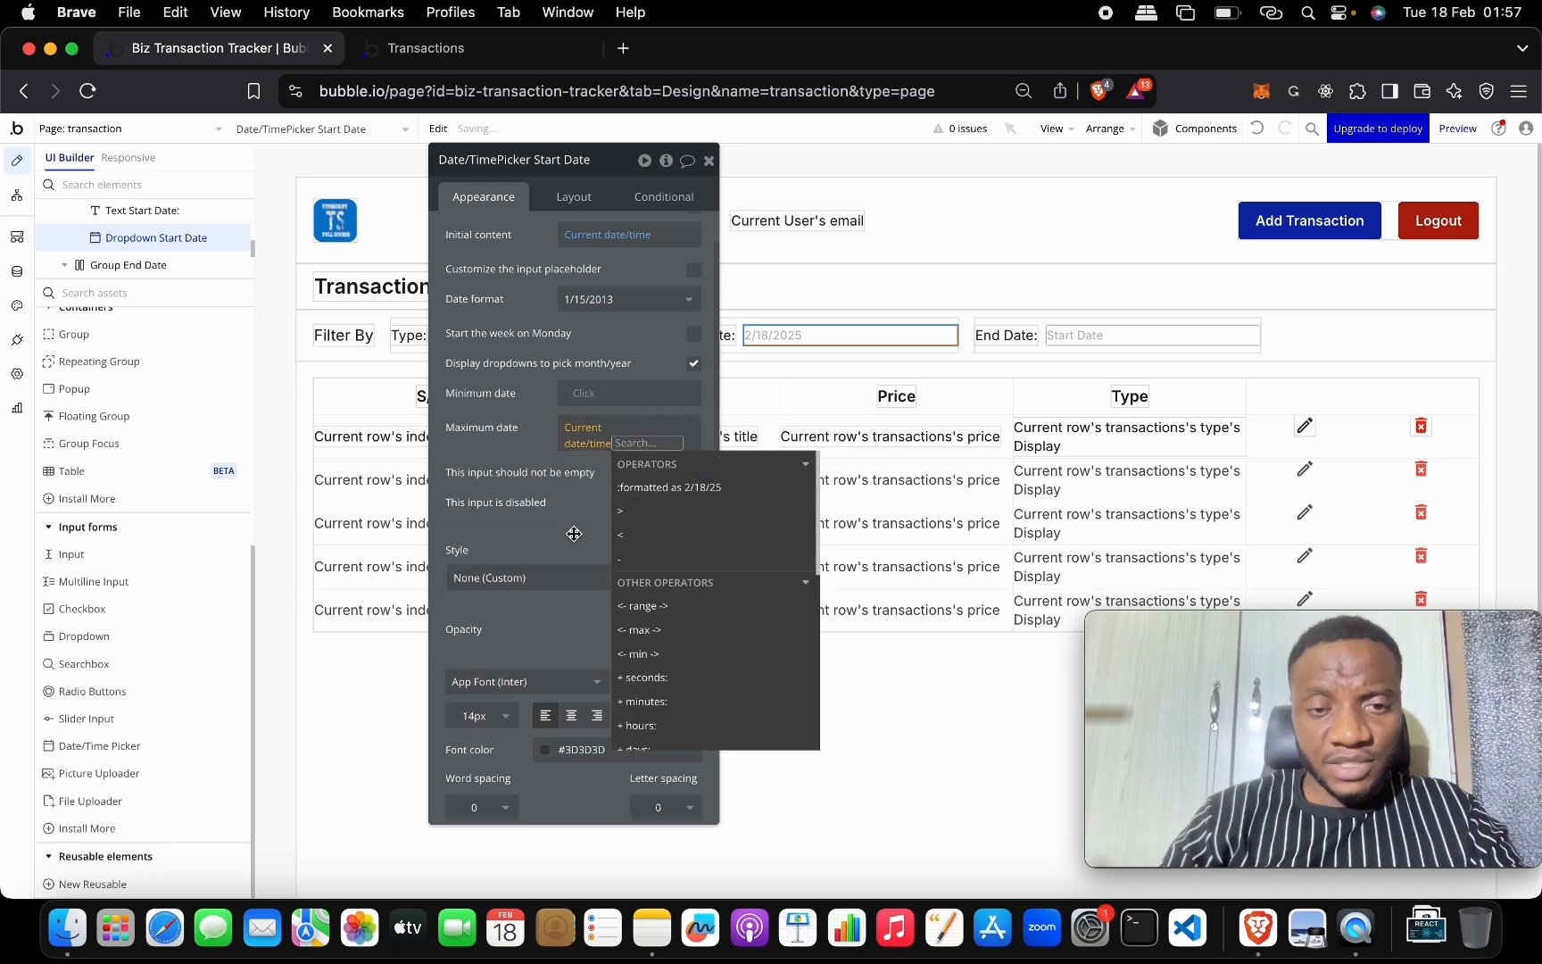
{"action": "left_click", "coordinate": [525, 430]}
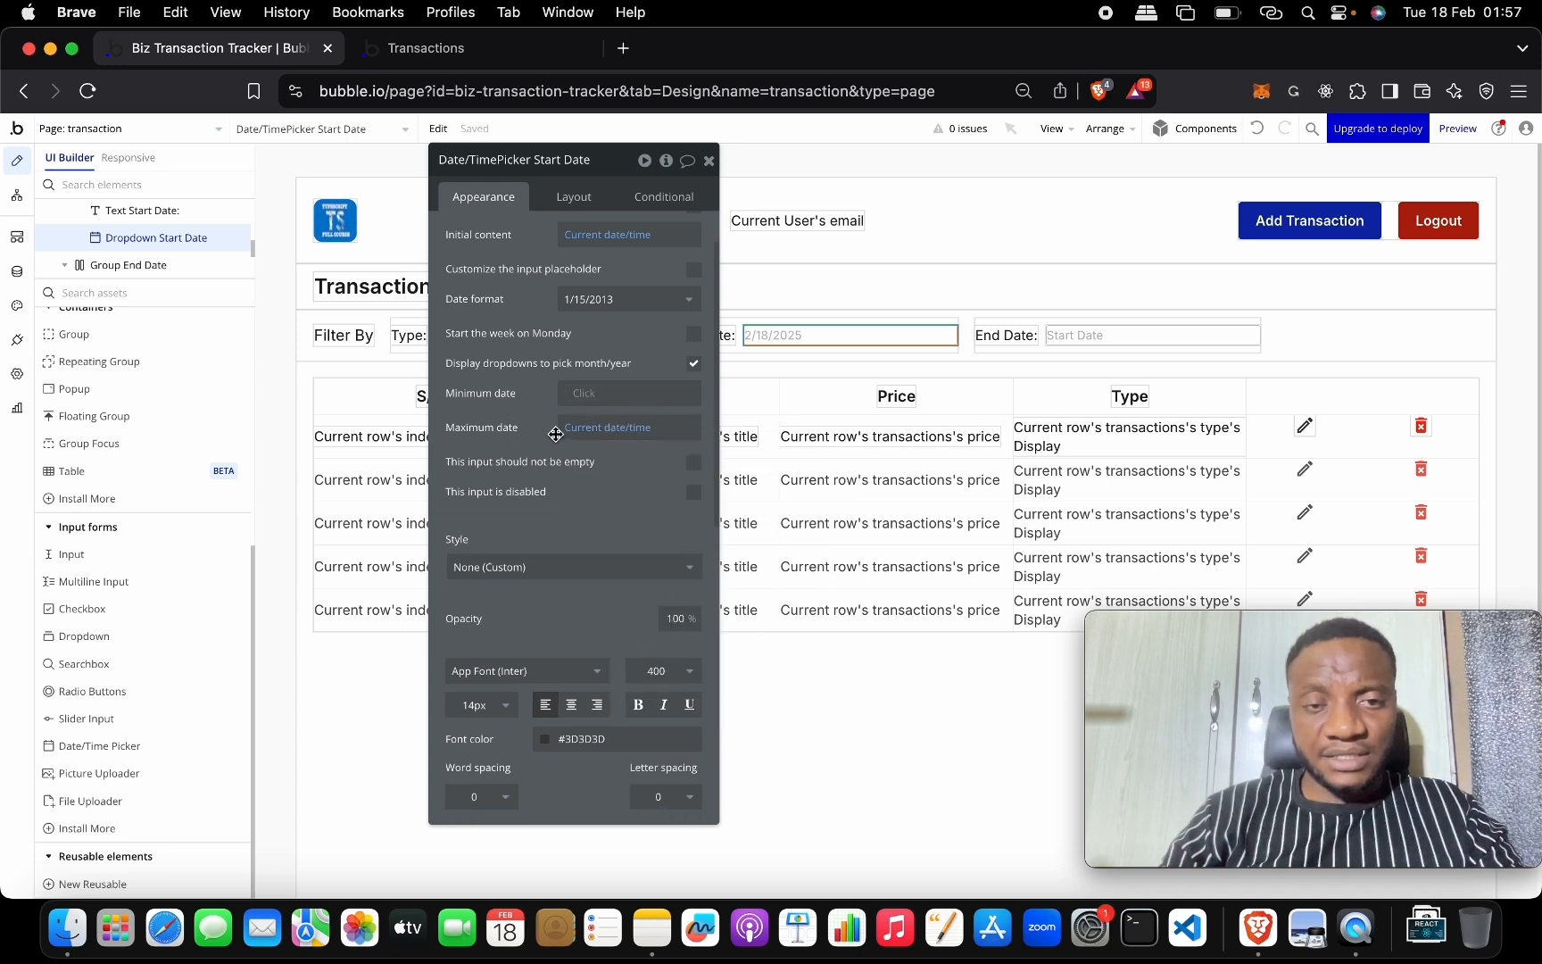
Replace the End Date input's element type with a Date/Time Picker.
{"action": "left_click", "coordinate": [708, 161]}
{"action": "double_click", "coordinate": [1058, 335]}
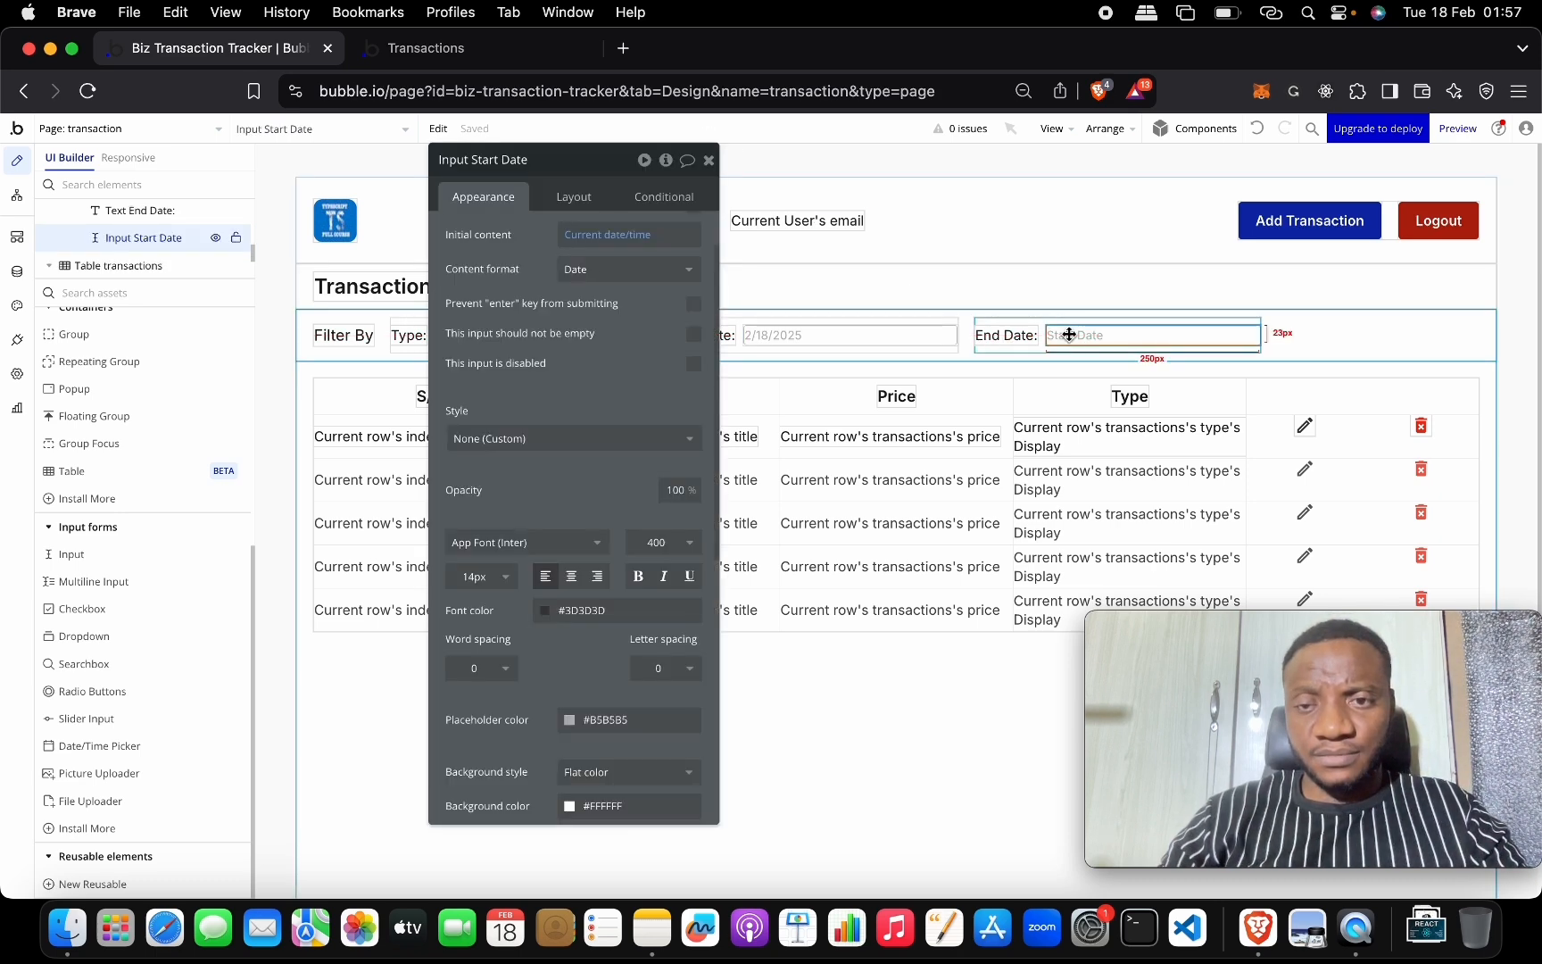
{"action": "right_click", "coordinate": [1086, 339]}
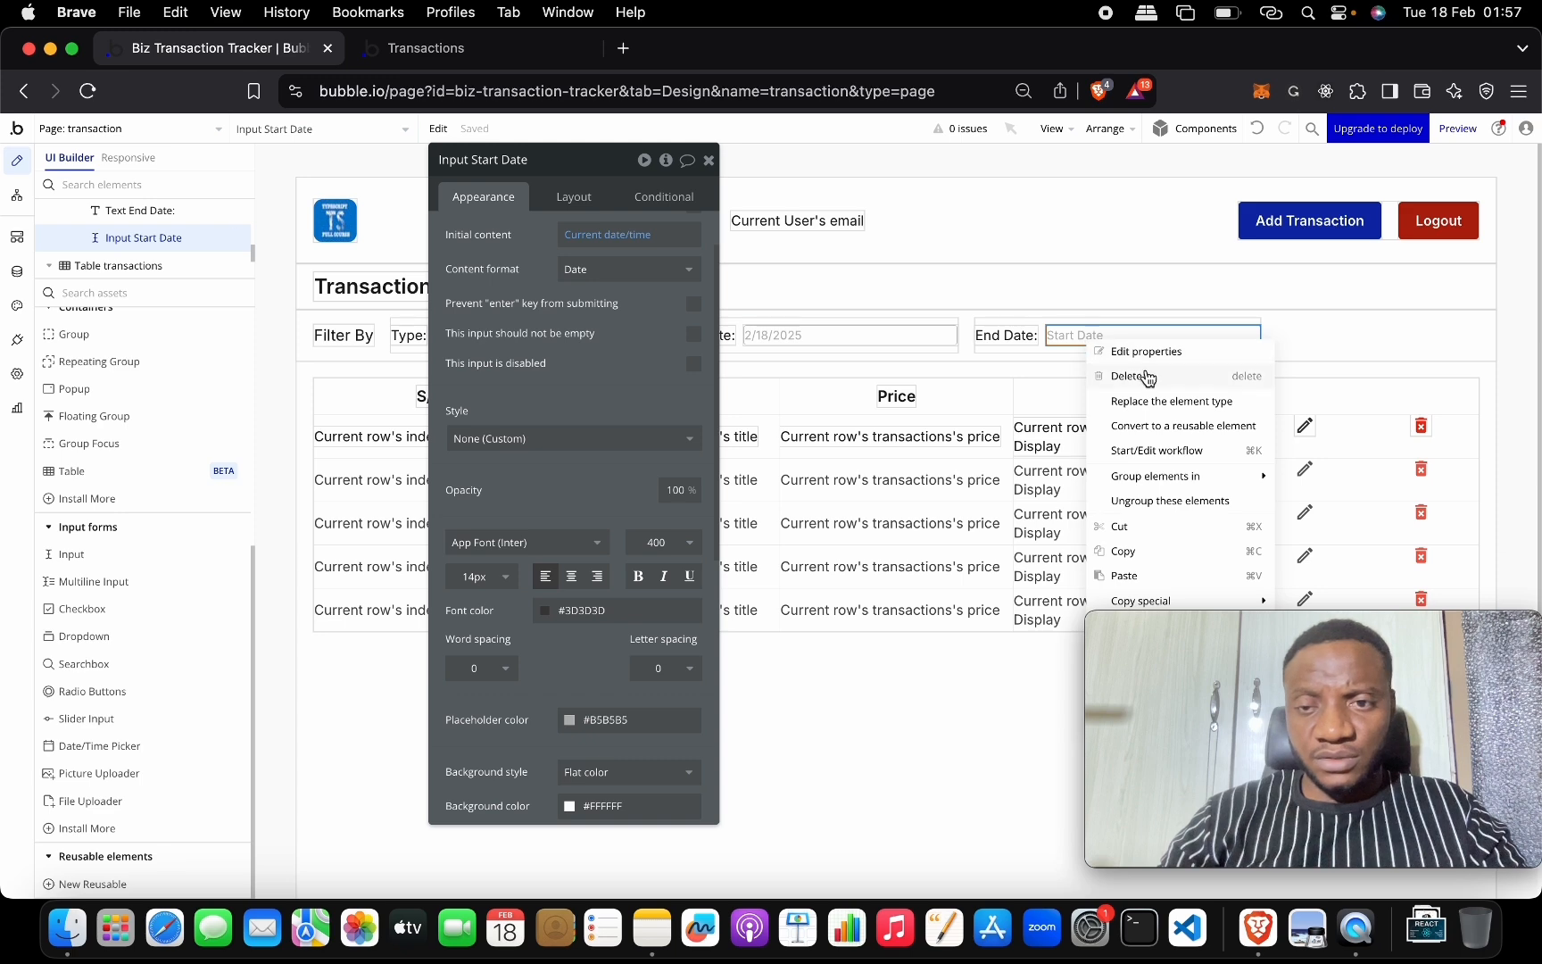
{"action": "left_click", "coordinate": [1164, 407]}
{"action": "left_click", "coordinate": [881, 333]}
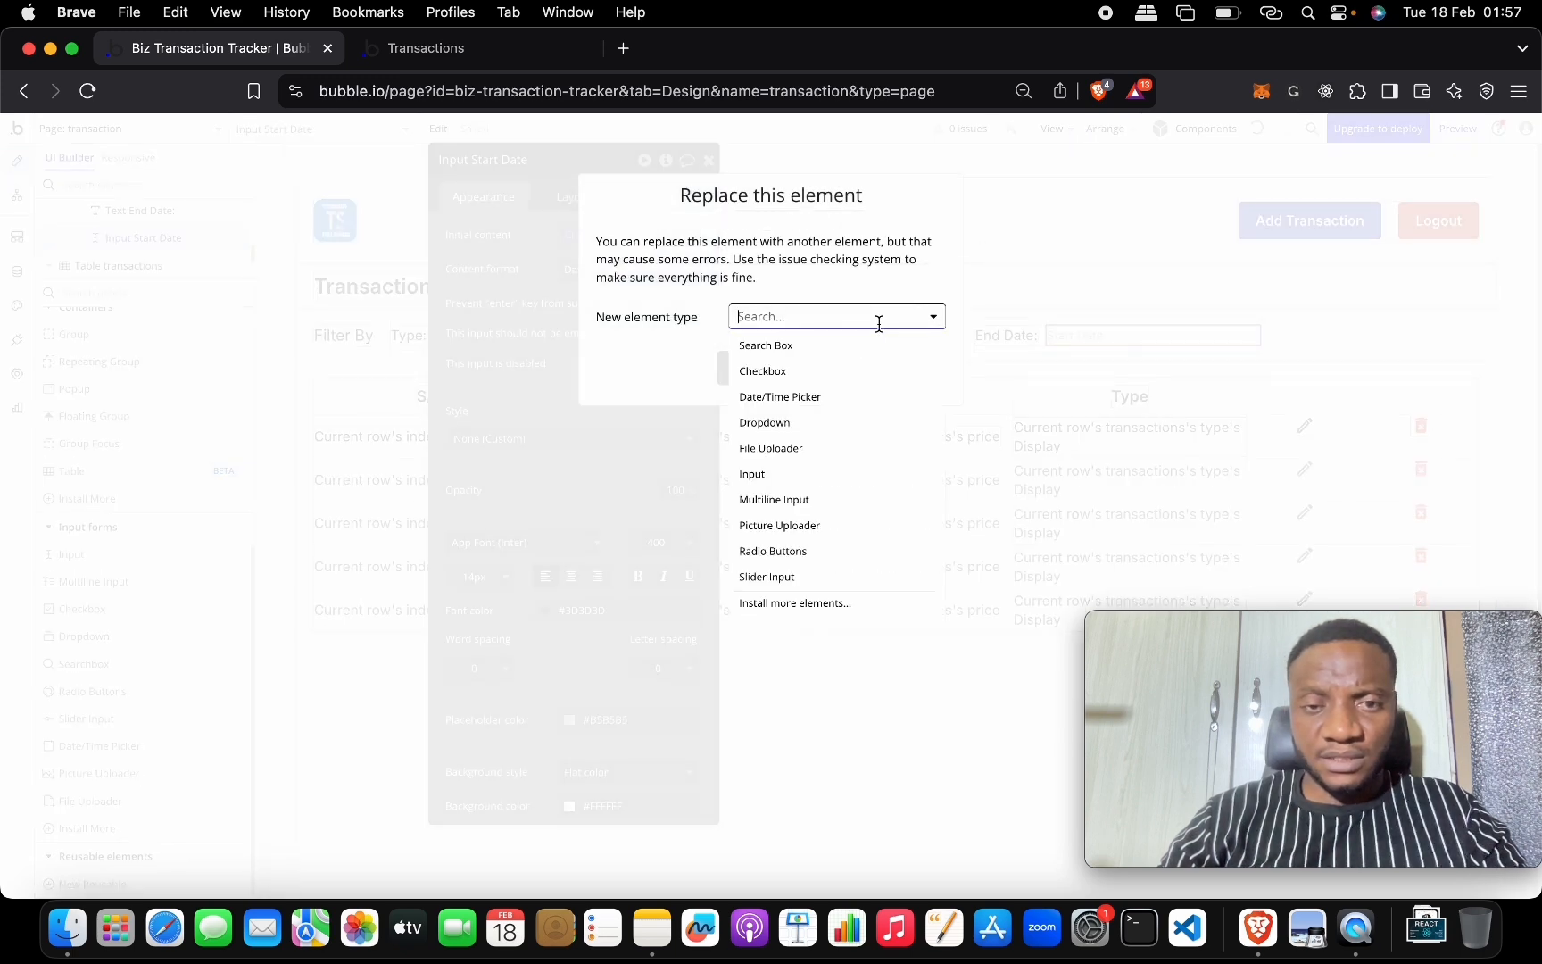
{"action": "left_click", "coordinate": [848, 395]}
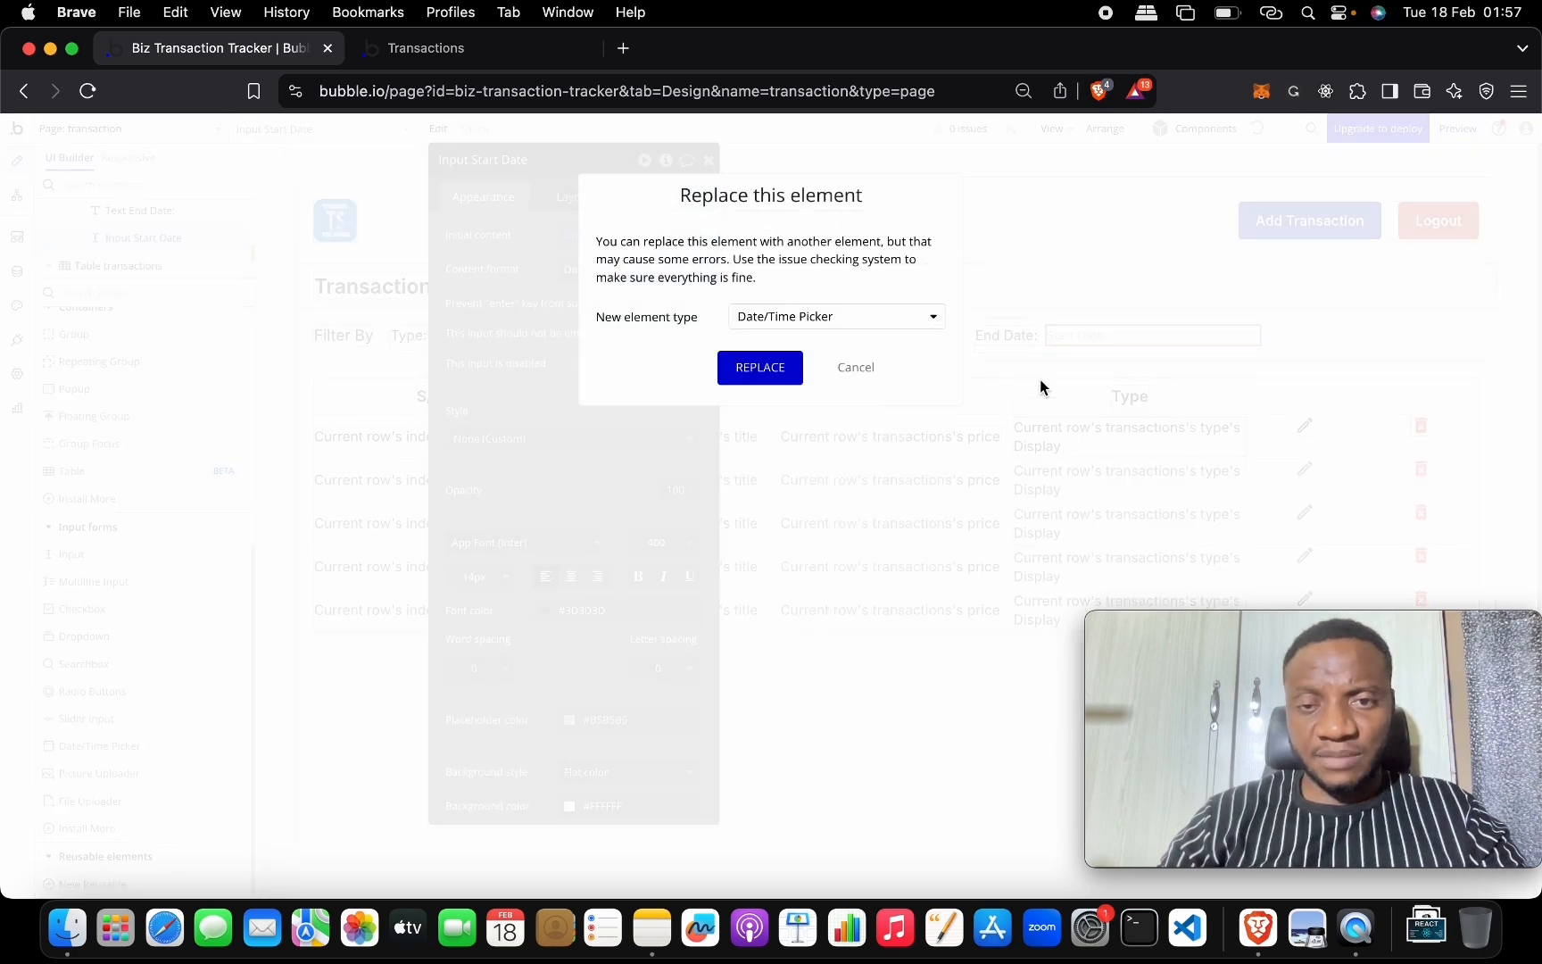
{"action": "left_click", "coordinate": [779, 383]}
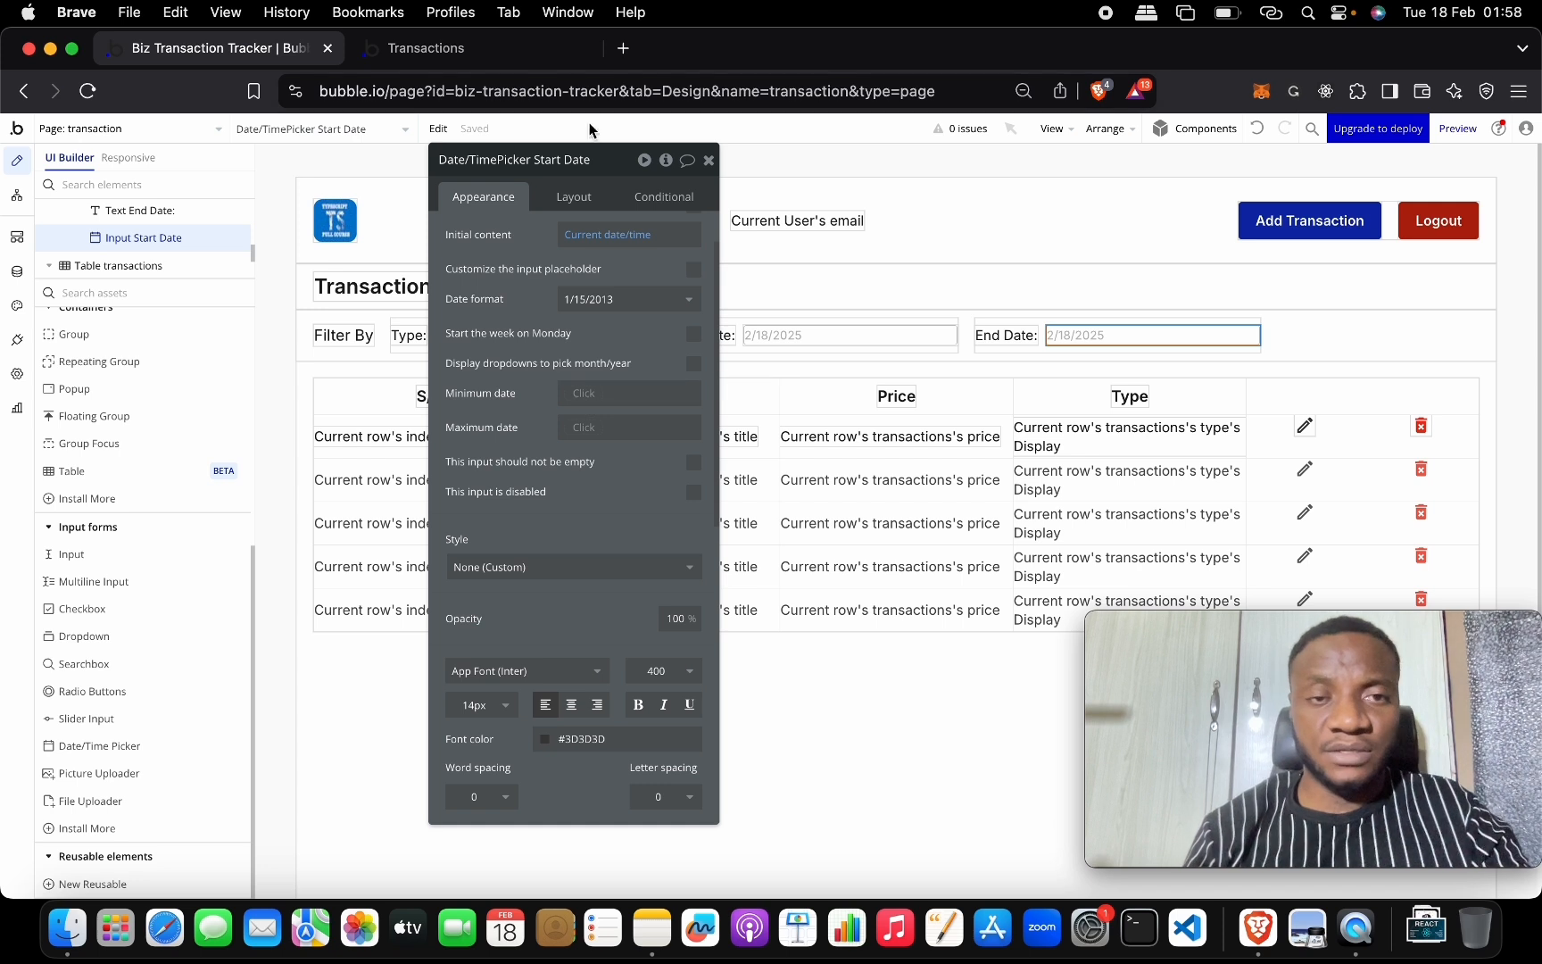
Name the picker End Date and set its minimum date to Start Date's value +1 day.
{"action": "key", "text": "BackSpace"}
{"action": "key", "text": "BackSpace"}
{"action": "key", "text": "BackSpace"}
{"action": "key", "text": "BackSpace"}
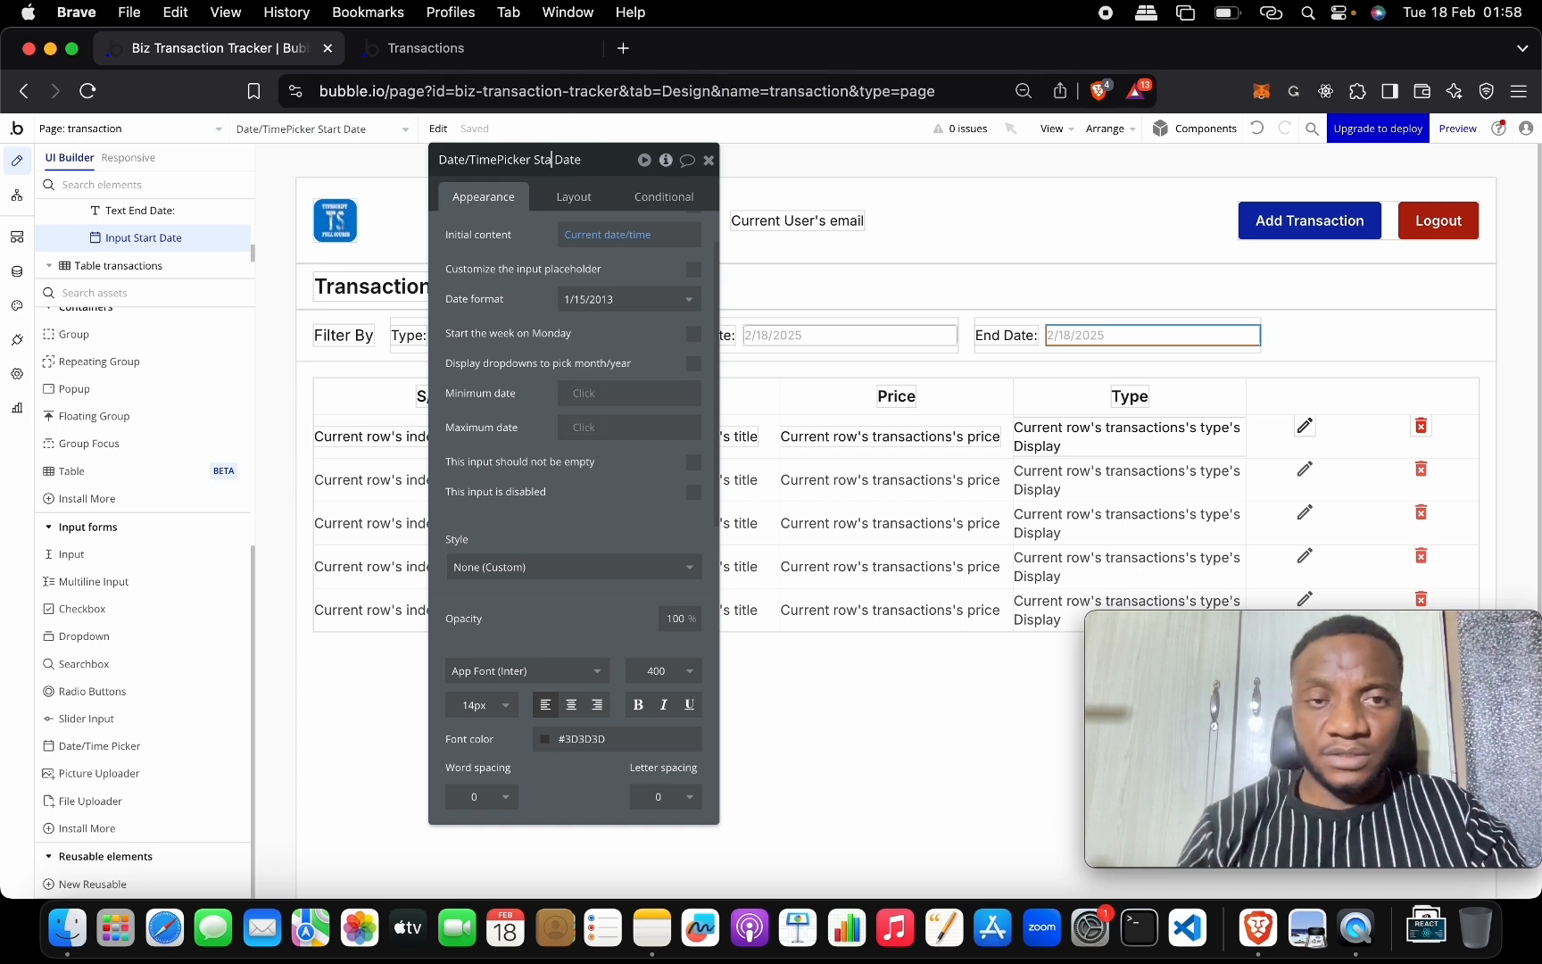
{"action": "type", "text": "End"}
{"action": "key", "text": "Return"}
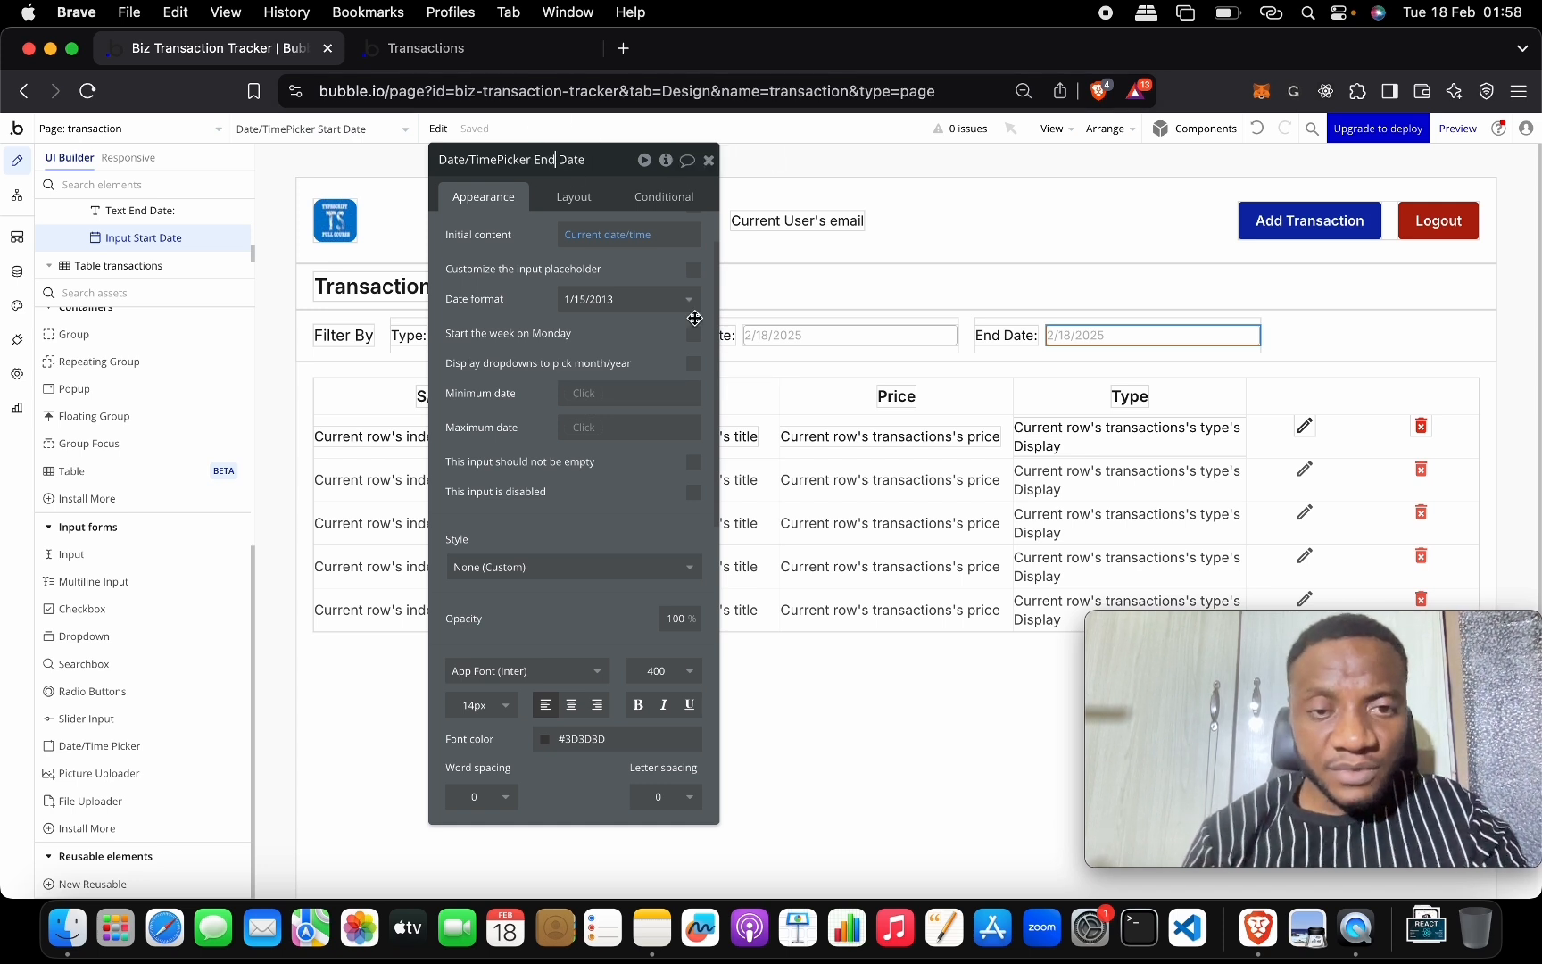
{"action": "left_click", "coordinate": [579, 392]}
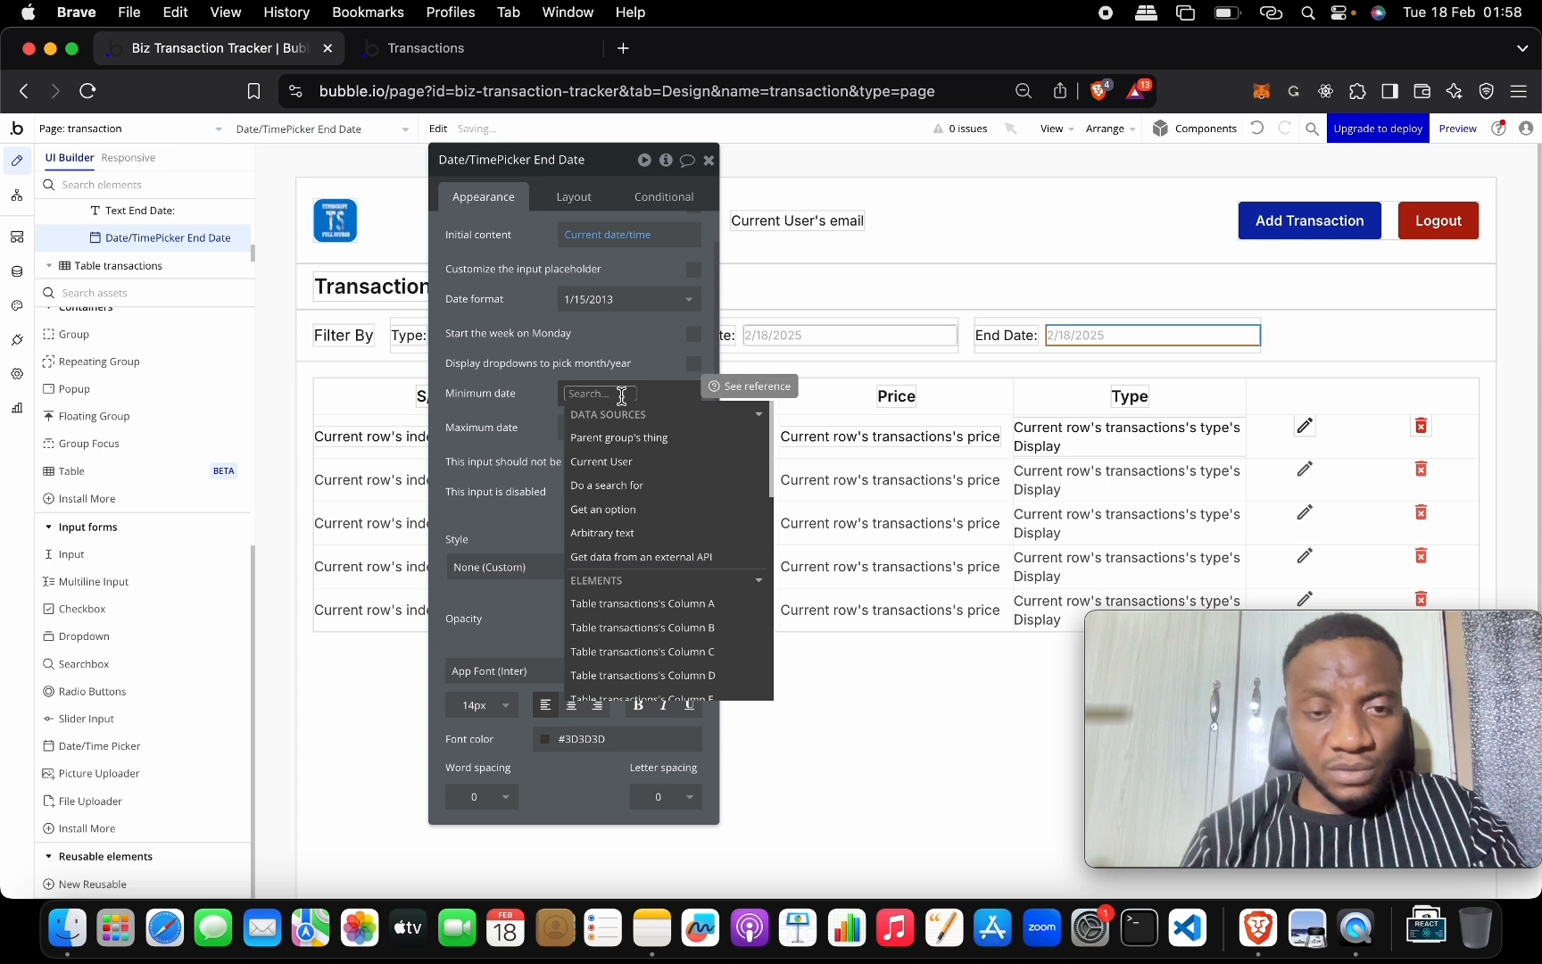
{"action": "type", "text": "star"}
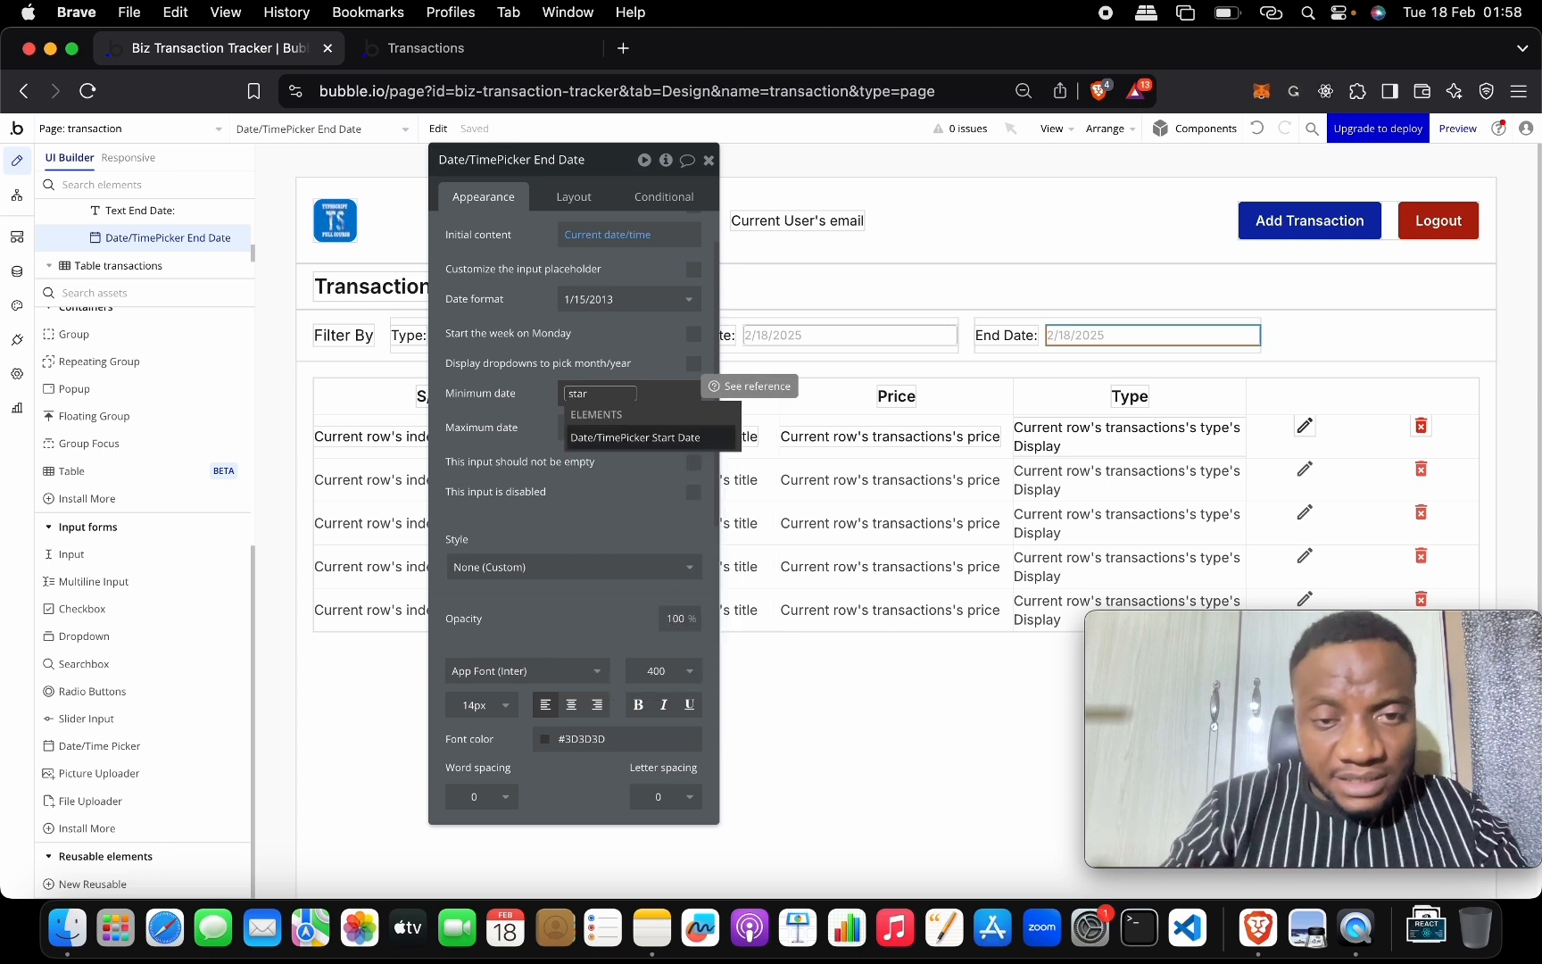
{"action": "left_click", "coordinate": [623, 440]}
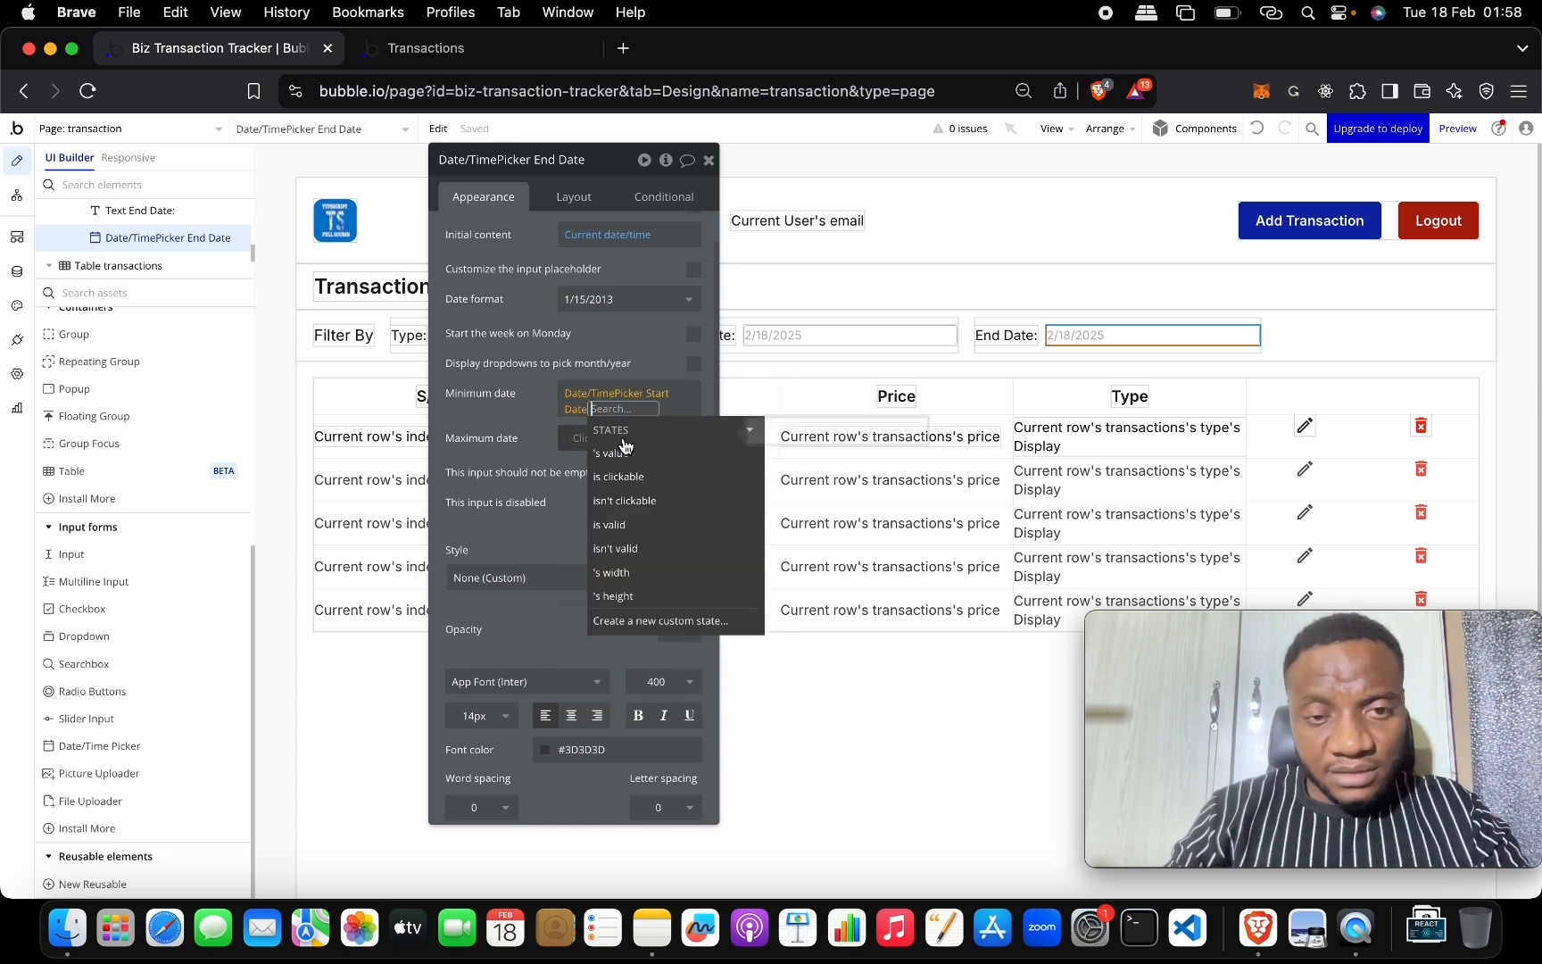
{"action": "left_click", "coordinate": [708, 454]}
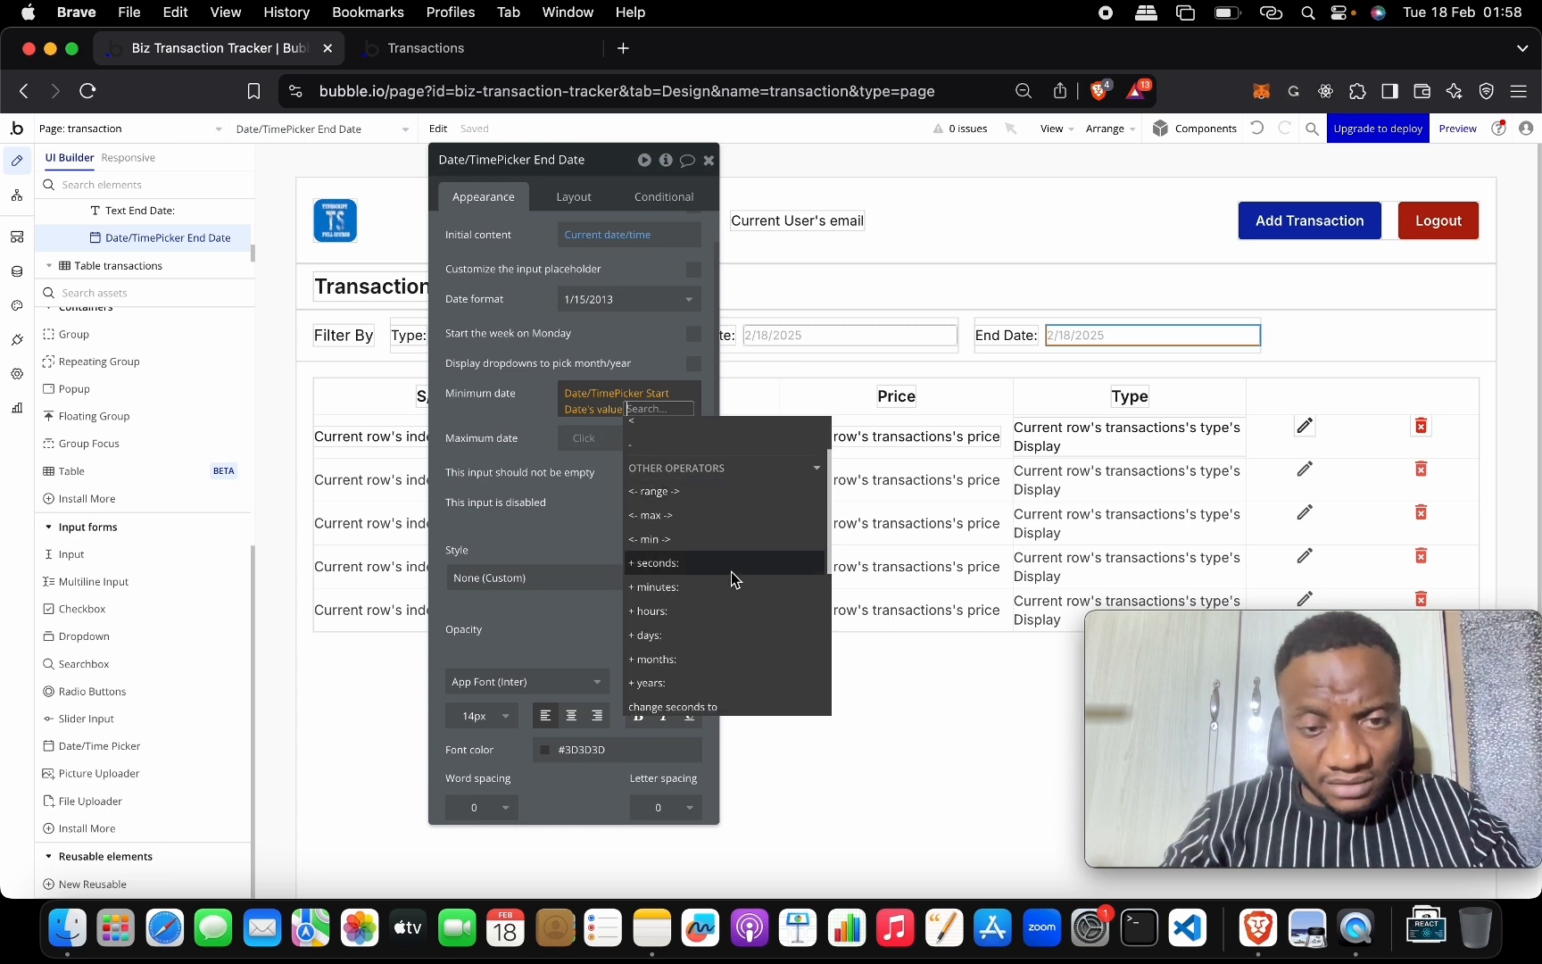
{"action": "left_click", "coordinate": [724, 639]}
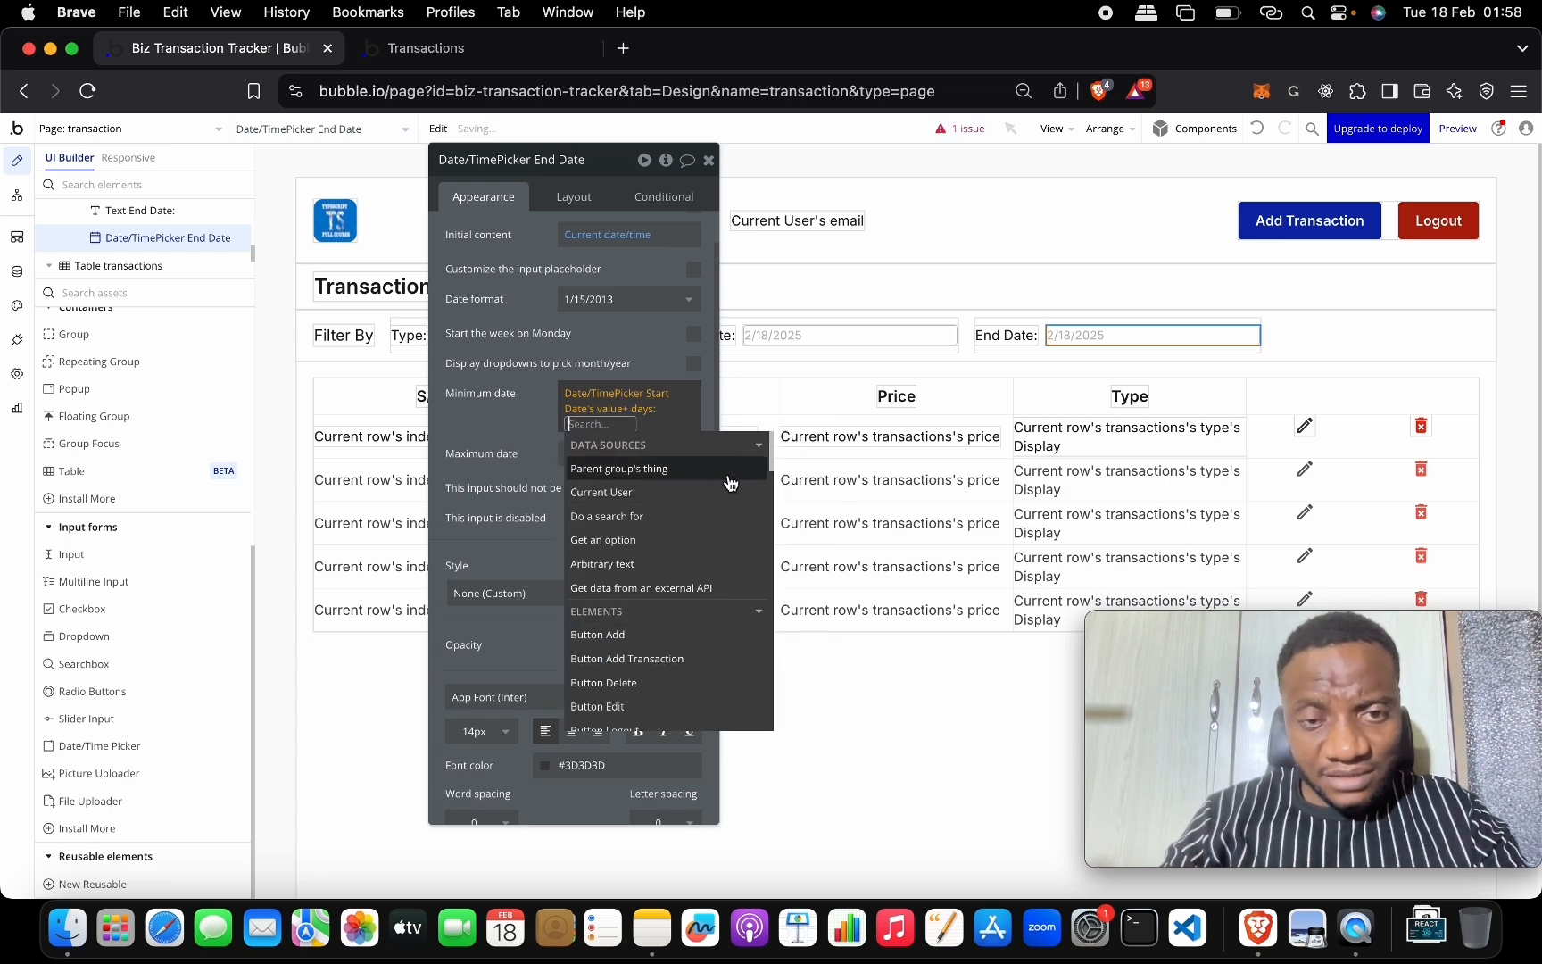
{"action": "type", "text": "1"}
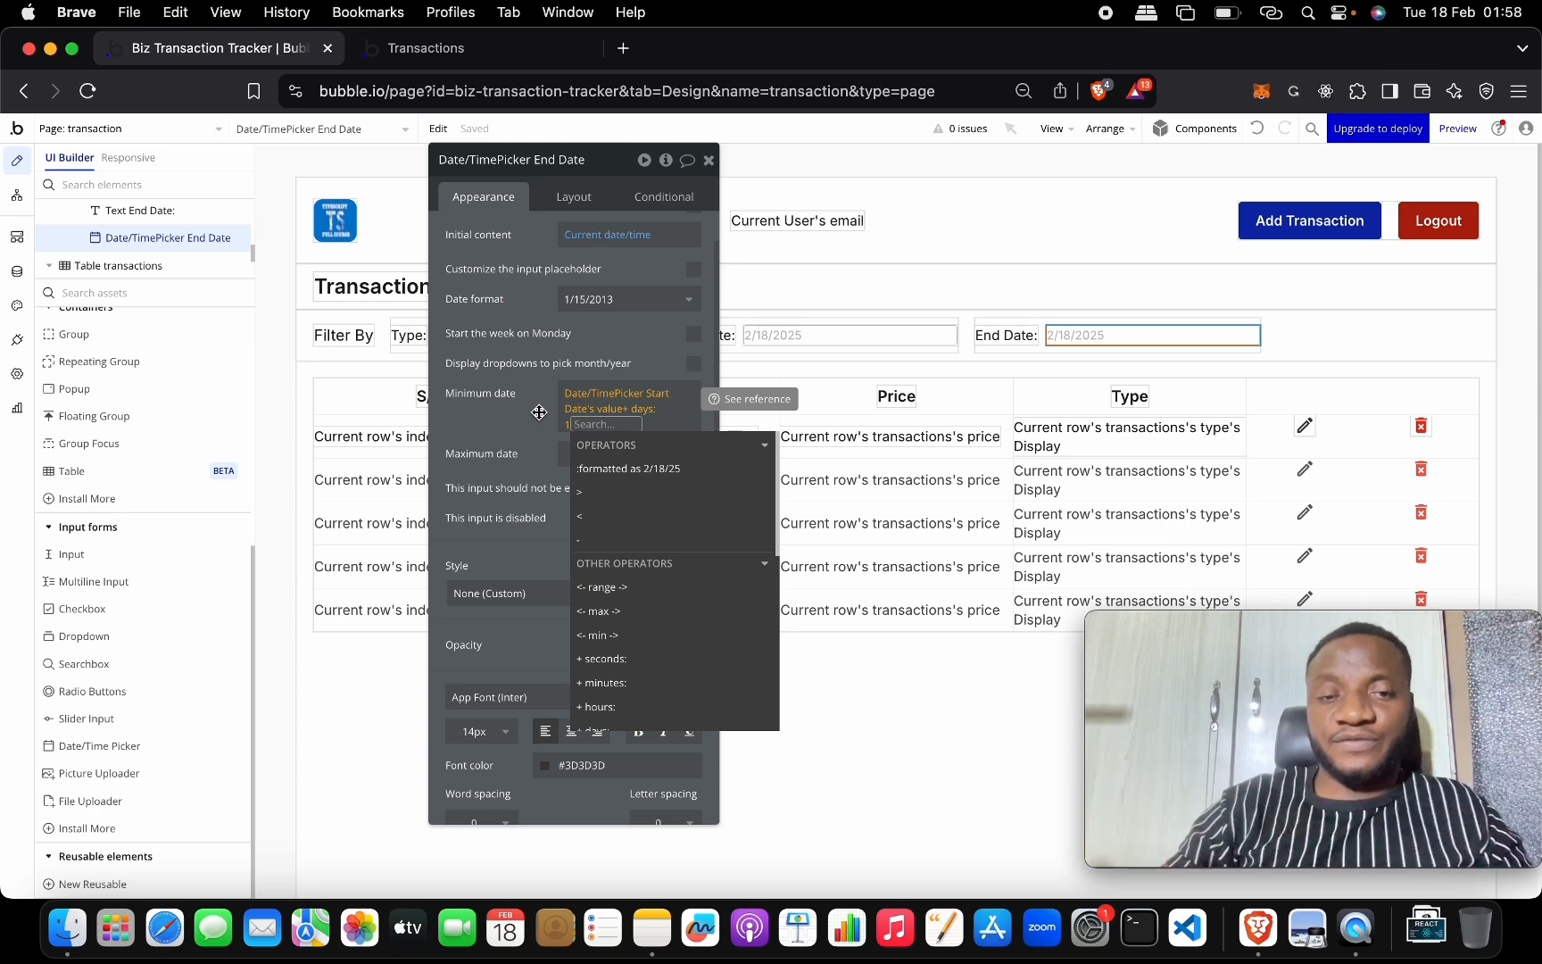
{"action": "left_click", "coordinate": [514, 411]}
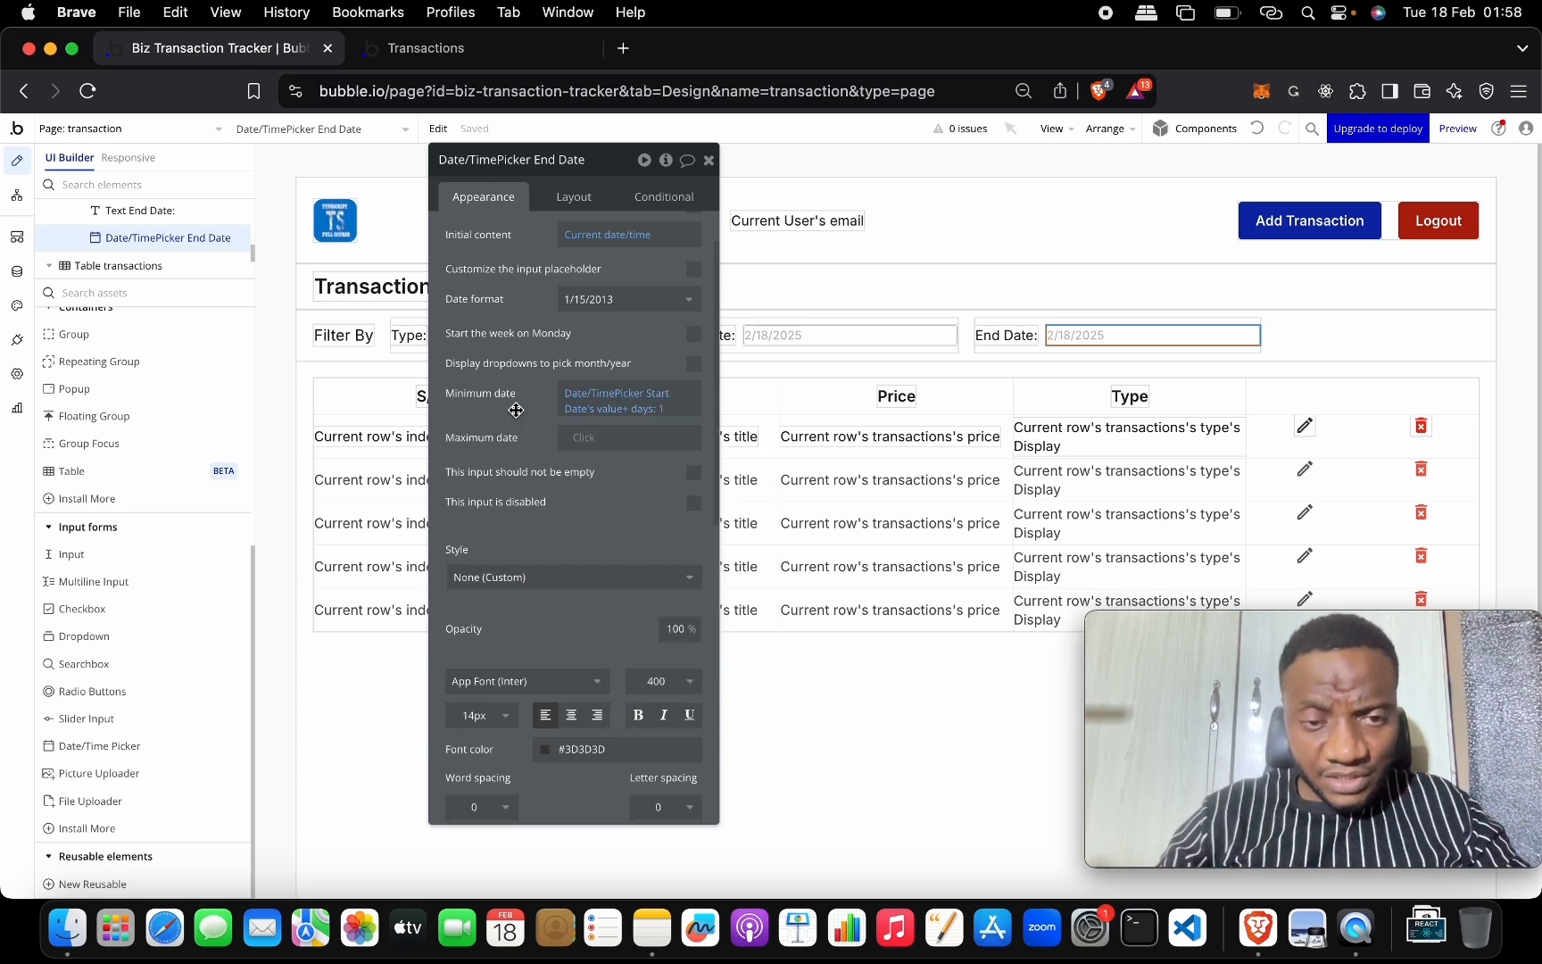
Set the End Date picker's maximum date to Current date/time +1 day.
{"action": "left_click", "coordinate": [584, 437]}
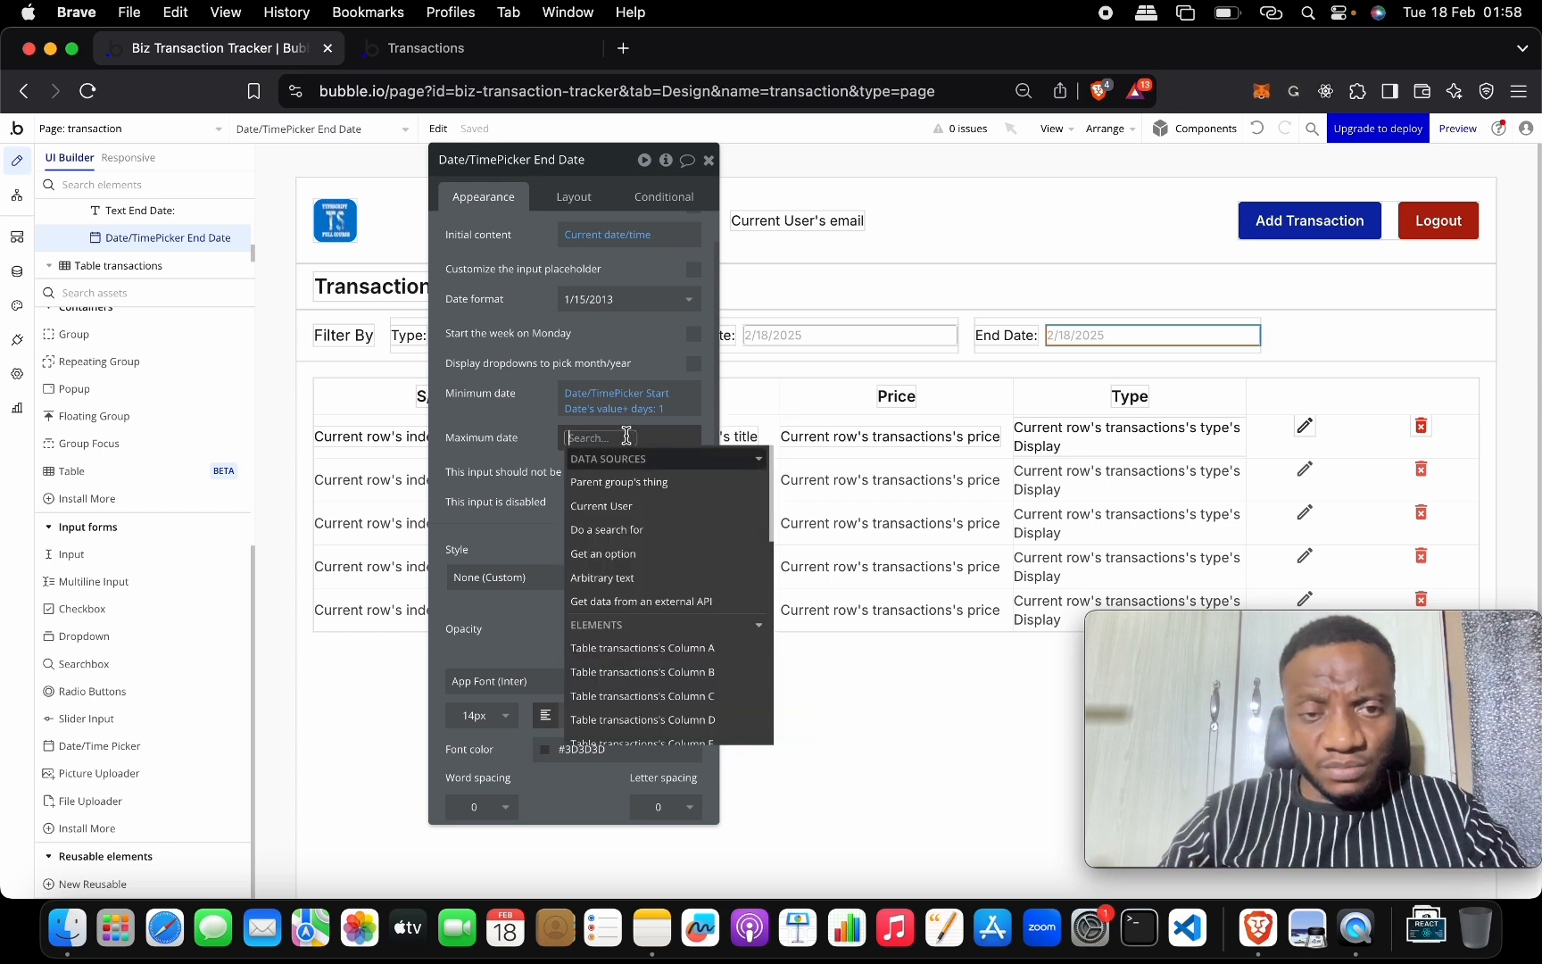
{"action": "type", "text": "da"}
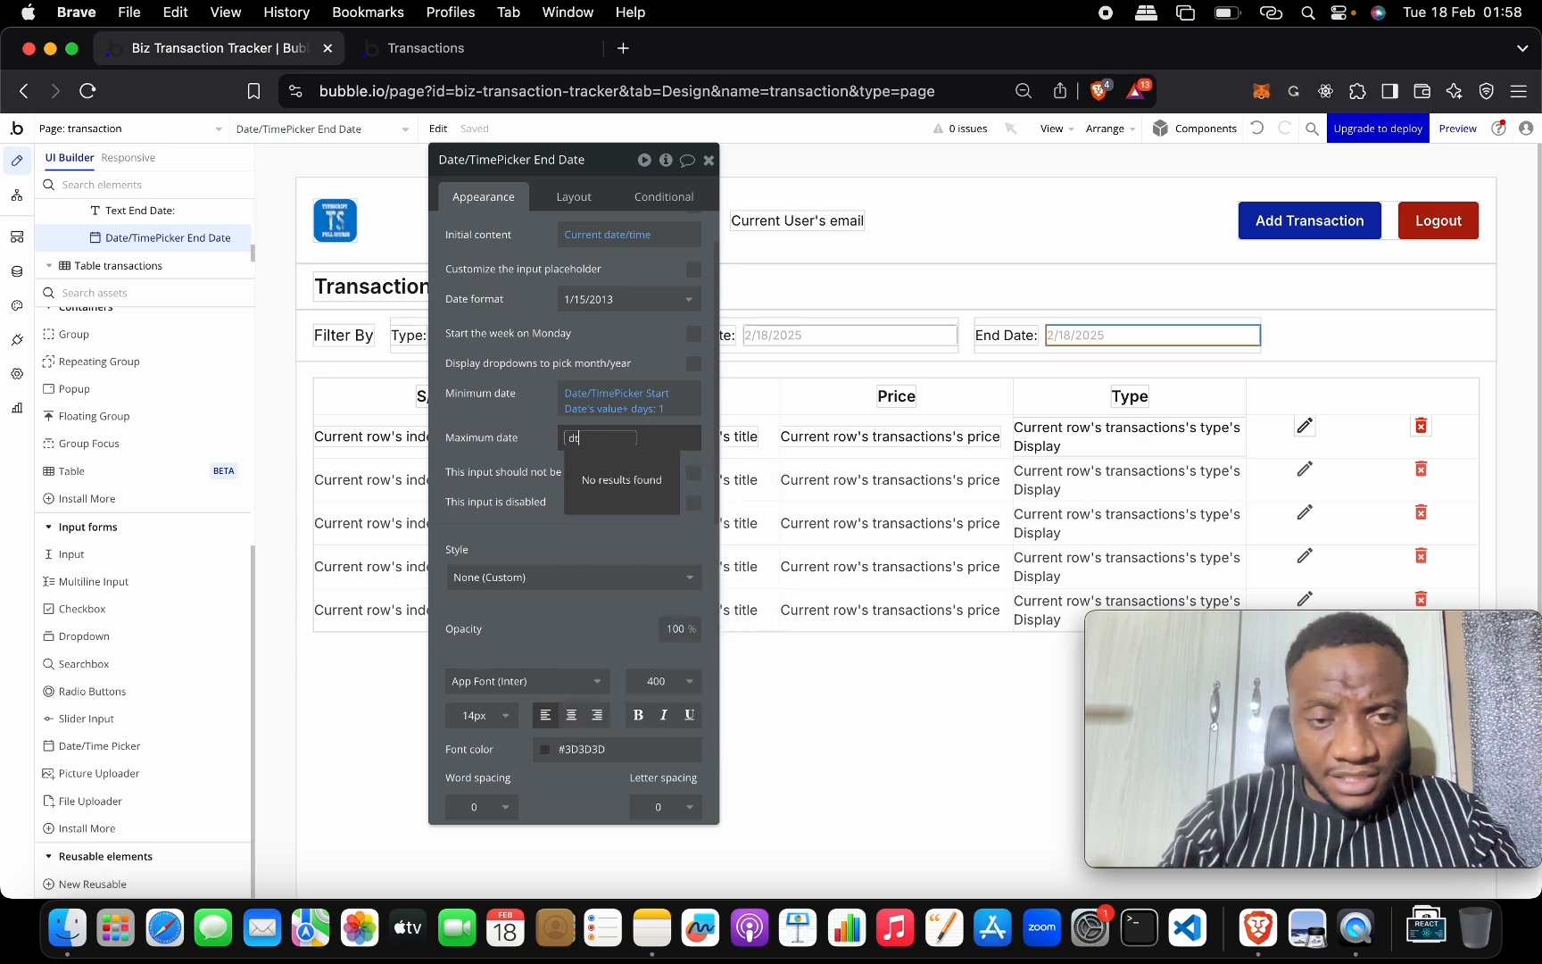
{"action": "key", "text": "BackSpace"}
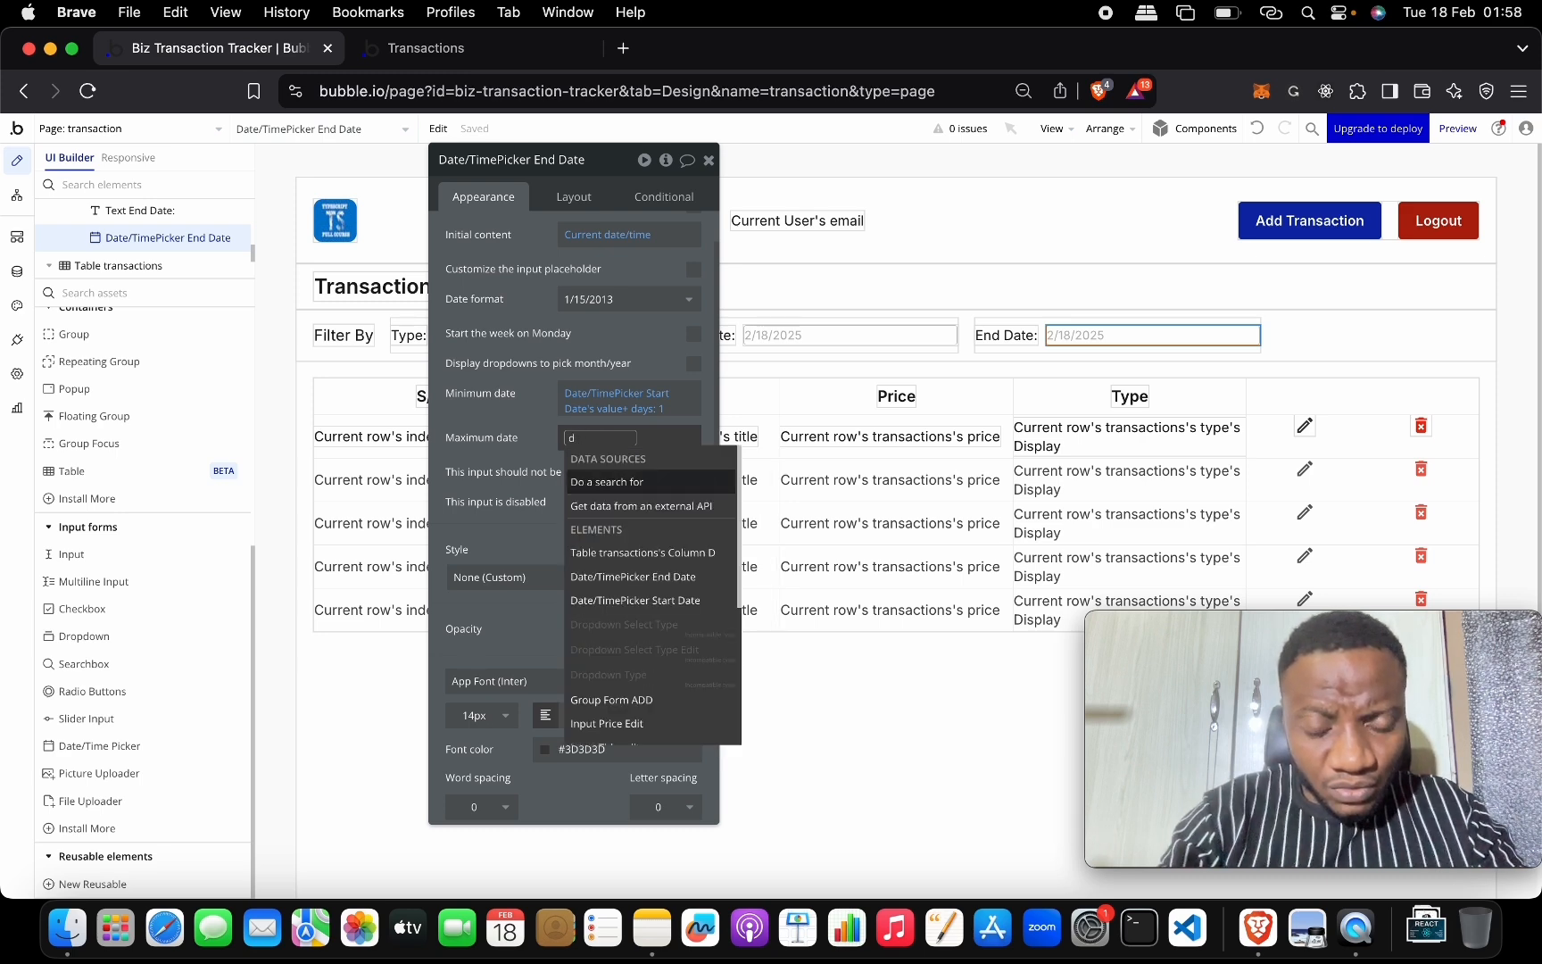
{"action": "type", "text": "at"}
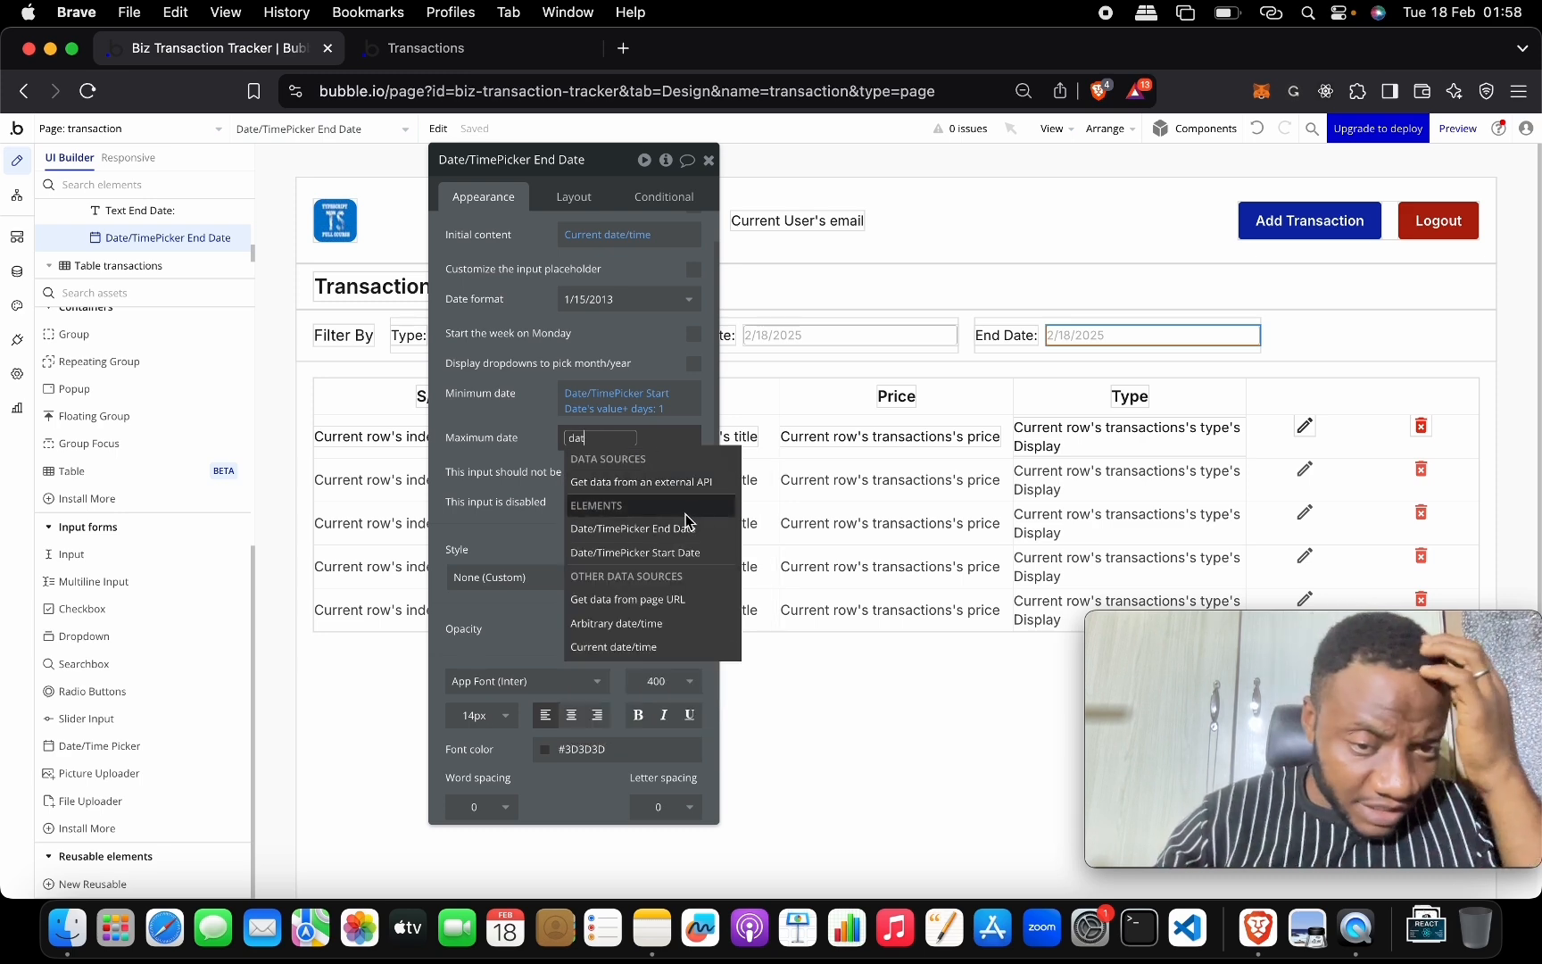
{"action": "left_click", "coordinate": [675, 650]}
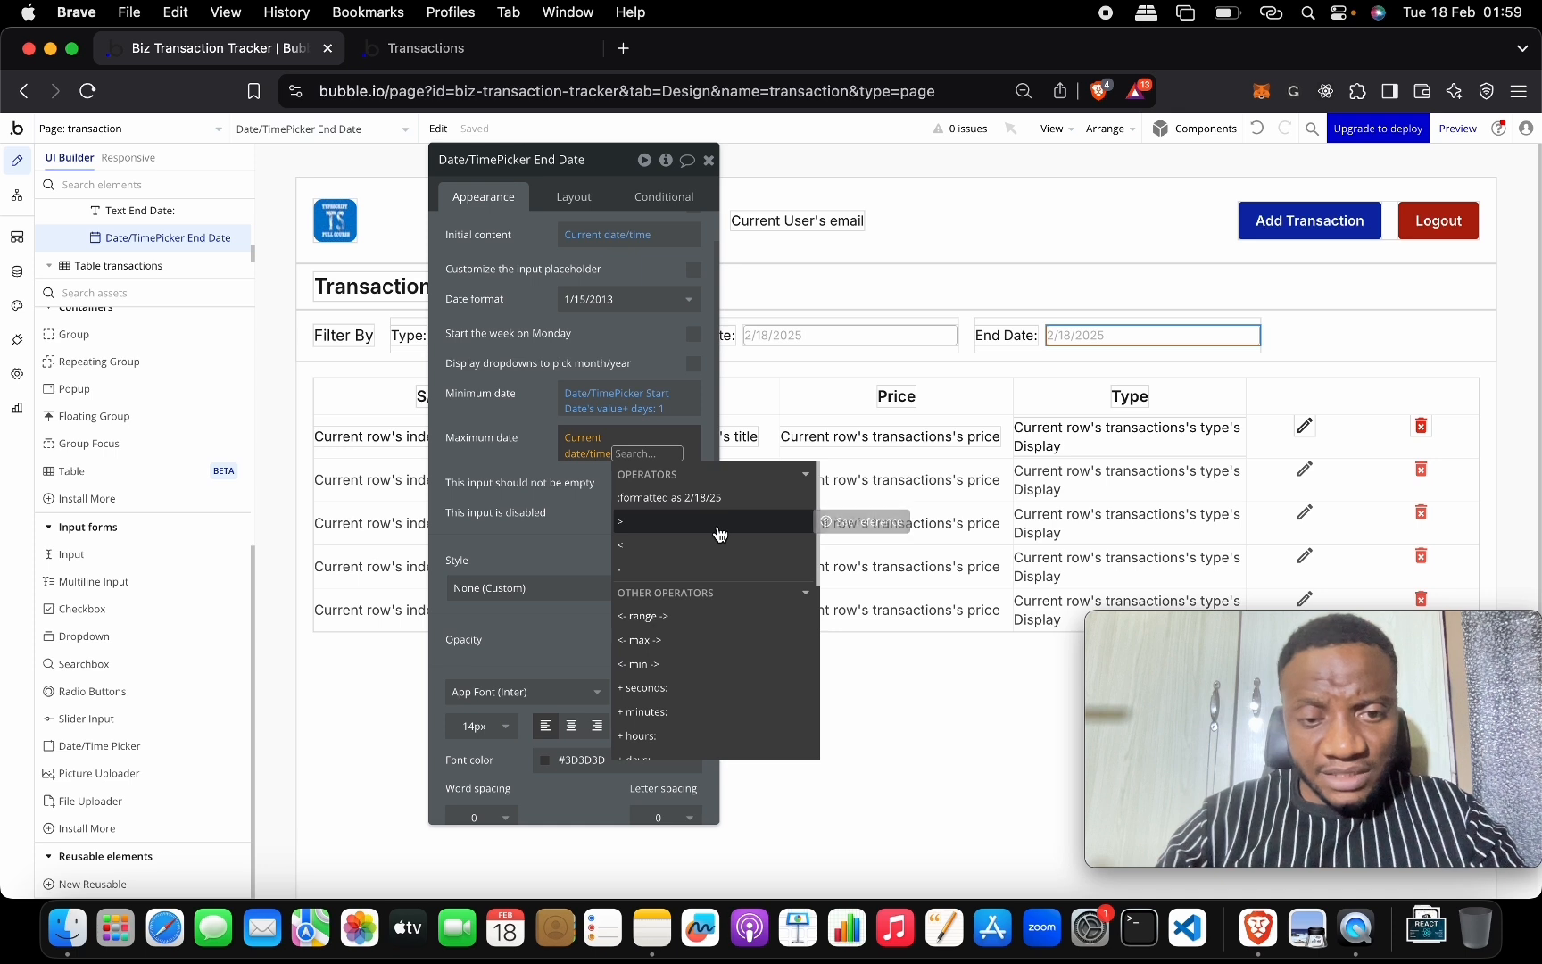
{"action": "scroll", "coordinate": [719, 633], "scroll_direction": "down", "scroll_amount": 3}
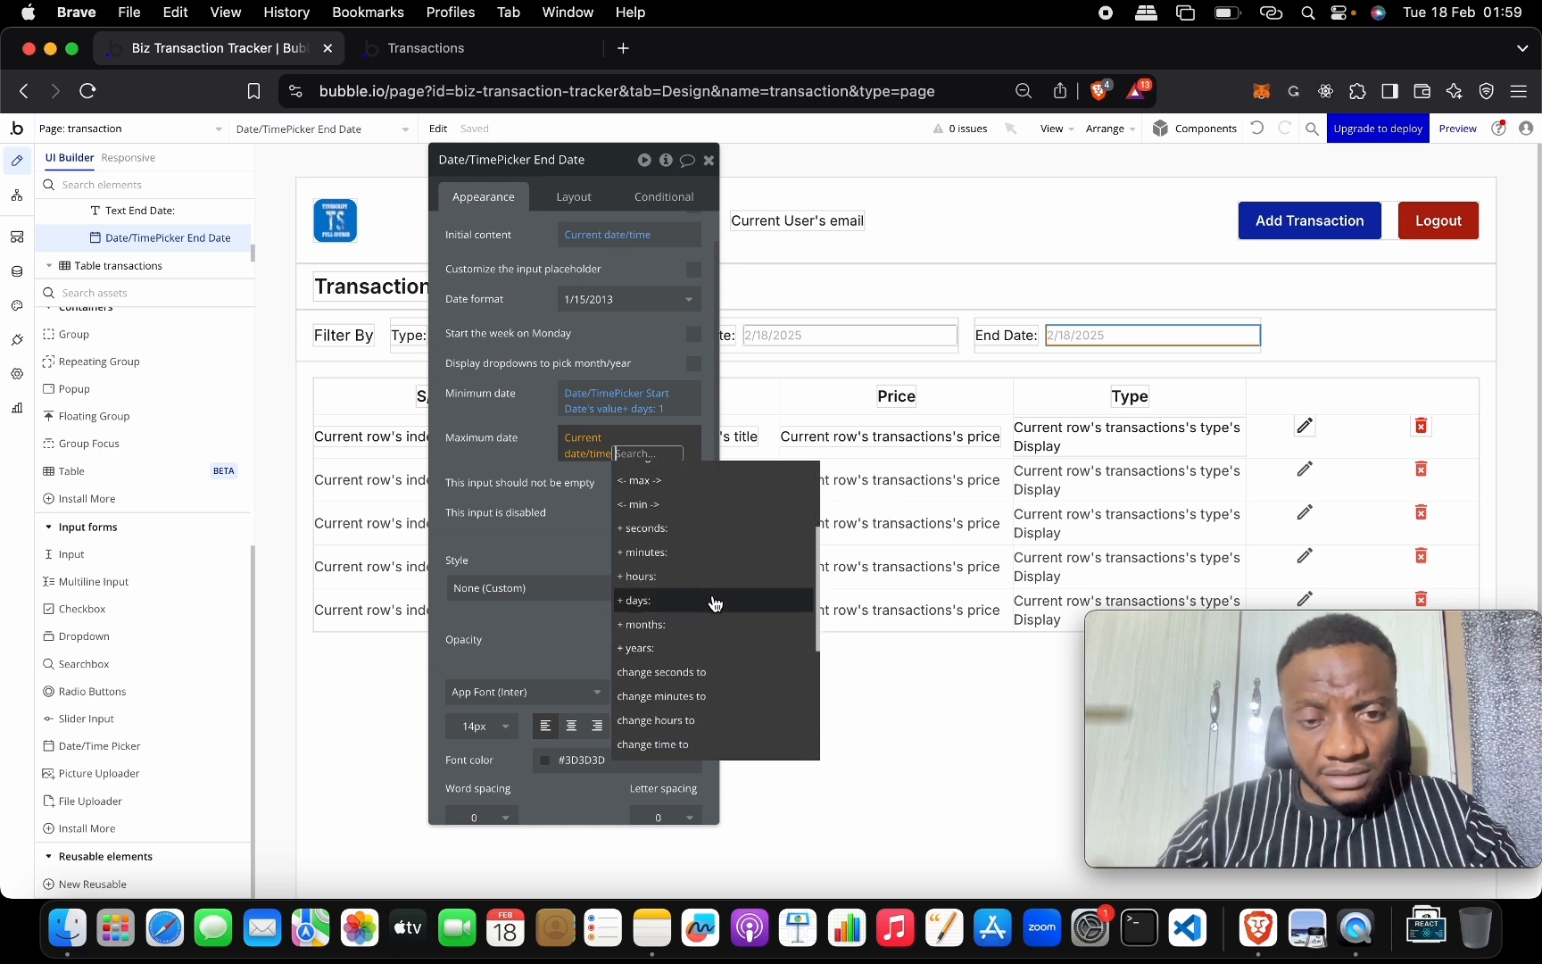
{"action": "left_click", "coordinate": [715, 603]}
{"action": "type", "text": "1"}
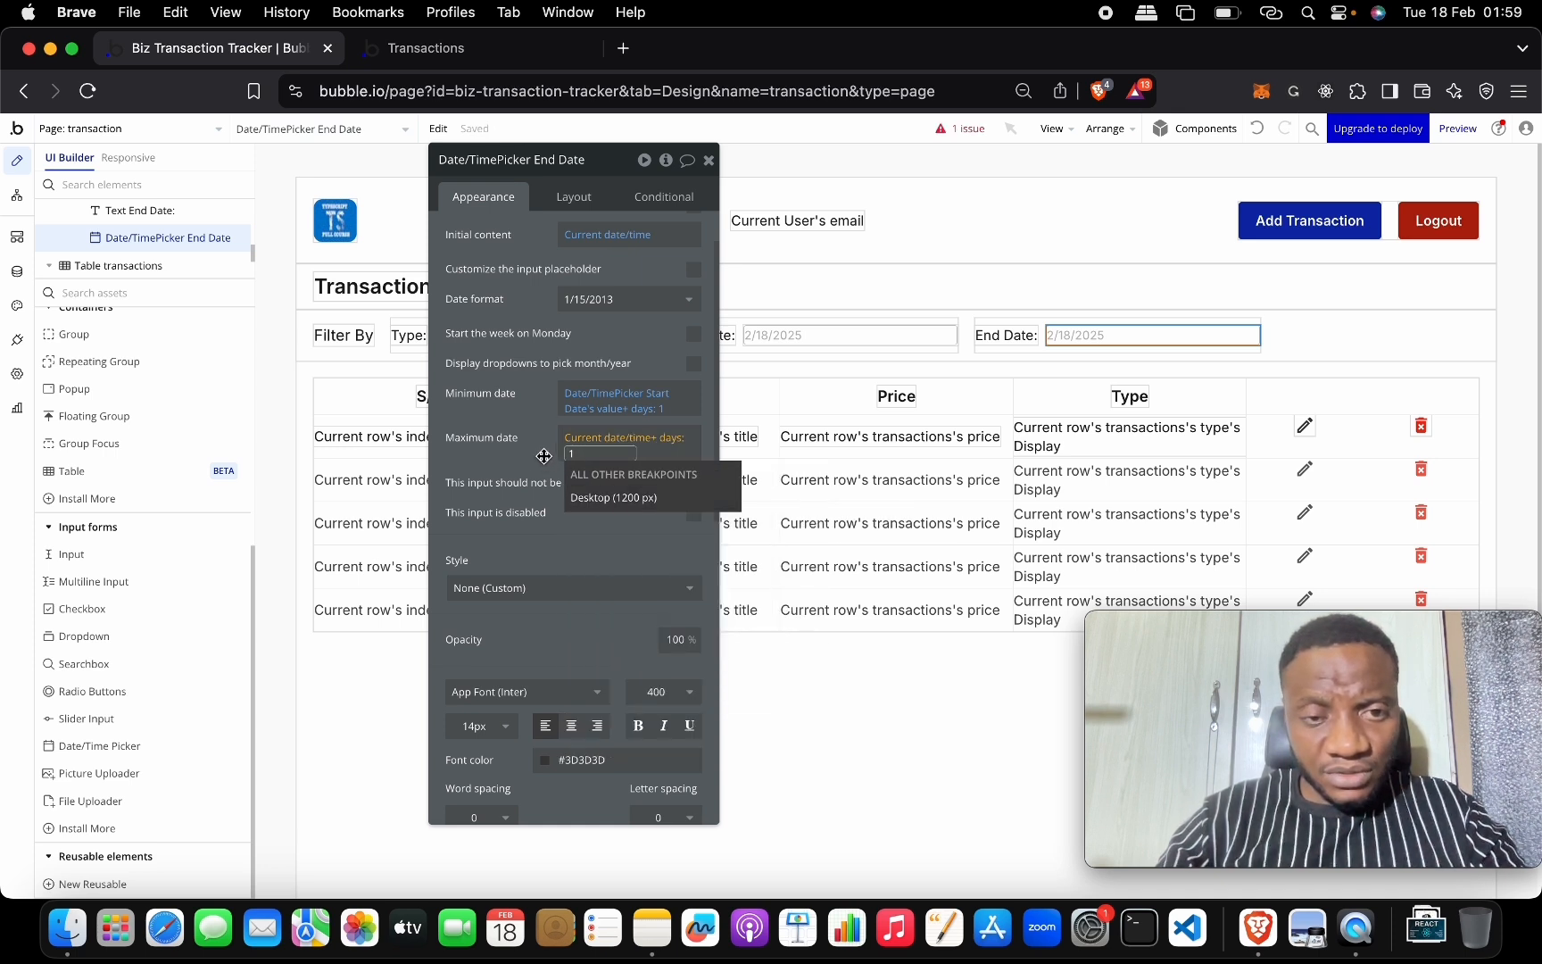
{"action": "left_click", "coordinate": [538, 450]}
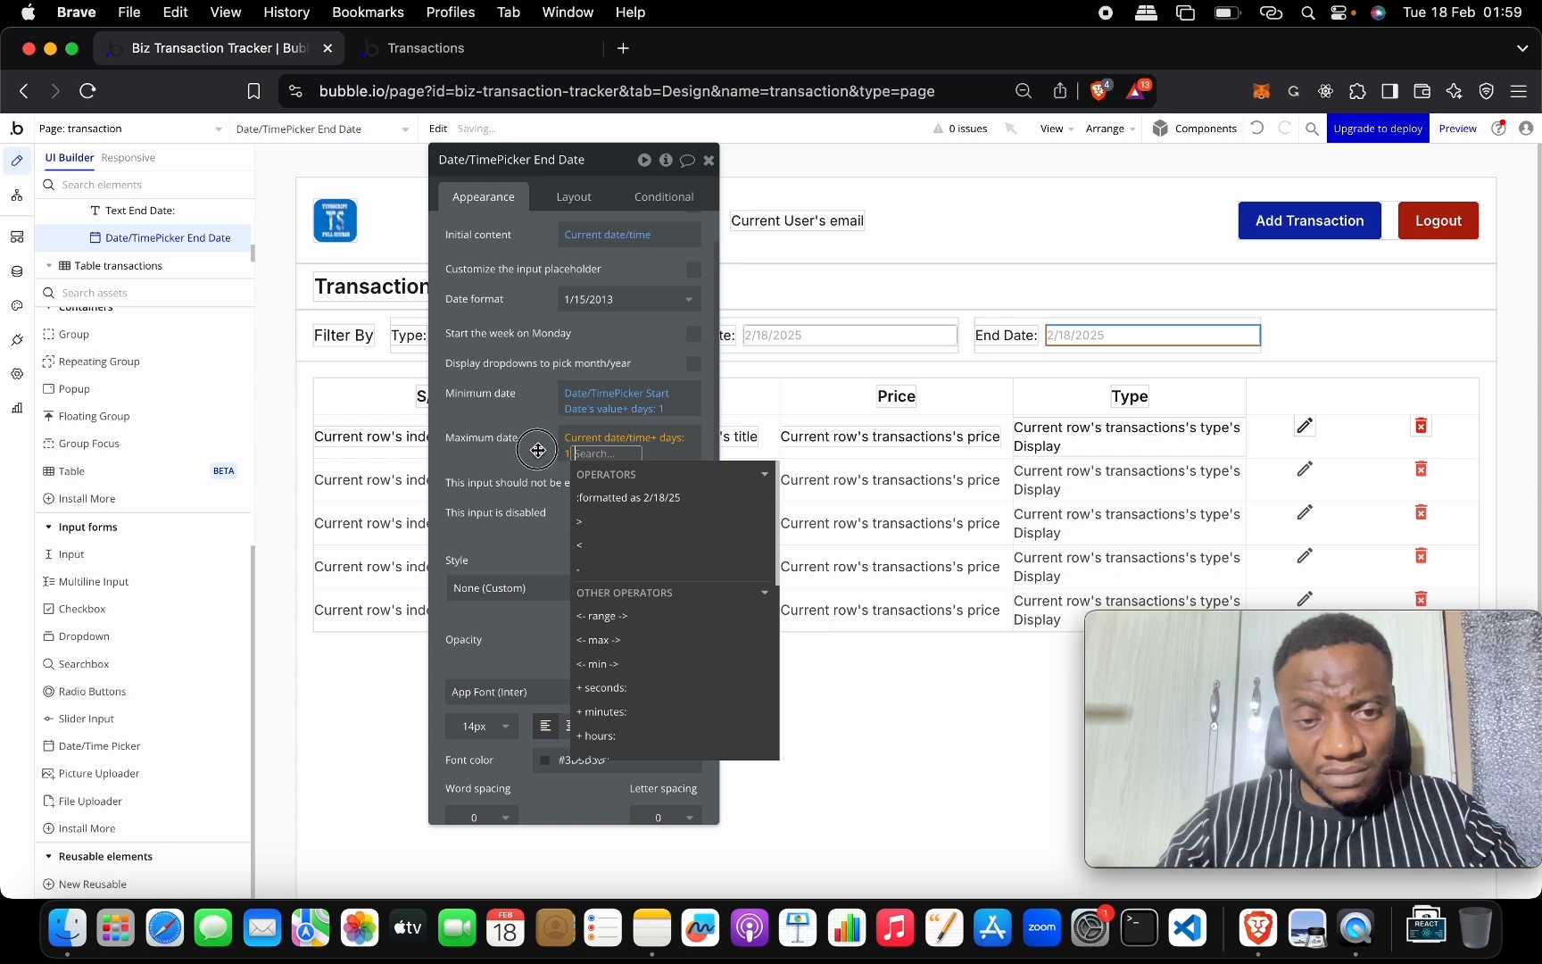
{"action": "left_click", "coordinate": [536, 449]}
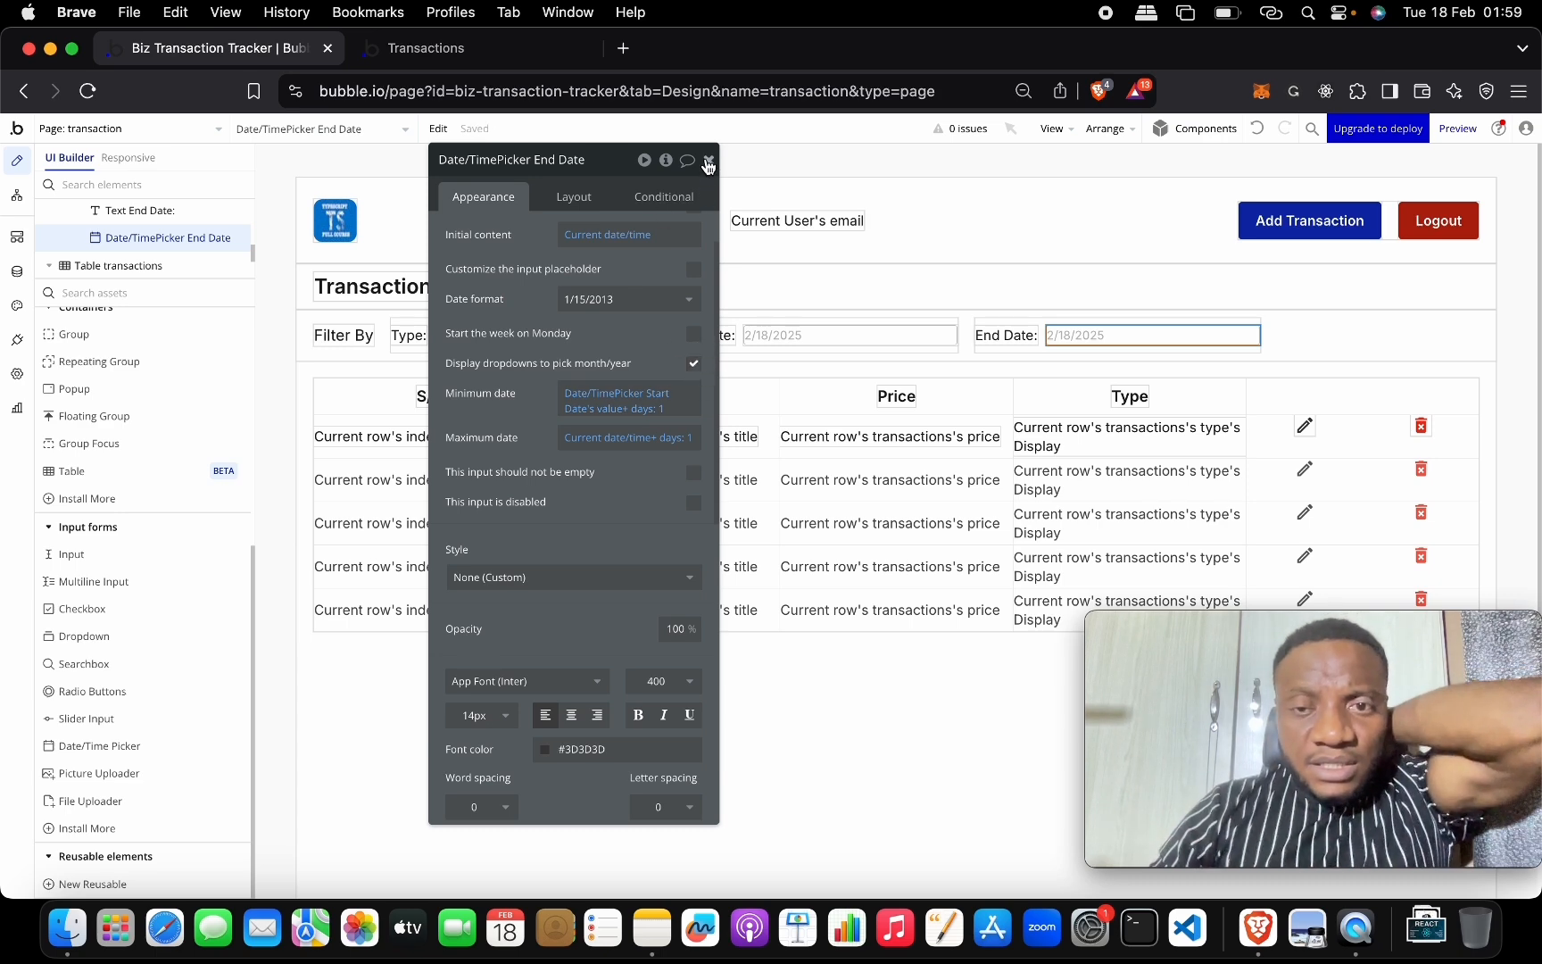
{"action": "left_click", "coordinate": [543, 52]}
Reload the live page and check the date calendars, keeping Start Feb 18 and End Feb 19.
{"action": "left_click", "coordinate": [582, 141]}
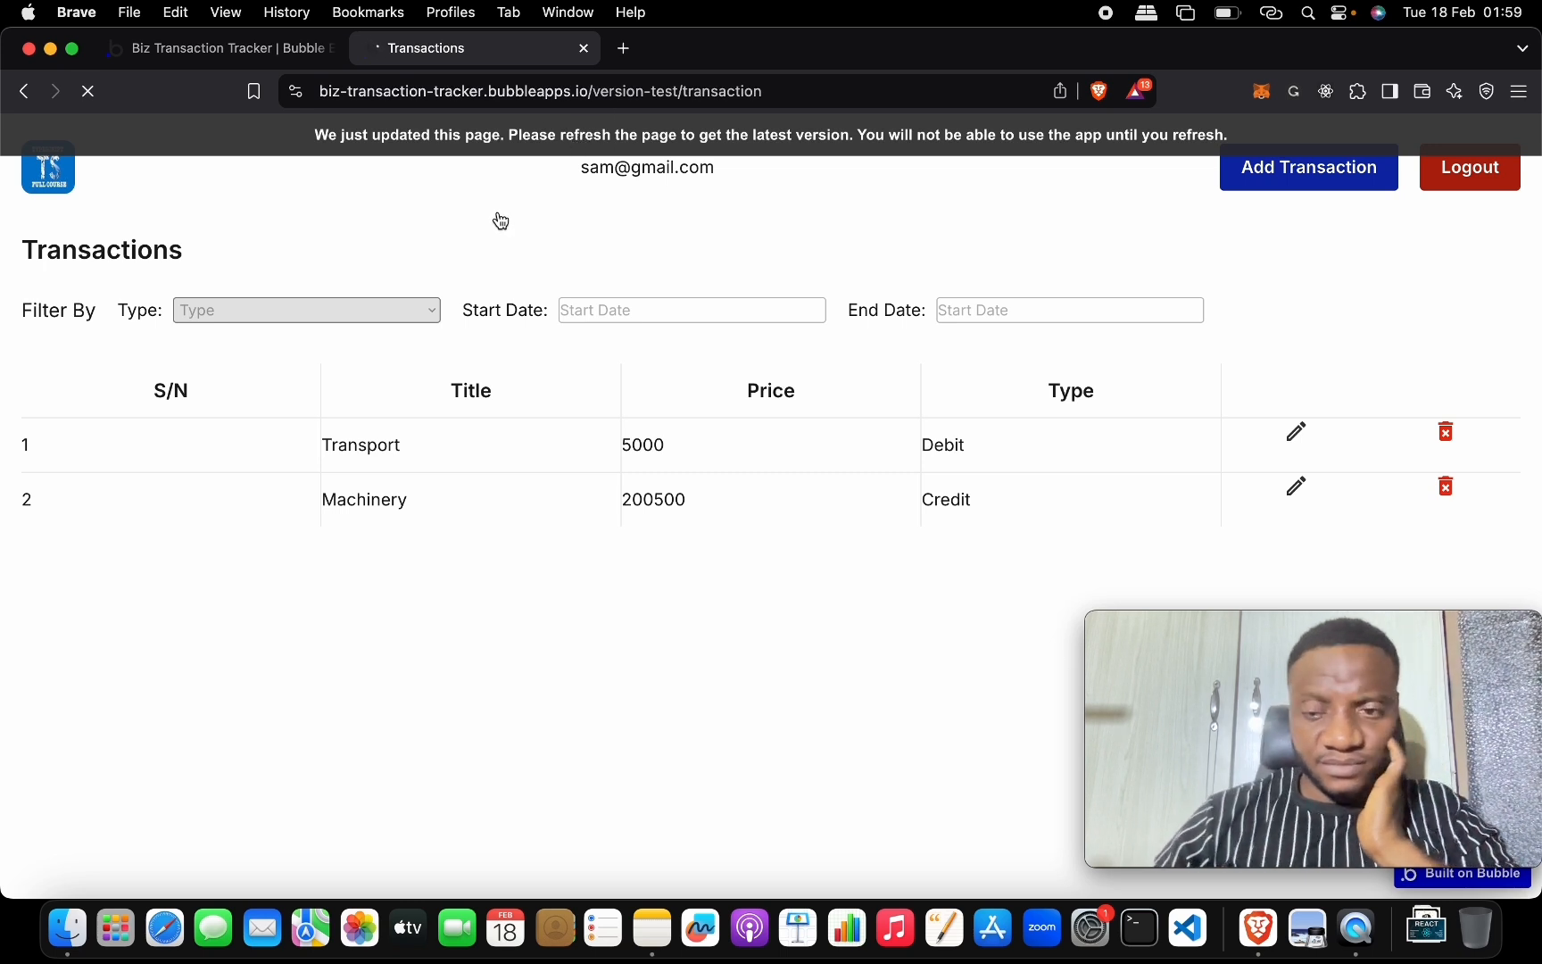
{"action": "left_click", "coordinate": [435, 317]}
{"action": "left_click", "coordinate": [476, 262]}
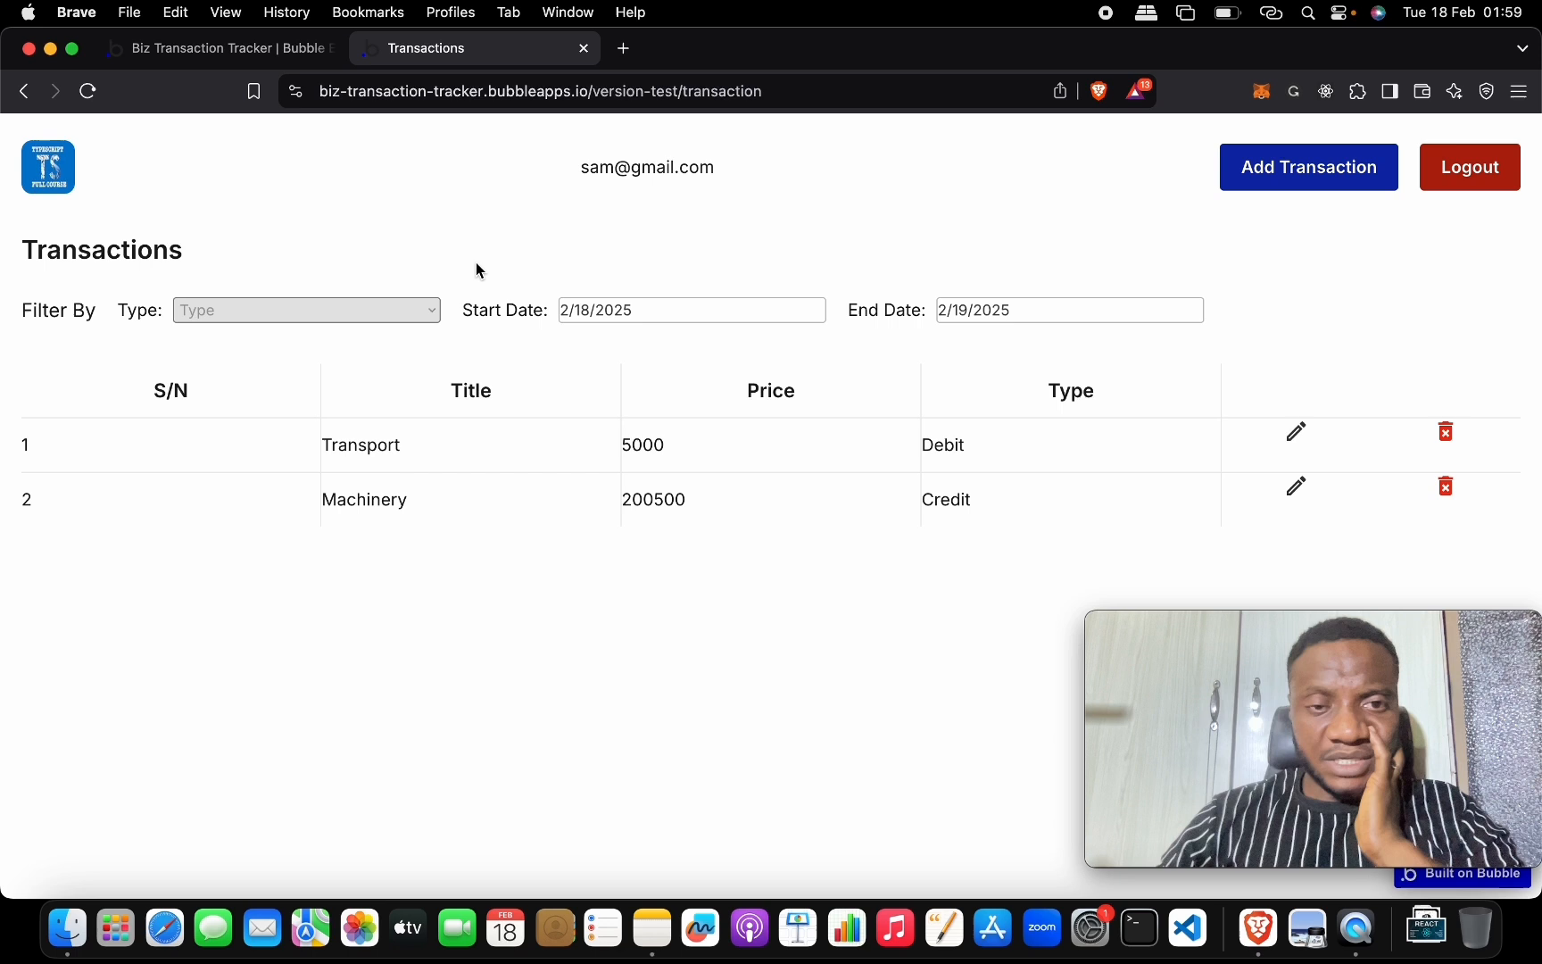
{"action": "left_click", "coordinate": [639, 315]}
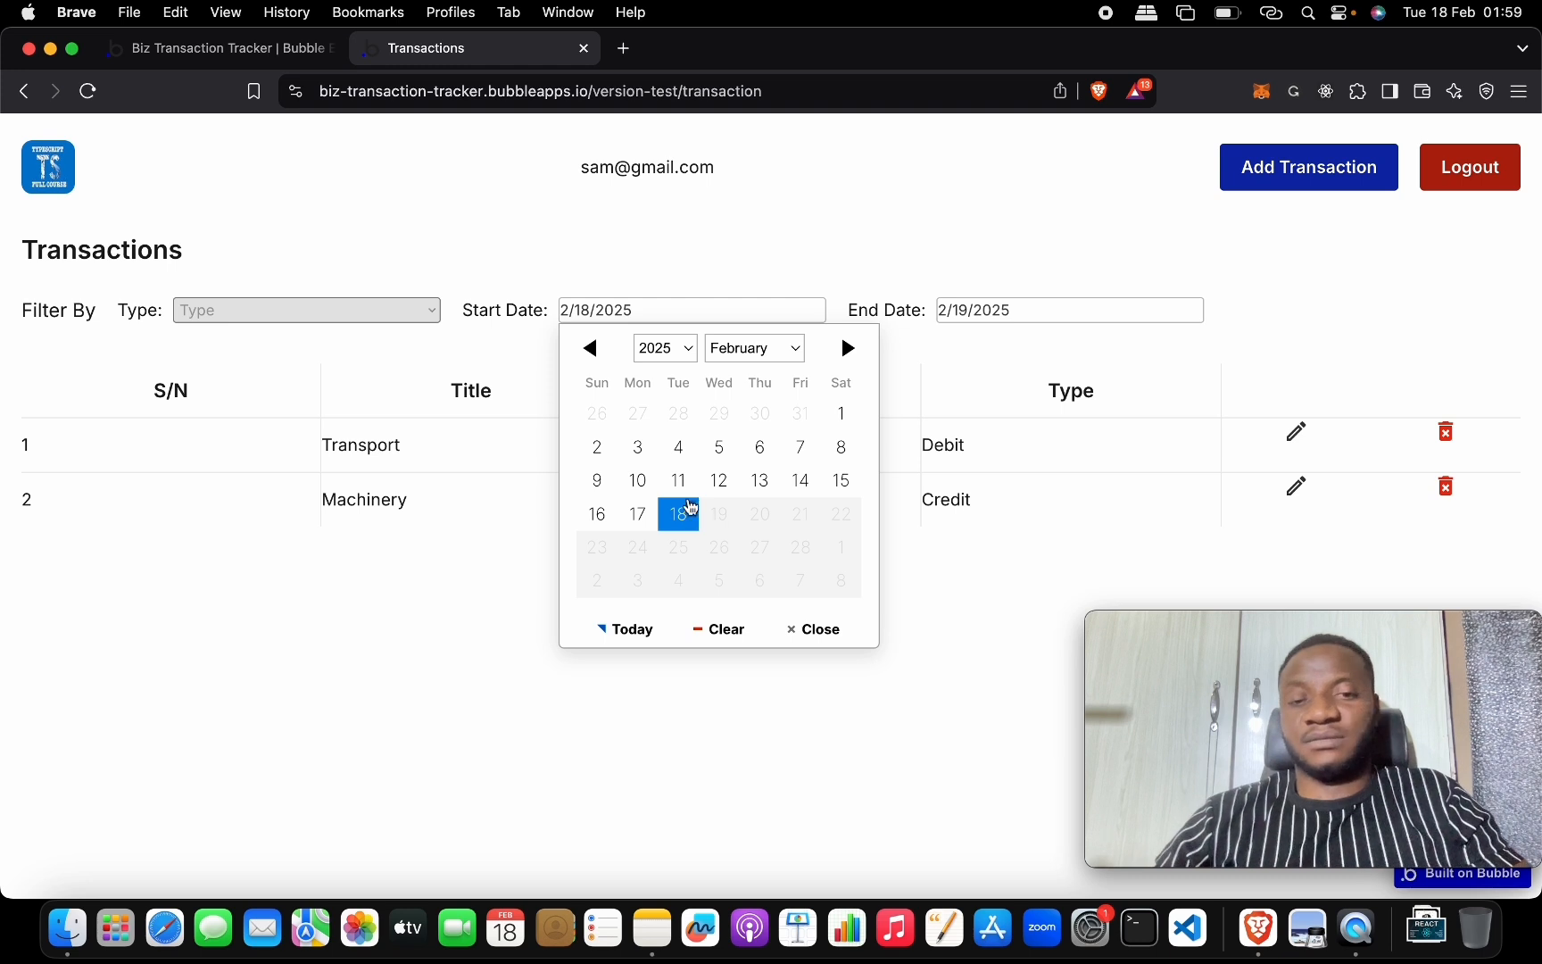
{"action": "left_click", "coordinate": [967, 310]}
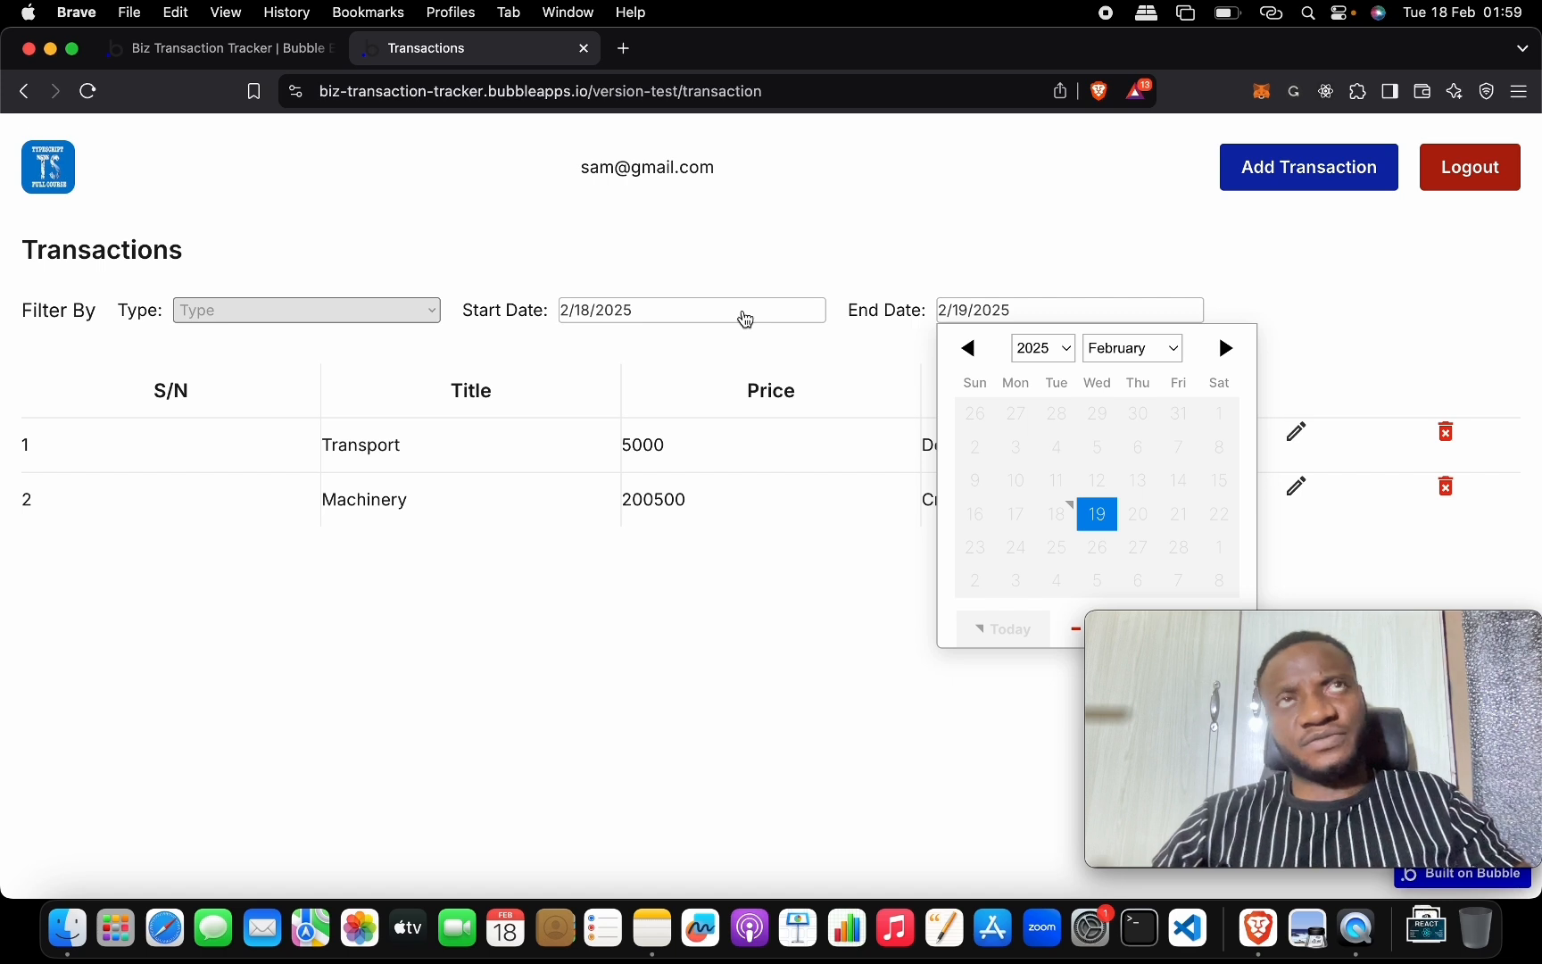
{"action": "left_click", "coordinate": [711, 316]}
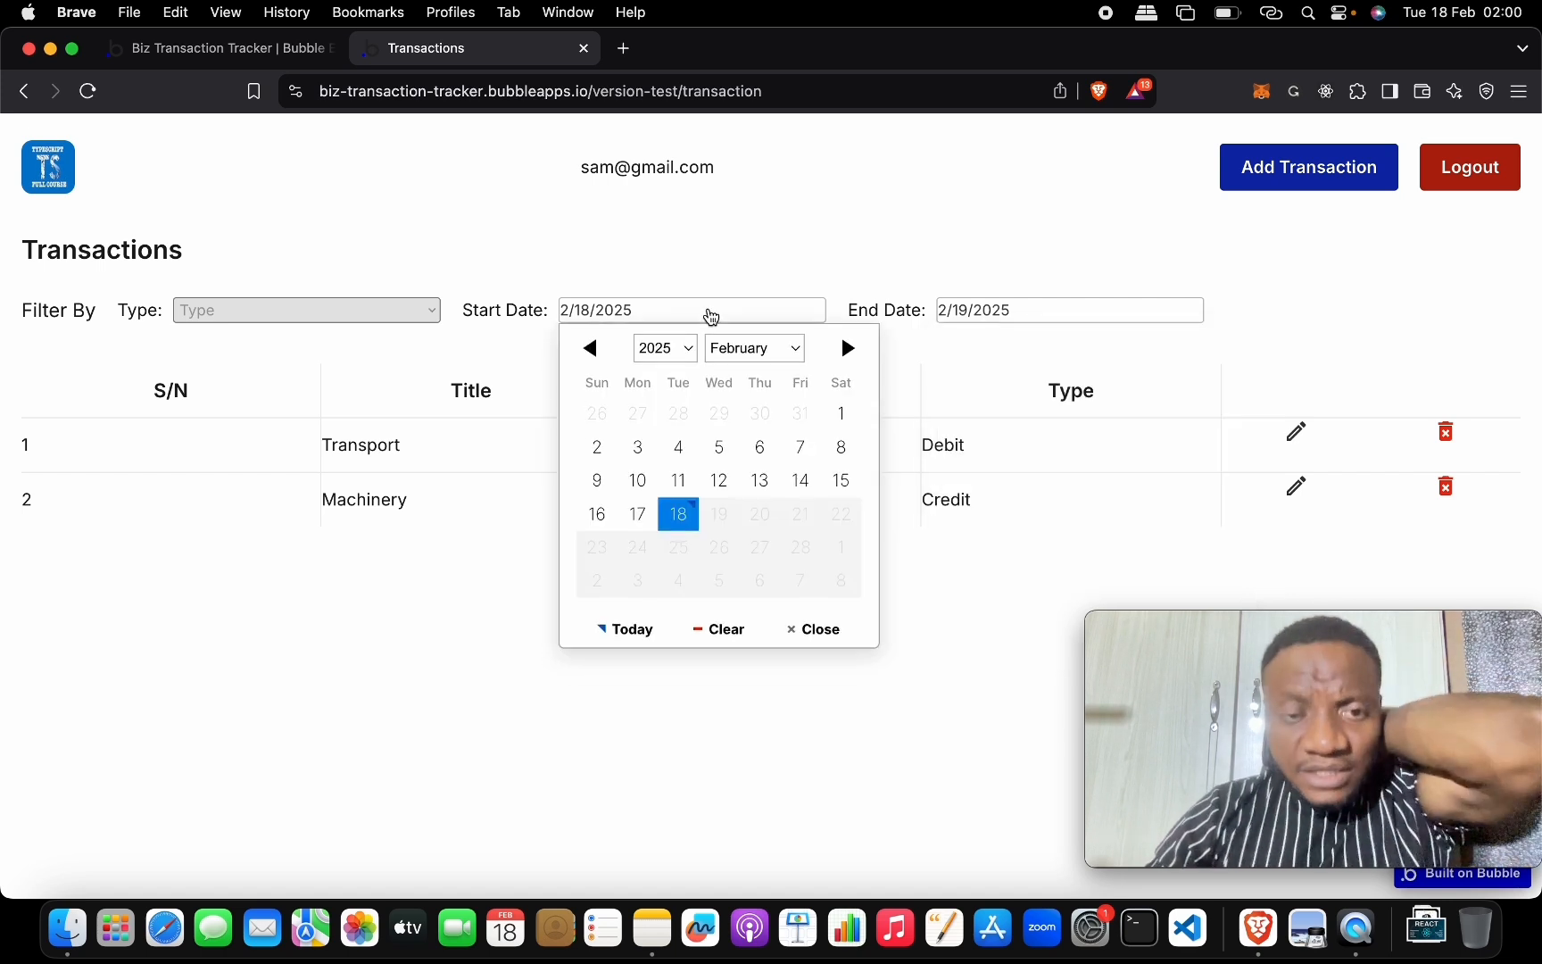
{"action": "left_click", "coordinate": [680, 516]}
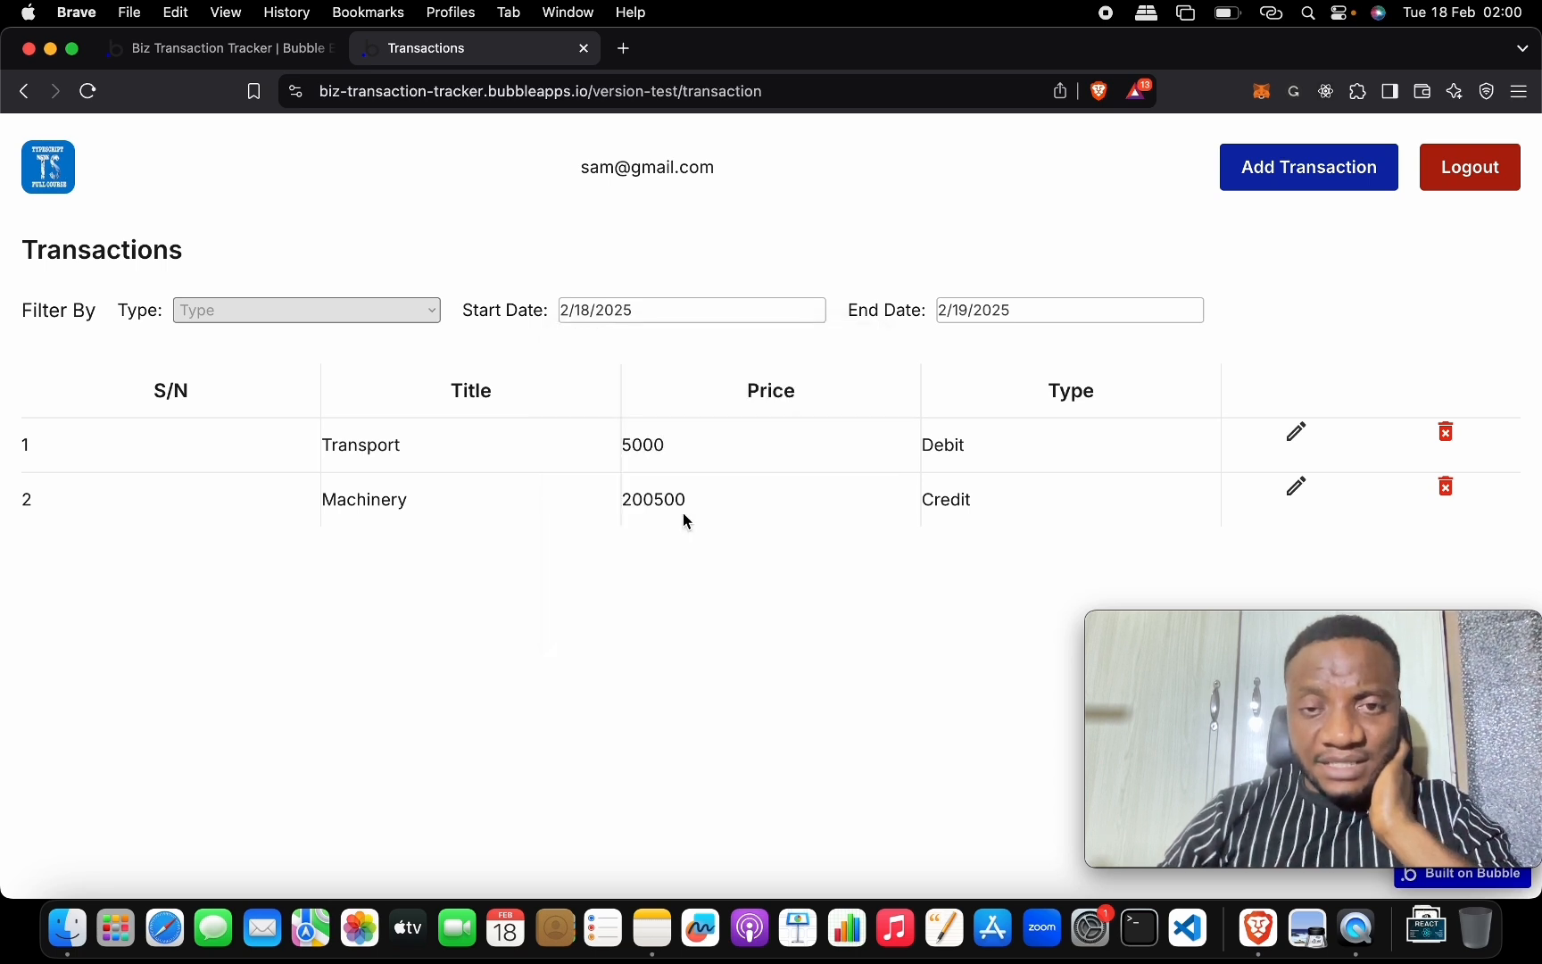
{"action": "left_click", "coordinate": [980, 310]}
{"action": "left_click", "coordinate": [1105, 516]}
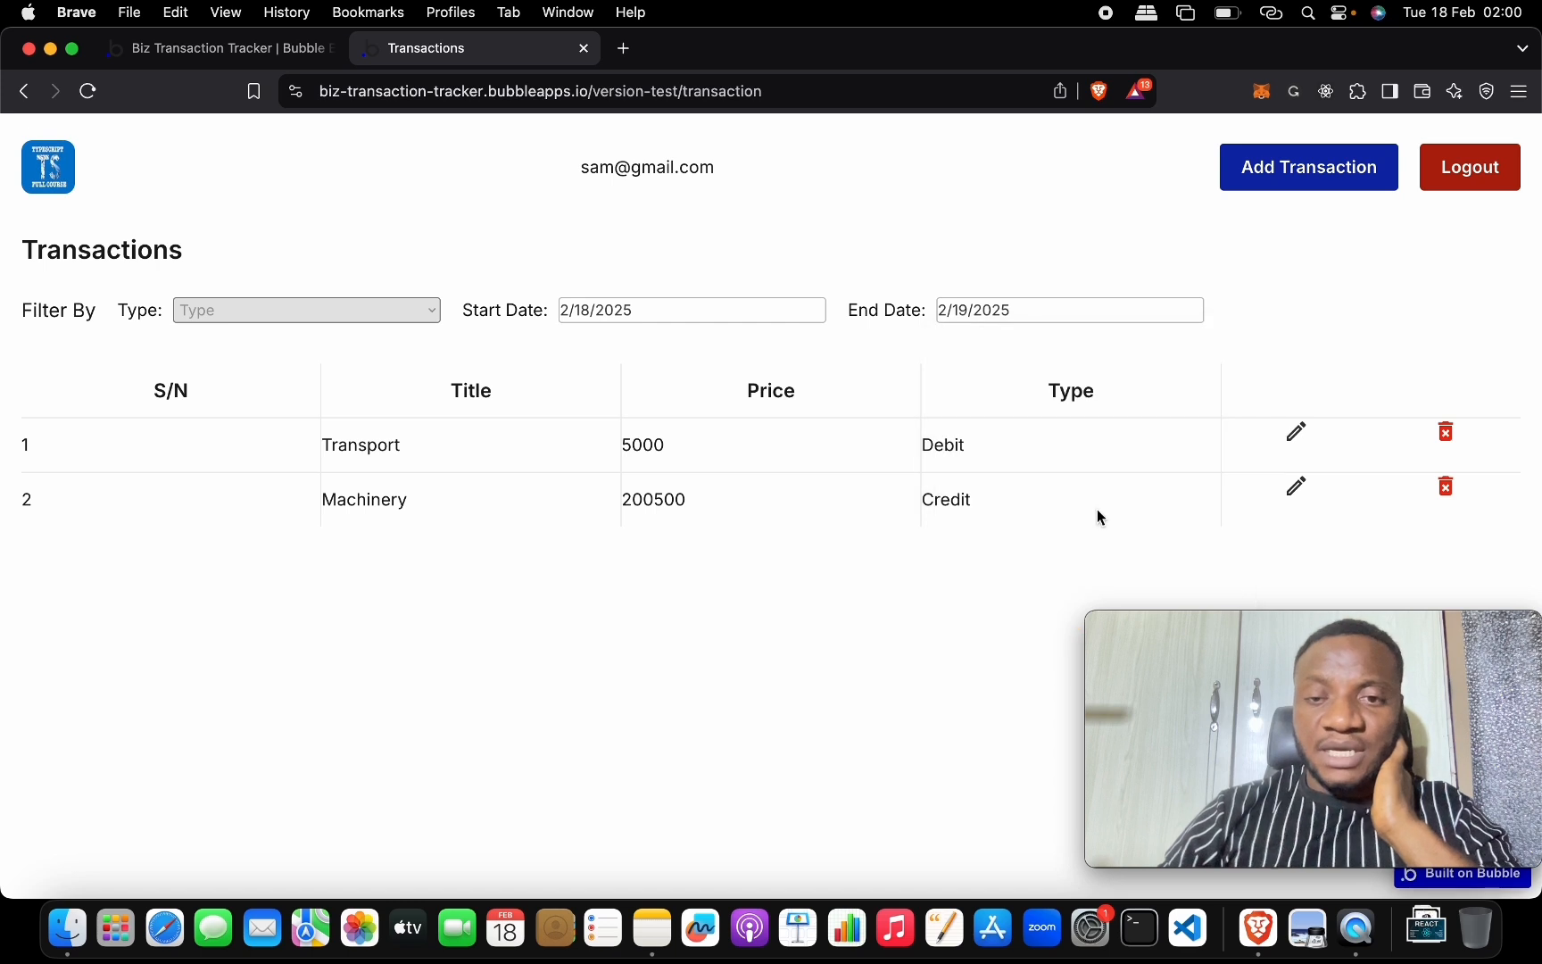
{"action": "left_click", "coordinate": [1003, 314]}
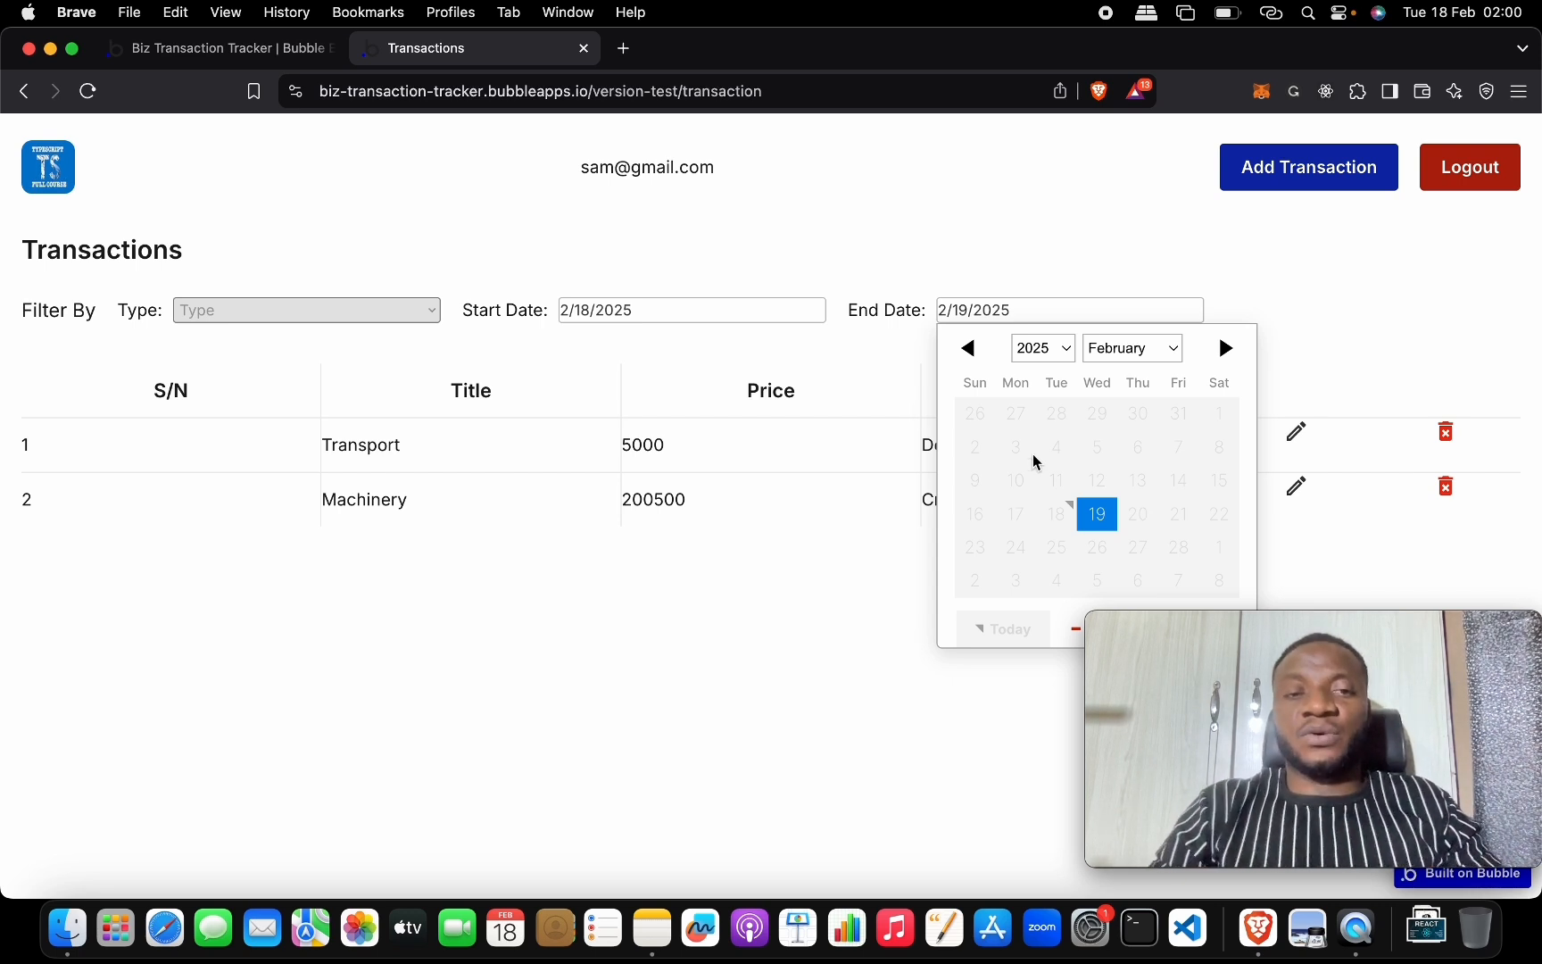
Change Start Date to February 1, 2025 and check the End Date calendar's allowed days.
{"action": "left_click", "coordinate": [697, 310]}
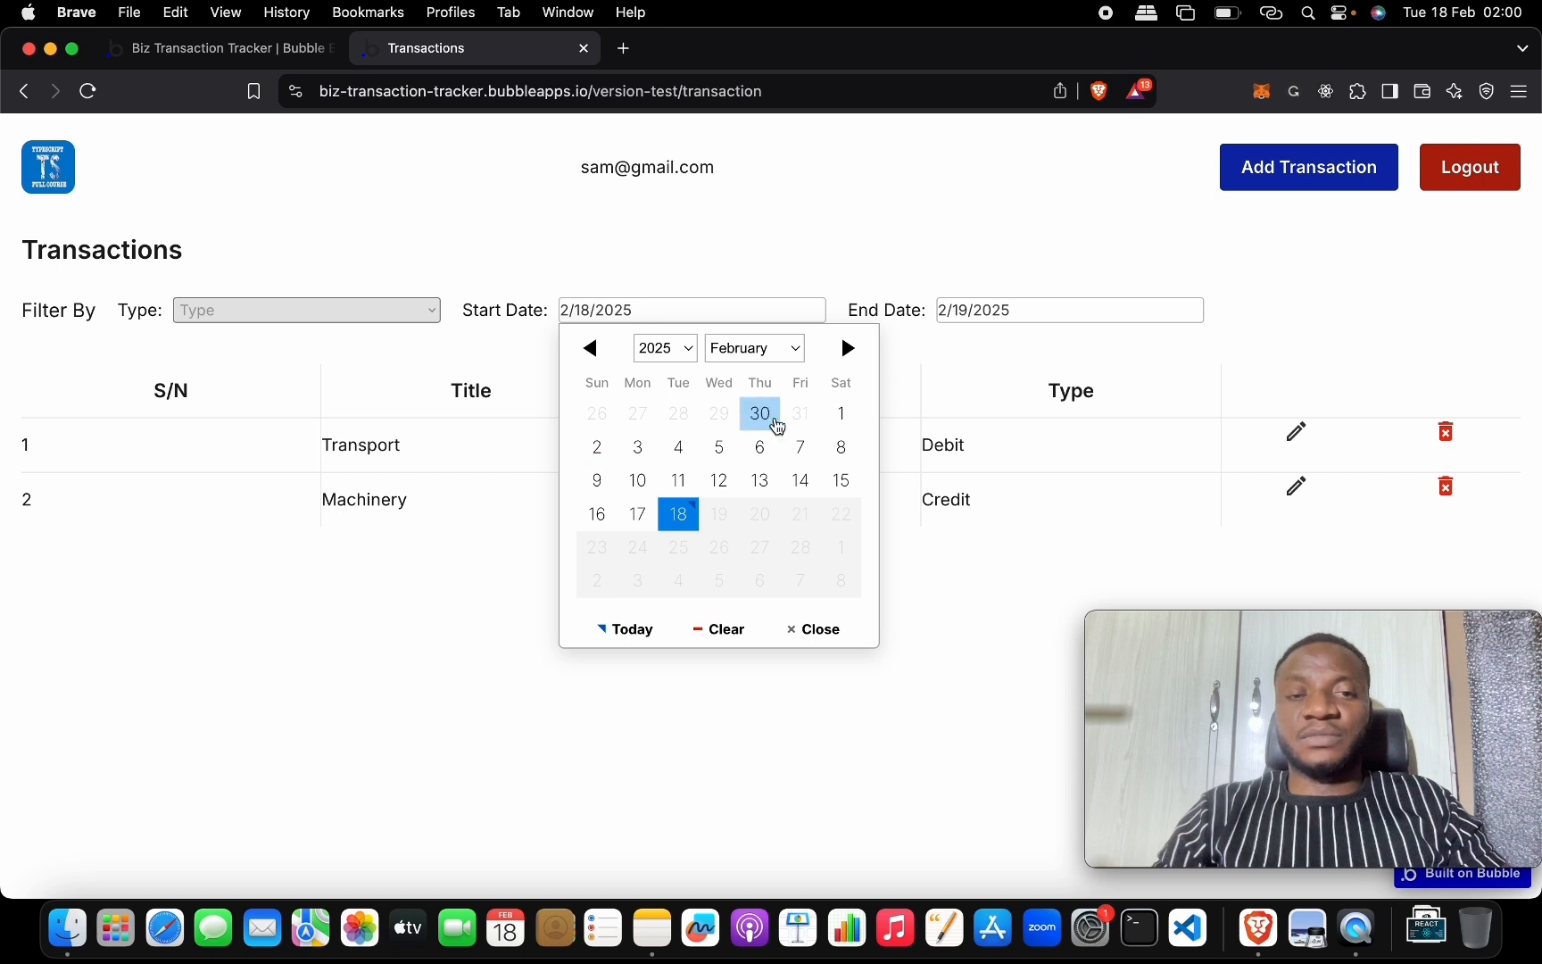
{"action": "left_click", "coordinate": [844, 423]}
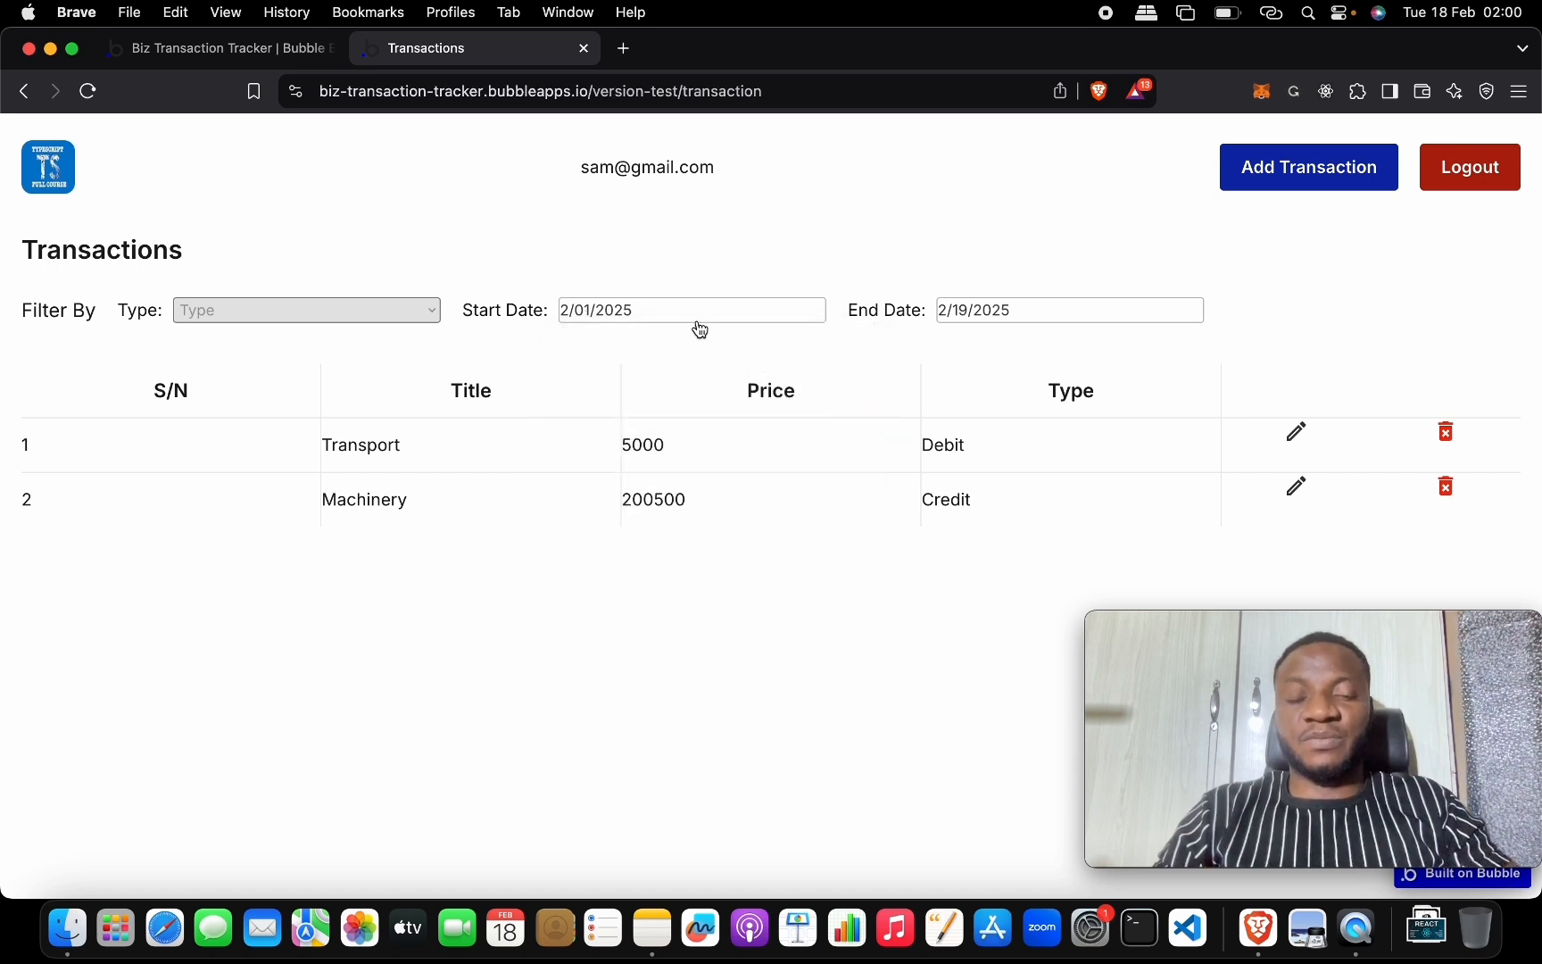
{"action": "left_click", "coordinate": [980, 310]}
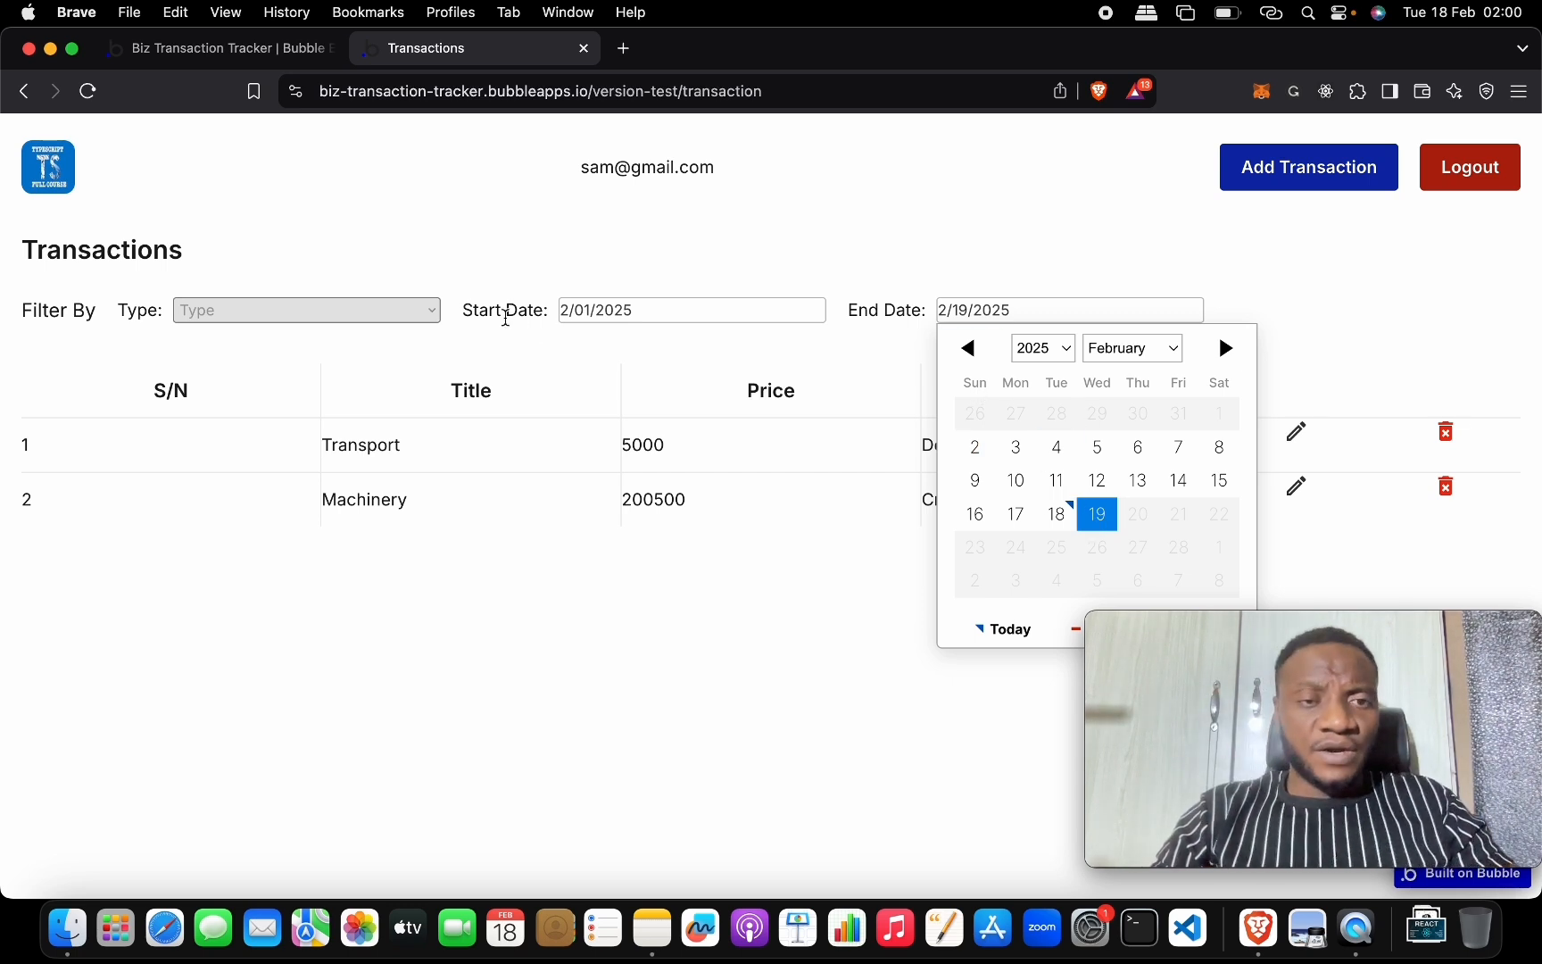
Back in the editor, open the transactions table's Search for transactions.
{"action": "left_click", "coordinate": [276, 55]}
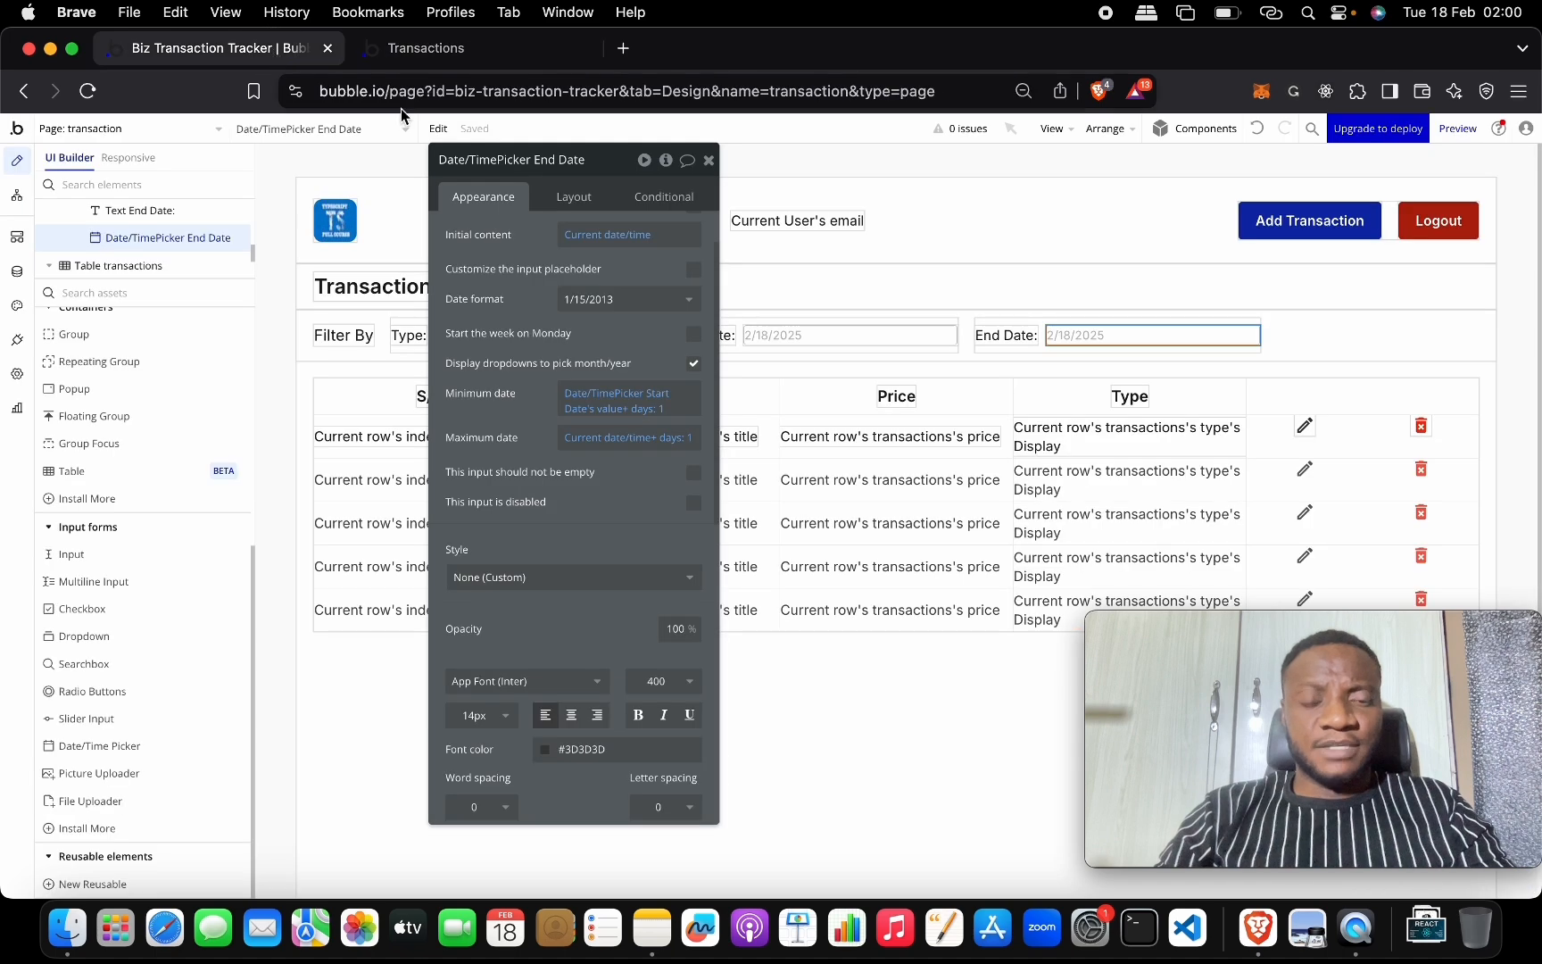
{"action": "left_click", "coordinate": [703, 164]}
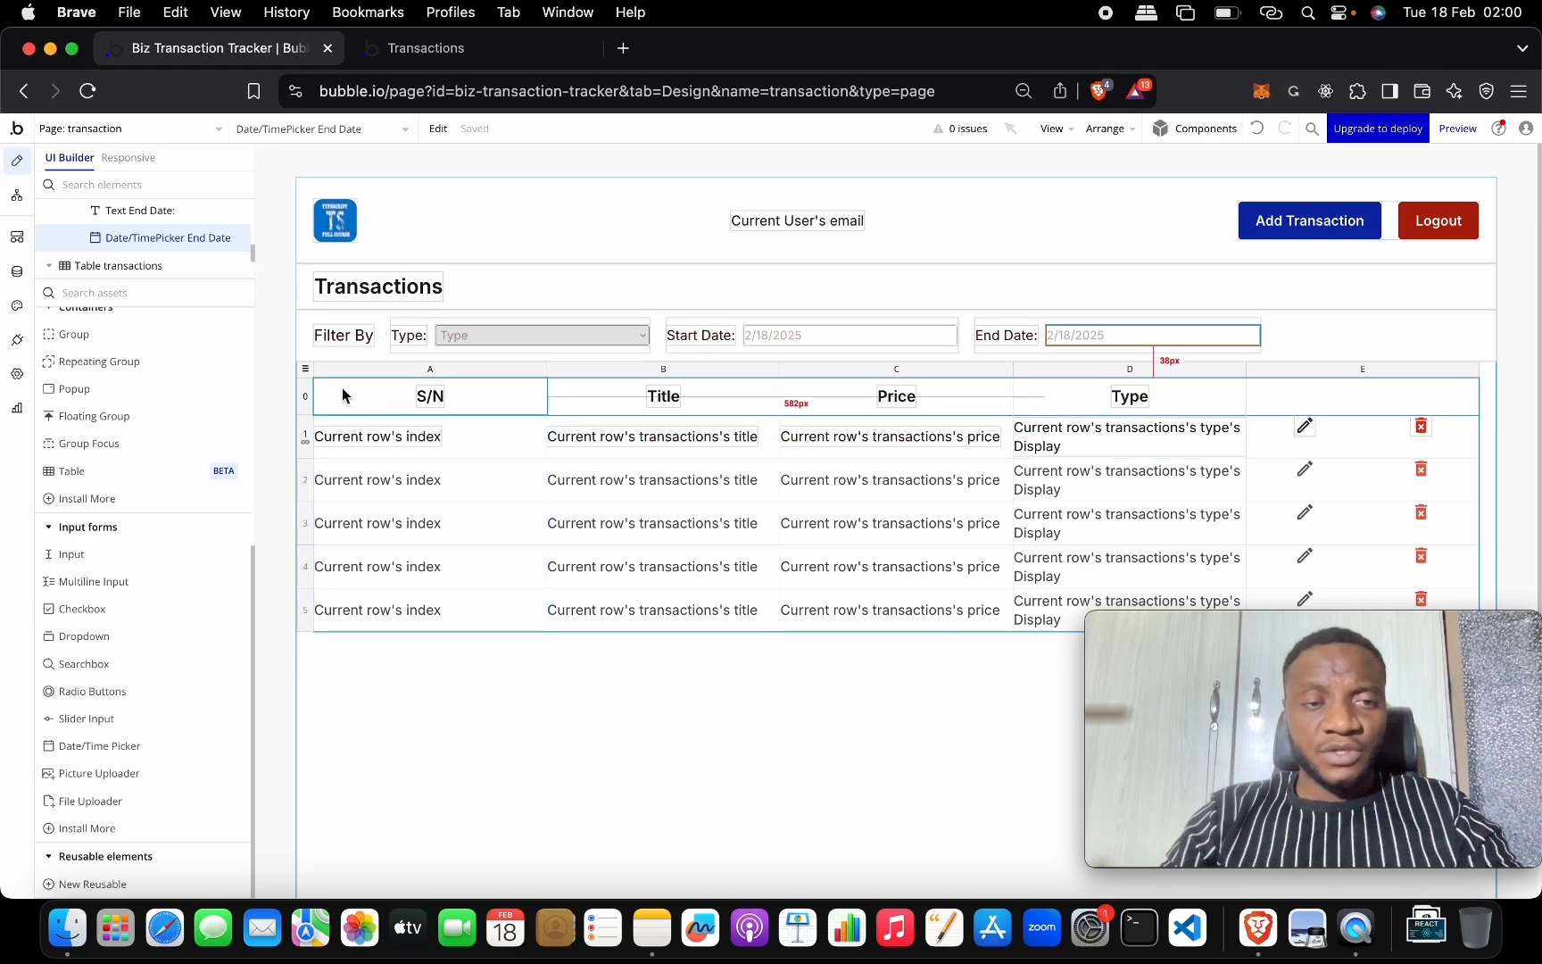
{"action": "double_click", "coordinate": [304, 370]}
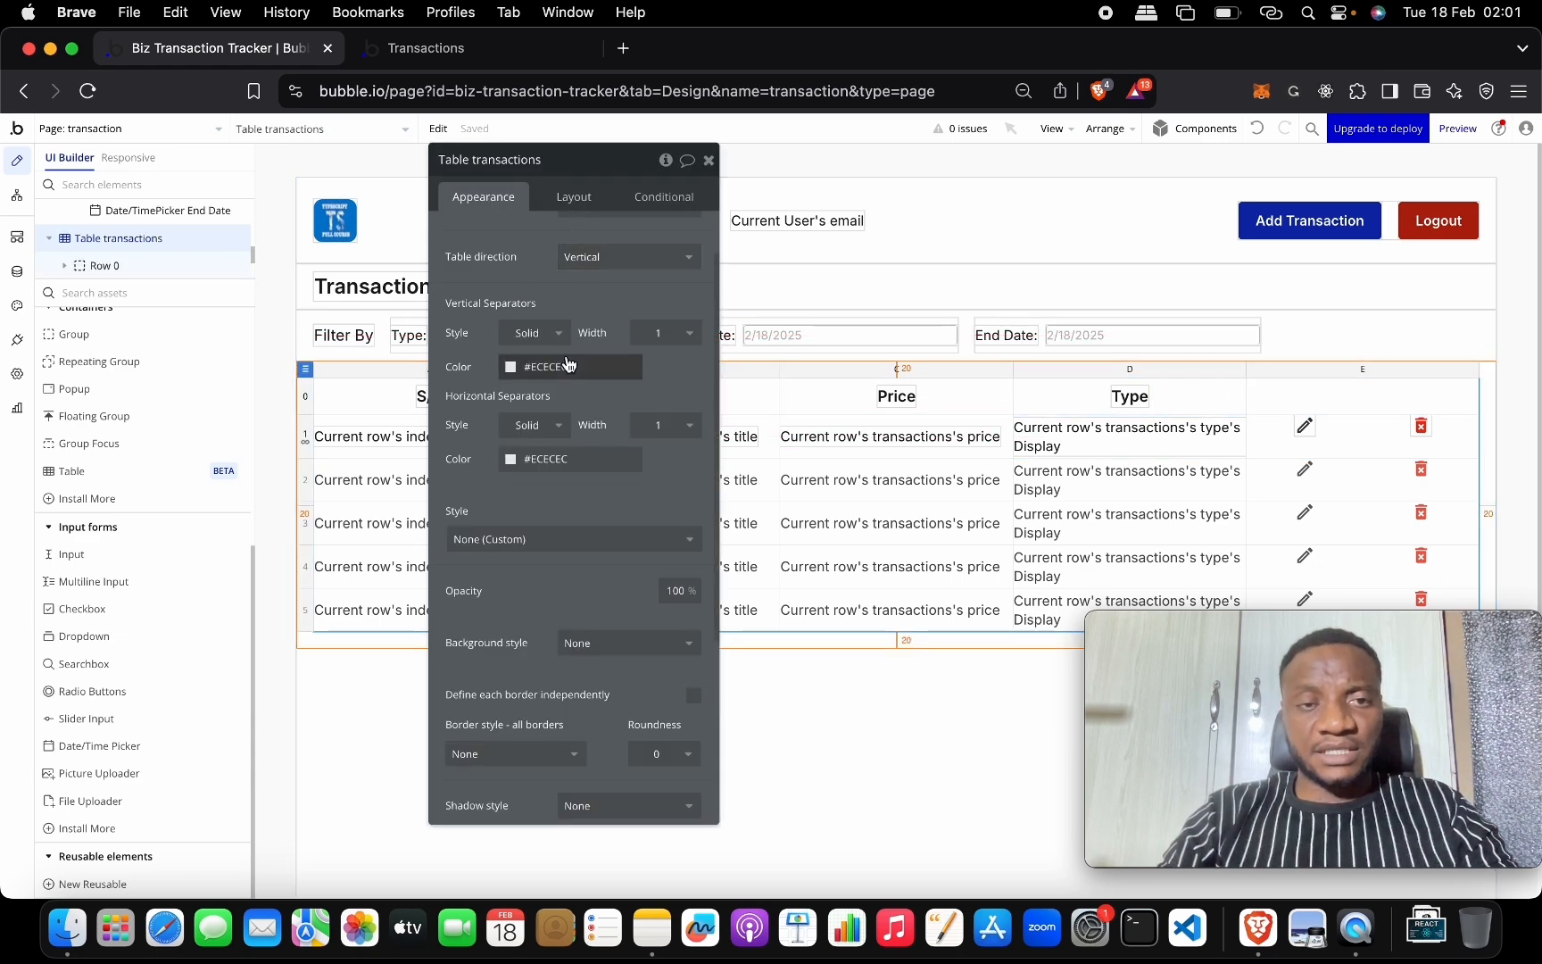
{"action": "scroll", "coordinate": [567, 364], "scroll_direction": "up", "scroll_amount": 2}
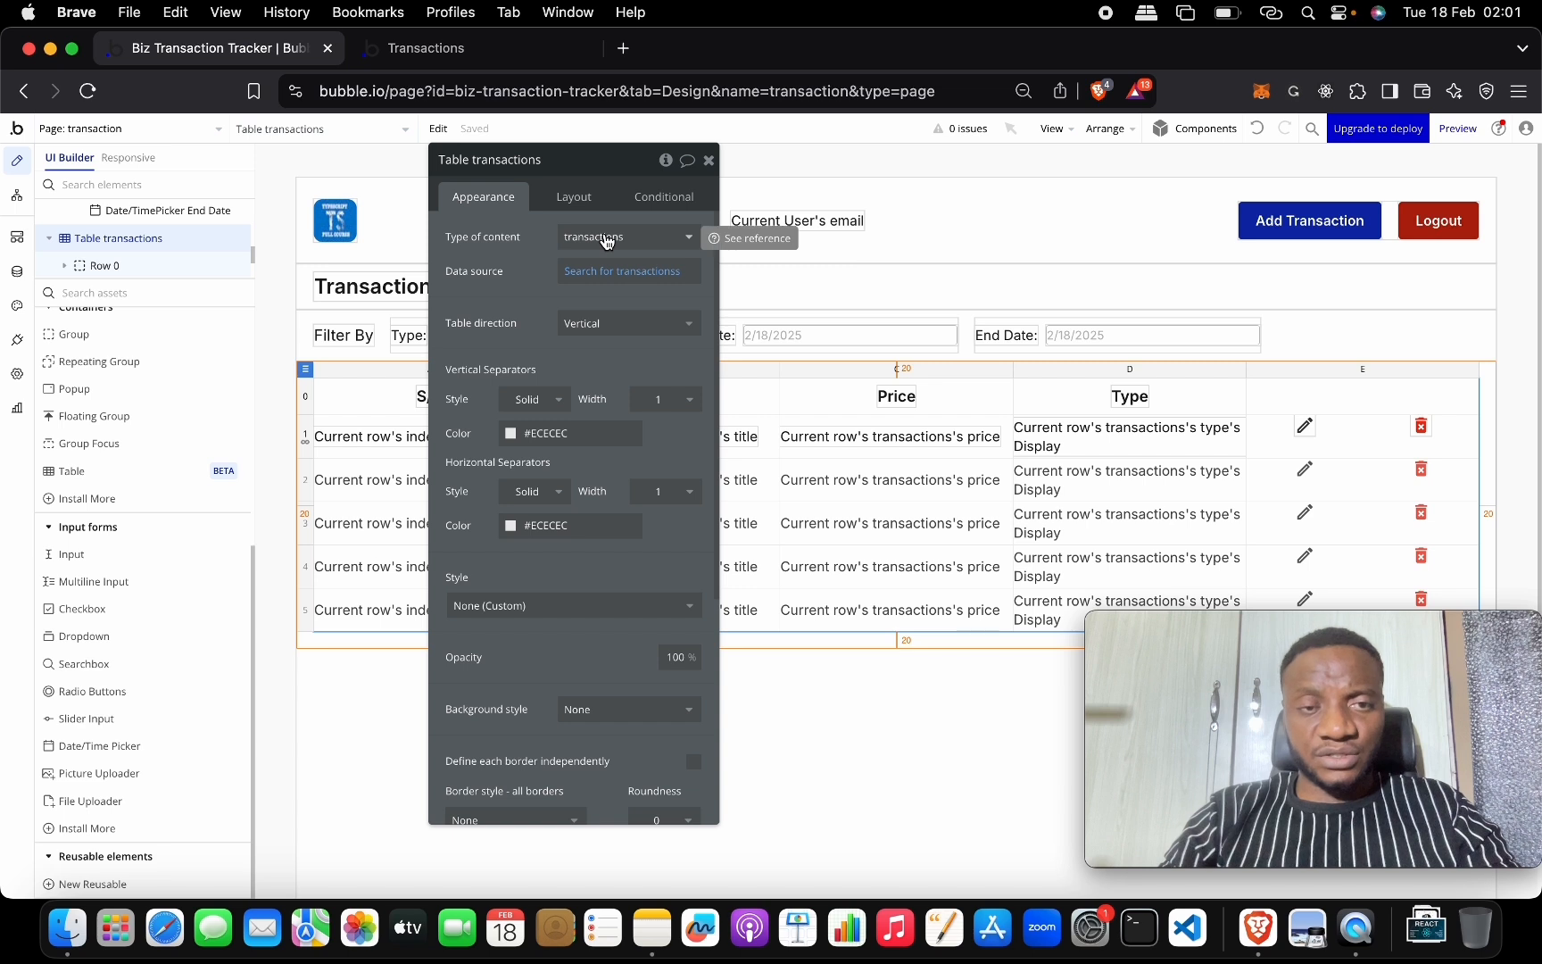
{"action": "left_click", "coordinate": [636, 276]}
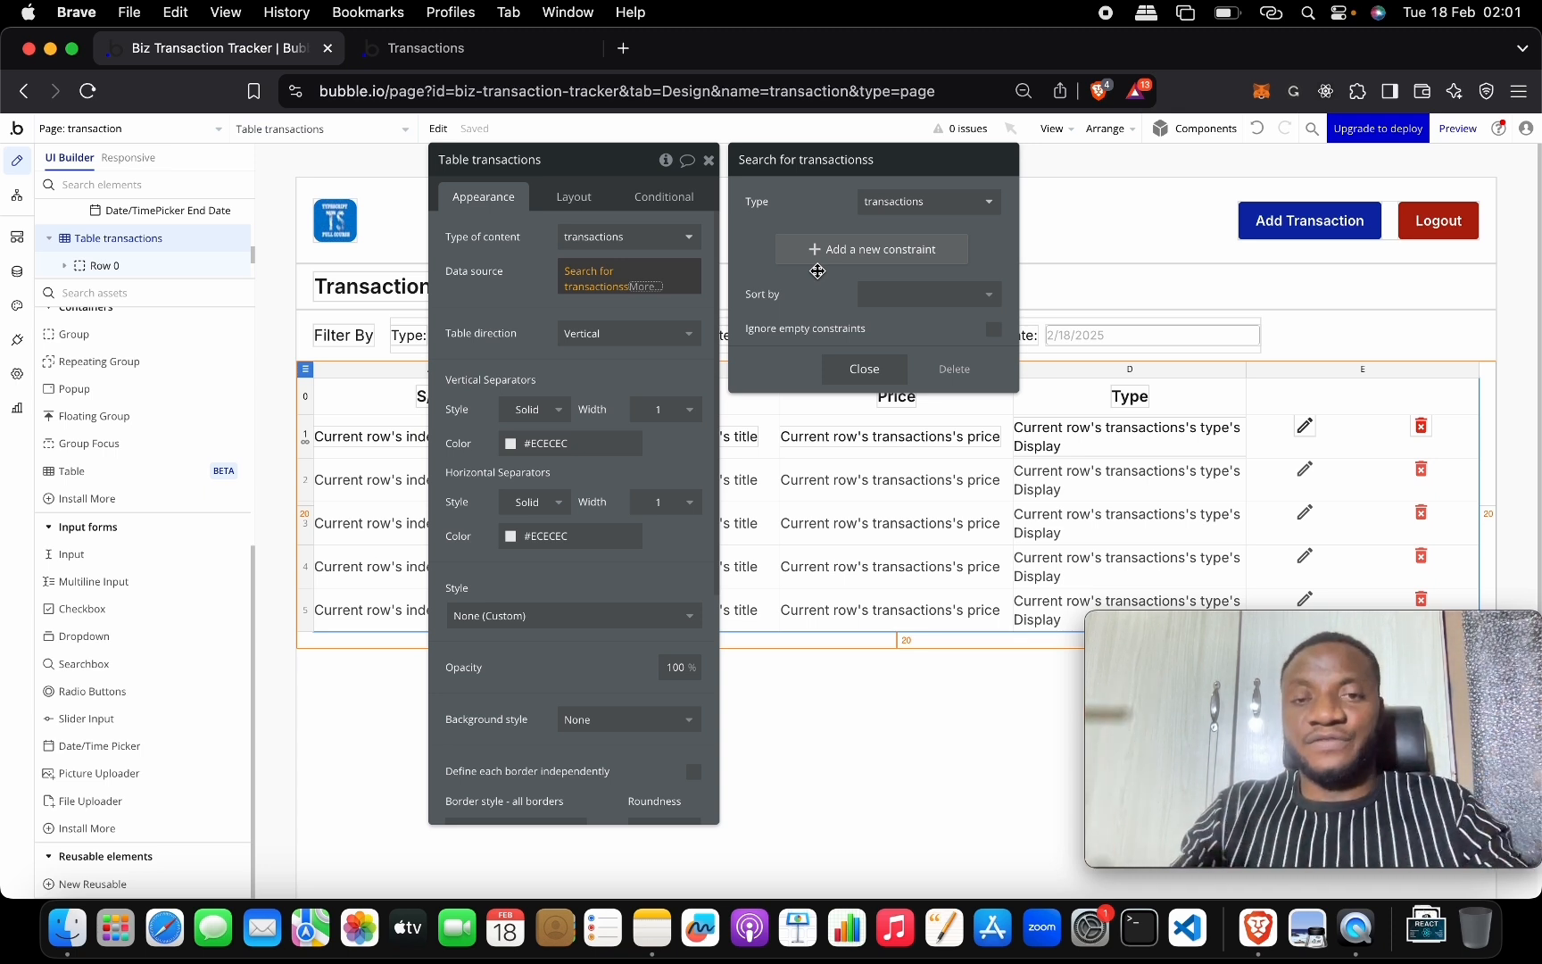
Add a 'type =' constraint to the search and bring up the Type dropdown's settings.
{"action": "left_click", "coordinate": [816, 249]}
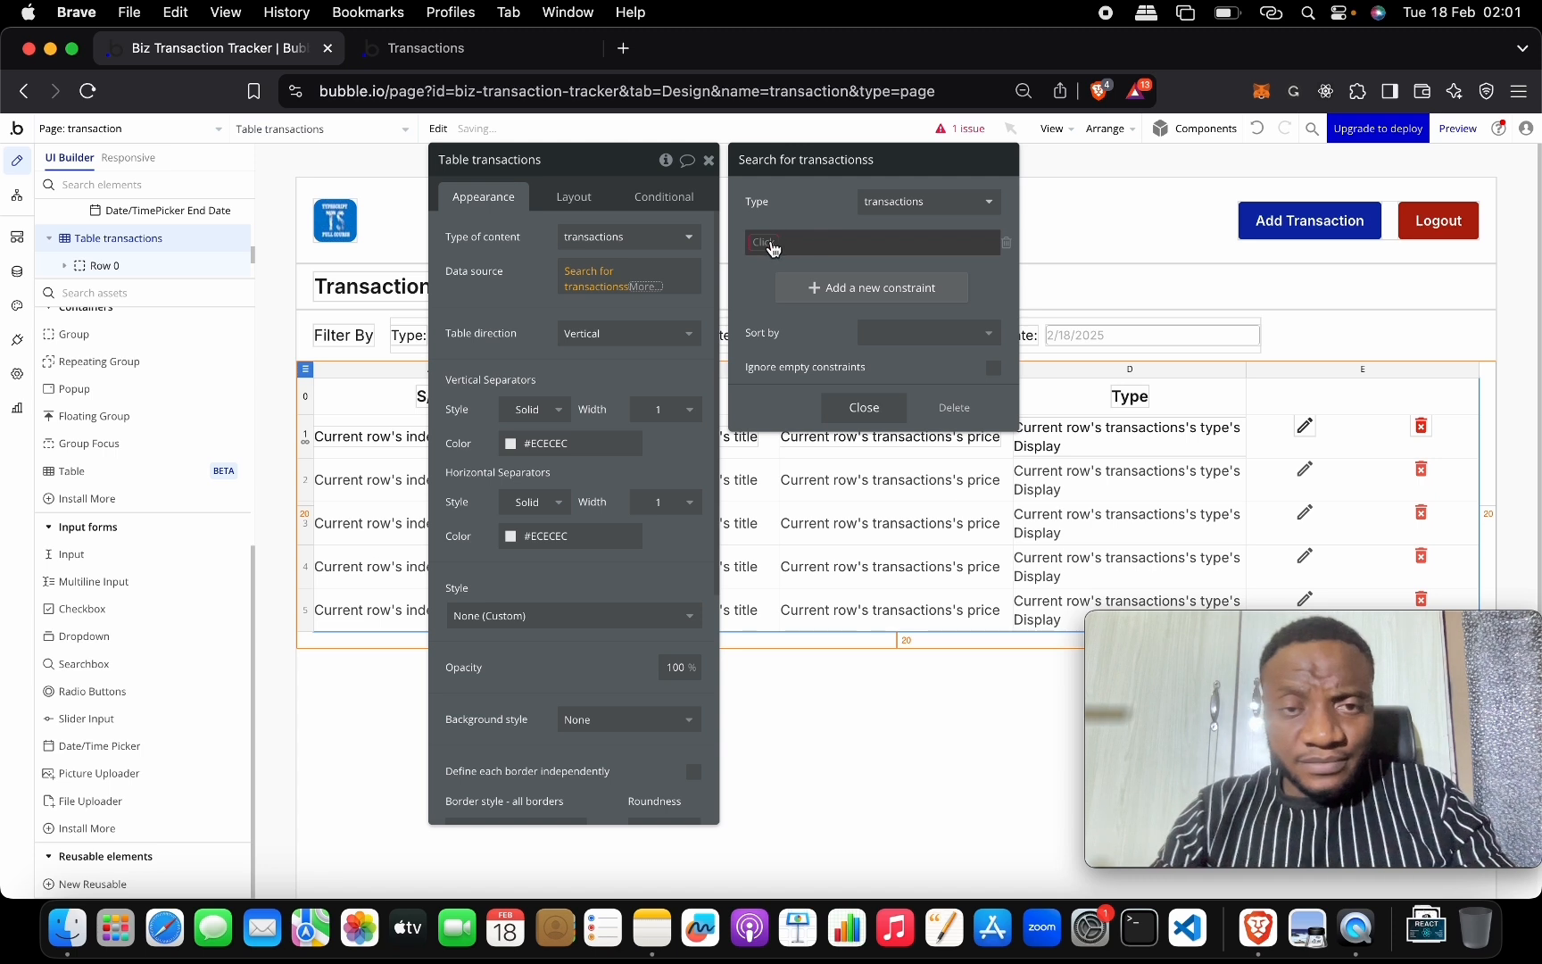
{"action": "left_click", "coordinate": [771, 246]}
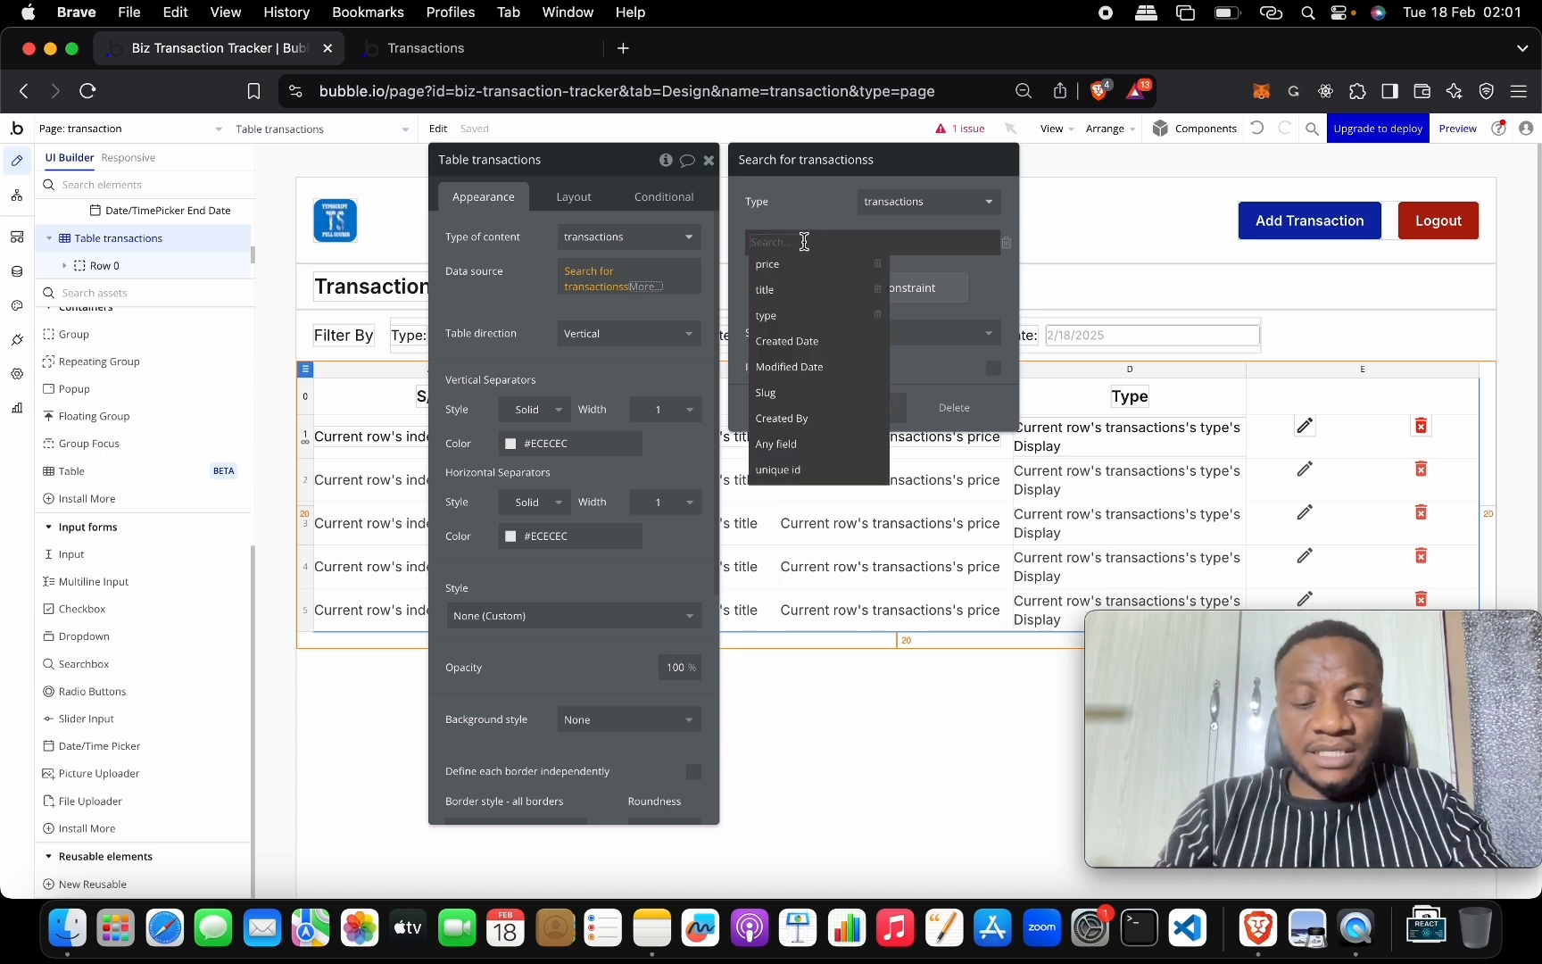
{"action": "type", "text": "ty"}
{"action": "left_click", "coordinate": [797, 265]}
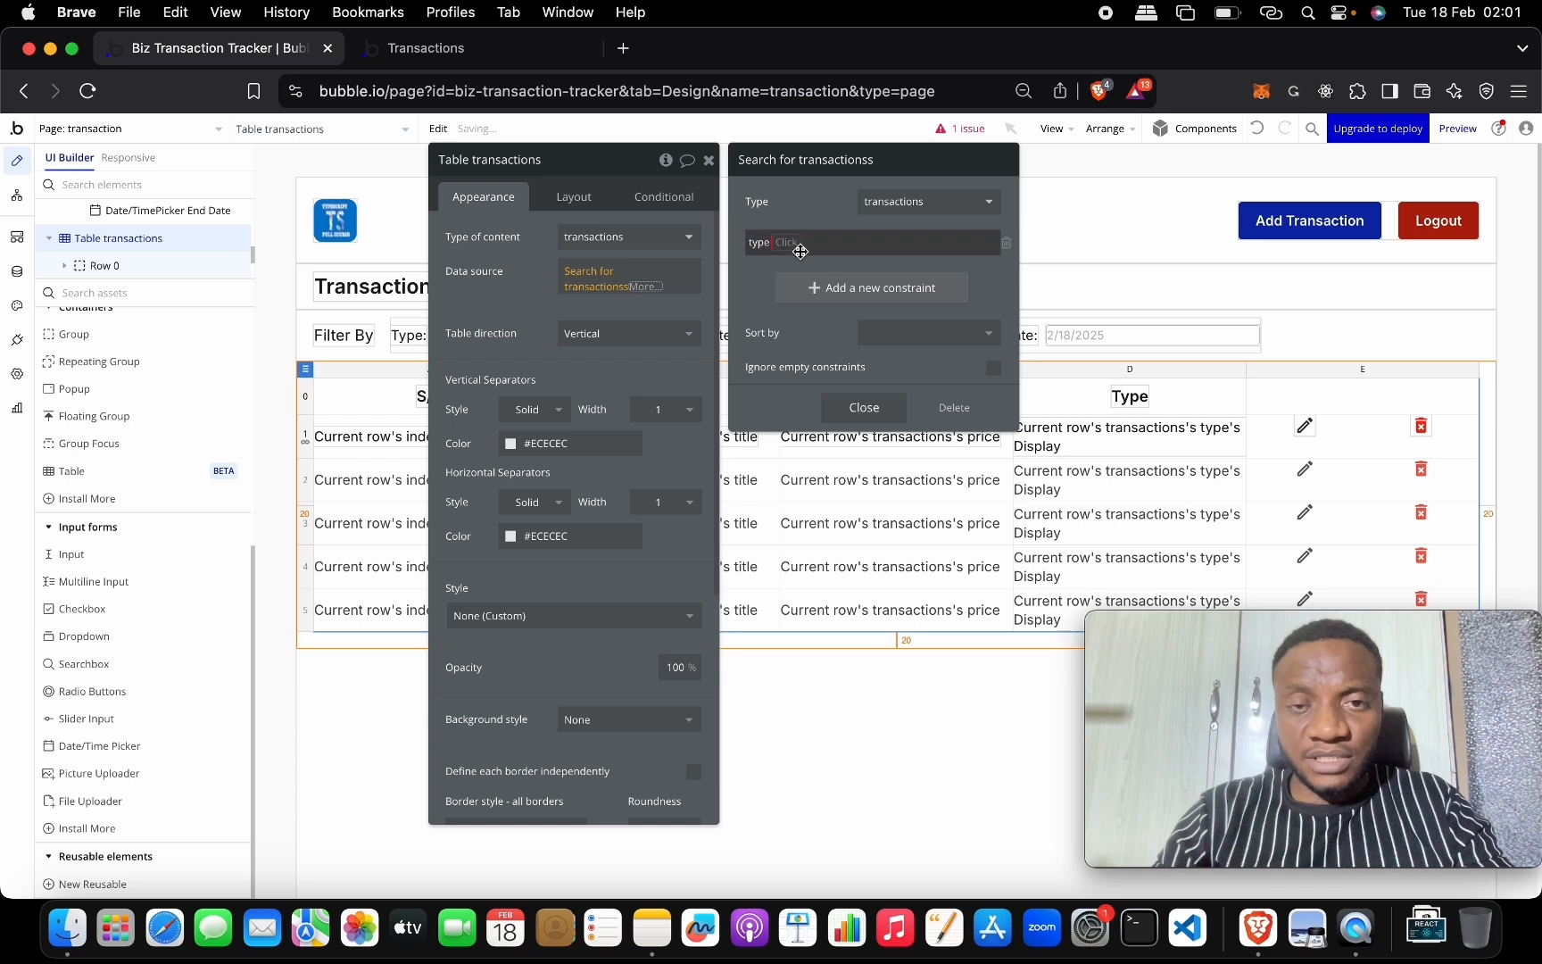
{"action": "left_click", "coordinate": [798, 265]}
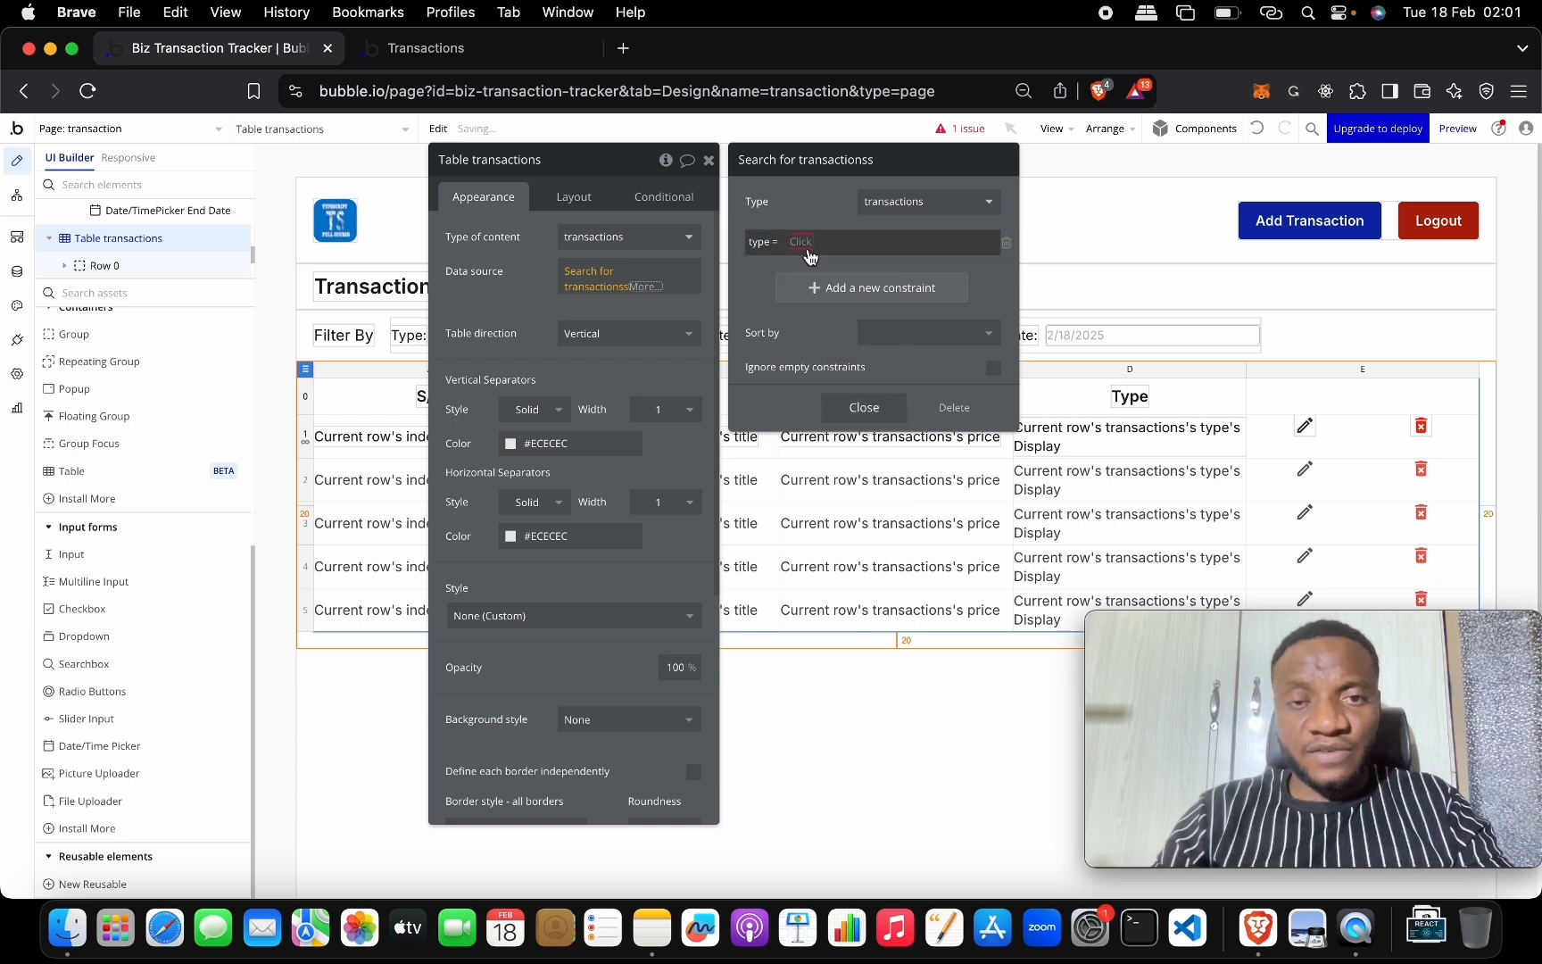
{"action": "left_click", "coordinate": [803, 243]}
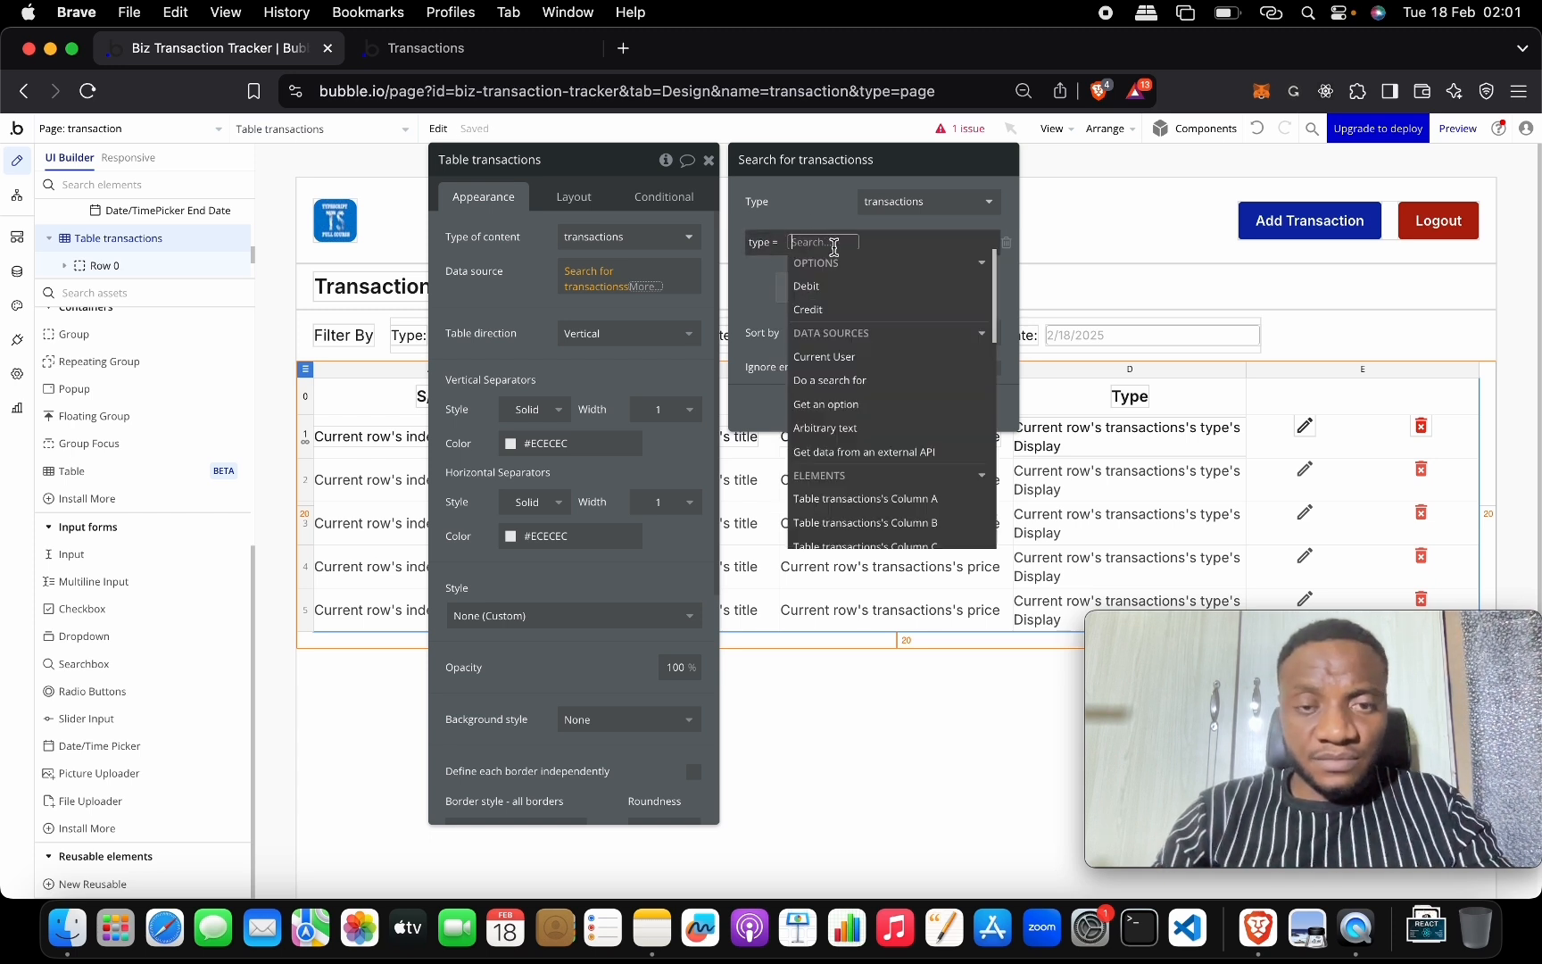
{"action": "type", "text": "ty"}
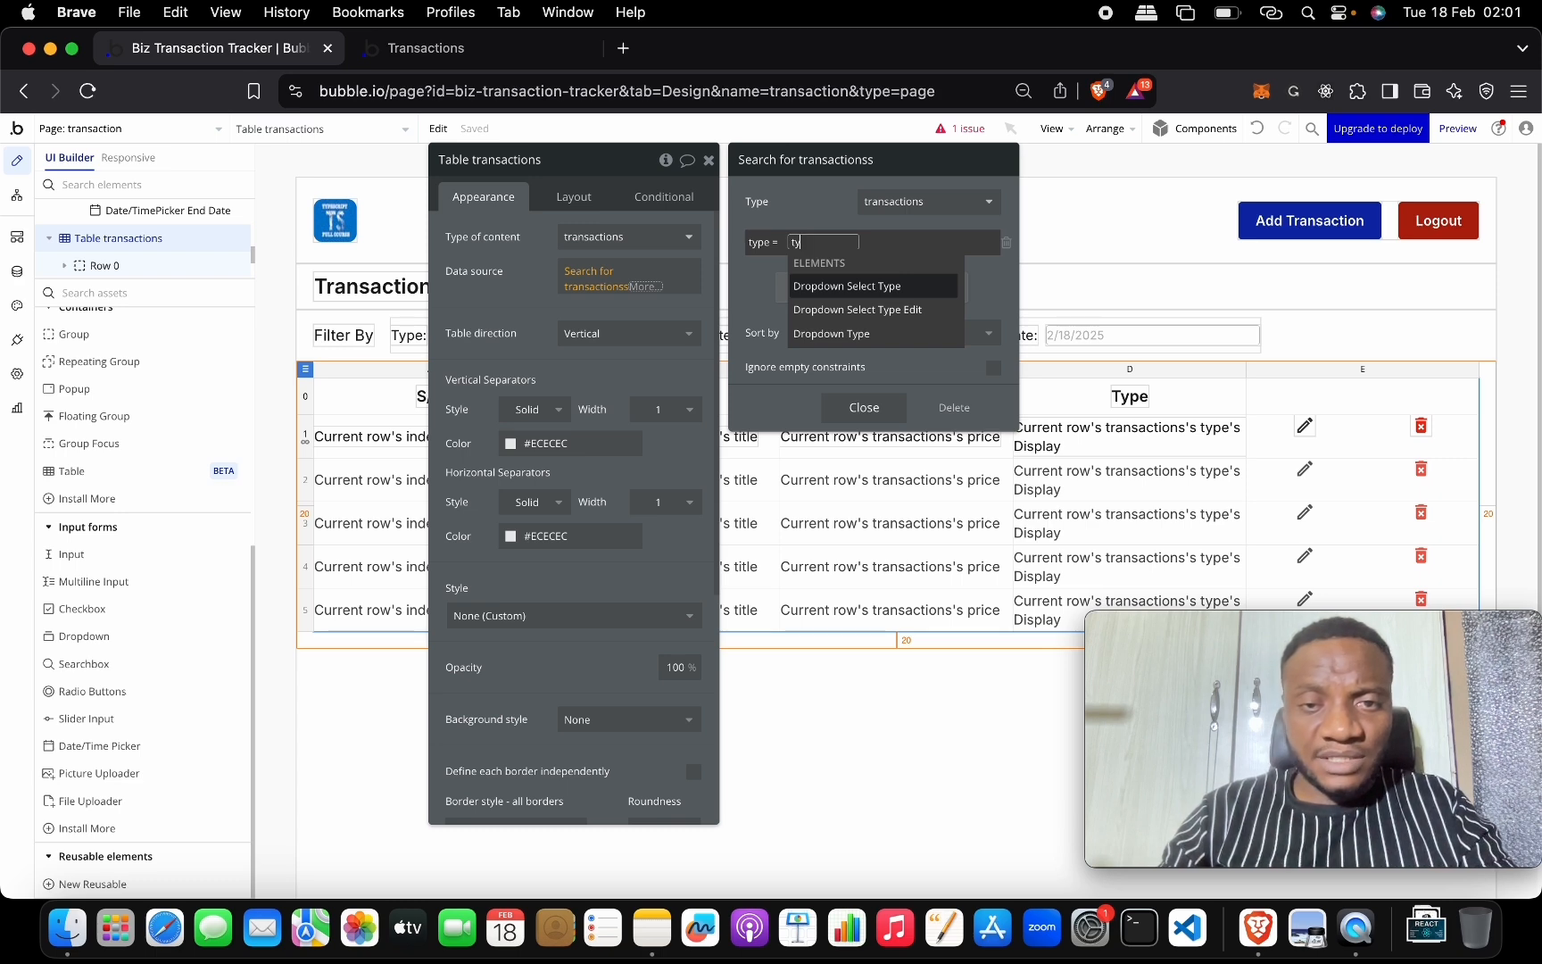
{"action": "left_click_drag", "start_coordinate": [571, 171], "coordinate": [848, 254]}
{"action": "left_click", "coordinate": [478, 332]}
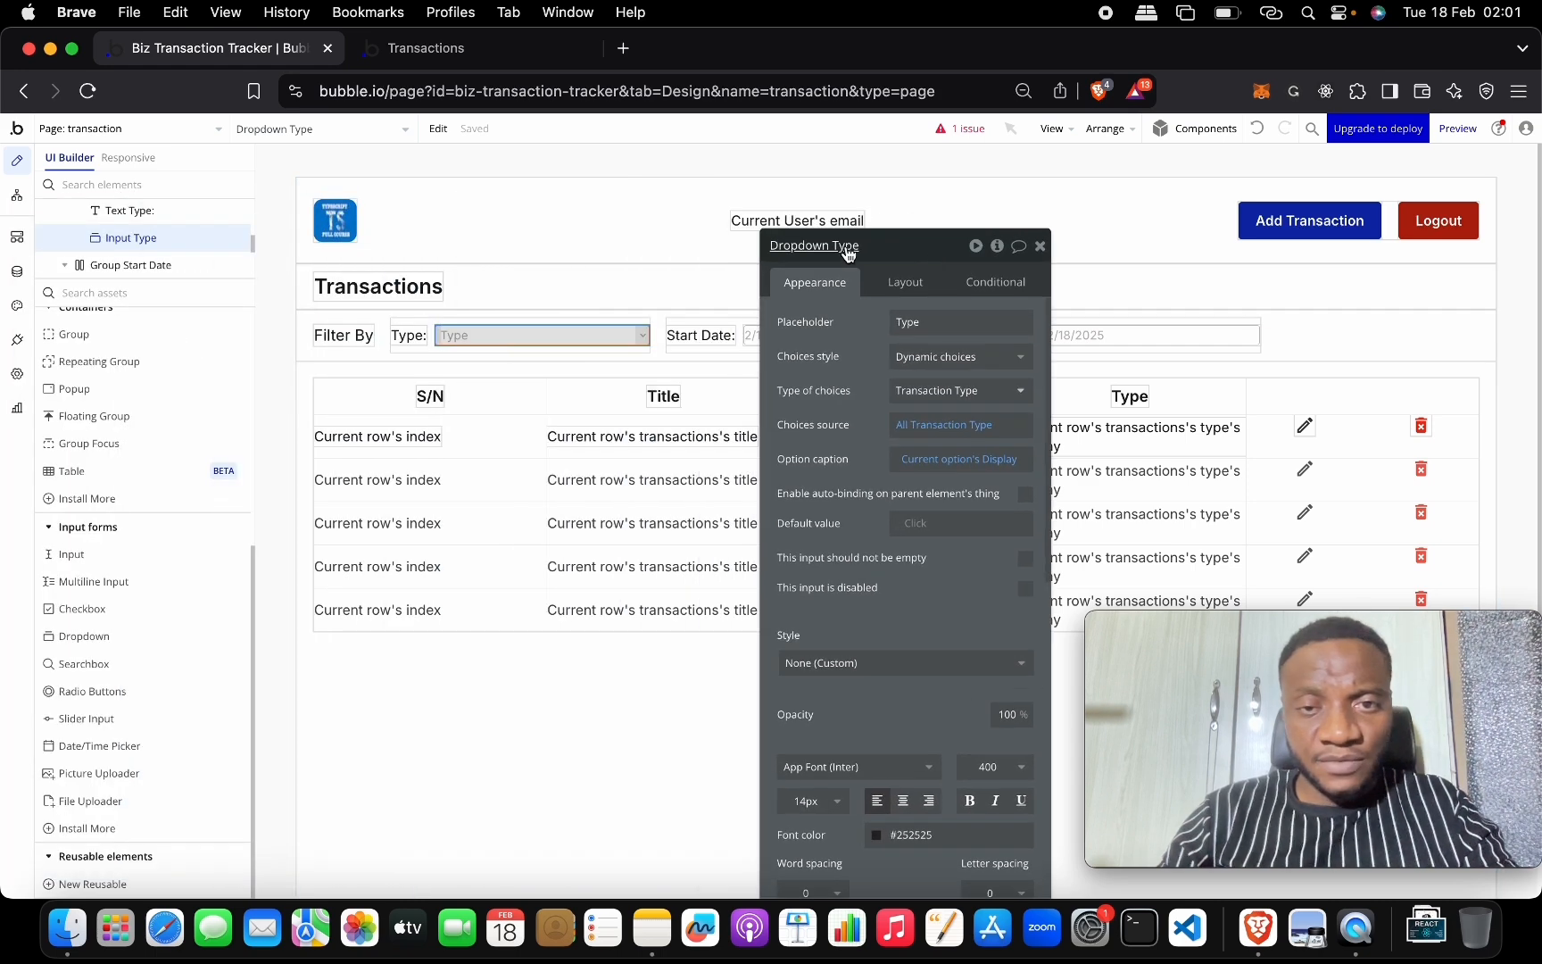
Rename the dropdown 'Dropdown Type Filter' and set the type constraint to its value.
{"action": "left_click", "coordinate": [843, 249]}
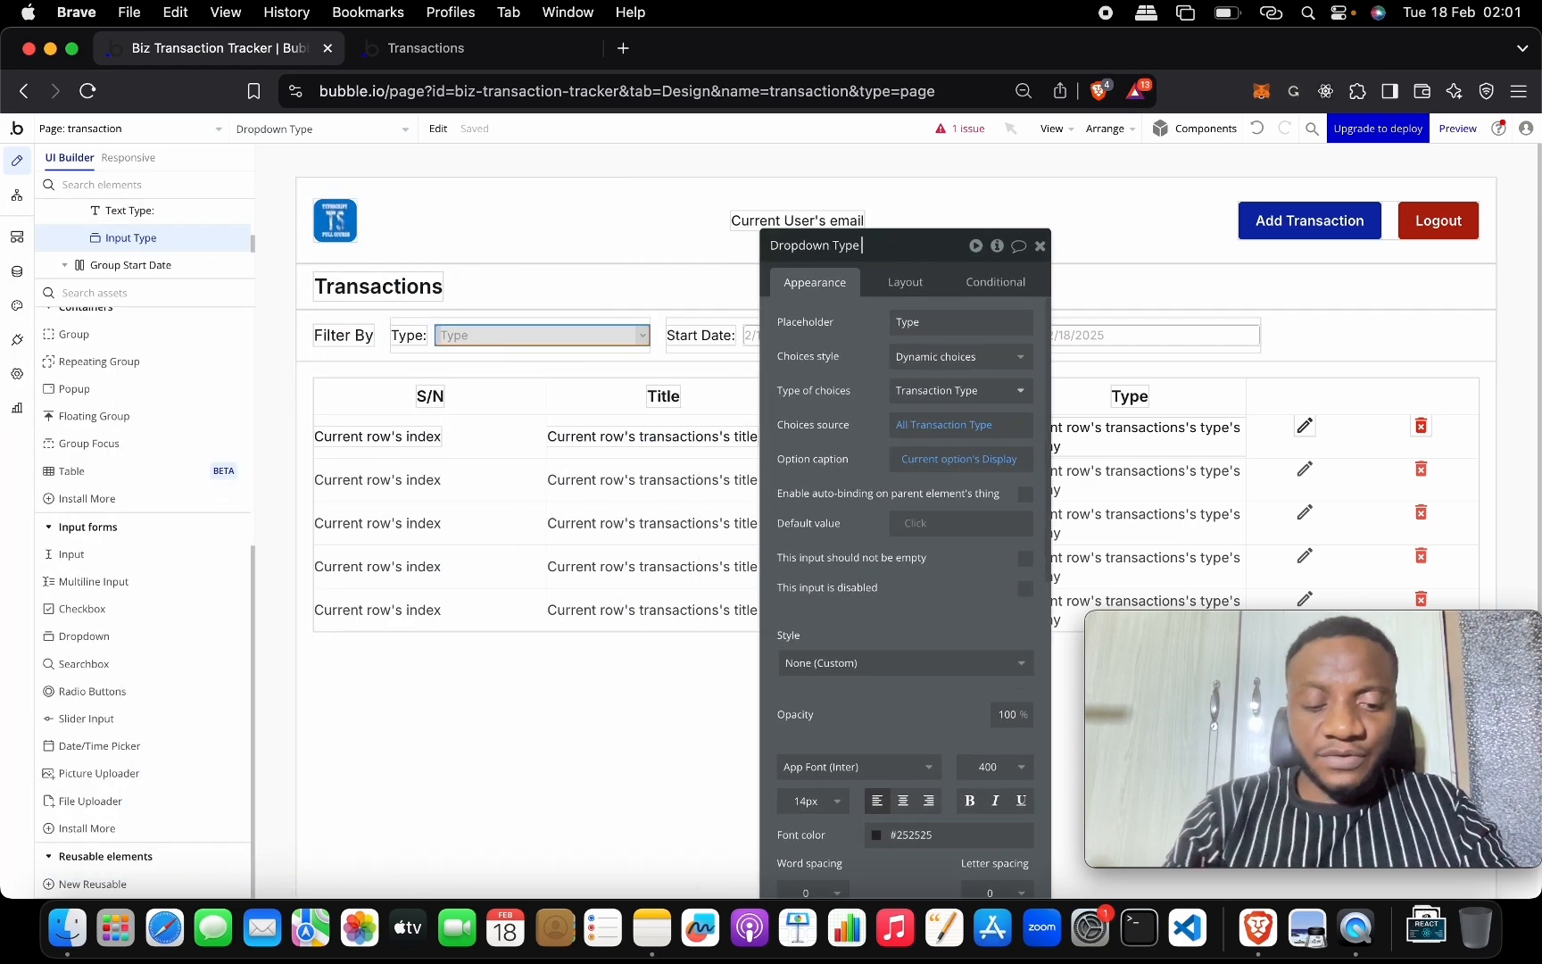
{"action": "type", "text": "Filter"}
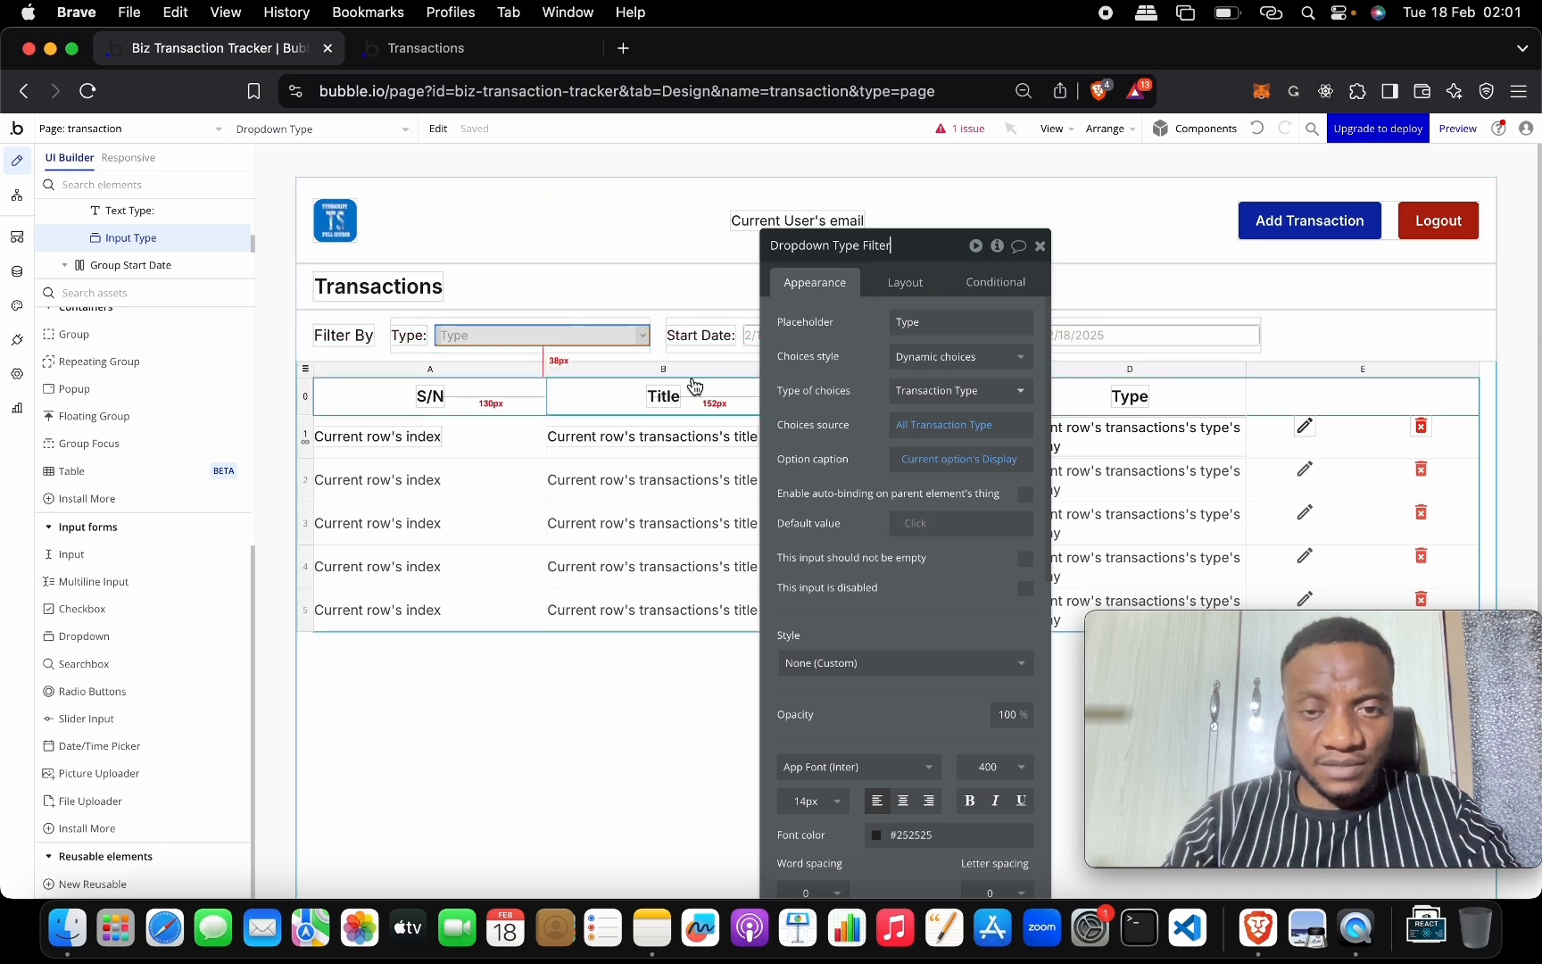
{"action": "left_click", "coordinate": [305, 369]}
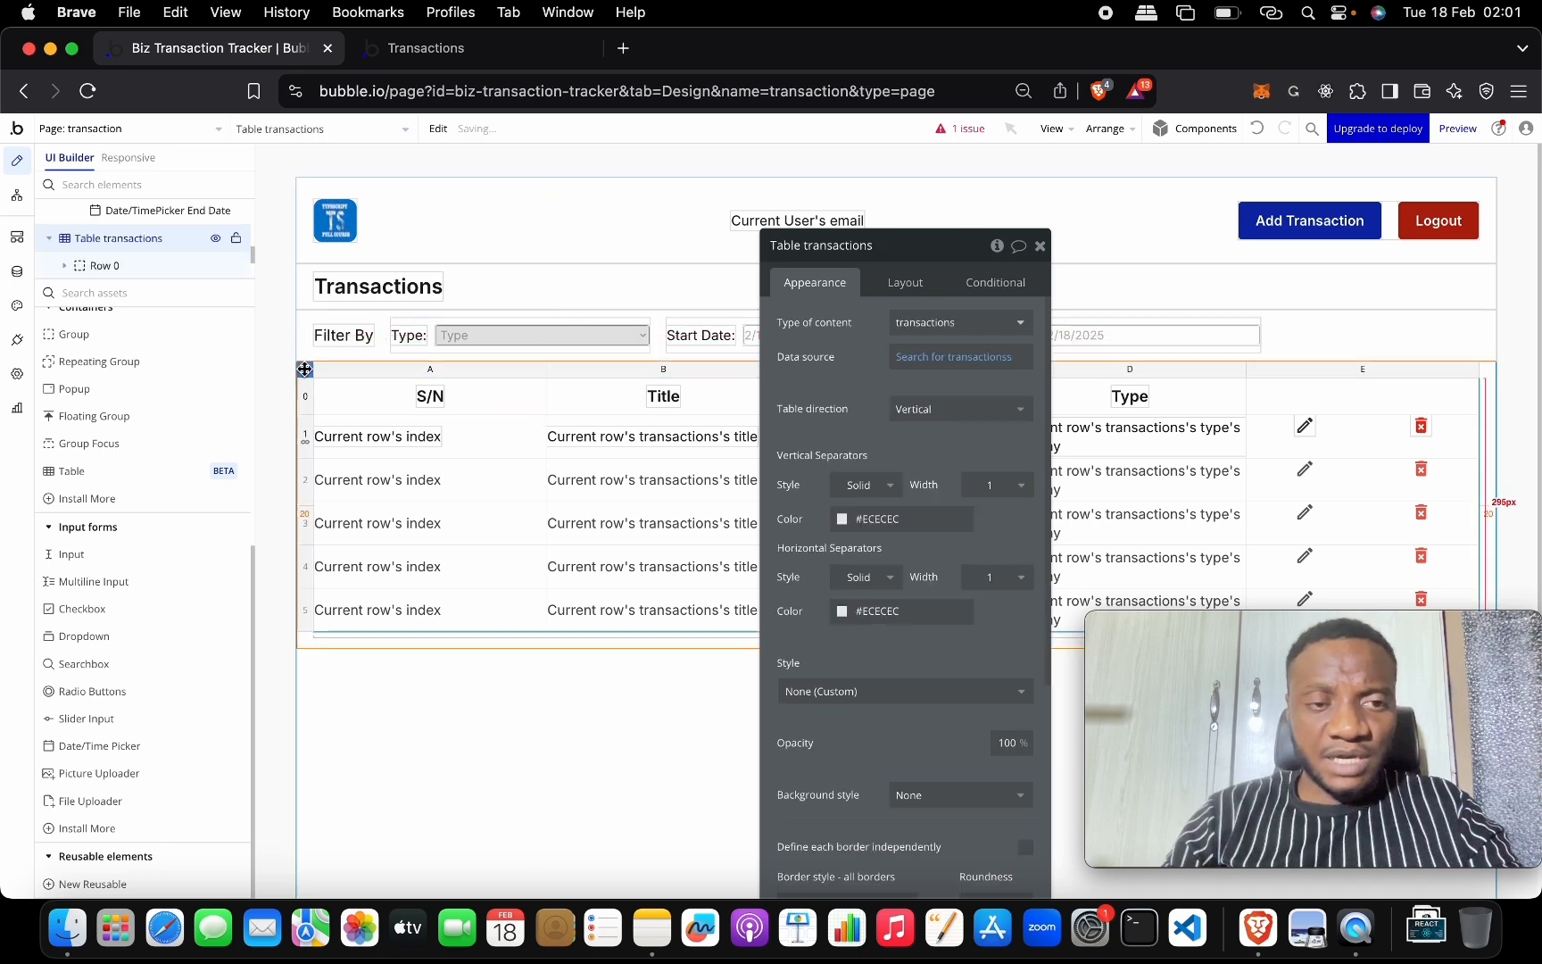
{"action": "left_click", "coordinate": [982, 358]}
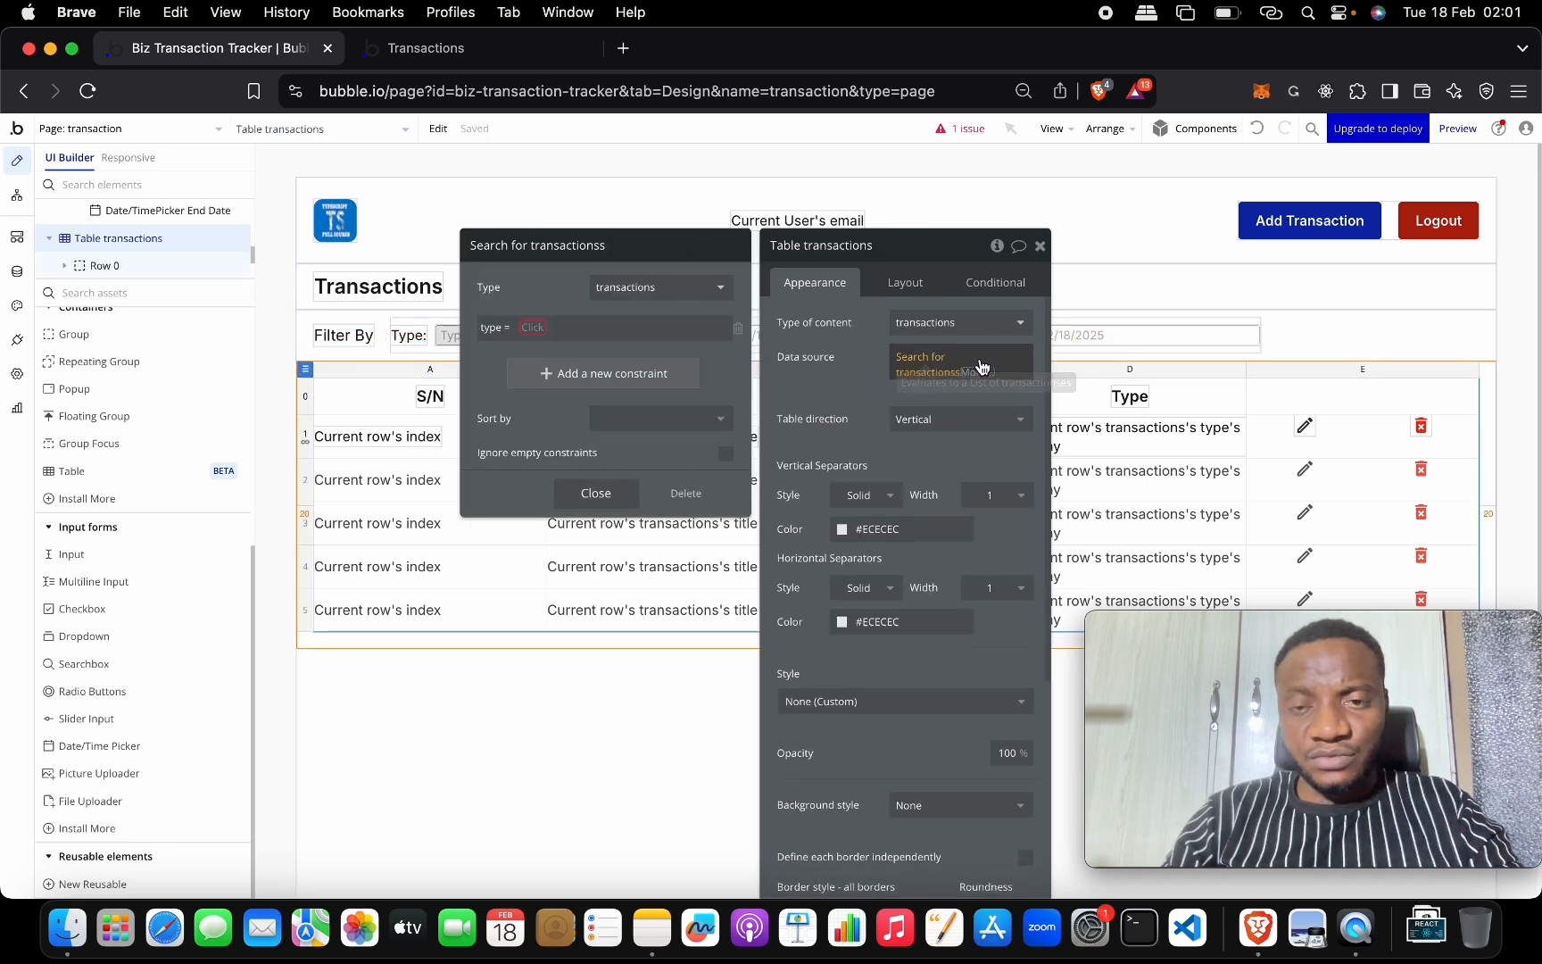
{"action": "left_click", "coordinate": [532, 327]}
{"action": "type", "text": "ty"}
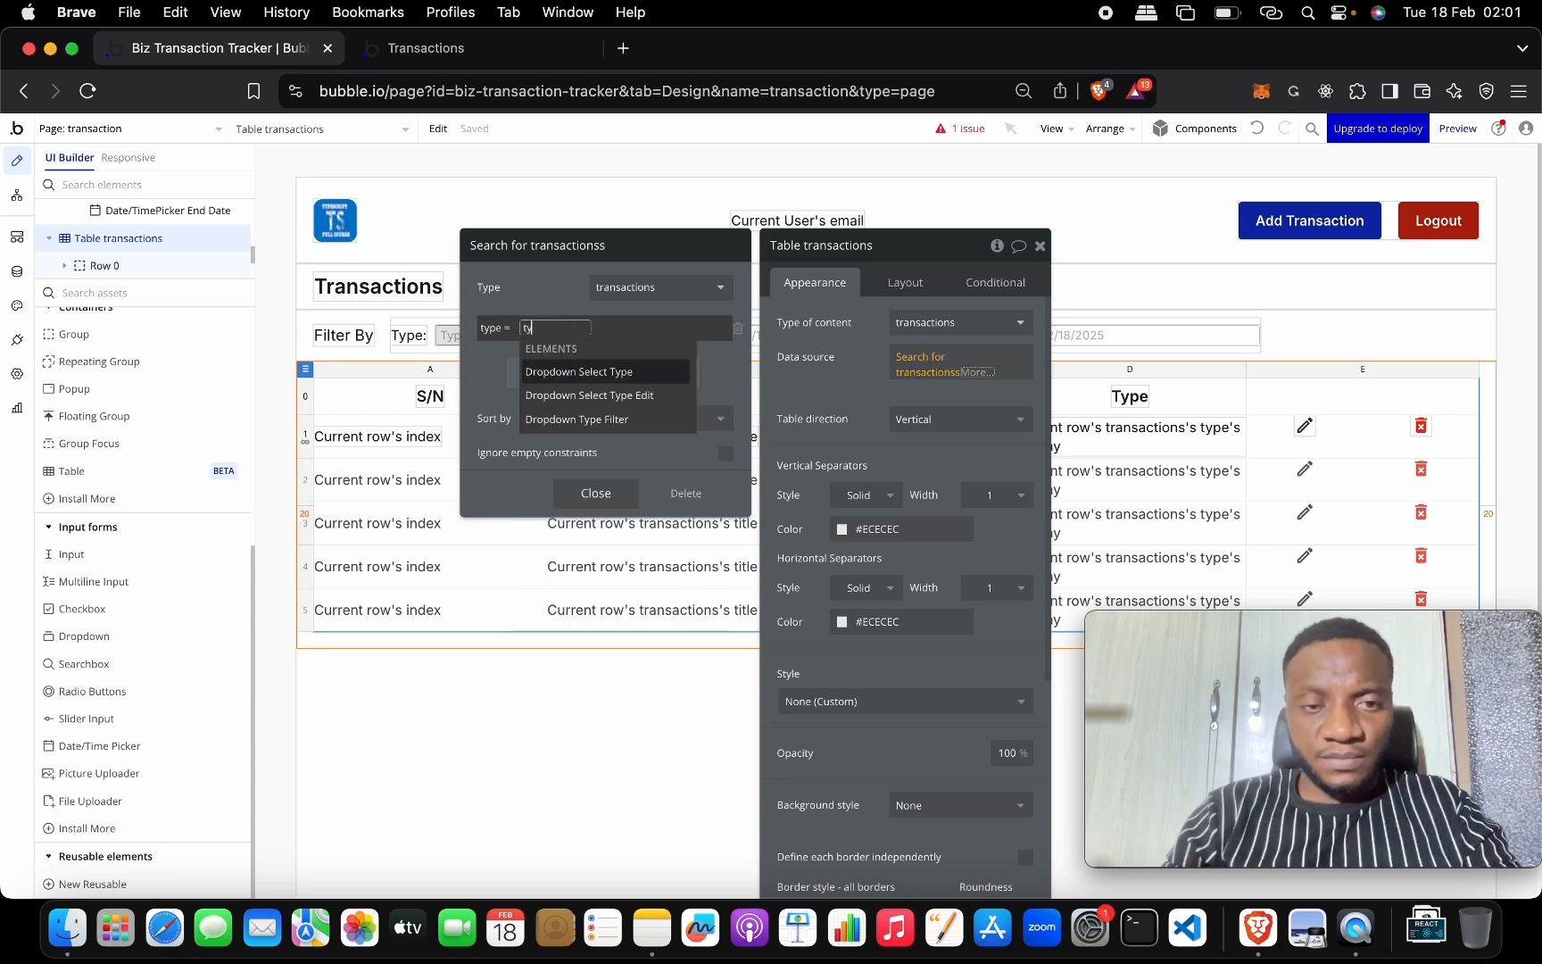
{"action": "left_click", "coordinate": [648, 418]}
{"action": "left_click", "coordinate": [650, 372]}
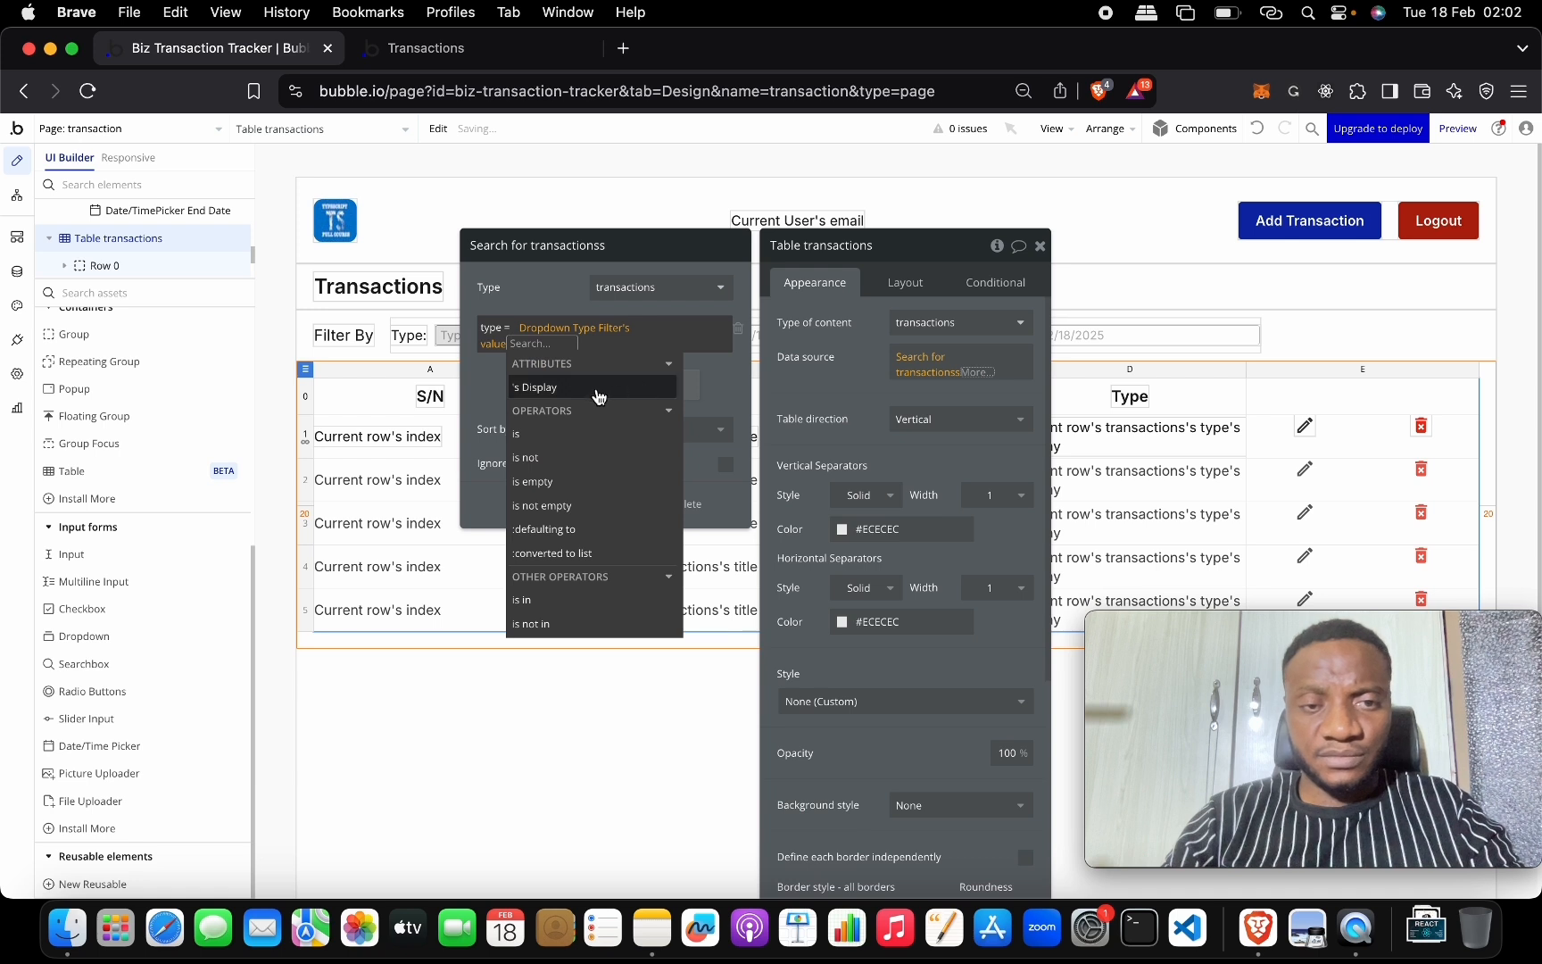
{"action": "left_click", "coordinate": [471, 369]}
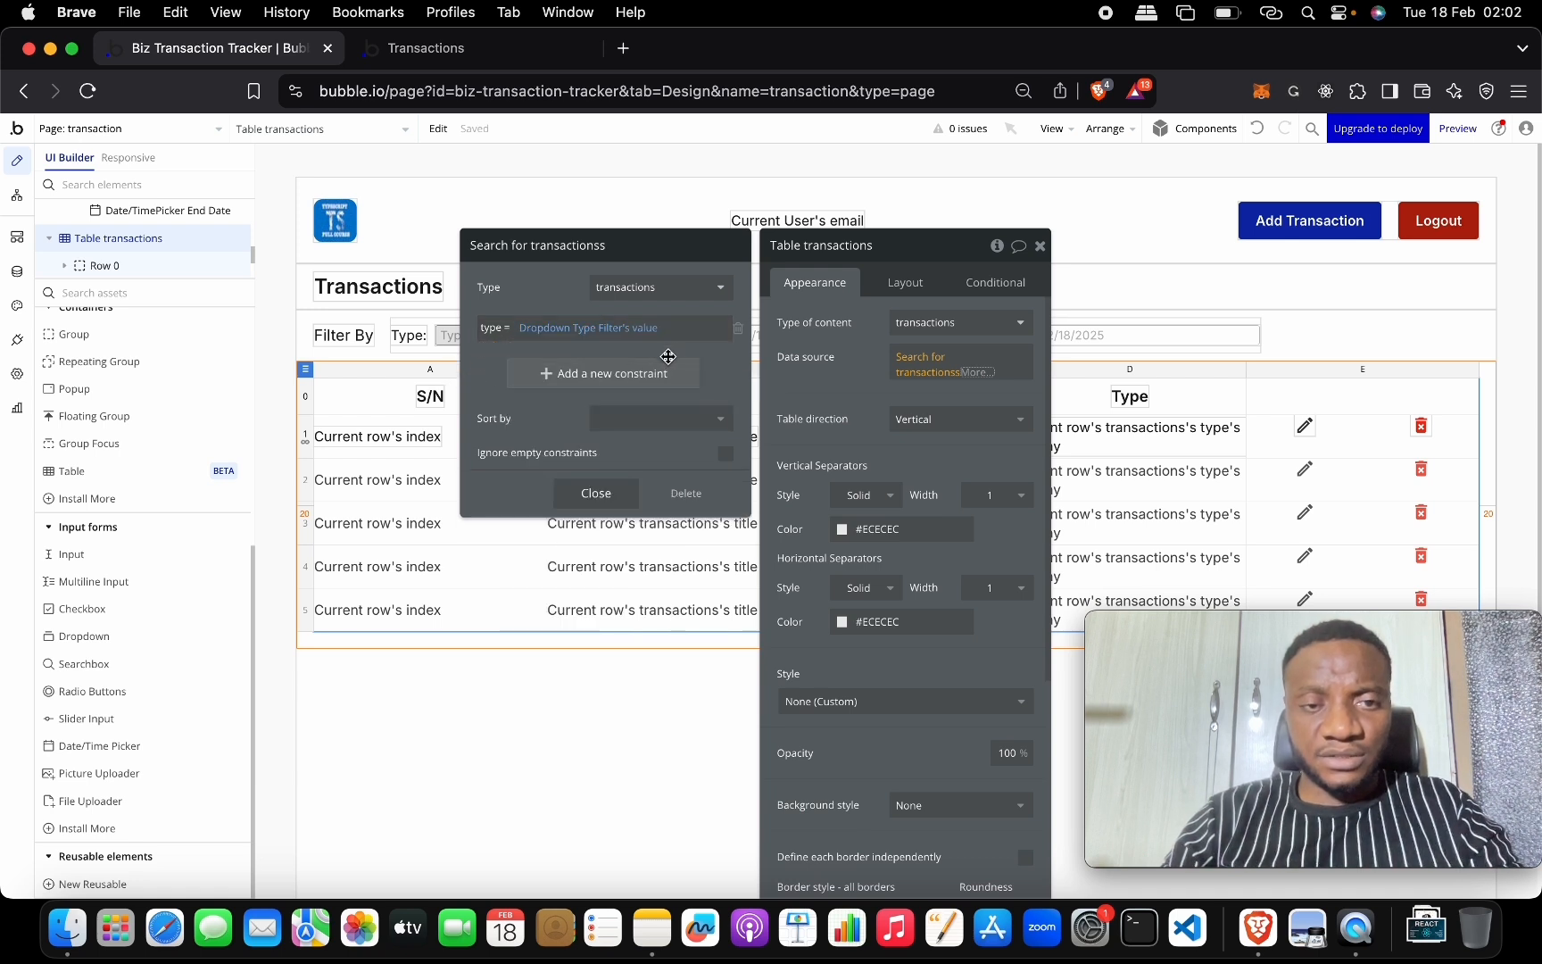
Tick Ignore empty constraints and reload the live Transactions page.
{"action": "left_click", "coordinate": [725, 454]}
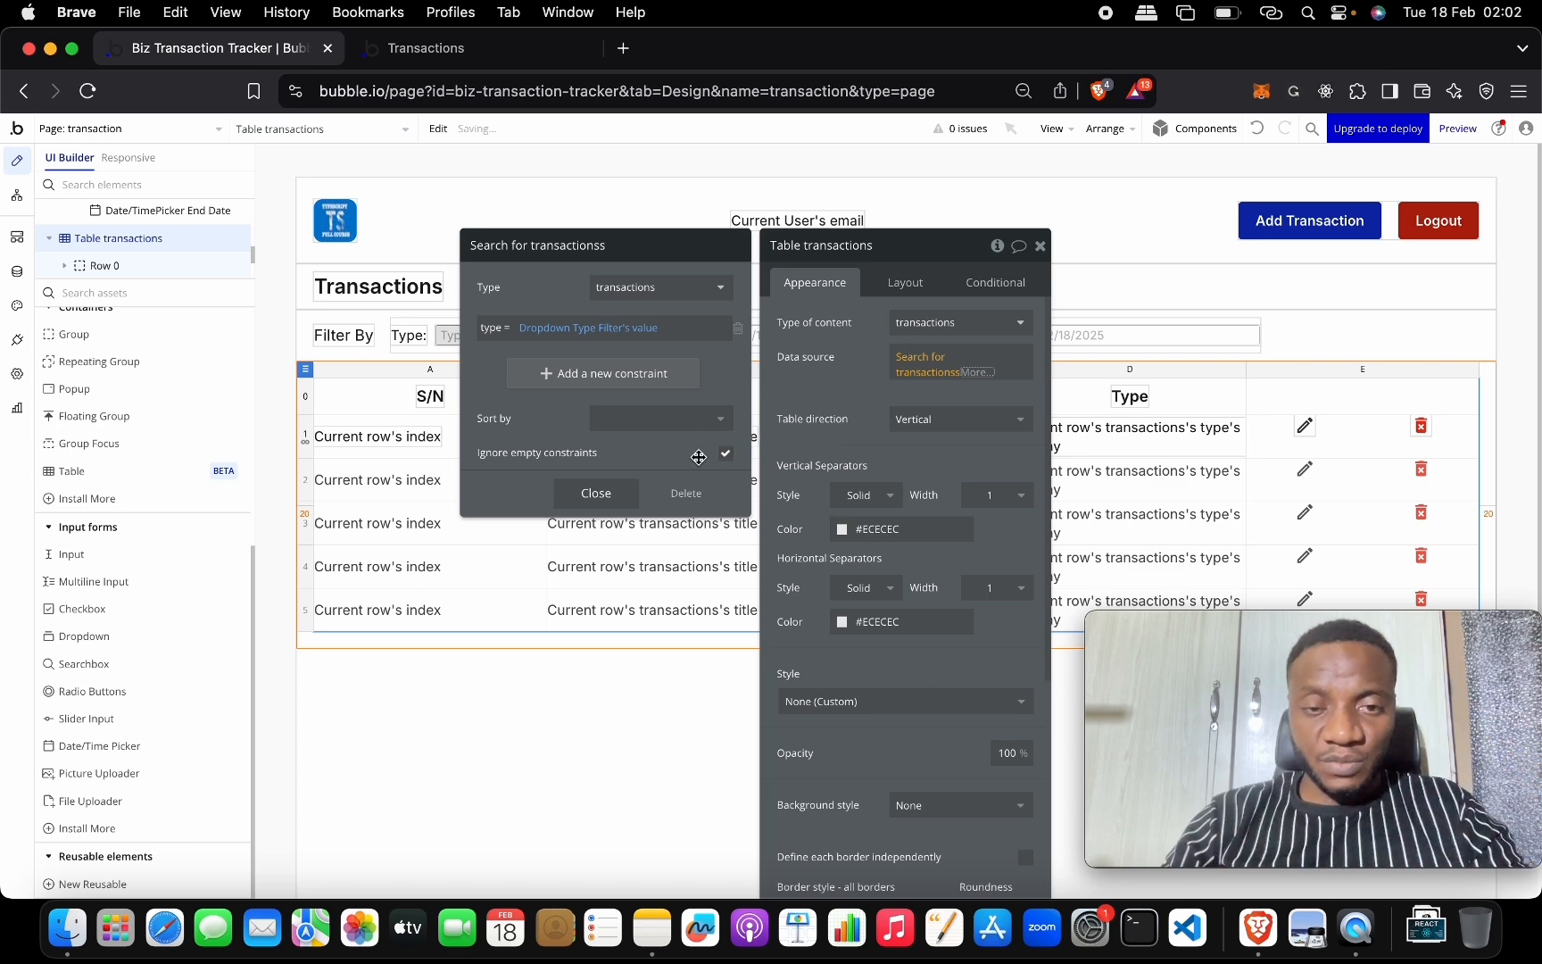
{"action": "left_click", "coordinate": [471, 53]}
{"action": "key", "text": "super+r"}
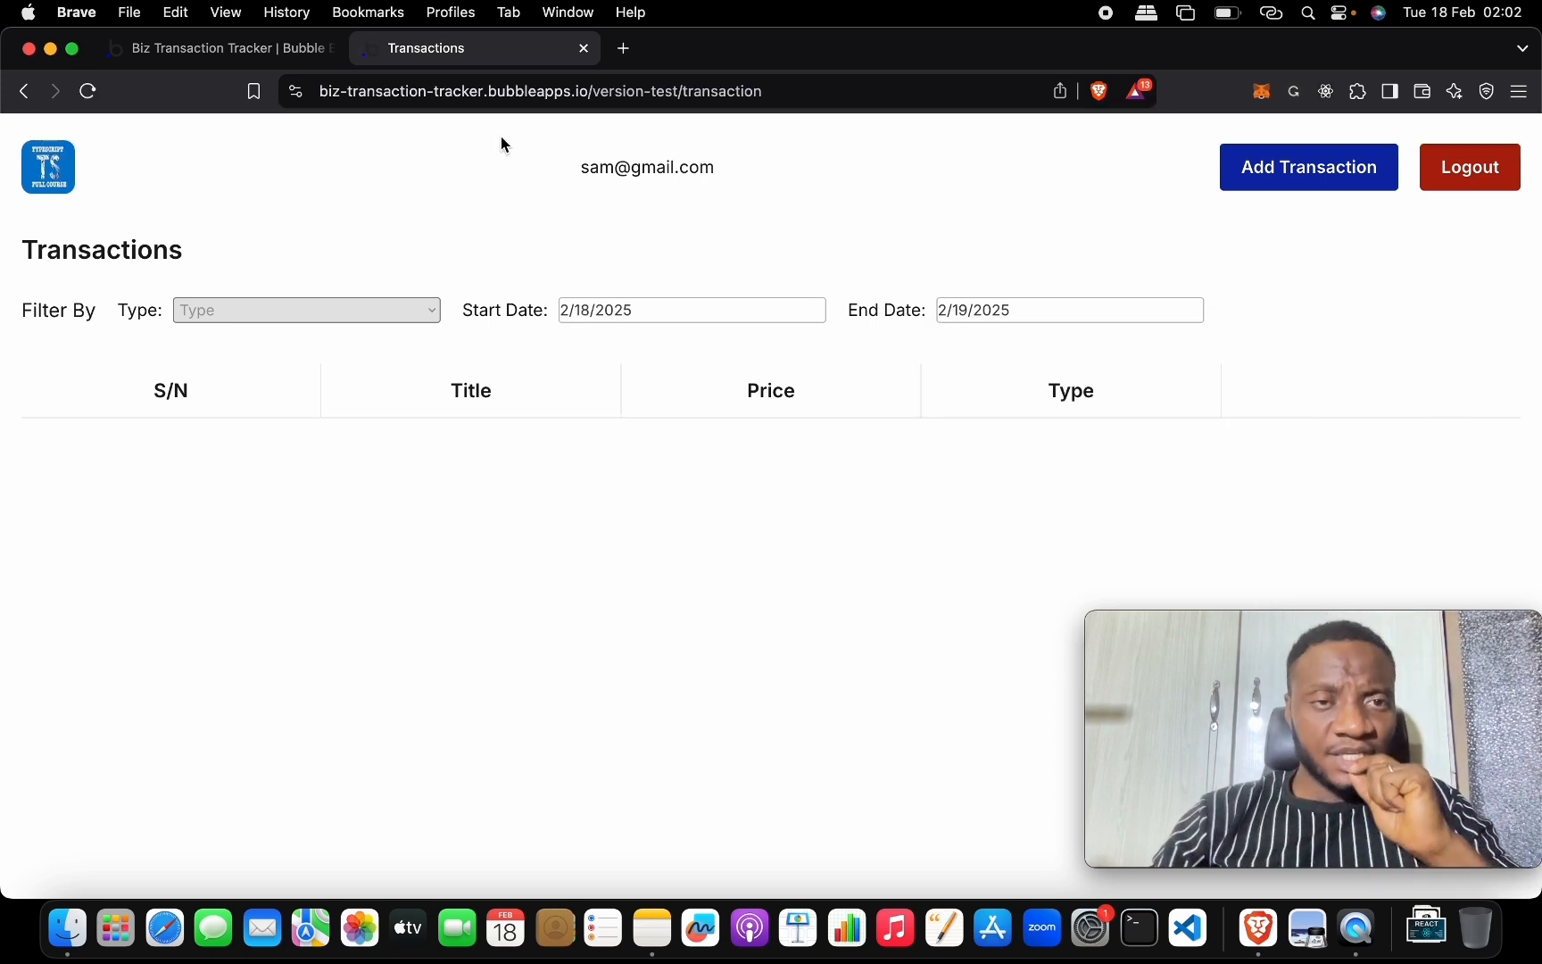
Filter the live table to Debit, then to Credit transactions, then return to the editor.
{"action": "left_click", "coordinate": [407, 313]}
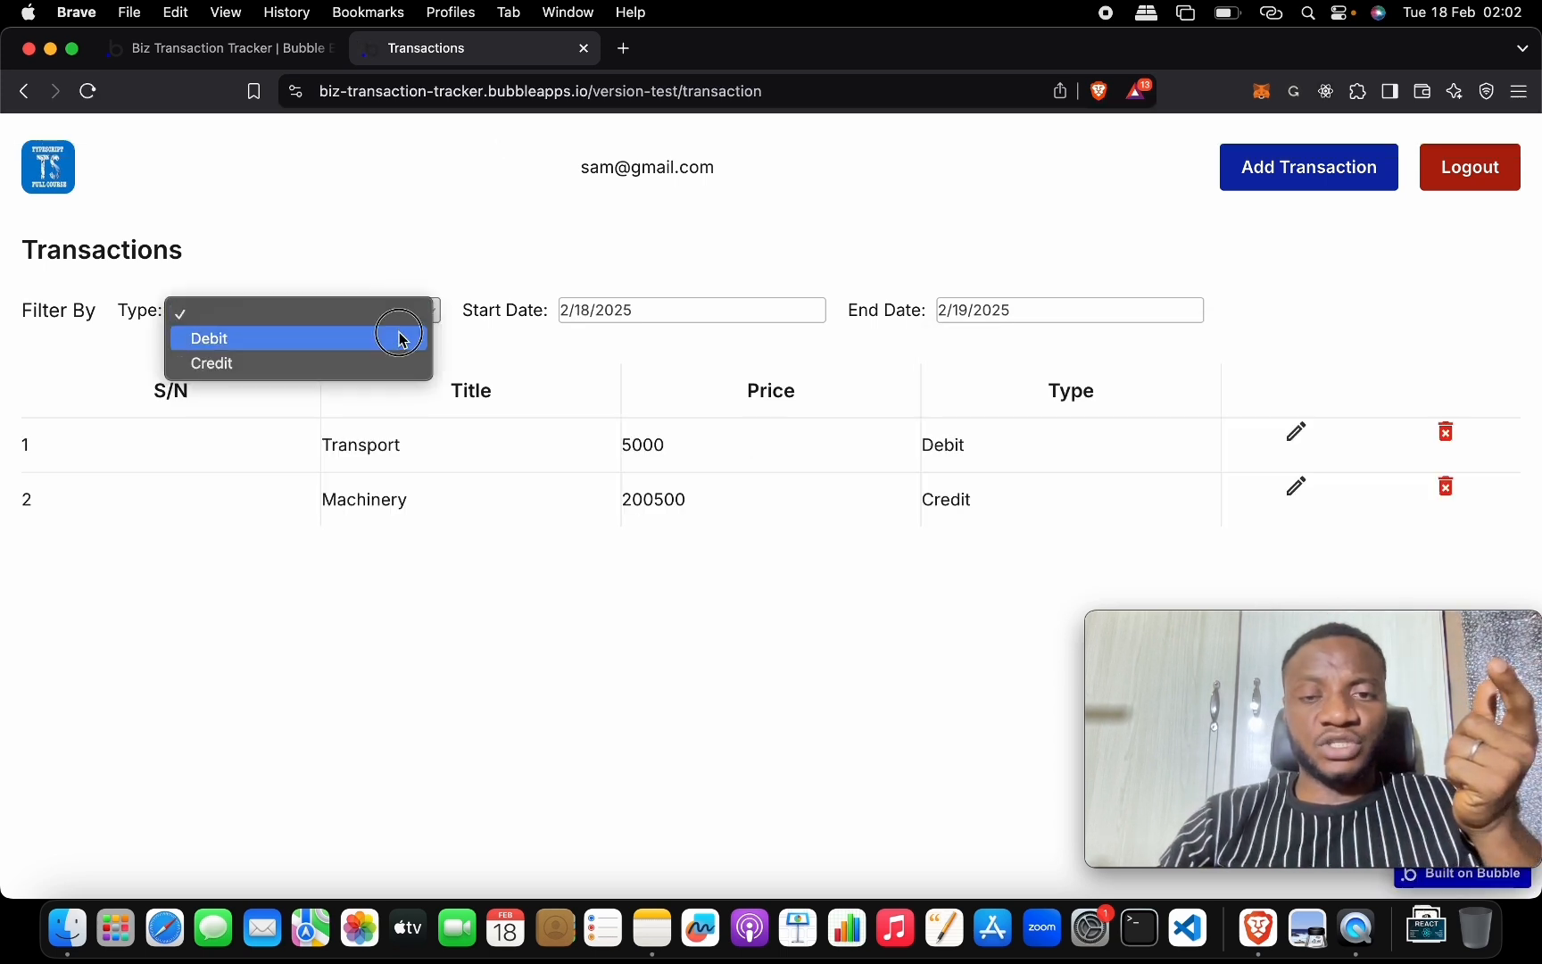
{"action": "left_click", "coordinate": [402, 338]}
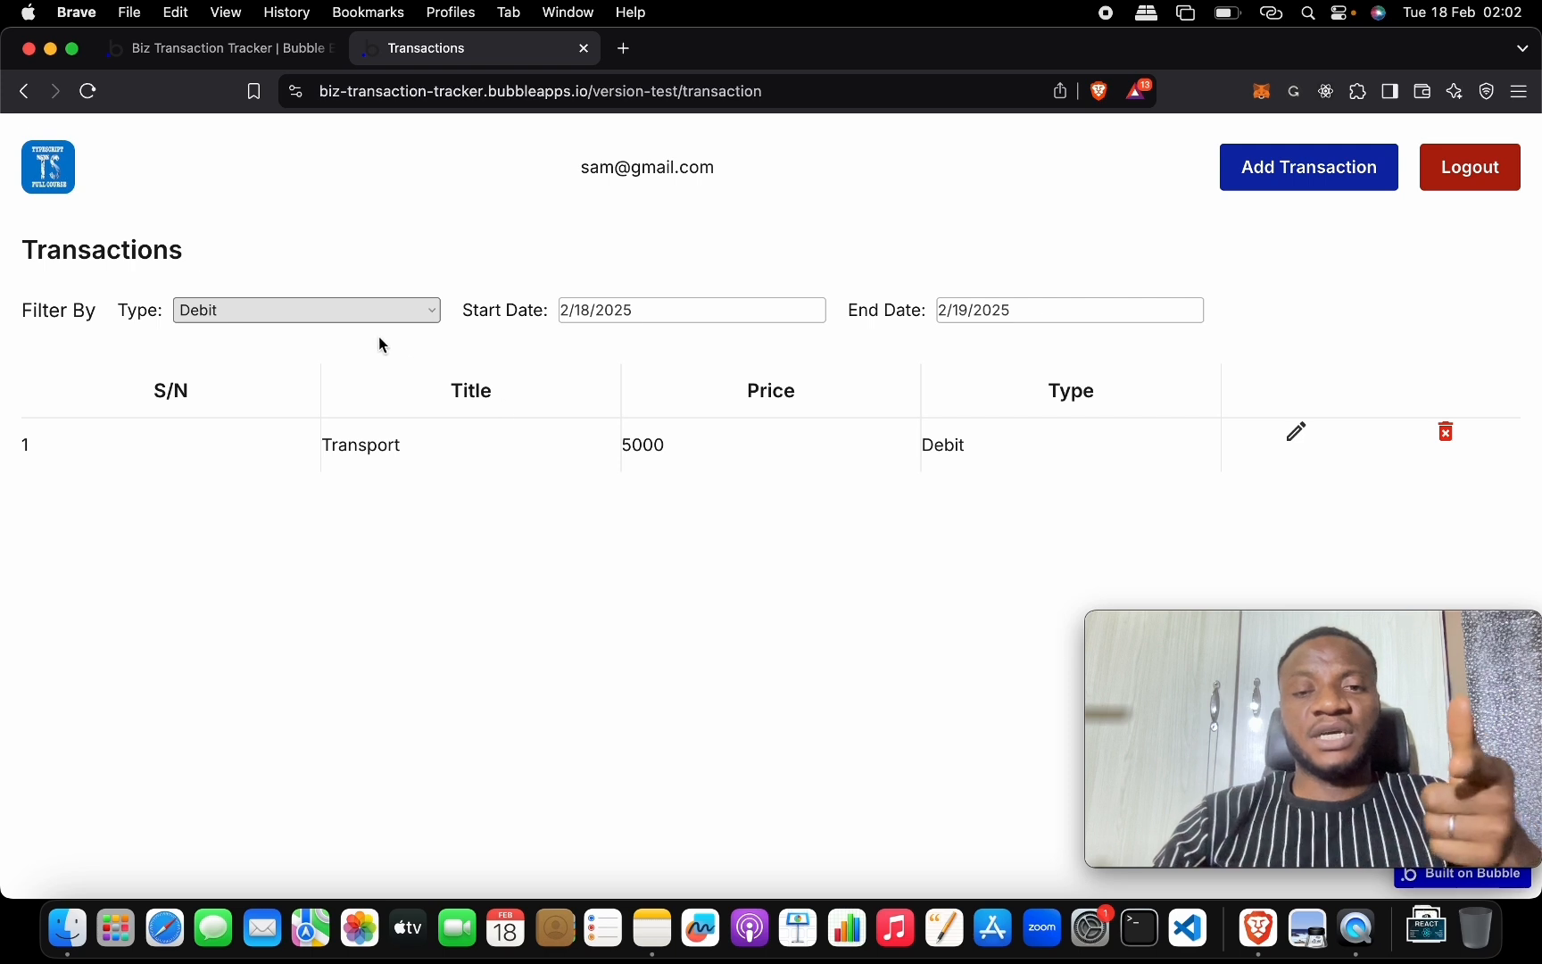
{"action": "left_click", "coordinate": [373, 326]}
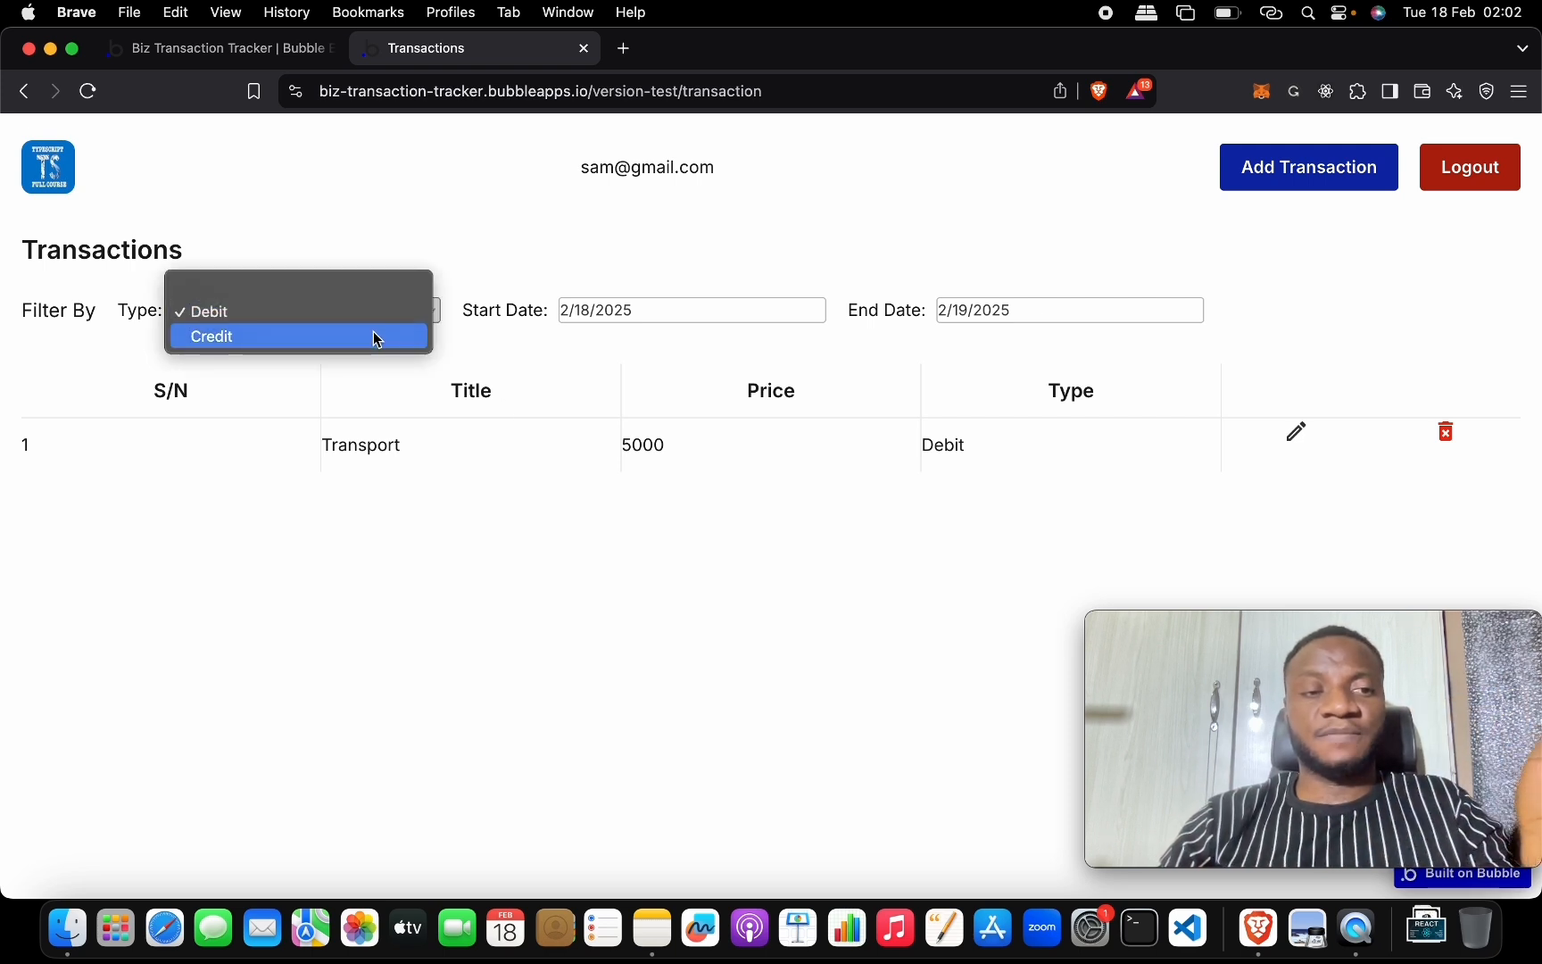
{"action": "left_click", "coordinate": [374, 337]}
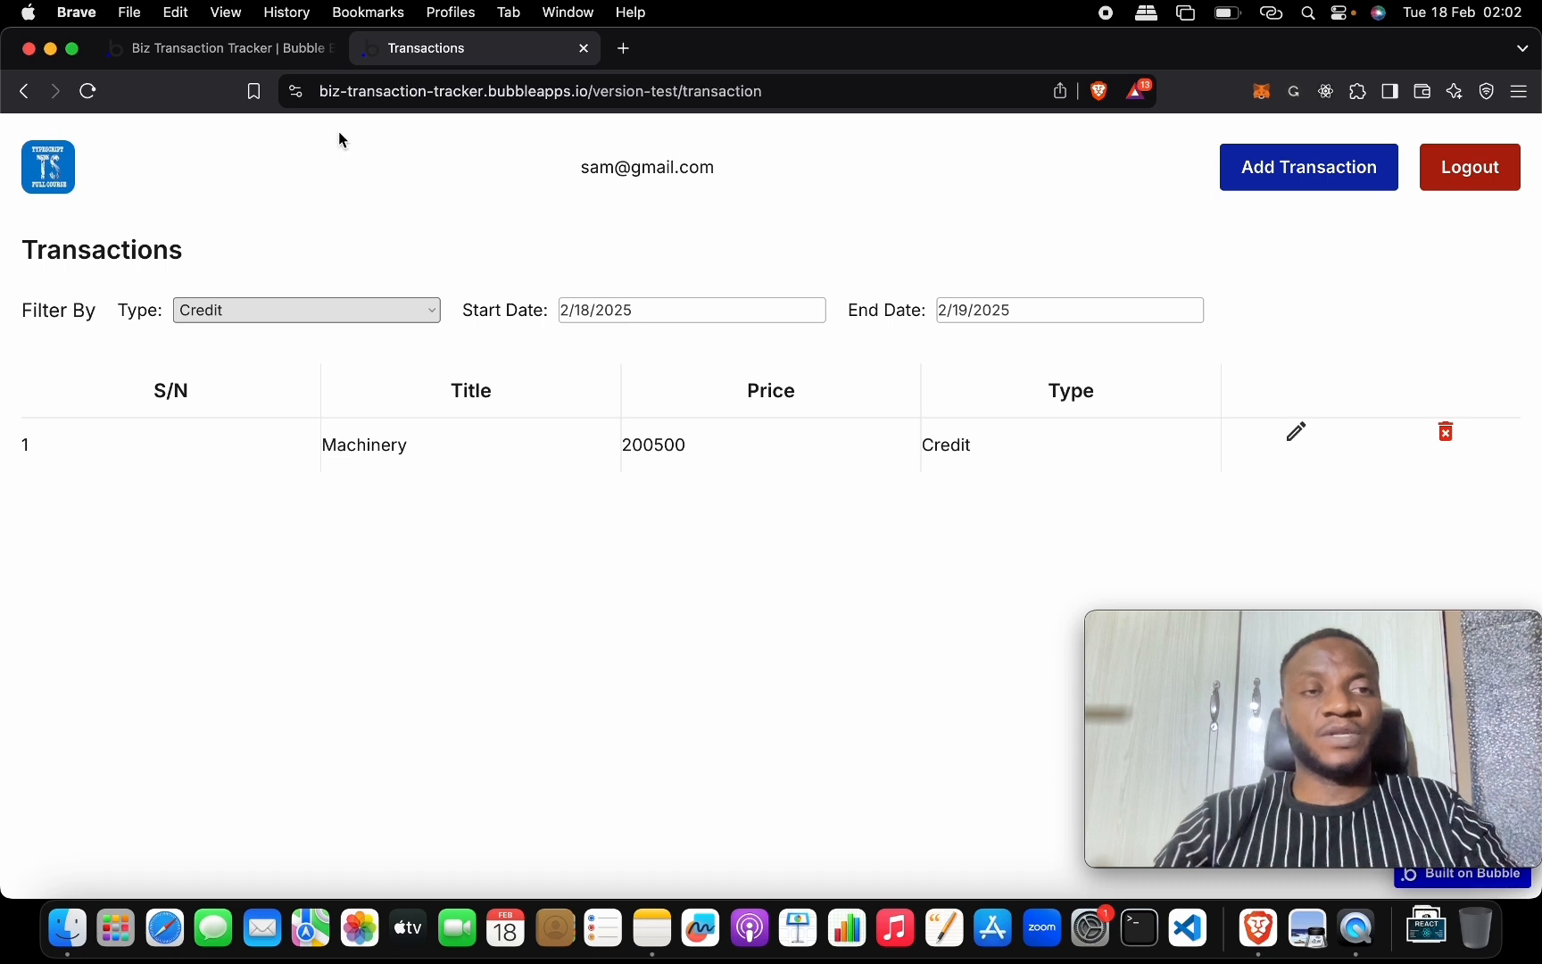
{"action": "left_click", "coordinate": [267, 48]}
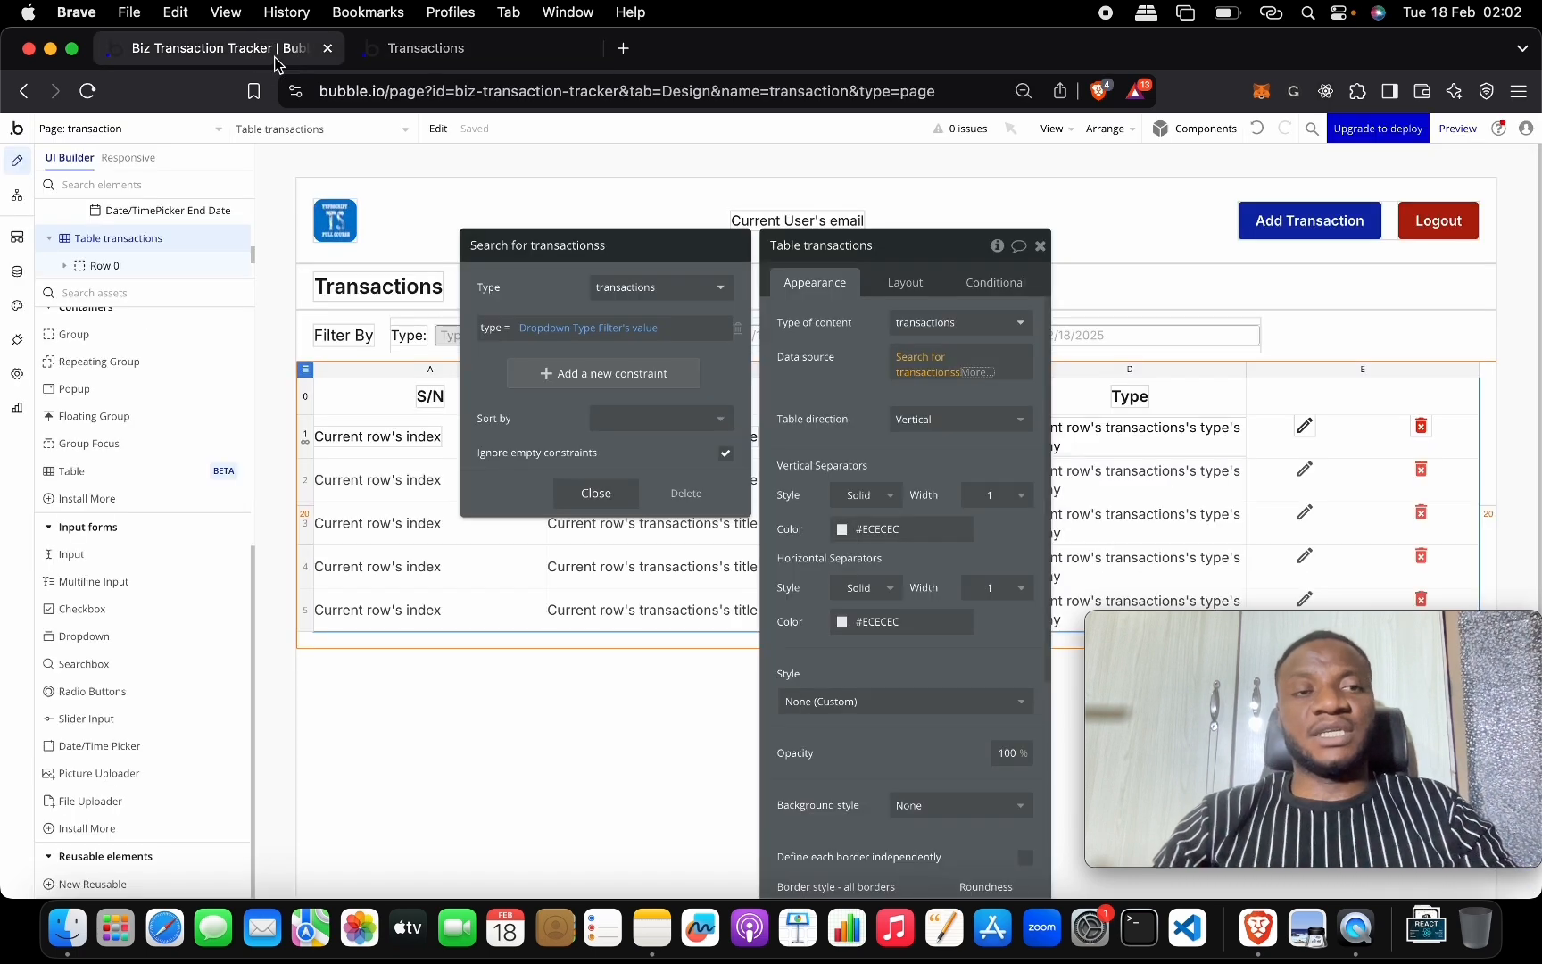
Add a Created Date constraint to the transaction search, undoing an accidental data-source clear.
{"action": "left_click", "coordinate": [580, 375]}
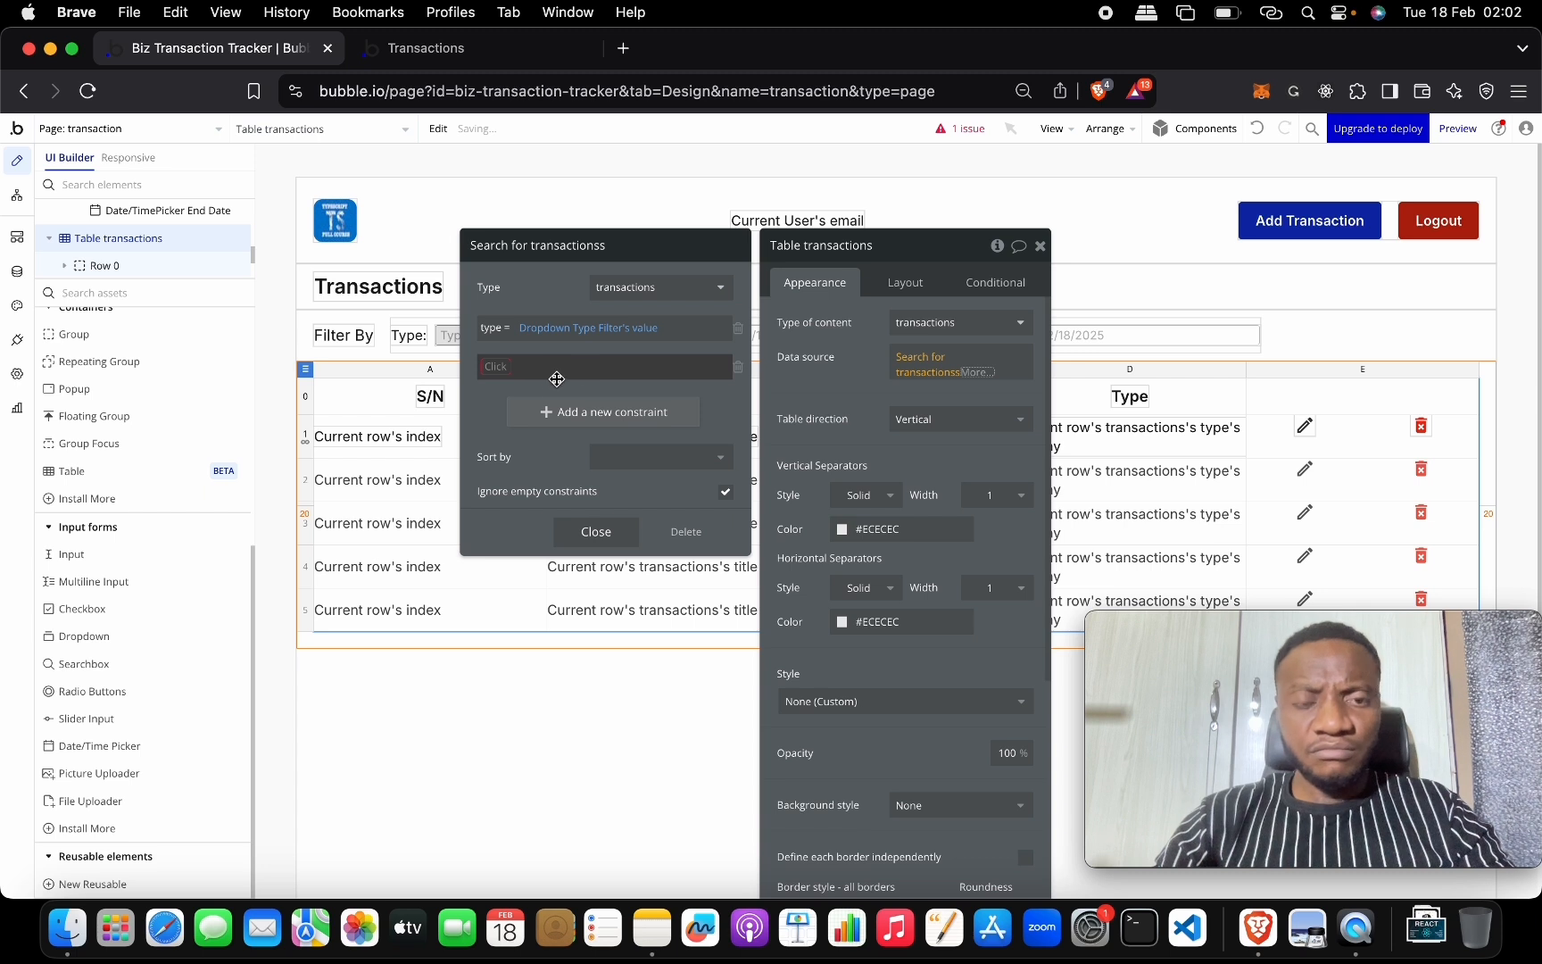
{"action": "left_click", "coordinate": [496, 367]}
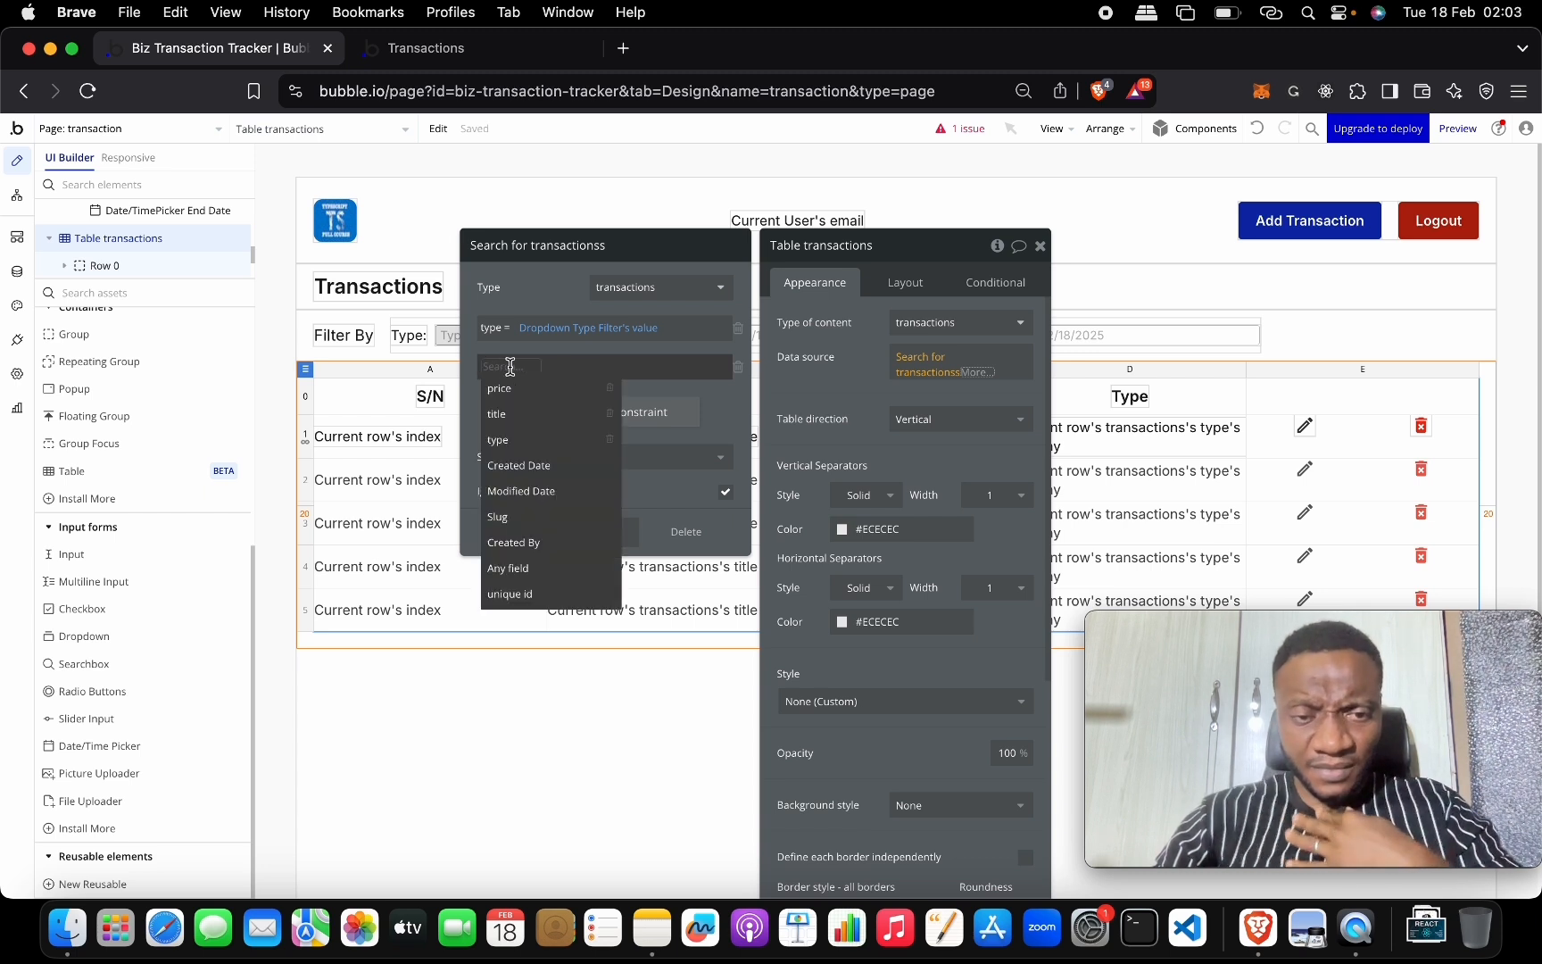
{"action": "type", "text": "cr"}
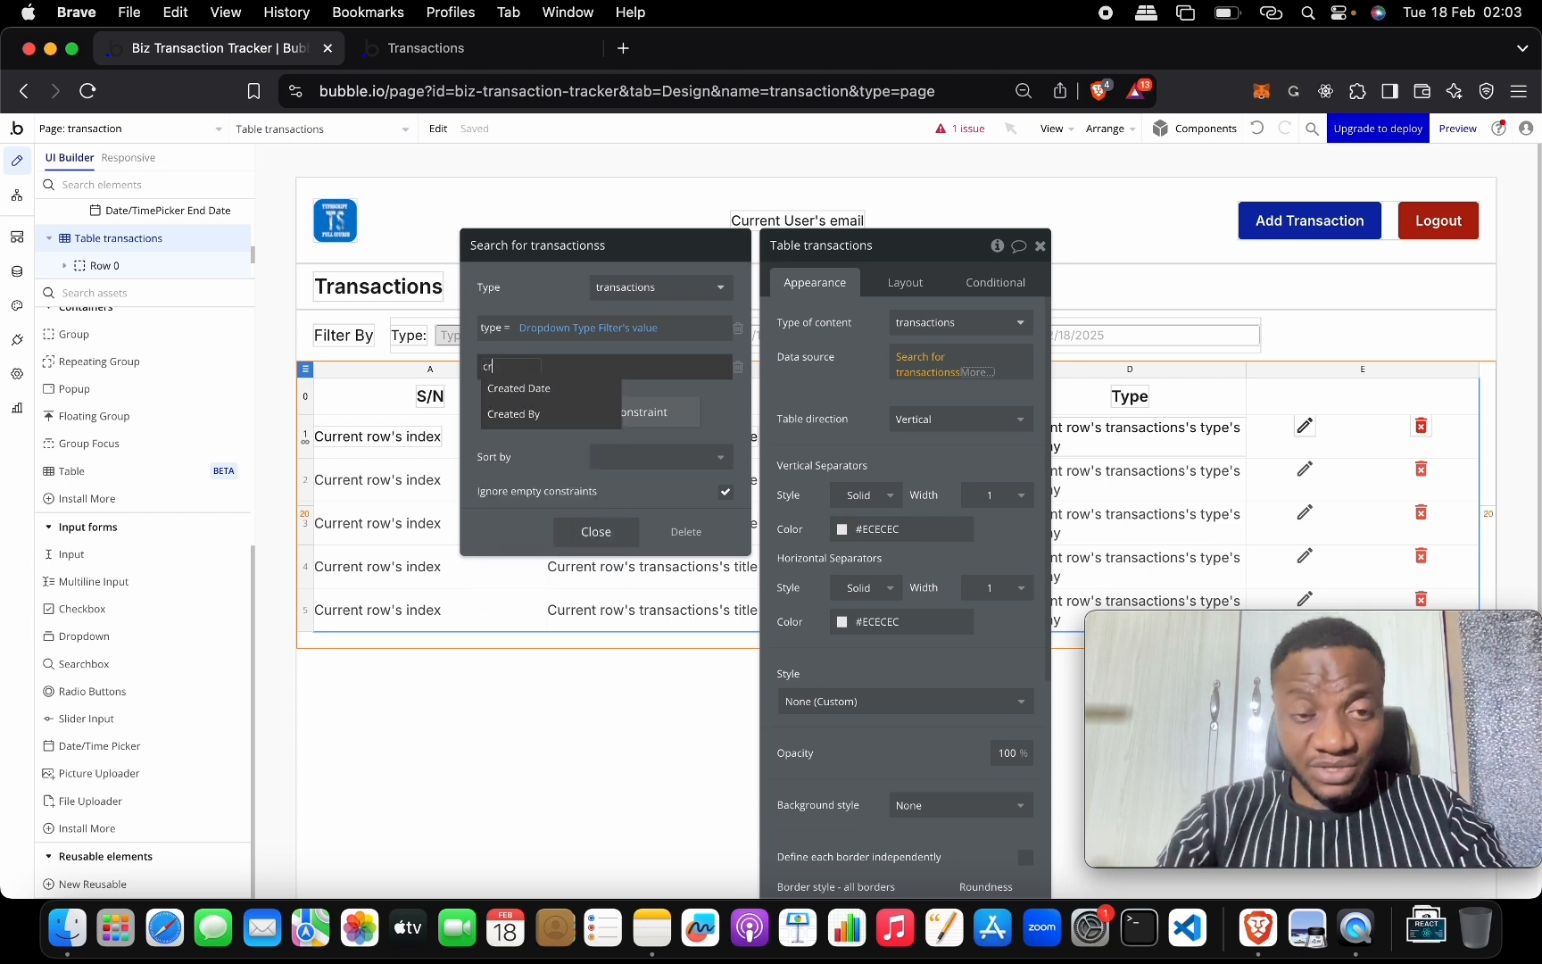
{"action": "left_click", "coordinate": [530, 389]}
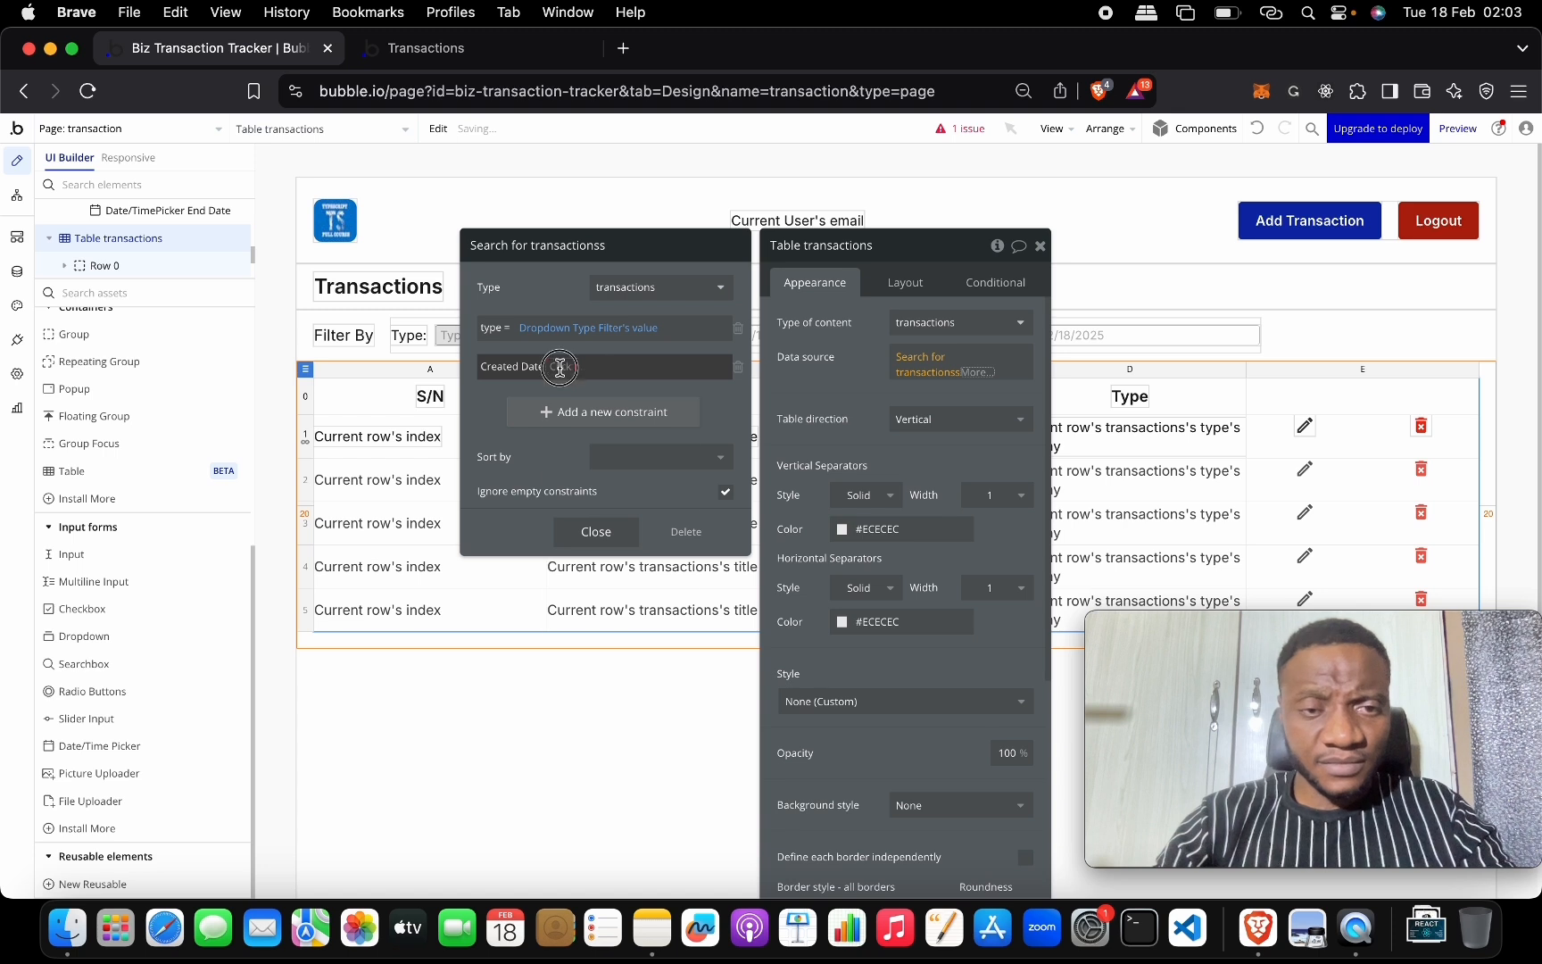
{"action": "left_click", "coordinate": [561, 366]}
{"action": "left_click", "coordinate": [630, 389]}
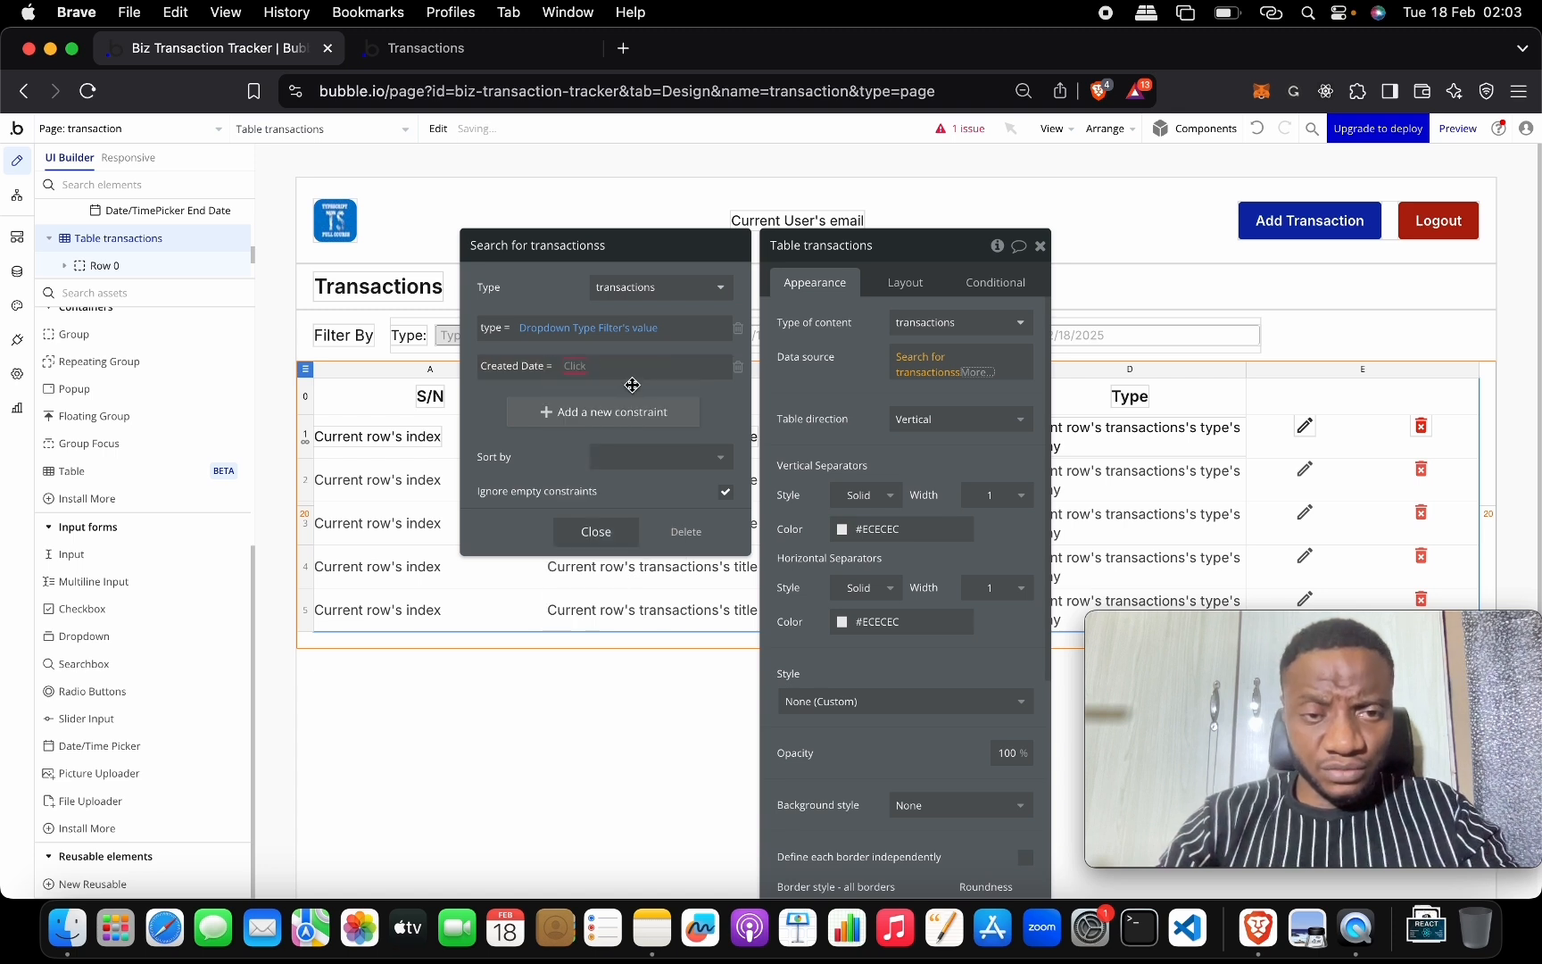
{"action": "left_click", "coordinate": [580, 367]}
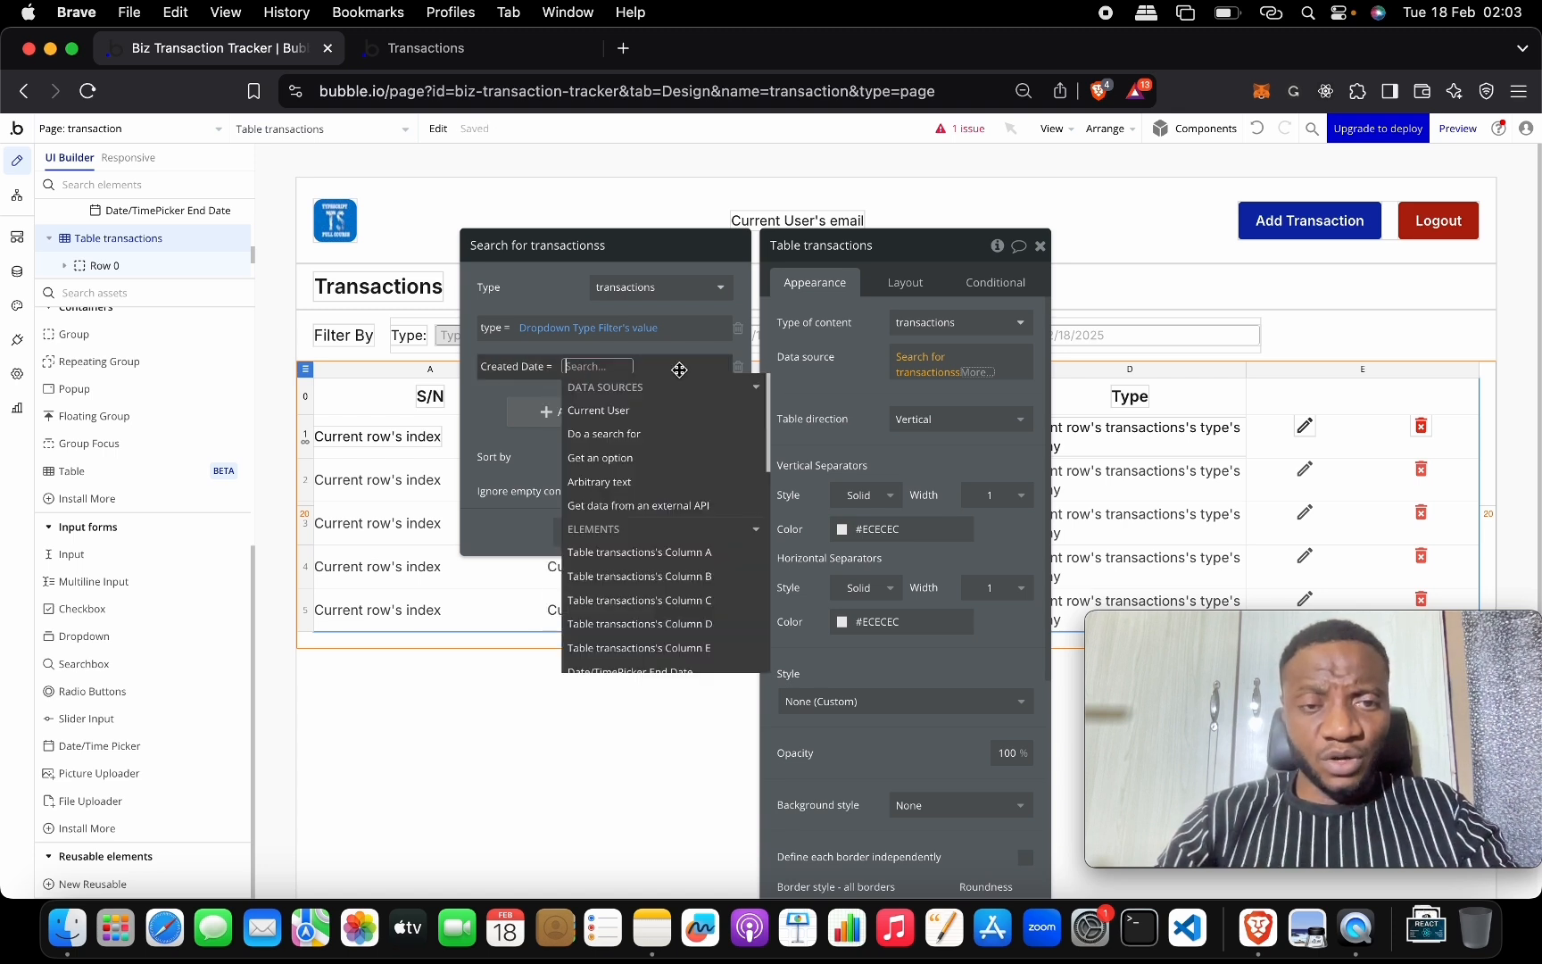
{"action": "type", "text": "st"}
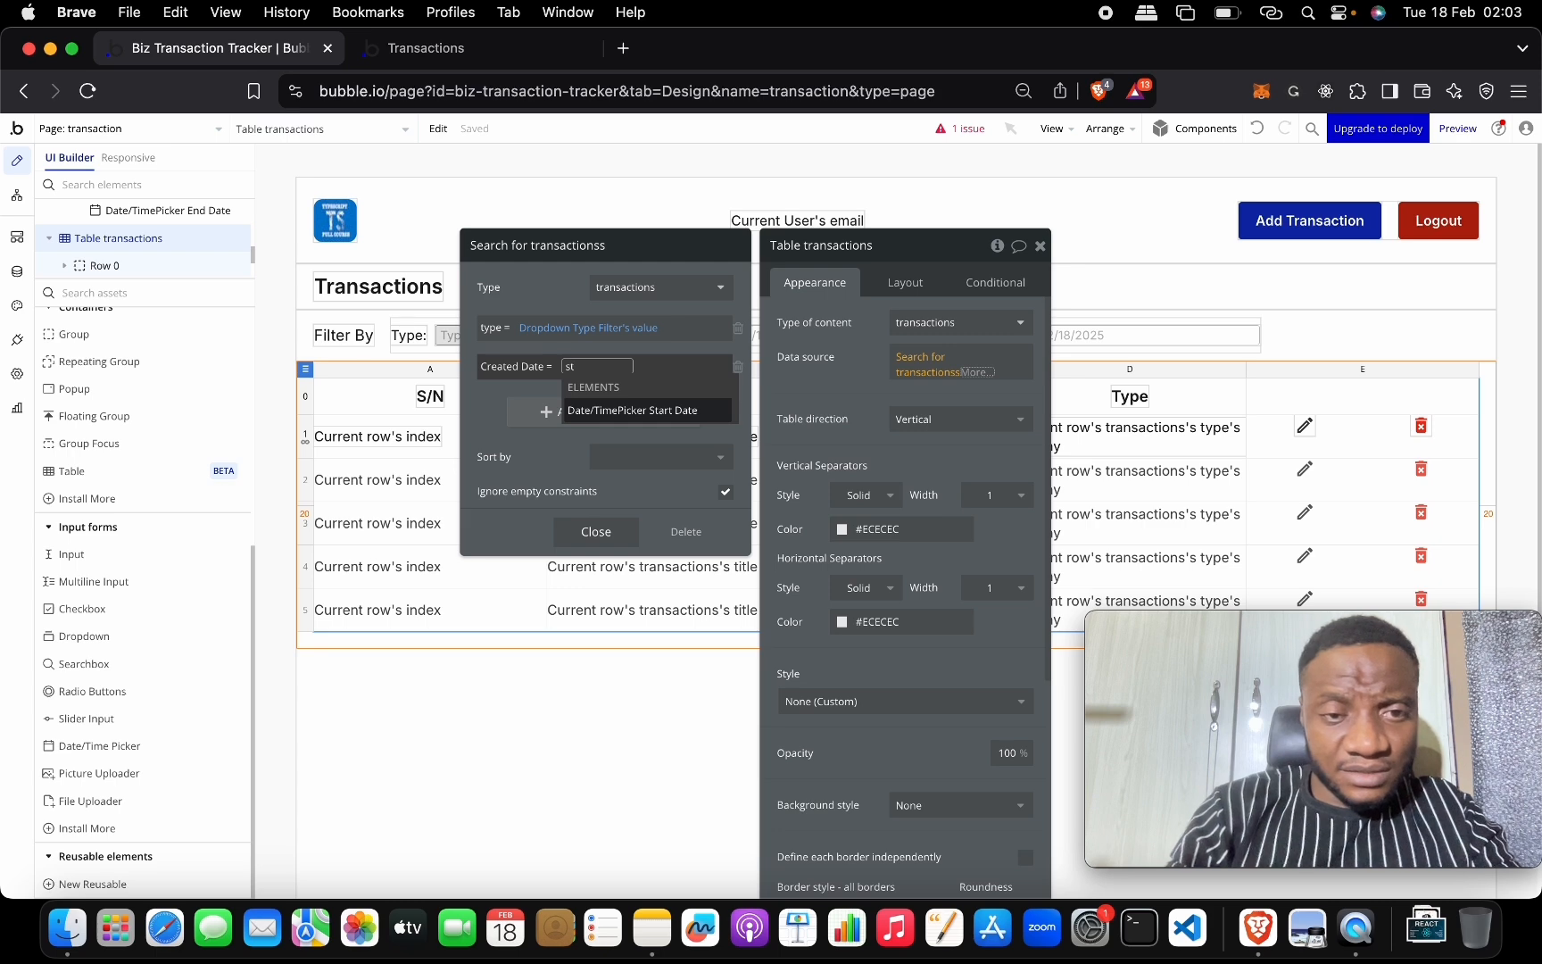
{"action": "key", "text": "Return"}
{"action": "key", "text": "BackSpace"}
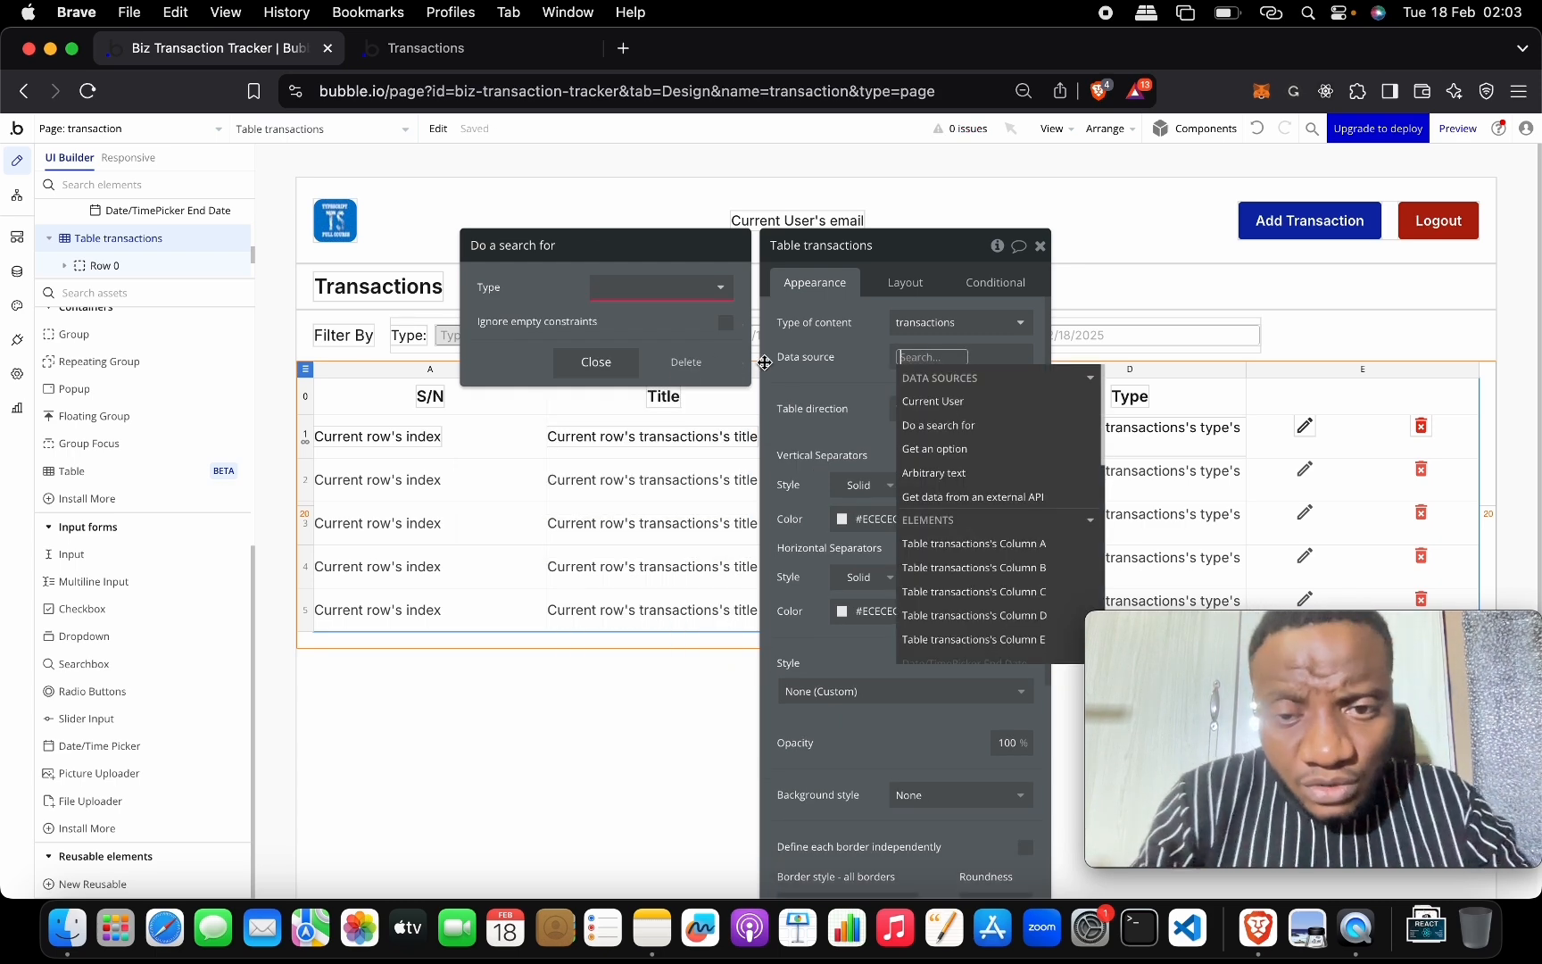
{"action": "left_click", "coordinate": [1257, 128]}
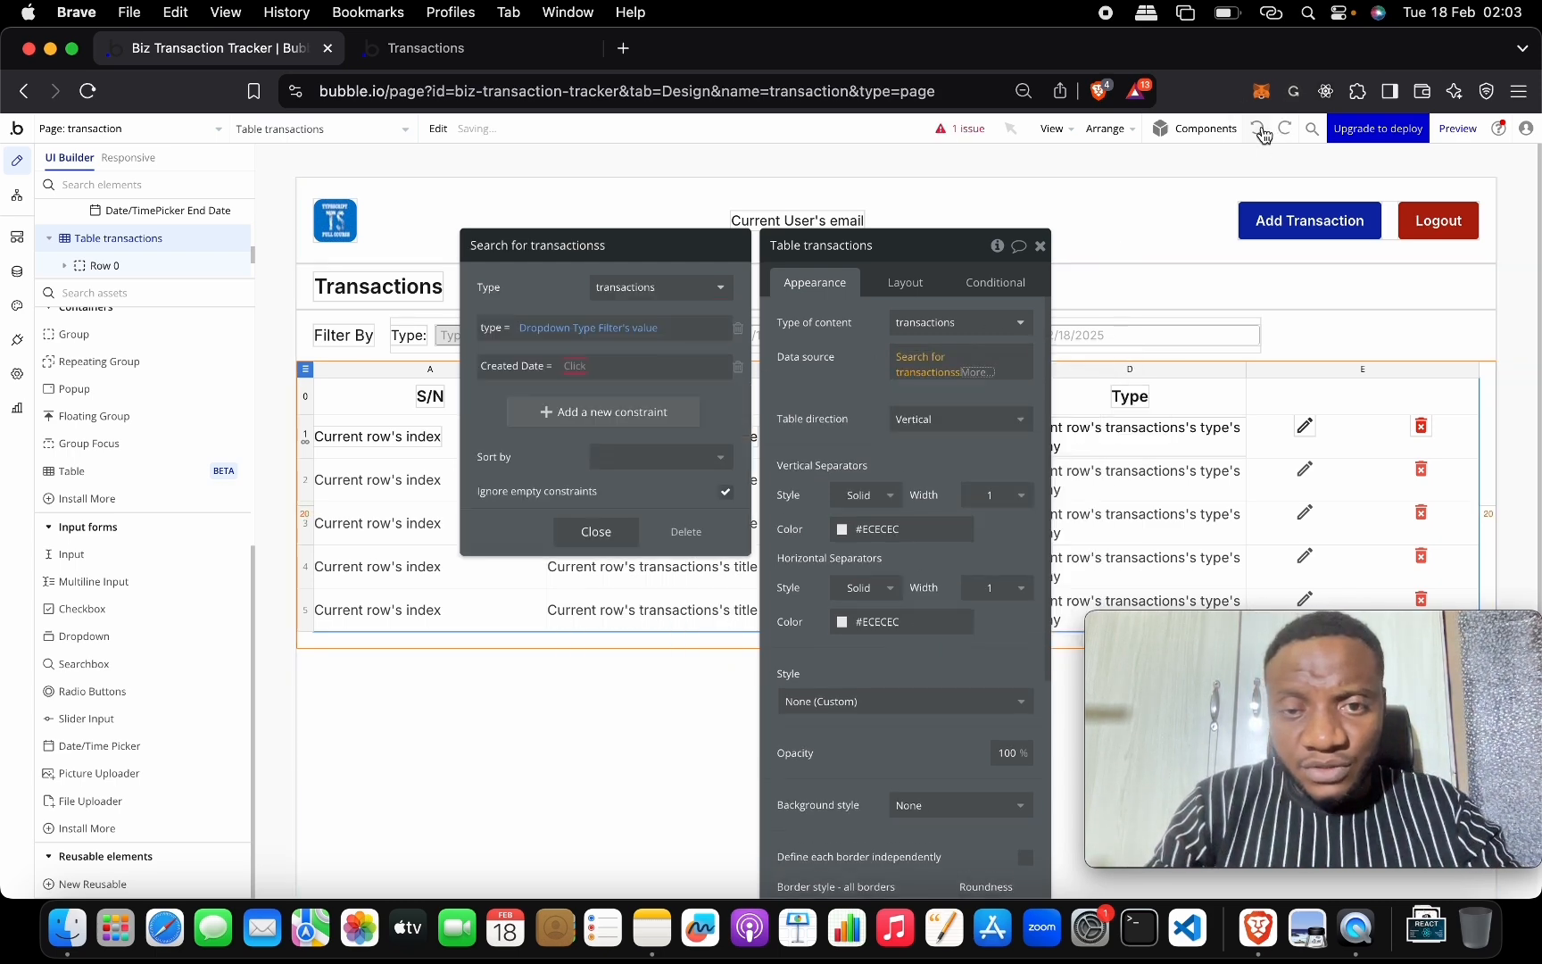
Set the constraint to Created Date ≥ Date/TimePicker Start Date's value and add another constraint.
{"action": "left_click", "coordinate": [561, 368]}
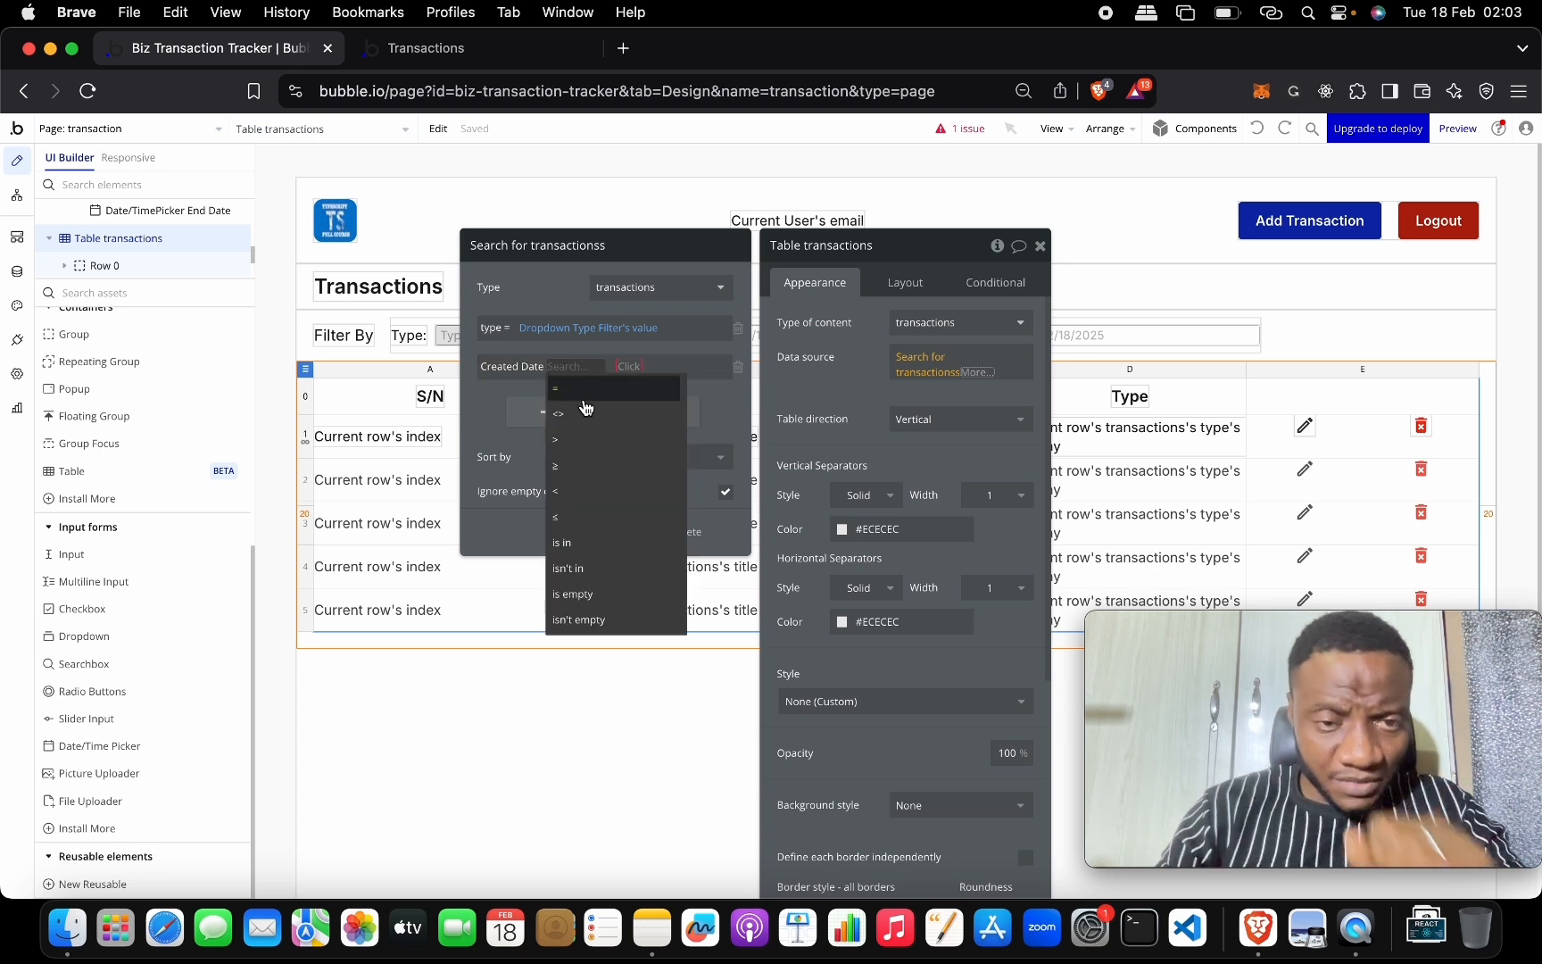
{"action": "left_click", "coordinate": [596, 465]}
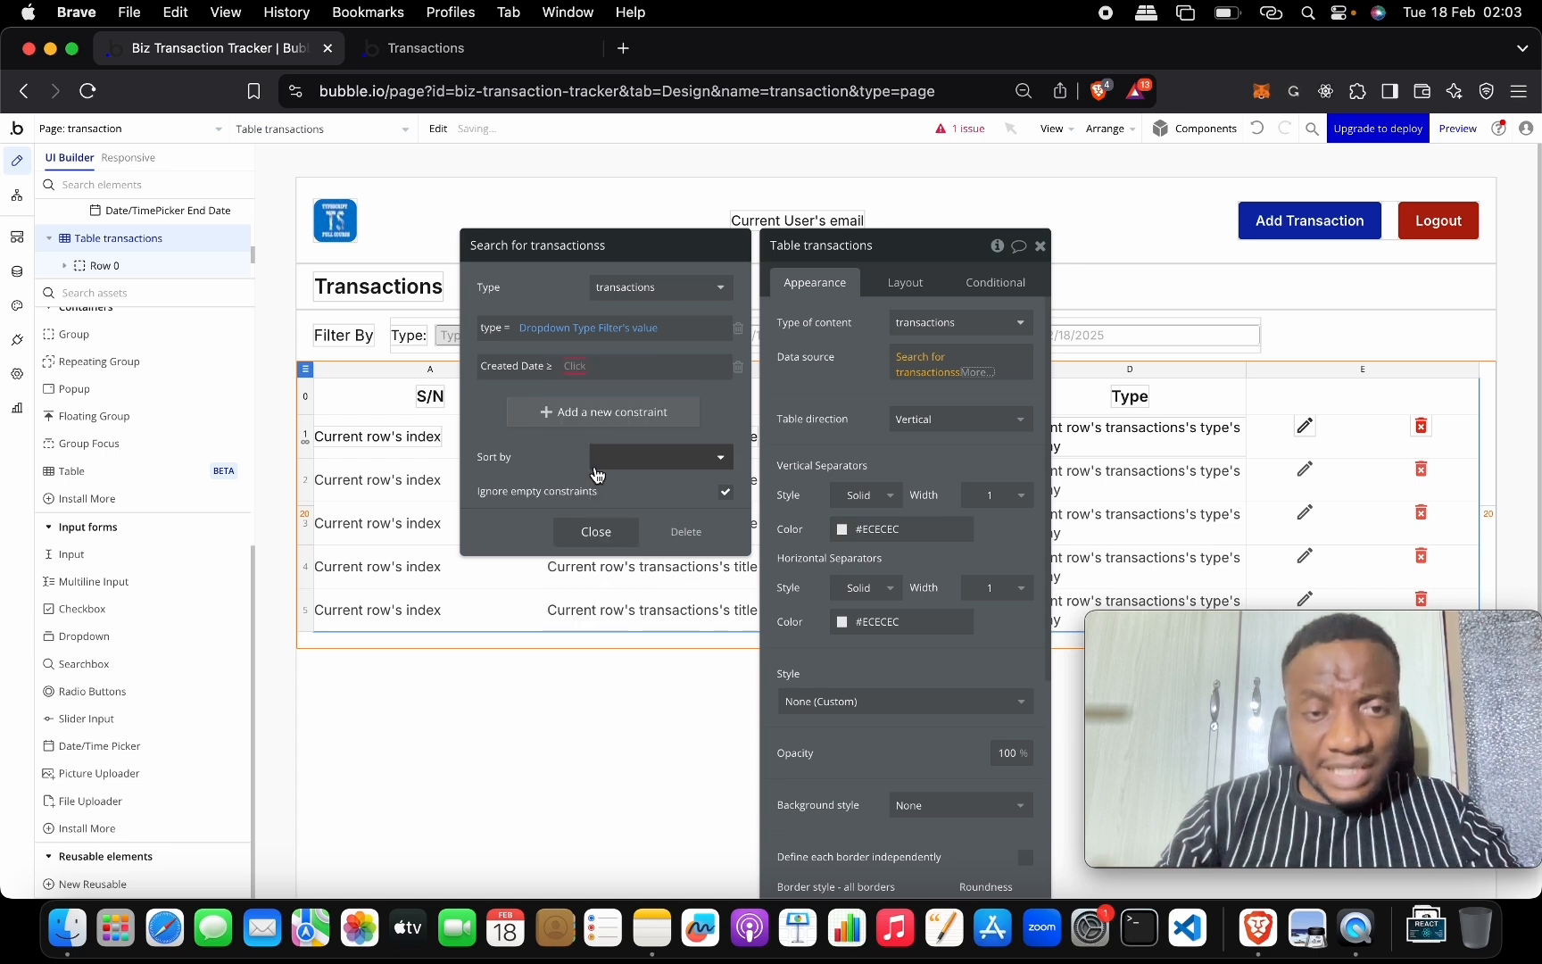
{"action": "left_click", "coordinate": [594, 366]}
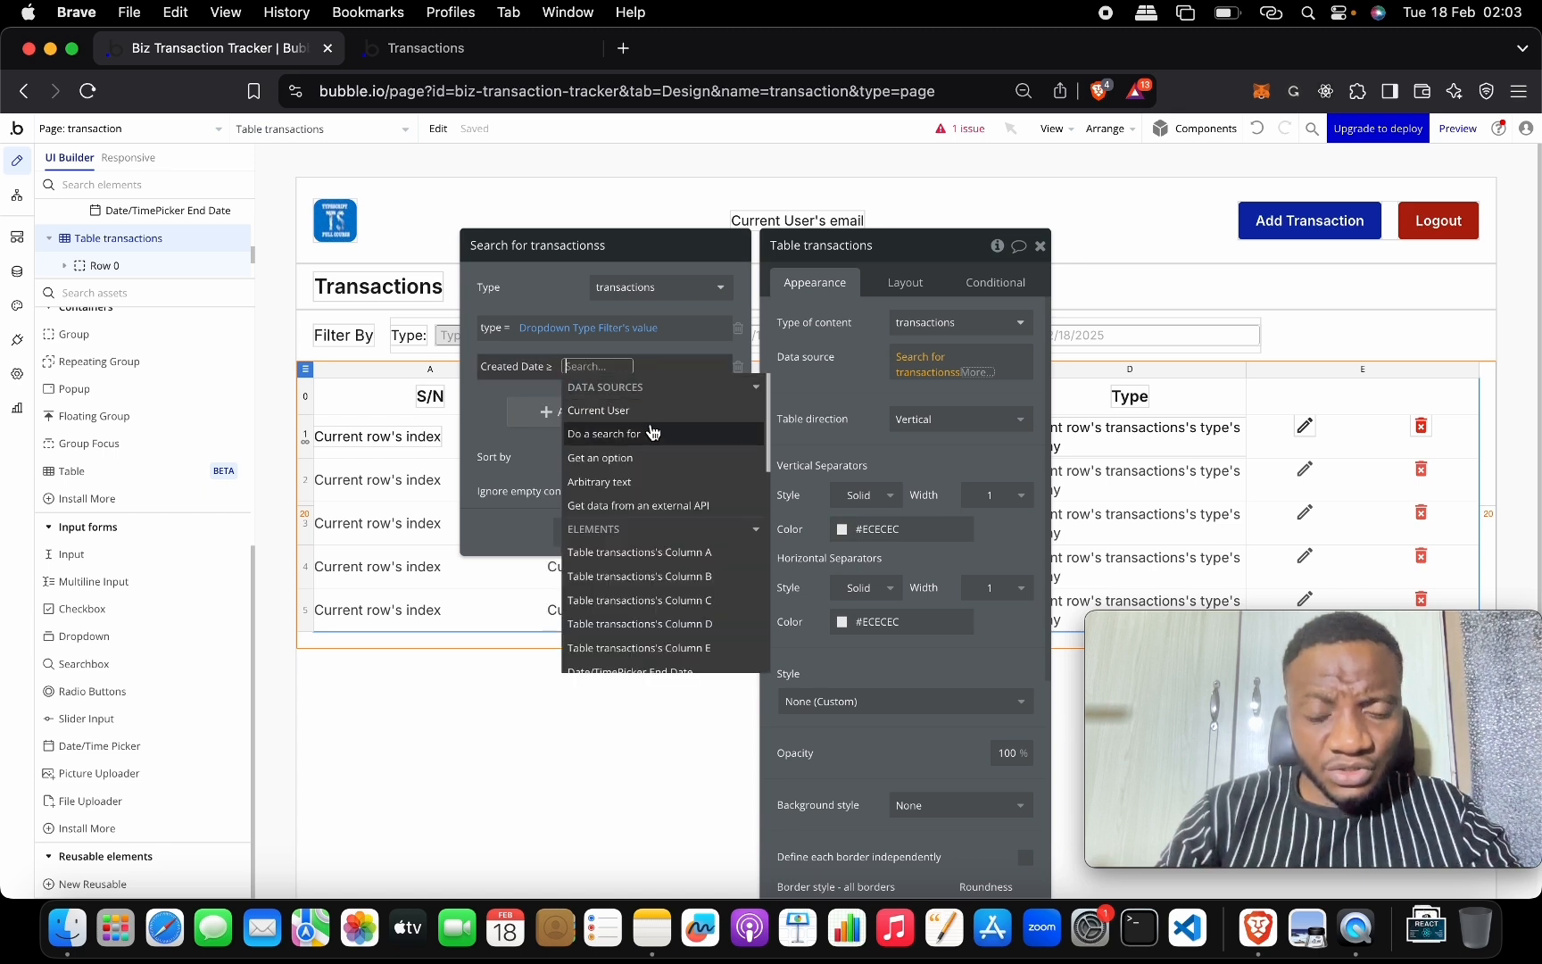
{"action": "type", "text": "start"}
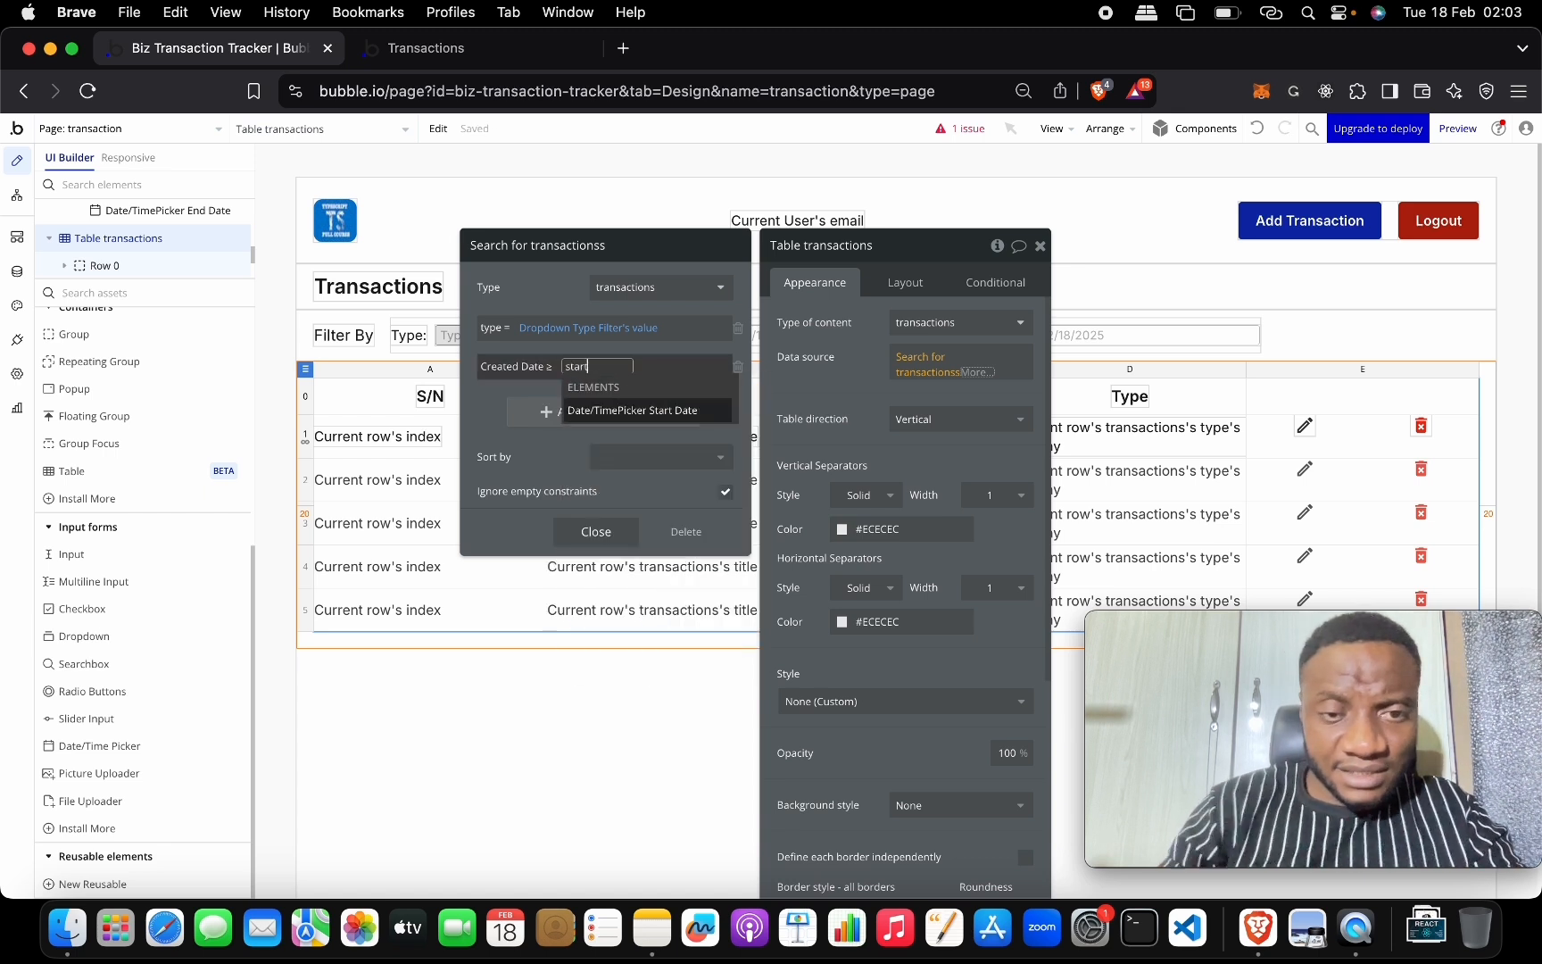
{"action": "left_click", "coordinate": [680, 412]}
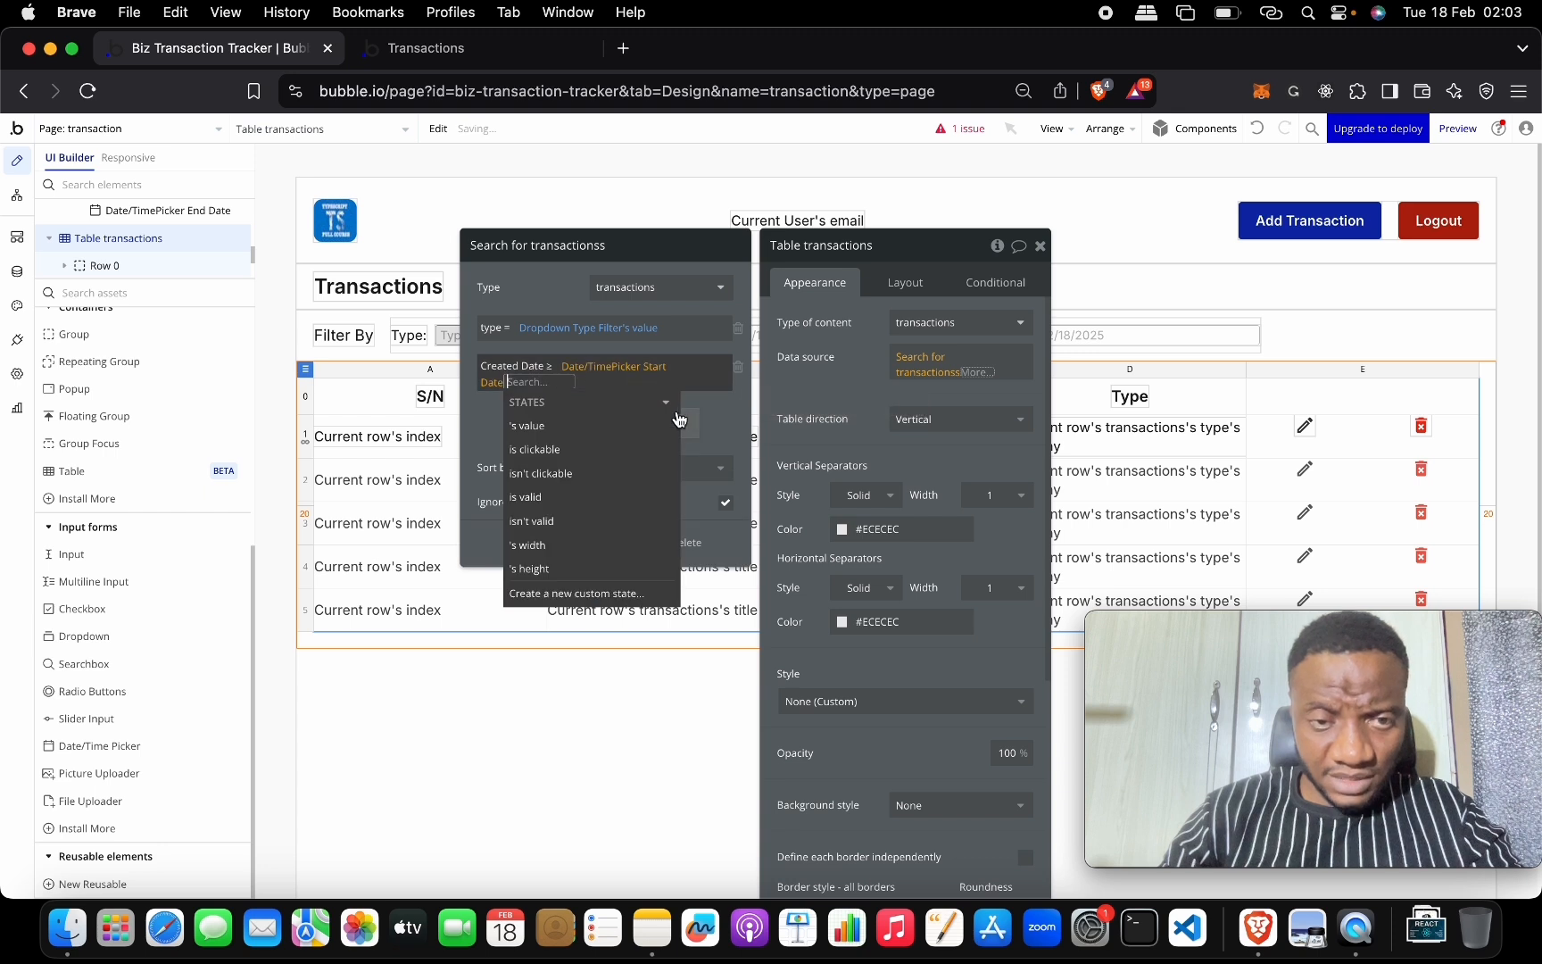
{"action": "left_click", "coordinate": [595, 426]}
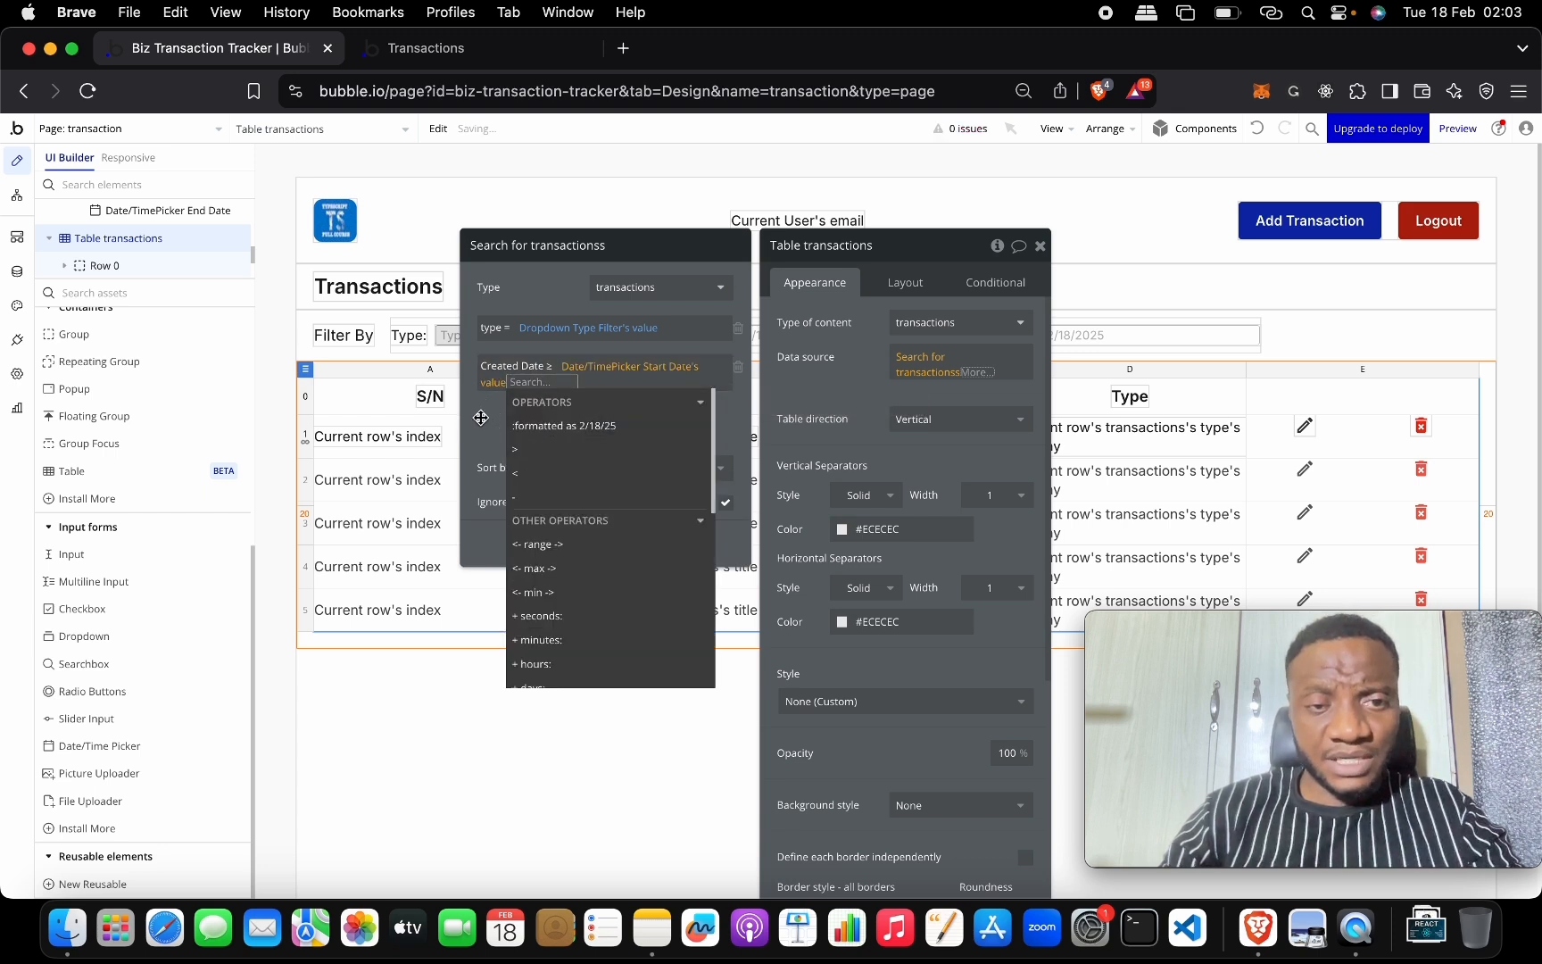
{"action": "left_click", "coordinate": [481, 417]}
{"action": "left_click", "coordinate": [585, 412]}
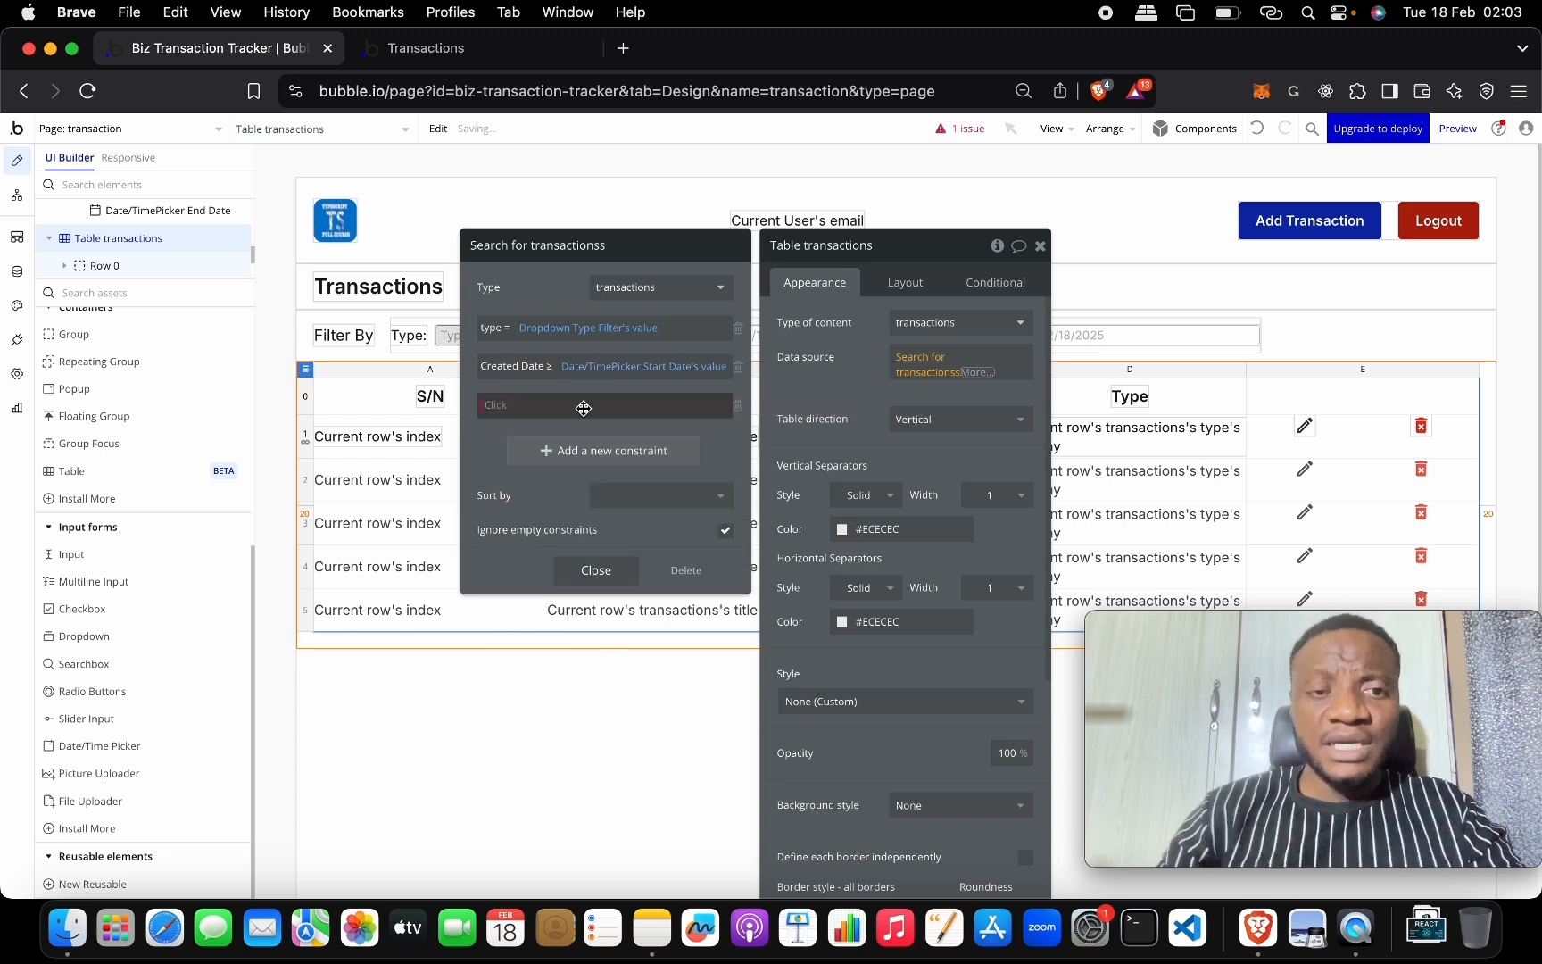
{"action": "left_click", "coordinate": [502, 408]}
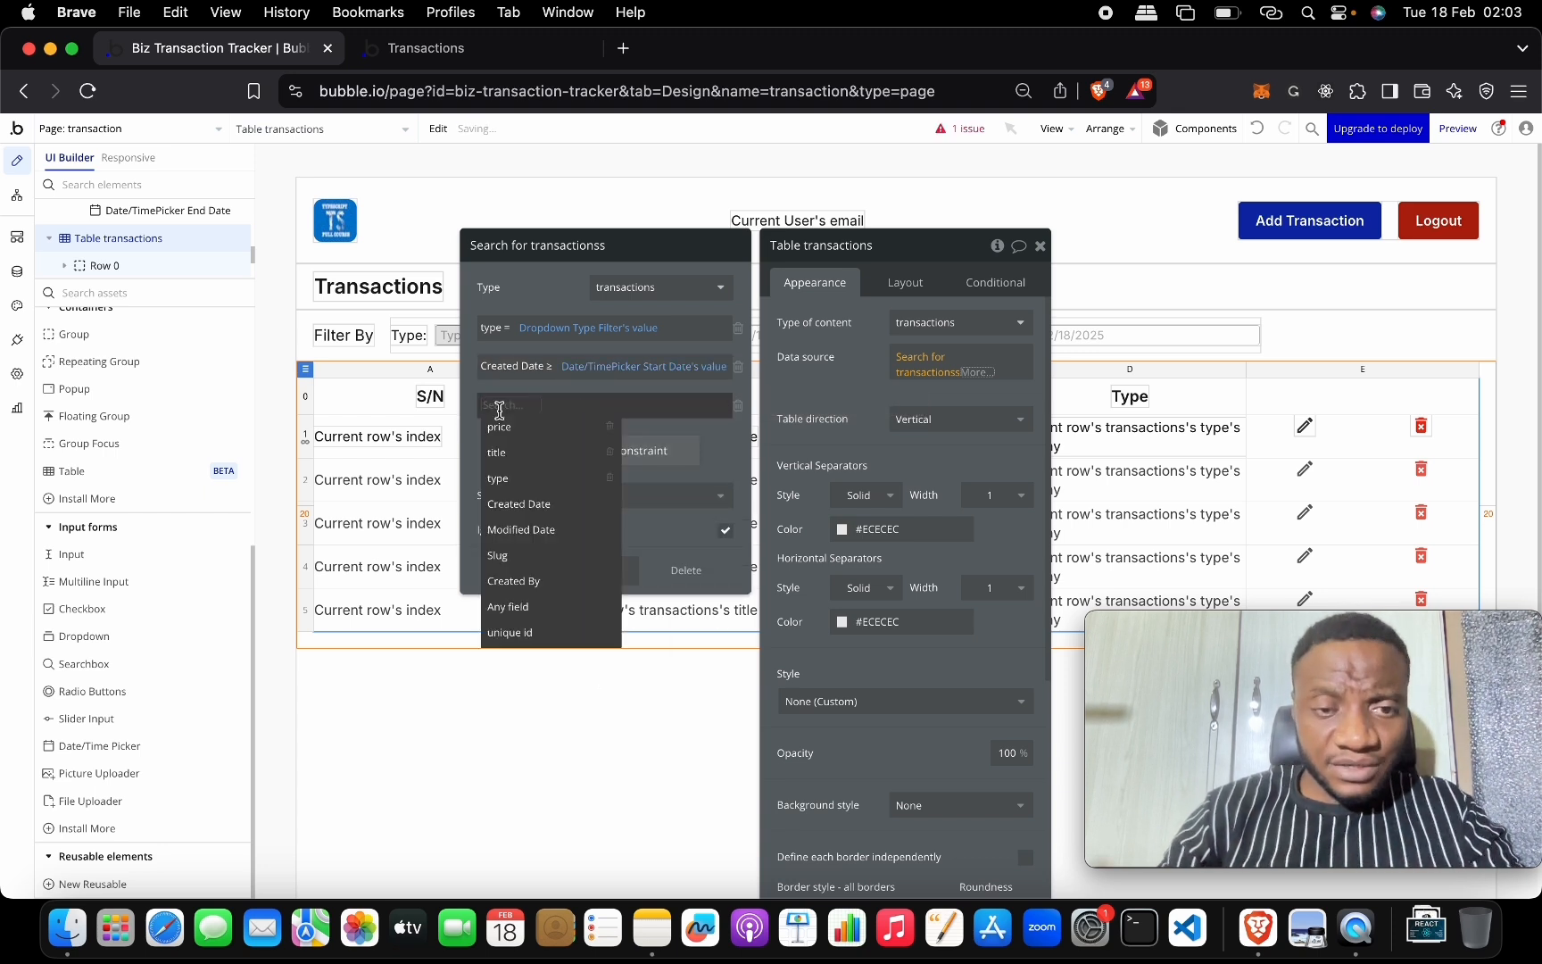
Make the new constraint Created Date ≤ Date/TimePicker End Date's value, then view the live page.
{"action": "left_click", "coordinate": [540, 503]}
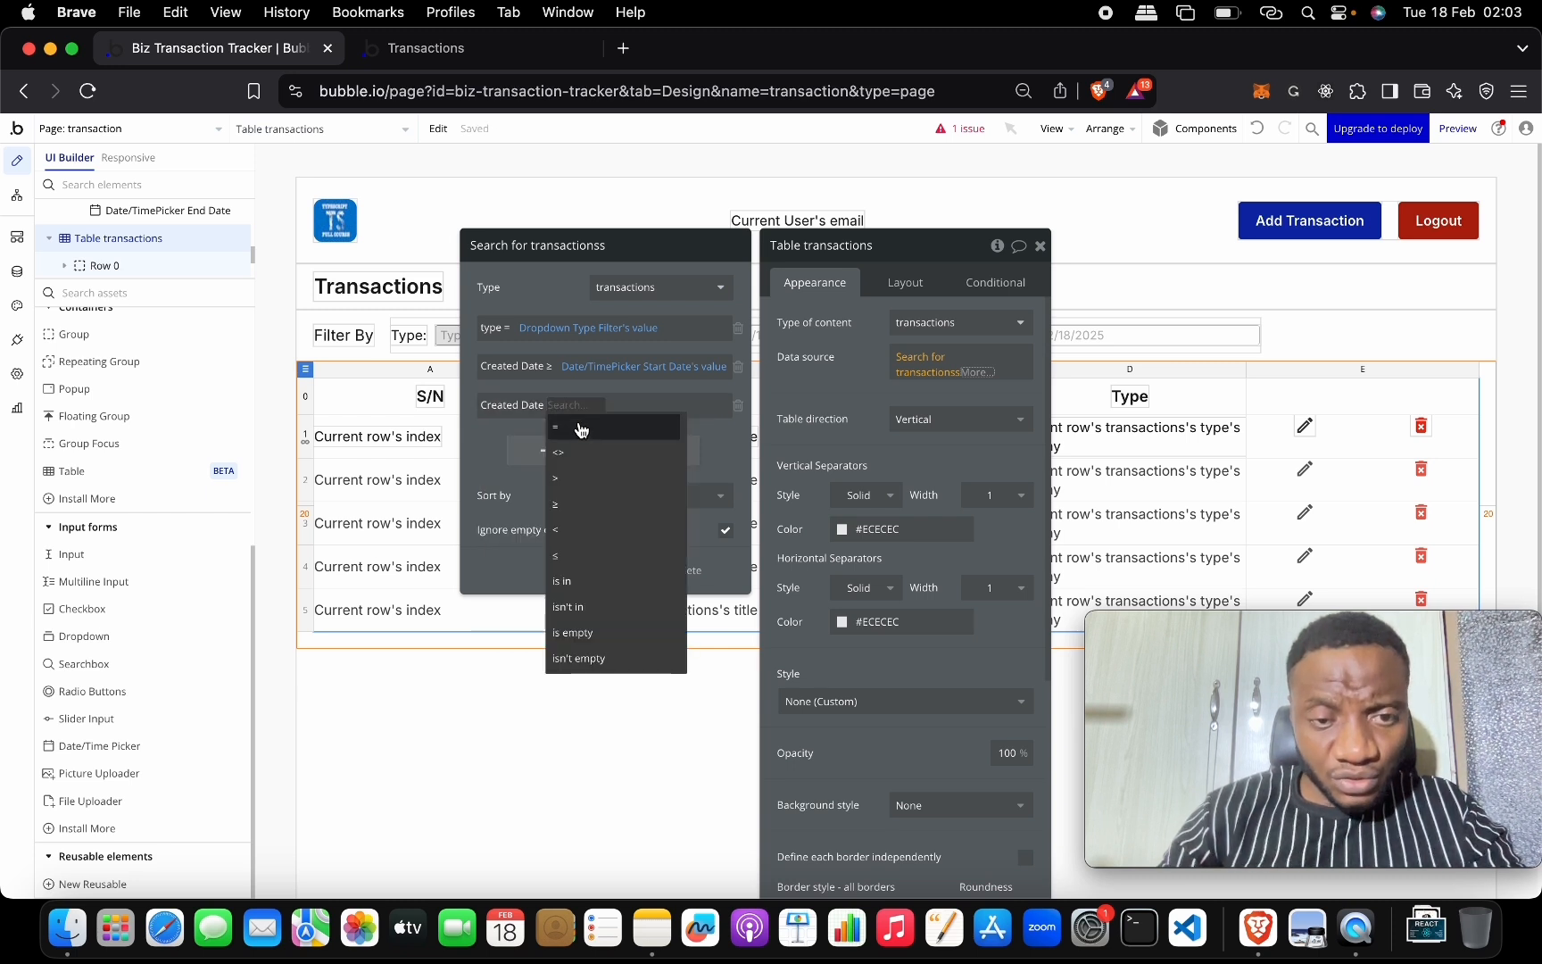
{"action": "left_click", "coordinate": [598, 556]}
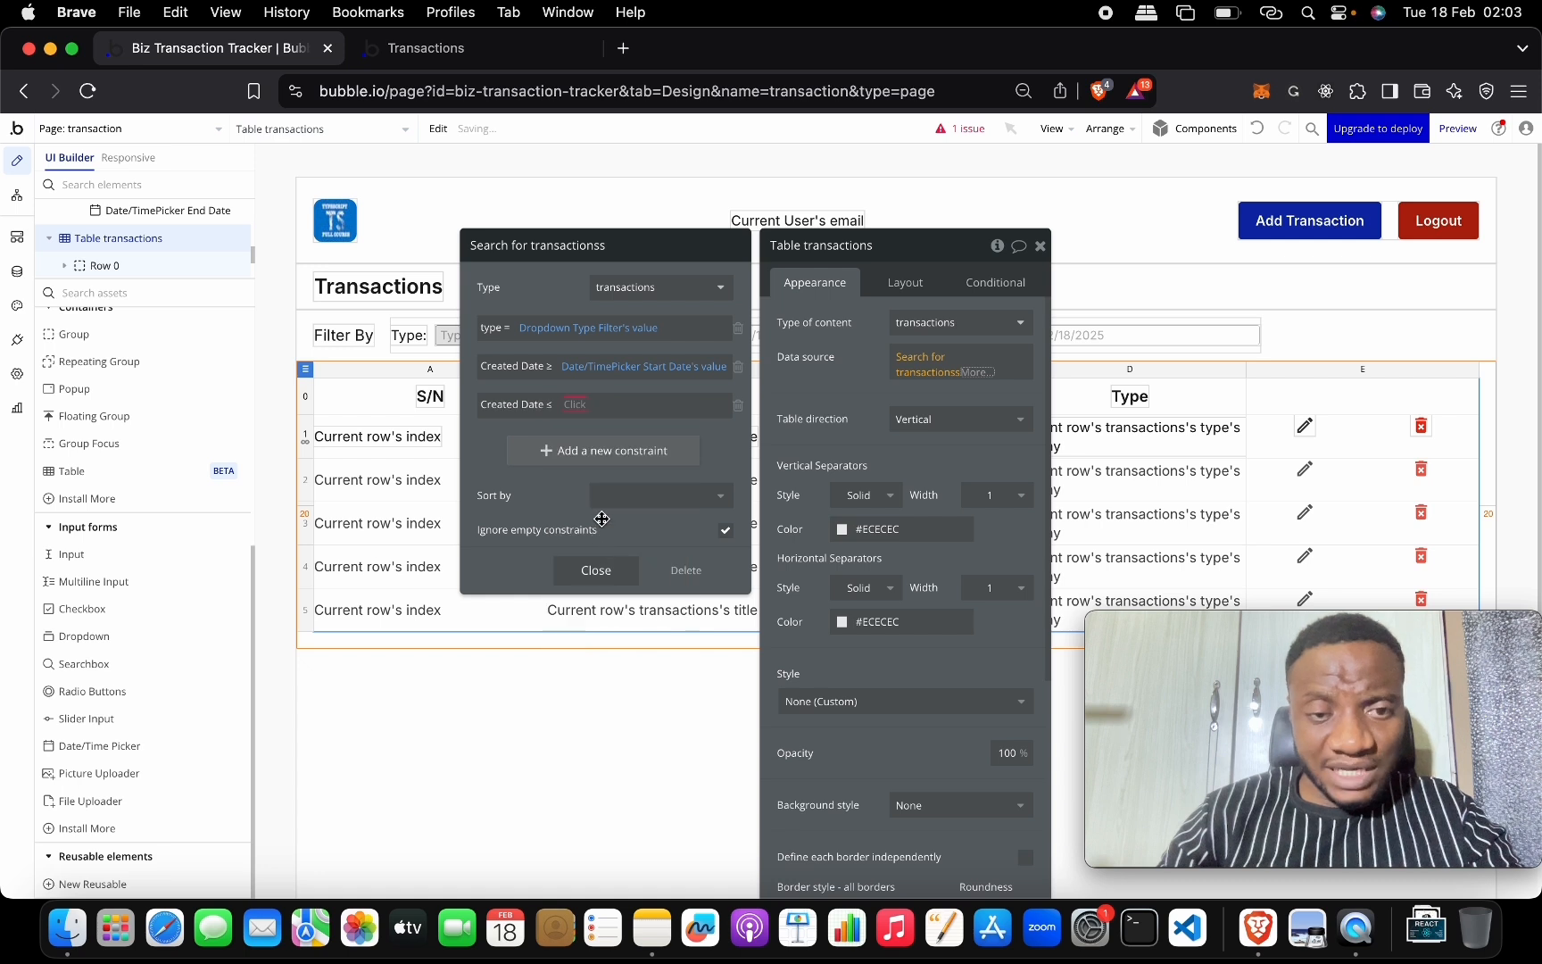
{"action": "type", "text": "end"}
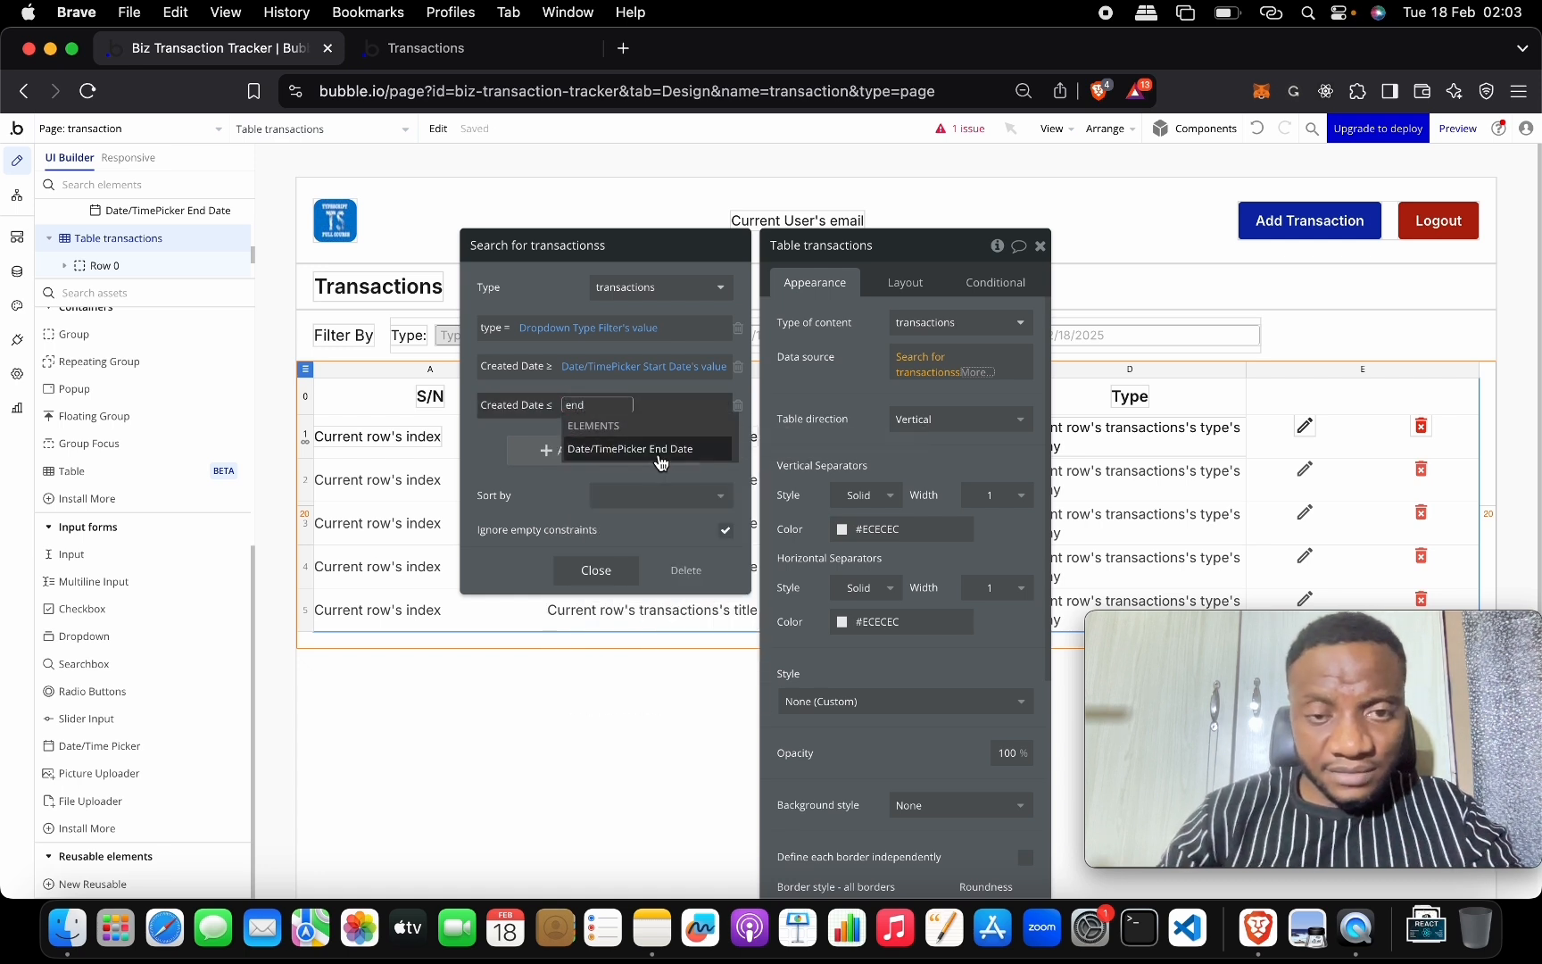
{"action": "left_click", "coordinate": [660, 462]}
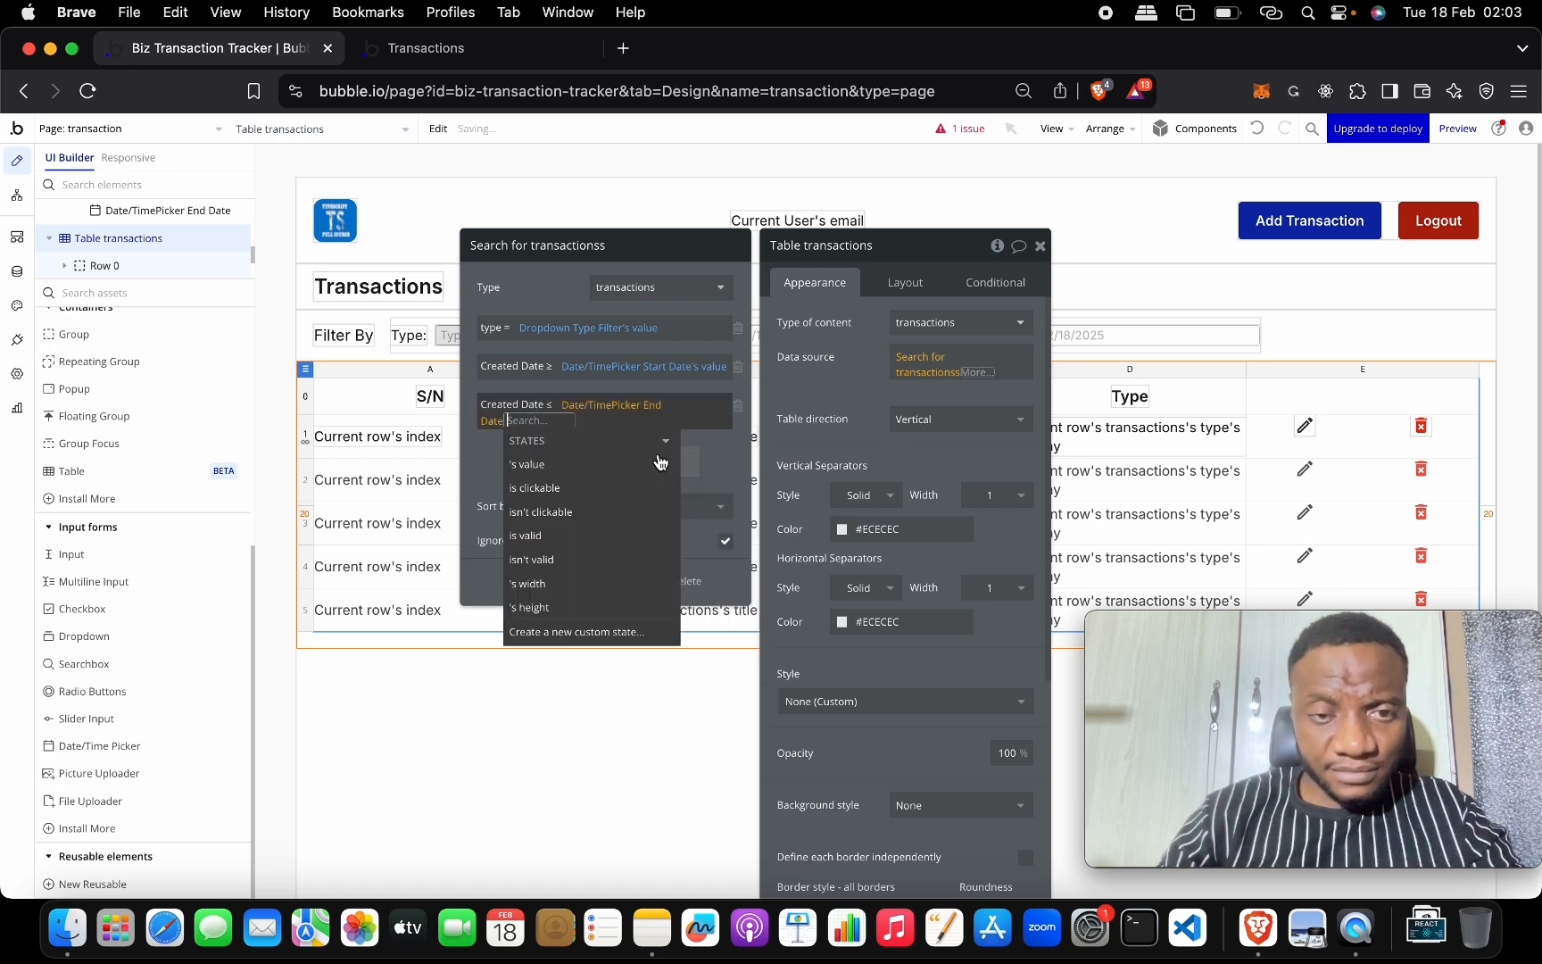
{"action": "left_click", "coordinate": [521, 468]}
{"action": "left_click", "coordinate": [495, 460]}
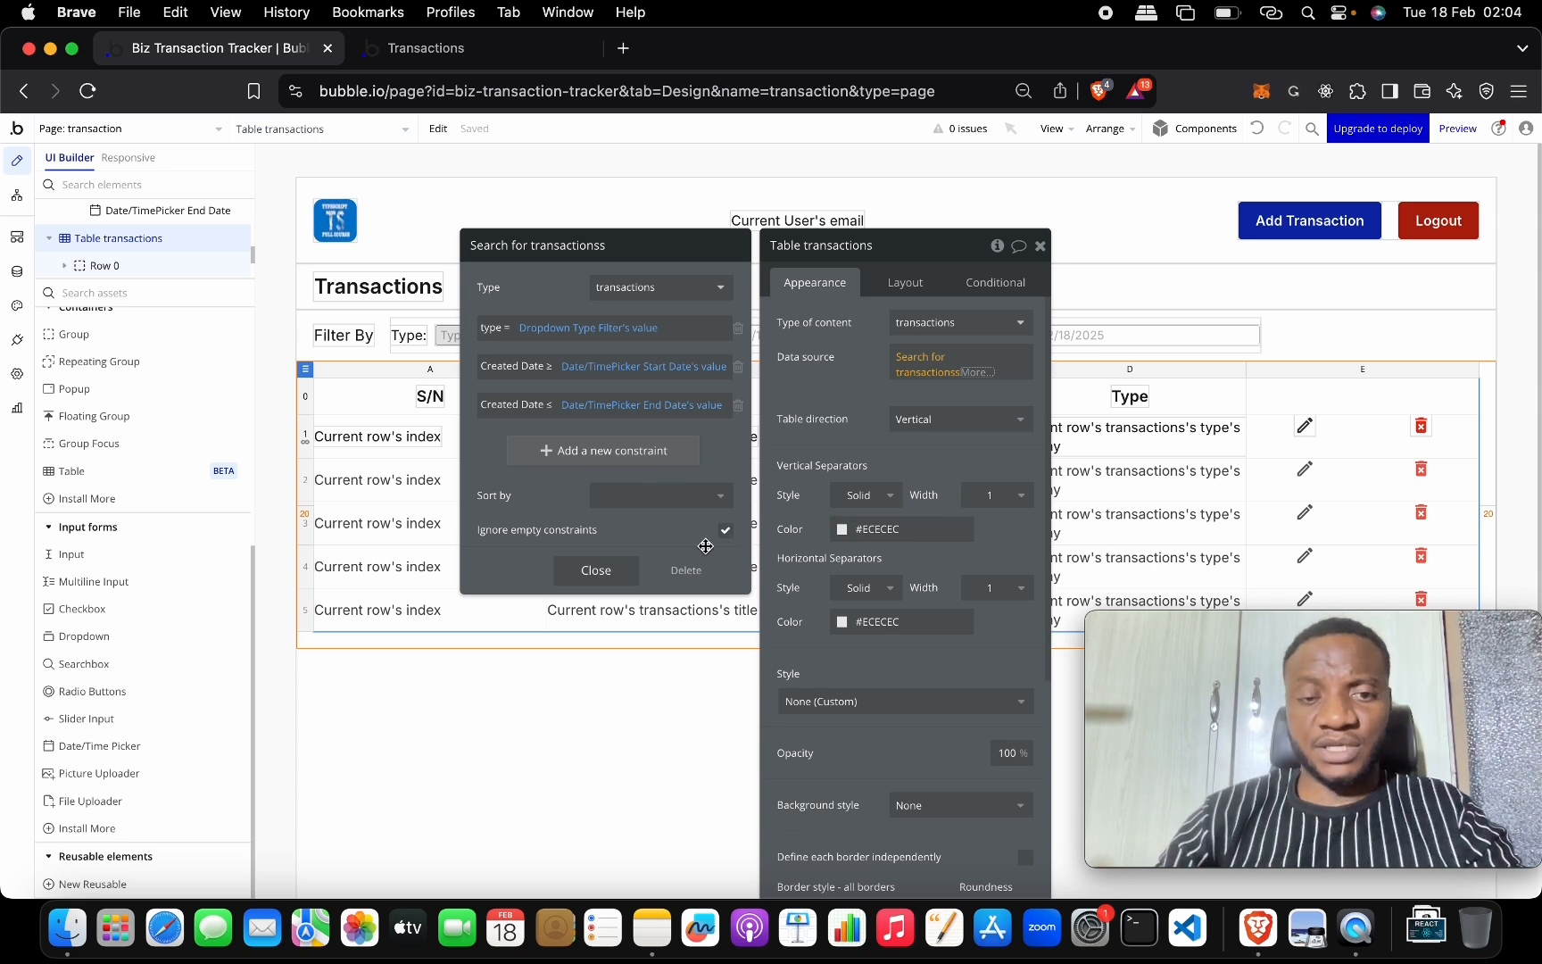
{"action": "left_click", "coordinate": [514, 59]}
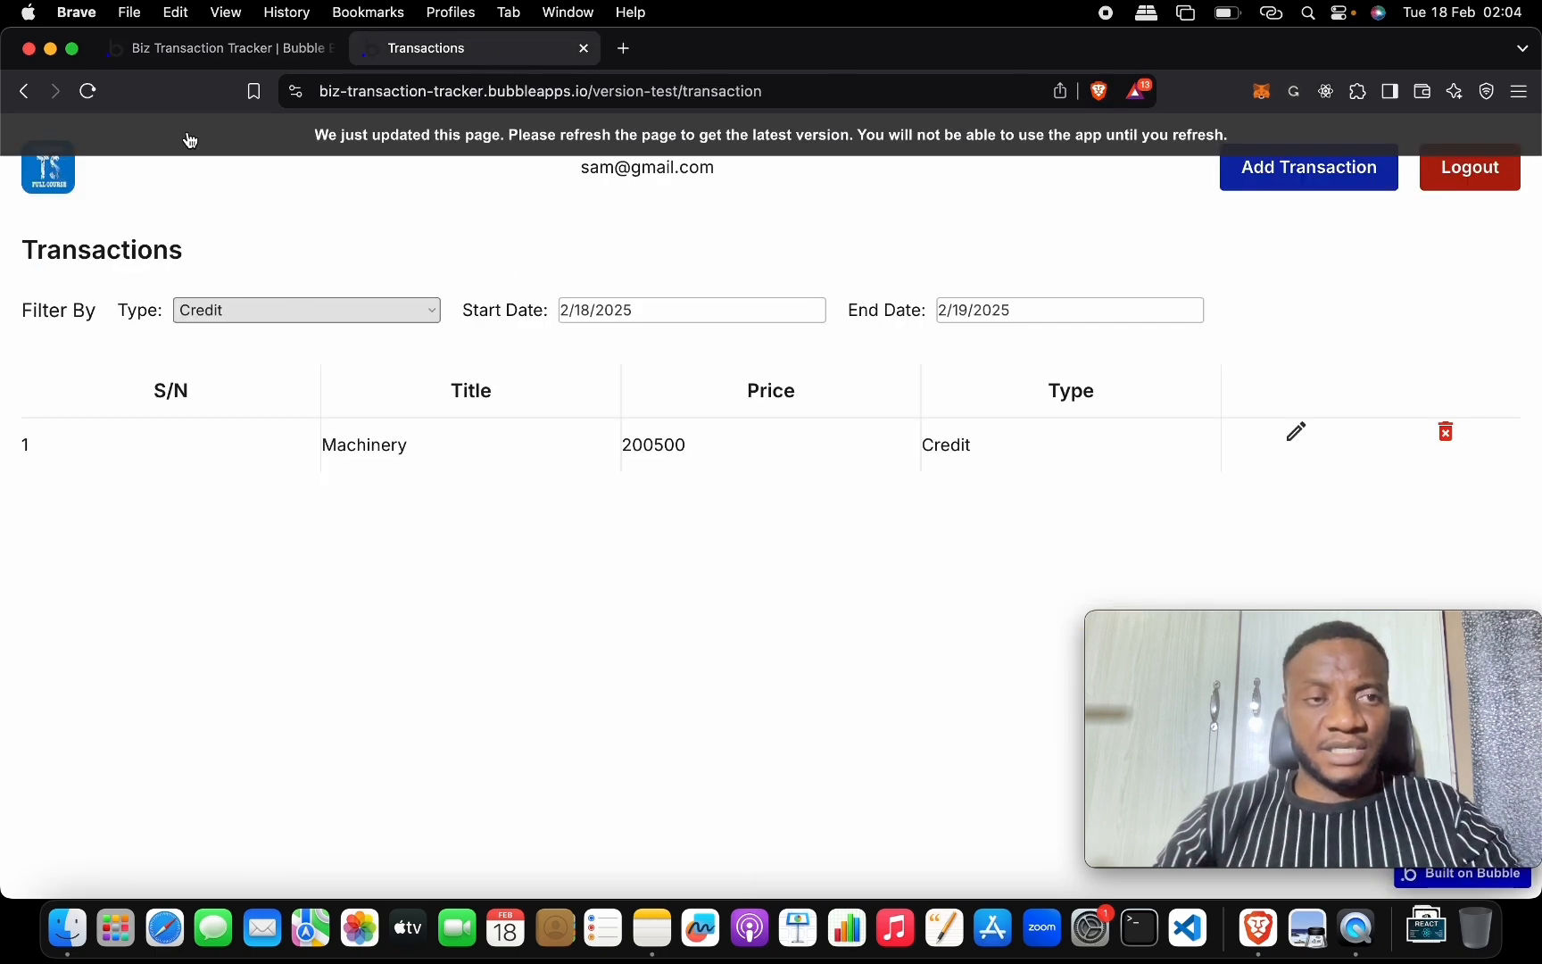
Reload the live Transactions page and pick Start Date 17 and End Date 19.
{"action": "key", "text": "super+r"}
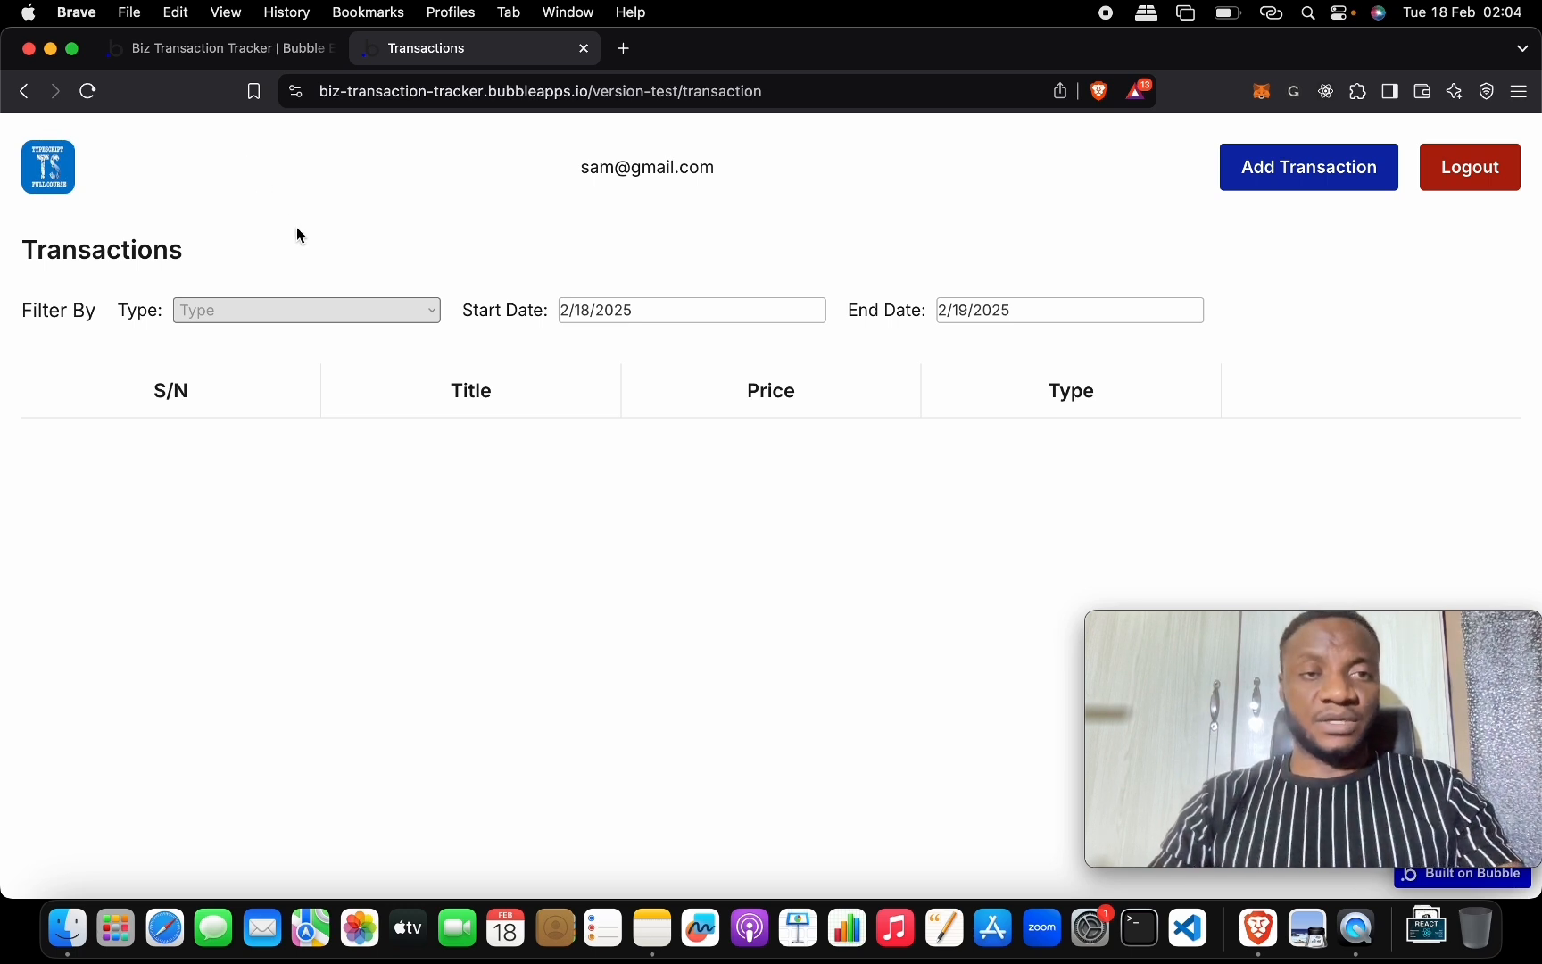
{"action": "left_click", "coordinate": [623, 319]}
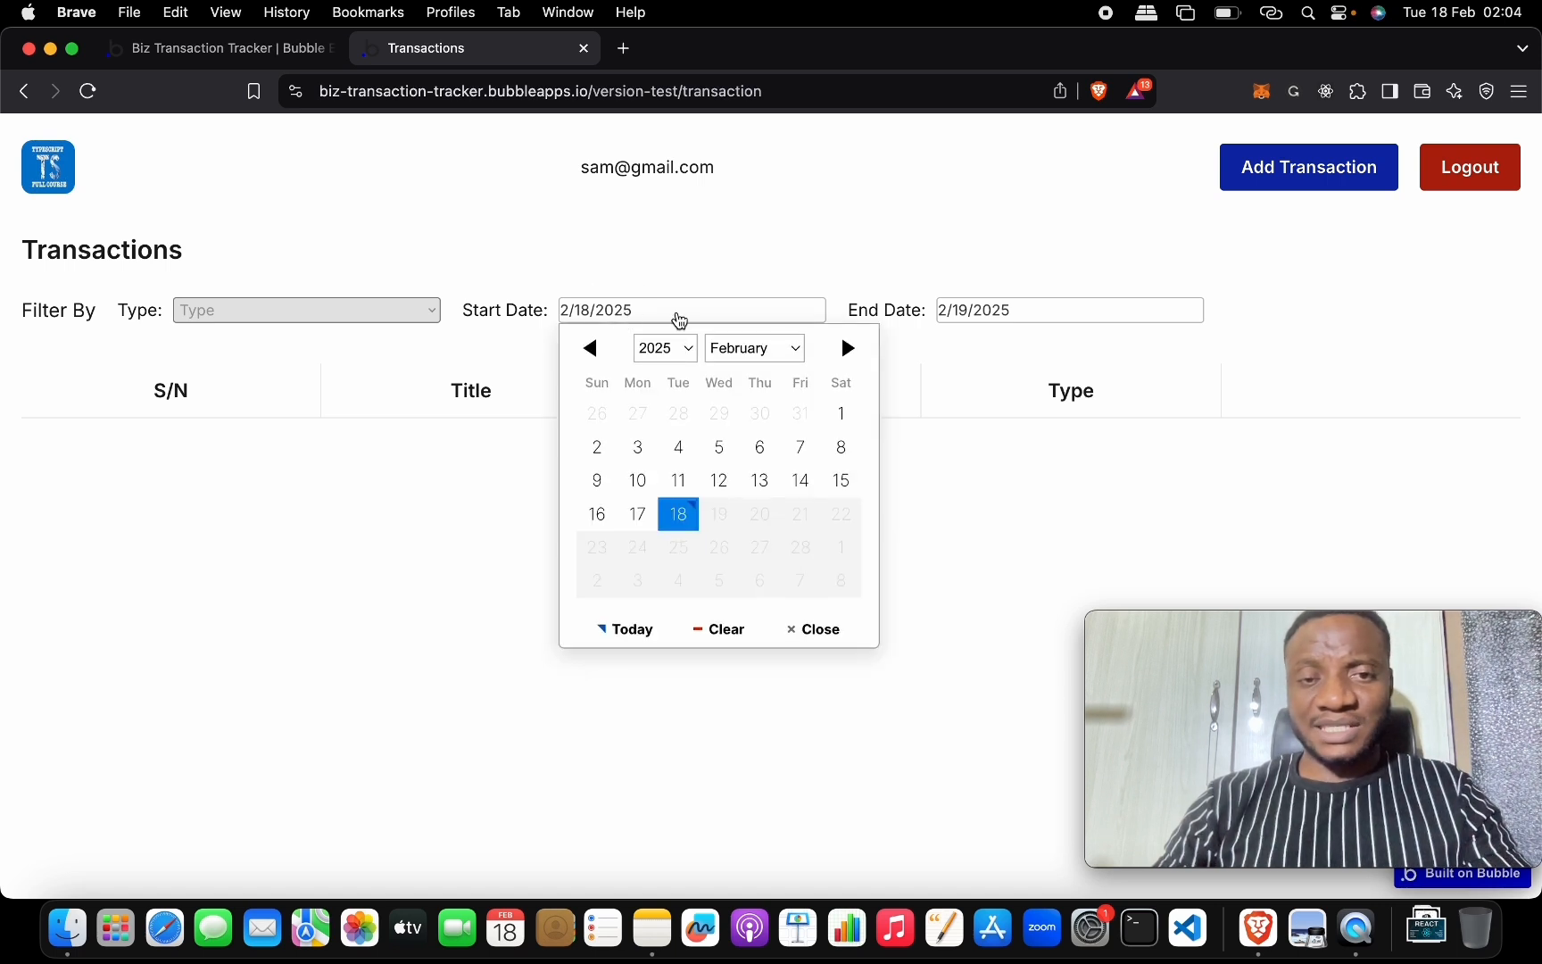
{"action": "left_click", "coordinate": [642, 518]}
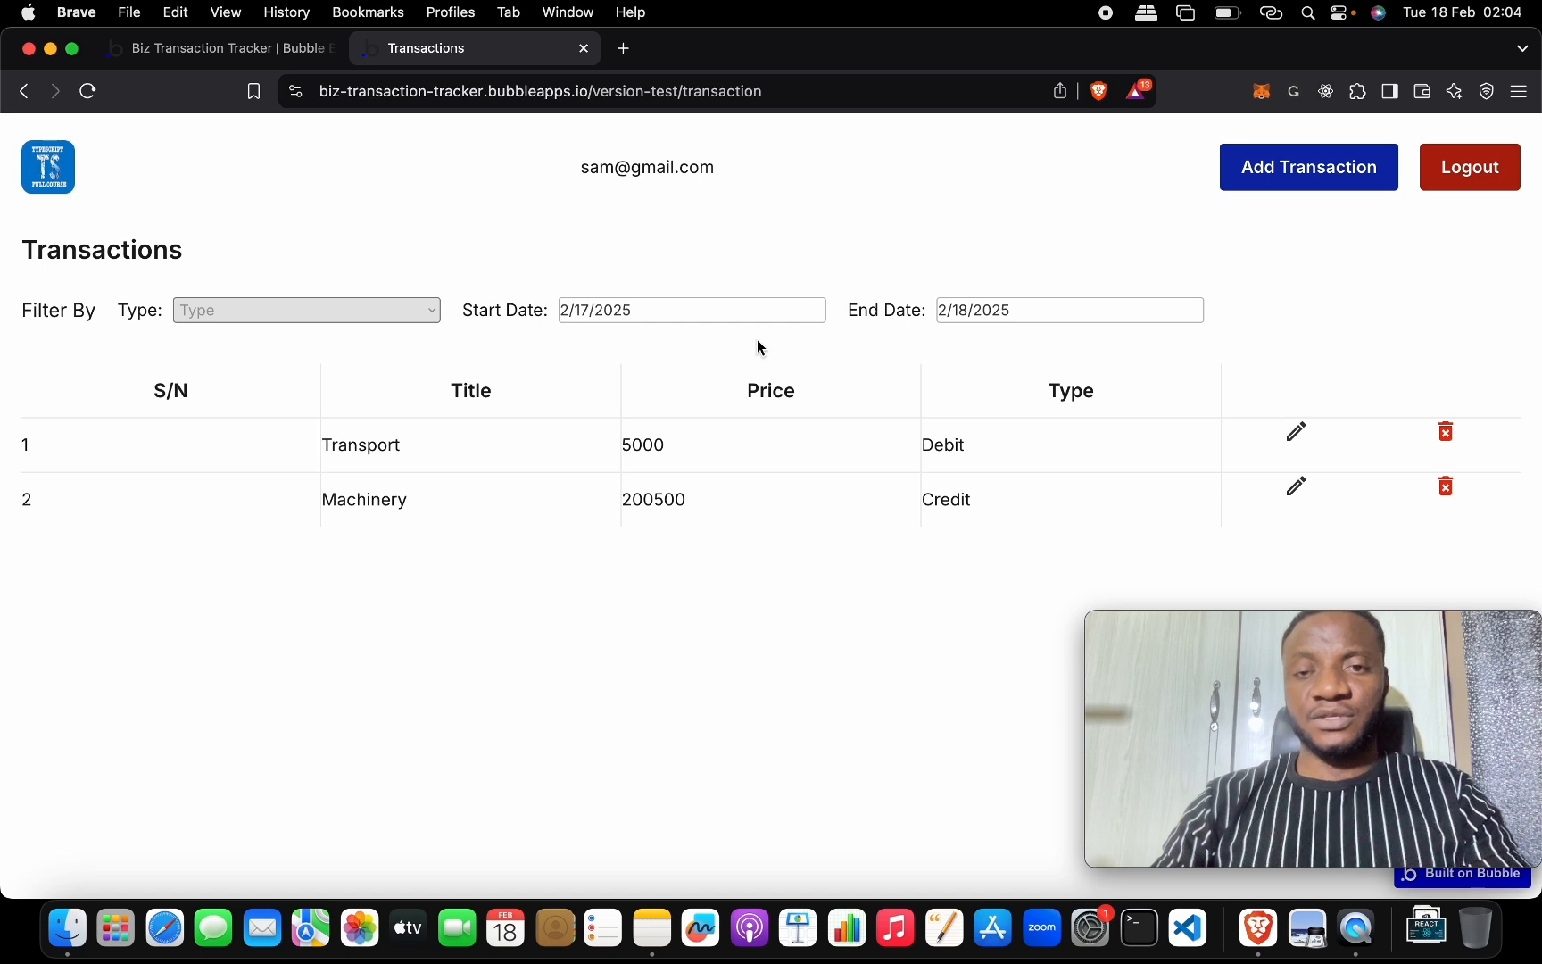
{"action": "left_click", "coordinate": [991, 317]}
{"action": "left_click", "coordinate": [1100, 513]}
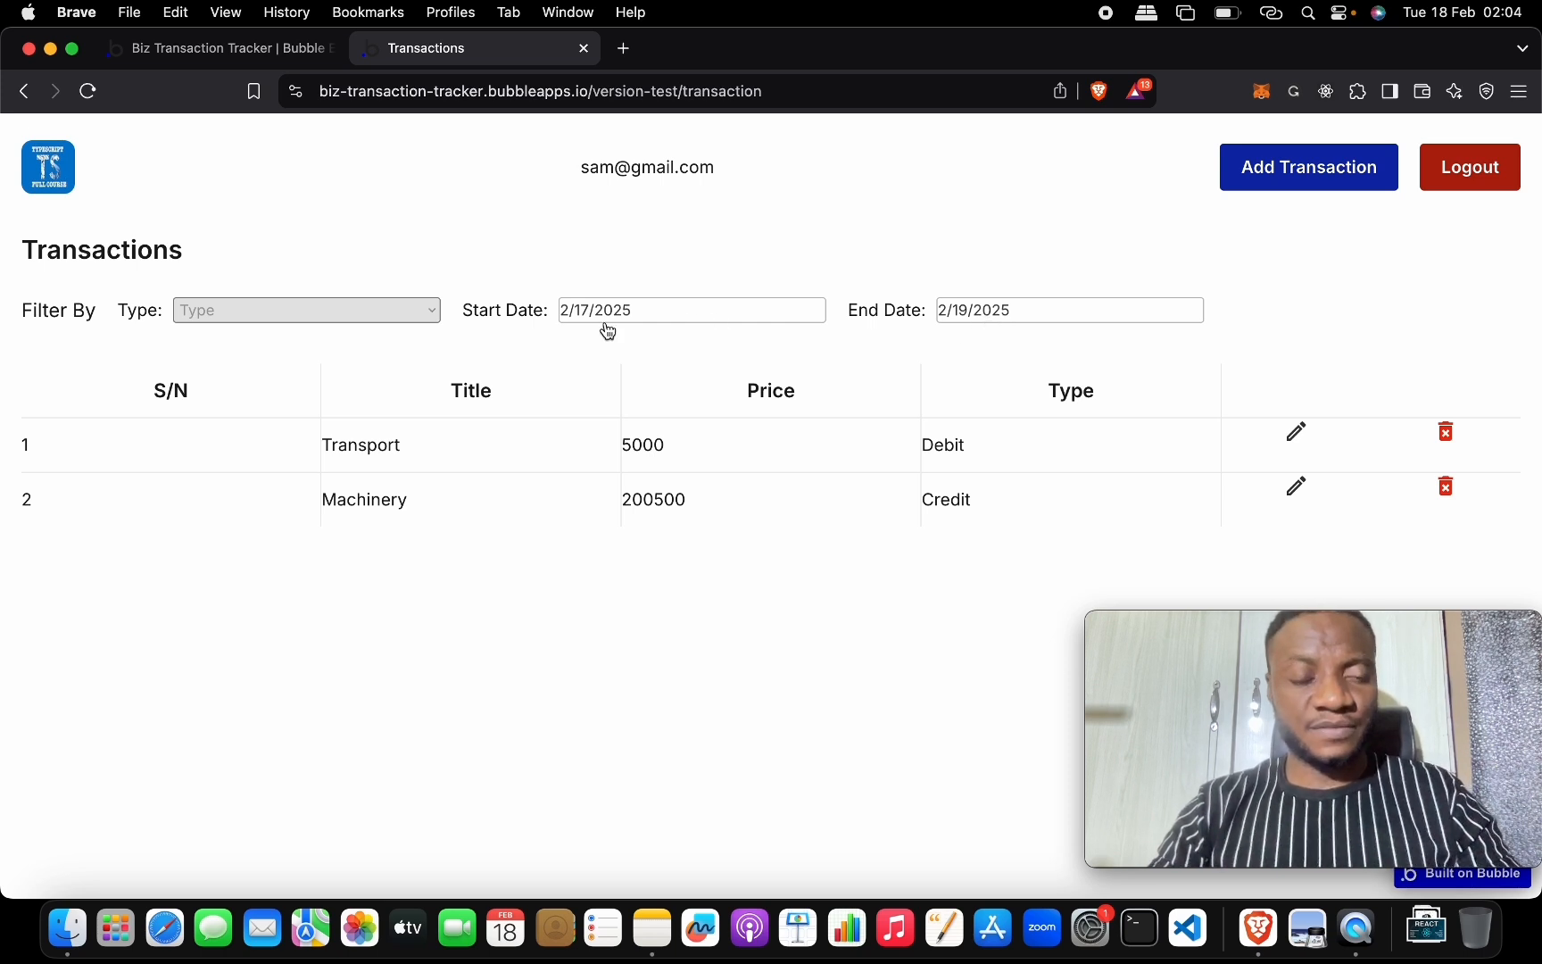
Filter the live table to Debit with a date range of the 18th to the 19th.
{"action": "left_click", "coordinate": [434, 308]}
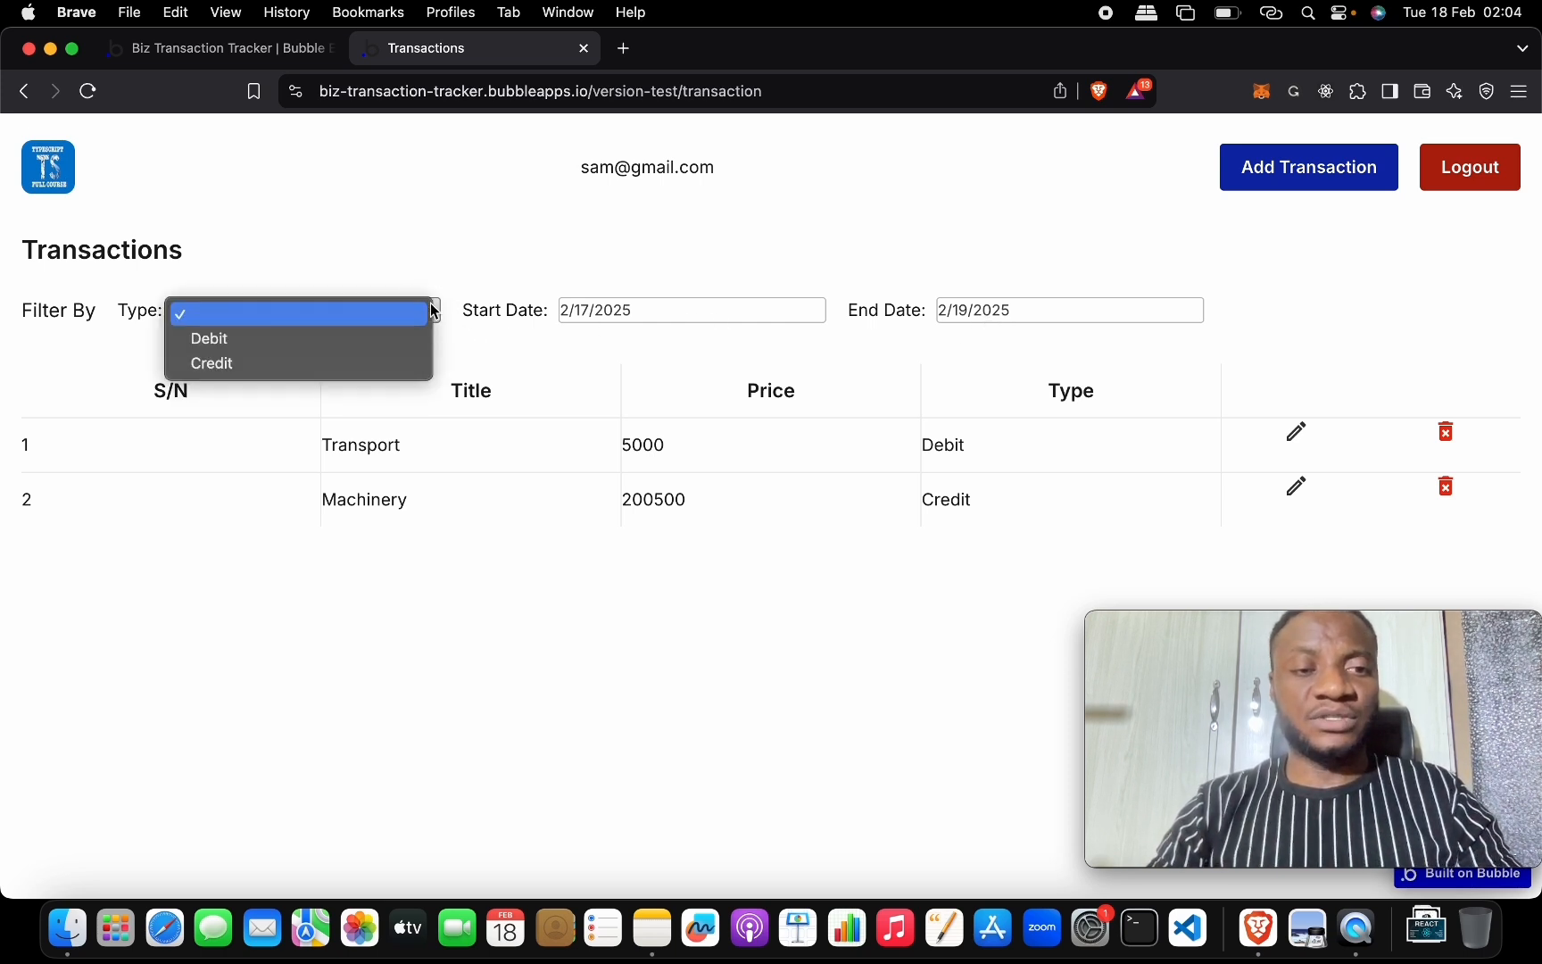
{"action": "left_click", "coordinate": [413, 343]}
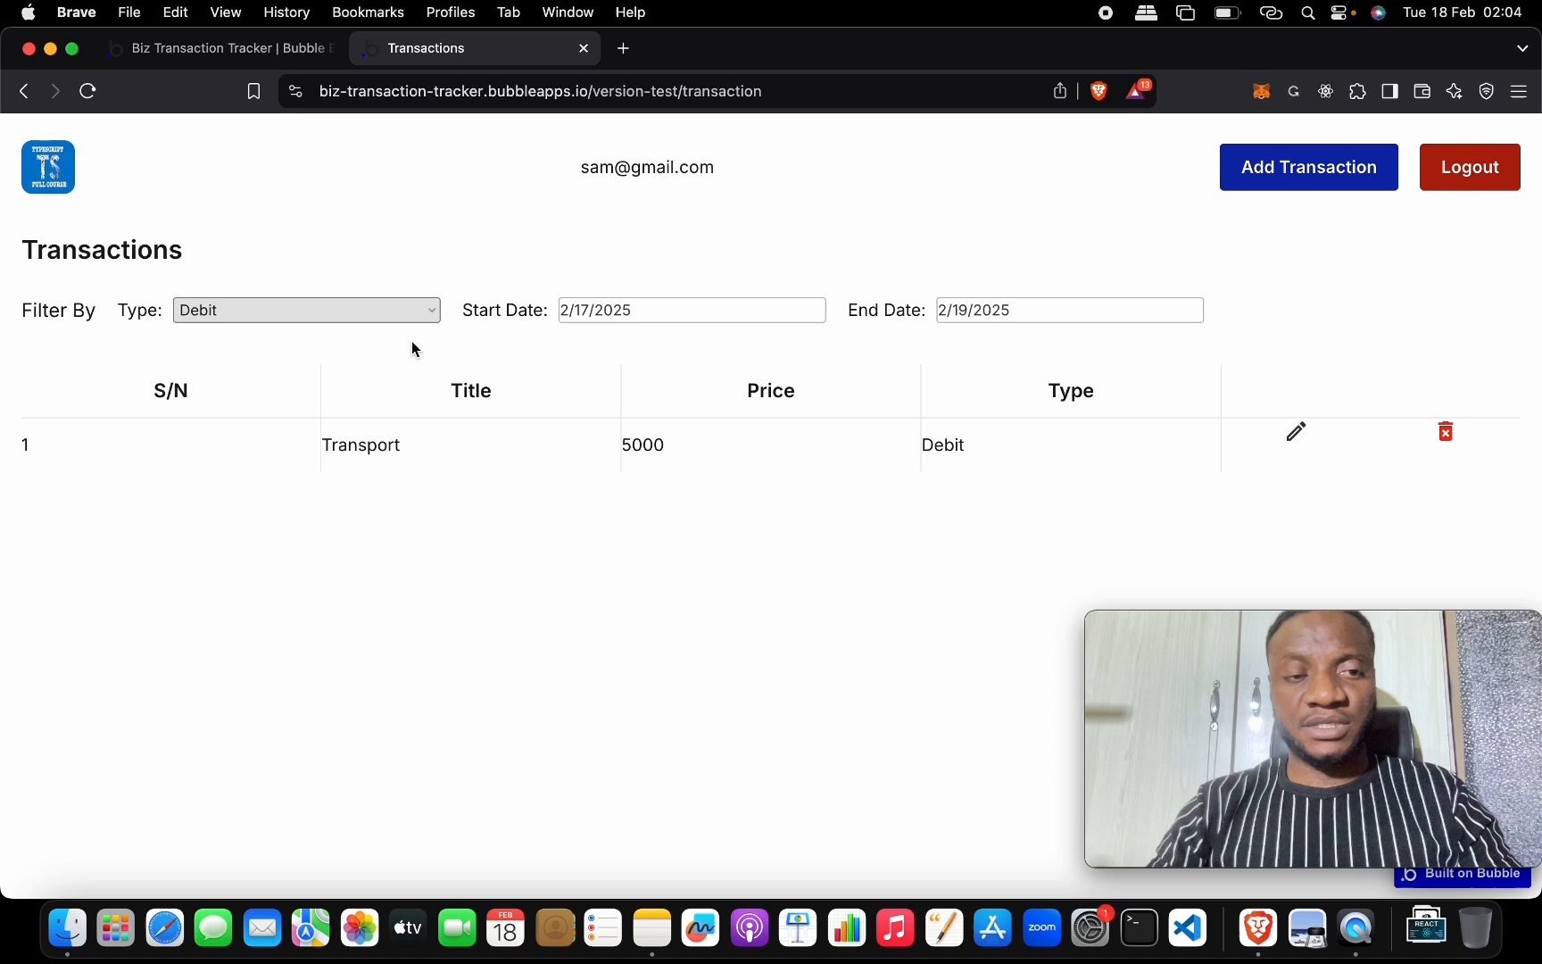
{"action": "left_click", "coordinate": [612, 319]}
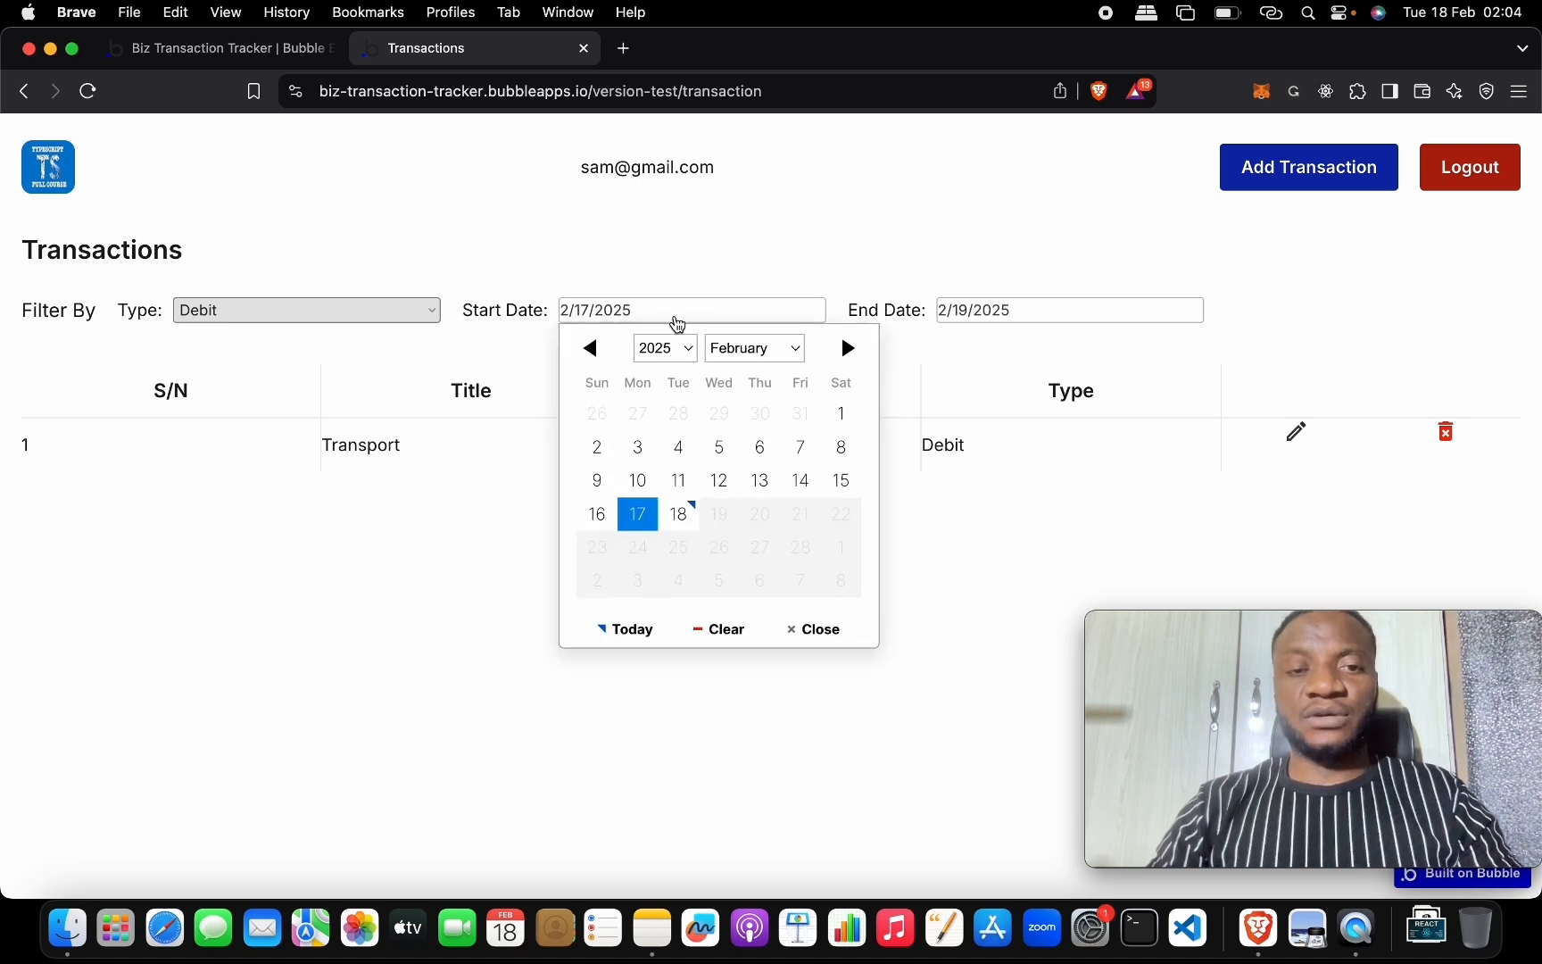
{"action": "left_click", "coordinate": [692, 510]}
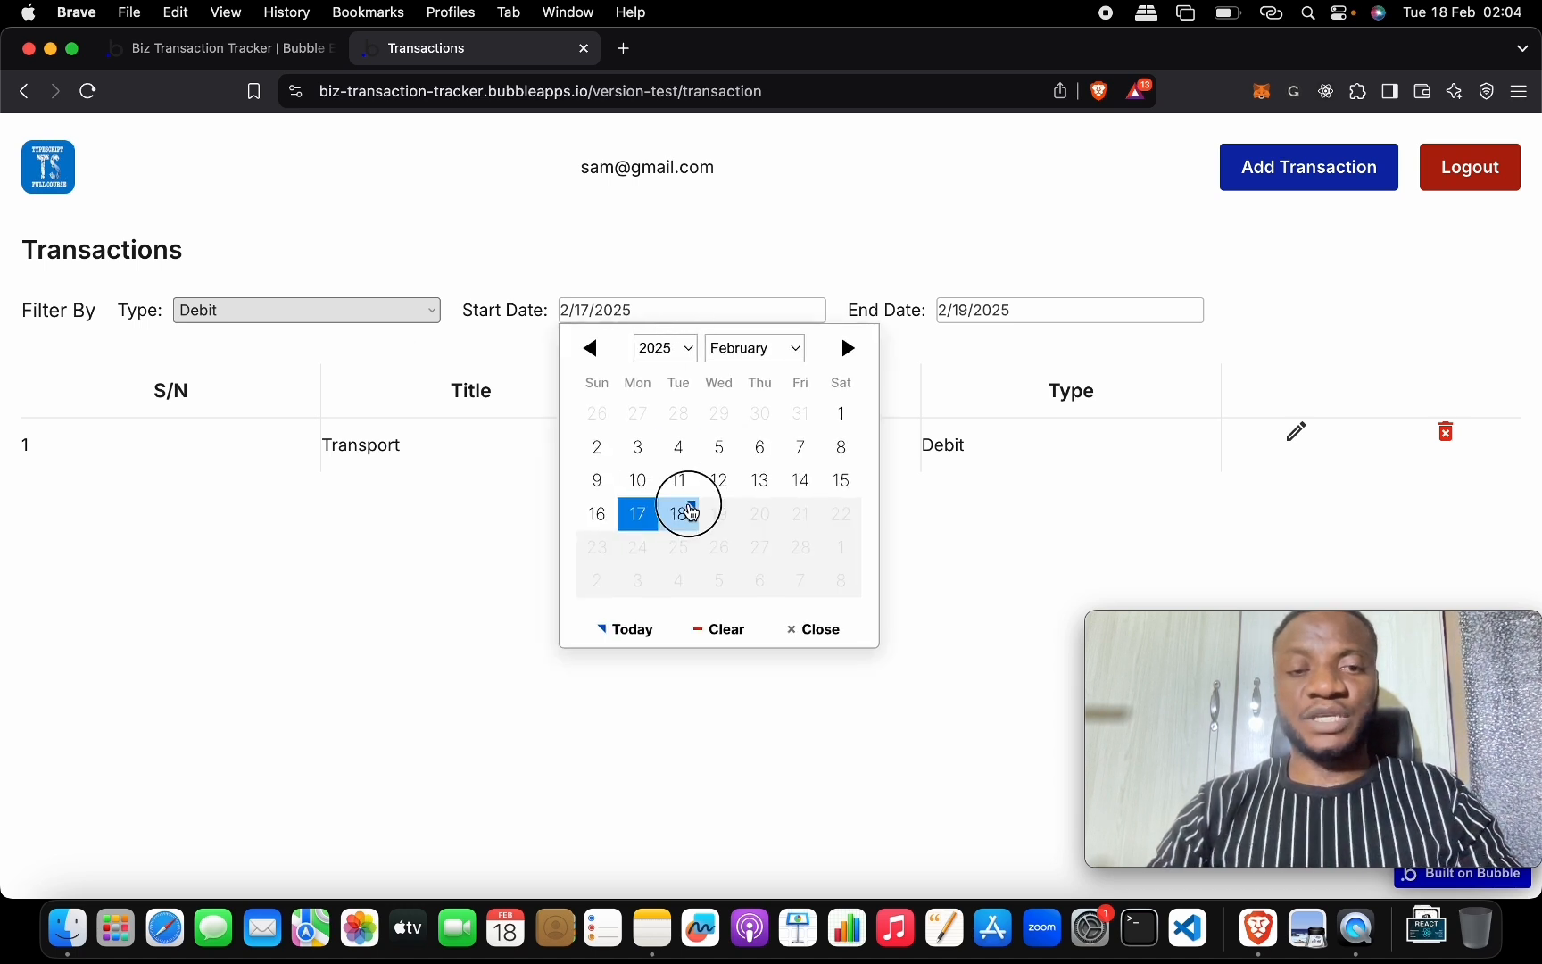
{"action": "left_click", "coordinate": [968, 318]}
{"action": "left_click", "coordinate": [1101, 510]}
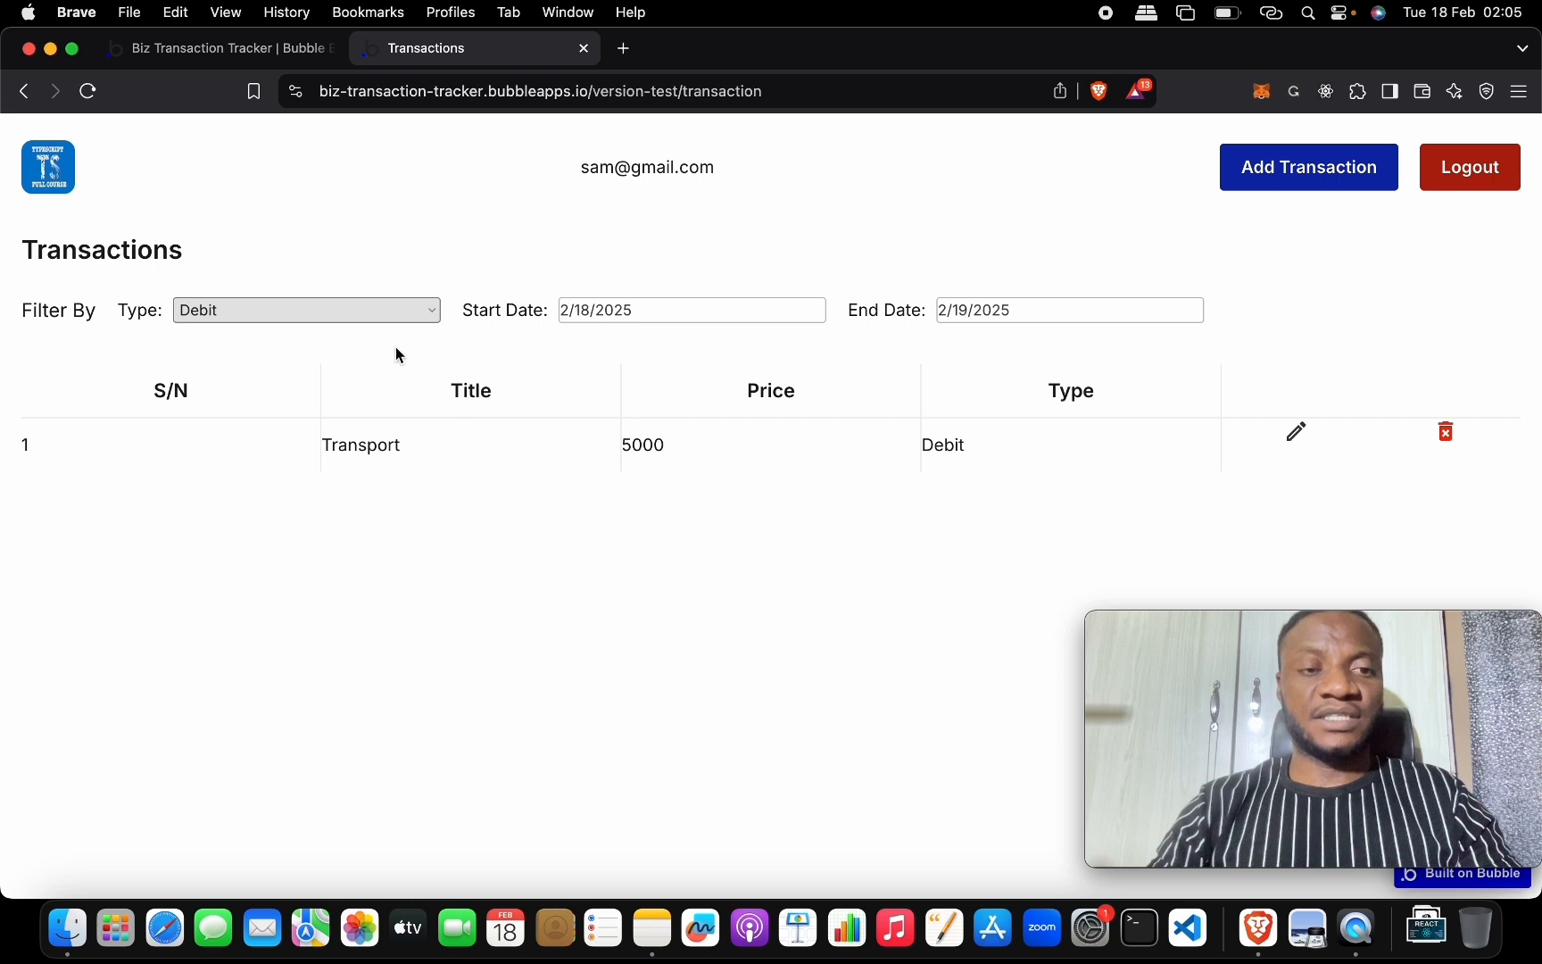
Clear the Type filter and set the dates to February 2 through February 15.
{"action": "left_click", "coordinate": [395, 305]}
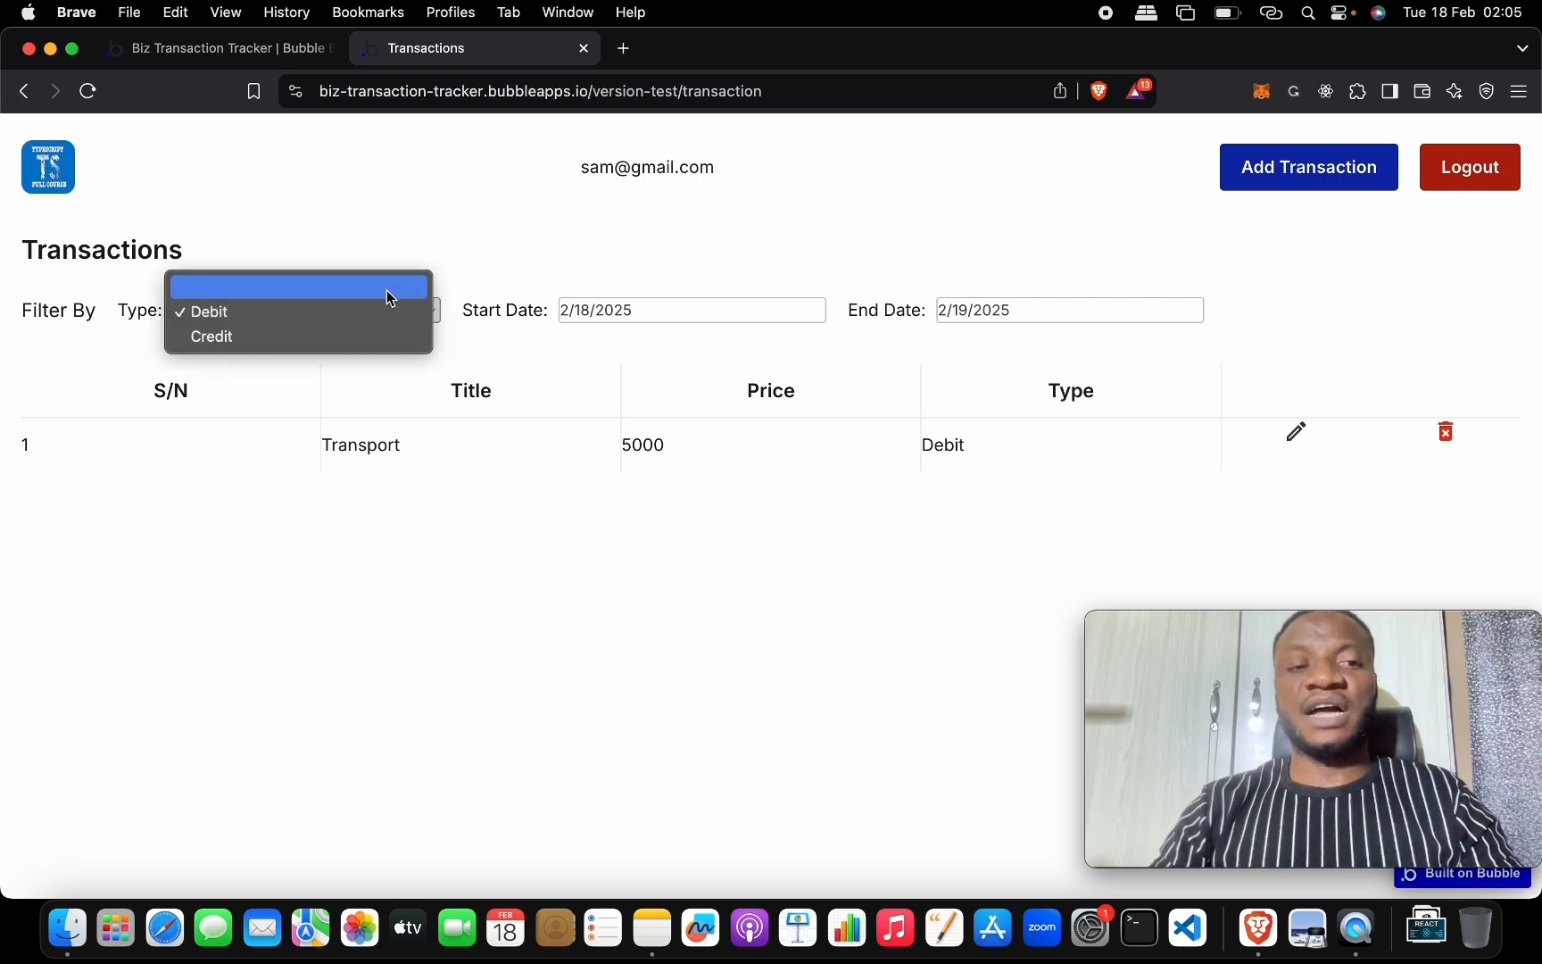
{"action": "left_click", "coordinate": [550, 373]}
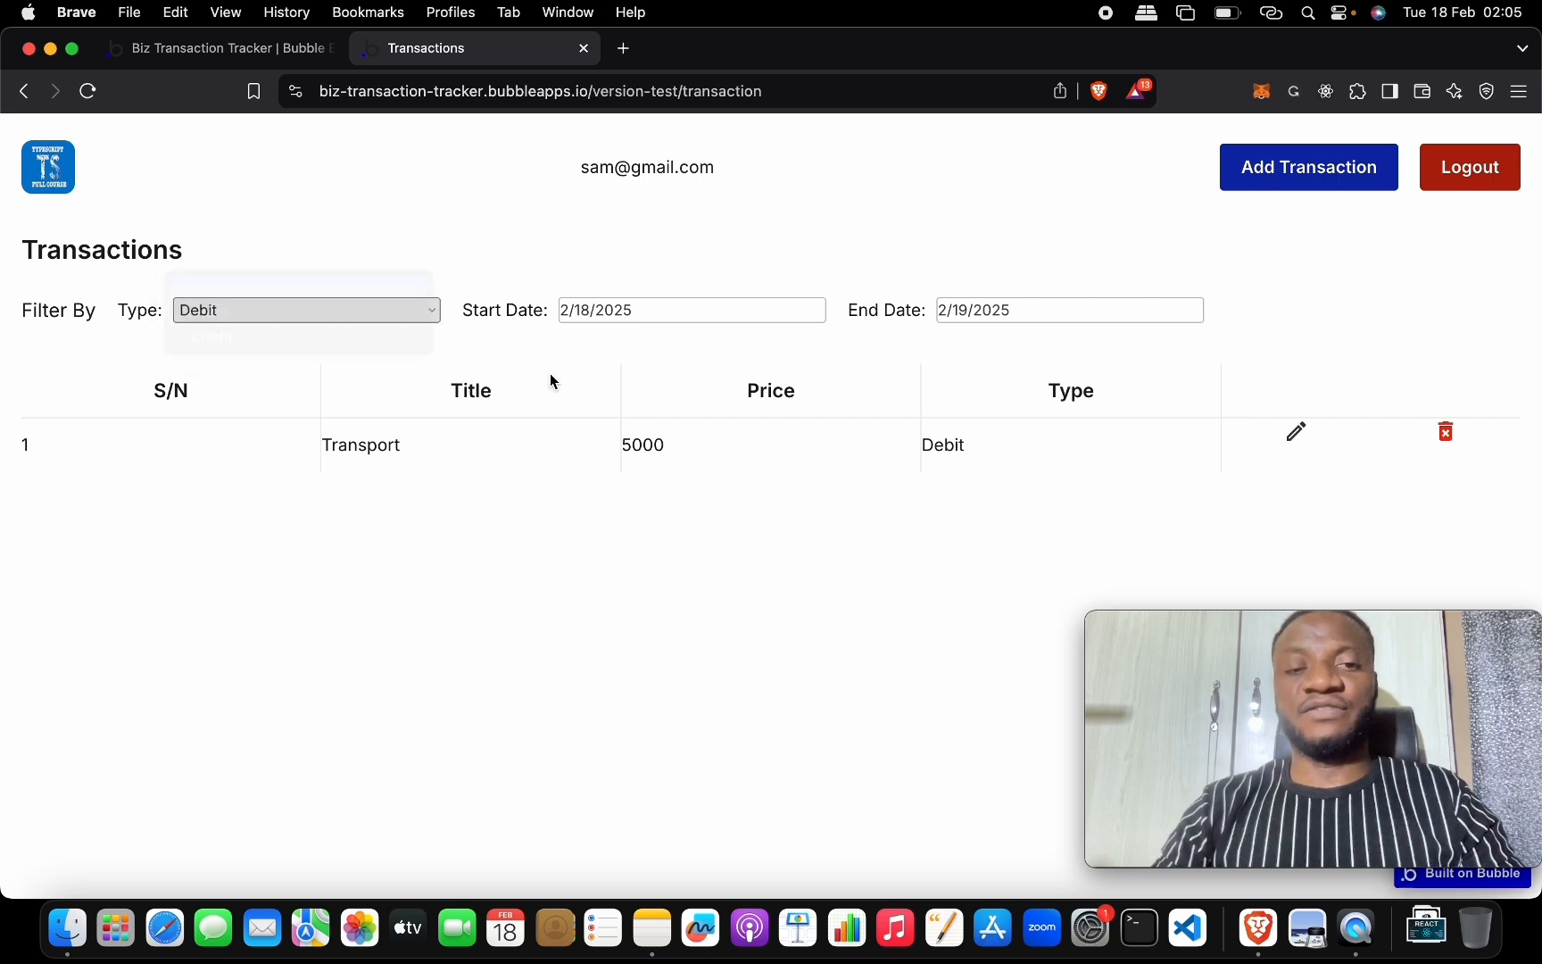
{"action": "left_click", "coordinate": [620, 319]}
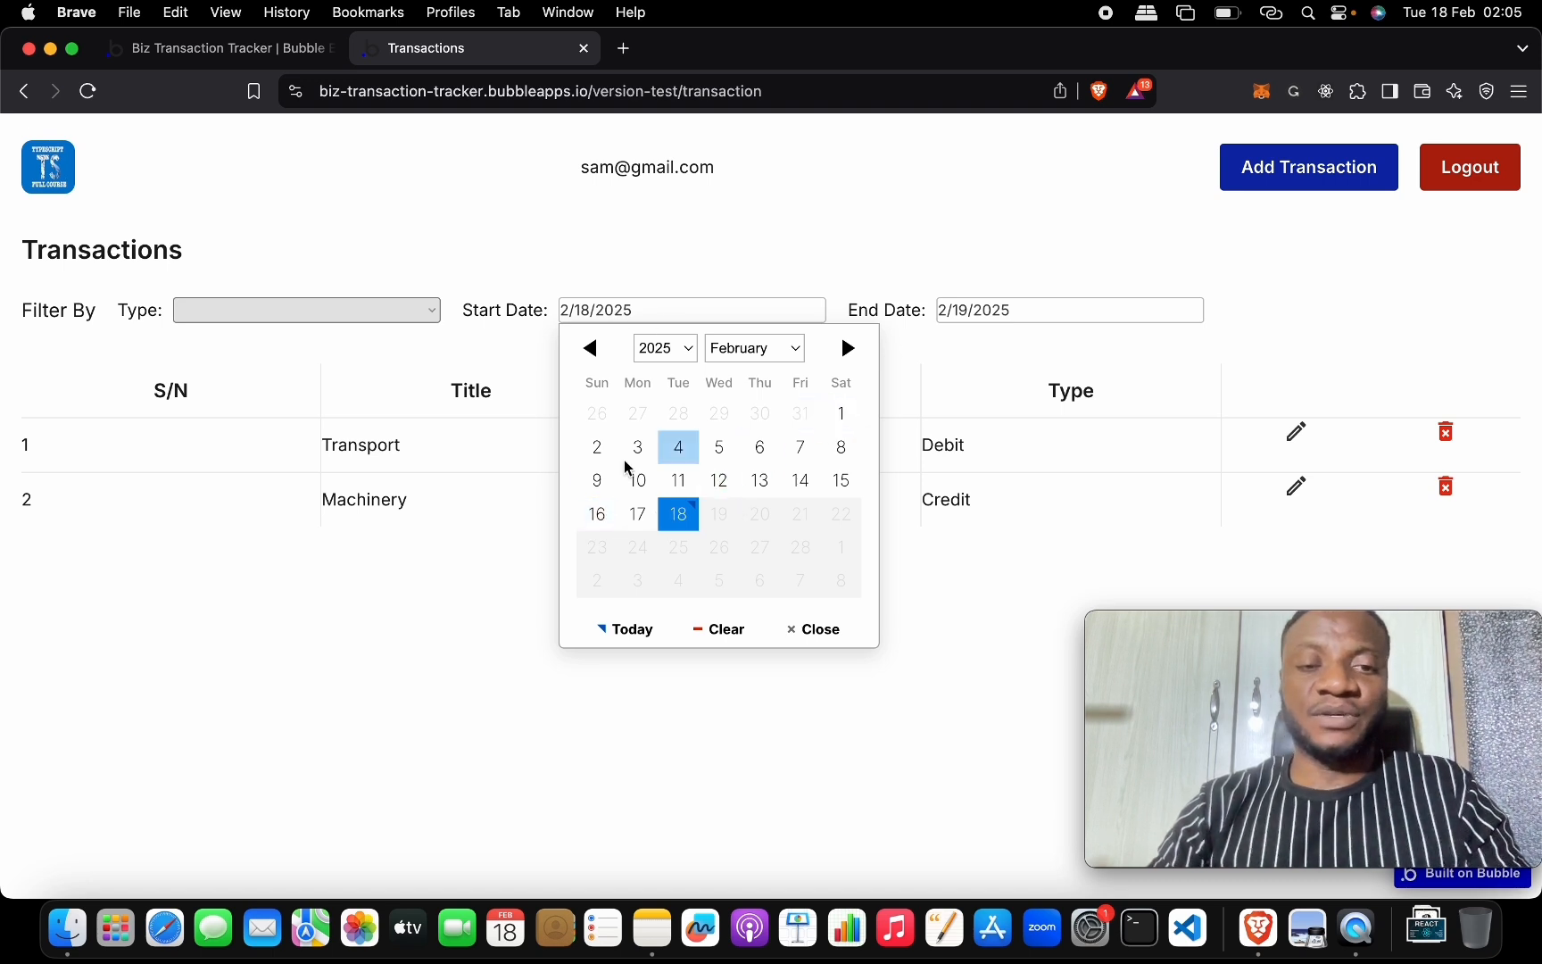
{"action": "left_click", "coordinate": [597, 448]}
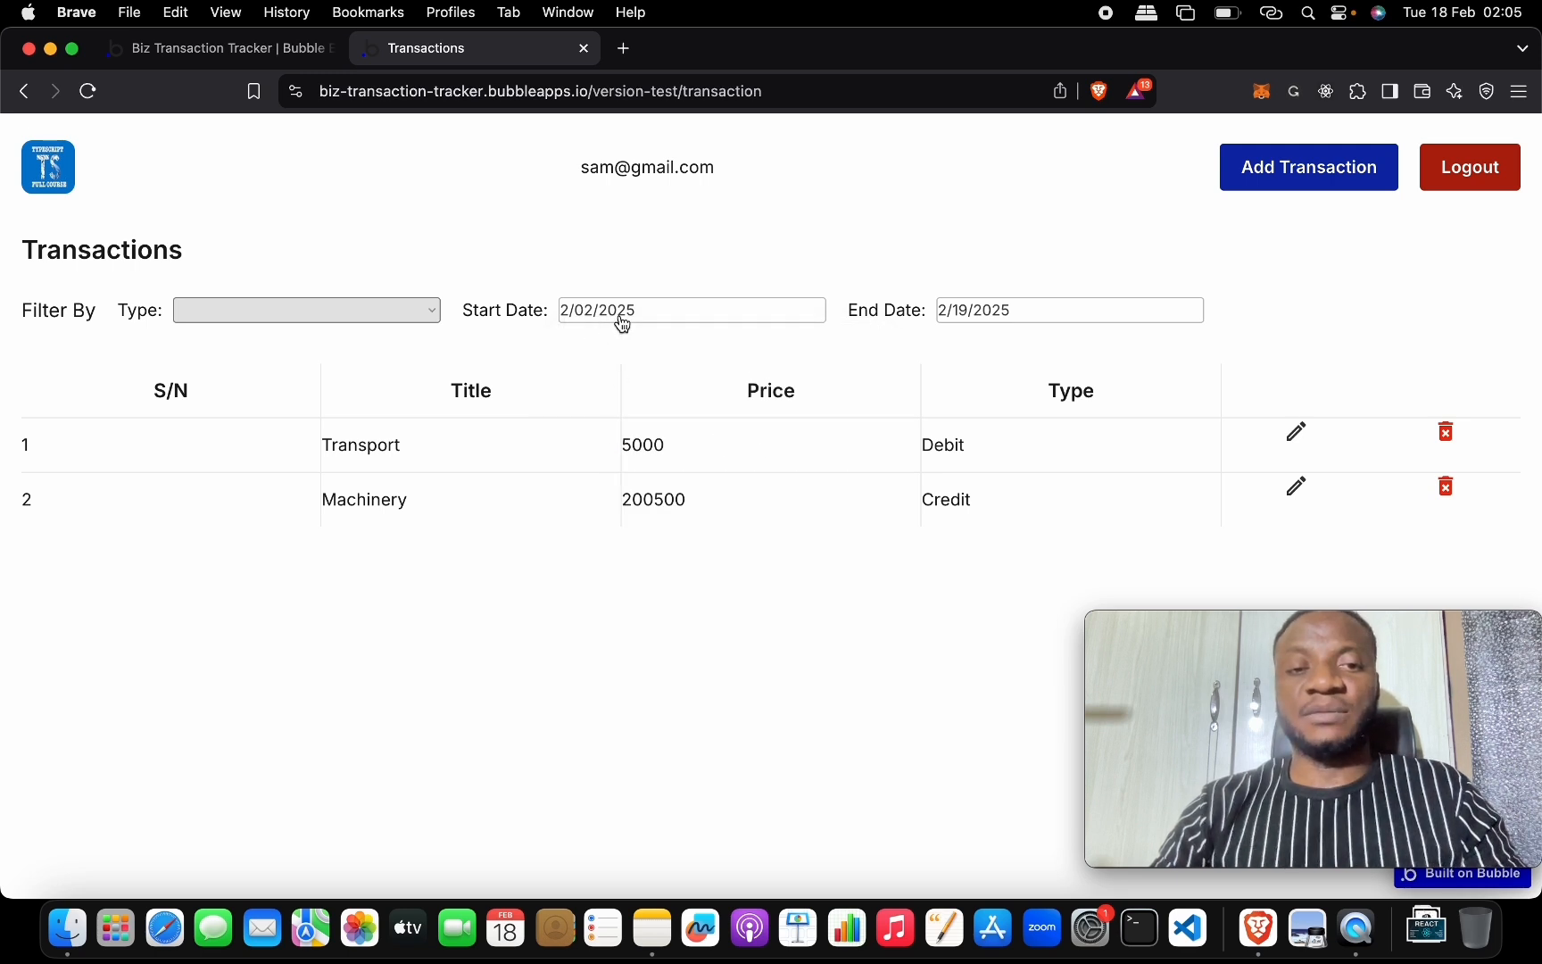
{"action": "left_click", "coordinate": [977, 311]}
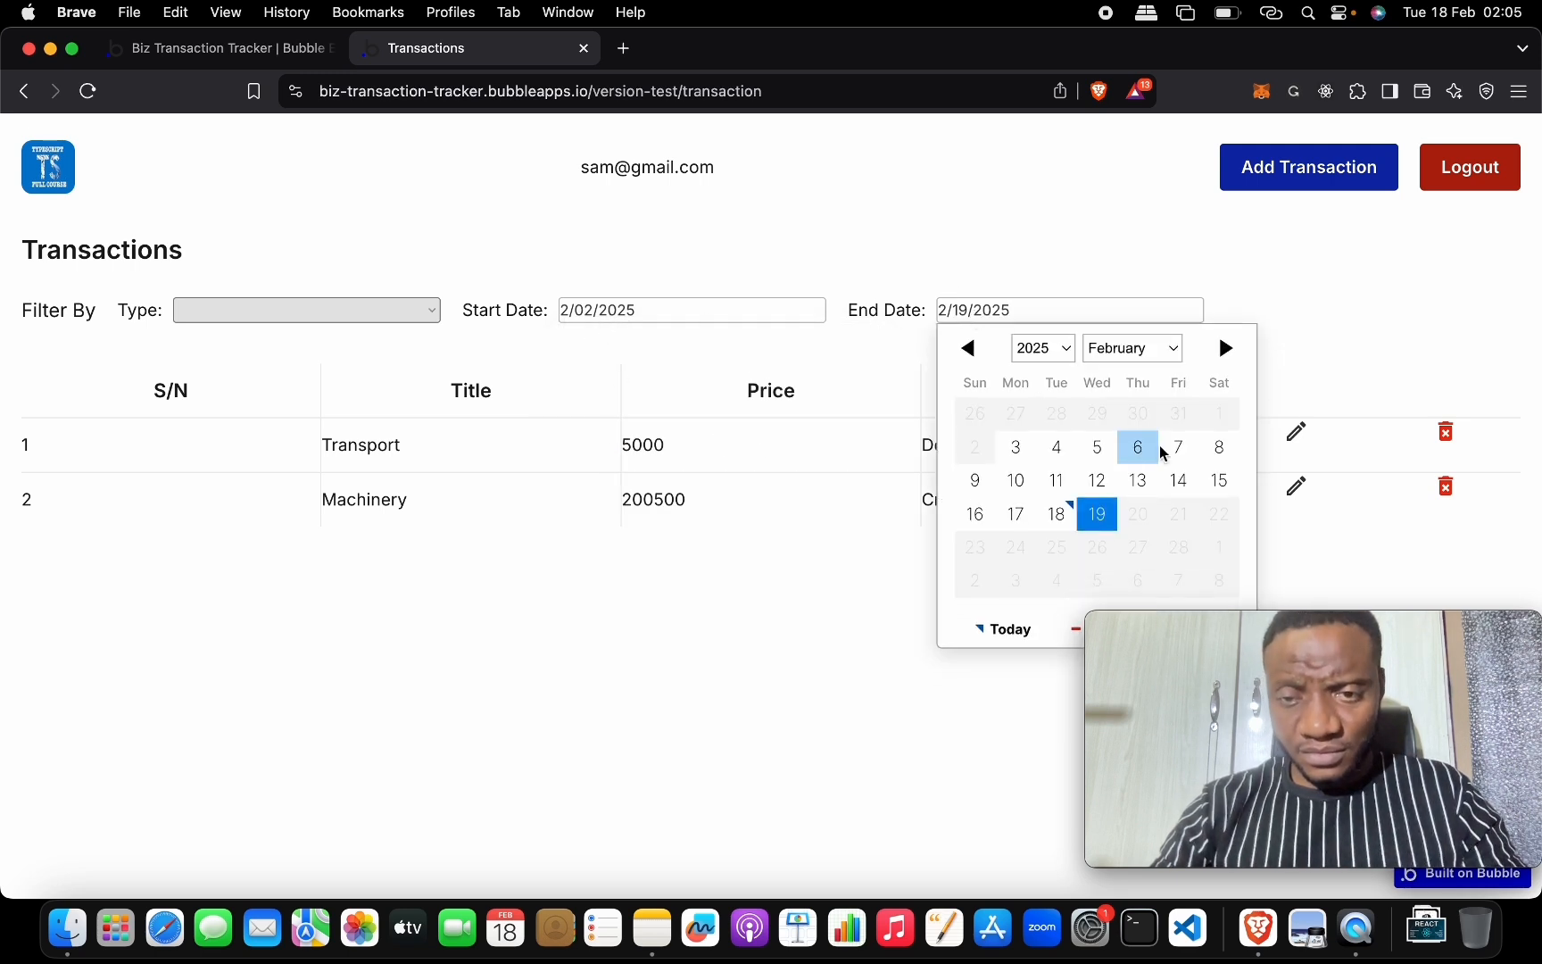
{"action": "left_click", "coordinate": [1214, 482]}
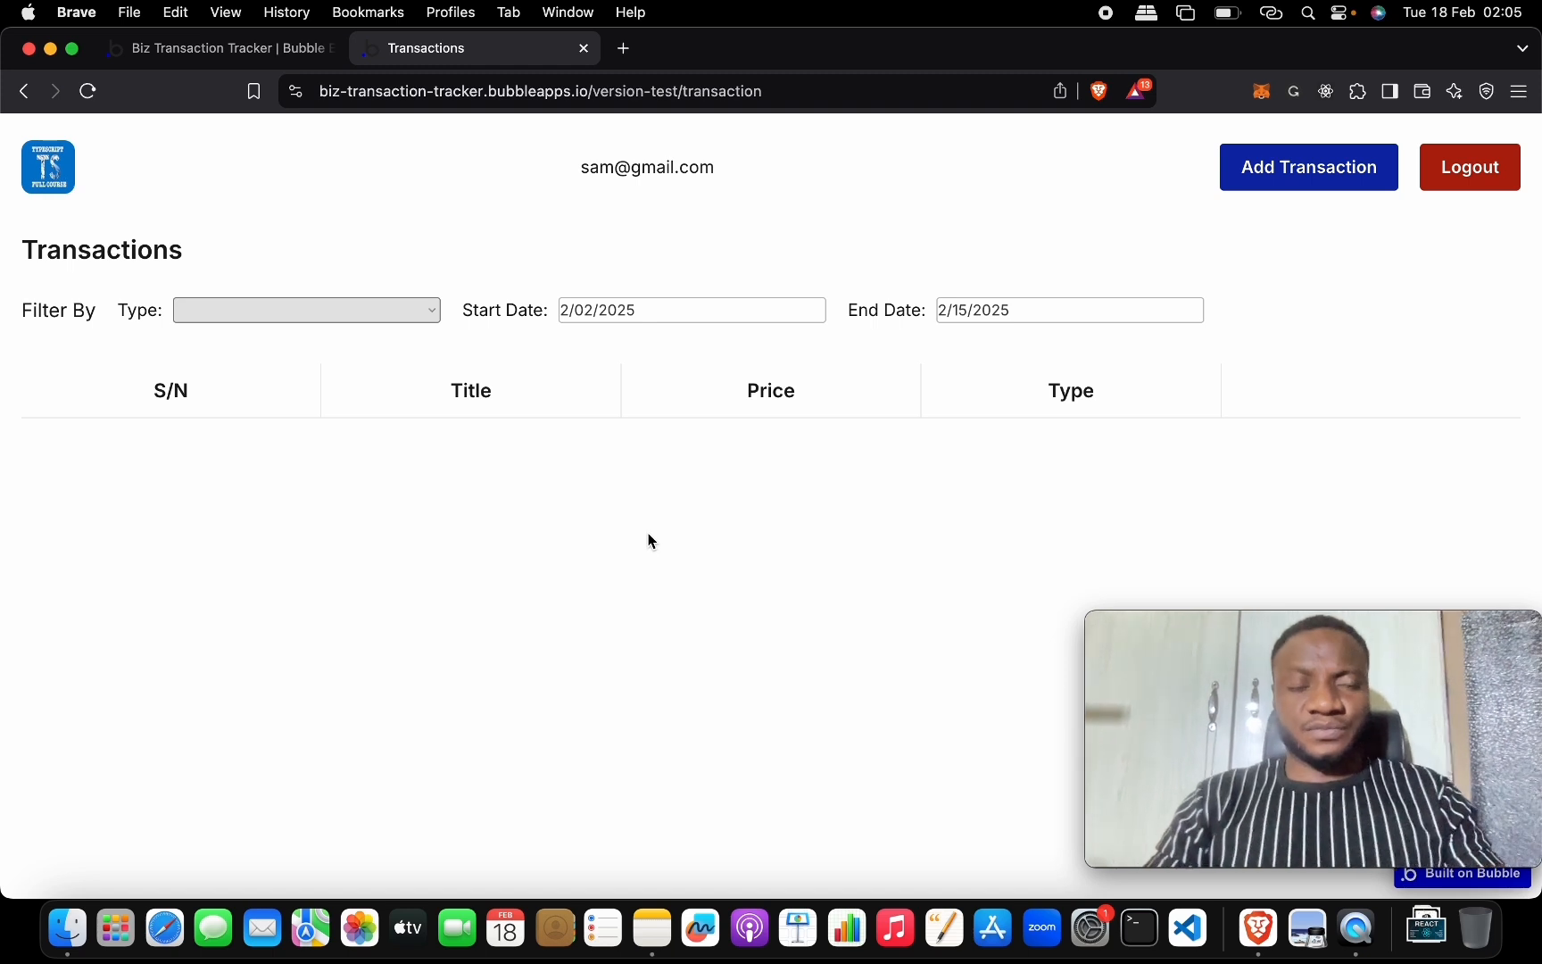
Close the editor's search and table property panels, then reload the live Transactions page.
{"action": "left_click", "coordinate": [227, 59]}
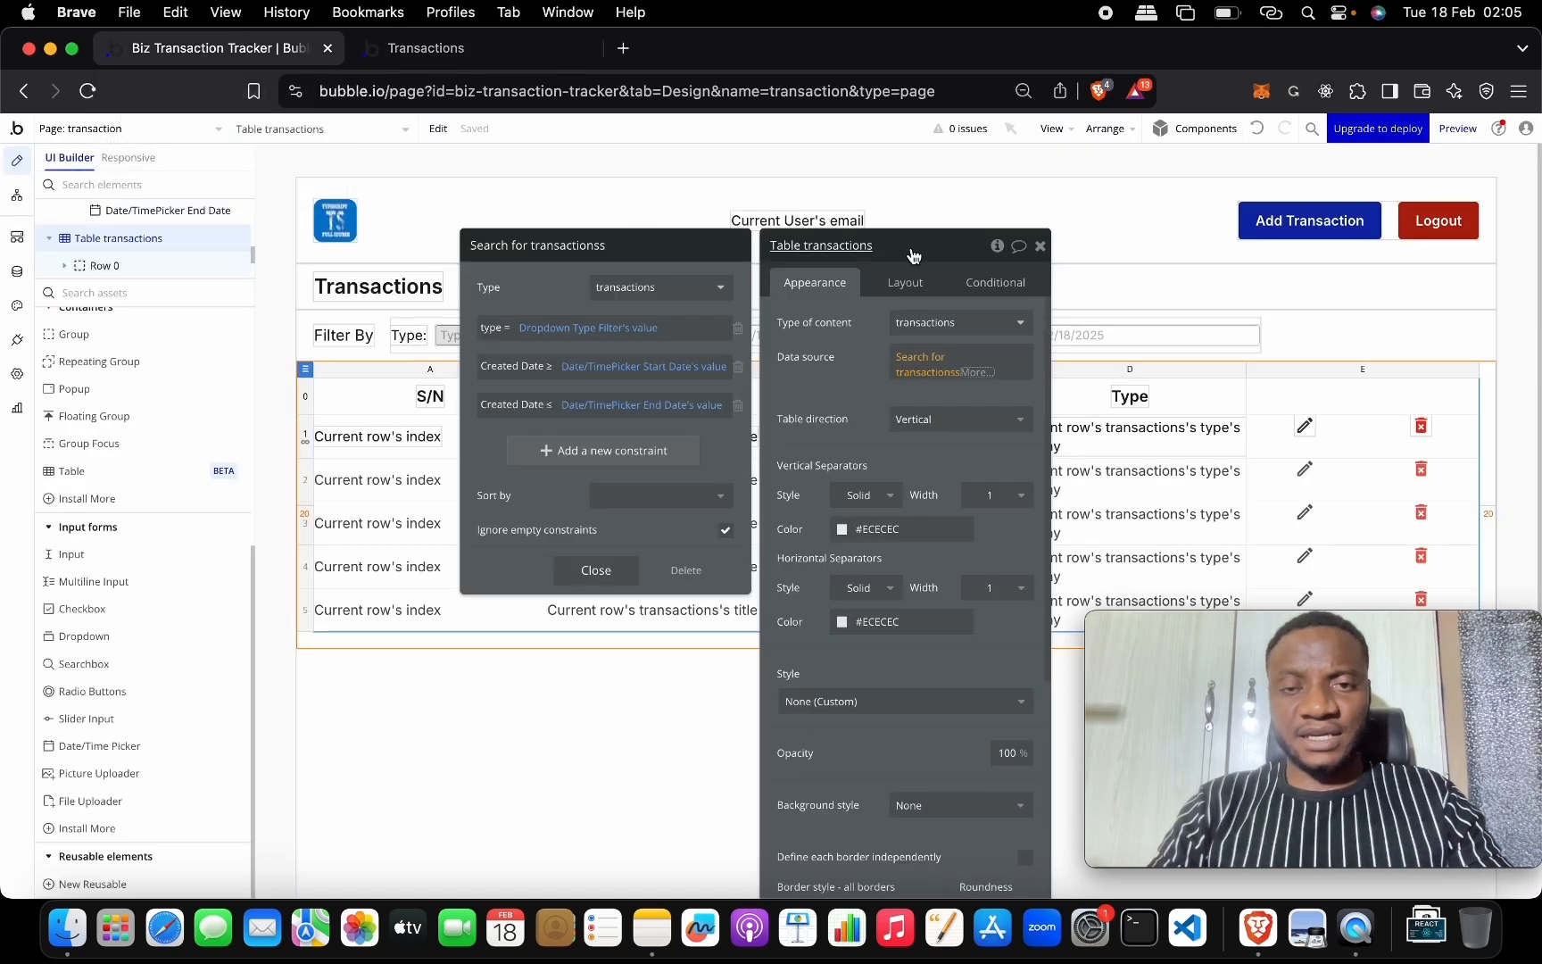
{"action": "left_click", "coordinate": [1040, 246]}
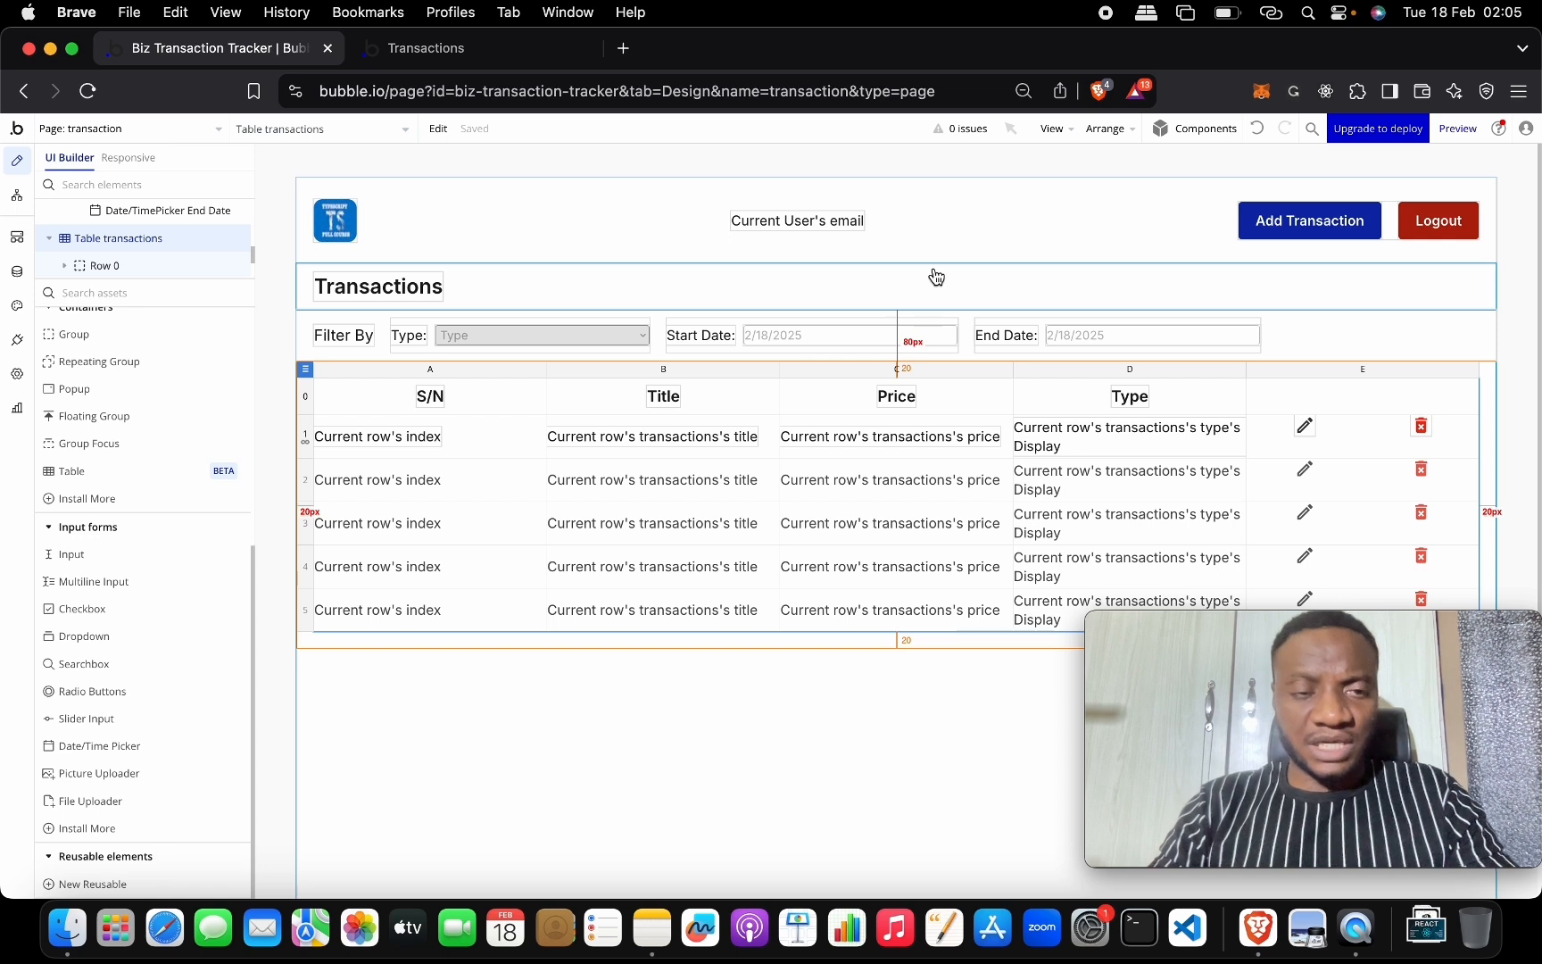
{"action": "left_click", "coordinate": [522, 58]}
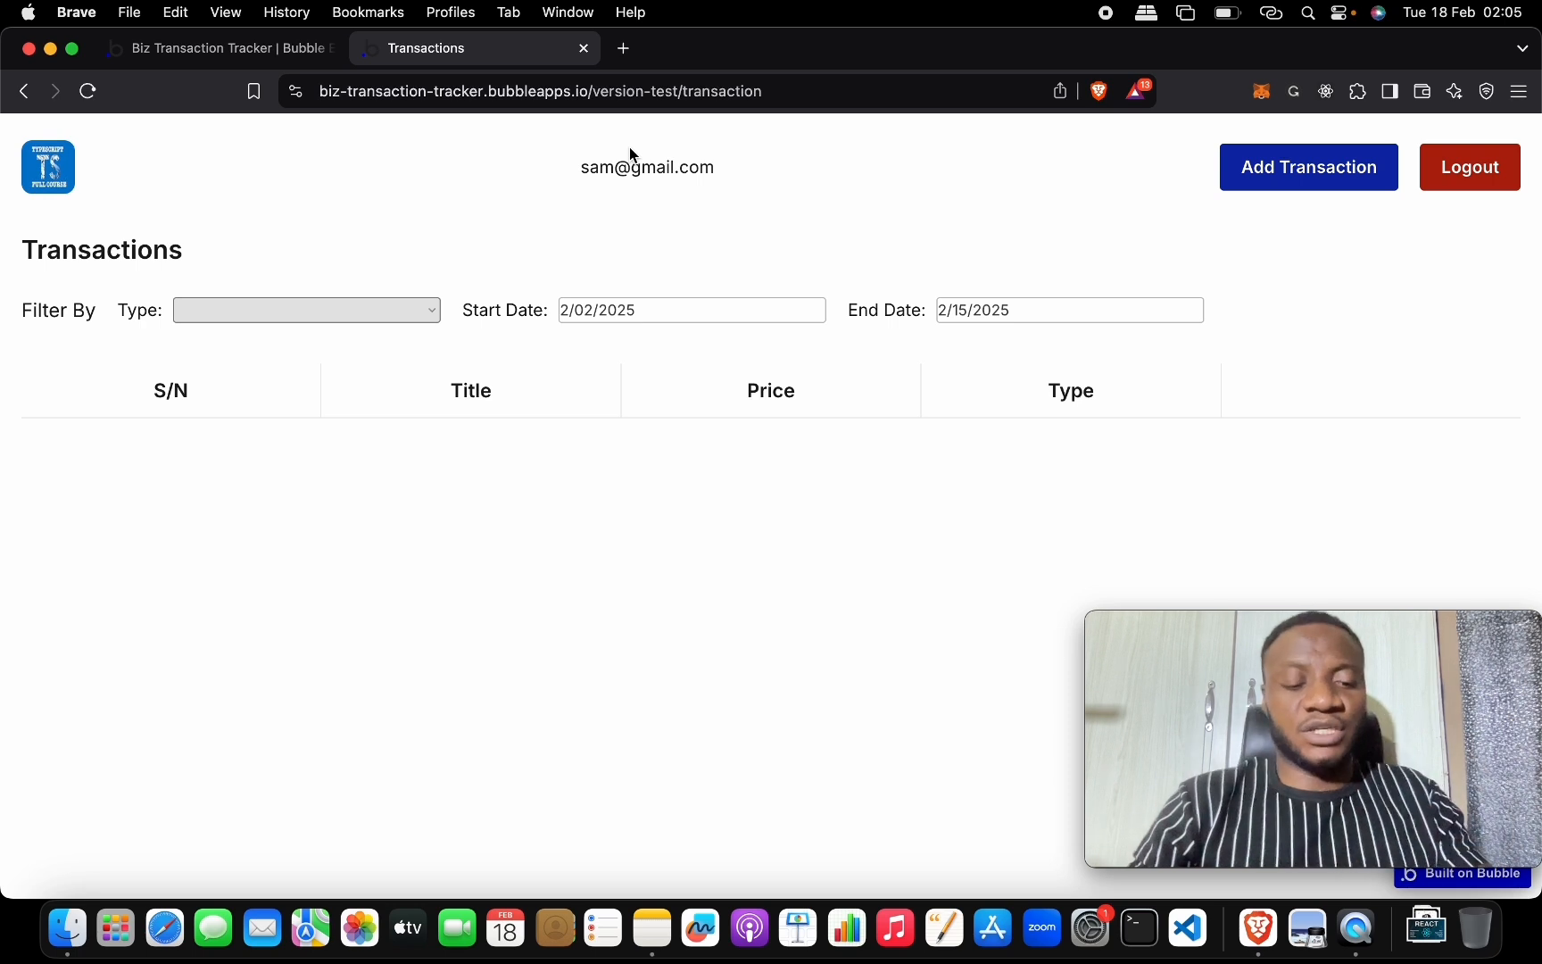
{"action": "key", "text": "super+r"}
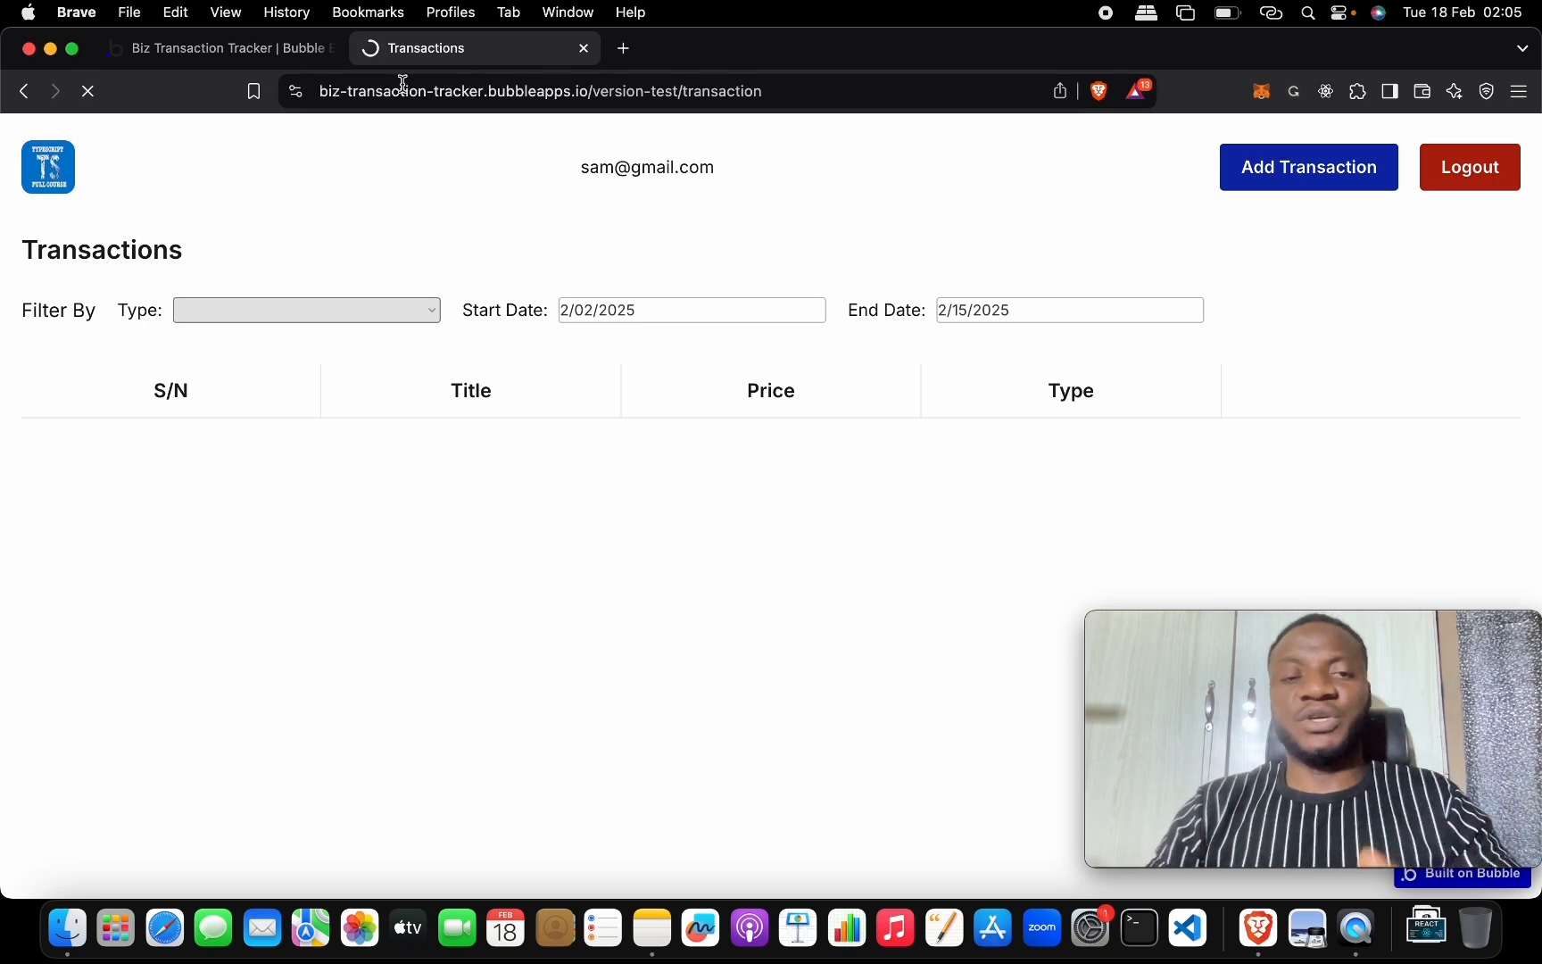
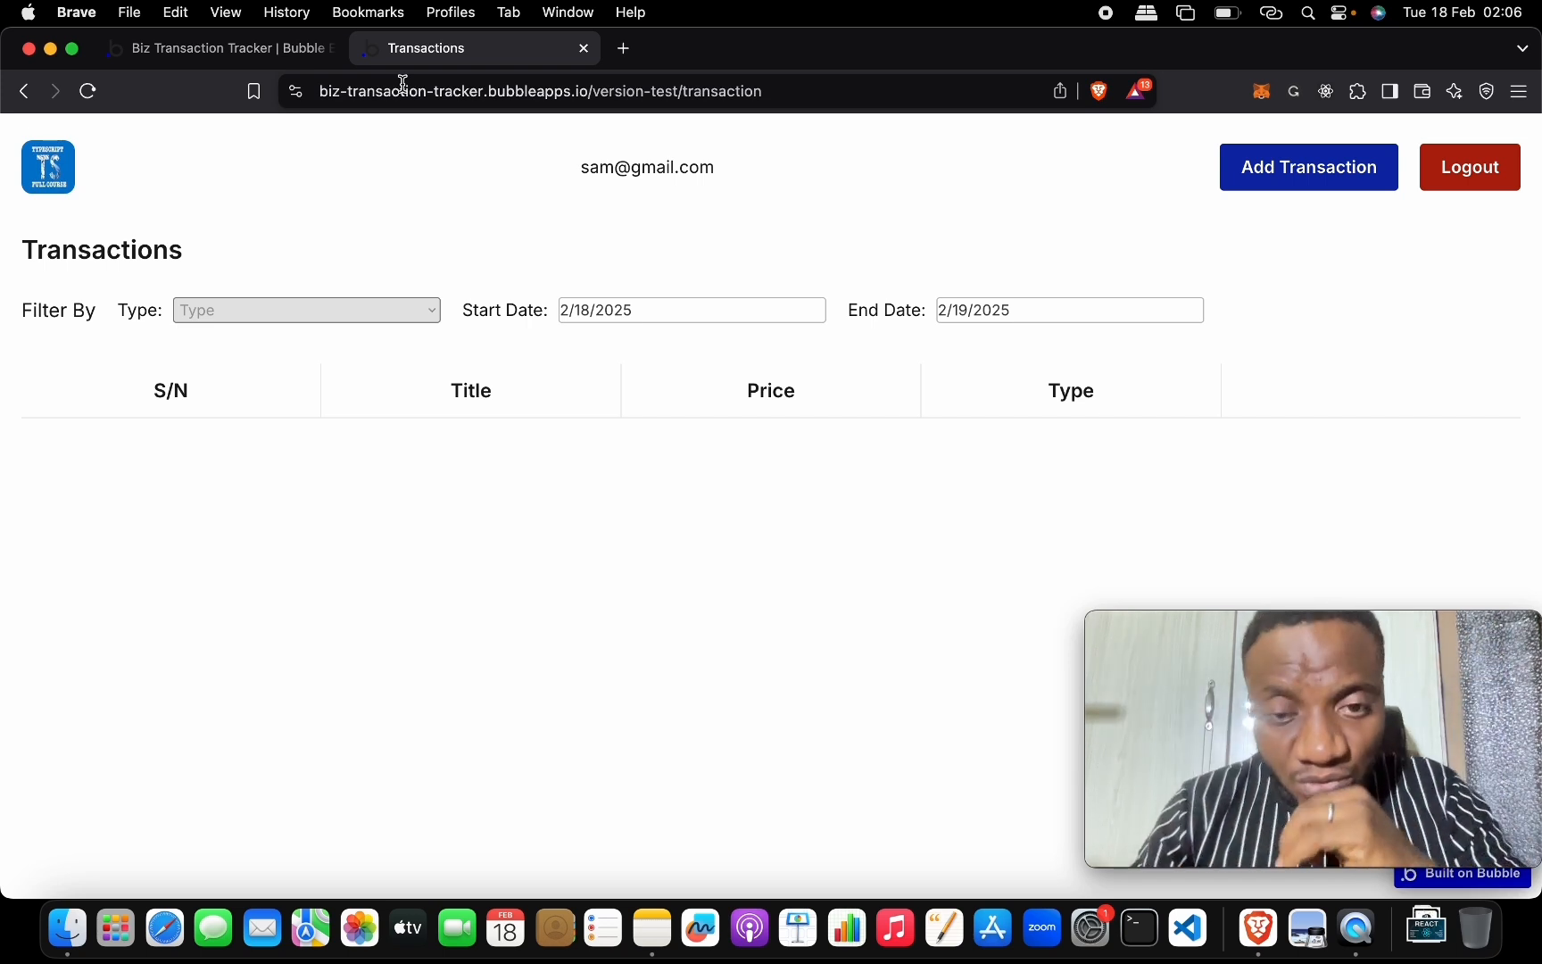
Set the live app's Start Date to the 18th, then go back to the Bubble editor.
{"action": "left_click", "coordinate": [617, 319]}
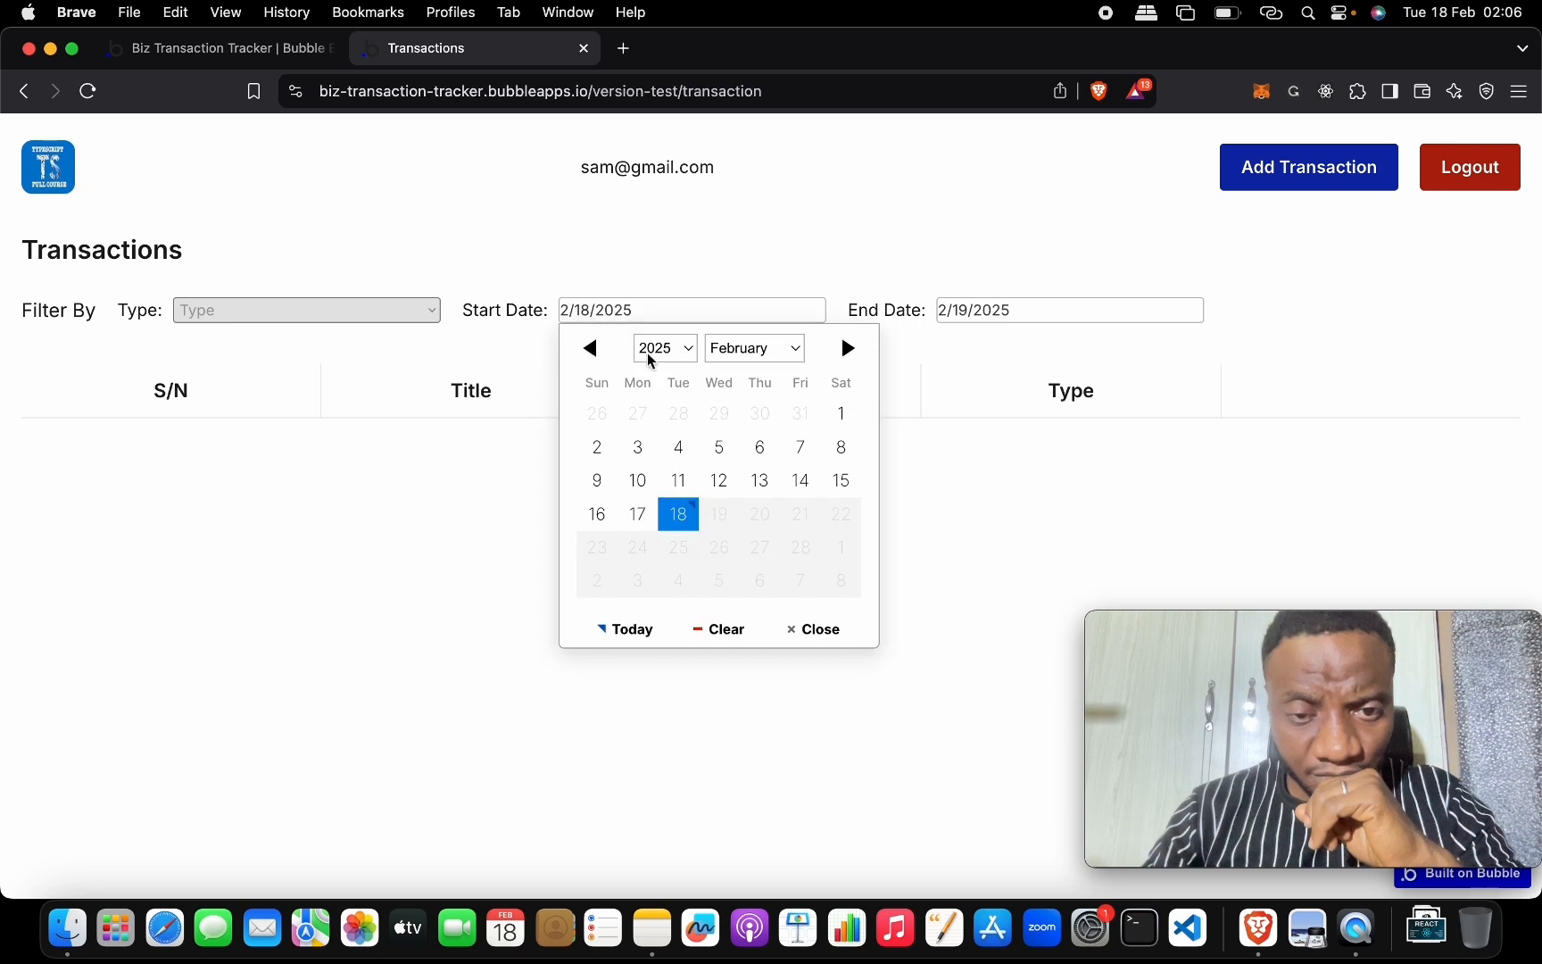
{"action": "left_click", "coordinate": [680, 513]}
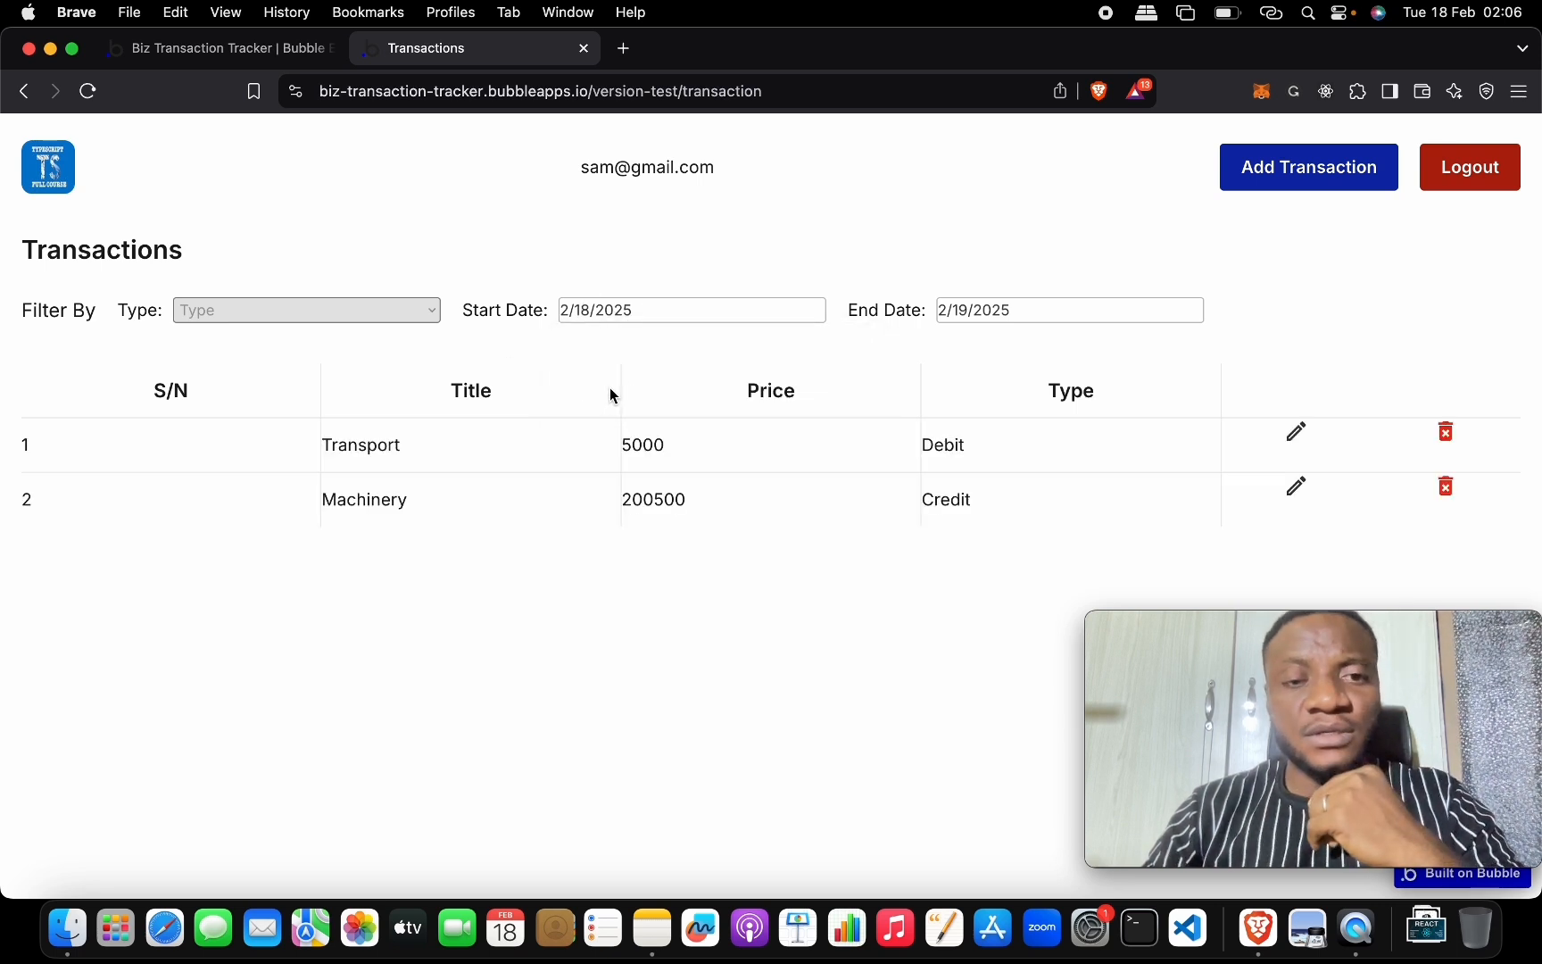
{"action": "left_click", "coordinate": [244, 53]}
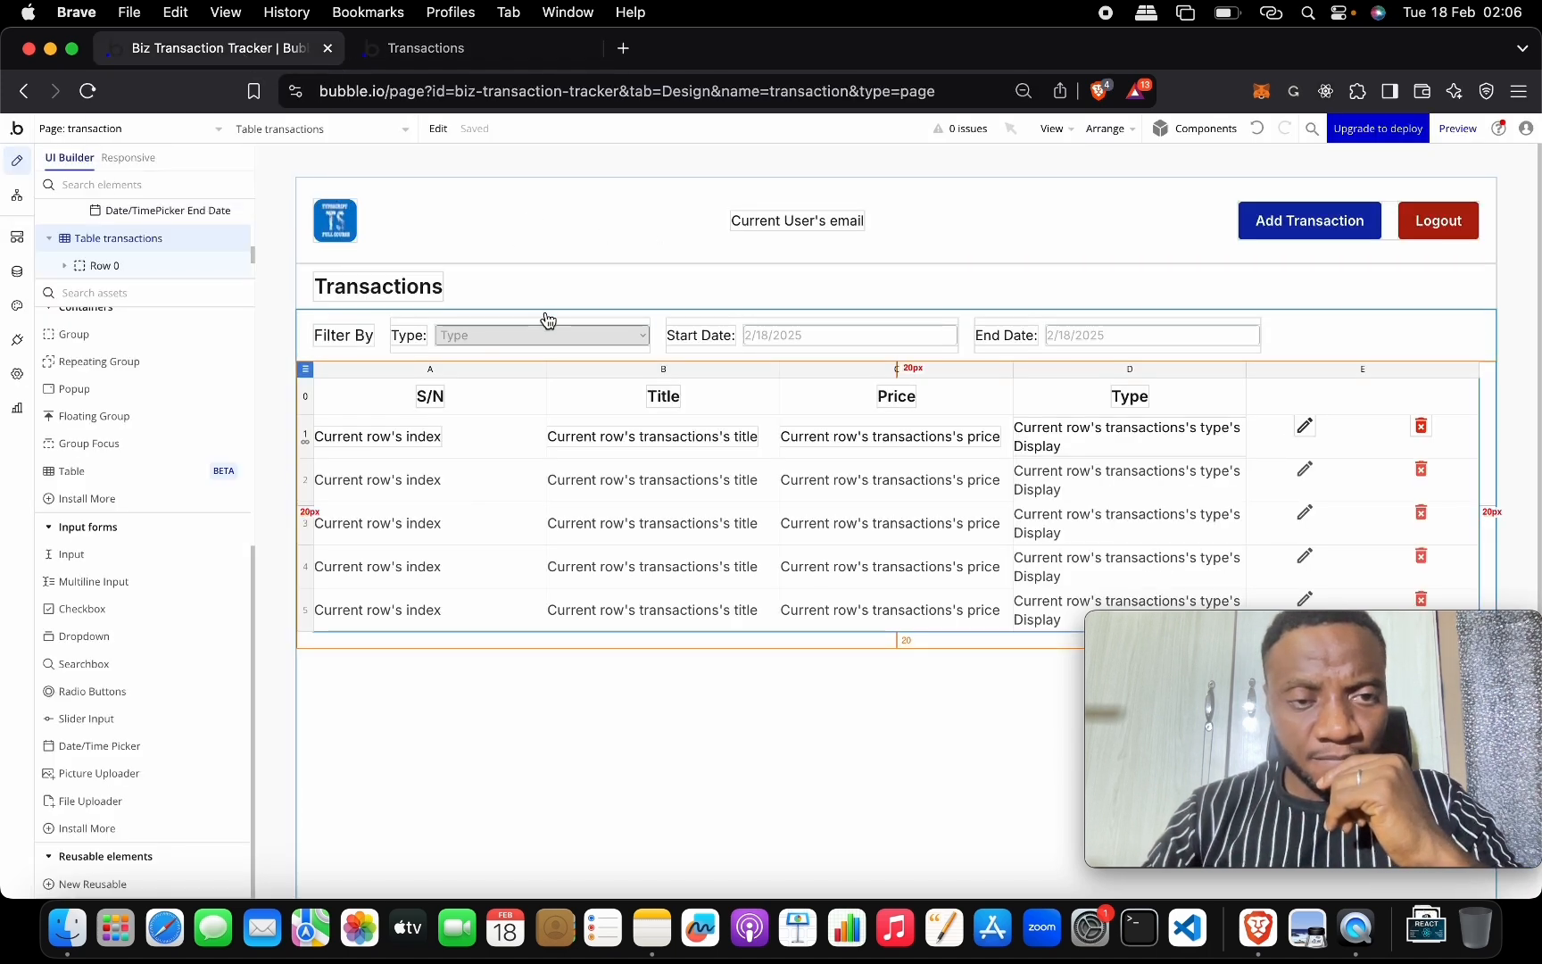
Constrain the transactions table's search to Created By = Current User and return to the live page.
{"action": "left_click", "coordinate": [307, 367]}
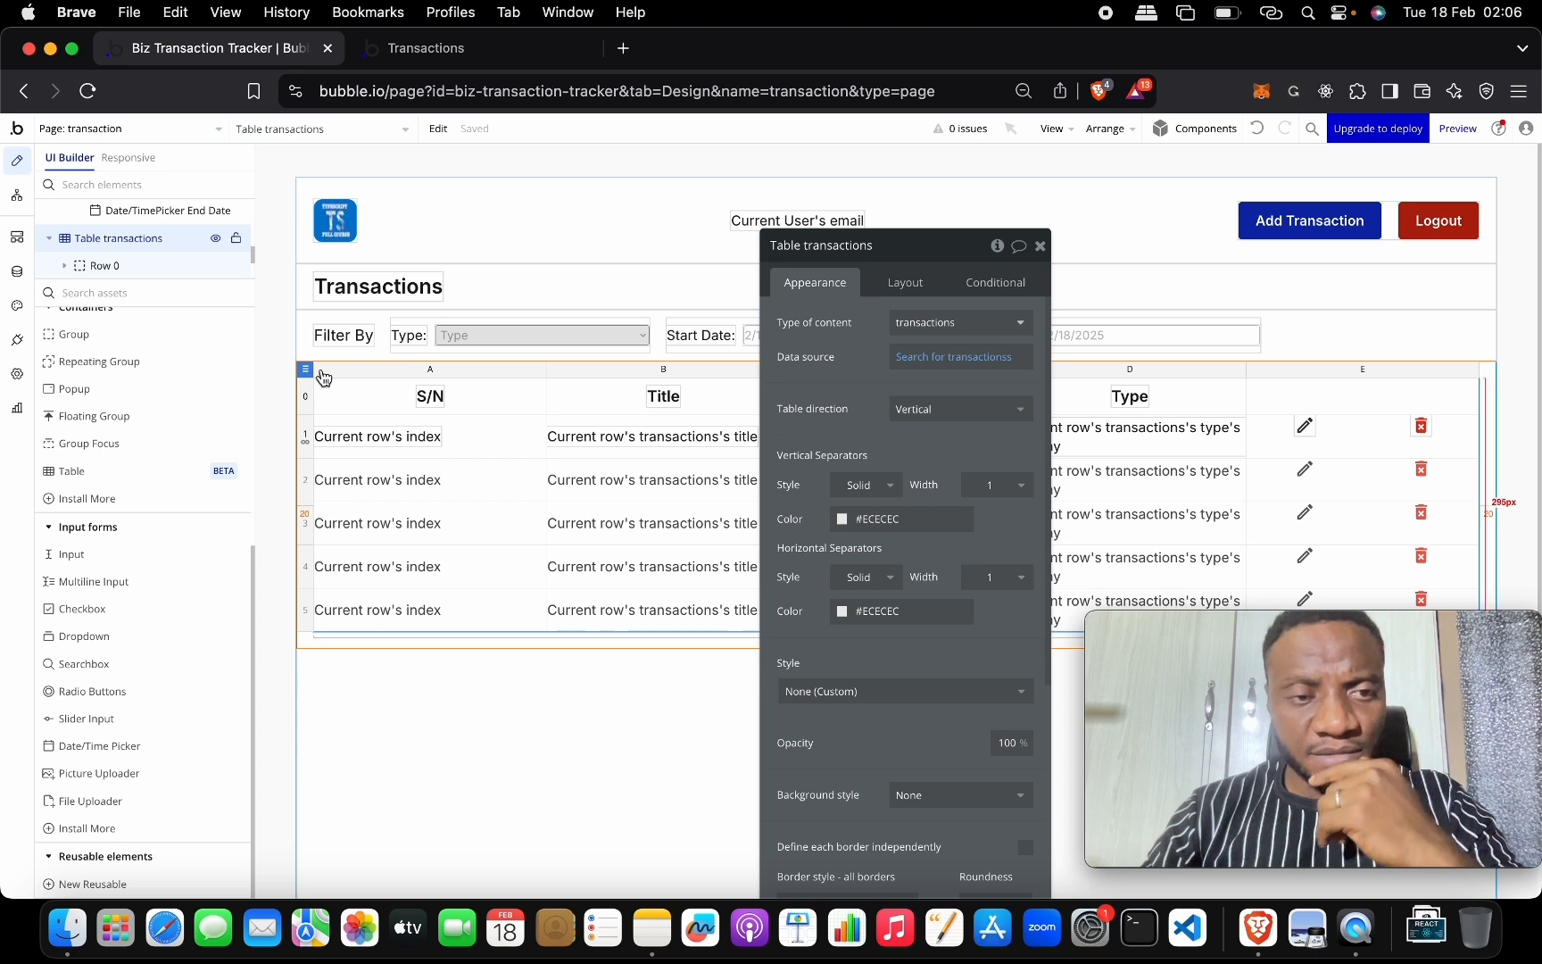
{"action": "left_click", "coordinate": [890, 356]}
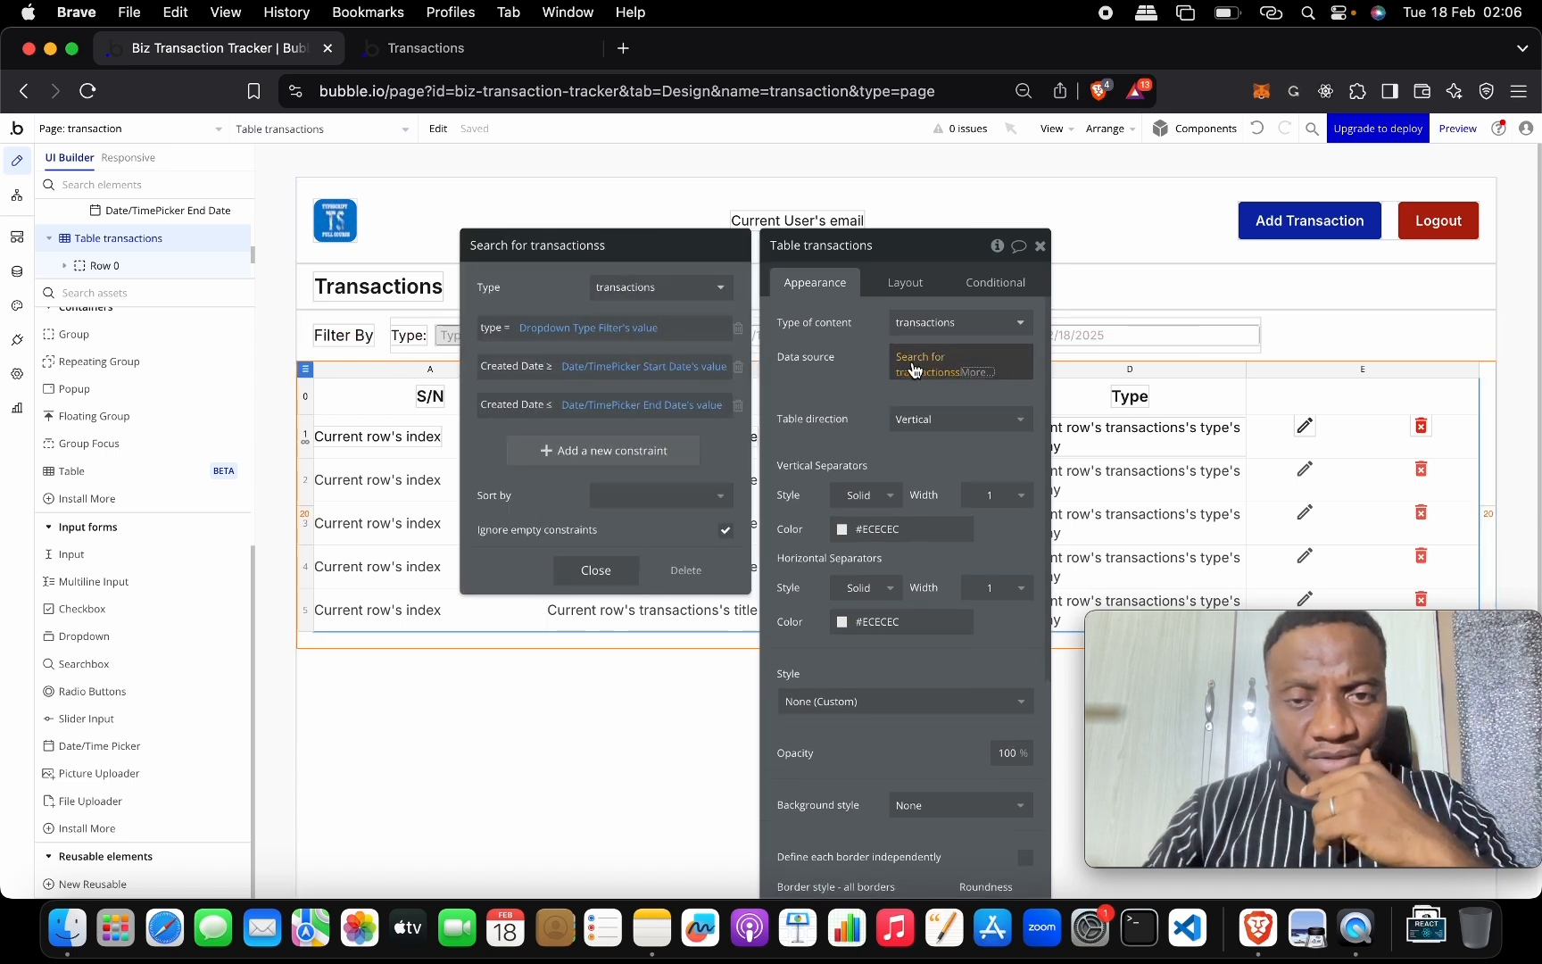
{"action": "left_click", "coordinate": [631, 451]}
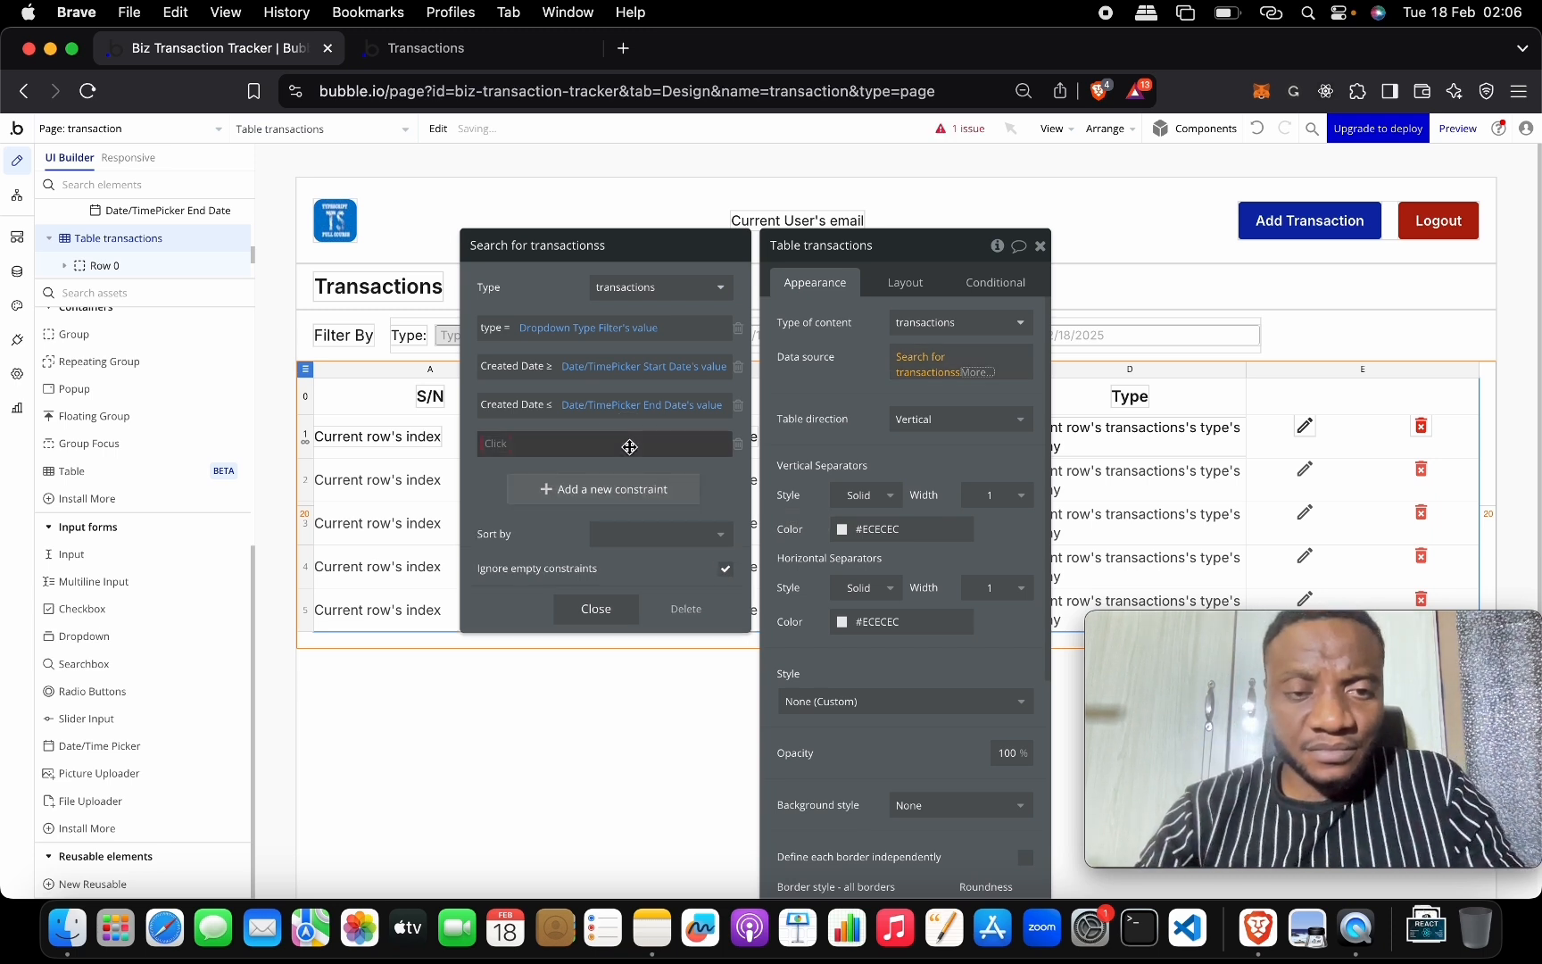
{"action": "left_click", "coordinate": [498, 443]}
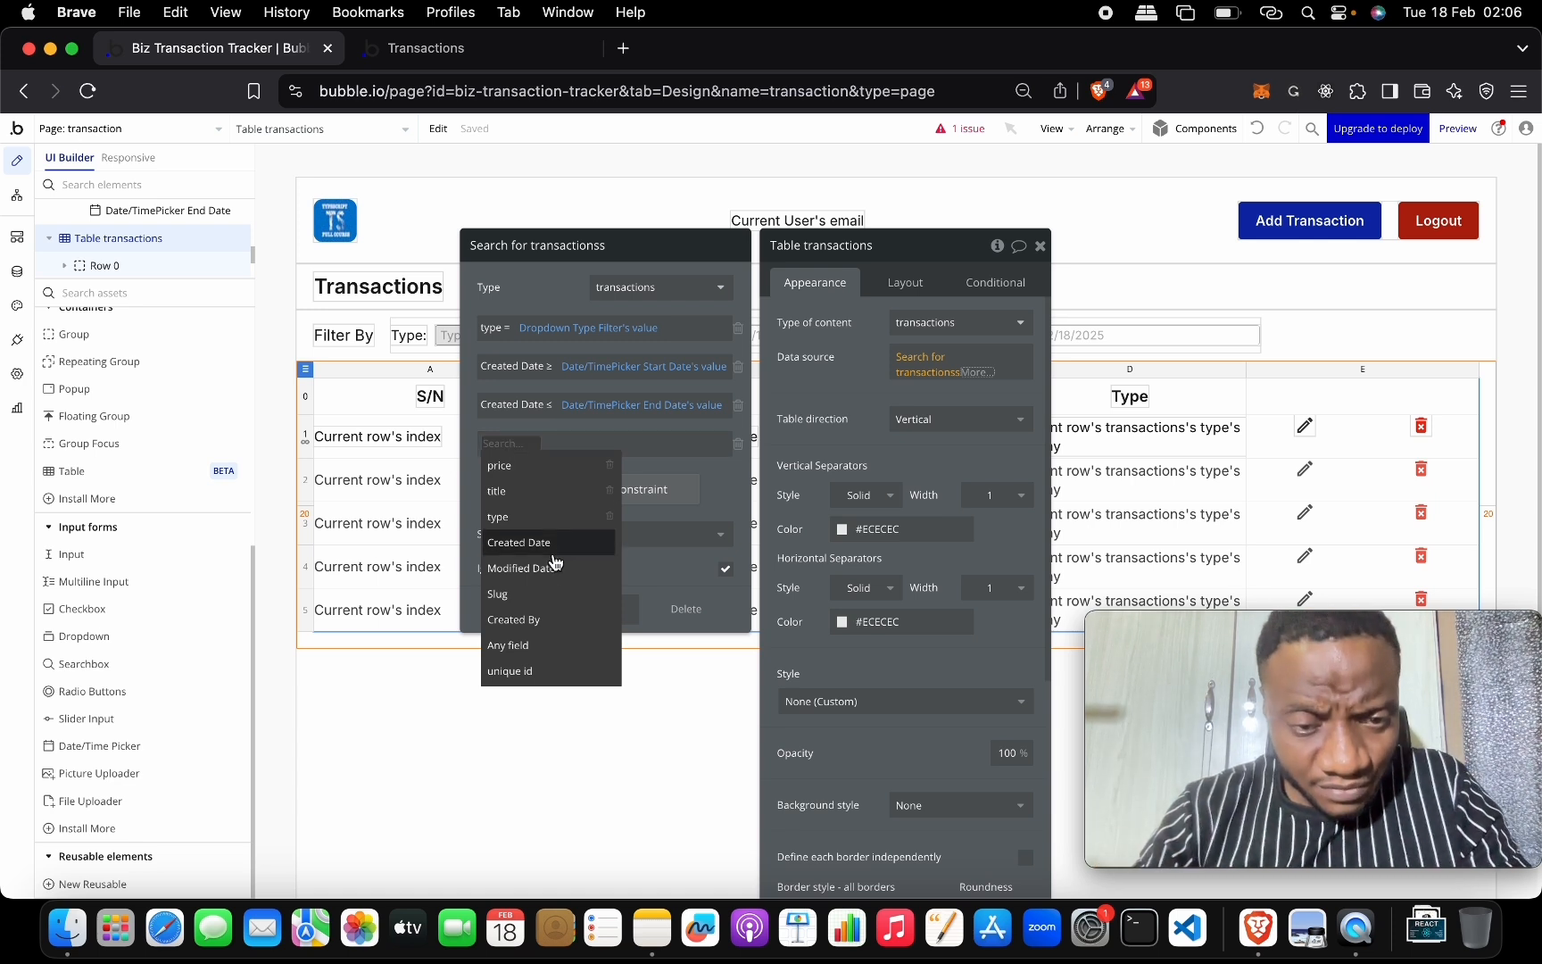
{"action": "left_click", "coordinate": [551, 620]}
{"action": "left_click", "coordinate": [543, 444]}
{"action": "left_click", "coordinate": [546, 444]}
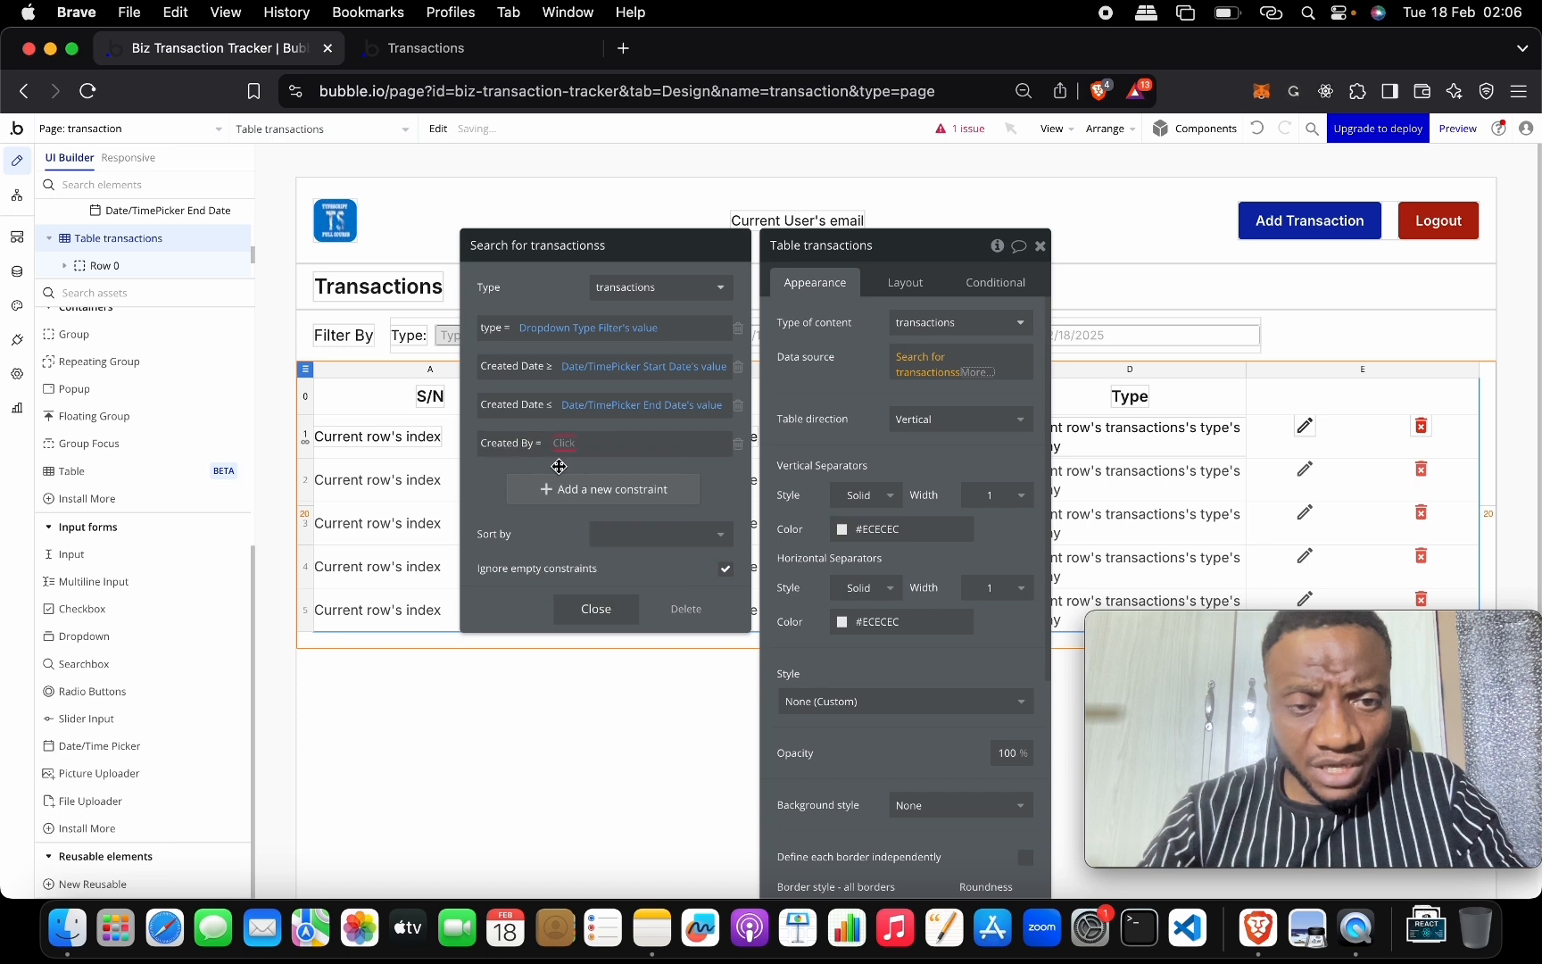
{"action": "left_click", "coordinate": [565, 444]}
{"action": "left_click", "coordinate": [600, 489]}
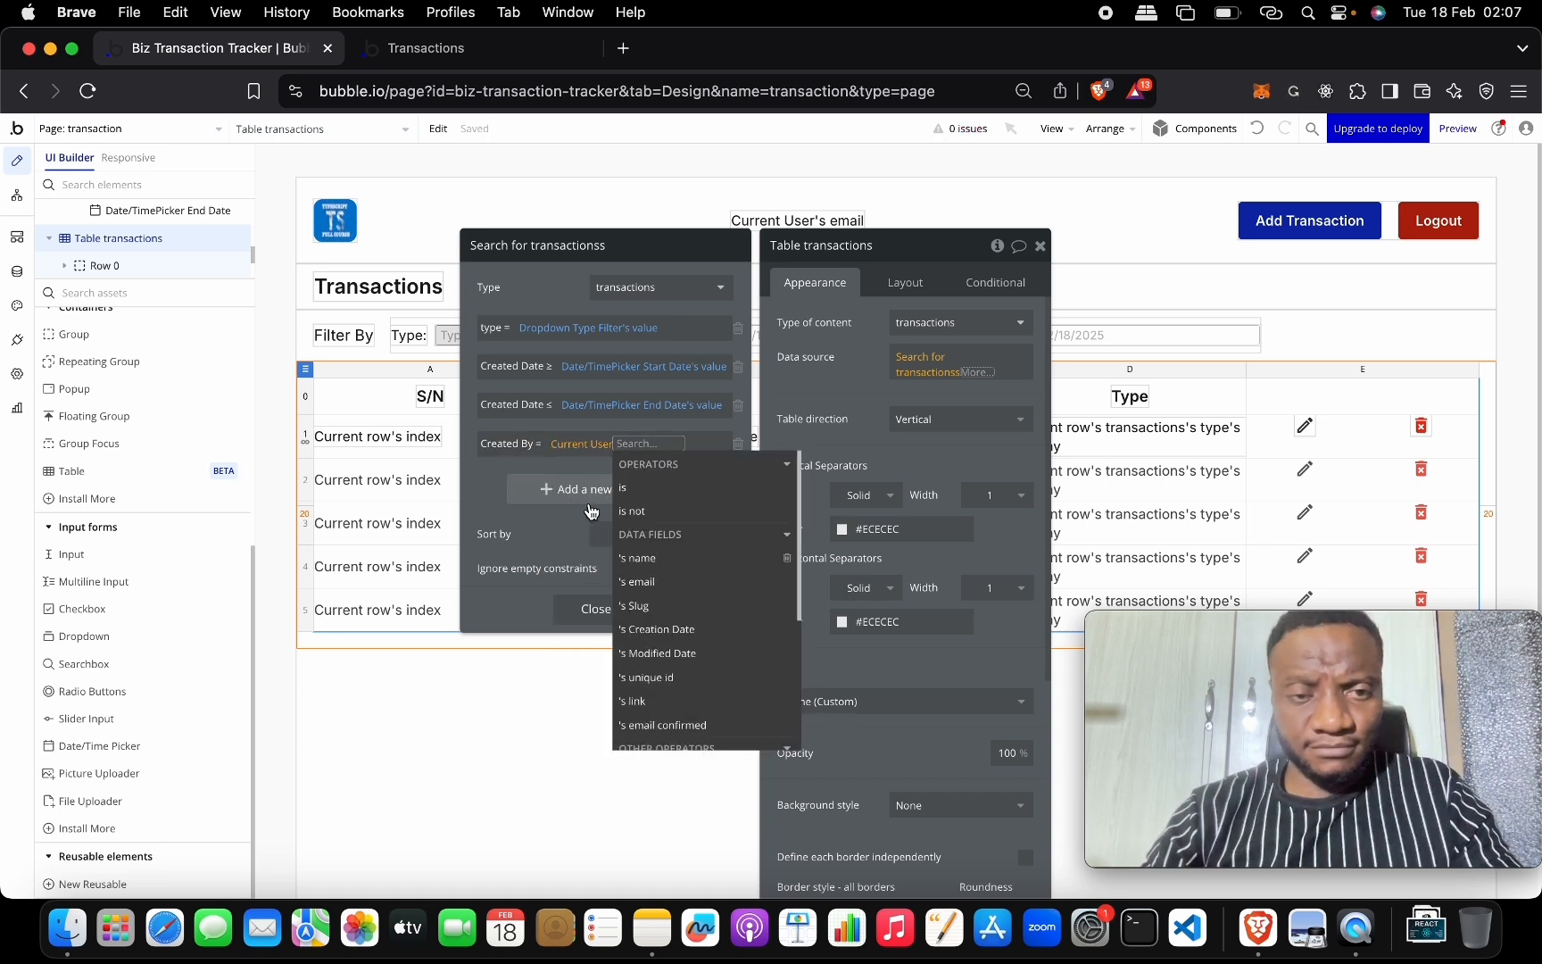
{"action": "left_click", "coordinate": [479, 482]}
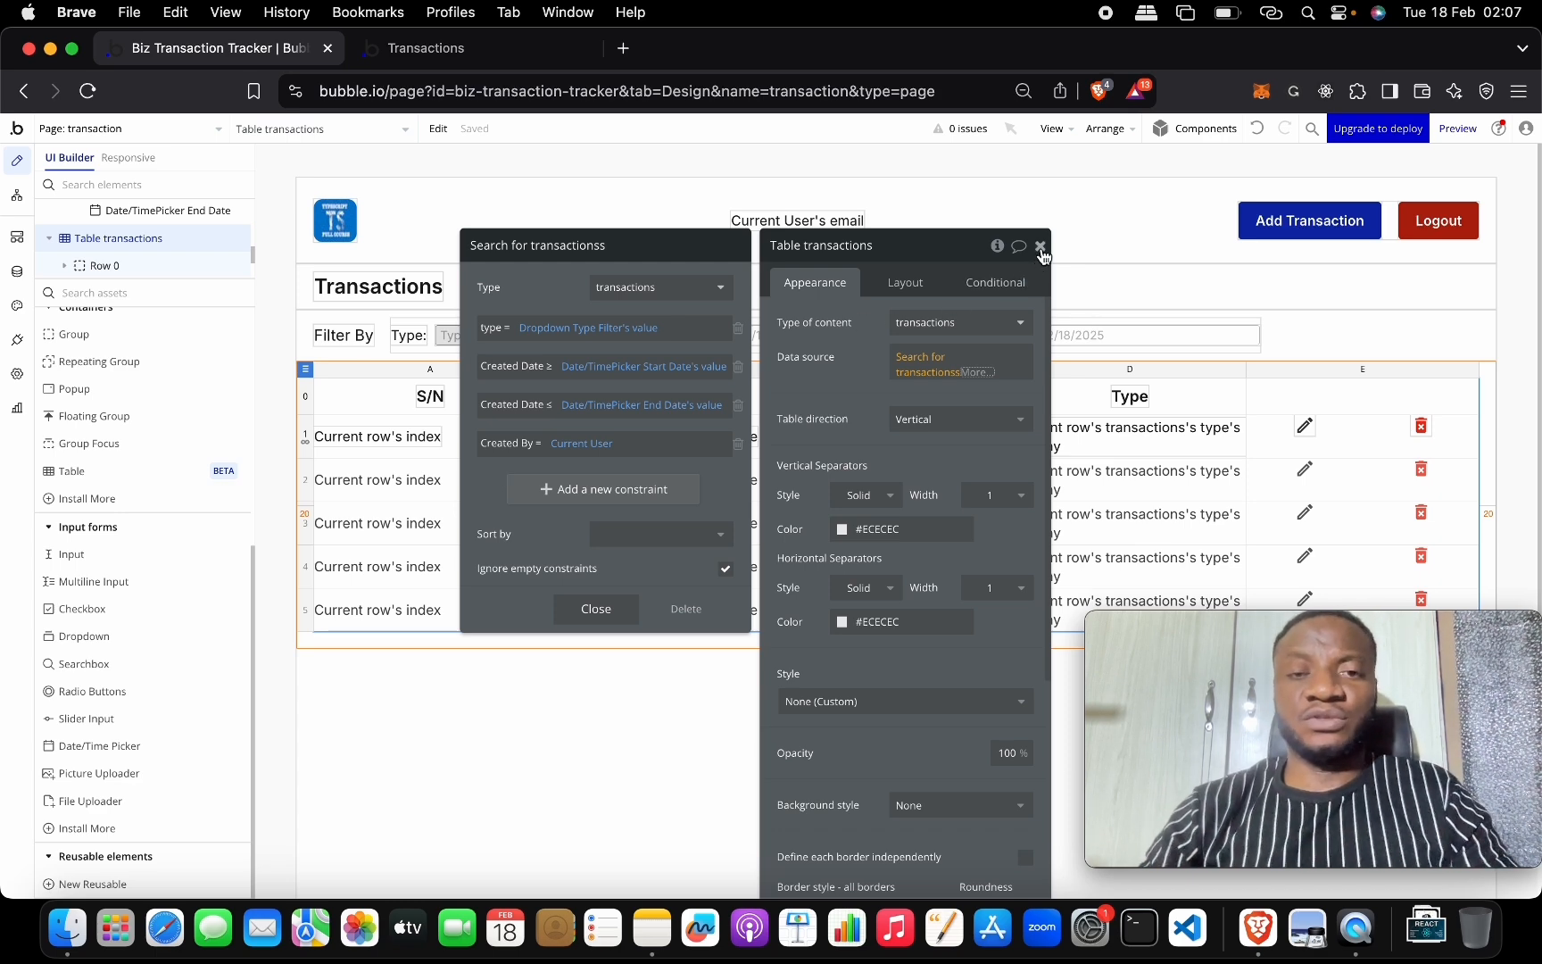
{"action": "left_click", "coordinate": [500, 48]}
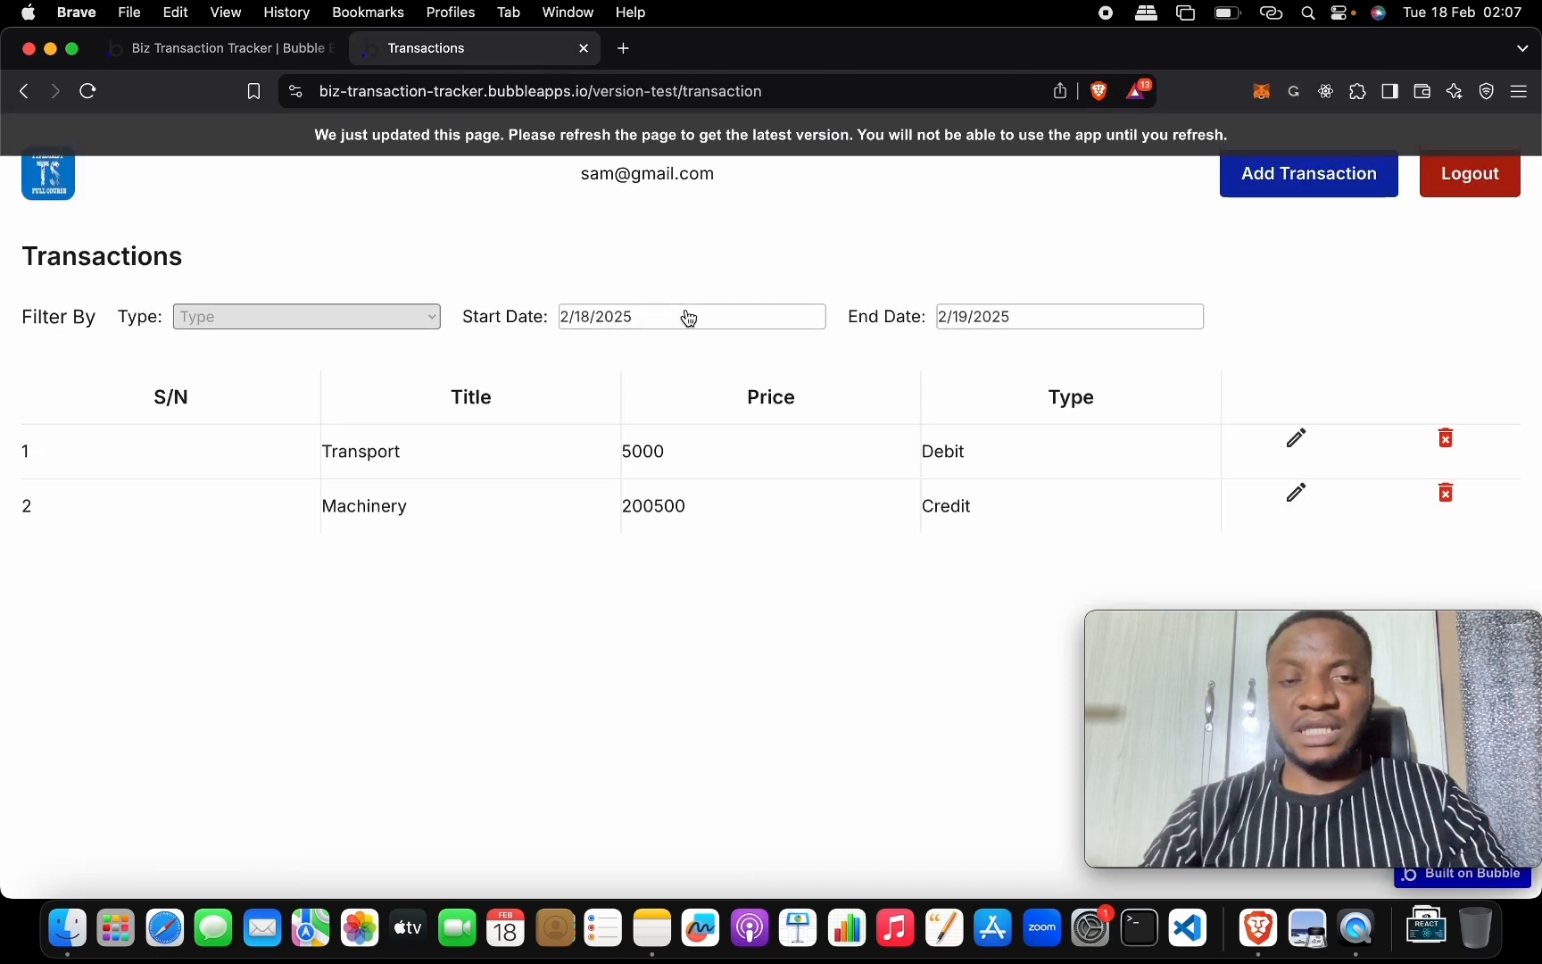
Reload the live page, log out, and start signing up with a new email address.
{"action": "left_click", "coordinate": [882, 135]}
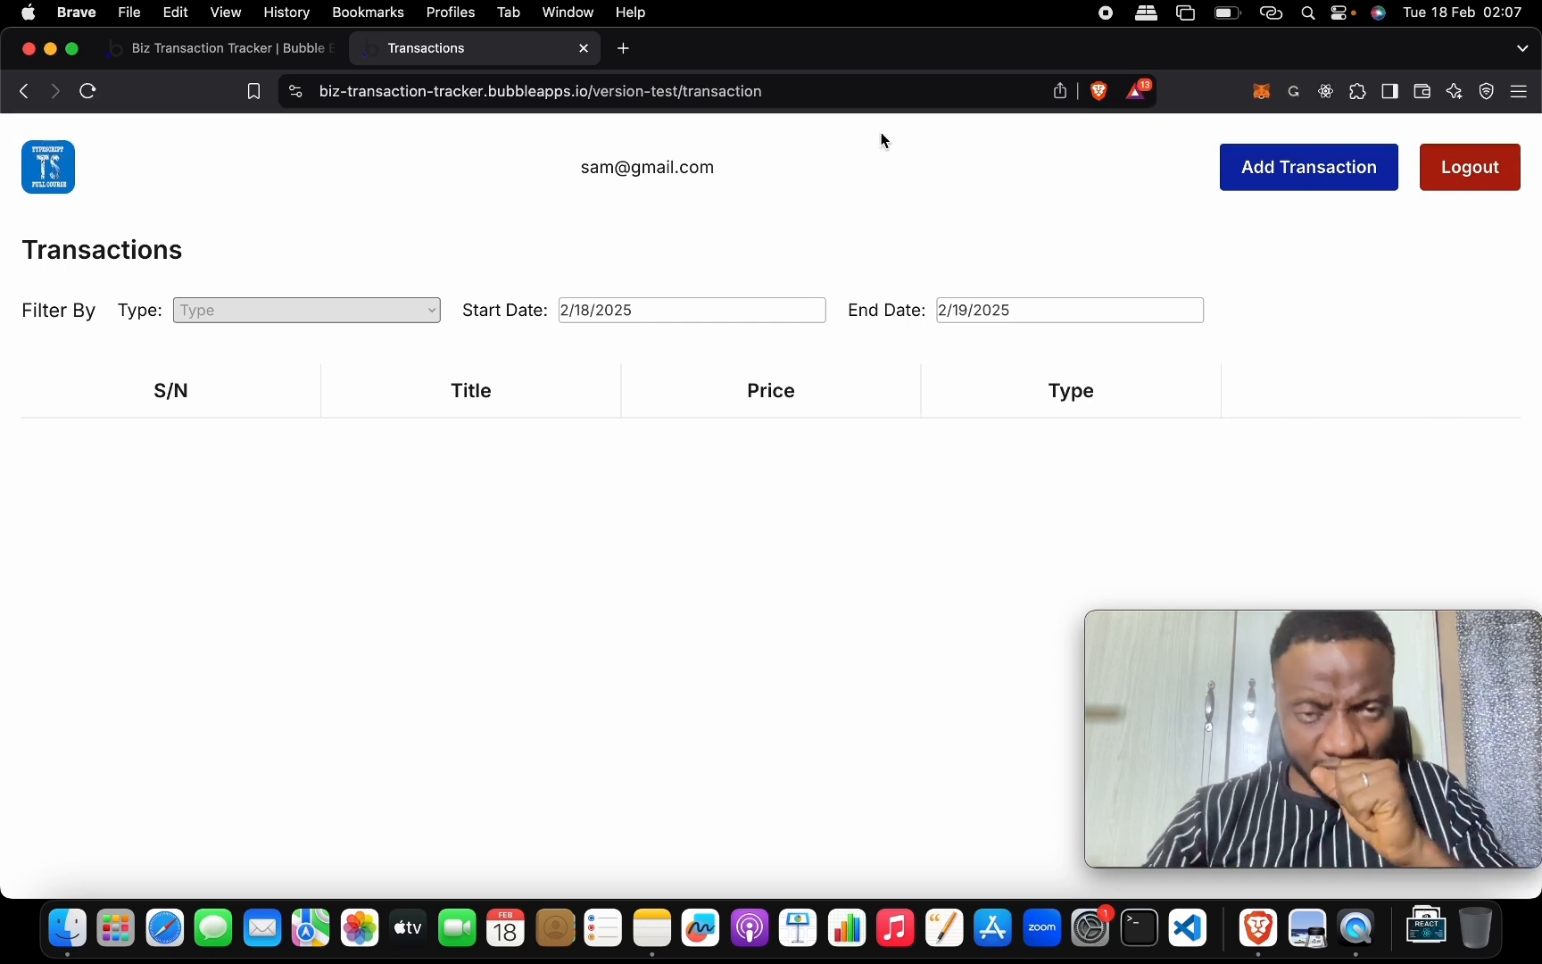
{"action": "left_click", "coordinate": [1470, 163]}
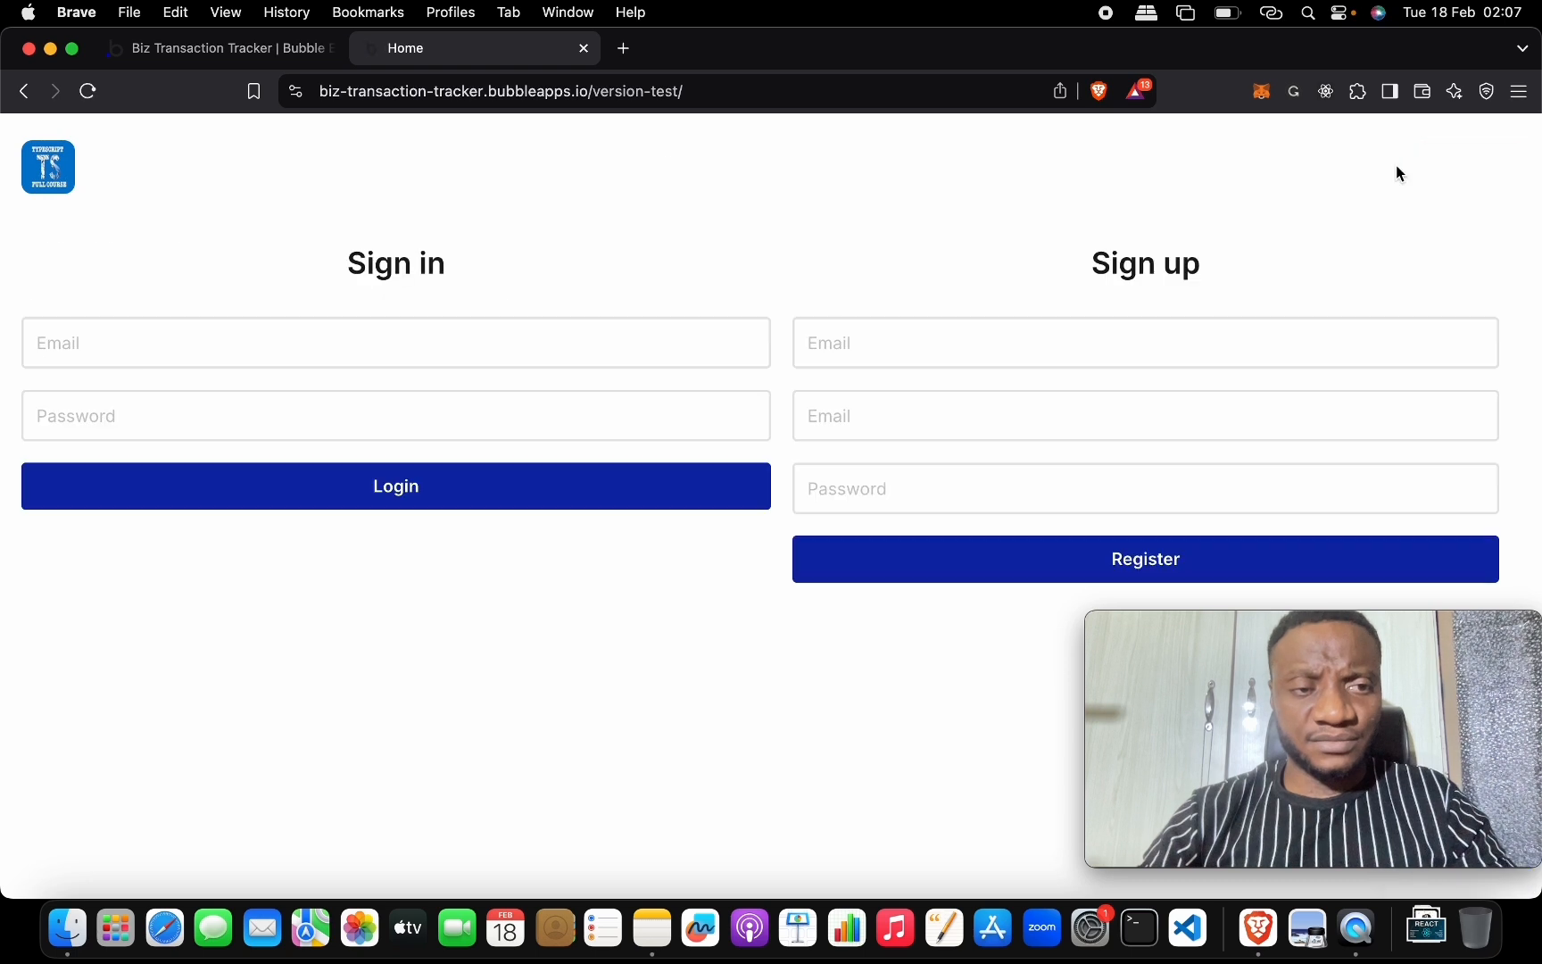
{"action": "left_click", "coordinate": [457, 325]}
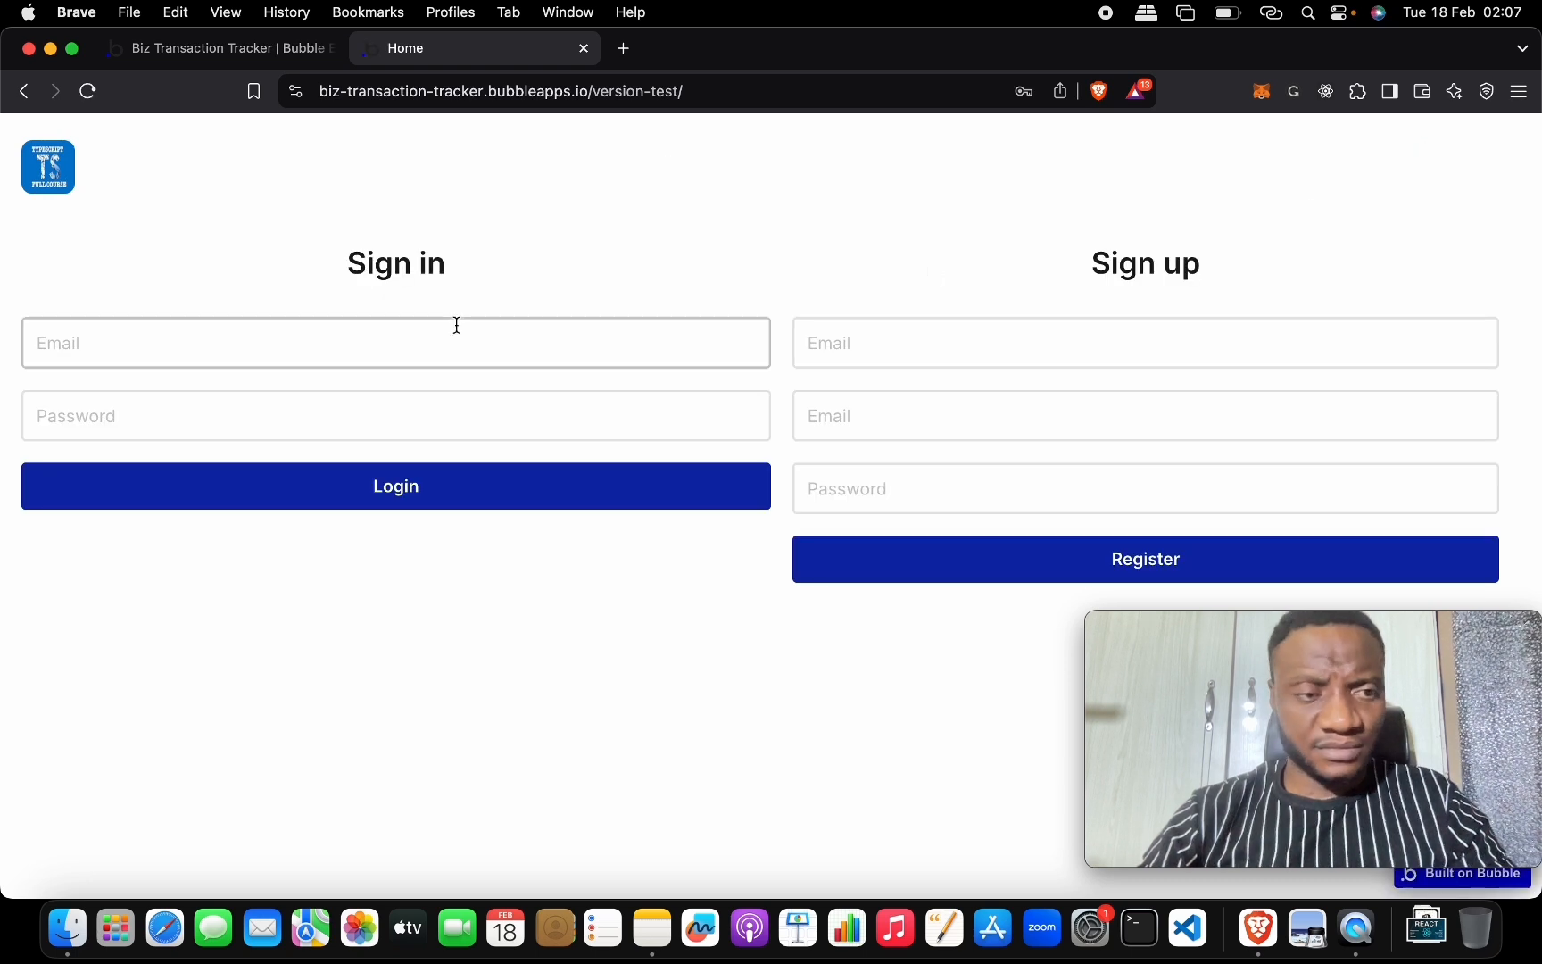
{"action": "left_click", "coordinate": [278, 352]}
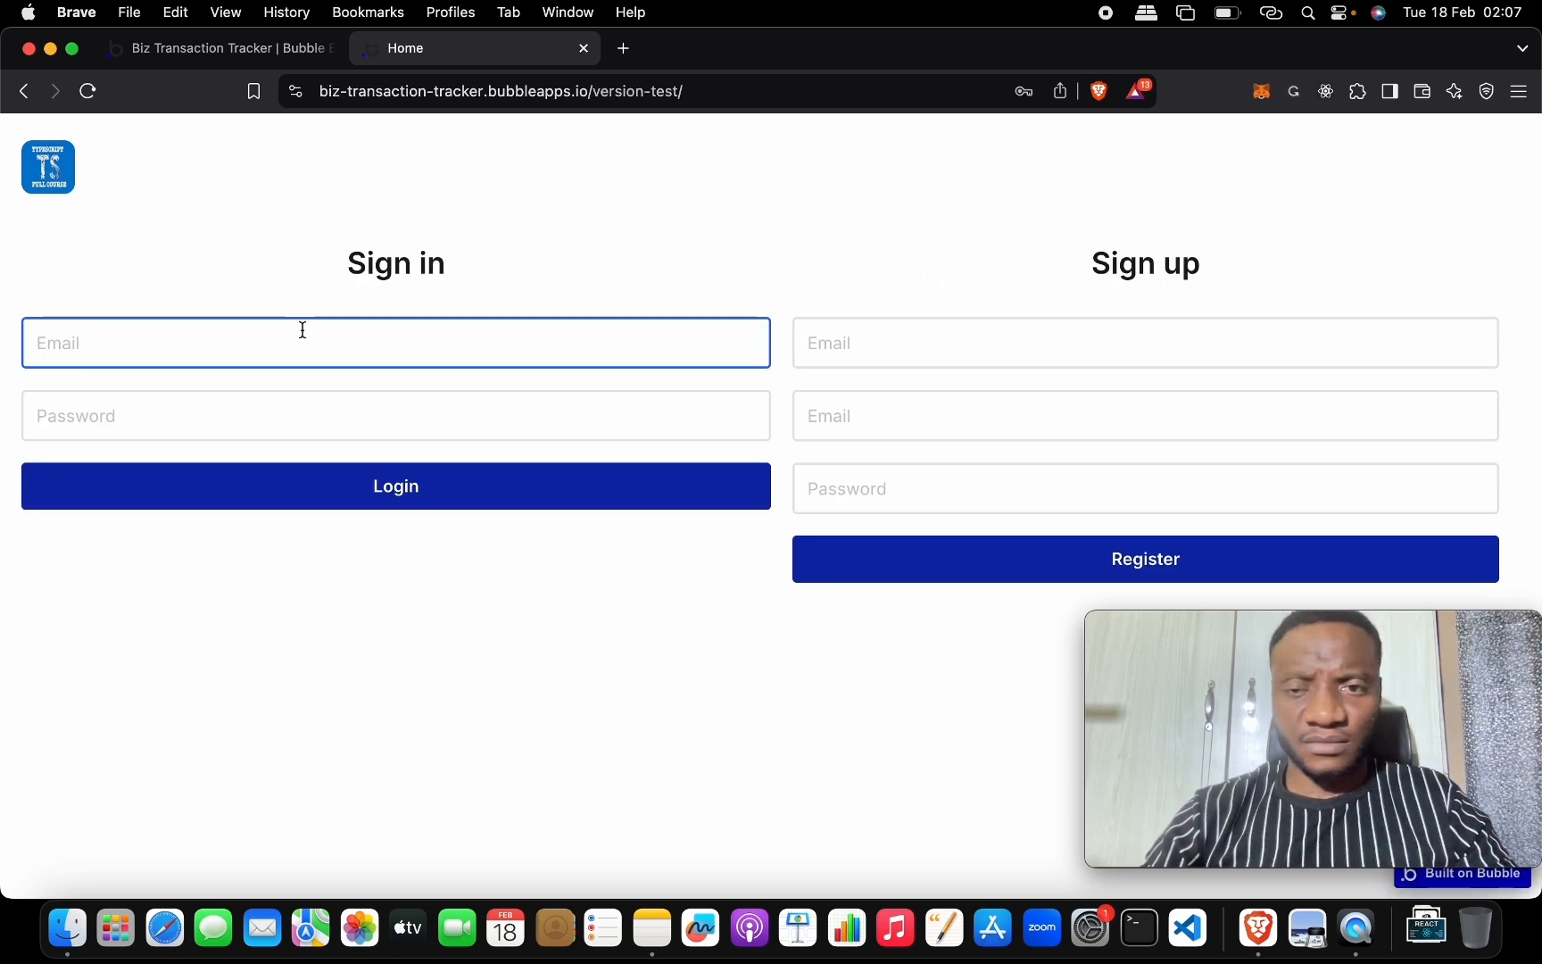
{"action": "left_click", "coordinate": [905, 353]}
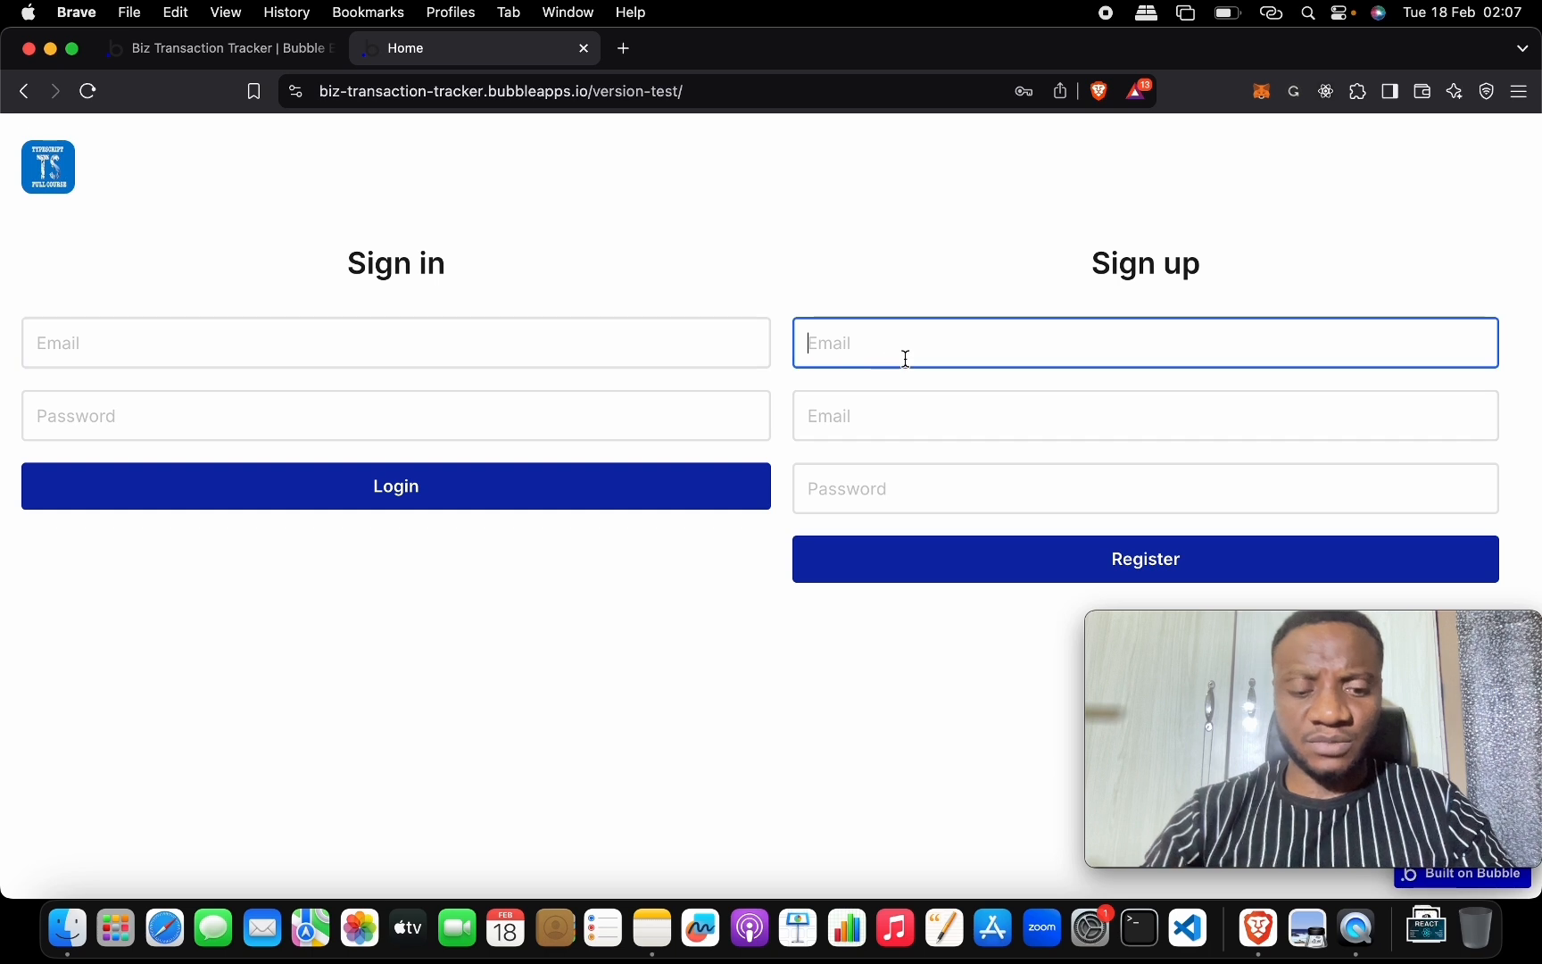
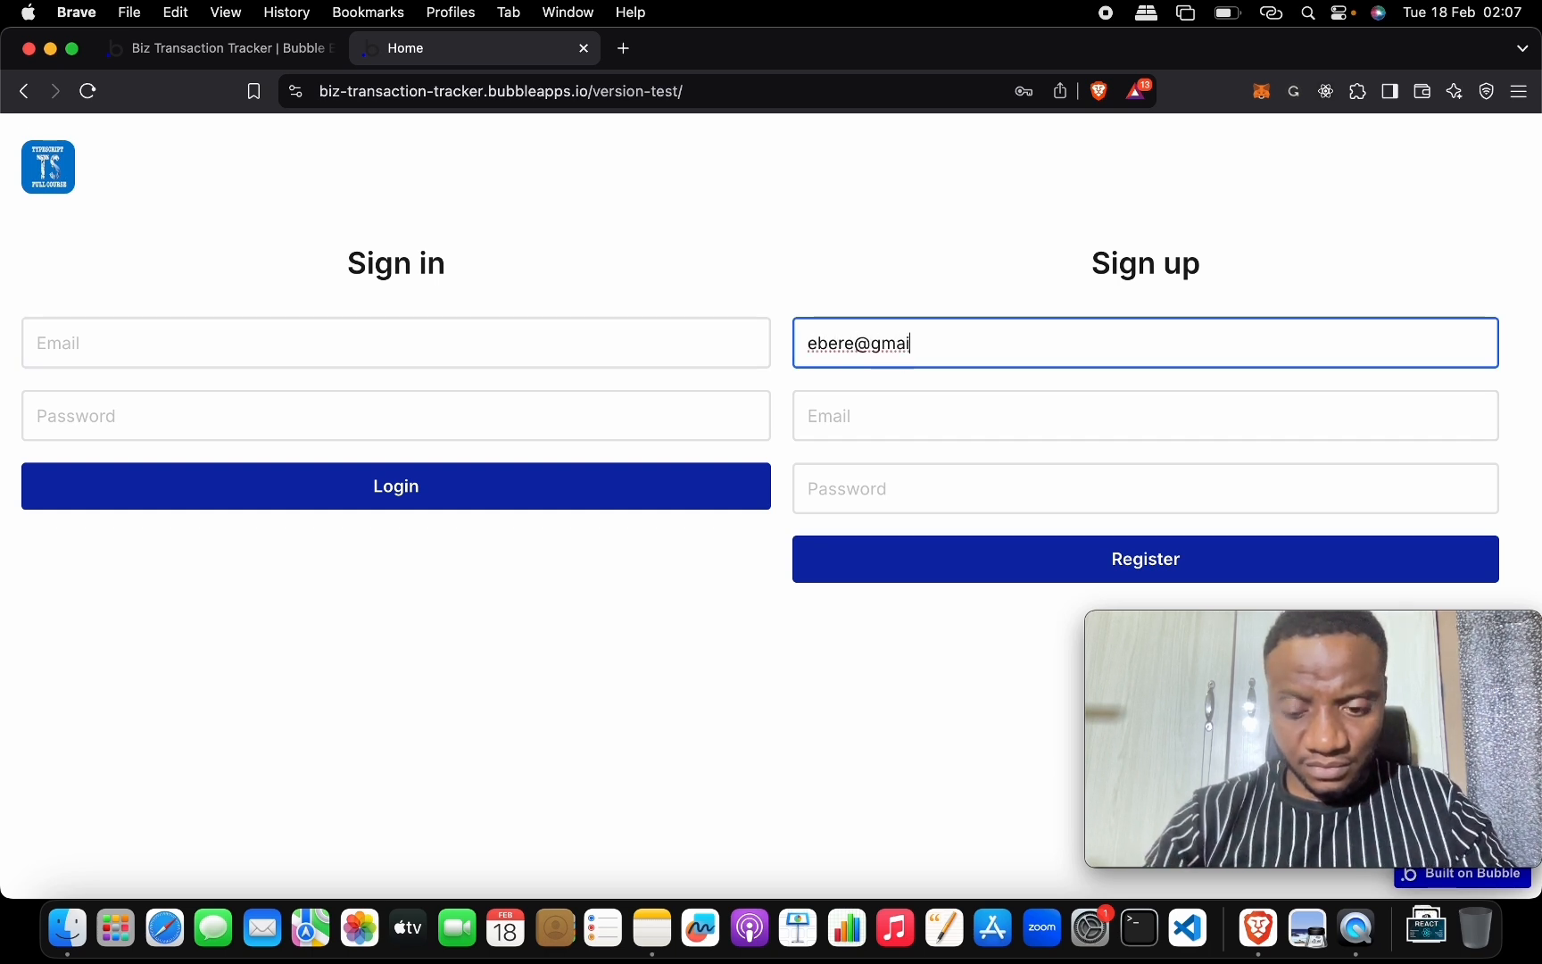
{"action": "key", "text": "Tab"}
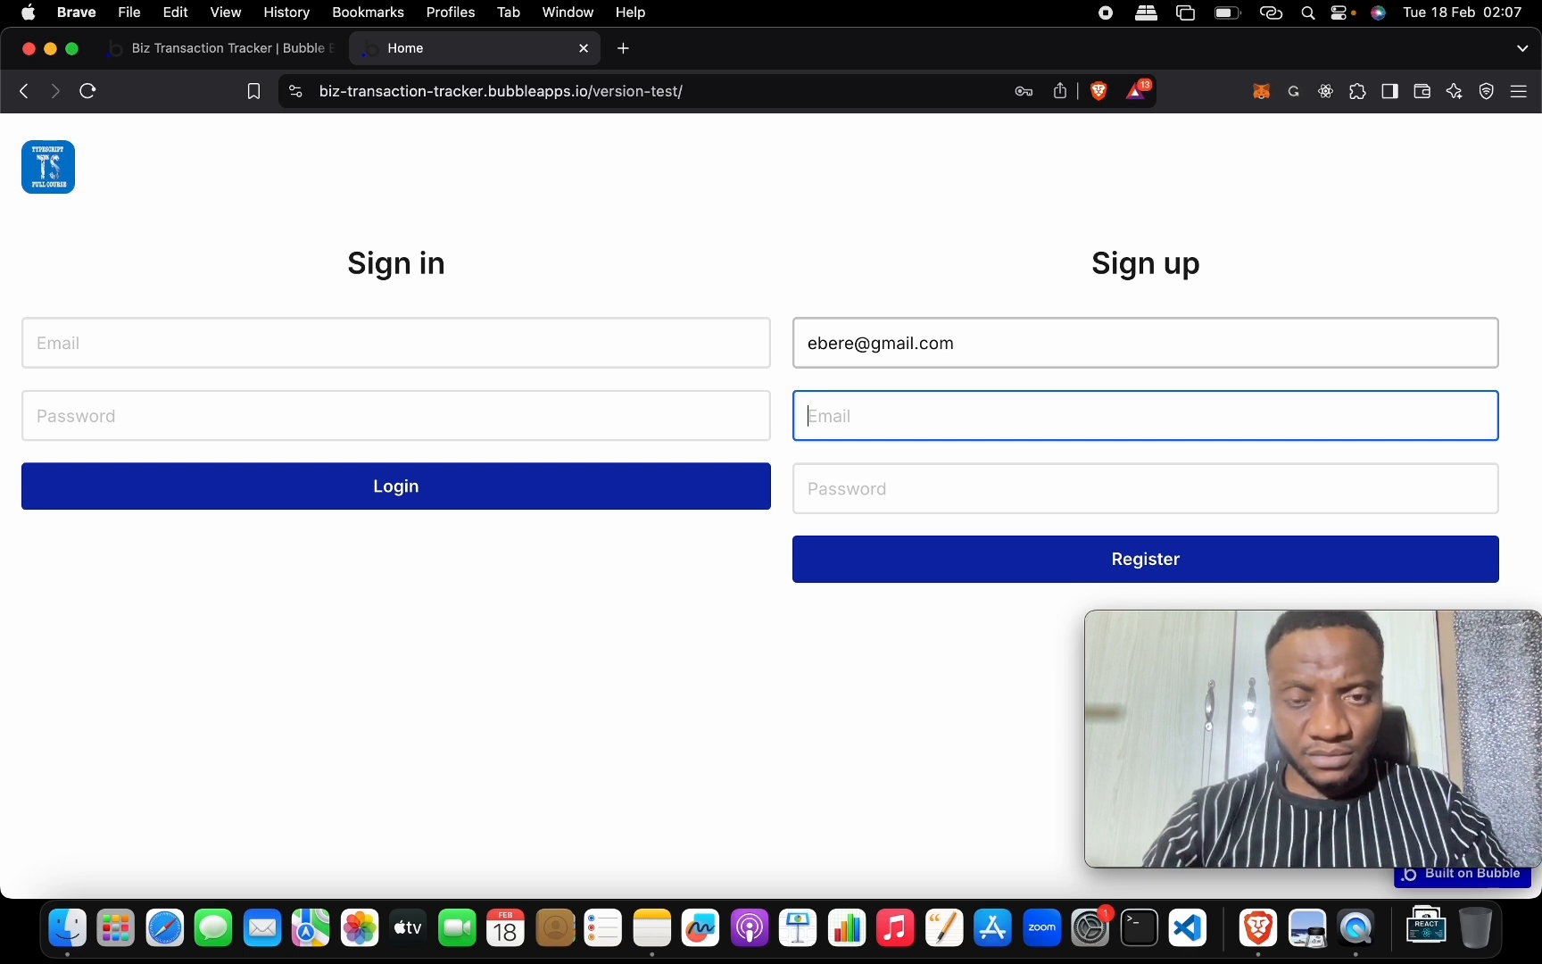
Move the email into the email field, fill in the name and password, and register.
{"action": "key", "text": "shift+Tab"}
{"action": "key", "text": "super+c"}
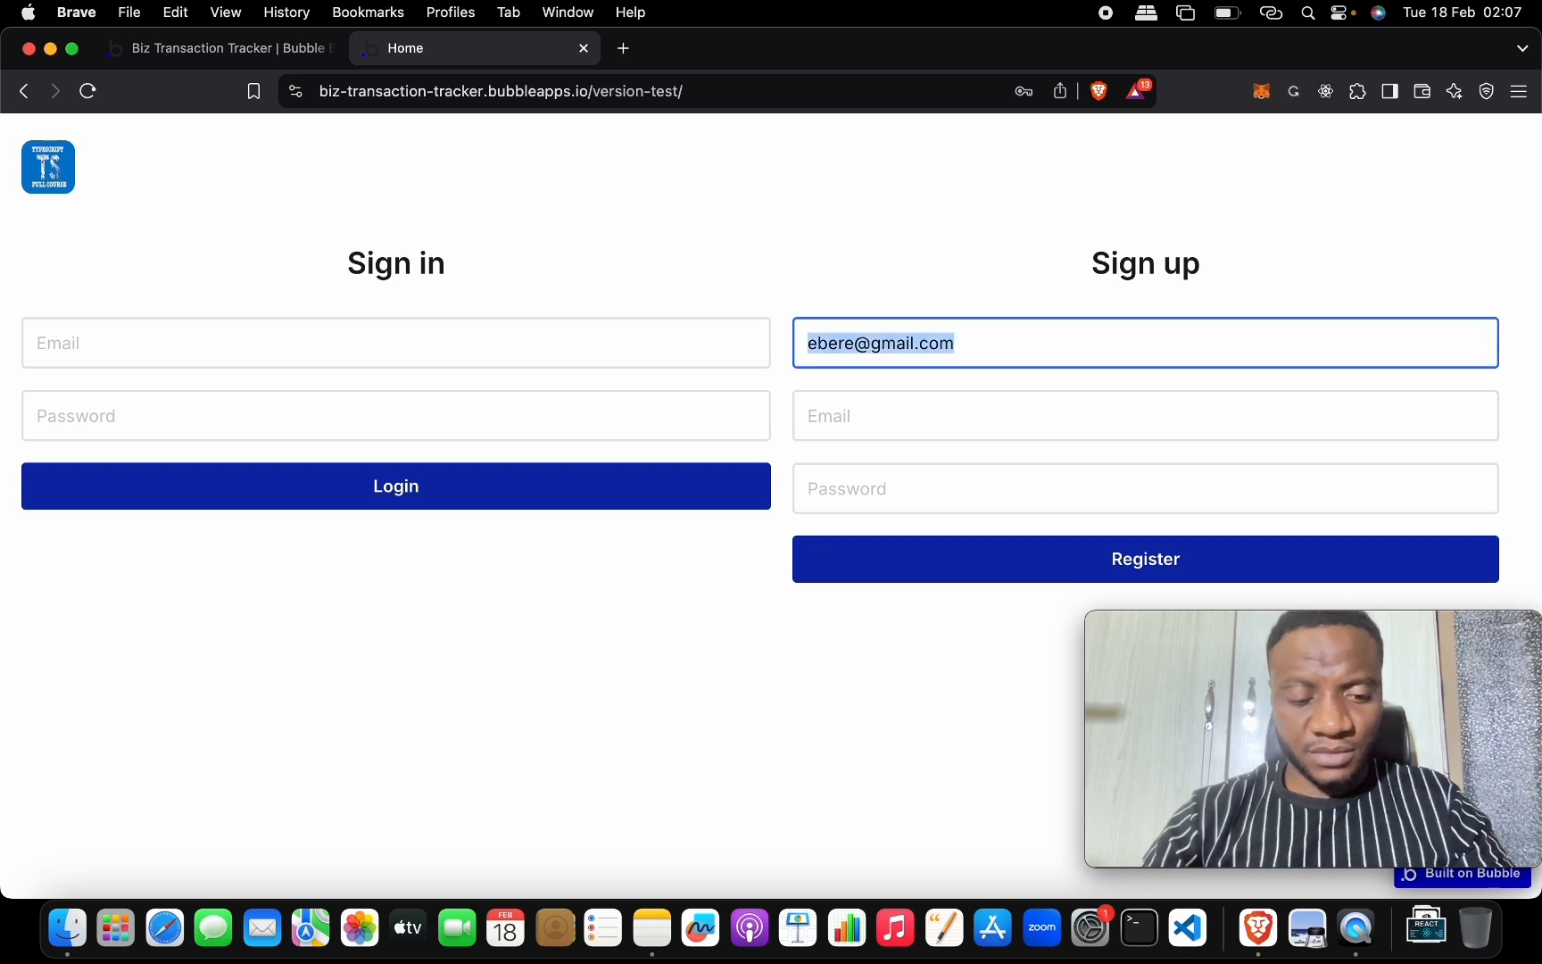
{"action": "key", "text": "BackSpace"}
{"action": "left_click", "coordinate": [912, 412]}
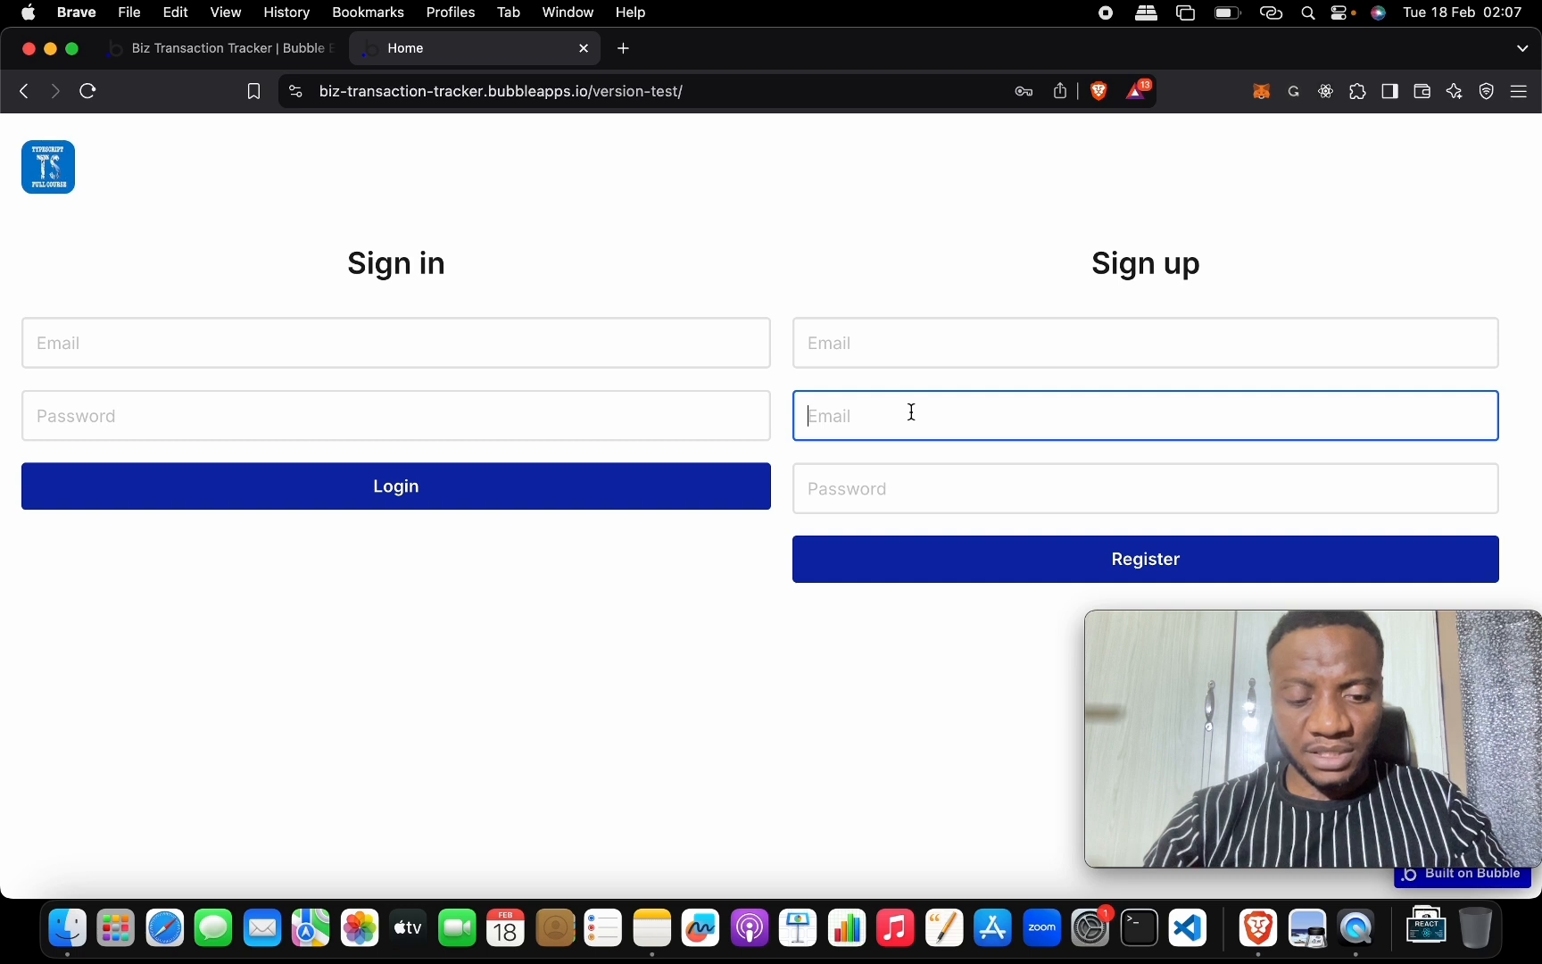
{"action": "key", "text": "super+v"}
{"action": "left_click", "coordinate": [903, 355]}
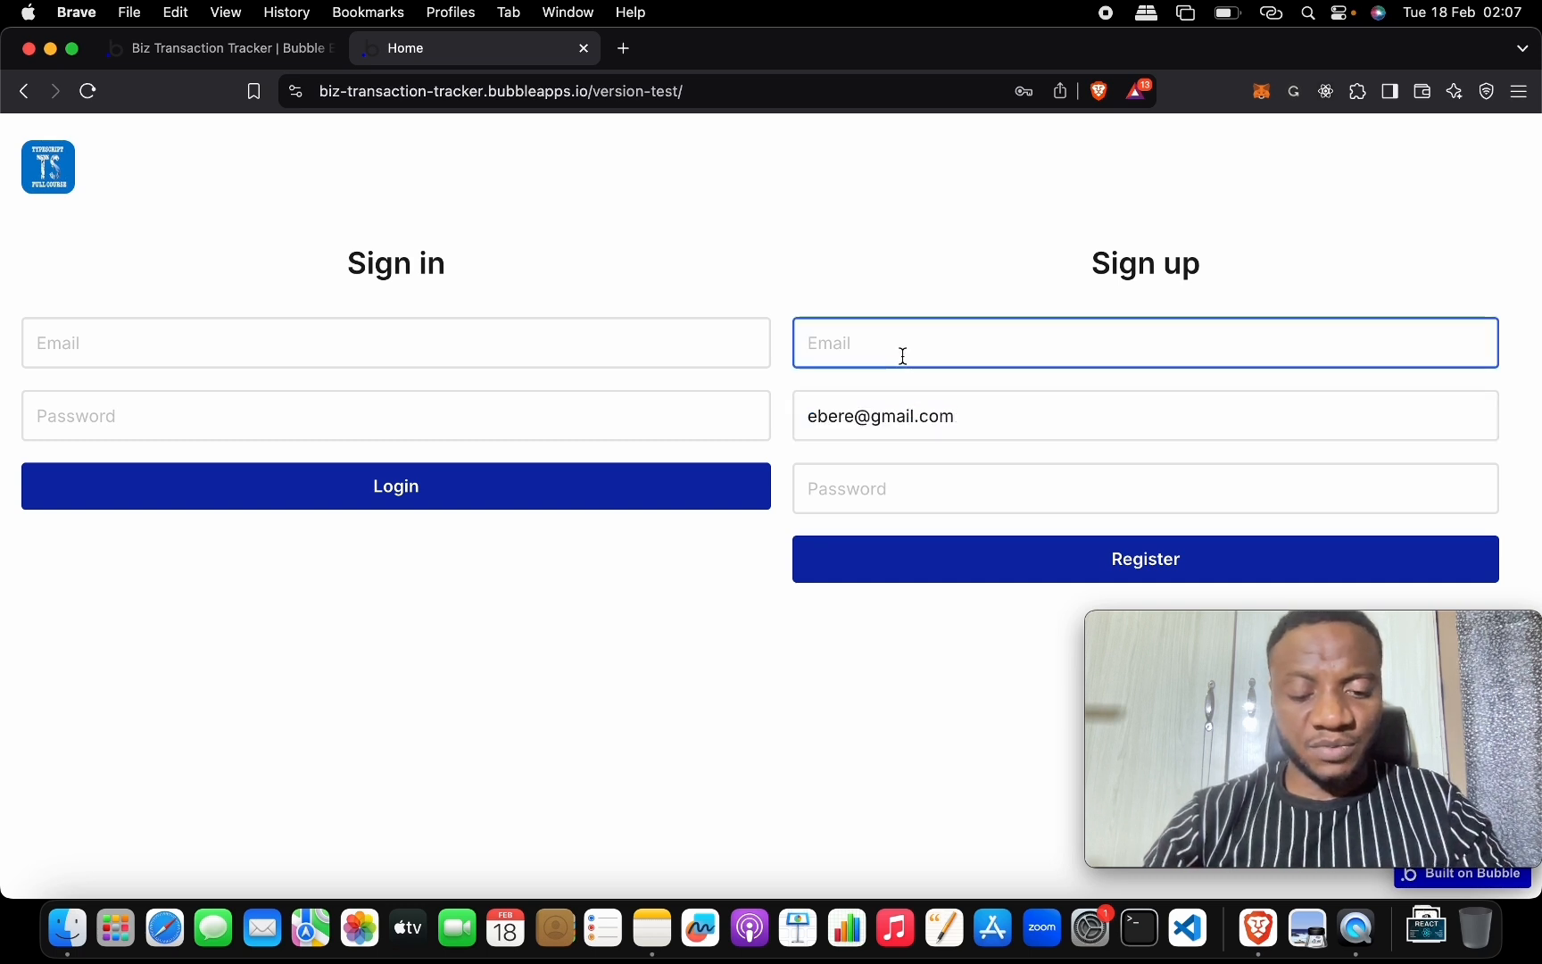
{"action": "type", "text": "Eber"}
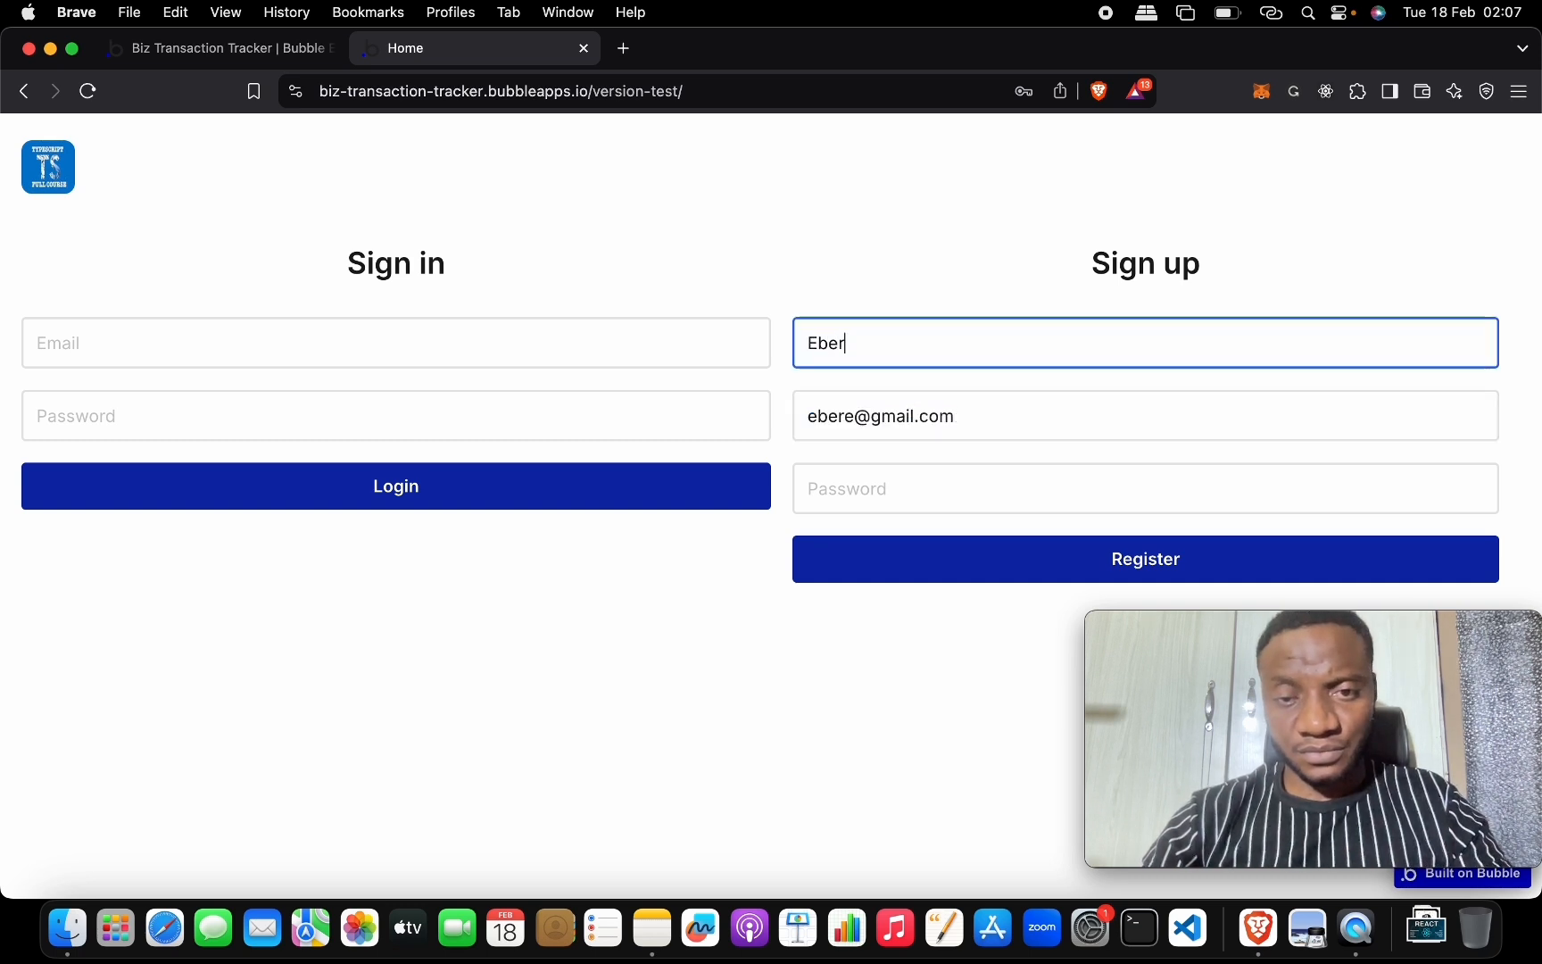
{"action": "type", "text": "e"}
{"action": "left_click", "coordinate": [879, 479]}
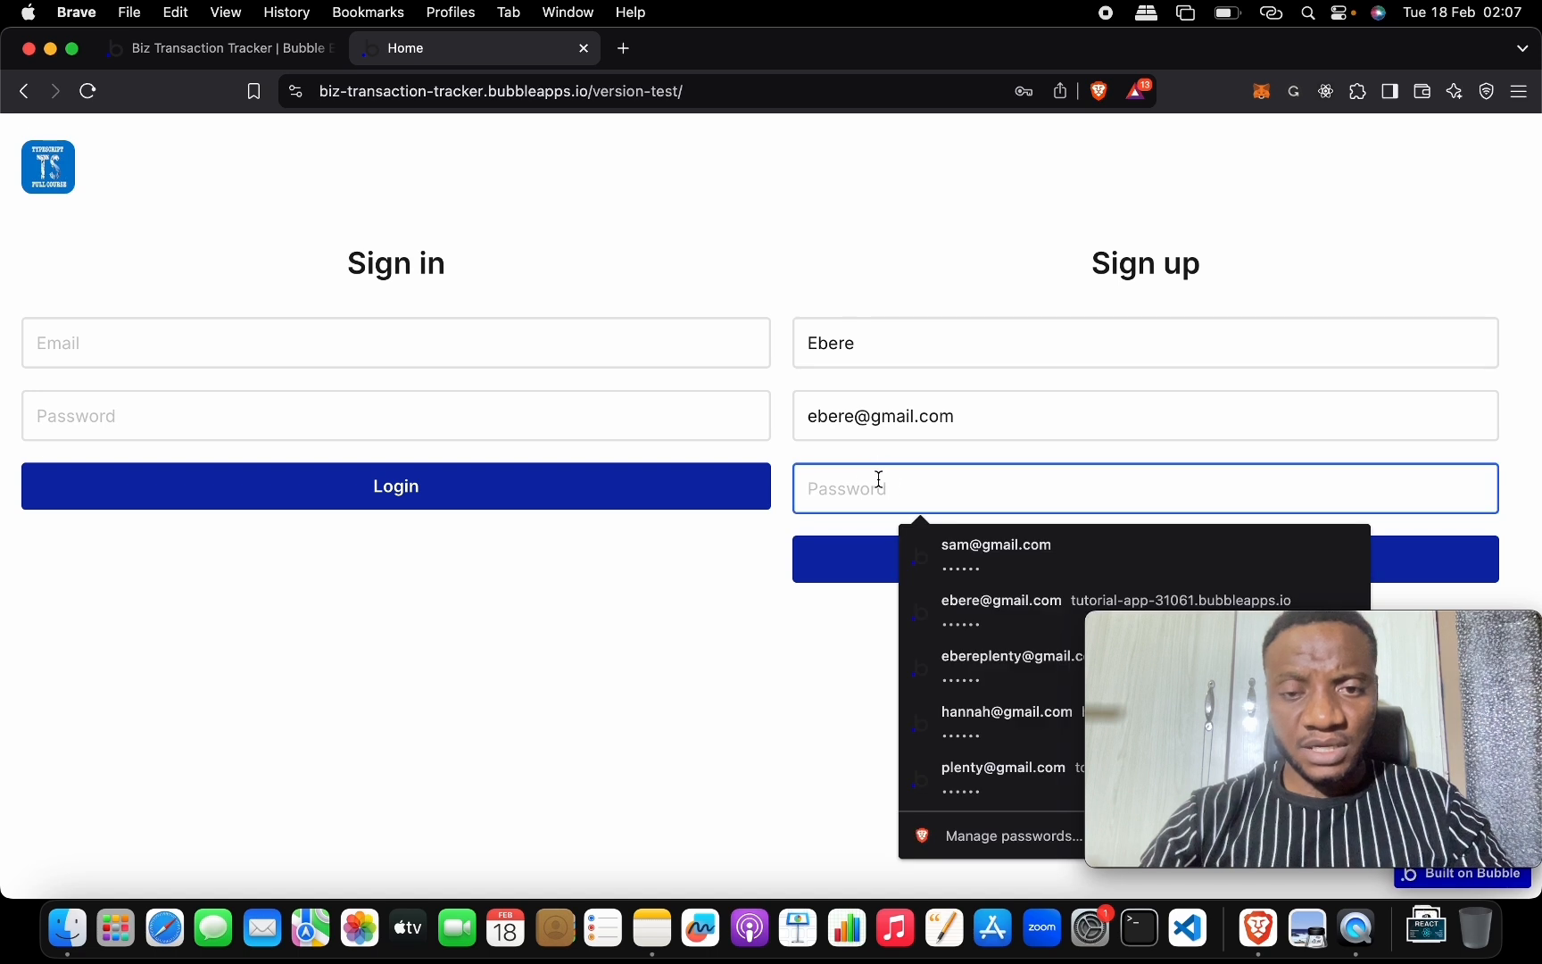
{"action": "type", "text": "12"}
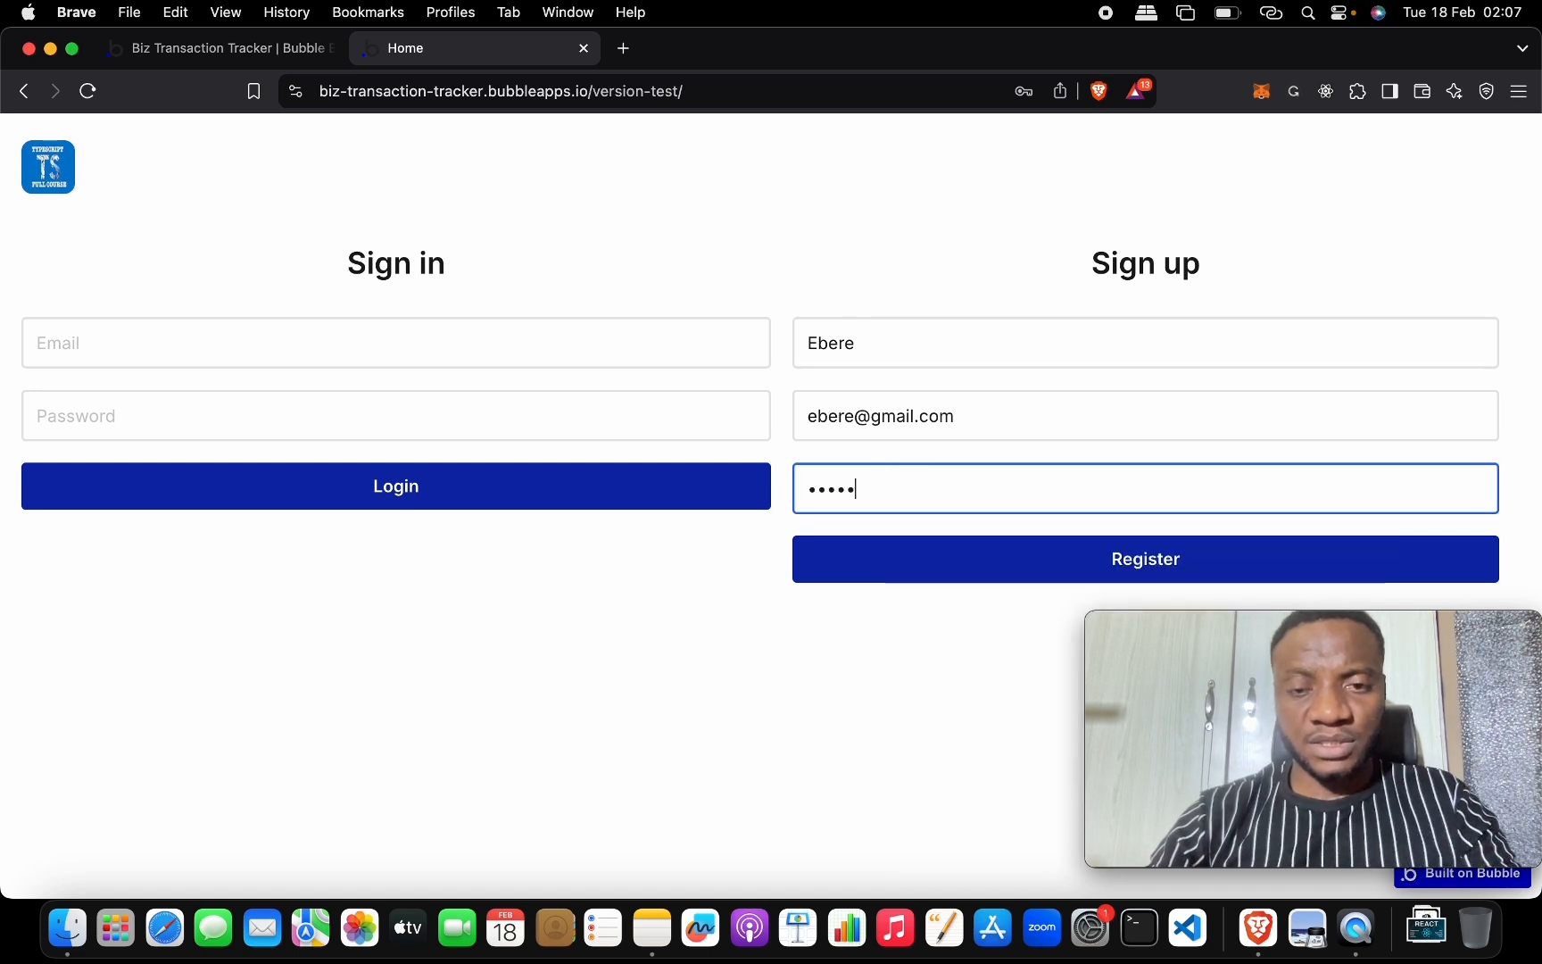
{"action": "left_click", "coordinate": [932, 564]}
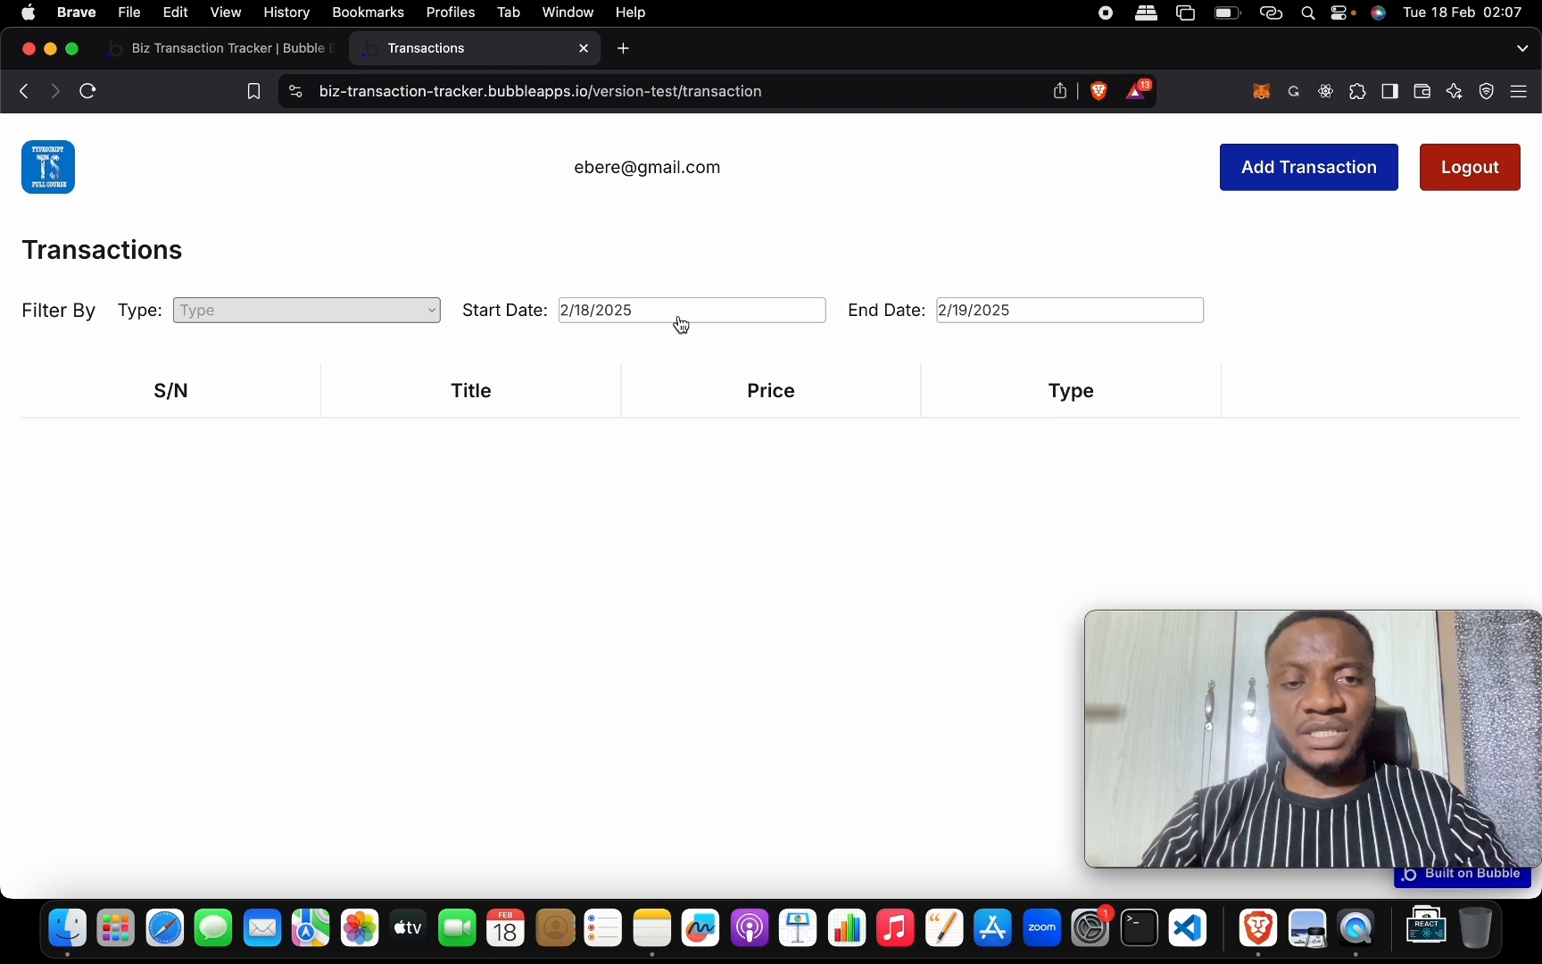
Set the date filter to run from 2/17/2025 to 2/19/2025.
{"action": "left_click", "coordinate": [631, 312]}
{"action": "left_click", "coordinate": [637, 514]}
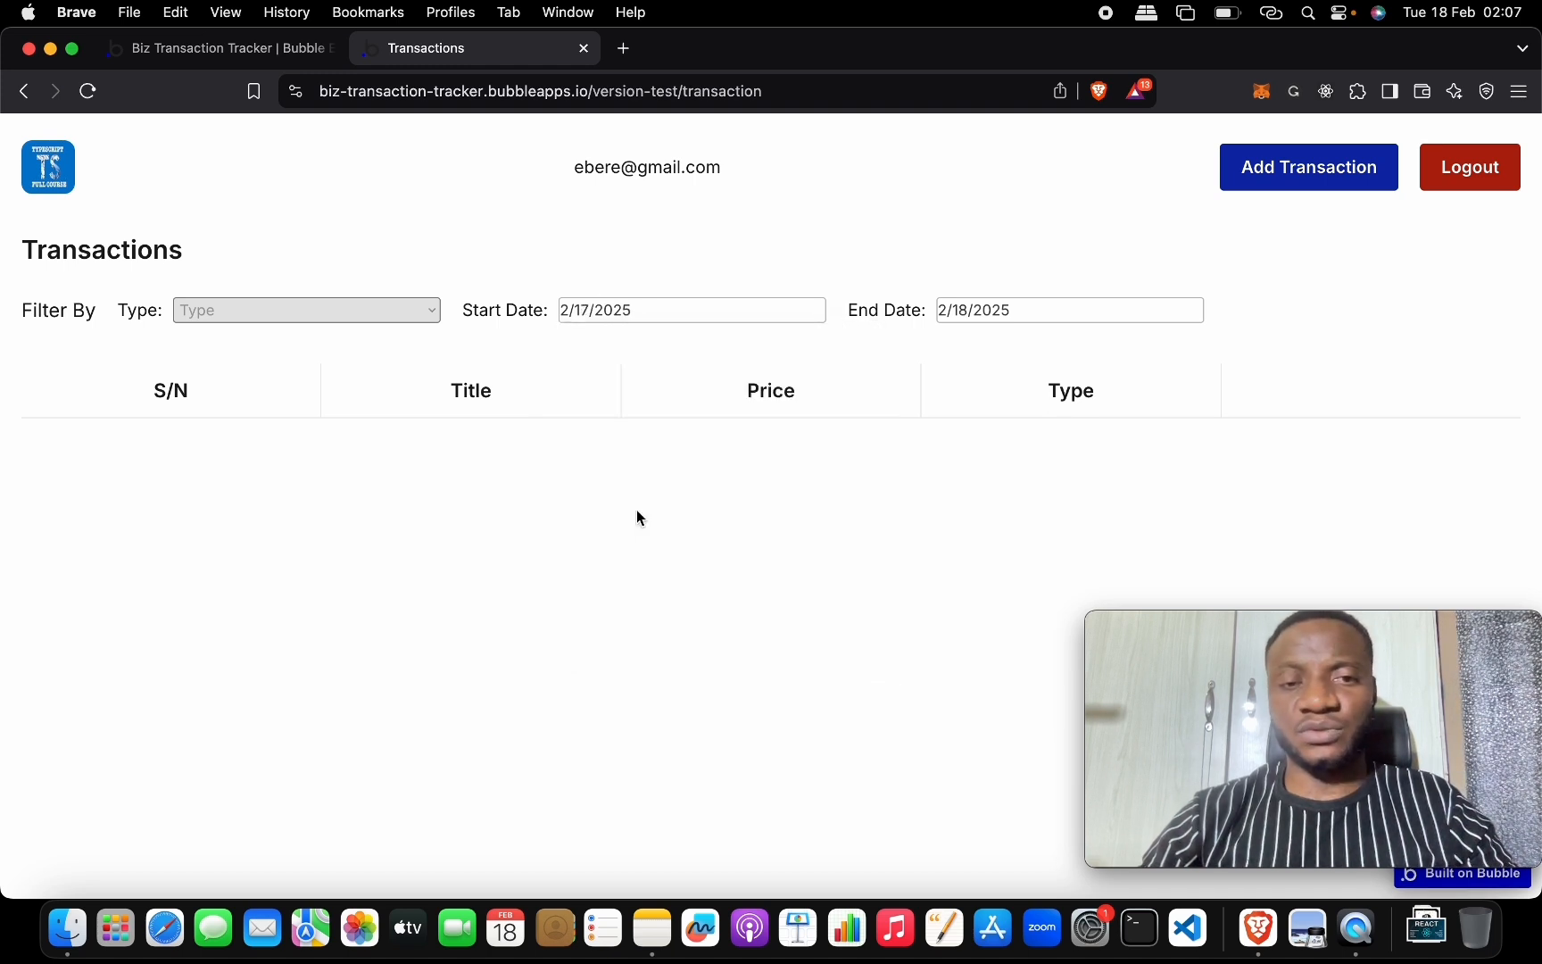
{"action": "left_click", "coordinate": [967, 310]}
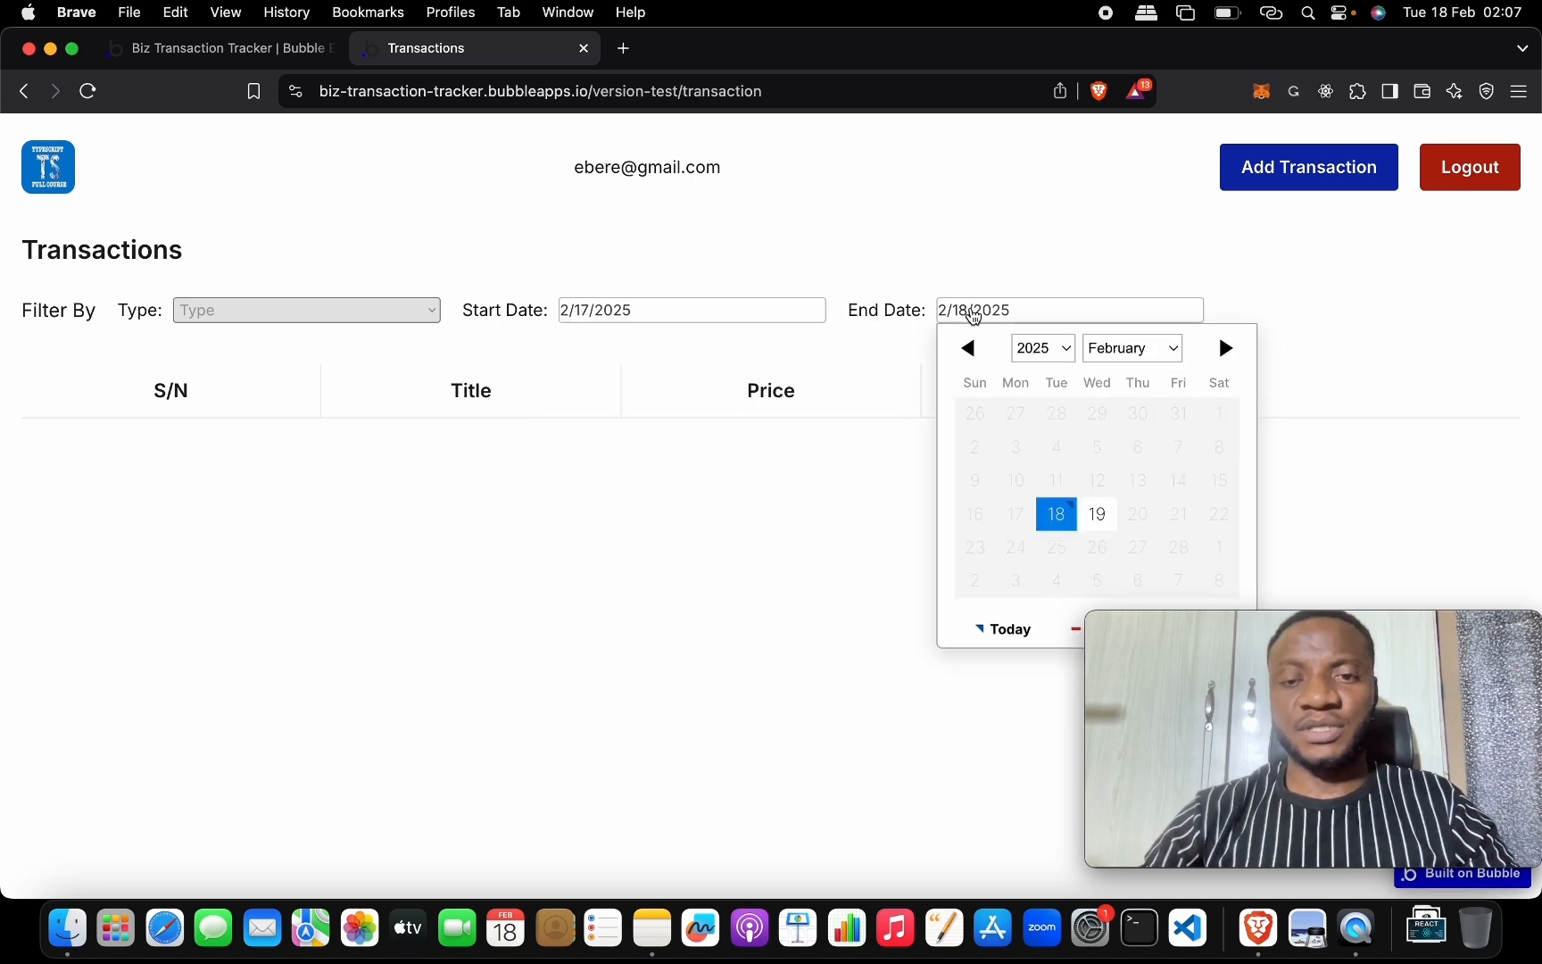
{"action": "left_click", "coordinate": [1102, 508]}
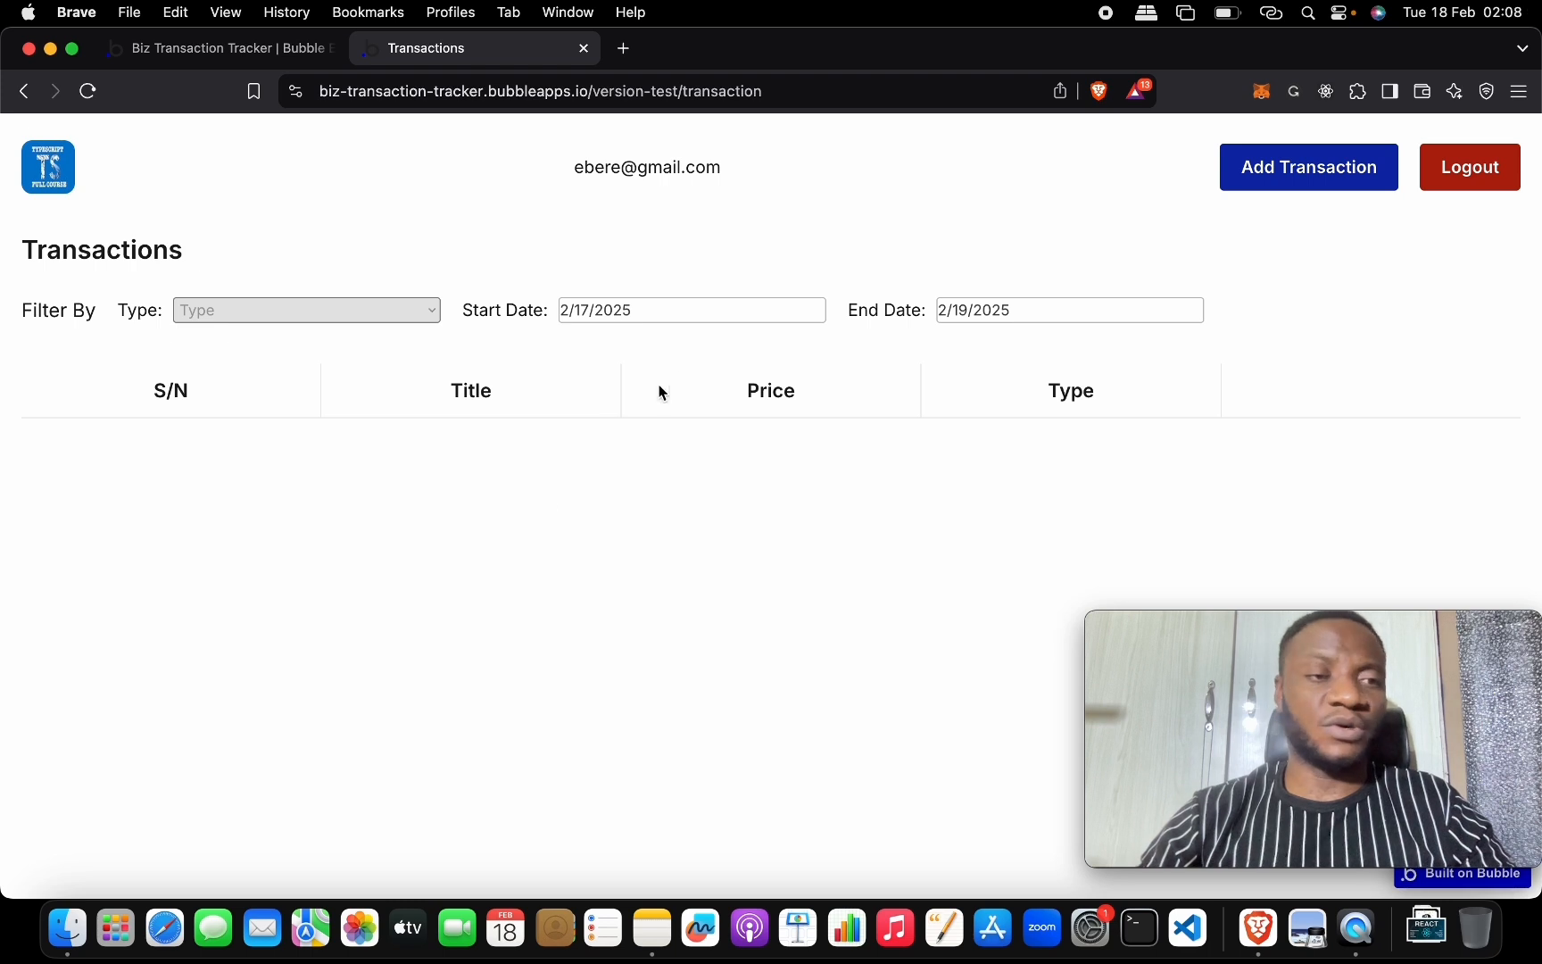
Add a Credit transaction titled Machines priced 50,000, then return to the editor.
{"action": "left_click", "coordinate": [1303, 174]}
{"action": "left_click", "coordinate": [768, 327]}
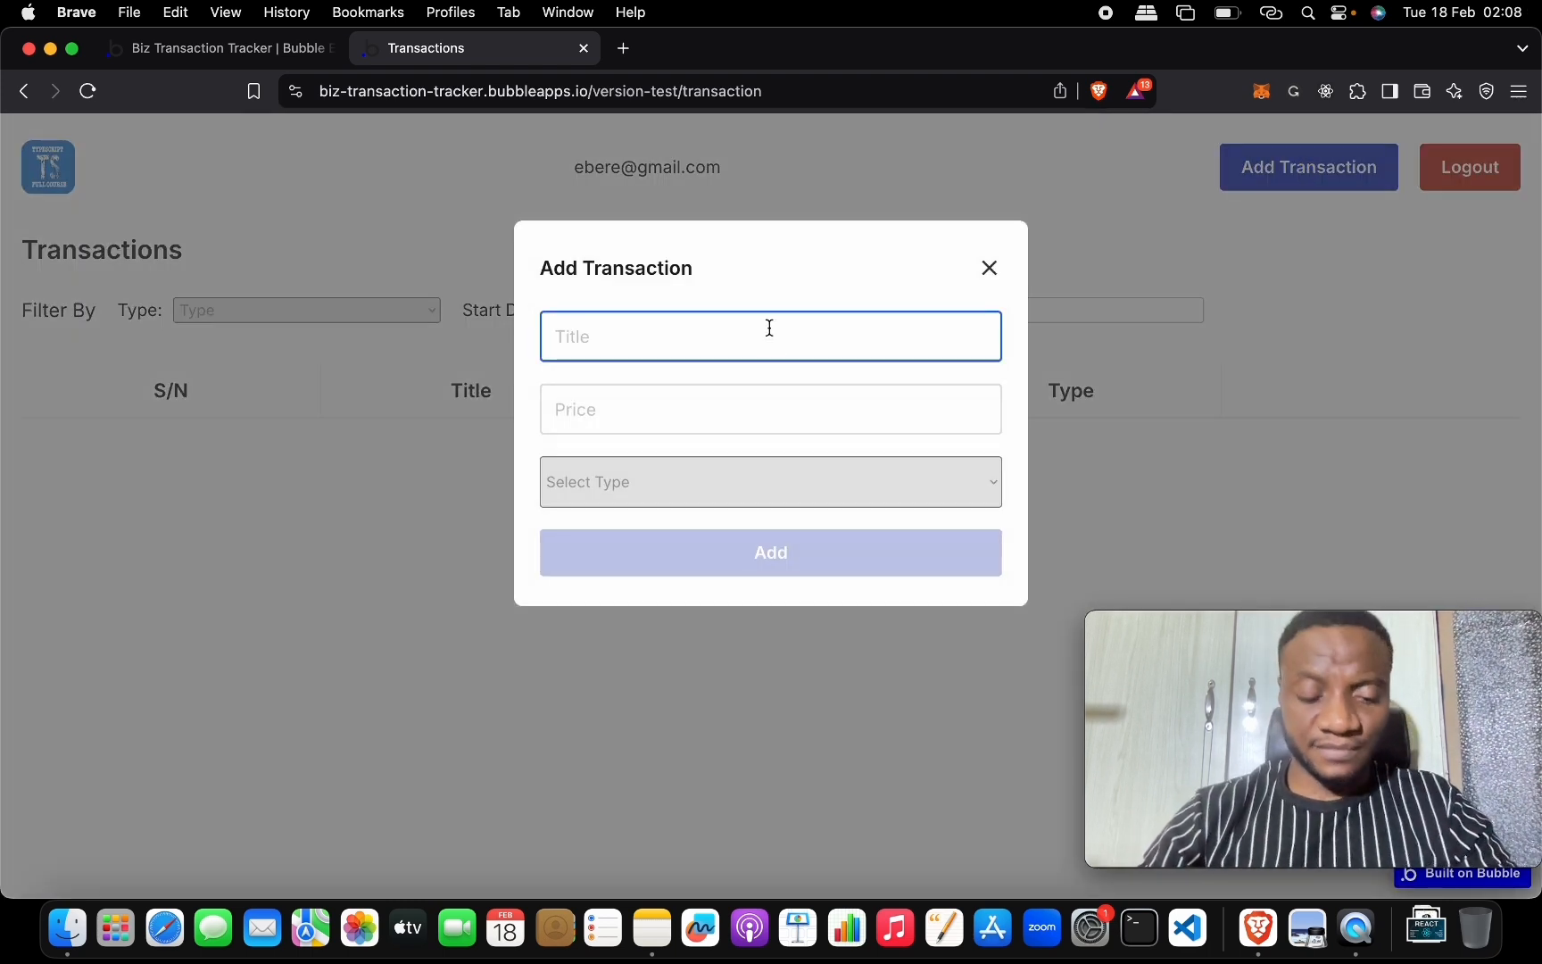
{"action": "type", "text": "Machines`"}
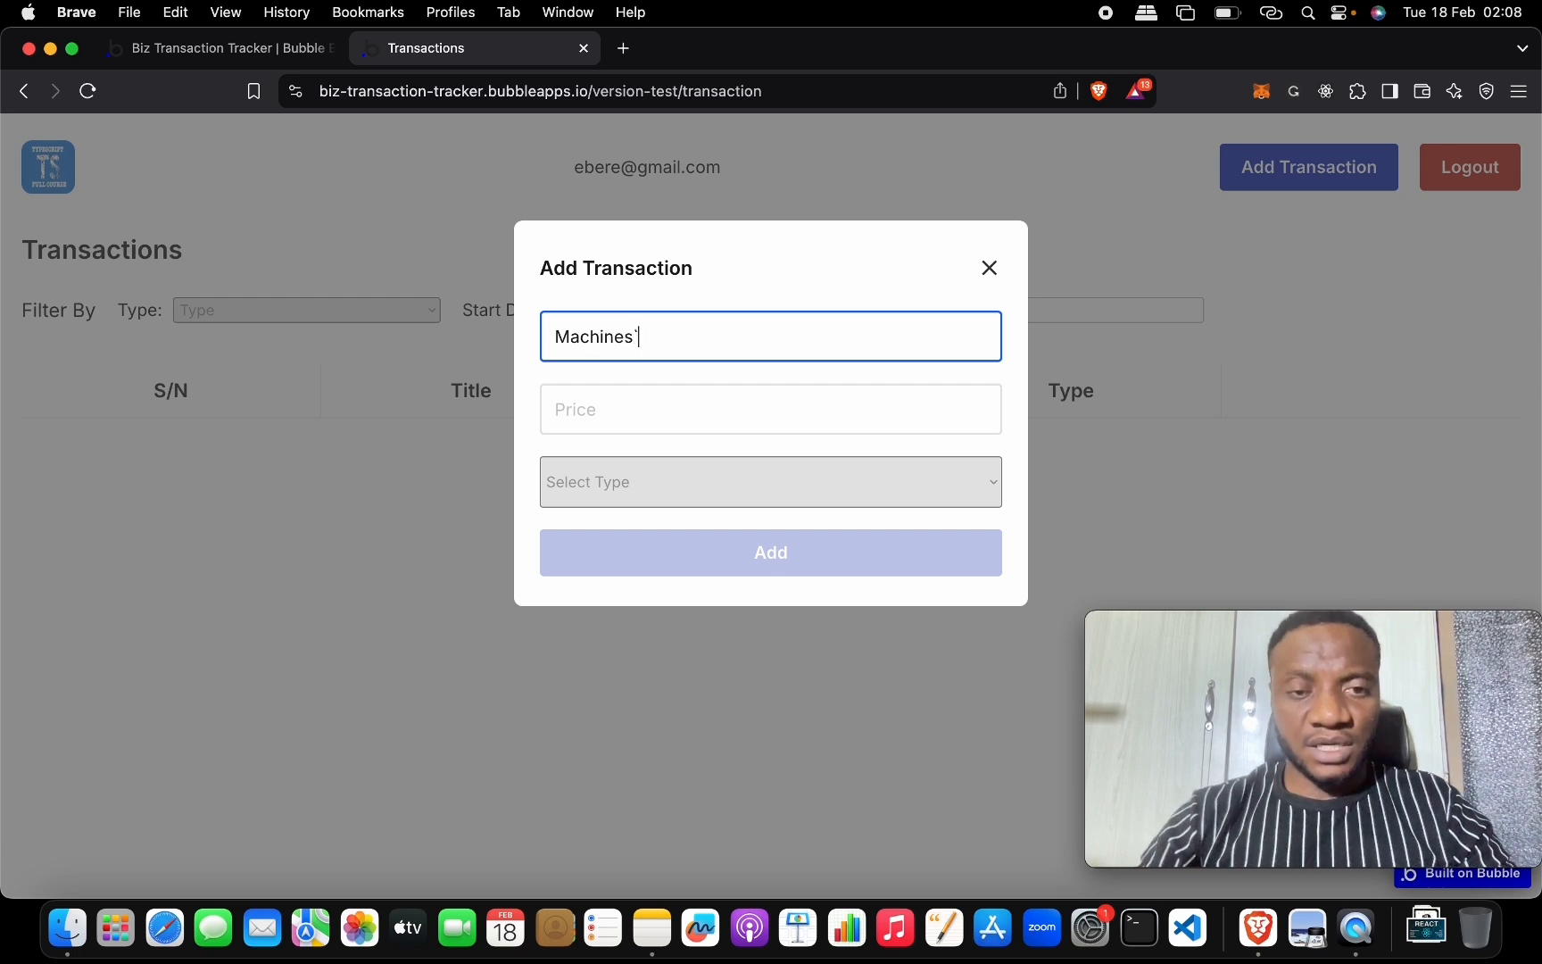
{"action": "key", "text": "Tab"}
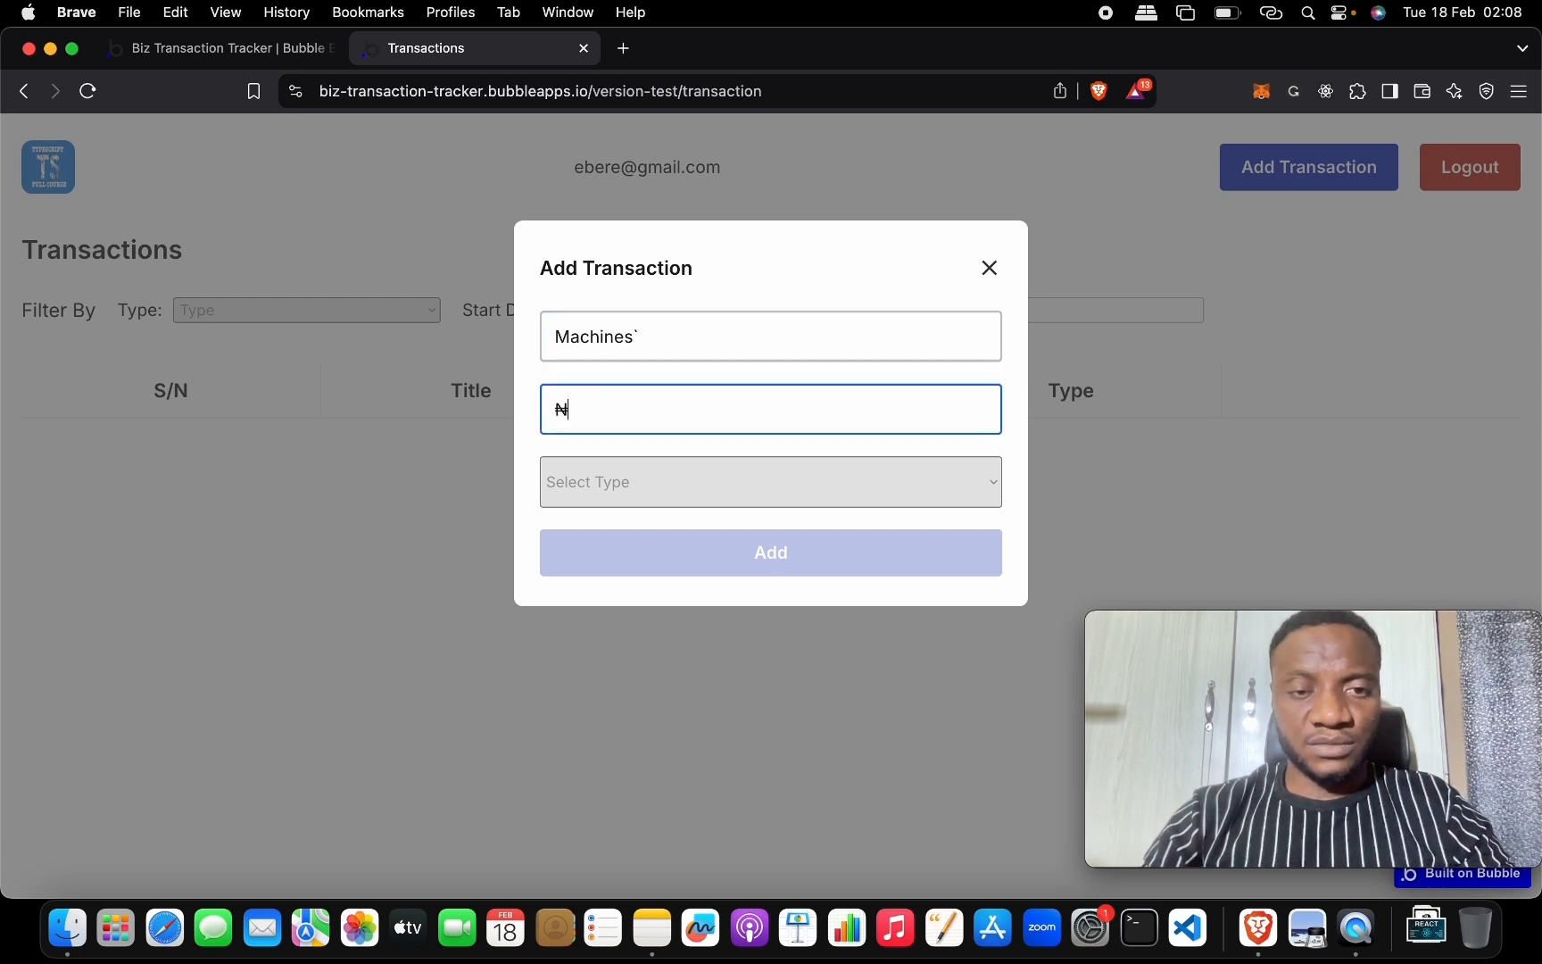
{"action": "key", "text": "shift+Tab"}
{"action": "key", "text": "Right"}
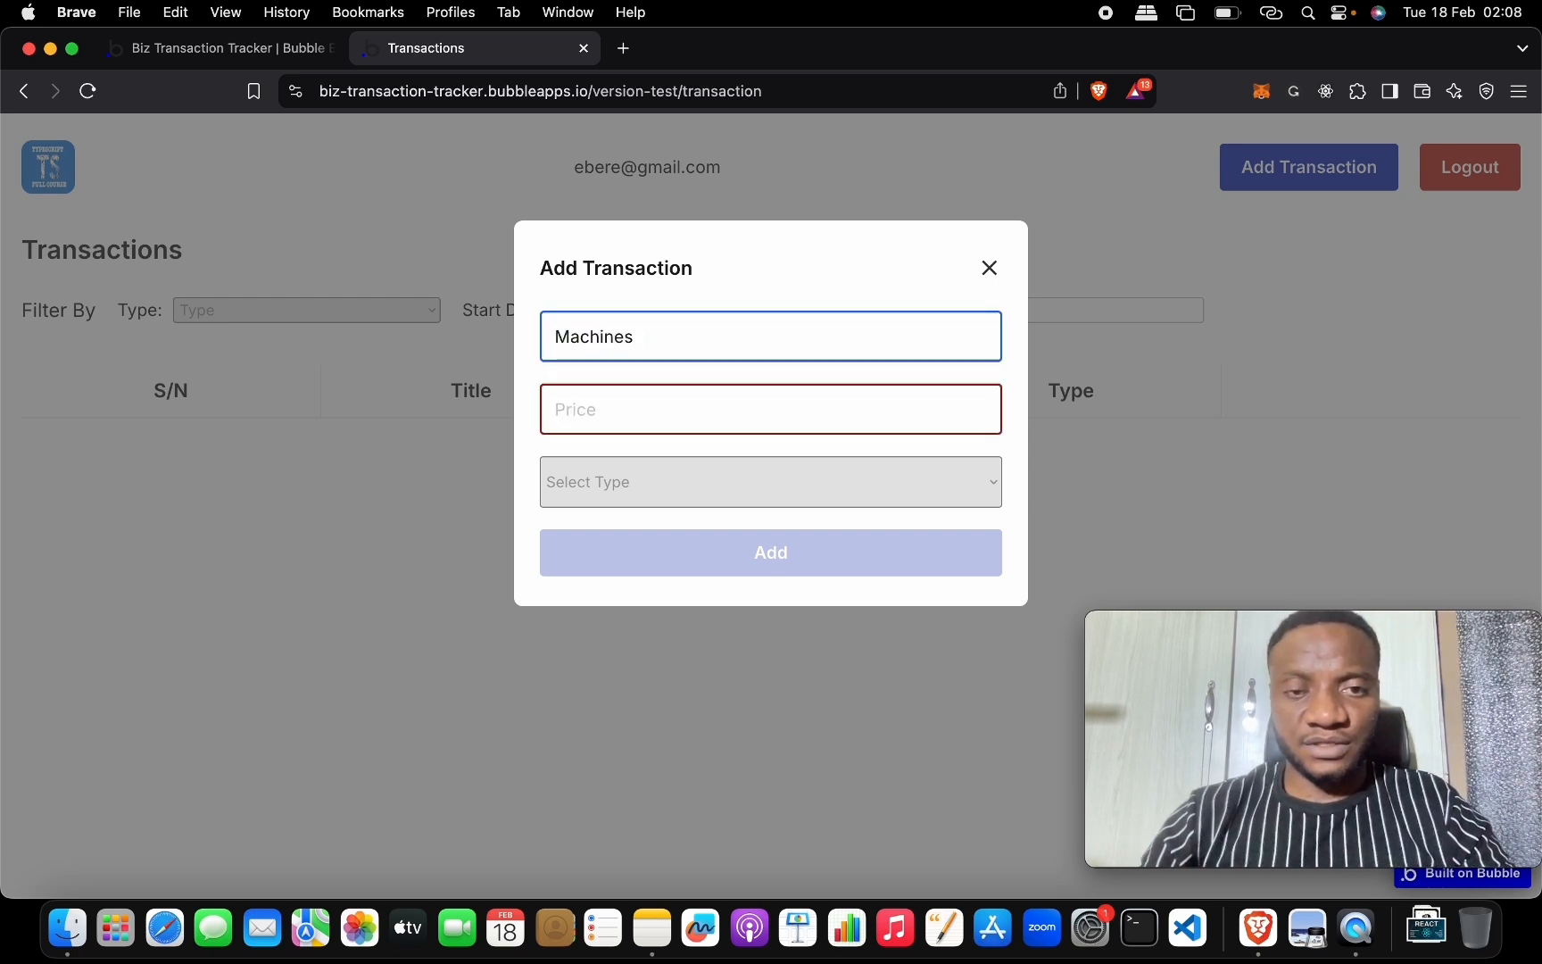
{"action": "key", "text": "BackSpace"}
{"action": "key", "text": "Tab"}
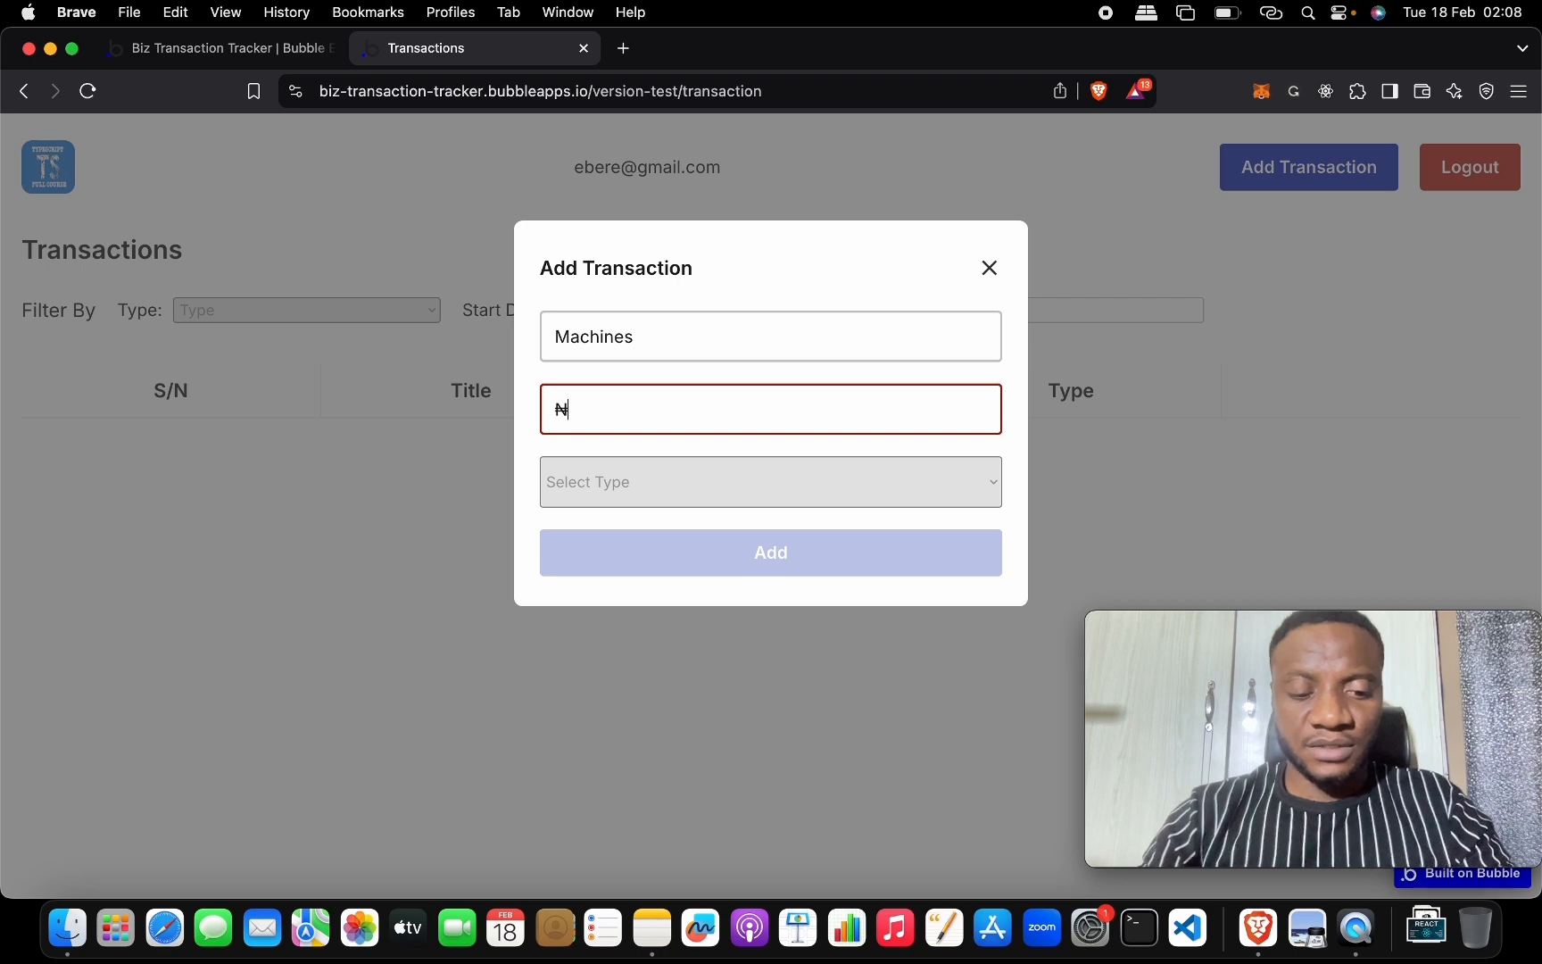
{"action": "type", "text": "50,000"}
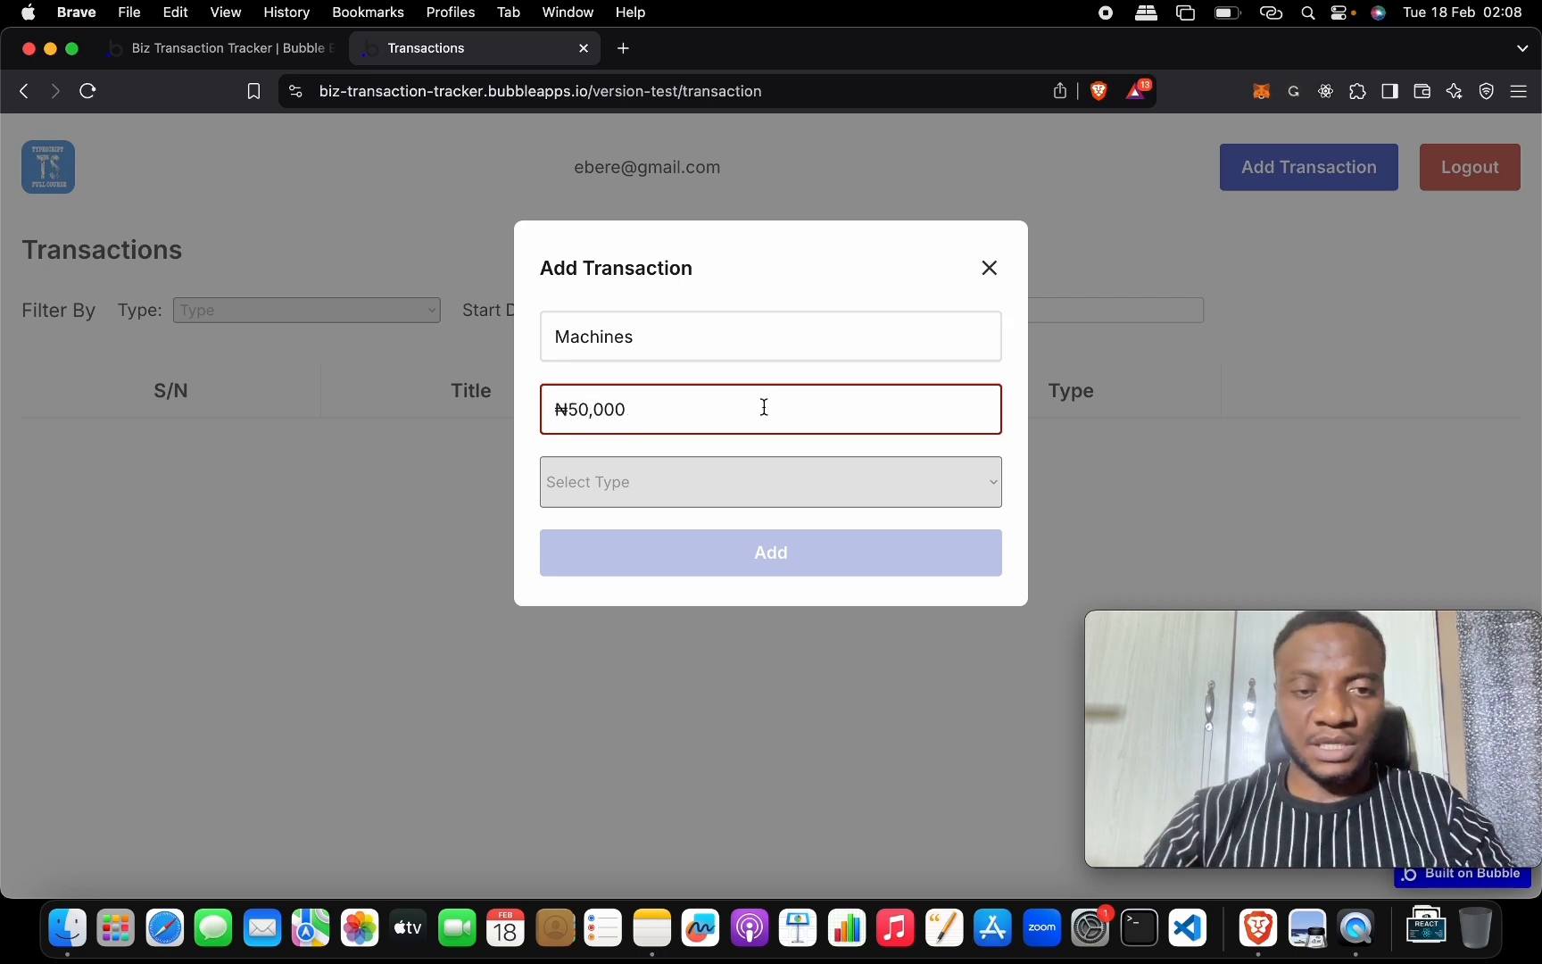
{"action": "left_click", "coordinate": [733, 485]}
{"action": "left_click", "coordinate": [733, 509]}
{"action": "left_click", "coordinate": [733, 552]}
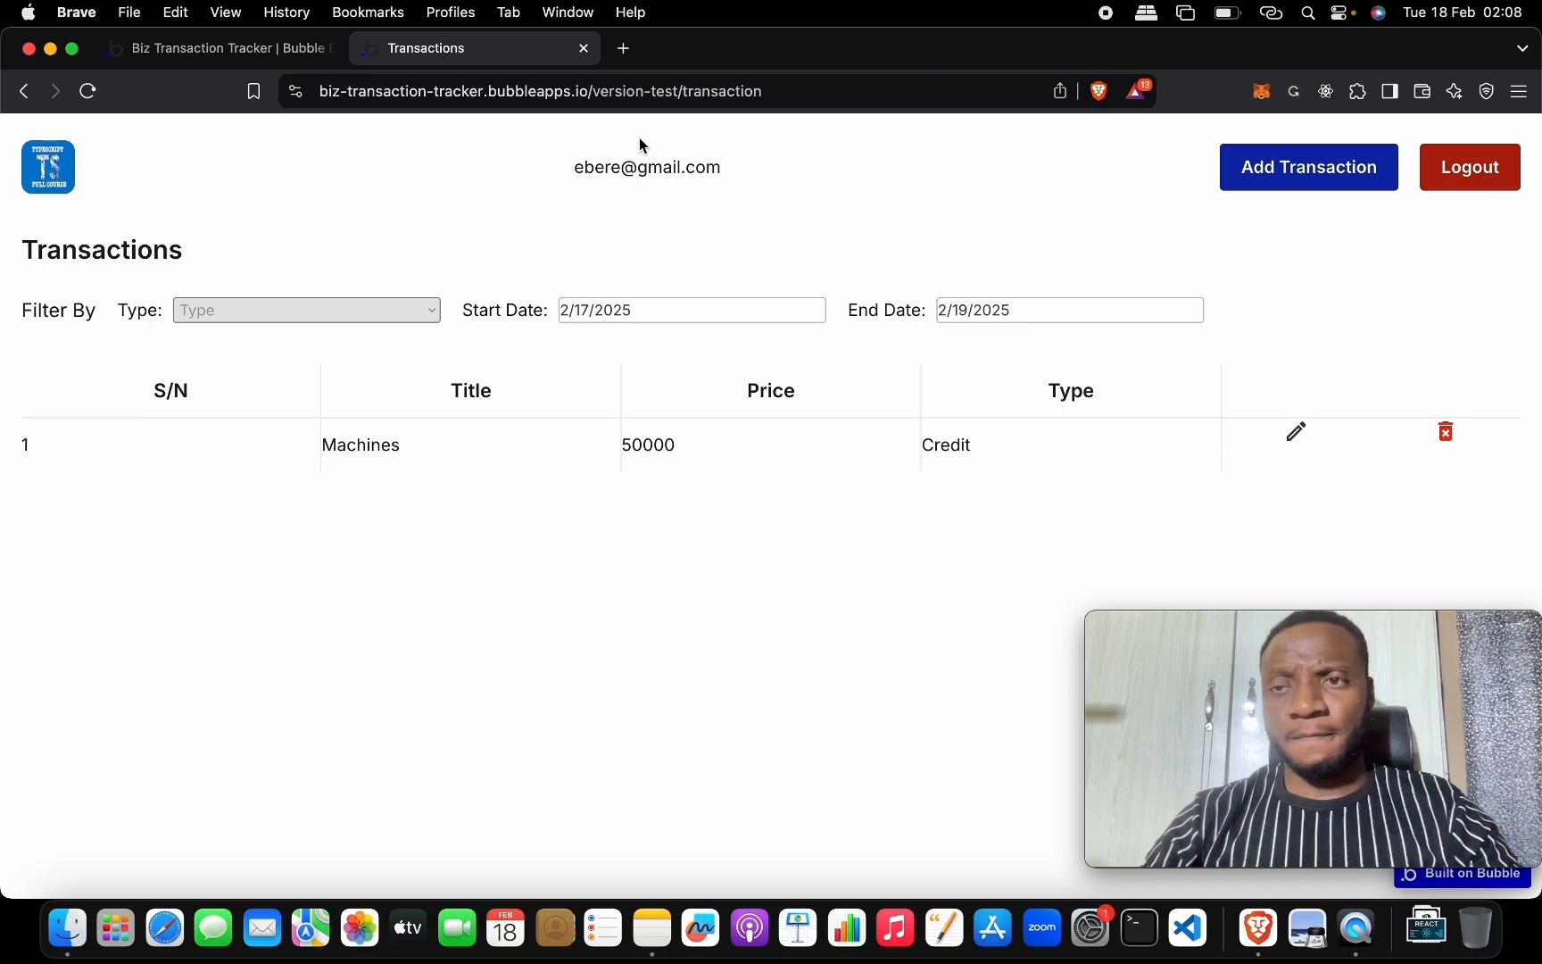
{"action": "left_click", "coordinate": [278, 53]}
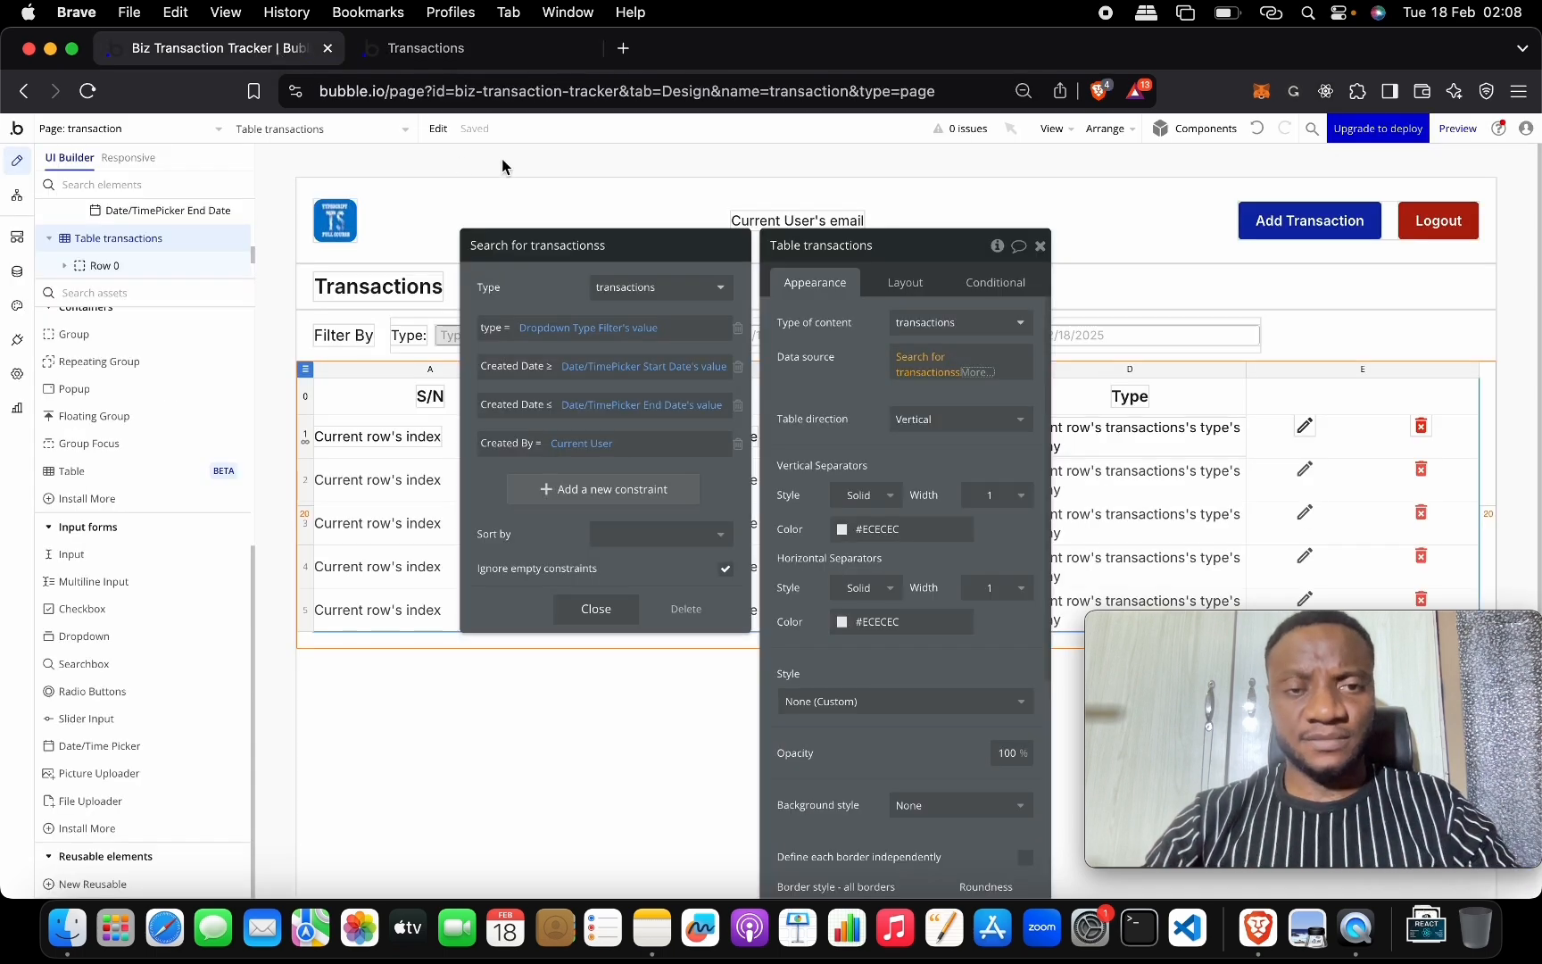
Duplicate the Filter By row group and rename the copy Group Totals.
{"action": "left_click", "coordinate": [1040, 246]}
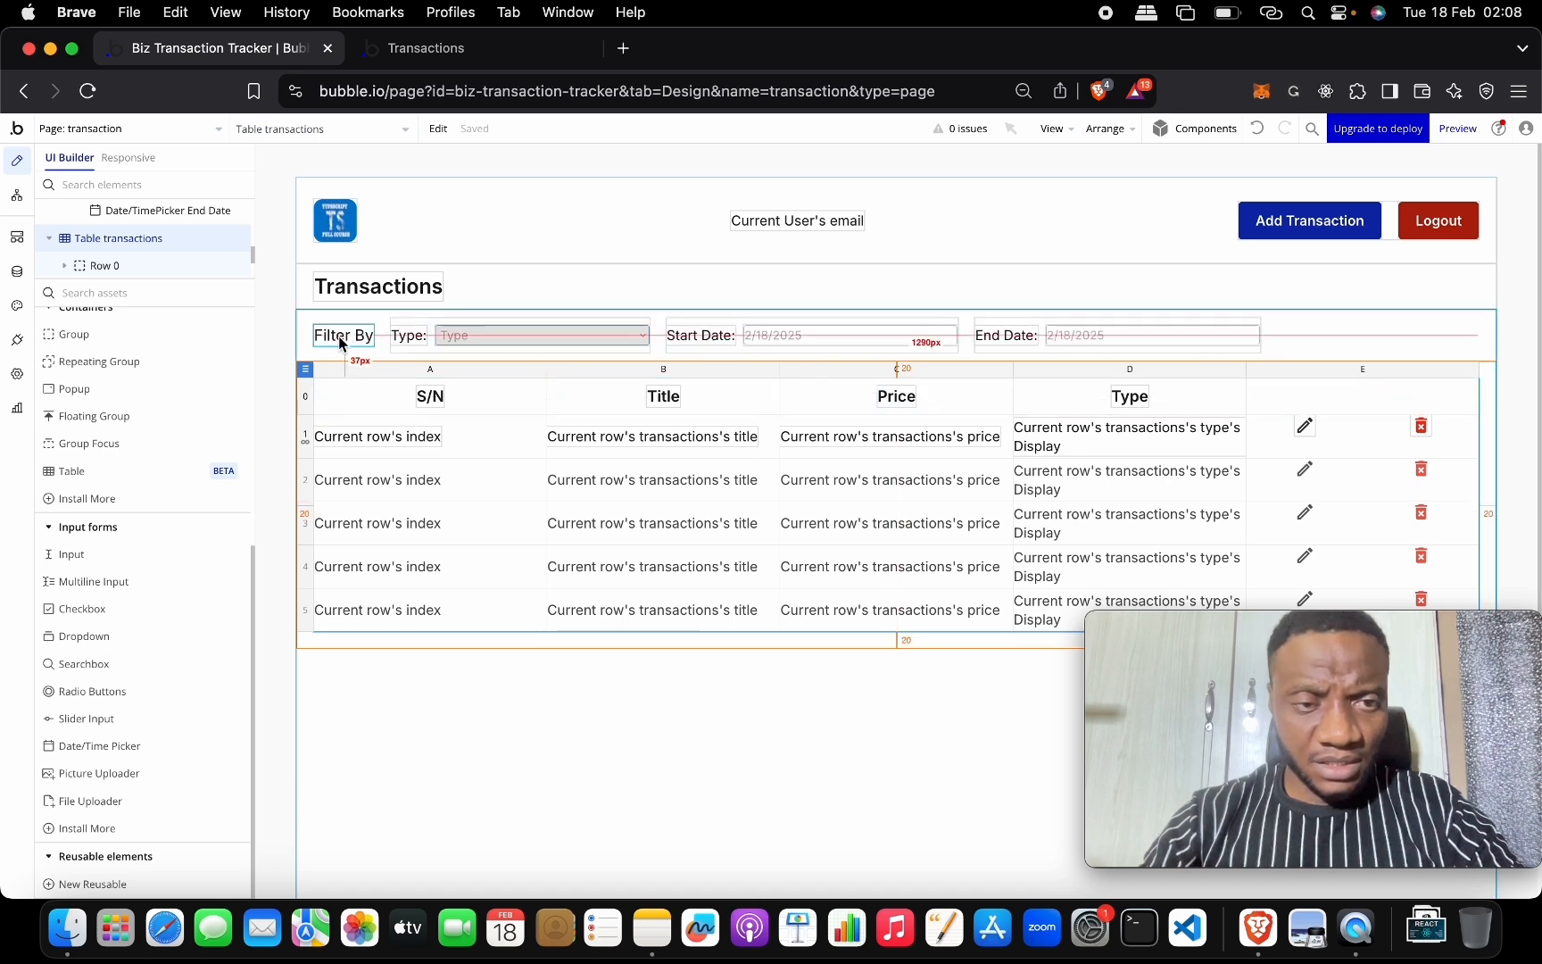
{"action": "left_click", "coordinate": [1356, 343]}
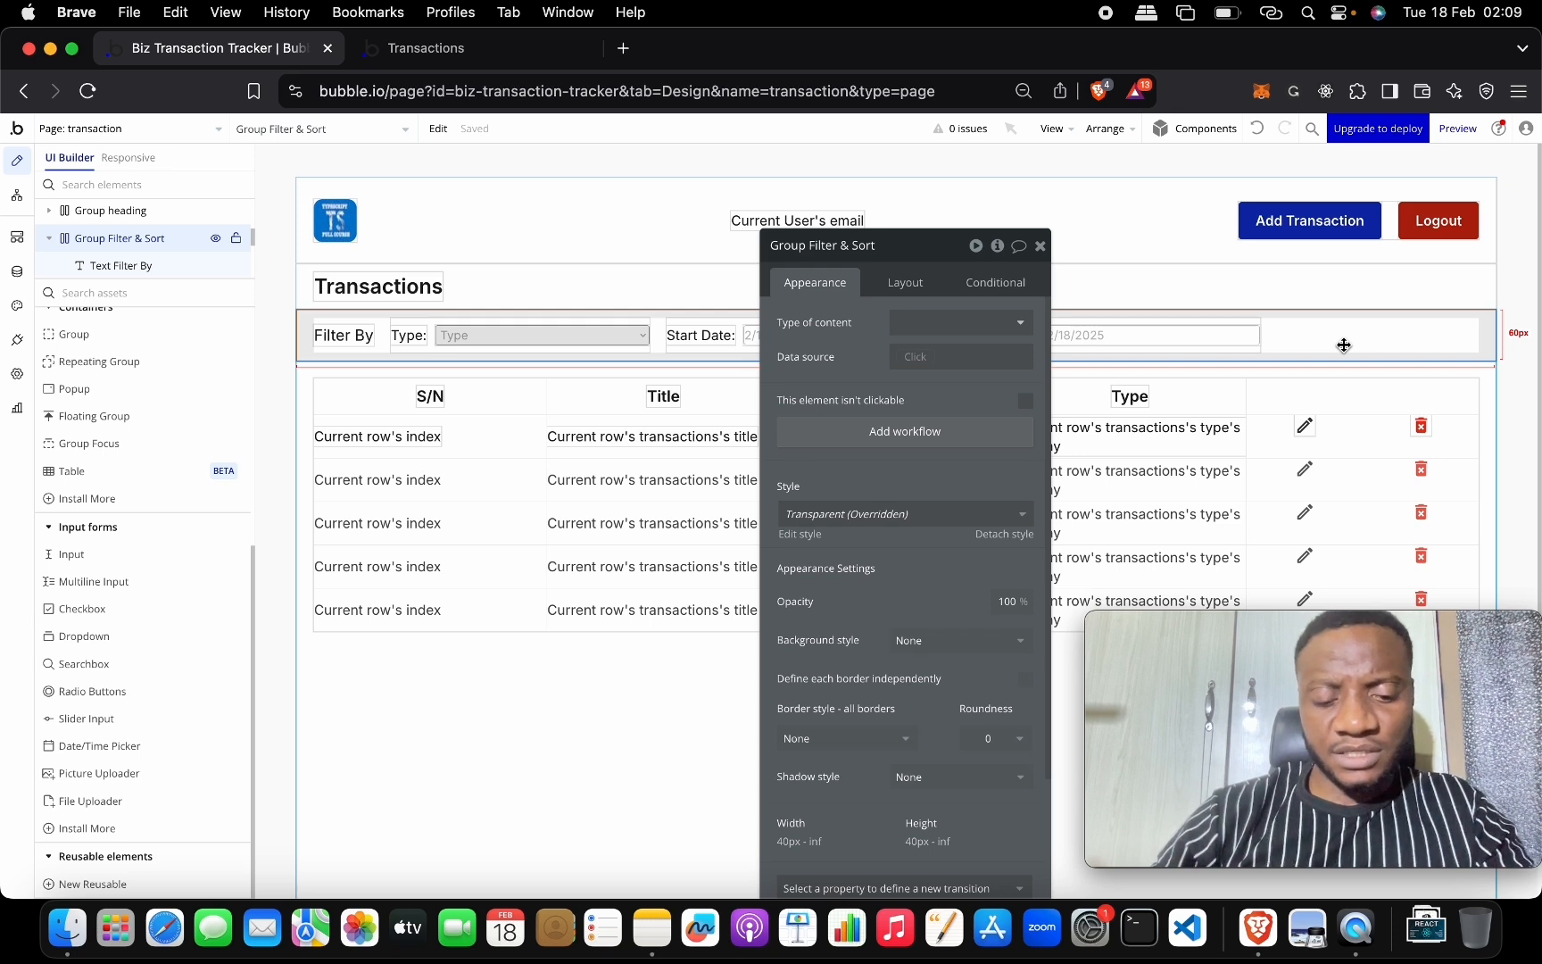
{"action": "key", "text": "super+v"}
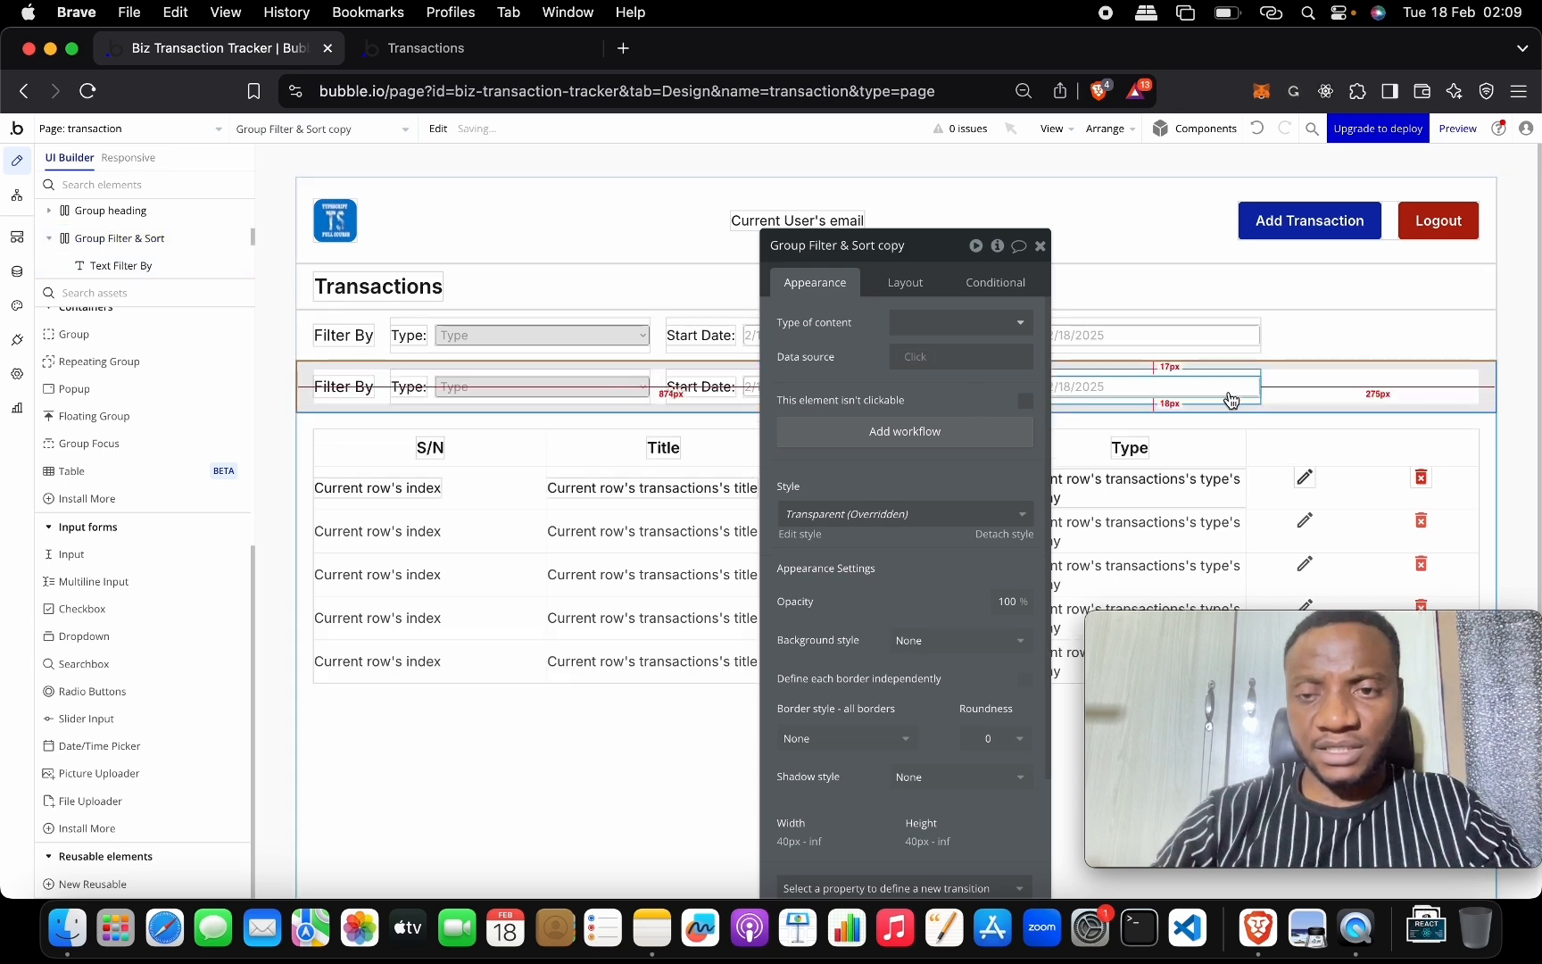
{"action": "left_click", "coordinate": [912, 250]}
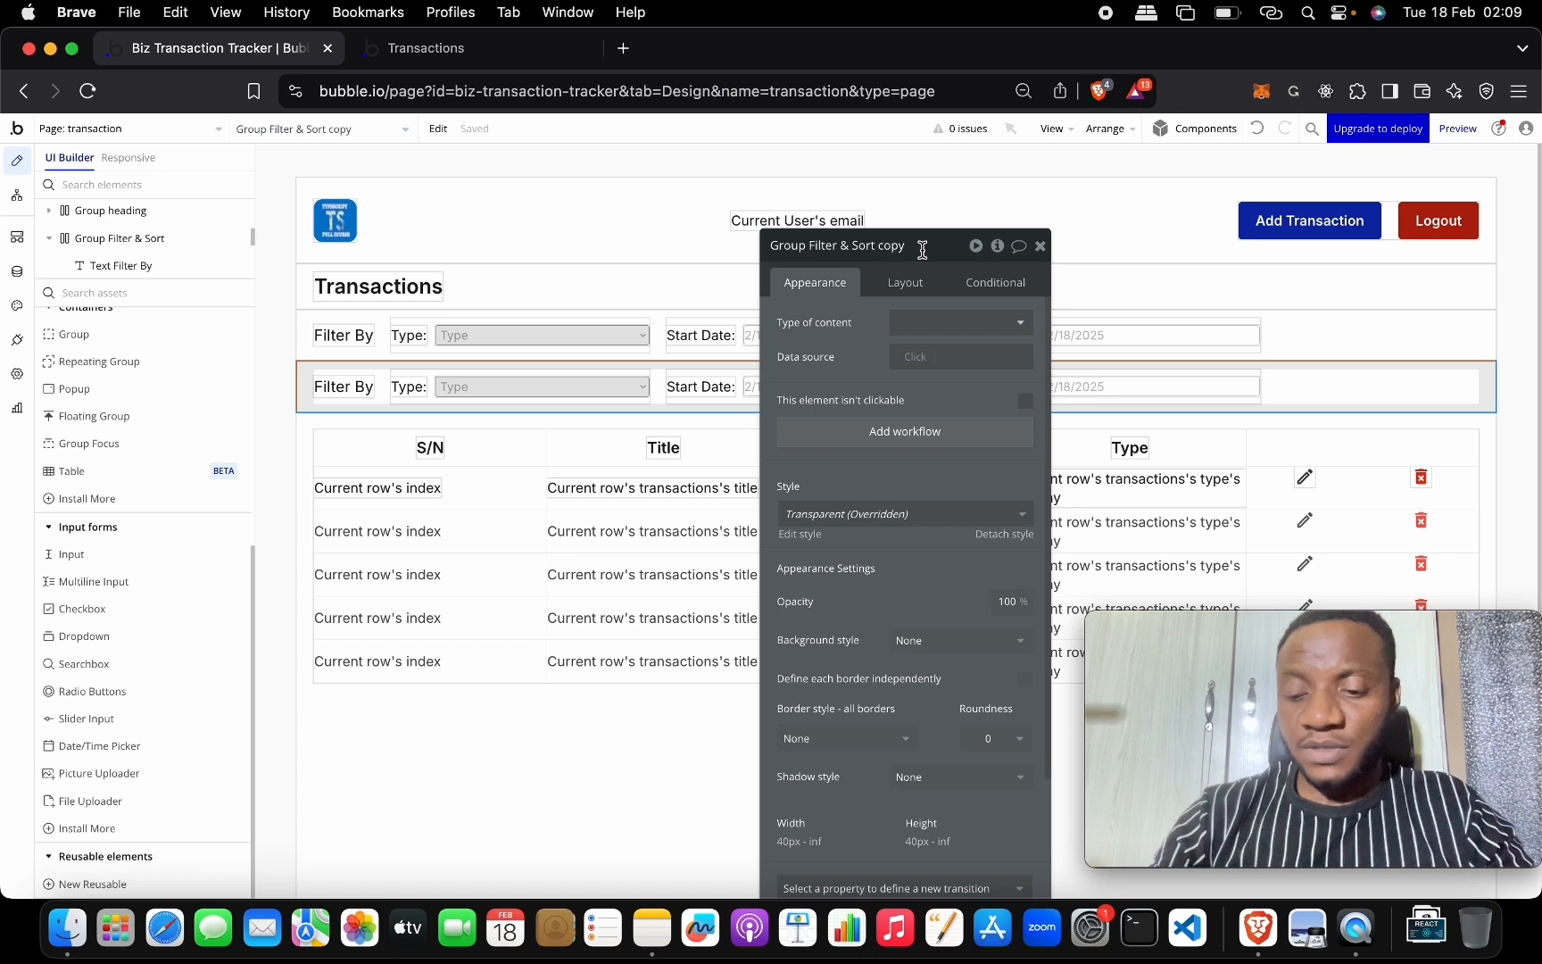
{"action": "key", "text": "BackSpace"}
{"action": "key", "text": "BackSpace"}
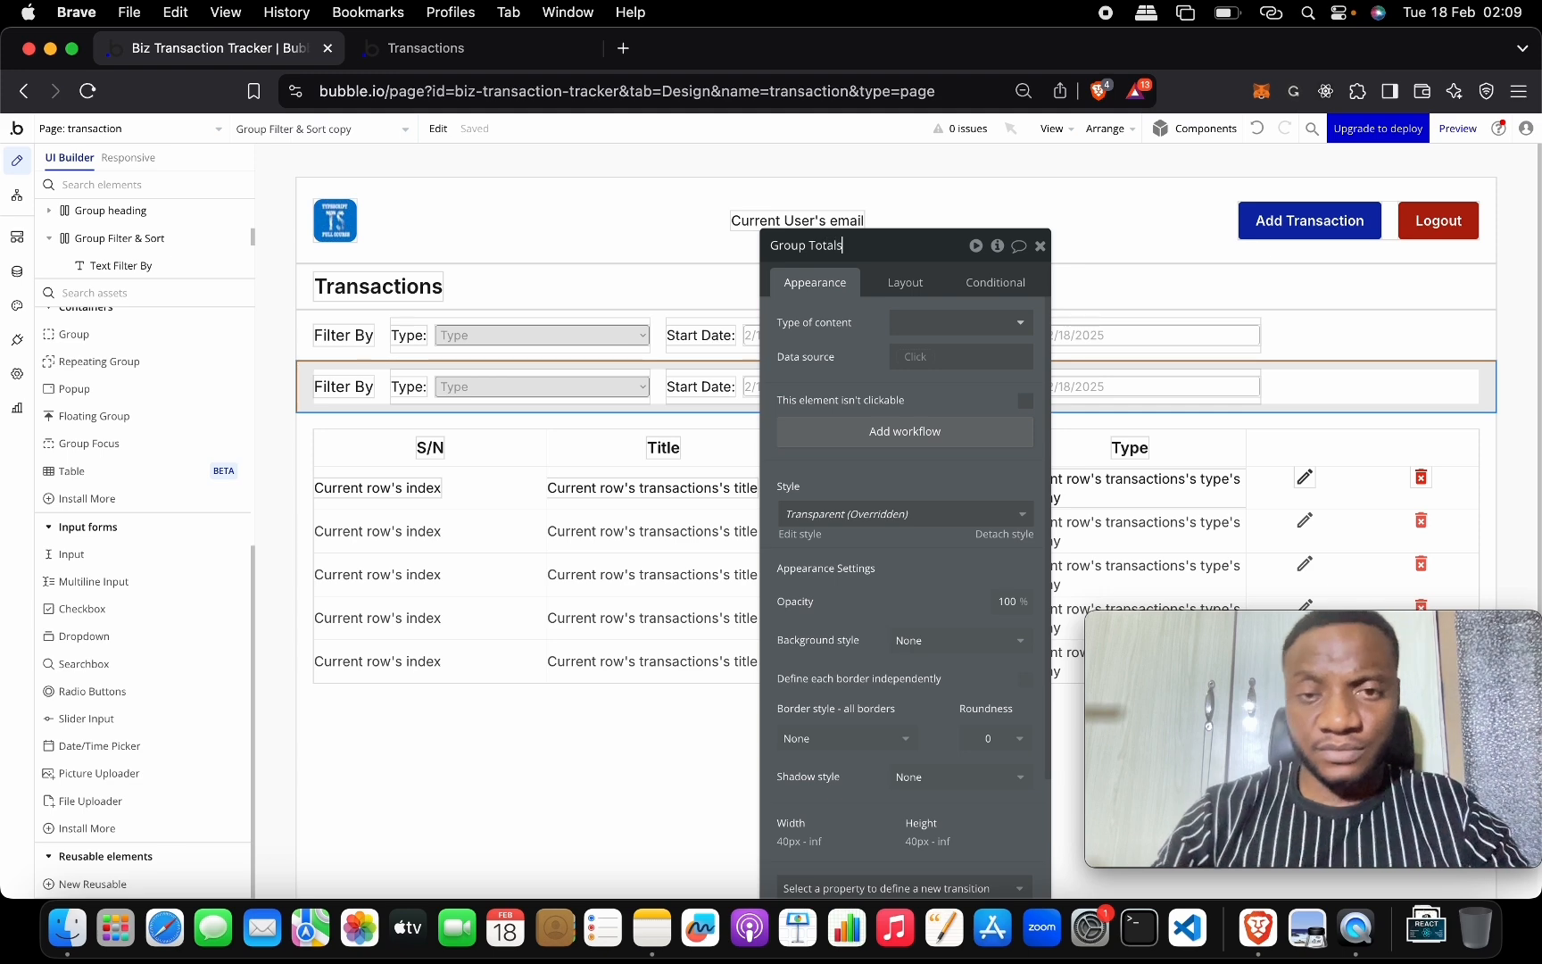
{"action": "left_click", "coordinate": [1242, 391]}
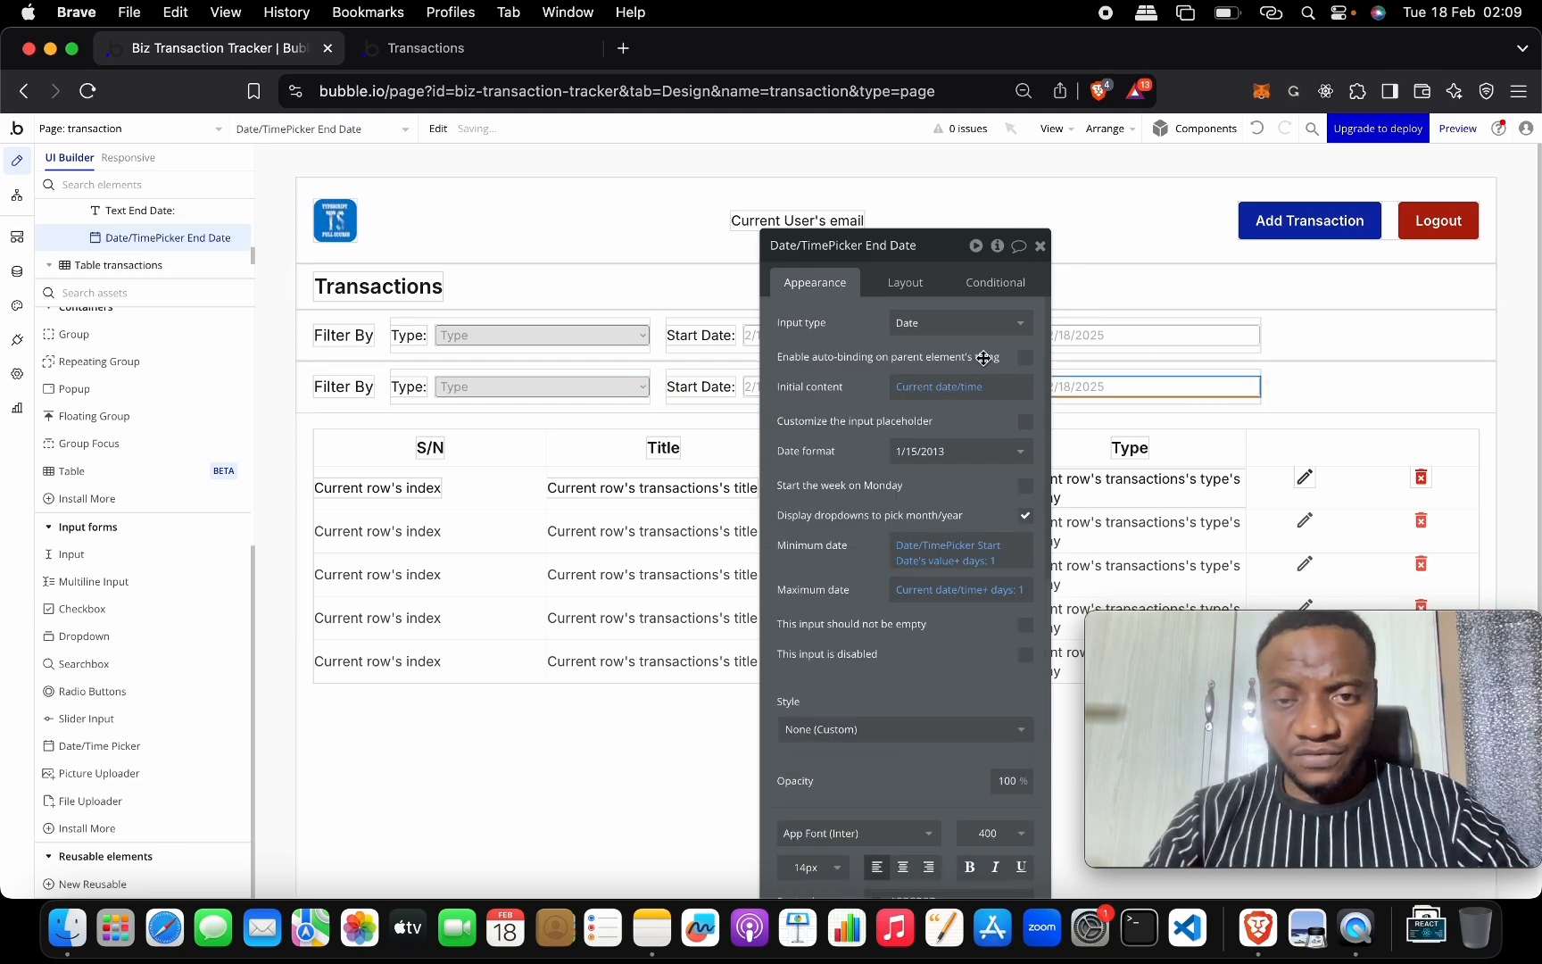
Delete the copied row's end-date picker and select its End Date: label.
{"action": "scroll", "coordinate": [969, 536], "scroll_direction": "down", "scroll_amount": 10}
{"action": "left_click", "coordinate": [962, 775]}
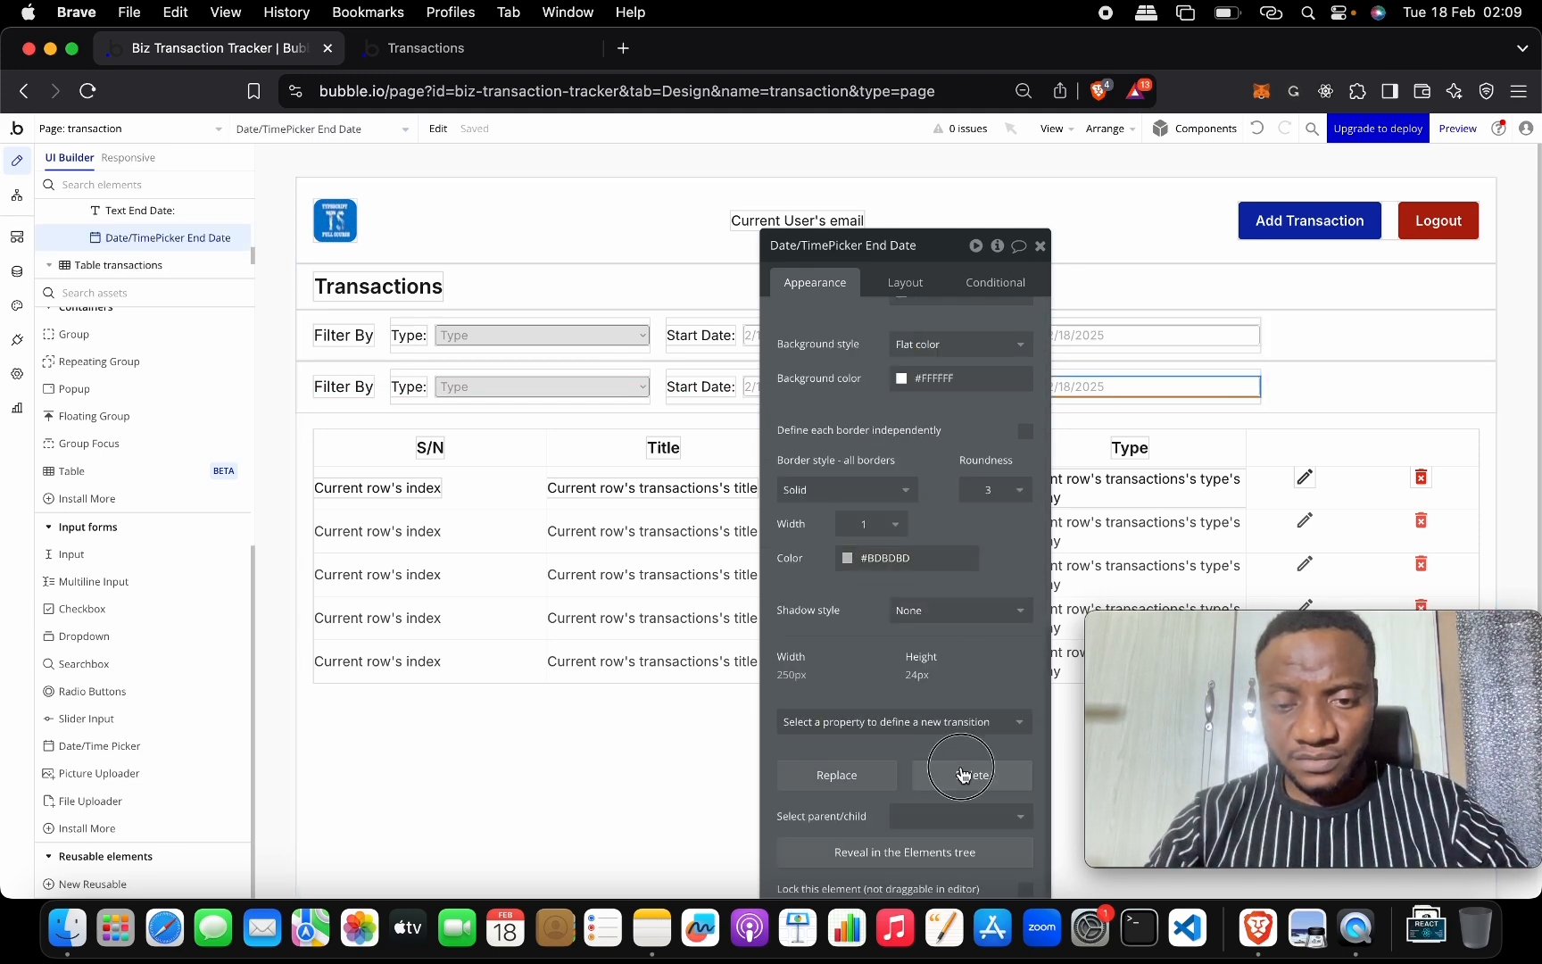
{"action": "double_click", "coordinate": [1004, 387]}
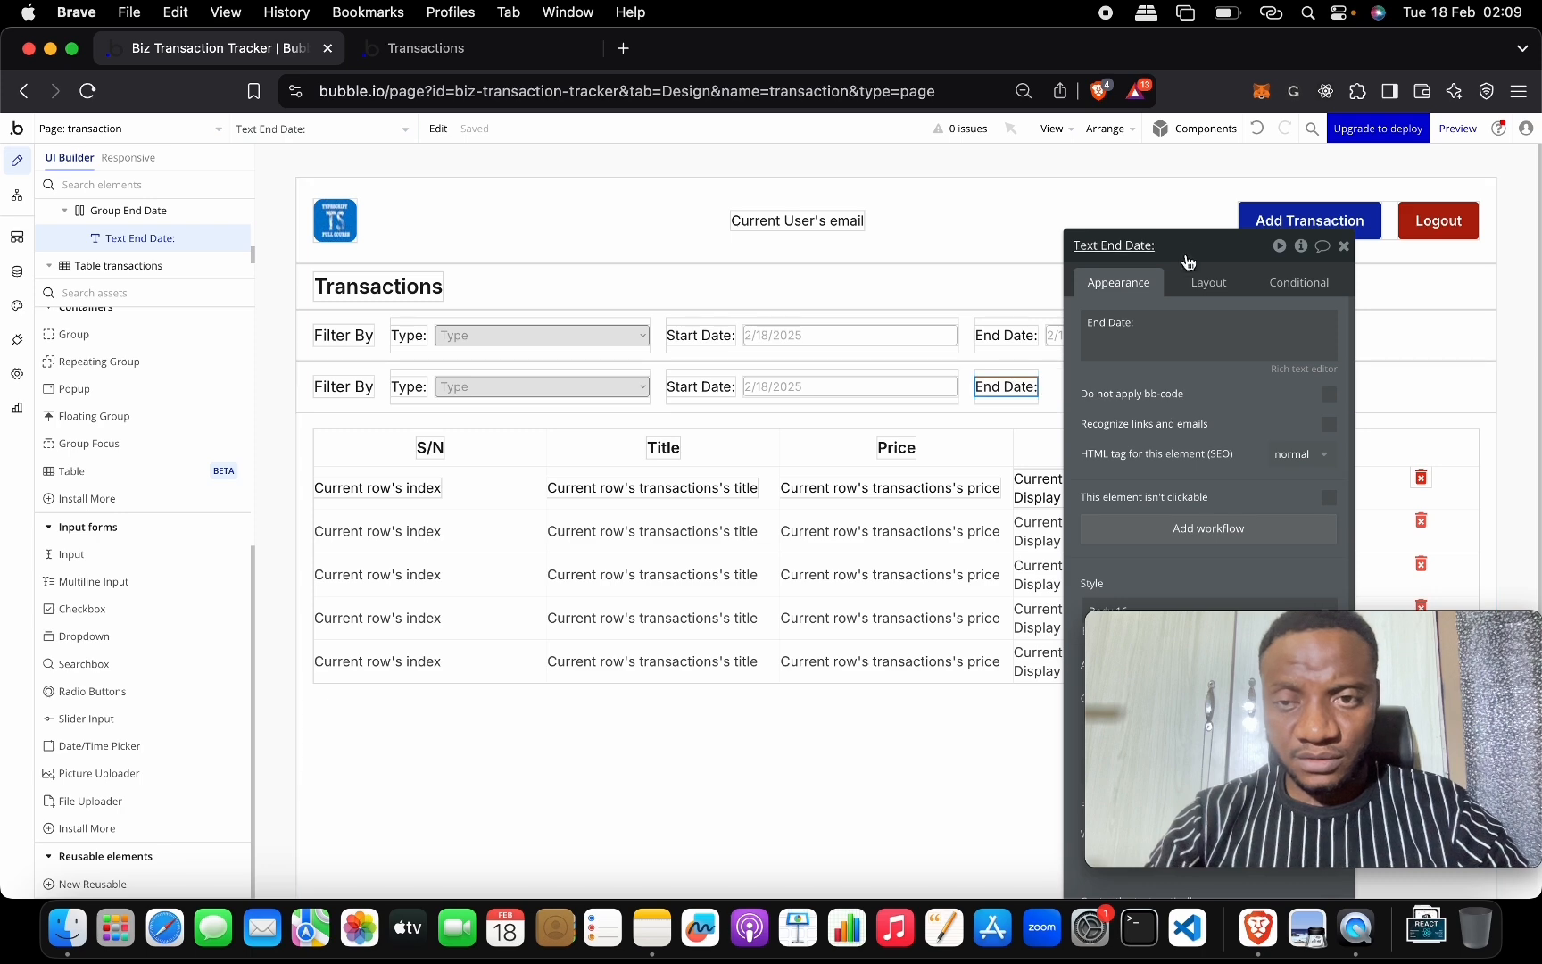
{"action": "left_click_drag", "start_coordinate": [1188, 260], "coordinate": [561, 207]}
{"action": "scroll", "coordinate": [640, 705], "scroll_direction": "down", "scroll_amount": 10}
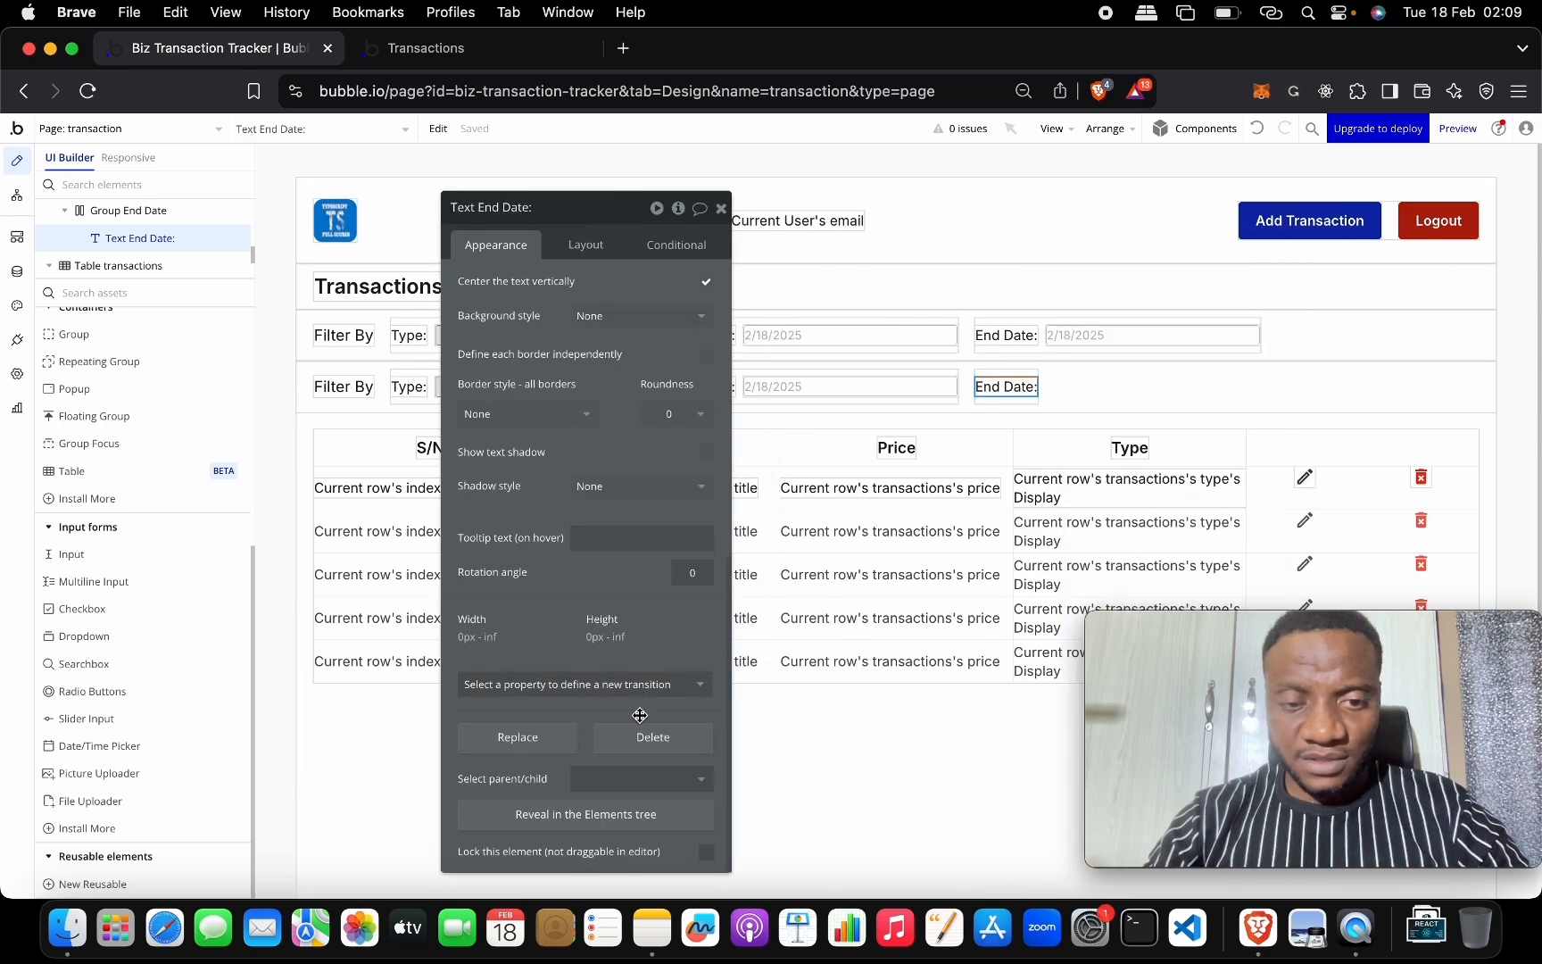
Delete the End Date label, end date group, start date group and type dropdown from Group Totals.
{"action": "left_click", "coordinate": [654, 732]}
{"action": "double_click", "coordinate": [991, 384]}
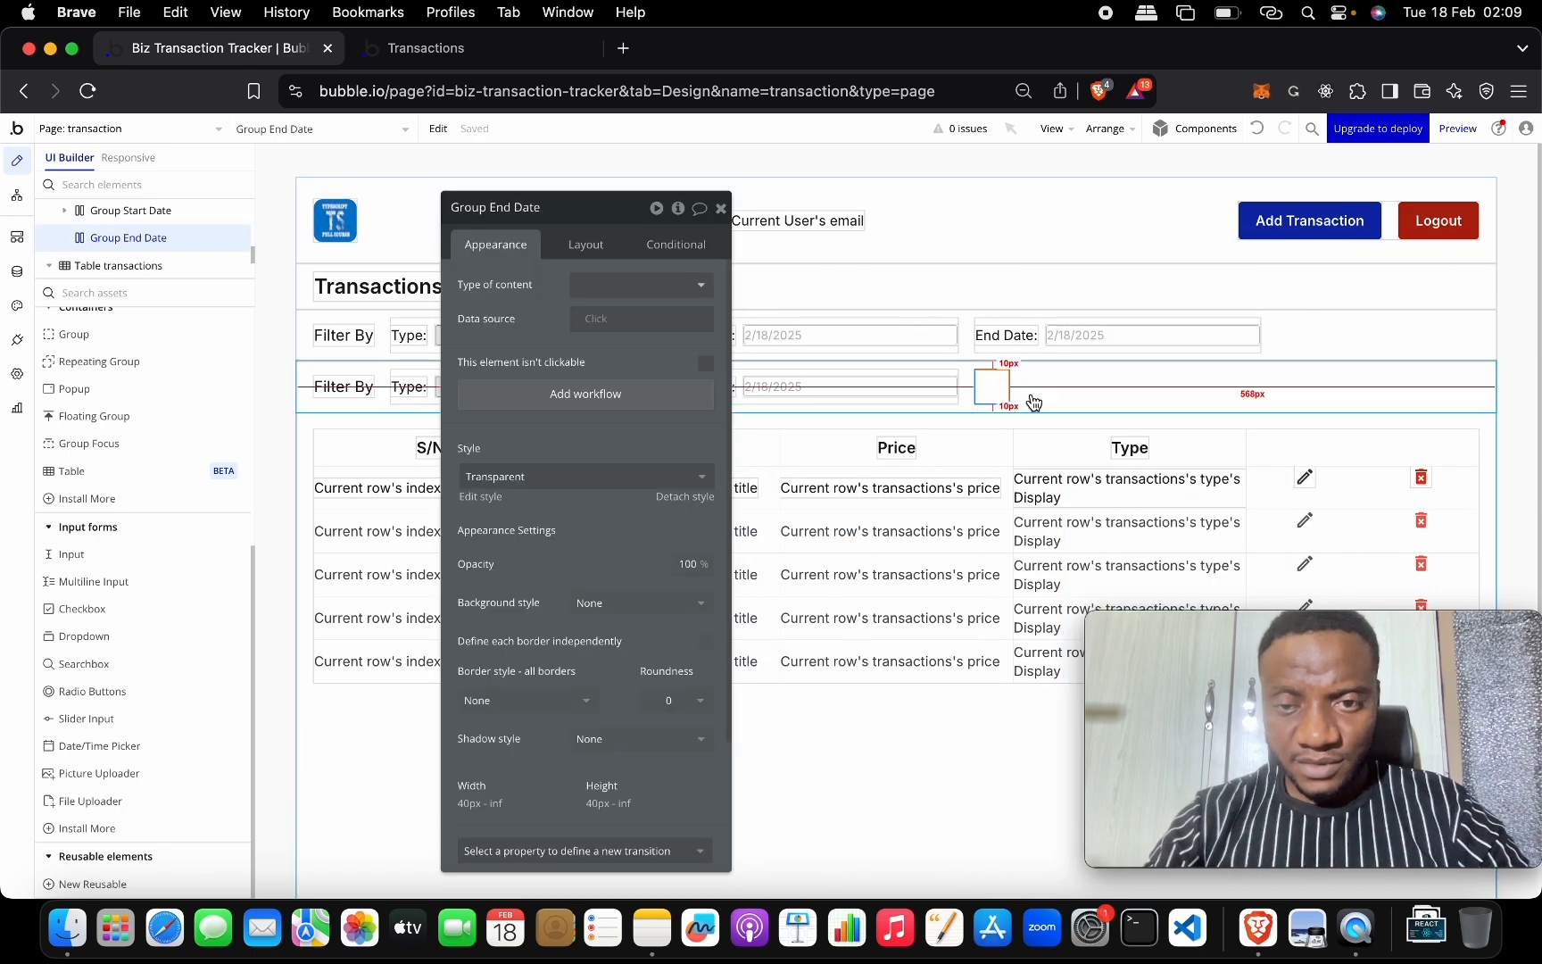
{"action": "scroll", "coordinate": [619, 757], "scroll_direction": "down", "scroll_amount": 5}
{"action": "left_click", "coordinate": [647, 733]}
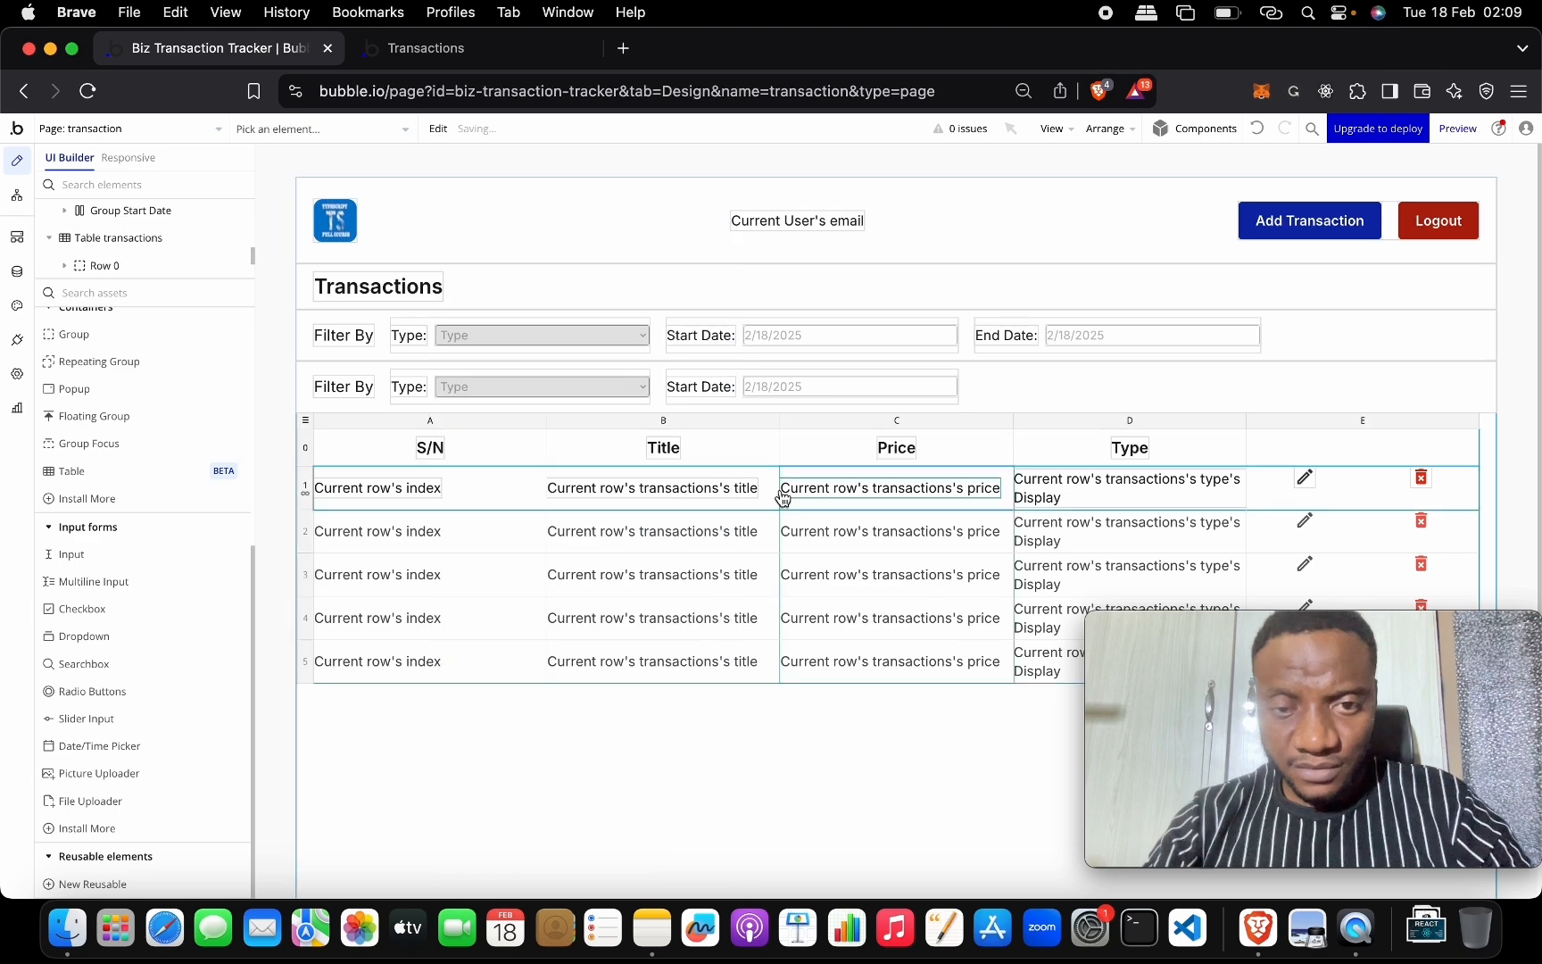
{"action": "double_click", "coordinate": [730, 404]}
{"action": "scroll", "coordinate": [664, 741], "scroll_direction": "down", "scroll_amount": 5}
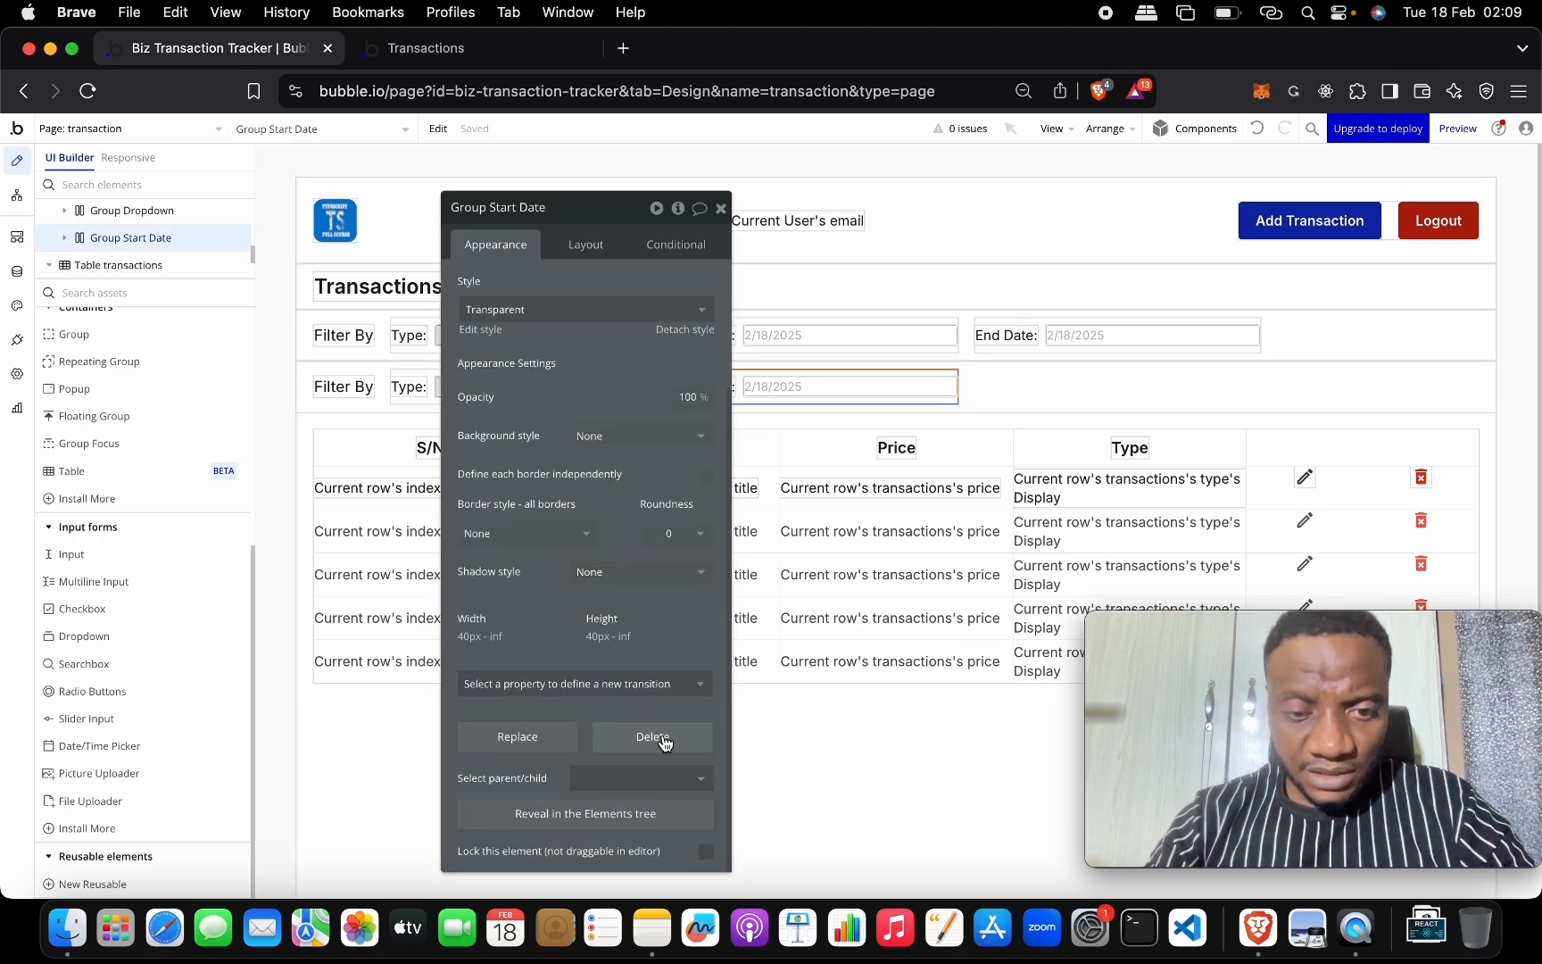
{"action": "left_click", "coordinate": [662, 738]}
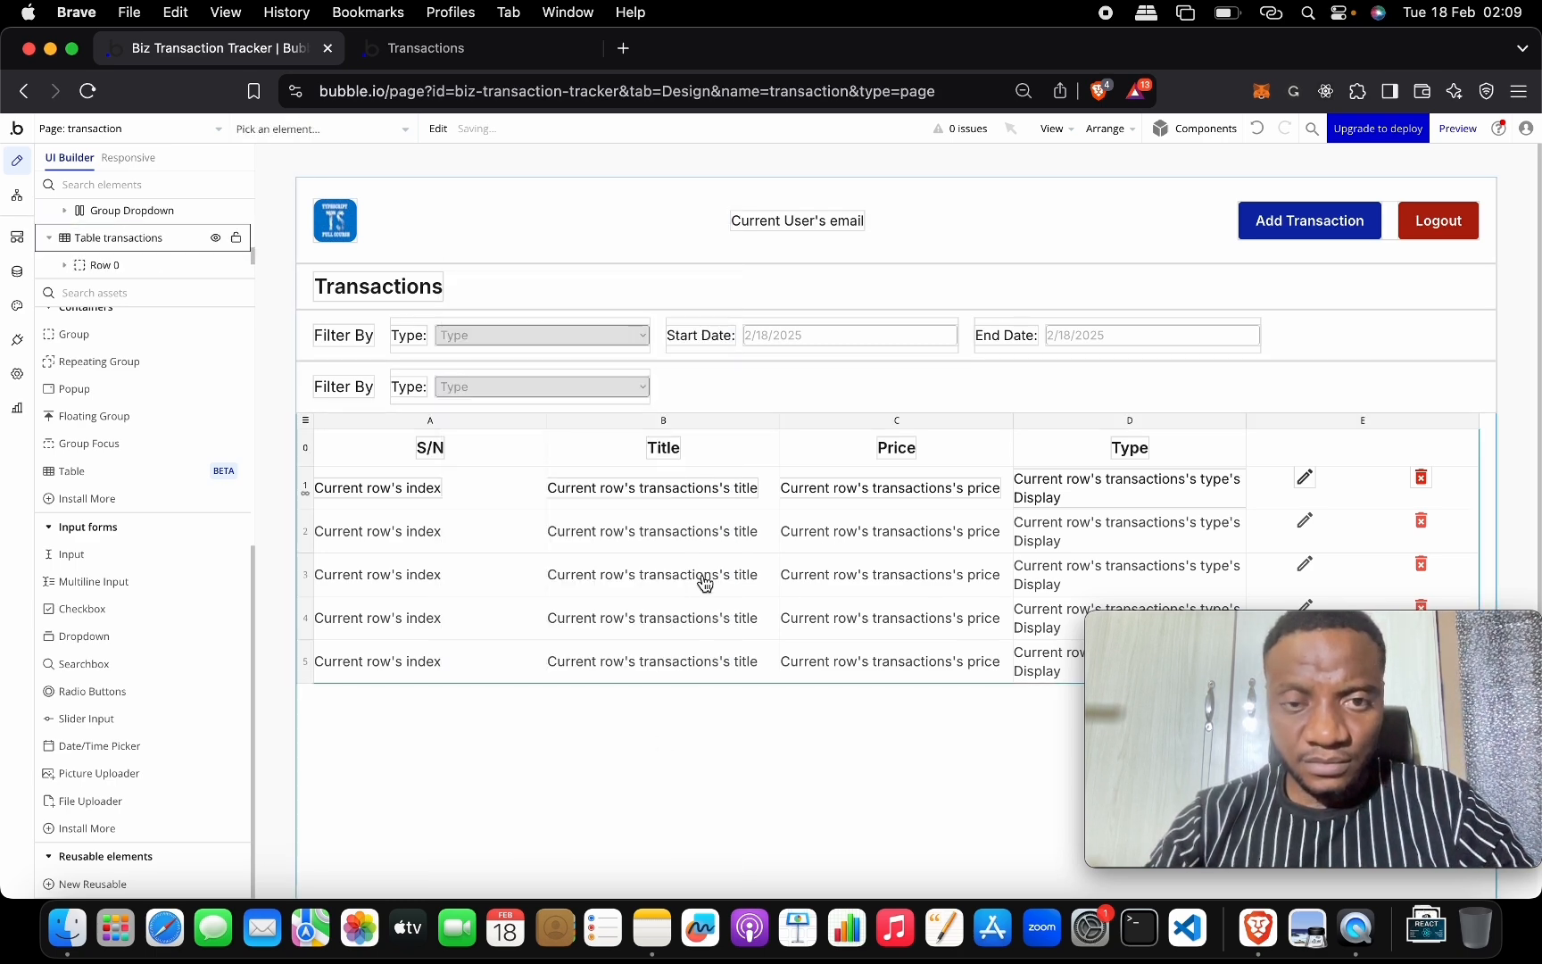
{"action": "double_click", "coordinate": [628, 403]}
{"action": "scroll", "coordinate": [564, 812], "scroll_direction": "down", "scroll_amount": 3}
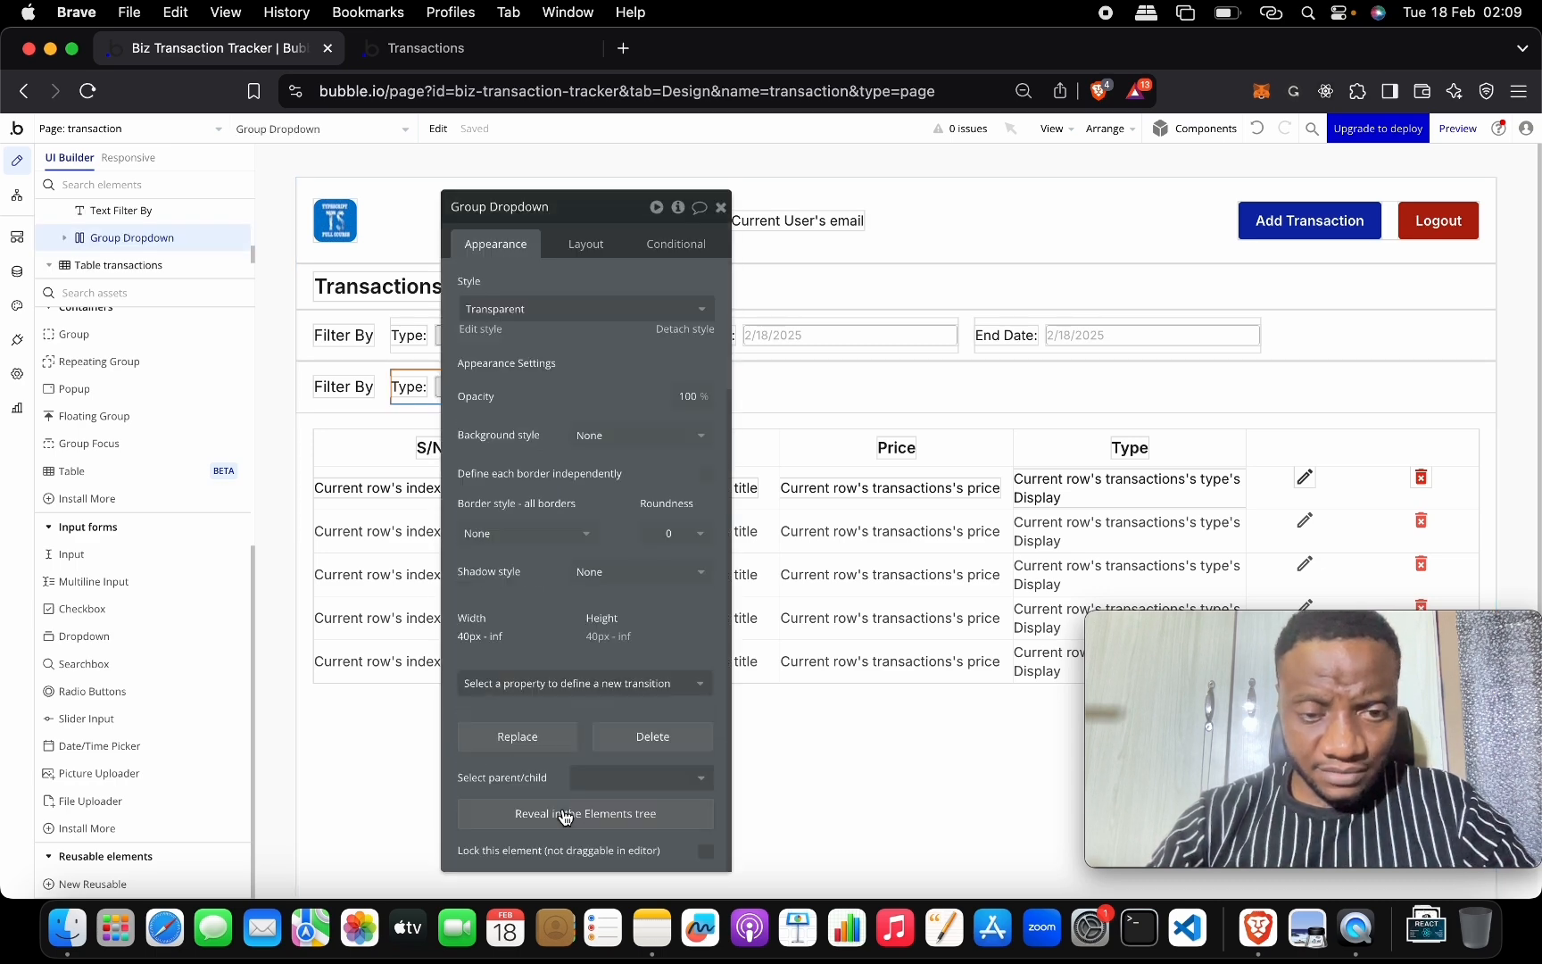
{"action": "left_click", "coordinate": [651, 737]}
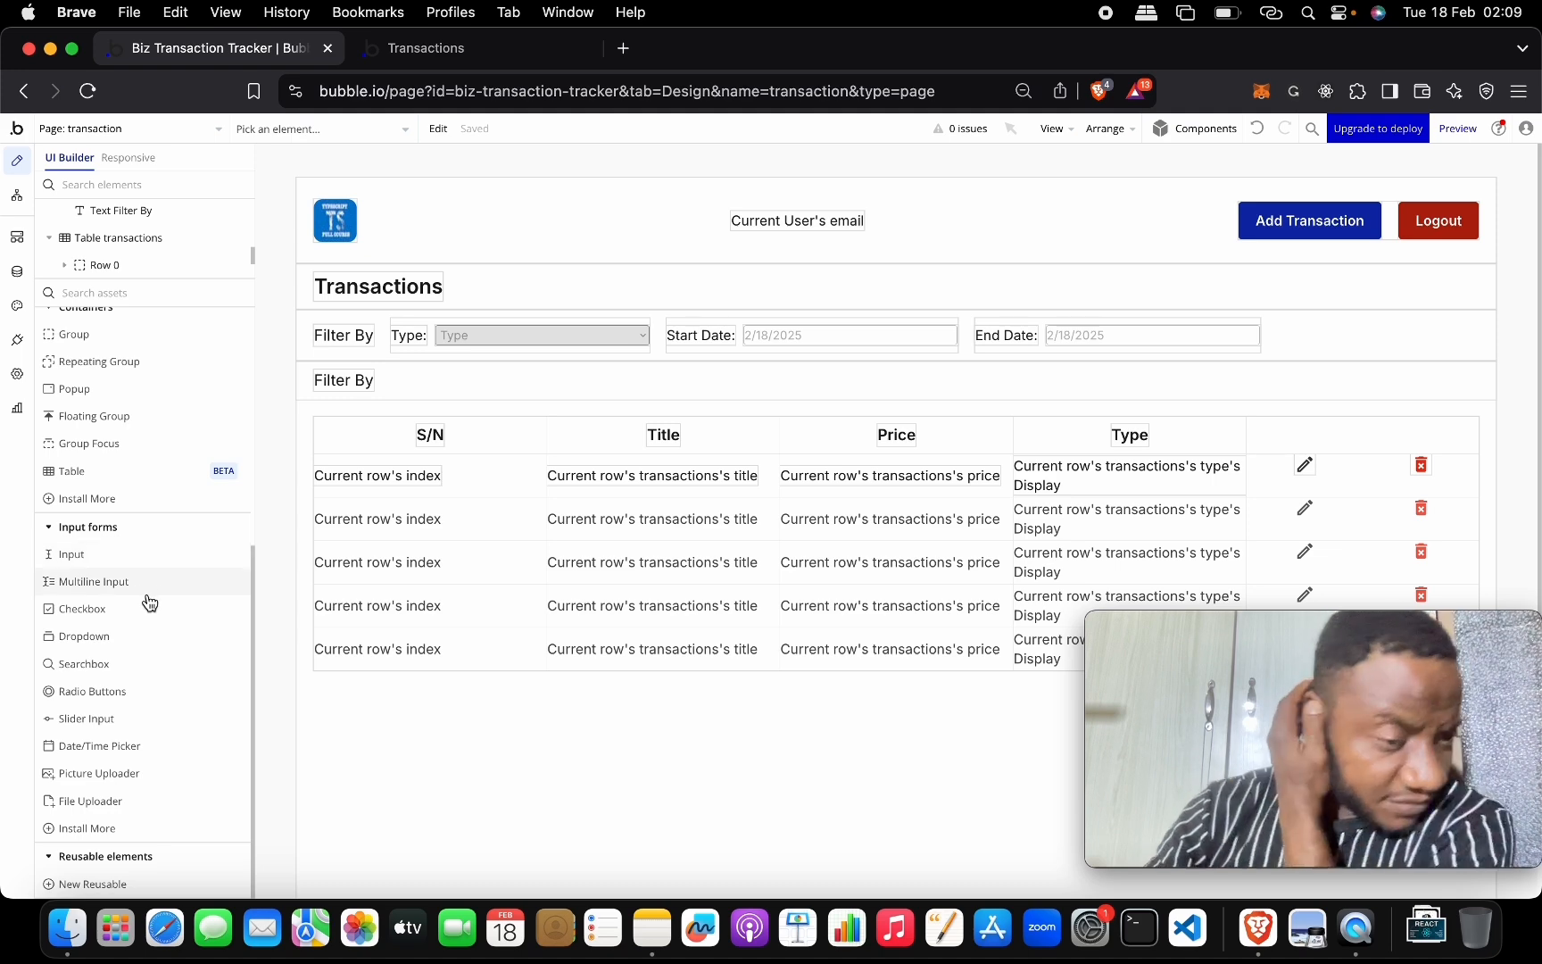
Drag a new button into Group Totals and delete its Filter By label.
{"action": "scroll", "coordinate": [146, 622], "scroll_direction": "up", "scroll_amount": 5}
{"action": "scroll", "coordinate": [146, 622], "scroll_direction": "up", "scroll_amount": 1}
{"action": "left_click_drag", "start_coordinate": [174, 379], "coordinate": [458, 373]}
{"action": "left_click", "coordinate": [345, 387]}
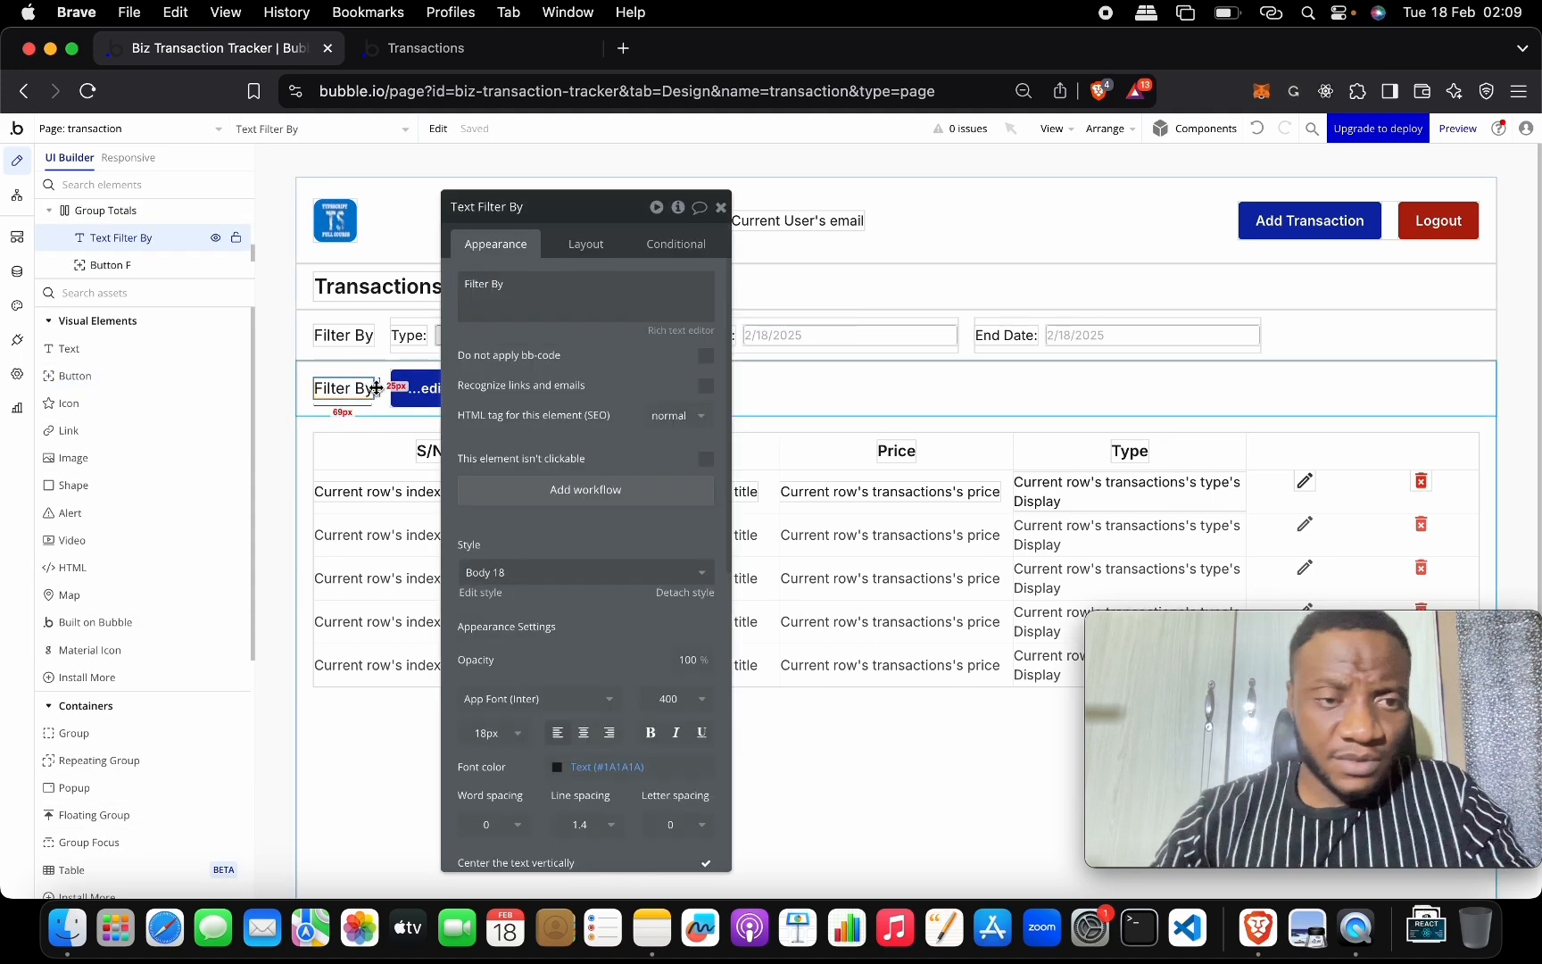
{"action": "scroll", "coordinate": [659, 766], "scroll_direction": "down", "scroll_amount": 5}
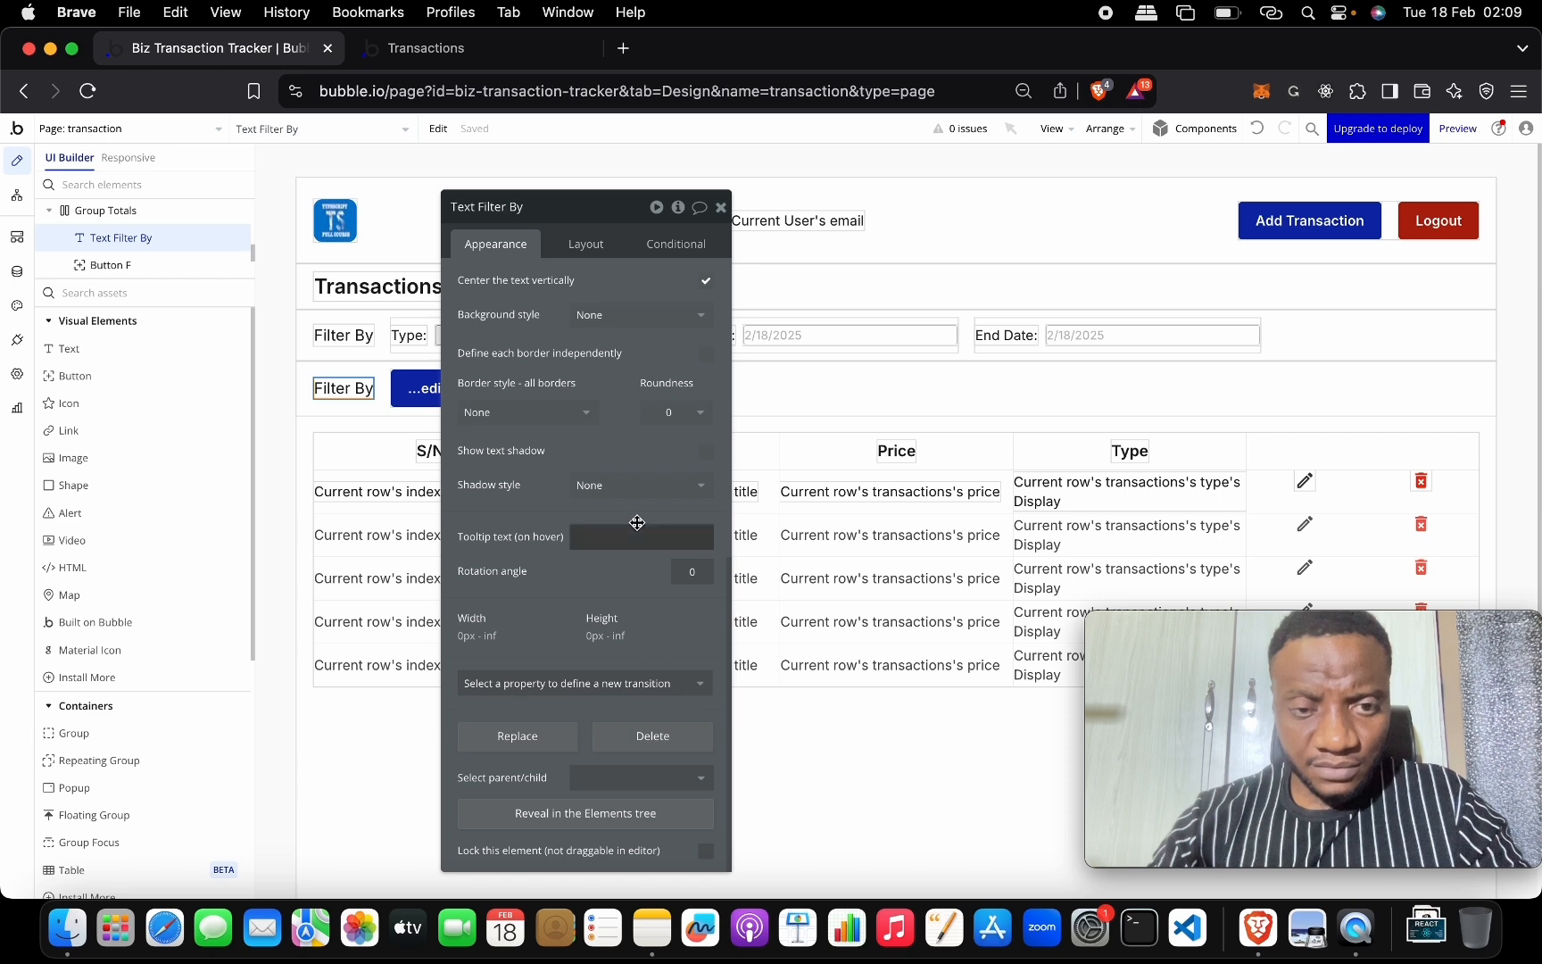
{"action": "key", "text": "BackSpace"}
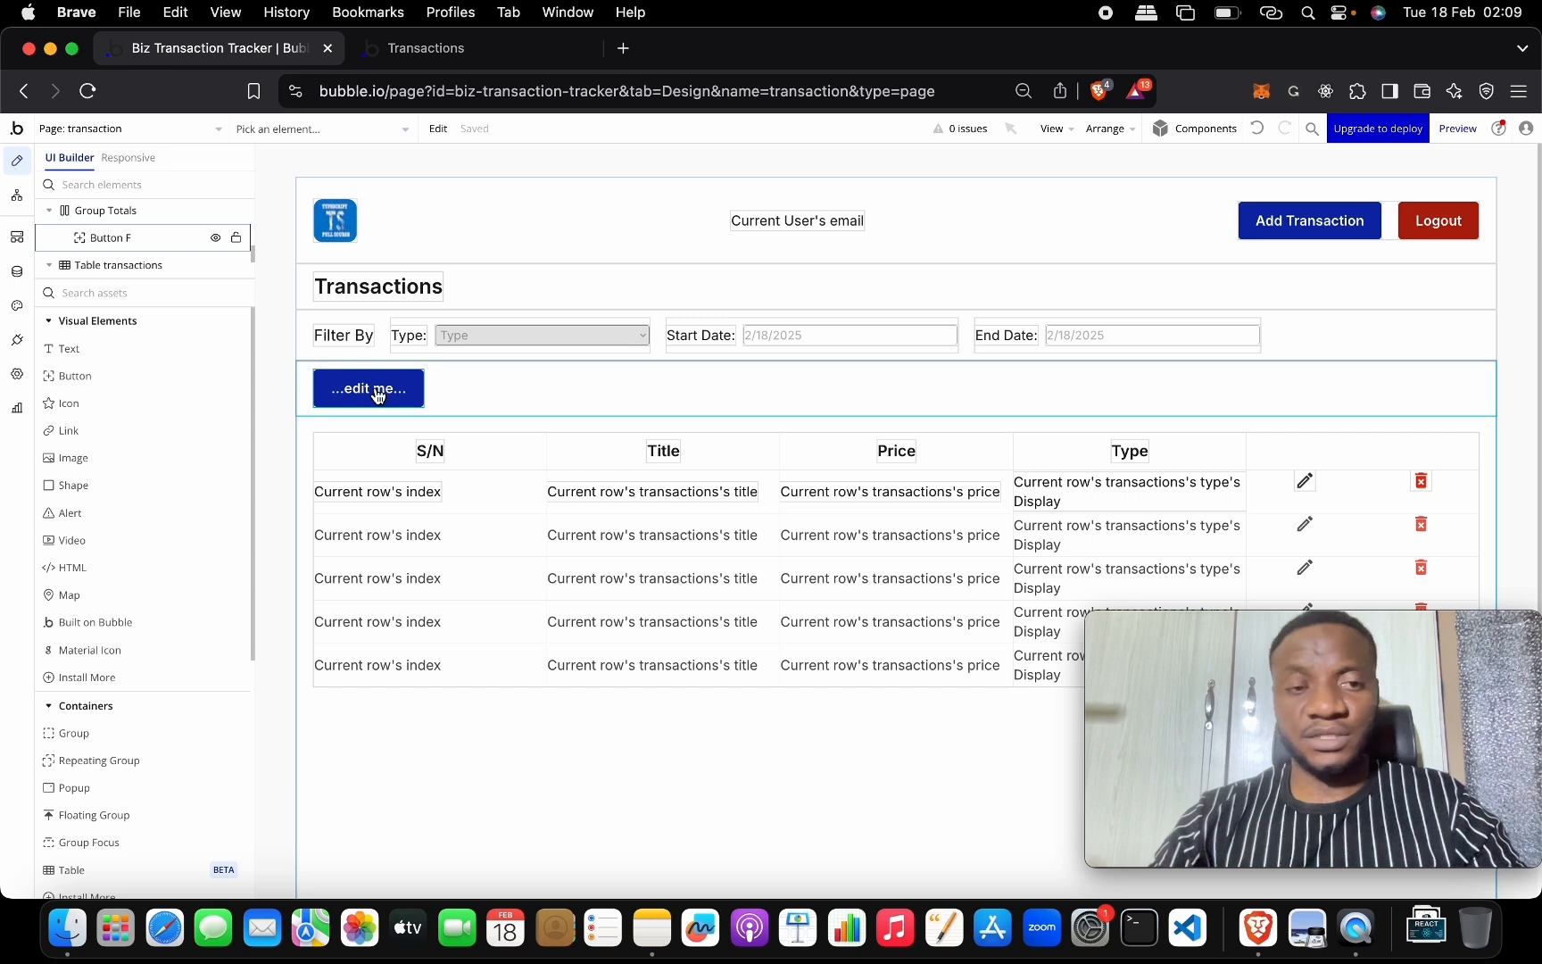
Start the new button's label with 'Balance' and insert dynamic data after it.
{"action": "double_click", "coordinate": [376, 395]}
{"action": "left_click", "coordinate": [618, 314]}
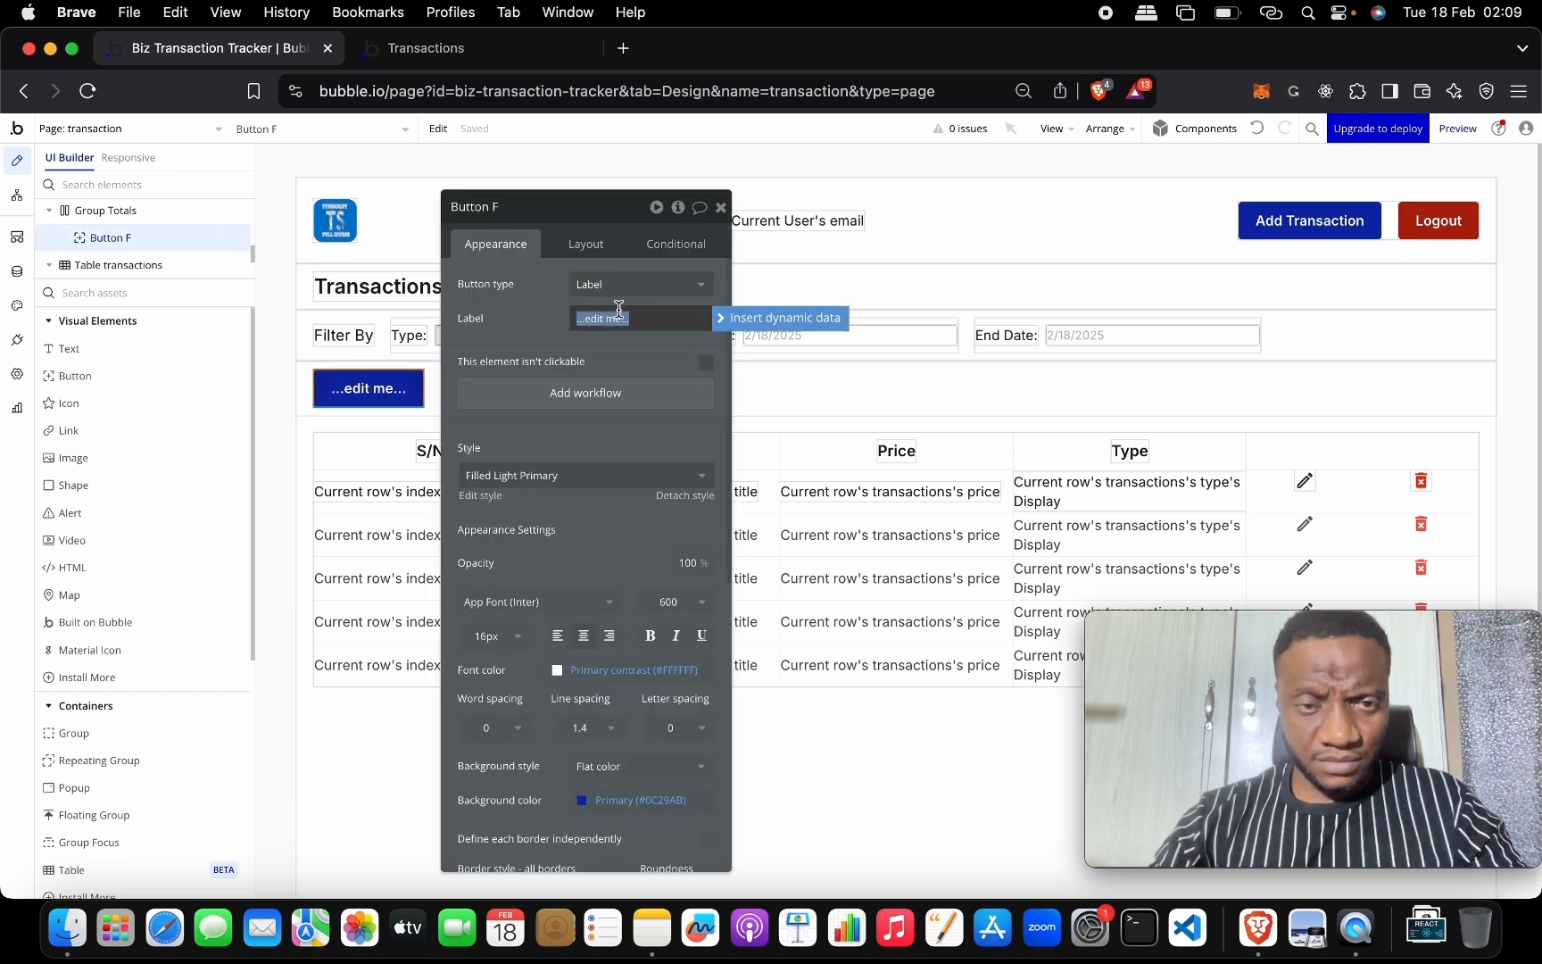
{"action": "type", "text": "Balance"}
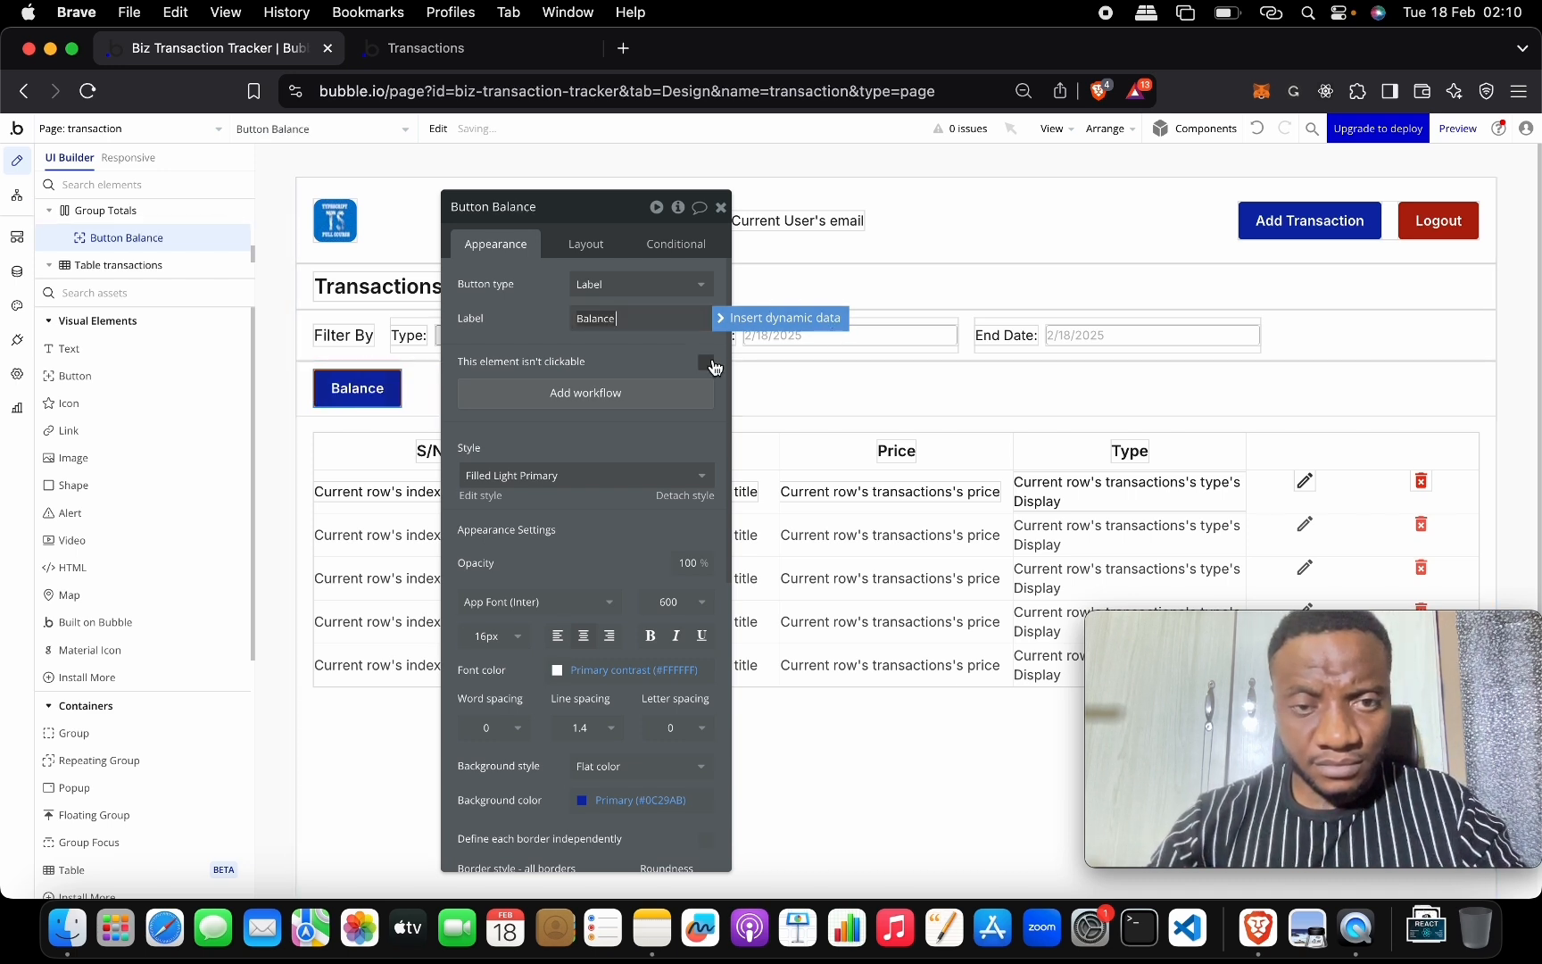
{"action": "left_click", "coordinate": [760, 321]}
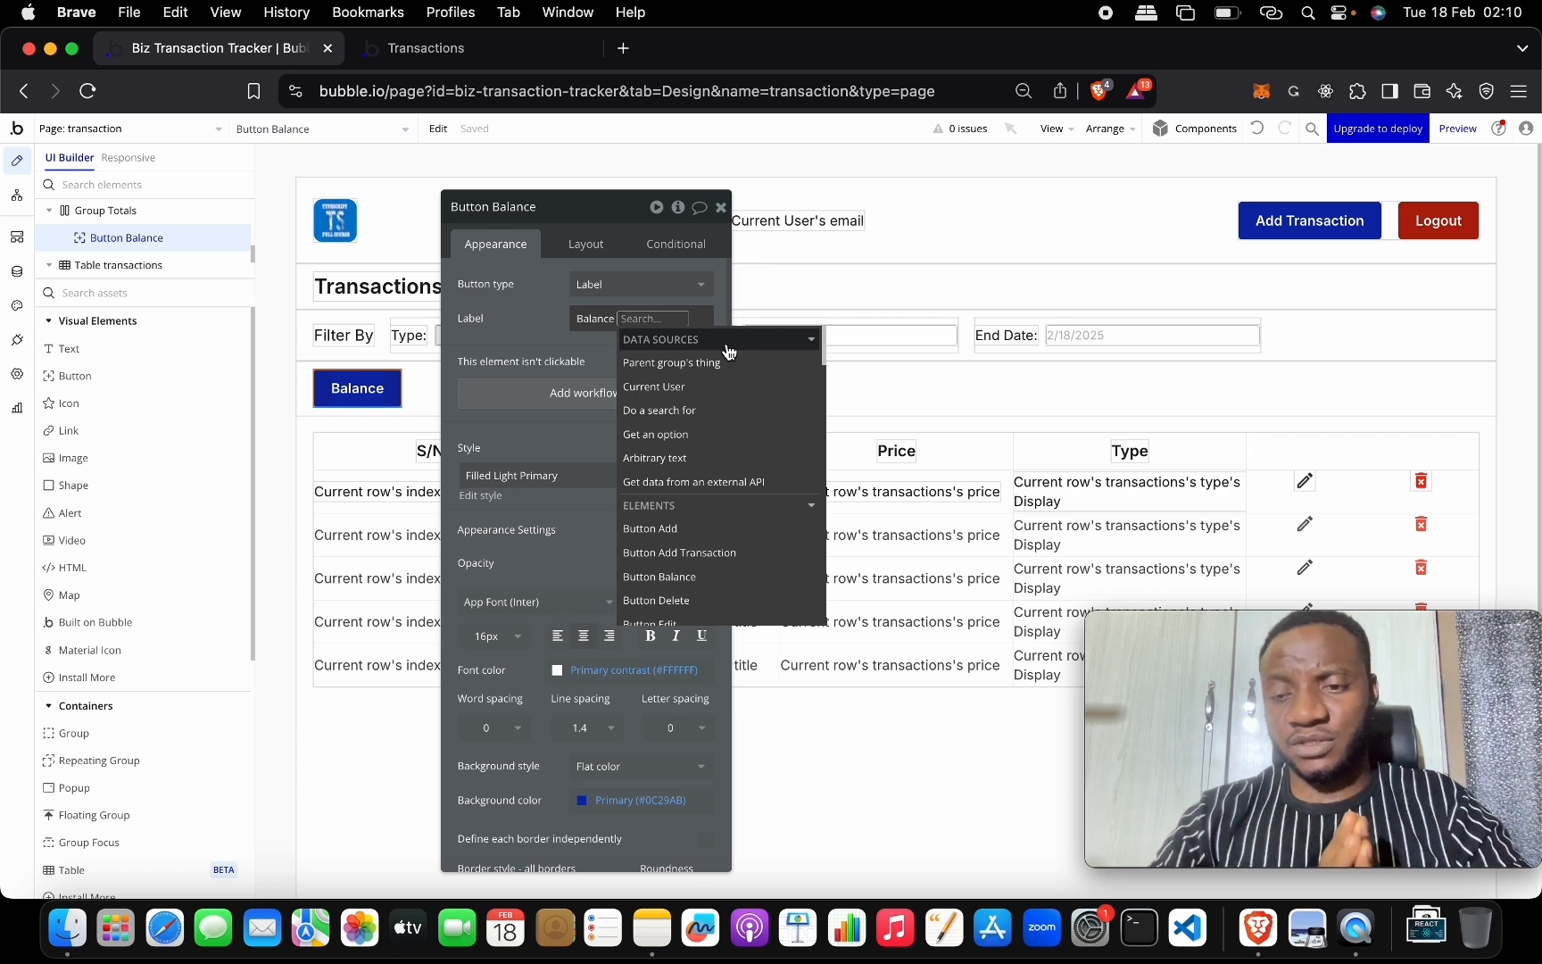
{"action": "mouse_move", "coordinate": [734, 410]}
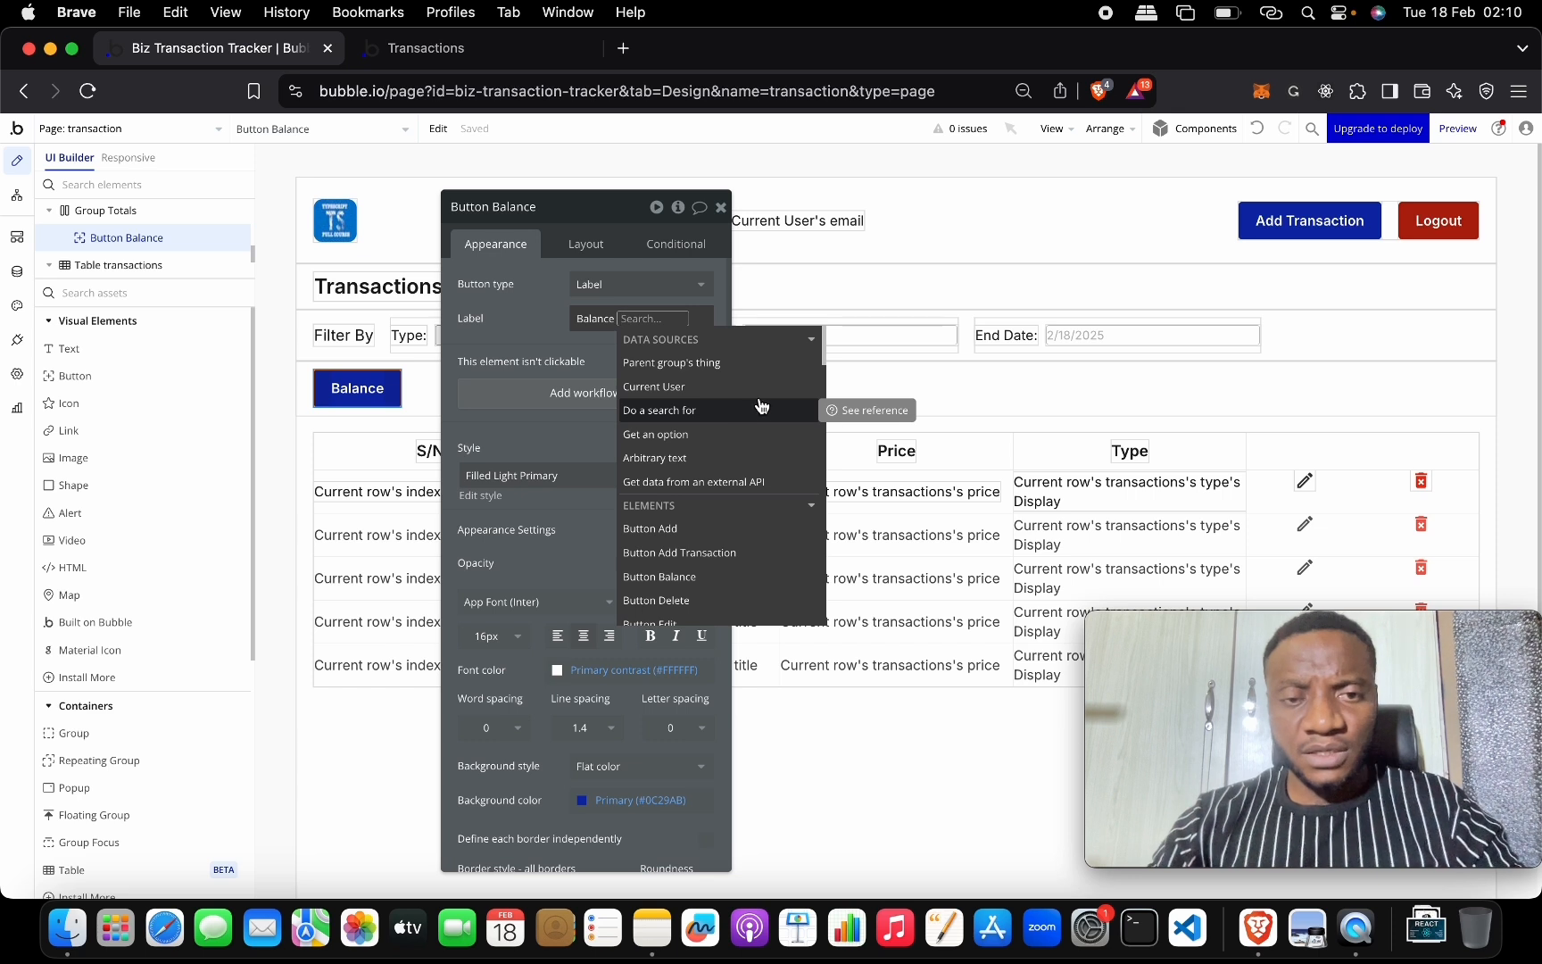
Make the label search transactions constrained to Created By = Current User.
{"action": "left_click", "coordinate": [760, 413]}
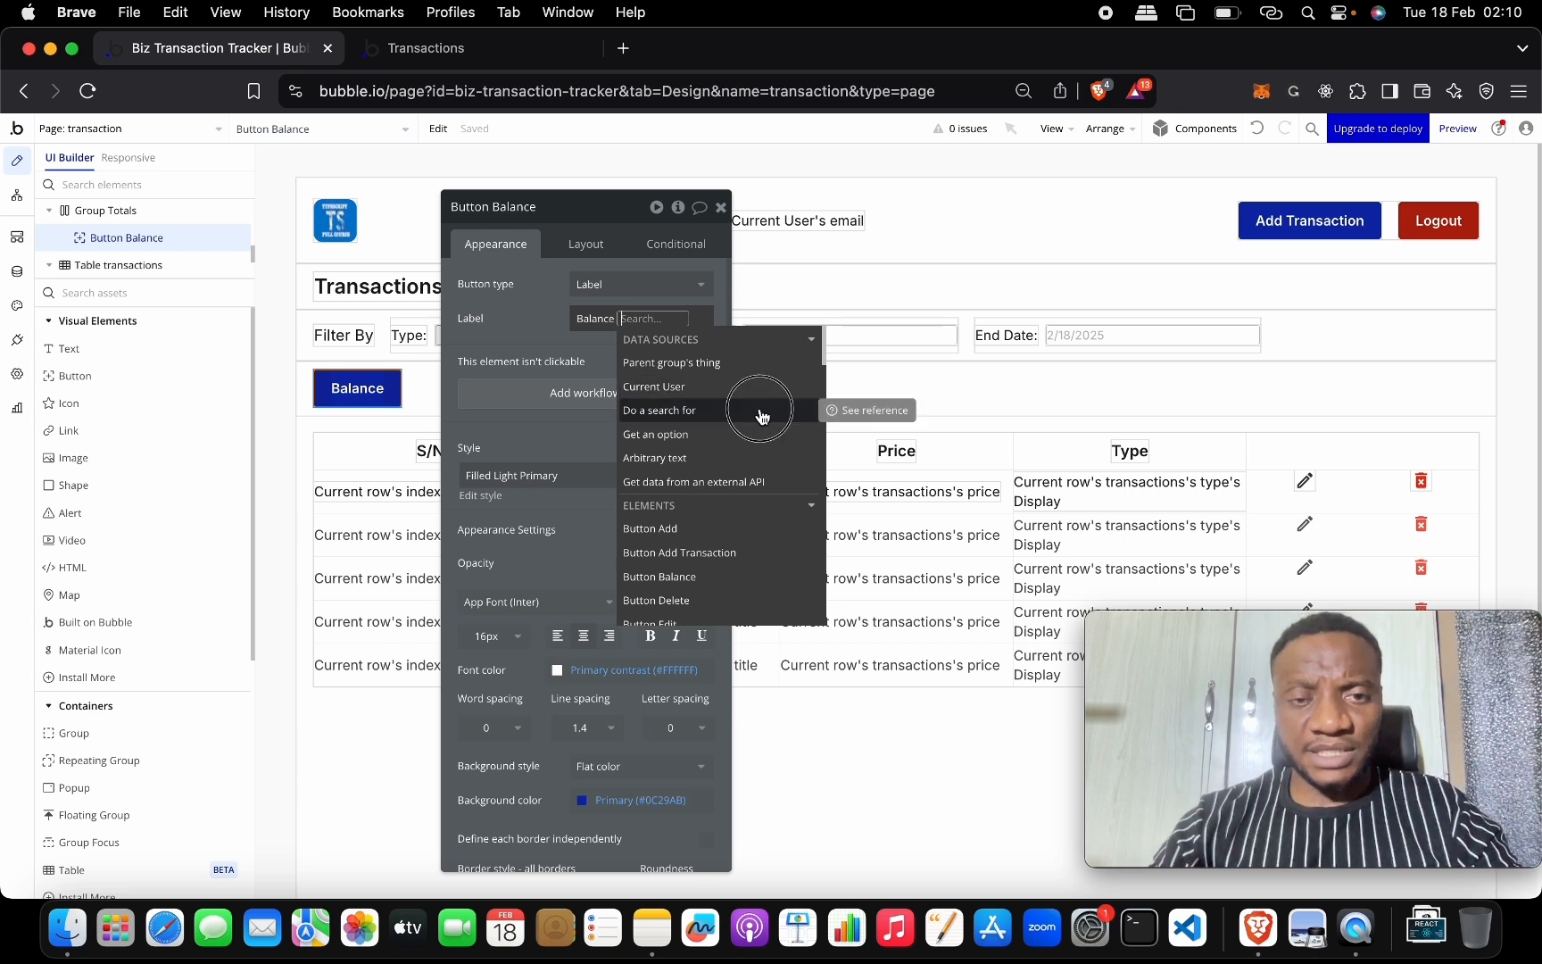
{"action": "left_click", "coordinate": [929, 251]}
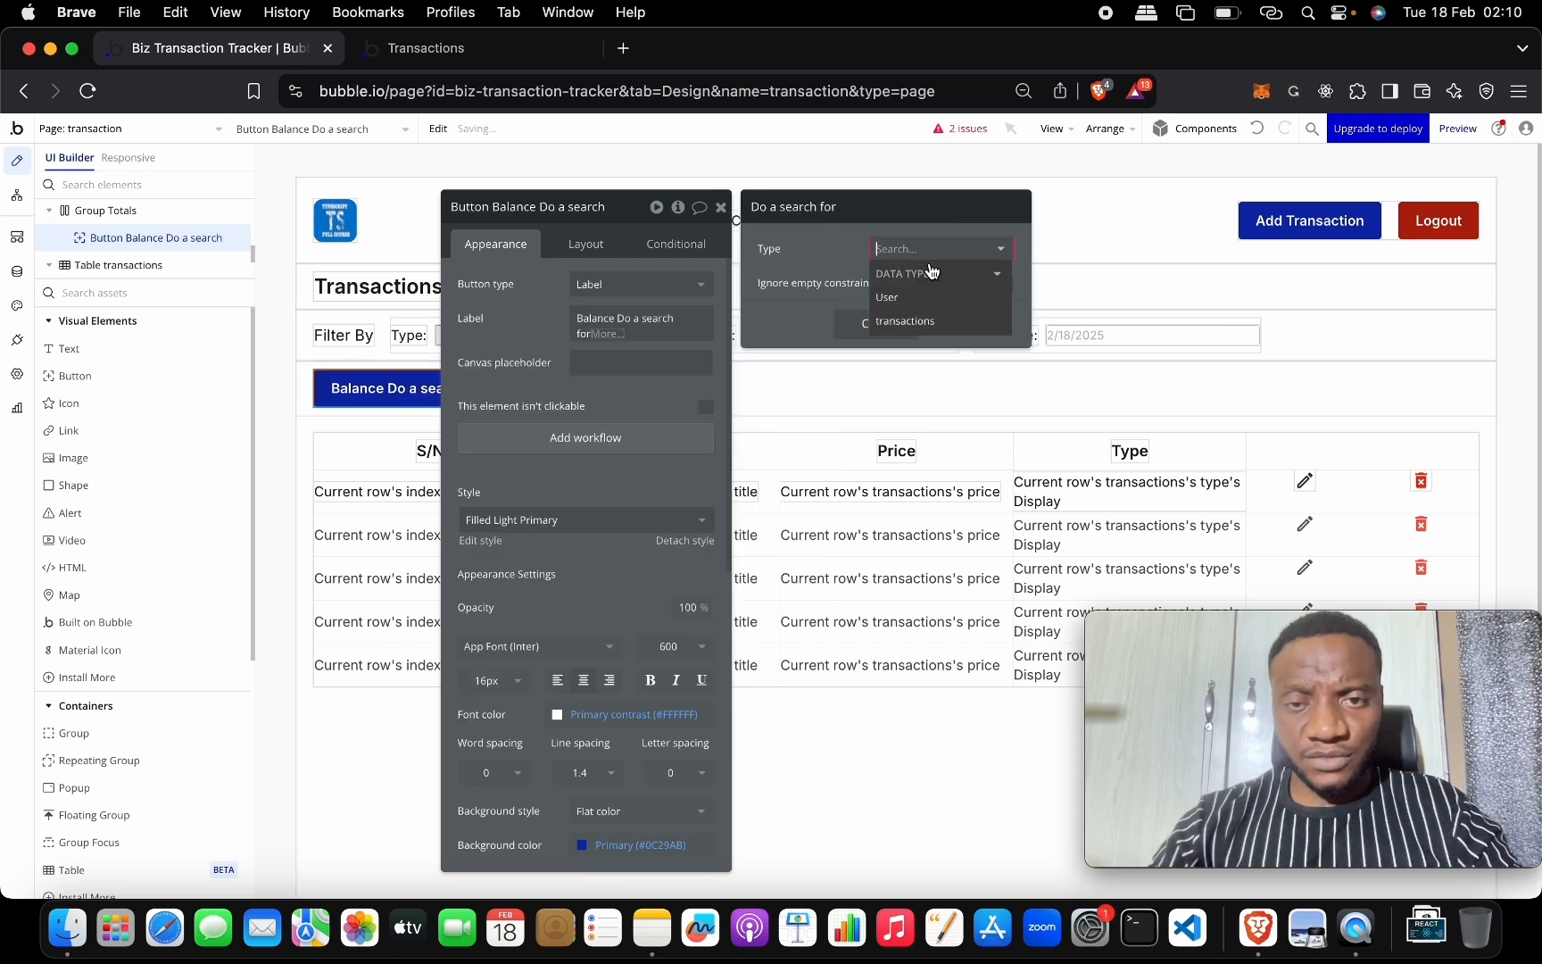
{"action": "left_click", "coordinate": [937, 320]}
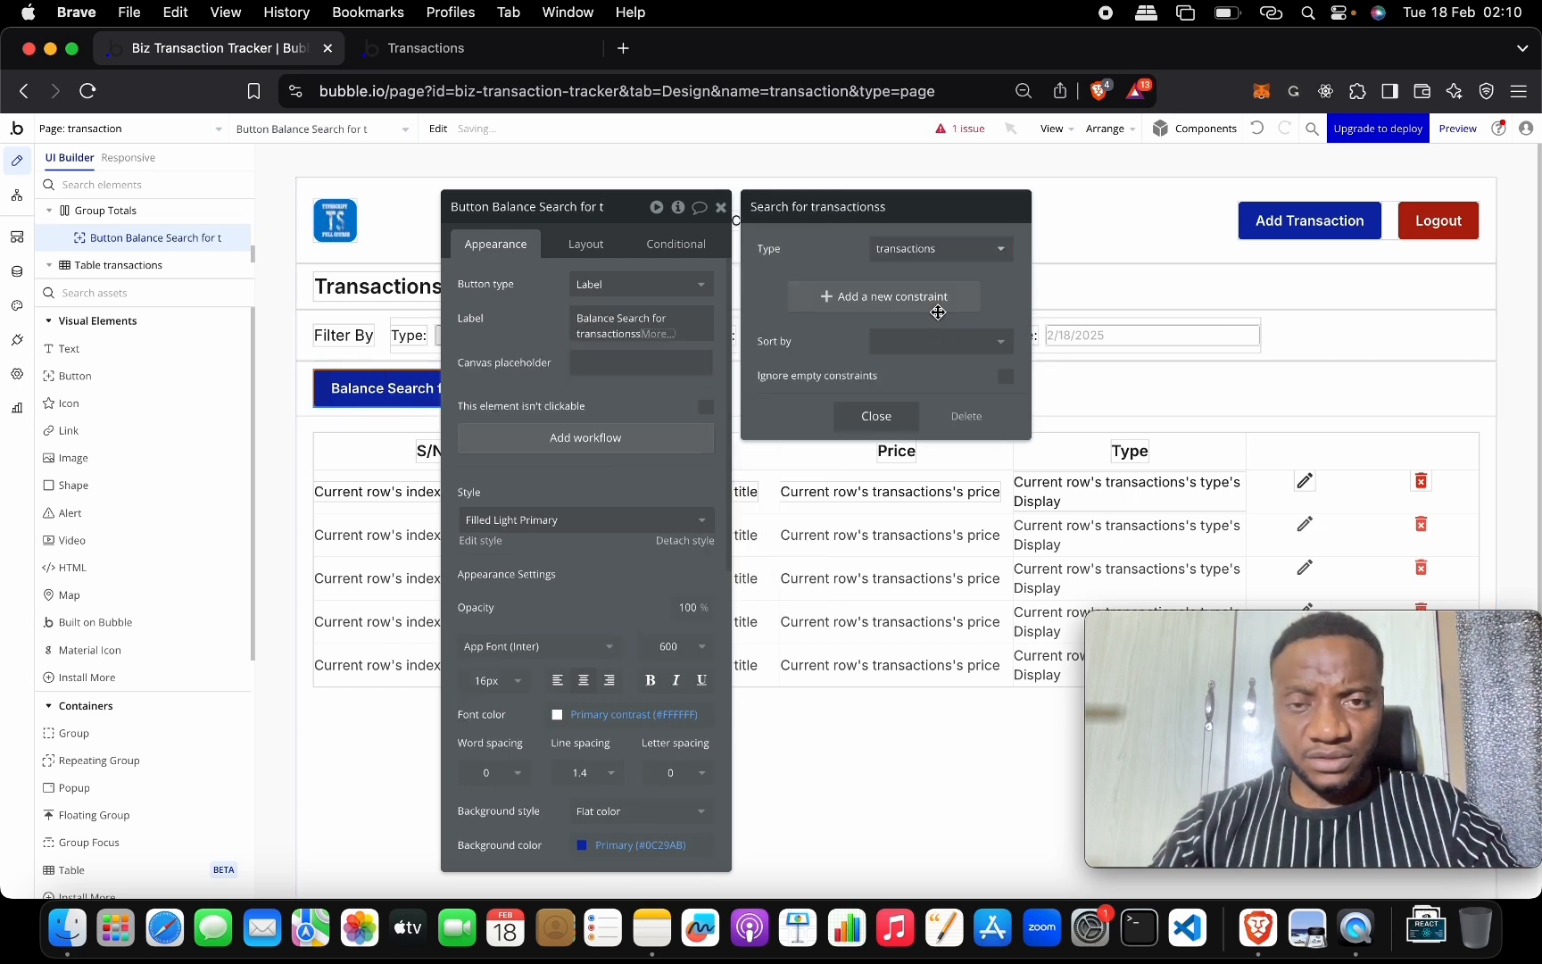
{"action": "left_click", "coordinate": [862, 300]}
{"action": "left_click", "coordinate": [772, 288]}
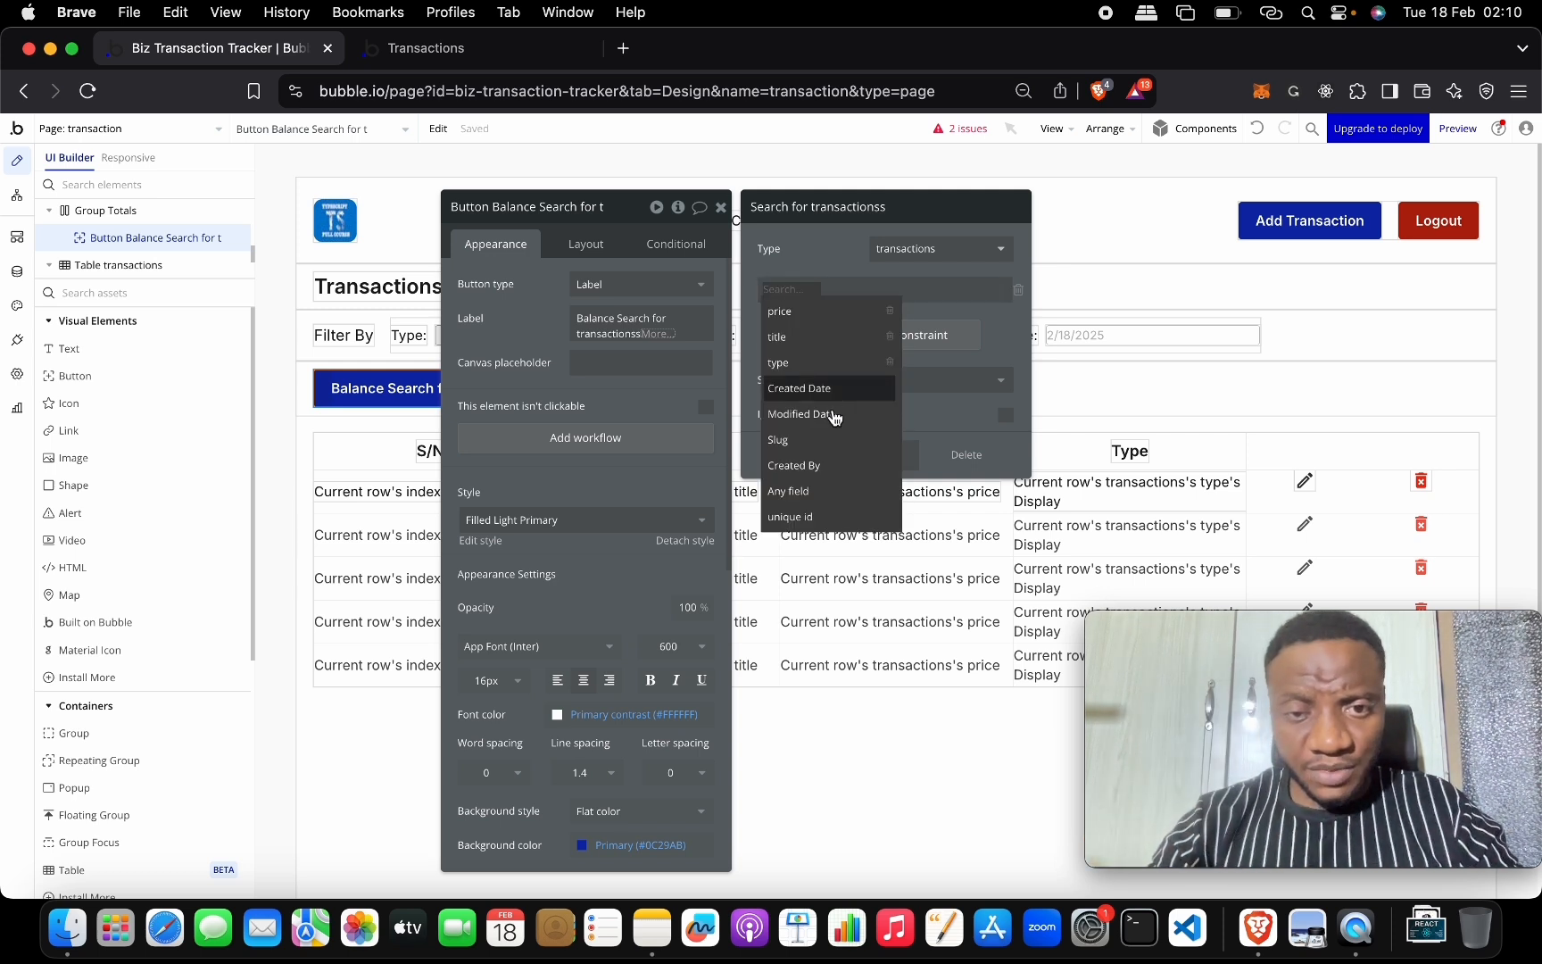
{"action": "left_click", "coordinate": [828, 463]}
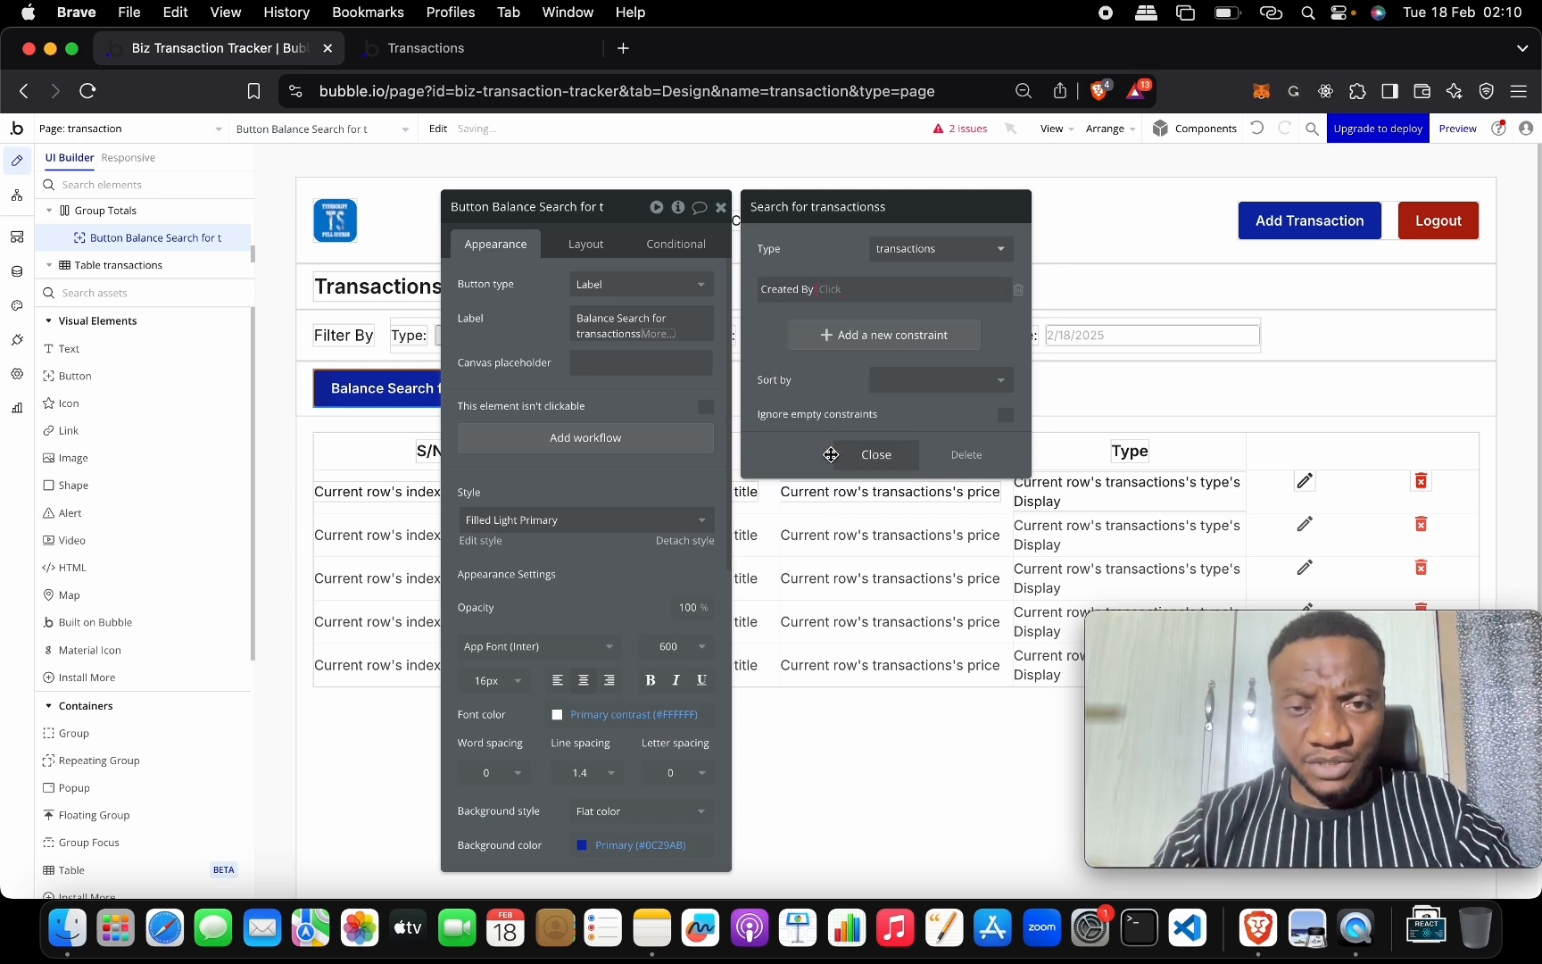
{"action": "left_click", "coordinate": [837, 291]}
{"action": "left_click", "coordinate": [843, 316]}
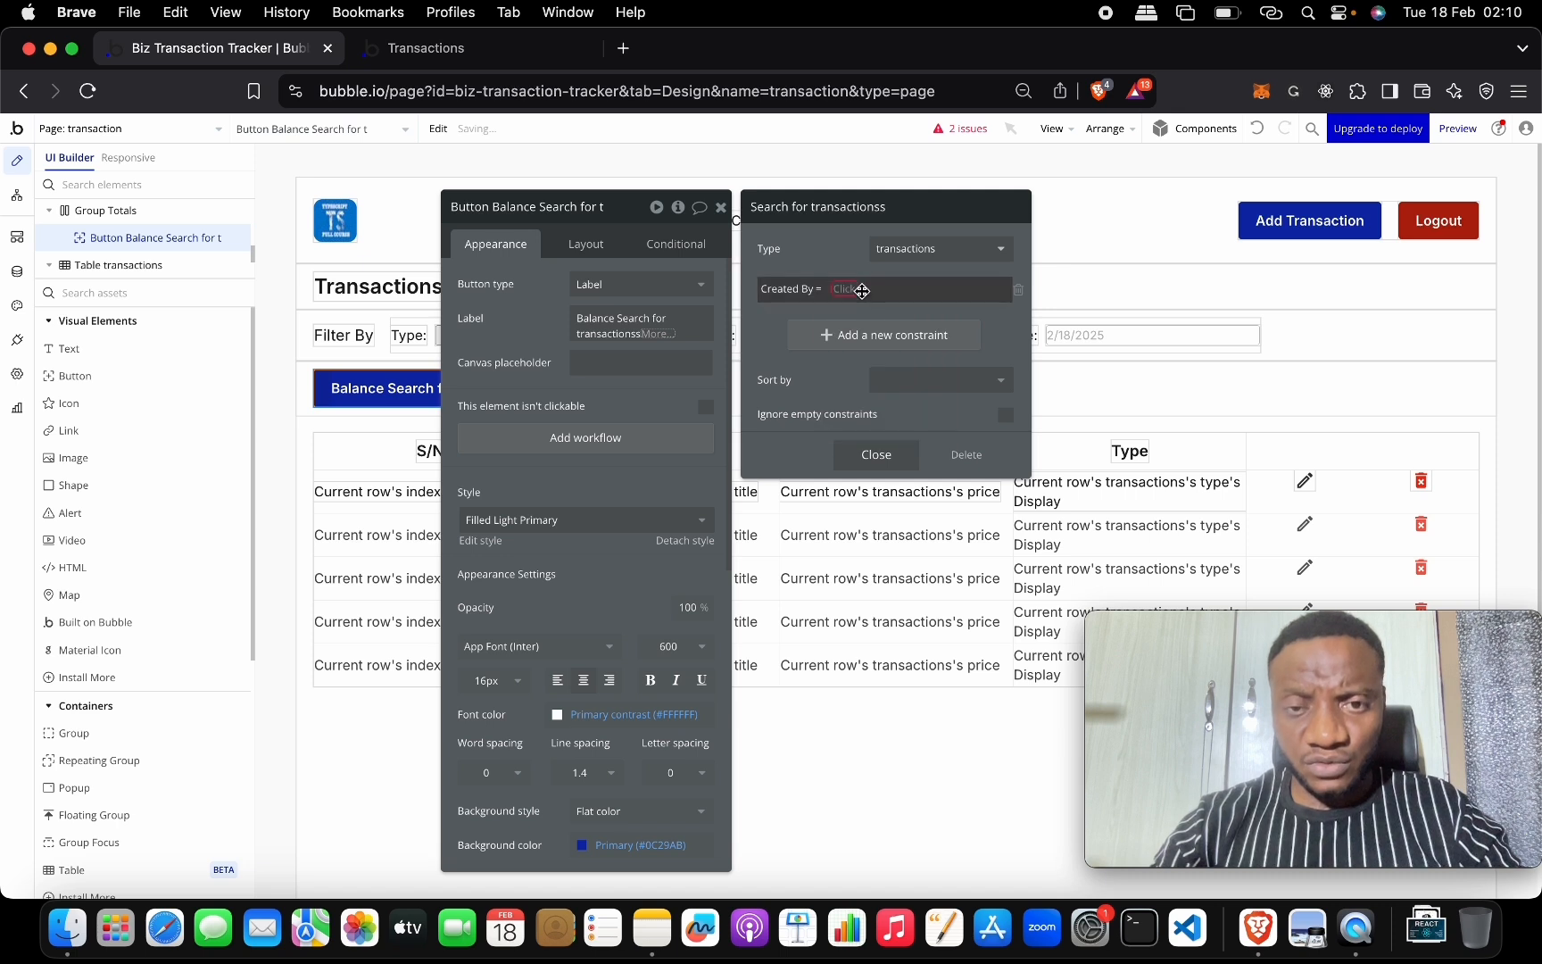
{"action": "left_click", "coordinate": [856, 289]}
{"action": "left_click", "coordinate": [879, 357]}
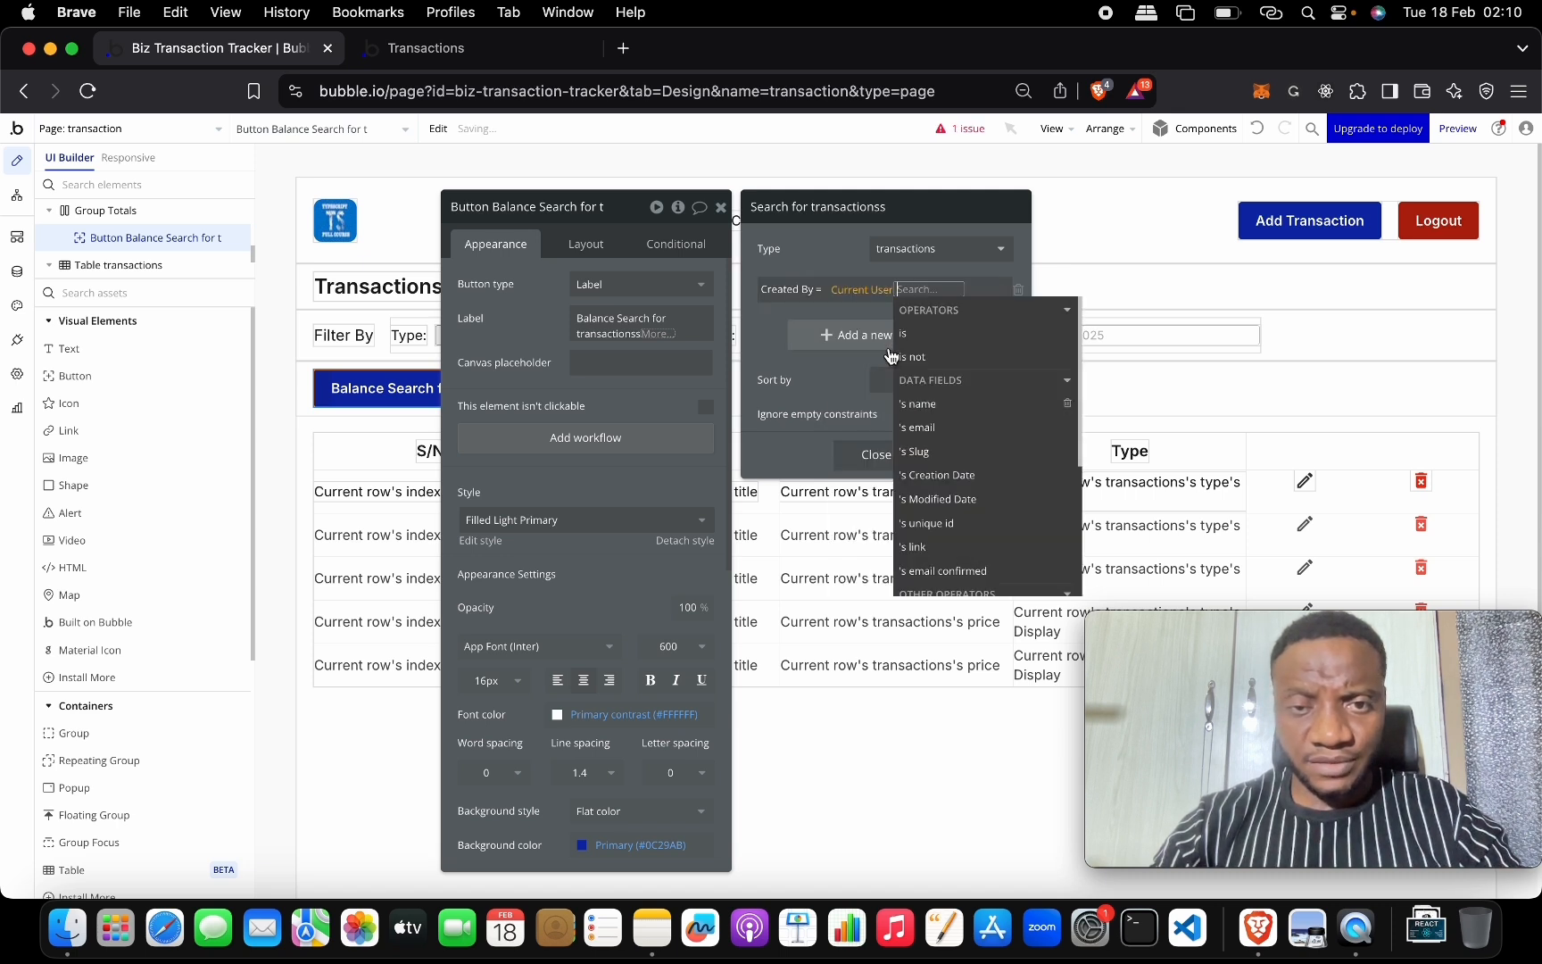
{"action": "left_click", "coordinate": [772, 318]}
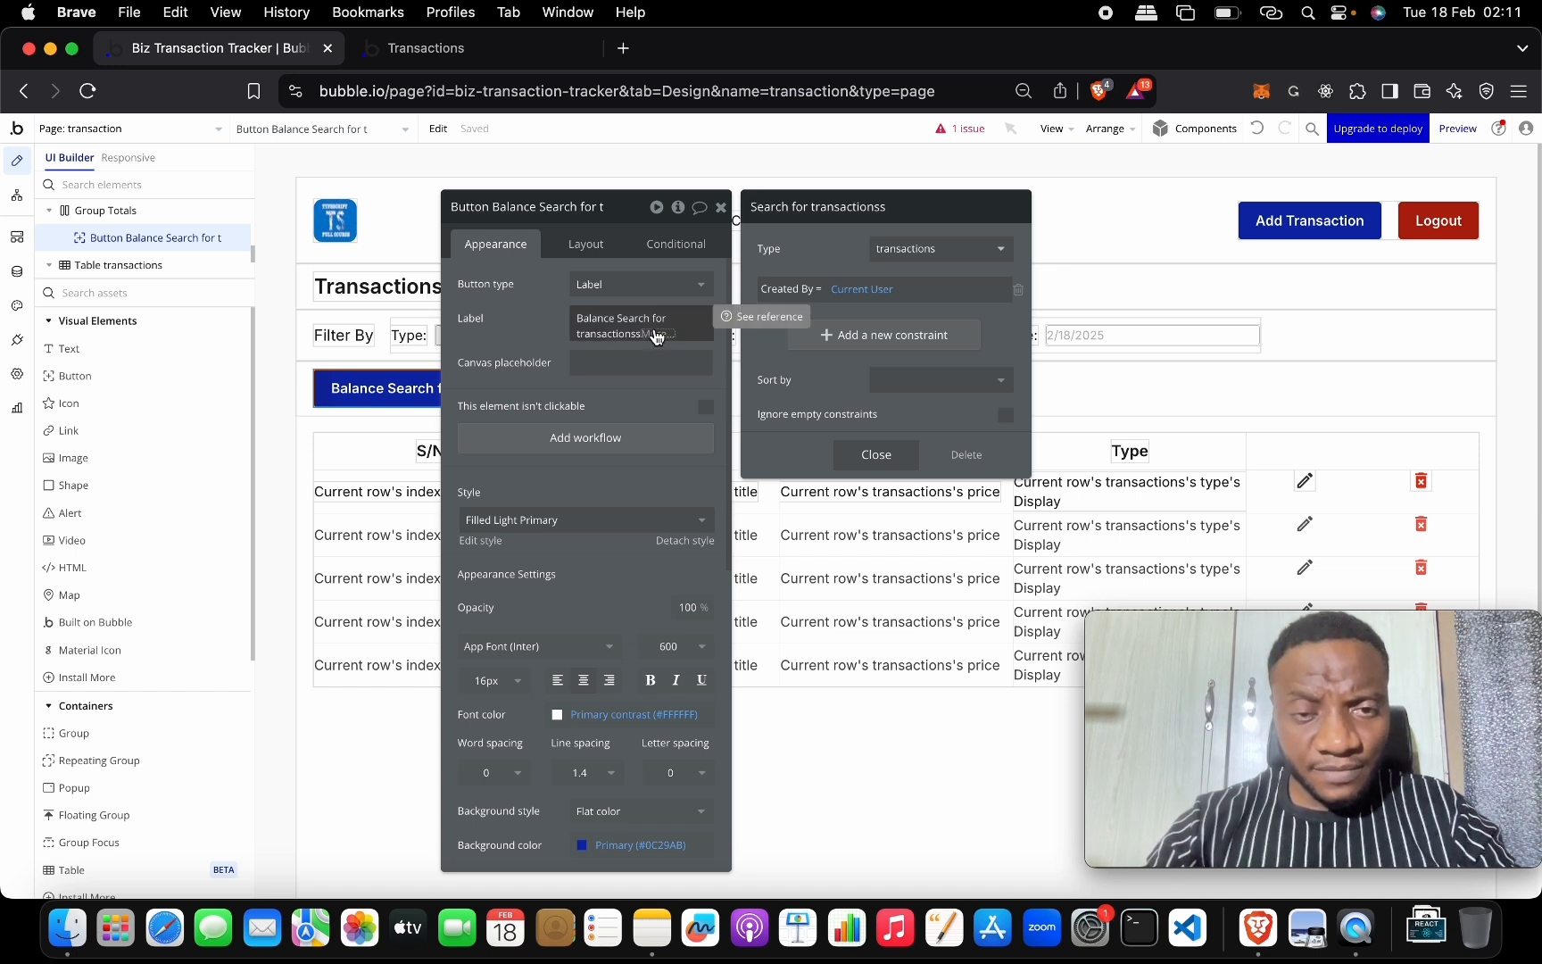
Add a second constraint to that search: type = Credit.
{"action": "left_click", "coordinate": [879, 338]}
{"action": "left_click", "coordinate": [802, 331]}
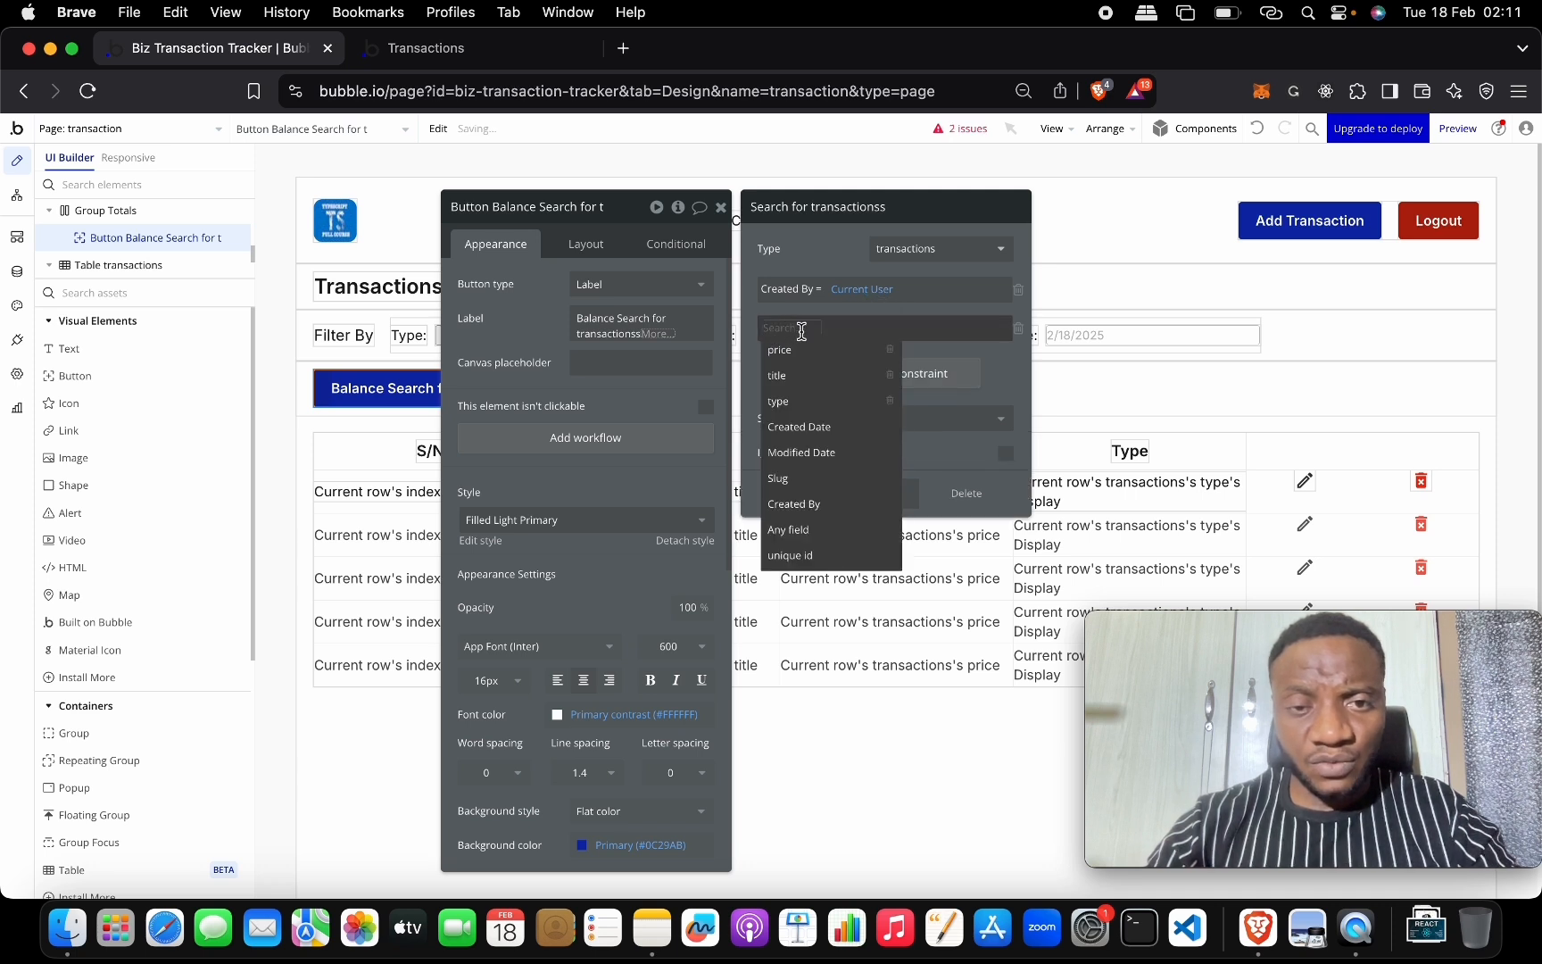
{"action": "left_click", "coordinate": [831, 403]}
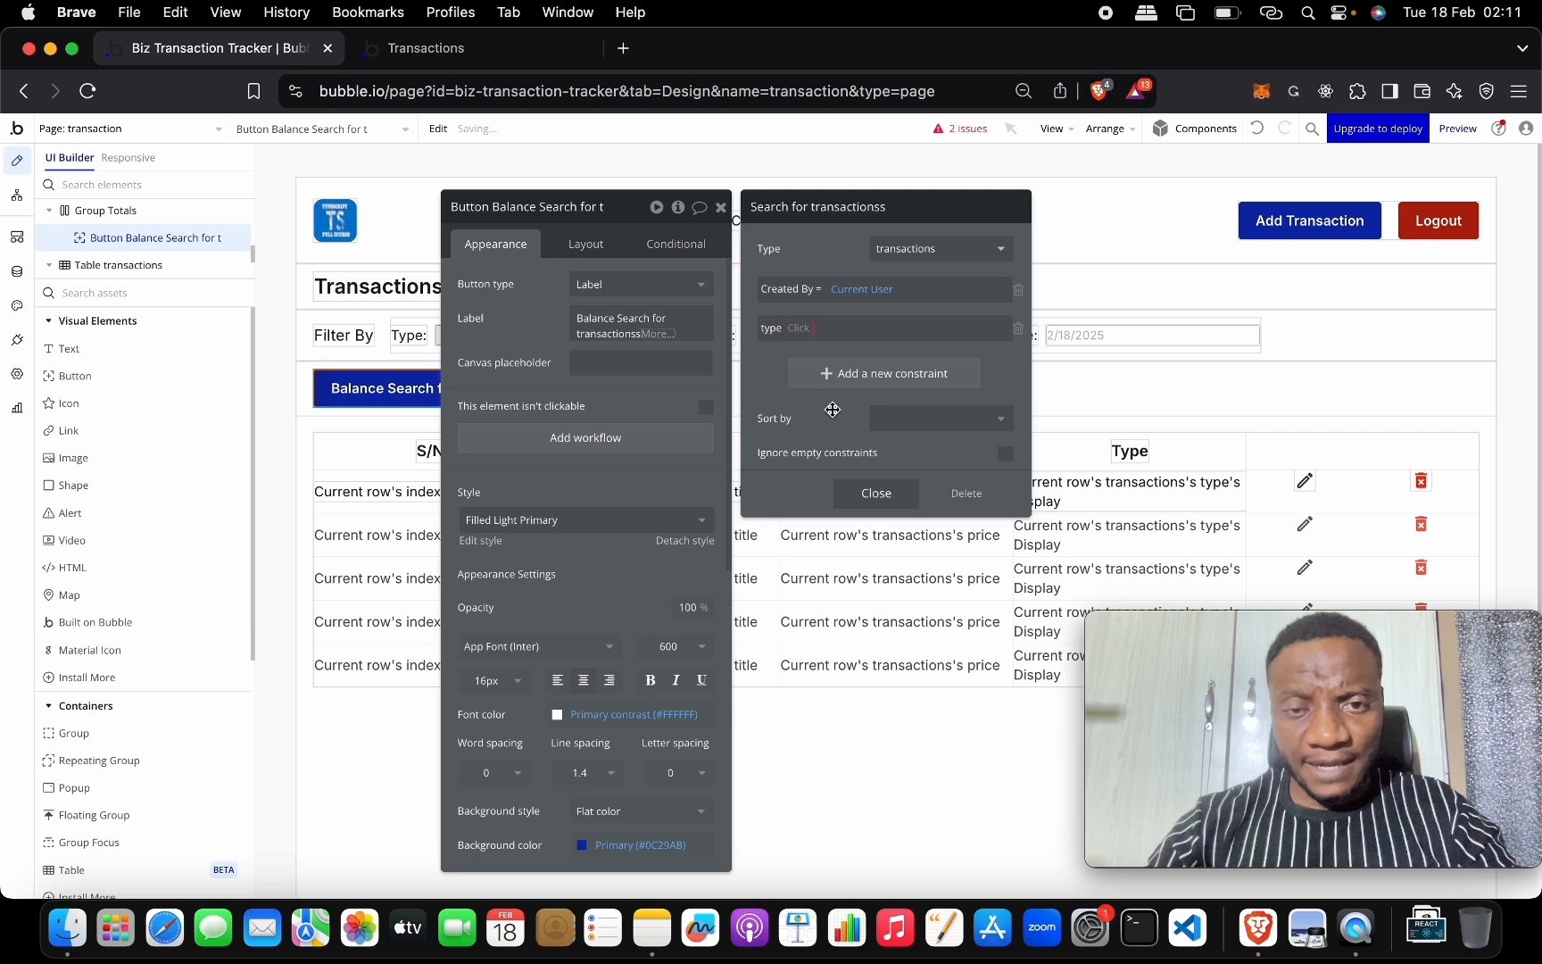
{"action": "left_click", "coordinate": [803, 327]}
{"action": "left_click", "coordinate": [808, 350]}
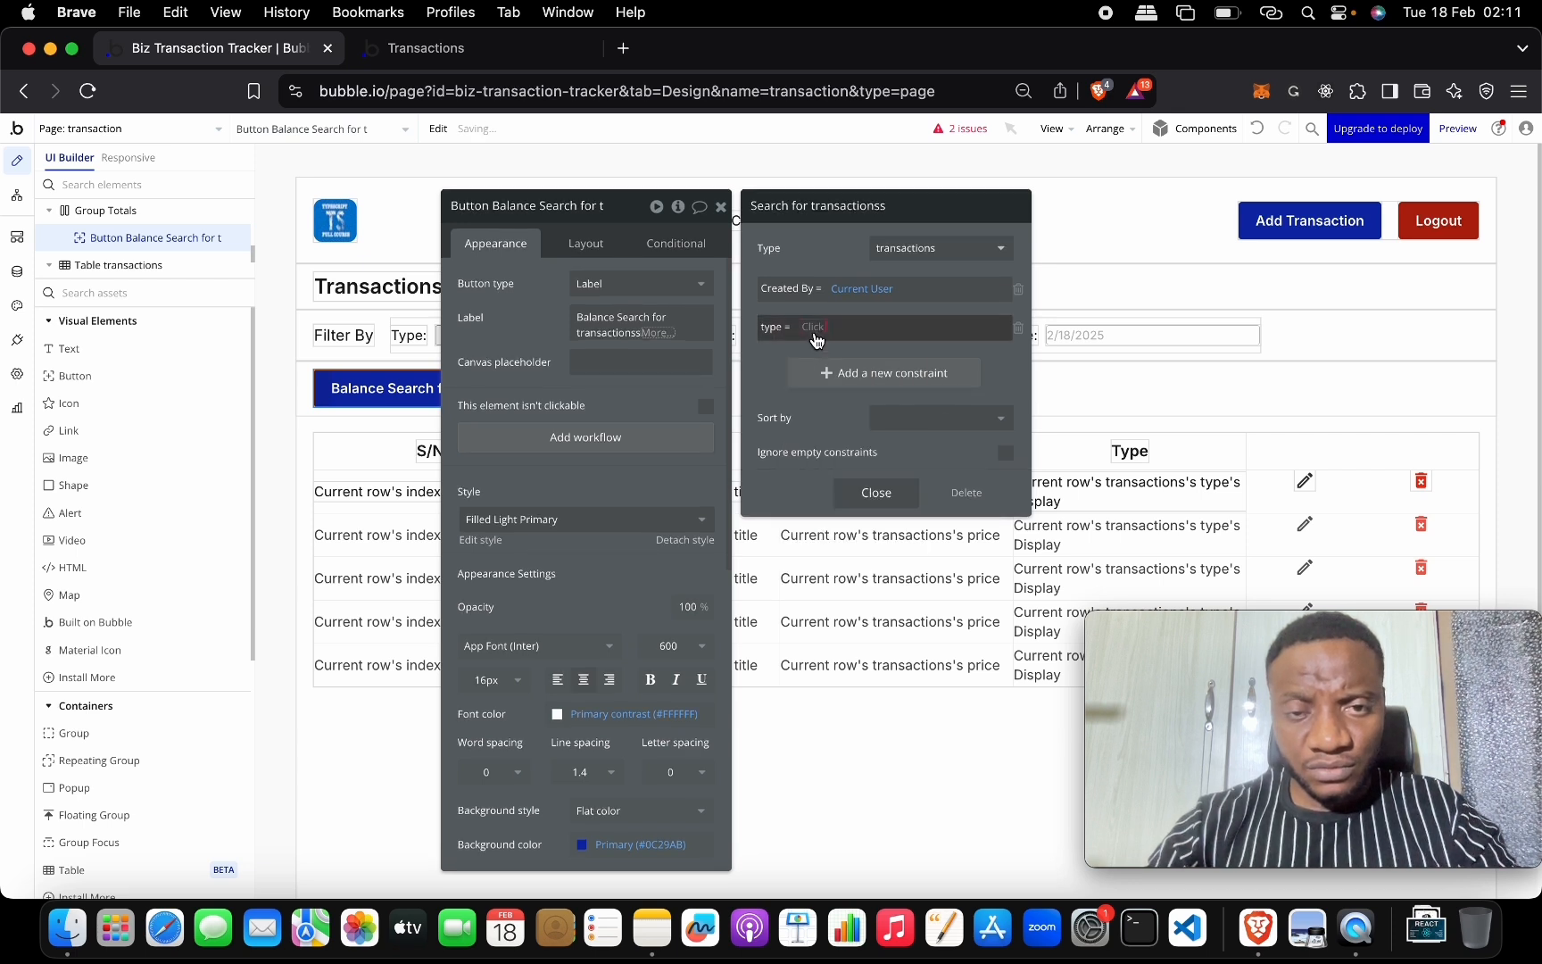
{"action": "left_click", "coordinate": [814, 332]}
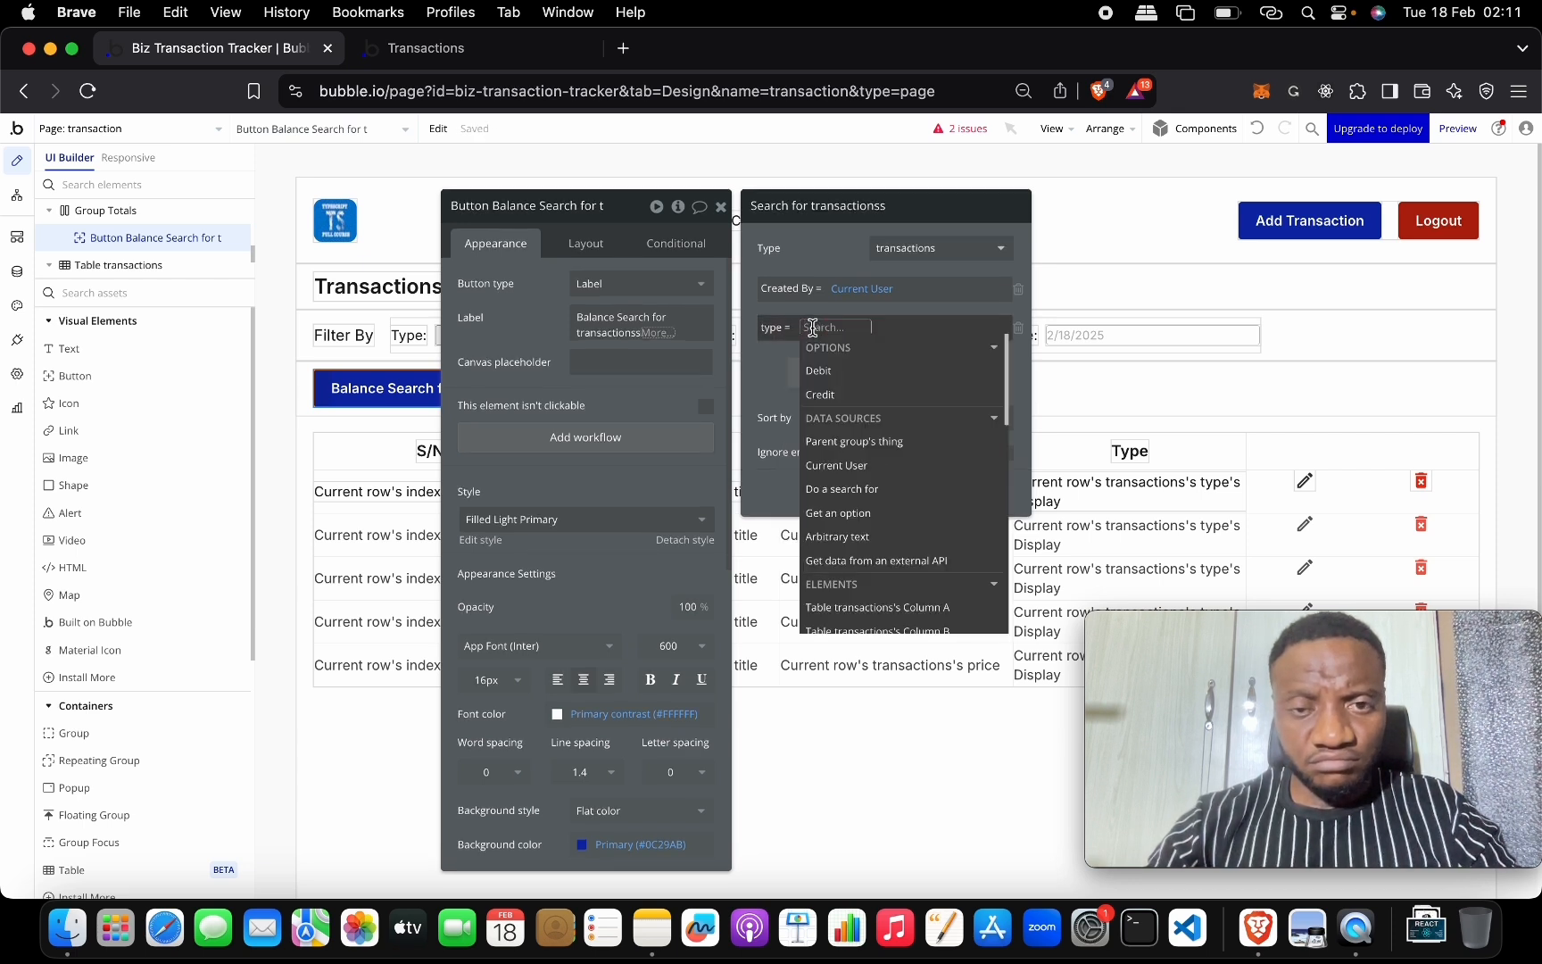
{"action": "left_click", "coordinate": [839, 394]}
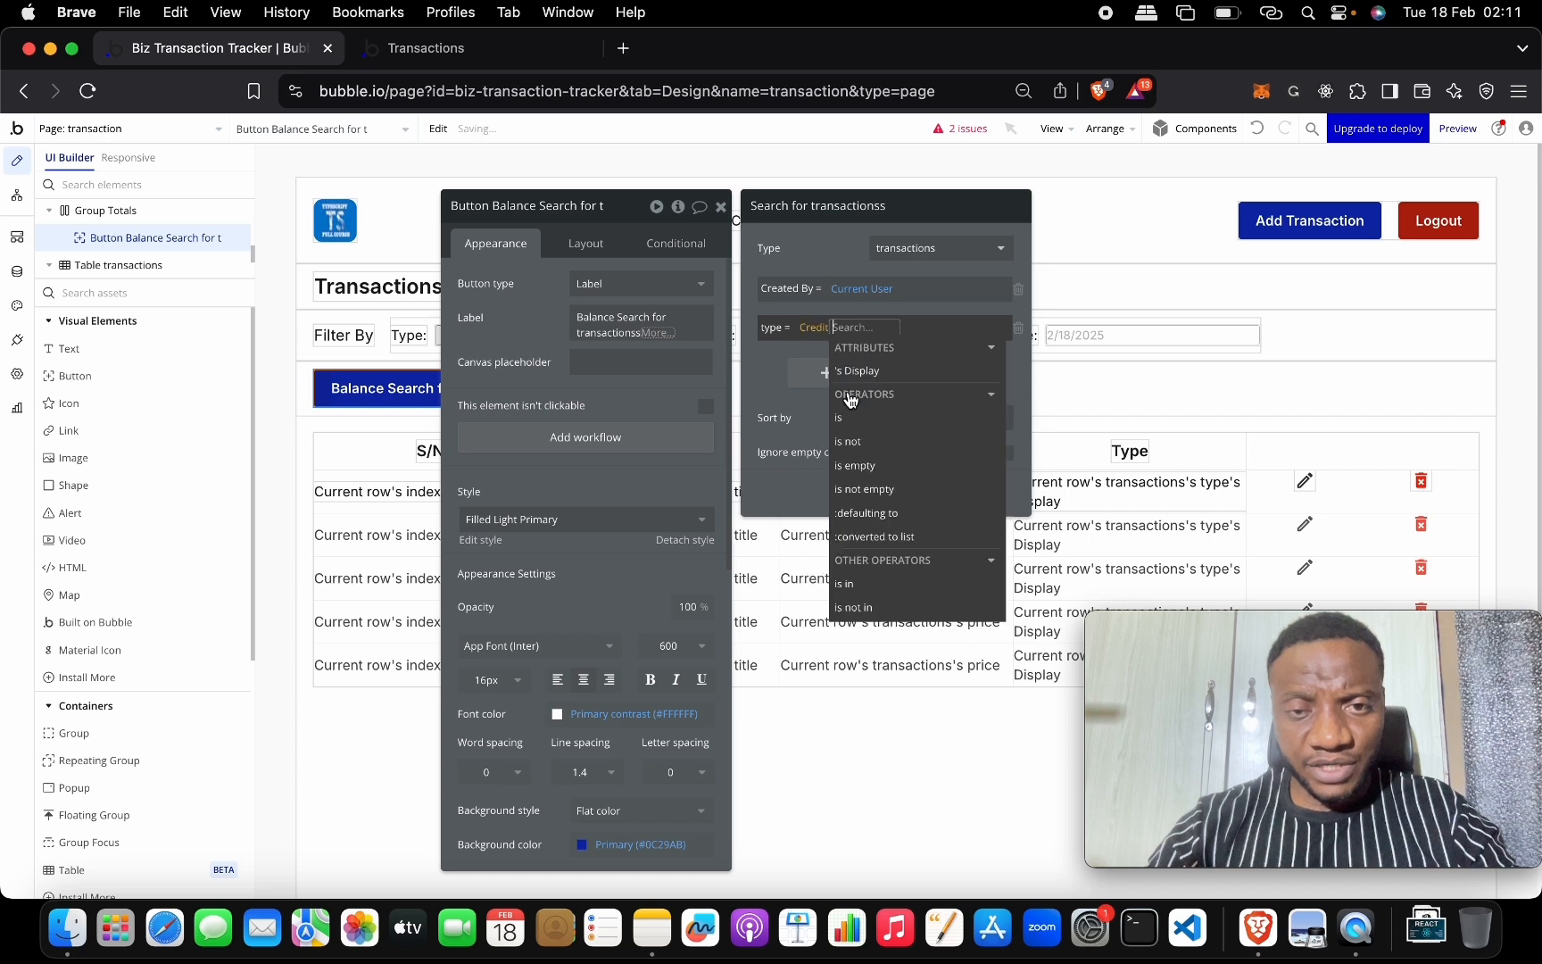
{"action": "left_click", "coordinate": [786, 362]}
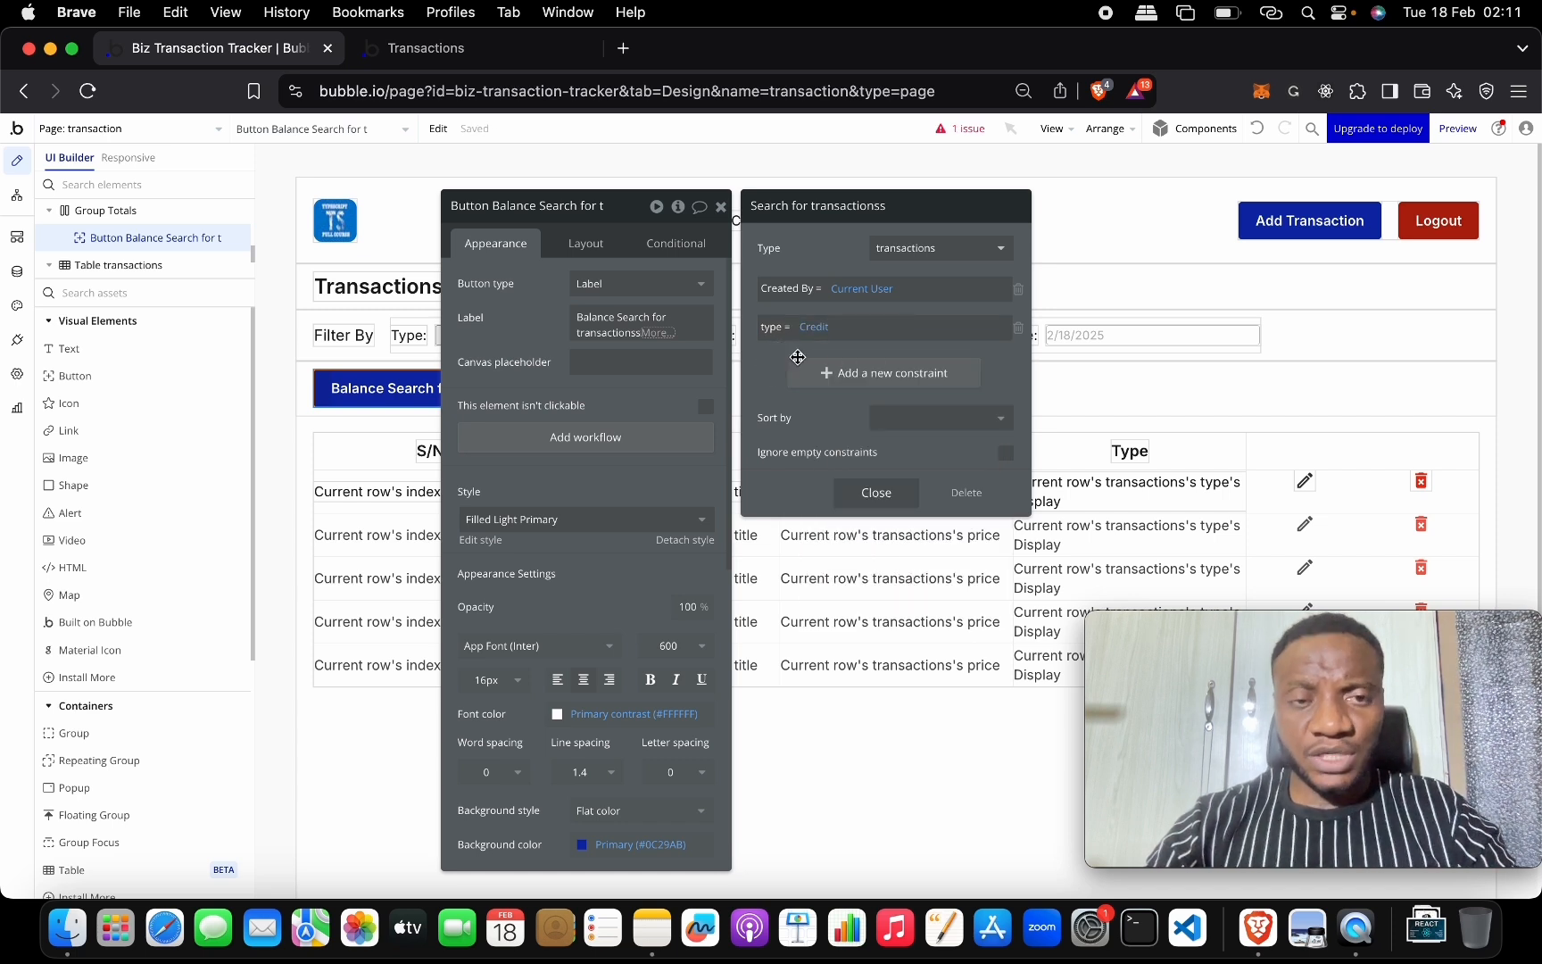
Take the sum of the found Credit transactions' prices in the Balance label.
{"action": "left_click", "coordinate": [661, 332]}
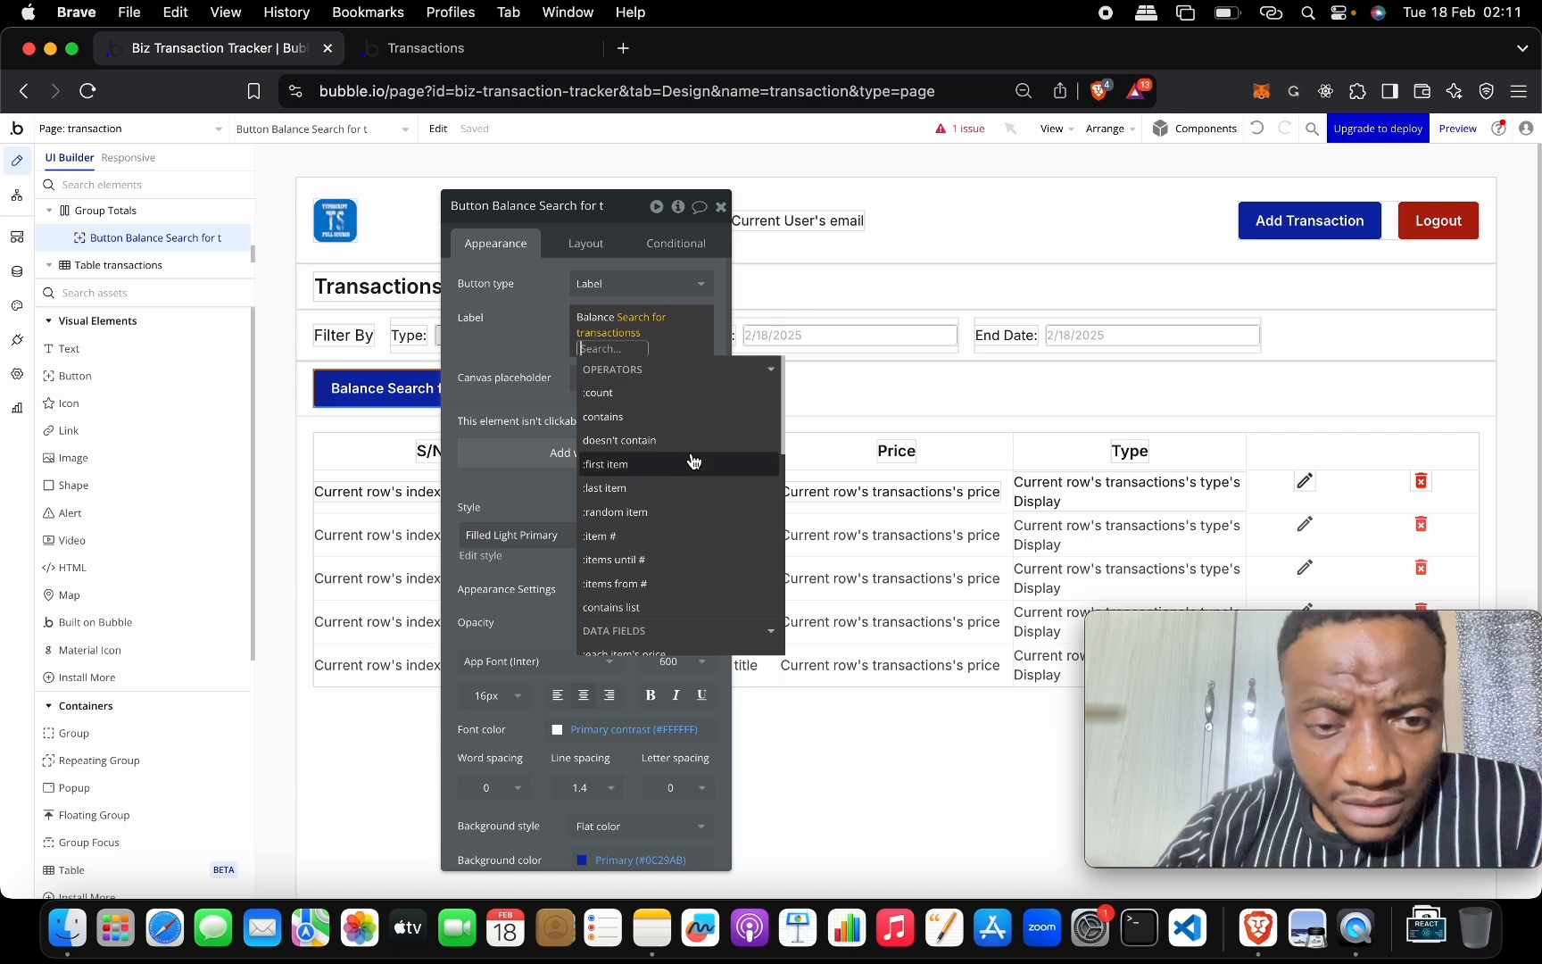
{"action": "scroll", "coordinate": [698, 444], "scroll_direction": "down", "scroll_amount": 1}
{"action": "scroll", "coordinate": [698, 445], "scroll_direction": "down", "scroll_amount": 5}
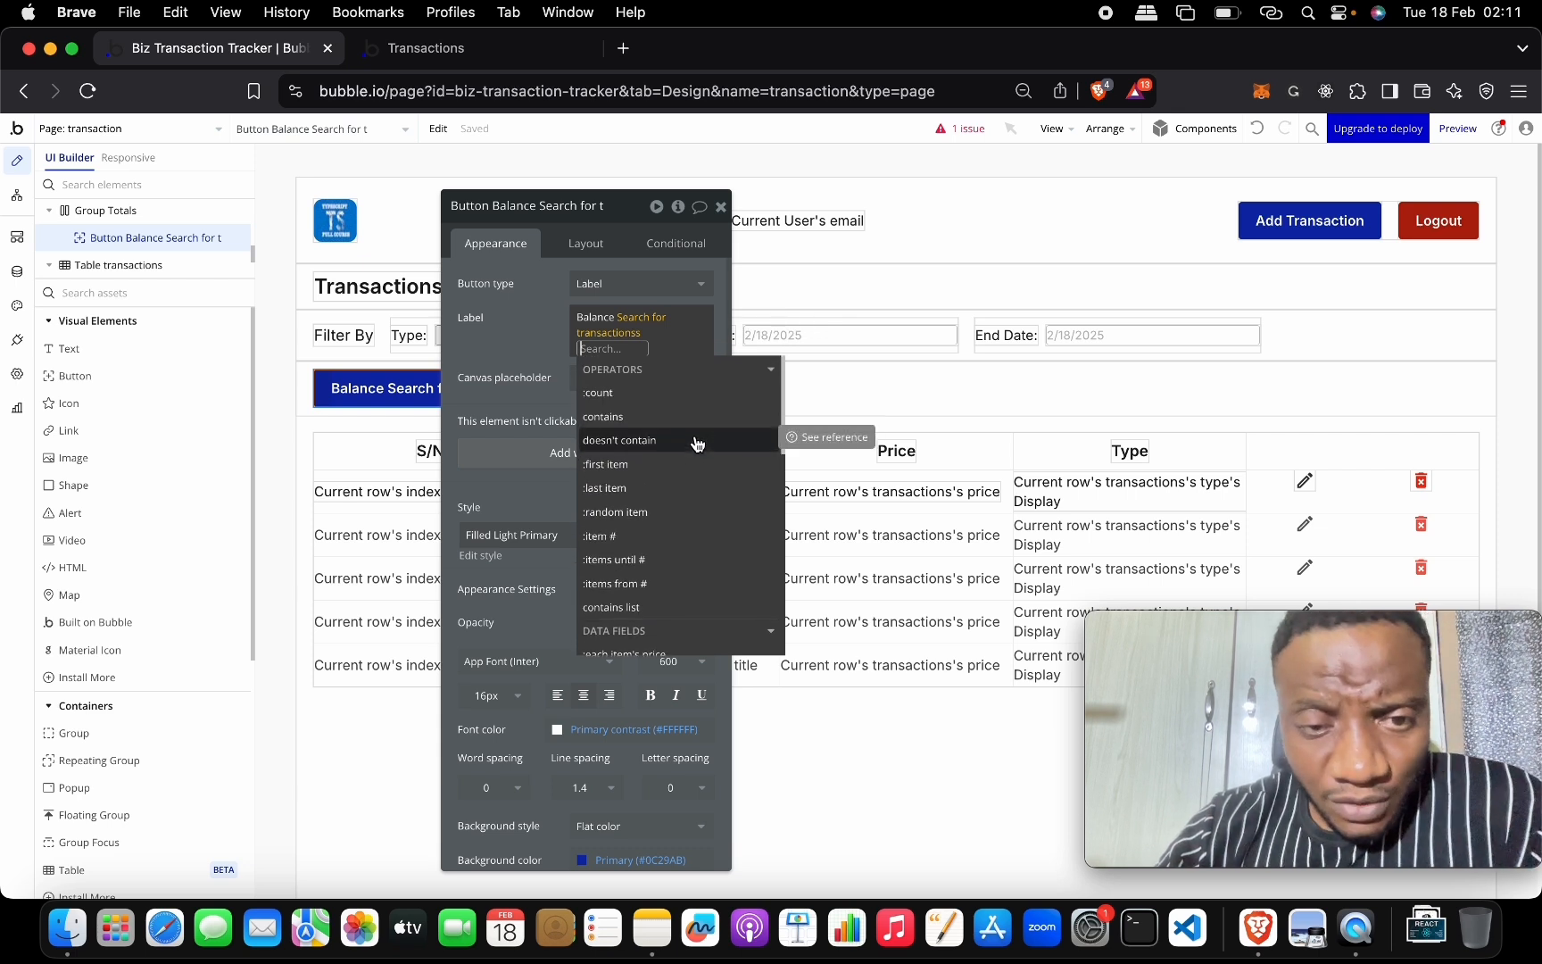
{"action": "scroll", "coordinate": [713, 473], "scroll_direction": "down", "scroll_amount": 10}
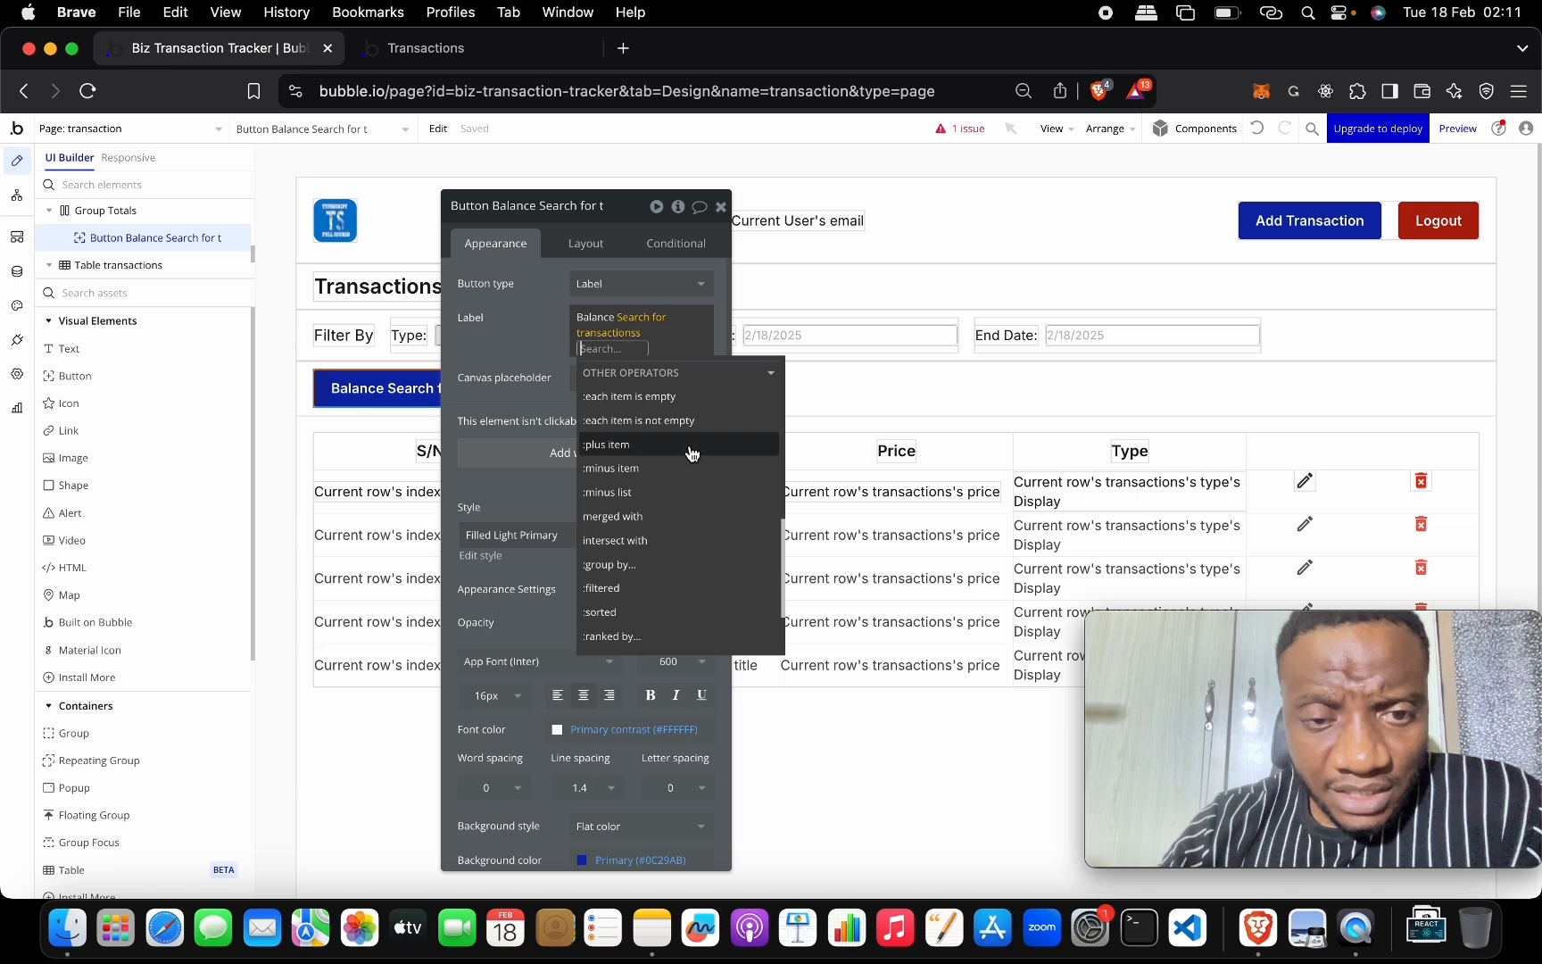
{"action": "scroll", "coordinate": [700, 496], "scroll_direction": "down", "scroll_amount": 2}
{"action": "scroll", "coordinate": [698, 498], "scroll_direction": "down", "scroll_amount": 3}
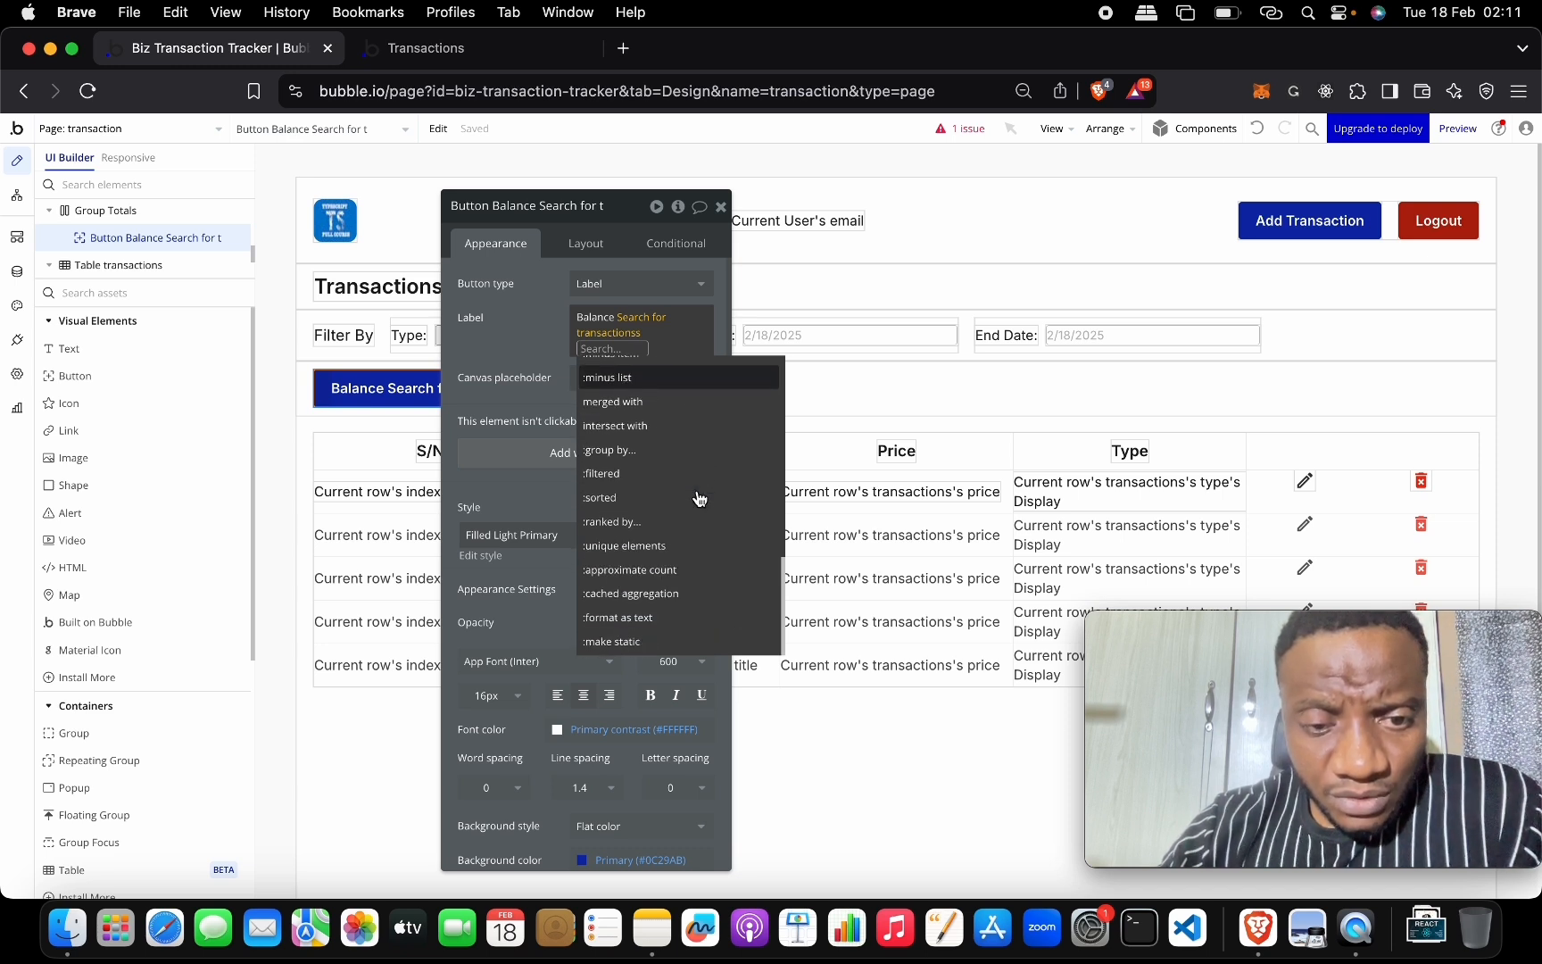
{"action": "scroll", "coordinate": [698, 496], "scroll_direction": "up", "scroll_amount": 3}
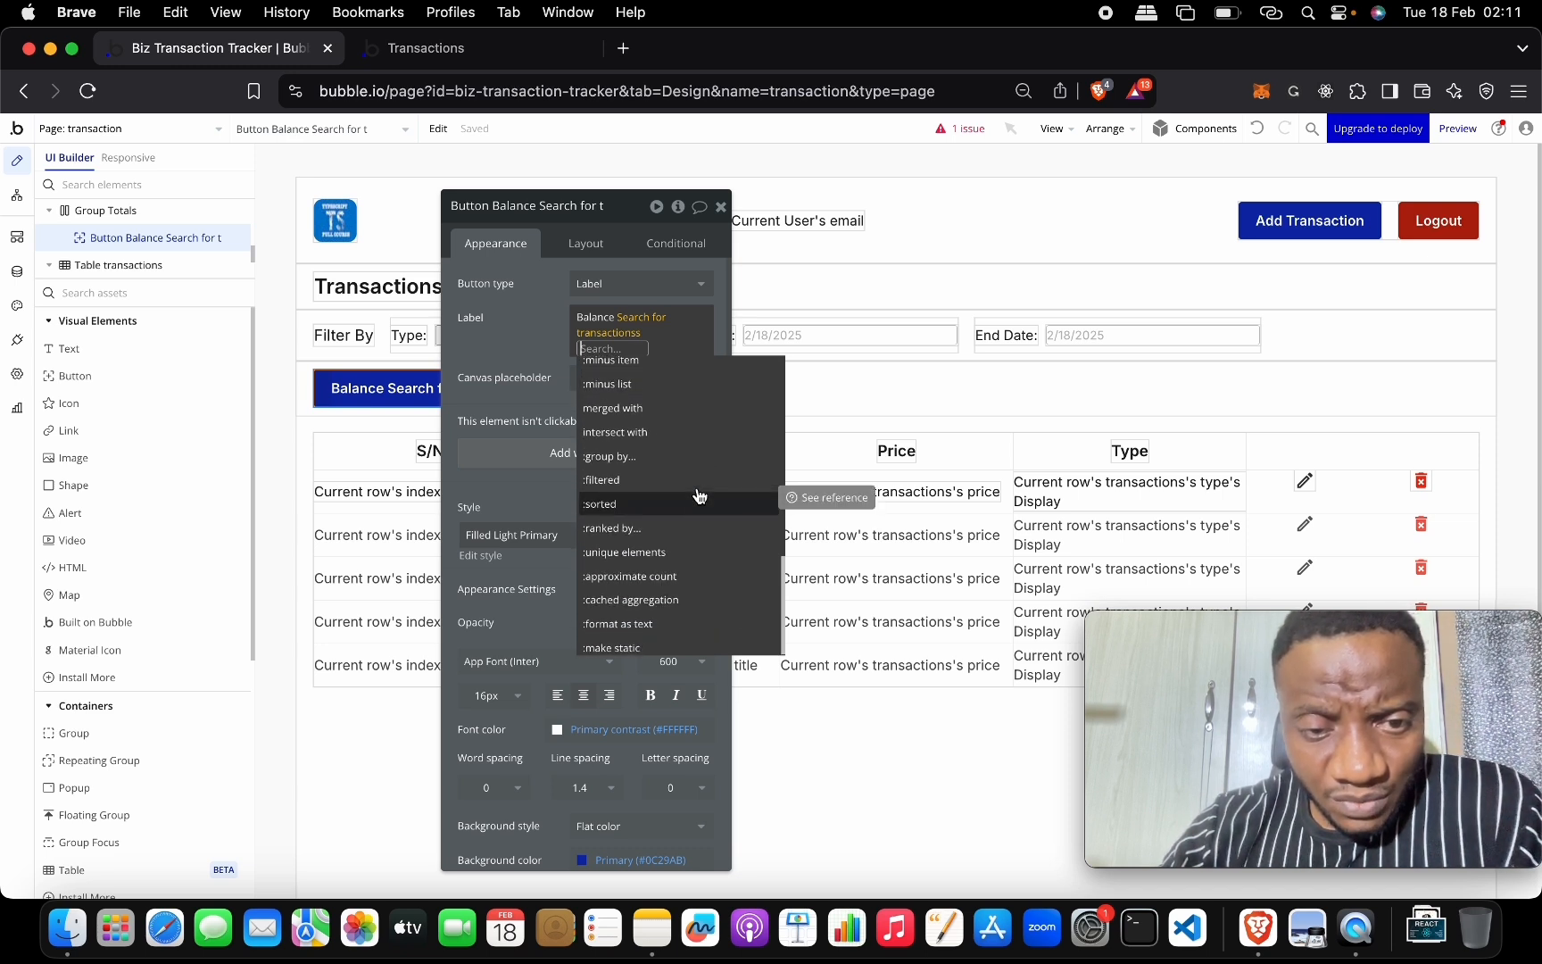
{"action": "scroll", "coordinate": [699, 496], "scroll_direction": "up", "scroll_amount": 5}
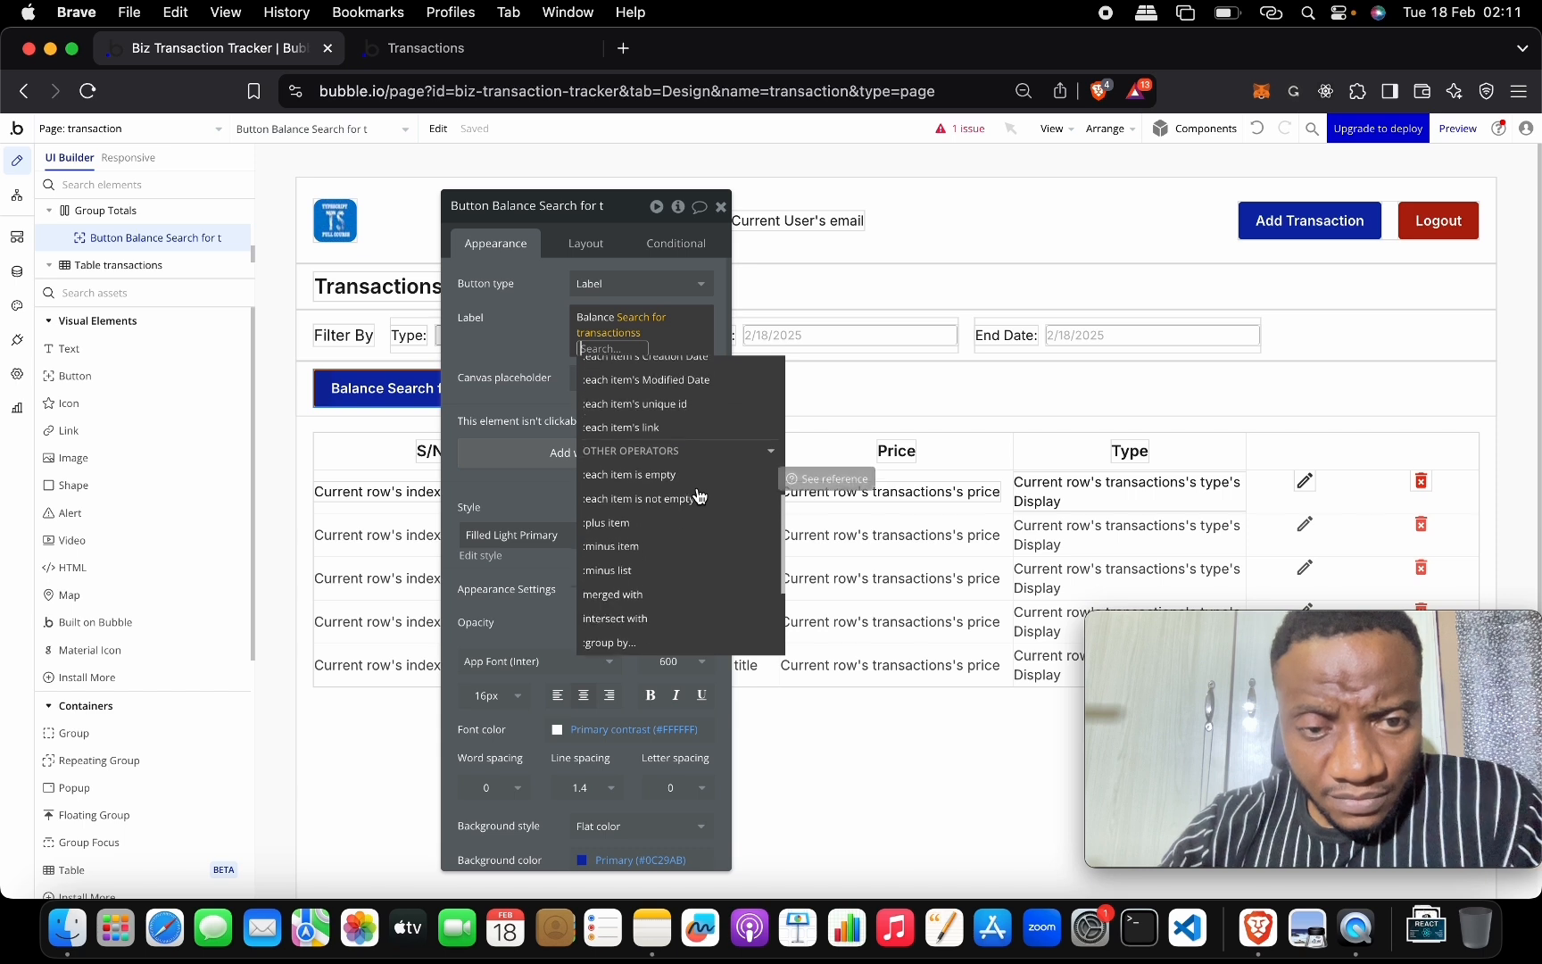
{"action": "scroll", "coordinate": [699, 496], "scroll_direction": "up", "scroll_amount": 3}
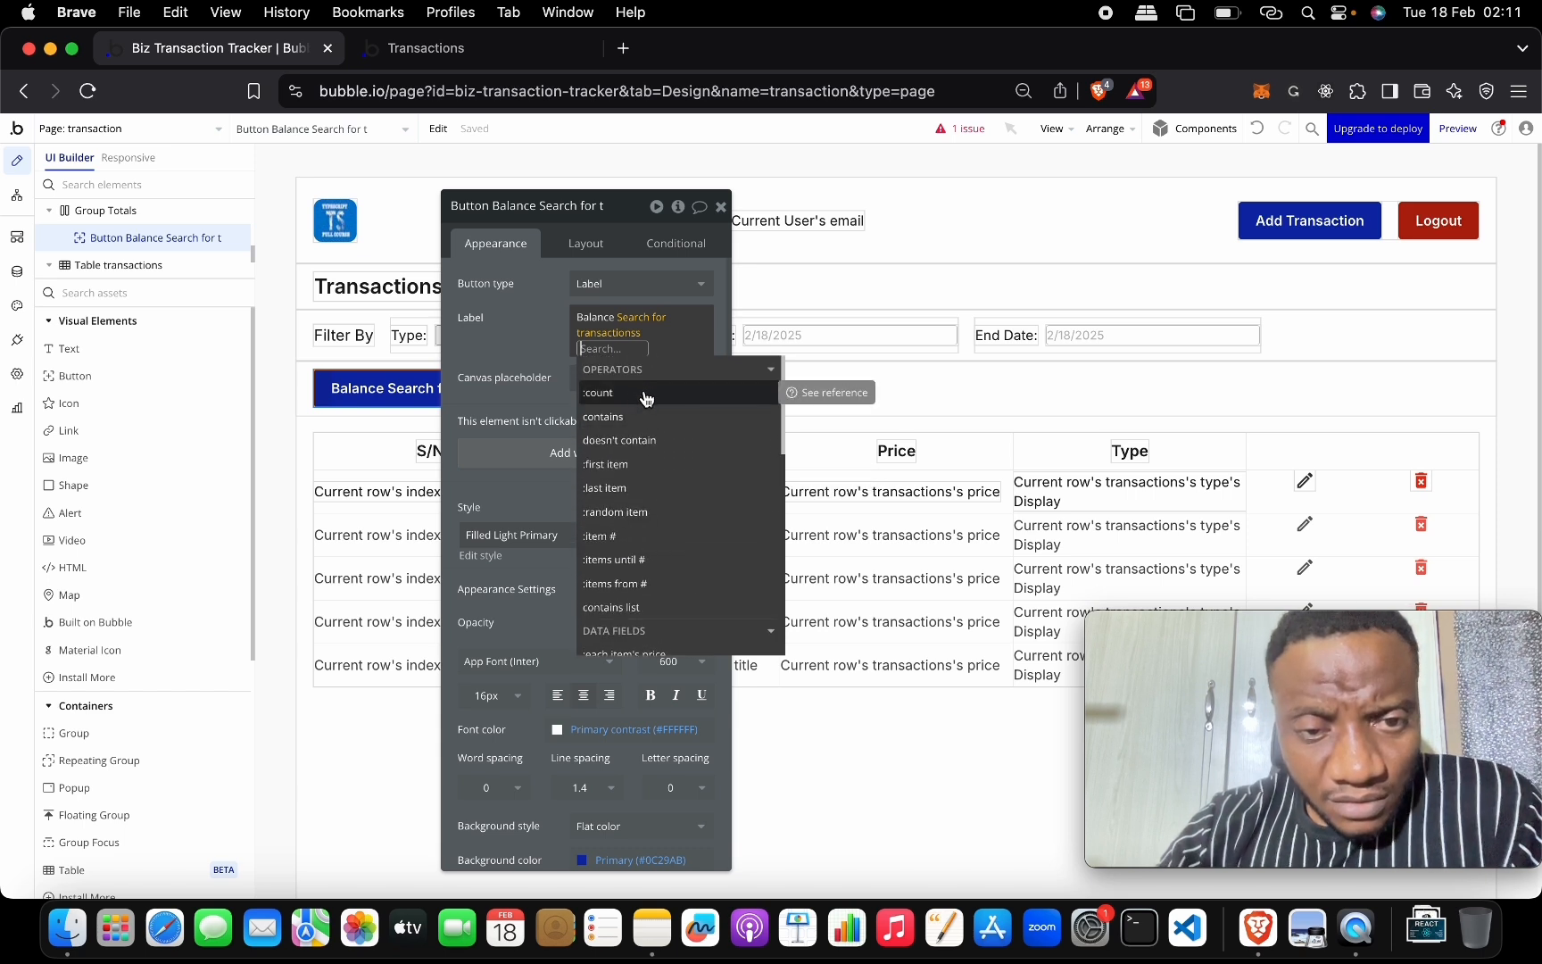
{"action": "scroll", "coordinate": [656, 507], "scroll_direction": "down", "scroll_amount": 2}
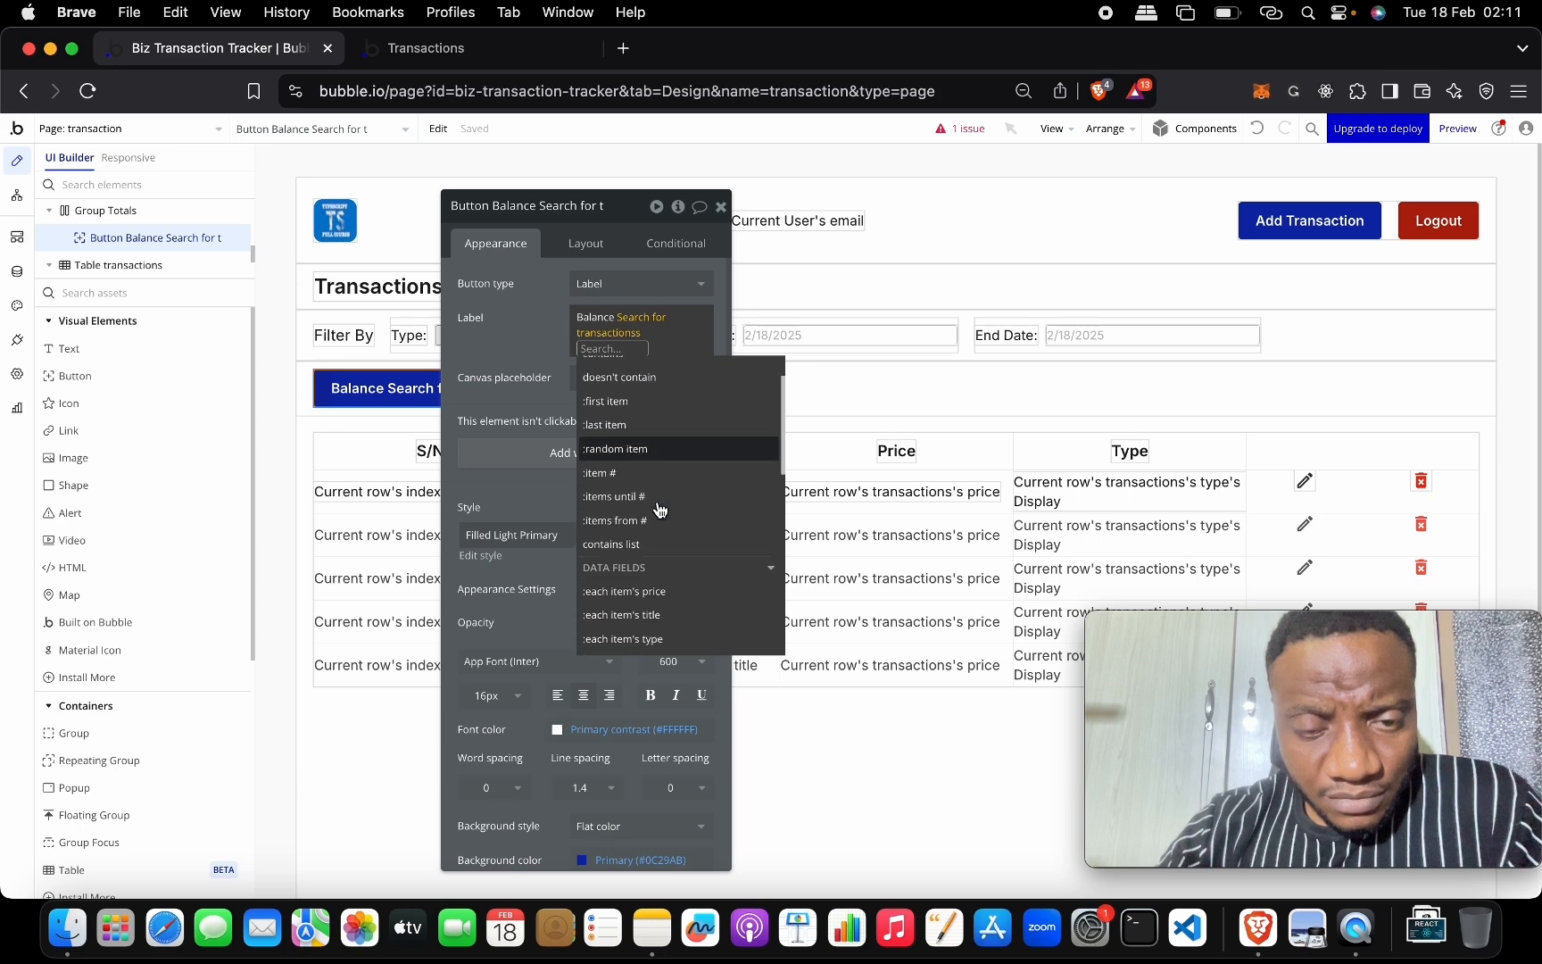
{"action": "scroll", "coordinate": [661, 508], "scroll_direction": "down", "scroll_amount": 3}
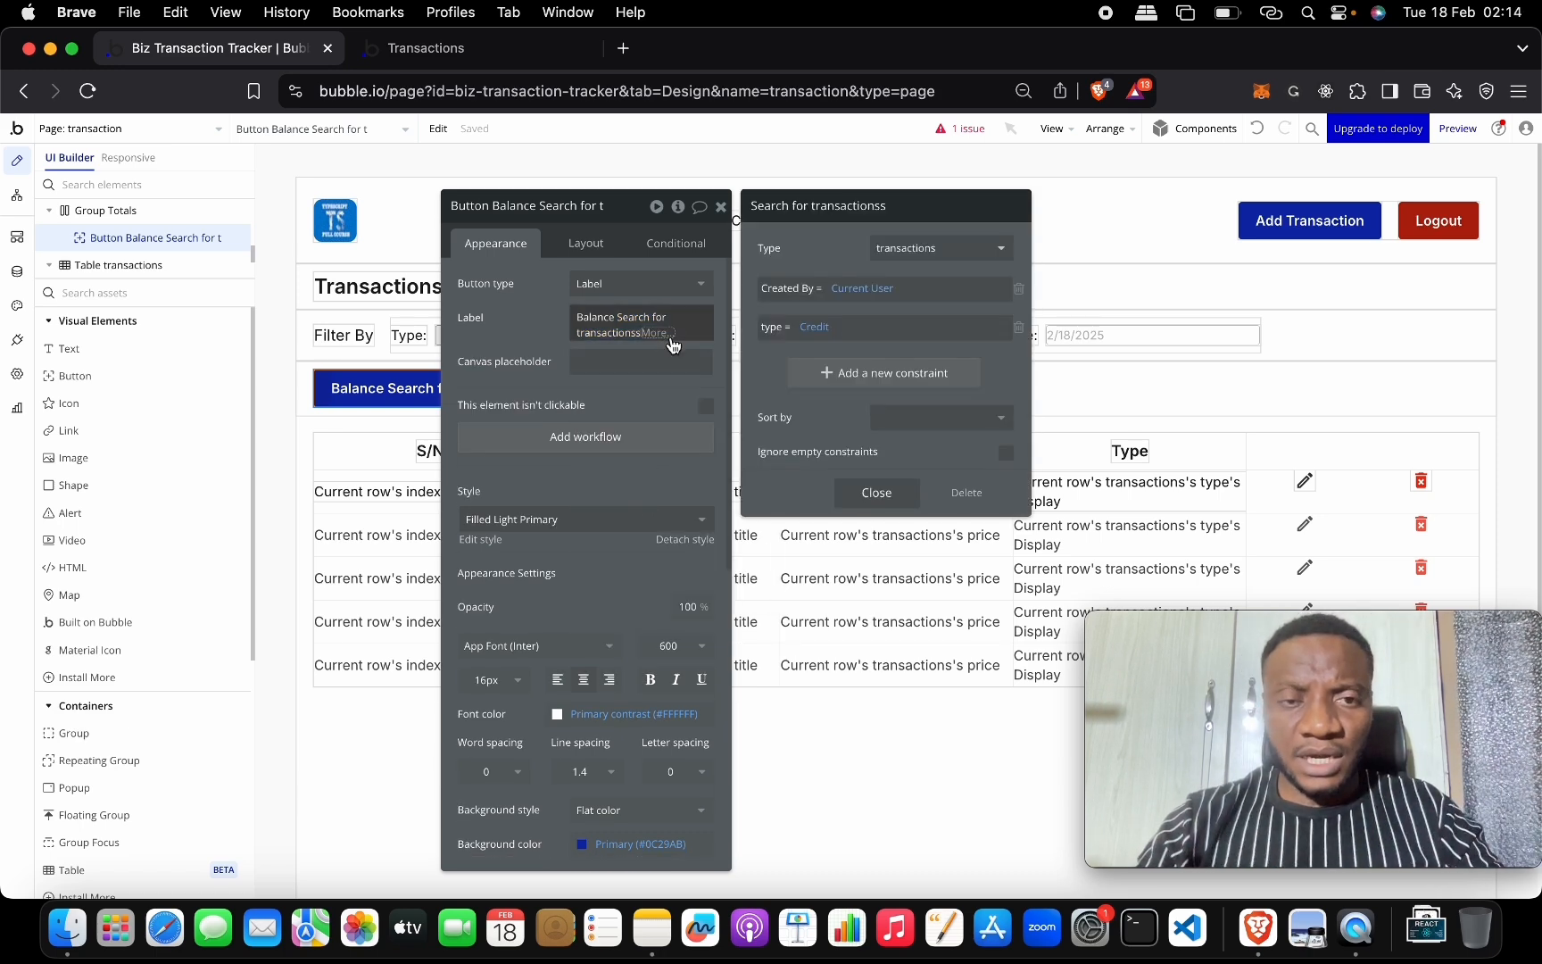
{"action": "left_click", "coordinate": [659, 334]}
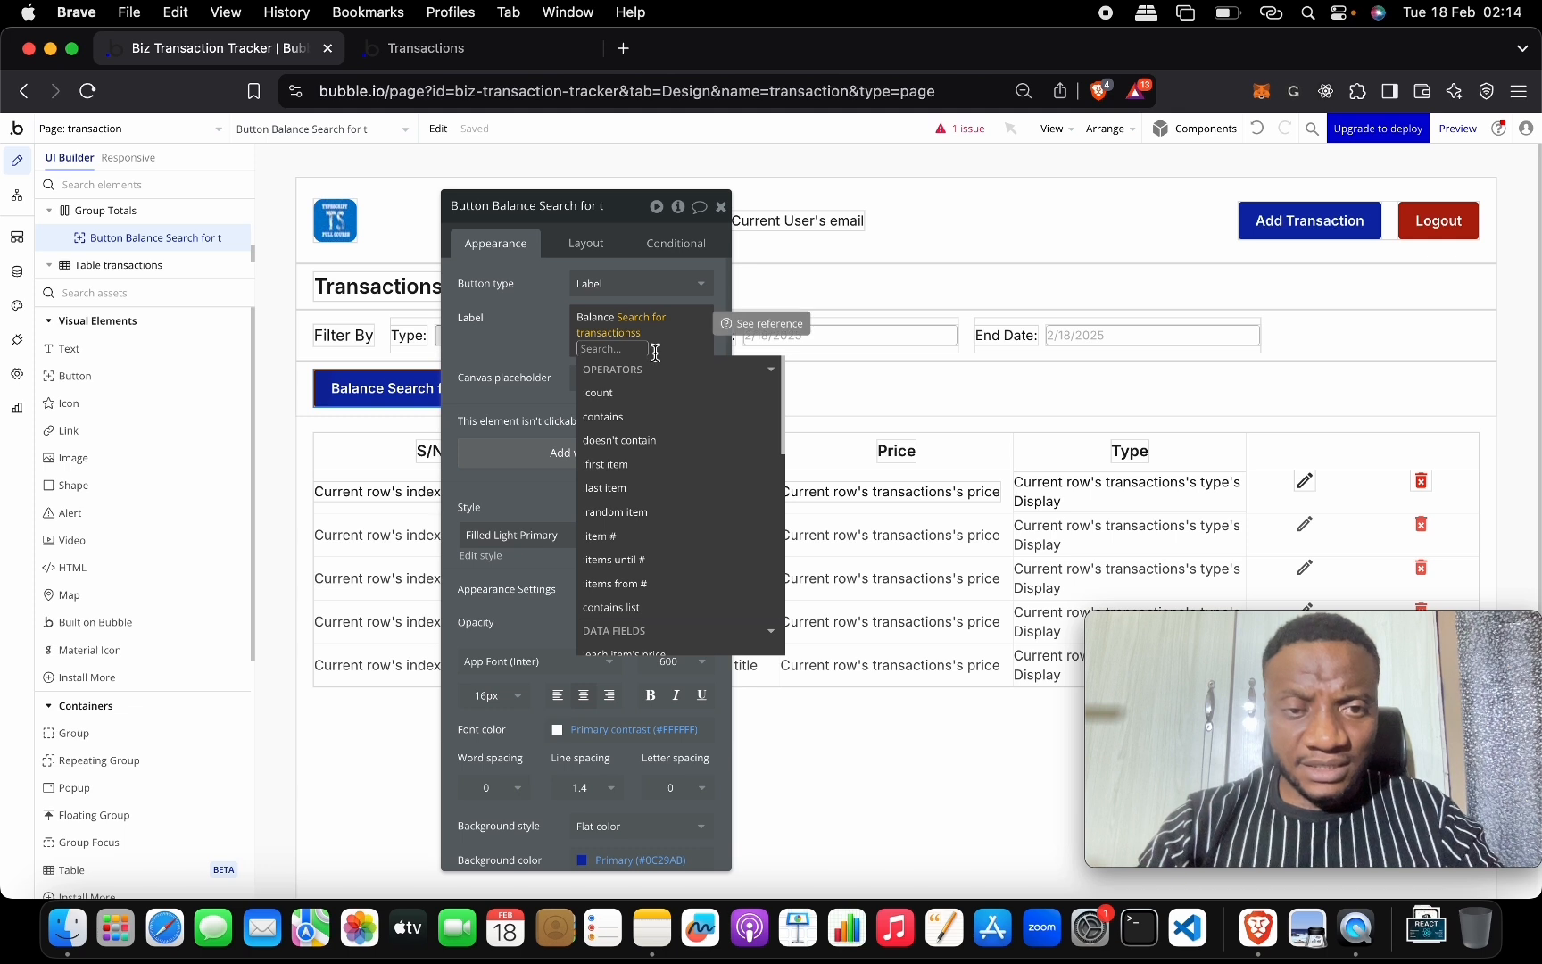
{"action": "scroll", "coordinate": [671, 509], "scroll_direction": "down", "scroll_amount": 3}
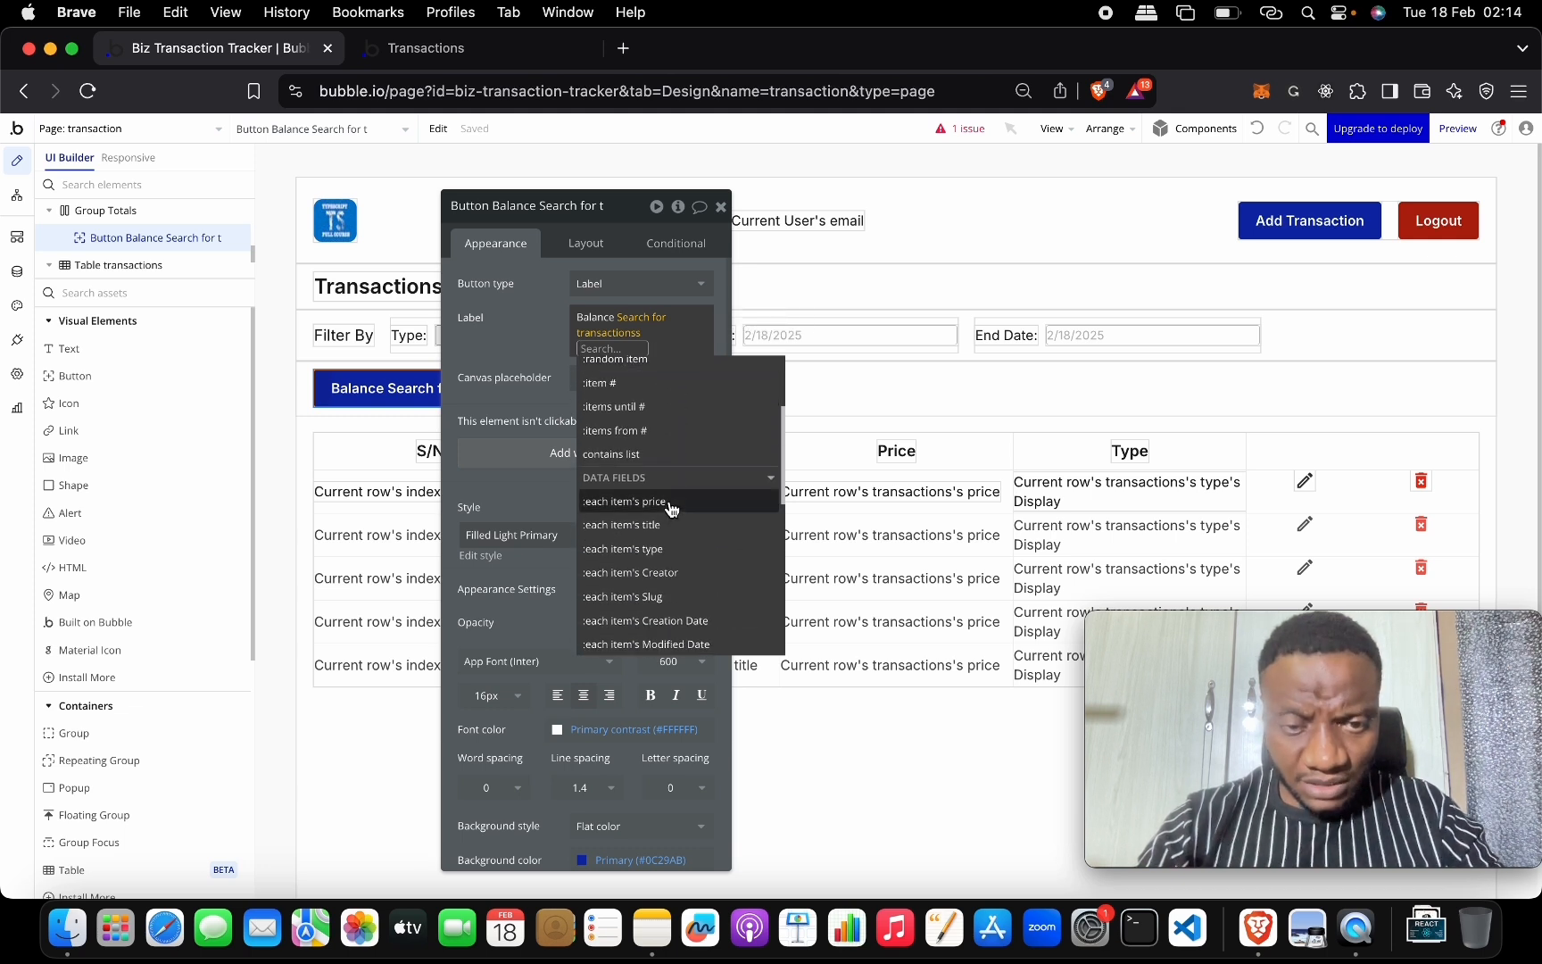
{"action": "left_click", "coordinate": [671, 507]}
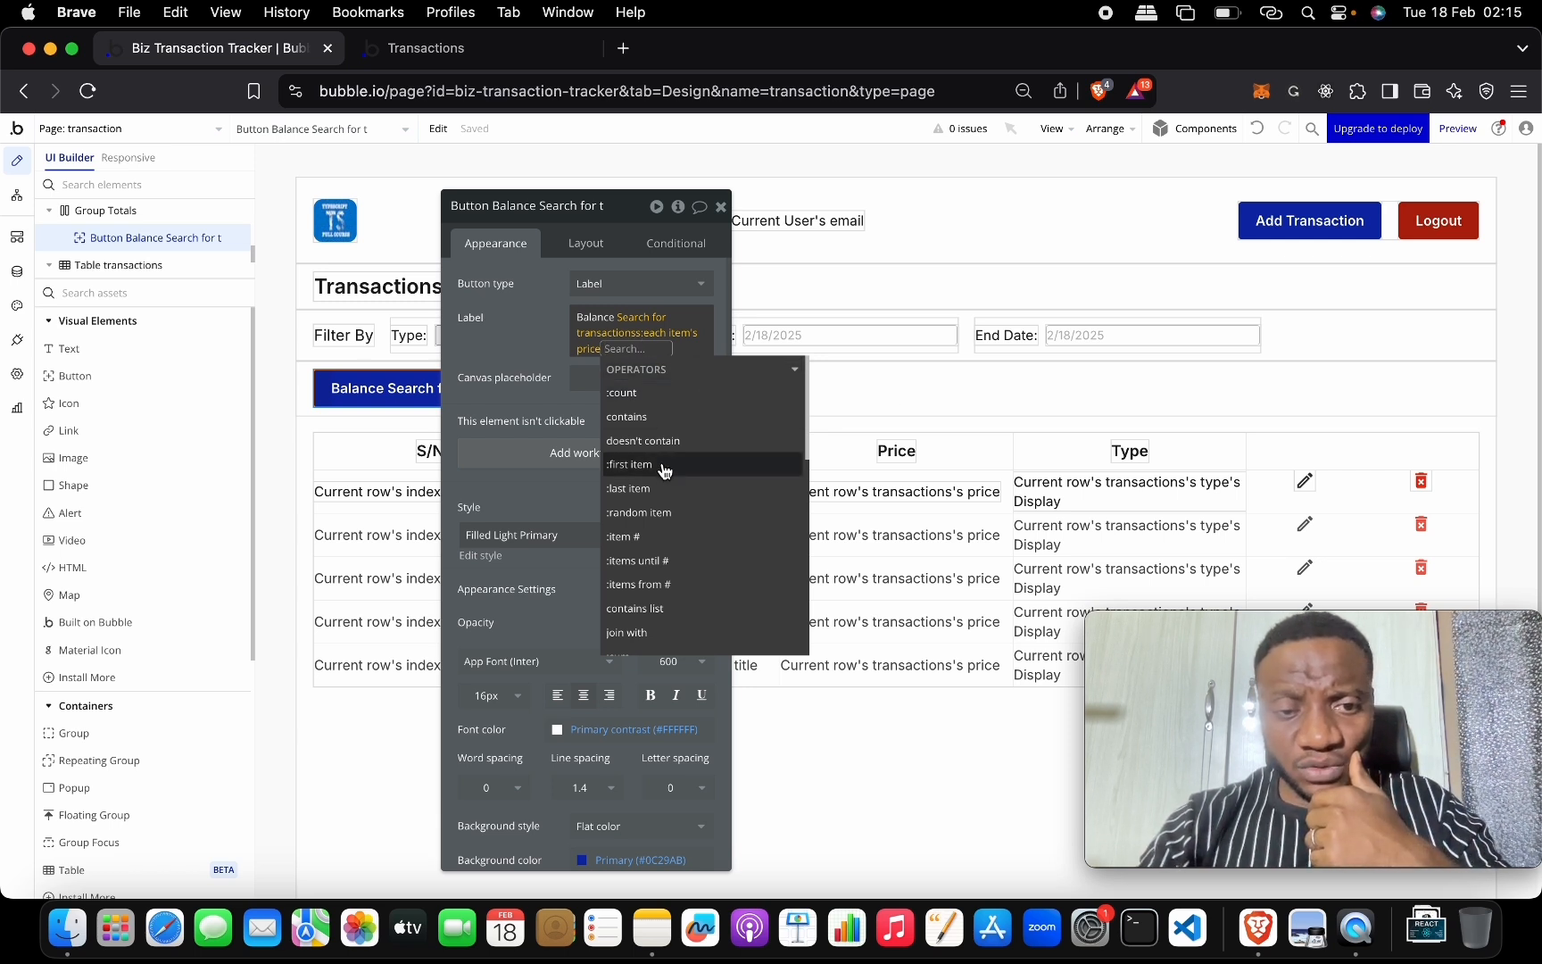
{"action": "scroll", "coordinate": [687, 554], "scroll_direction": "down", "scroll_amount": 5}
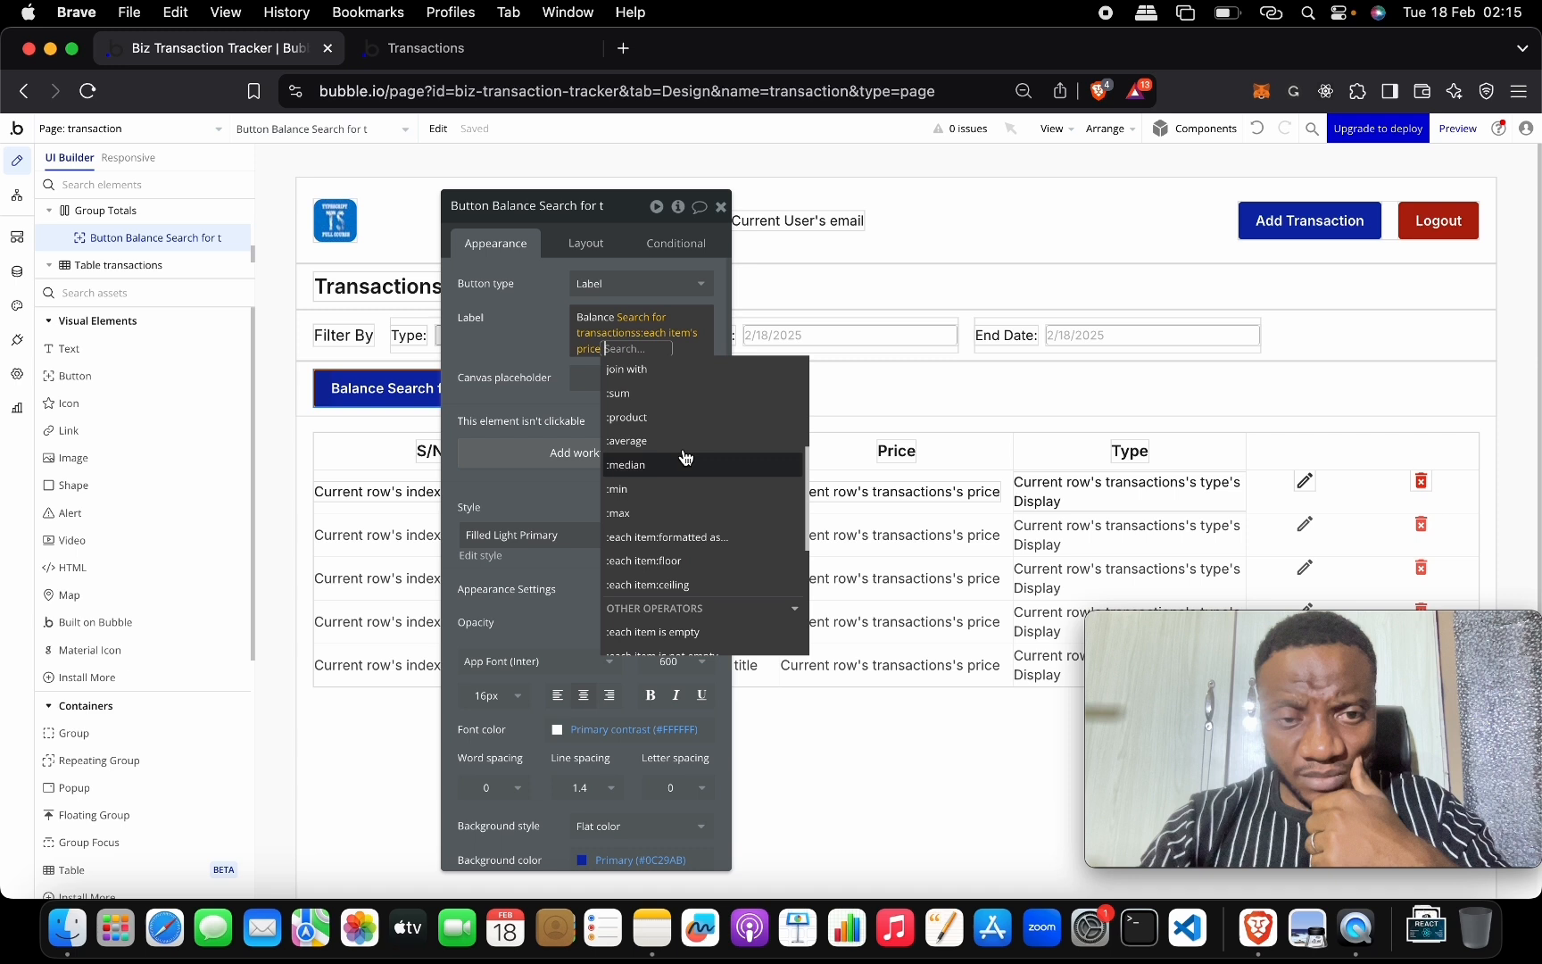
{"action": "left_click", "coordinate": [682, 393]}
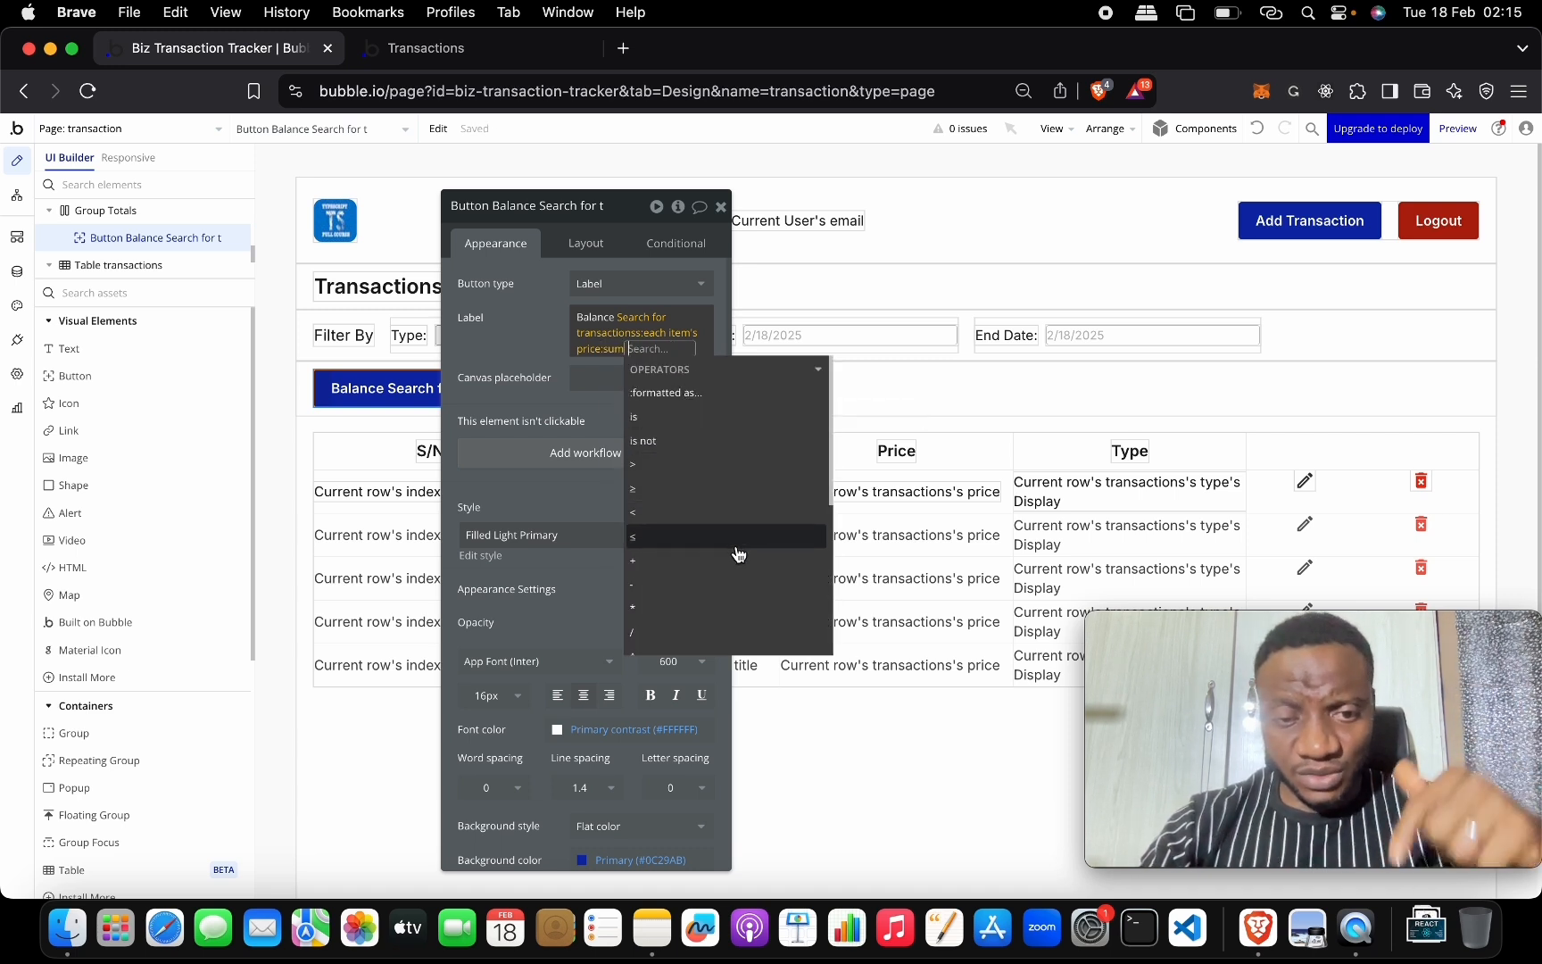
Subtract a new transactions search constrained to type = Debit from the price sum.
{"action": "scroll", "coordinate": [743, 568], "scroll_direction": "down", "scroll_amount": 2}
{"action": "scroll", "coordinate": [748, 563], "scroll_direction": "down", "scroll_amount": 1}
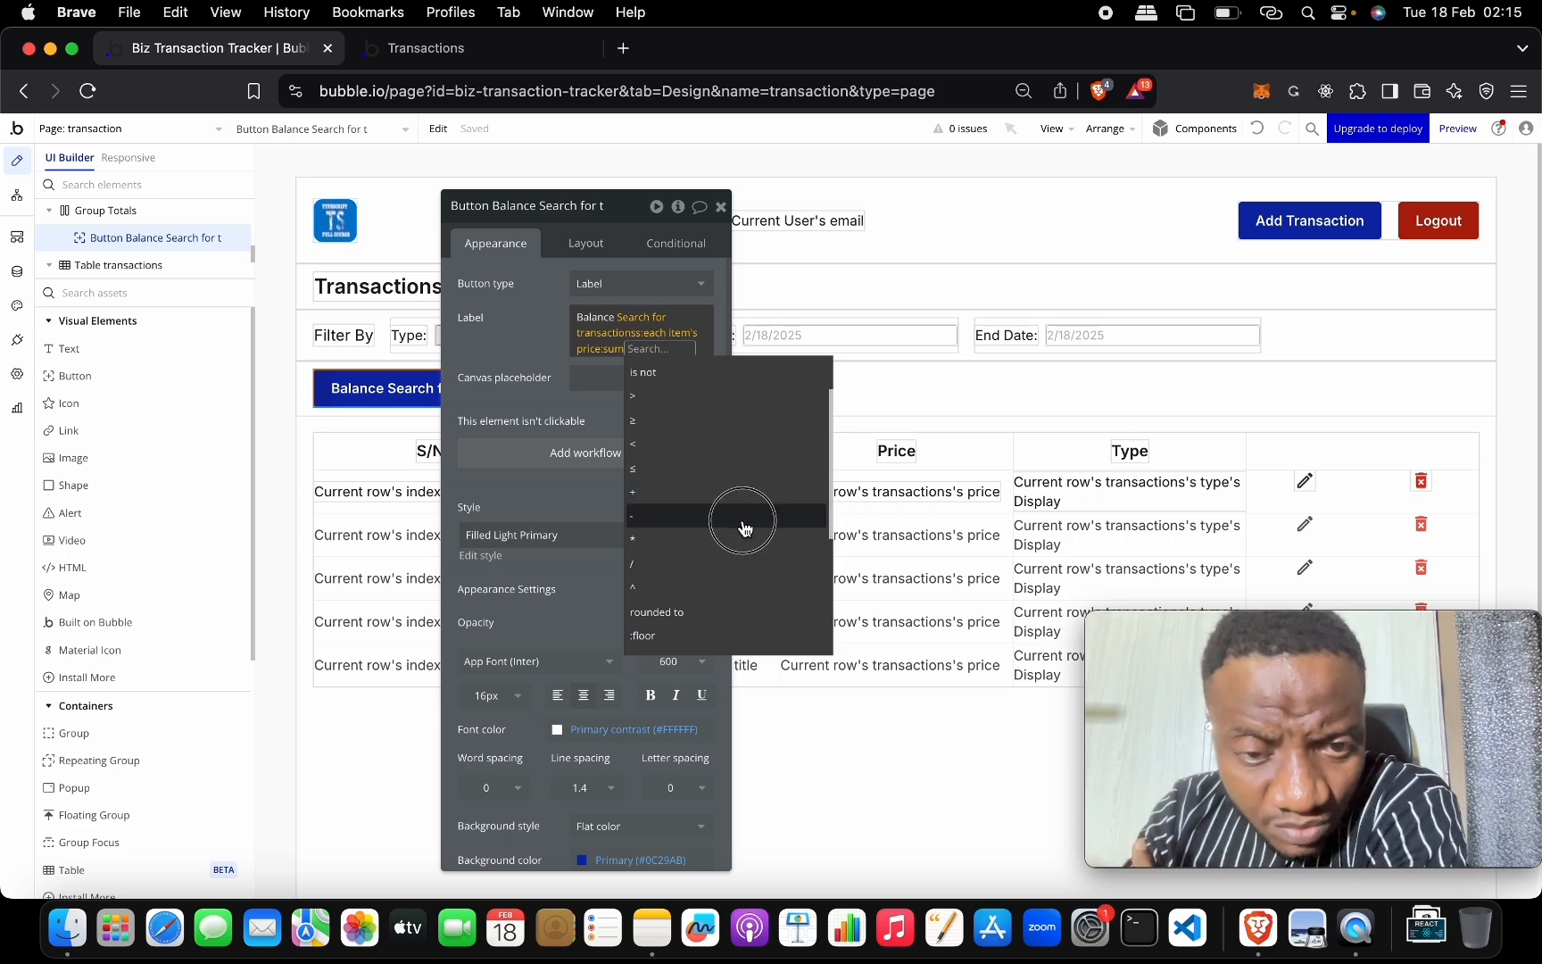
{"action": "left_click", "coordinate": [742, 522]}
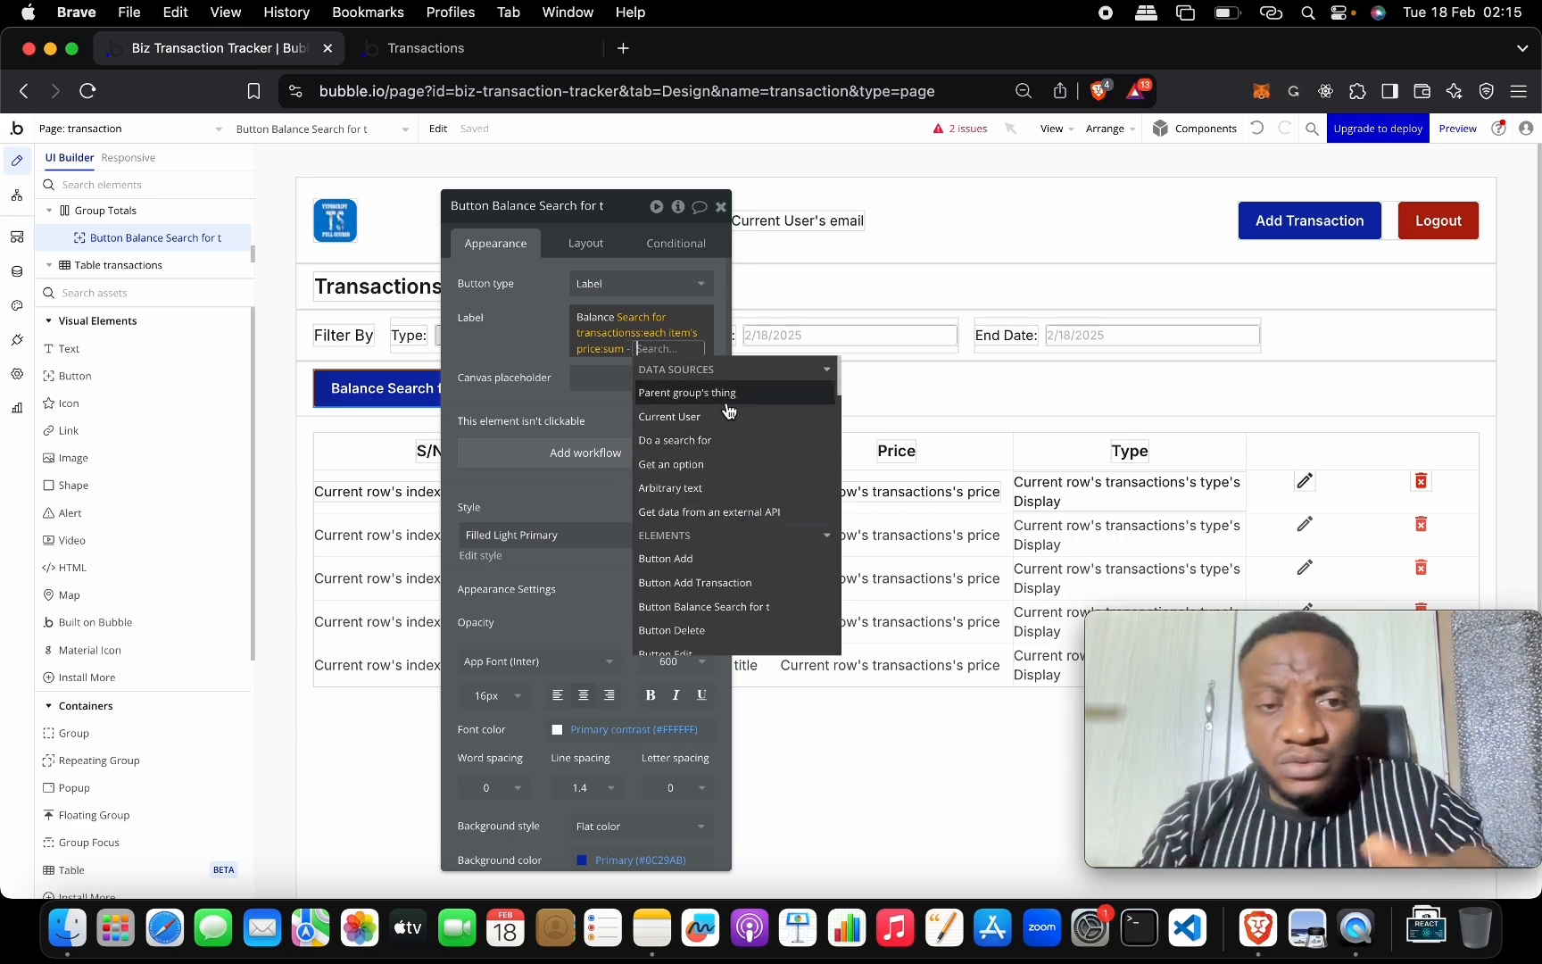
{"action": "left_click", "coordinate": [734, 441]}
{"action": "left_click", "coordinate": [942, 248]}
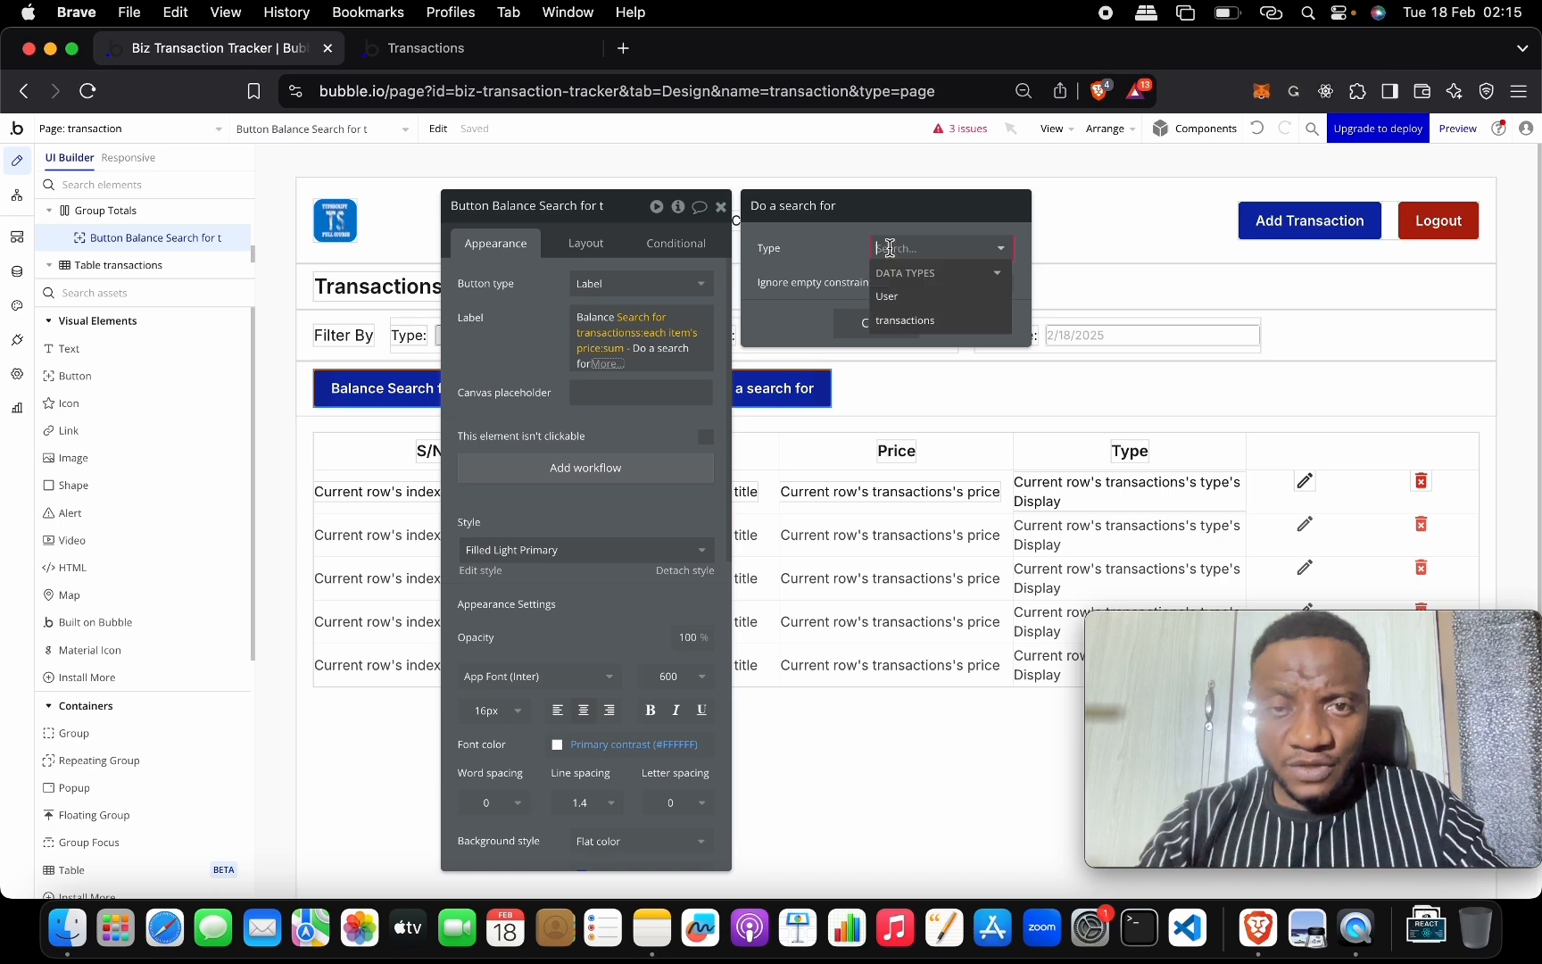
{"action": "left_click", "coordinate": [910, 323]}
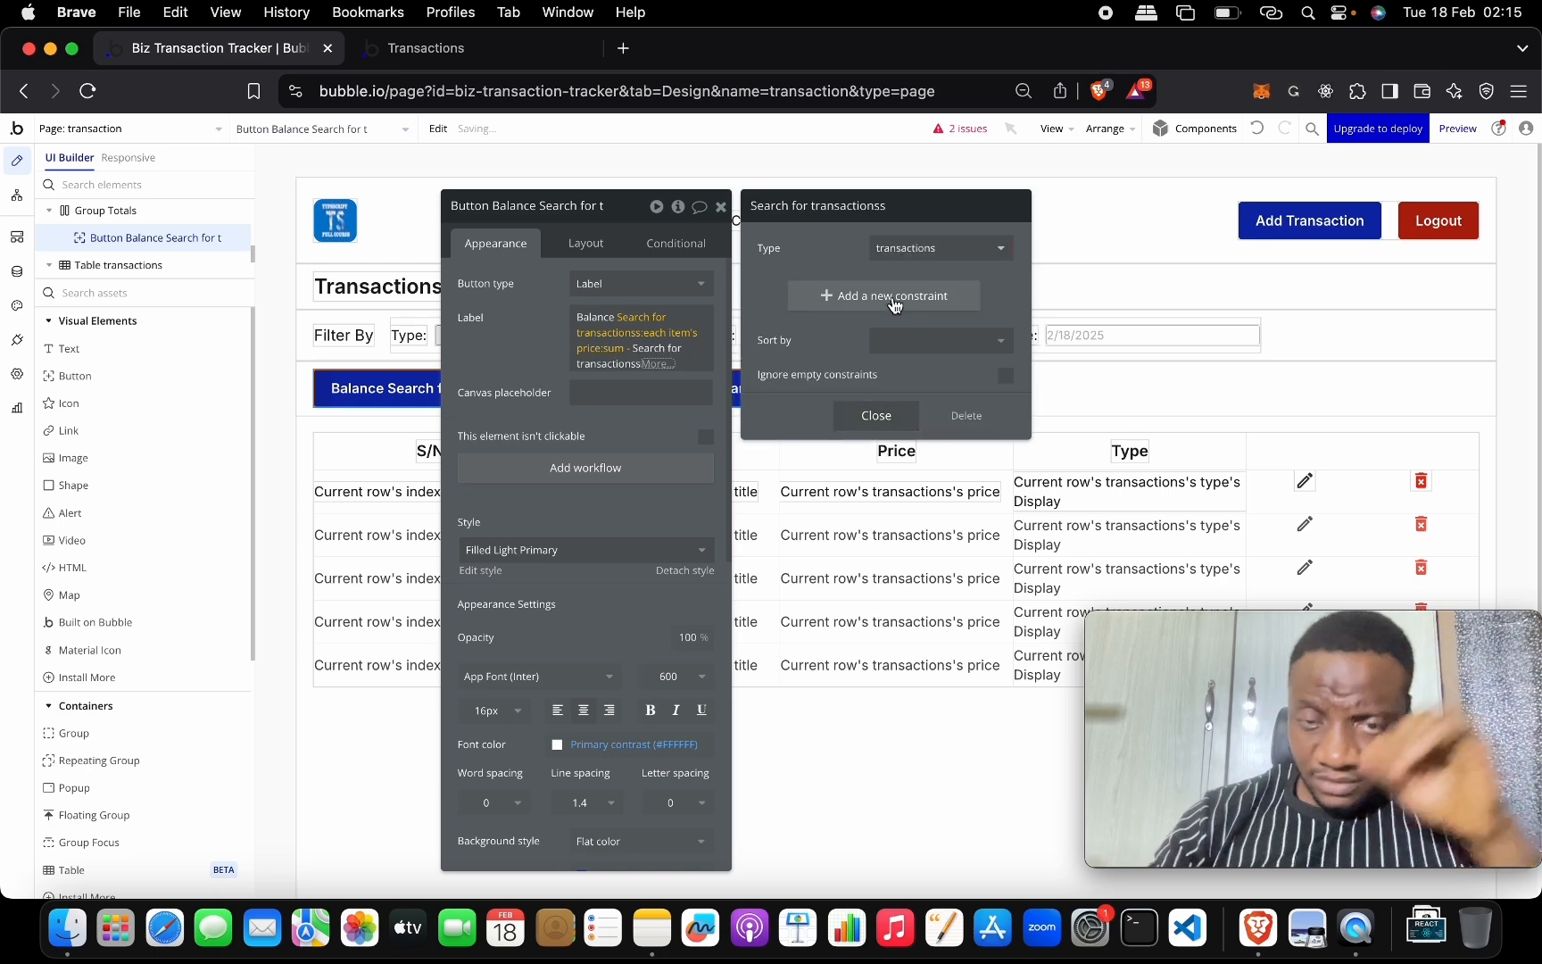
{"action": "left_click", "coordinate": [893, 301]}
{"action": "left_click", "coordinate": [781, 291]}
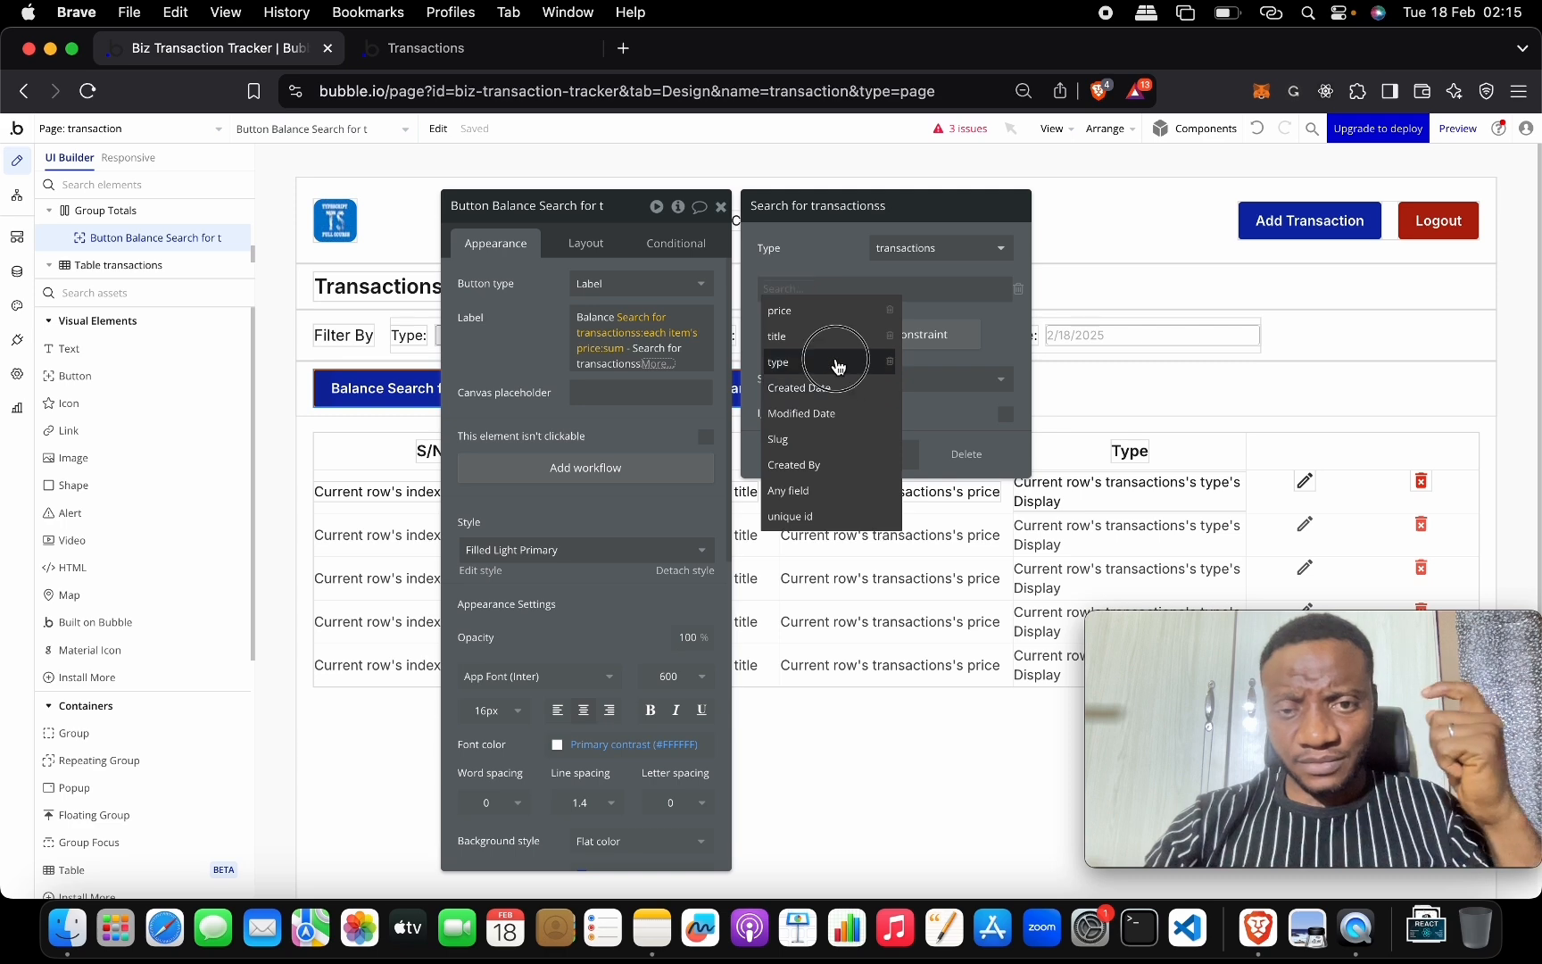
{"action": "left_click", "coordinate": [807, 361]}
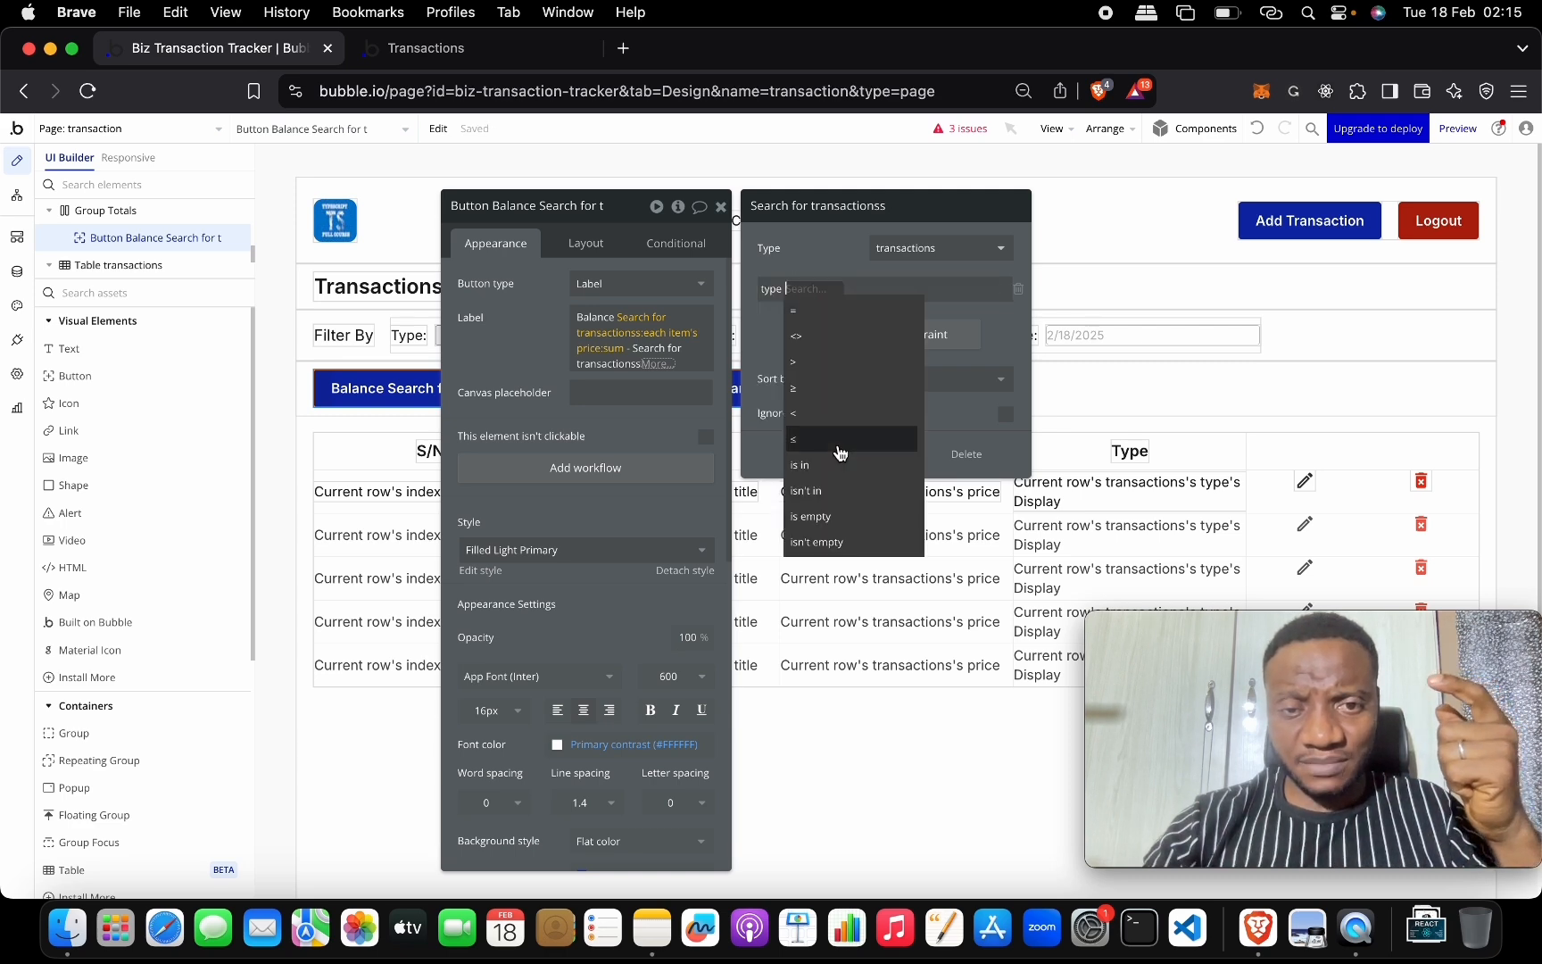
{"action": "left_click", "coordinate": [815, 311]}
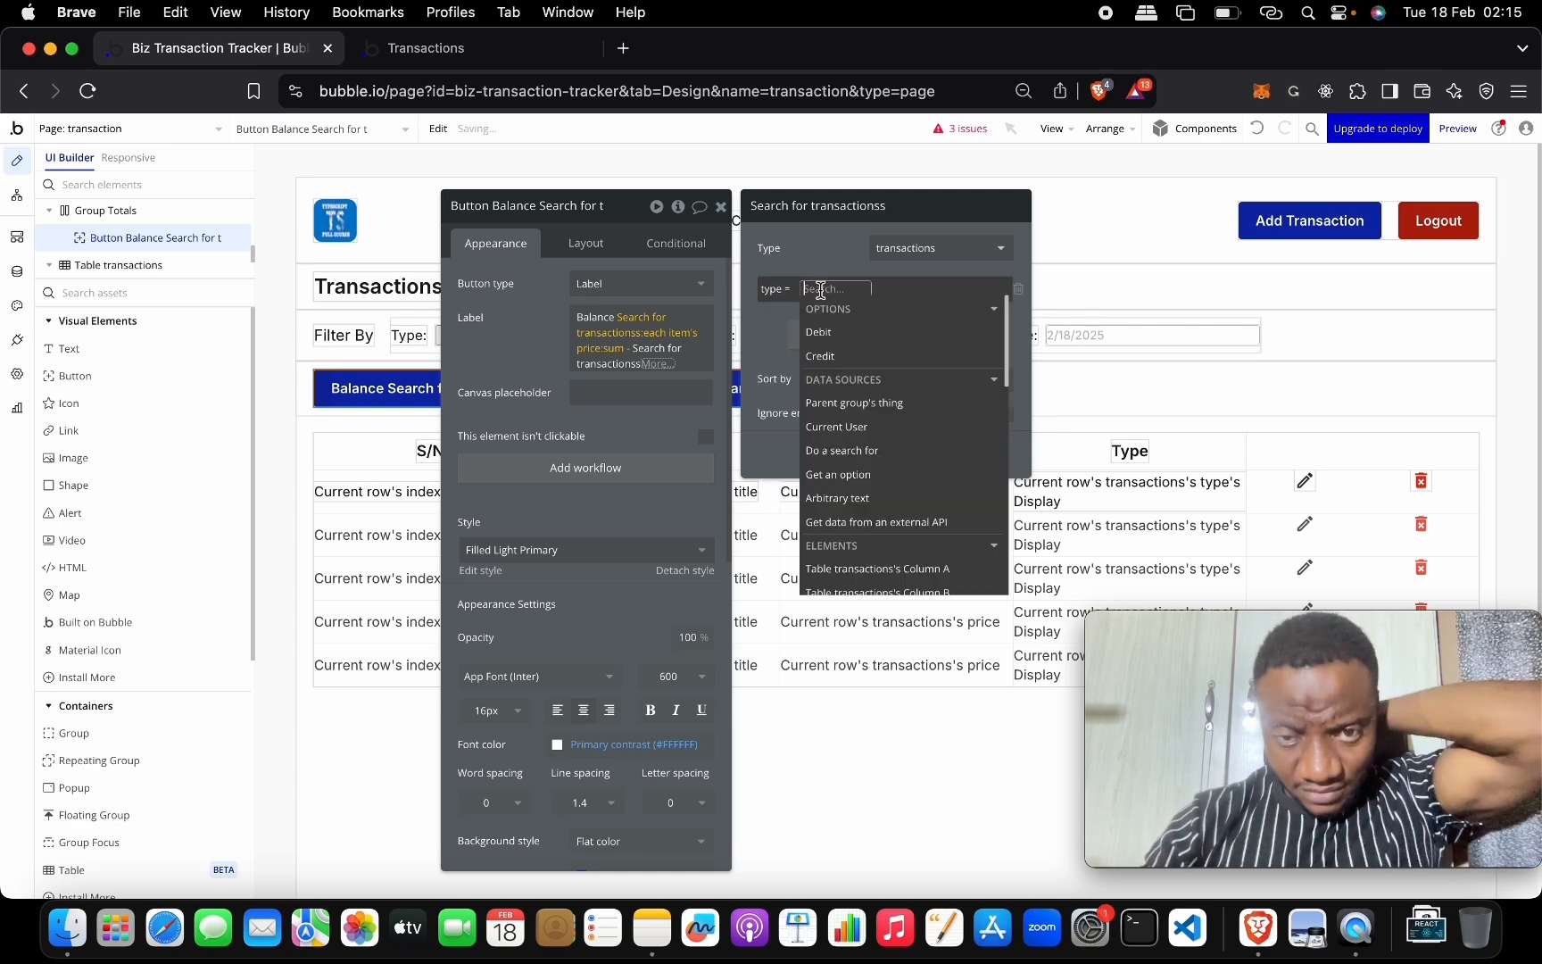
{"action": "left_click", "coordinate": [818, 331]}
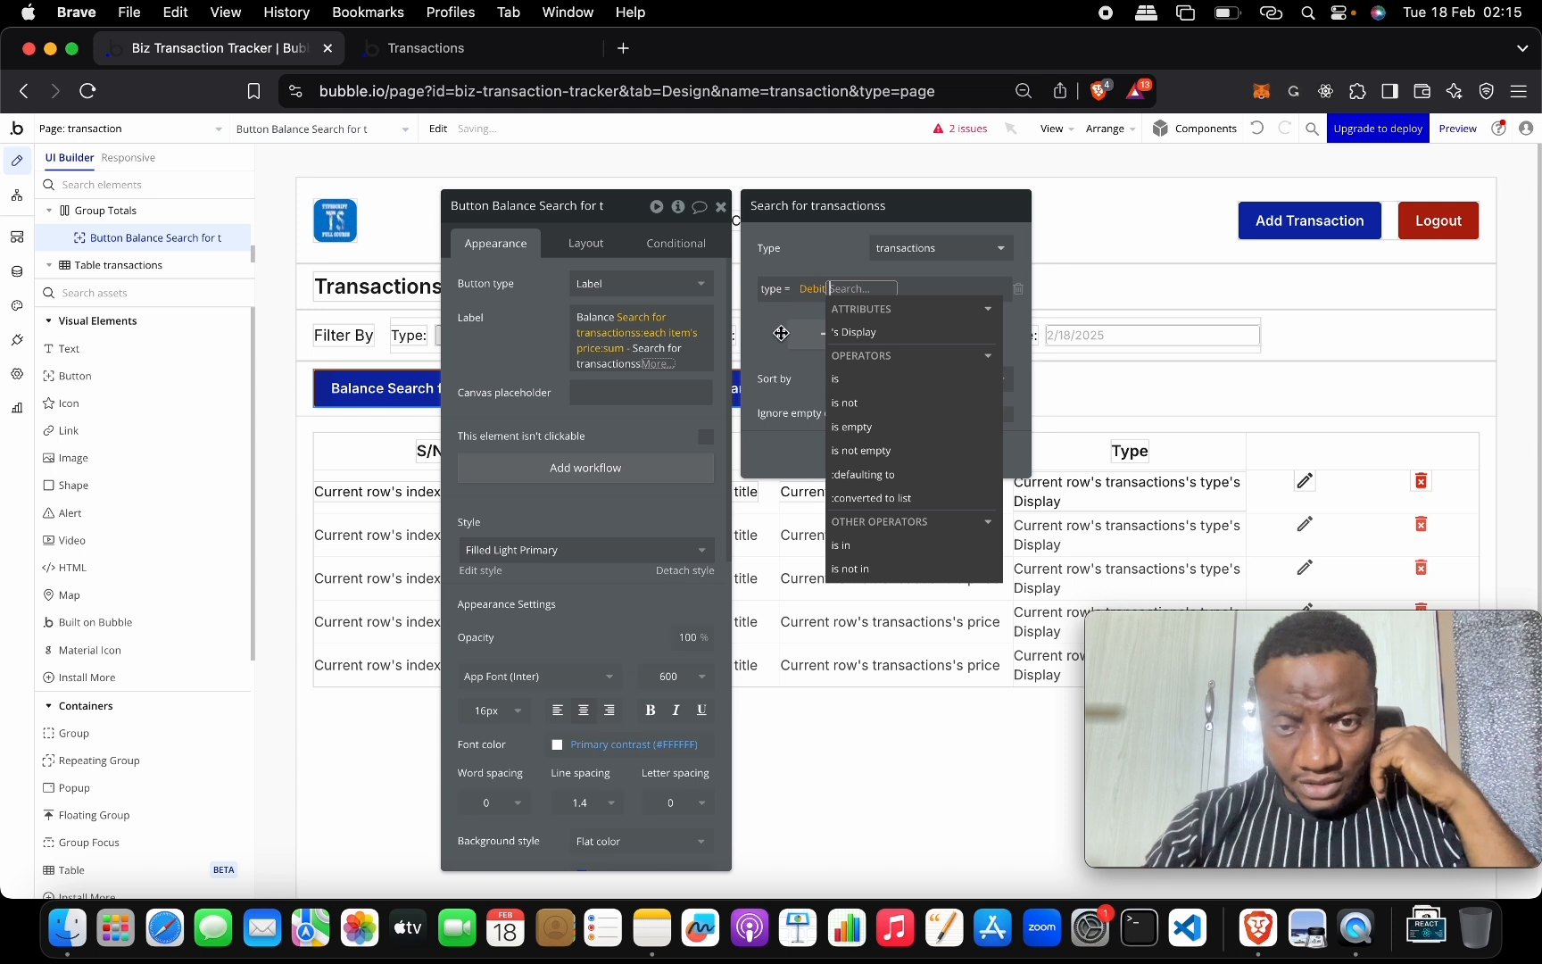
{"action": "left_click", "coordinate": [844, 332]}
{"action": "left_click", "coordinate": [762, 325]}
{"action": "left_click", "coordinate": [852, 289]}
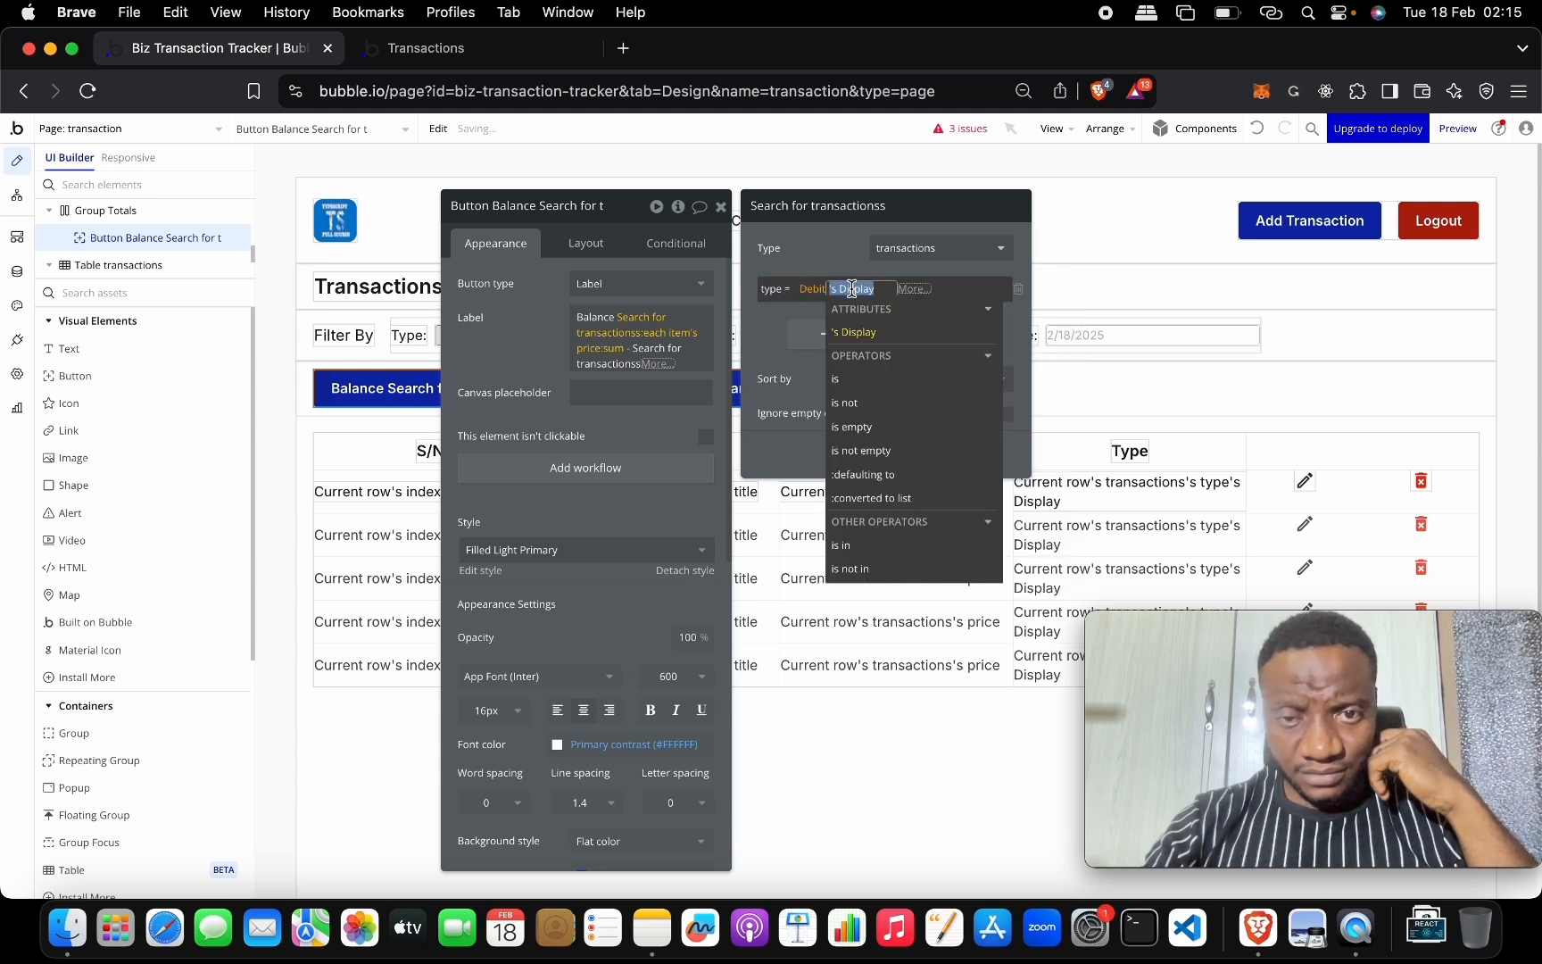
{"action": "key", "text": "BackSpace"}
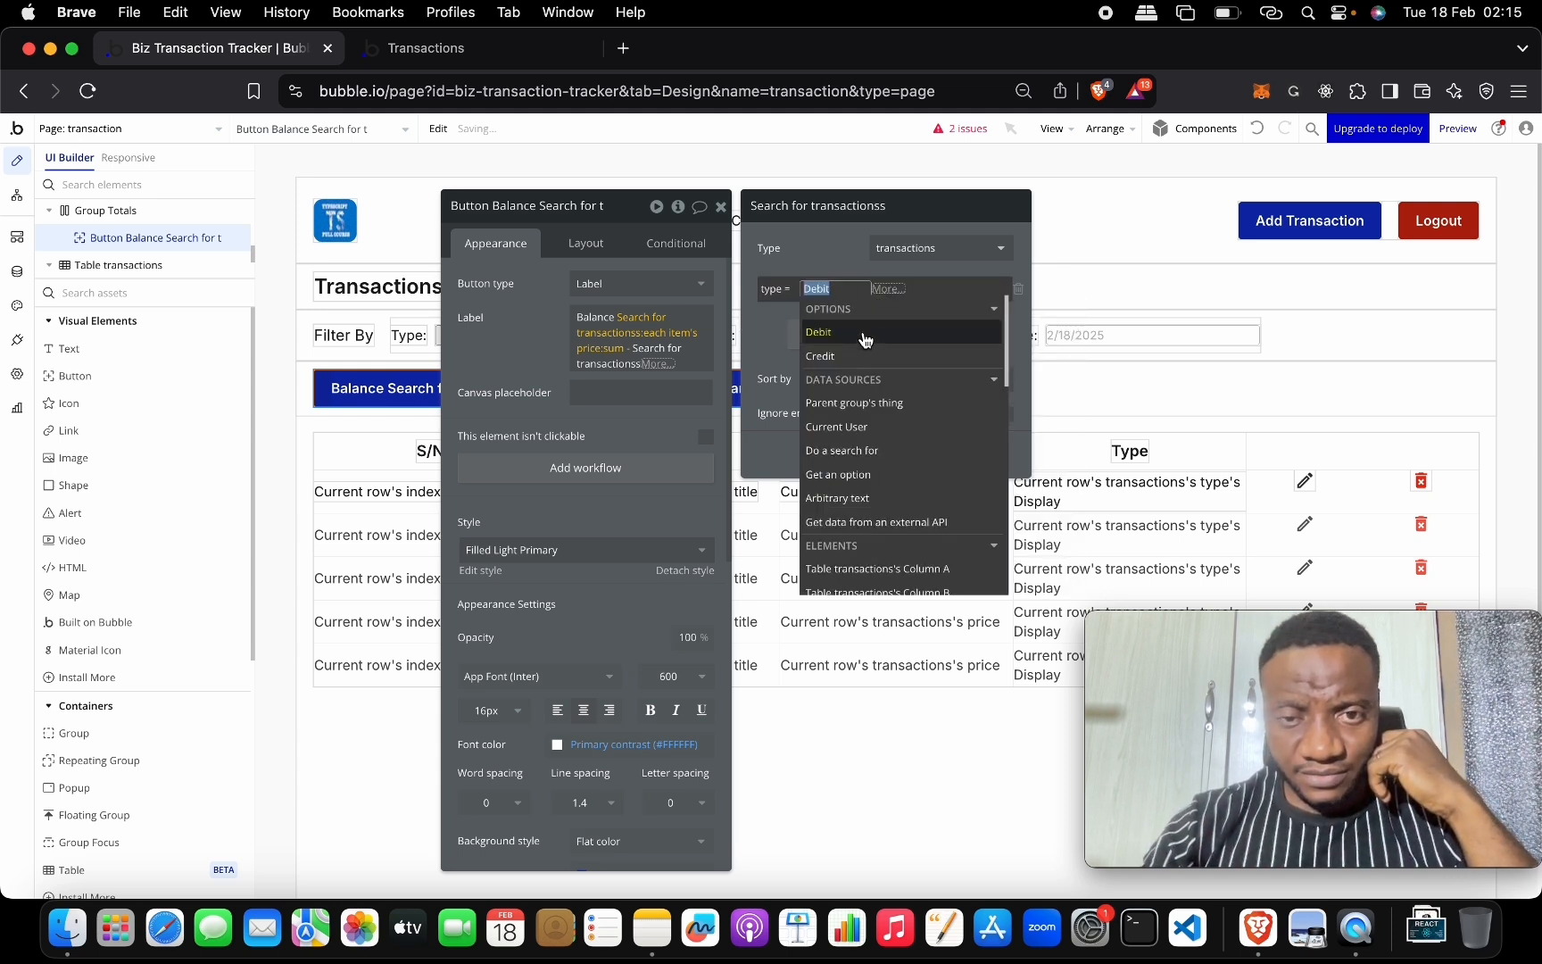
{"action": "left_click", "coordinate": [808, 337]}
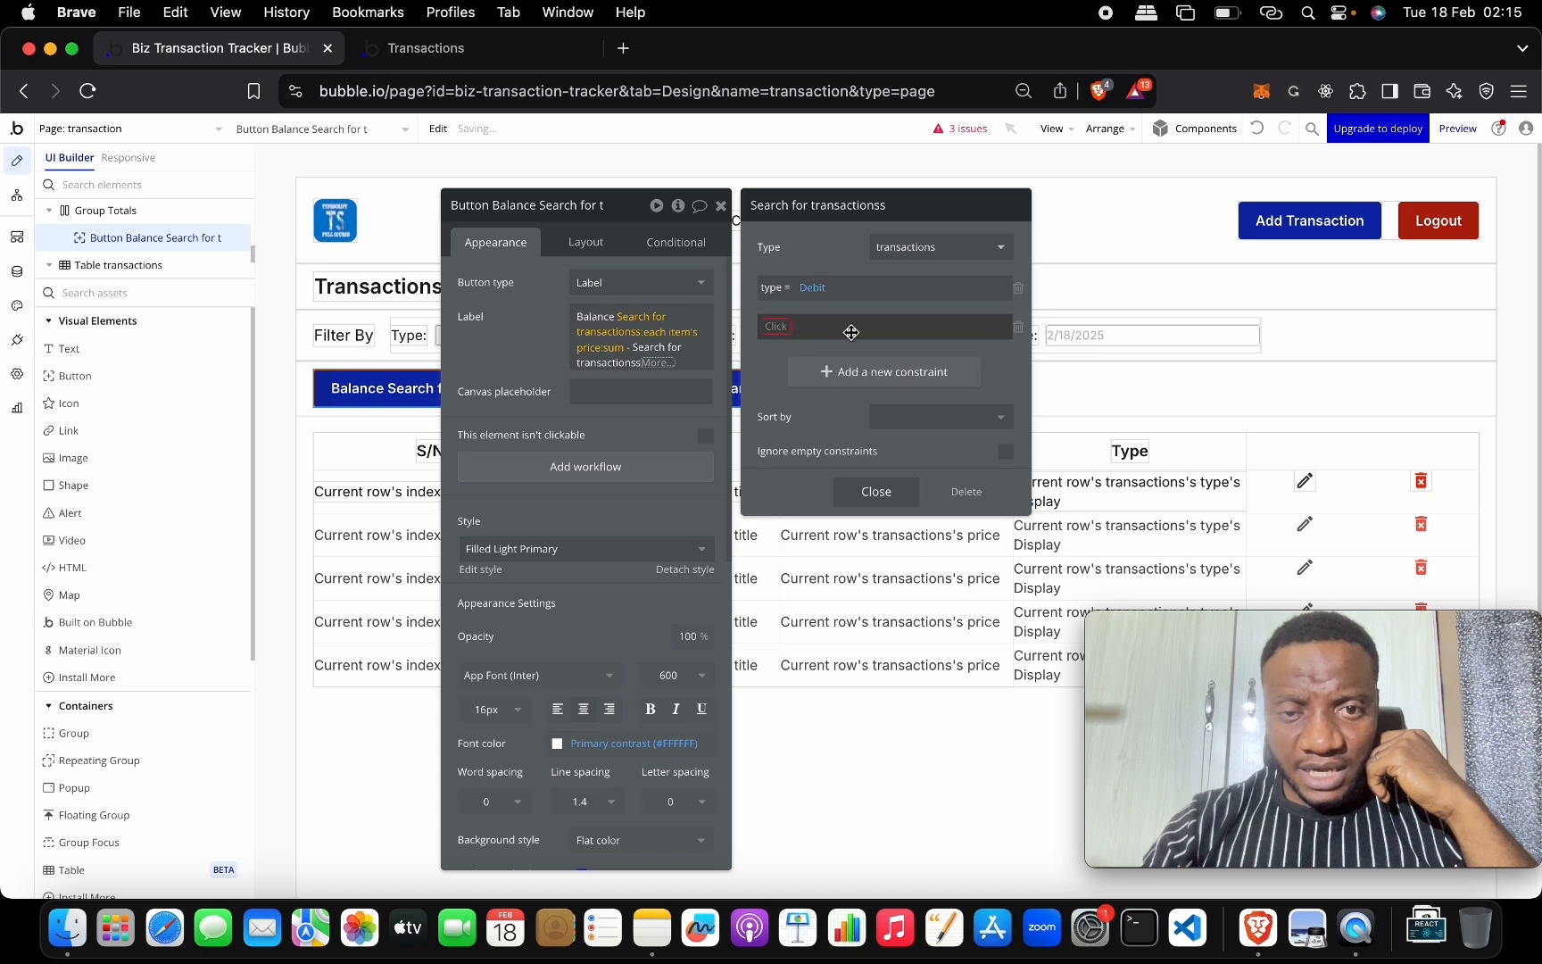
Add a Created By = Current User constraint to the Debit search.
{"action": "left_click", "coordinate": [781, 327]}
{"action": "type", "text": "cre"}
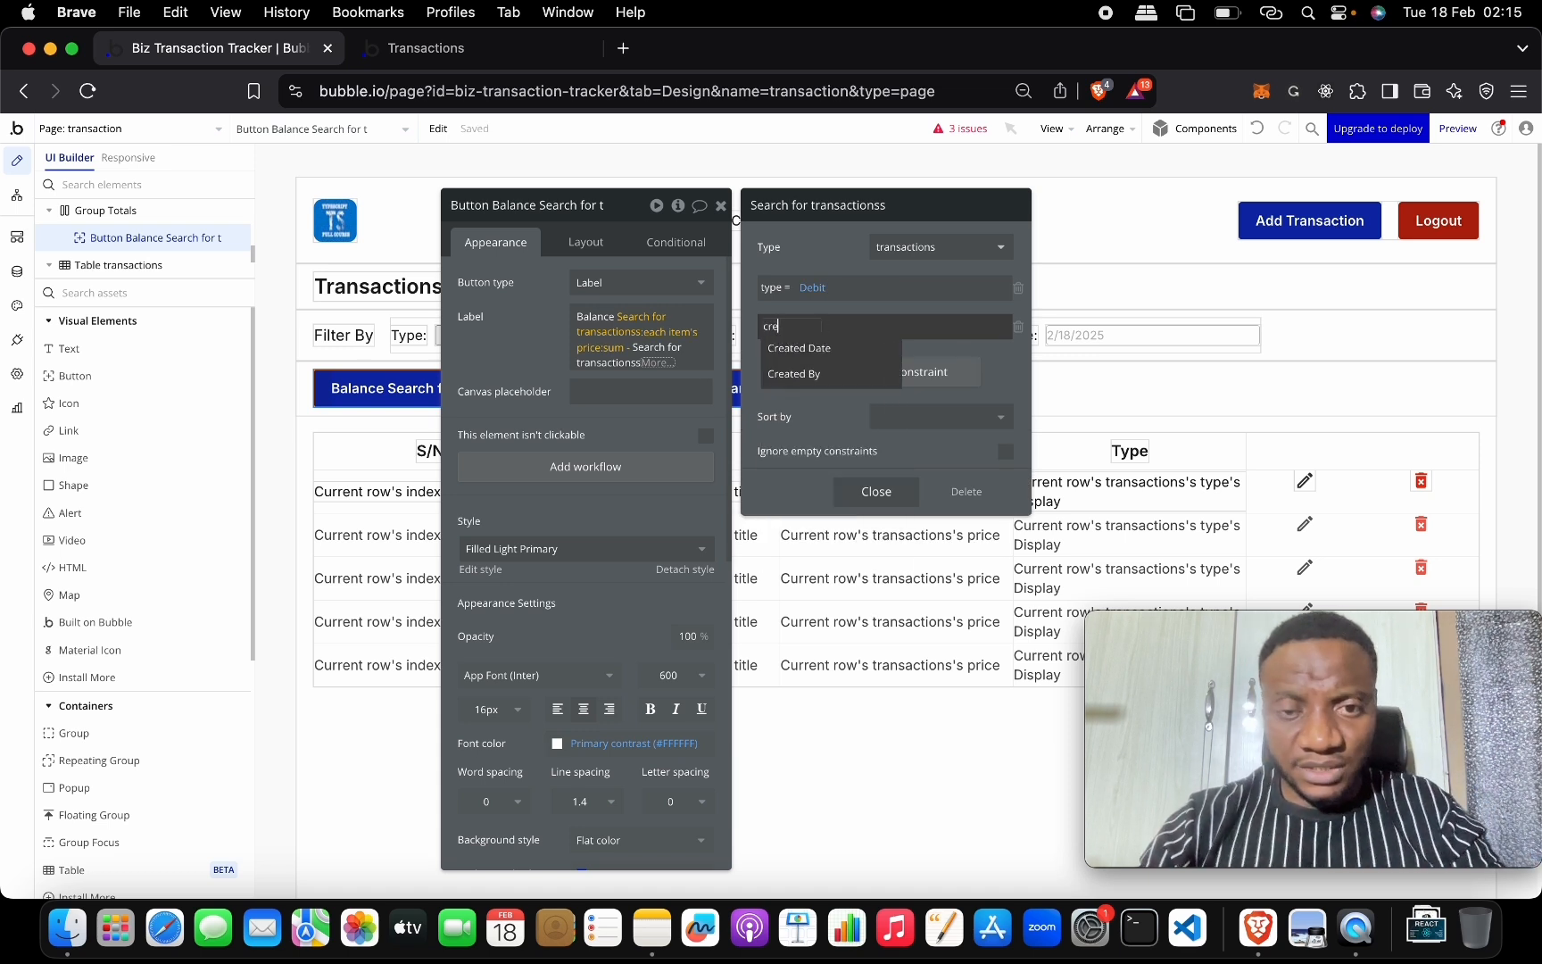
{"action": "left_click", "coordinate": [855, 375]}
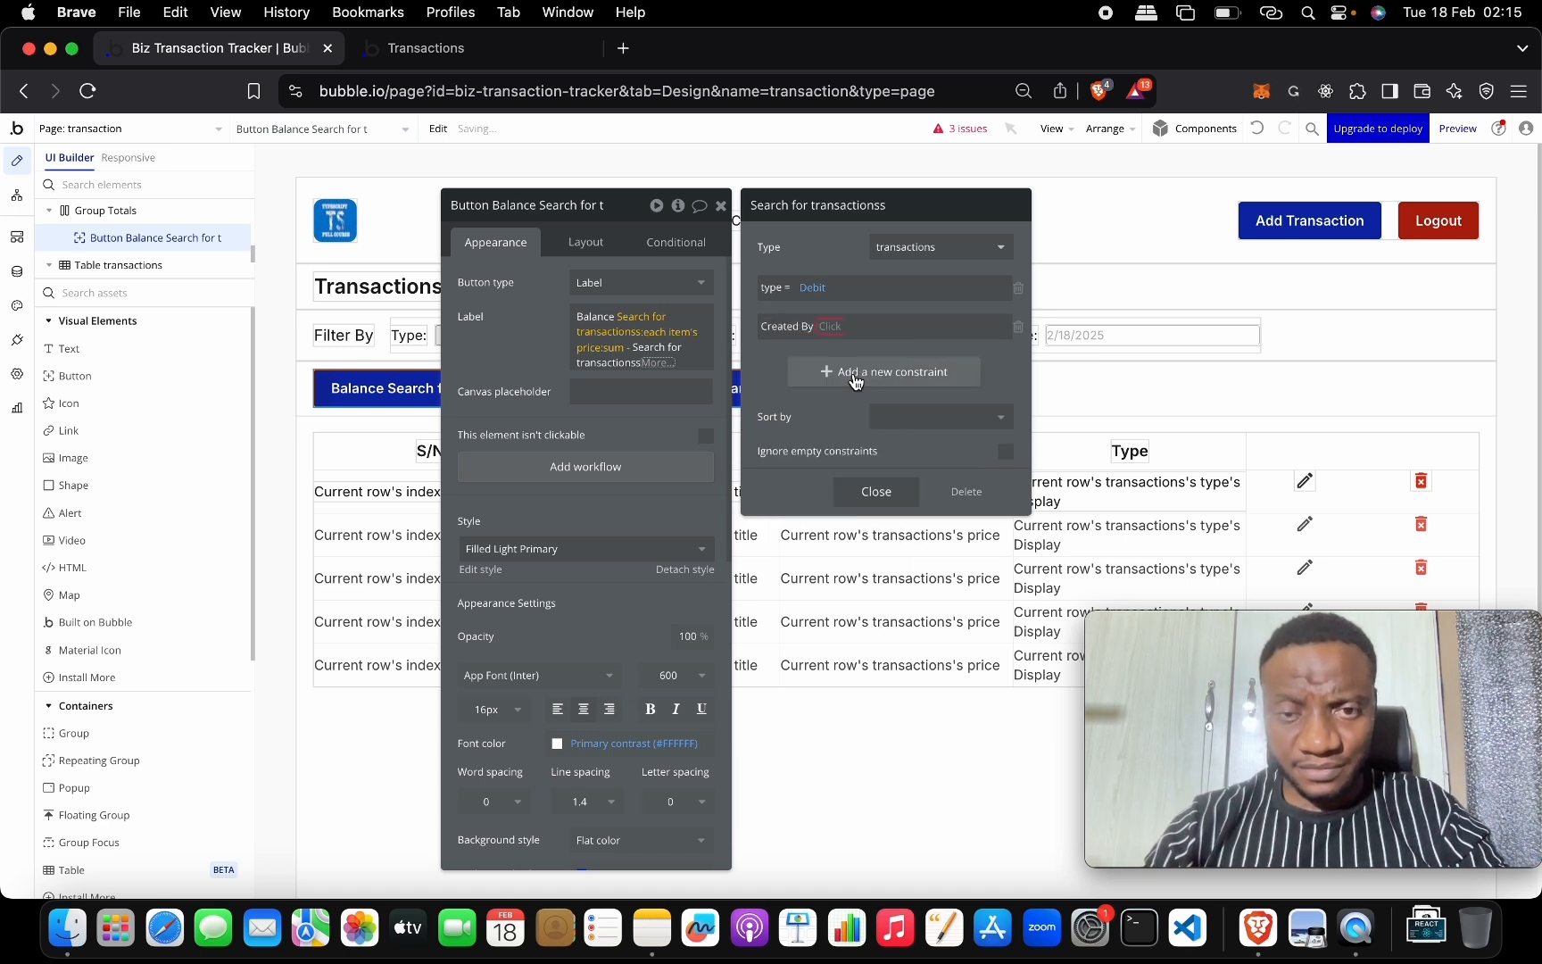
{"action": "left_click", "coordinate": [830, 333]}
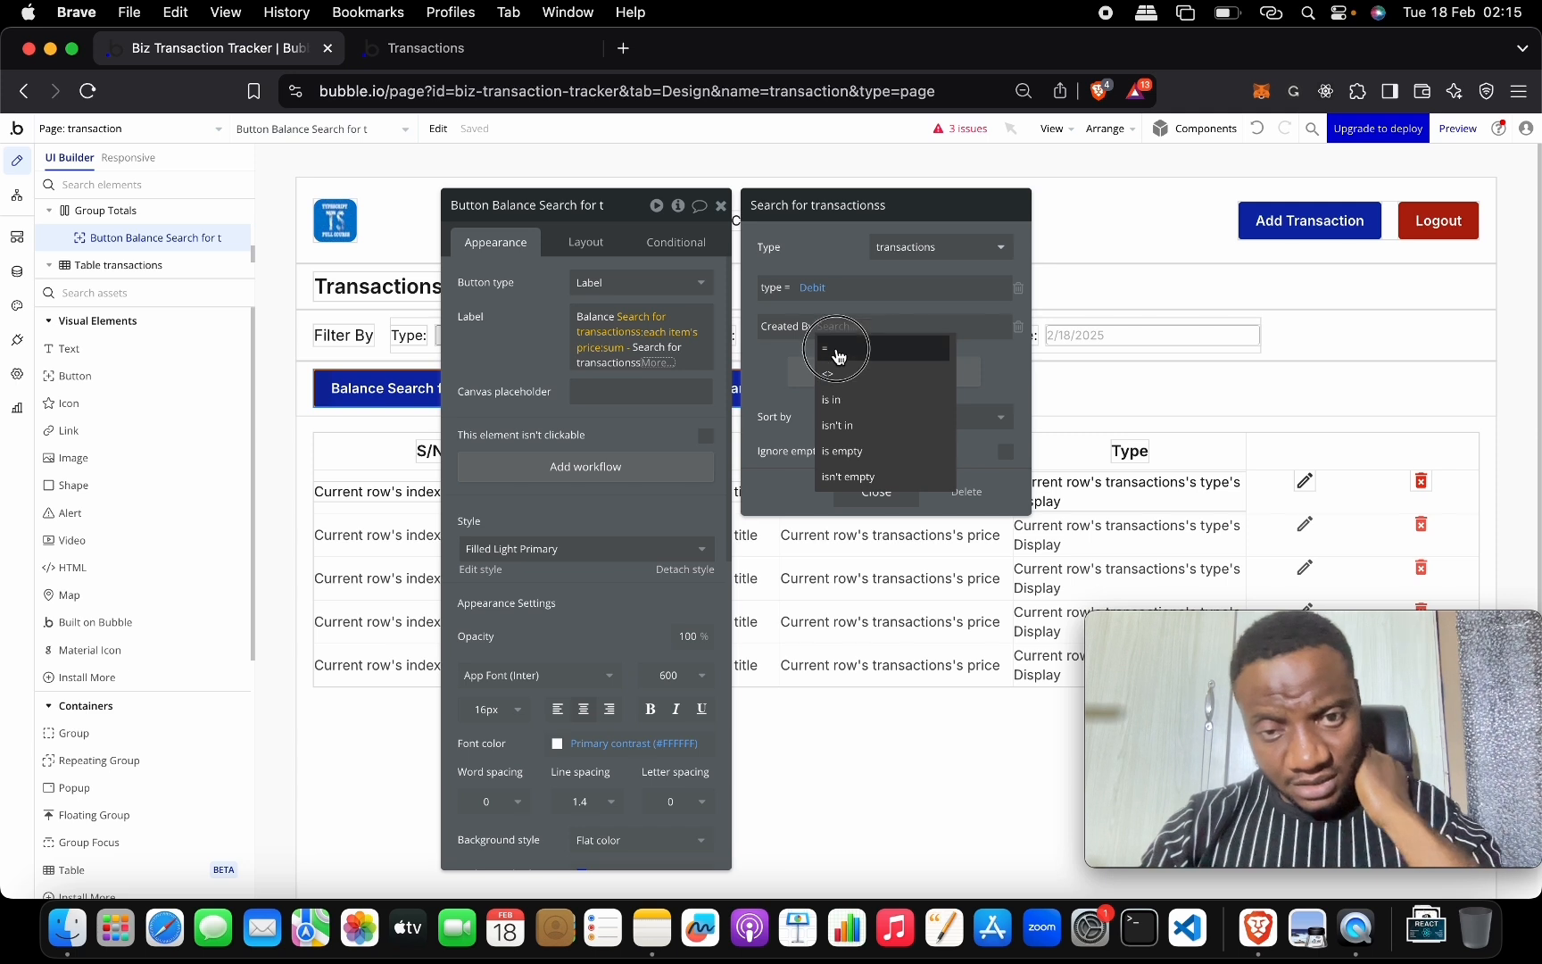
{"action": "left_click", "coordinate": [838, 354]}
{"action": "left_click", "coordinate": [846, 331]}
{"action": "left_click", "coordinate": [857, 348]}
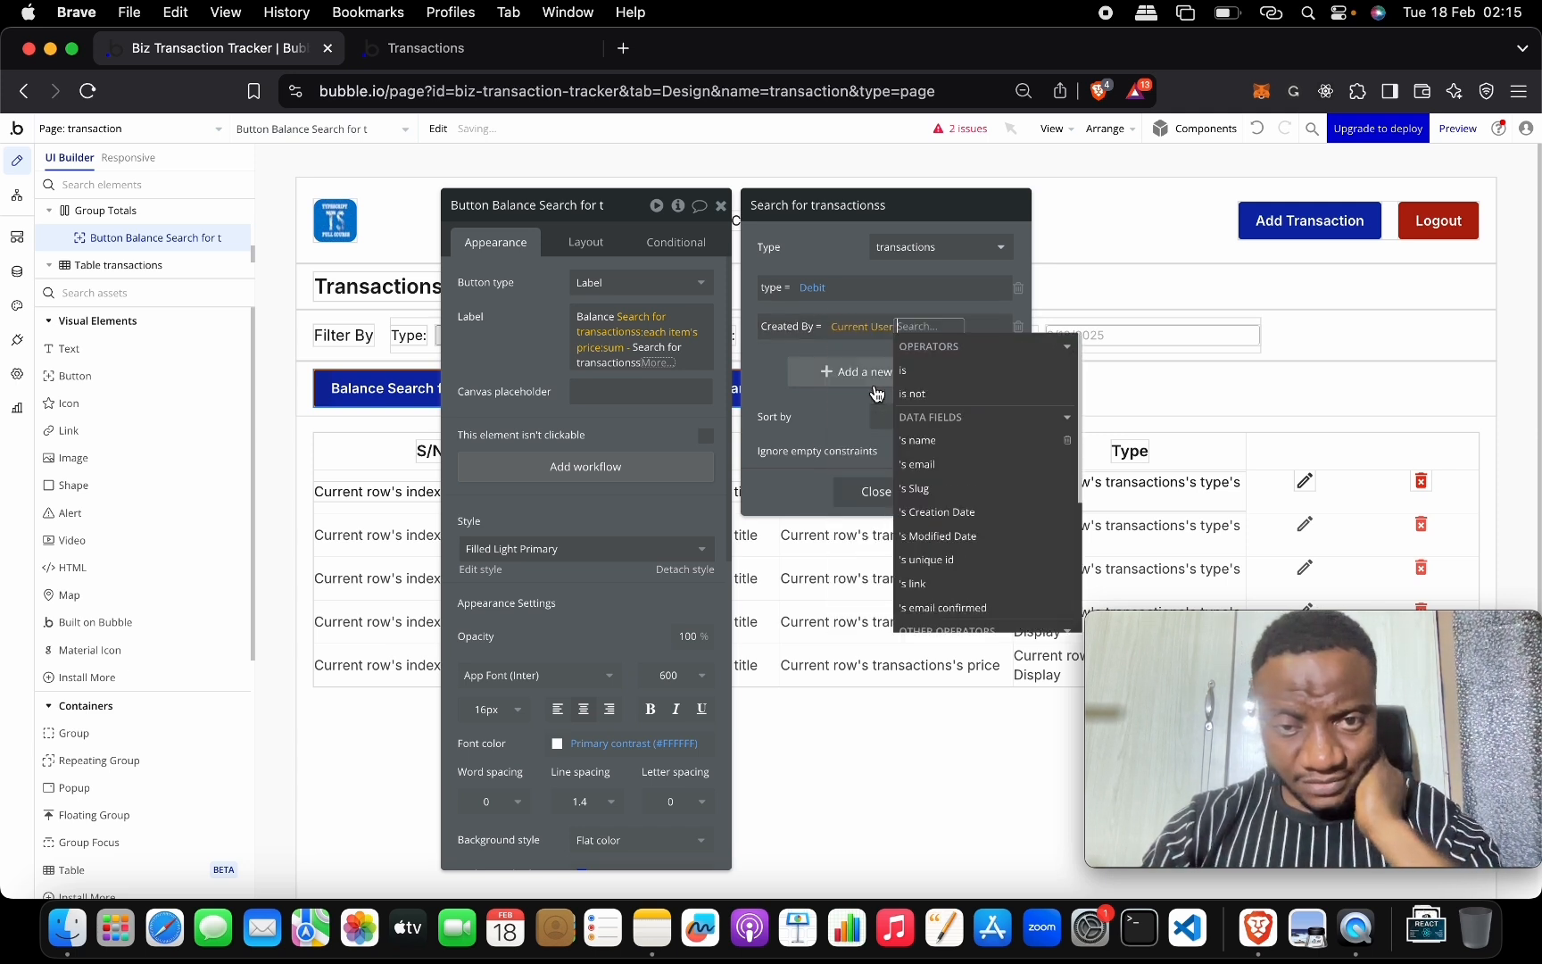
{"action": "left_click", "coordinate": [775, 360]}
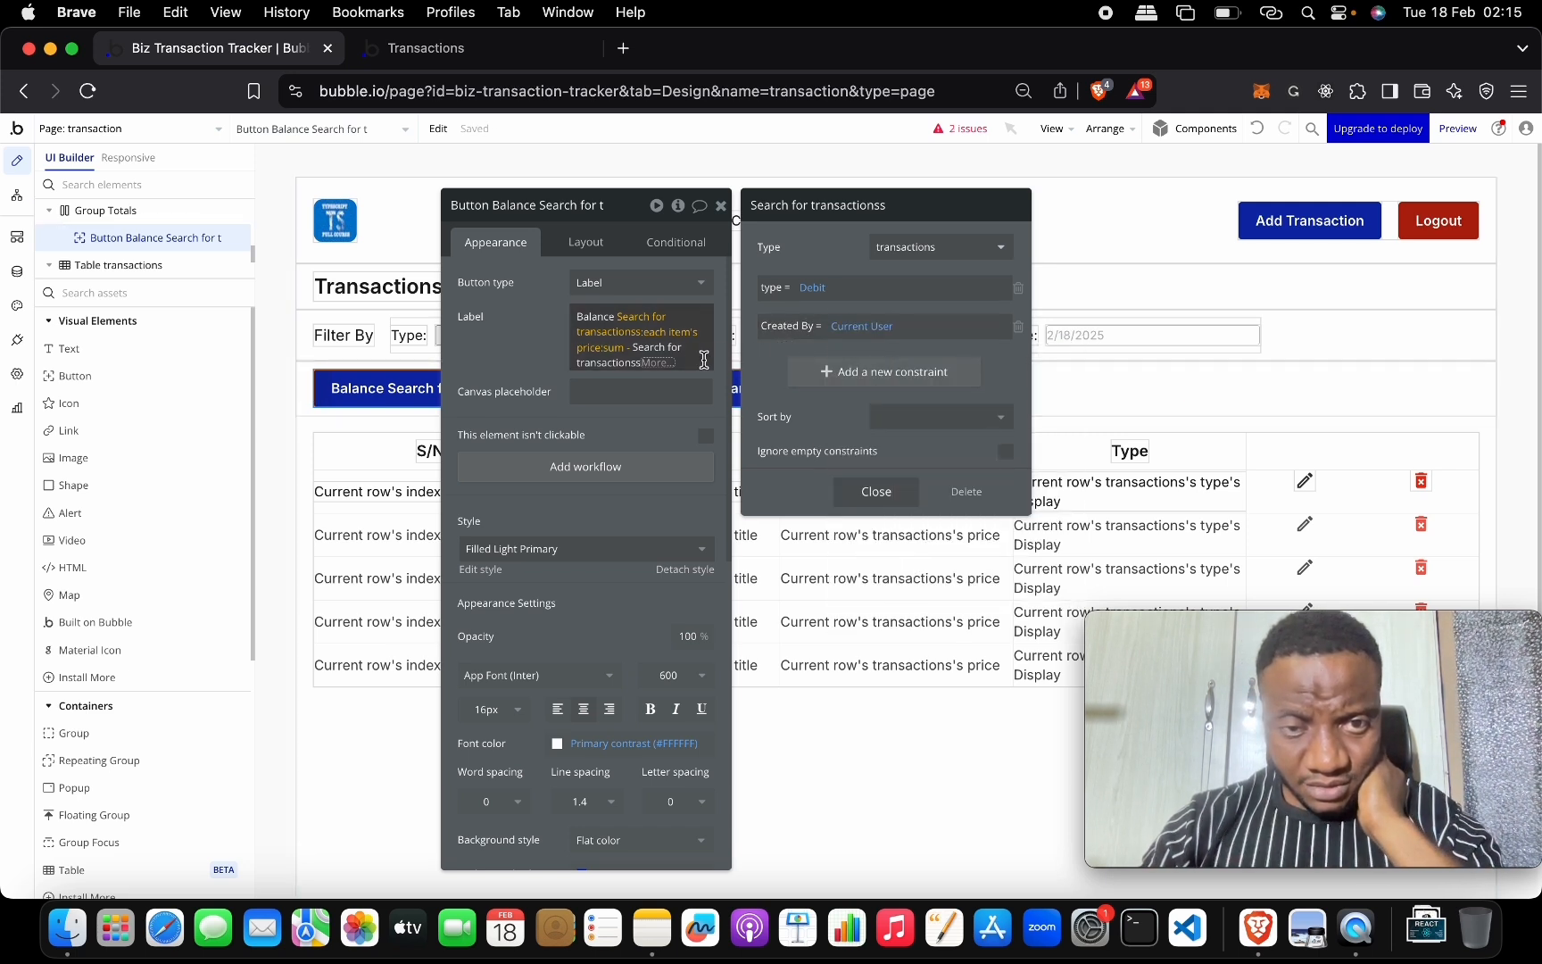
Append ':each item's price:sum' to the Debit search in the Balance label.
{"action": "left_click", "coordinate": [876, 491]}
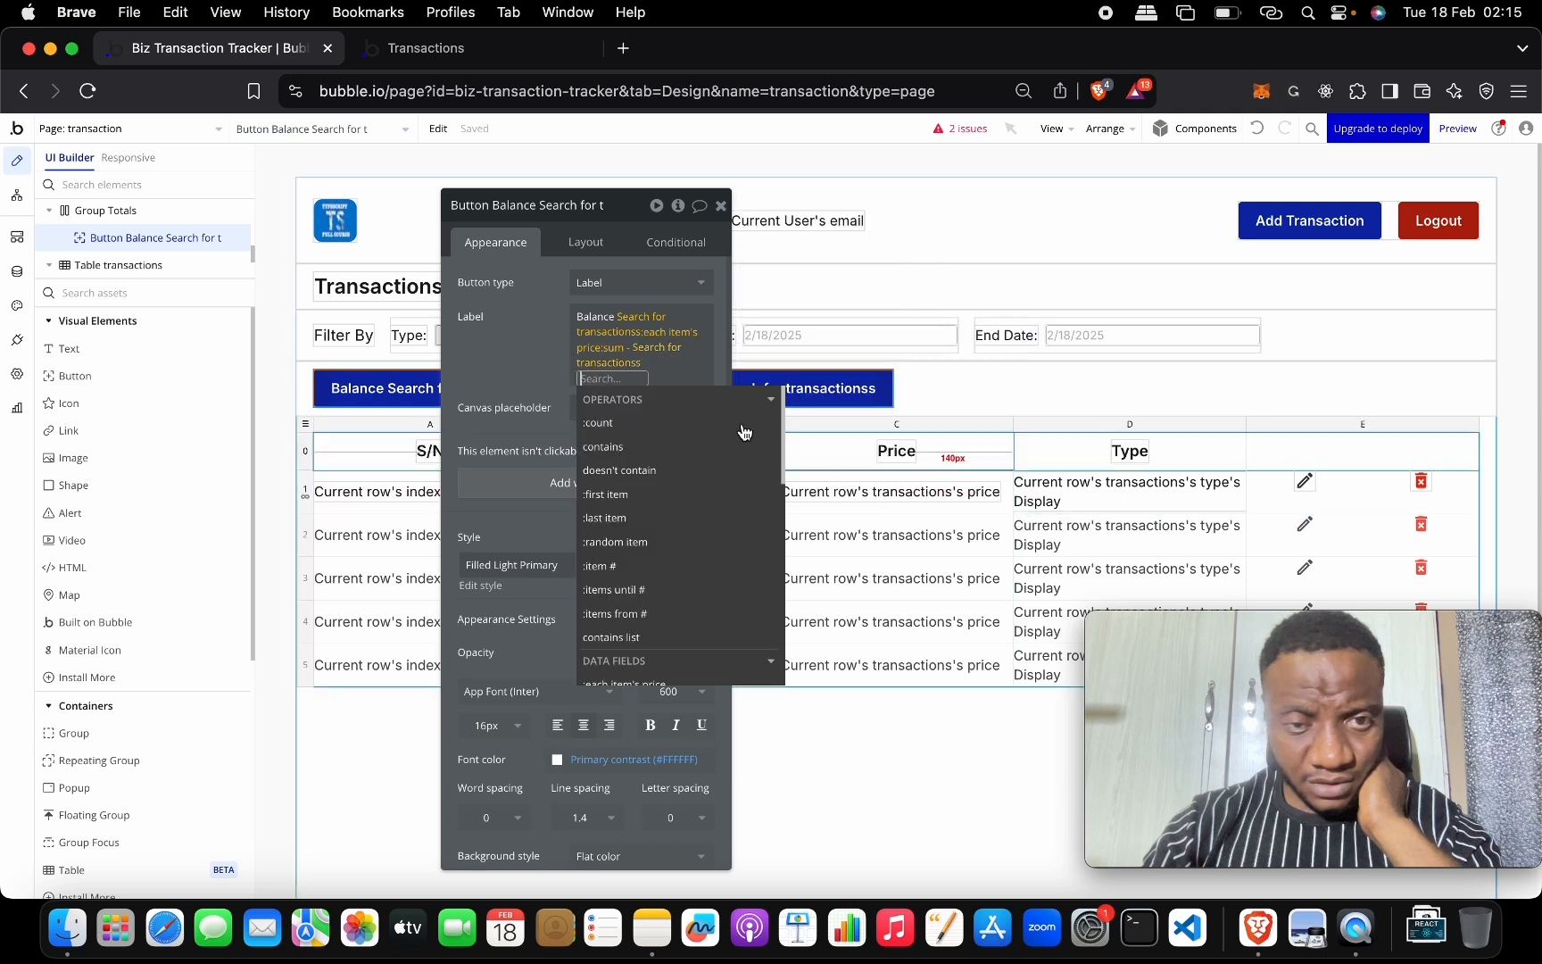
{"action": "scroll", "coordinate": [676, 536], "scroll_direction": "down", "scroll_amount": 4}
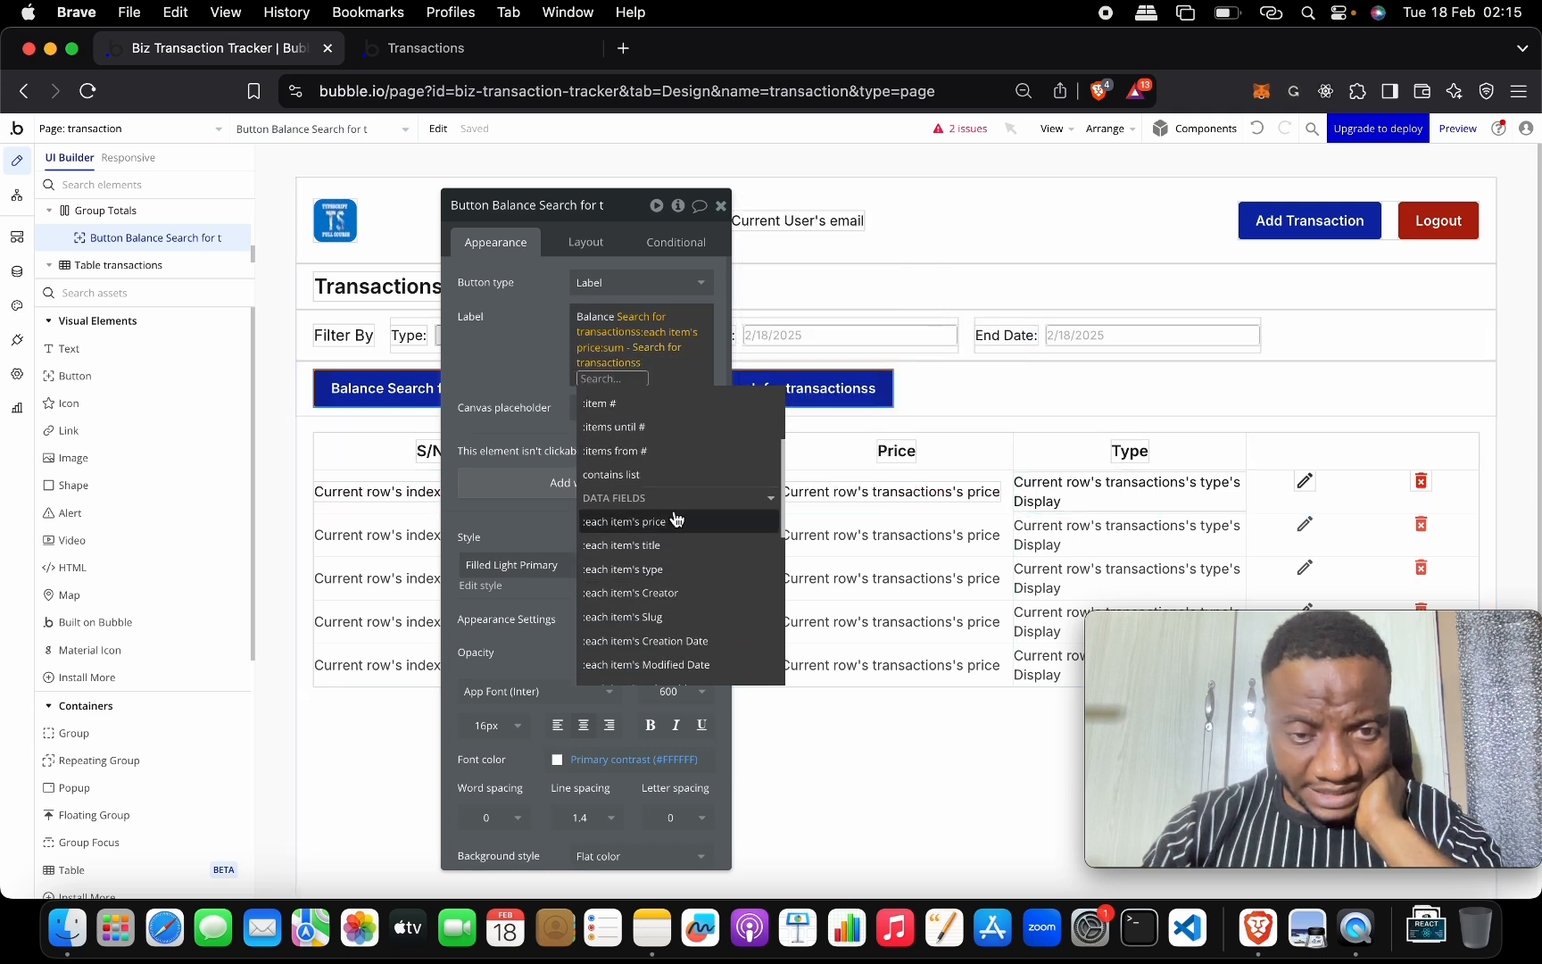
{"action": "left_click", "coordinate": [676, 523]}
{"action": "scroll", "coordinate": [682, 550], "scroll_direction": "down", "scroll_amount": 2}
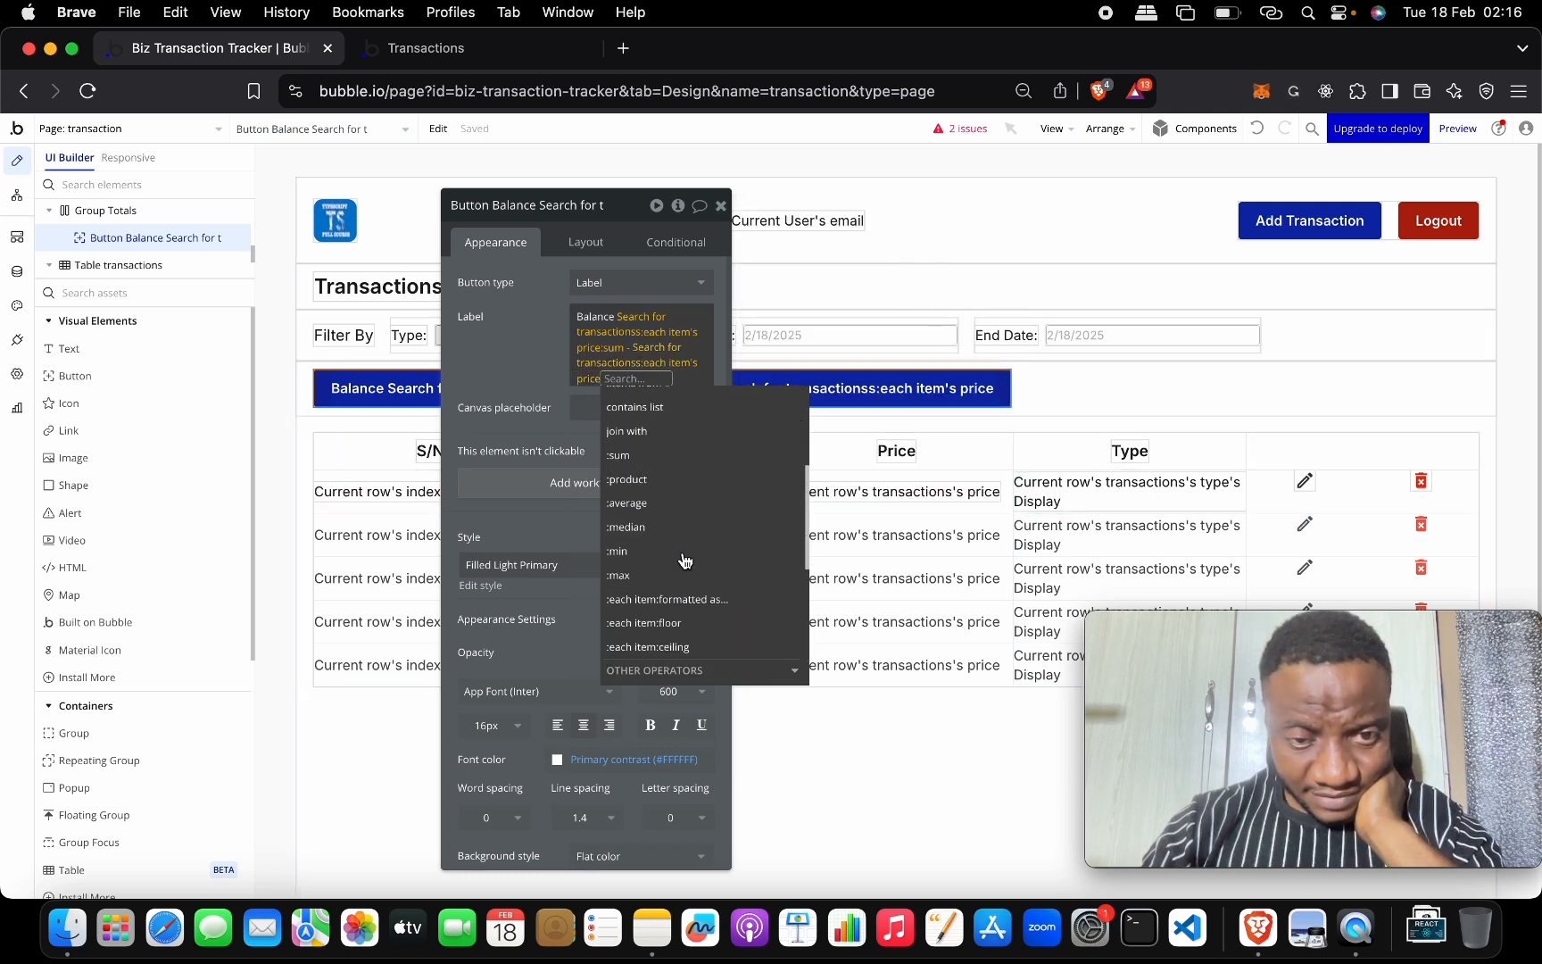
{"action": "left_click", "coordinate": [681, 459]}
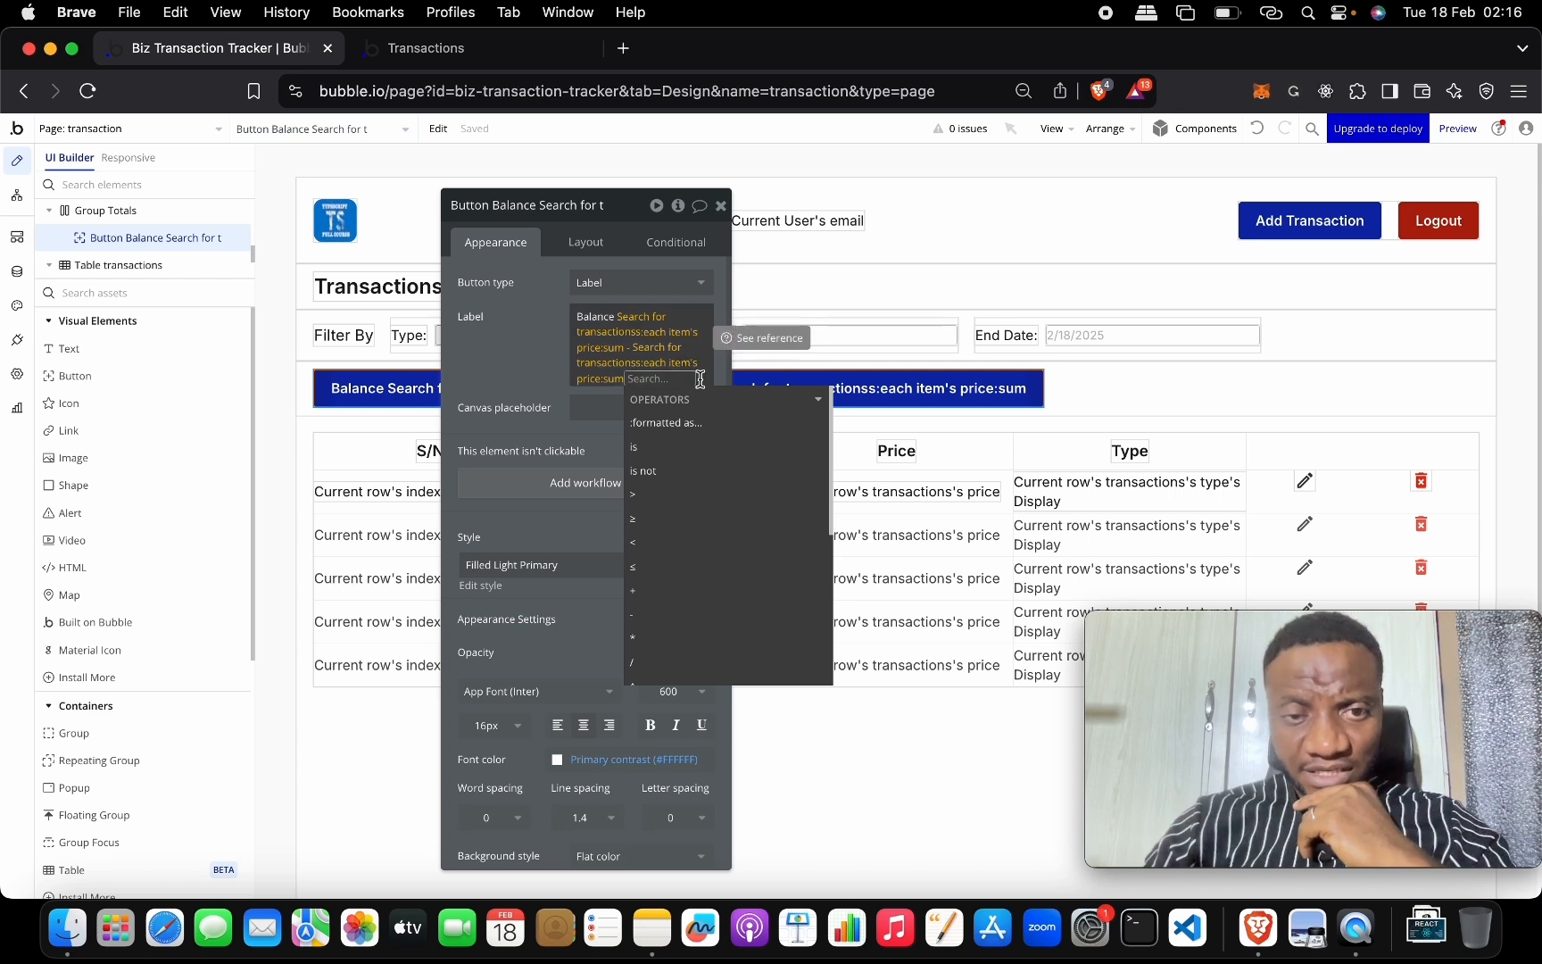
Confirm the first search's type = Credit constraint, finish the label, and close the properties.
{"action": "left_click", "coordinate": [608, 370]}
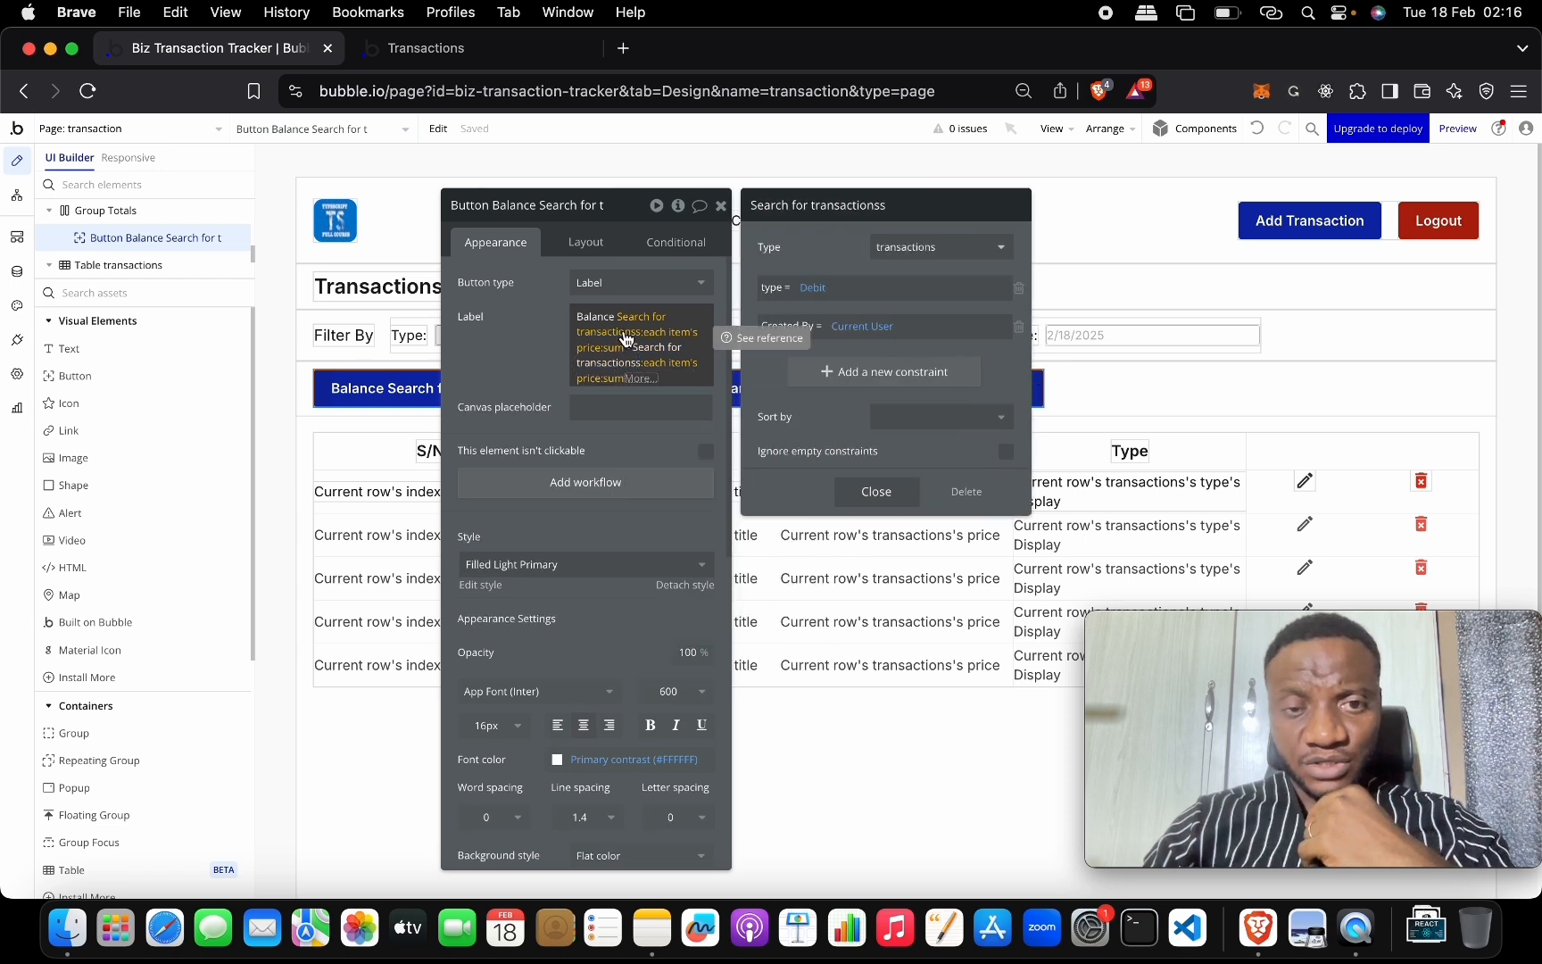
{"action": "left_click", "coordinate": [625, 340]}
{"action": "type", "text": "-"}
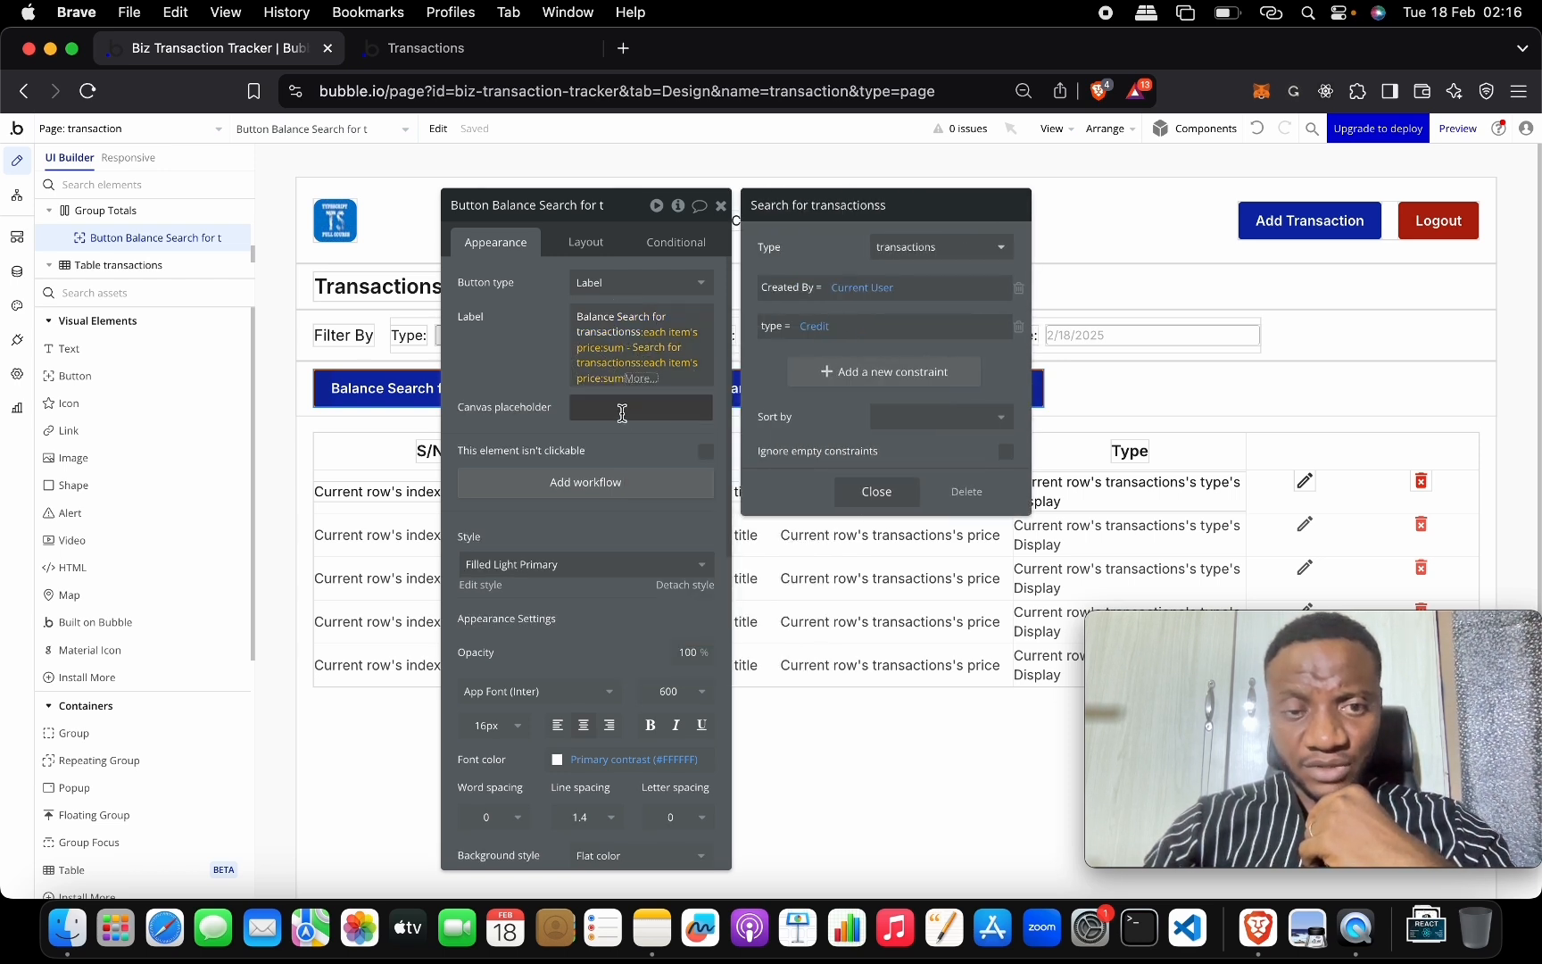
{"action": "left_click", "coordinate": [610, 378]}
{"action": "left_click", "coordinate": [543, 367]}
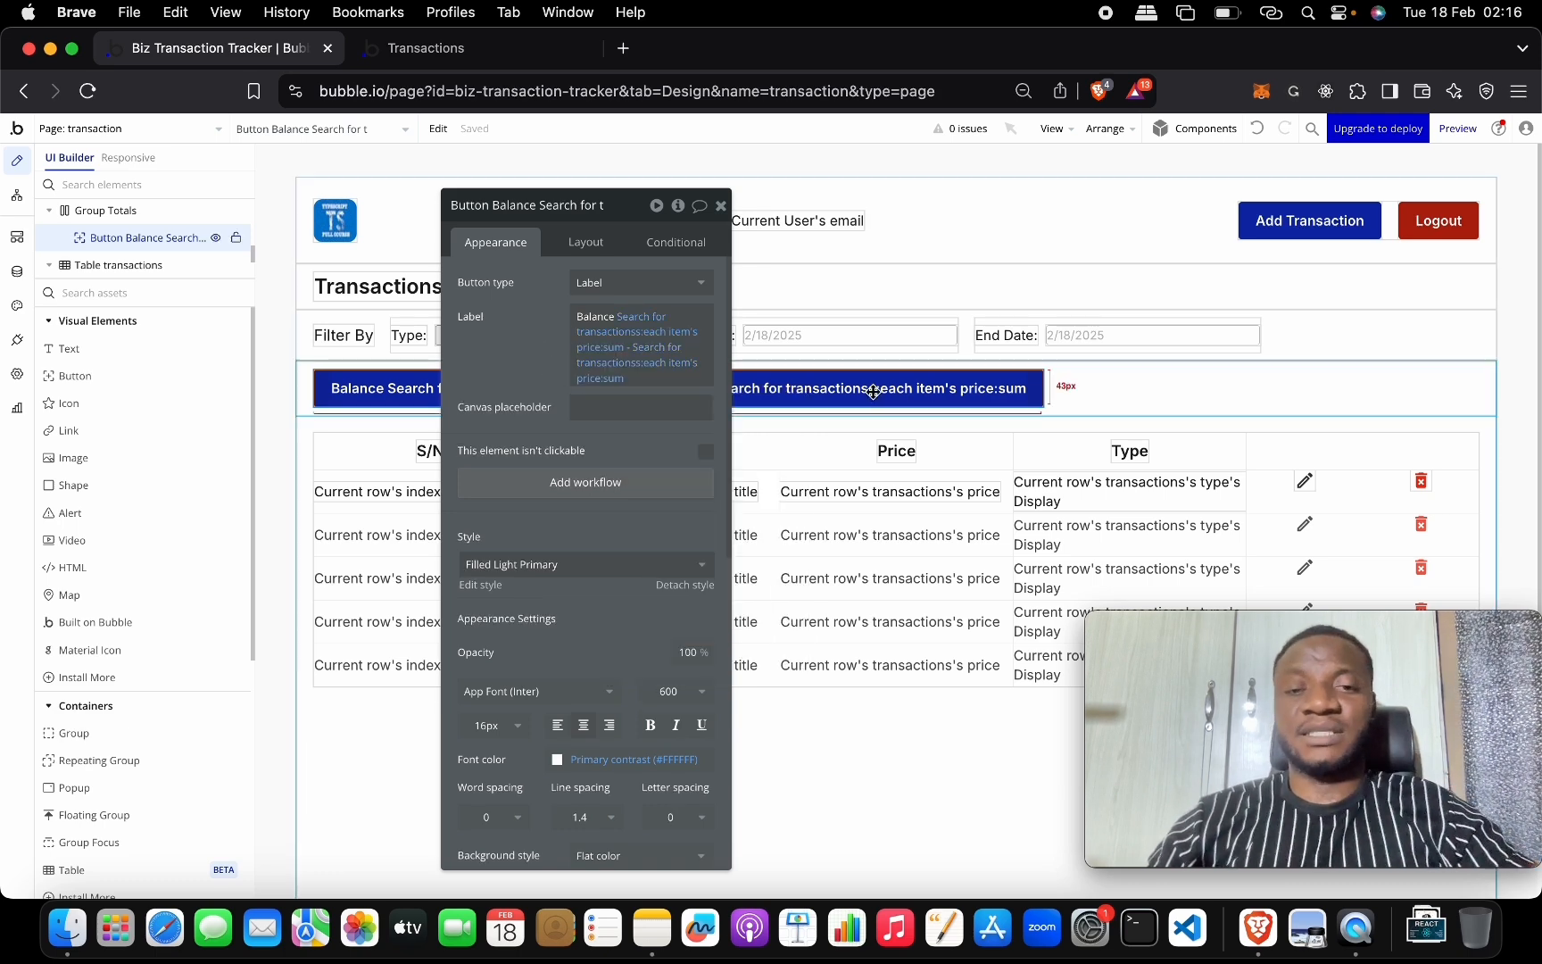
{"action": "left_click", "coordinate": [721, 206]}
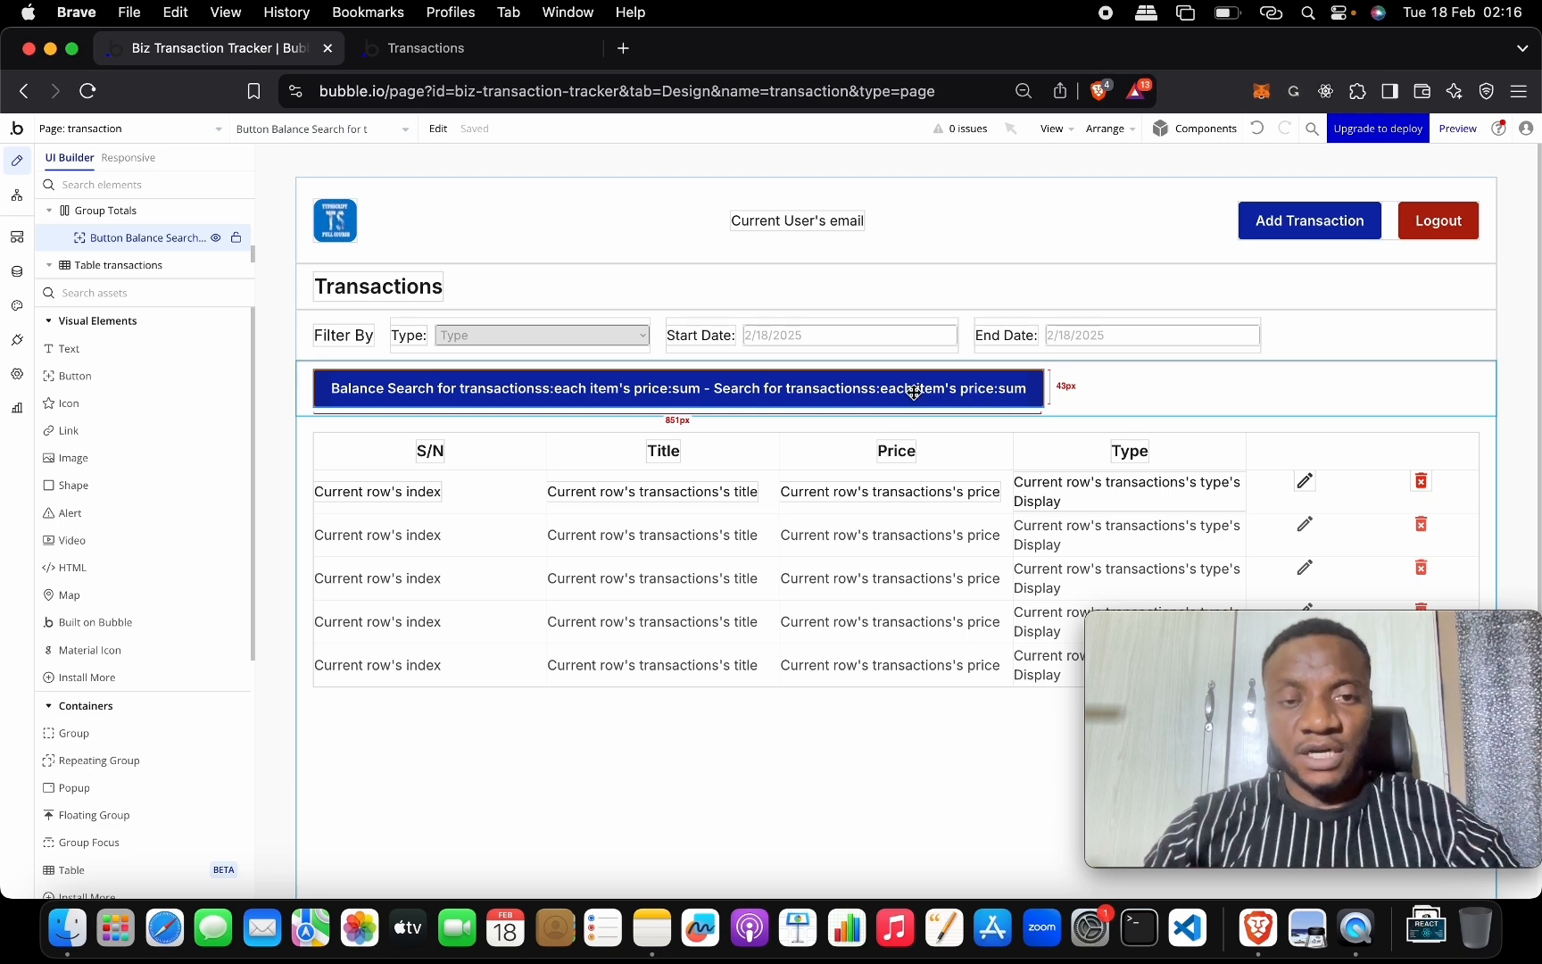
On the live Transactions page, set the start date to 2/17/2025.
{"action": "left_click", "coordinate": [547, 45]}
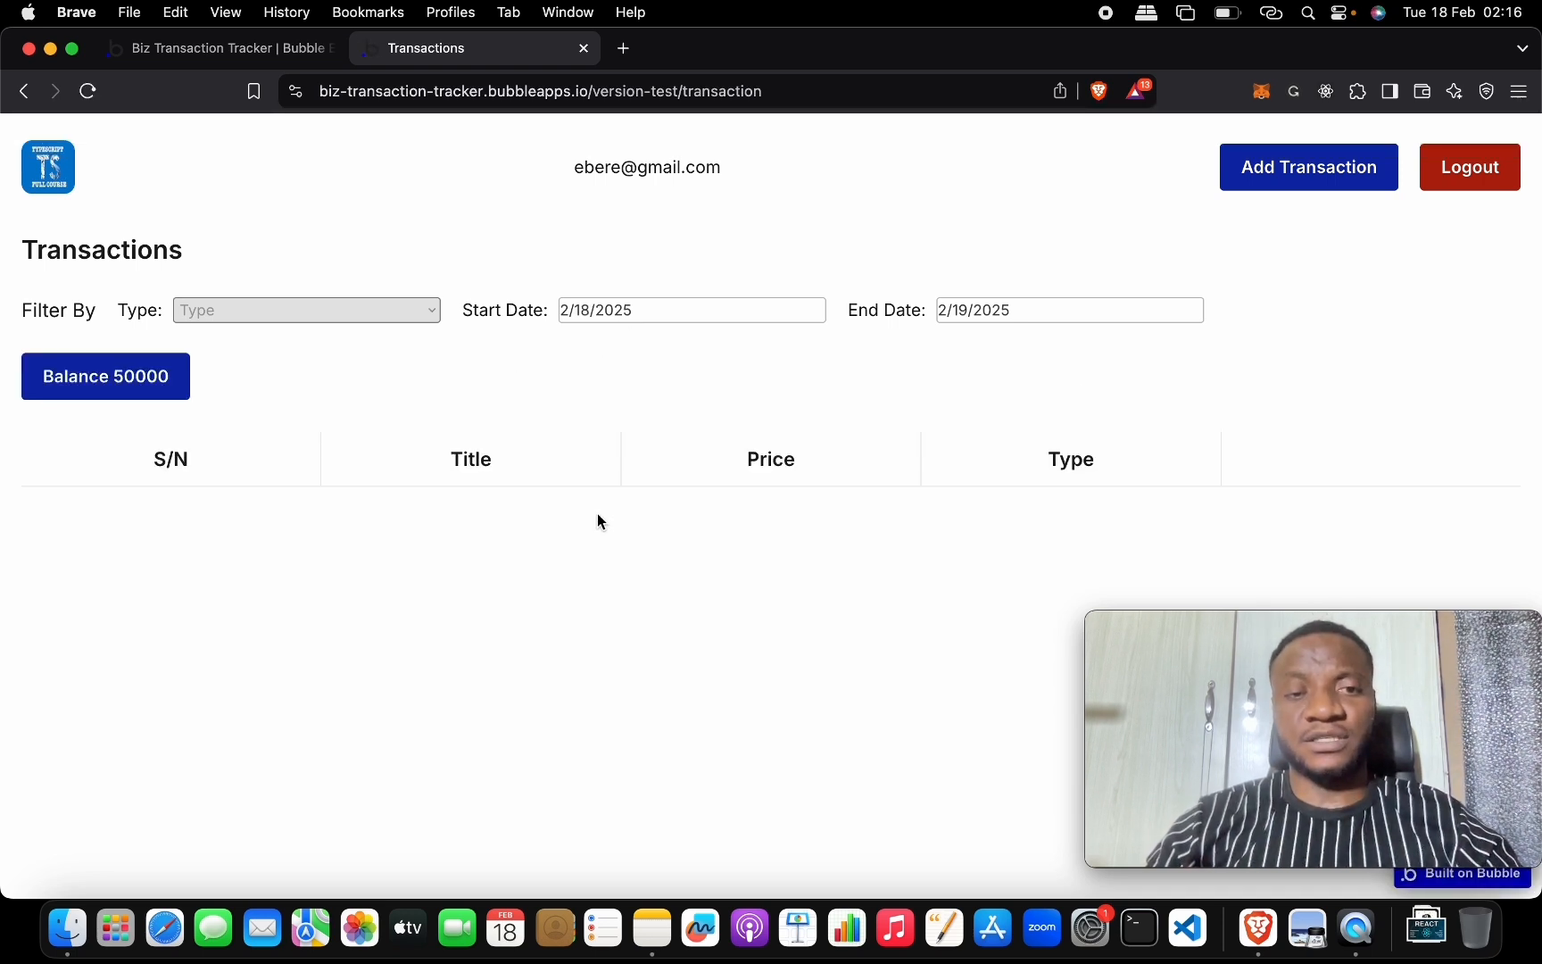
{"action": "left_click", "coordinate": [615, 320]}
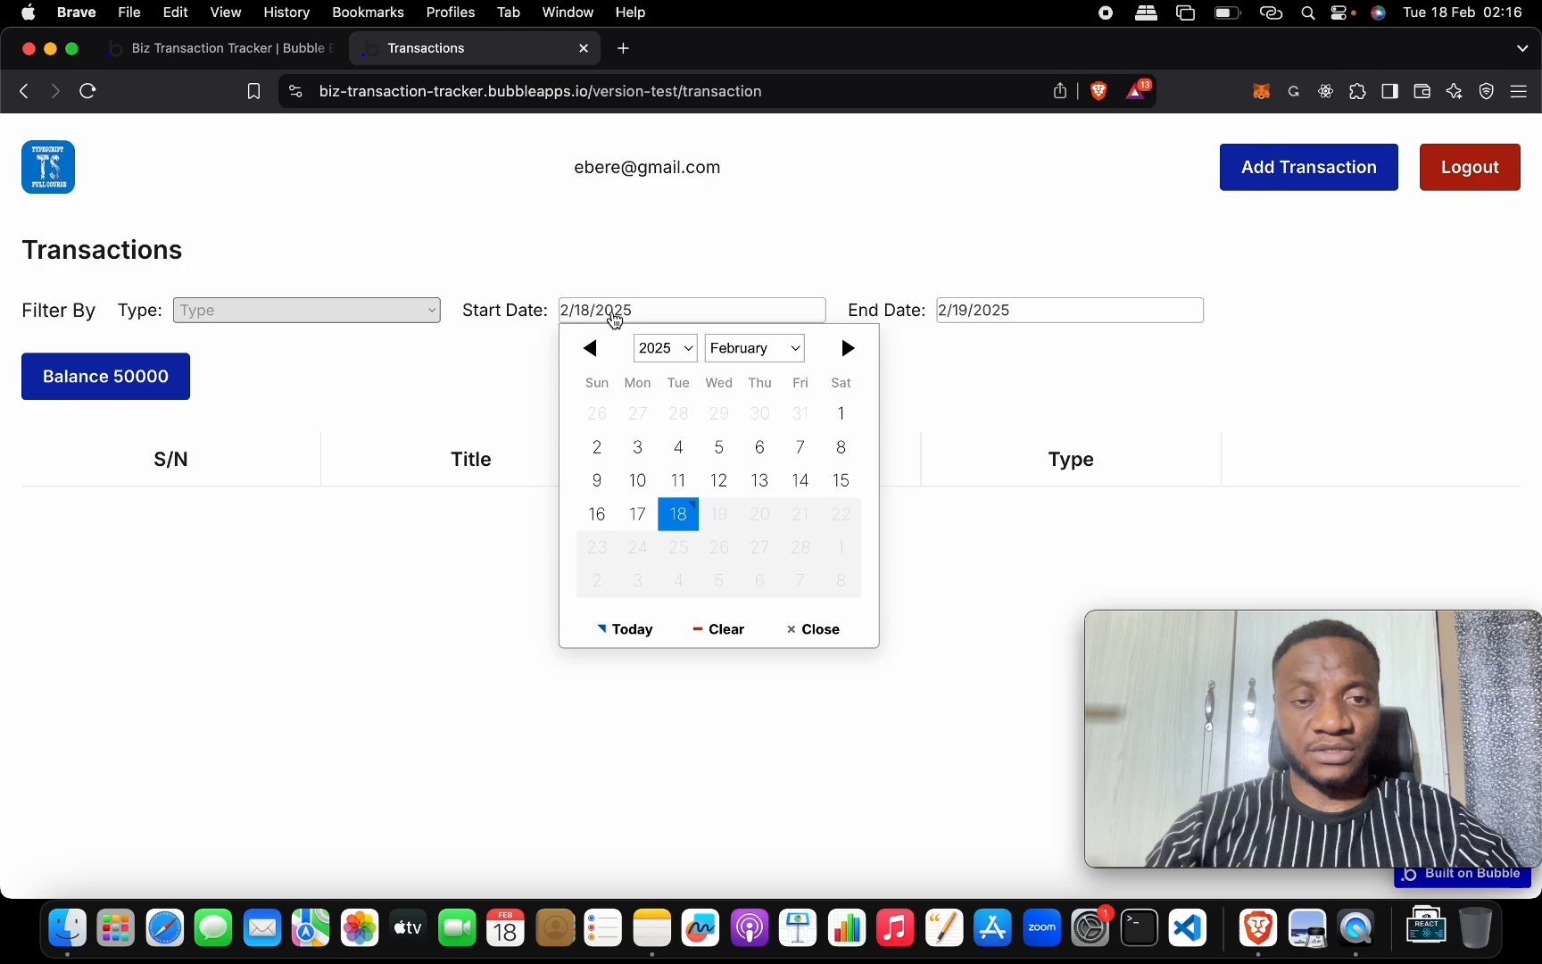
{"action": "left_click", "coordinate": [637, 513]}
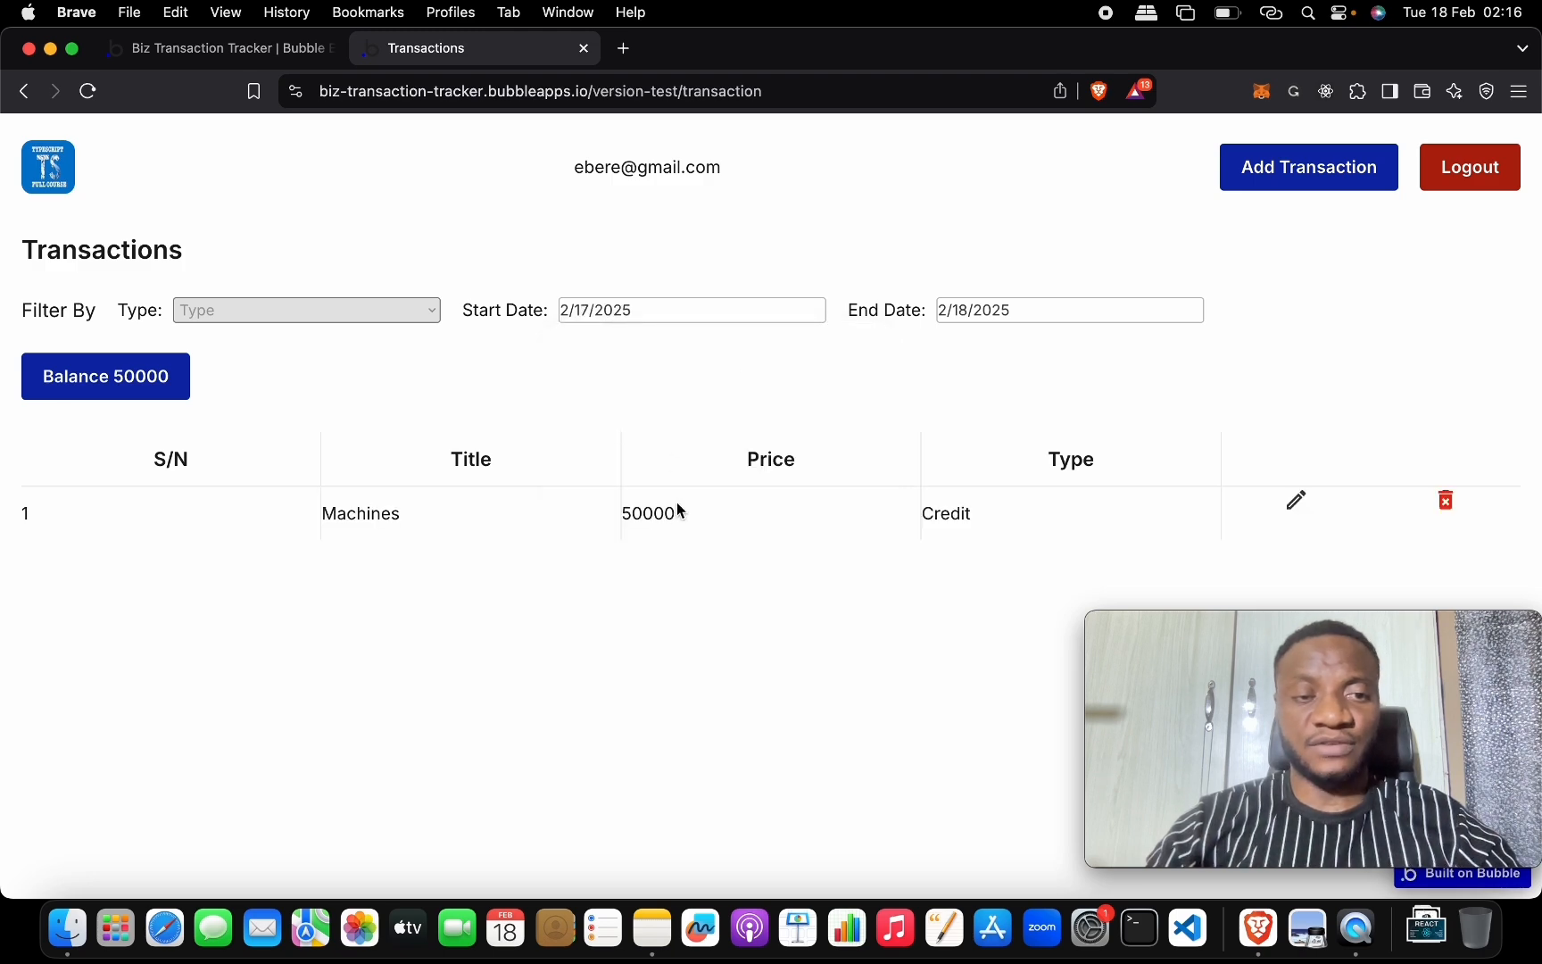
Add a Debit transaction 'Bottle' priced 2000, then set the end date to 2/19/2025.
{"action": "left_click", "coordinate": [1291, 166]}
{"action": "left_click", "coordinate": [826, 331]}
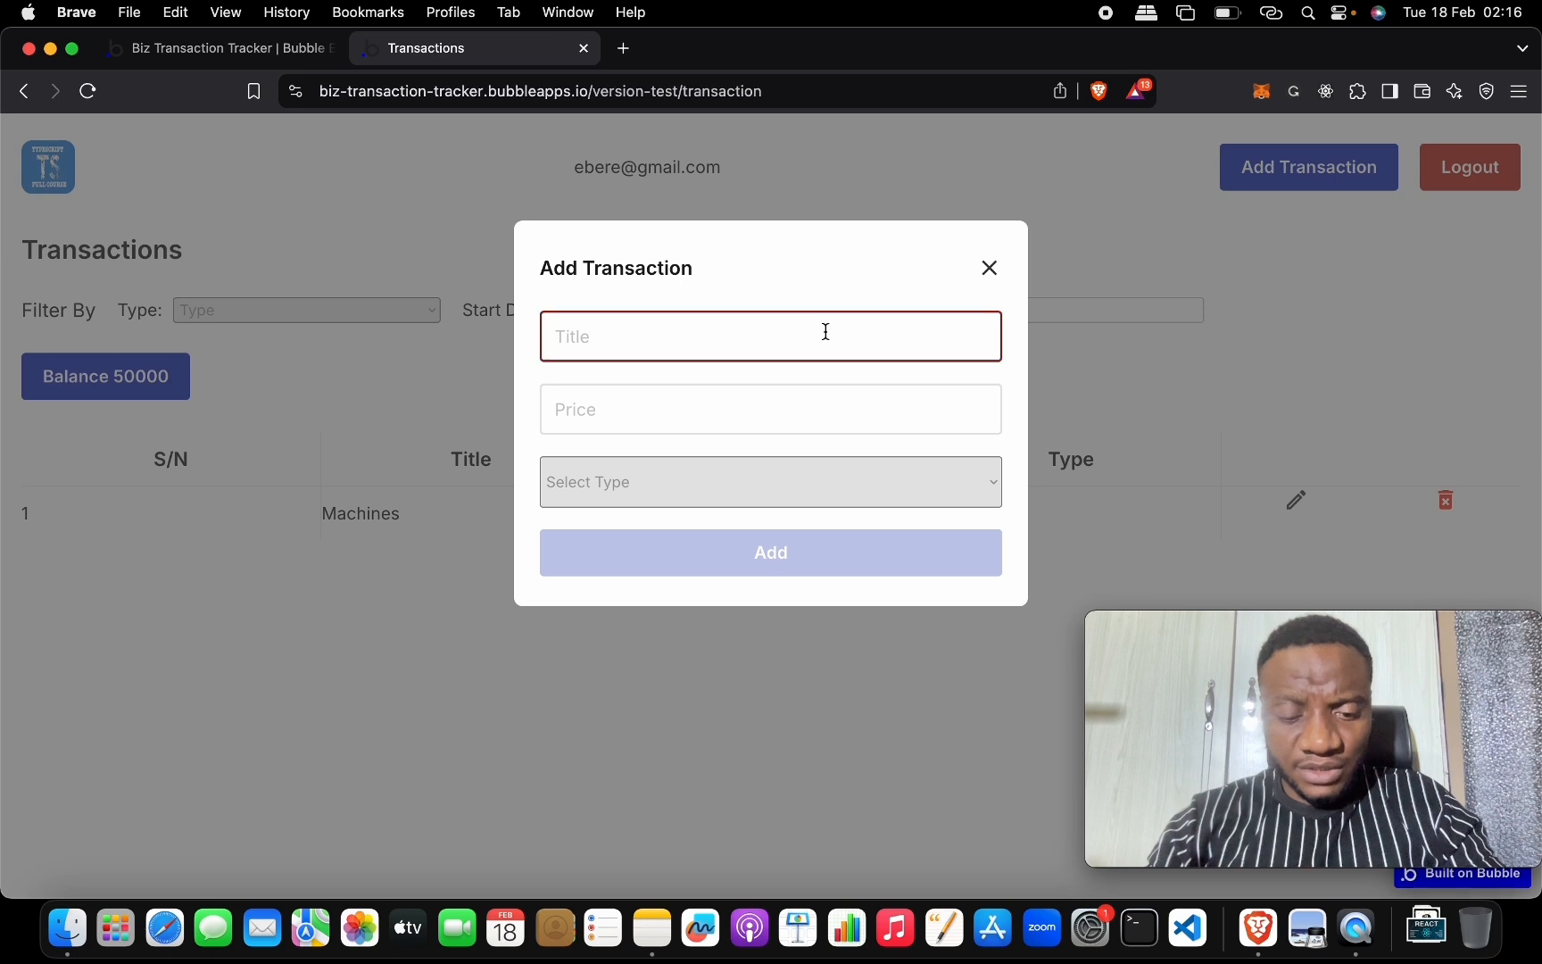
{"action": "type", "text": "Bo"}
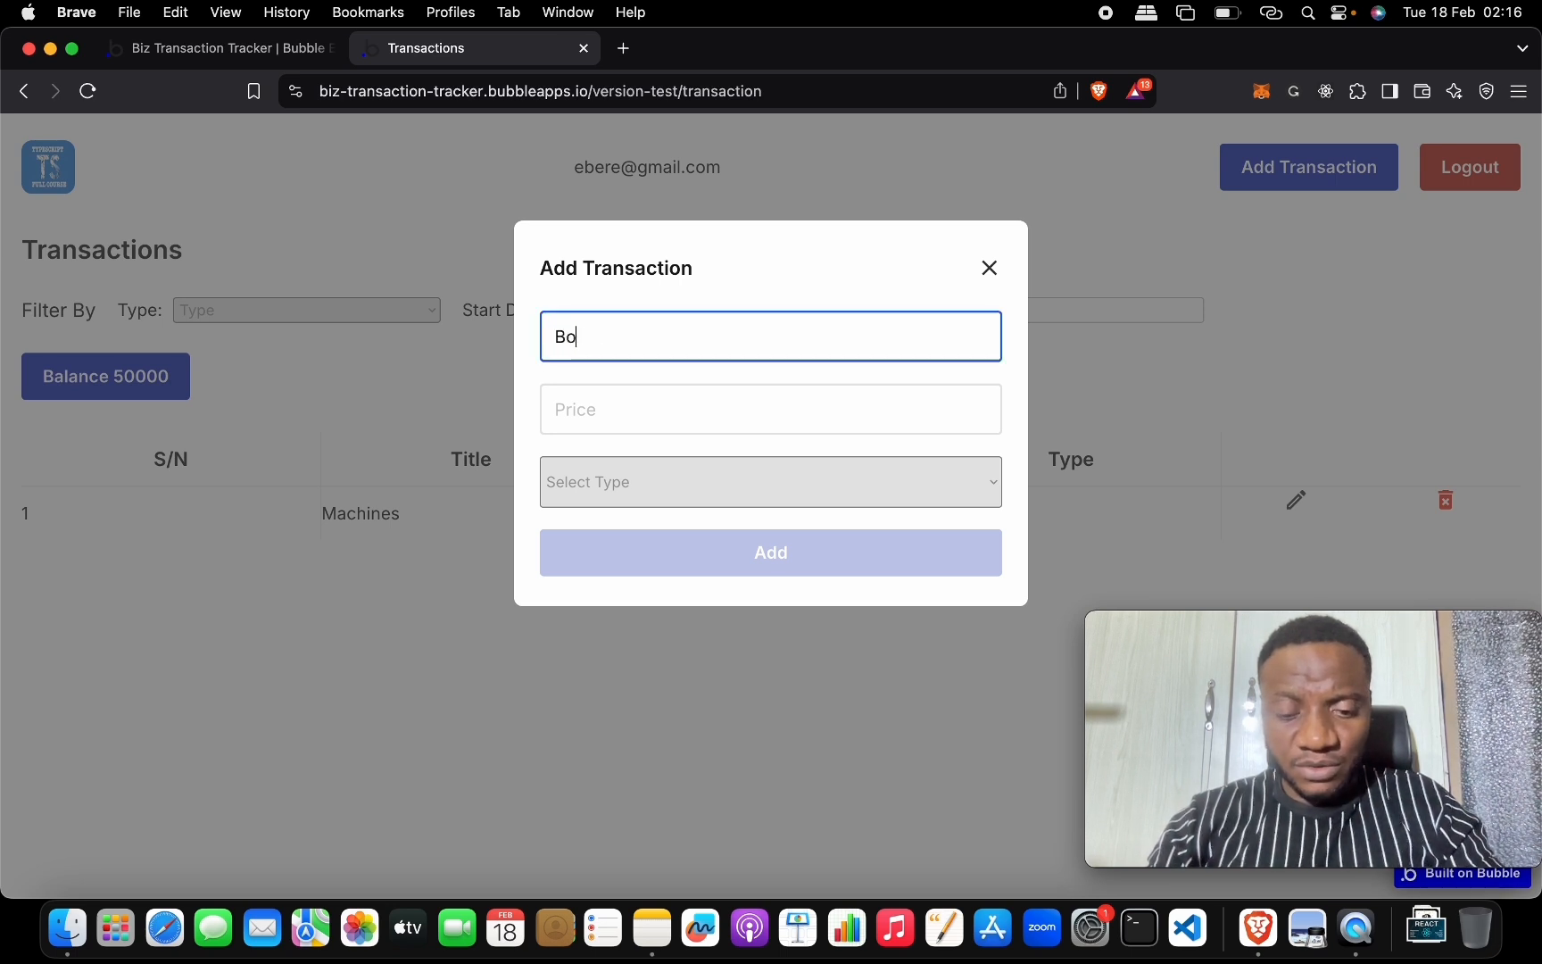
{"action": "type", "text": "ttle"}
{"action": "left_click", "coordinate": [806, 413]}
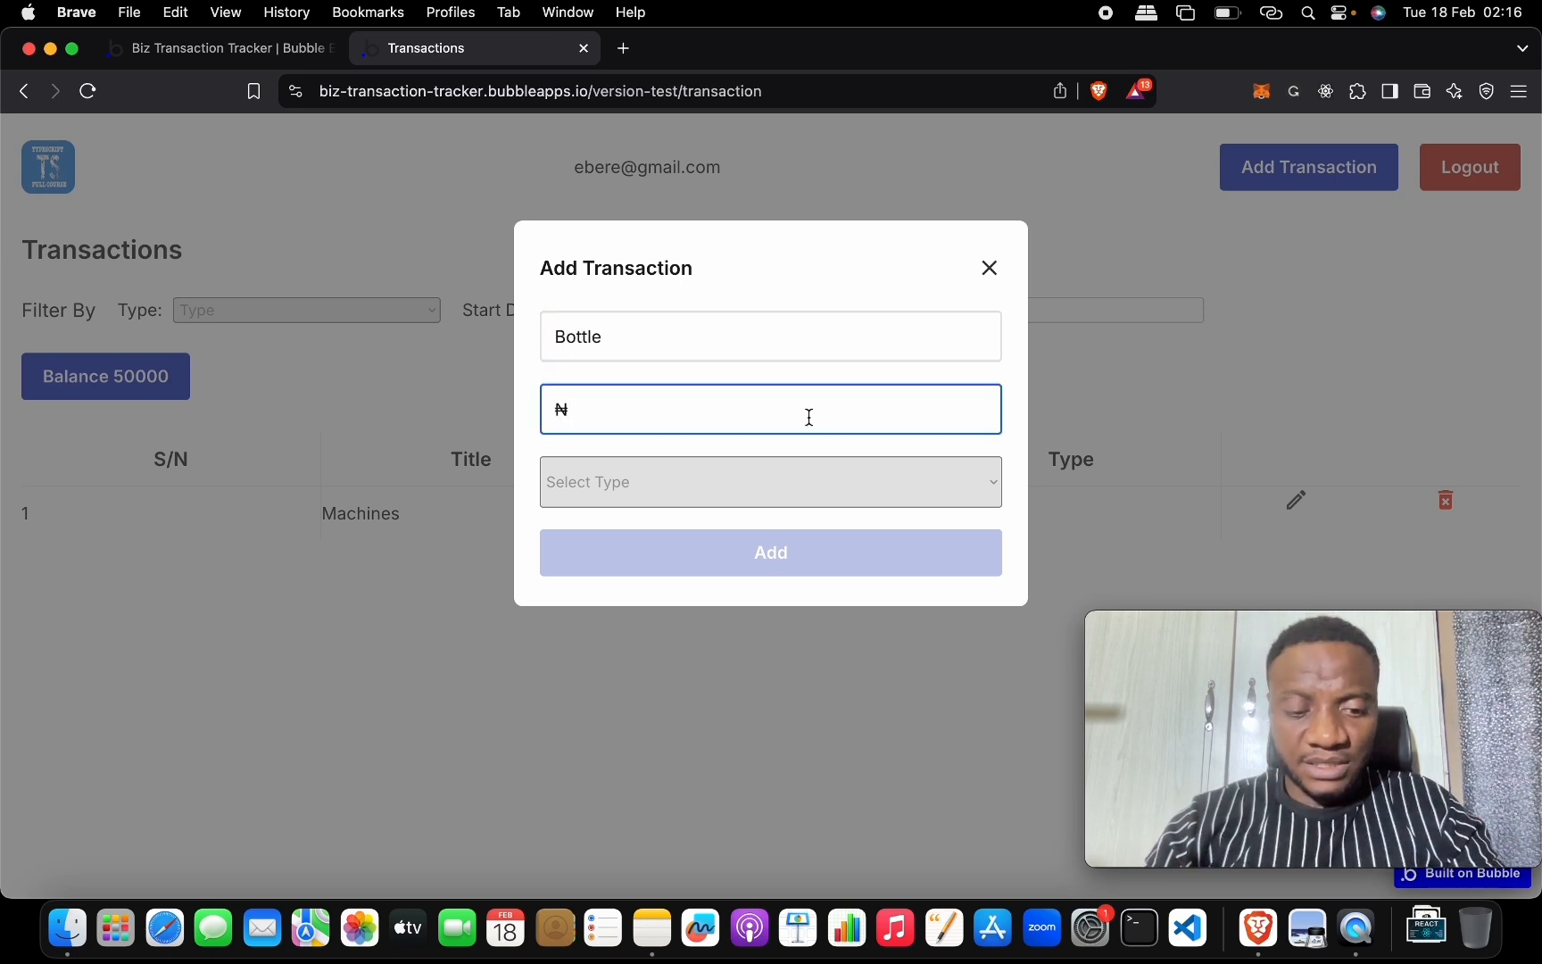
{"action": "type", "text": "2000"}
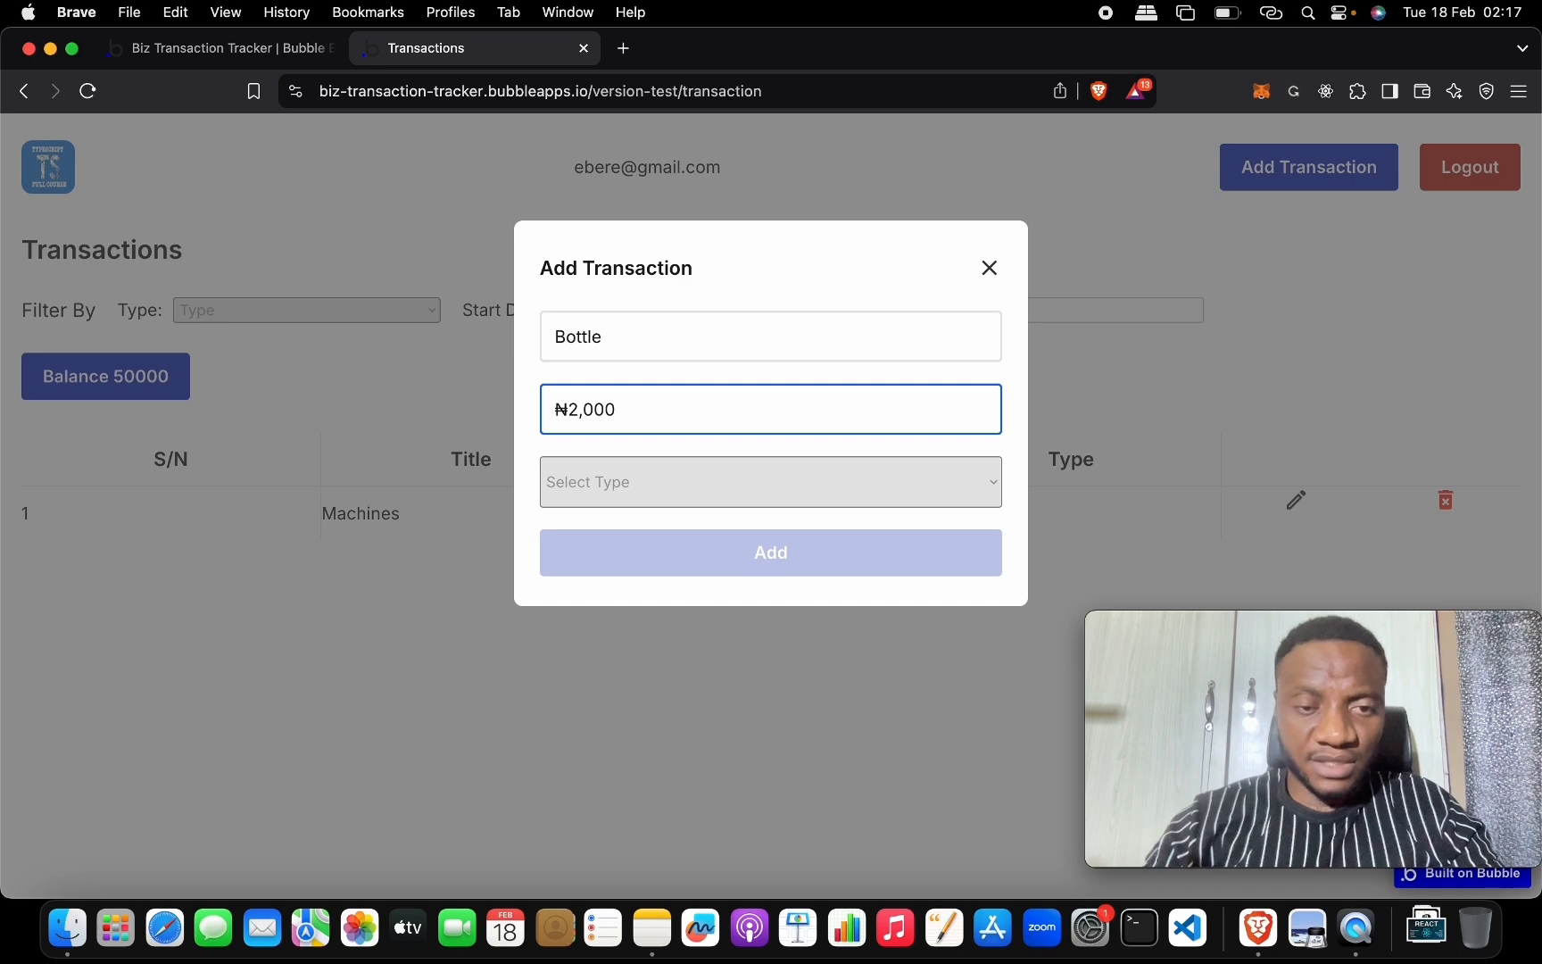
{"action": "left_click", "coordinate": [740, 480]}
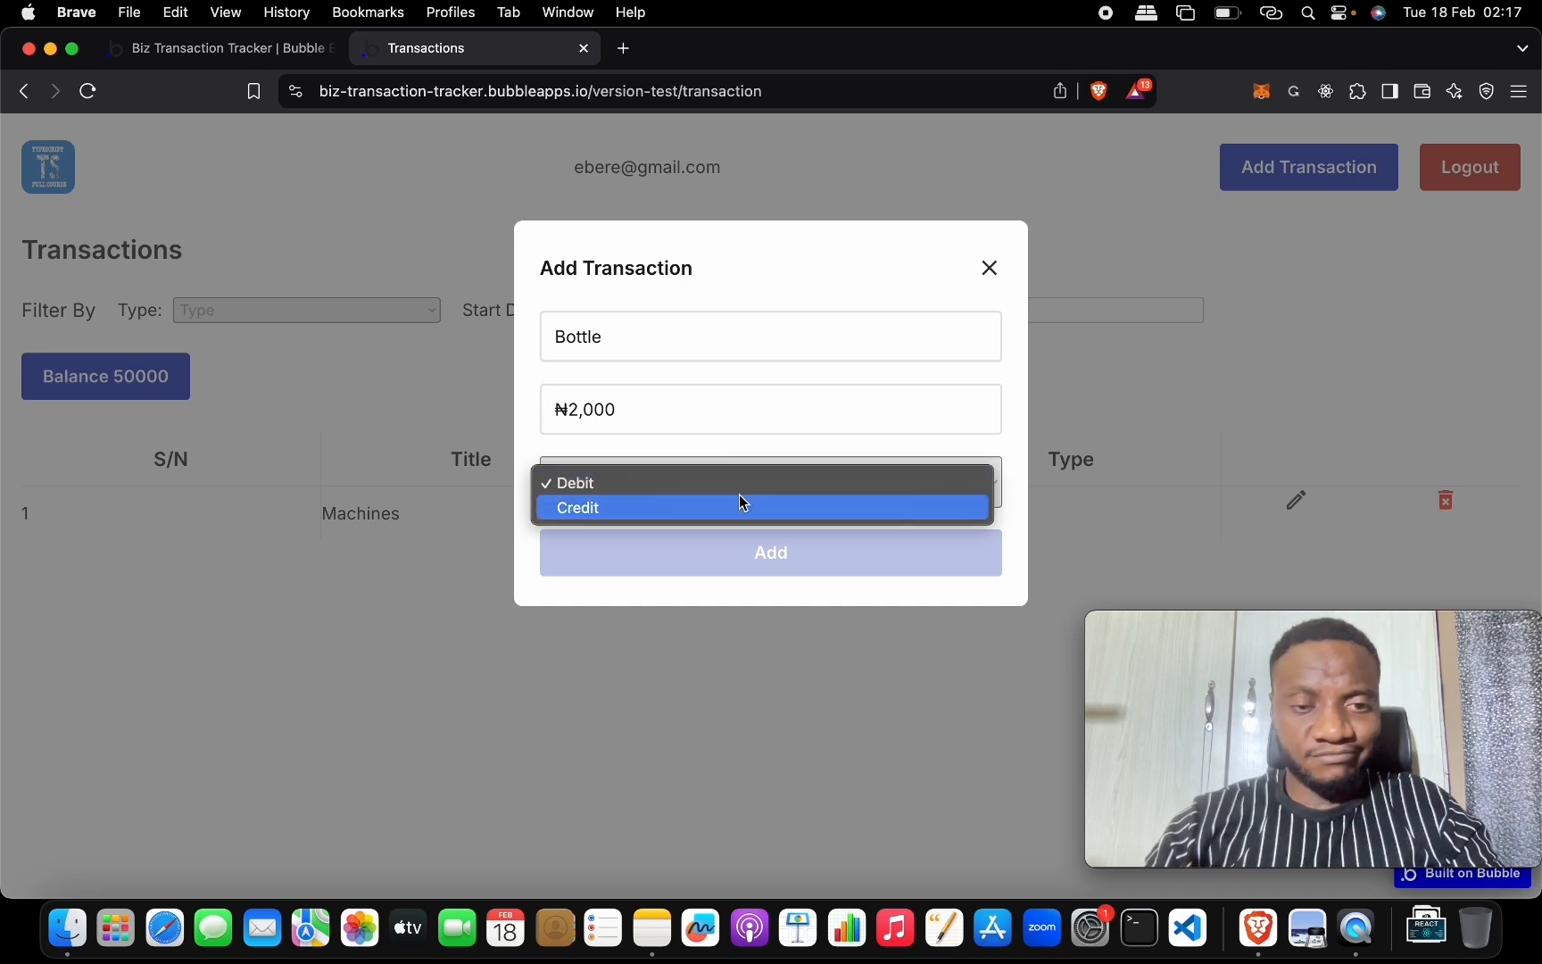
{"action": "left_click", "coordinate": [739, 487]}
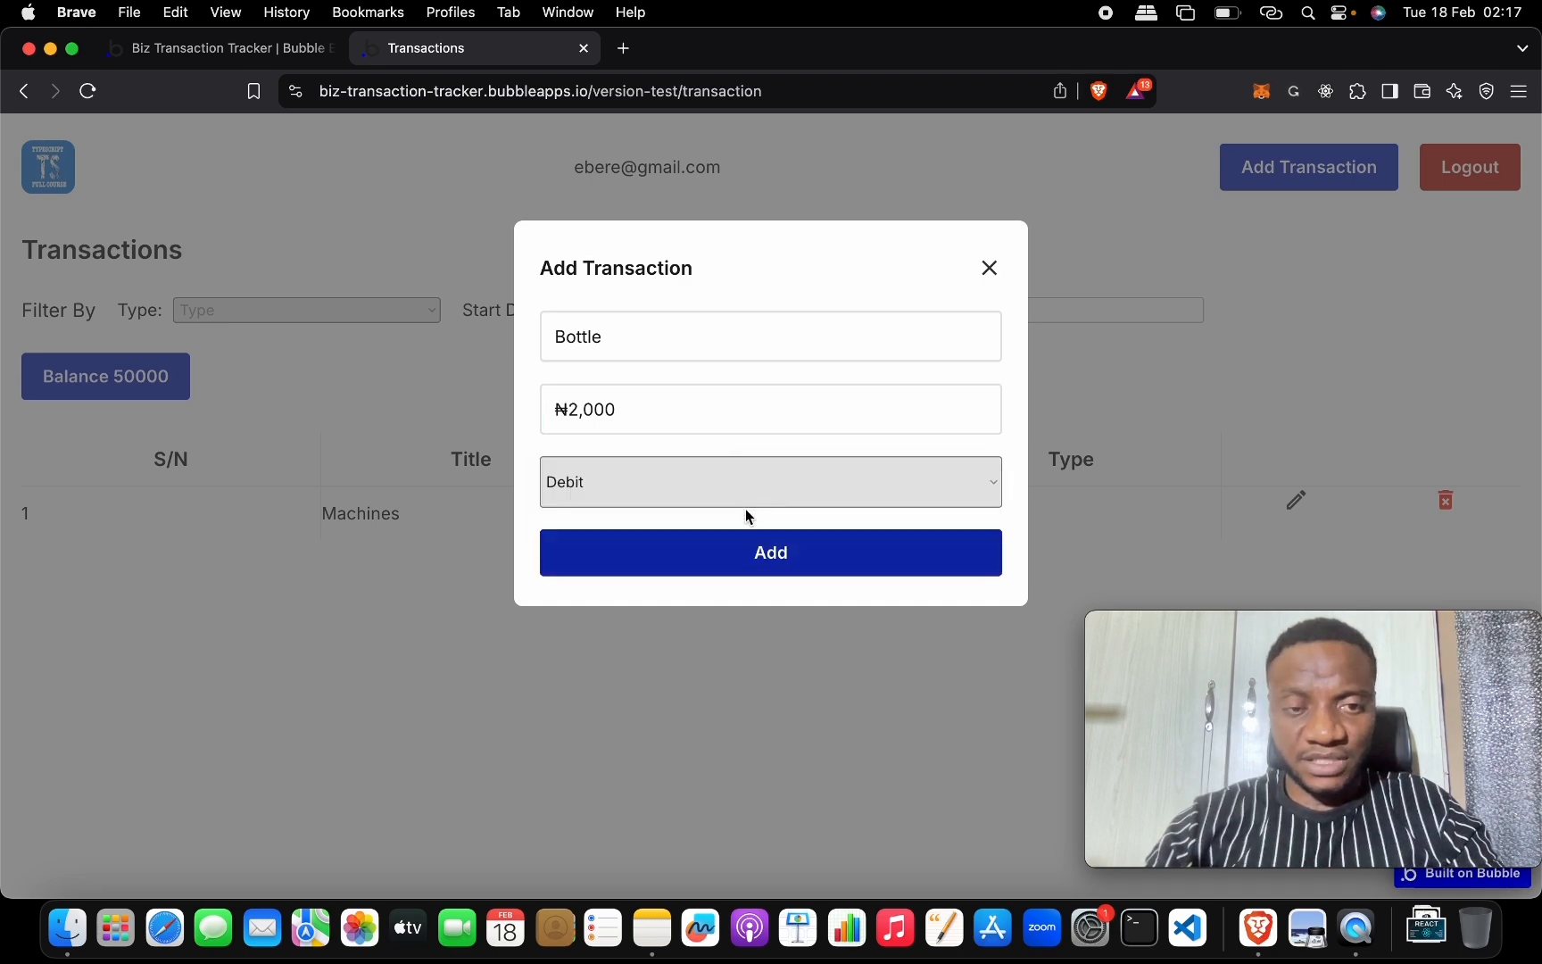
{"action": "left_click", "coordinate": [759, 554]}
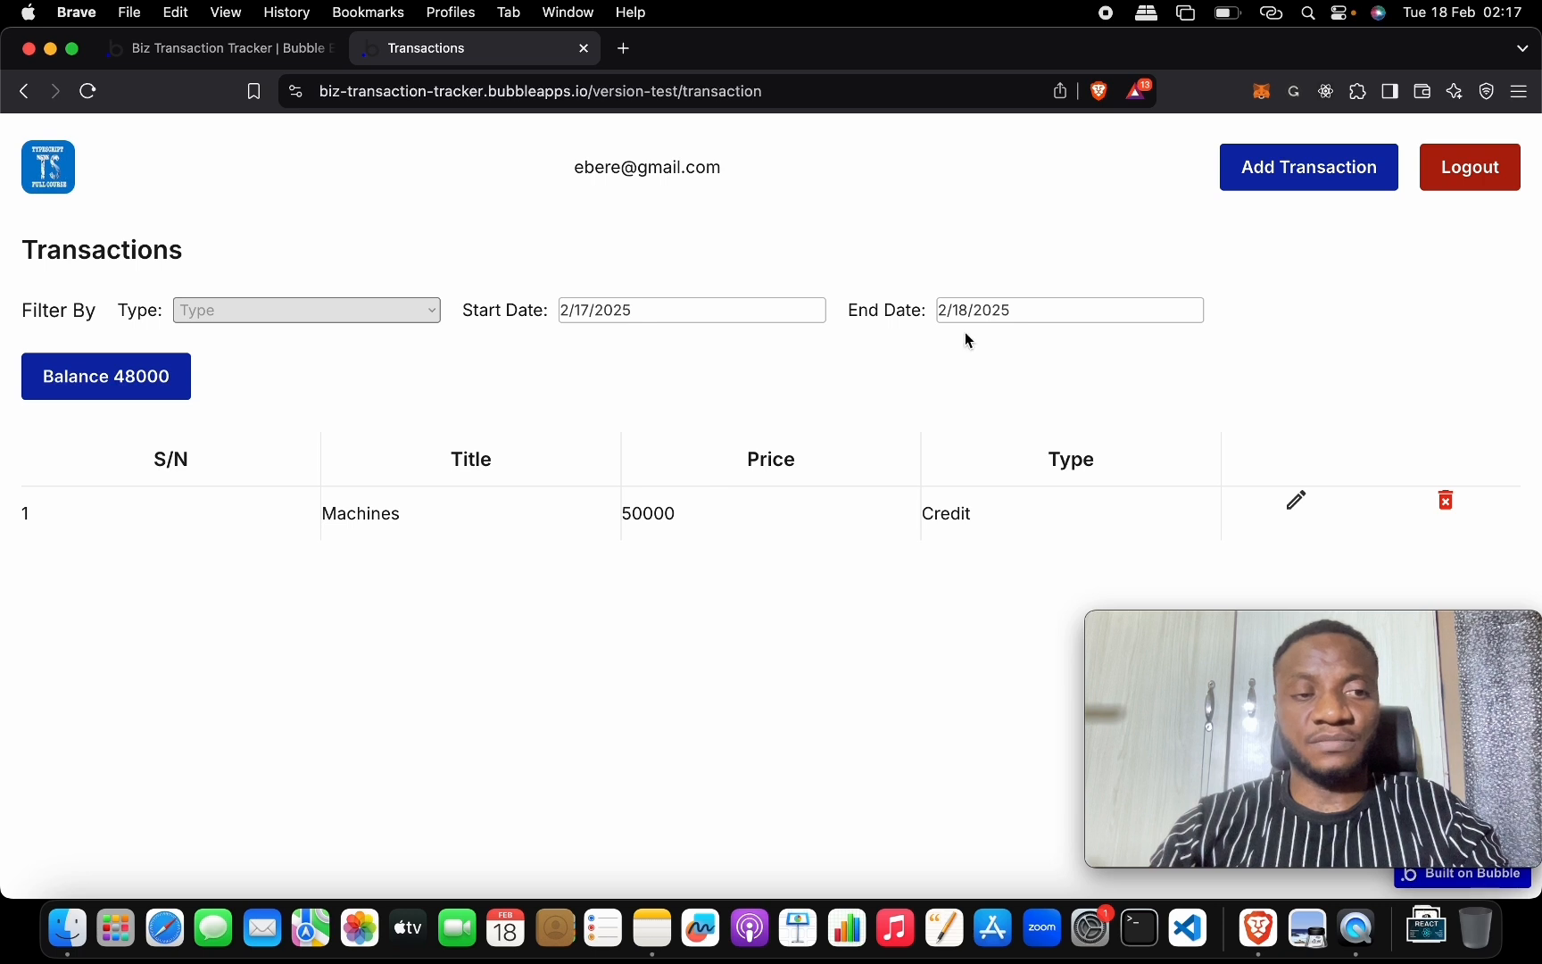
{"action": "left_click", "coordinate": [1073, 321]}
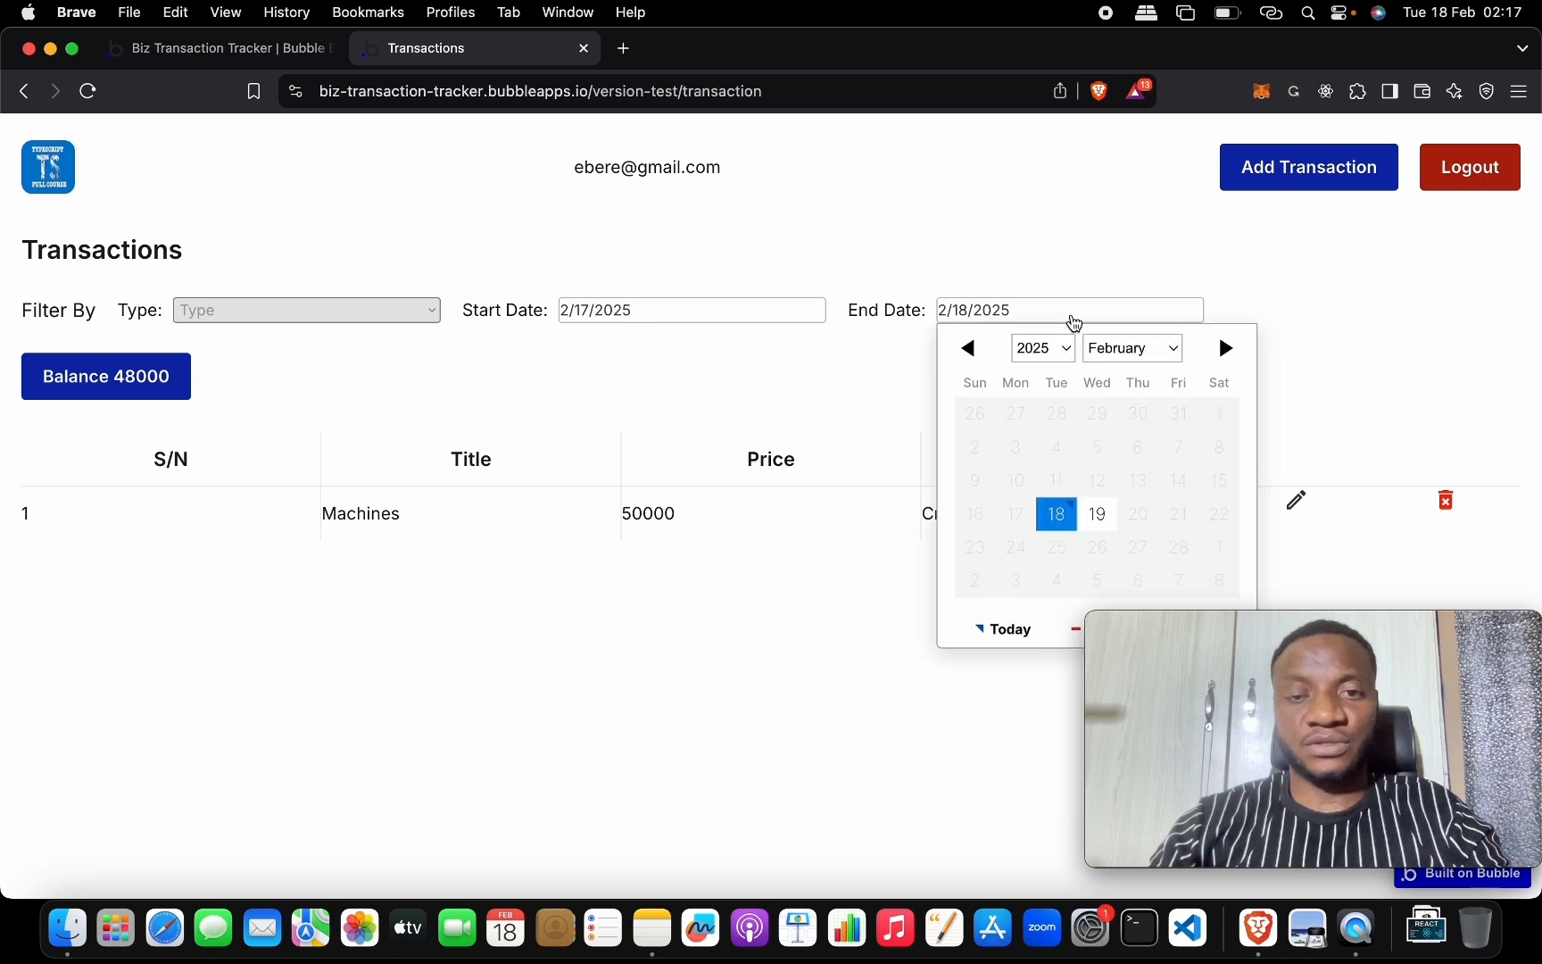
{"action": "left_click", "coordinate": [1097, 509]}
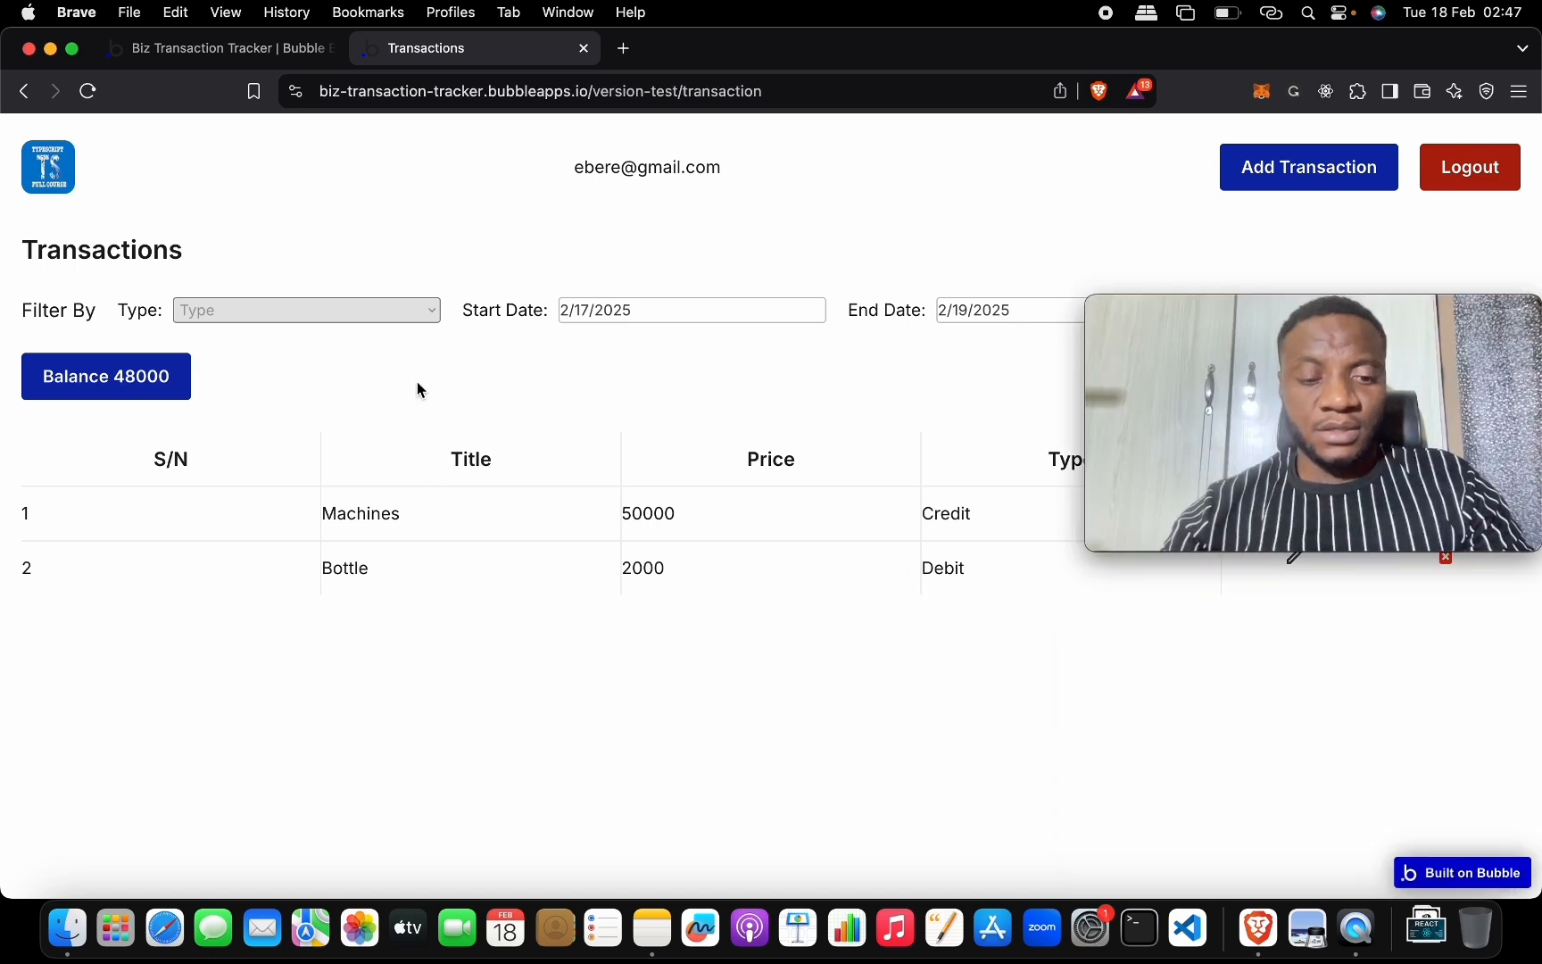
Back in the editor, select the Balance button and duplicate it with Cmd+D.
{"action": "left_click", "coordinate": [268, 48]}
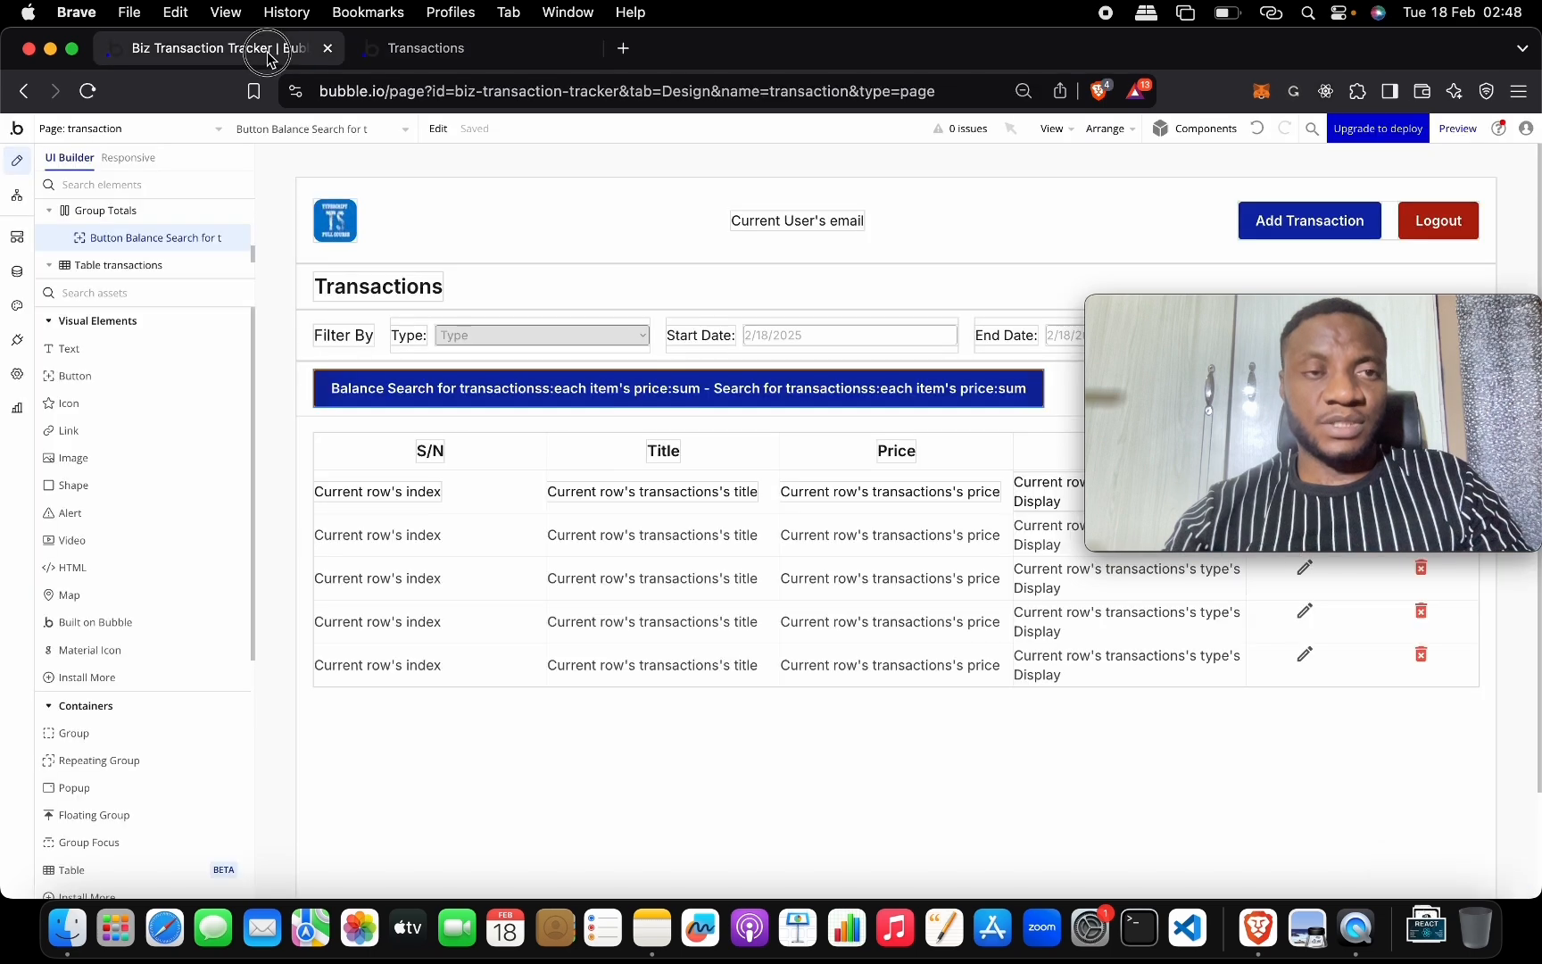
{"action": "left_click_drag", "start_coordinate": [1118, 344], "coordinate": [1119, 691]}
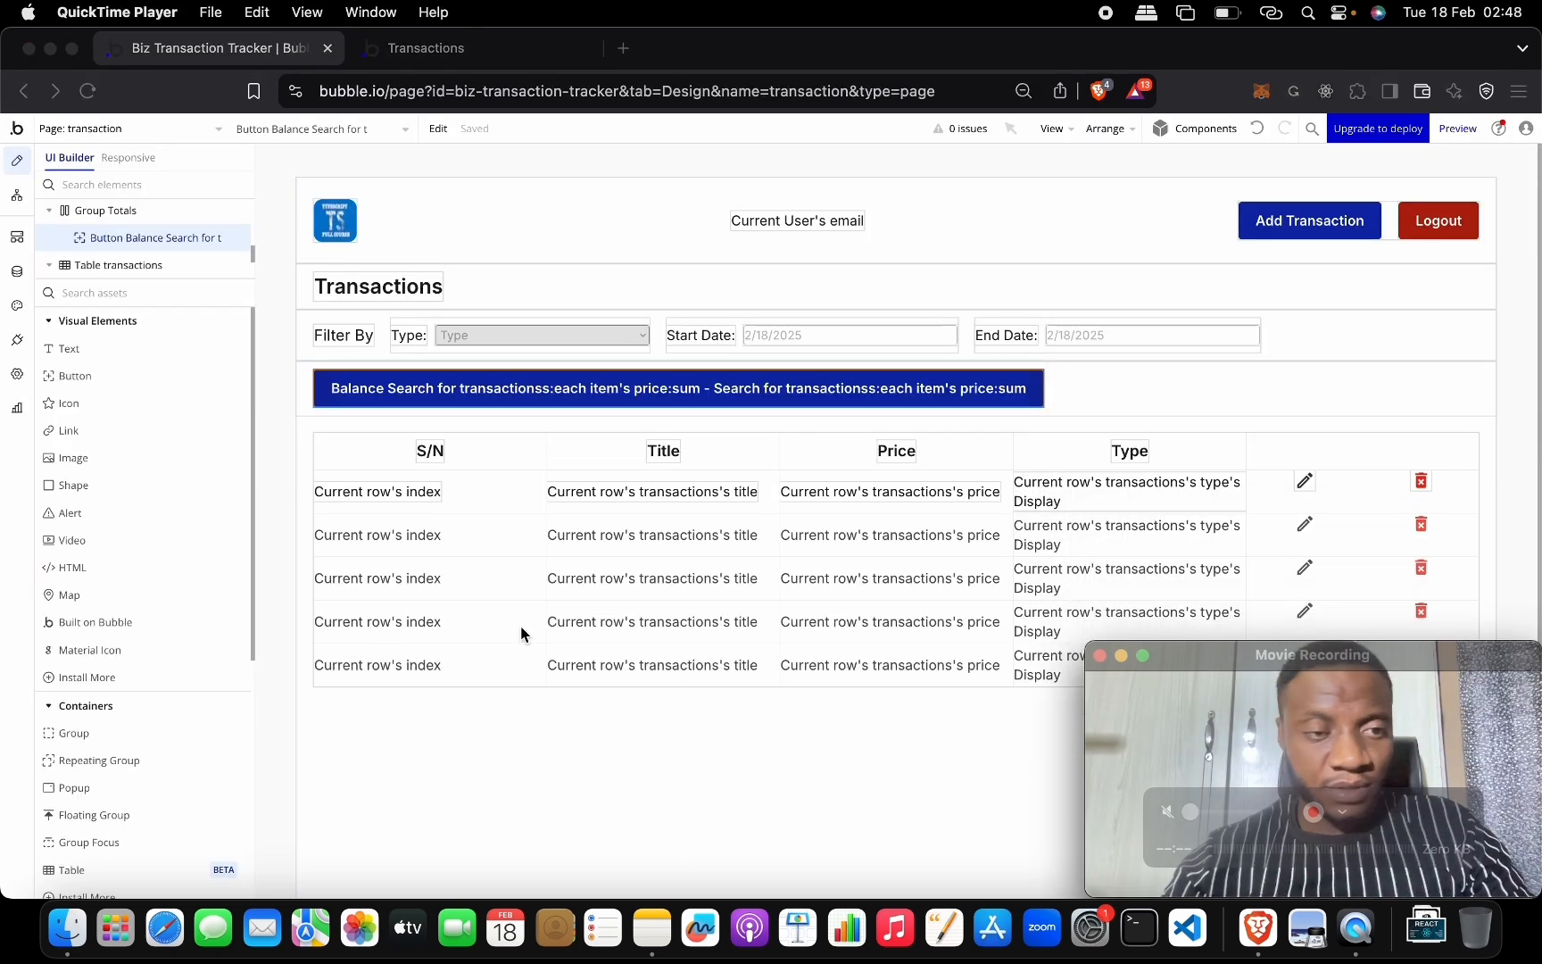
{"action": "left_click", "coordinate": [784, 409]}
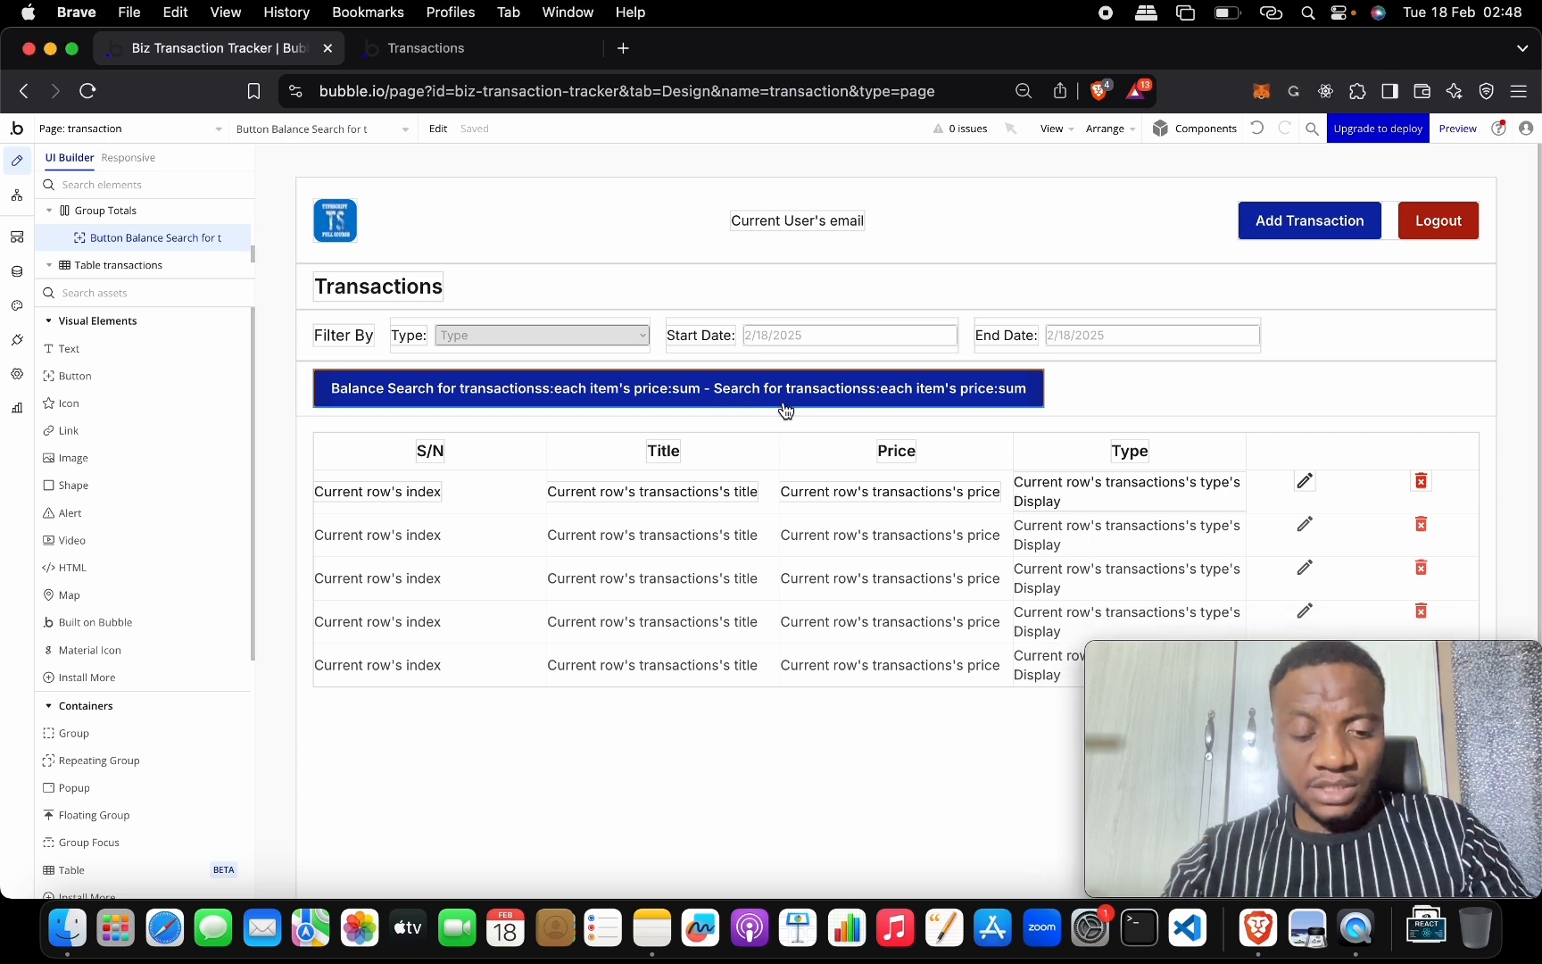
{"action": "left_click", "coordinate": [861, 390]}
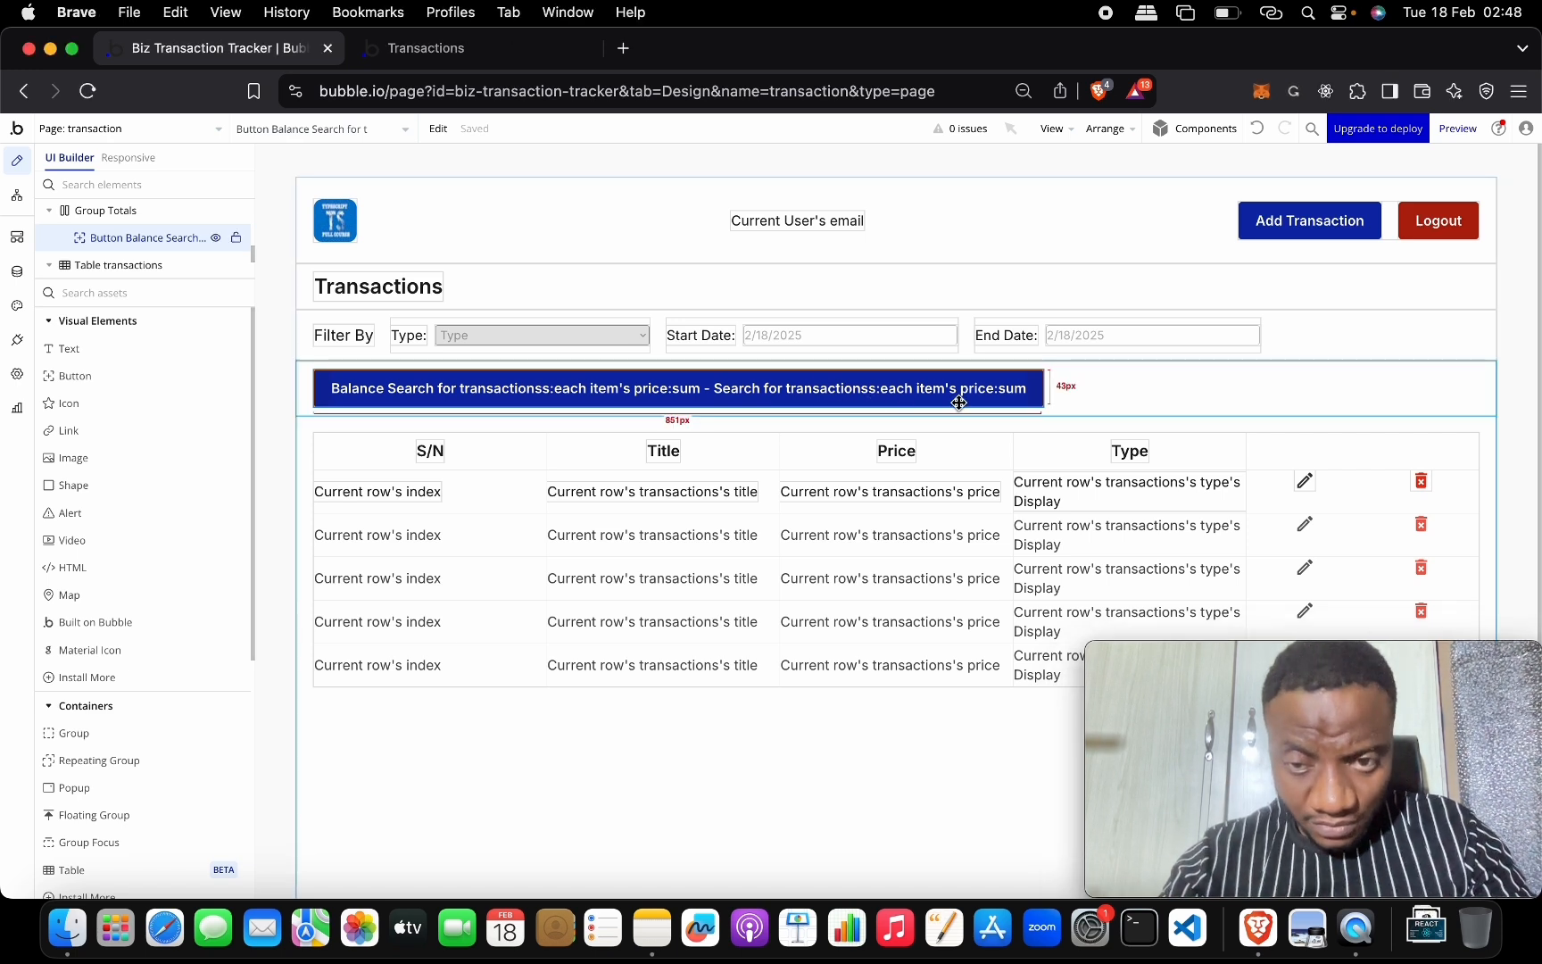
{"action": "double_click", "coordinate": [994, 400]}
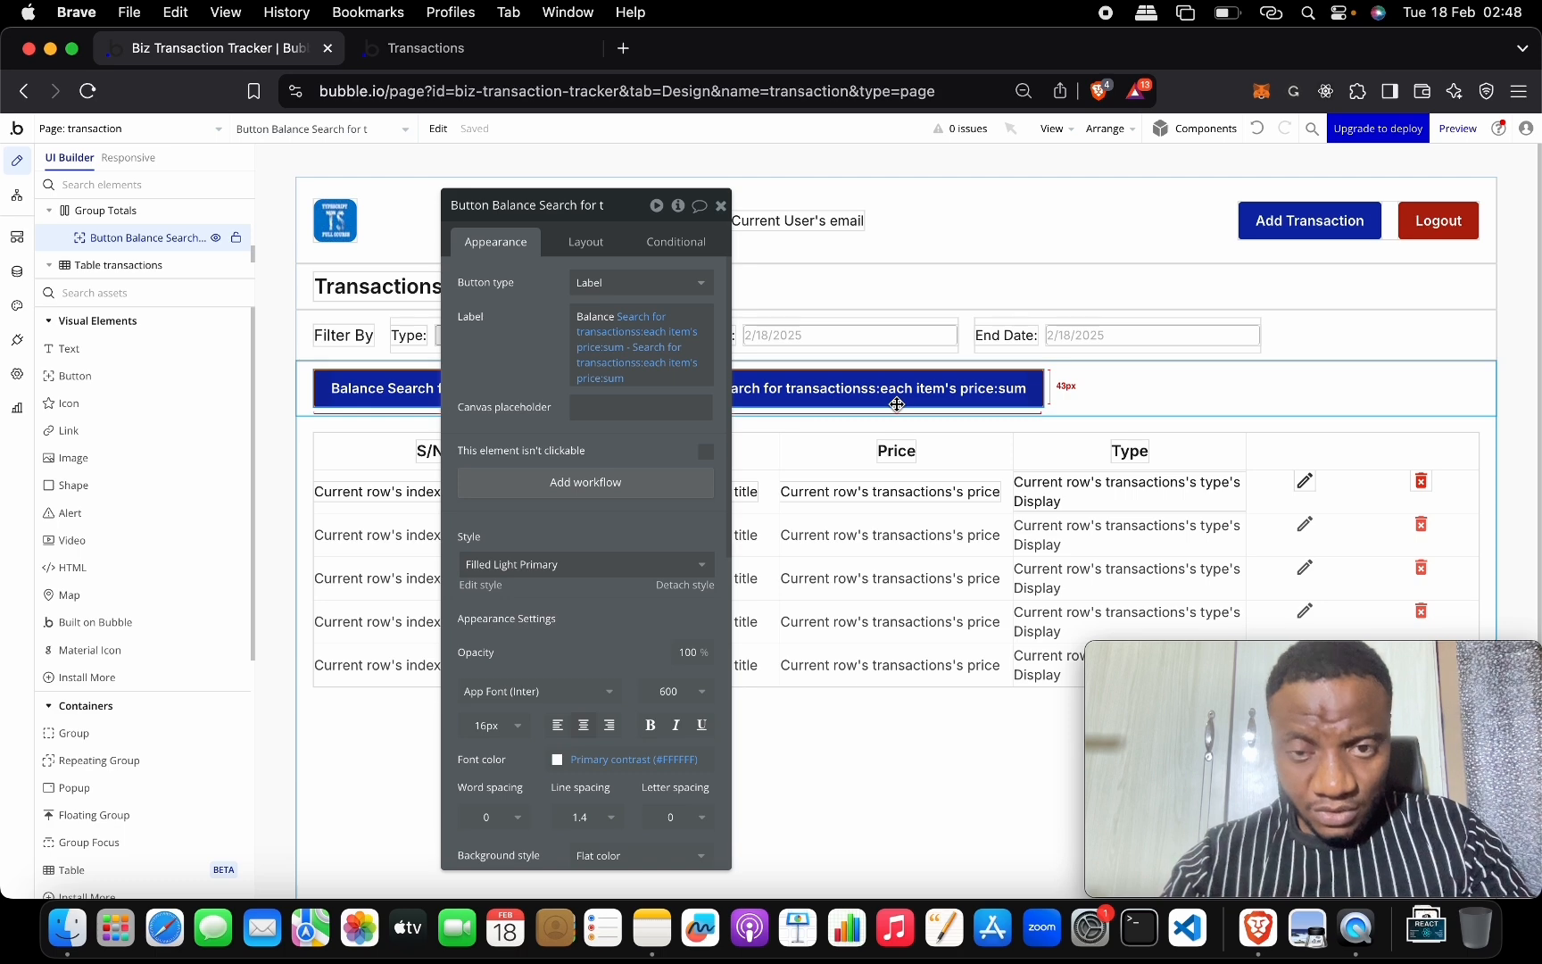
{"action": "key", "text": "super+d"}
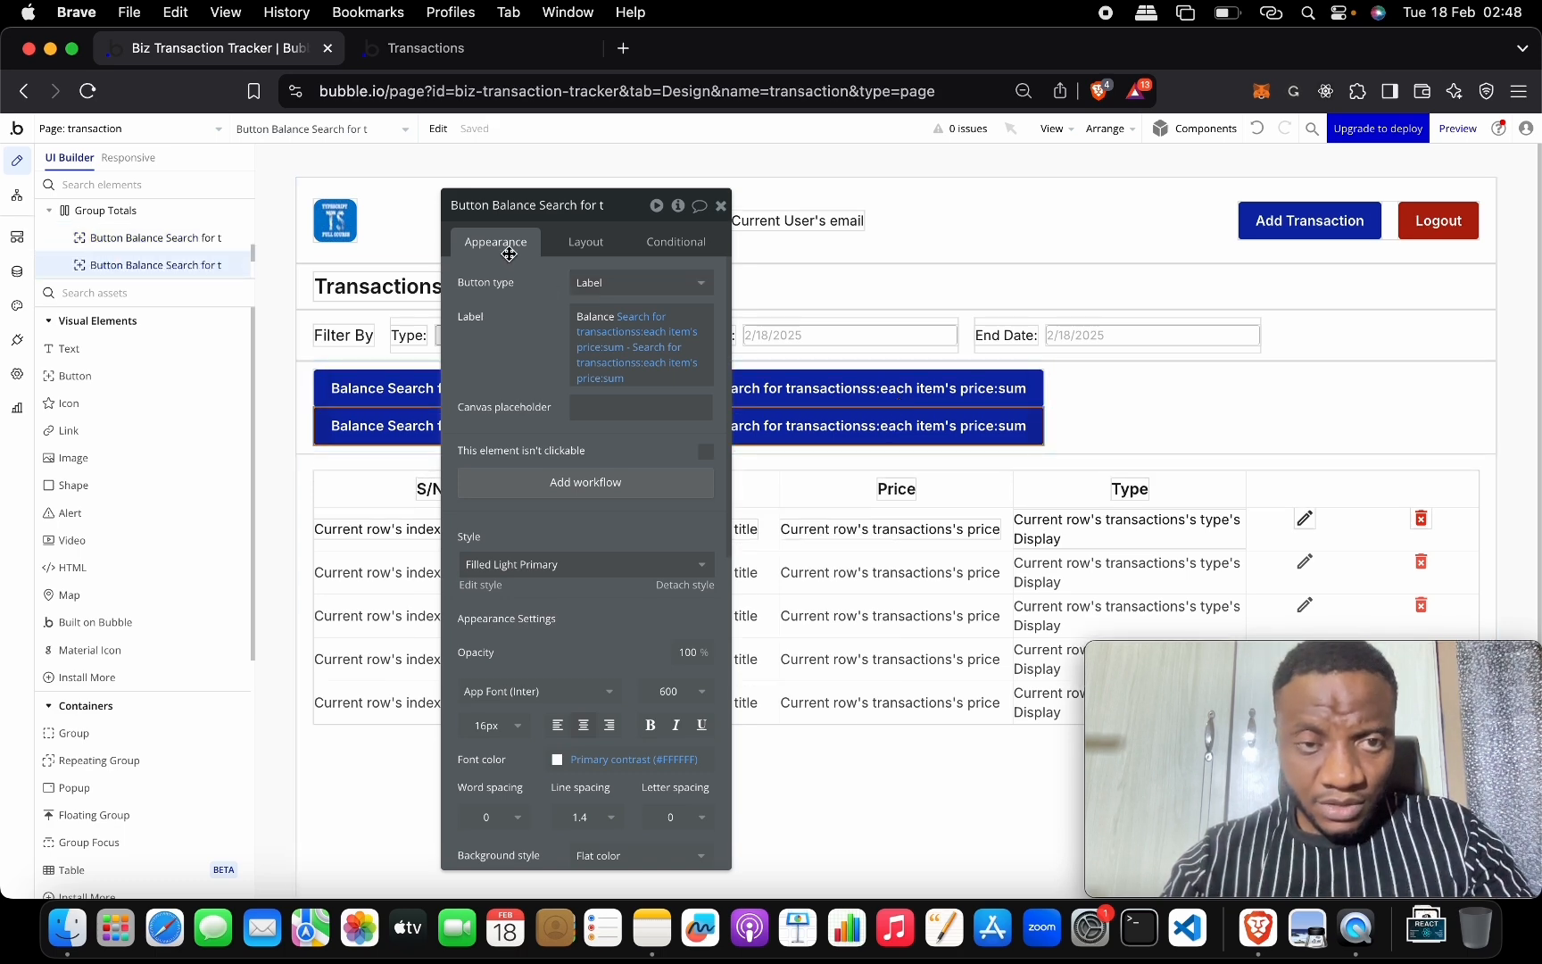
Set the duplicate's Style to Link Light Primary.
{"action": "scroll", "coordinate": [593, 446], "scroll_direction": "down", "scroll_amount": 5}
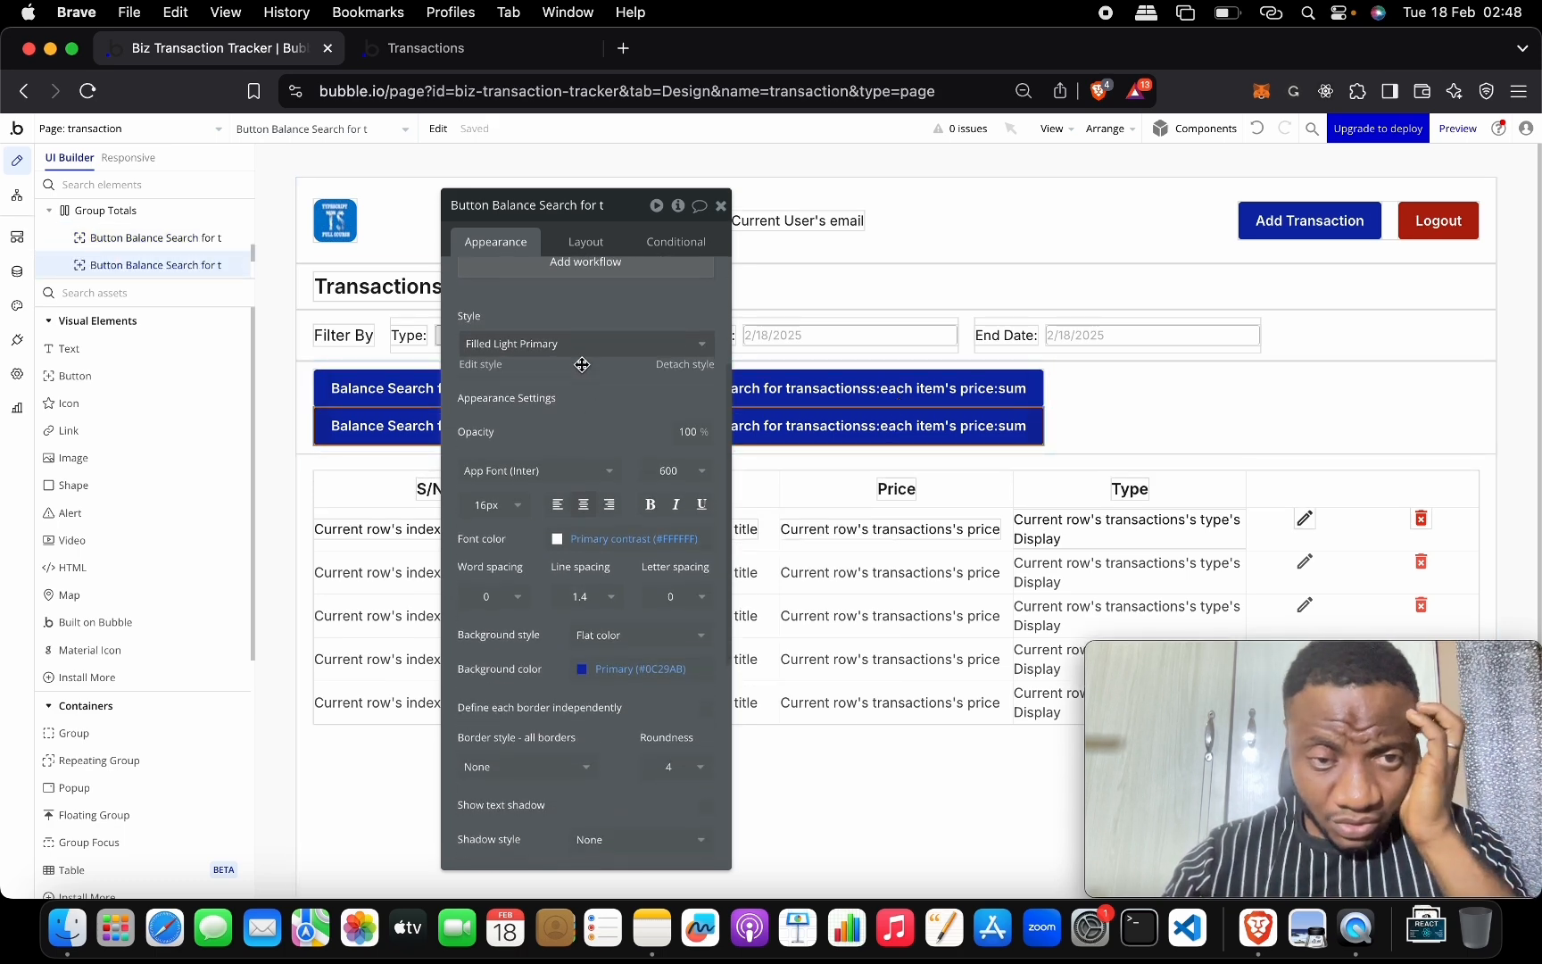
{"action": "left_click", "coordinate": [580, 344]}
{"action": "scroll", "coordinate": [585, 517], "scroll_direction": "up", "scroll_amount": 1}
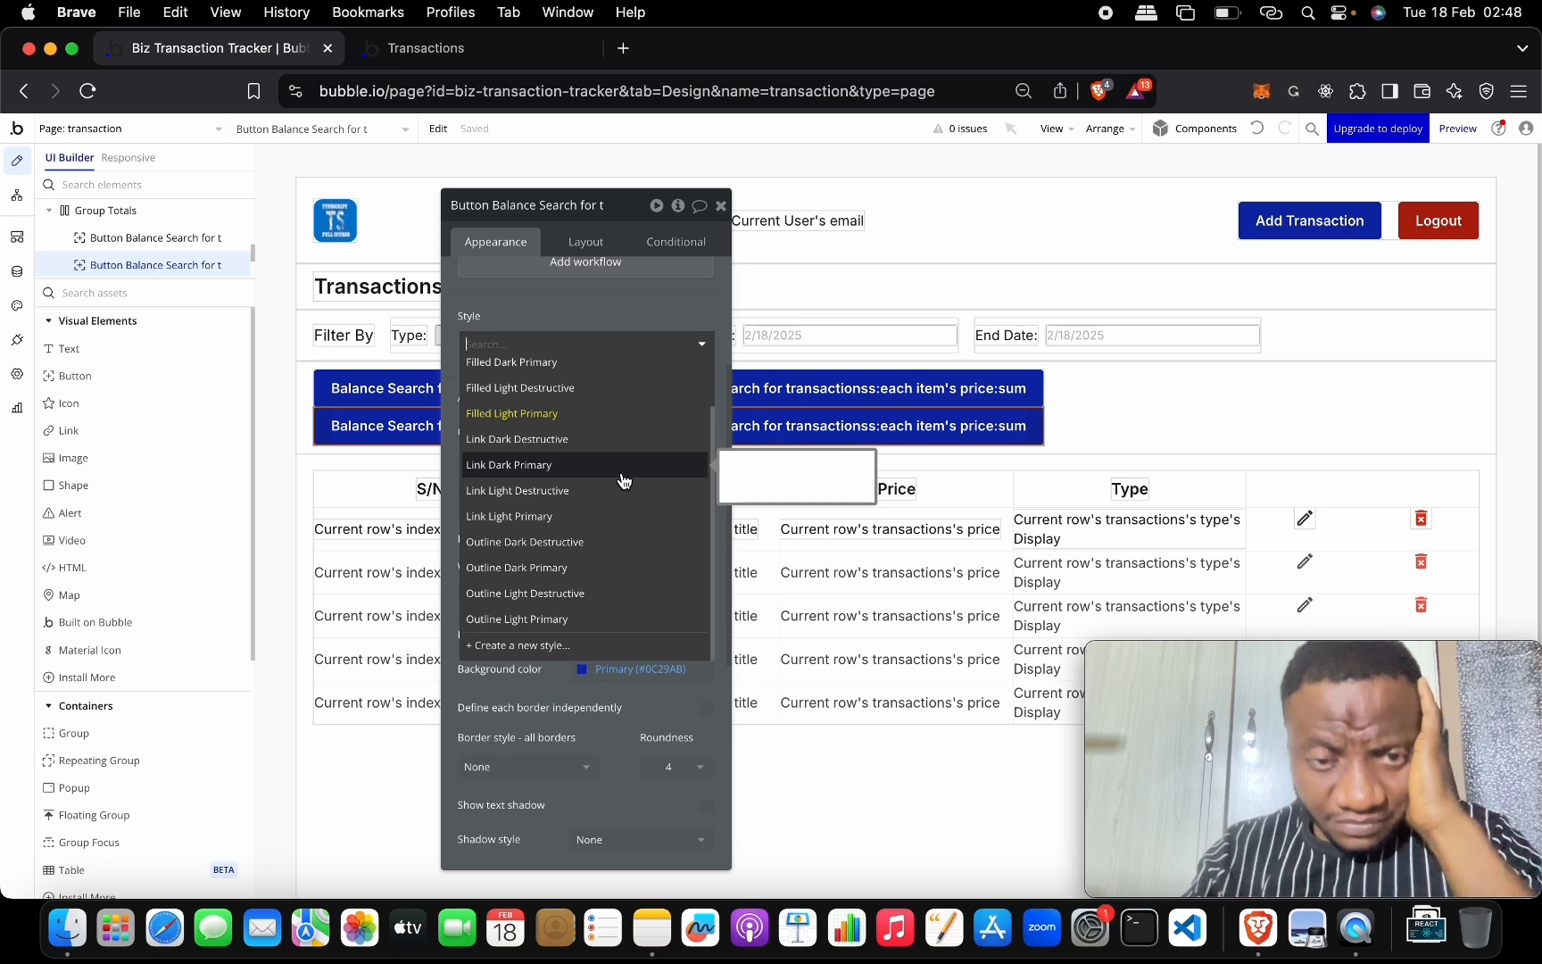
{"action": "scroll", "coordinate": [643, 446], "scroll_direction": "up", "scroll_amount": 2}
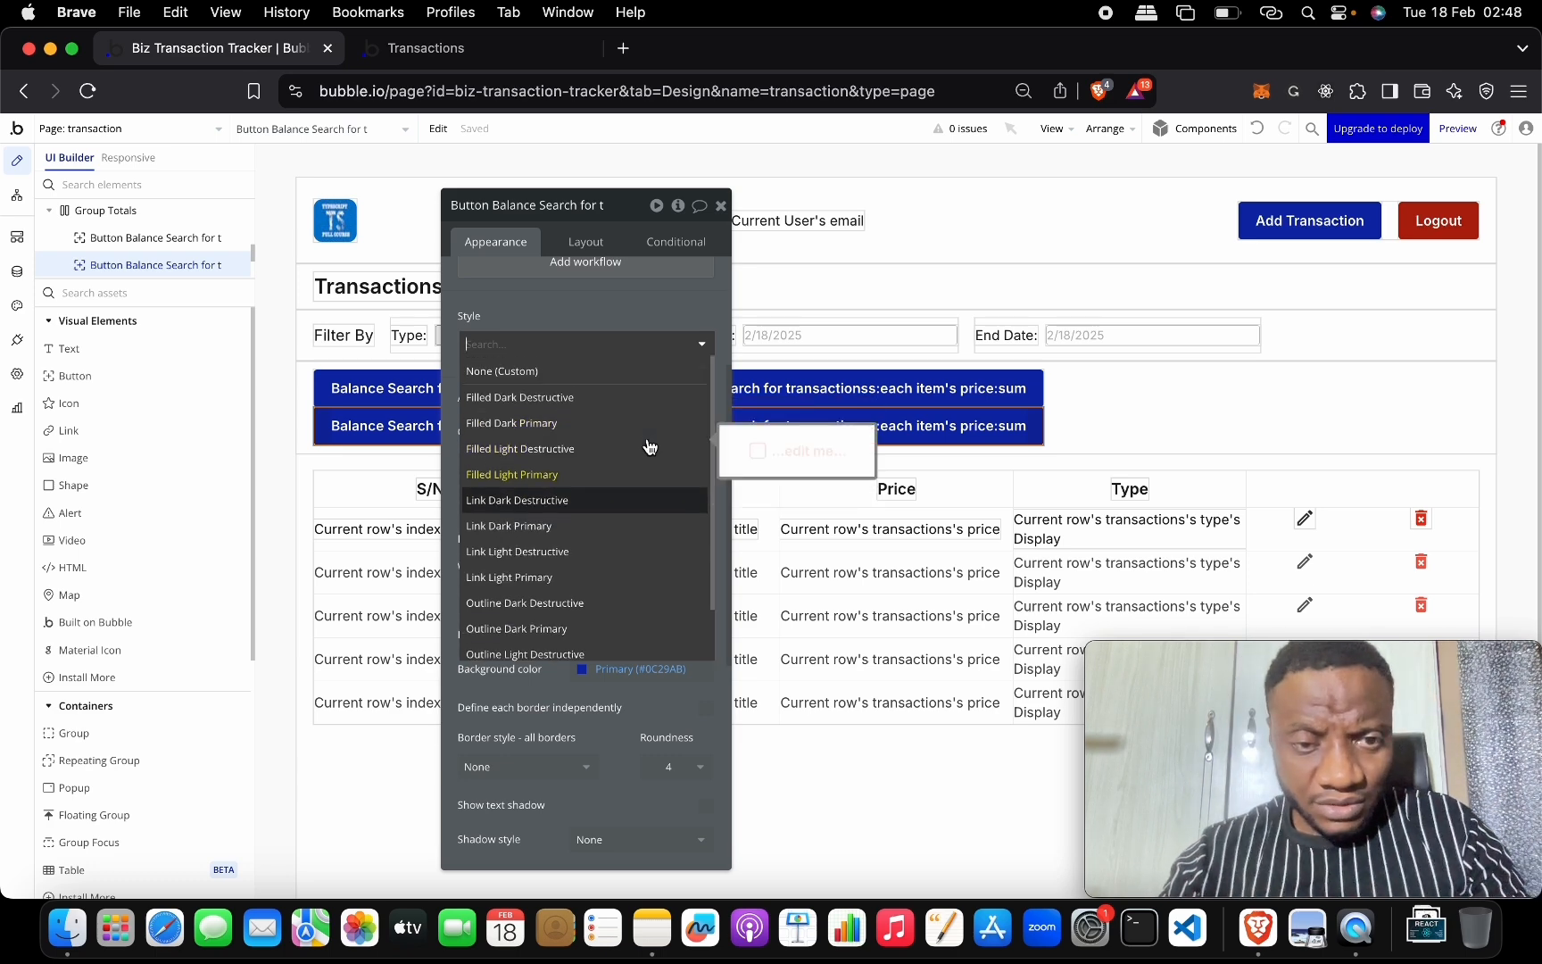
{"action": "scroll", "coordinate": [655, 494], "scroll_direction": "down", "scroll_amount": 2}
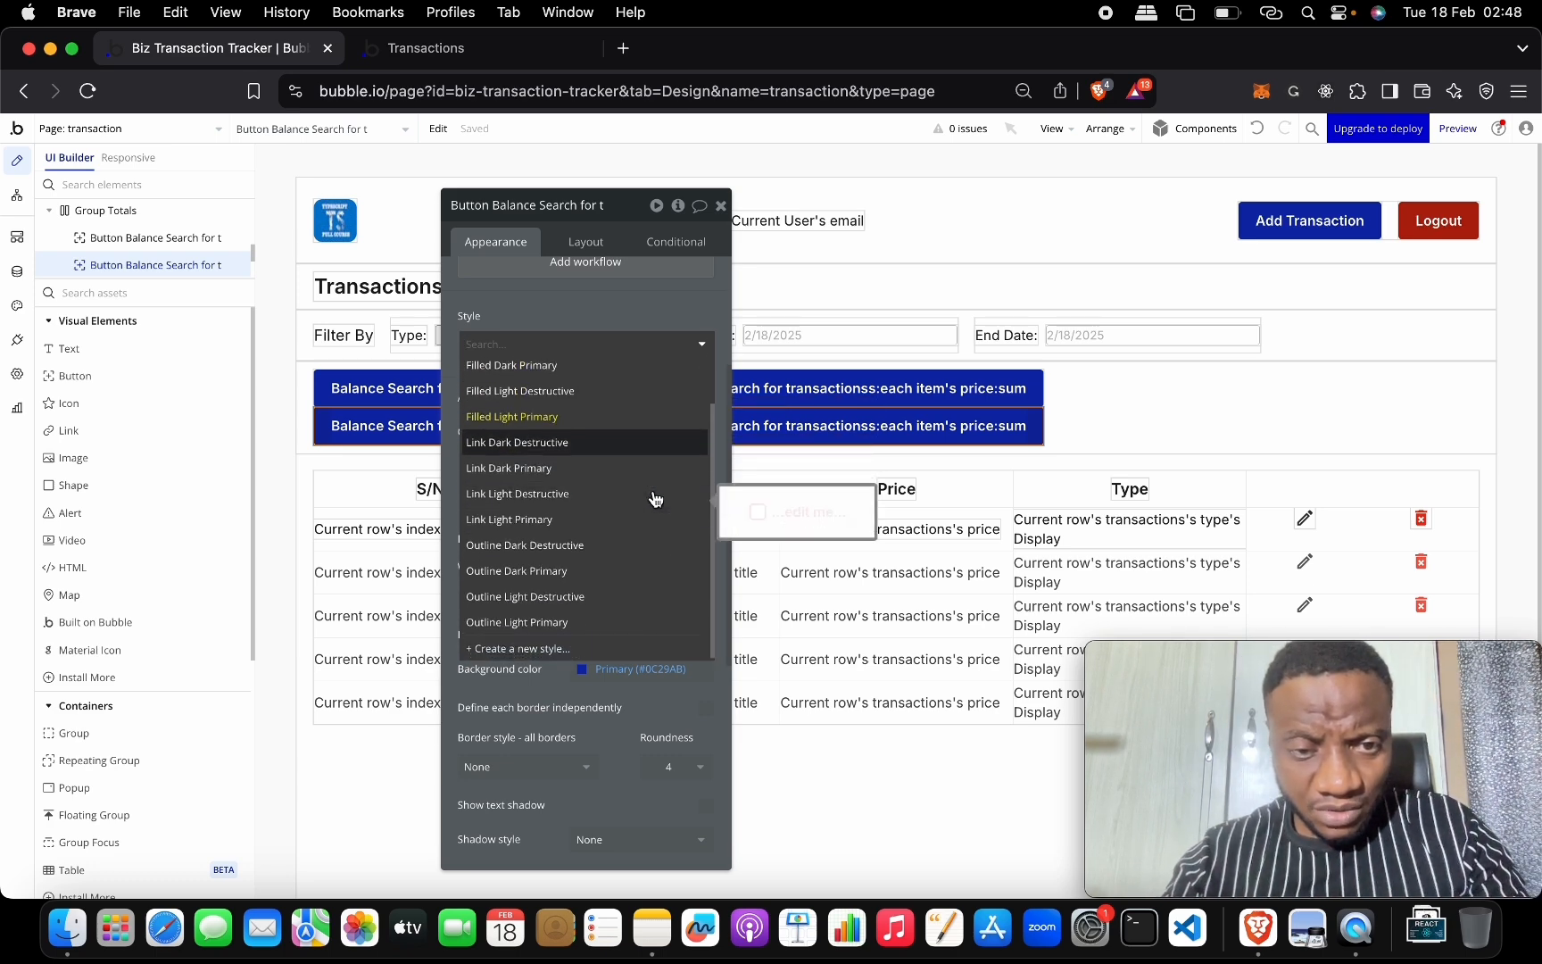
{"action": "left_click", "coordinate": [614, 516]}
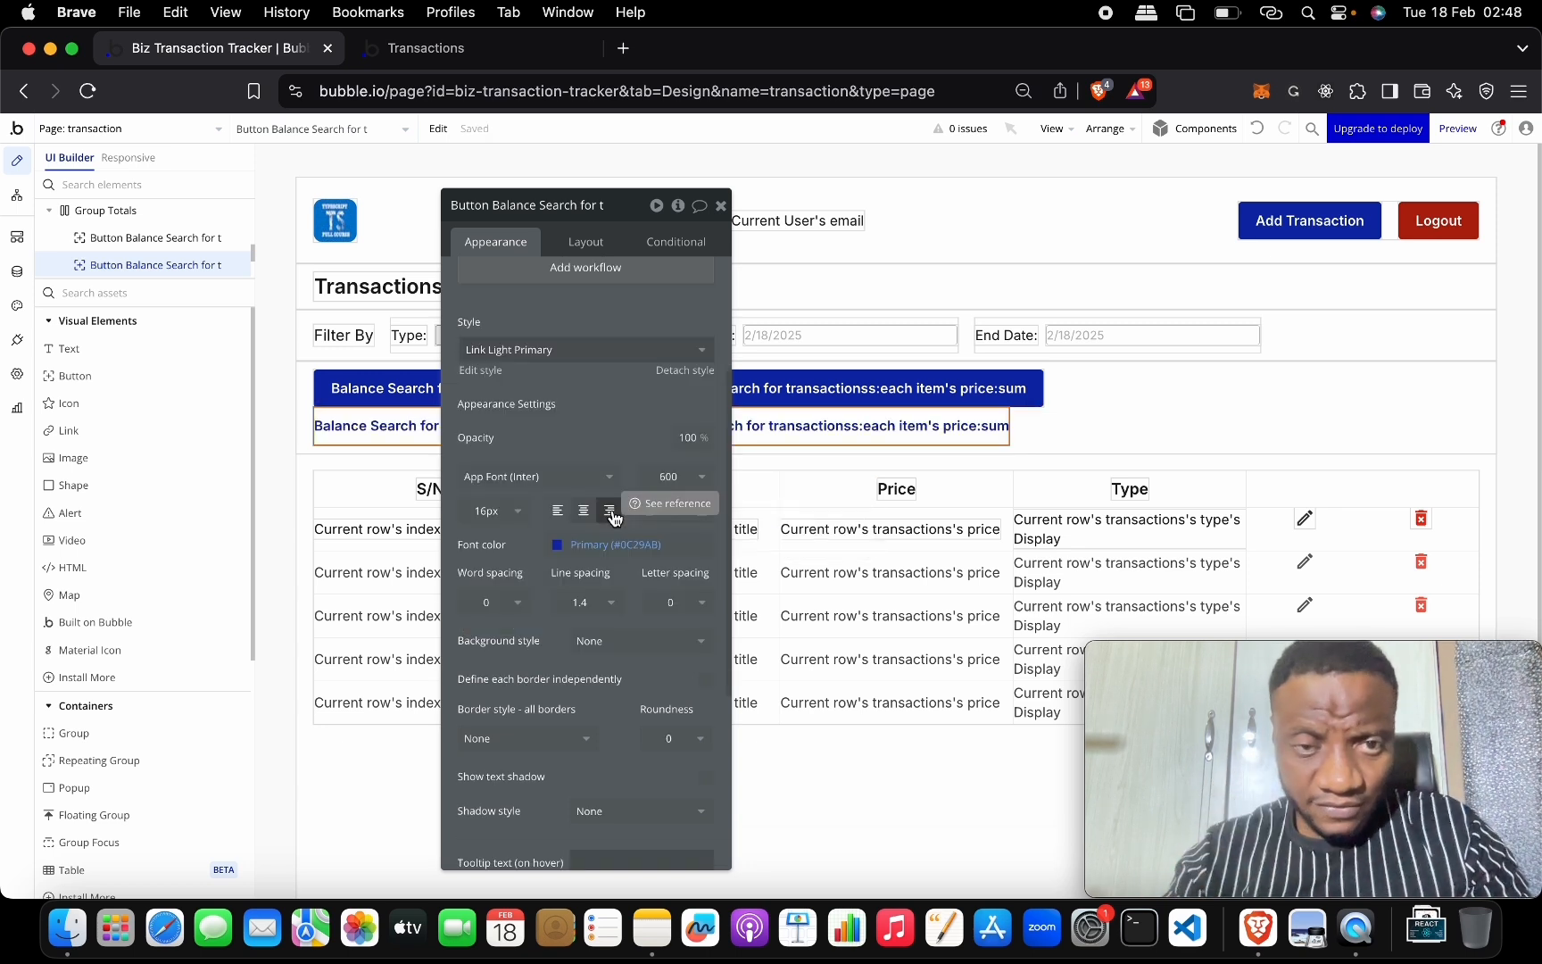
{"action": "scroll", "coordinate": [656, 364], "scroll_direction": "up", "scroll_amount": 5}
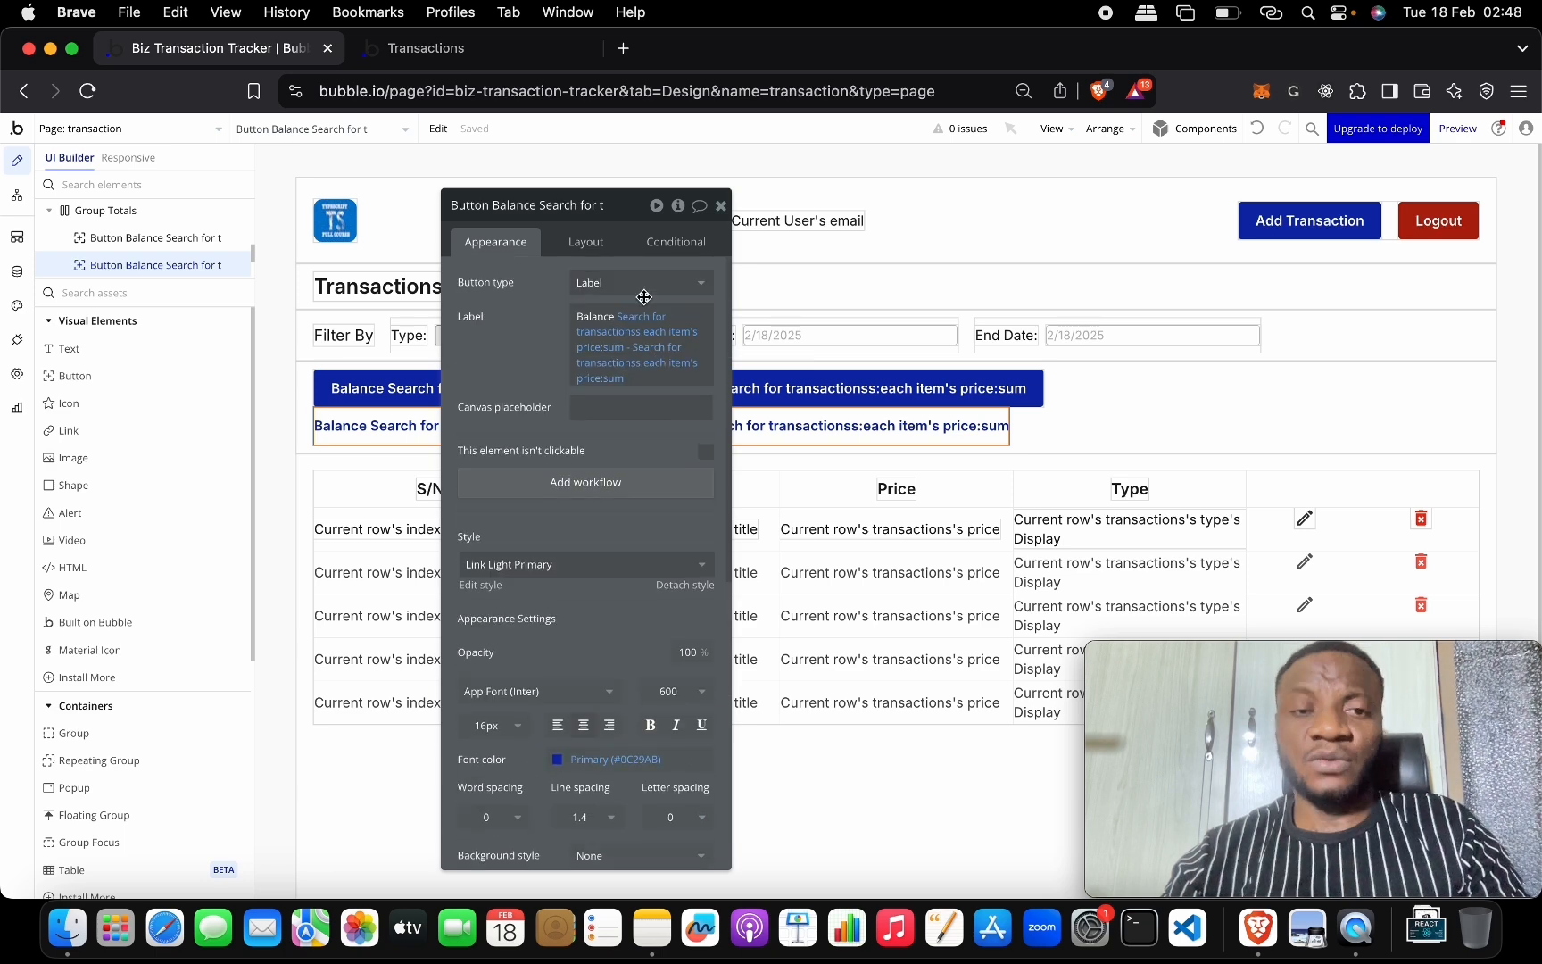
Delete the trailing '- Search for transactions:each item's price:sum' from the copy's label, keeping one price sum.
{"action": "left_click", "coordinate": [672, 367]}
{"action": "key", "text": "BackSpace"}
{"action": "key", "text": "BackSpace"}
{"action": "key", "text": "BackSpace"}
{"action": "key", "text": "BackSpace"}
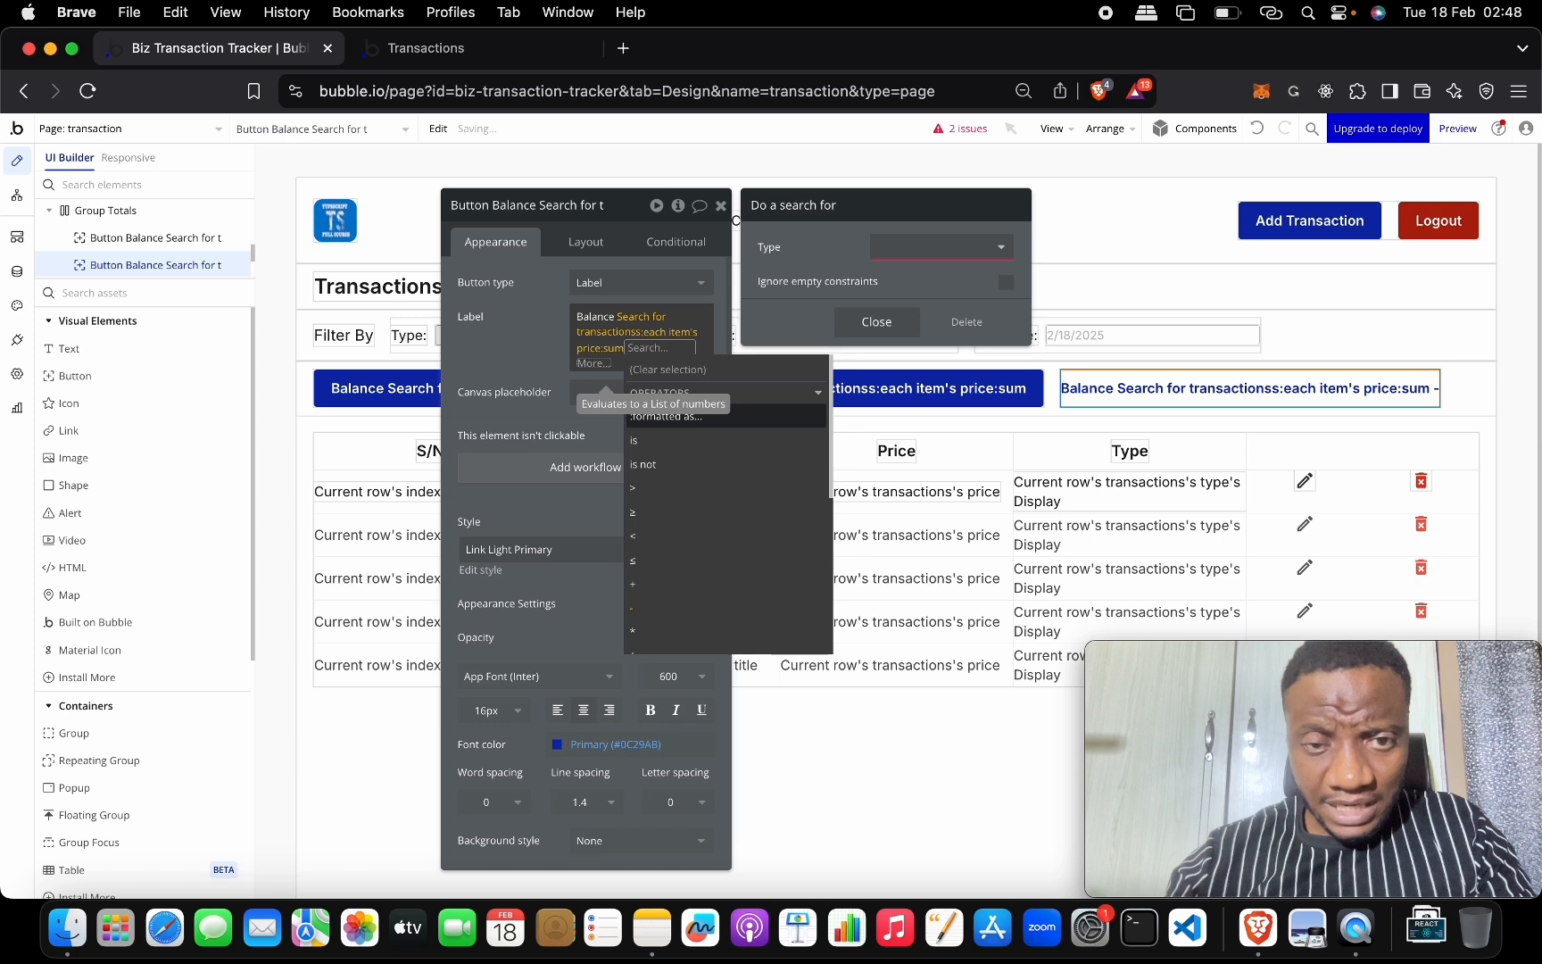
{"action": "key", "text": "BackSpace"}
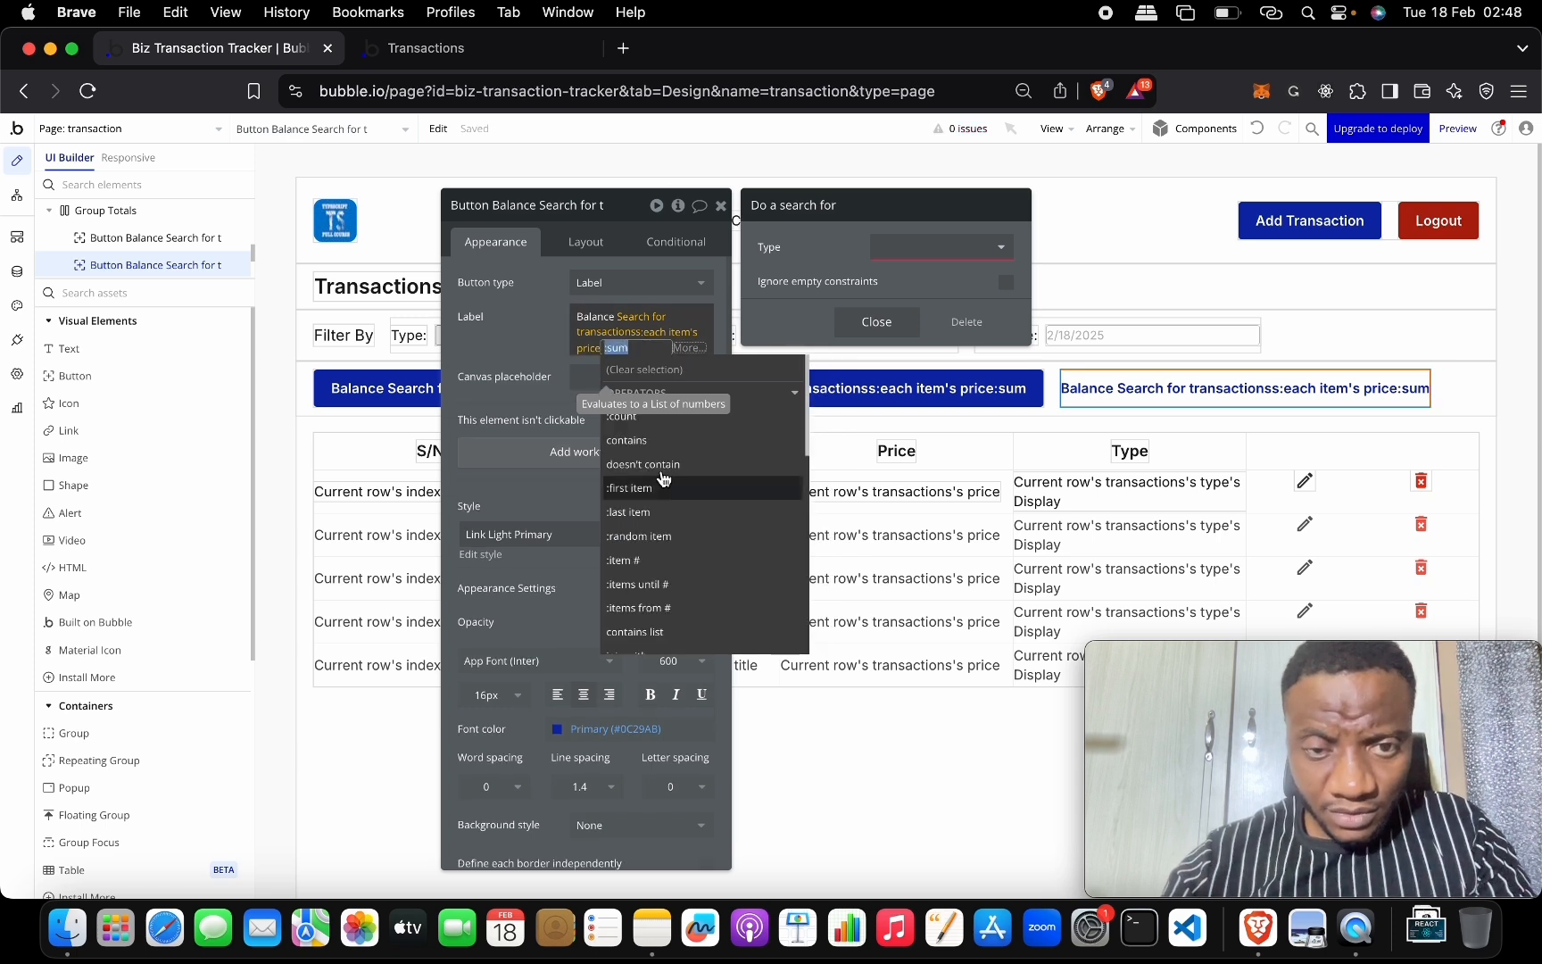
{"action": "left_click", "coordinate": [662, 342]}
{"action": "left_click", "coordinate": [658, 330]}
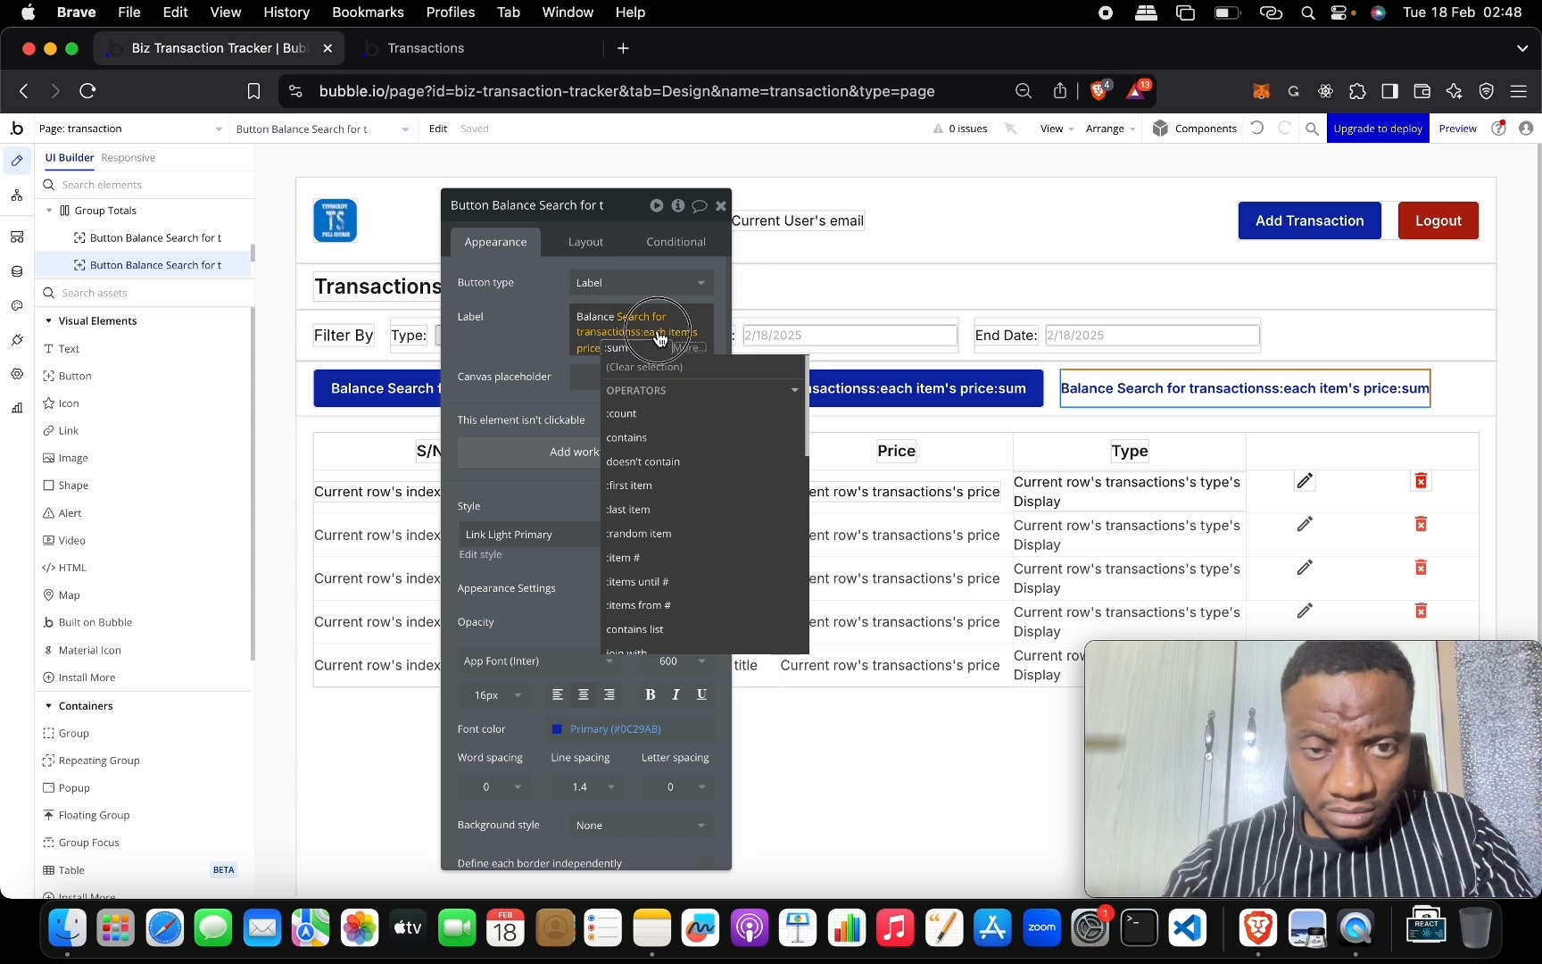
{"action": "left_click", "coordinate": [677, 314]}
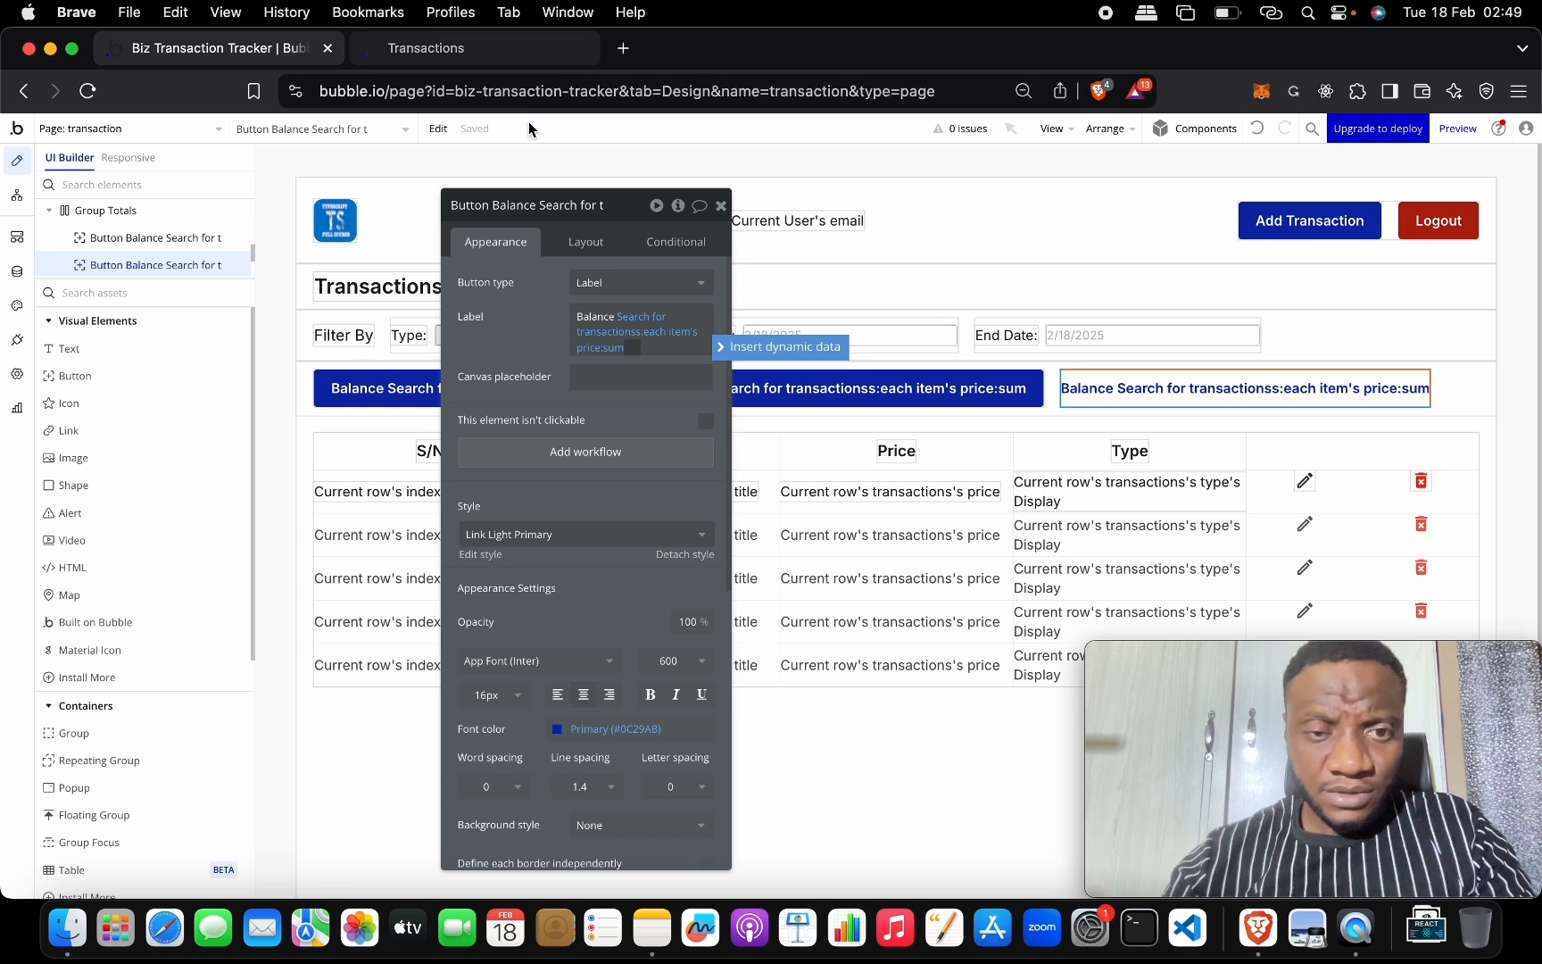
{"action": "left_click", "coordinate": [980, 405]}
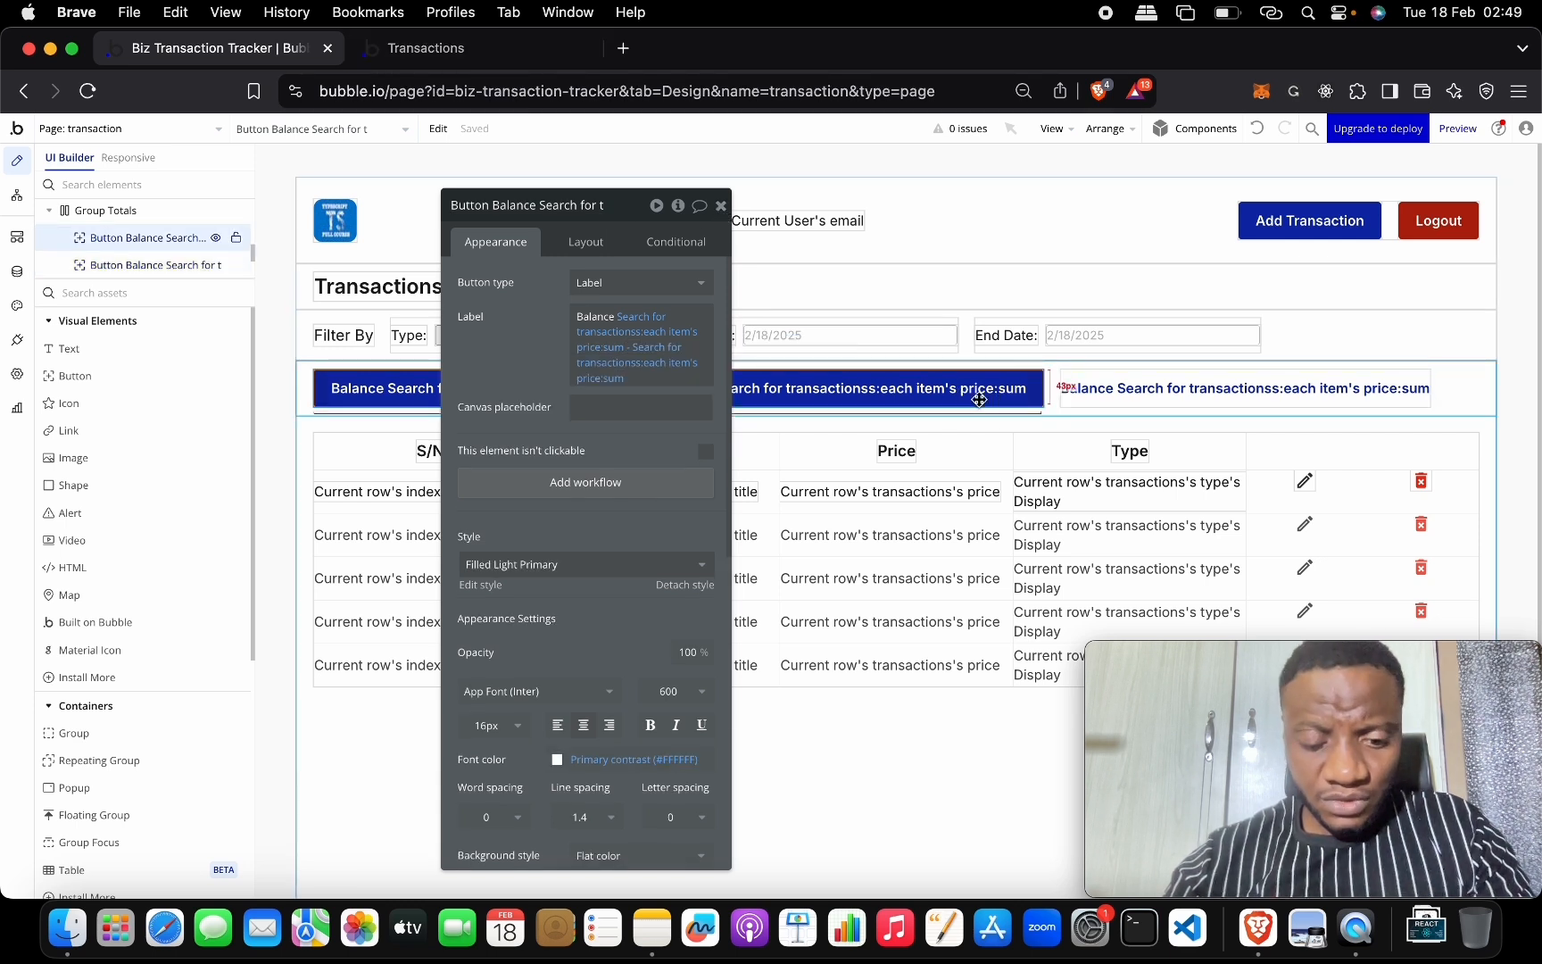
Copy and paste the blue Balance button, placing the new copy beside the original.
{"action": "key", "text": "super+c"}
{"action": "key", "text": "super+v"}
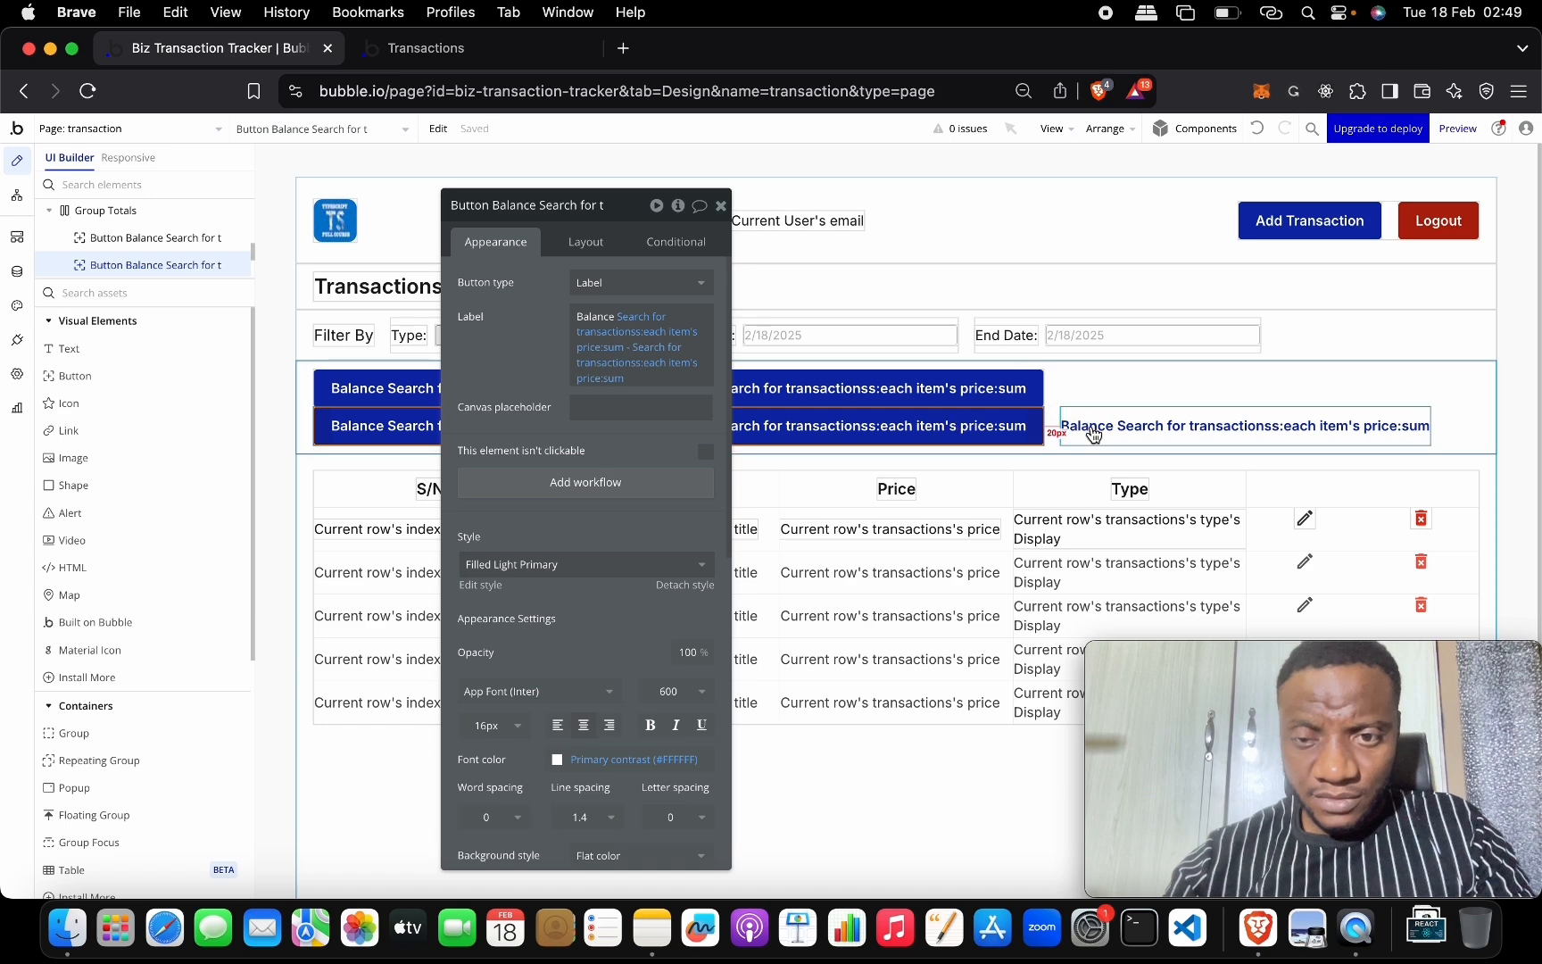
{"action": "left_click_drag", "start_coordinate": [1094, 434], "coordinate": [1081, 393]}
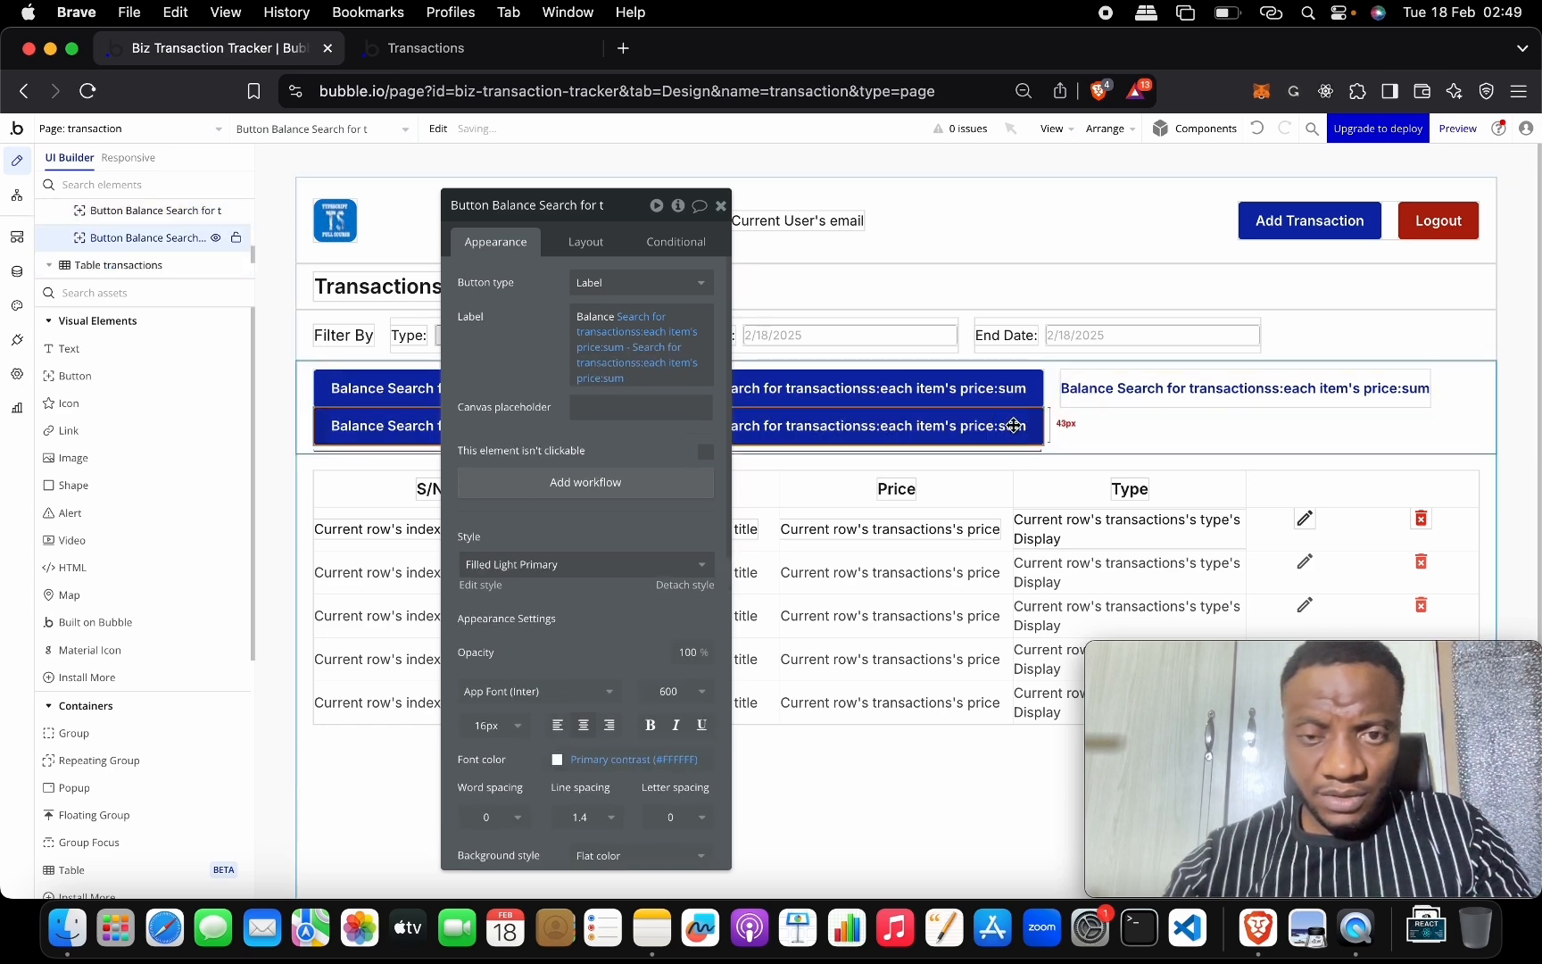
Clear the copy's label, then undo and redo to restore its full search expression.
{"action": "left_click", "coordinate": [632, 347]}
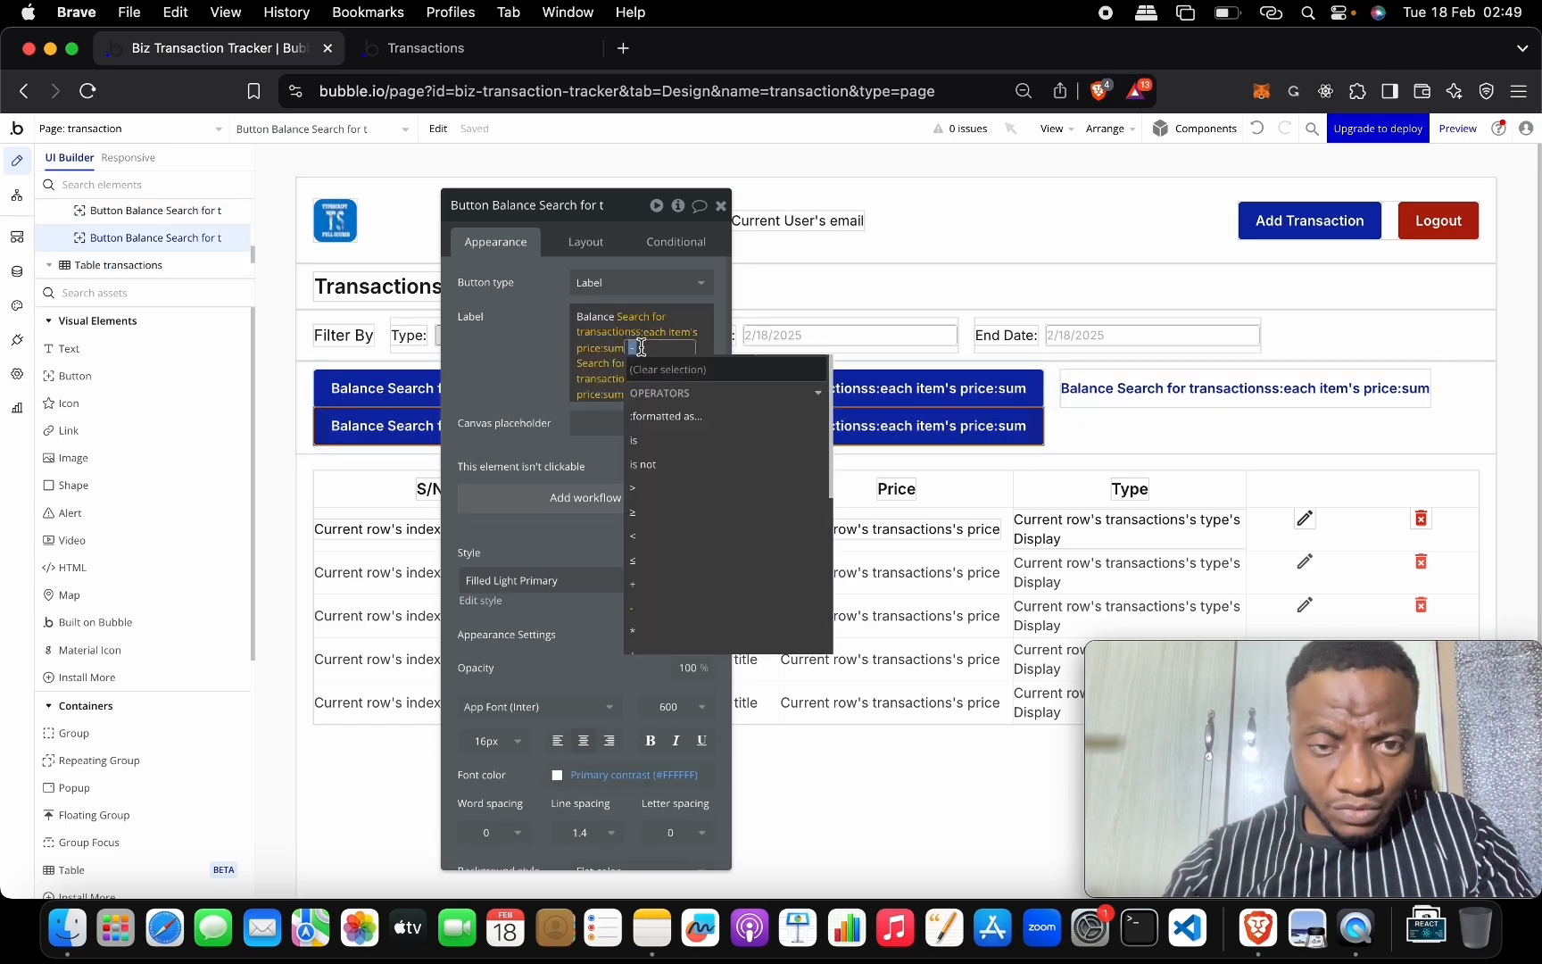
{"action": "key", "text": "BackSpace"}
{"action": "key", "text": "BackSpace"}
{"action": "key", "text": "BackSpace"}
{"action": "key", "text": "BackSpace"}
{"action": "key", "text": "BackSpace"}
{"action": "key", "text": "BackSpace"}
{"action": "key", "text": "BackSpace"}
{"action": "key", "text": "BackSpace"}
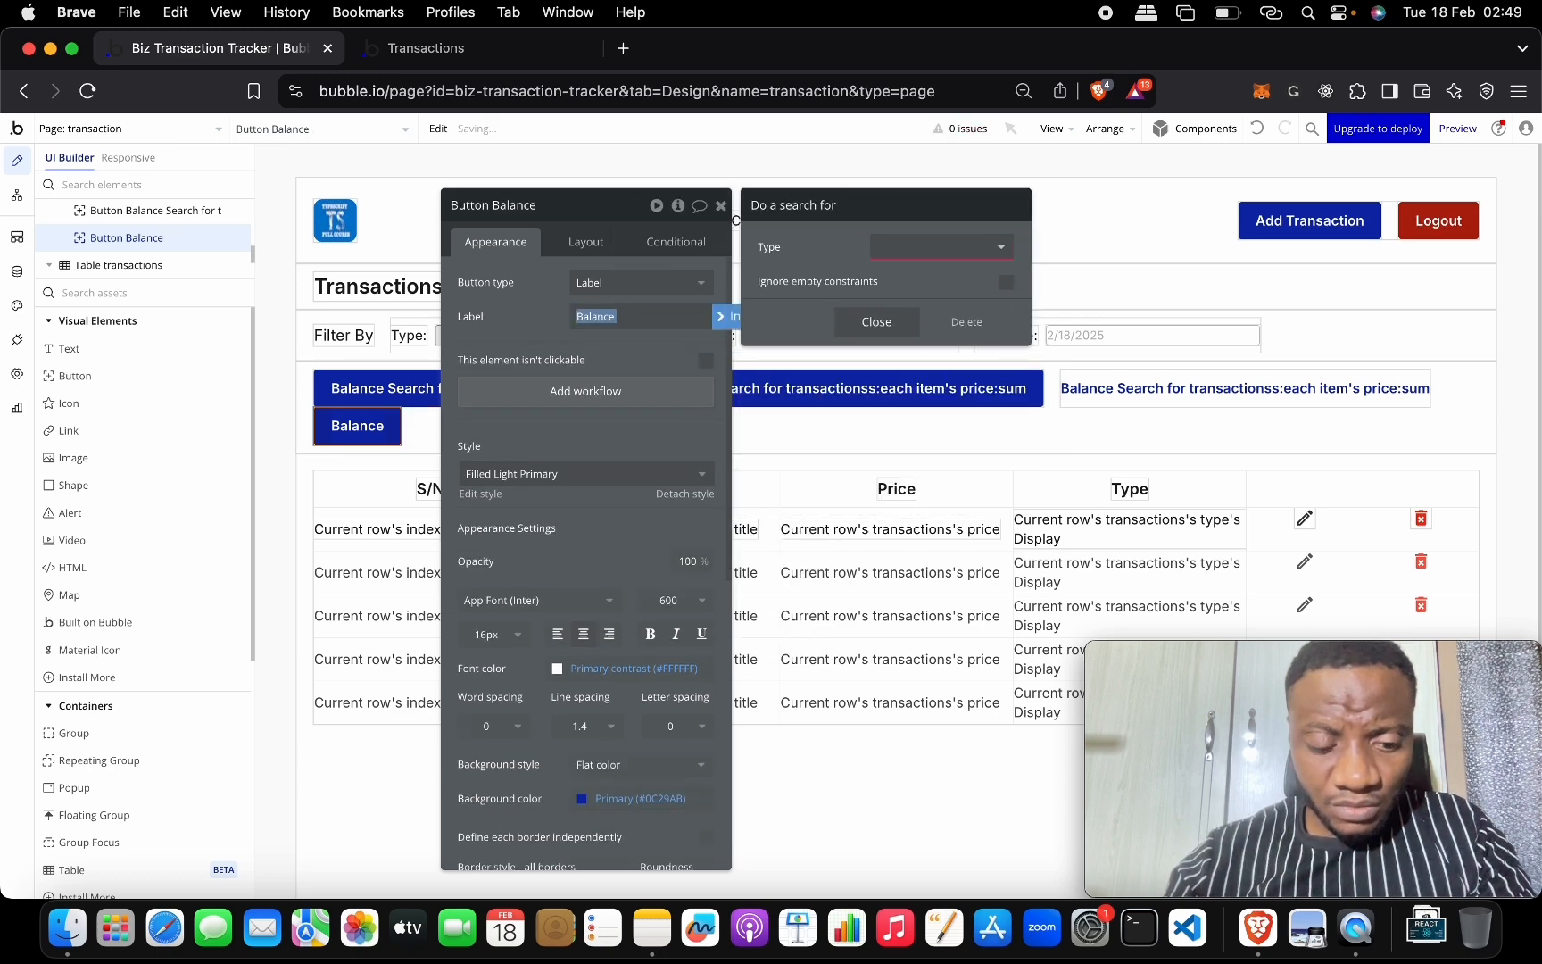
{"action": "left_click", "coordinate": [1258, 131]}
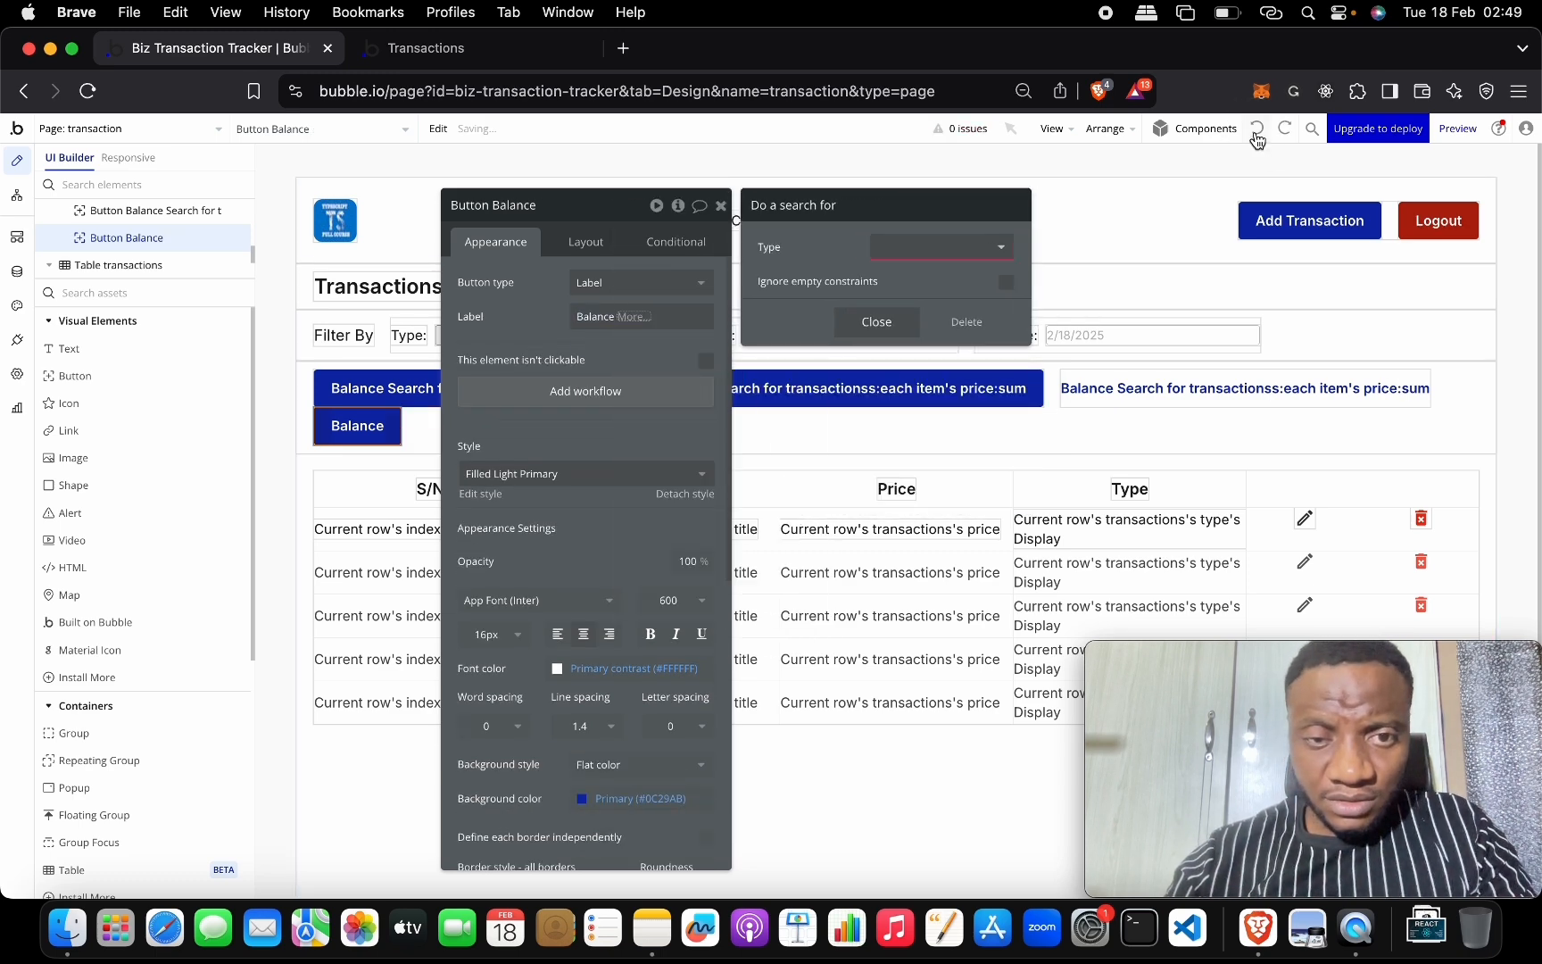
{"action": "left_click", "coordinate": [1258, 132]}
{"action": "left_click", "coordinate": [1257, 131]}
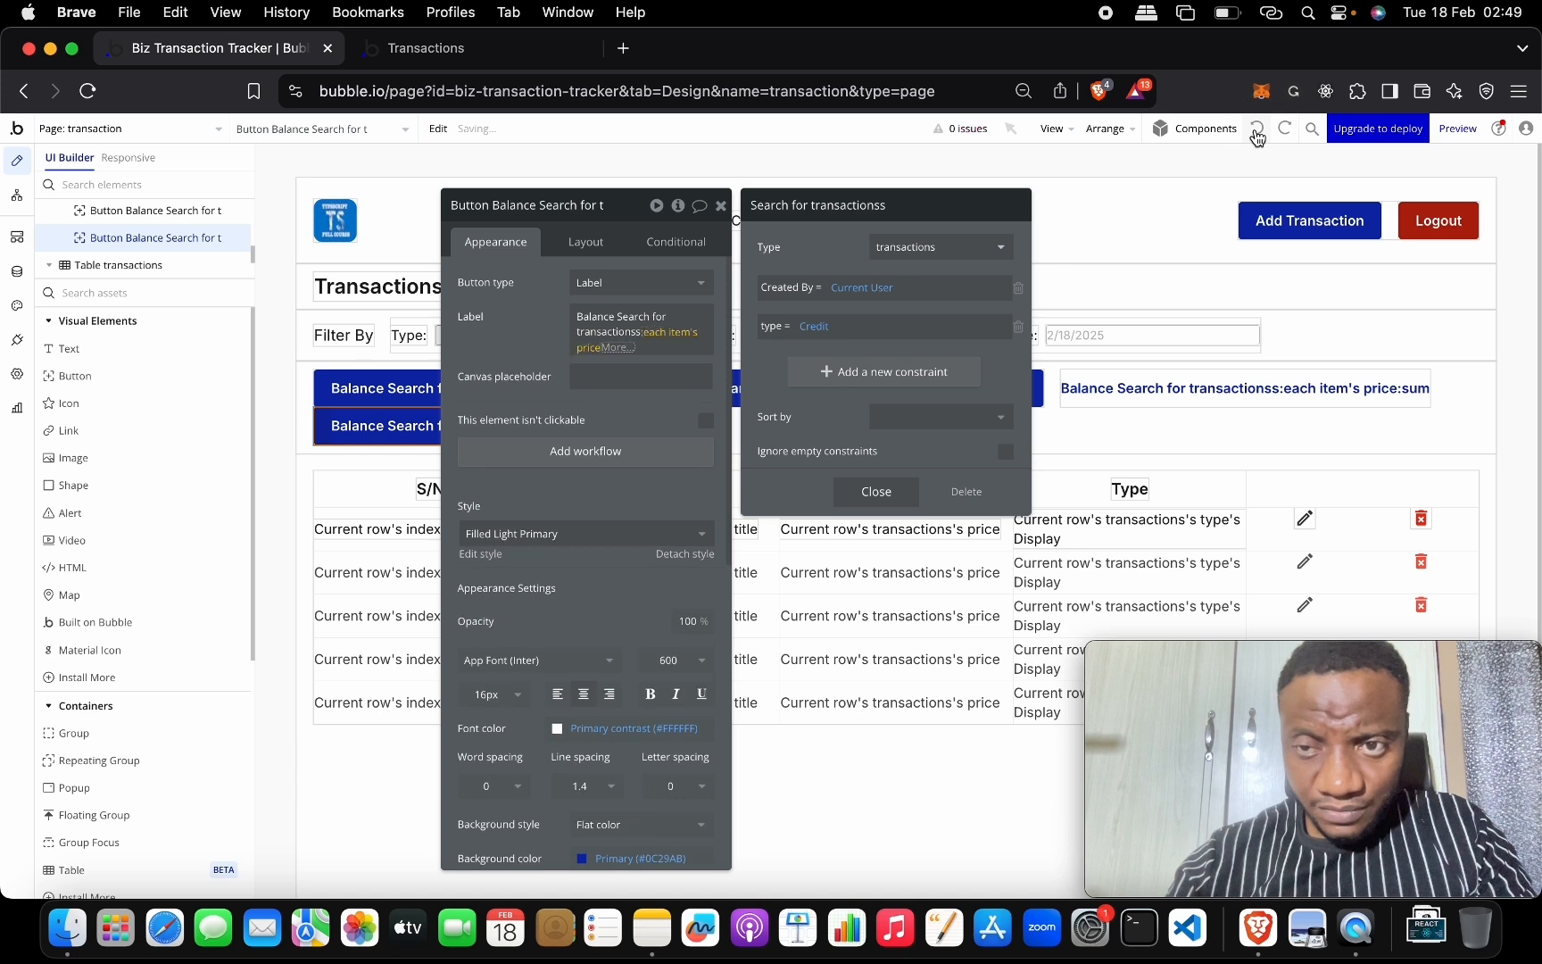
{"action": "left_click", "coordinate": [1258, 131]}
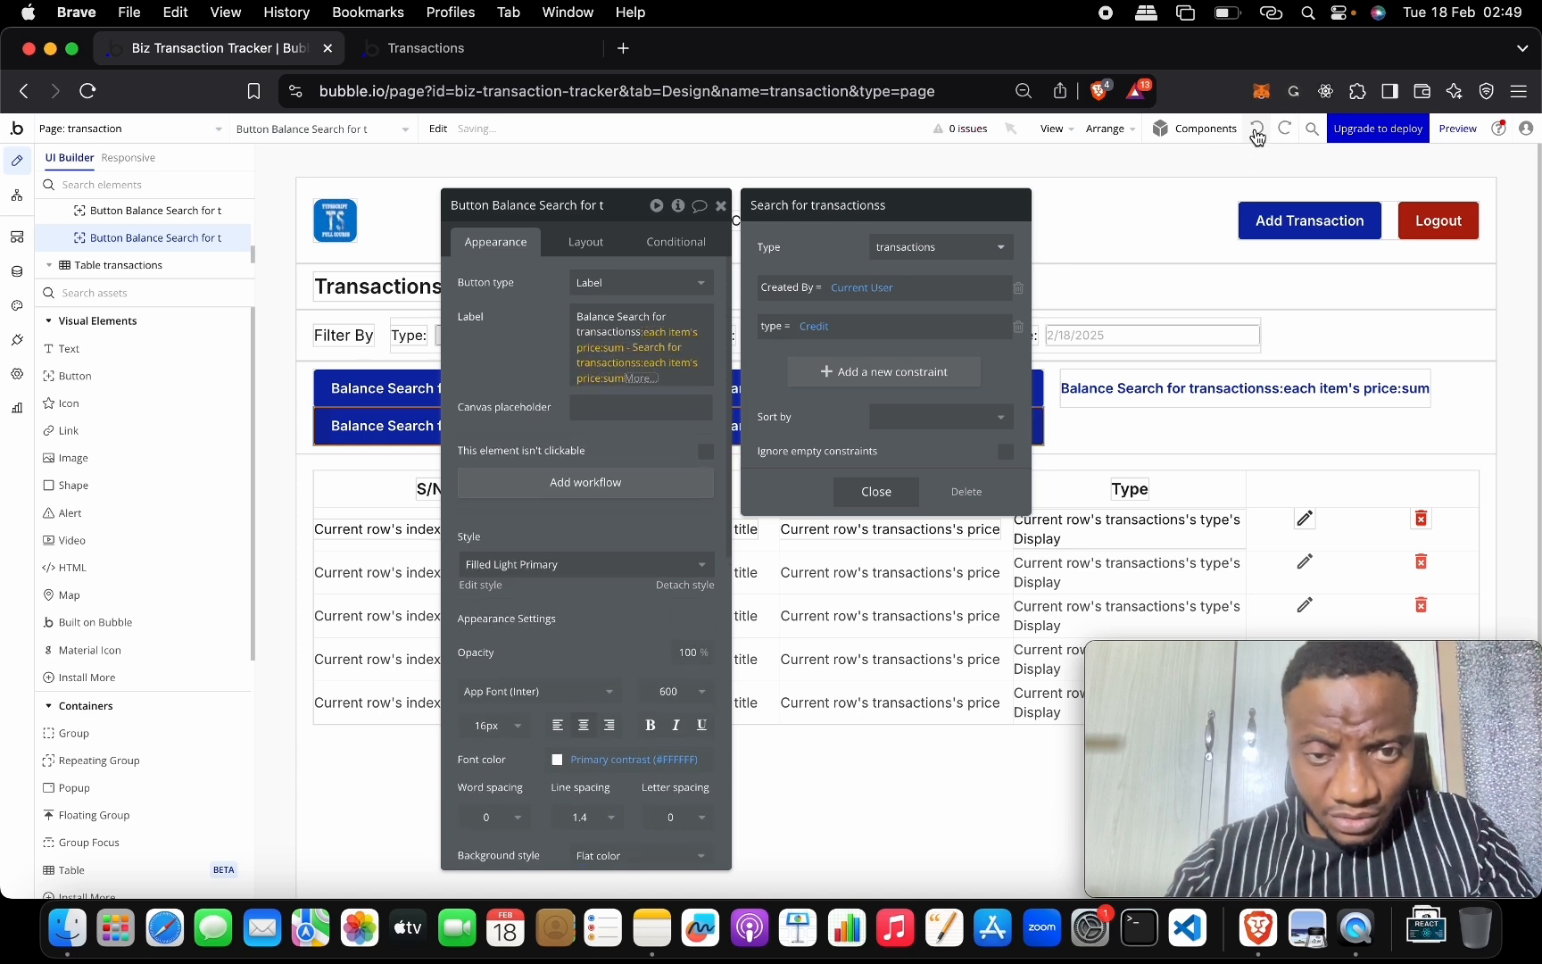
{"action": "left_click", "coordinate": [1257, 131]}
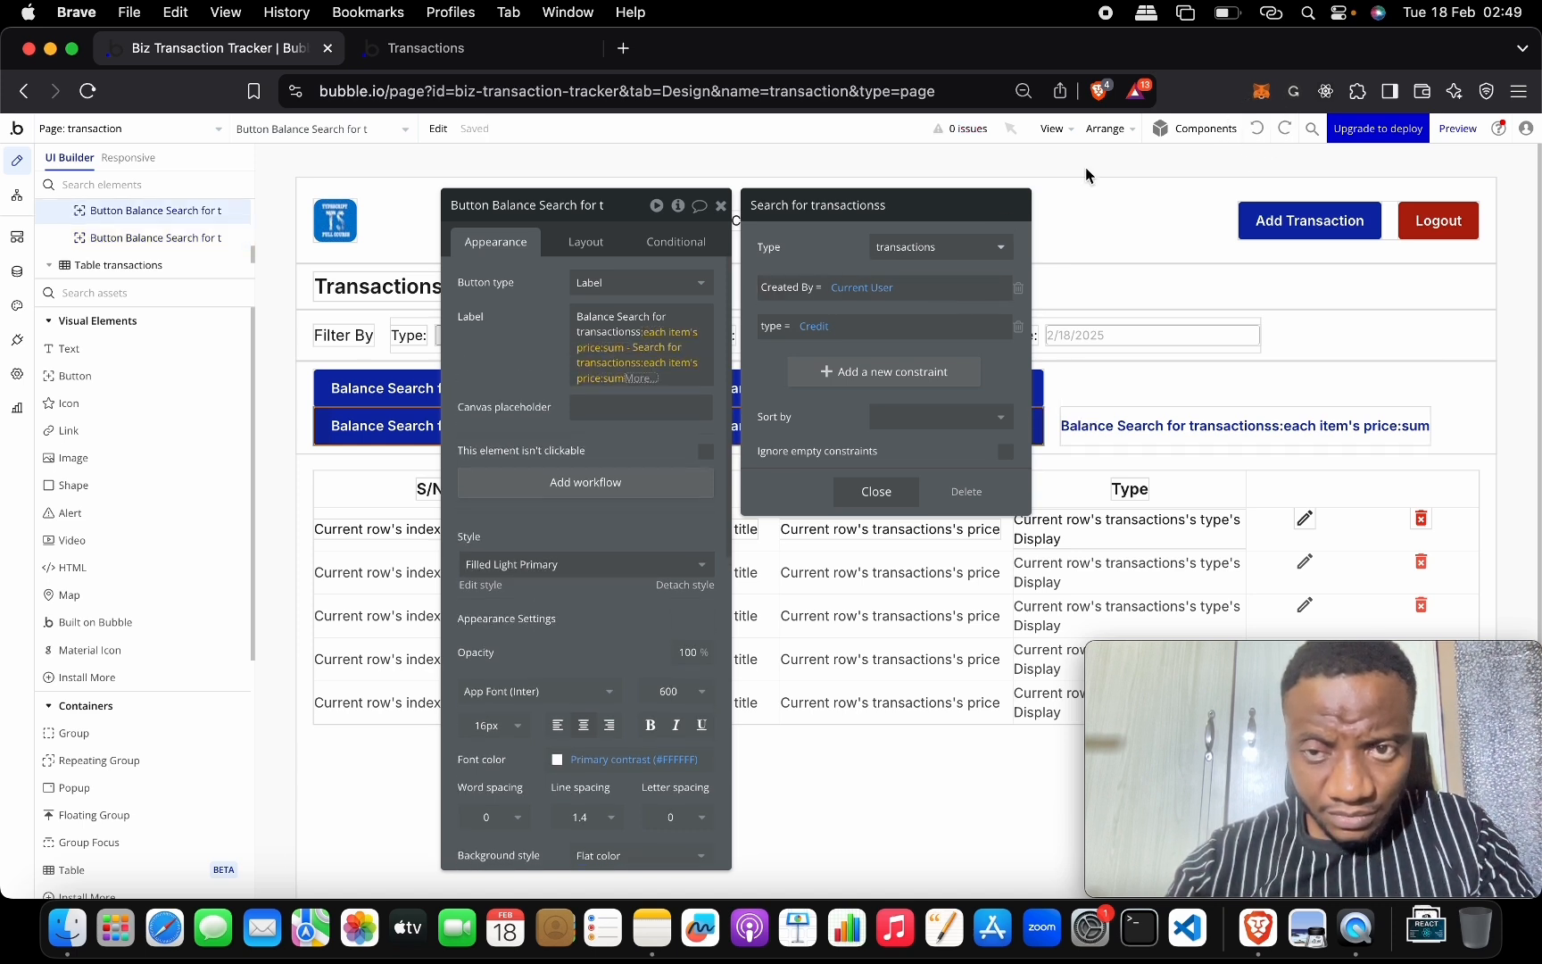
{"action": "left_click", "coordinate": [1282, 131]}
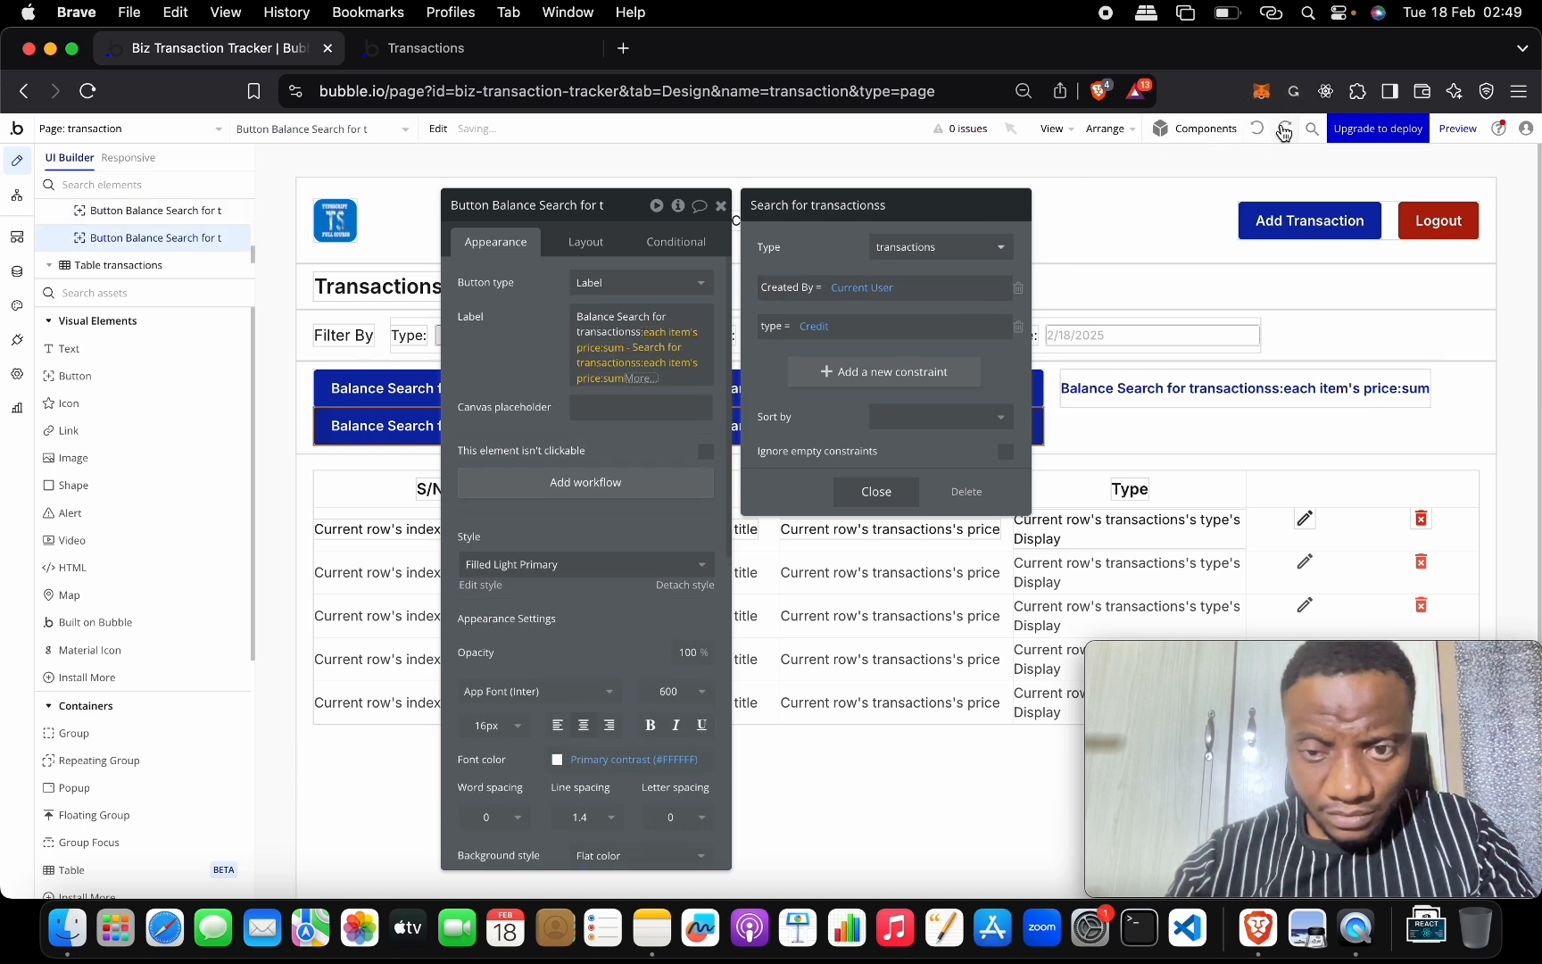
Trim the label to a single transactions search's price:sum, removing the second search.
{"action": "left_click", "coordinate": [643, 378]}
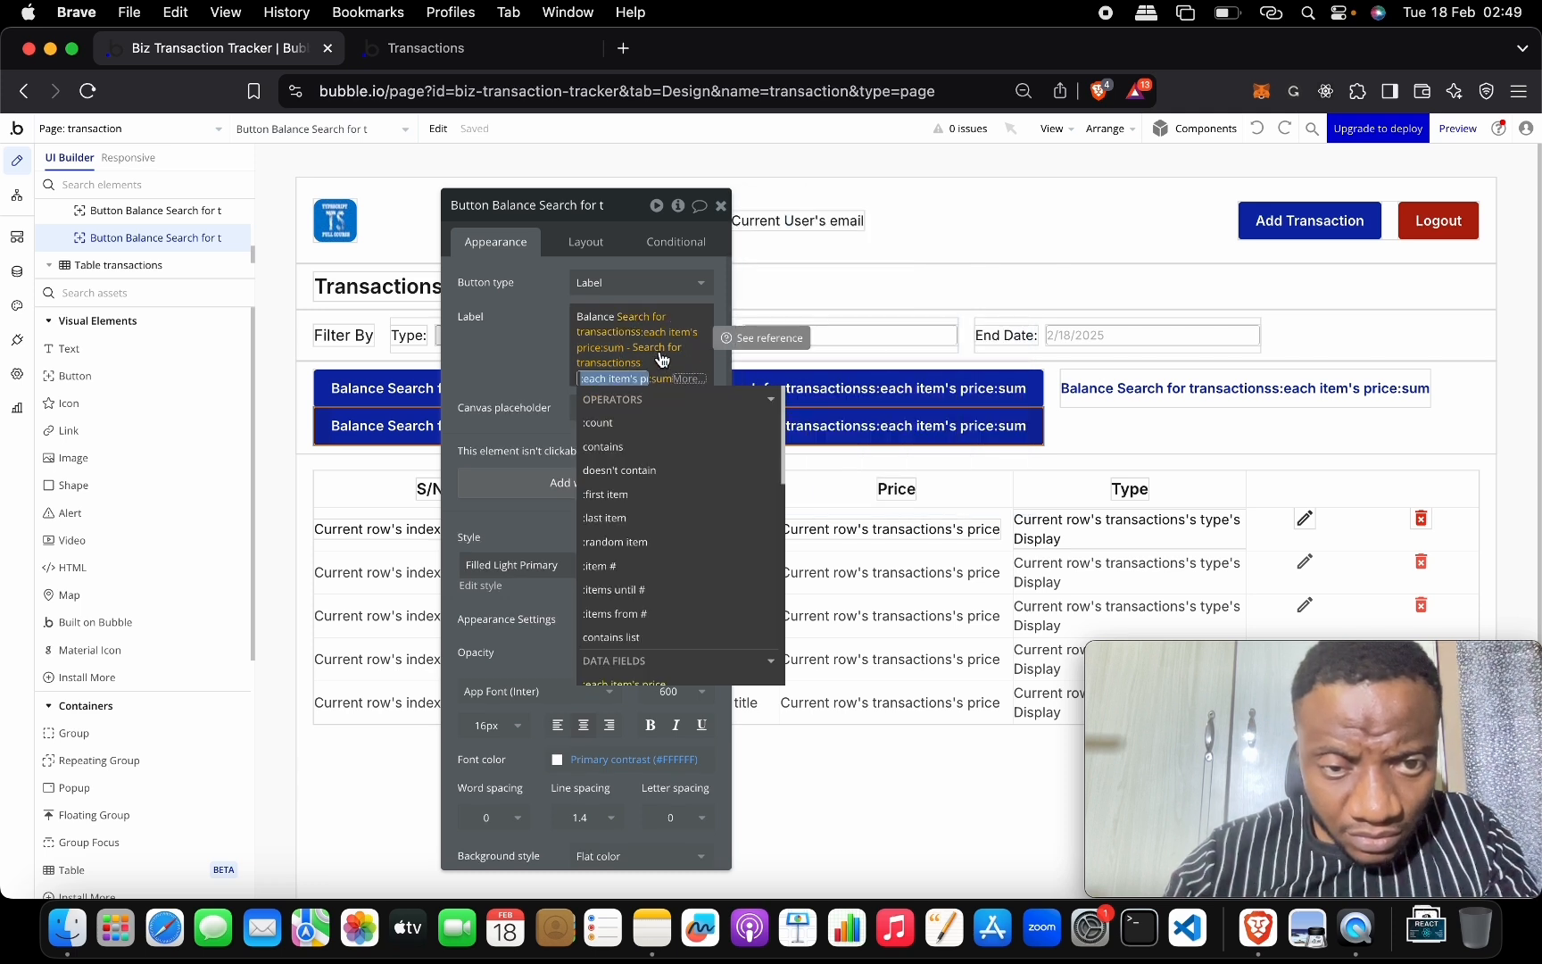
{"action": "key", "text": "Up"}
{"action": "key", "text": "Up"}
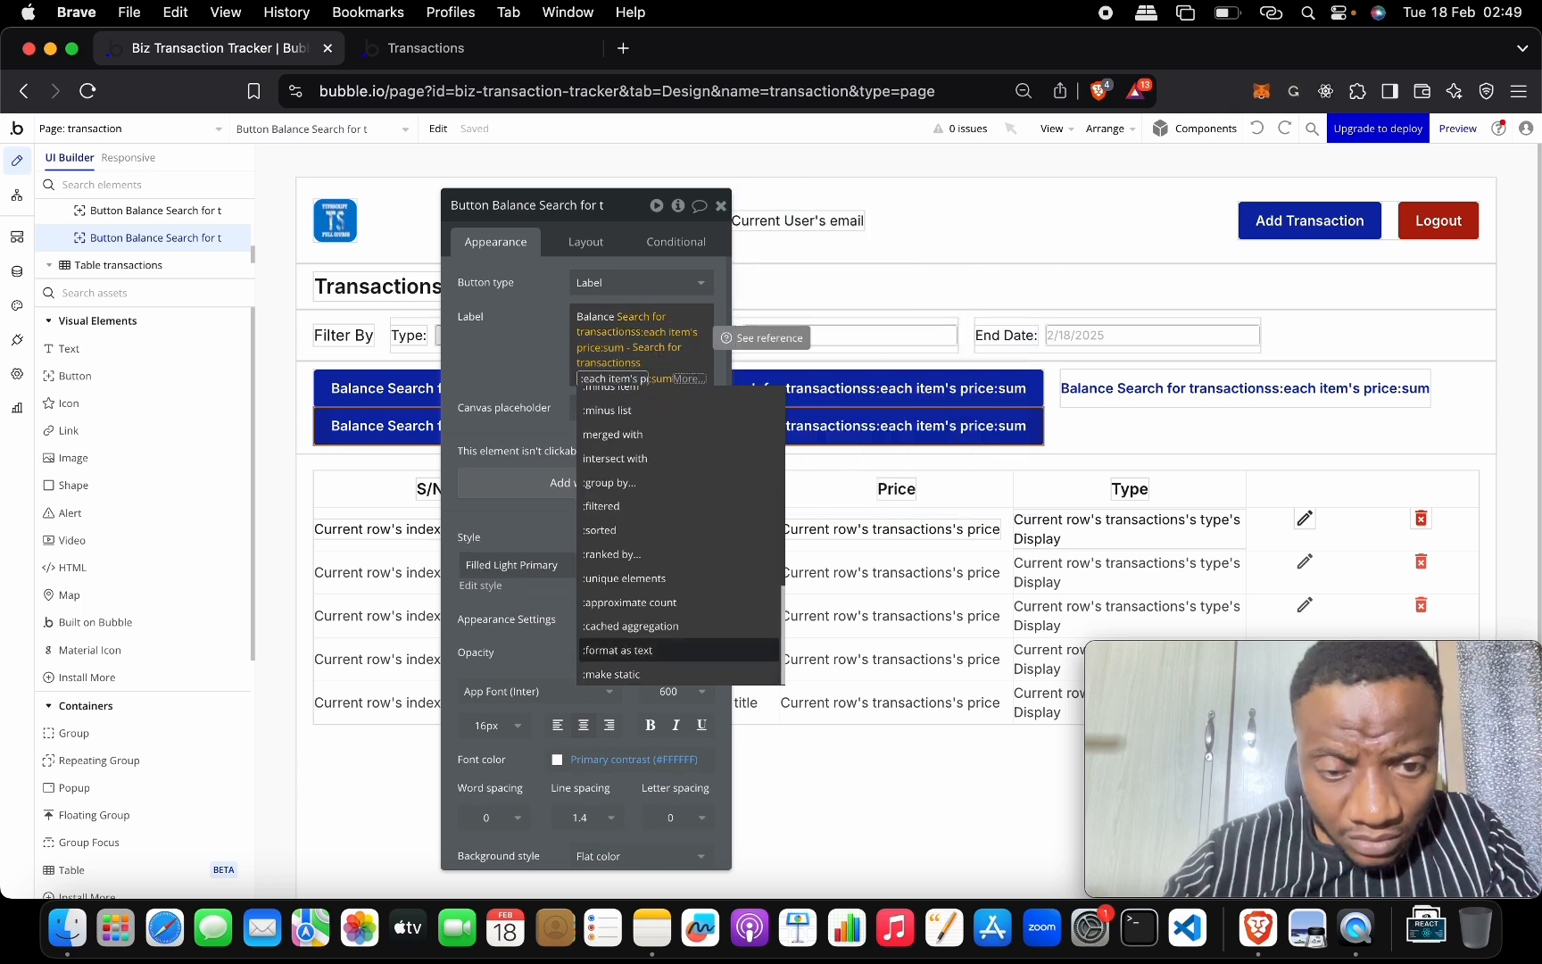
{"action": "left_click", "coordinate": [651, 374]}
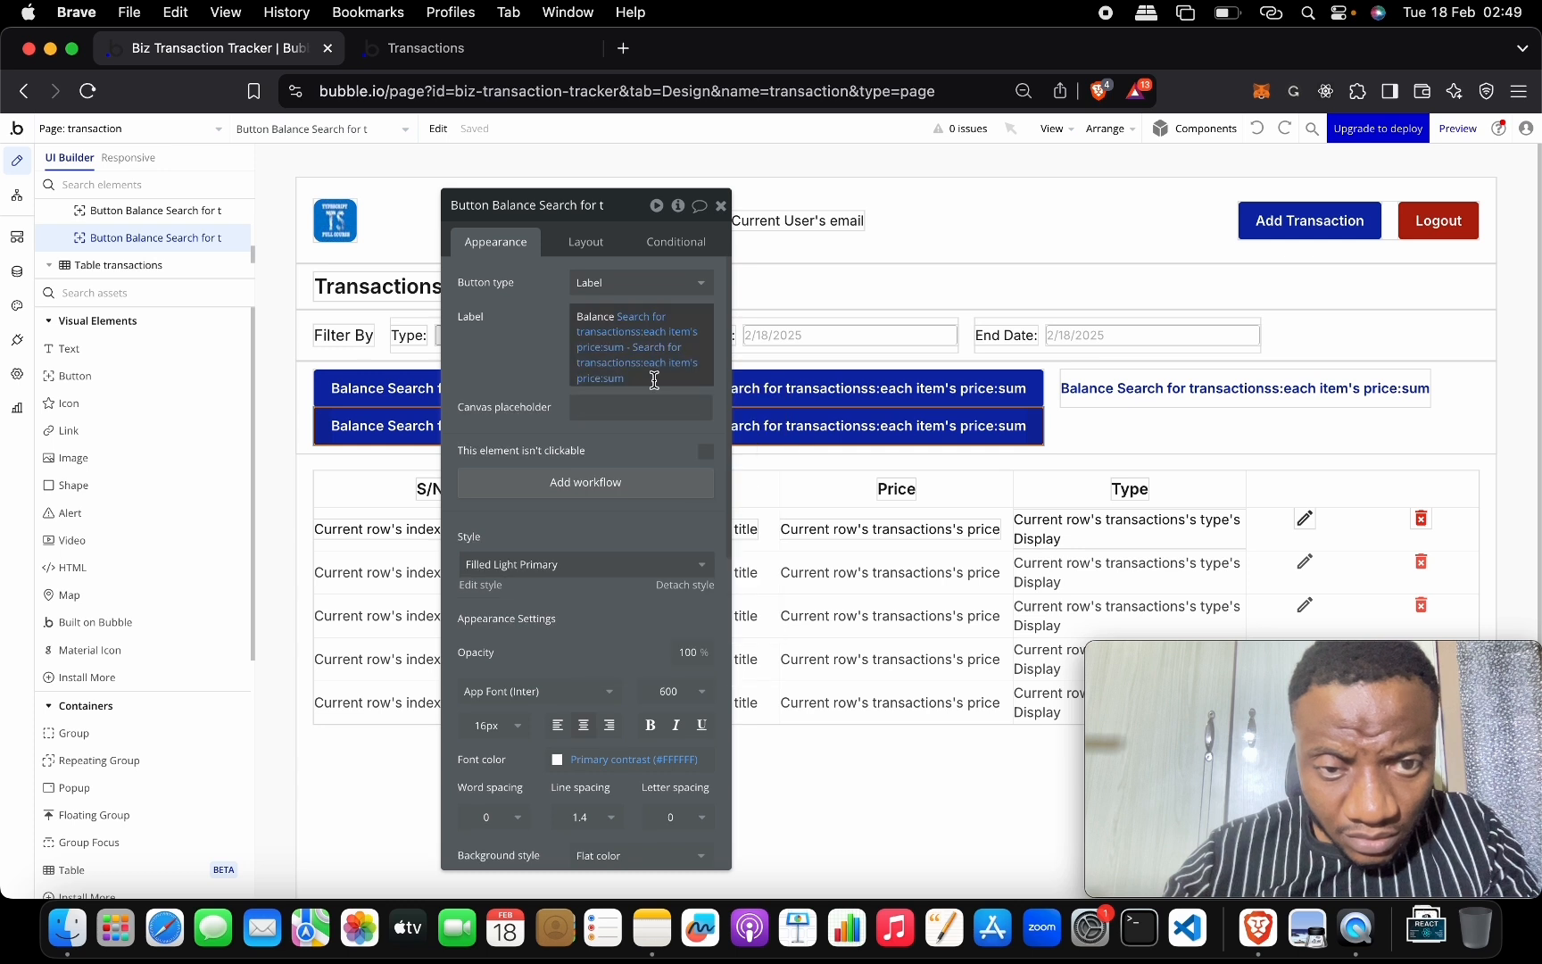
{"action": "left_click", "coordinate": [627, 332]}
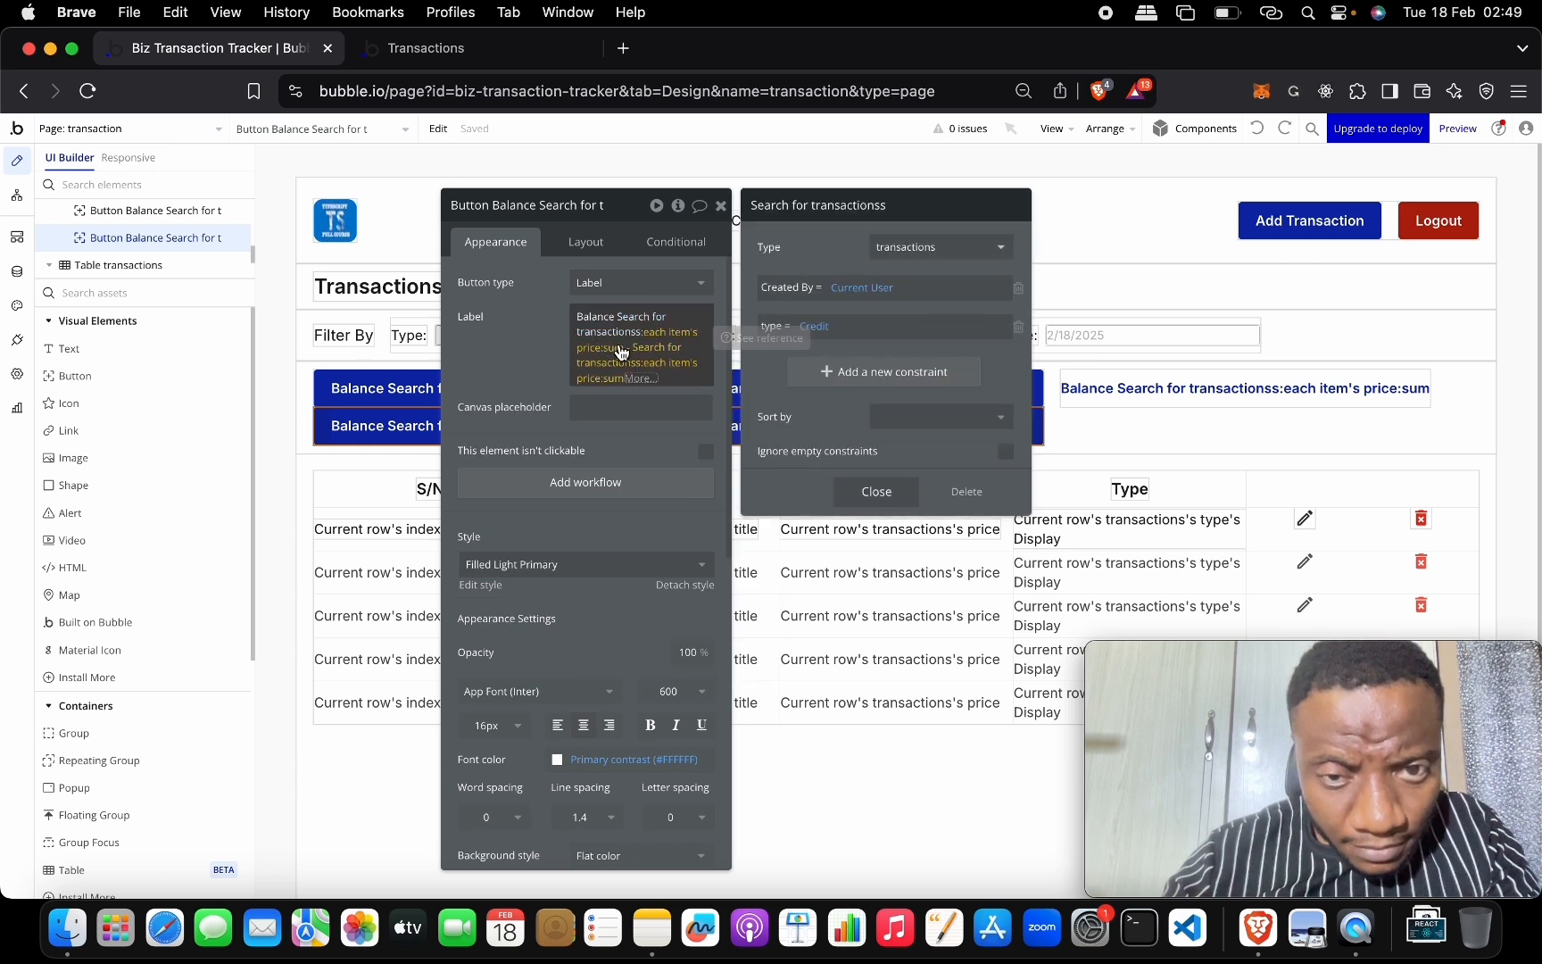
{"action": "left_click", "coordinate": [618, 348]}
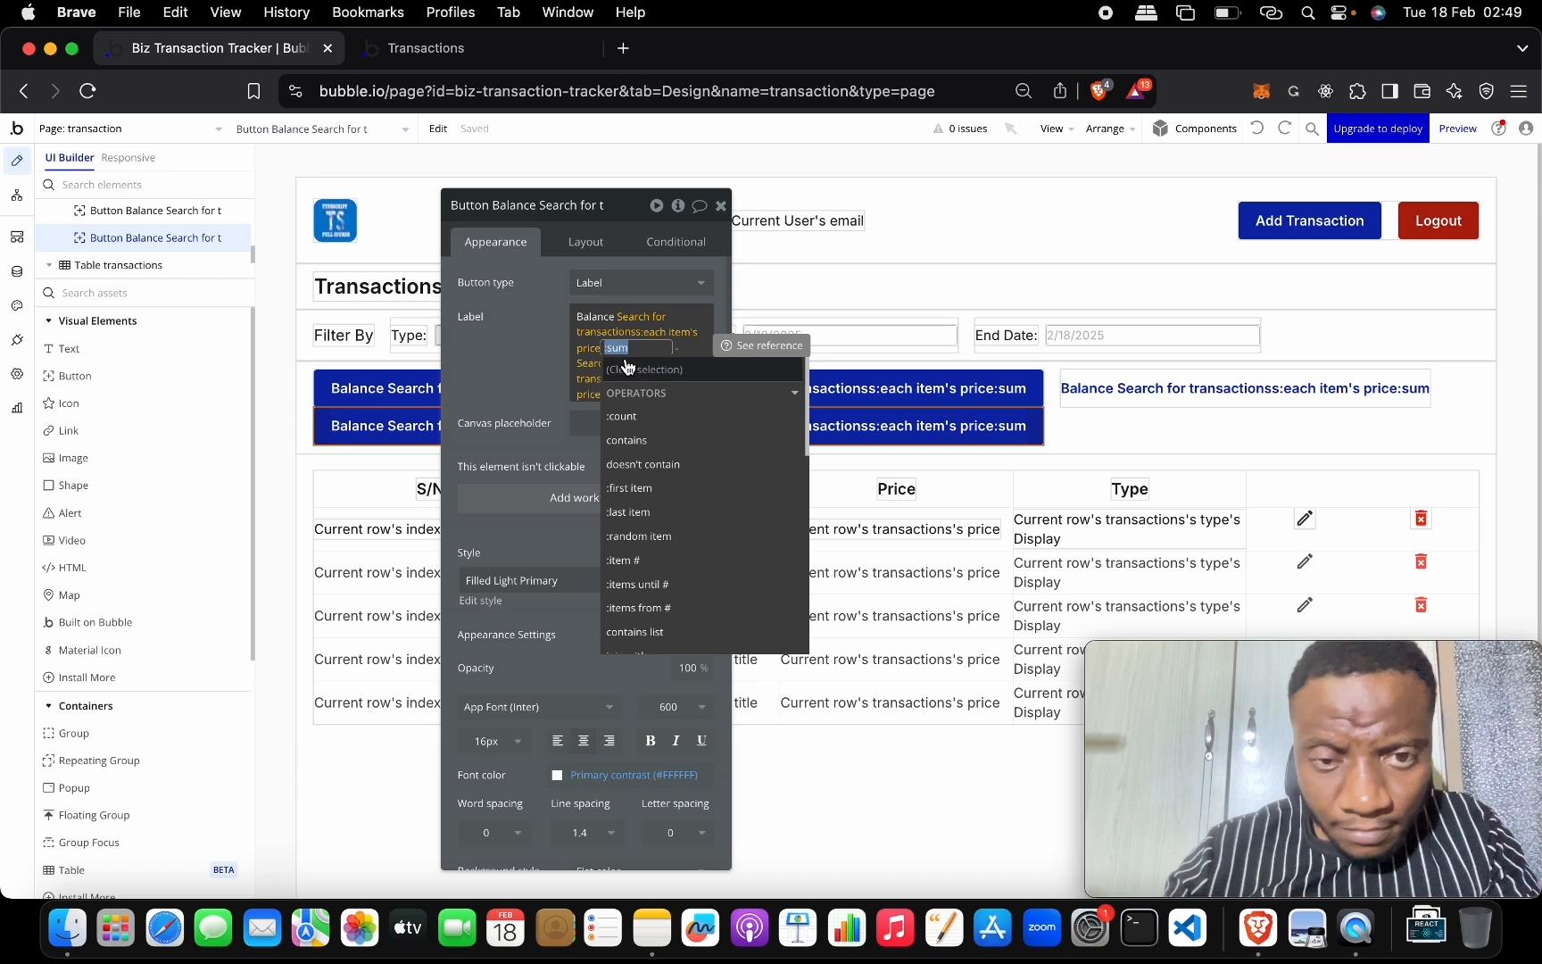
{"action": "left_click", "coordinate": [628, 368]}
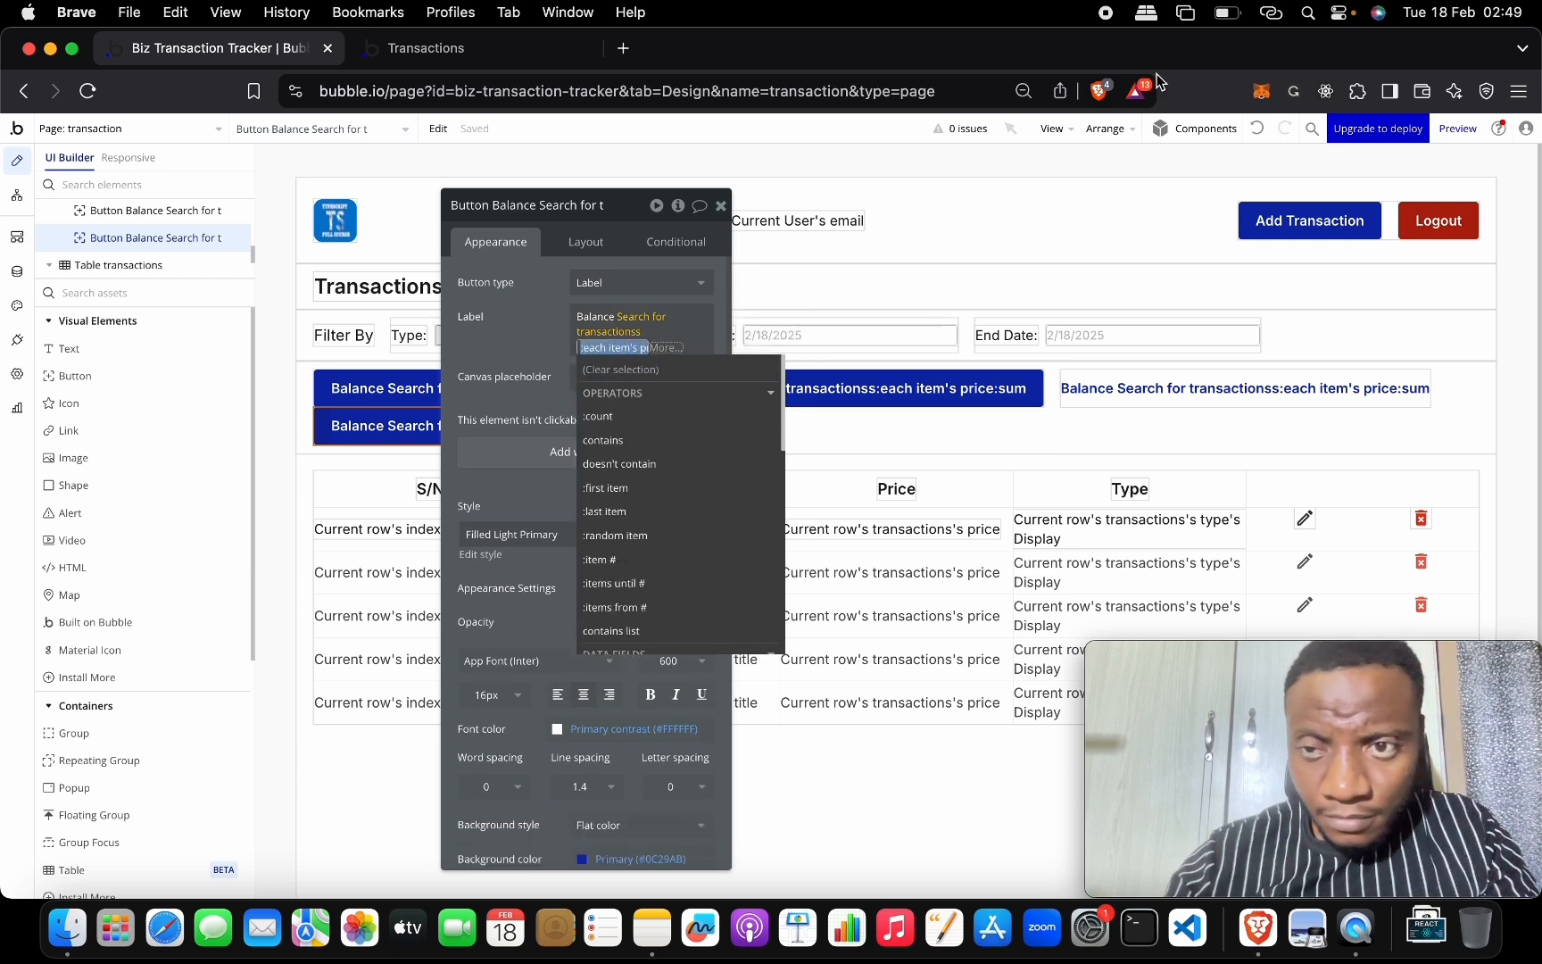
{"action": "left_click", "coordinate": [1258, 130]}
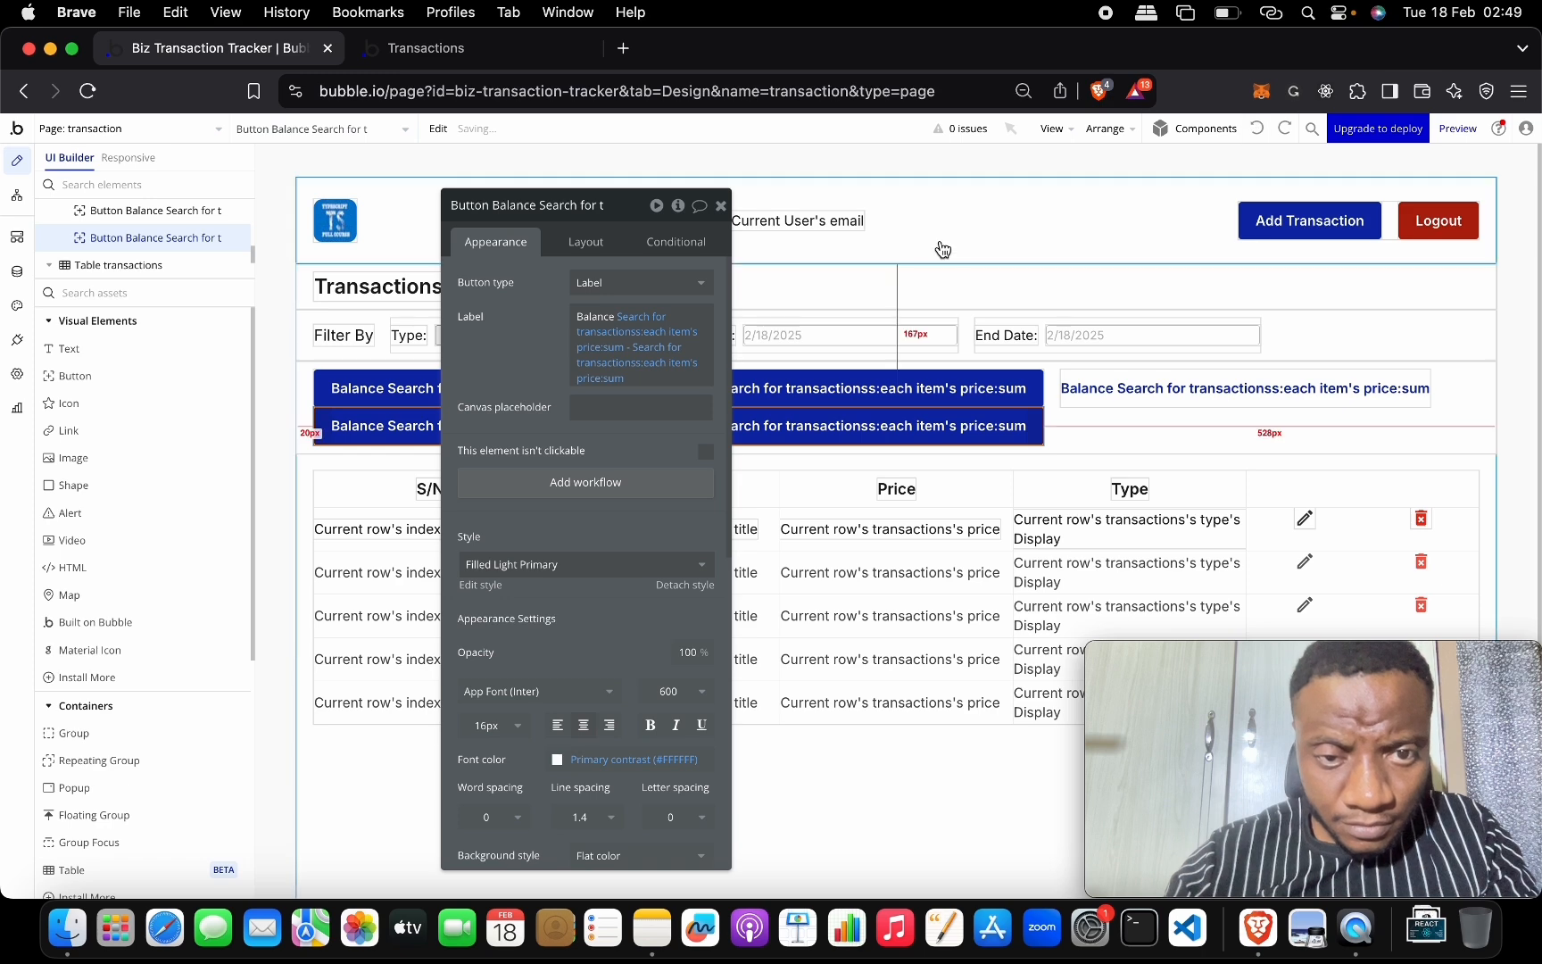
{"action": "left_click", "coordinate": [617, 379]}
{"action": "key", "text": "BackSpace"}
{"action": "key", "text": "BackSpace"}
{"action": "key", "text": "BackSpace"}
{"action": "key", "text": "BackSpace"}
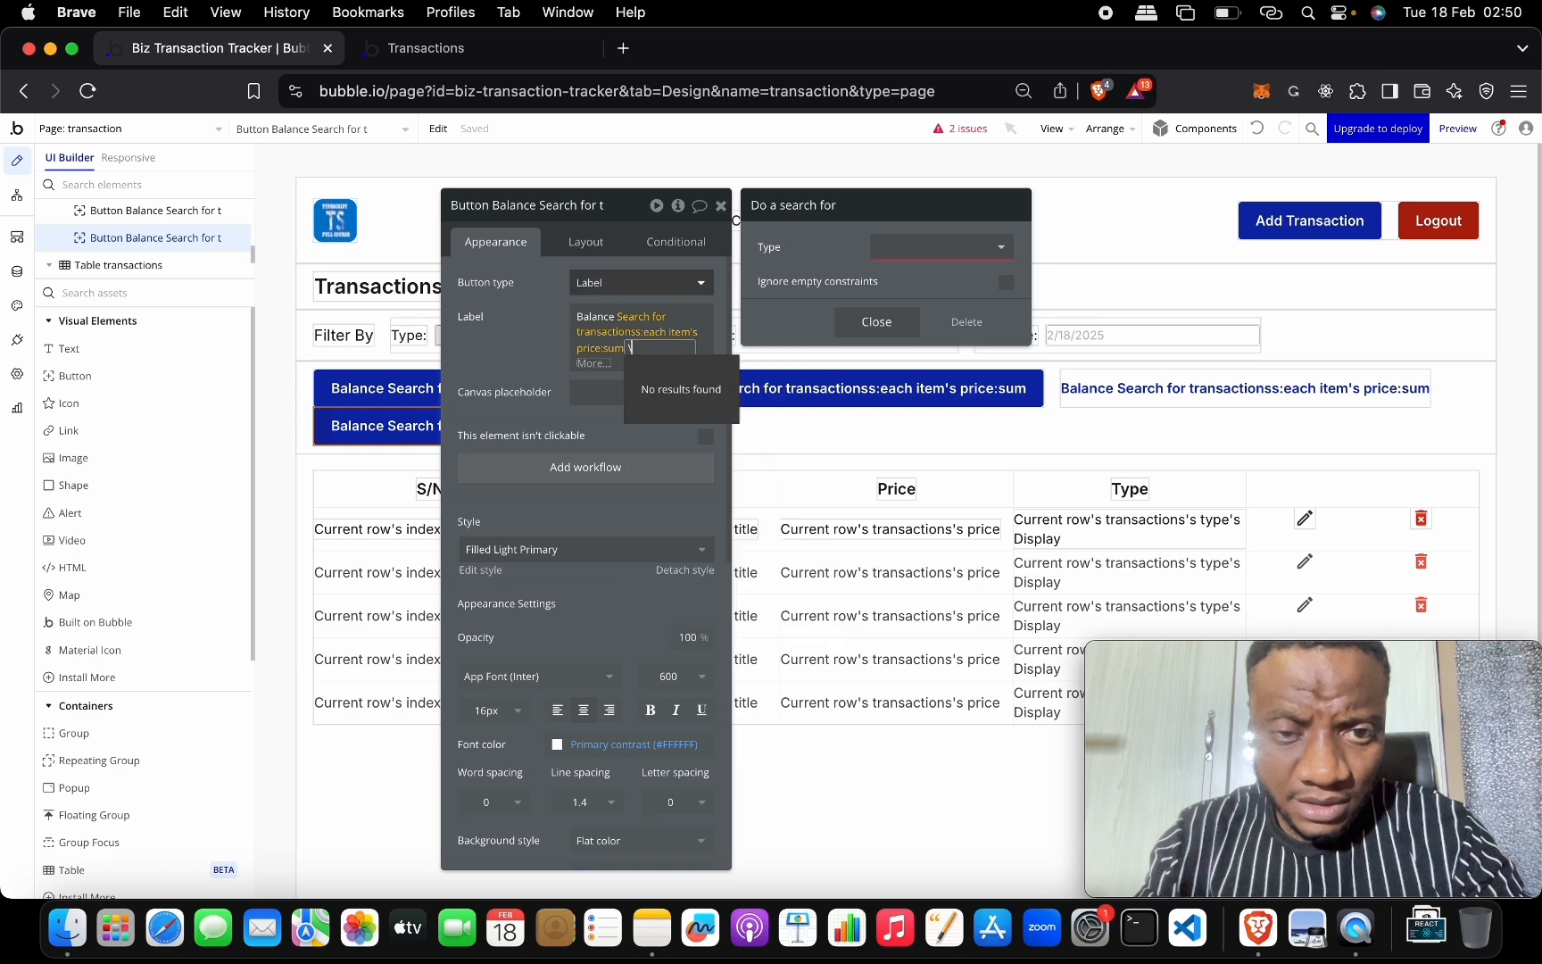
{"action": "key", "text": "BackSpace"}
{"action": "key", "text": "BackSpace"}
Change the label search's type constraint from Credit to Debit.
{"action": "left_click", "coordinate": [640, 336]}
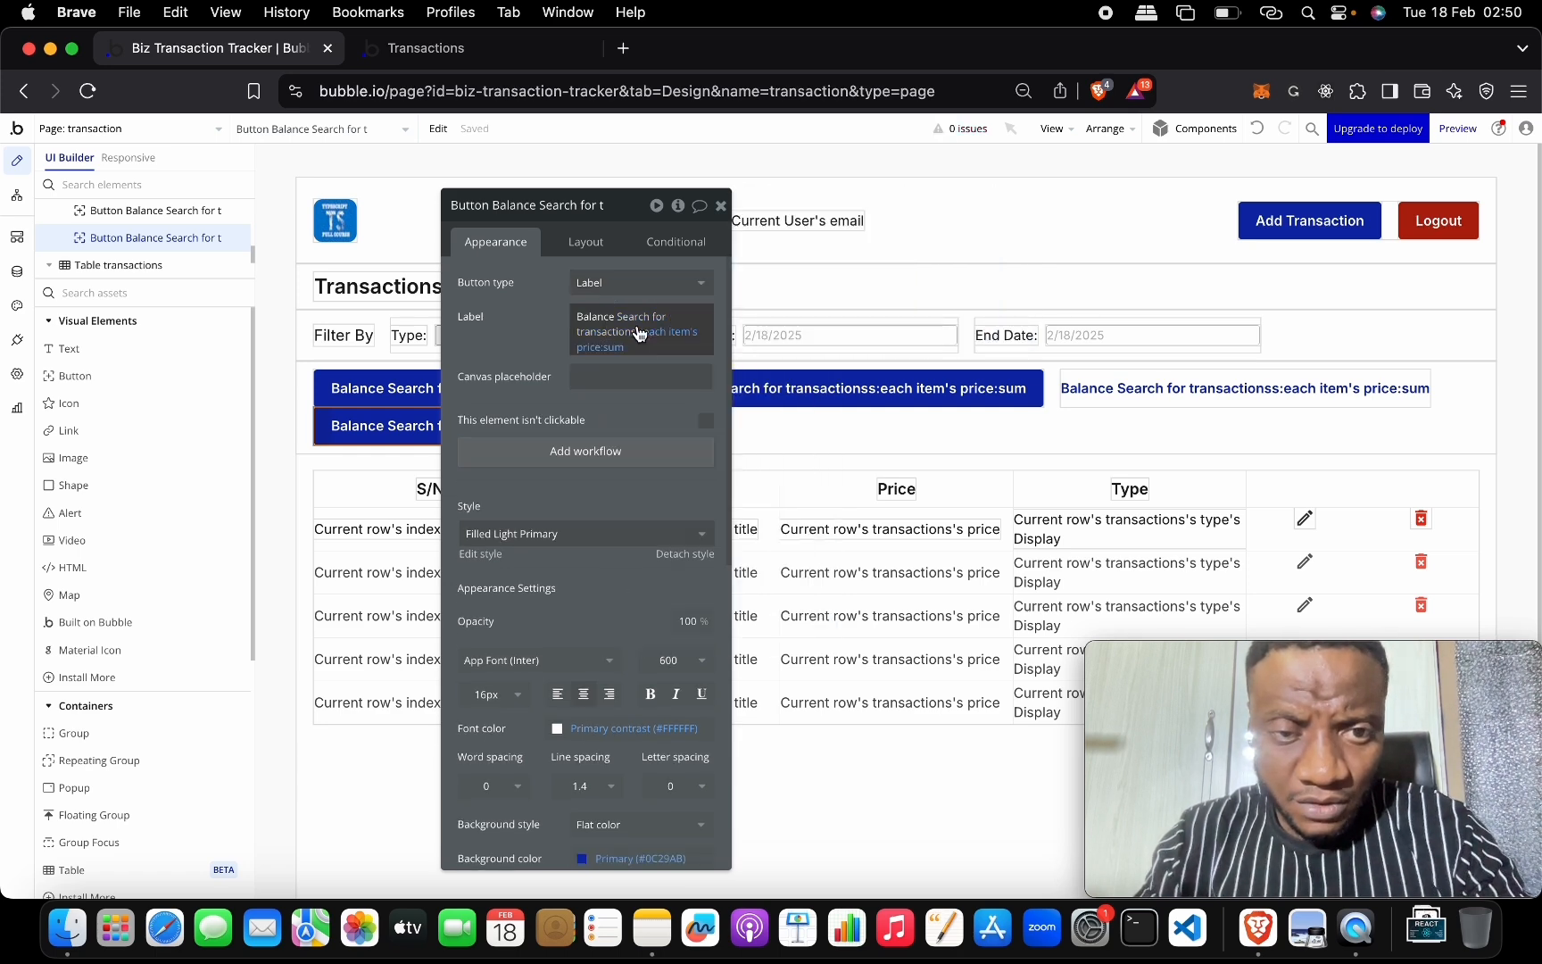
{"action": "left_click", "coordinate": [637, 337]}
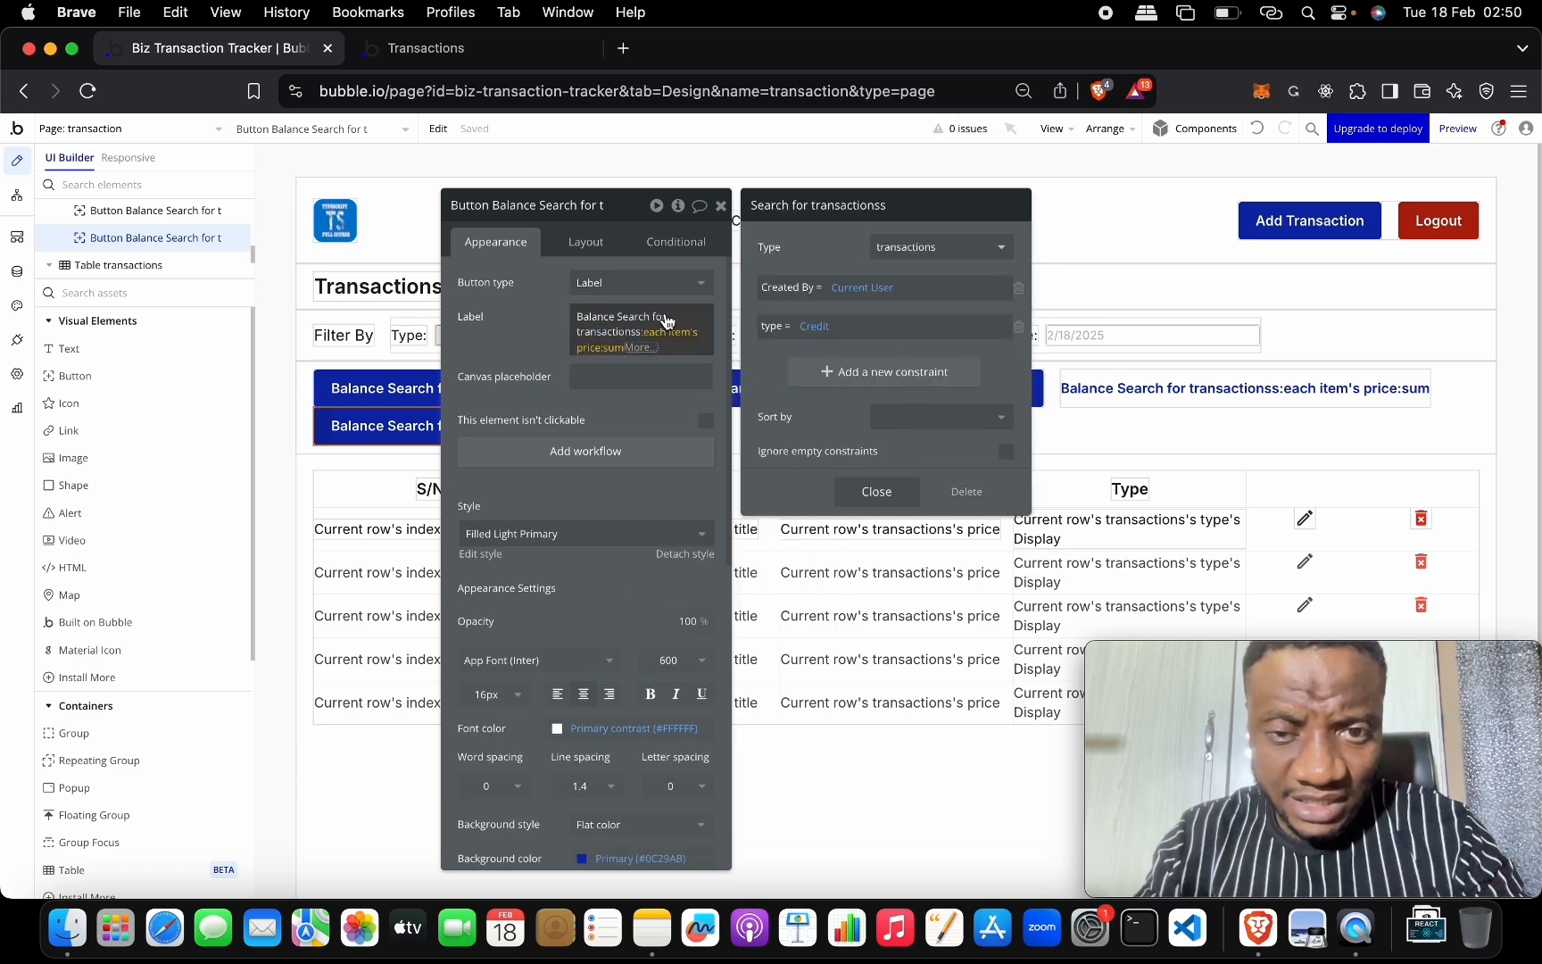
{"action": "left_click", "coordinate": [814, 329]}
{"action": "left_click", "coordinate": [836, 372]}
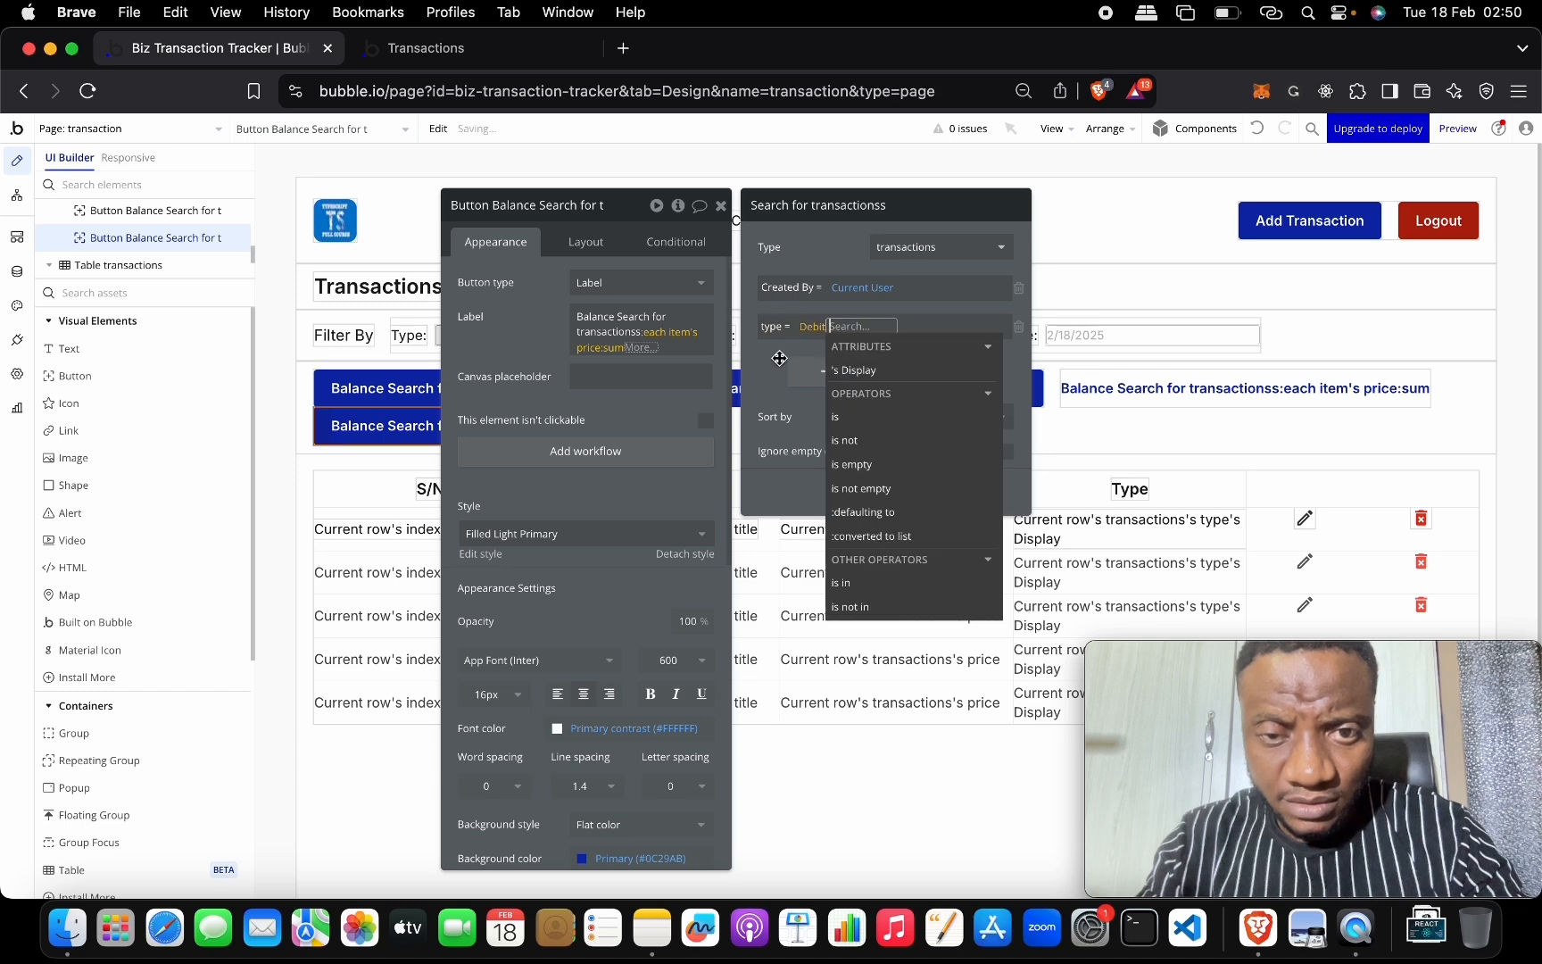
{"action": "left_click", "coordinate": [779, 358]}
{"action": "left_click", "coordinate": [967, 492]}
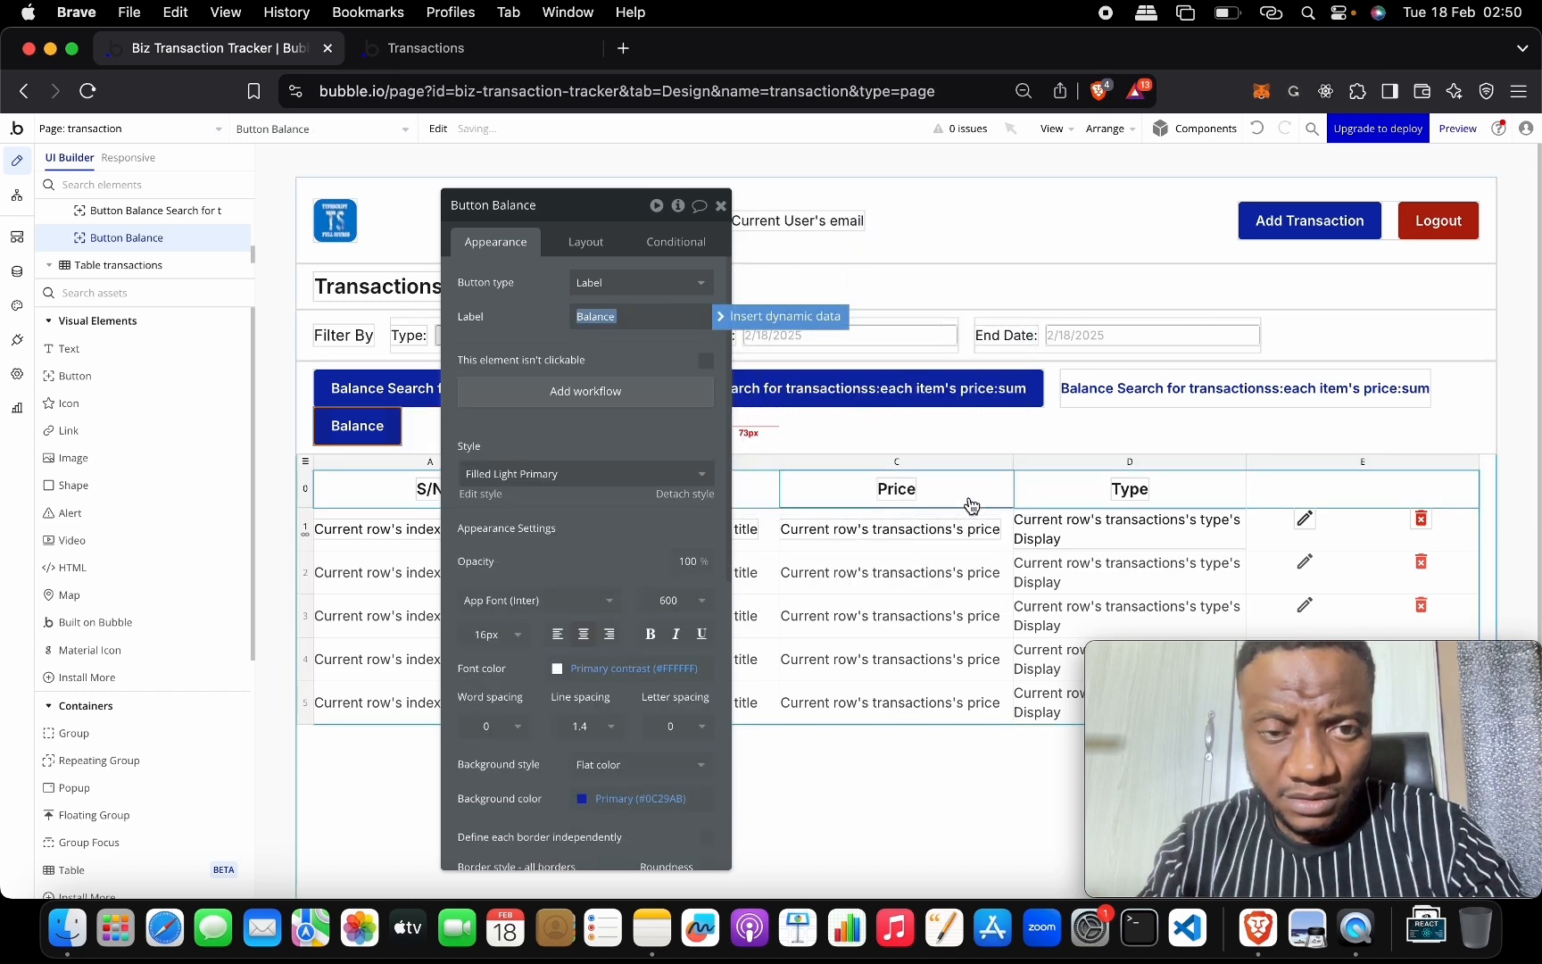
Undo the accidental deletion, verify the Debit constraint, and open the debit label's settings.
{"action": "left_click", "coordinate": [1257, 136]}
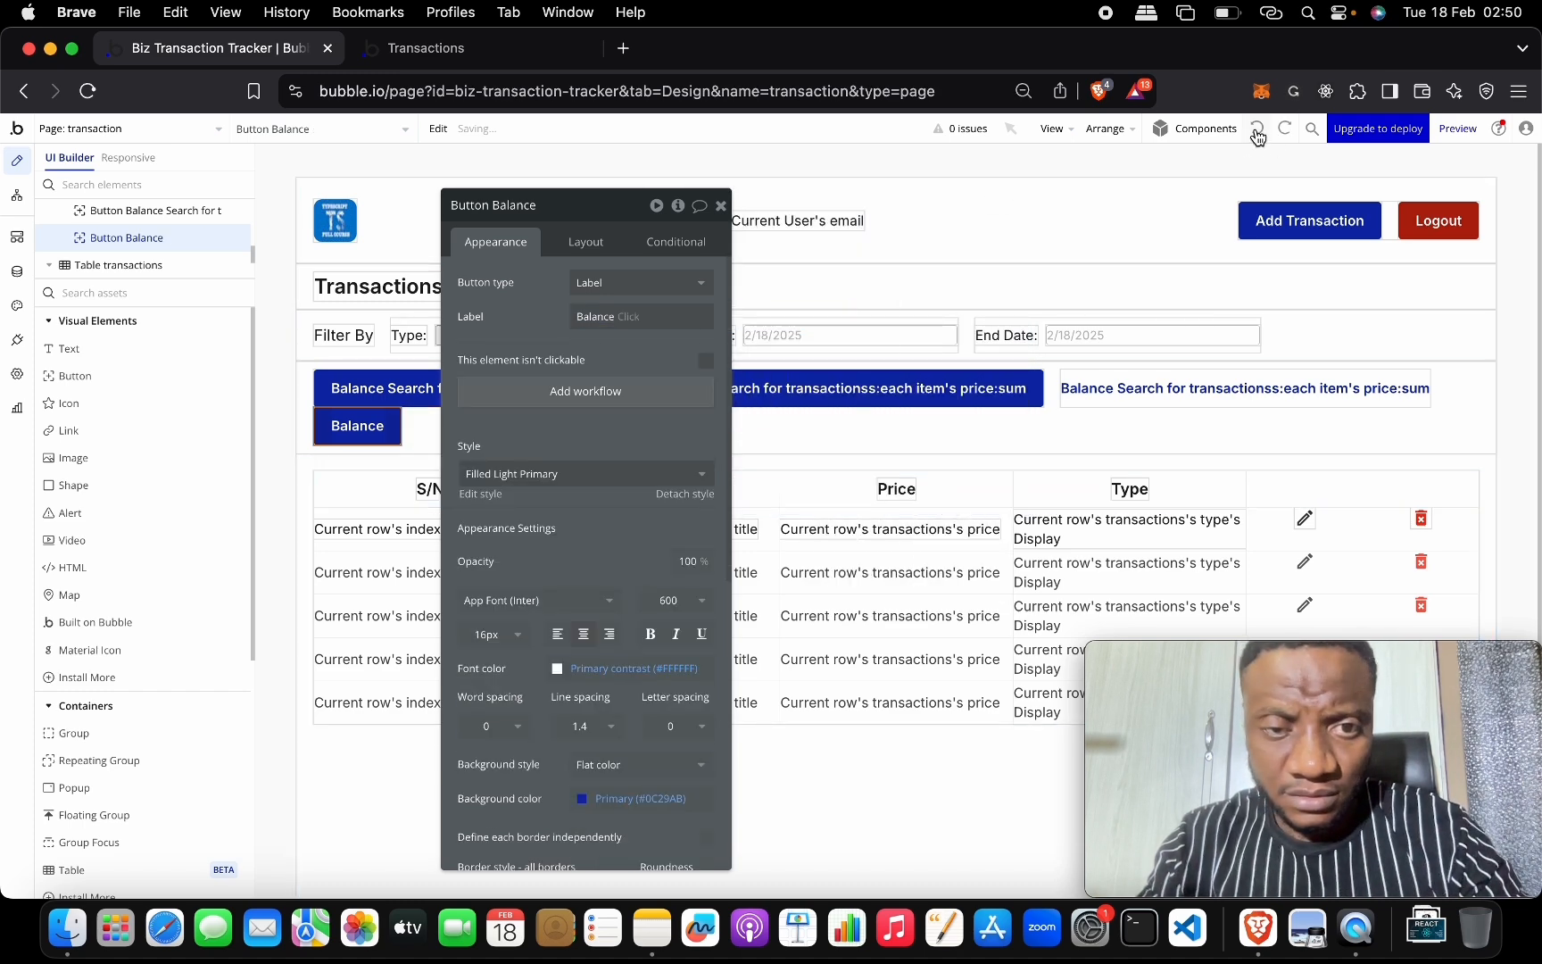
{"action": "left_click", "coordinate": [1258, 136]}
{"action": "left_click", "coordinate": [1257, 137]}
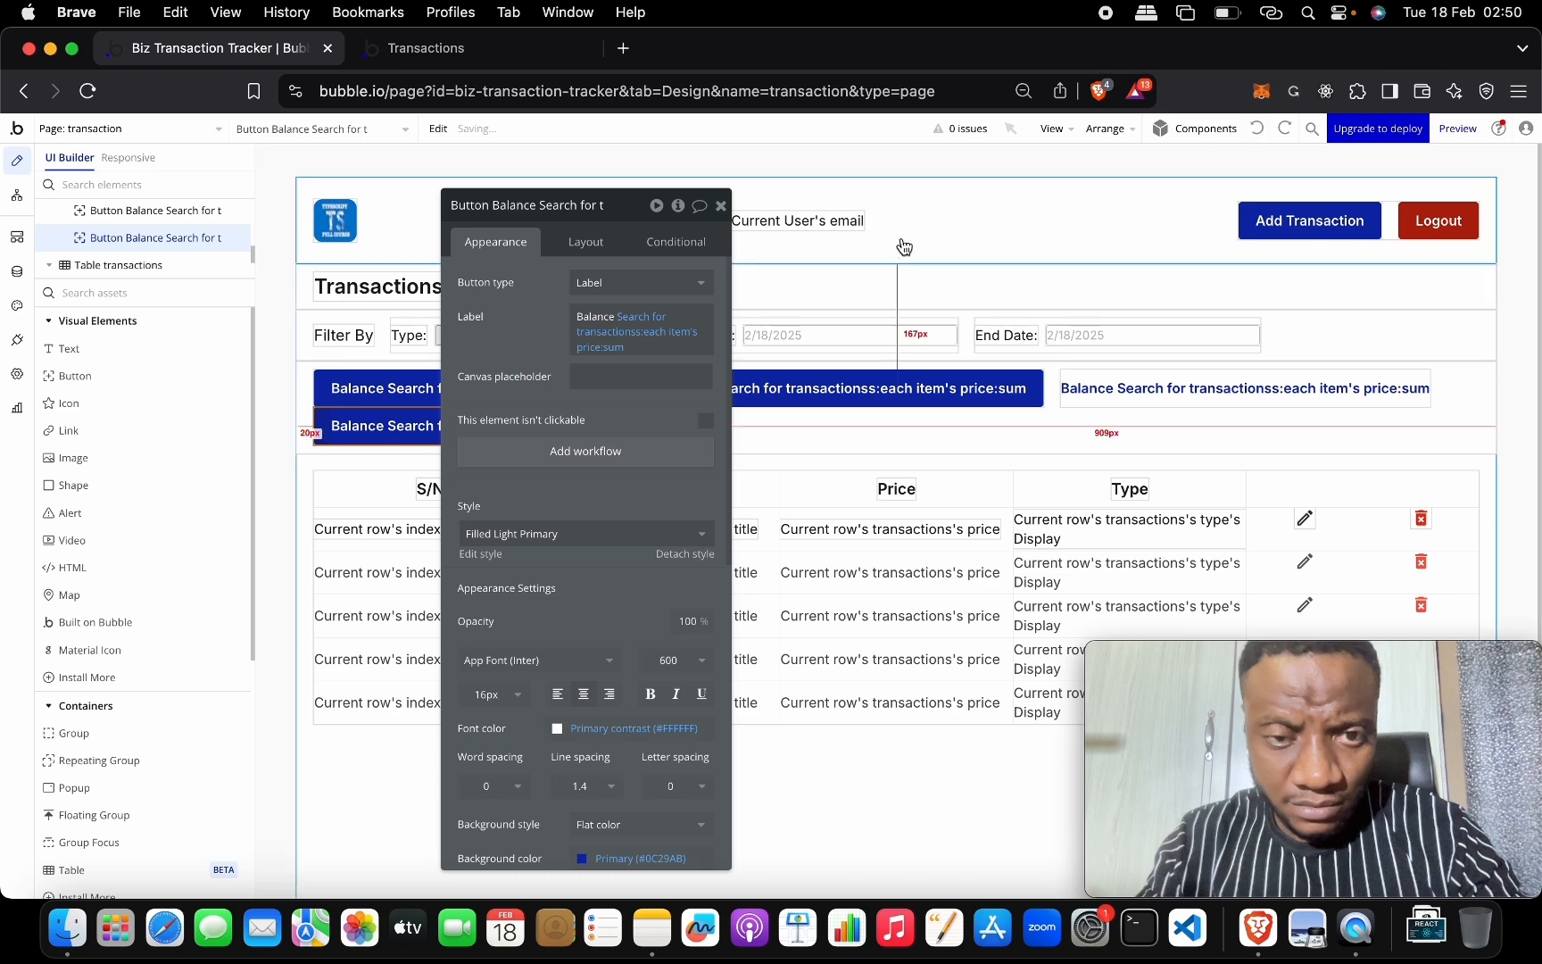
{"action": "left_click", "coordinate": [591, 339]}
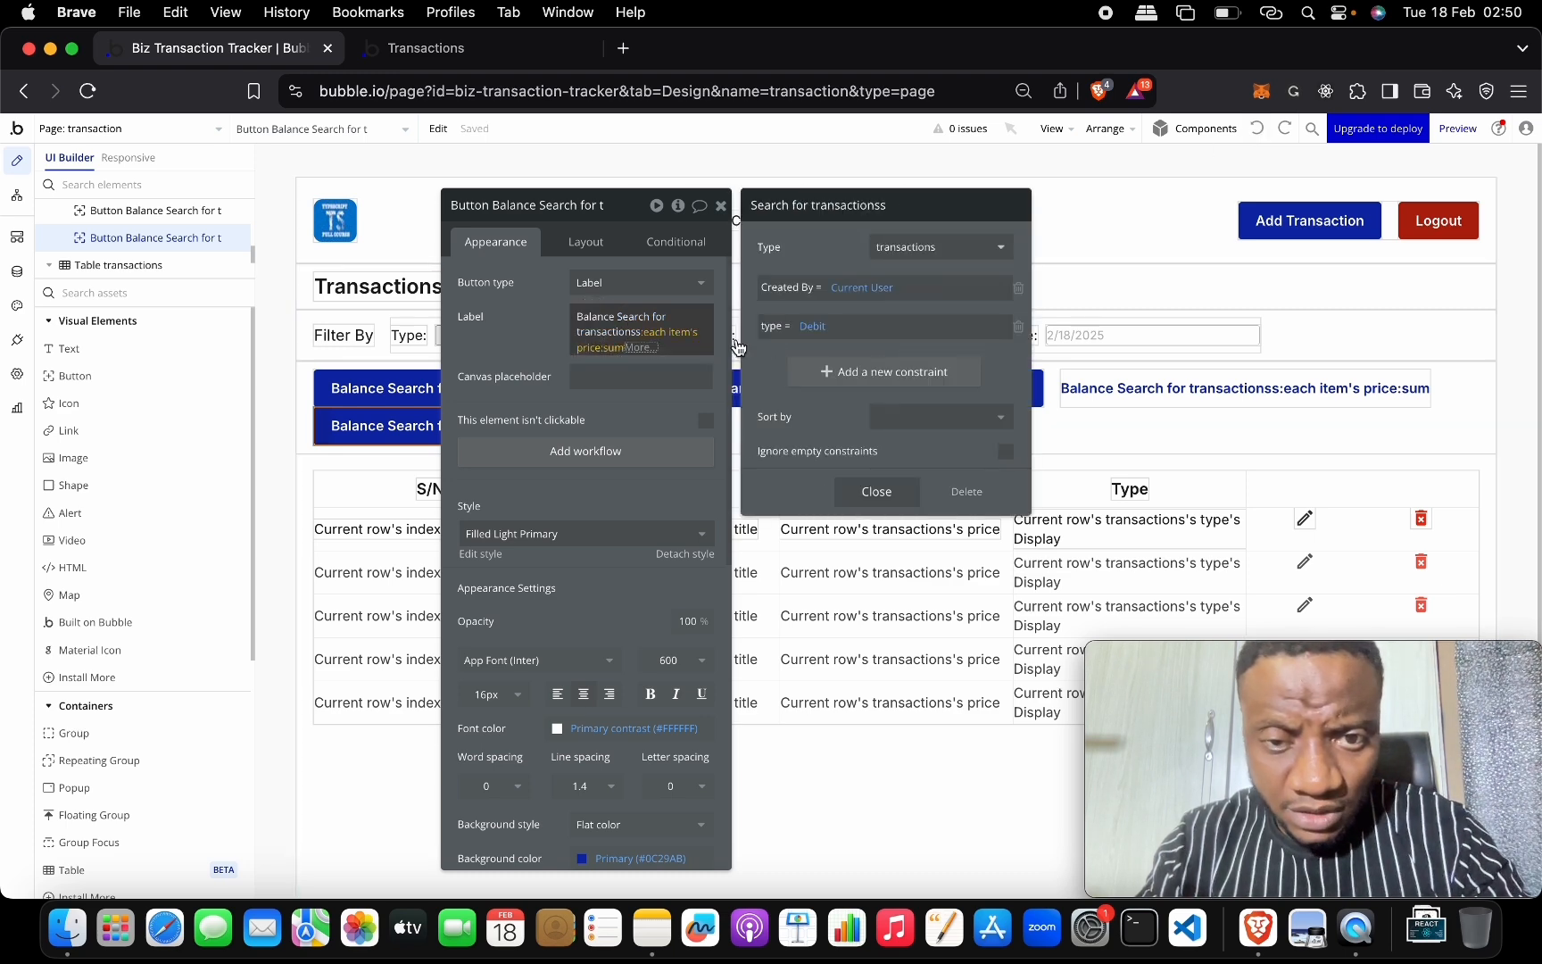
{"action": "left_click", "coordinate": [875, 491]}
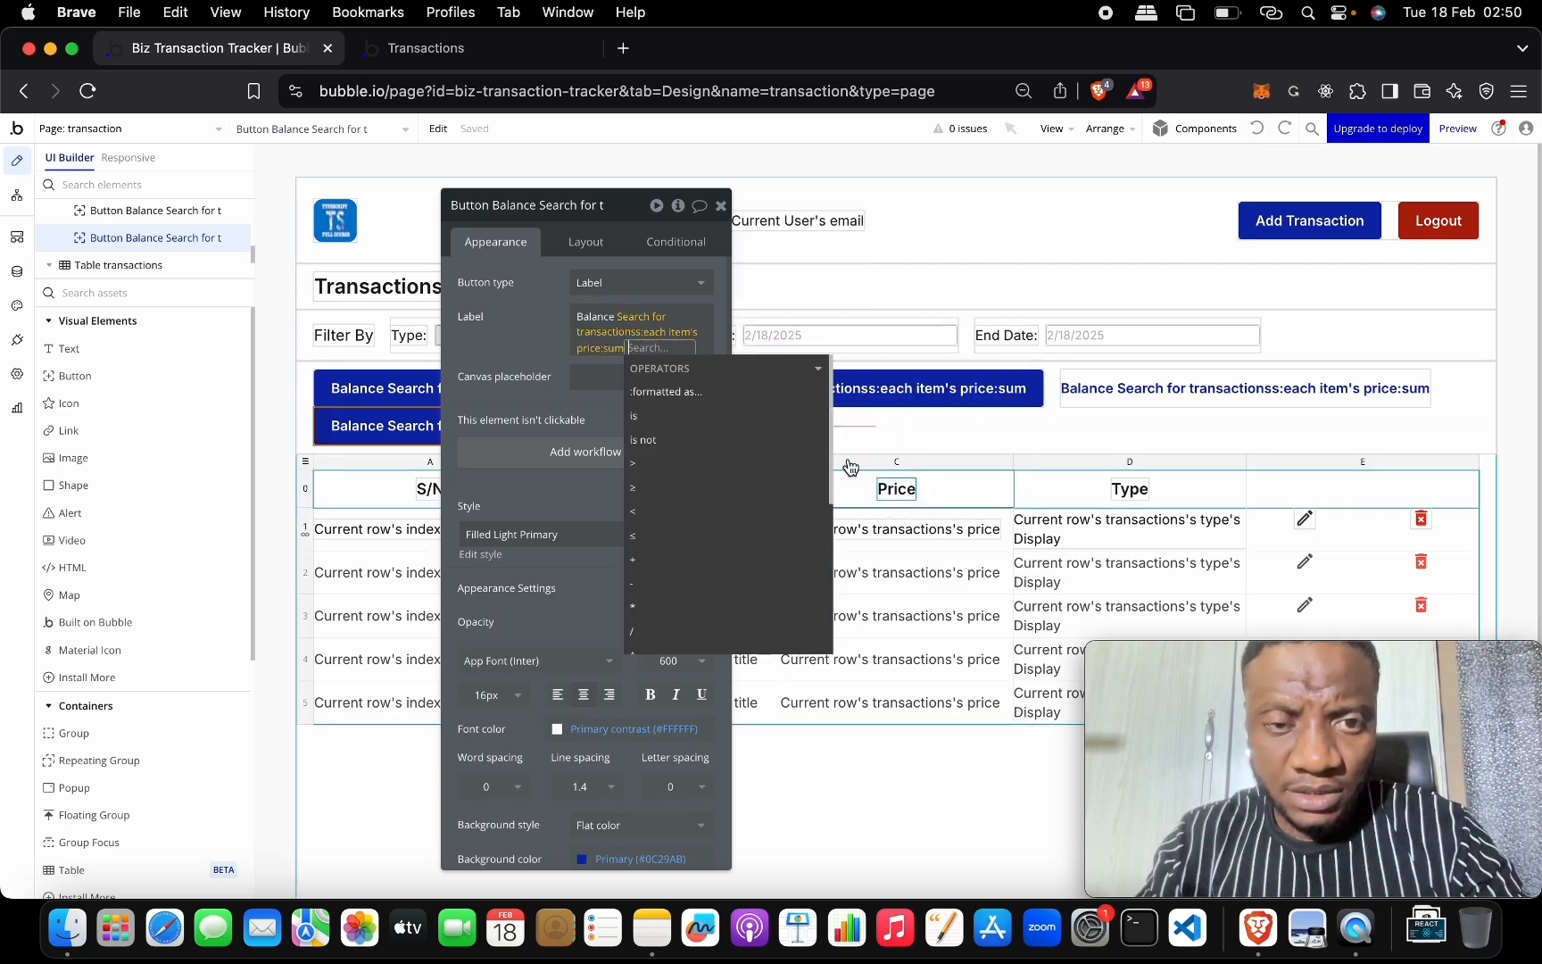
{"action": "left_click", "coordinate": [721, 207]}
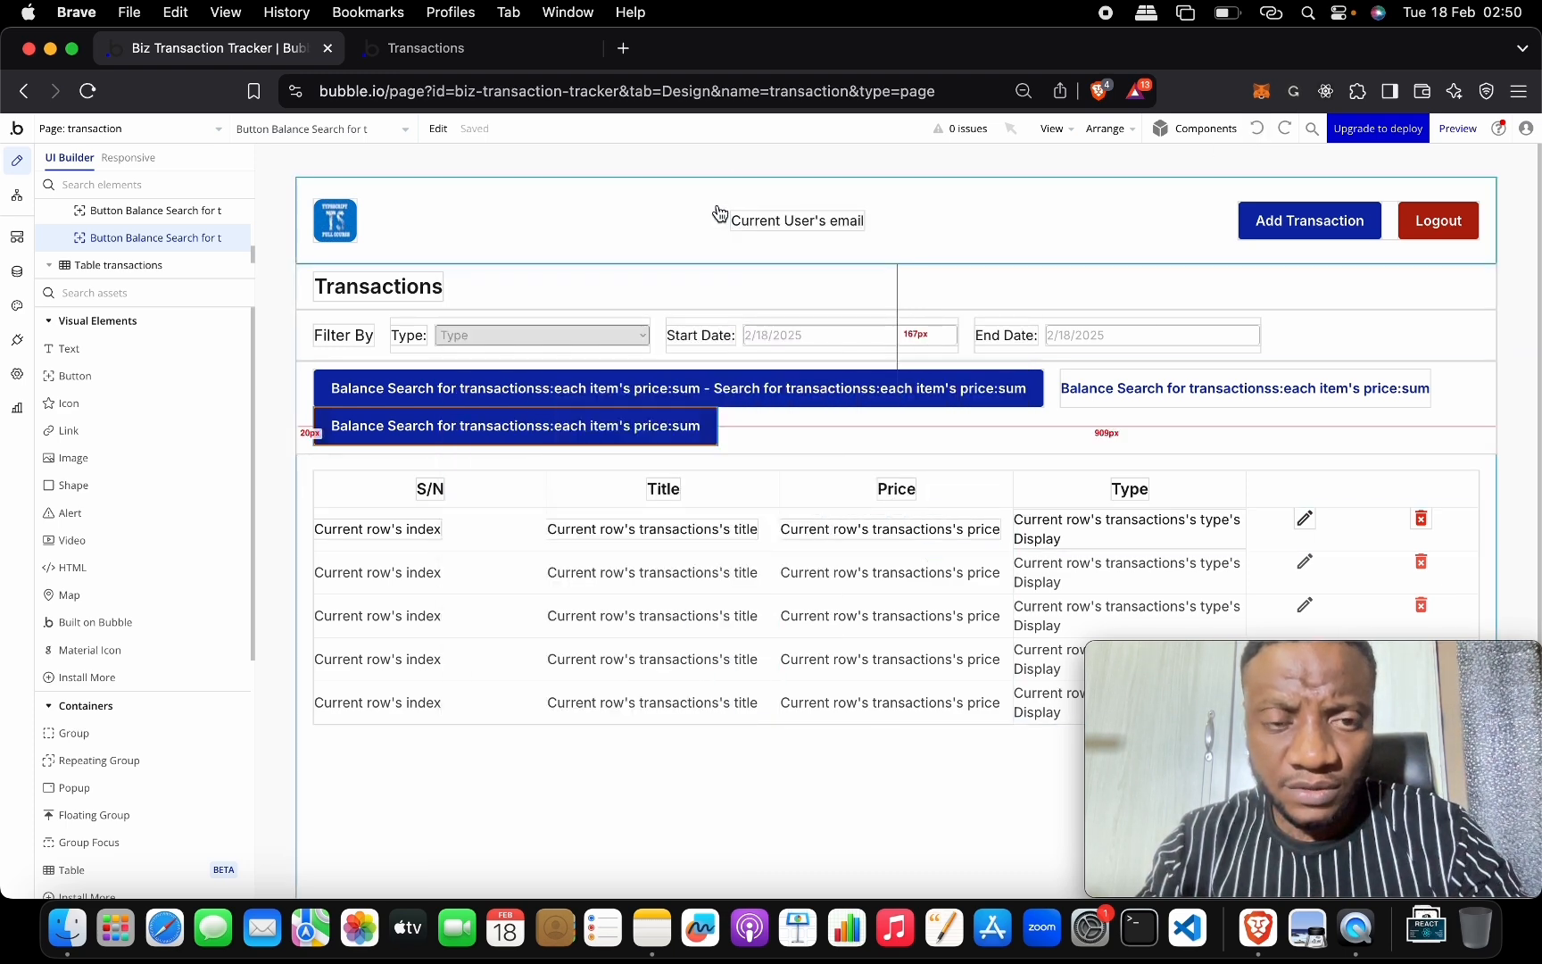
{"action": "double_click", "coordinate": [561, 417]}
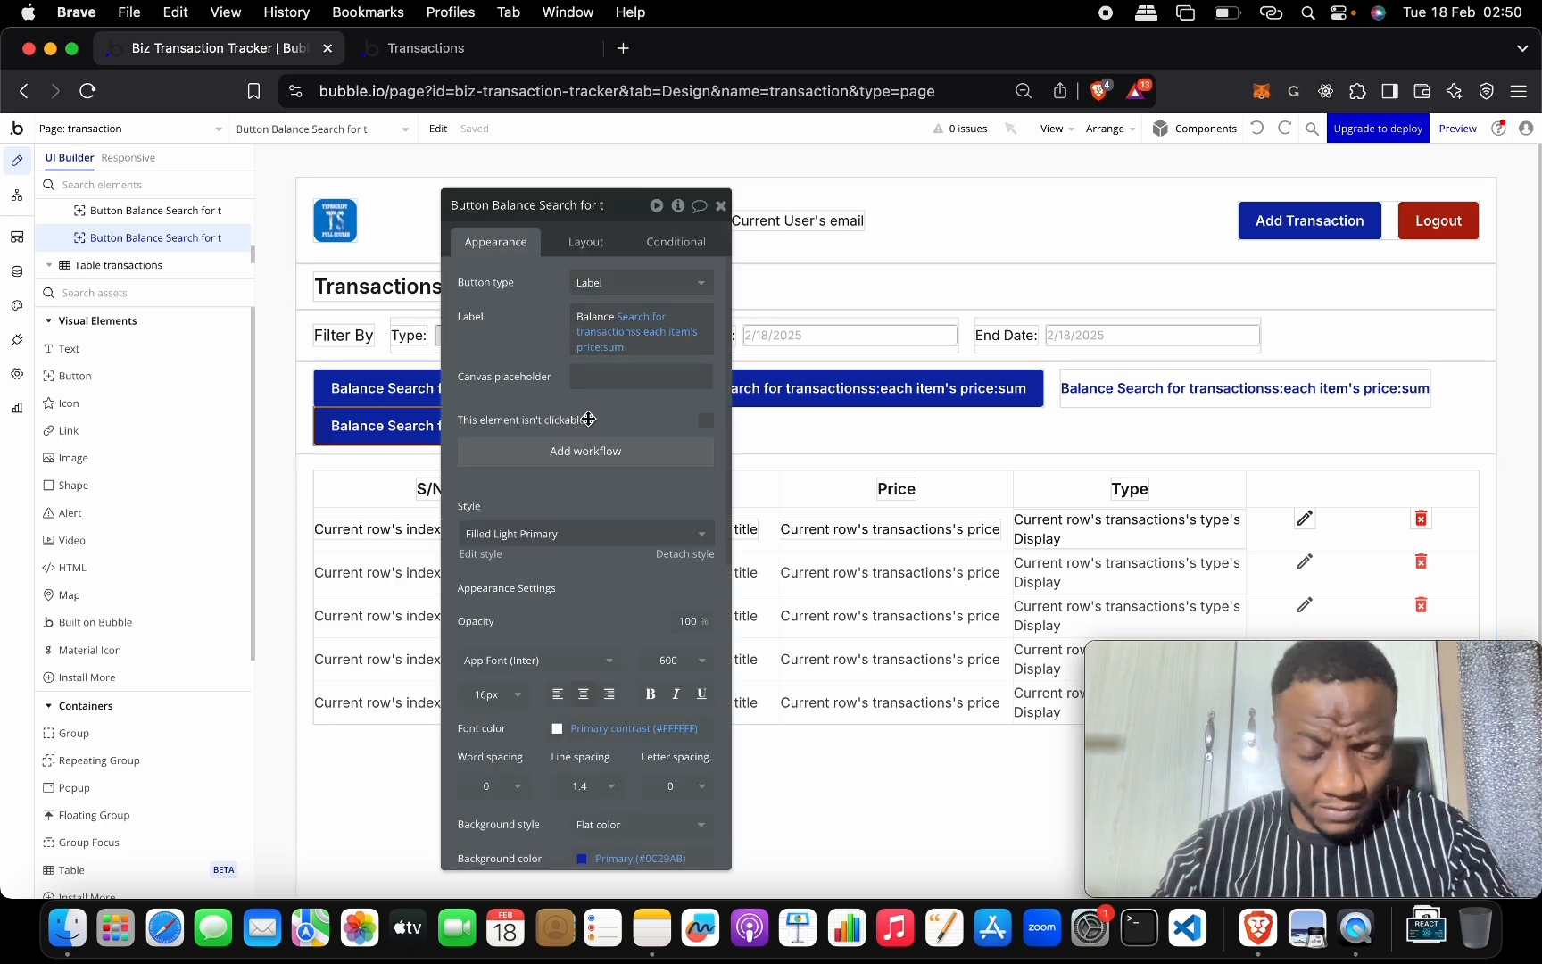
Style the Debit balance button Filled Dark Destructive, then open Group Totals' settings.
{"action": "scroll", "coordinate": [591, 634], "scroll_direction": "down", "scroll_amount": 4}
{"action": "left_click", "coordinate": [564, 373]}
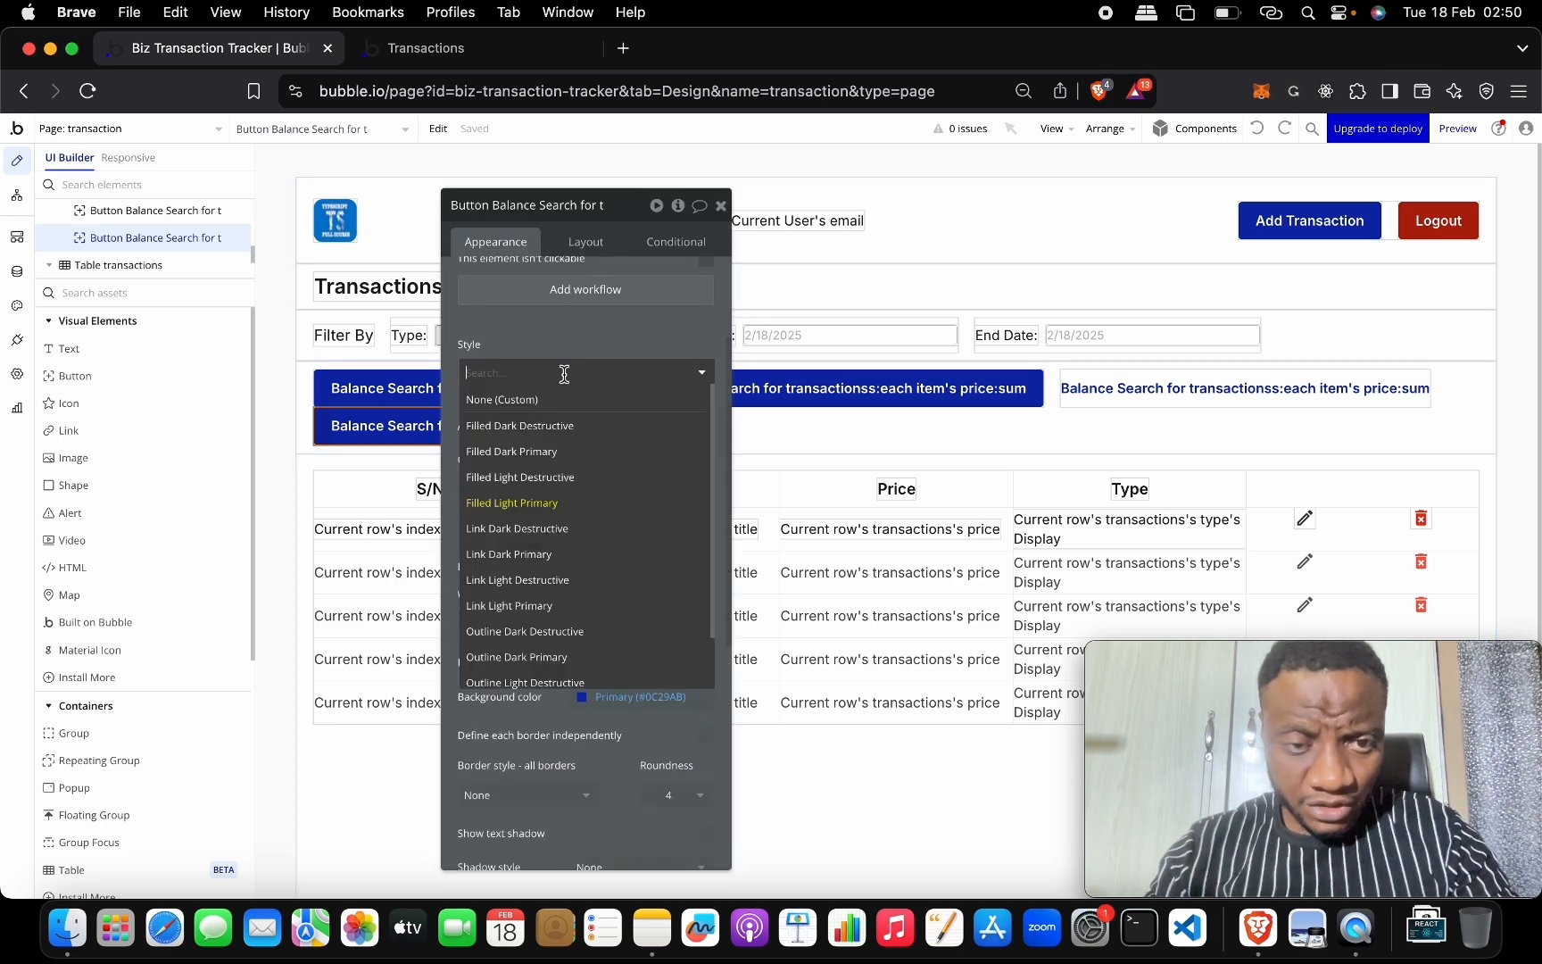
{"action": "left_click", "coordinate": [581, 426]}
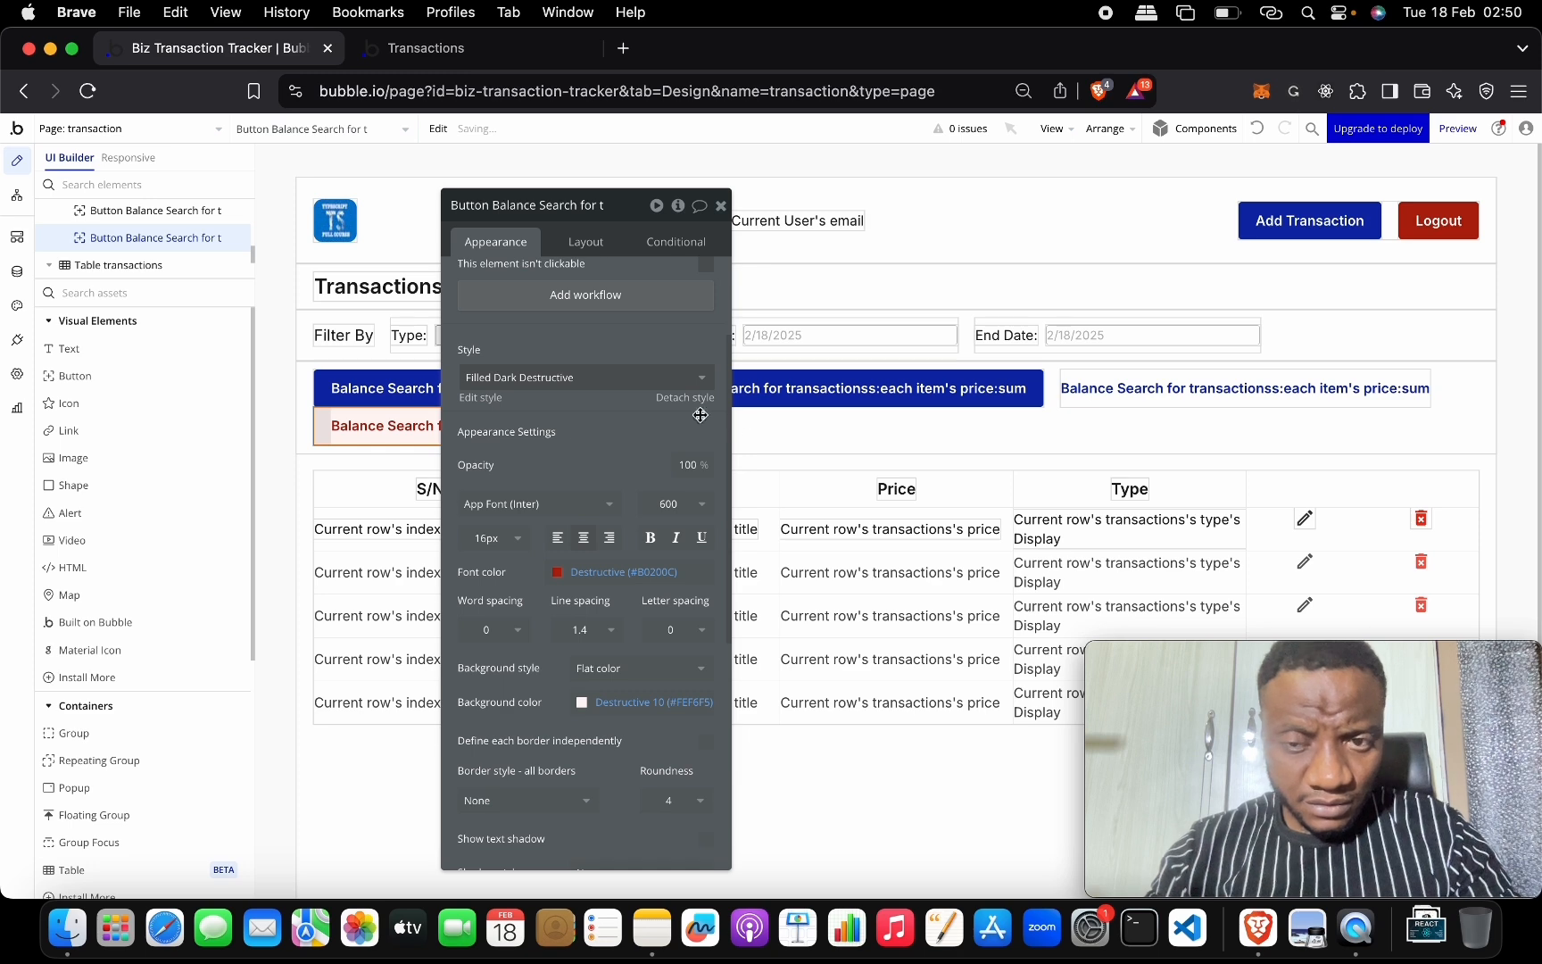
{"action": "left_click", "coordinate": [721, 206]}
{"action": "double_click", "coordinate": [863, 424]}
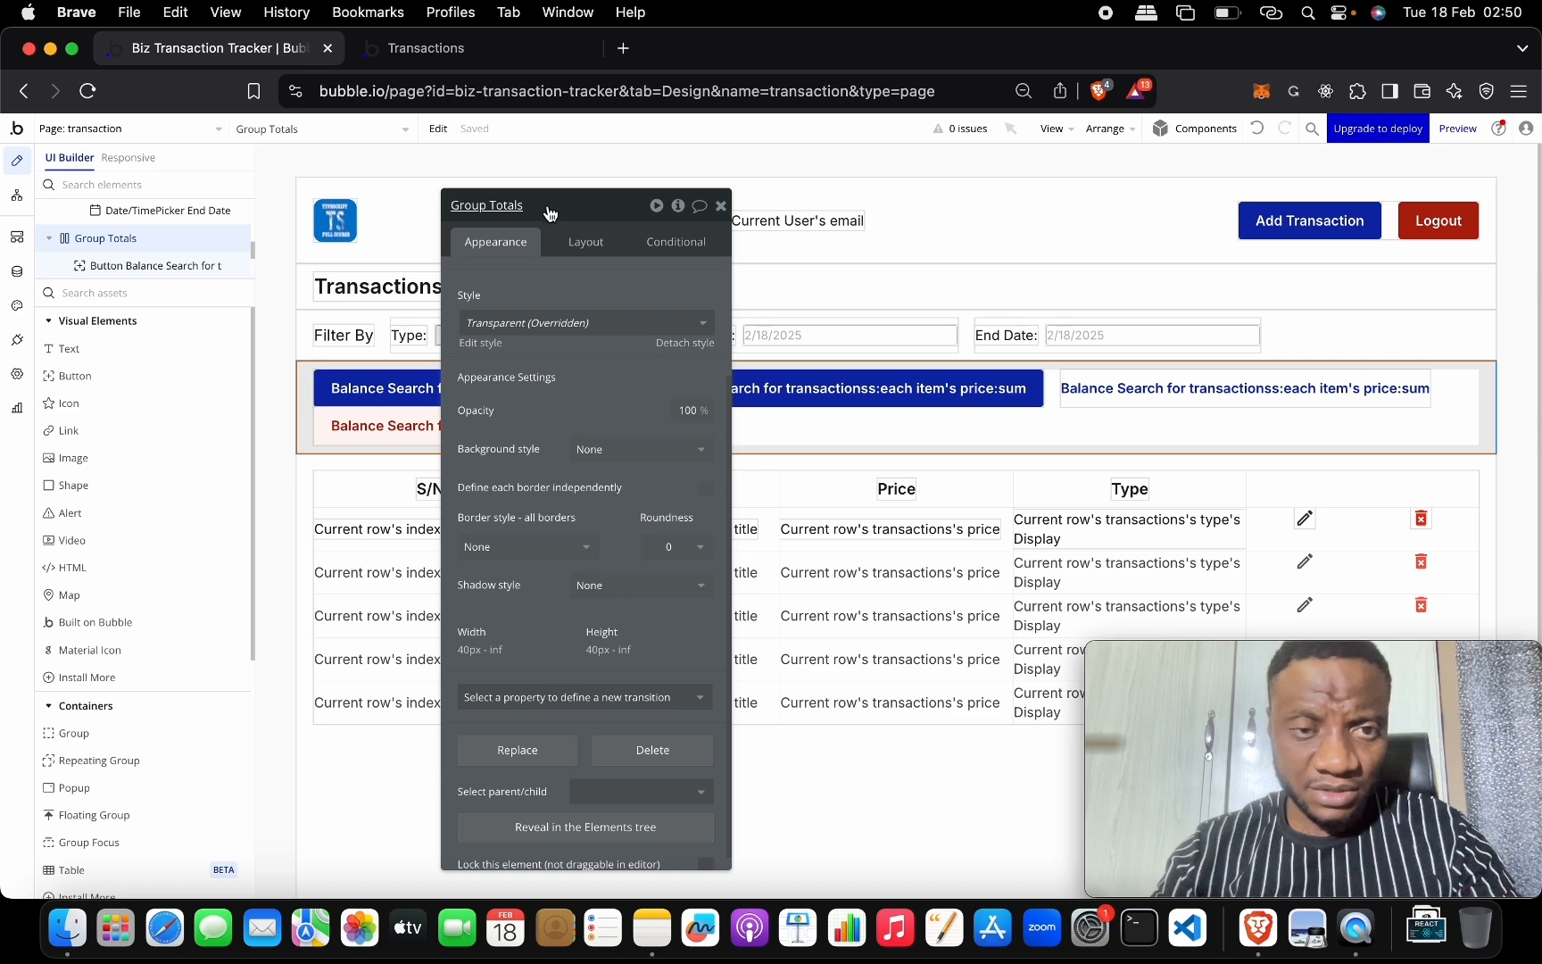
Set Group Totals' layout alignment to Space between and check the live Transactions page.
{"action": "scroll", "coordinate": [622, 324], "scroll_direction": "up", "scroll_amount": 2}
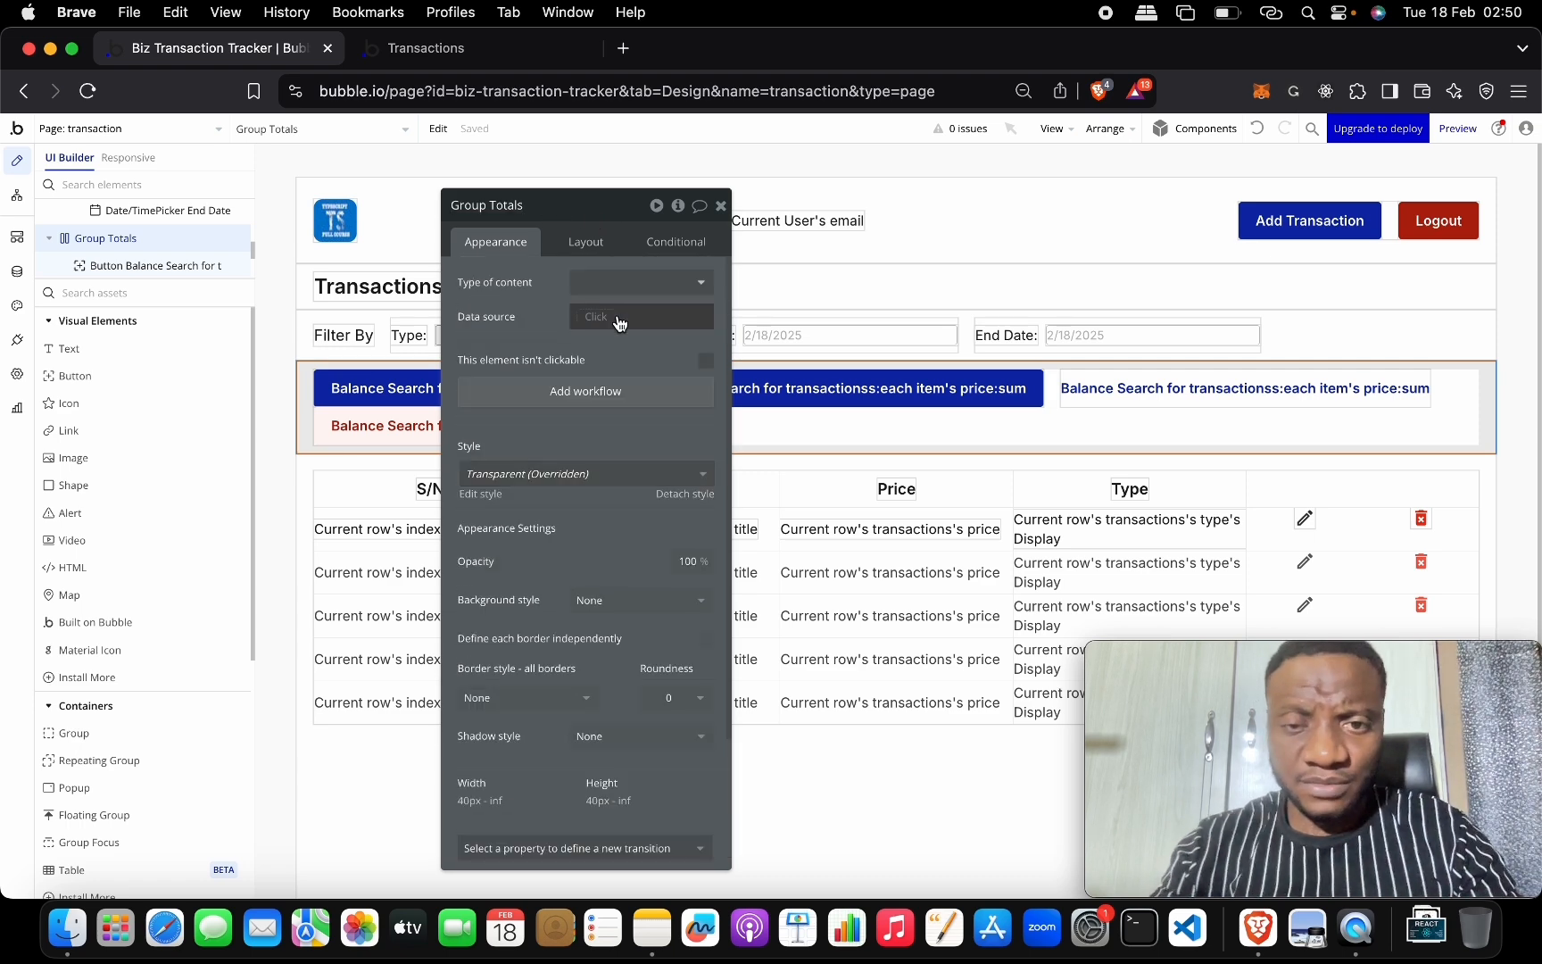
{"action": "mouse_move", "coordinate": [621, 324]}
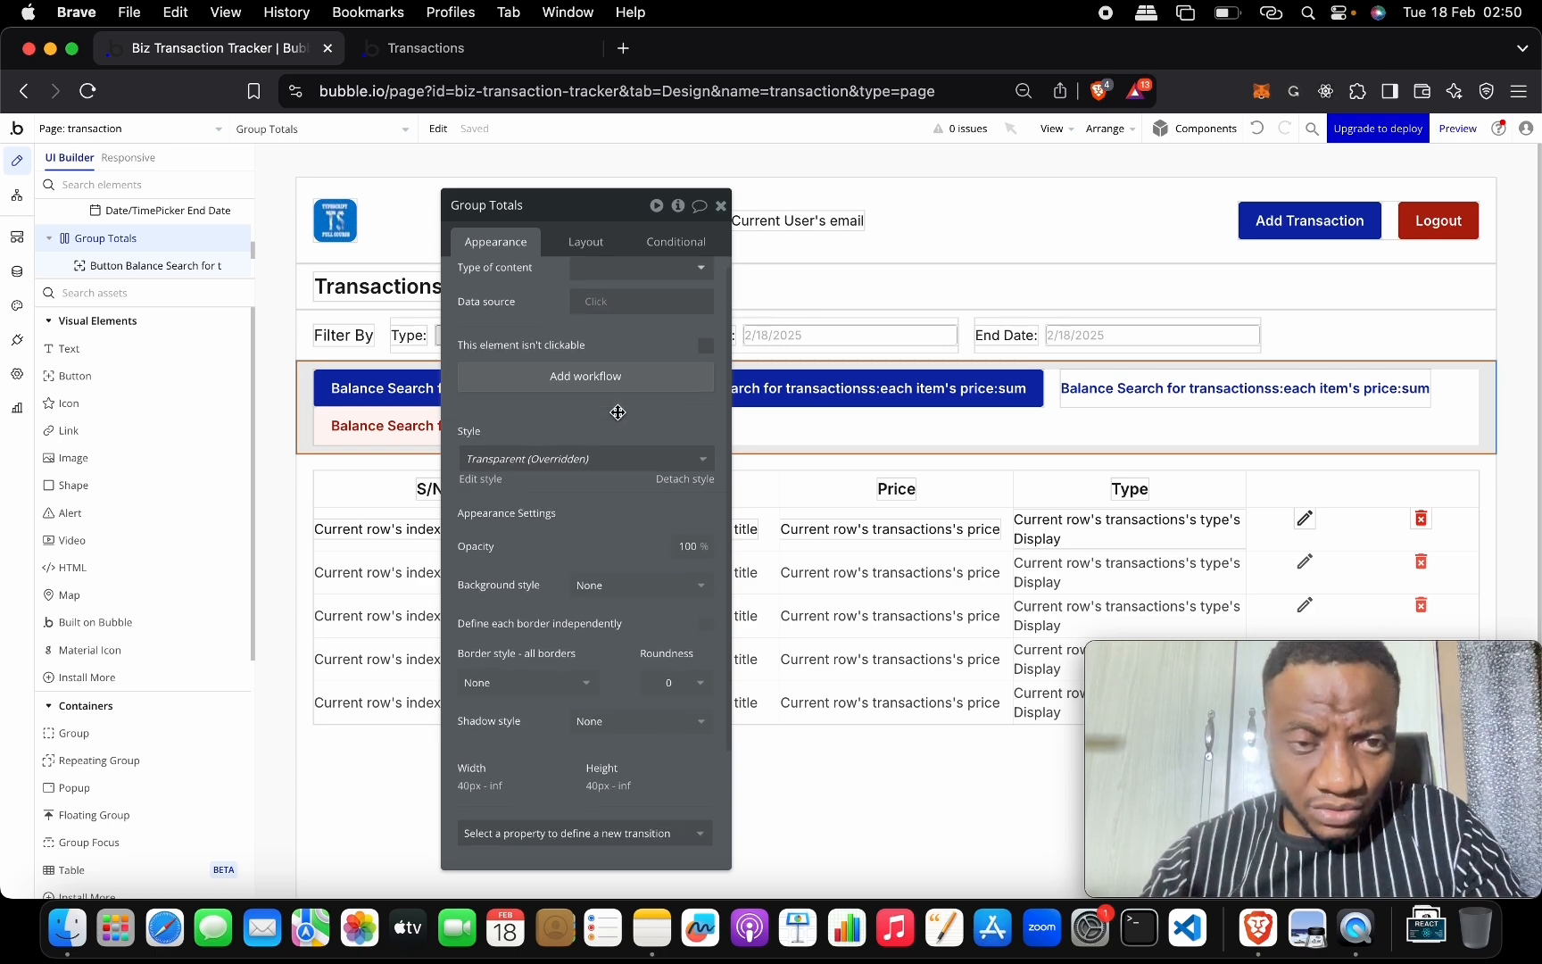
{"action": "left_click", "coordinate": [587, 241]}
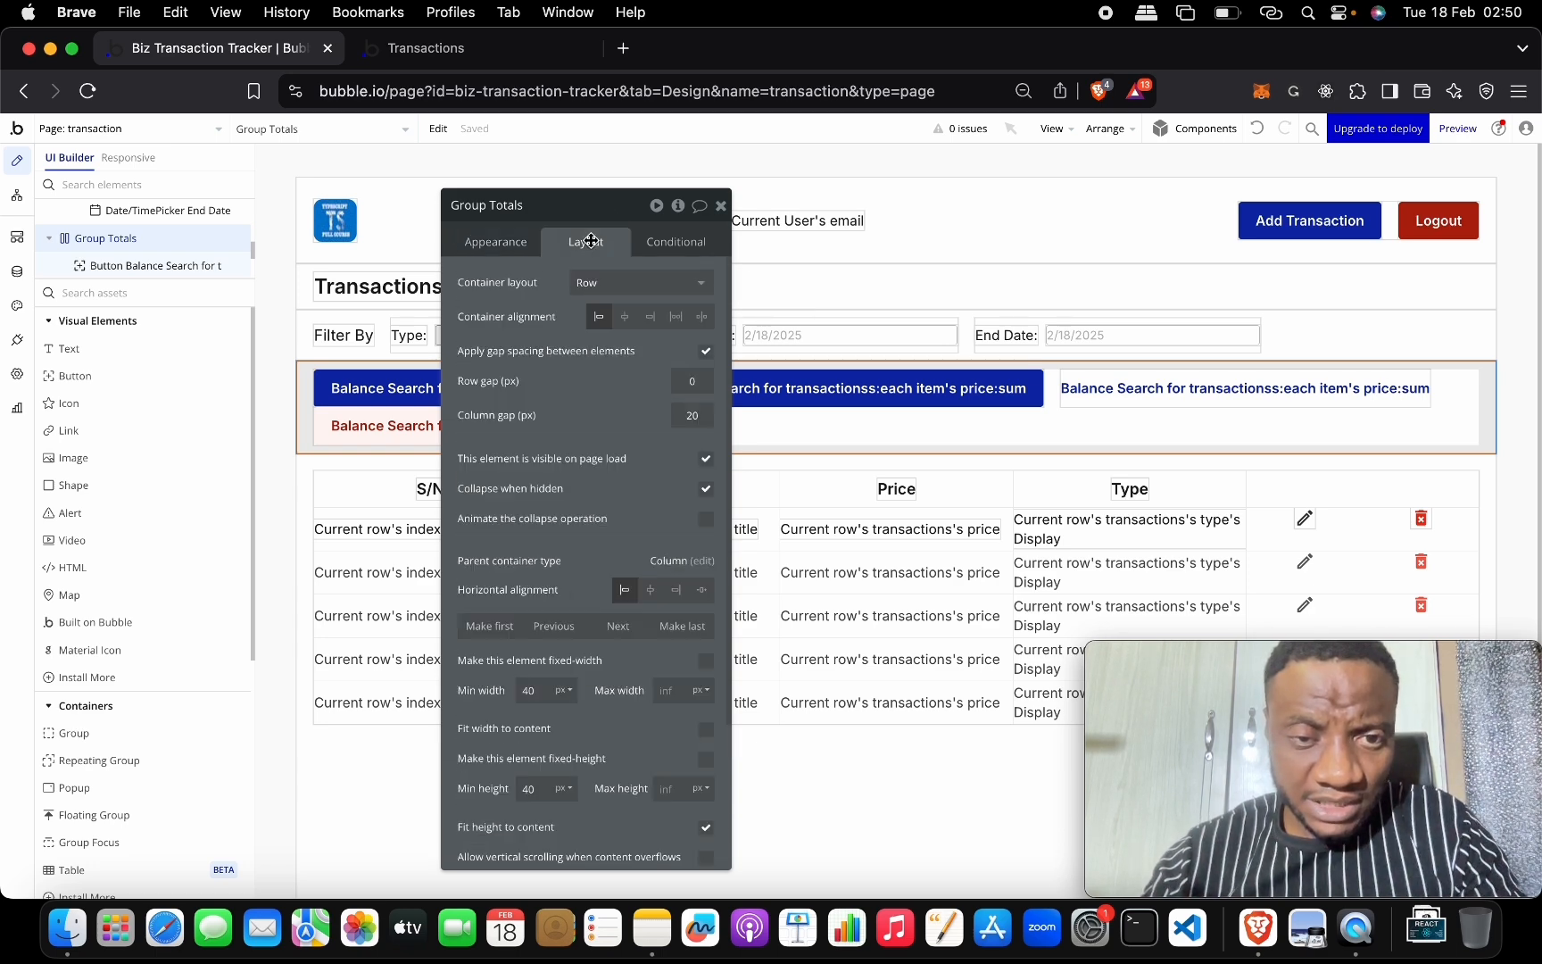
{"action": "left_click", "coordinate": [700, 326]}
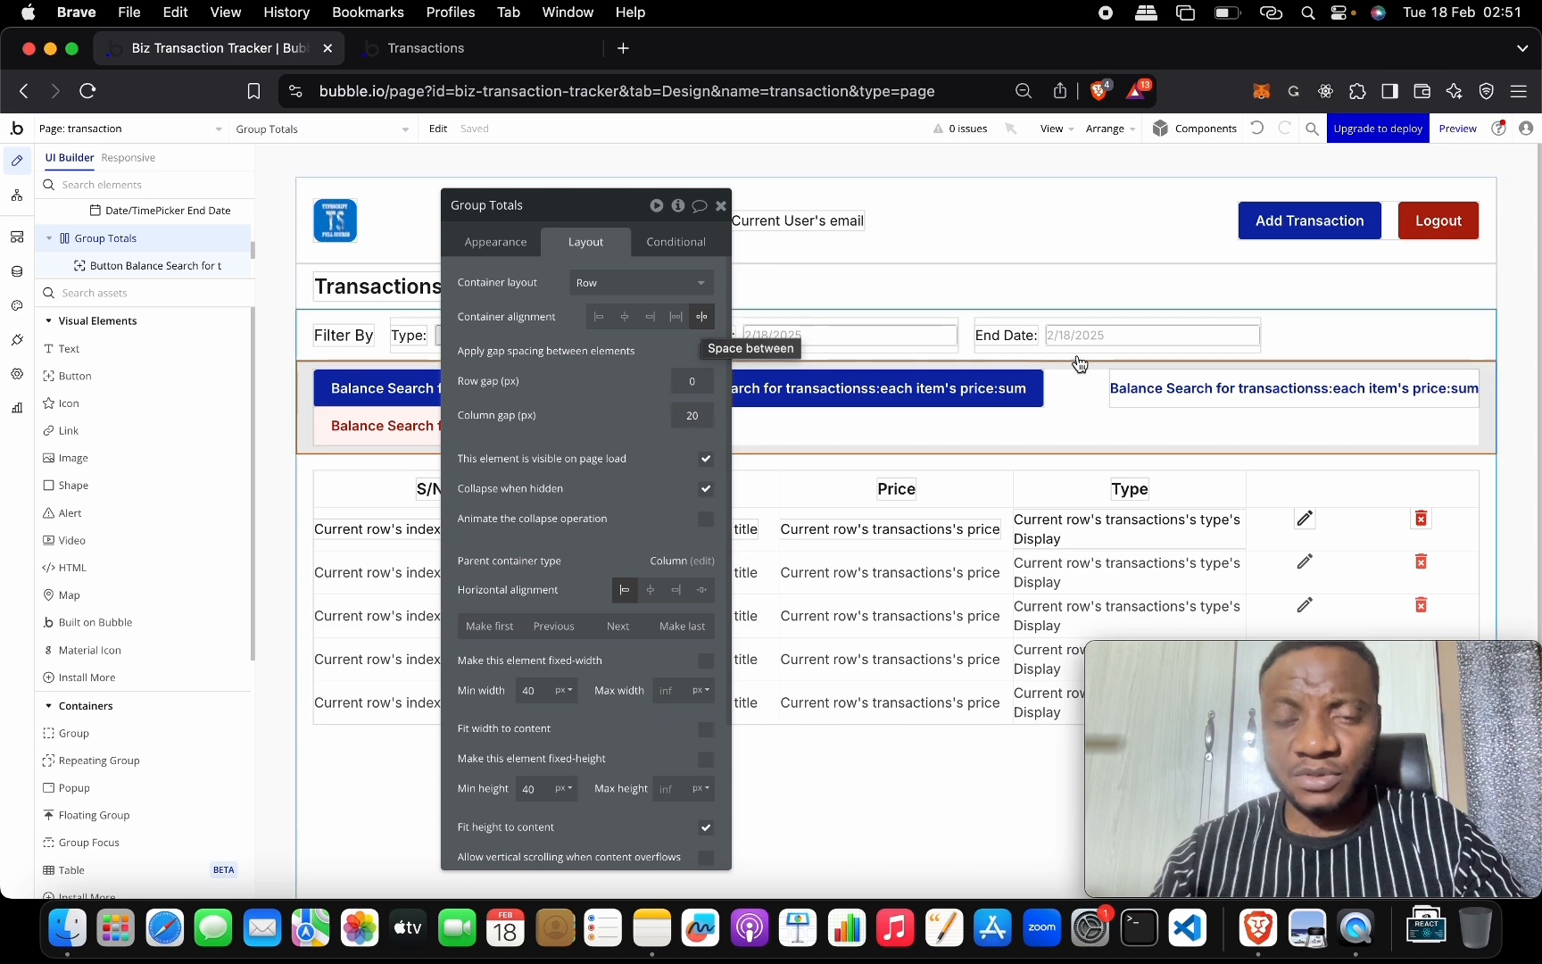
{"action": "left_click", "coordinate": [480, 55]}
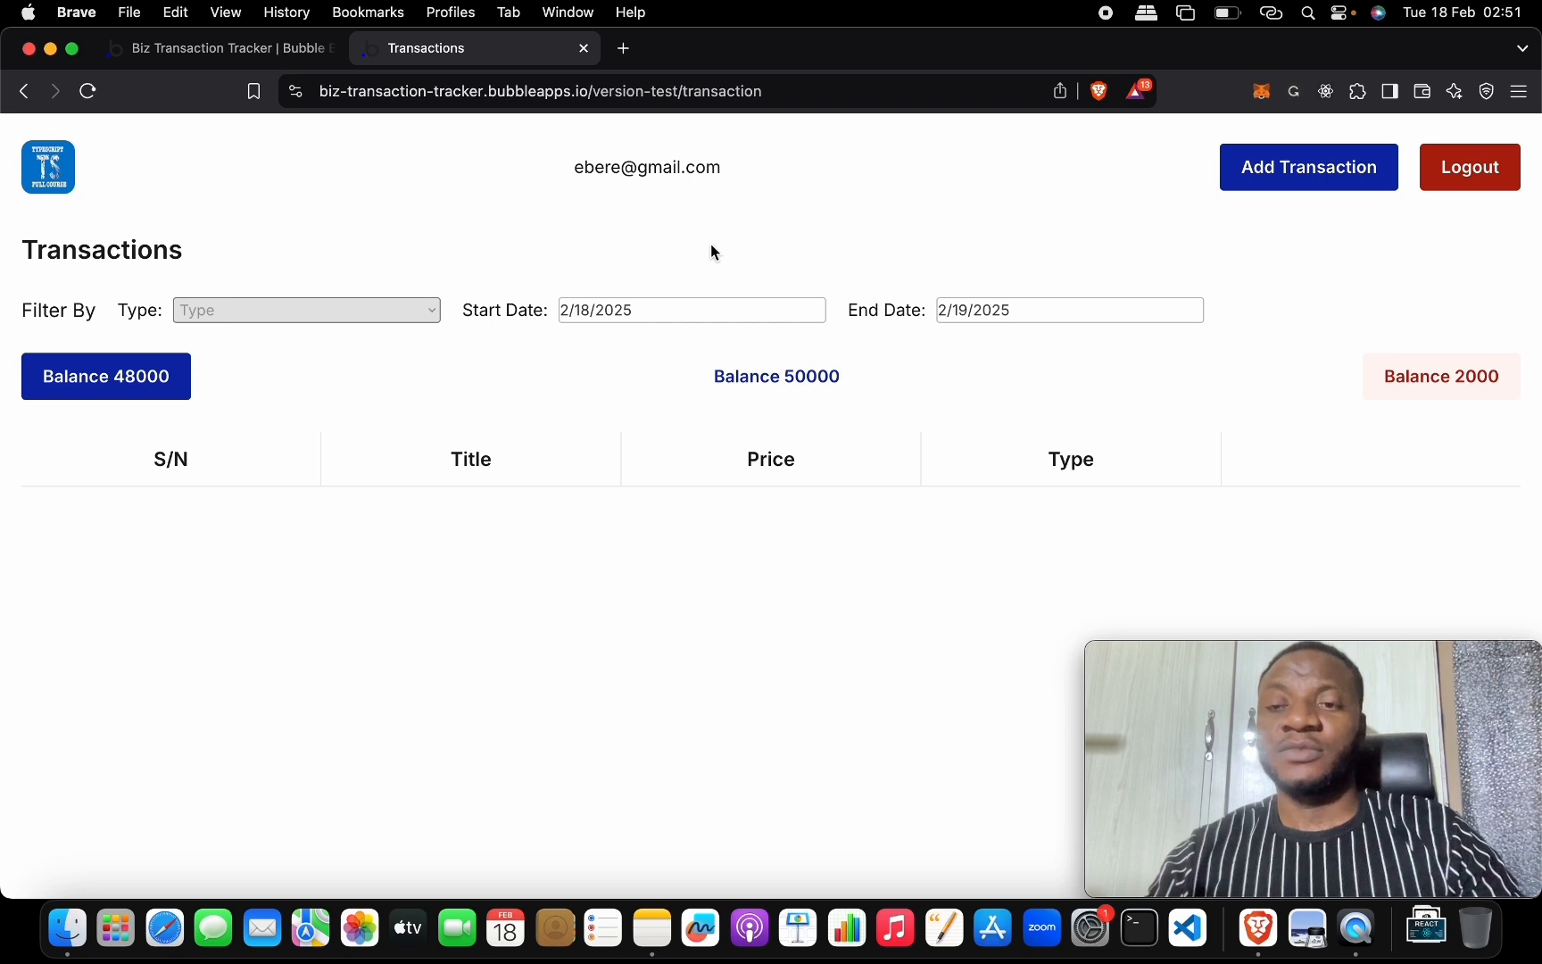
On the live page, set the start date to the 16th and try the Debit and Credit type filters.
{"action": "scroll", "coordinate": [899, 477], "scroll_direction": "down", "scroll_amount": 2}
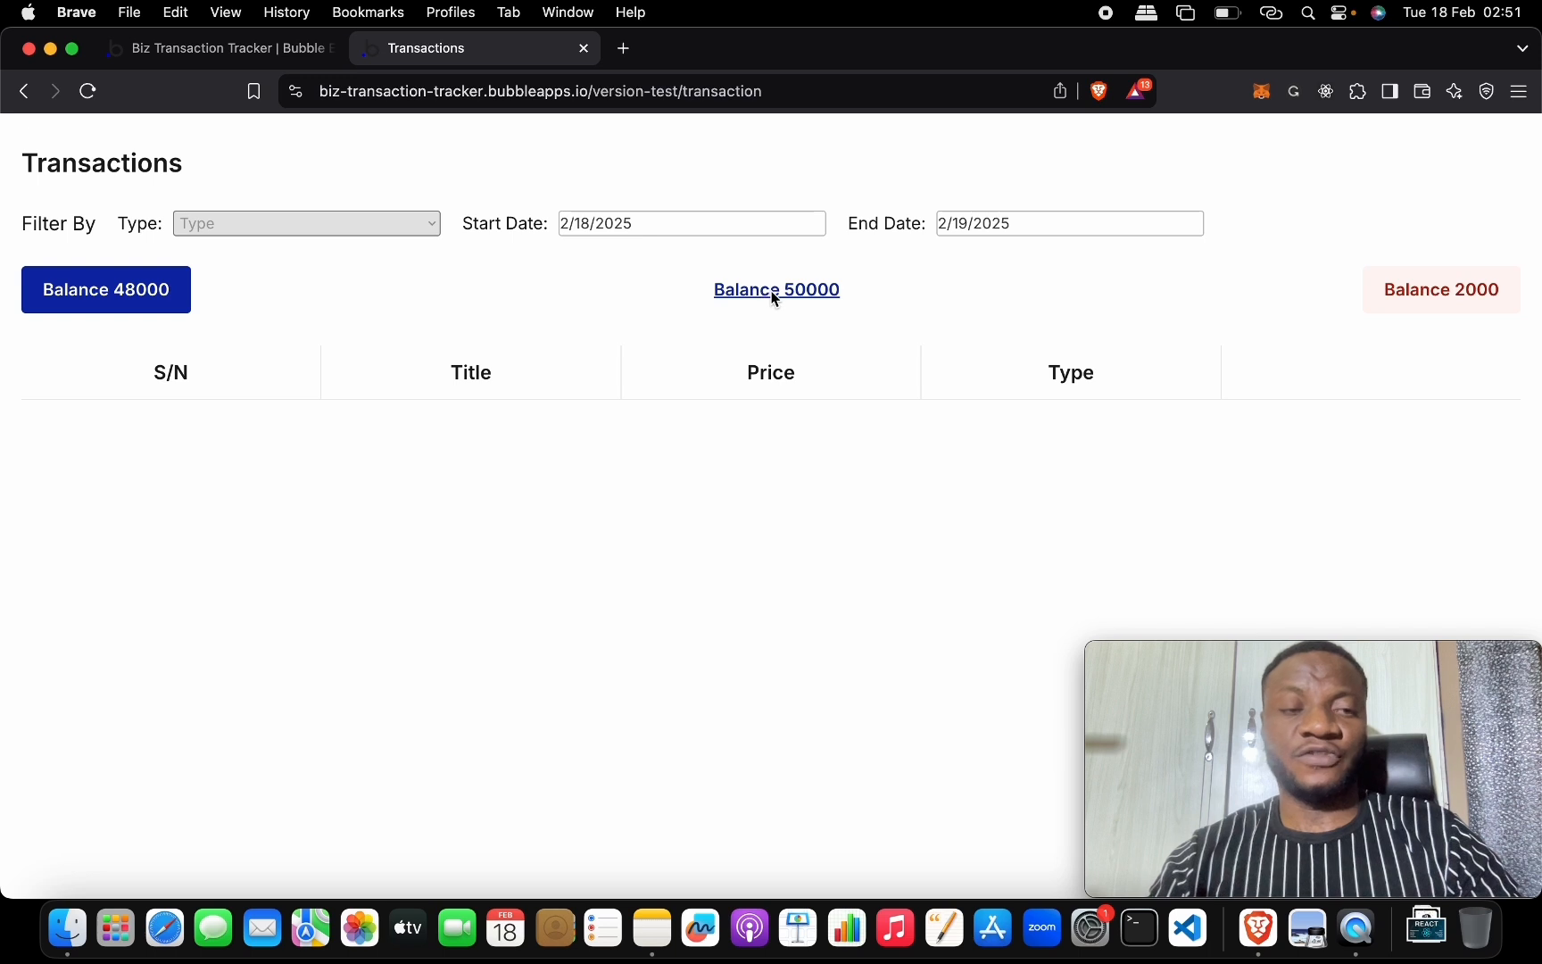
{"action": "left_click", "coordinate": [665, 225]}
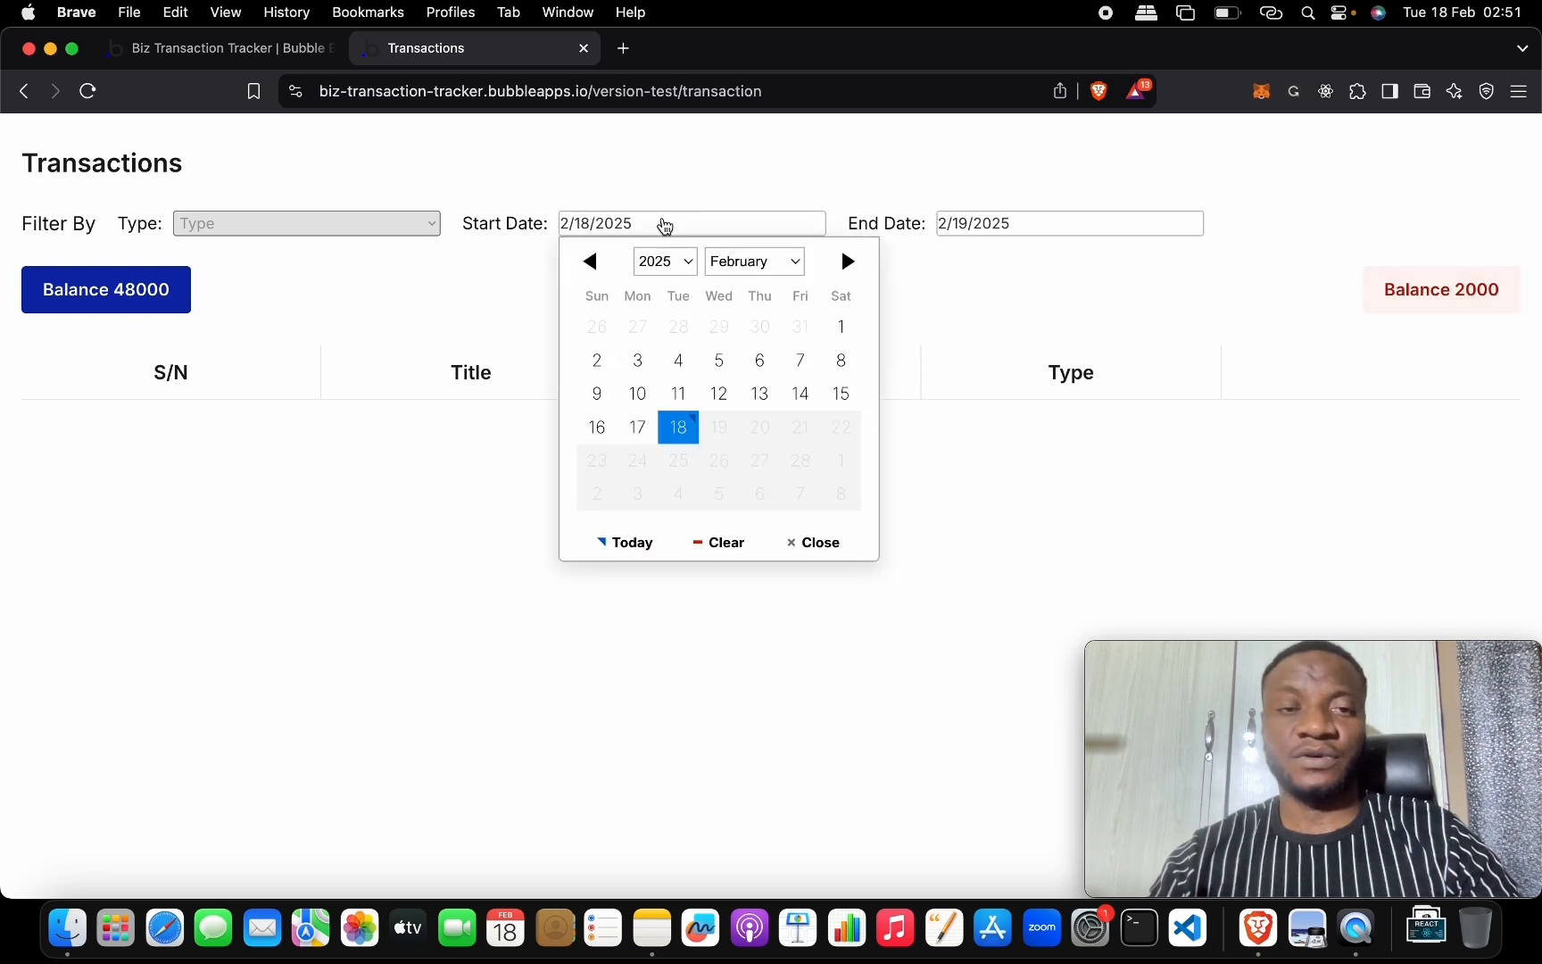
{"action": "left_click", "coordinate": [597, 428]}
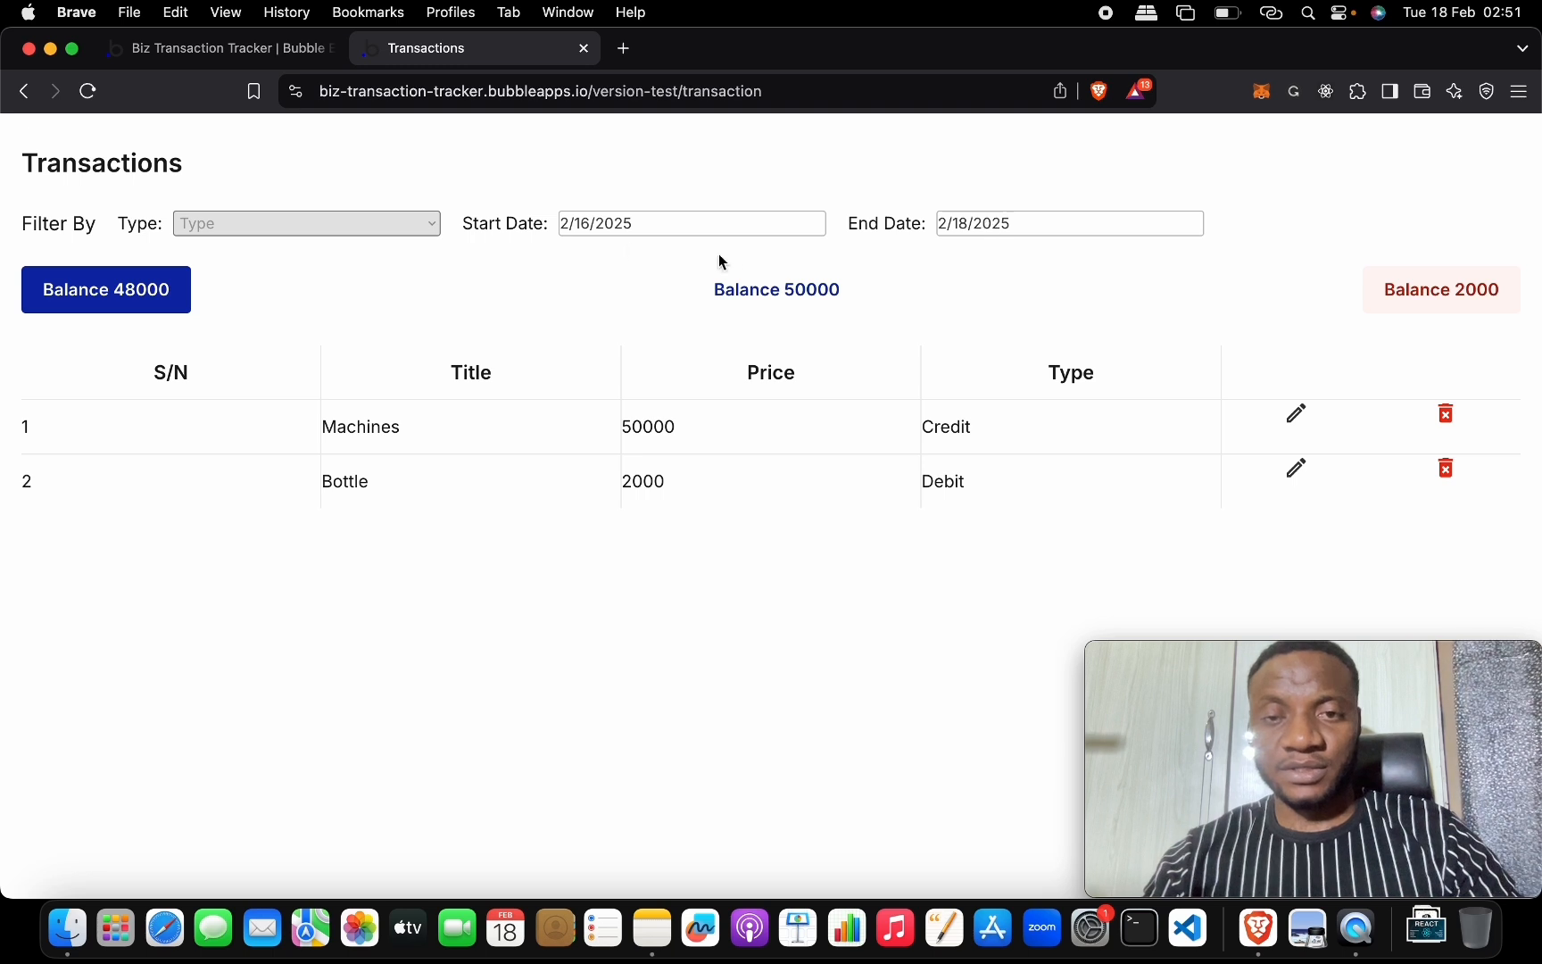
{"action": "left_click", "coordinate": [333, 225]}
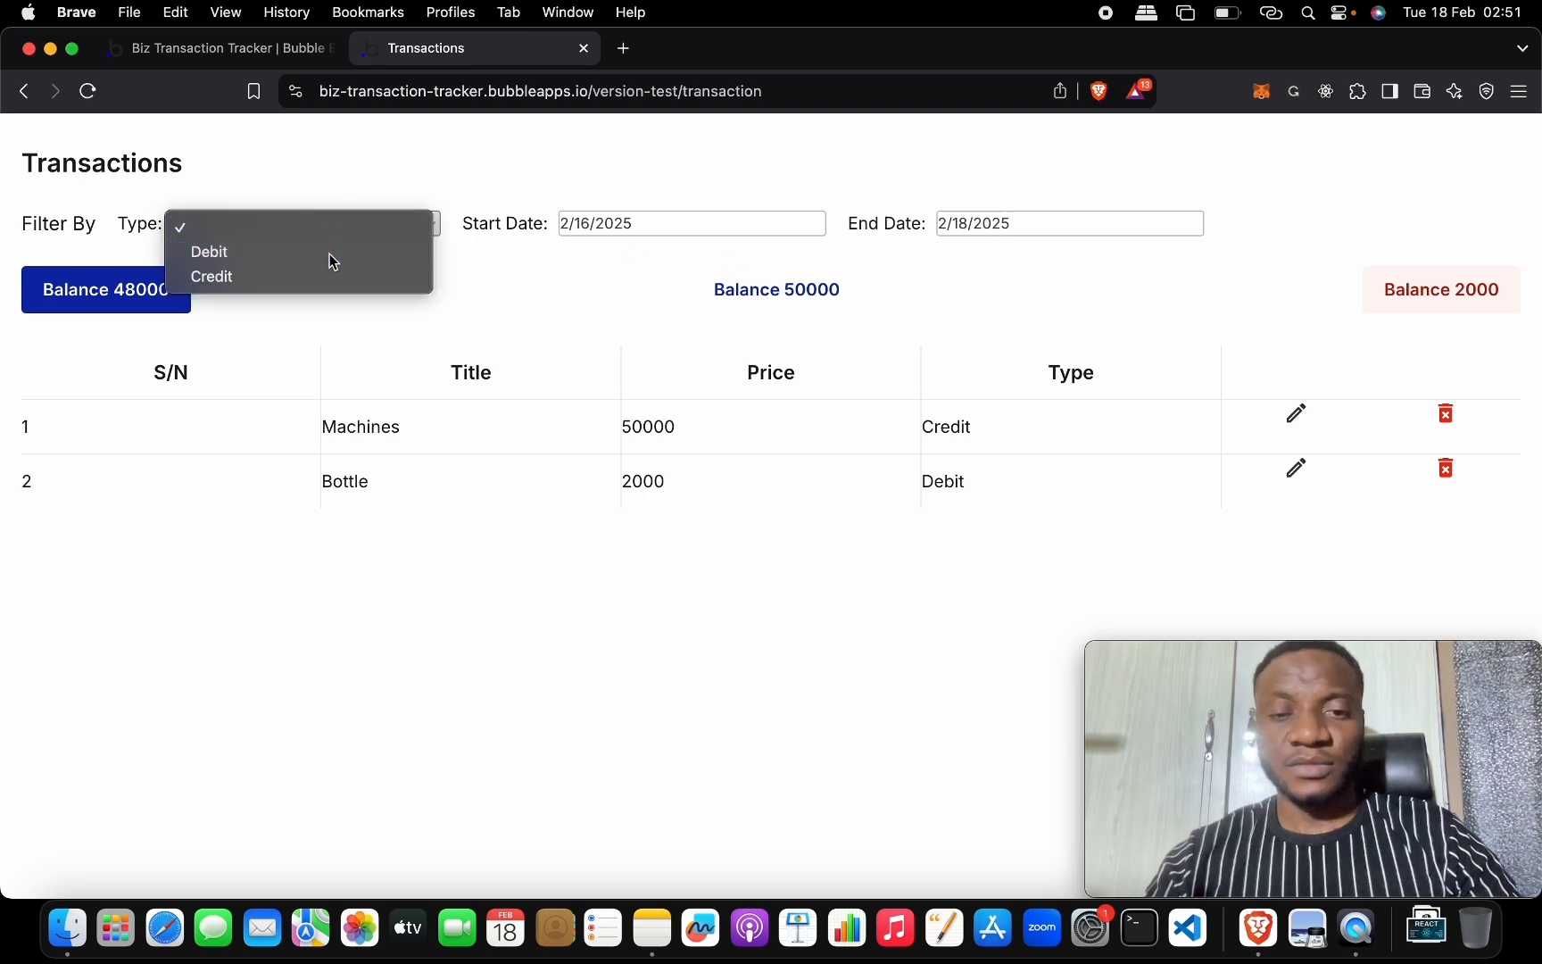
{"action": "left_click", "coordinate": [329, 253]}
{"action": "left_click", "coordinate": [348, 222]}
{"action": "left_click", "coordinate": [337, 246]}
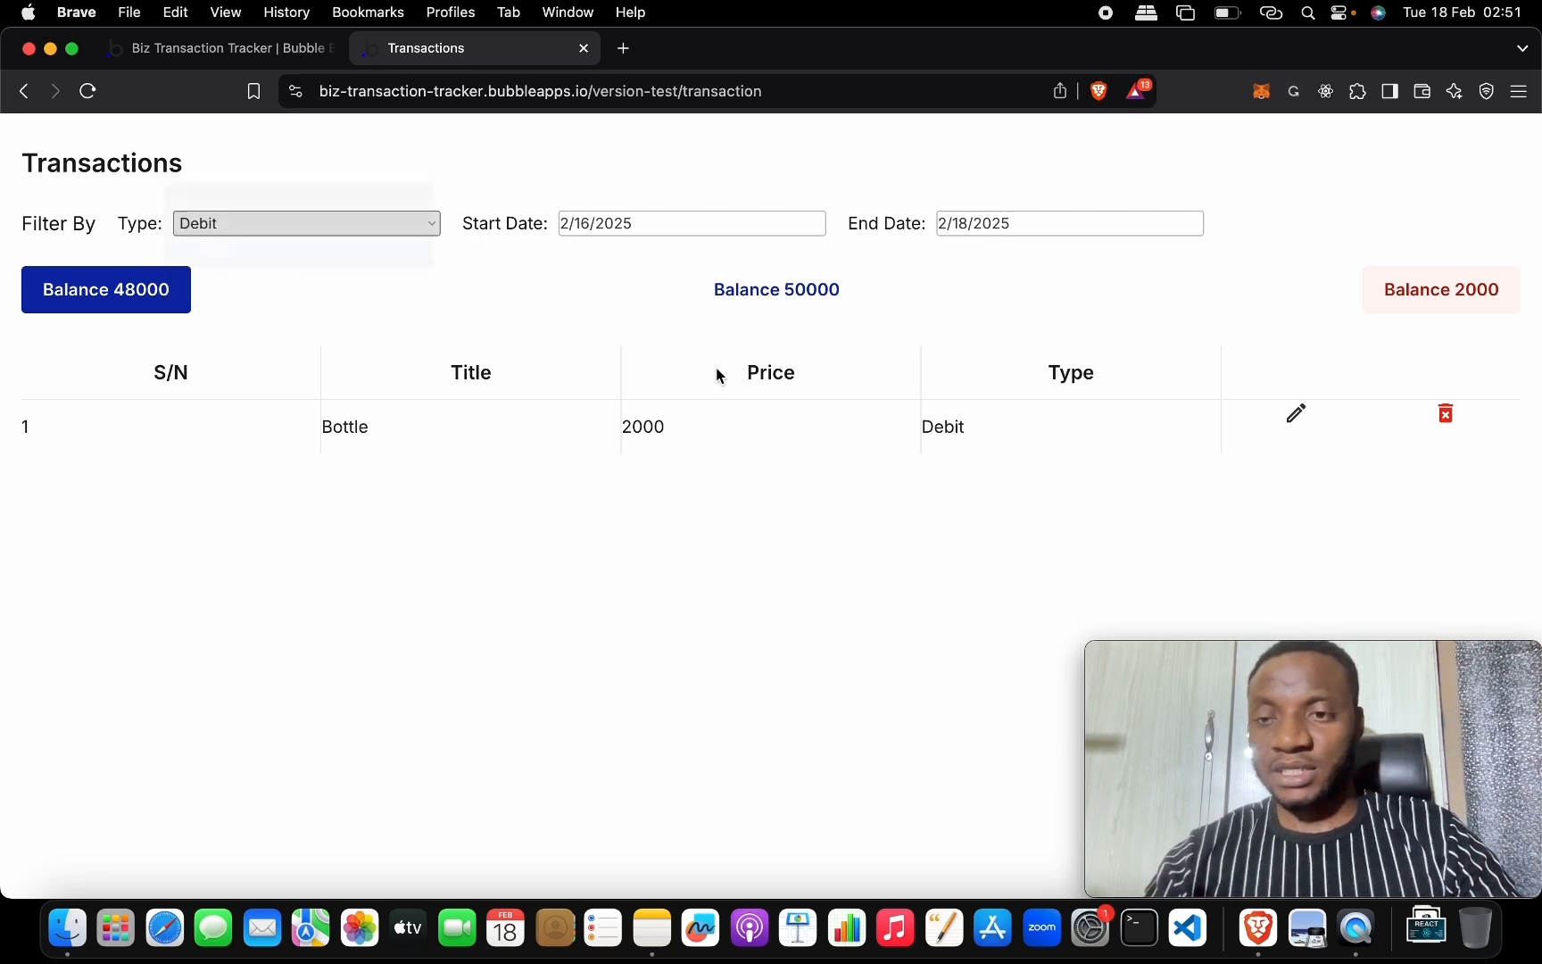
{"action": "scroll", "coordinate": [1214, 410], "scroll_direction": "up", "scroll_amount": 3}
{"action": "scroll", "coordinate": [1221, 403], "scroll_direction": "down", "scroll_amount": 1}
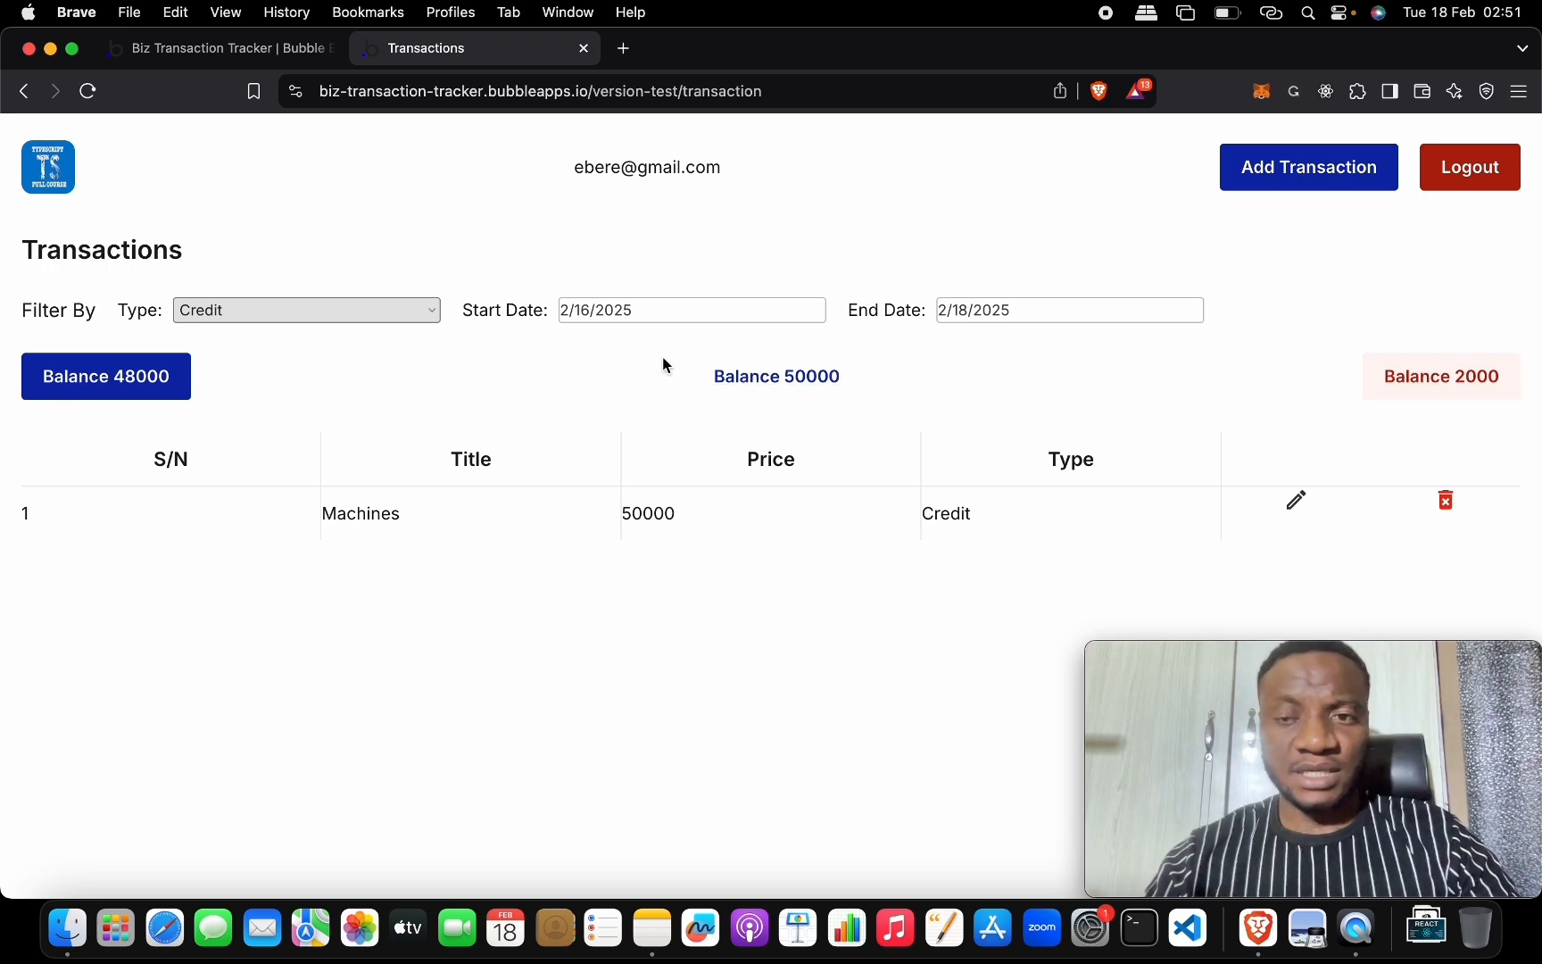
In the editor, select the credit balance button and show its label settings.
{"action": "left_click", "coordinate": [223, 49]}
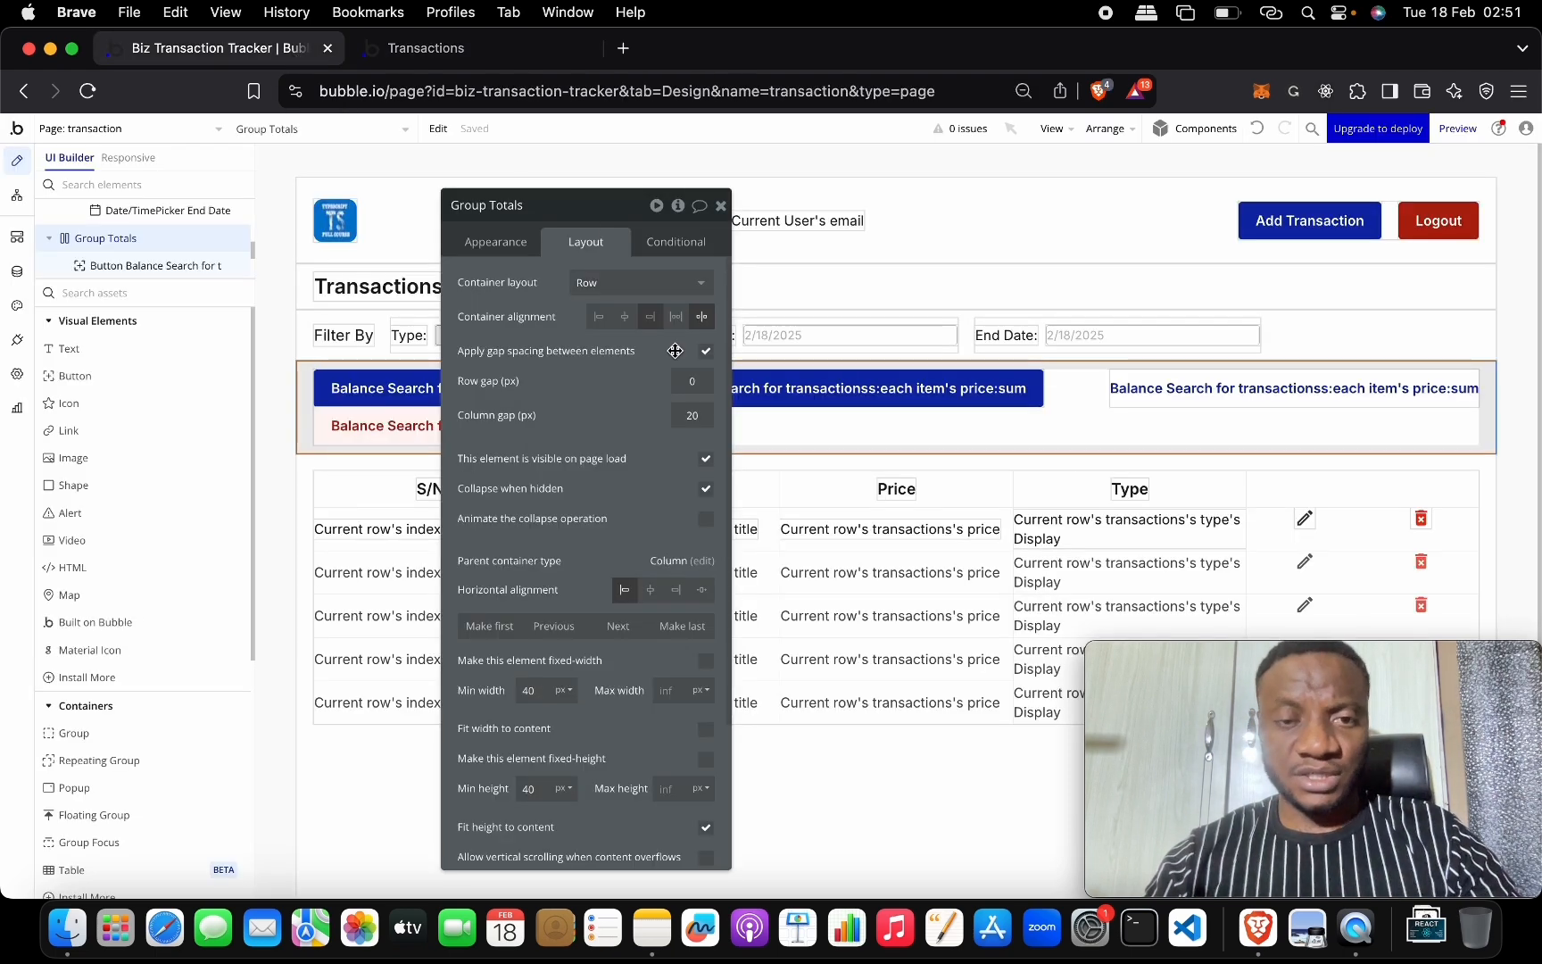
{"action": "left_click", "coordinate": [1126, 390]}
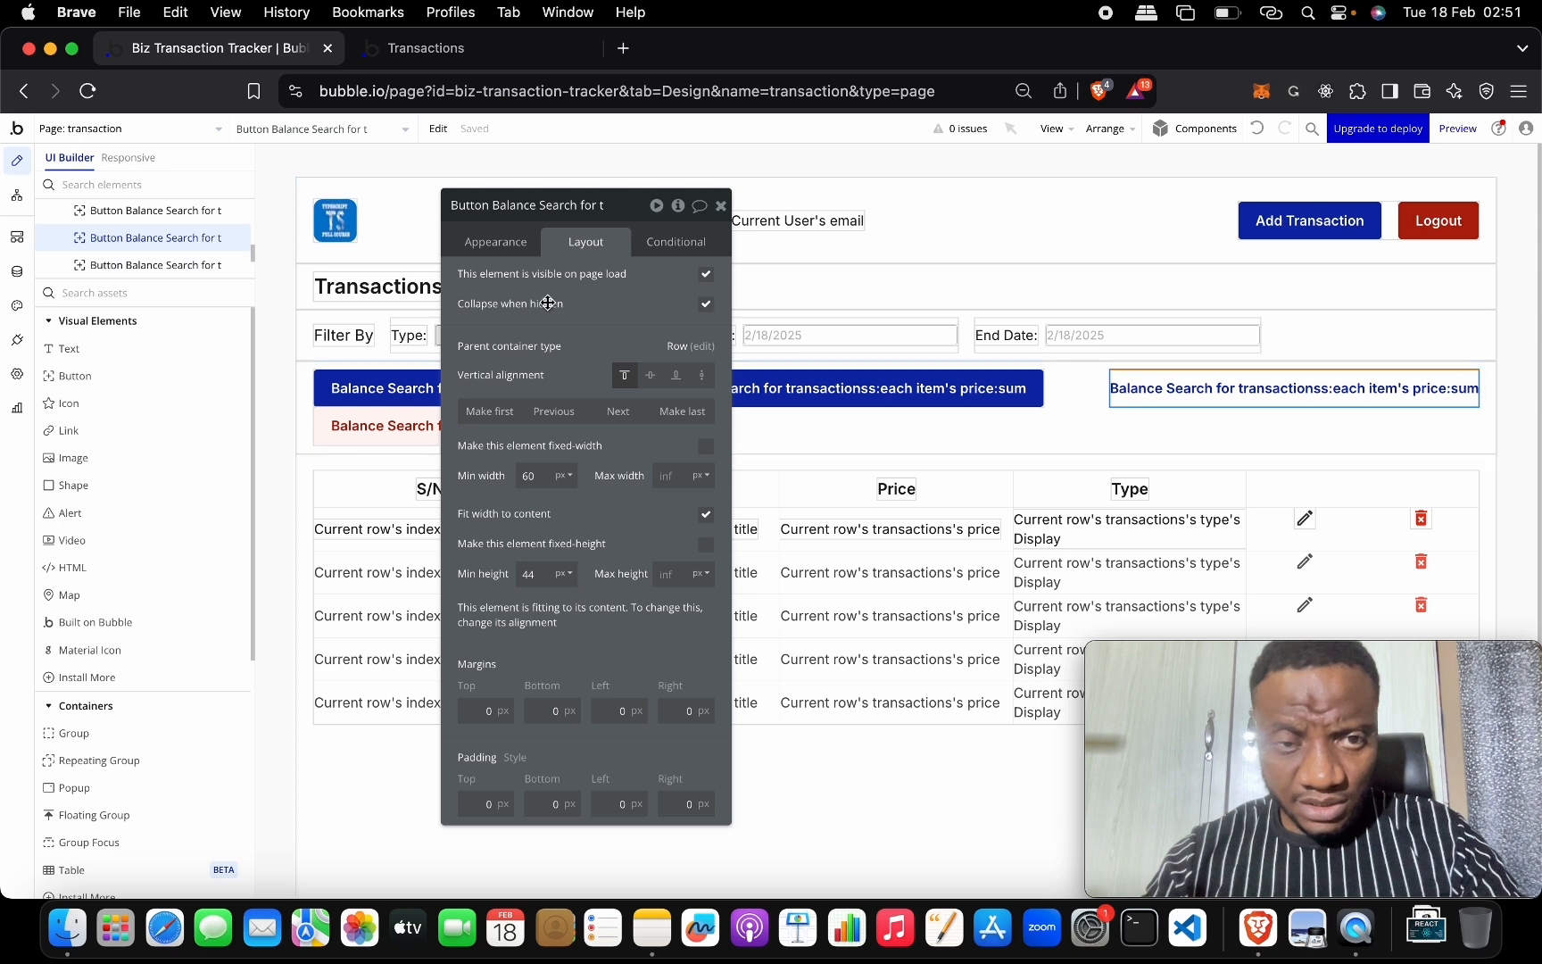
{"action": "left_click", "coordinate": [500, 246]}
Prefix the three balance labels with 'Credit', 'Debit' and 'Total', restoring the deleted word Balance.
{"action": "double_click", "coordinate": [597, 320]}
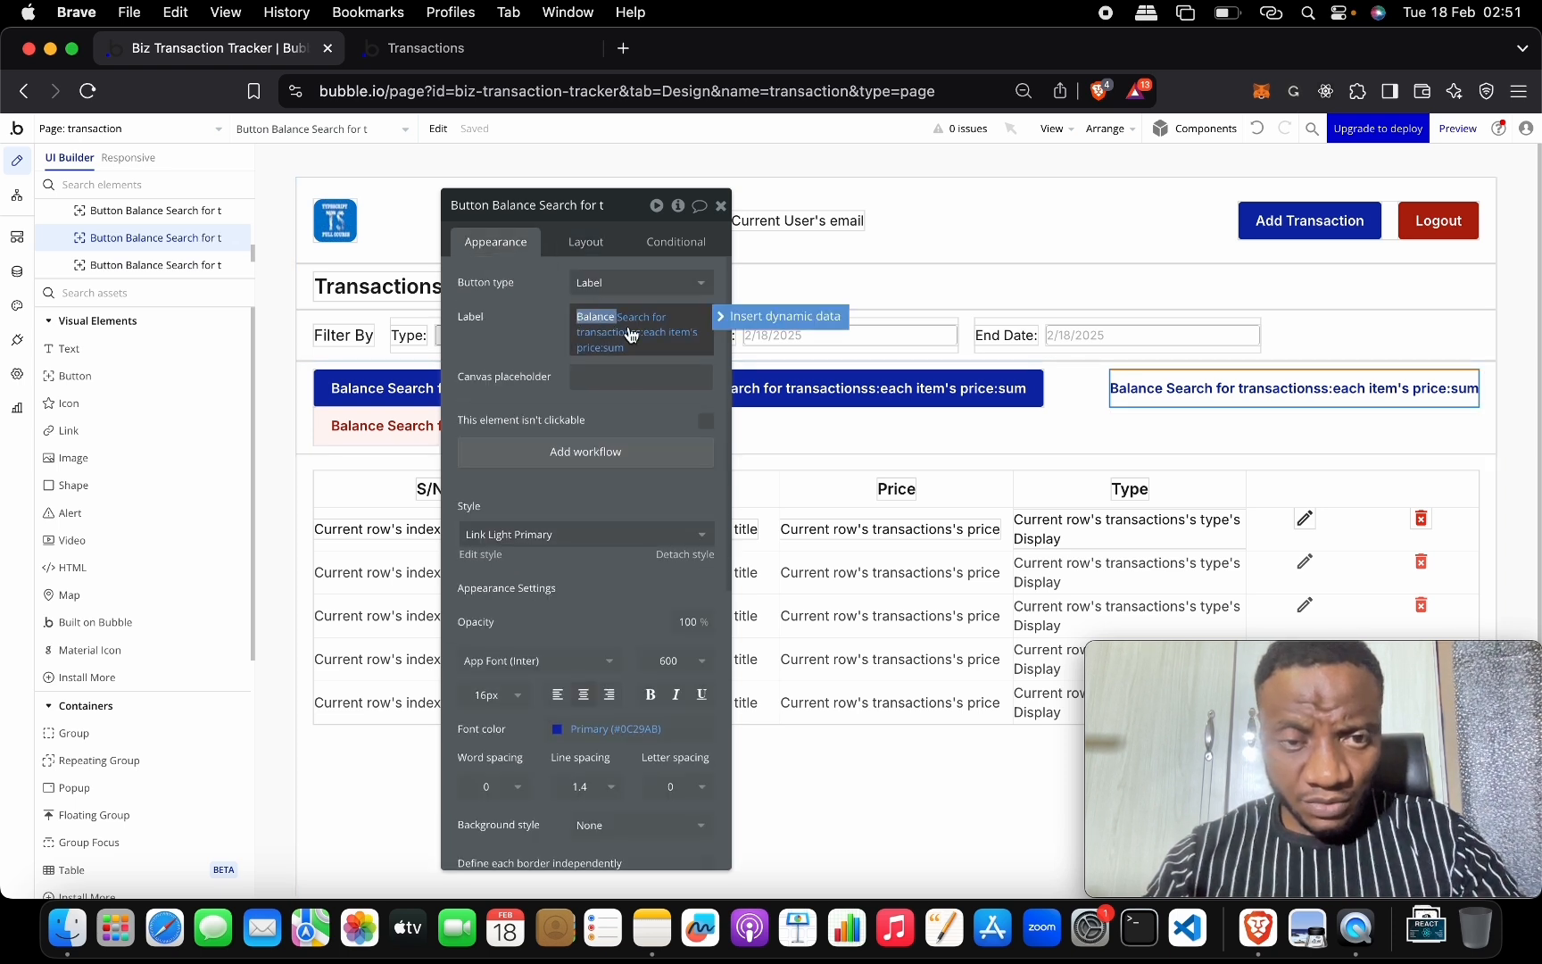
{"action": "key", "text": "Left"}
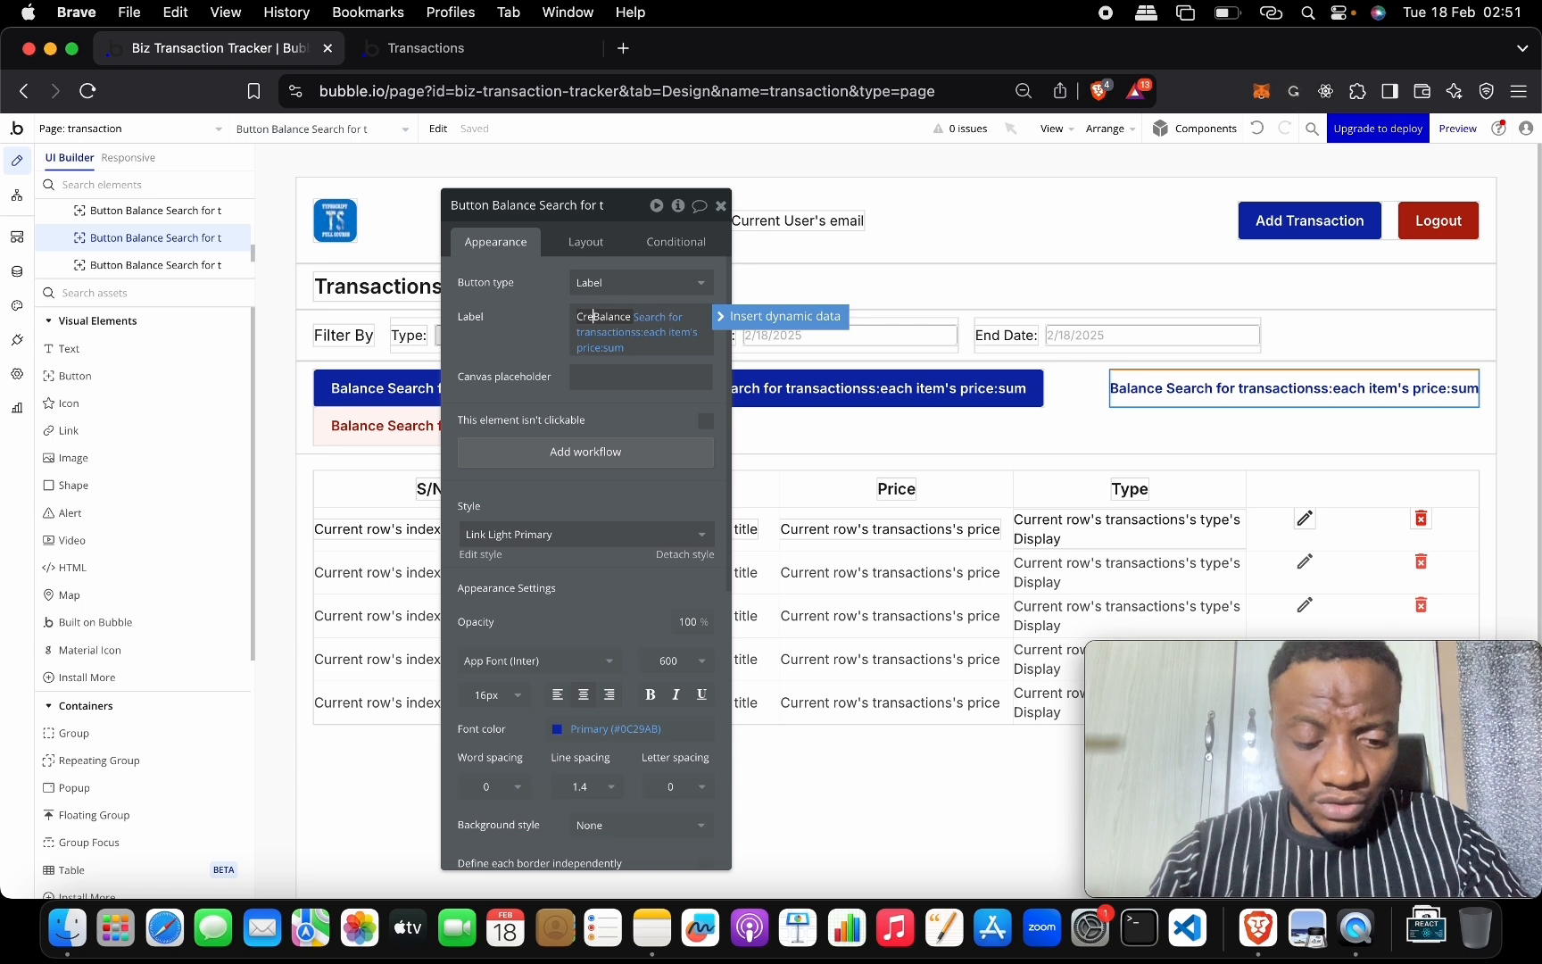
{"action": "type", "text": "Credit"}
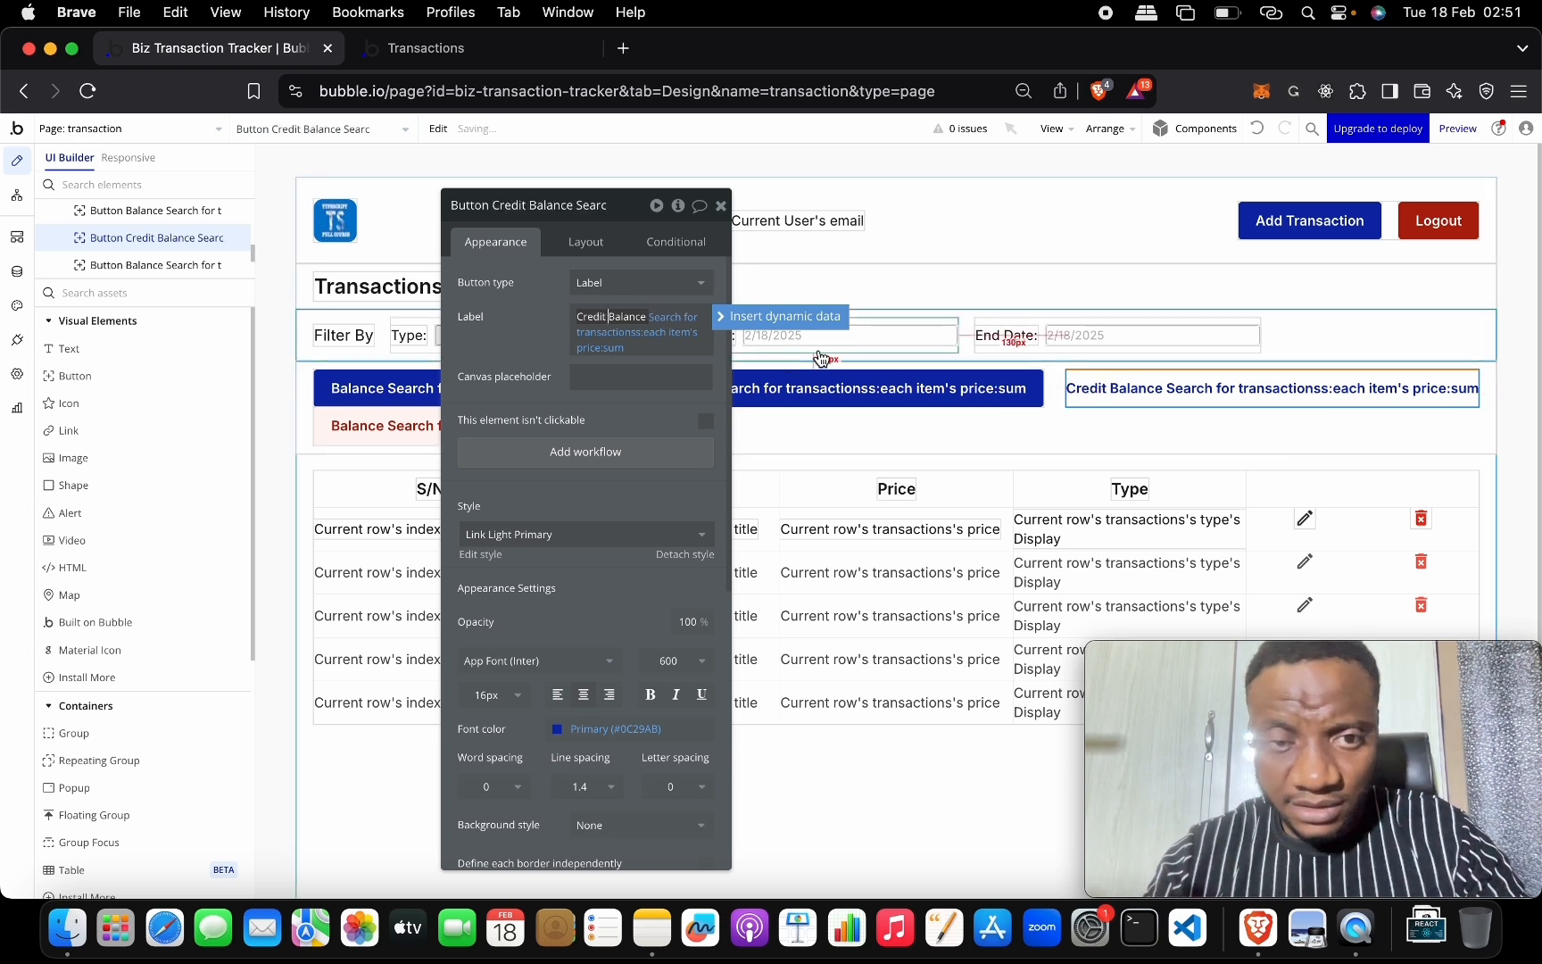
{"action": "left_click", "coordinate": [369, 431]}
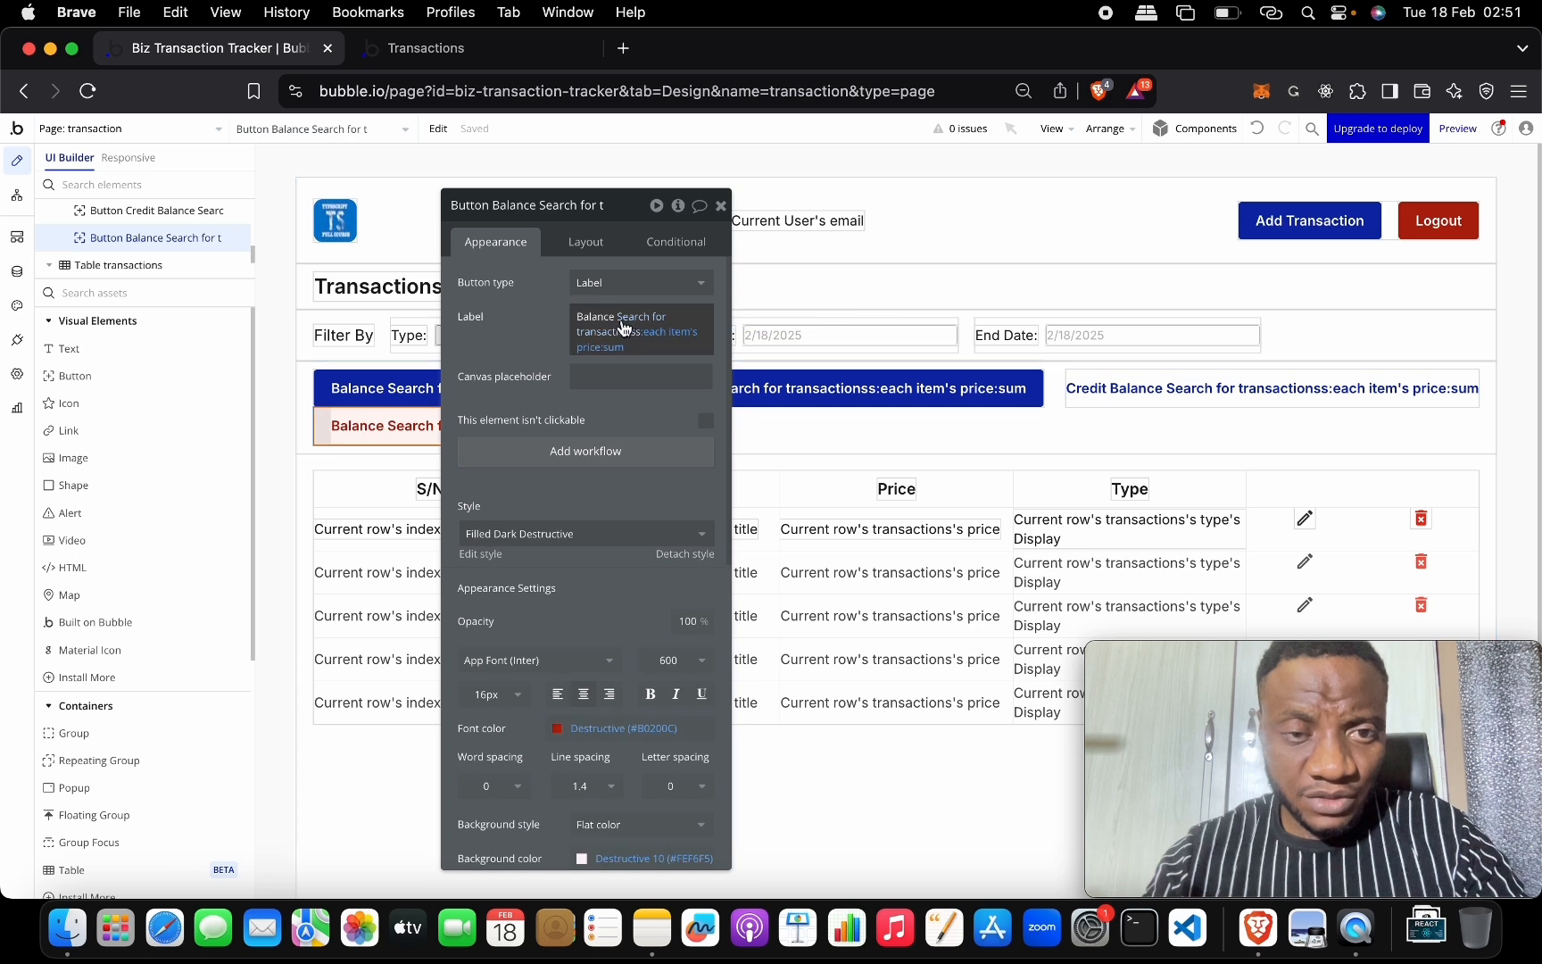
{"action": "double_click", "coordinate": [595, 316]}
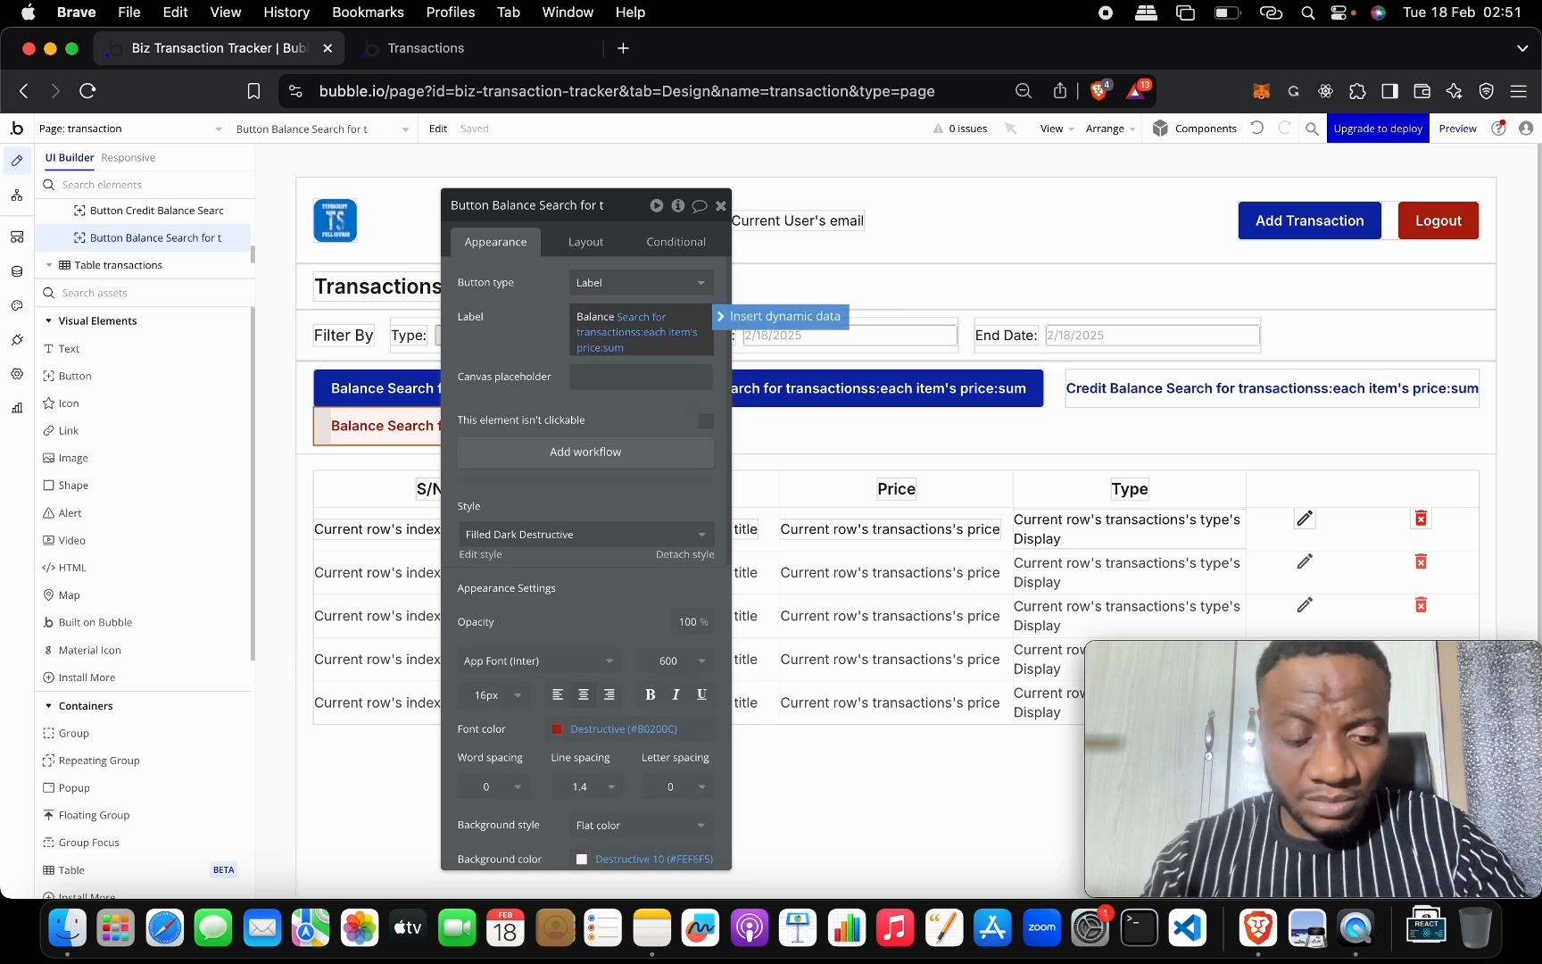
{"action": "type", "text": "Debit"}
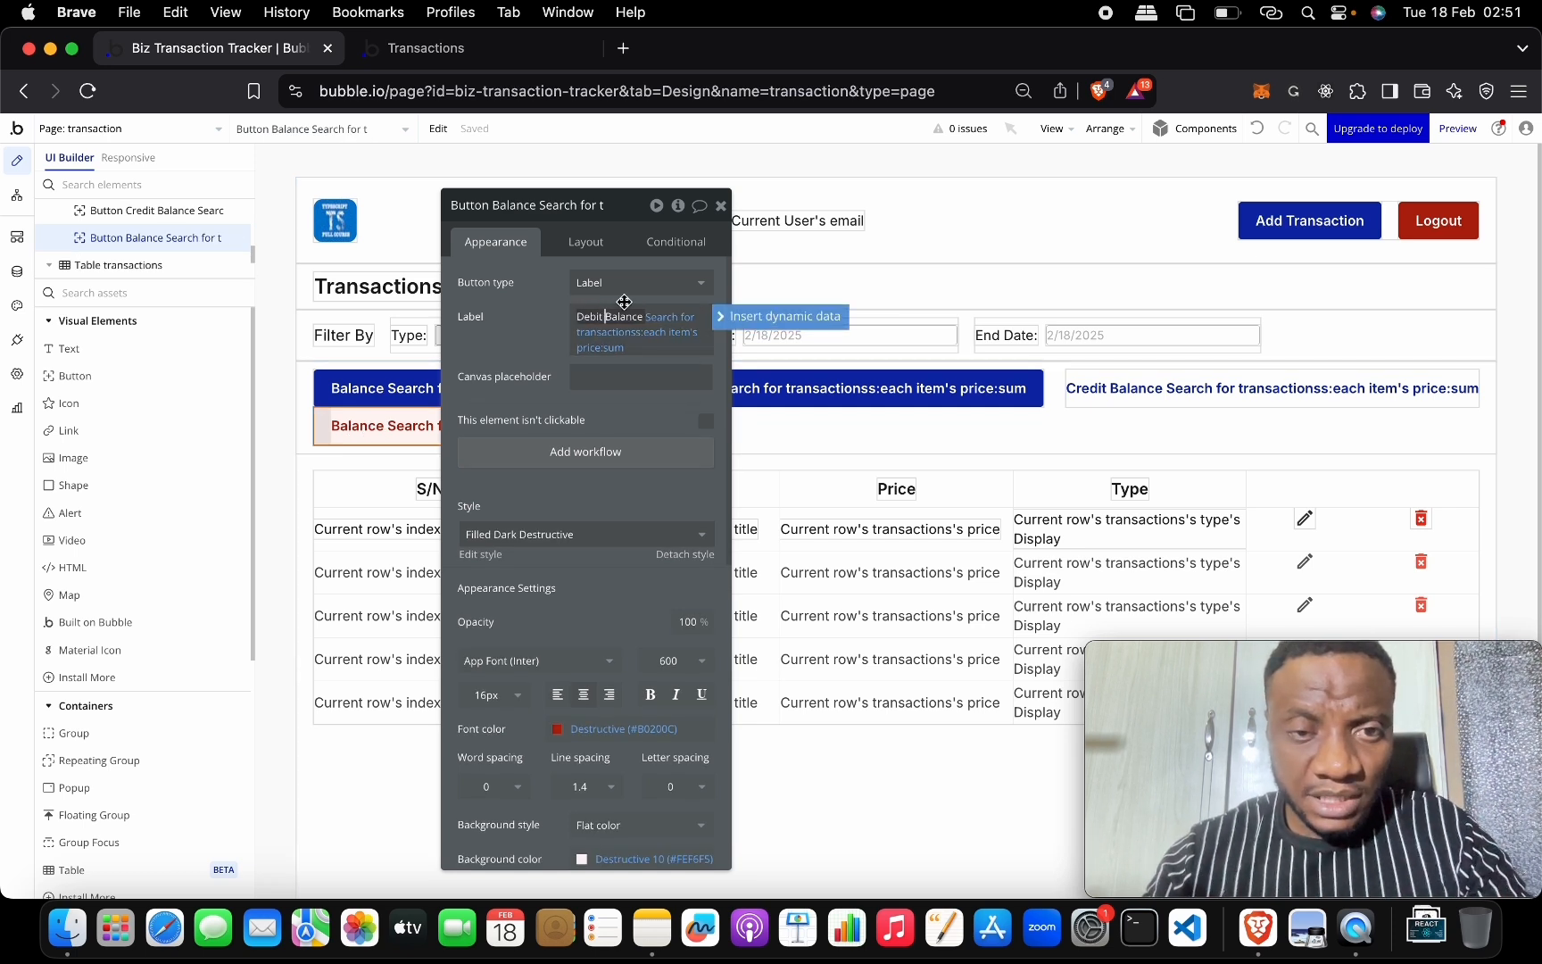
{"action": "left_click", "coordinate": [357, 387]}
{"action": "left_click", "coordinate": [577, 314]}
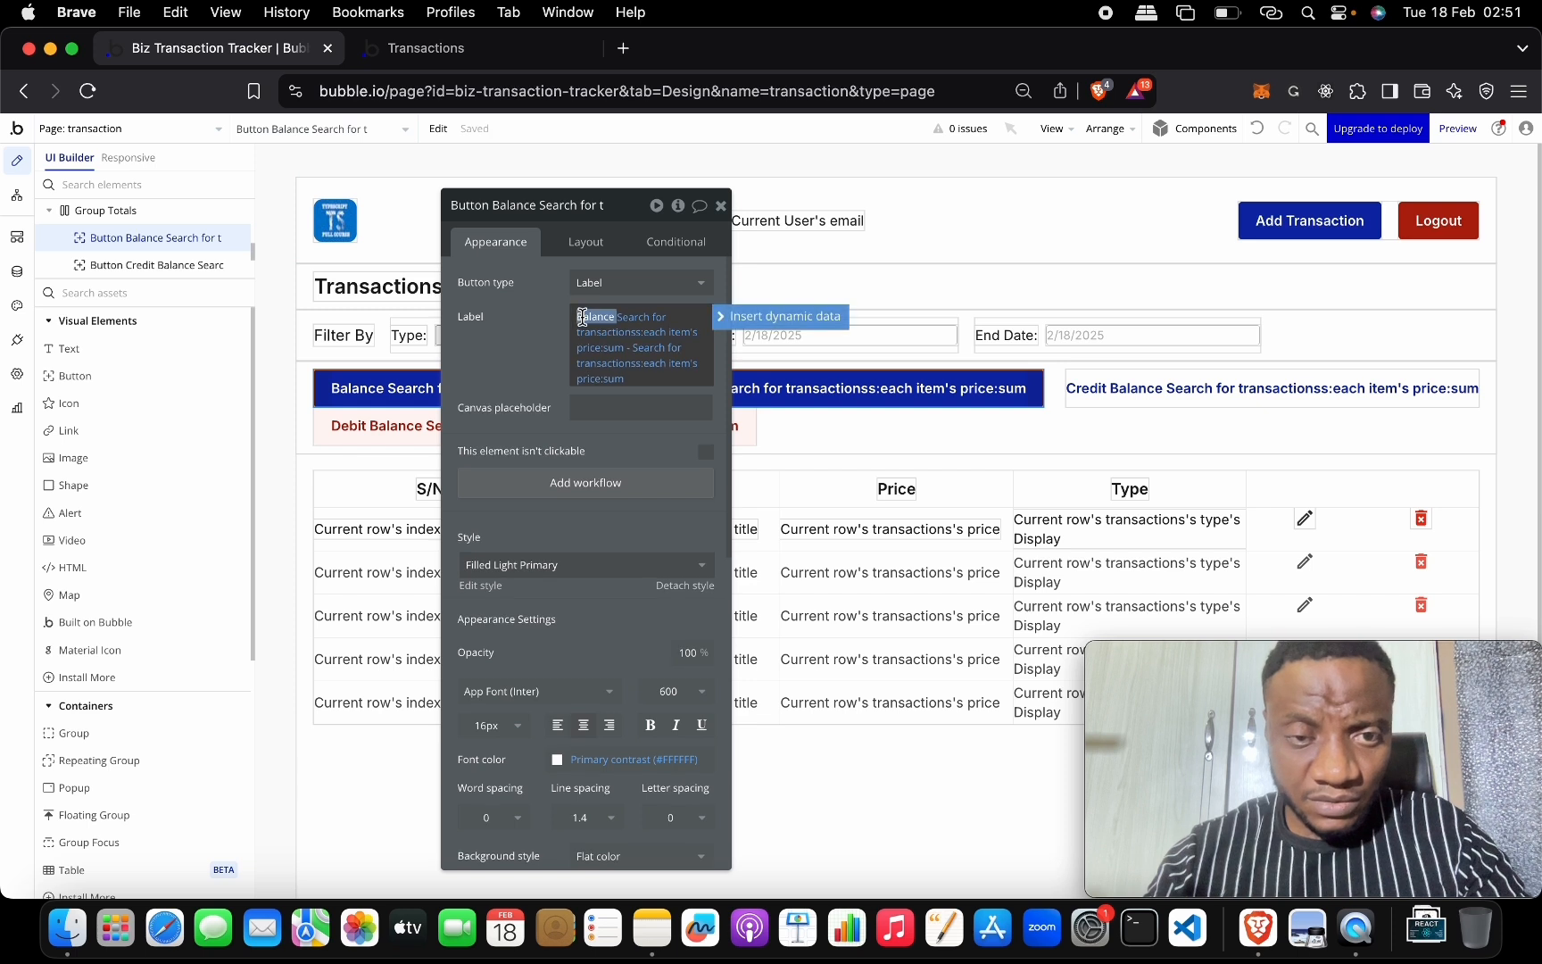
{"action": "type", "text": "Total"}
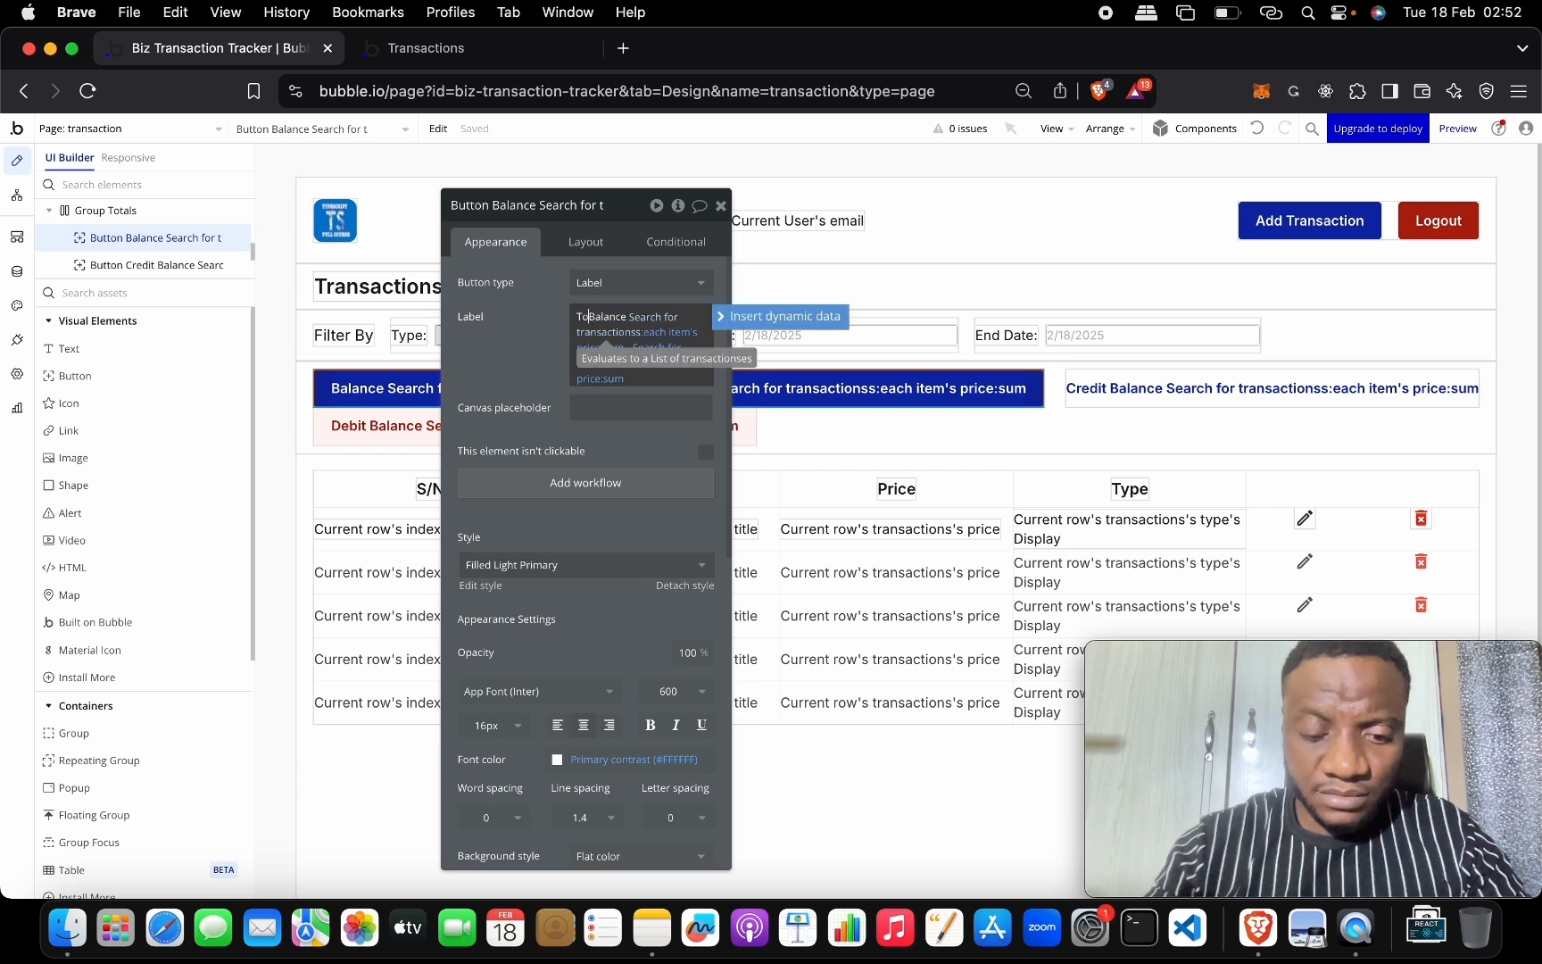
{"action": "key", "text": "Delete"}
{"action": "key", "text": "Delete"}
{"action": "key", "text": "Delete"}
{"action": "key", "text": "Delete"}
{"action": "key", "text": "Delete"}
{"action": "key", "text": "Delete"}
{"action": "key", "text": "Delete"}
{"action": "key", "text": "Delete"}
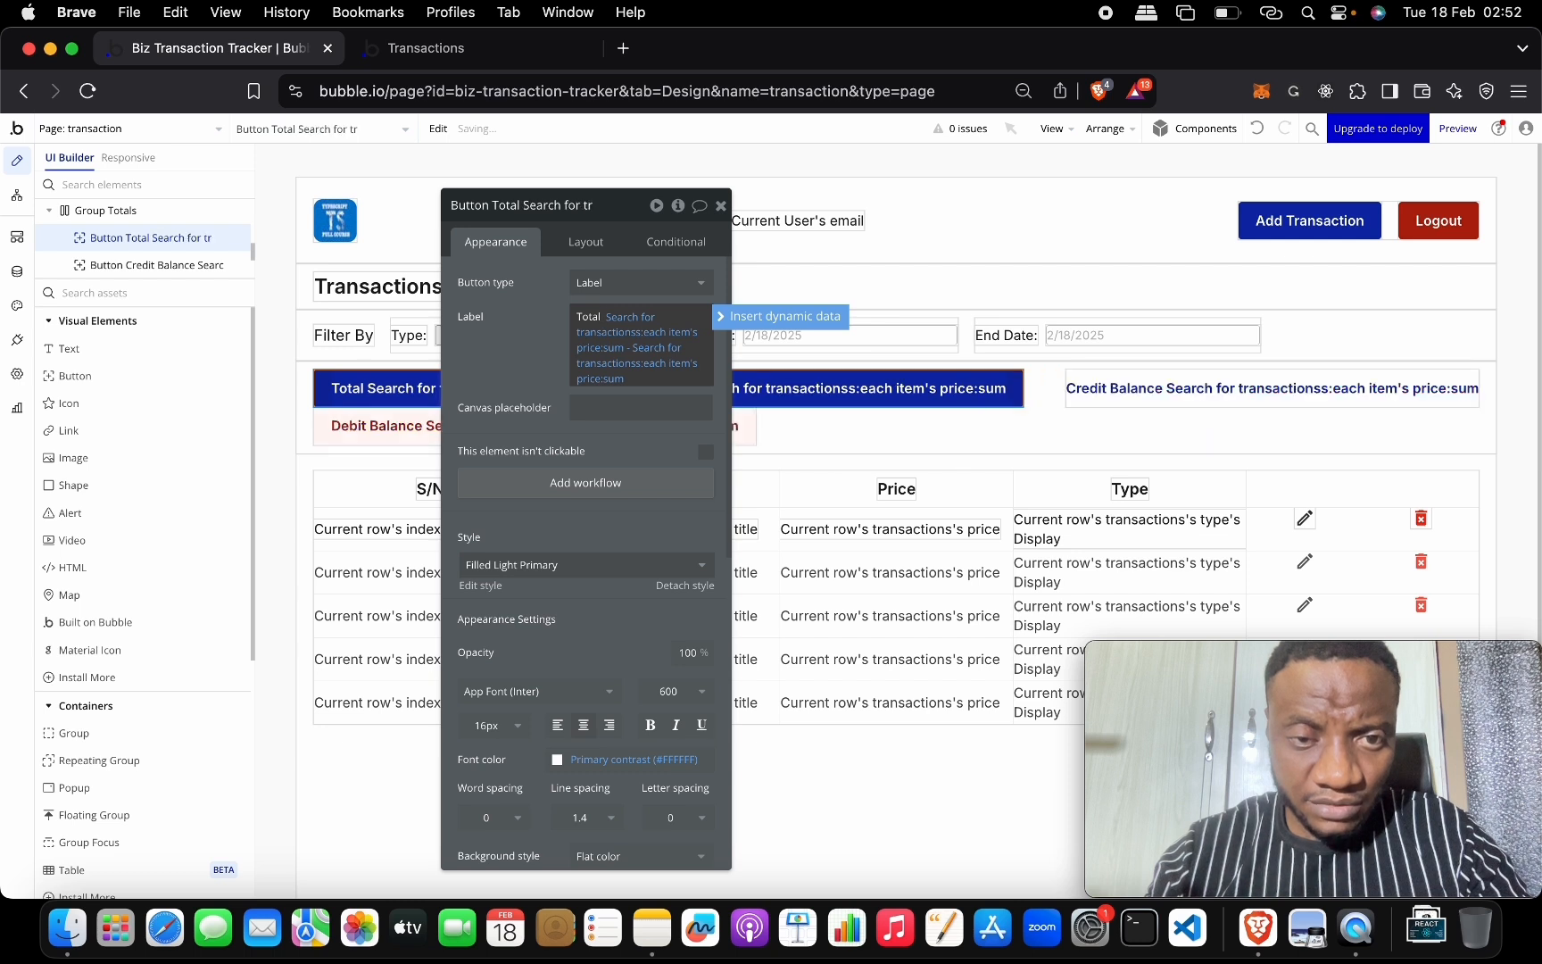
{"action": "key", "text": "super+z"}
{"action": "key", "text": "super+z"}
{"action": "key", "text": "super+z"}
{"action": "key", "text": "super+z"}
{"action": "key", "text": "super+z"}
{"action": "key", "text": "super+z"}
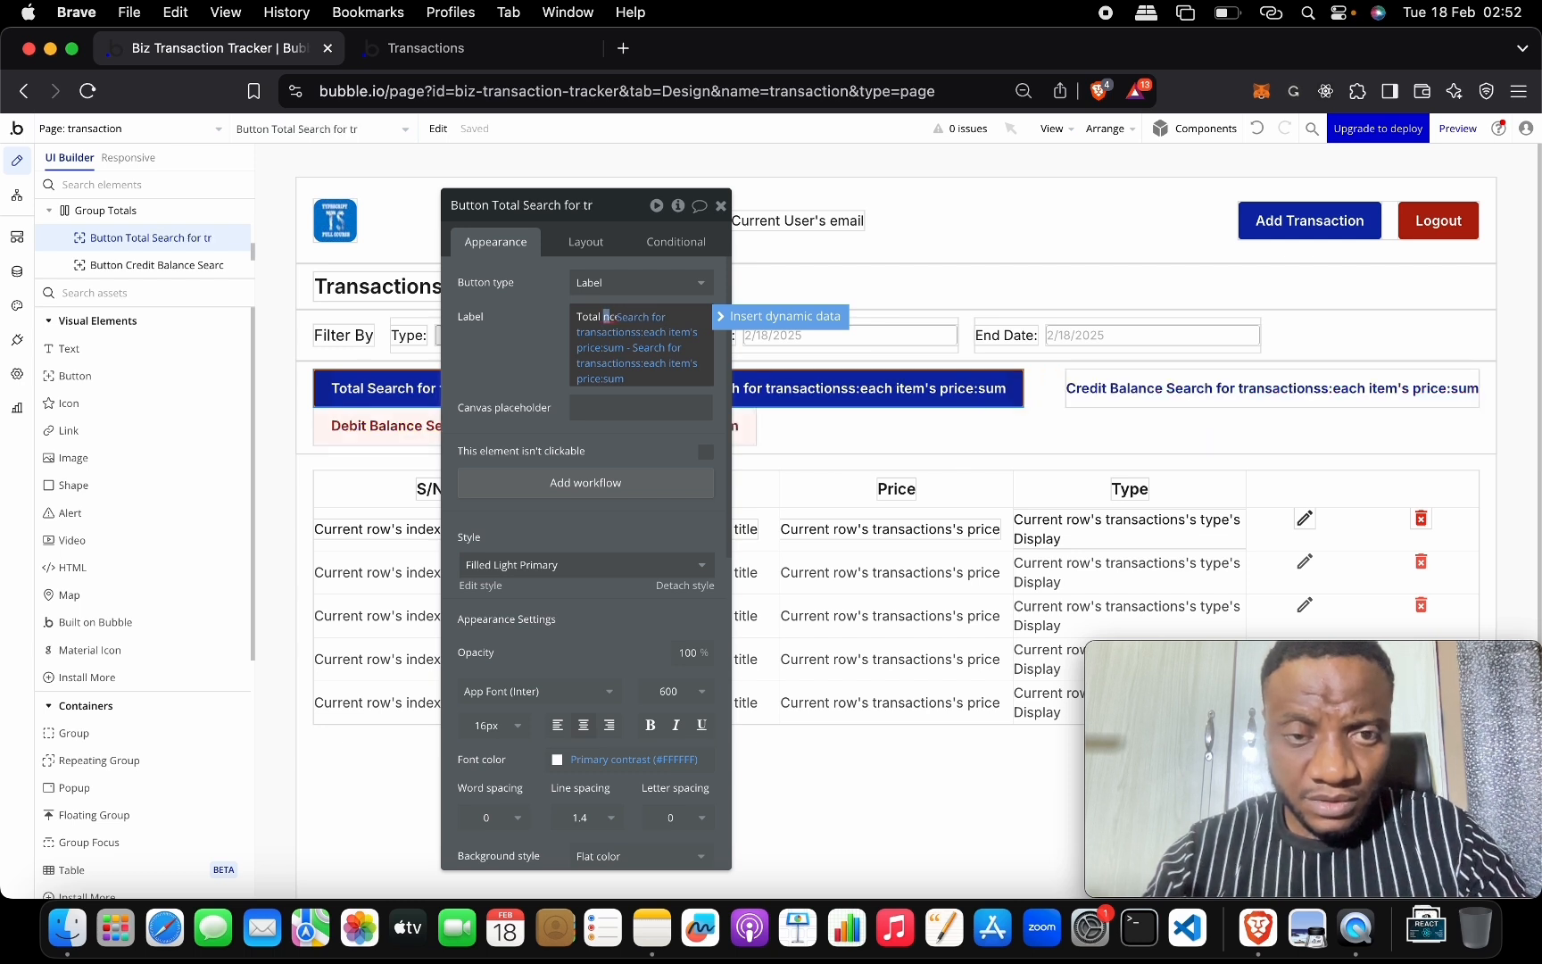
{"action": "key", "text": "super+z"}
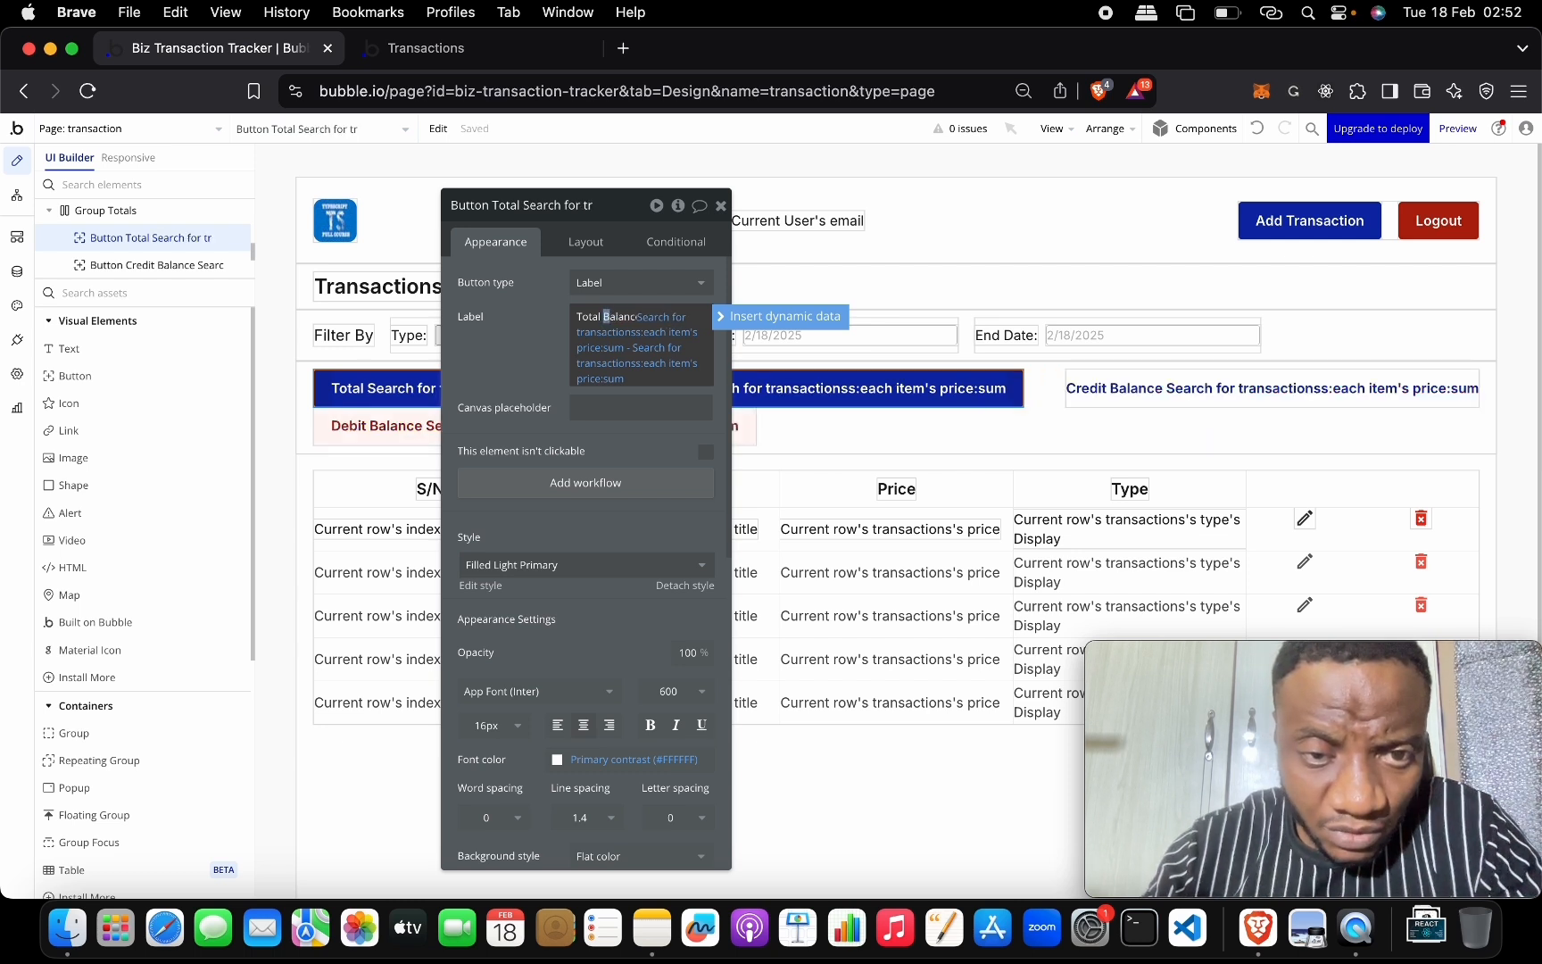
Reload the live page and filter it to Debit transactions from the 16th.
{"action": "left_click", "coordinate": [936, 439]}
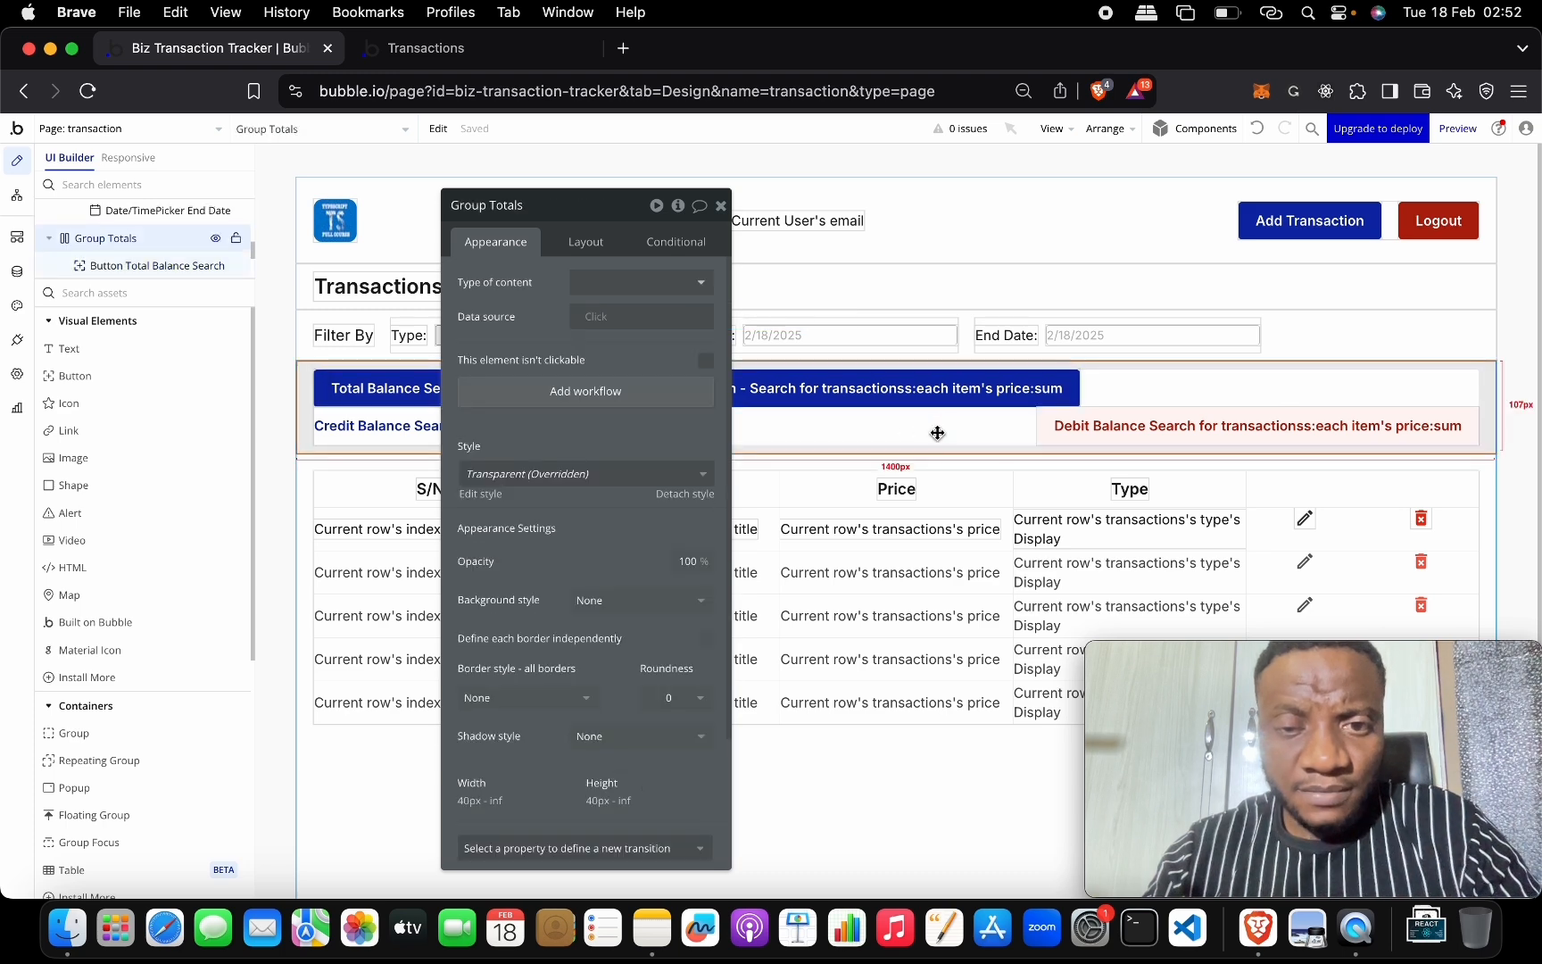
{"action": "left_click", "coordinate": [529, 55]}
{"action": "left_click", "coordinate": [526, 147]}
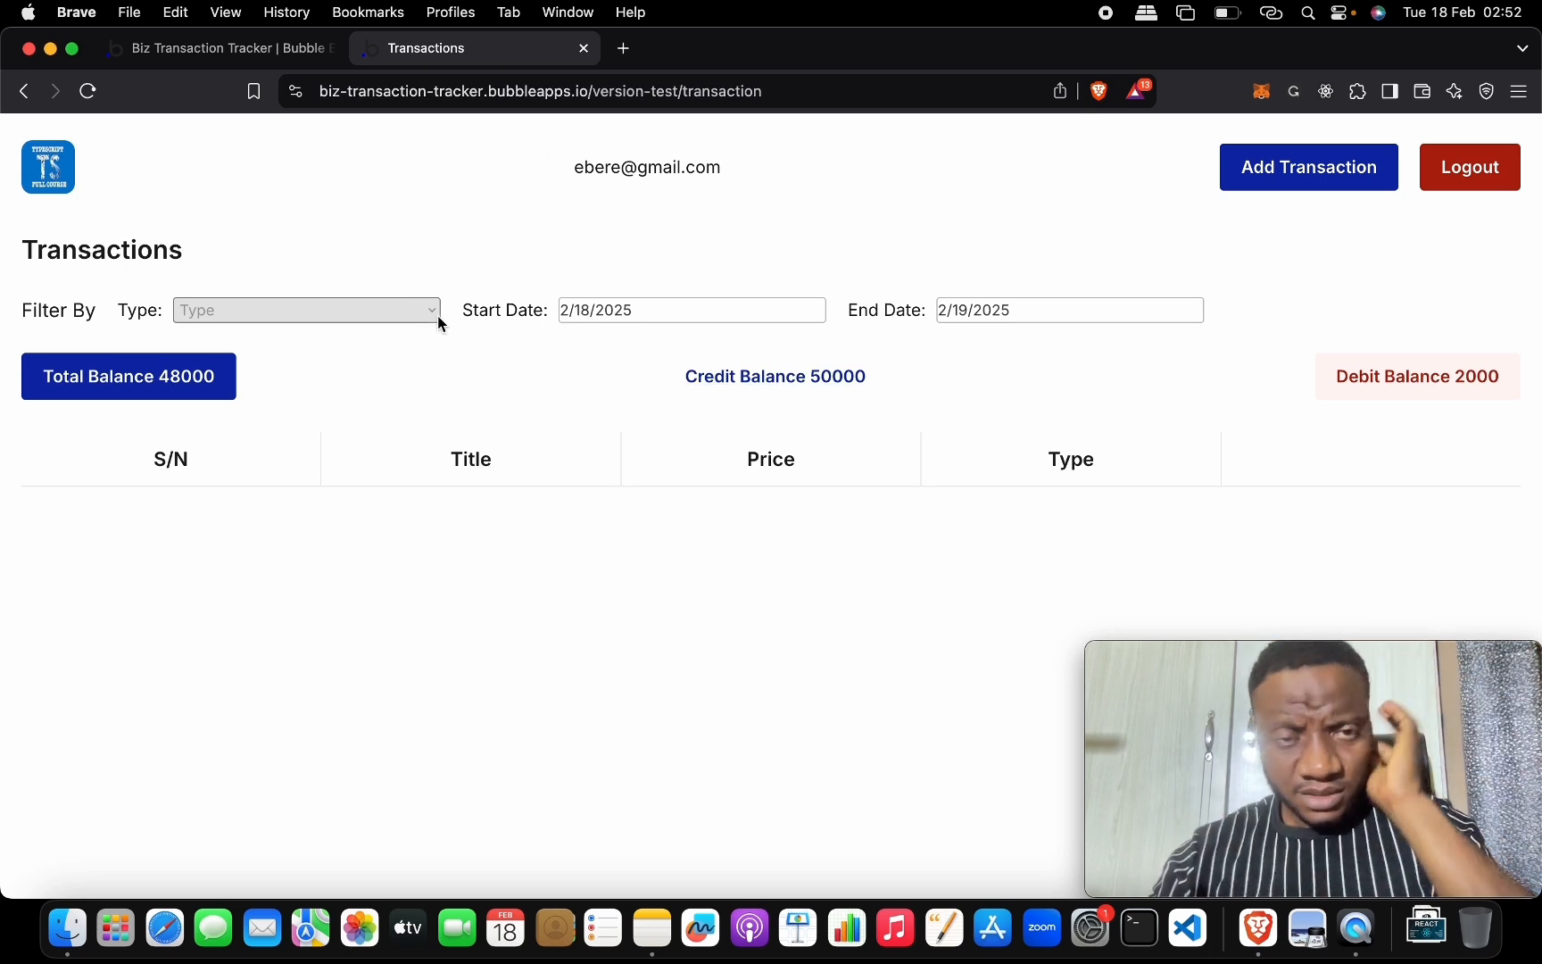
{"action": "left_click", "coordinate": [634, 329]}
{"action": "left_click", "coordinate": [596, 514]}
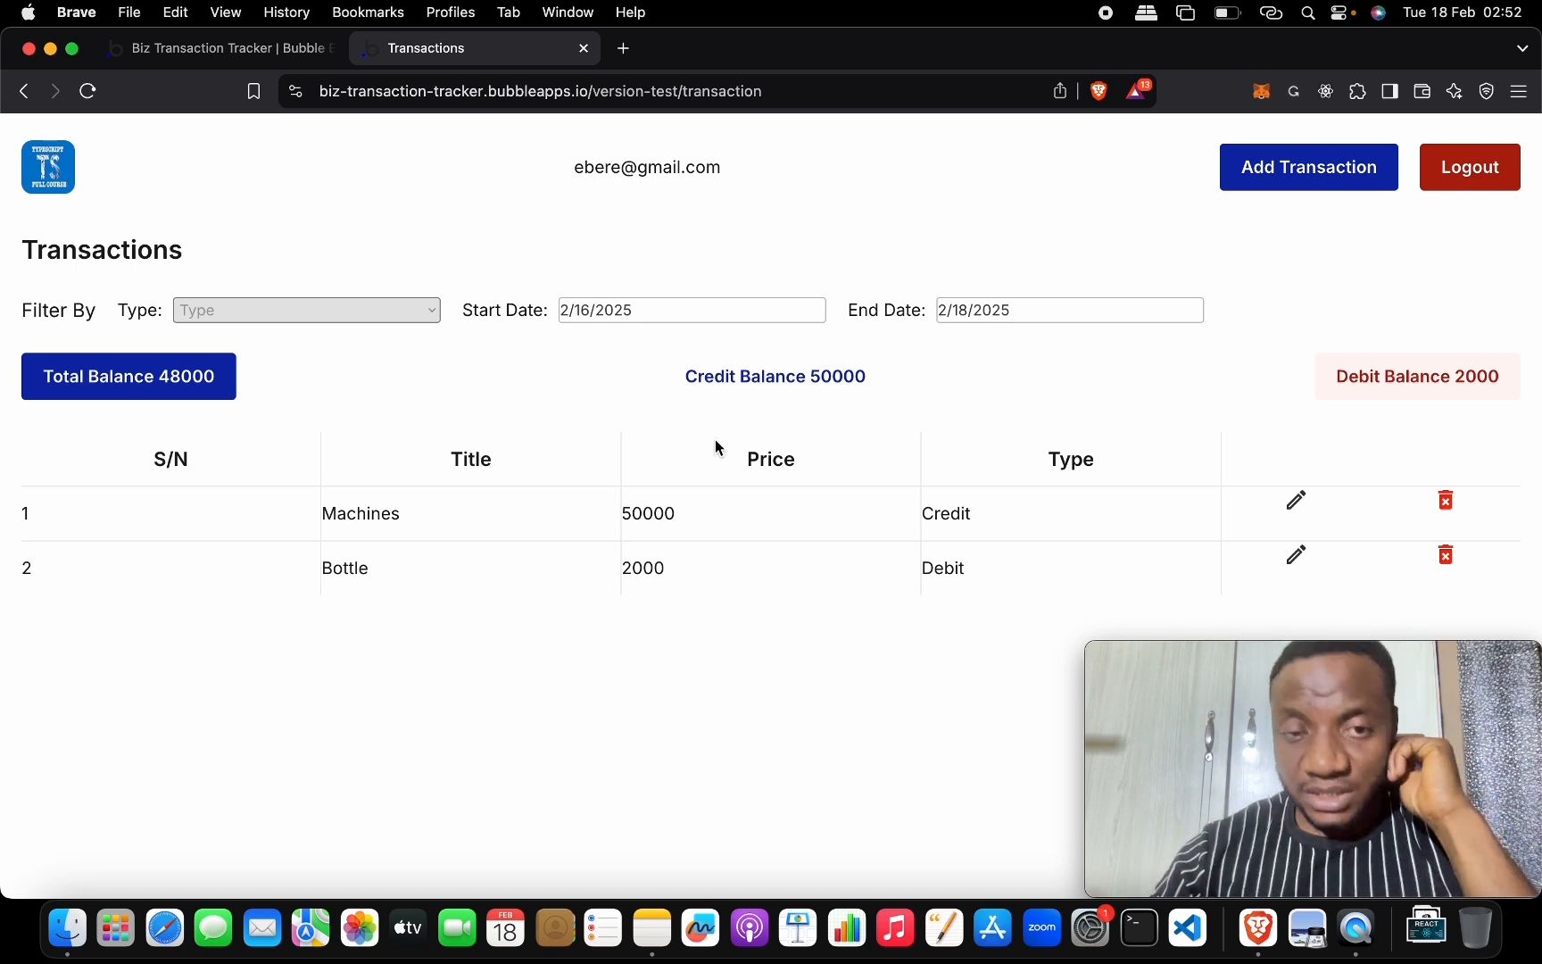
{"action": "left_click", "coordinate": [409, 310]}
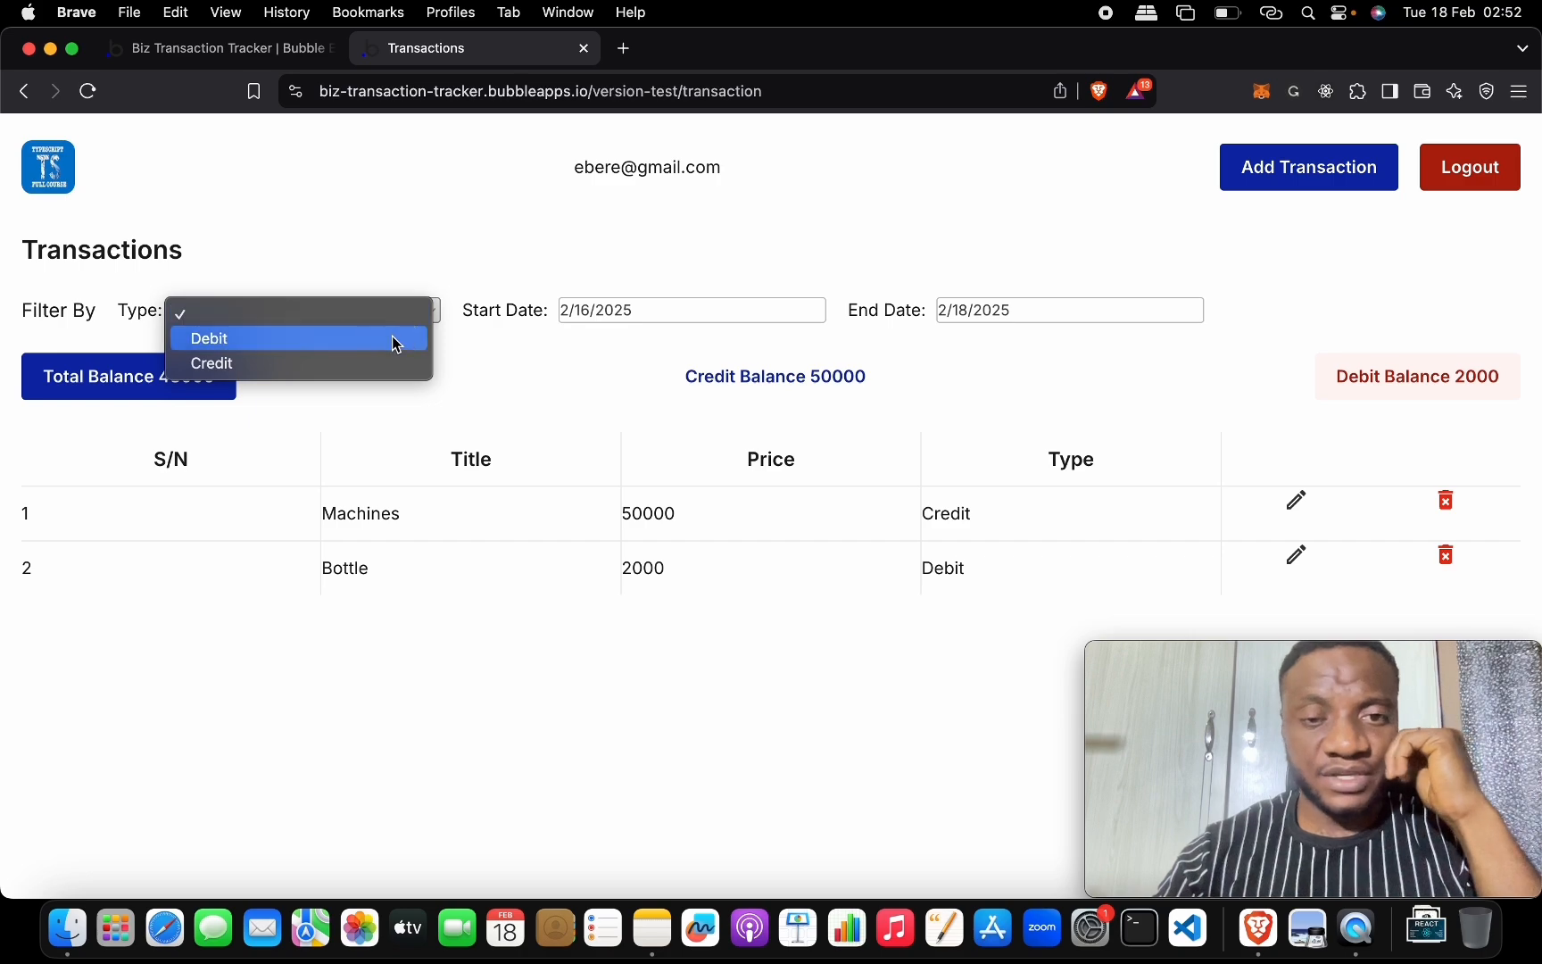
{"action": "left_click", "coordinate": [392, 338]}
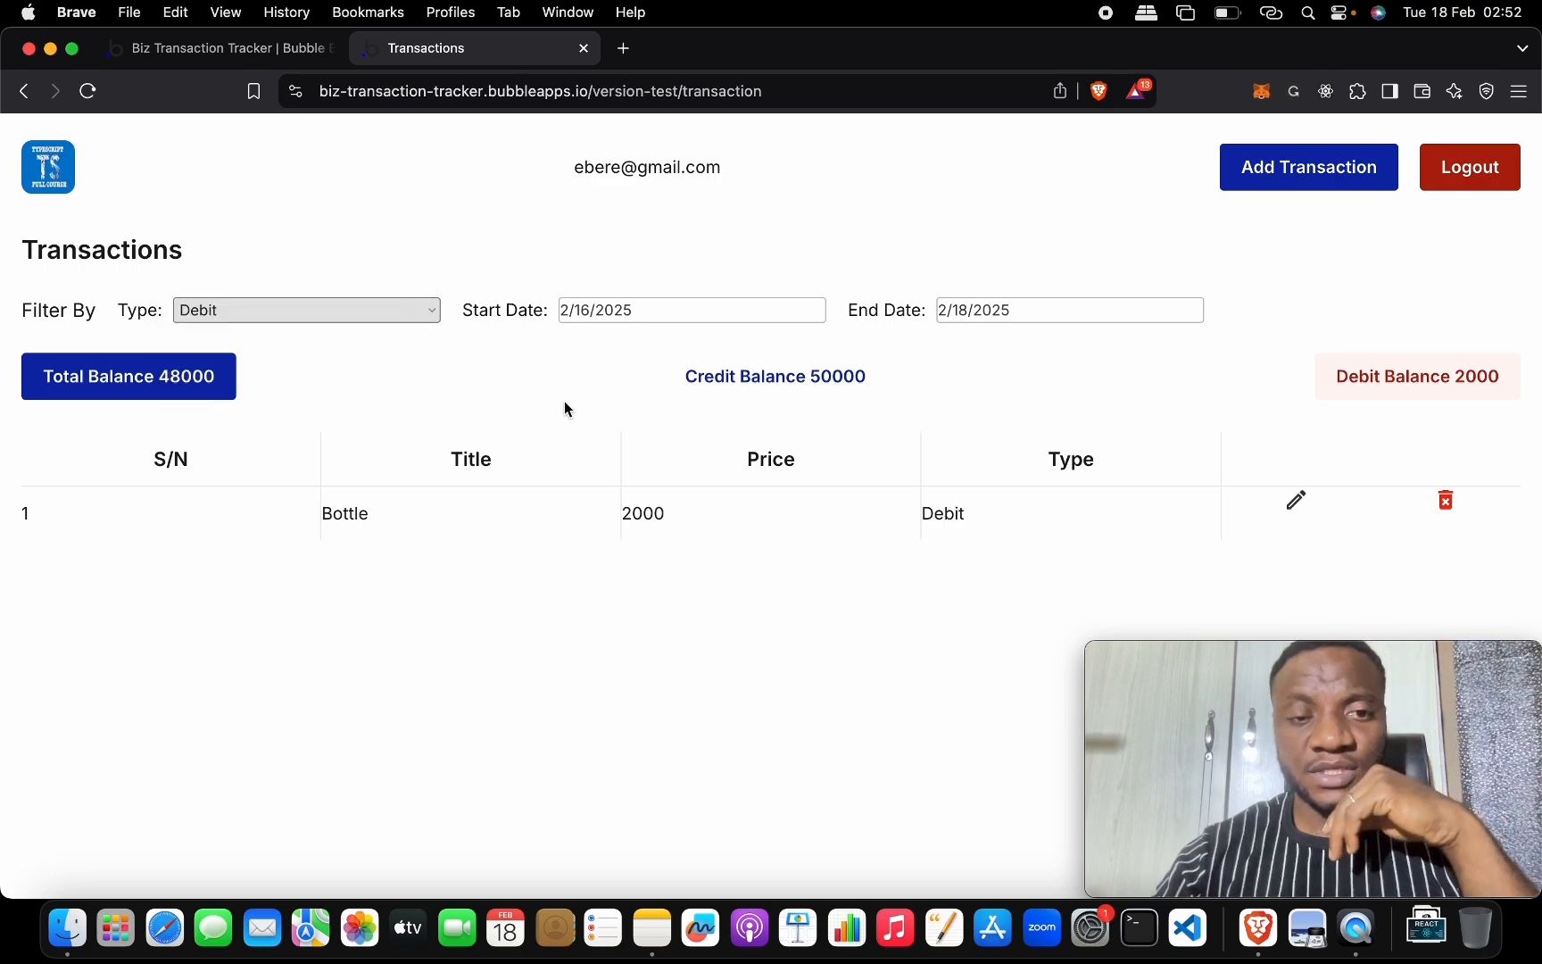
Compare with the reference totes project editor, then return to the live app and its editor.
{"action": "key", "text": "ctrl+Up"}
{"action": "left_click", "coordinate": [451, 600]}
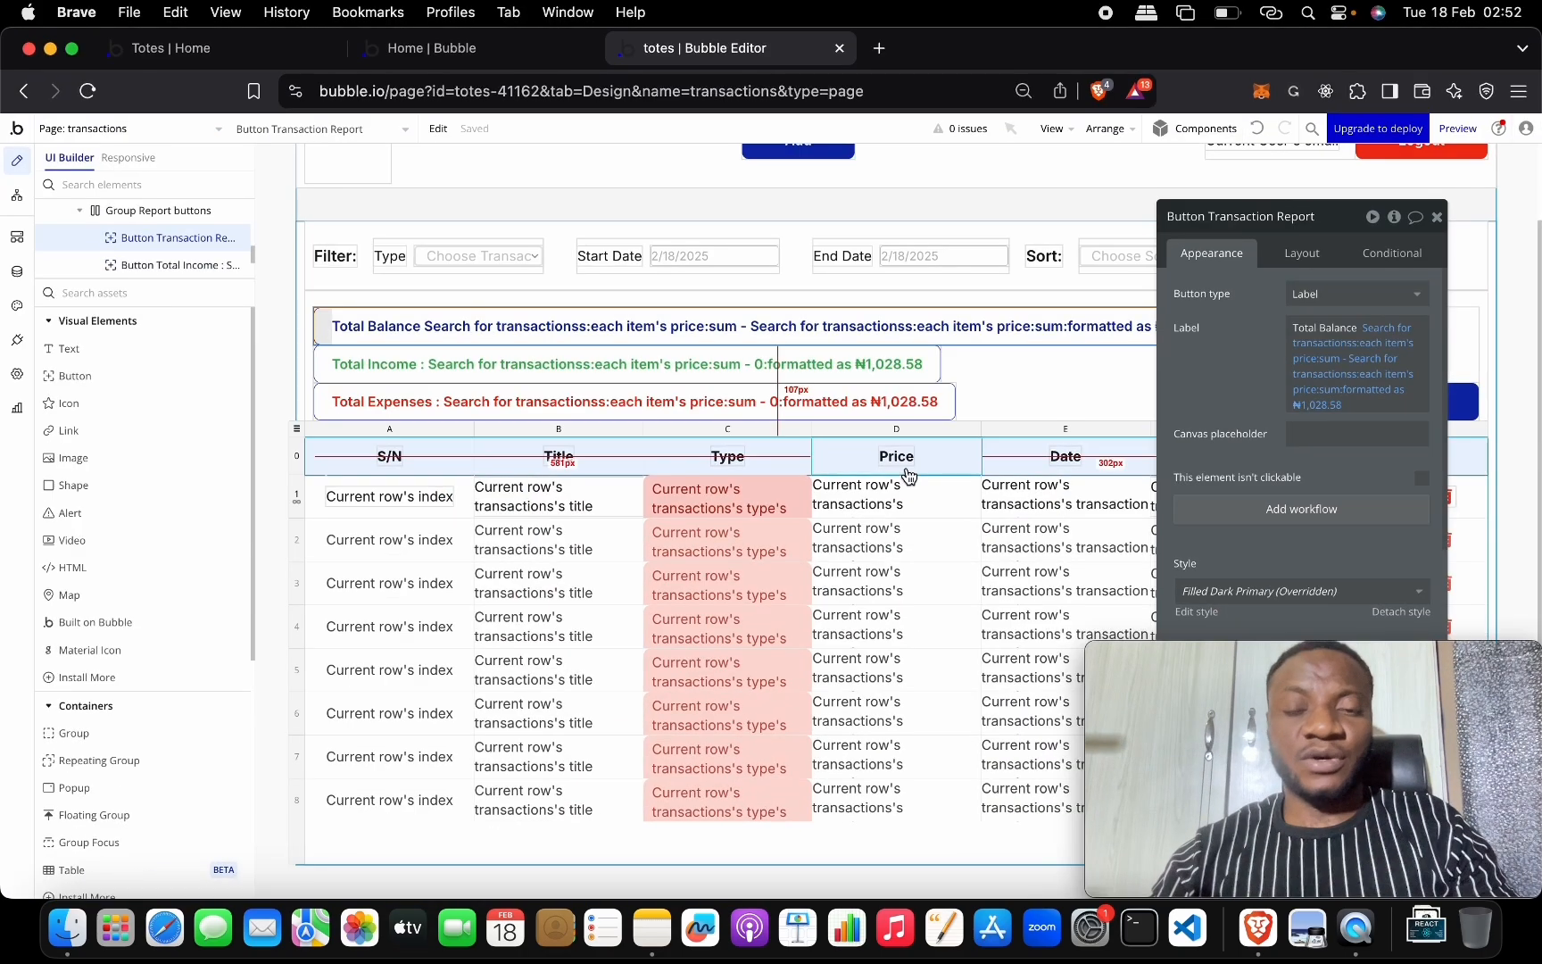
{"action": "left_click", "coordinate": [1436, 216]}
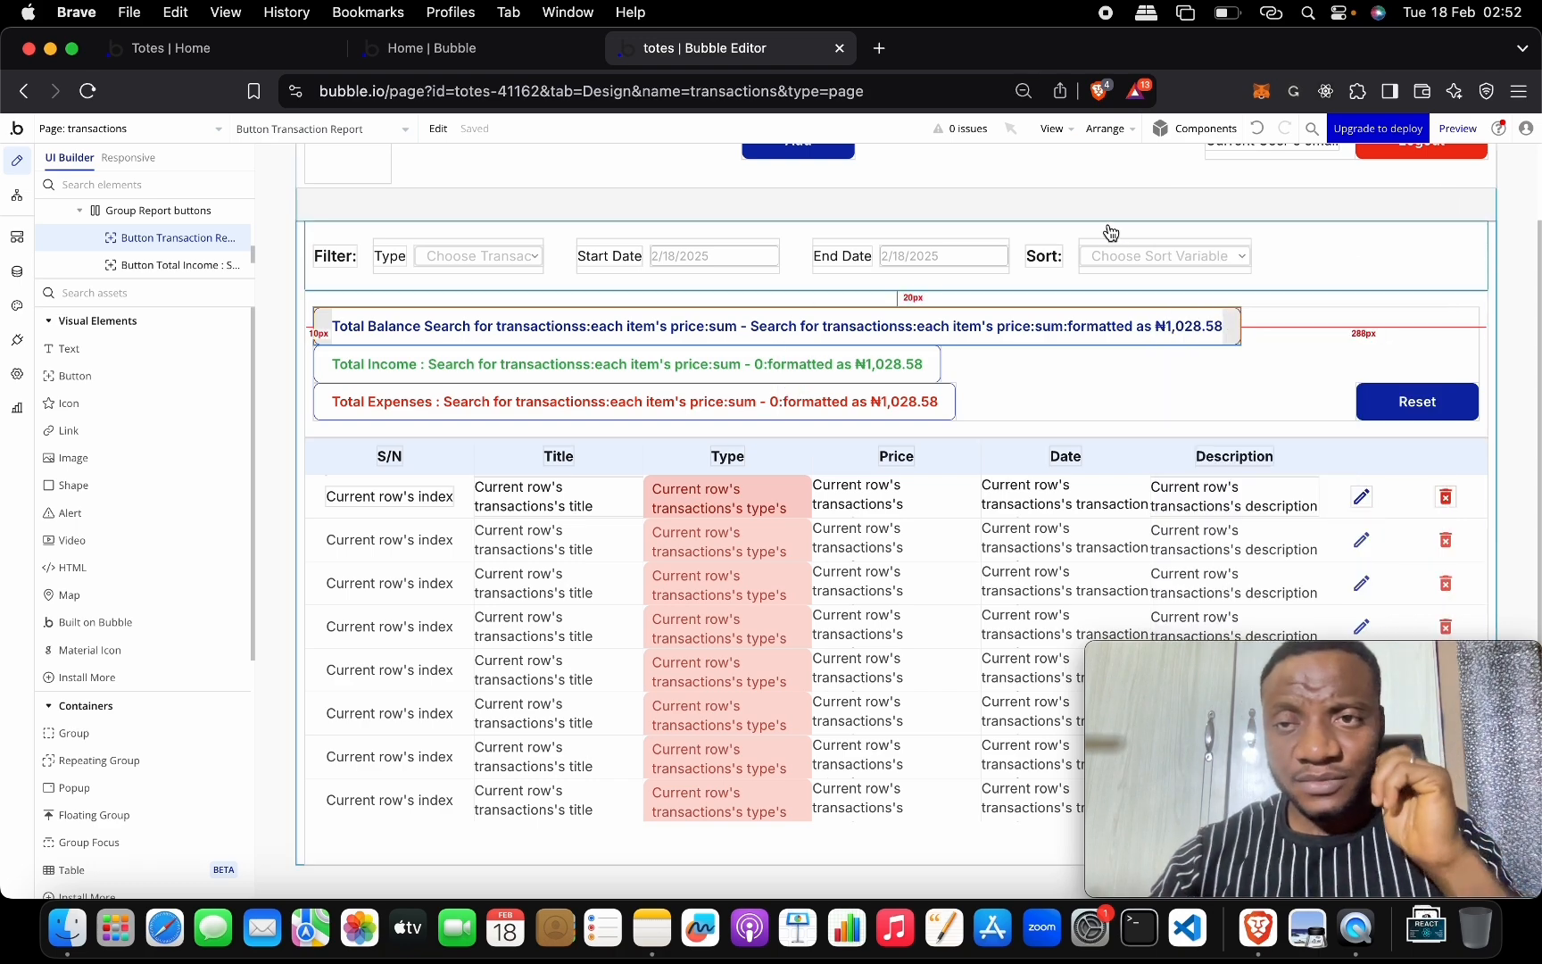
{"action": "key", "text": "ctrl+Up"}
{"action": "left_click", "coordinate": [392, 696]}
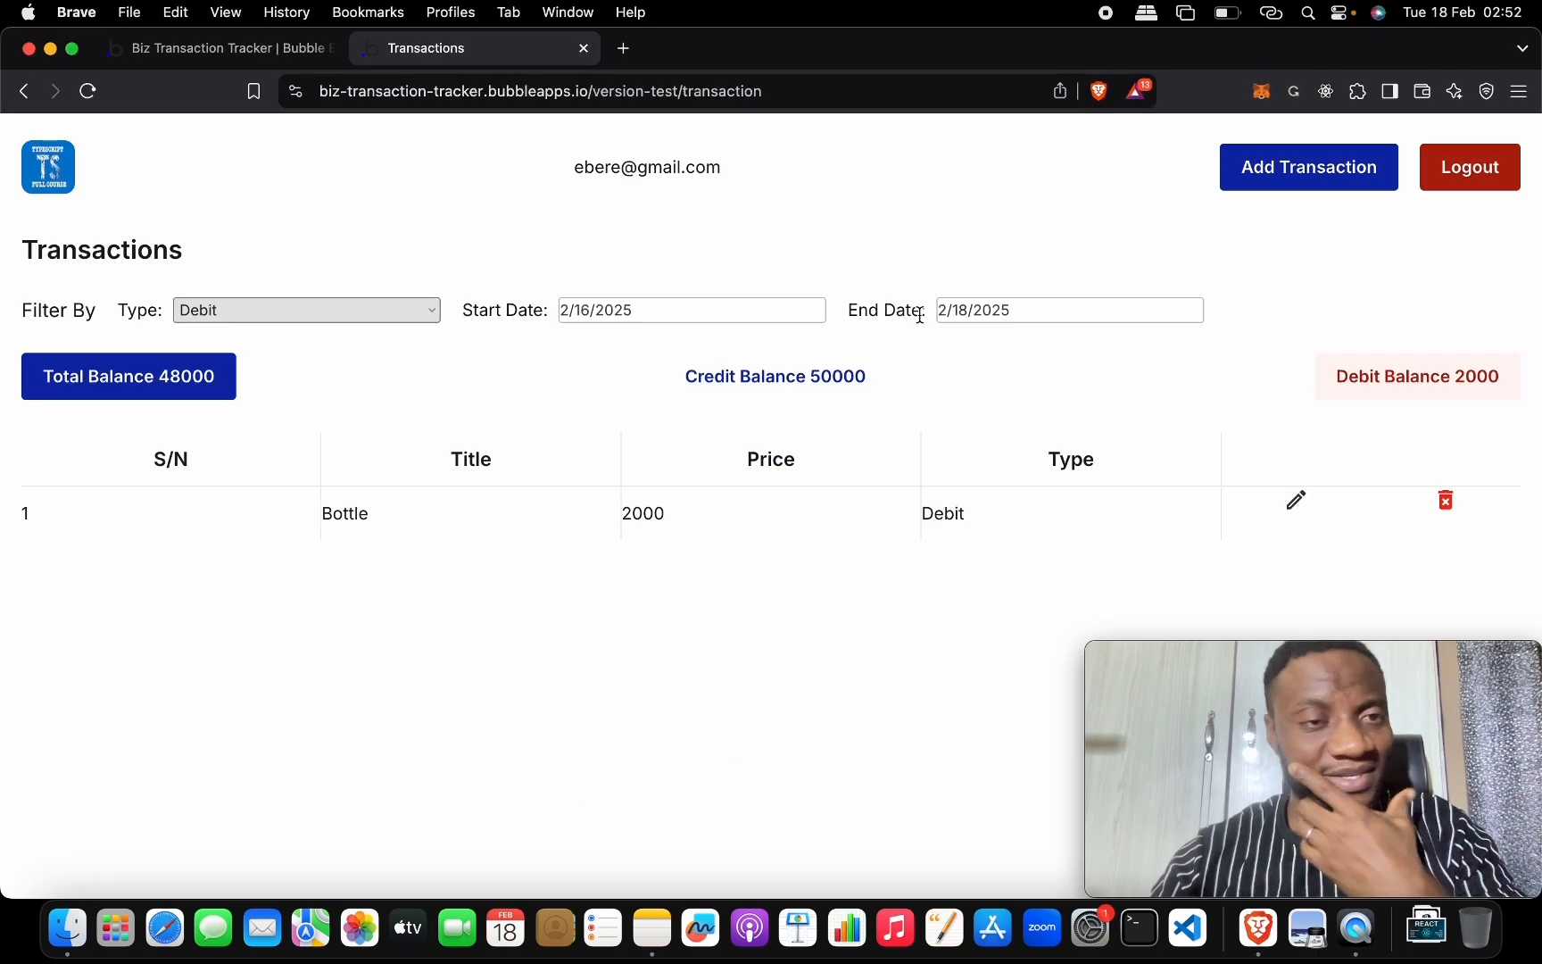
{"action": "left_click", "coordinate": [214, 47]}
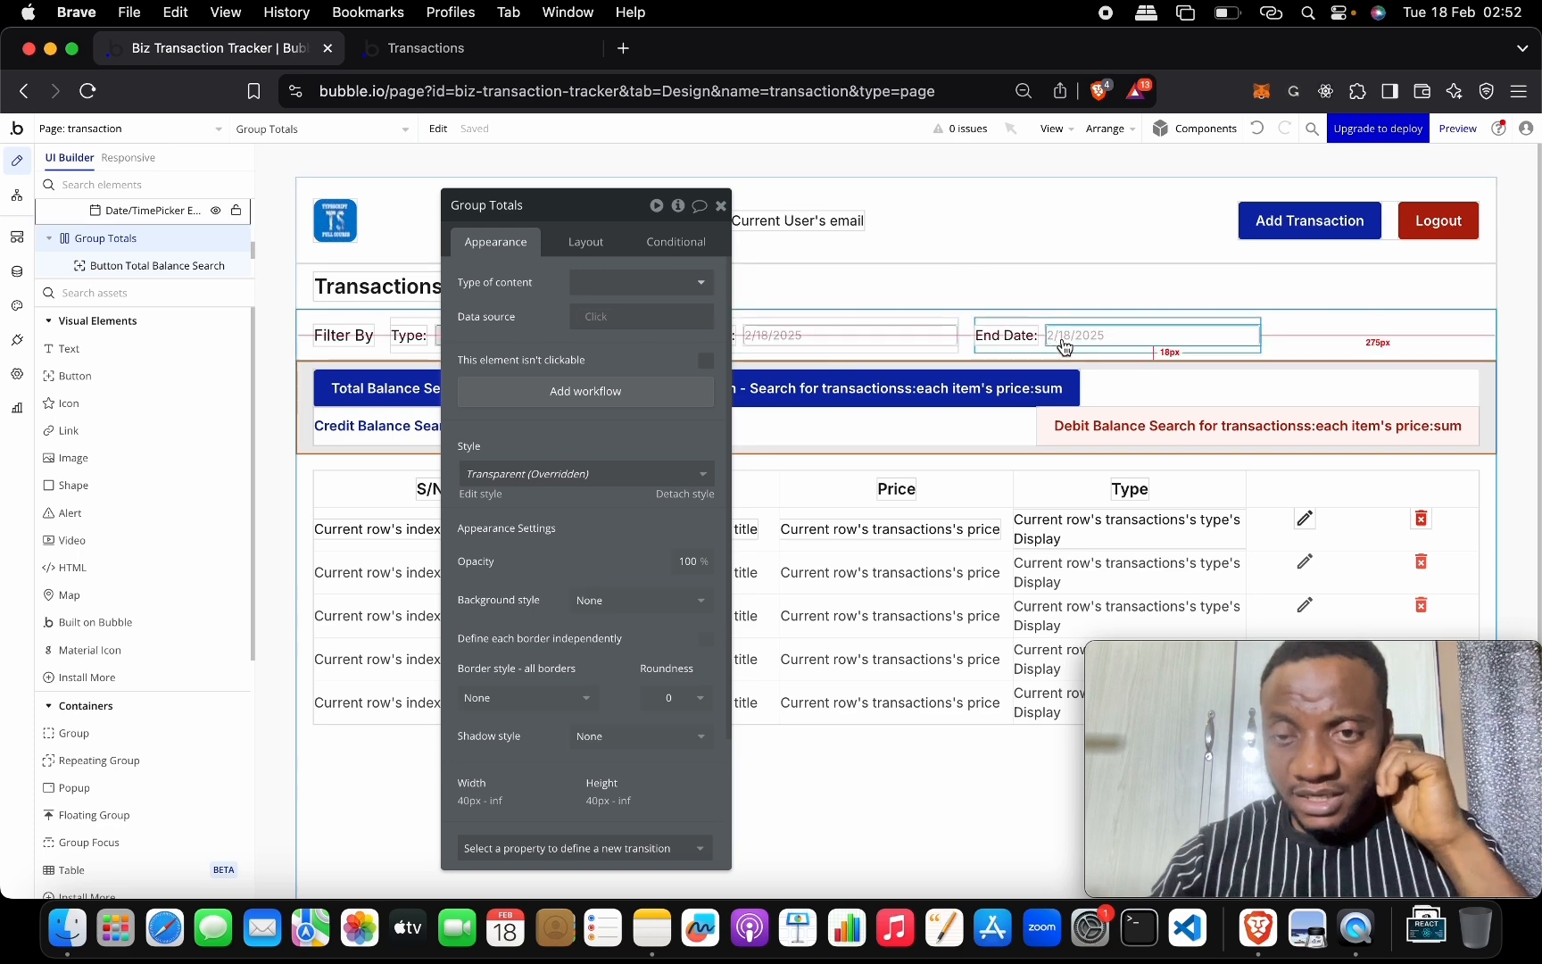
Duplicate the End Date filter group and relabel the copy 'Sort:'.
{"action": "left_click", "coordinate": [1023, 350]}
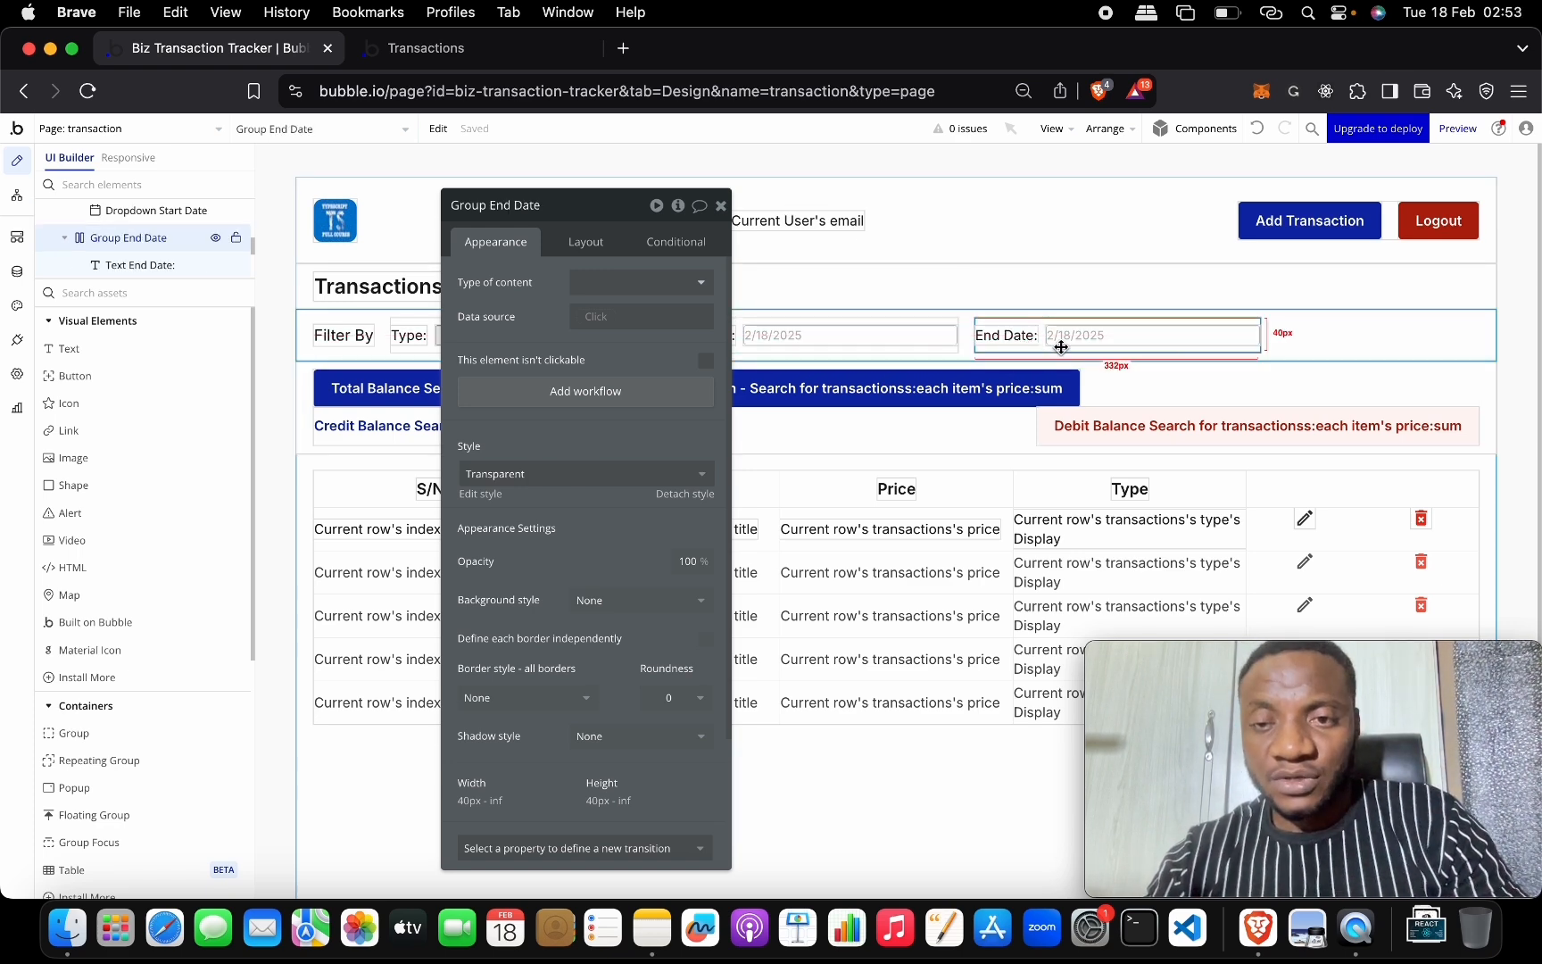
{"action": "key", "text": "super+c"}
{"action": "key", "text": "super+v"}
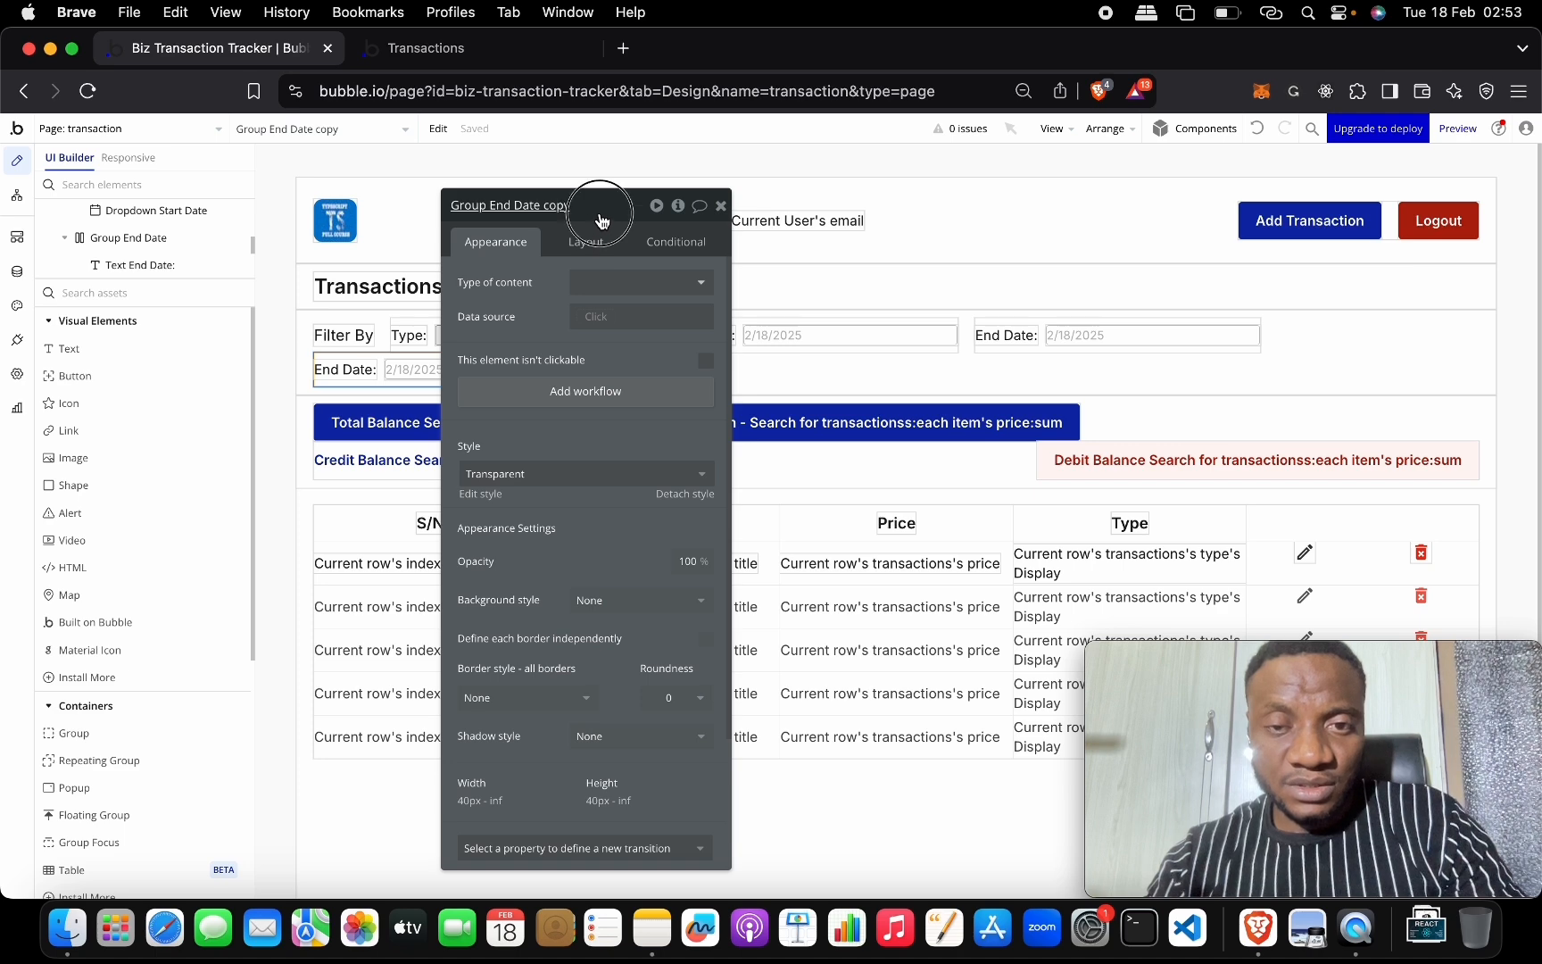
{"action": "left_click_drag", "start_coordinate": [603, 206], "coordinate": [870, 466]}
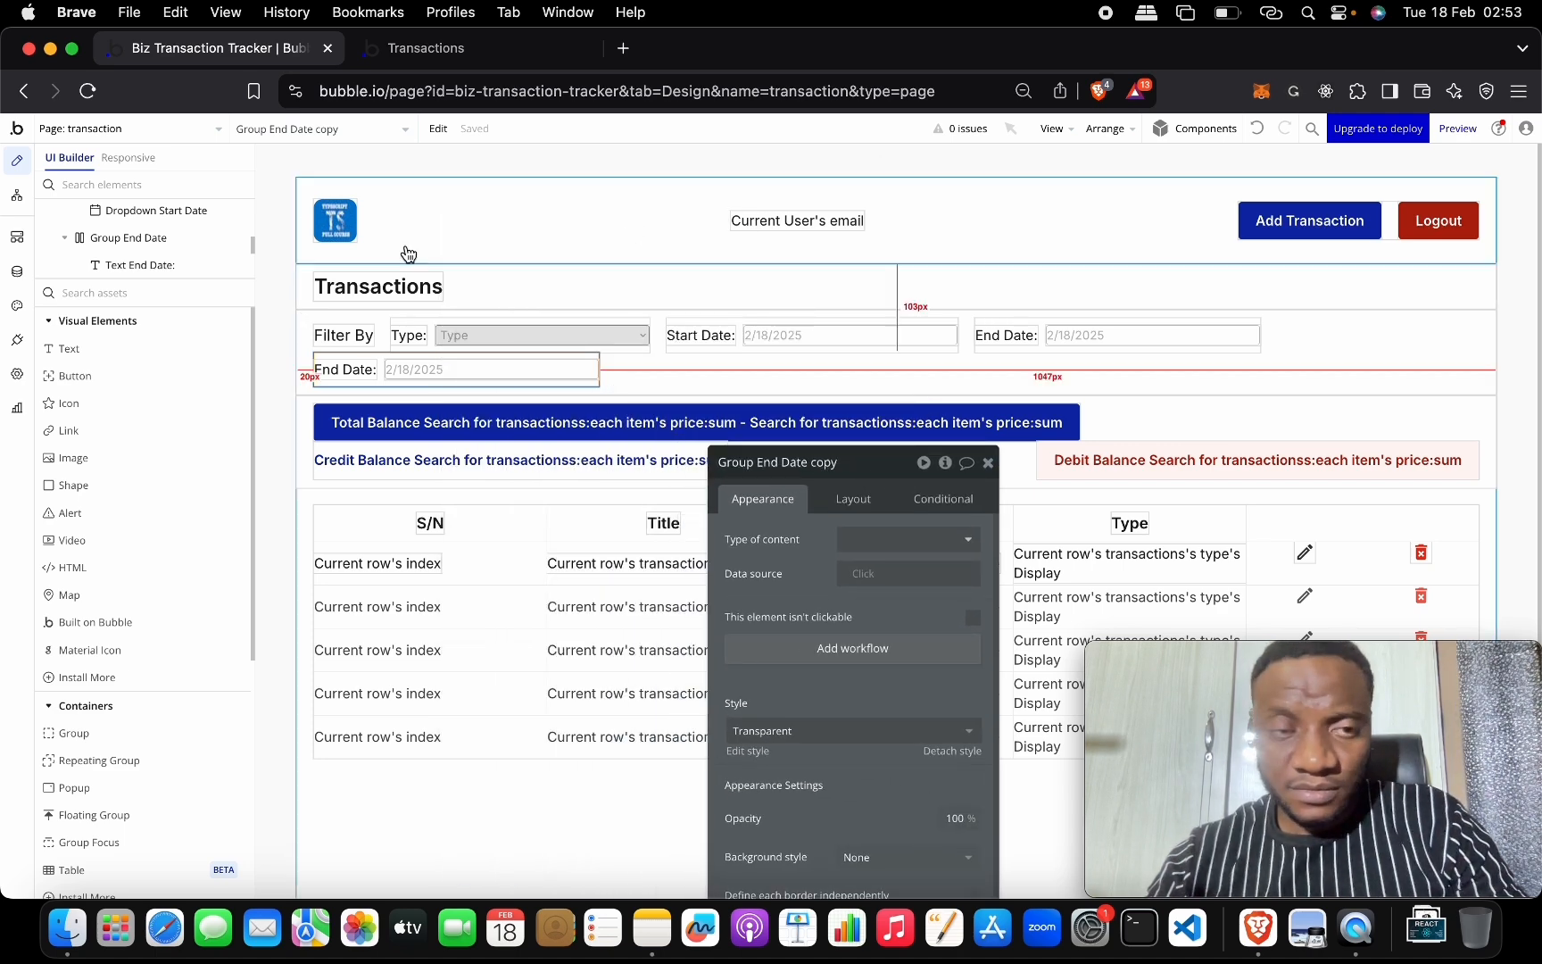
{"action": "left_click", "coordinate": [348, 369]}
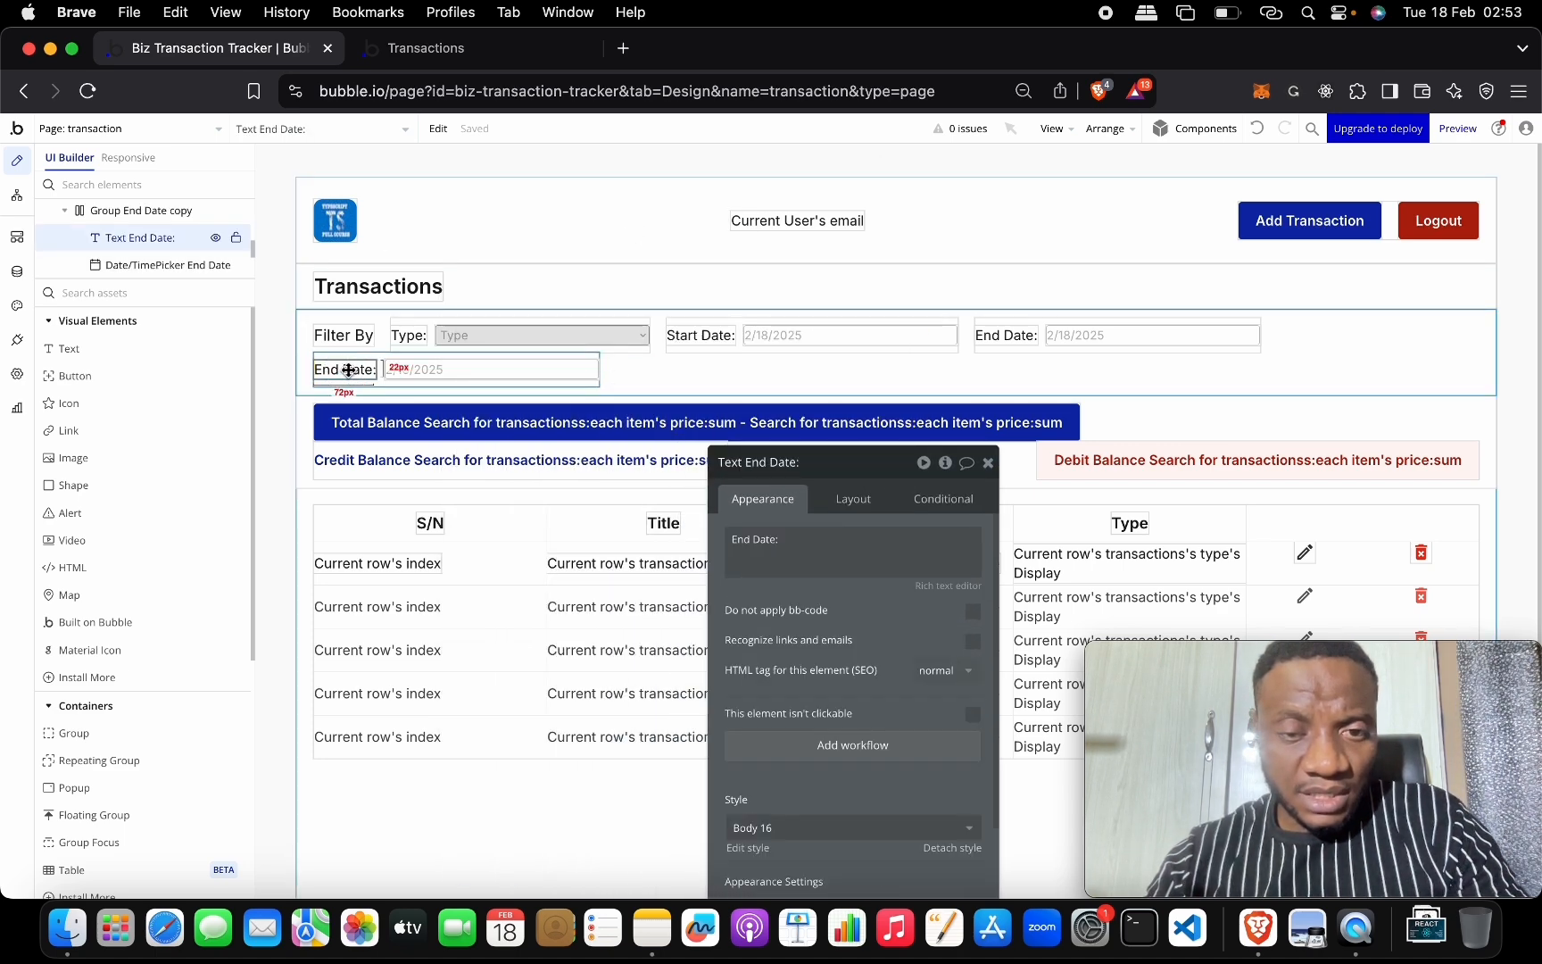
{"action": "triple_click", "coordinate": [785, 539]}
{"action": "type", "text": "So"}
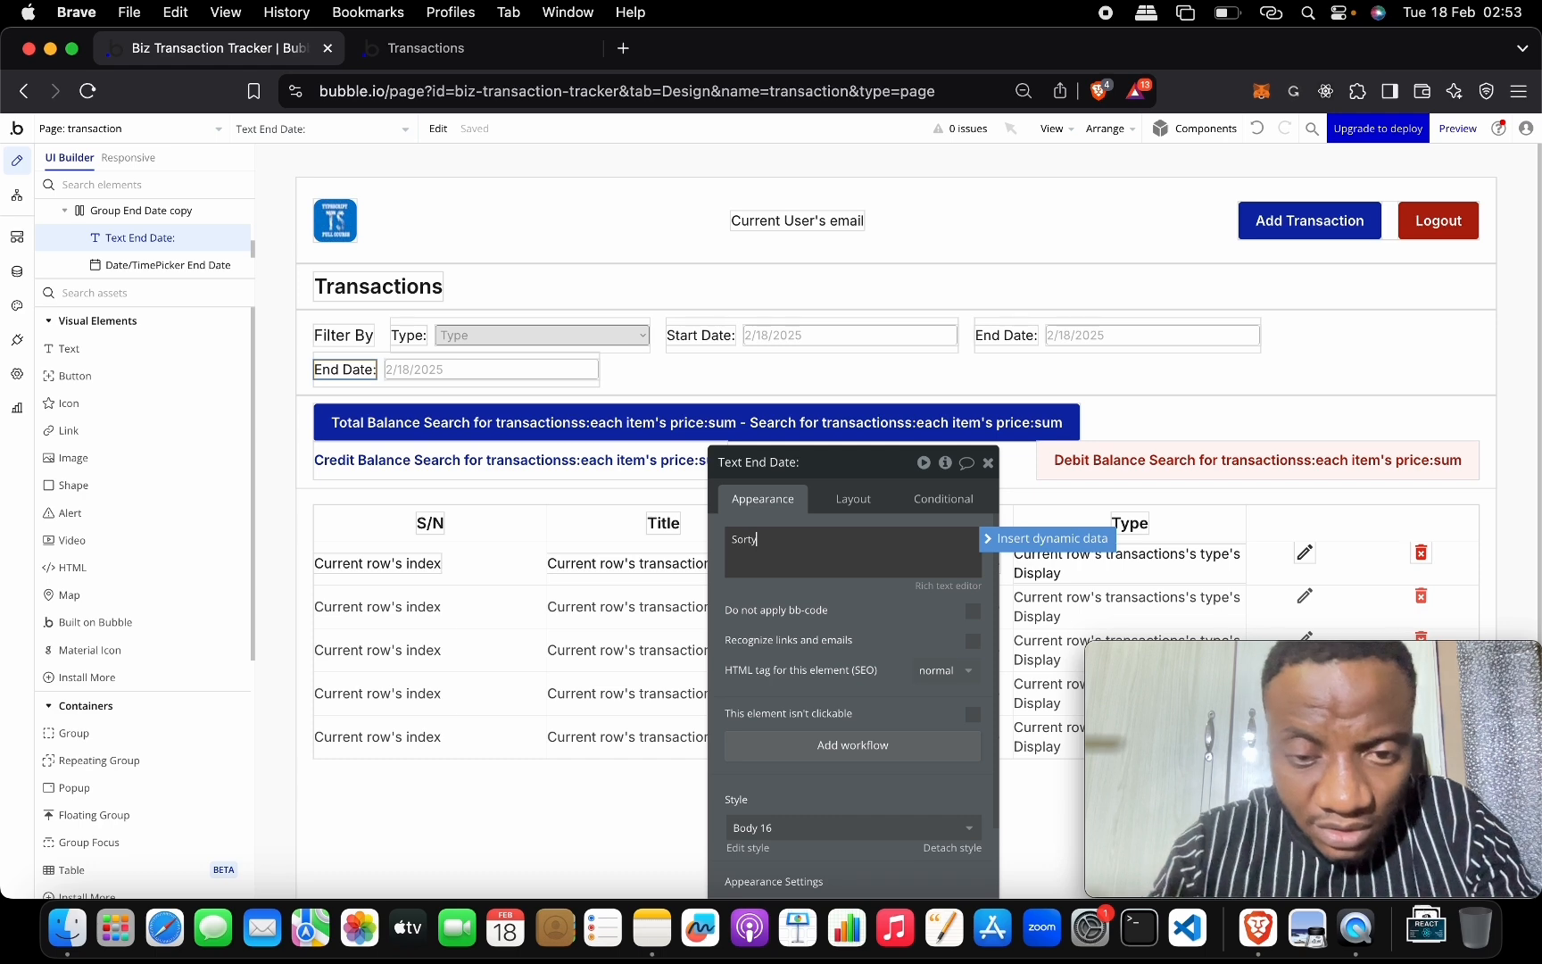
{"action": "type", "text": "rt:"}
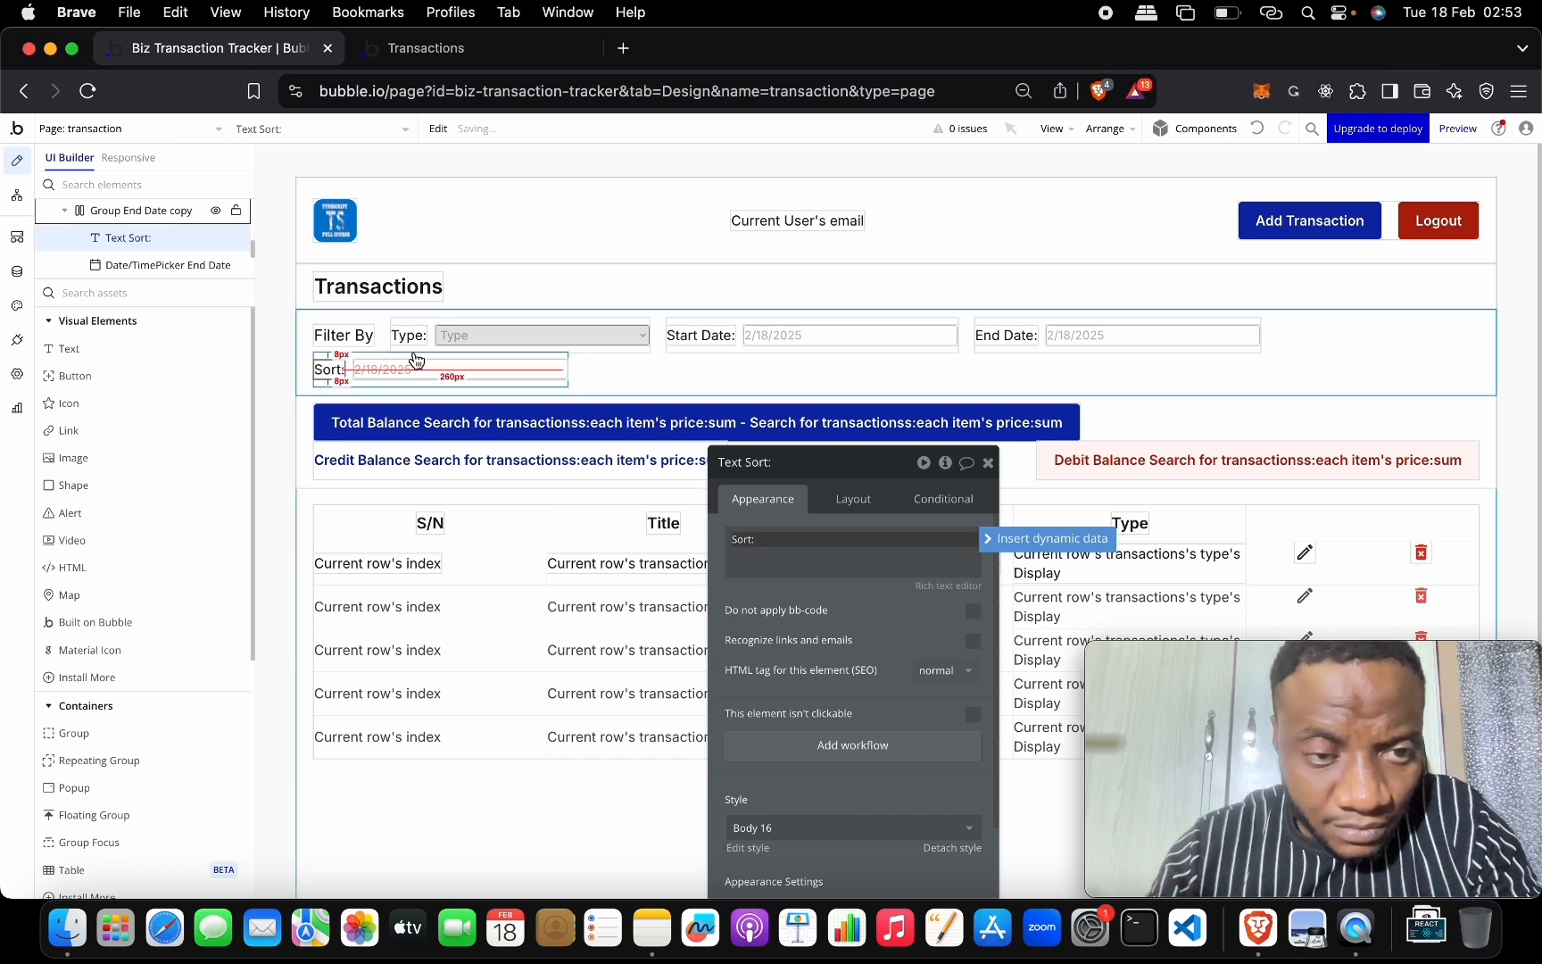
Replace the copied date picker's element type with a Dropdown.
{"action": "left_click", "coordinate": [388, 370]}
{"action": "right_click", "coordinate": [390, 370]}
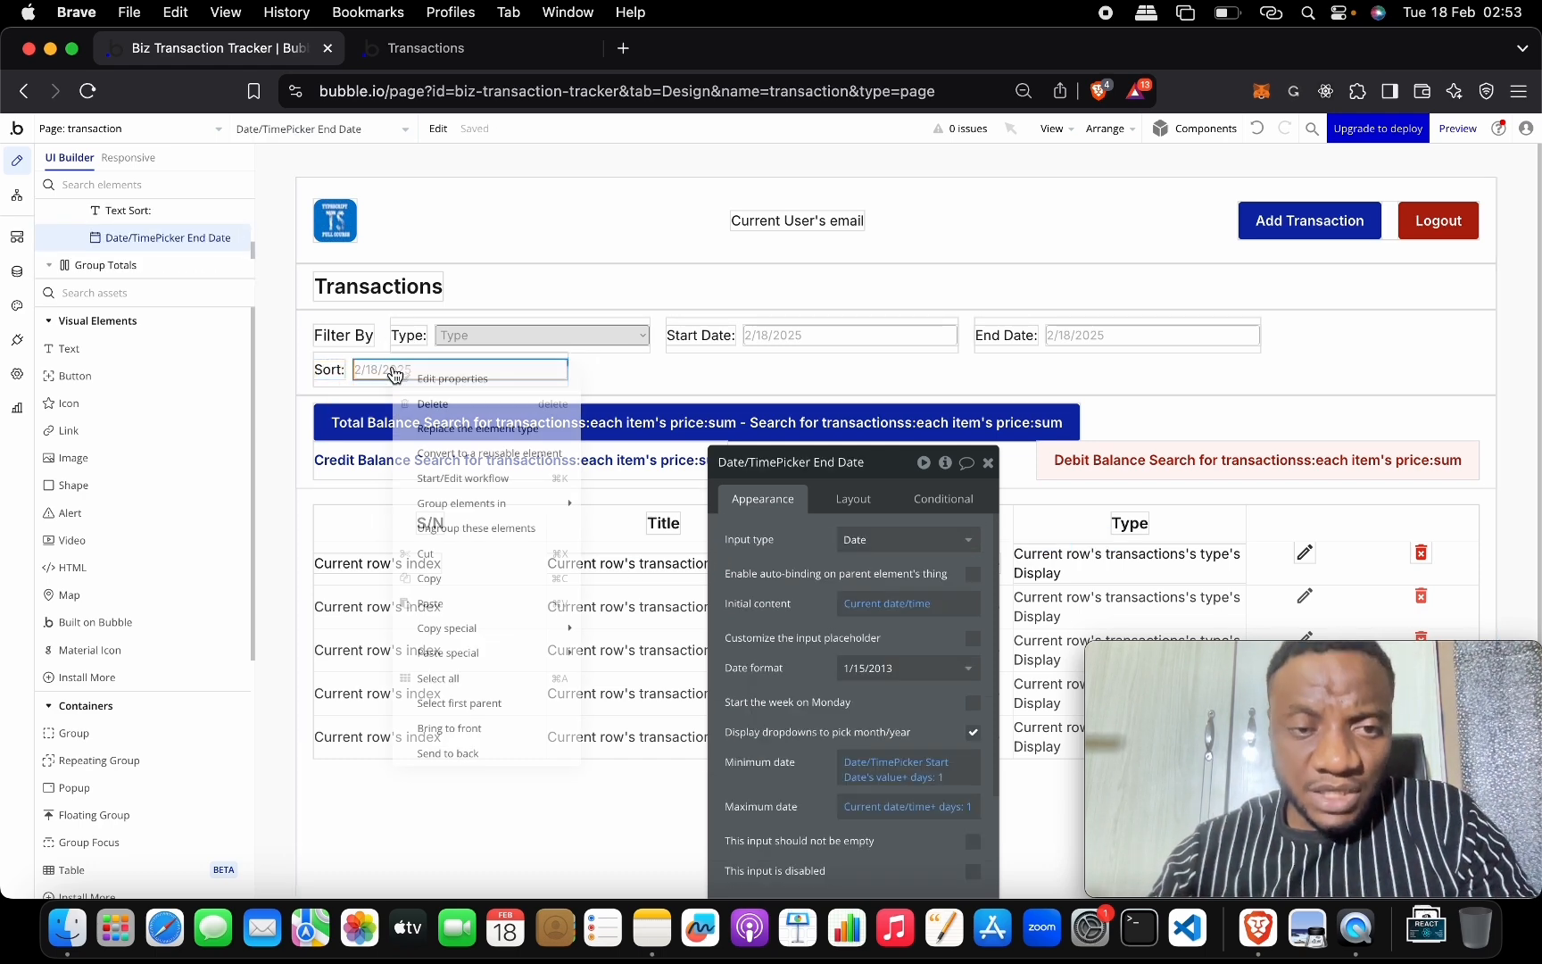
{"action": "left_click", "coordinate": [489, 430]}
{"action": "left_click", "coordinate": [794, 316]}
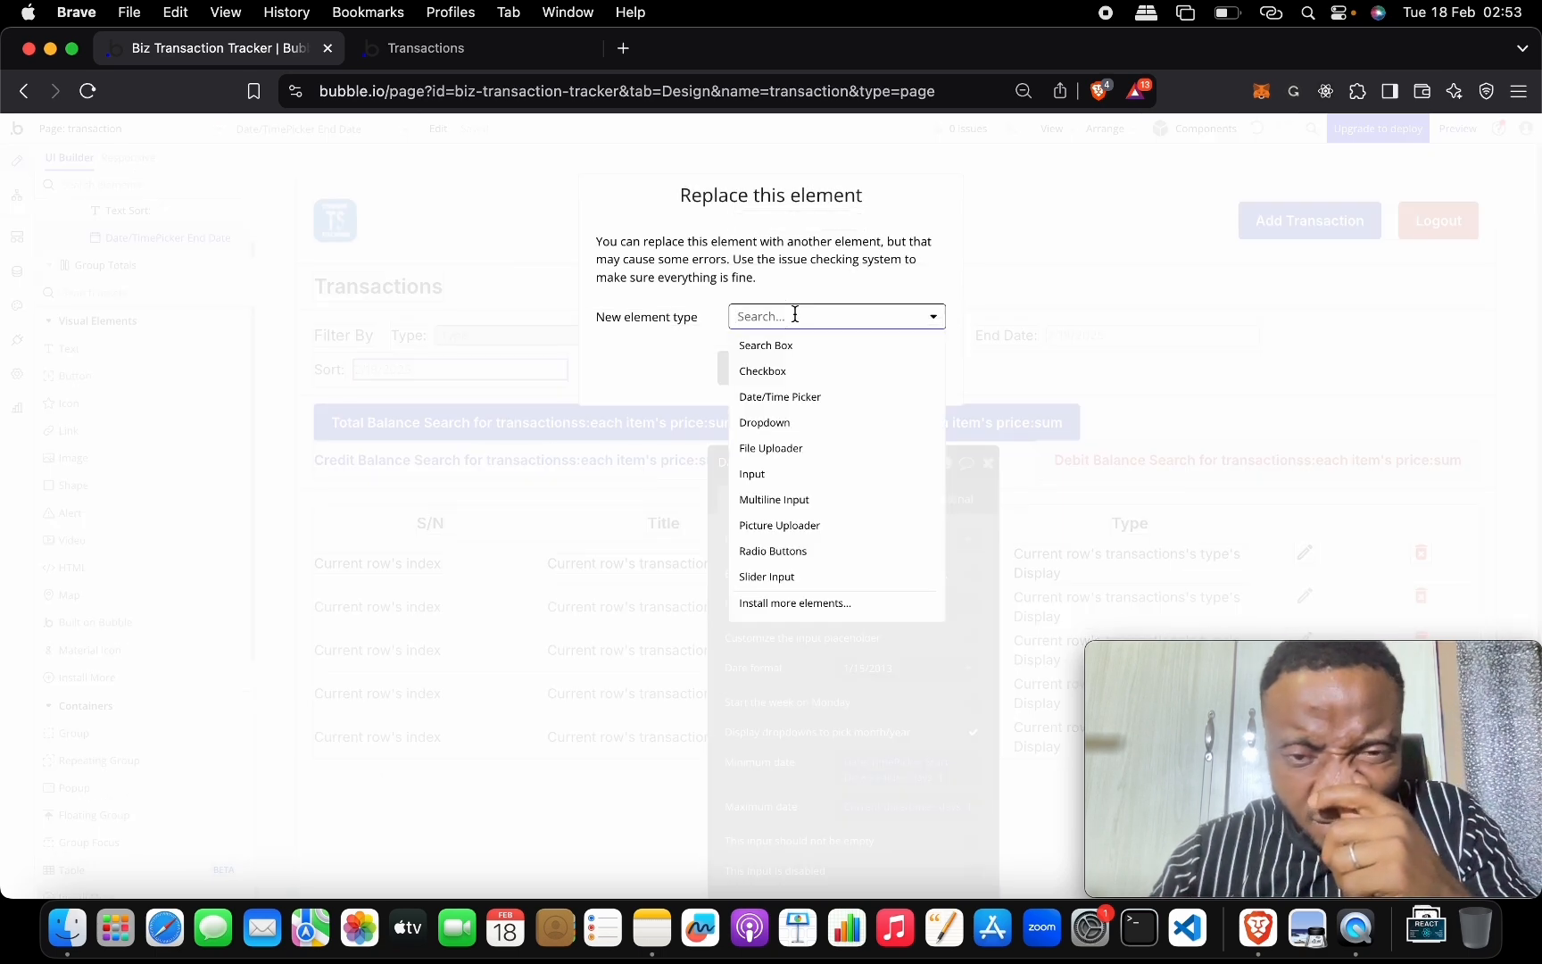
{"action": "left_click", "coordinate": [811, 425]}
Confirm the Dropdown replacement and give it choices 'Created At - Asc' and 'Created At - Desc'.
{"action": "left_click", "coordinate": [784, 370]}
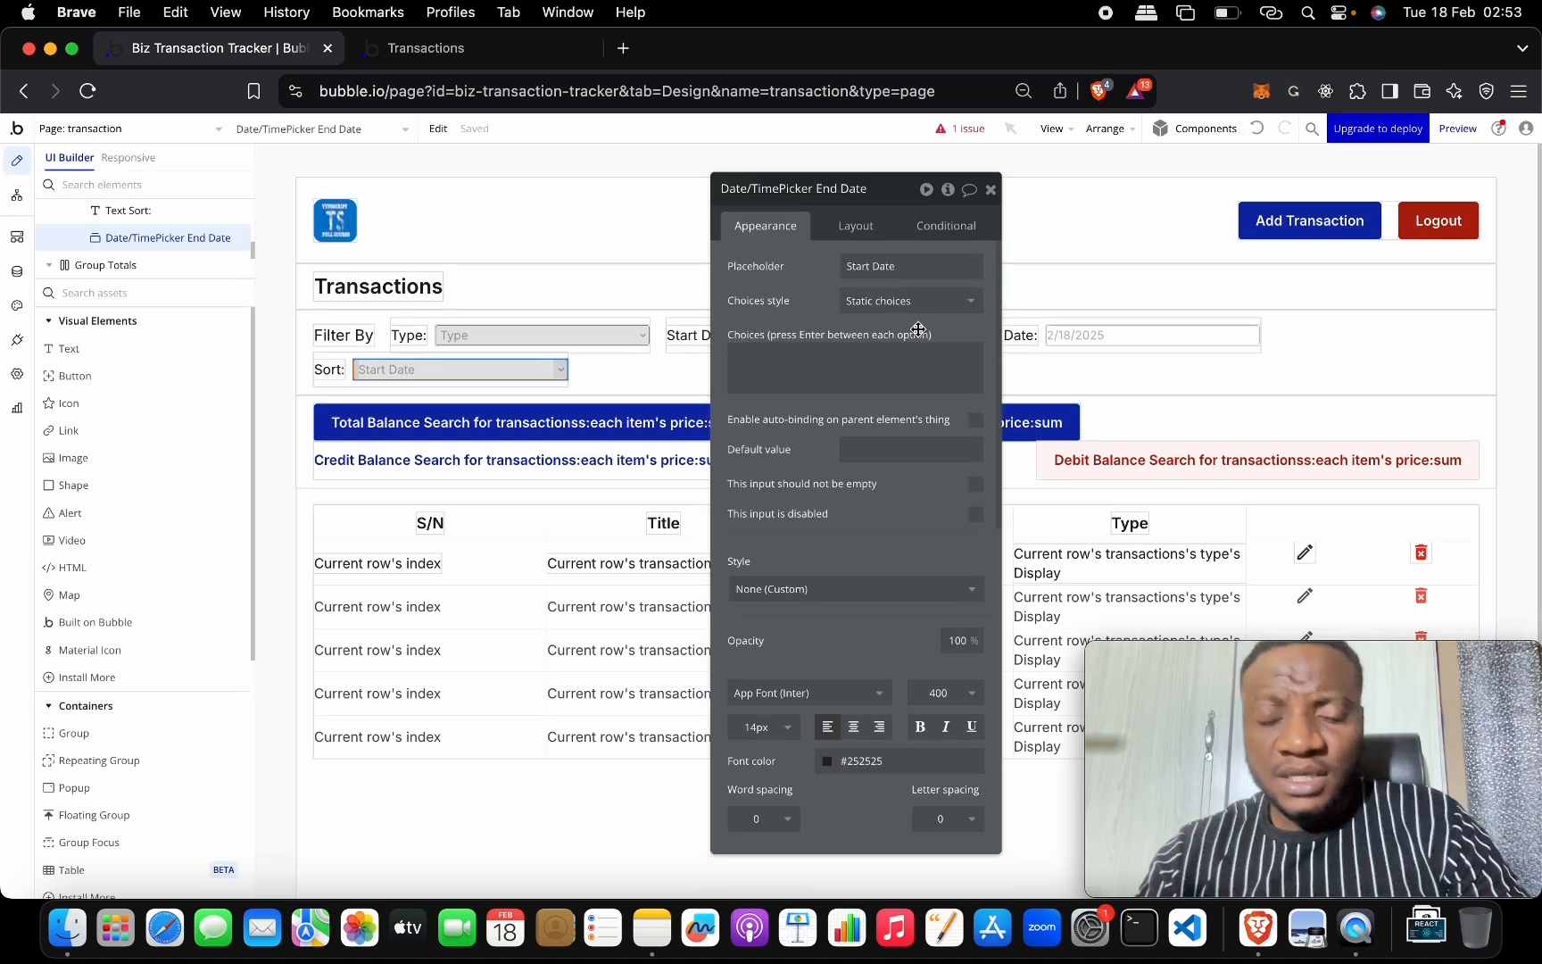
{"action": "left_click", "coordinate": [859, 355]}
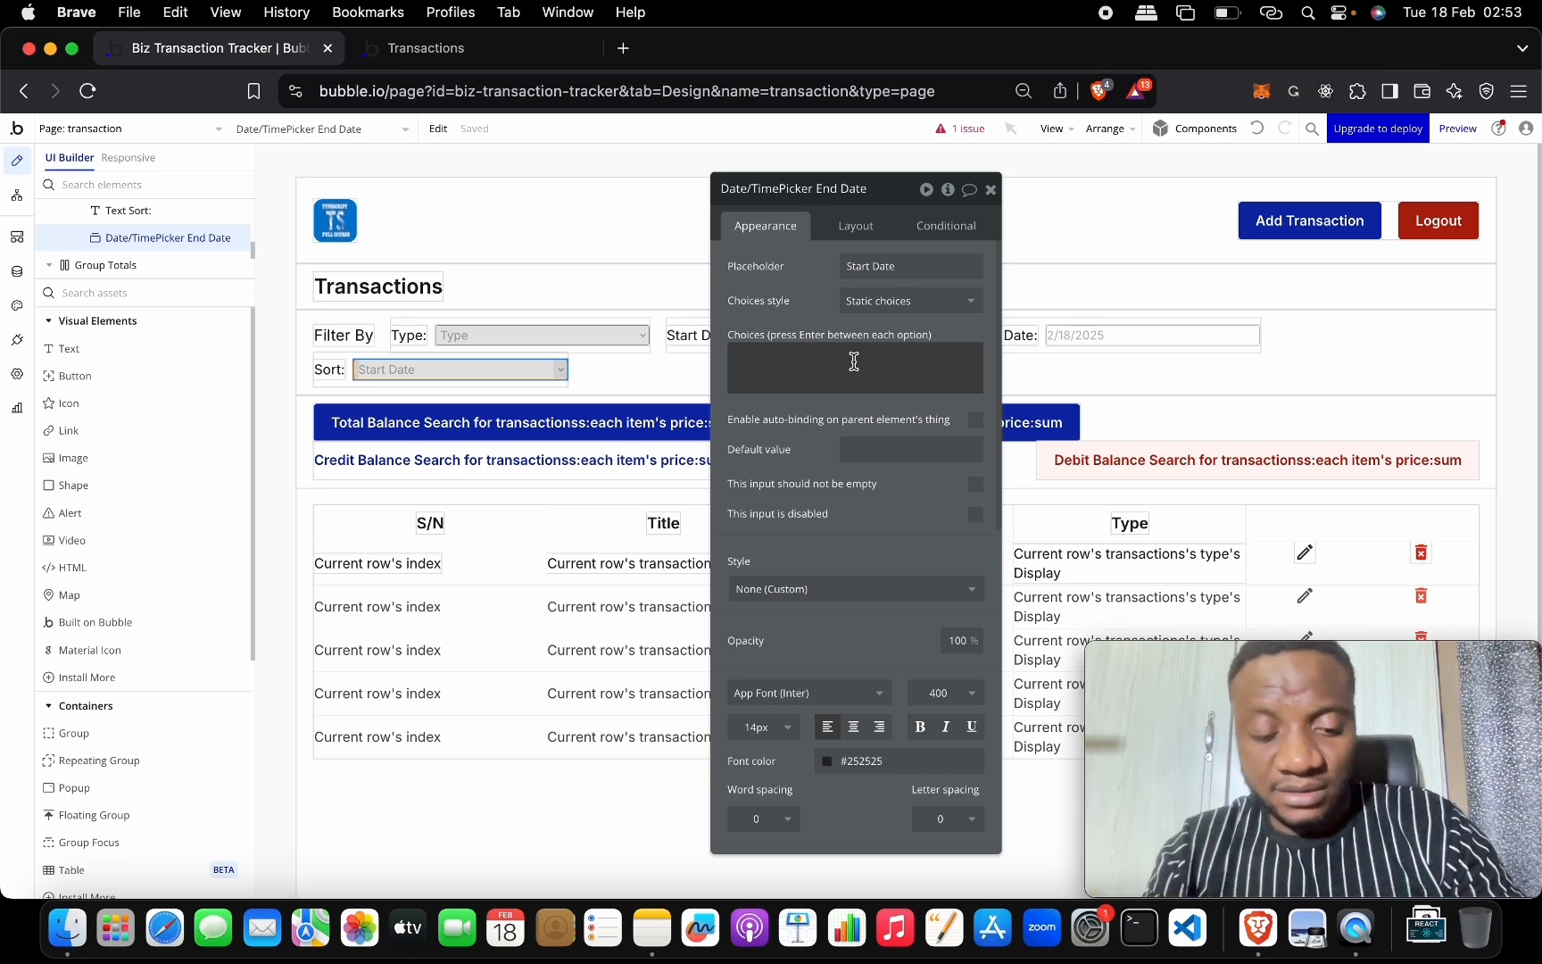
{"action": "type", "text": "Created At - Asc"}
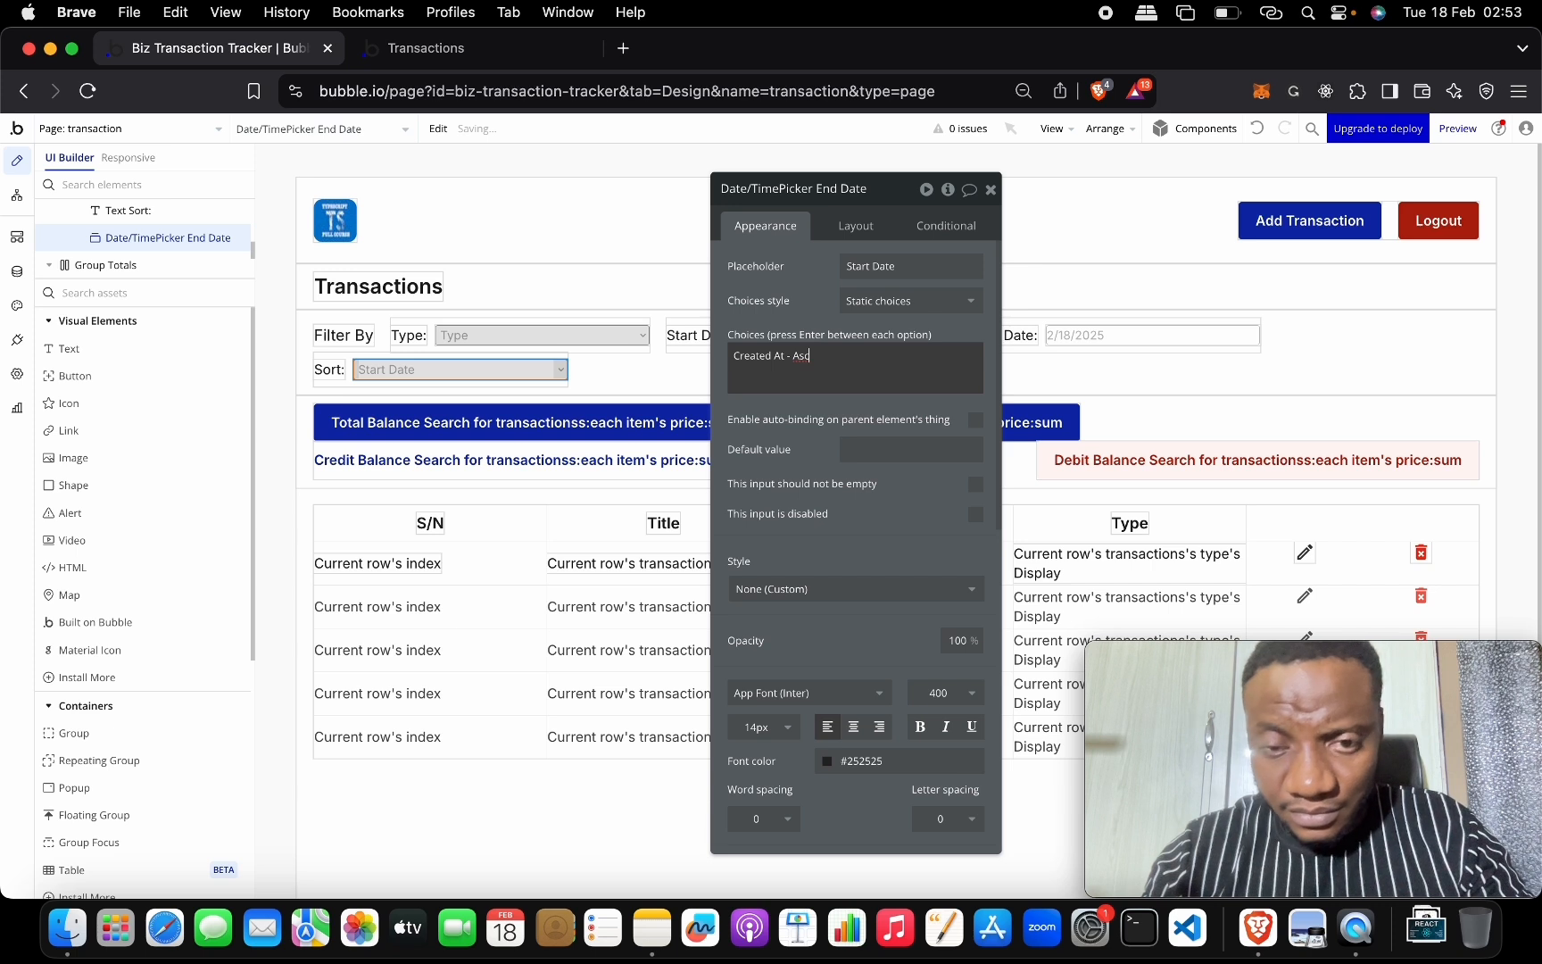
{"action": "left_click_drag", "start_coordinate": [820, 357], "coordinate": [732, 356]}
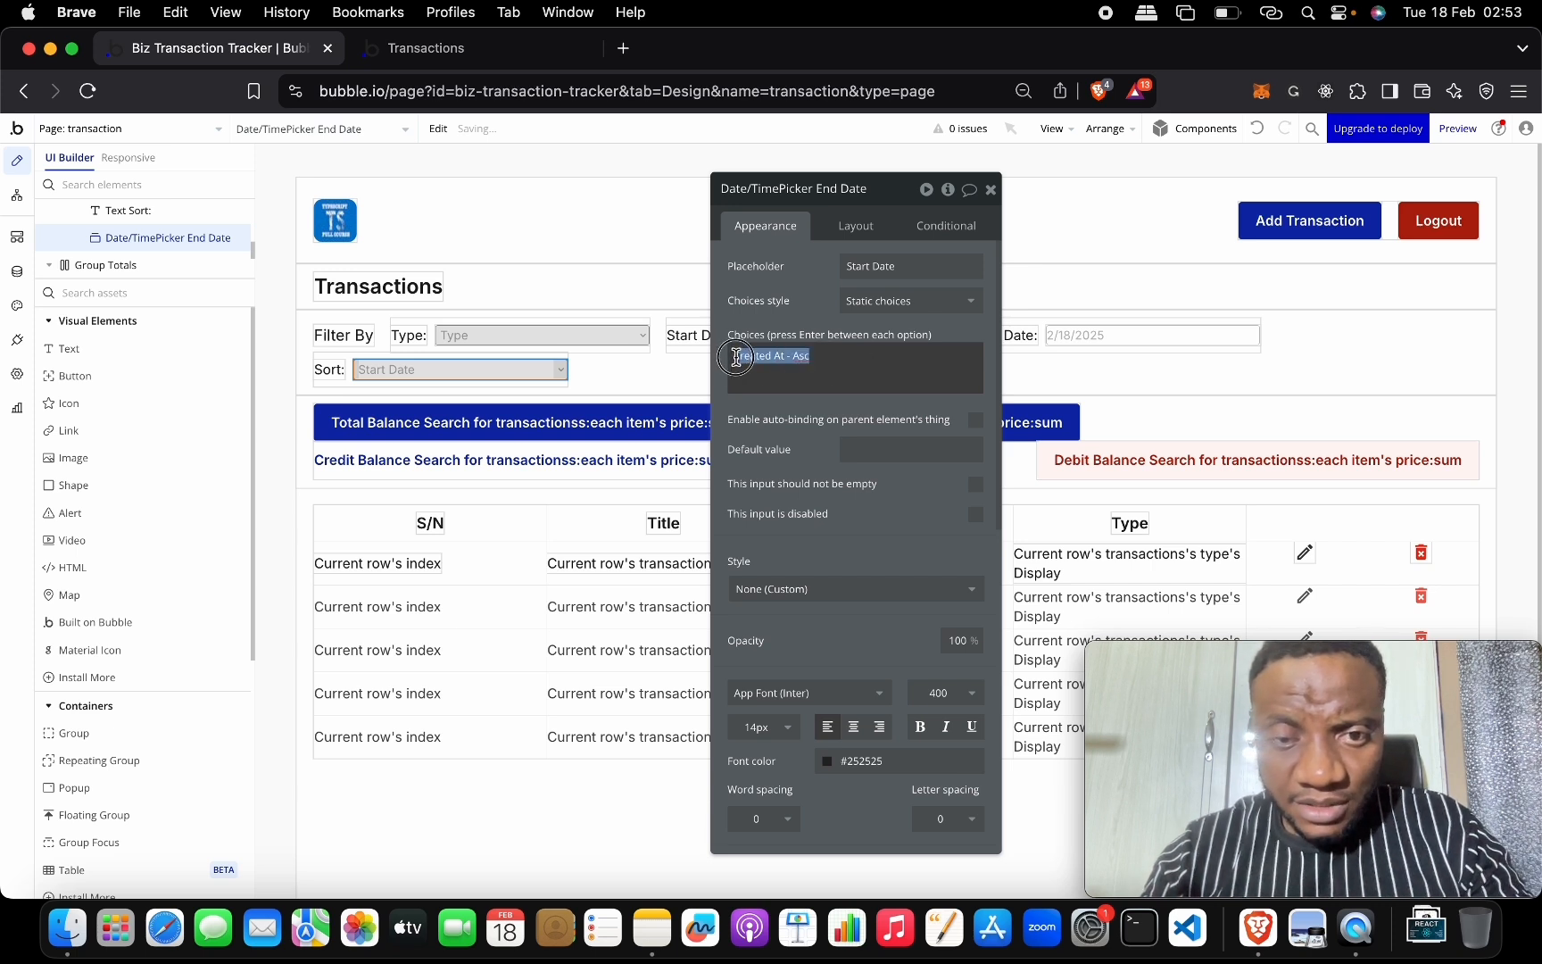
{"action": "key", "text": "super+c"}
{"action": "key", "text": "Right"}
{"action": "key", "text": "Return"}
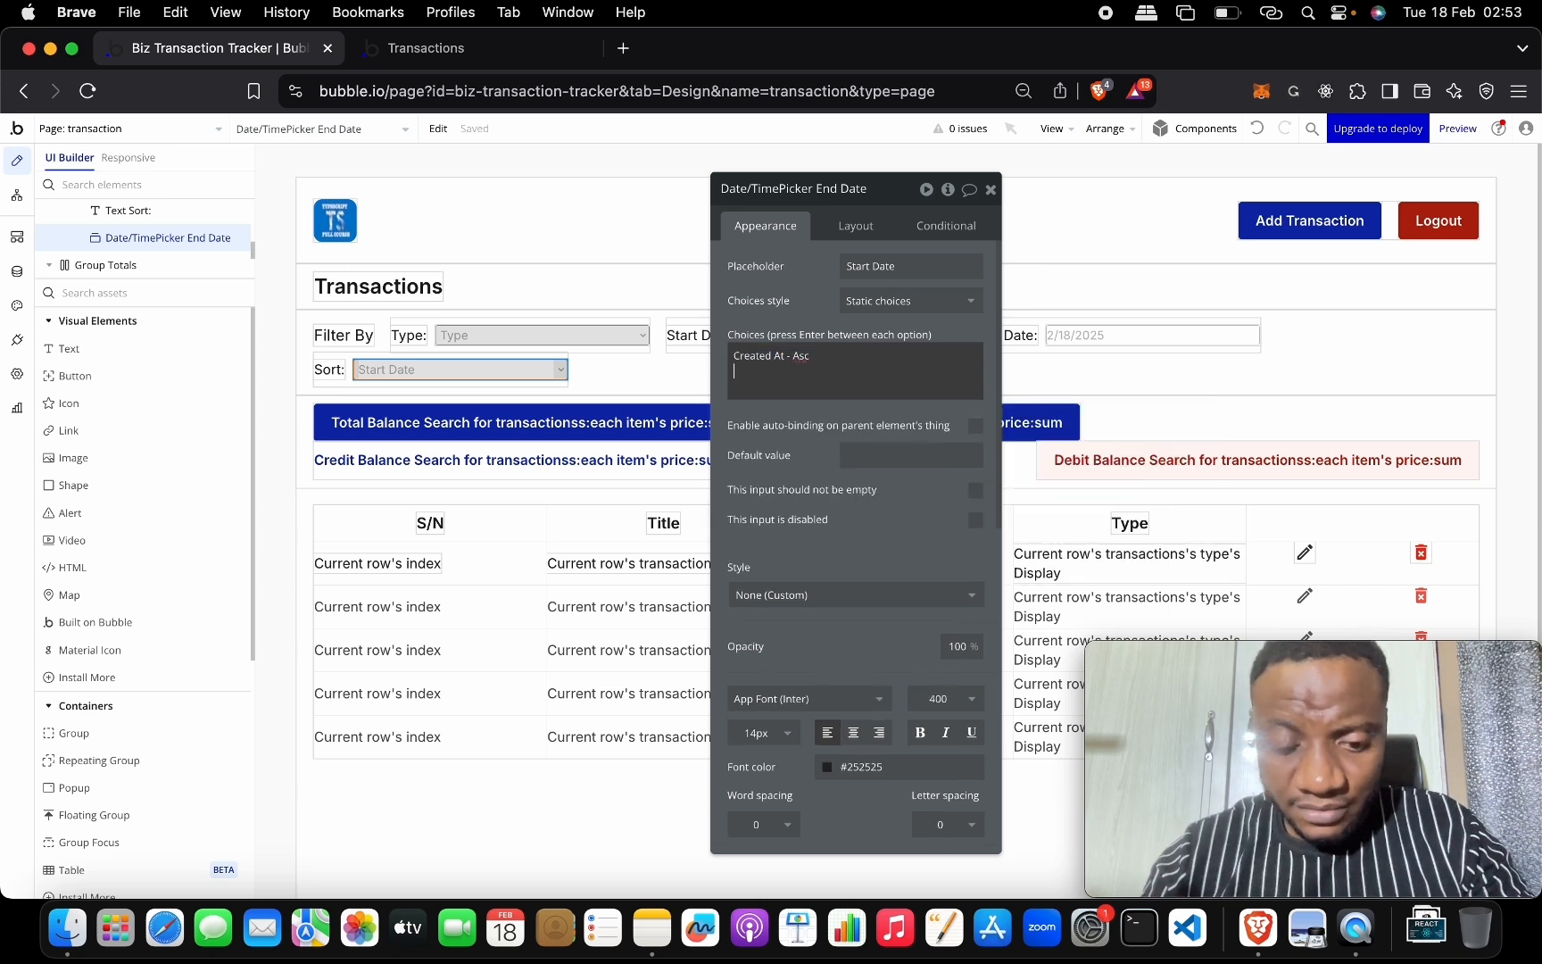
{"action": "key", "text": "super+v"}
{"action": "double_click", "coordinate": [800, 371]}
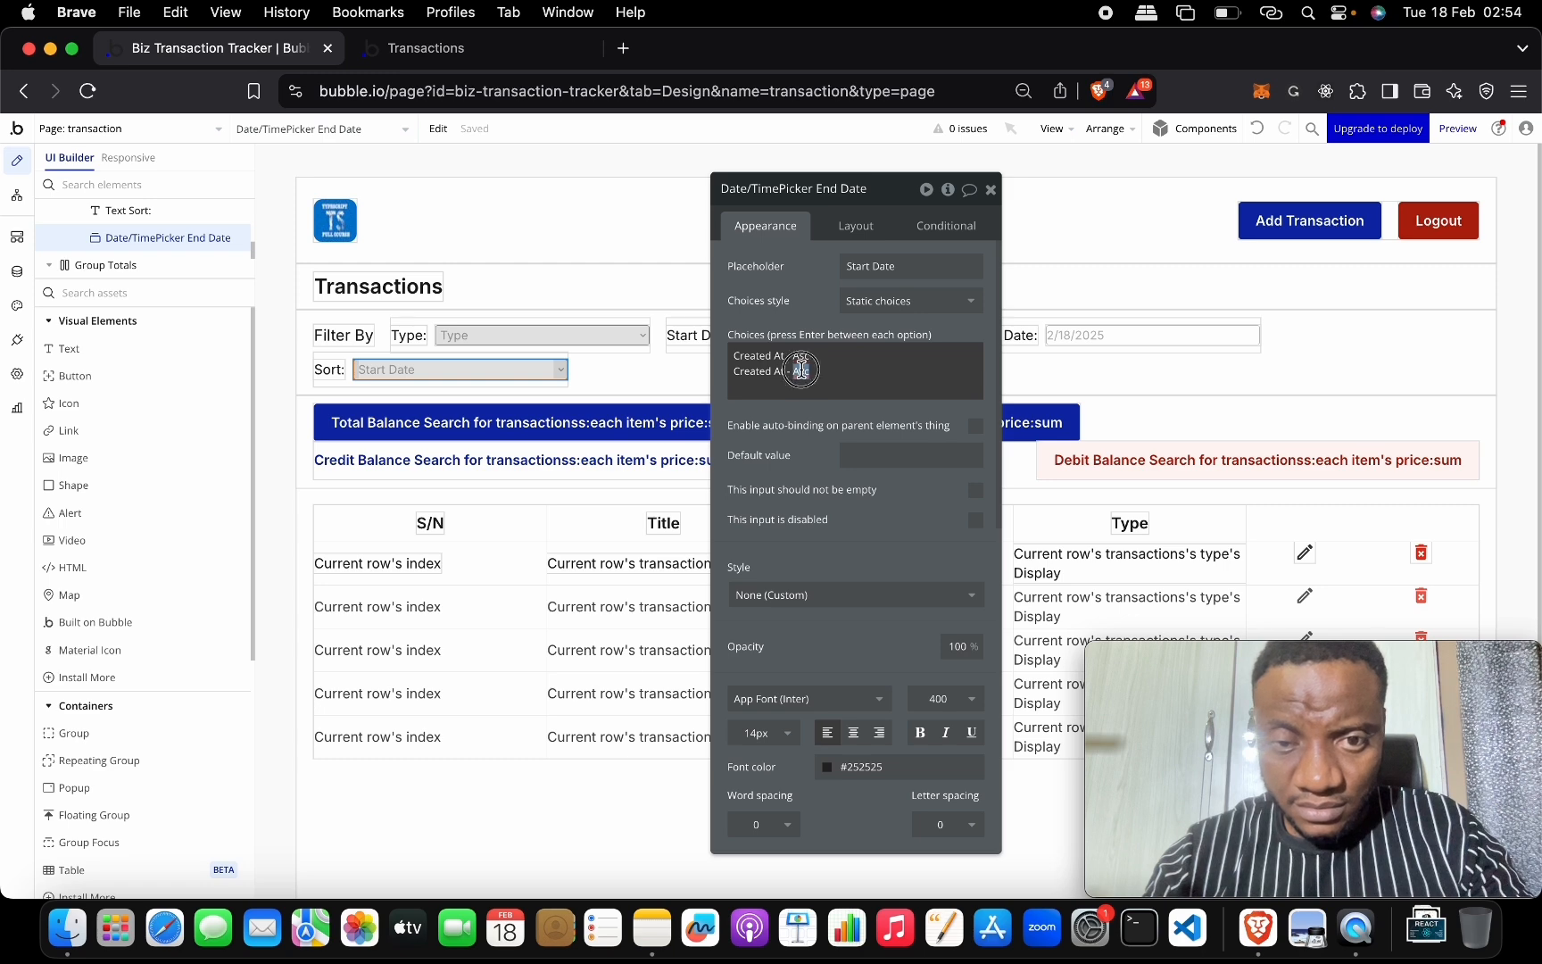
{"action": "type", "text": "De"}
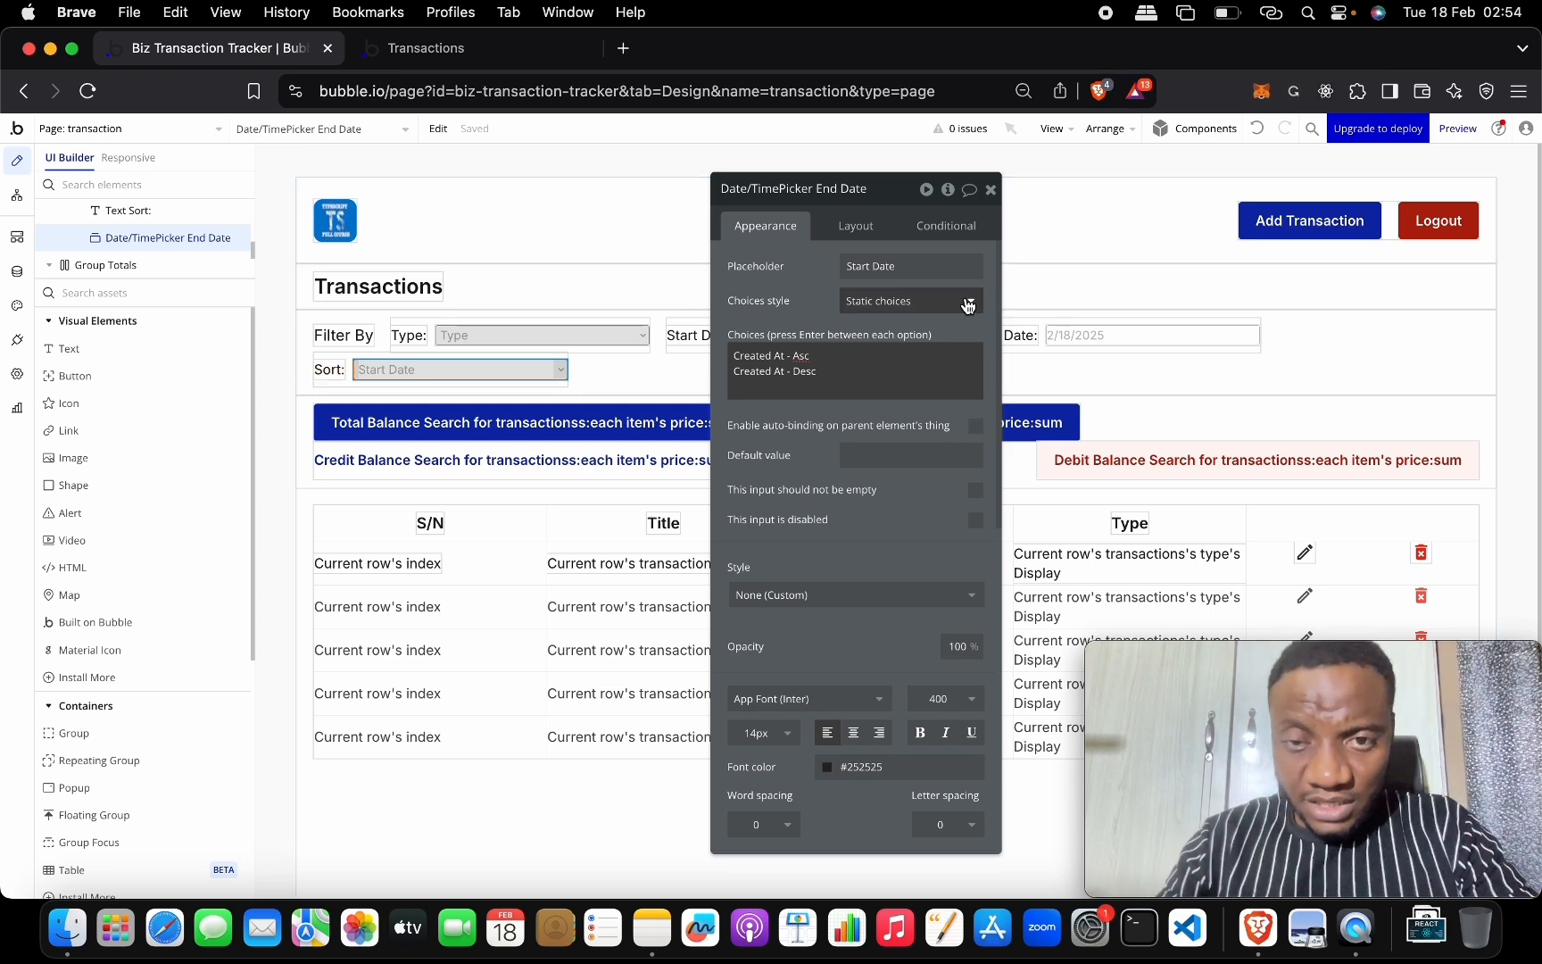
{"action": "left_click", "coordinate": [993, 190]}
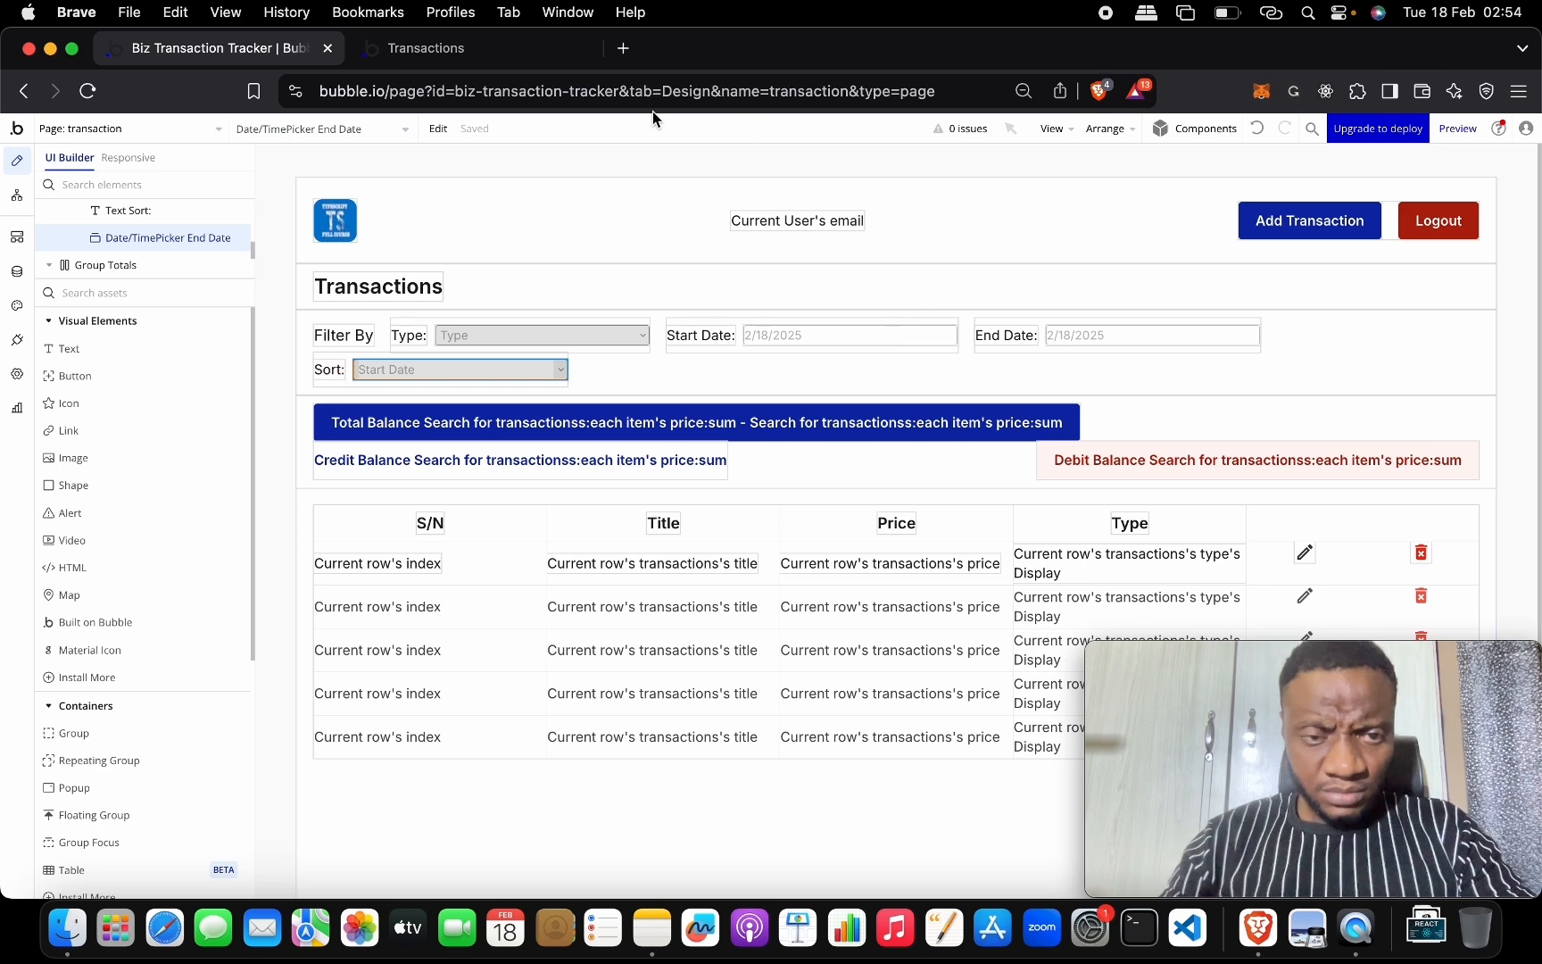
Select the whole transactions table on the page.
{"action": "double_click", "coordinate": [304, 401]}
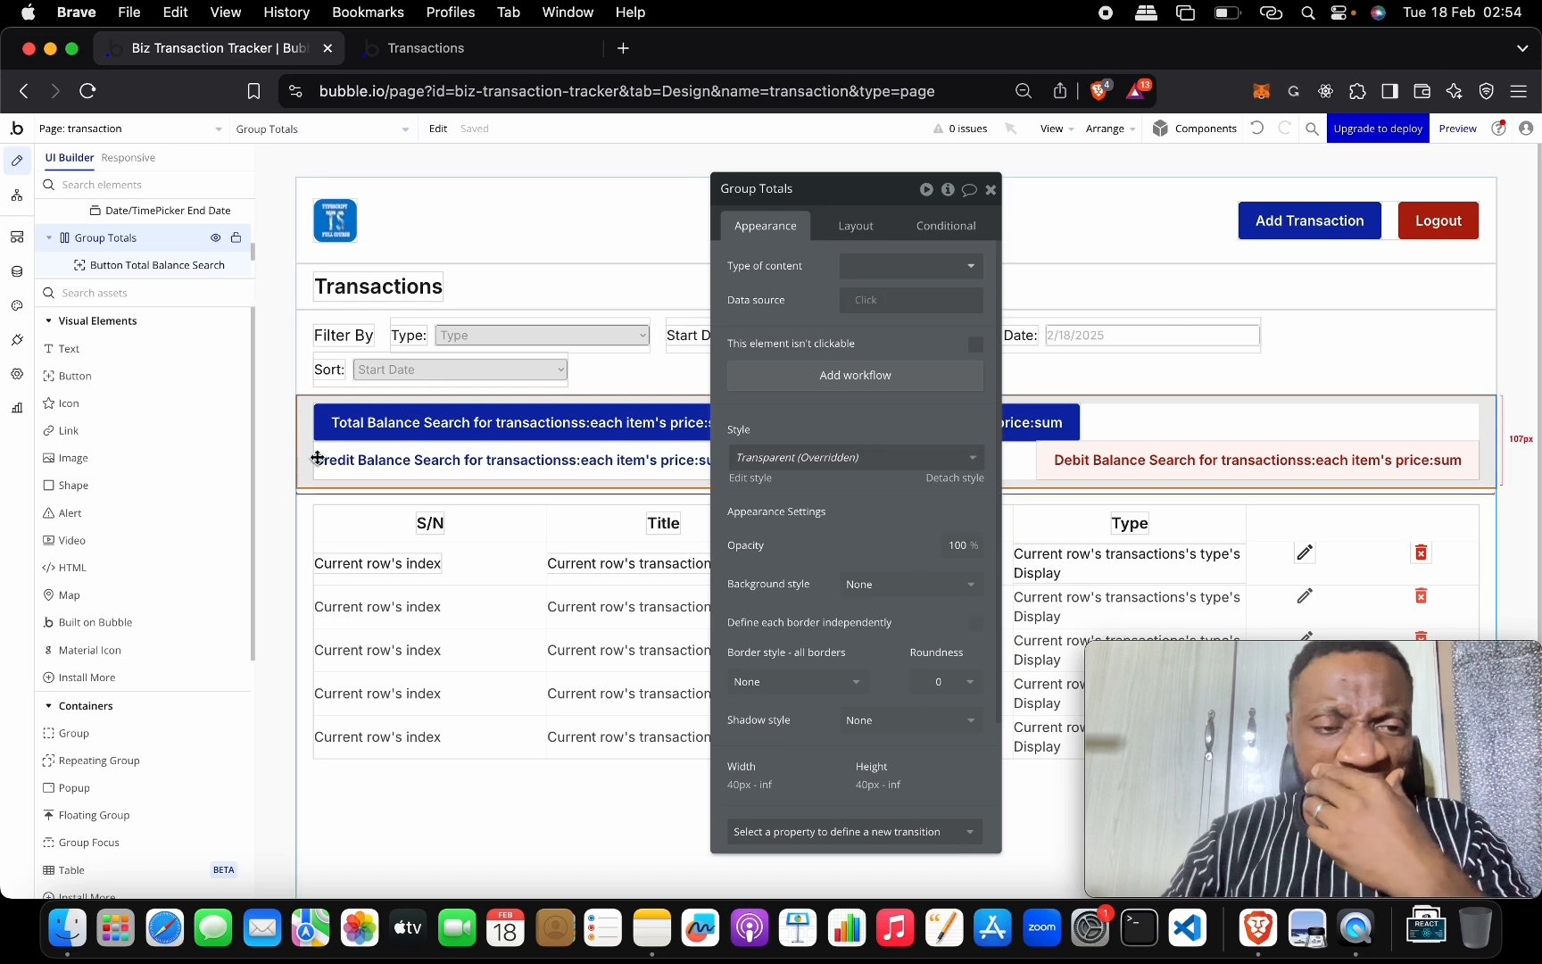
{"action": "left_click", "coordinate": [302, 492]}
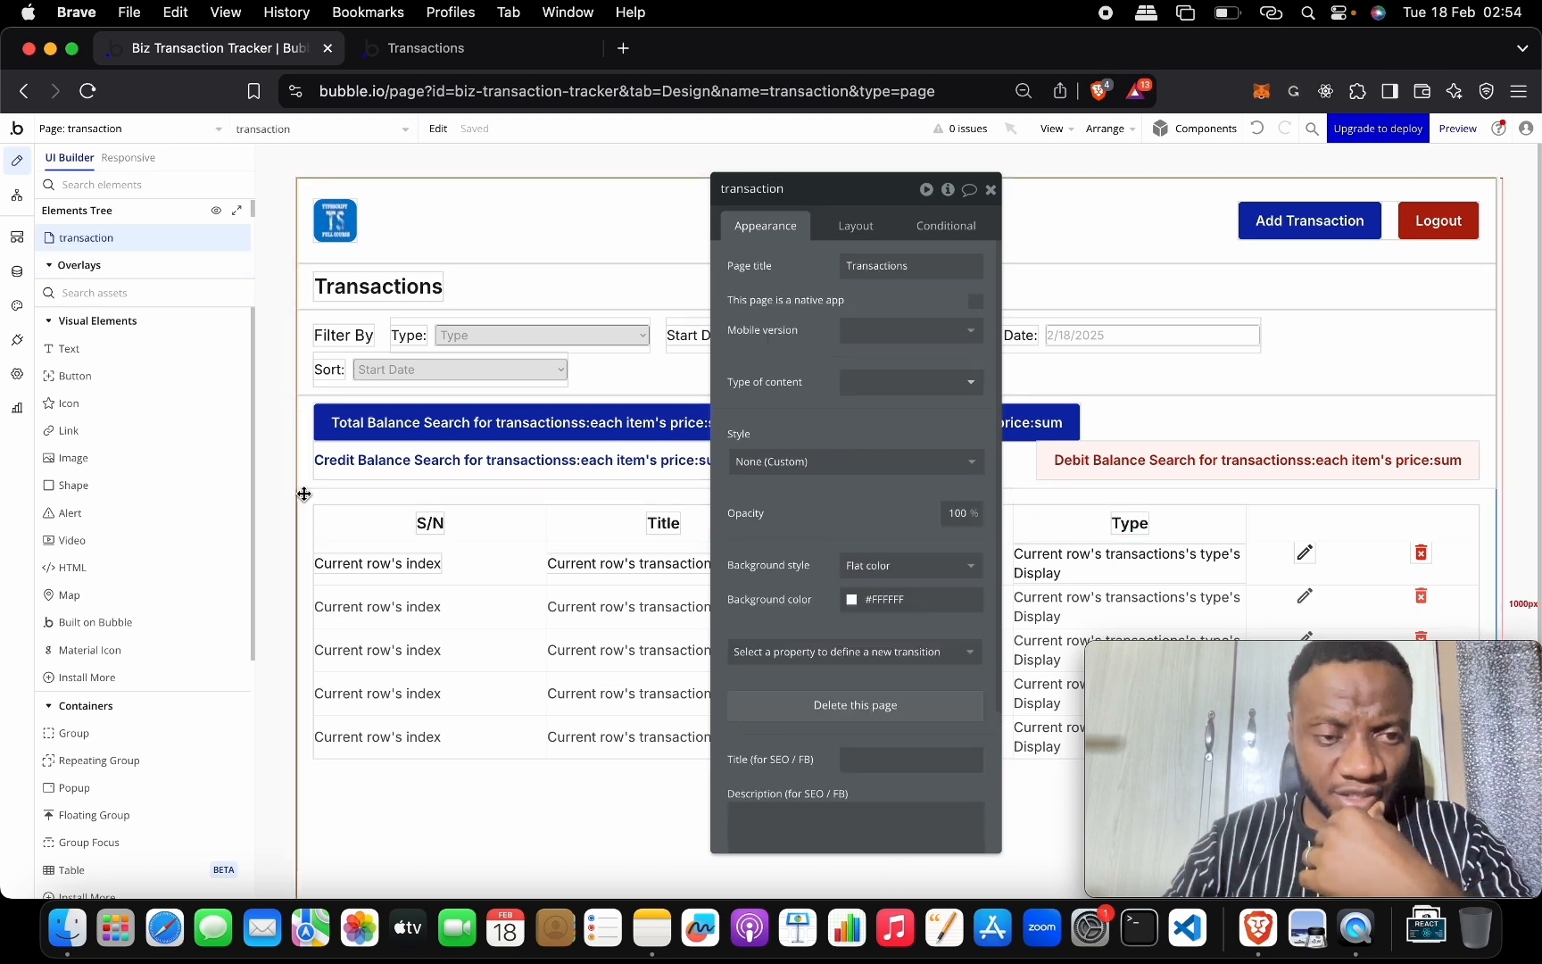
{"action": "left_click", "coordinate": [356, 535]}
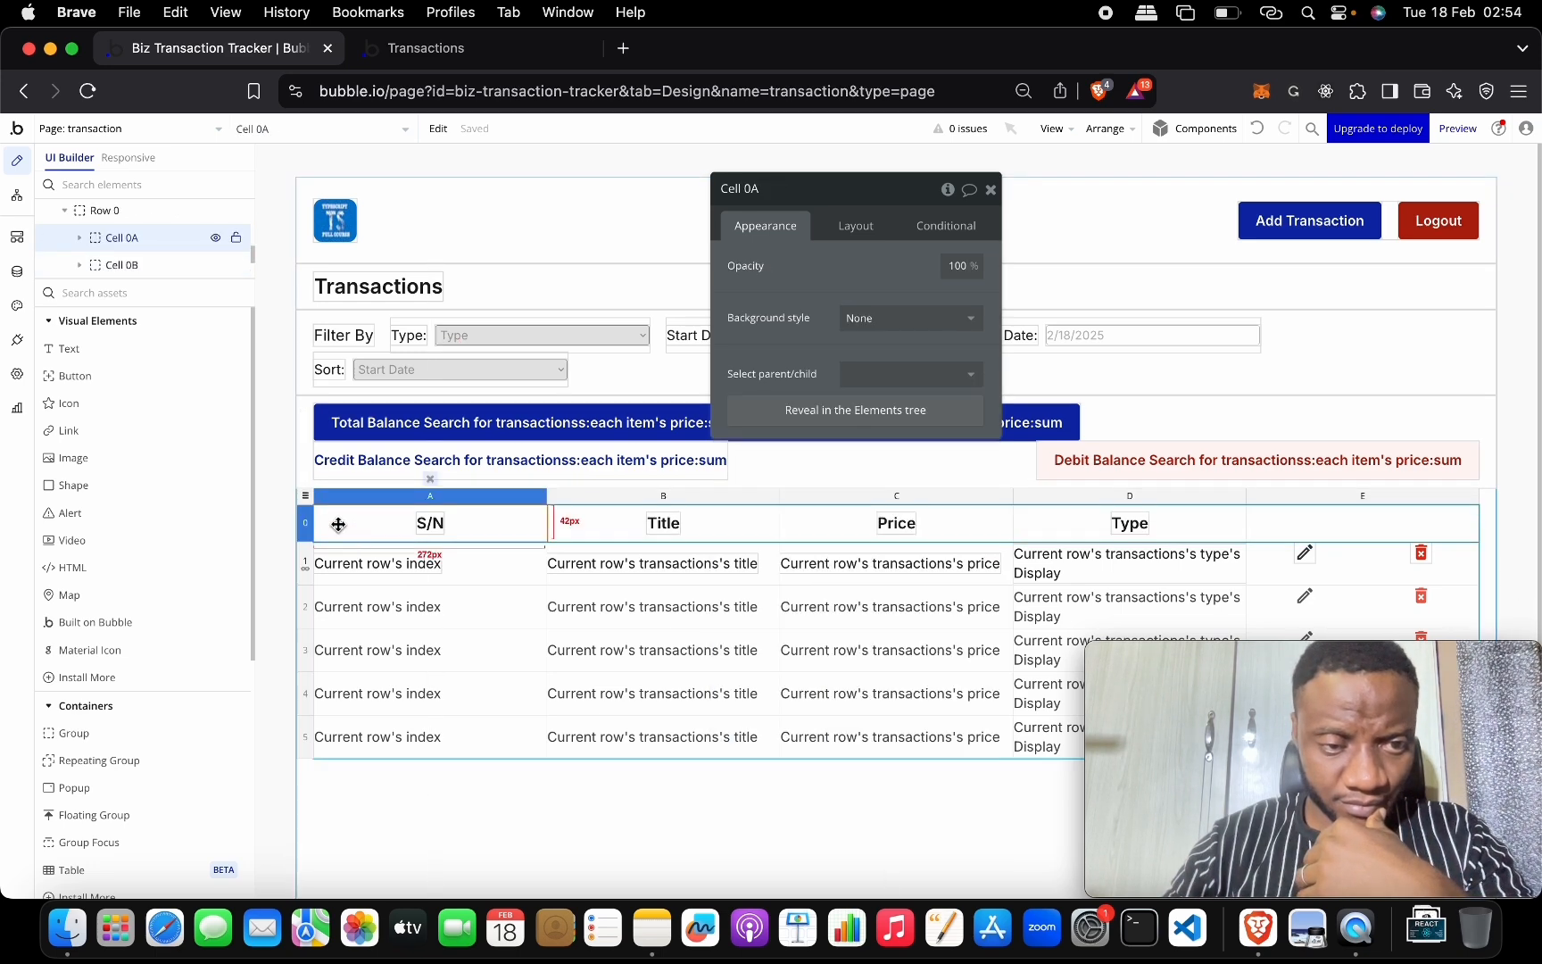
{"action": "left_click", "coordinate": [305, 496]}
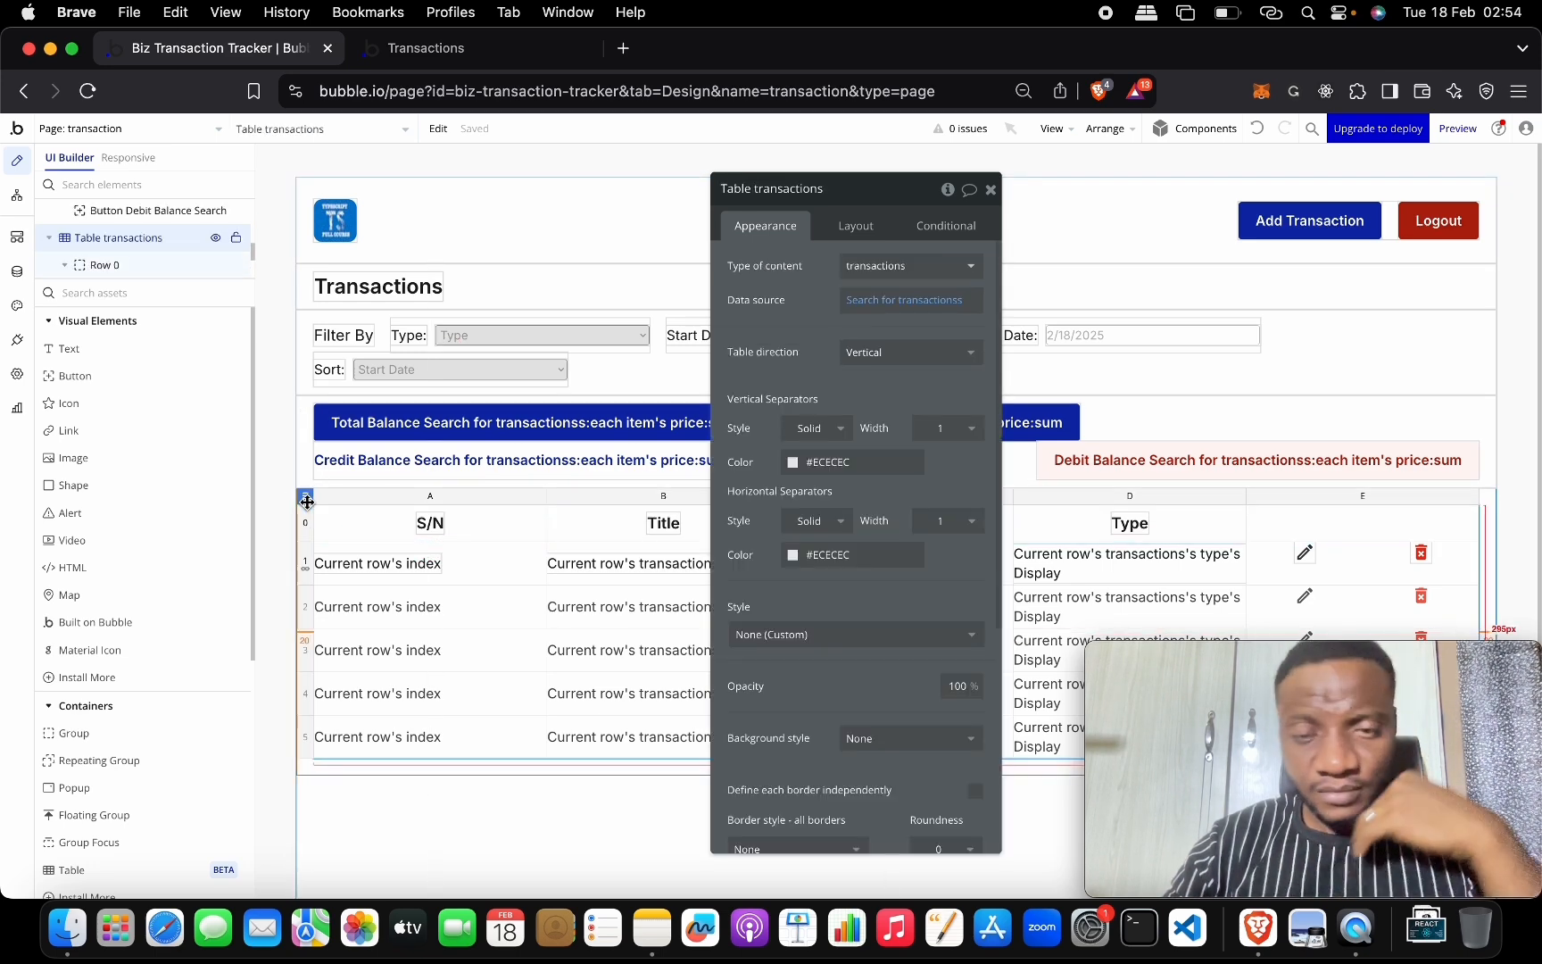
Sort the table's transactions search by Created Date with Descending set to yes.
{"action": "left_click", "coordinate": [904, 300]}
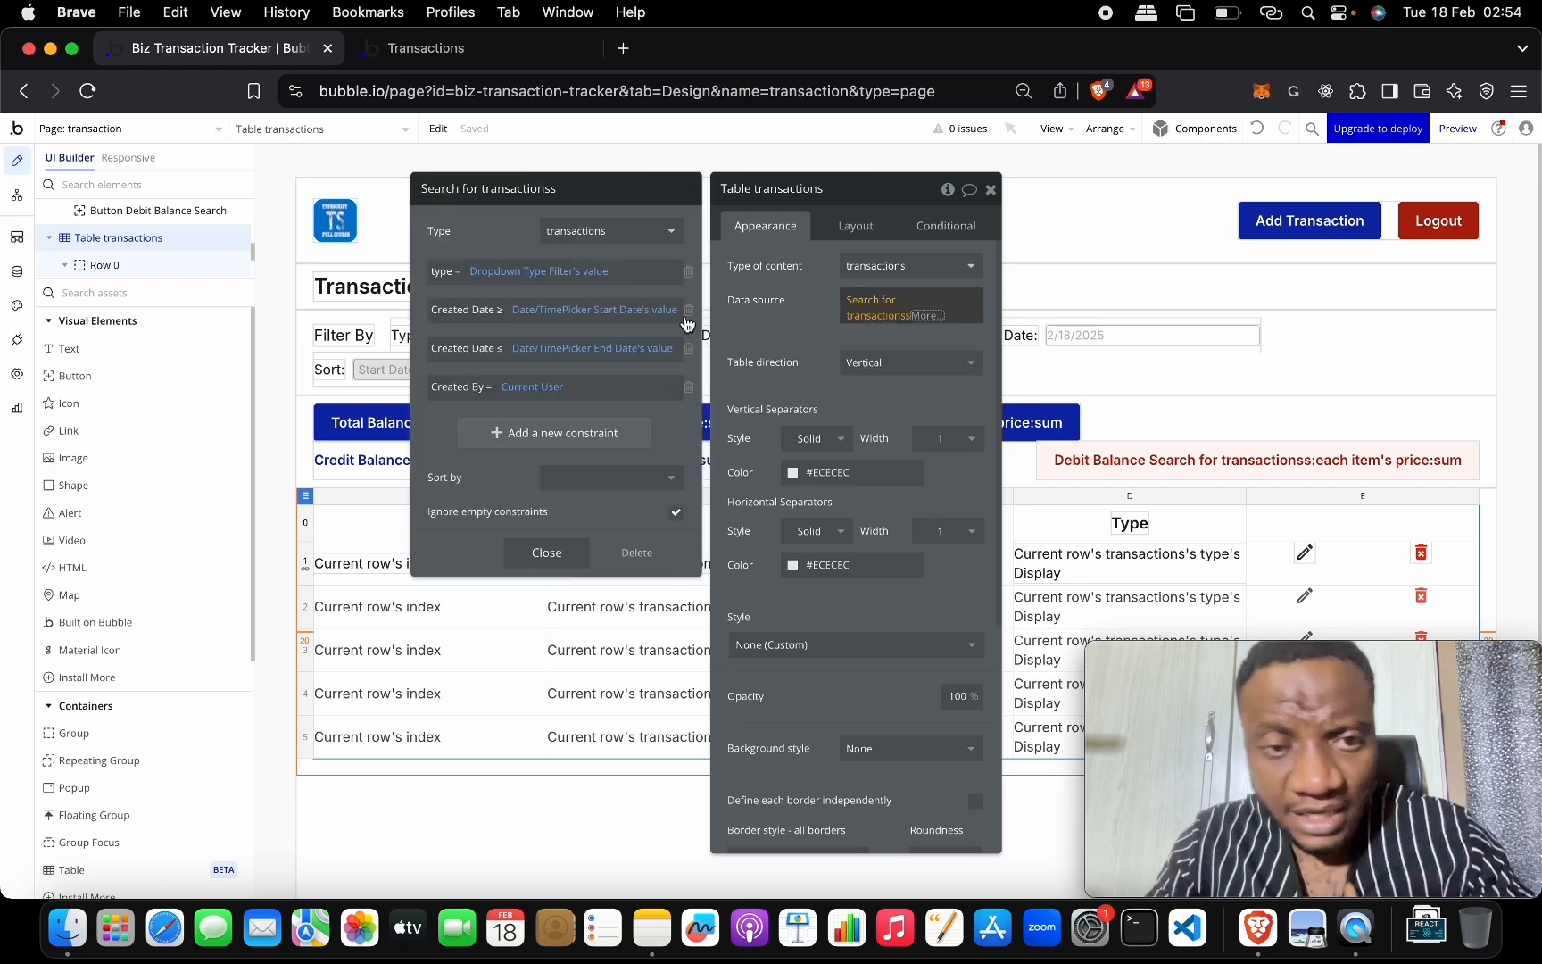
{"action": "left_click", "coordinate": [555, 482]}
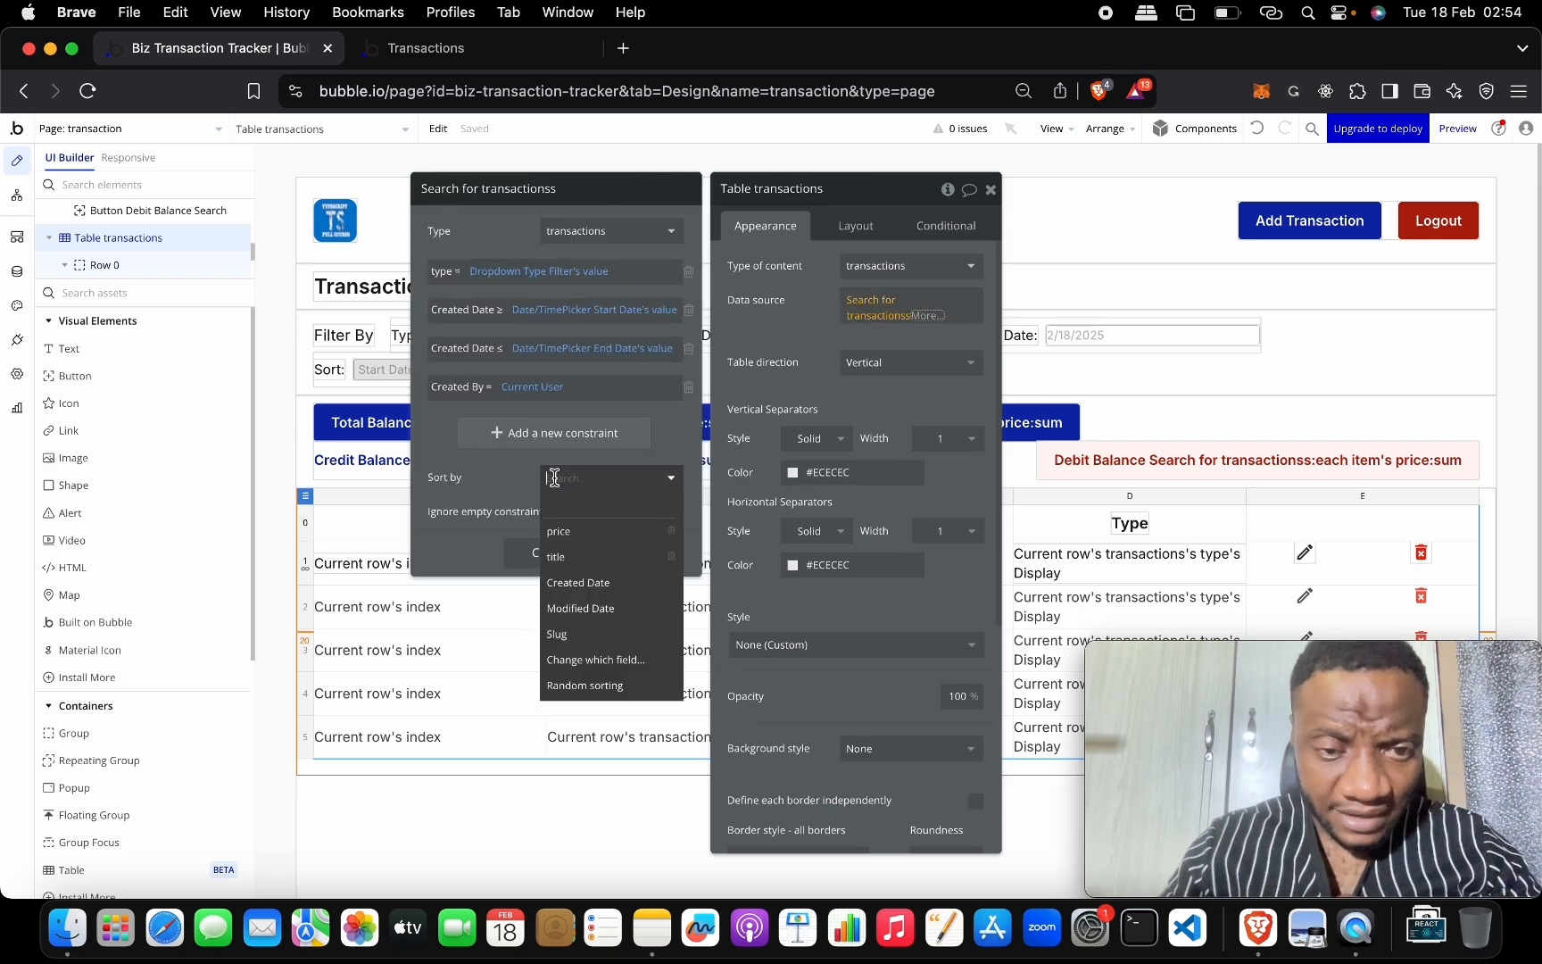
{"action": "left_click", "coordinate": [622, 584]}
{"action": "left_click", "coordinate": [560, 514]}
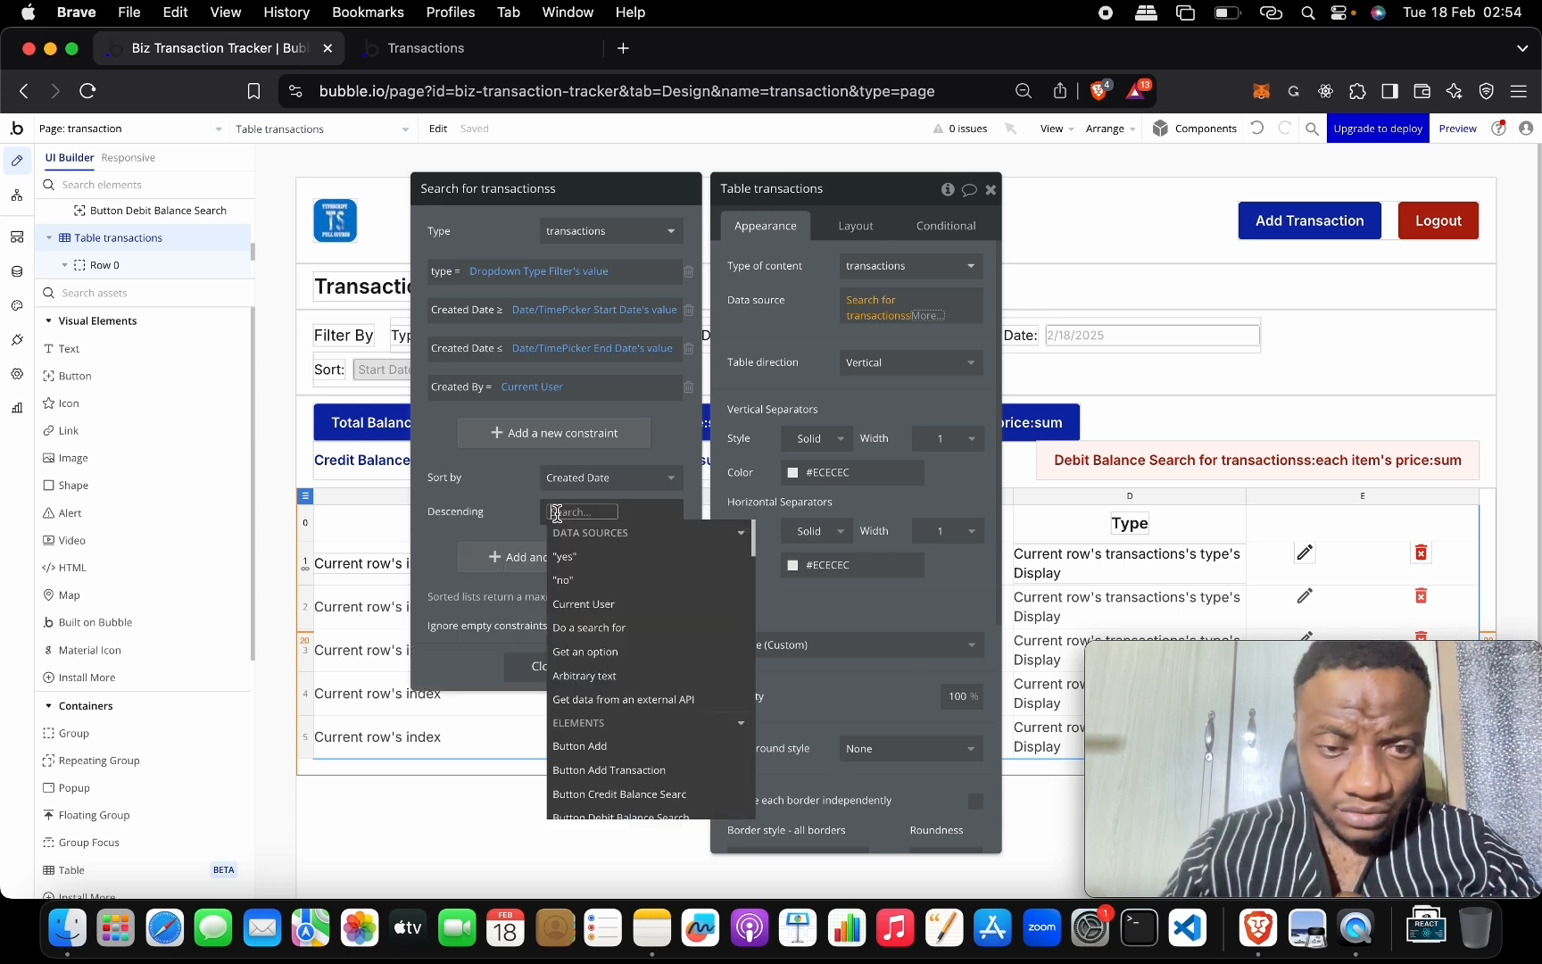
{"action": "left_click", "coordinate": [569, 556]}
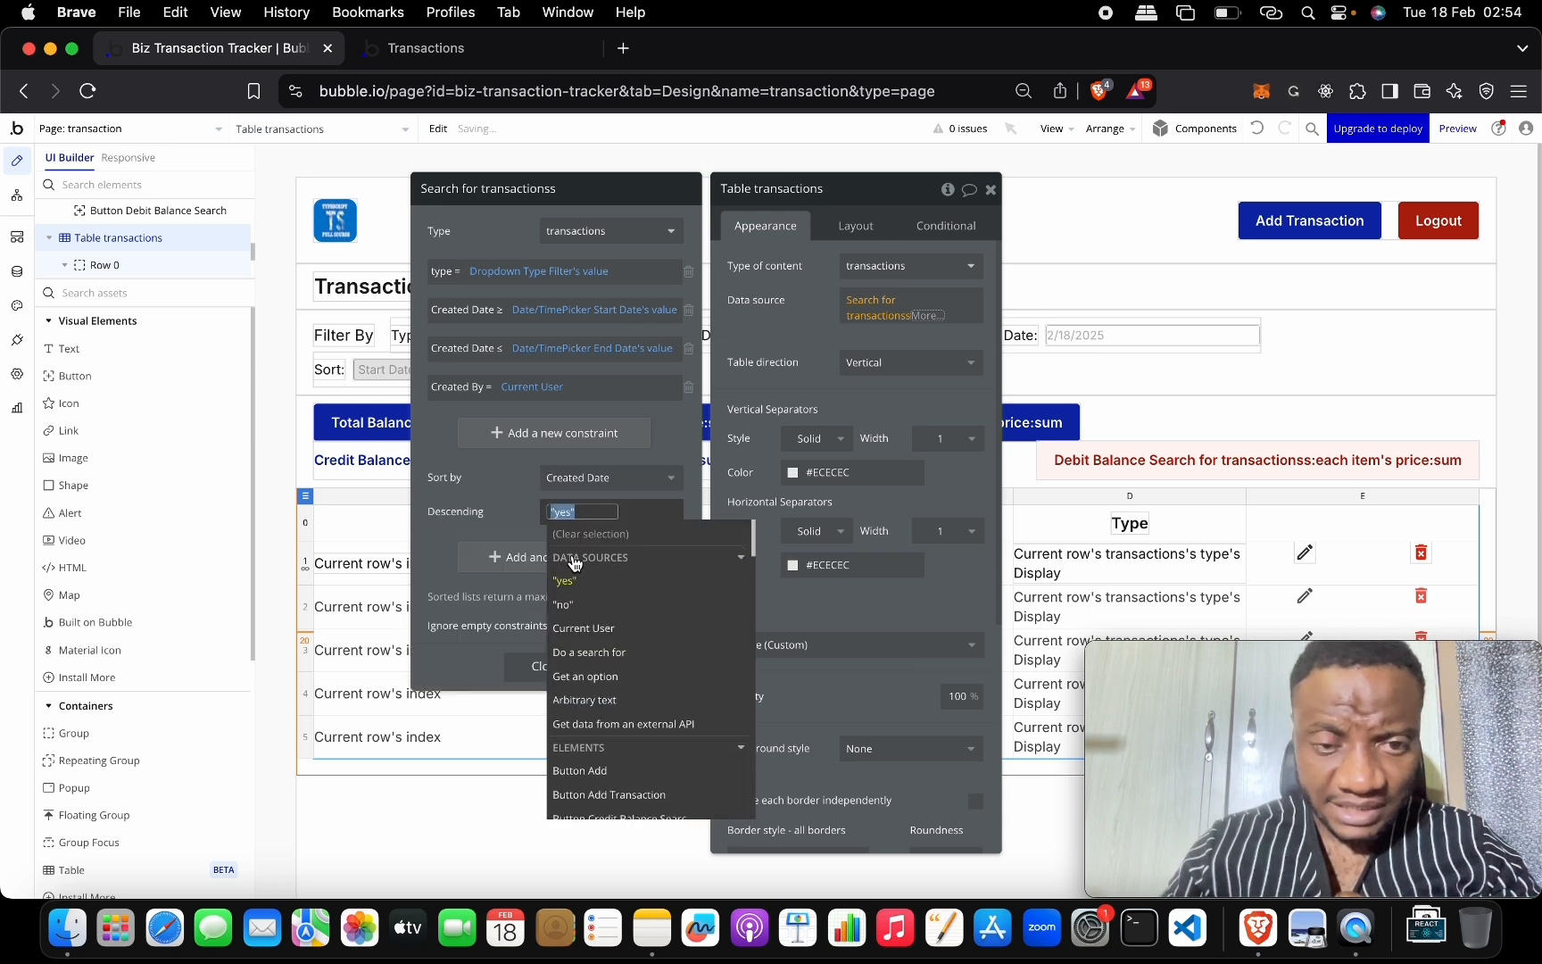
{"action": "left_click", "coordinate": [529, 492]}
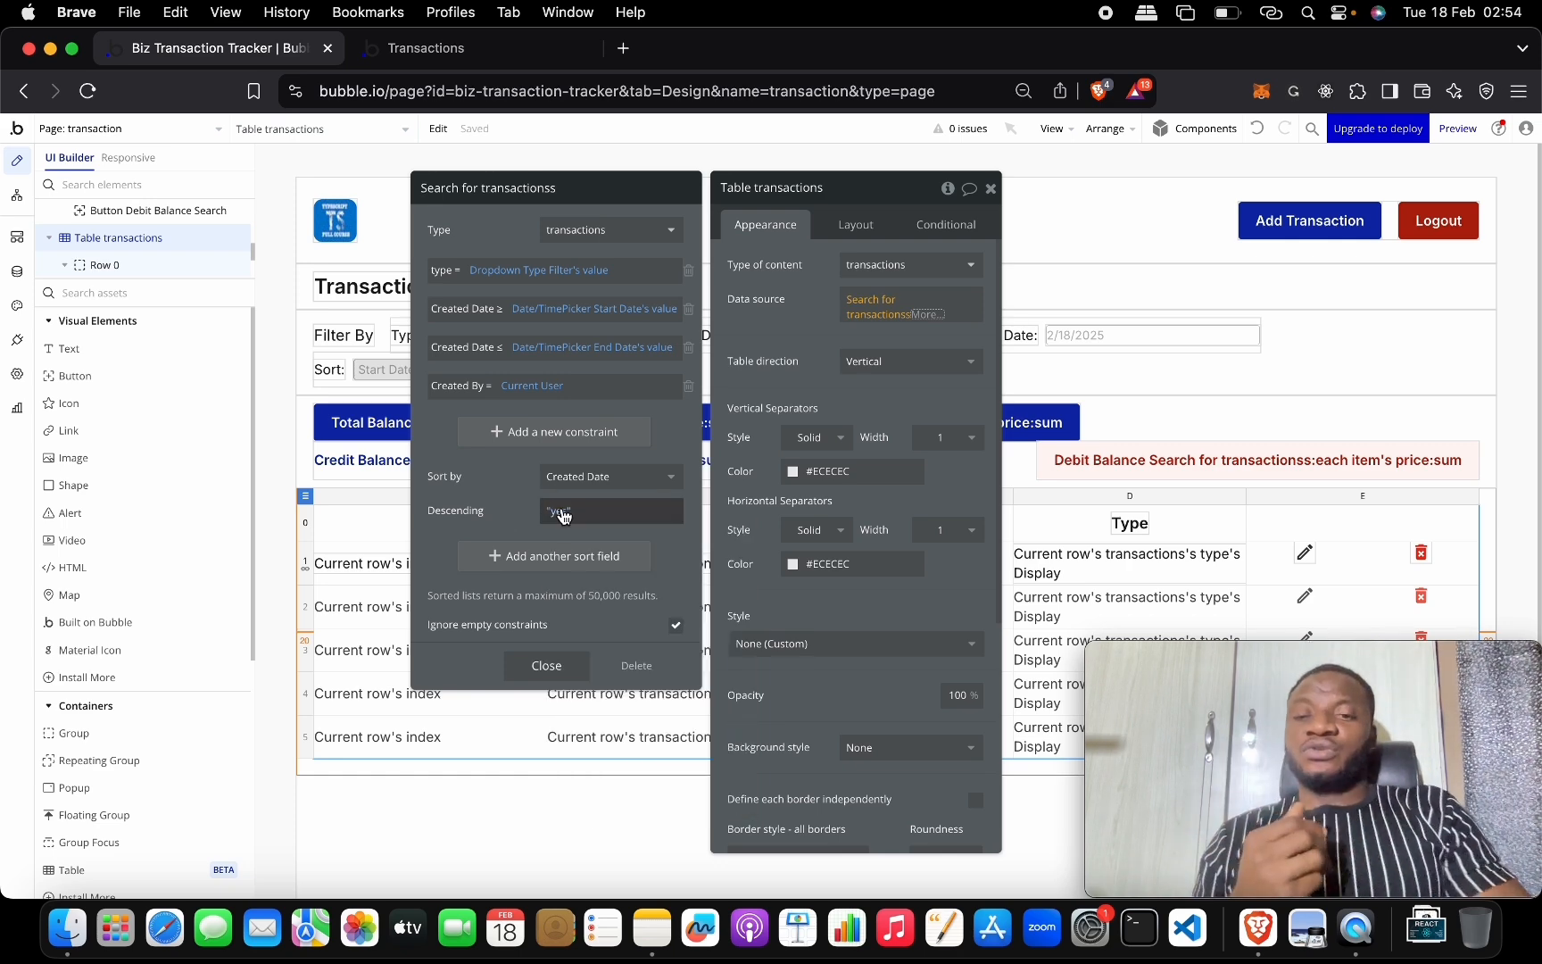
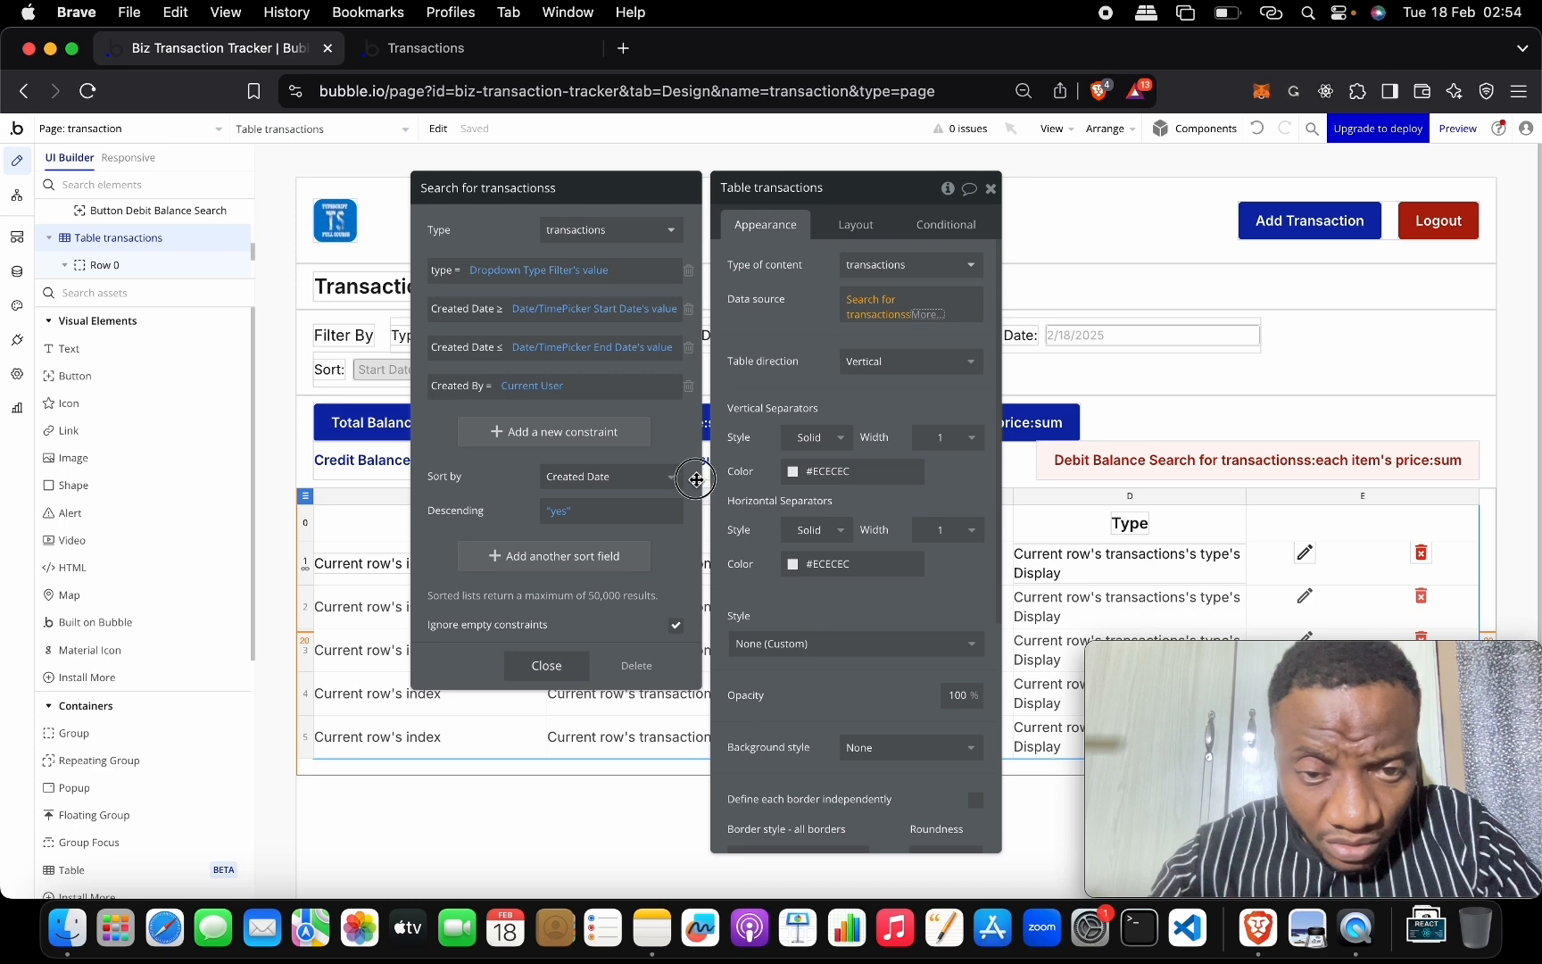
Remove the Created Date / Descending sort field from the transactions table's search.
{"action": "left_click", "coordinate": [556, 519]}
{"action": "key", "text": "BackSpace"}
{"action": "key", "text": "BackSpace"}
{"action": "key", "text": "BackSpace"}
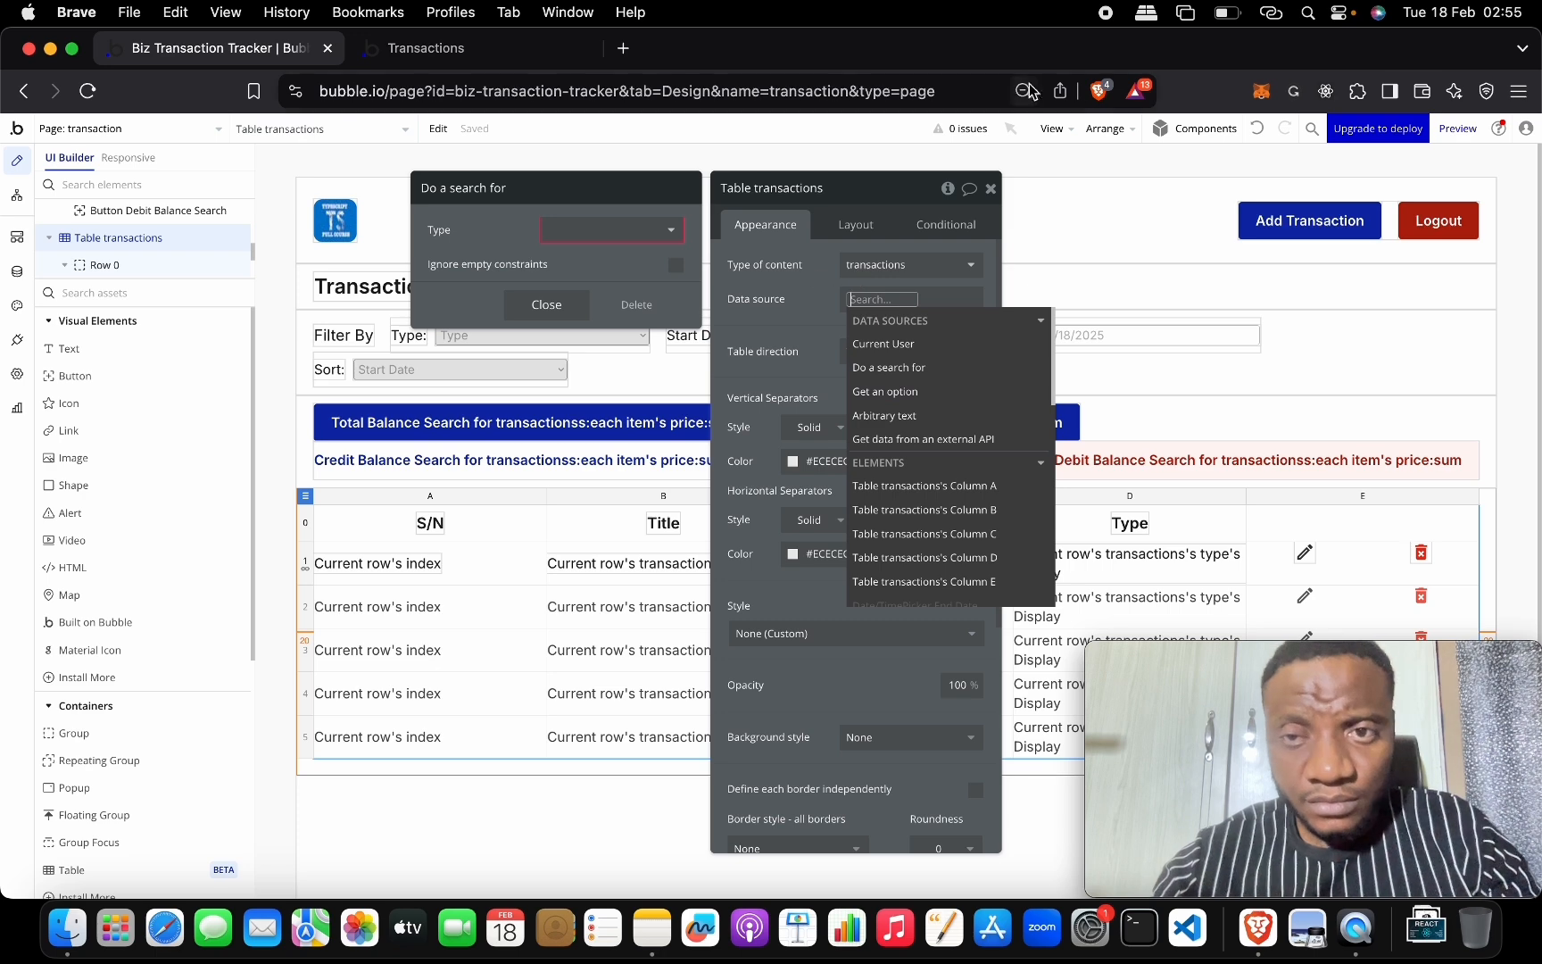
{"action": "left_click", "coordinate": [1257, 129]}
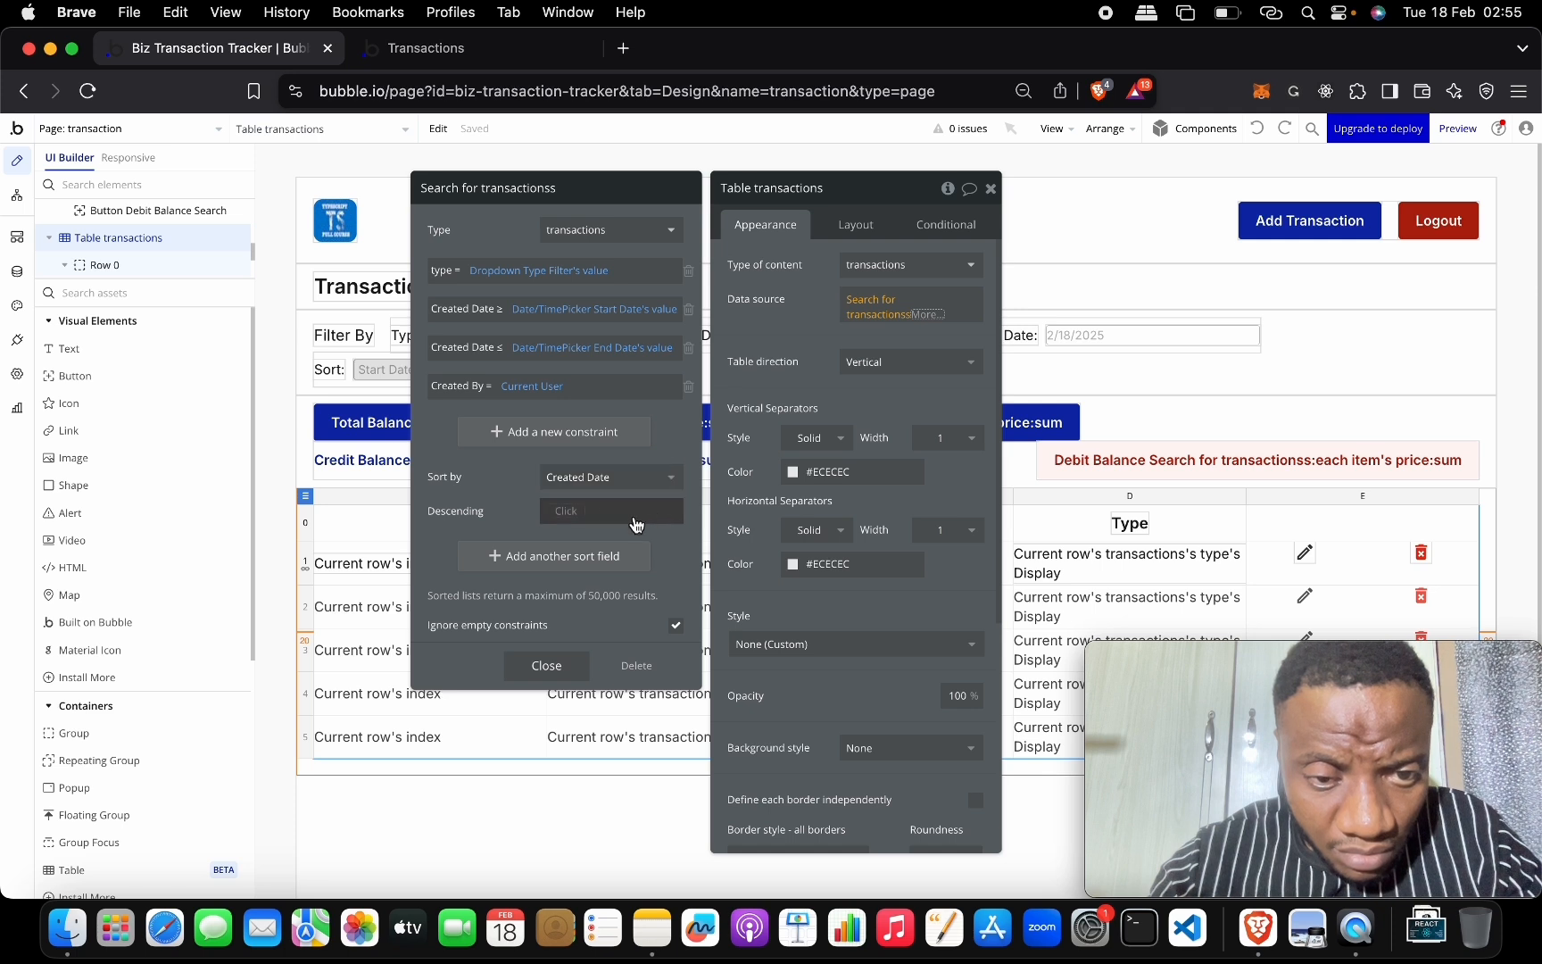
{"action": "left_click", "coordinate": [616, 476]}
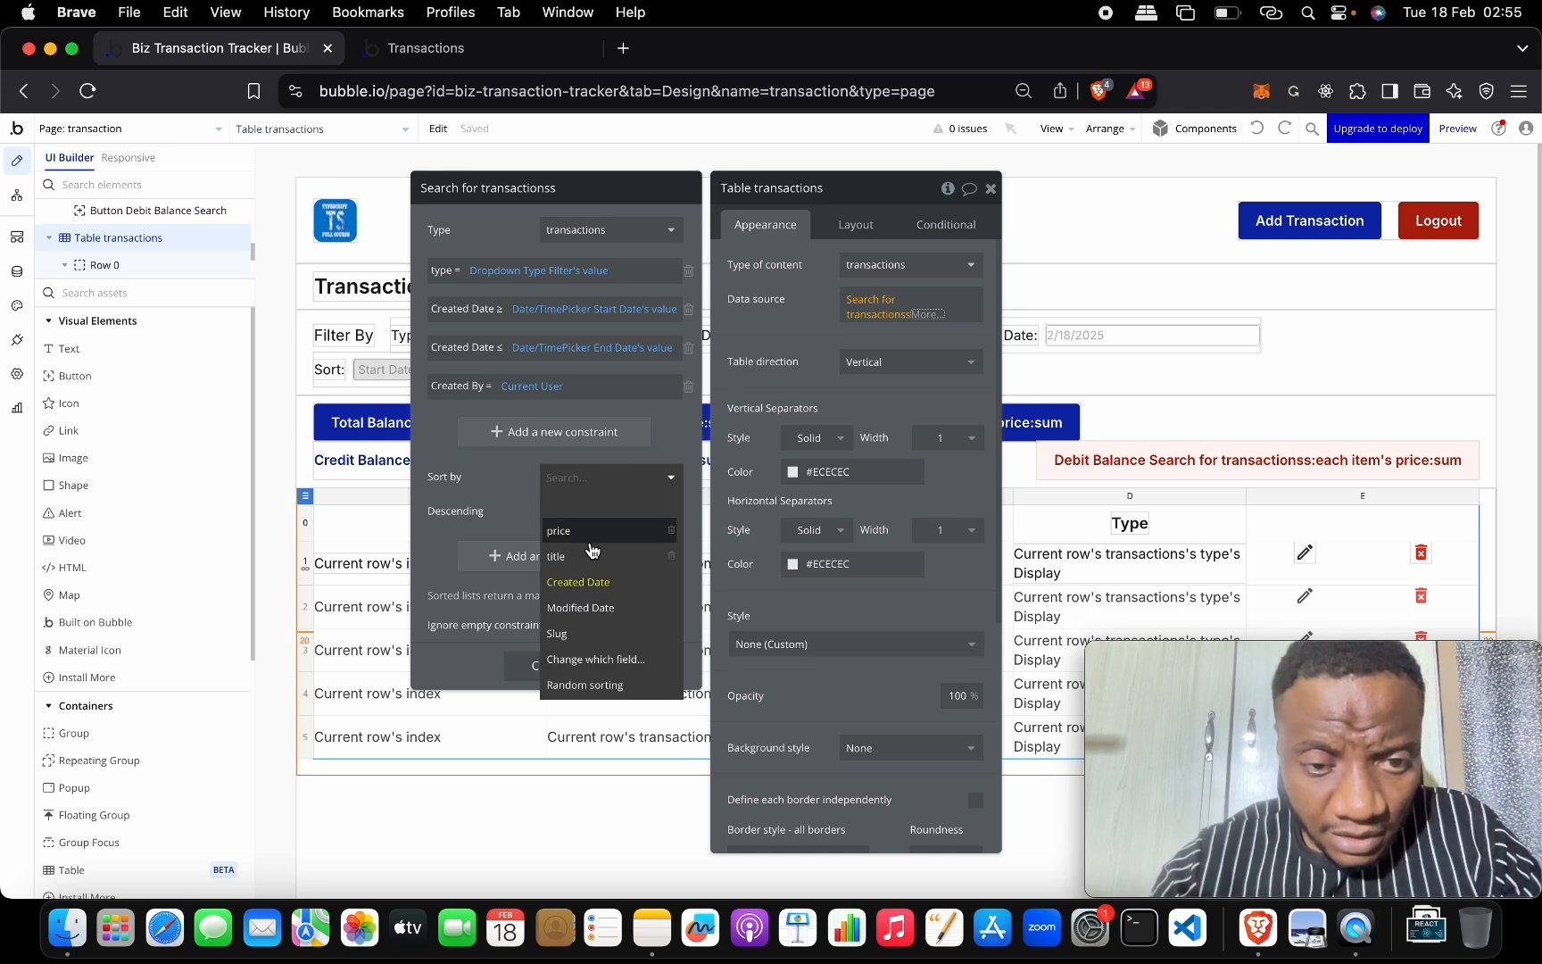
{"action": "left_click", "coordinate": [621, 508]}
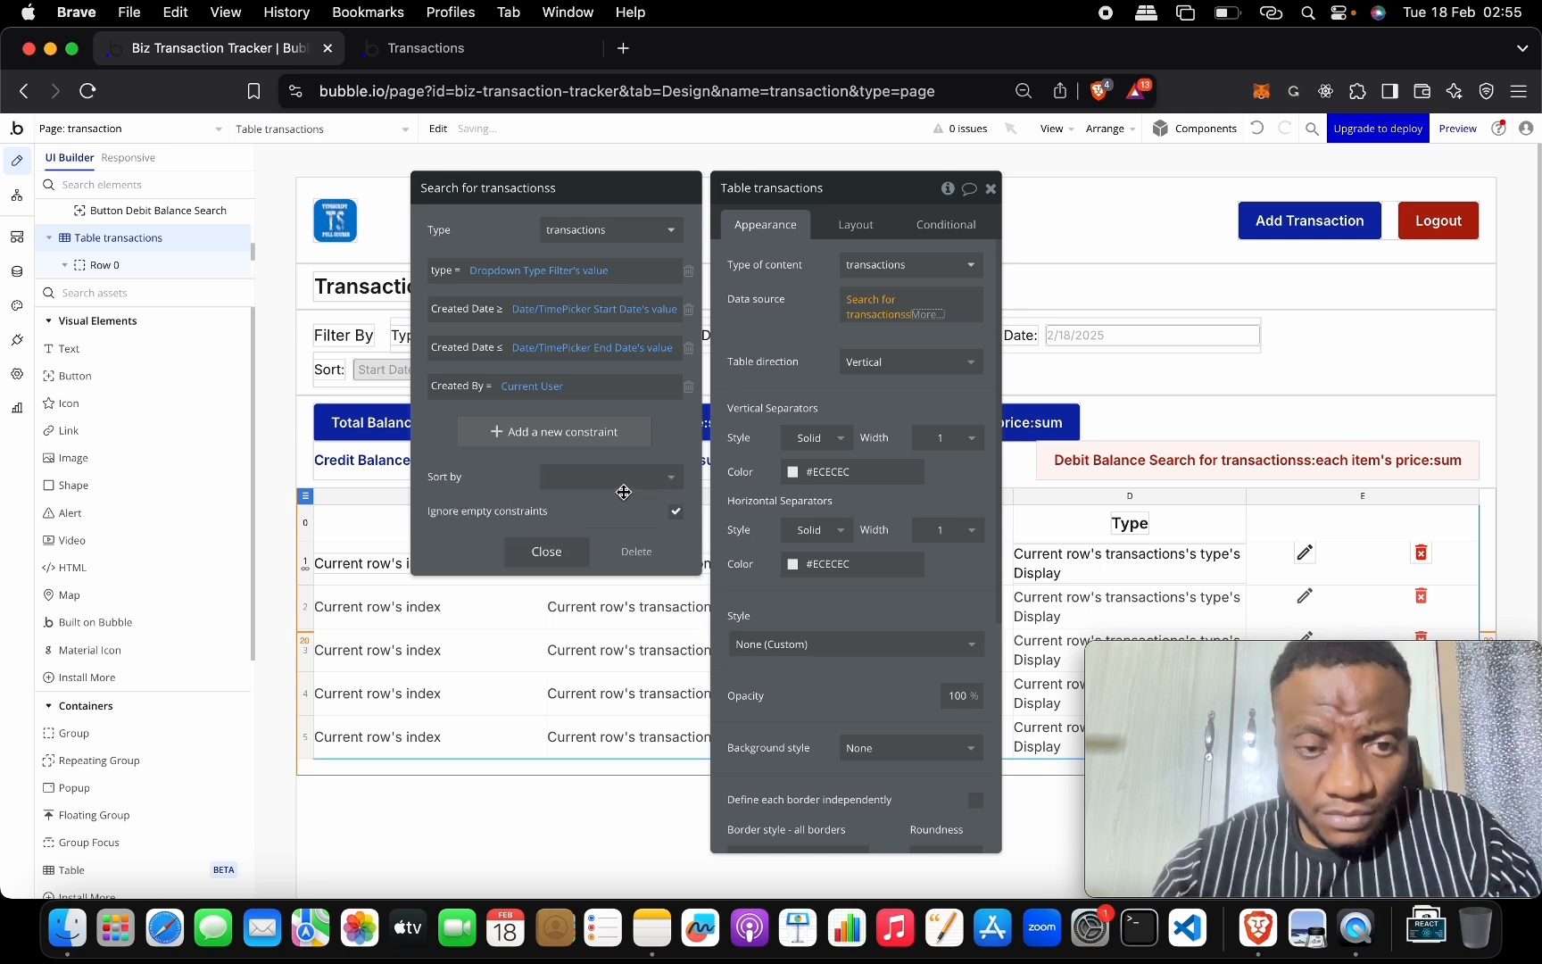
{"action": "left_click", "coordinate": [991, 189]}
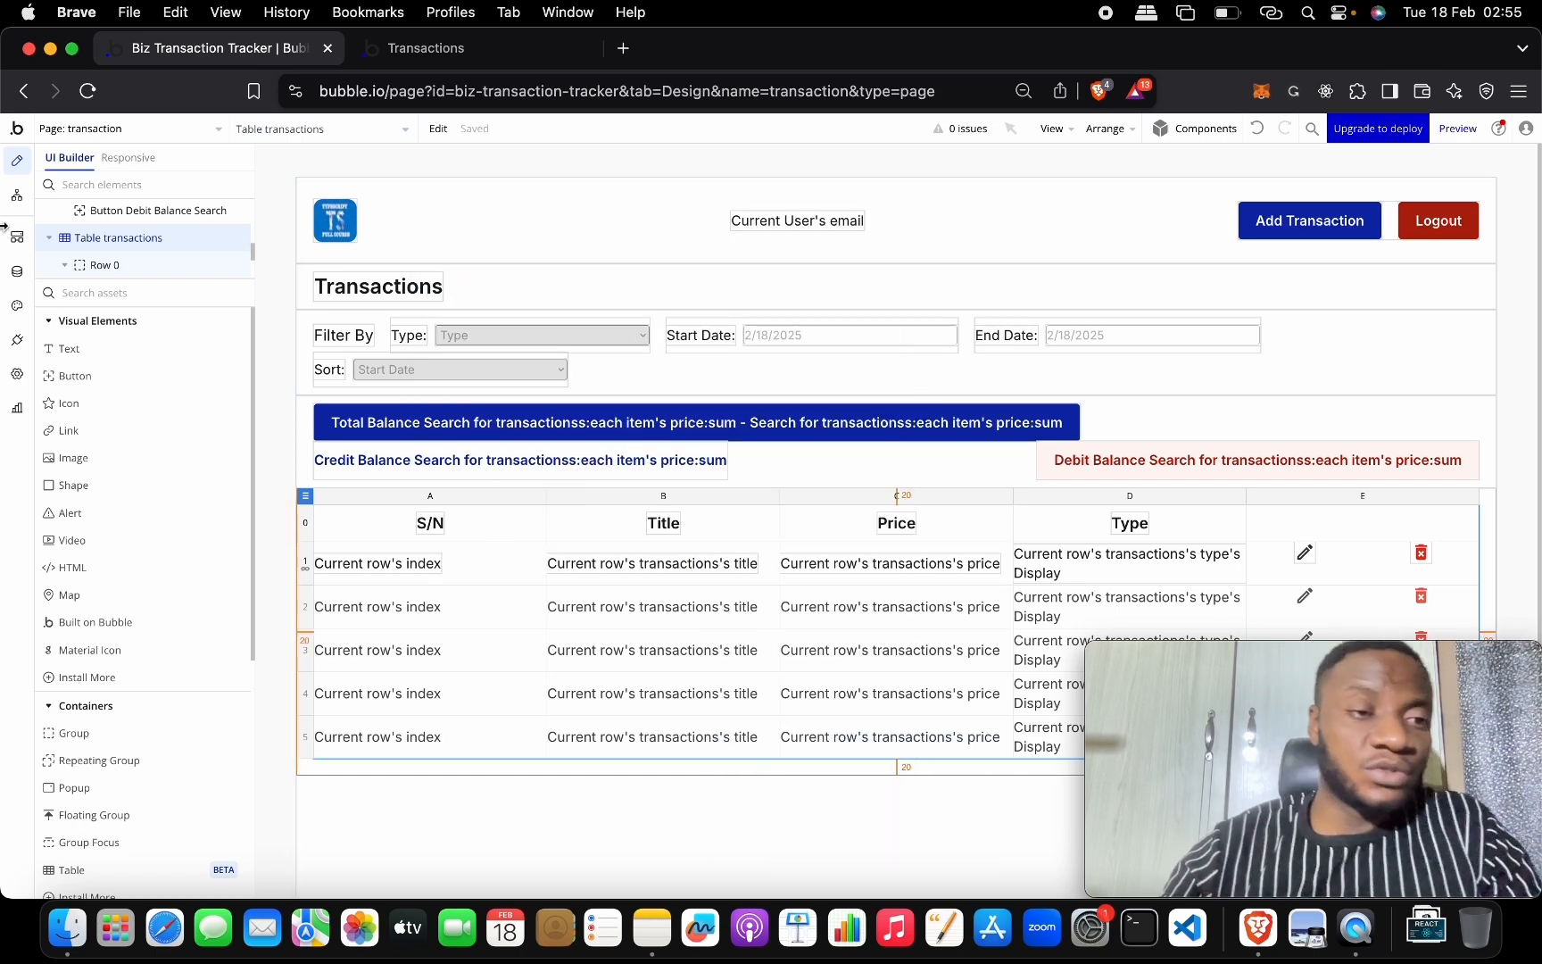
Create a new option set named Sort Options in the Data settings.
{"action": "left_click", "coordinate": [17, 272]}
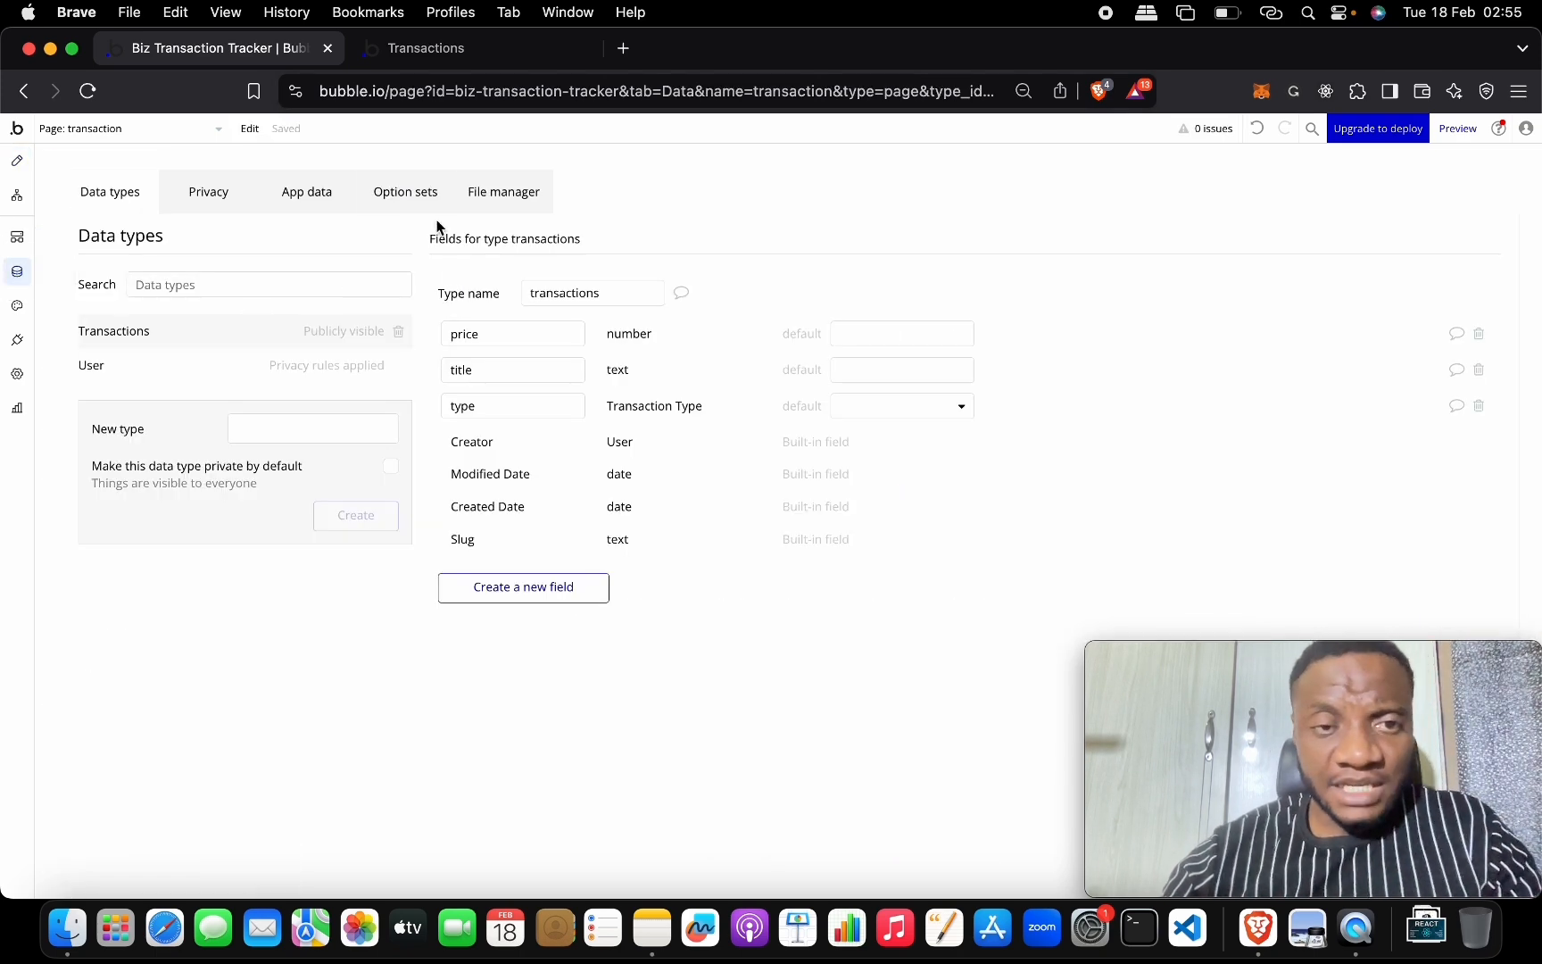
{"action": "left_click", "coordinate": [406, 191]}
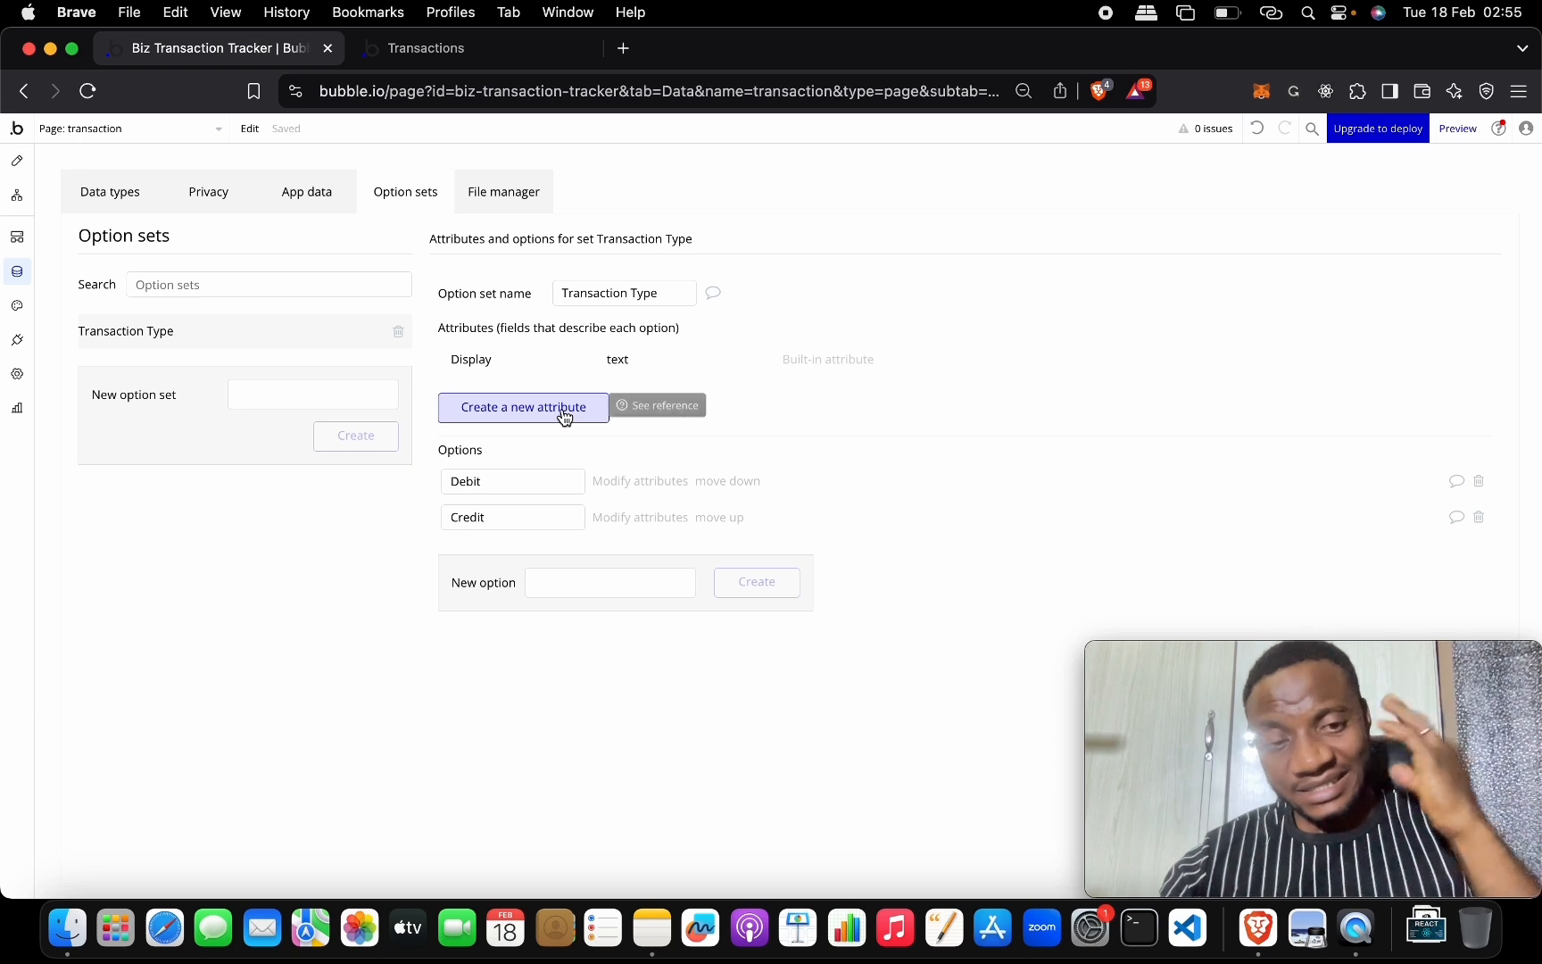
{"action": "left_click", "coordinate": [296, 388]}
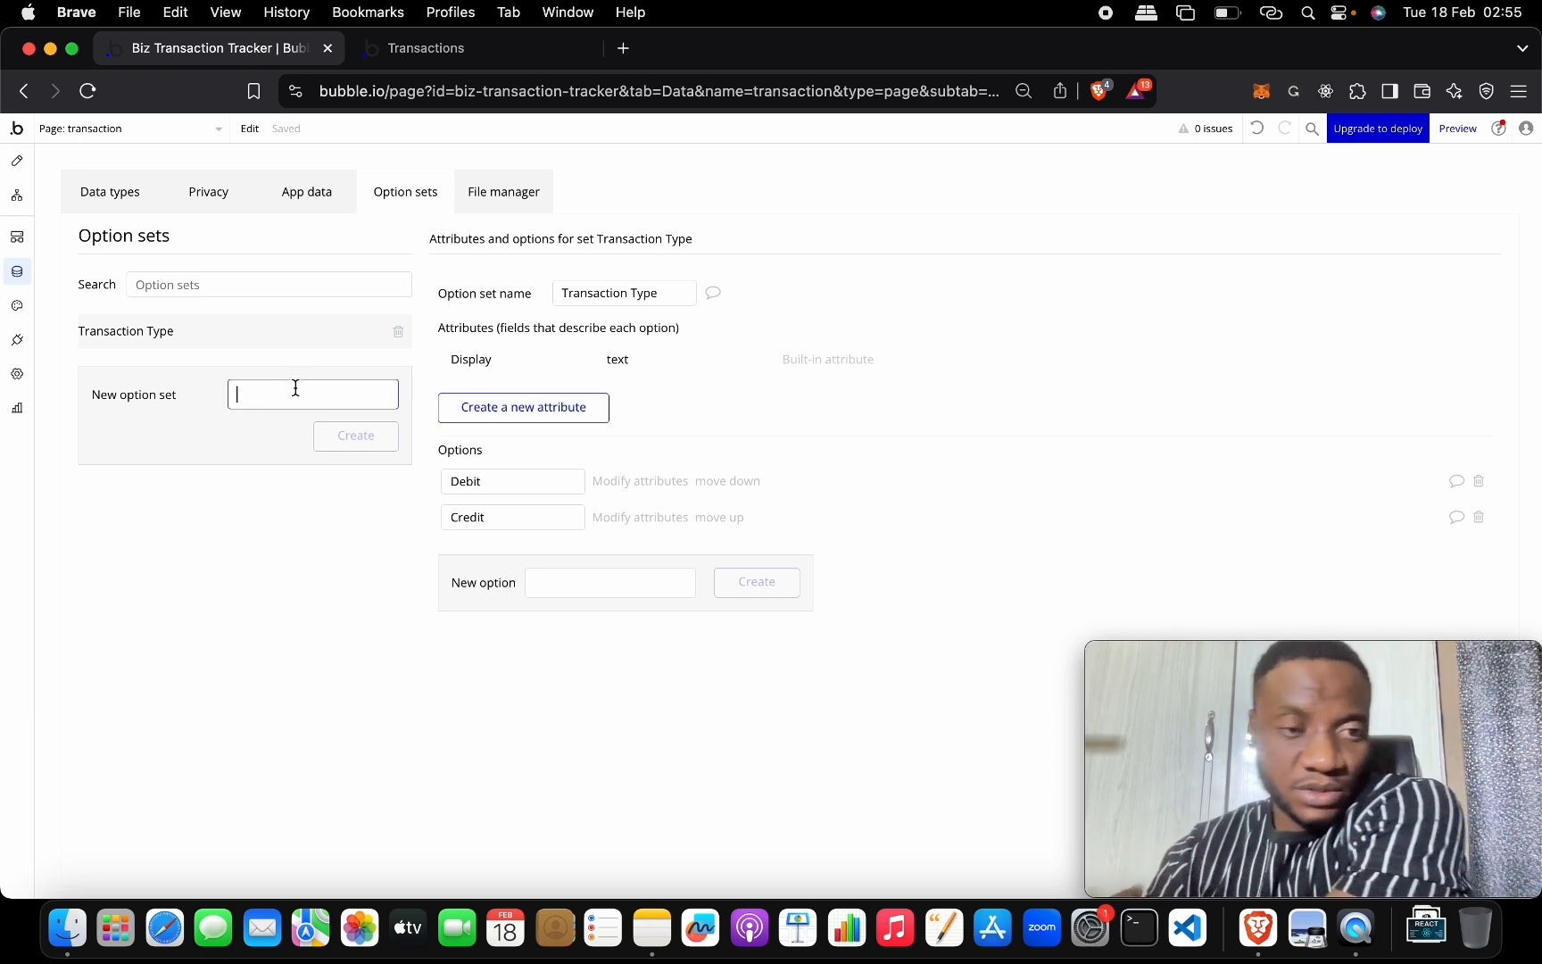
{"action": "type", "text": "Sort Options"}
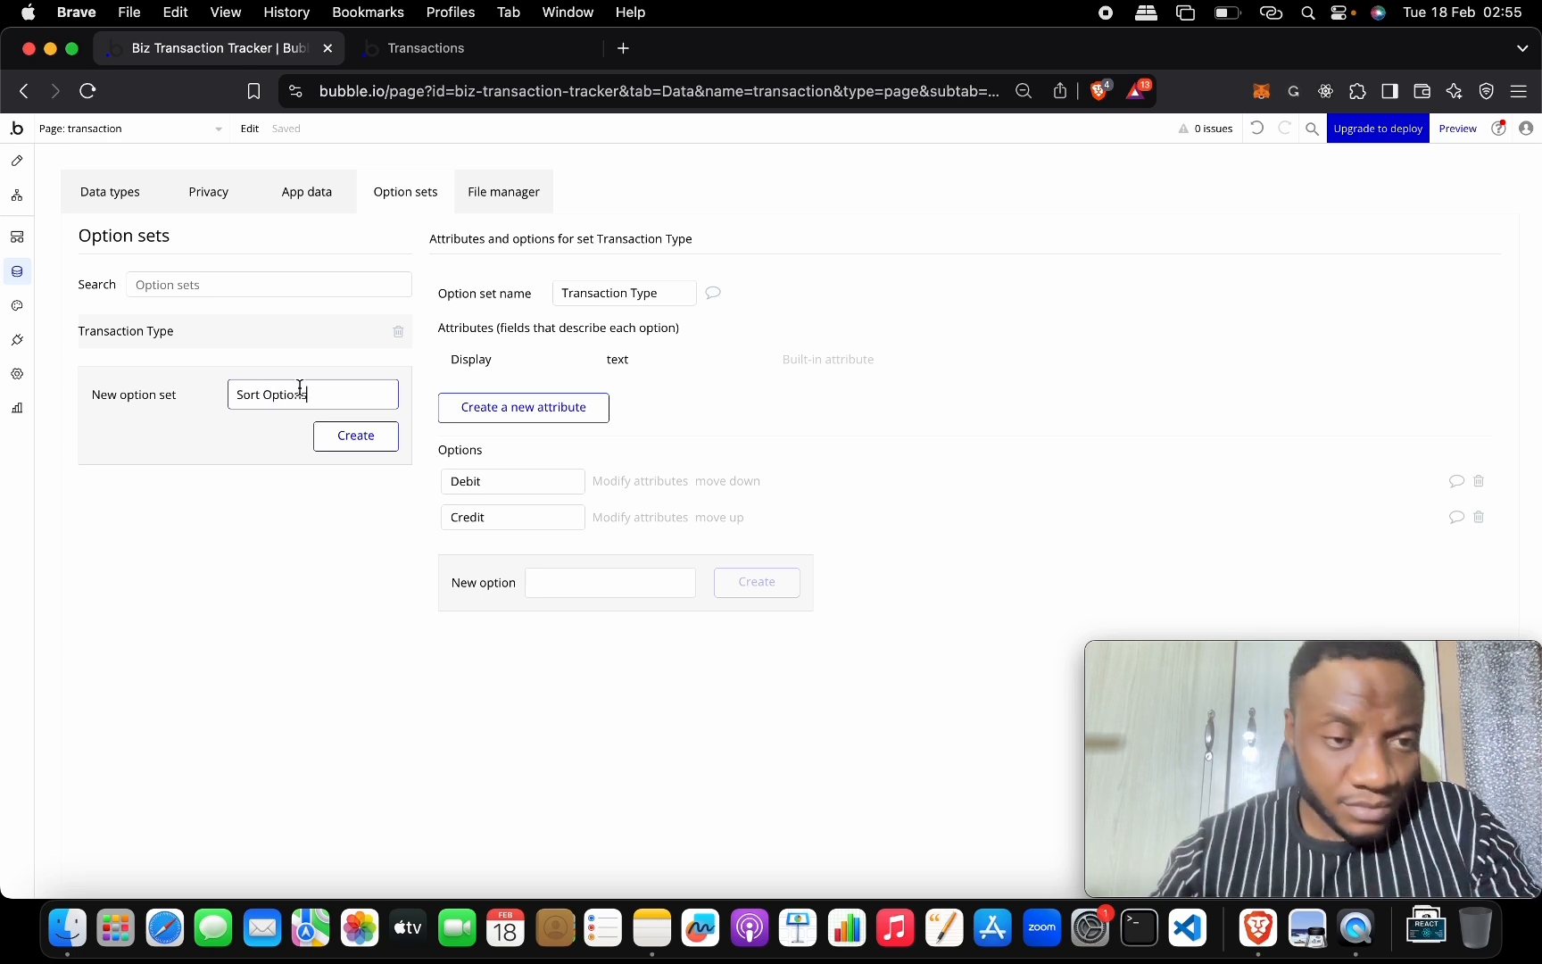
{"action": "left_click", "coordinate": [363, 436]}
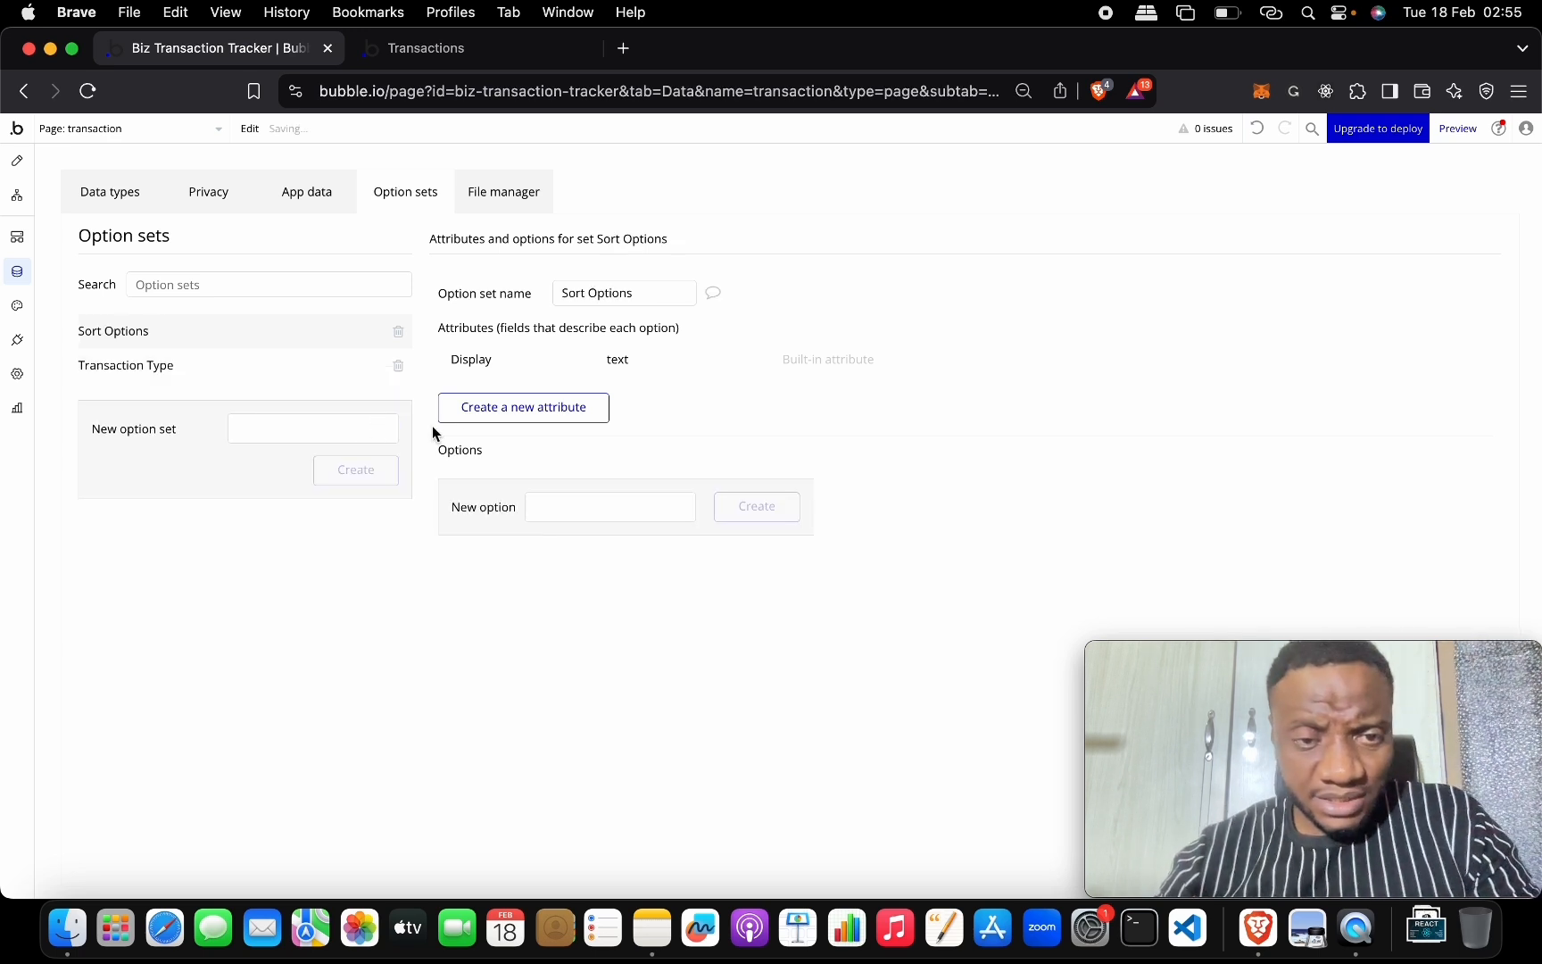
Add the options 'Date Created - Asc' and 'Date Created - Desc' to Sort Options.
{"action": "left_click", "coordinate": [547, 510]}
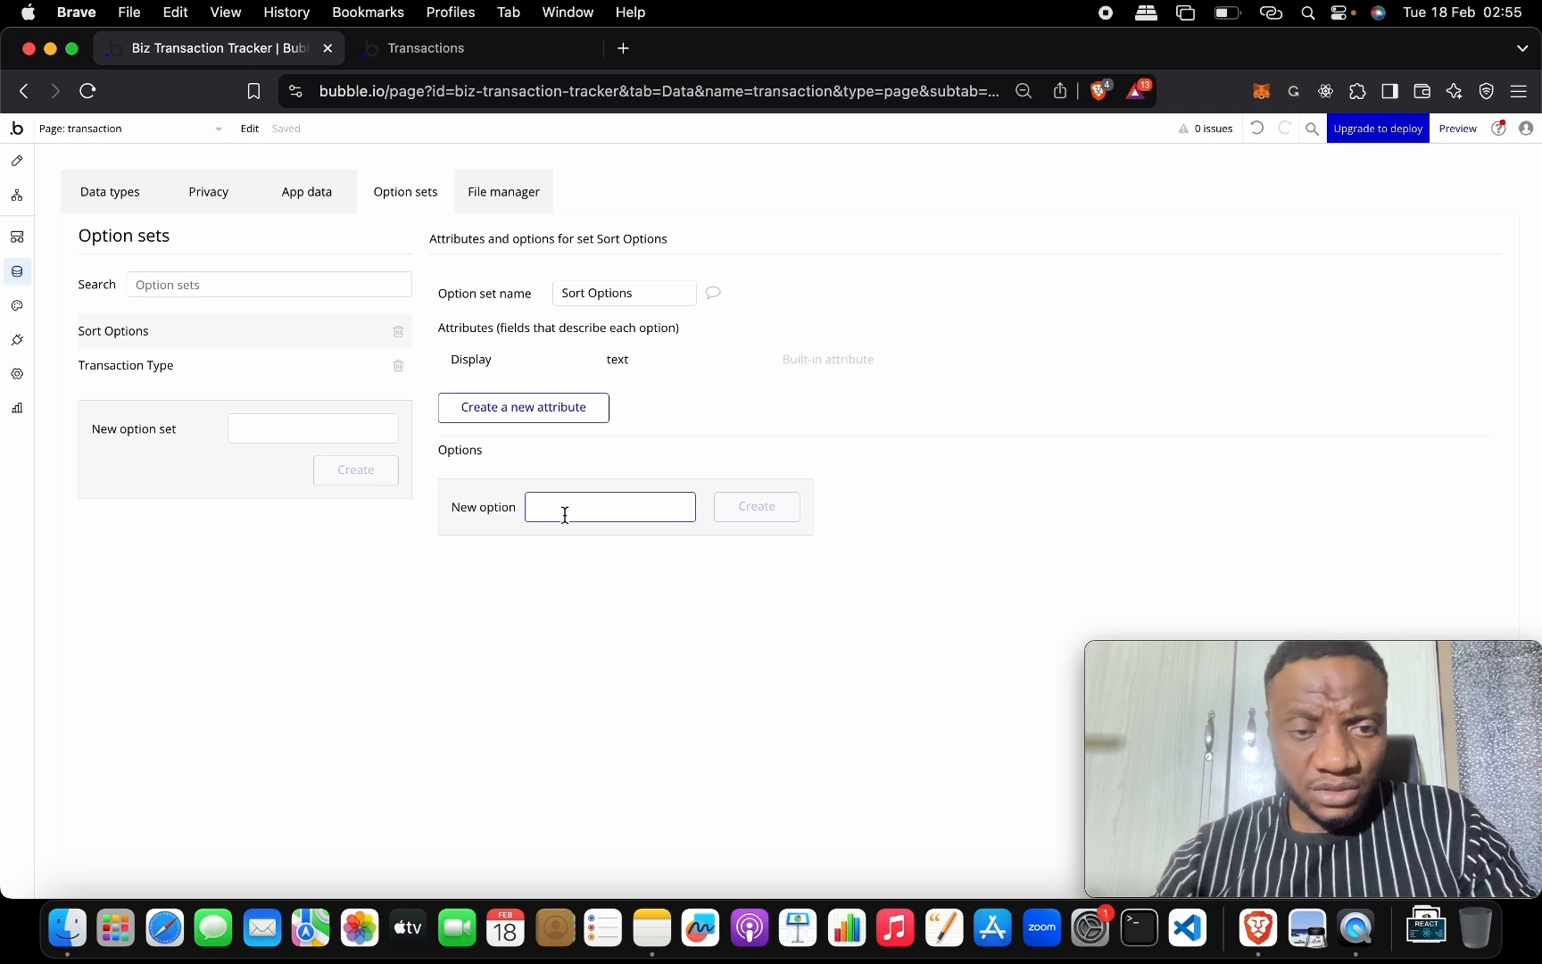
{"action": "type", "text": "Created"}
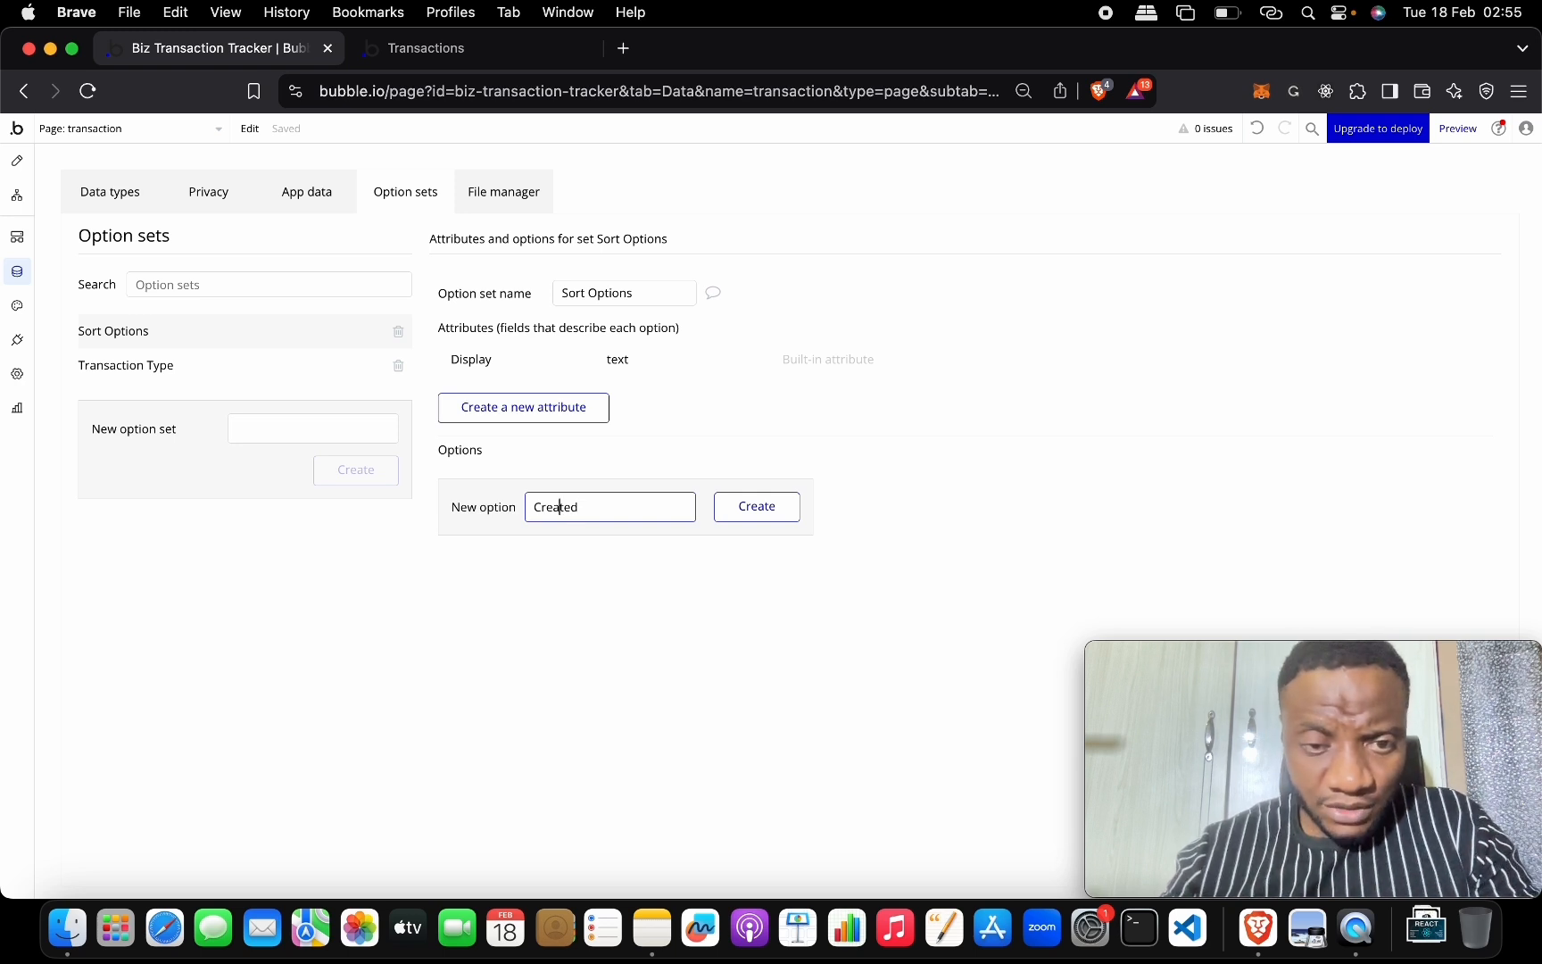
{"action": "type", "text": "Date"}
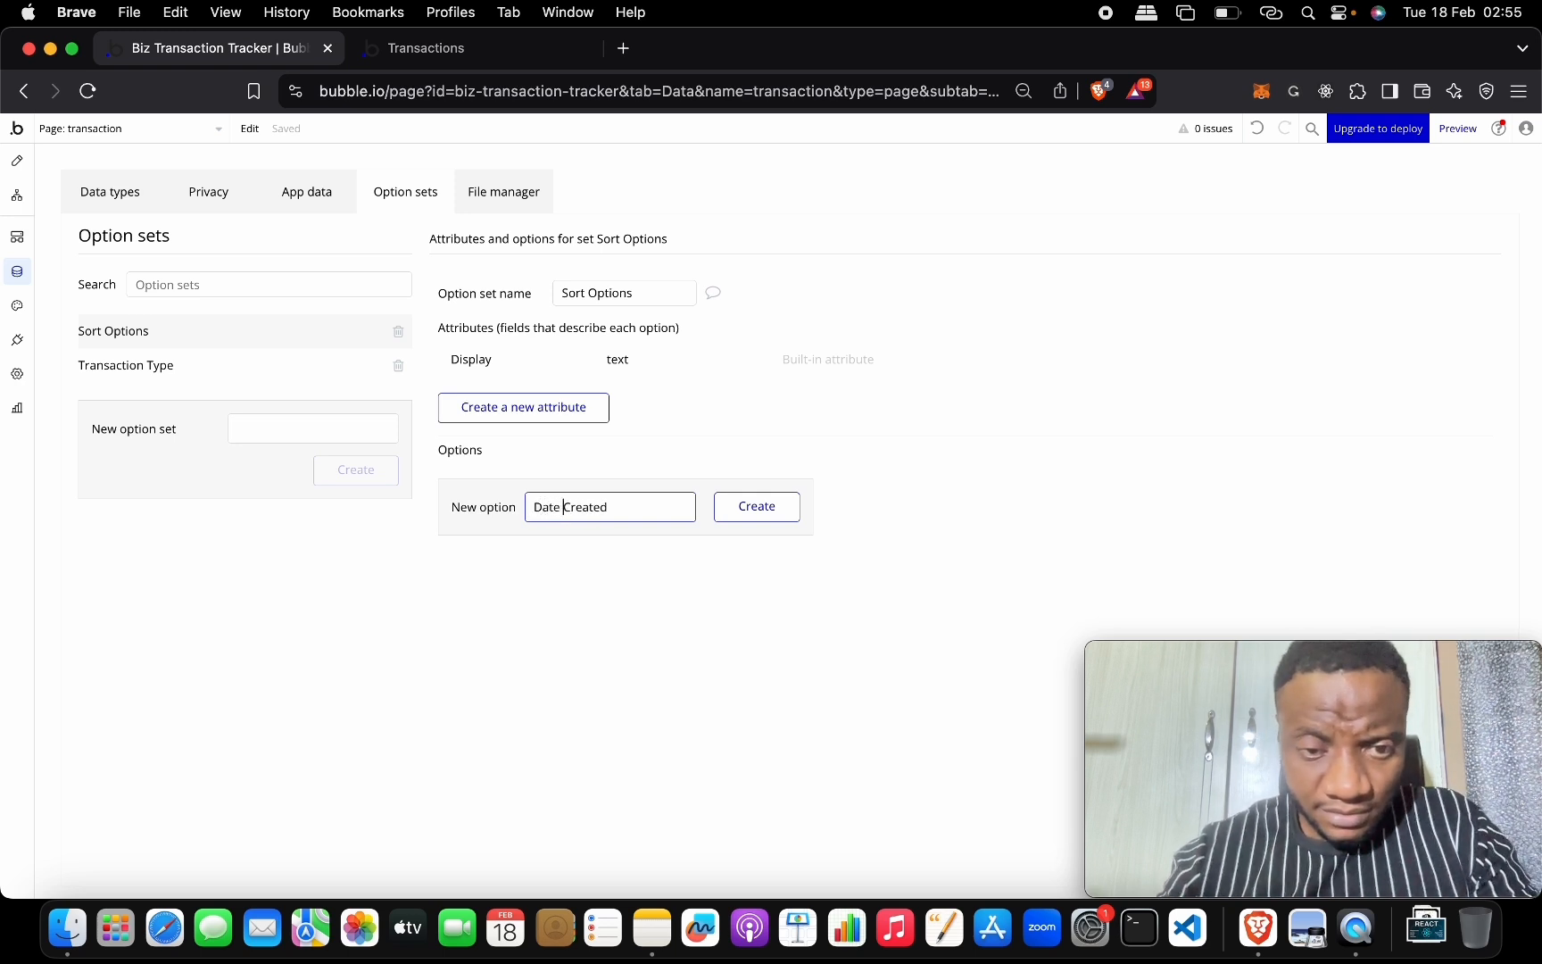
{"action": "left_click", "coordinate": [656, 516]}
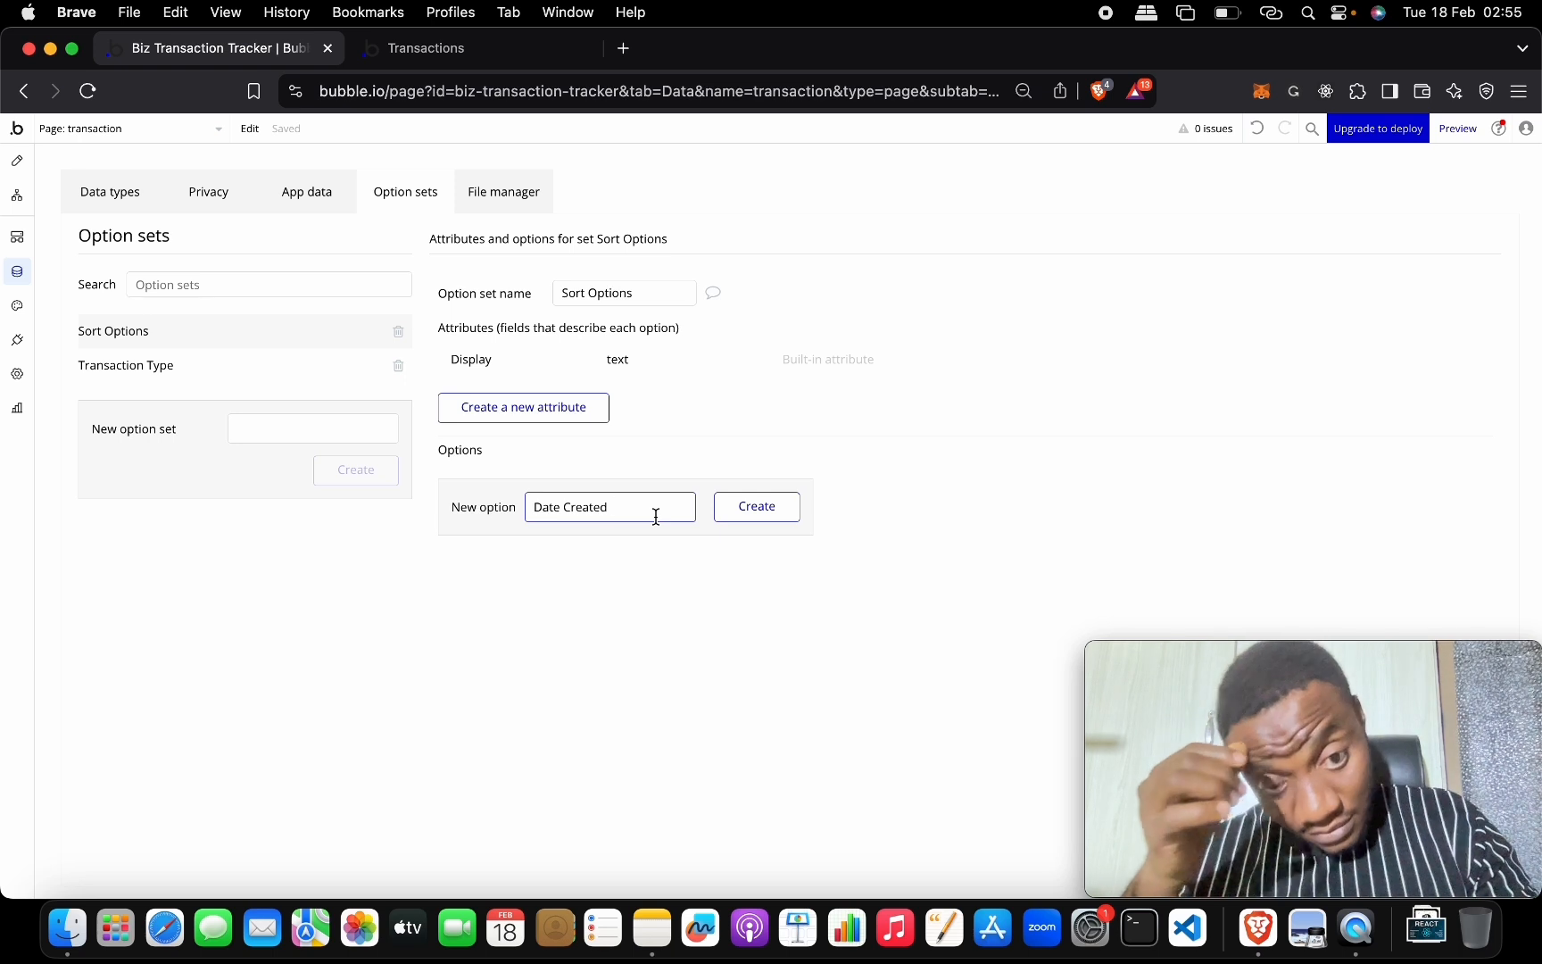
{"action": "type", "text": "- Asc"}
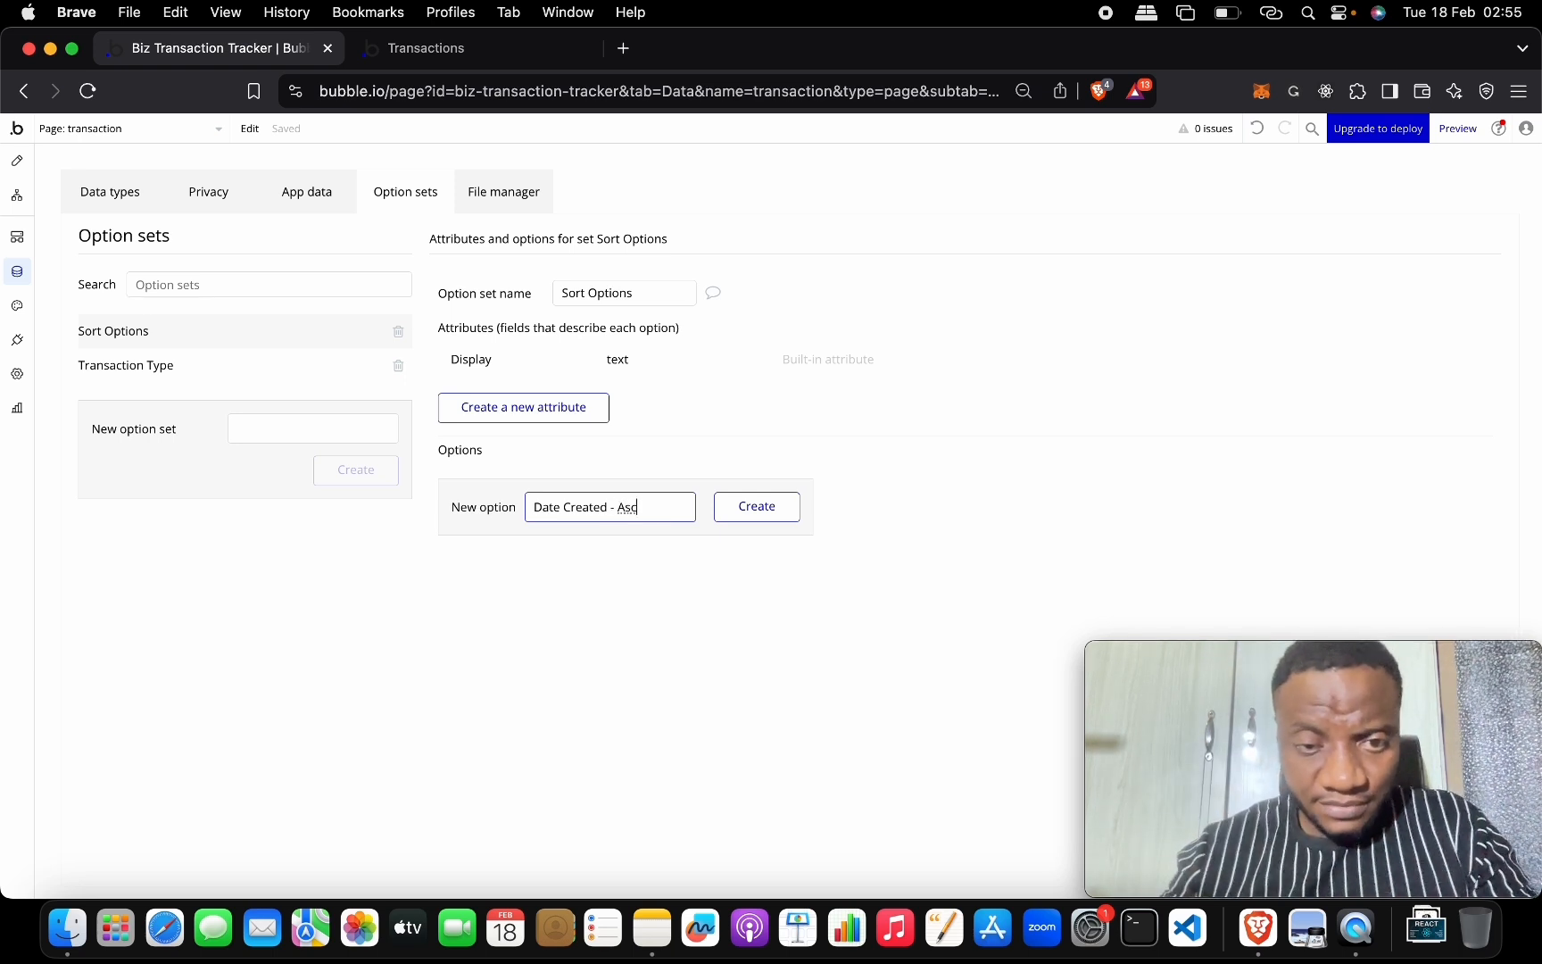
{"action": "left_click", "coordinate": [741, 514]}
{"action": "left_click", "coordinate": [645, 548]}
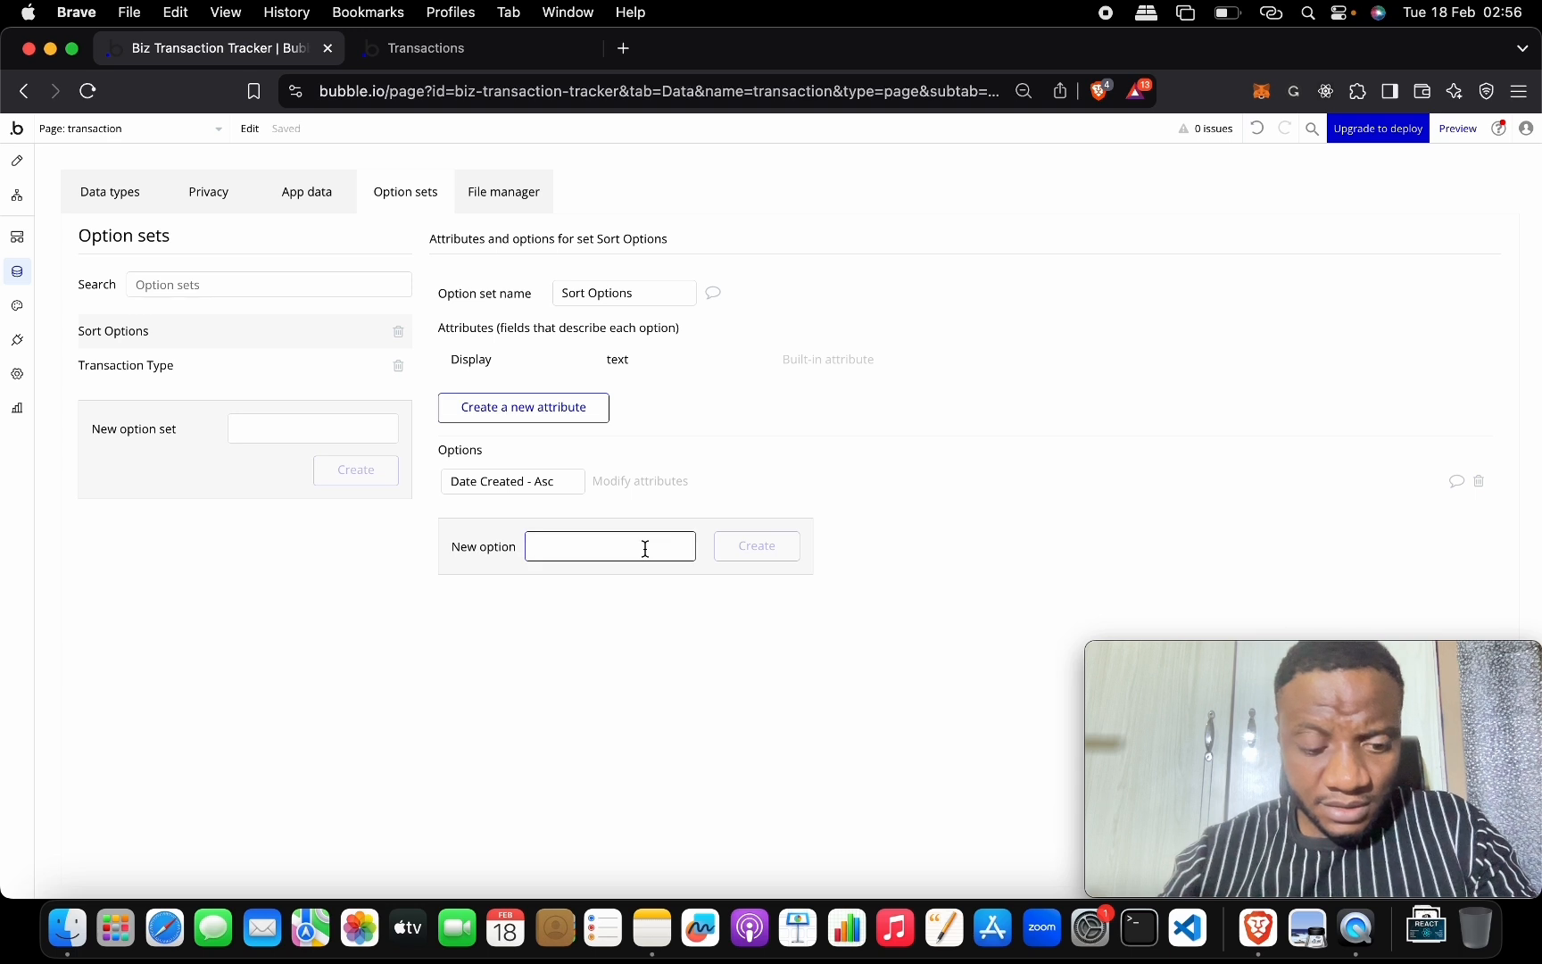
{"action": "type", "text": "Da"}
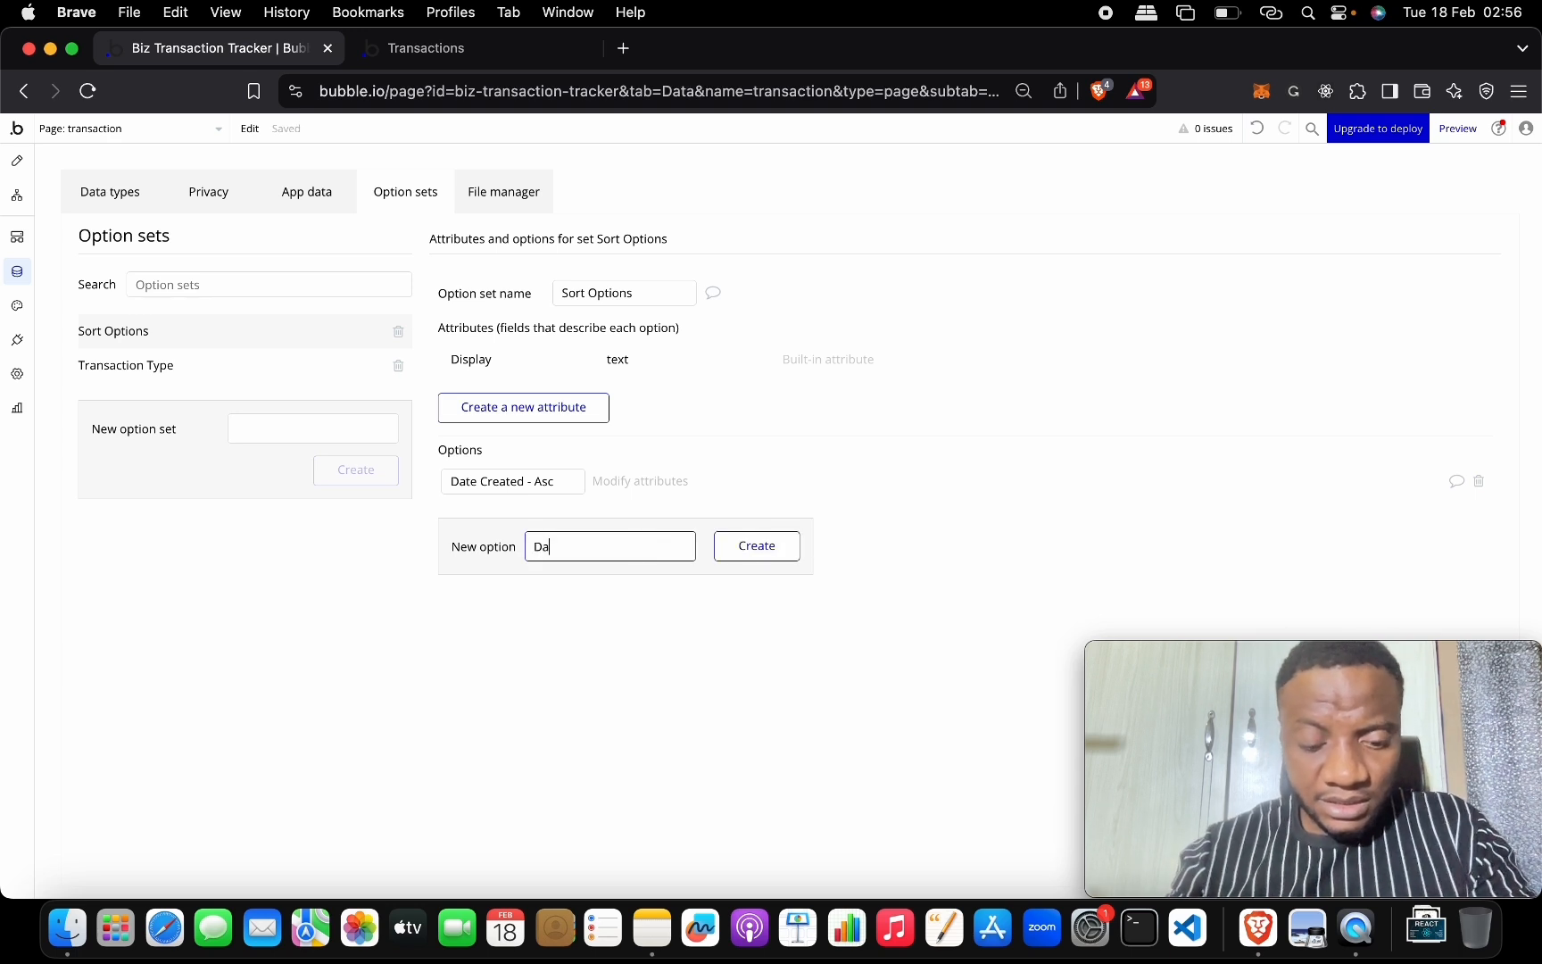
{"action": "type", "text": "te Cre"}
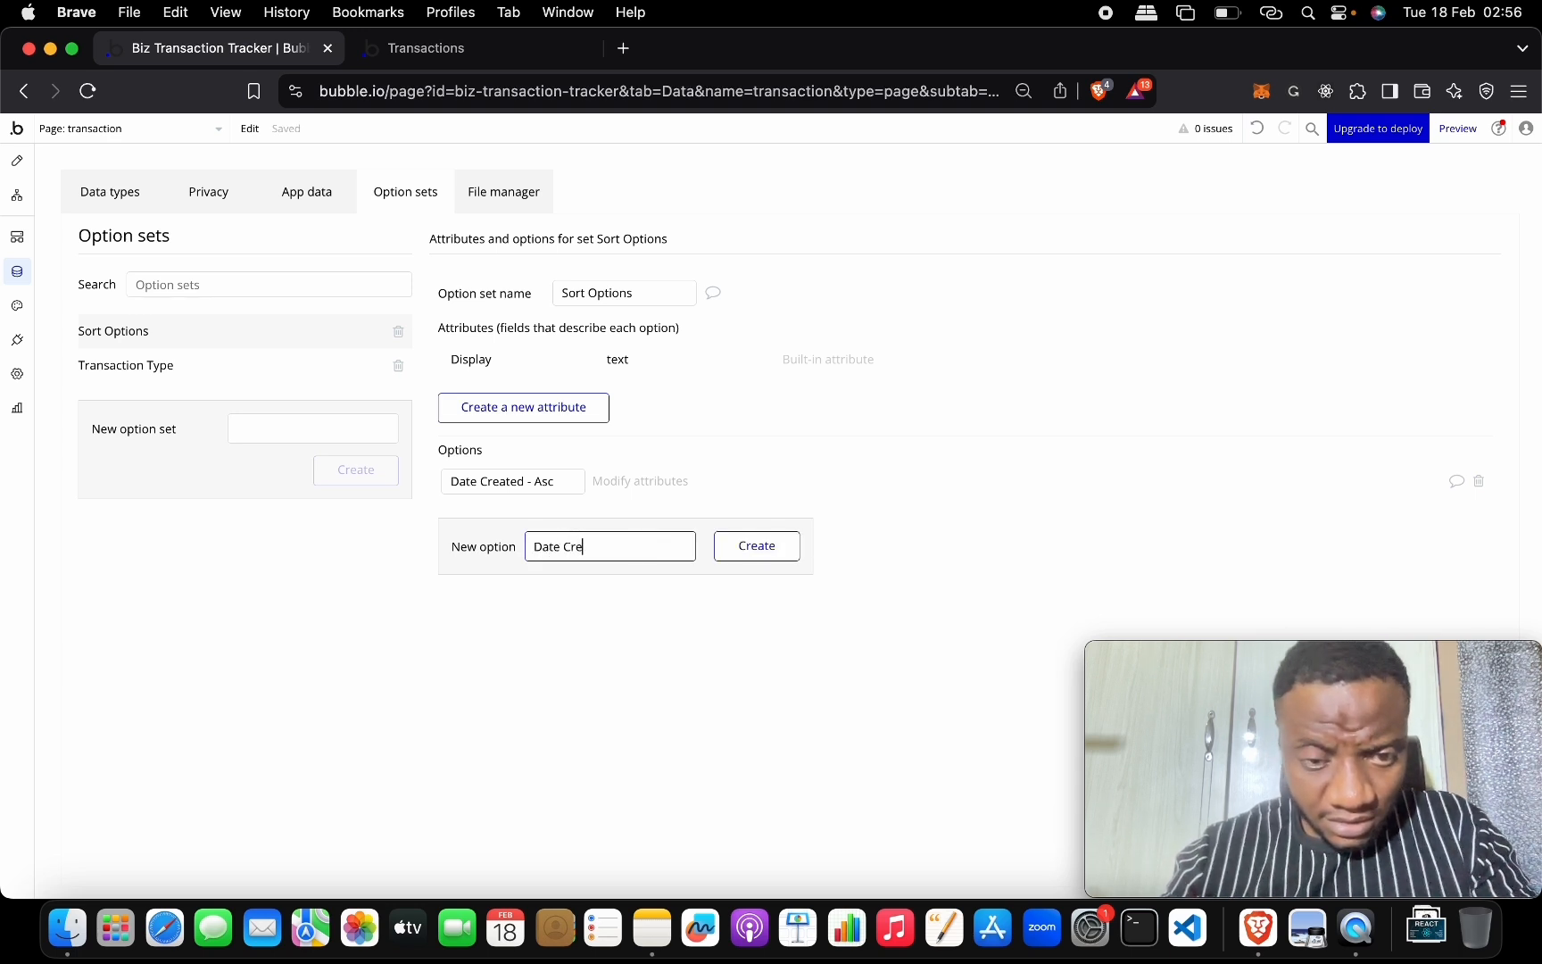
{"action": "type", "text": "ated"}
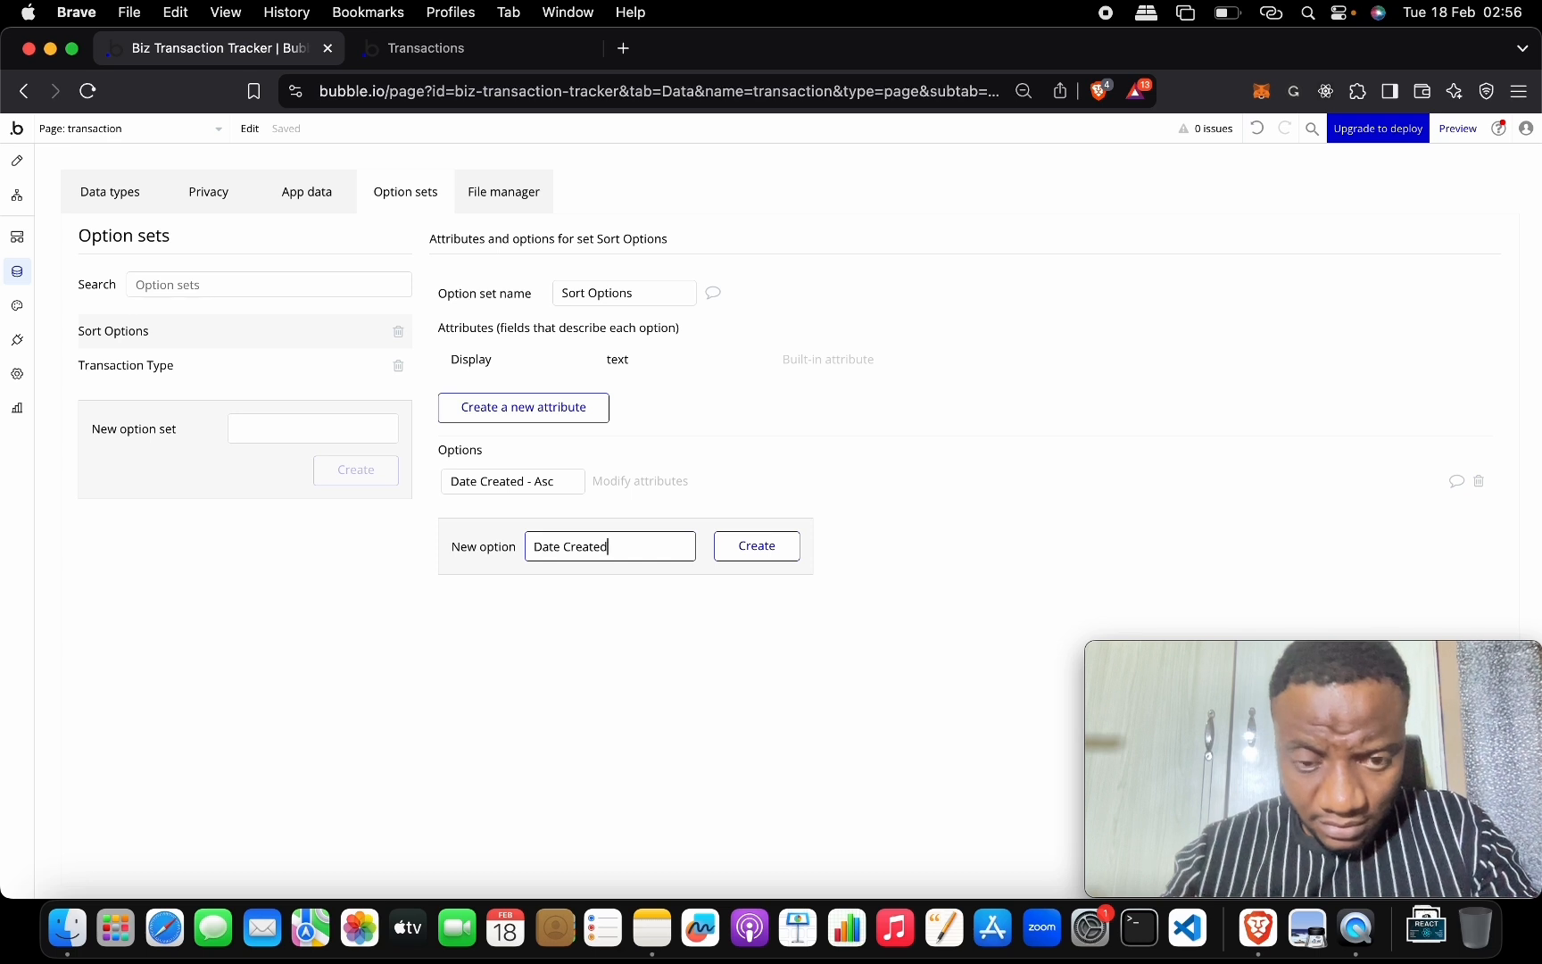
{"action": "type", "text": " - Desc"}
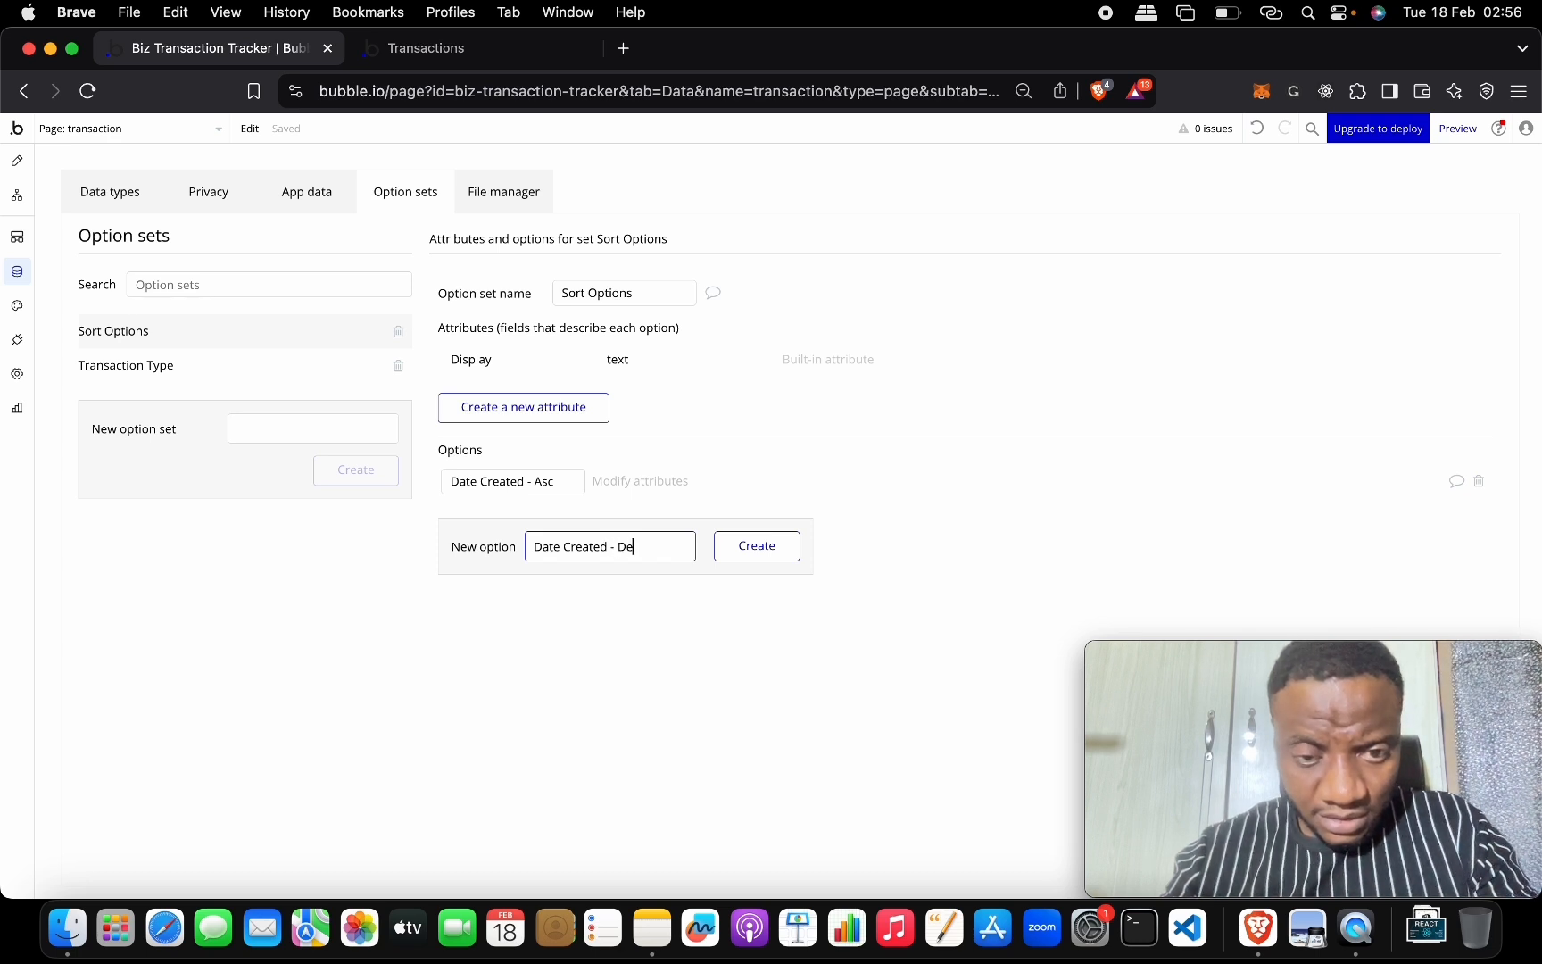
{"action": "left_click", "coordinate": [781, 550]}
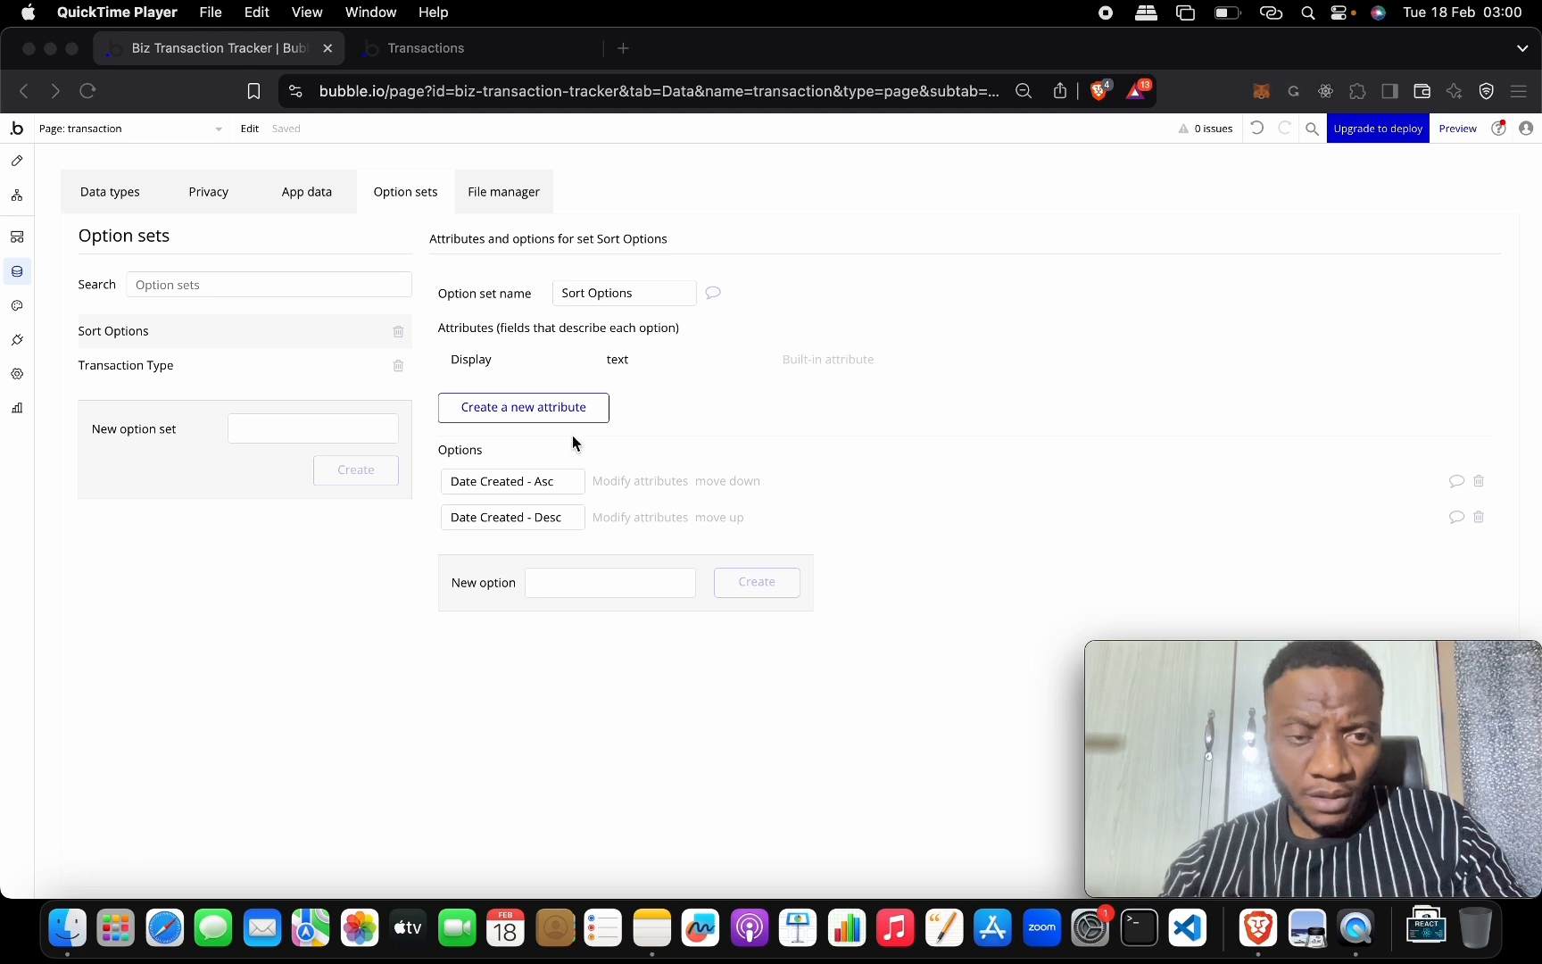
Add a text attribute named Field to Sort Options.
{"action": "left_click", "coordinate": [554, 408]}
{"action": "left_click", "coordinate": [554, 407]}
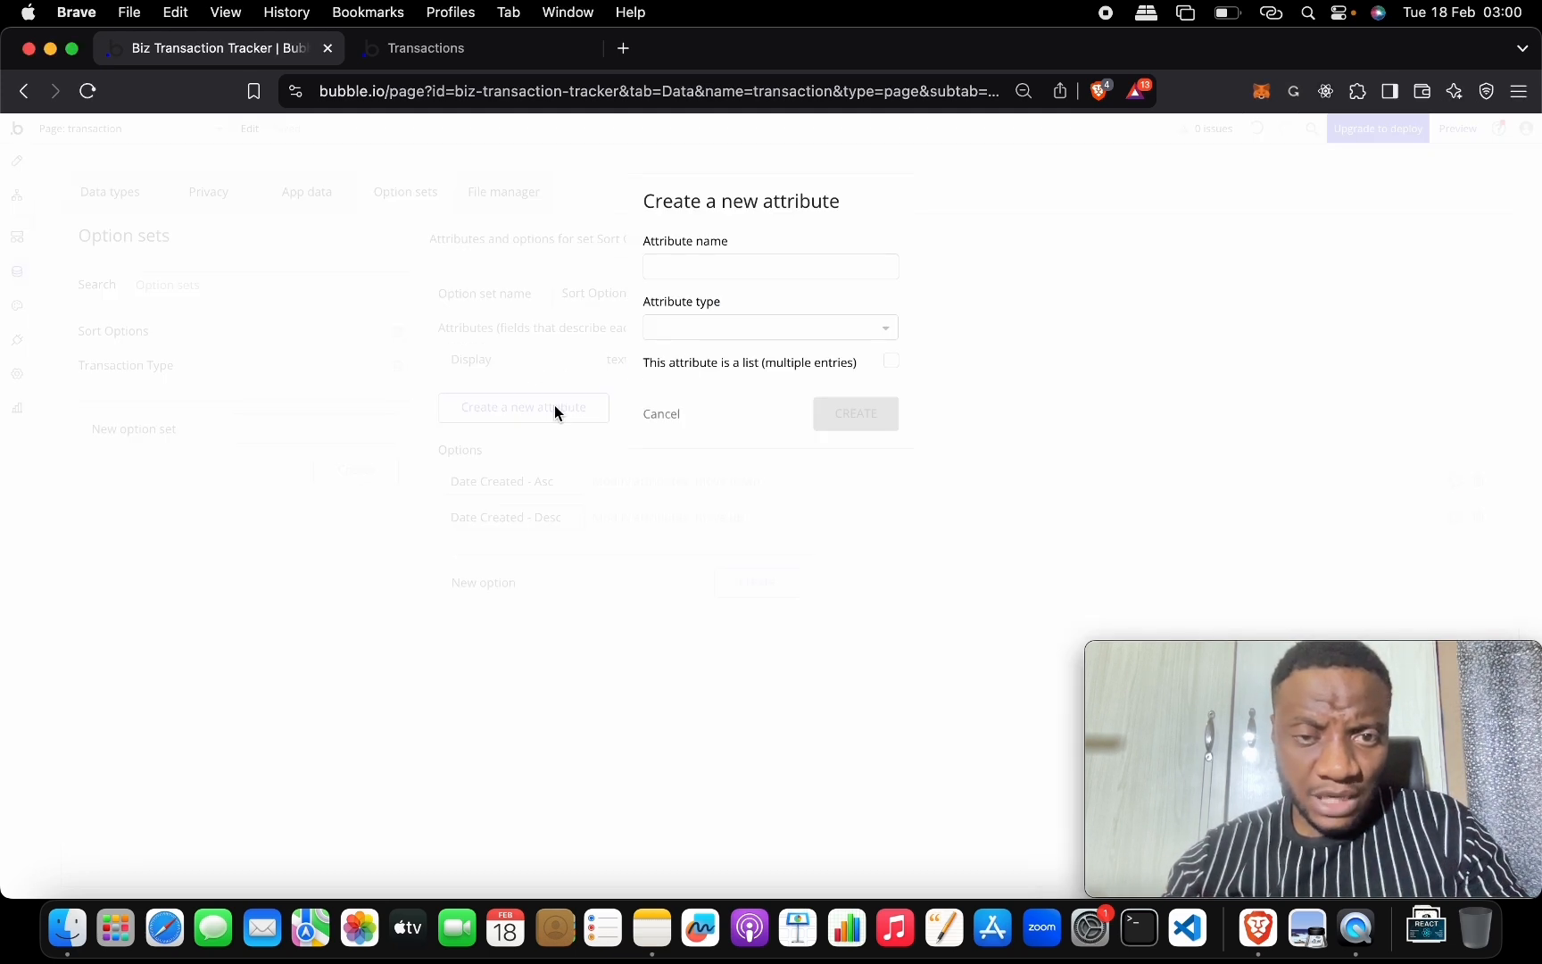
{"action": "left_click", "coordinate": [712, 265]}
{"action": "type", "text": "Field"}
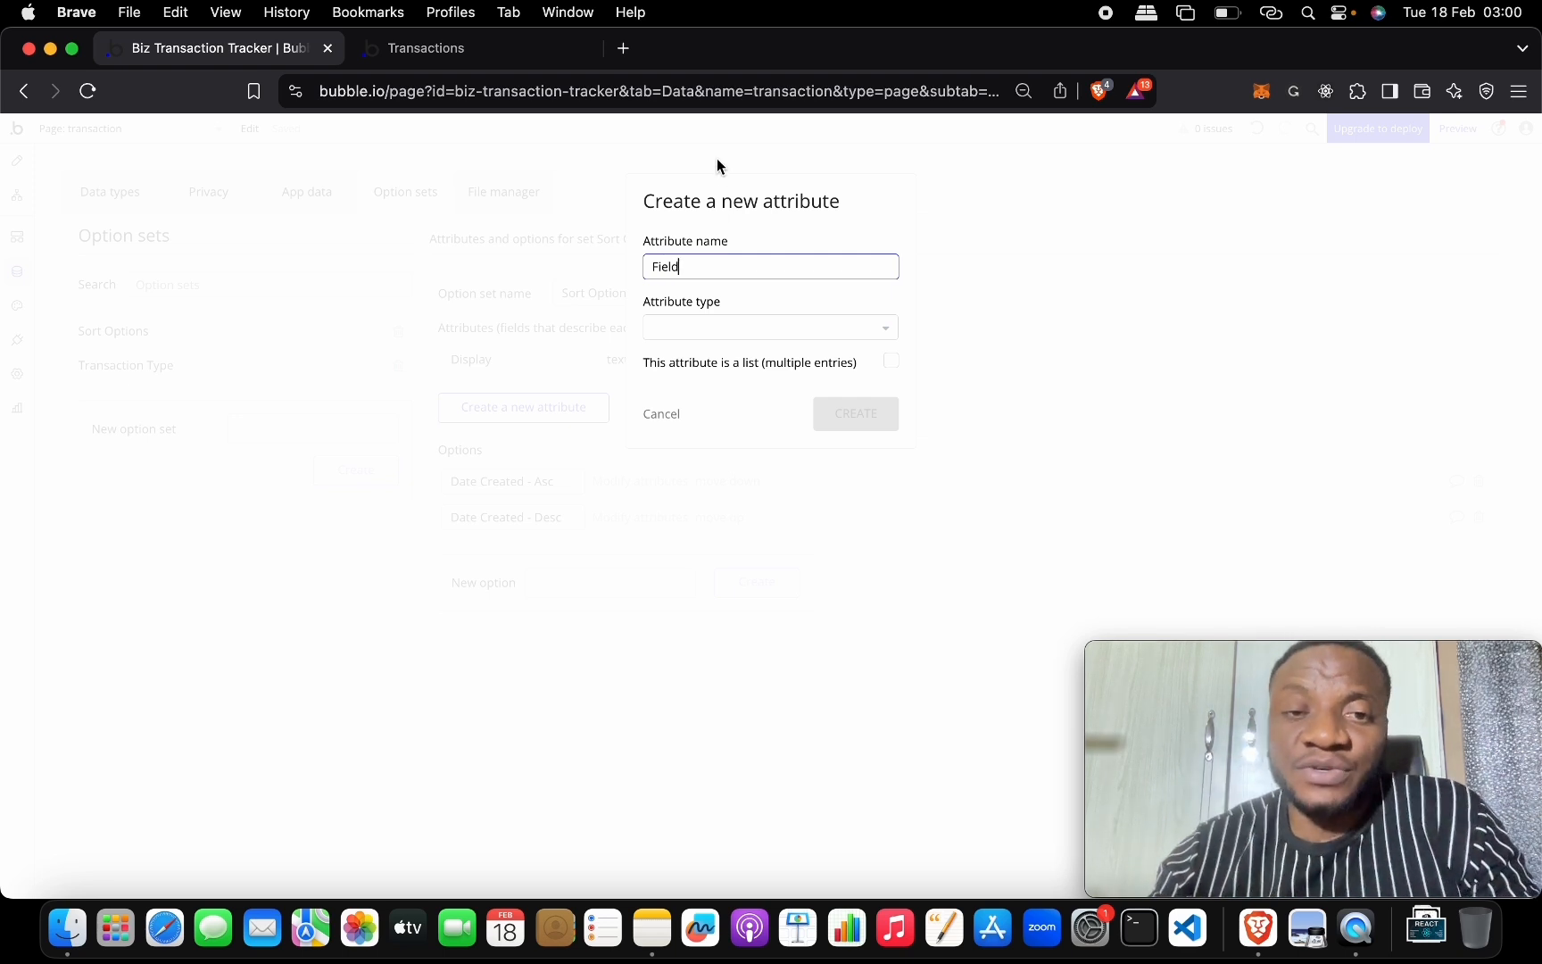
{"action": "left_click", "coordinate": [714, 340]}
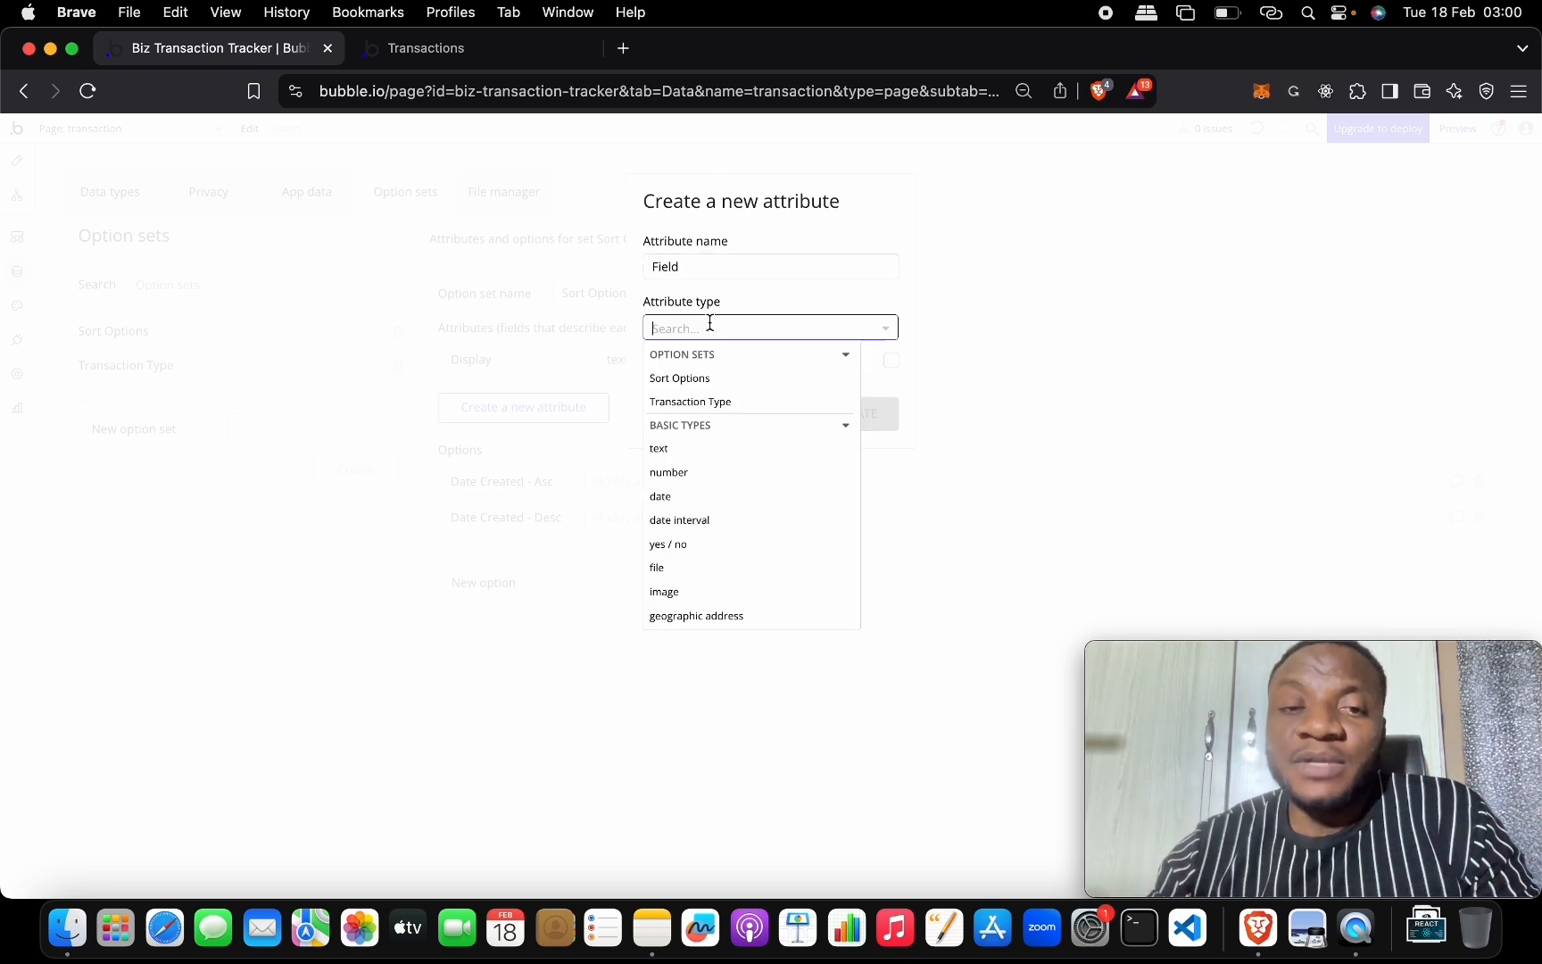
{"action": "left_click", "coordinate": [745, 458]}
{"action": "left_click", "coordinate": [835, 423]}
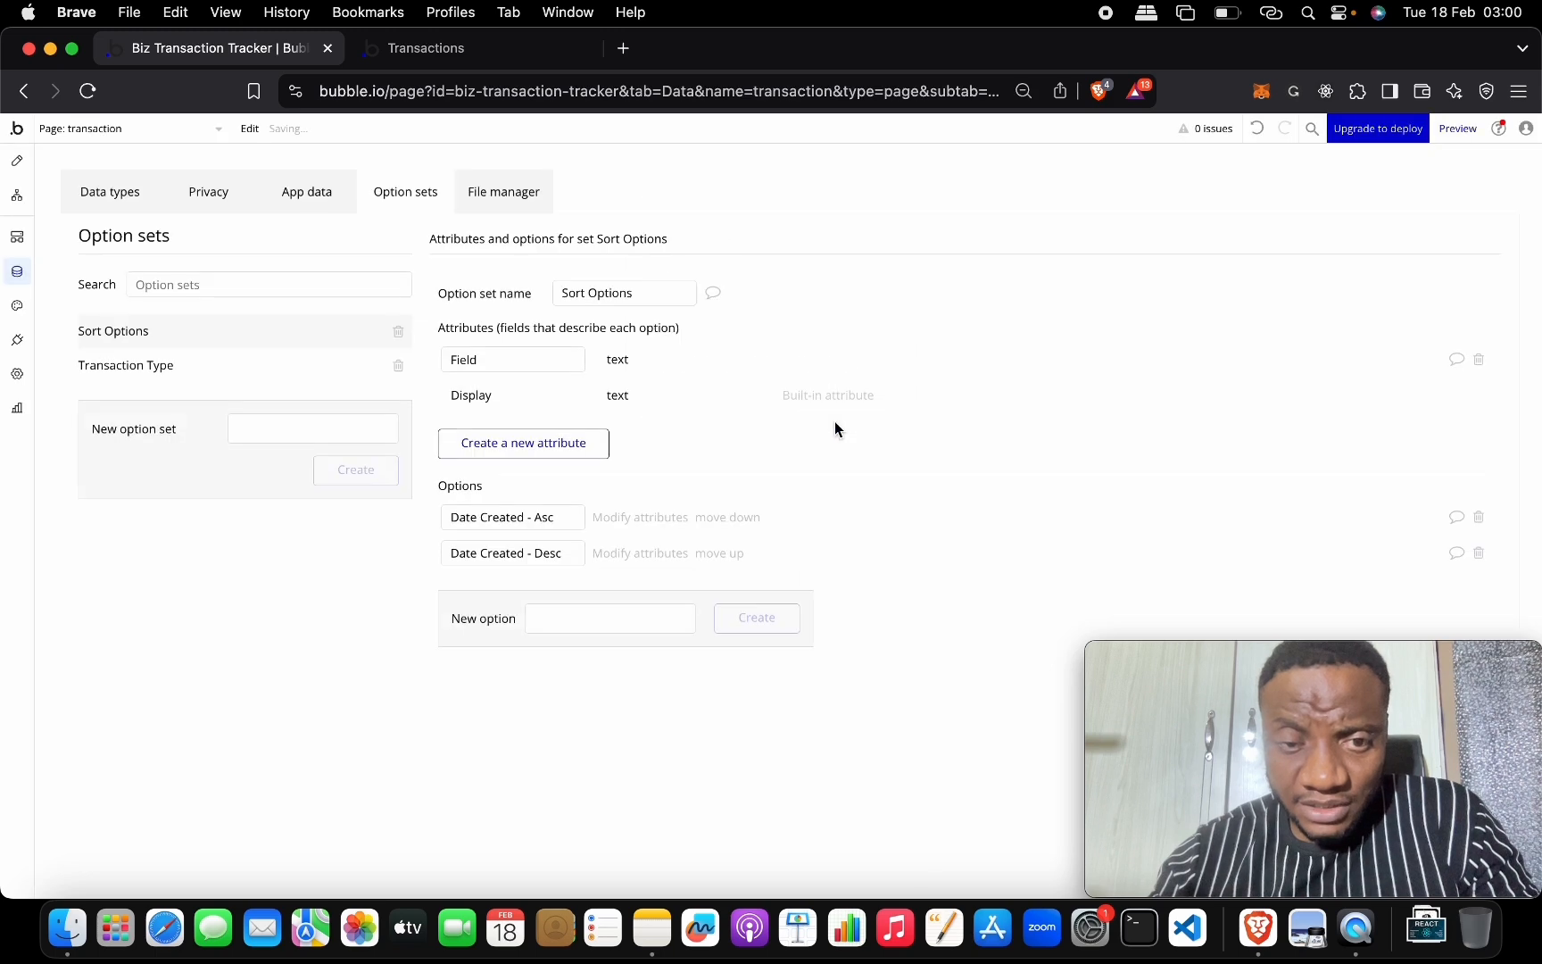
Add a yes / no attribute named Descending to Sort Options.
{"action": "left_click", "coordinate": [569, 441]}
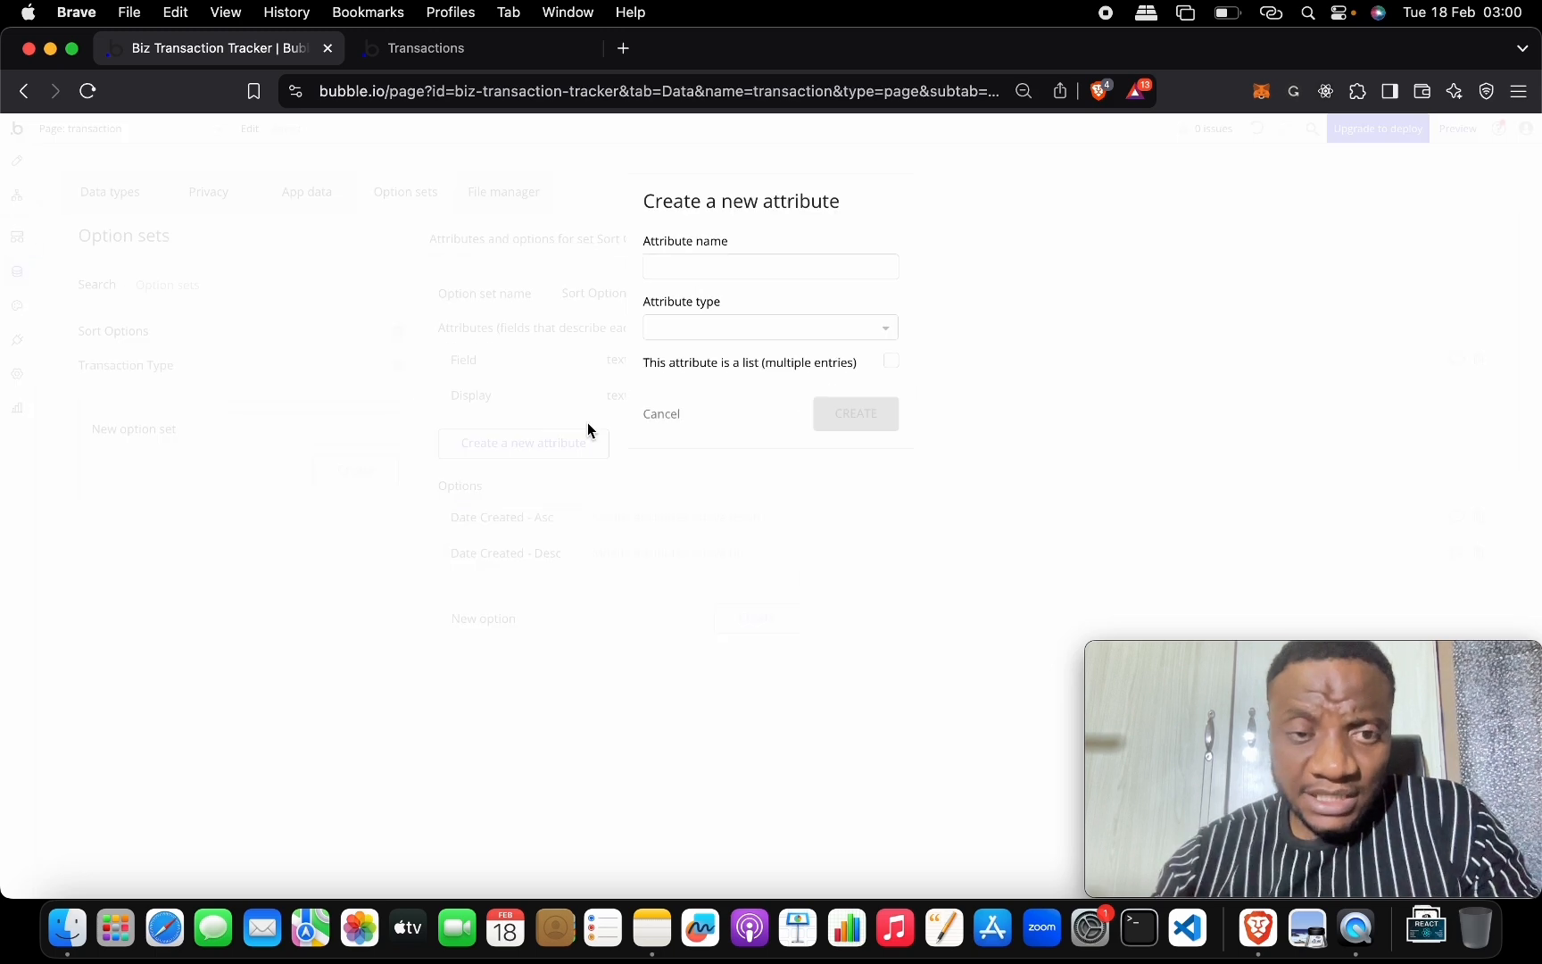
{"action": "left_click", "coordinate": [707, 265]}
{"action": "type", "text": "Descending"}
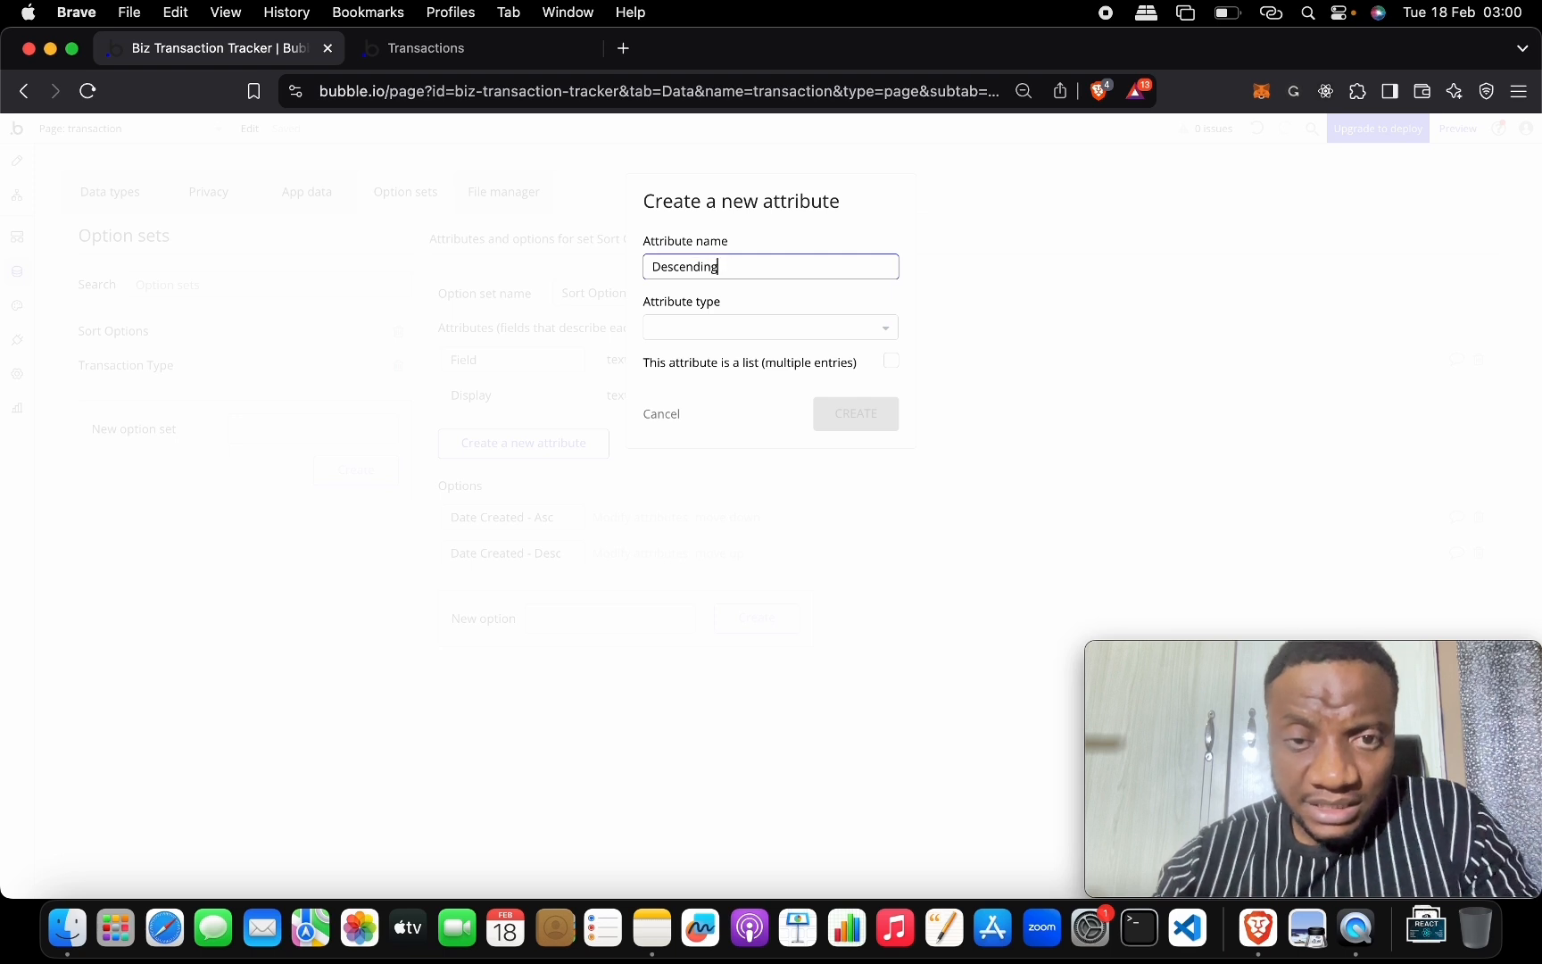
{"action": "left_click", "coordinate": [752, 325]}
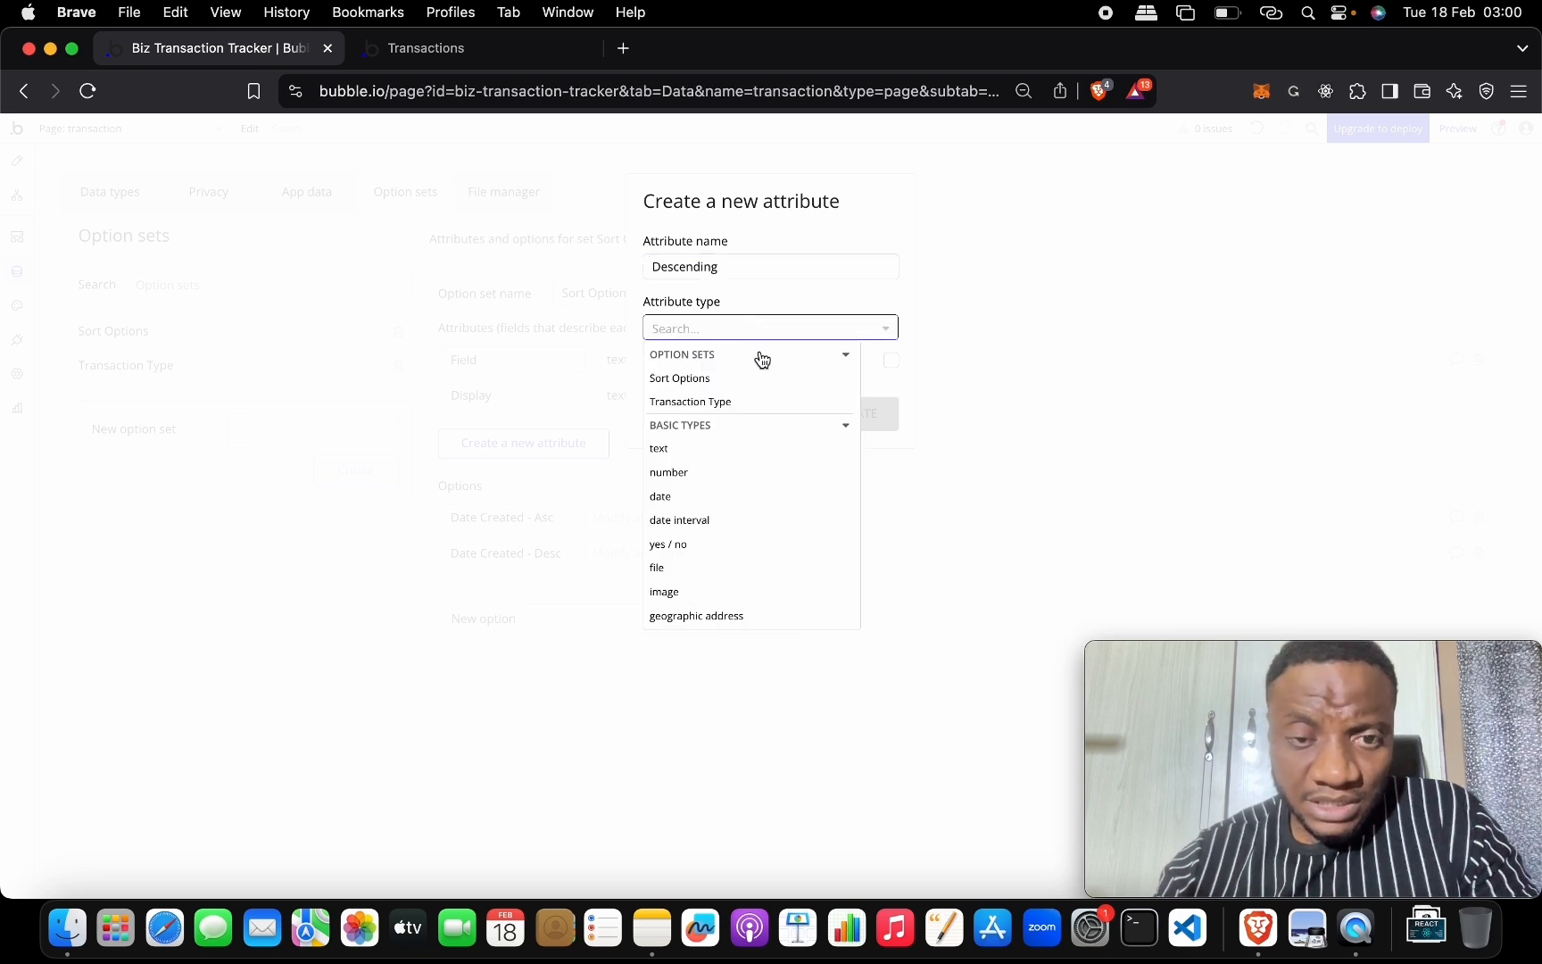
{"action": "left_click", "coordinate": [758, 546]}
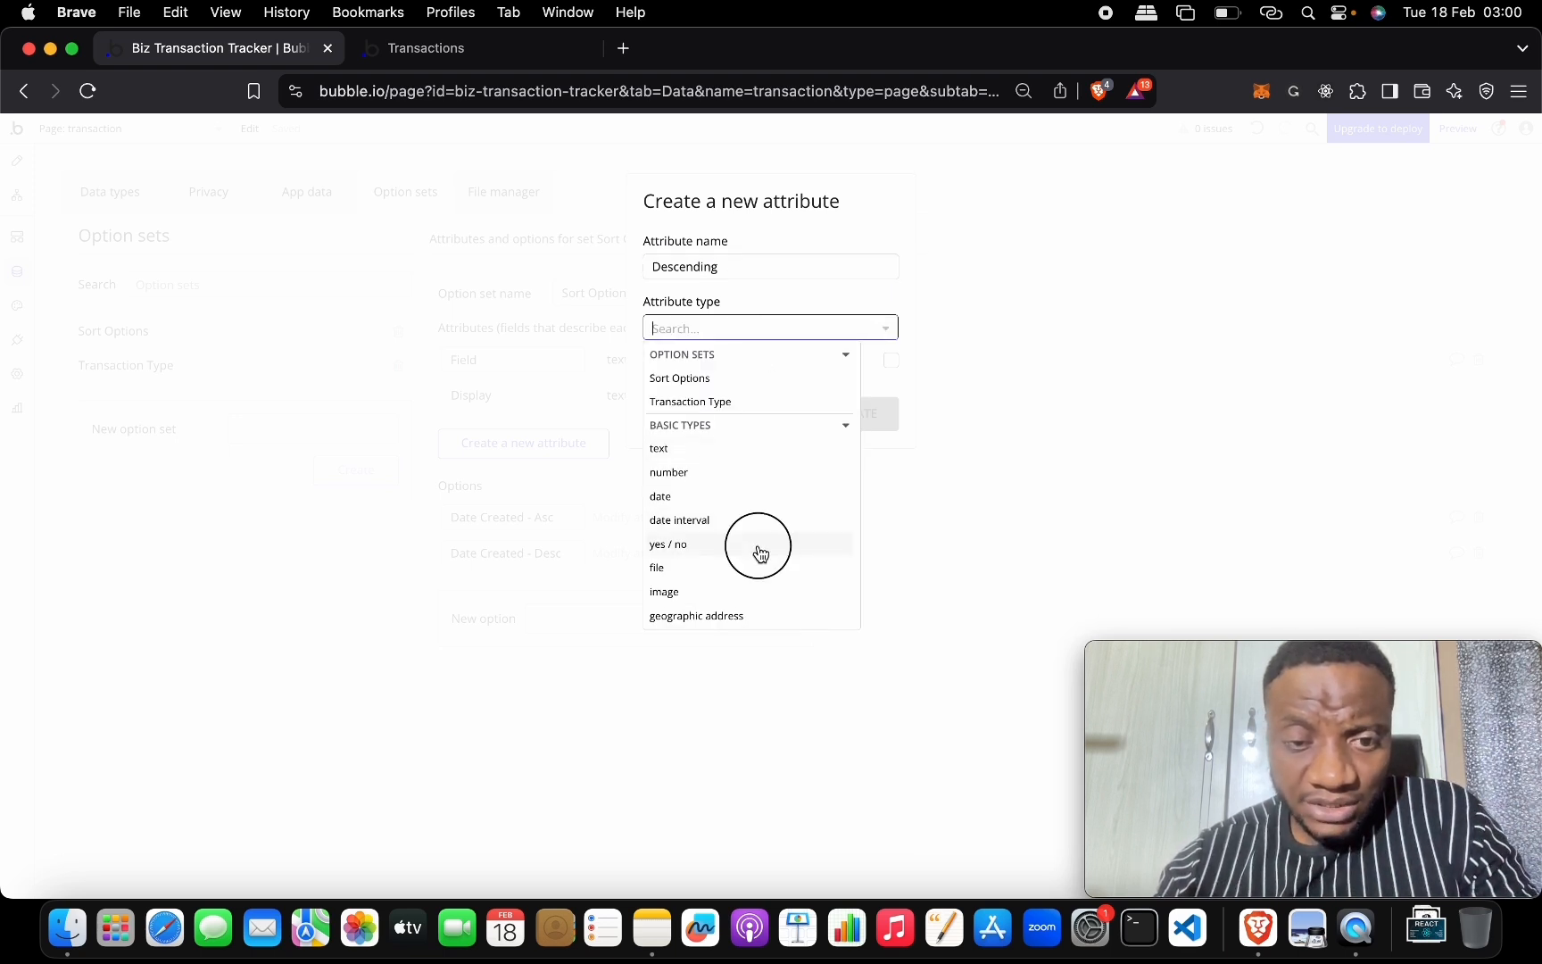
{"action": "left_click", "coordinate": [839, 420]}
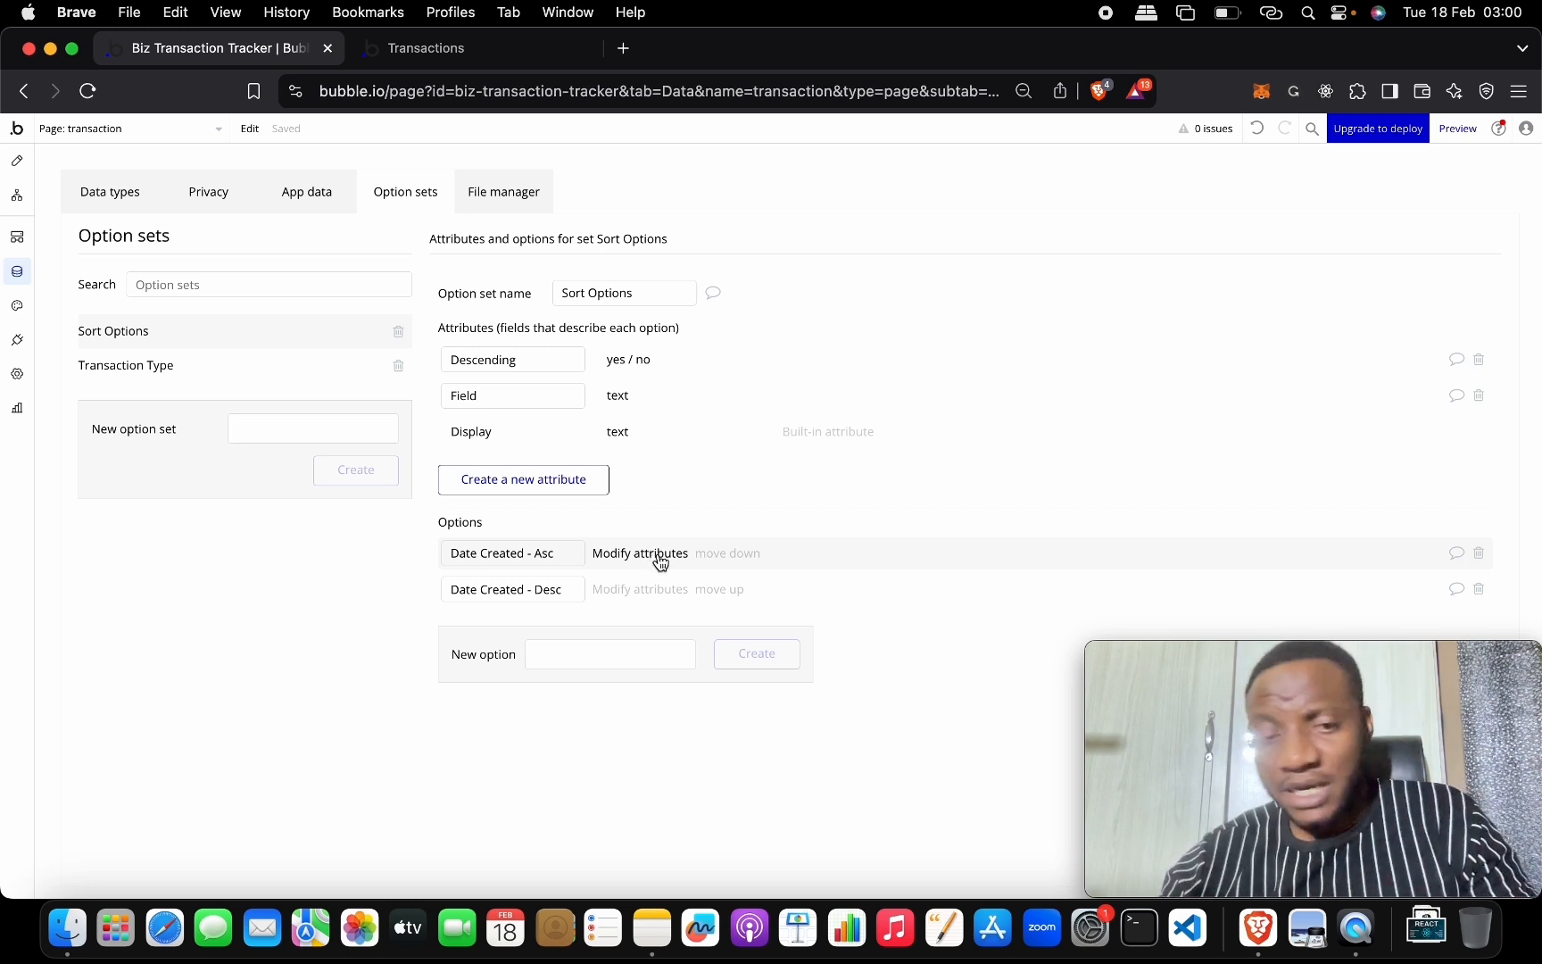
Set Date Created - Asc's Descending to no and its Field to 'Created', then save.
{"action": "left_click", "coordinate": [660, 555]}
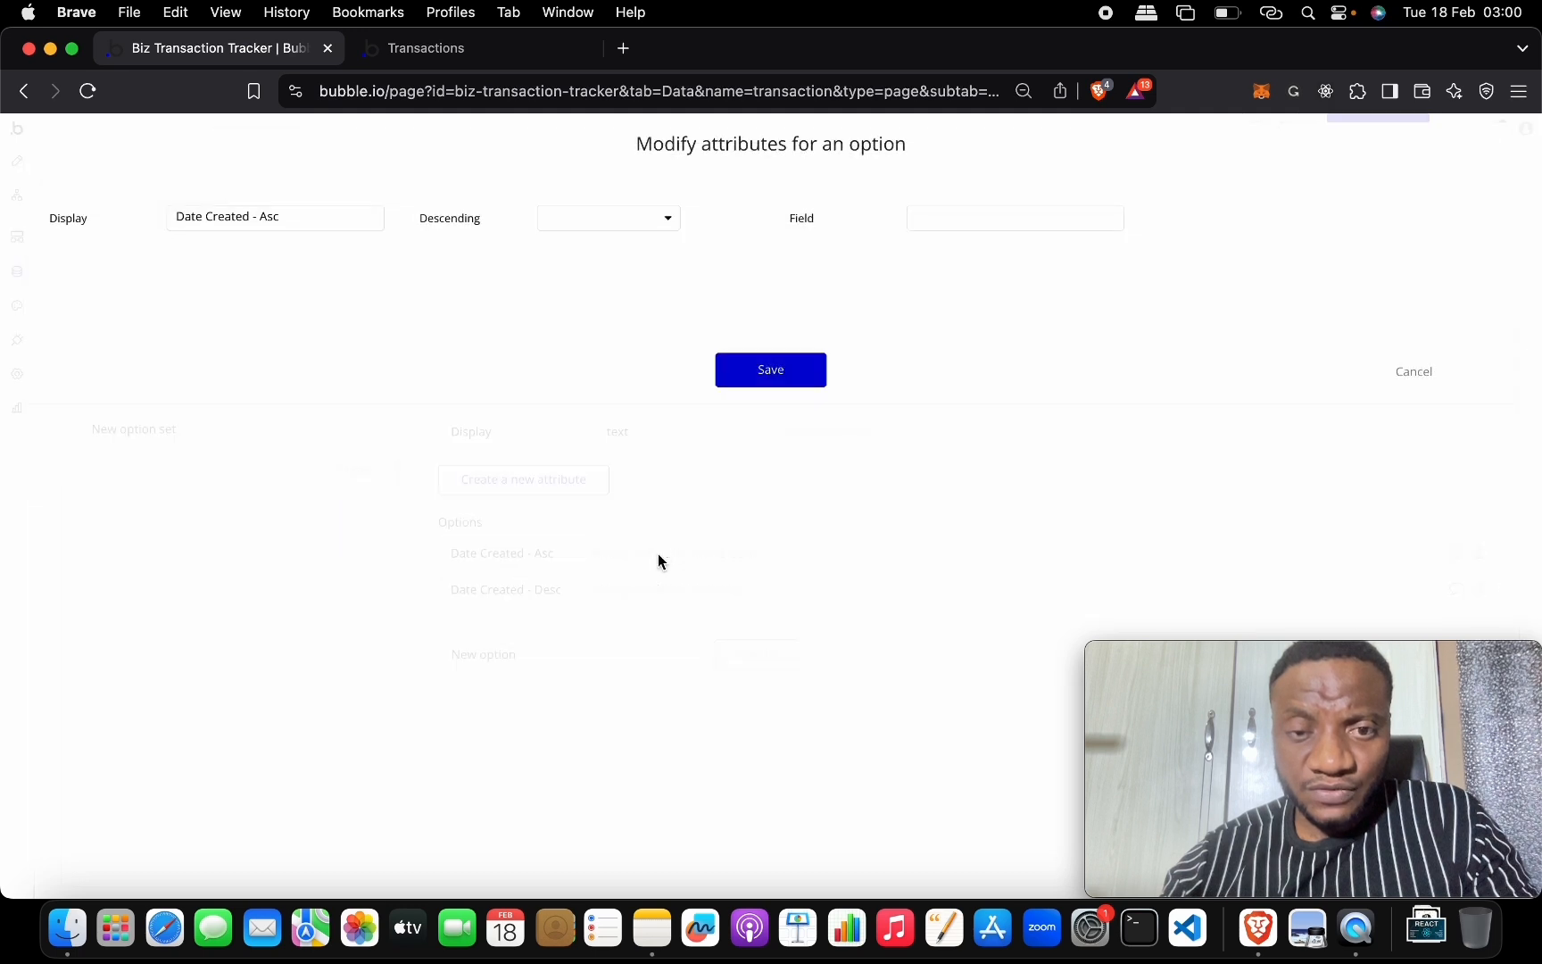
{"action": "left_click", "coordinate": [325, 221]}
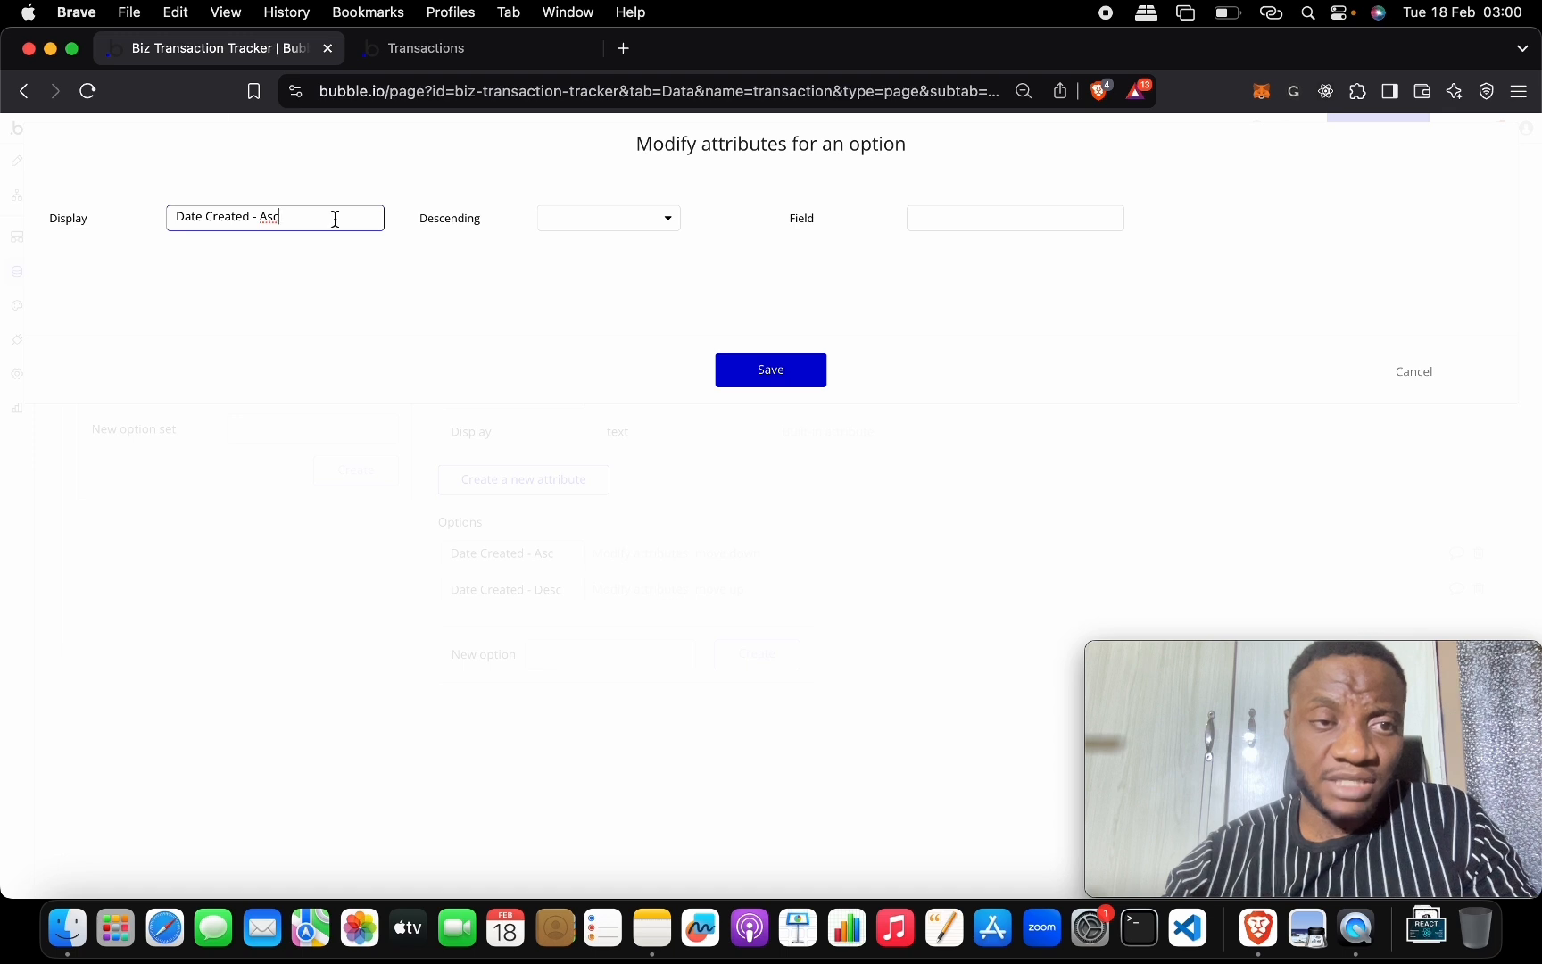
{"action": "left_click", "coordinate": [551, 218]}
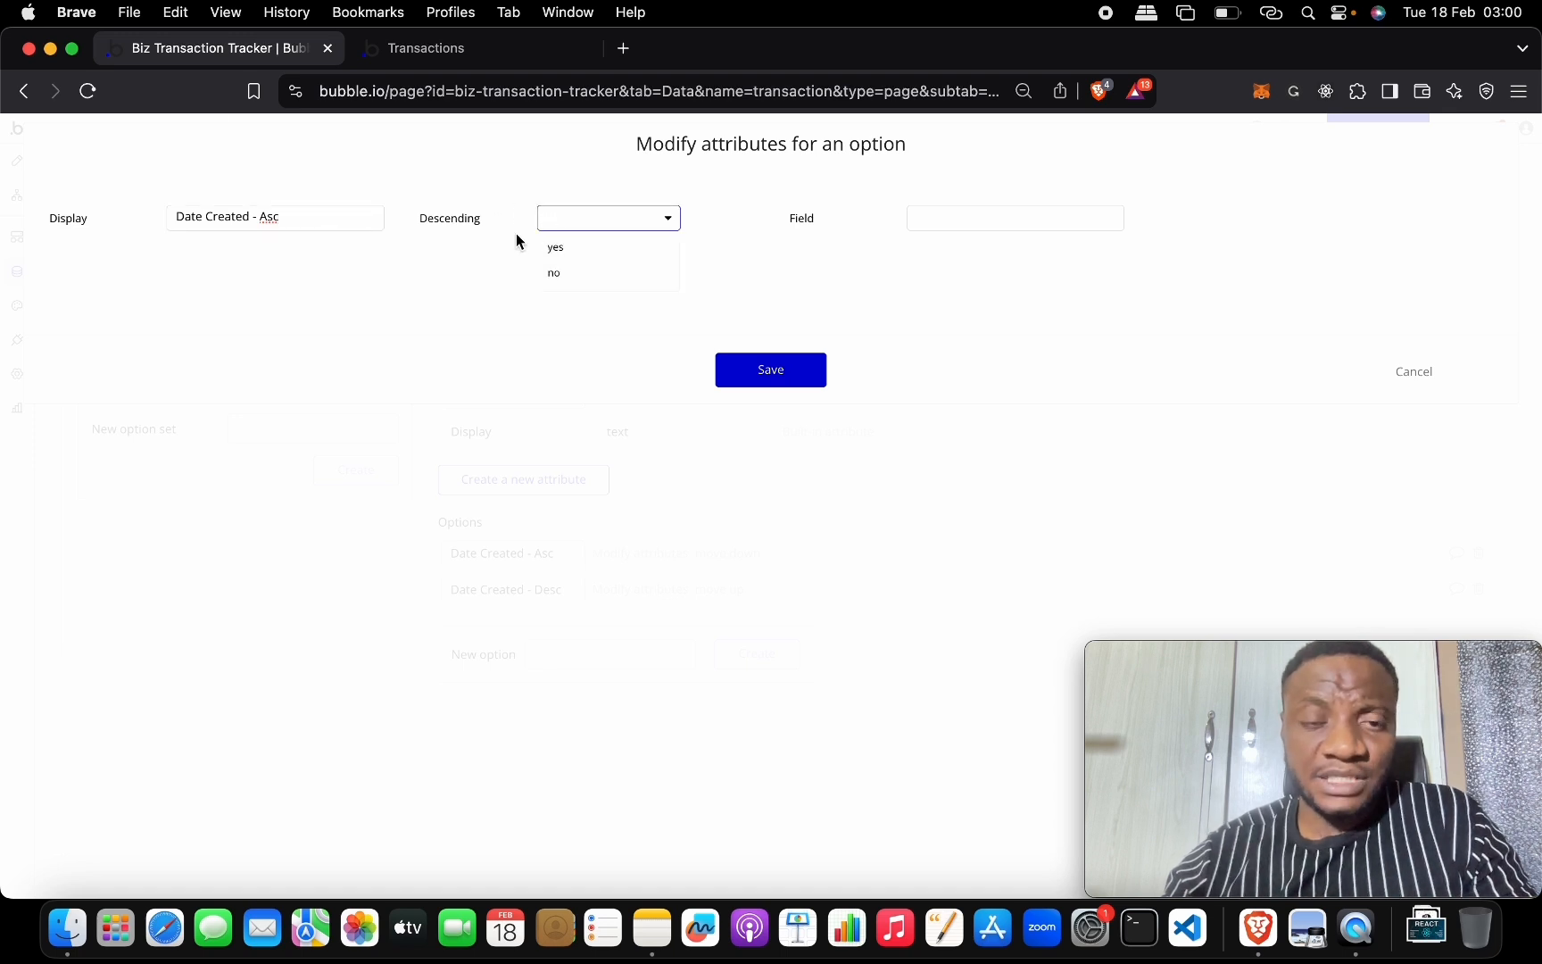
{"action": "left_click", "coordinate": [564, 271]}
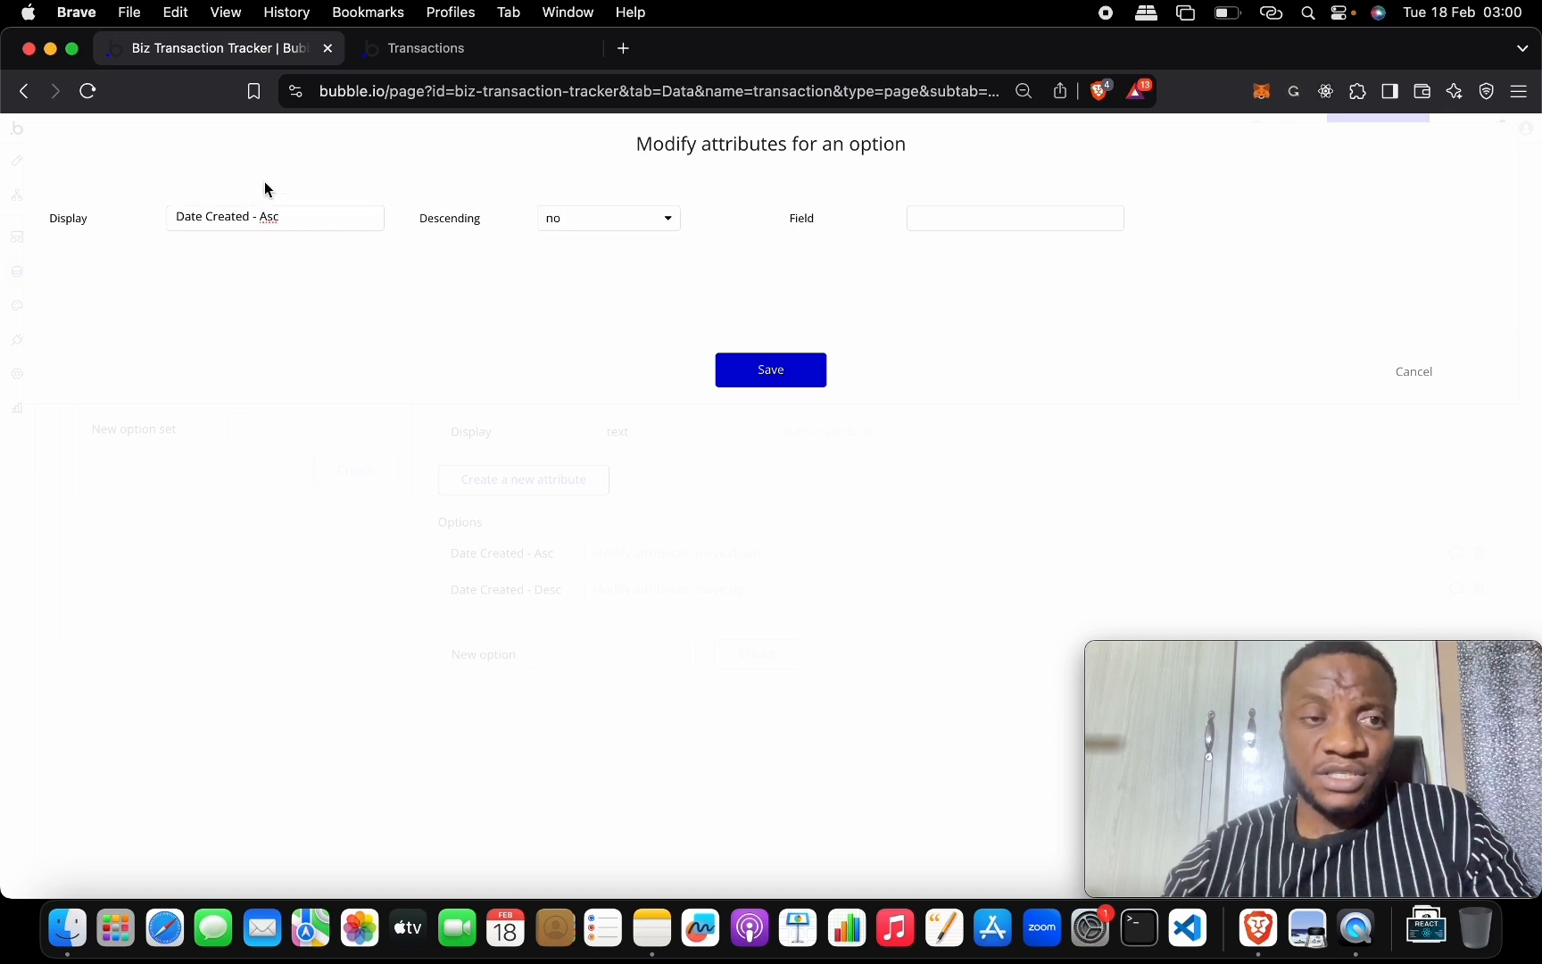
{"action": "left_click", "coordinate": [971, 219]}
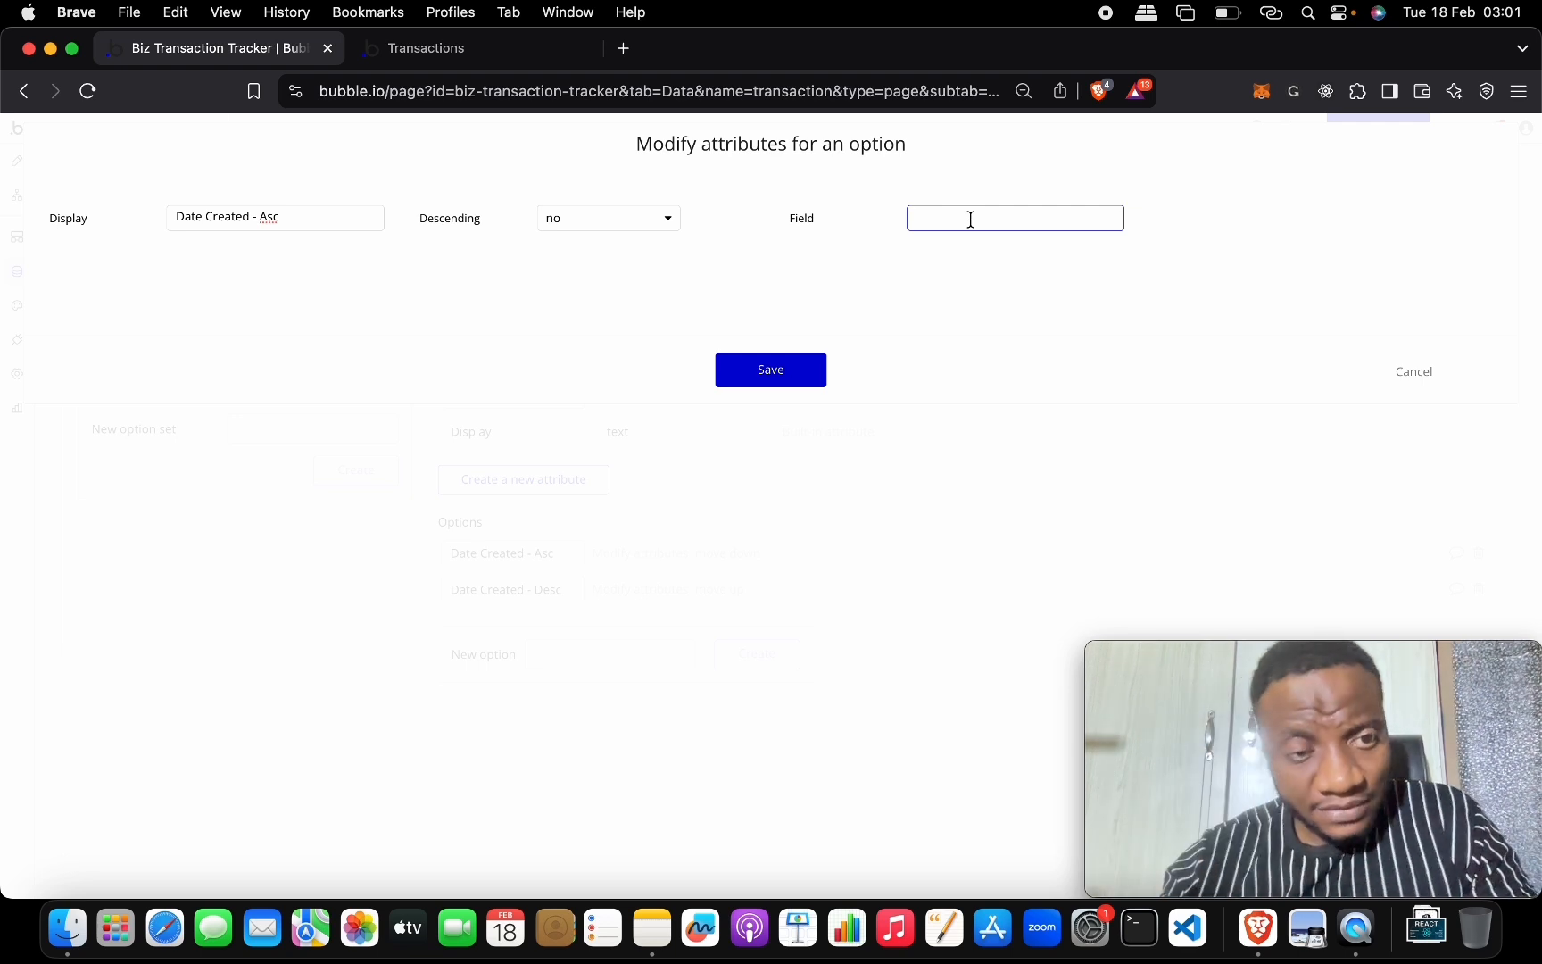
{"action": "type", "text": "Cre"}
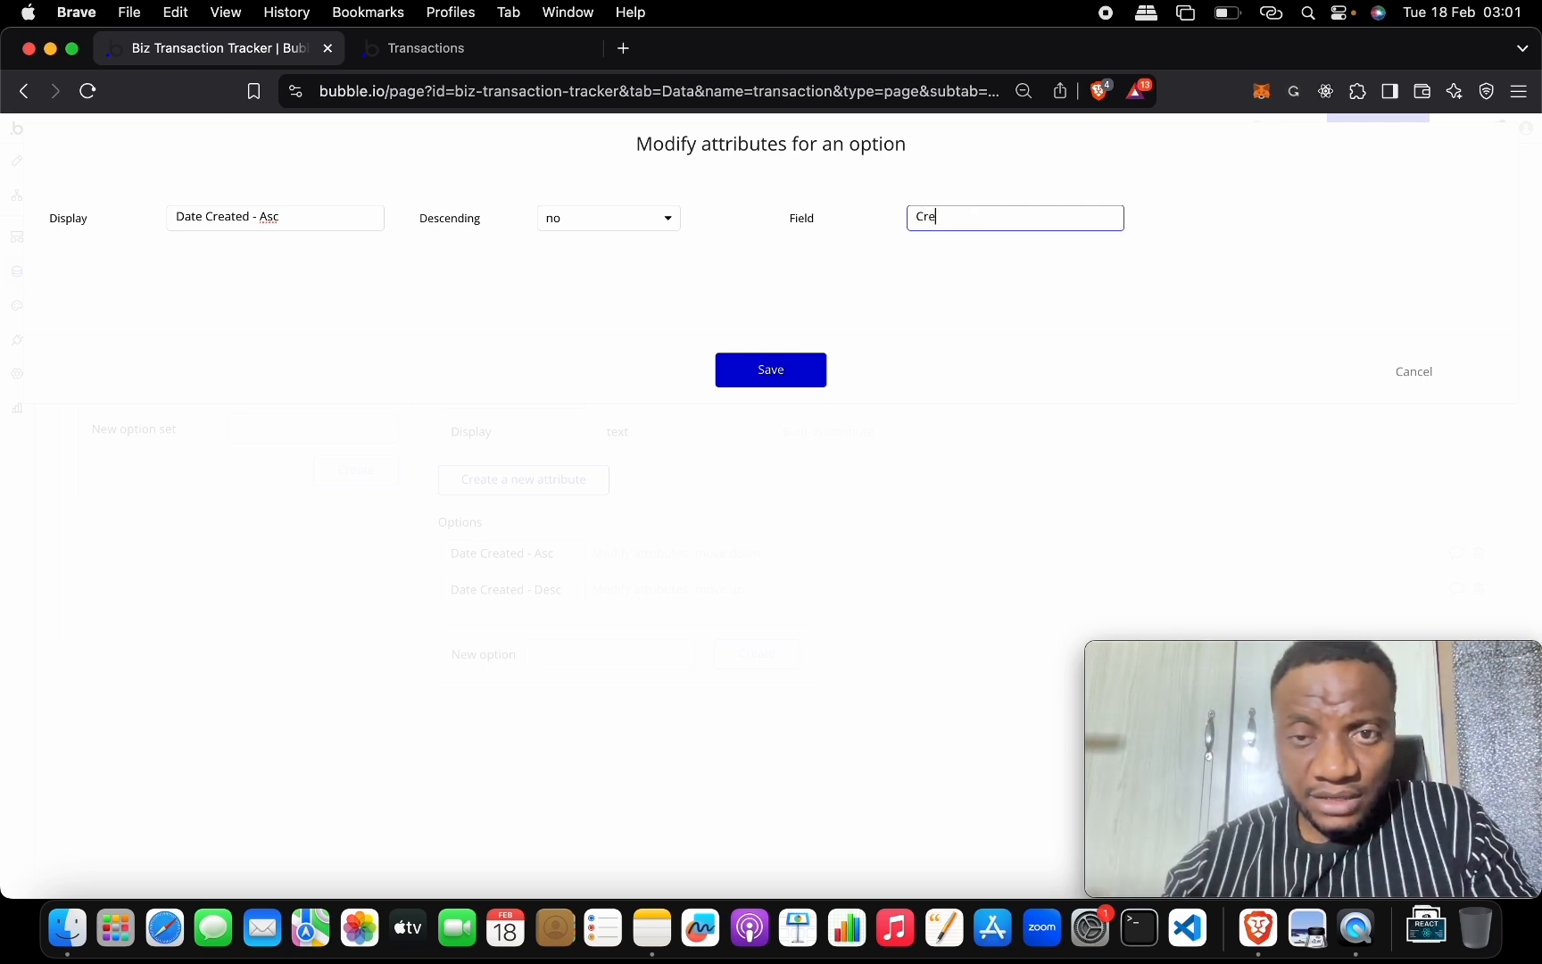
{"action": "type", "text": "ated"}
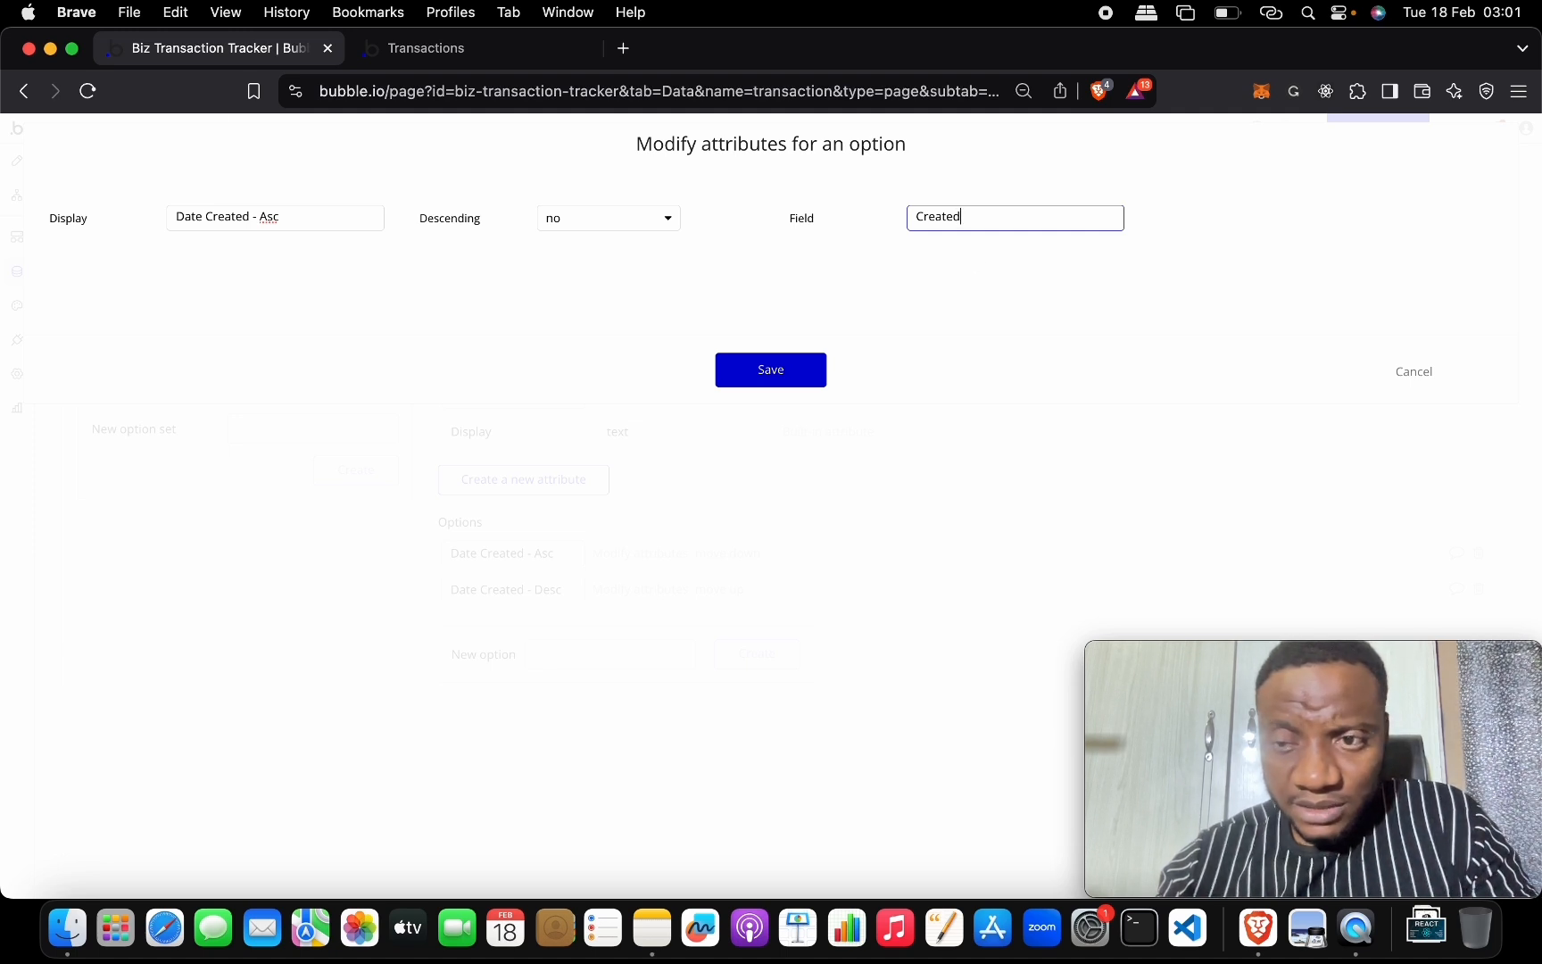
{"action": "left_click", "coordinate": [811, 379]}
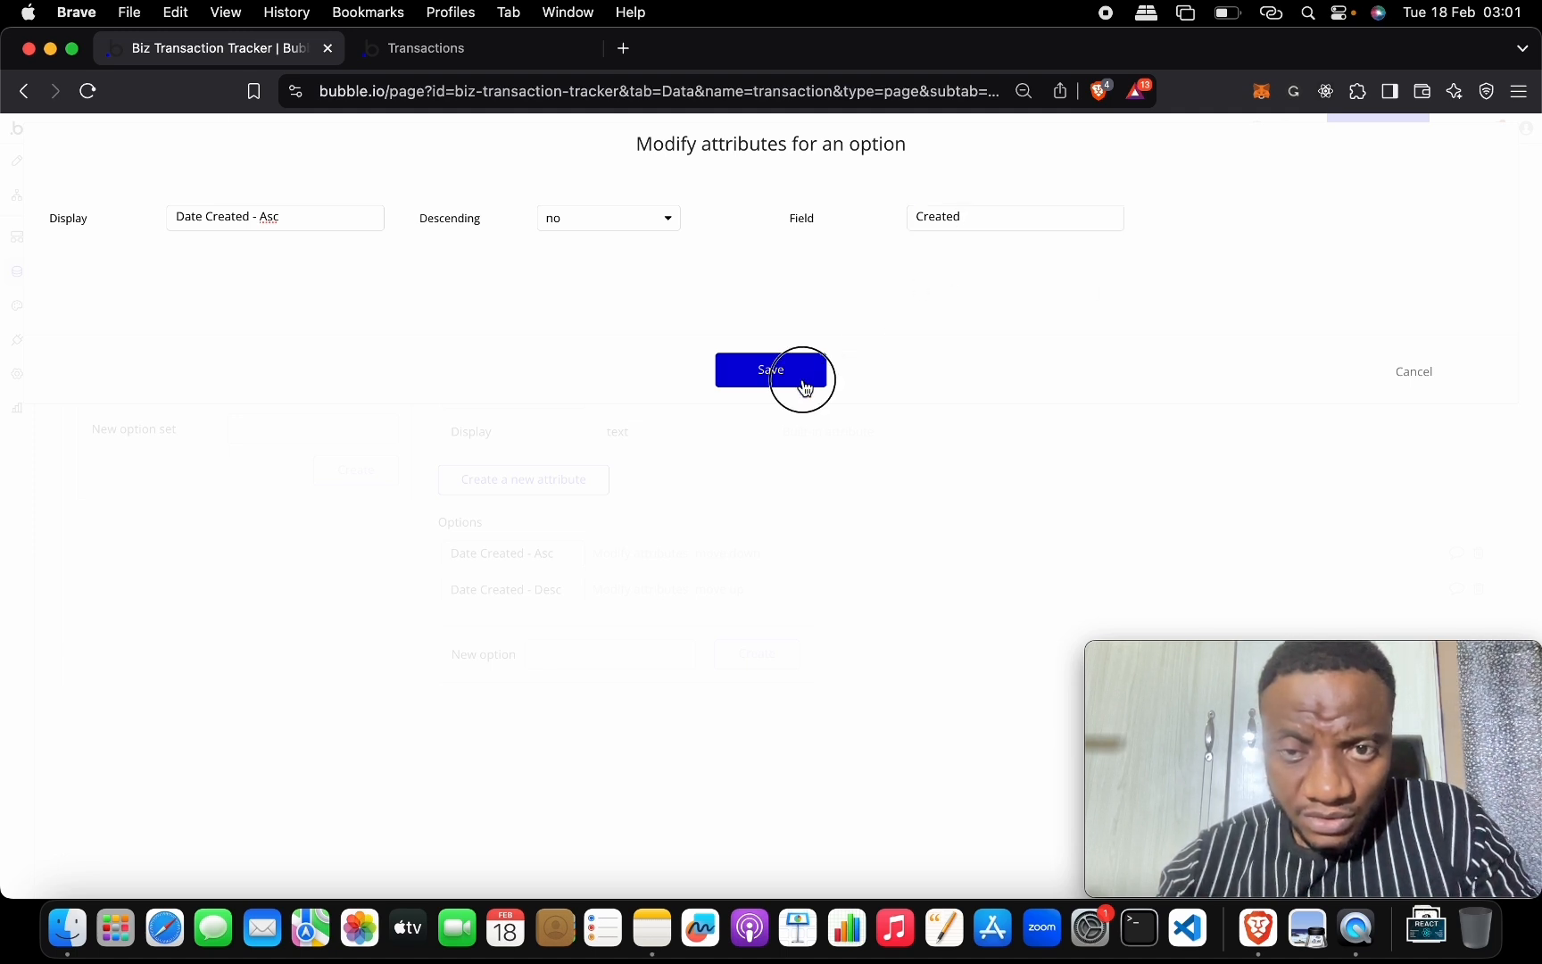
Check the exact Created Date field name in the transactions data type.
{"action": "left_click", "coordinate": [297, 192]}
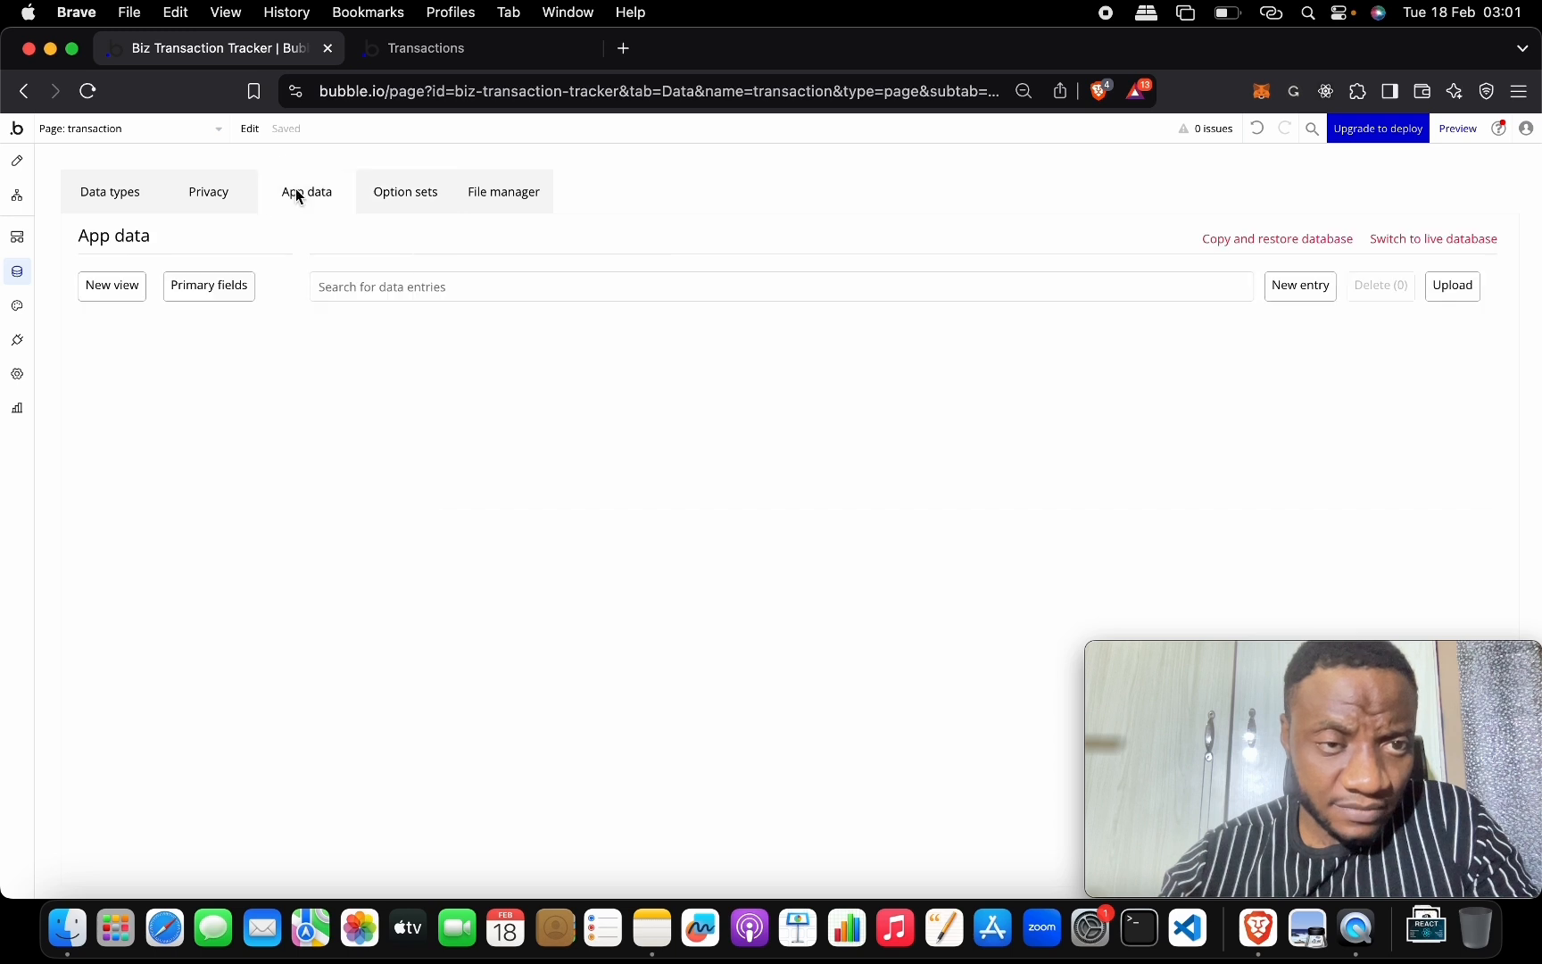
{"action": "left_click", "coordinate": [114, 201]}
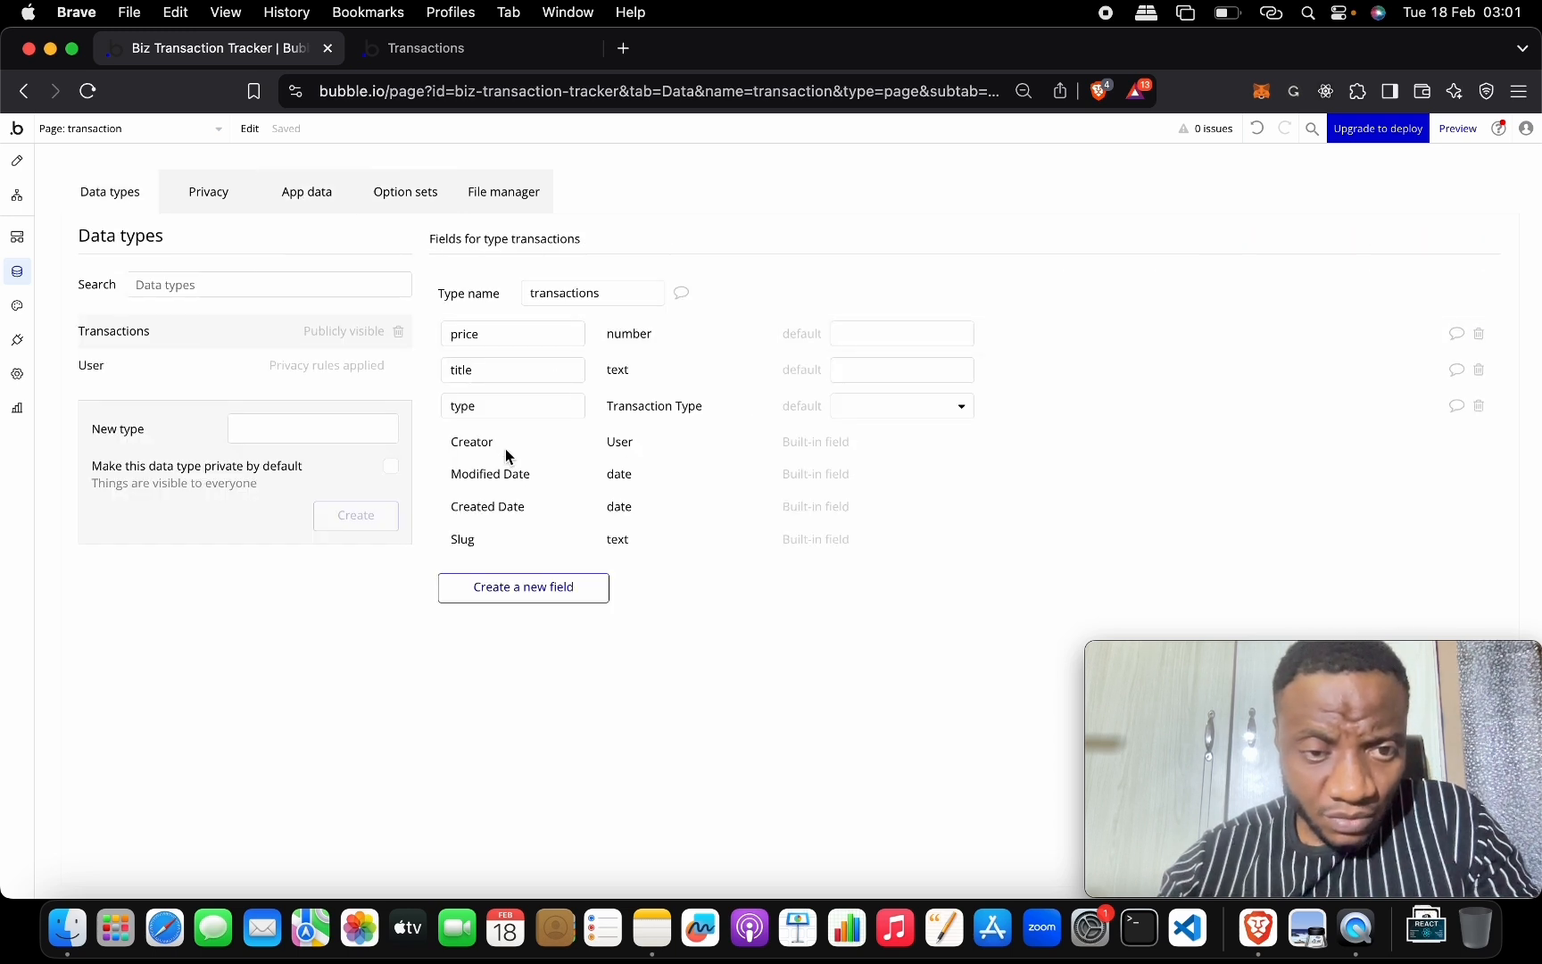
{"action": "left_click", "coordinate": [497, 520]}
{"action": "mouse_move", "coordinate": [496, 515]}
{"action": "left_mouse_down"}
{"action": "mouse_move", "coordinate": [454, 517]}
{"action": "mouse_move", "coordinate": [527, 503]}
{"action": "left_mouse_up"}
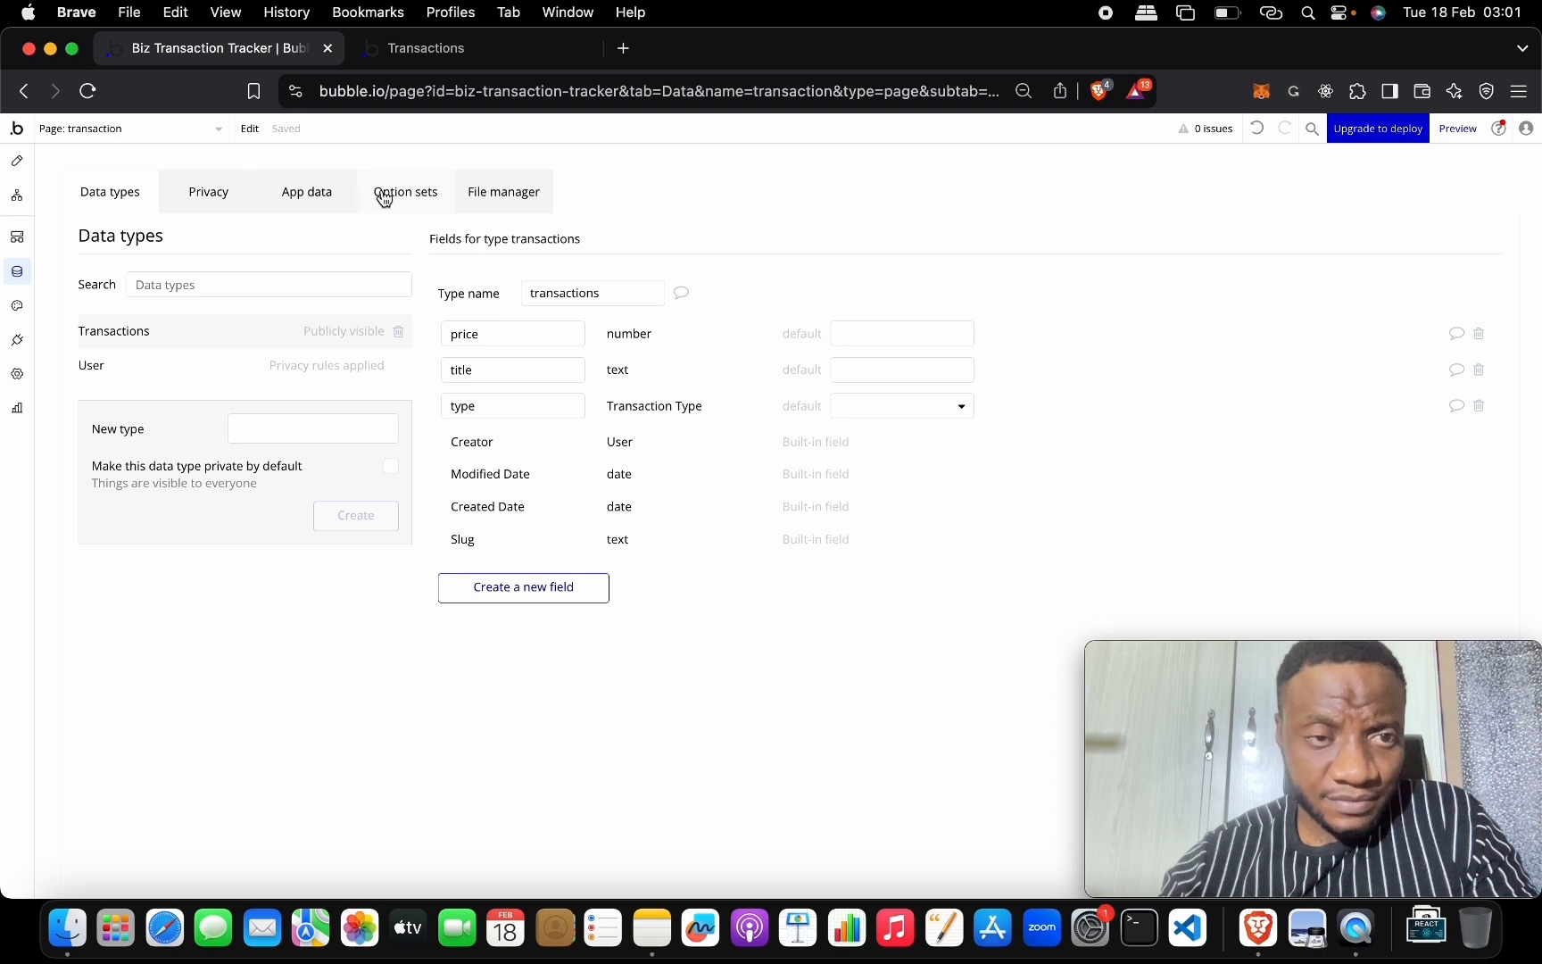
{"action": "left_click", "coordinate": [329, 202]}
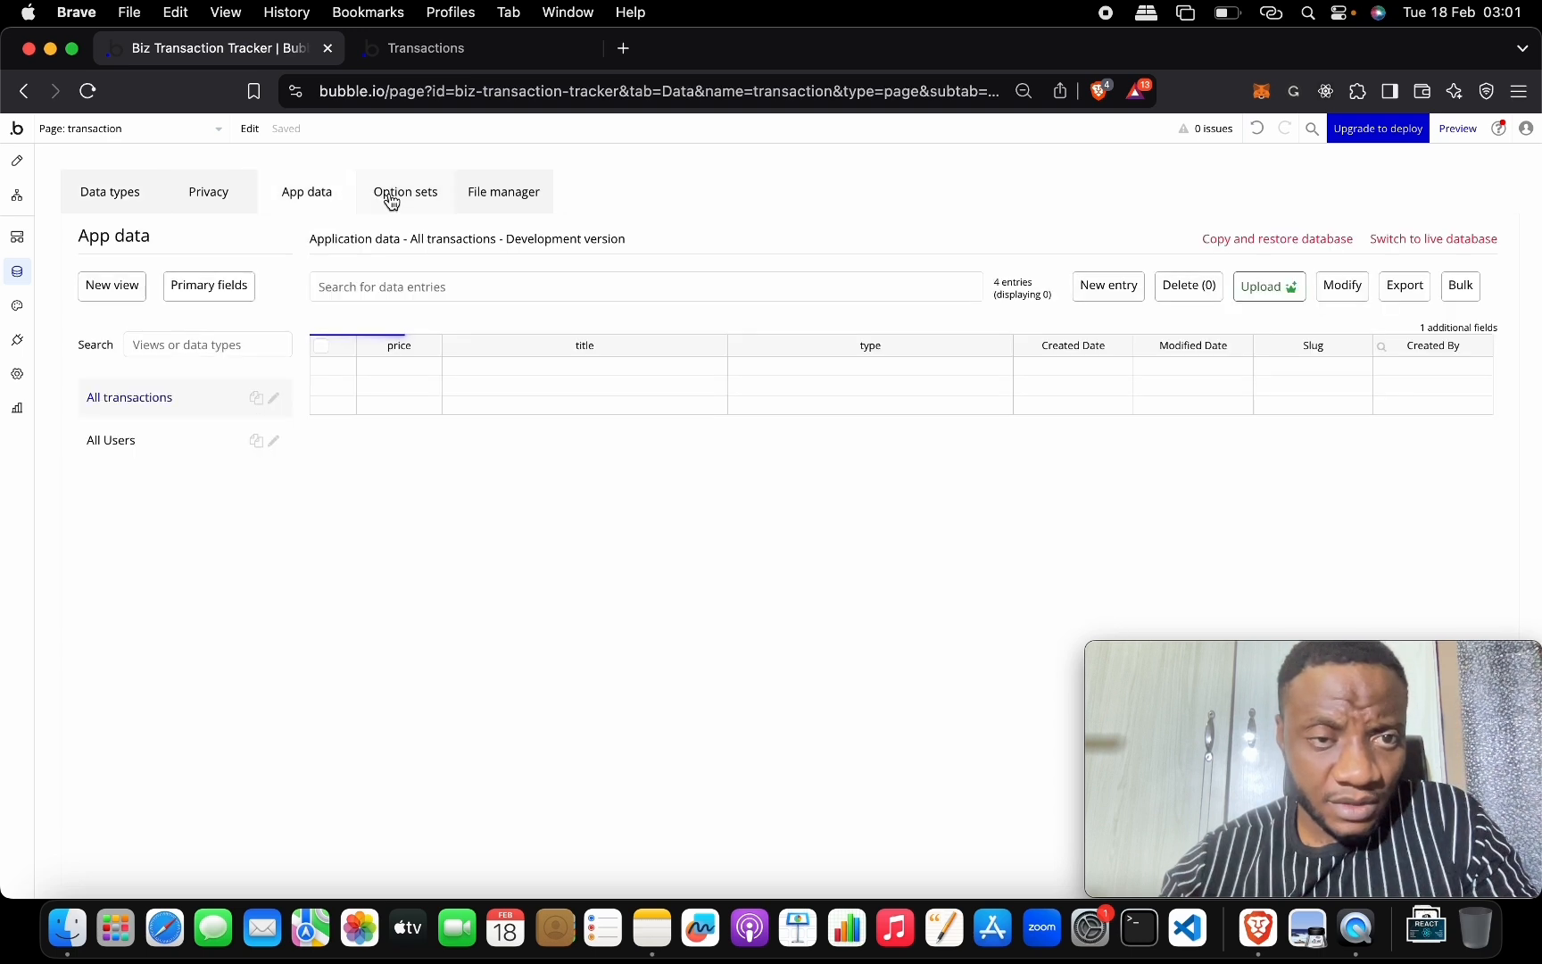
{"action": "left_click", "coordinate": [392, 195]}
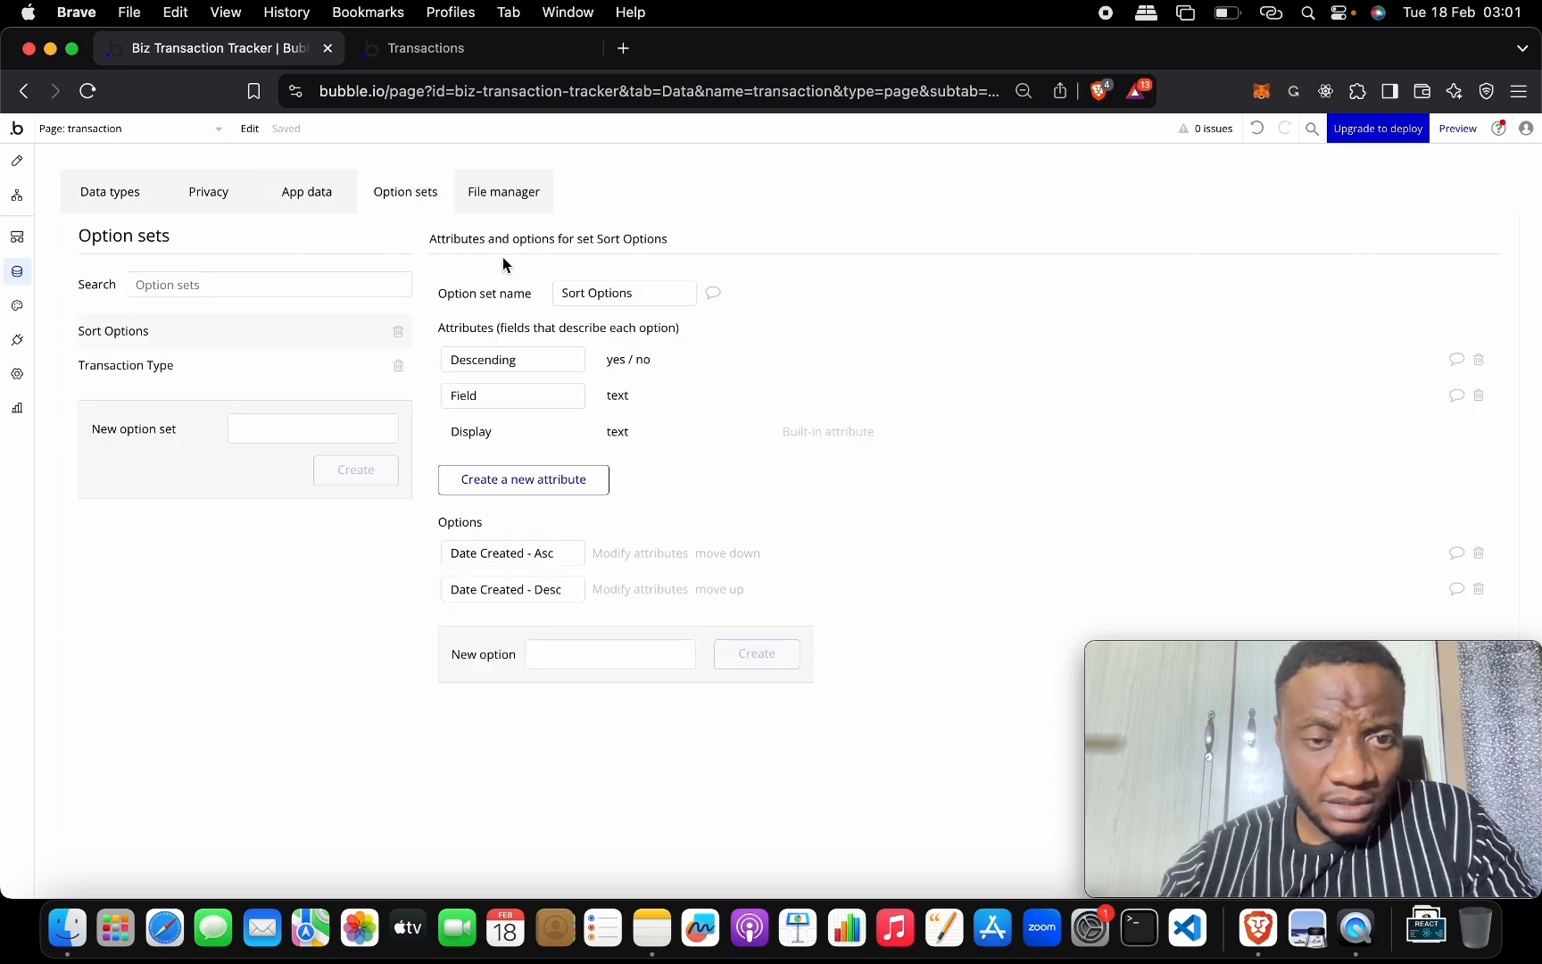
Change Date Created - Asc's Field to 'Created Date' and save it.
{"action": "left_click", "coordinate": [622, 557]}
{"action": "left_click", "coordinate": [987, 215]}
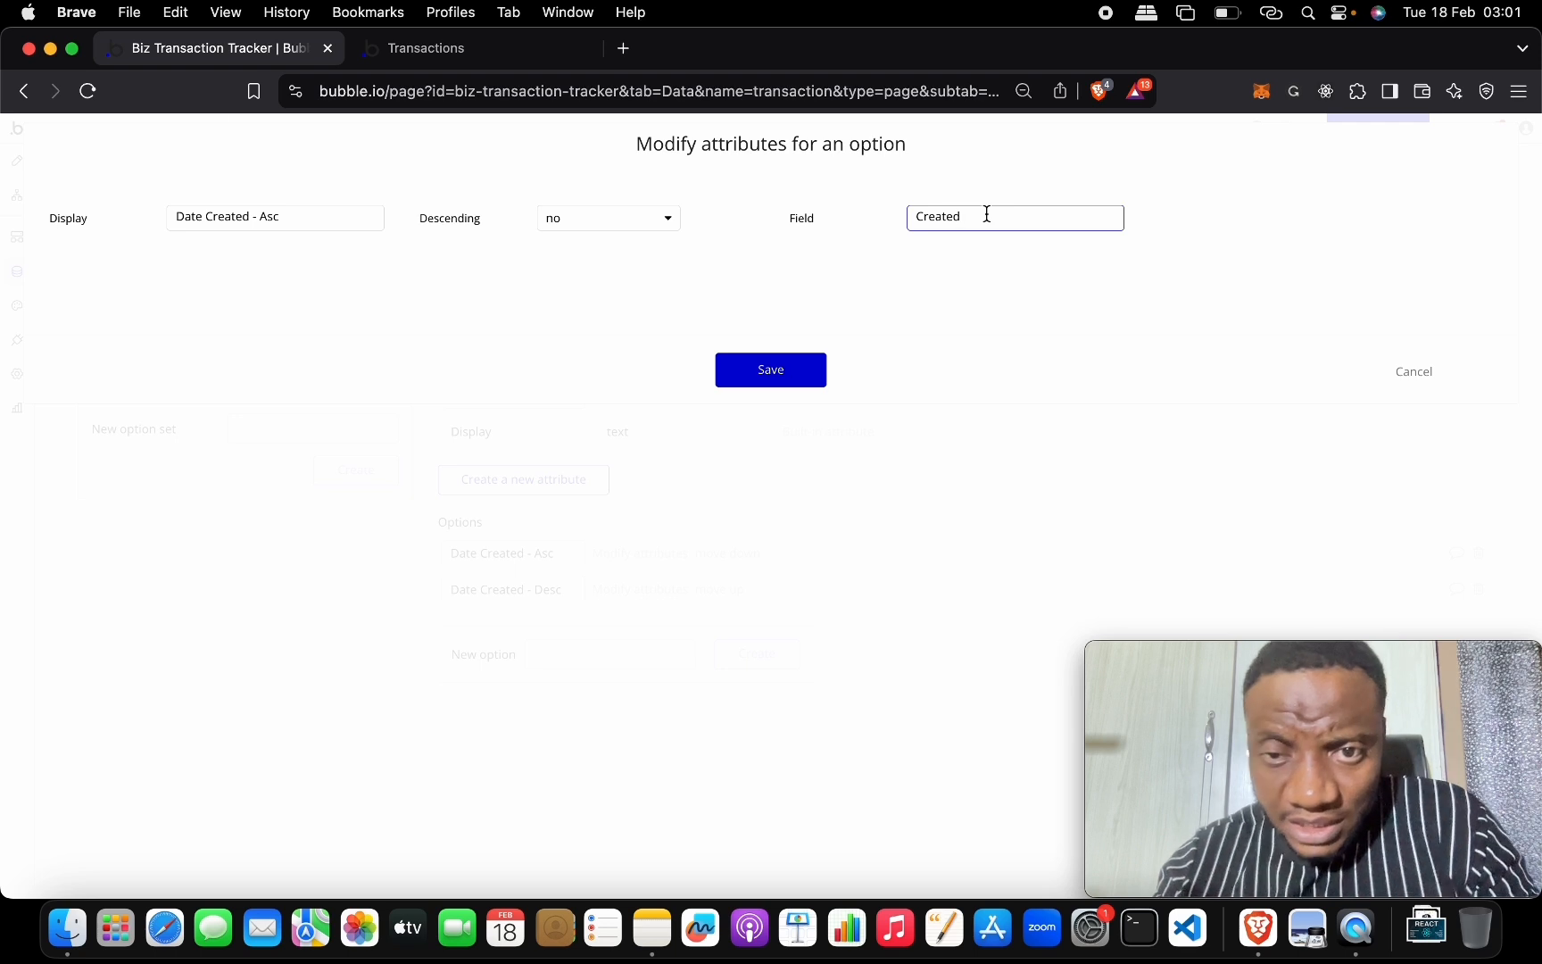
{"action": "type", "text": "Date"}
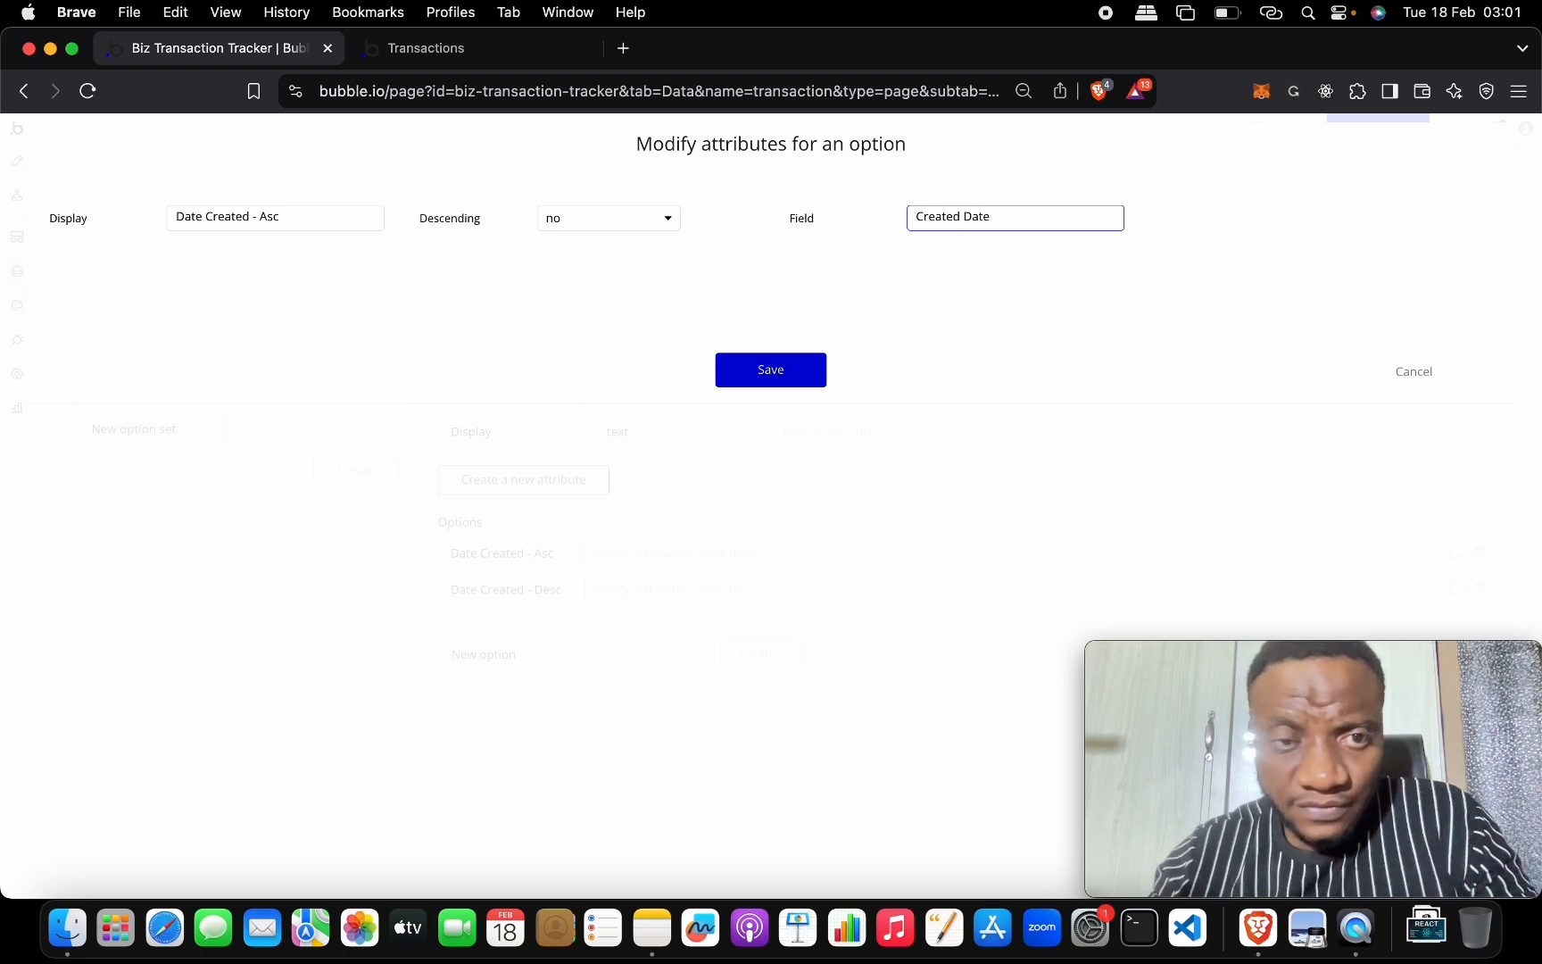
{"action": "key", "text": "super+a"}
{"action": "key", "text": "super+c"}
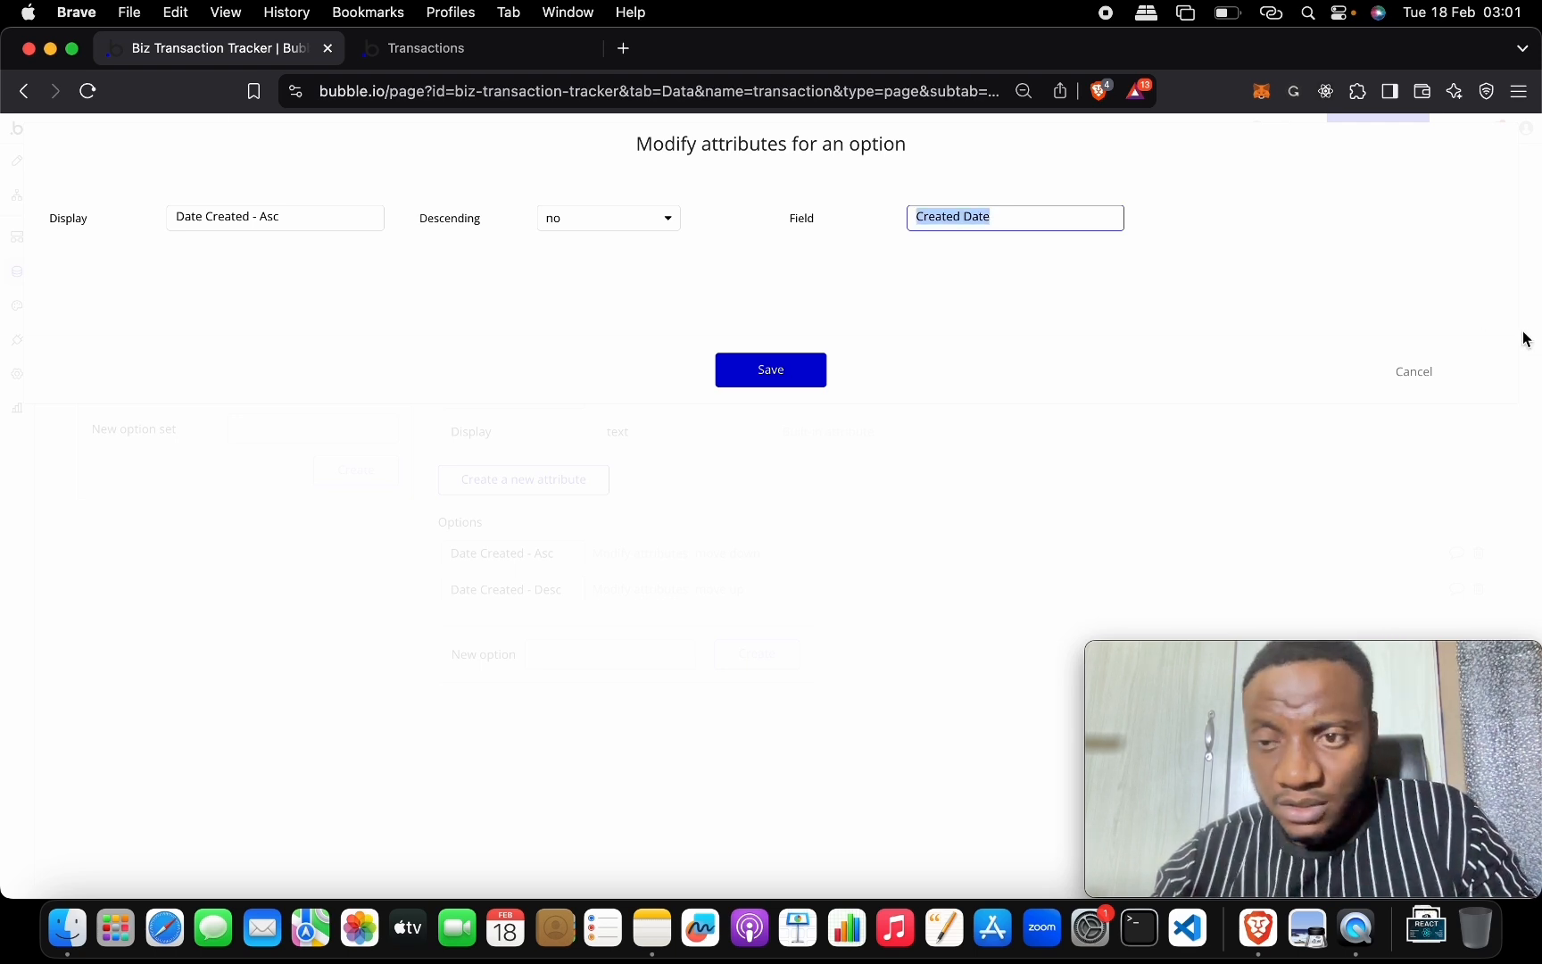
{"action": "left_click", "coordinate": [812, 368]}
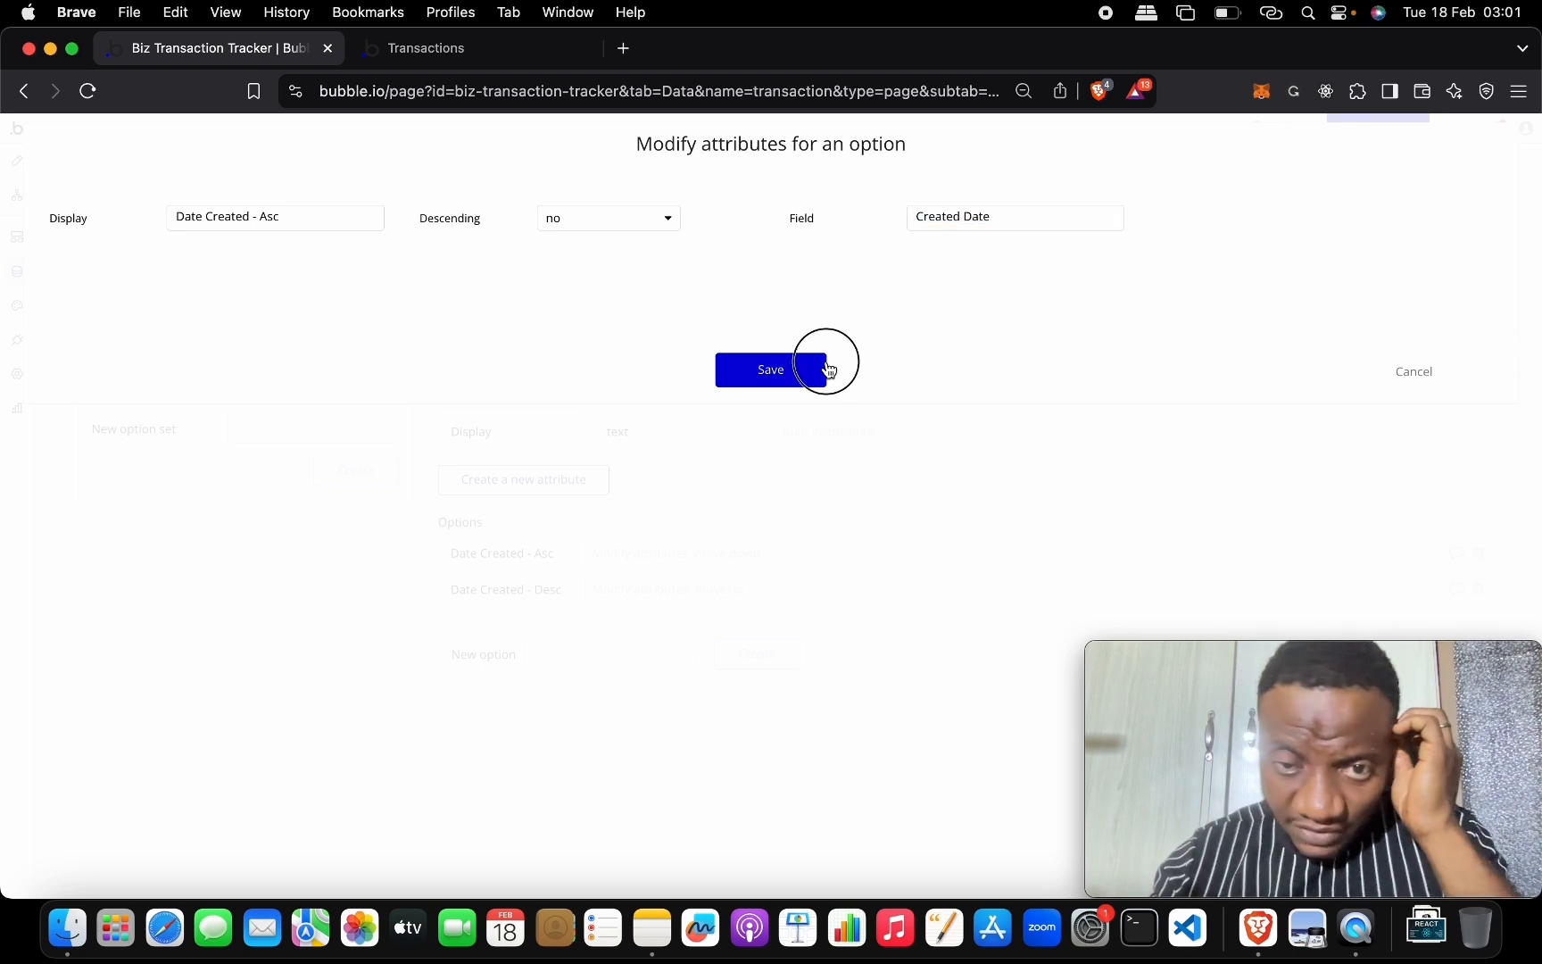
Give Date Created - Desc Field 'Created Date' and Descending yes, then save.
{"action": "left_click", "coordinate": [621, 592]}
{"action": "left_click", "coordinate": [971, 223]}
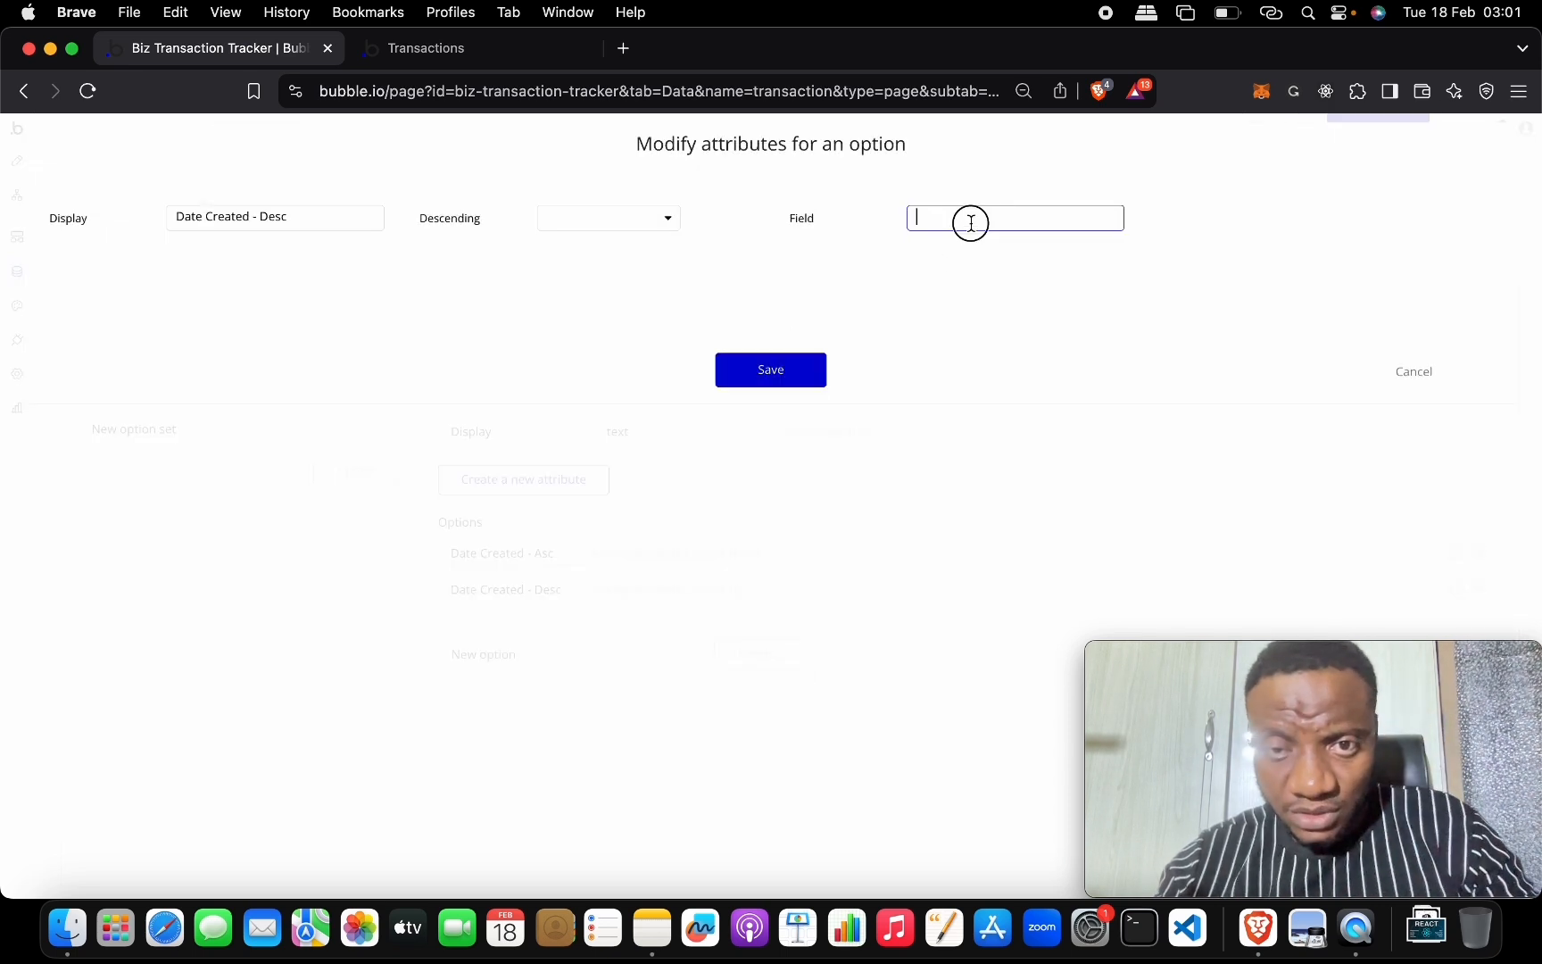
{"action": "key", "text": "super+v"}
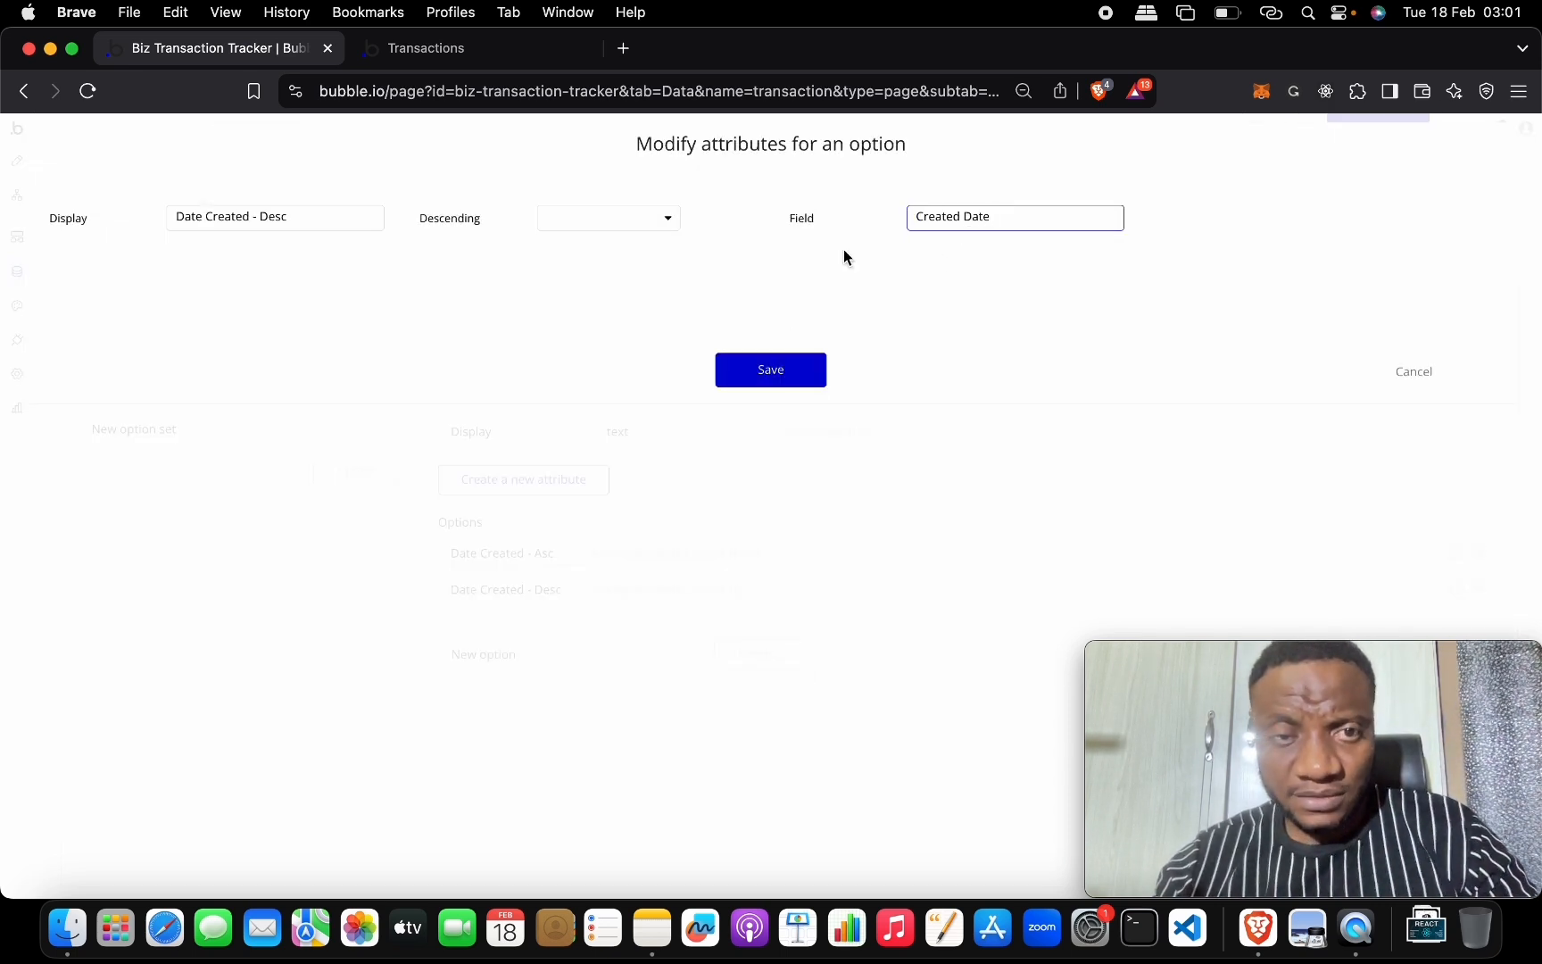
{"action": "left_click", "coordinate": [578, 225]}
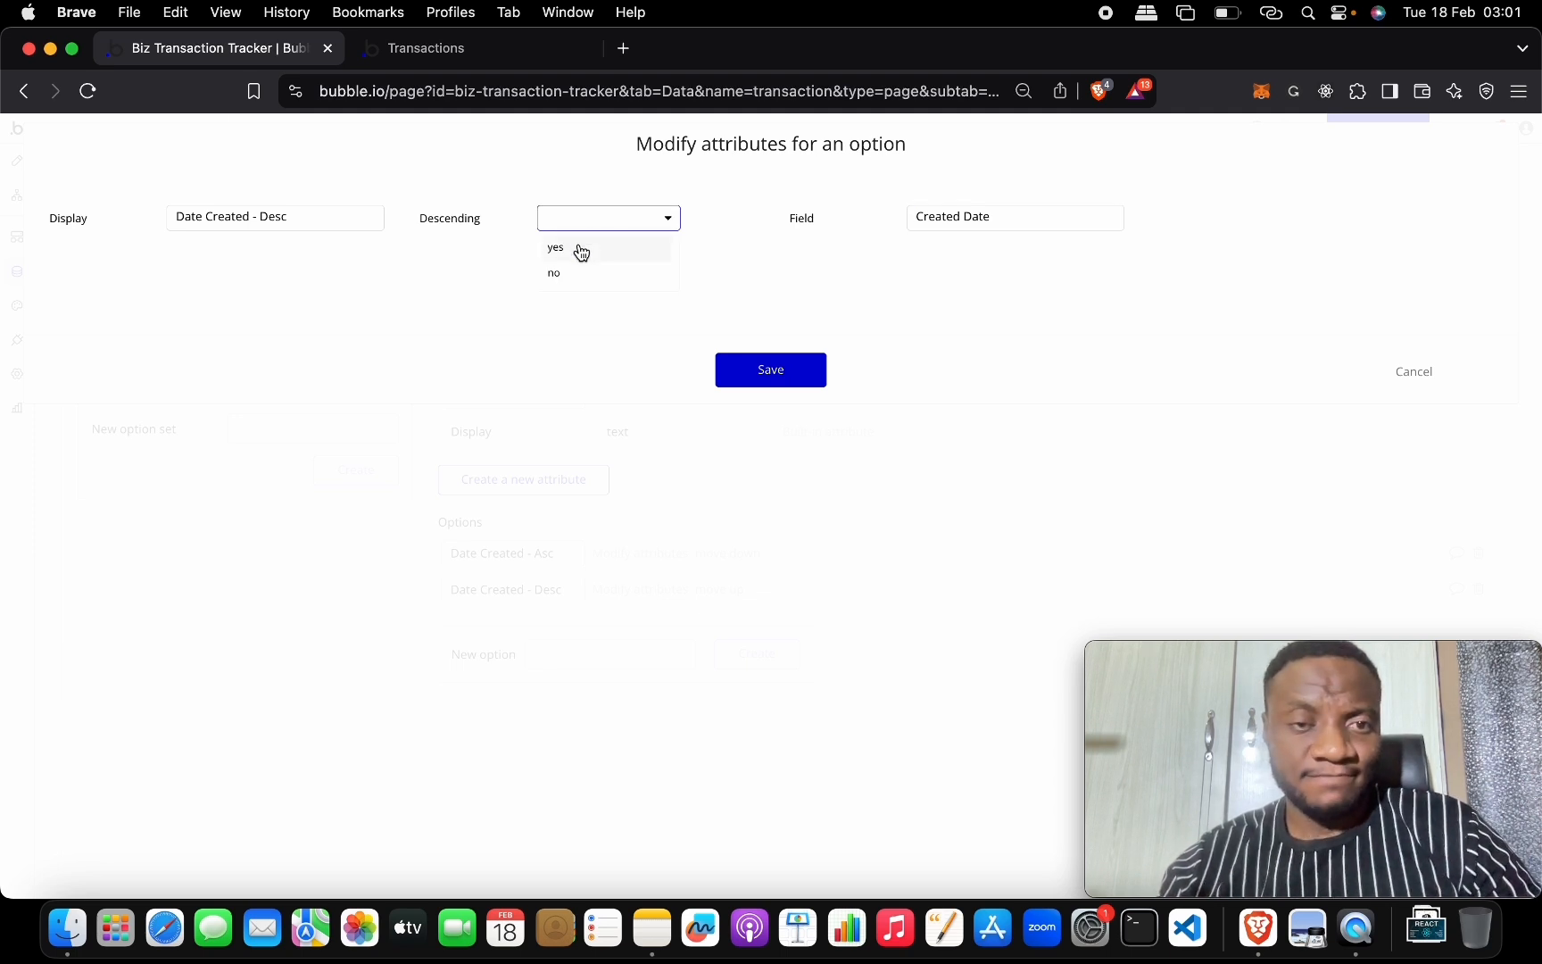
{"action": "left_click", "coordinate": [579, 249]}
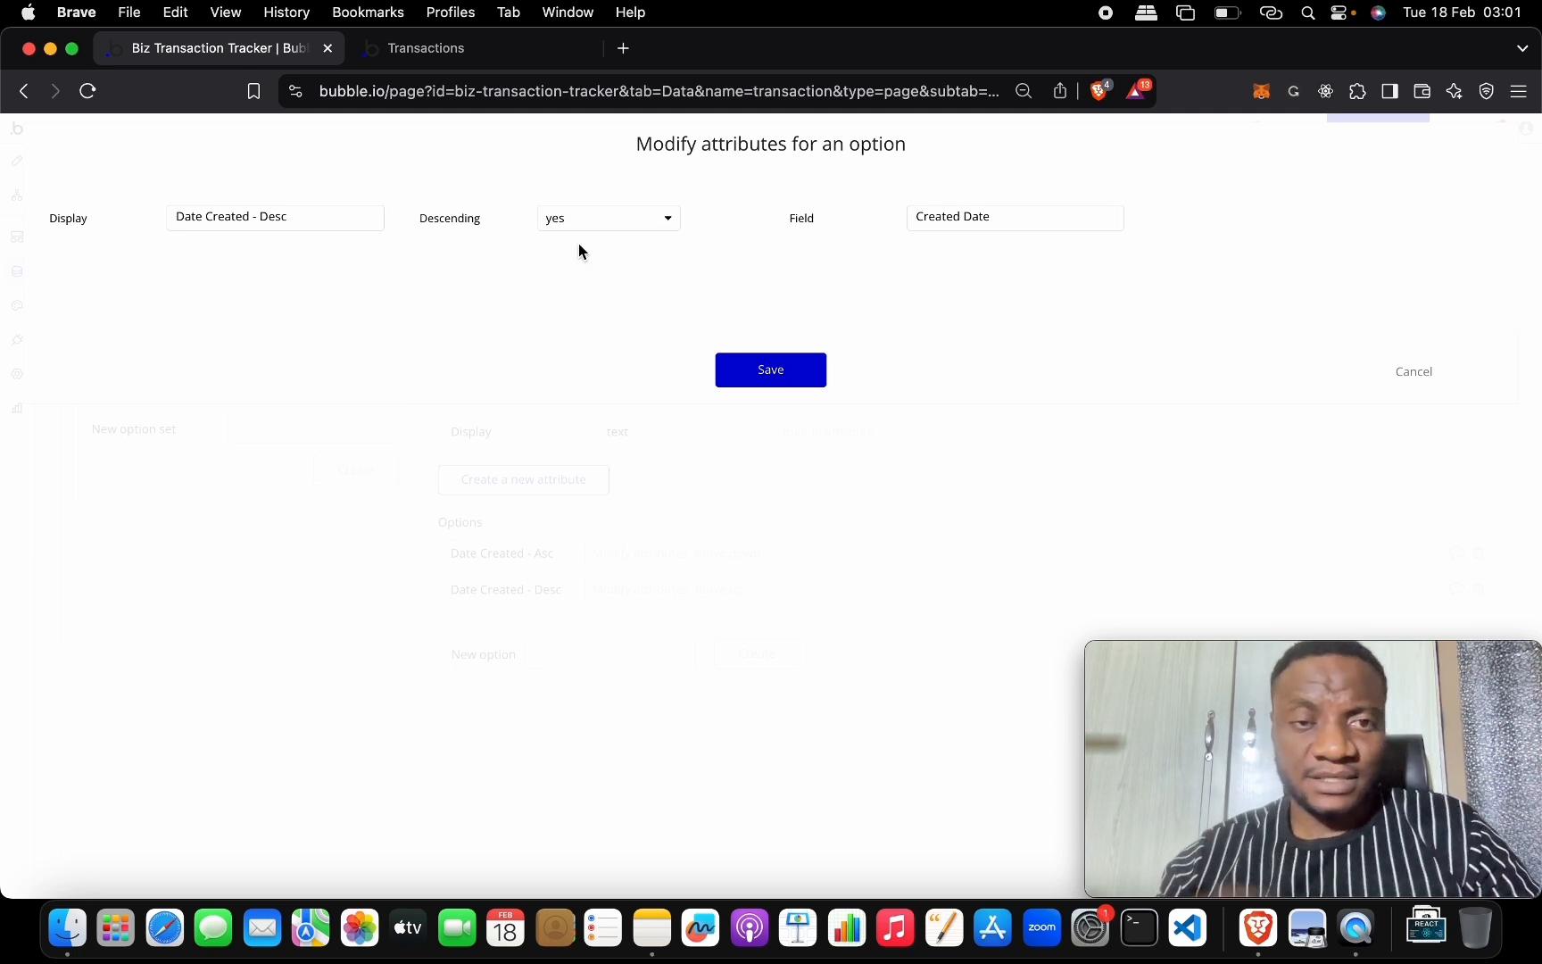
{"action": "left_click", "coordinate": [755, 371]}
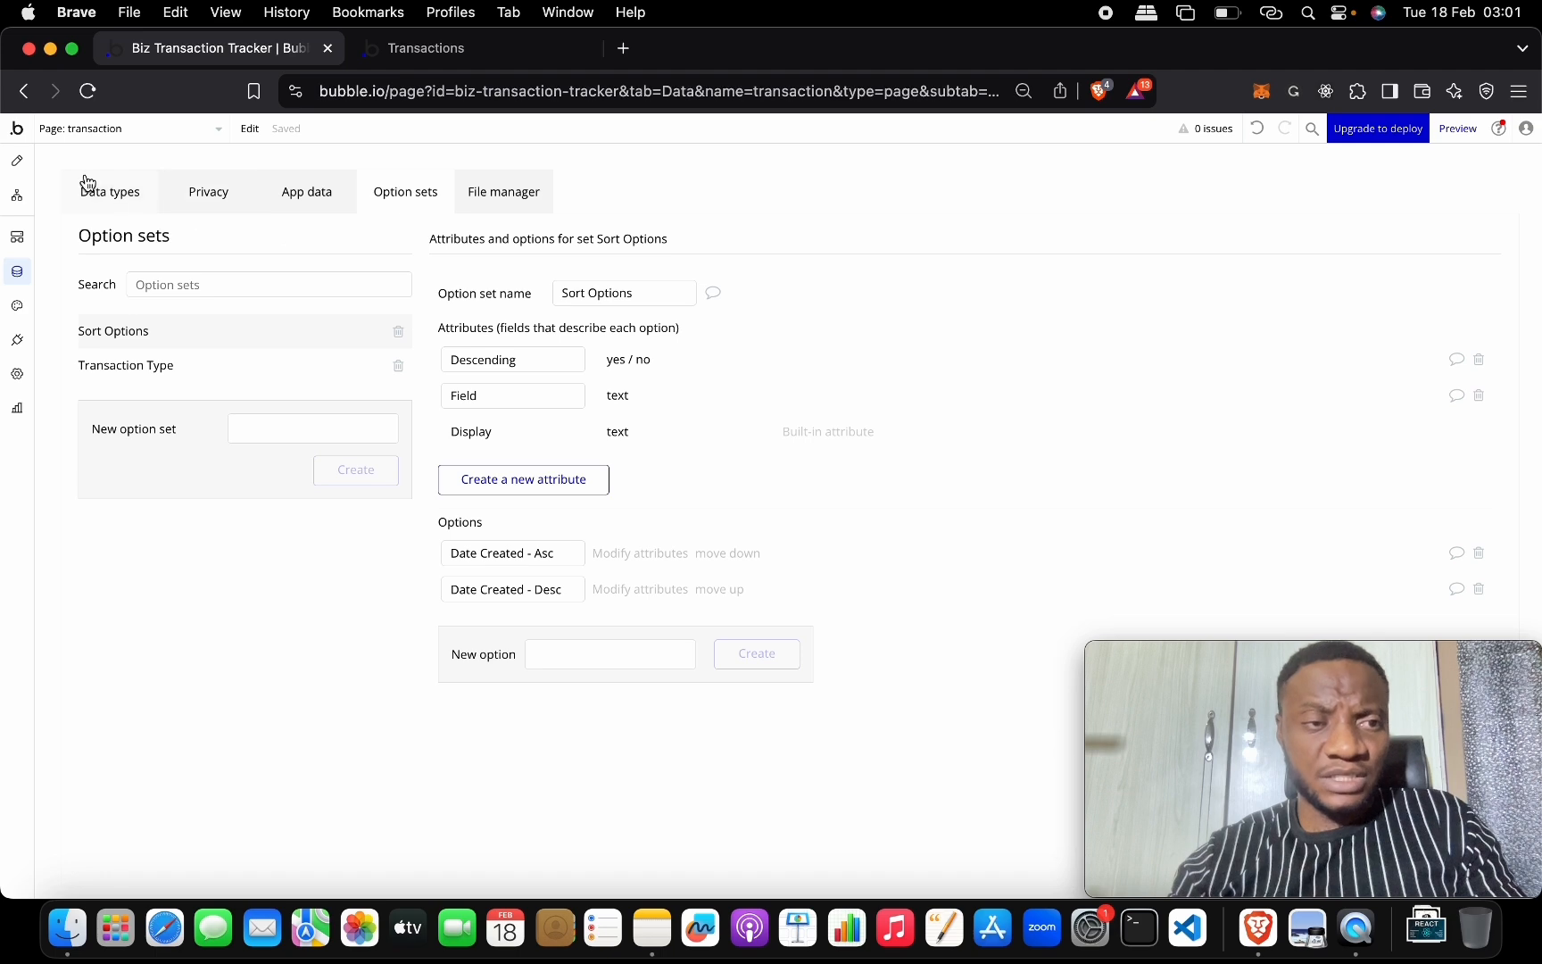
Make the Sort dropdown's choices dynamic, listing all Sort Options.
{"action": "left_click", "coordinate": [21, 165]}
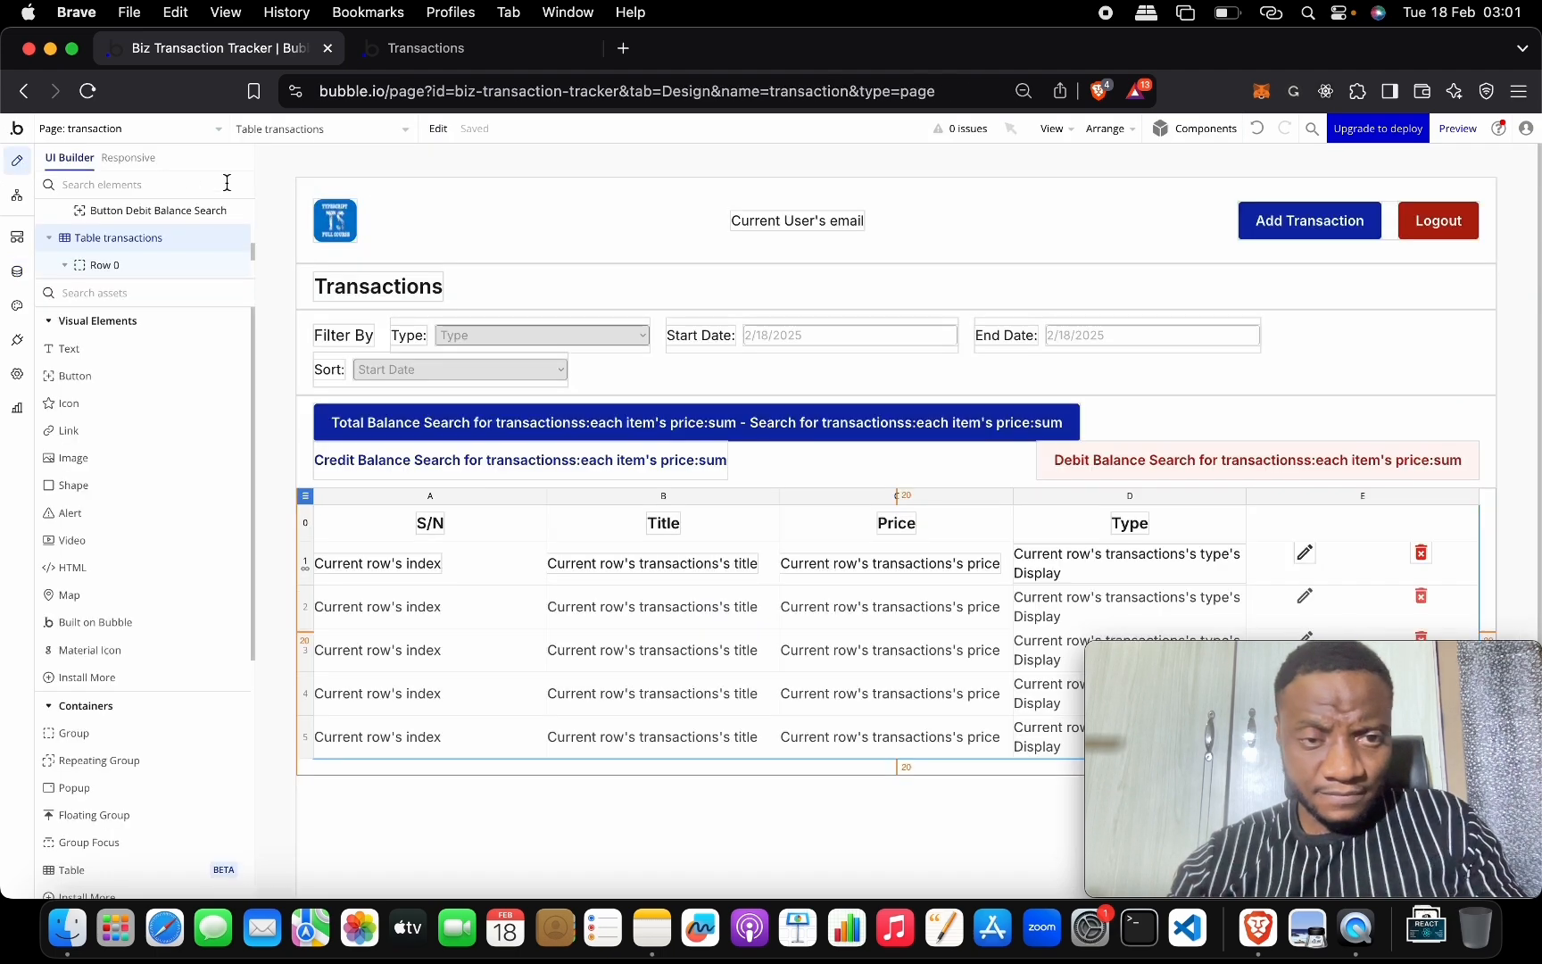
{"action": "double_click", "coordinate": [435, 370]}
{"action": "left_click", "coordinate": [874, 300]}
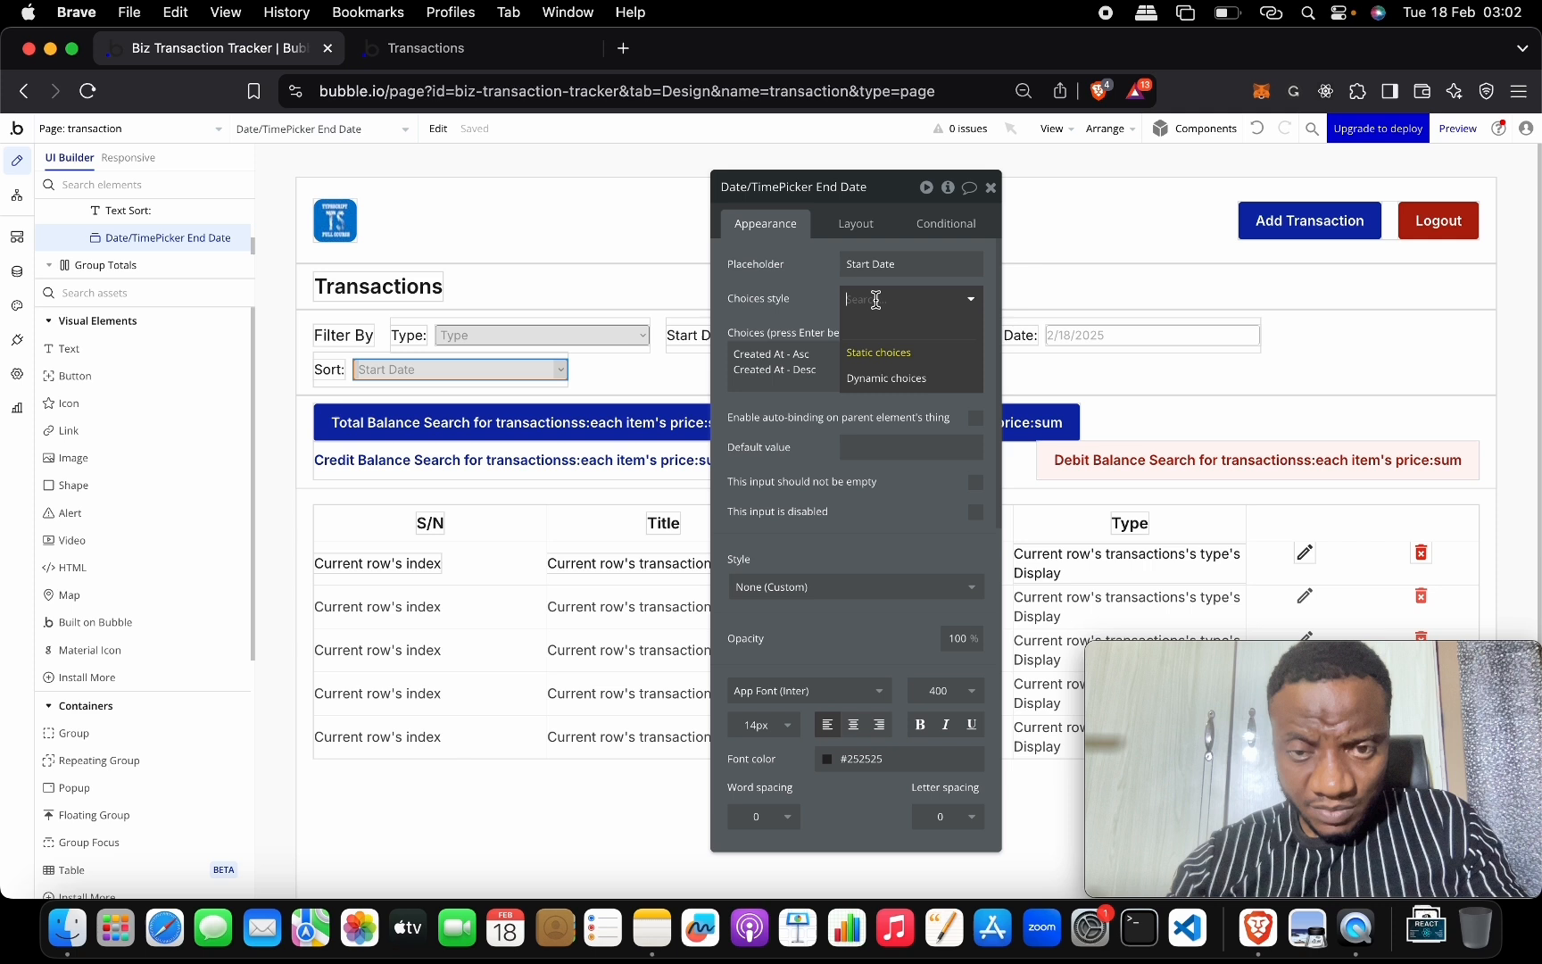
{"action": "left_click", "coordinate": [883, 366]}
{"action": "left_click", "coordinate": [883, 333]}
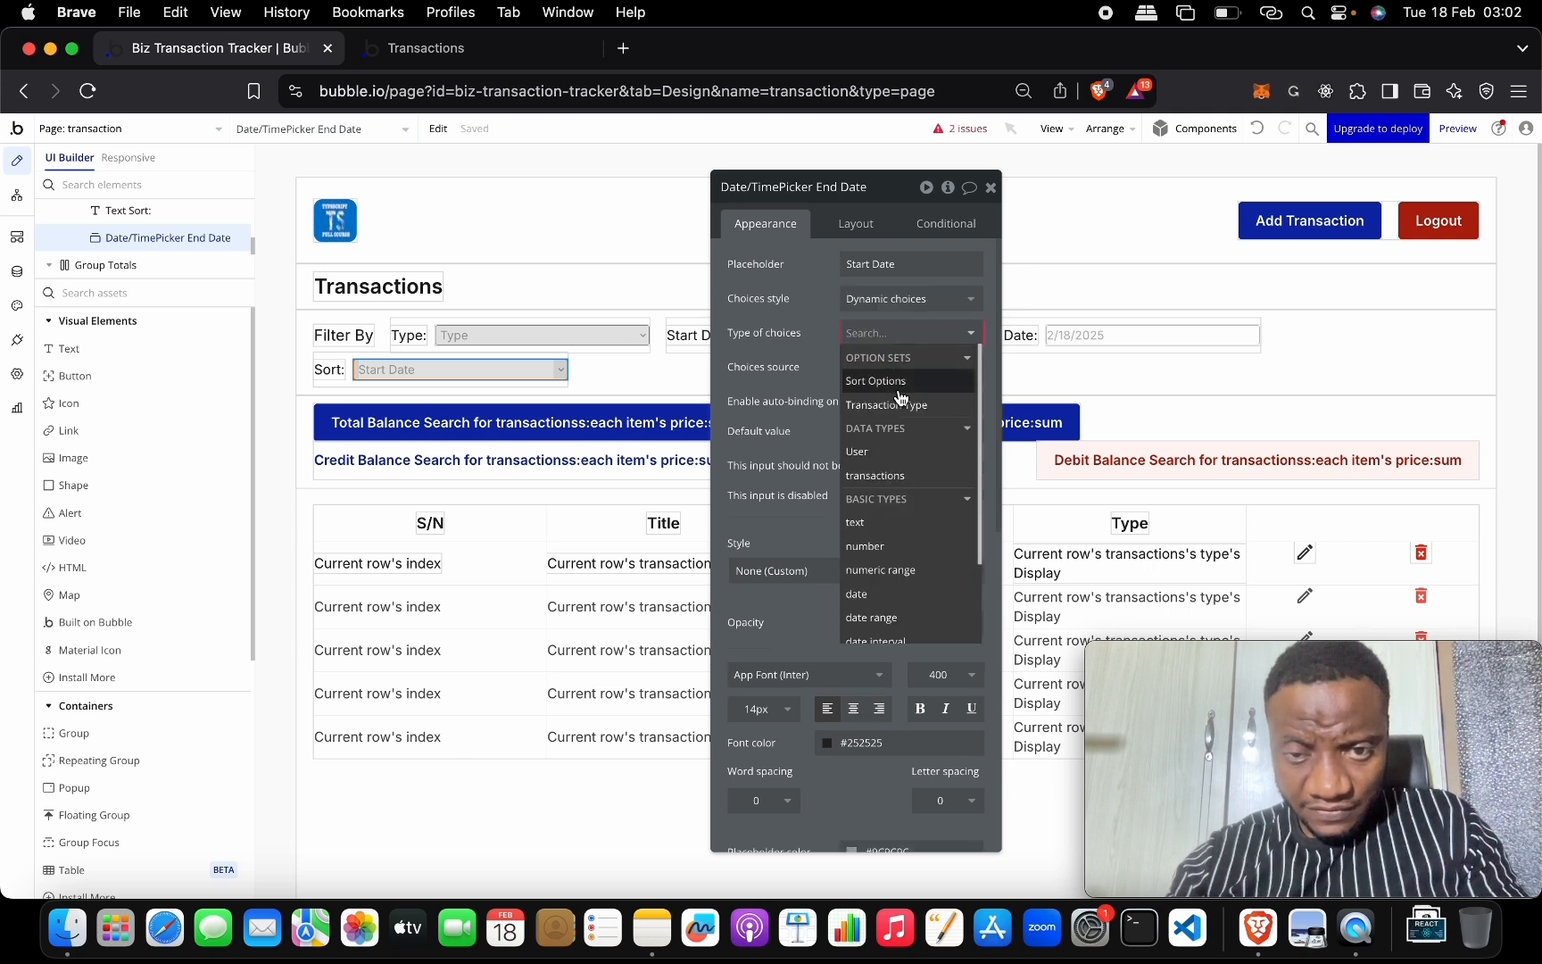
{"action": "left_click", "coordinate": [899, 381]}
{"action": "left_click", "coordinate": [866, 366]}
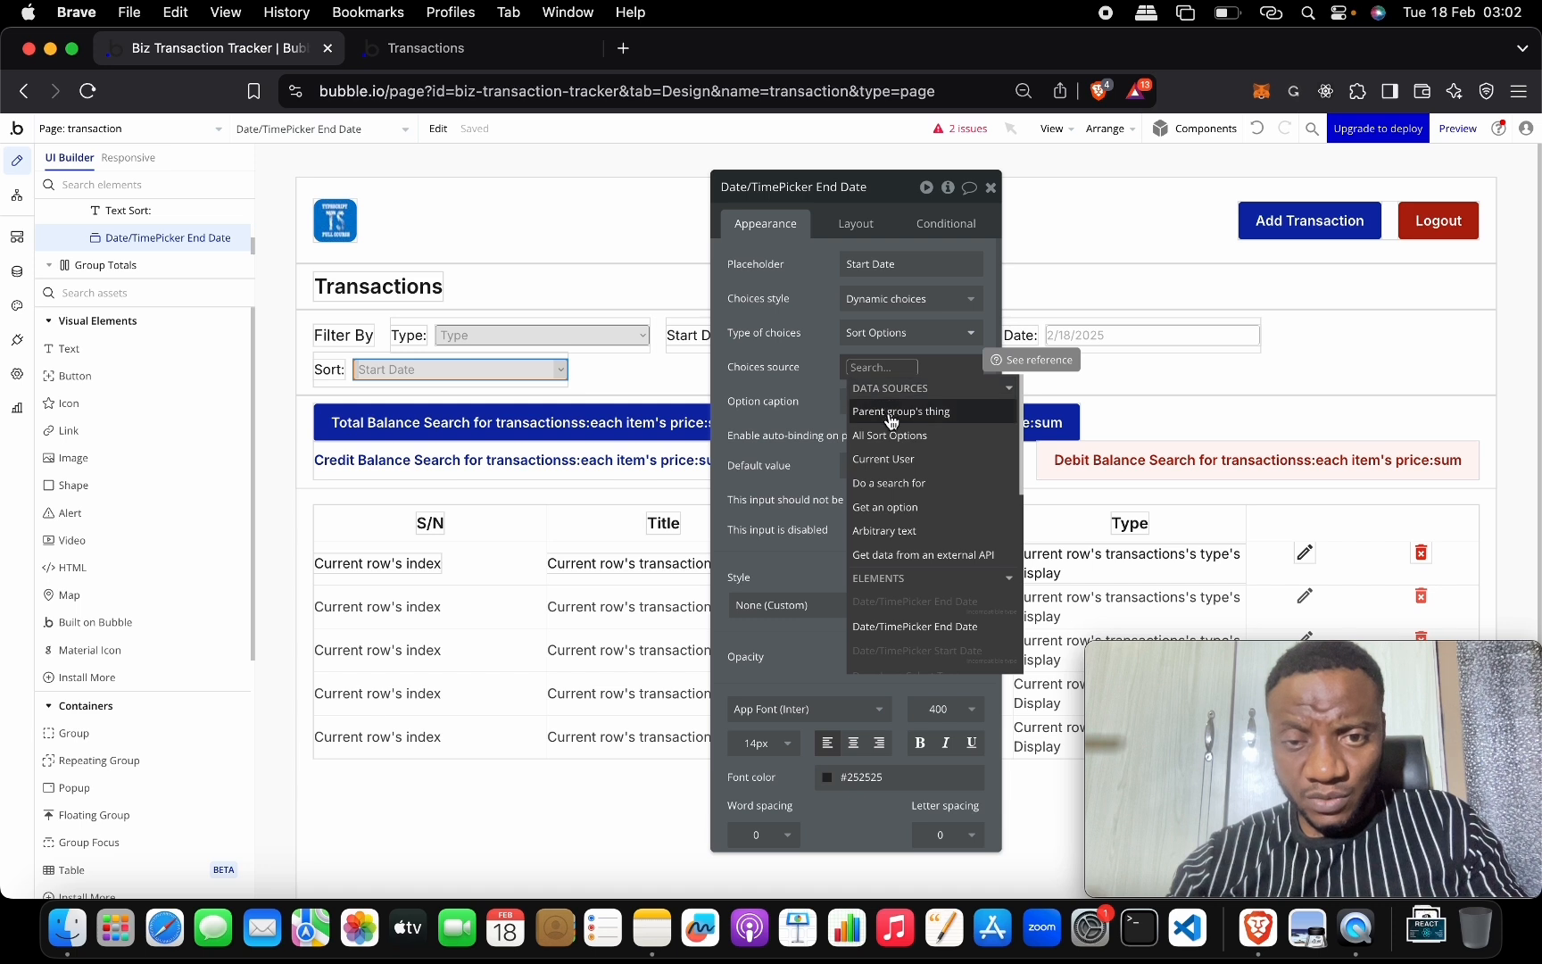
{"action": "left_click", "coordinate": [919, 438]}
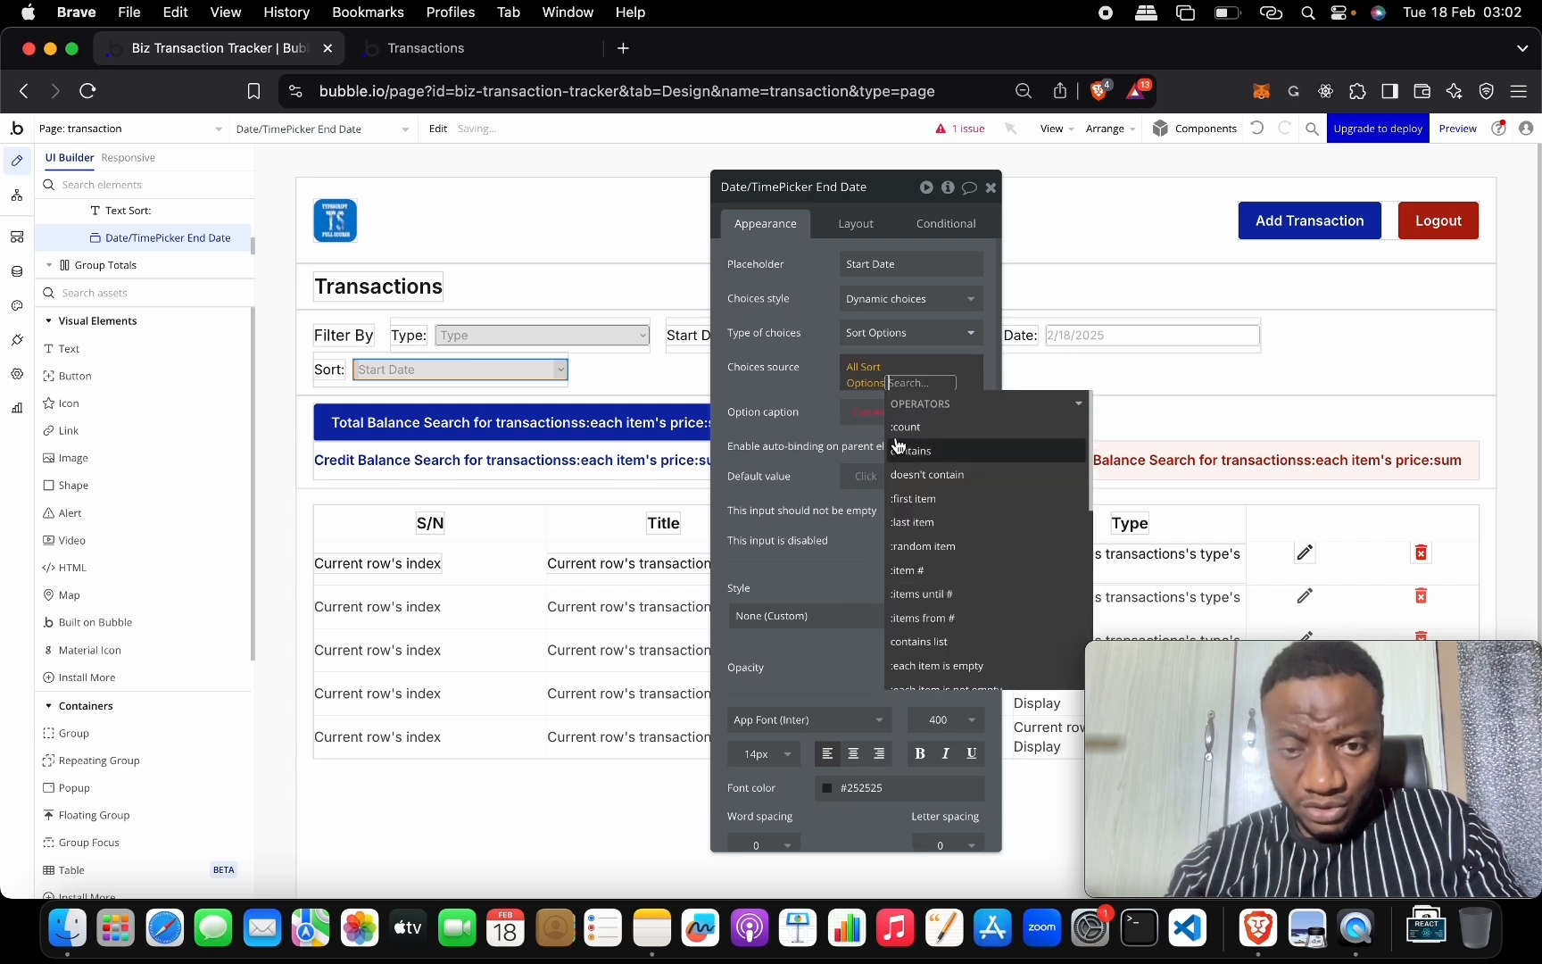
{"action": "left_click", "coordinate": [855, 419]}
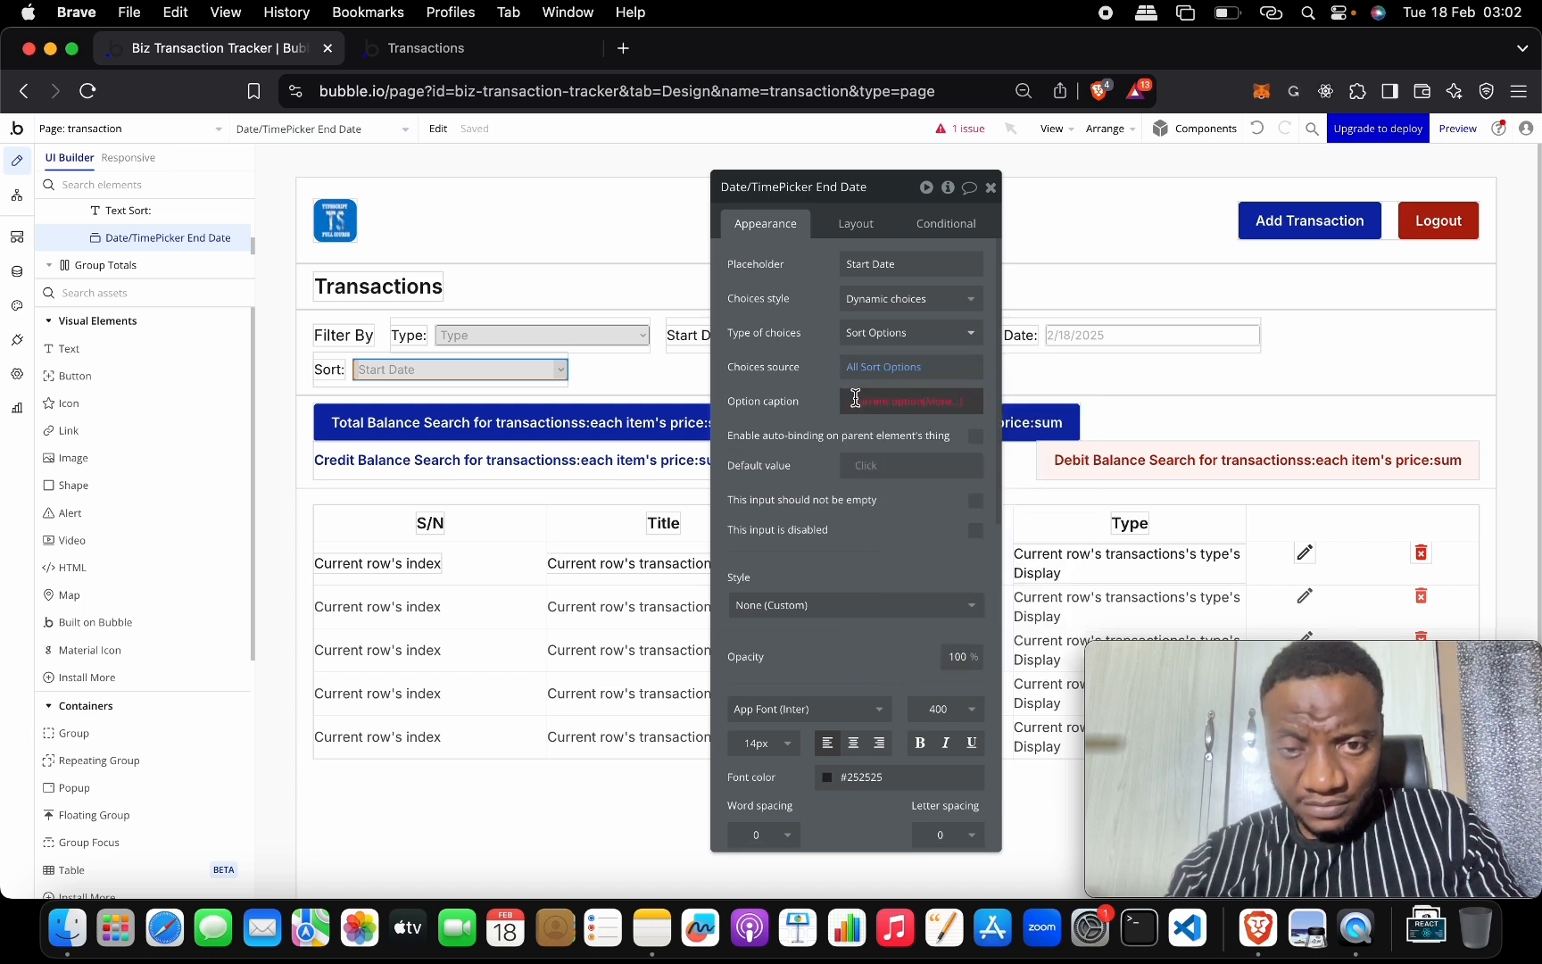
Caption choices by Current option's Display, default to Date Created - Desc, and require a value.
{"action": "left_click", "coordinate": [919, 402]}
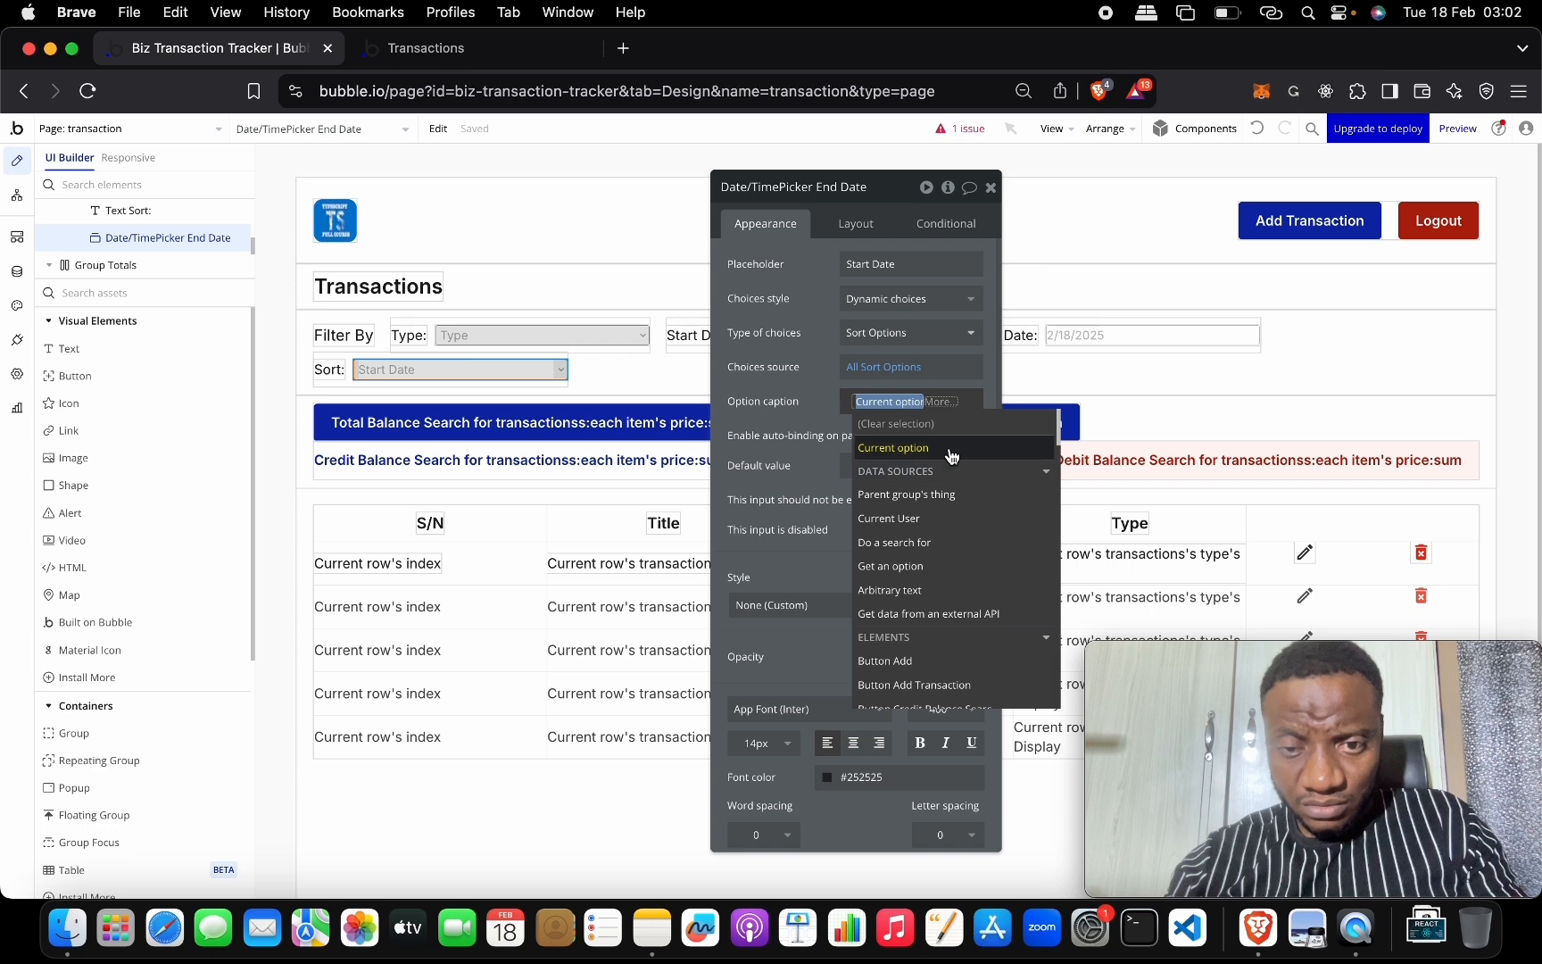
{"action": "left_click", "coordinate": [952, 456]}
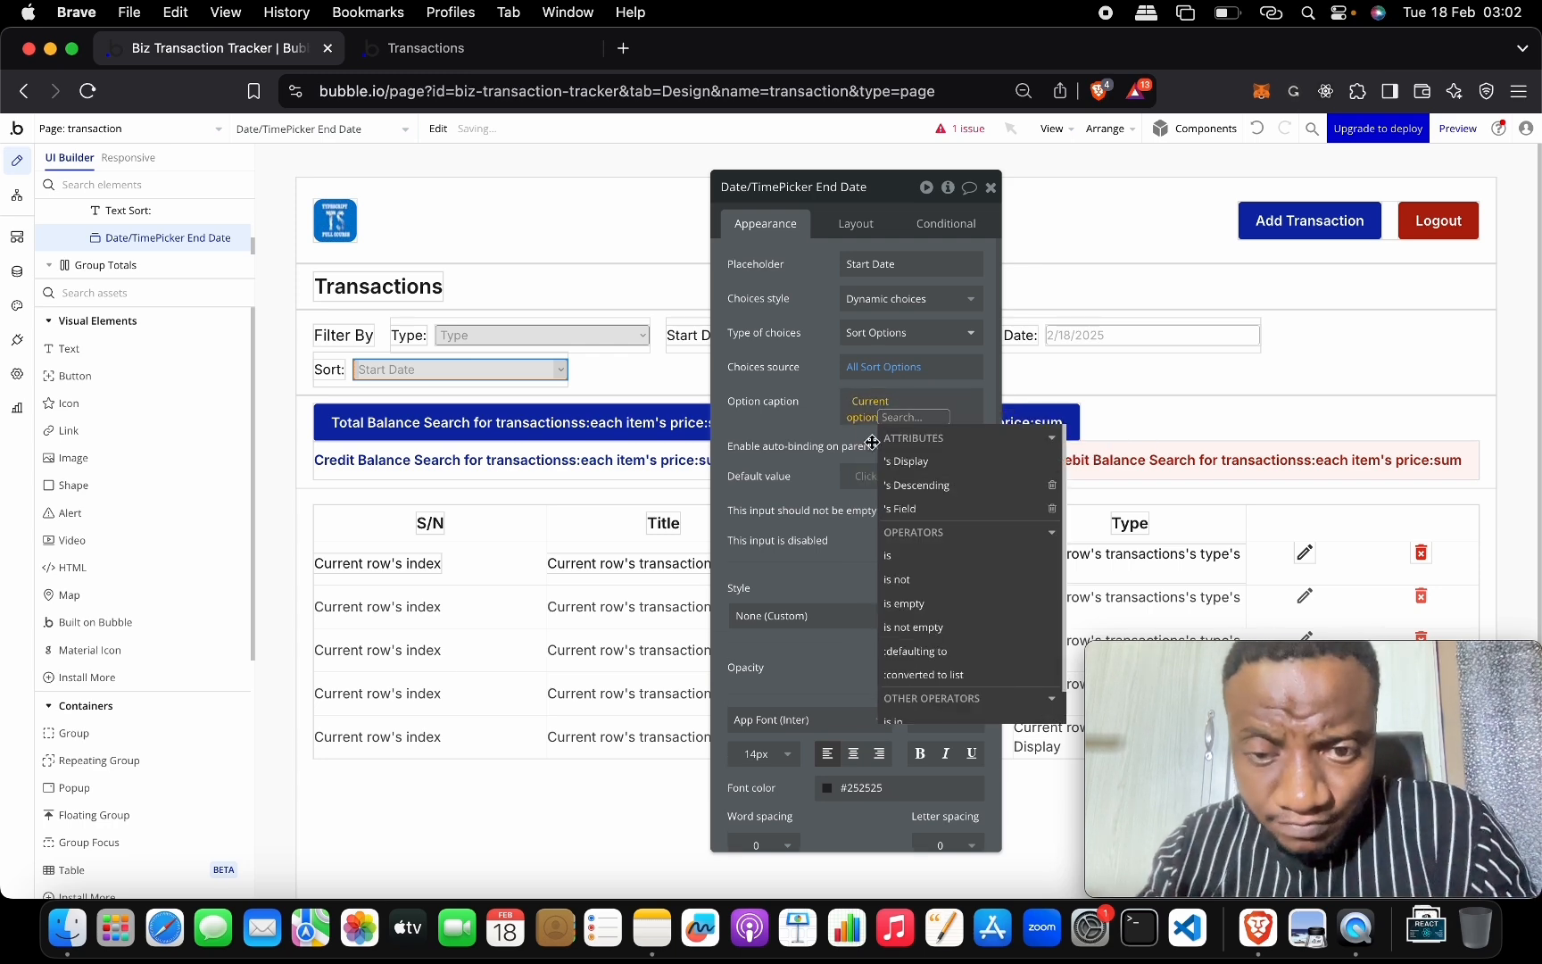
{"action": "left_click", "coordinate": [905, 461]}
{"action": "left_click", "coordinate": [822, 412]}
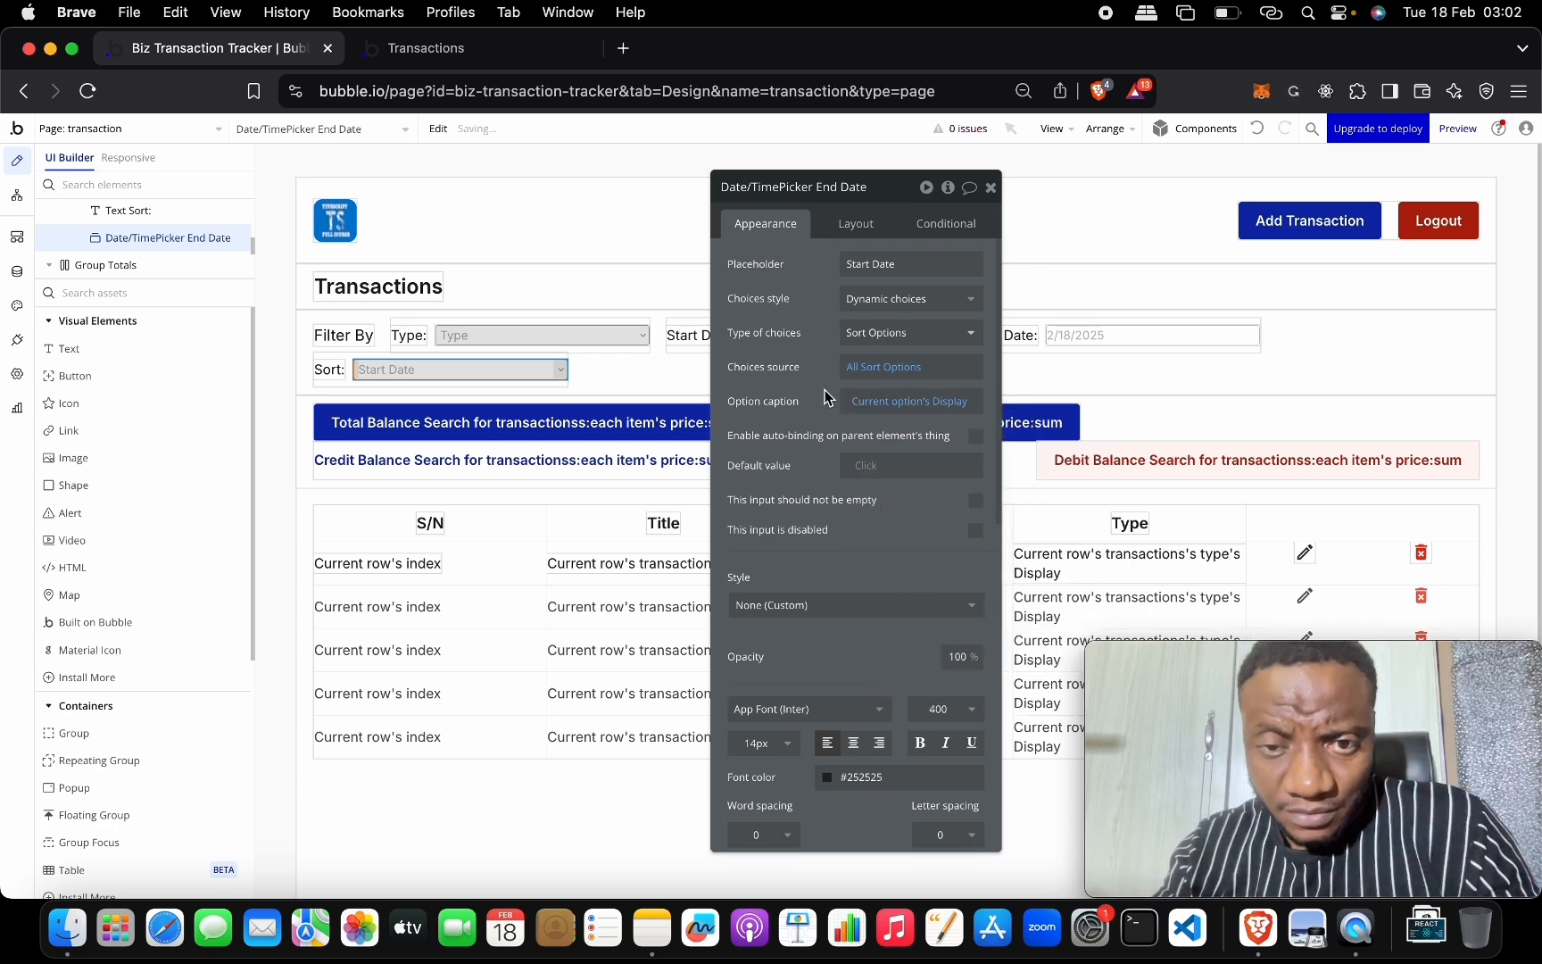
{"action": "left_click", "coordinate": [865, 464]}
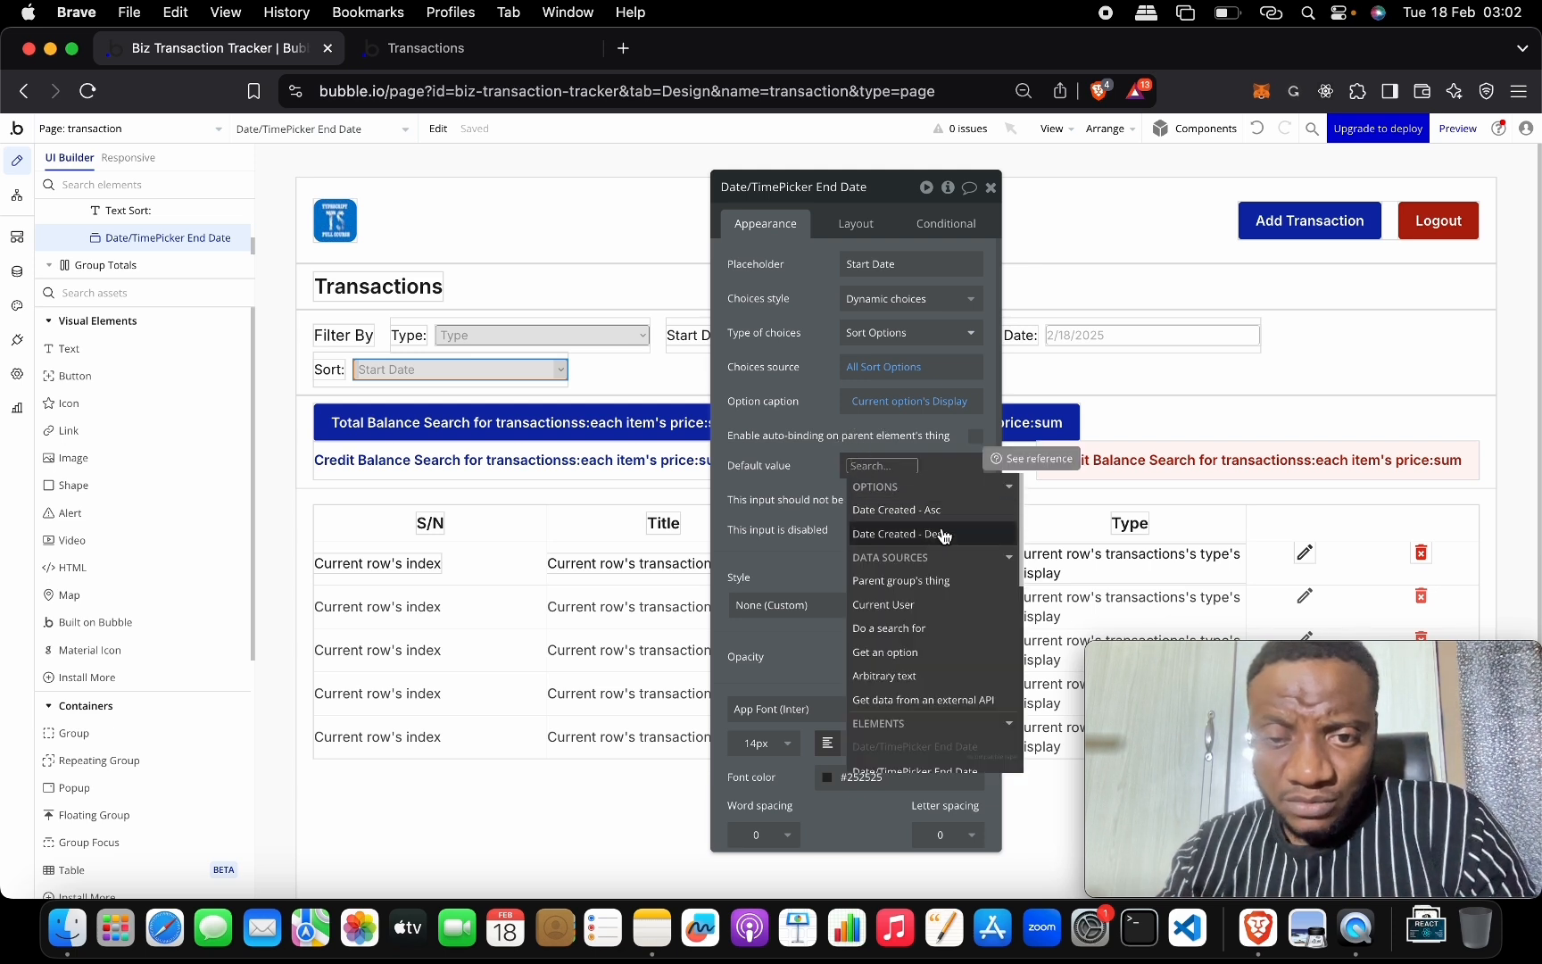
{"action": "left_click", "coordinate": [944, 533]}
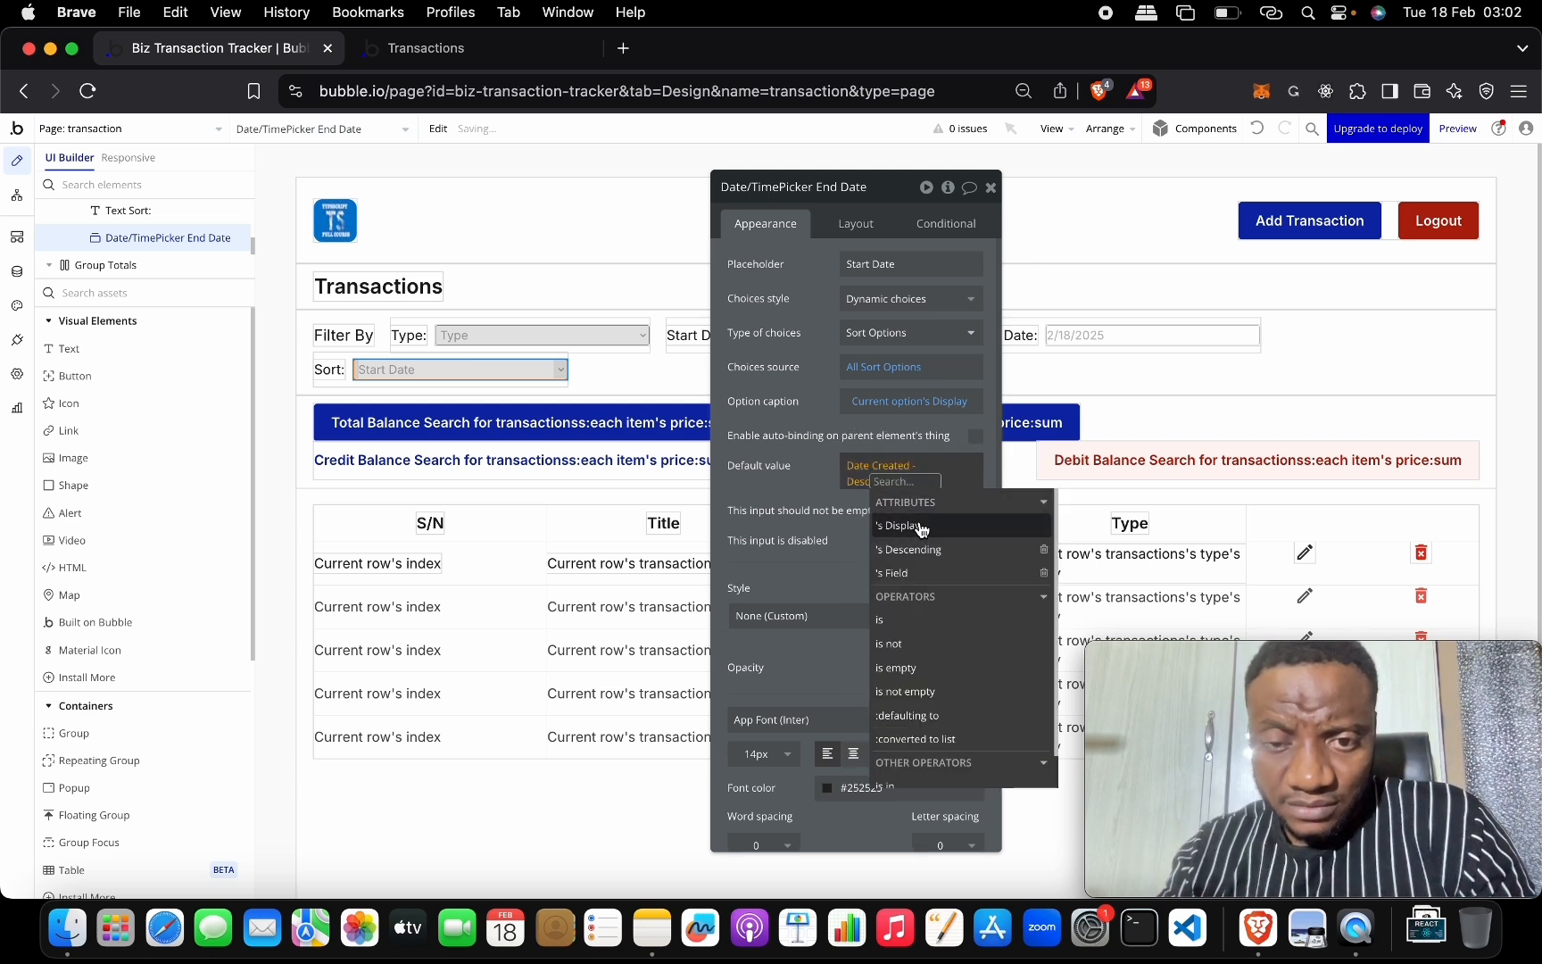
{"action": "left_click", "coordinate": [828, 489]}
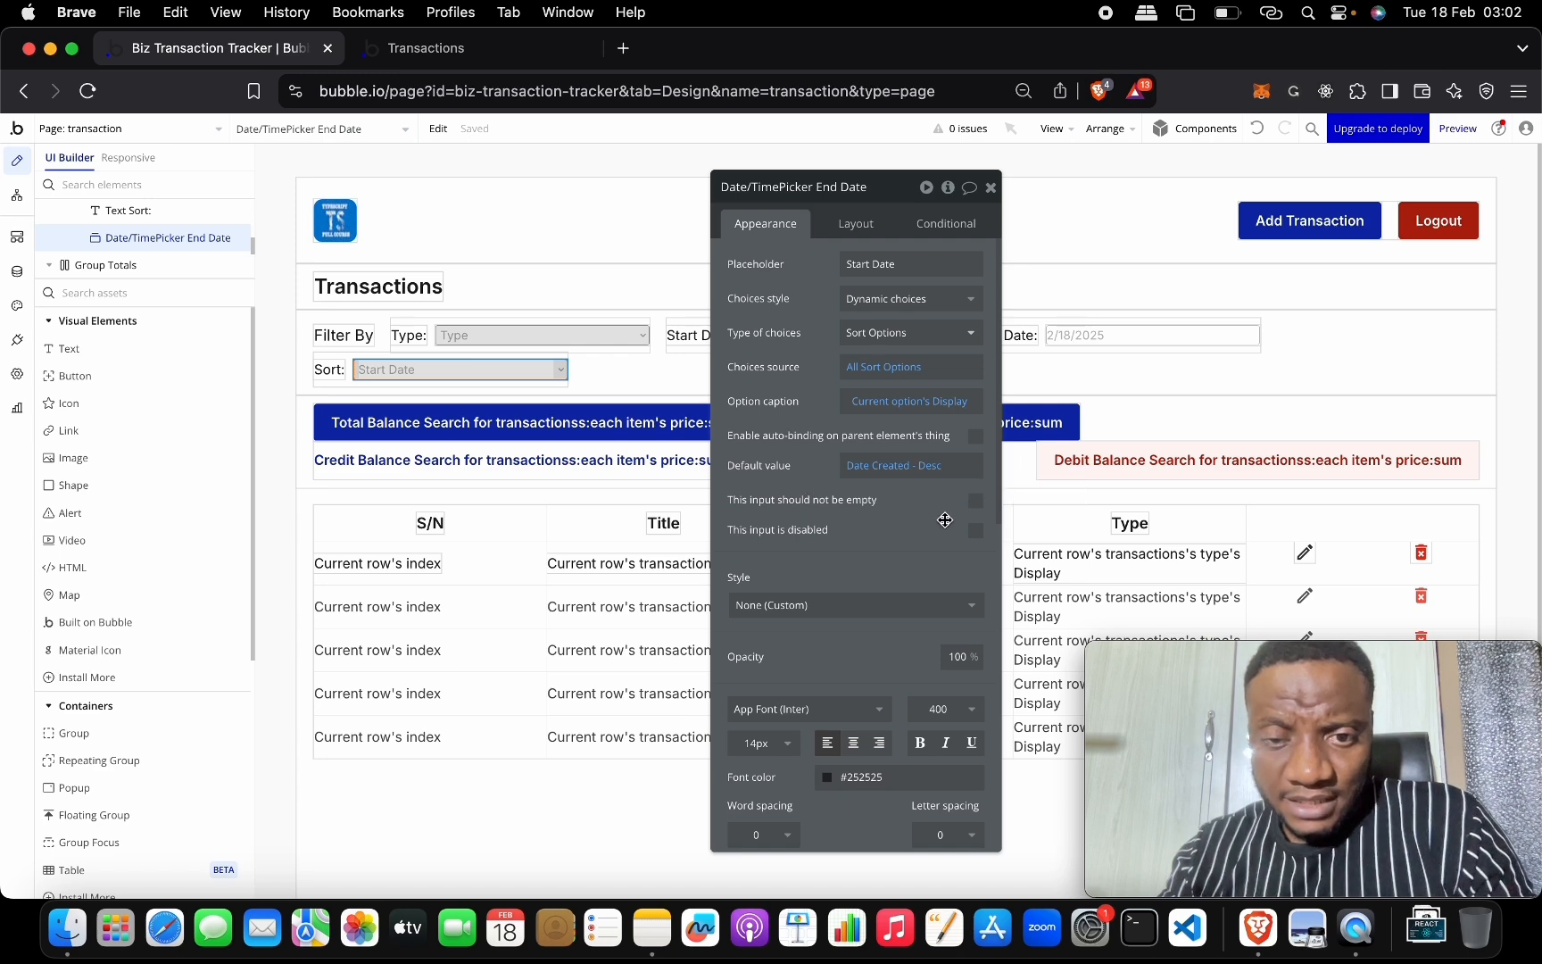
{"action": "left_click", "coordinate": [975, 501]}
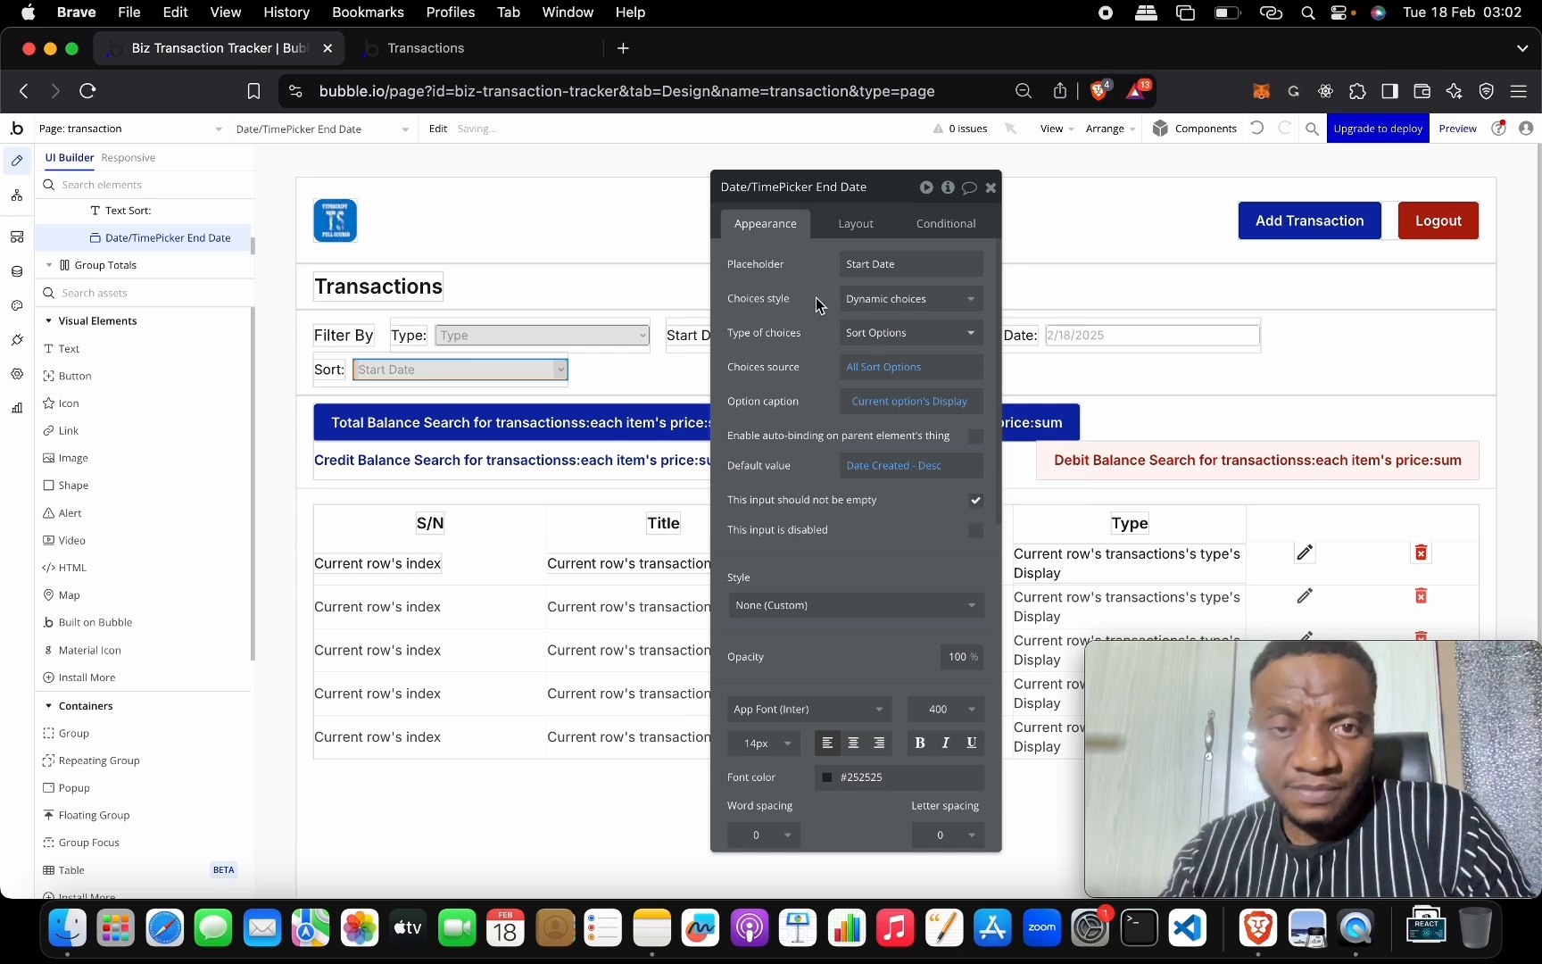
{"action": "left_click", "coordinate": [992, 189]}
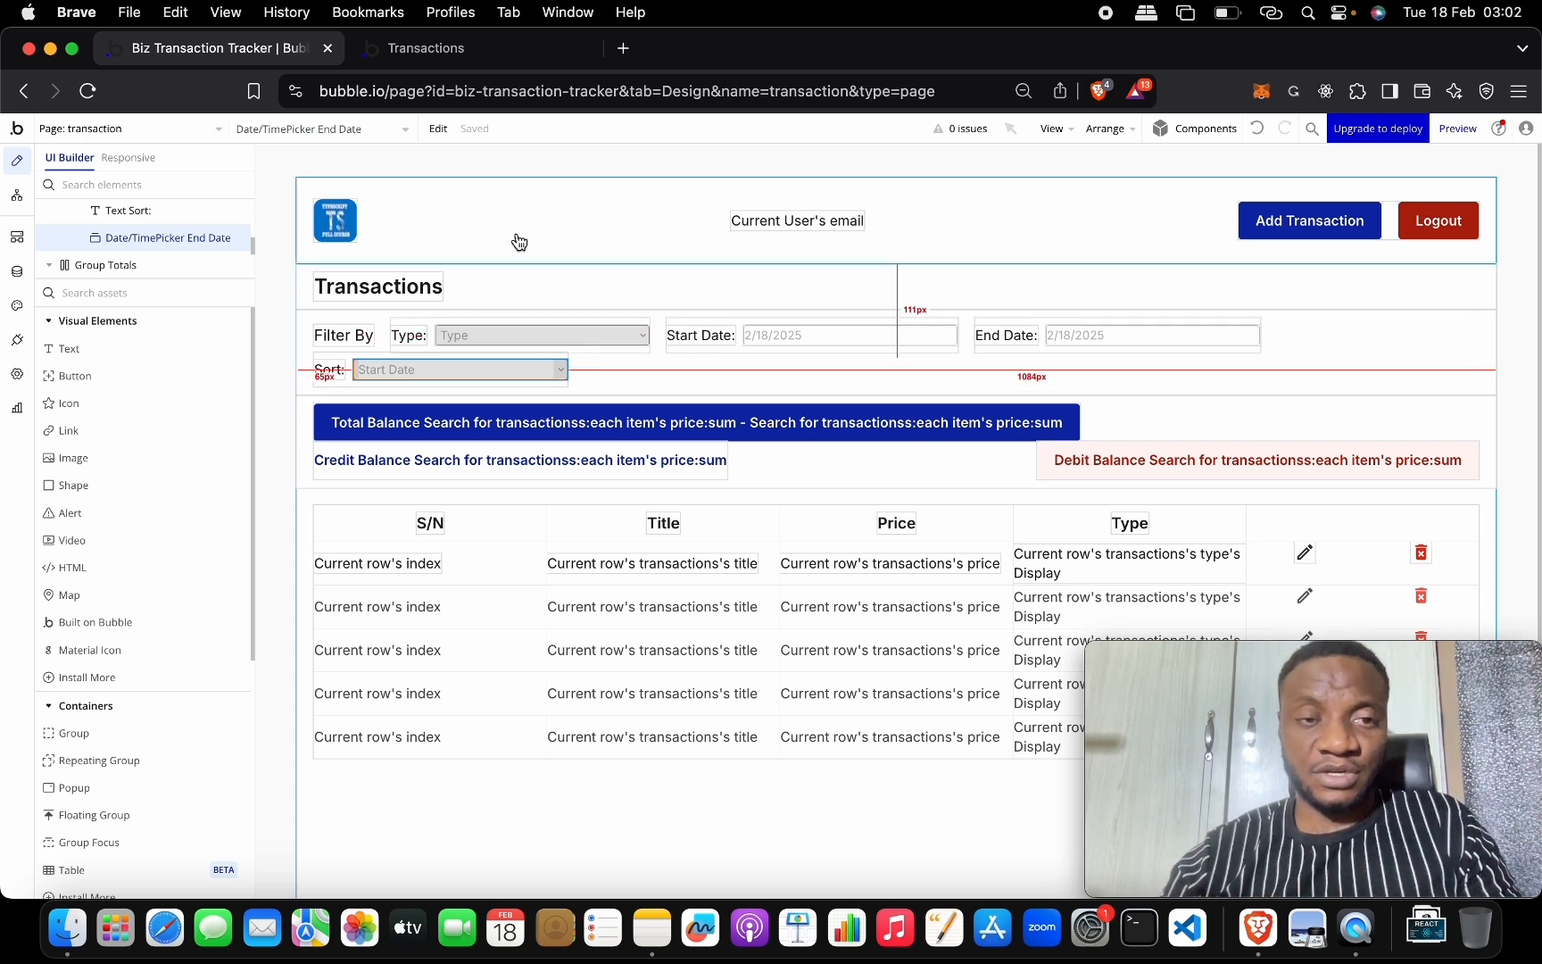
Reload the preview, keep sort at Date Created - Desc, and set start date 2/16/2025.
{"action": "left_click", "coordinate": [480, 68]}
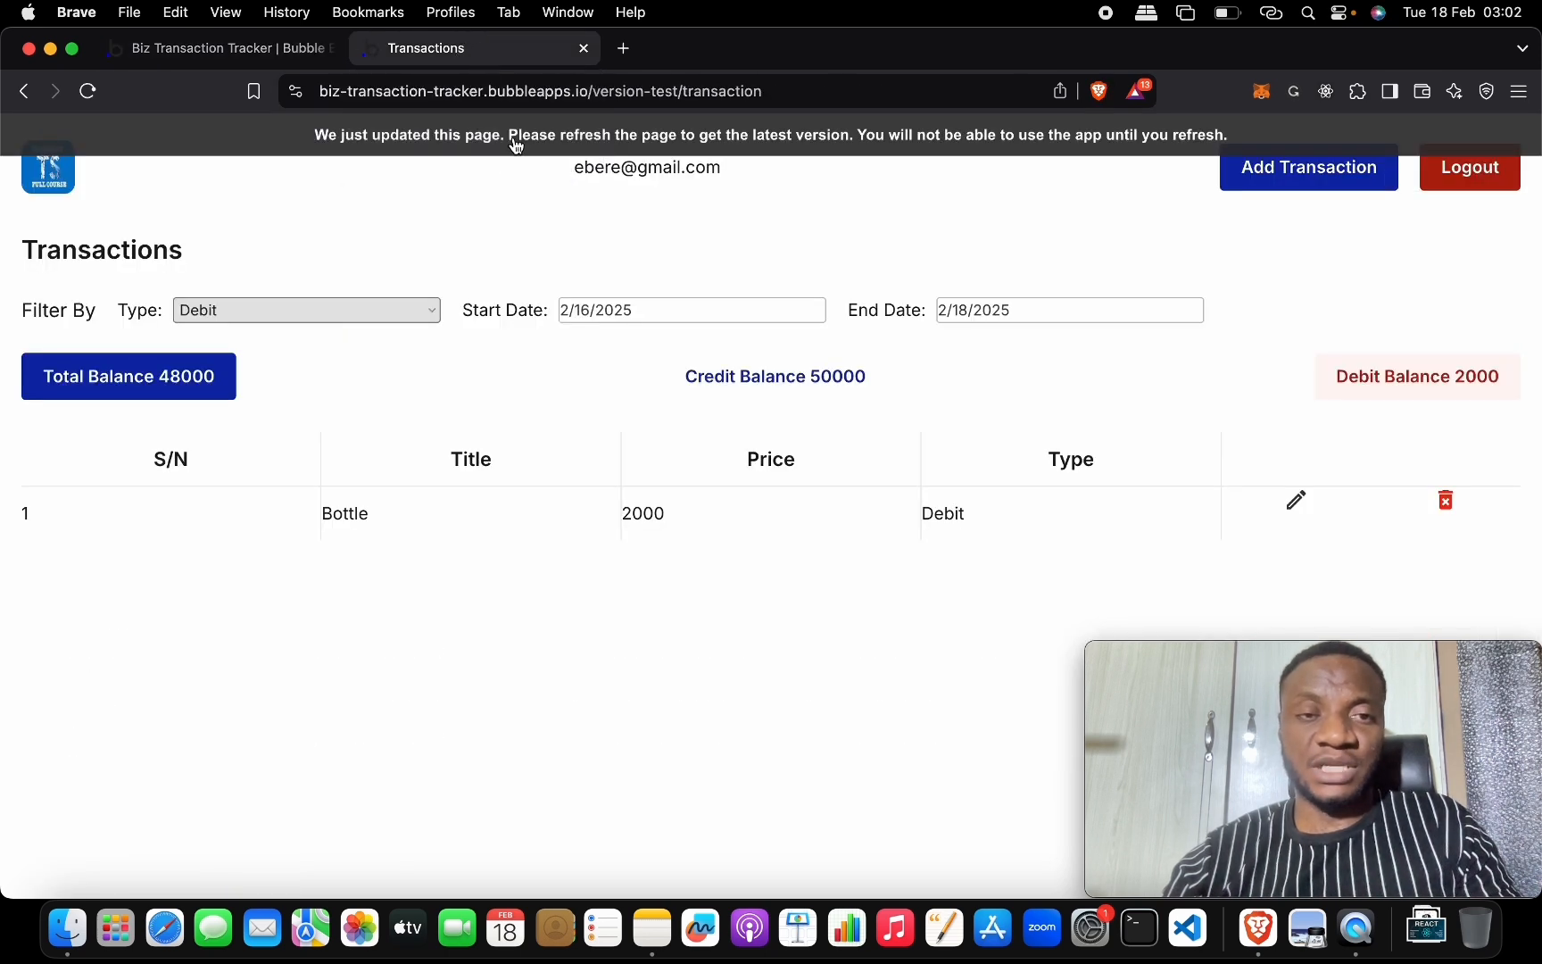
{"action": "key", "text": "super+r"}
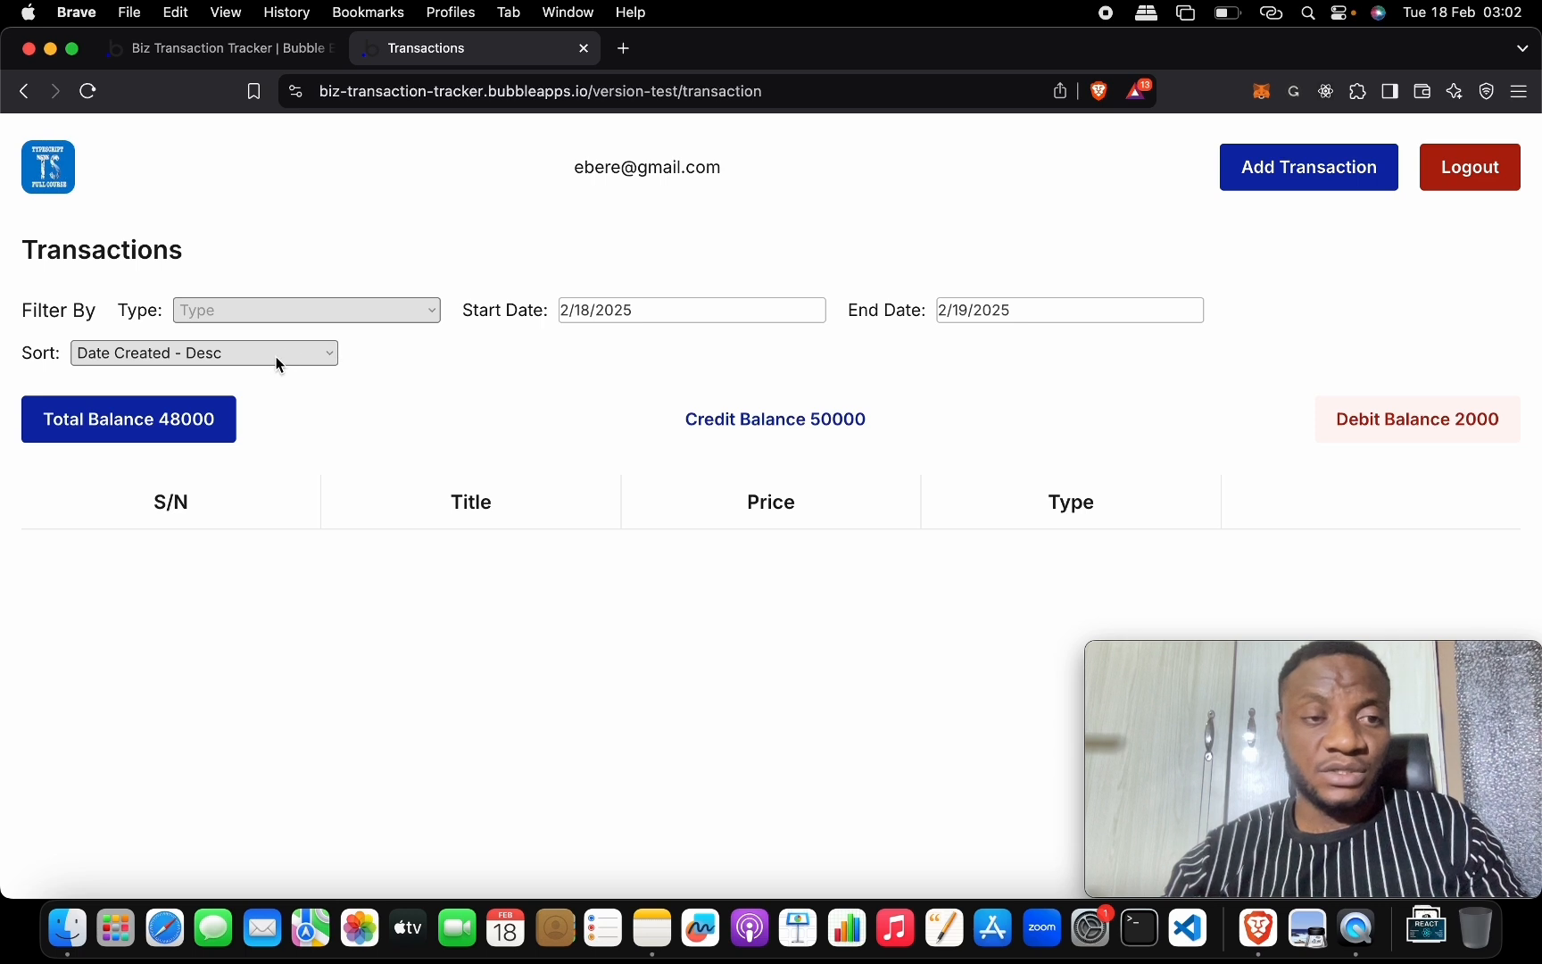
{"action": "left_click", "coordinate": [279, 362]}
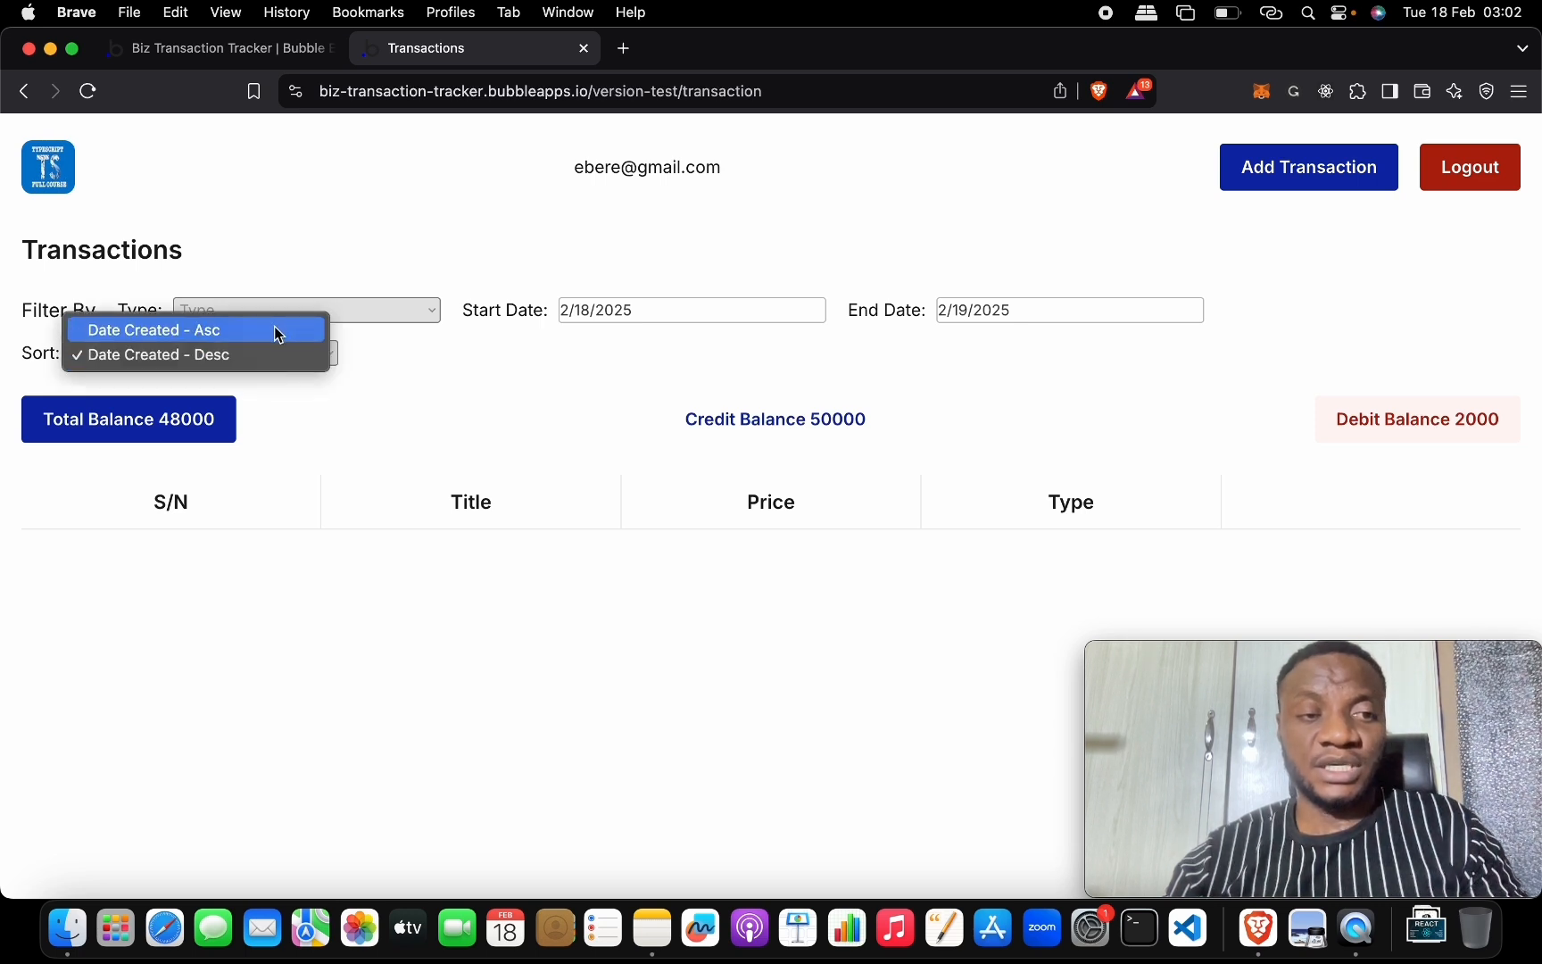
{"action": "left_click", "coordinate": [273, 353]}
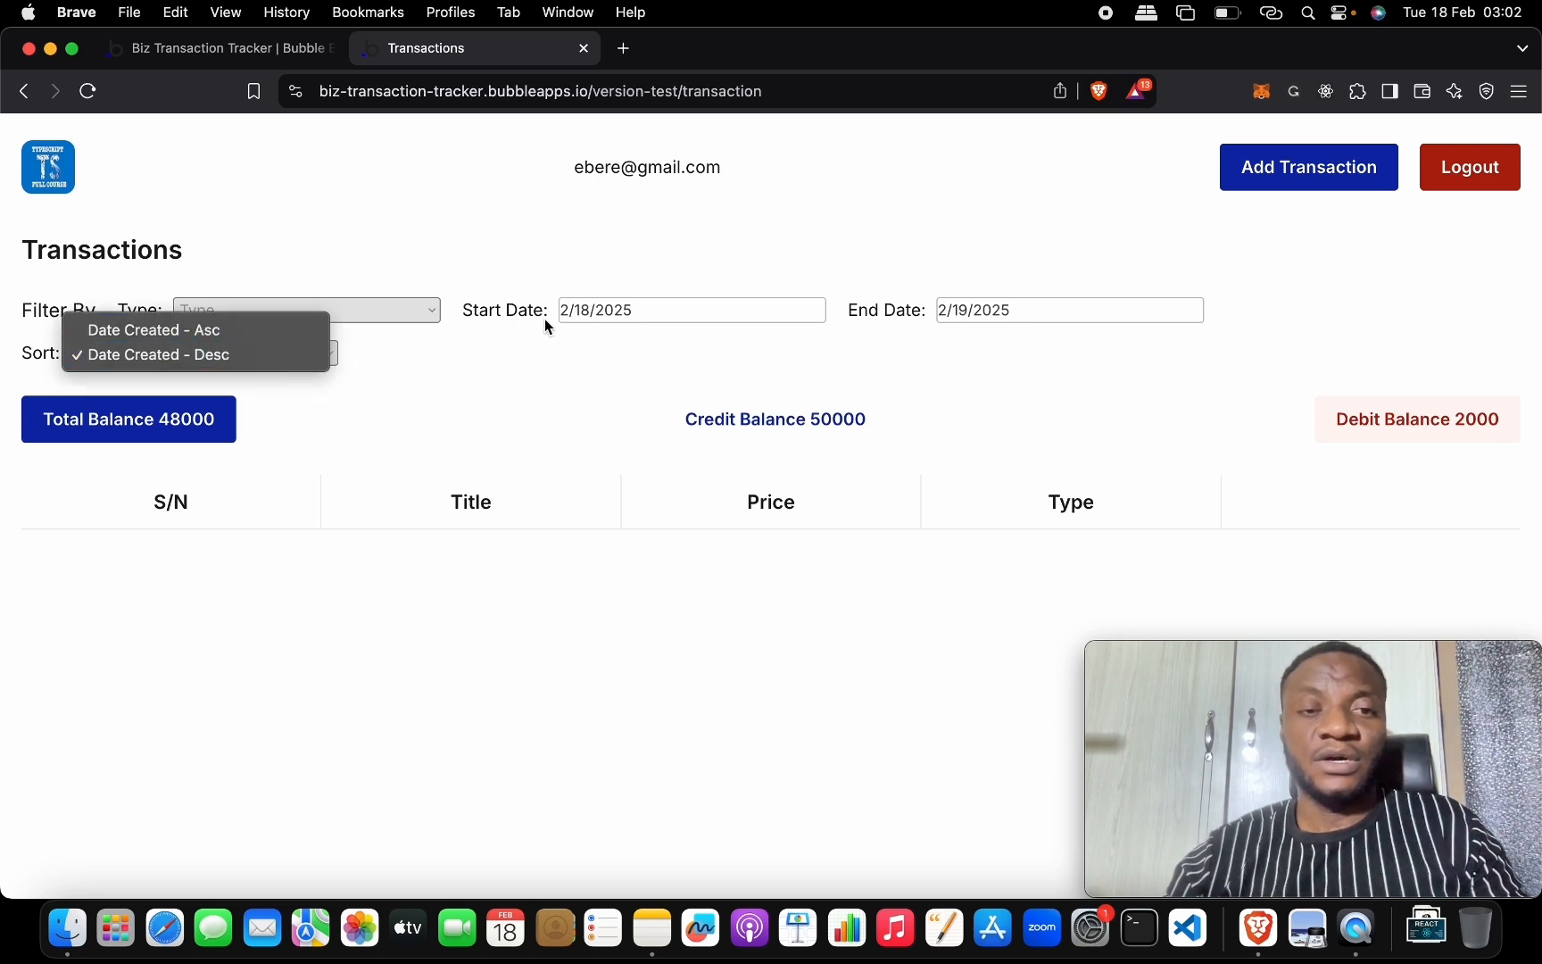
{"action": "left_click", "coordinate": [616, 324]}
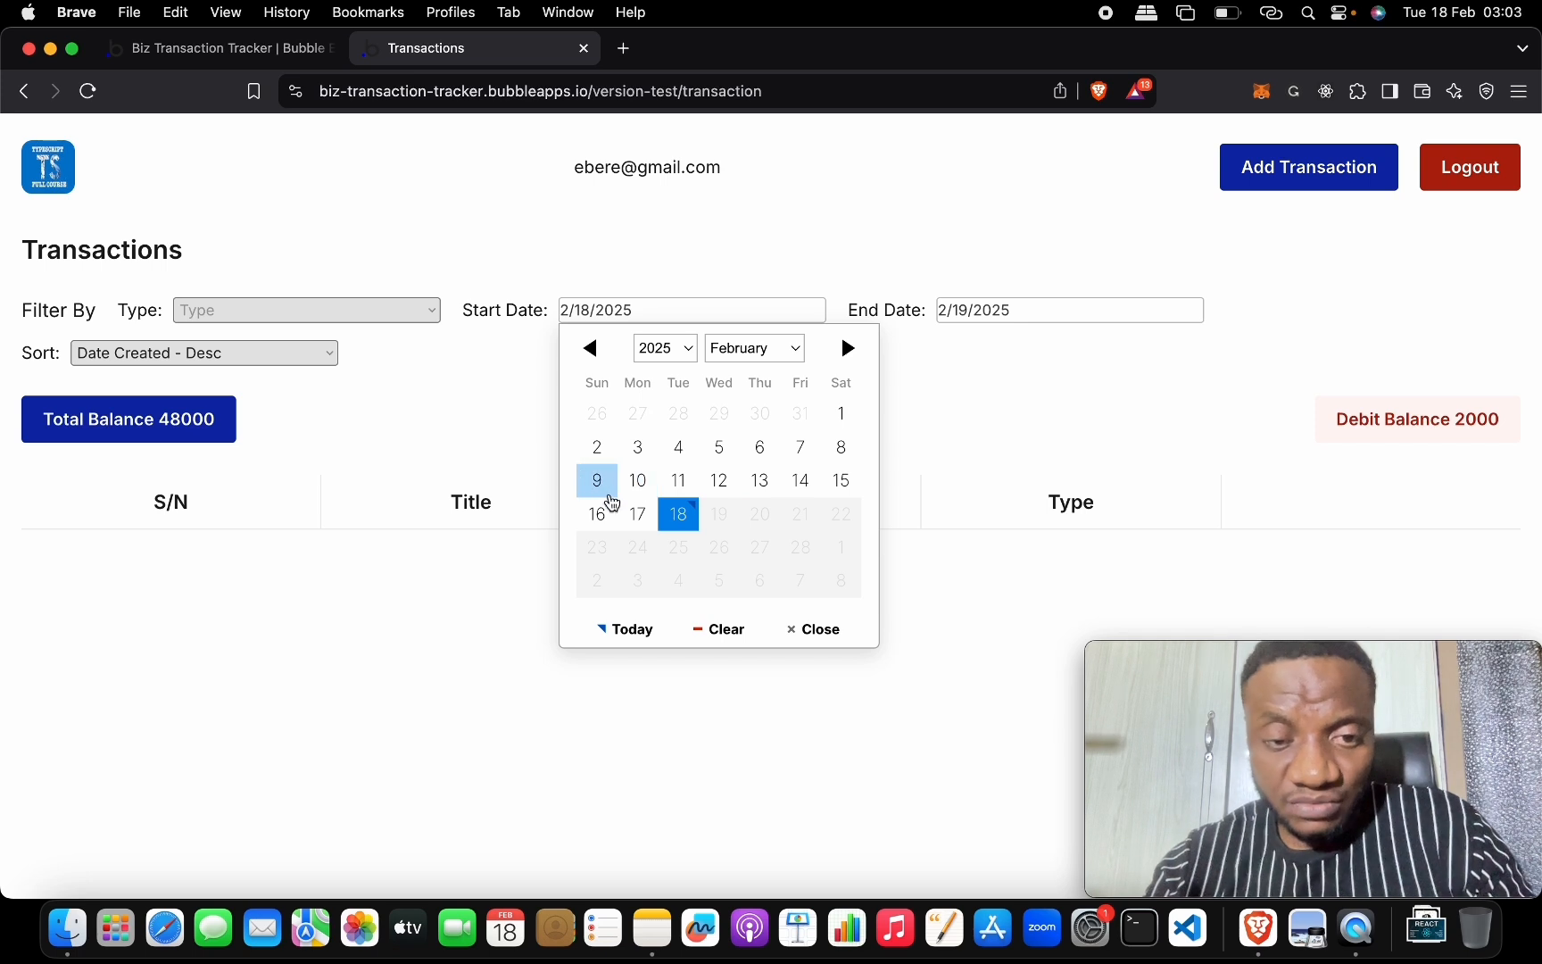
{"action": "left_click", "coordinate": [603, 509]}
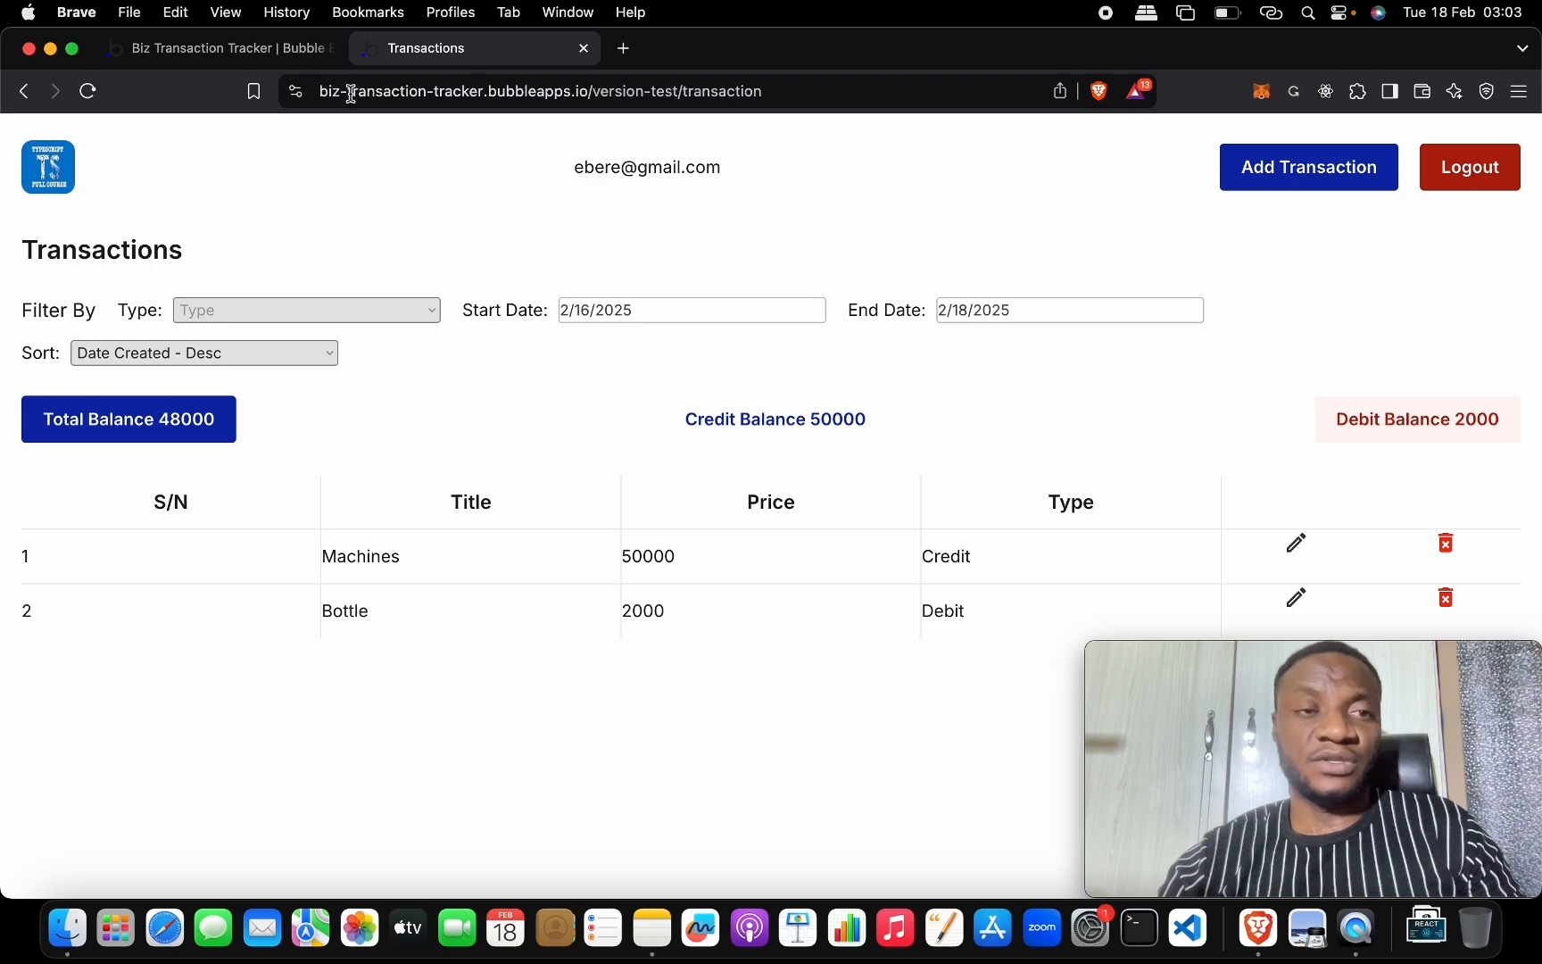
{"action": "left_click", "coordinate": [286, 40]}
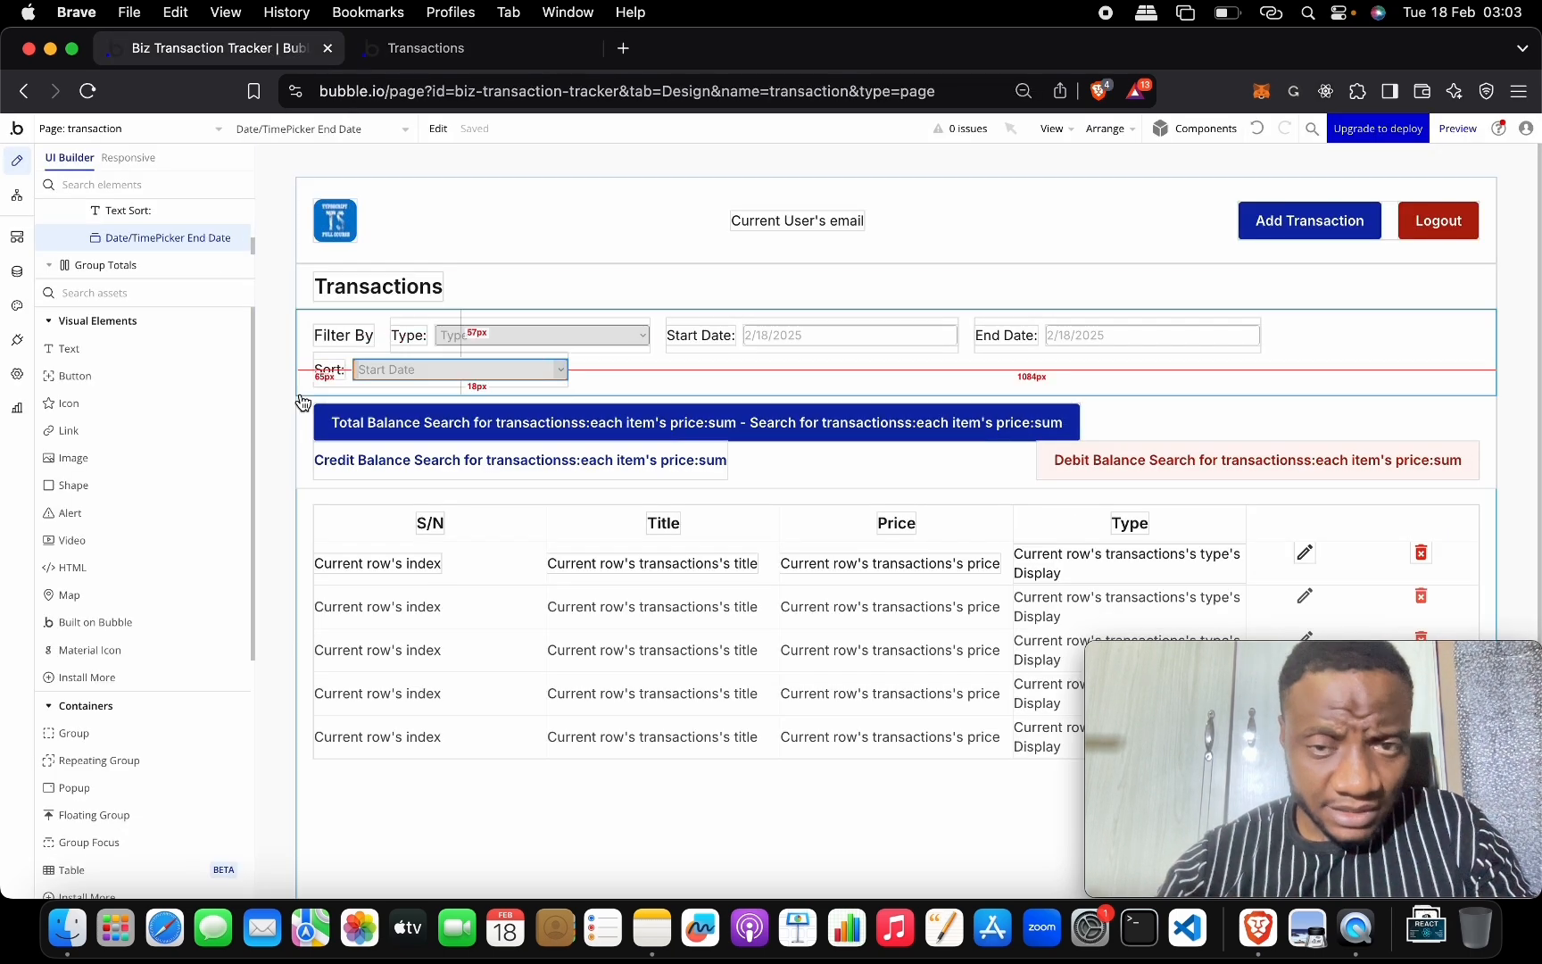
Select the transactions table from the transaction page's element settings.
{"action": "scroll", "coordinate": [302, 400], "scroll_direction": "down", "scroll_amount": 2}
{"action": "scroll", "coordinate": [304, 403], "scroll_direction": "up", "scroll_amount": 1}
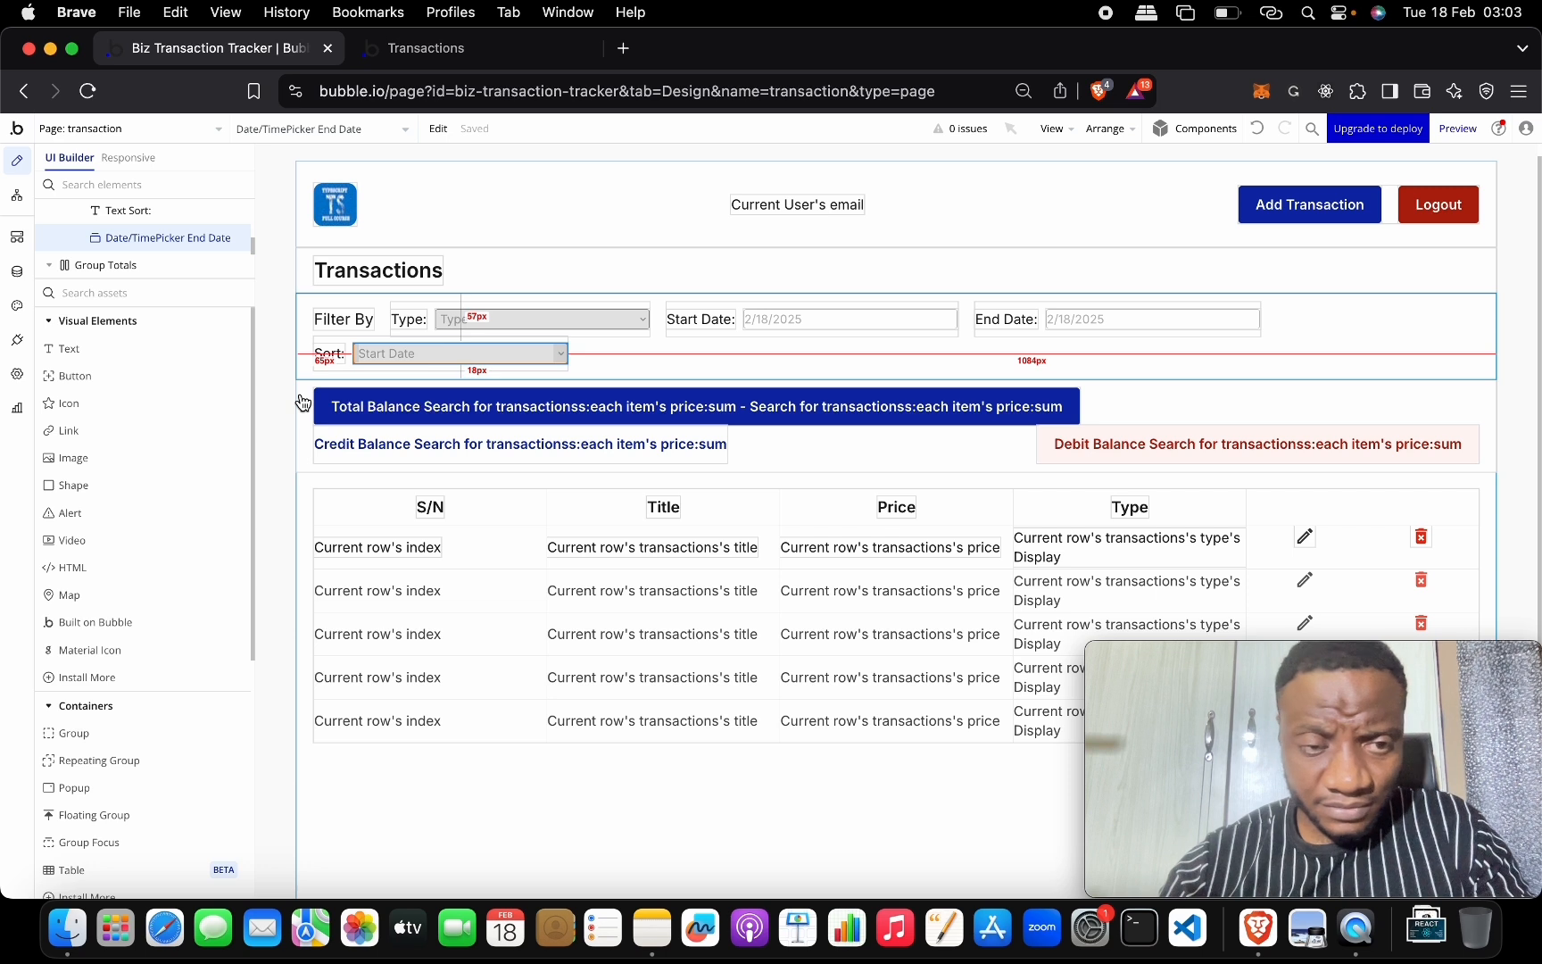
{"action": "double_click", "coordinate": [308, 479]}
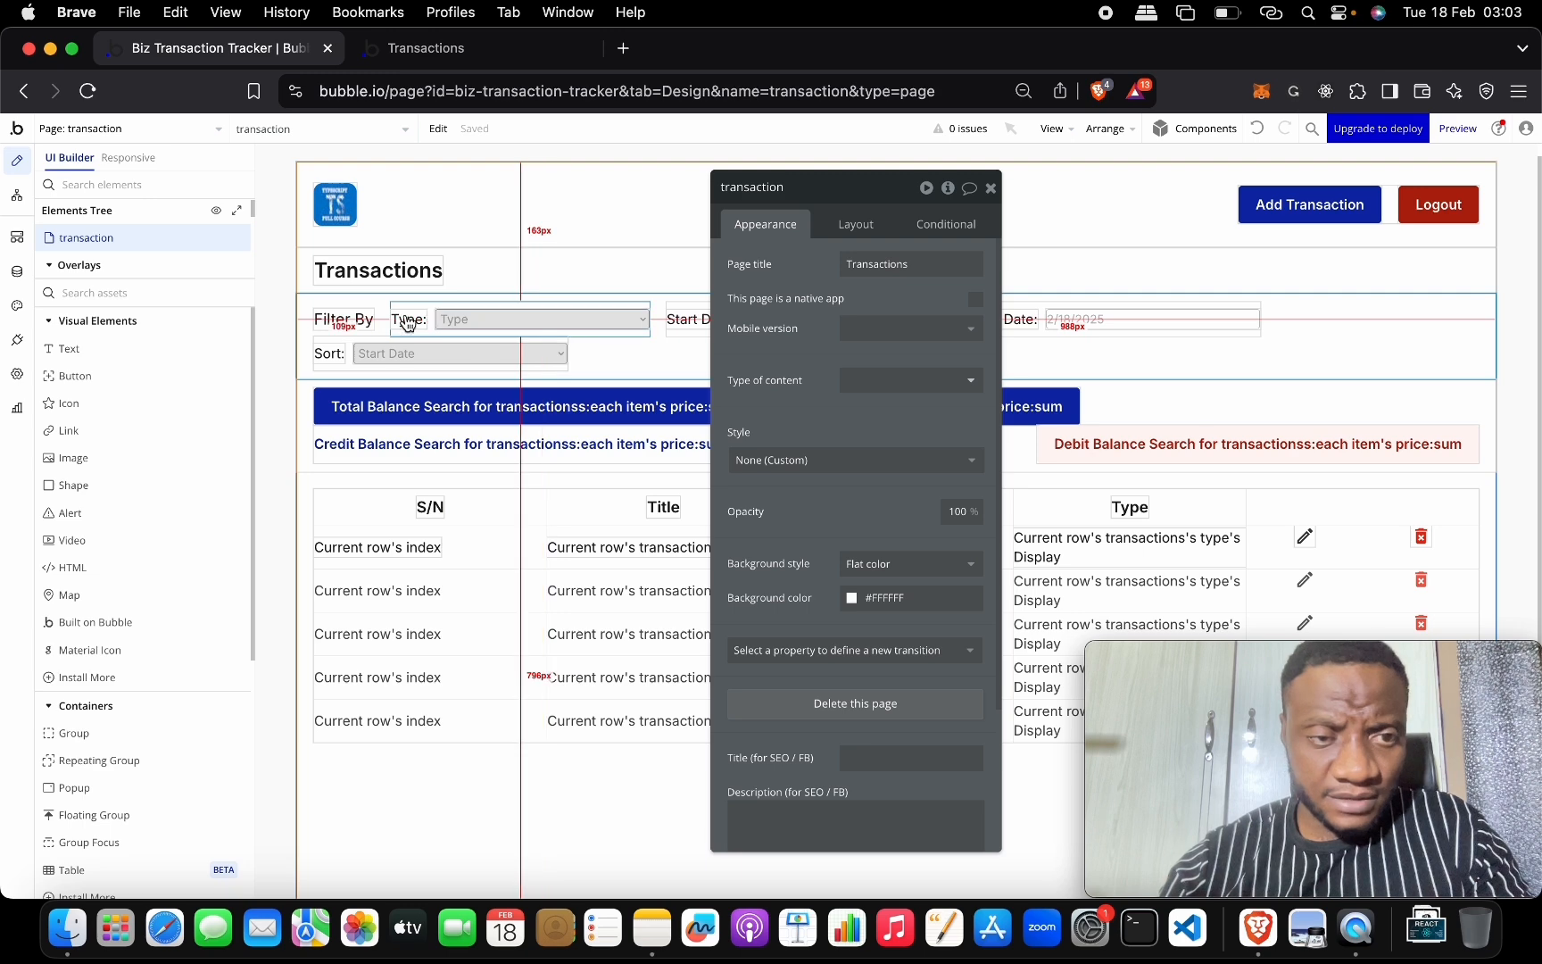
{"action": "left_click", "coordinate": [302, 390]}
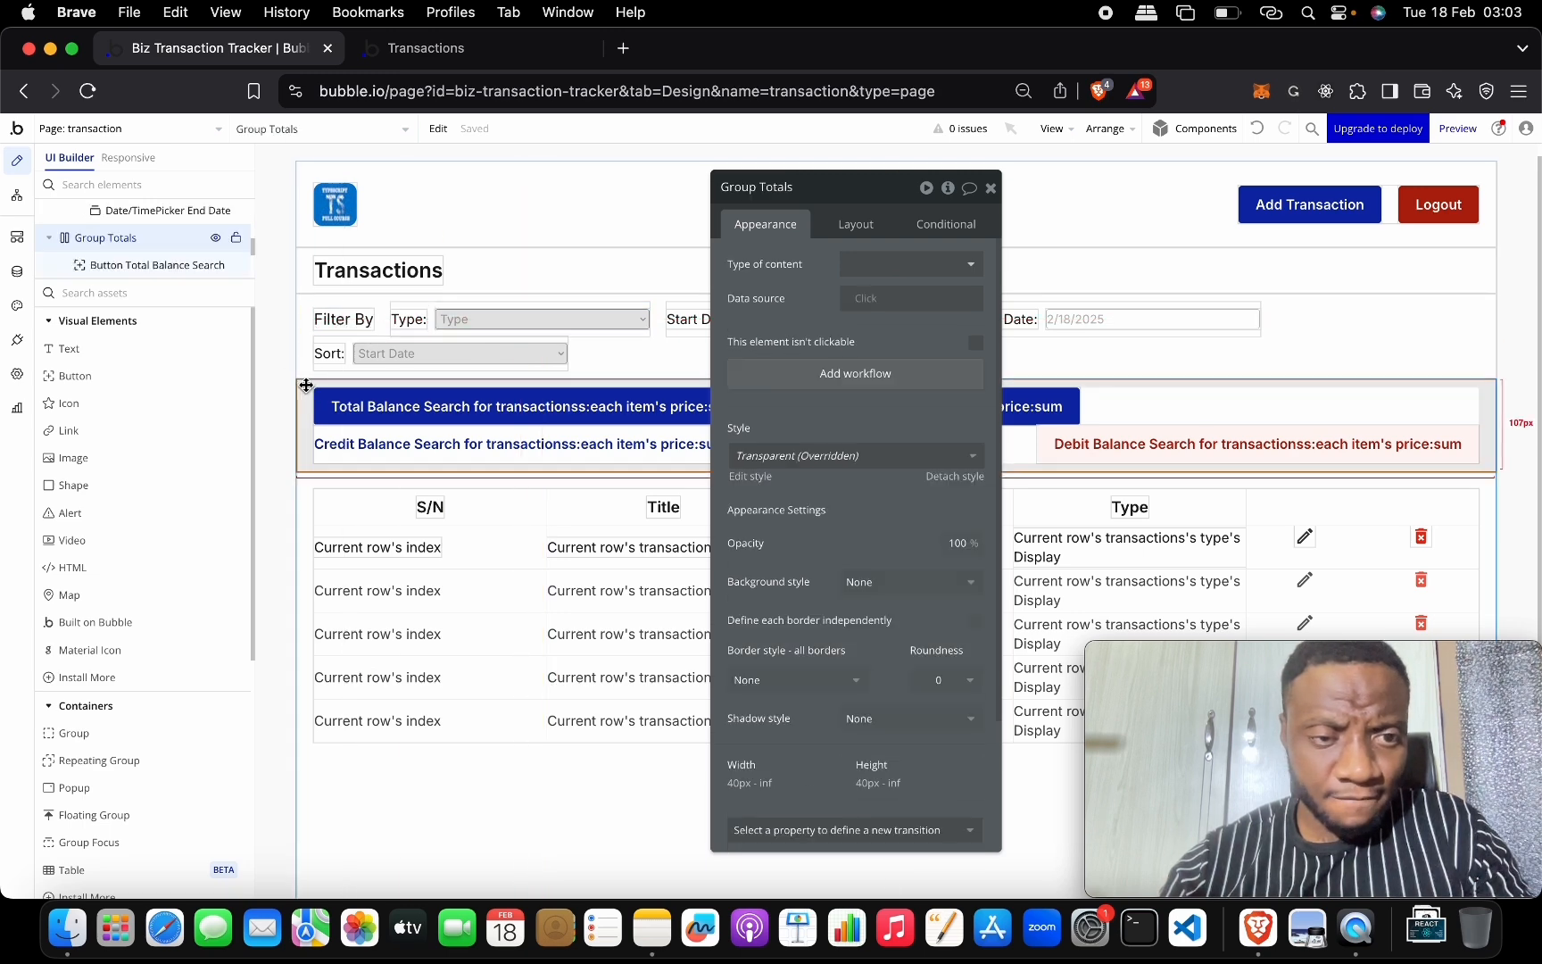
{"action": "left_click", "coordinate": [310, 482]}
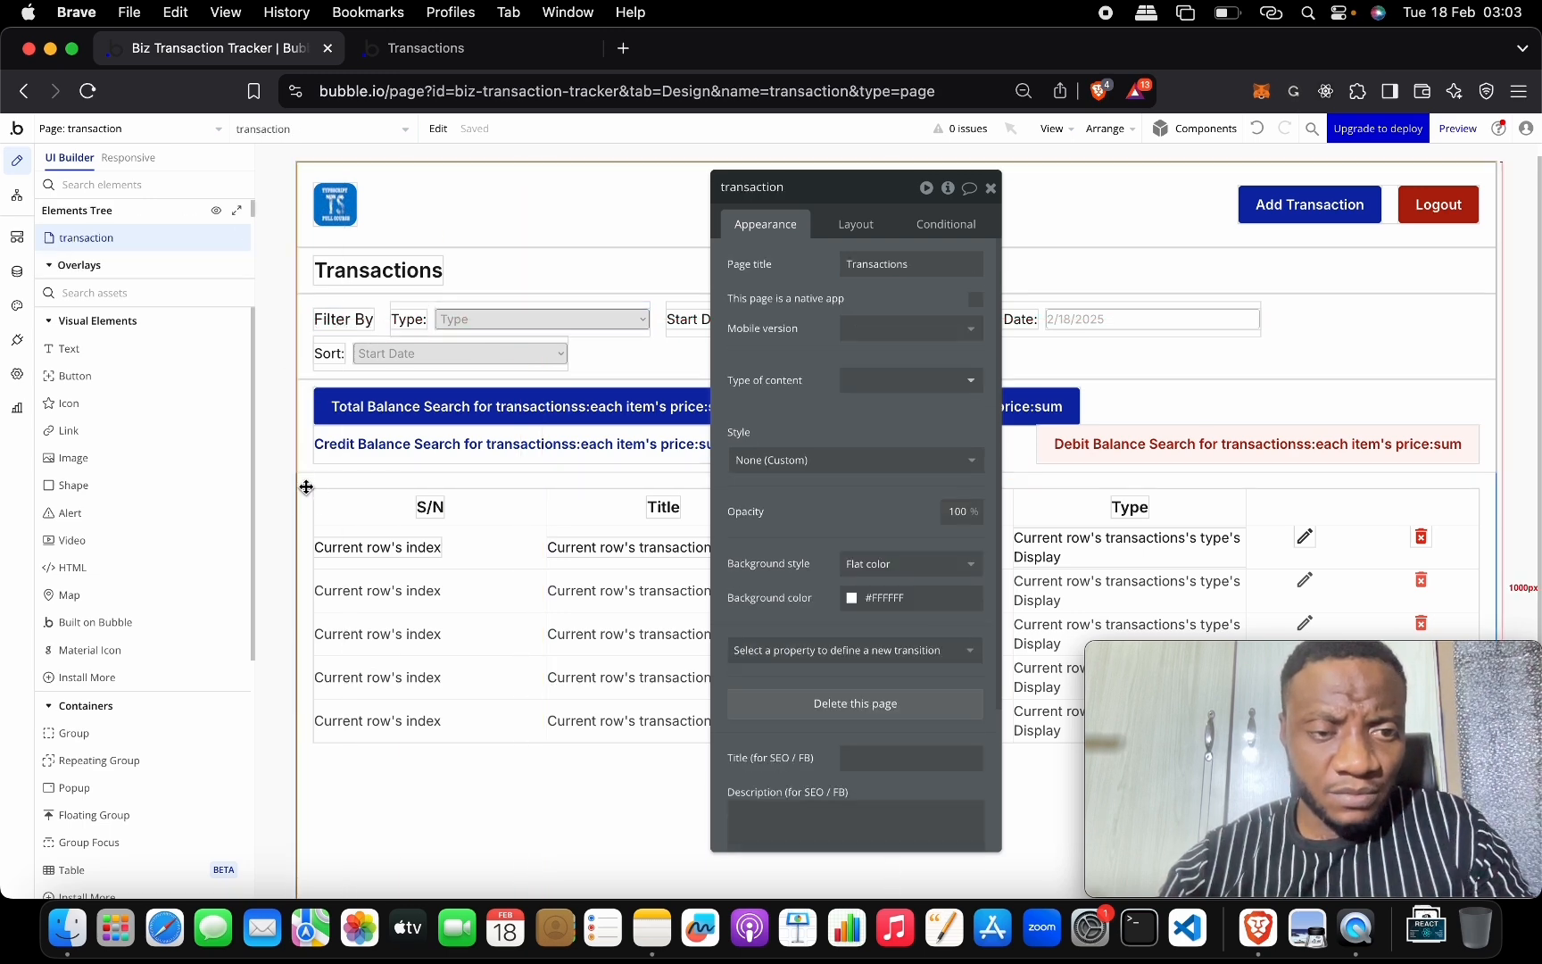
{"action": "scroll", "coordinate": [330, 491], "scroll_direction": "down", "scroll_amount": 2}
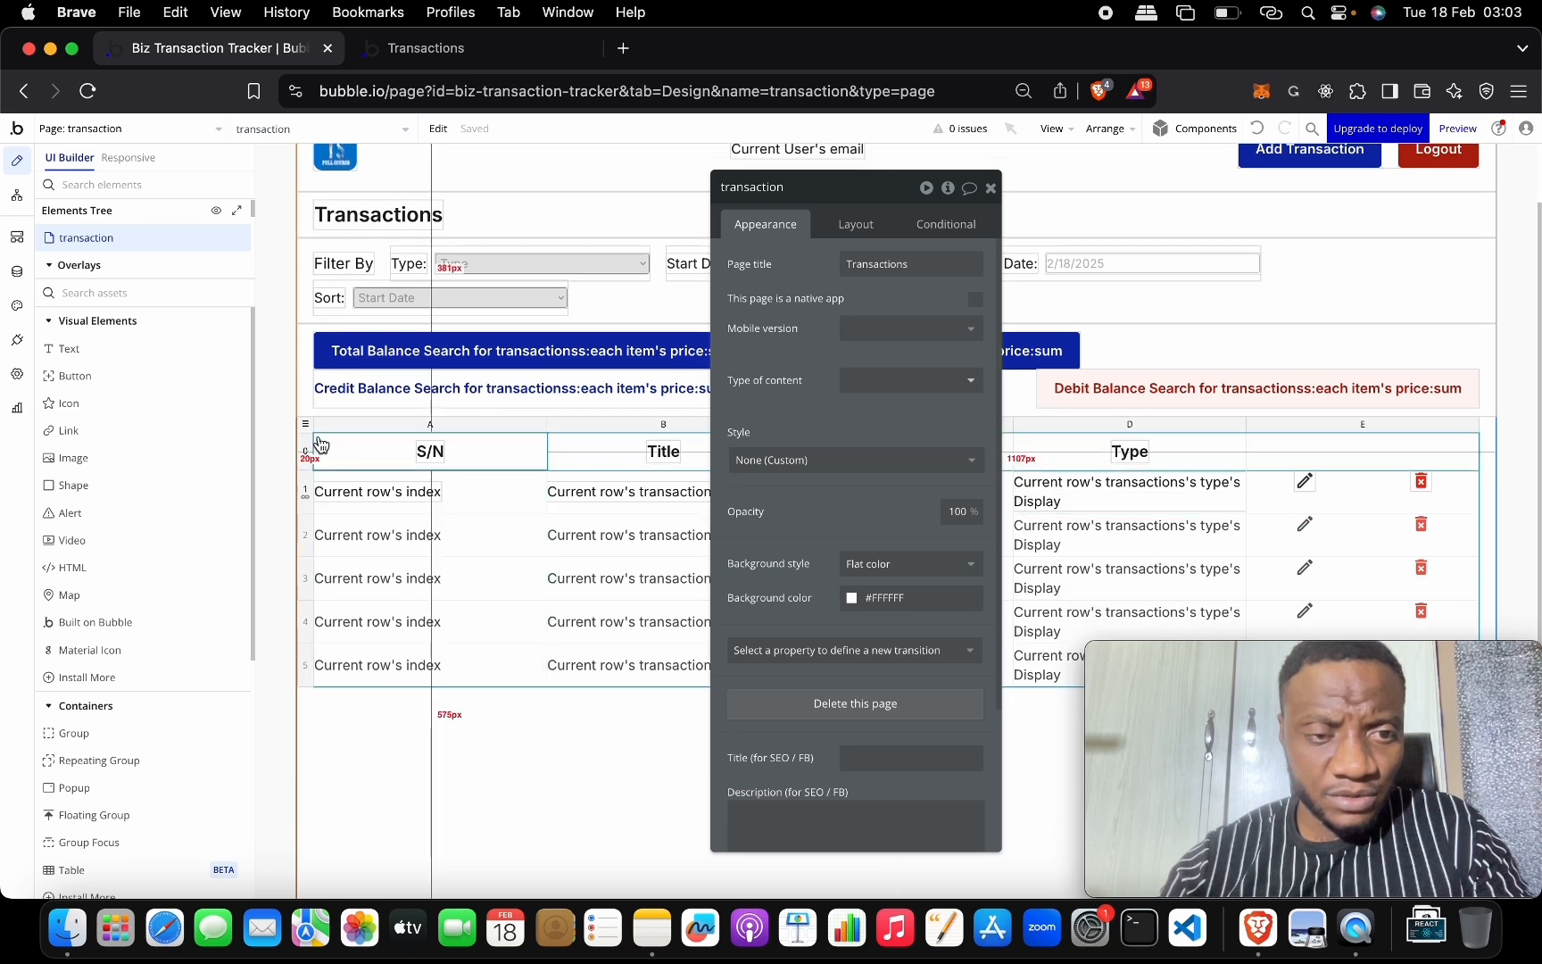
{"action": "left_click", "coordinate": [308, 424]}
Set the table search's sort to 'Change which field...' and search 'drop' for the field name.
{"action": "left_click", "coordinate": [939, 304]}
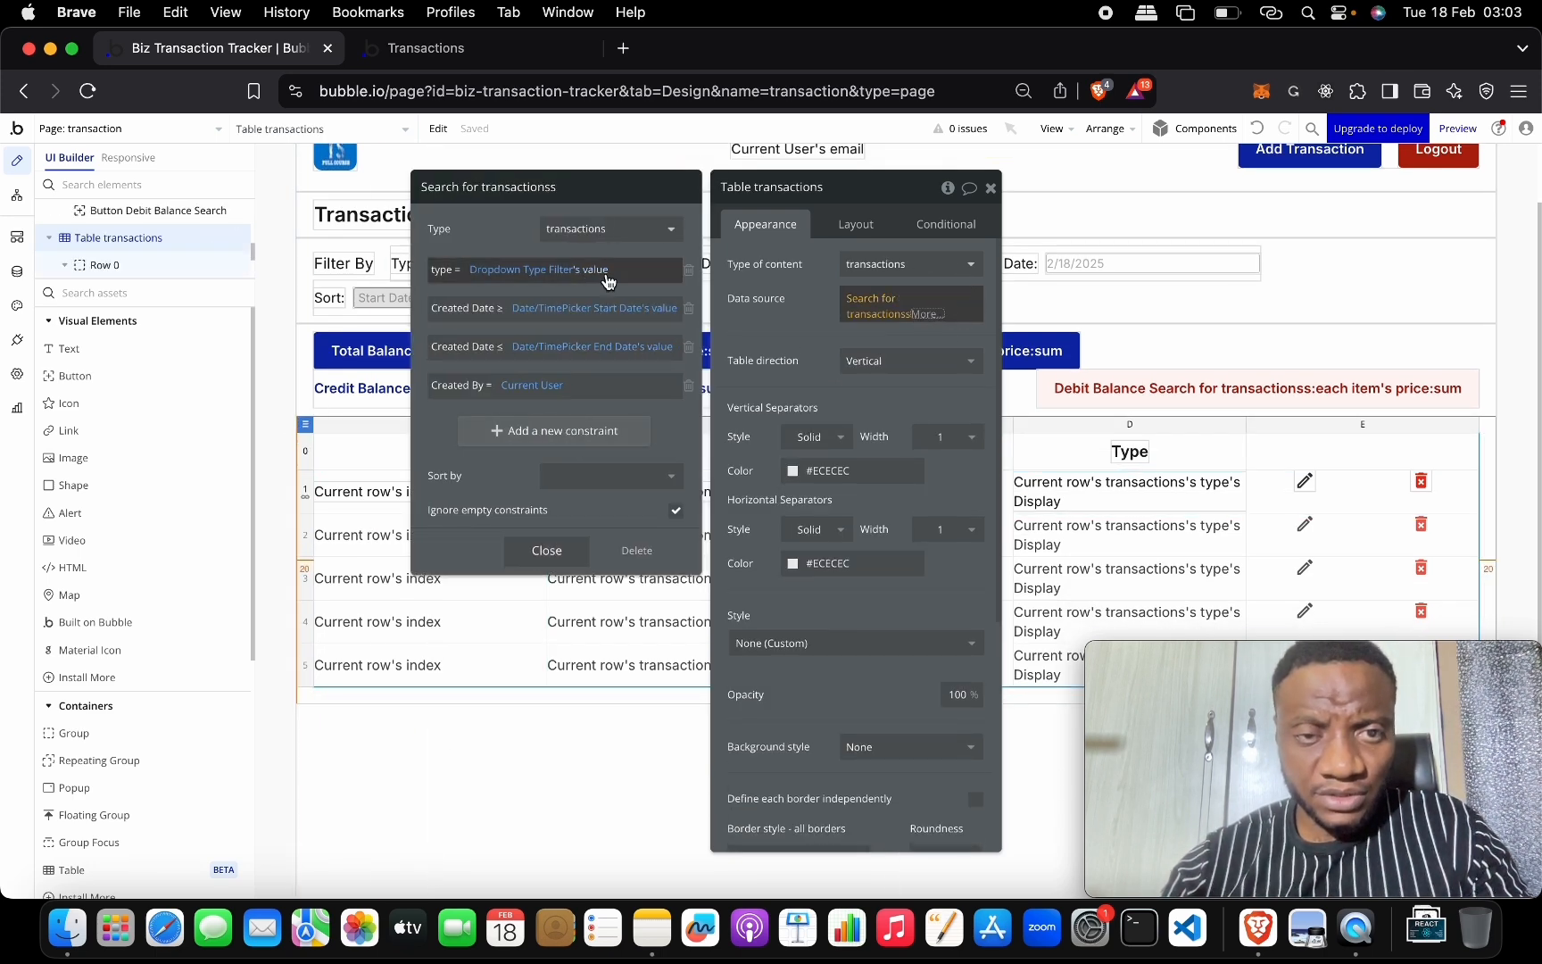
{"action": "left_click", "coordinate": [594, 476]}
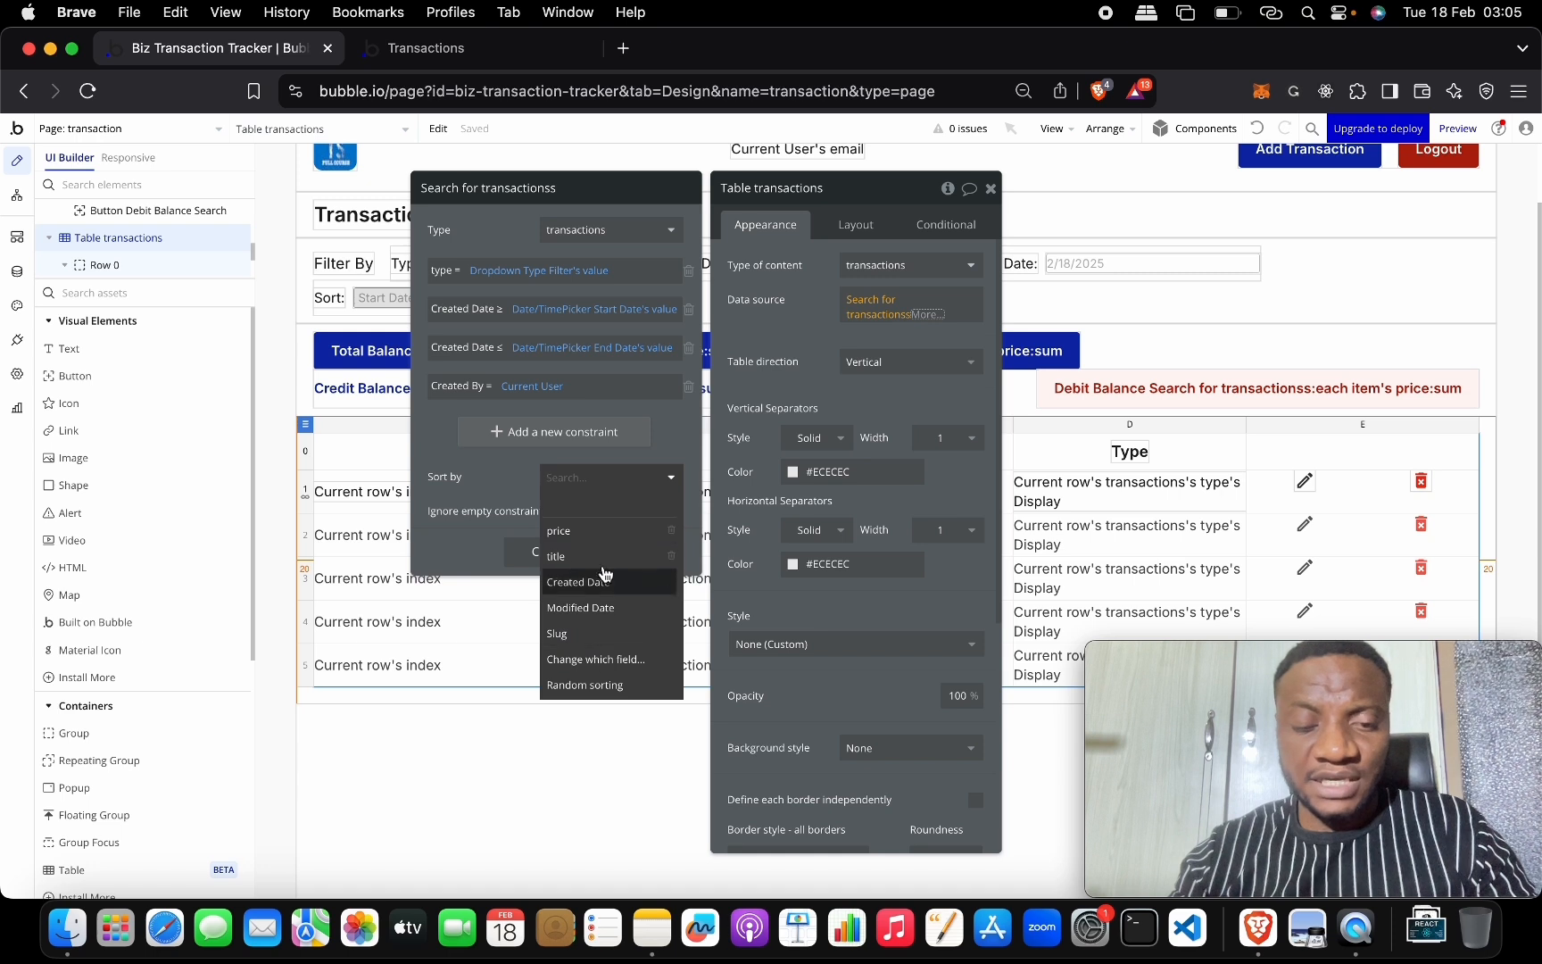
{"action": "left_click", "coordinate": [627, 665]}
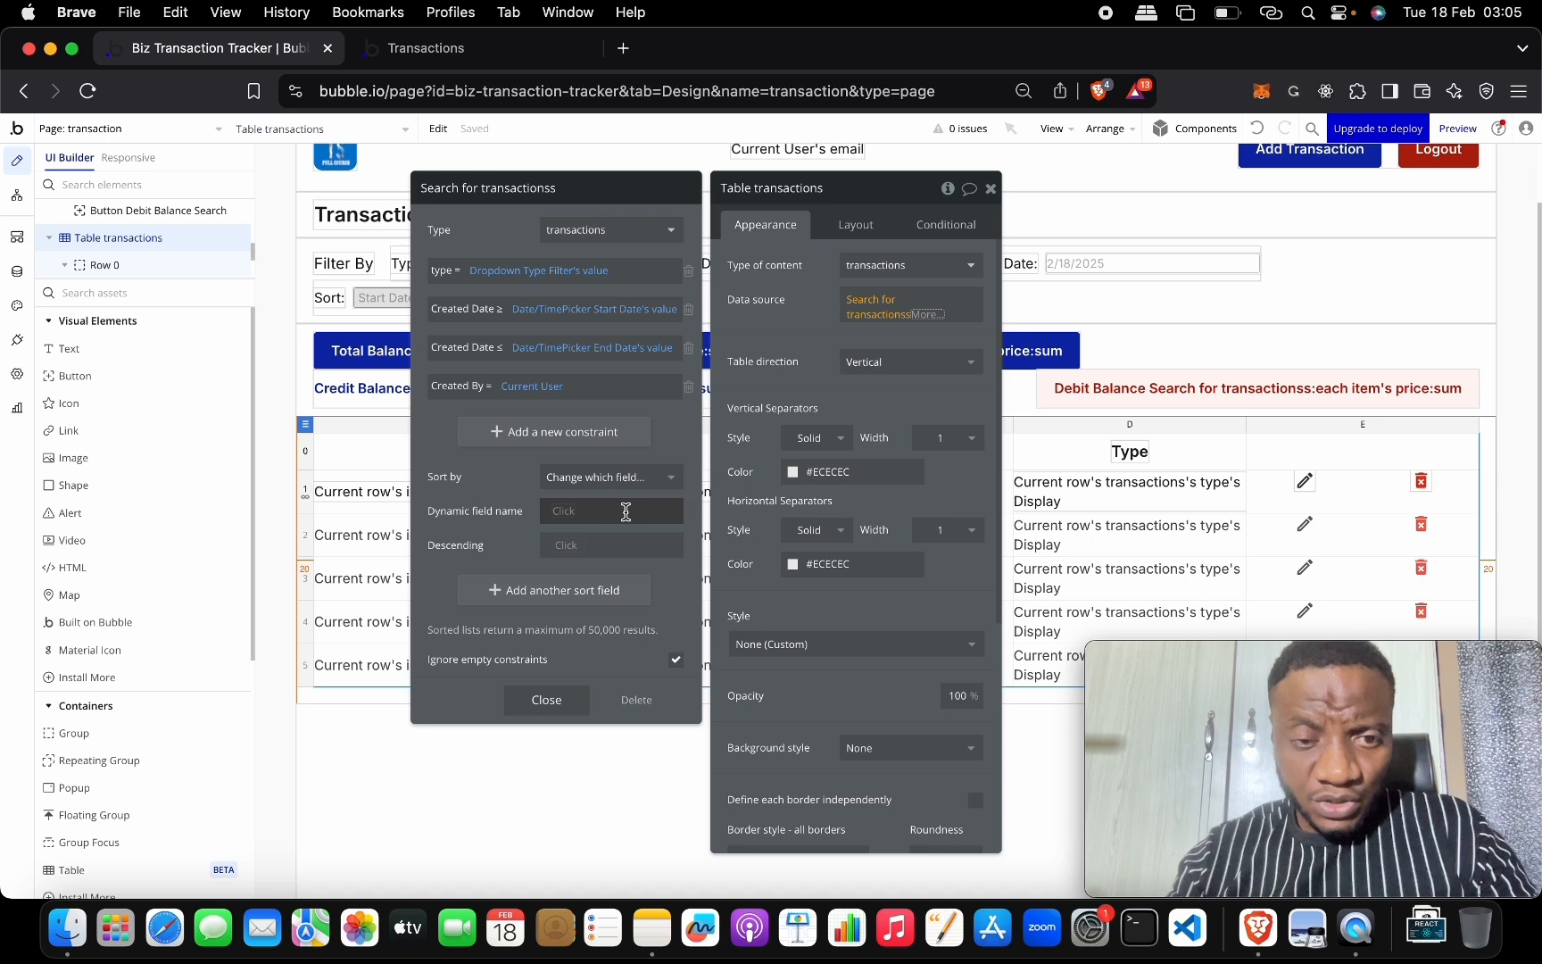
{"action": "left_click", "coordinate": [572, 510]}
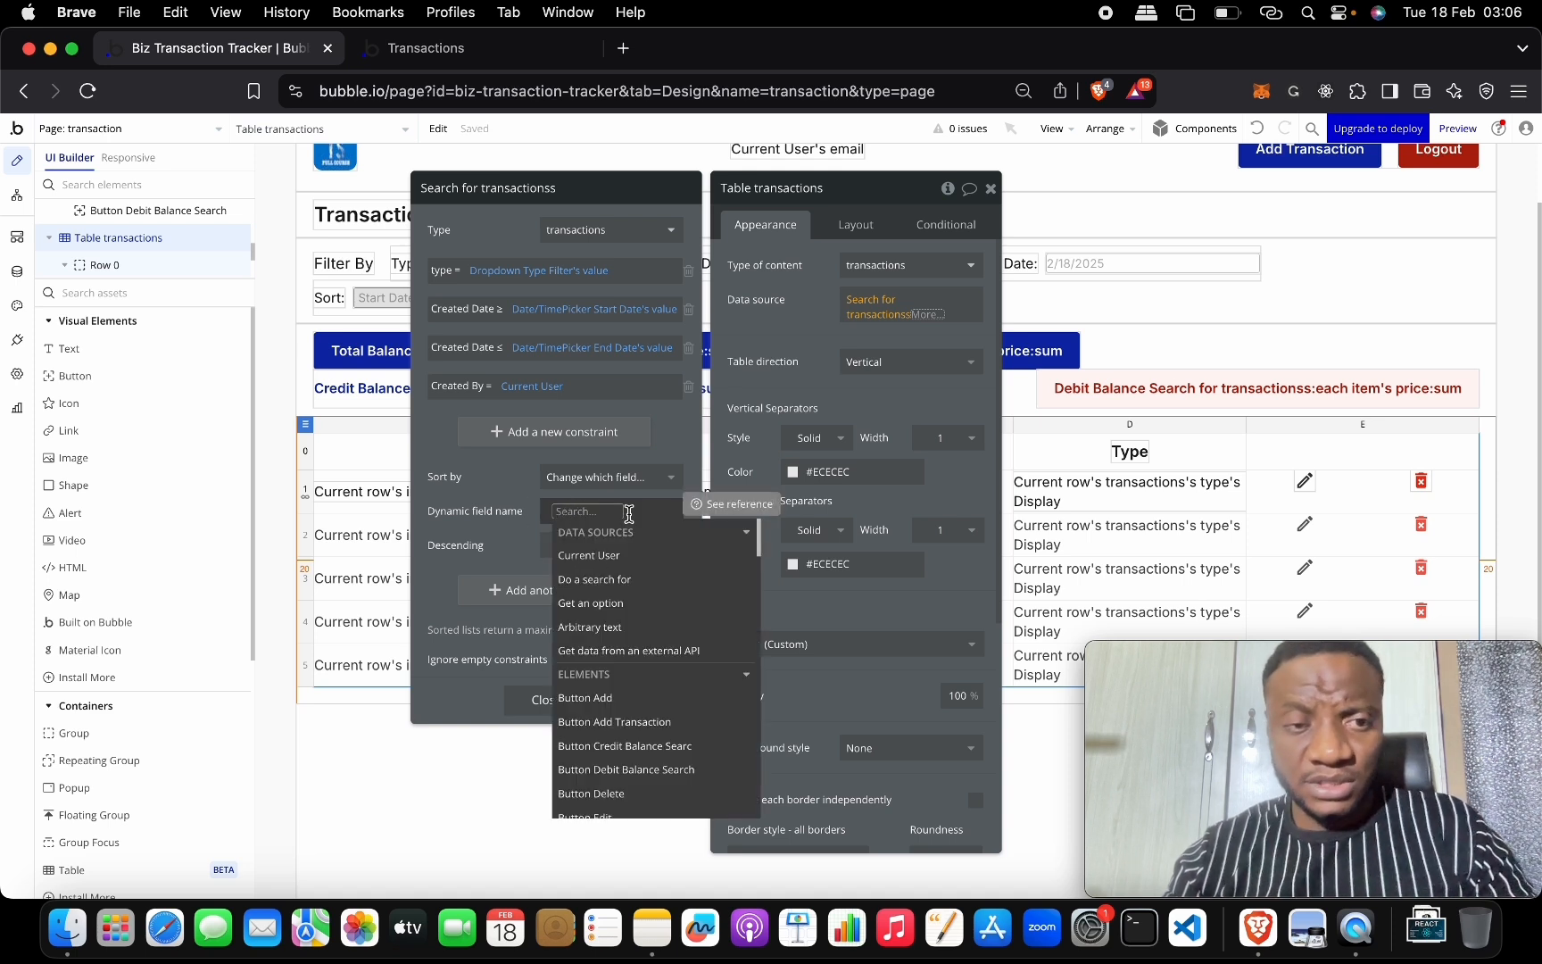
{"action": "type", "text": "so"}
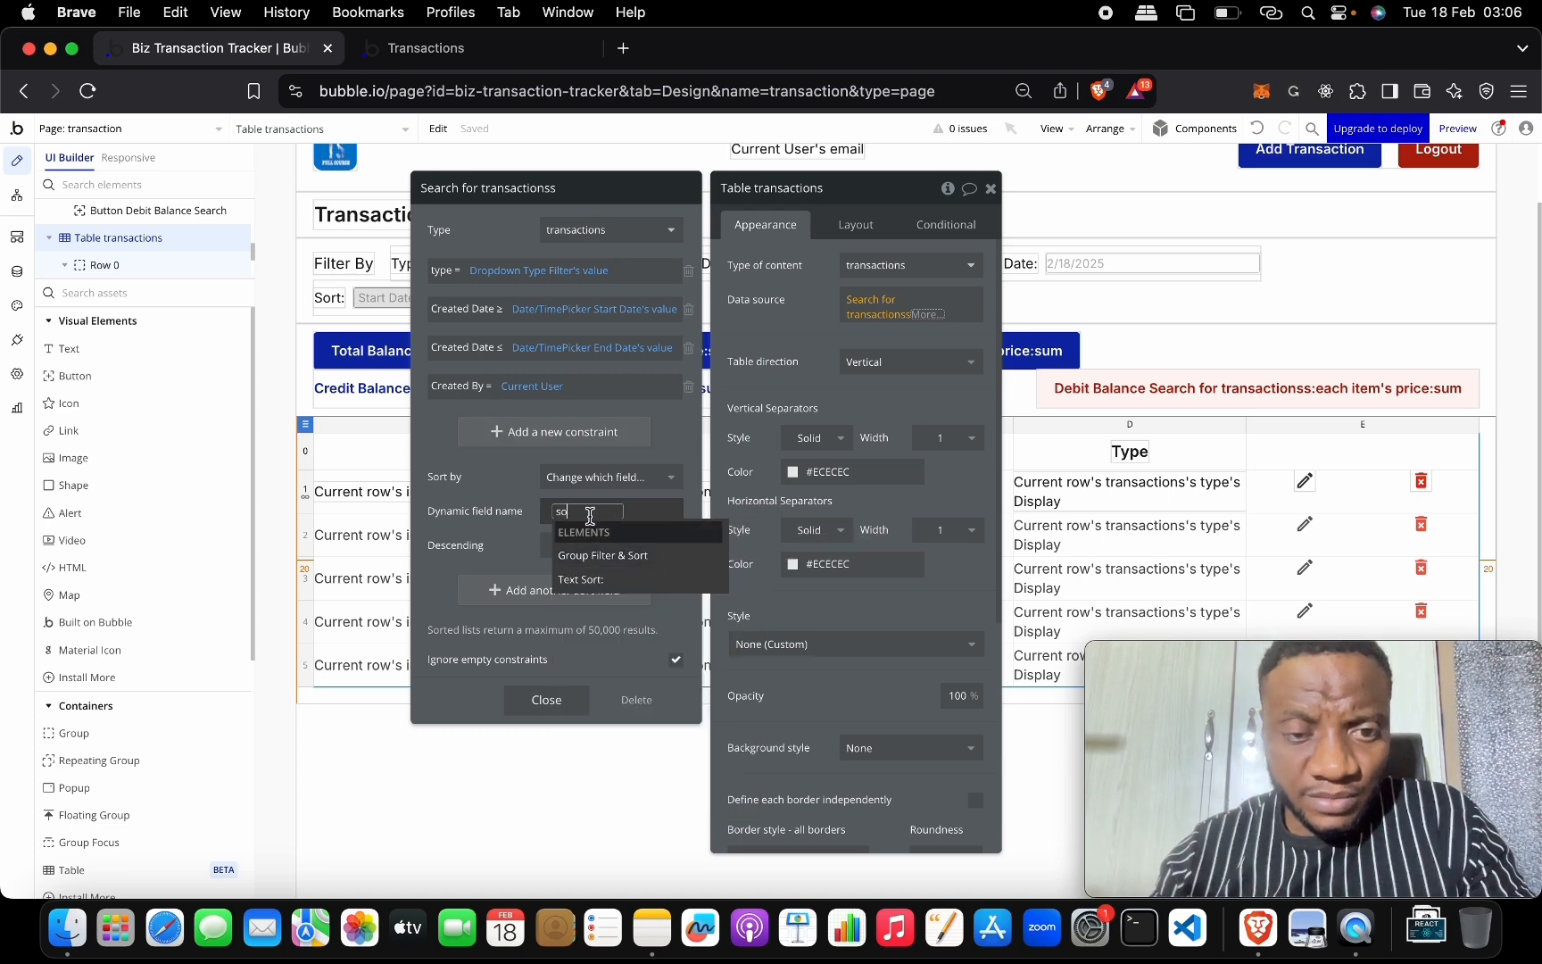
{"action": "key", "text": "BackSpace"}
{"action": "key", "text": "BackSpace"}
{"action": "key", "text": "BackSpace"}
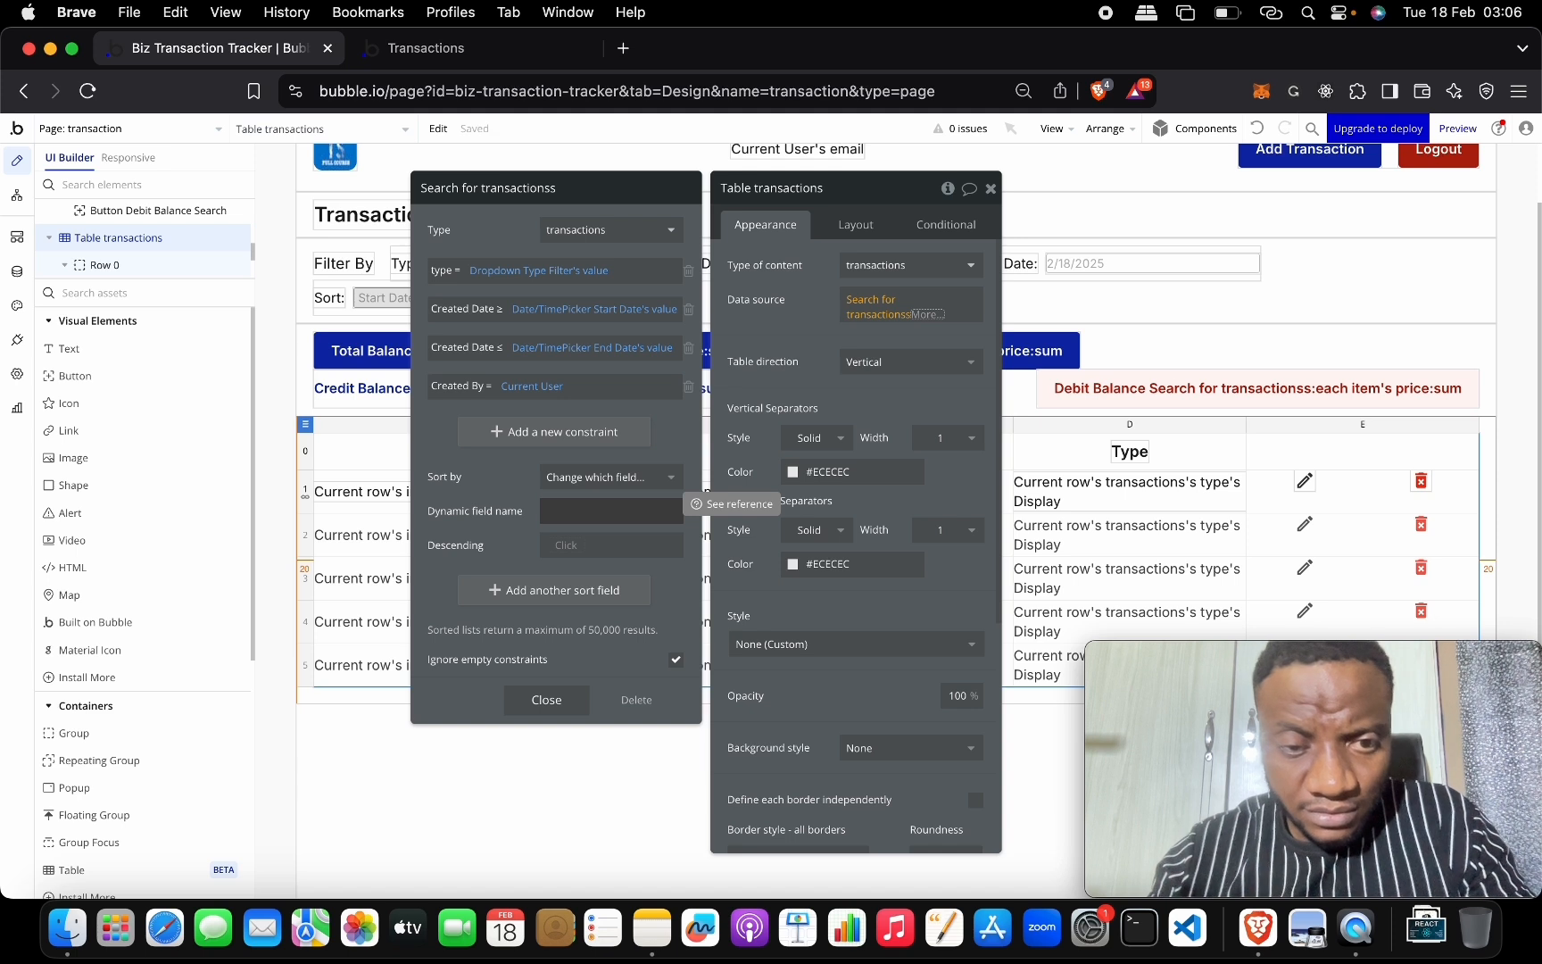
{"action": "left_click", "coordinate": [543, 516]}
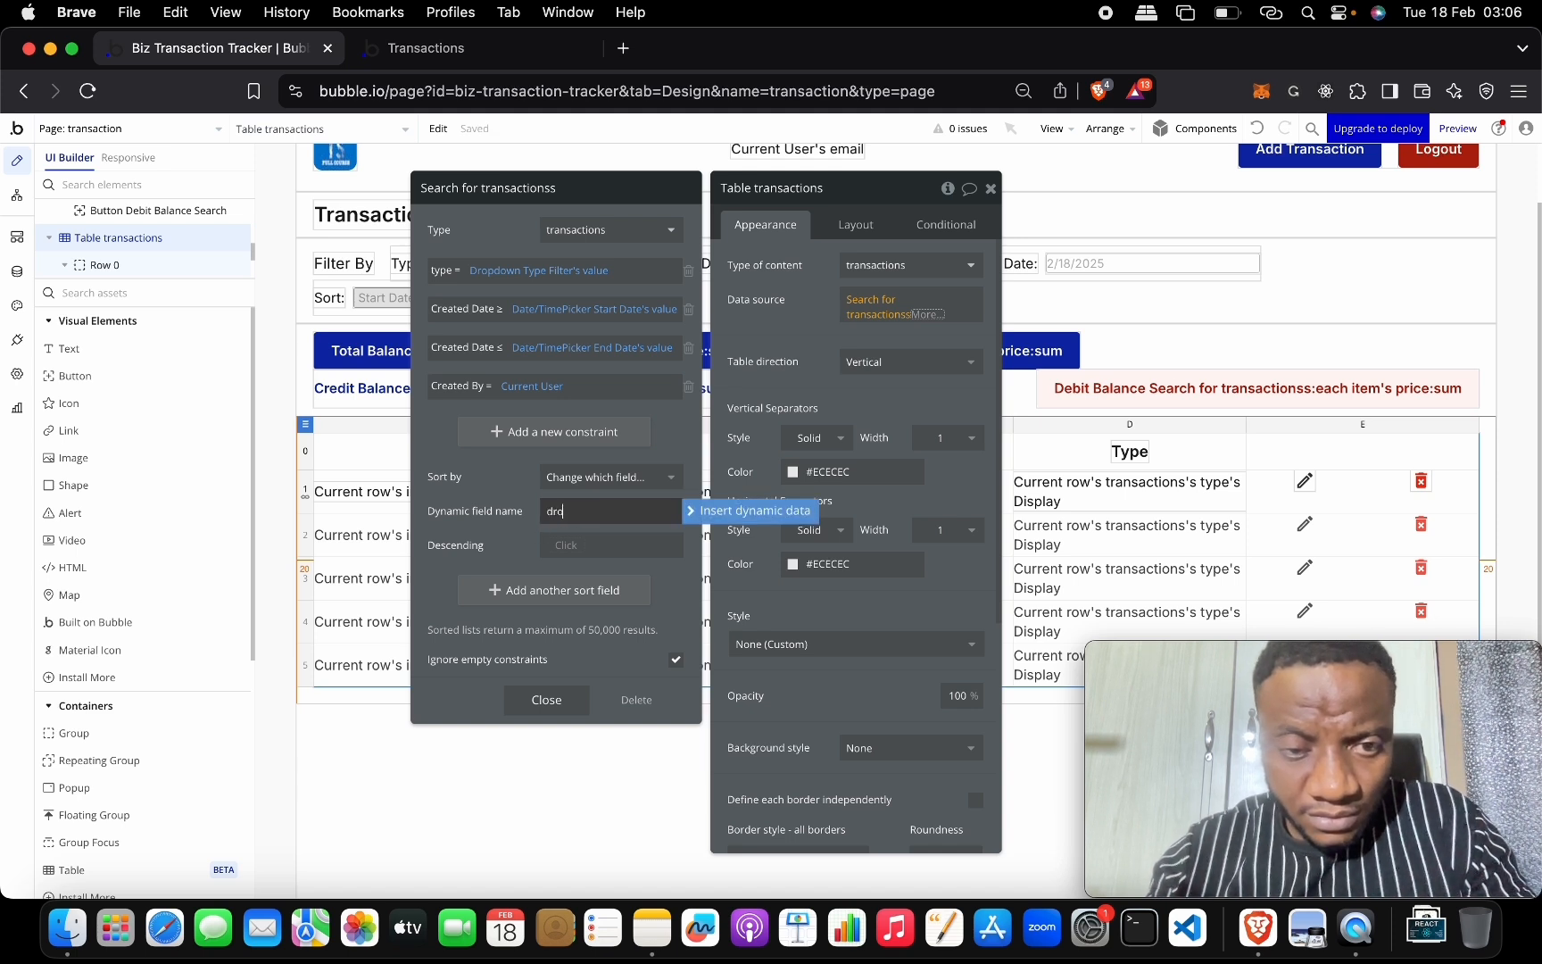
{"action": "left_click", "coordinate": [725, 510]}
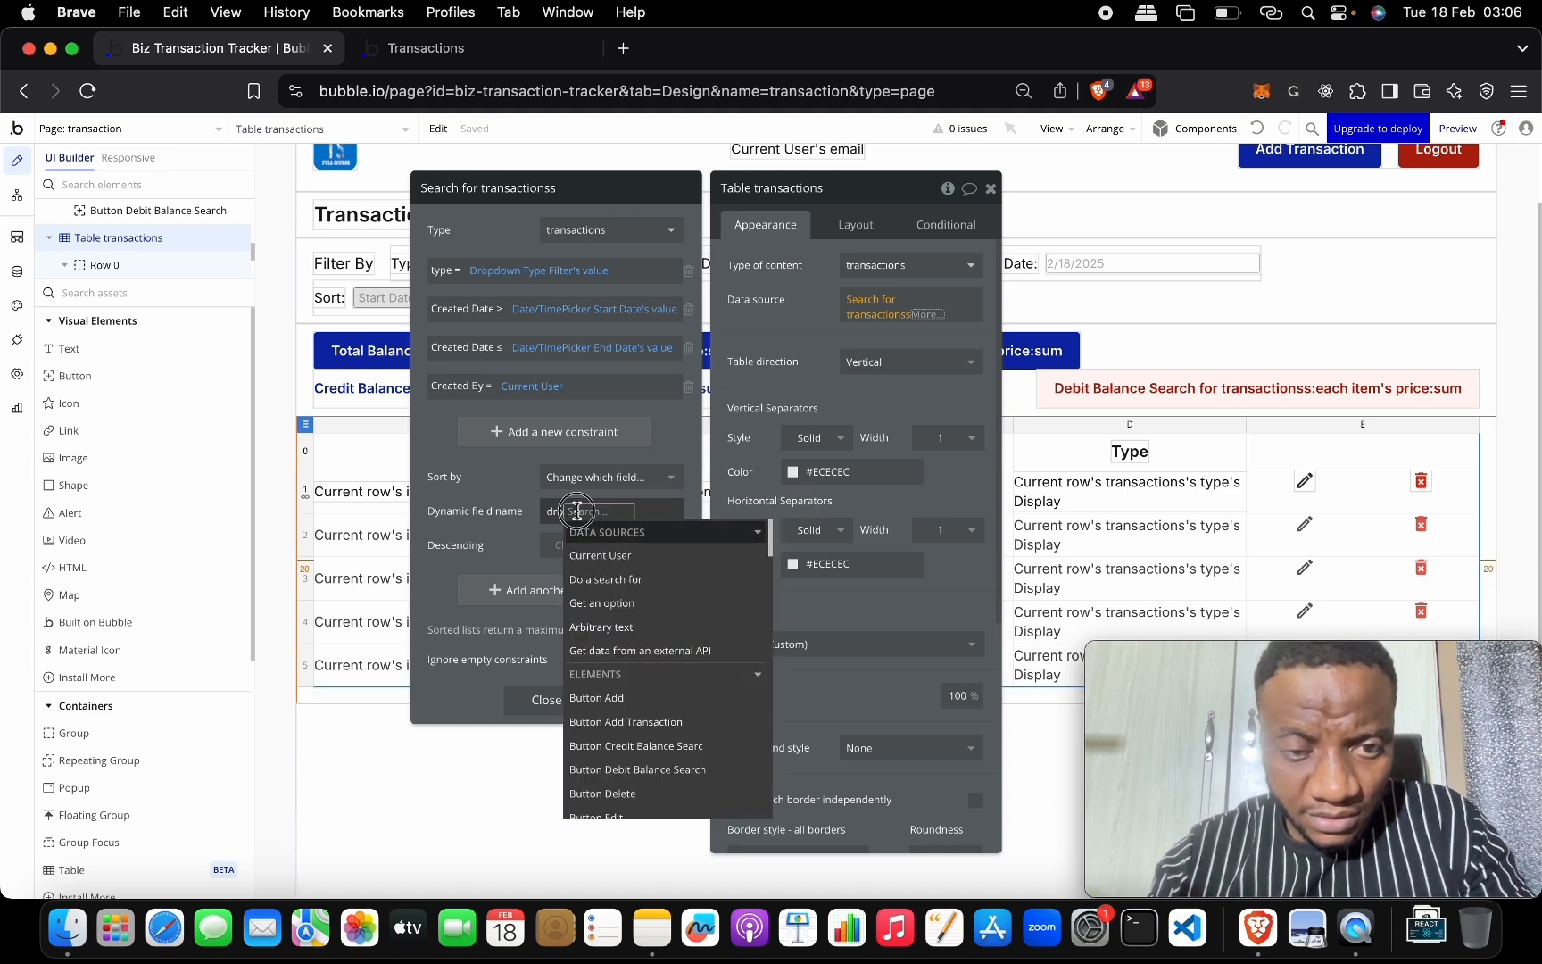
{"action": "key", "text": "BackSpace"}
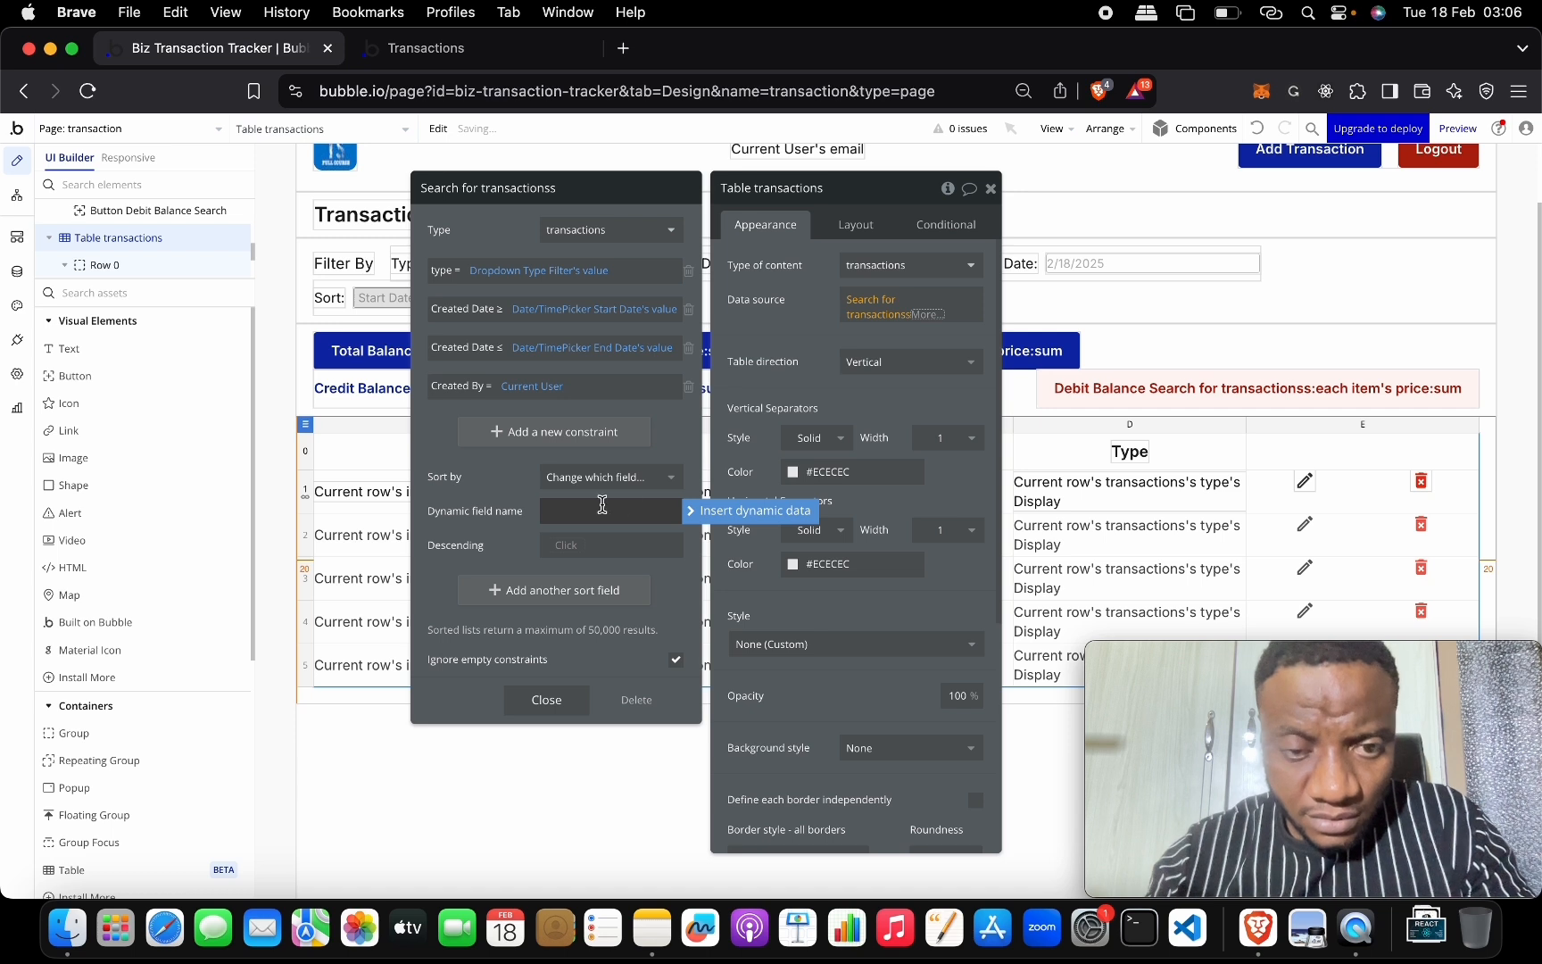
{"action": "type", "text": "drop"}
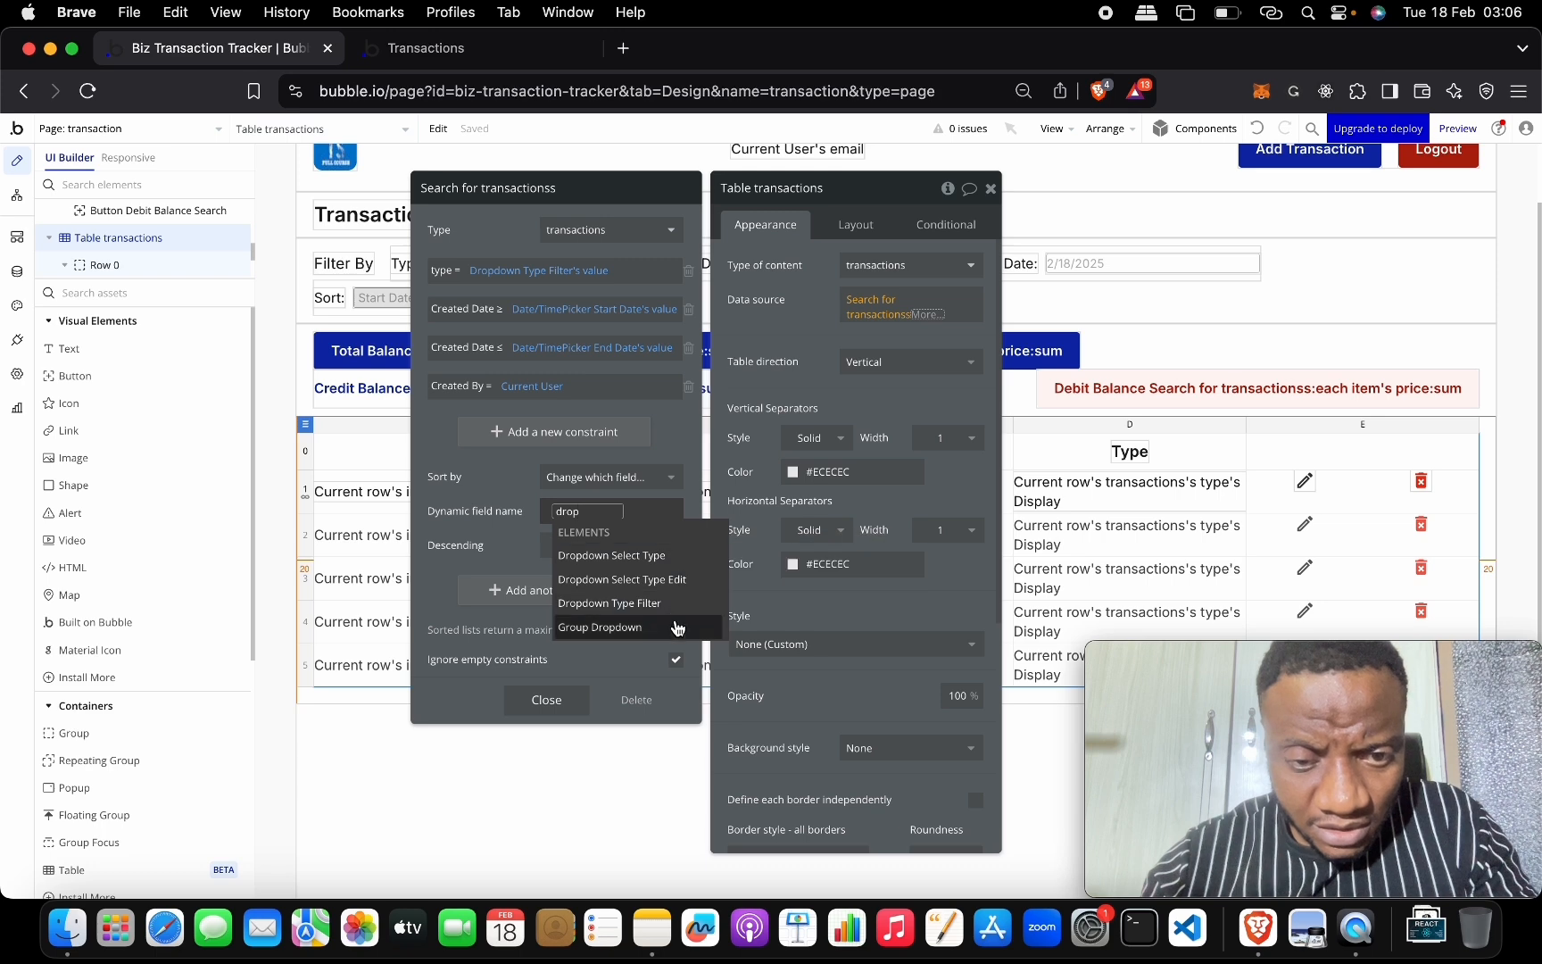
Rename the sort dropdown to Dropdown Sort and change its placeholder to 'Select Option'.
{"action": "left_click", "coordinate": [398, 302]}
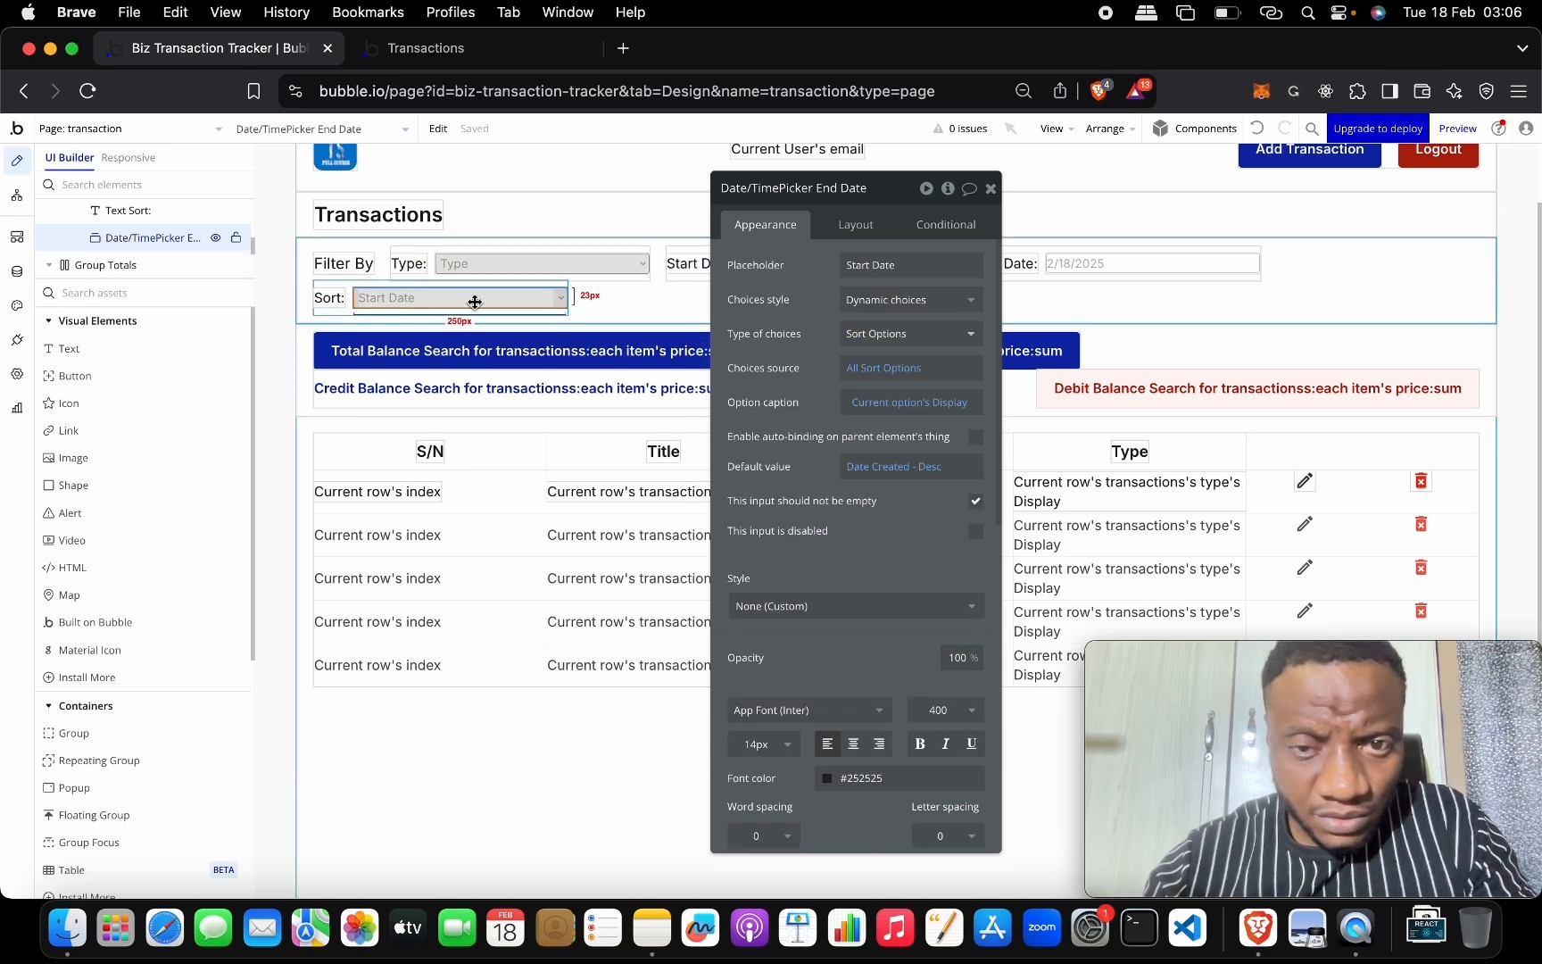
{"action": "left_click", "coordinate": [916, 268]}
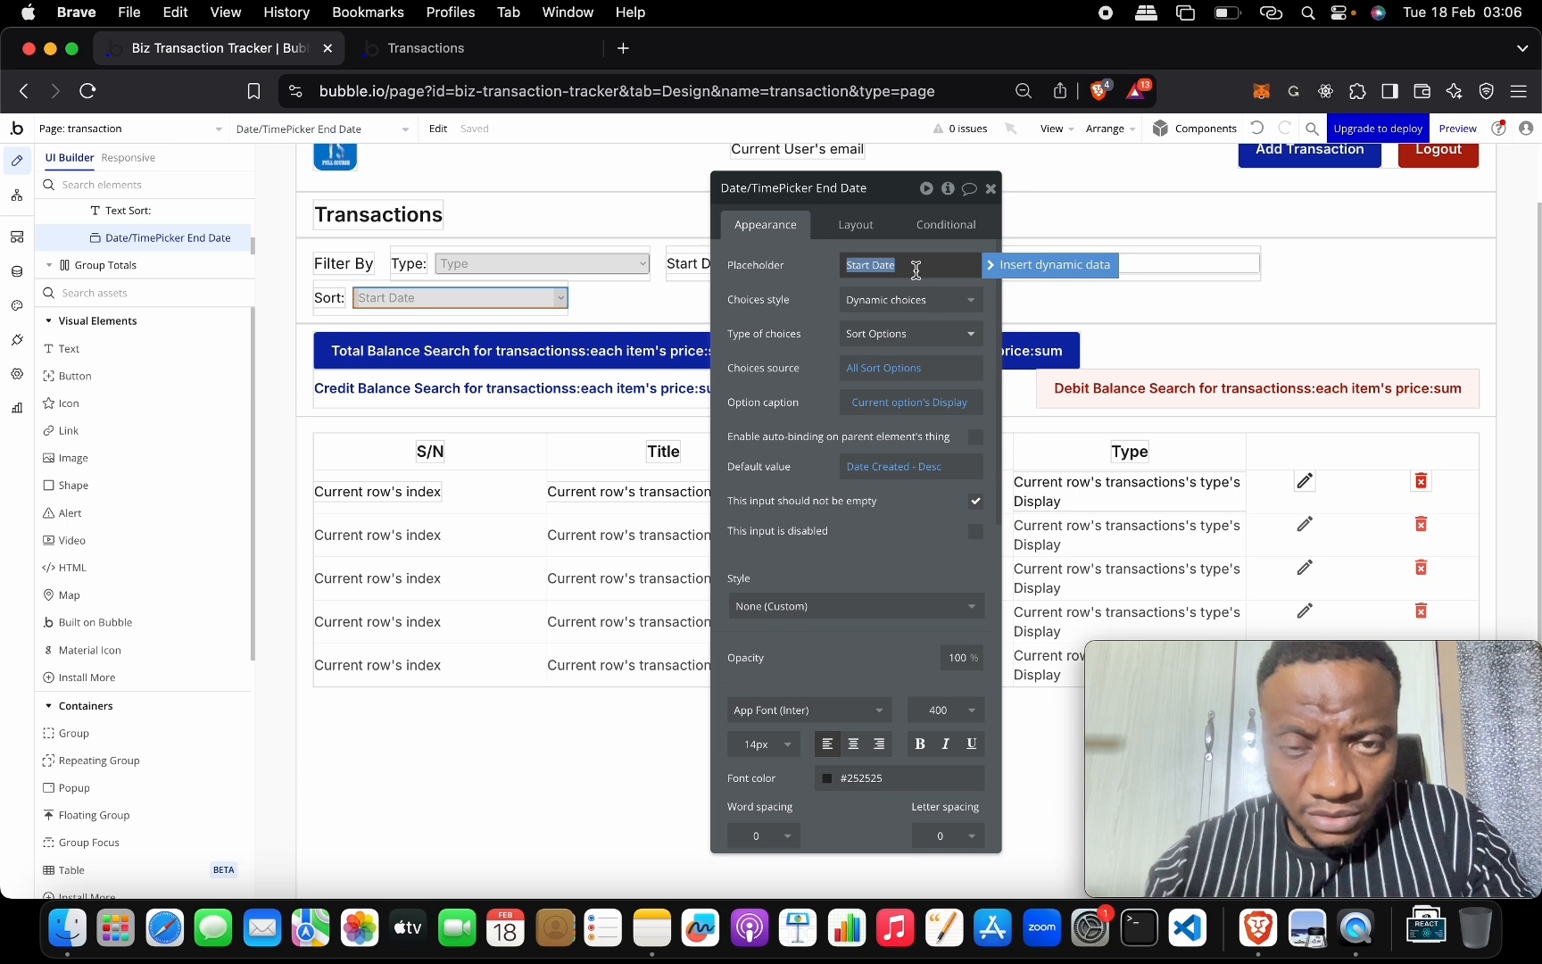
{"action": "left_click", "coordinate": [861, 188]}
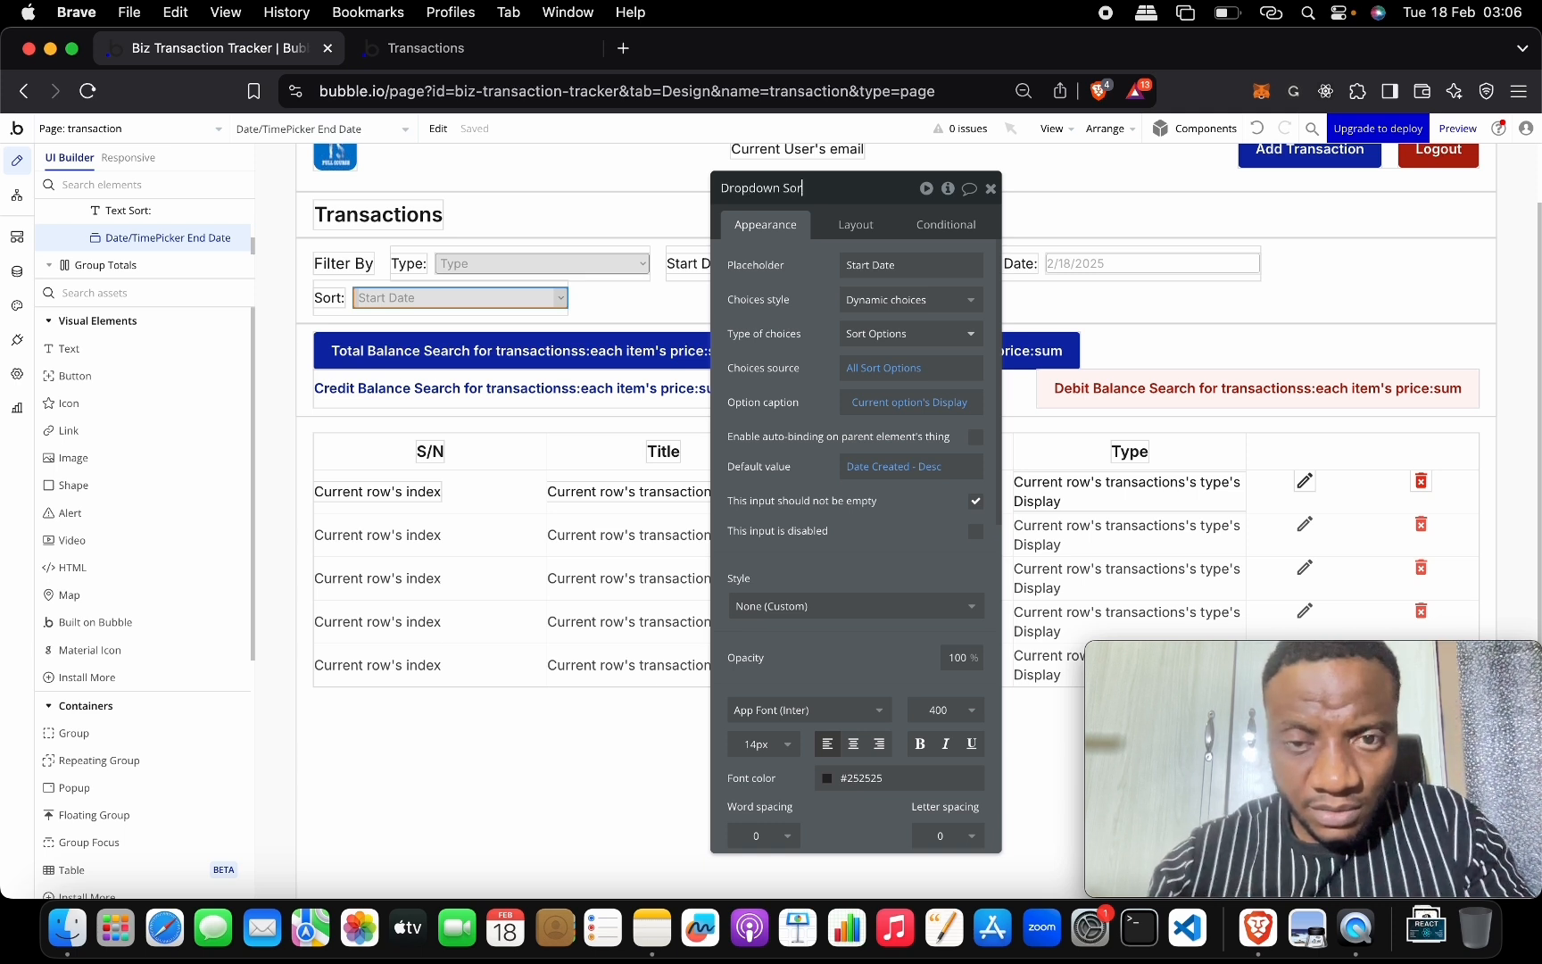
{"action": "left_click", "coordinate": [922, 259]}
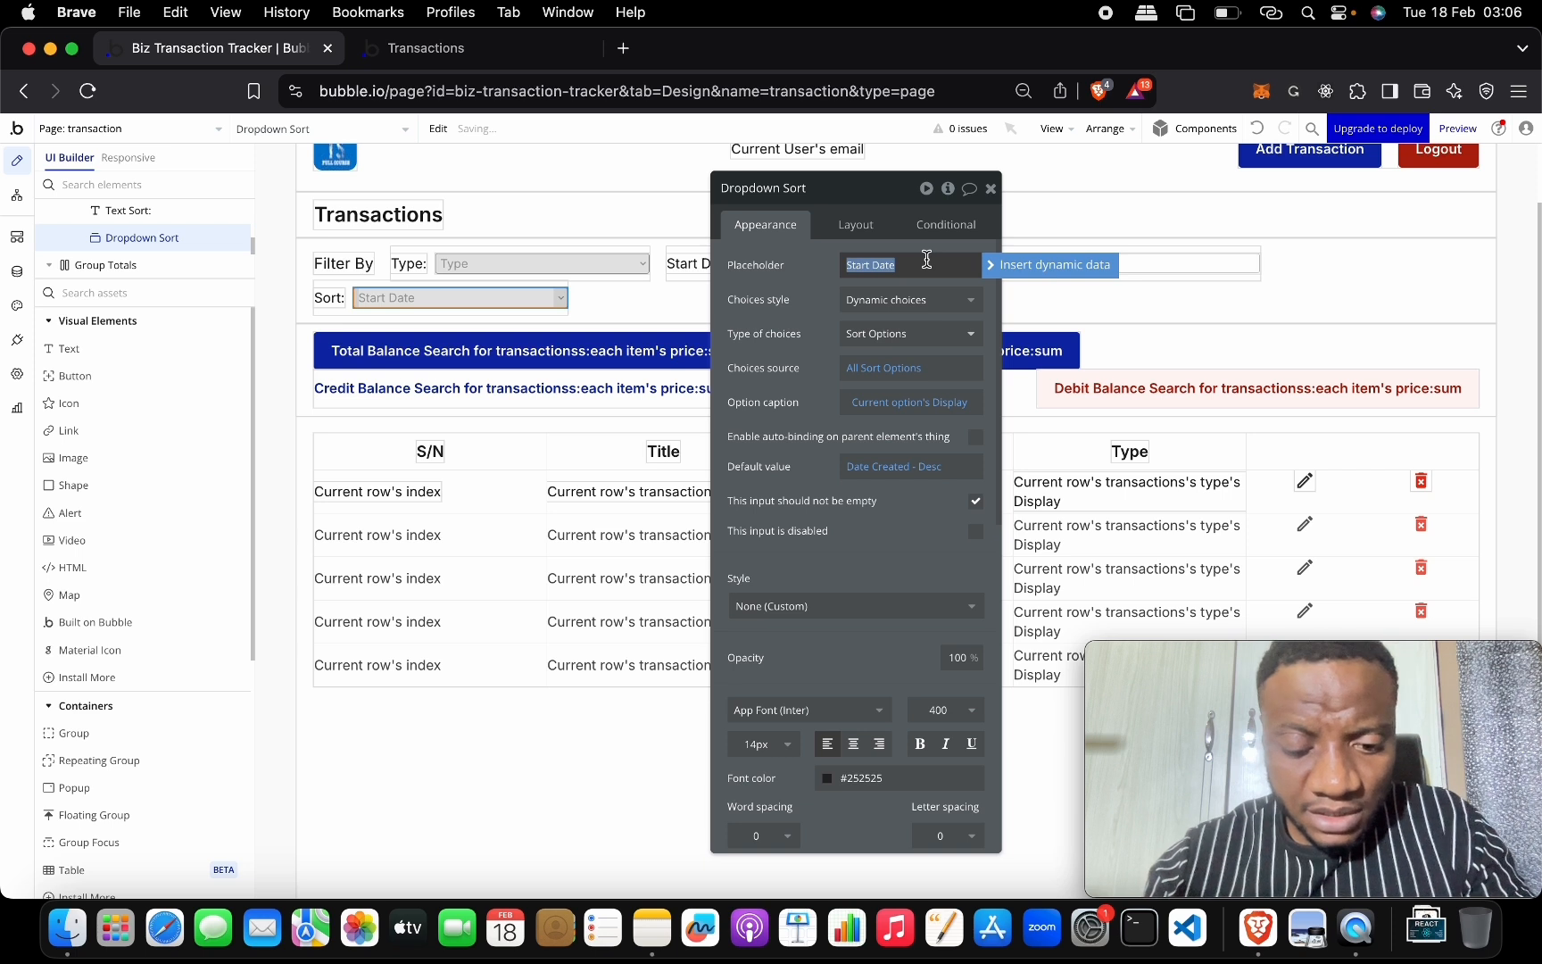
{"action": "type", "text": "Select Option"}
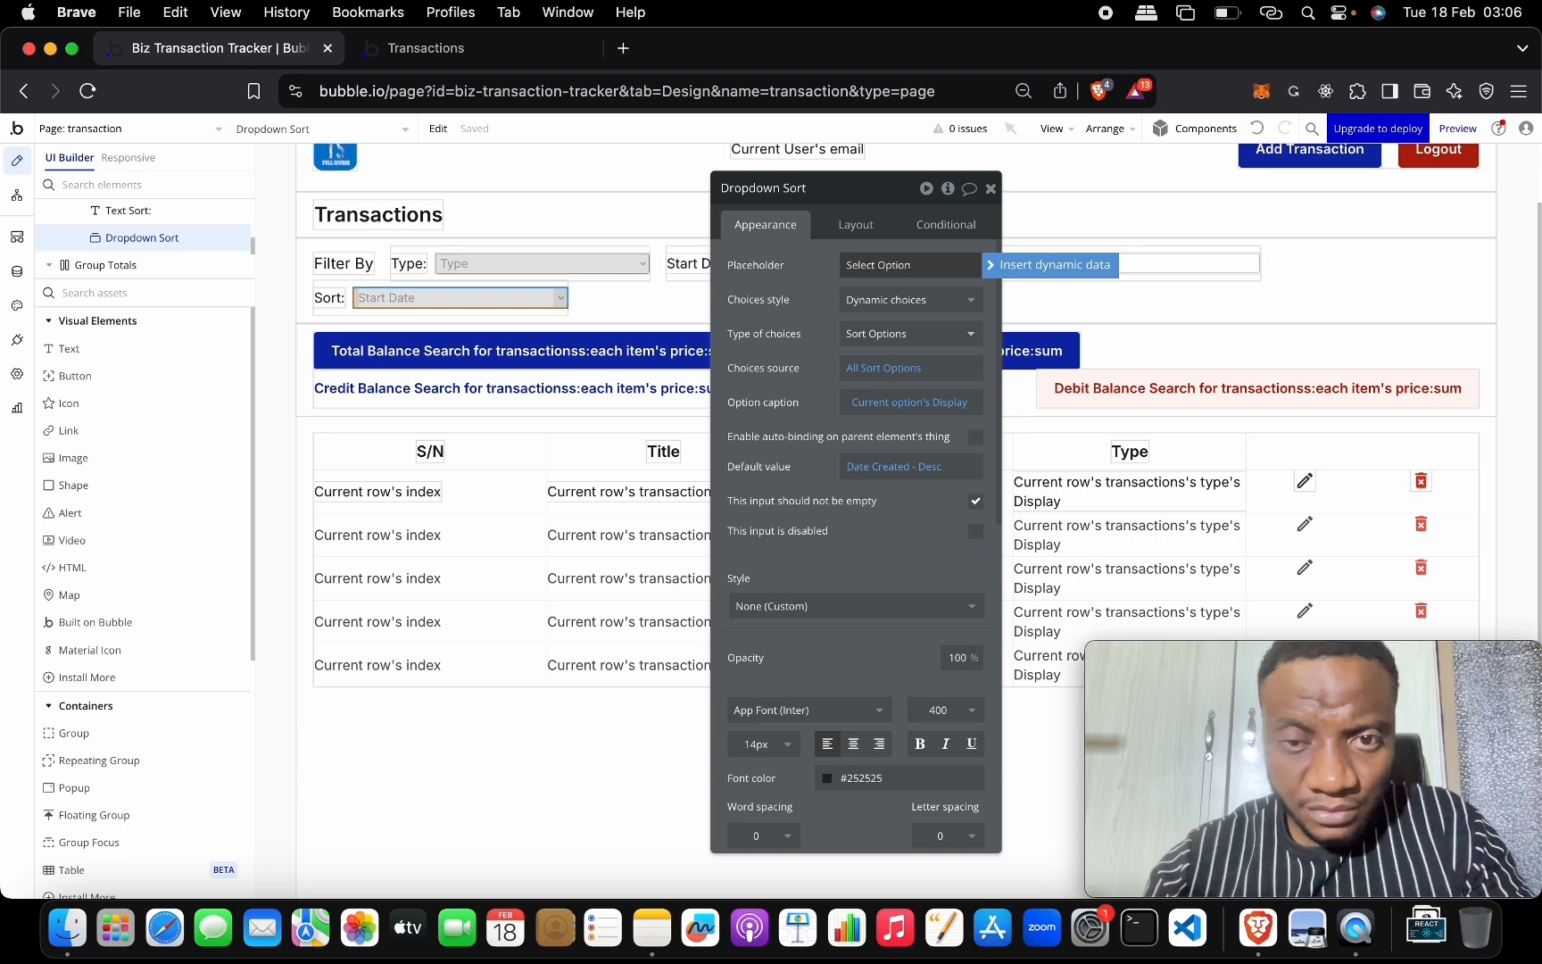
{"action": "left_click", "coordinate": [312, 422]}
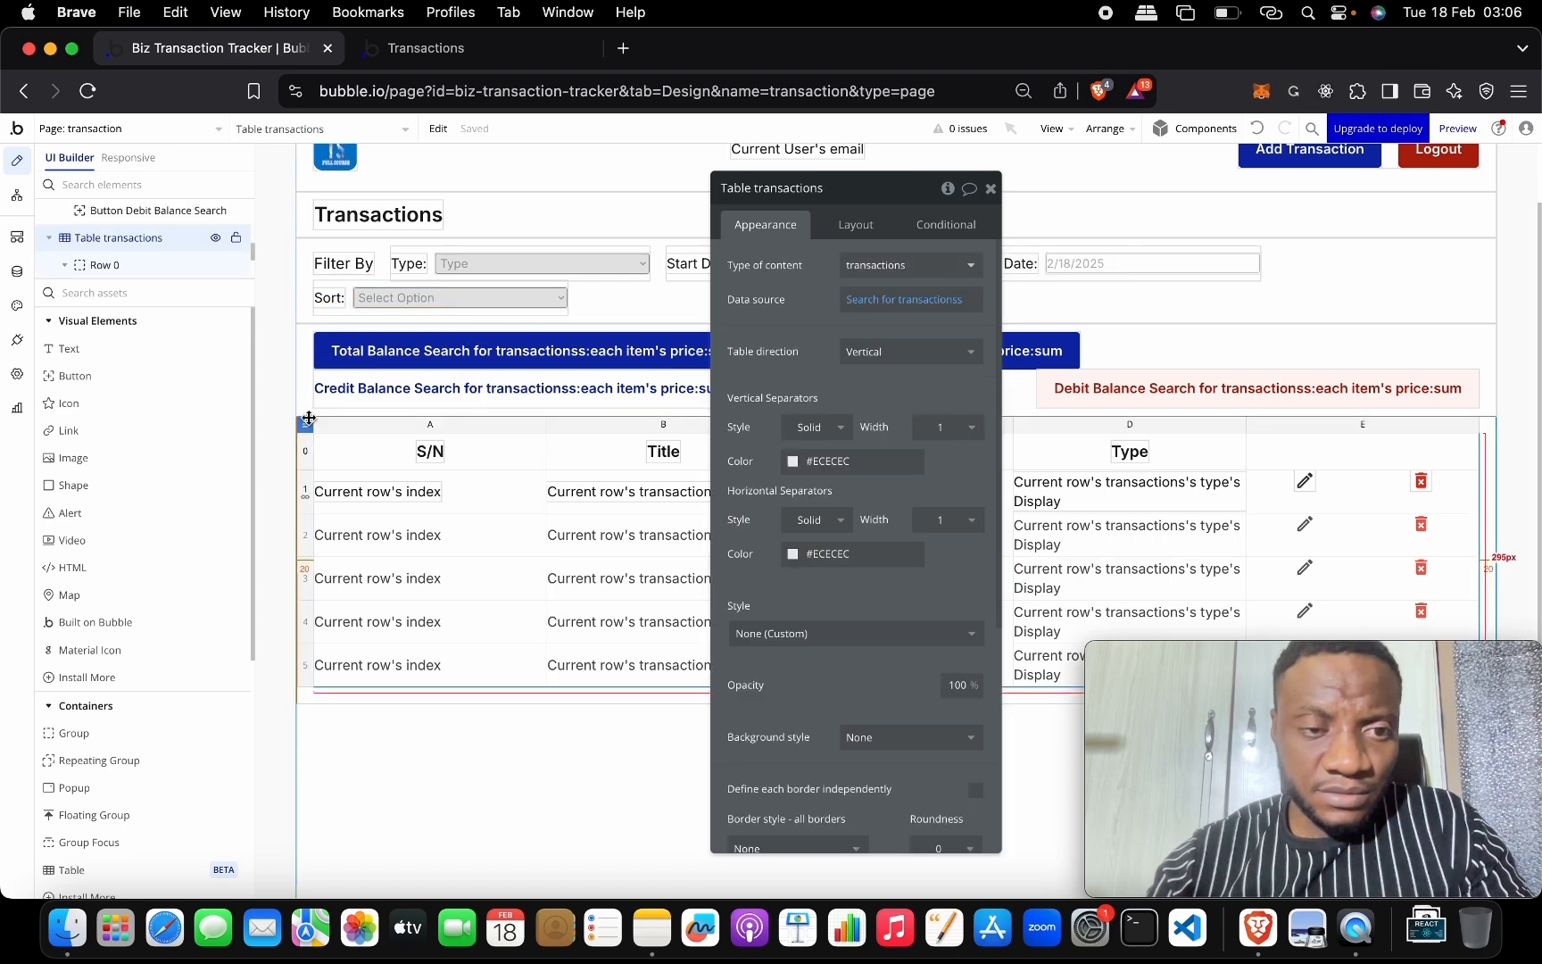
Set the search's dynamic sort field name to Dropdown Sort's value's Field.
{"action": "left_click", "coordinate": [928, 307]}
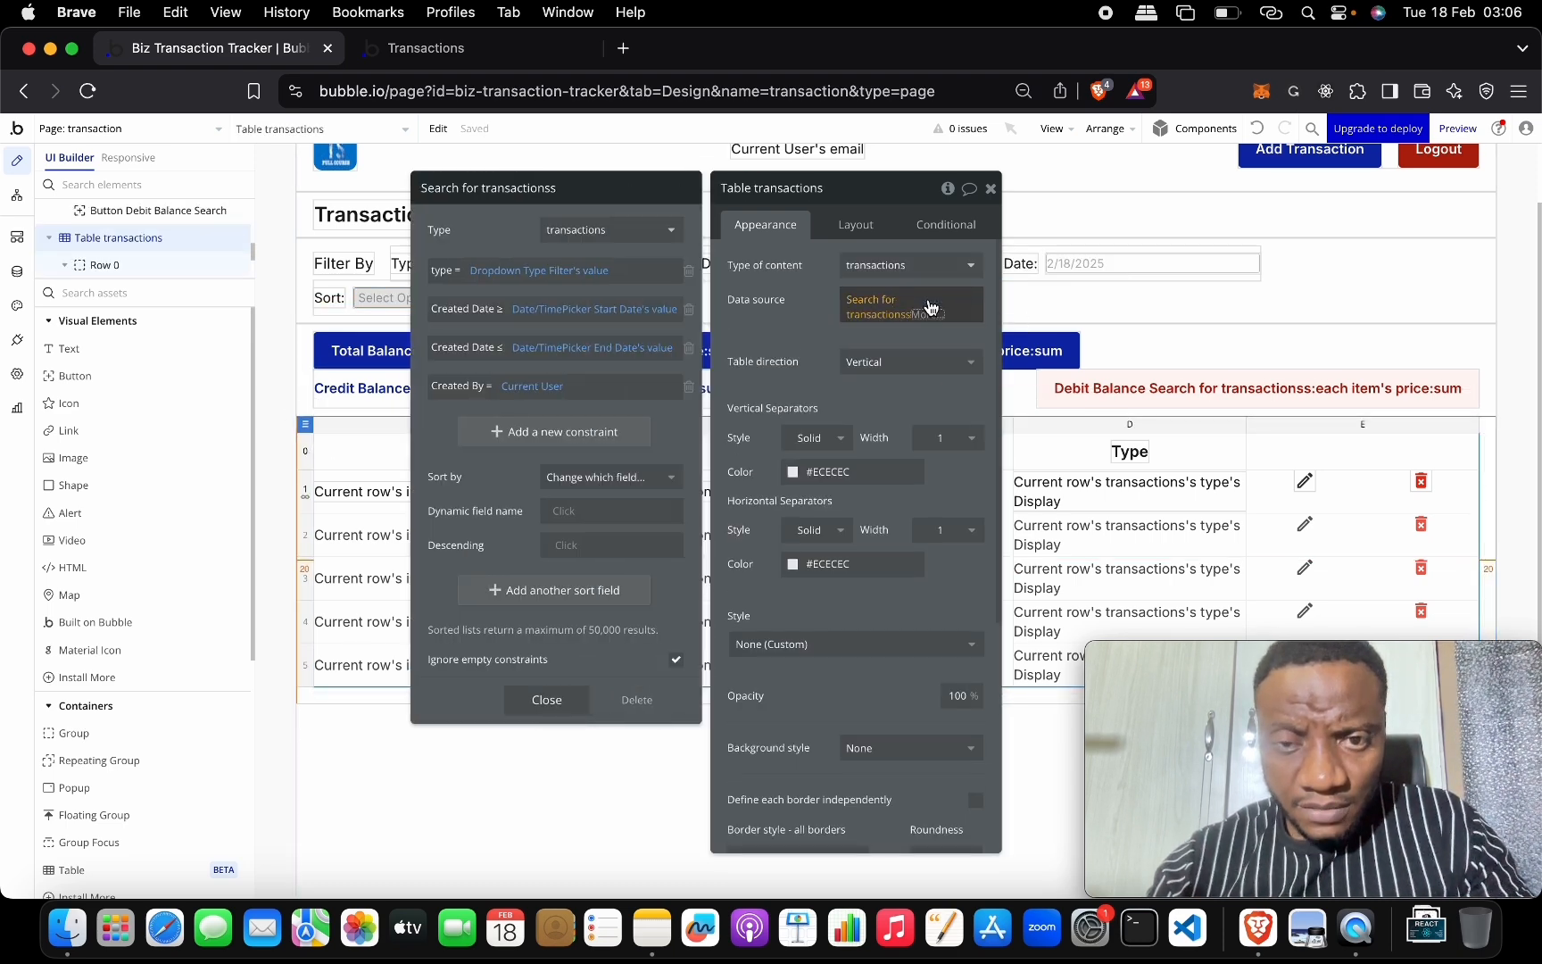
{"action": "left_click", "coordinate": [565, 511]}
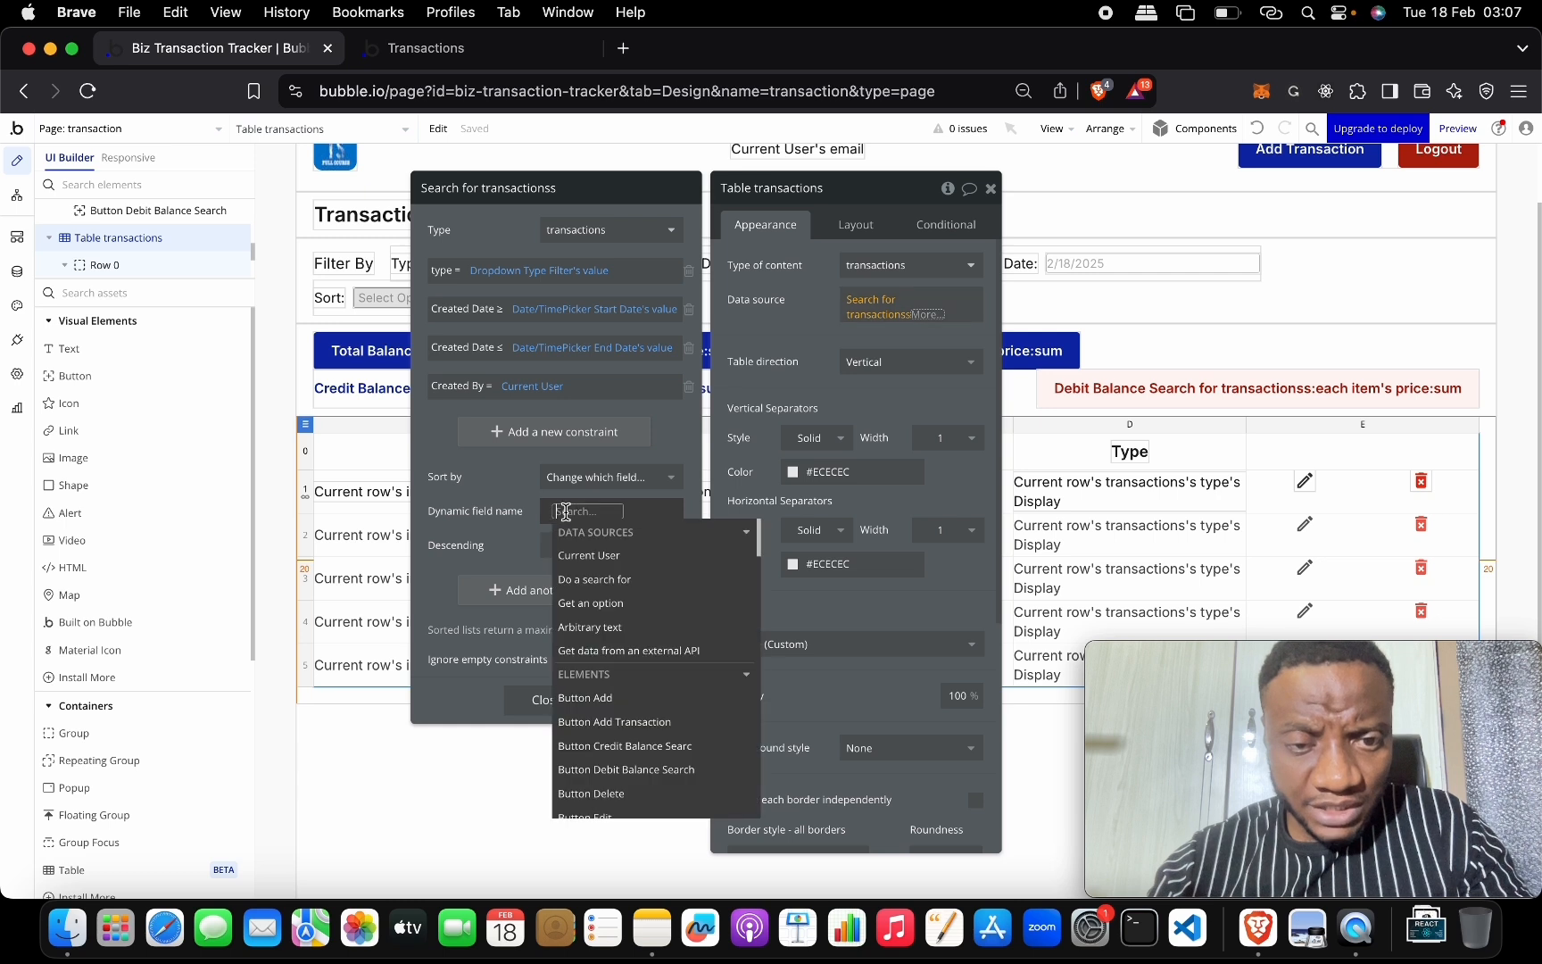
{"action": "type", "text": "sor"}
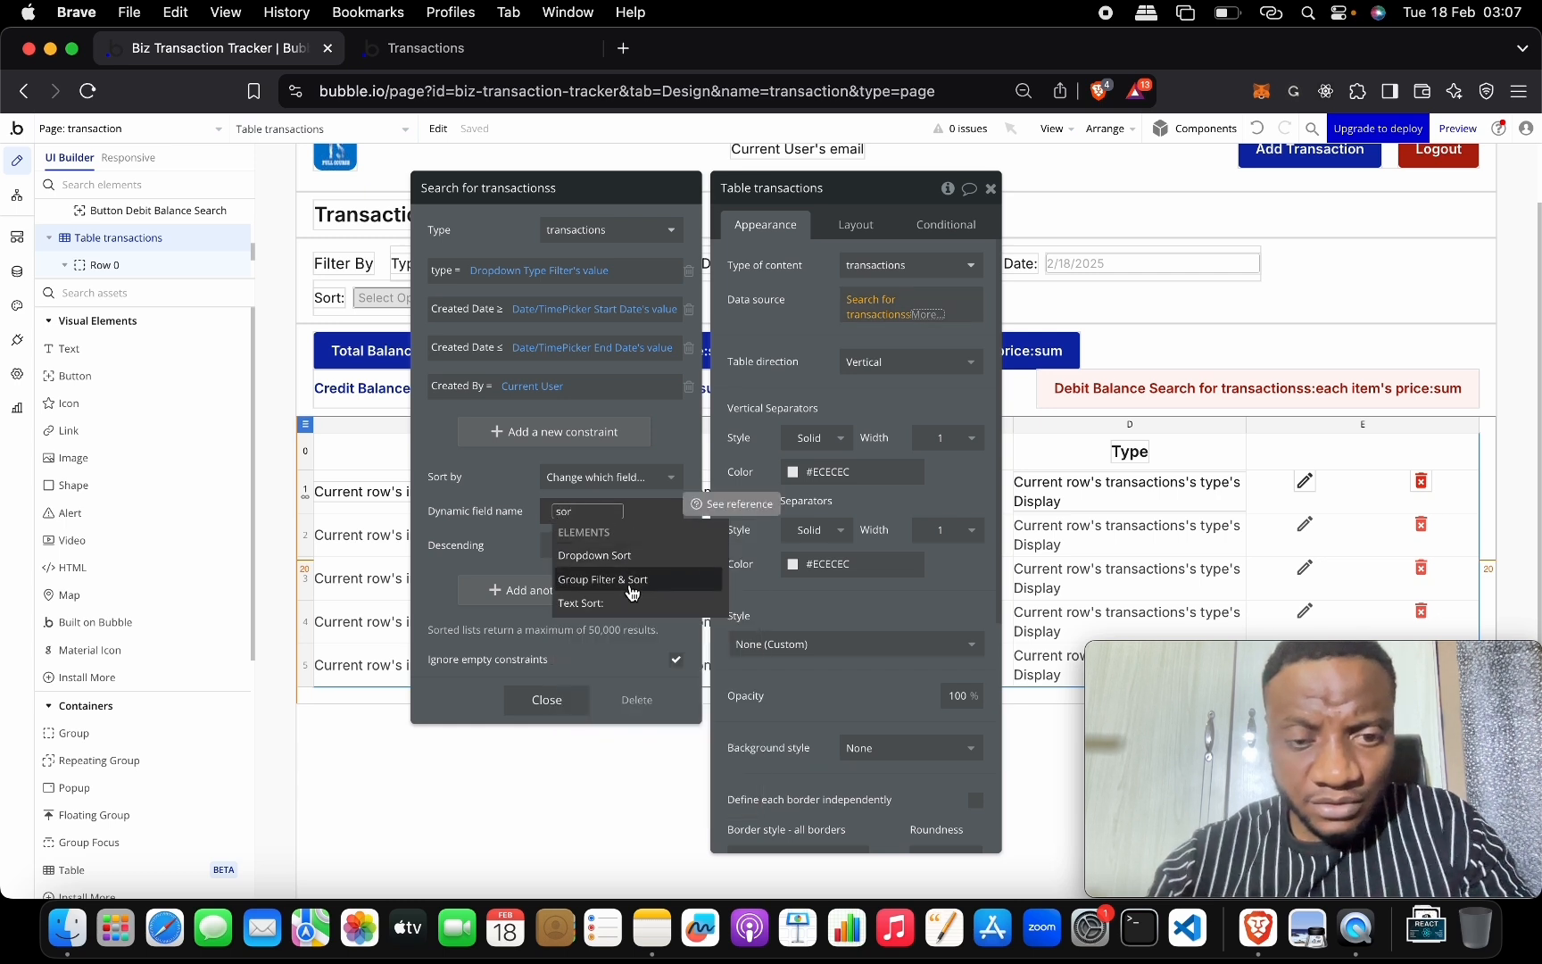
{"action": "left_click", "coordinate": [694, 562]}
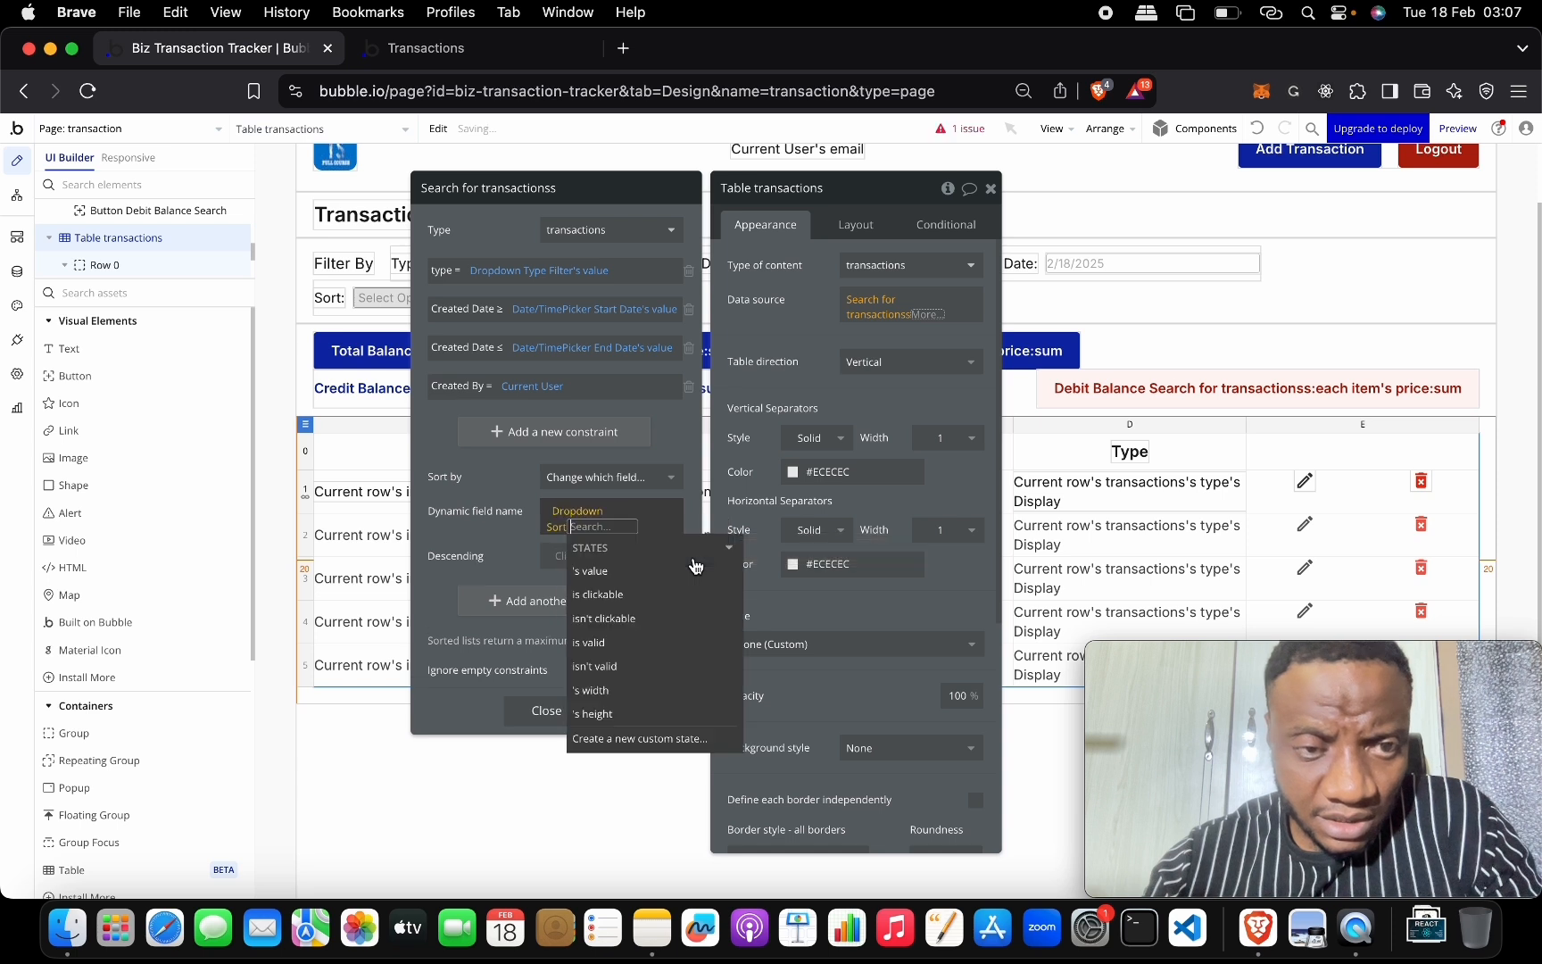
{"action": "left_click", "coordinate": [633, 570]}
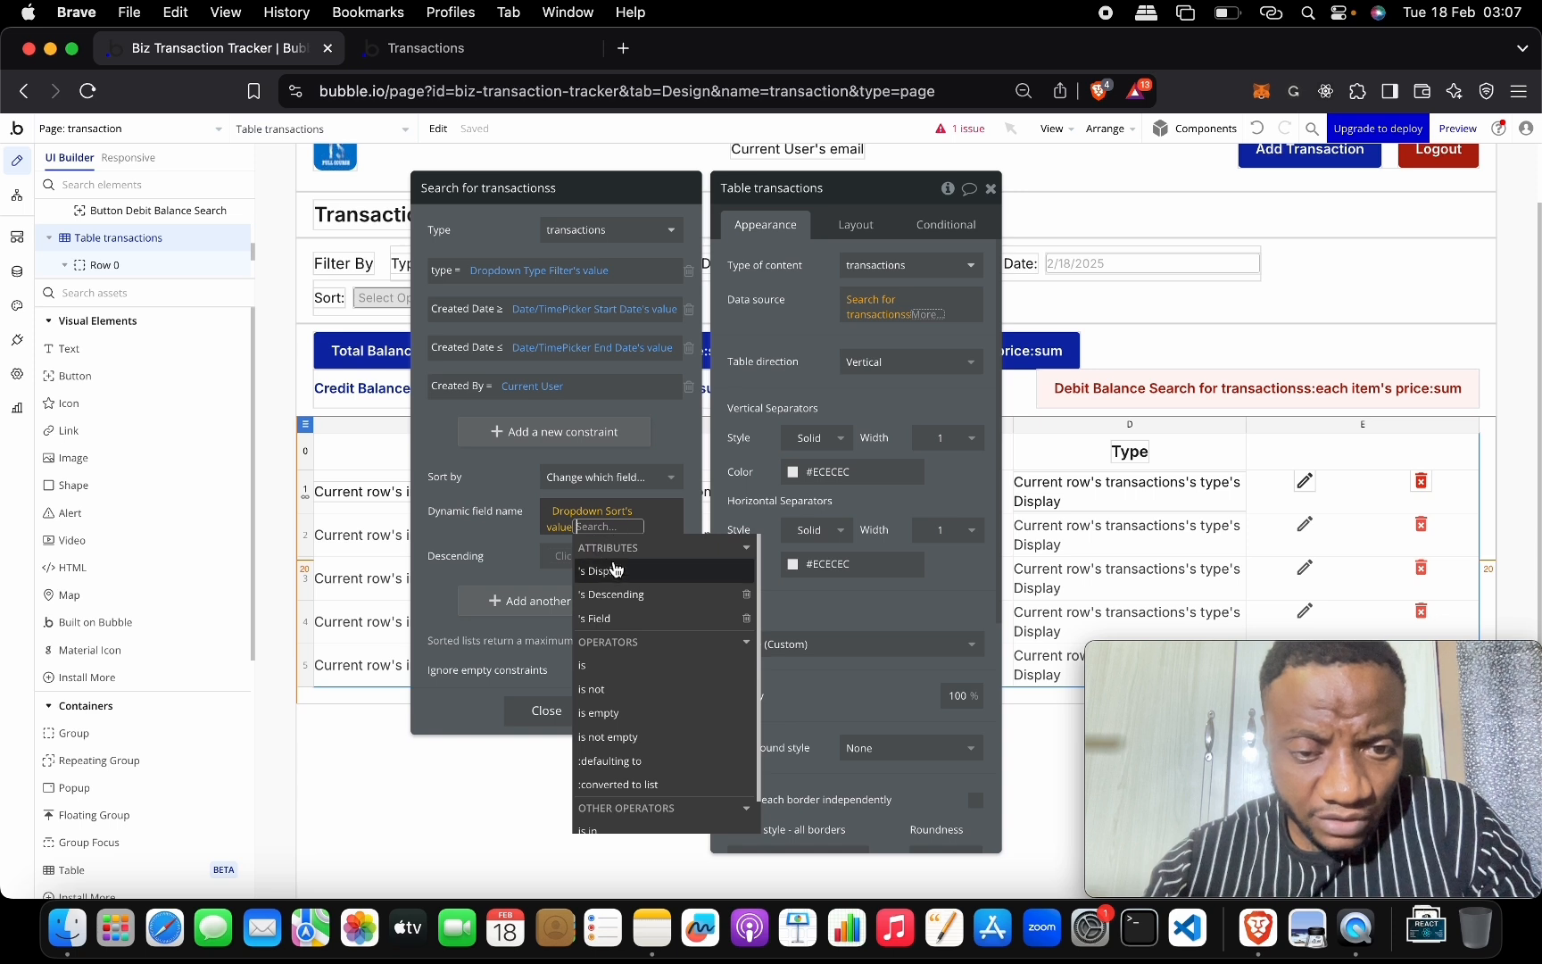
{"action": "left_click", "coordinate": [638, 619]}
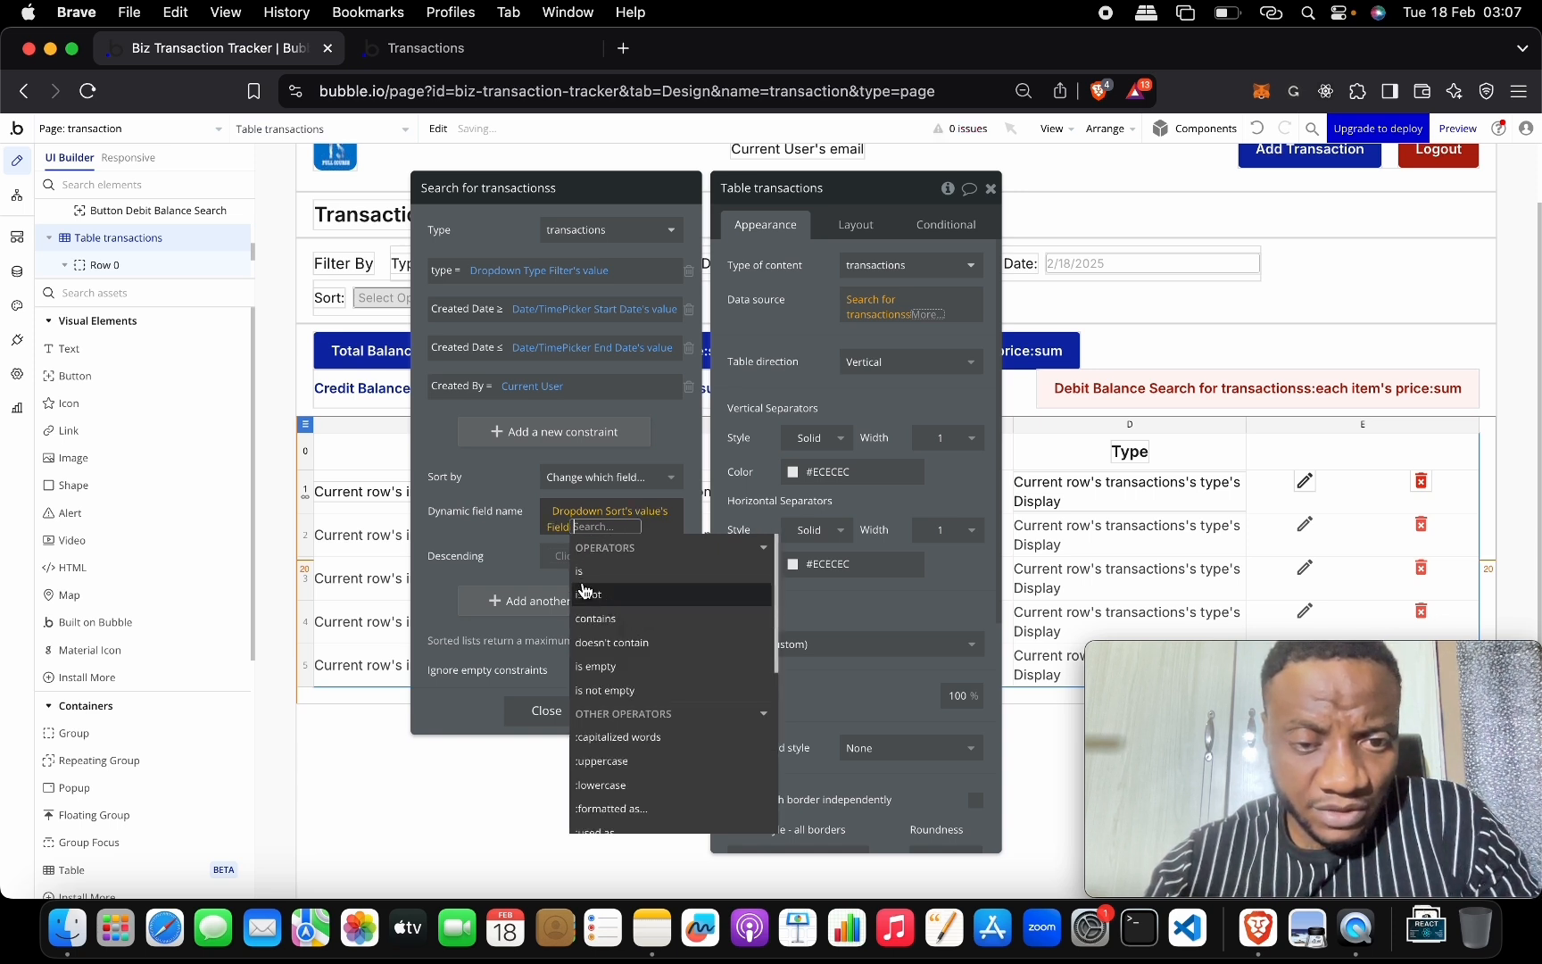
{"action": "left_click", "coordinate": [529, 557]}
Set the search's Descending to Dropdown Sort's value's Descending.
{"action": "left_click", "coordinate": [569, 557]}
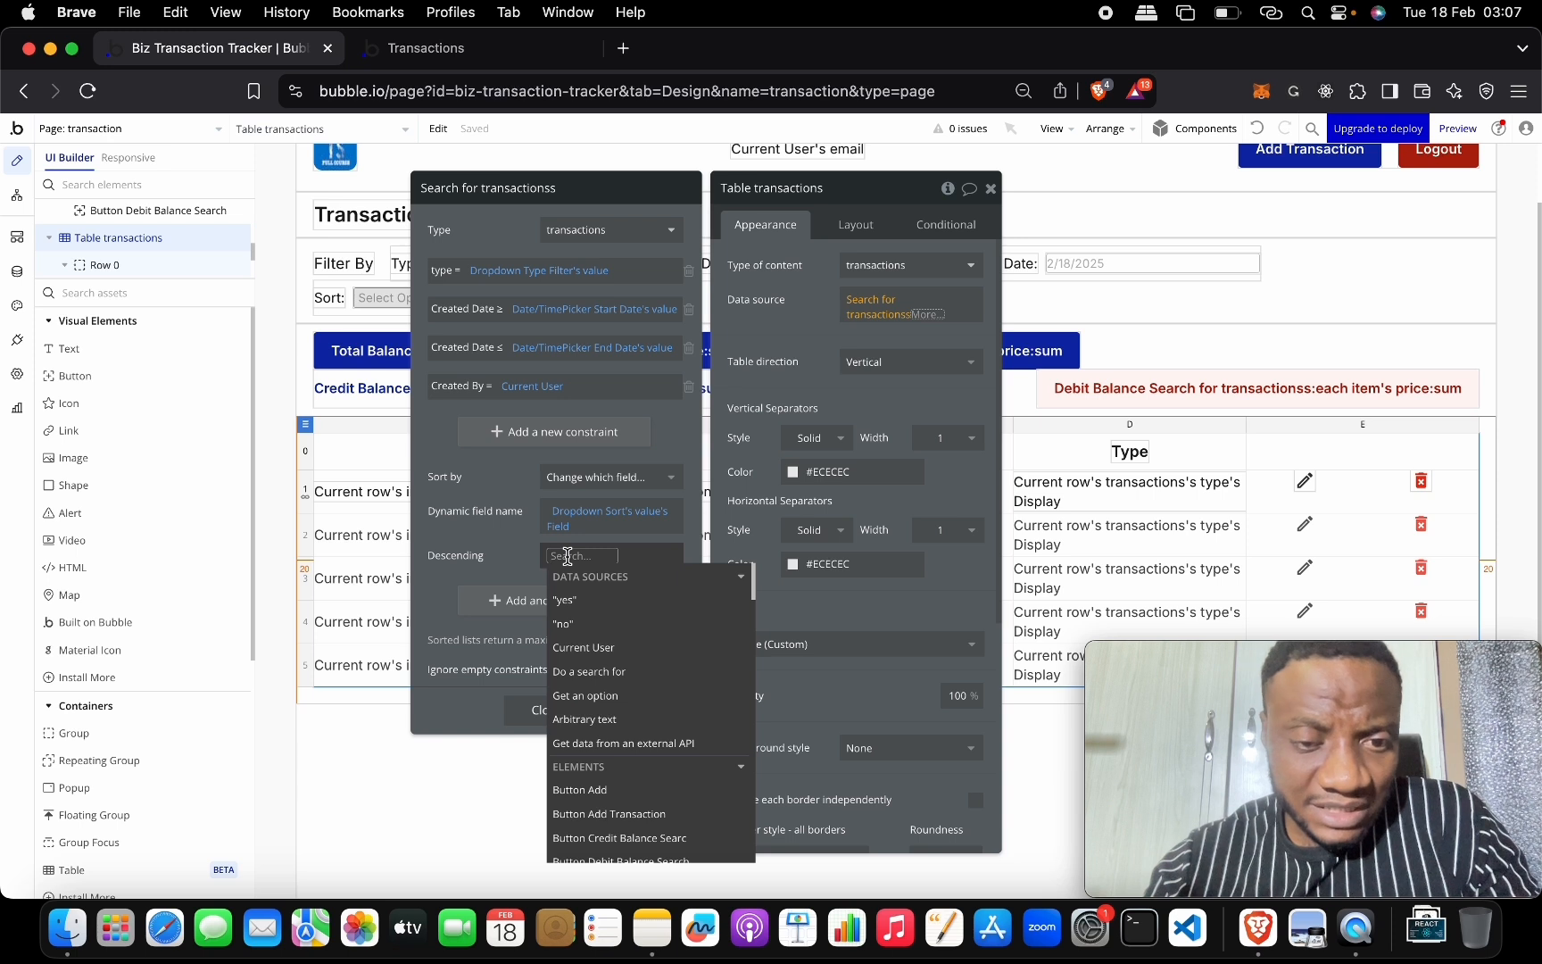
{"action": "type", "text": "drrop"}
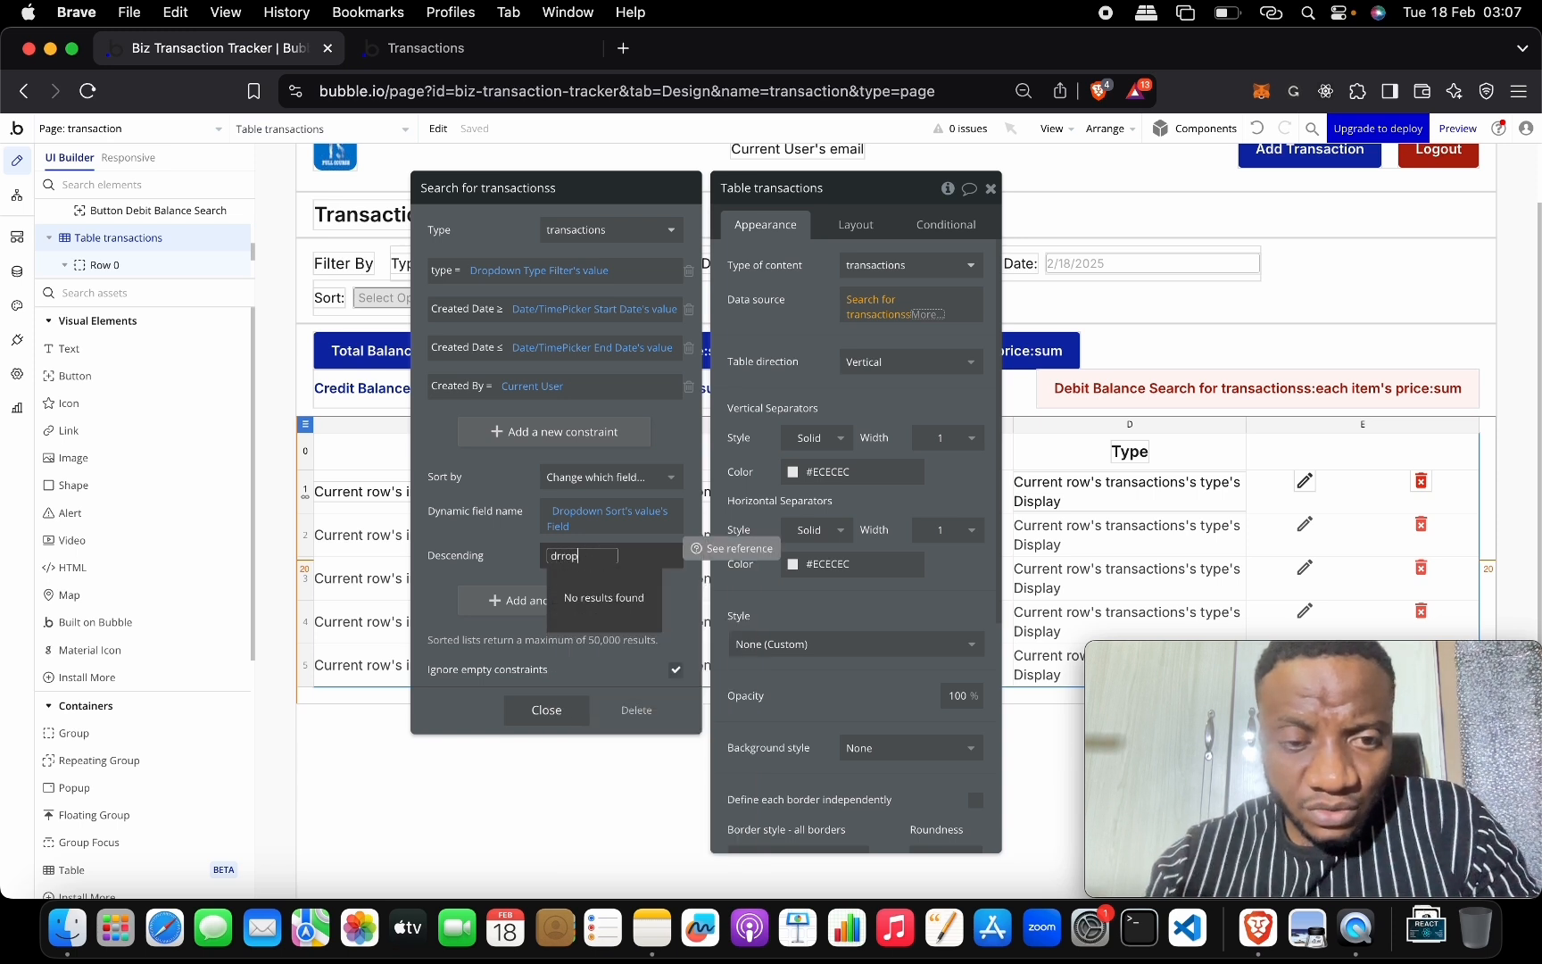
{"action": "key", "text": "BackSpace"}
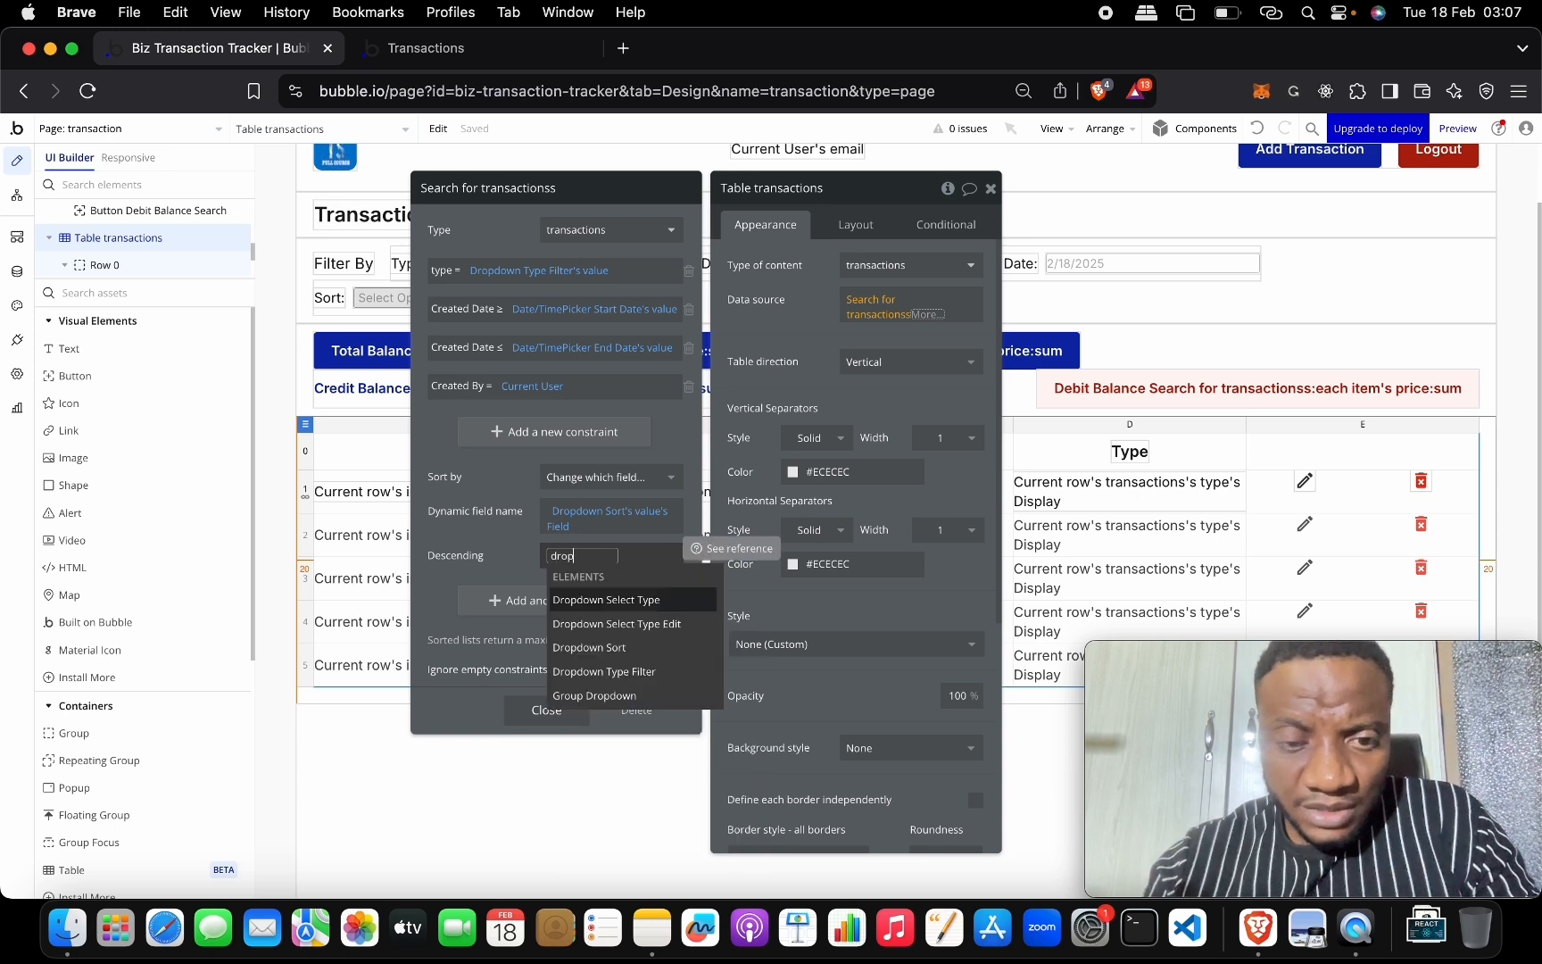
{"action": "left_click", "coordinate": [659, 646]}
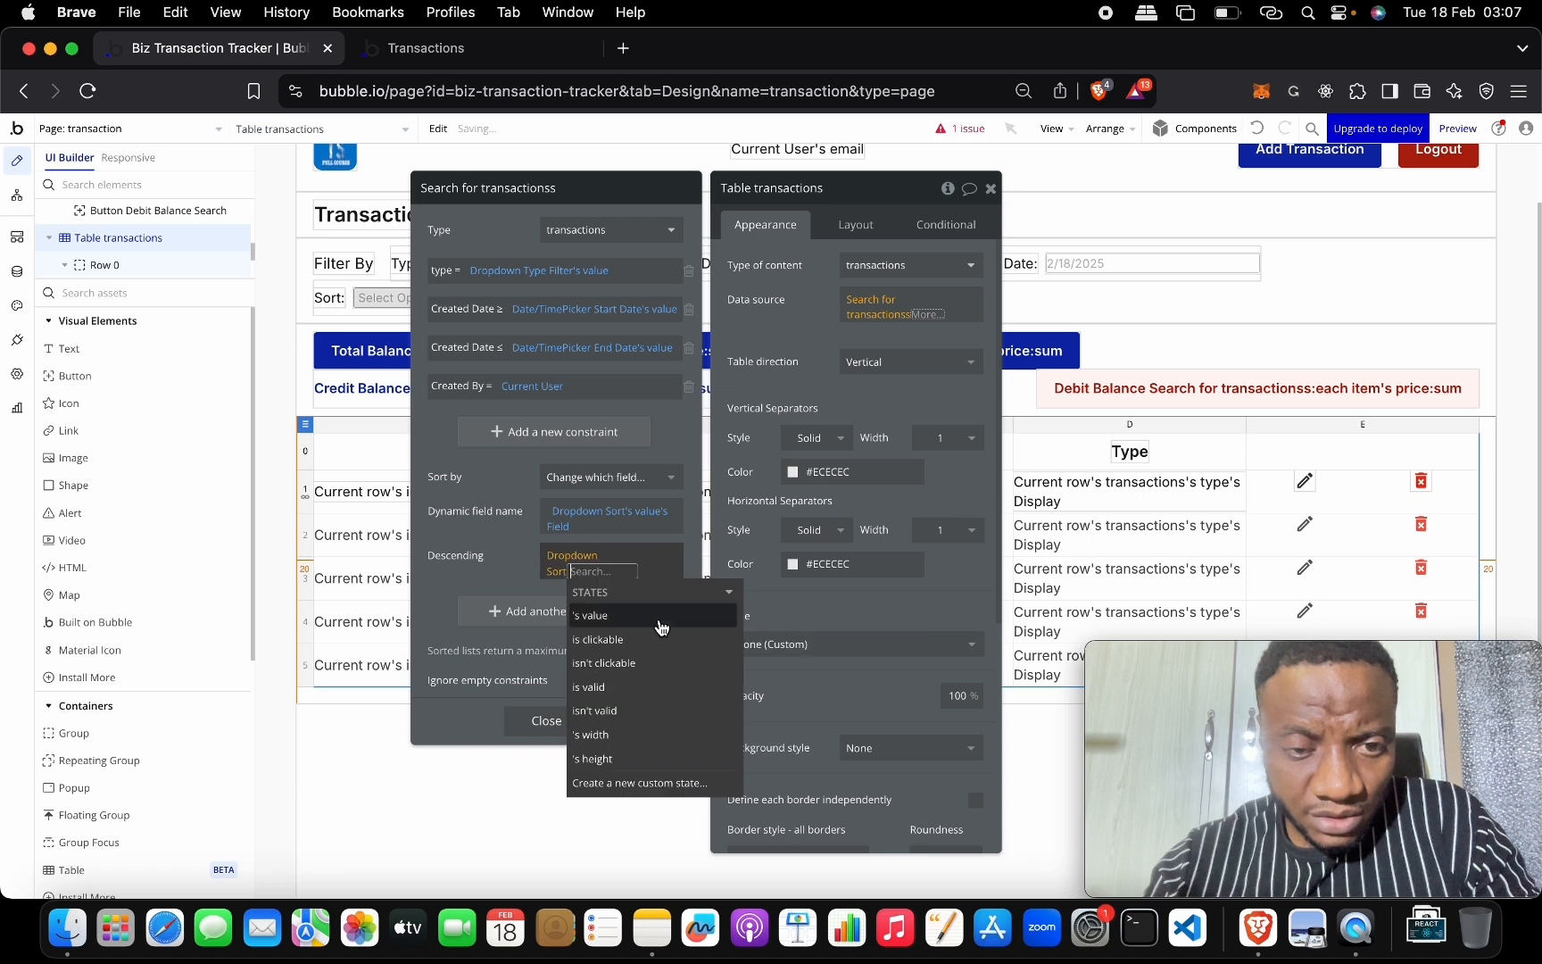
{"action": "left_click", "coordinate": [640, 618]}
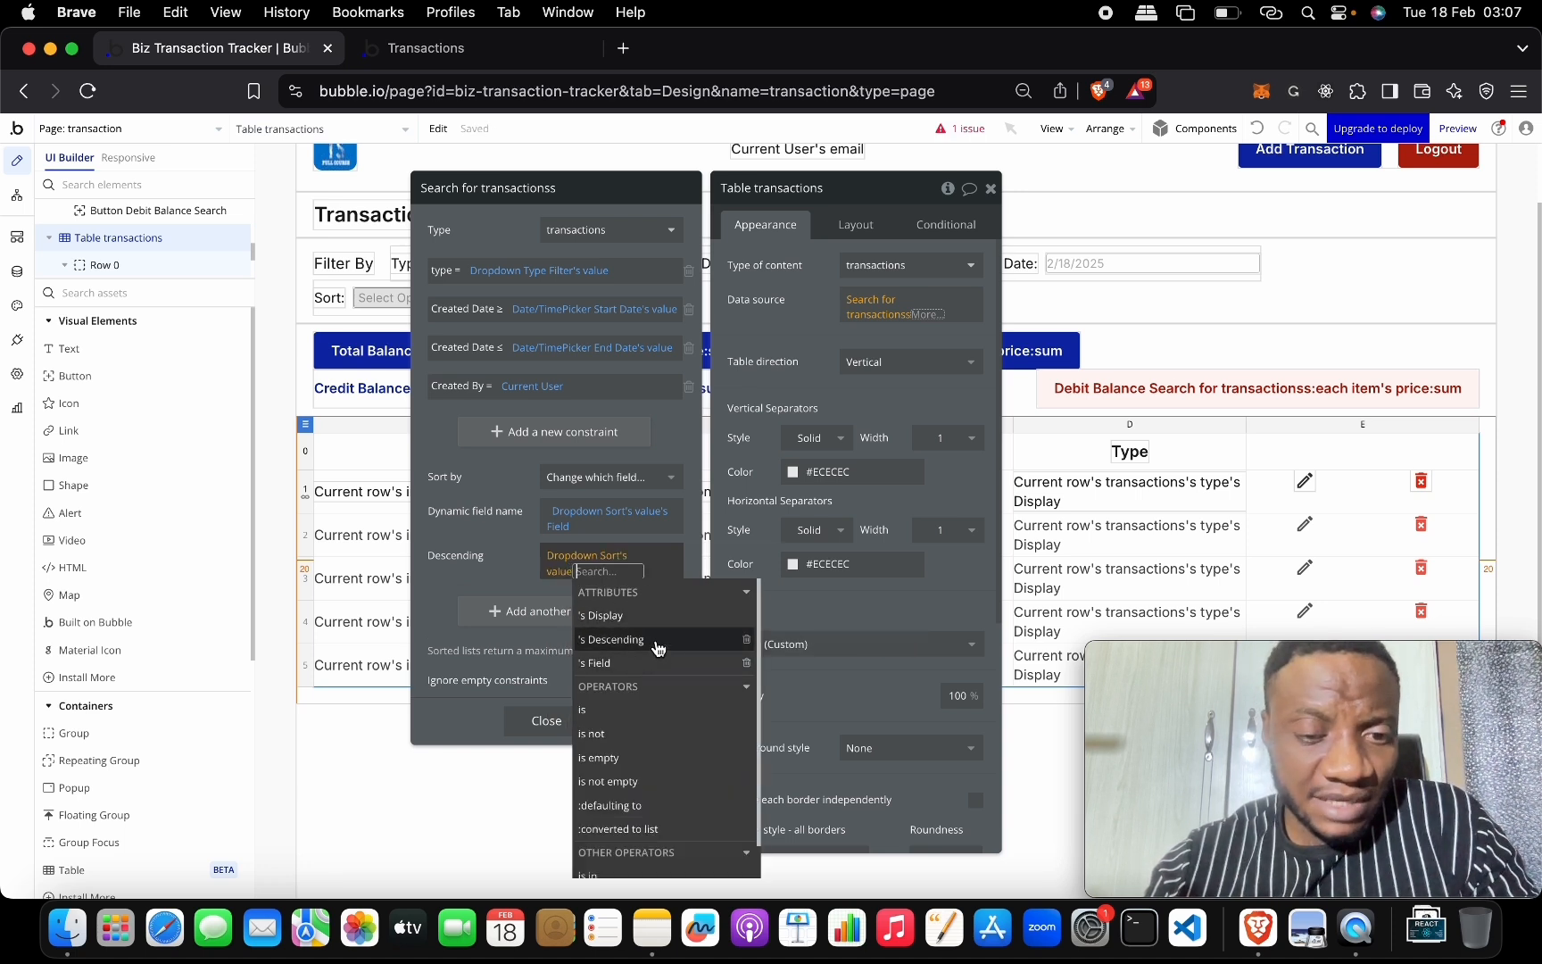
{"action": "left_click", "coordinate": [658, 646]}
{"action": "left_click", "coordinate": [518, 557]}
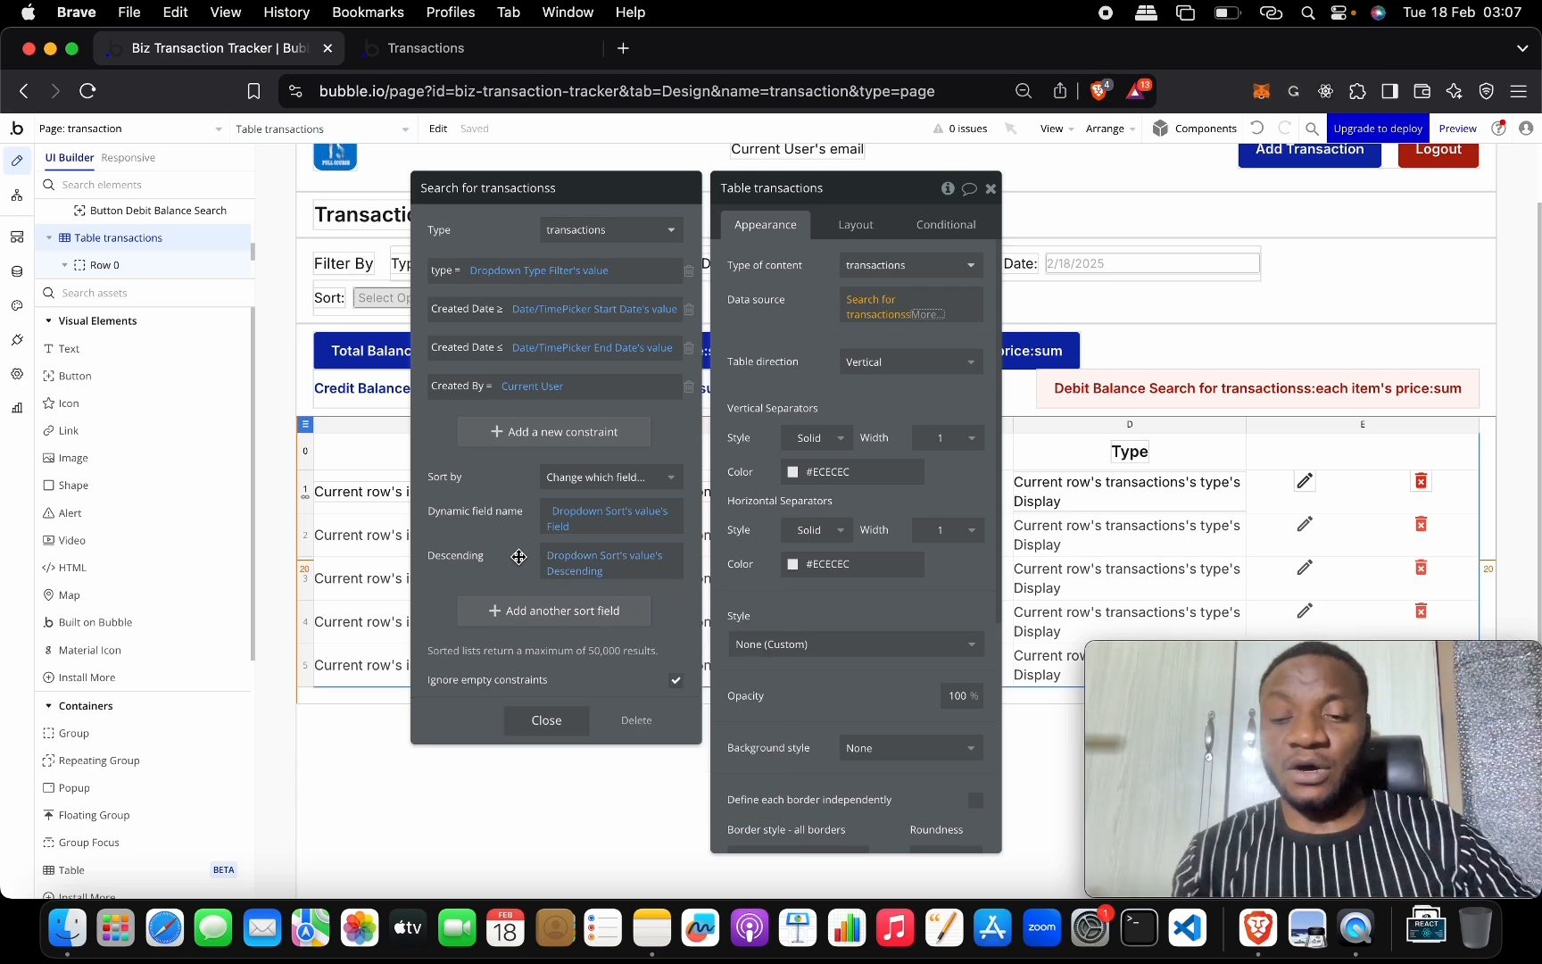
Look at the Sort Options option set, then revisit the table's transactions search in the design.
{"action": "left_click", "coordinate": [17, 271]}
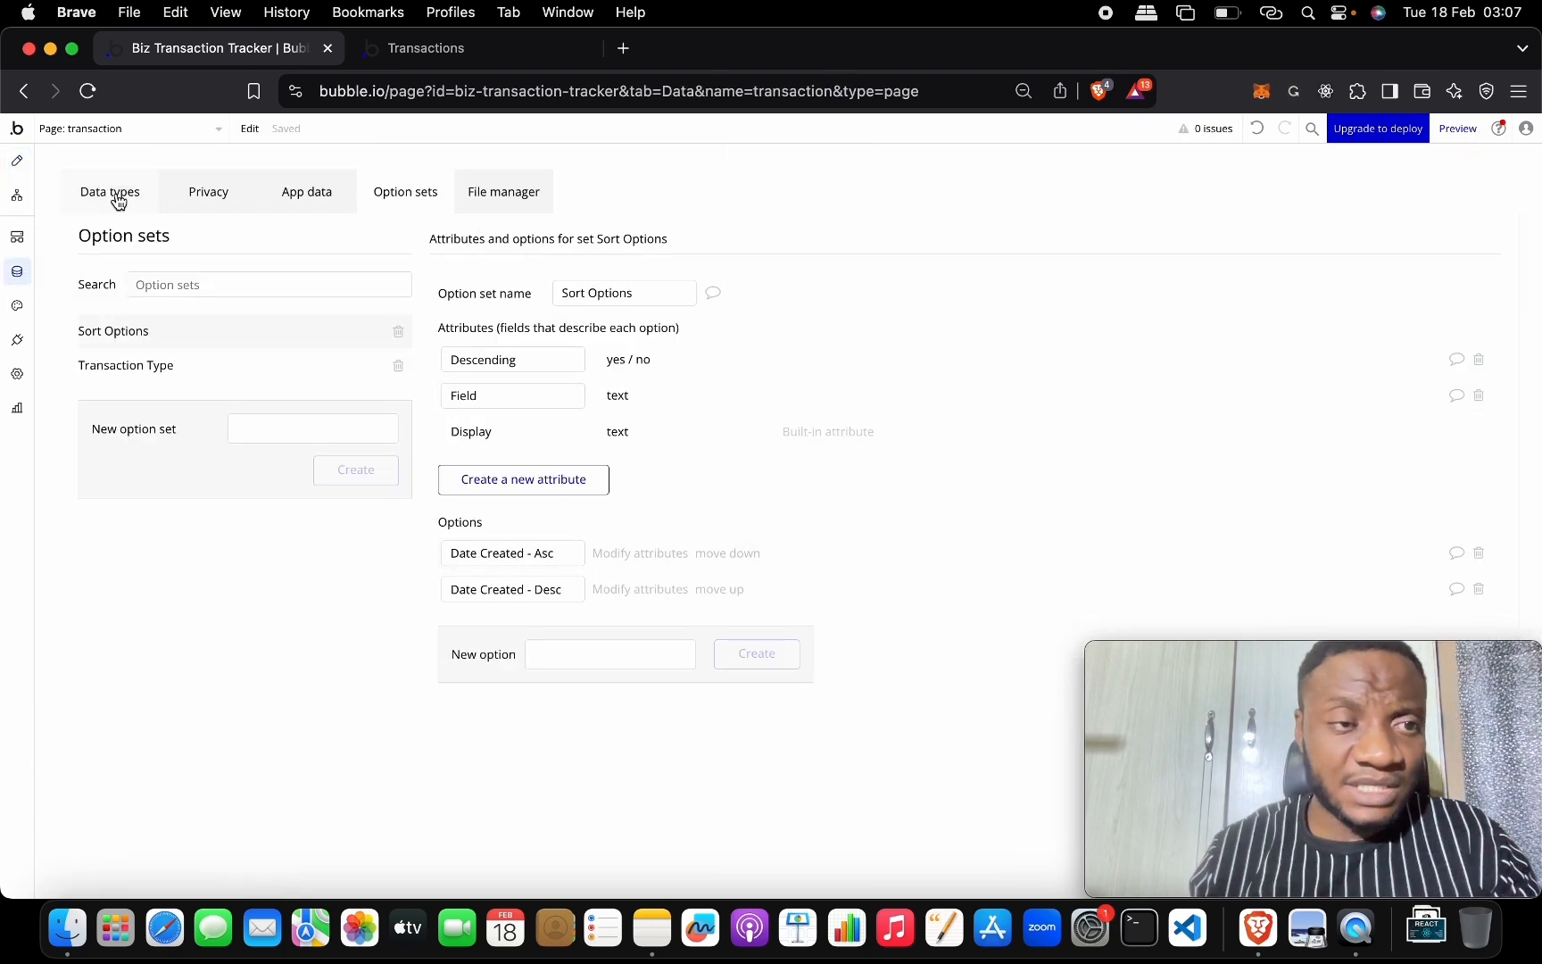
{"action": "left_click", "coordinate": [17, 161]}
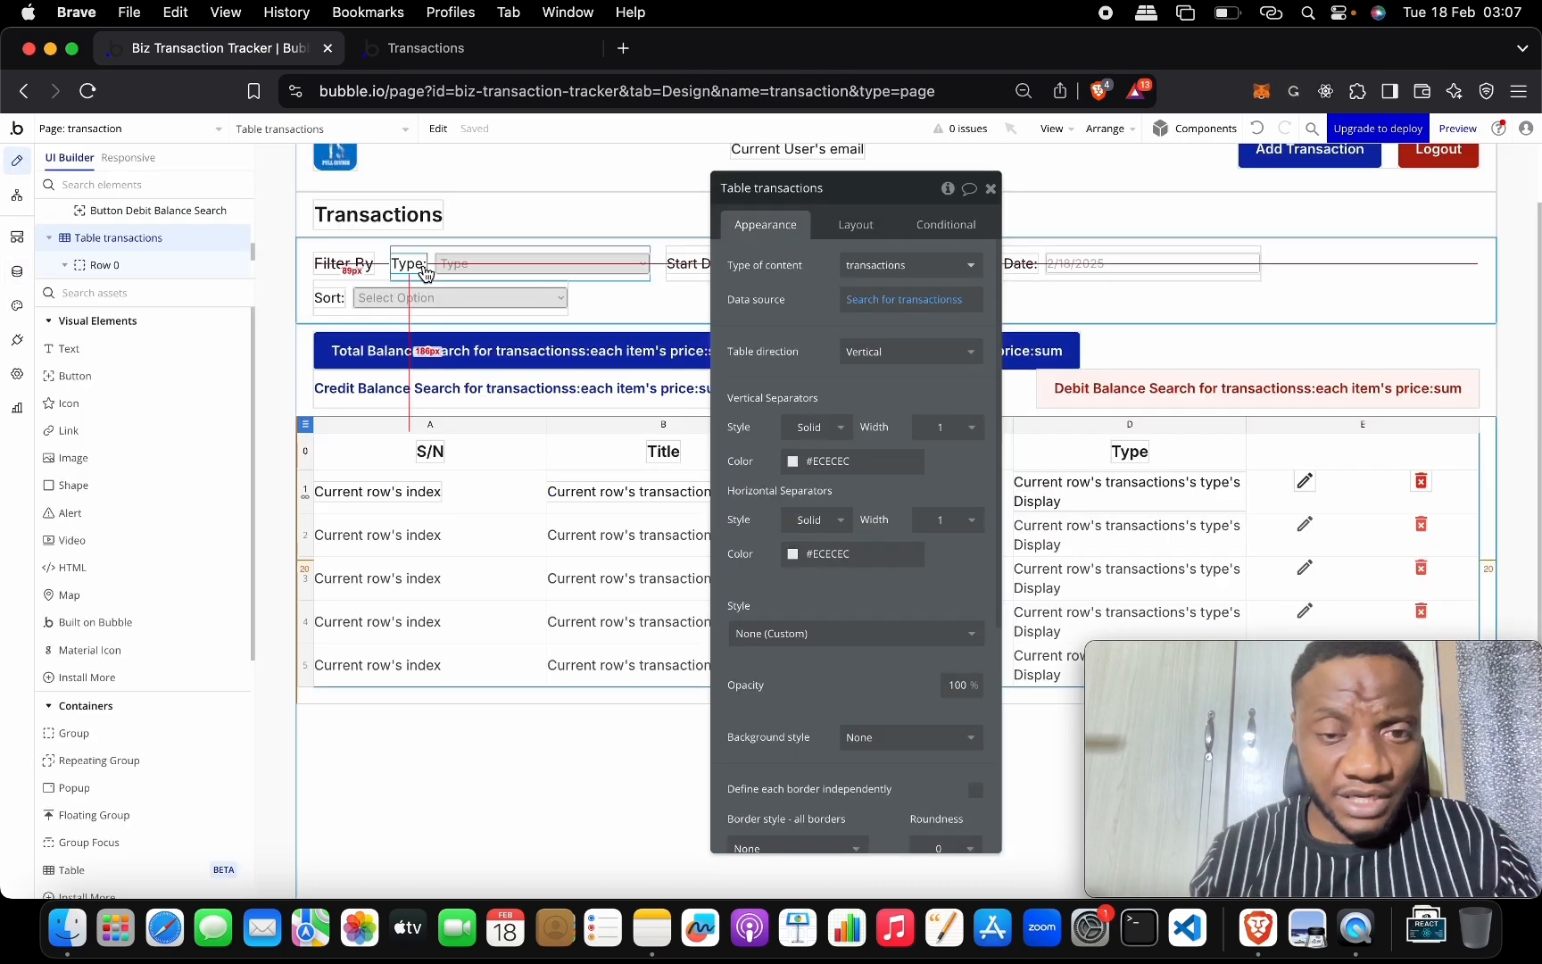
{"action": "left_click", "coordinate": [903, 308]}
{"action": "left_click", "coordinate": [585, 521]}
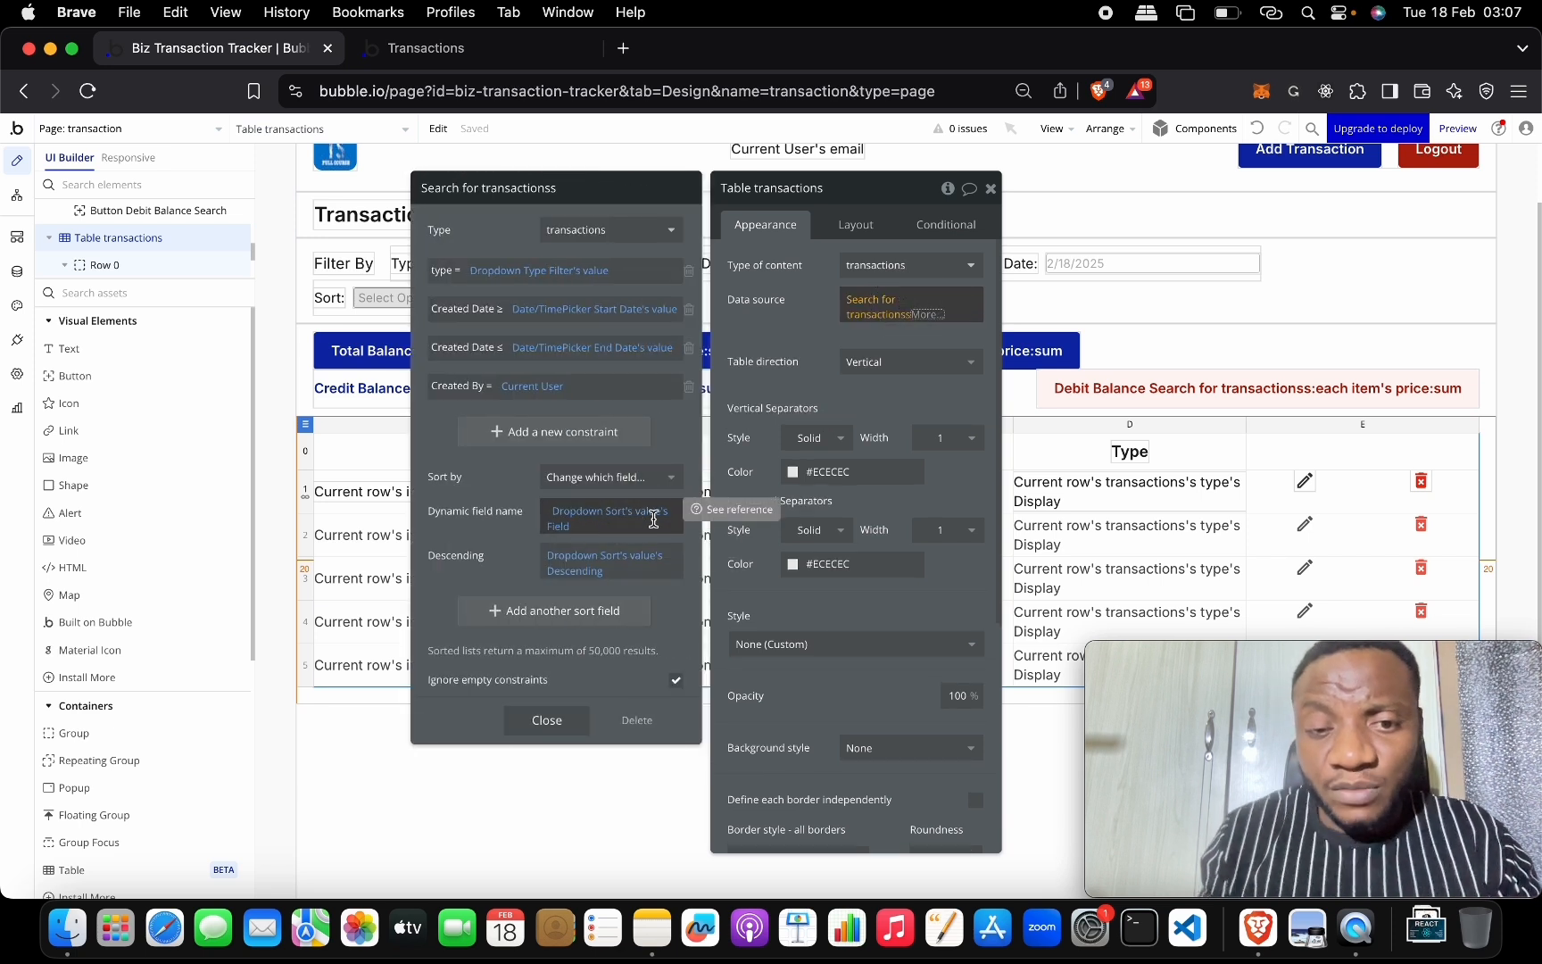
Inspect the Date Created - Asc attributes (field Created Date) in Sort Options without changing them.
{"action": "left_click", "coordinate": [17, 271]}
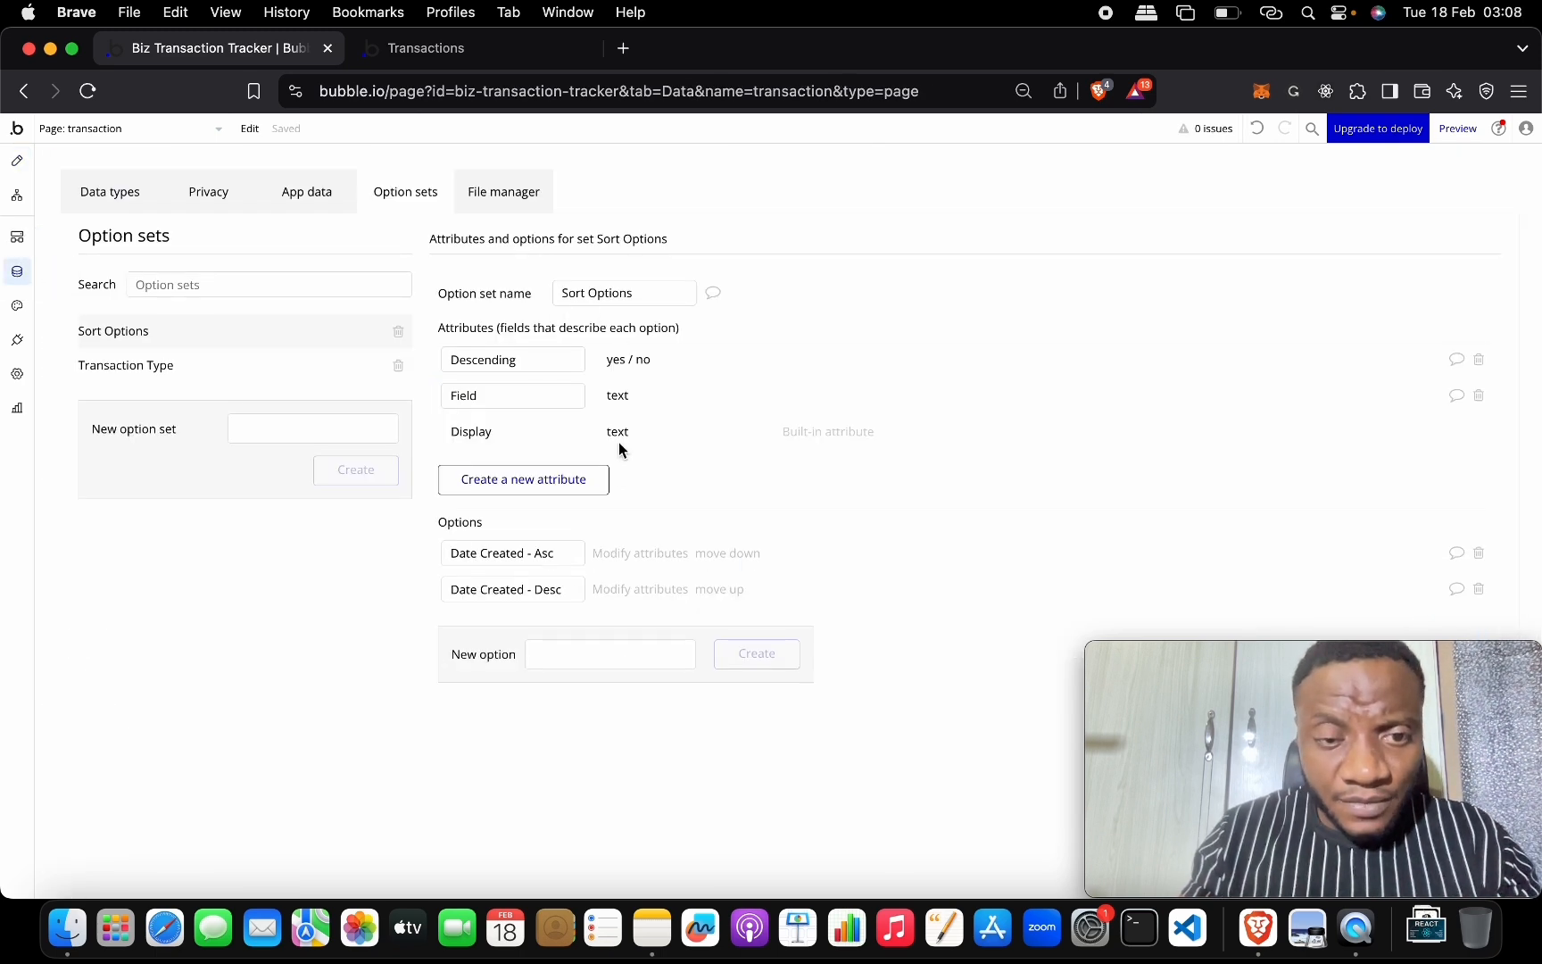
{"action": "left_click", "coordinate": [639, 553]}
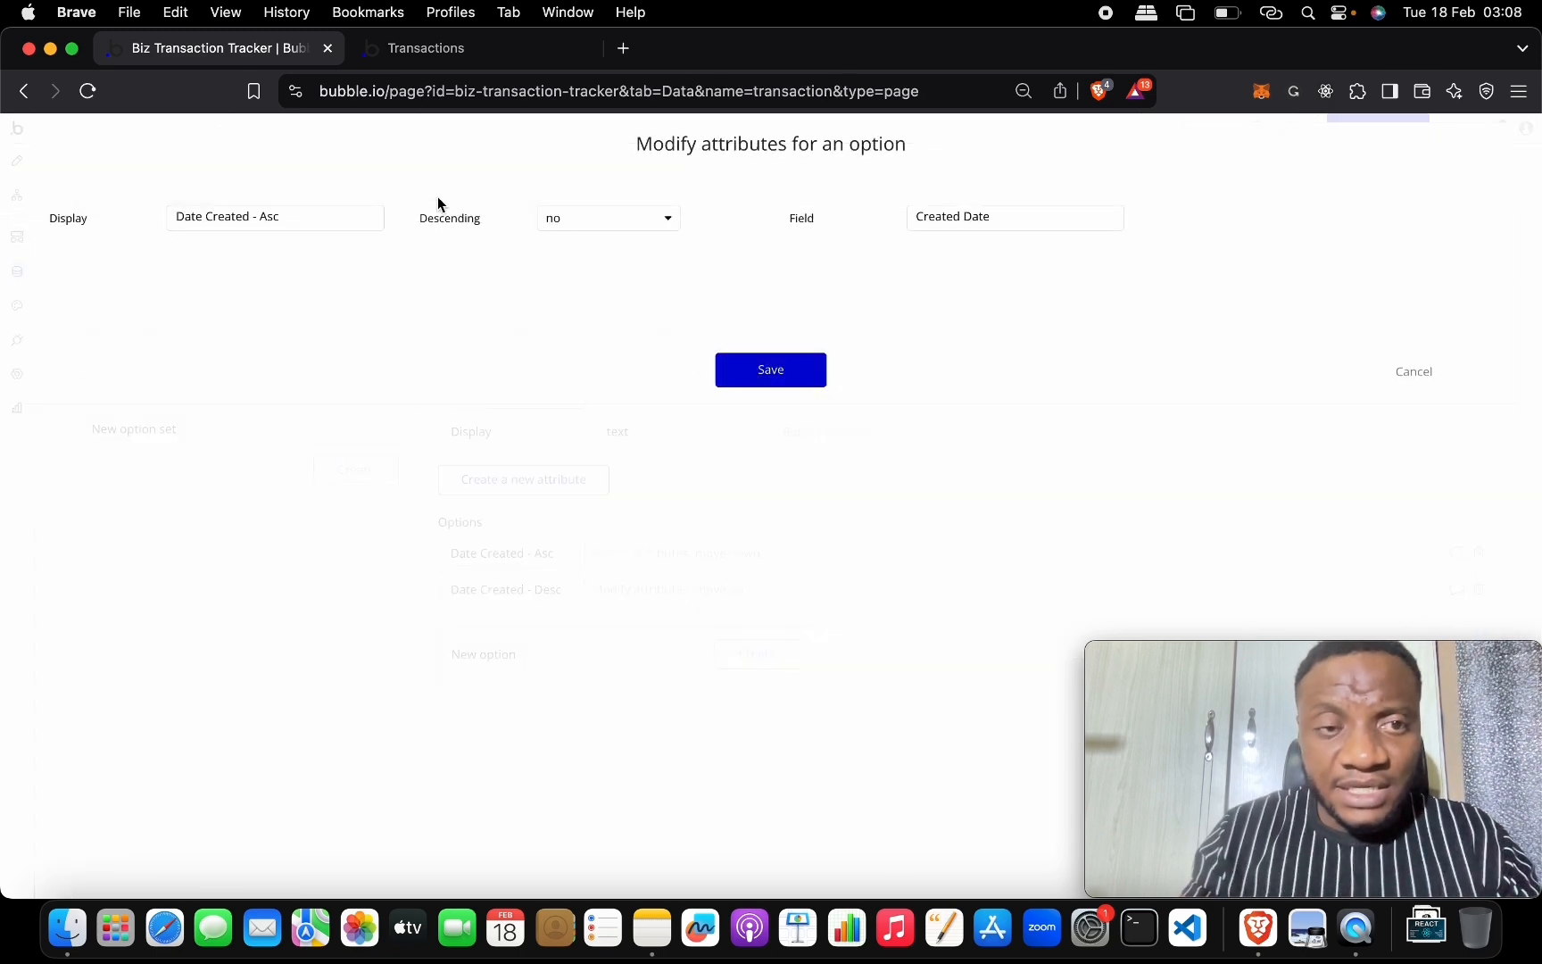
{"action": "left_click_drag", "start_coordinate": [1009, 218], "coordinate": [906, 216]}
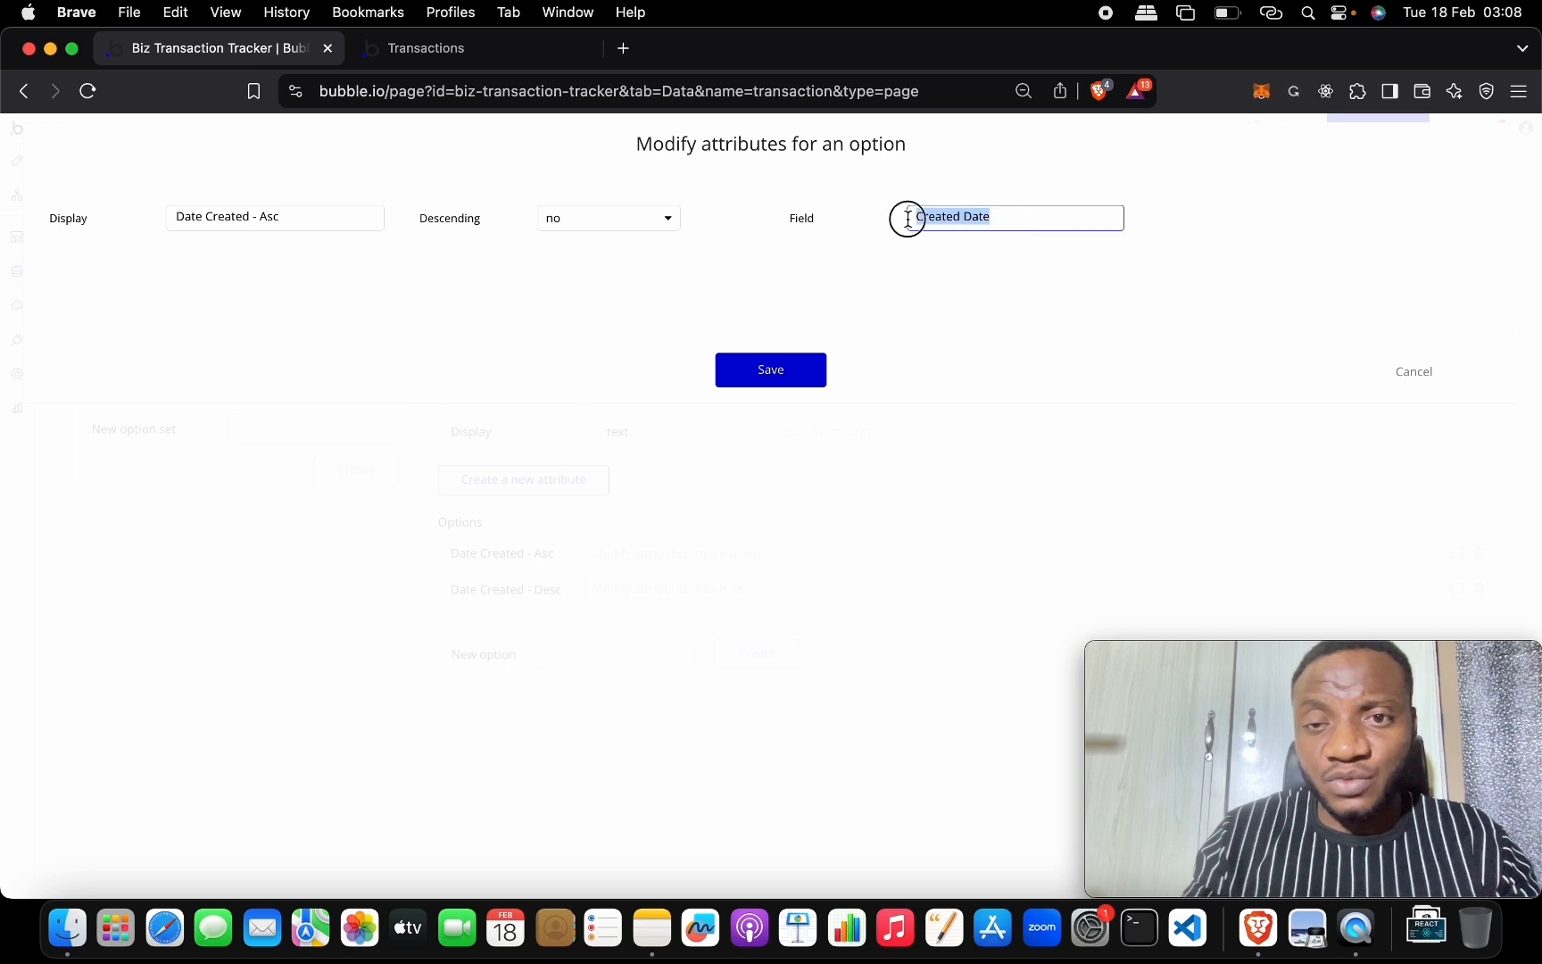
{"action": "left_click", "coordinate": [1417, 373]}
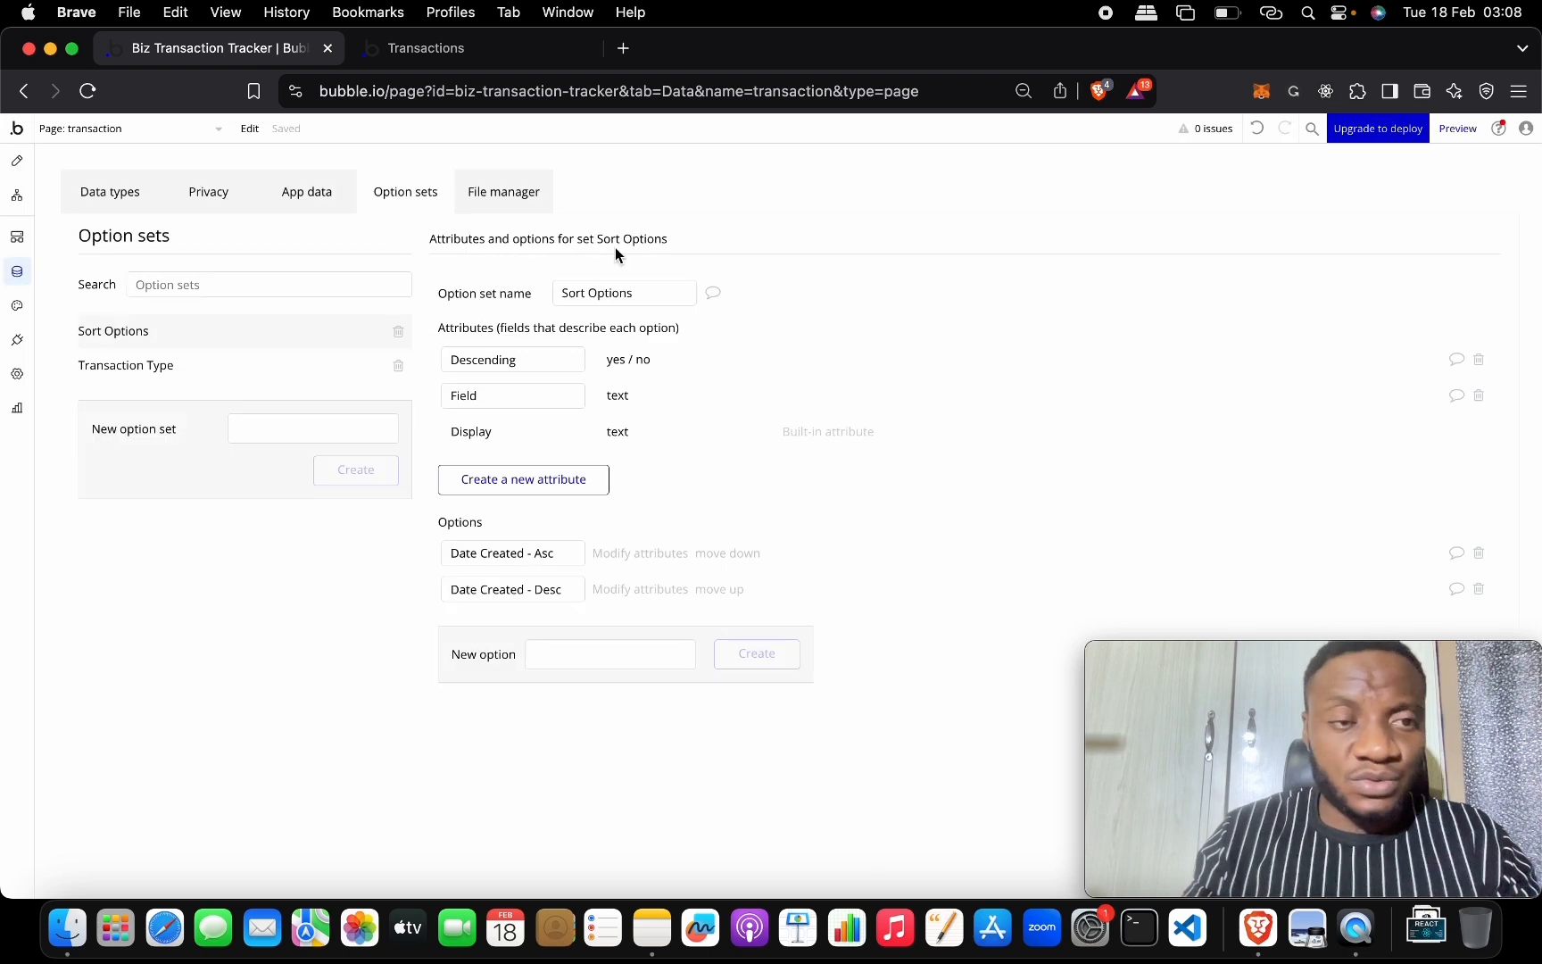
{"action": "left_click", "coordinate": [16, 160]}
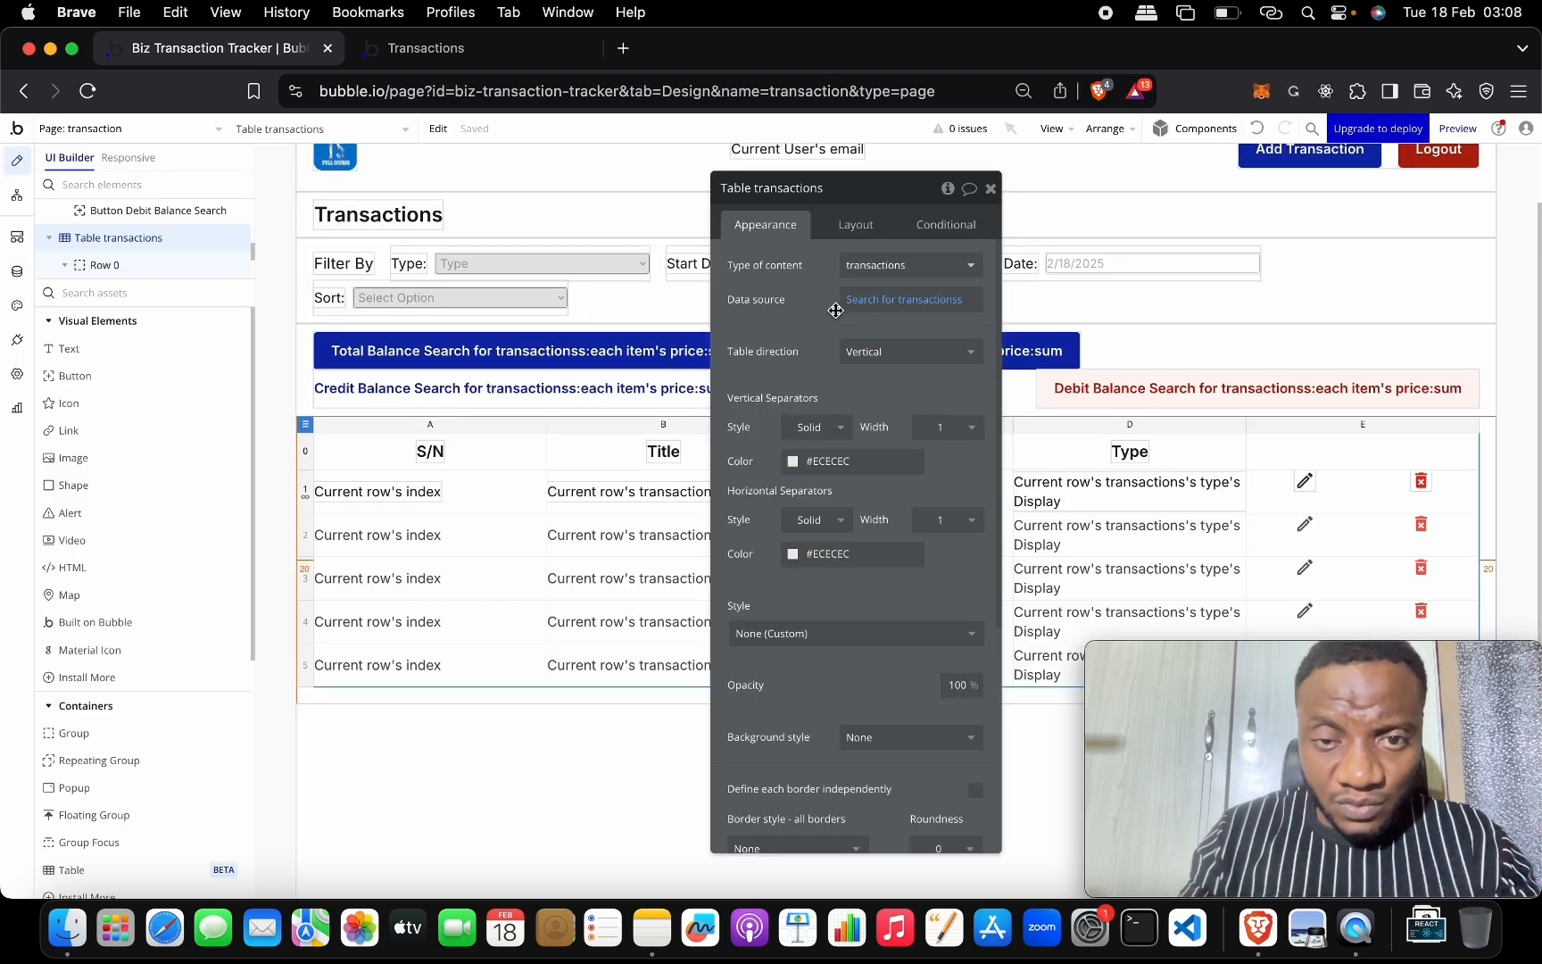
{"action": "left_click", "coordinate": [865, 307]}
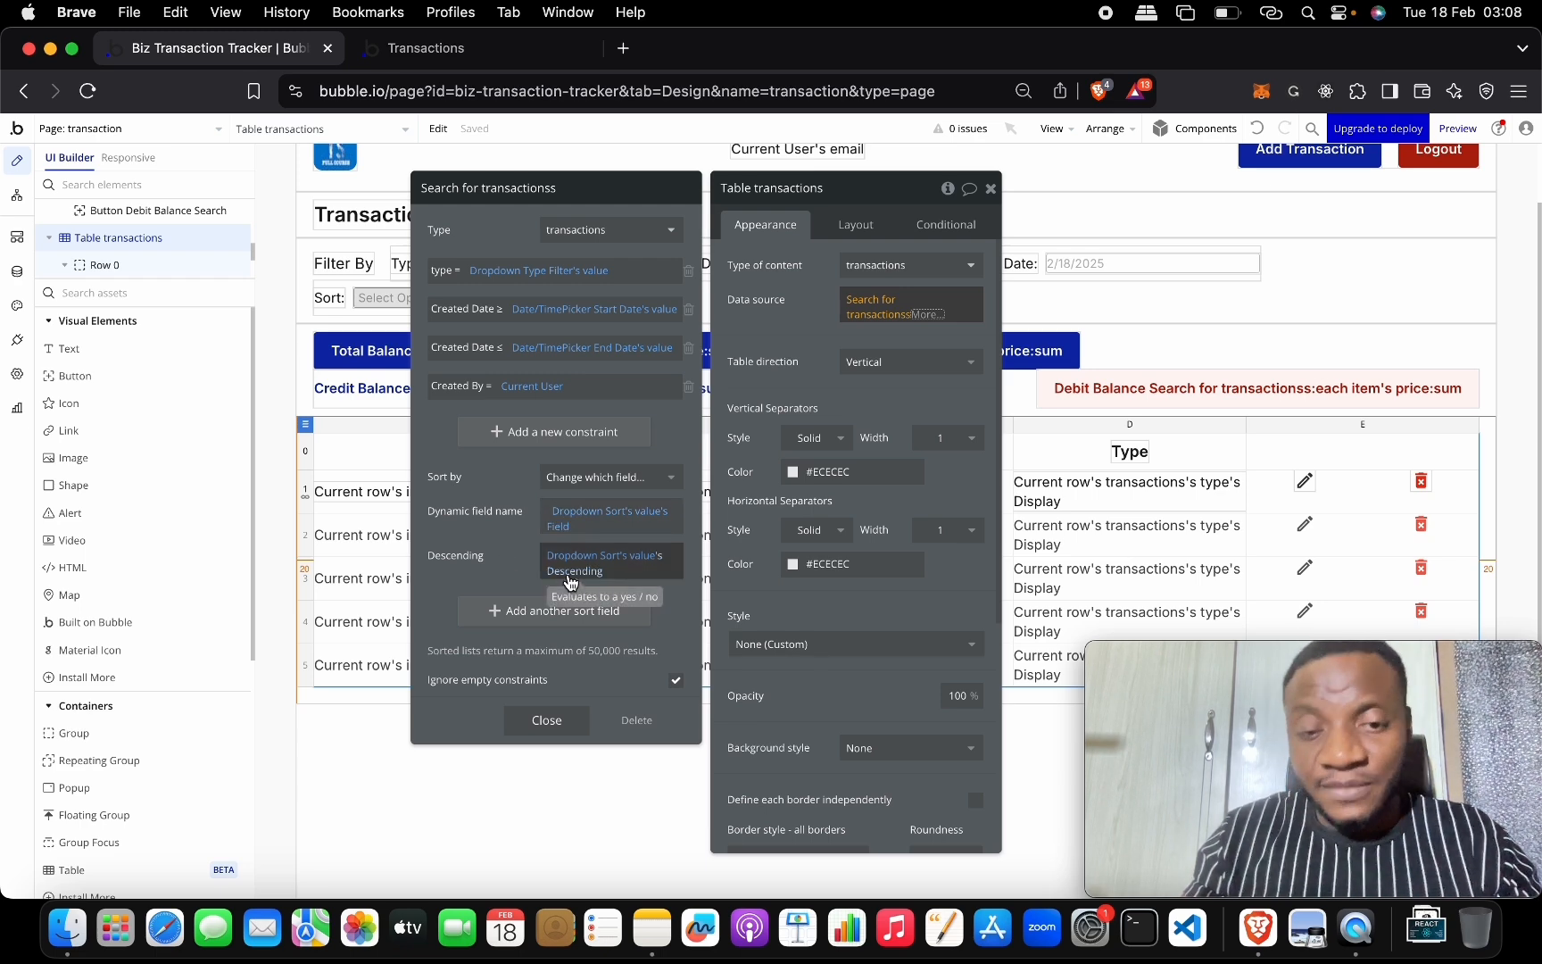
Review the Date Created - Asc attributes once more, then bring up the running Transactions app page.
{"action": "left_click", "coordinate": [17, 271]}
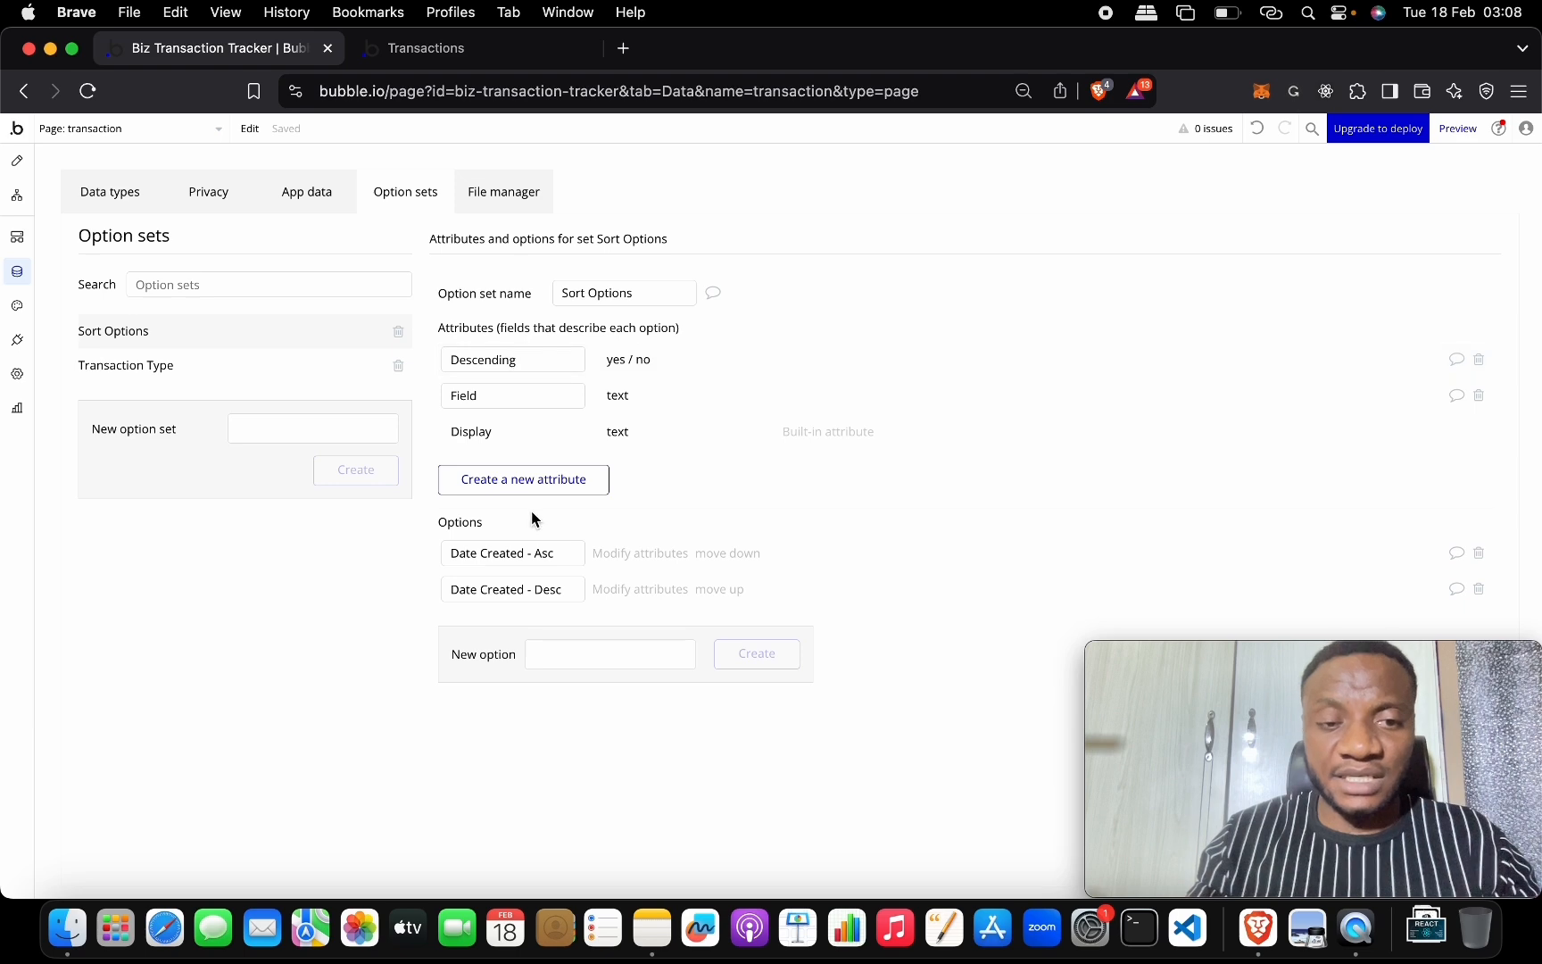
{"action": "left_click", "coordinate": [652, 553]}
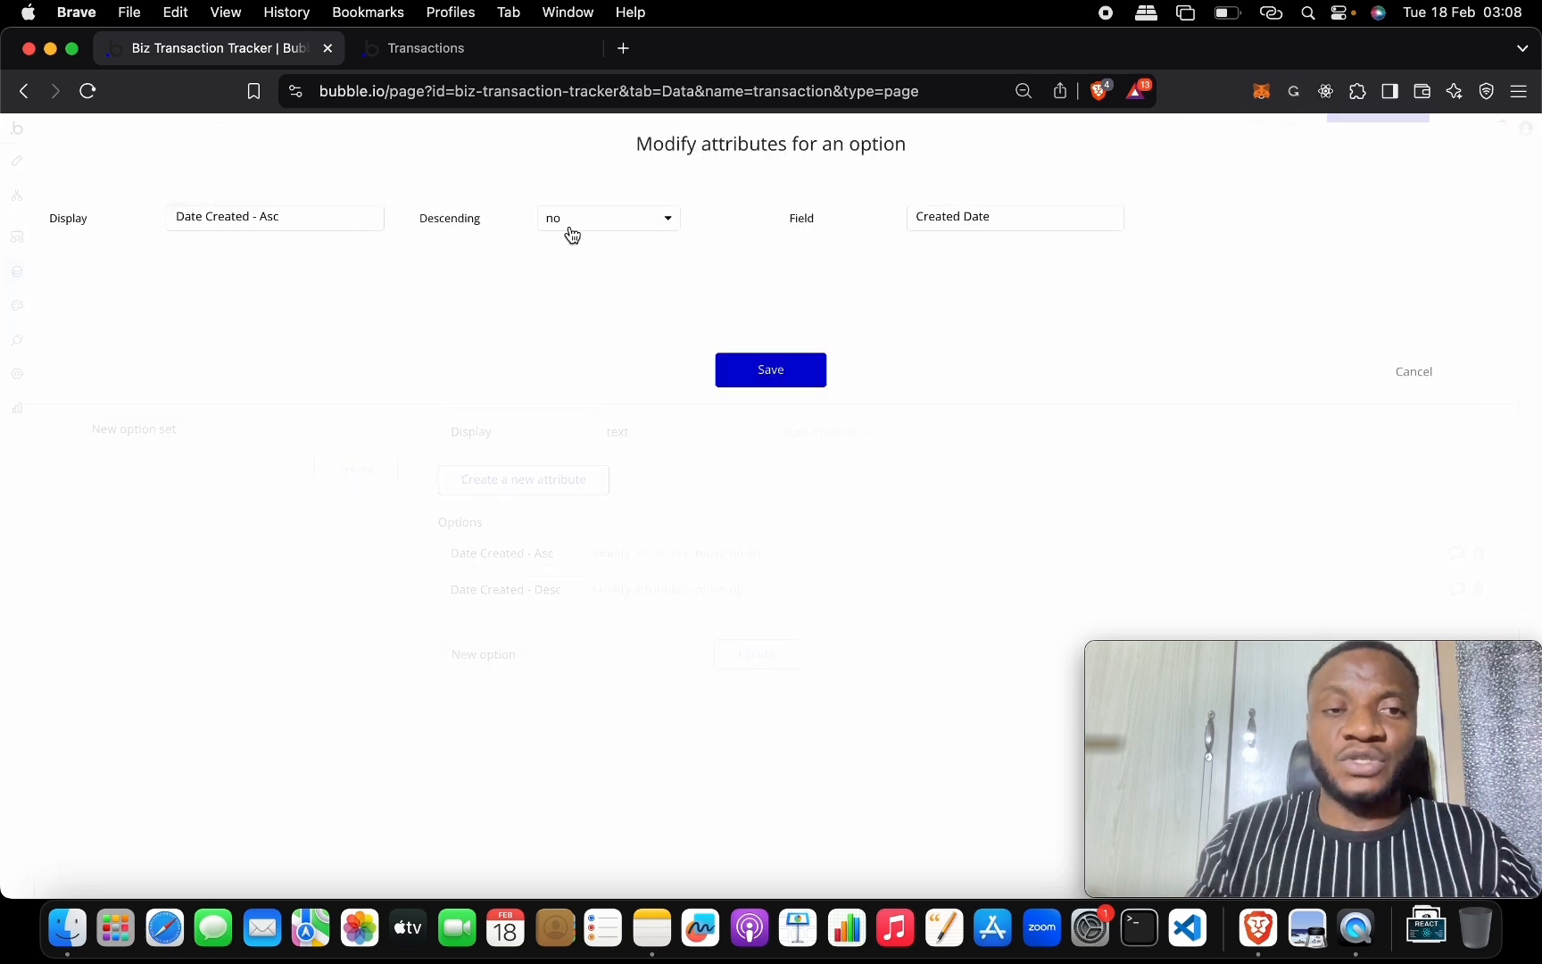
{"action": "left_click", "coordinate": [1407, 376]}
{"action": "left_click", "coordinate": [17, 162]}
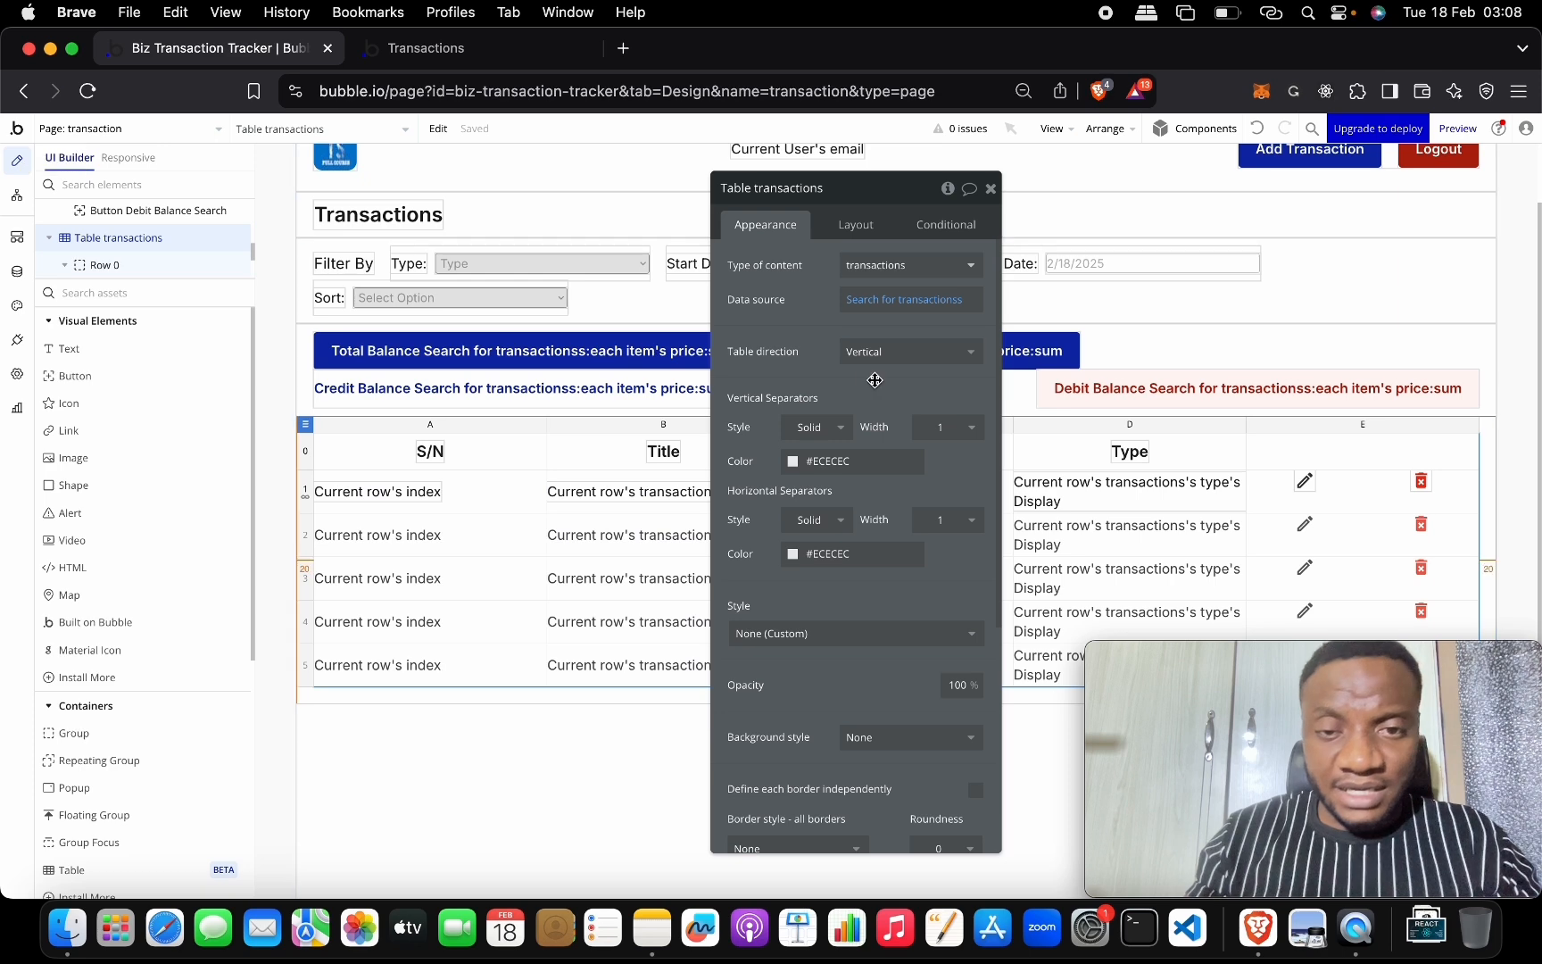
{"action": "left_click", "coordinate": [515, 52]}
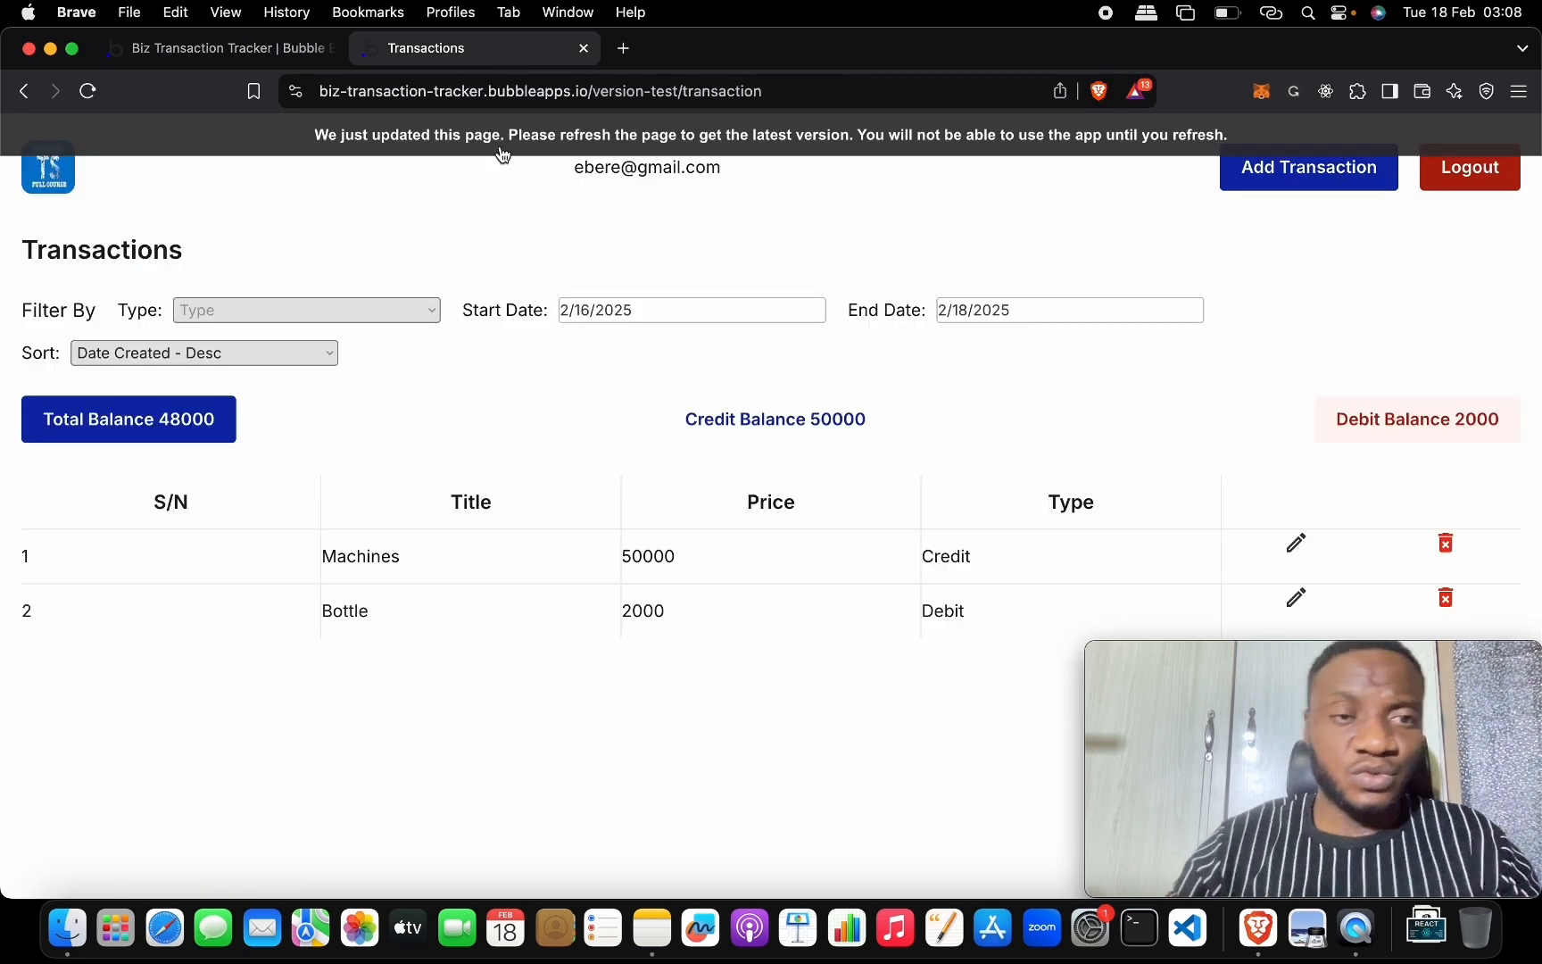
Reload the app page and set the Start Date filter to 2/16/2025.
{"action": "key", "text": "super+r"}
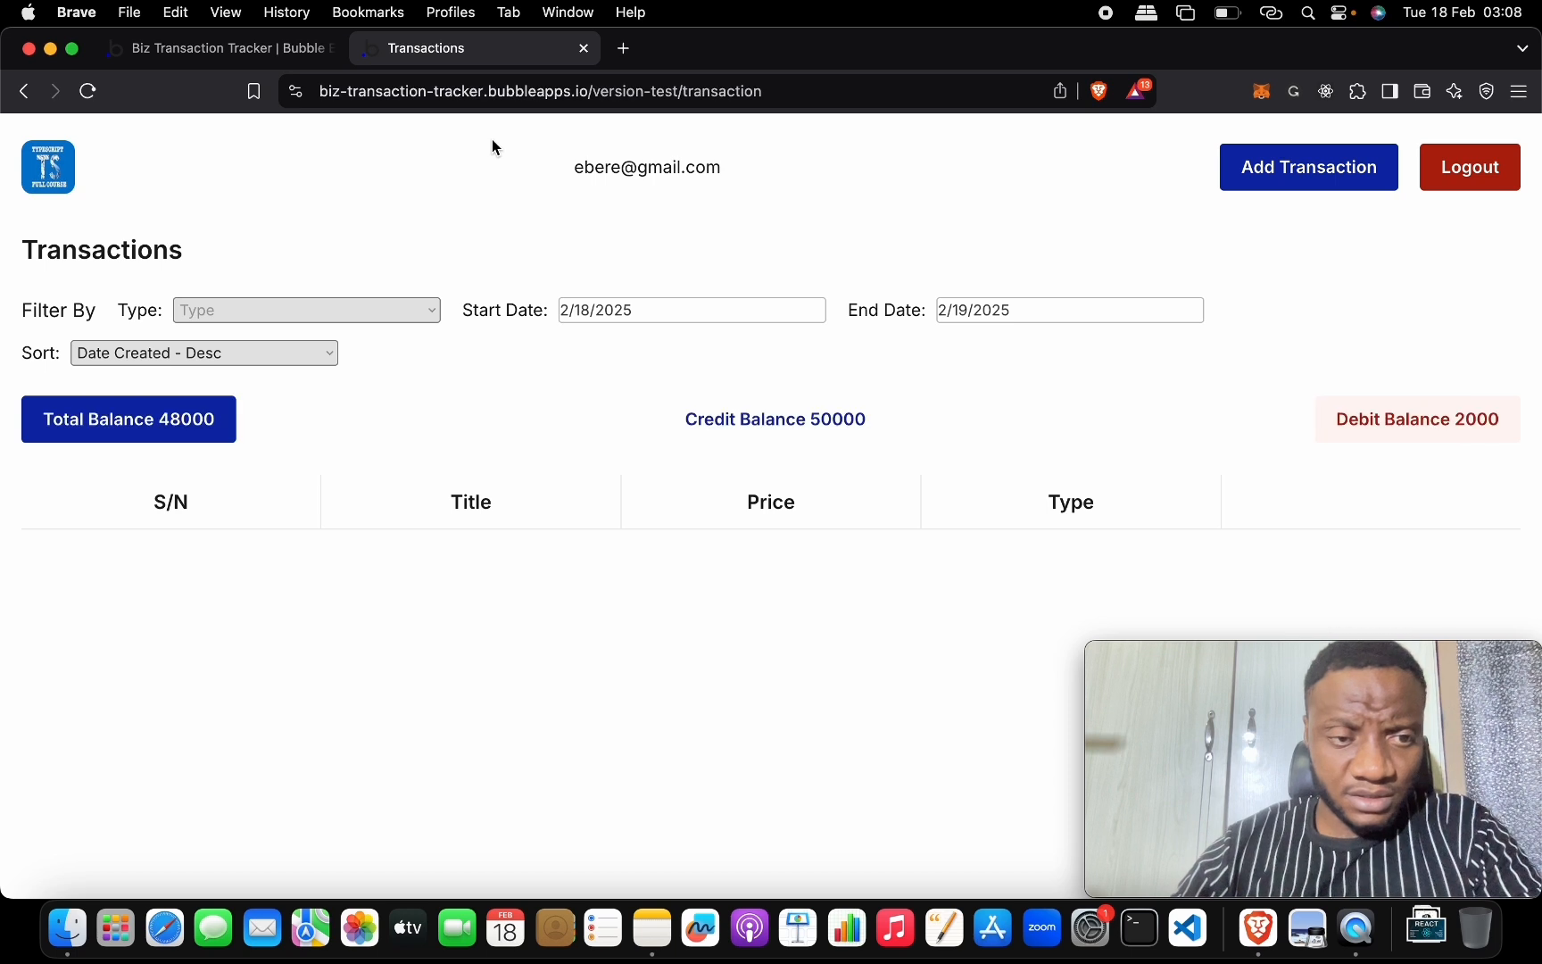
{"action": "left_click", "coordinate": [581, 313]}
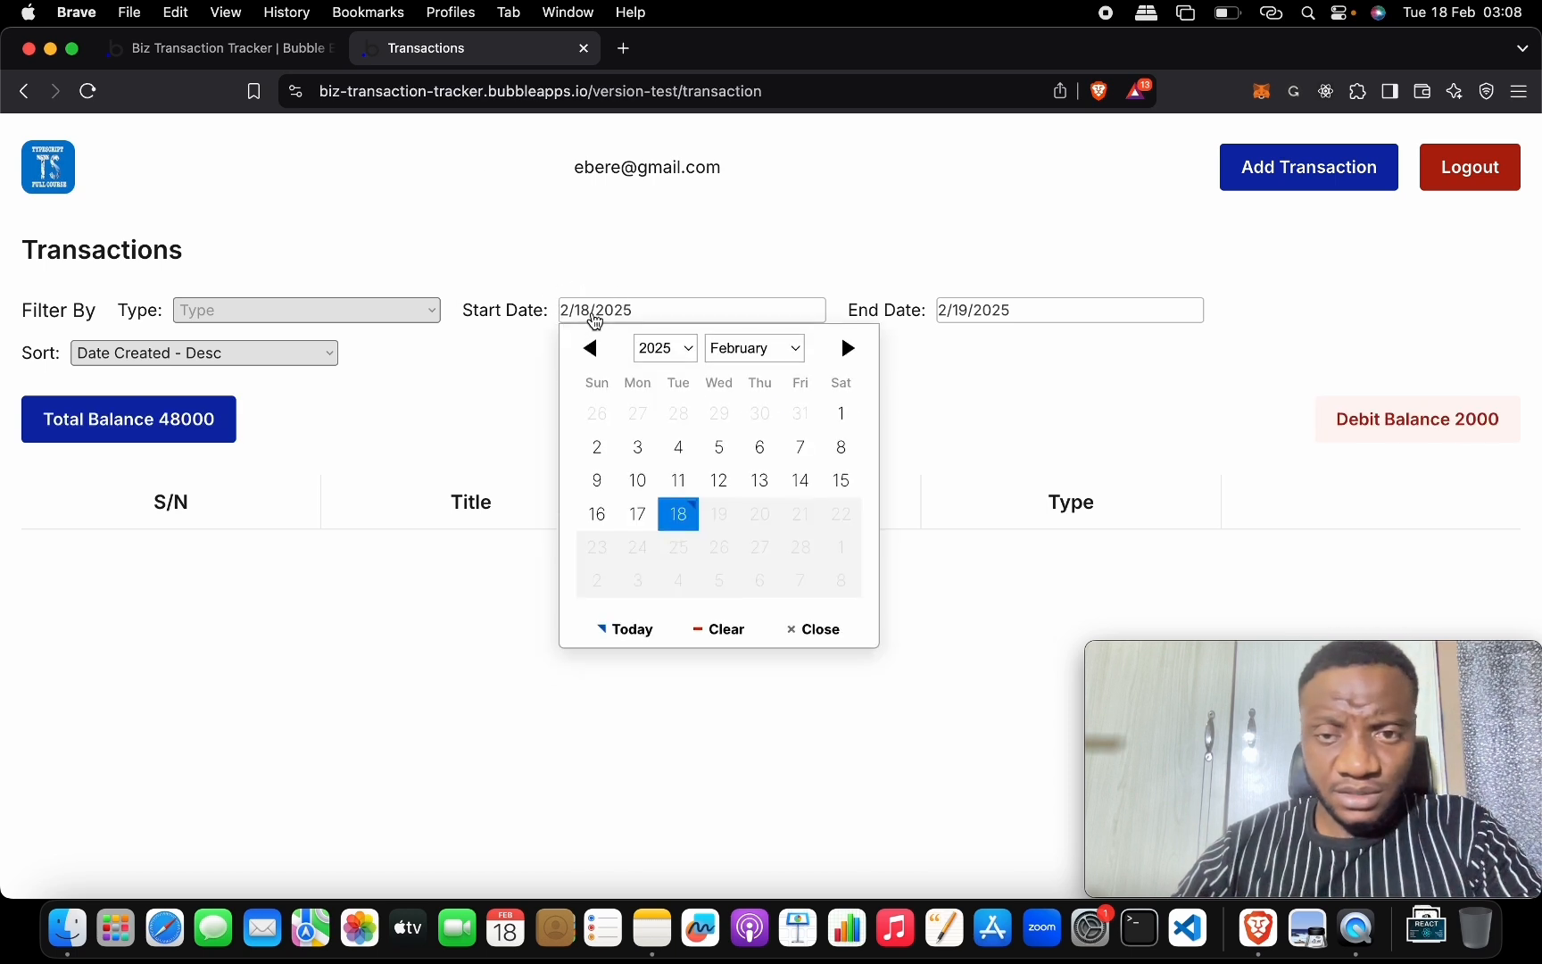
{"action": "left_click", "coordinate": [603, 514]}
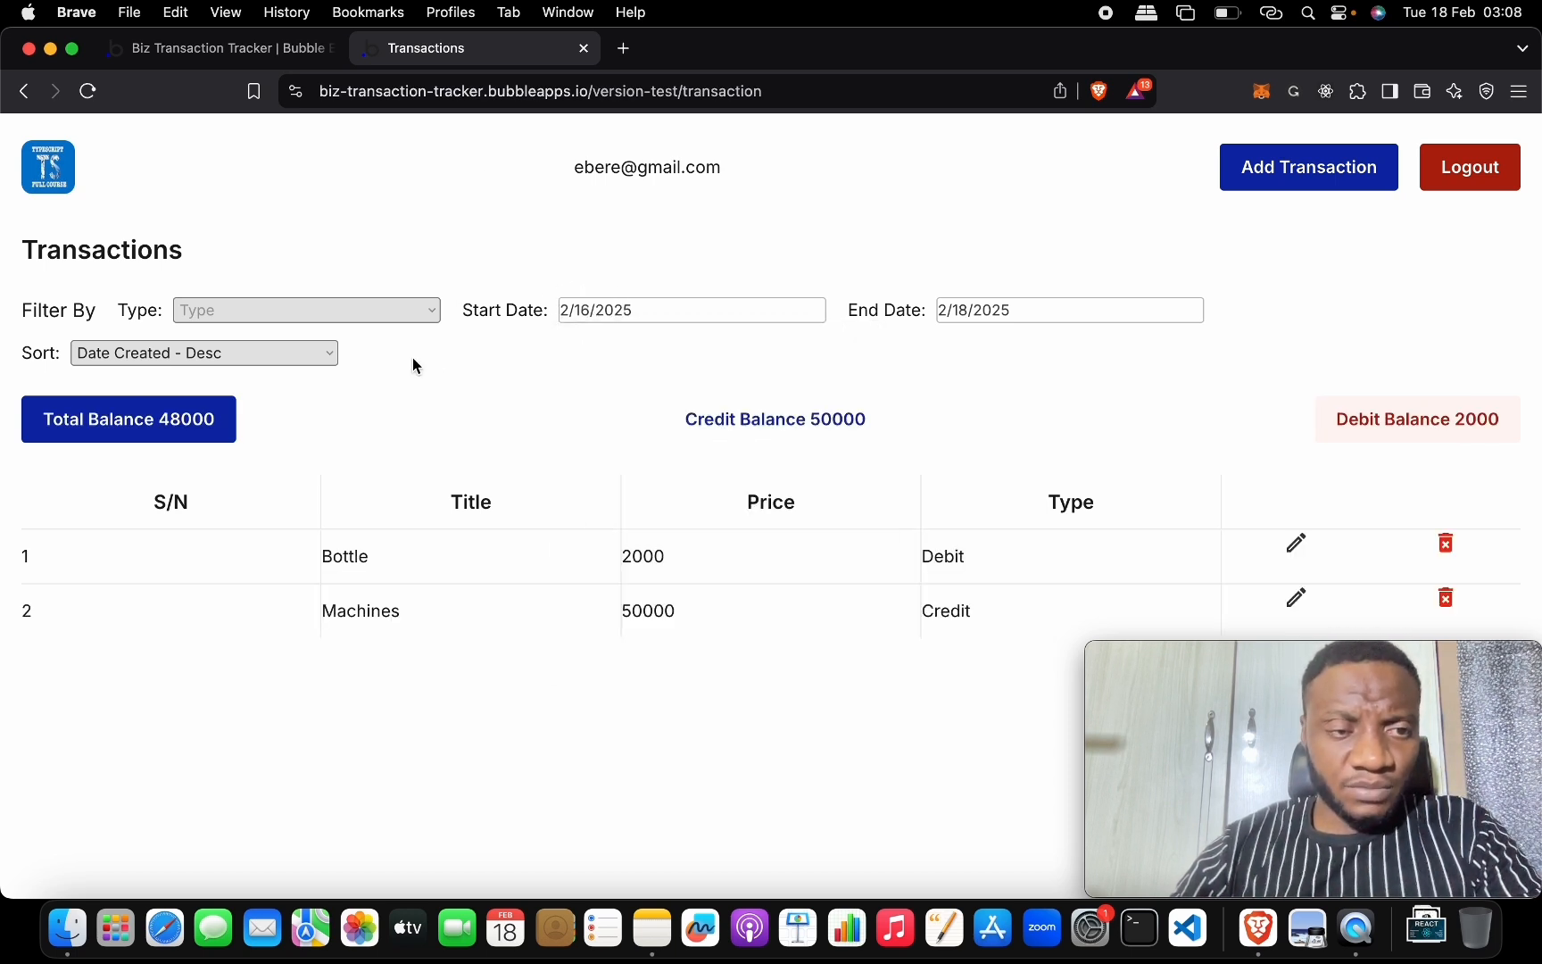
Toggle the Sort dropdown between Date Created - Asc and Desc, finishing on Asc.
{"action": "scroll", "coordinate": [413, 359], "scroll_direction": "down", "scroll_amount": 3}
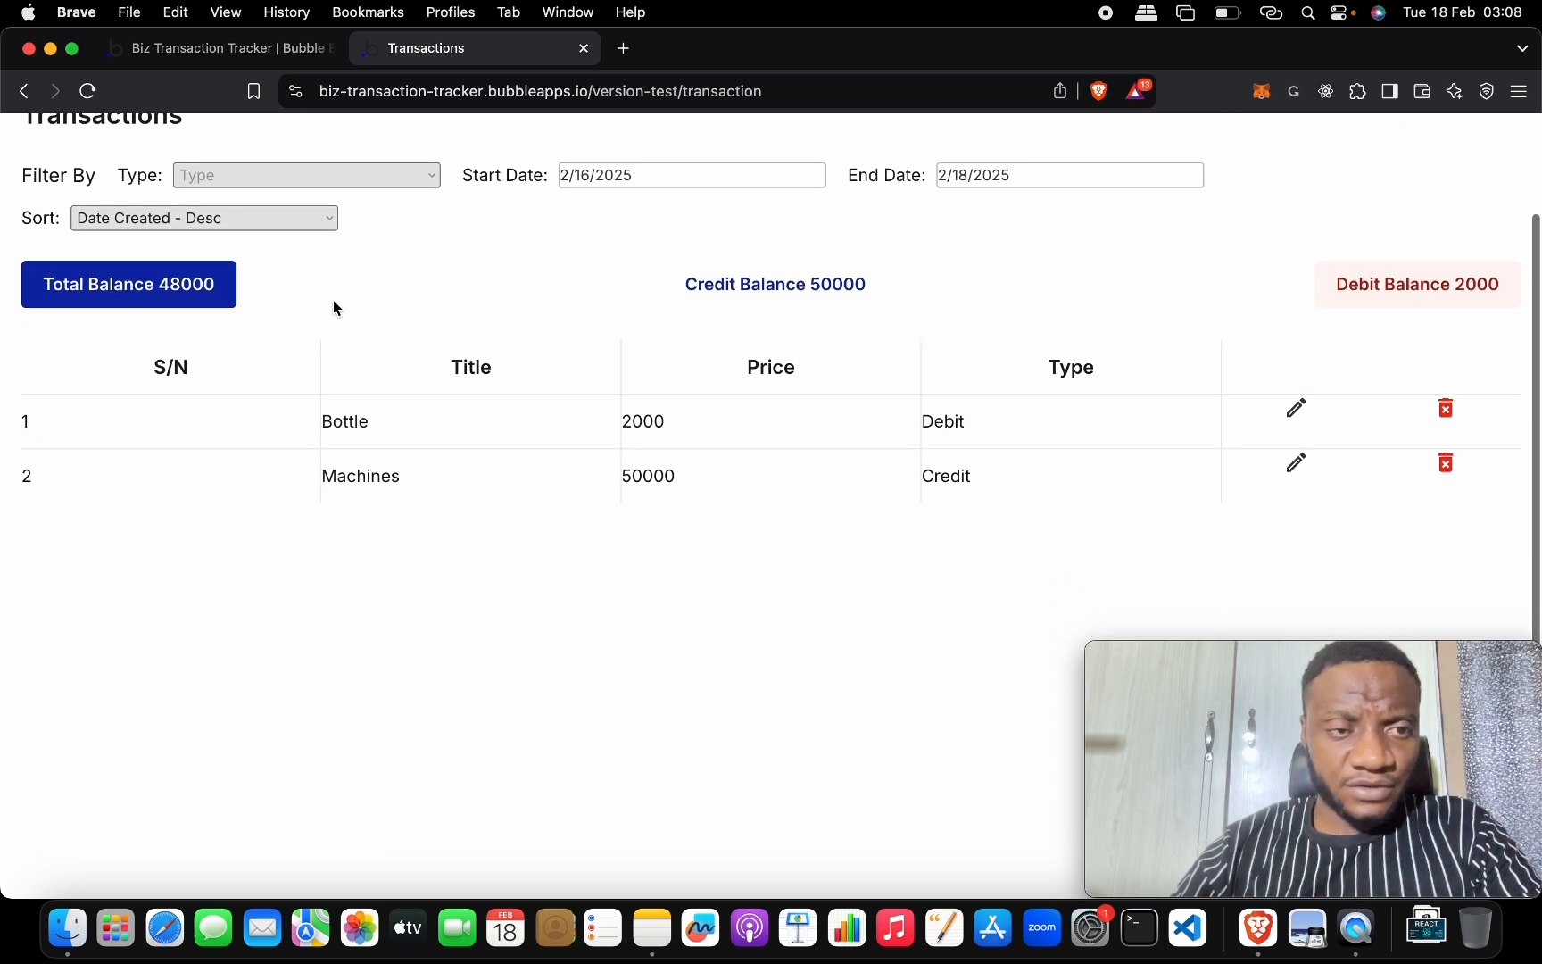
{"action": "left_click", "coordinate": [291, 220]}
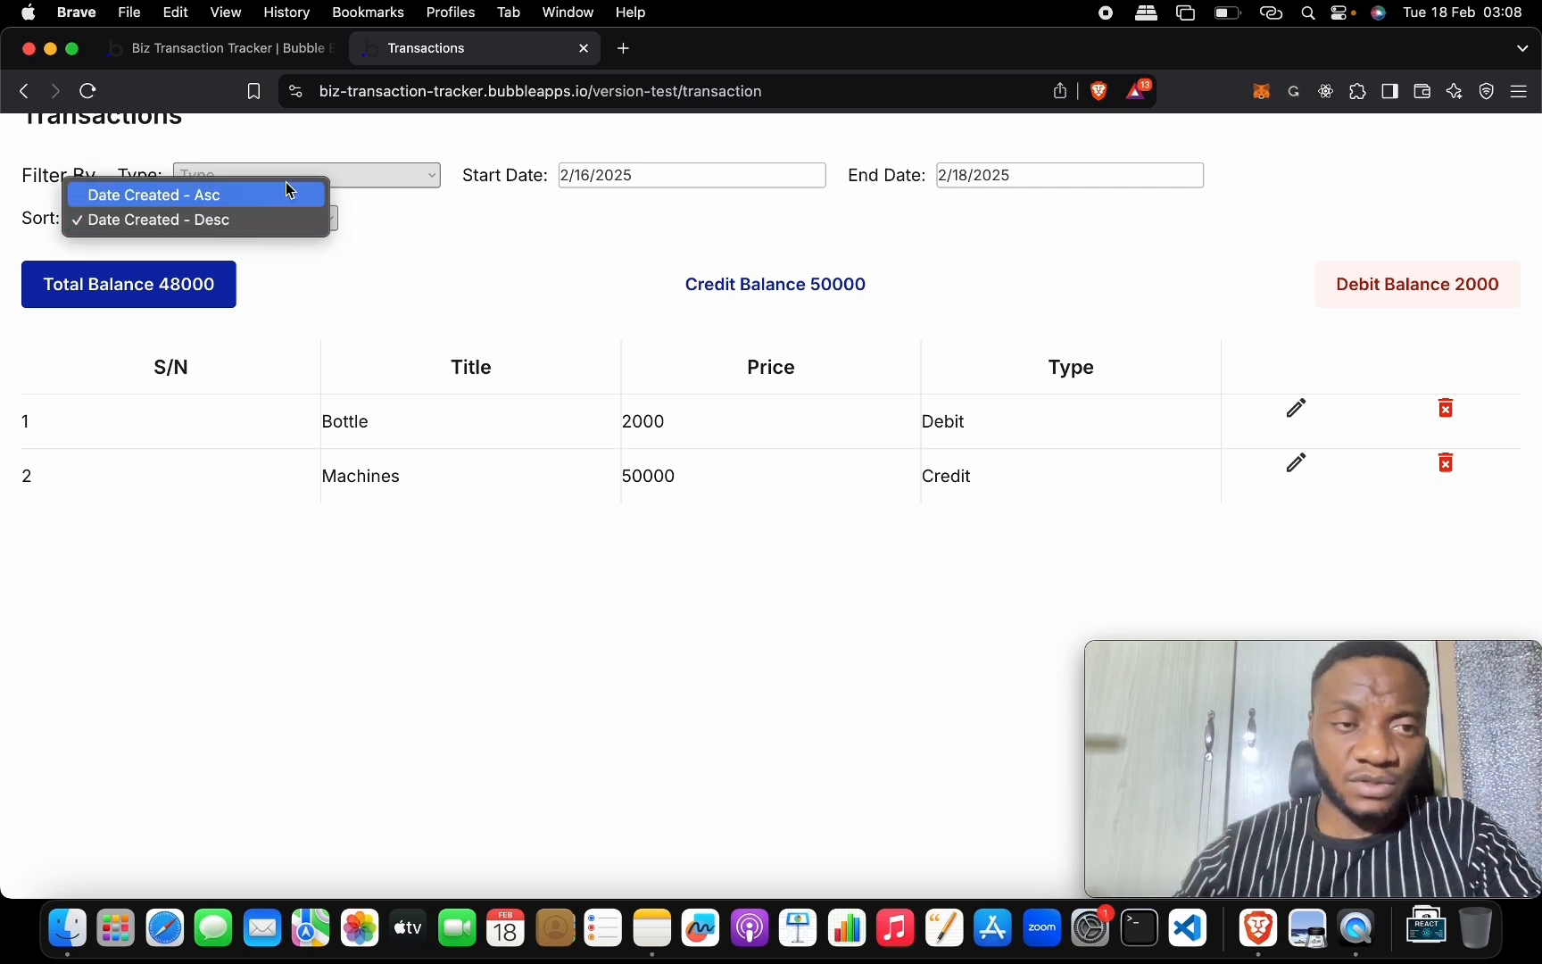
{"action": "left_click", "coordinate": [287, 194]}
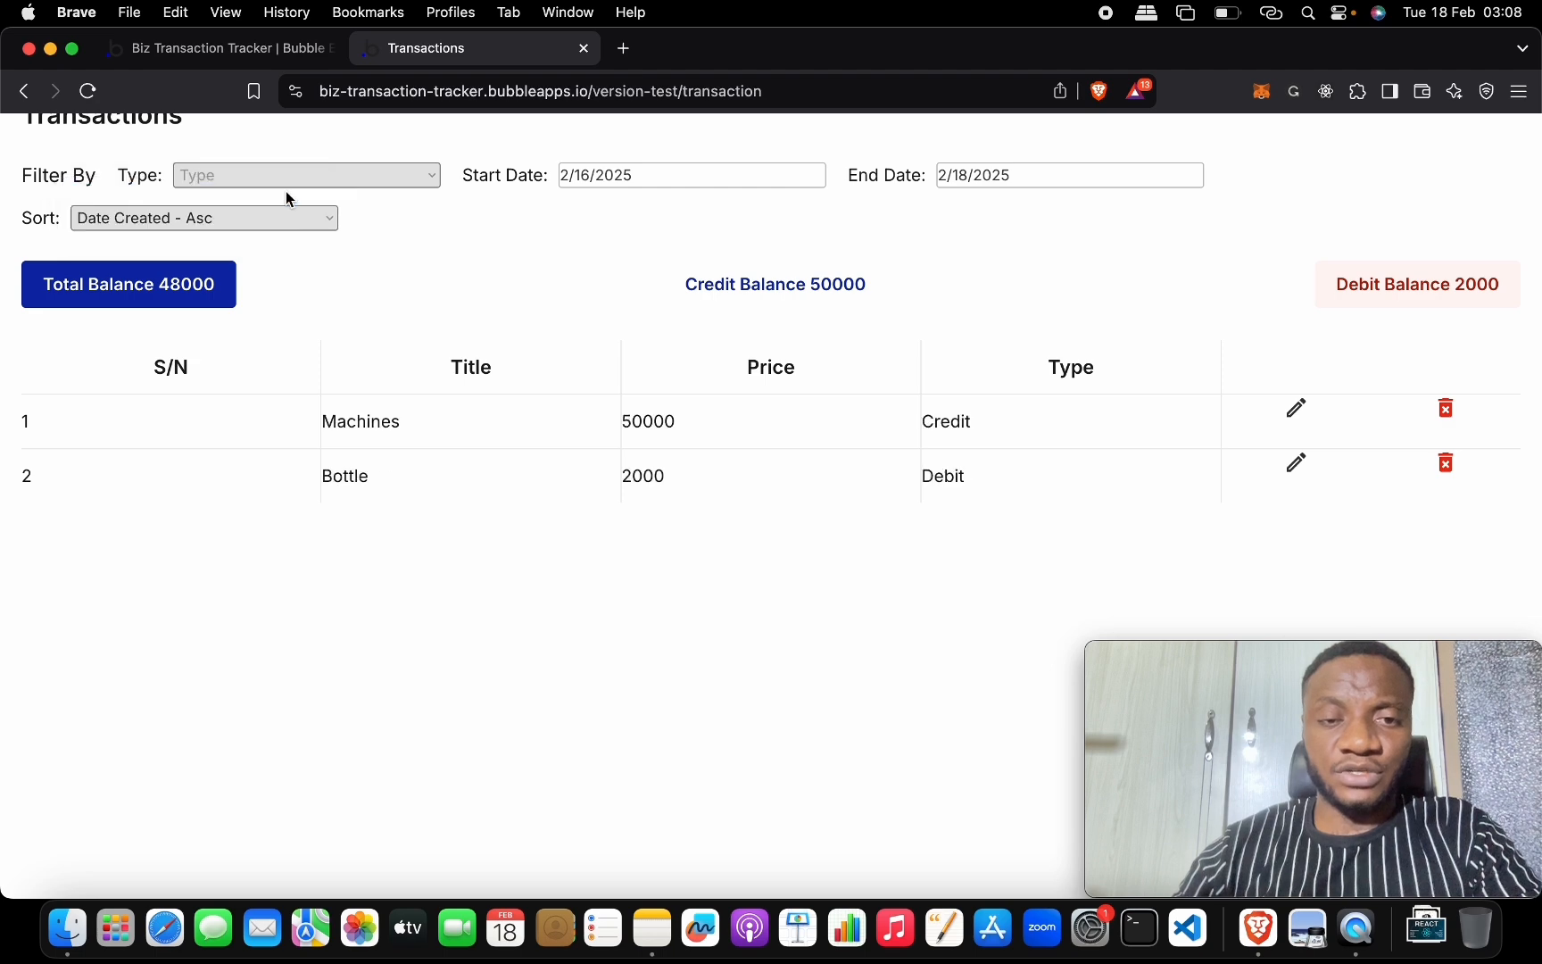
{"action": "scroll", "coordinate": [345, 270], "scroll_direction": "up", "scroll_amount": 3}
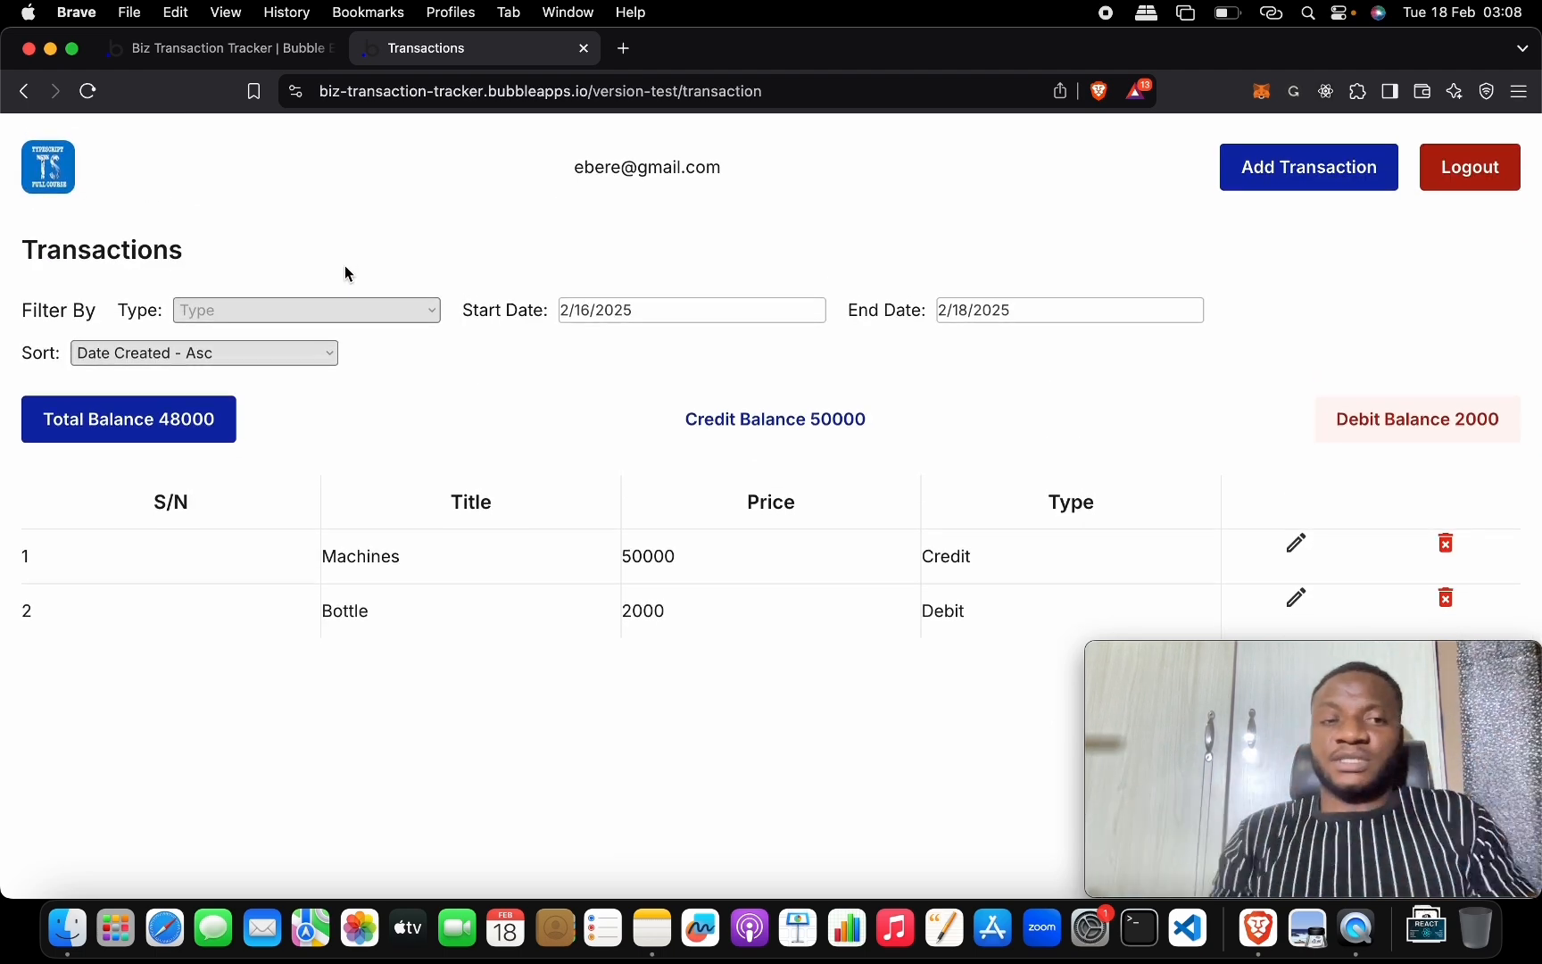
{"action": "left_click", "coordinate": [223, 352]}
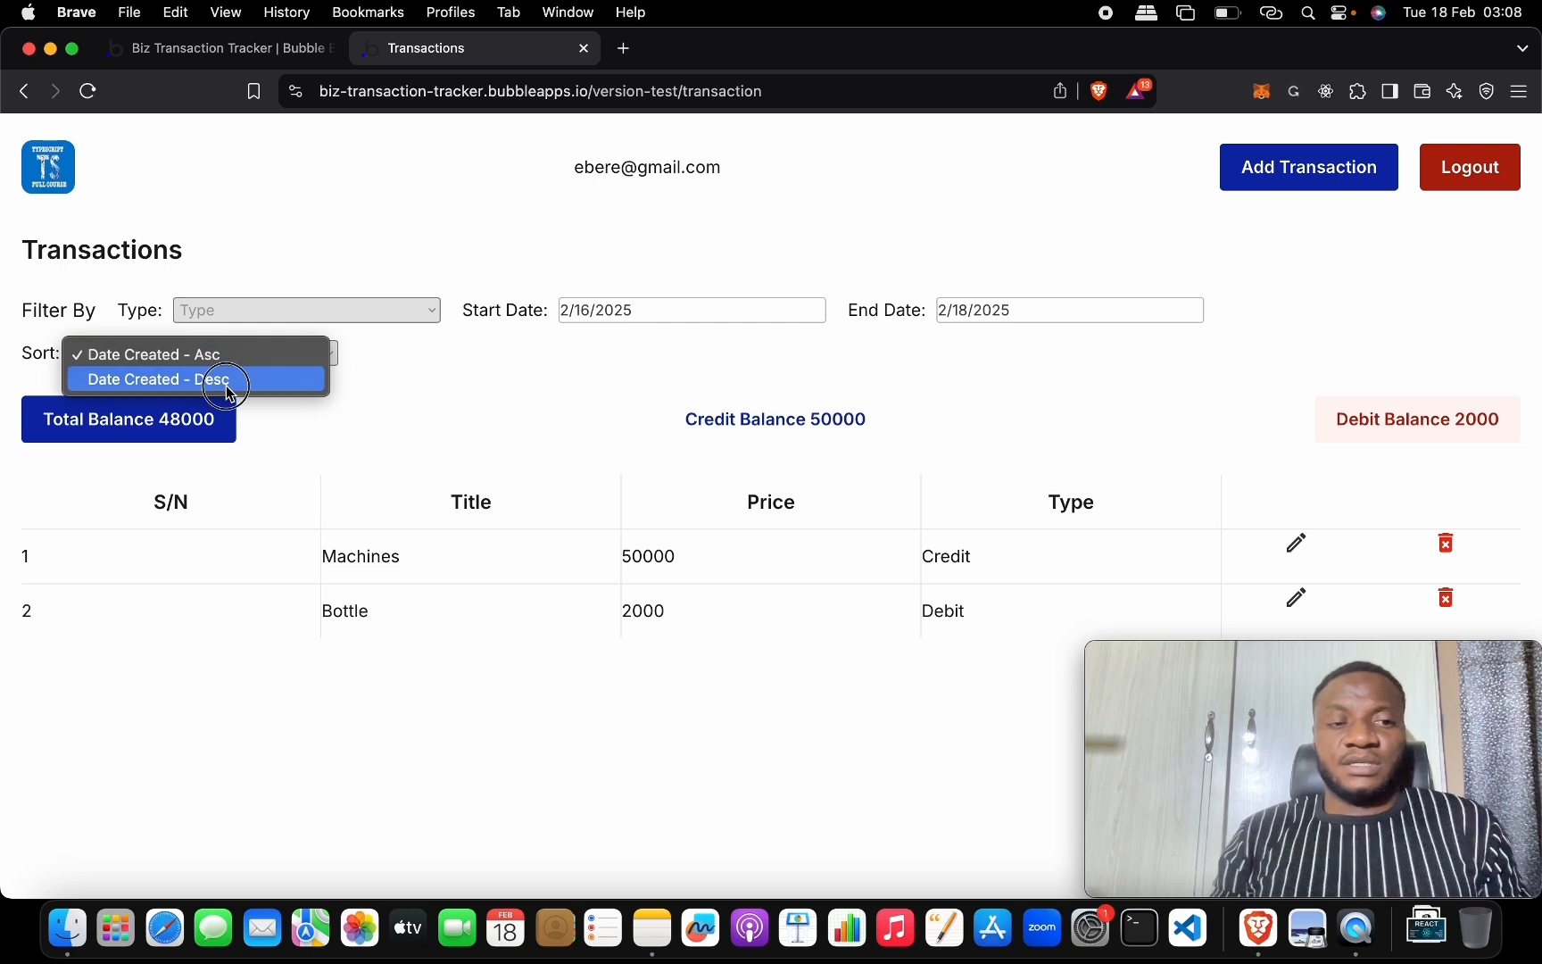
{"action": "left_click", "coordinate": [219, 378]}
{"action": "left_click", "coordinate": [242, 350]}
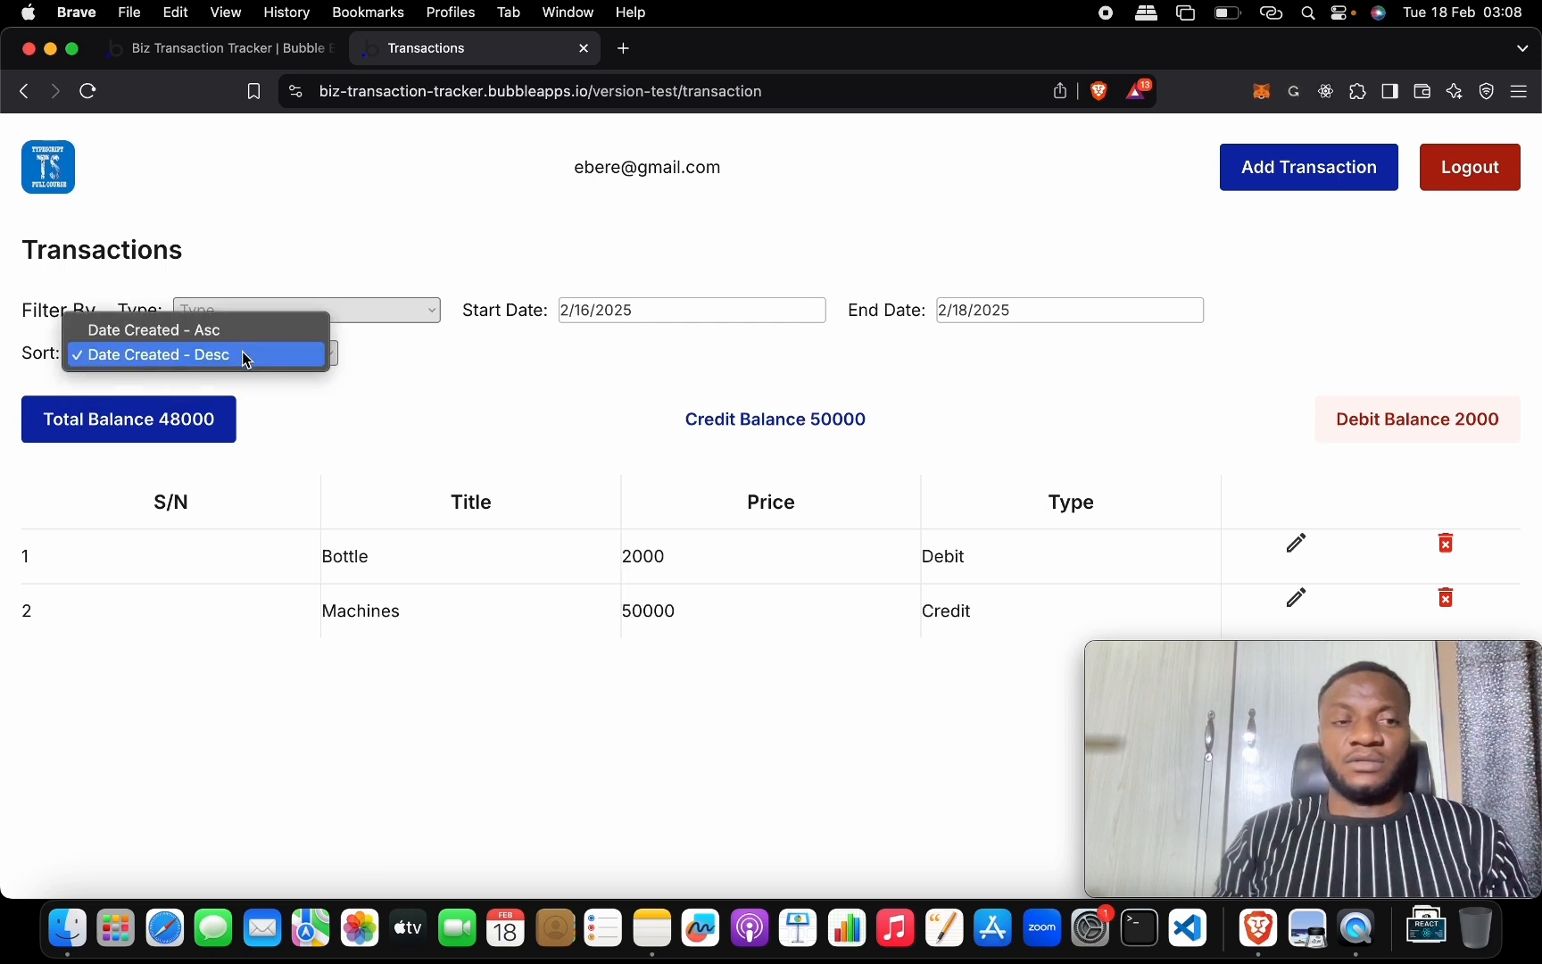
{"action": "left_click", "coordinate": [243, 332]}
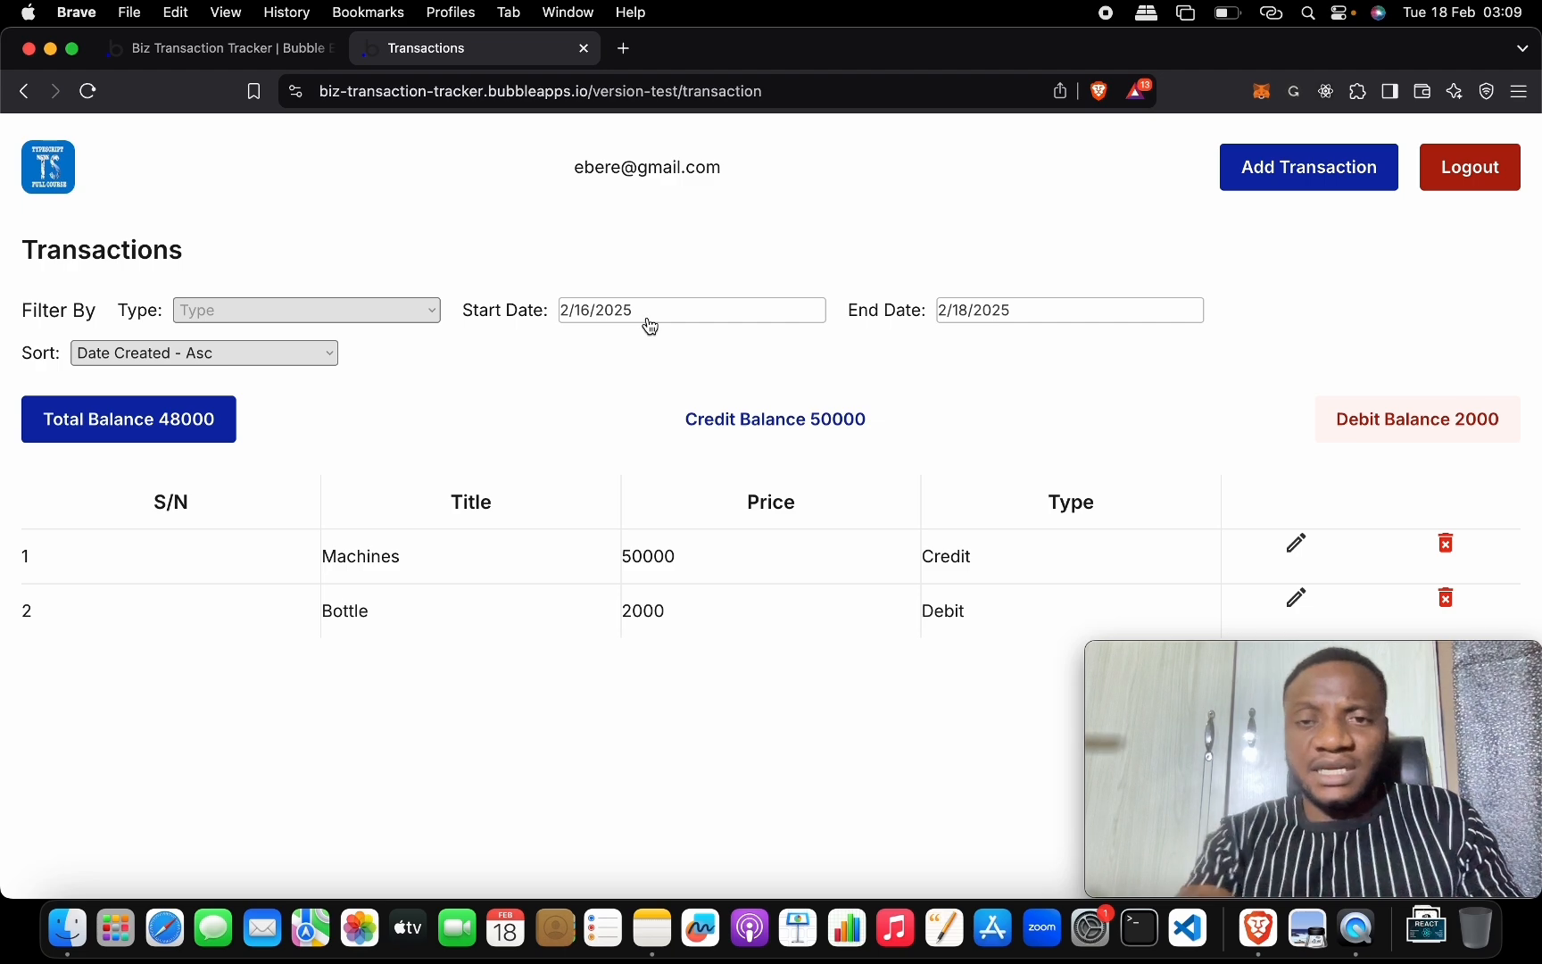
Multi-select the Type, Start Date, End Date and Sort inputs and set their layout width to 200 px.
{"action": "left_click", "coordinate": [237, 51]}
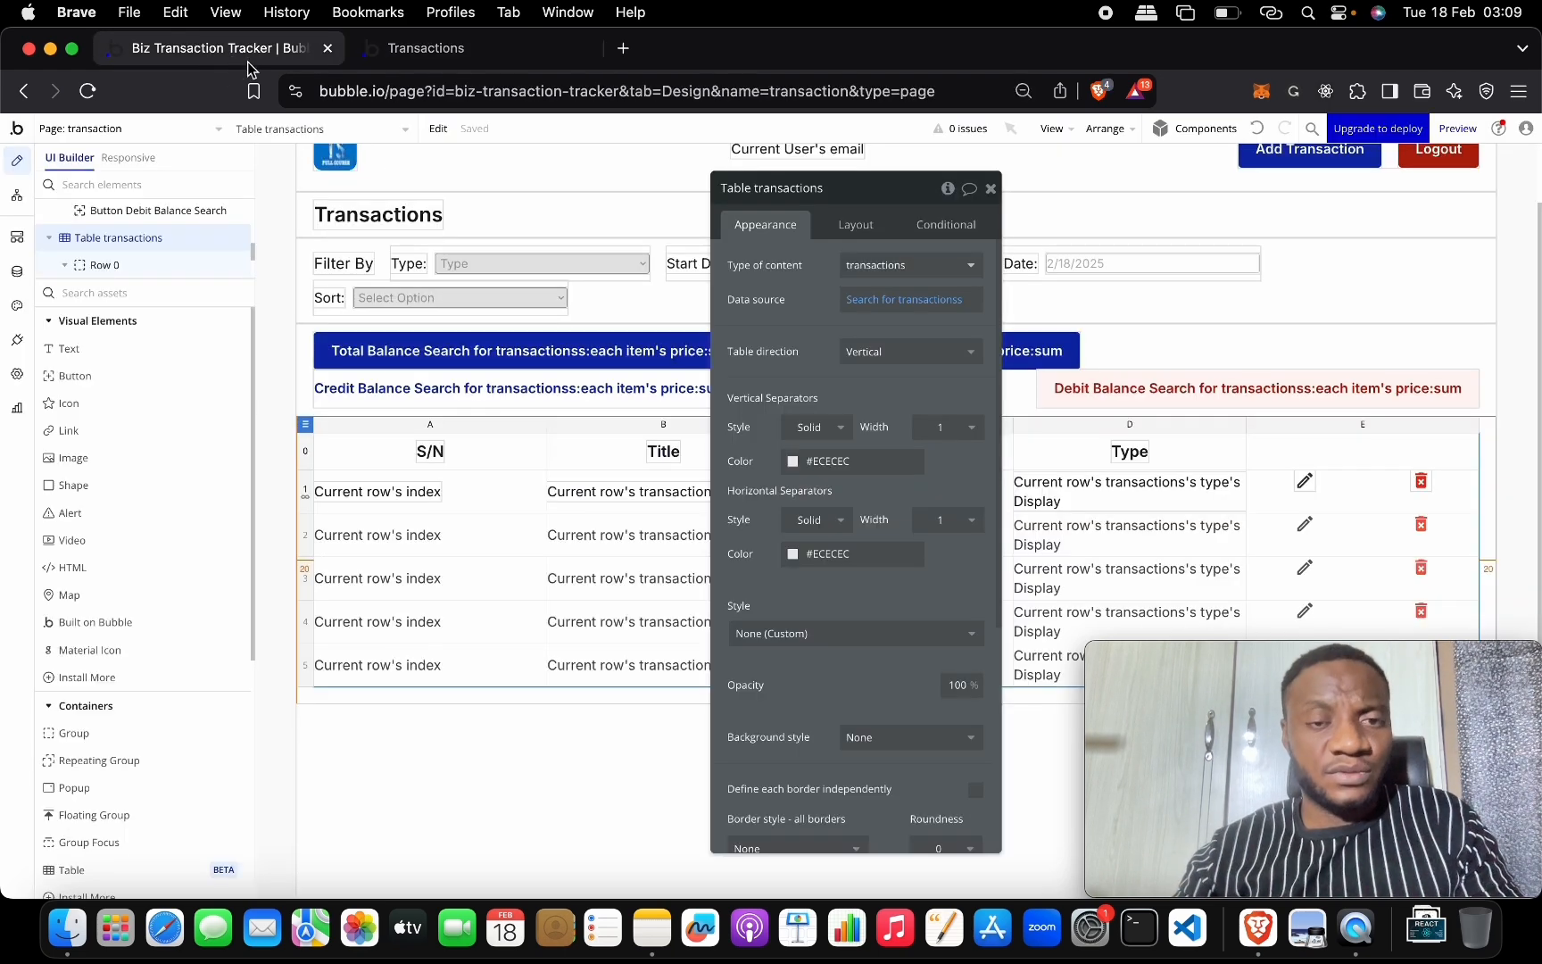
{"action": "left_click", "coordinate": [991, 188]}
{"action": "double_click", "coordinate": [591, 269]}
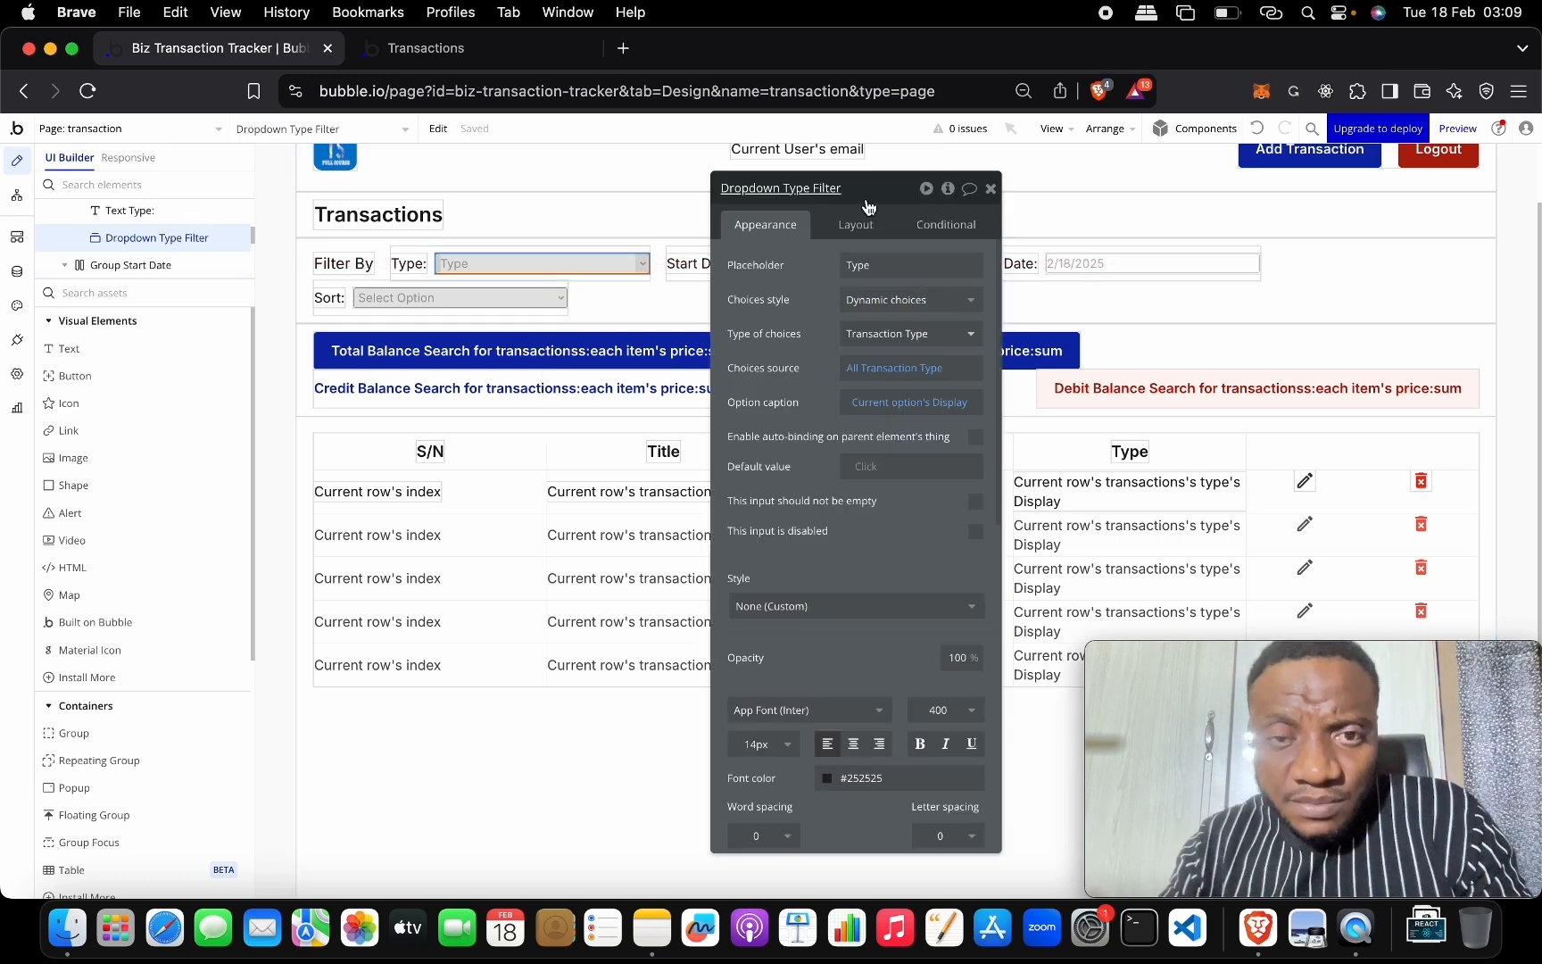
{"action": "left_click_drag", "start_coordinate": [865, 207], "coordinate": [852, 454]}
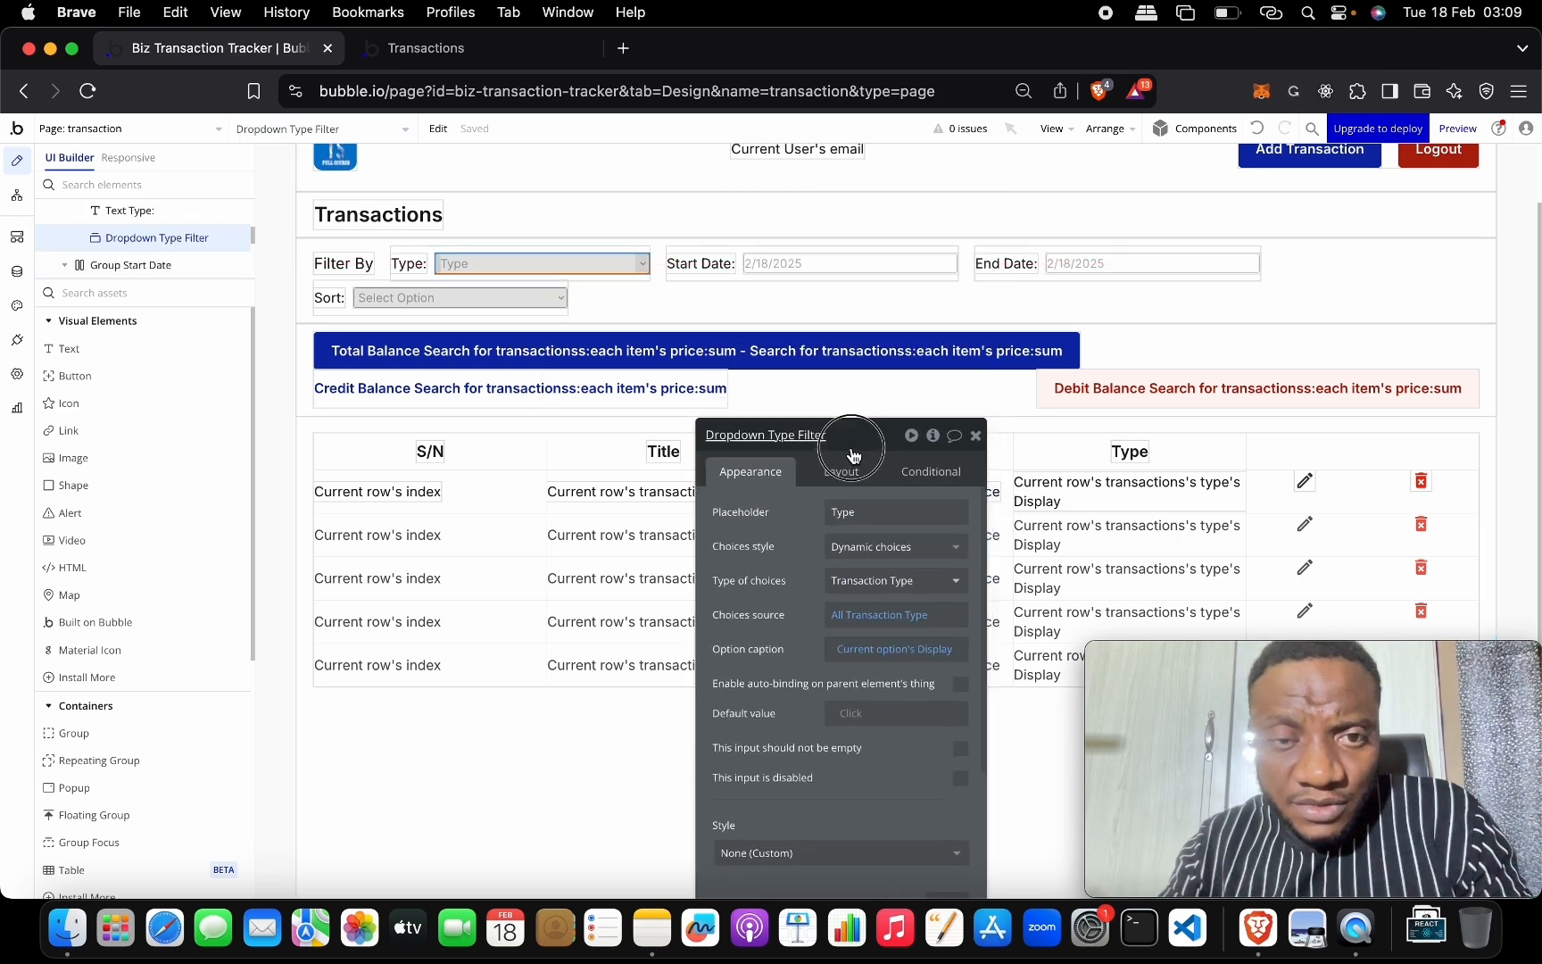
{"action": "left_click", "coordinate": [856, 259], "text": "shift"}
{"action": "left_click", "coordinate": [1105, 262], "text": "shift"}
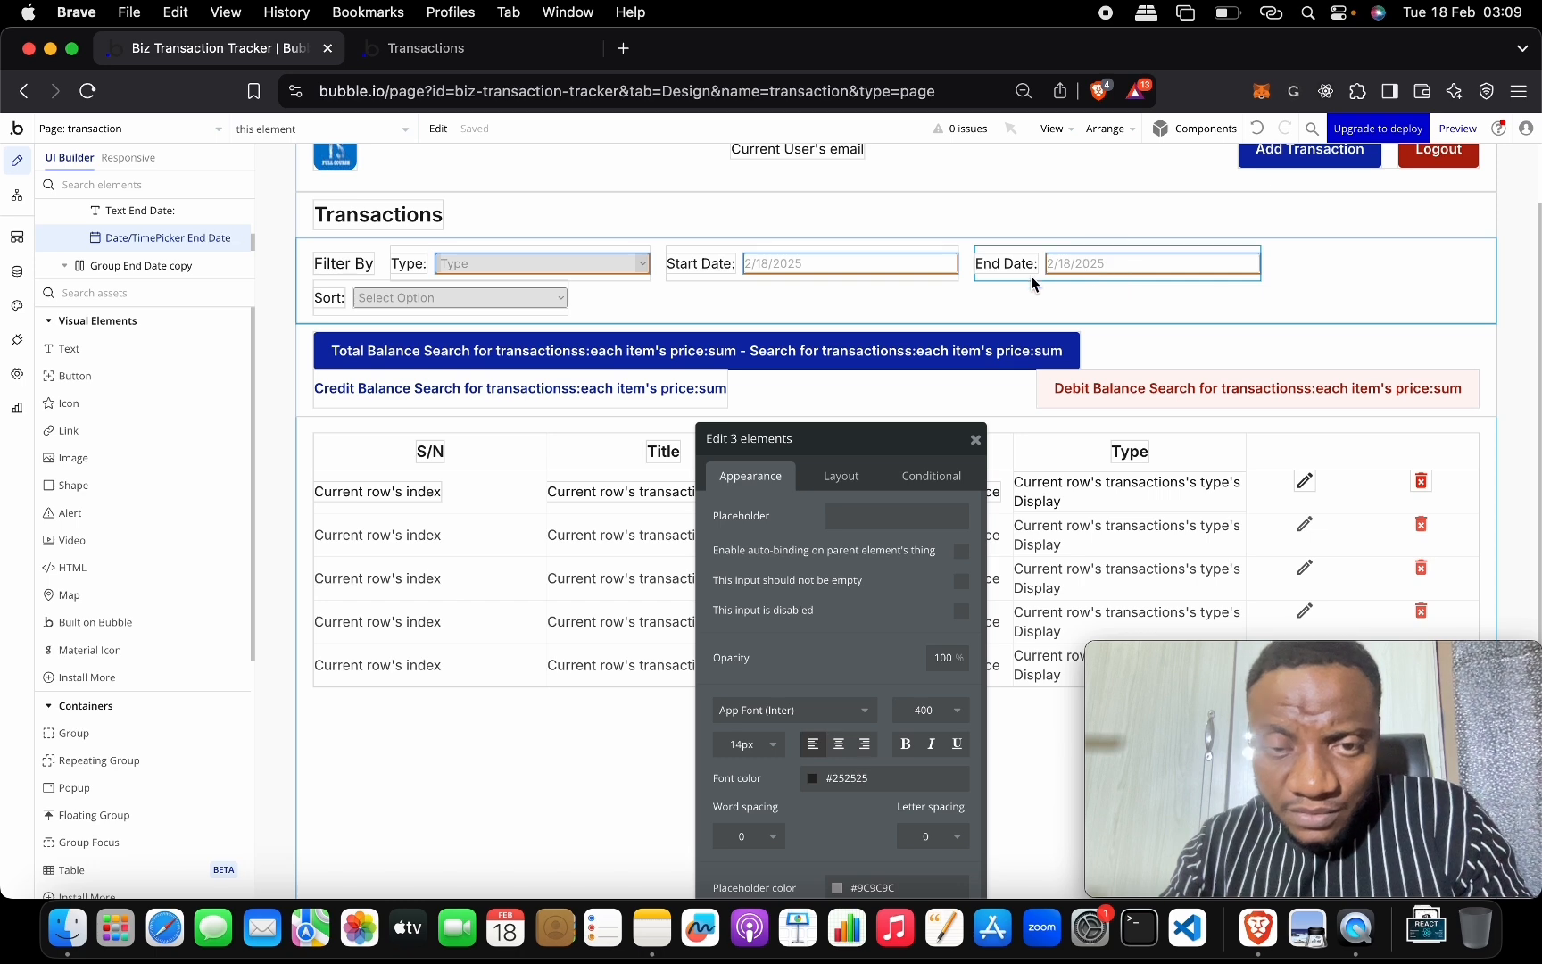
{"action": "left_click", "coordinate": [544, 305], "text": "shift"}
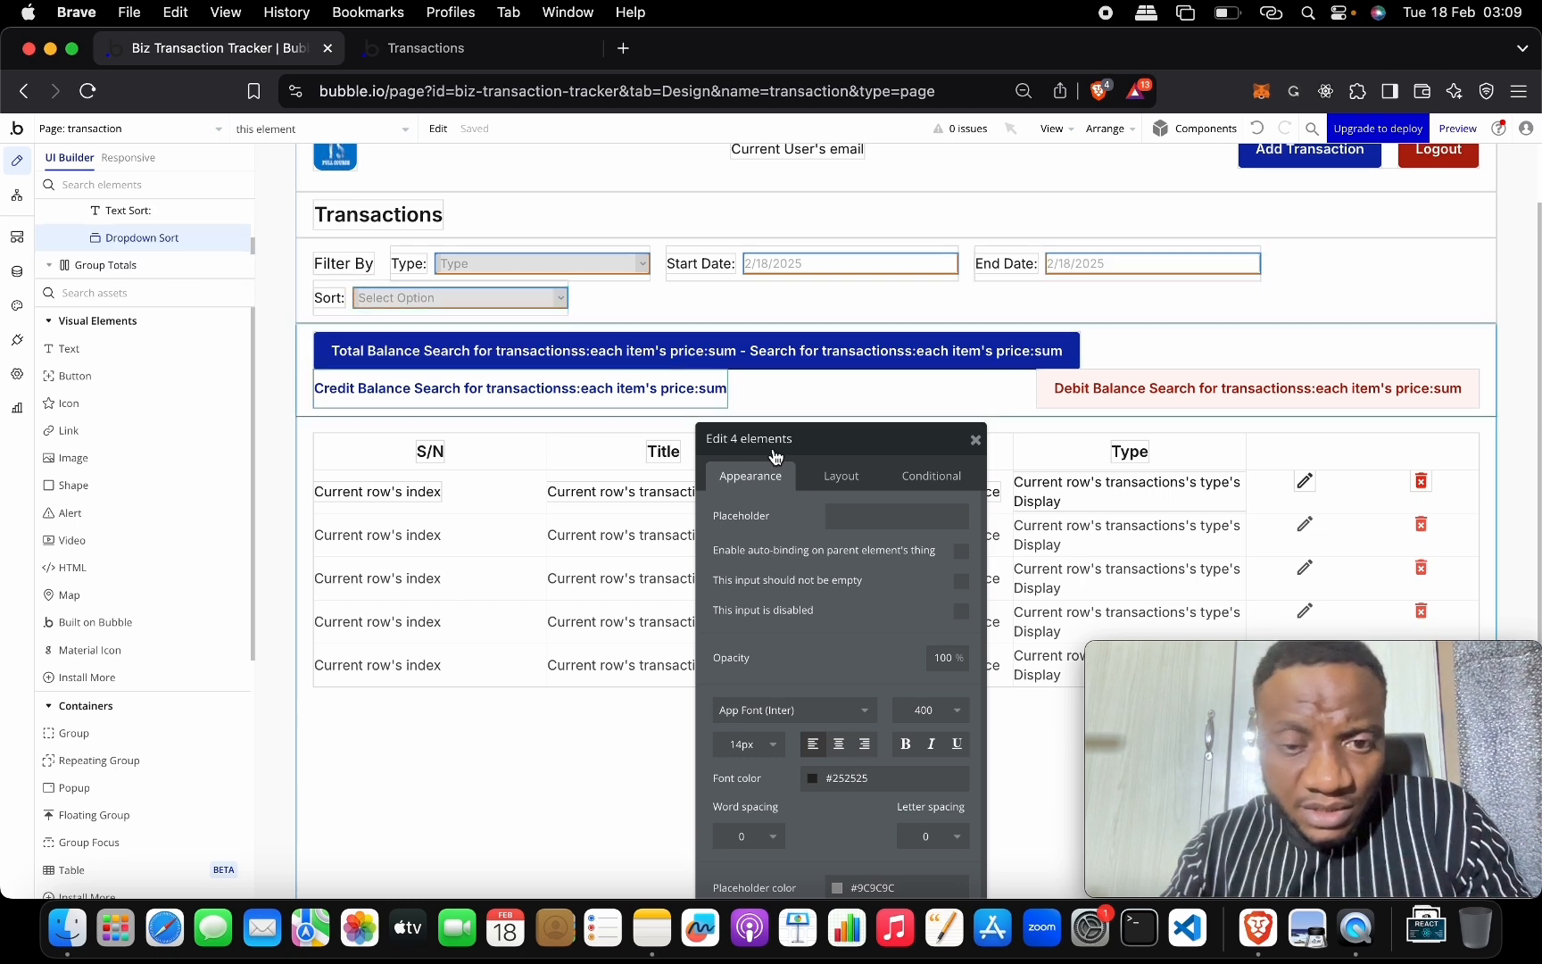
{"action": "left_click_drag", "start_coordinate": [834, 439], "coordinate": [806, 238]}
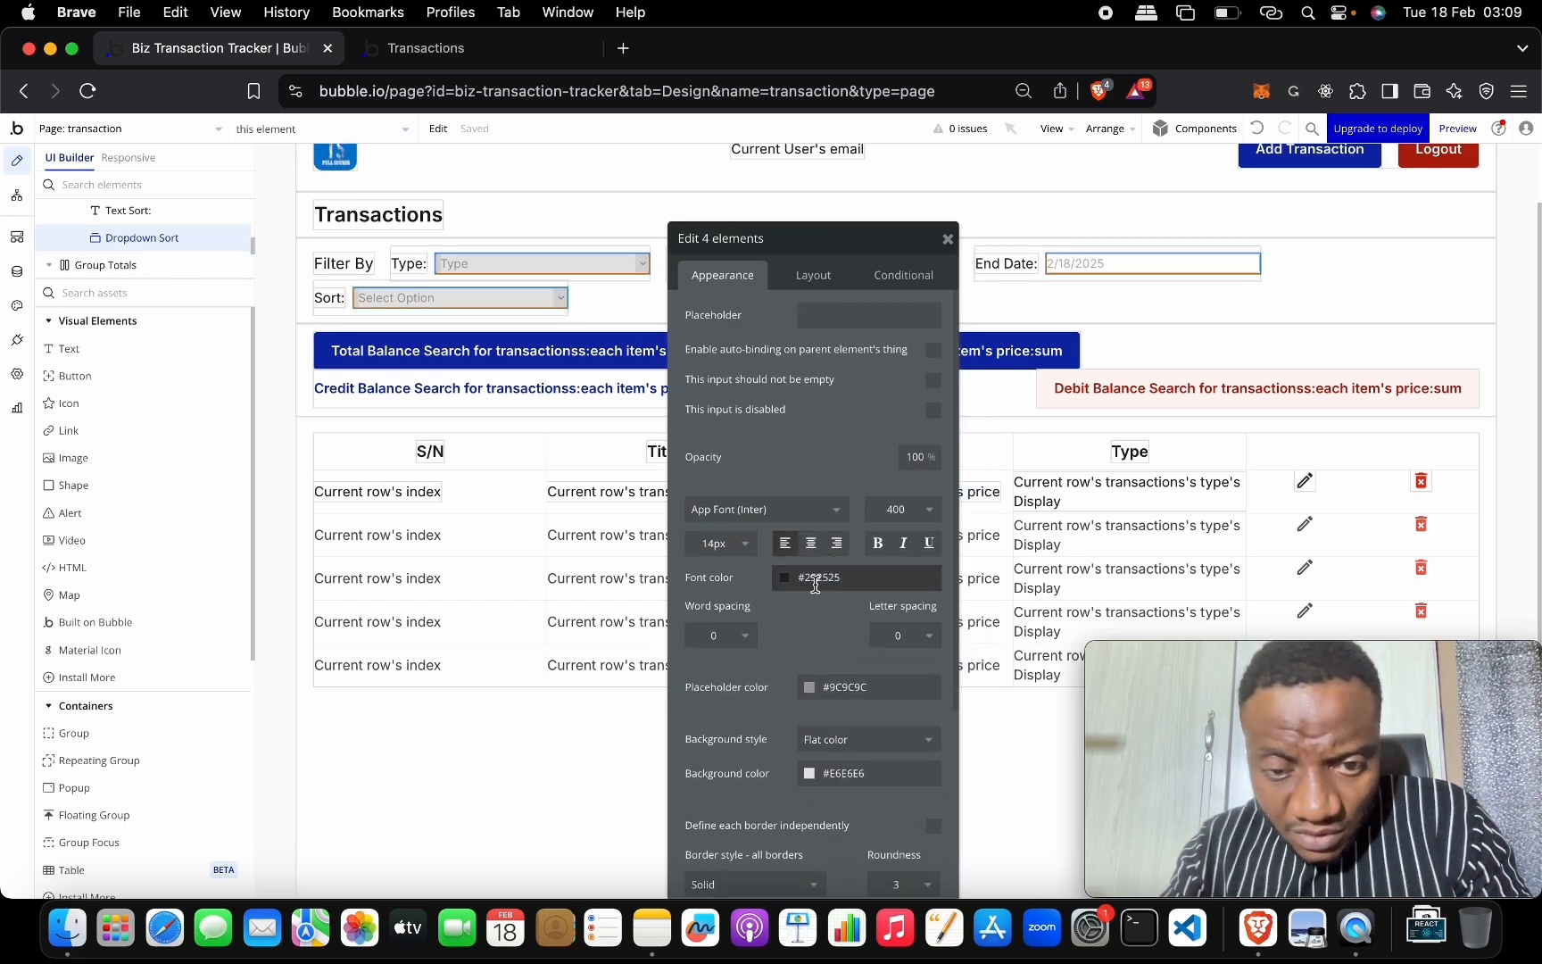
{"action": "left_click", "coordinate": [813, 275]}
{"action": "left_click_drag", "start_coordinate": [833, 252], "coordinate": [845, 183]}
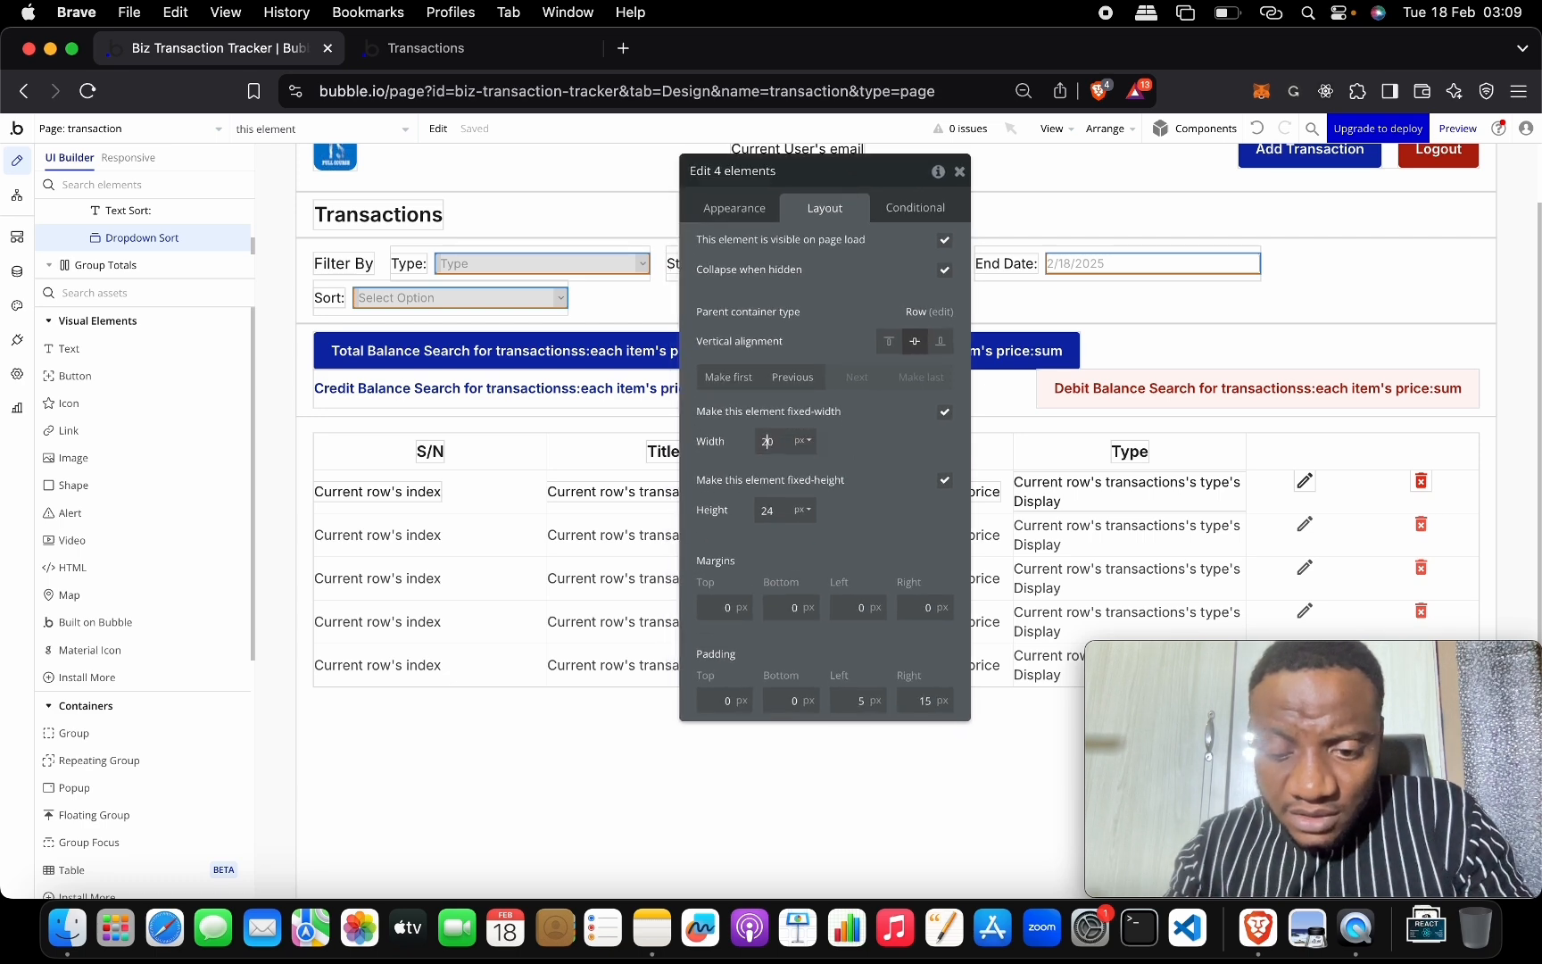
{"action": "left_click", "coordinate": [959, 171]}
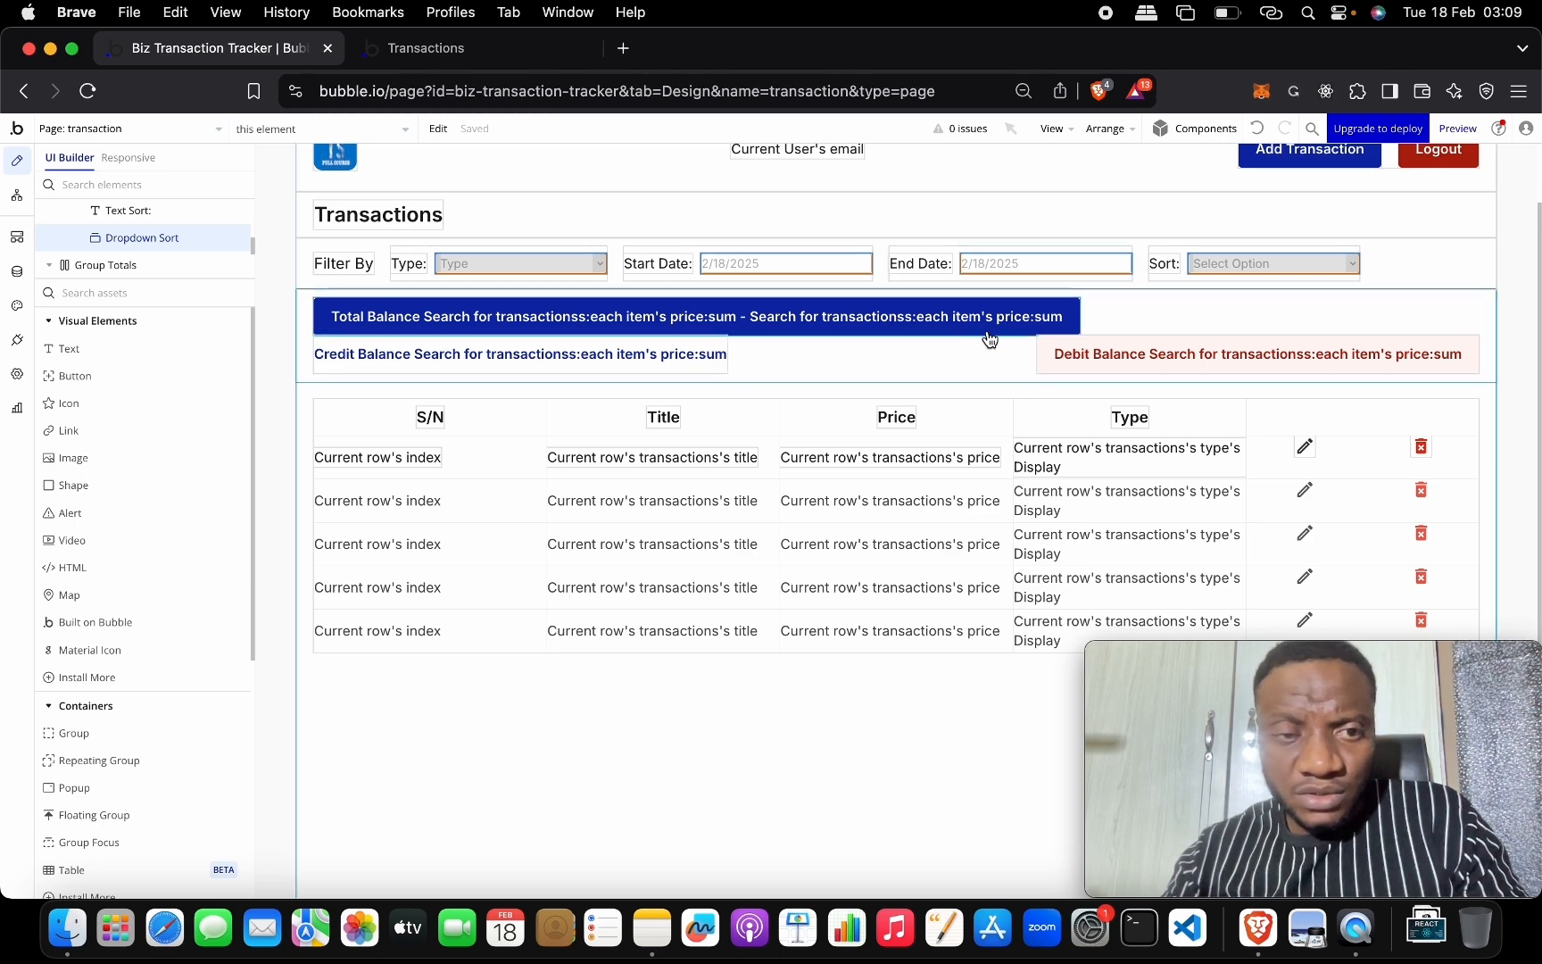
Reload the Transactions preview so all four filters show on one row.
{"action": "left_click", "coordinate": [534, 48]}
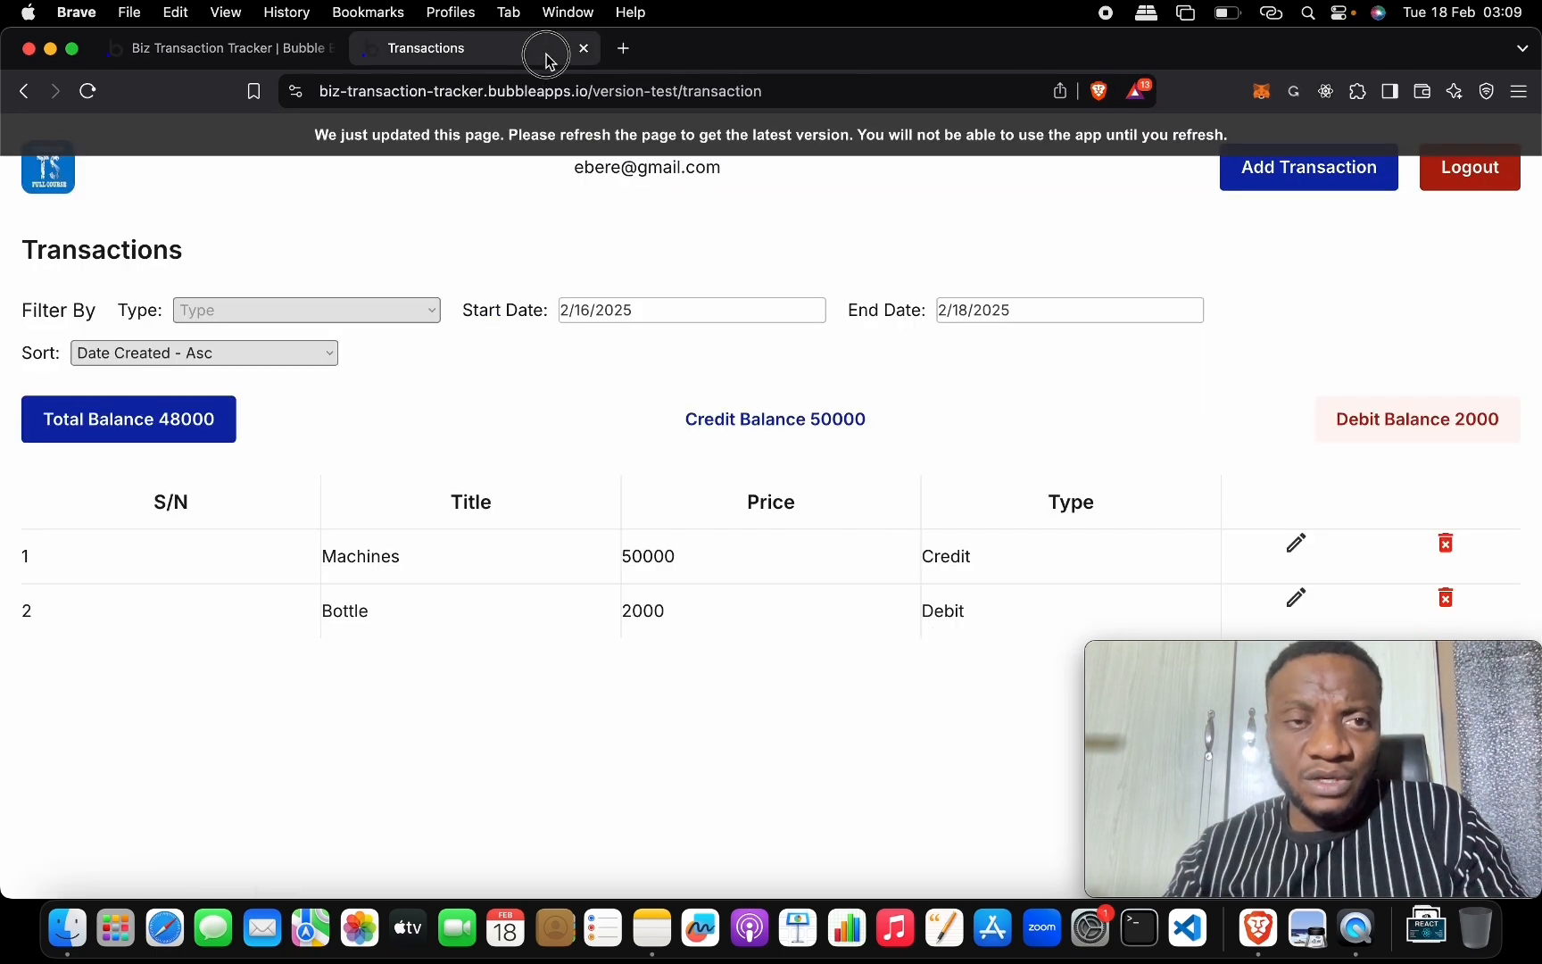
{"action": "key", "text": "super+r"}
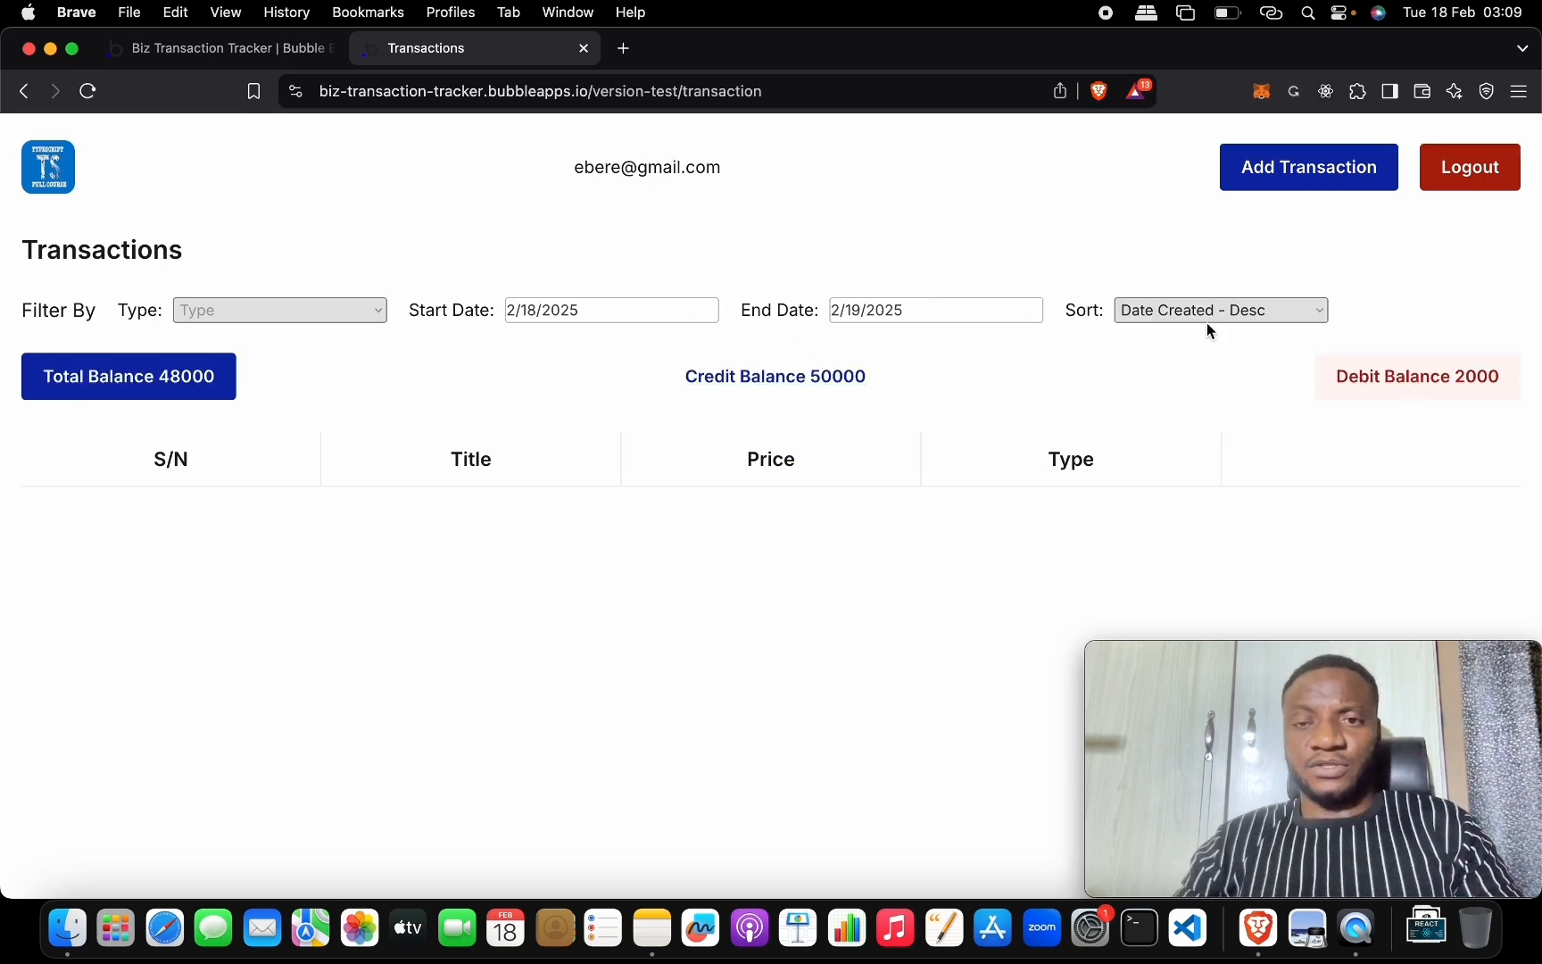
Log out and sign in as the second user with their email and password.
{"action": "left_click", "coordinate": [1452, 184]}
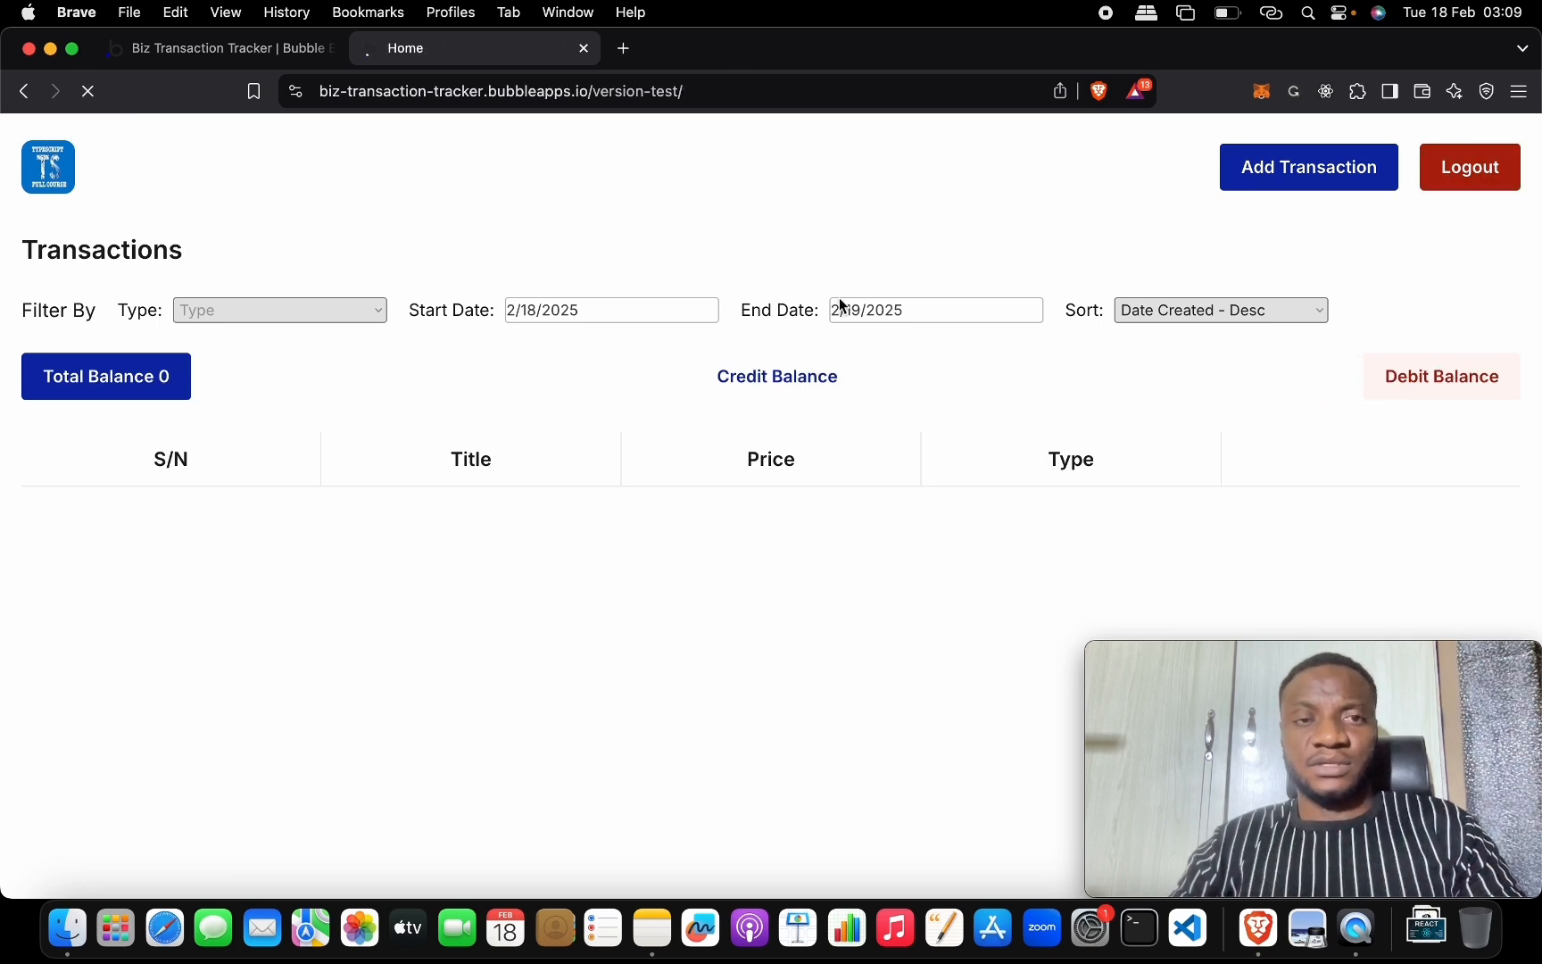
{"action": "left_click", "coordinate": [558, 319]}
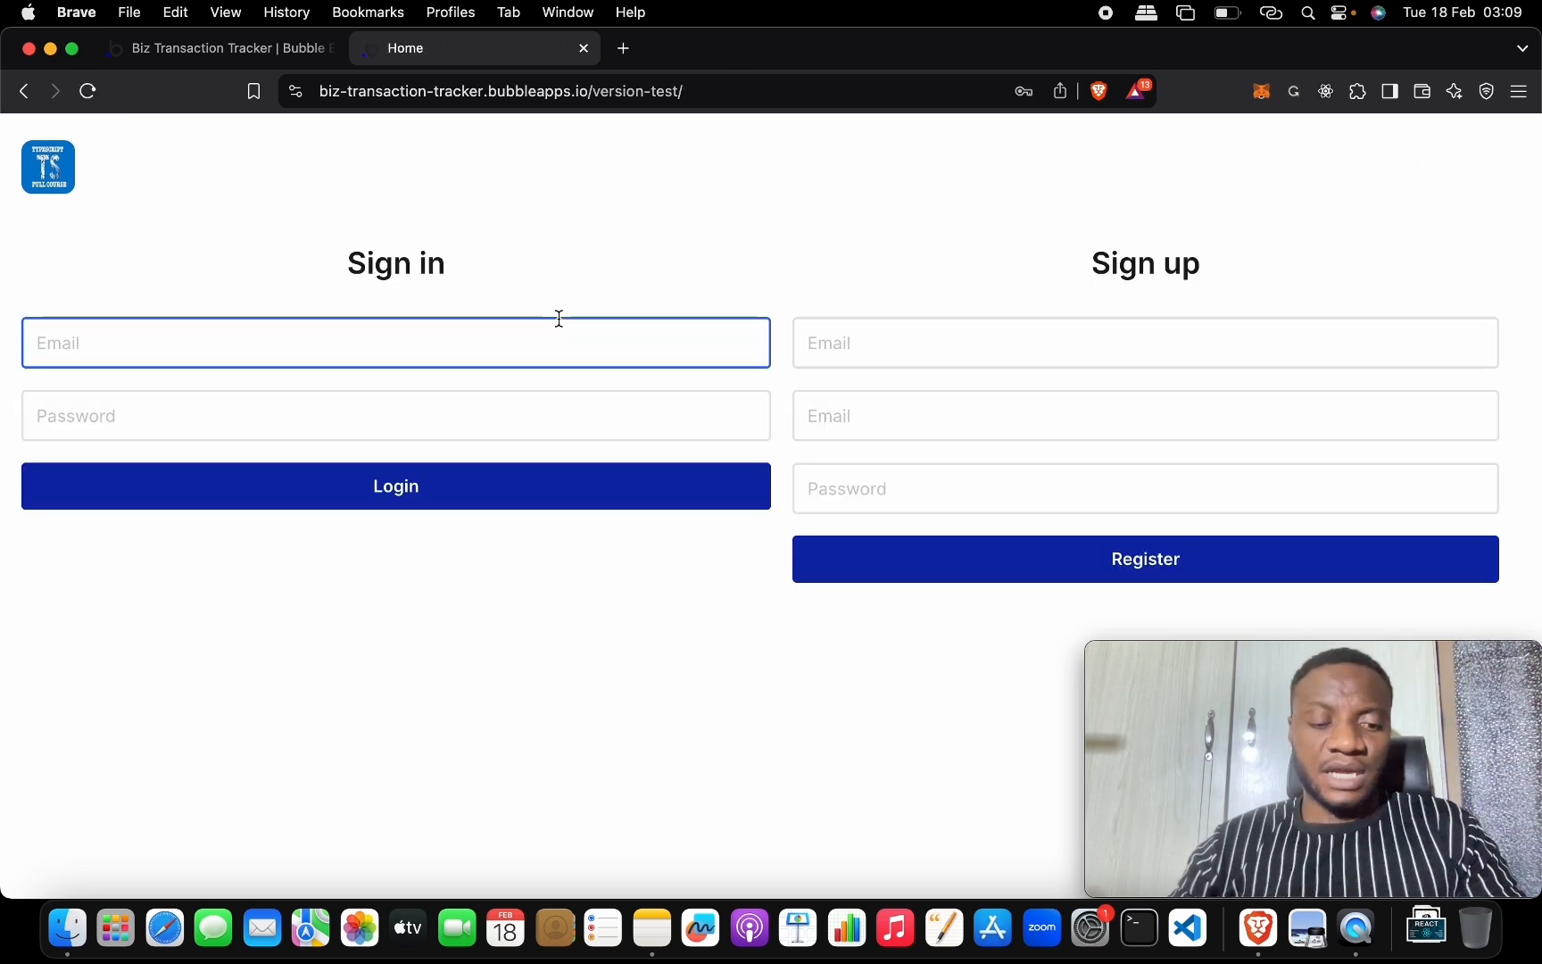
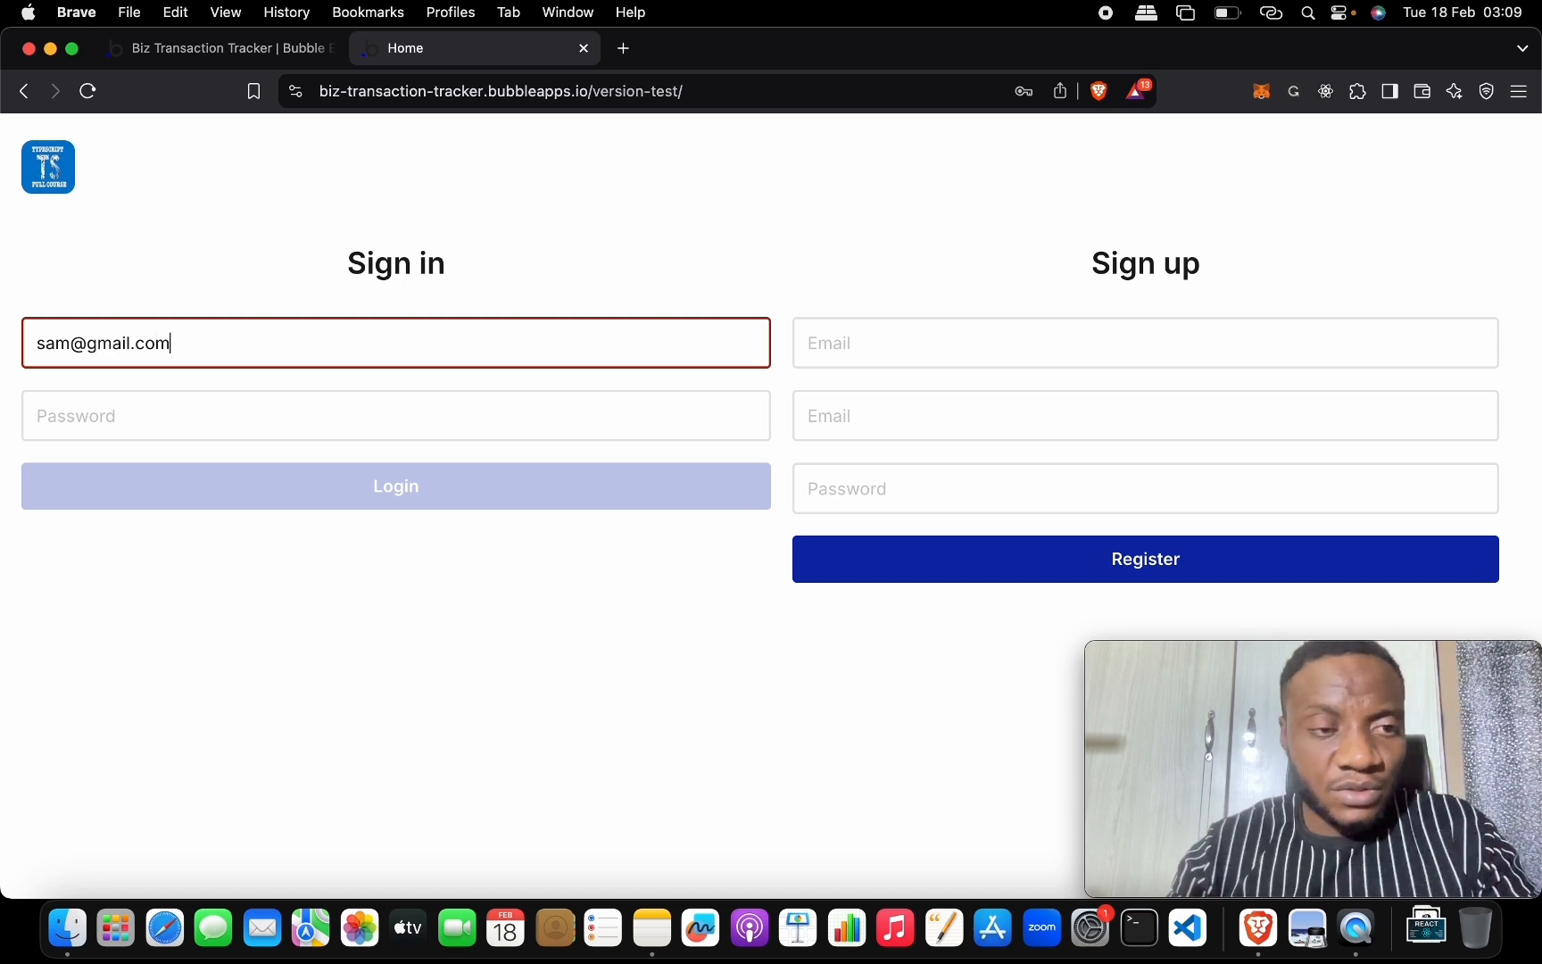
{"action": "key", "text": "Tab"}
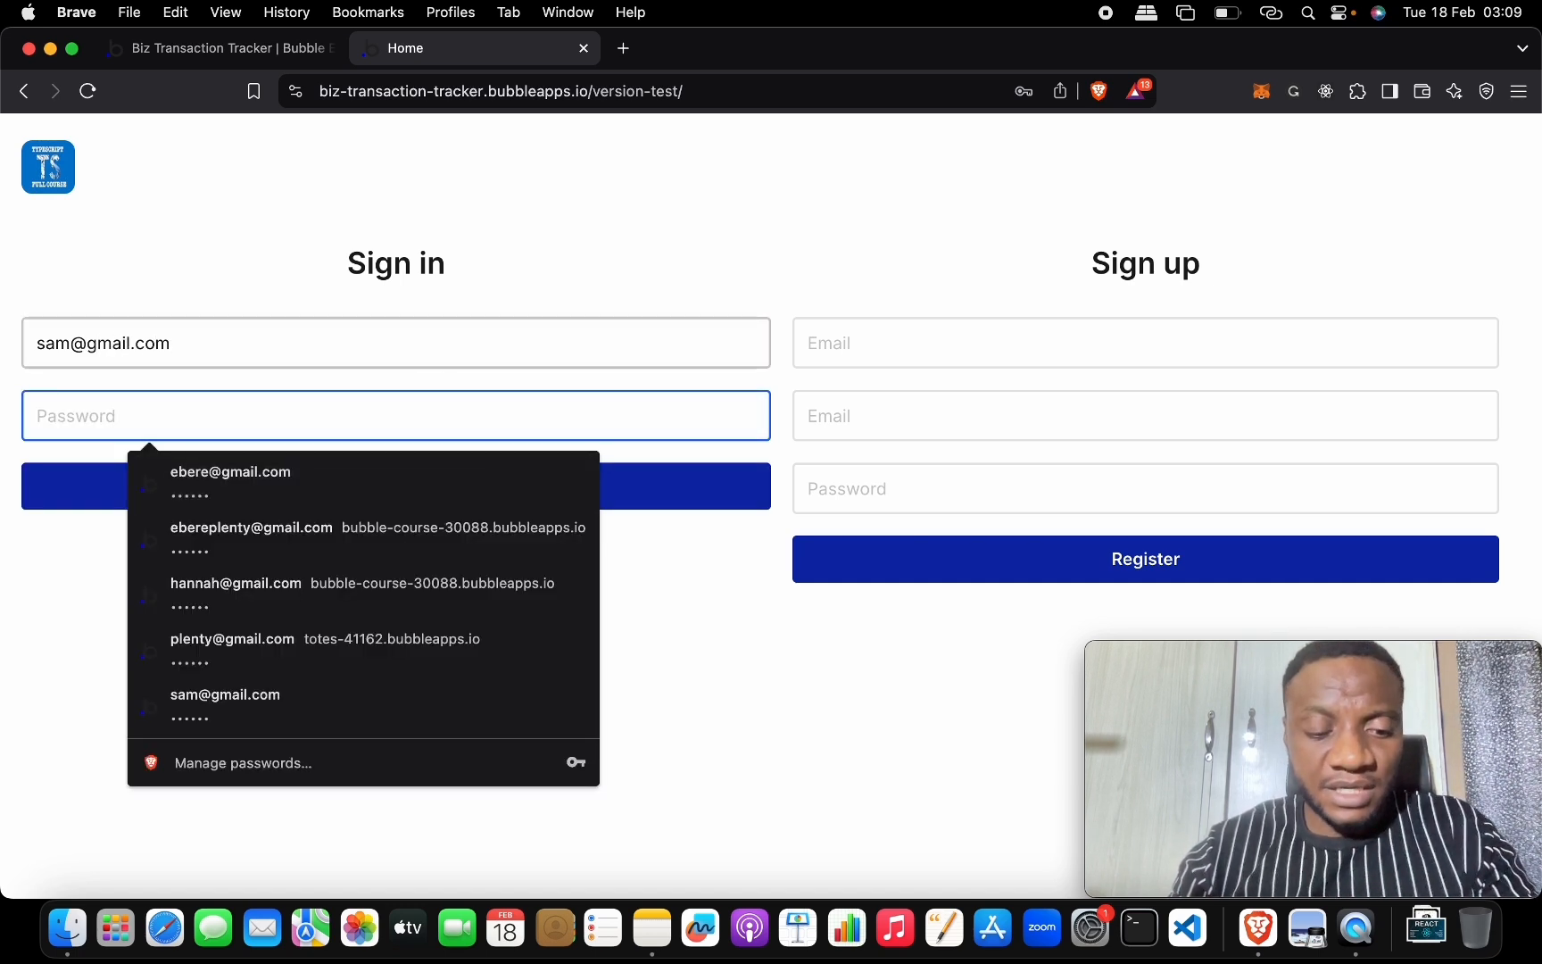
{"action": "type", "text": "12"}
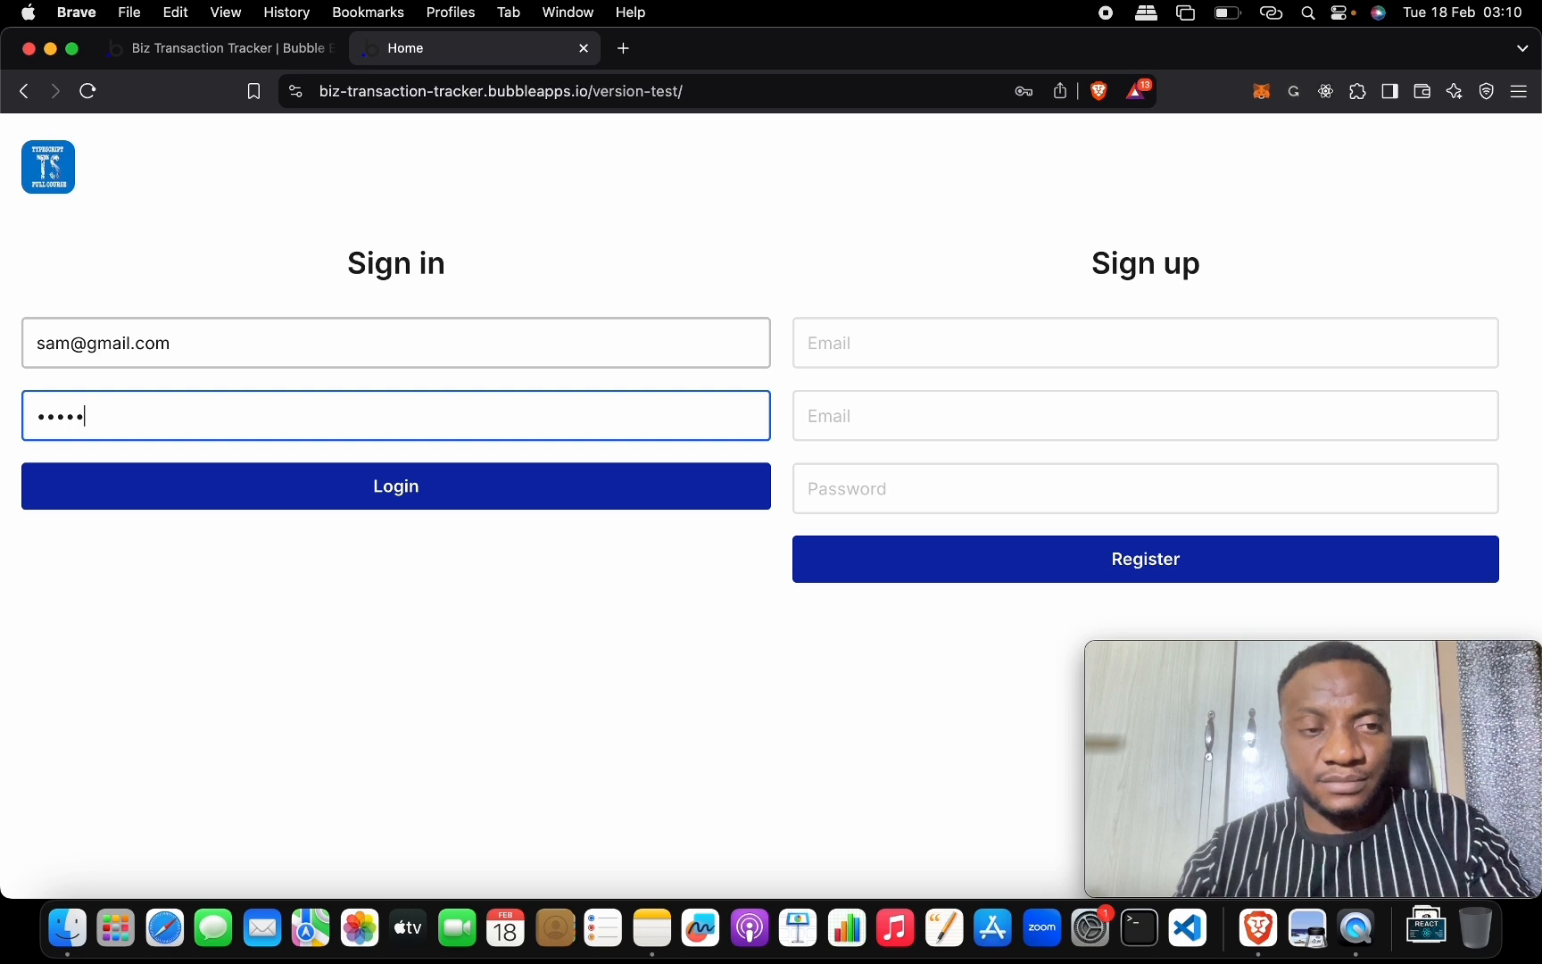
{"action": "left_click", "coordinate": [615, 505]}
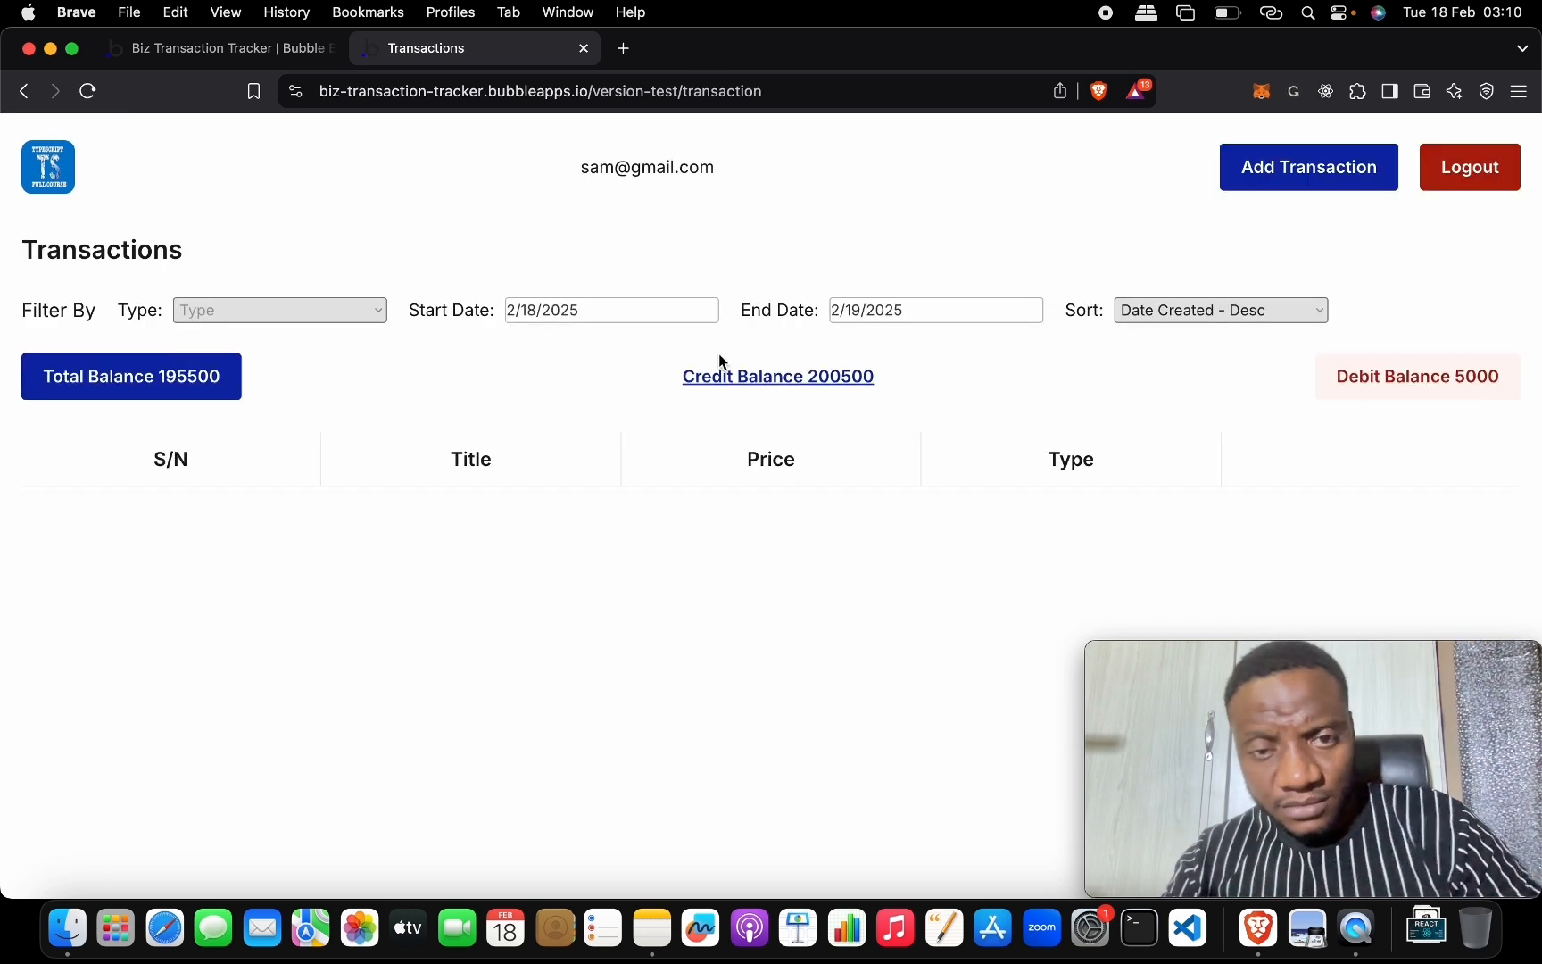
Set the Start Date to the 16th and try the Type filter with Debit, then Credit.
{"action": "left_click", "coordinate": [846, 314]}
{"action": "left_click", "coordinate": [609, 312]}
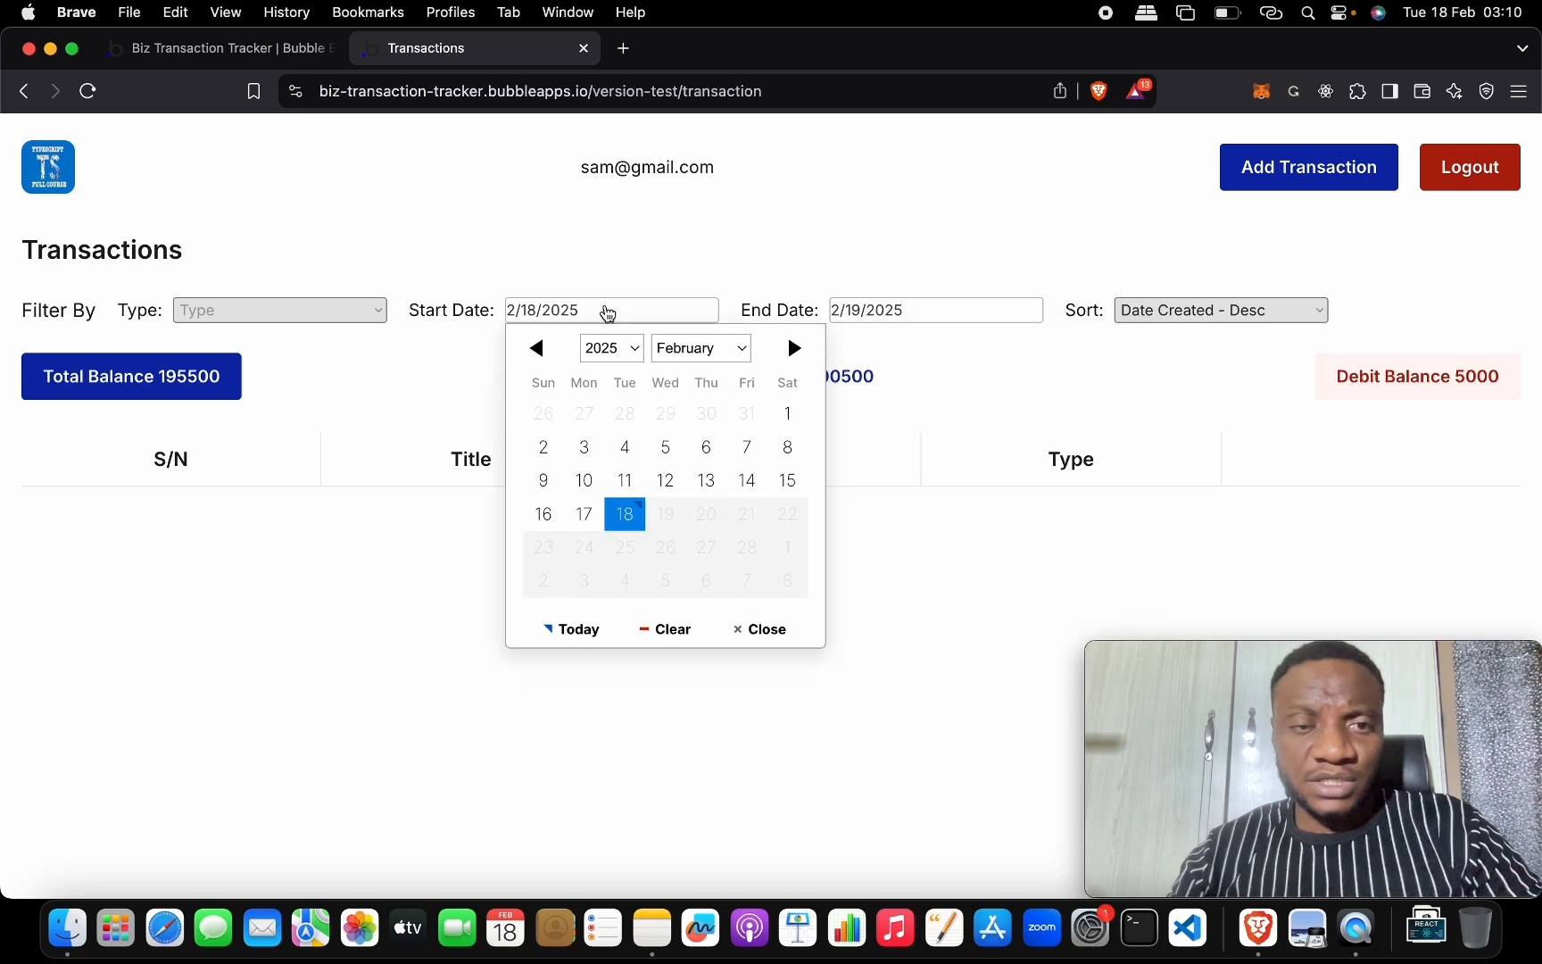
{"action": "left_click", "coordinate": [551, 514]}
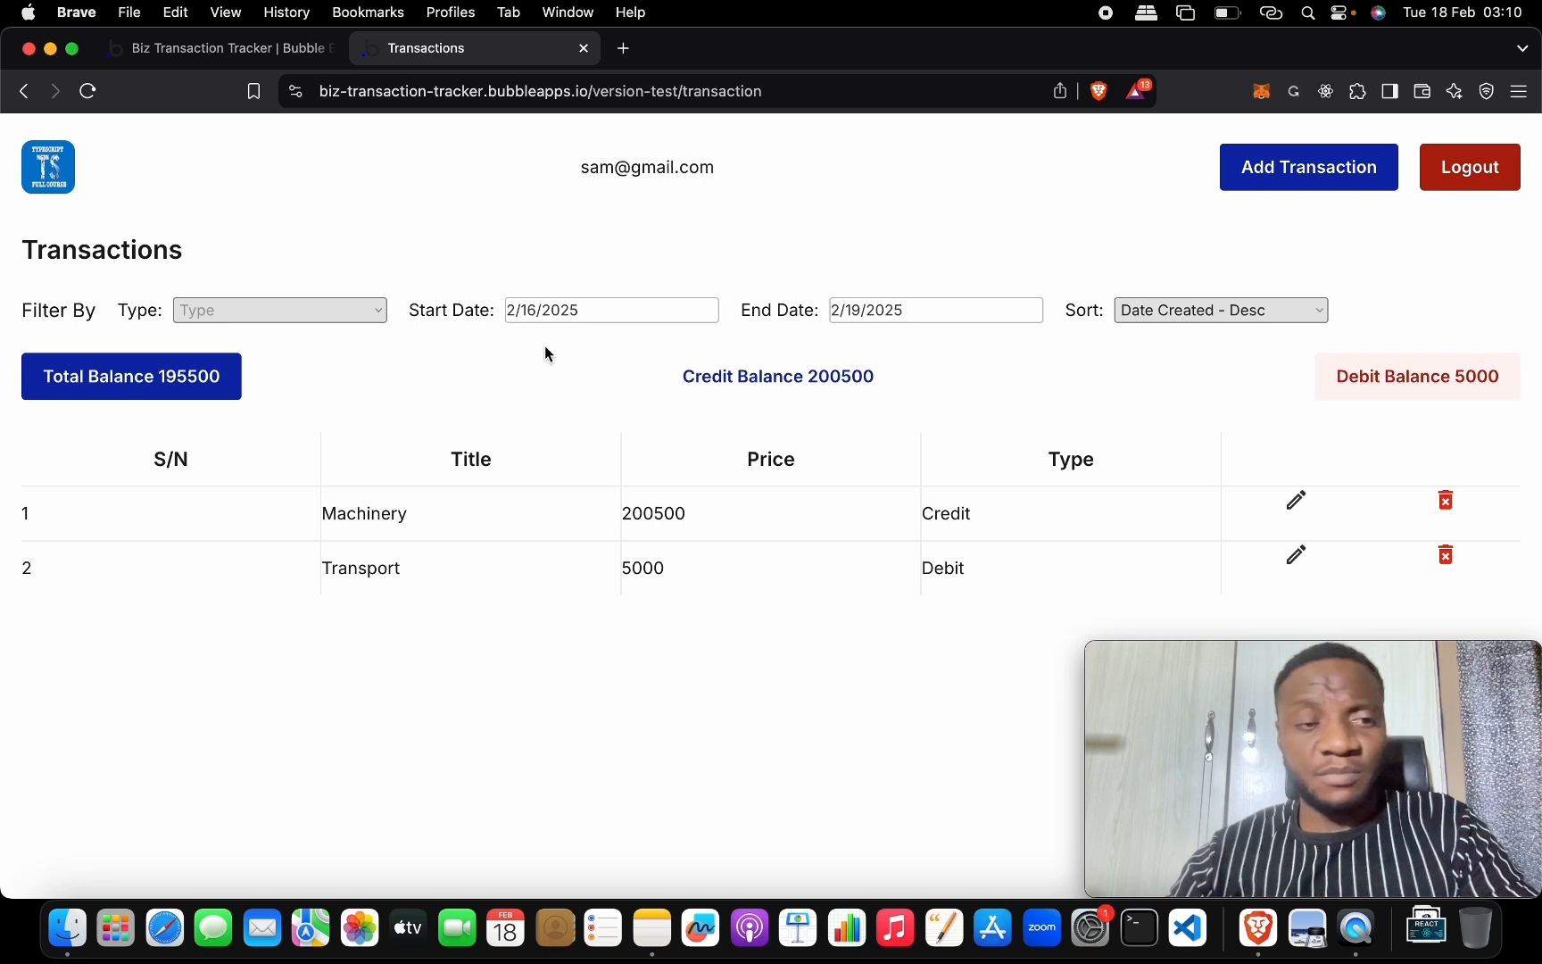
{"action": "left_click", "coordinate": [354, 309]}
{"action": "left_click", "coordinate": [350, 334]}
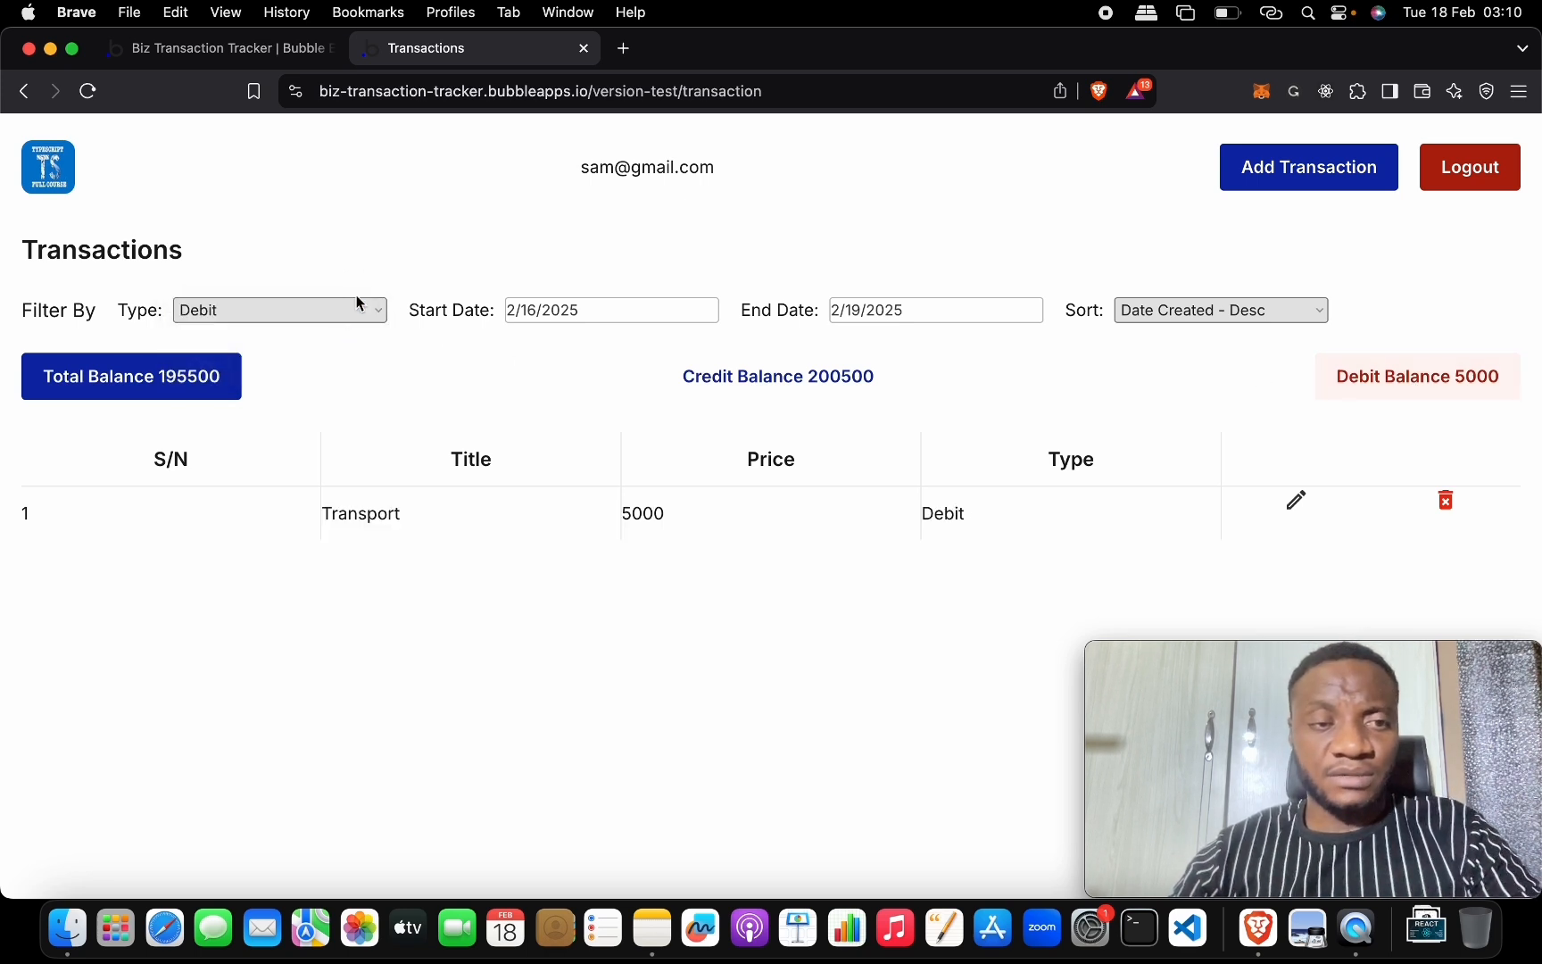
{"action": "left_click", "coordinate": [357, 304]}
{"action": "left_click", "coordinate": [351, 332]}
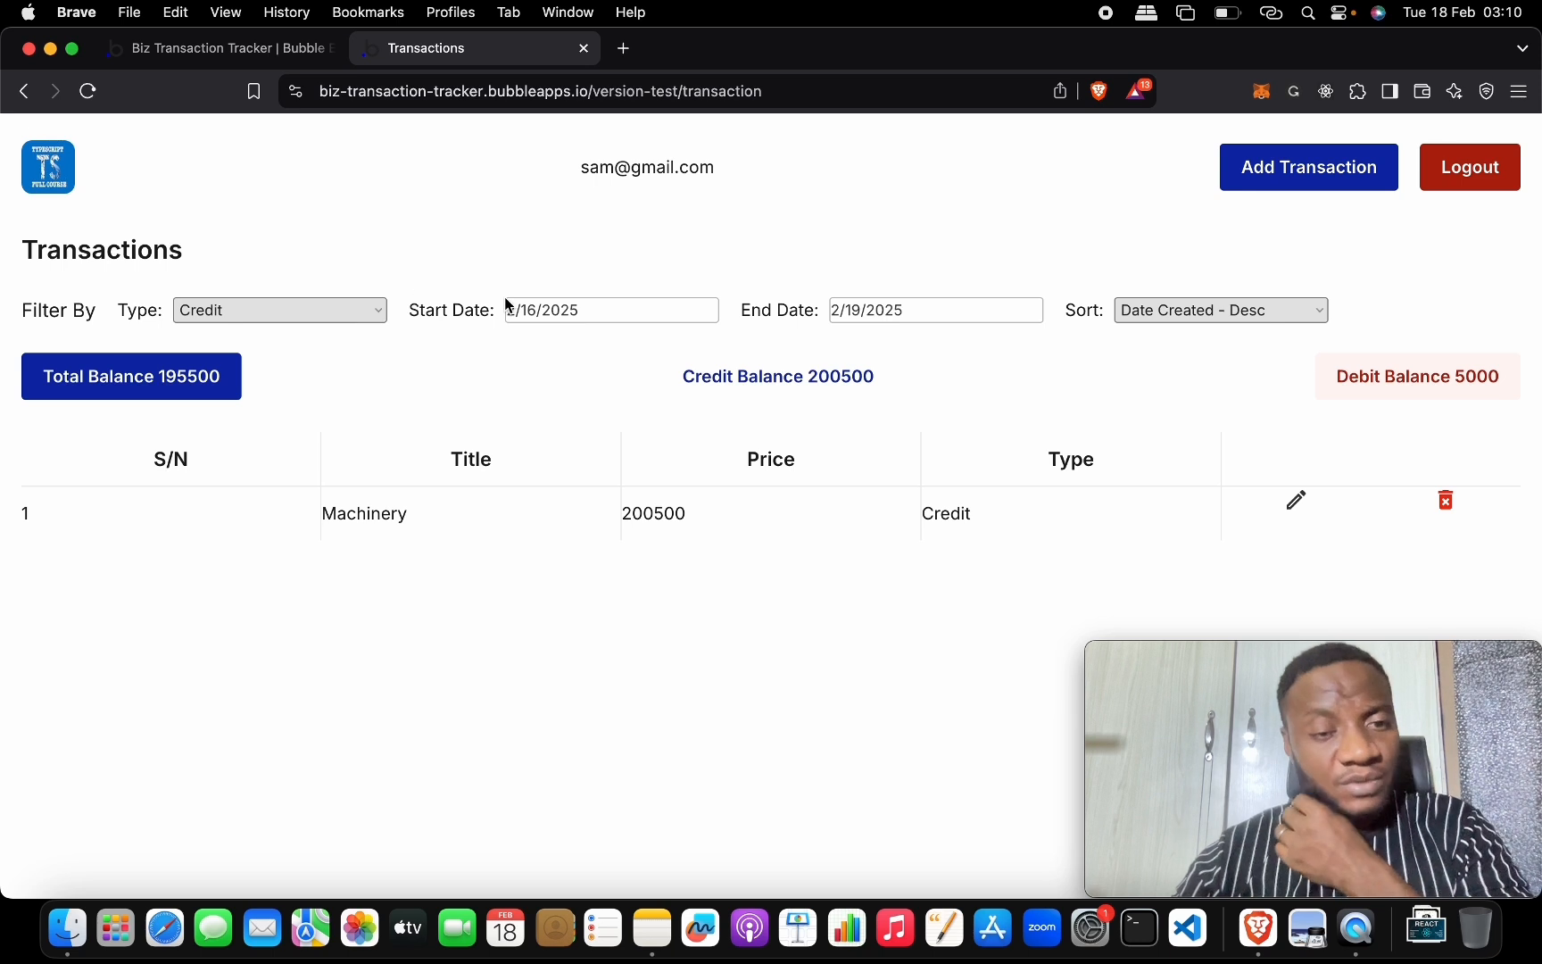
Sort oldest first, clear the Type filter, then sort by Date Created - Desc.
{"action": "left_click", "coordinate": [1201, 310]}
{"action": "left_click", "coordinate": [1202, 288]}
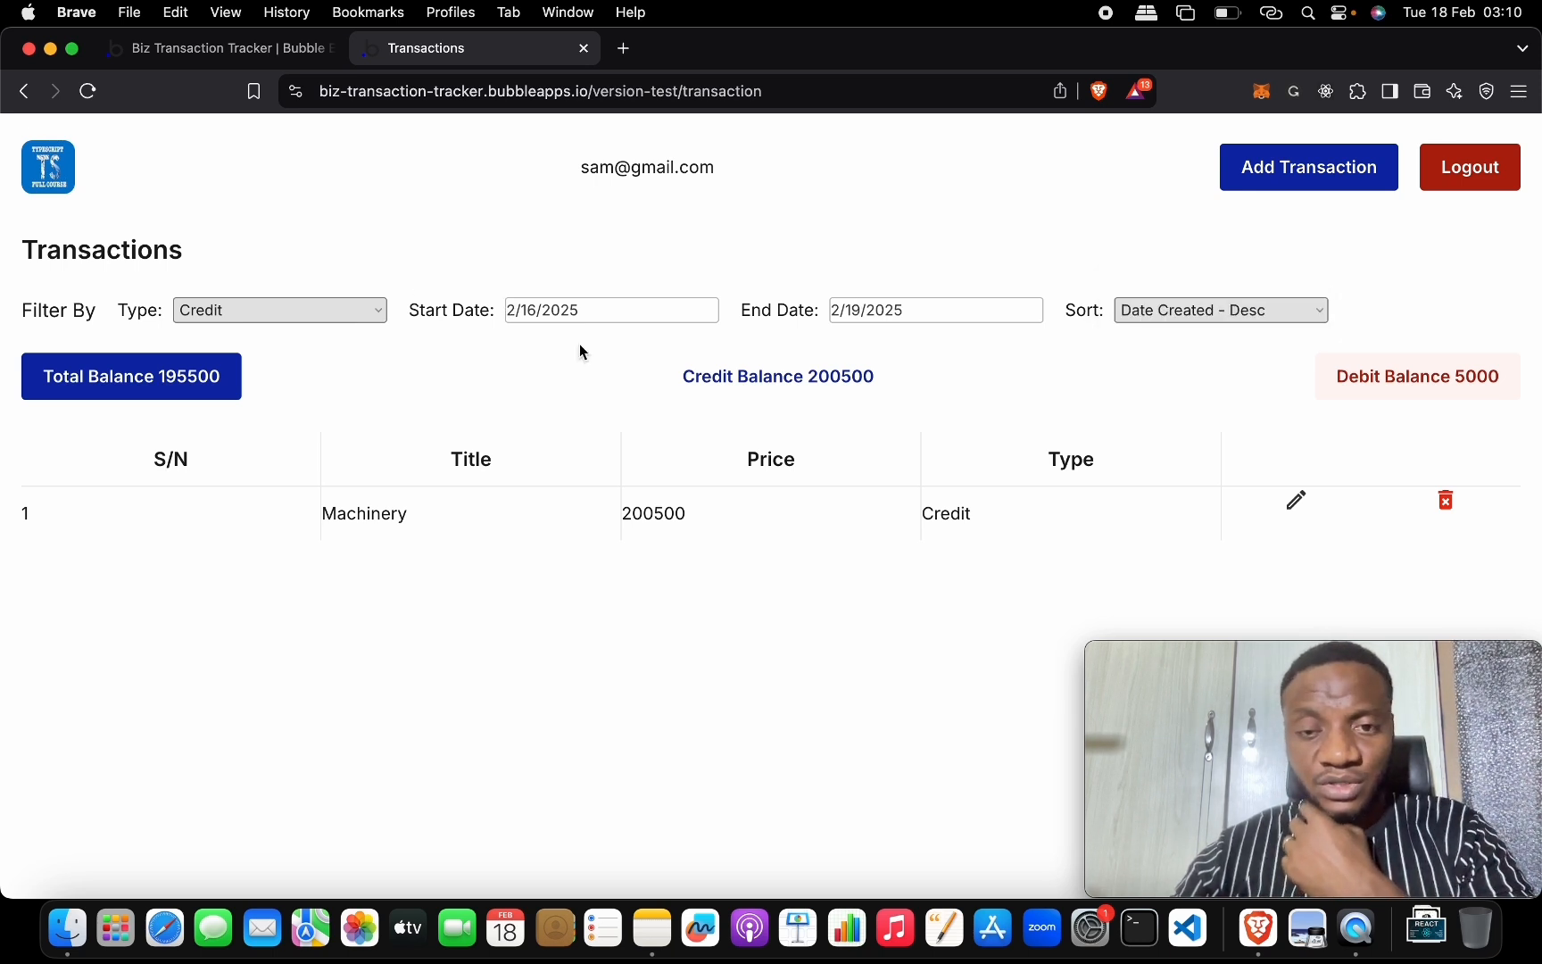
{"action": "left_click", "coordinate": [375, 311]}
{"action": "left_click", "coordinate": [342, 269]}
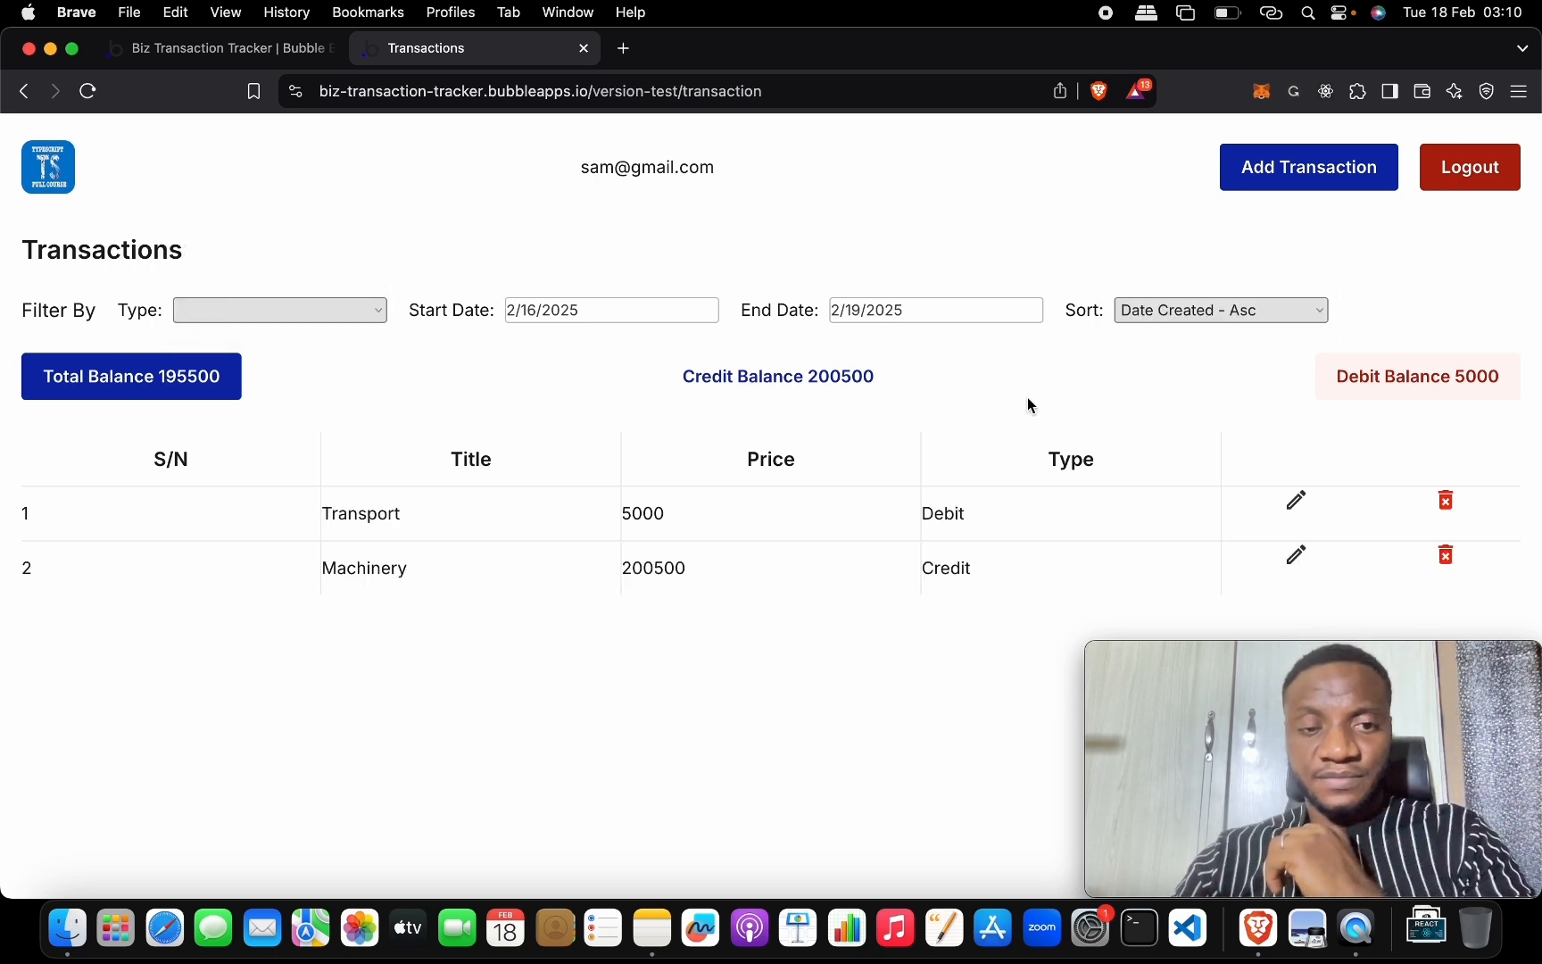
{"action": "left_click", "coordinate": [1227, 313]}
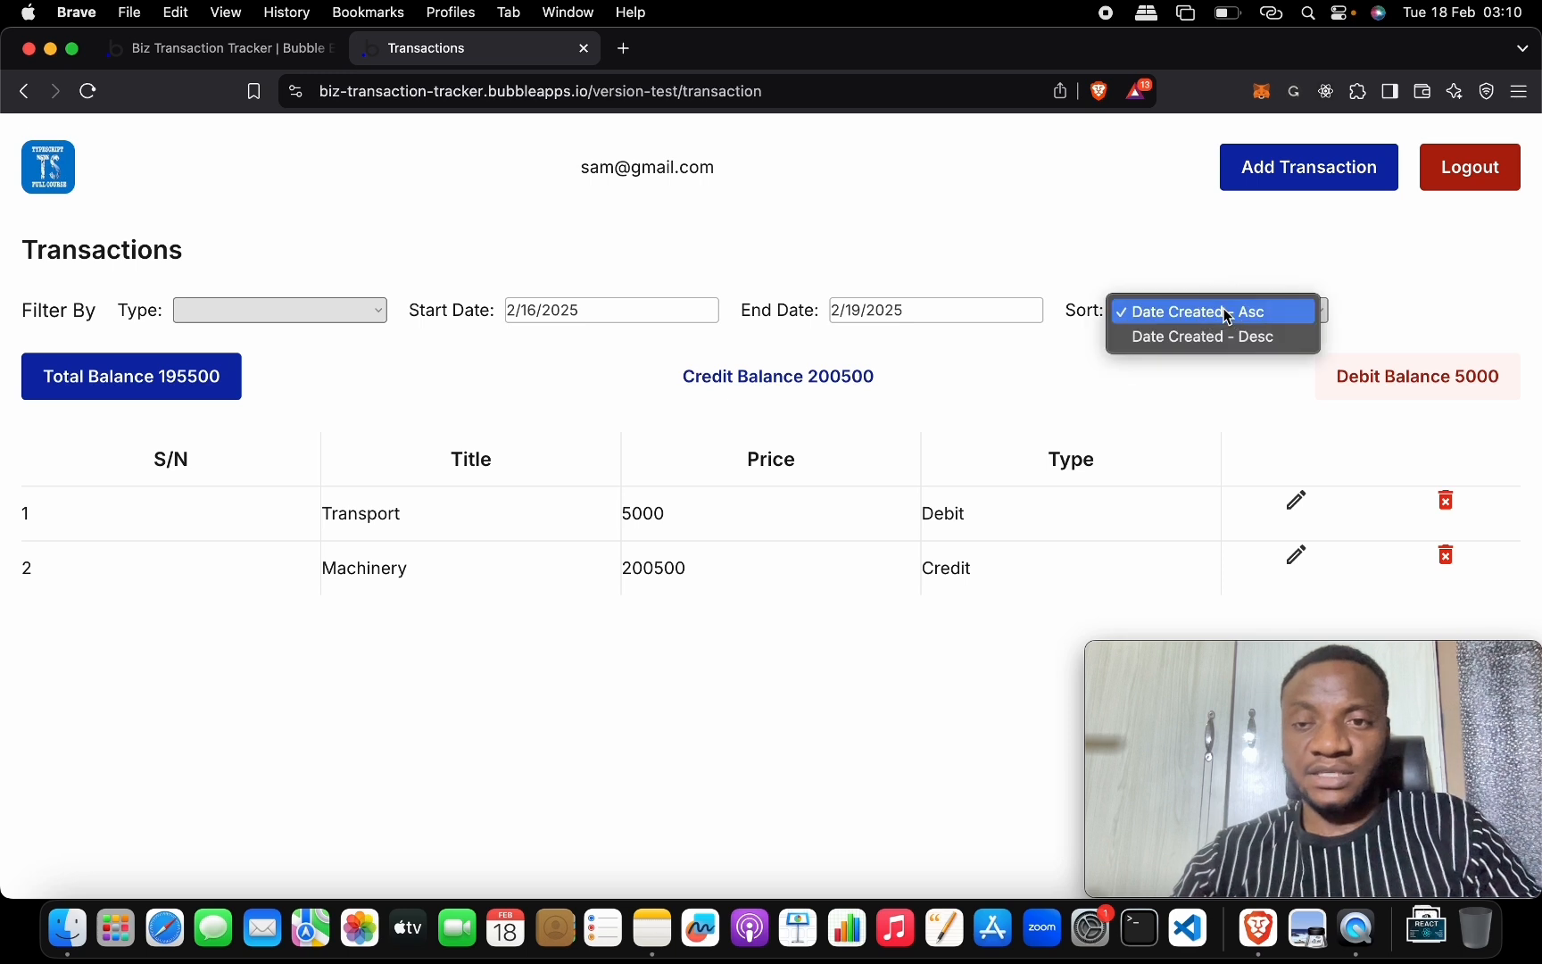
{"action": "left_click", "coordinate": [1223, 337]}
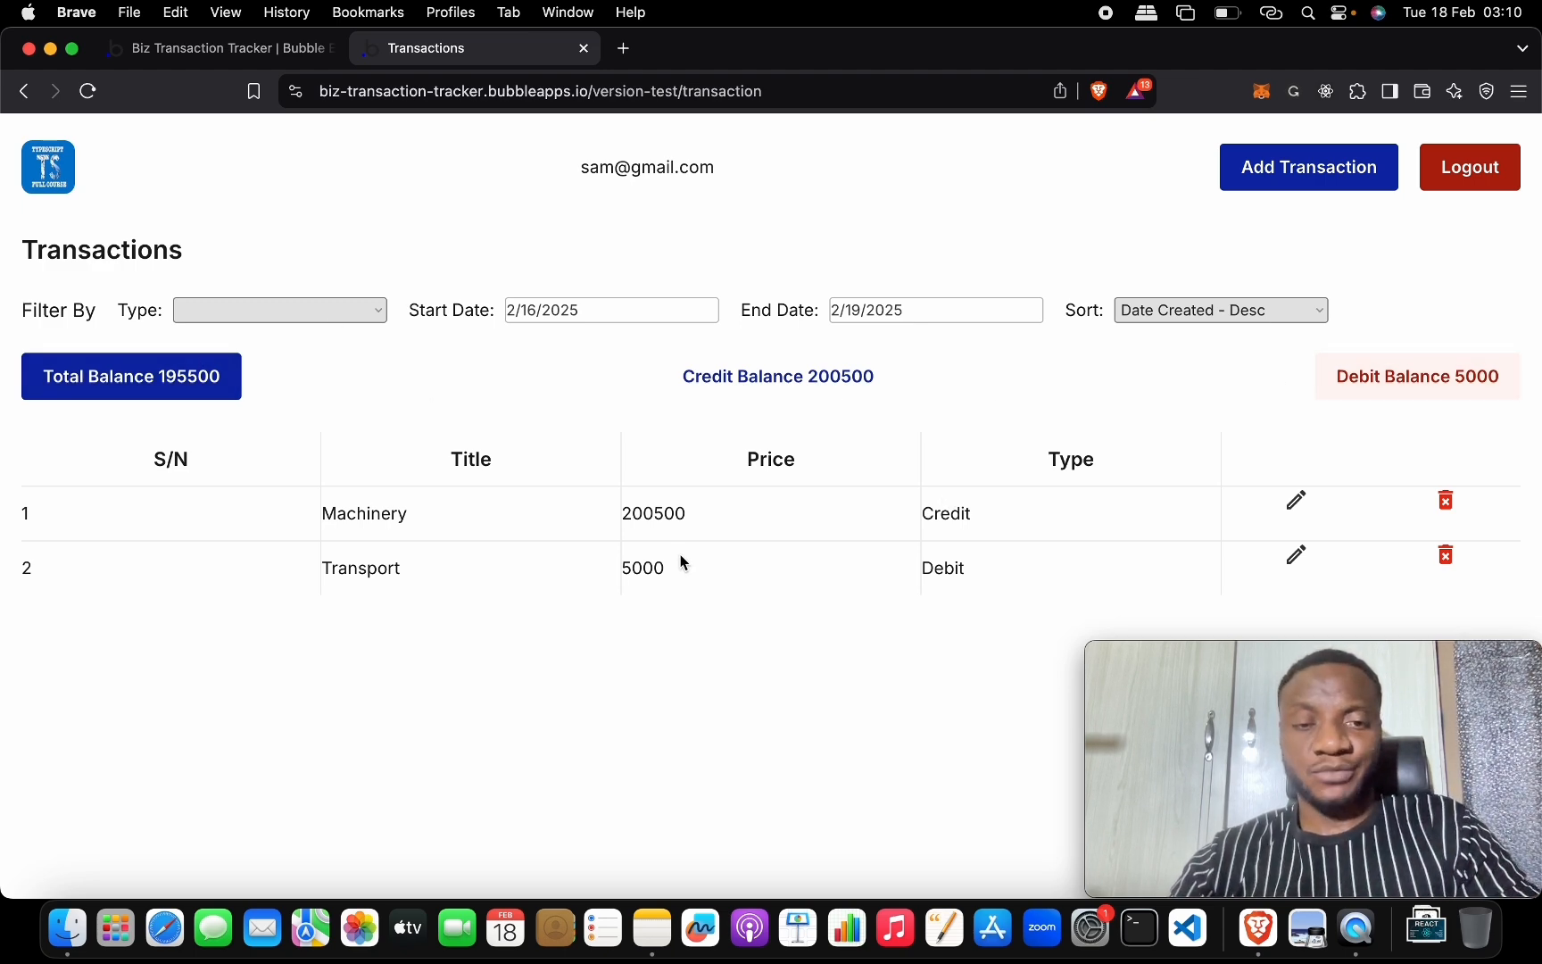
{"action": "left_click", "coordinate": [289, 58]}
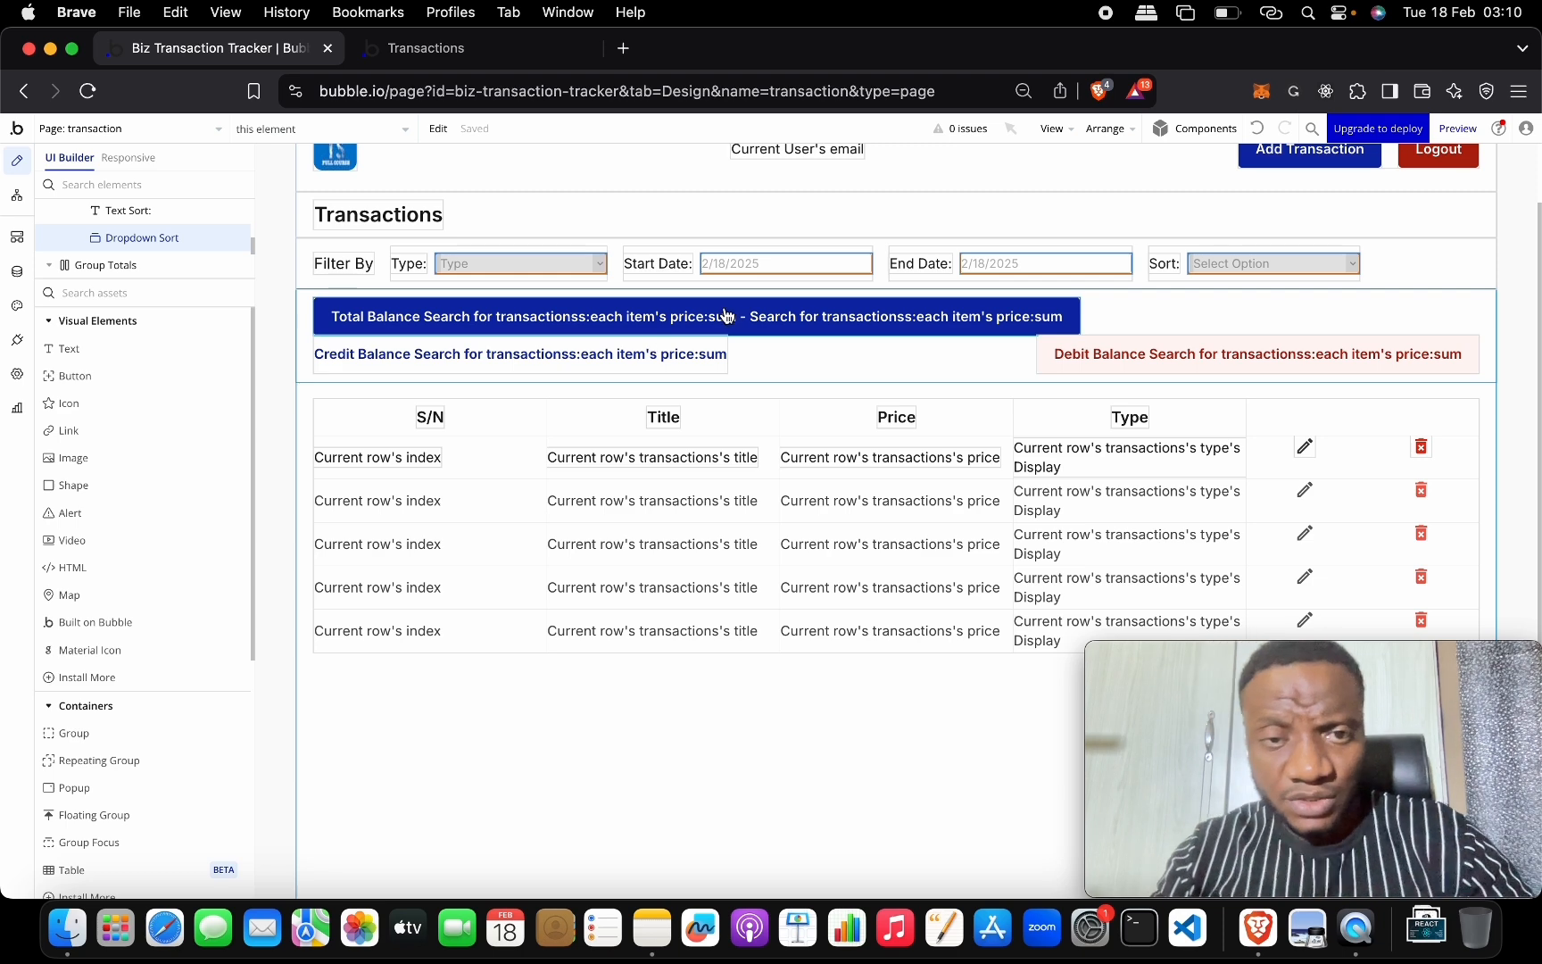
Append a ':formatted as' operator to the row price text's dynamic expression.
{"action": "left_click", "coordinate": [958, 454]}
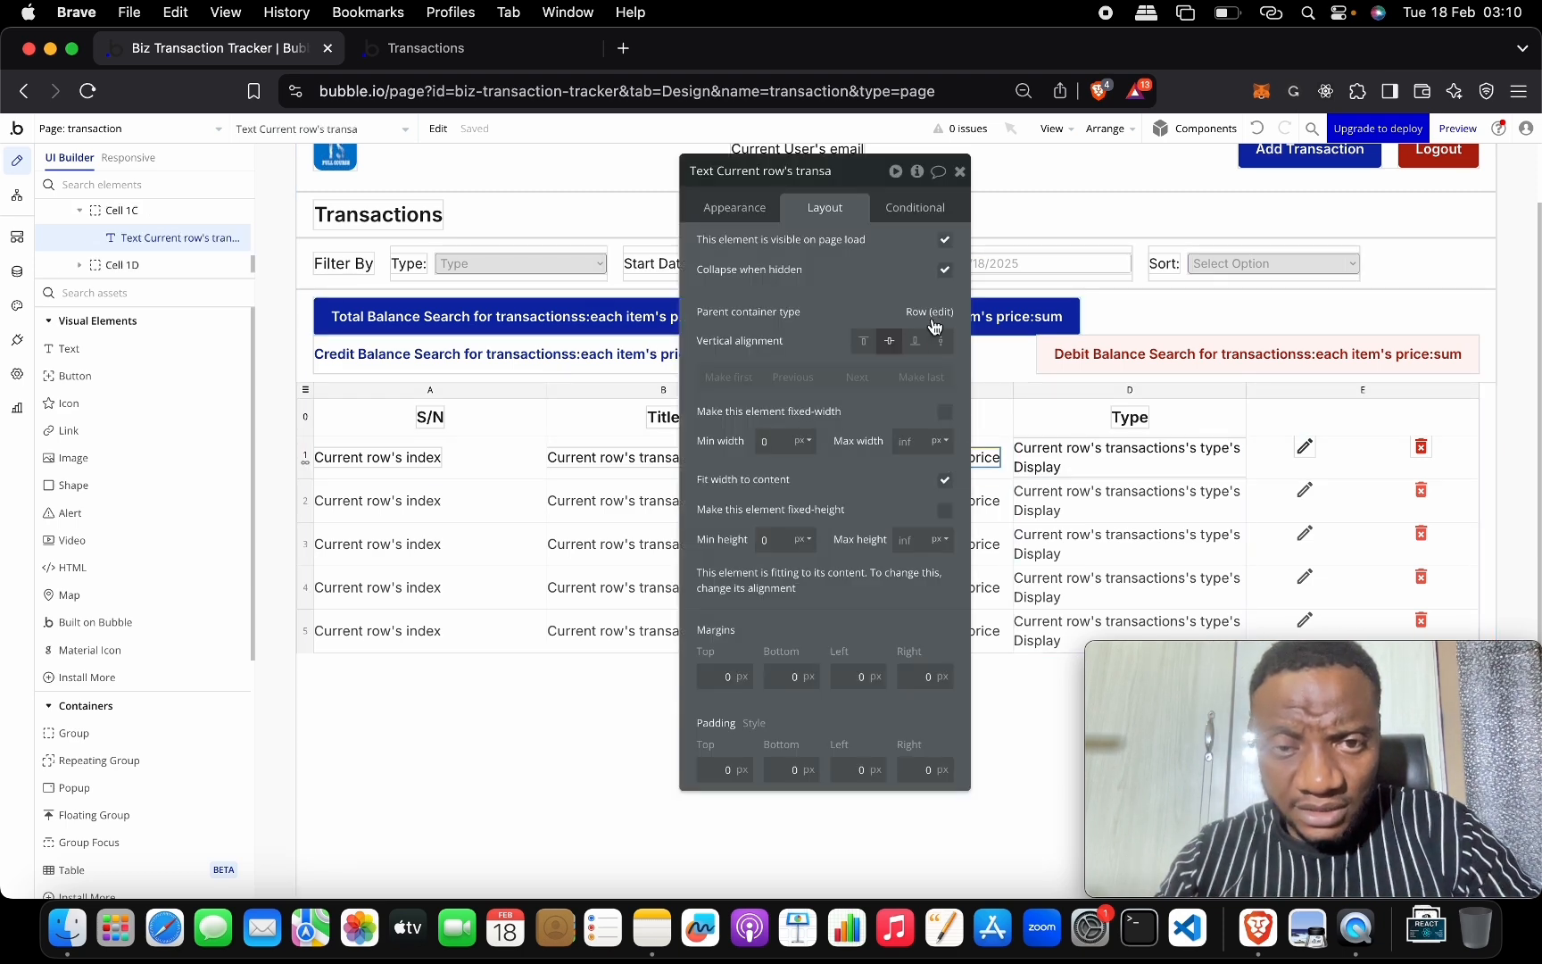
{"action": "left_click", "coordinate": [752, 221]}
{"action": "left_click", "coordinate": [879, 250]}
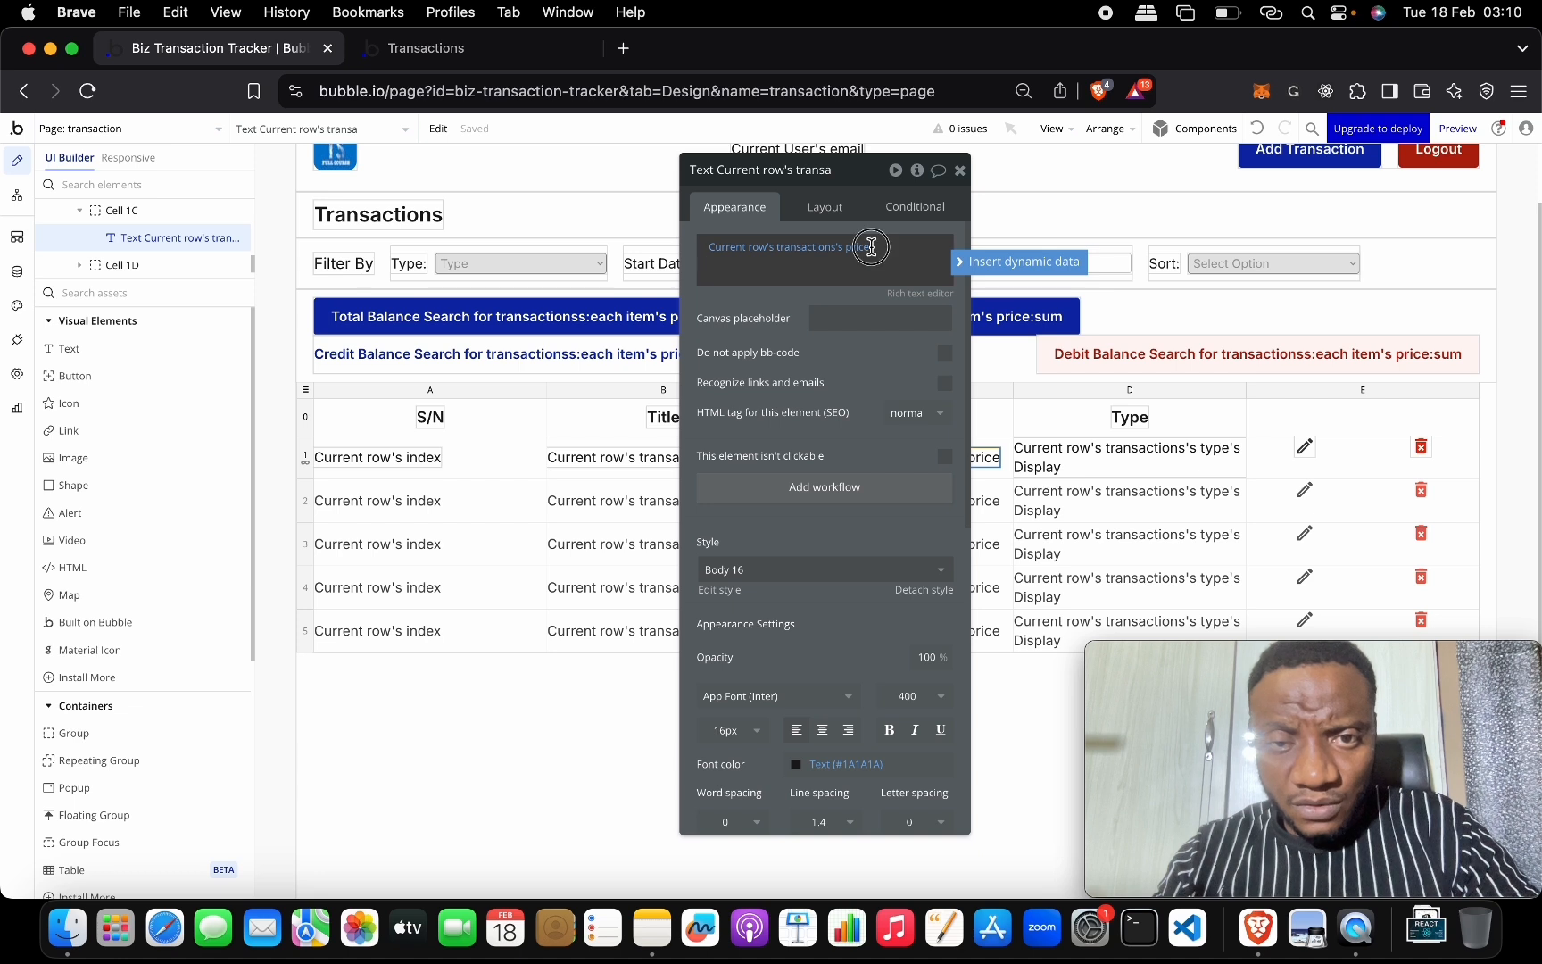
{"action": "left_click", "coordinate": [857, 250]}
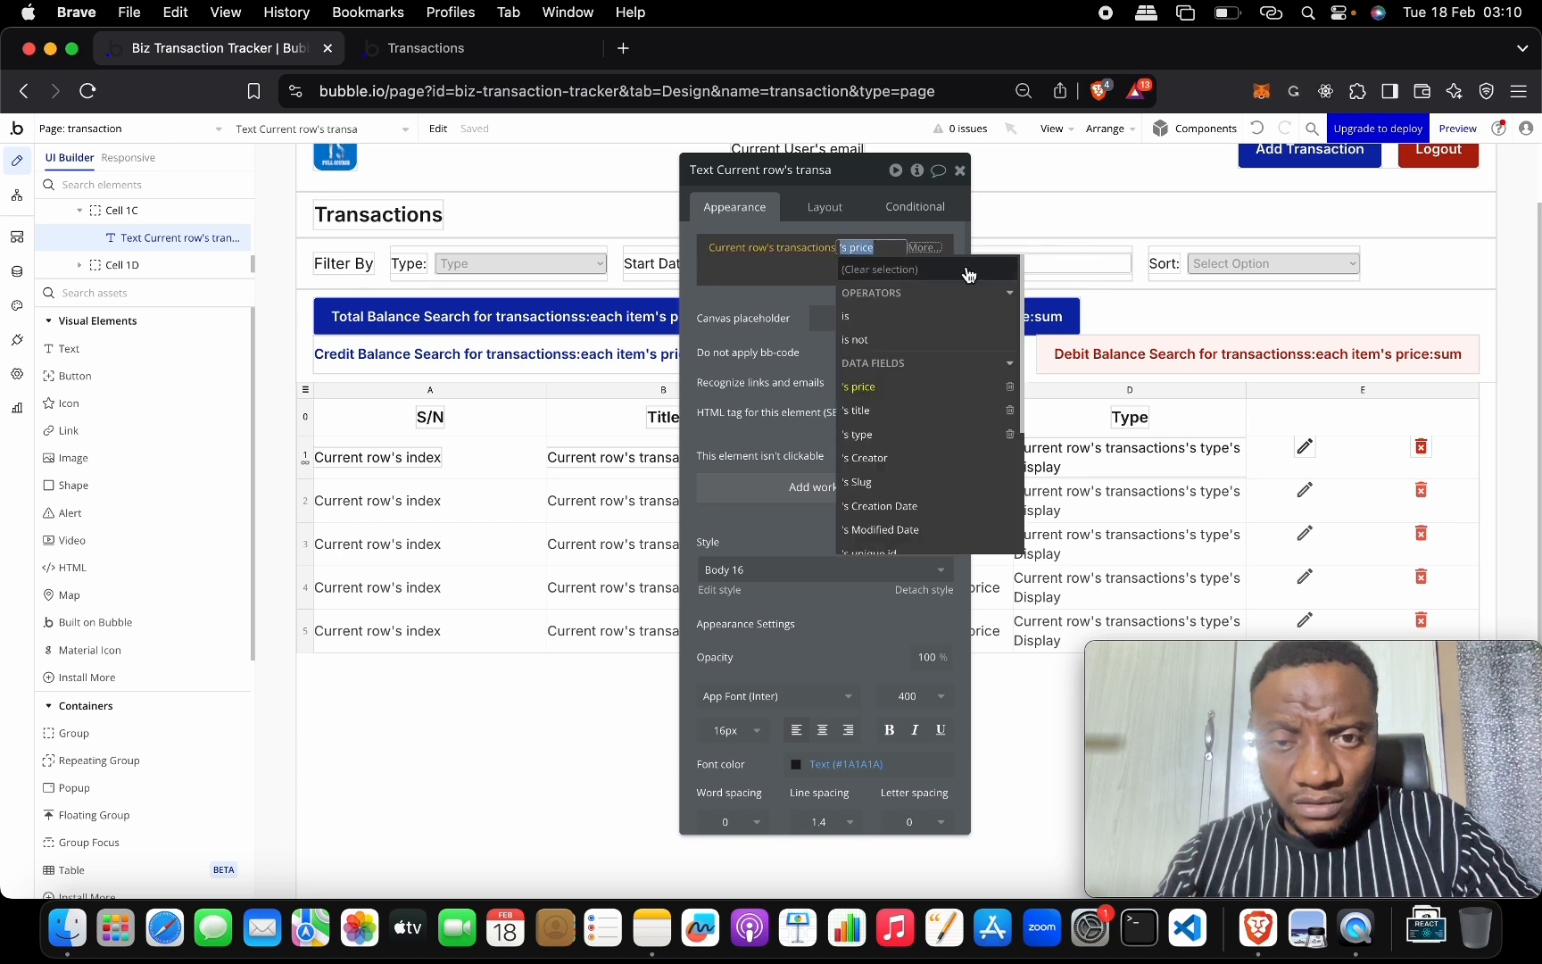
{"action": "left_click", "coordinate": [919, 388]}
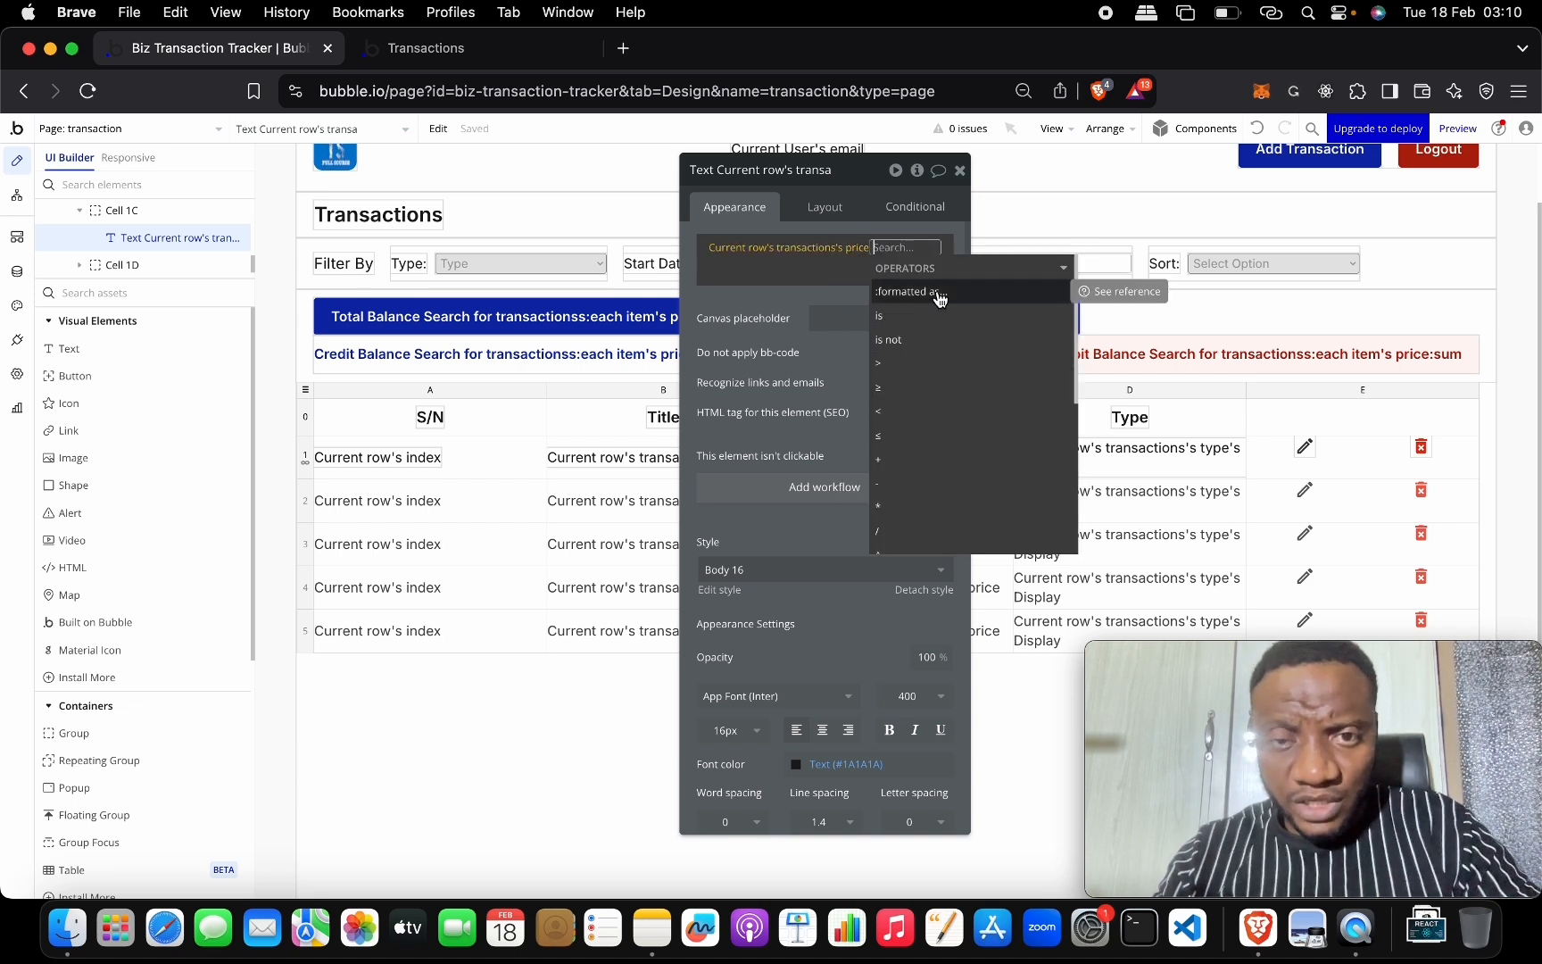
{"action": "left_click", "coordinate": [940, 298]}
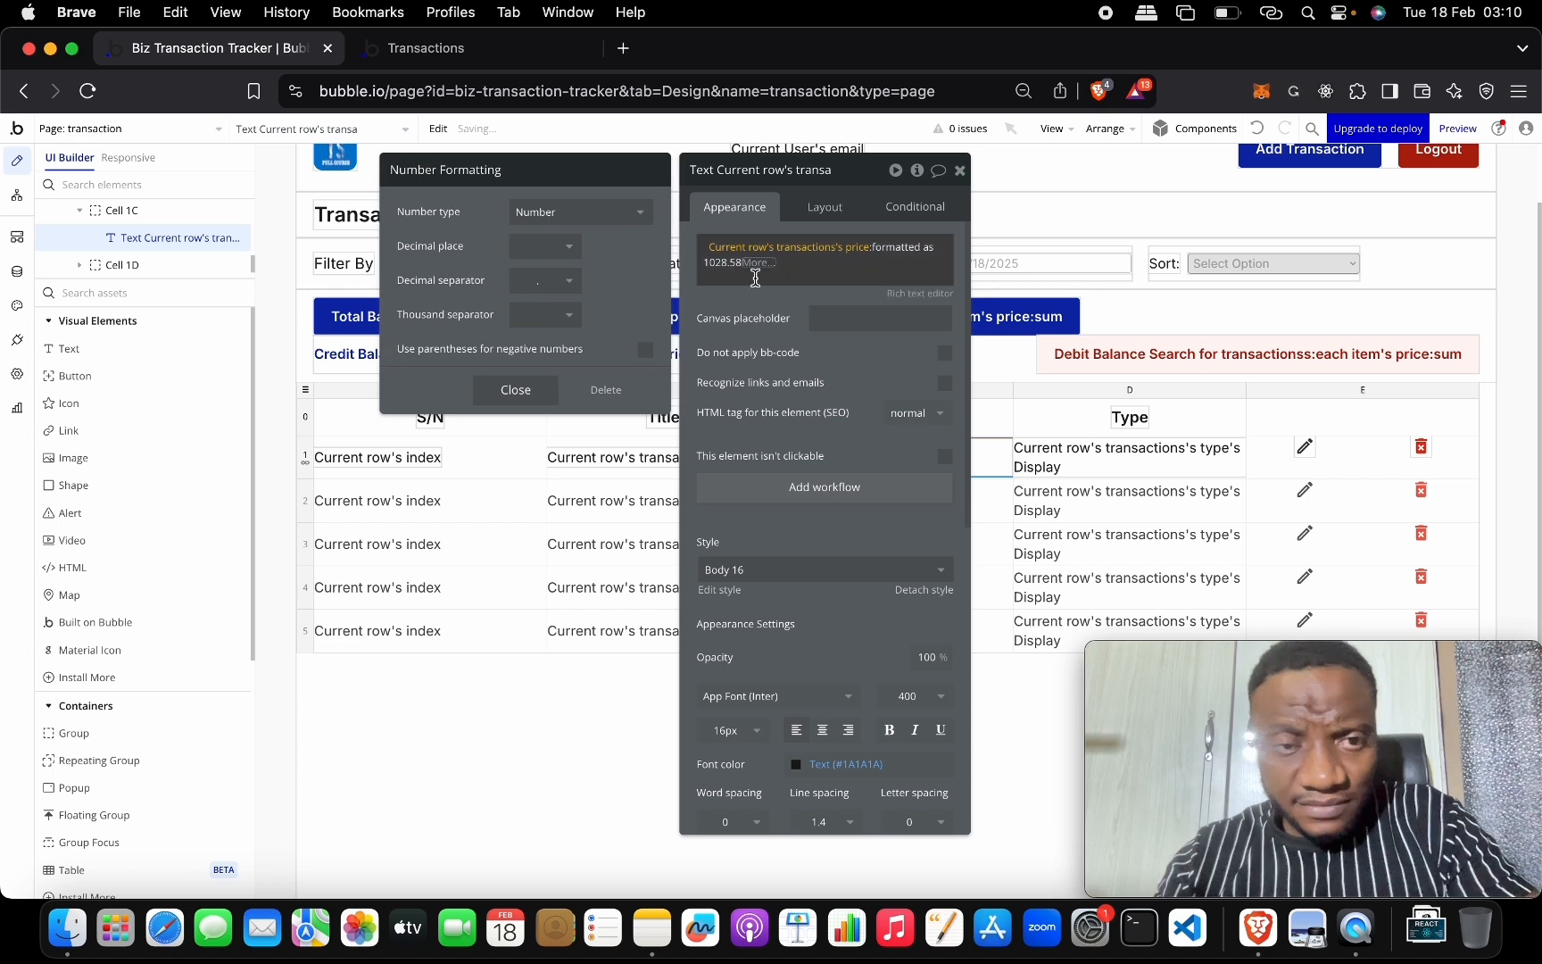
Format the price as Currency with 2 decimals, comma thousands separator and the ₦ symbol.
{"action": "left_click", "coordinate": [589, 222]}
{"action": "left_click", "coordinate": [586, 298]}
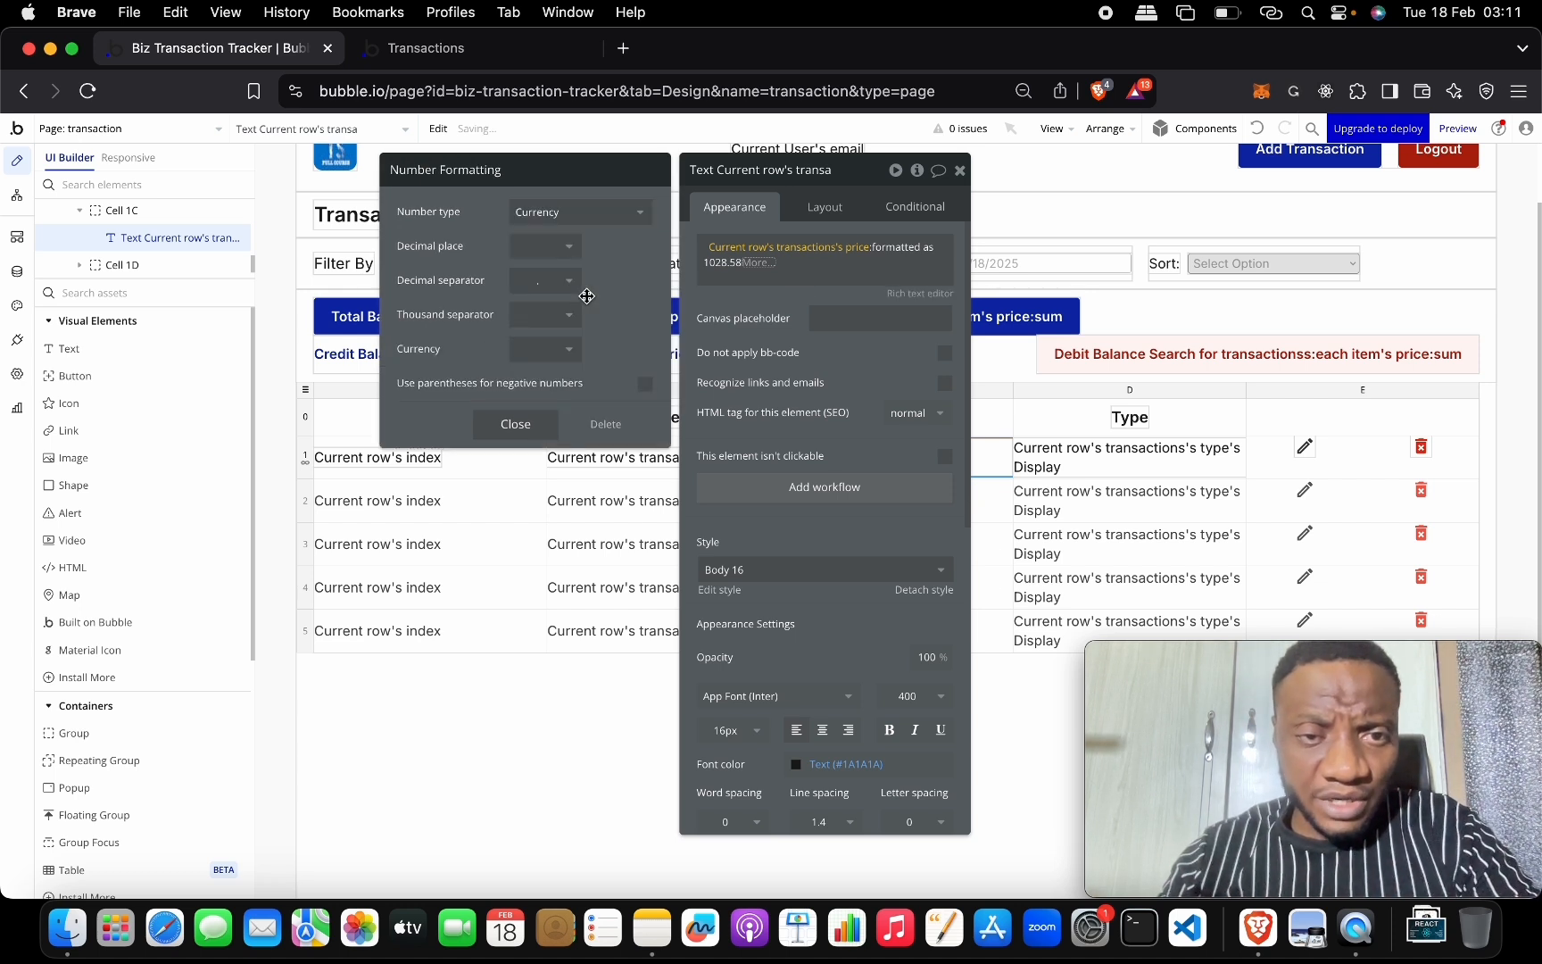
{"action": "left_click", "coordinate": [570, 254]}
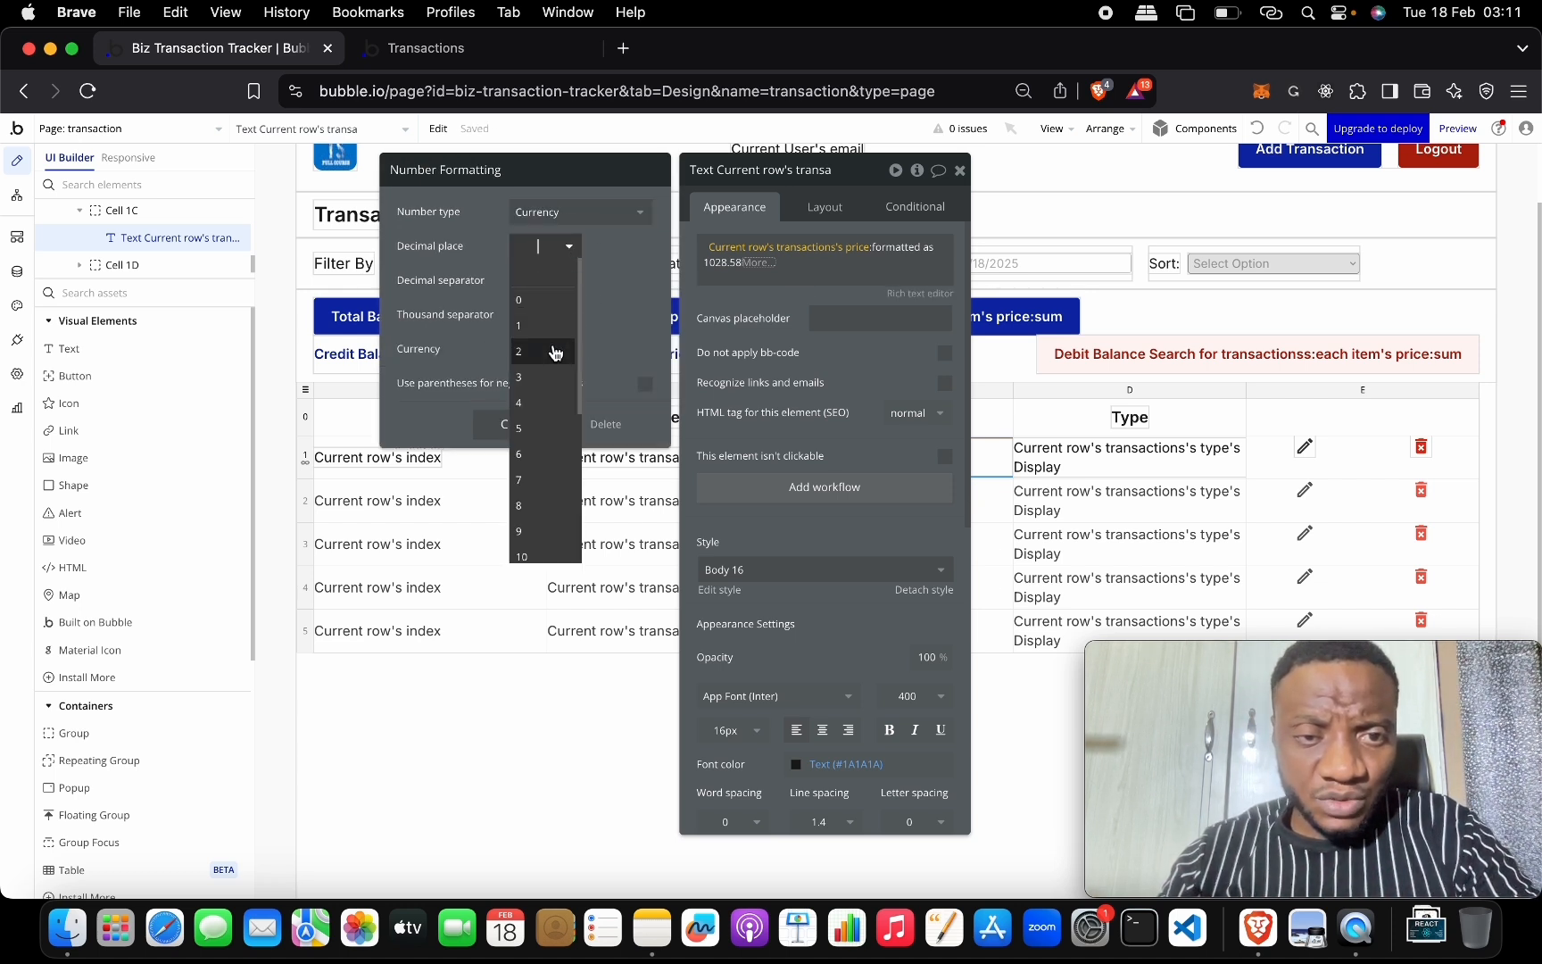
{"action": "left_click", "coordinate": [522, 351]}
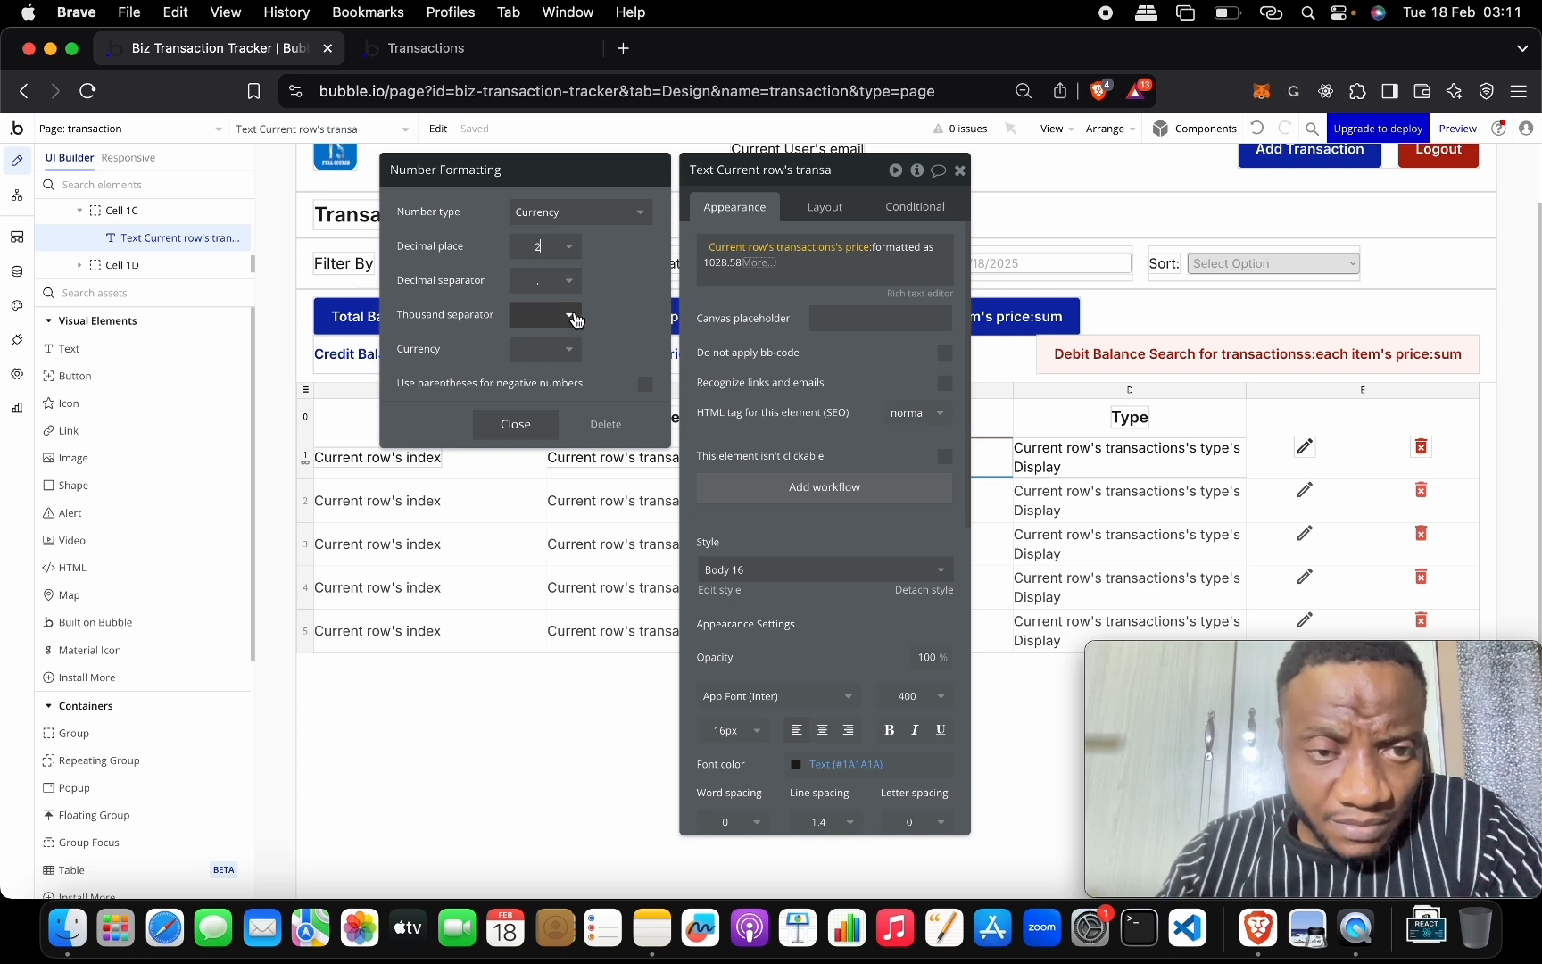
{"action": "left_click", "coordinate": [575, 320]}
{"action": "left_click", "coordinate": [564, 370]}
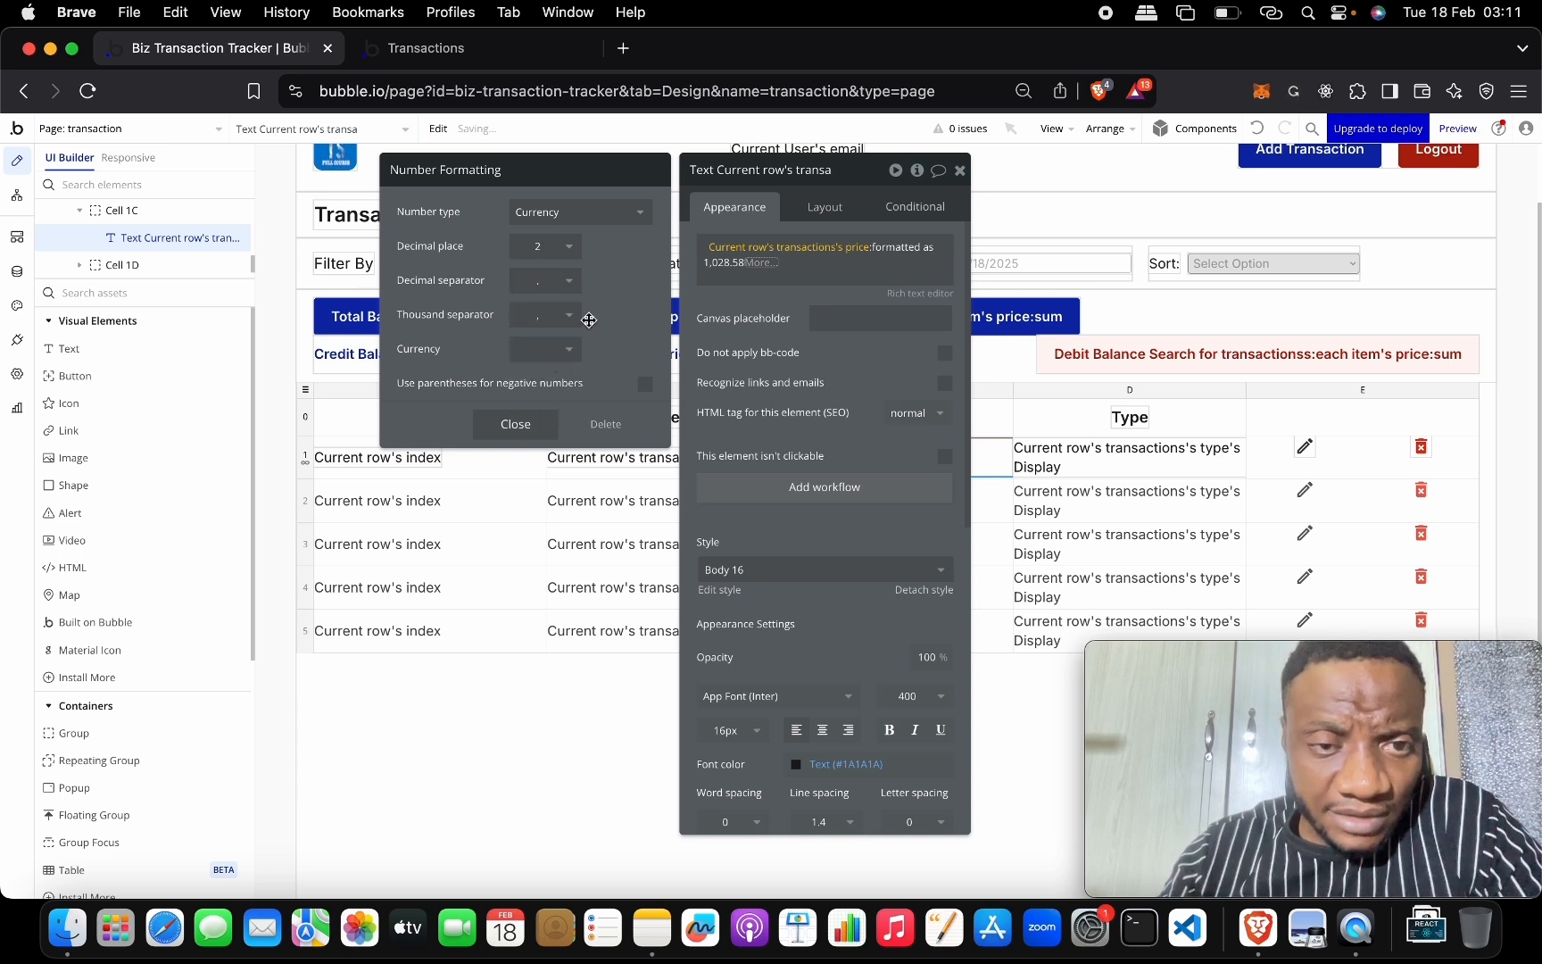
{"action": "left_click", "coordinate": [580, 353]}
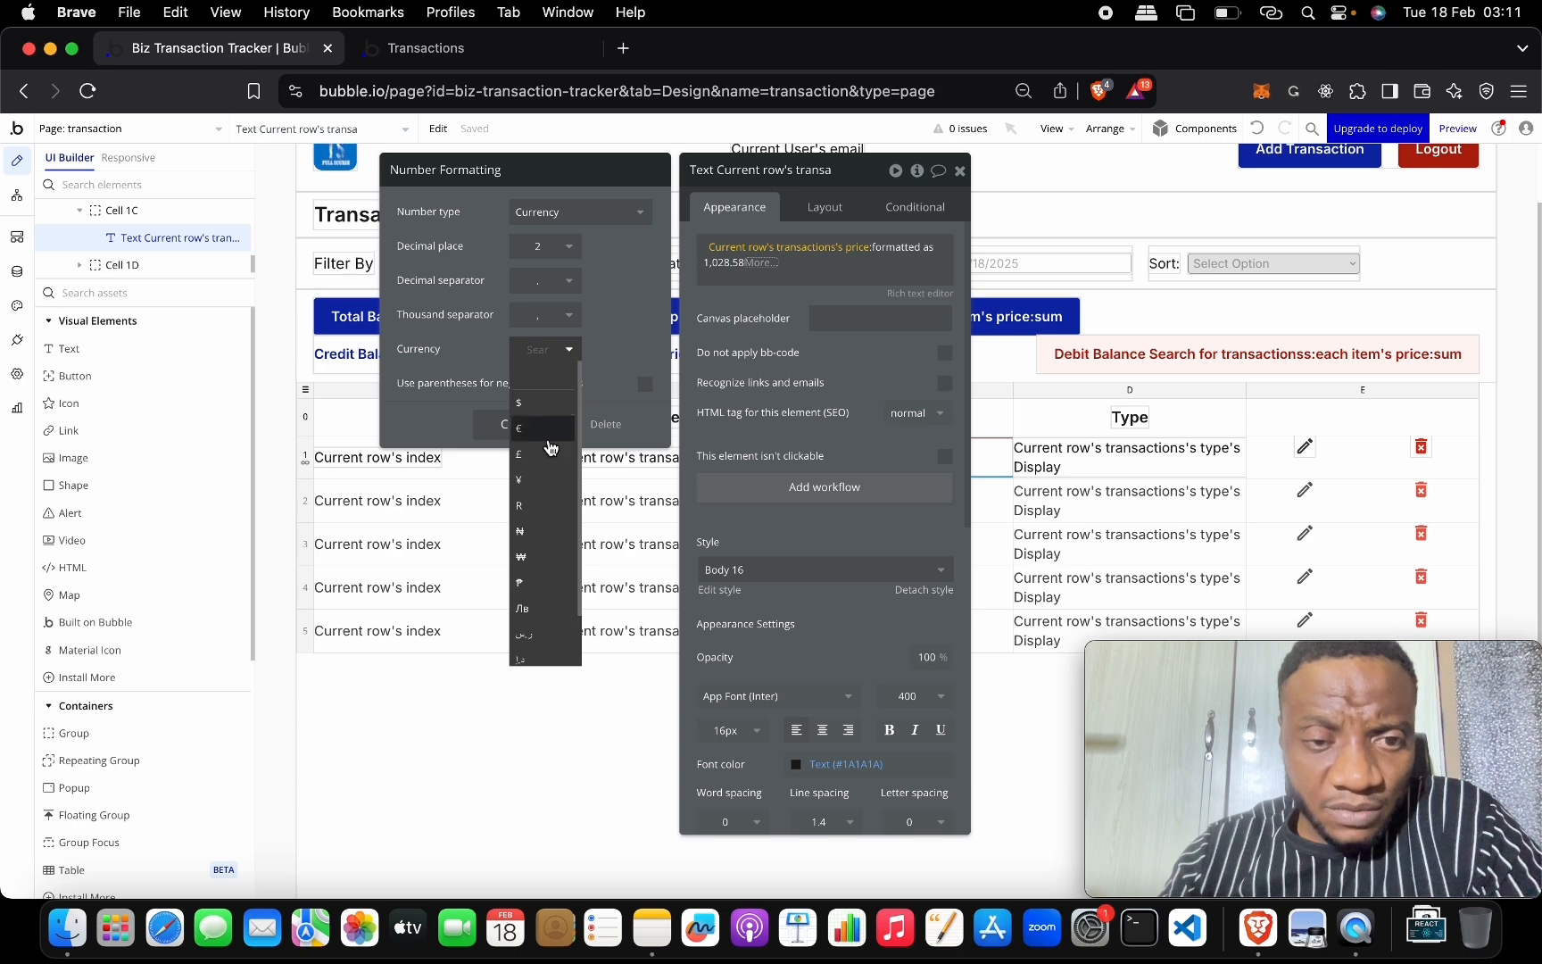
{"action": "left_click", "coordinate": [548, 532]}
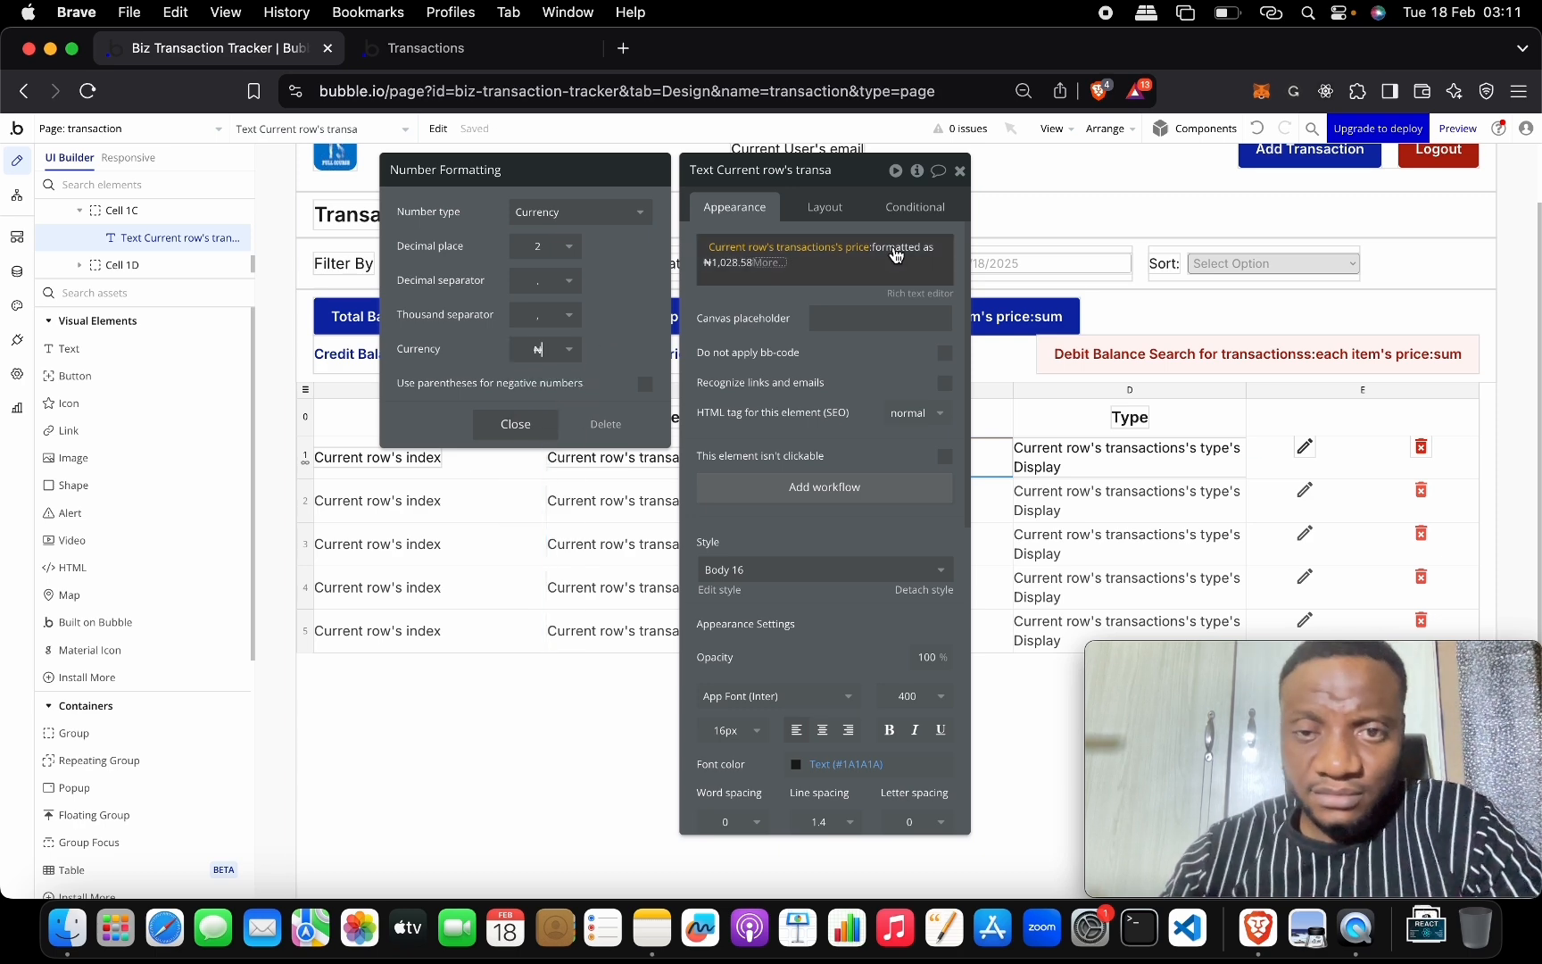
{"action": "left_click", "coordinate": [1043, 211]}
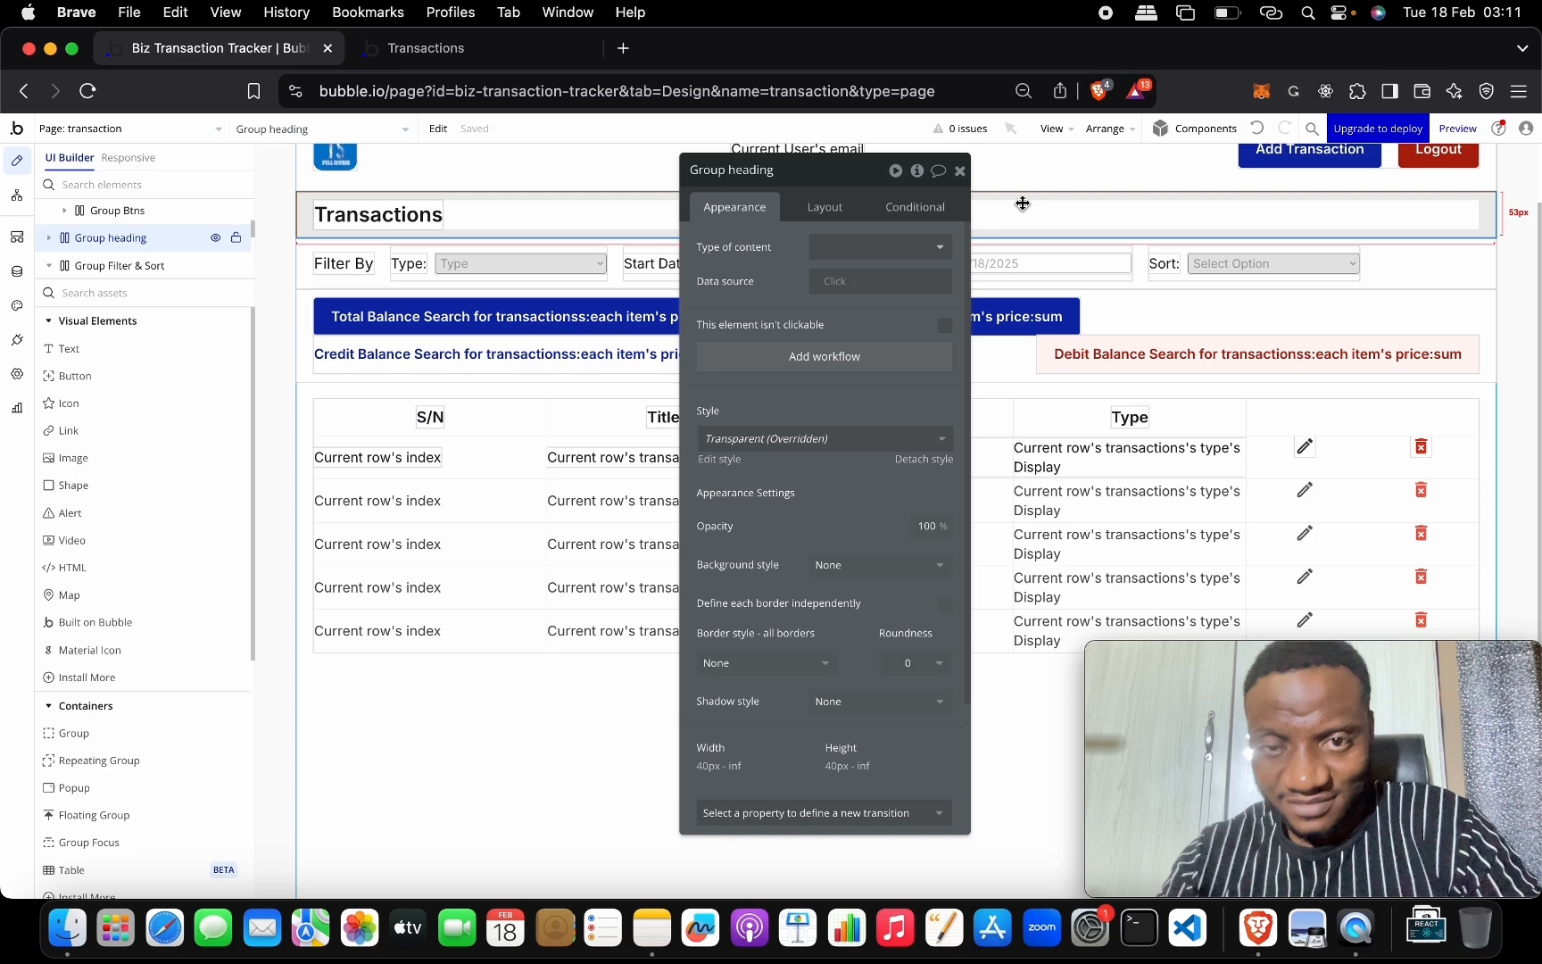
Format the Total Balance label's price sum as a number with 2 decimals and comma separator.
{"action": "left_click", "coordinate": [959, 169]}
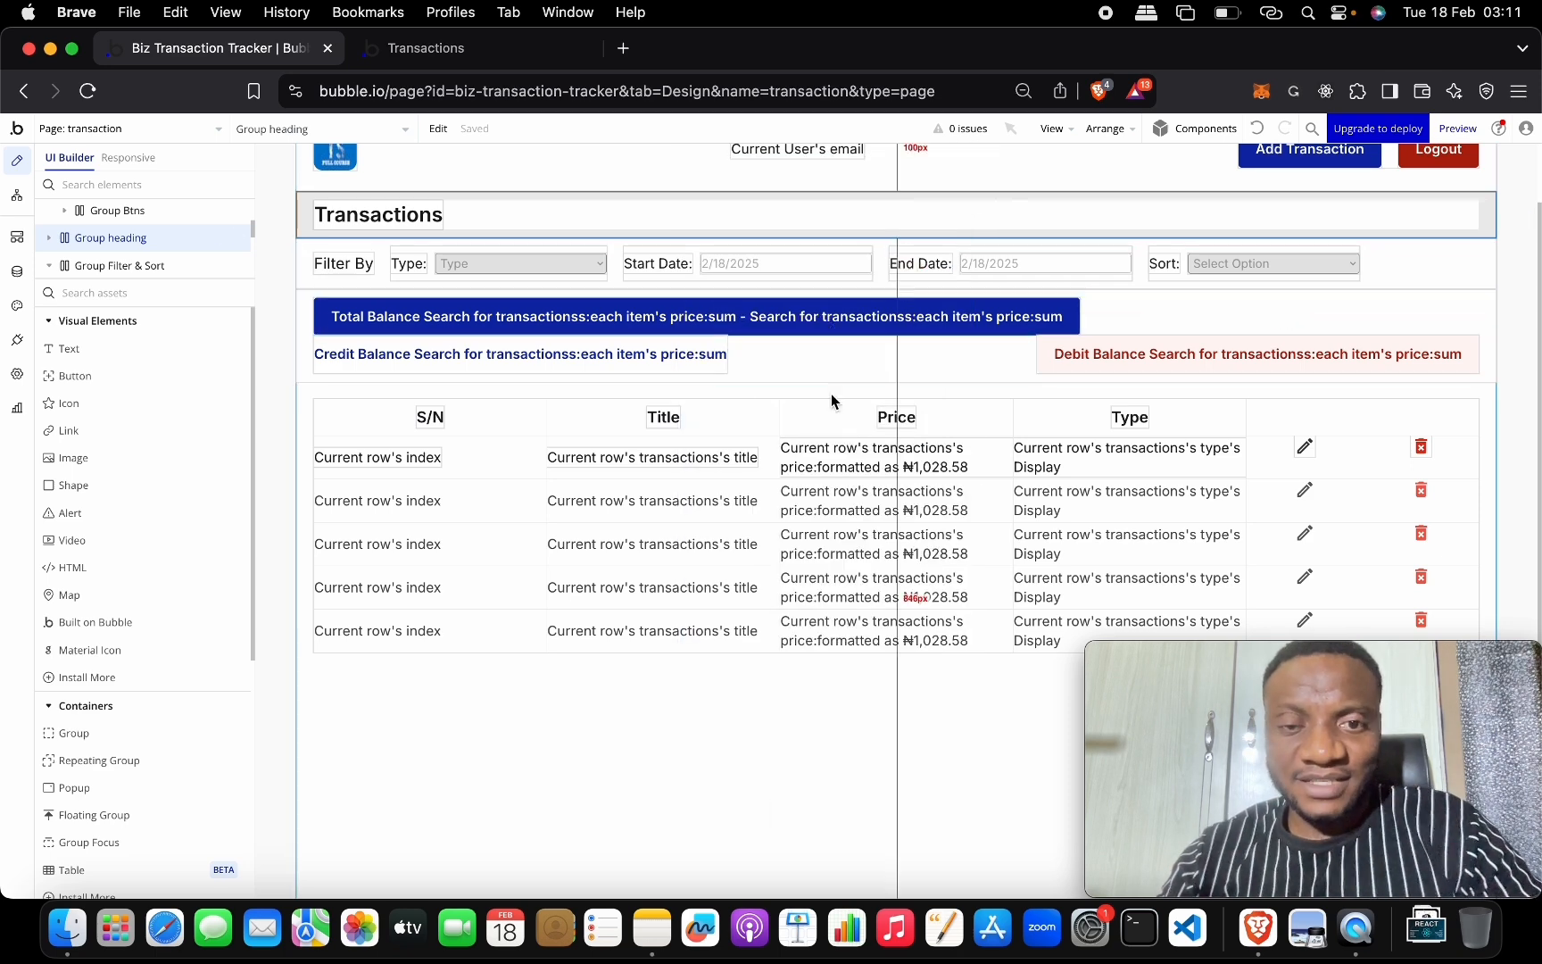
{"action": "double_click", "coordinate": [722, 321]}
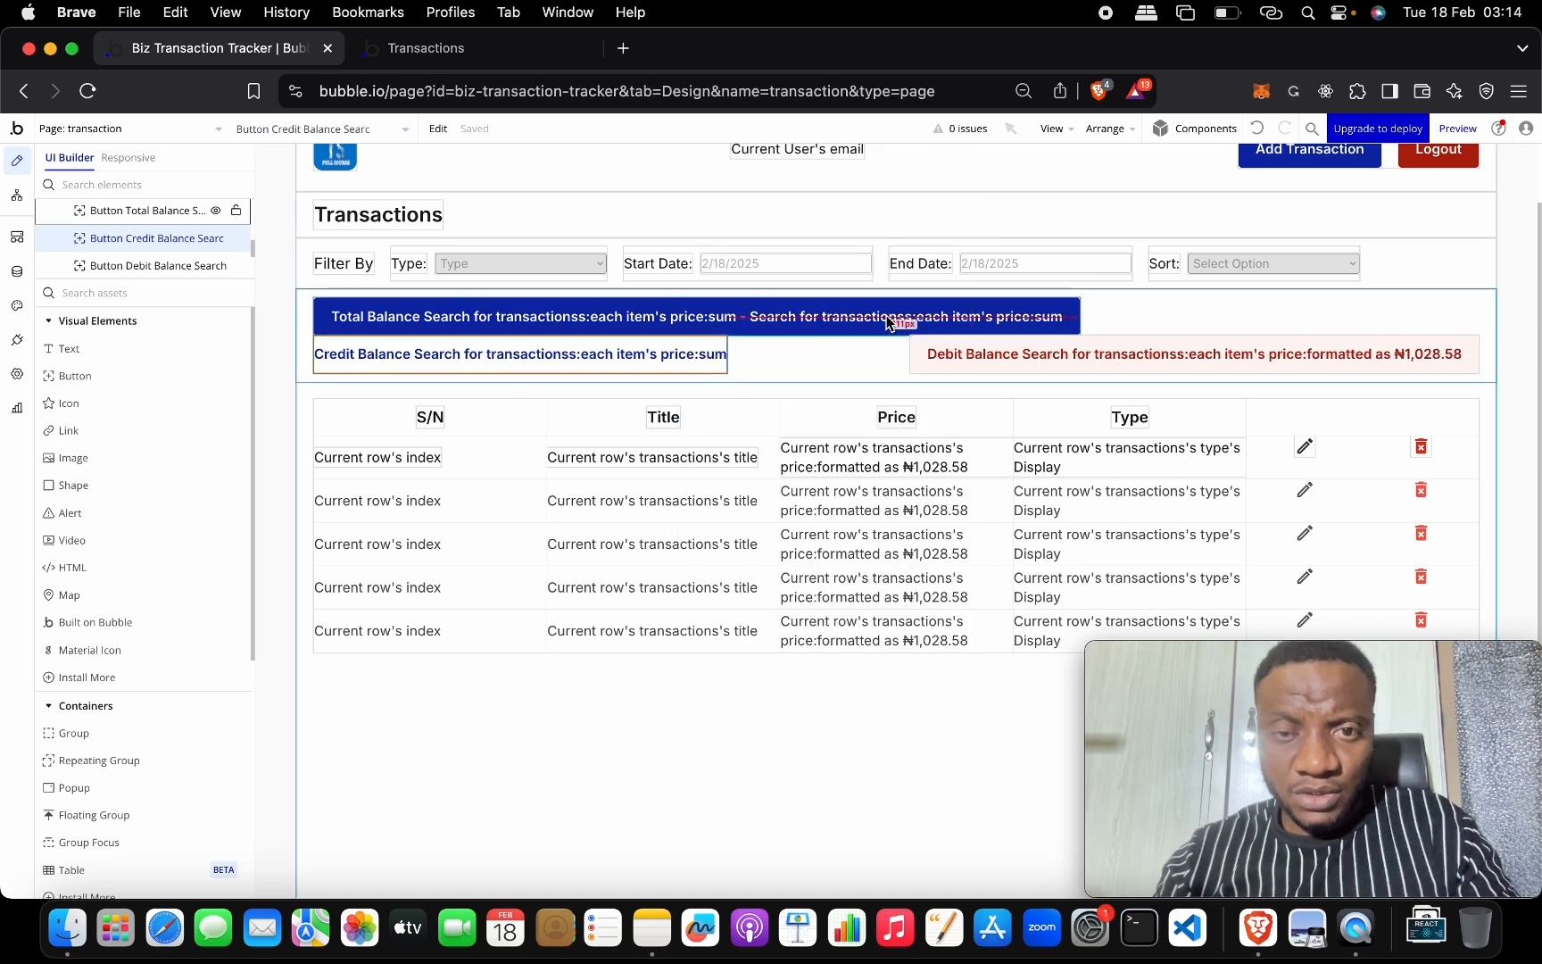
{"action": "double_click", "coordinate": [888, 320]}
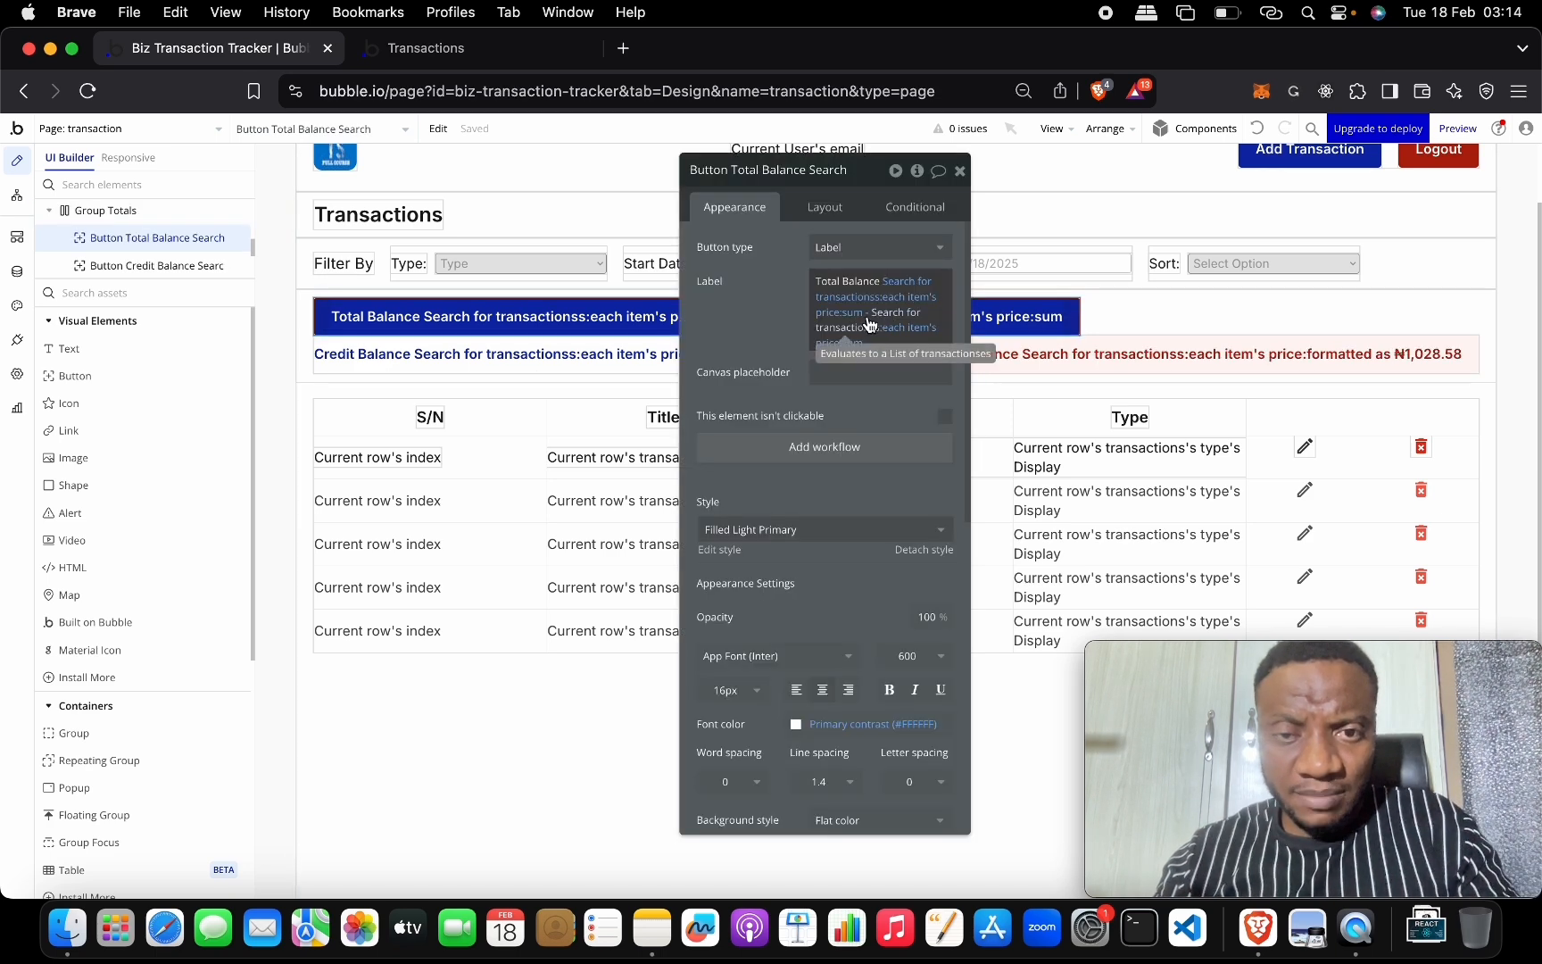
{"action": "left_click", "coordinate": [856, 343]}
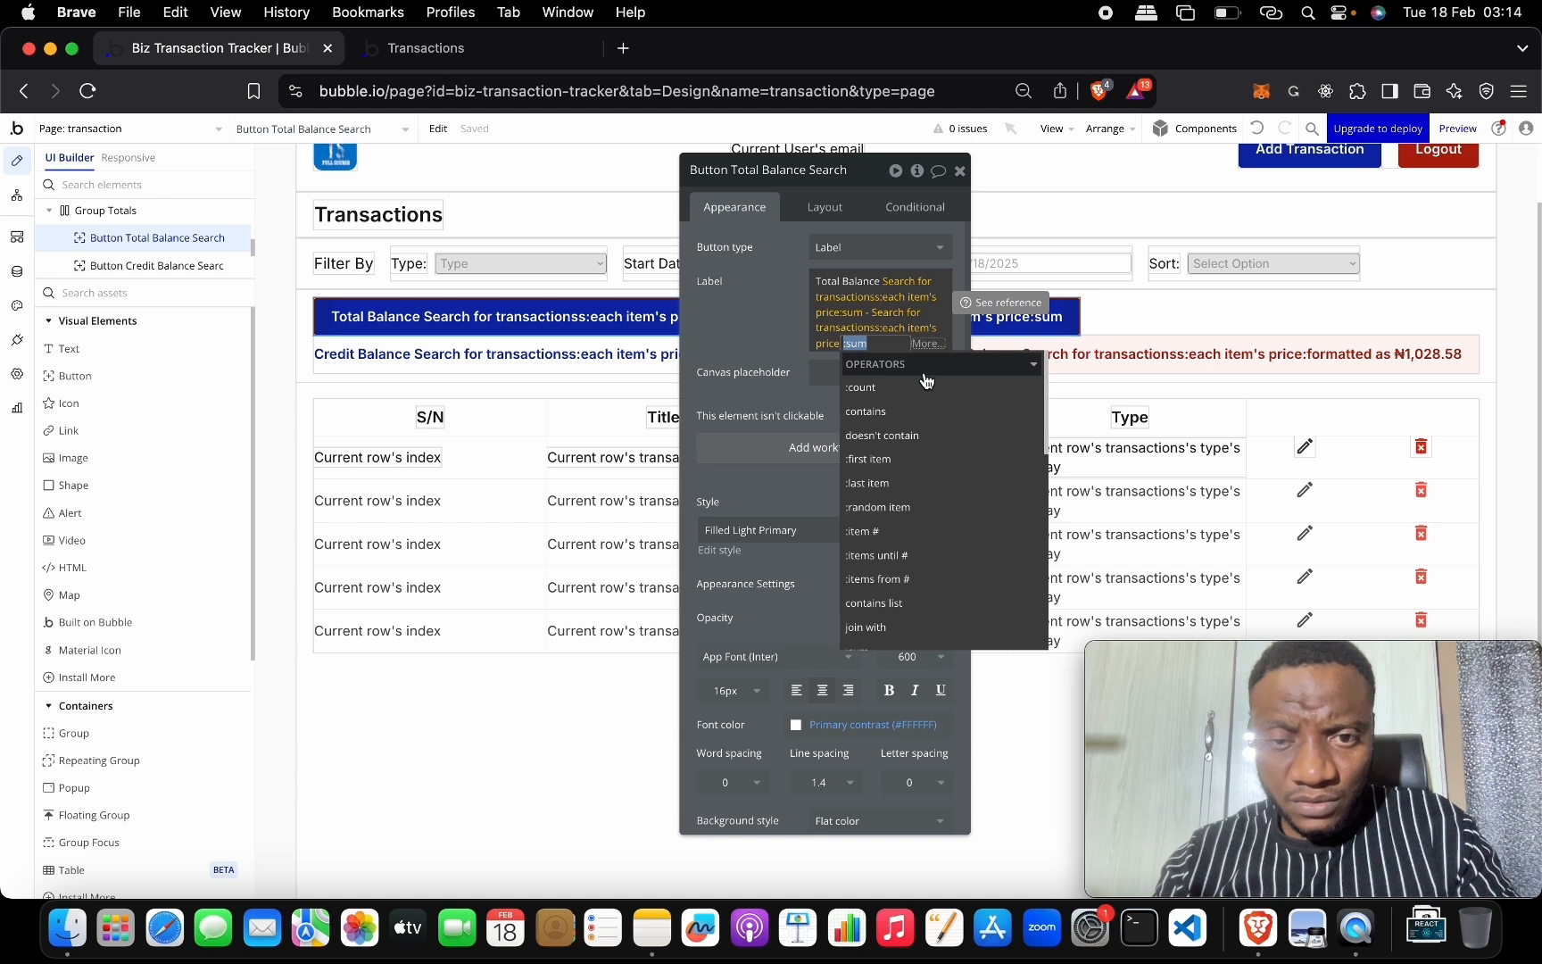
{"action": "scroll", "coordinate": [923, 493], "scroll_direction": "down", "scroll_amount": 2}
{"action": "left_click", "coordinate": [913, 487]}
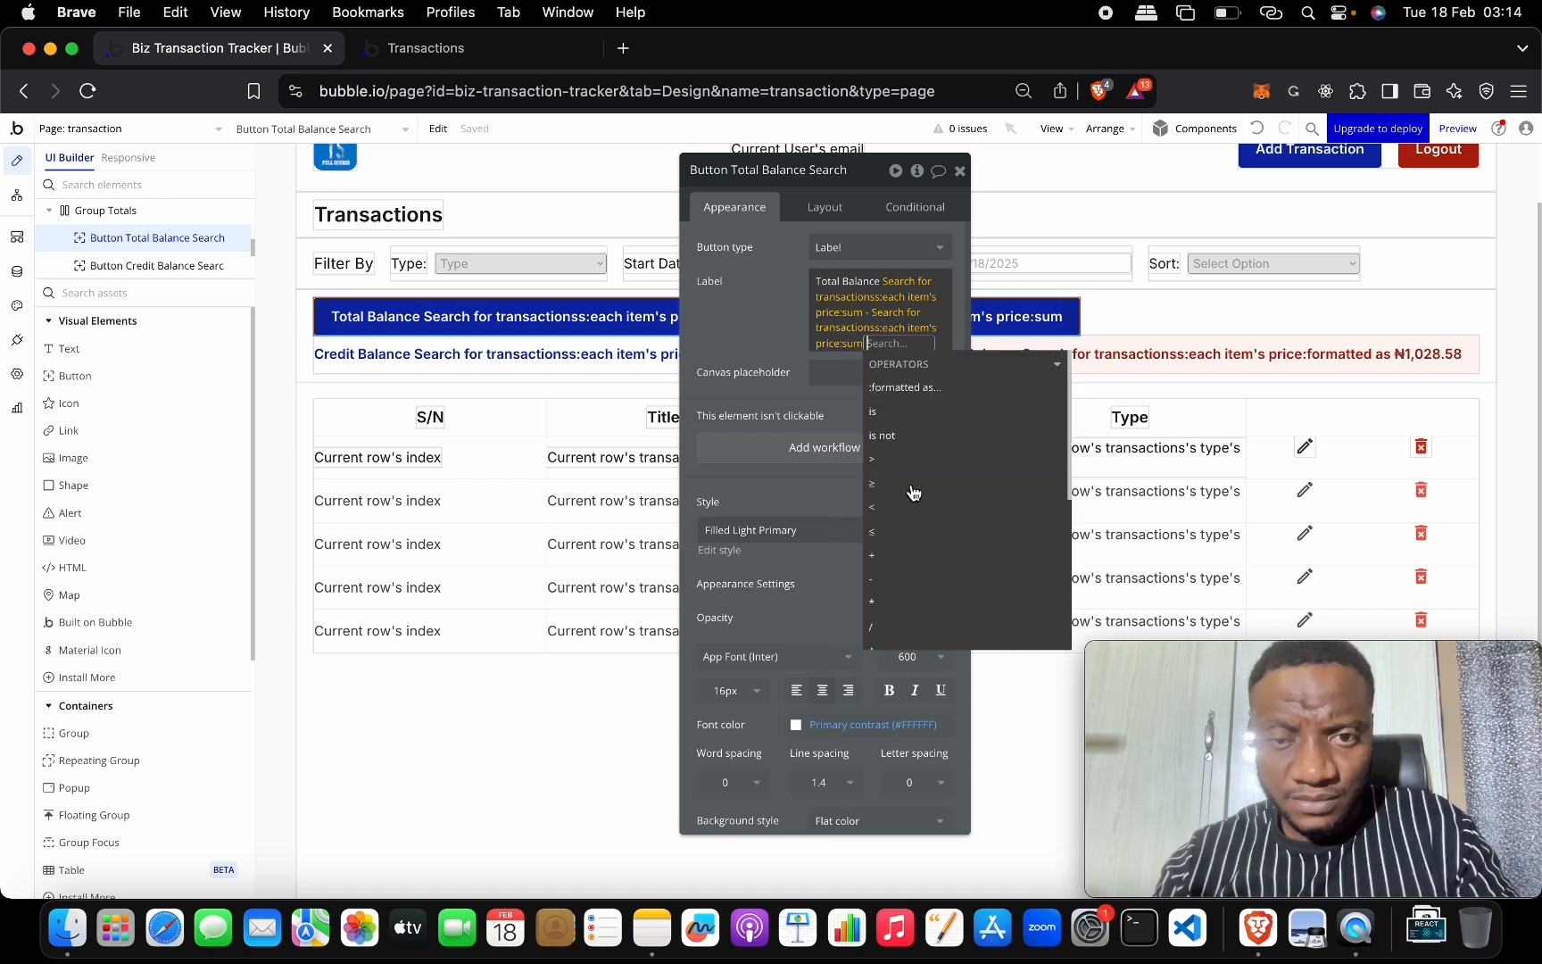
{"action": "left_click", "coordinate": [928, 387]}
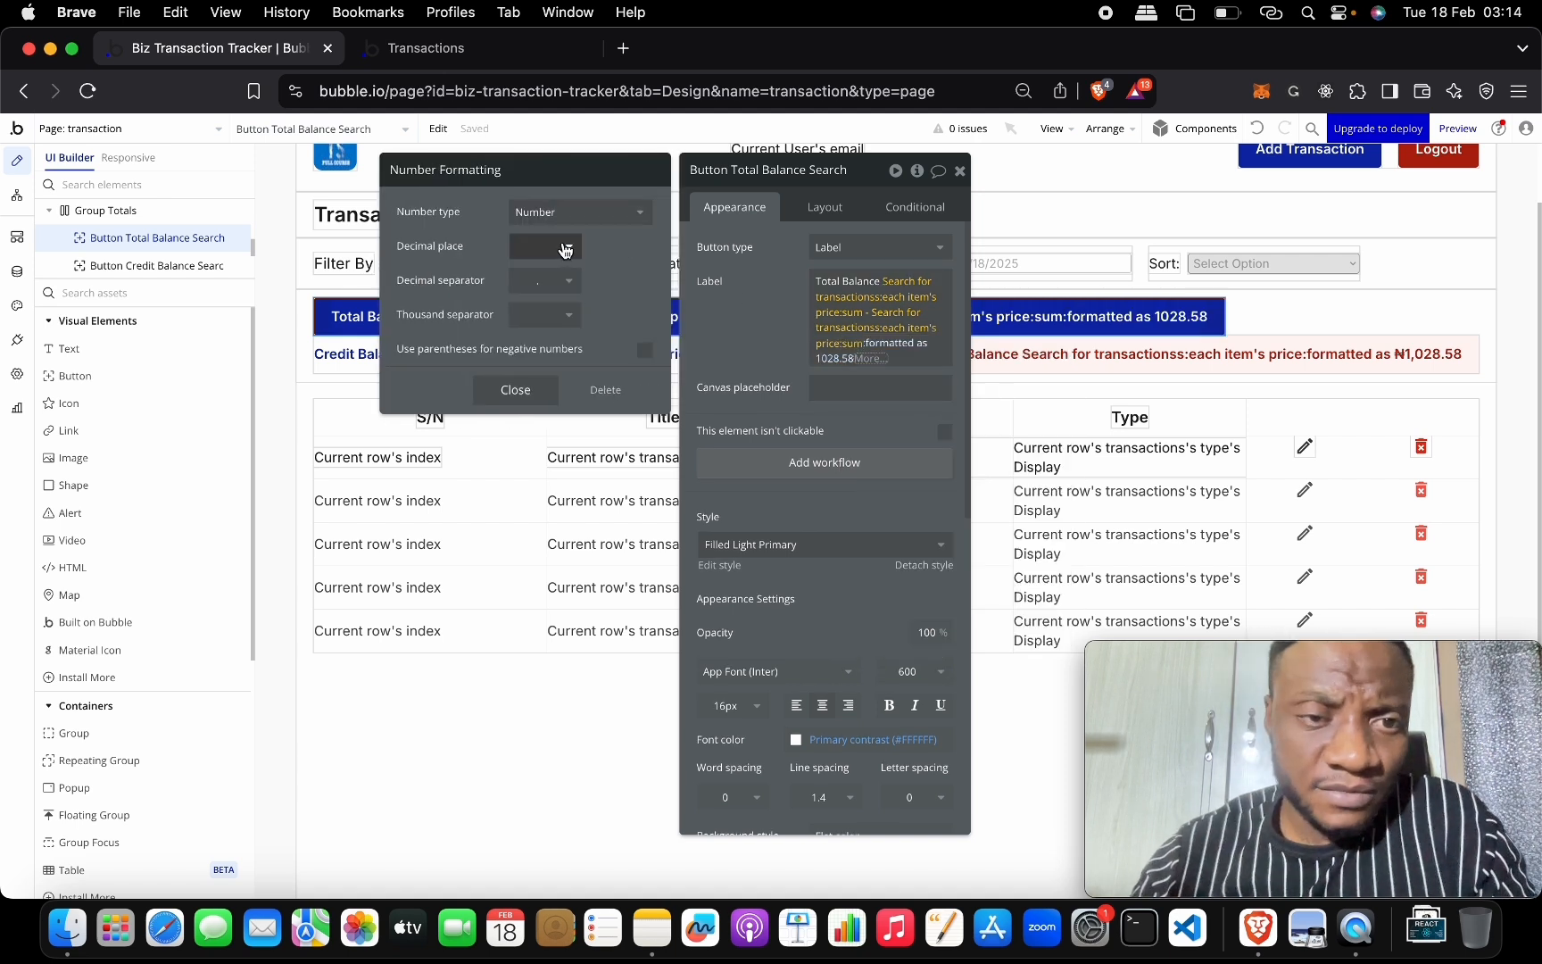
{"action": "left_click", "coordinate": [566, 249]}
{"action": "left_click", "coordinate": [547, 350]}
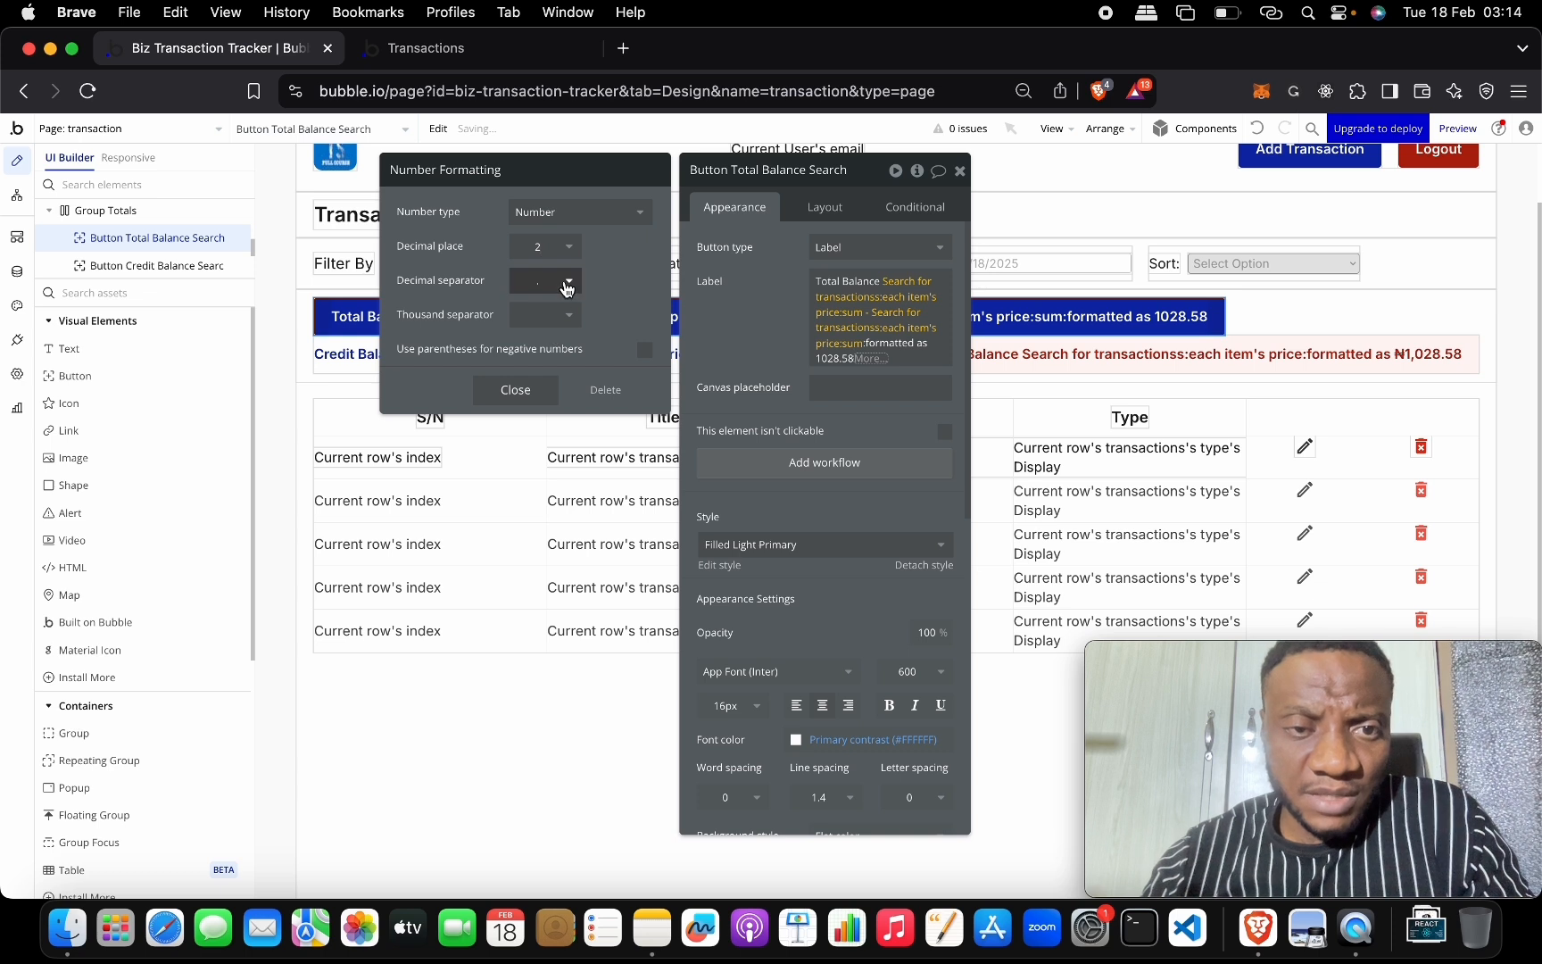
{"action": "left_click", "coordinate": [561, 316]}
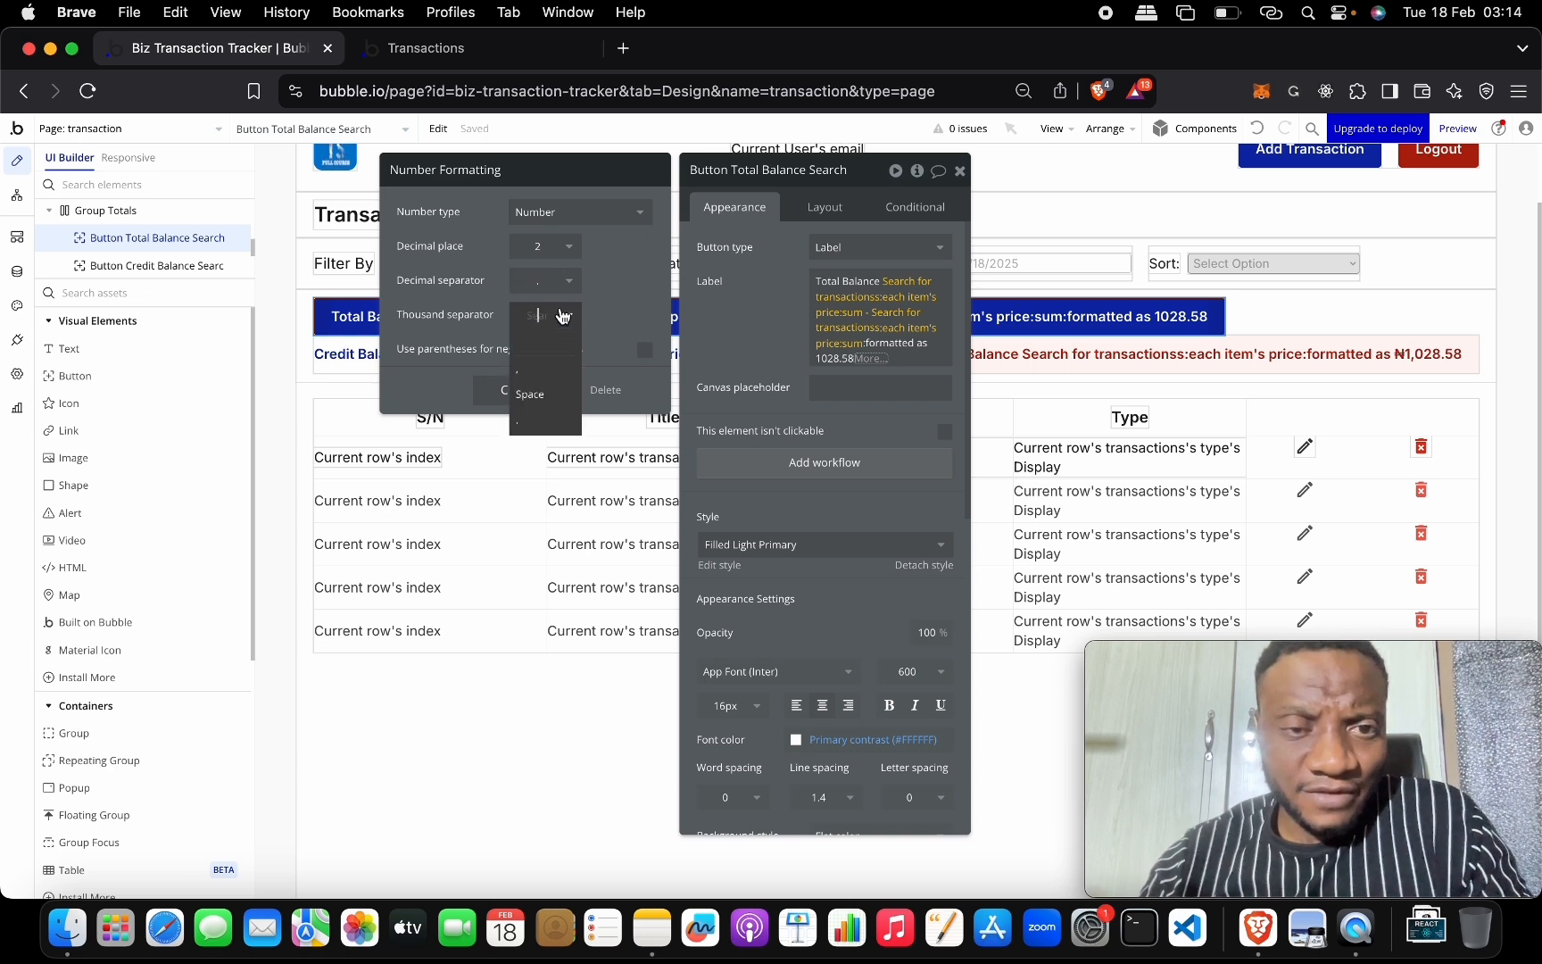
{"action": "left_click", "coordinate": [551, 367]}
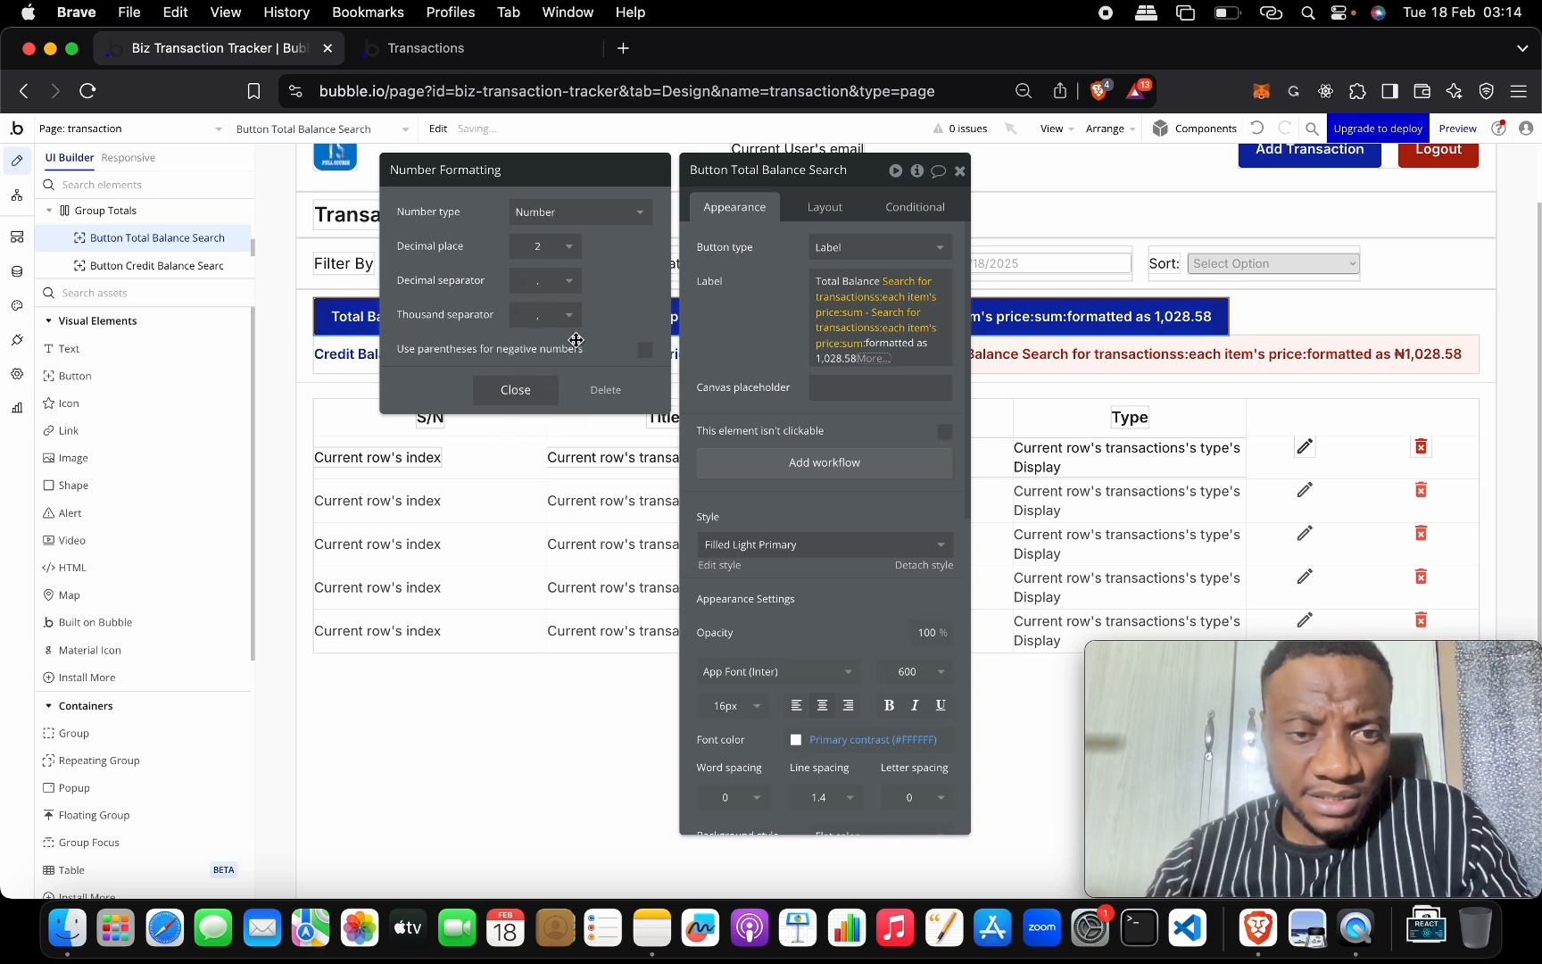
Rework the Total Balance expression after the sum, undoing one change, and finish editing.
{"action": "left_click", "coordinate": [860, 322]}
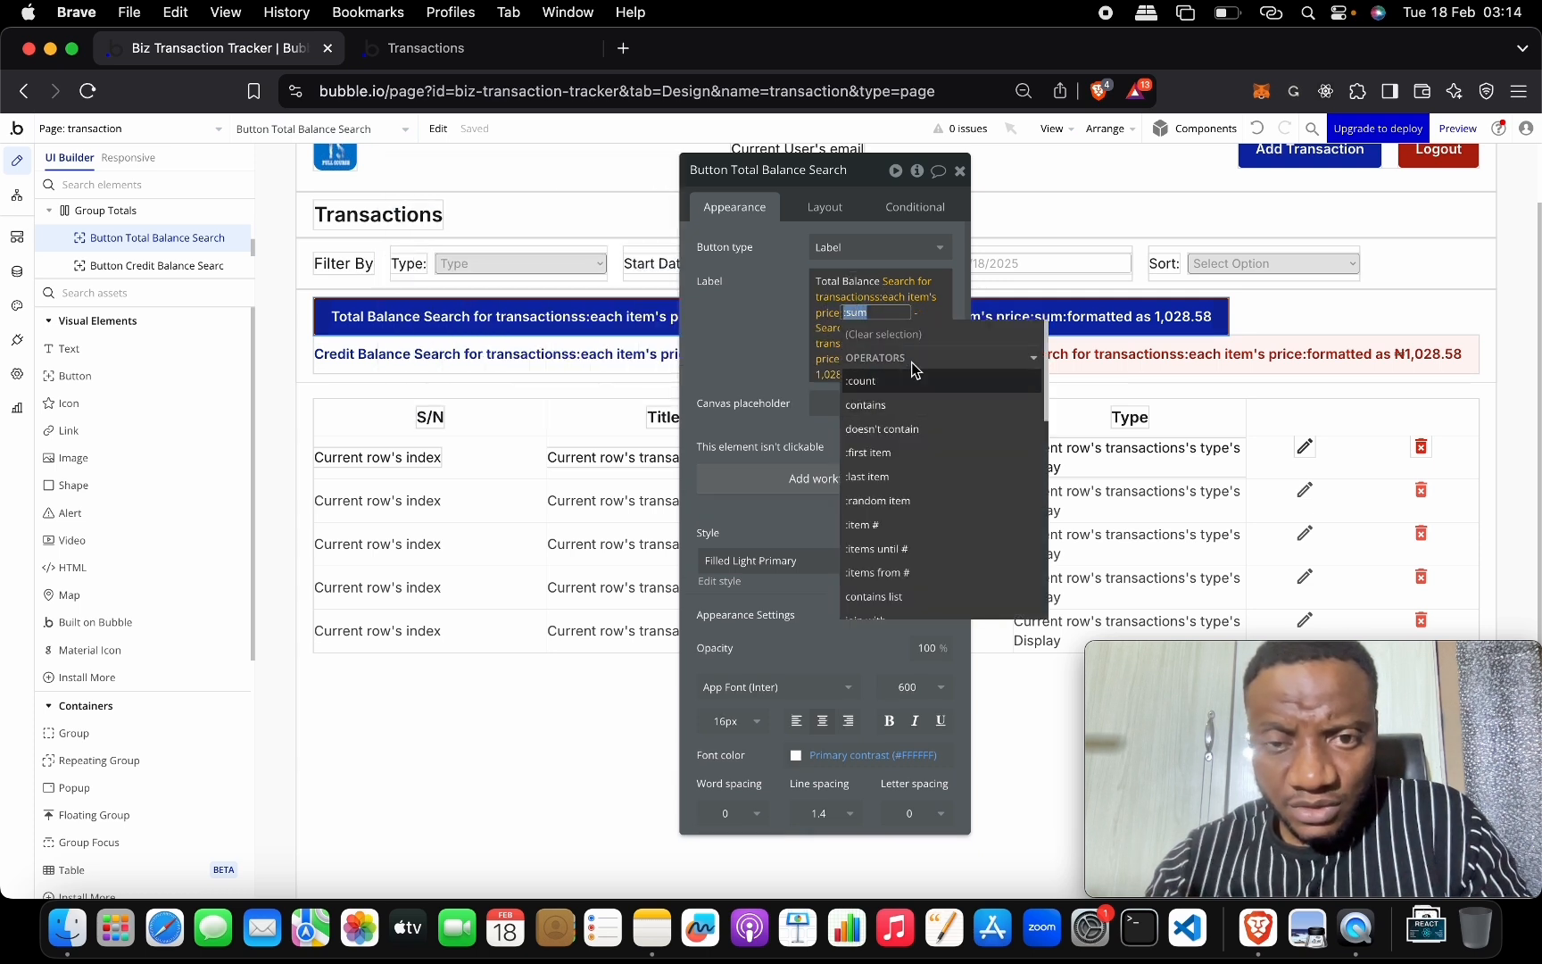
{"action": "left_click", "coordinate": [928, 462]}
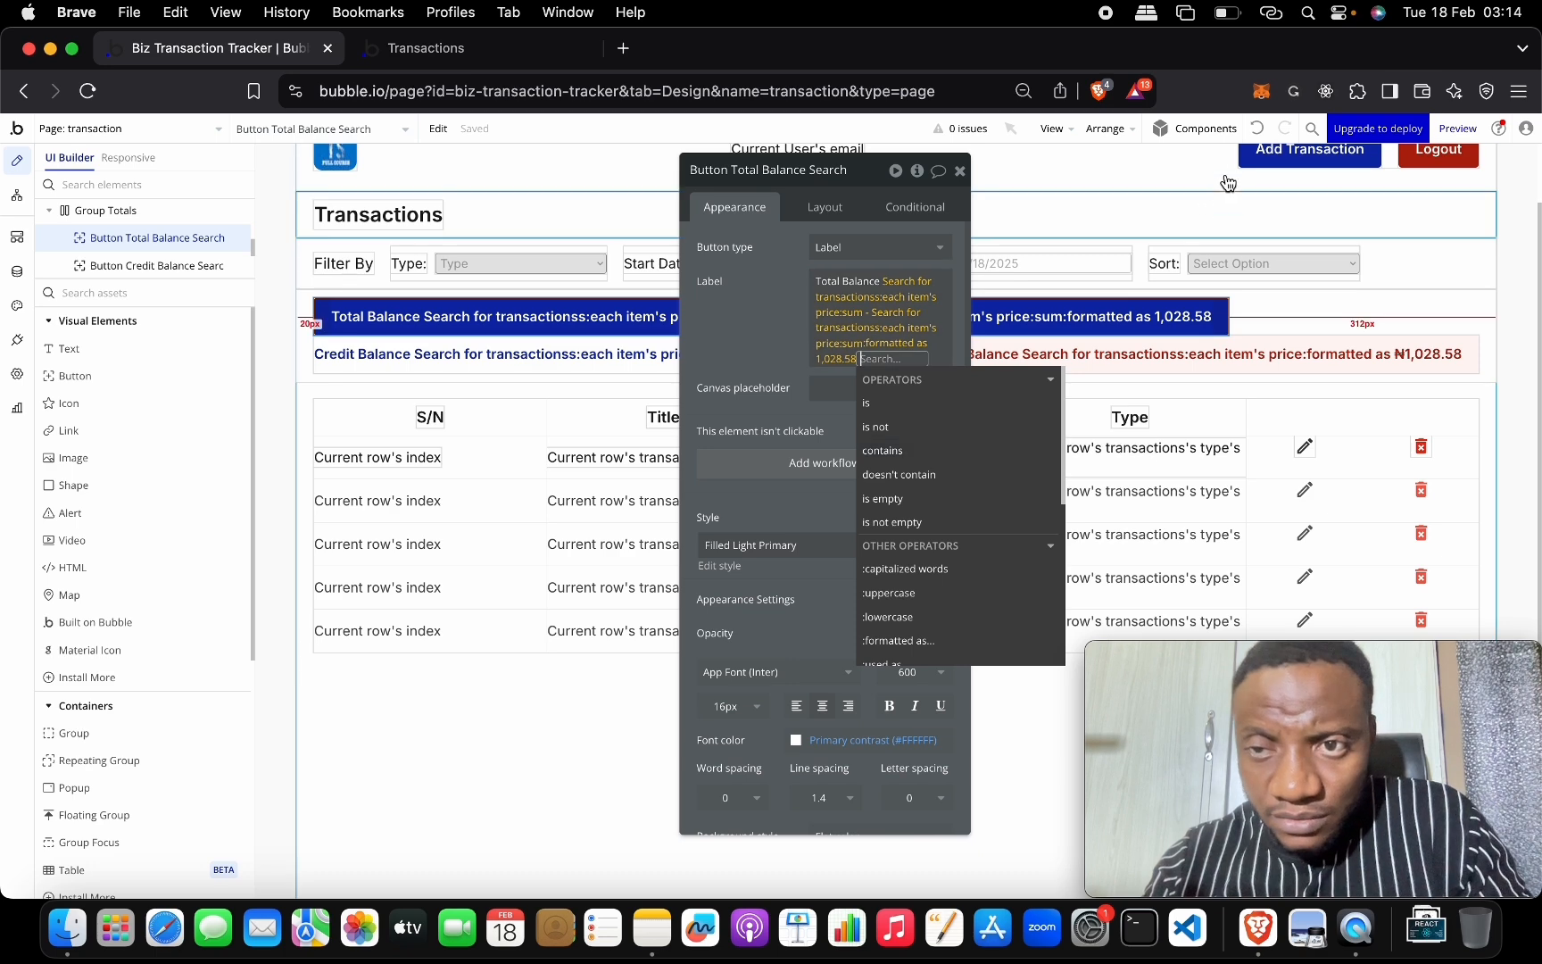
{"action": "left_click", "coordinate": [1257, 129]}
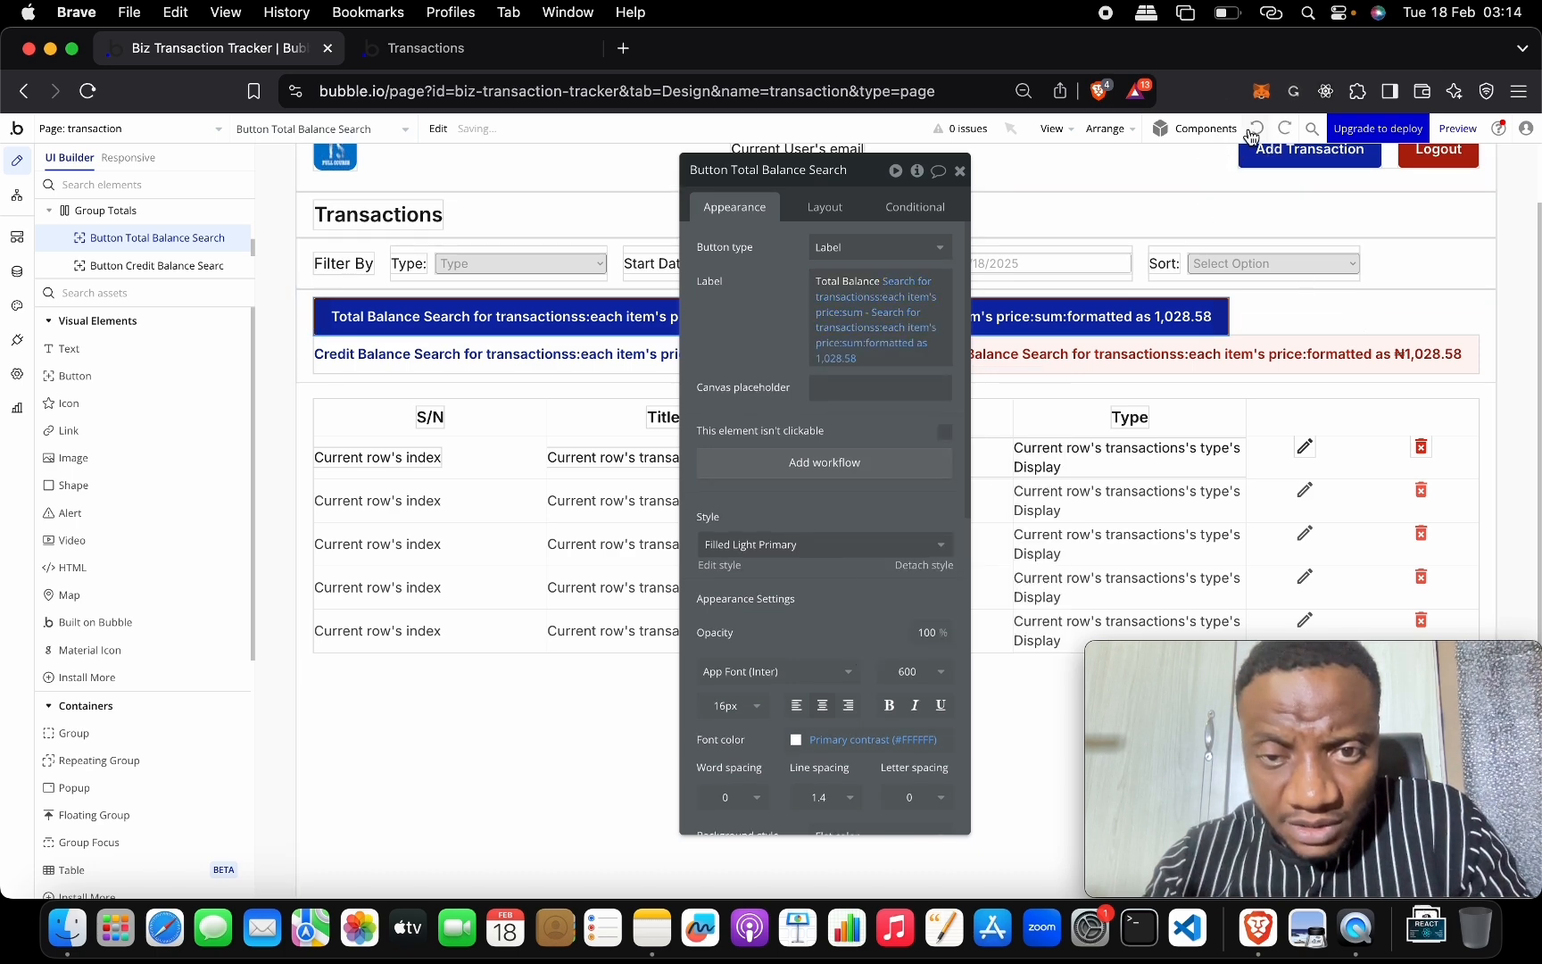
{"action": "left_click", "coordinate": [933, 279]}
{"action": "left_click", "coordinate": [855, 312]}
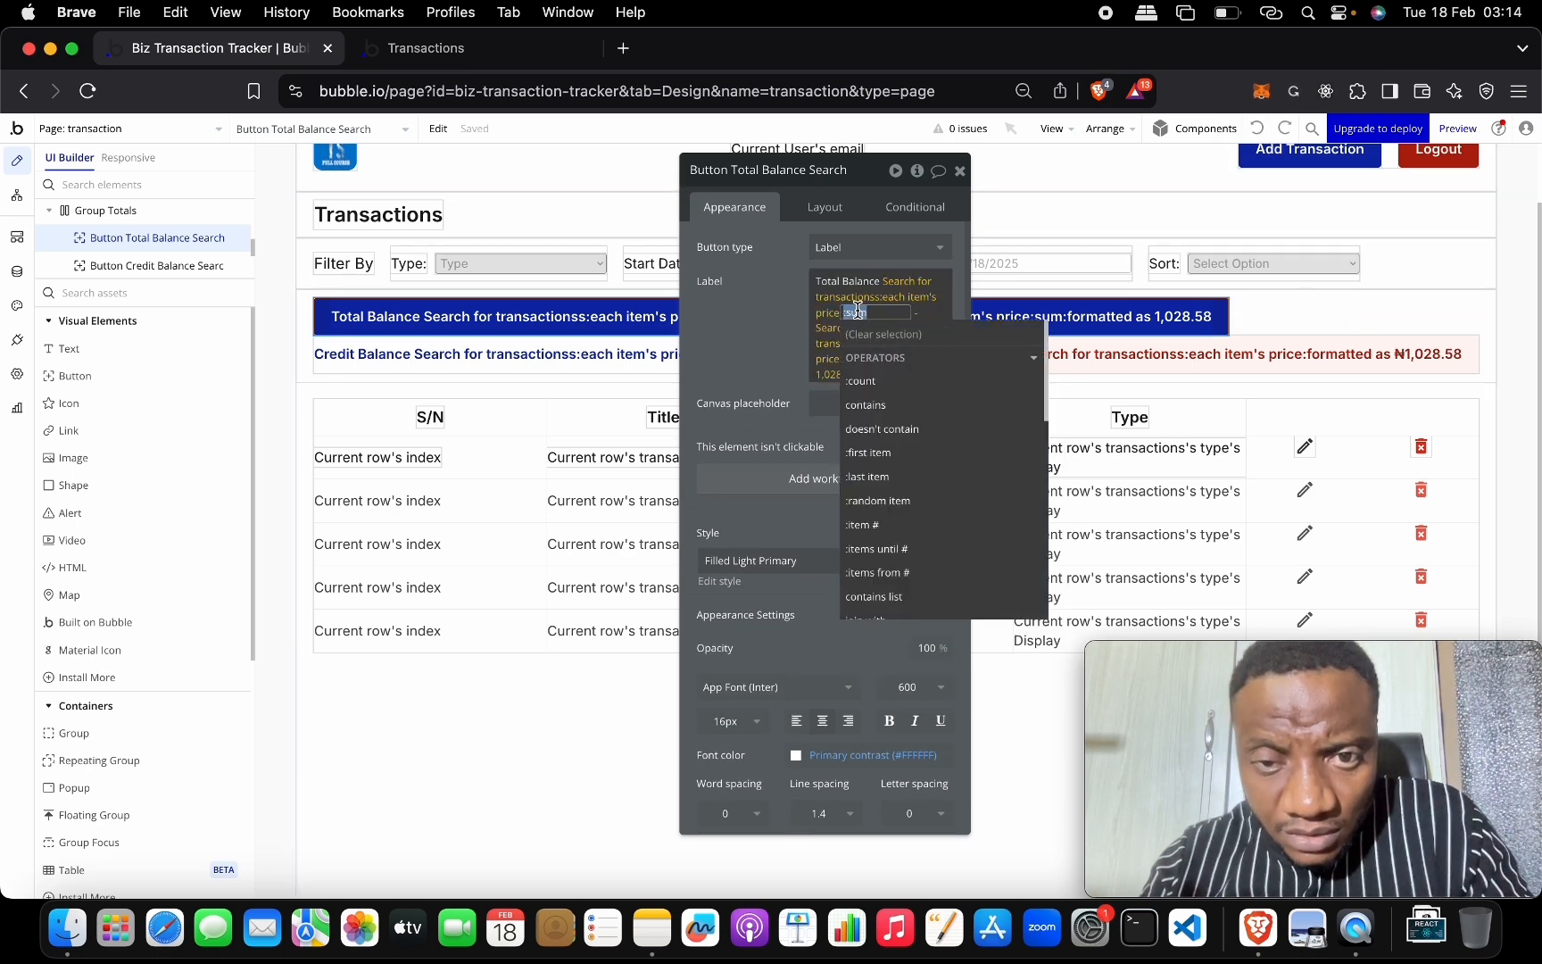
{"action": "scroll", "coordinate": [958, 431], "scroll_direction": "down", "scroll_amount": 3}
{"action": "left_click", "coordinate": [946, 413]}
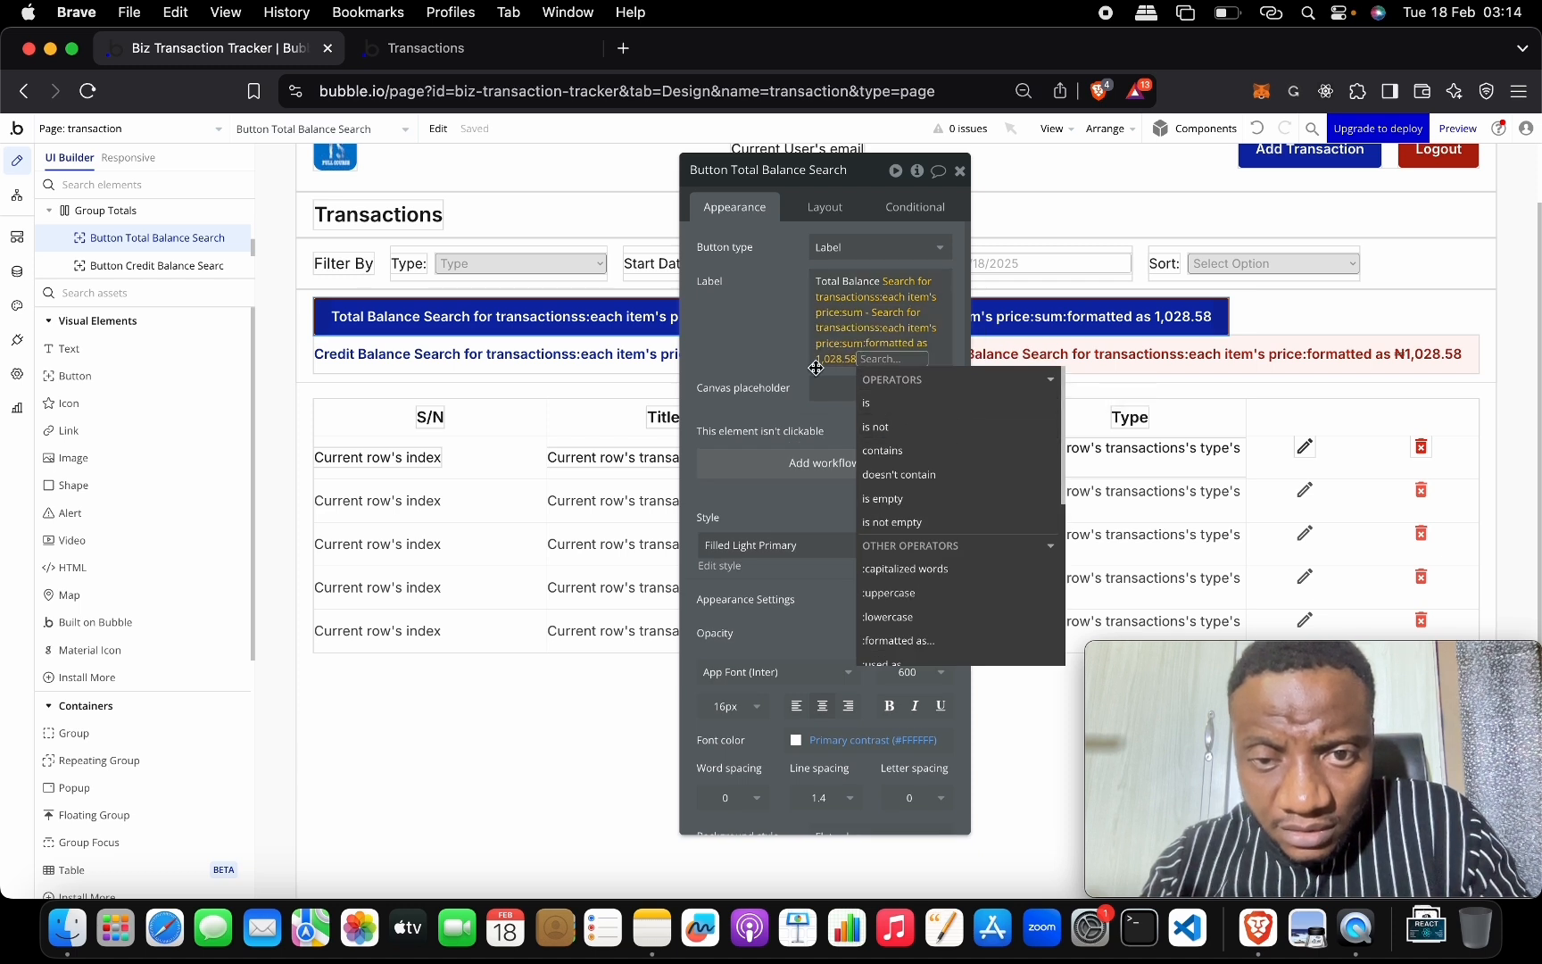
{"action": "scroll", "coordinate": [1054, 506], "scroll_direction": "down", "scroll_amount": 4}
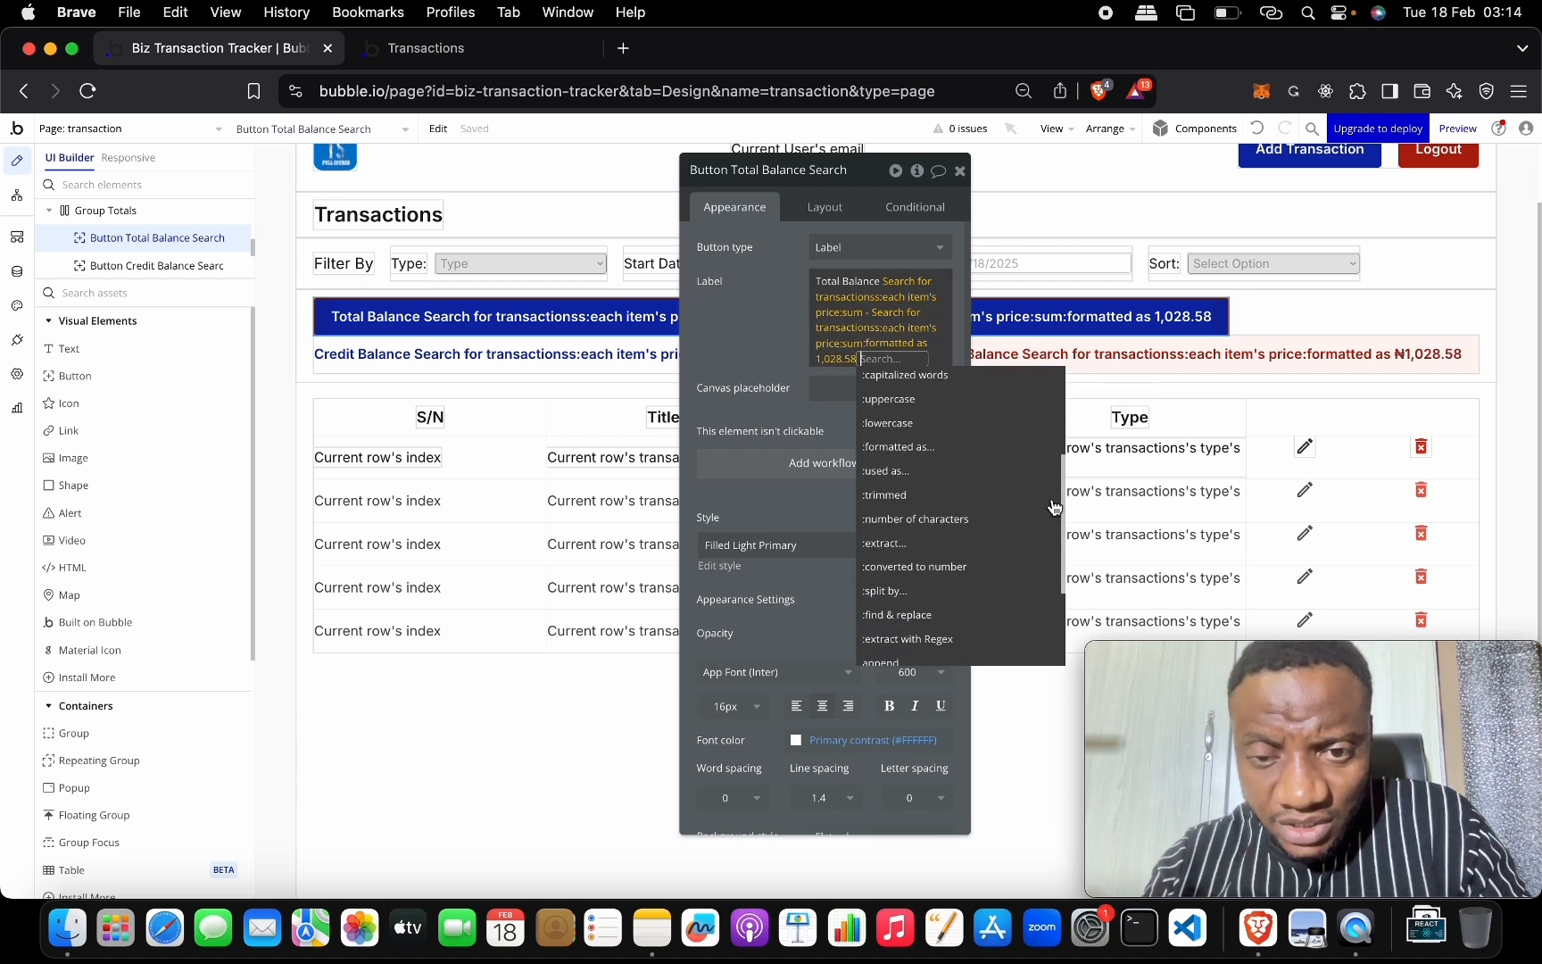
{"action": "scroll", "coordinate": [1054, 506], "scroll_direction": "down", "scroll_amount": 4}
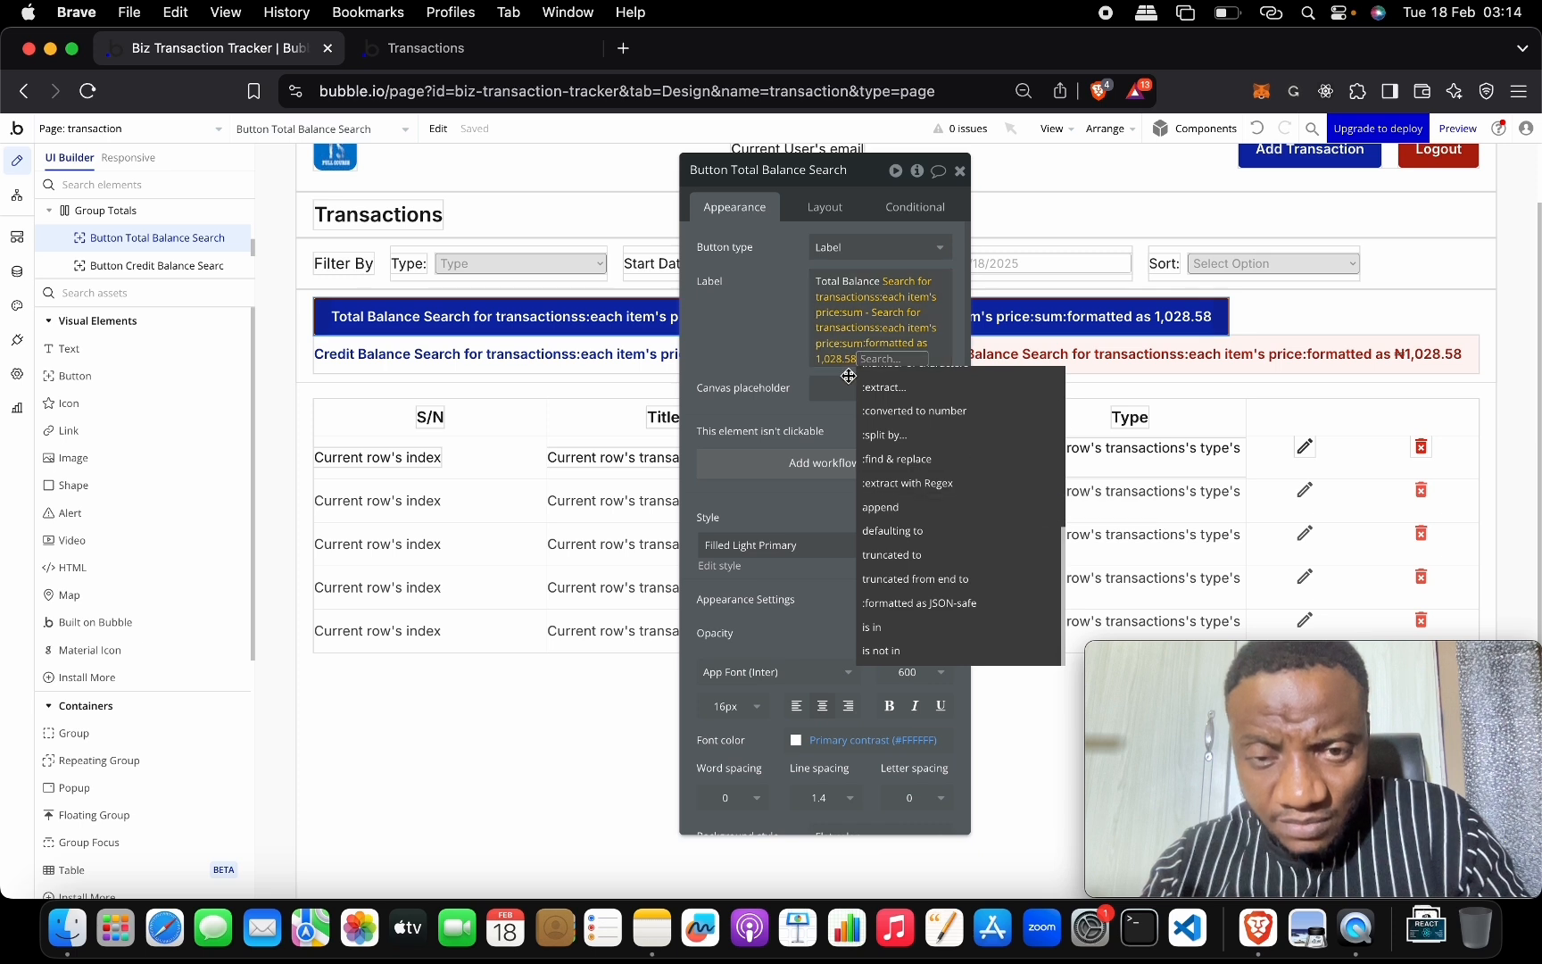
{"action": "left_click", "coordinate": [803, 348]}
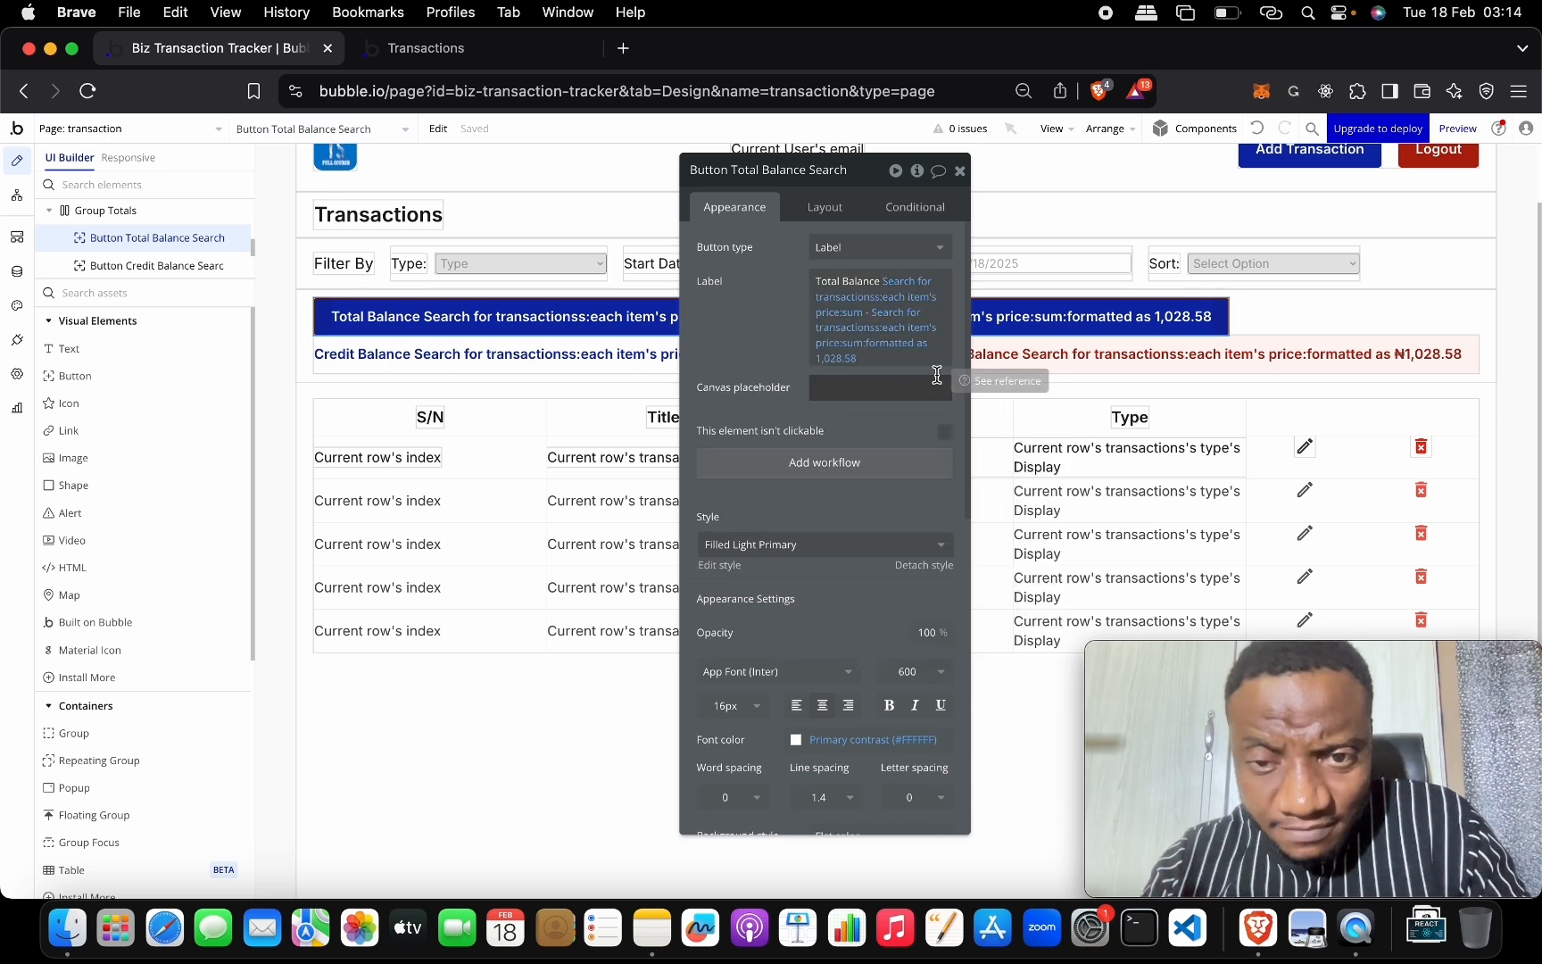
Format the Debit Balance label's price sum as a number with 2 decimals and comma separator.
{"action": "left_click", "coordinate": [1082, 354]}
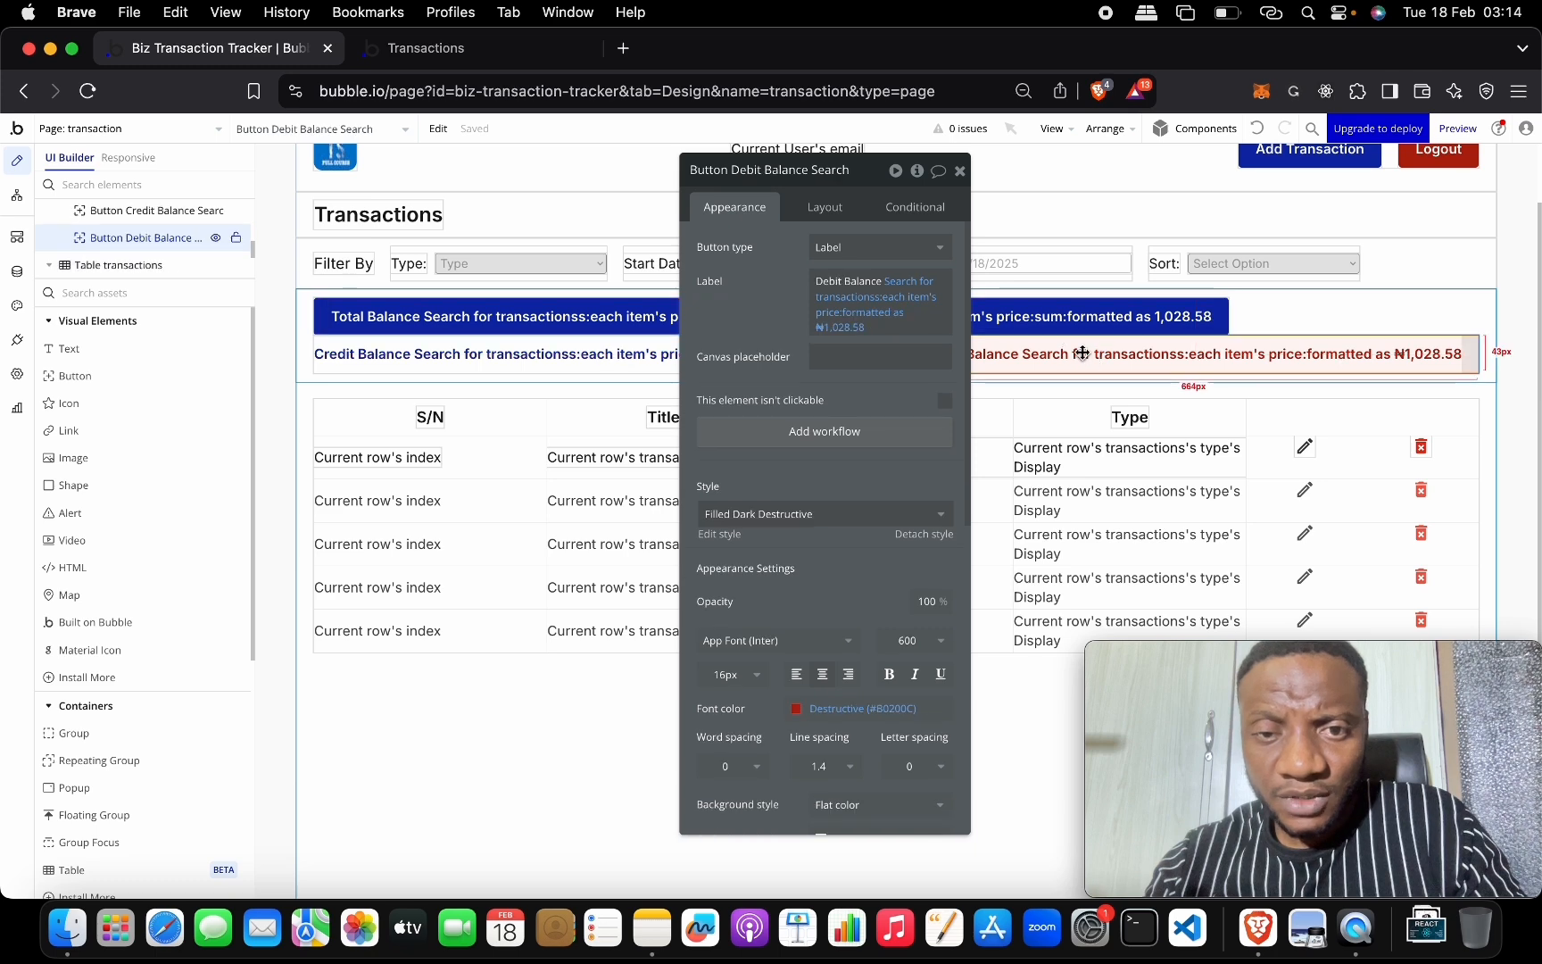
{"action": "left_click", "coordinate": [868, 324]}
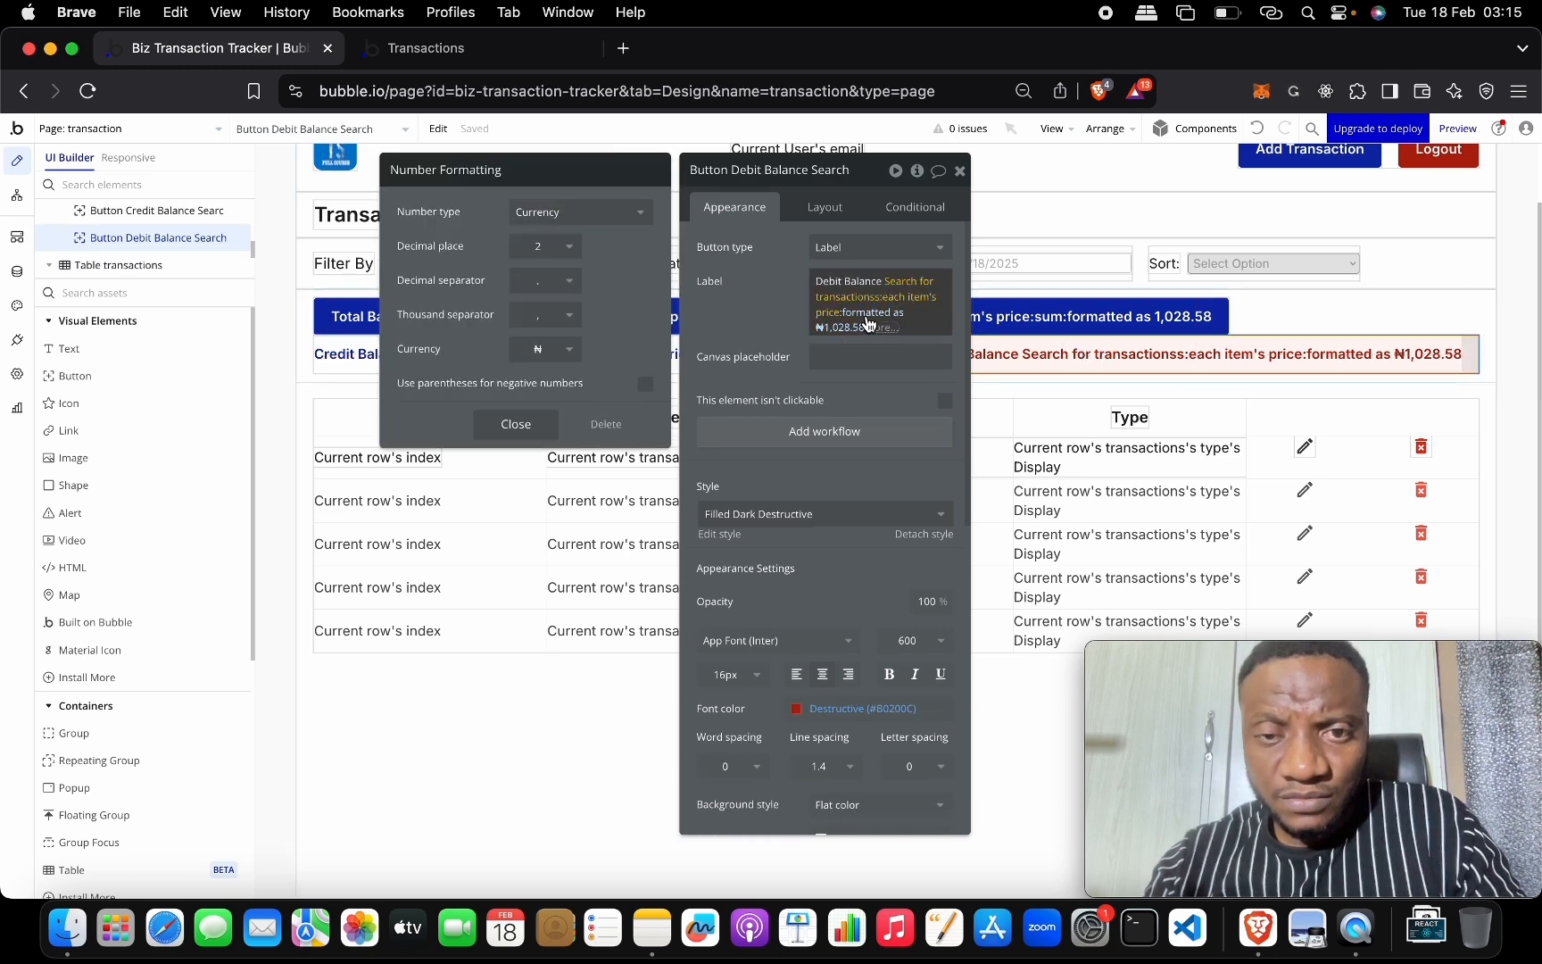
{"action": "left_click", "coordinate": [868, 325]}
{"action": "left_click", "coordinate": [857, 323]}
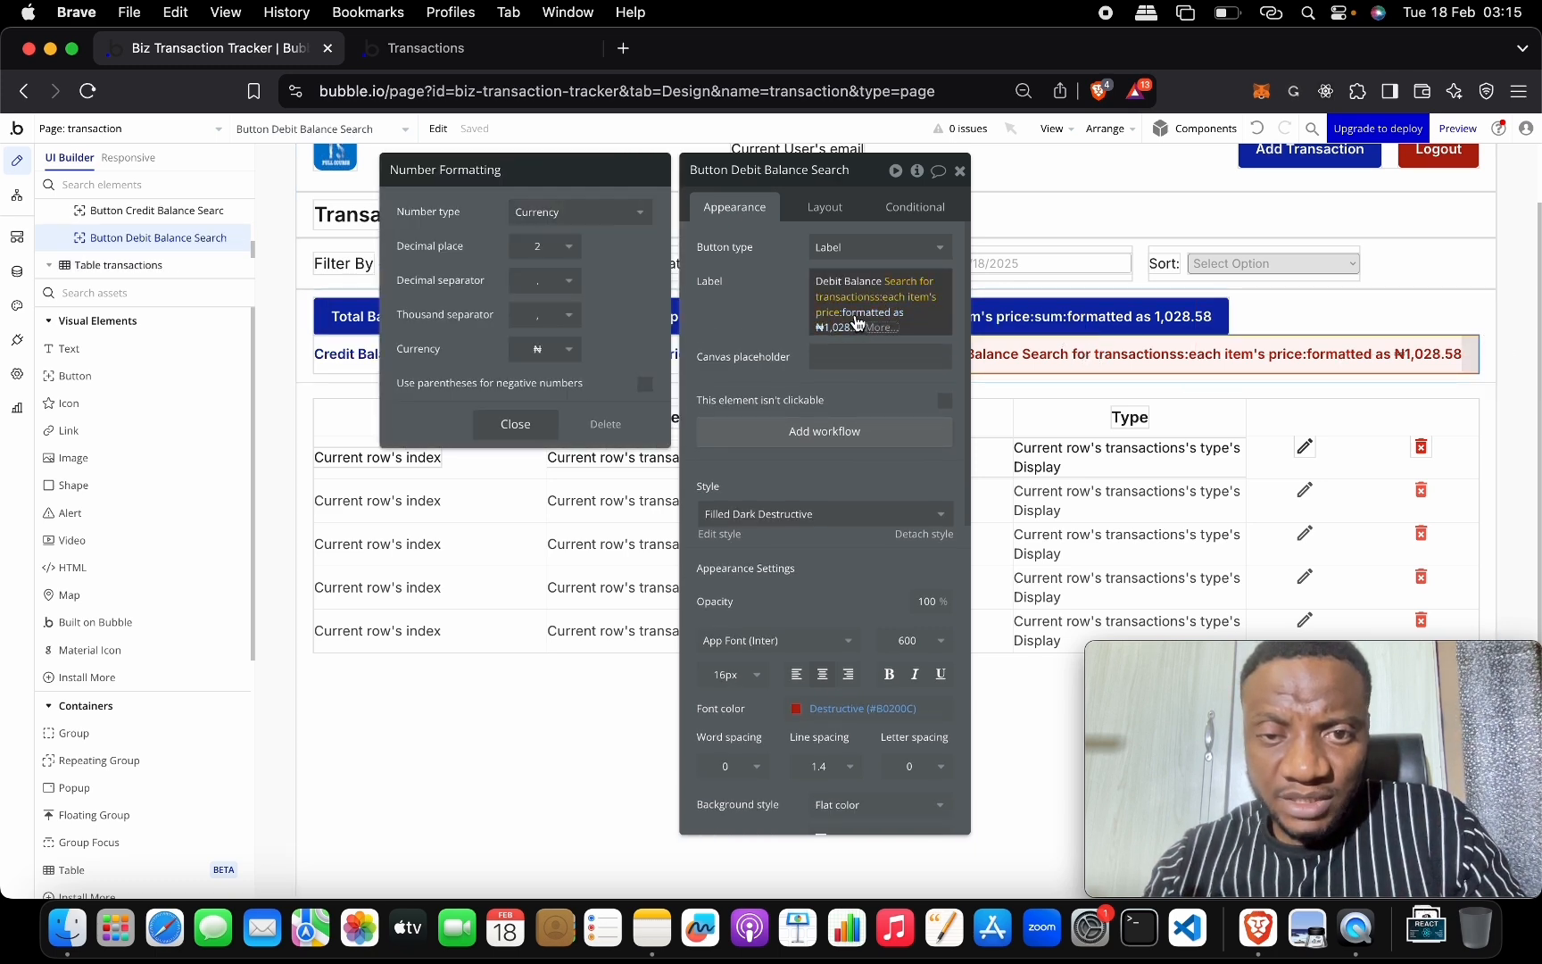
{"action": "left_click", "coordinate": [882, 328]}
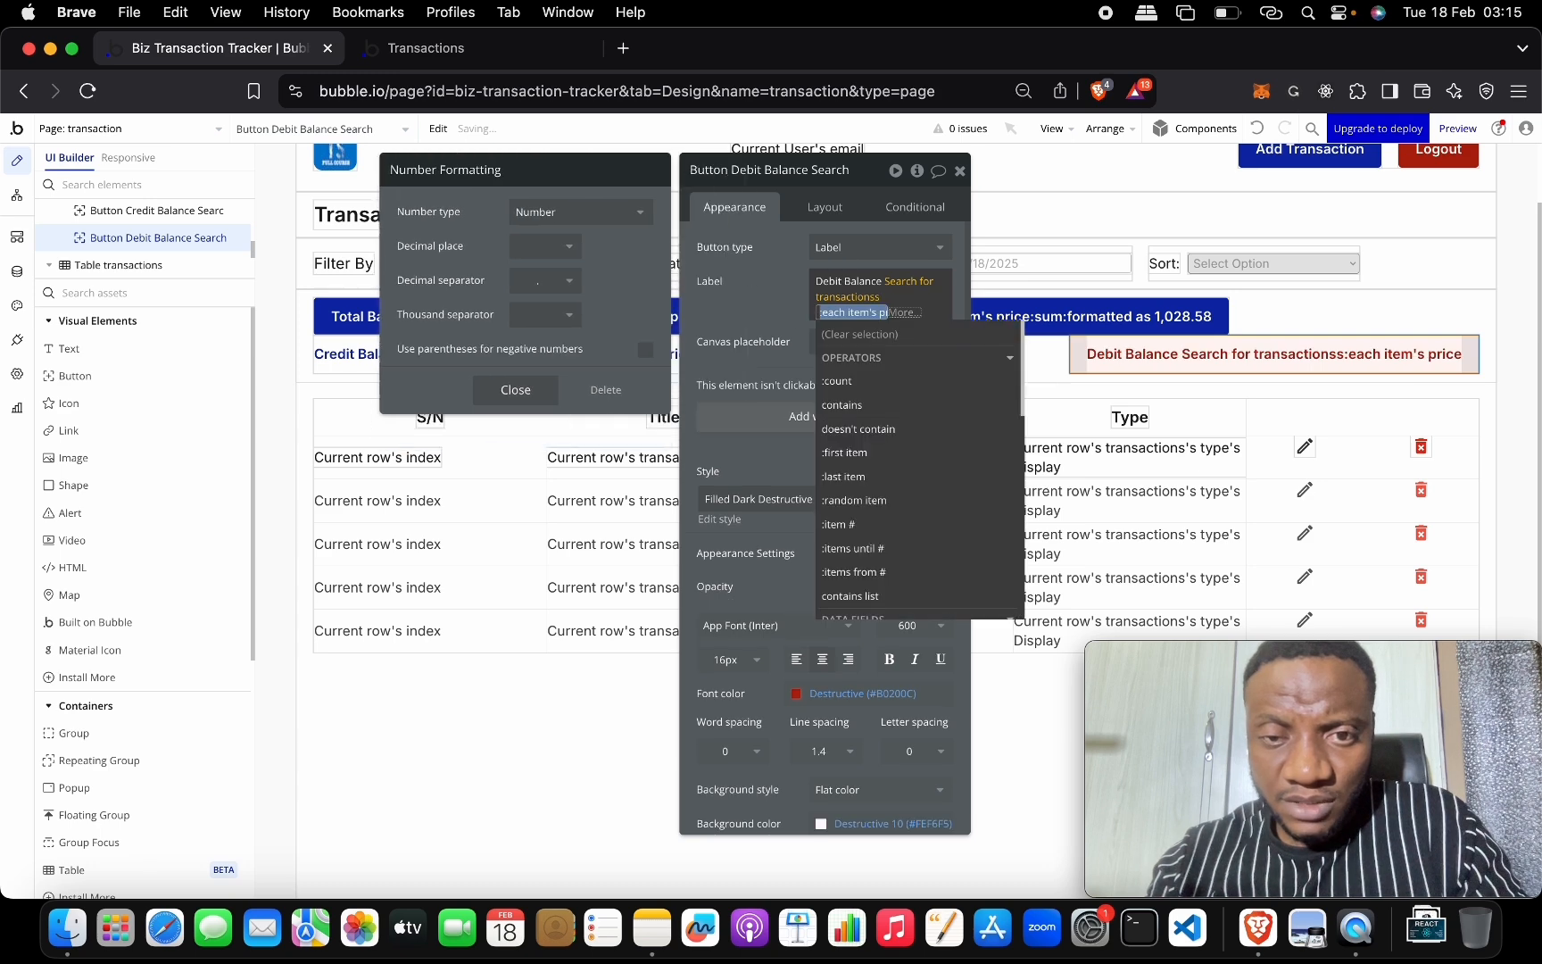
{"action": "scroll", "coordinate": [908, 422], "scroll_direction": "down", "scroll_amount": 5}
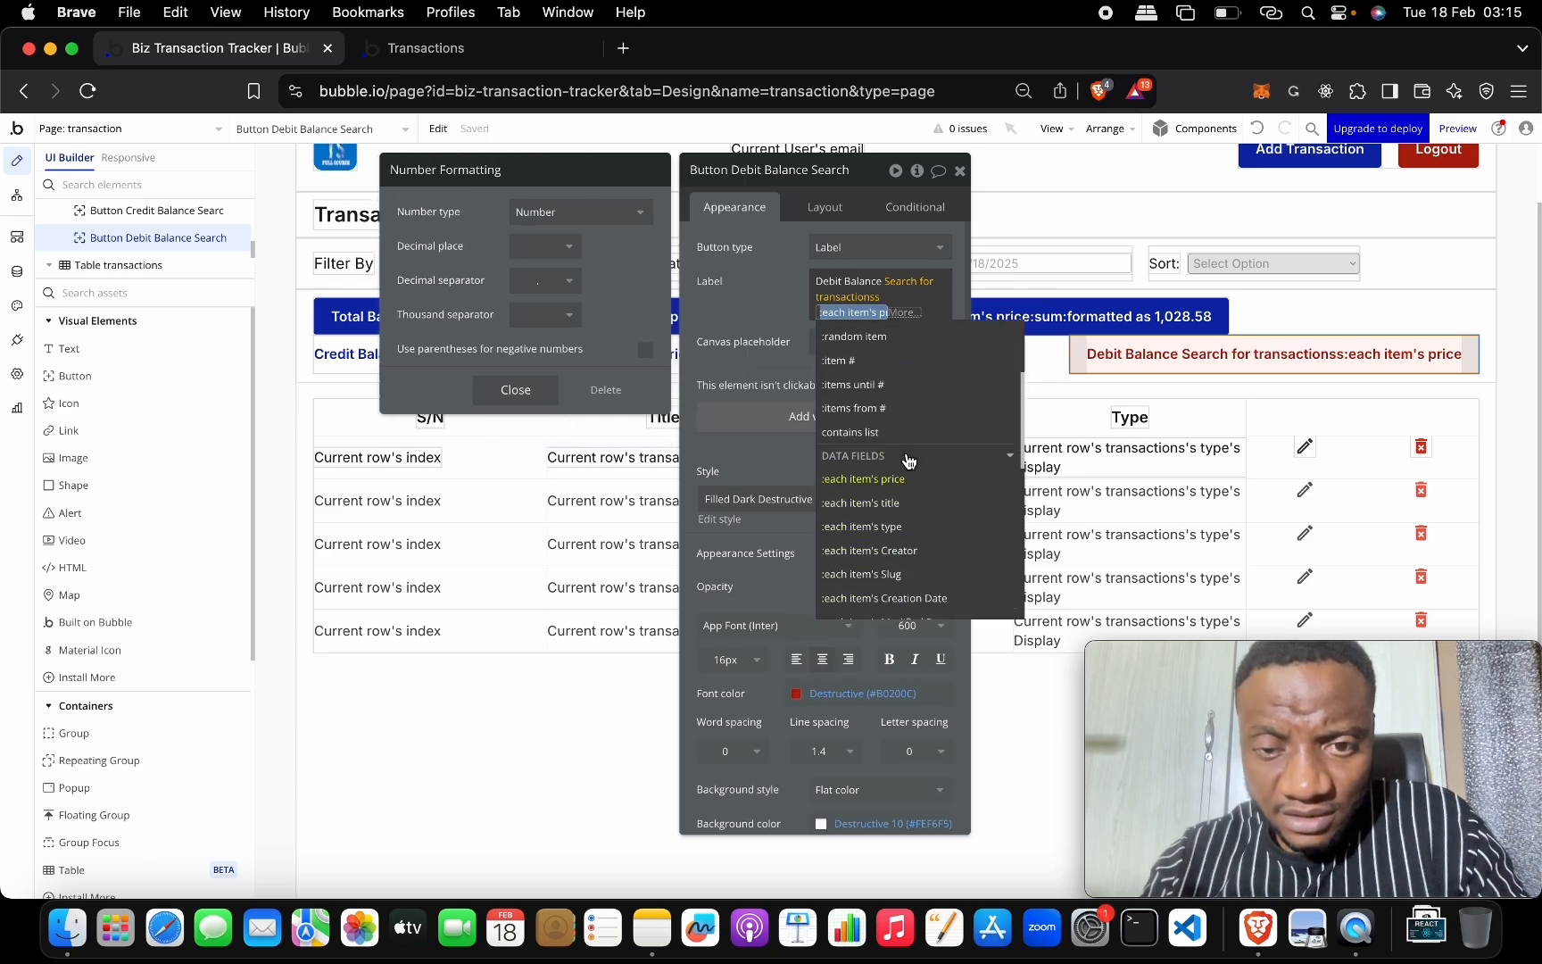
{"action": "left_click", "coordinate": [903, 385]}
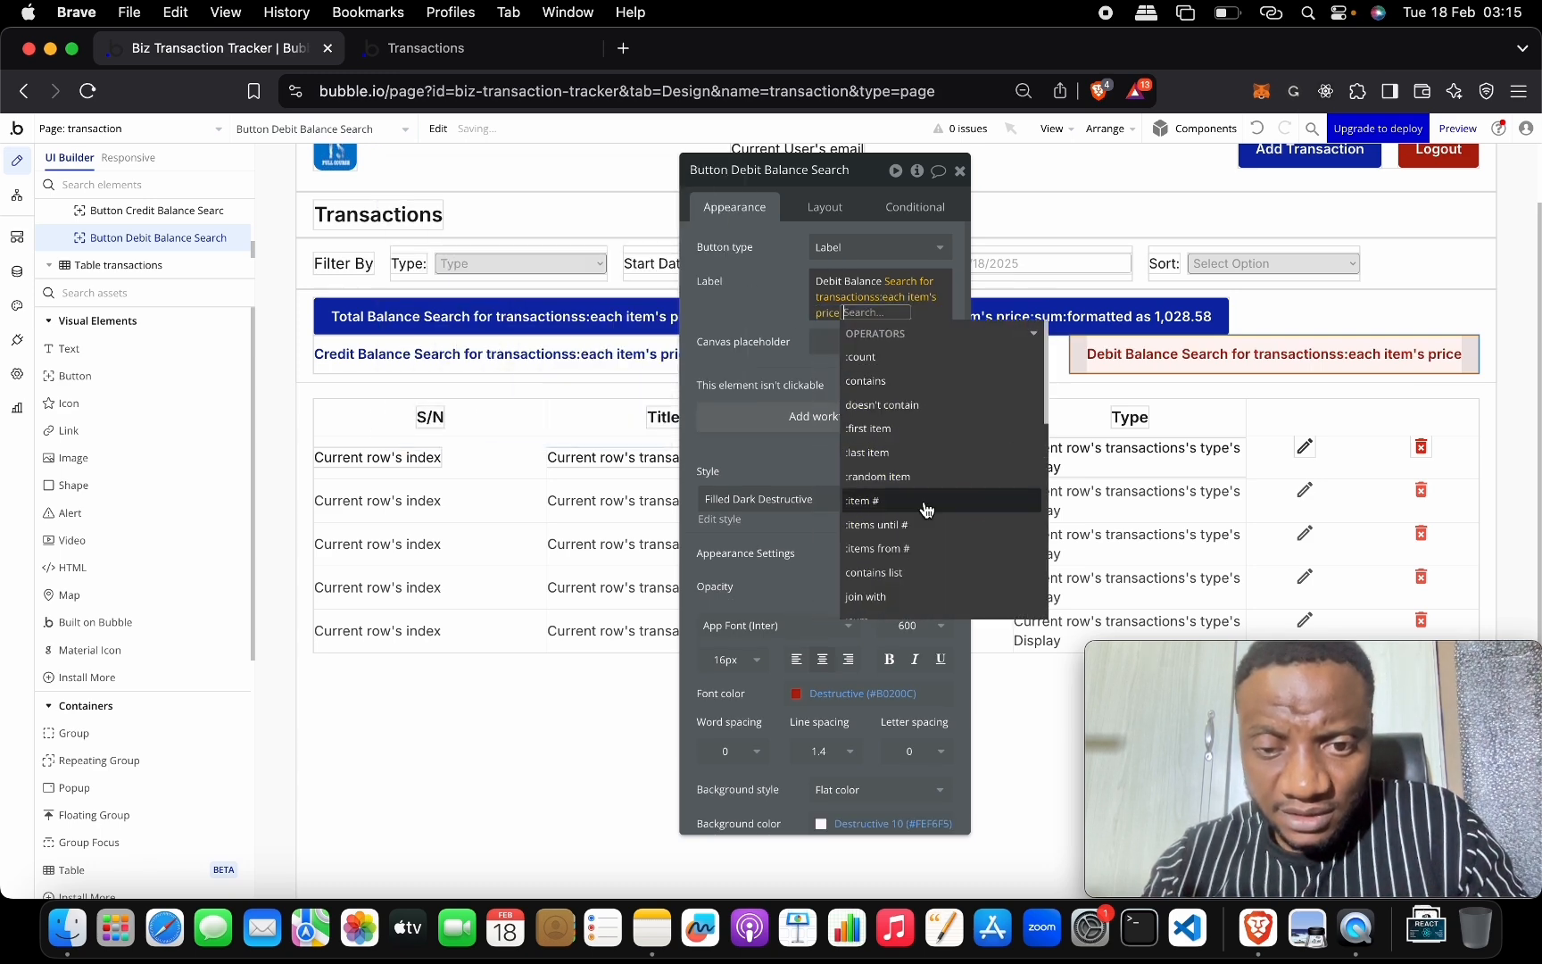
{"action": "left_click", "coordinate": [920, 386]}
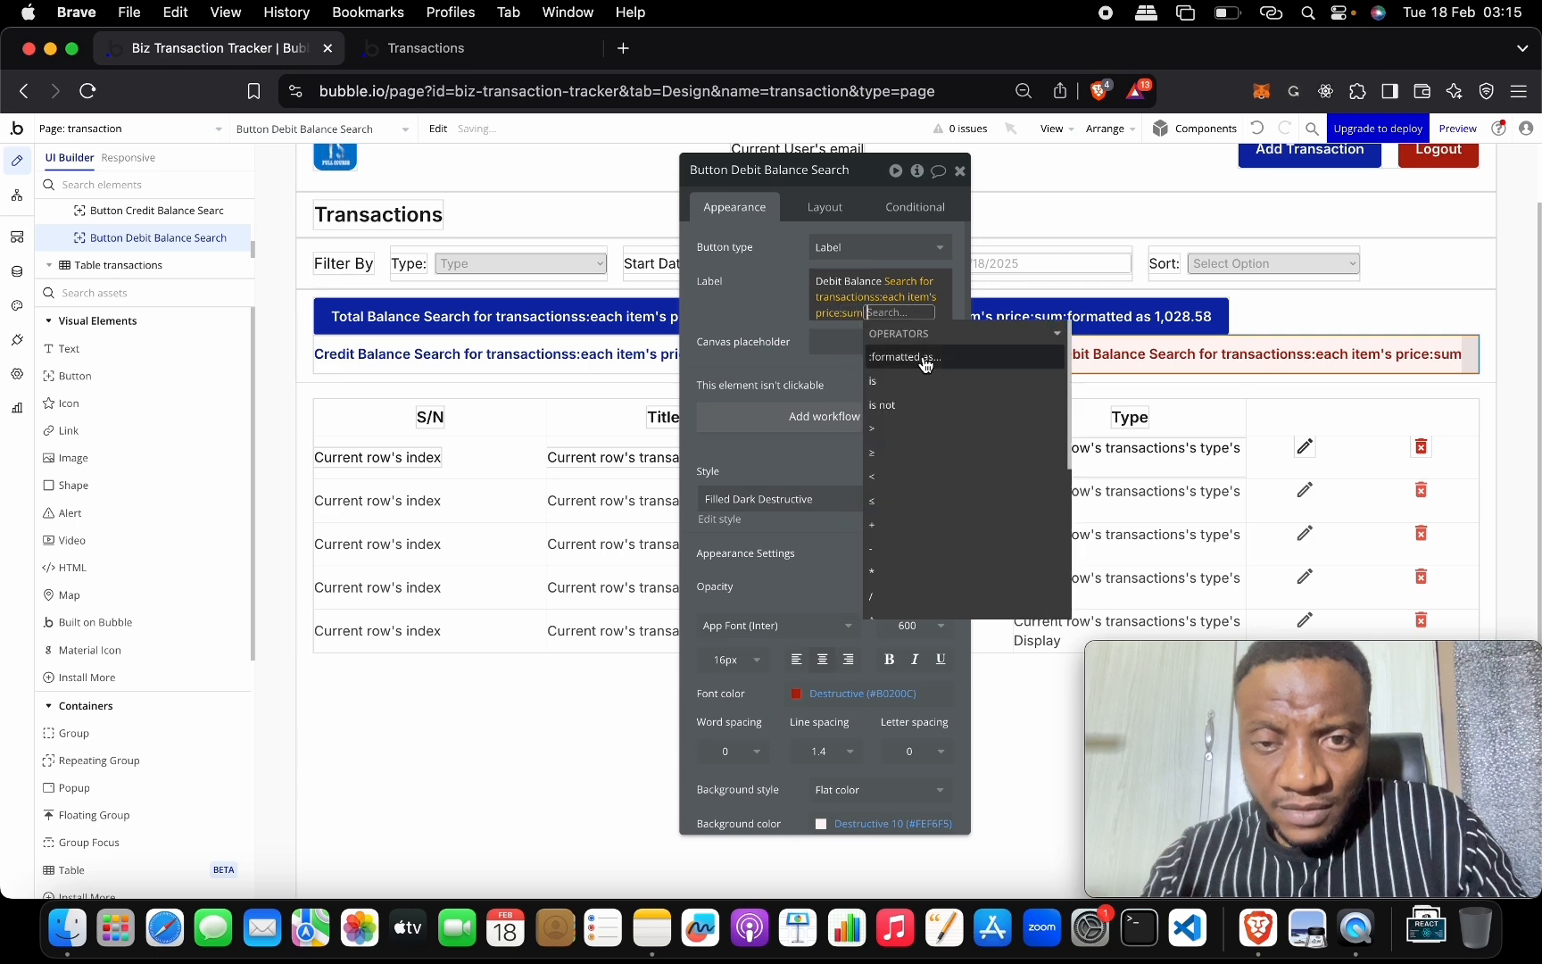
{"action": "left_click", "coordinate": [925, 356]}
{"action": "left_click", "coordinate": [568, 247]}
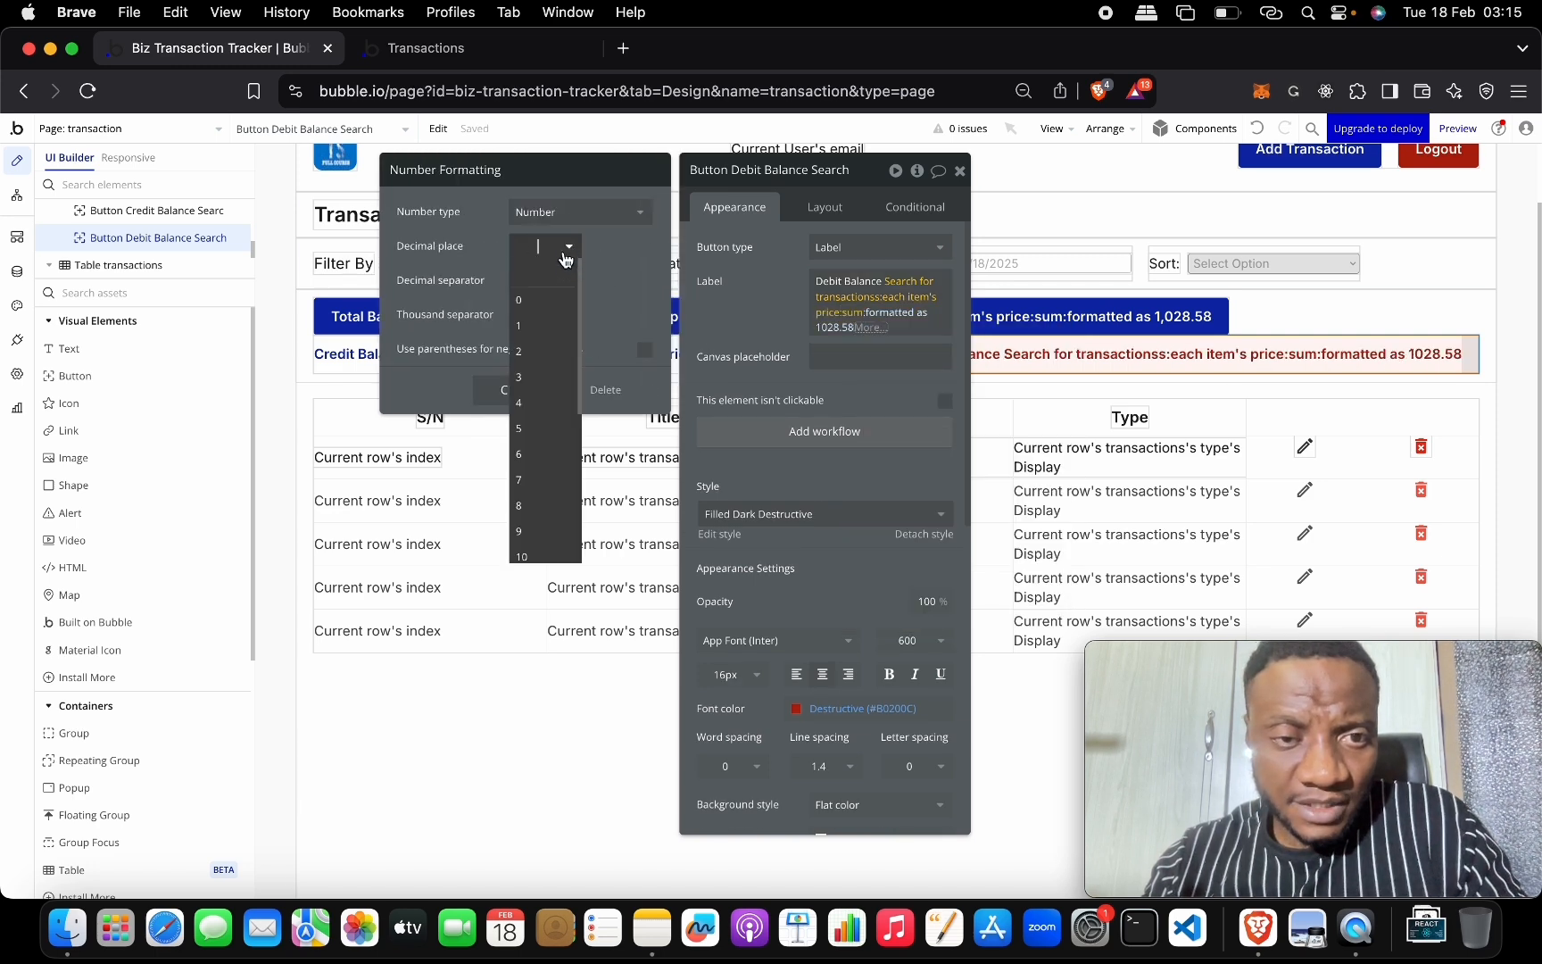
{"action": "left_click", "coordinate": [546, 351]}
{"action": "left_click", "coordinate": [562, 319]}
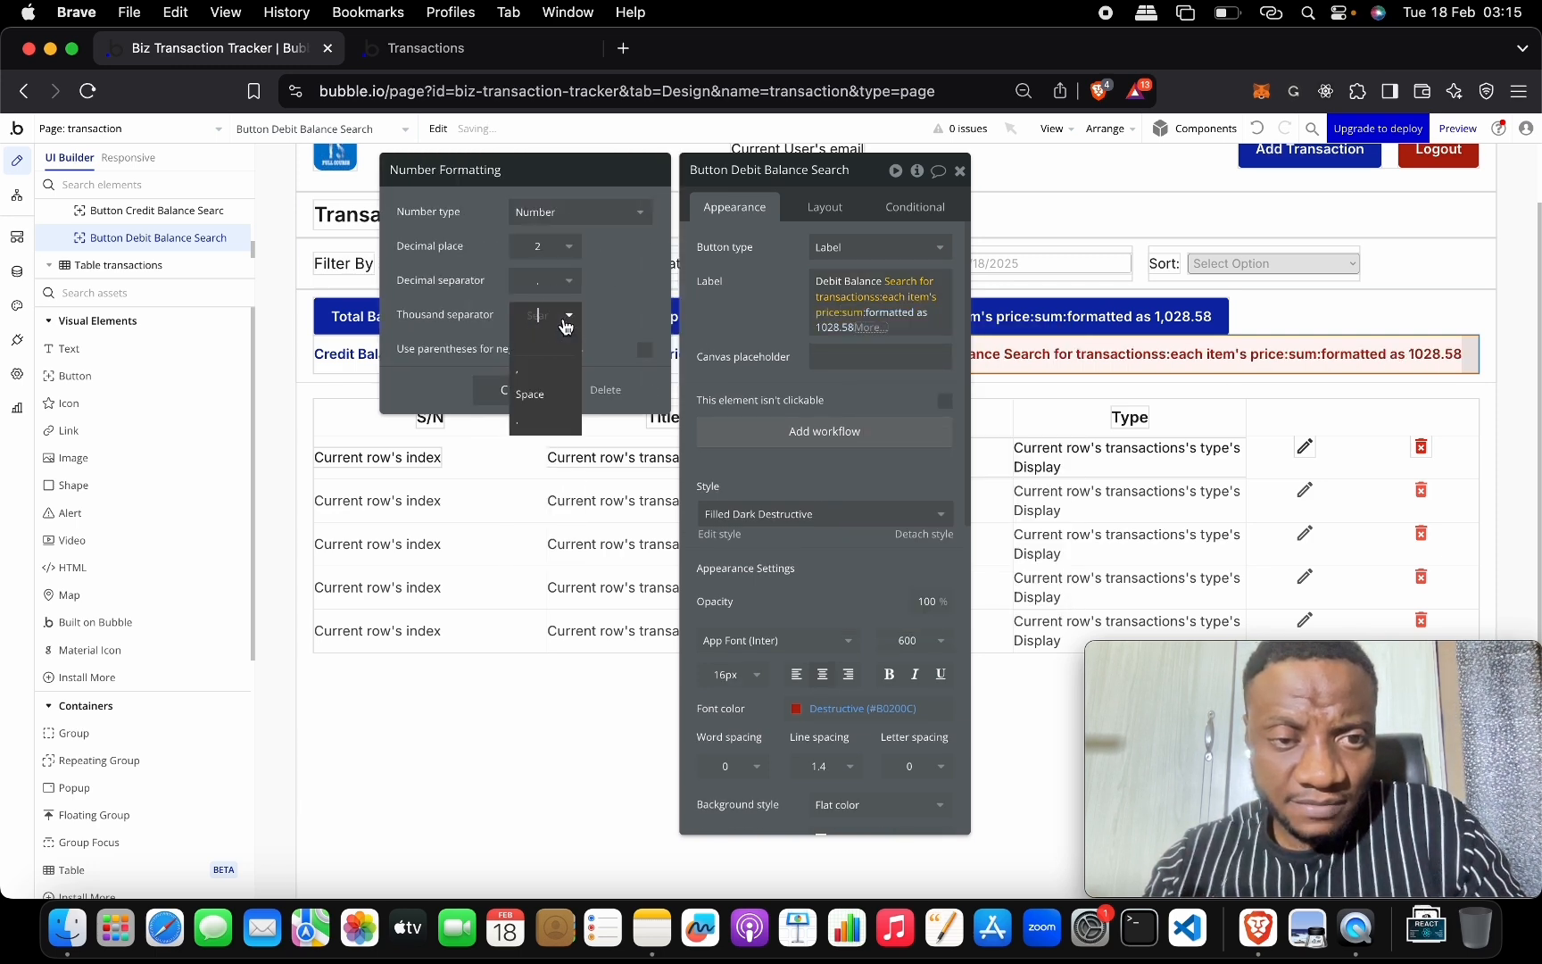
{"action": "left_click", "coordinate": [564, 378]}
{"action": "left_click", "coordinate": [512, 389]}
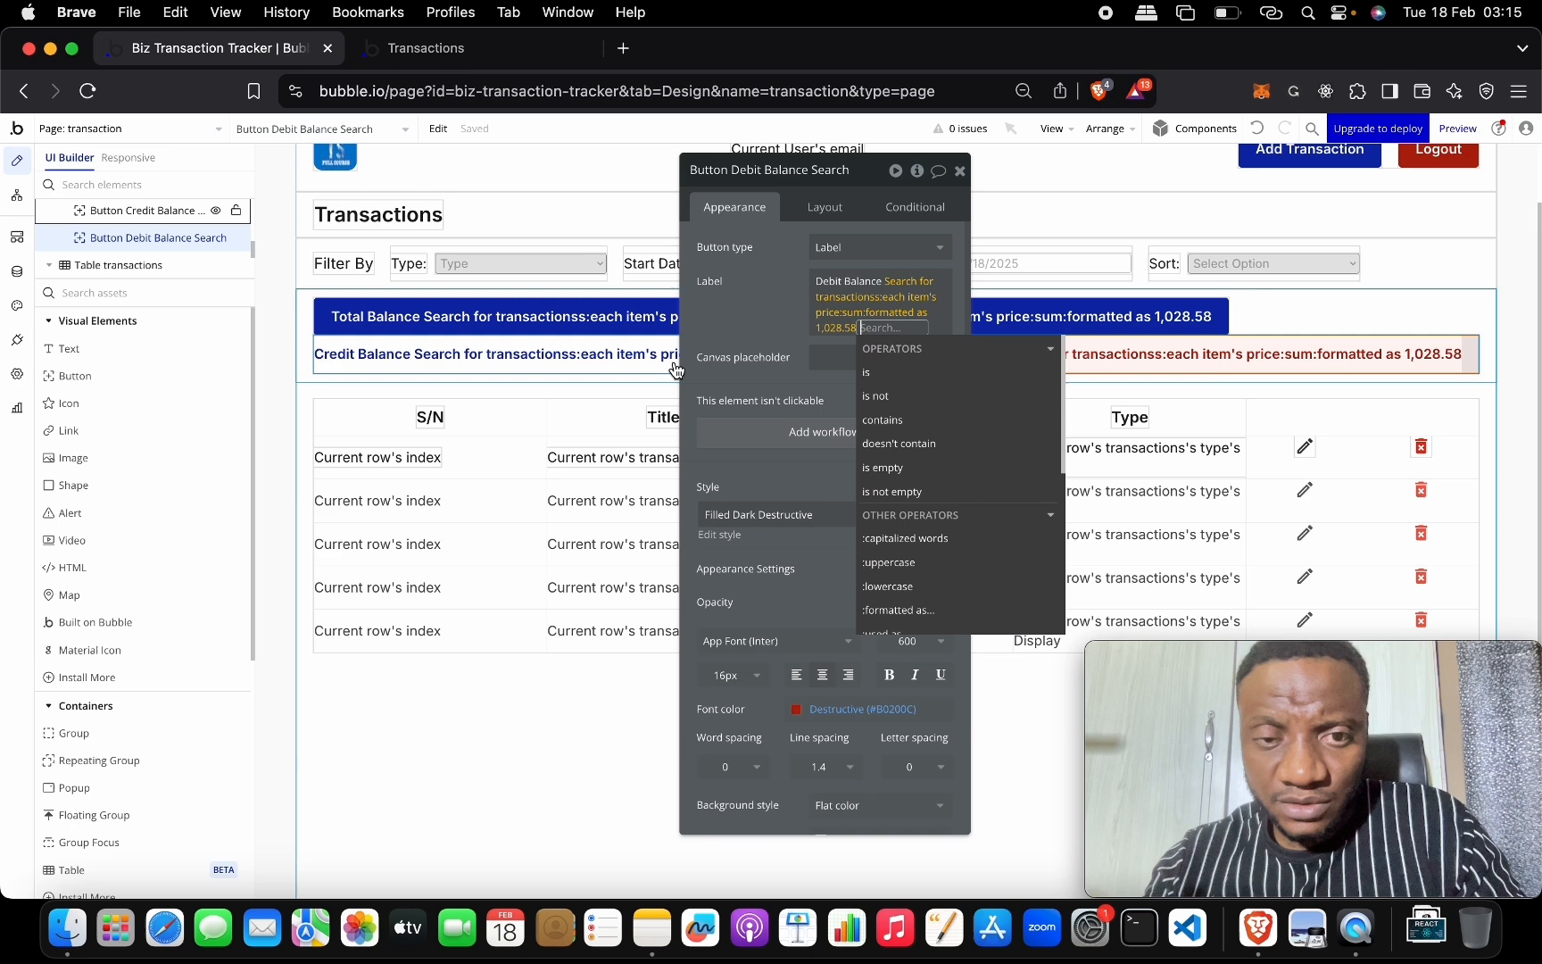
Give the Credit Balance label's price sum the same 2-decimal, comma-separated number format.
{"action": "left_click", "coordinate": [602, 353]}
{"action": "left_click", "coordinate": [856, 312]}
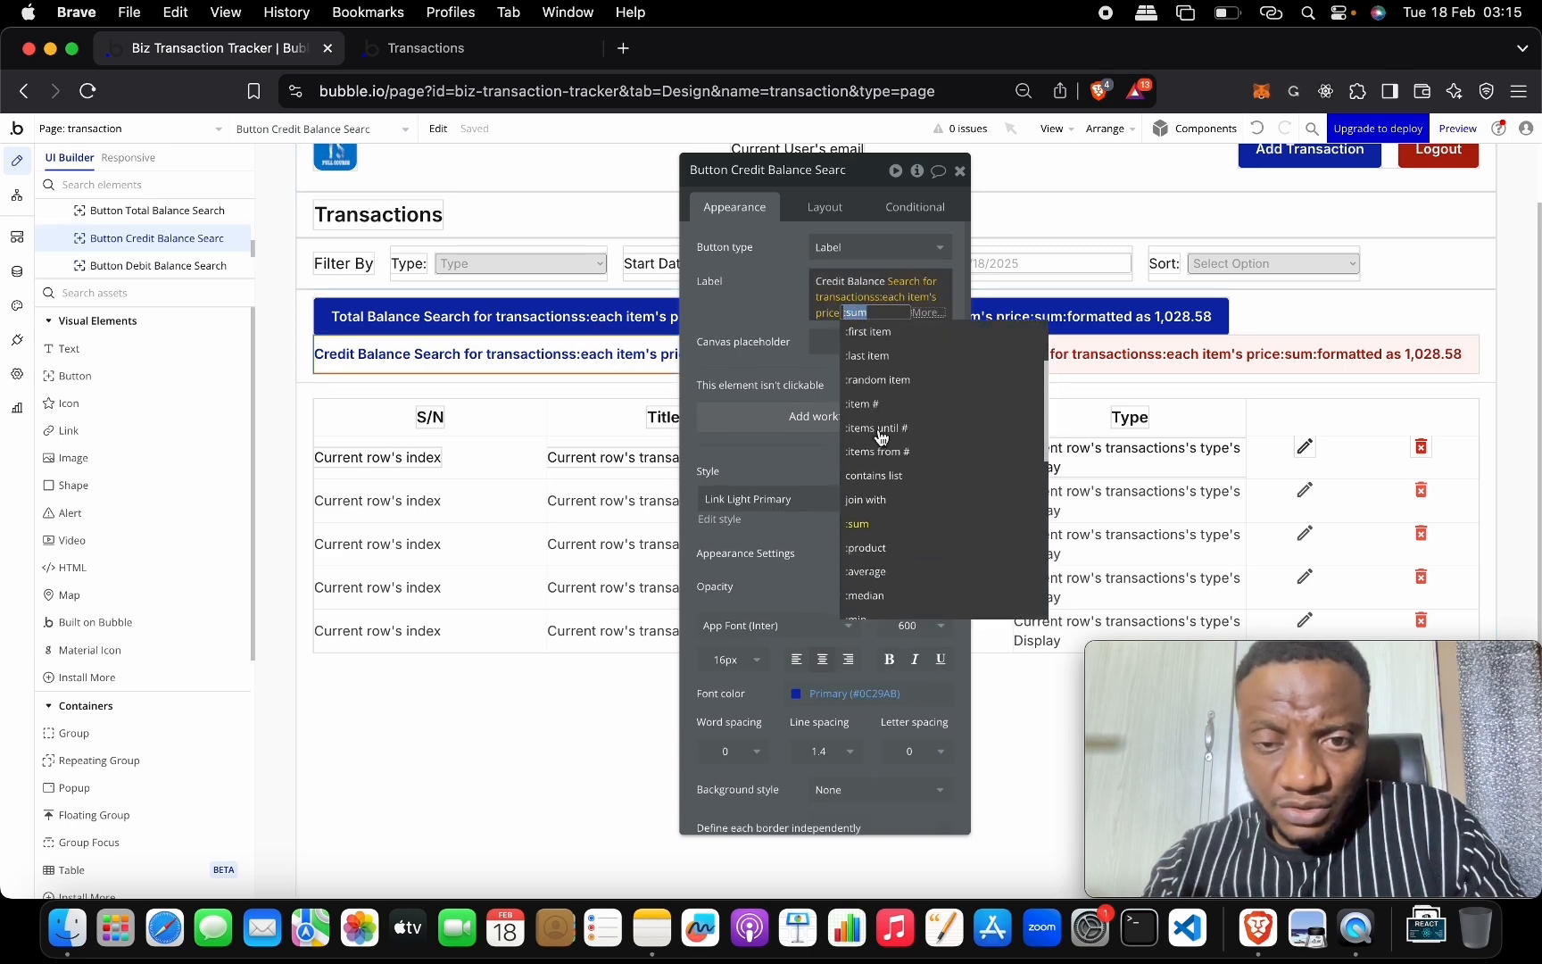
{"action": "scroll", "coordinate": [888, 384], "scroll_direction": "down", "scroll_amount": 5}
{"action": "left_click", "coordinate": [910, 366]}
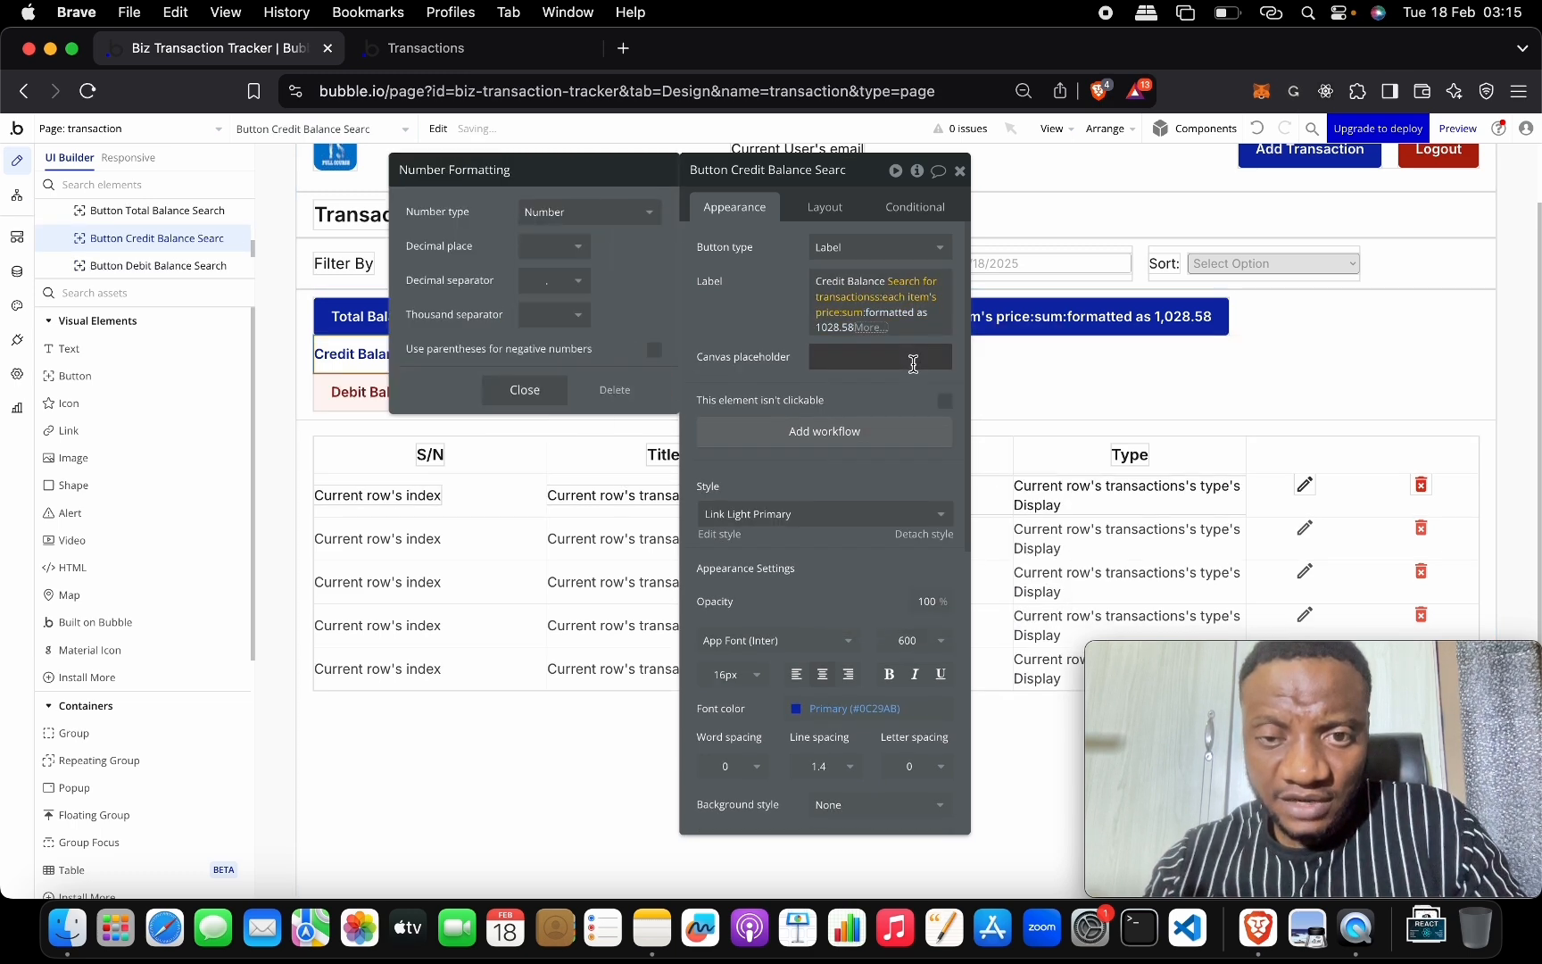
{"action": "left_click", "coordinate": [567, 247]}
{"action": "left_click", "coordinate": [548, 342]}
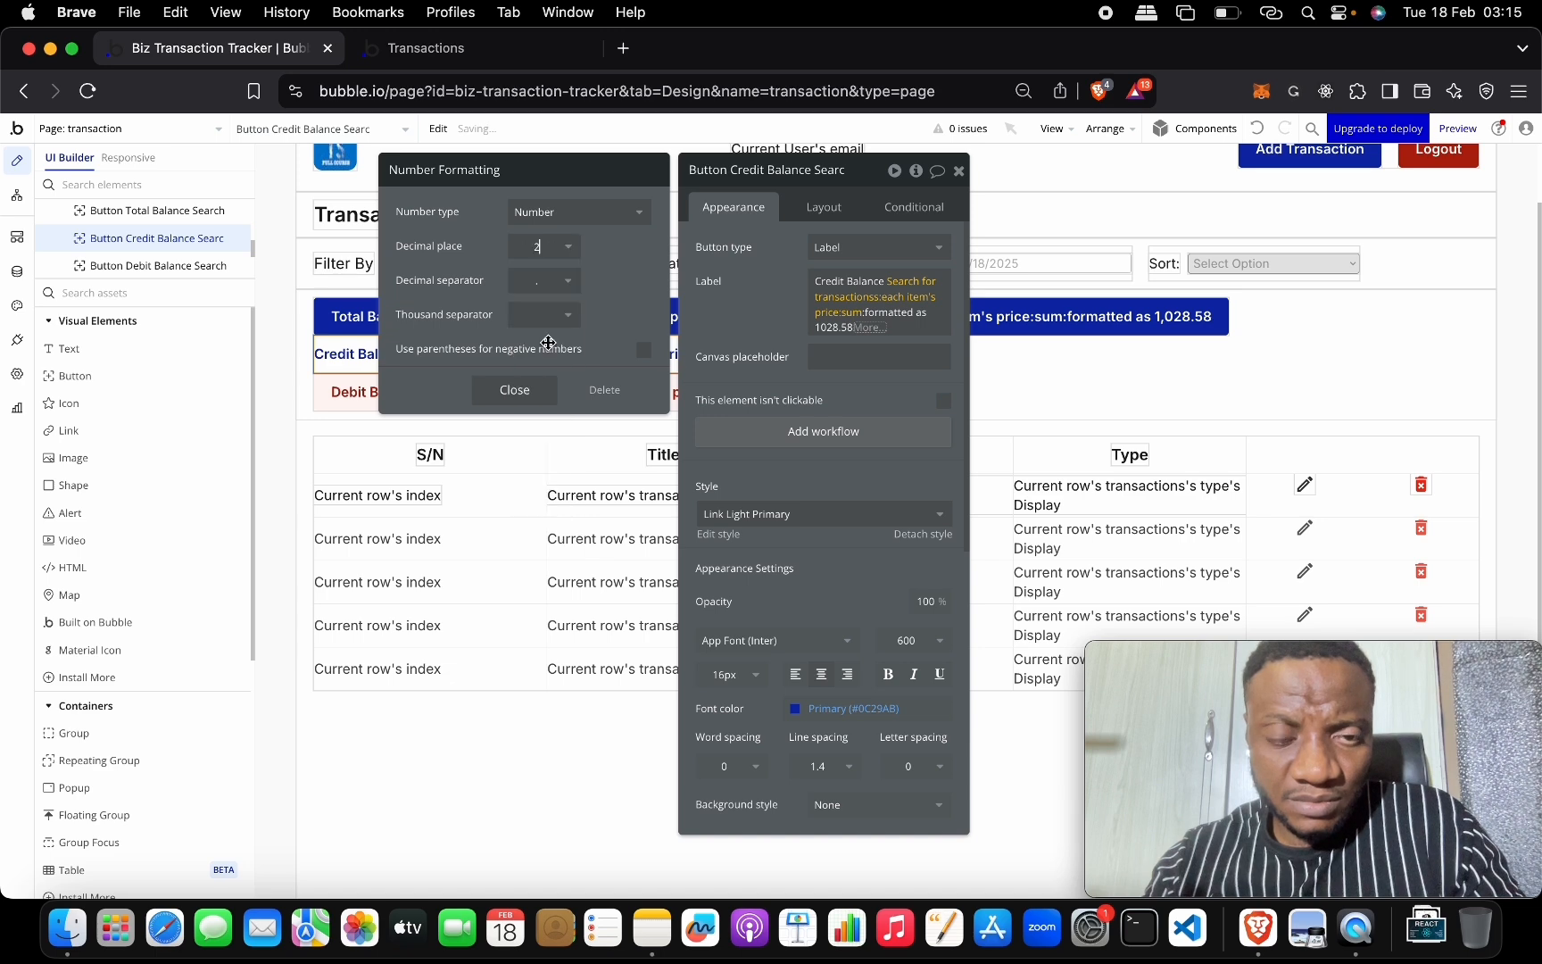
{"action": "left_click", "coordinate": [568, 315]}
{"action": "left_click", "coordinate": [558, 372]}
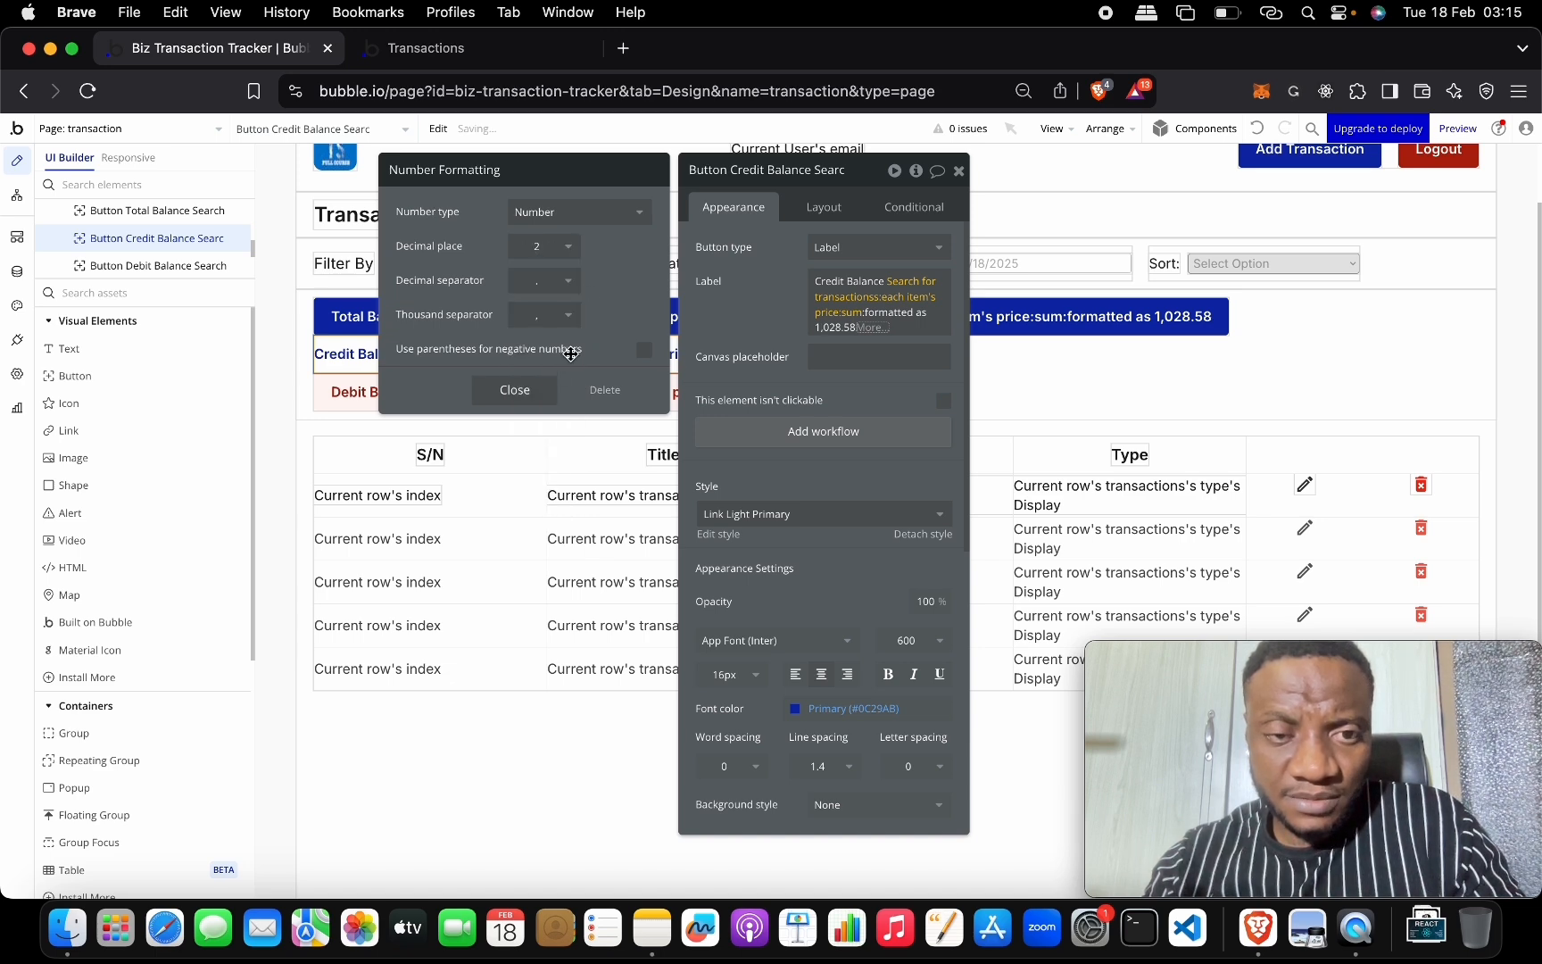
{"action": "left_click", "coordinate": [514, 390]}
{"action": "left_click", "coordinate": [958, 170]}
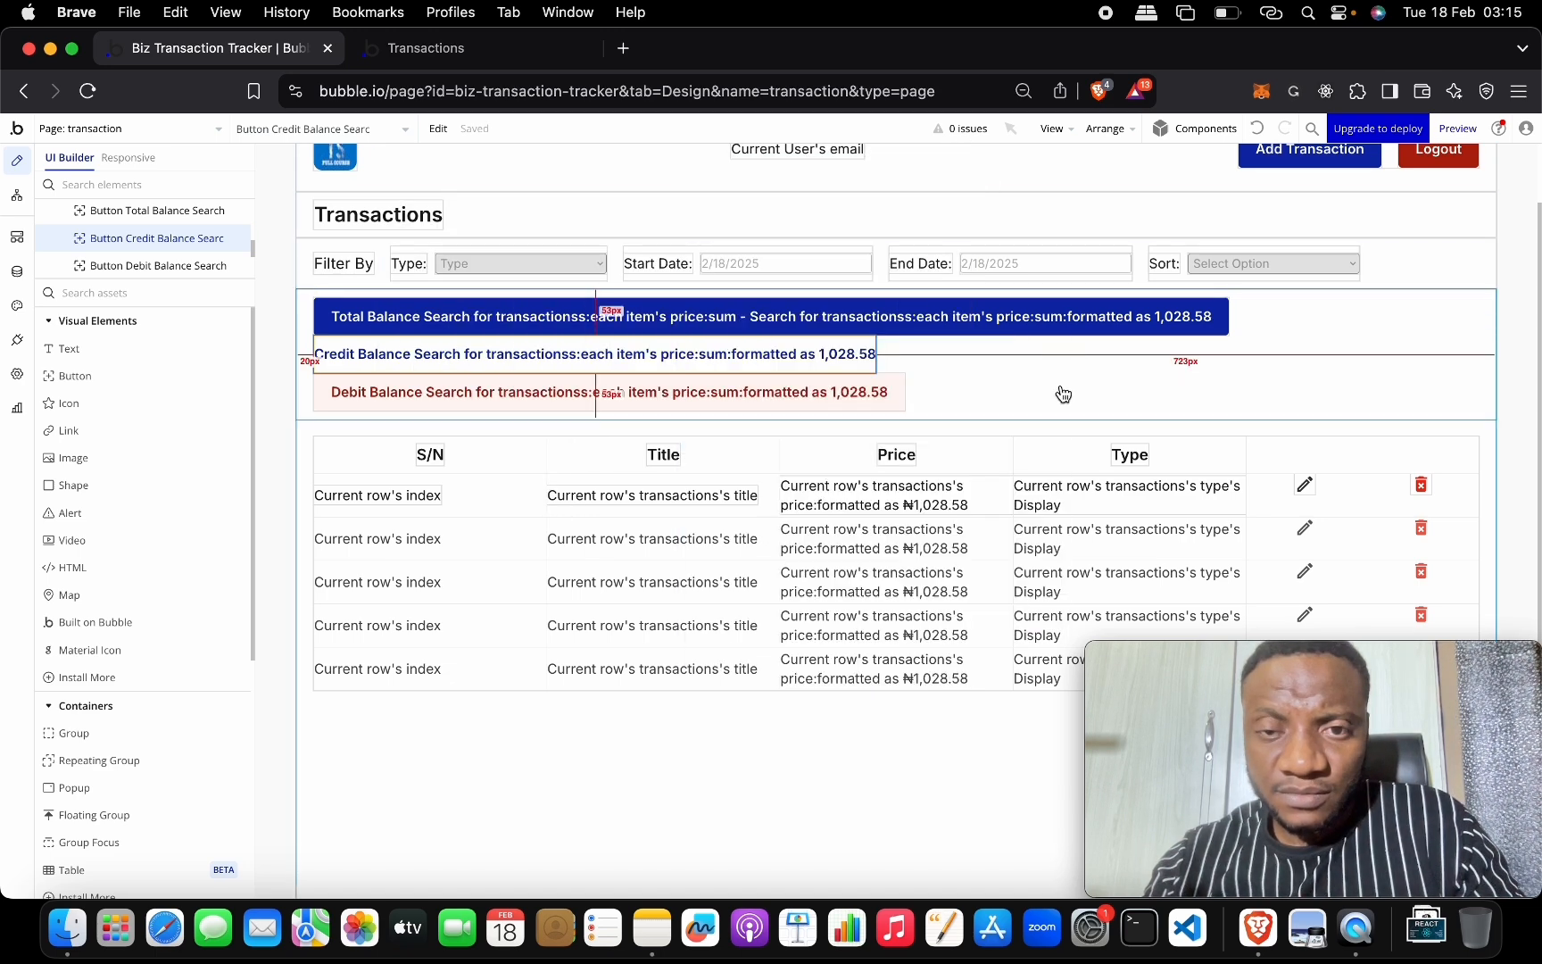
{"action": "scroll", "coordinate": [1027, 473], "scroll_direction": "up", "scroll_amount": 1}
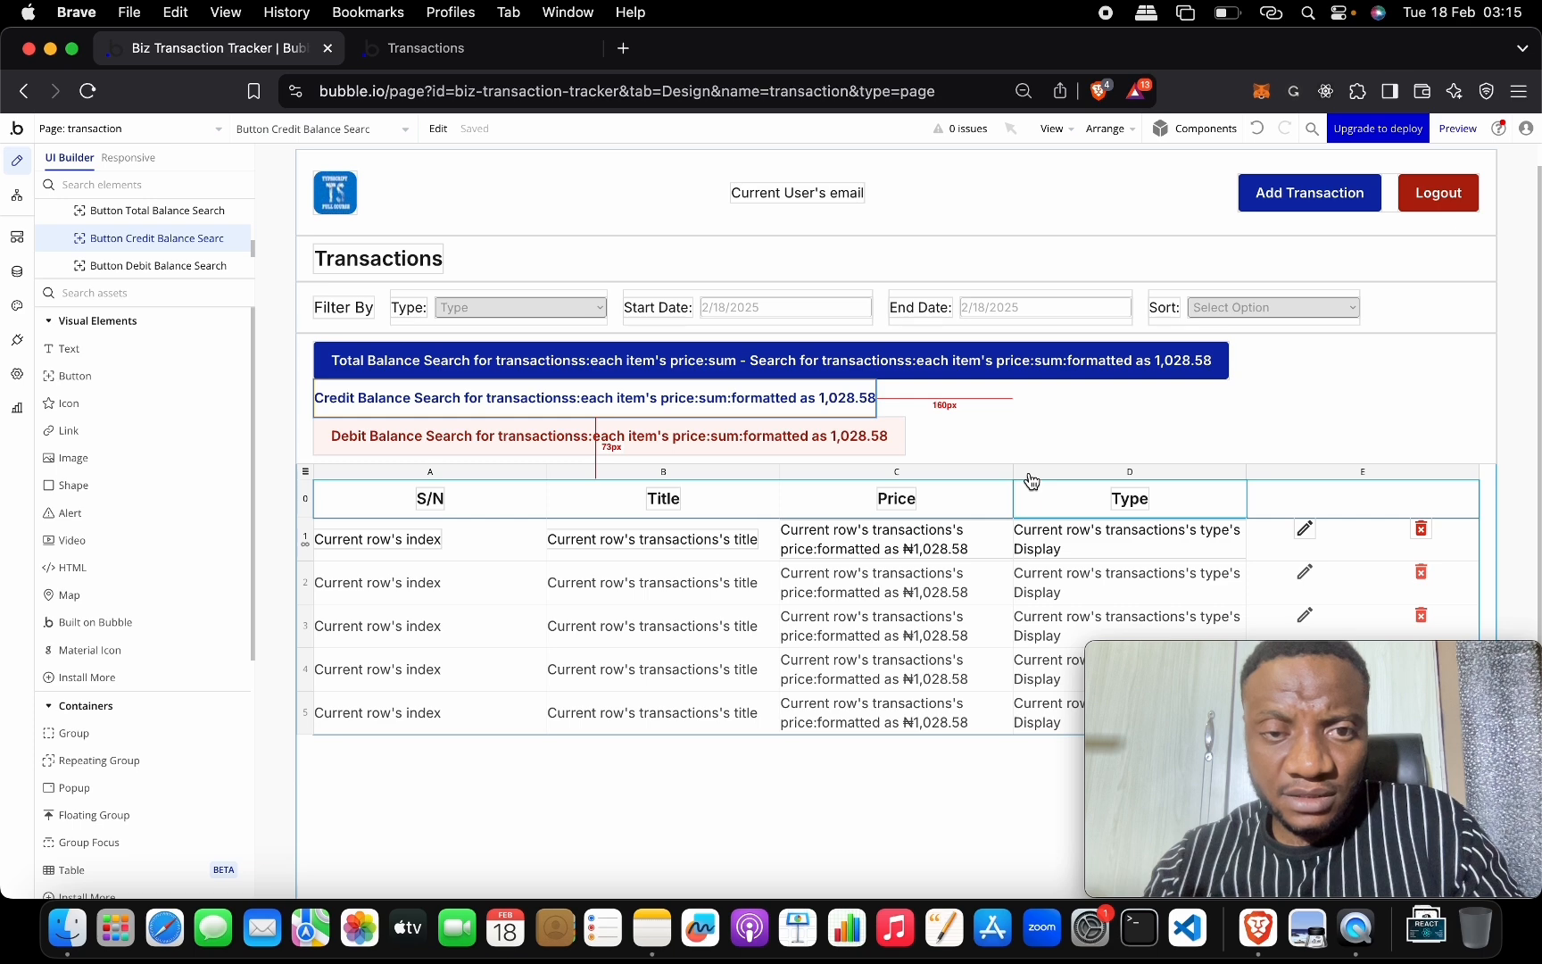
In the preview, set the Start Date to February 2 to list Machinery and Transport.
{"action": "left_click", "coordinate": [471, 54]}
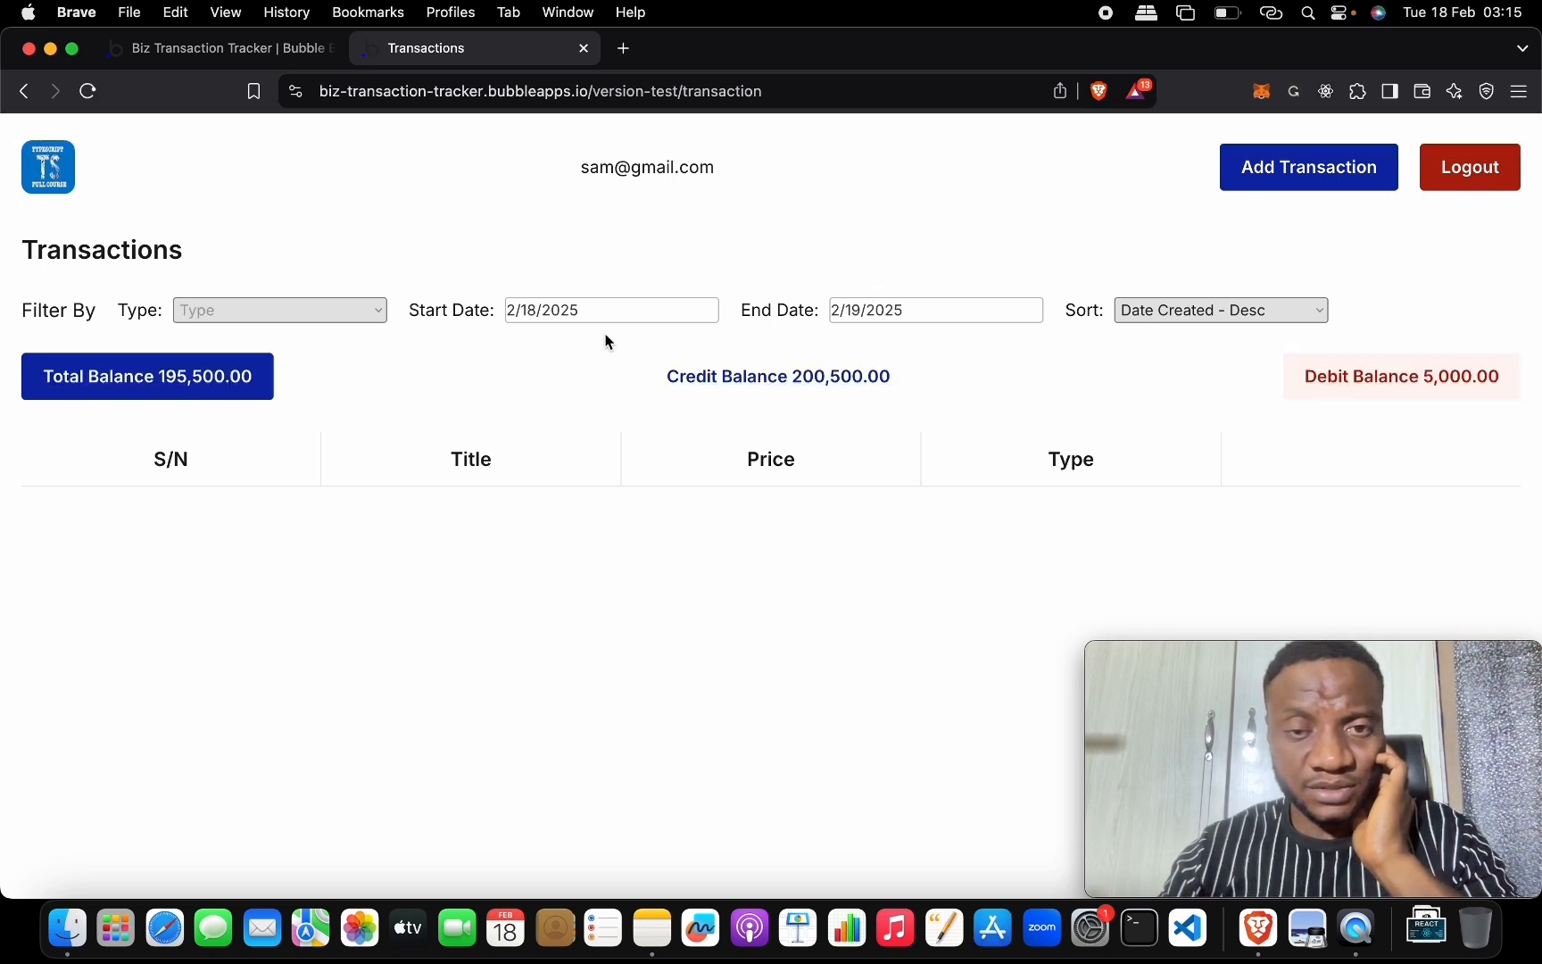
{"action": "left_click", "coordinate": [680, 300]}
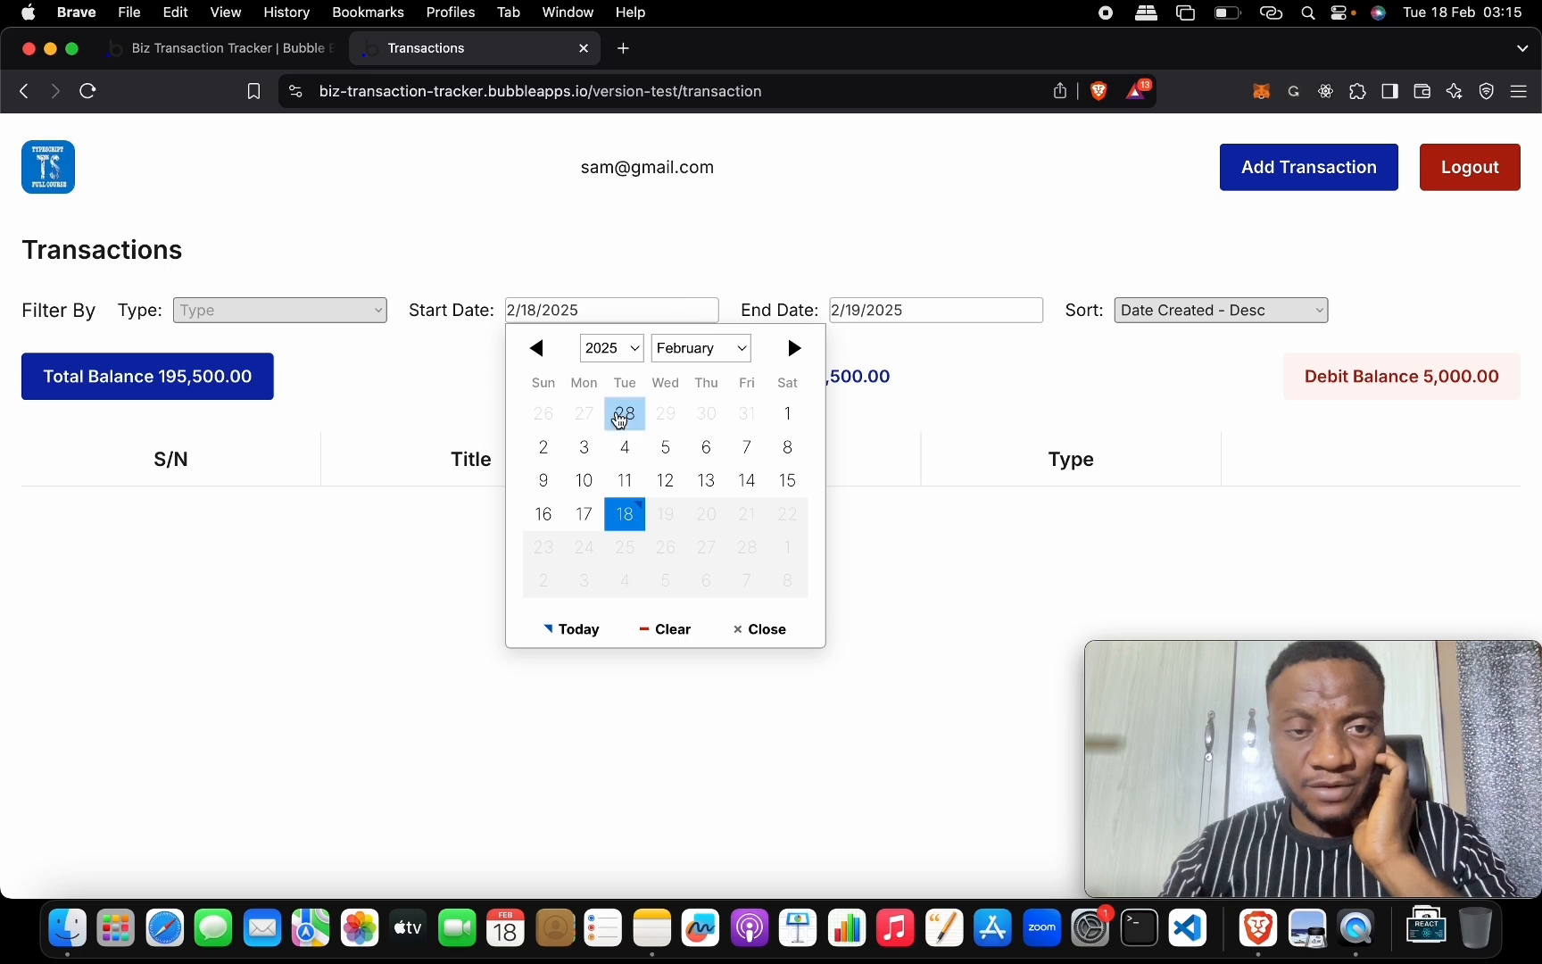
{"action": "left_click", "coordinate": [558, 446]}
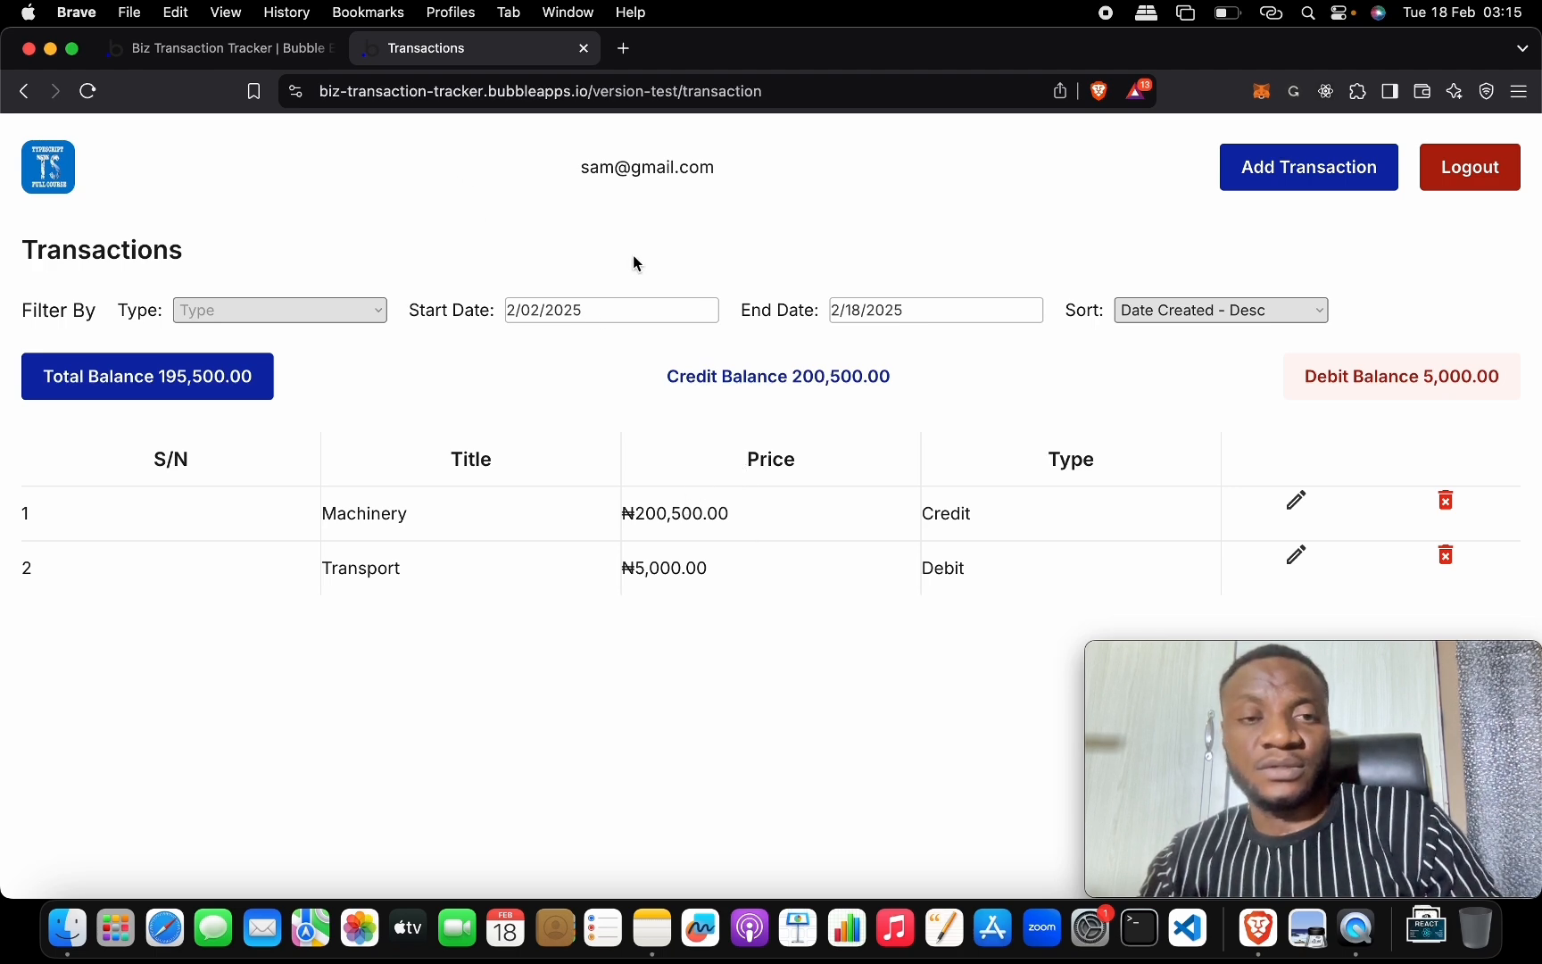
Open the Add Transaction form to check the ₦ prefix in the Price field.
{"action": "left_click", "coordinate": [1256, 167]}
{"action": "left_click", "coordinate": [623, 410]}
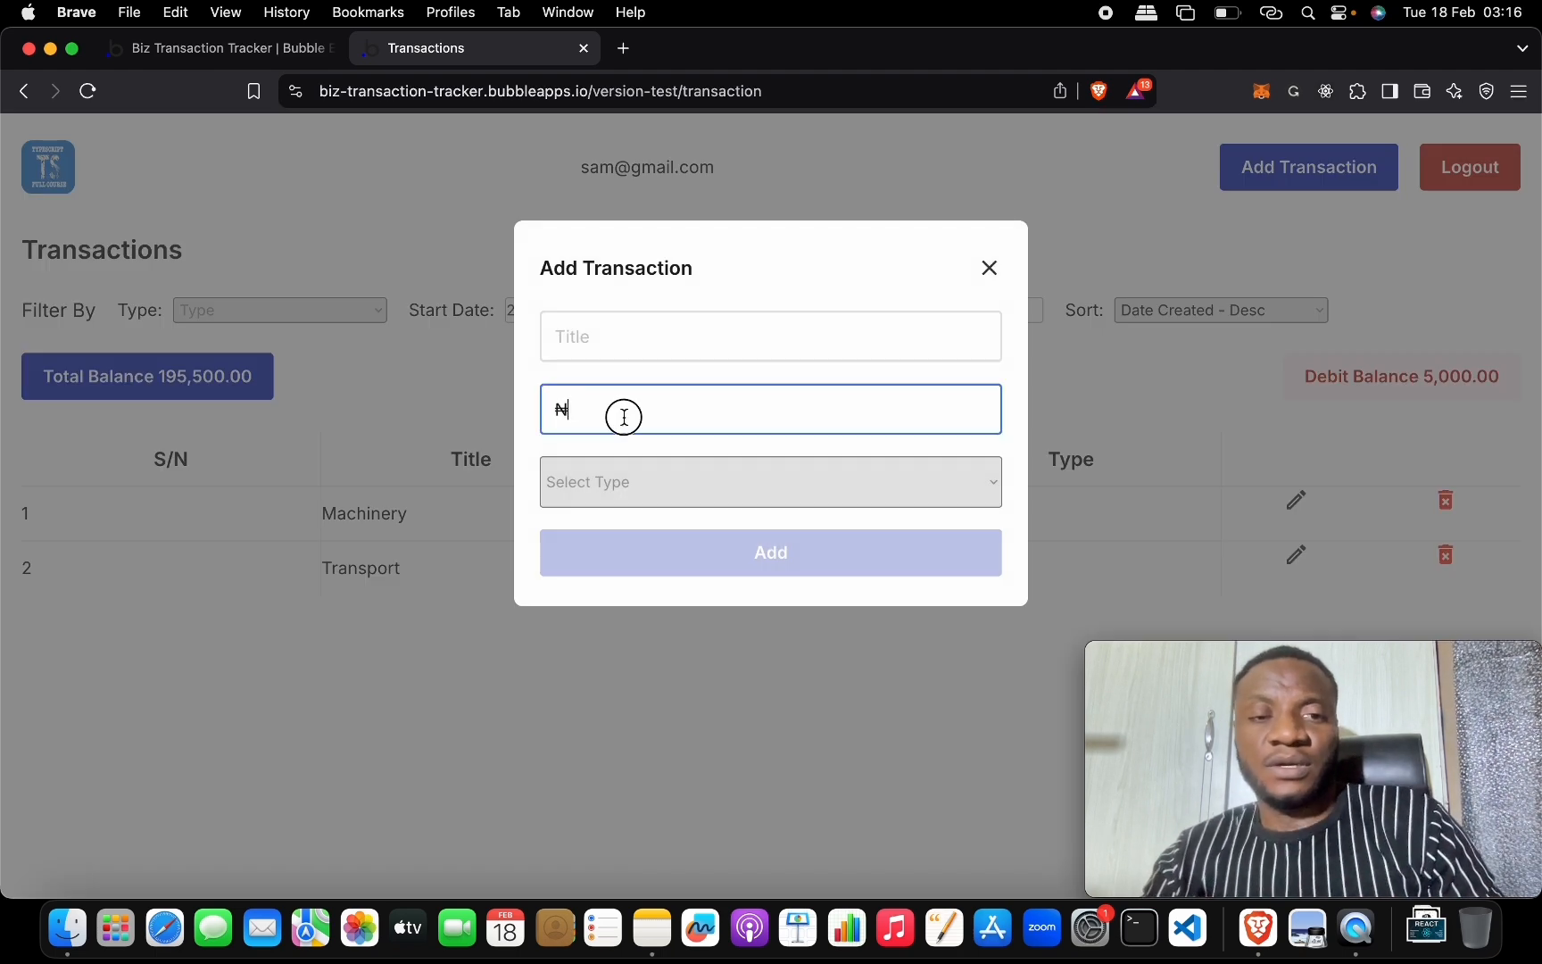
{"action": "left_click", "coordinate": [304, 50]}
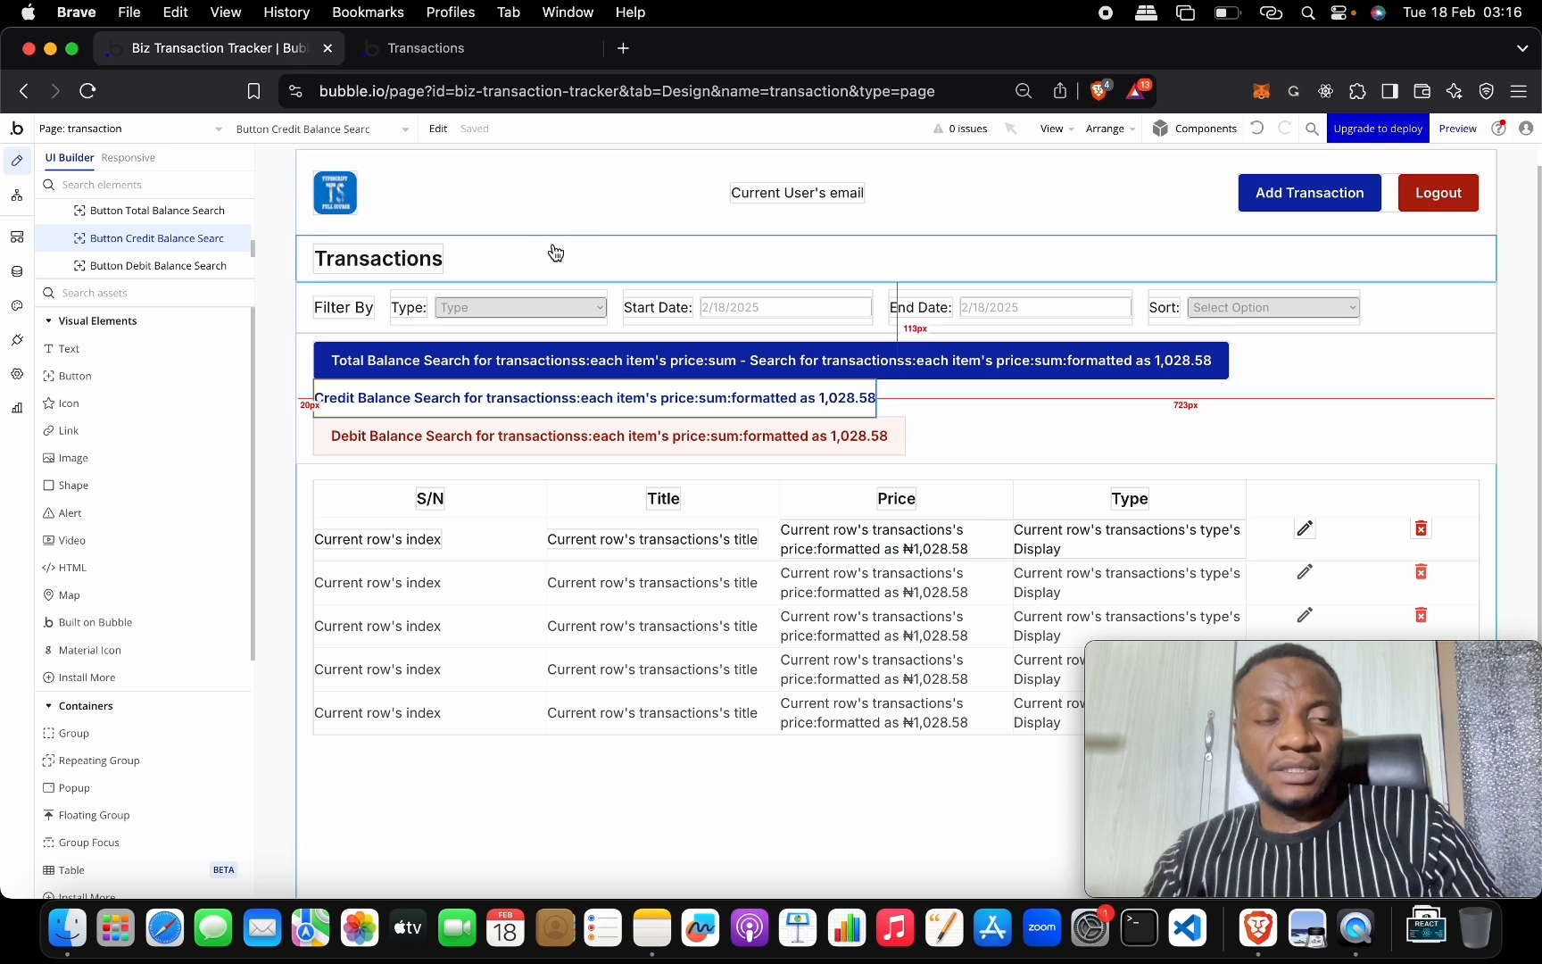
Set the Add Transaction popup's price input currency prefix to ₦.
{"action": "left_click", "coordinate": [360, 130]}
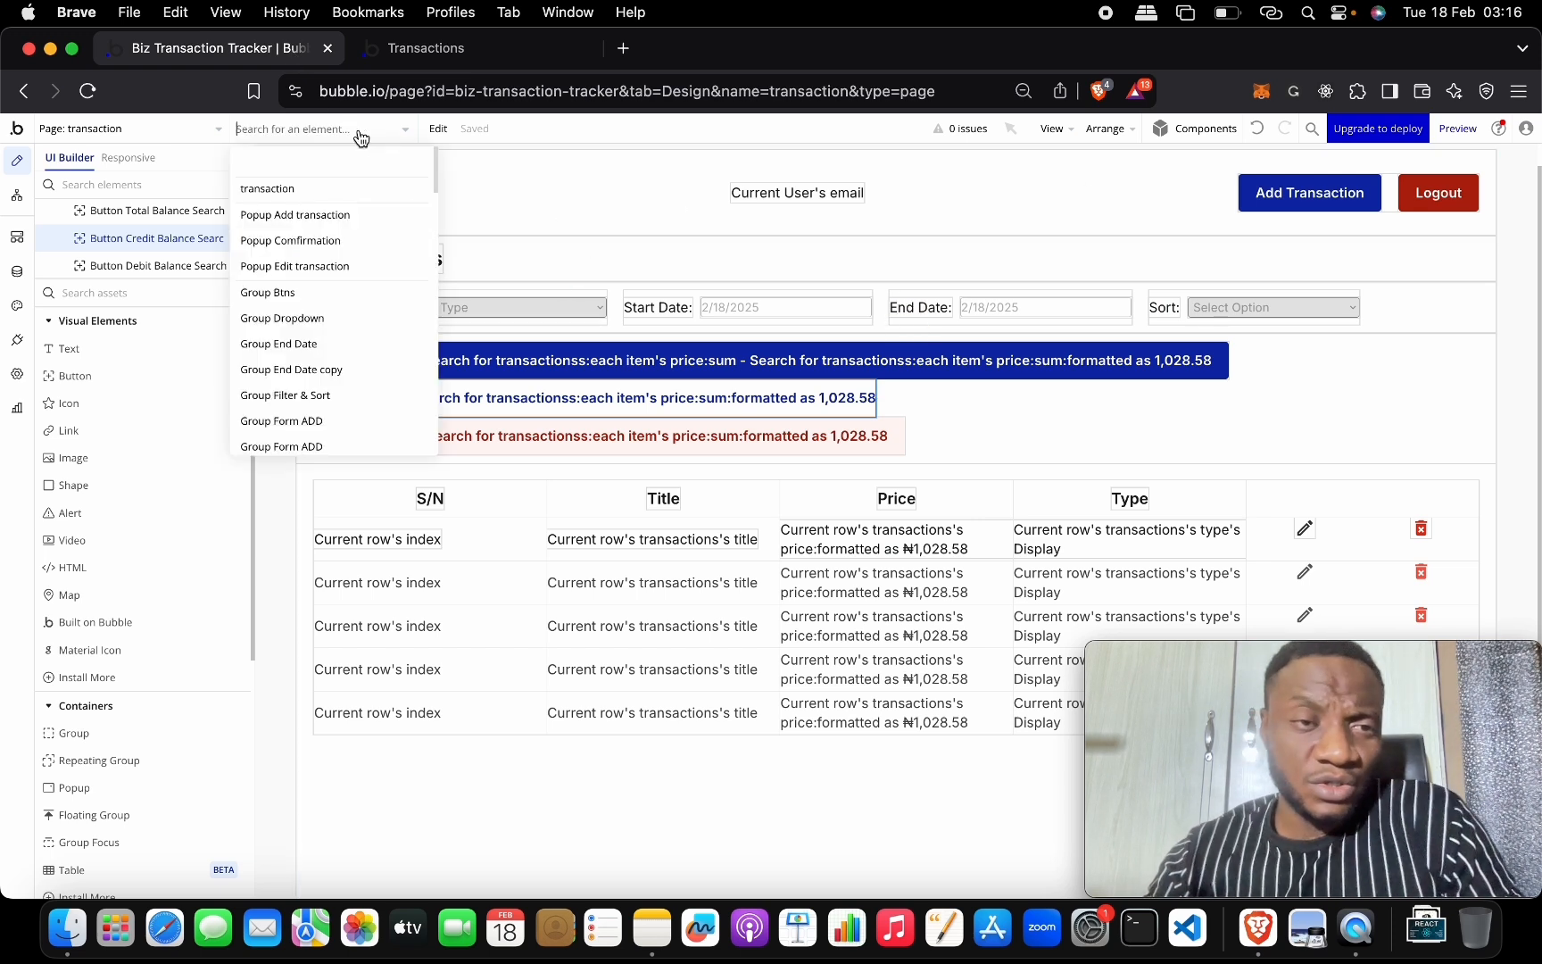
{"action": "left_click", "coordinate": [375, 224]}
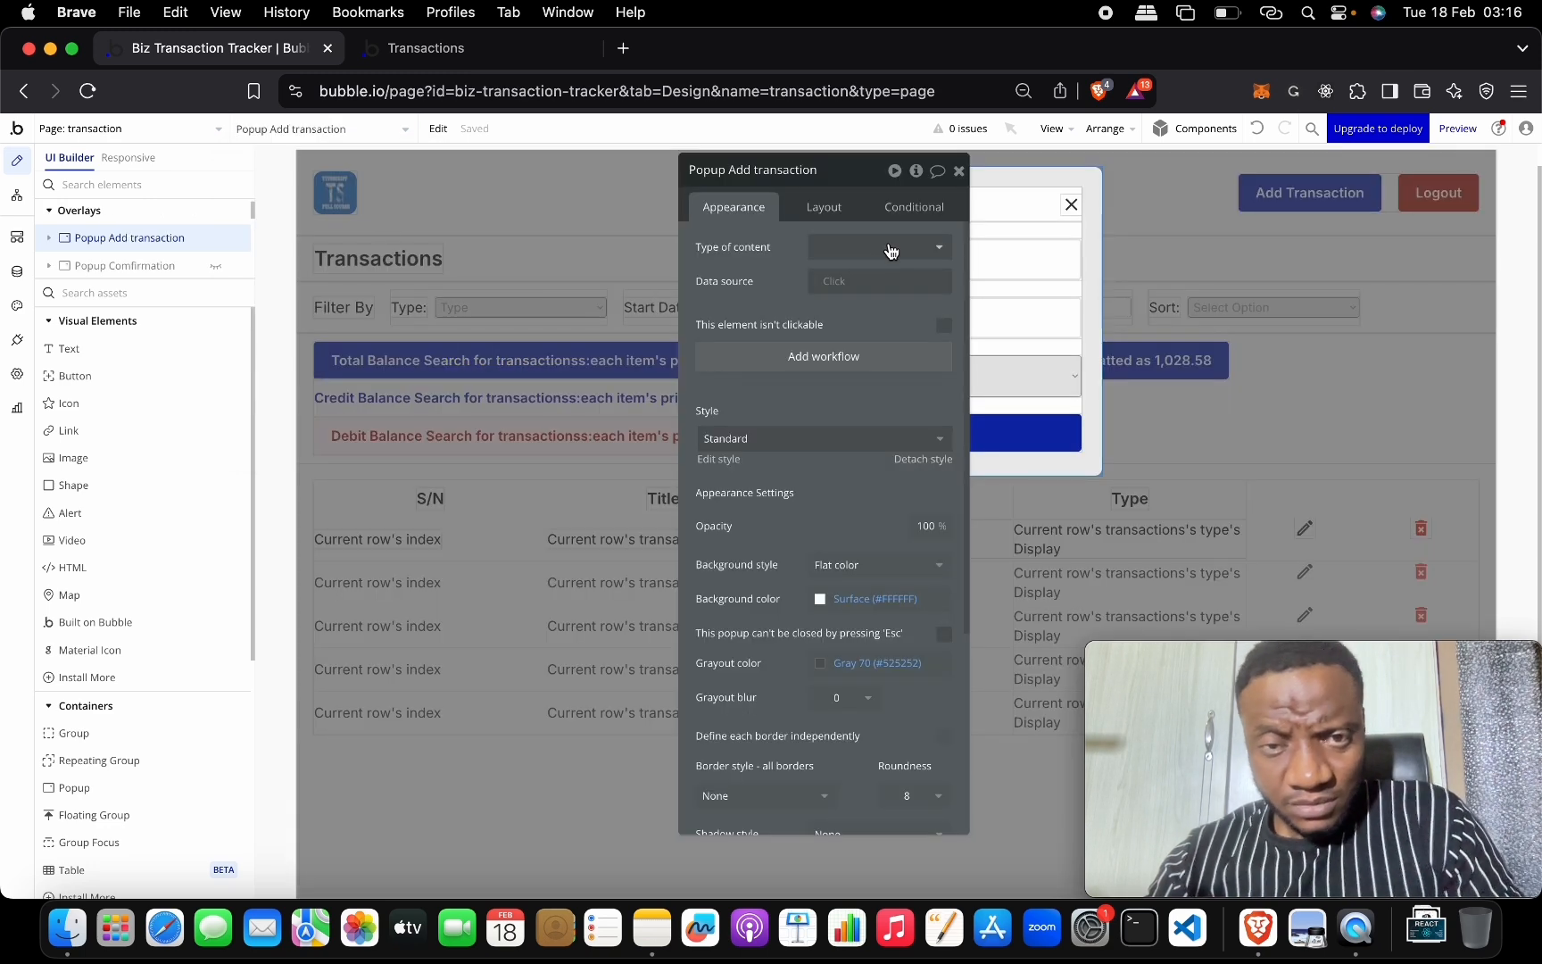
{"action": "left_click", "coordinate": [1011, 198]}
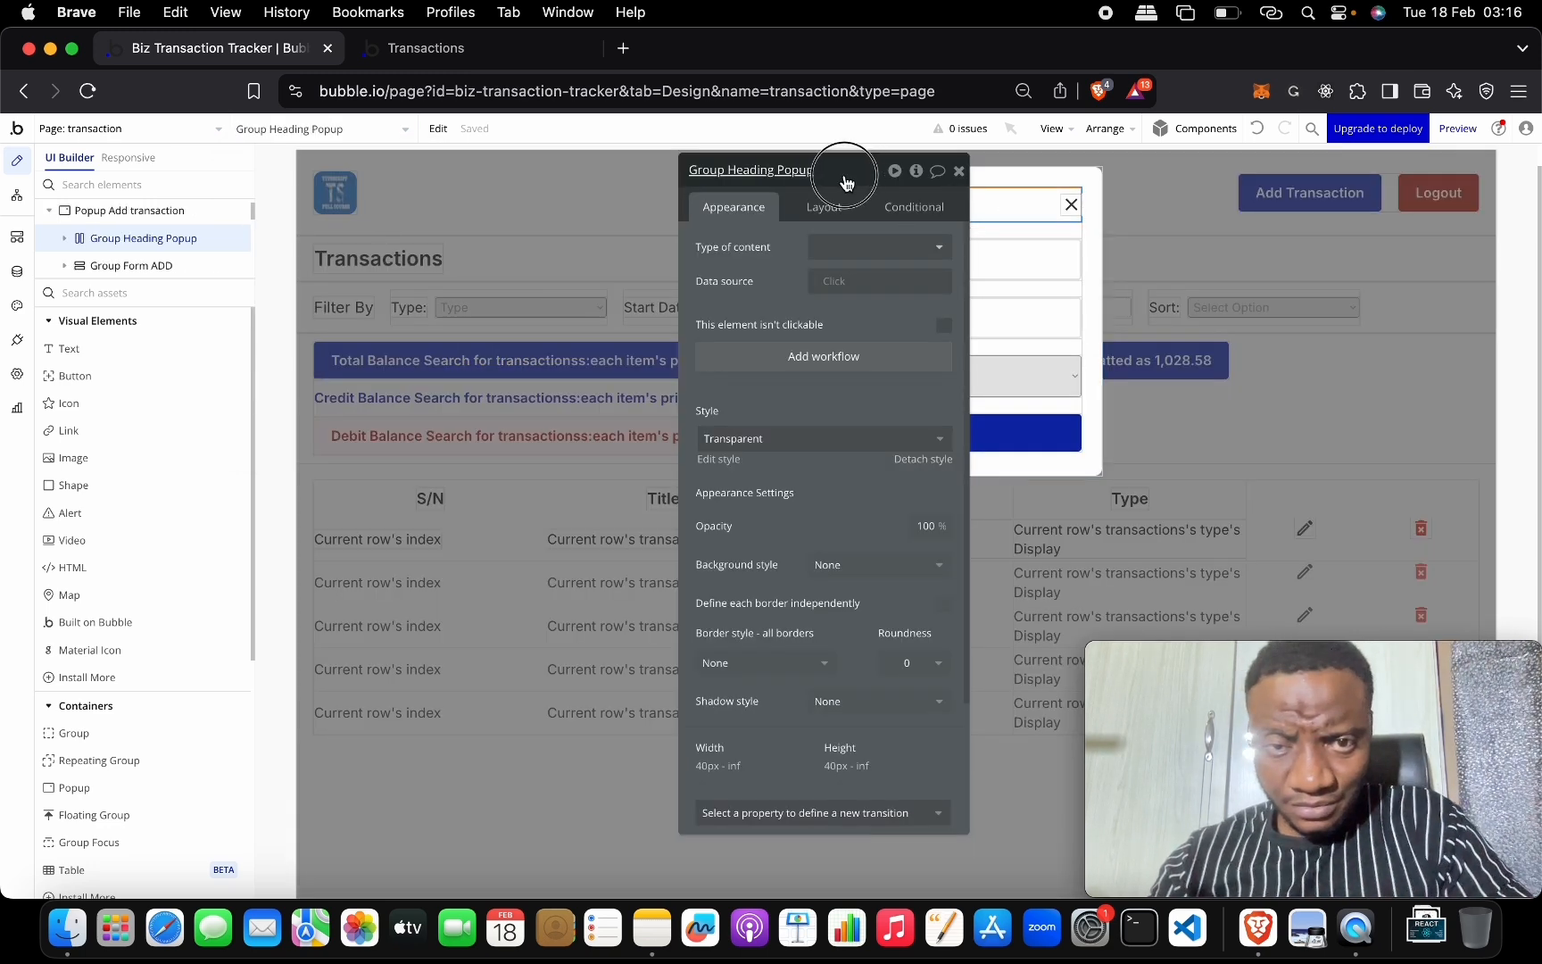
{"action": "left_click", "coordinate": [878, 312]}
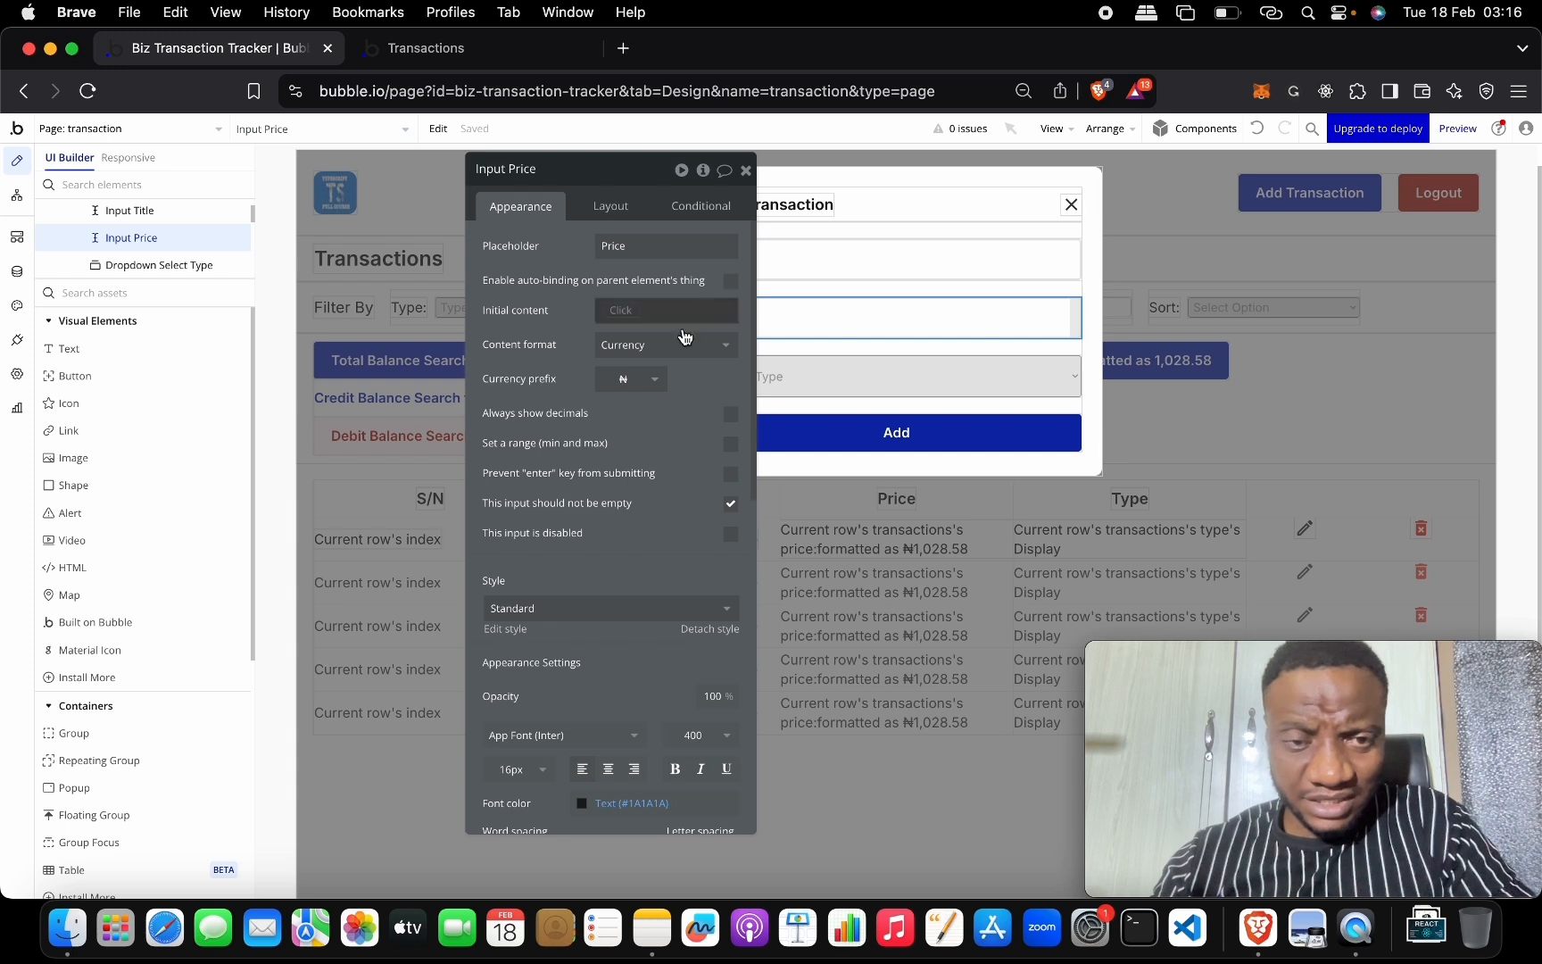
{"action": "left_click", "coordinate": [622, 382]}
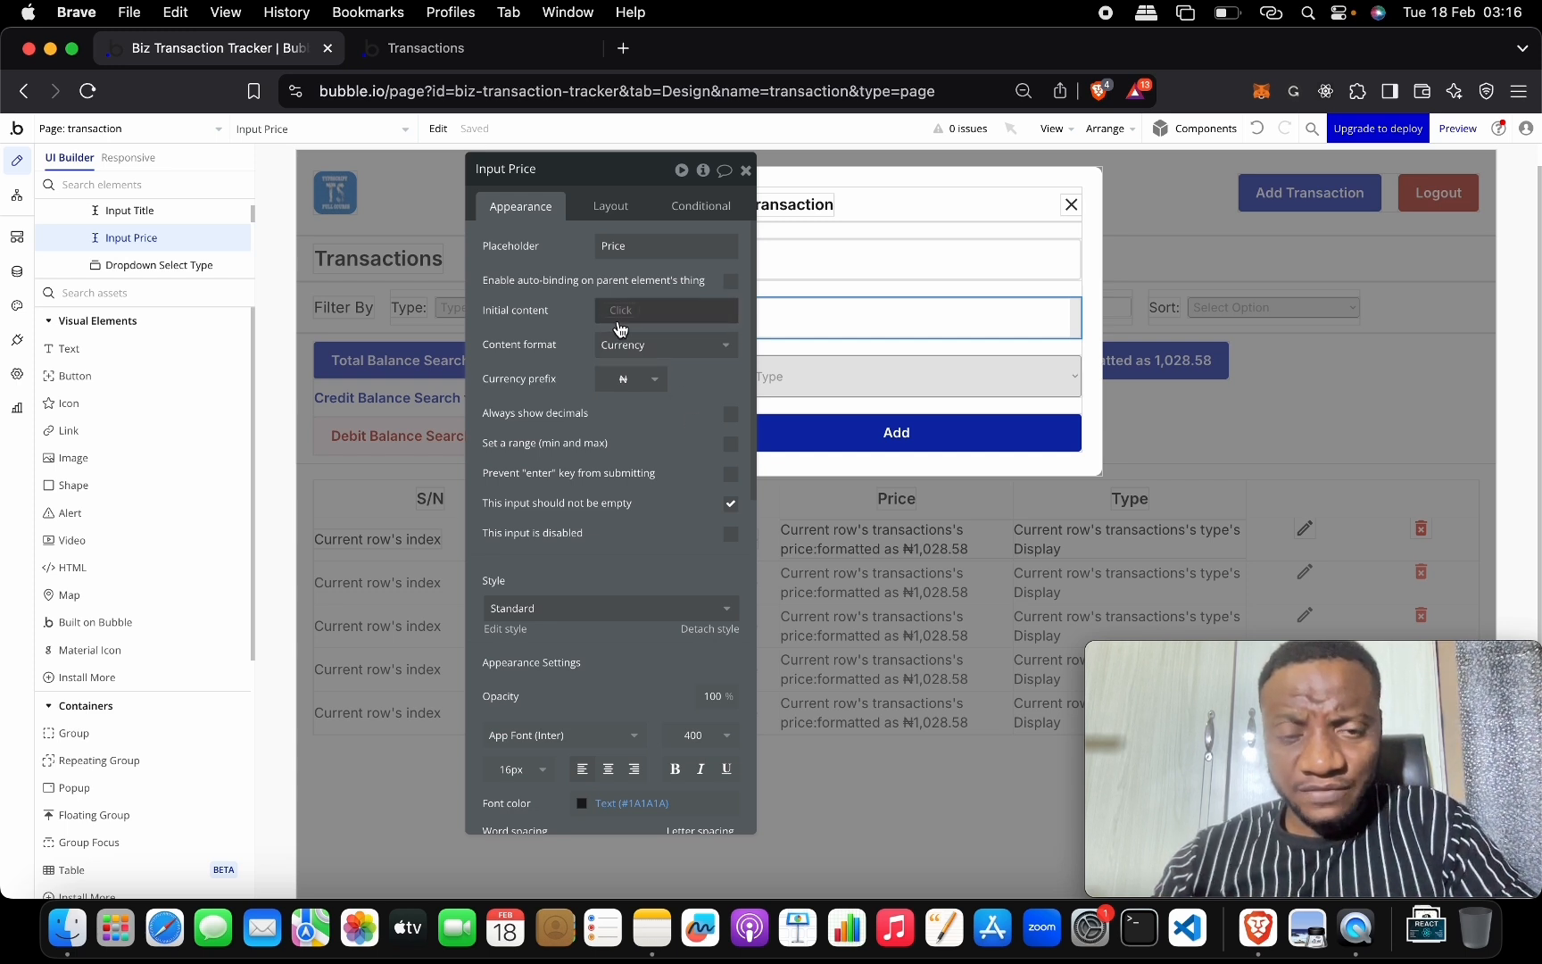
{"action": "left_click", "coordinate": [622, 330]}
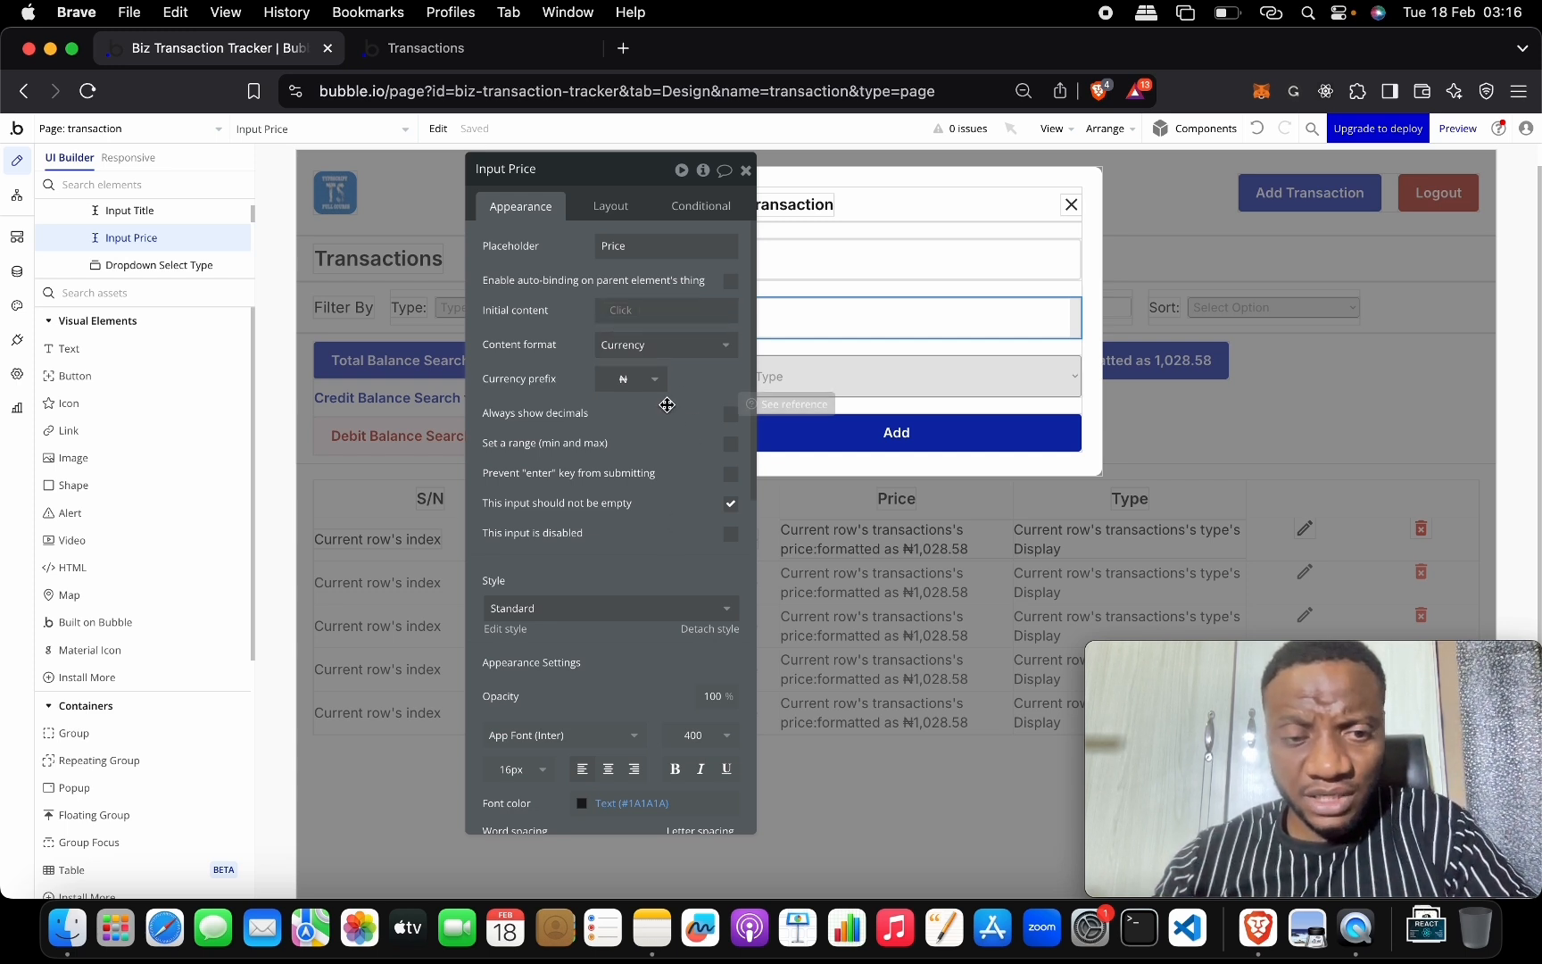
Return to the Transactions preview and close the Add Transaction popup.
{"action": "left_click", "coordinate": [745, 170]}
{"action": "left_click", "coordinate": [471, 61]}
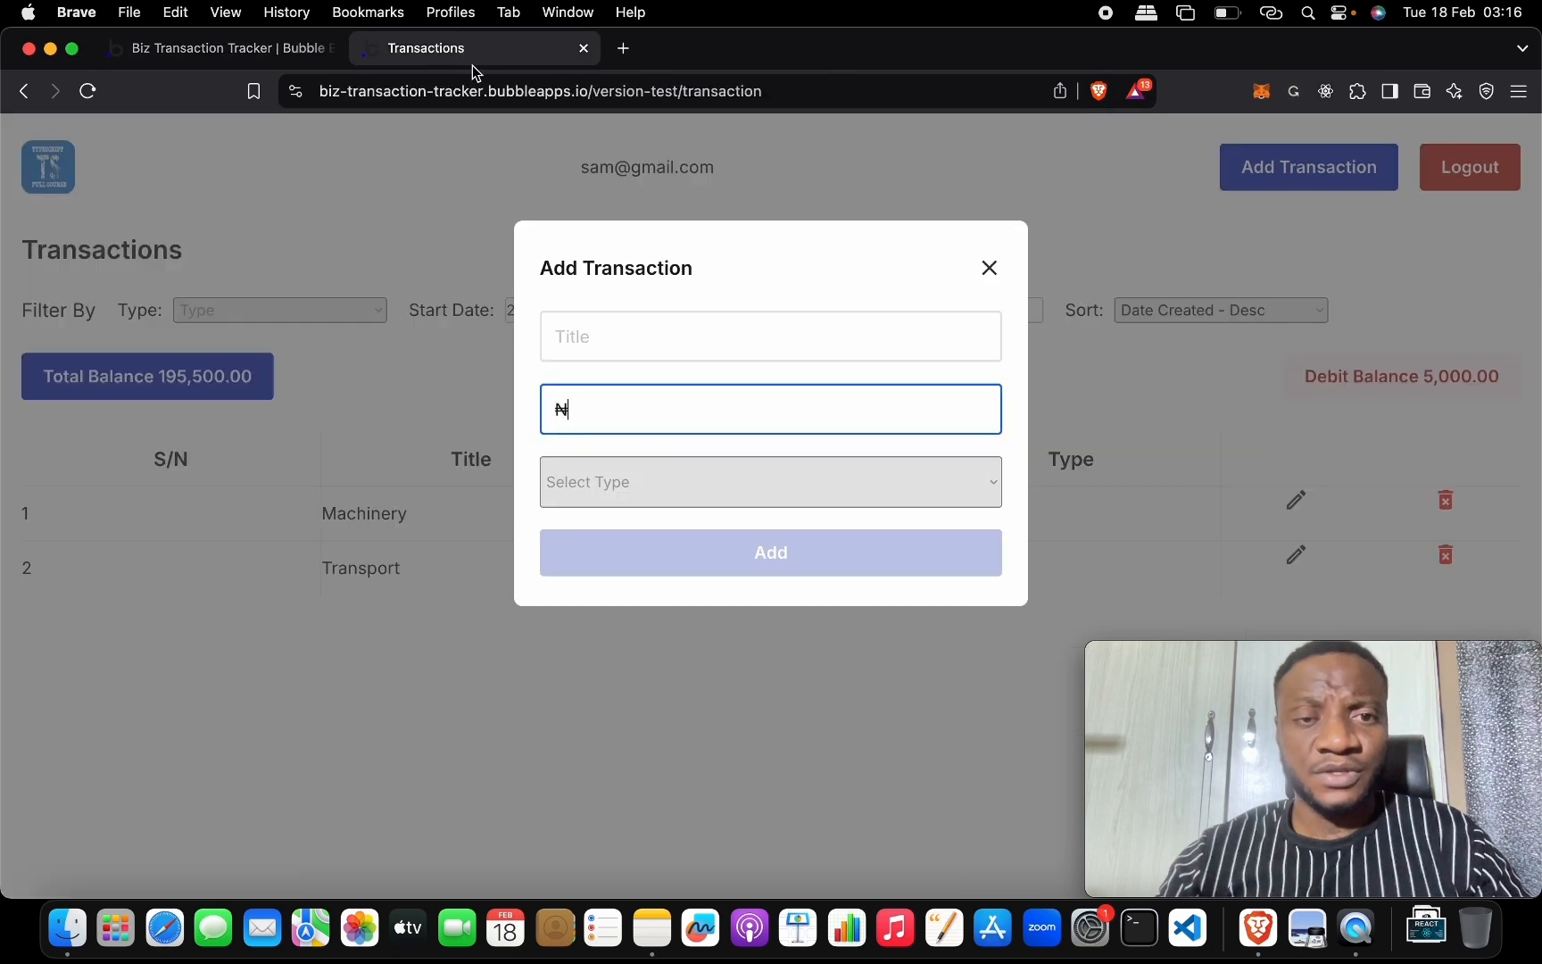
{"action": "left_click", "coordinate": [988, 268]}
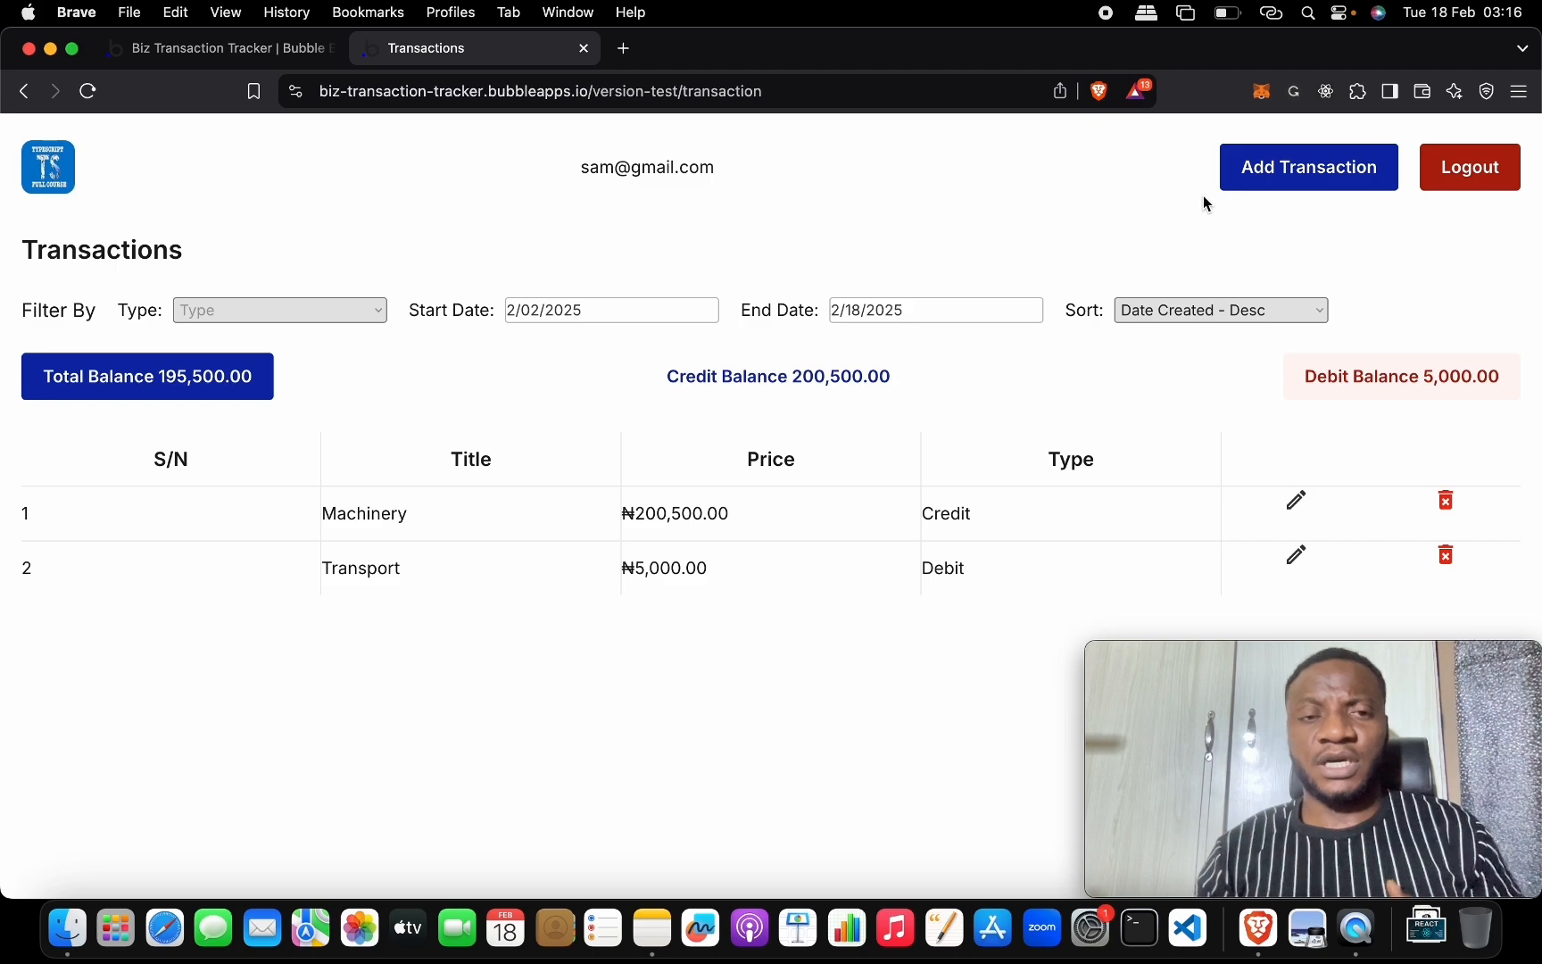
In Notes, tick Build Filter & Sorting UI and Add Filter & Sorting Workflow.
{"action": "key", "text": "ctrl+Up"}
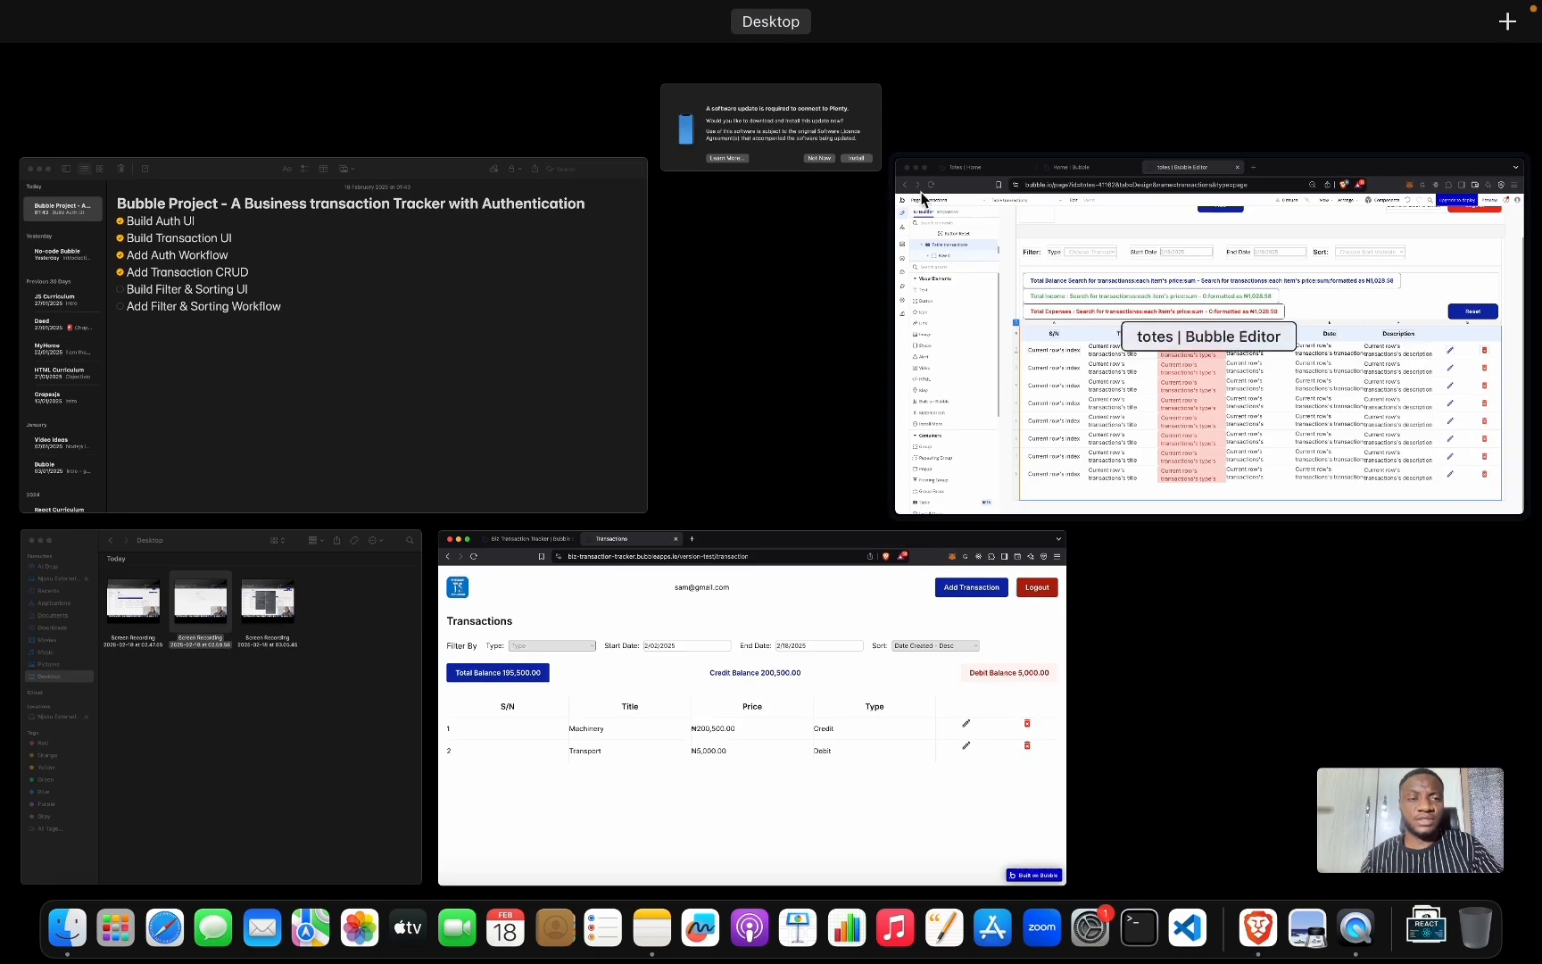
{"action": "left_click", "coordinate": [361, 275]}
{"action": "left_click", "coordinate": [248, 350]}
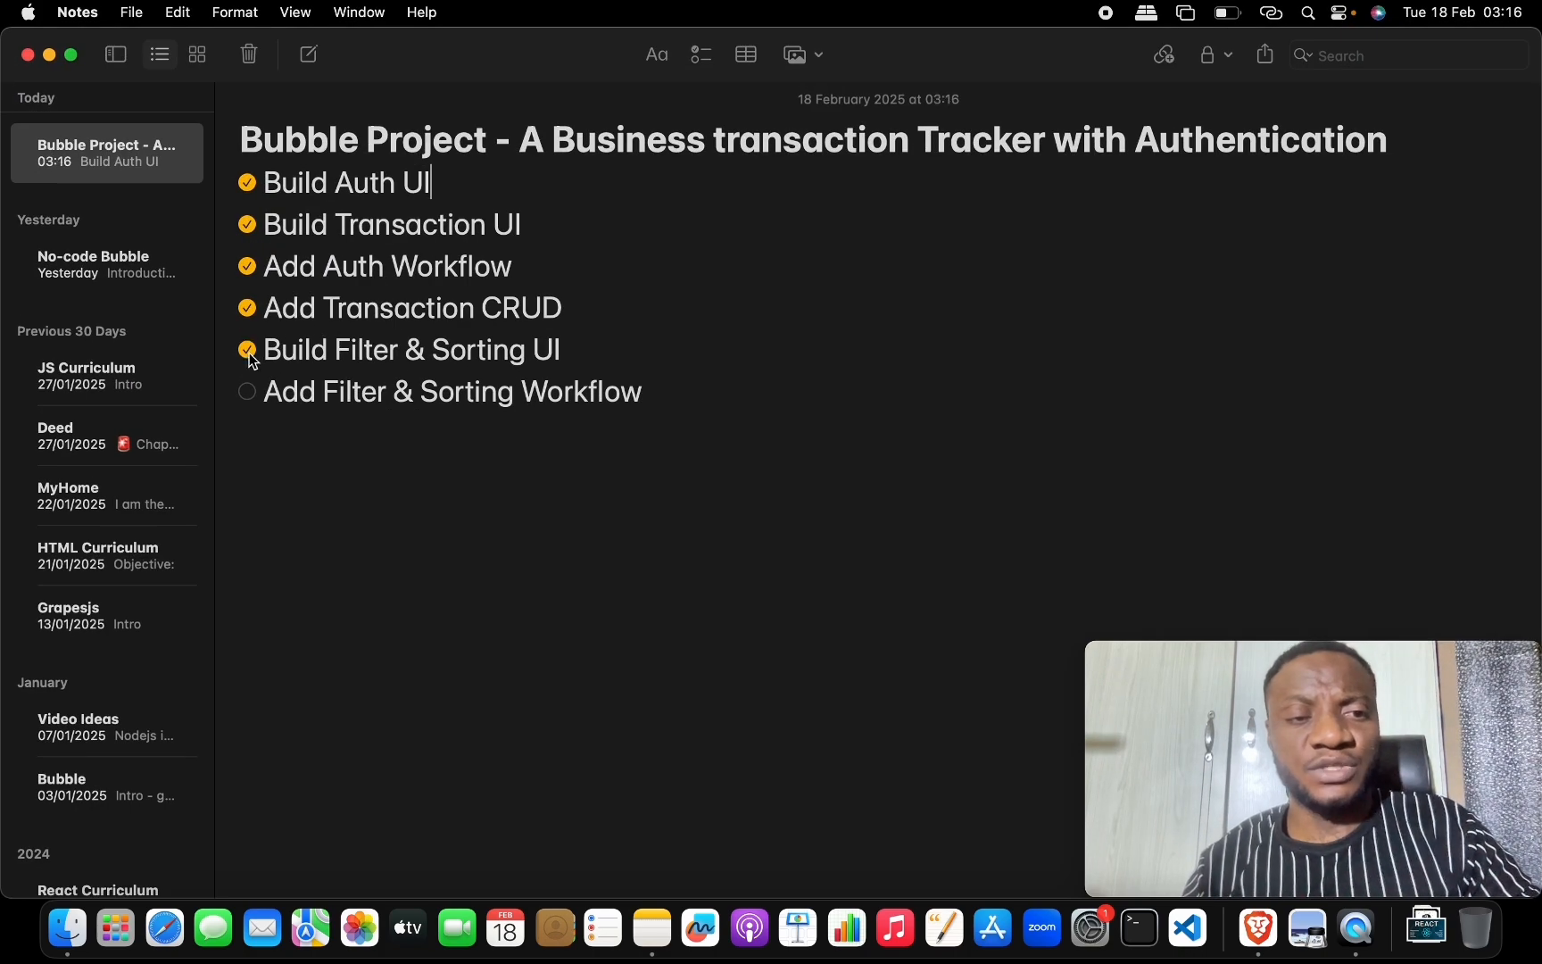
{"action": "left_click", "coordinate": [248, 391]}
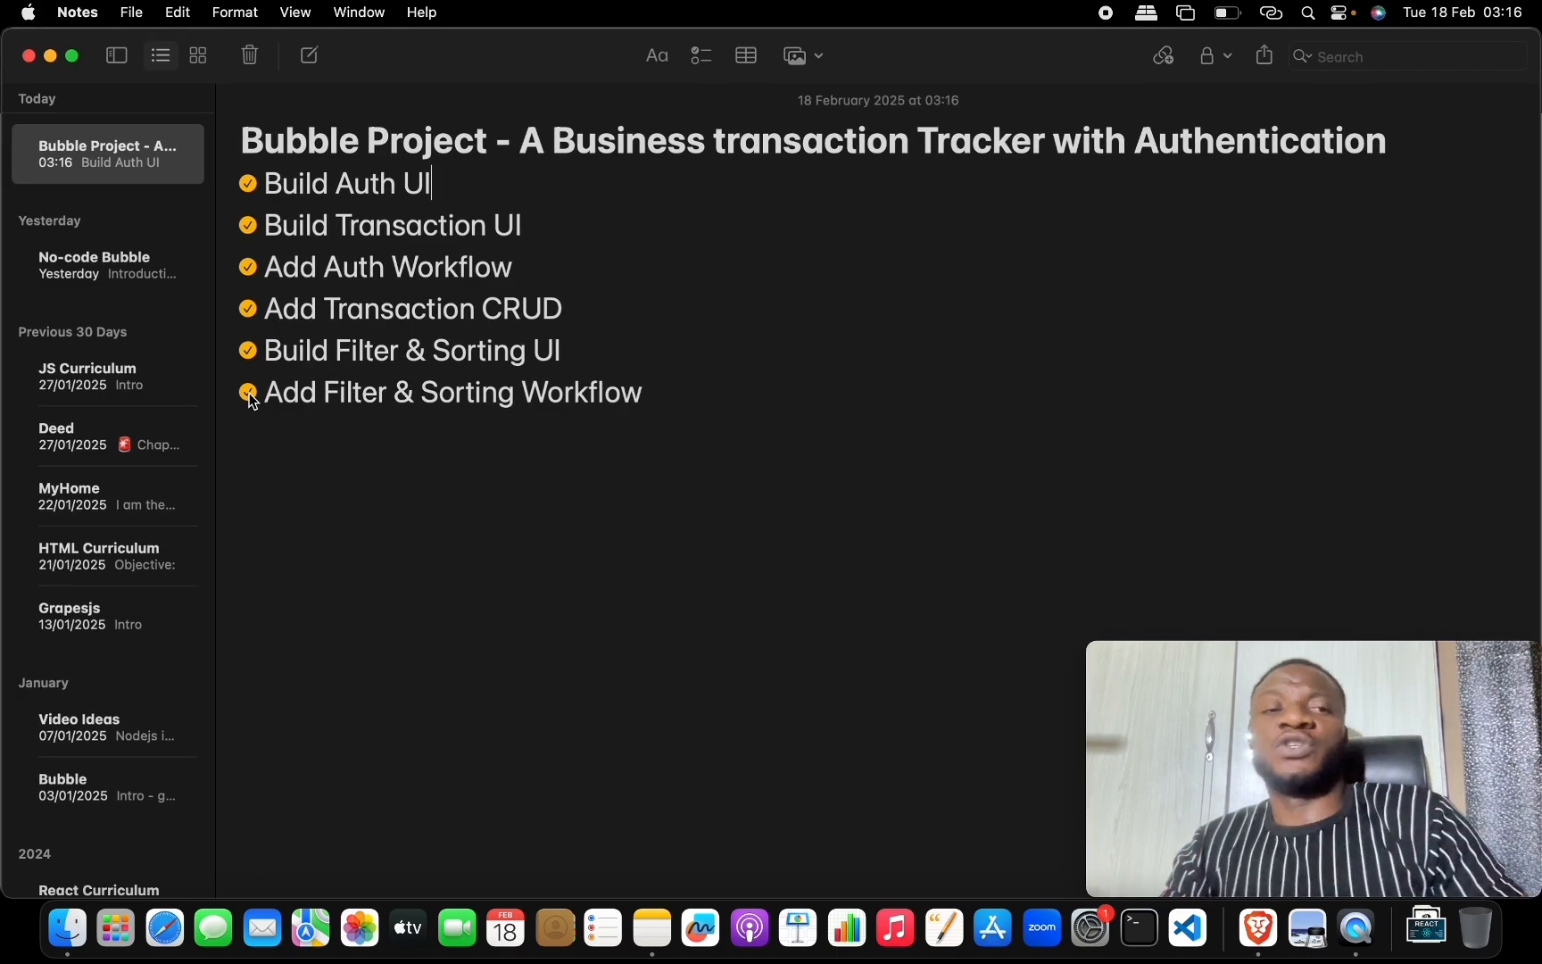
Log out of the previewed tracker app.
{"action": "key", "text": "ctrl+Up"}
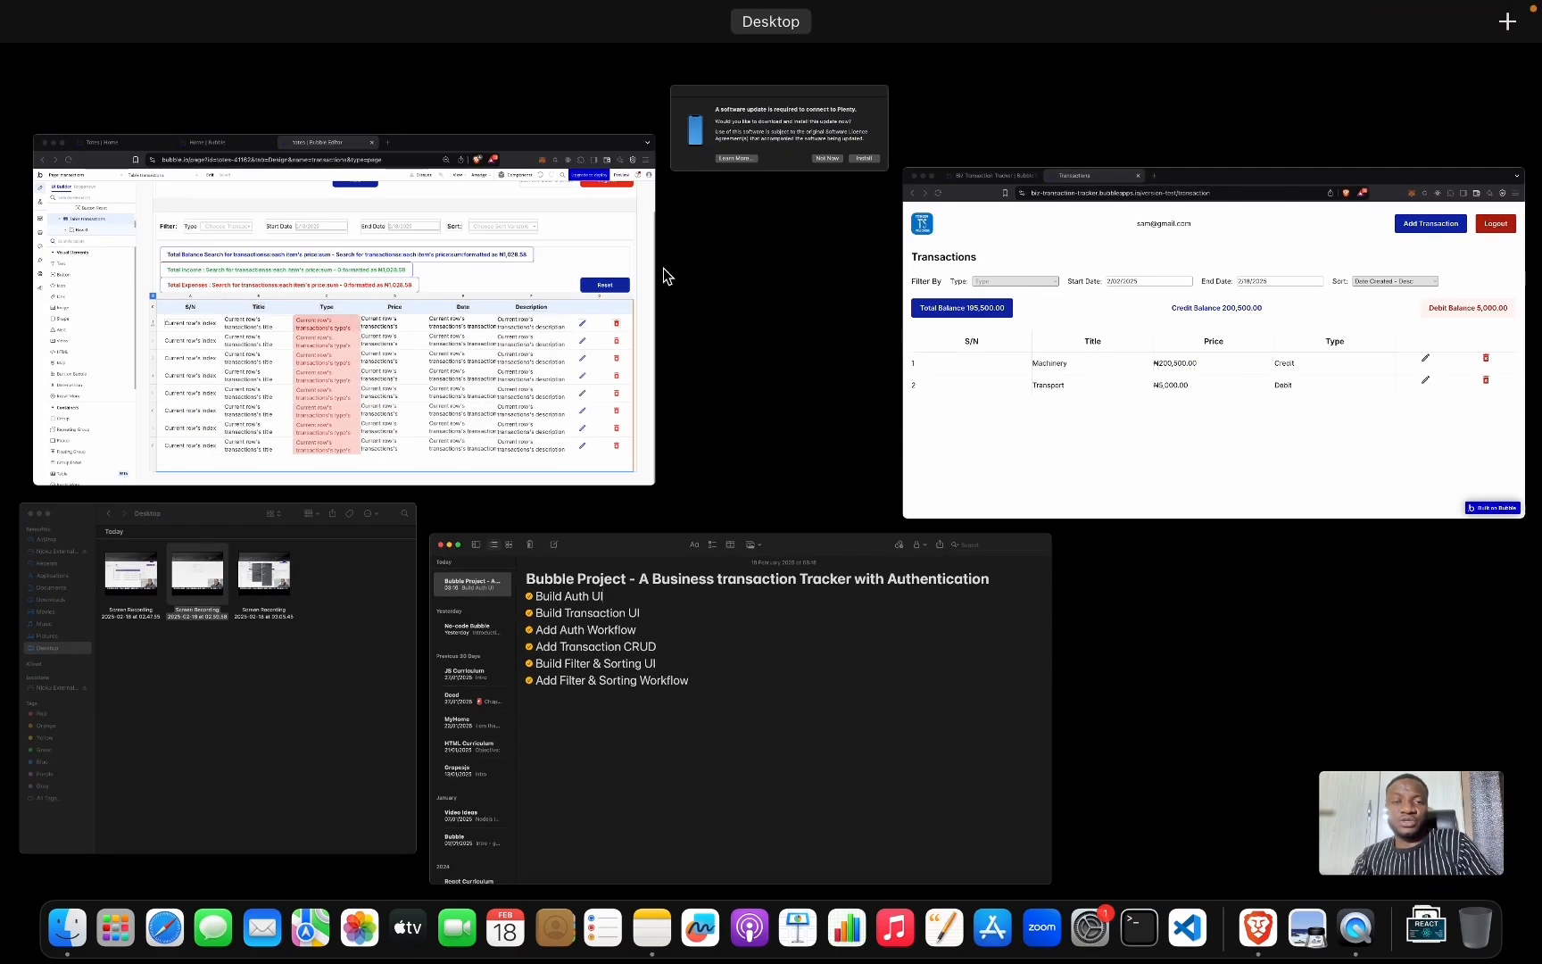
{"action": "left_click", "coordinate": [991, 306]}
{"action": "left_click", "coordinate": [1470, 167]}
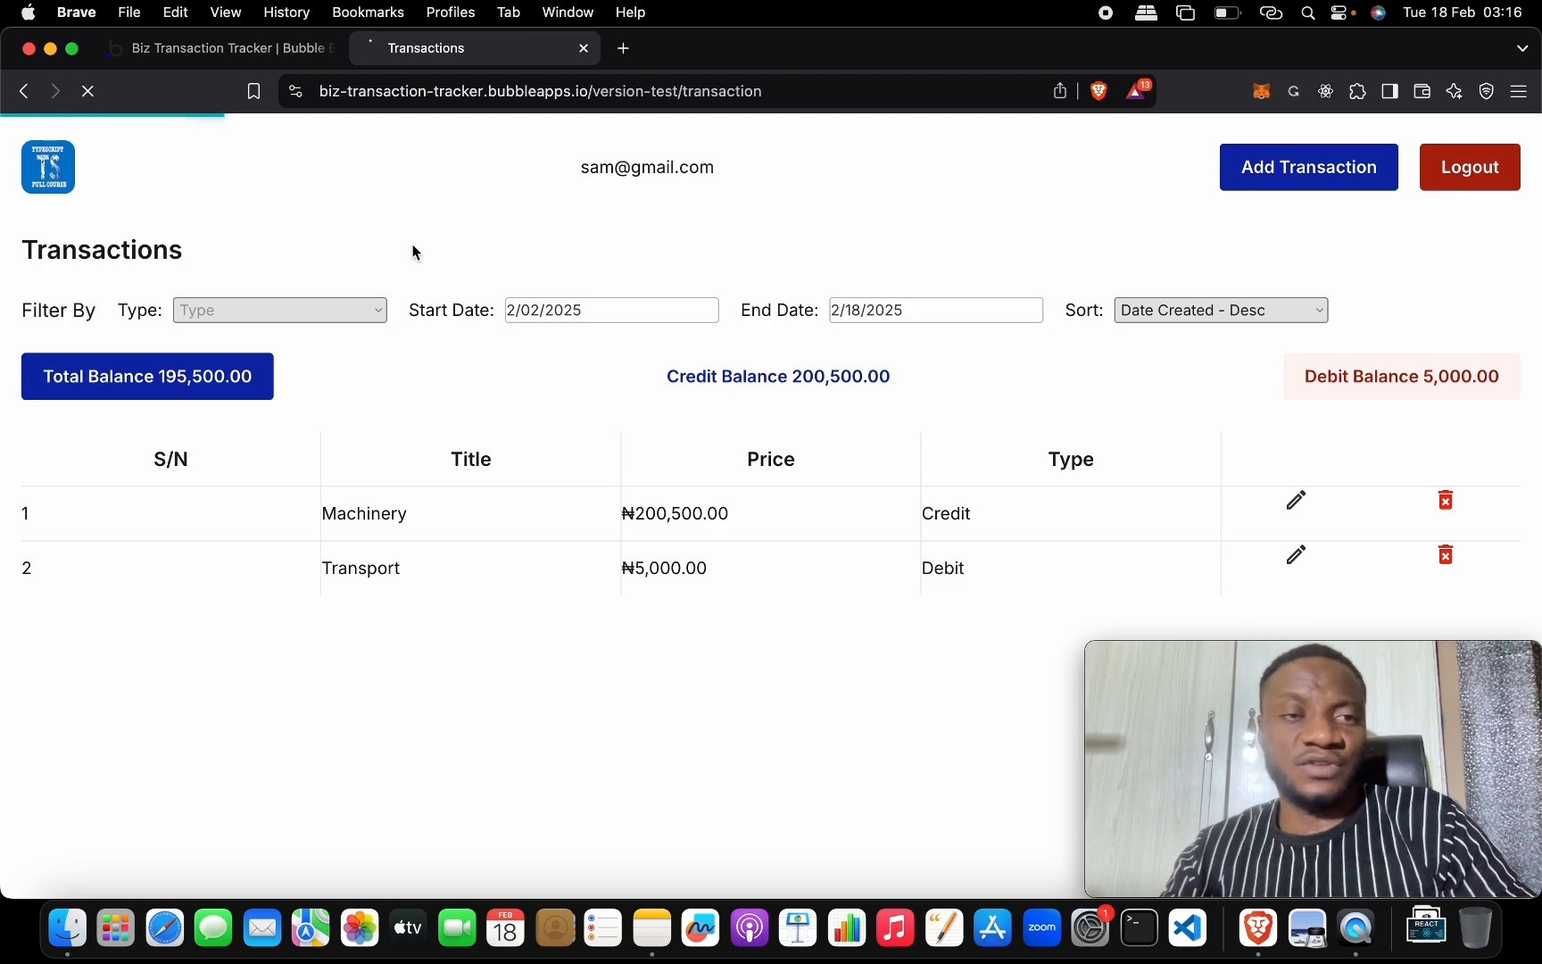
Open the index page in the editor, view the live sign-in page, then bring Notes forward.
{"action": "left_click", "coordinate": [186, 49]}
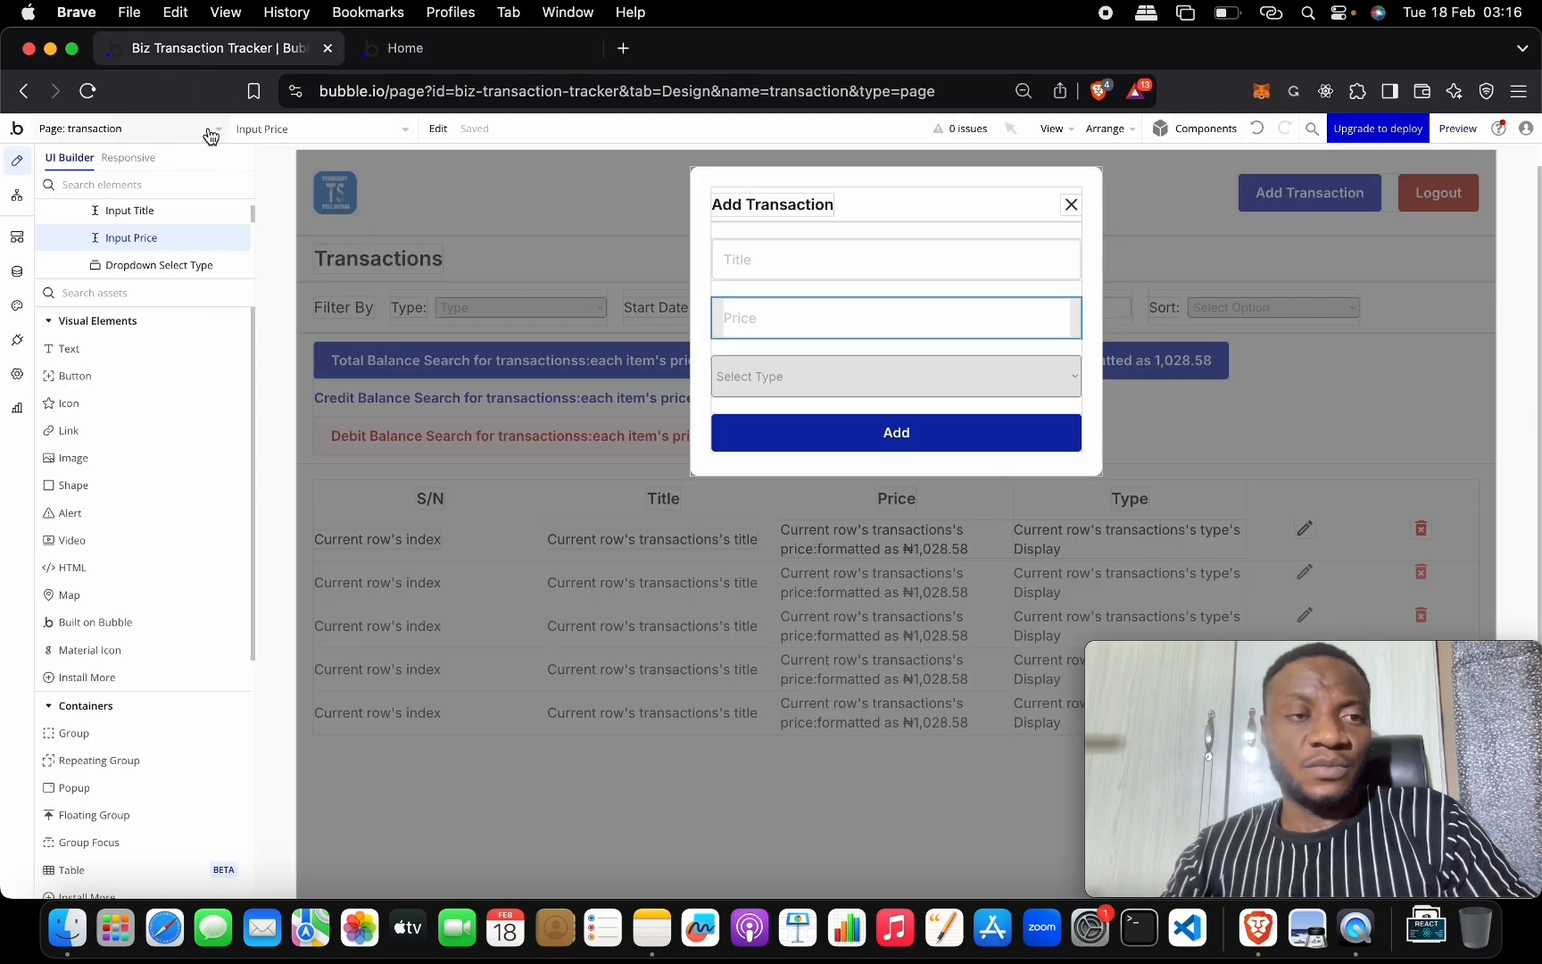
{"action": "left_click", "coordinate": [152, 125]}
{"action": "left_click", "coordinate": [159, 193]}
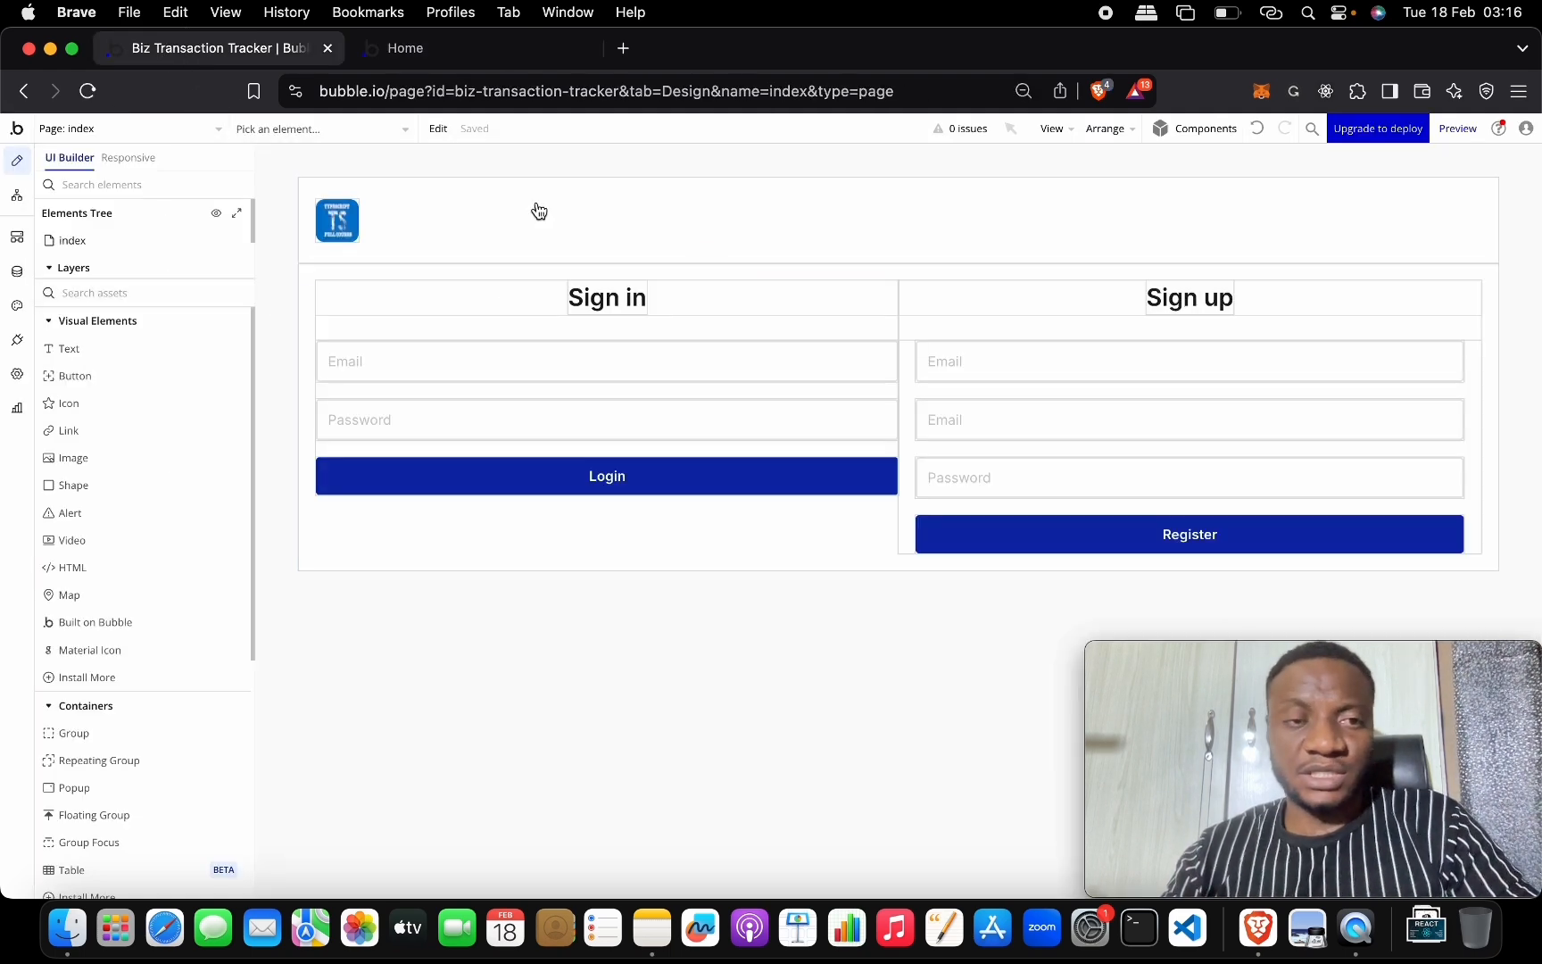
{"action": "left_click", "coordinate": [479, 52]}
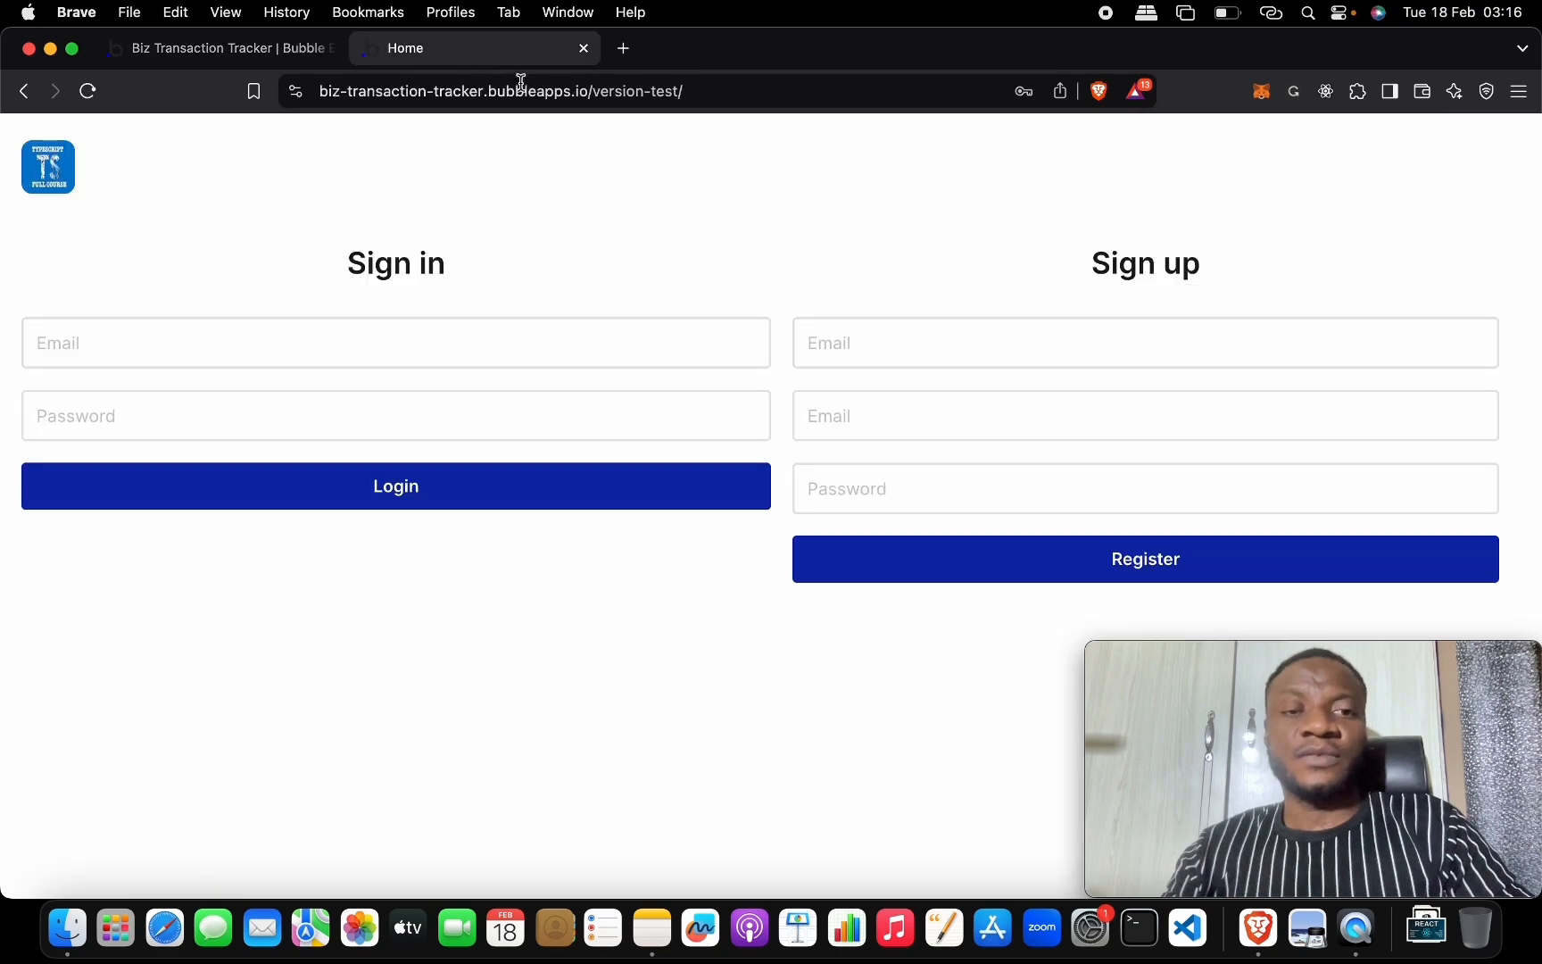
{"action": "double_click", "coordinate": [281, 88]}
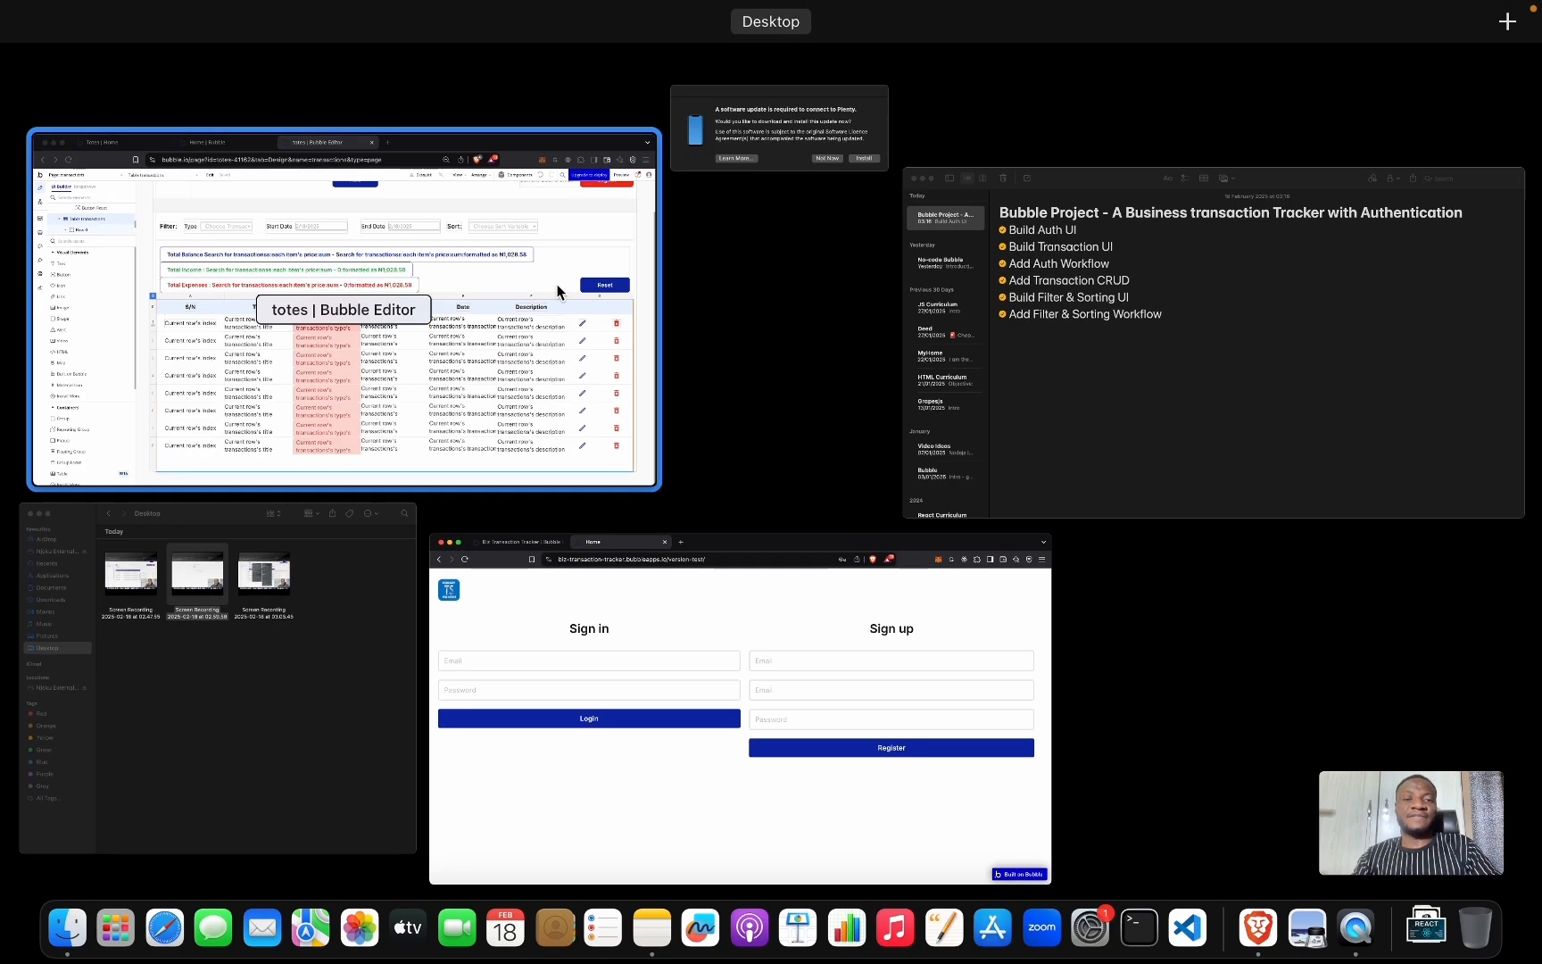
{"action": "left_click", "coordinate": [980, 287]}
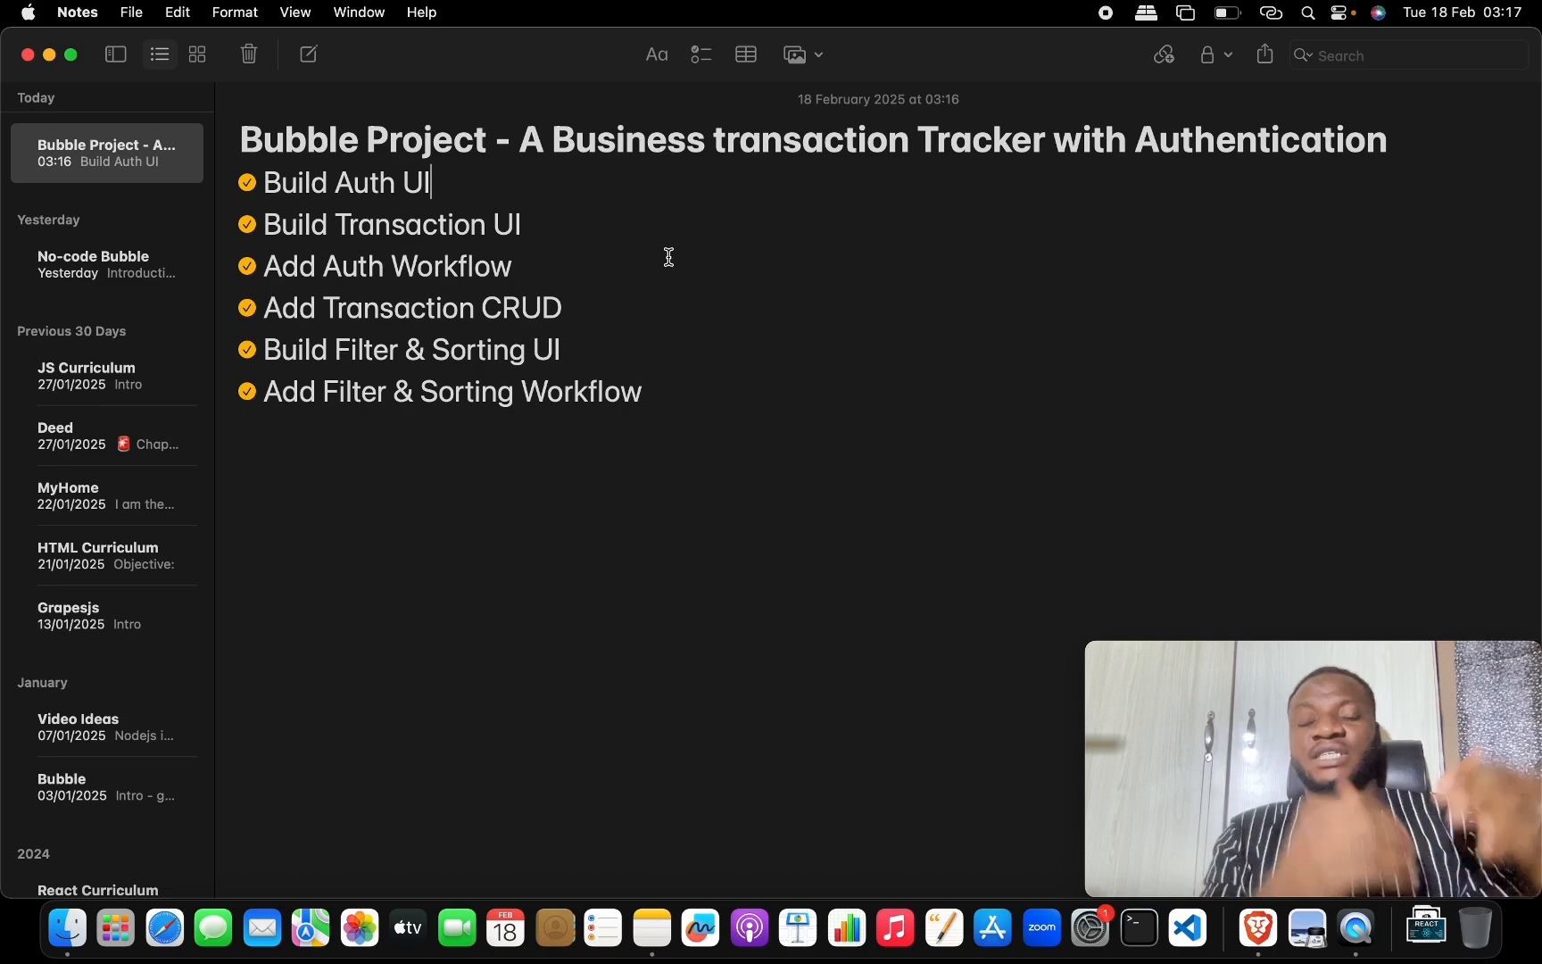
{"action": "key", "text": "ctrl+Up"}
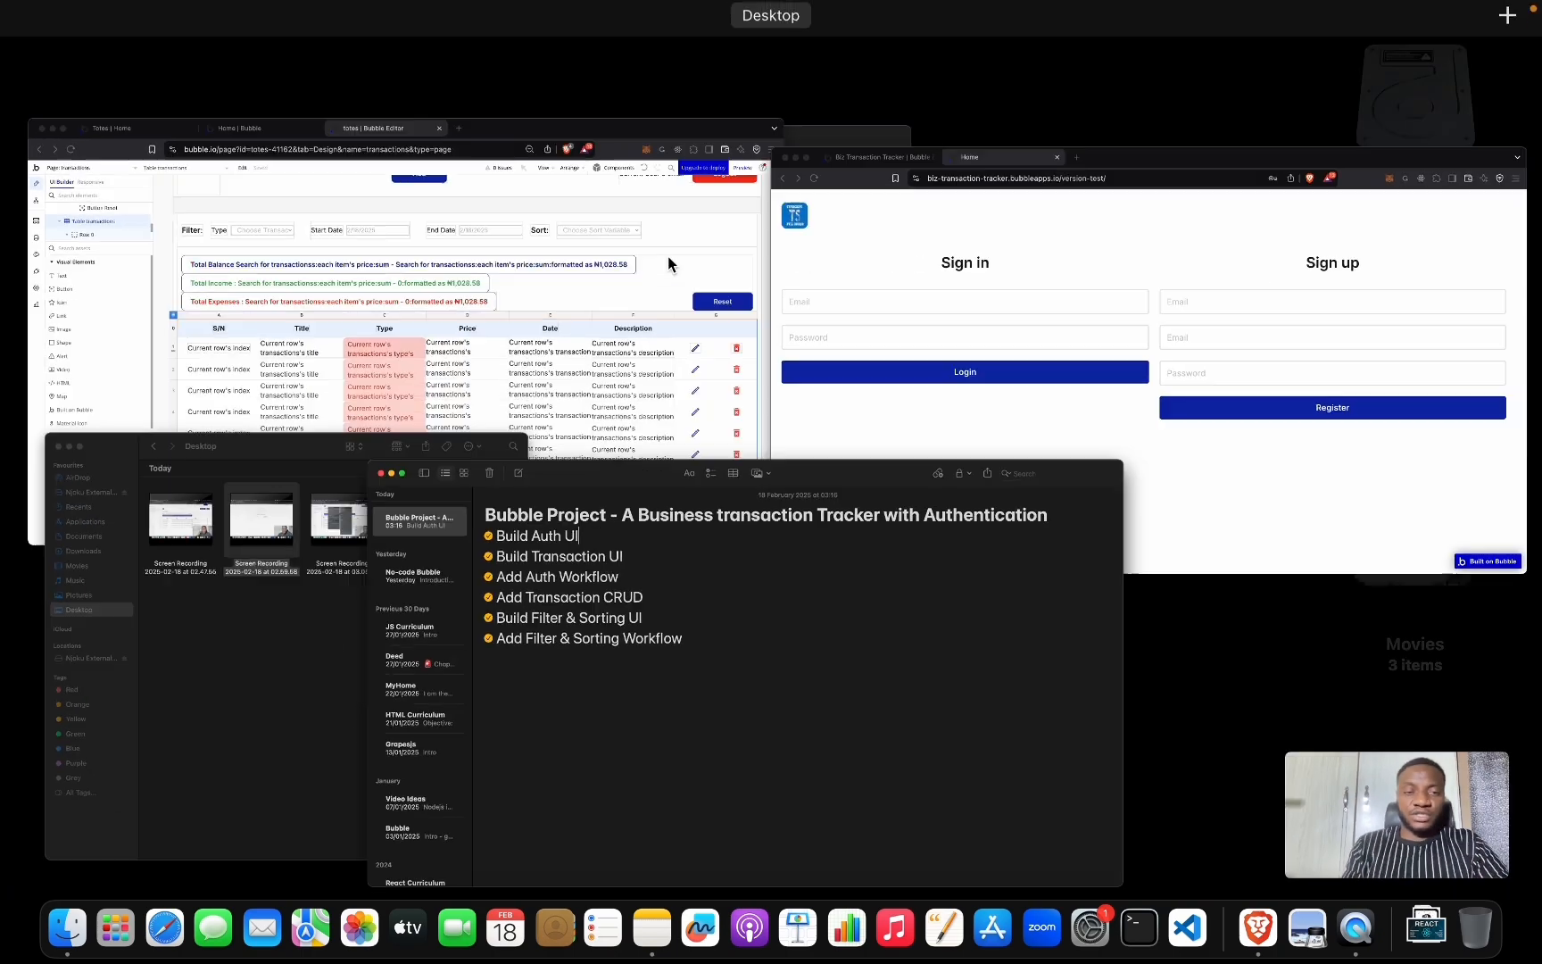
Sign in as the second user with their e-mail and saved password.
{"action": "left_click", "coordinate": [936, 296]}
{"action": "left_click", "coordinate": [588, 359]}
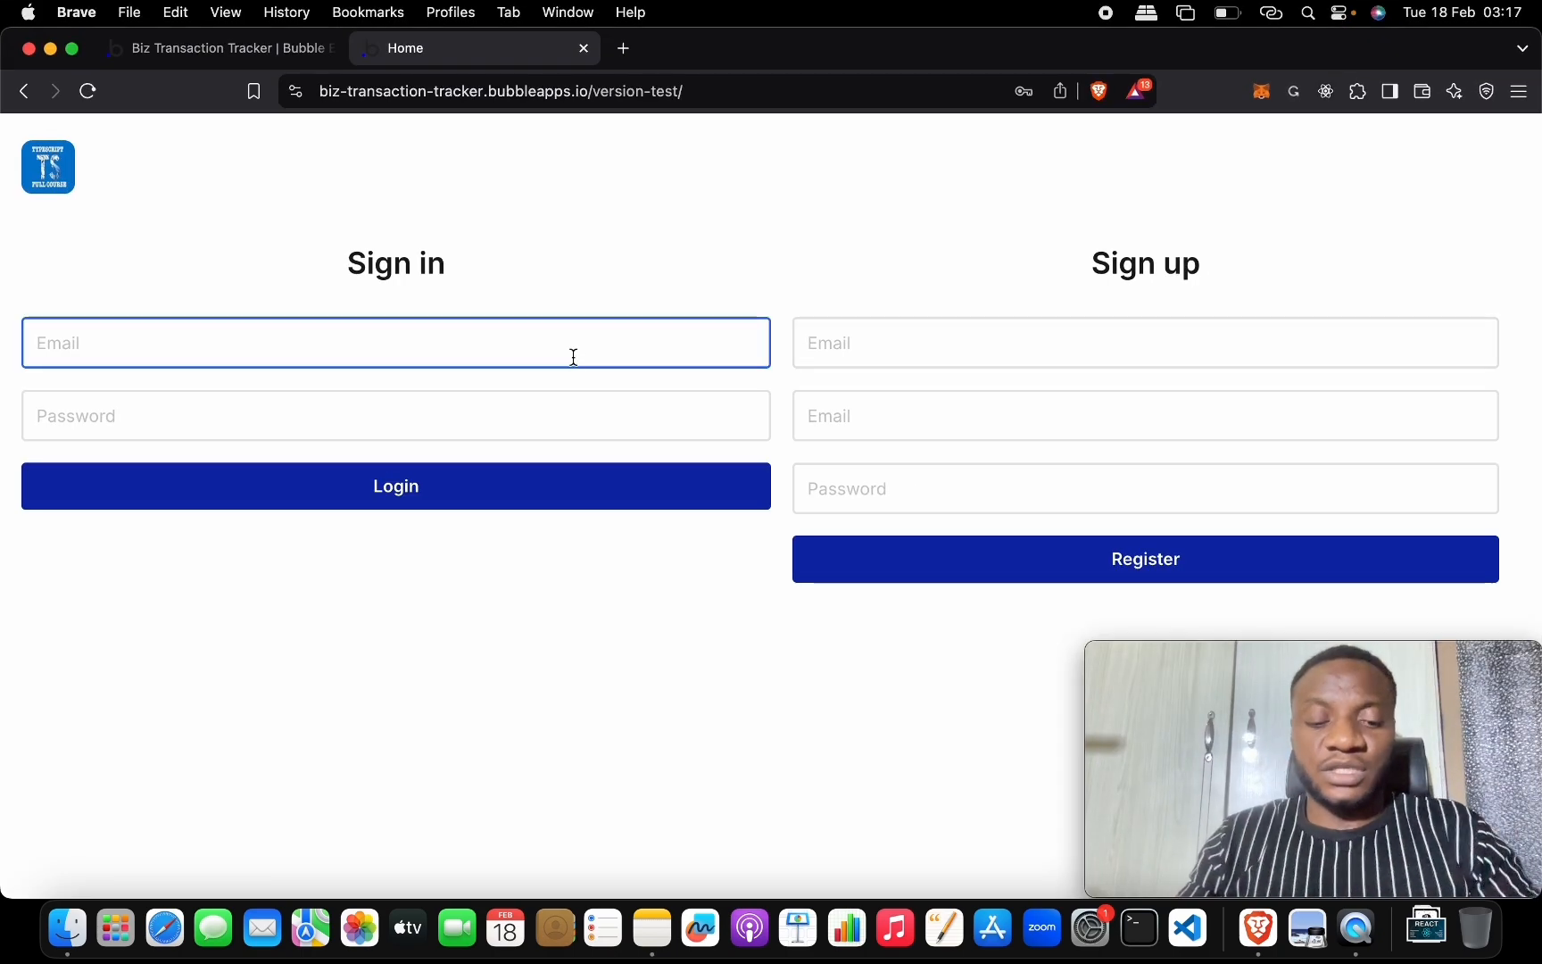
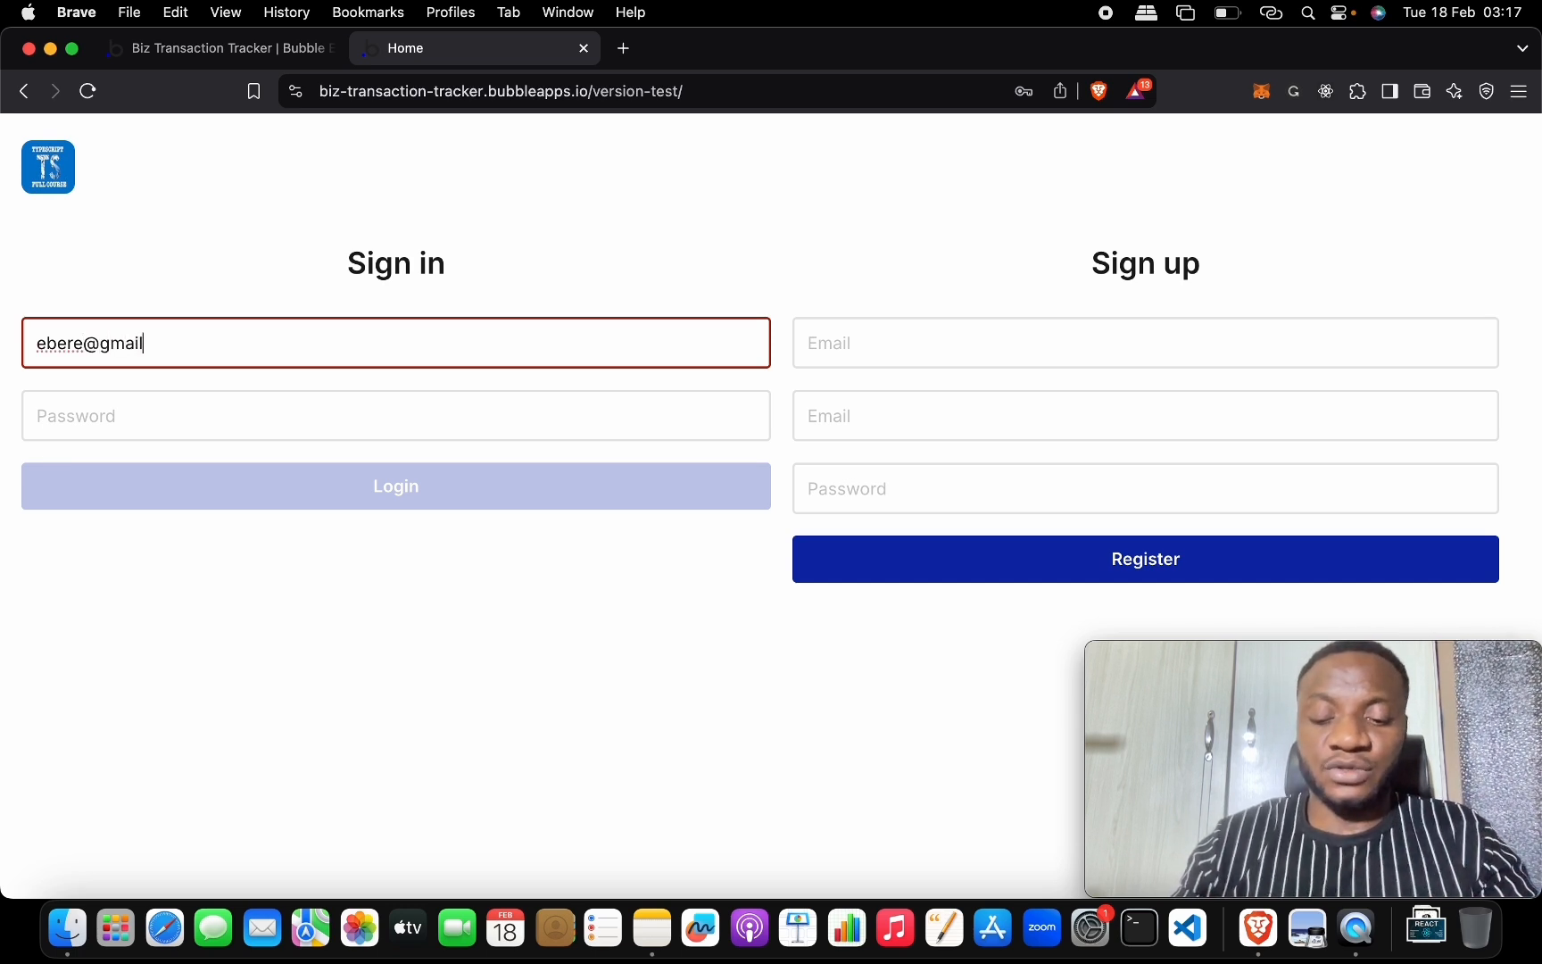
{"action": "key", "text": "Tab"}
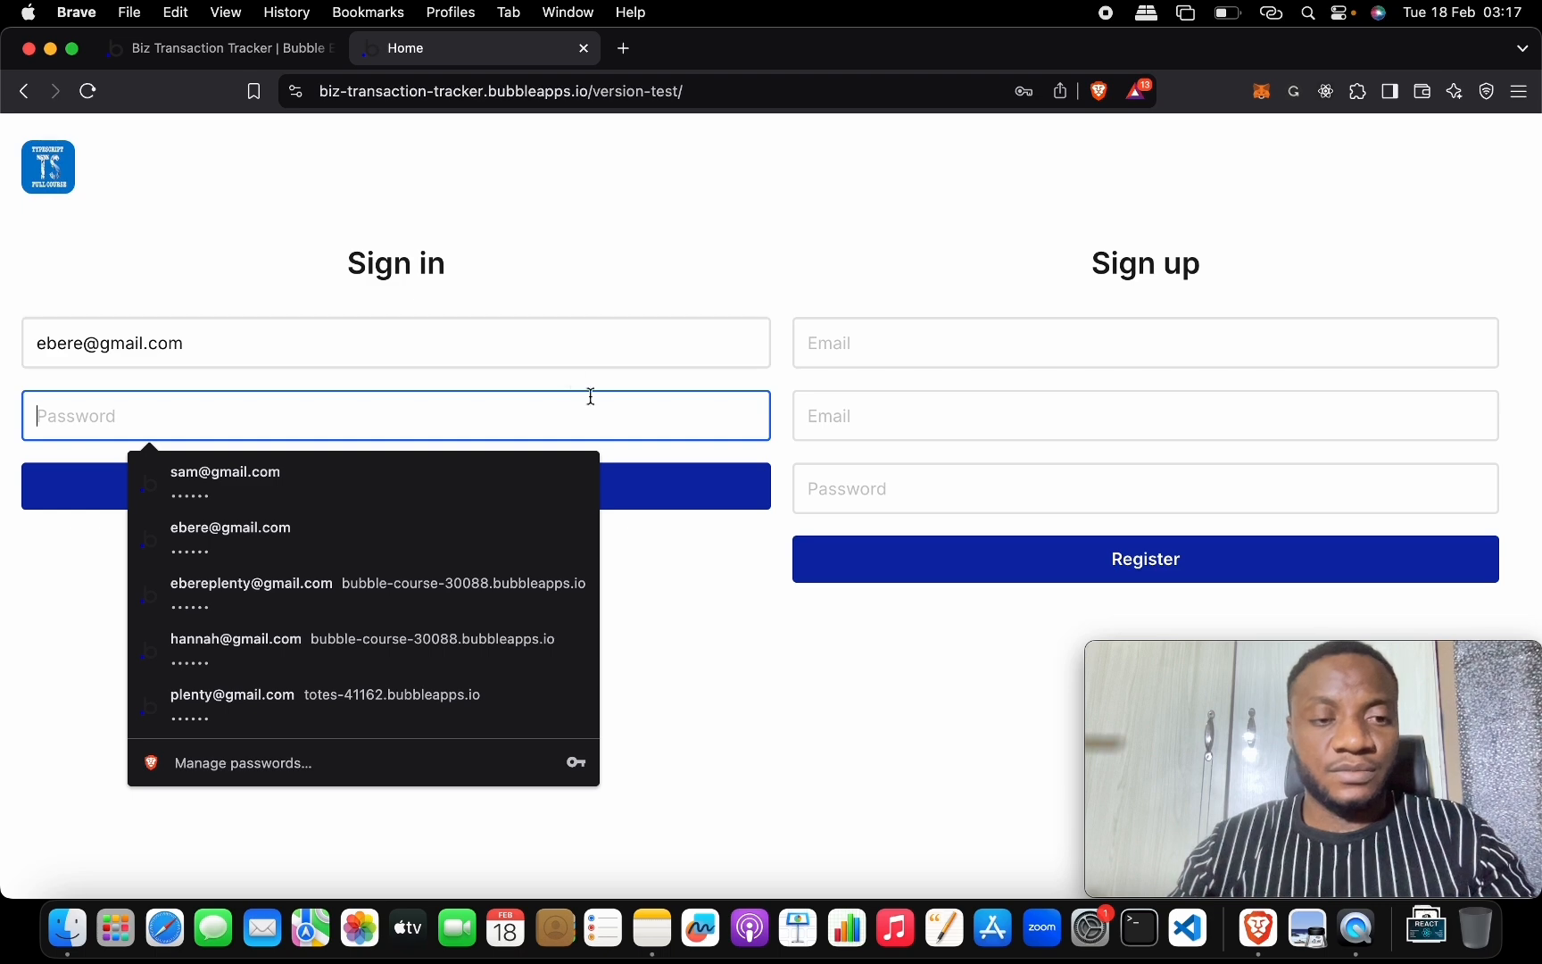
{"action": "left_click", "coordinate": [497, 485]}
{"action": "left_click", "coordinate": [433, 493]}
Set the transactions Start Date filter to February 3 (2/03/2025).
{"action": "key", "text": "ctrl+Up"}
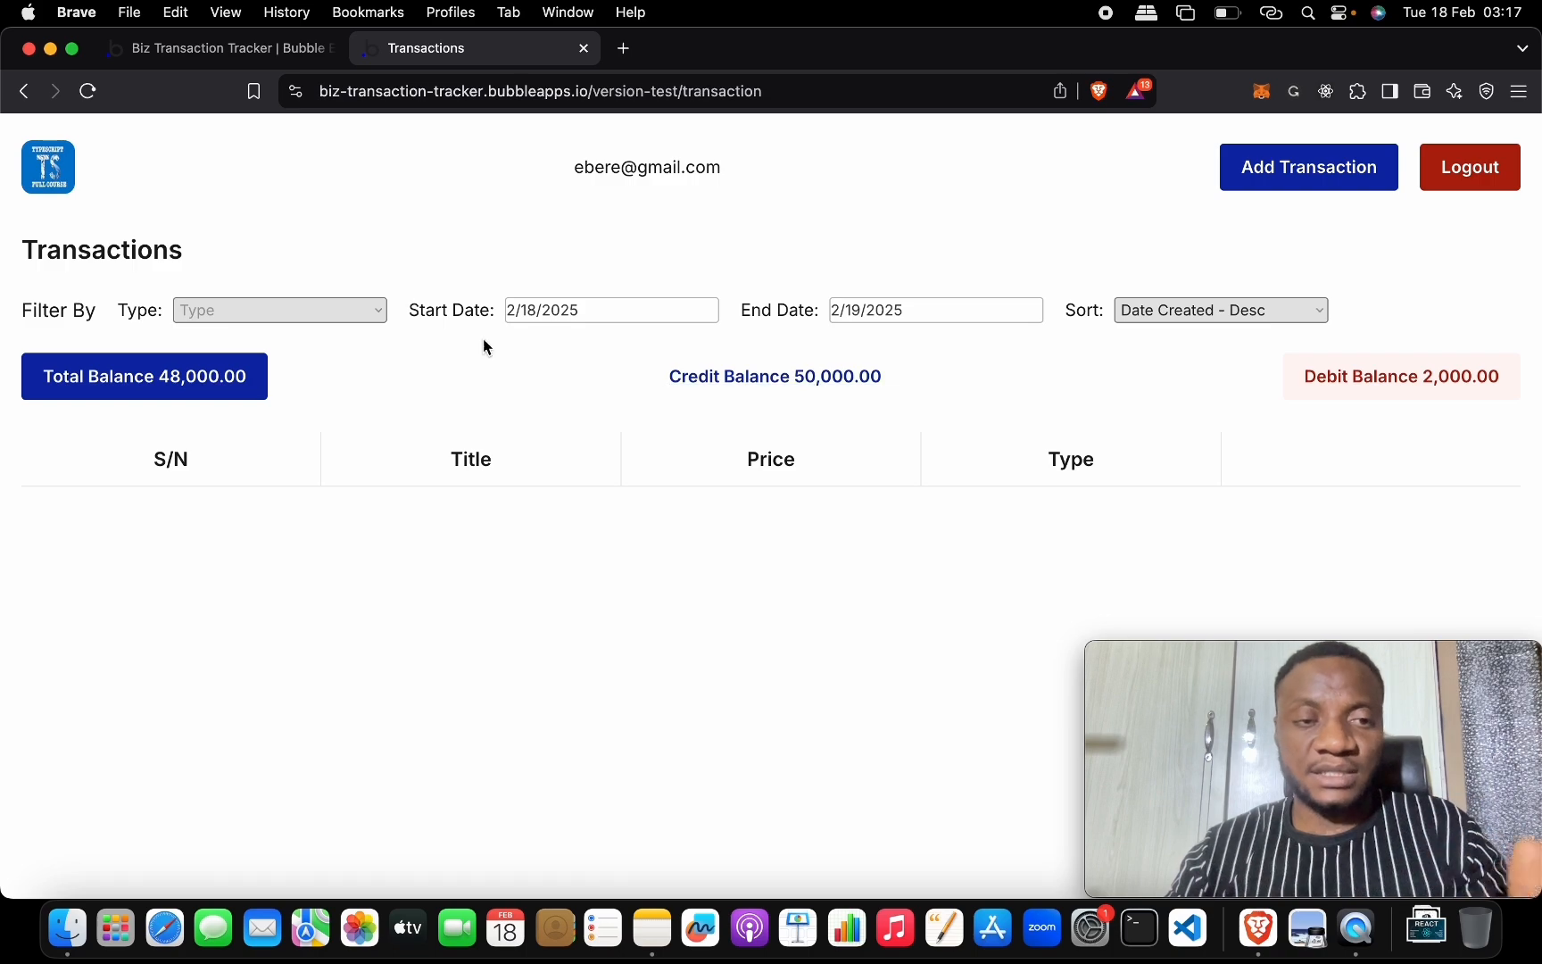
{"action": "left_click", "coordinate": [544, 308]}
{"action": "left_click", "coordinate": [567, 446]}
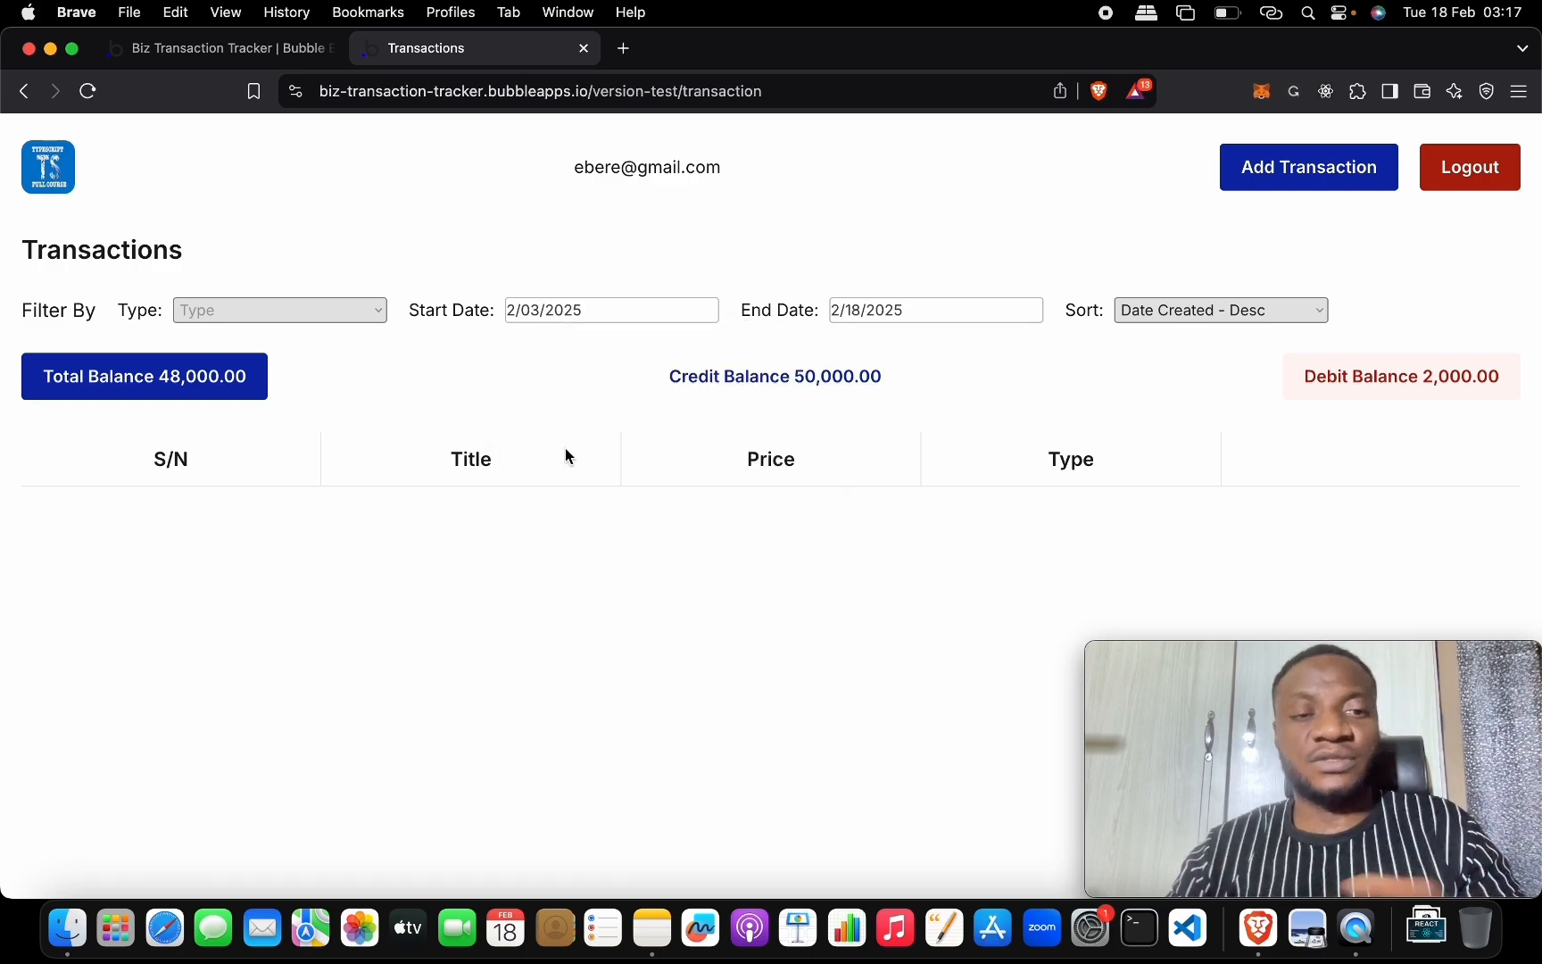
Switch between the Bubble editor, app preview and project notes windows.
{"action": "key", "text": "ctrl+Up"}
{"action": "left_click", "coordinate": [405, 357]}
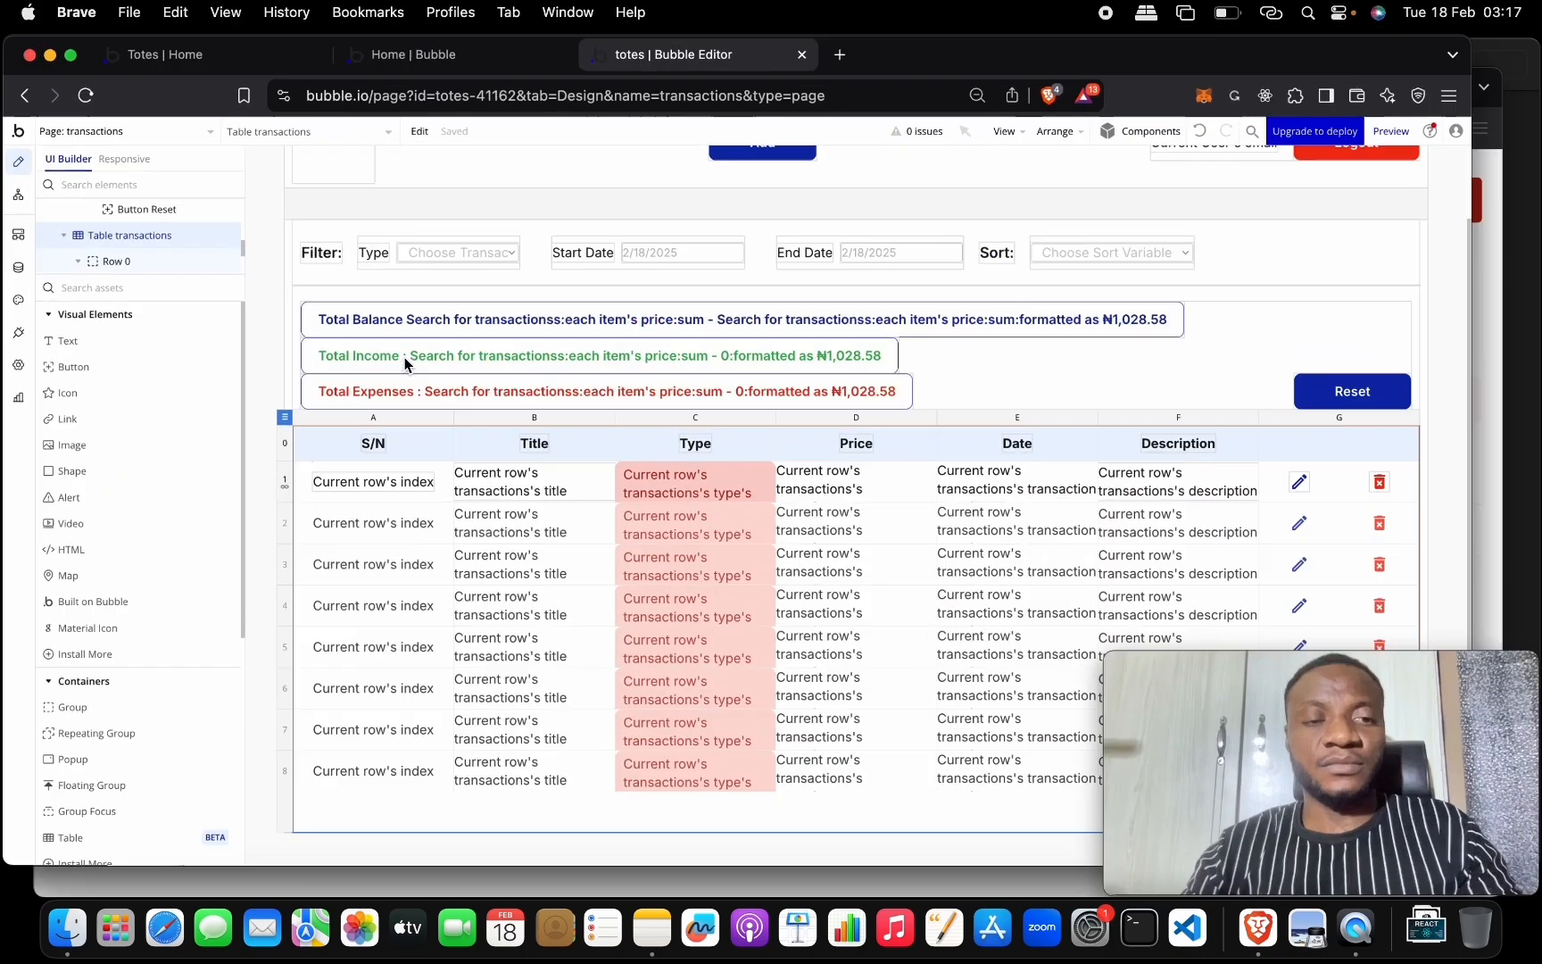
{"action": "key", "text": "ctrl+Up"}
{"action": "left_click", "coordinate": [950, 383]}
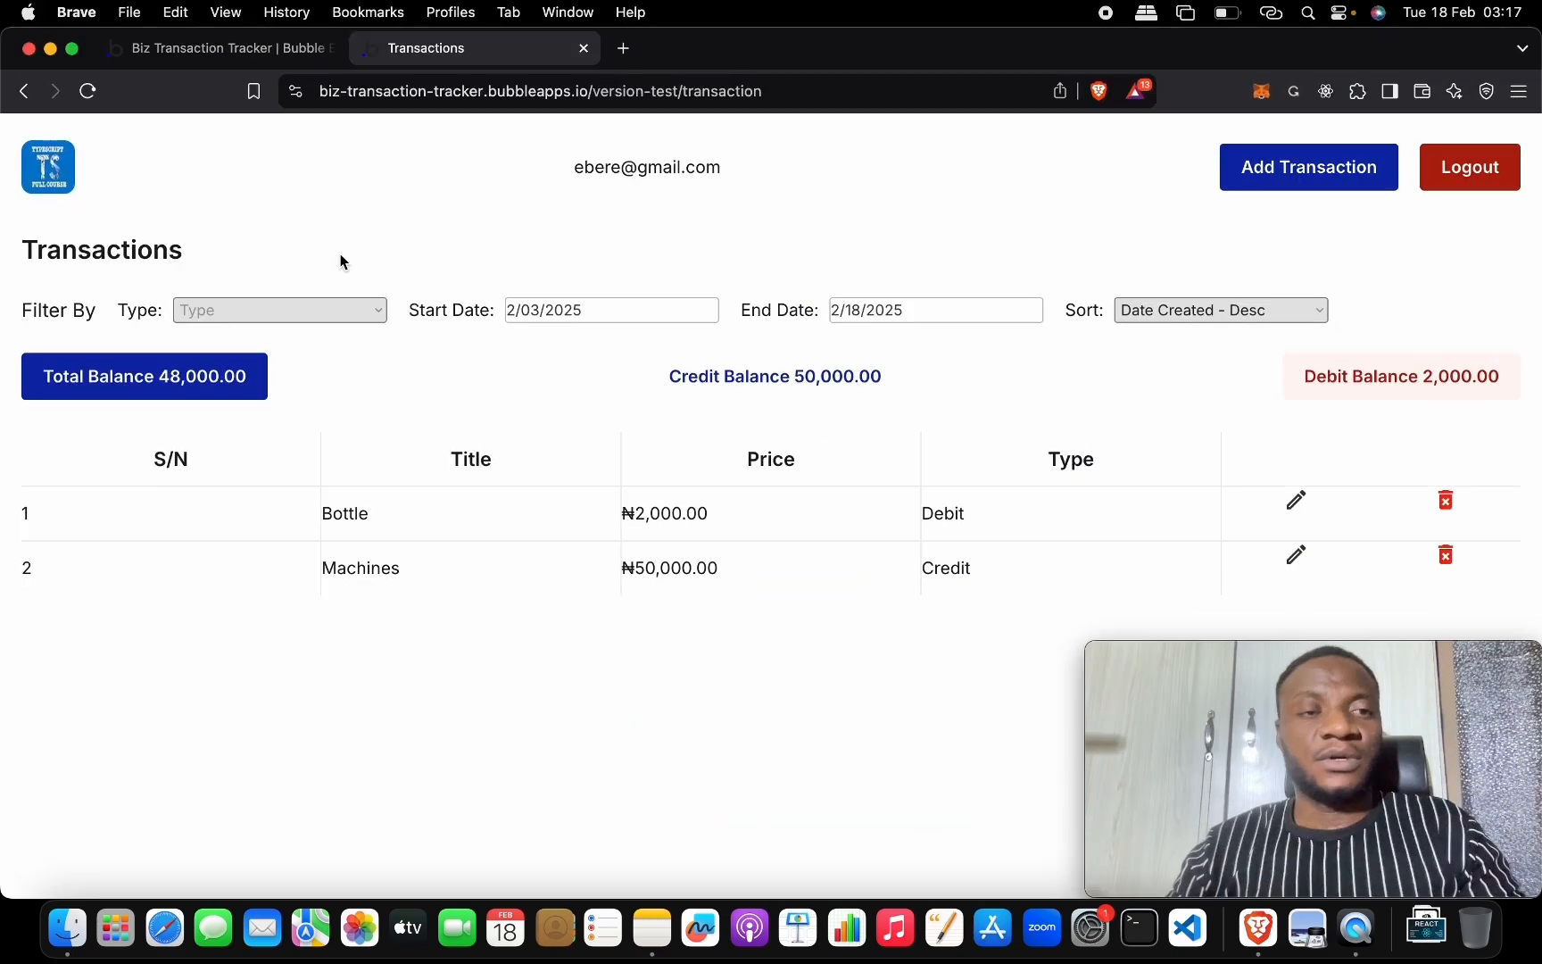
{"action": "left_click", "coordinate": [233, 48]}
{"action": "key", "text": "ctrl+Up"}
{"action": "left_click", "coordinate": [206, 165]}
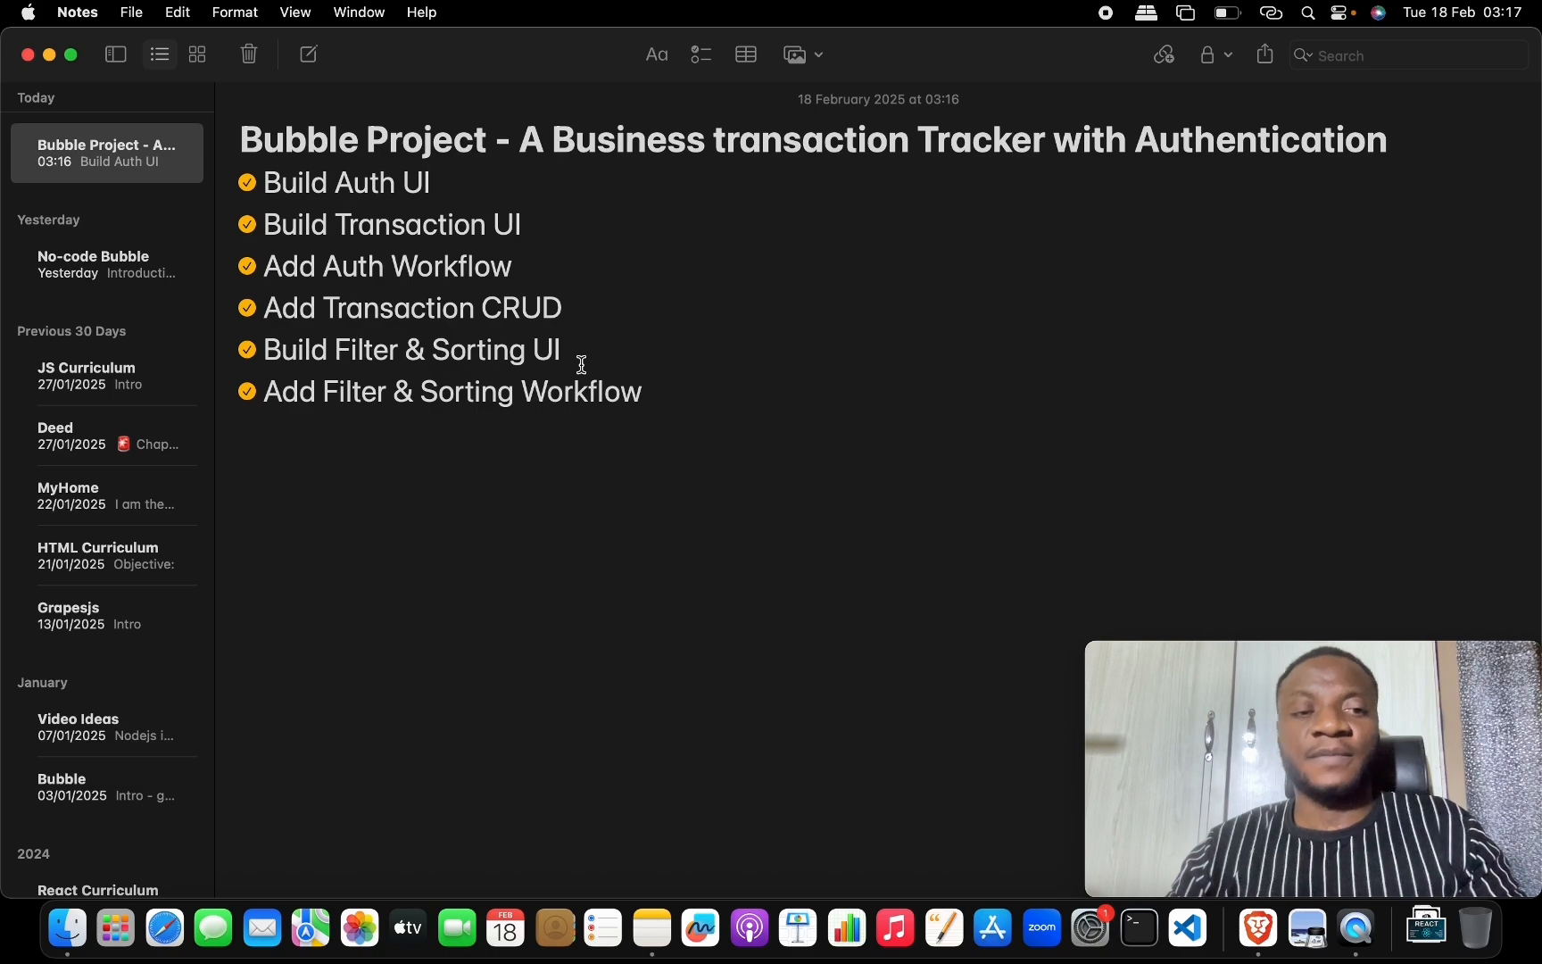
Open the transaction page in the tracker editor and return to the live transactions preview.
{"action": "key", "text": "ctrl+Up"}
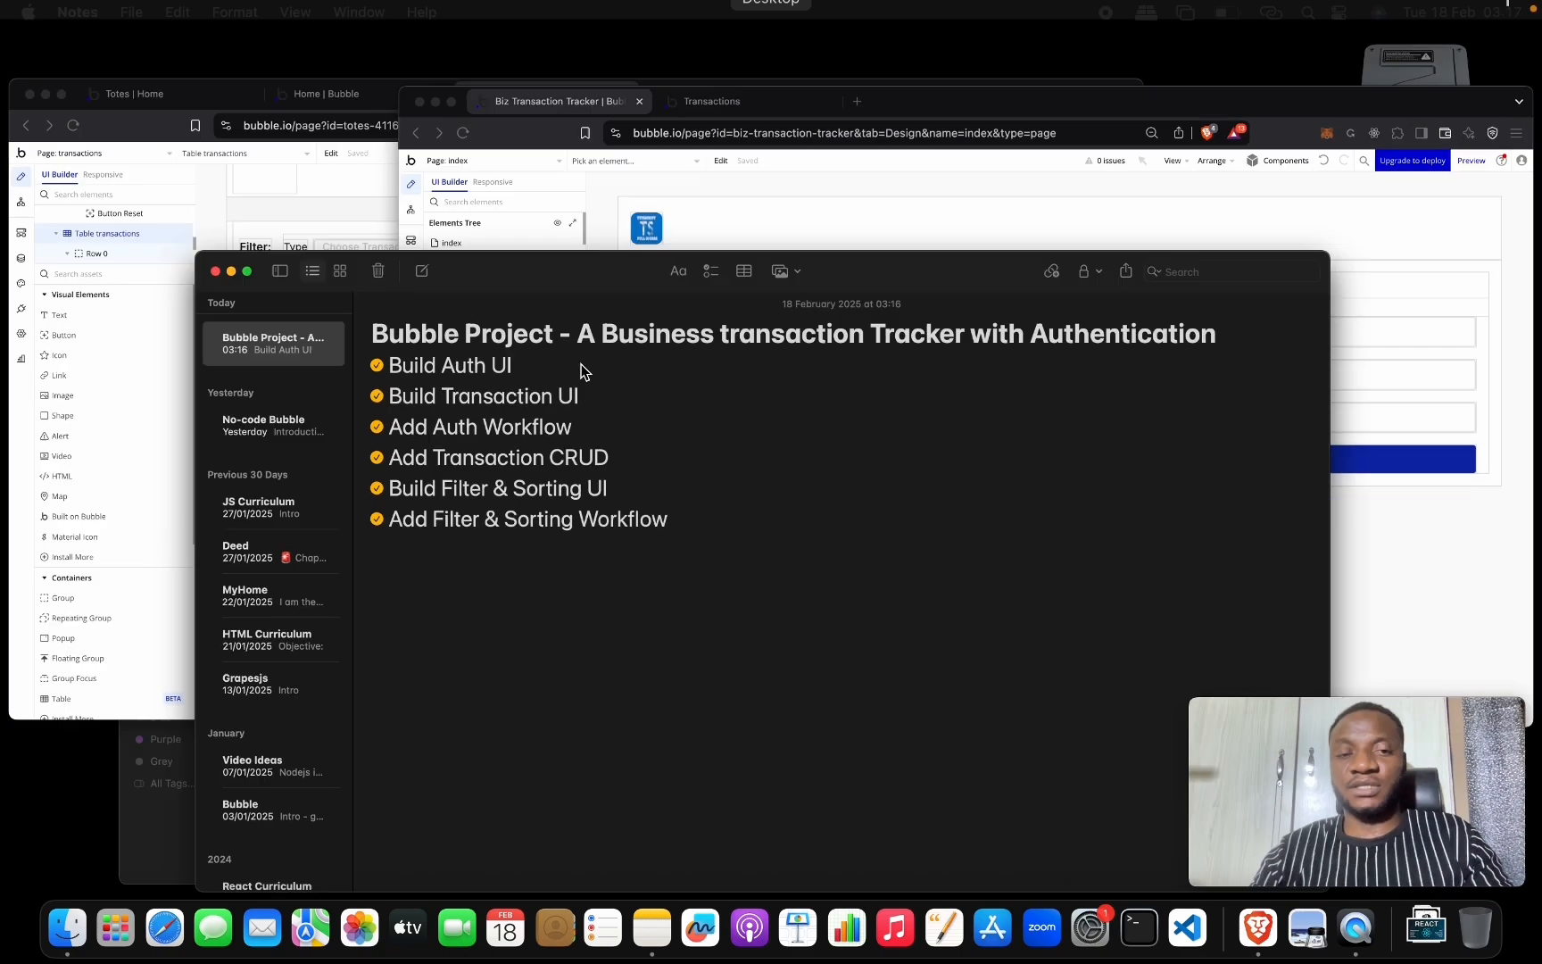
{"action": "left_click", "coordinate": [1000, 265]}
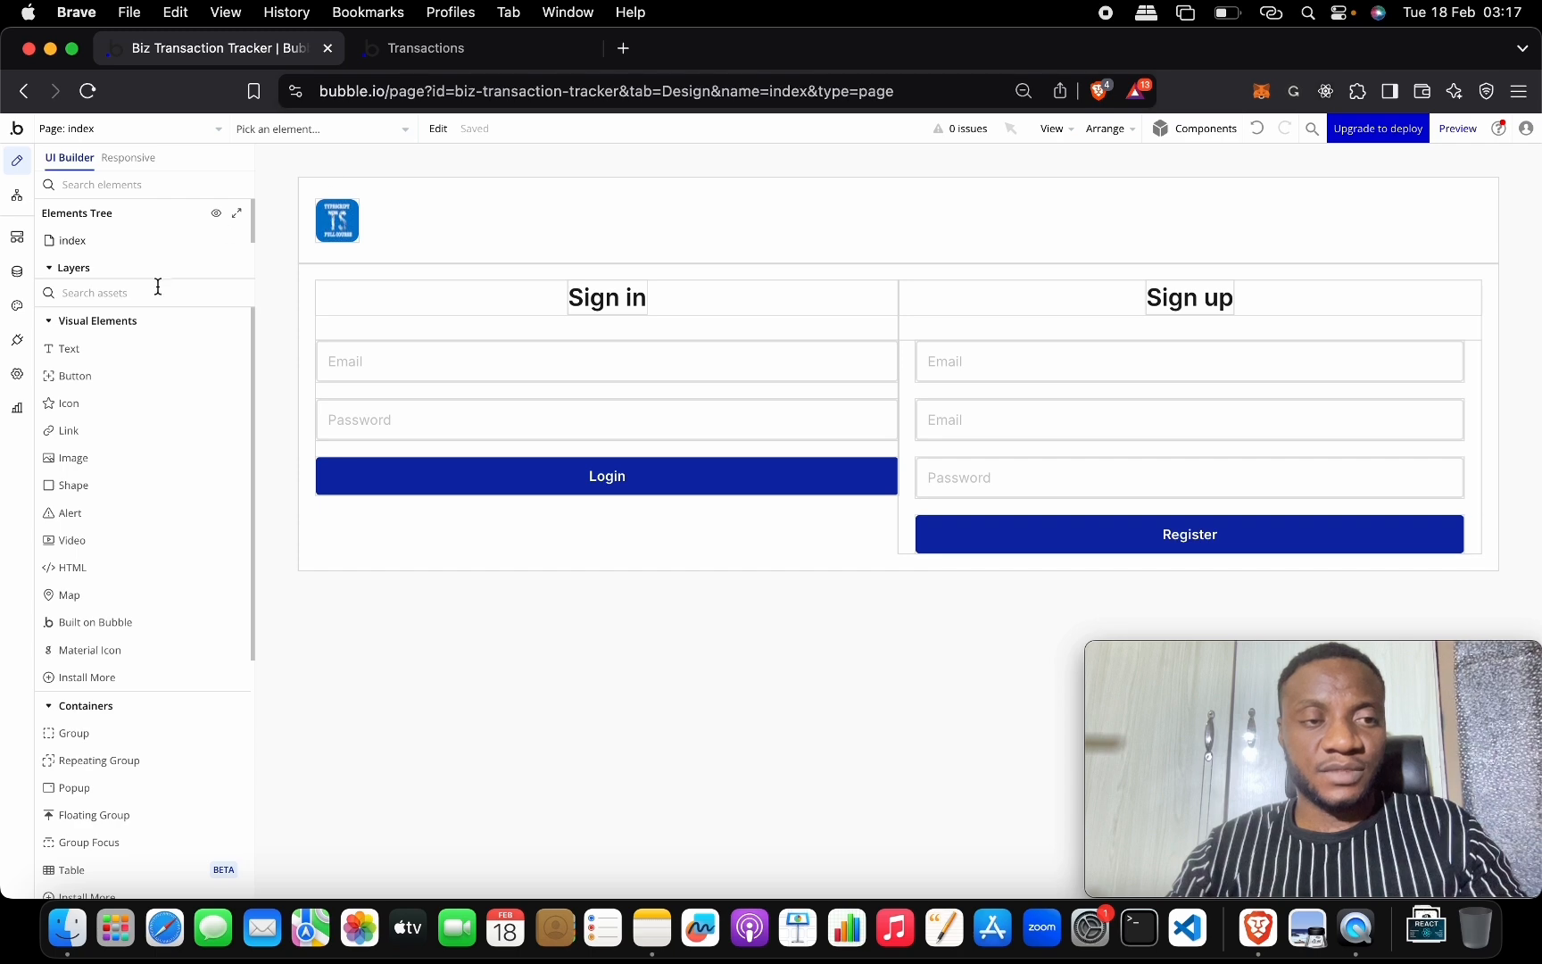
{"action": "left_click", "coordinate": [184, 145]}
{"action": "left_click", "coordinate": [341, 188]}
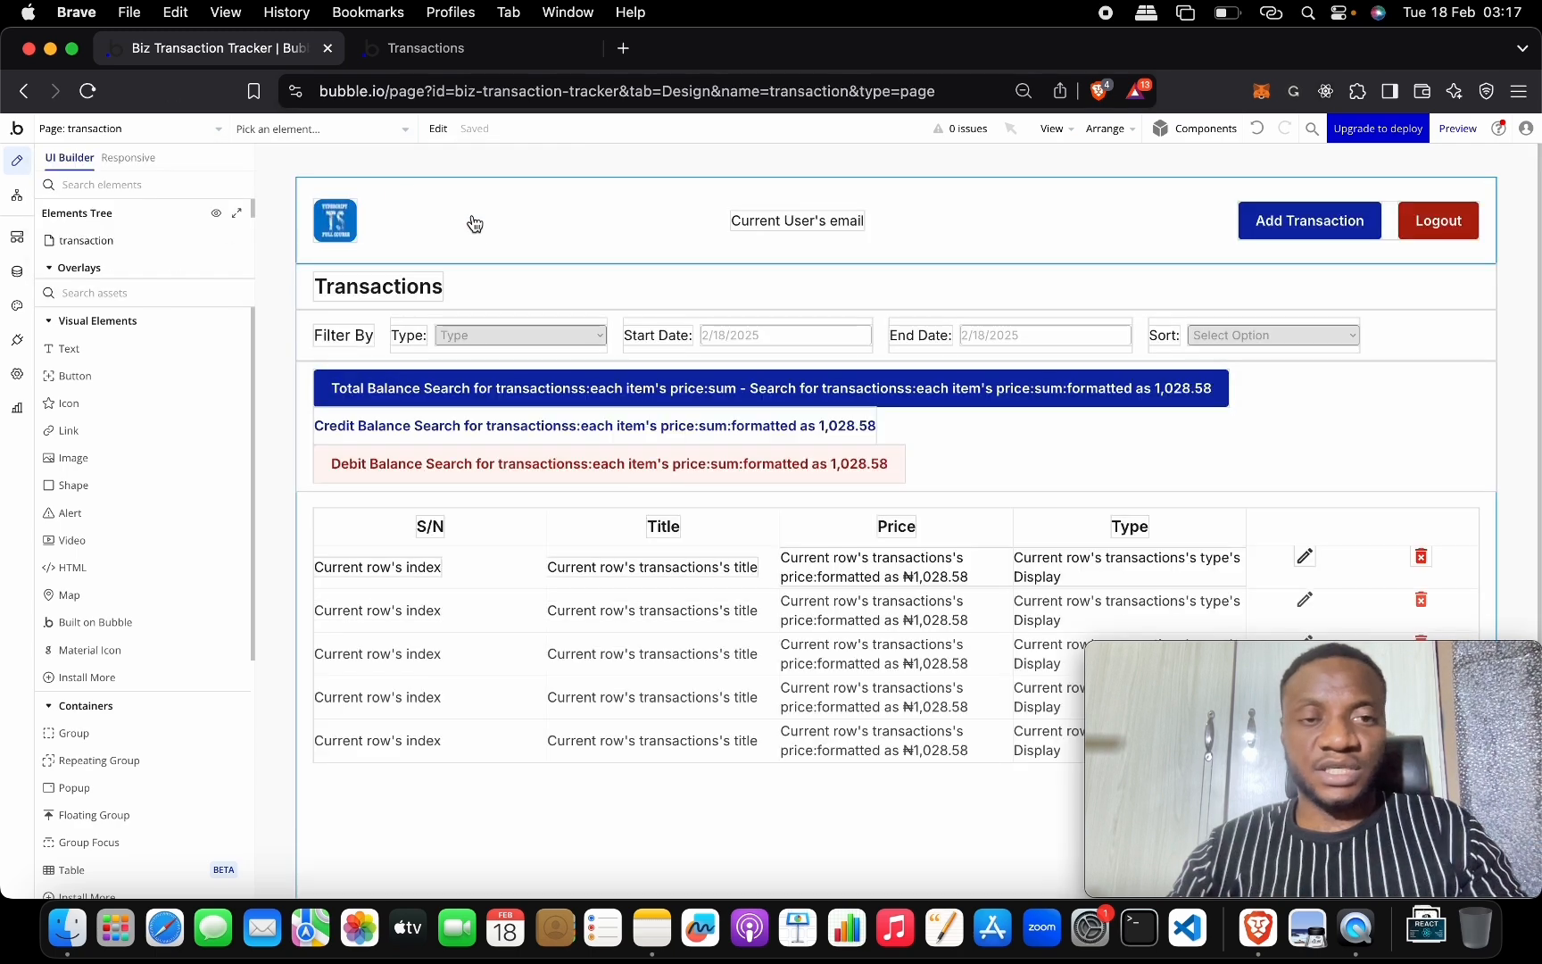
{"action": "scroll", "coordinate": [893, 433], "scroll_direction": "down", "scroll_amount": 1}
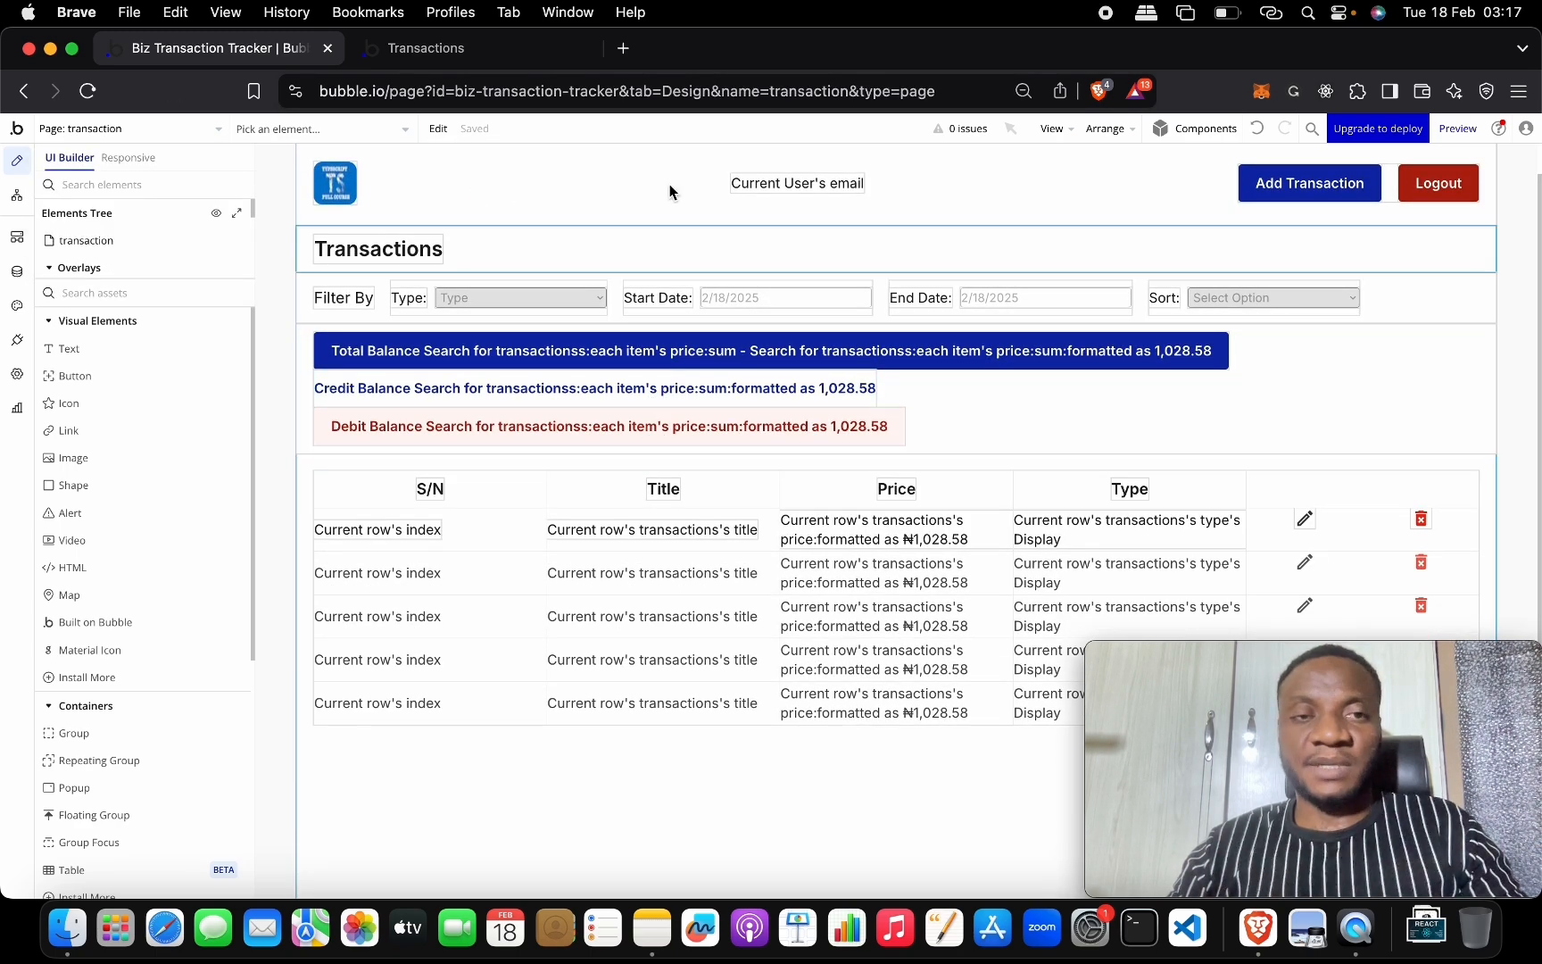
{"action": "left_click", "coordinate": [550, 57]}
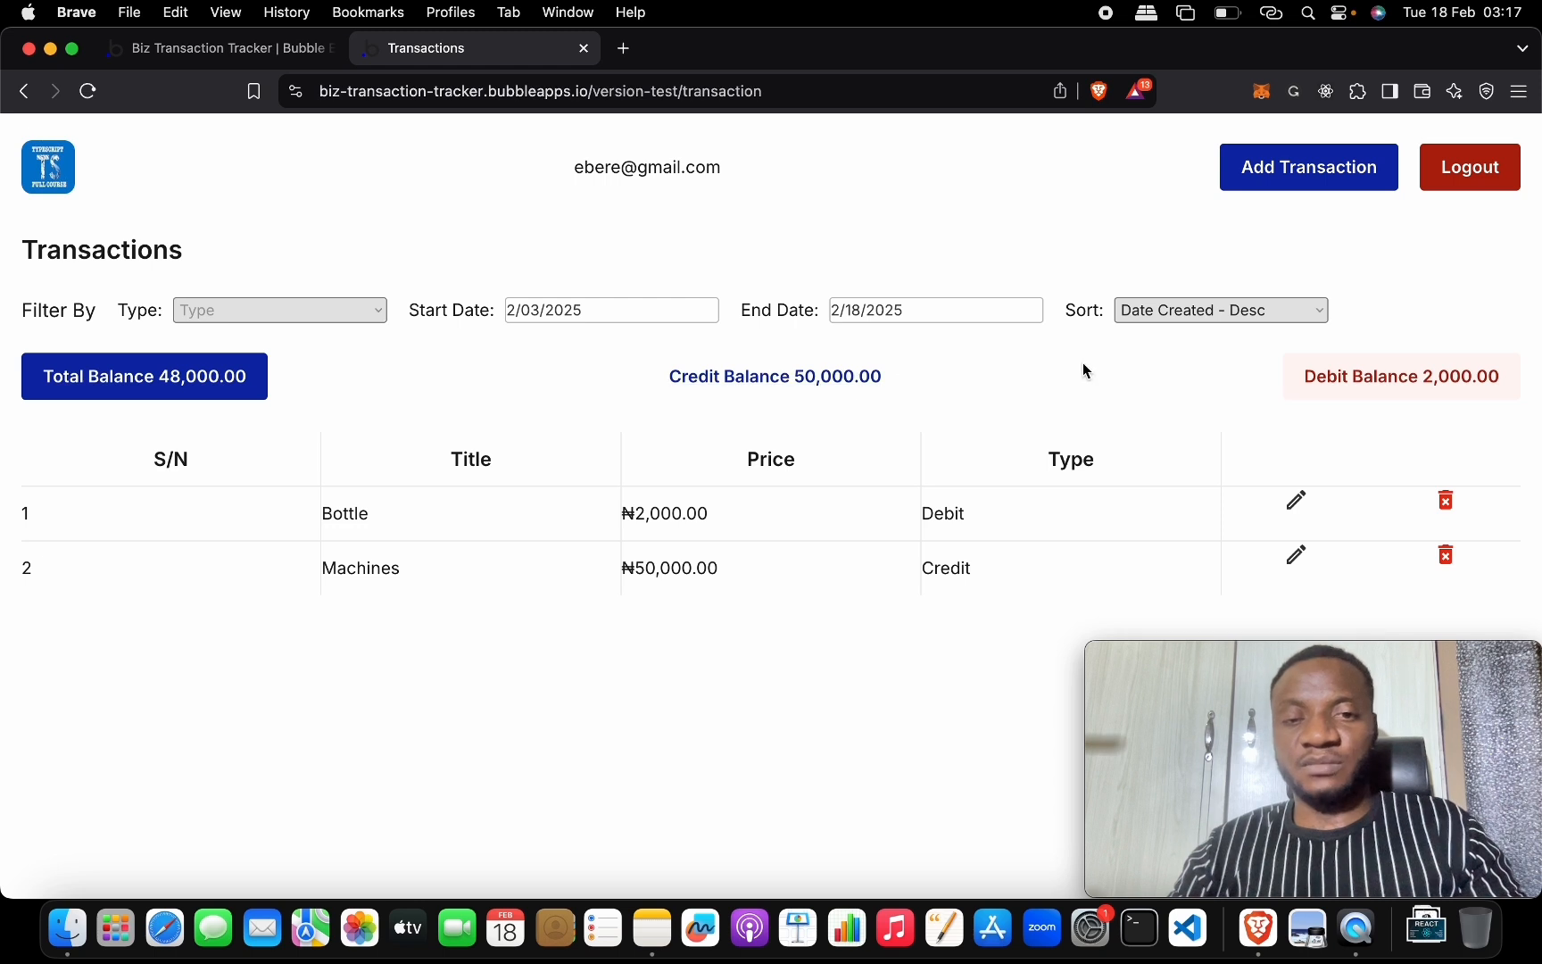